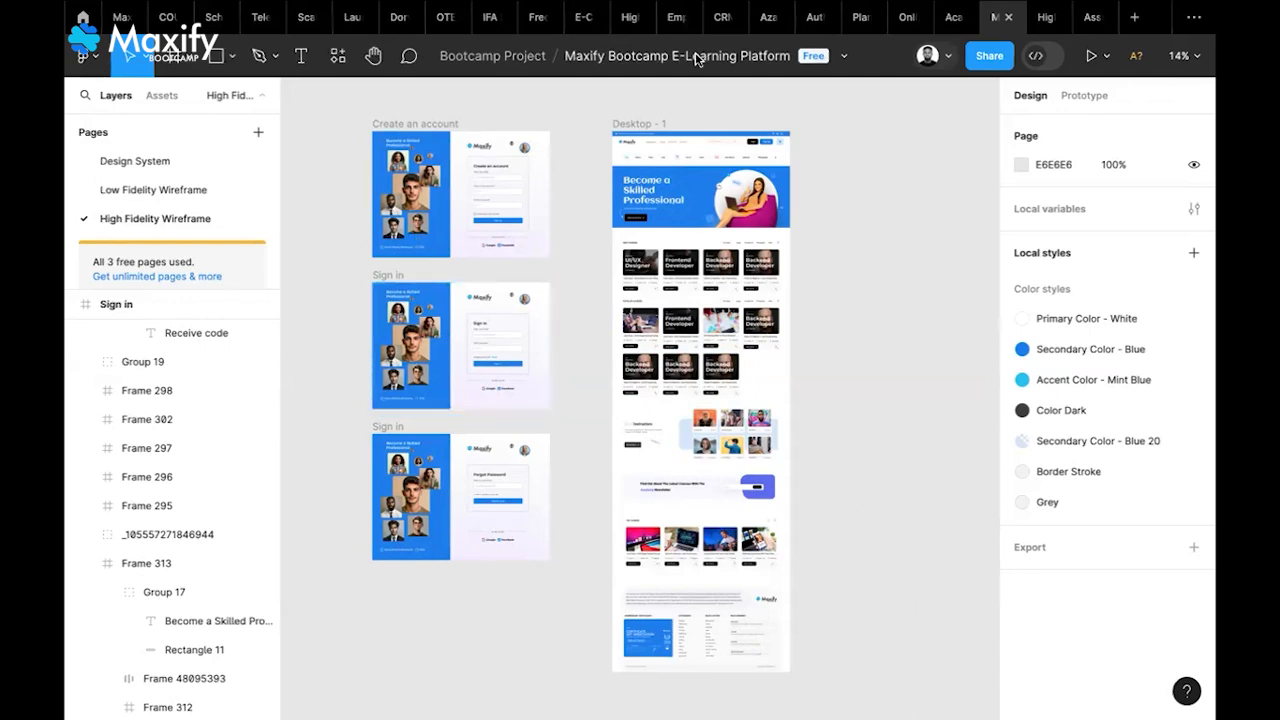
Switch to the E-Commerce Website design file and pan around its canvas
left_click(576, 24)
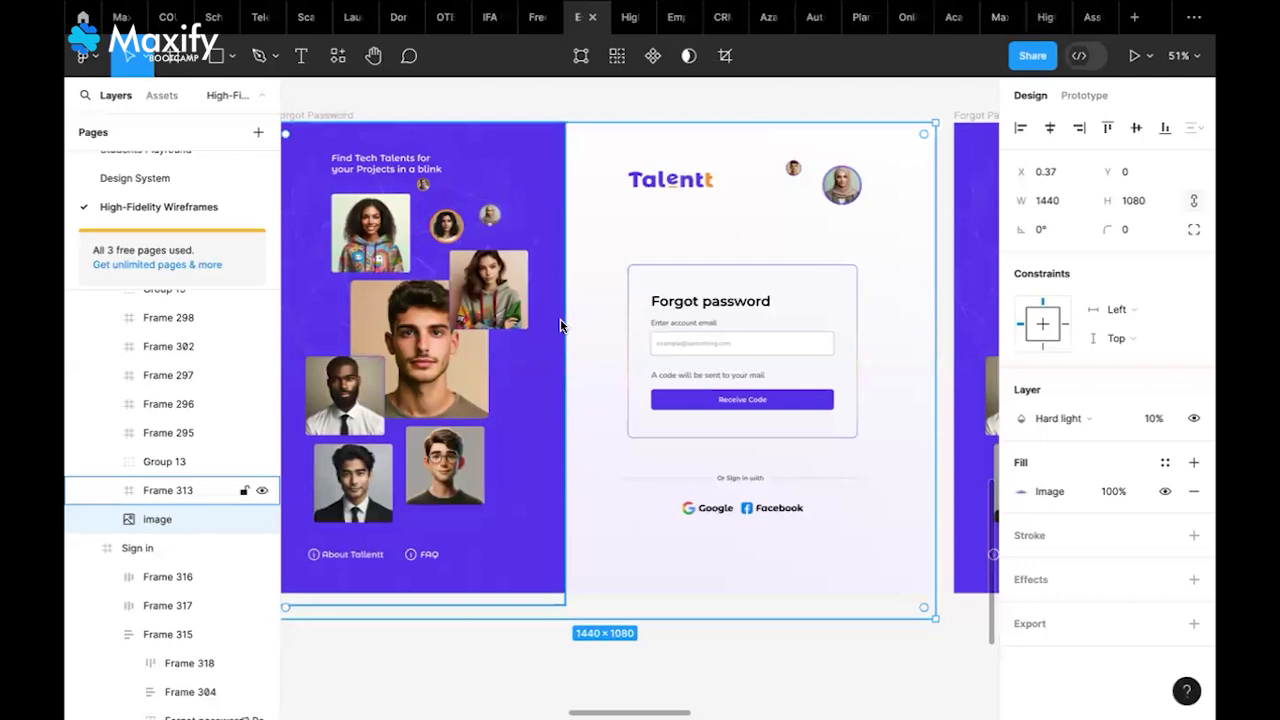
scroll(560, 325, "down", 5)
scroll(561, 326, "up", 4)
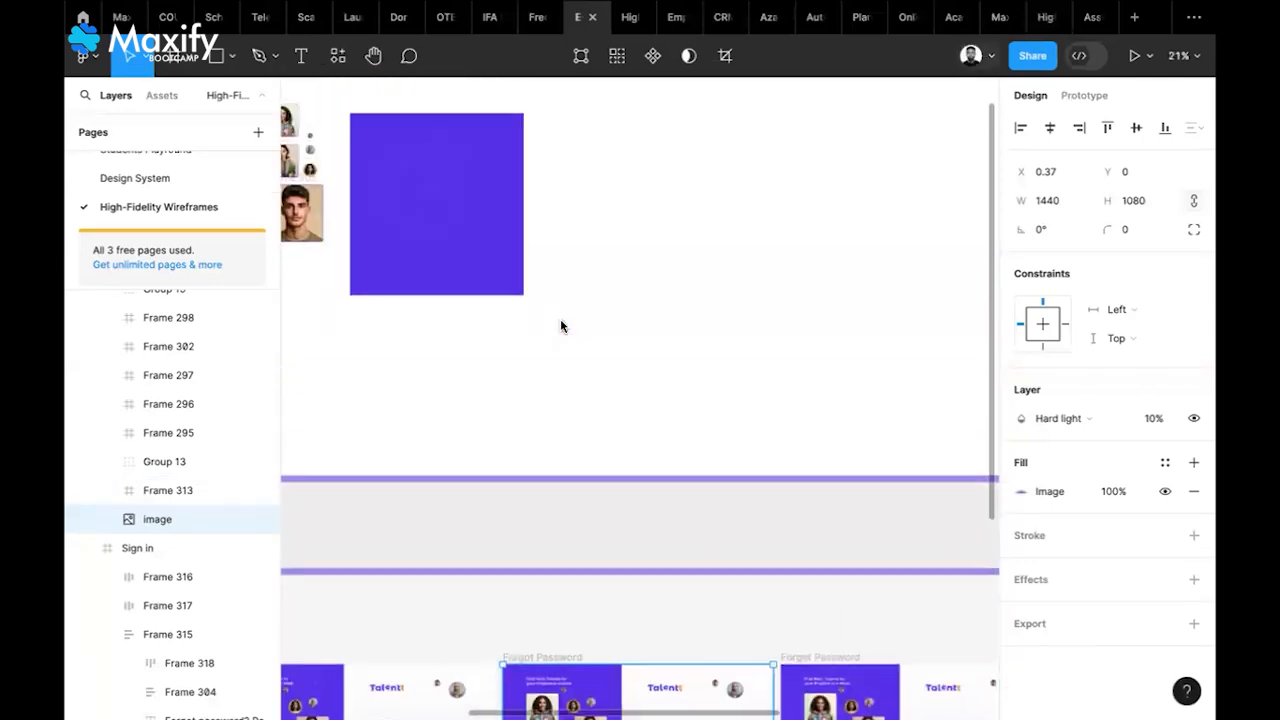
scroll(561, 326, "right", 6)
scroll(442, 264, "left", 5)
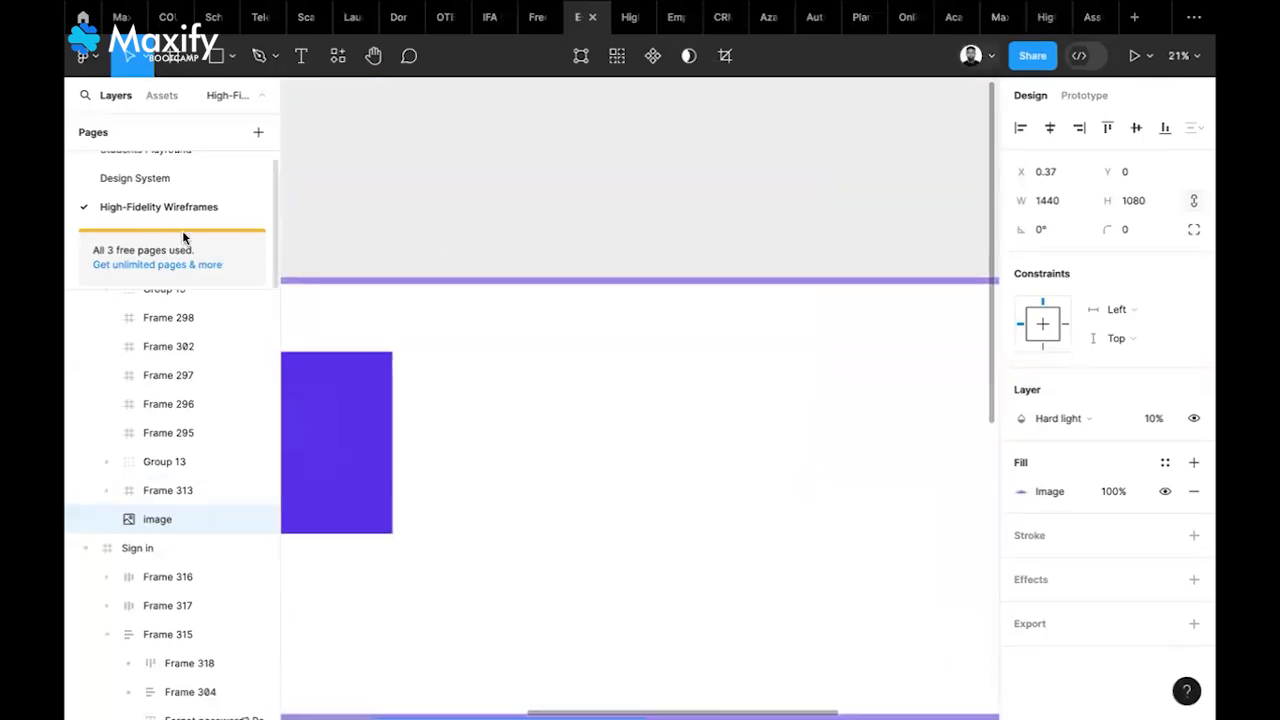
scroll(176, 200, "up", 1)
left_click(171, 162)
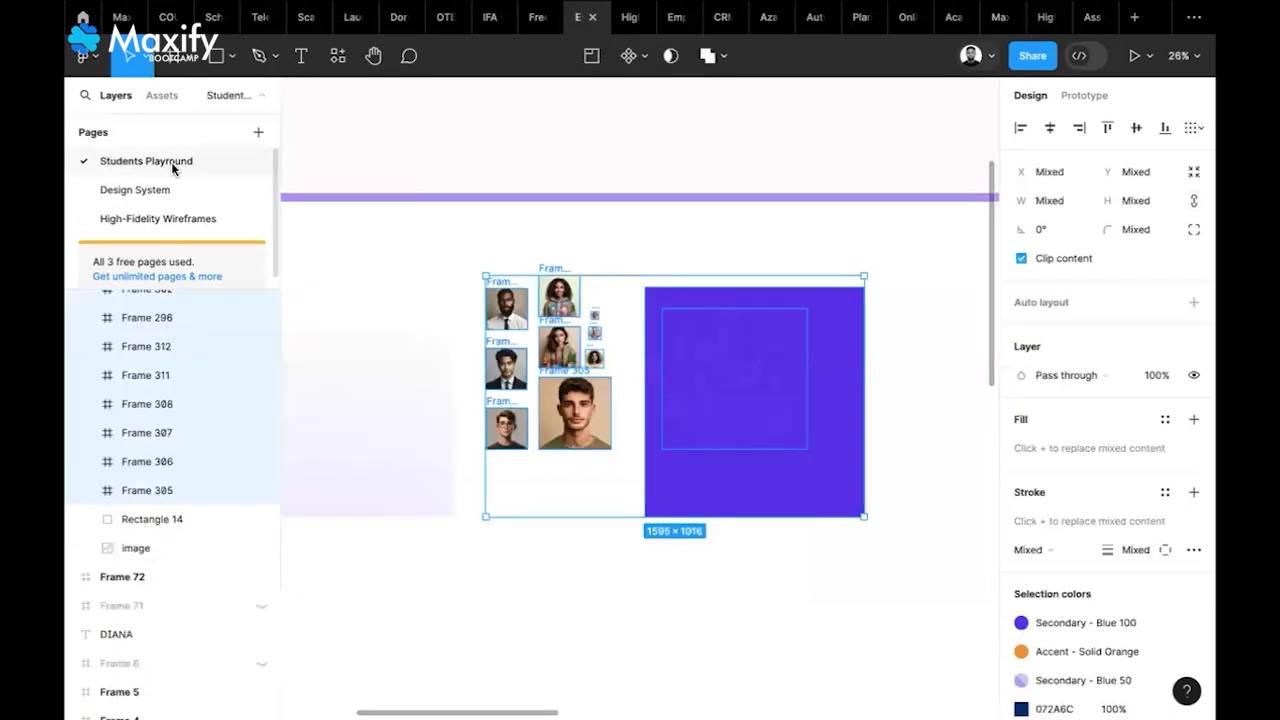
scroll(789, 354, "up", 6)
scroll(789, 354, "down", 10)
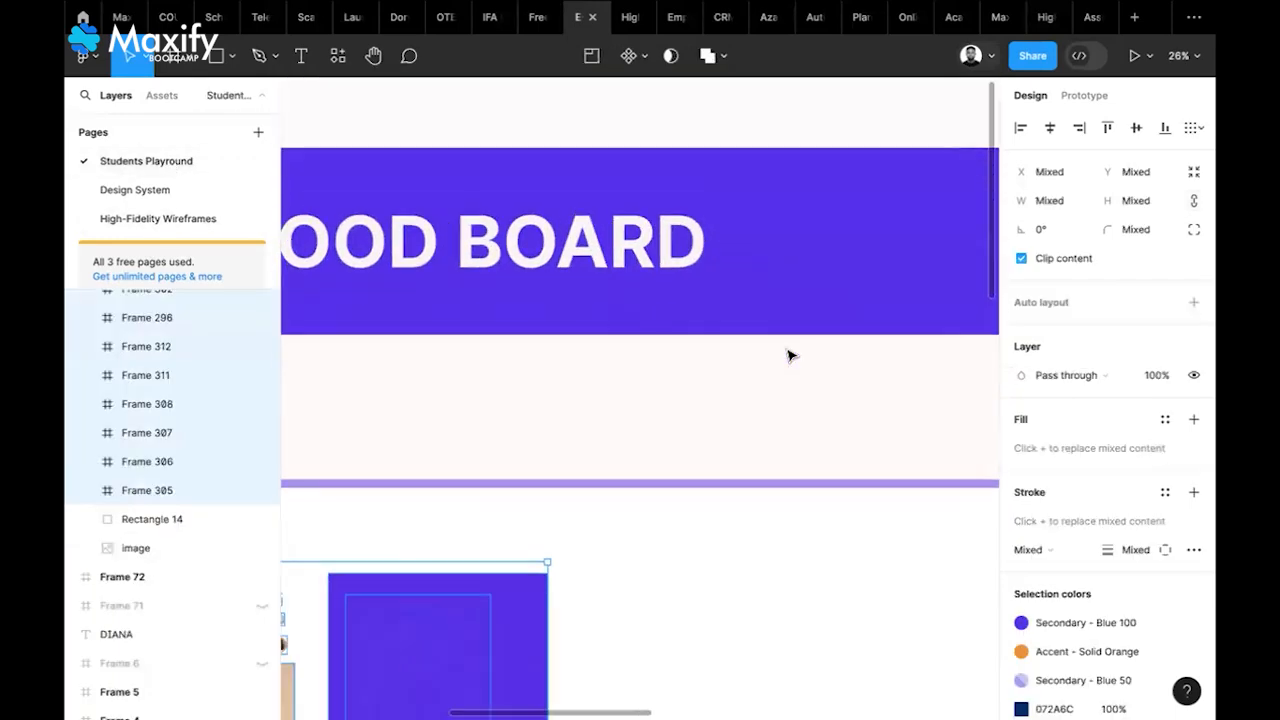
scroll(789, 355, "down", 3)
scroll(749, 491, "left", 2)
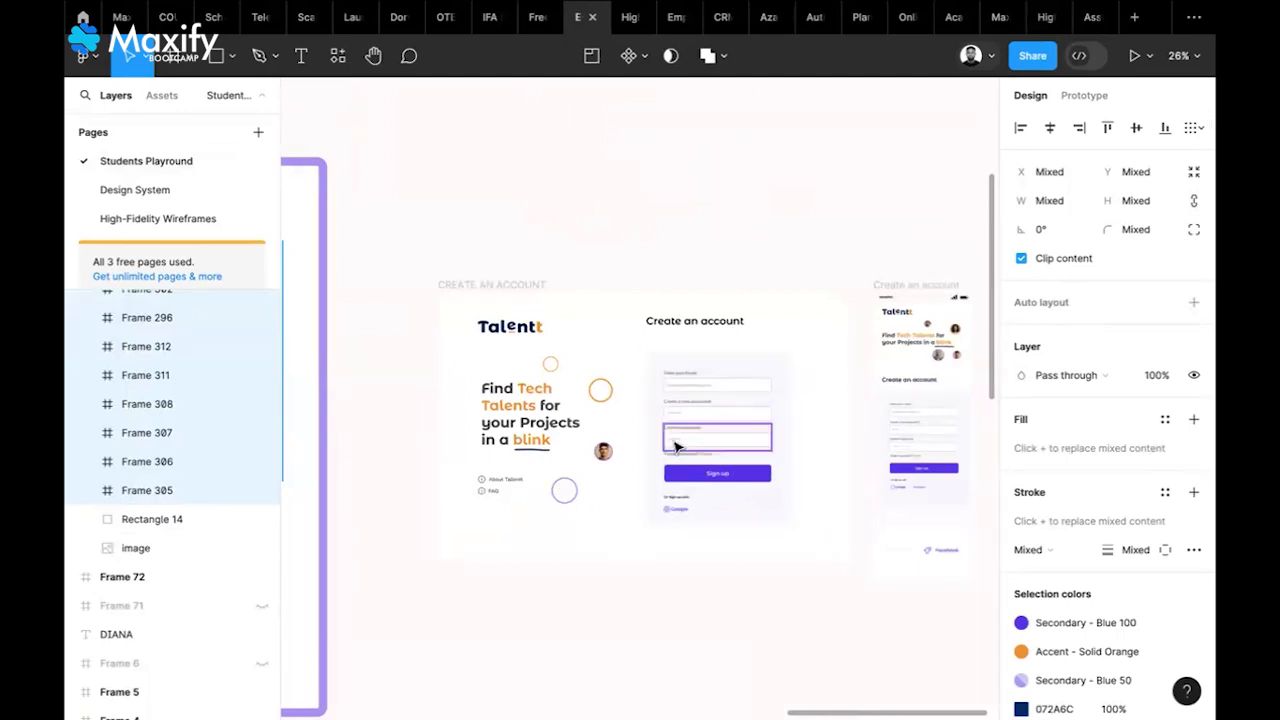
scroll(676, 447, "left", 3)
scroll(676, 447, "down", 1)
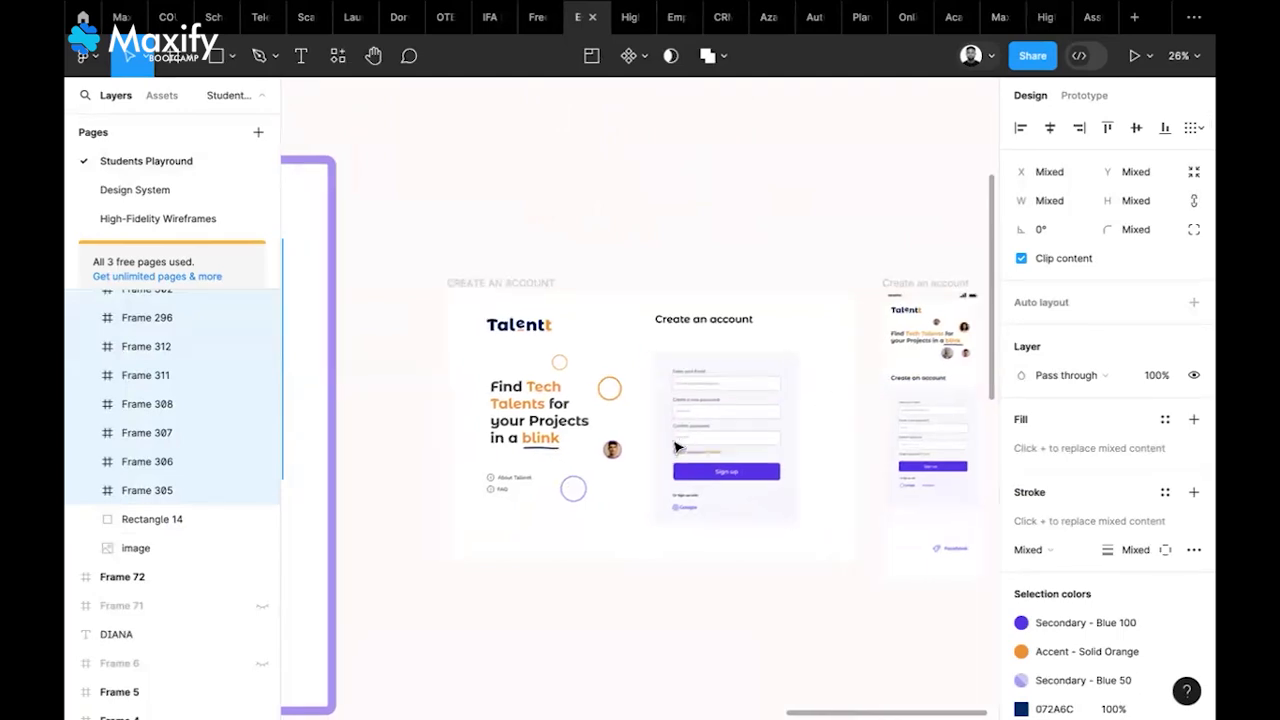
scroll(676, 447, "down", 3)
scroll(676, 447, "left", 1)
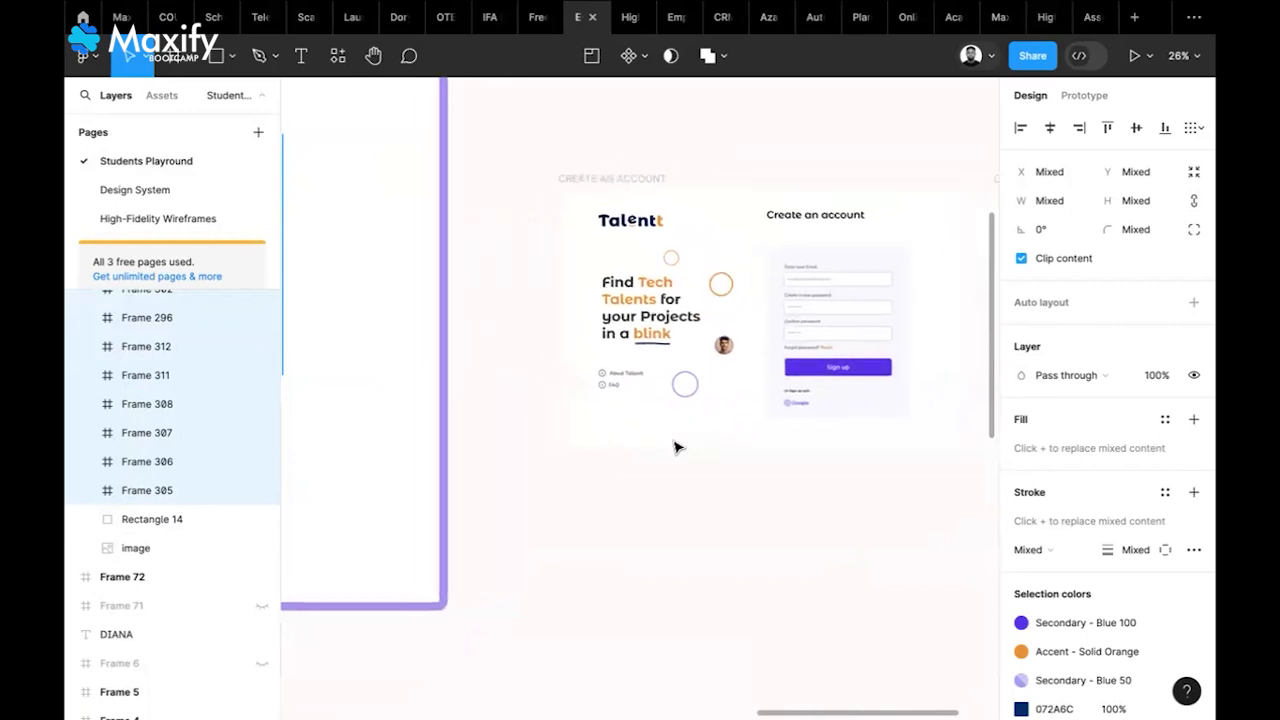
scroll(676, 447, "down", 10)
scroll(676, 447, "left", 3)
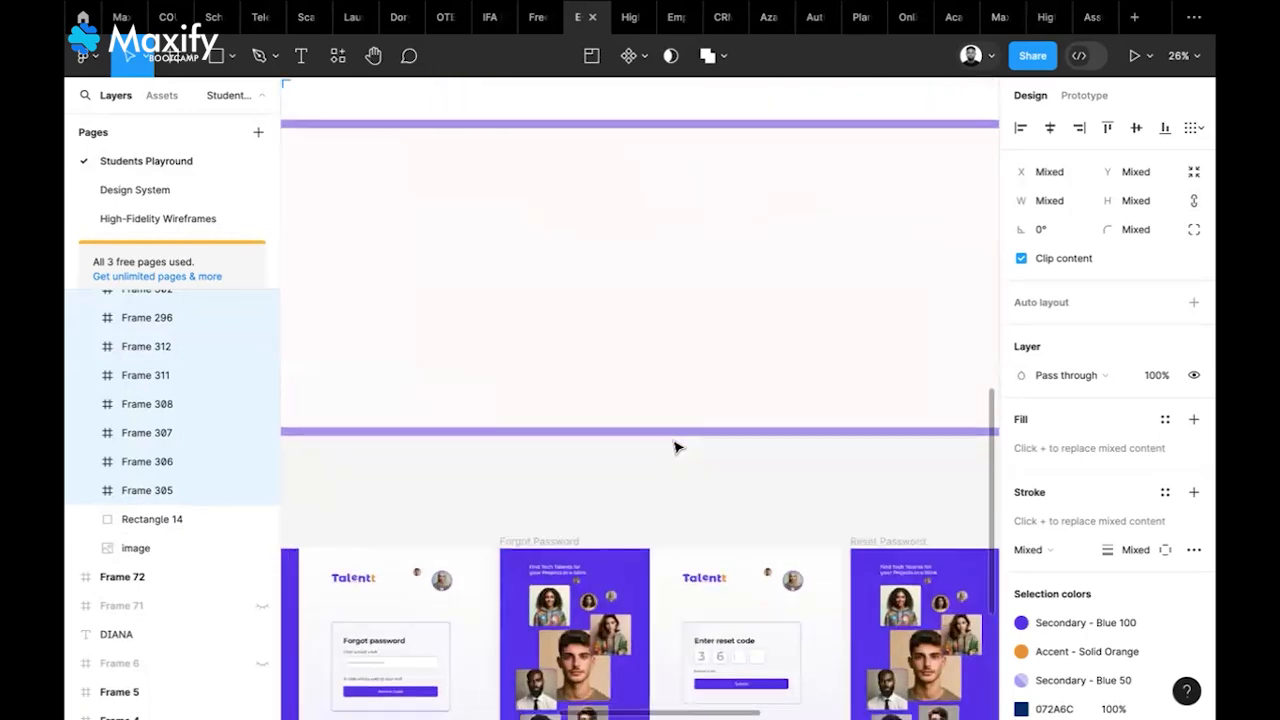
scroll(676, 447, "down", 5)
scroll(676, 447, "left", 6)
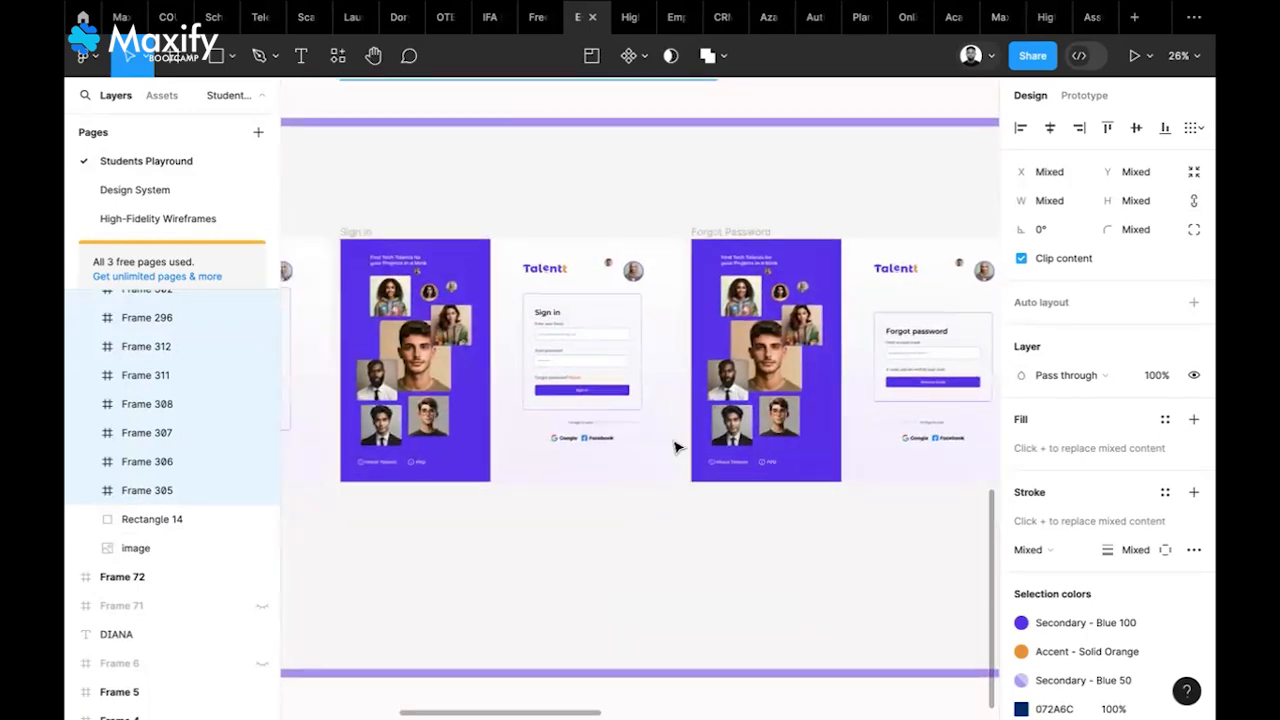
scroll(440, 410, "left", 8)
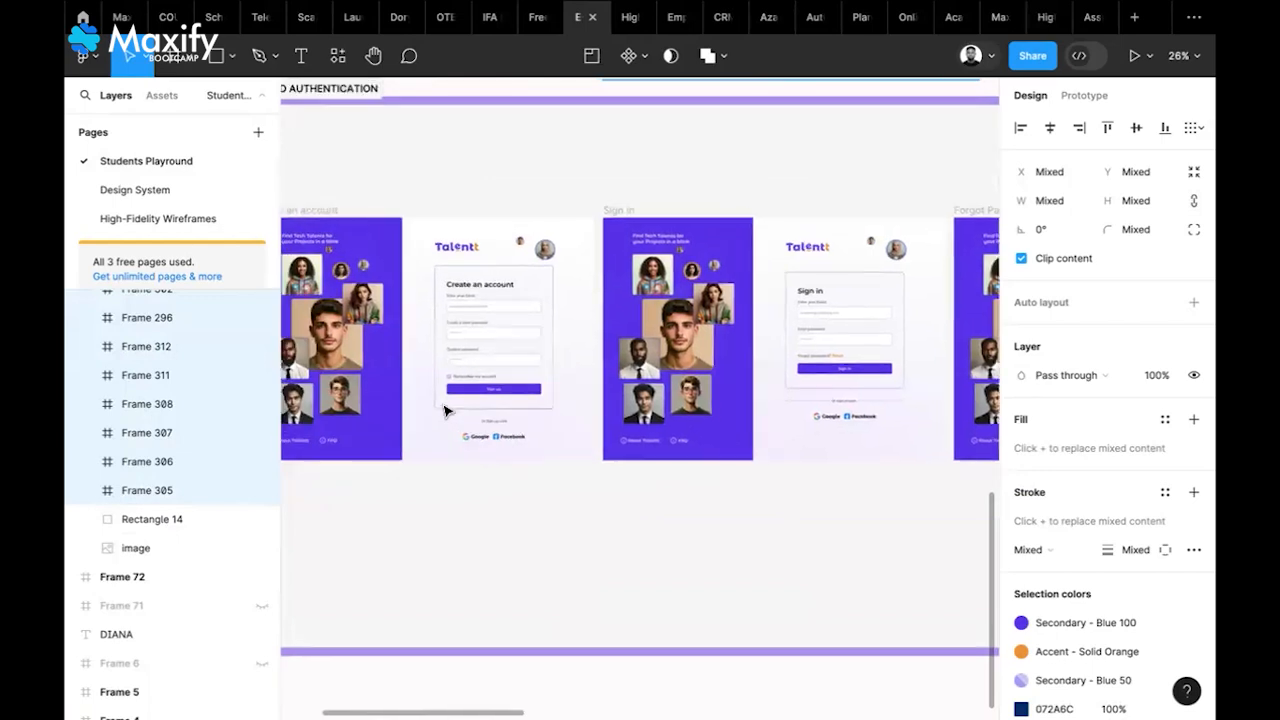
scroll(445, 410, "left", 3)
scroll(445, 410, "up", 1)
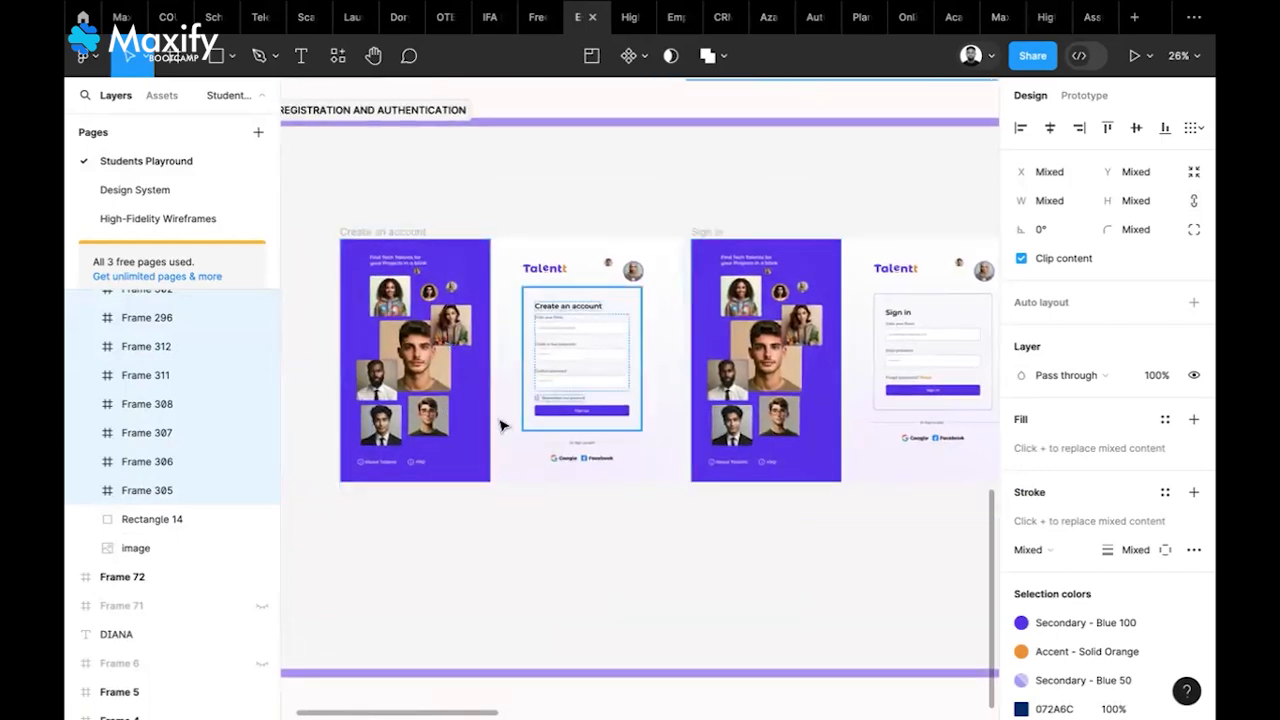
scroll(502, 425, "up", 2)
scroll(502, 425, "up", 5)
scroll(502, 425, "left", 1)
scroll(502, 425, "right", 2)
Pan across the Talentt Create an account, Sign in and Forgot Password screen pairs
scroll(502, 425, "left", 1)
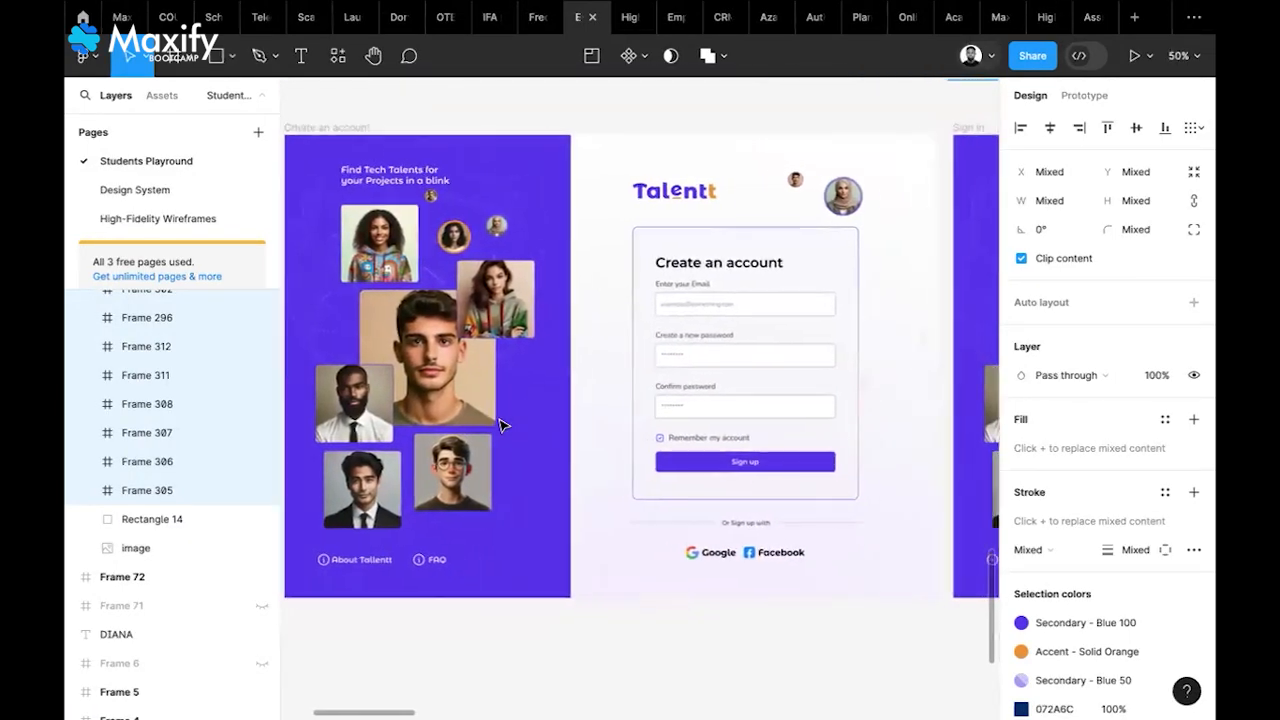
scroll(502, 425, "left", 1)
scroll(502, 425, "up", 1)
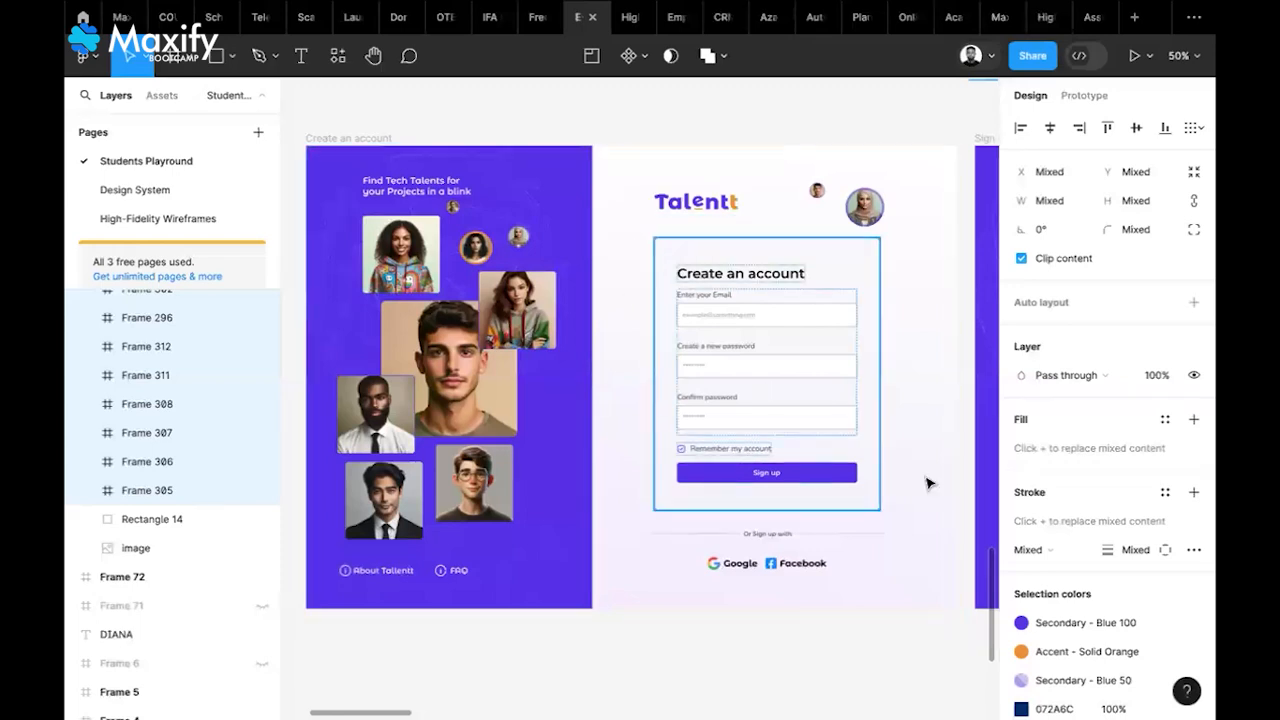
scroll(569, 426, "right", 1)
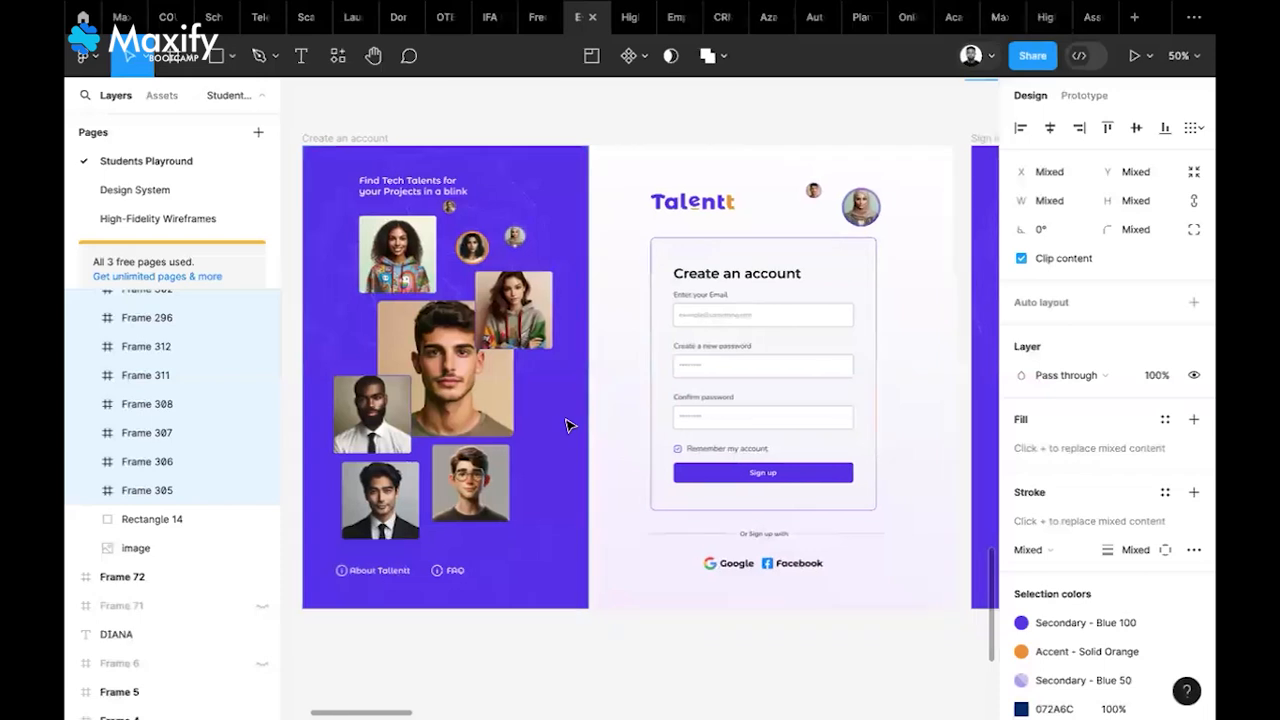
scroll(566, 426, "right", 5)
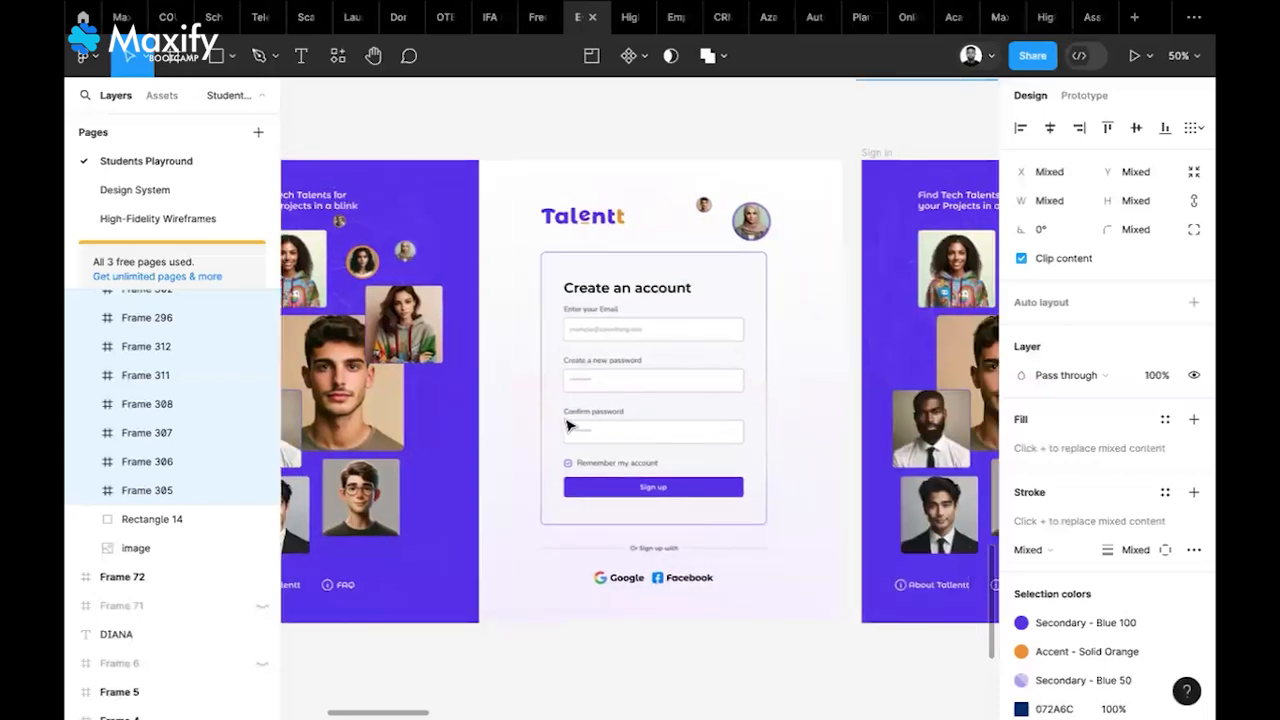
scroll(568, 426, "right", 8)
scroll(568, 426, "right", 20)
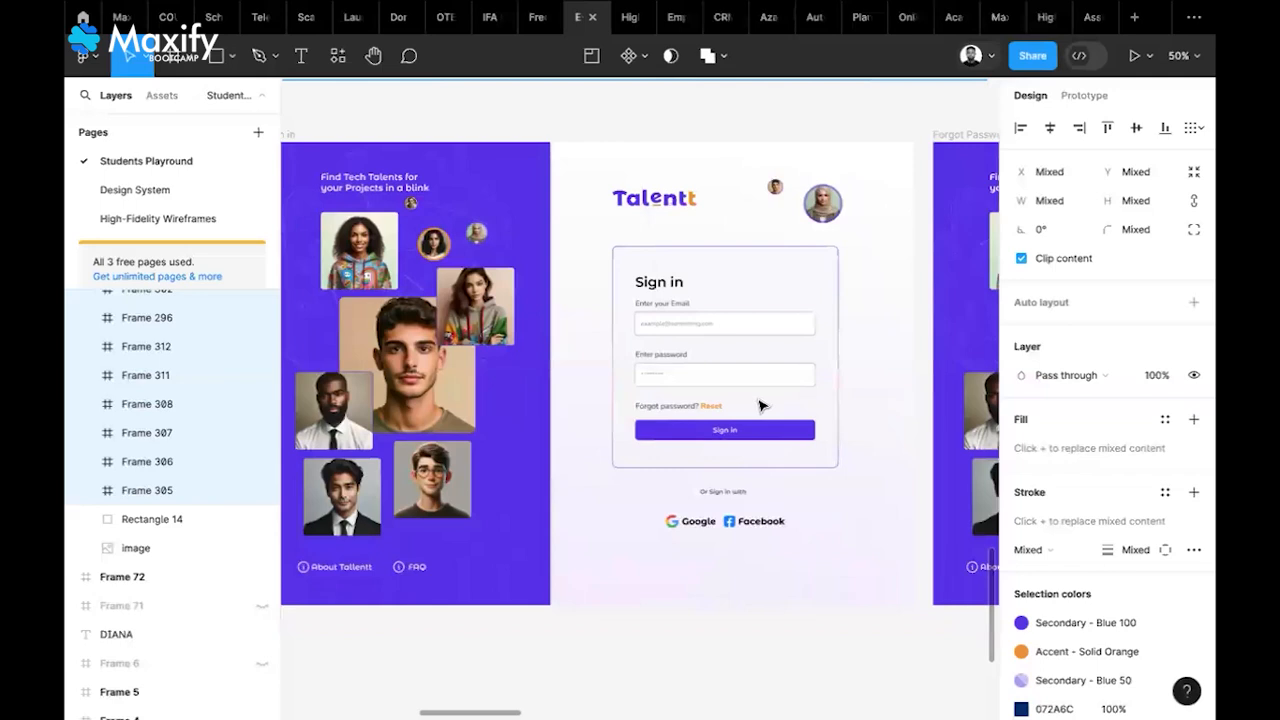
scroll(760, 405, "right", 20)
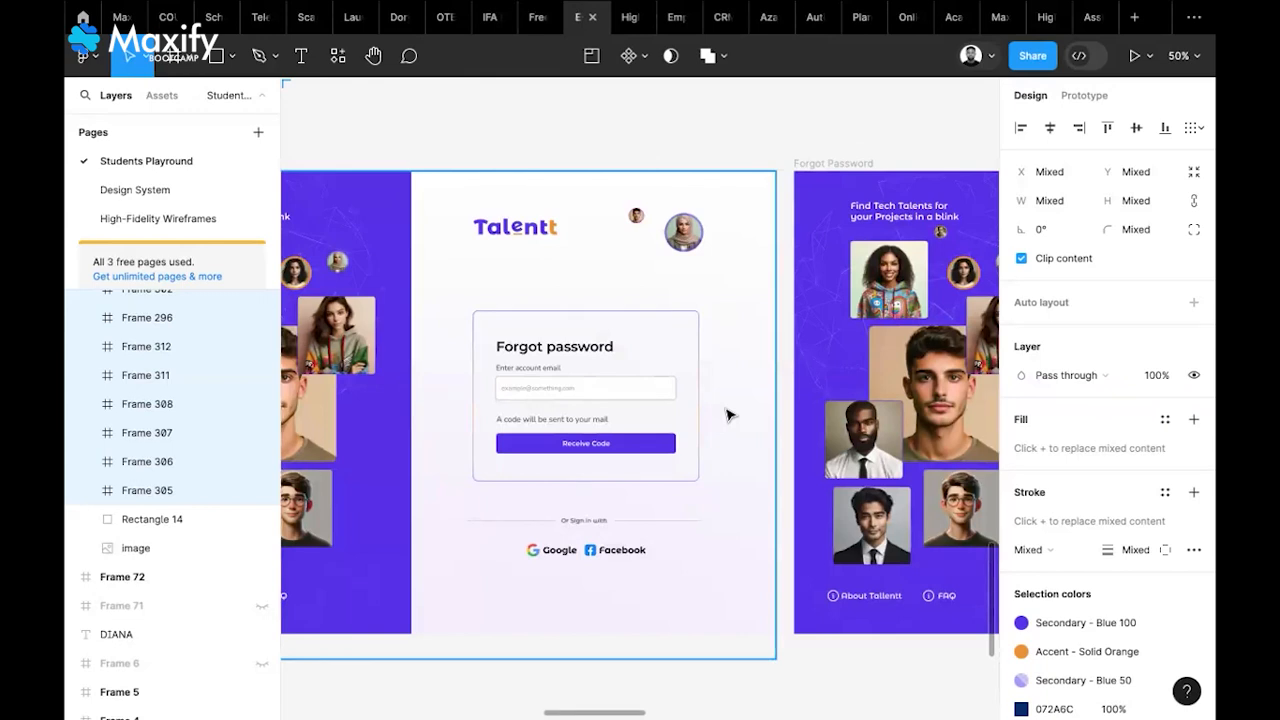
scroll(727, 415, "right", 10)
scroll(814, 337, "right", 10)
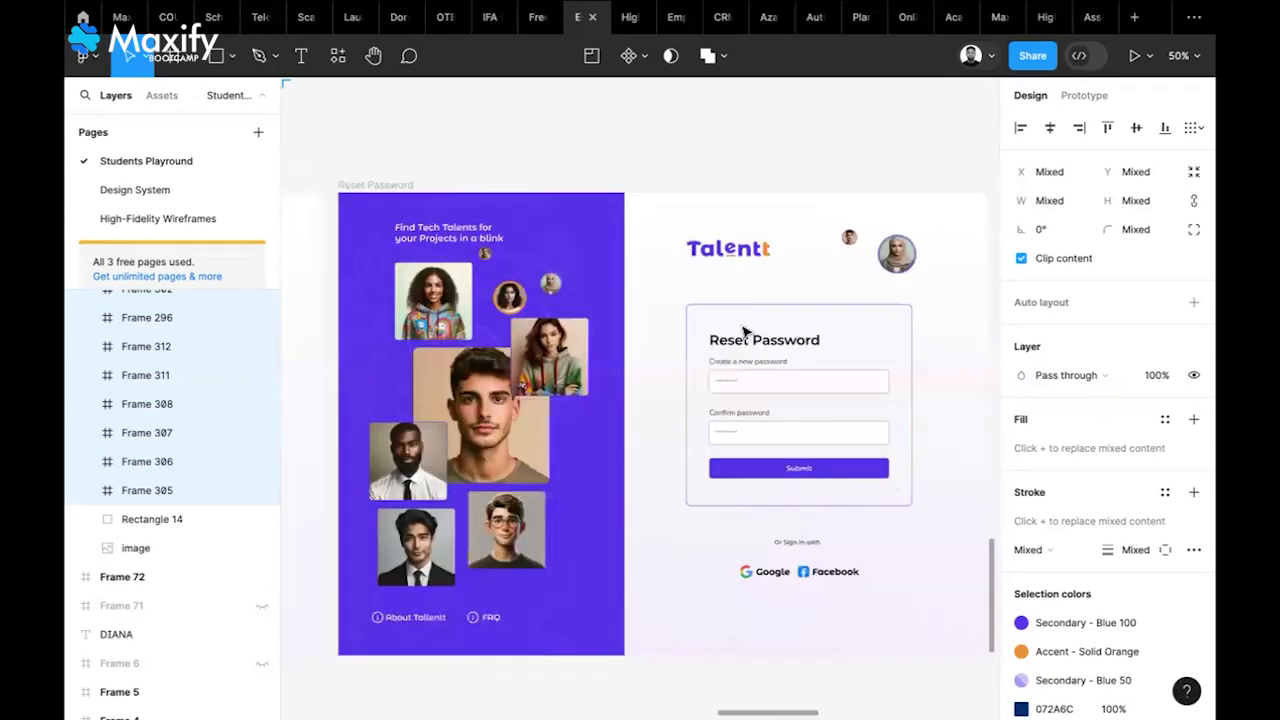
scroll(743, 334, "left", 5)
scroll(743, 334, "right", 10)
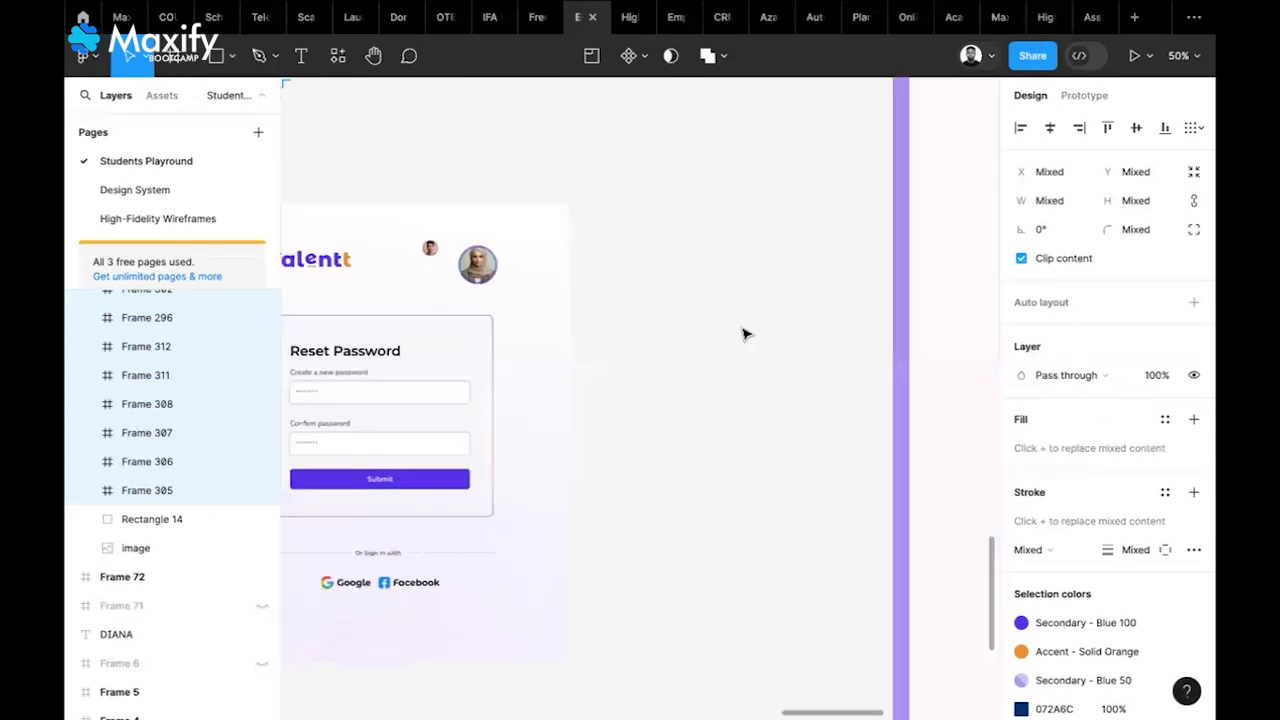
scroll(743, 334, "left", 5)
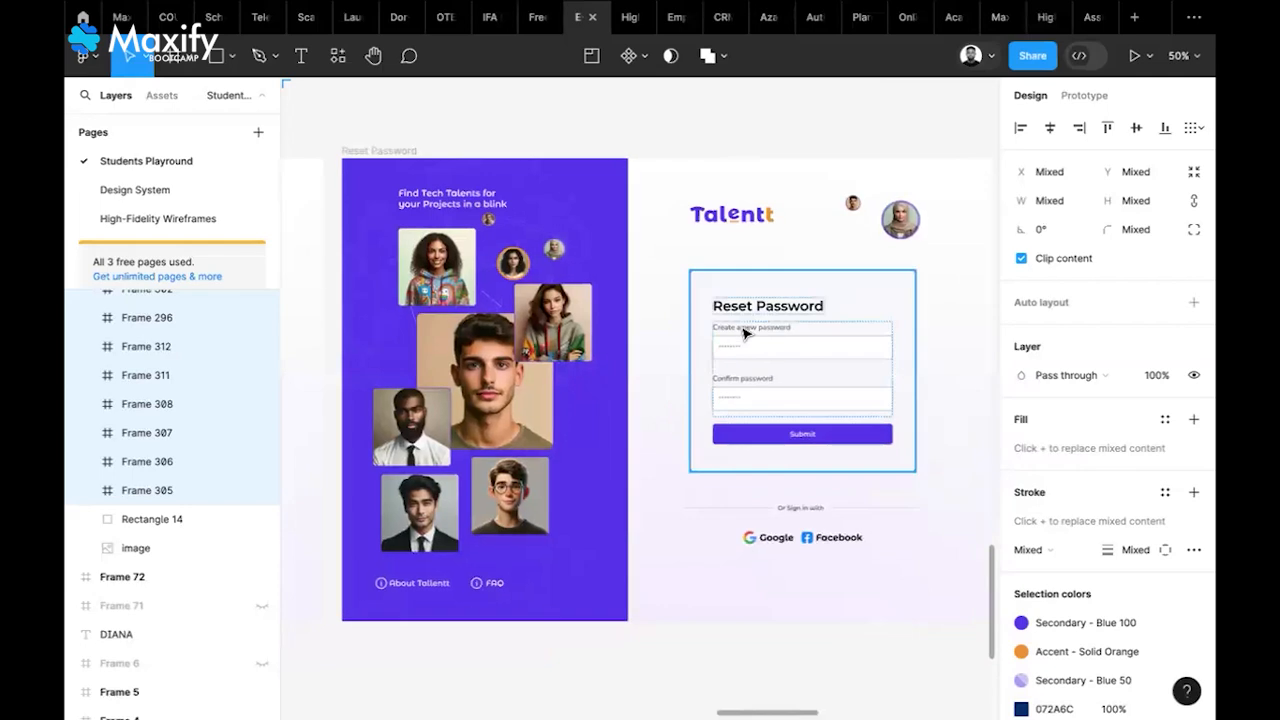
scroll(743, 334, "down", 5)
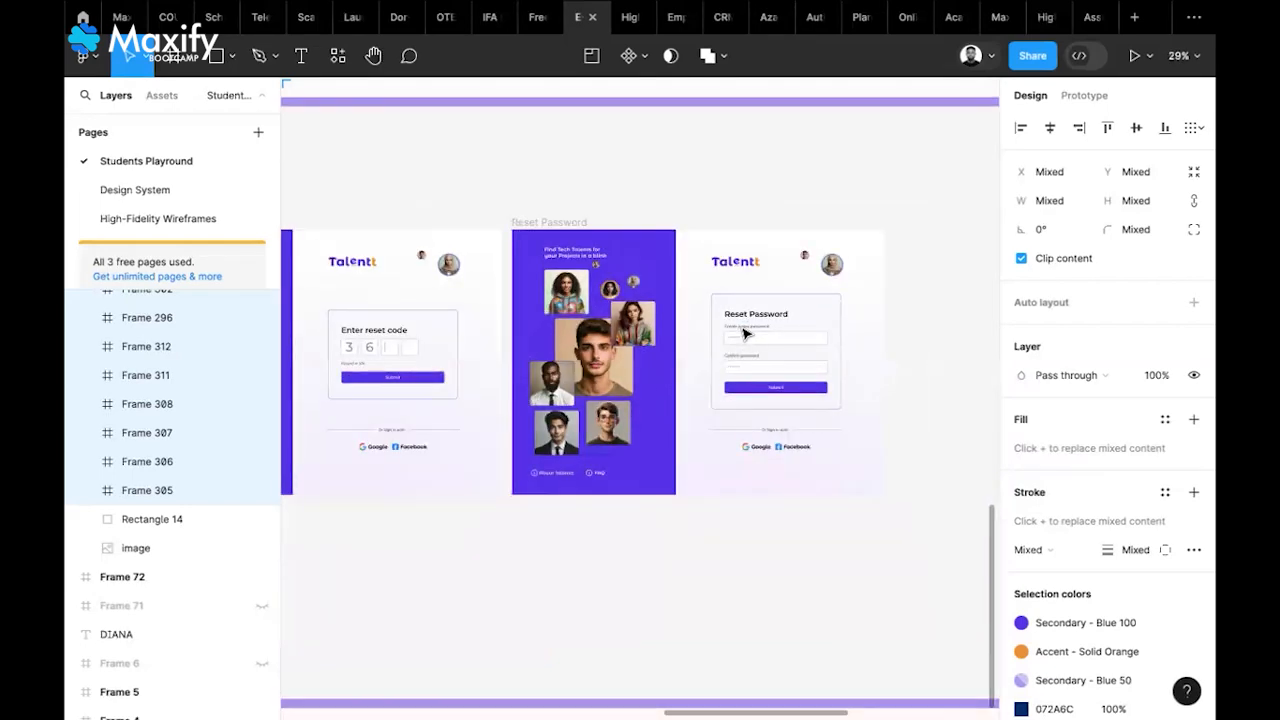
scroll(743, 334, "left", 5)
scroll(743, 334, "down", 5)
scroll(743, 331, "left", 5)
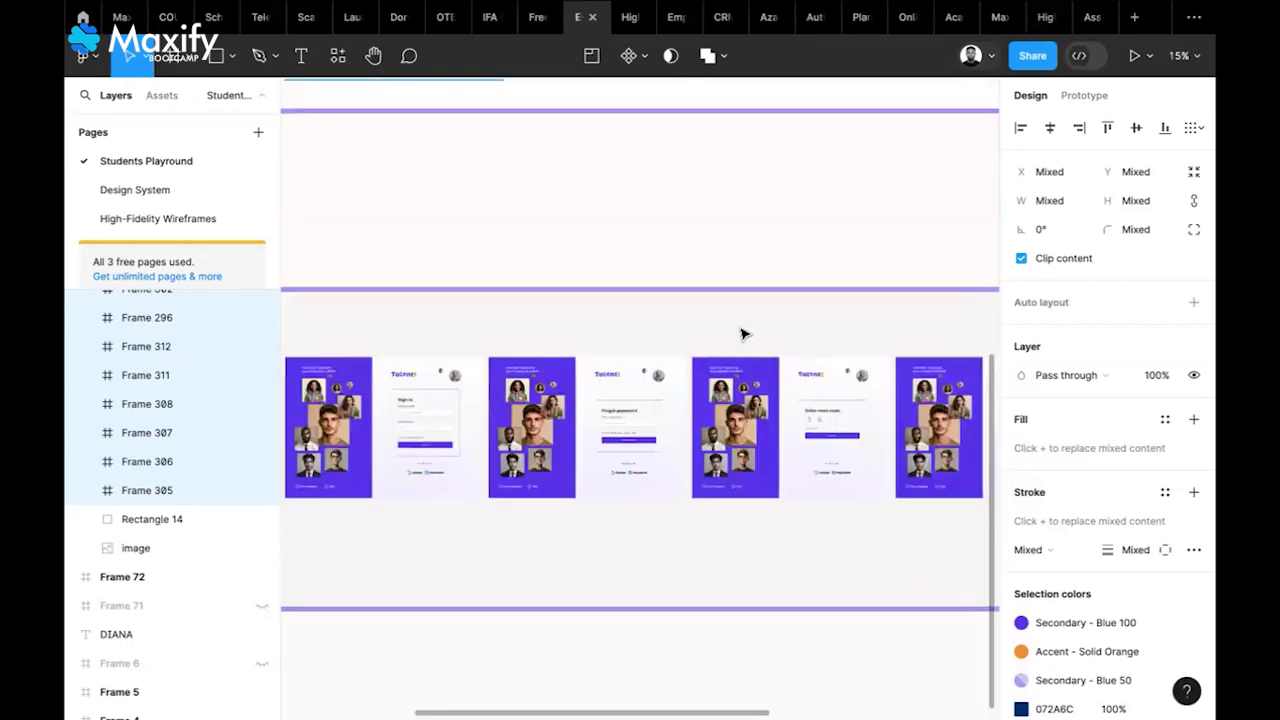
scroll(691, 297, "down", 1)
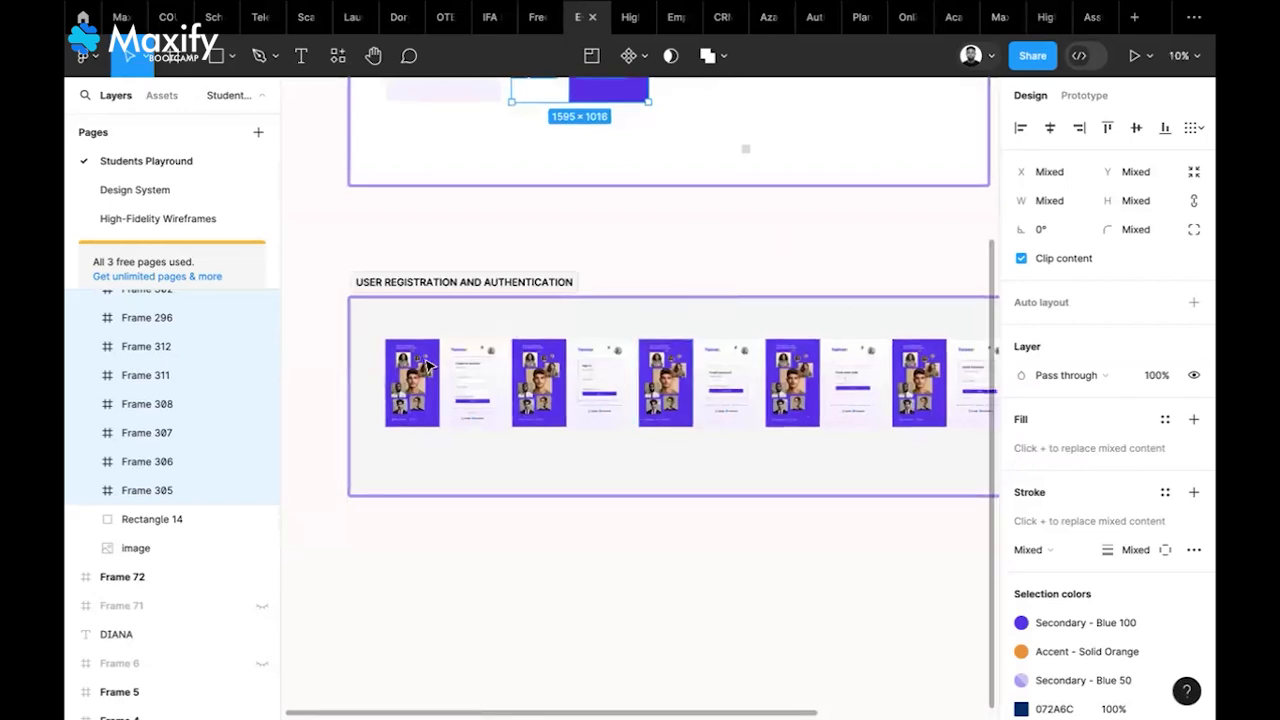
scroll(425, 365, "up", 5)
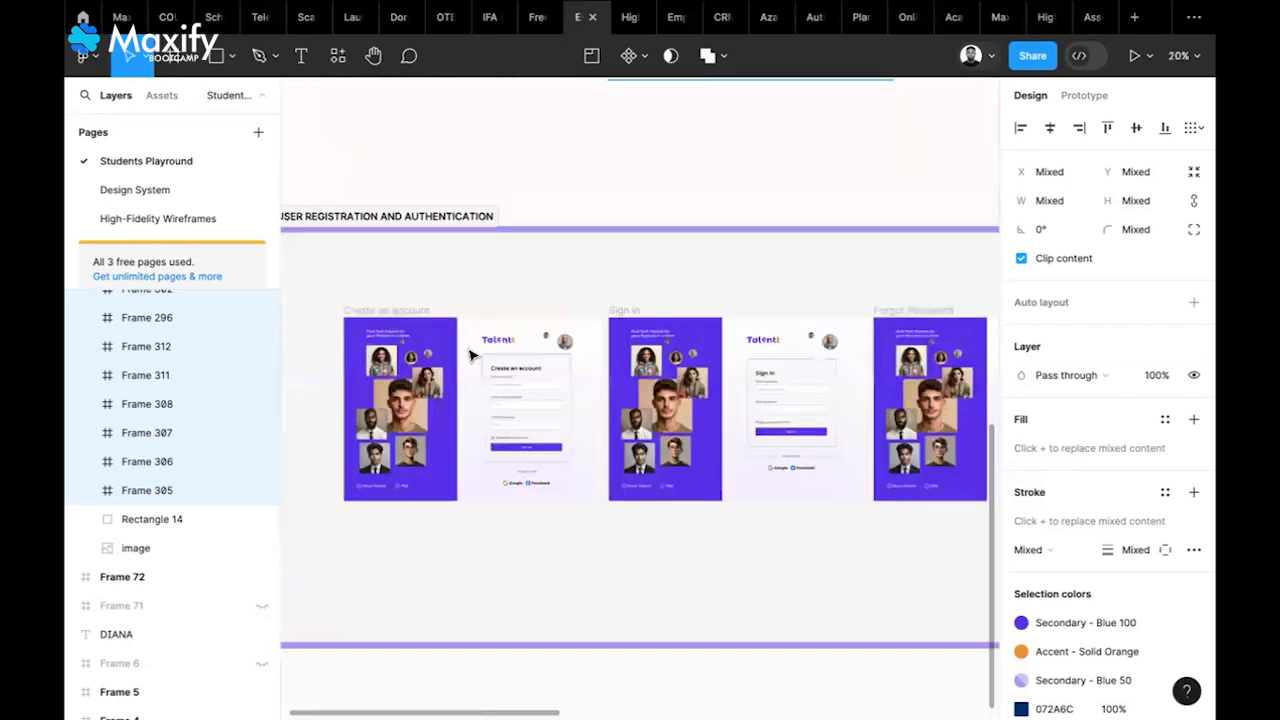
scroll(500, 366, "up", 4)
scroll(616, 372, "down", 1)
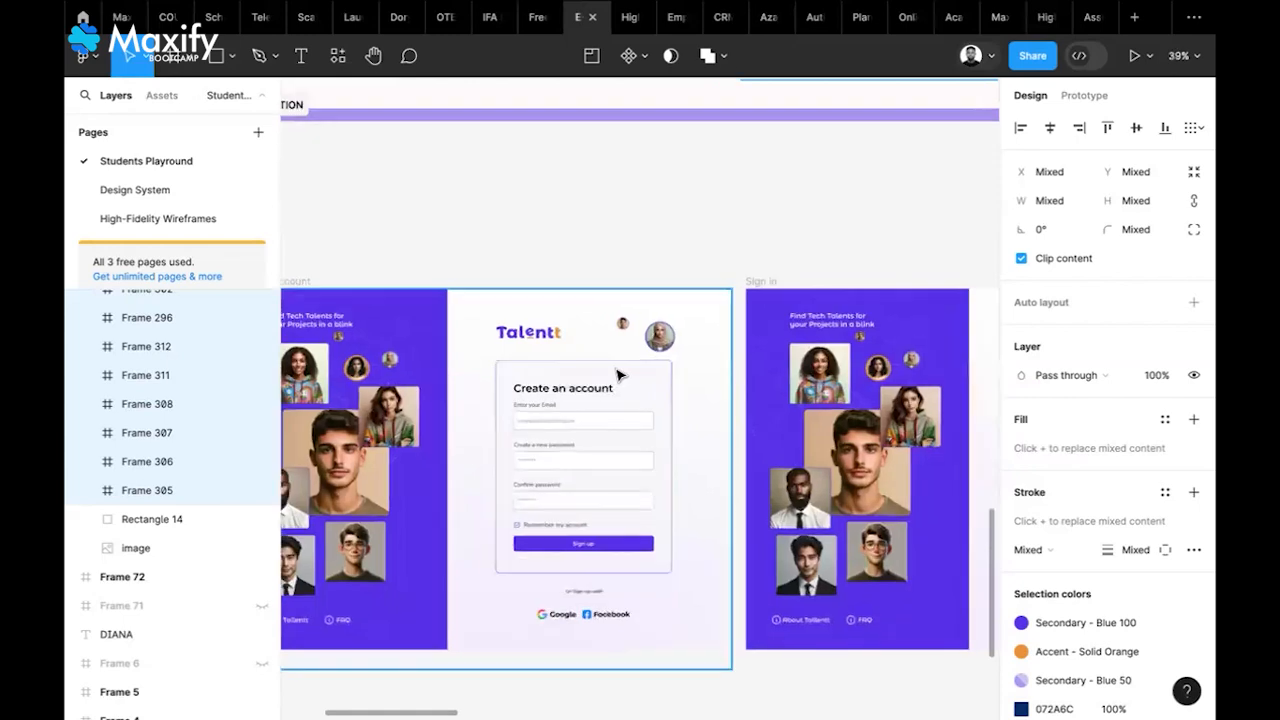
scroll(617, 375, "down", 3)
scroll(922, 140, "right", 3)
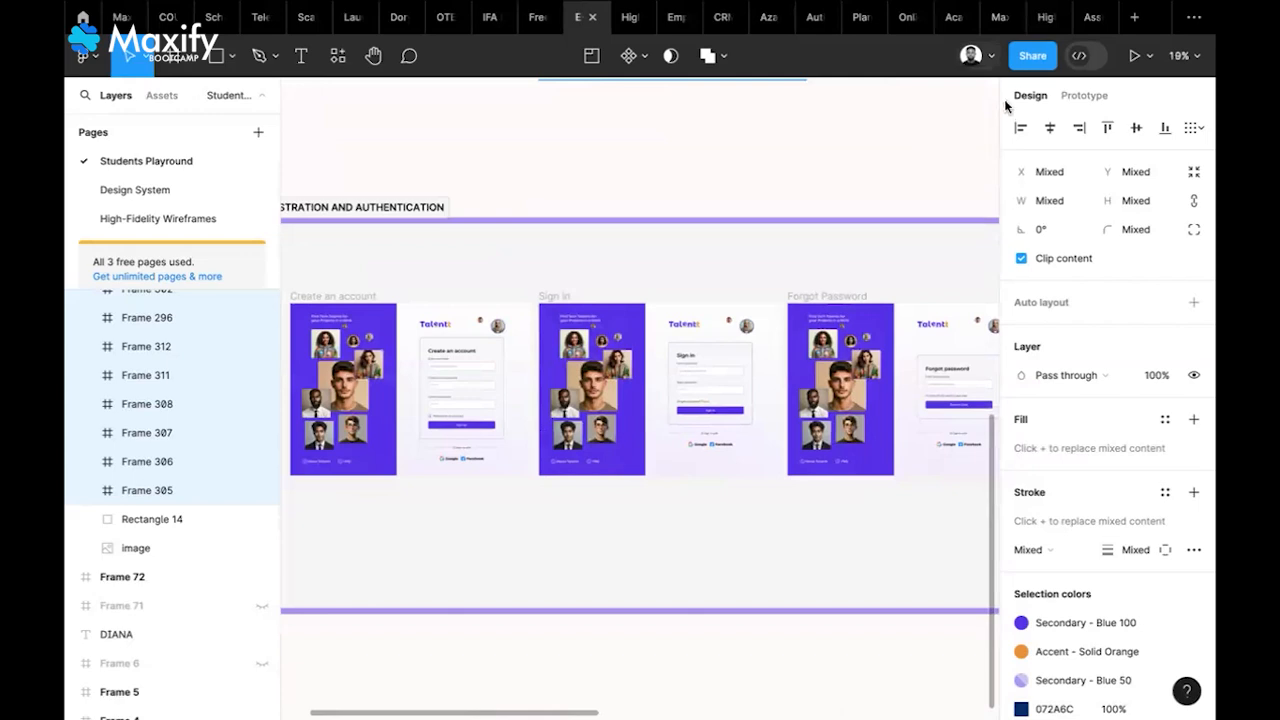
left_click(990, 22)
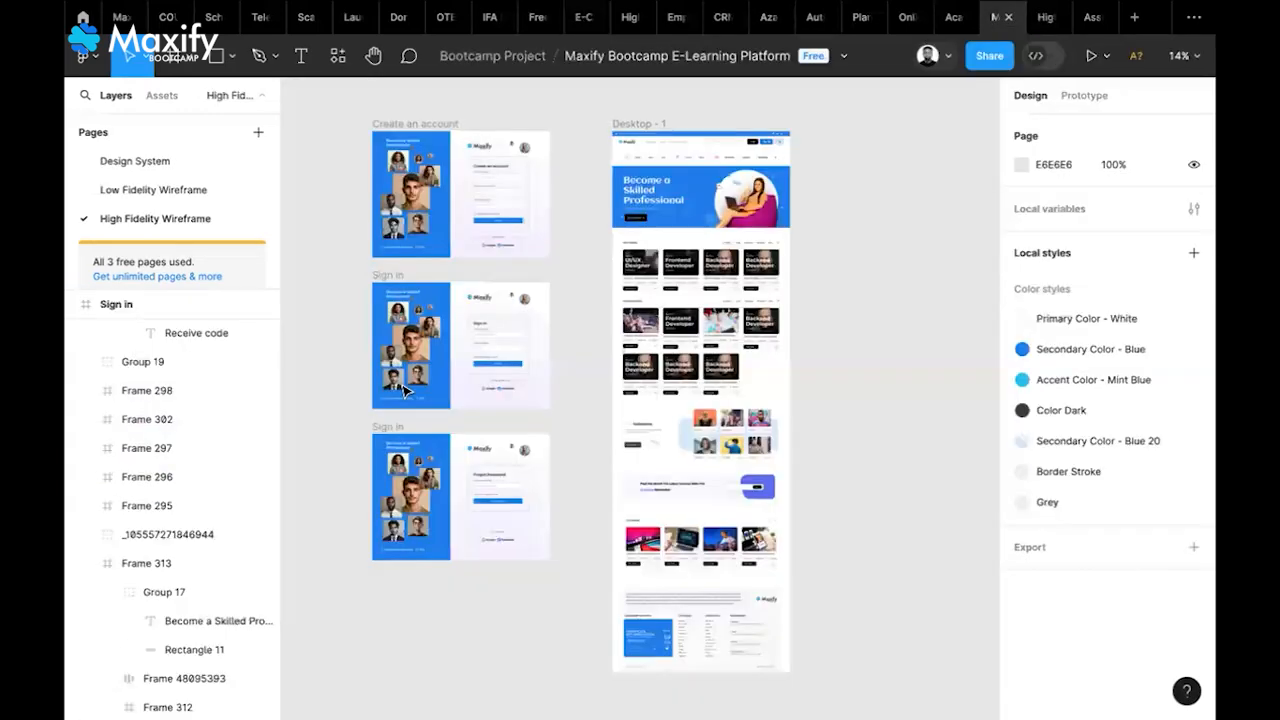
left_click(468, 355)
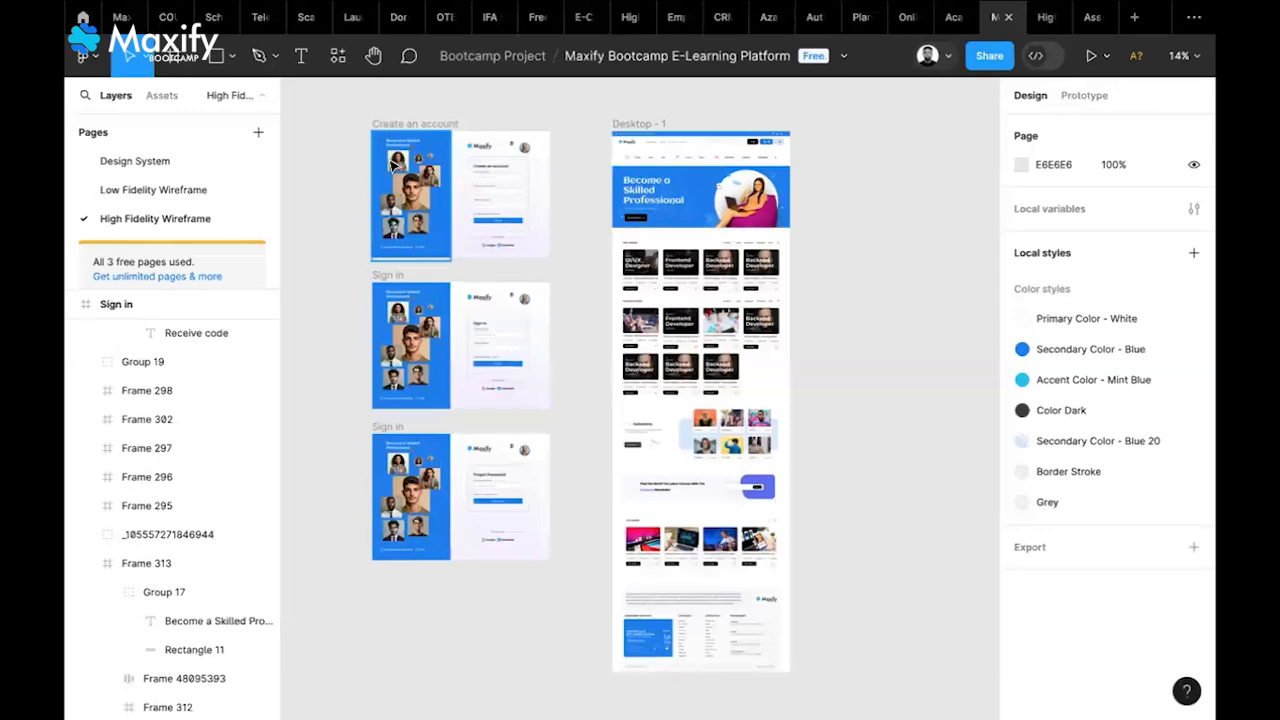
scroll(392, 164, "up", 5)
scroll(392, 164, "up", 2)
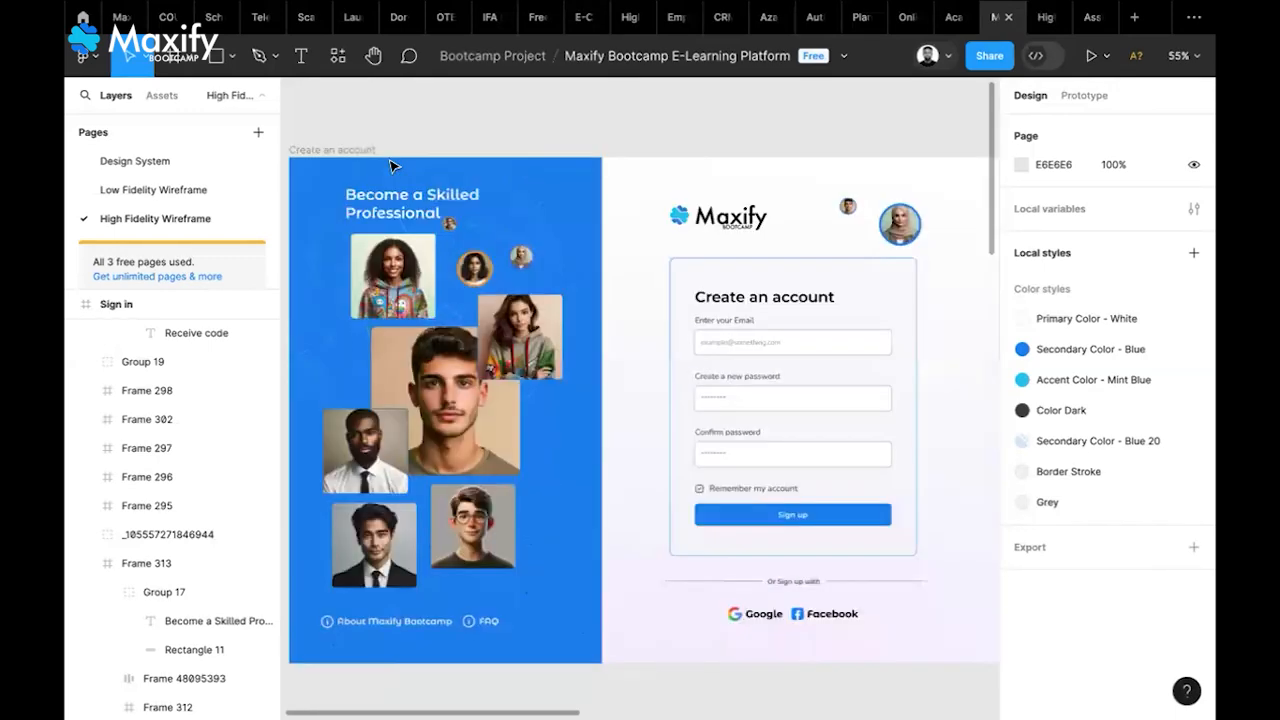
scroll(392, 164, "down", 1)
scroll(392, 164, "right", 1)
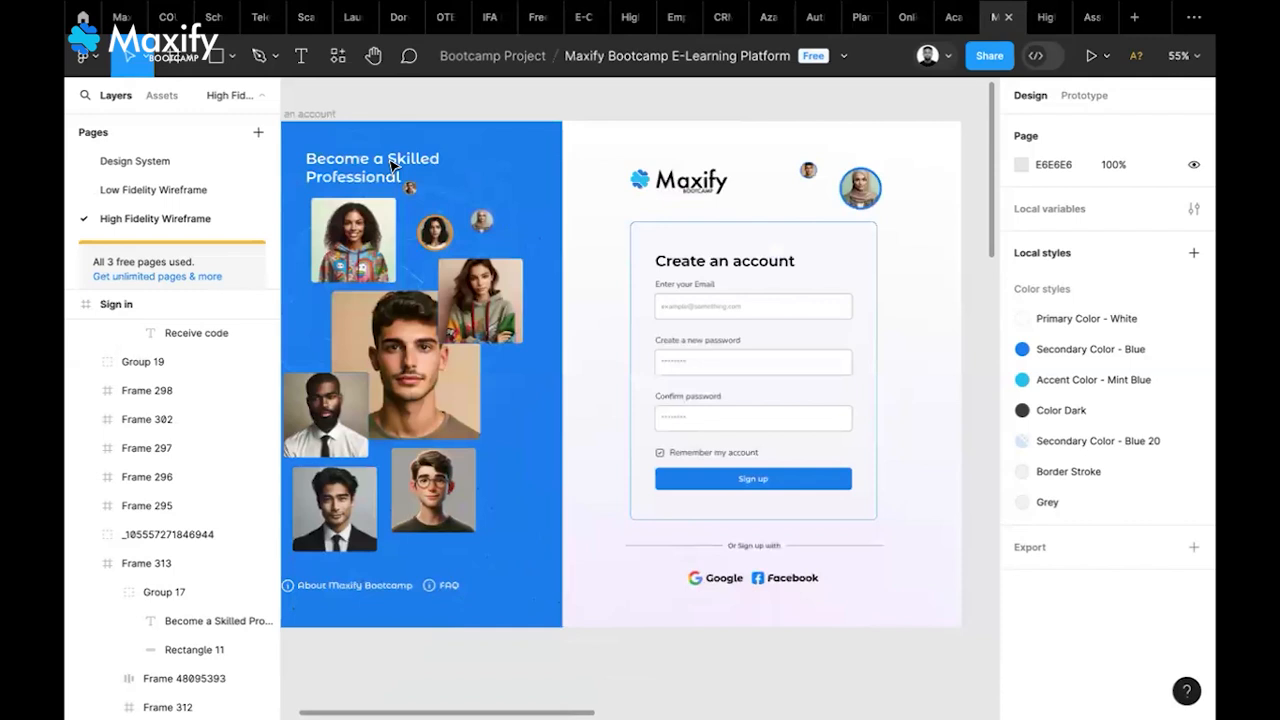
scroll(392, 164, "up", 1)
scroll(392, 164, "left", 1)
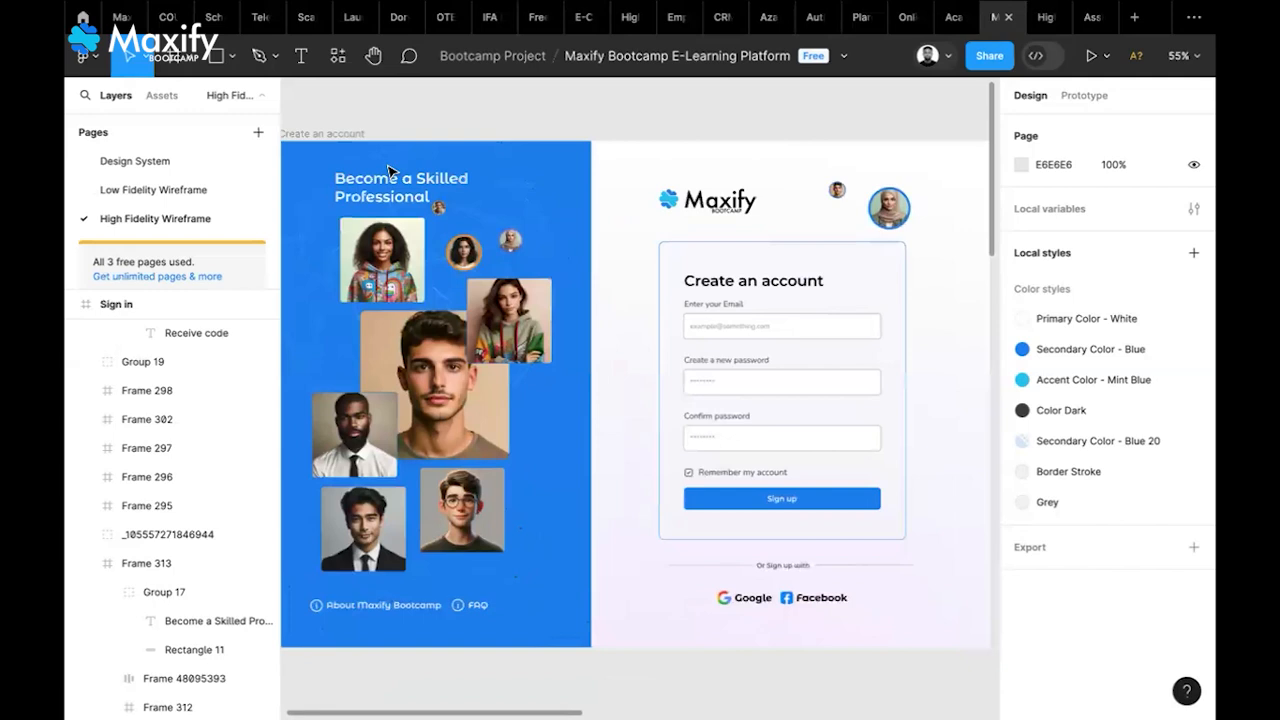
scroll(390, 170, "down", 3)
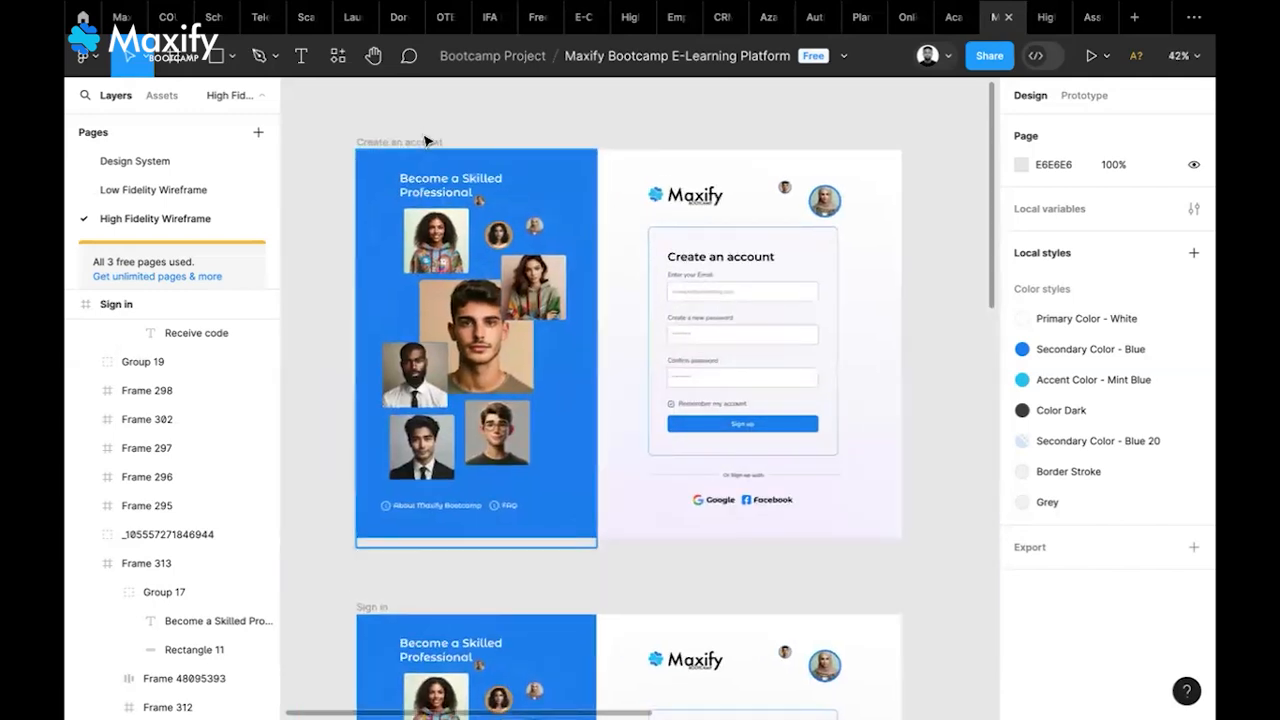
key("ctrl+Tab")
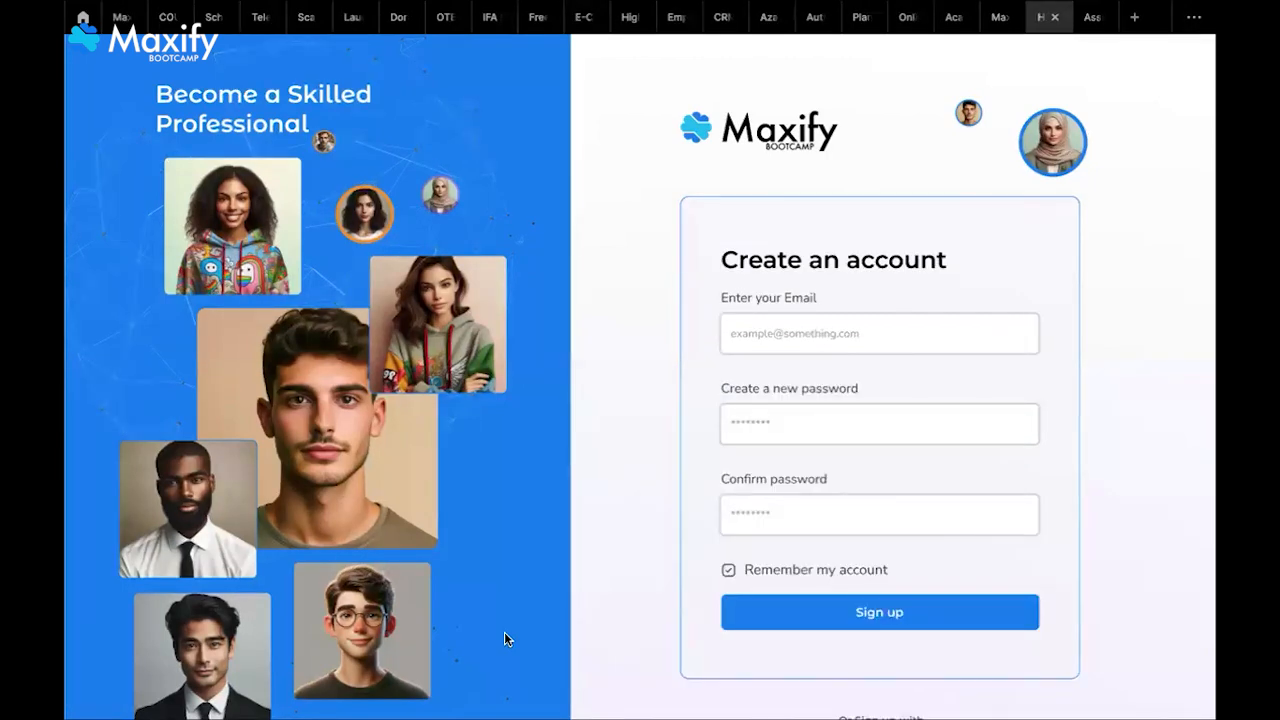
scroll(776, 565, "down", 1)
scroll(776, 566, "up", 1)
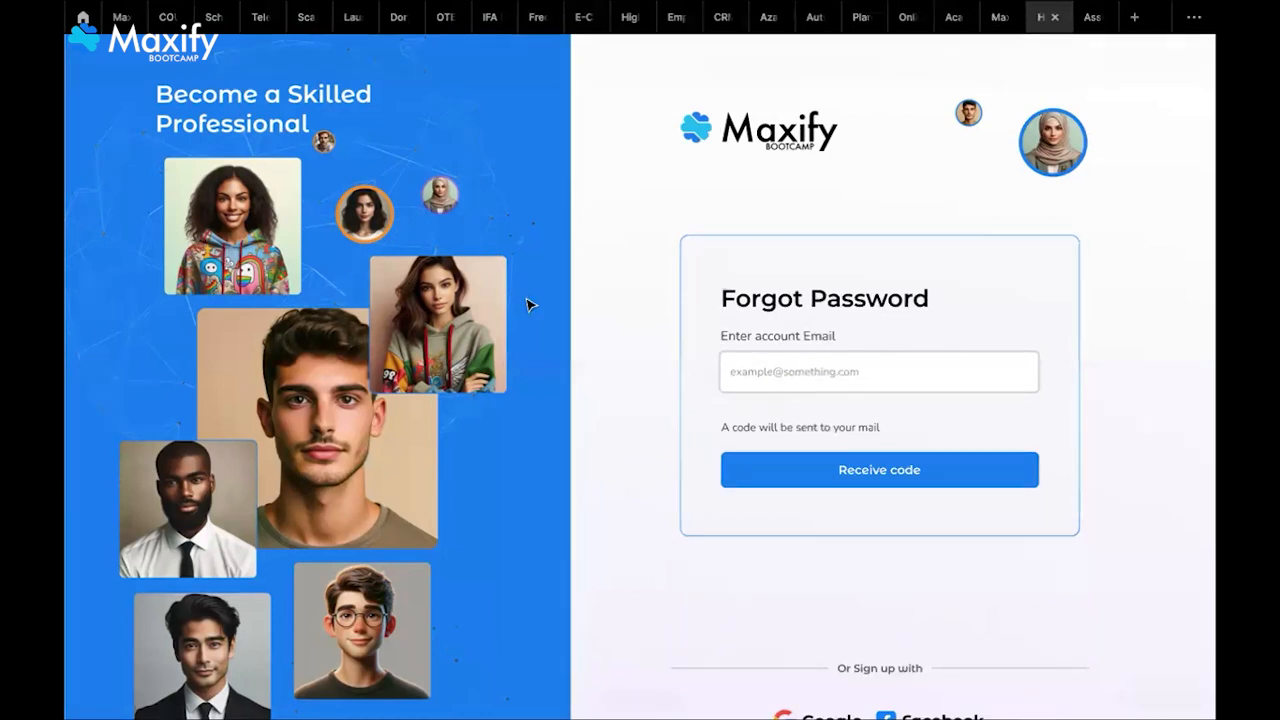
key("ctrl+shift+Tab")
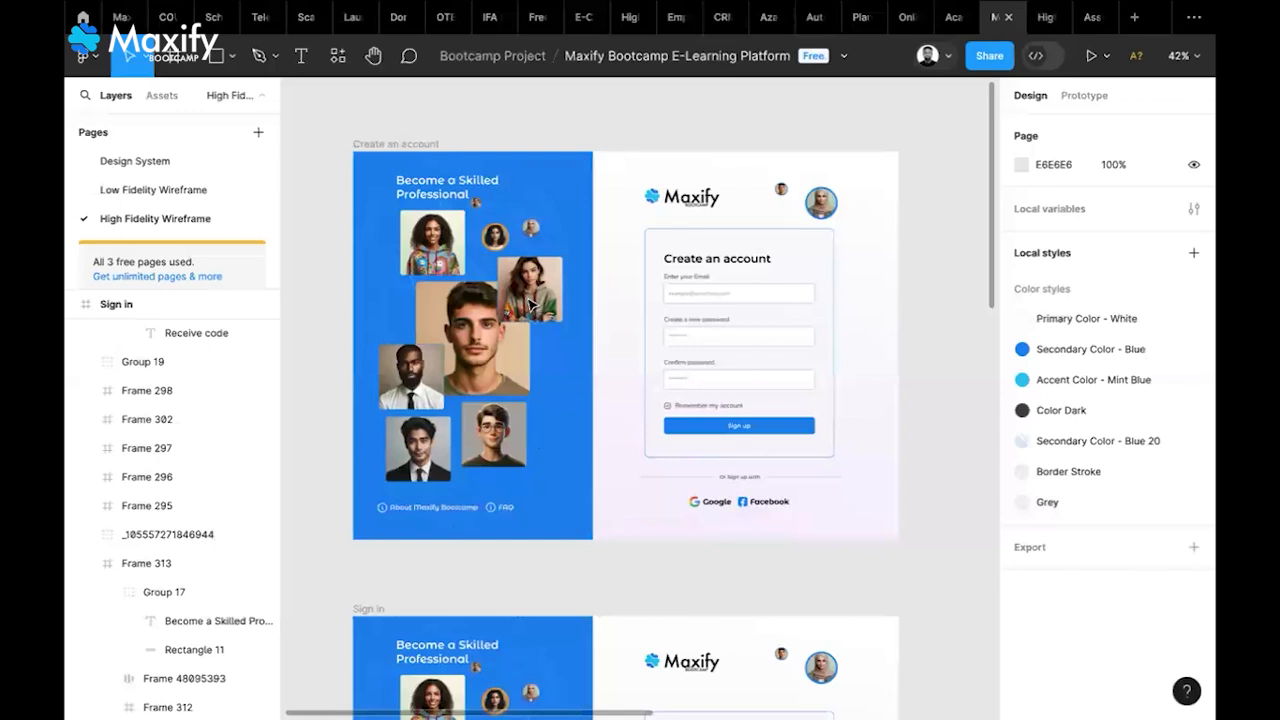
Pan to the Desktop - 1 frame and select its course category icon row and blue hero banner
scroll(543, 307, "right", 7)
scroll(545, 307, "up", 1)
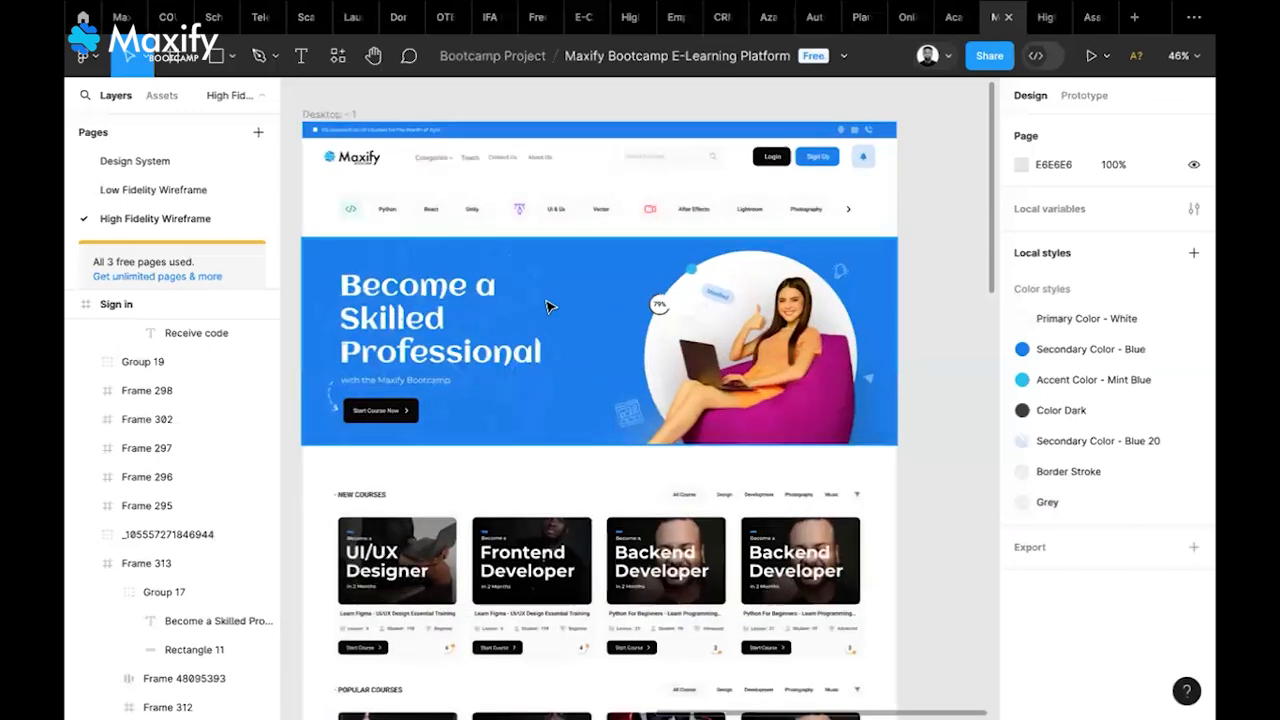
scroll(548, 307, "up", 1)
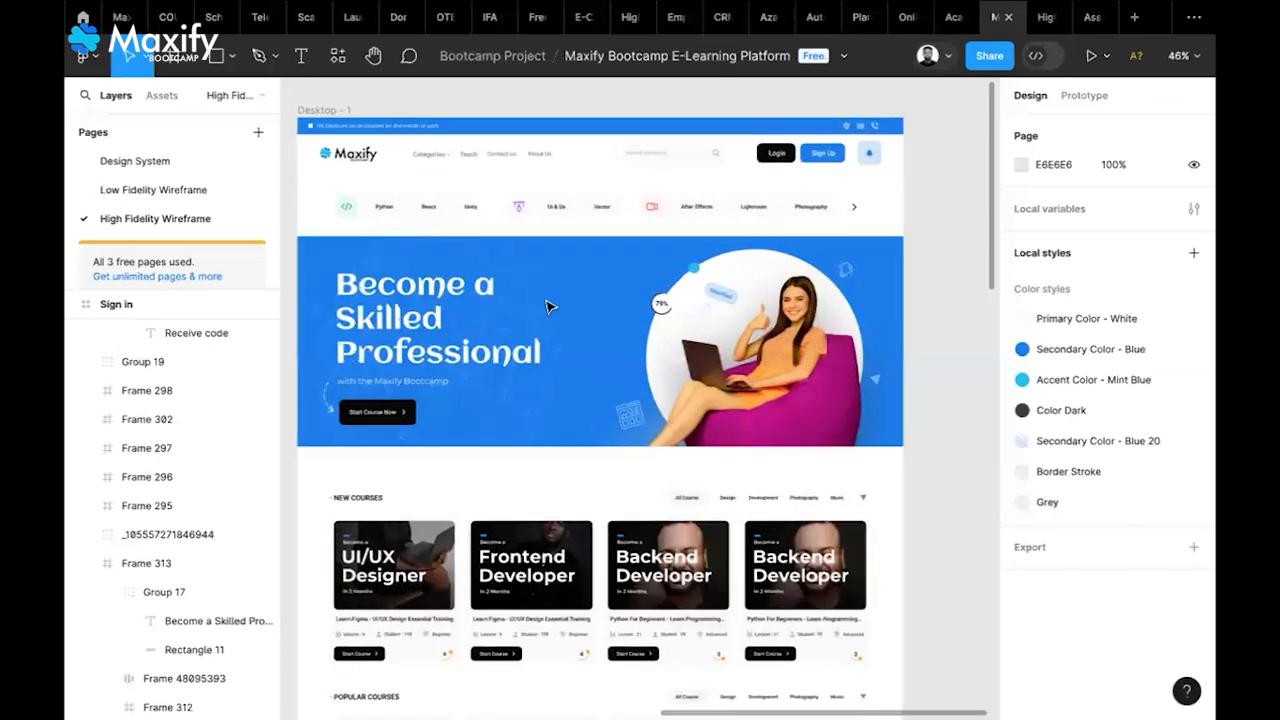
scroll(547, 307, "up", 2)
scroll(550, 307, "left", 1)
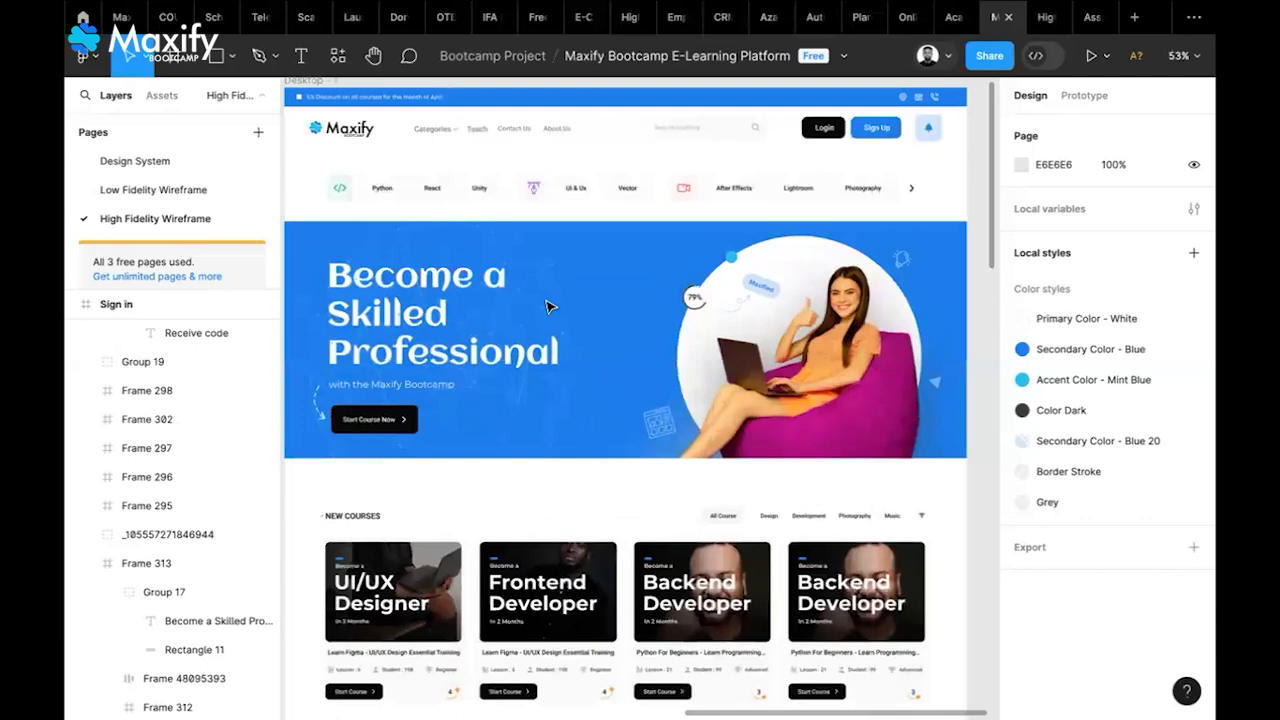
scroll(547, 307, "left", 1)
scroll(547, 307, "left", 1)
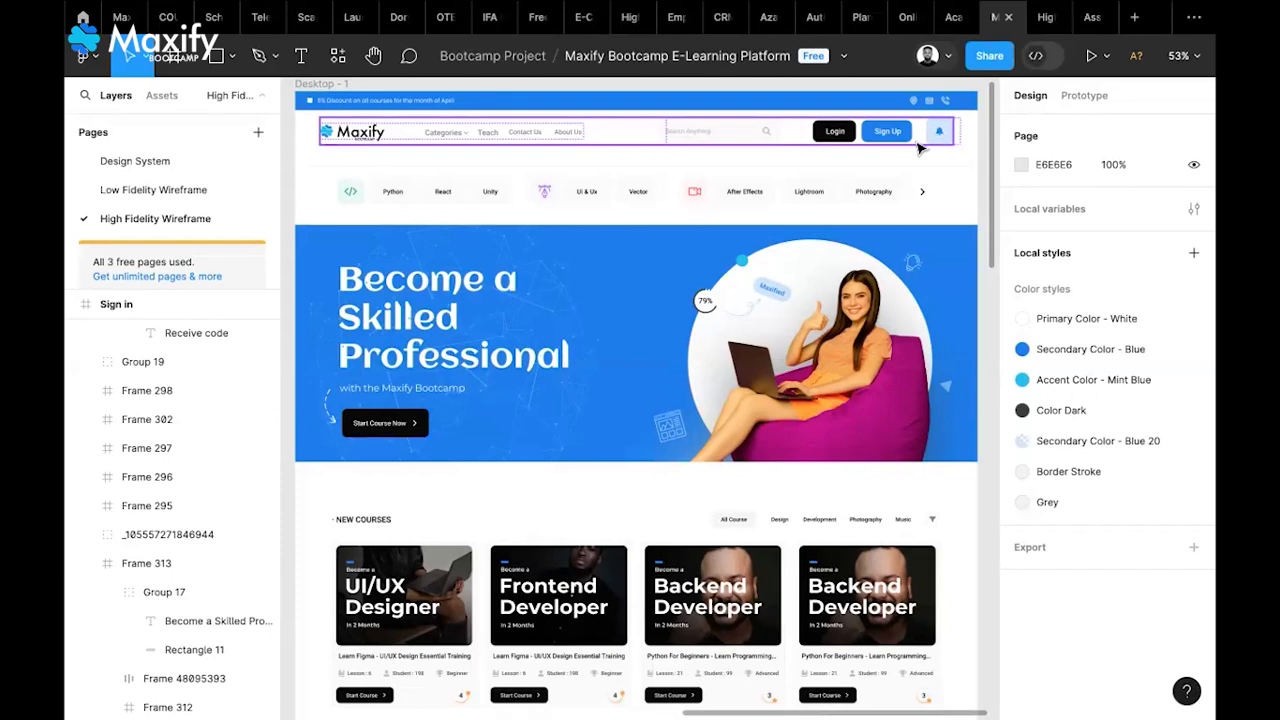
left_click(423, 206)
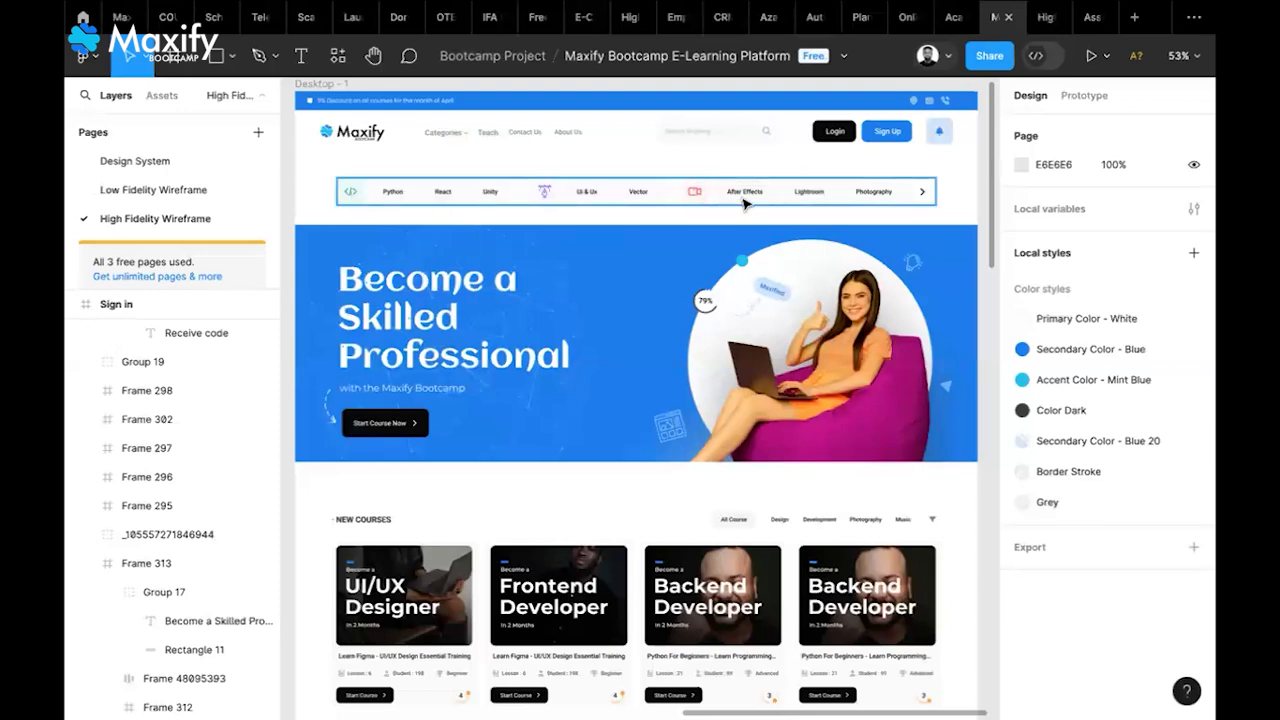
left_click(816, 309)
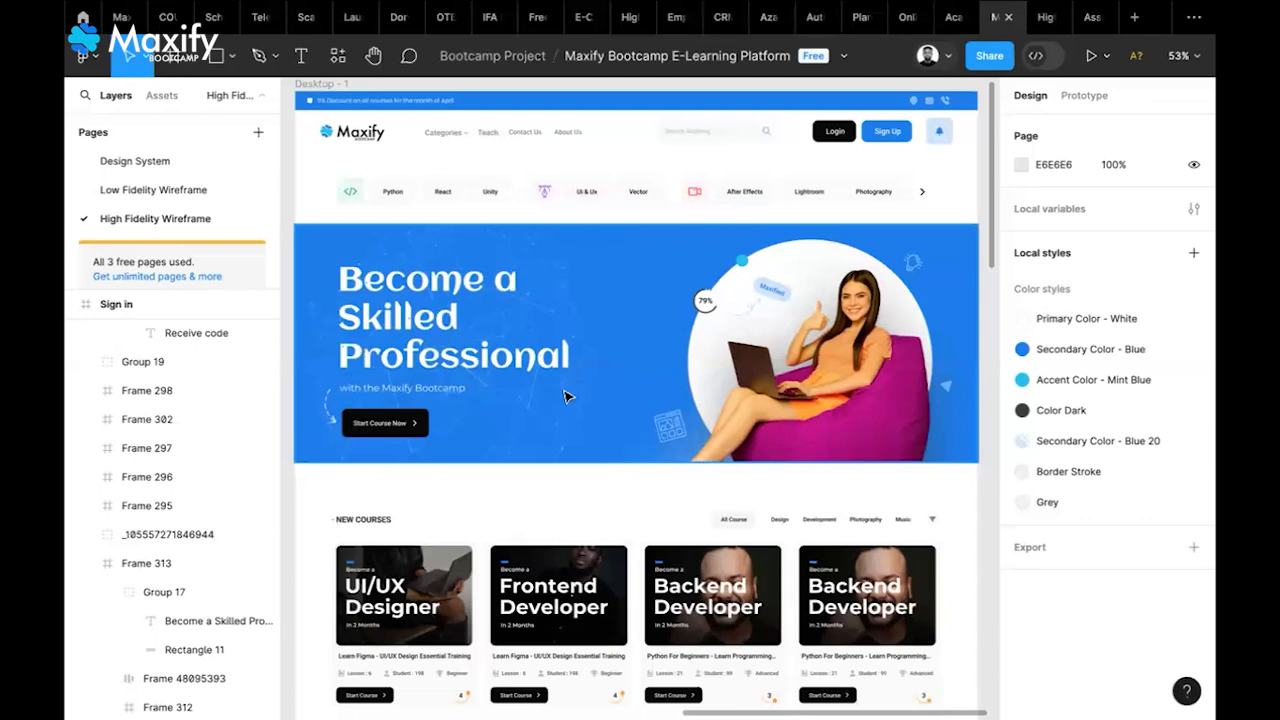
Scroll down through the New Courses and Popular Courses card grids
scroll(585, 405, "down", 2)
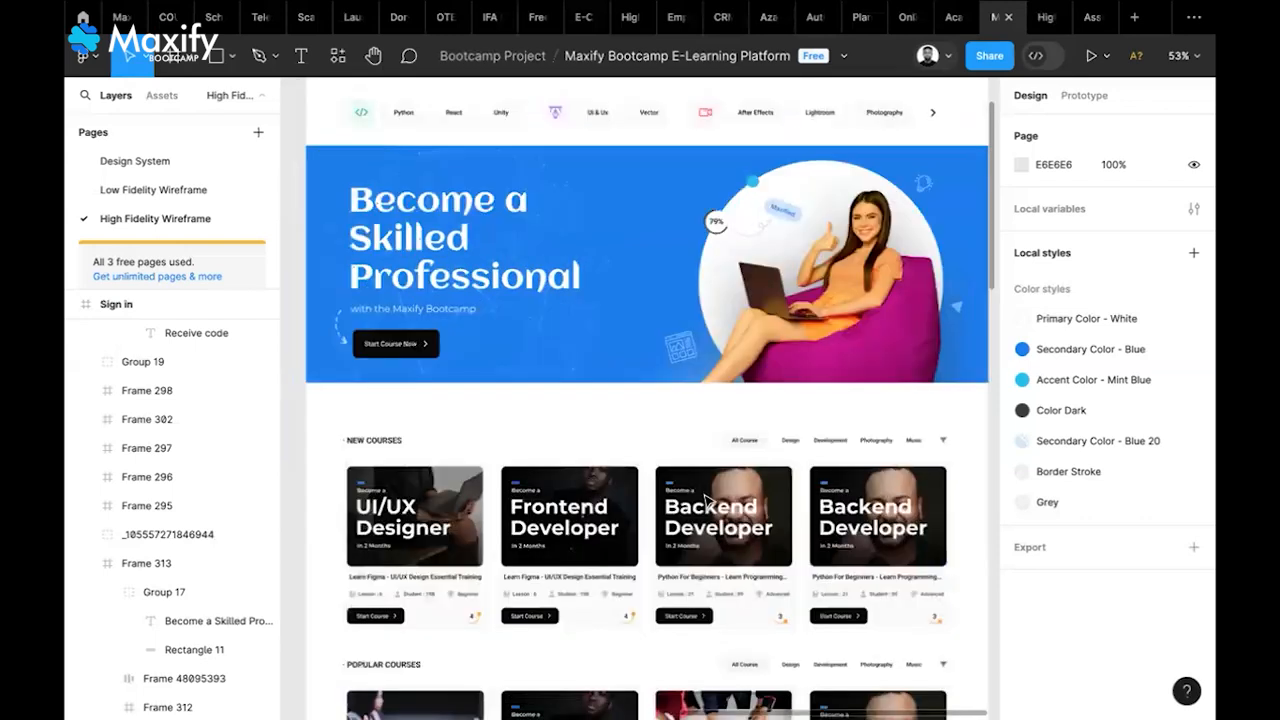
scroll(706, 500, "down", 2)
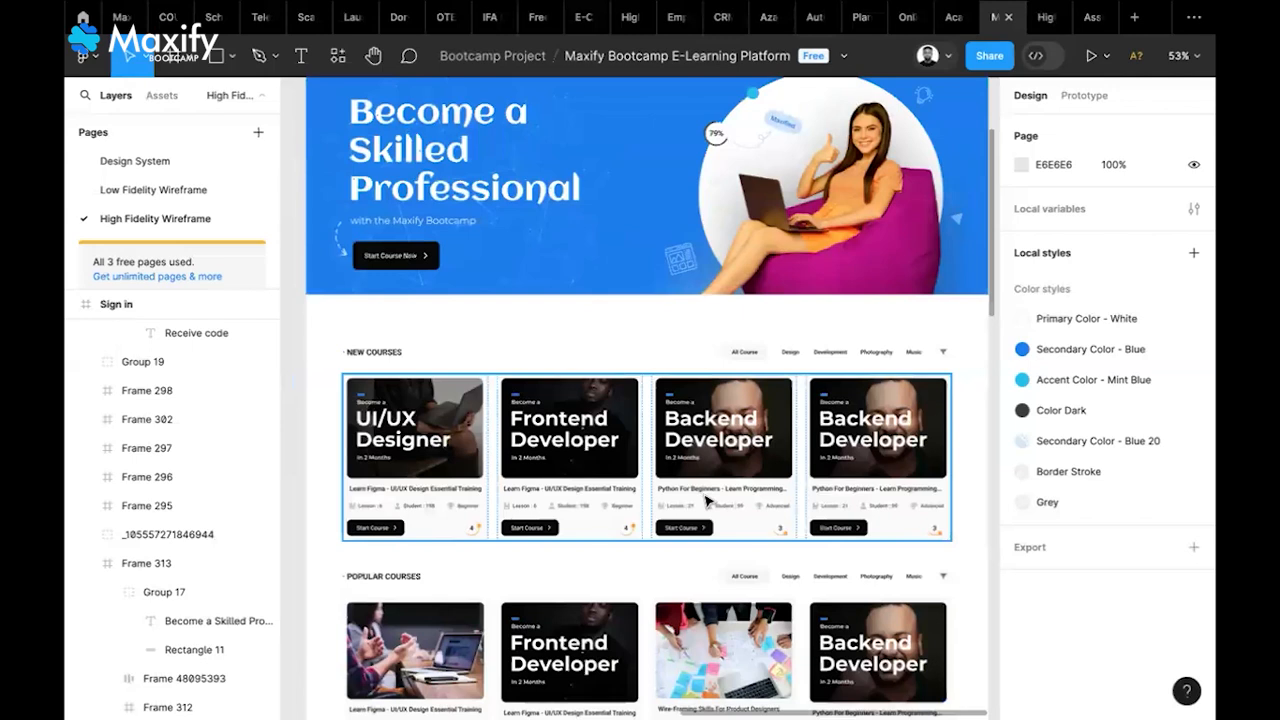
scroll(706, 500, "down", 3)
scroll(706, 500, "down", 4)
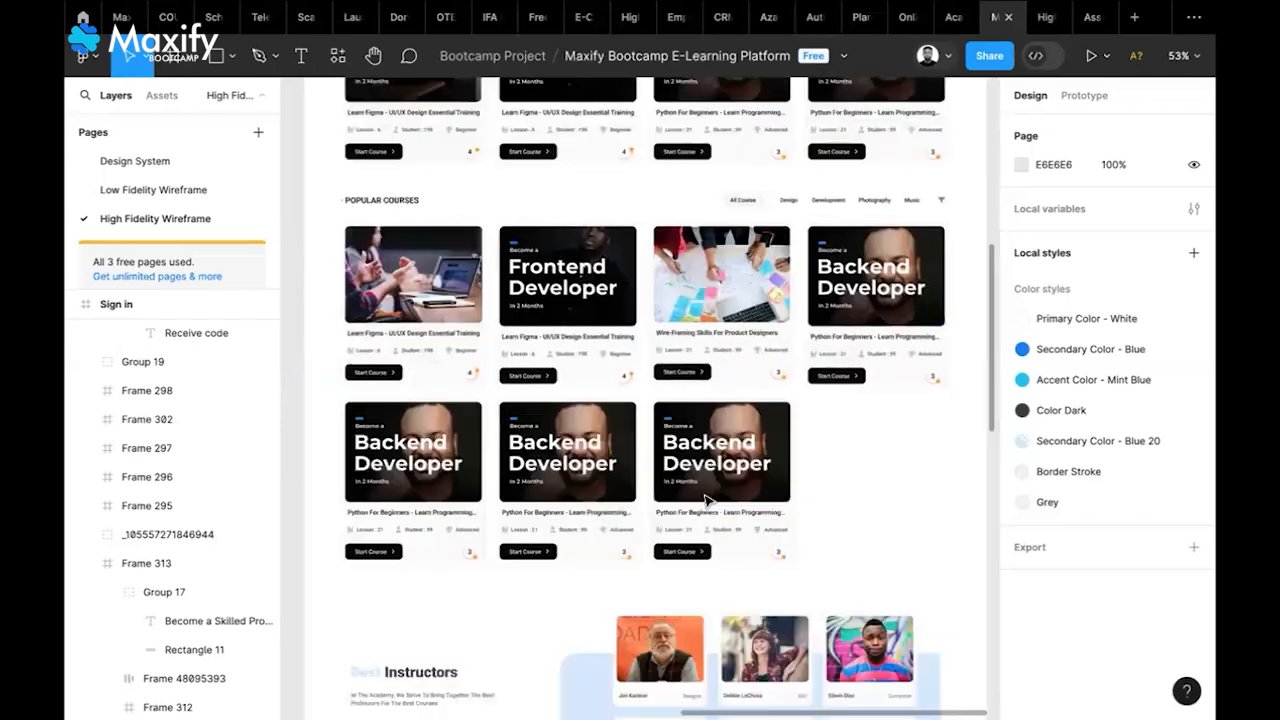
scroll(706, 500, "down", 3)
scroll(706, 501, "down", 15)
scroll(706, 501, "up", 19)
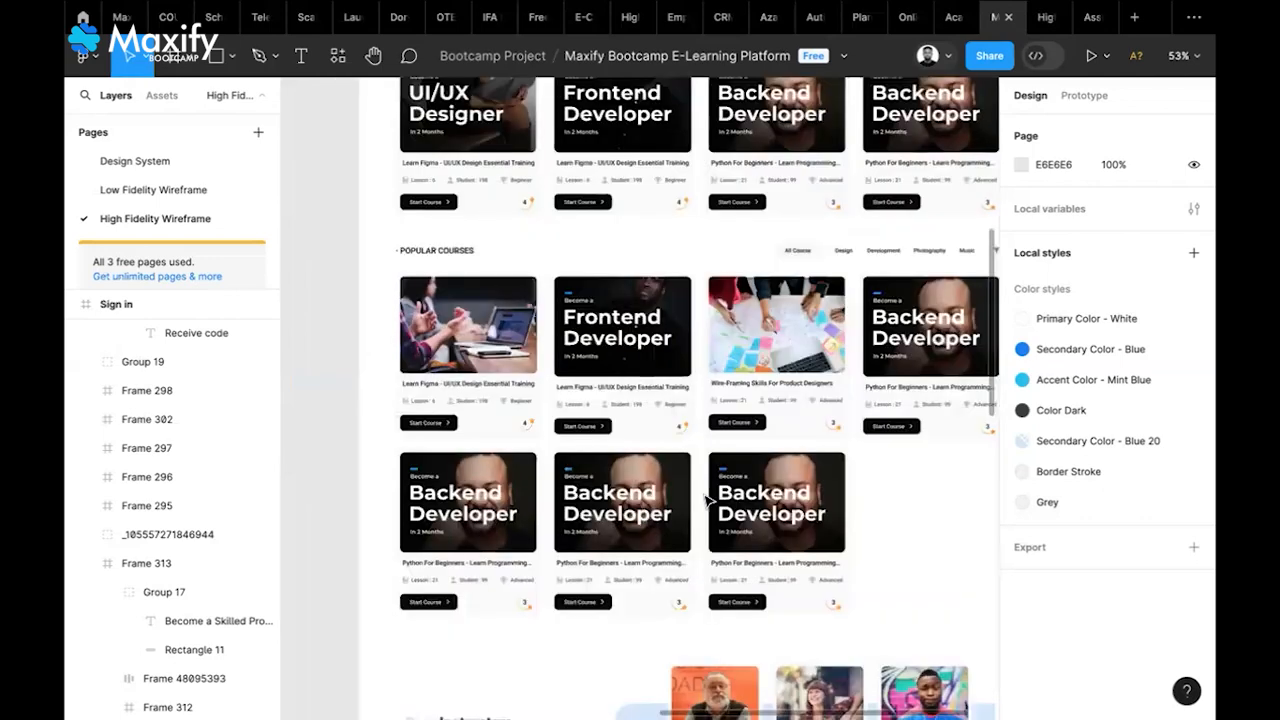
scroll(706, 500, "up", 10)
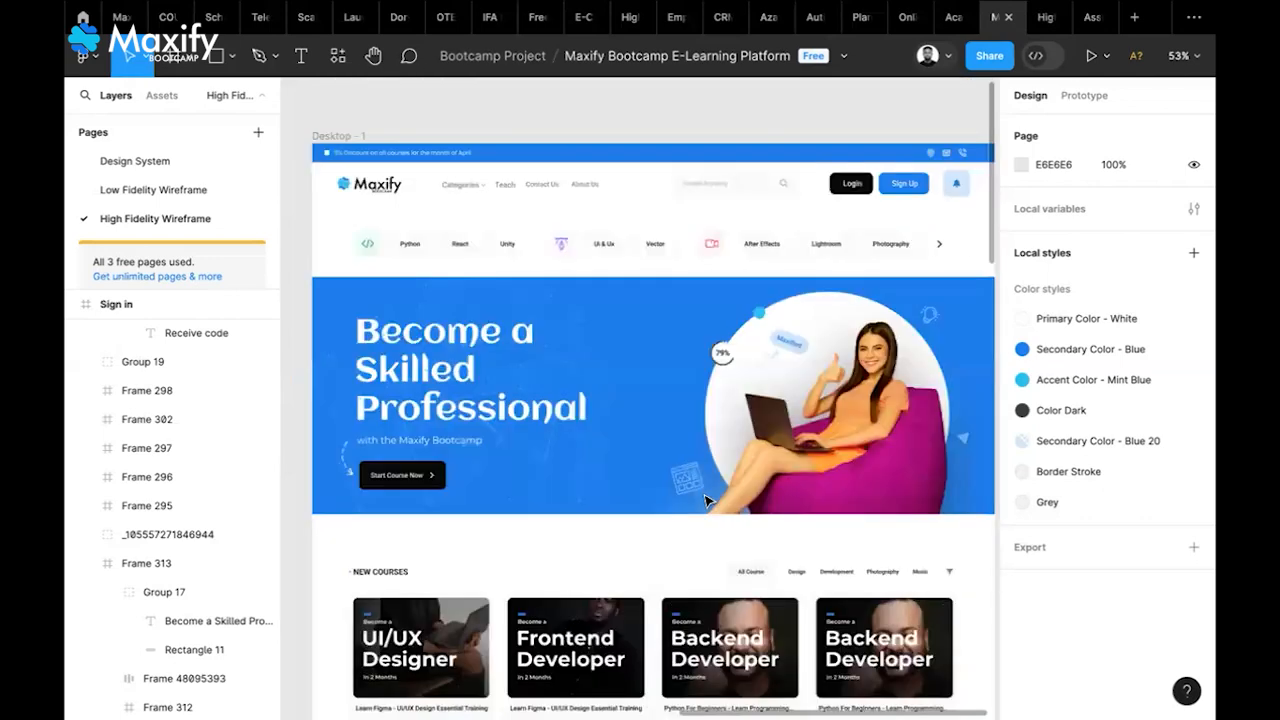
scroll(706, 500, "down", 1)
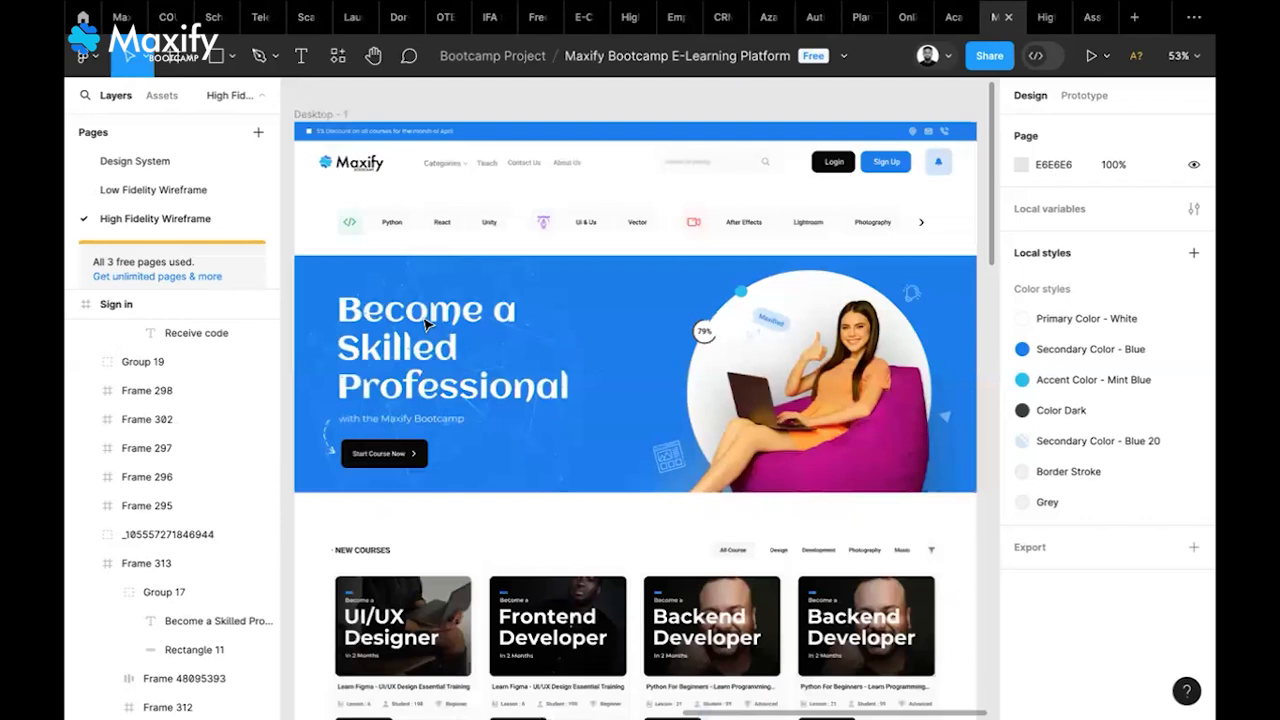
Switch to the Design System page and review its Brand Assets, Typography and Button sections
left_click(170, 164)
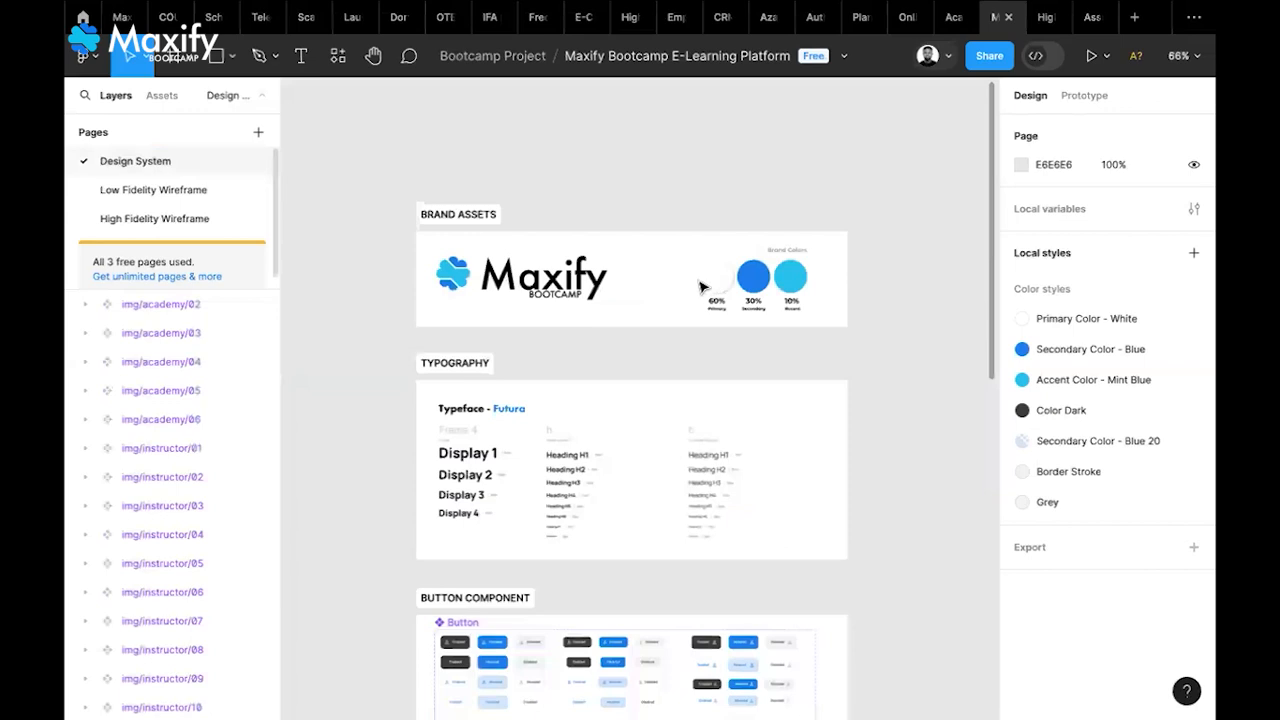
scroll(701, 287, "up", 2)
scroll(701, 287, "up", 5)
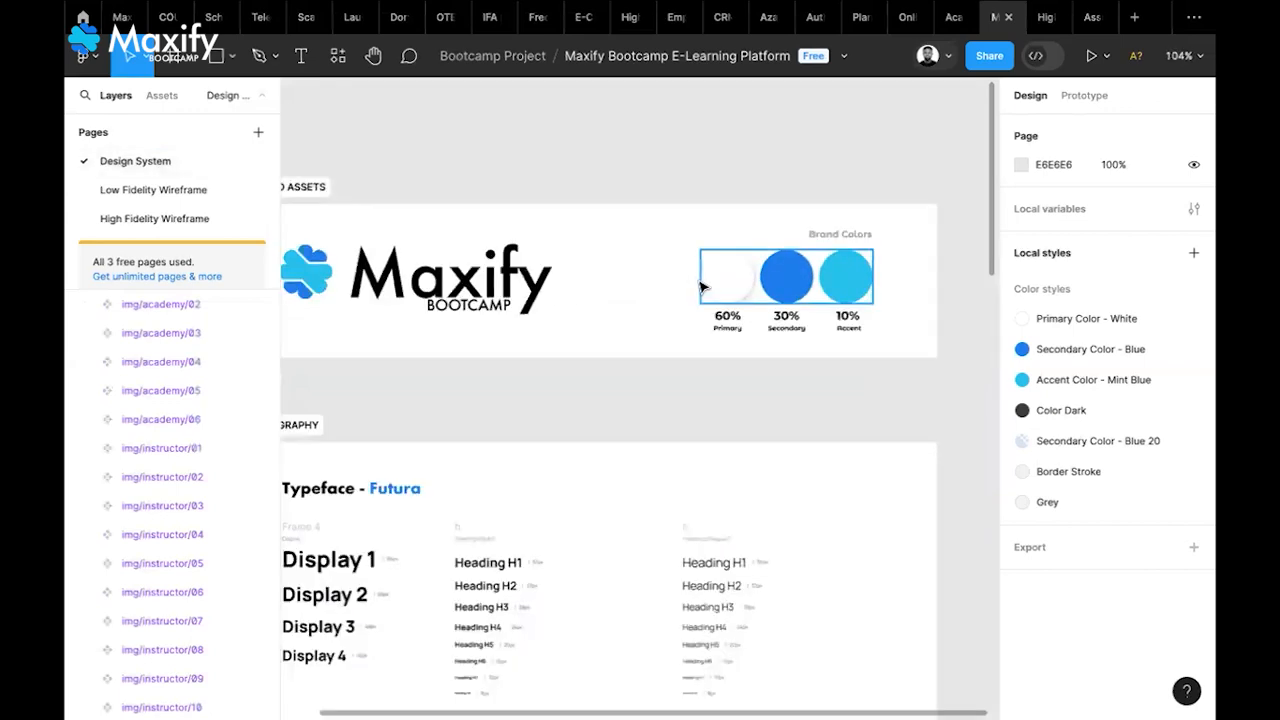
scroll(703, 287, "down", 2)
scroll(703, 287, "left", 1)
scroll(700, 287, "down", 1)
scroll(700, 287, "right", 1)
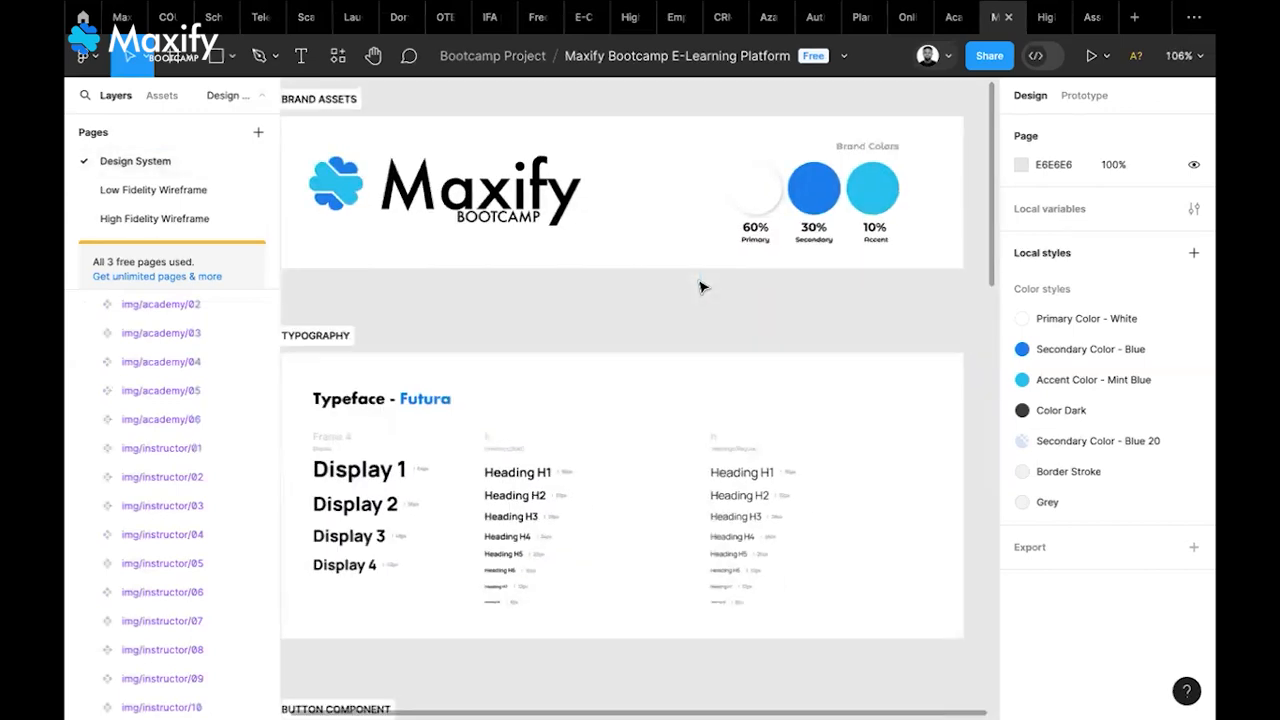
scroll(700, 287, "down", 2)
scroll(700, 287, "up", 1)
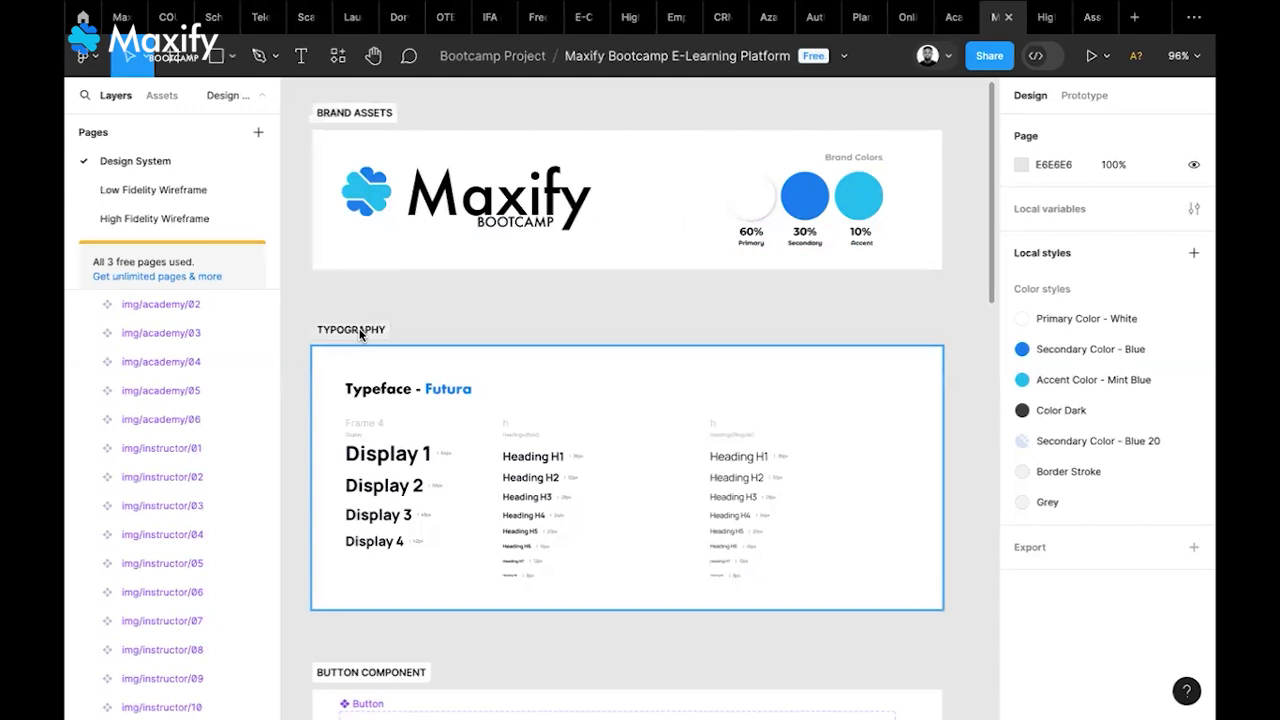
scroll(395, 310, "down", 1)
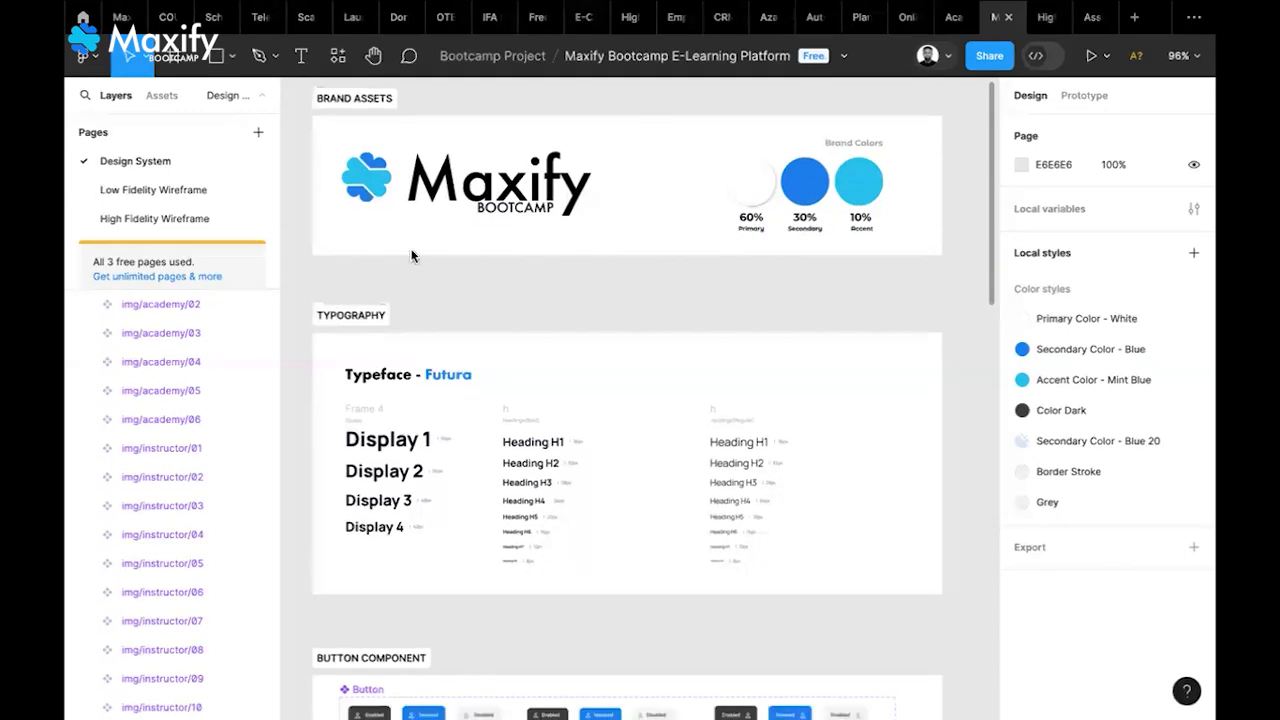
scroll(411, 256, "down", 3)
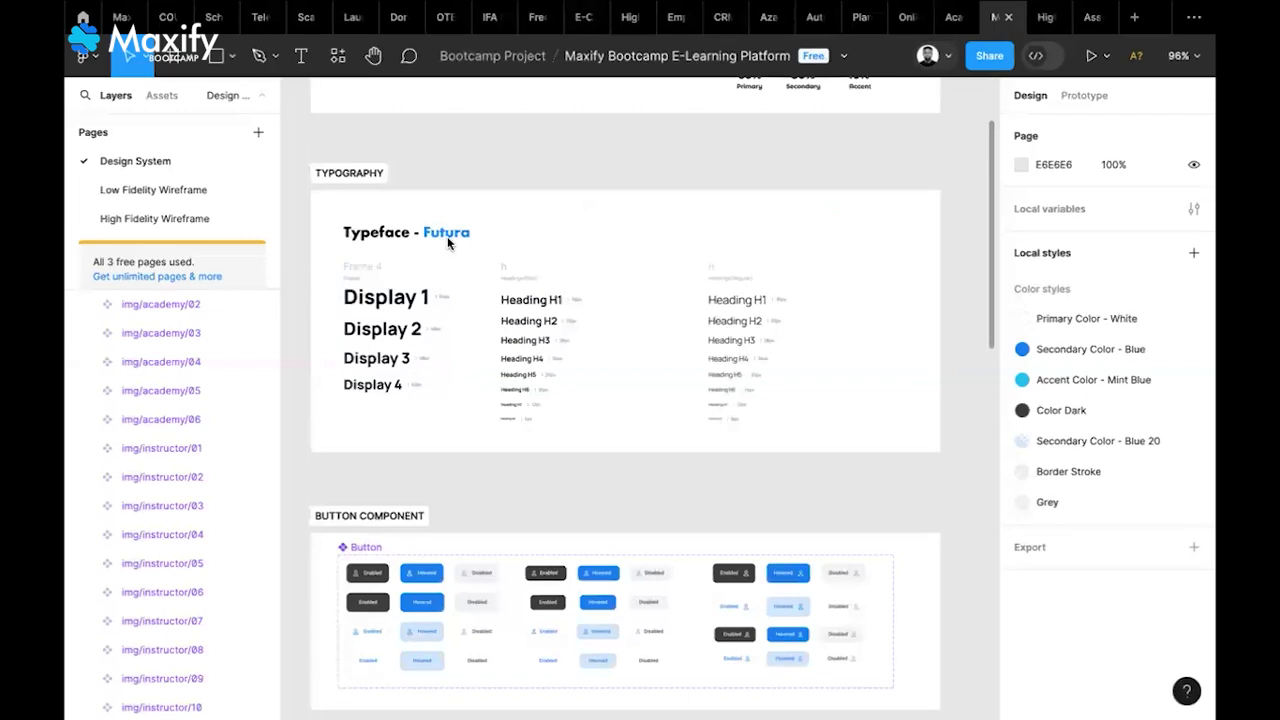
left_click(576, 20)
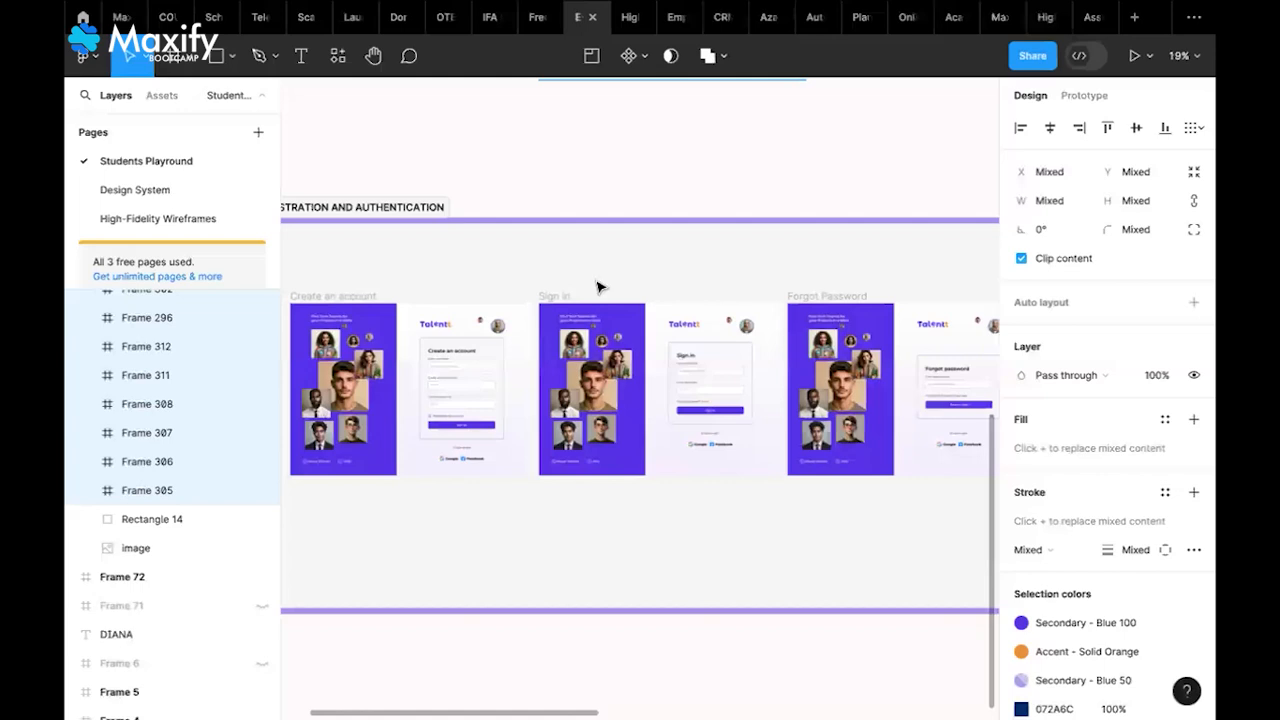
scroll(503, 262, "left", 1)
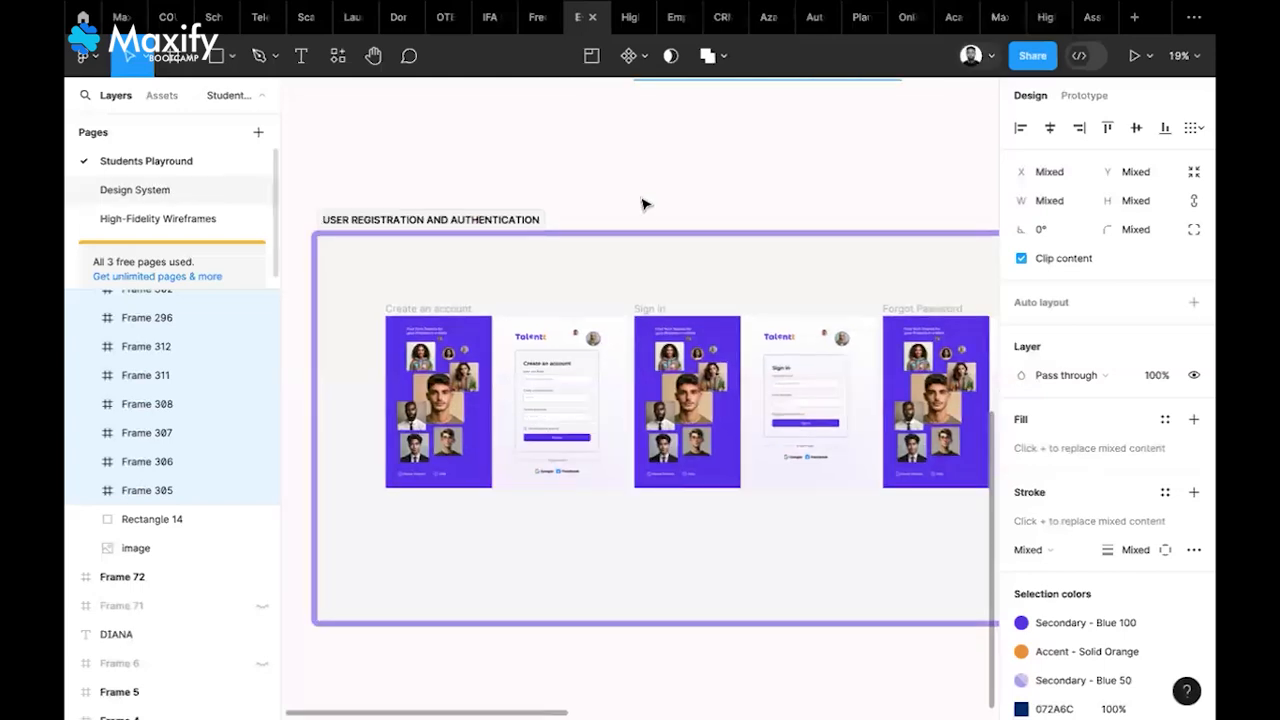
scroll(643, 204, "up", 5)
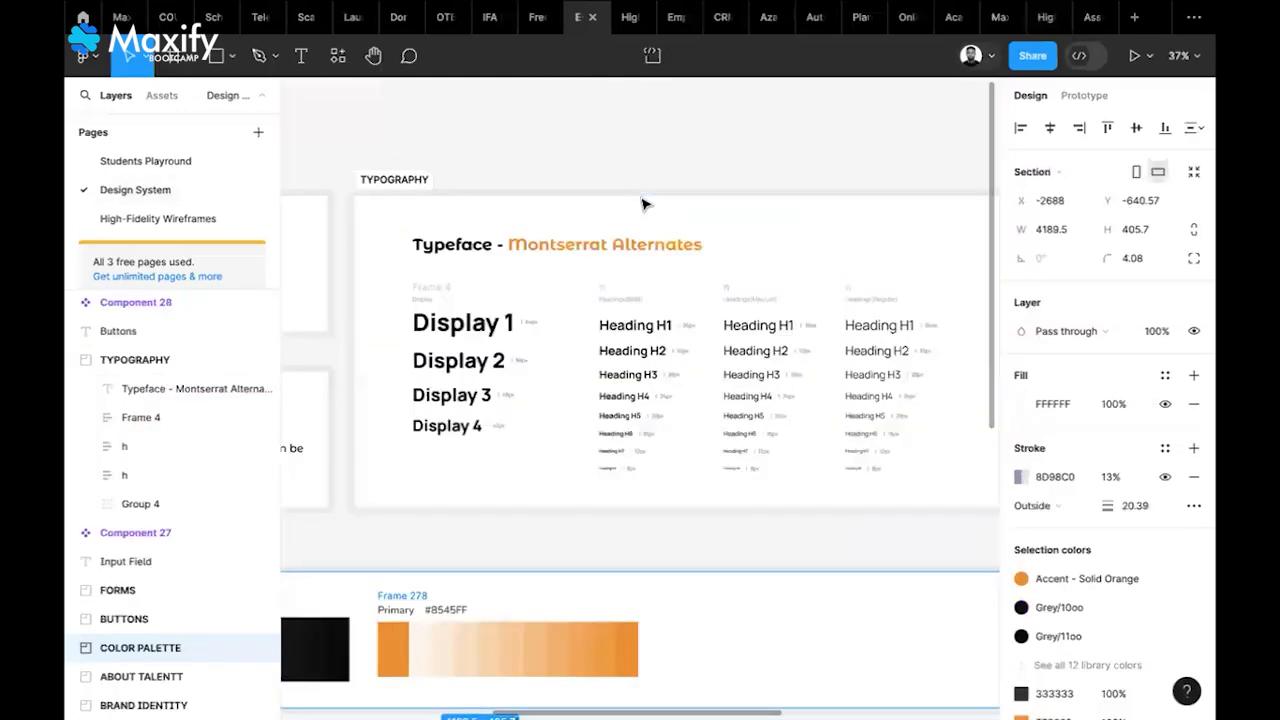
left_click(992, 24)
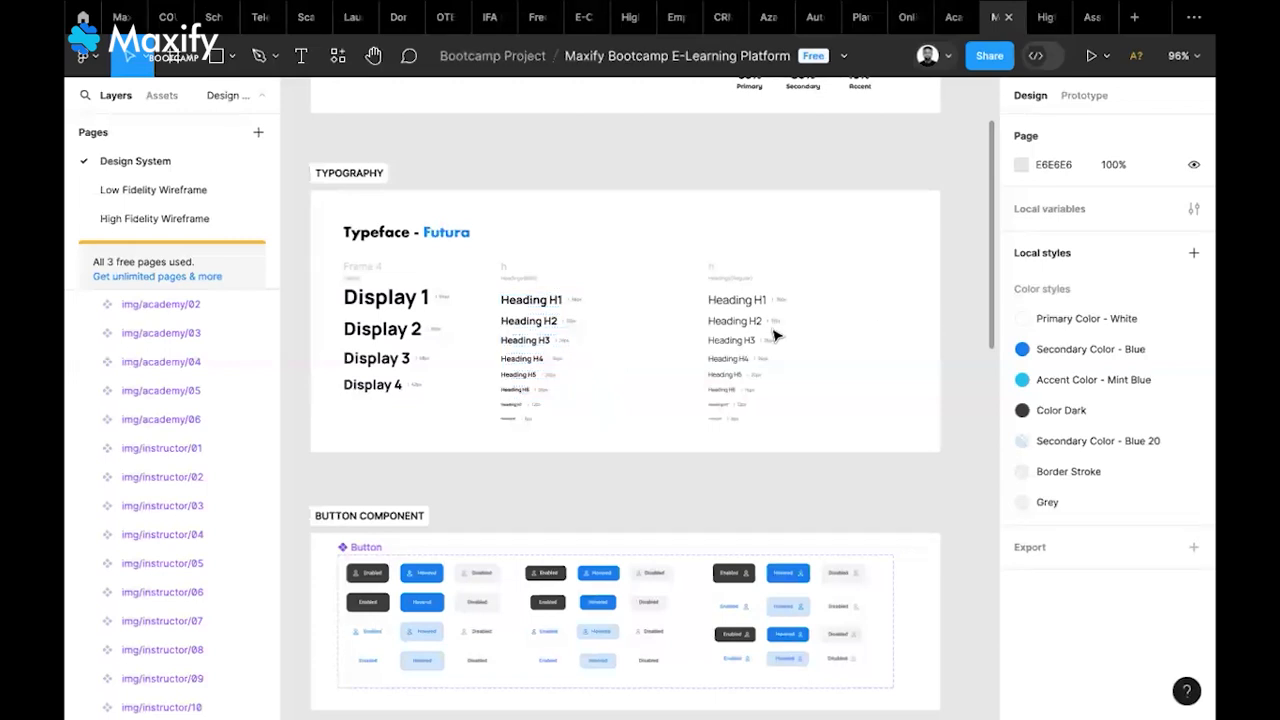
Start a new text style named 'Heading 1', replacing the mistyped 'Display 1'
scroll(776, 336, "right", 5)
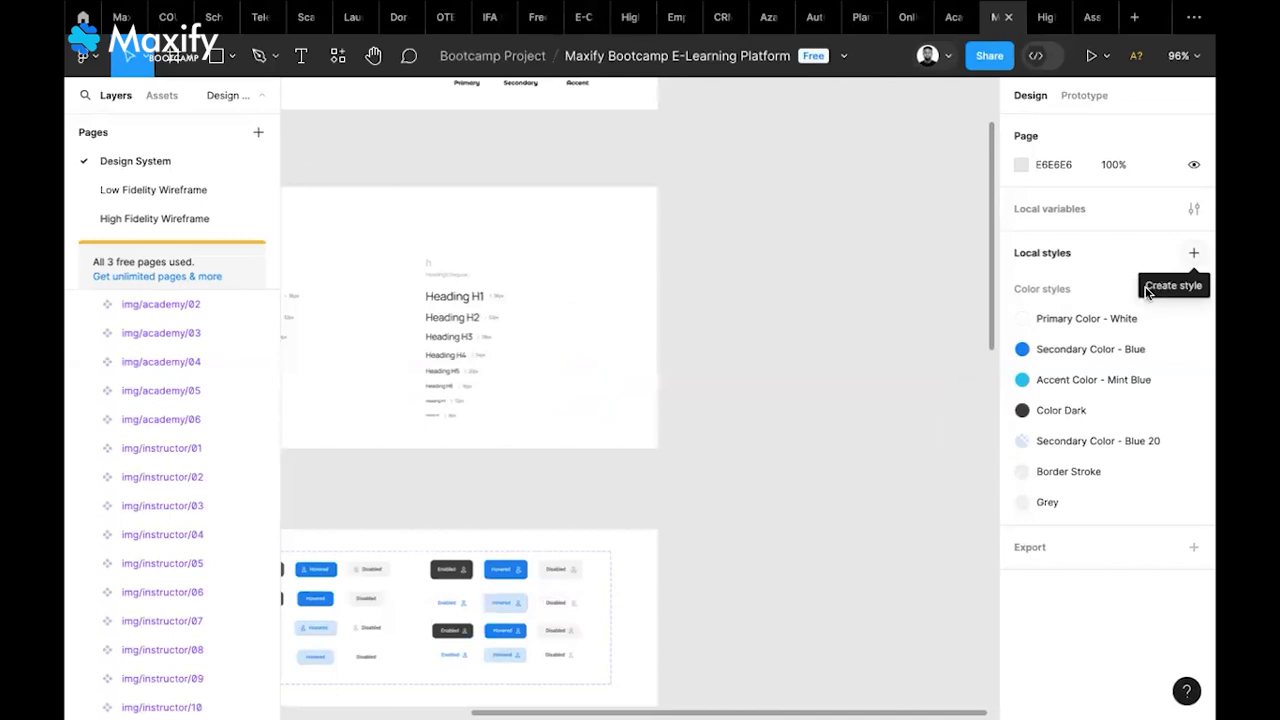
left_click(1194, 253)
left_click(1150, 290)
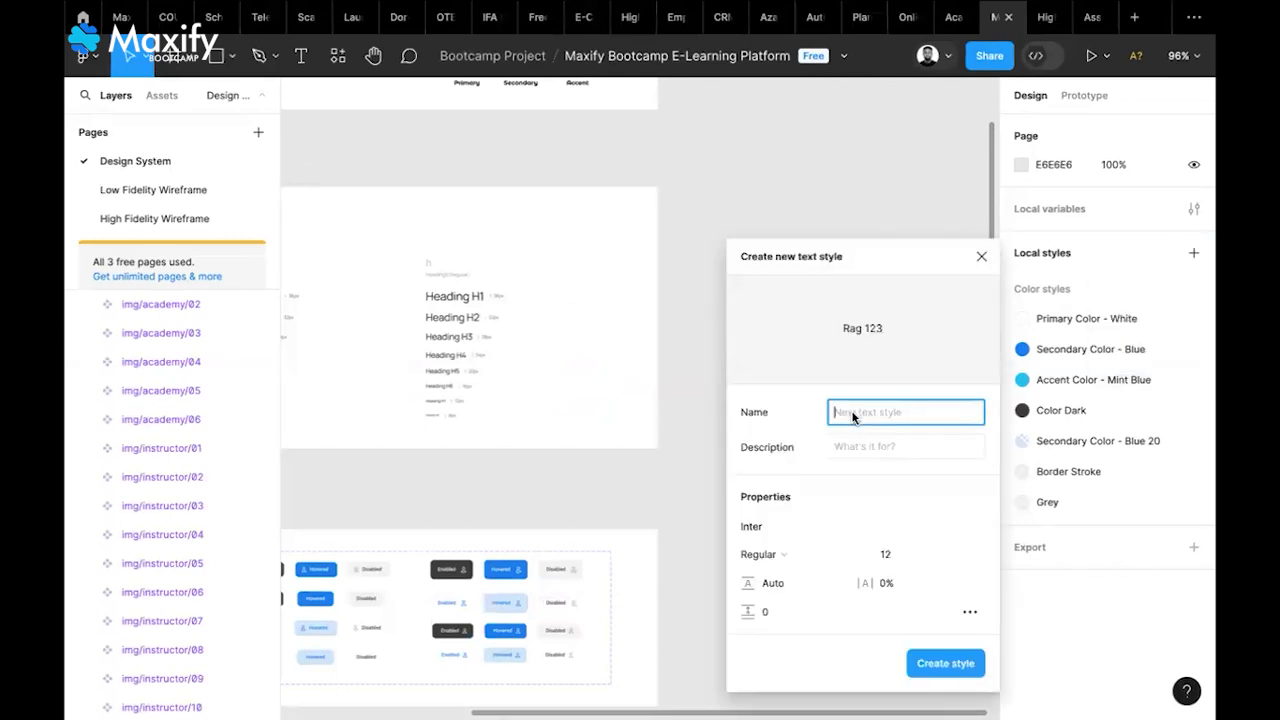
type("Display 1")
key("ctrl+a")
key("BackSpace")
type("Heading")
type("1")
key("Tab")
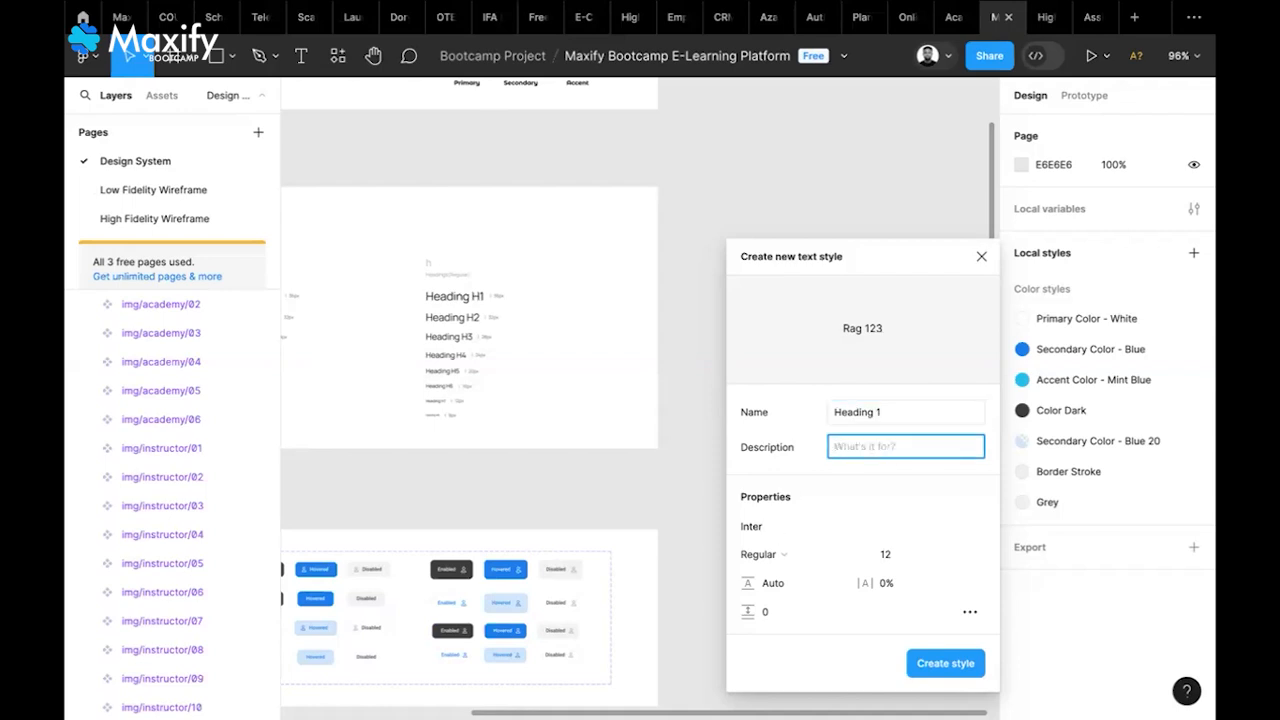
Set the Heading 1 style's font to Futura Bold at size 64
left_click(751, 526)
type("Futu")
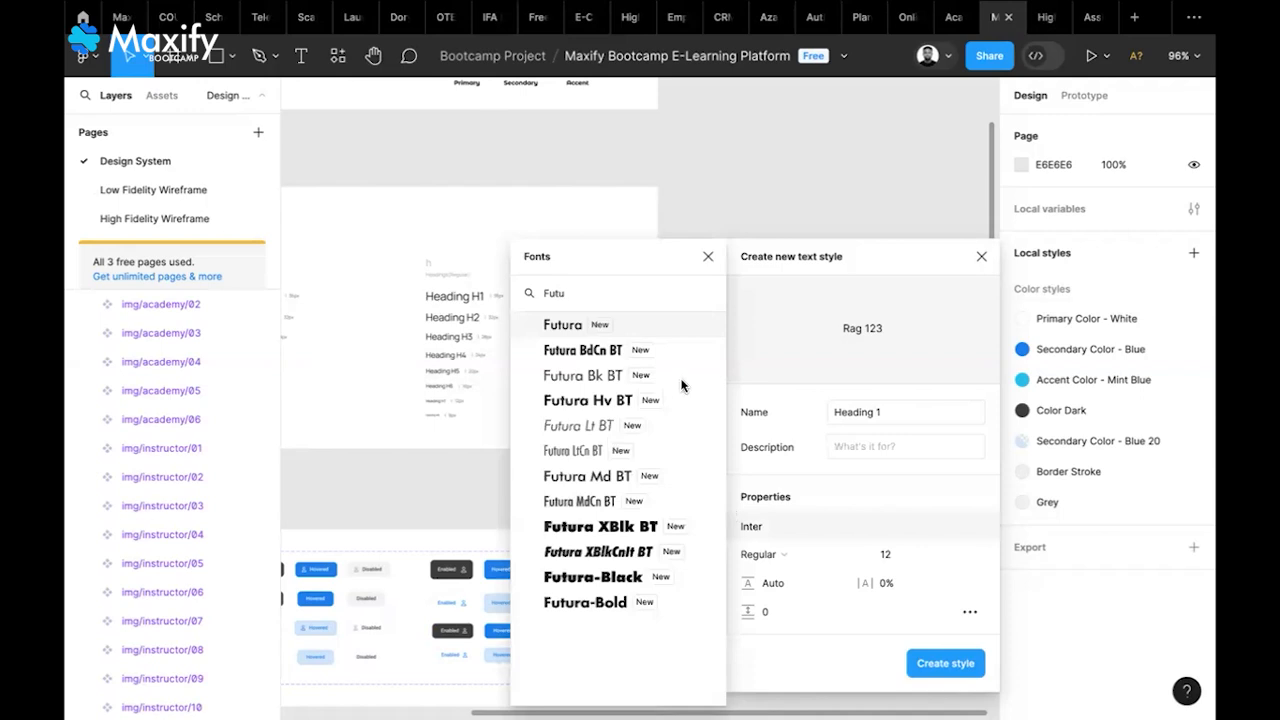
left_click(647, 327)
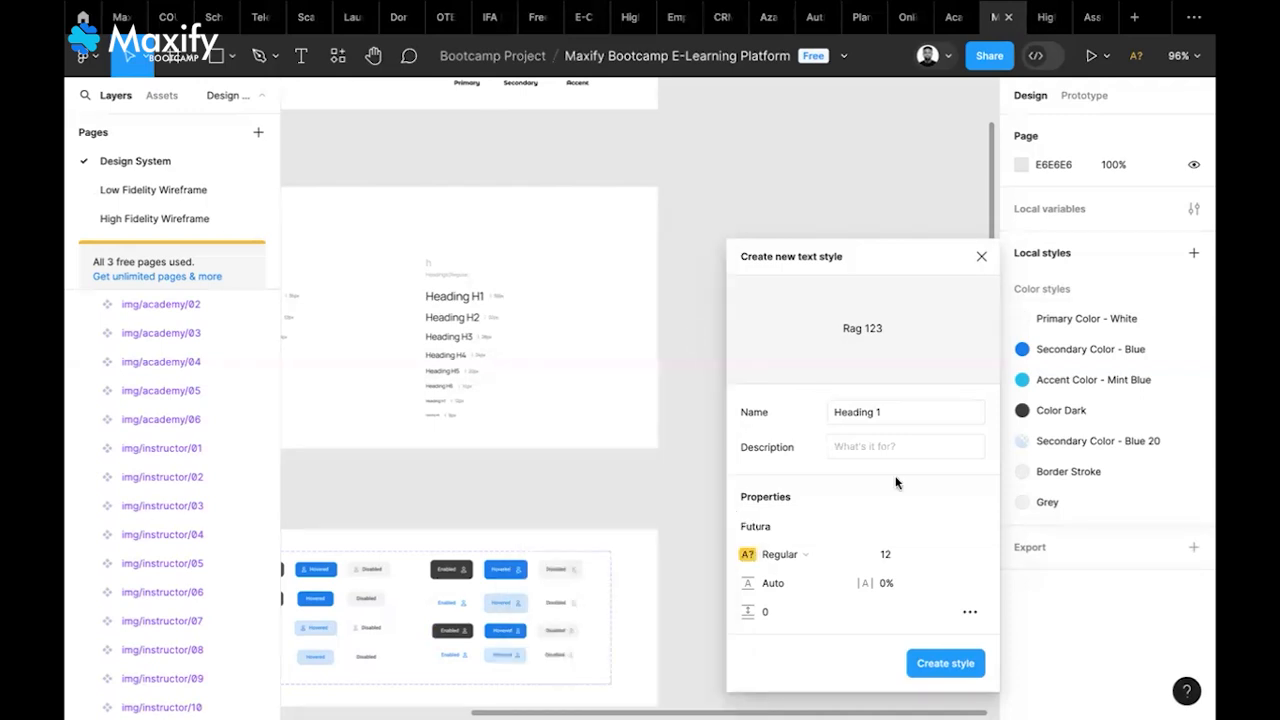
left_click(801, 563)
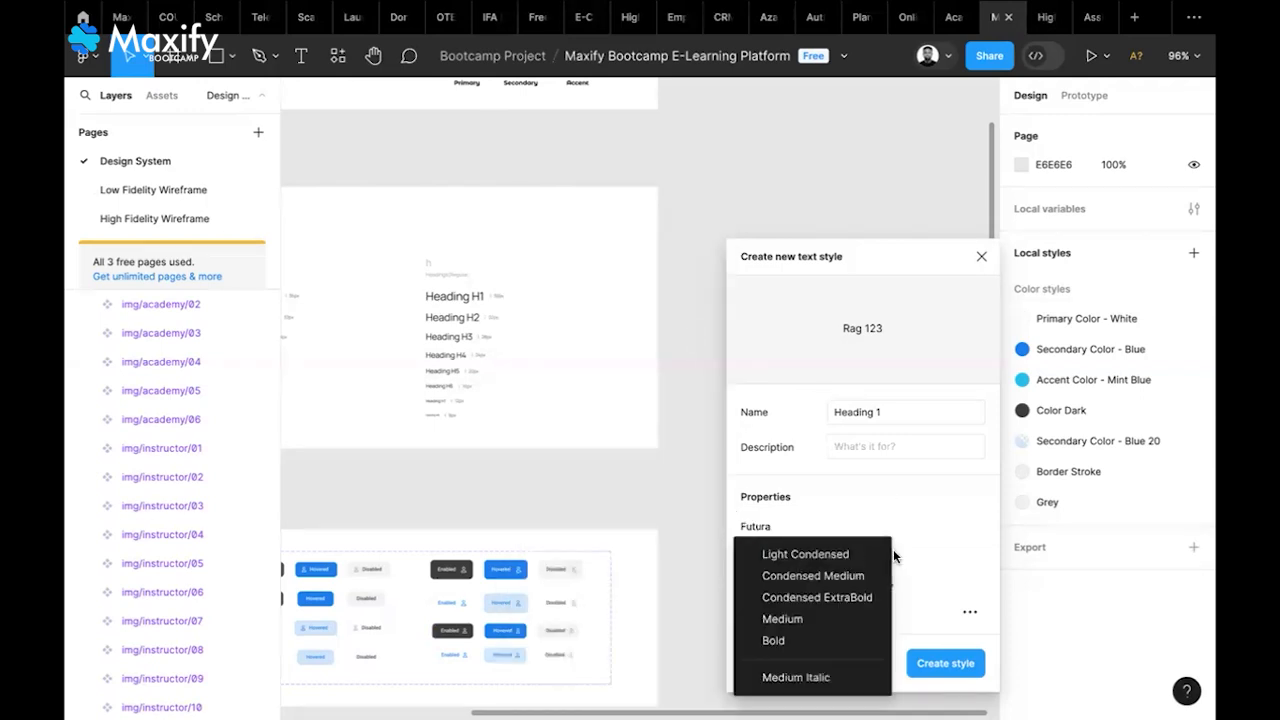
left_click(840, 641)
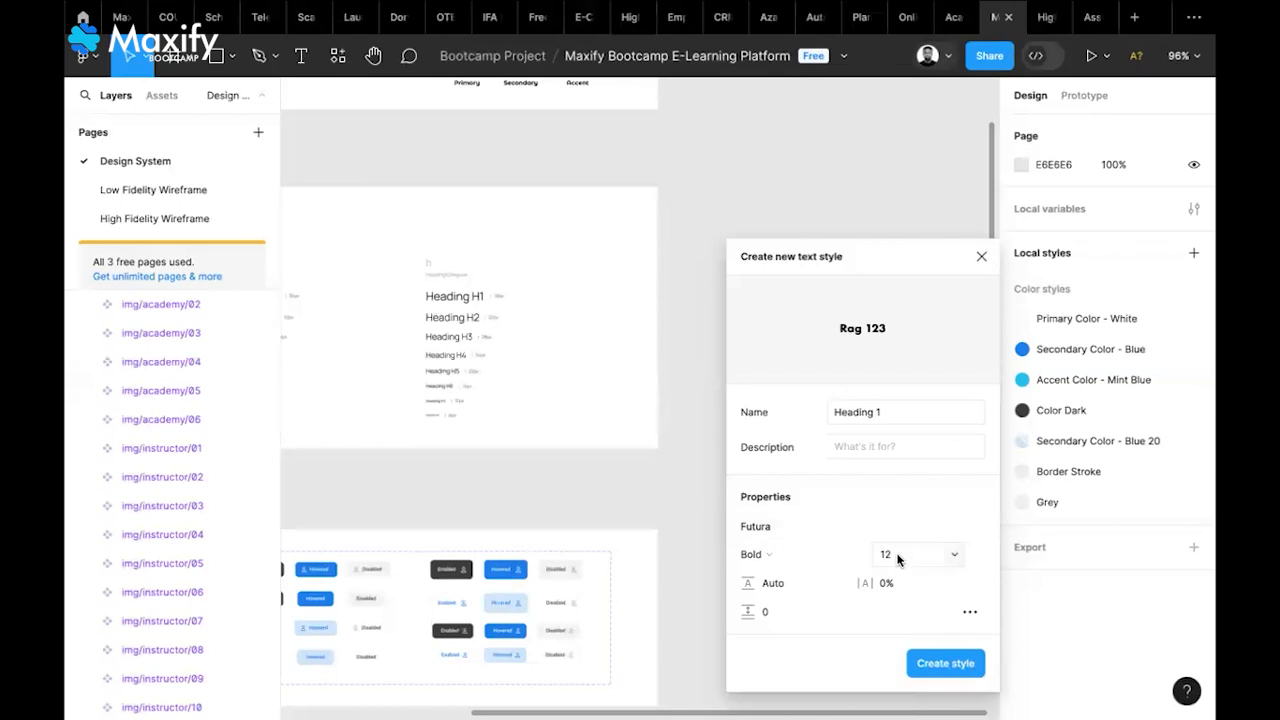
left_click(954, 558)
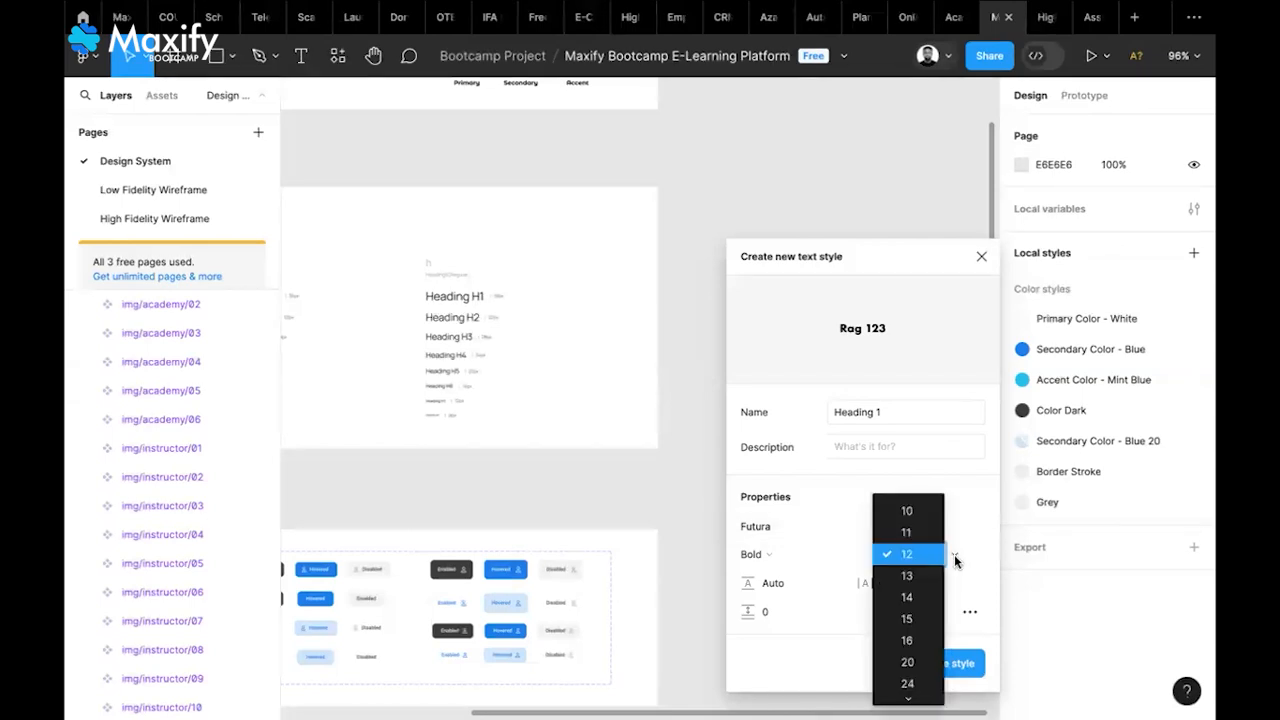
scroll(910, 600, "down", 3)
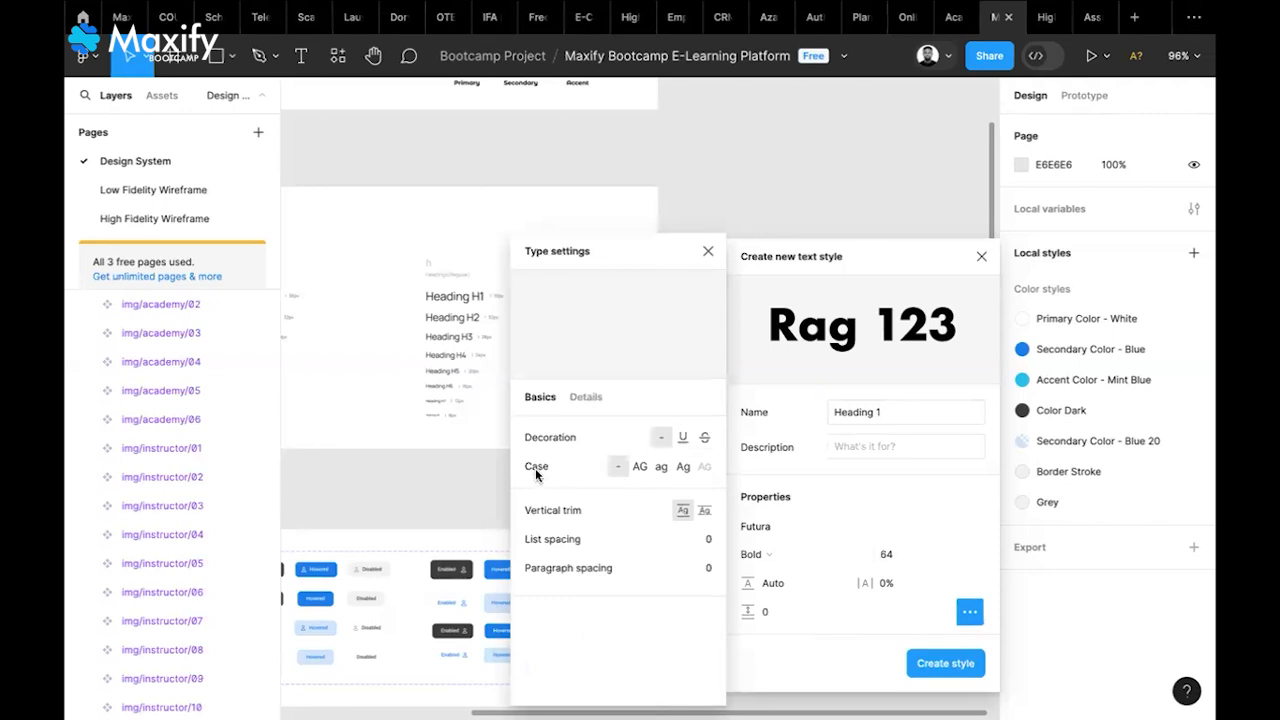
Give Heading 1 title case, review the Details type settings, then close the panel
left_click(684, 468)
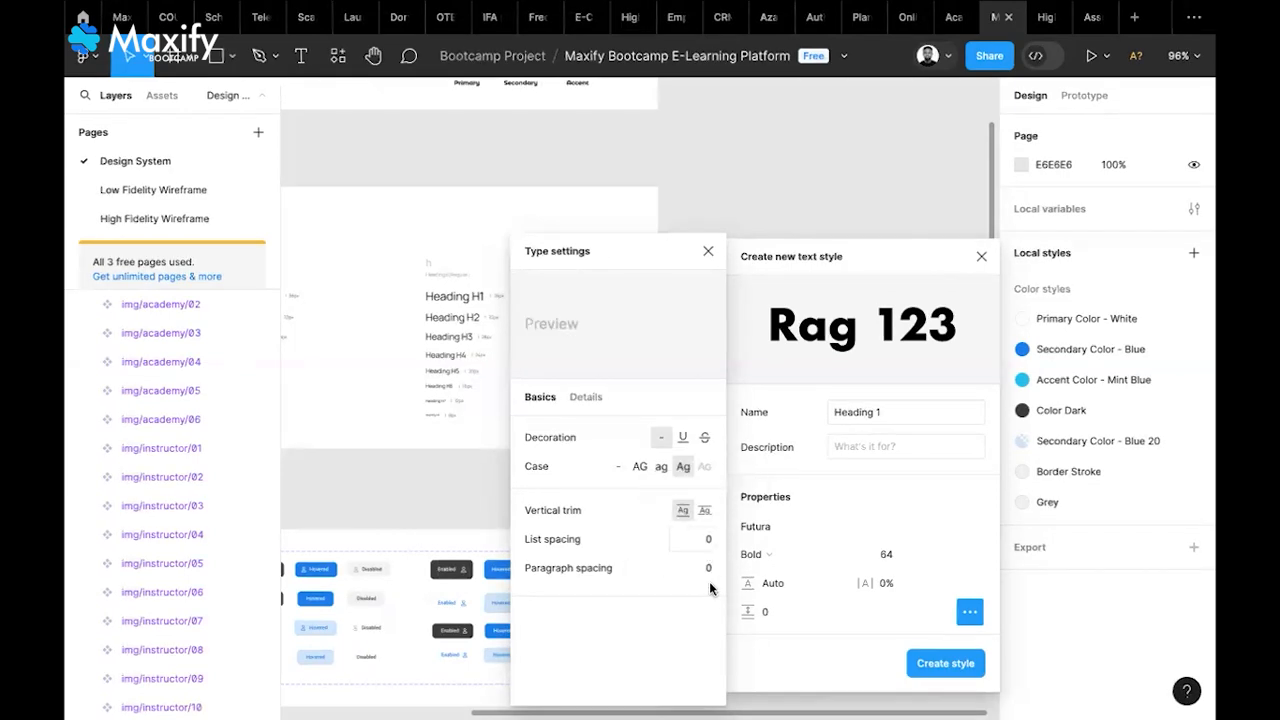
left_click(588, 398)
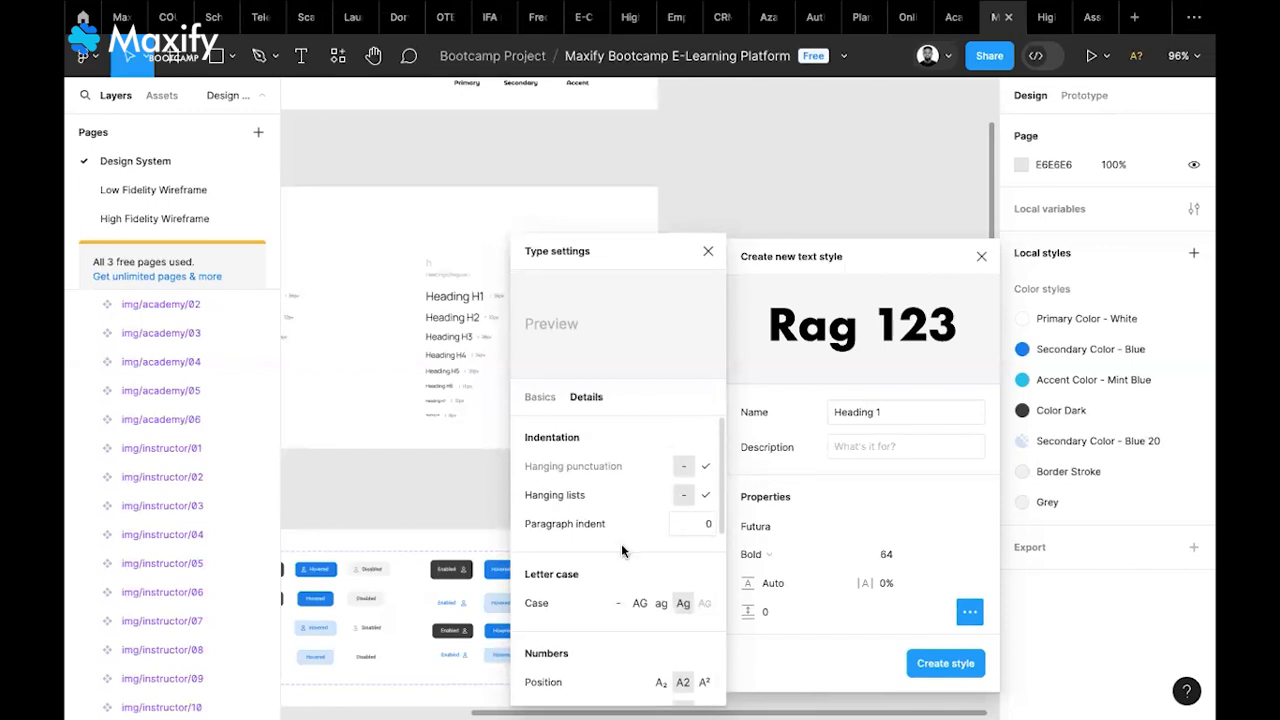
scroll(620, 570, "down", 2)
scroll(619, 578, "down", 3)
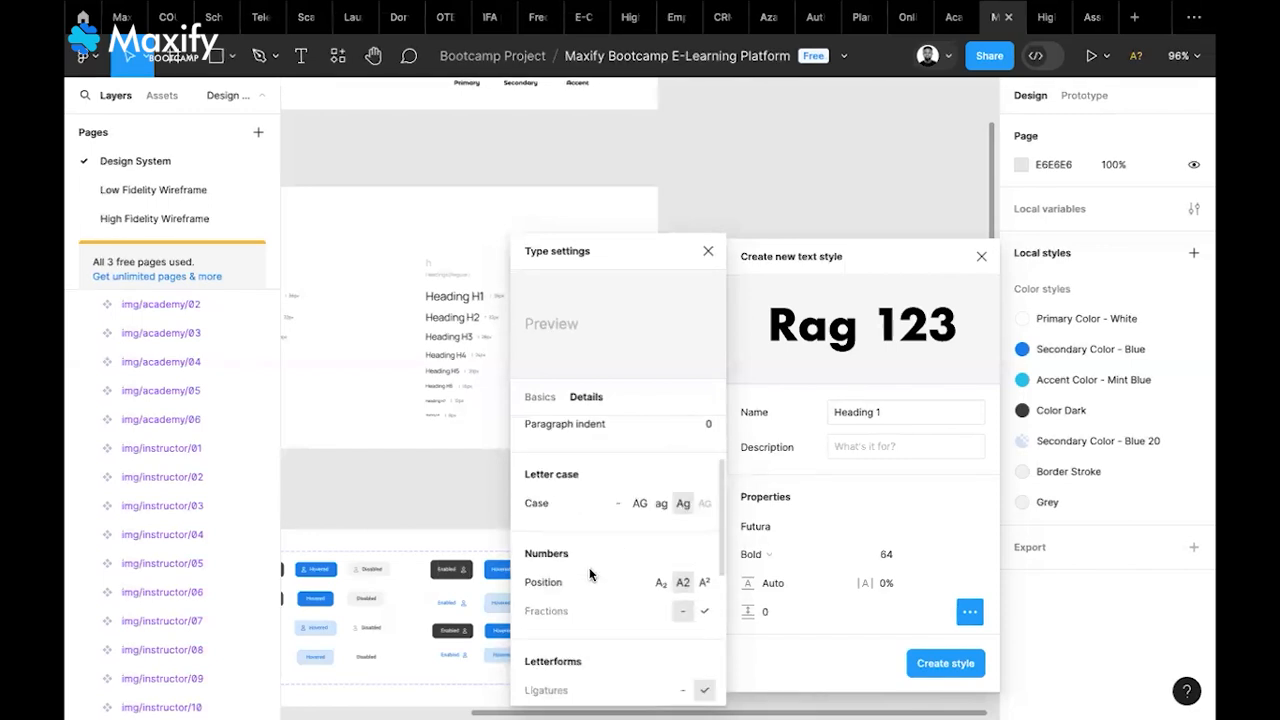
scroll(618, 530, "down", 2)
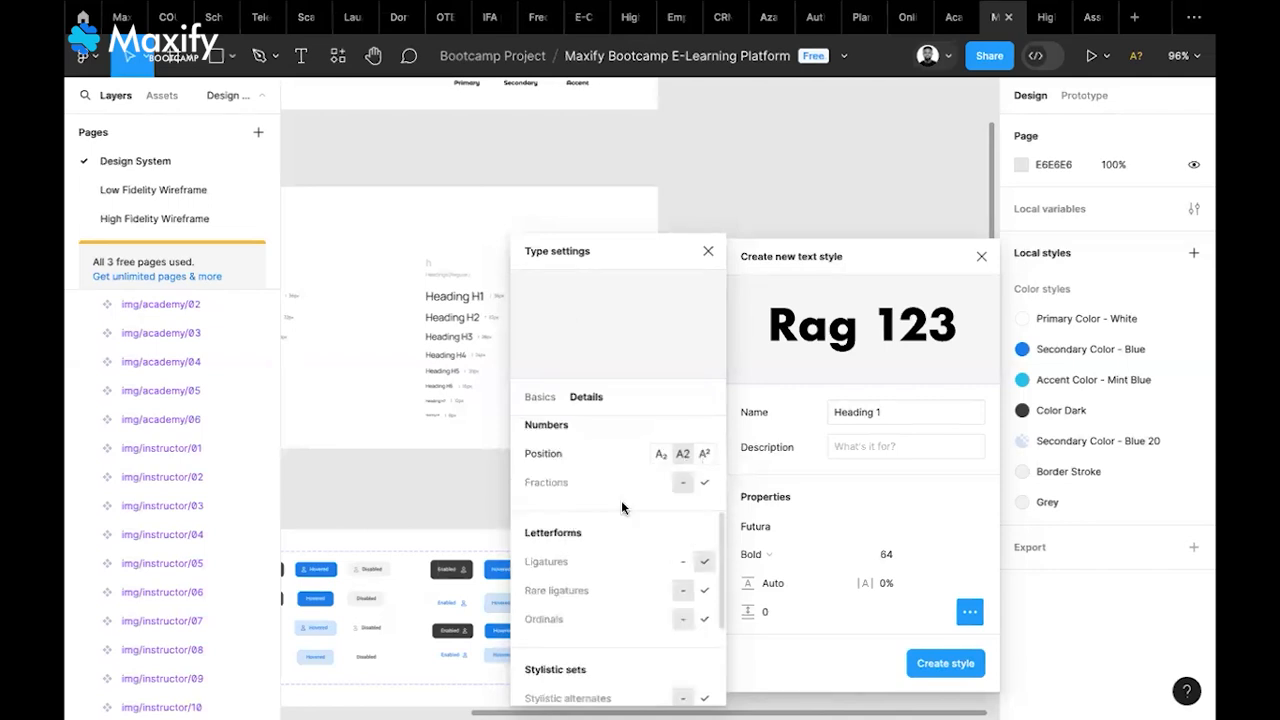
scroll(621, 500, "down", 2)
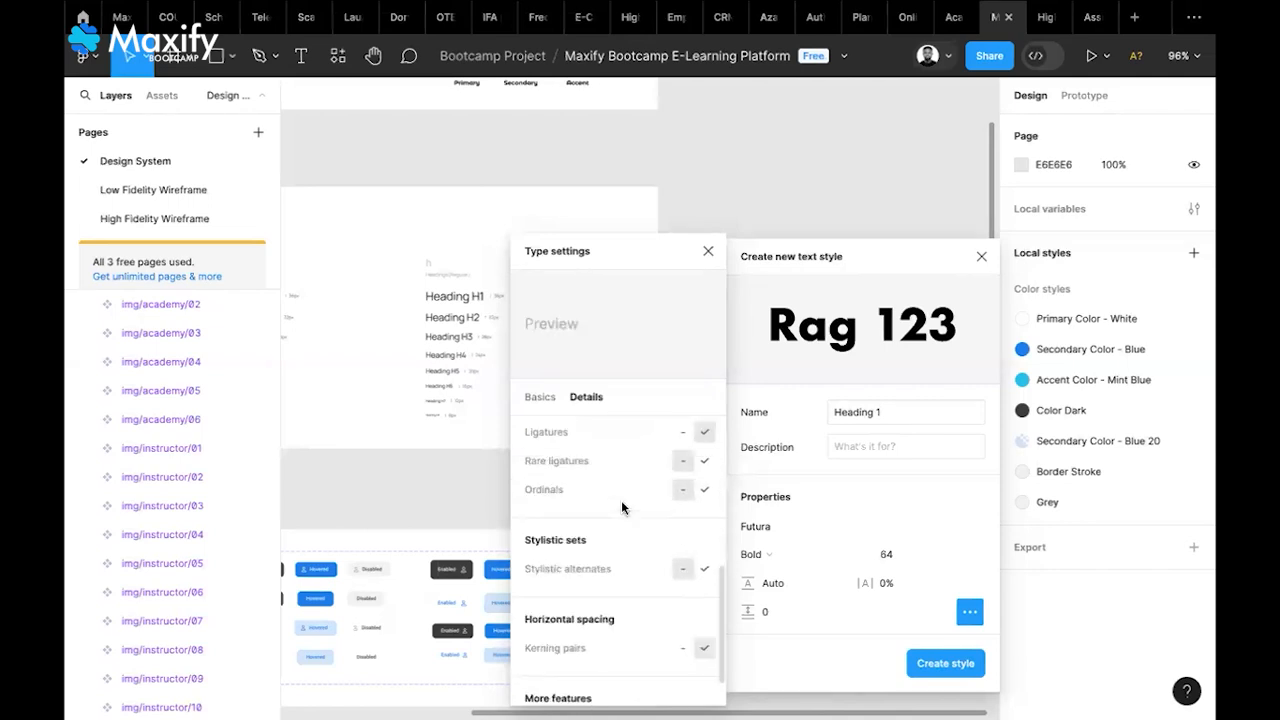
scroll(621, 500, "up", 5)
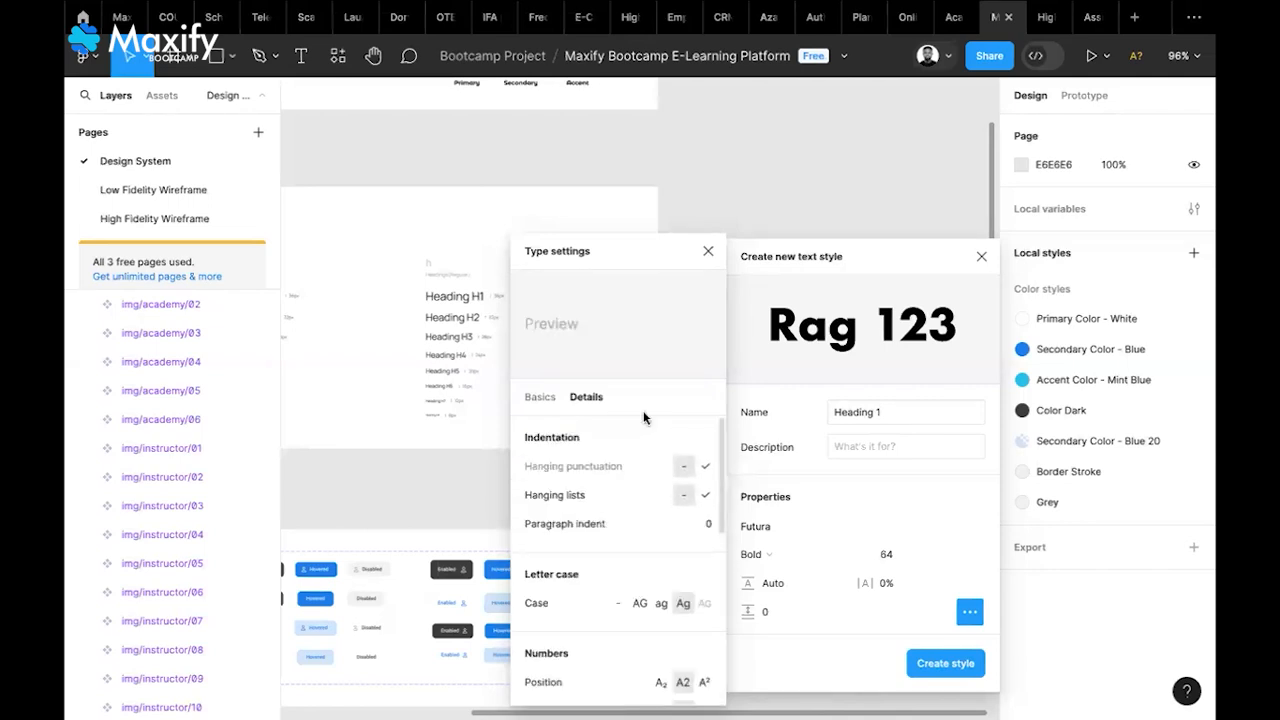
left_click(710, 253)
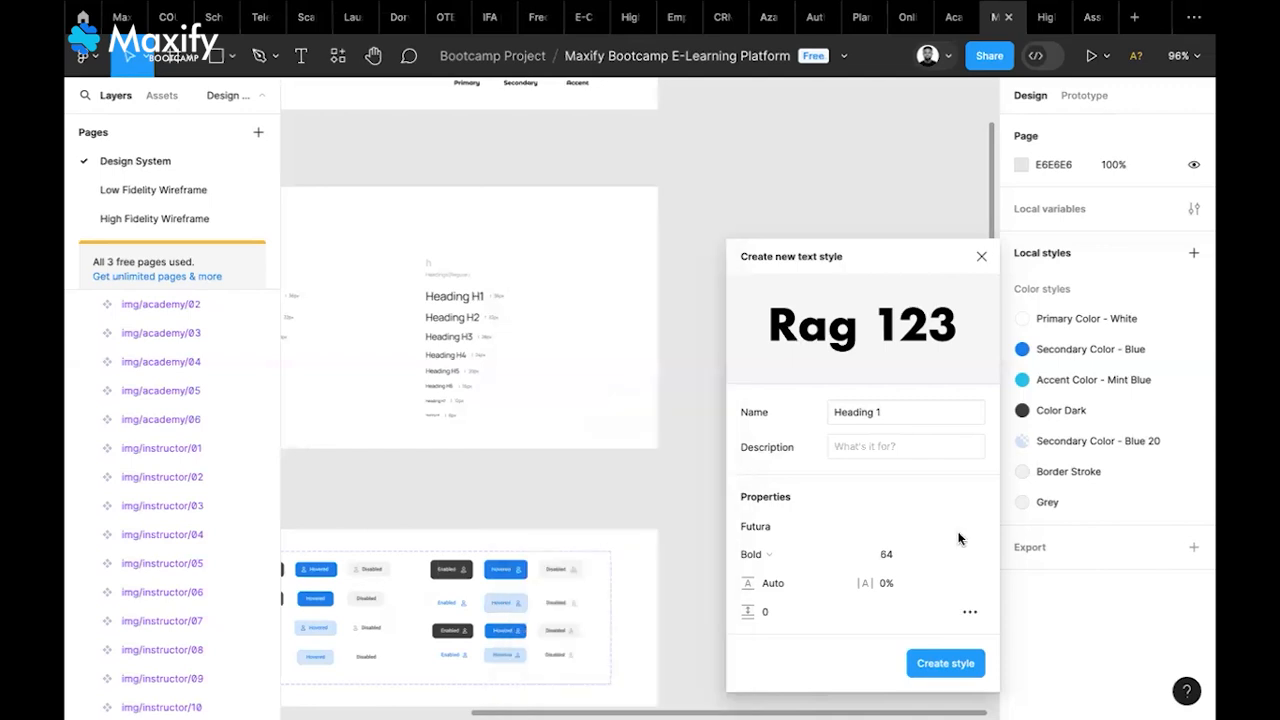
Save the Heading 1 style and add a 'Hello' text layer beside the typography frame
left_click(945, 664)
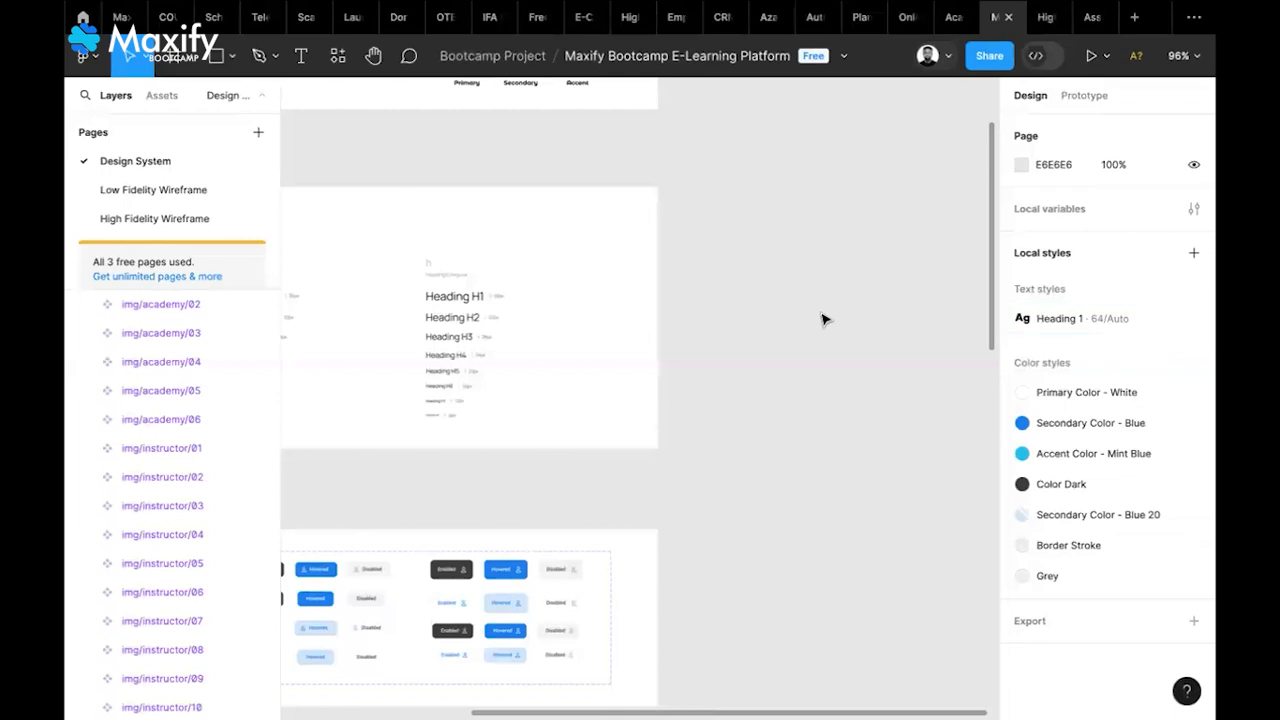
key("t")
left_click(739, 292)
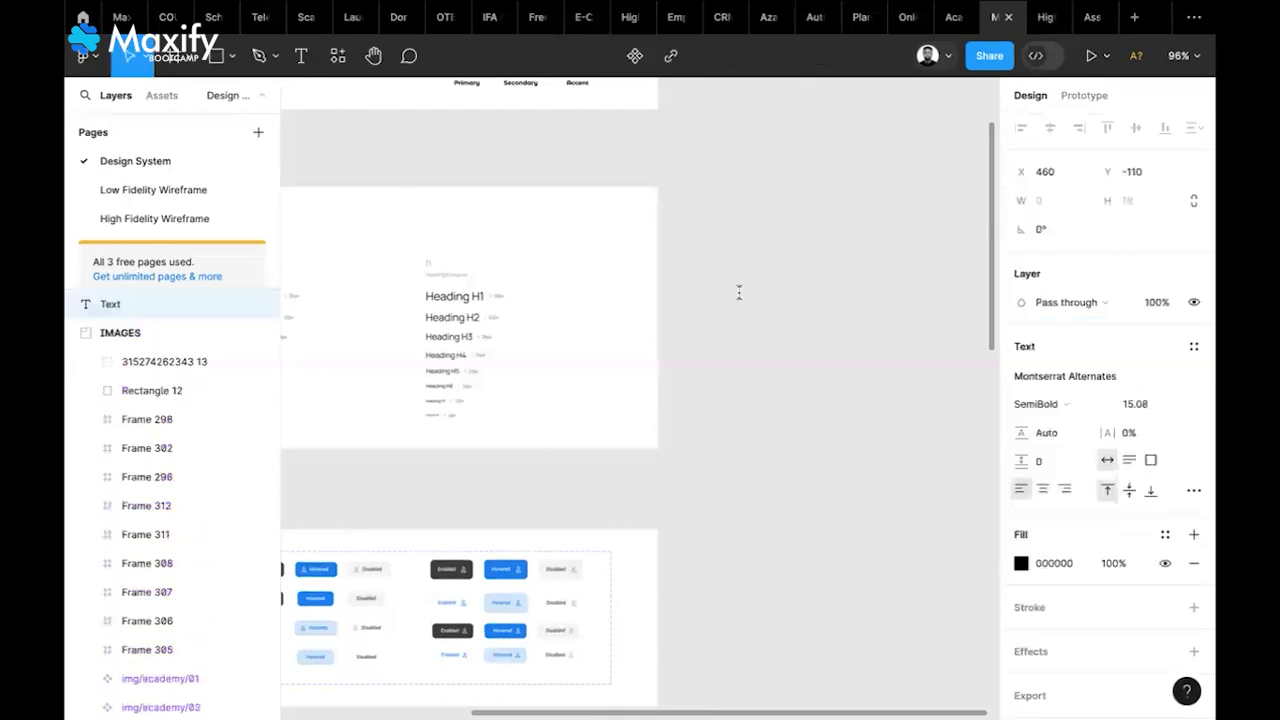
type("Hello")
key("Escape")
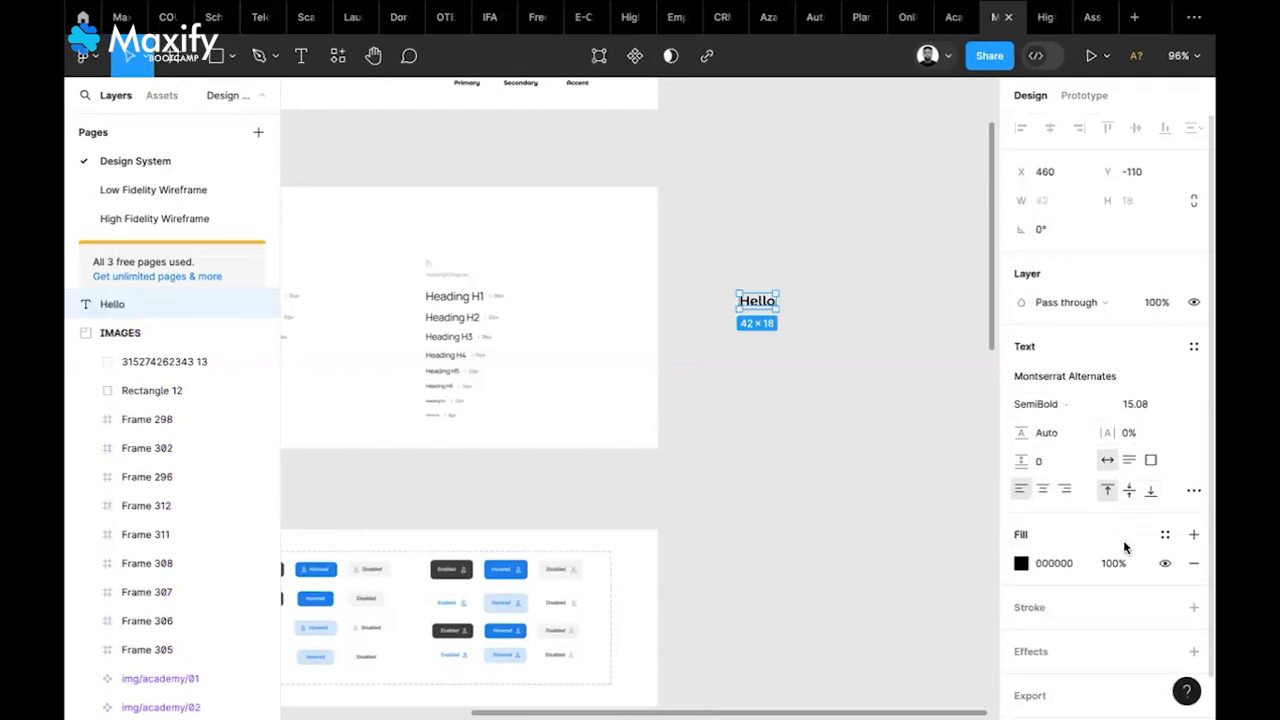
Apply the Heading 1 text style to 'Hello' and reselect it to check the result
left_click(1193, 348)
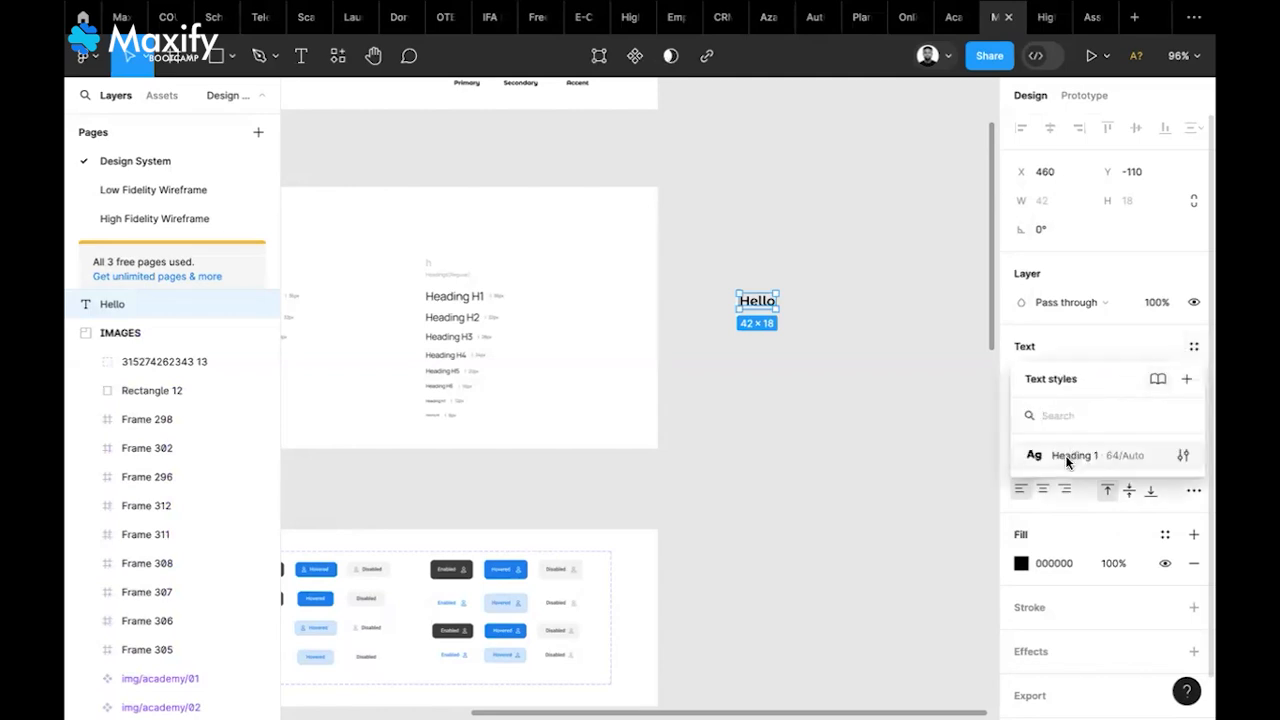
left_click(1065, 455)
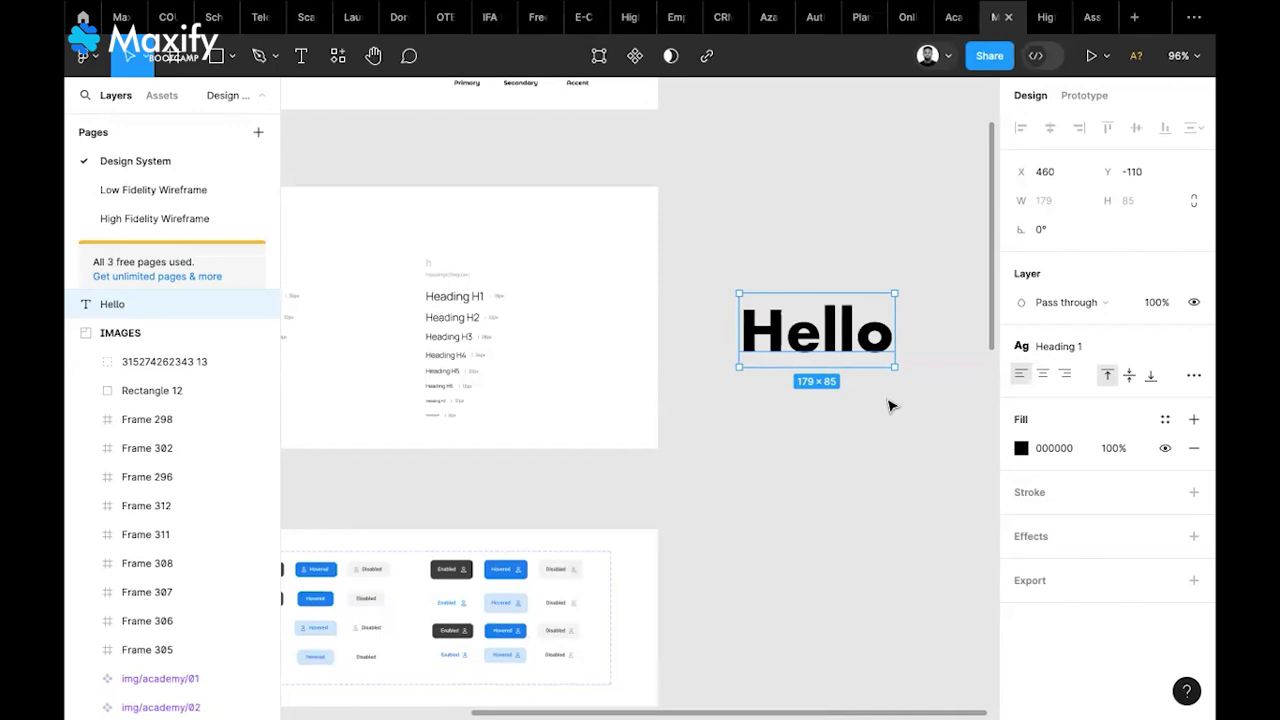
left_click(892, 405)
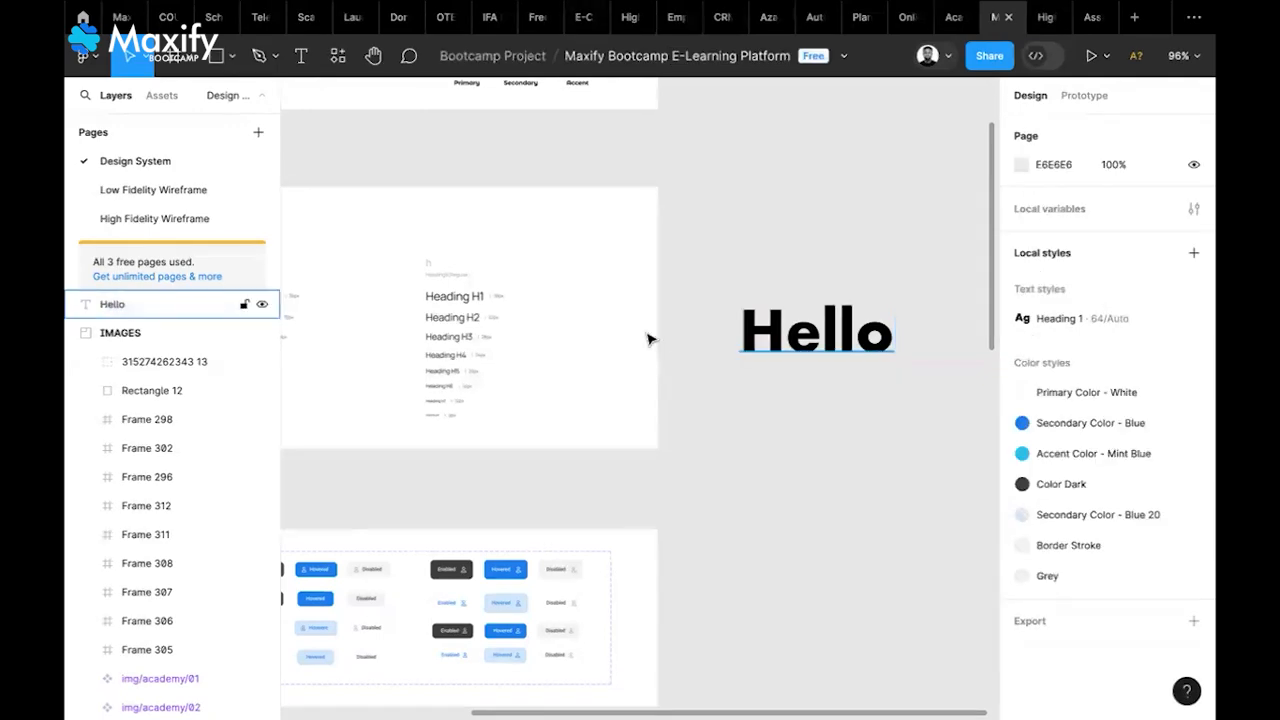
scroll(723, 363, "left", 2)
scroll(723, 363, "left", 5)
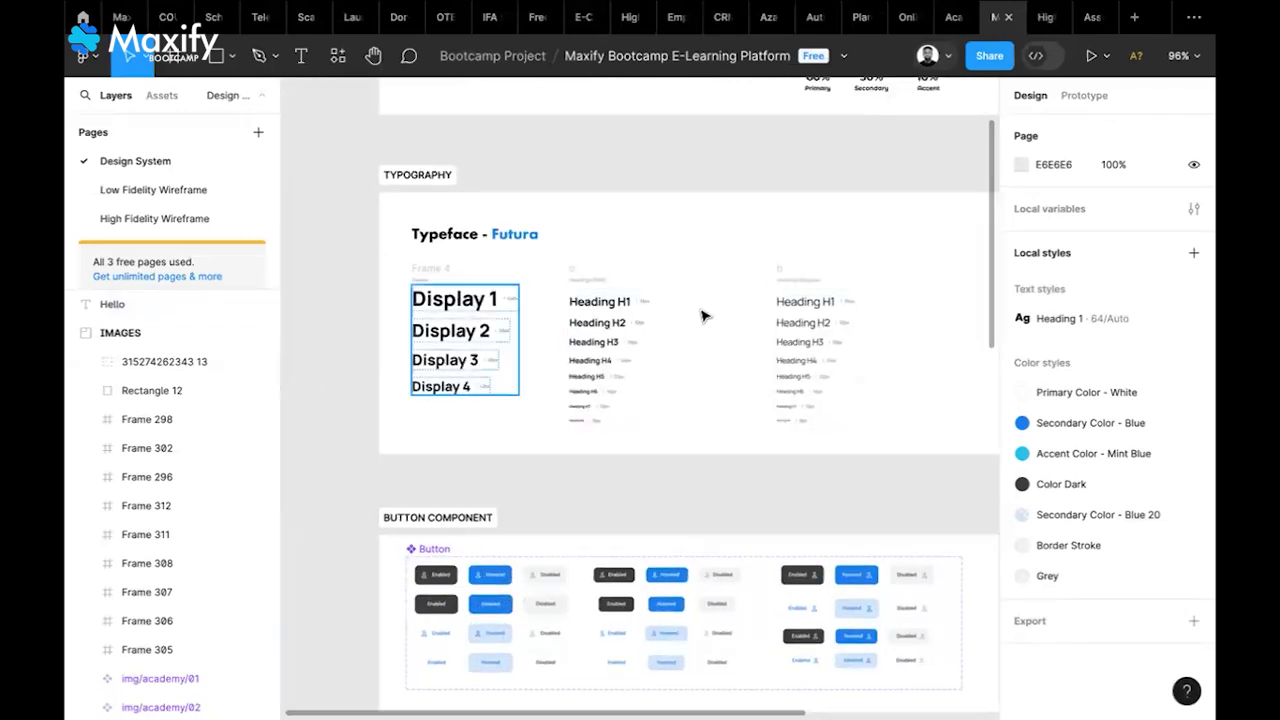
scroll(757, 334, "right", 3)
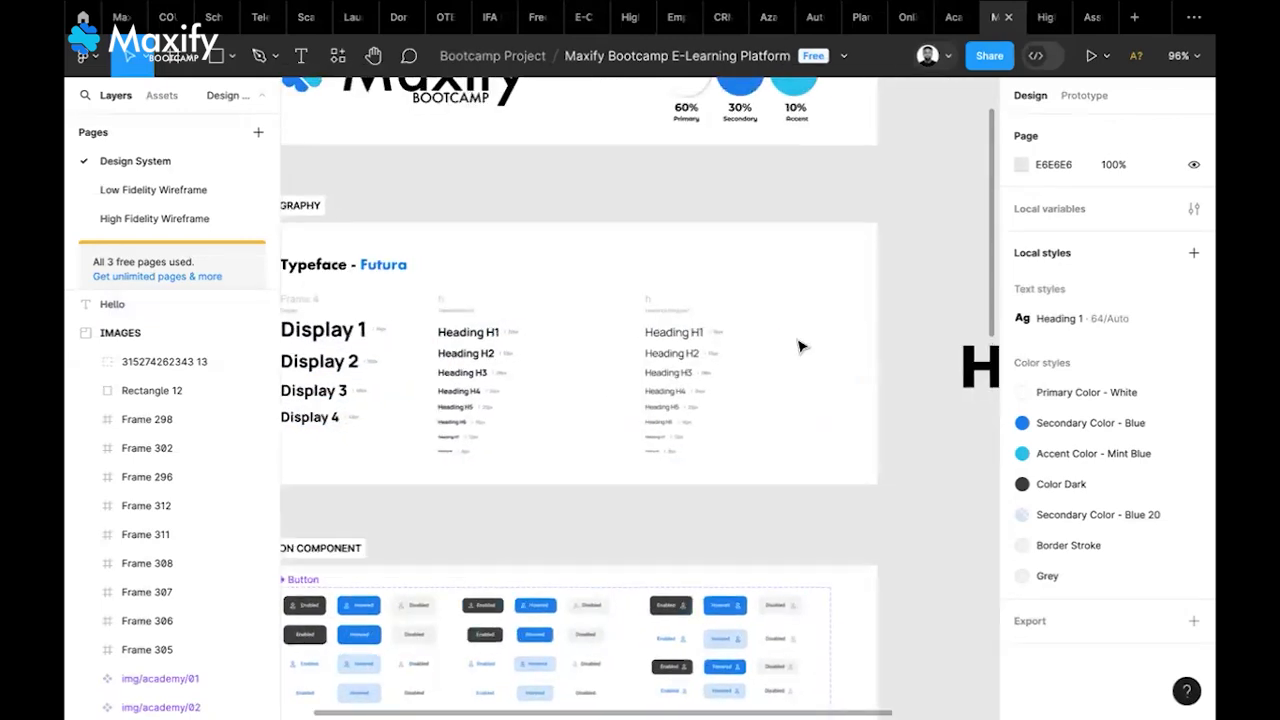
scroll(799, 347, "right", 2)
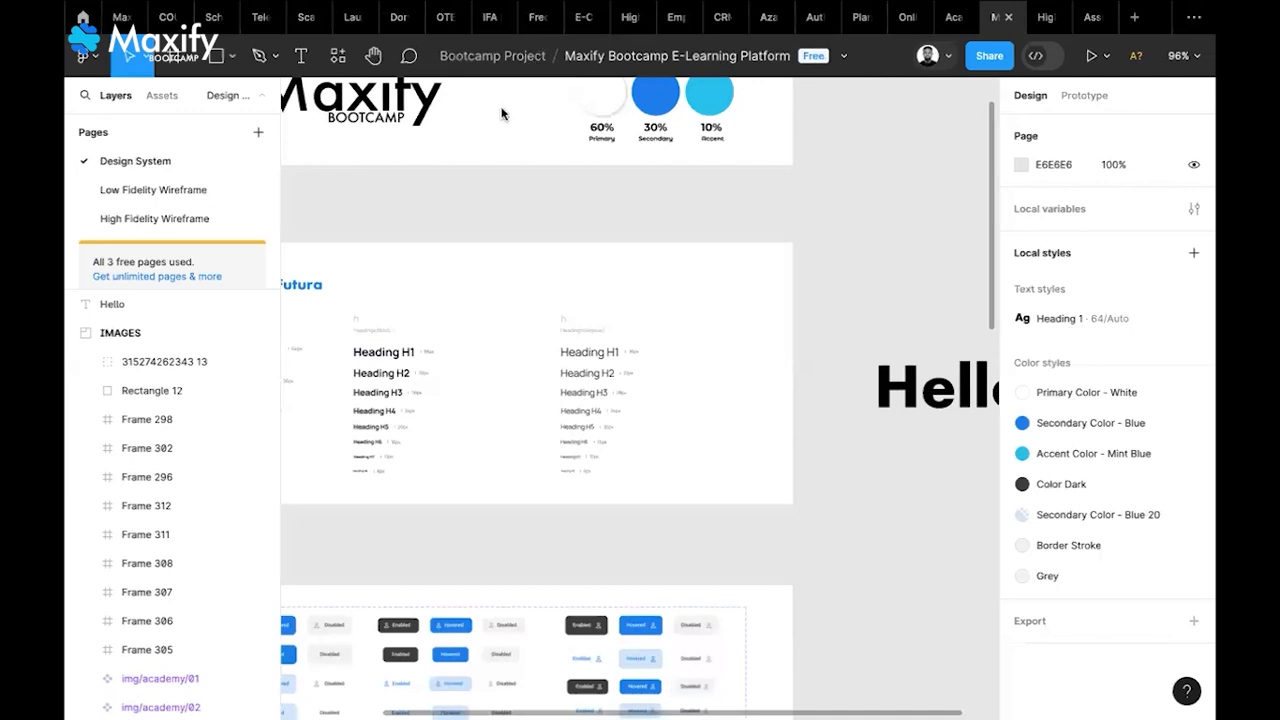
left_click(893, 388)
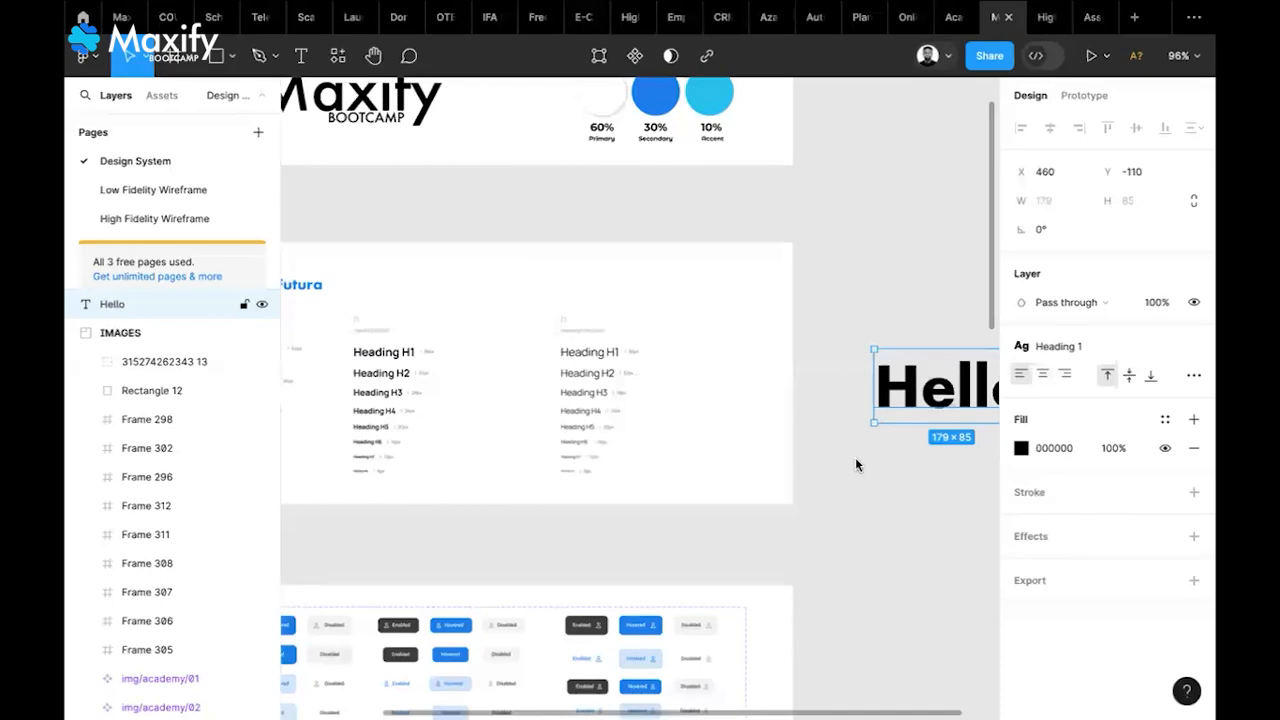
scroll(856, 463, "right", 2)
scroll(856, 463, "right", 1)
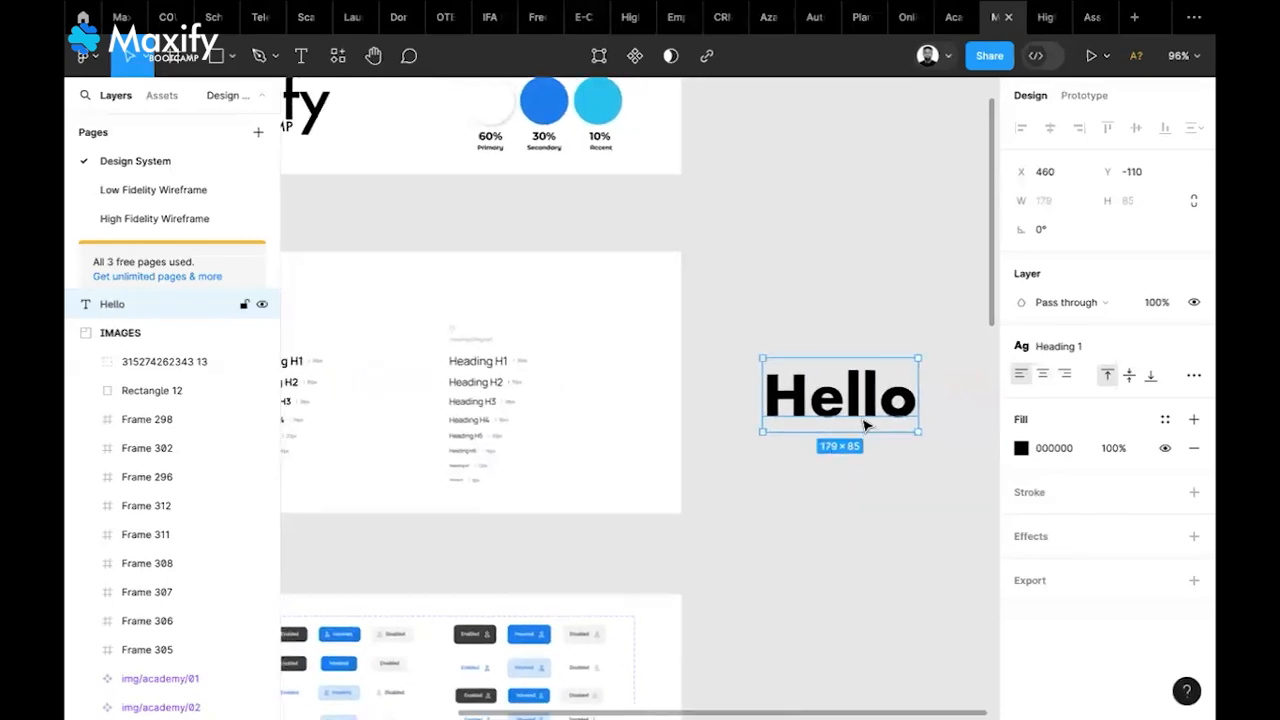
key("Delete")
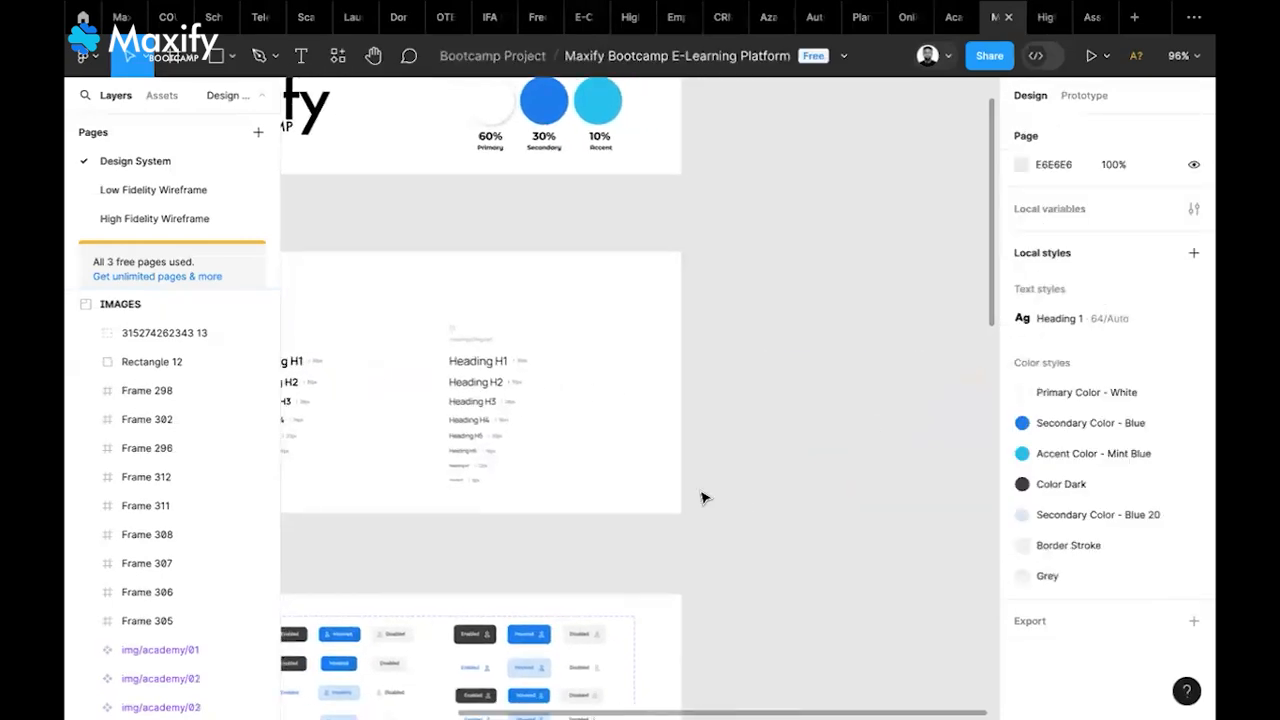
scroll(703, 497, "left", 2)
scroll(703, 497, "left", 5)
scroll(709, 477, "up", 3)
scroll(709, 477, "right", 3)
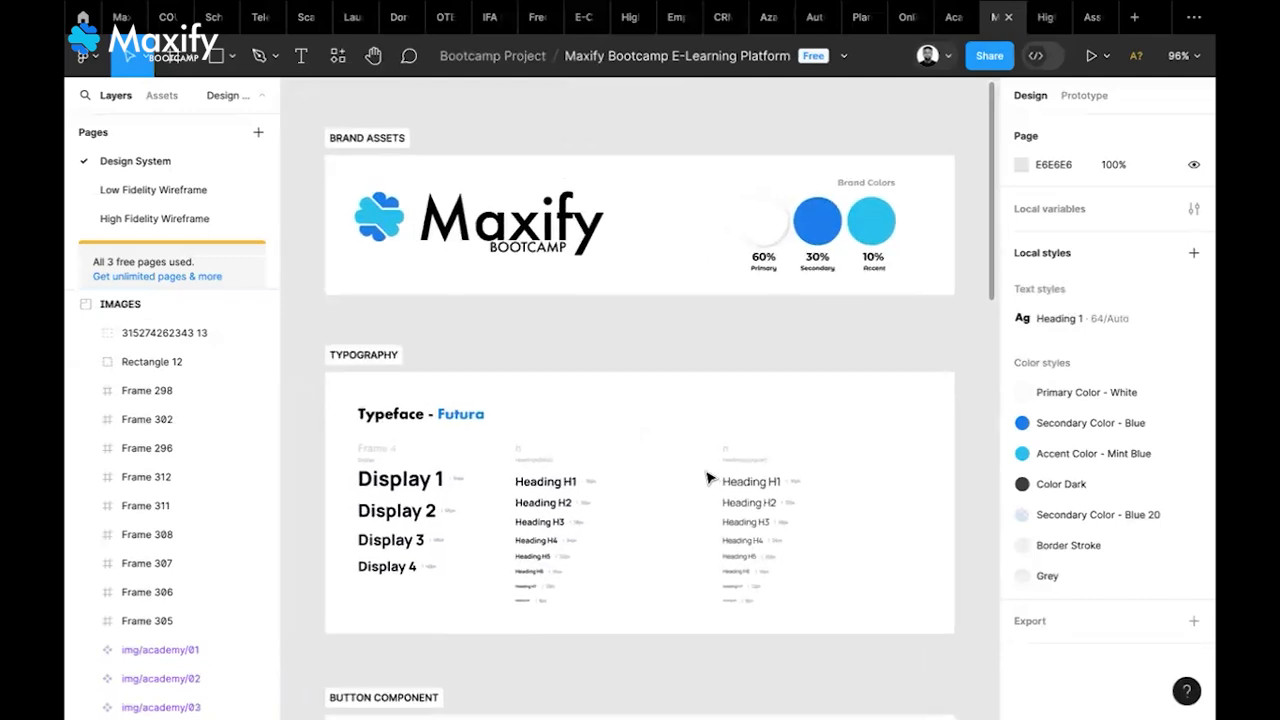
scroll(707, 477, "down", 1)
scroll(707, 477, "right", 1)
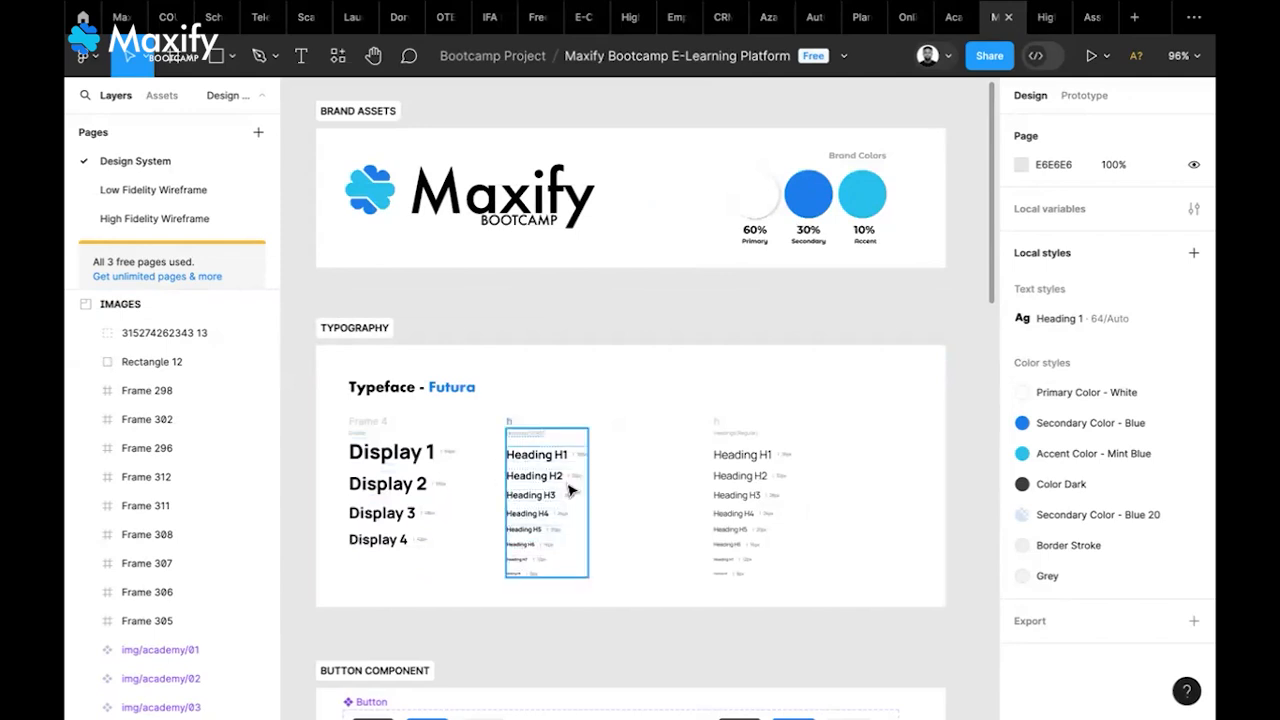
scroll(570, 490, "down", 3)
scroll(570, 490, "left", 1)
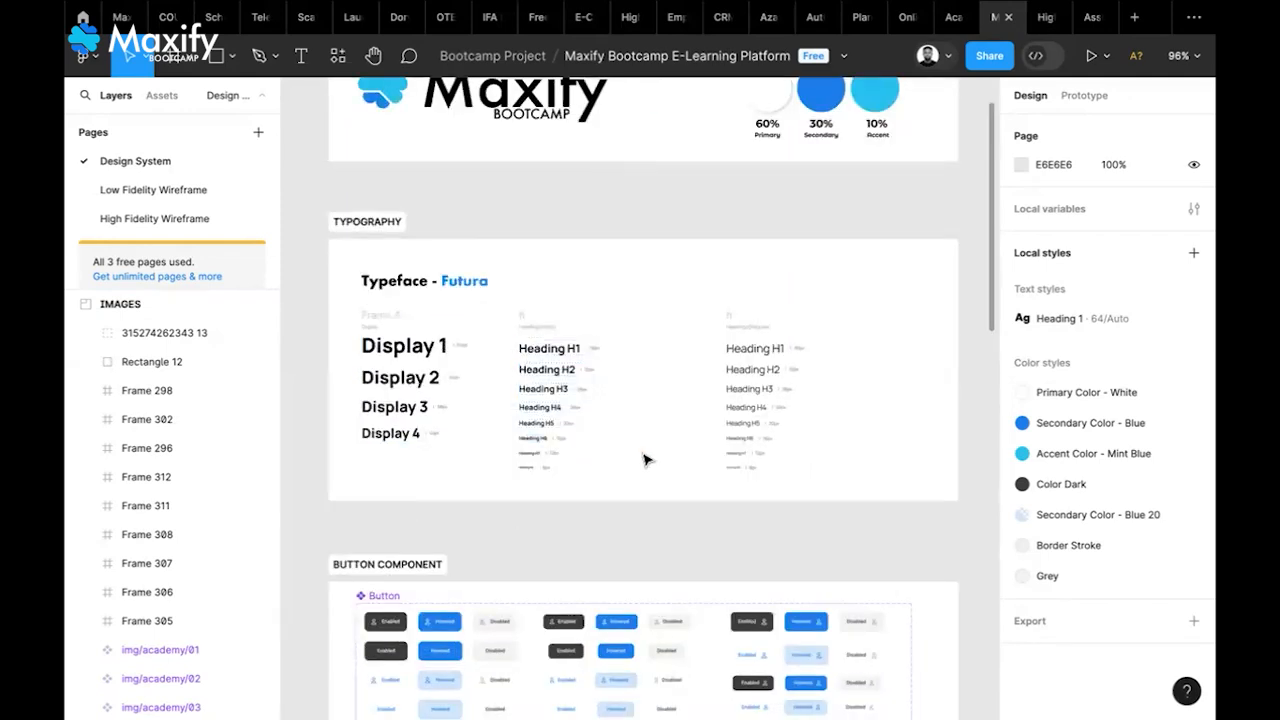
scroll(703, 457, "down", 7)
scroll(703, 457, "left", 1)
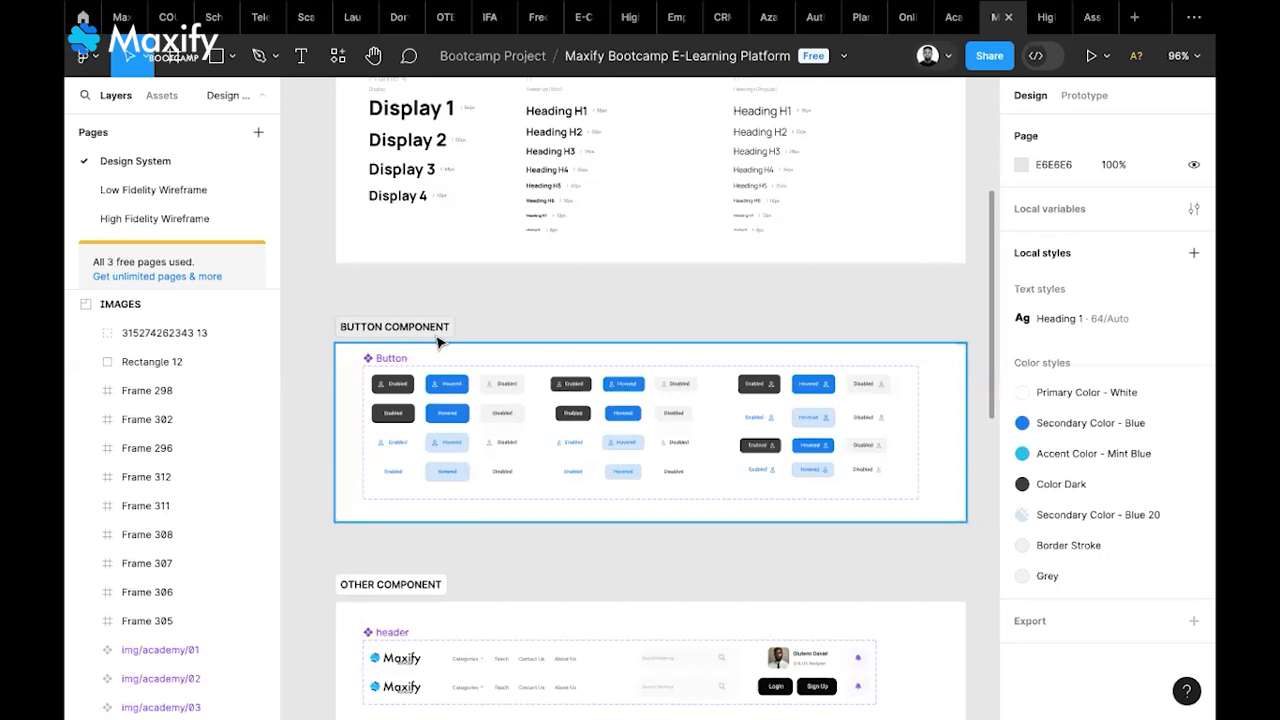
scroll(437, 343, "right", 3)
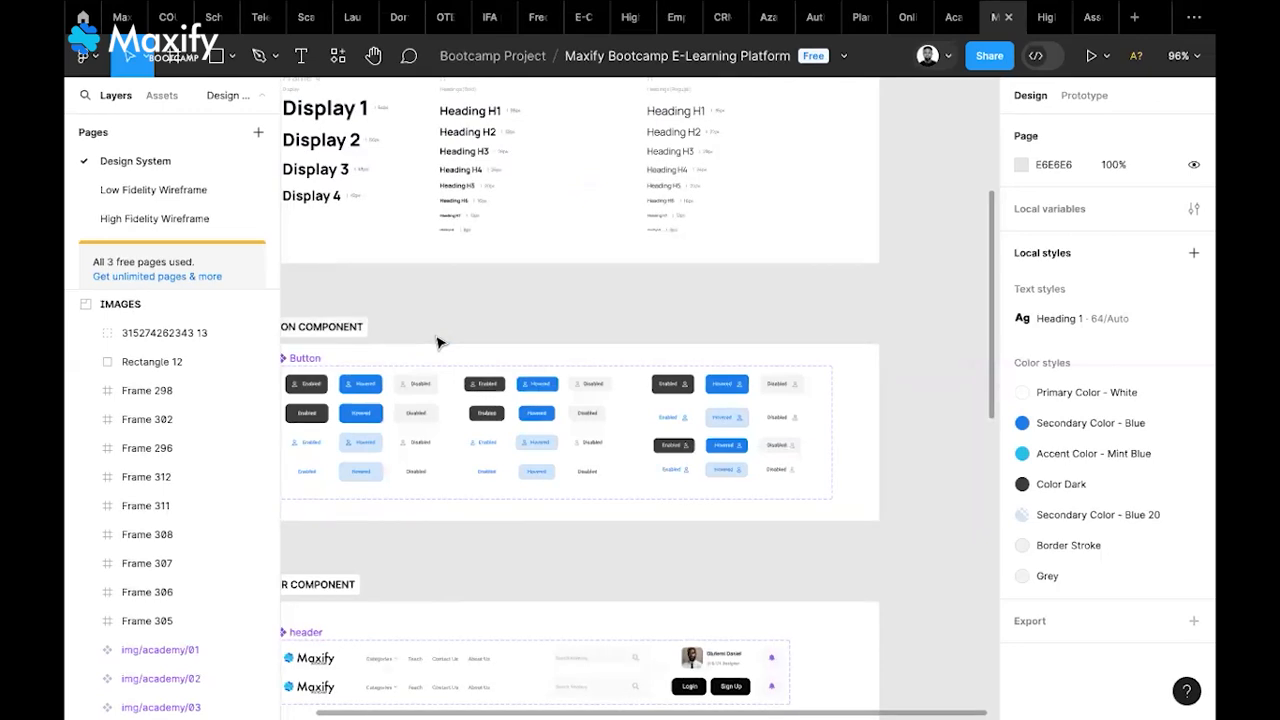
scroll(437, 343, "right", 3)
scroll(437, 343, "down", 1)
scroll(437, 343, "left", 6)
scroll(437, 343, "down", 1)
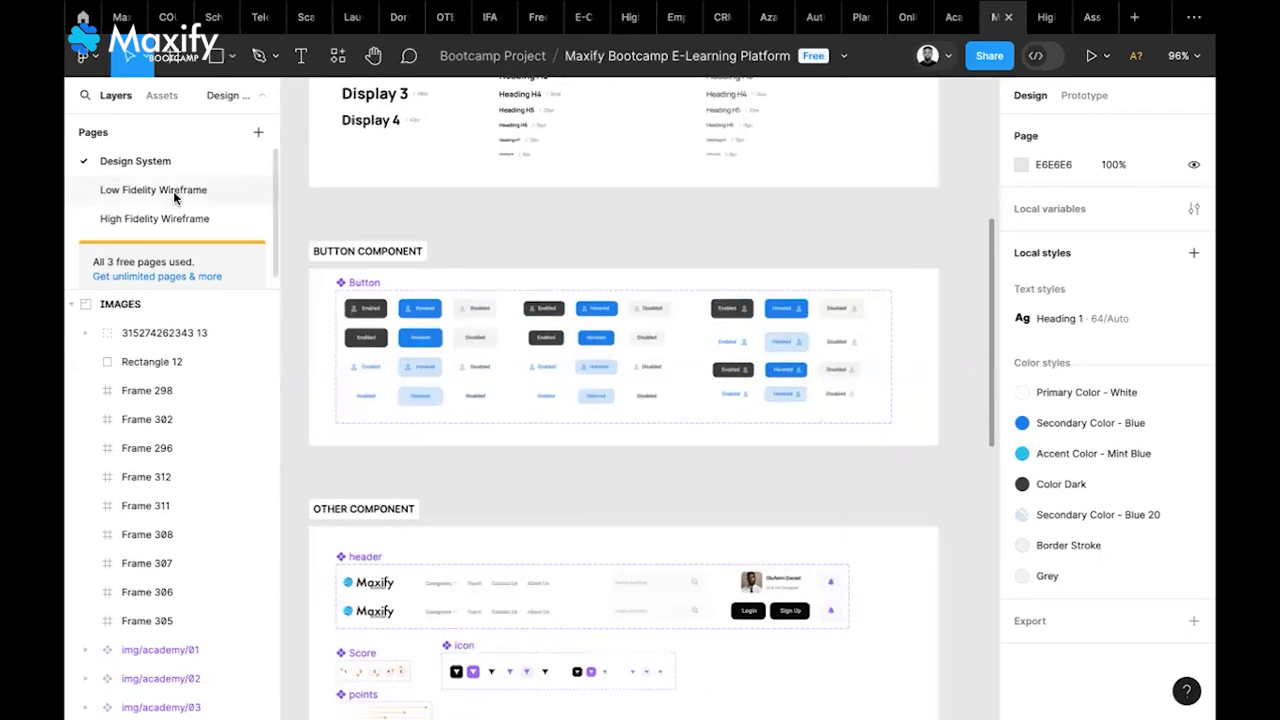
Rename the Low Fidelity Wireframe page to 'PLAY GROUND'
double_click(175, 192)
key("ctrl+a")
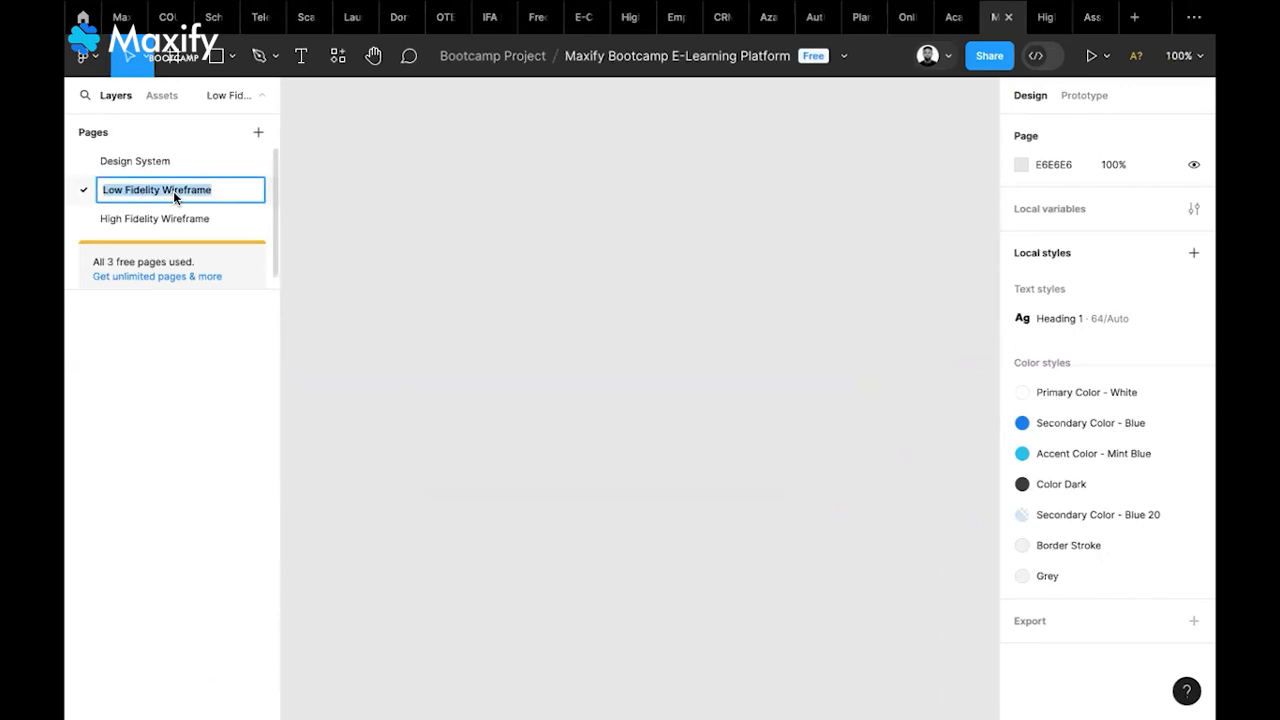
type("PLAY GROUND")
key("Return")
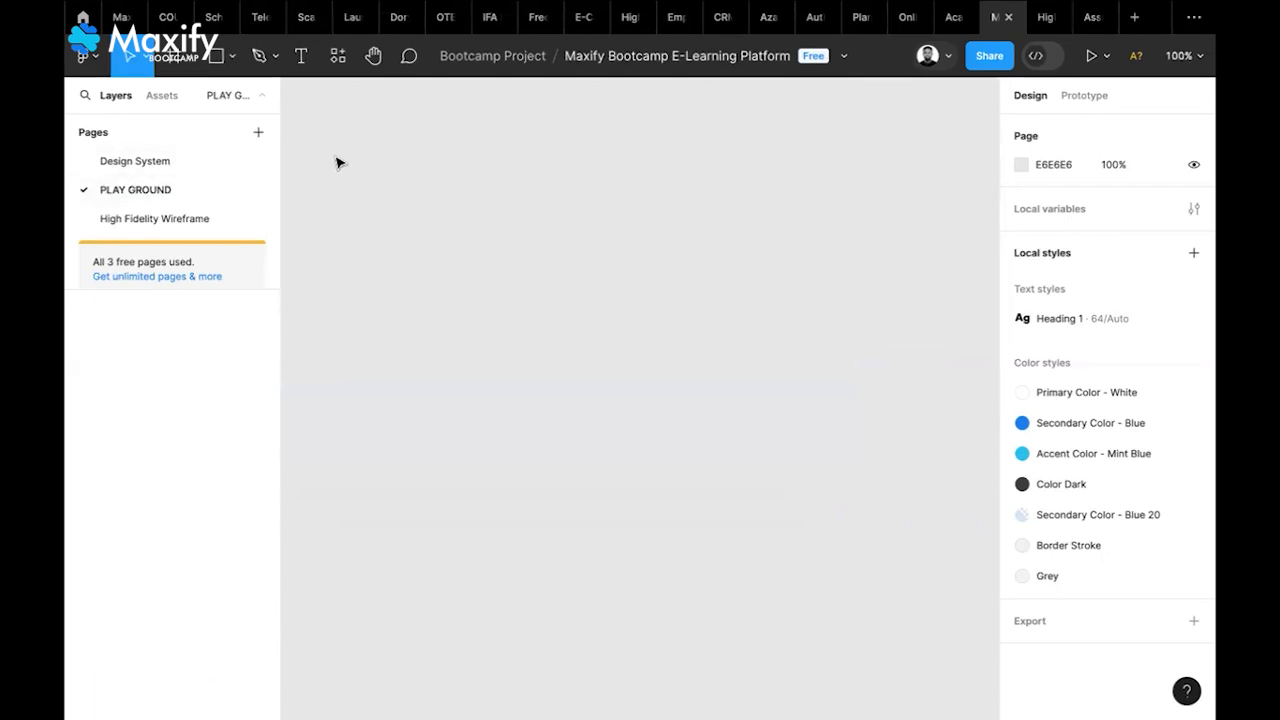
Draw Frame 1 on the PLAY GROUND page and resize it to 261 × 299
left_click(173, 58)
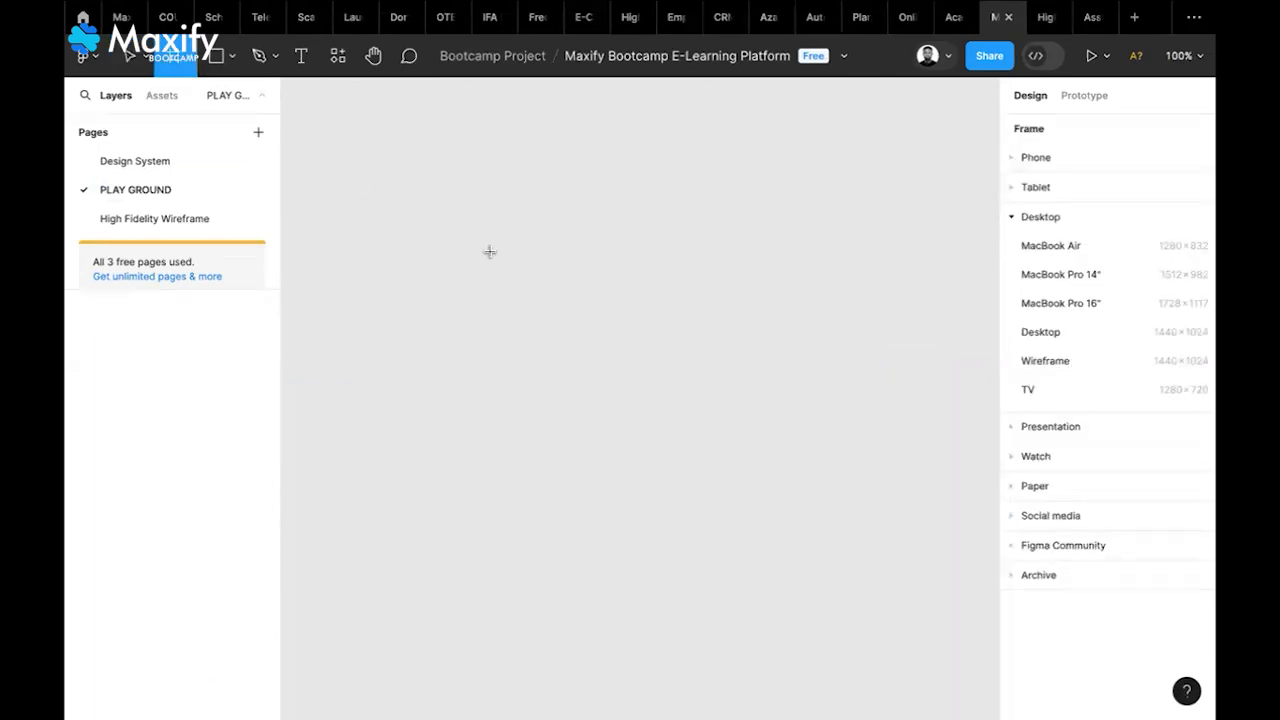
mouse_move(490, 251)
left_mouse_down()
mouse_move(666, 423)
mouse_move(700, 496)
left_mouse_up()
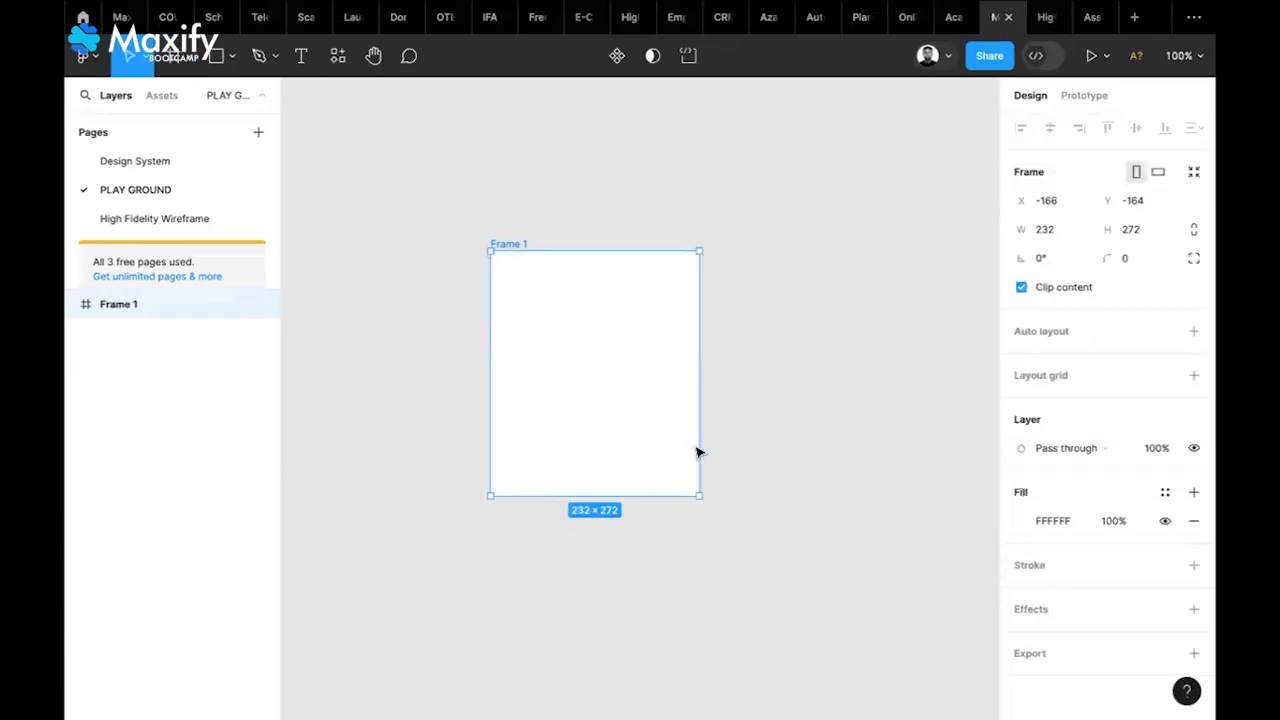
left_click_drag(714, 449, 726, 459)
left_click_drag(680, 497, 680, 521)
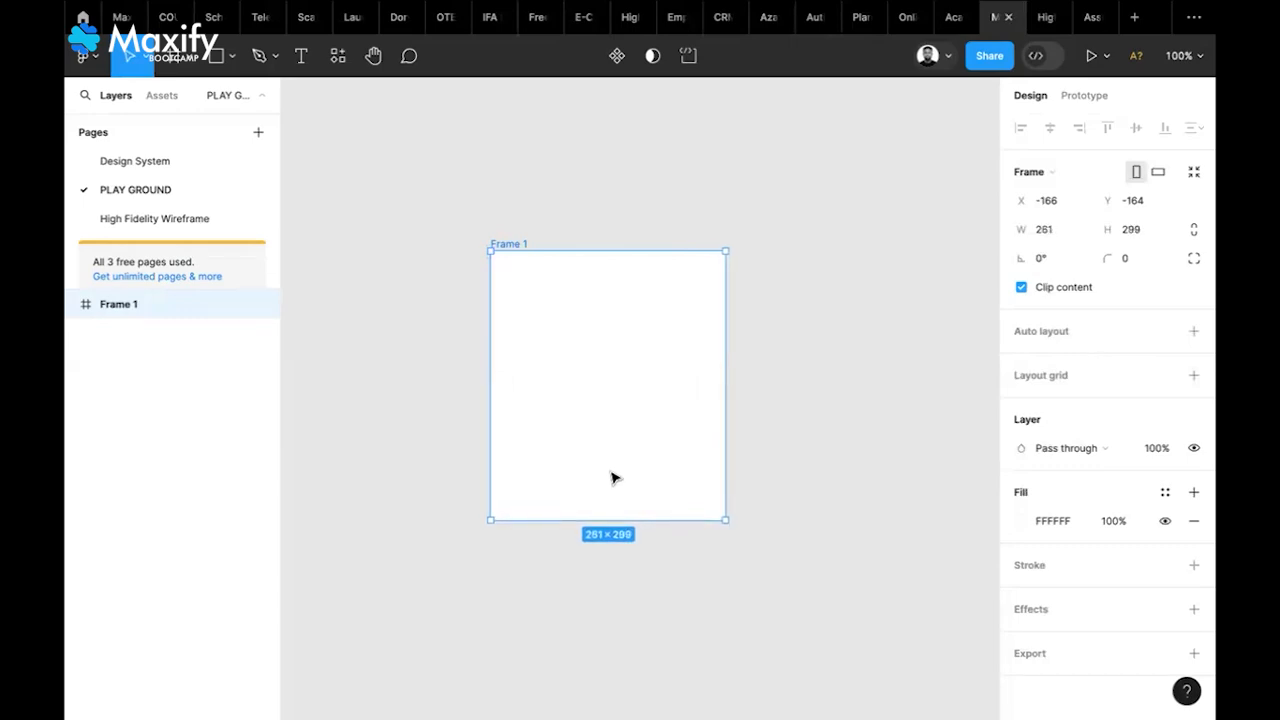
scroll(614, 478, "up", 2)
scroll(614, 478, "up", 3)
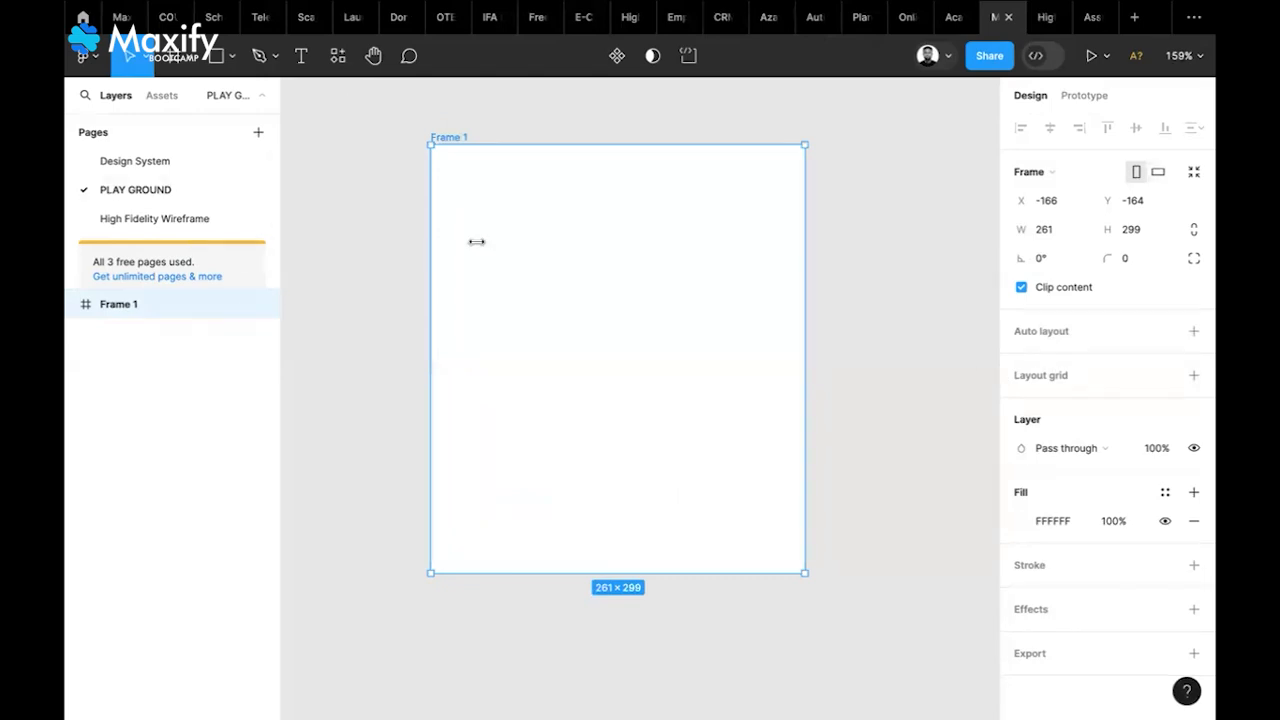
left_click(121, 162)
scroll(551, 396, "down", 5)
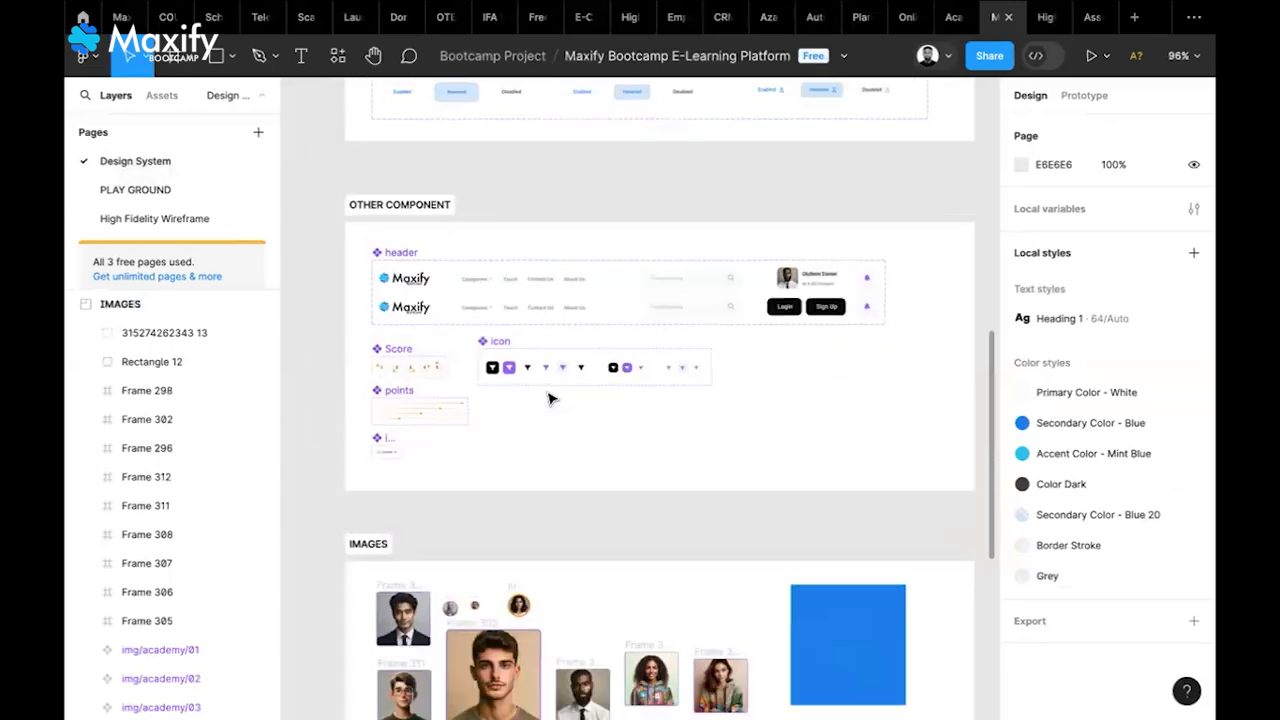
scroll(548, 399, "down", 3)
scroll(548, 399, "down", 2)
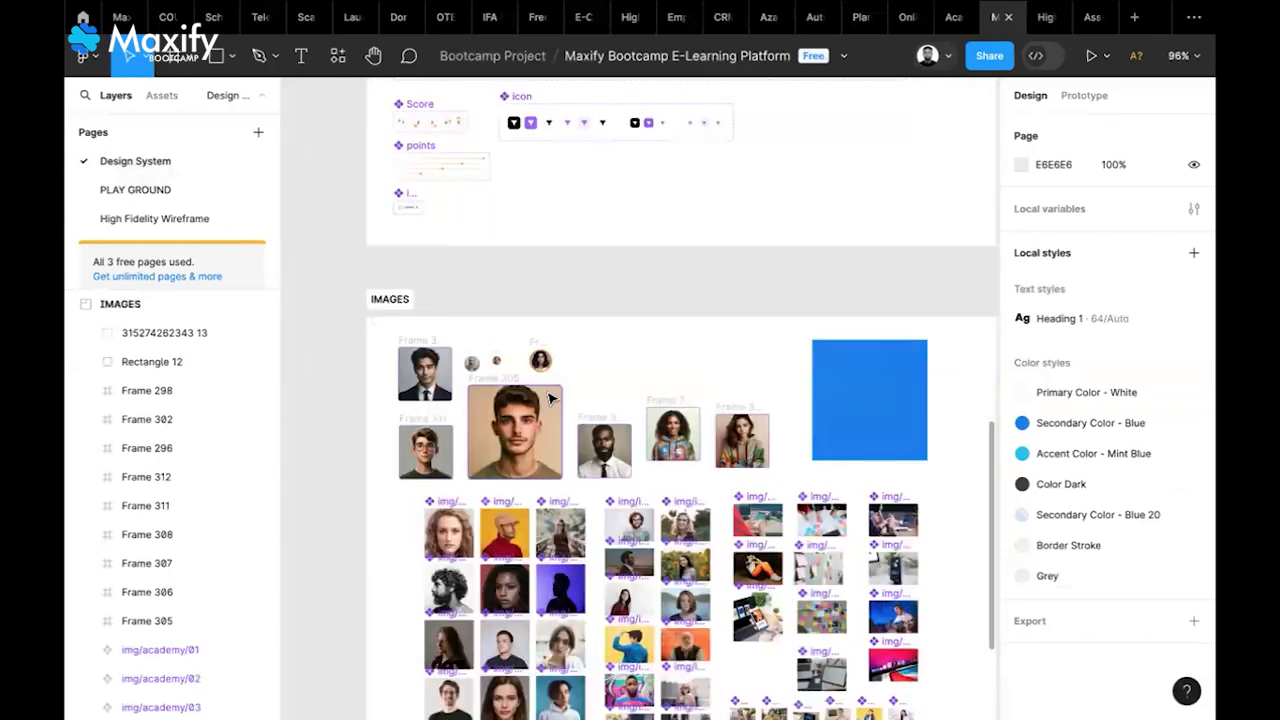
scroll(548, 399, "down", 2)
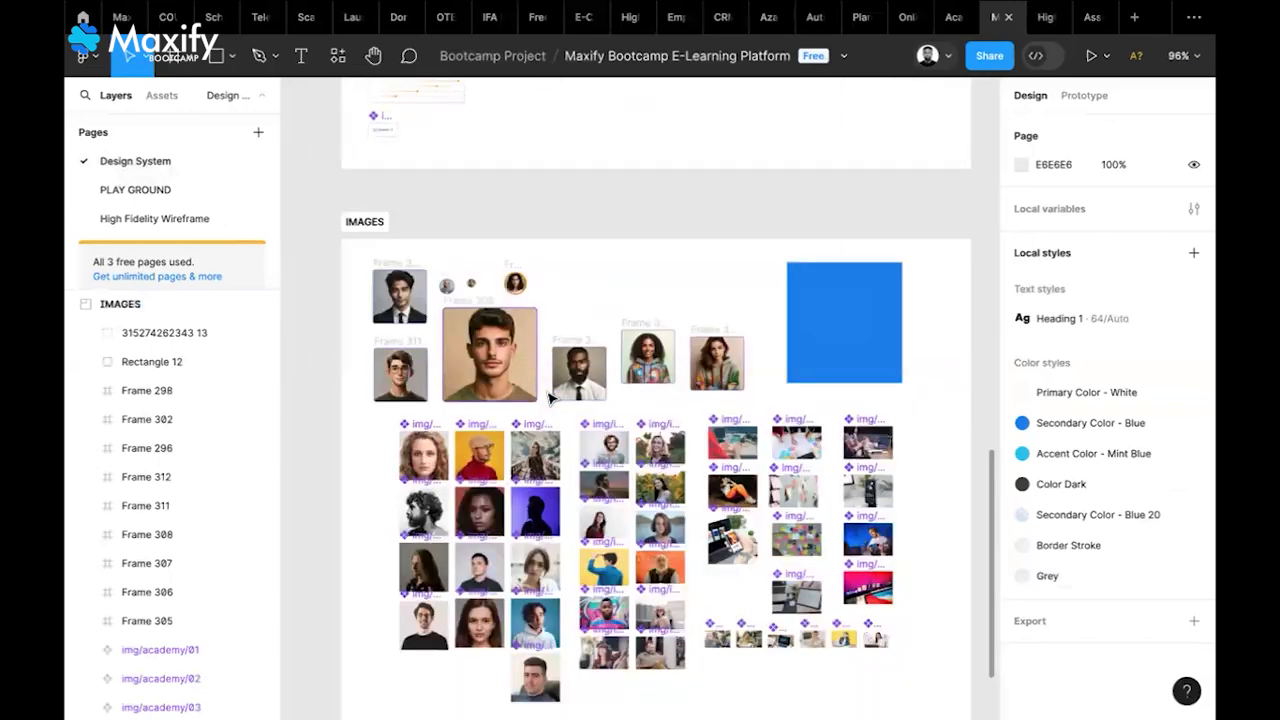
scroll(548, 399, "down", 1)
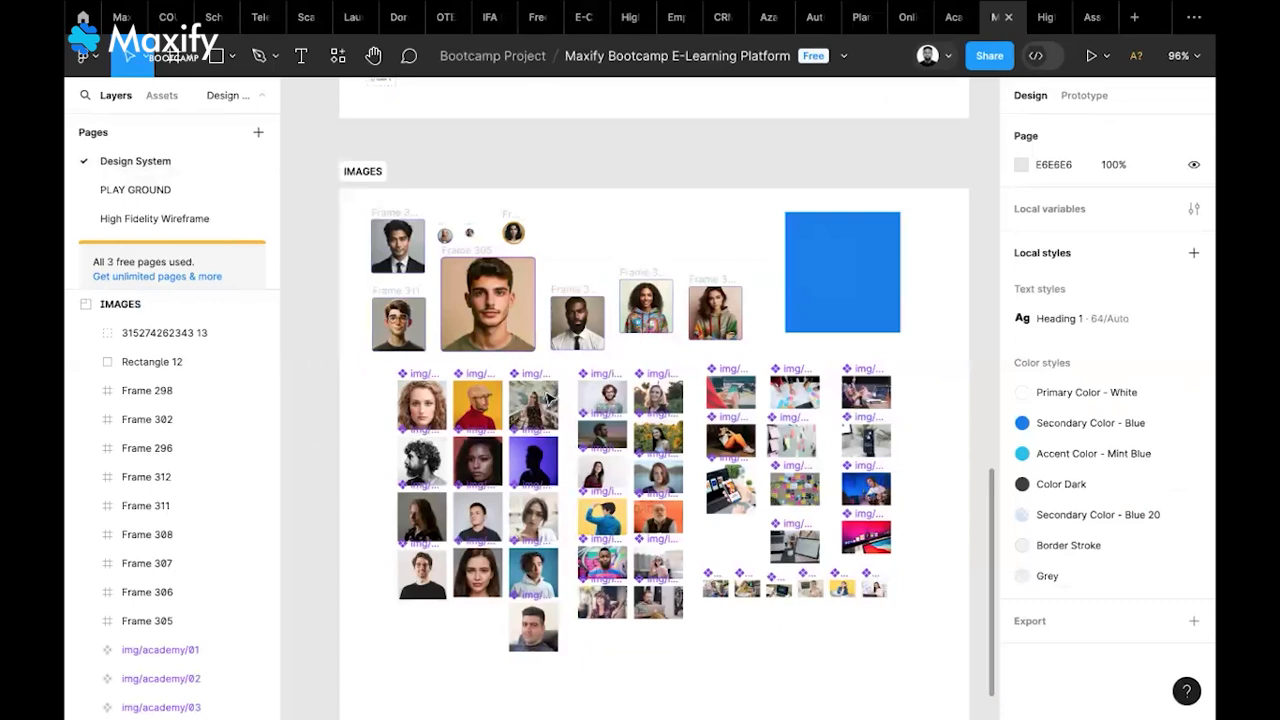
left_click(479, 414)
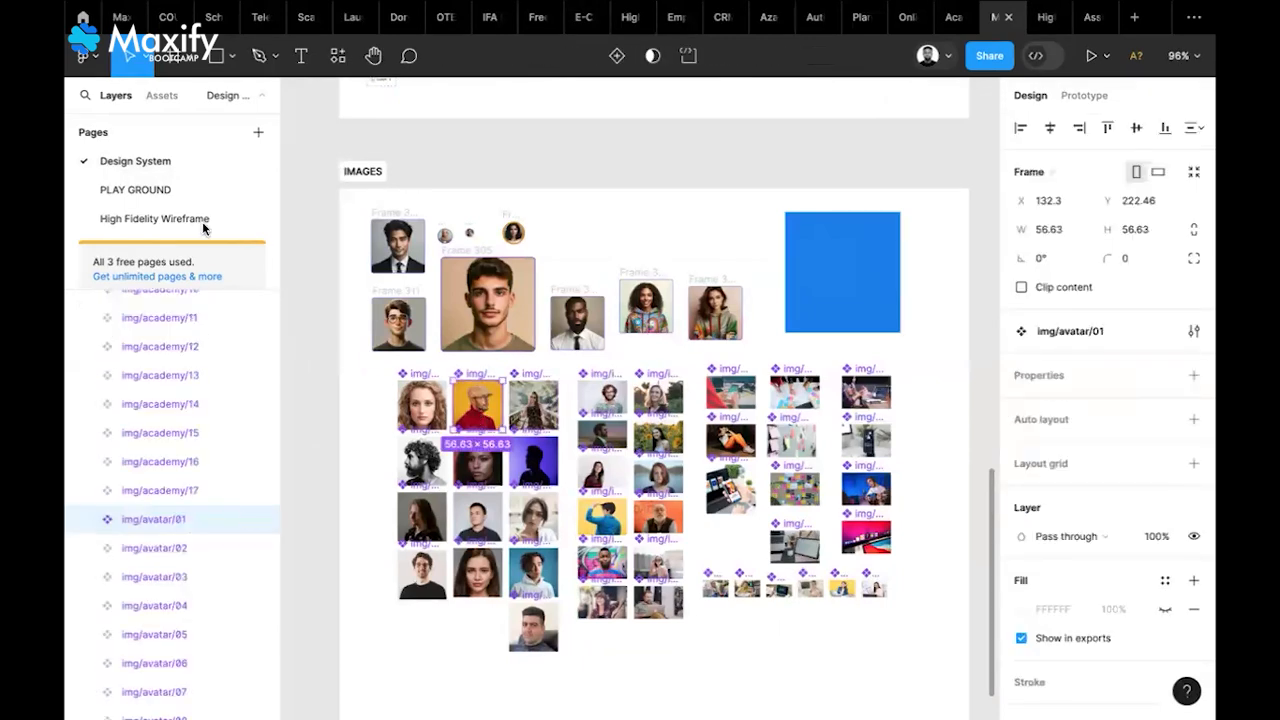
left_click(184, 196)
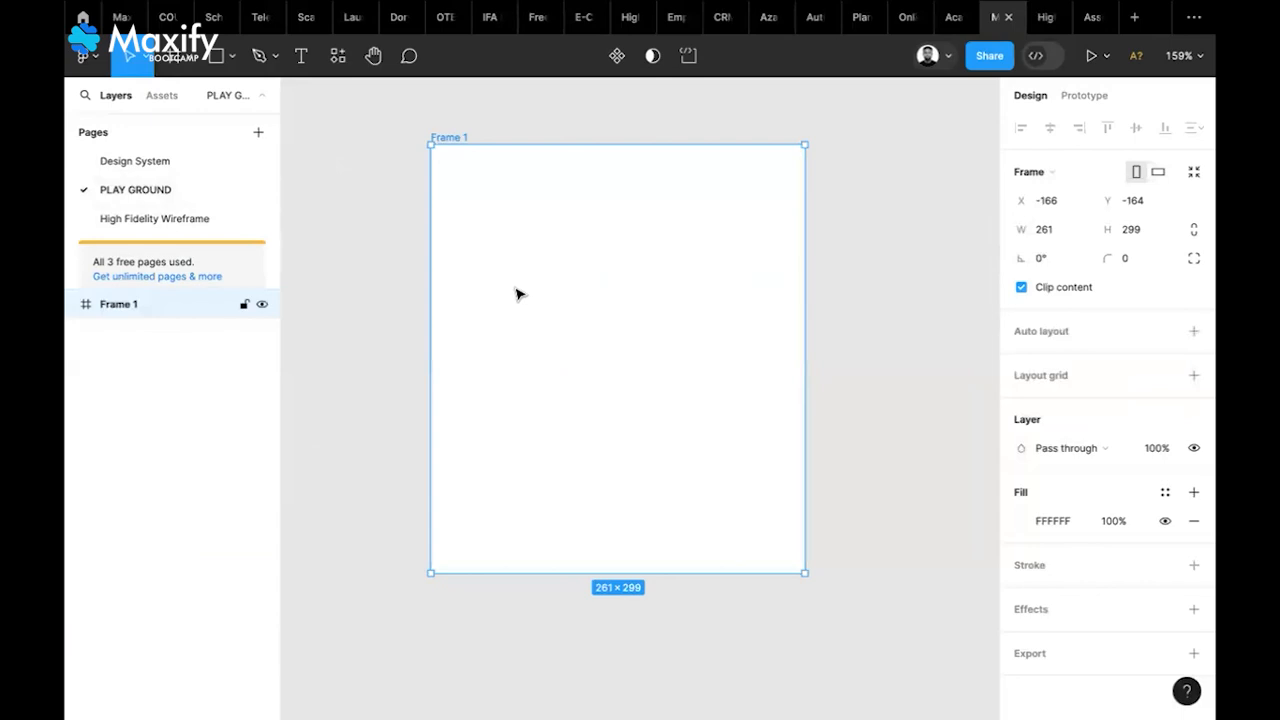
Paste the img/avatar/01 portrait into Frame 1 at X 16, Y 15, sized 160 × 140
key("ctrl+v")
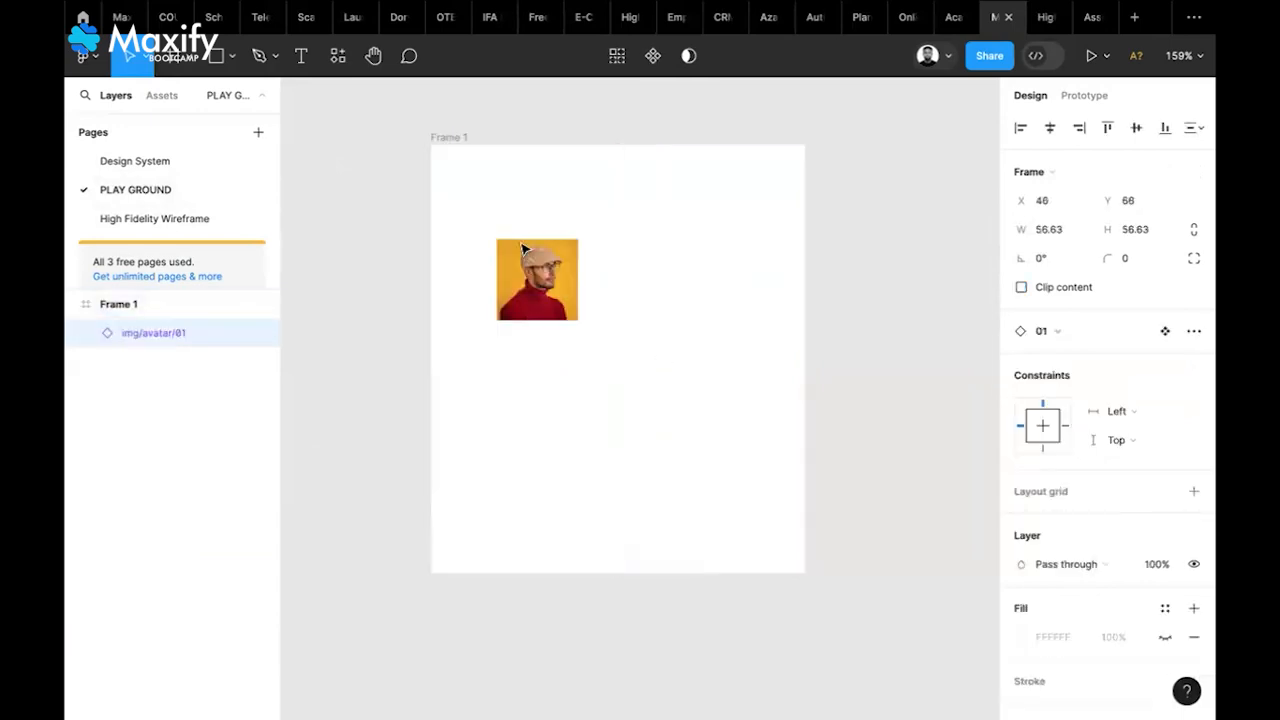
left_click_drag(521, 247, 505, 216)
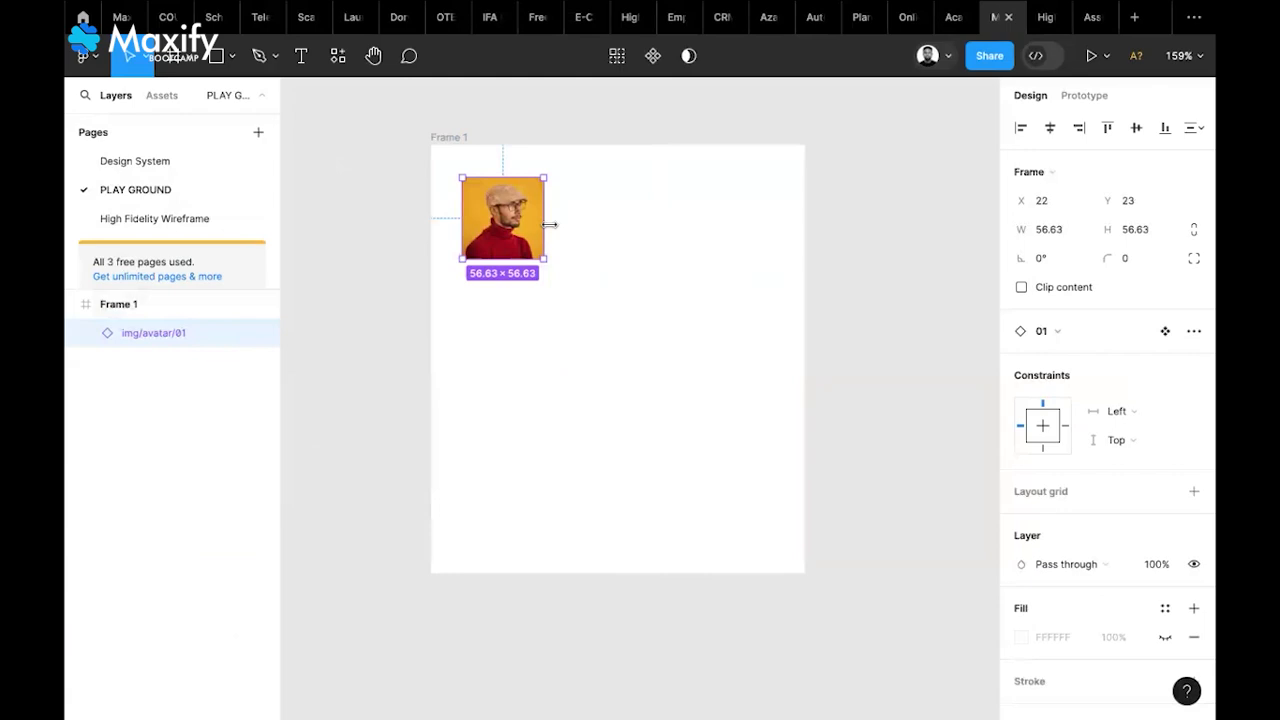
left_click_drag(549, 225, 611, 307)
left_click_drag(654, 271, 682, 273)
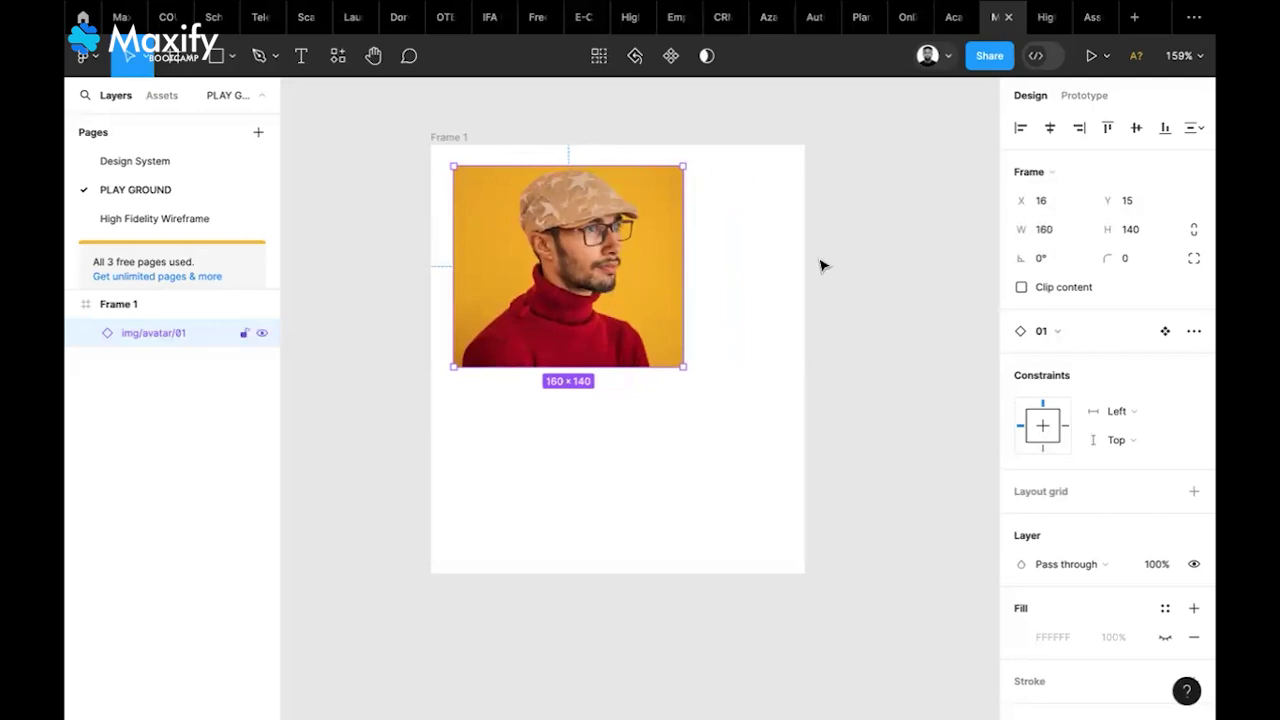
Detach and ungroup the portrait, leaving the unsplash:kq8dGNS1lLk image layer selected
right_click(578, 270)
mouse_move(690, 468)
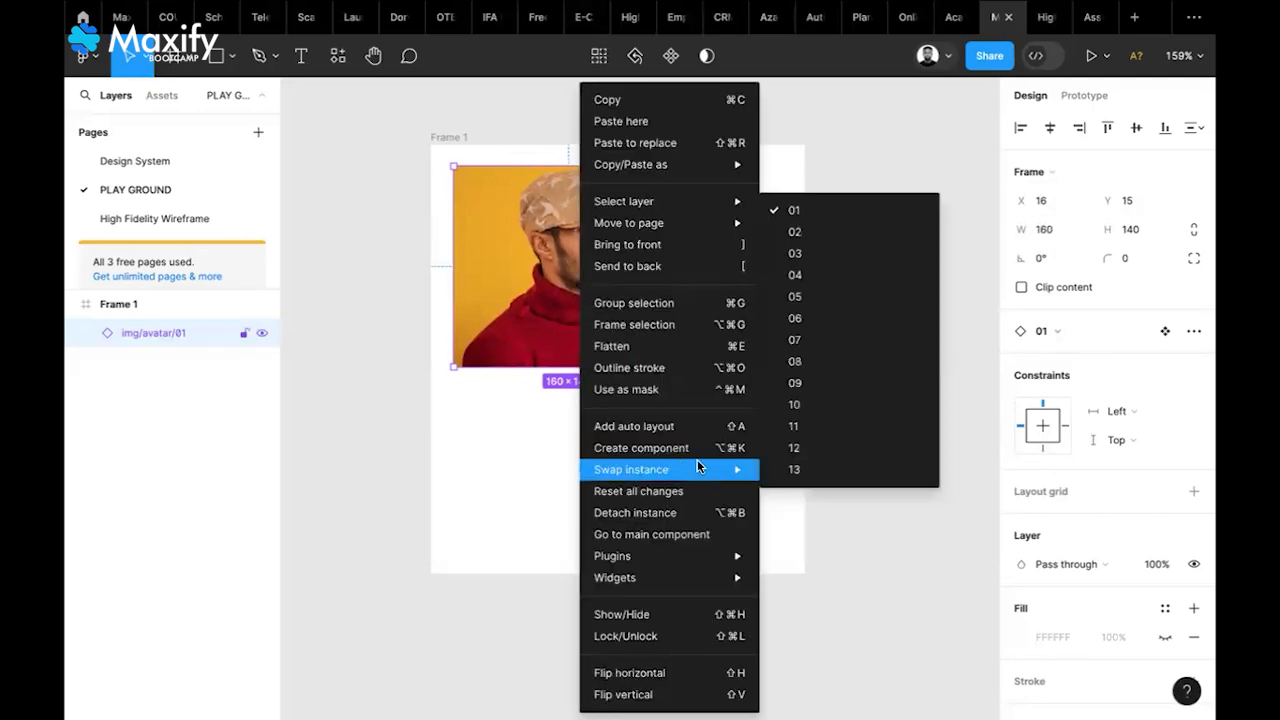
left_click(670, 513)
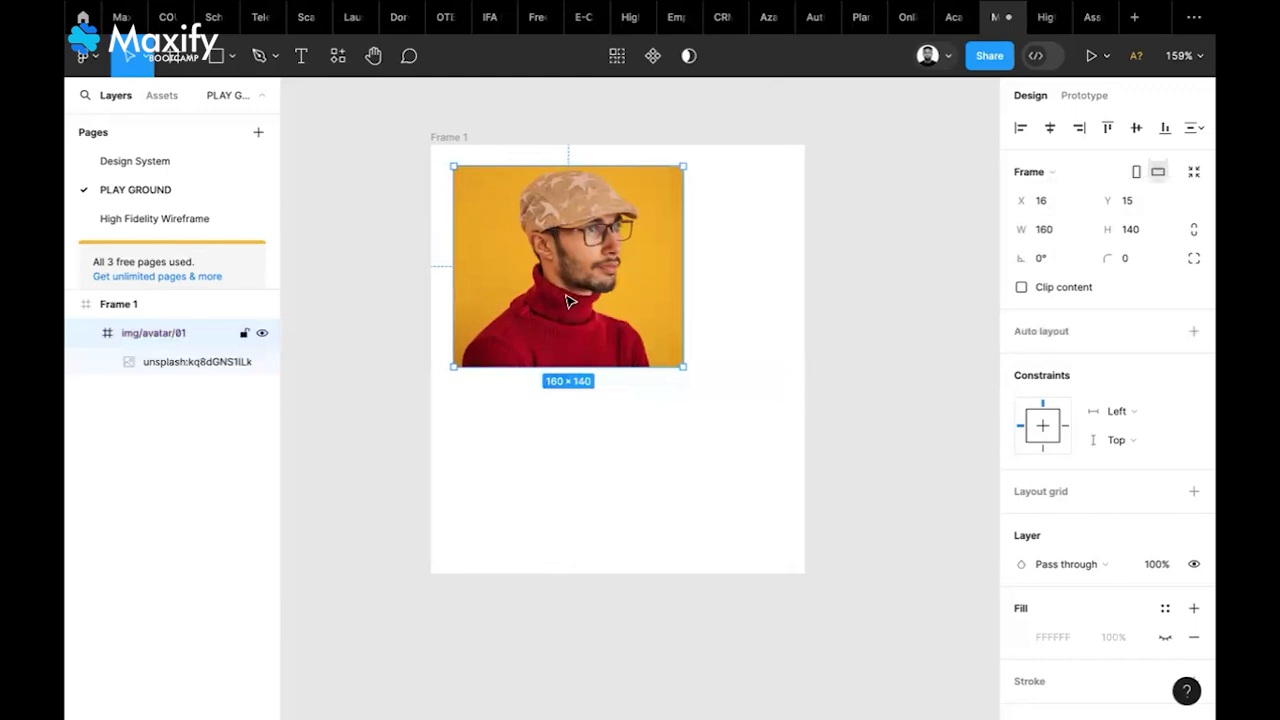
right_click(648, 289)
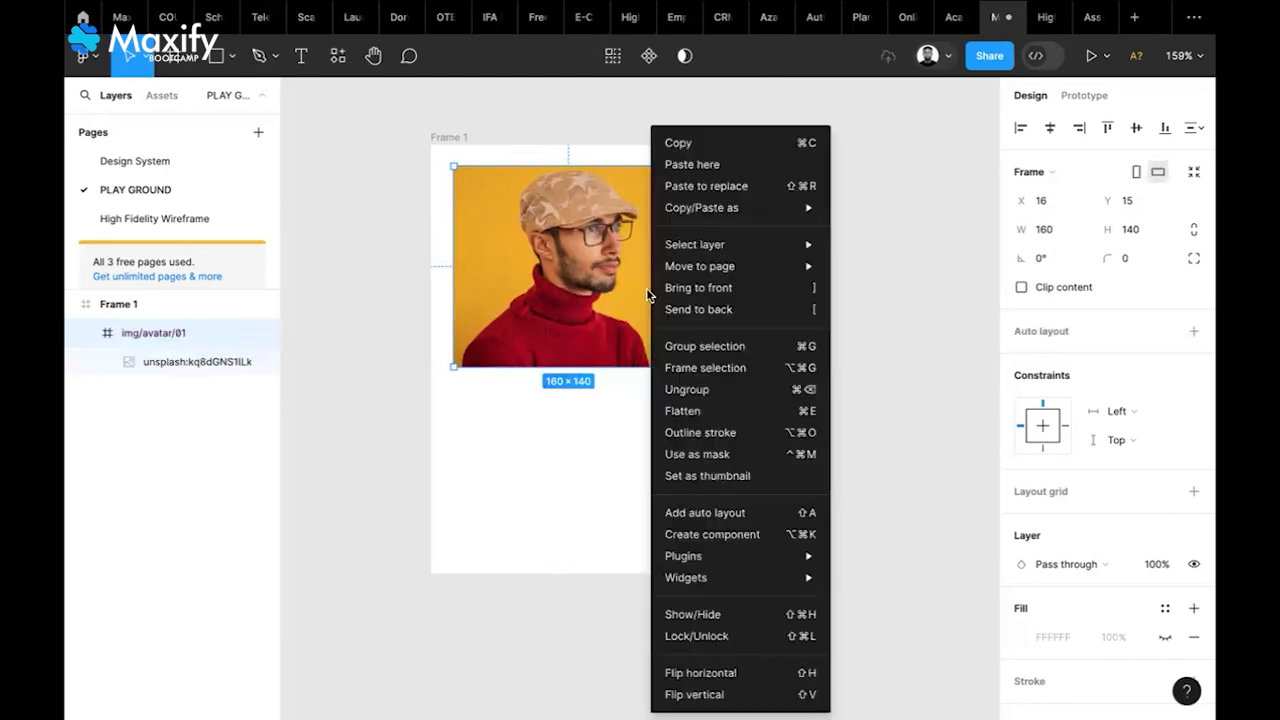
left_click(711, 389)
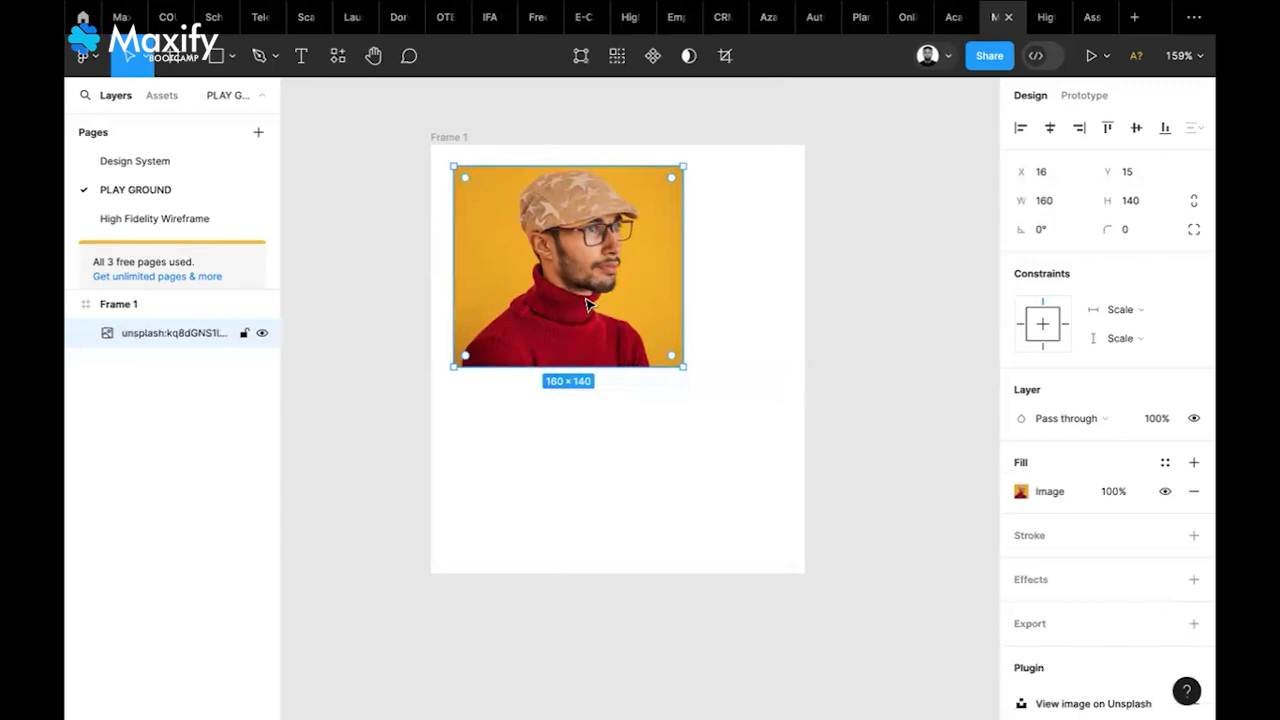
left_click(934, 274)
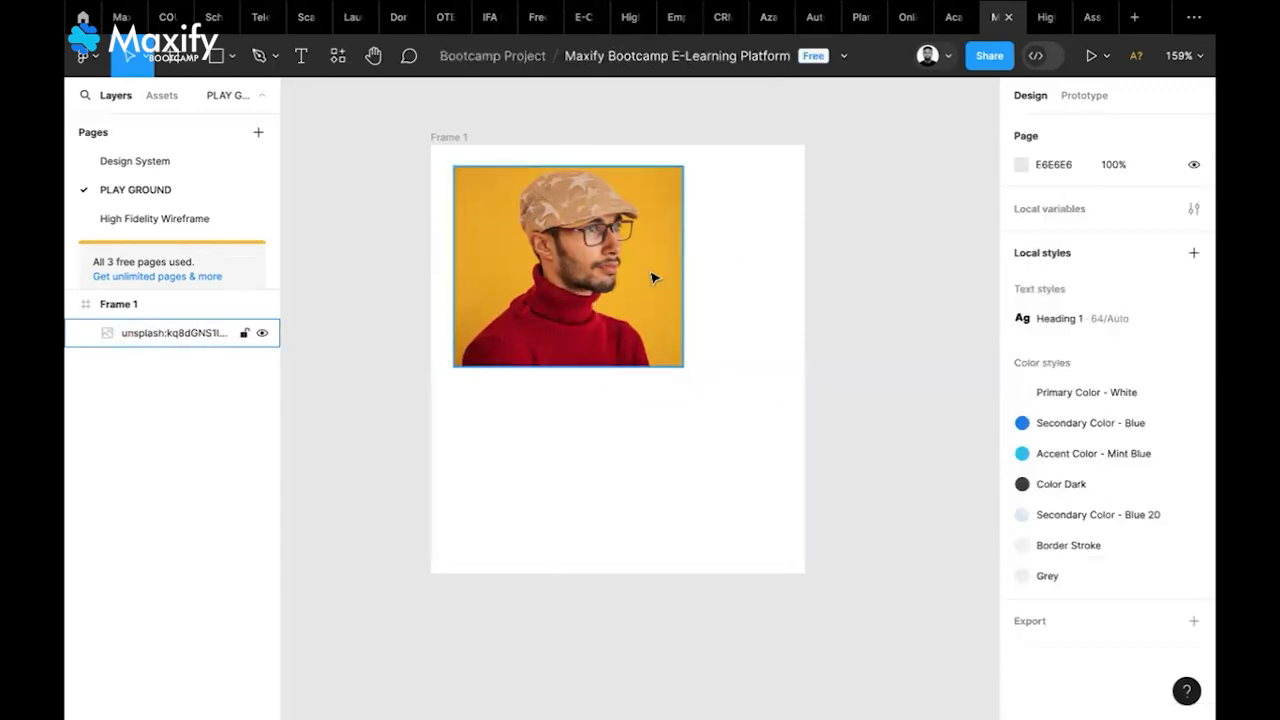
left_click(651, 278)
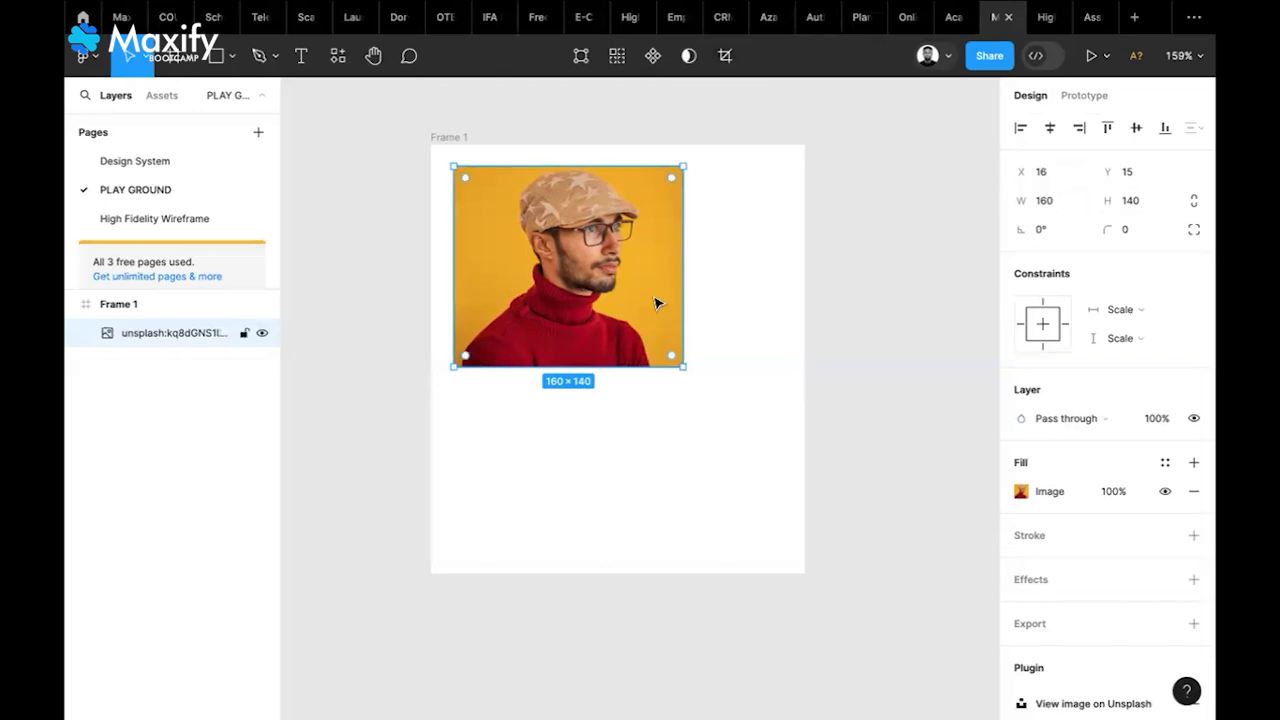
Crop away the bottom of the portrait image after undoing a trial 100 height
left_click(1130, 200)
type("100")
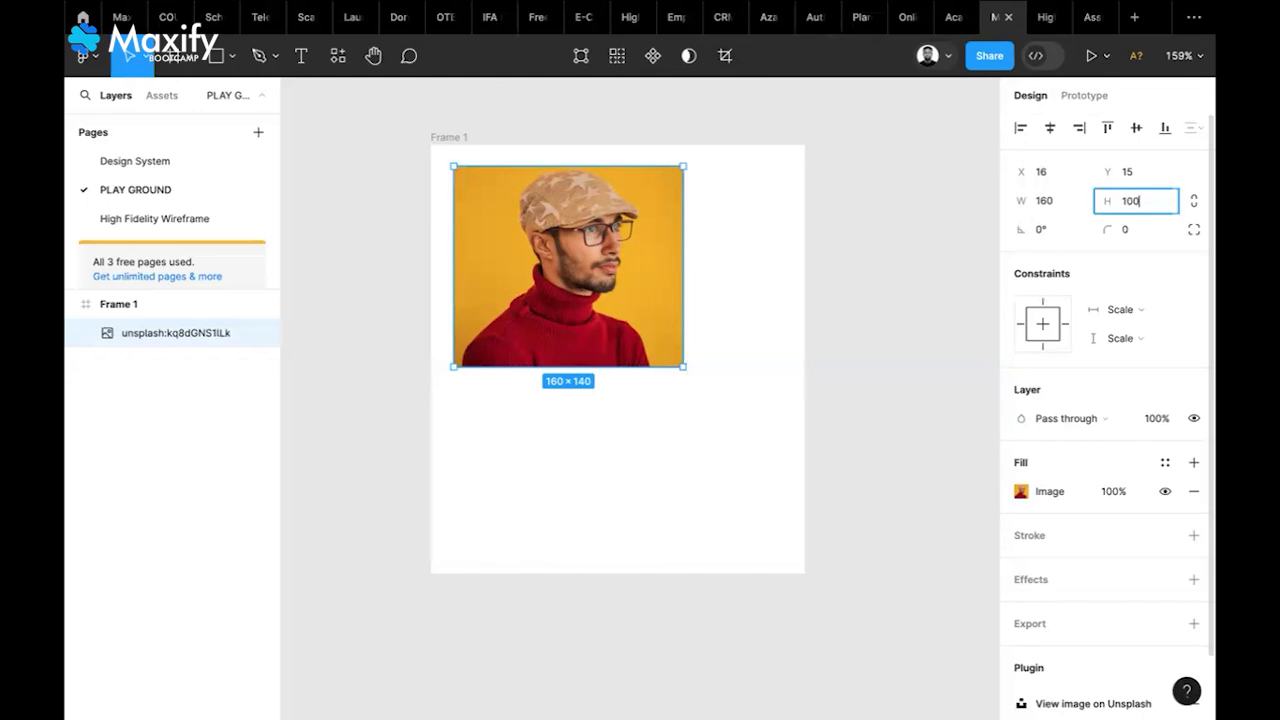
key("Return")
left_click(554, 219)
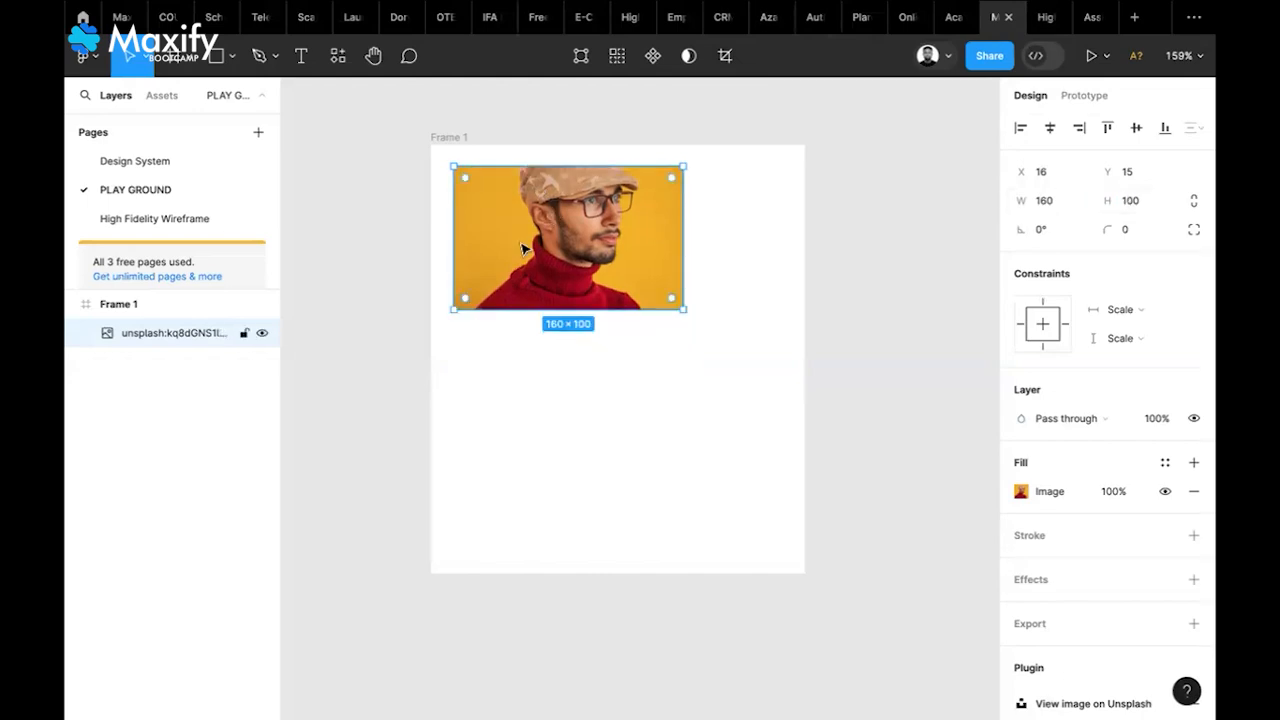
key("ctrl+z")
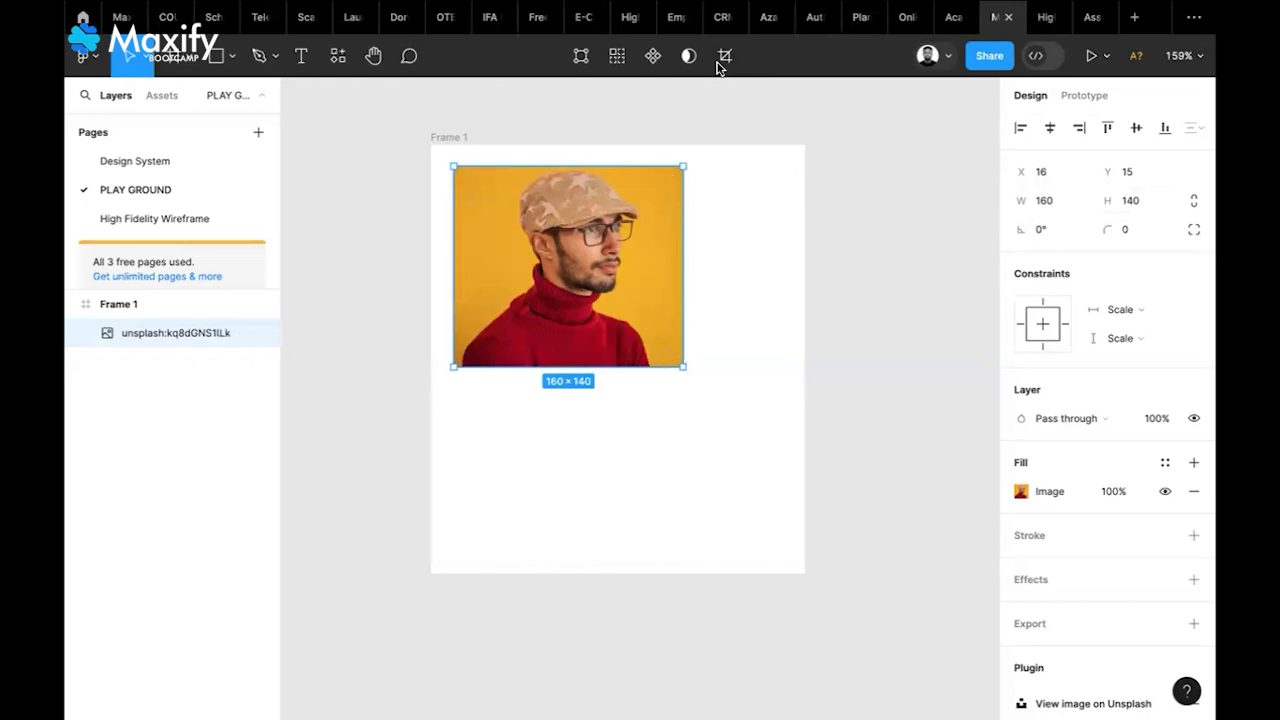
double_click(574, 362)
left_click_drag(571, 364, 582, 319)
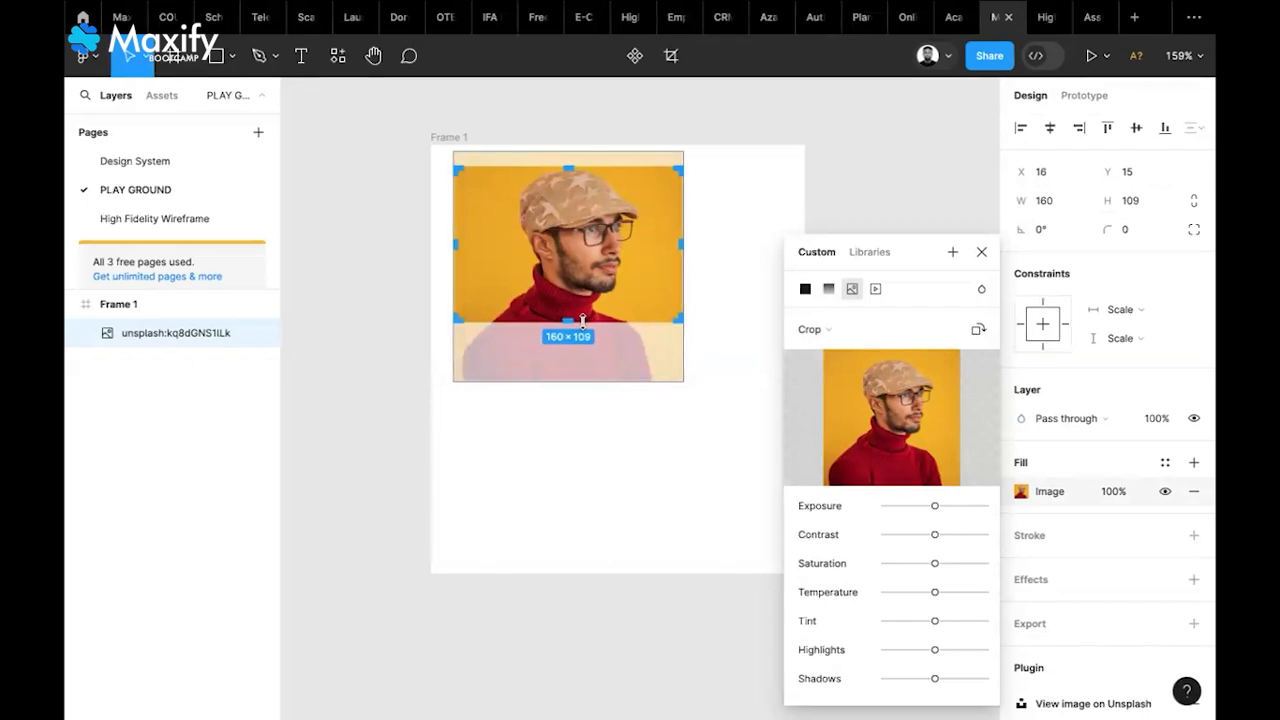
key("Return")
Enlarge the cropped portrait to 232 × 159 and position it at X 14, Y 13
left_click(714, 279)
left_click(683, 276)
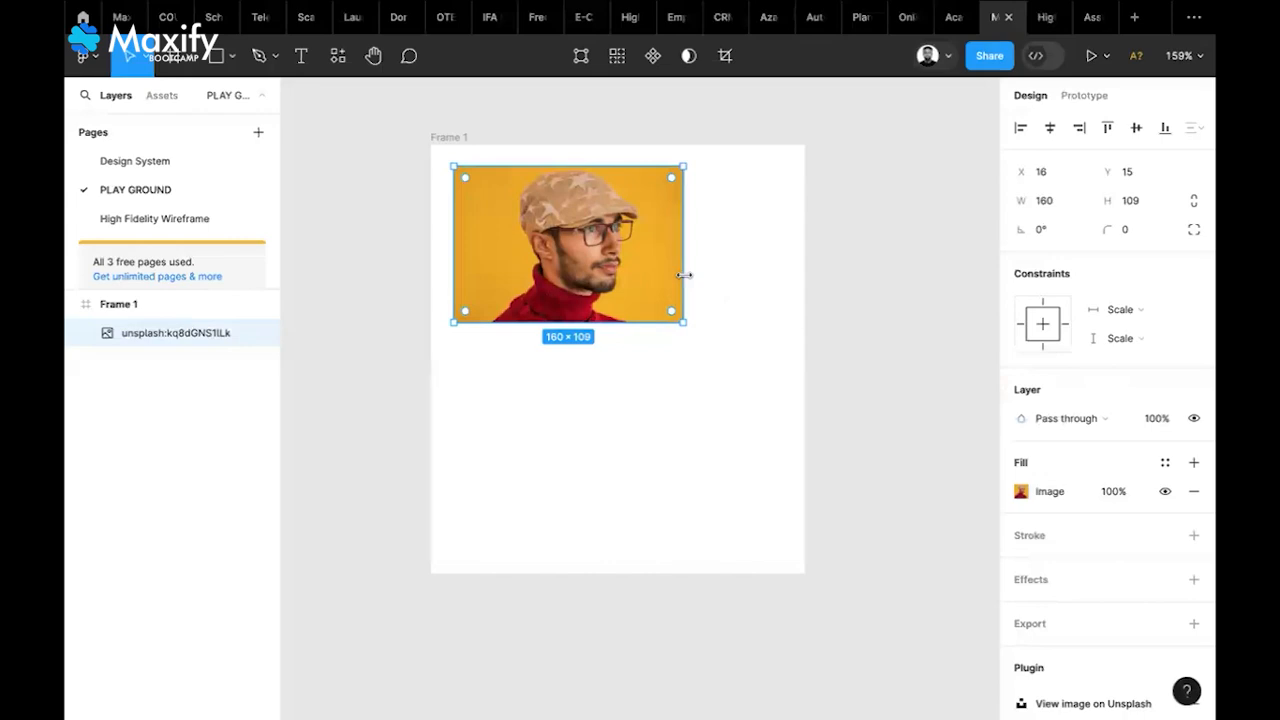
left_click_drag(684, 275, 799, 300)
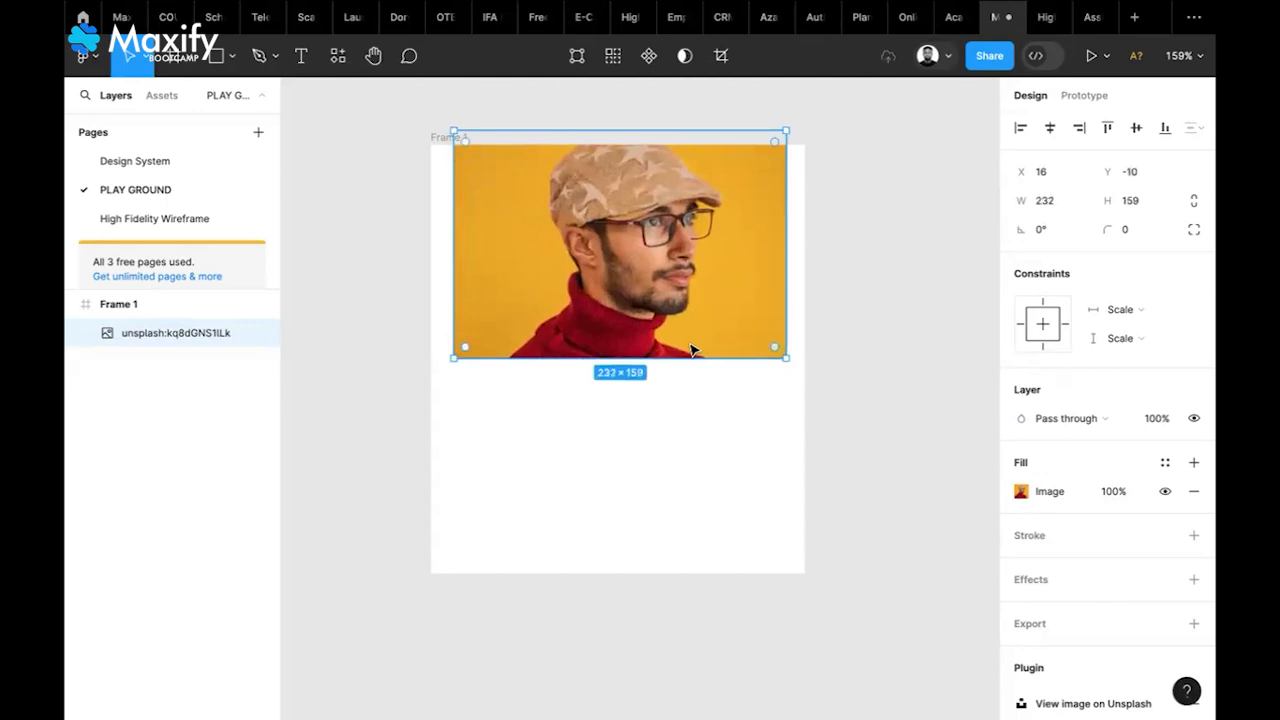
left_click_drag(693, 340, 690, 330)
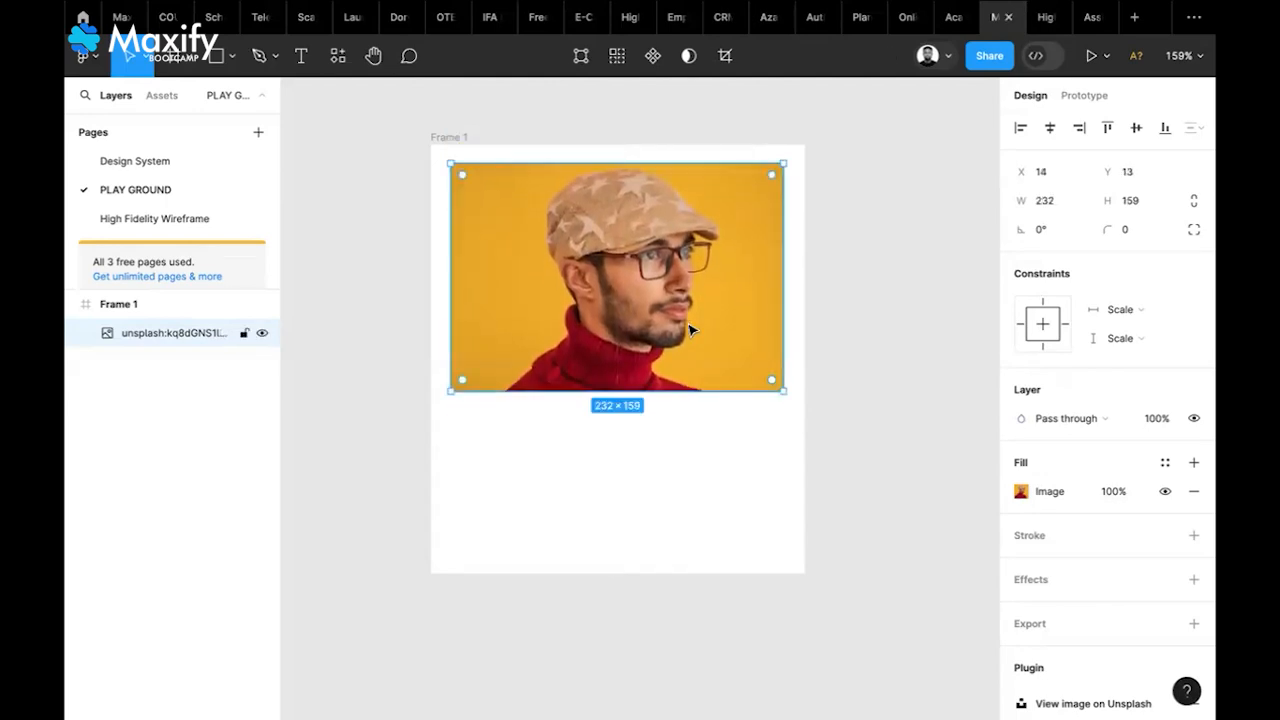
Round the photo's corners to radius 10
key("Escape")
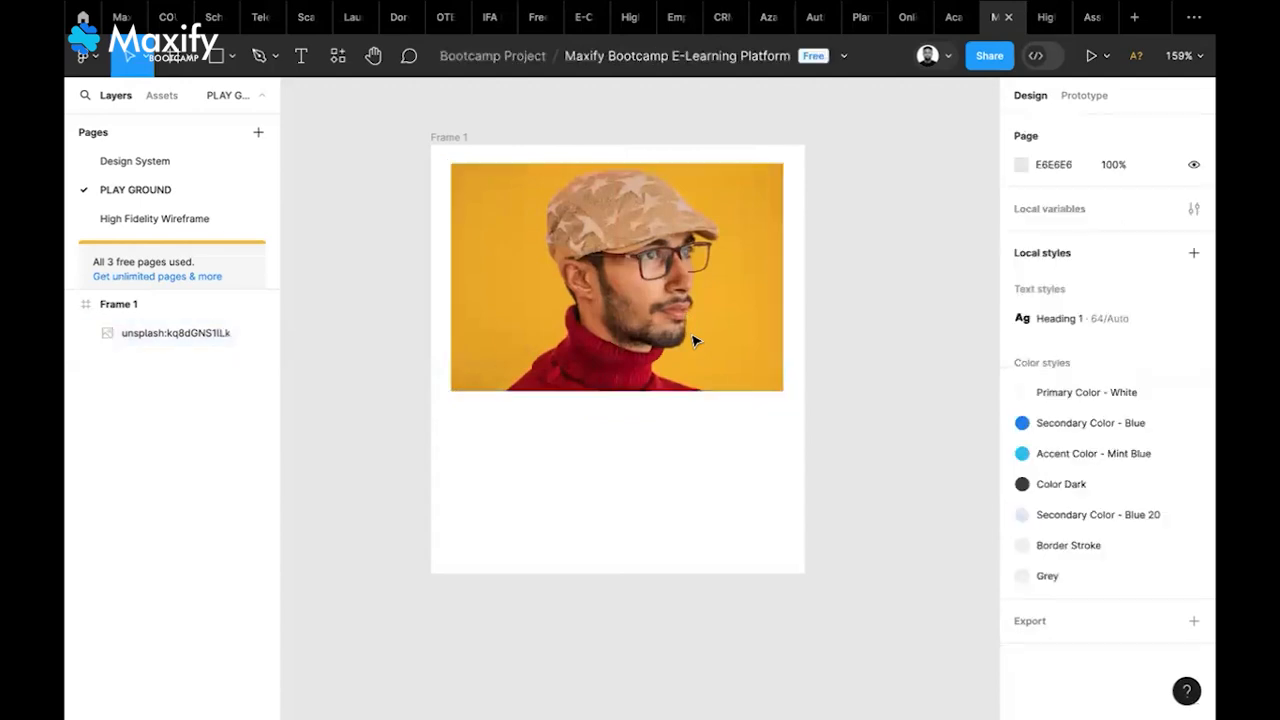
left_click(708, 331)
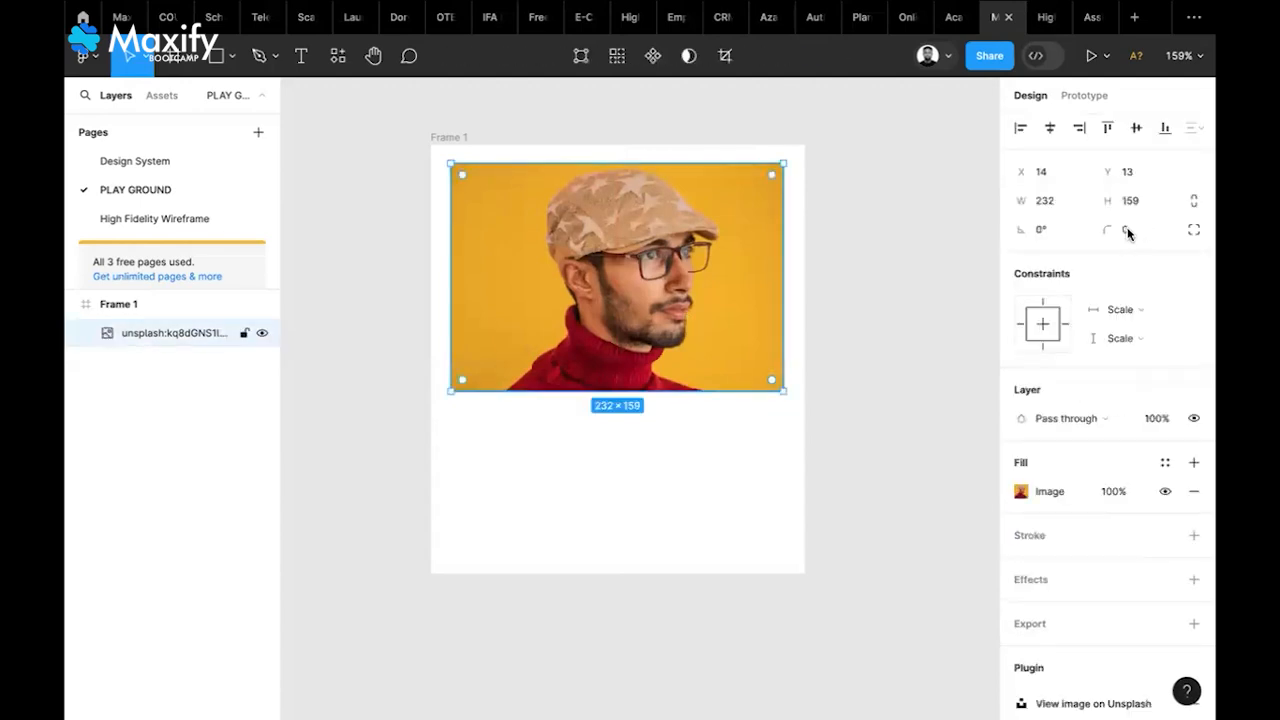
left_click(1126, 231)
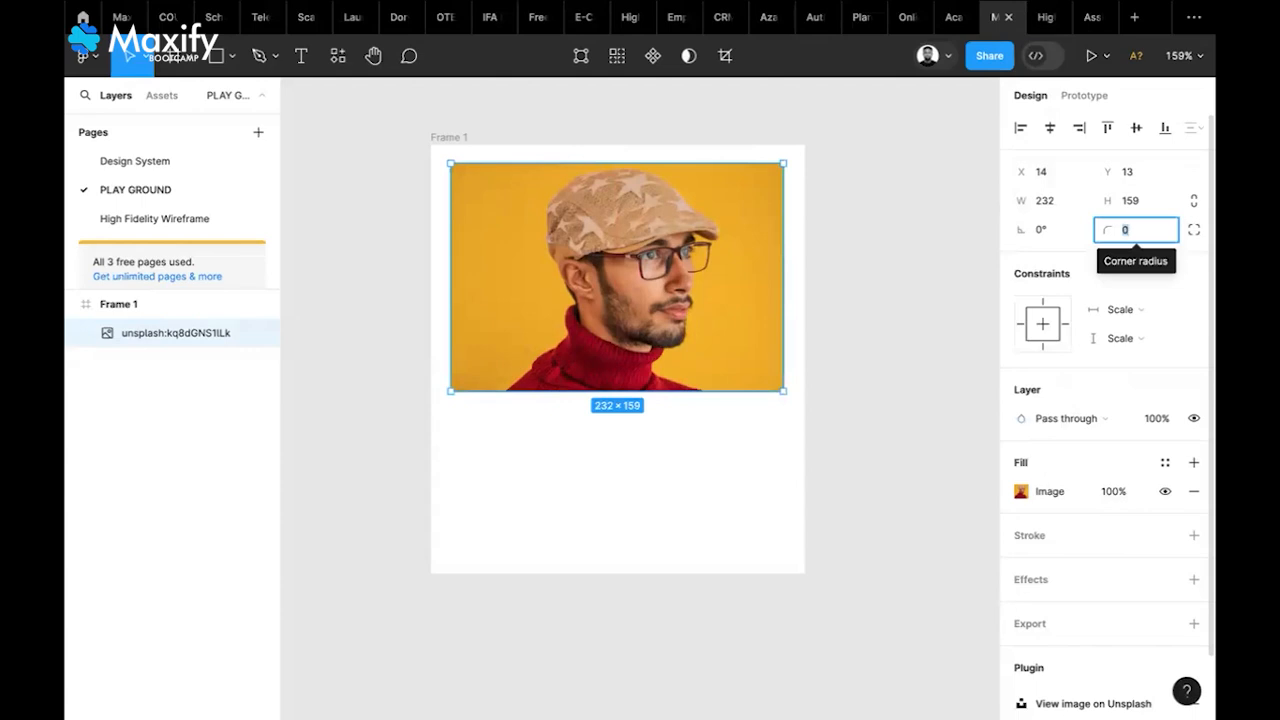
type("50")
key("Return")
left_click(1128, 230)
type("10")
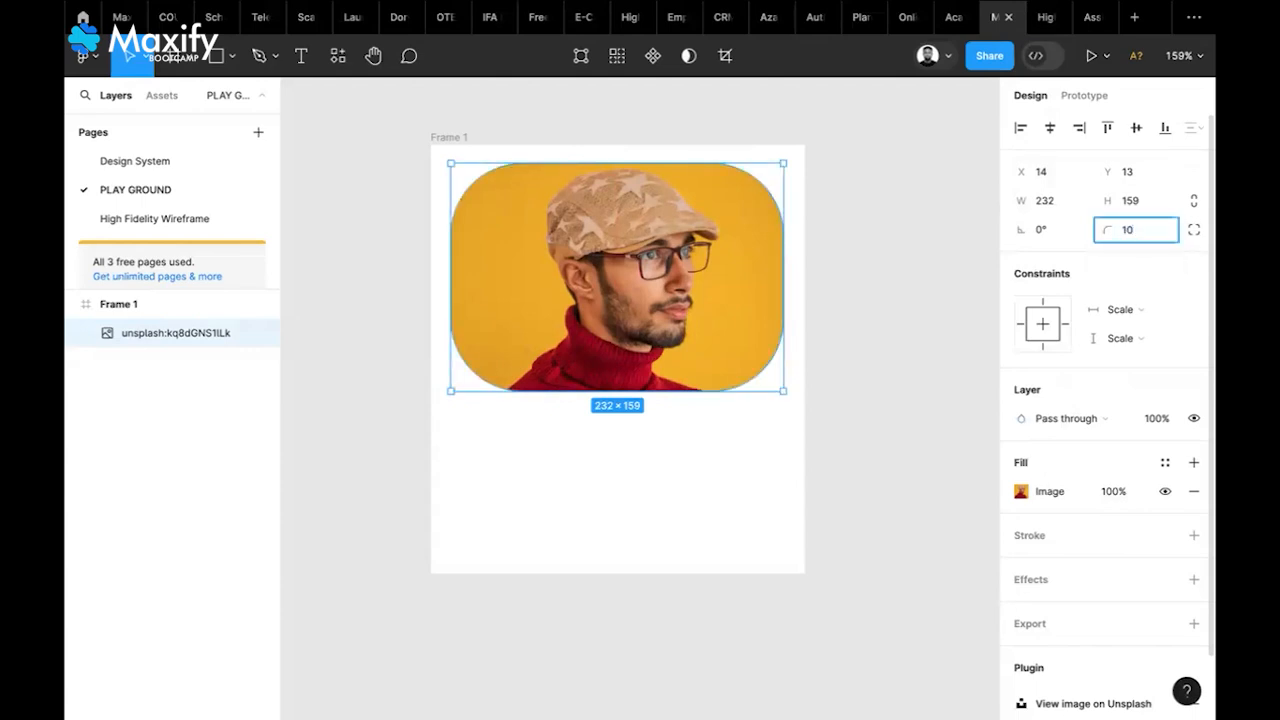
key("Return")
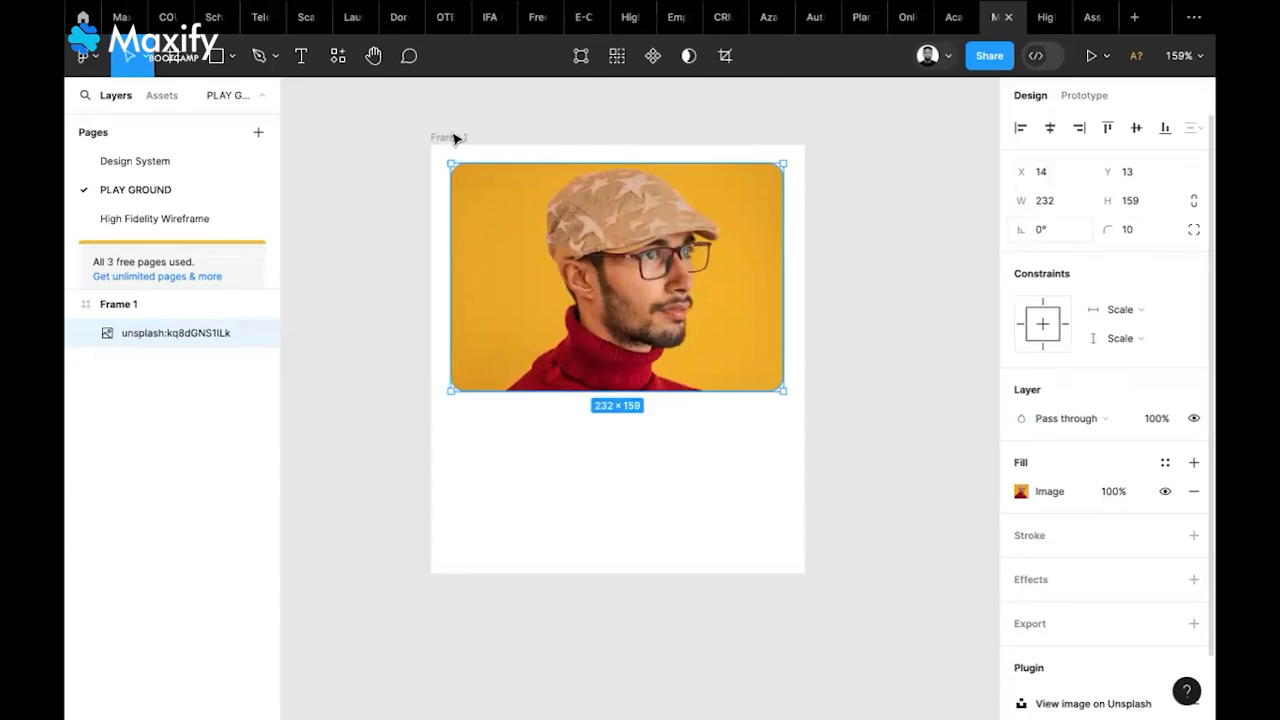
Give the Frame 1 card corner radius 5
left_click(452, 137)
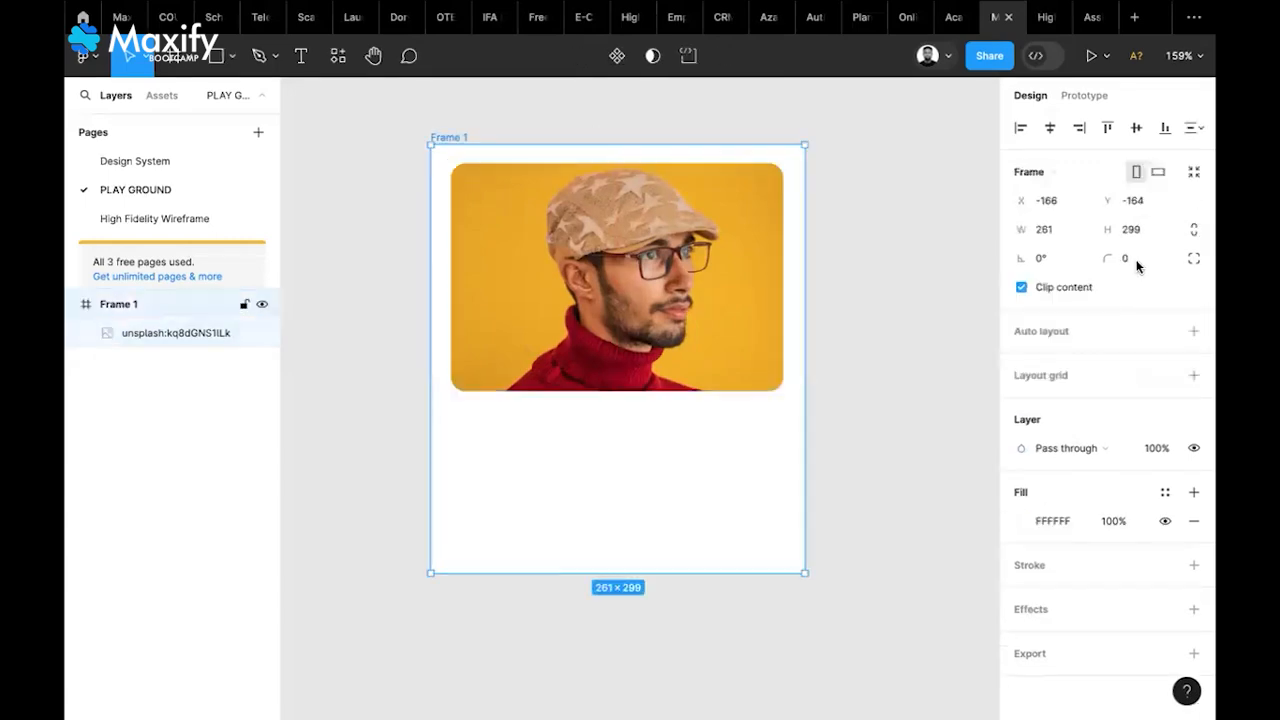
key("Return")
left_click(1128, 258)
type("5")
key("Return")
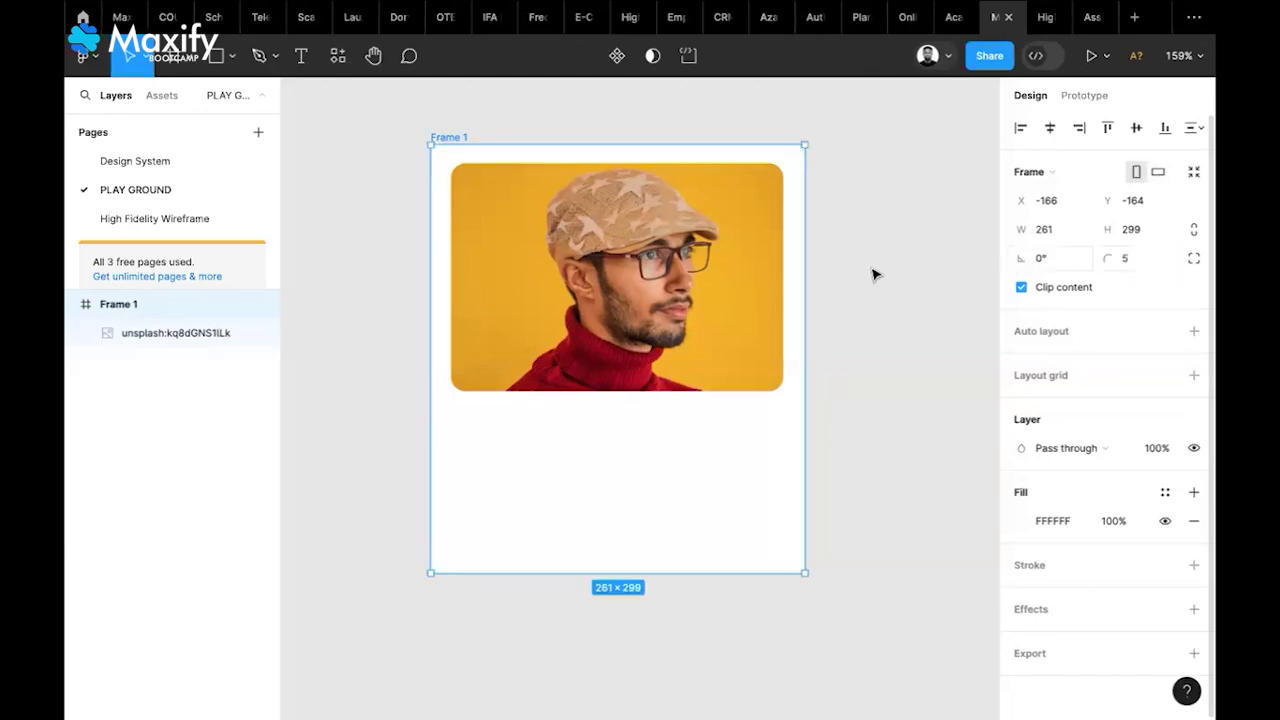
left_click(873, 275)
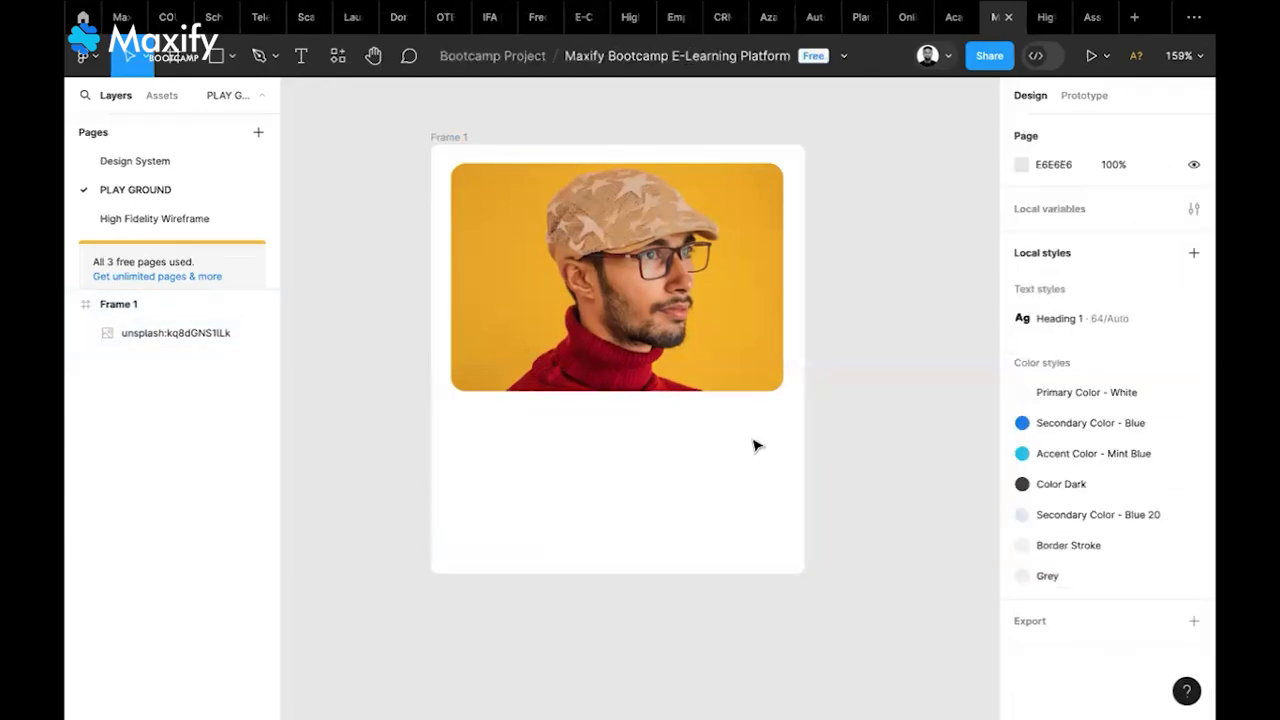
key("t")
key("t")
Add a text layer with the person's name below the photo
left_click(467, 430)
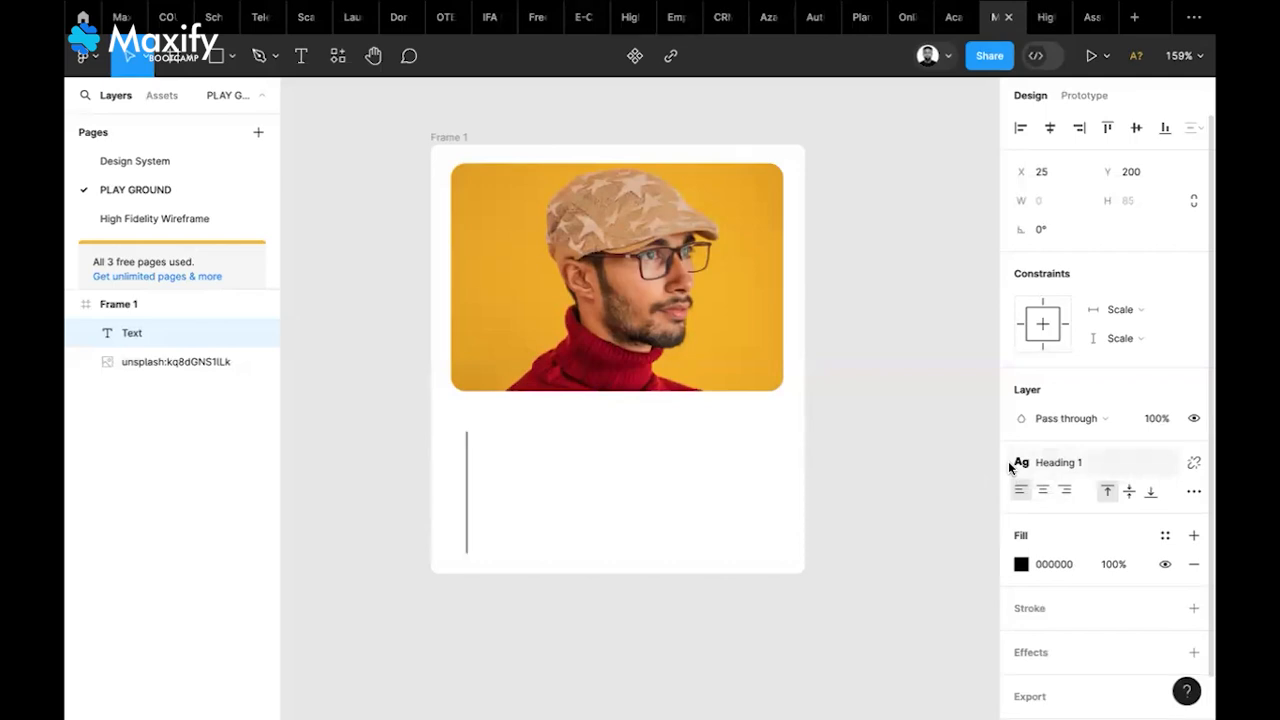
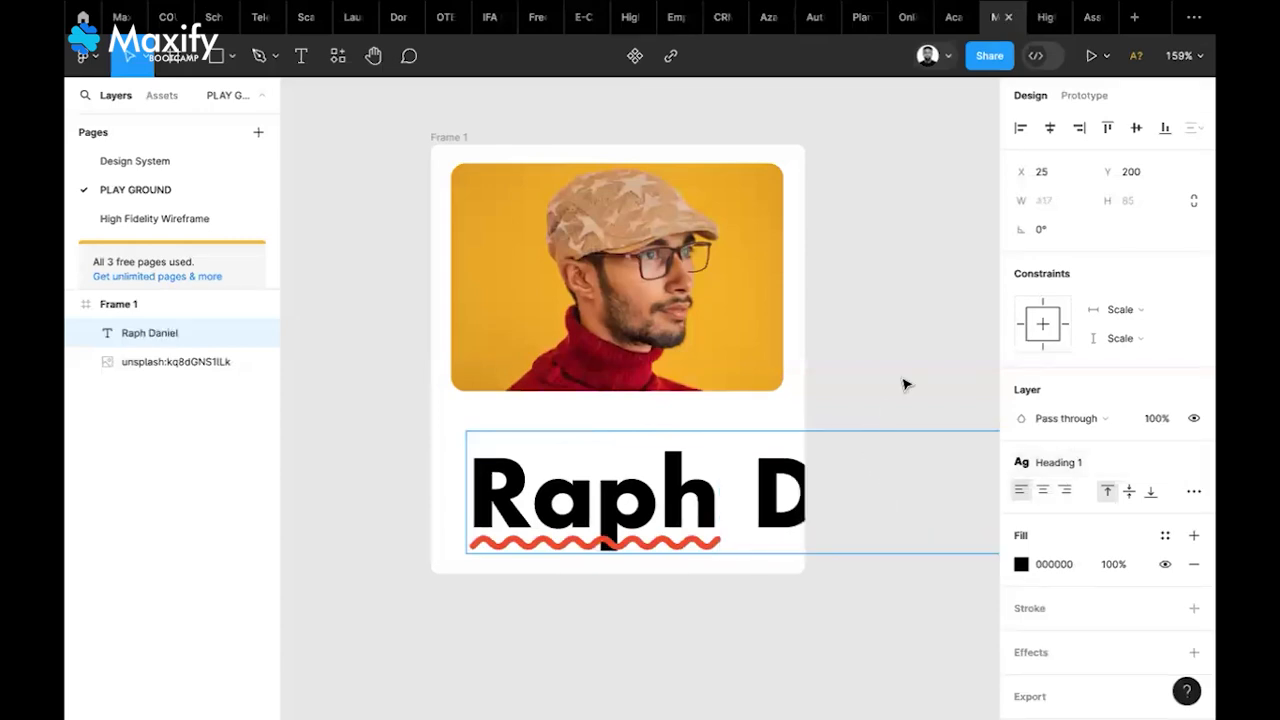
key("Escape")
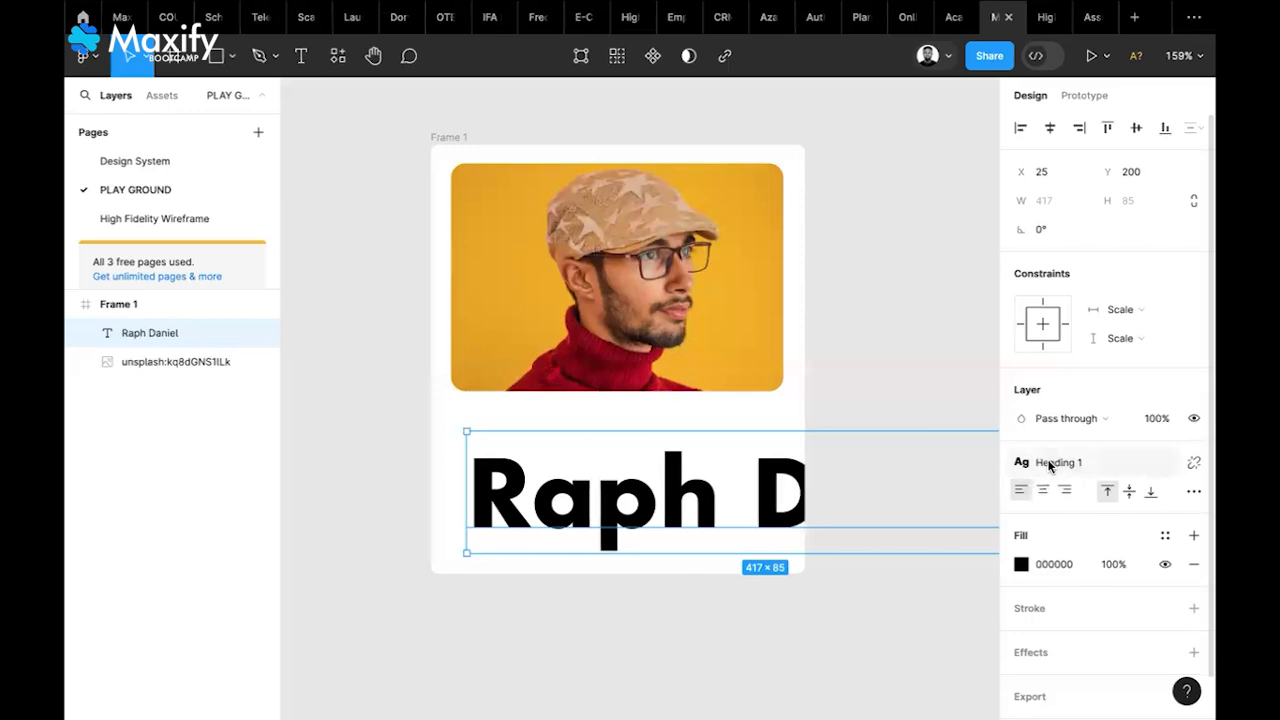
Detach the name from Heading 1, set Futura Medium 24, and align it with the photo's left edge
left_click(1193, 465)
scroll(1050, 470, "down", 2)
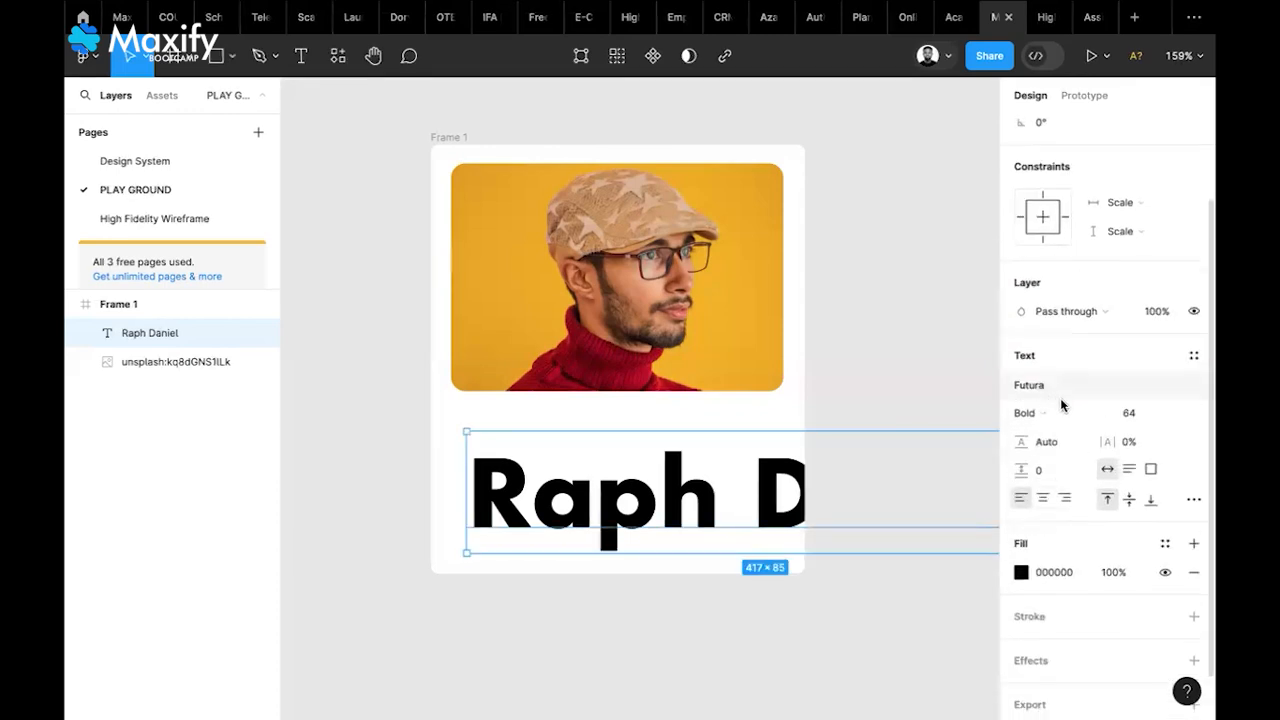
left_click(1145, 416)
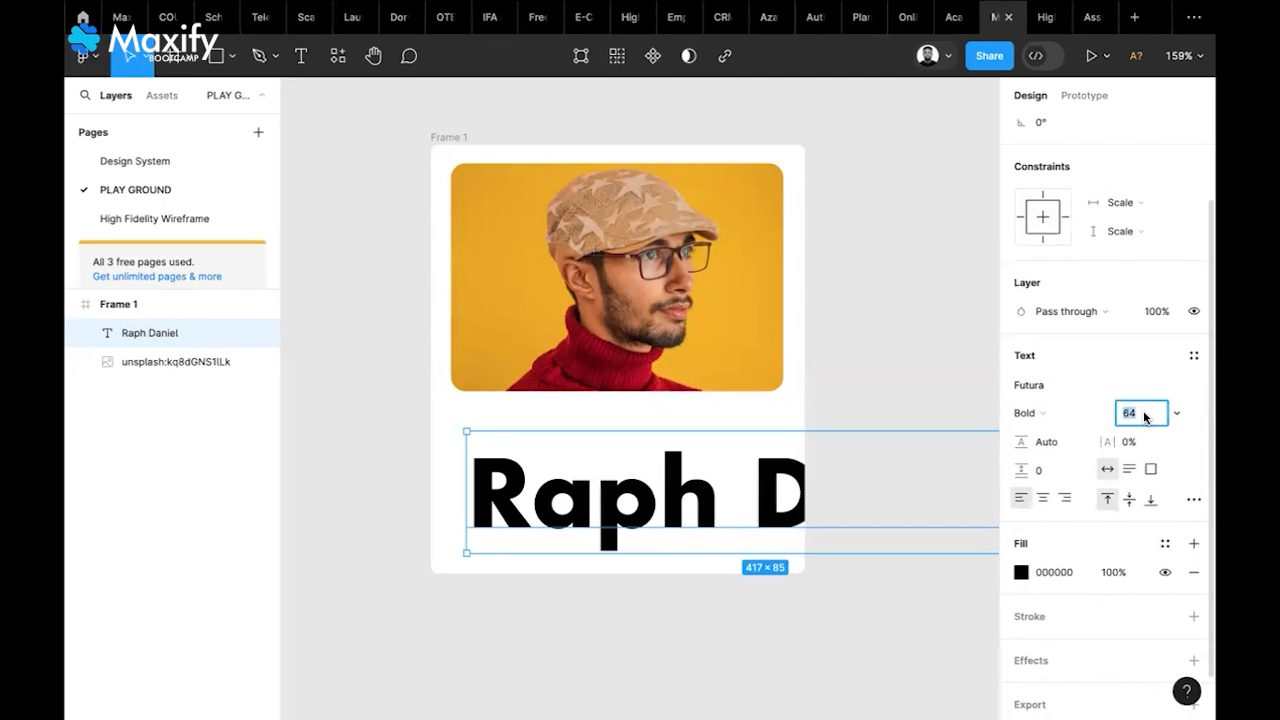
type("3")
key("Return")
left_click(1145, 417)
type("2")
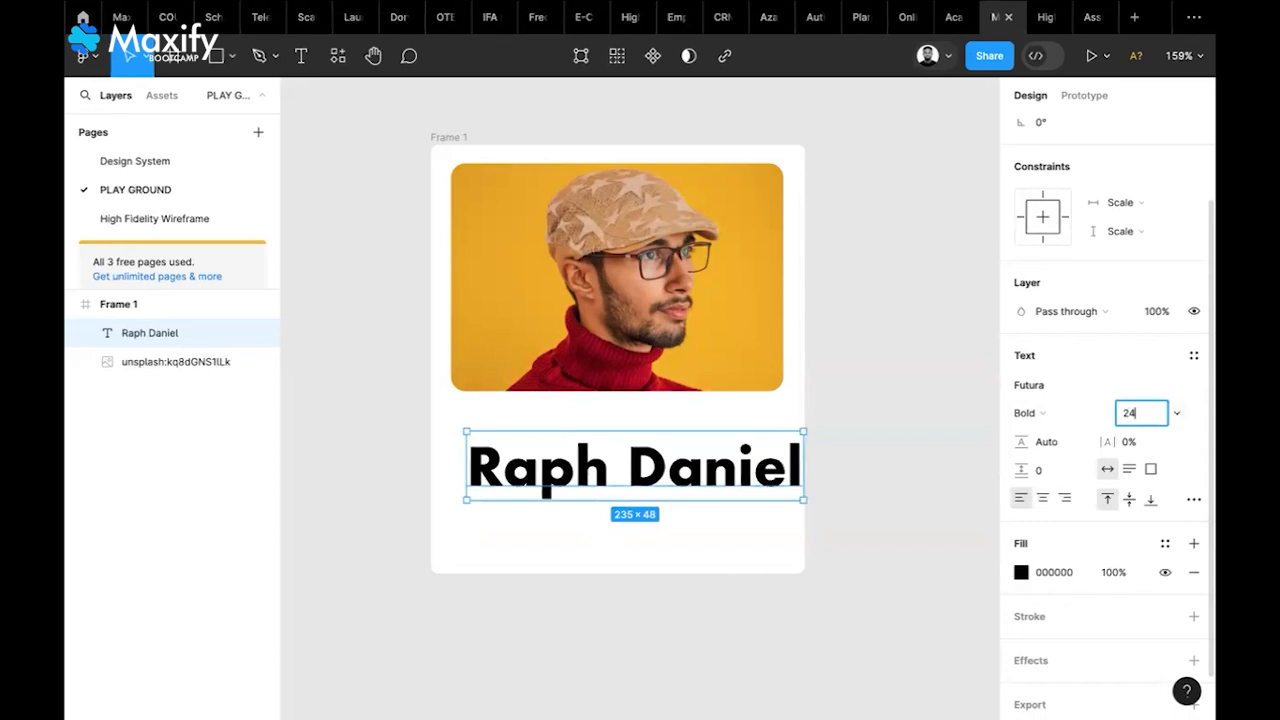
key("Return")
left_click(1062, 410)
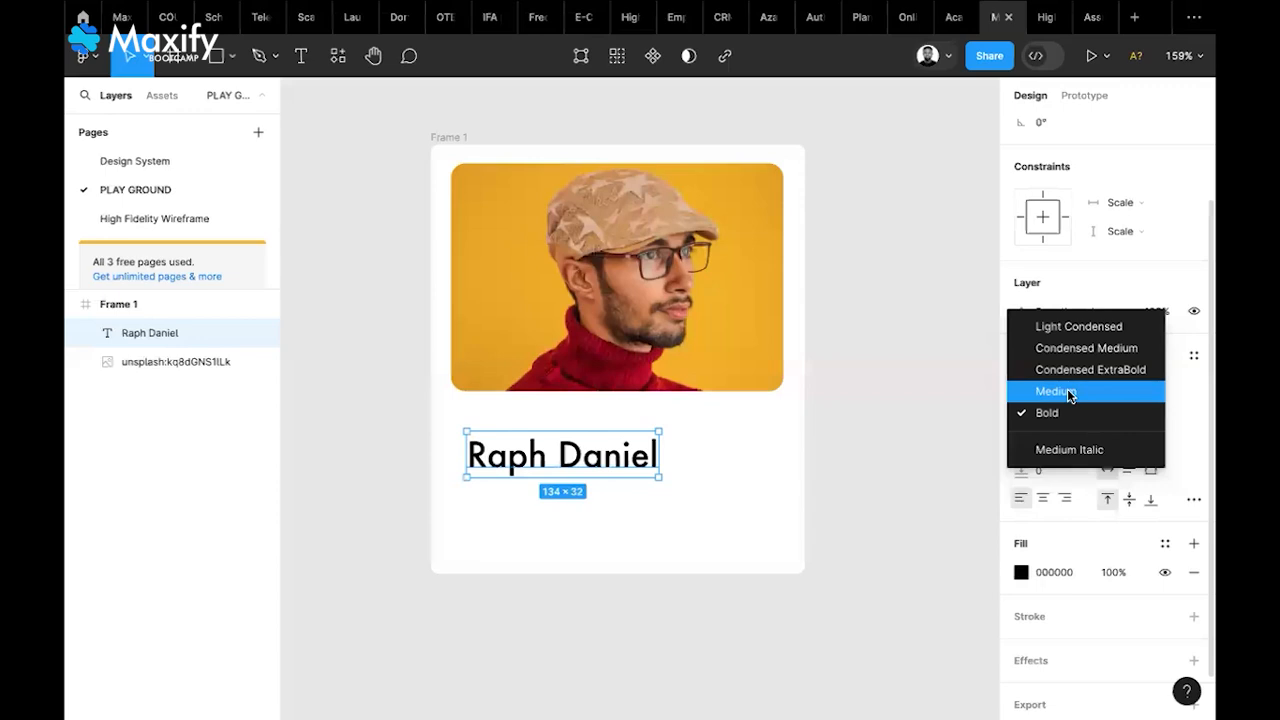
left_click(1060, 391)
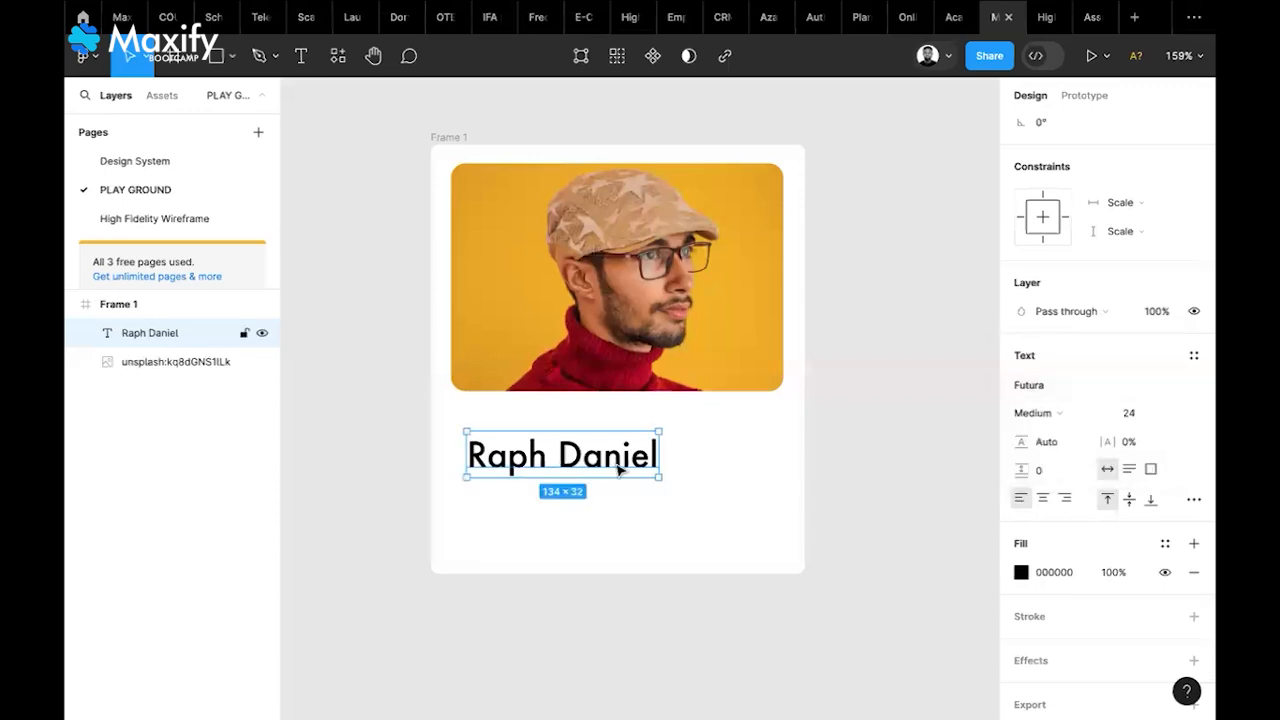
left_click_drag(613, 453, 604, 448)
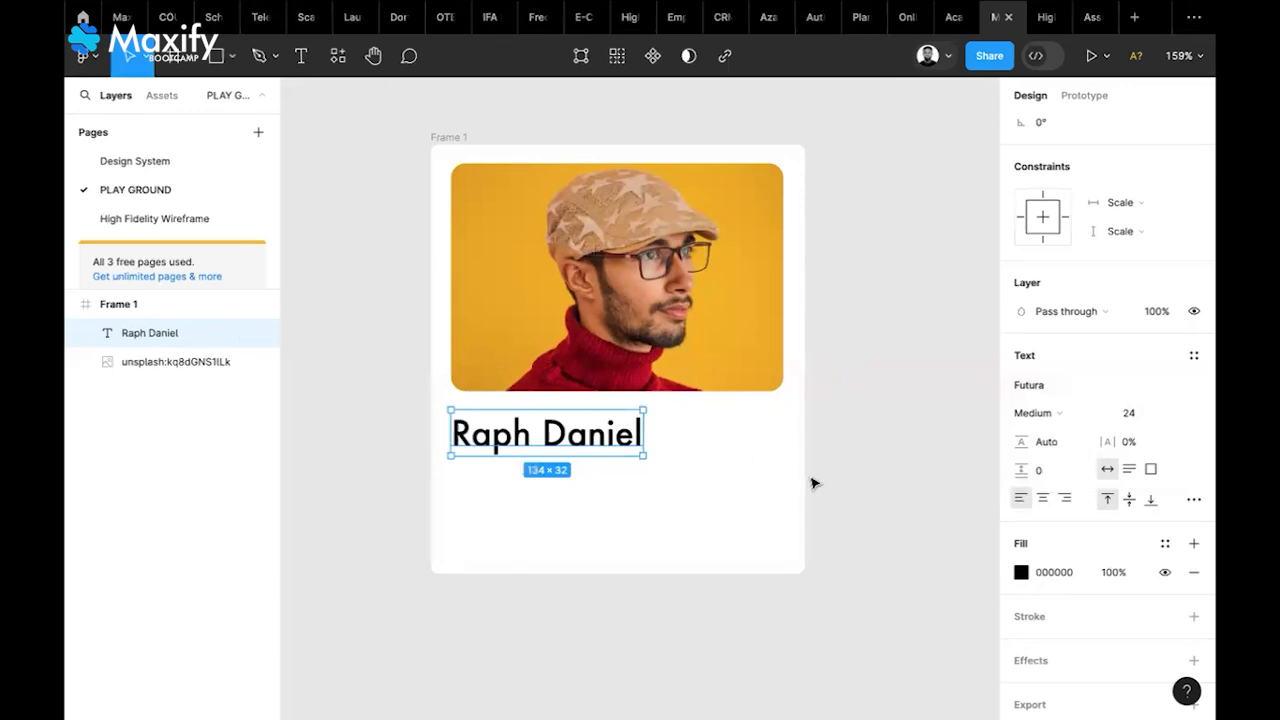
Apply the Color Dark fill style to the name and set its font size to 20
left_click(1019, 572)
left_click(792, 428)
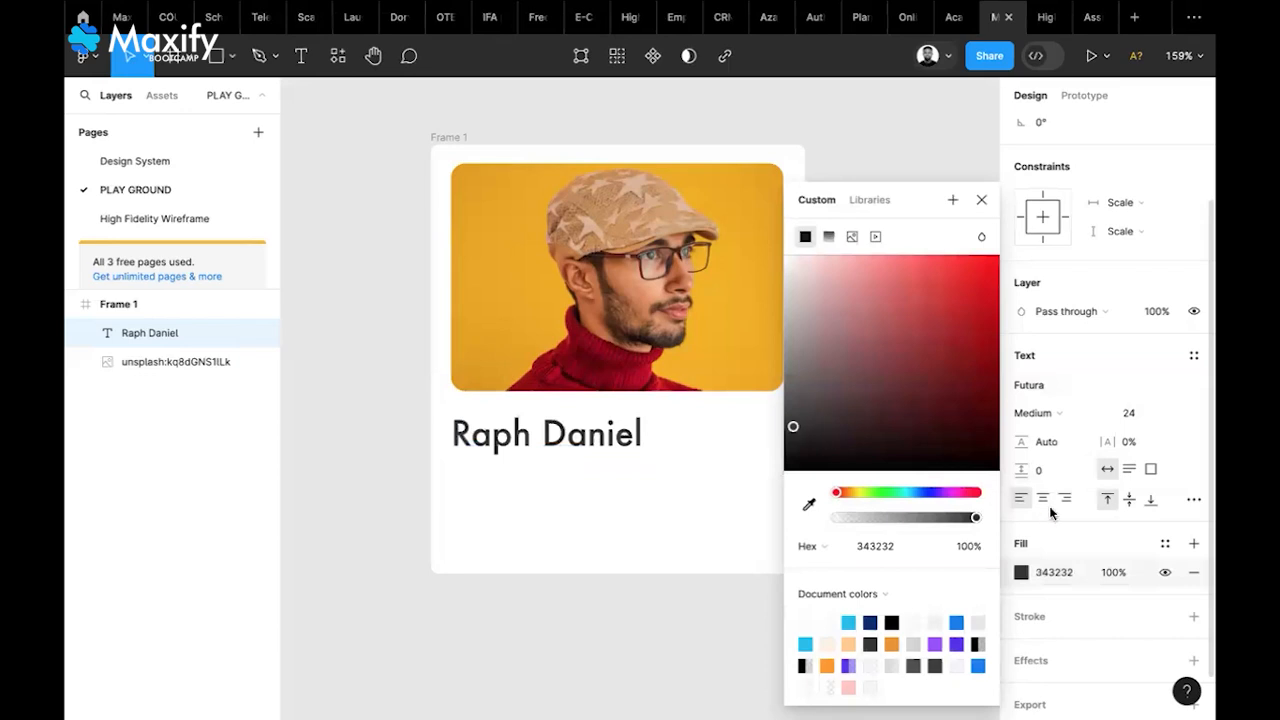
left_click(1166, 544)
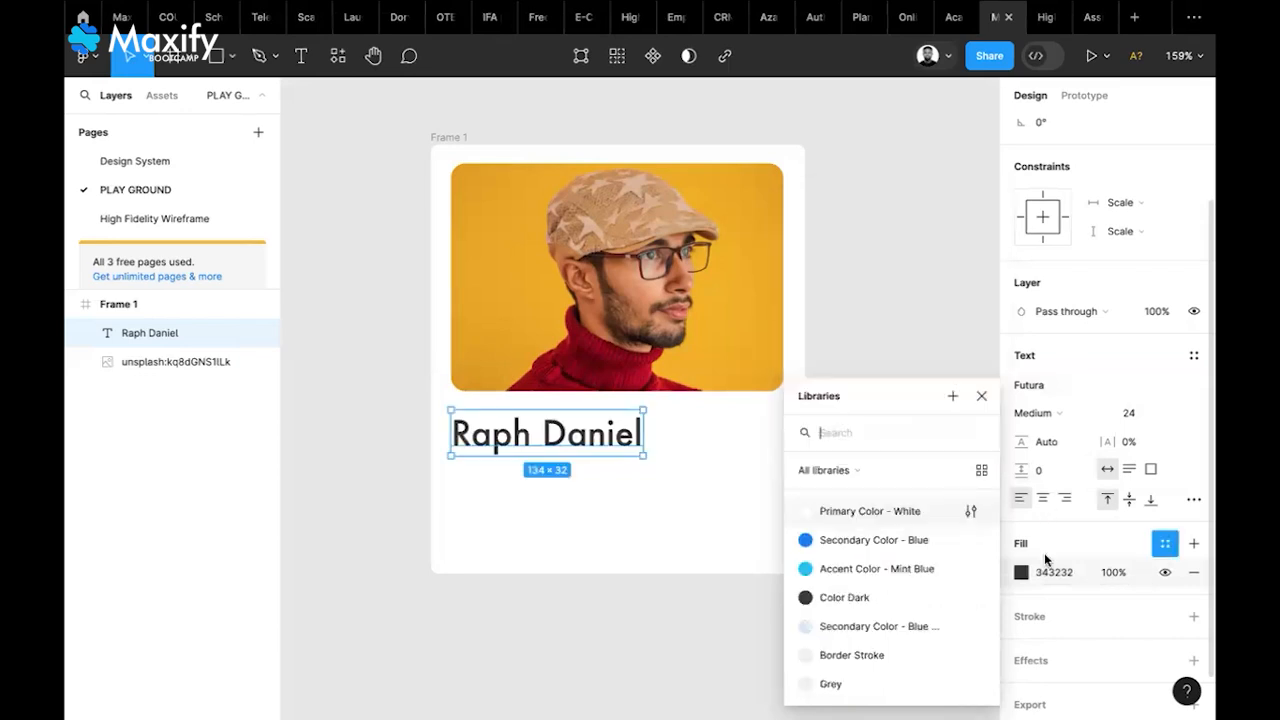
left_click(857, 597)
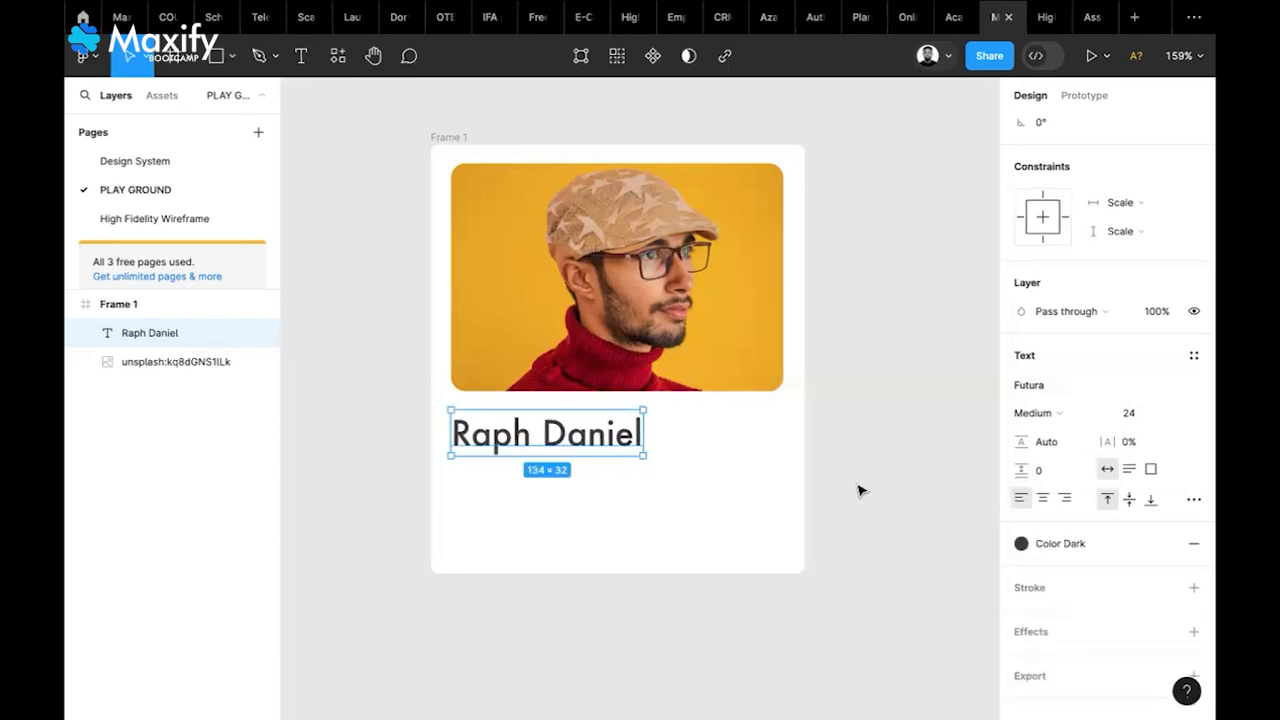
left_click(1137, 415)
type("20")
key("Return")
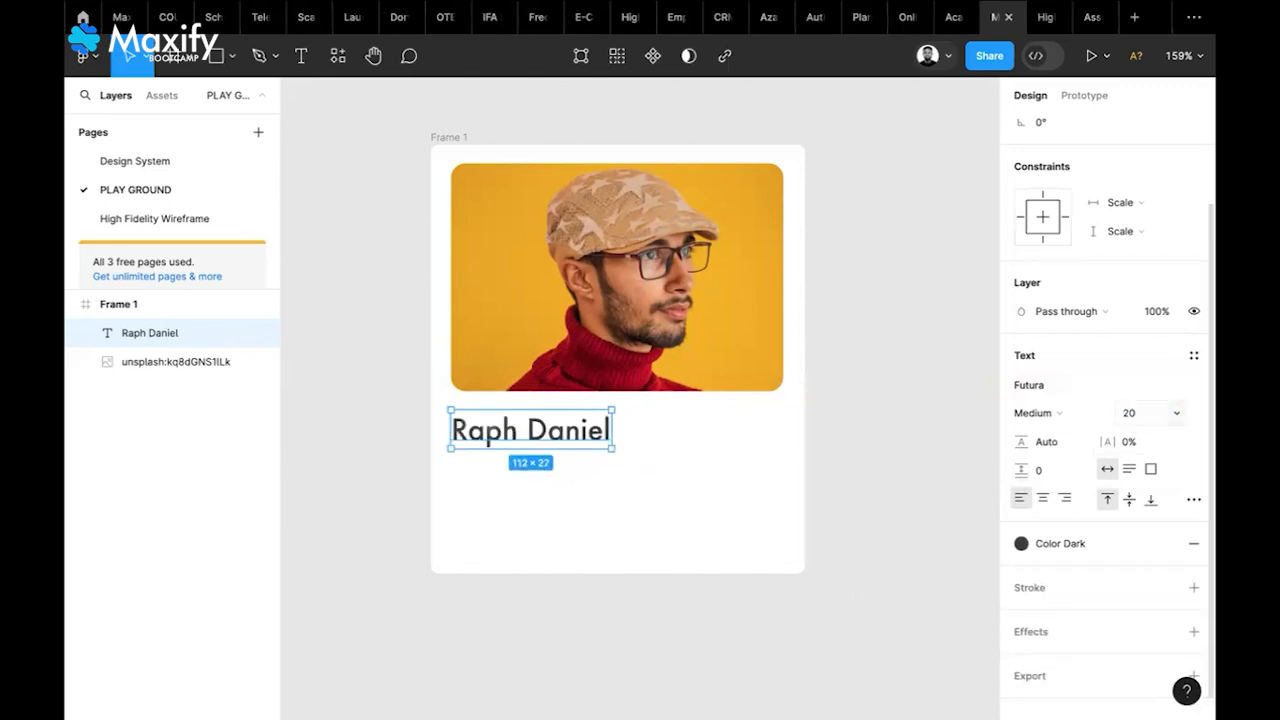
left_click(921, 375)
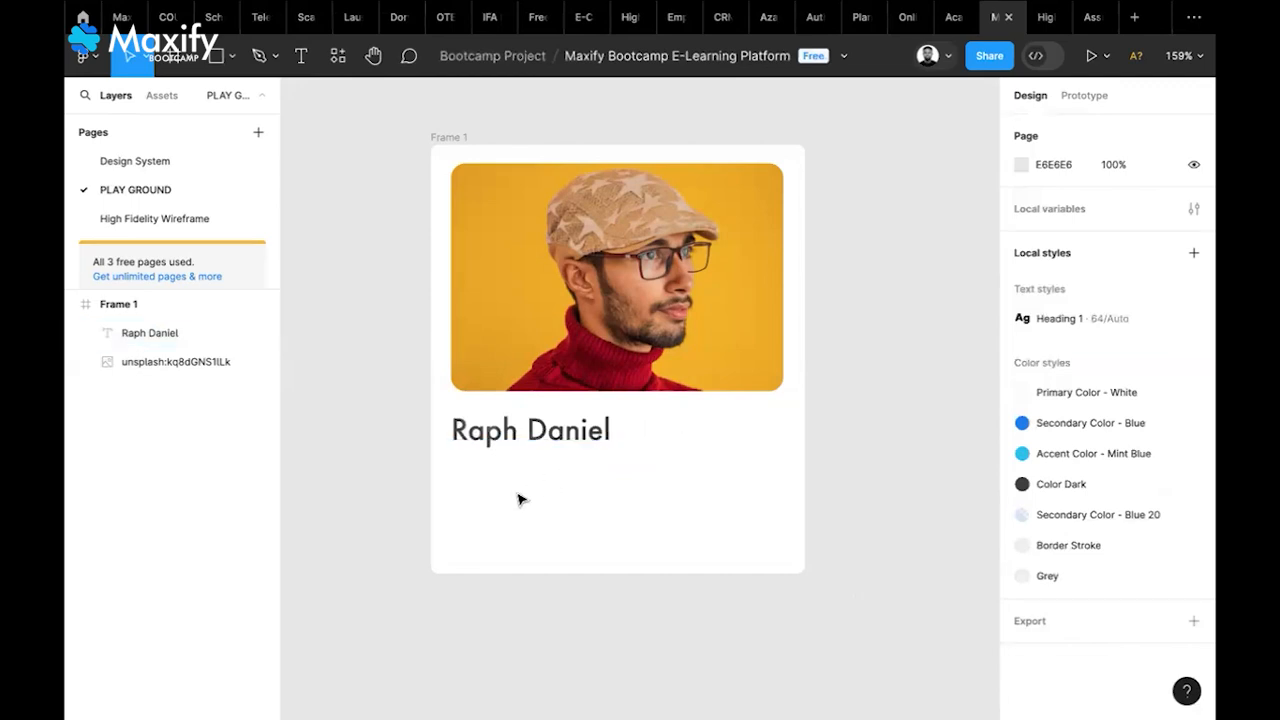
Add the role line 'Software Engineer, Microsoft' below the name
key("t")
left_click(488, 479)
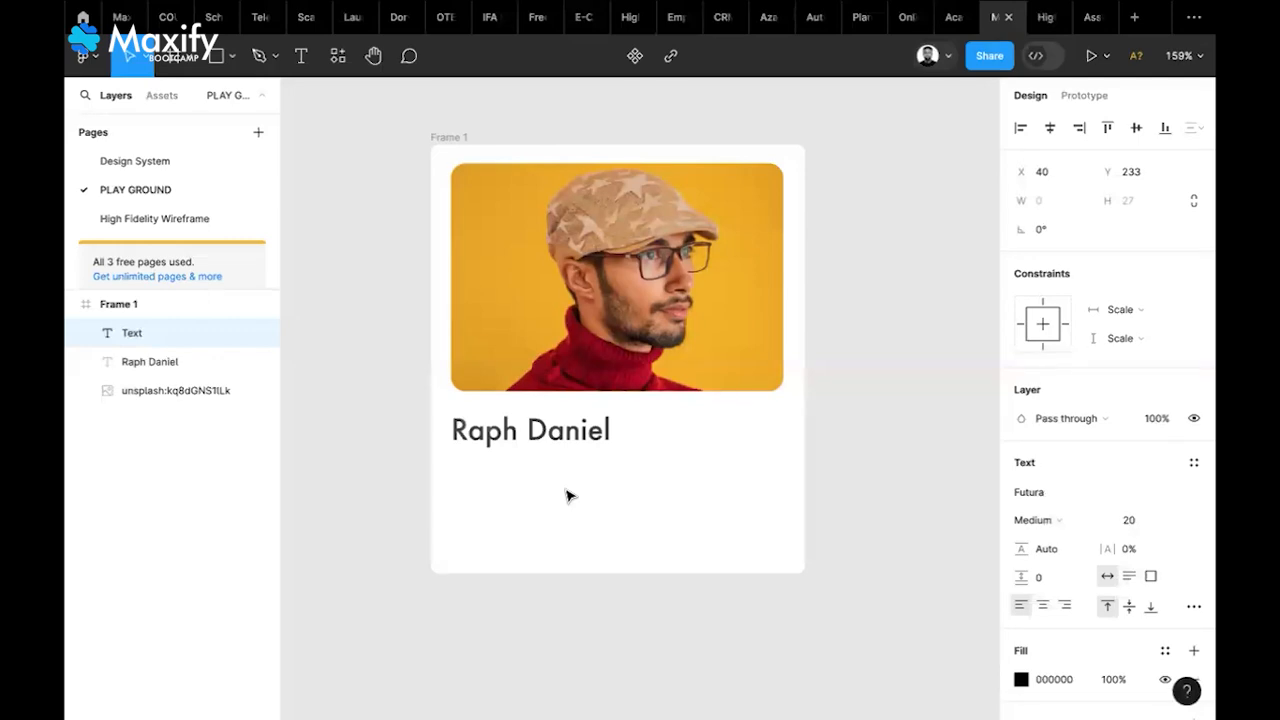
type("Soft")
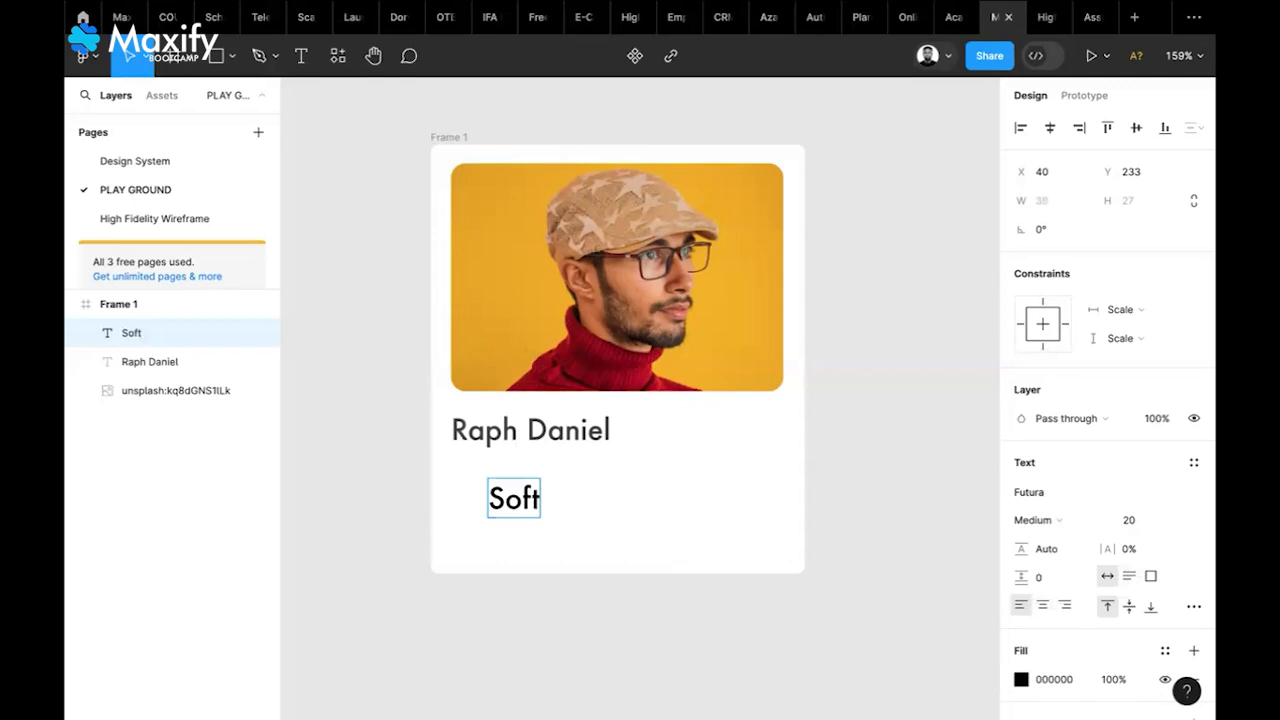
type("ware")
key("BackSpace")
type("re ")
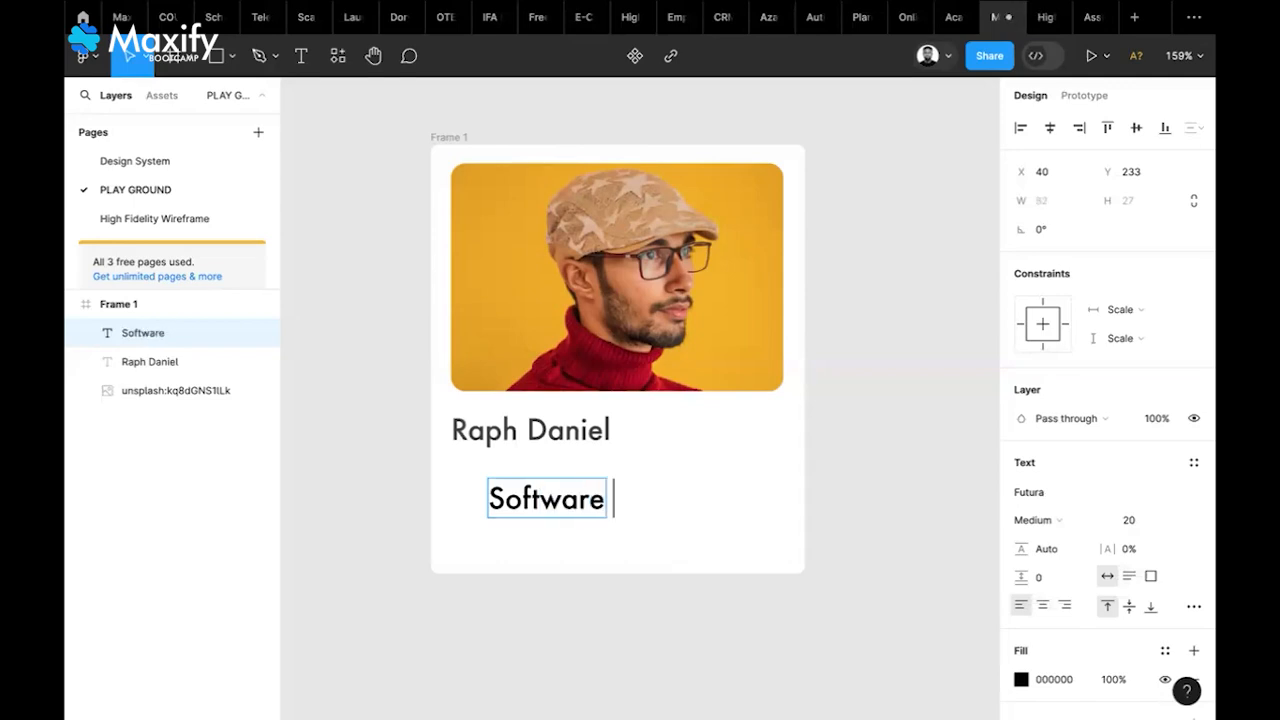
type("Enginerr")
key("BackSpace")
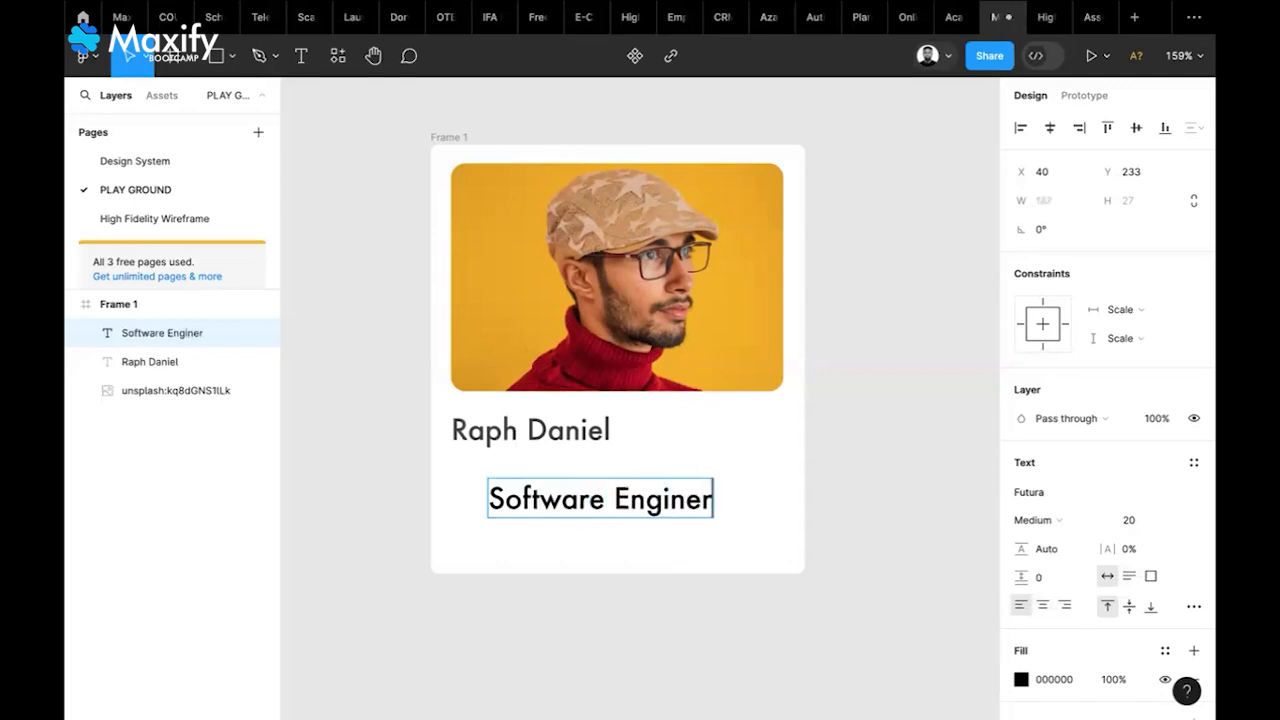
key("BackSpace")
type("er, ")
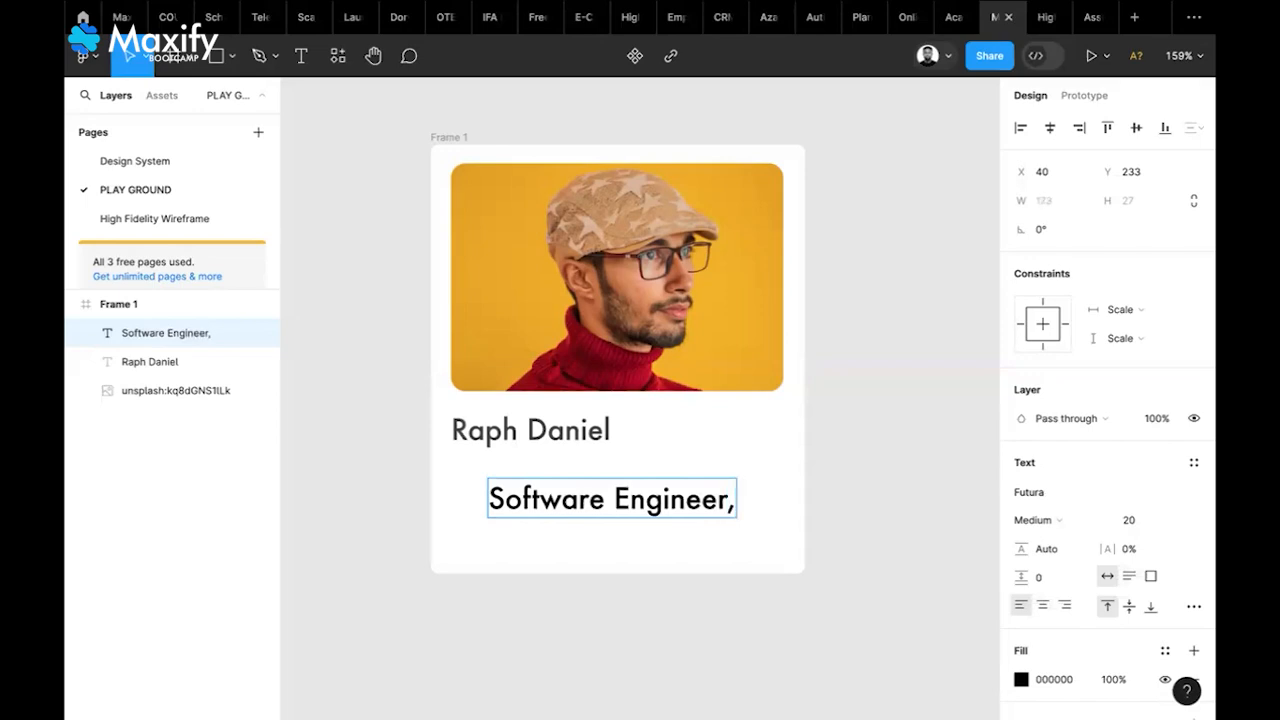
type("Microsof")
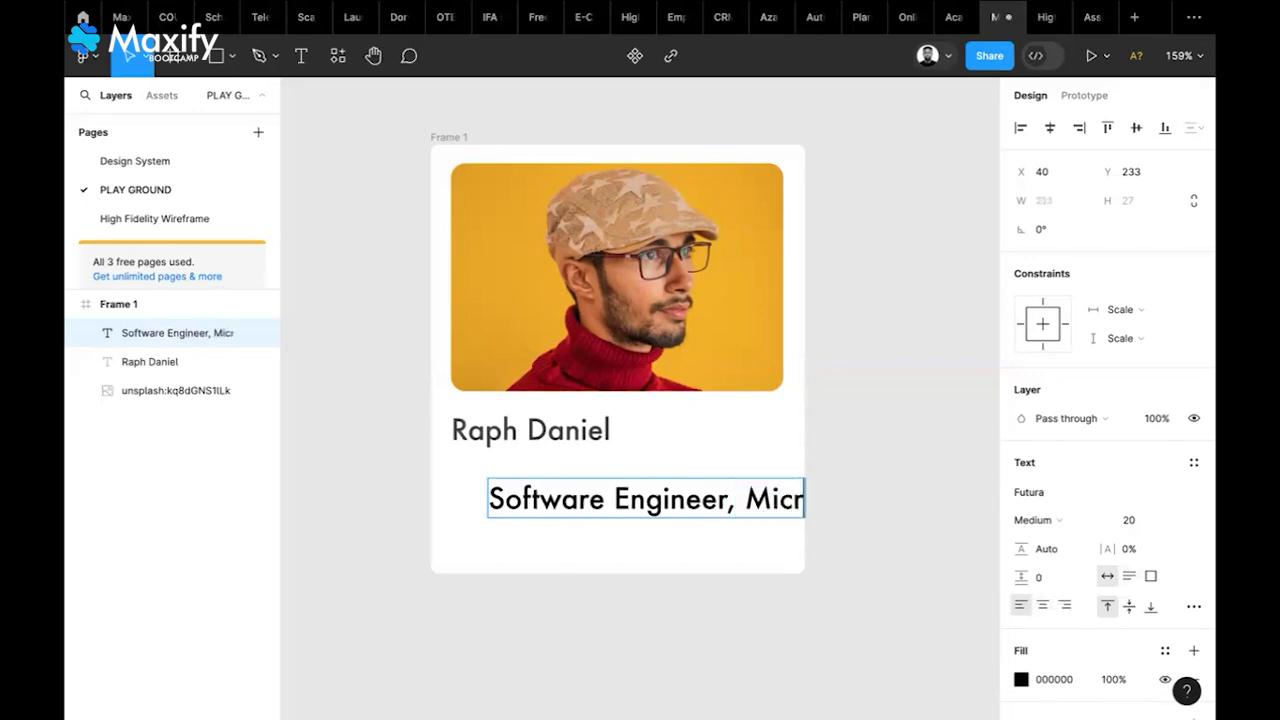
type("t")
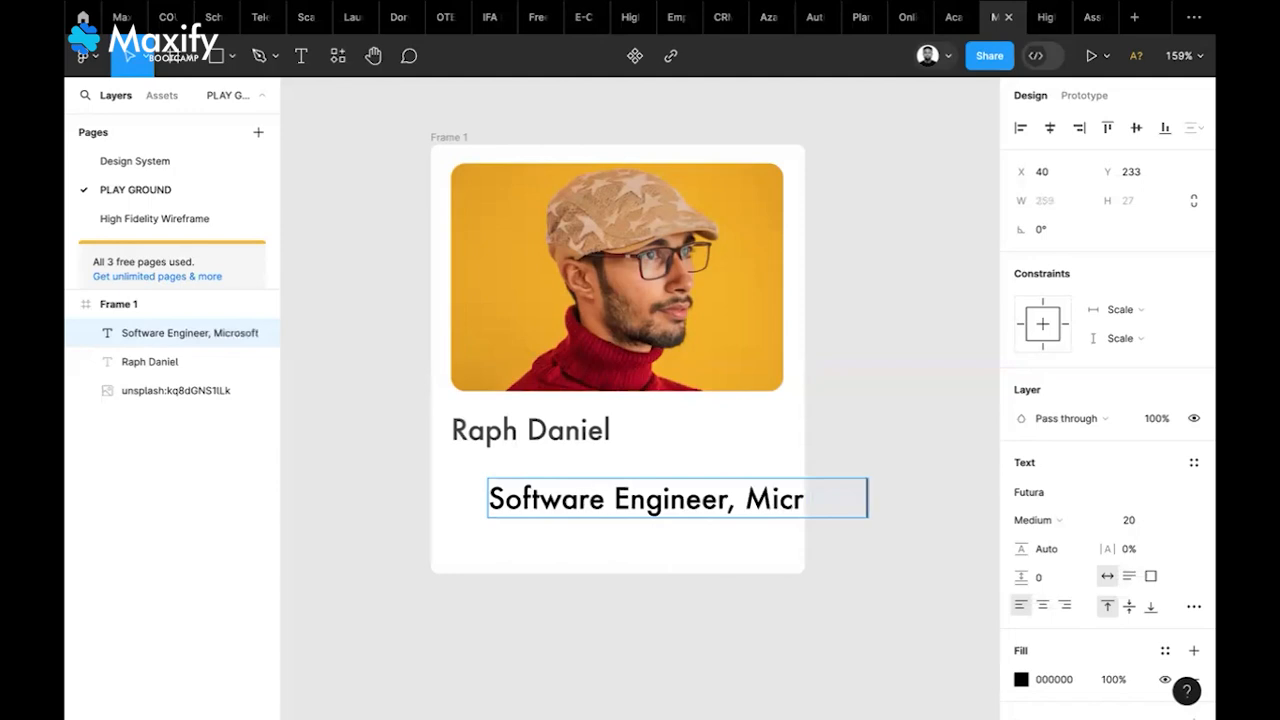
key("Escape")
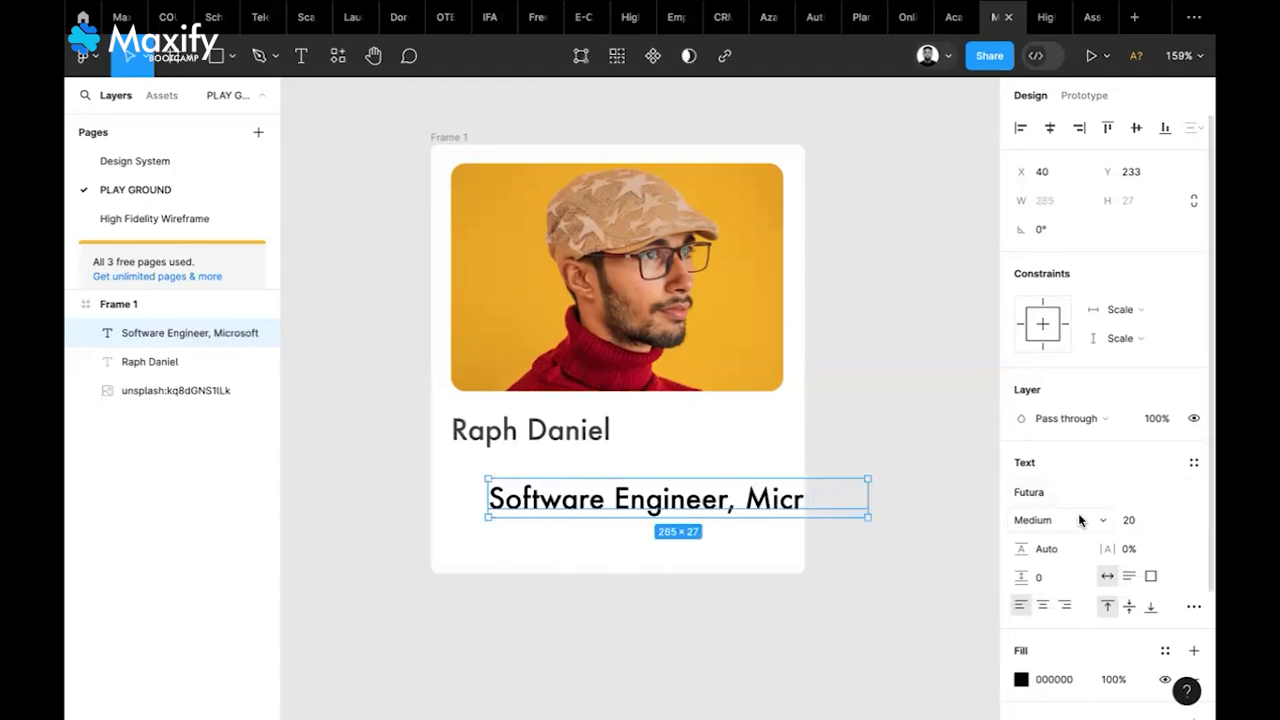
Set the role line to Medium weight, size 12, and move it up under the name
left_click(1035, 520)
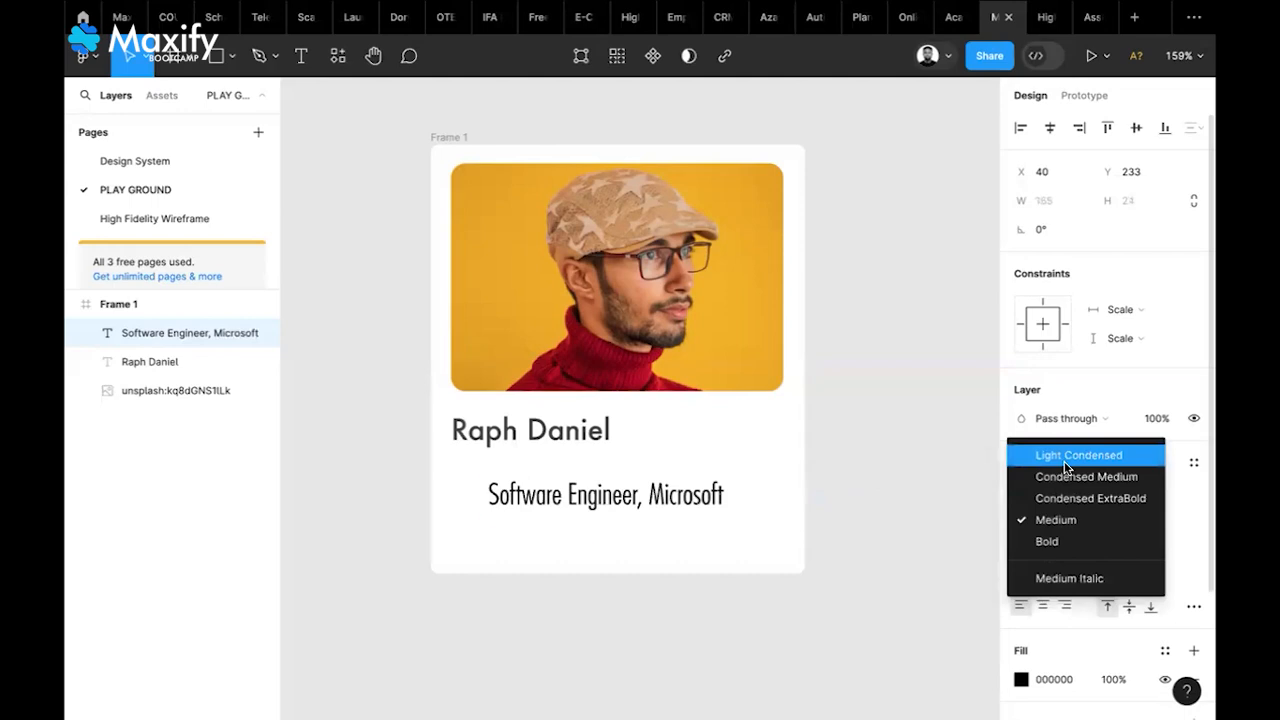
left_click(1060, 516)
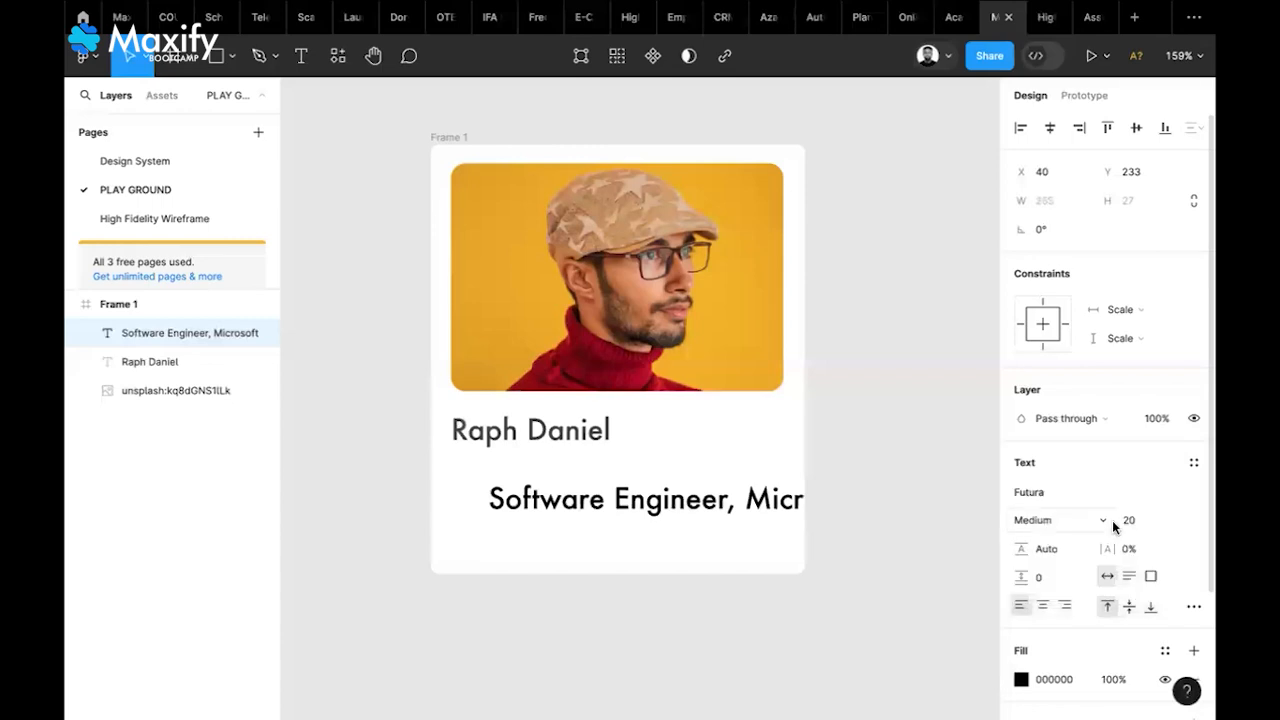
left_click(1130, 520)
type("12")
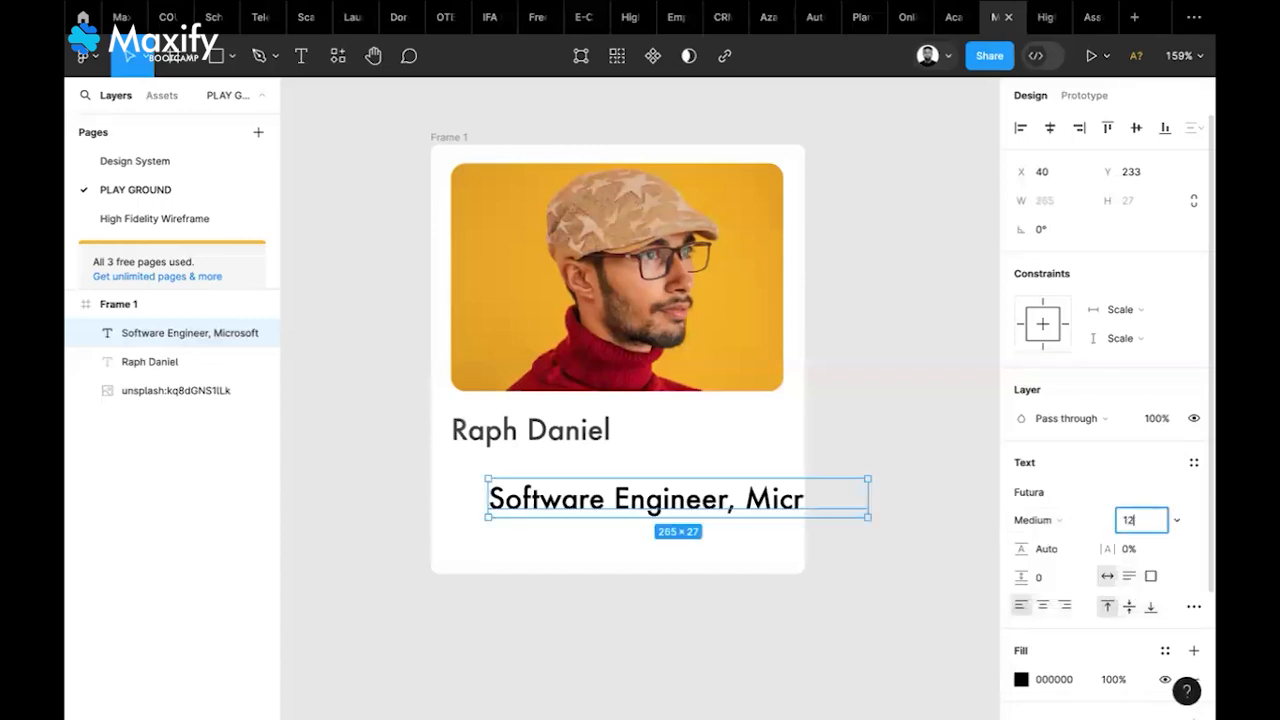
key("Return")
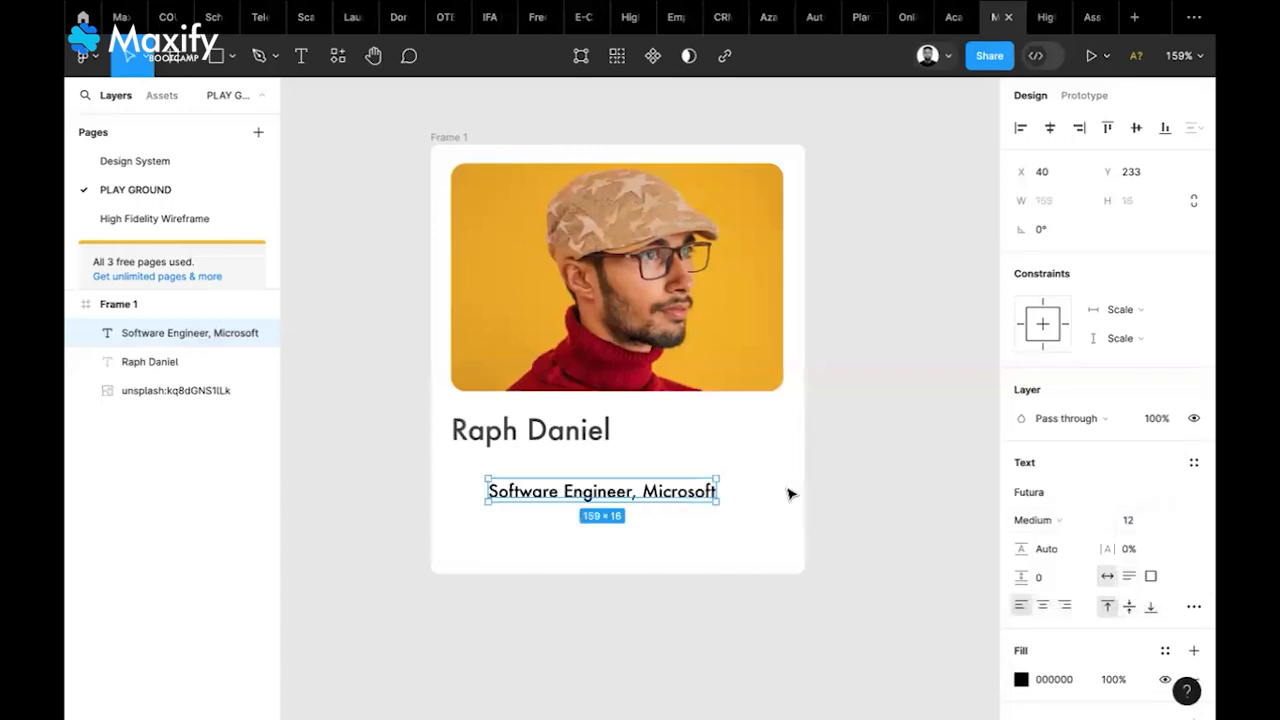
left_click(1130, 528)
left_click(977, 549)
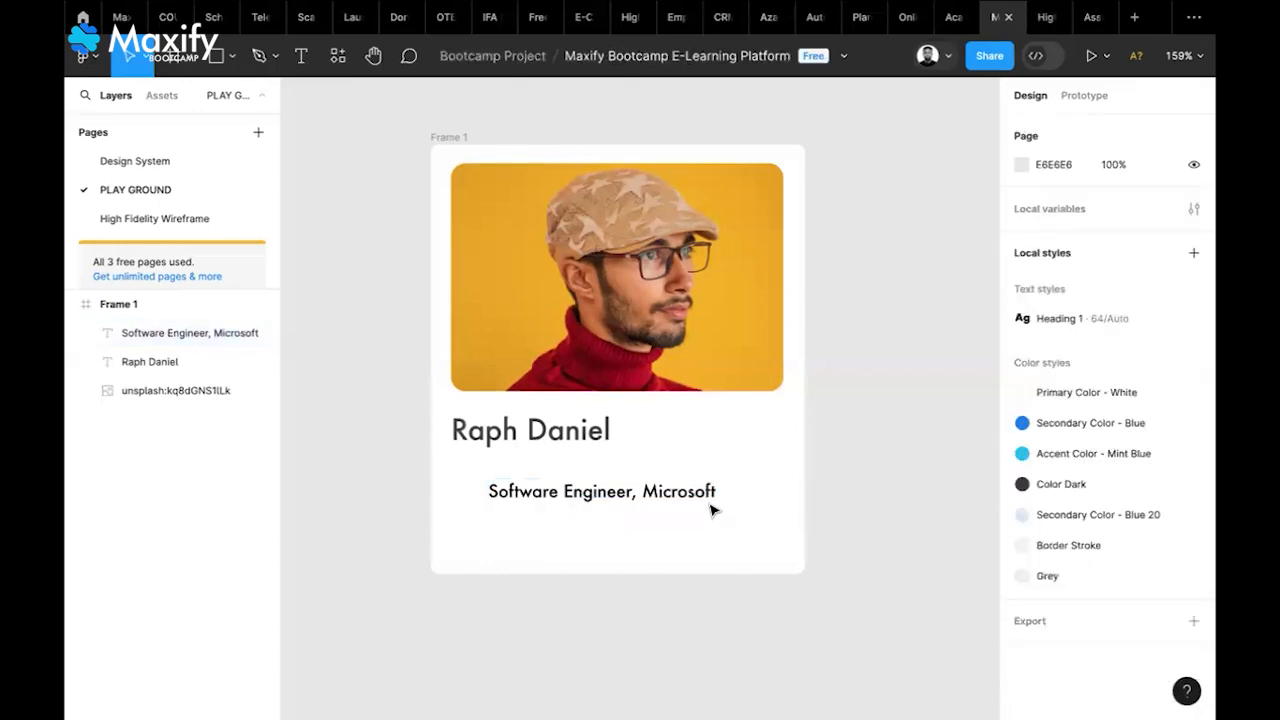
left_click(686, 500)
left_click_drag(683, 497, 621, 475)
Reduce the role line to size 10 and apply the Color Dark fill style
left_click(1137, 524)
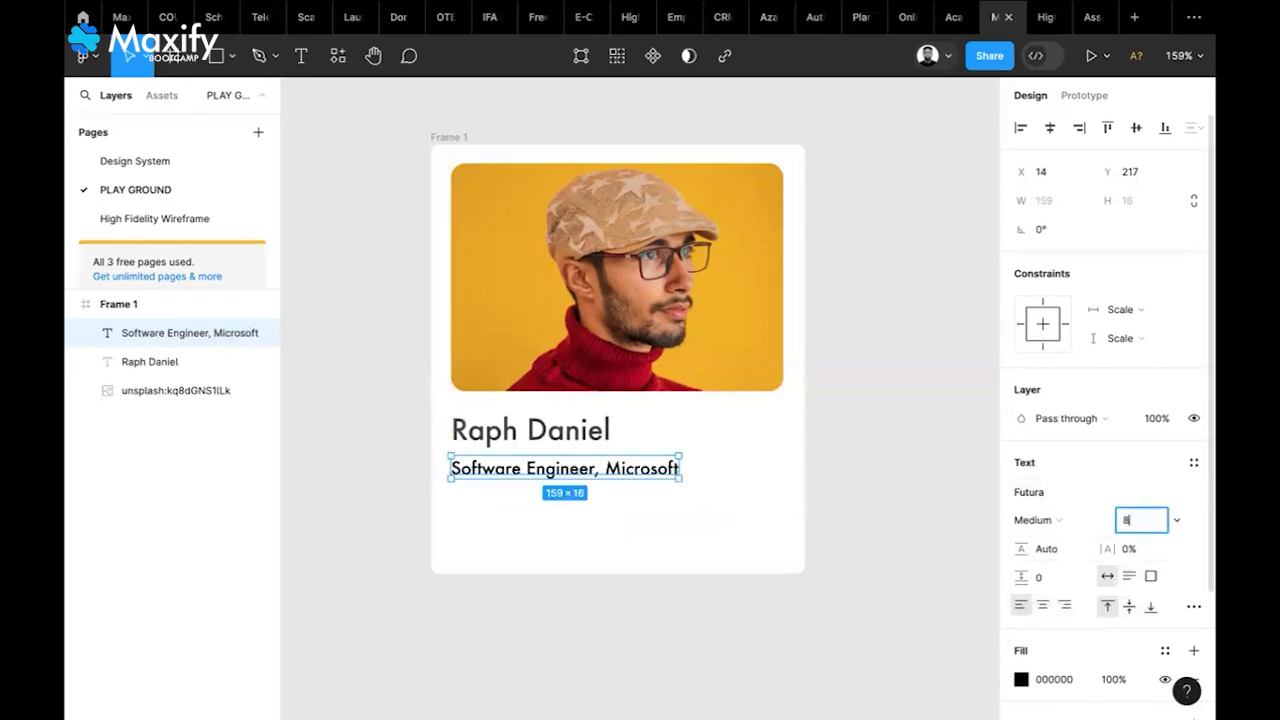
key("Return")
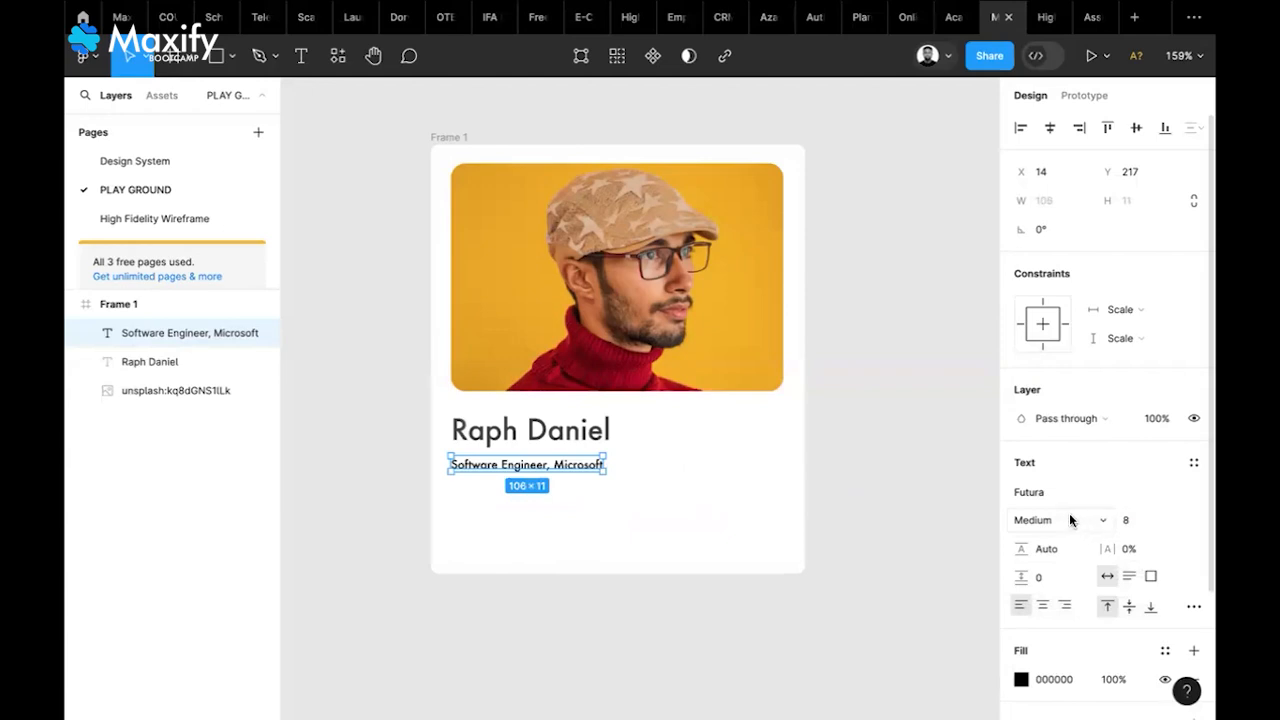
left_click(1130, 522)
type("10")
key("Return")
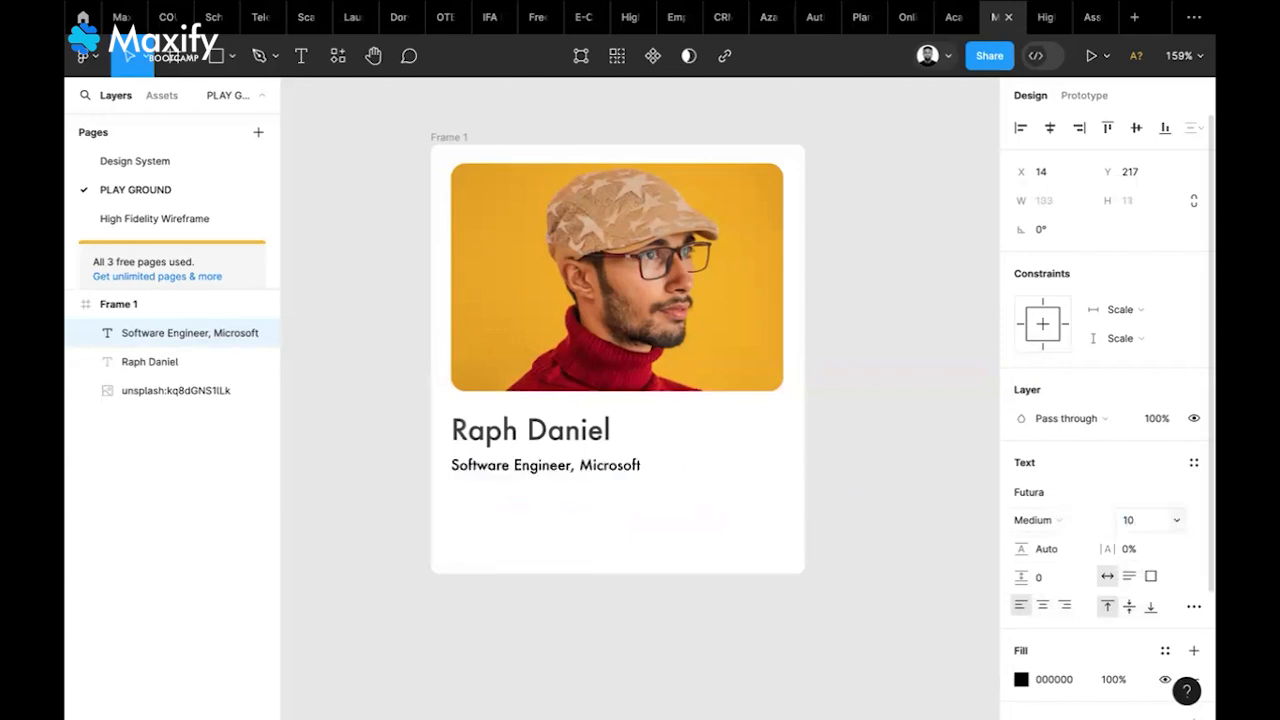
left_click(1165, 650)
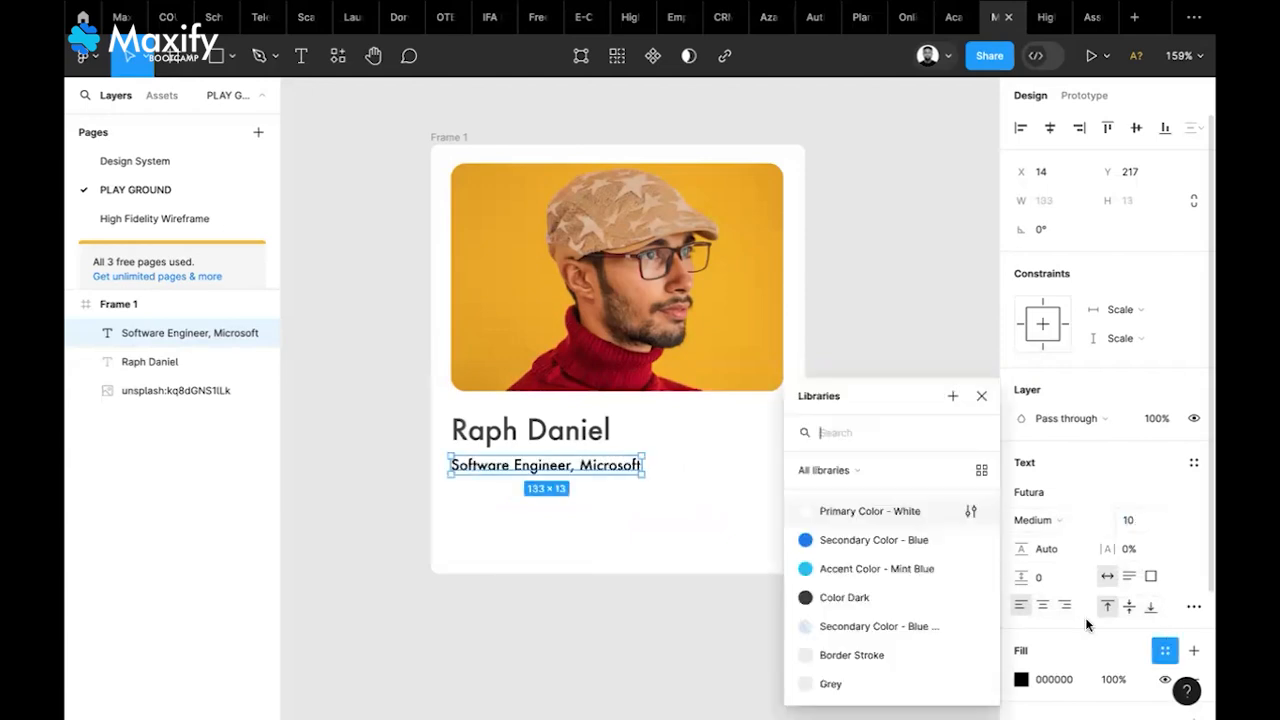
left_click(854, 603)
left_click(868, 533)
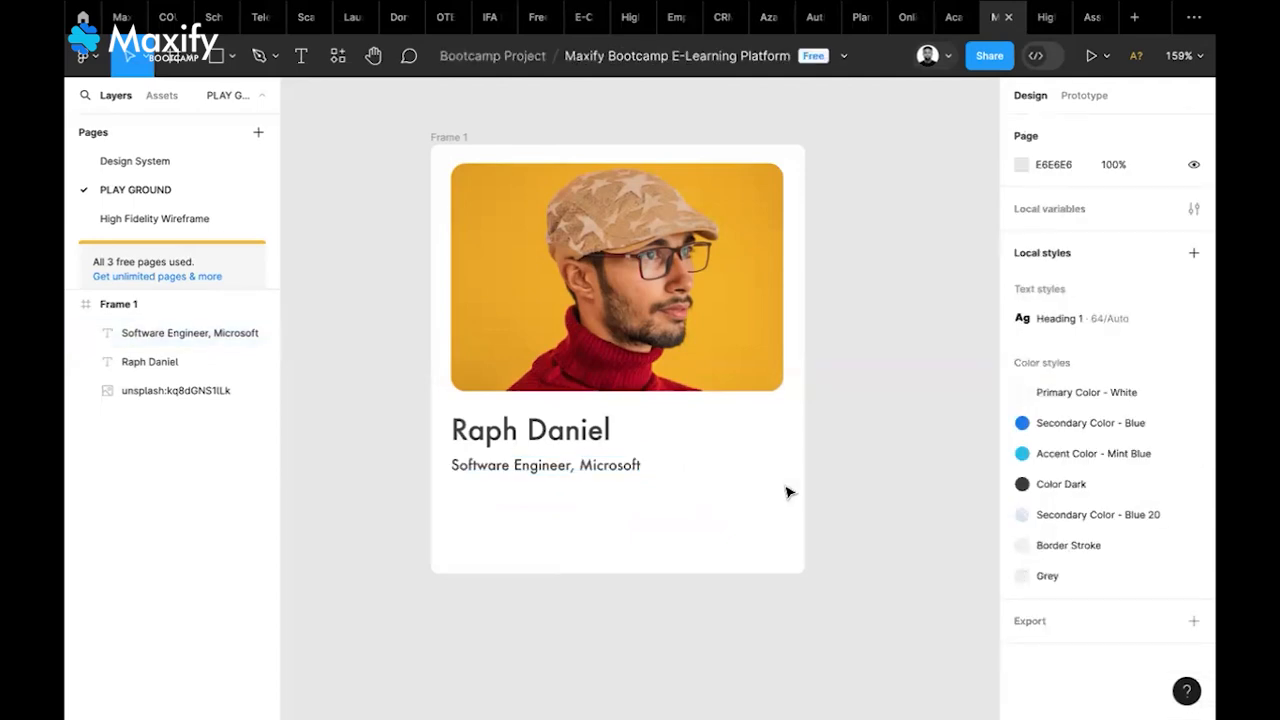
left_click(172, 66)
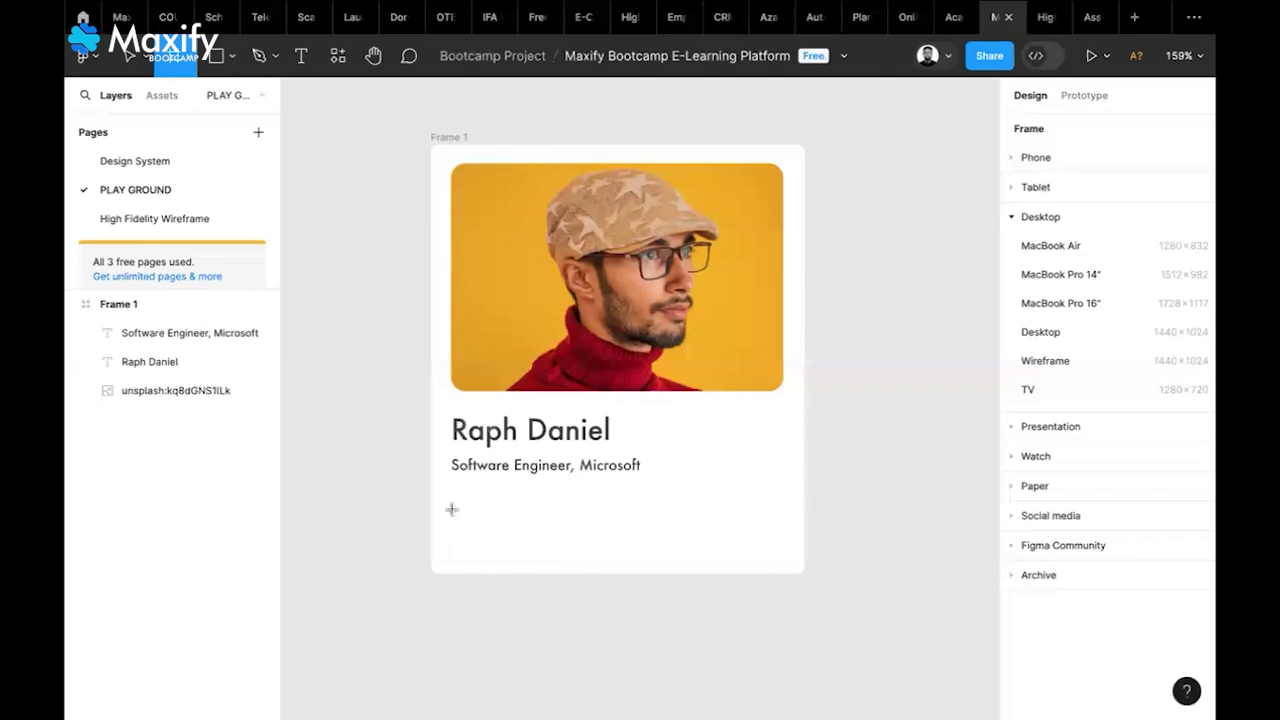
Draw a 100 × 26 button frame below the role line with Color Dark fill and radius 5
left_click_drag(452, 509, 627, 546)
scroll(1100, 540, "down", 2)
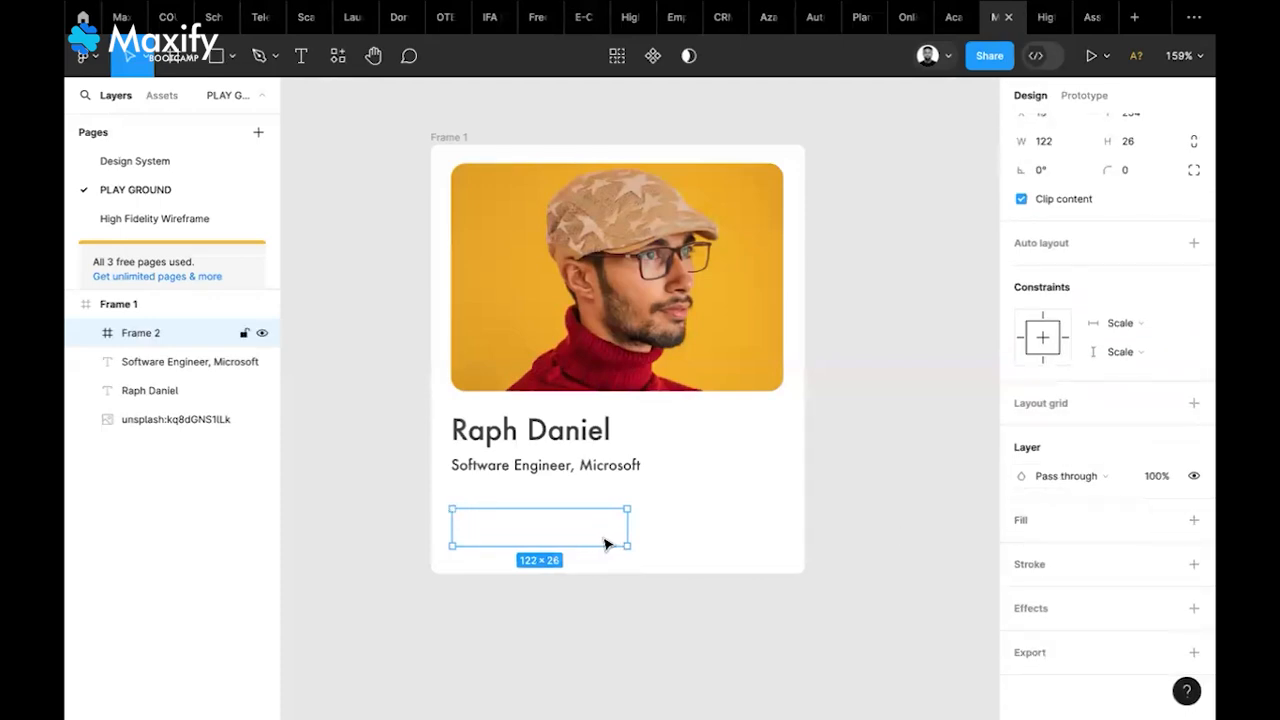
left_click(1194, 521)
left_click(1164, 522)
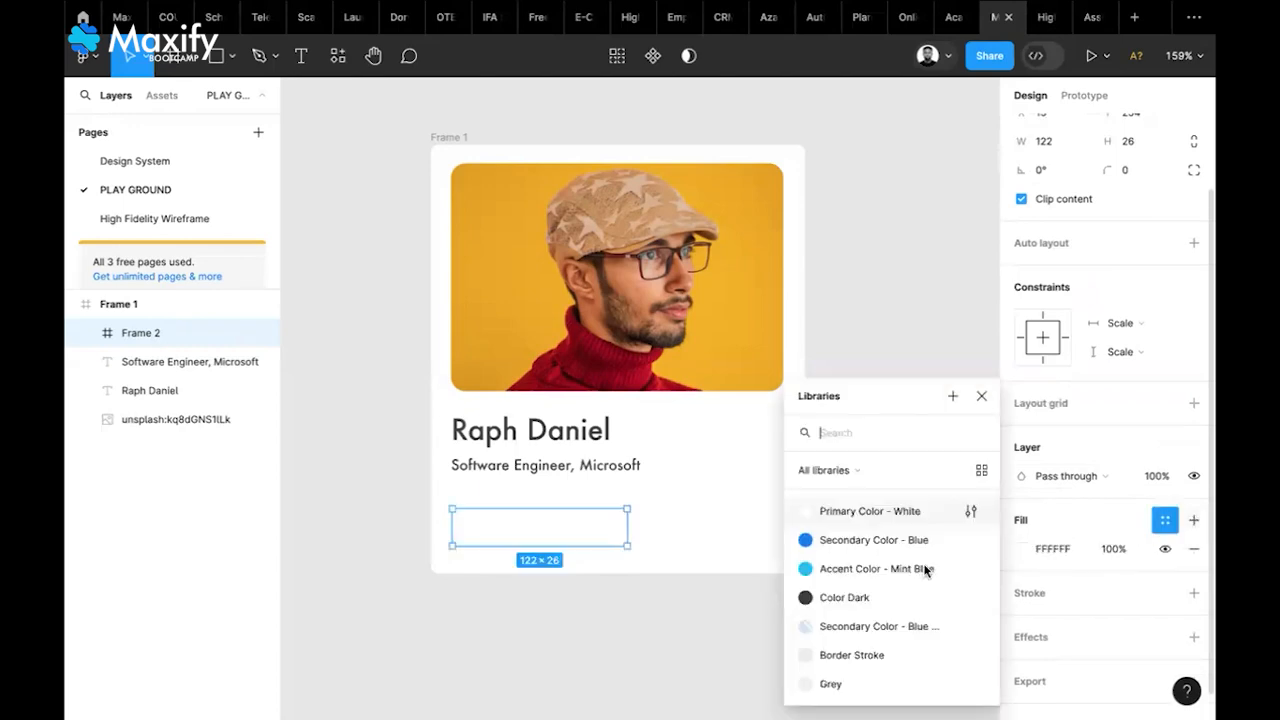
left_click(845, 597)
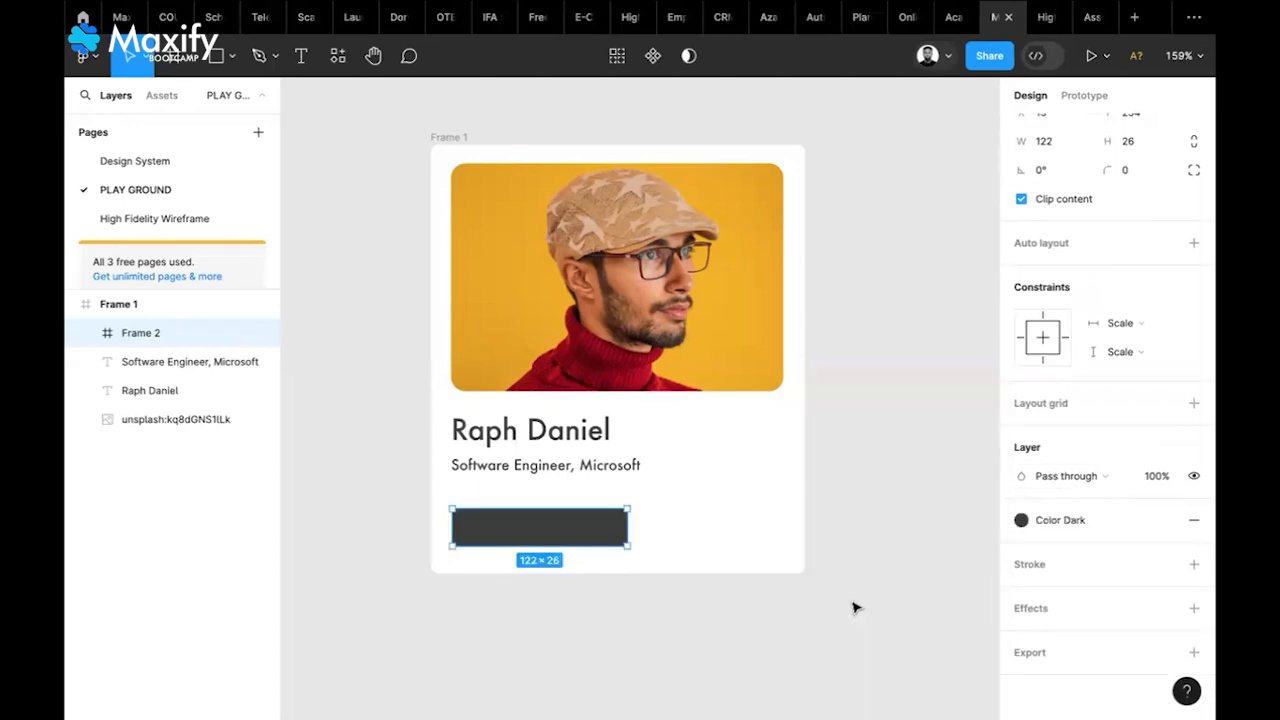
left_click(1127, 171)
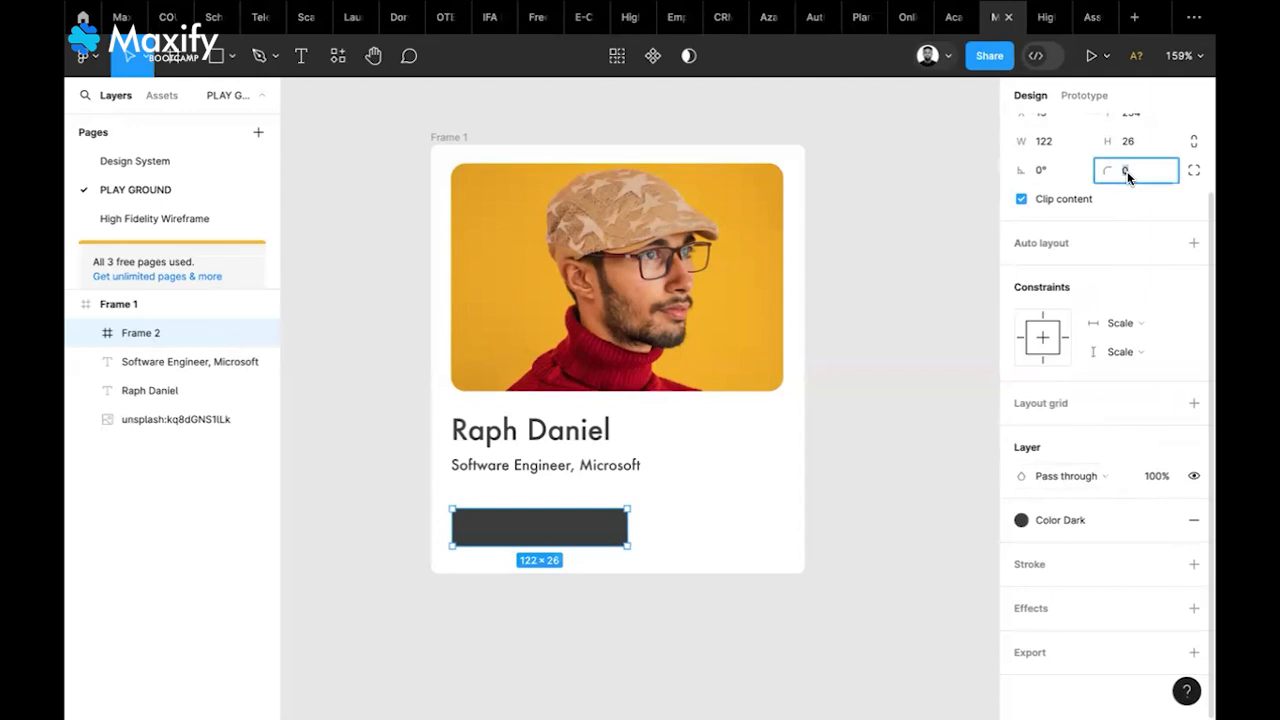
type("10")
key("Return")
left_click(1128, 172)
type("5")
key("Return")
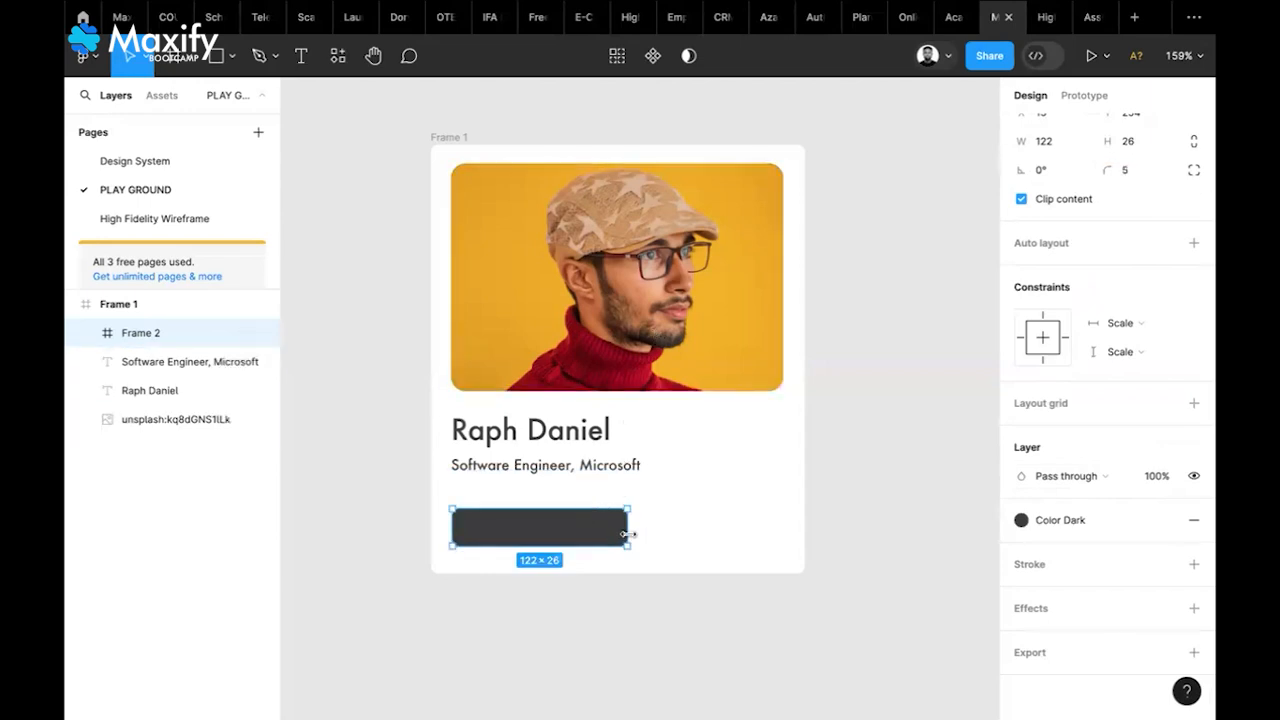
left_click_drag(622, 534, 597, 534)
Duplicate the button to its right and fill the copy with the photo's yellow
left_click_drag(549, 539, 708, 545)
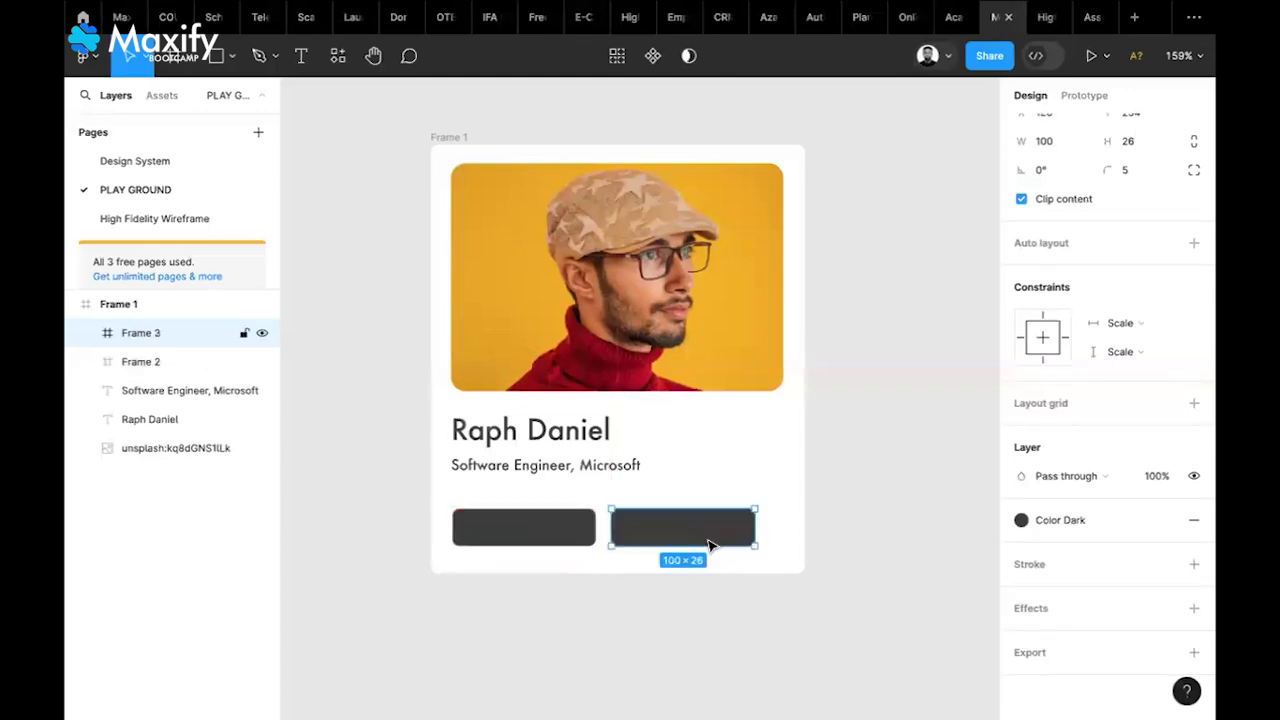
key("i")
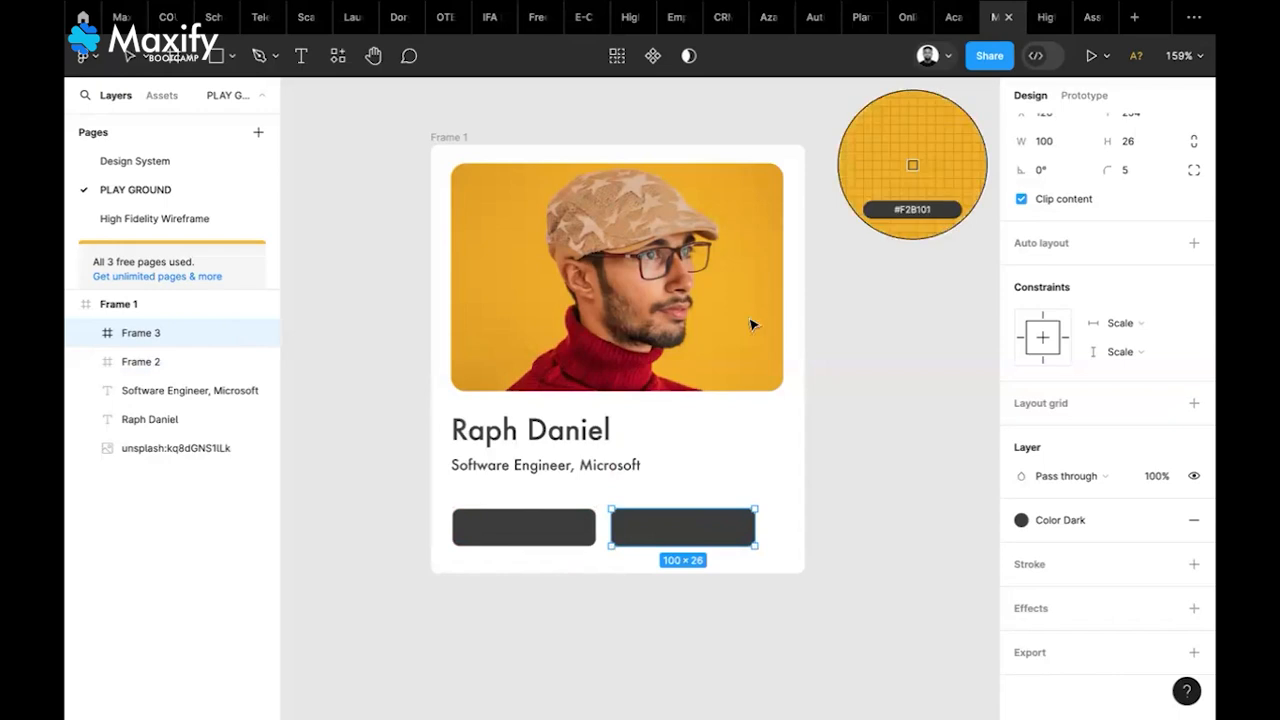
left_click(755, 320)
left_click(866, 514)
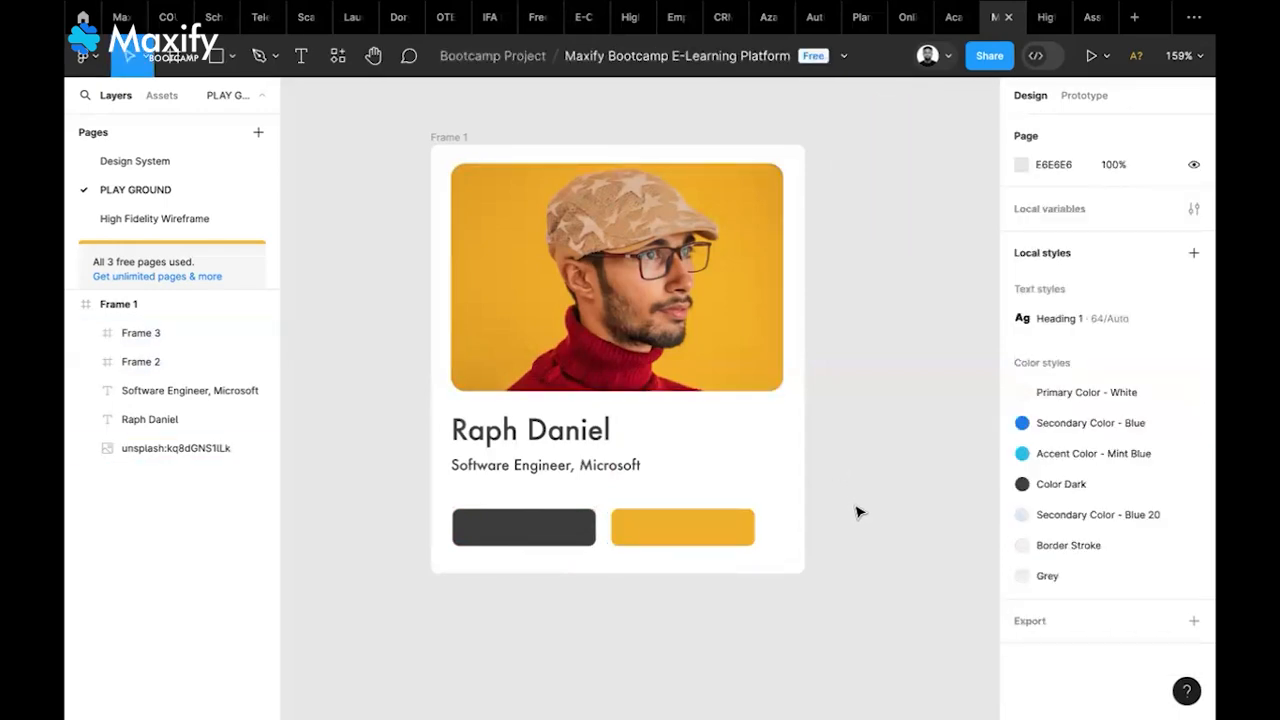
left_click(525, 525)
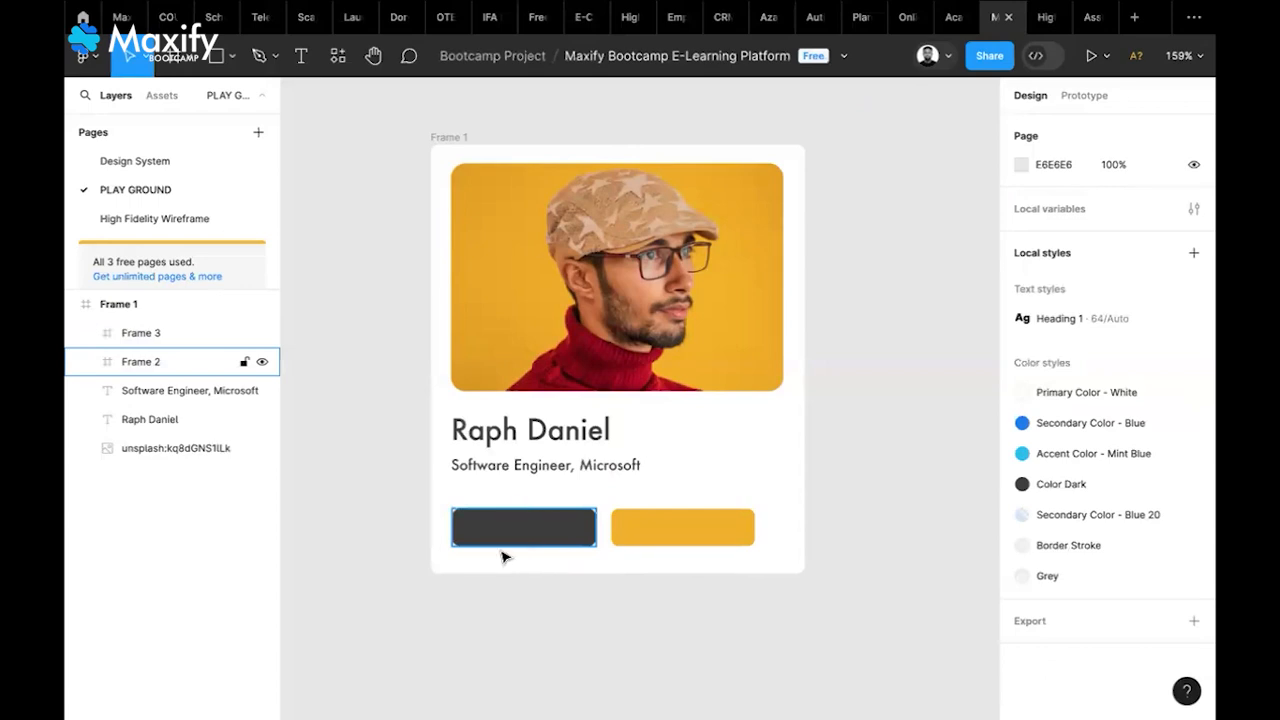
Add a centred 'Hire' text label in the dark button at font size 12
key("t")
left_click(492, 530)
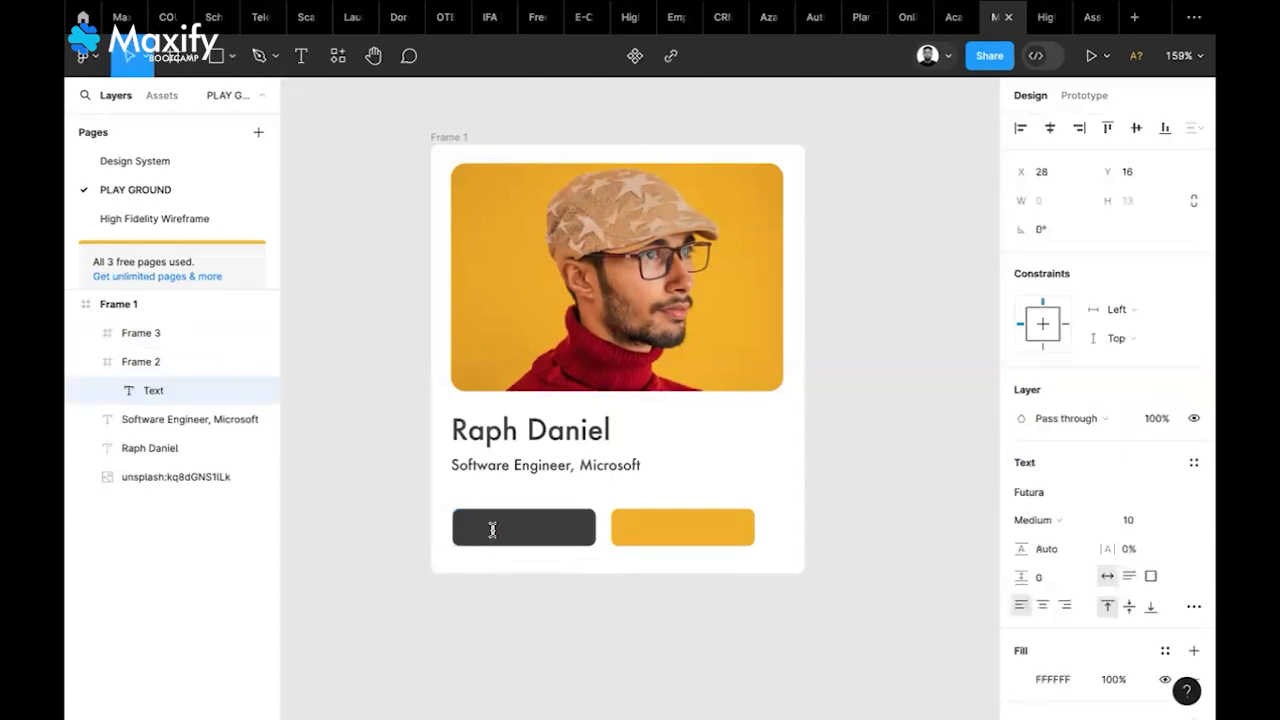
type("Hire")
key("Escape")
left_click_drag(516, 533, 529, 537)
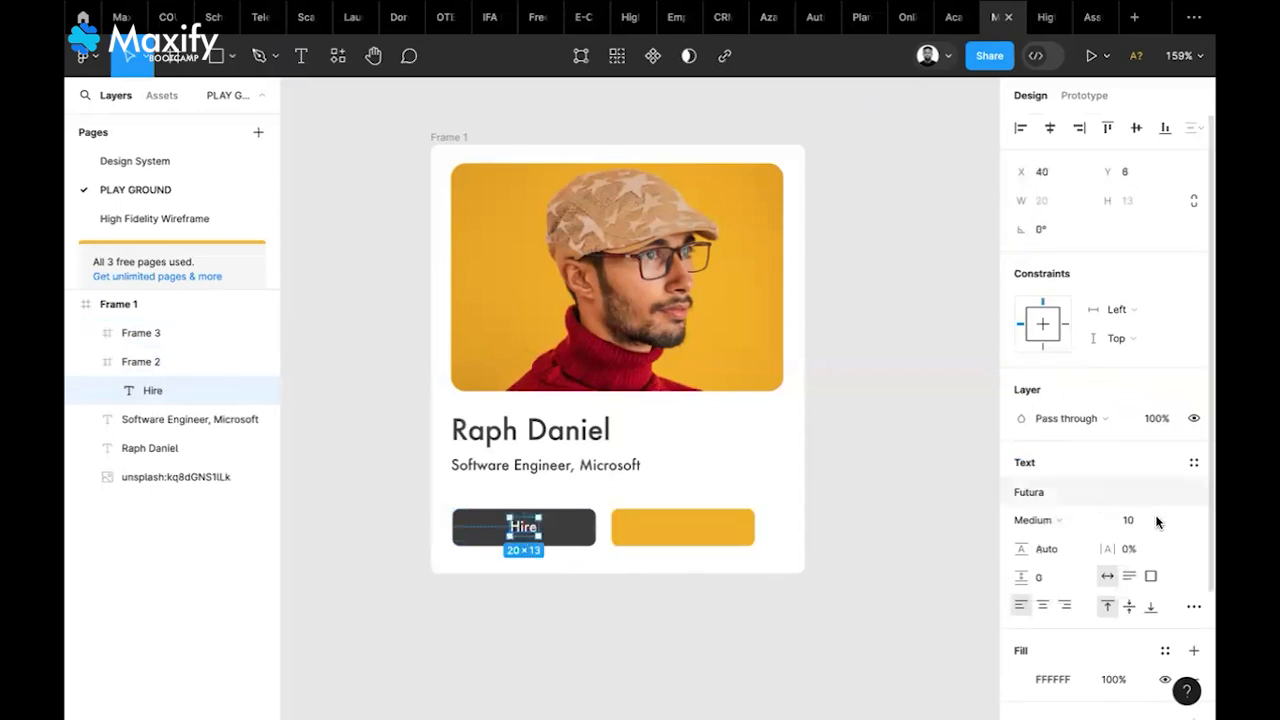
left_click(1134, 518)
type("12")
key("Return")
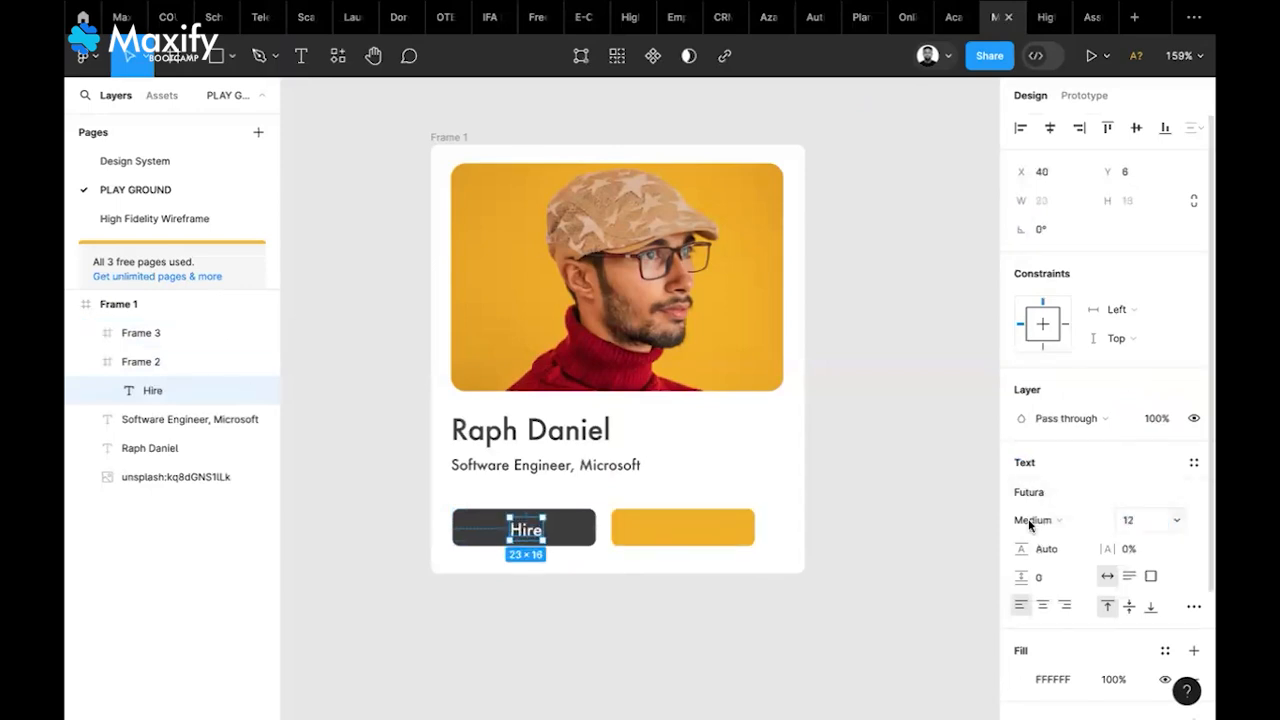
Copy the label into the yellow button, retype it 'See Profile' and centre it
left_click_drag(523, 531, 684, 531)
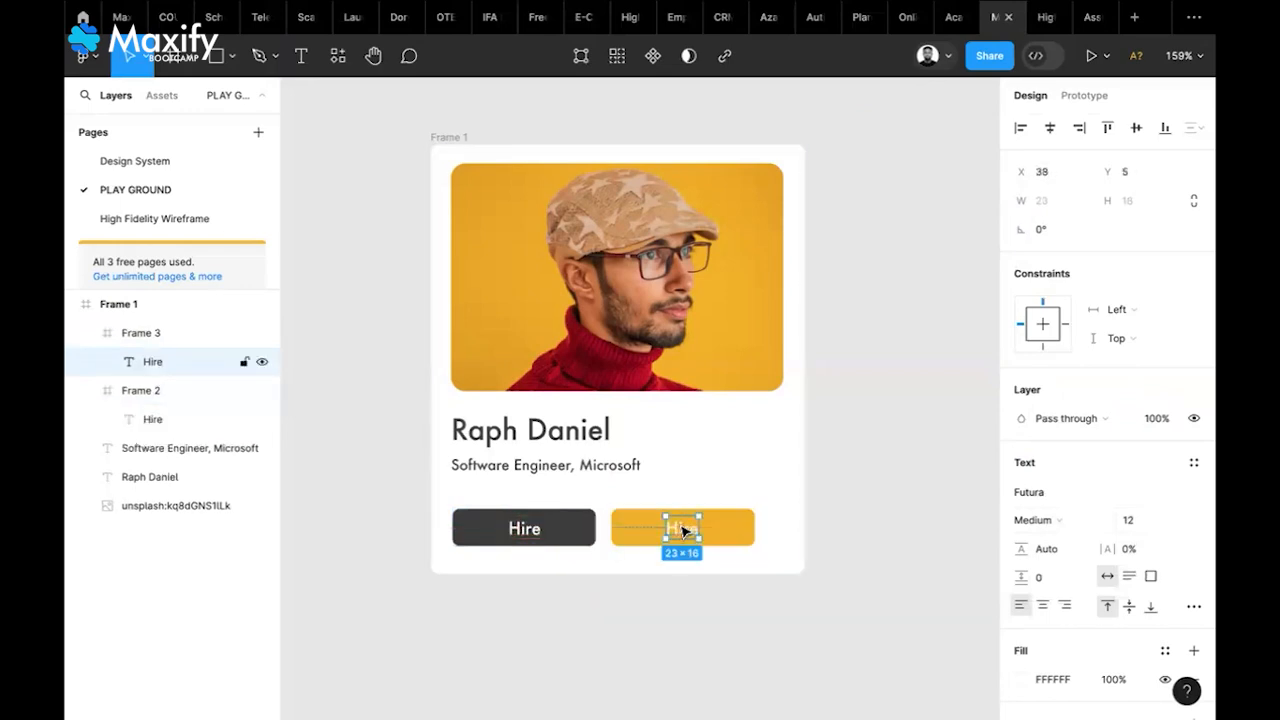
double_click(683, 531)
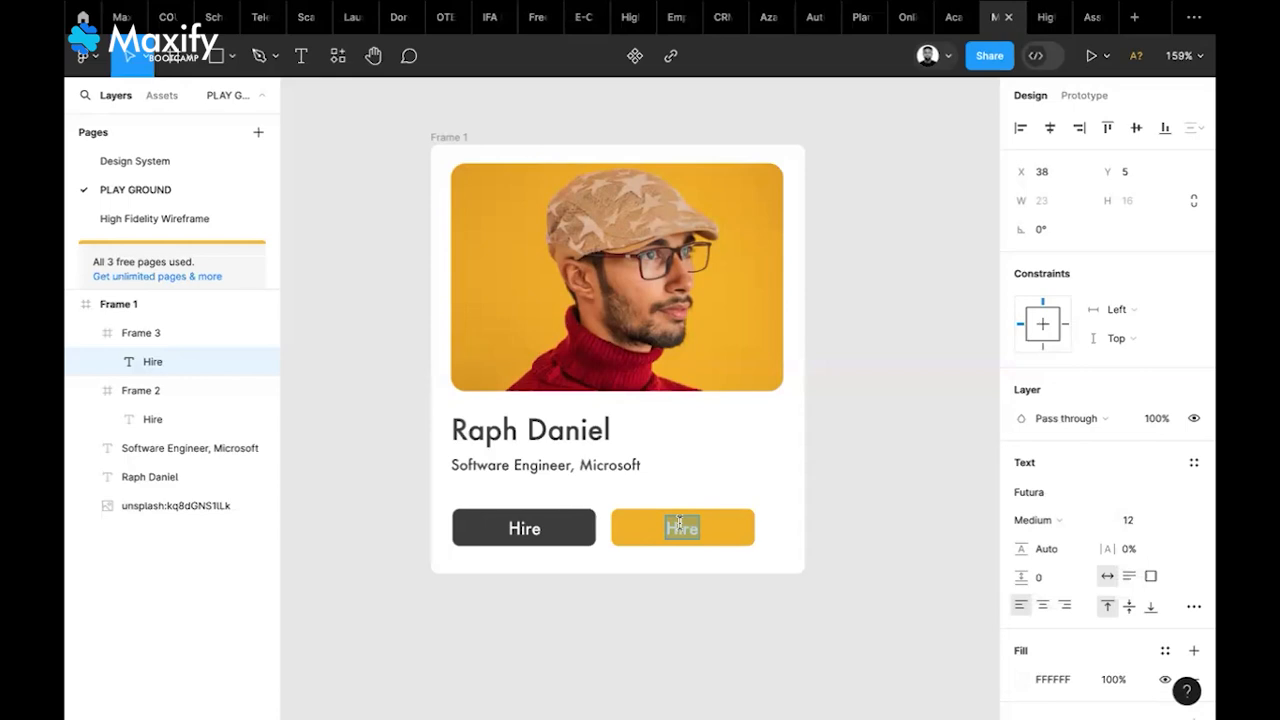
type("See Profile")
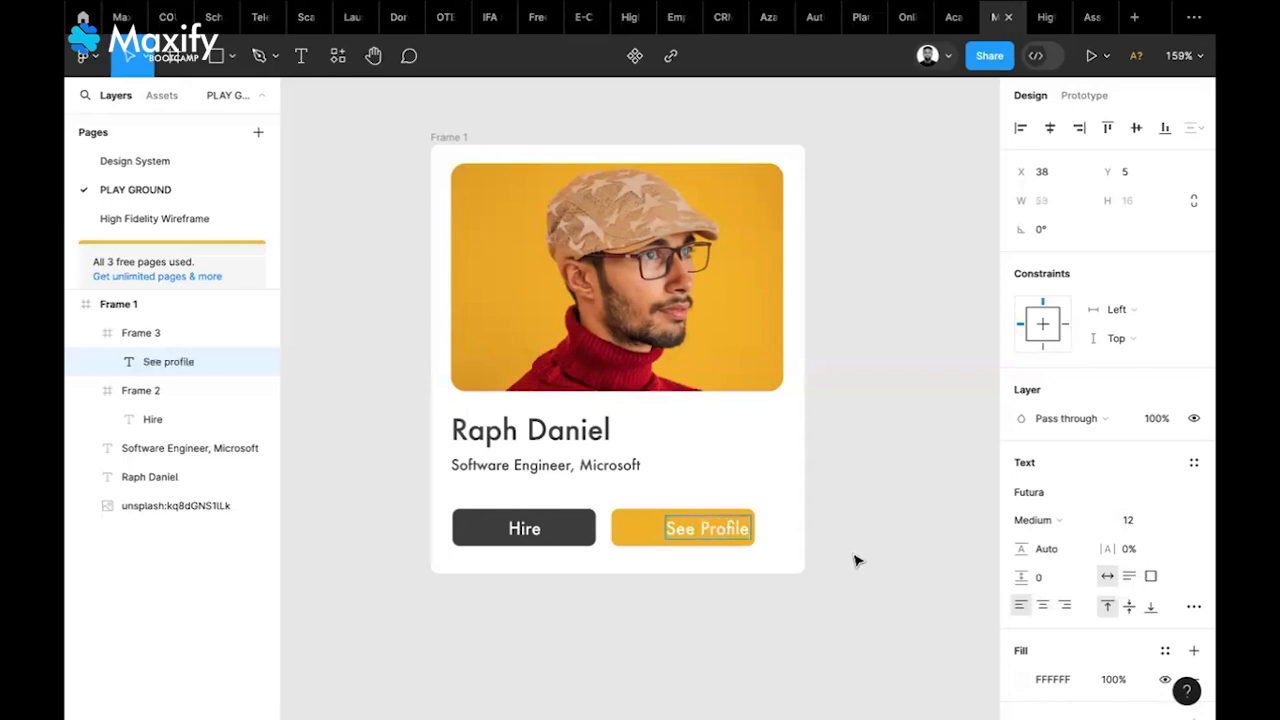
key("Escape")
mouse_move(708, 531)
left_mouse_down()
mouse_move(679, 531)
mouse_move(693, 537)
left_mouse_up()
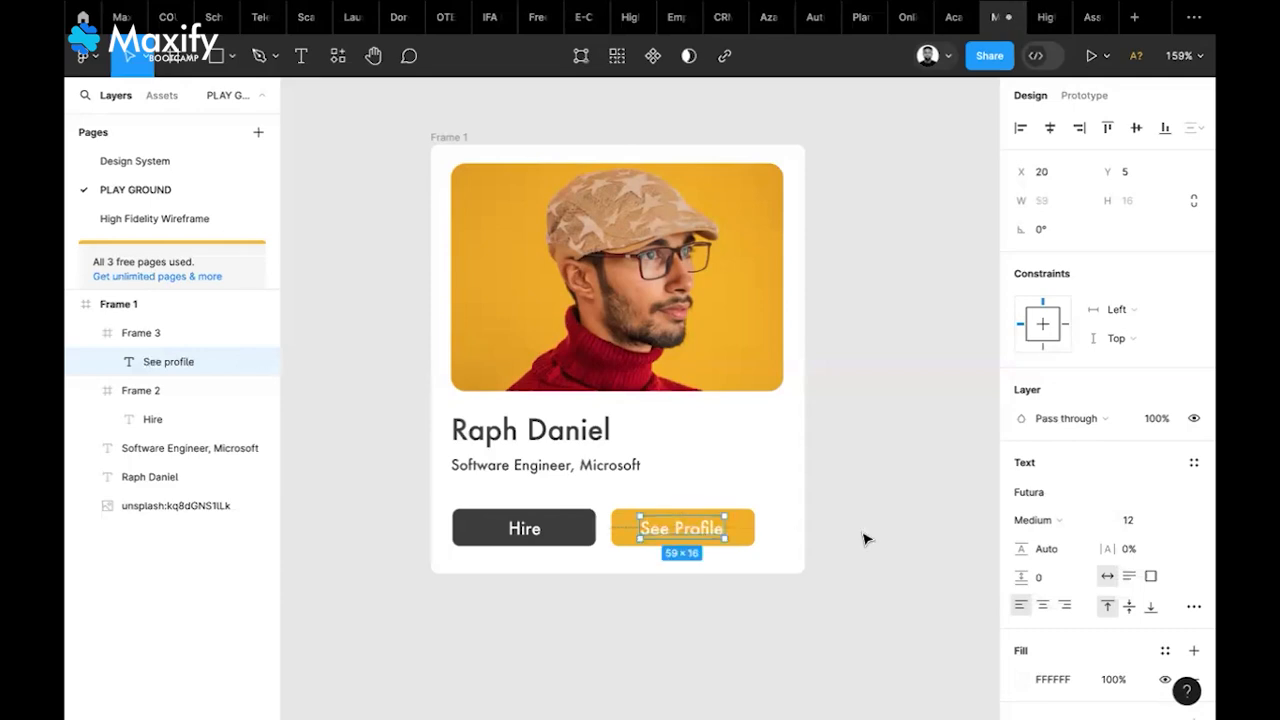
left_click(800, 551)
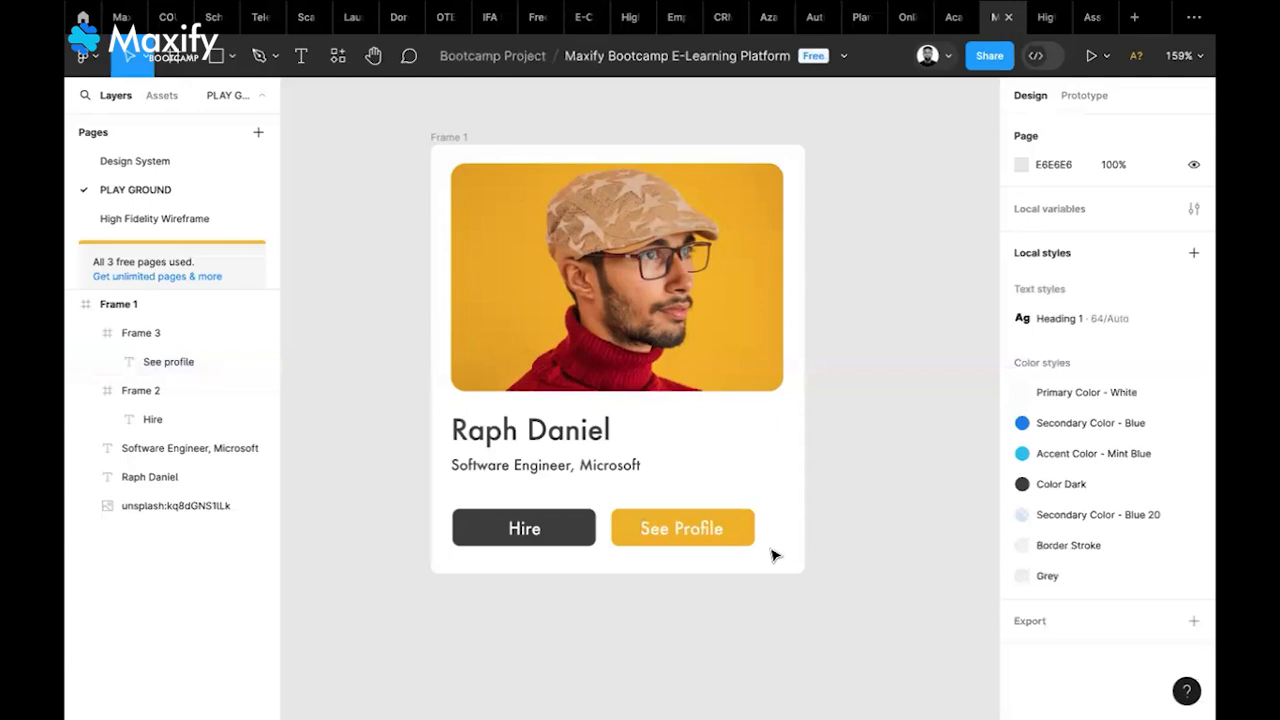
Drag Frame 1's bottom edge down to lengthen the card to 261×303
left_click(740, 568)
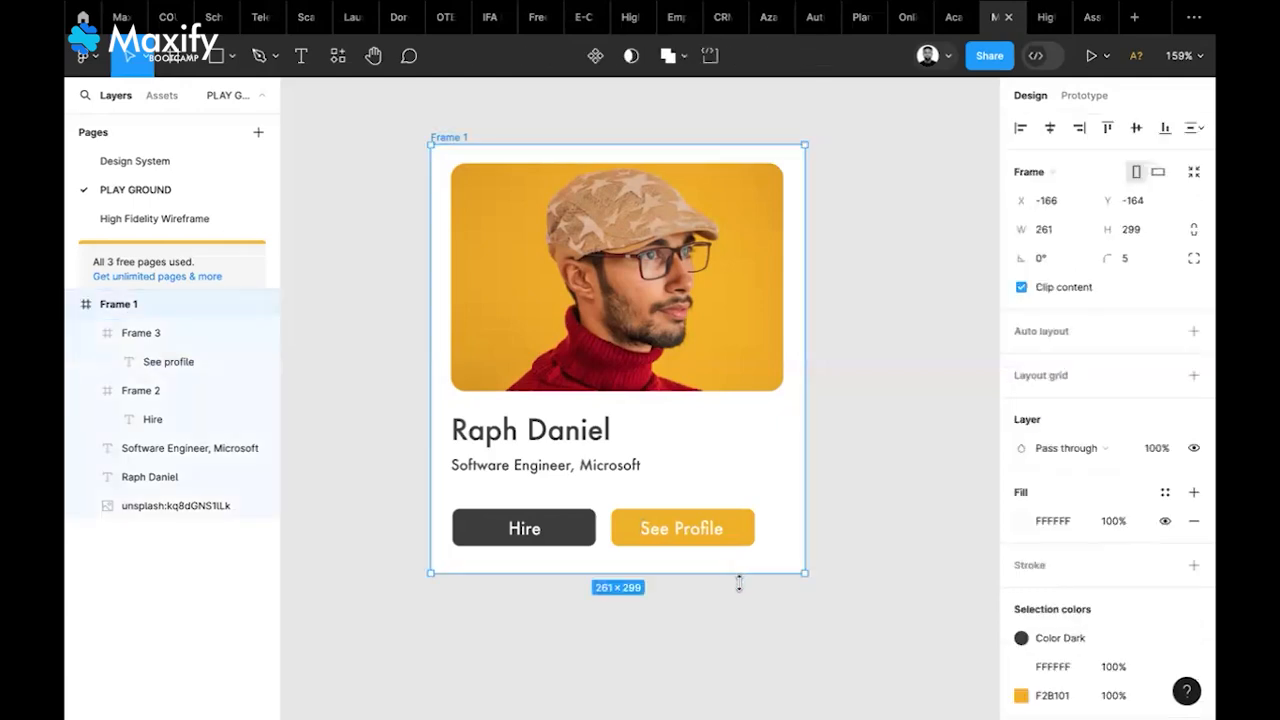
left_click(701, 457)
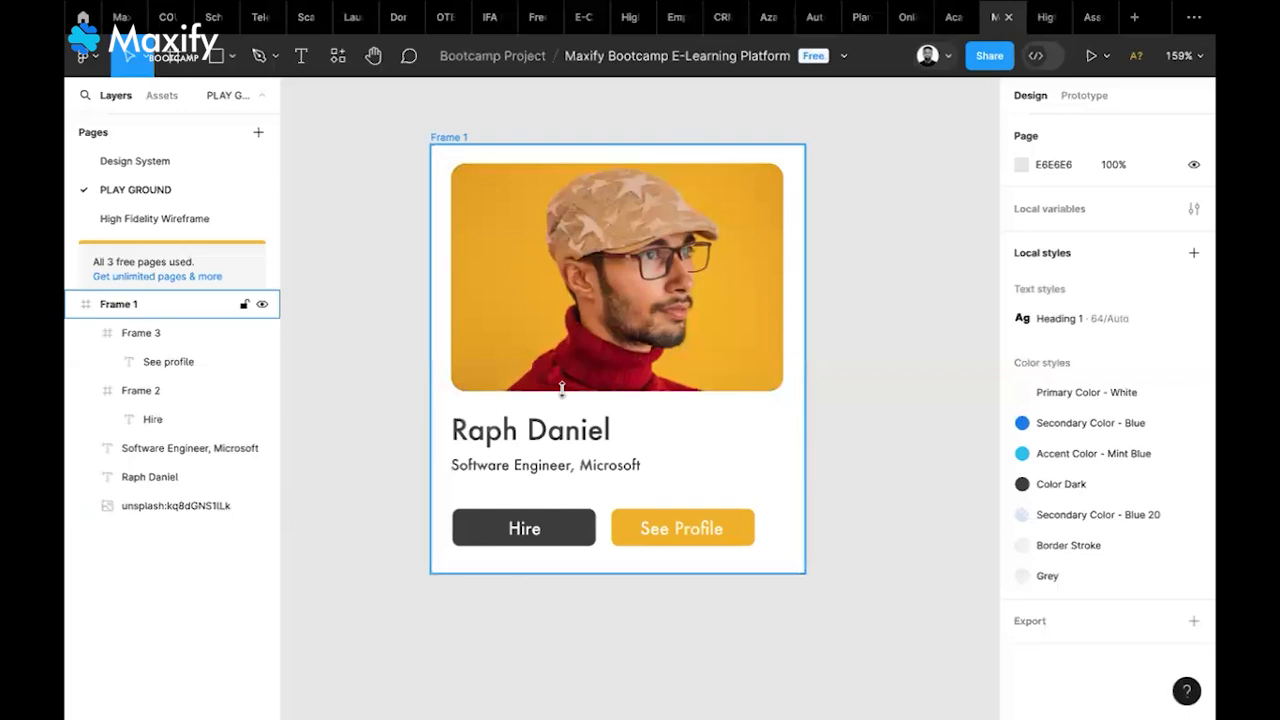
left_click(617, 570)
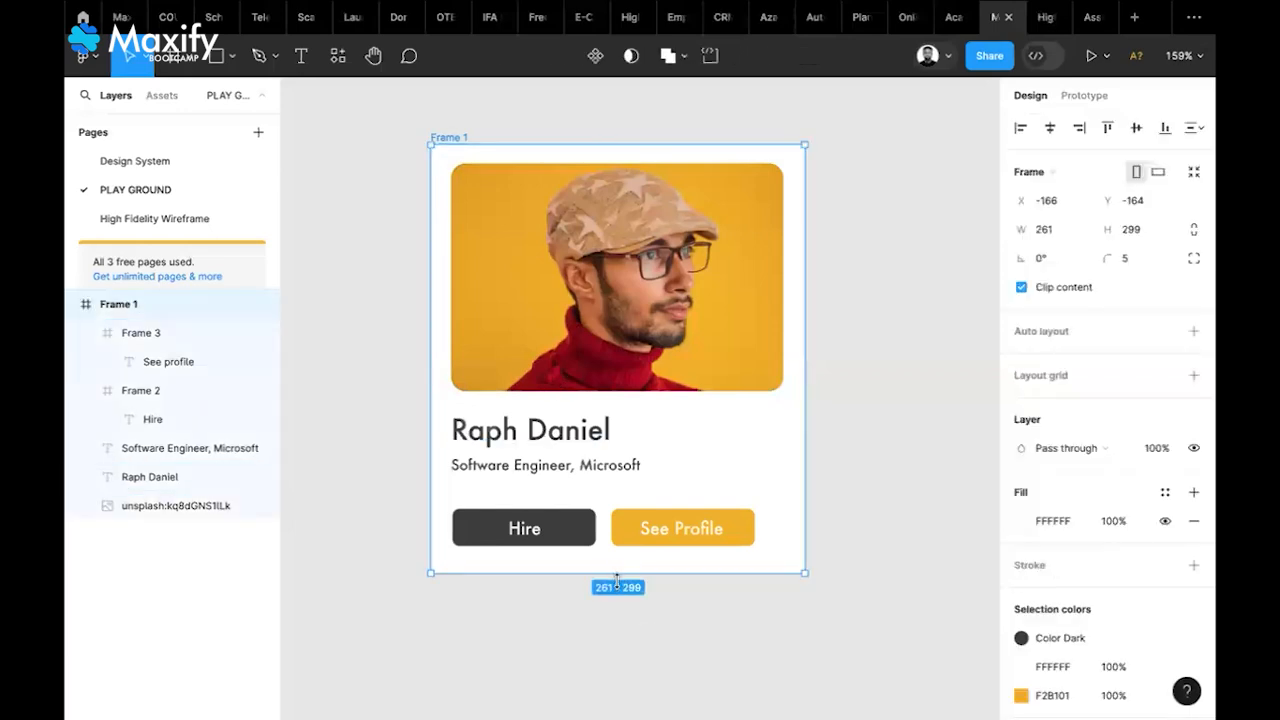
left_click_drag(617, 573, 618, 579)
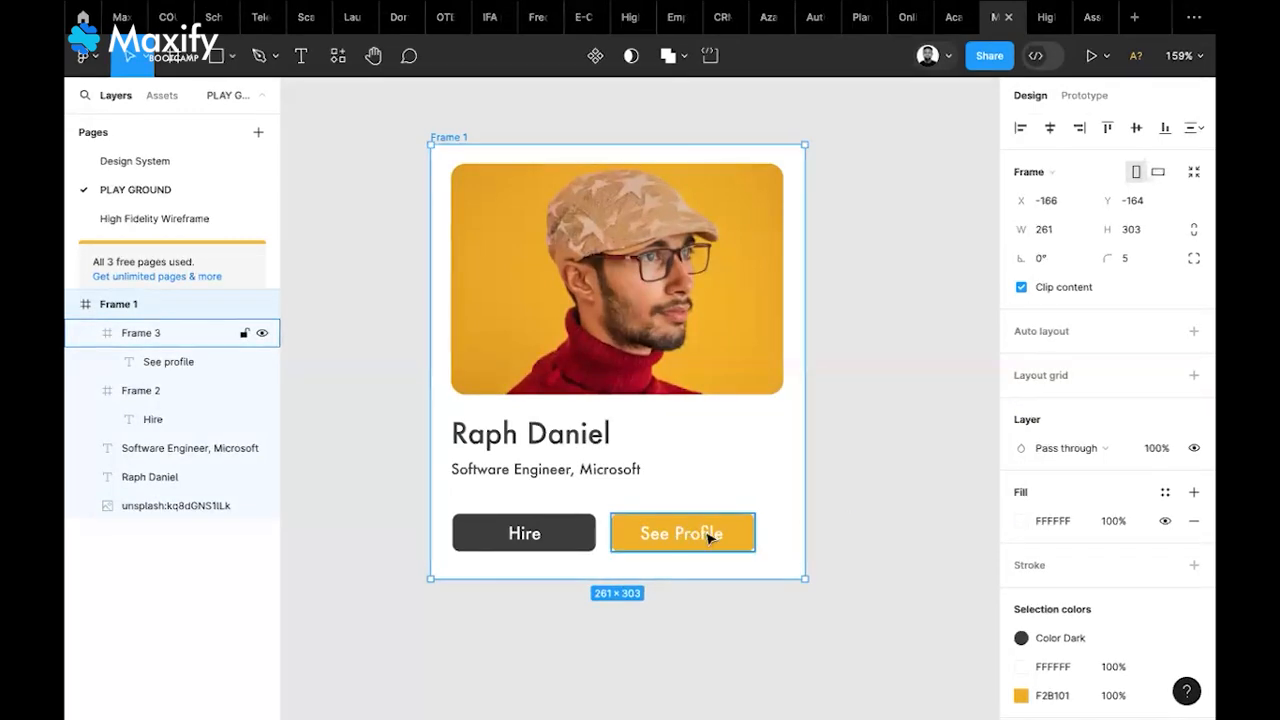
key("Escape")
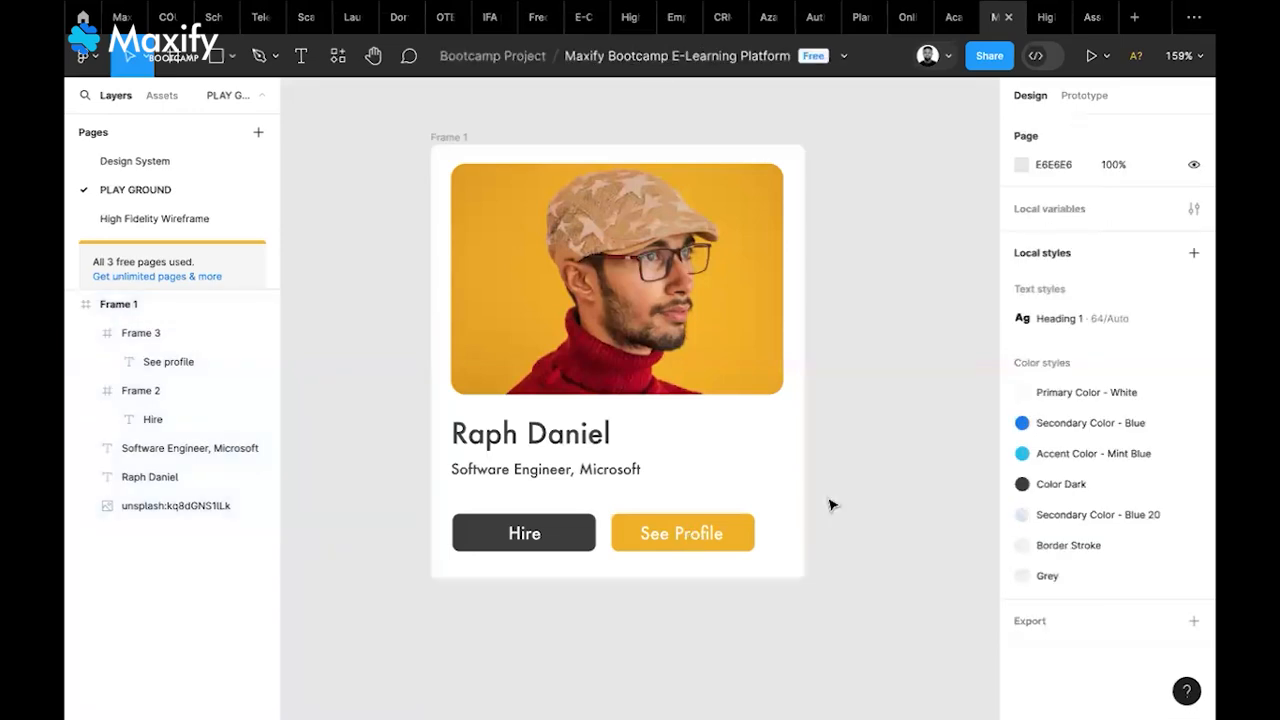
left_click(199, 333)
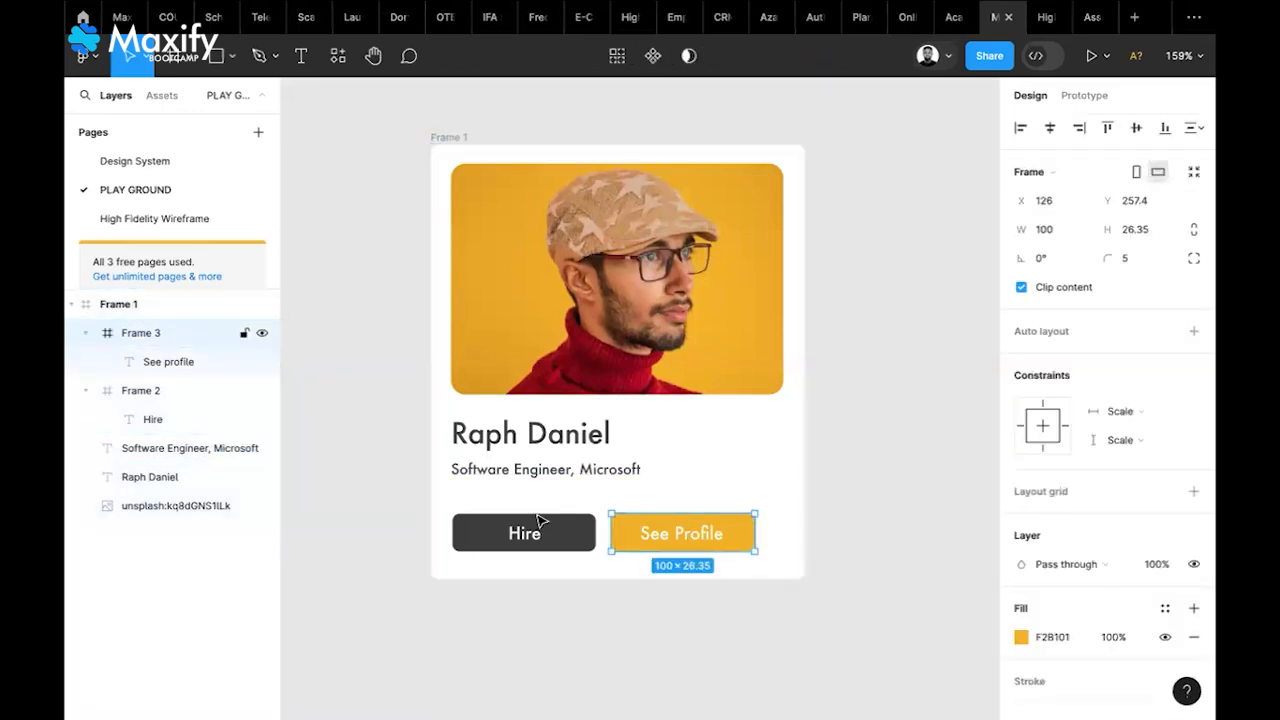
left_click(159, 308)
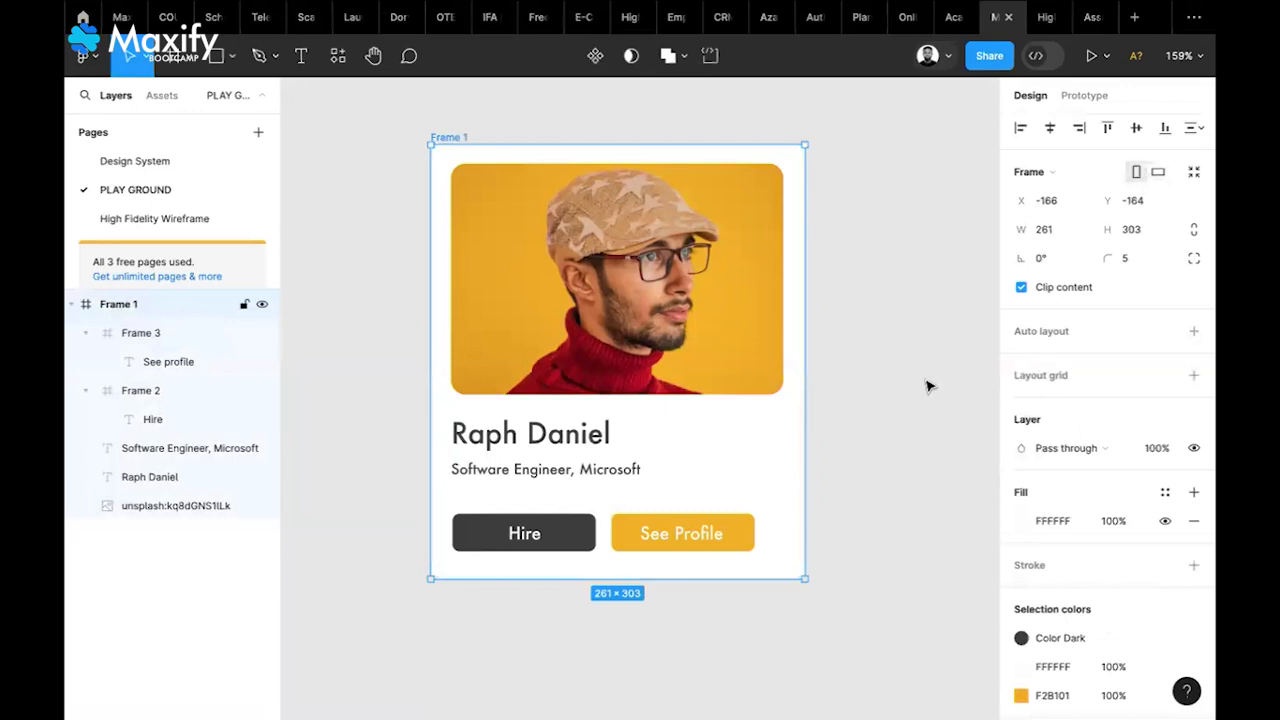
left_click(836, 361)
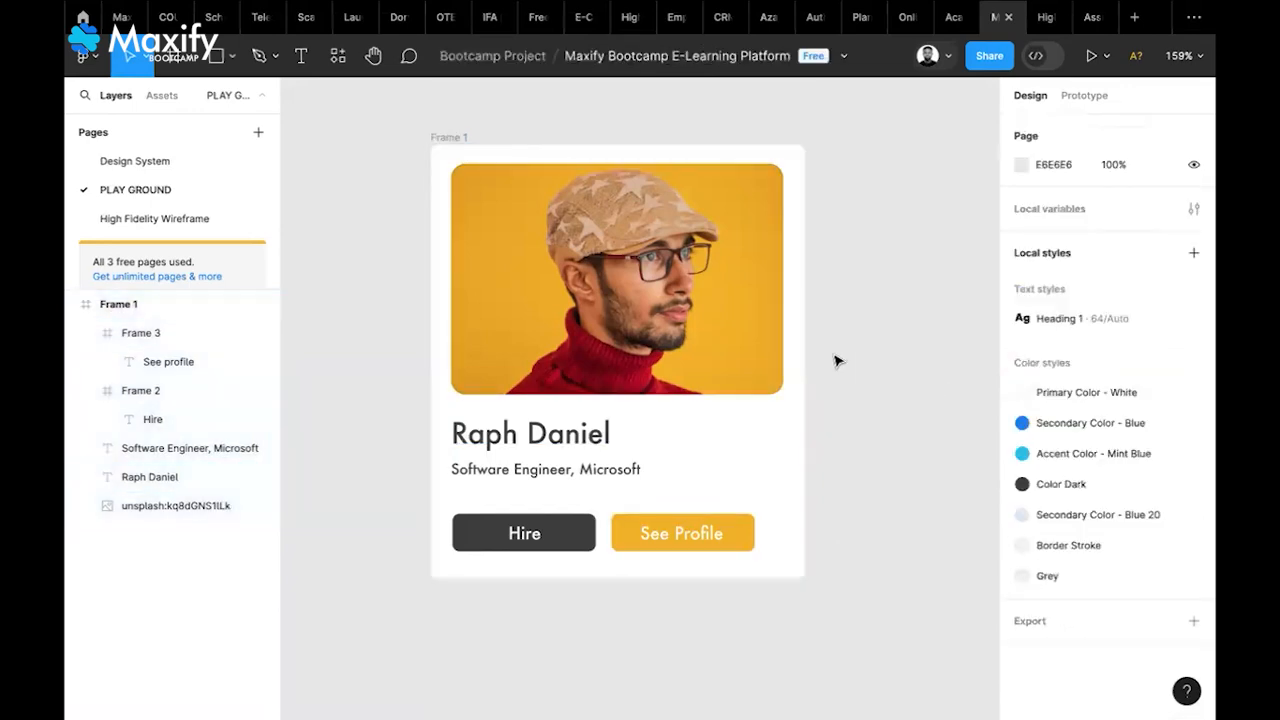
scroll(836, 361, "down", 2)
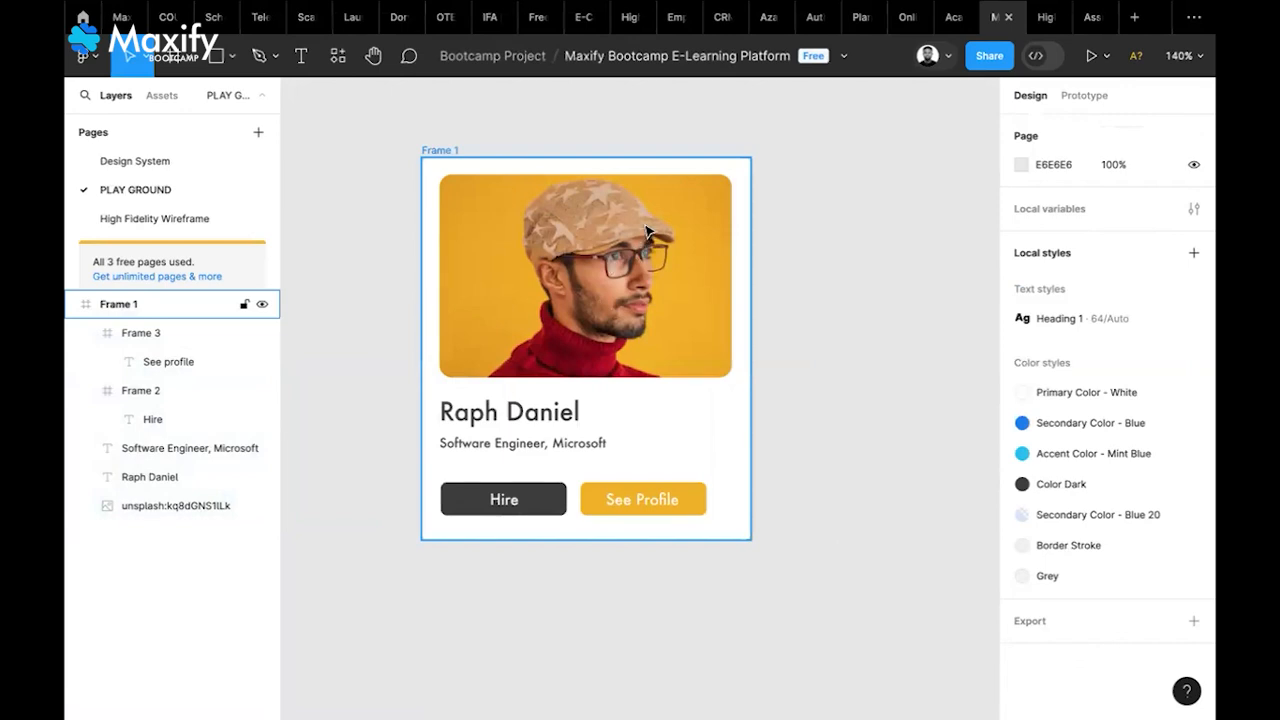
left_click(436, 152)
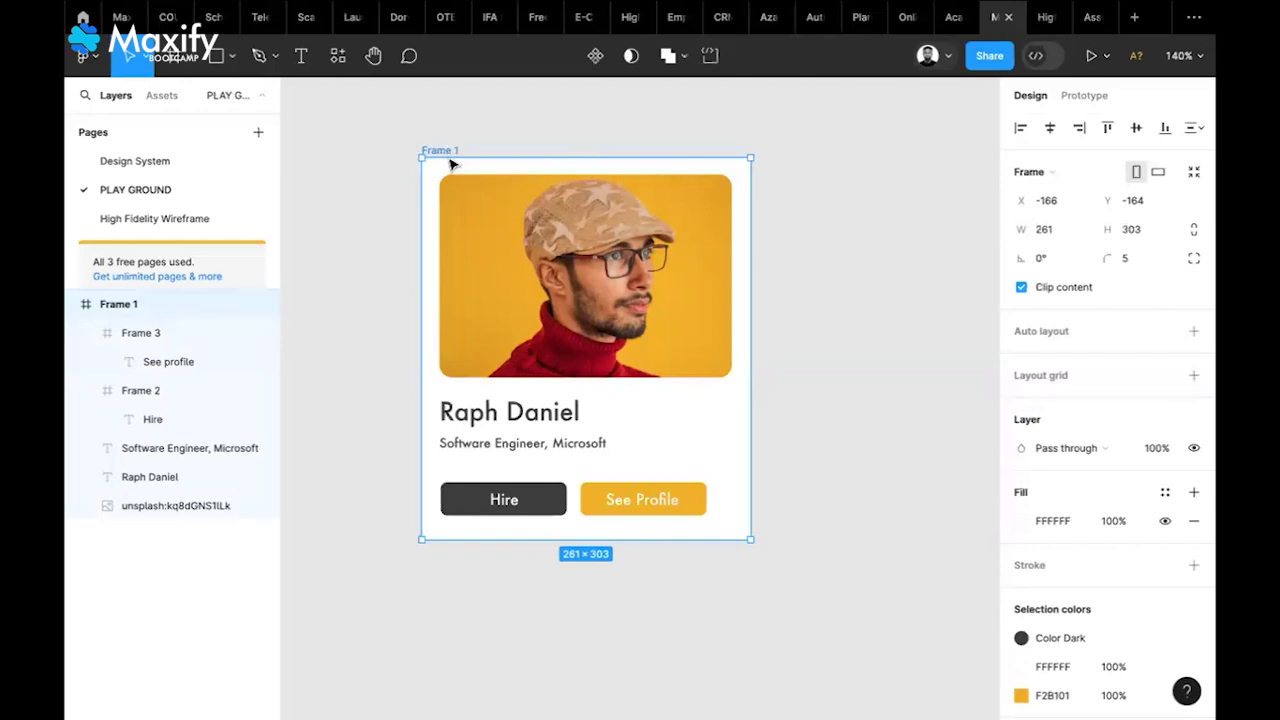
Duplicate Frame 1 as Frame 2, then pick the hoodie portrait on the Design System page
key("ctrl+d")
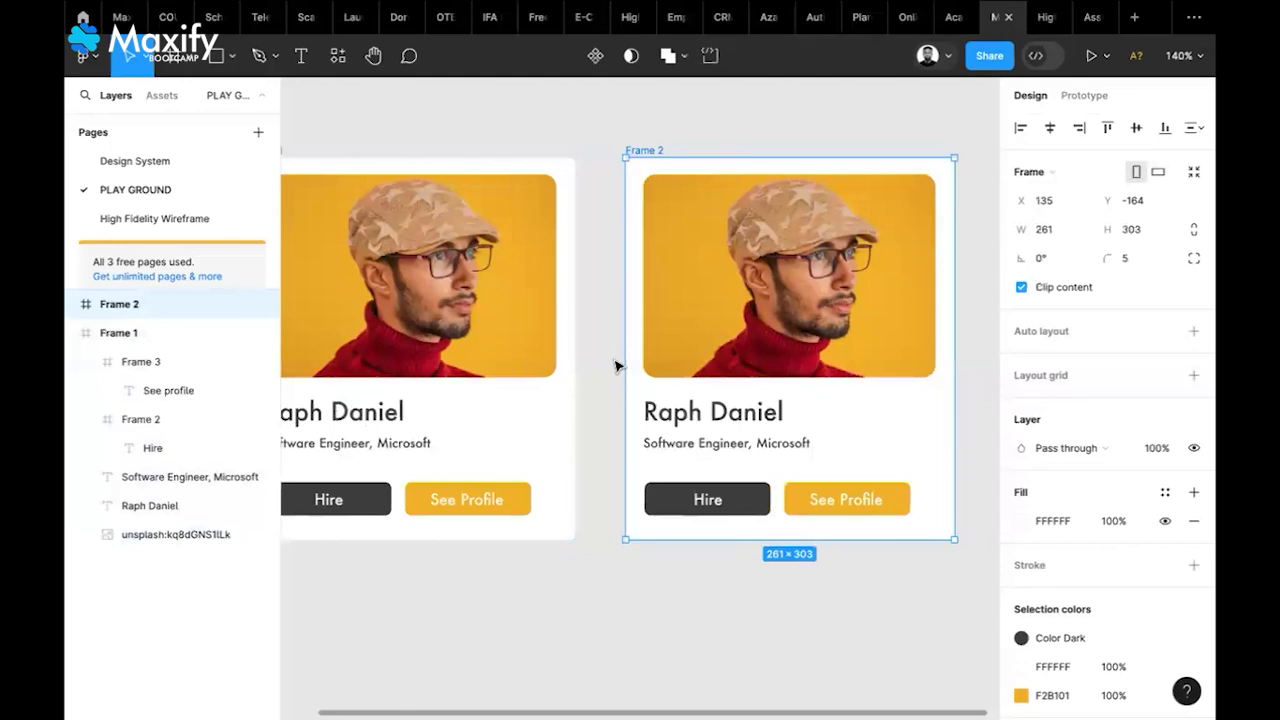
left_click(812, 326)
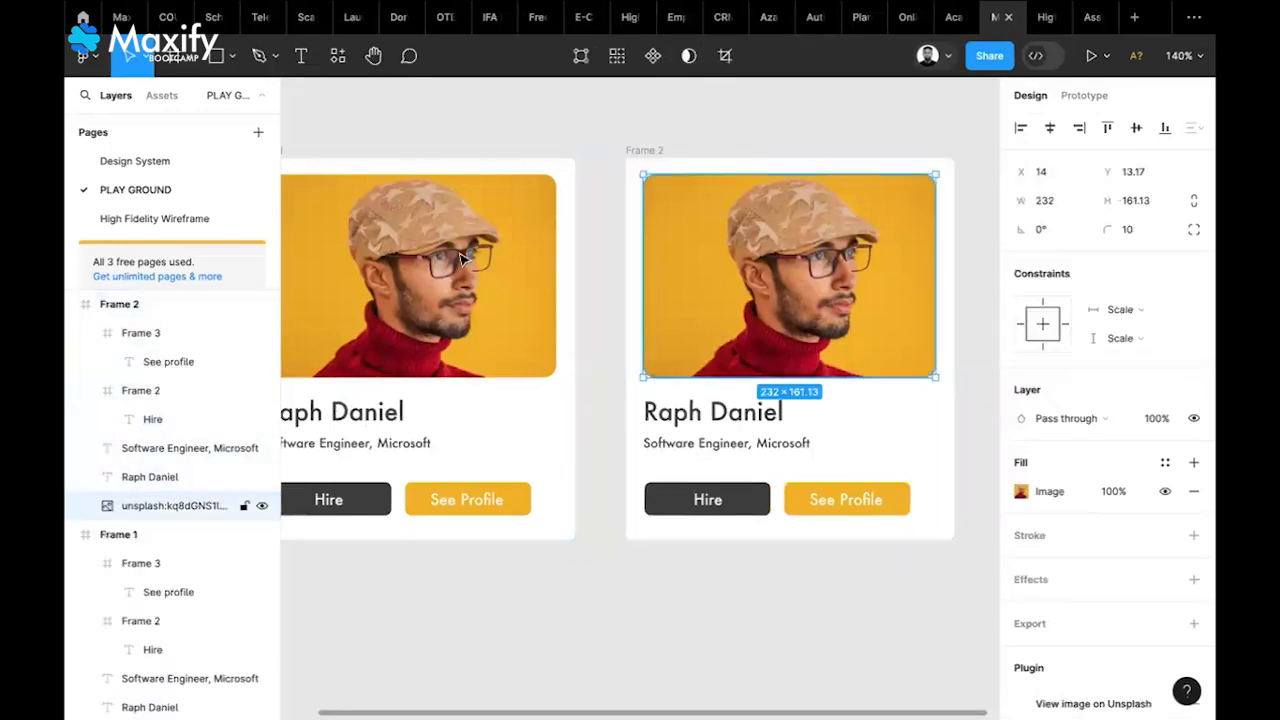
left_click(182, 162)
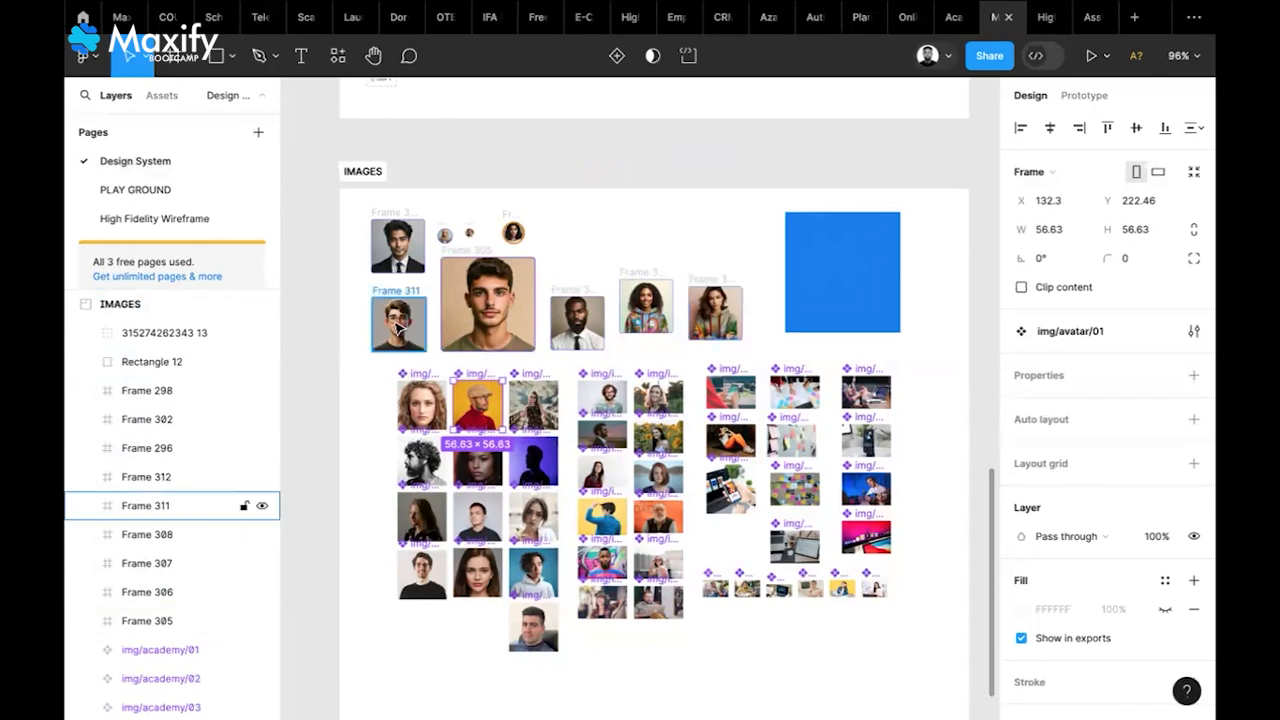
left_click(398, 326)
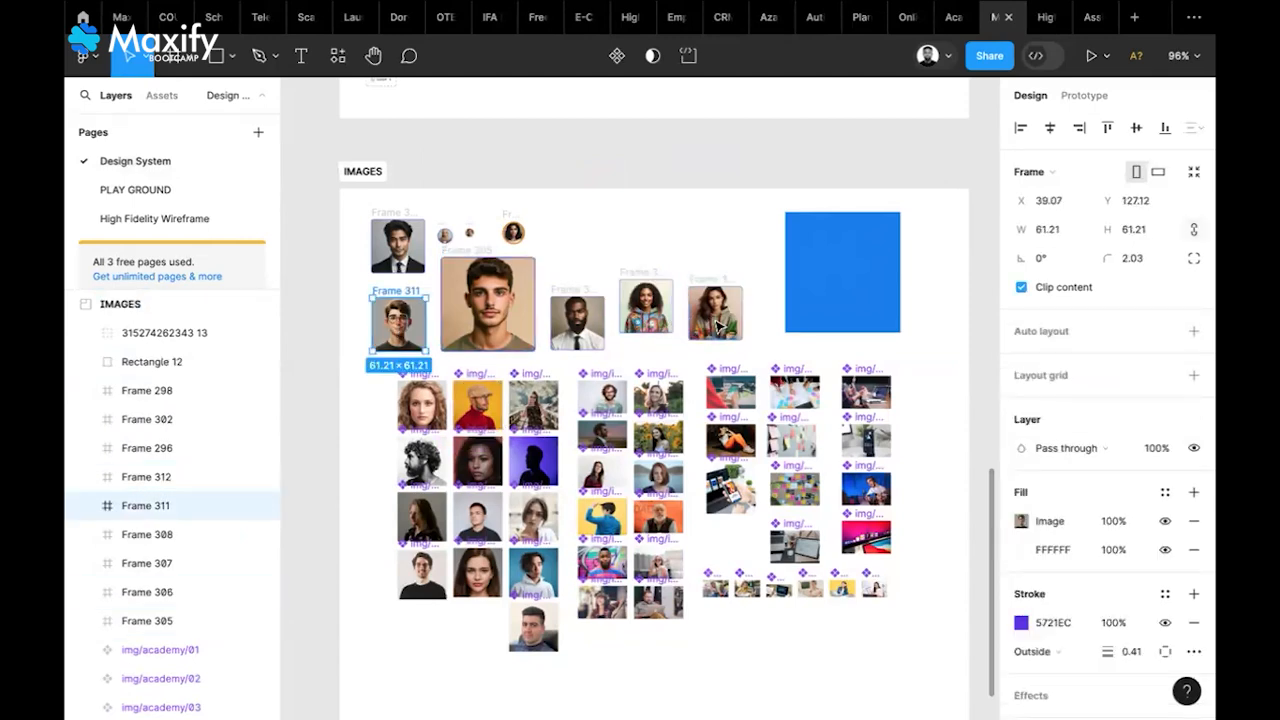
left_click(658, 318)
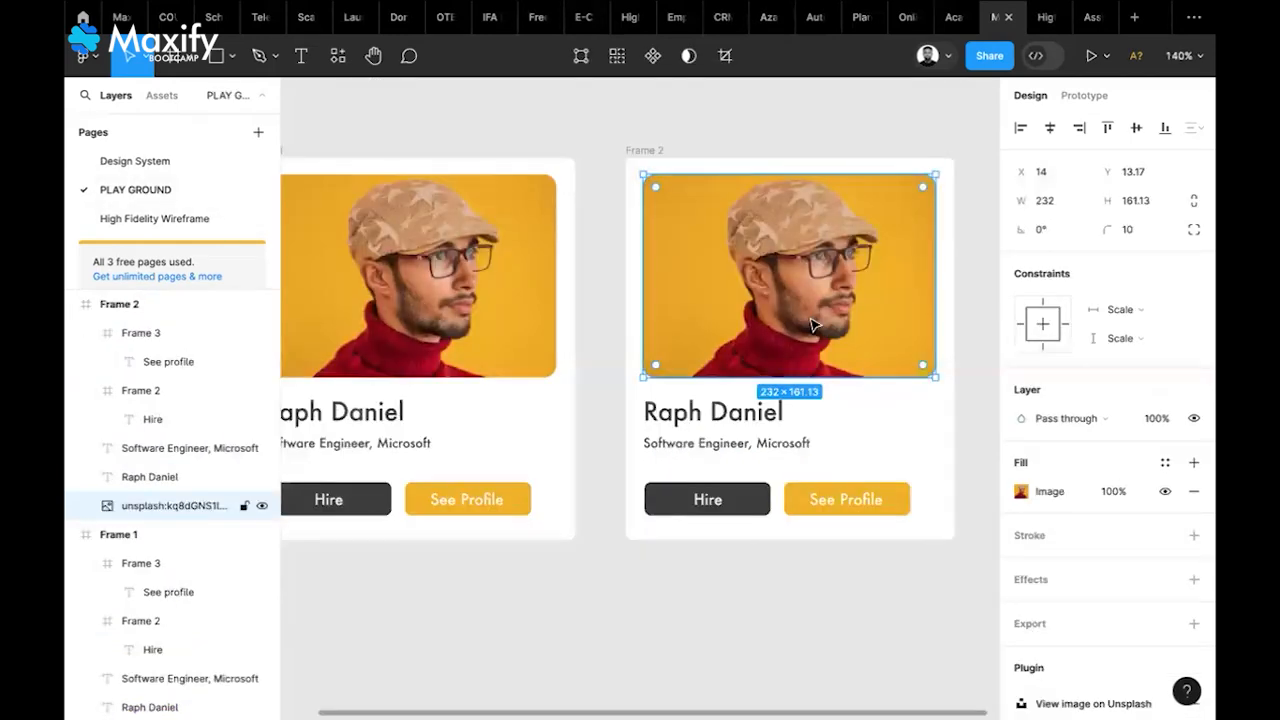
Replace Frame 2's photo with the copied hoodie portrait and enlarge it to about 190×147
right_click(813, 325)
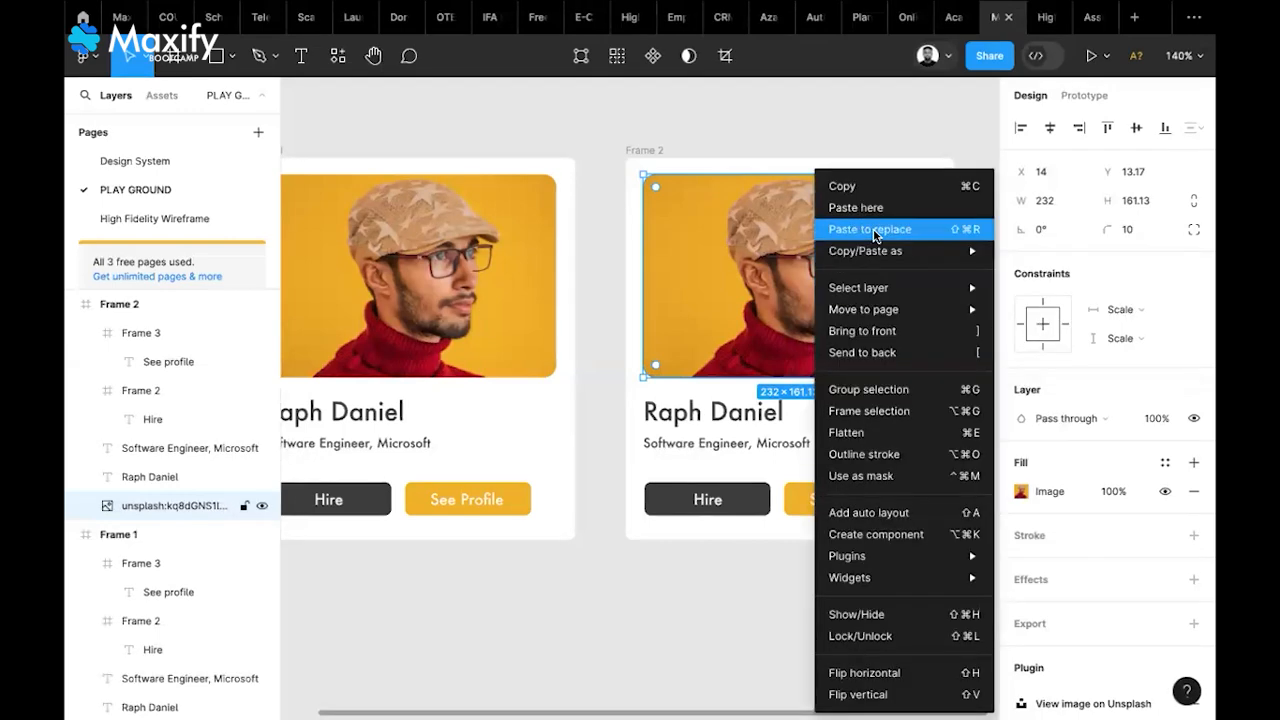
left_click(876, 237)
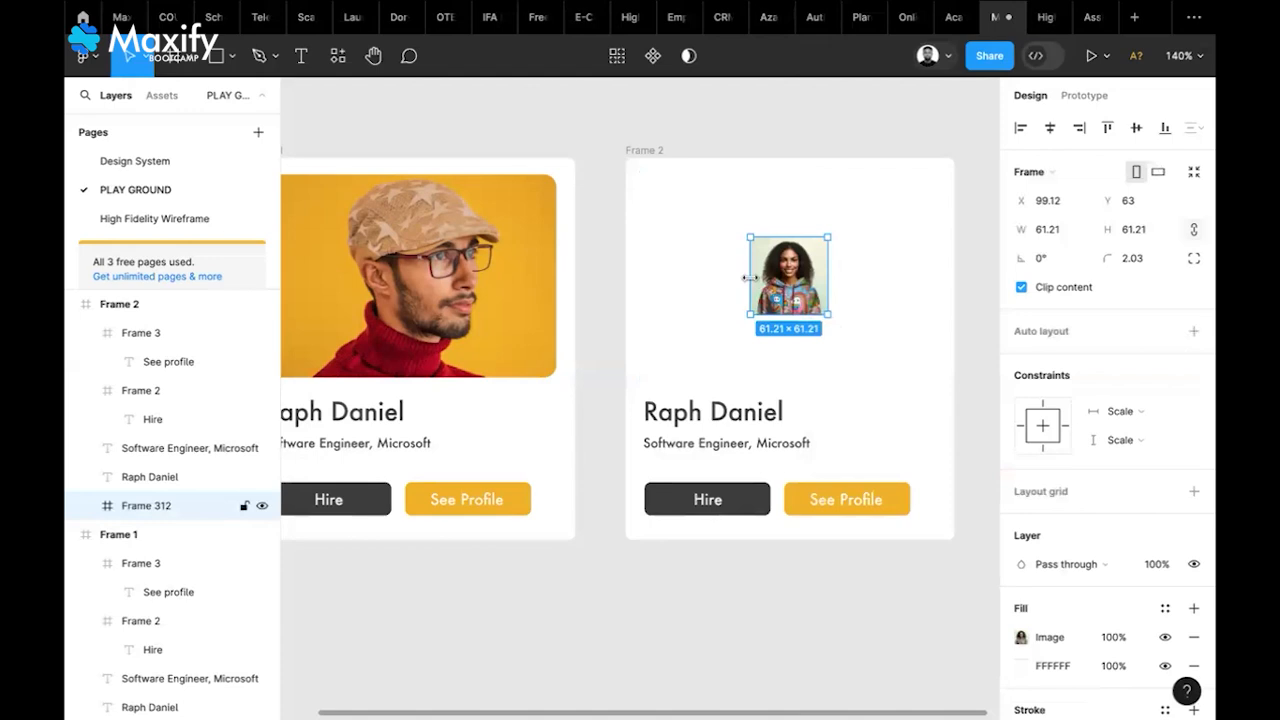
left_click_drag(750, 278, 666, 269)
left_click_drag(817, 267, 795, 234)
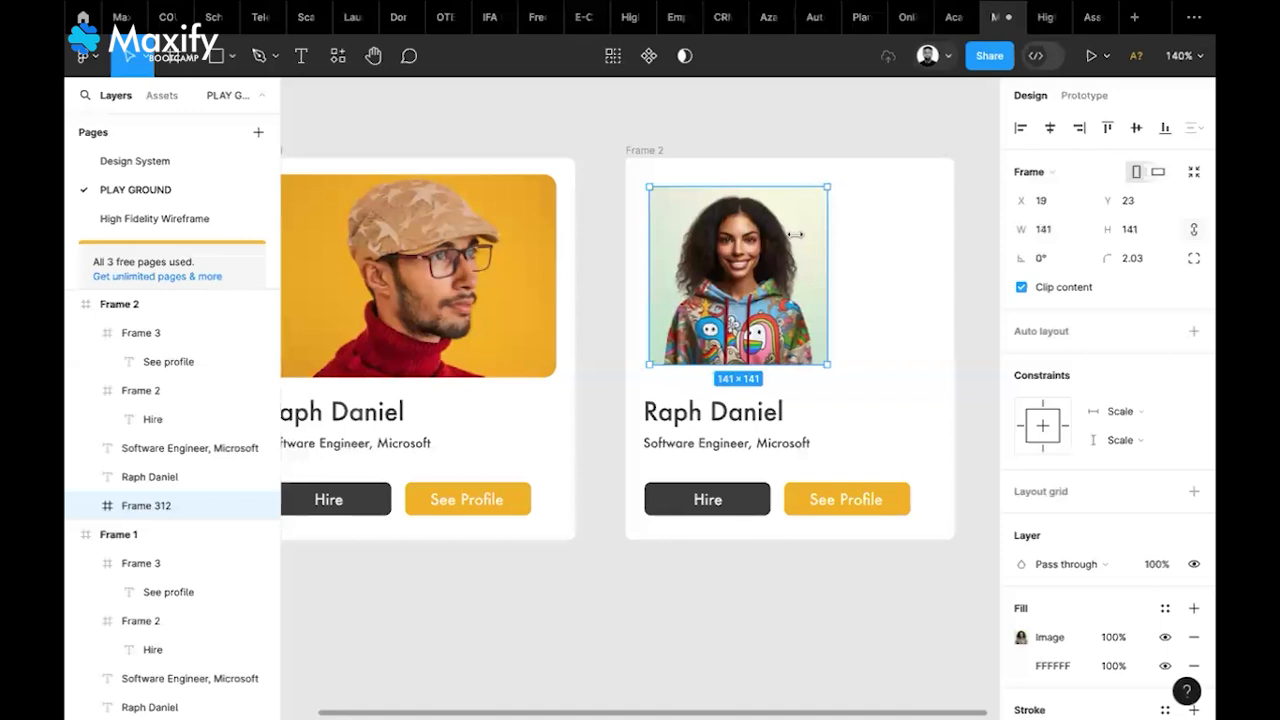
left_click_drag(795, 234, 860, 440)
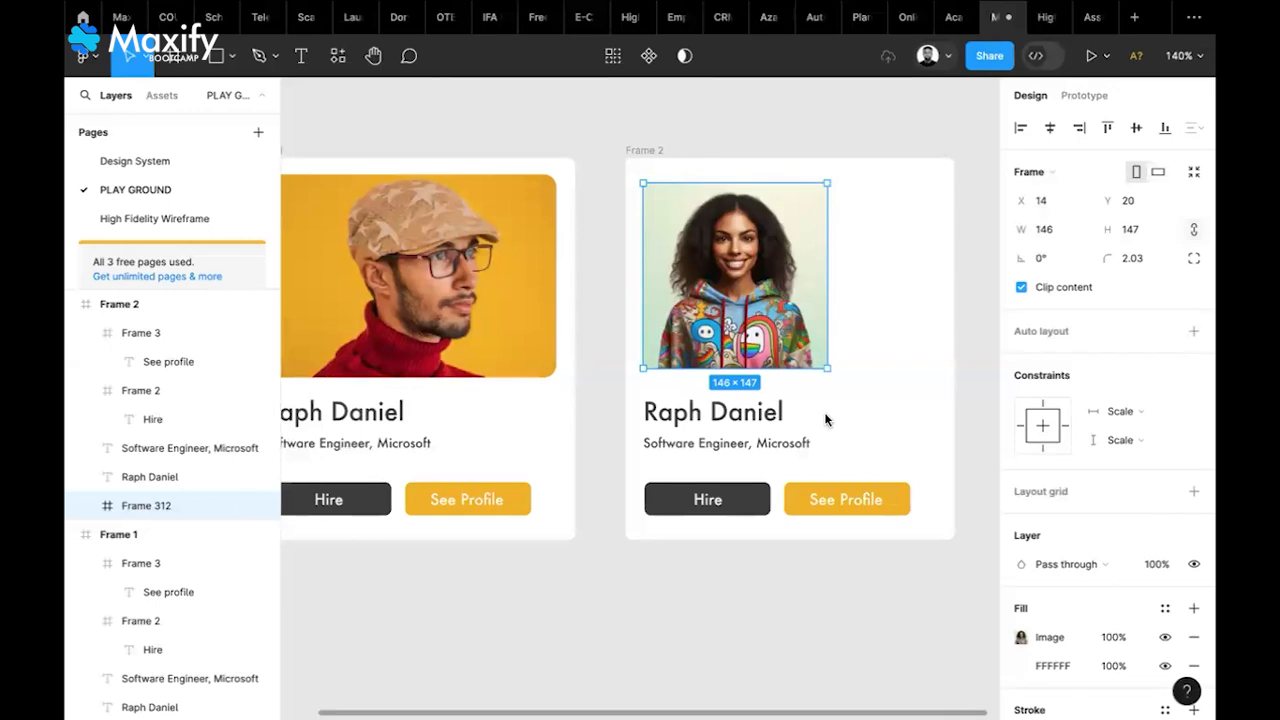
key("super+shift+Right")
key("super+shift+Right")
key("super+shift+Right")
key("super+shift+Right")
key("super+shift+Right")
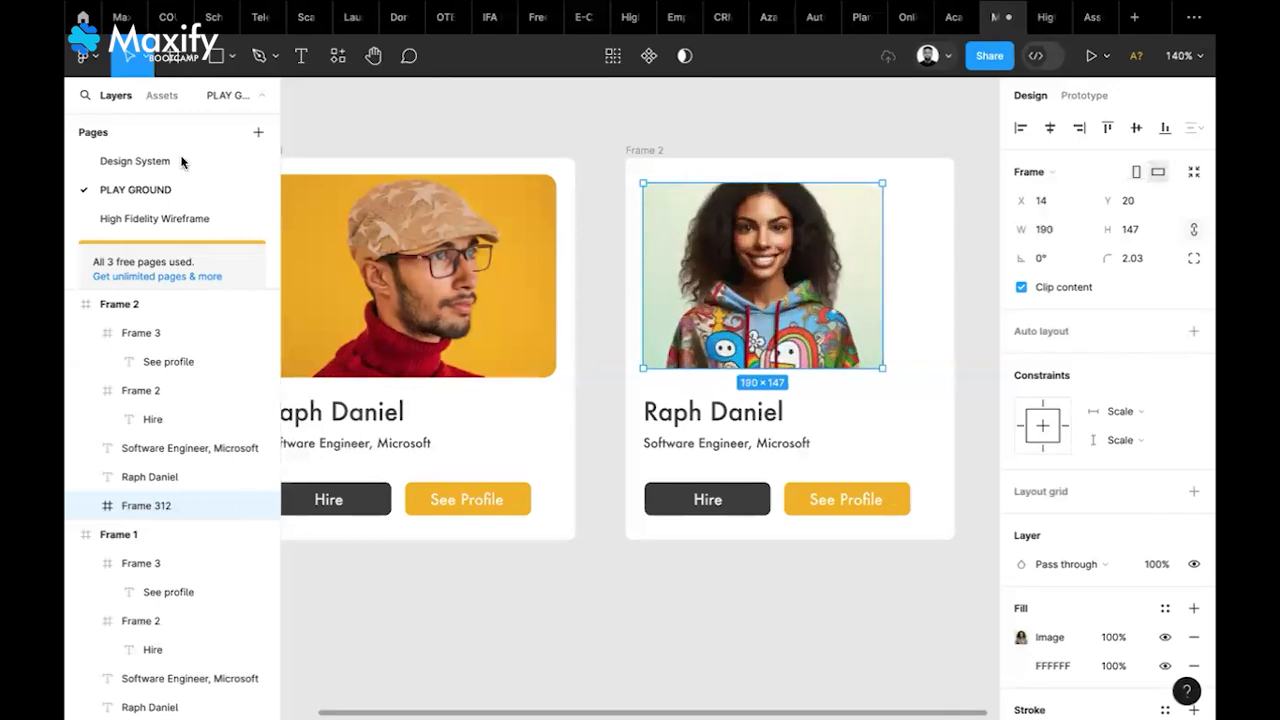
Fine-tune the hoodie portrait's width and ungroup it from its frame
key("super+shift+Left")
key("super+shift+Left")
key("super+shift+Left")
key("super+shift+Left")
key("super+Left")
right_click(798, 360)
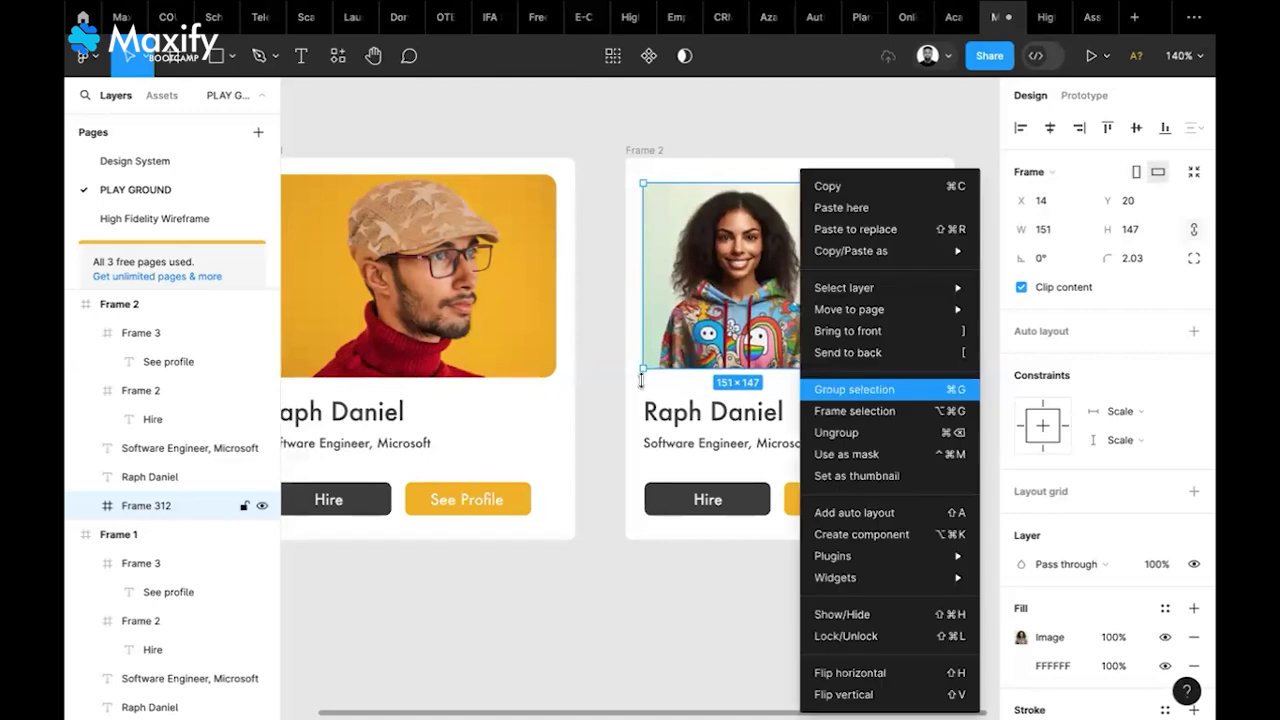
left_click(692, 238)
right_click(692, 234)
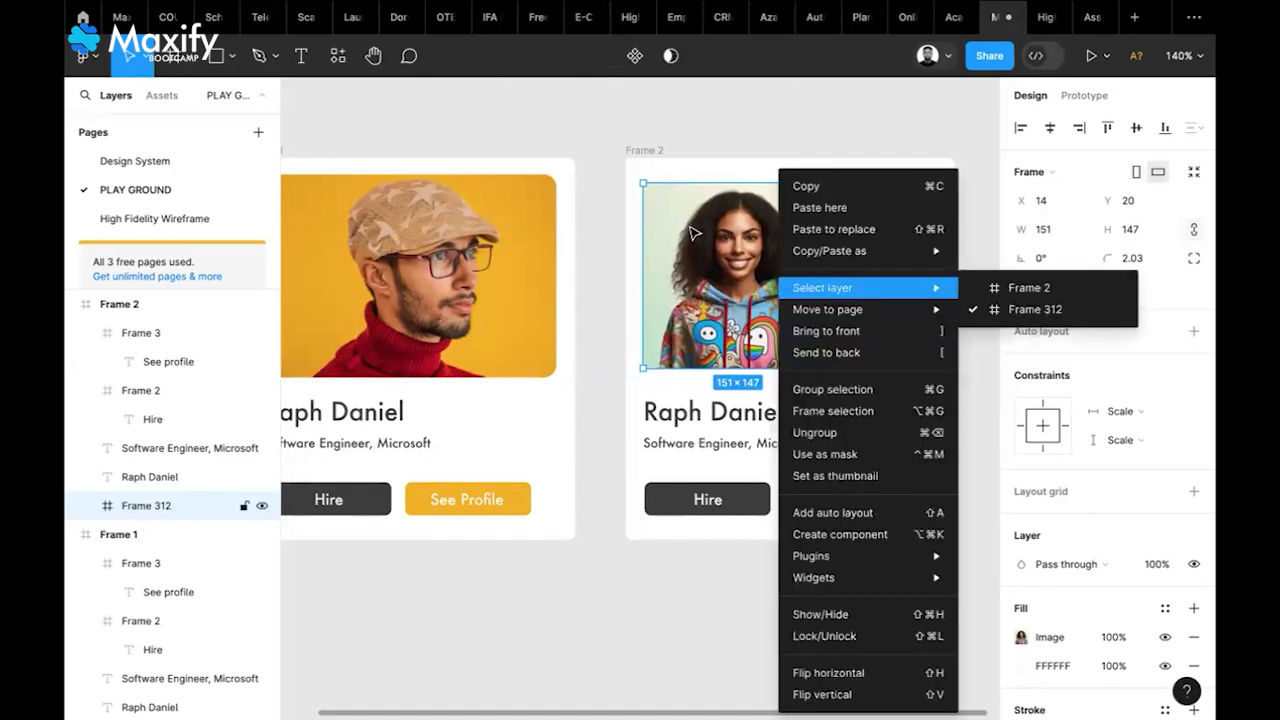
left_click(815, 432)
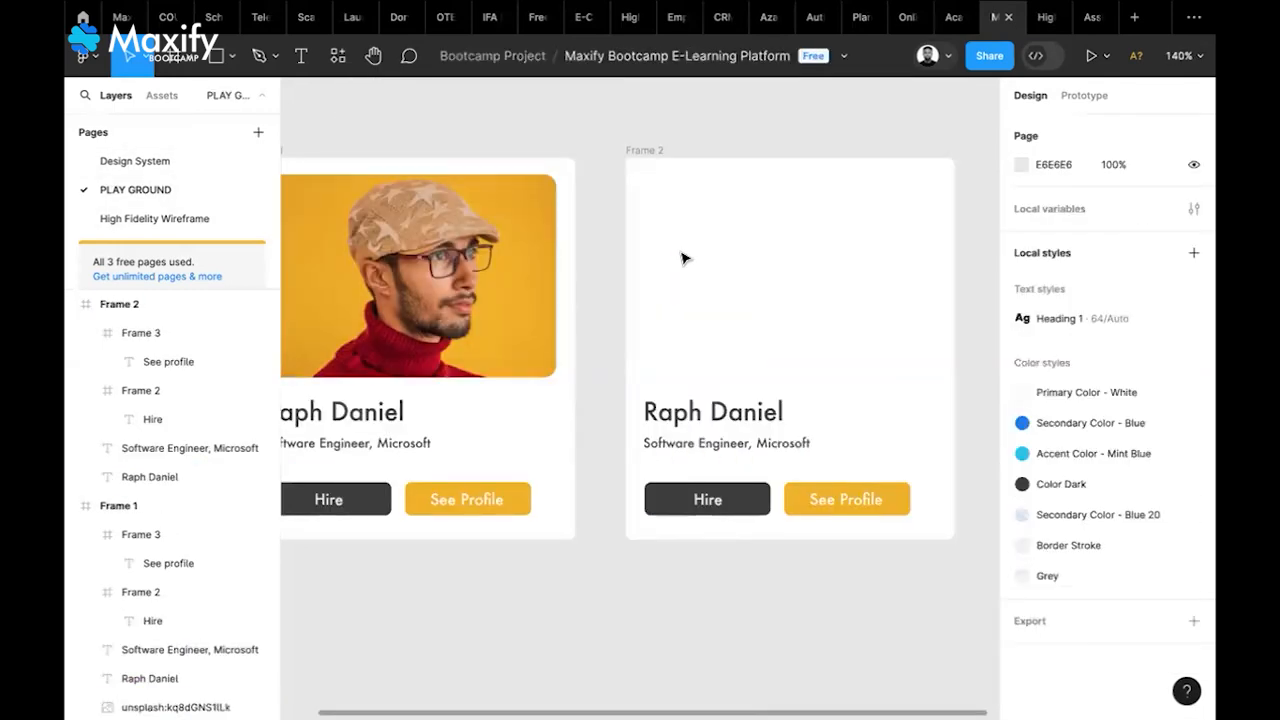
Paste the portrait frame back, move it up-left in the card, and ungroup it again
key("ctrl+v")
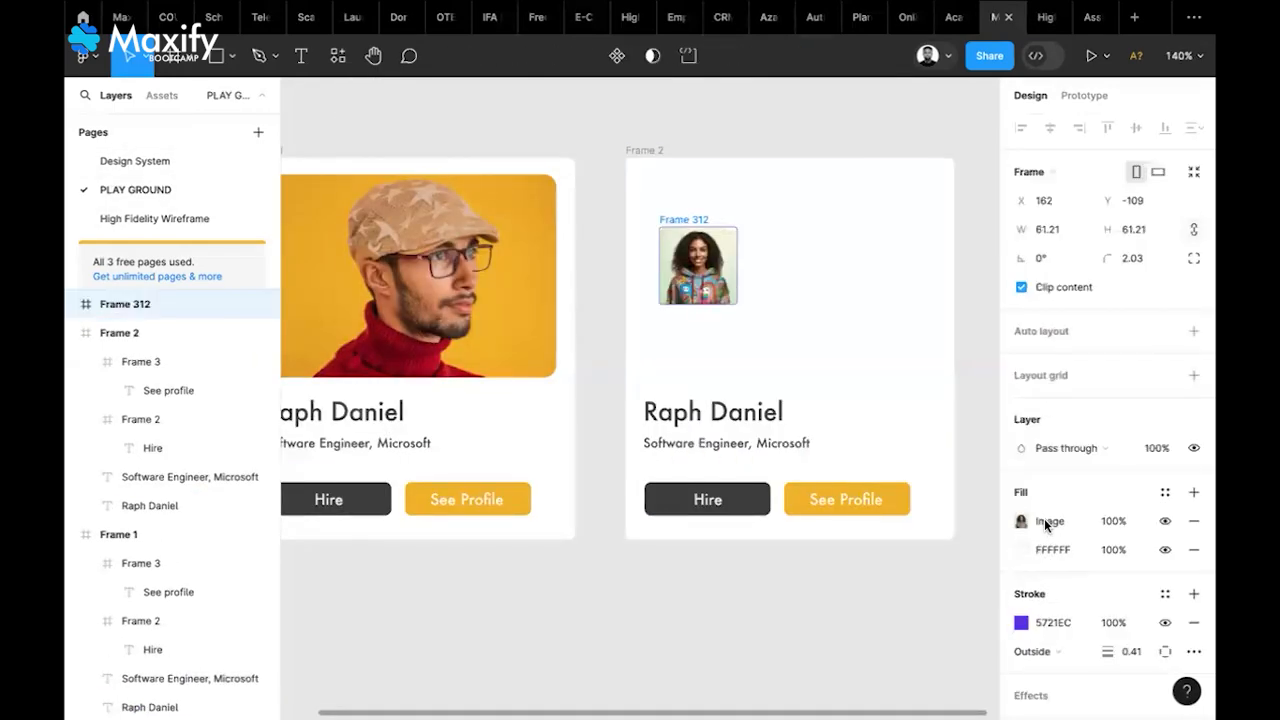
left_click_drag(705, 272, 693, 240)
right_click(693, 240)
mouse_move(760, 556)
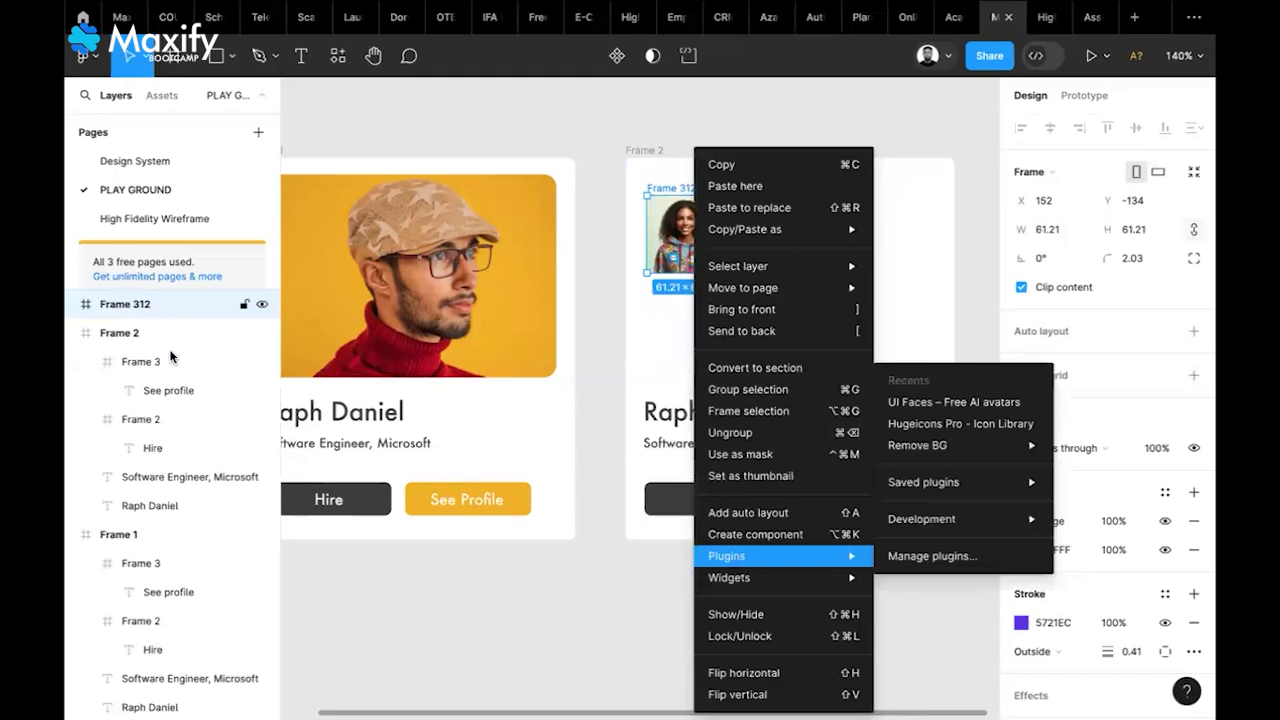
left_click(316, 303)
left_click(1021, 521)
left_click(118, 303)
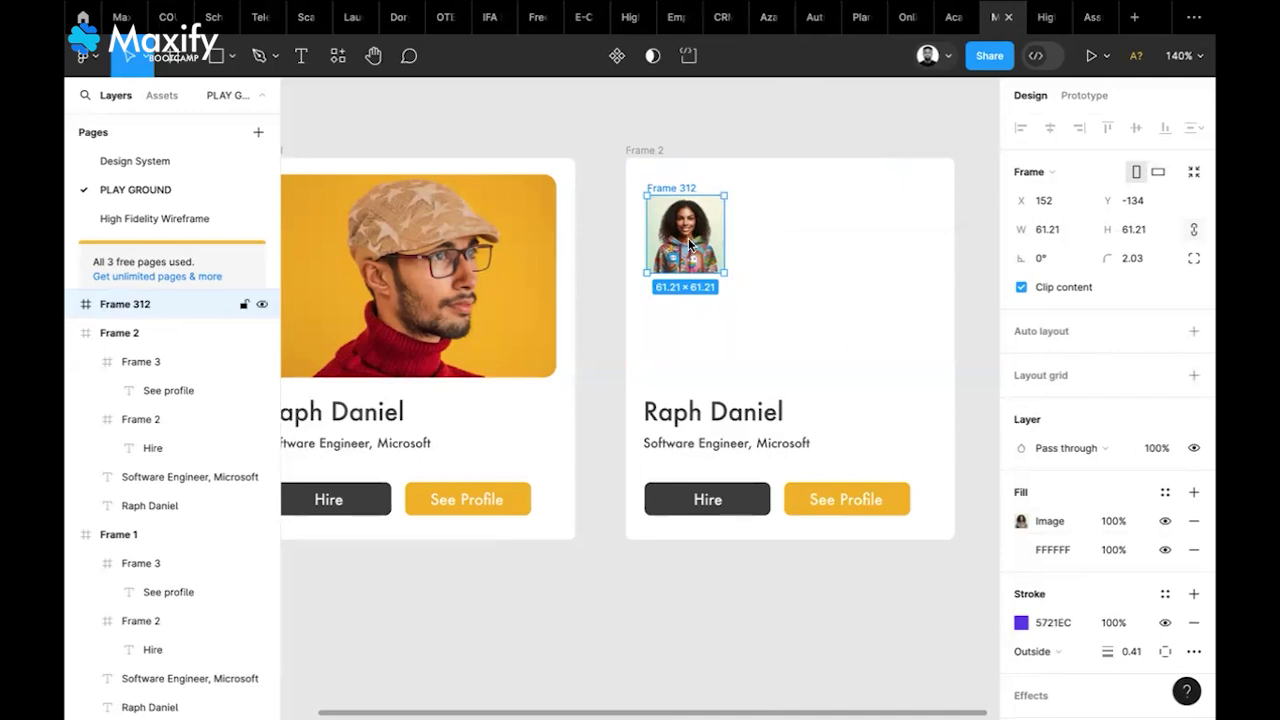
right_click(732, 430)
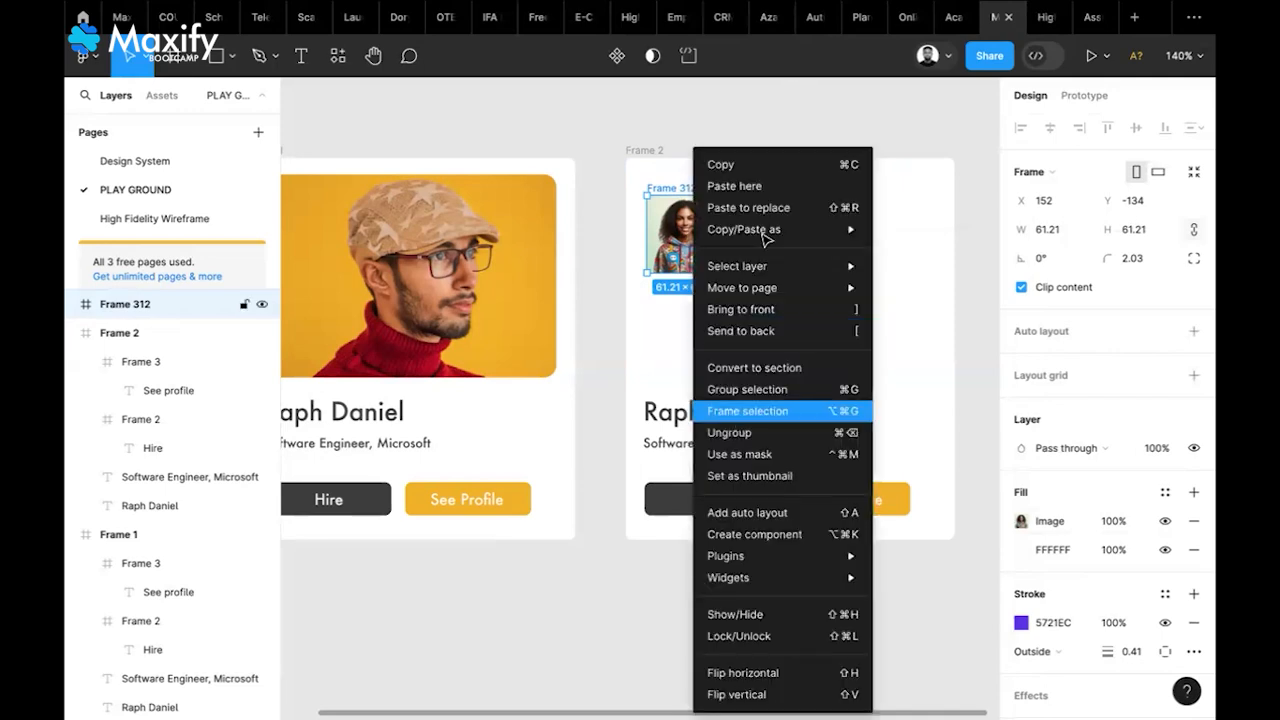
left_click(740, 432)
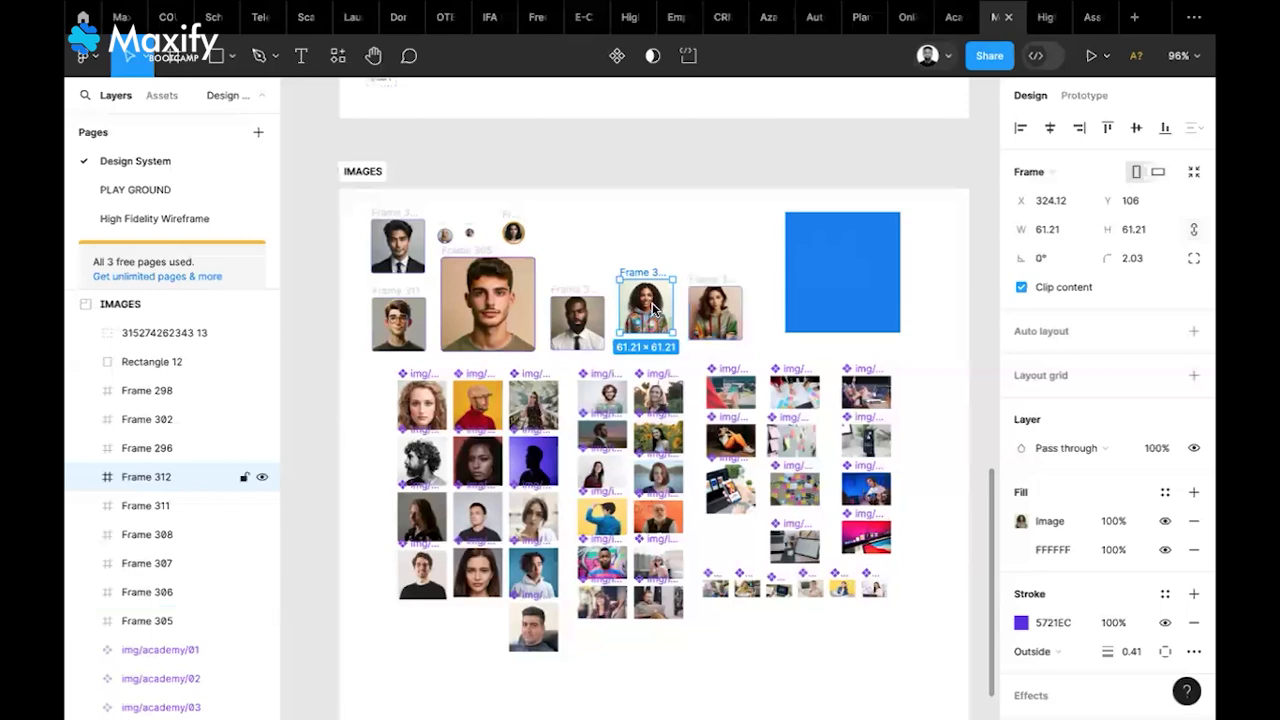
Try ungrouping the hoodie portrait frame, then undo the change
right_click(657, 314)
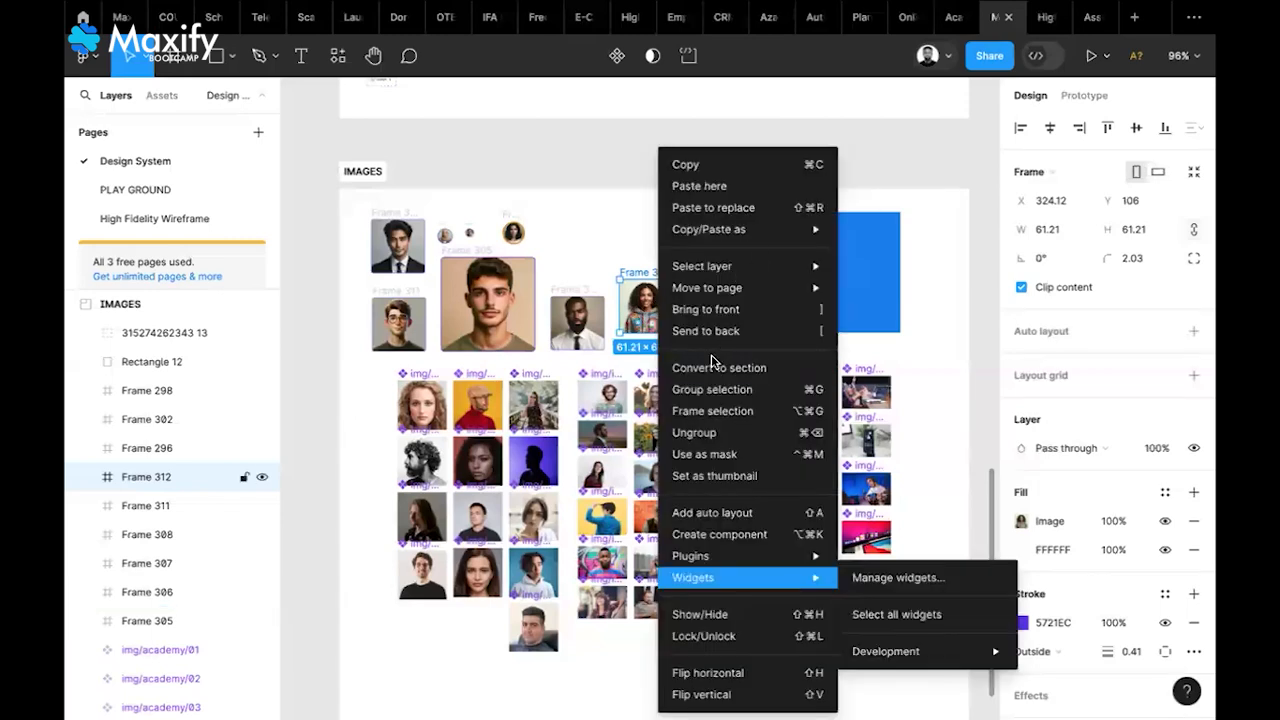
left_click(719, 433)
key("ctrl+z")
key("Escape")
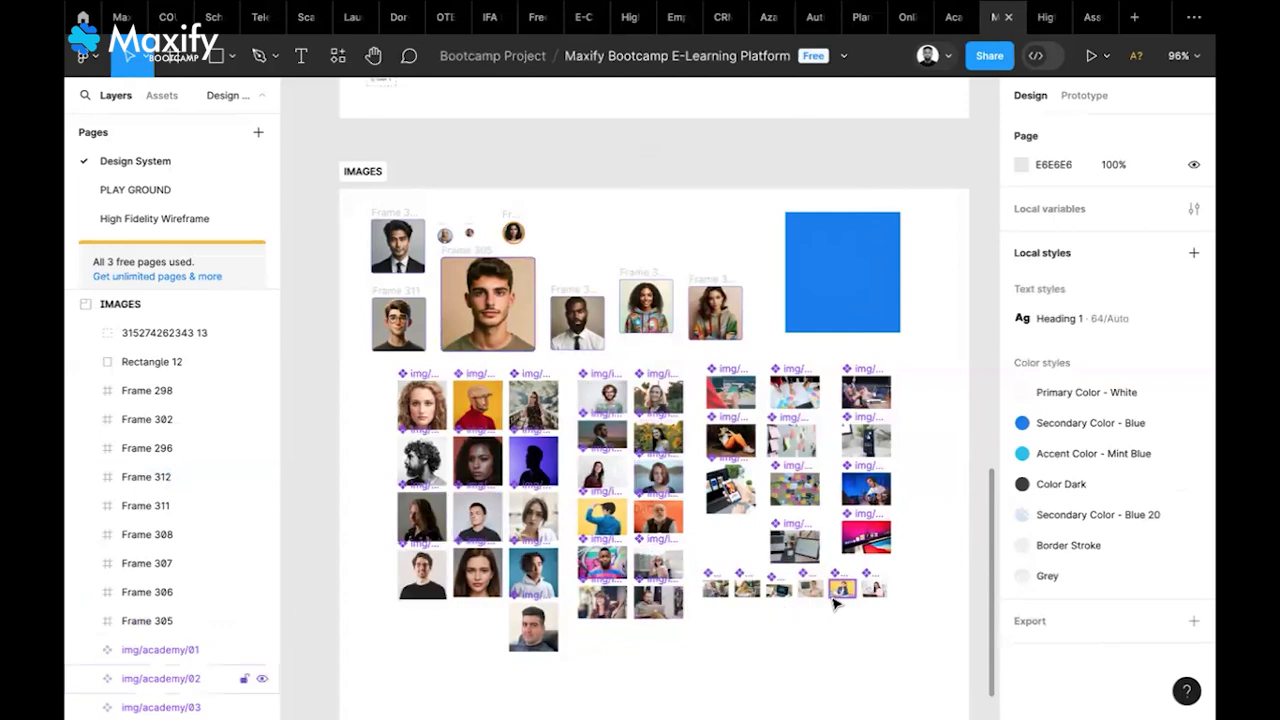
Copy the img/academy/02 photo from the IMAGES section and return to the PLAY GROUND cards
scroll(836, 601, "up", 3)
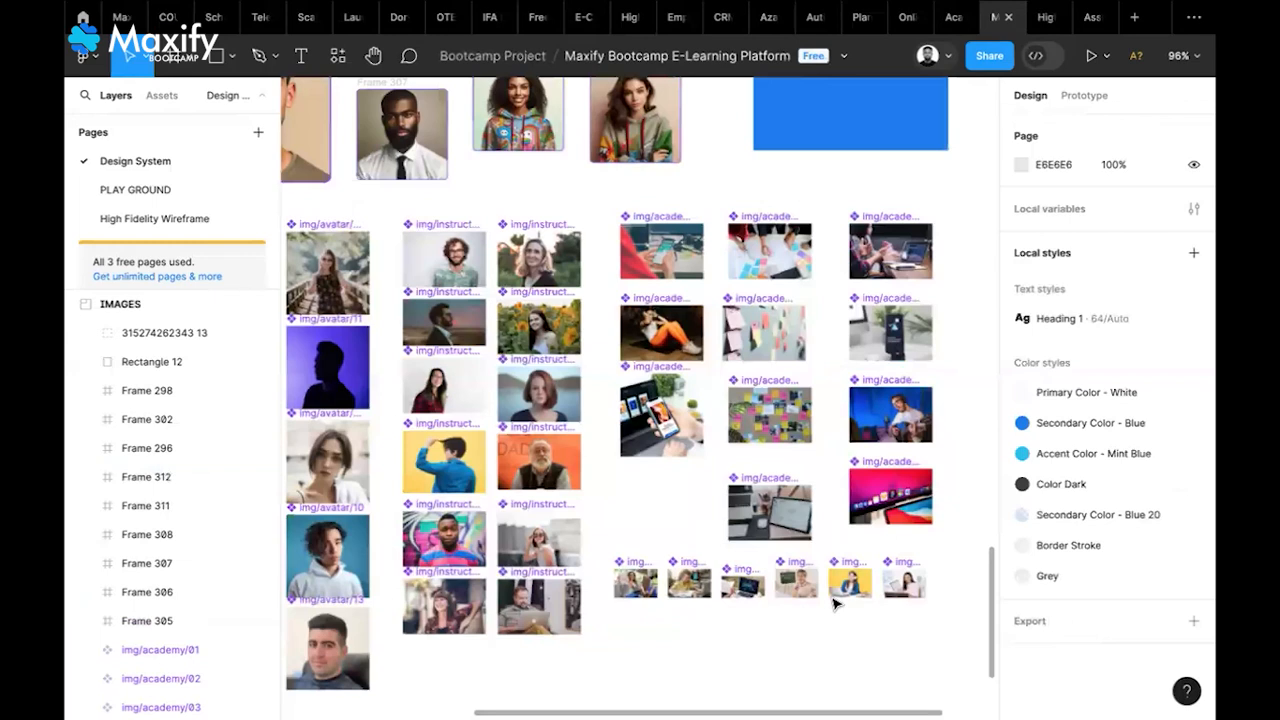
scroll(836, 601, "up", 5)
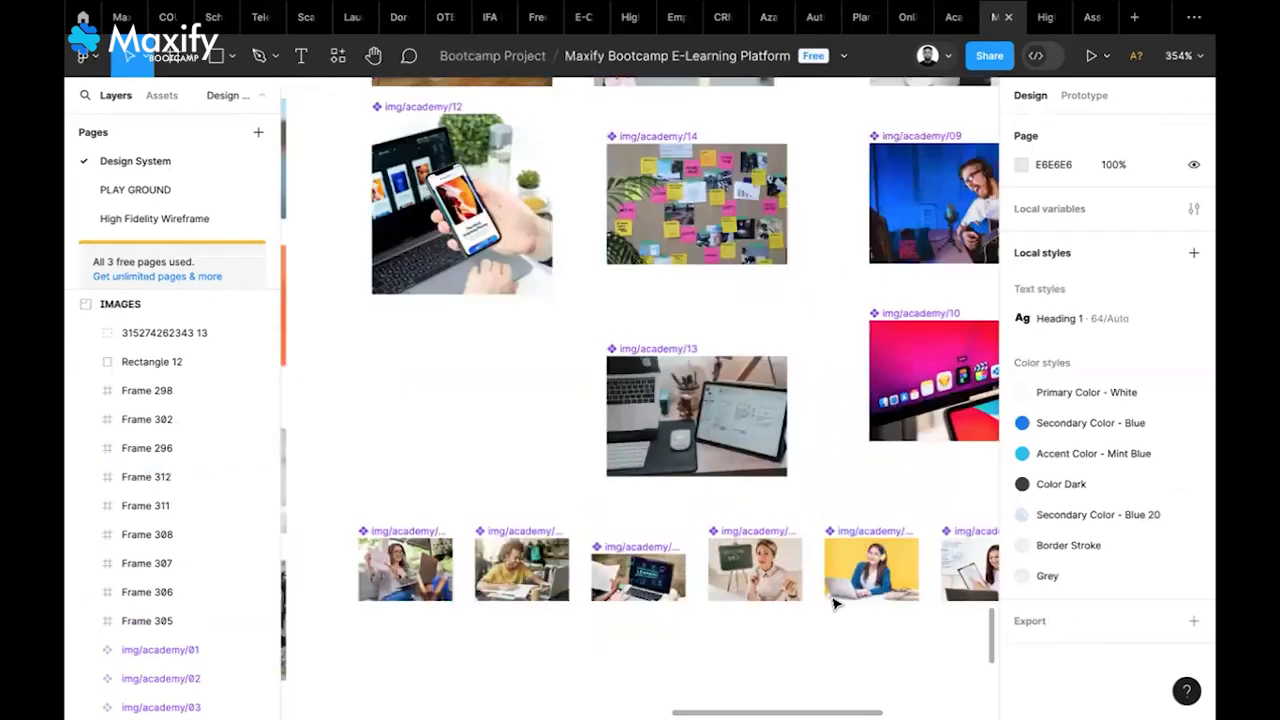
scroll(836, 603, "up", 5)
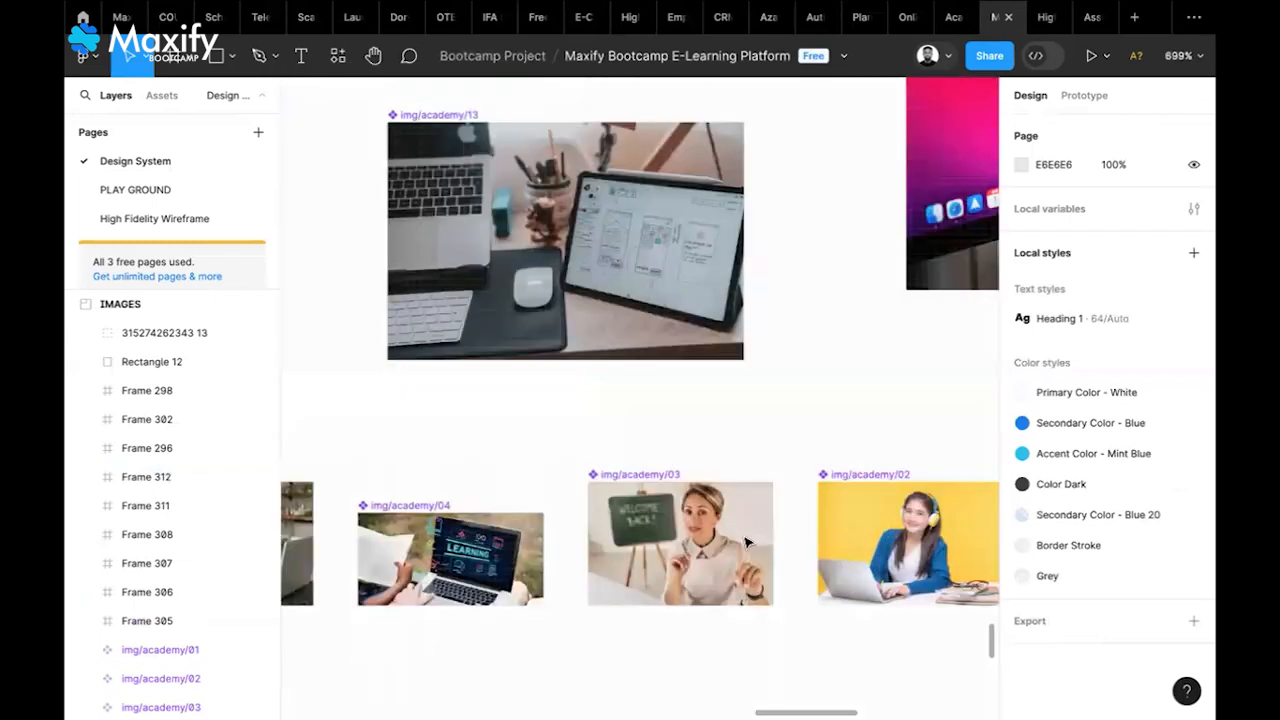
left_click(886, 553)
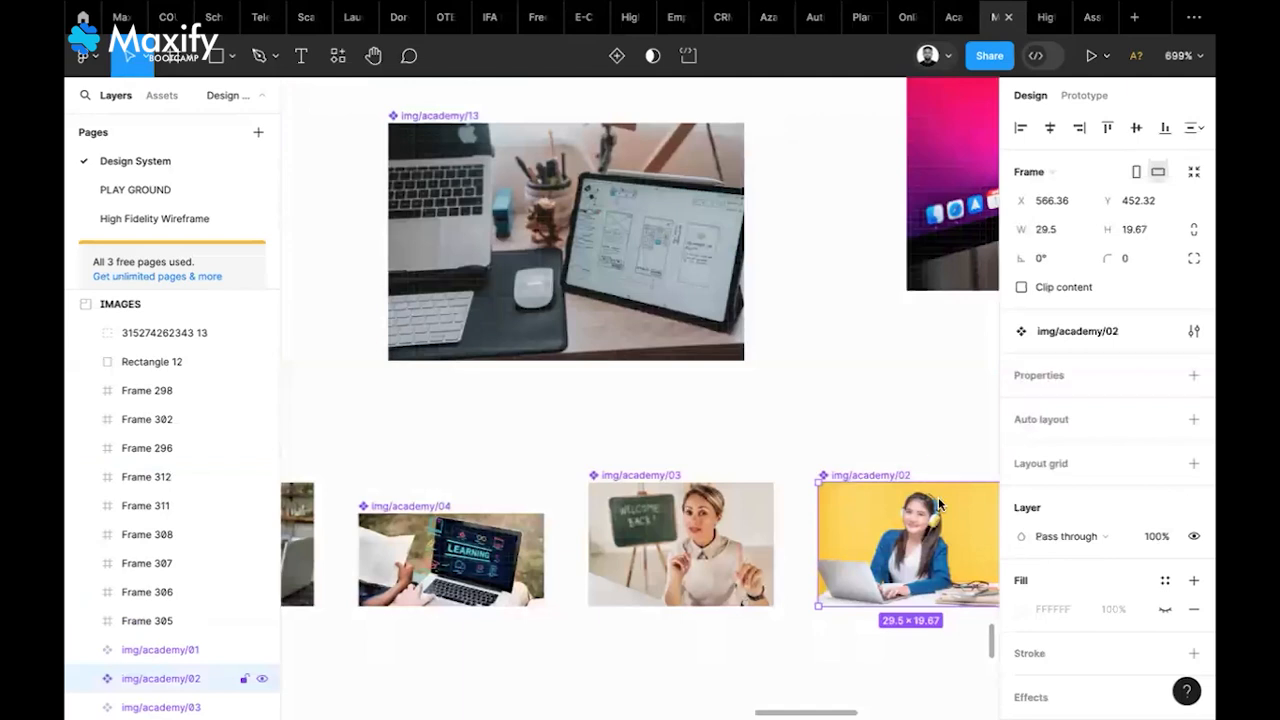
right_click(887, 530)
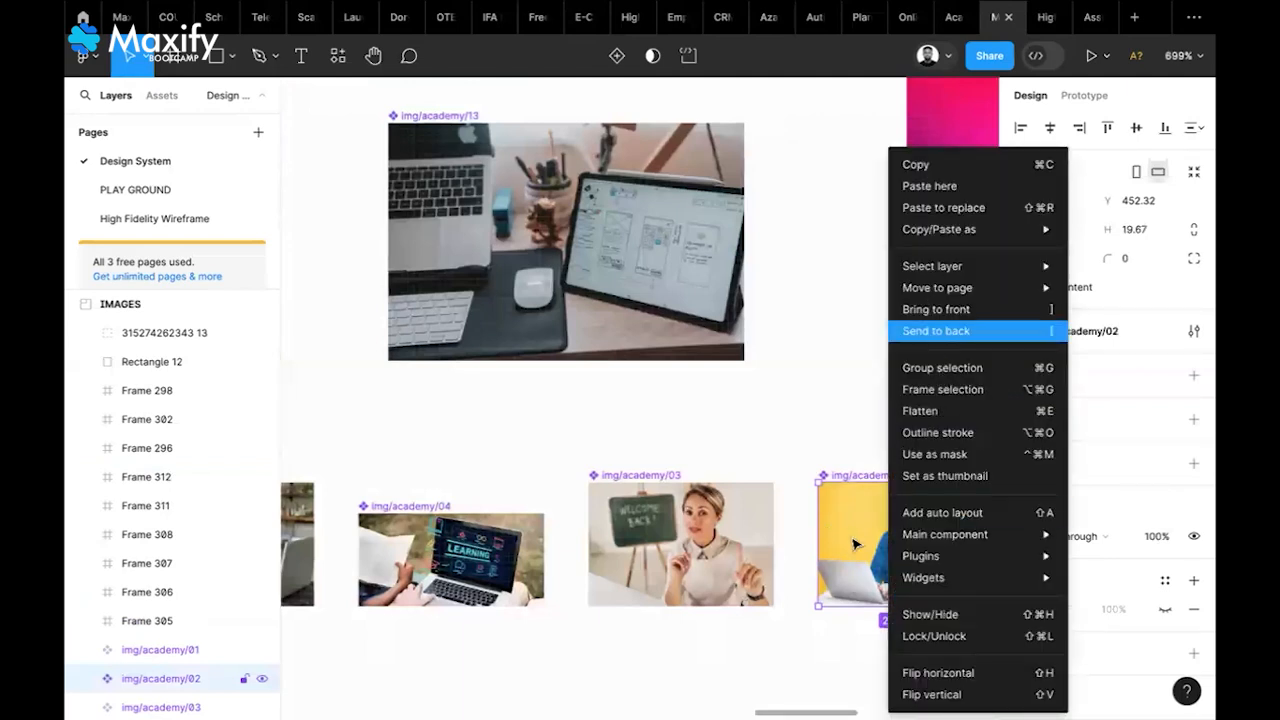
left_click(785, 542)
scroll(785, 542, "down", 1, "ctrl")
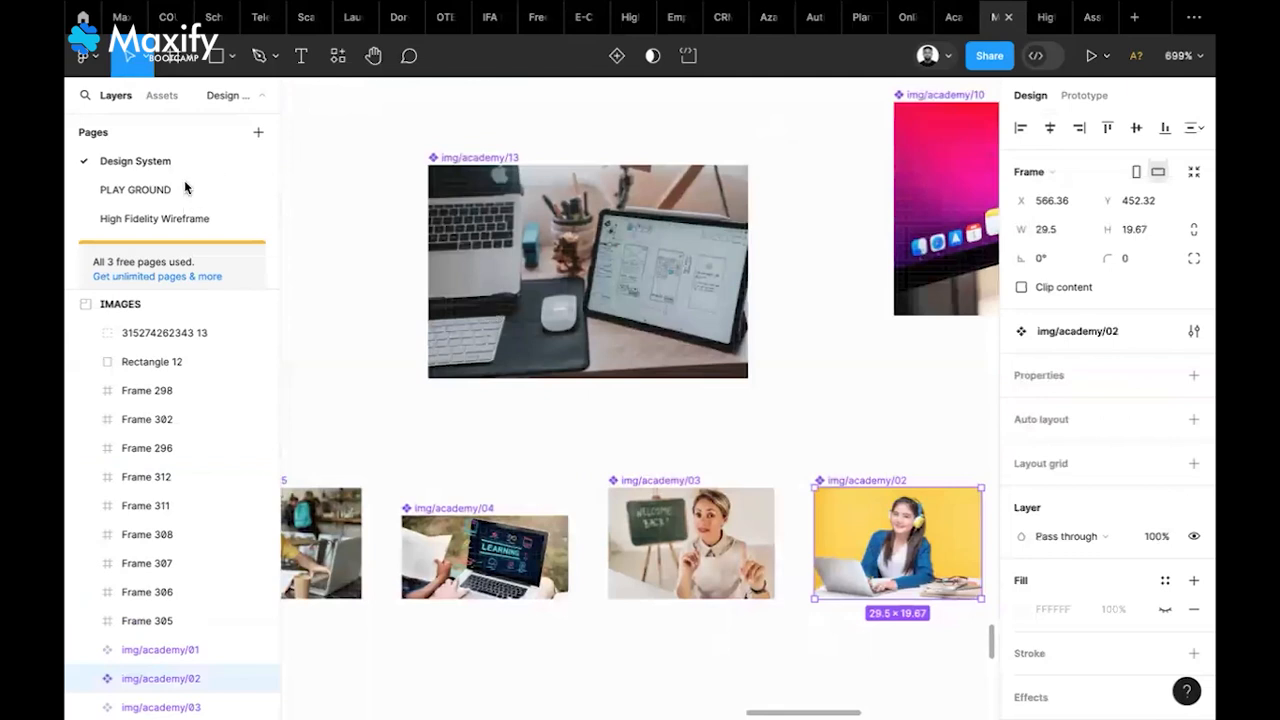
scroll(185, 188, "down", 5)
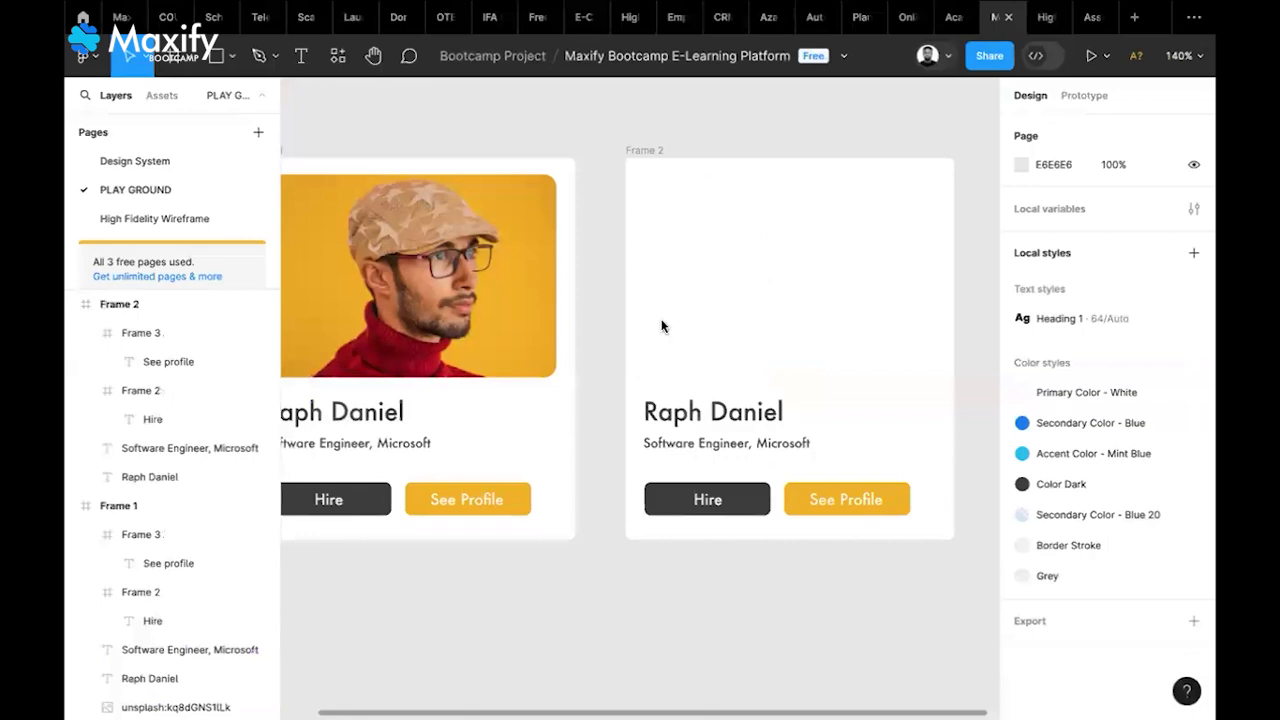
Paste img/academy/02 into Frame 2, detach and ungroup it, and size it to 239×160 at the card top
key("ctrl+v")
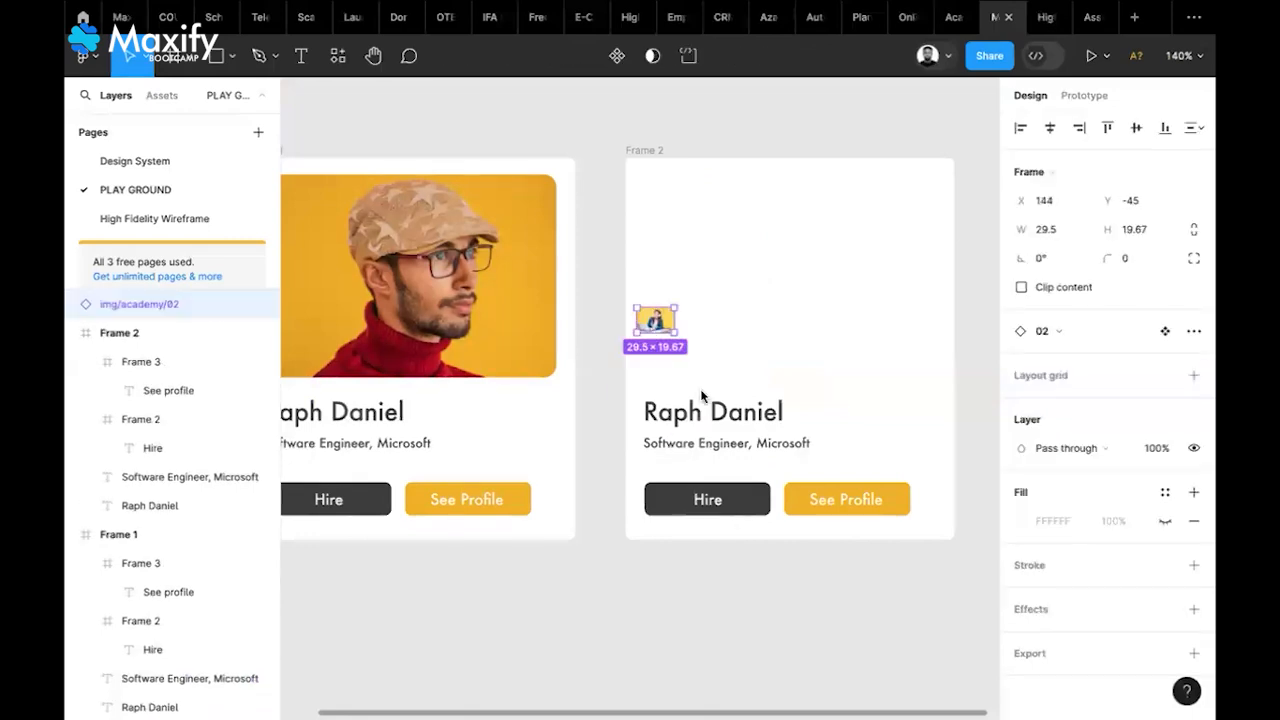
key("alt+super+b")
right_click(654, 320)
left_click(700, 389)
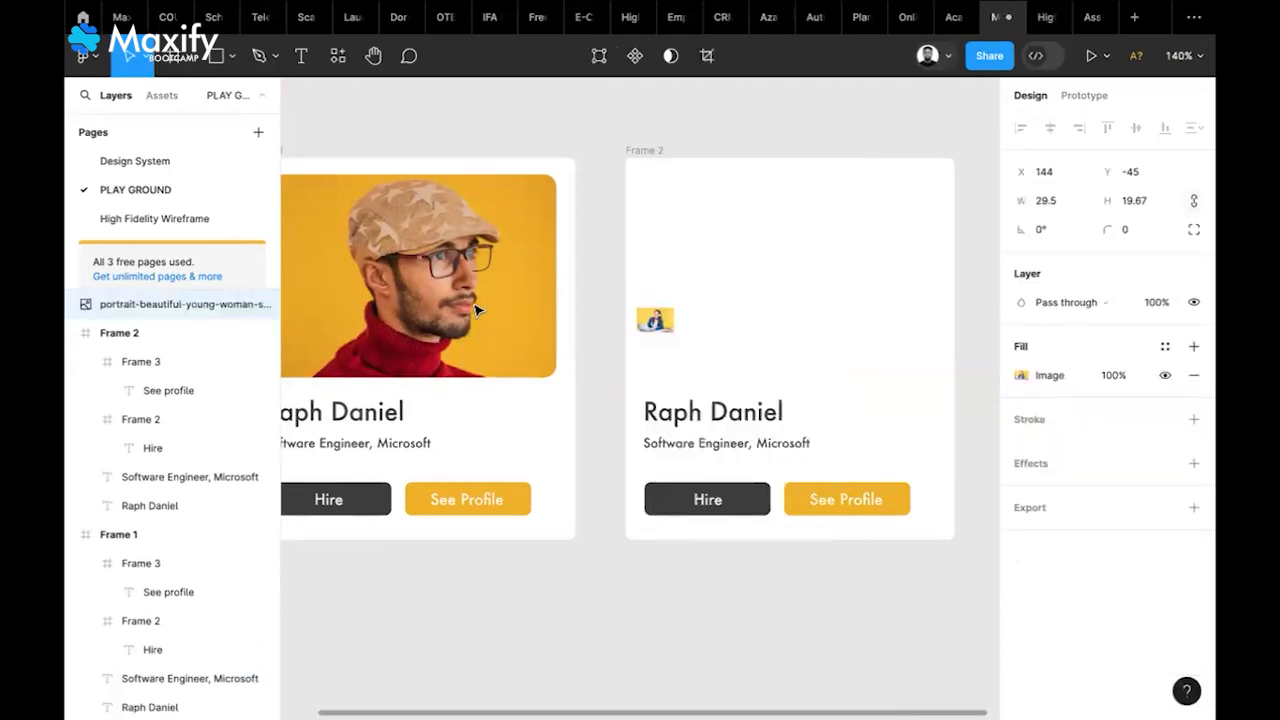
left_click_drag(676, 319, 938, 319)
left_click_drag(787, 320, 790, 276)
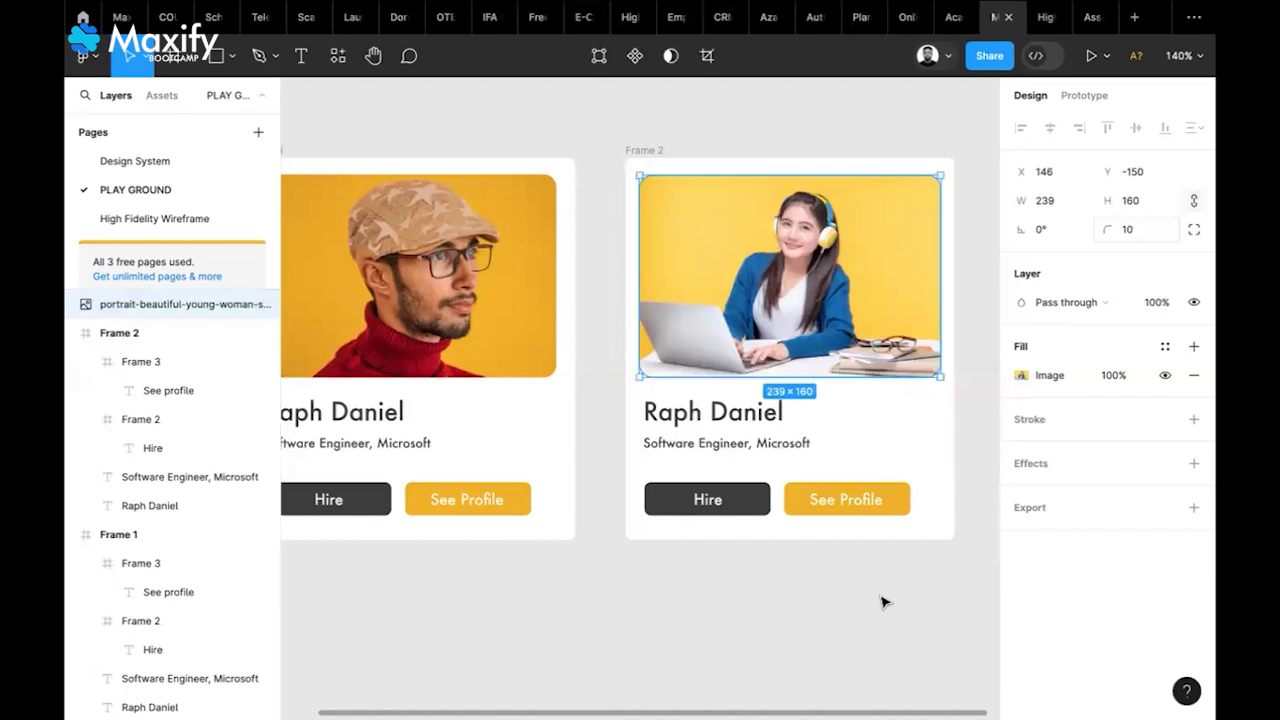
left_click(883, 601)
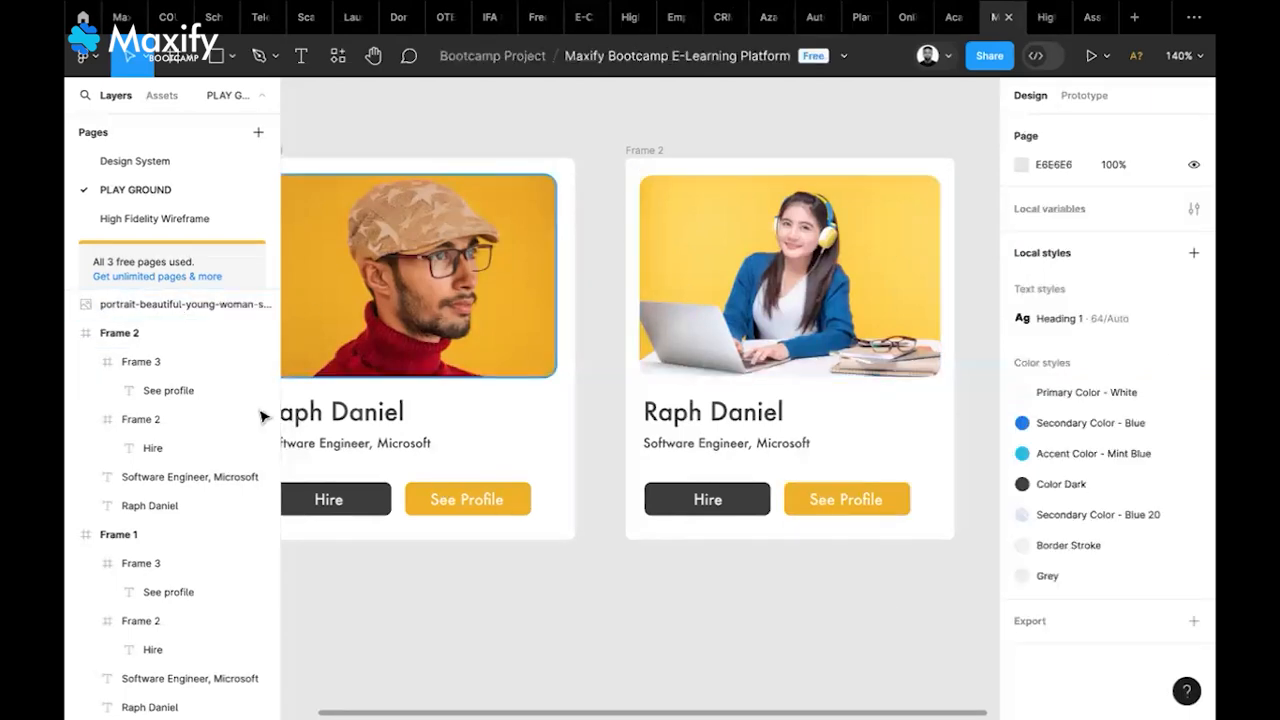
Replace the name in Frame 2 with the new person's name and widen its text box
left_click(758, 420)
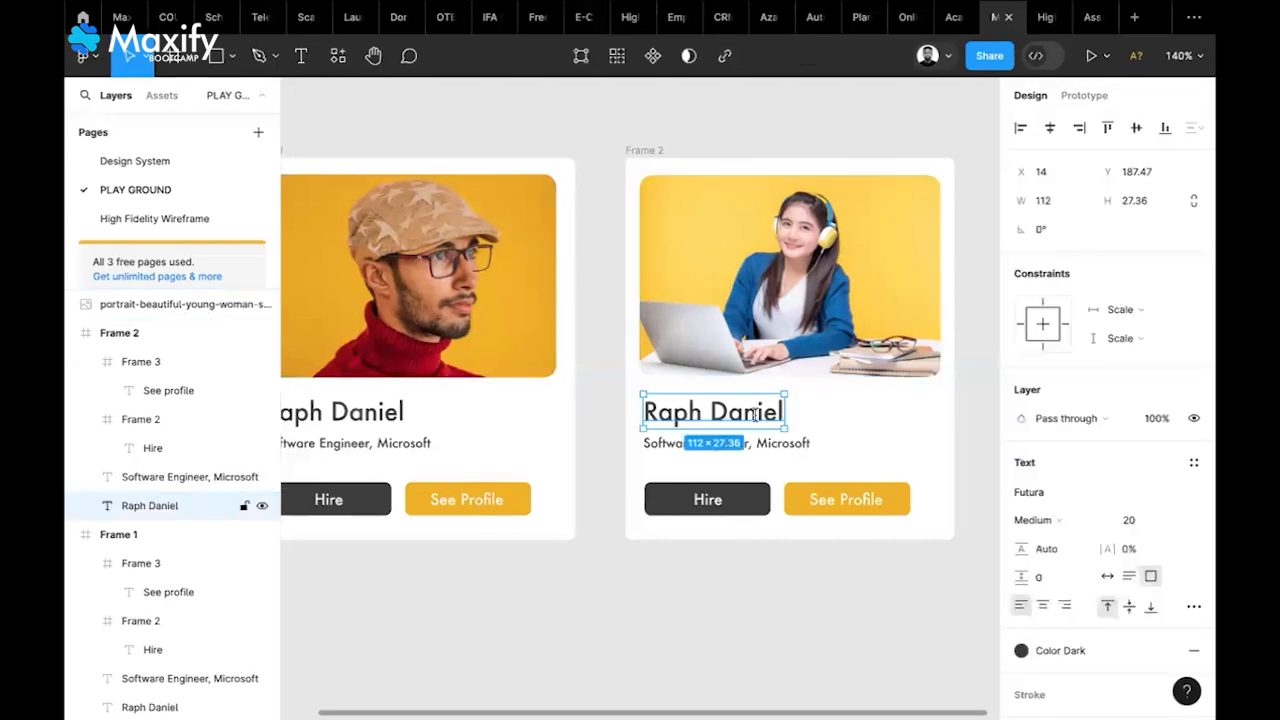
double_click(756, 414)
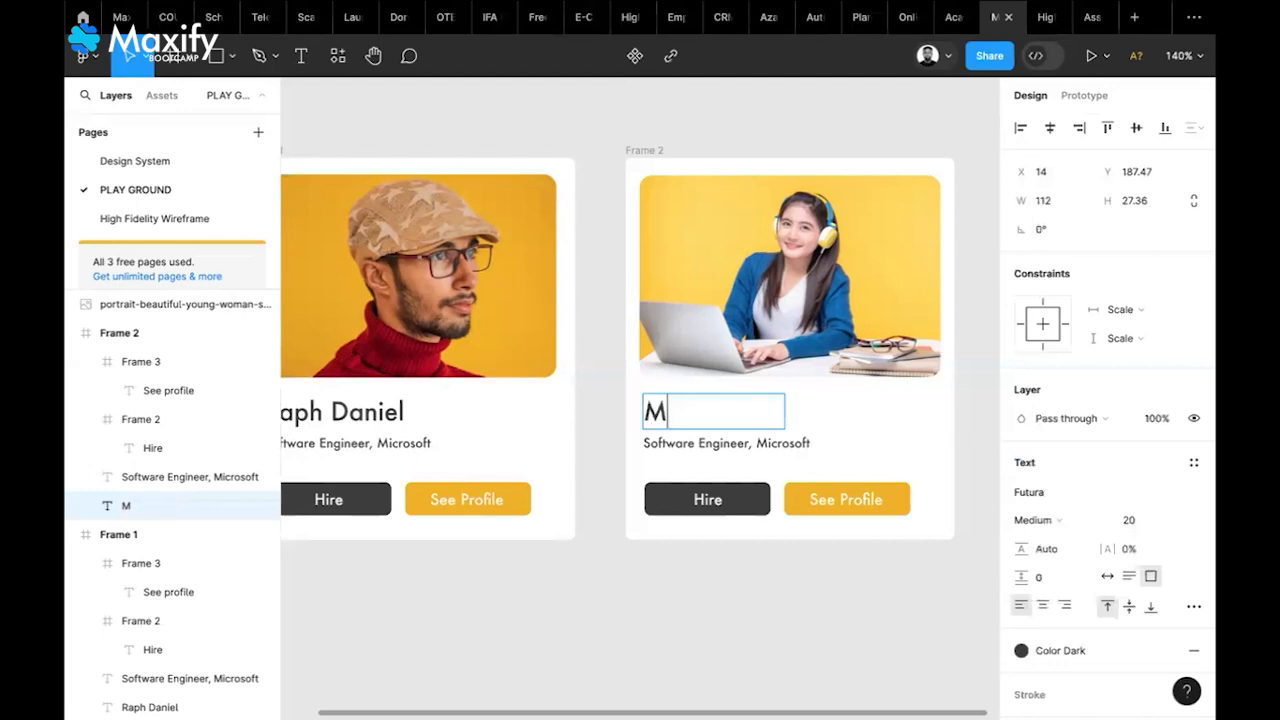
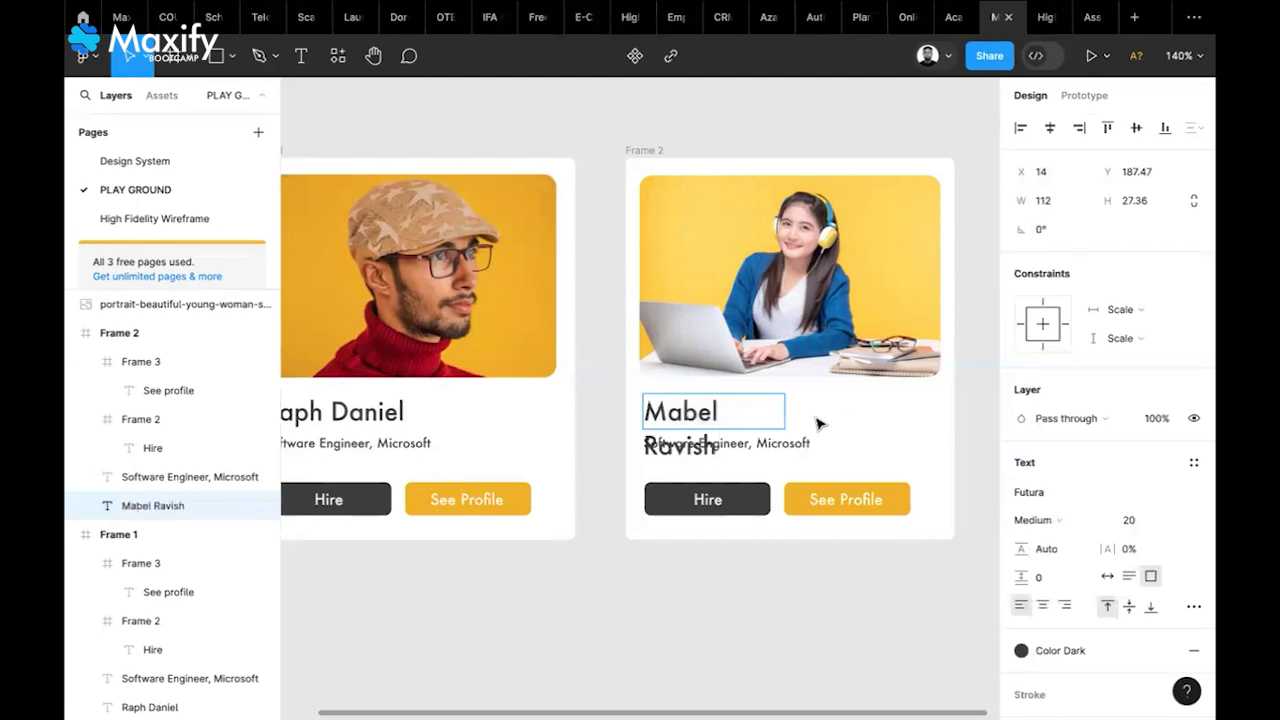
key("Escape")
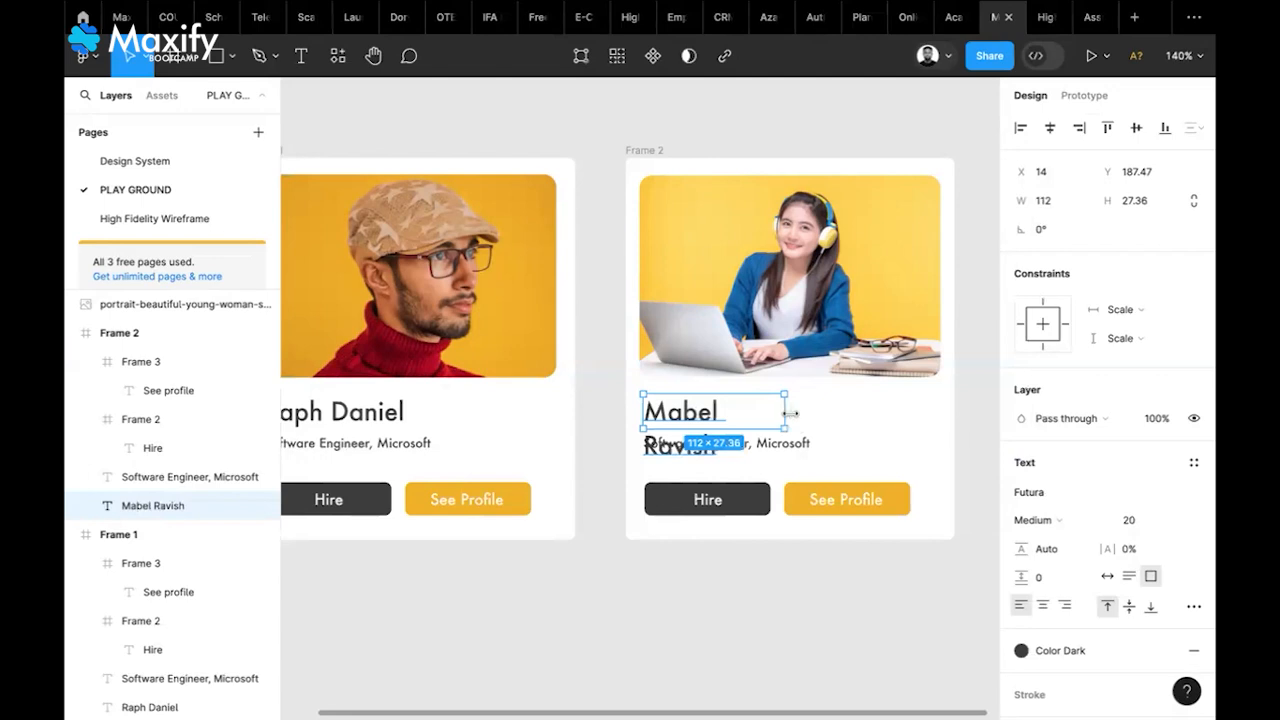
left_click_drag(817, 413, 822, 412)
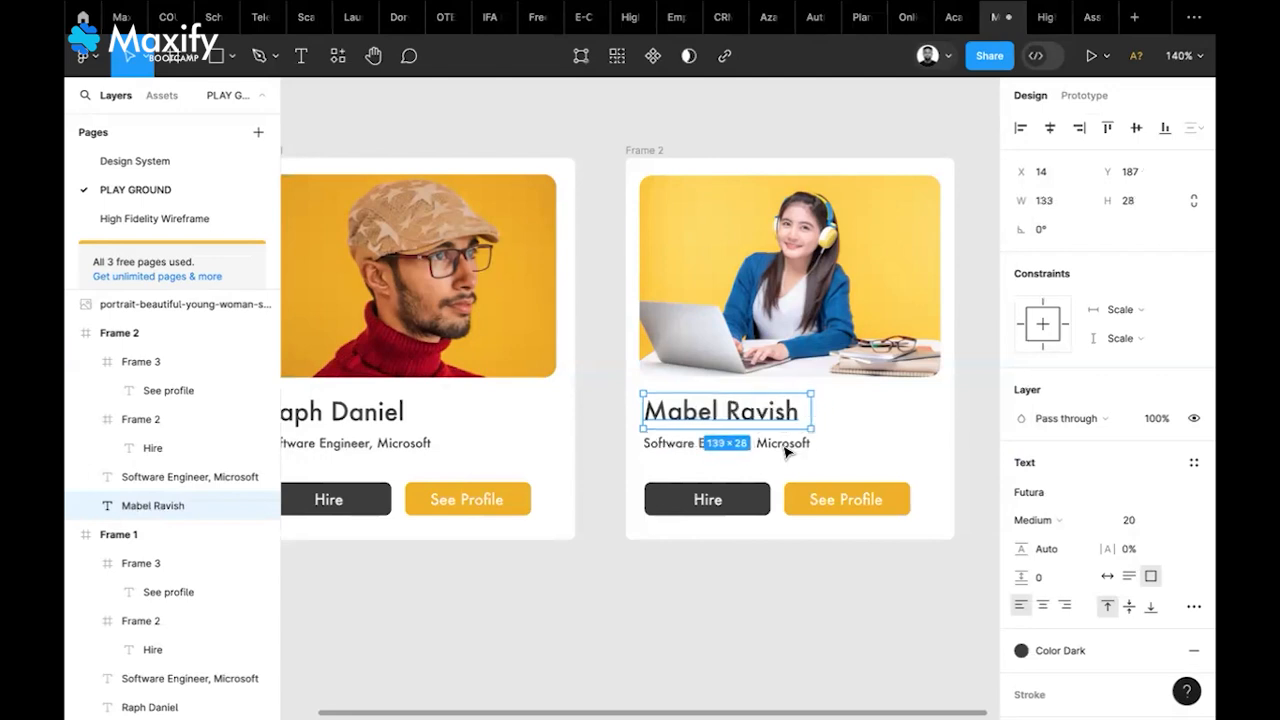
Change Frame 2's role line to 'Product Designer, Toptal'
left_click(782, 447)
double_click(782, 447)
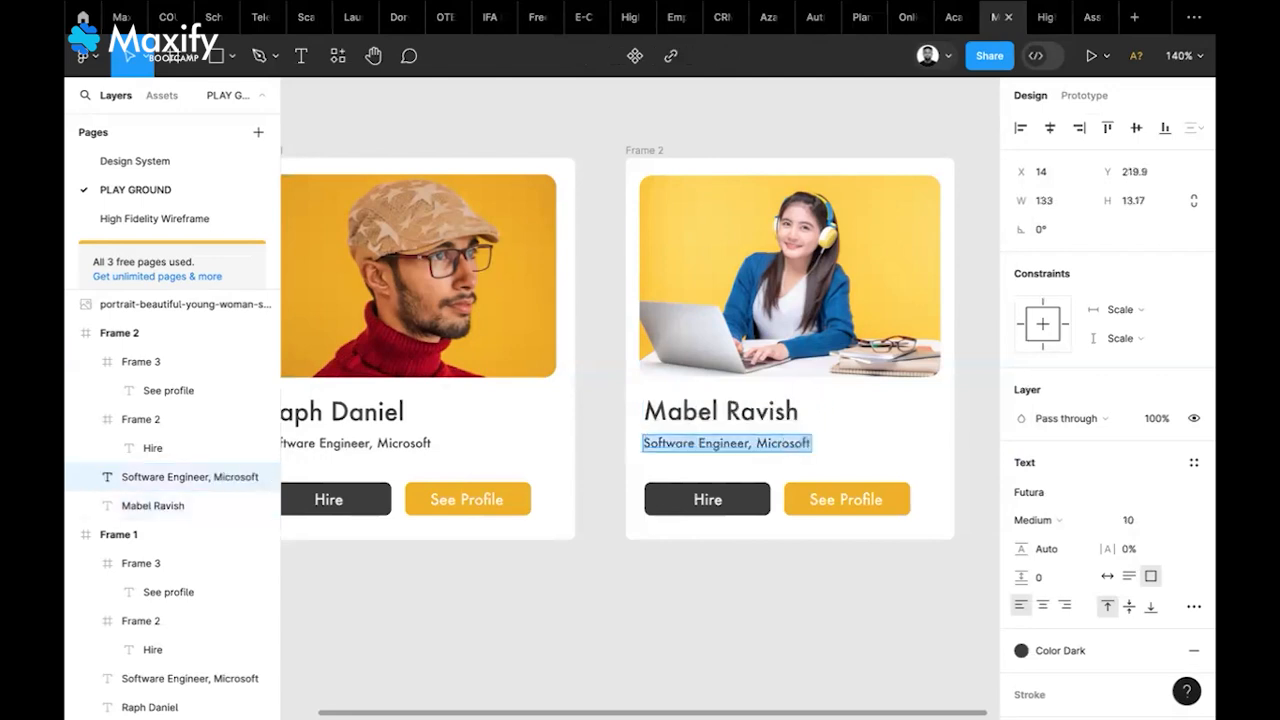
type("Product Designer, Toptal")
left_click(893, 442)
left_click(893, 442)
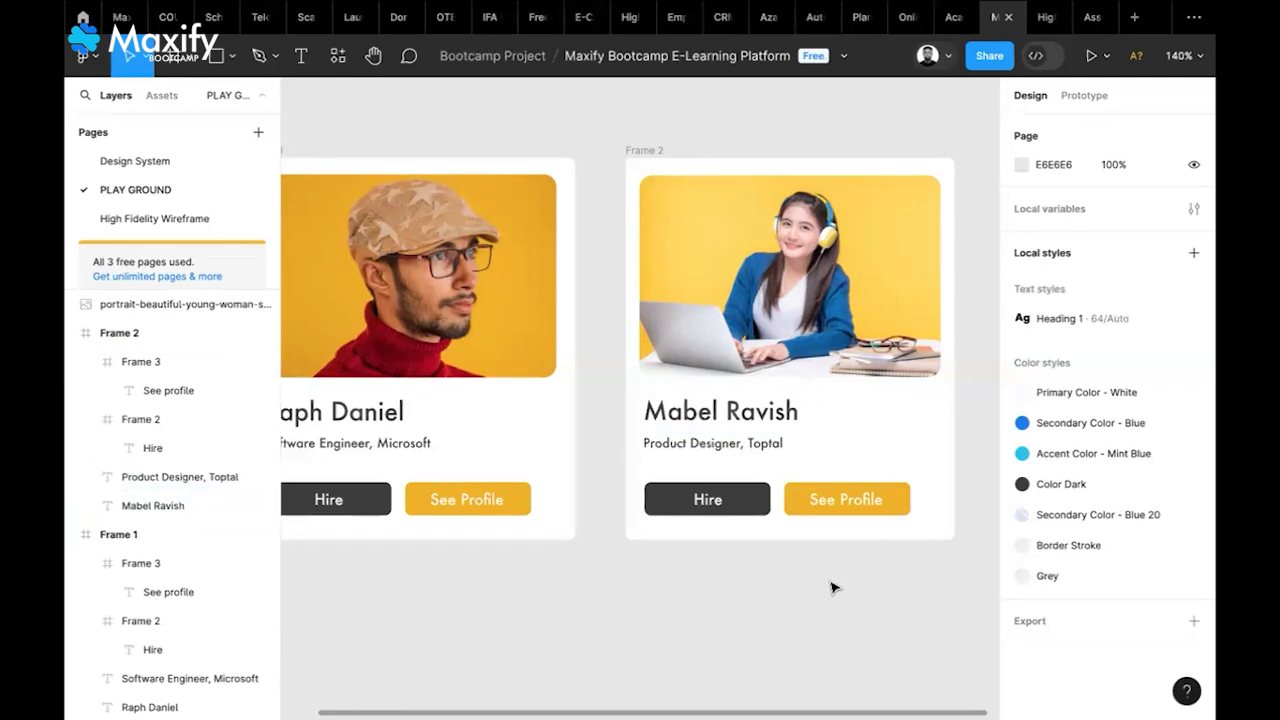
Zoom out and Alt-drag a copy of Frame 1 below the two cards as Frame 3
key("shift+1")
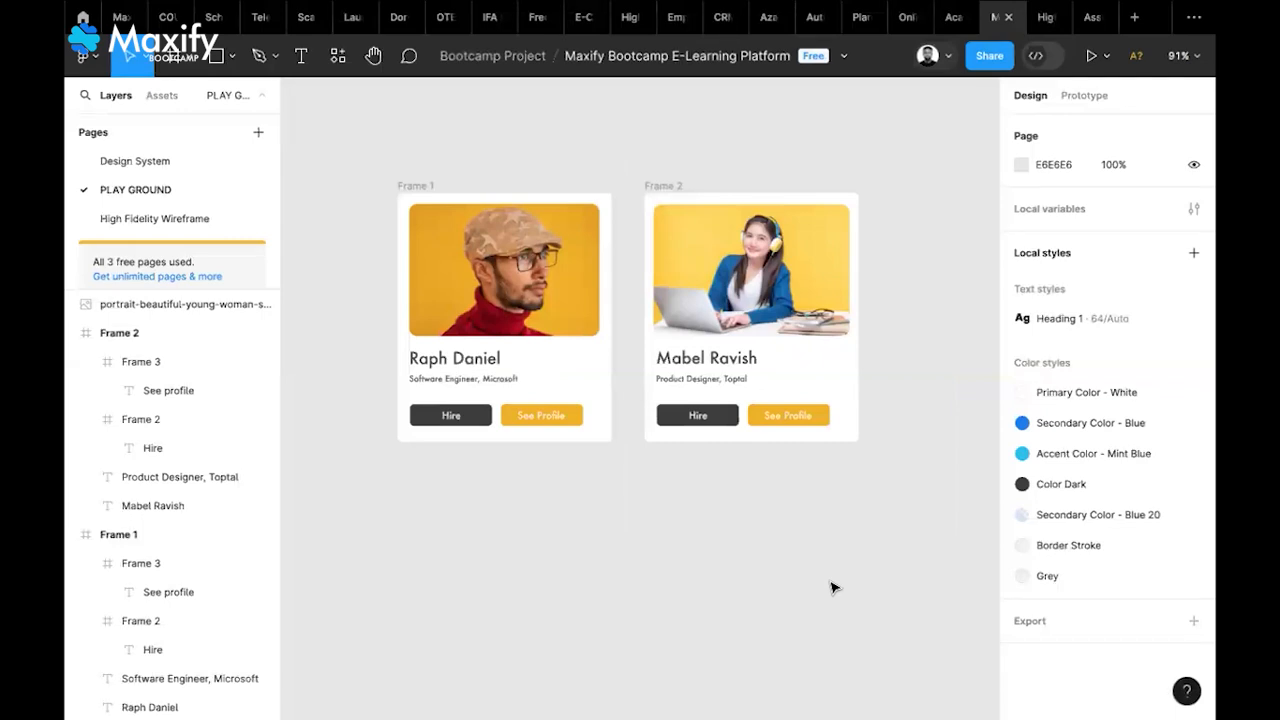
scroll(835, 587, "down", 2)
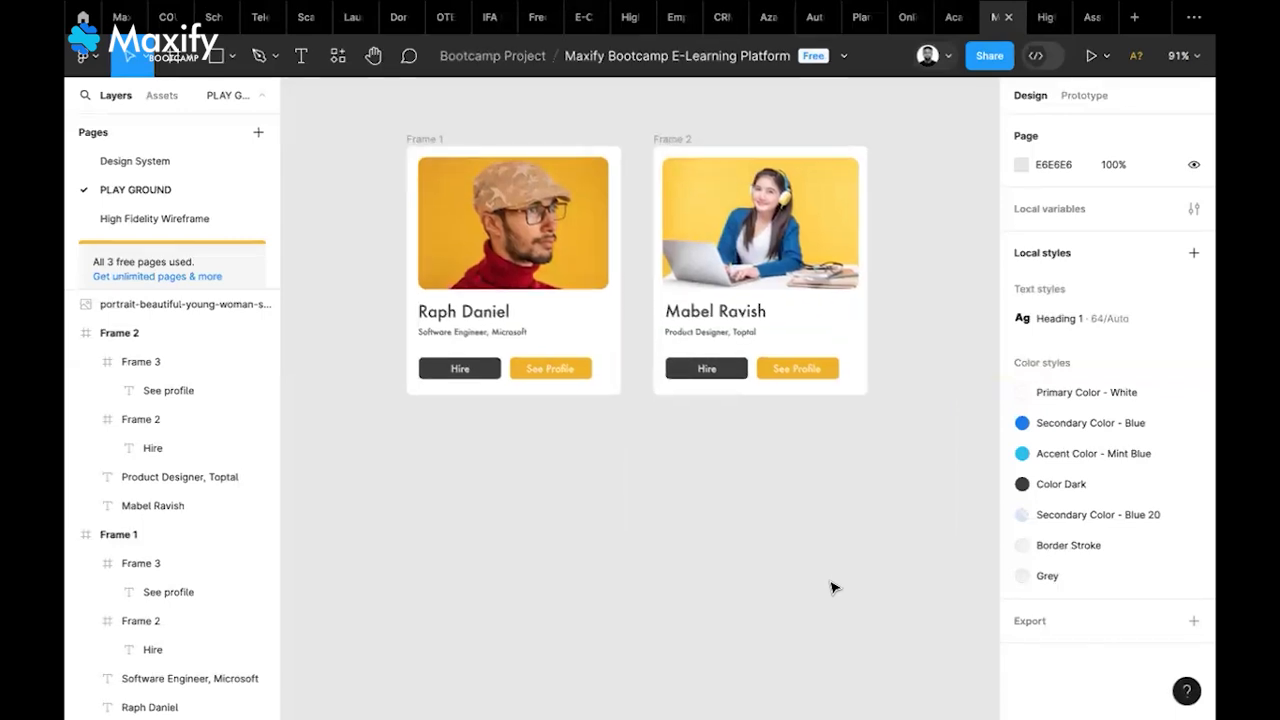
scroll(835, 587, "up", 1)
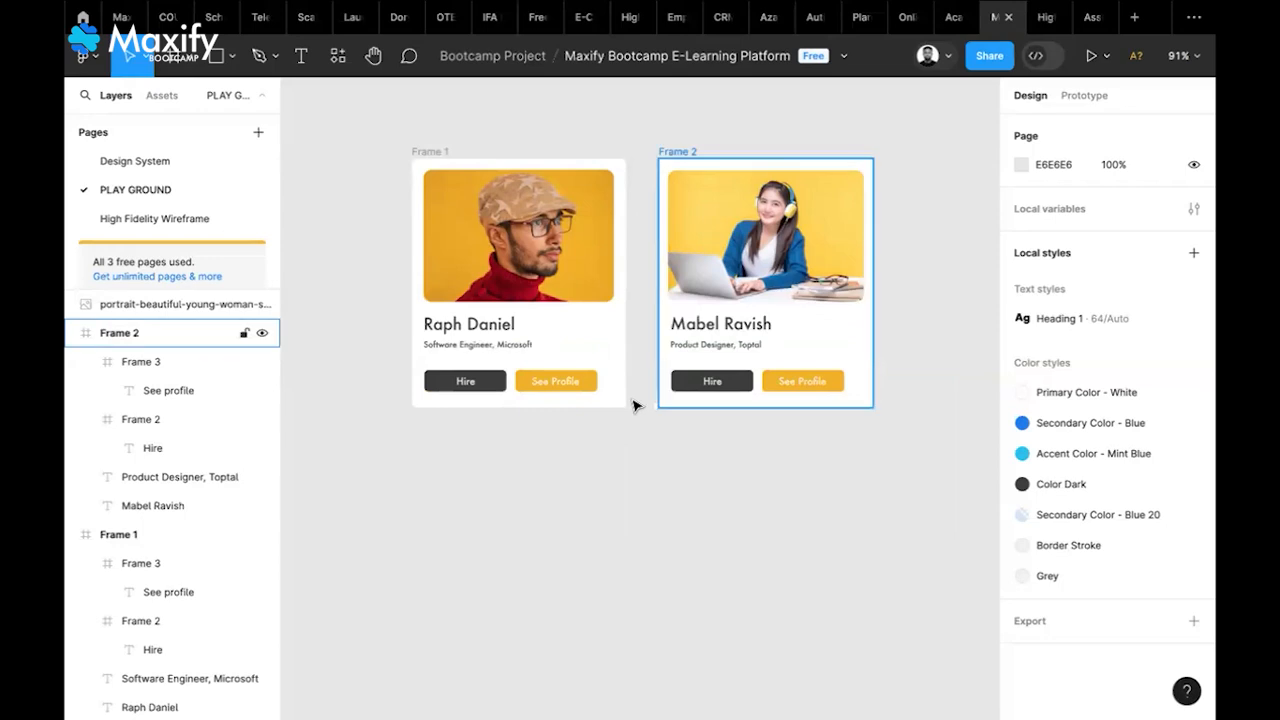
scroll(593, 345, "down", 1)
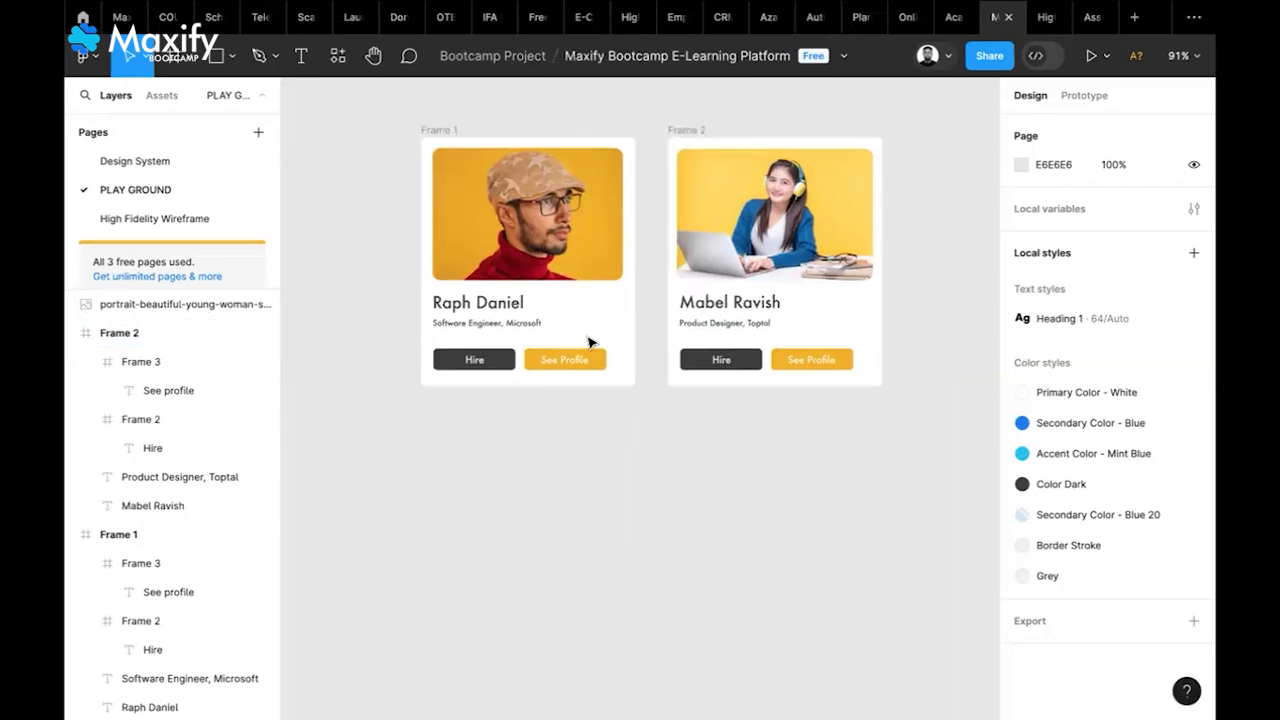
scroll(463, 170, "up", 1)
left_click(446, 143)
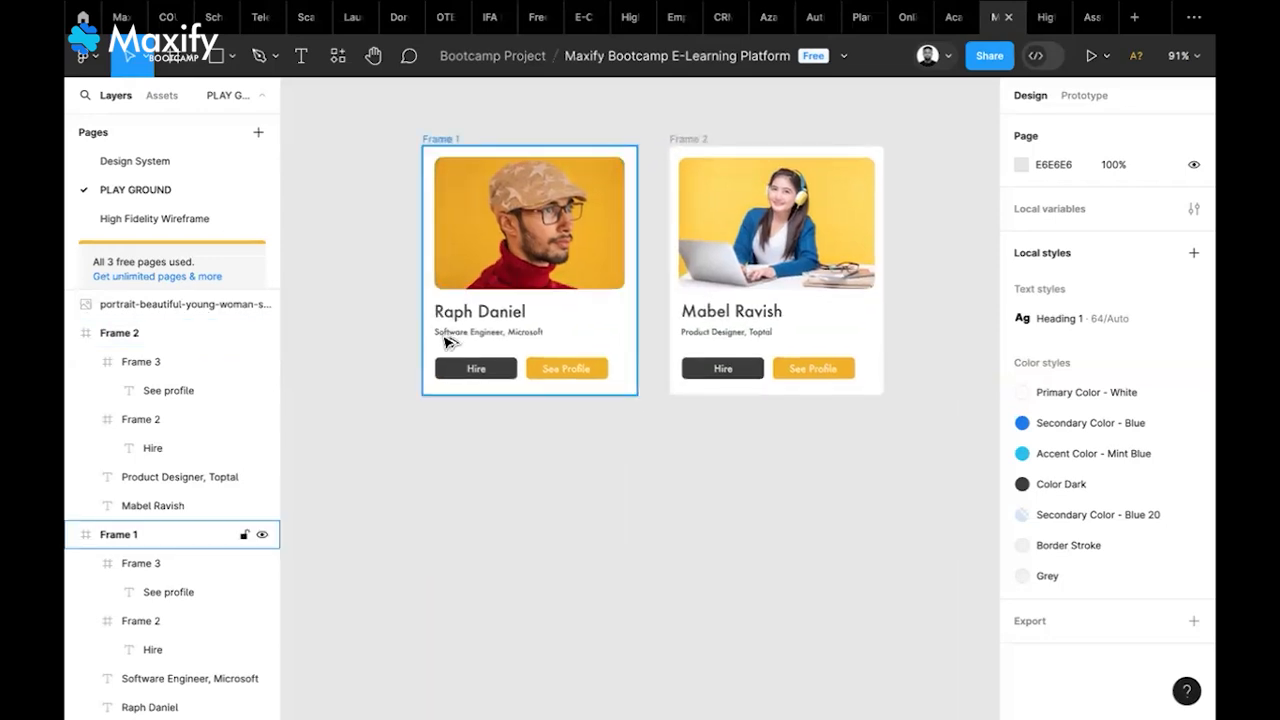
left_click_drag(446, 143, 450, 437)
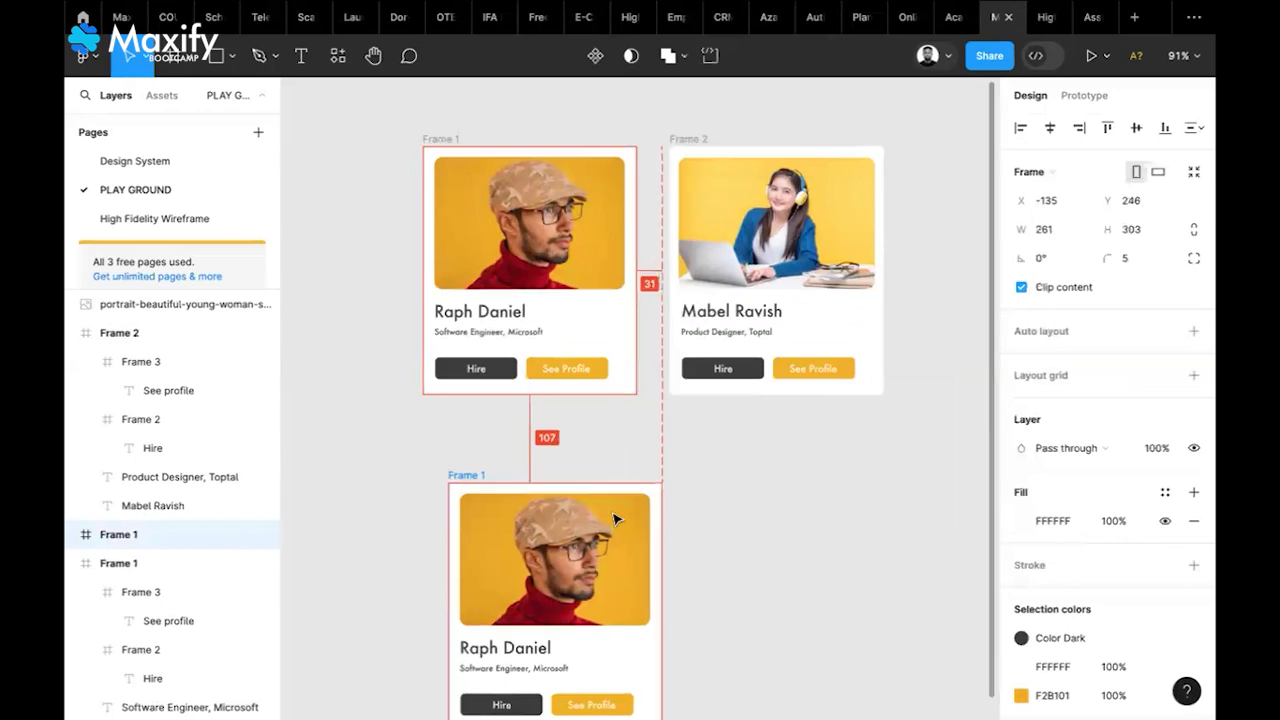
Move Frame 3 further down and convert it into a component
scroll(614, 518, "down", 5)
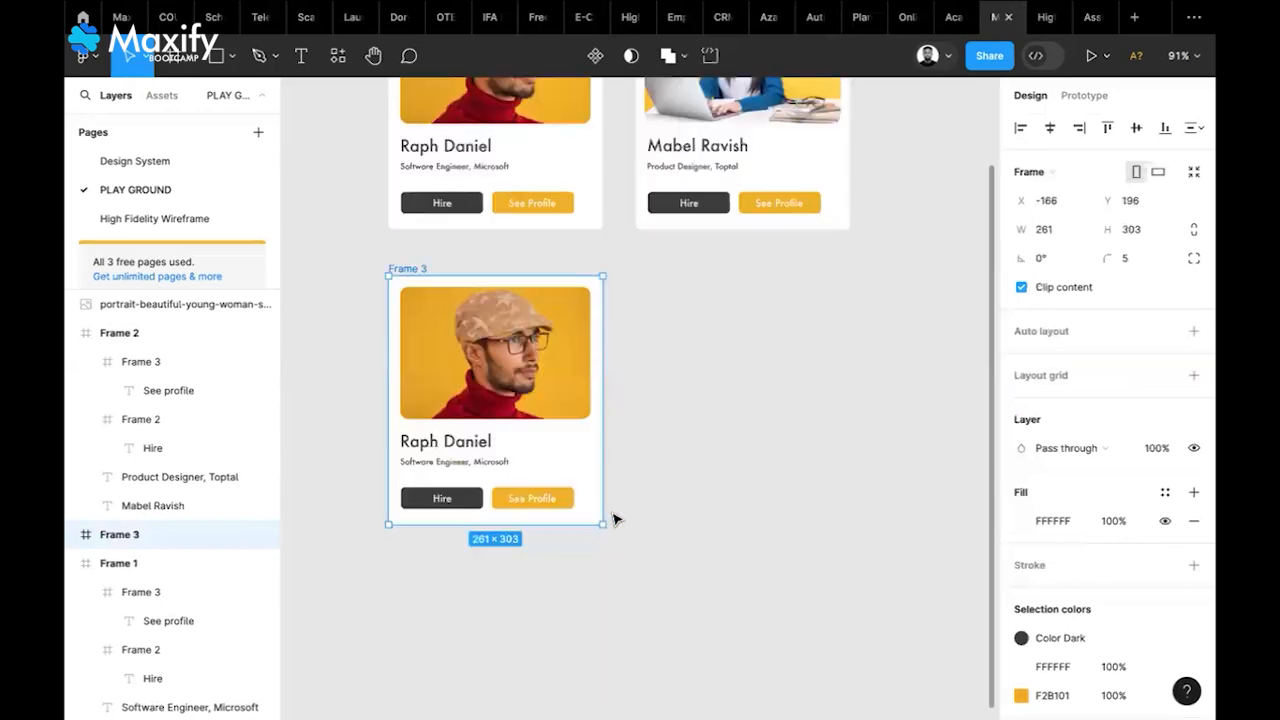
left_click_drag(446, 192, 729, 274)
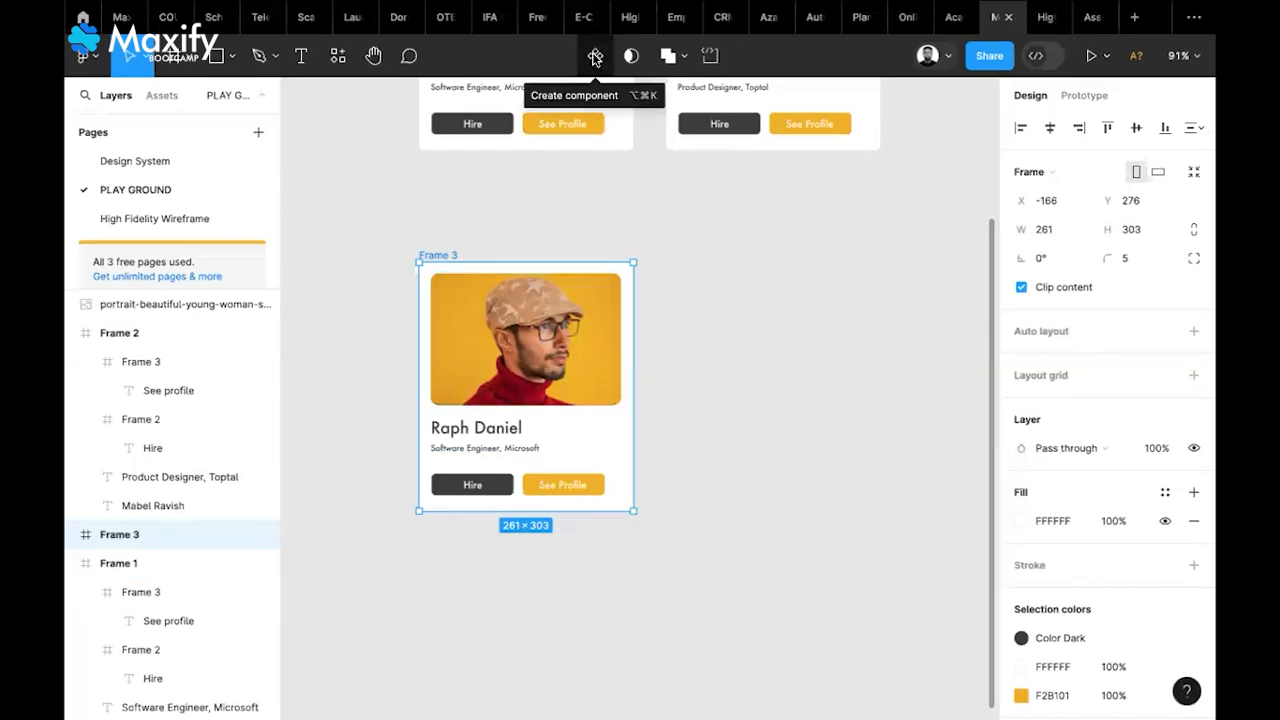
right_click(520, 391)
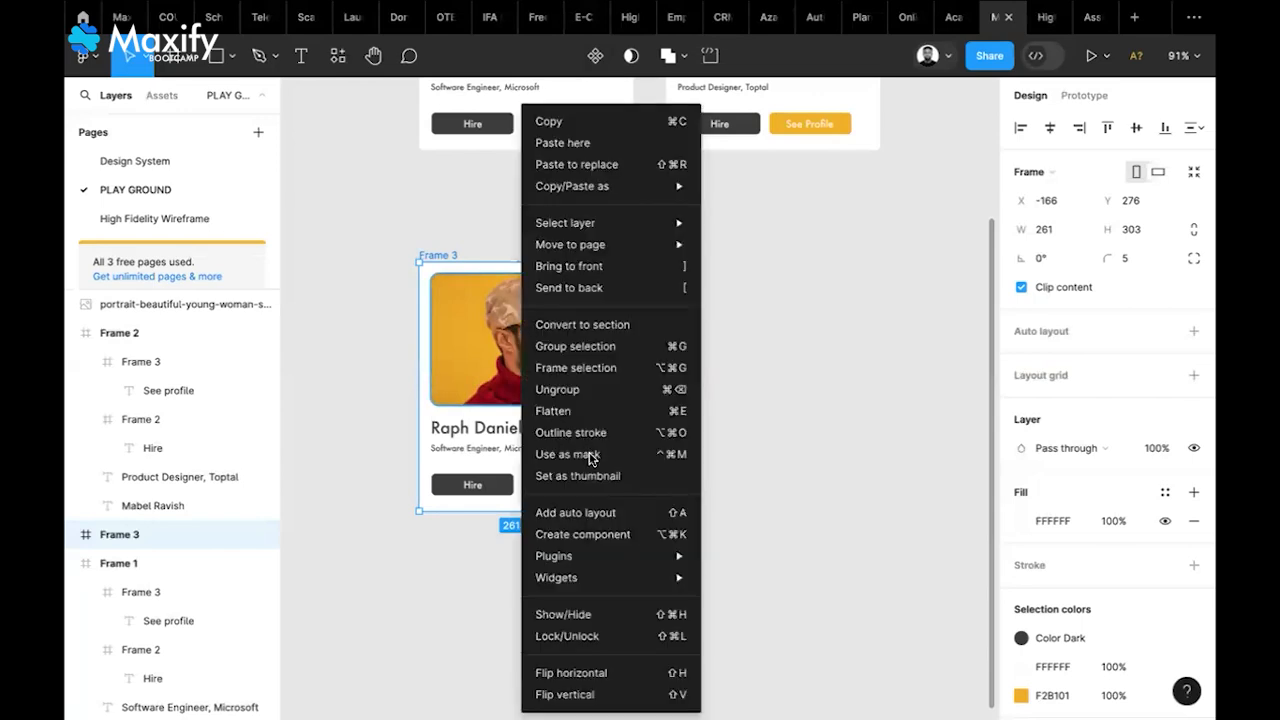
left_click(601, 538)
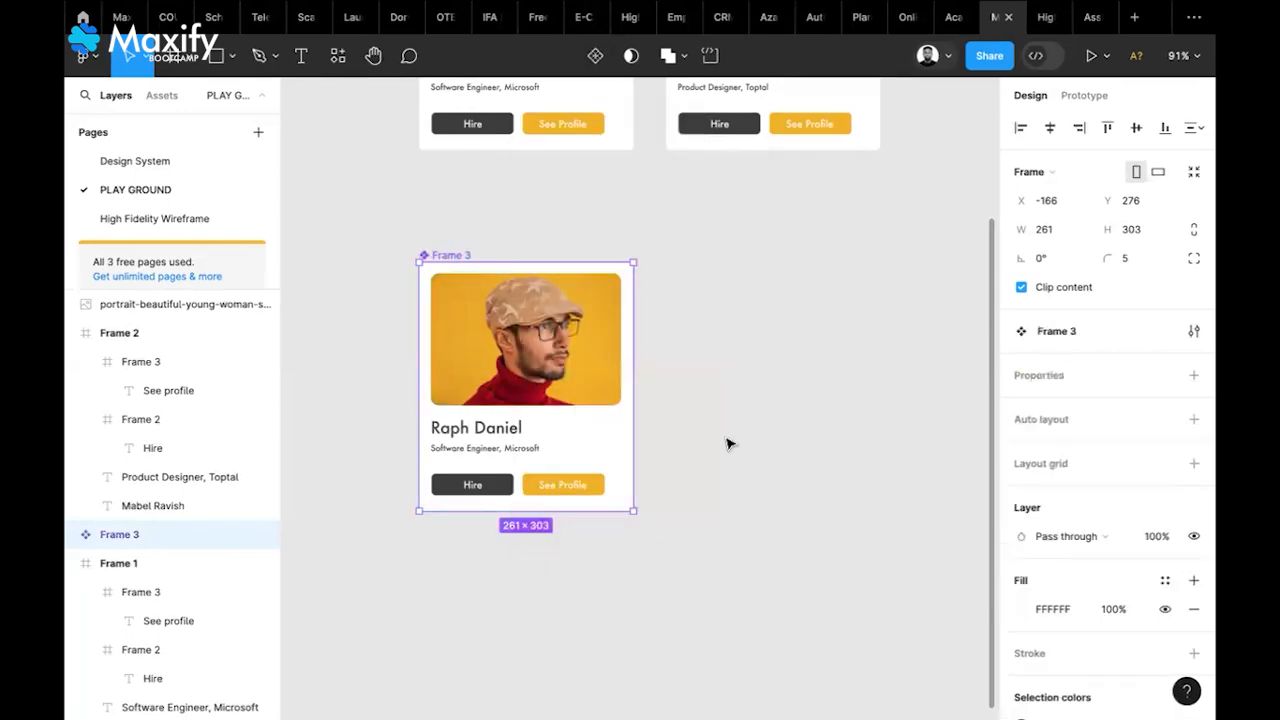
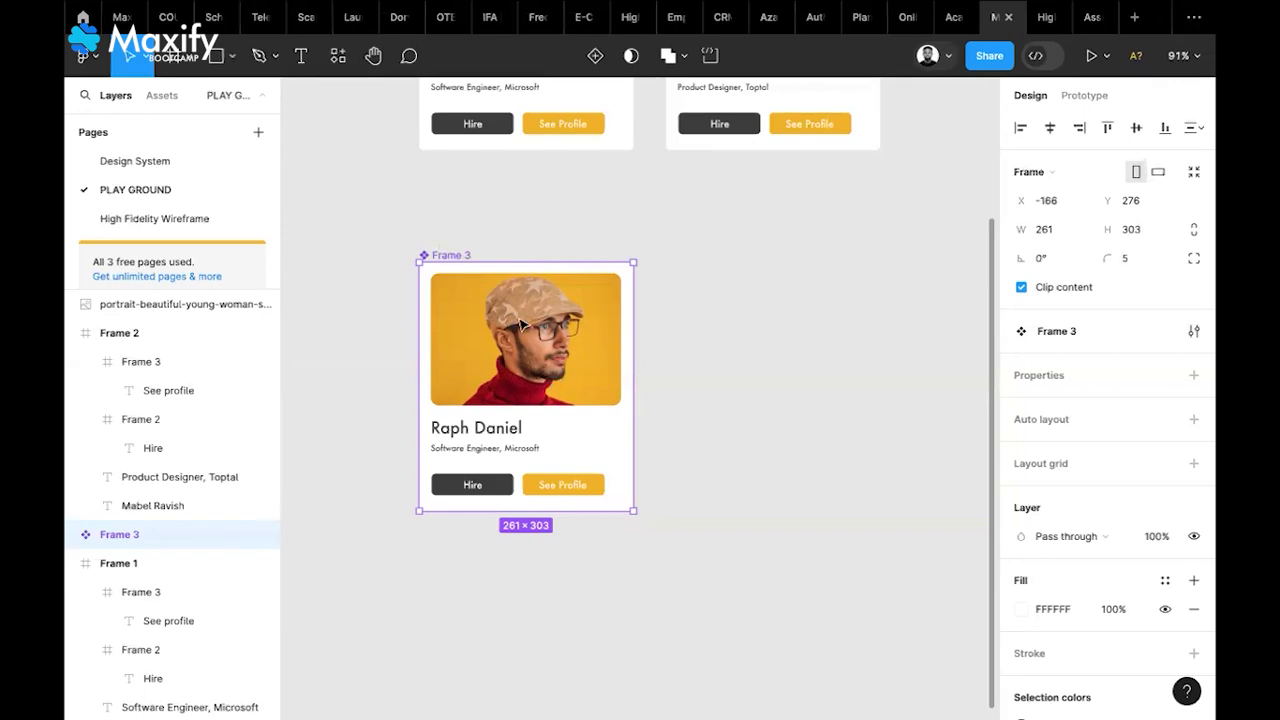
Add a variant to the card, then undo back to a plain Frame 3
left_click(598, 56)
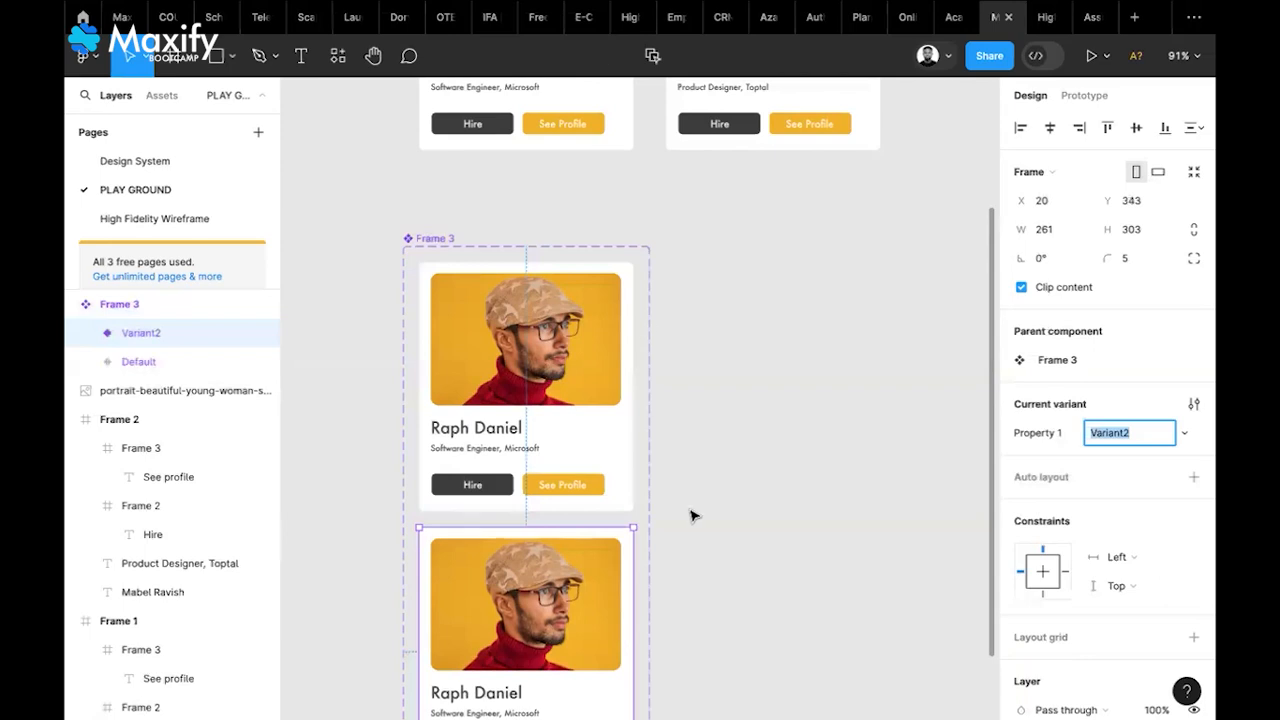
scroll(690, 516, "down", 1)
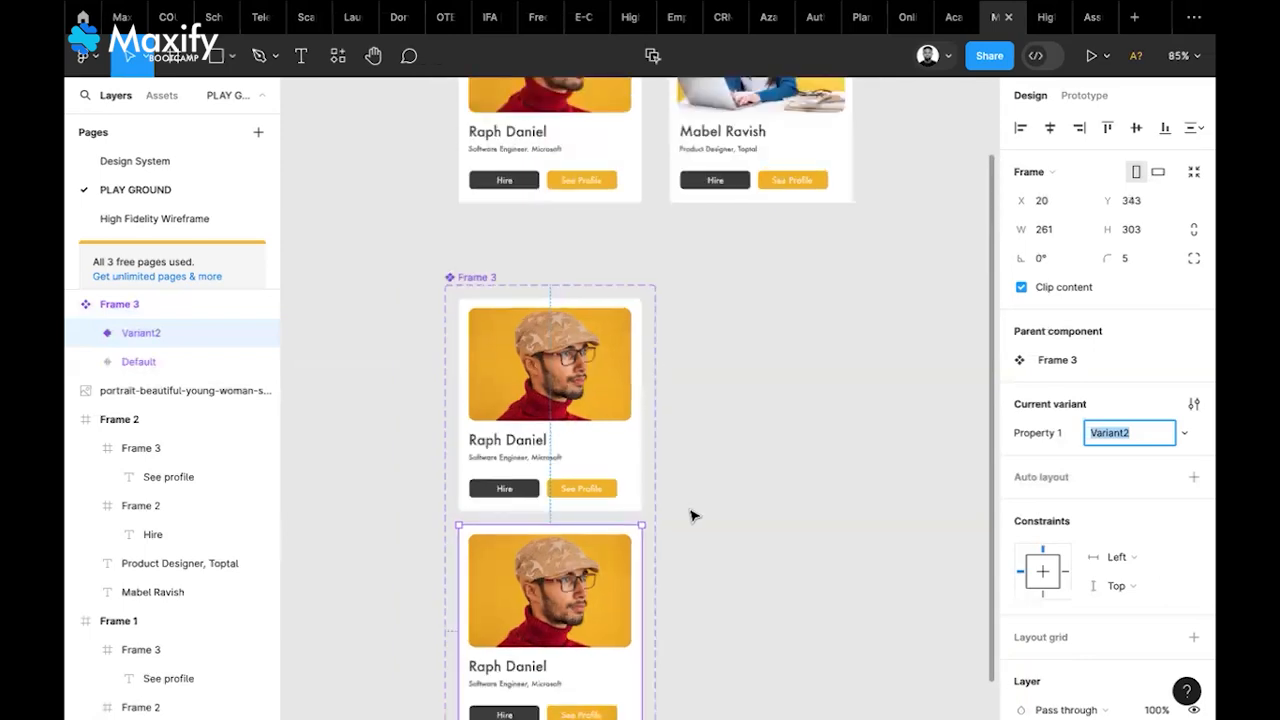
scroll(690, 516, "down", 3)
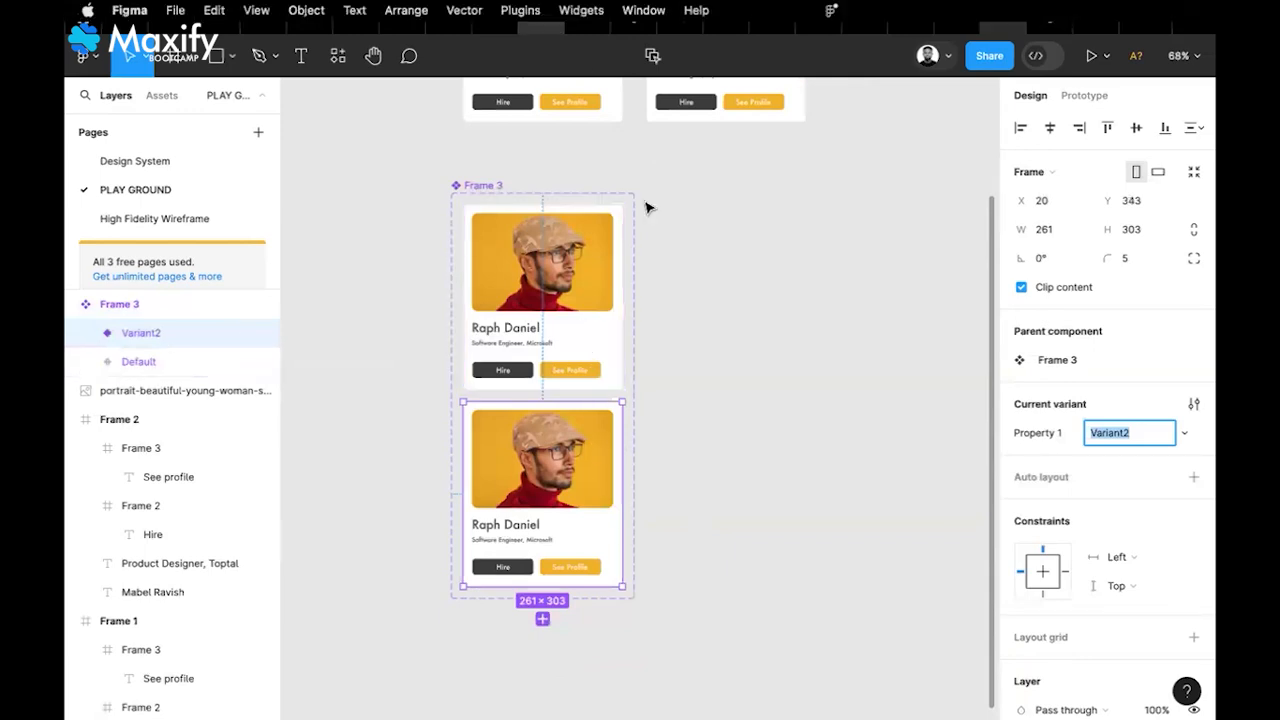
key("ctrl+z")
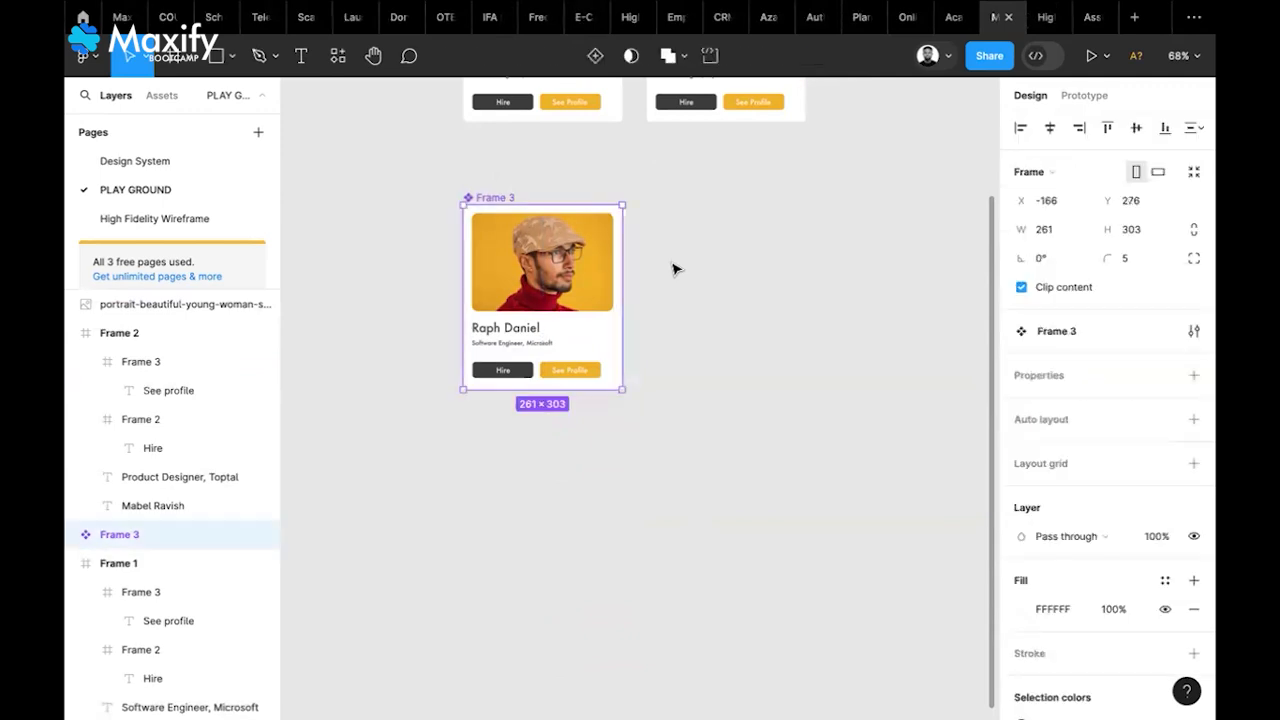
key("ctrl+z")
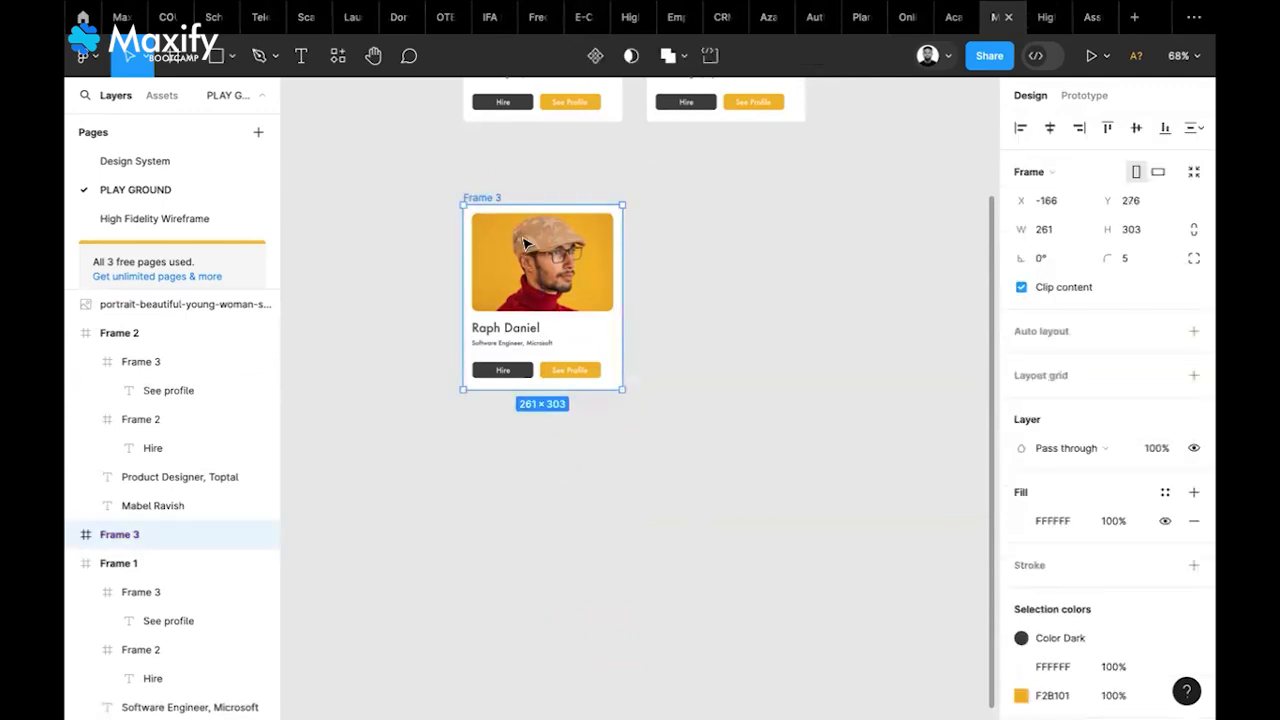
key("Escape")
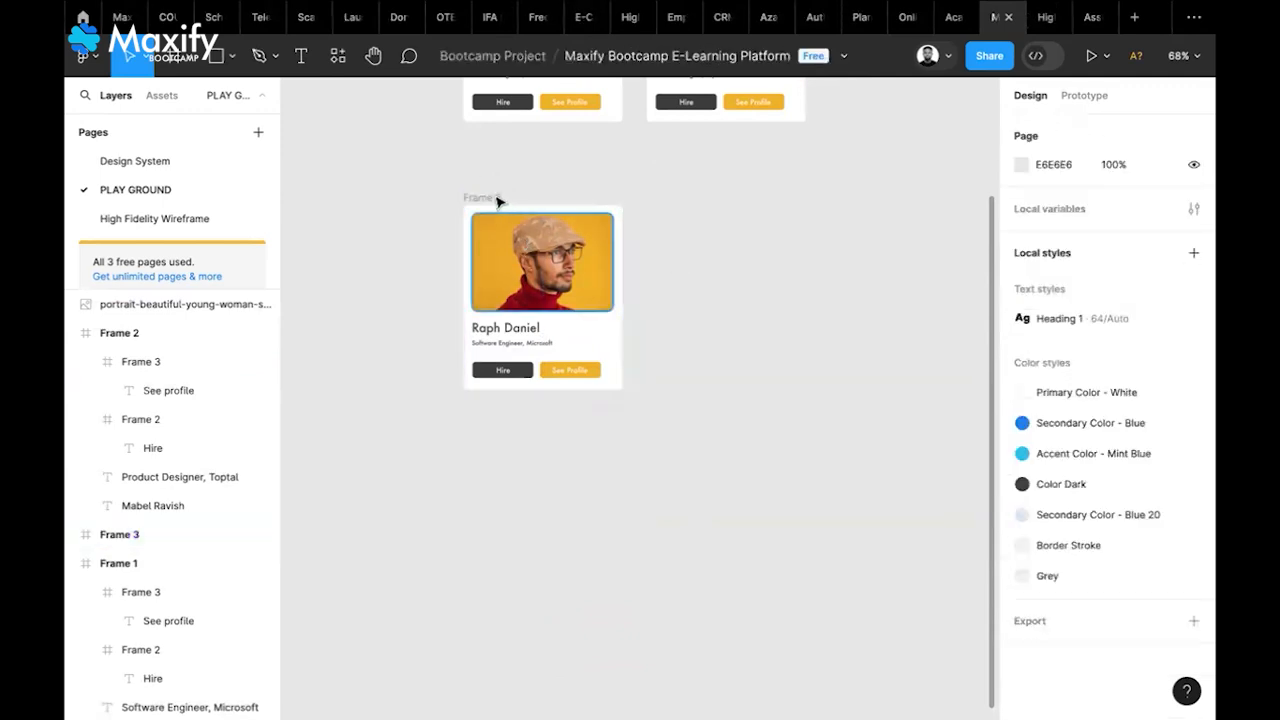
Remake Frame 3 as a component, add a second variant Variant2, and select the set
left_click(533, 290)
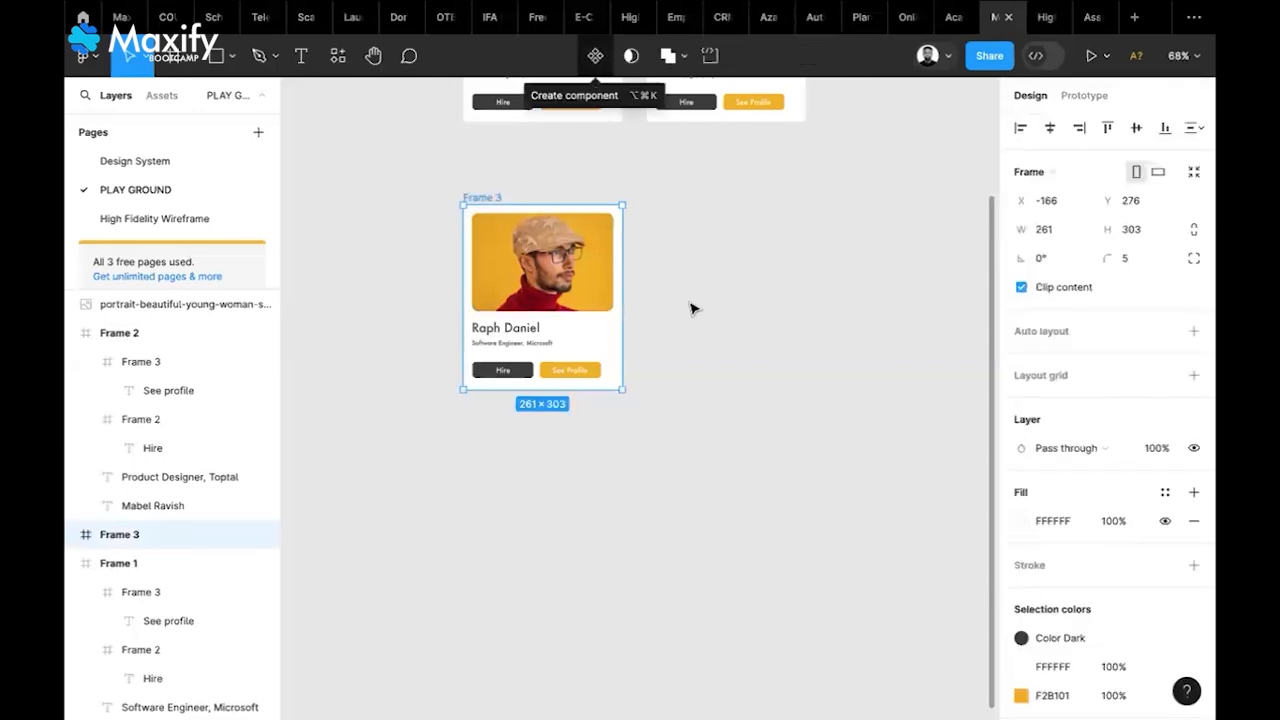
key("alt+super+k")
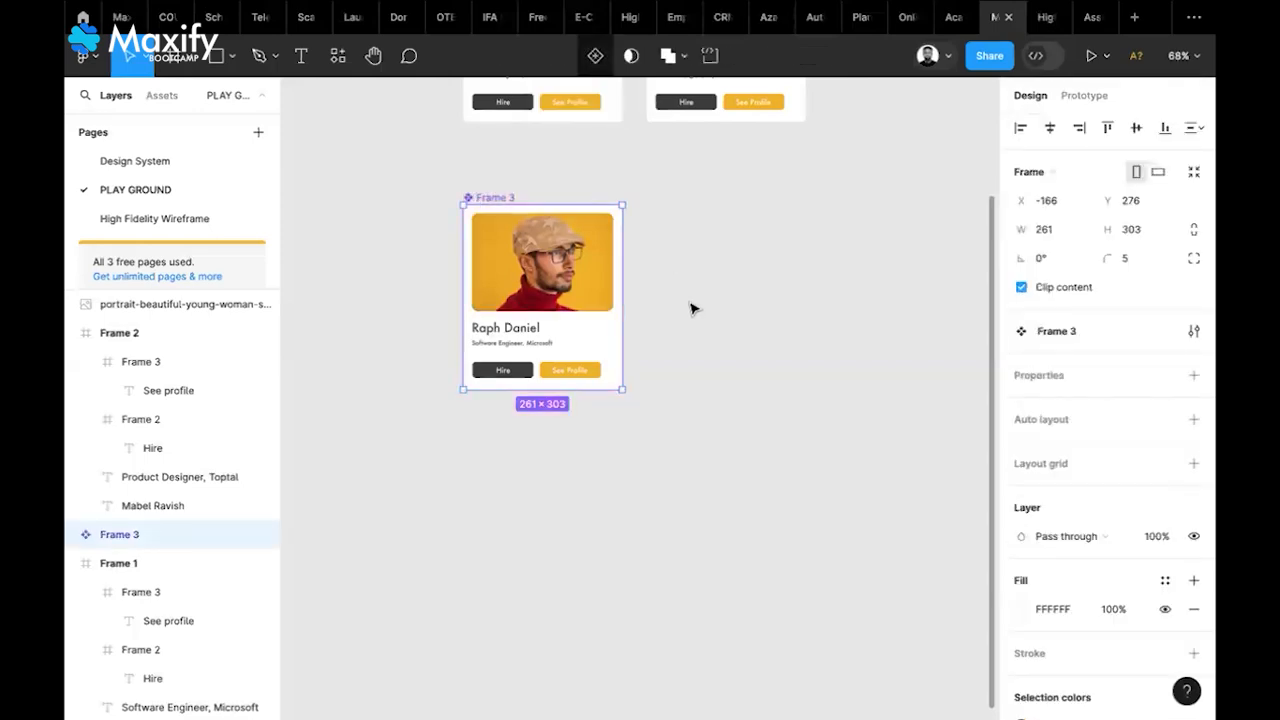
left_click(595, 58)
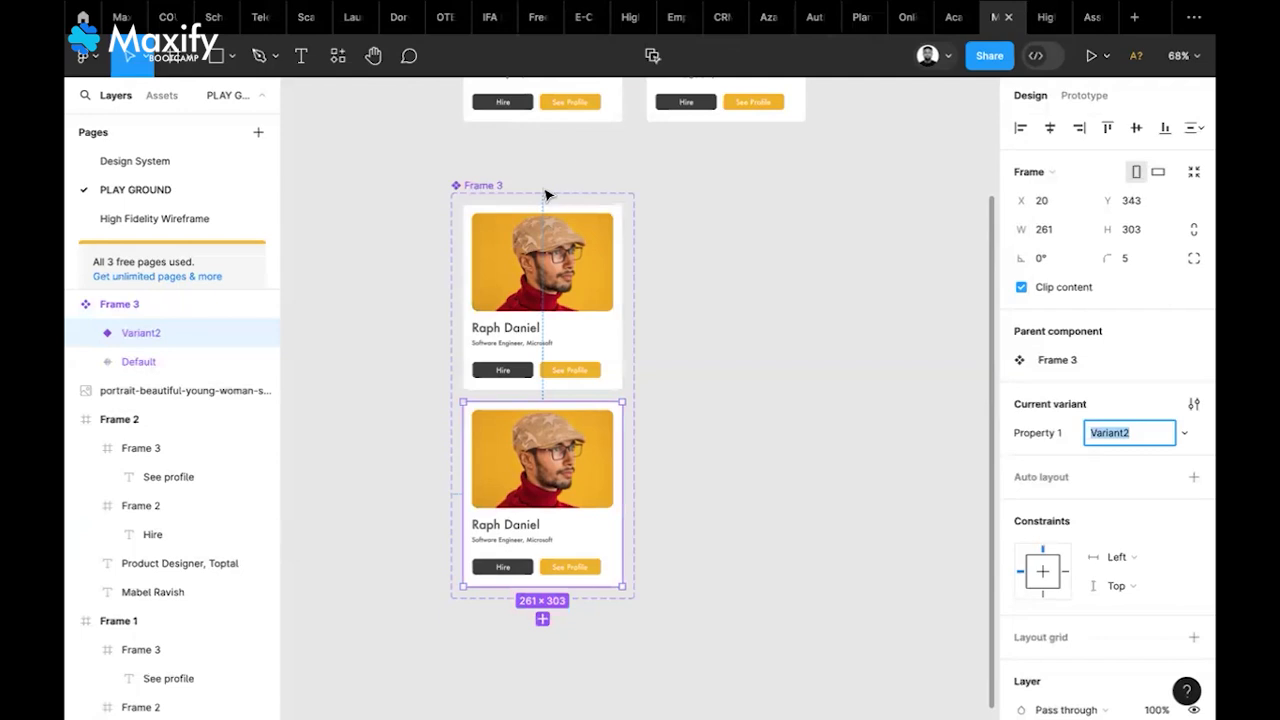
left_click(481, 185)
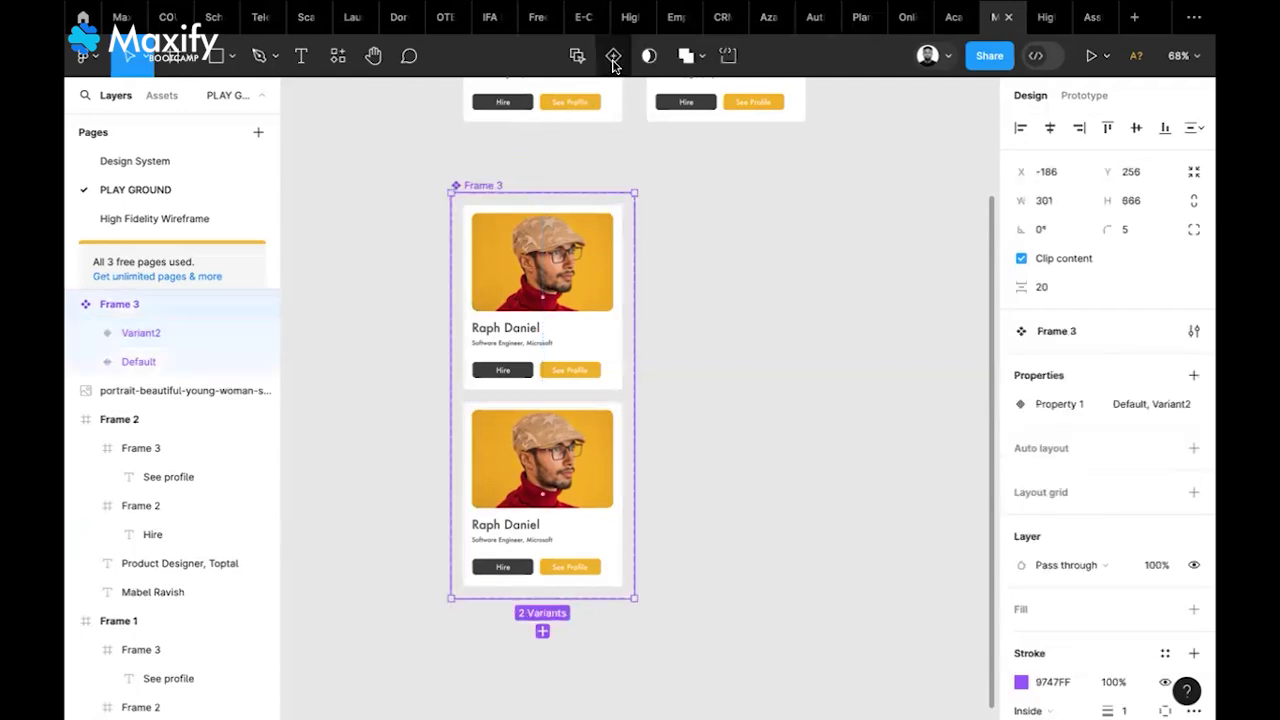
Add Variant3 and apply vertical auto layout to the set, reverting a horizontal trial
left_click(613, 58)
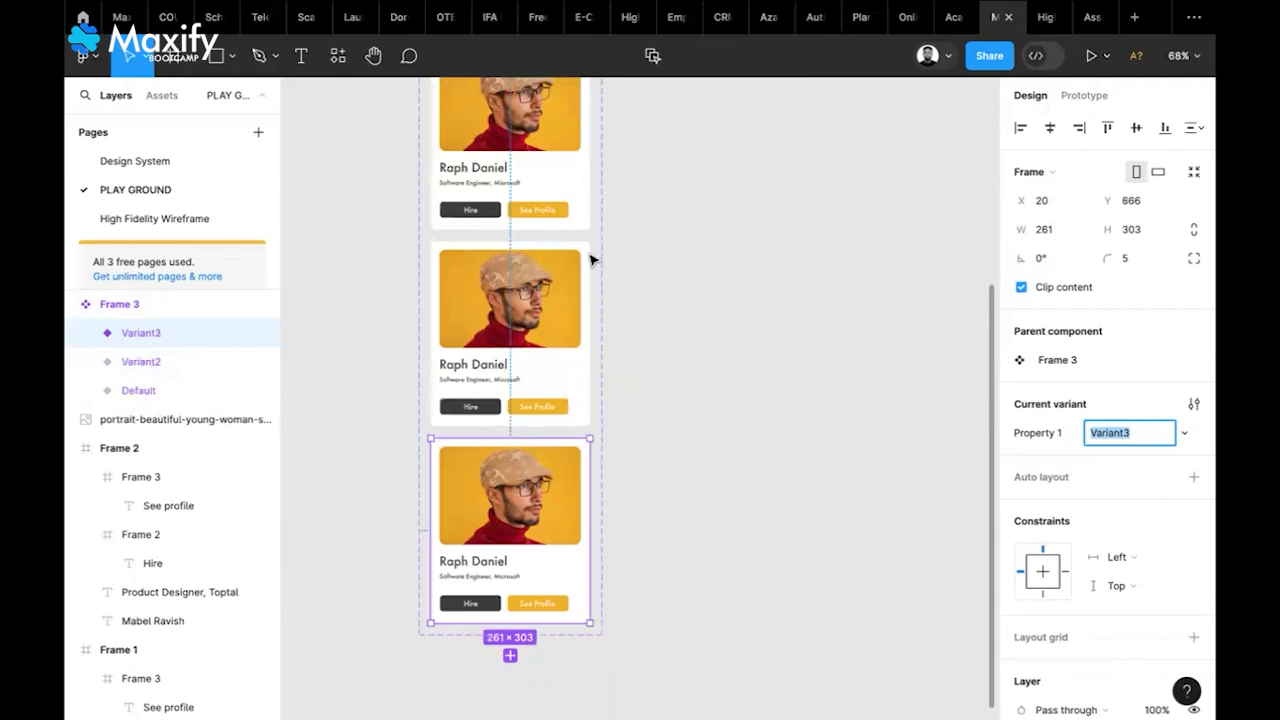
scroll(612, 227, "up", 3)
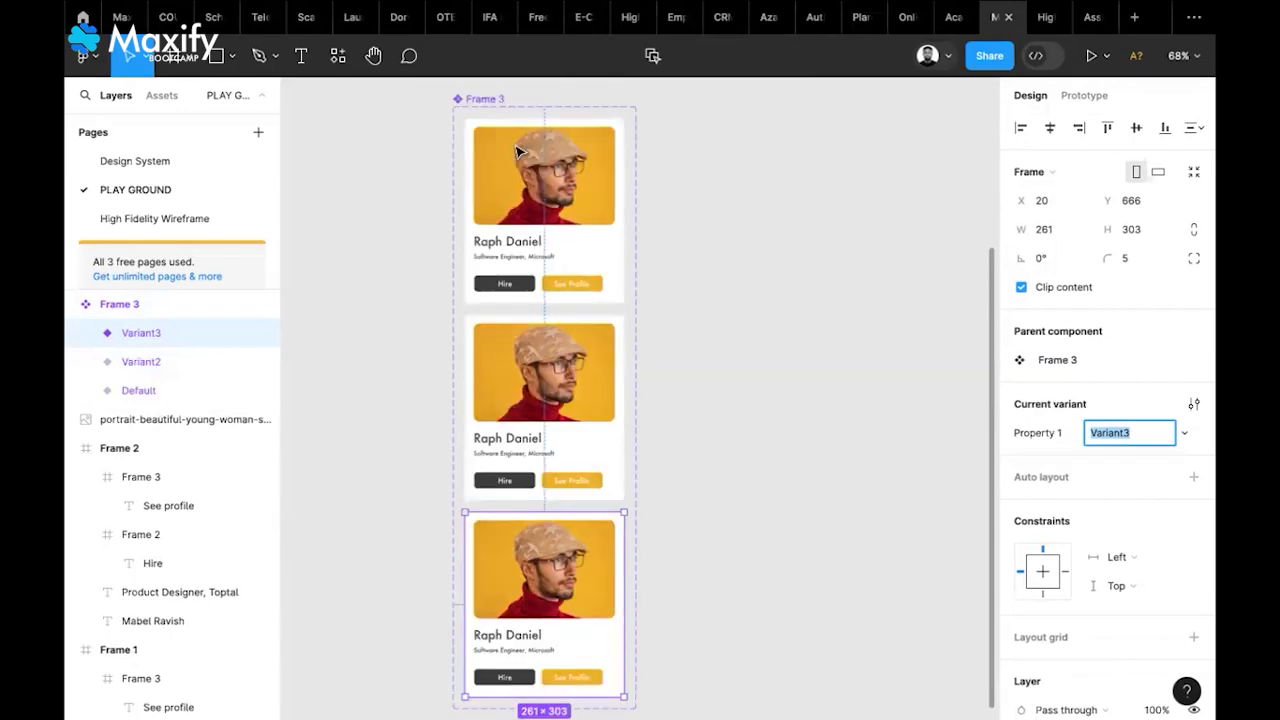
left_click(1193, 448)
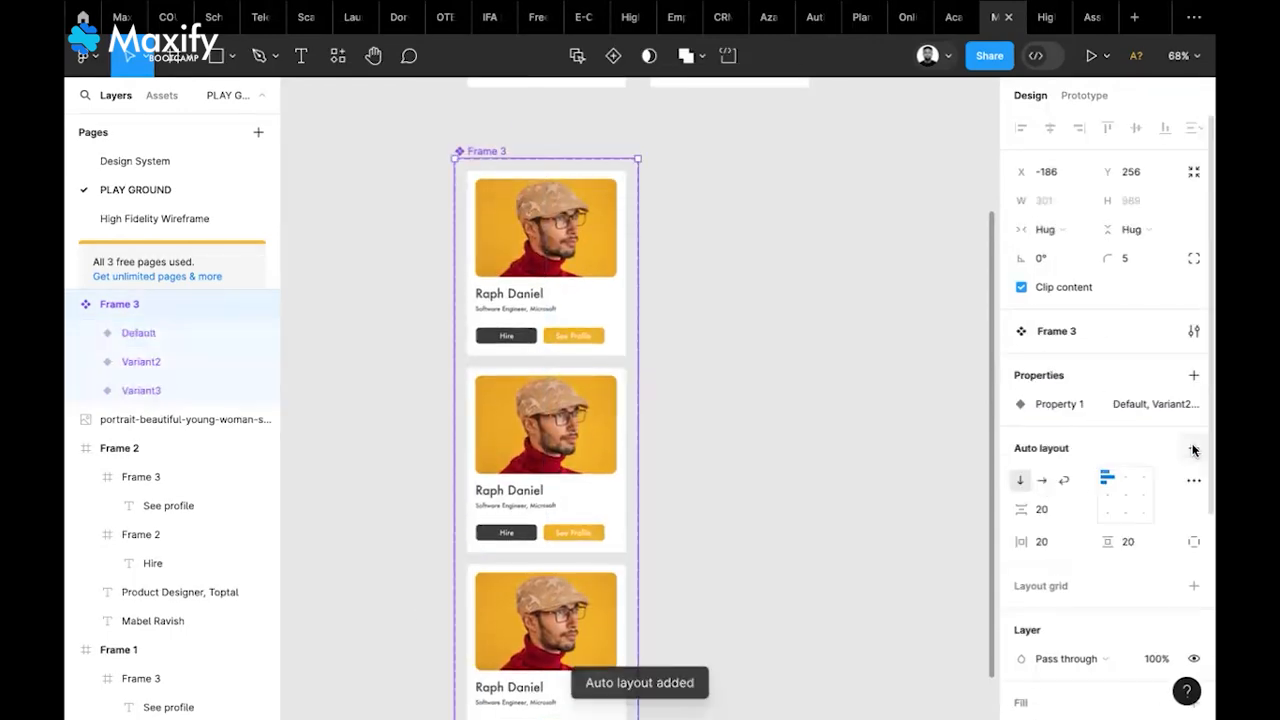
left_click(1042, 483)
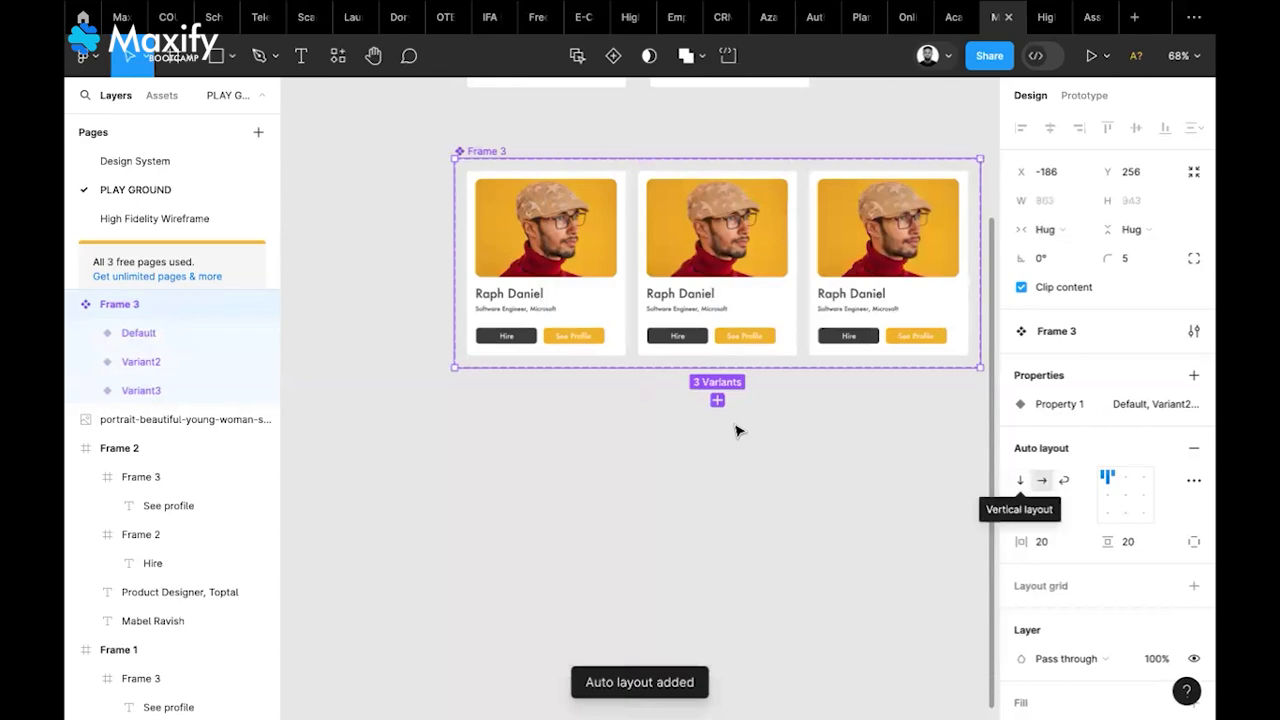
scroll(737, 429, "up", 3)
scroll(737, 429, "right", 3)
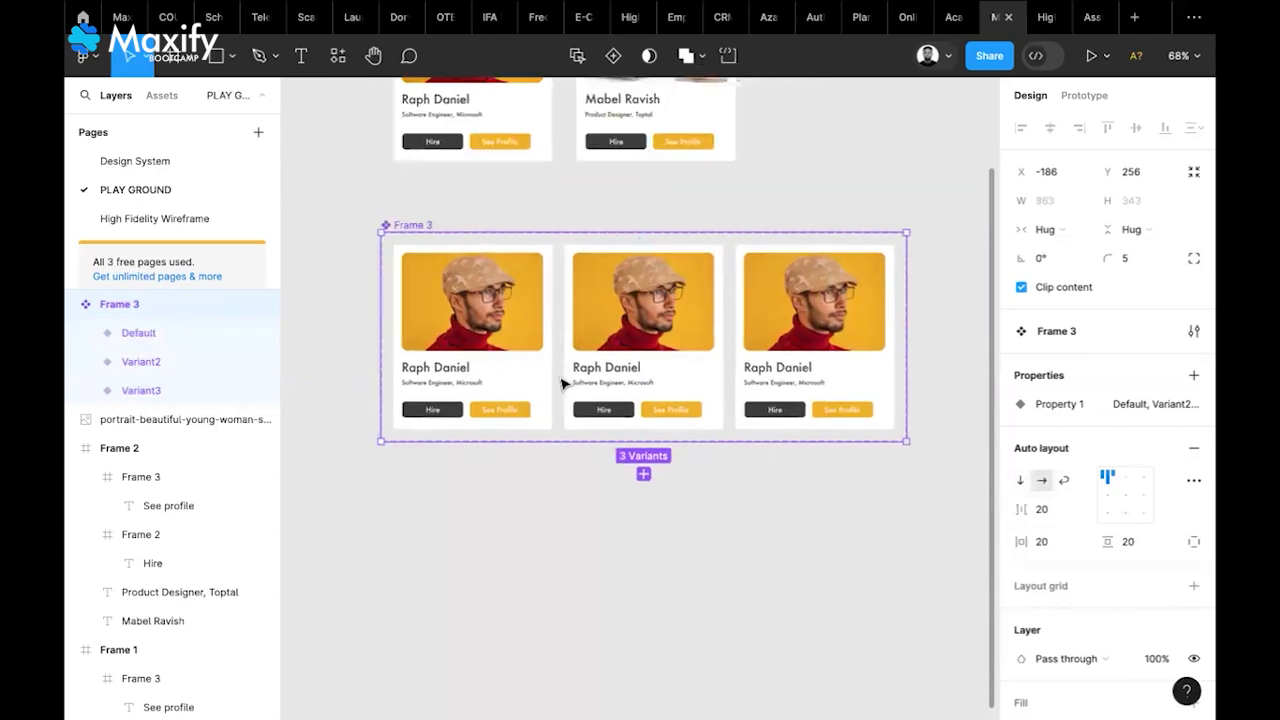
key("Escape")
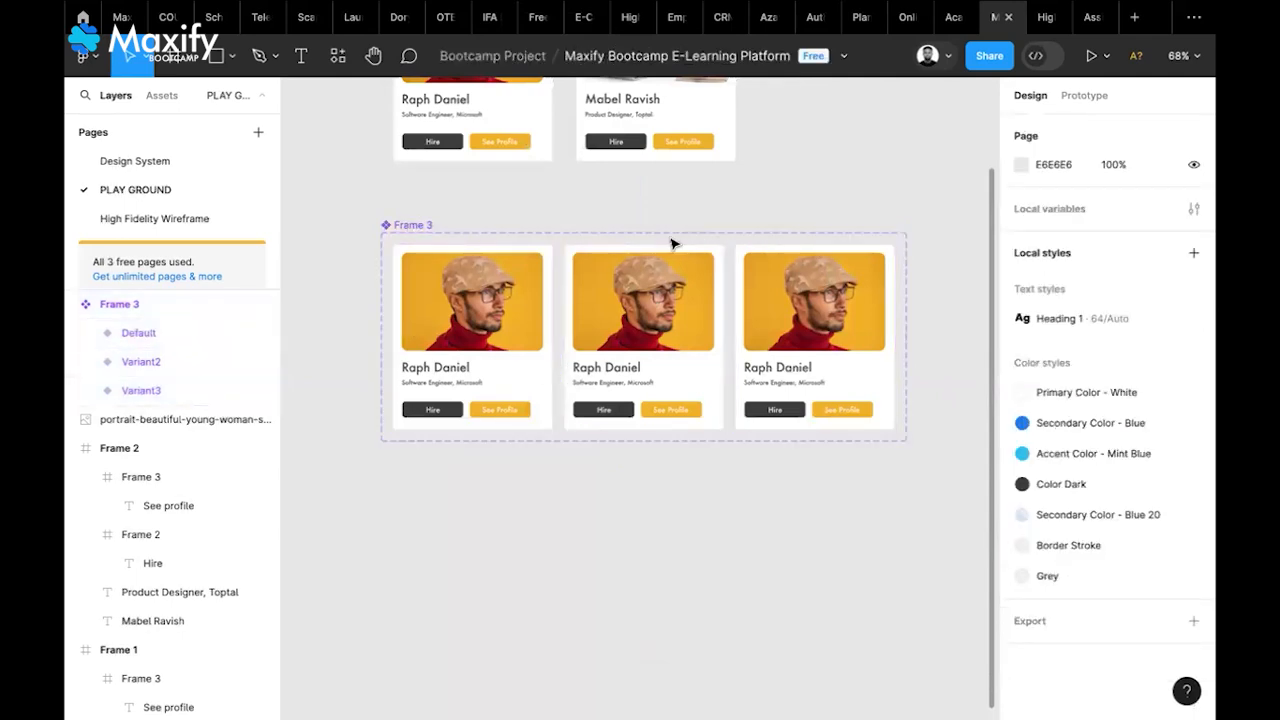
key("super+z")
key("super+z")
key("super+z")
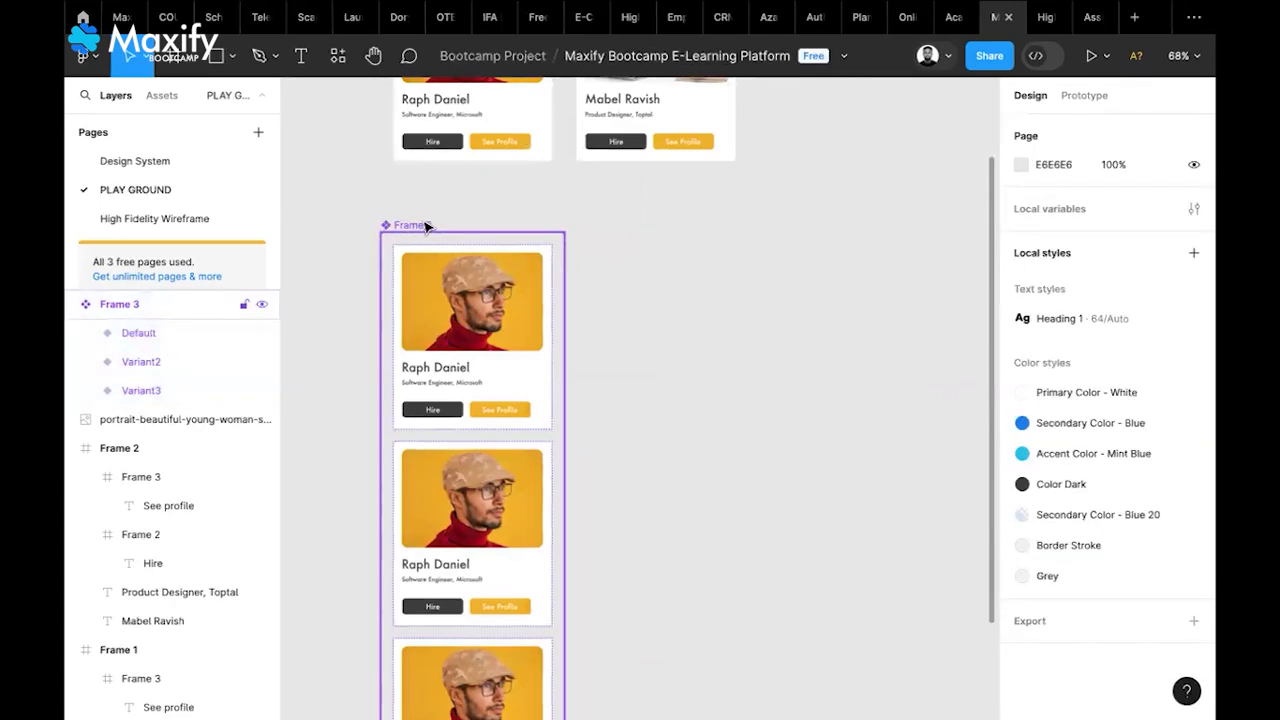
Remove the existing auto layout from the Frame 3 component set
left_click(410, 225)
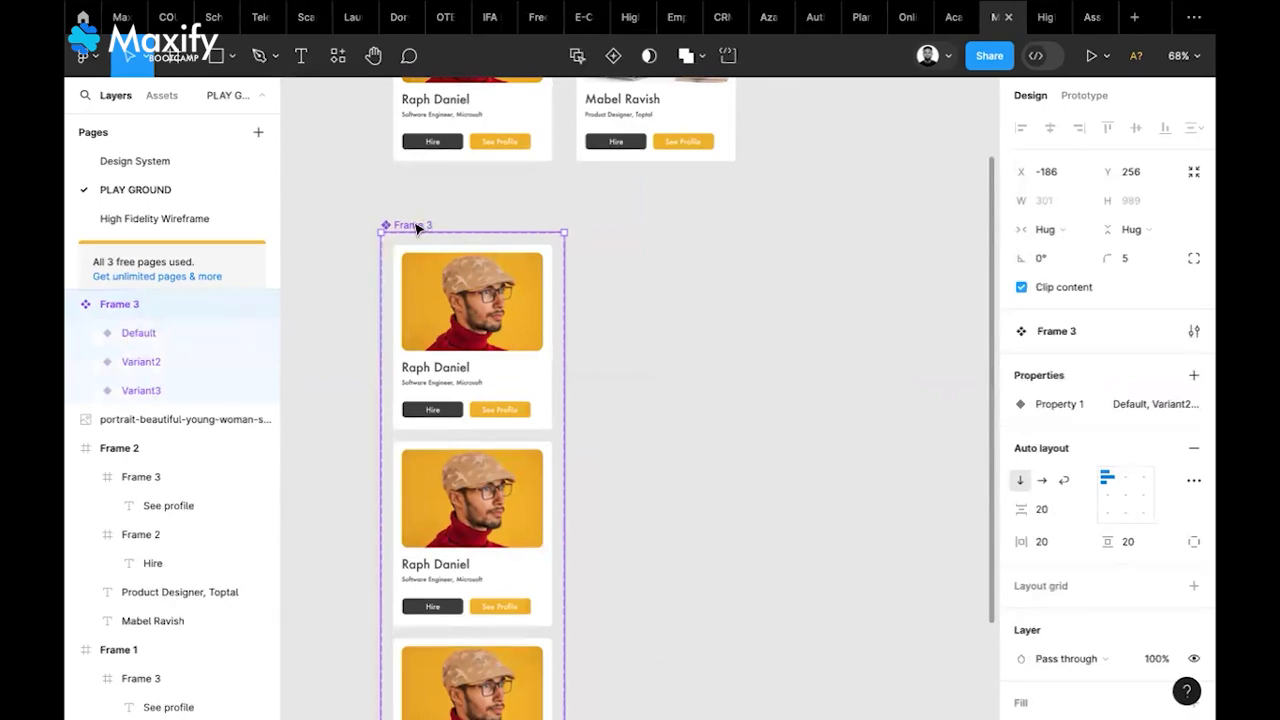
key("Escape")
key("ctrl+z")
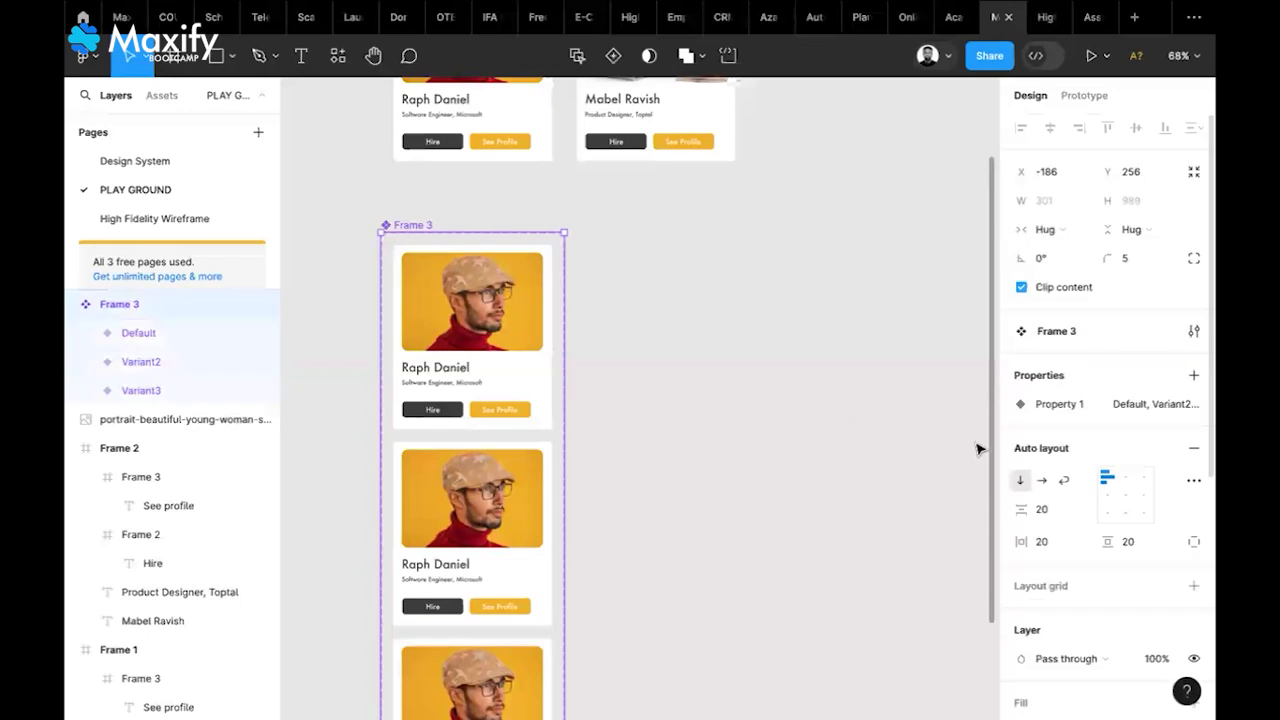
left_click(1194, 451)
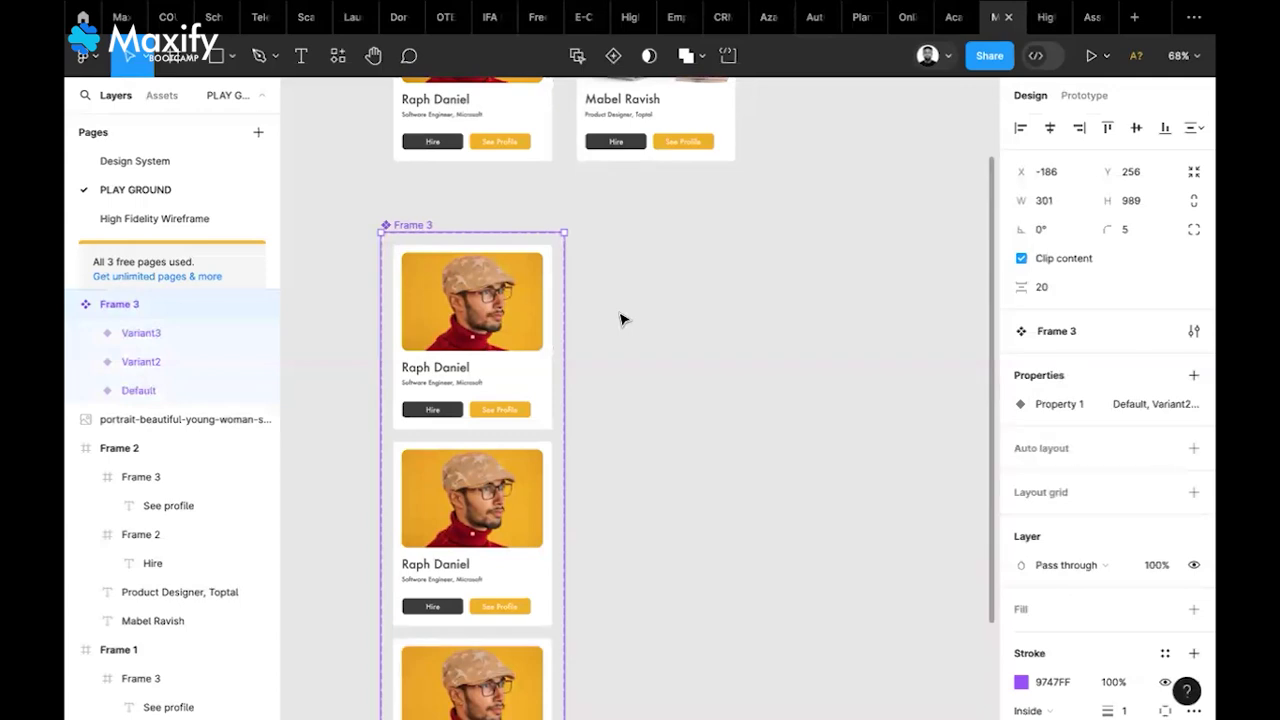
left_click(385, 216)
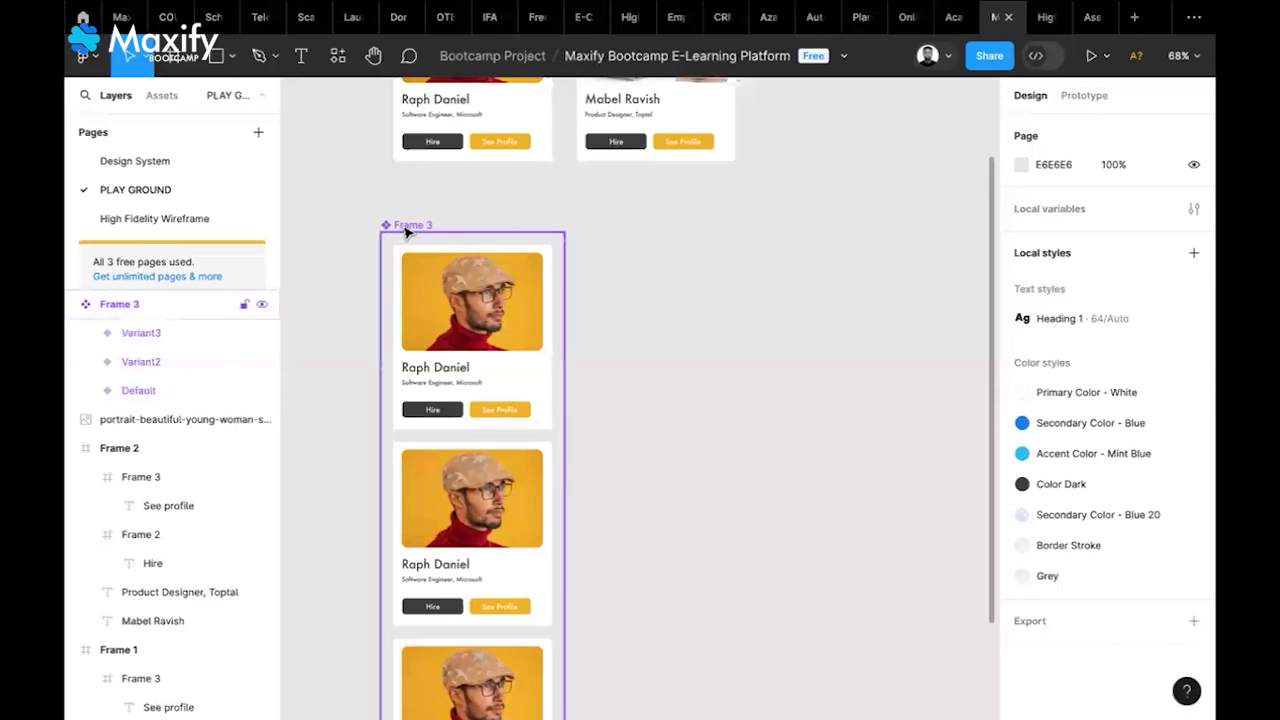
Re-add horizontal wrapping auto layout and narrow the set to 582 for two cards per row
left_click(407, 231)
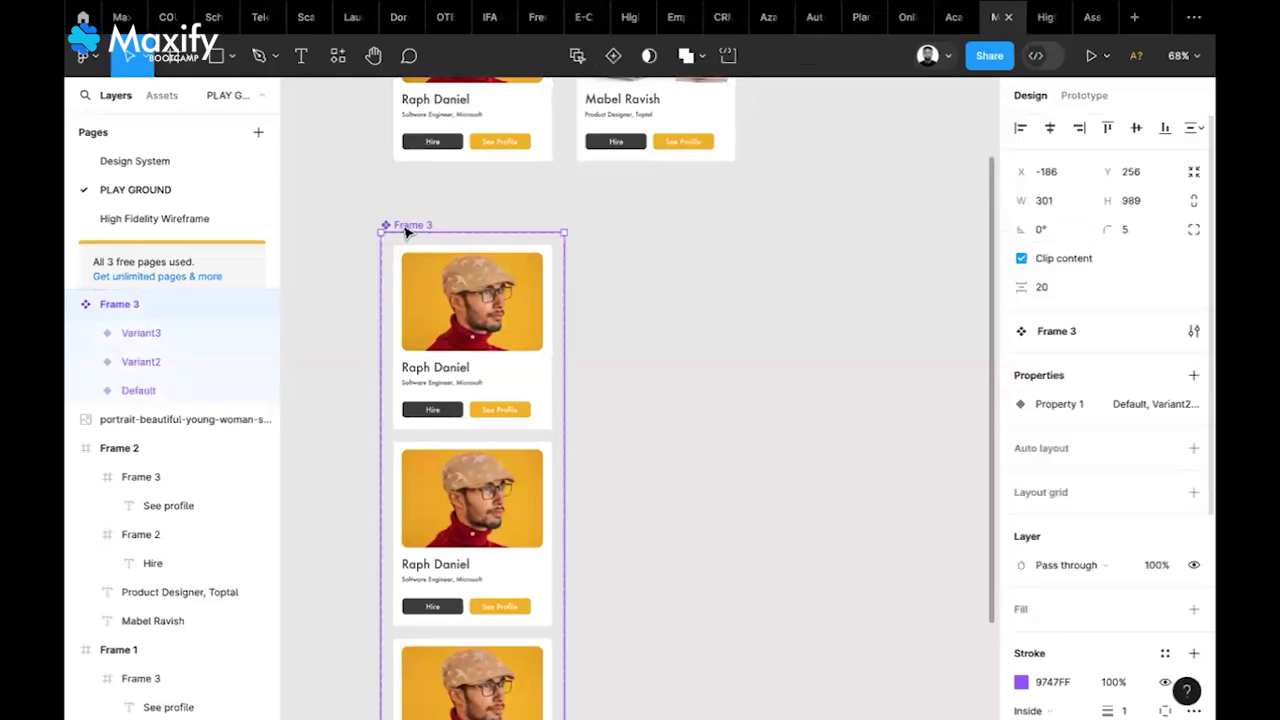
left_click(1193, 449)
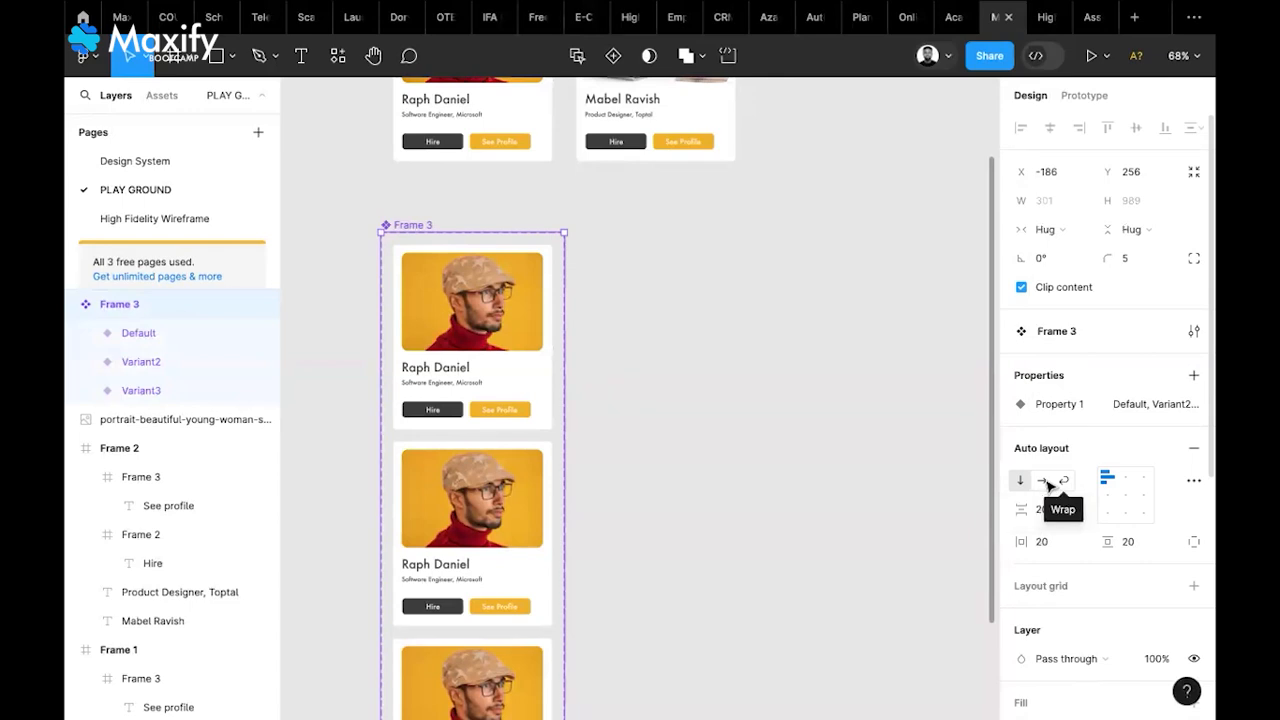
left_click(1044, 482)
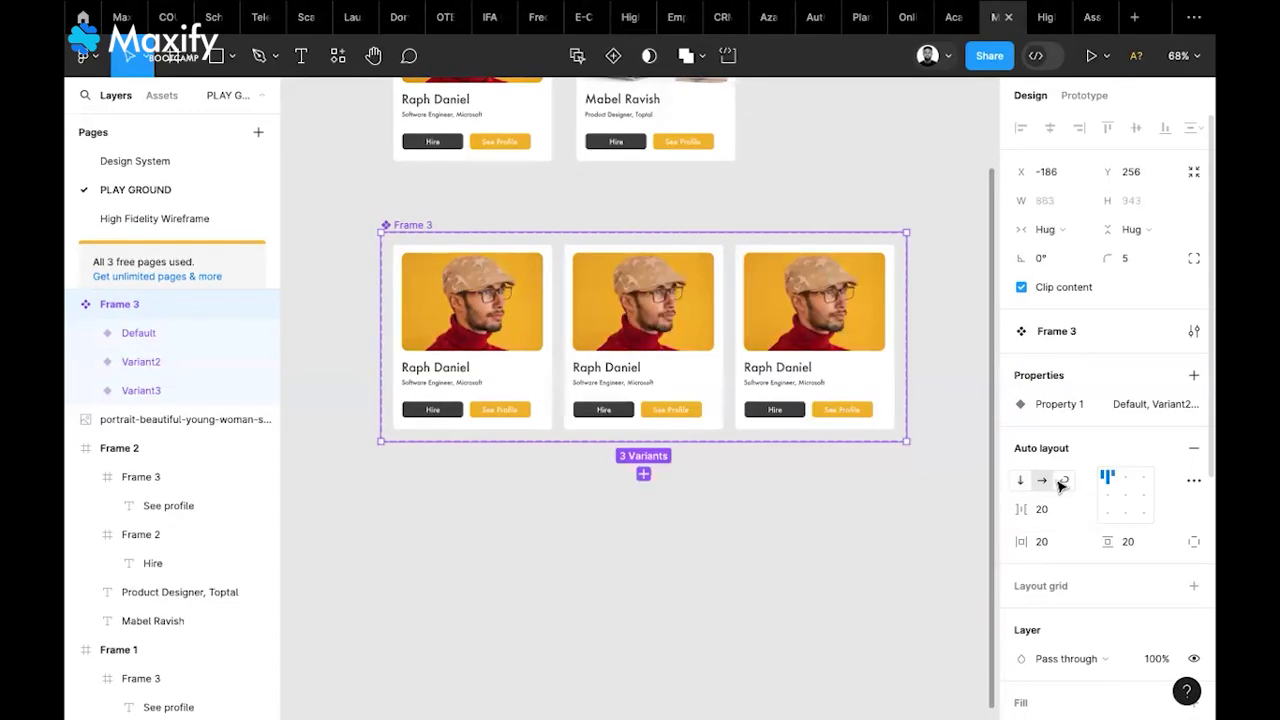
left_click(1064, 482)
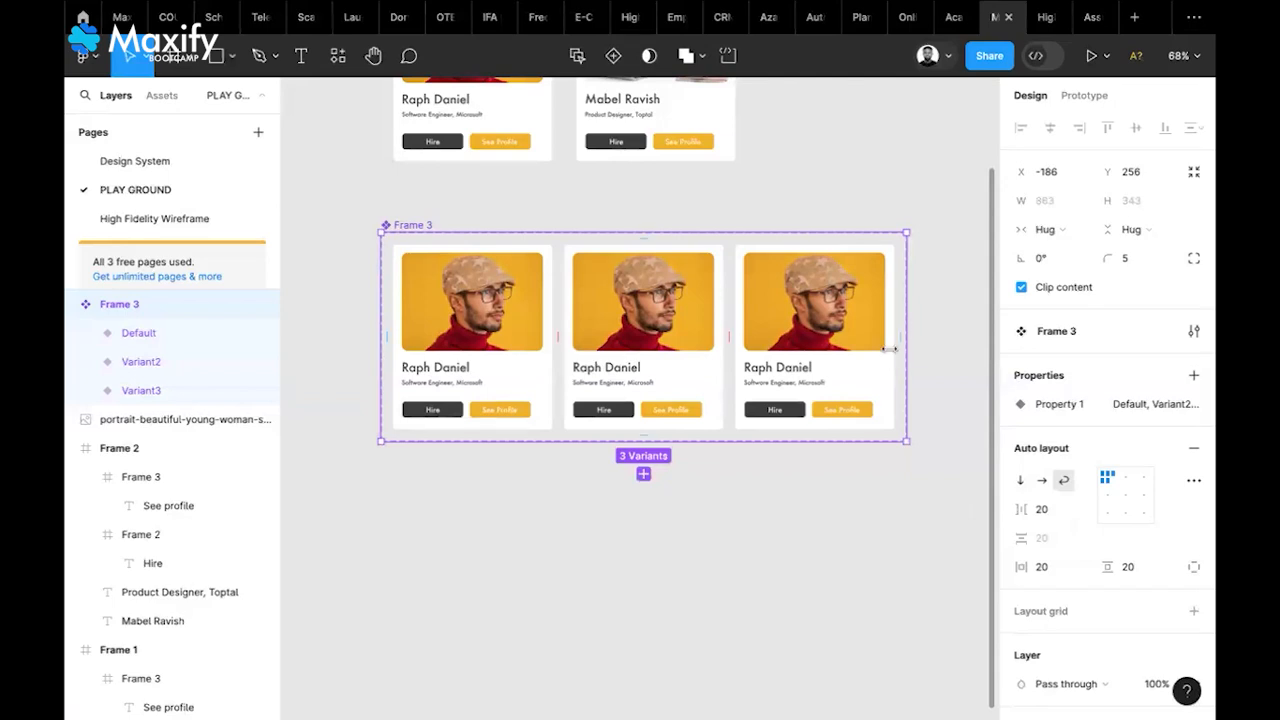
left_click_drag(846, 350, 736, 349)
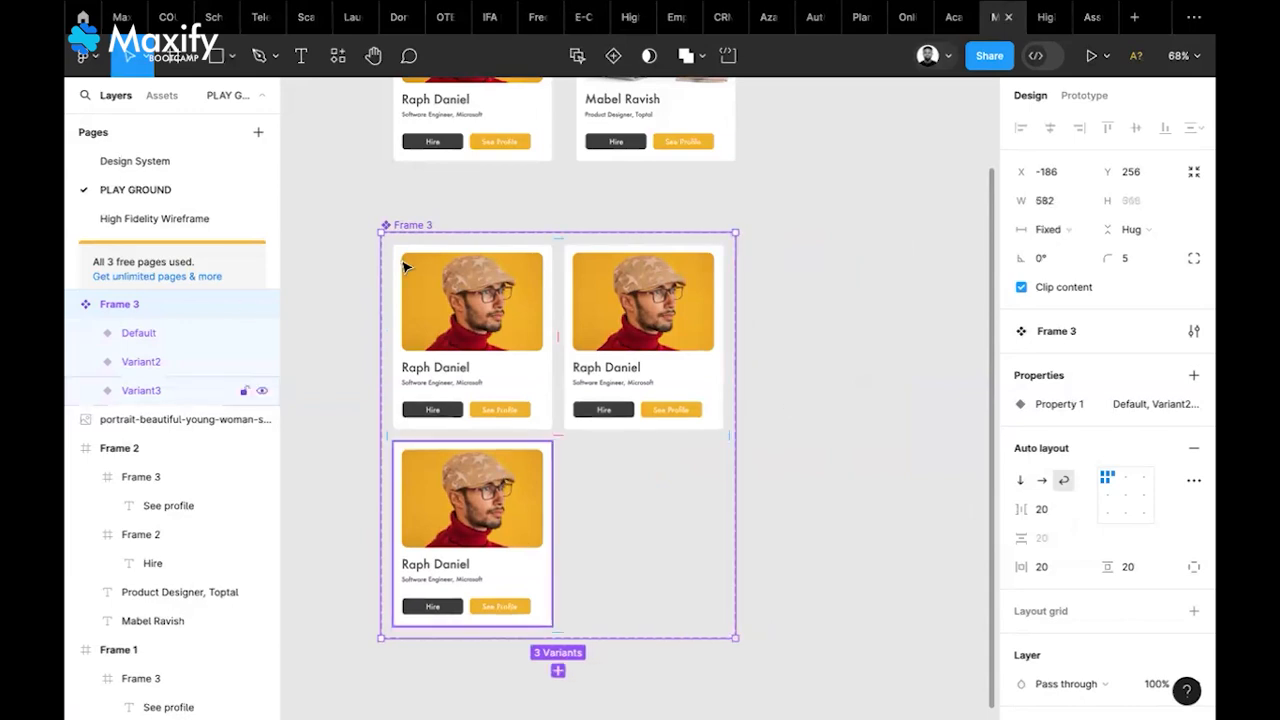
left_click(610, 60)
key("Return")
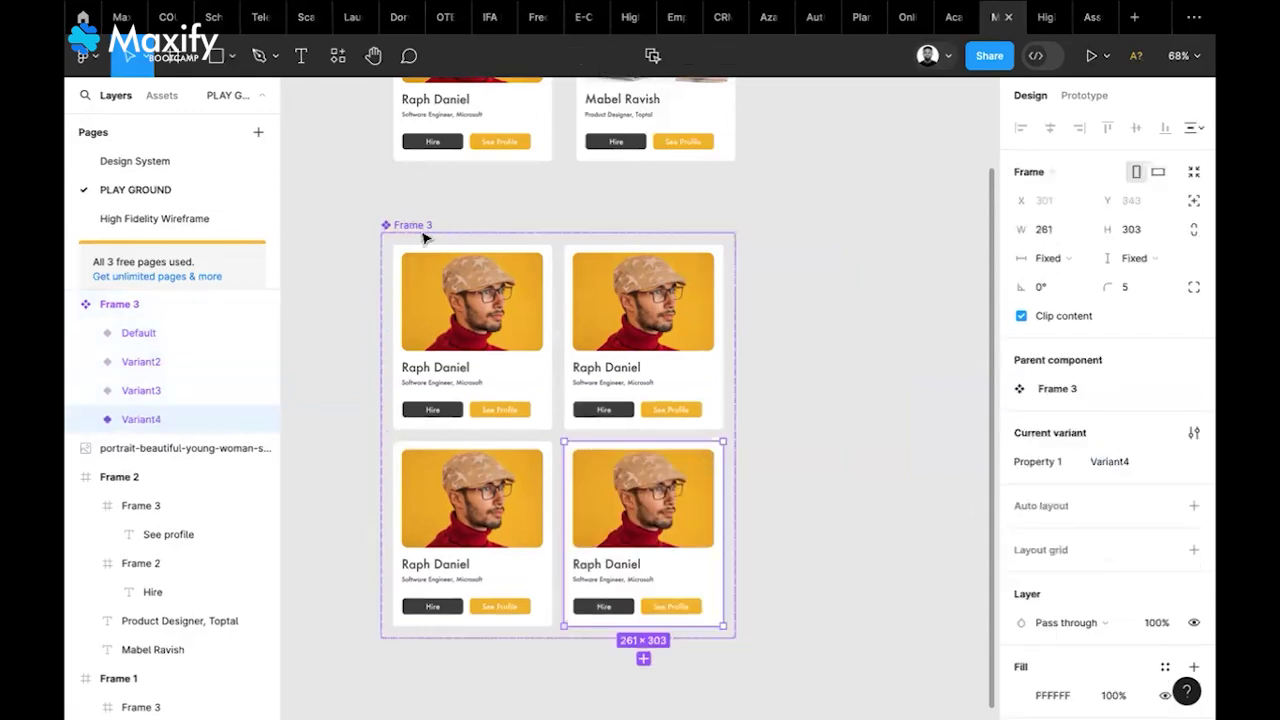
key("Delete")
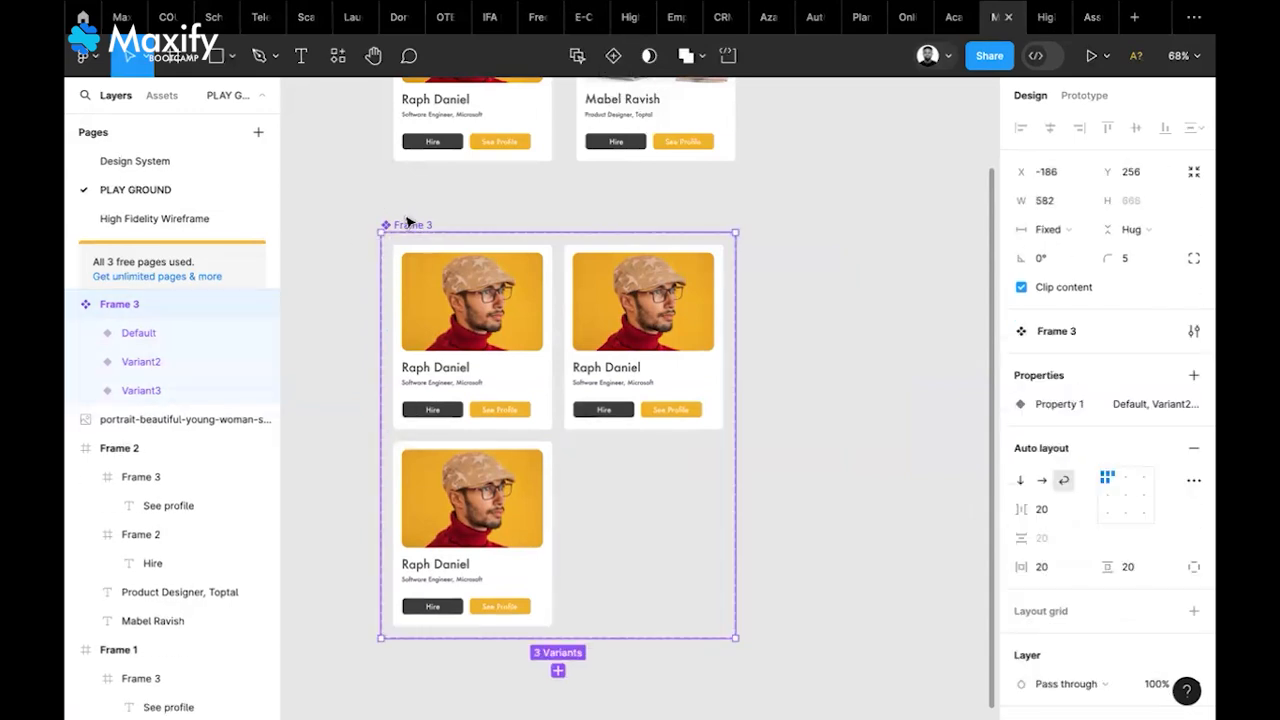
left_click(613, 56)
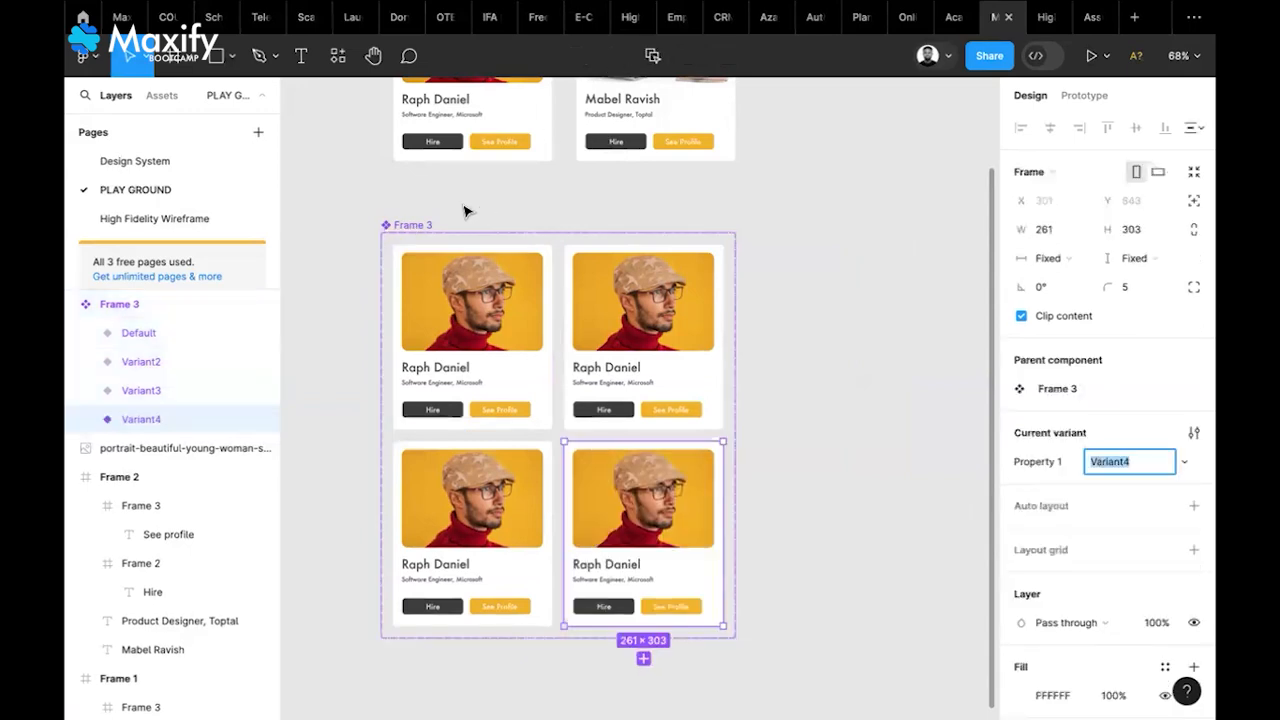
scroll(449, 185, "down", 1)
left_click(447, 188)
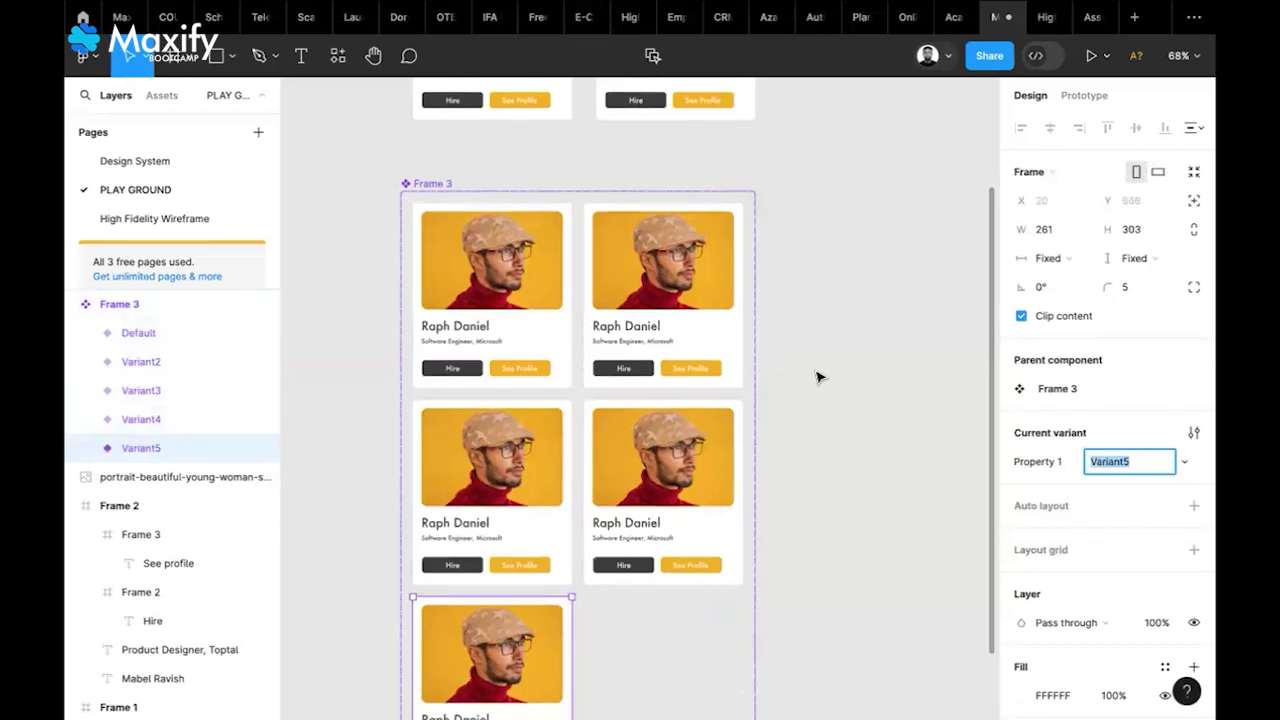
scroll(820, 377, "down", 2)
scroll(820, 377, "left", 1)
scroll(816, 377, "down", 2)
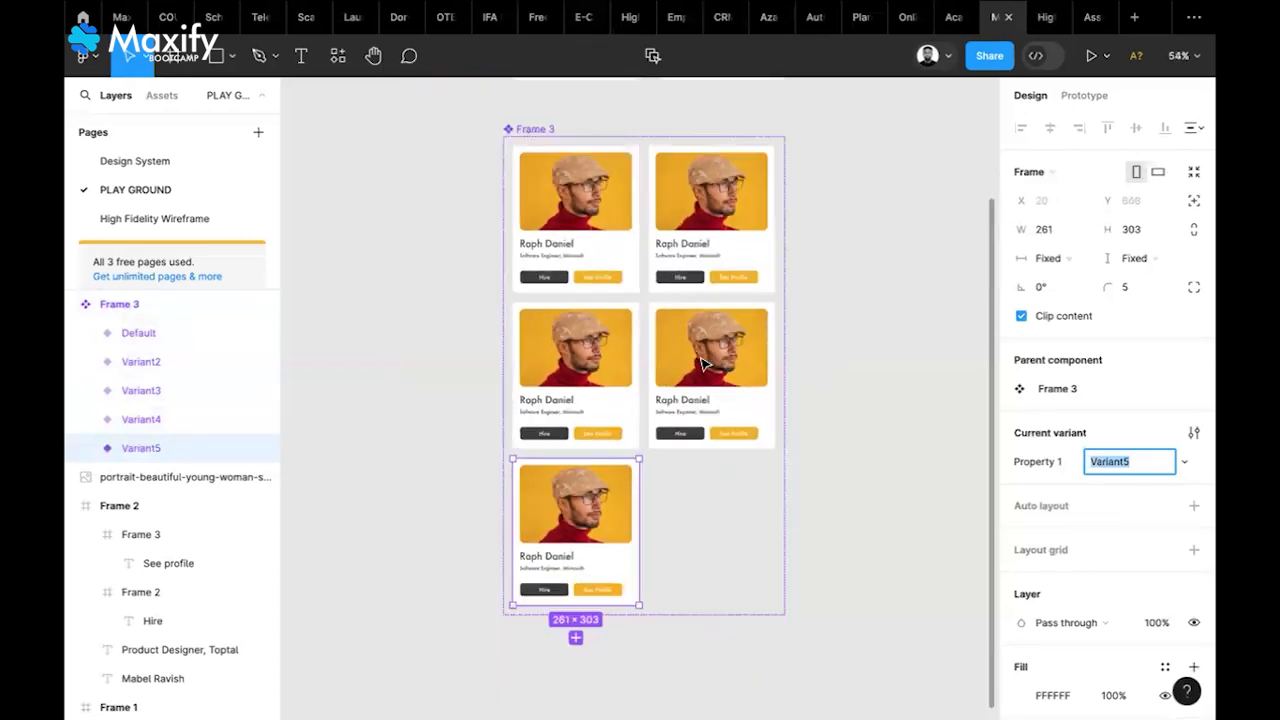
scroll(706, 366, "down", 1)
scroll(703, 365, "right", 2)
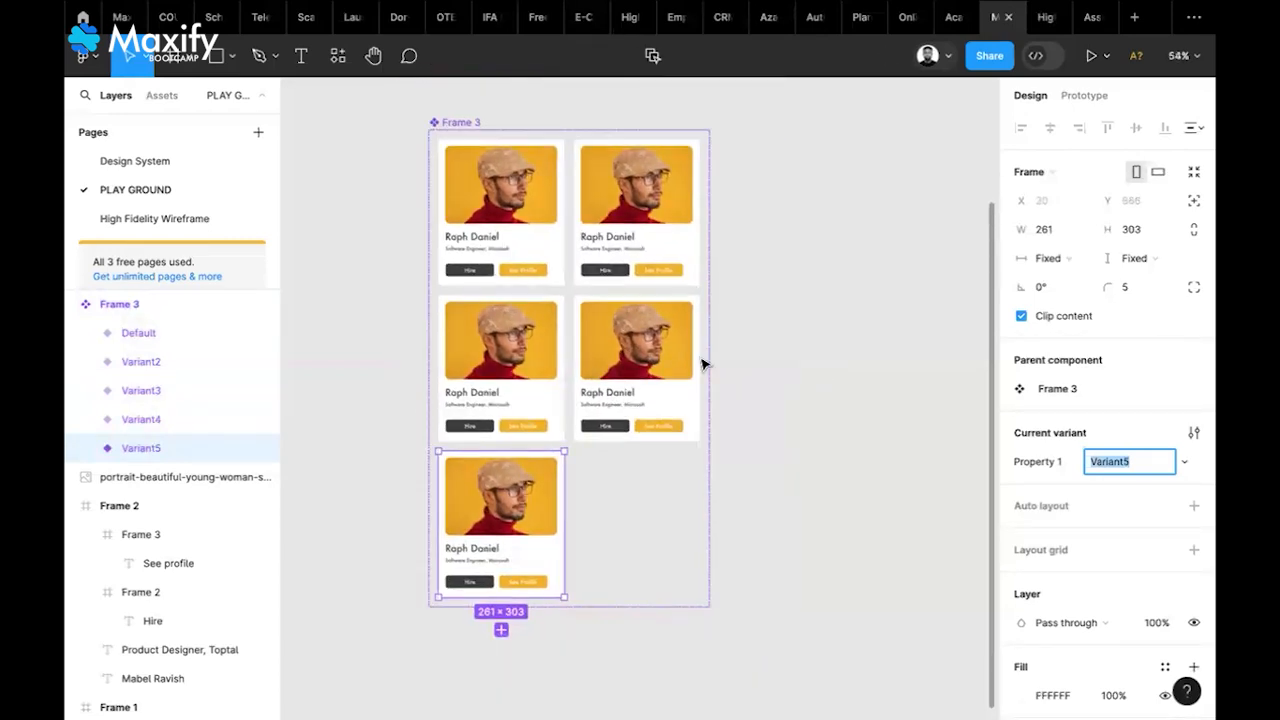
scroll(703, 365, "left", 1)
scroll(703, 365, "up", 1)
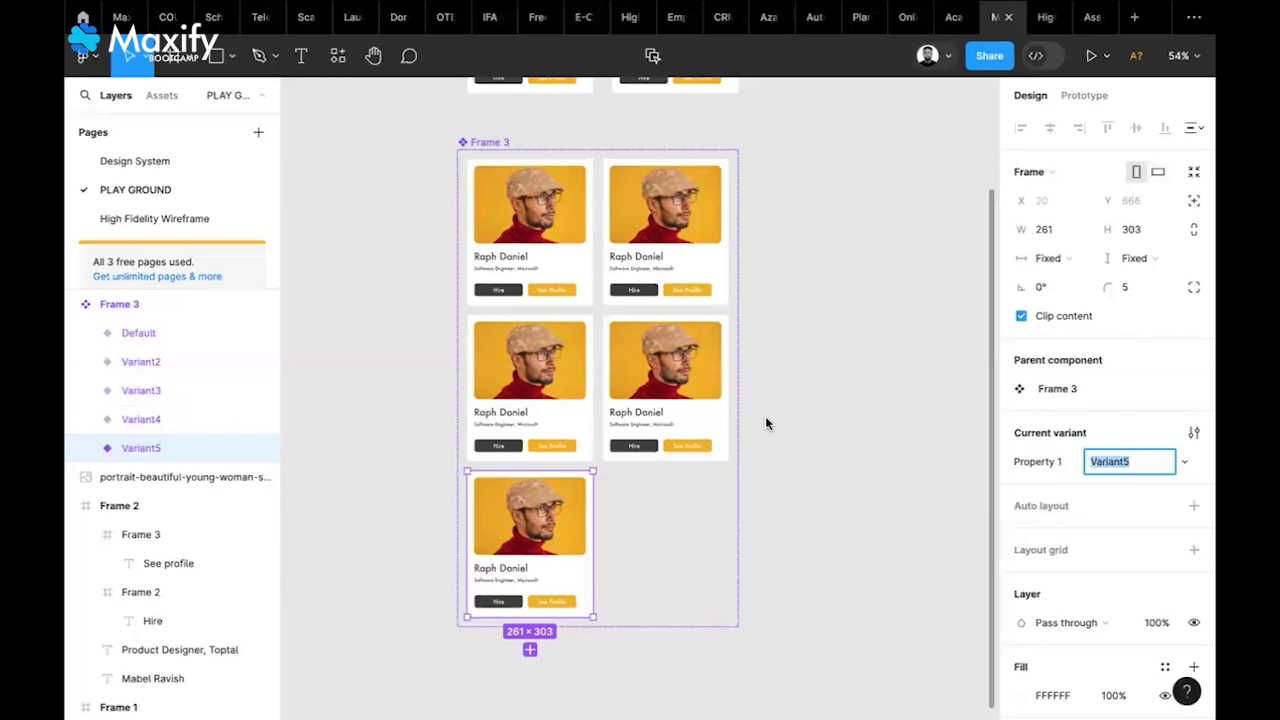
scroll(766, 420, "down", 1)
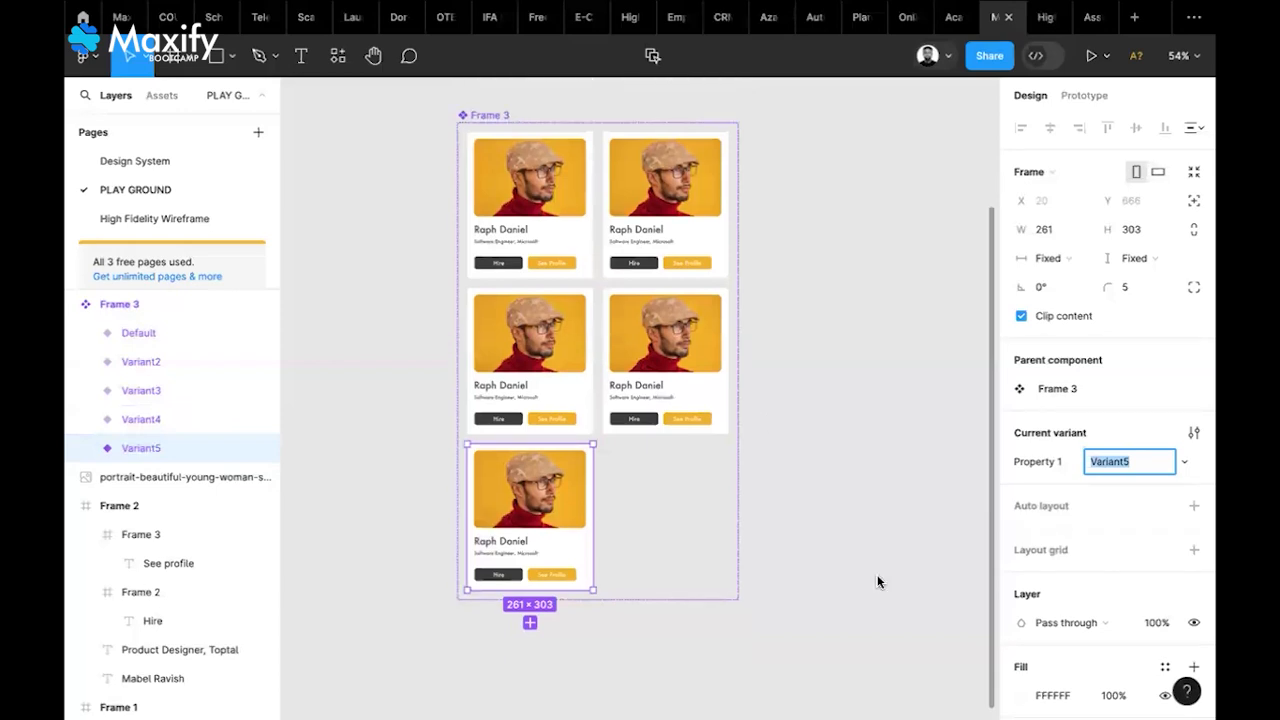
scroll(869, 592, "up", 1)
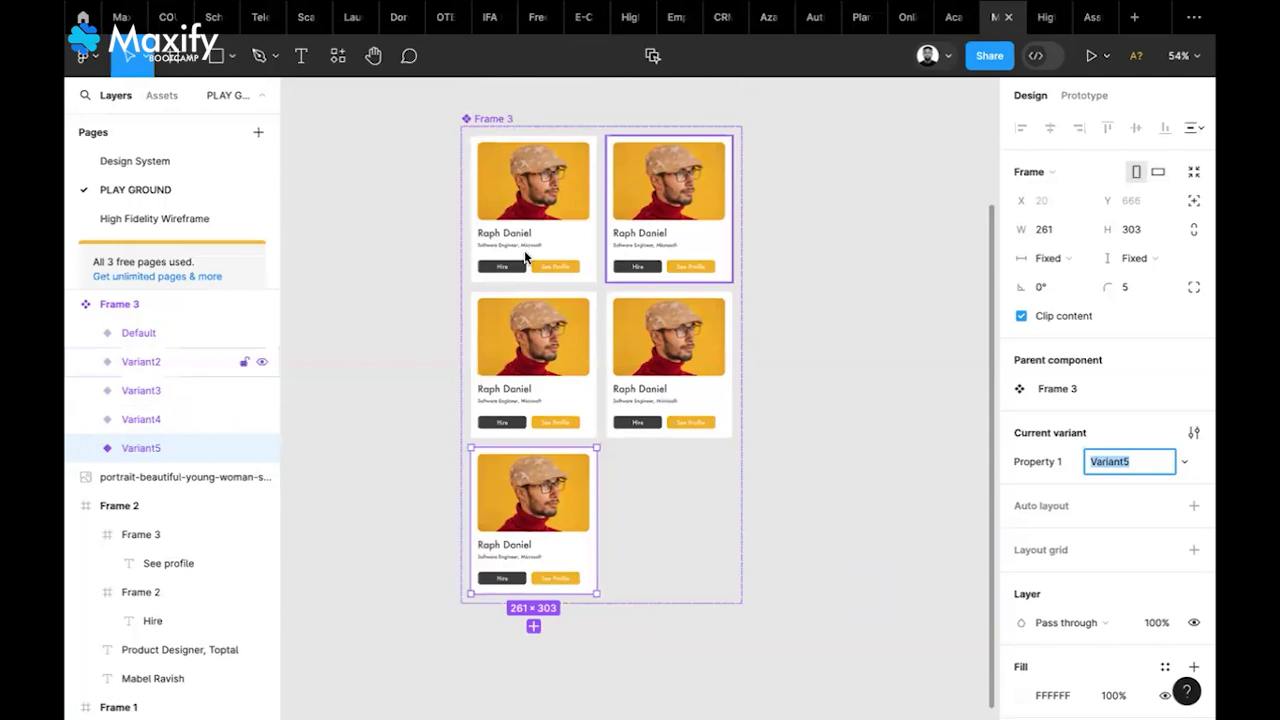
scroll(524, 257, "up", 2)
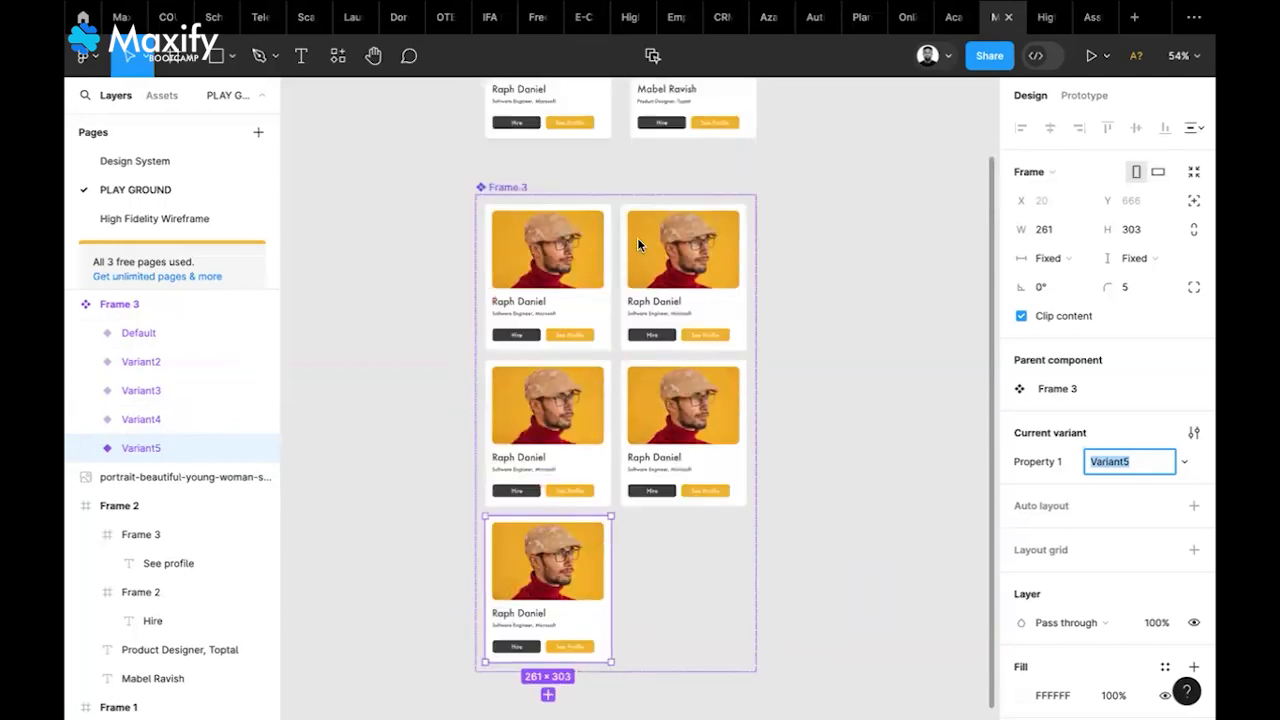
scroll(568, 297, "down", 1)
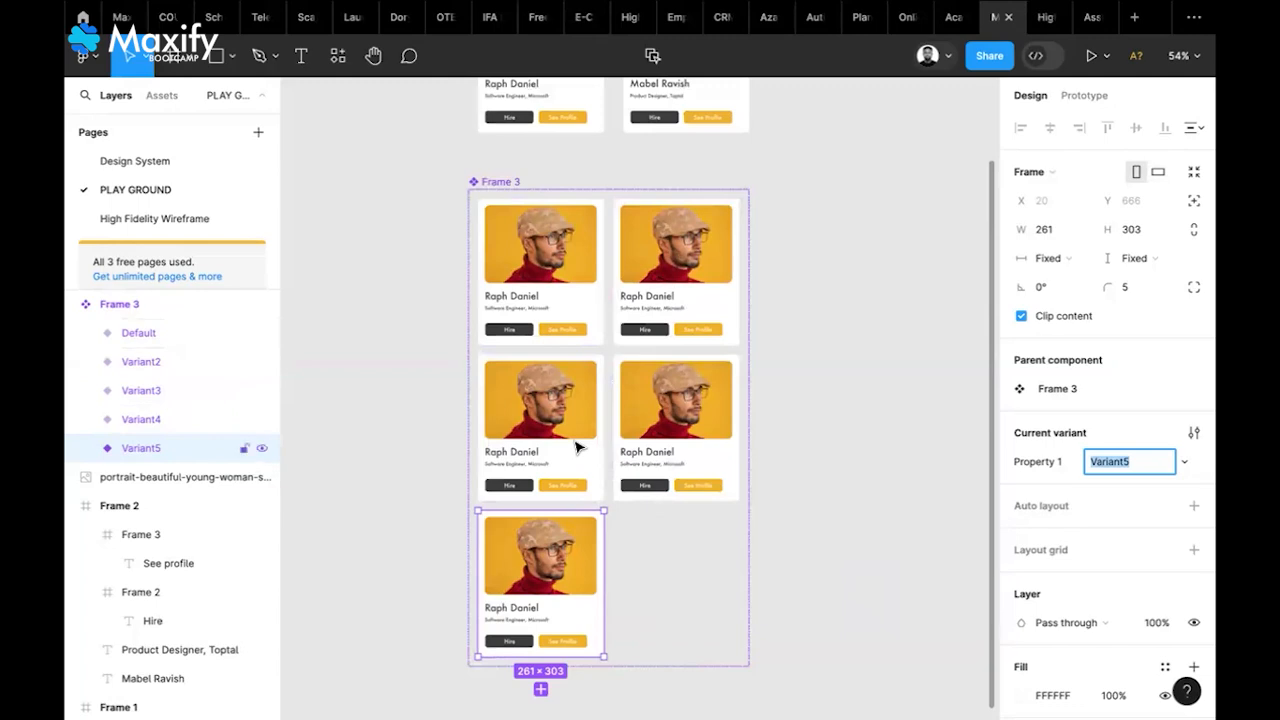
Delete the three extra card variants from Frame 3 in Layers
left_click(141, 420, "shift")
left_click(141, 391, "shift")
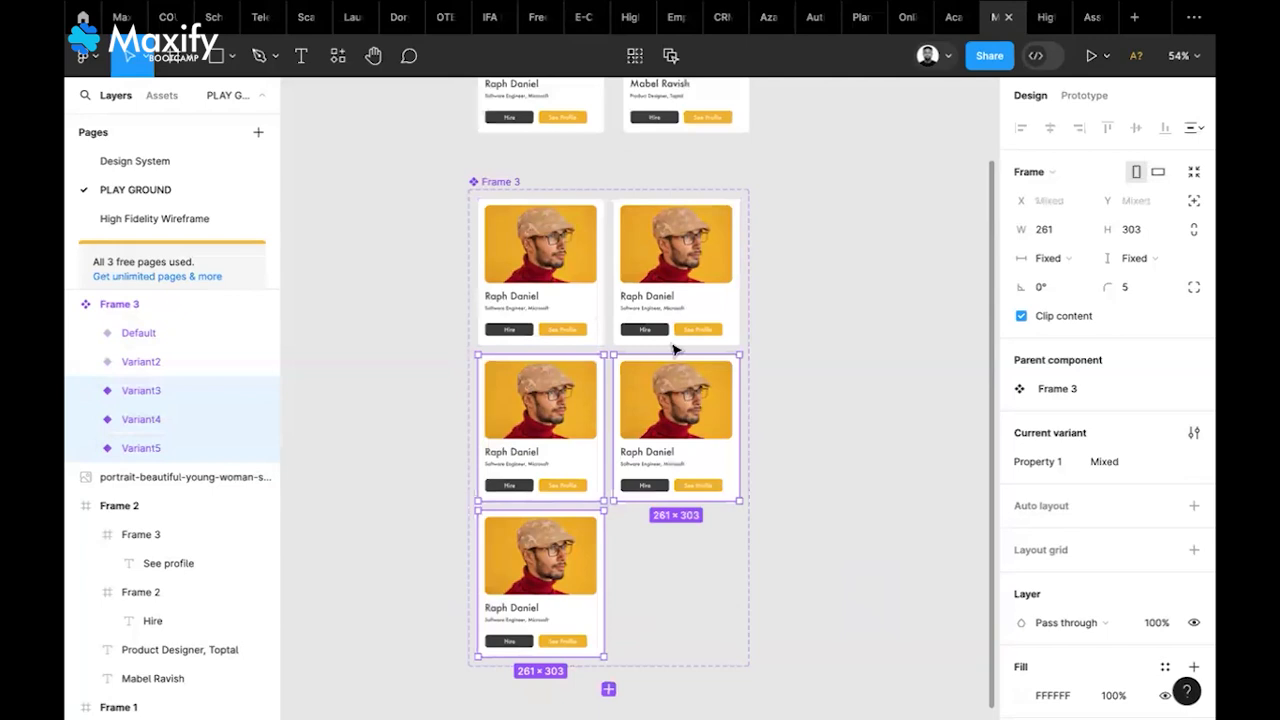
key("Delete")
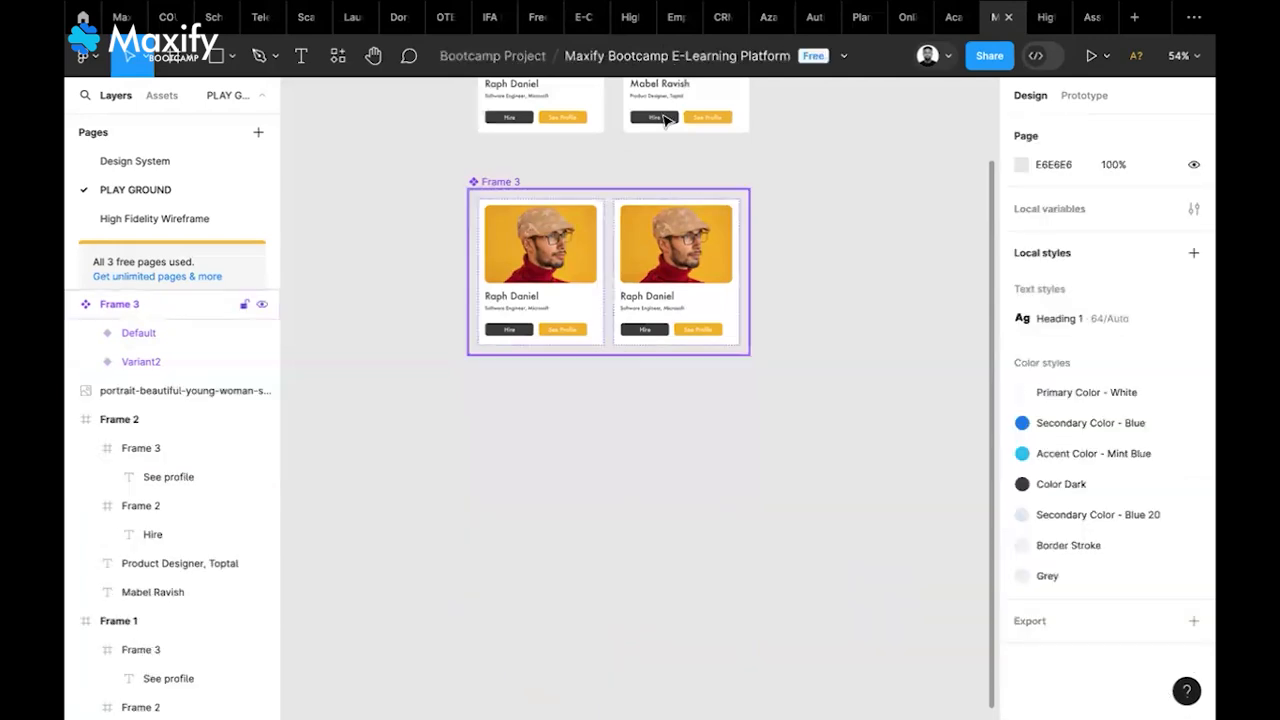
scroll(667, 120, "up", 2)
Replace Variant2's photo with the woman's portrait copied from the original card
left_click(640, 406)
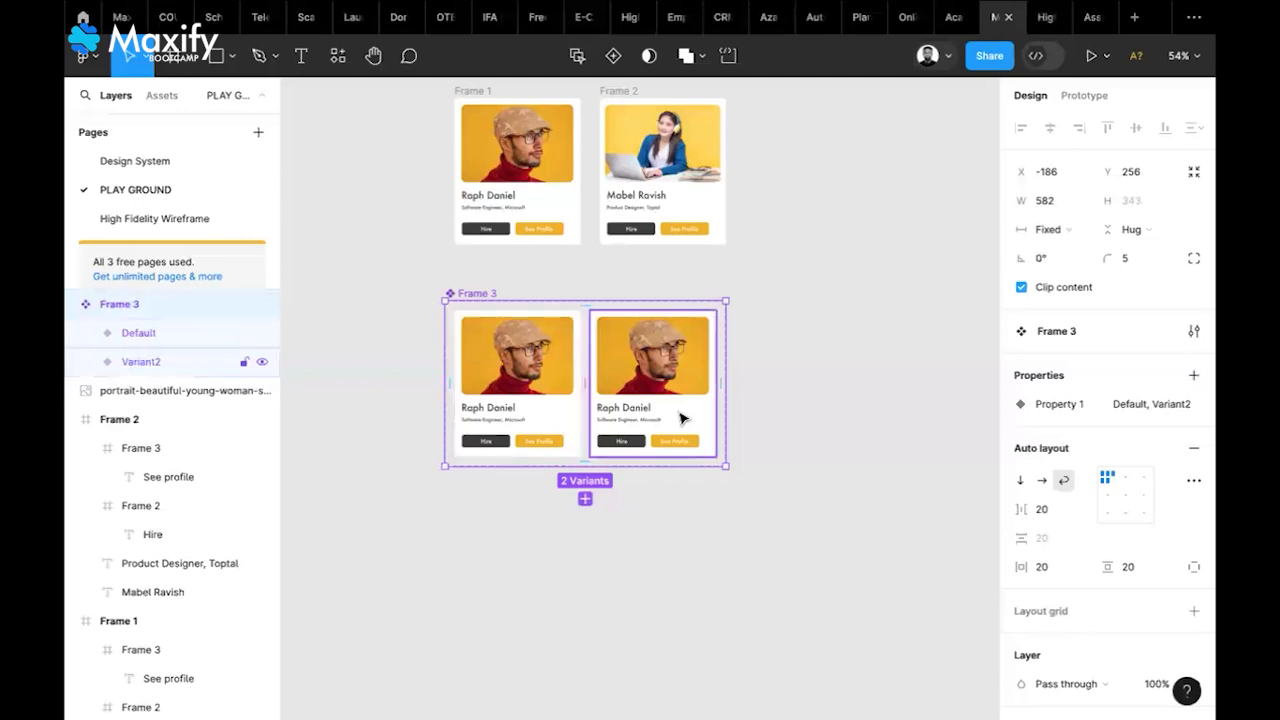
left_click(682, 418)
left_click(662, 143)
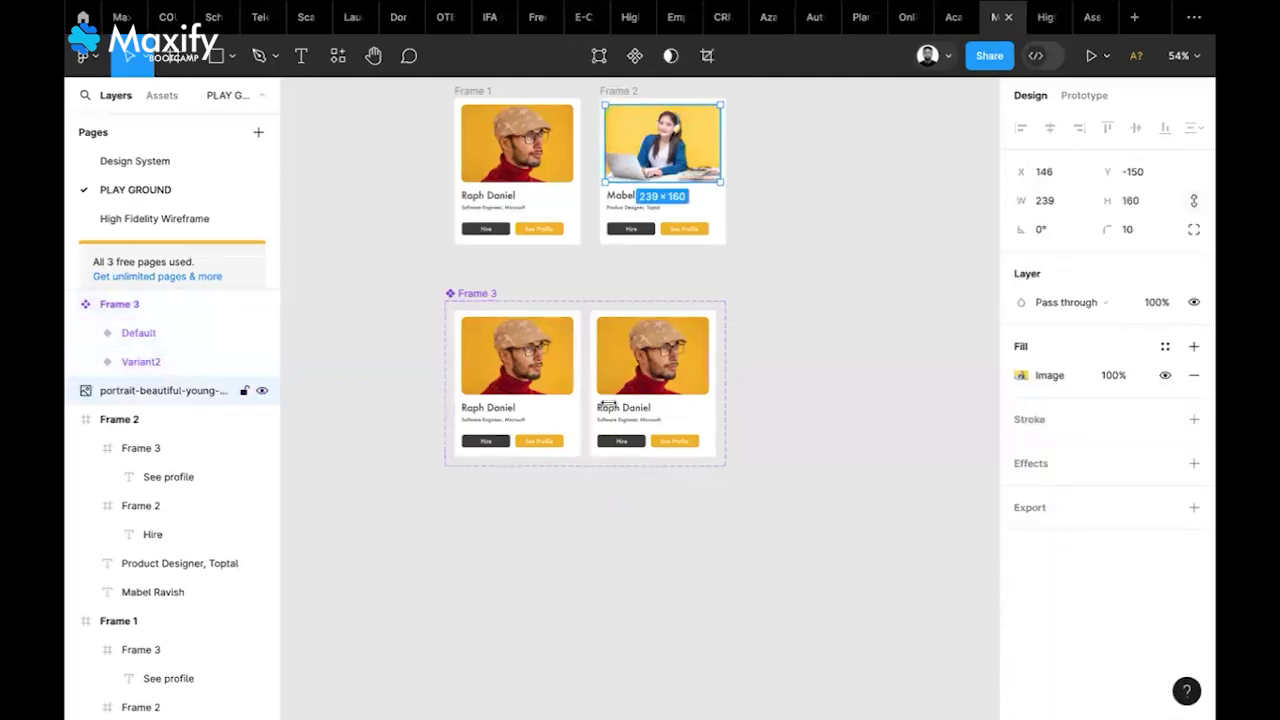
double_click(636, 402)
right_click(638, 404)
key("shift+super+r")
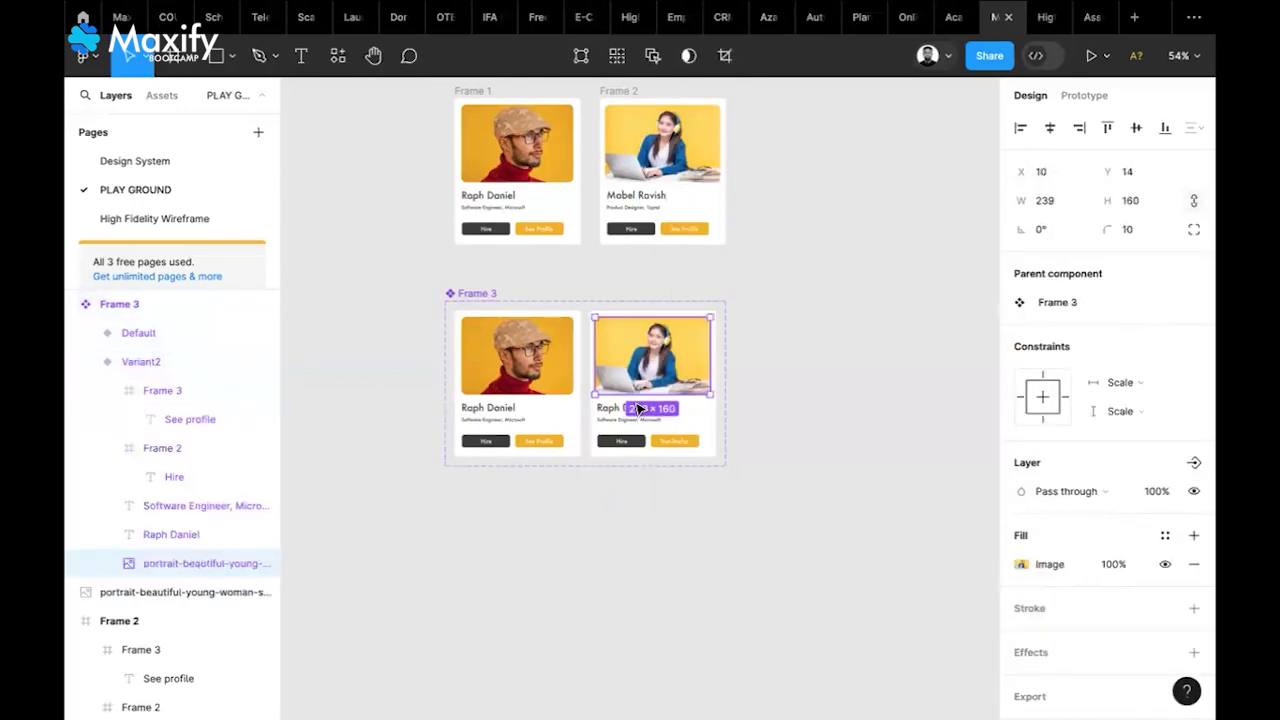
left_click(583, 500)
left_click(612, 408)
Retype Variant2's name text with the woman's name
double_click(612, 408)
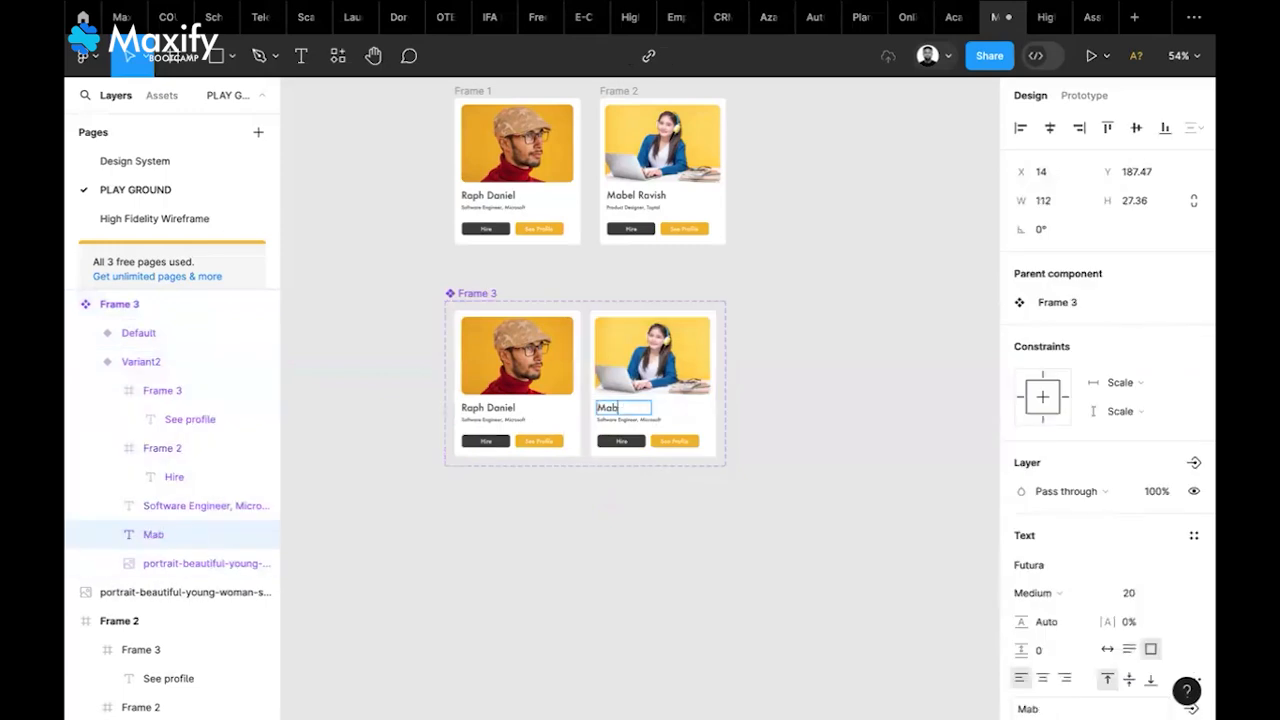
key("Escape")
scroll(683, 412, "up", 2)
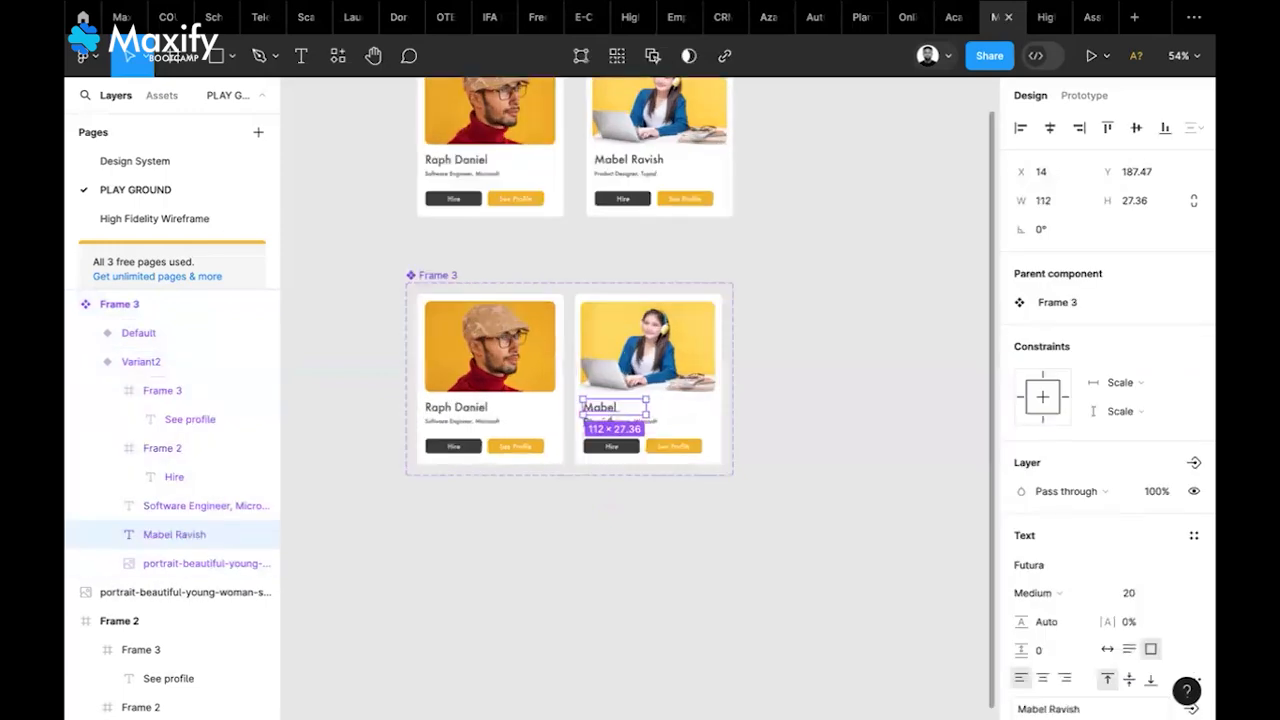
scroll(656, 408, "up", 5)
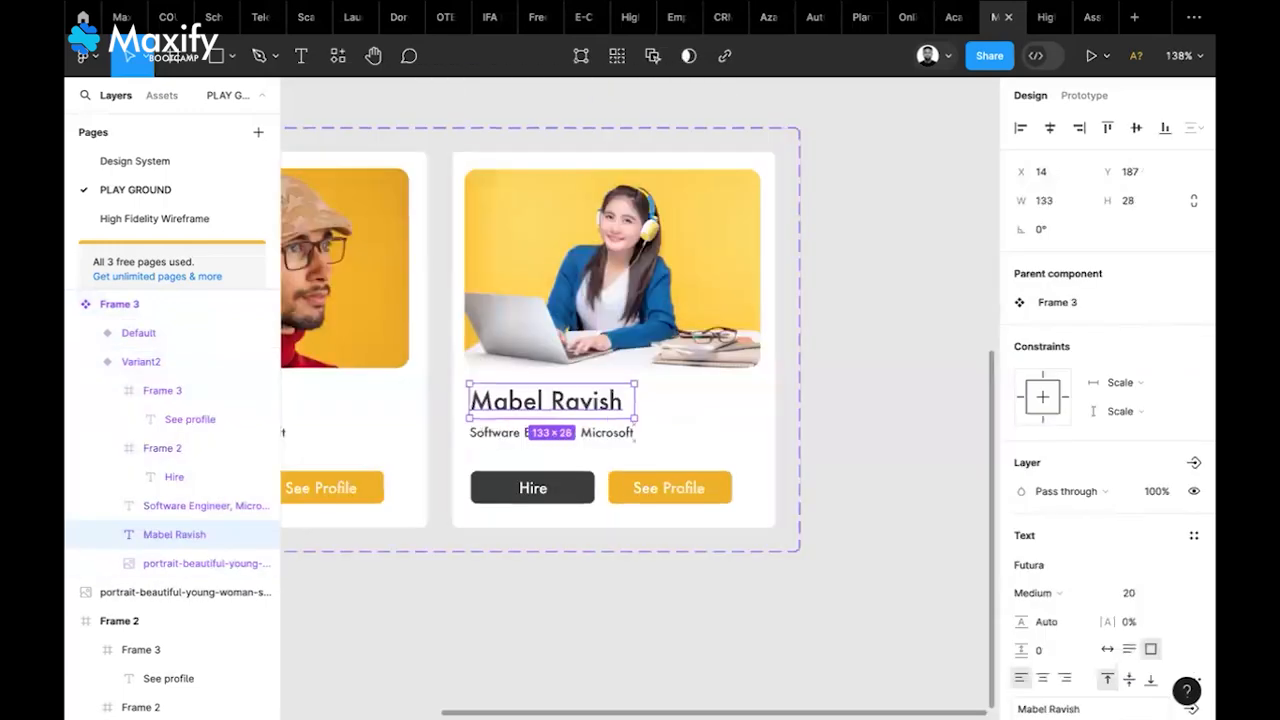
scroll(640, 400, "left", 1)
Change Variant2's job title to 'Product Designer, Toptal'
double_click(640, 406)
type("Produc")
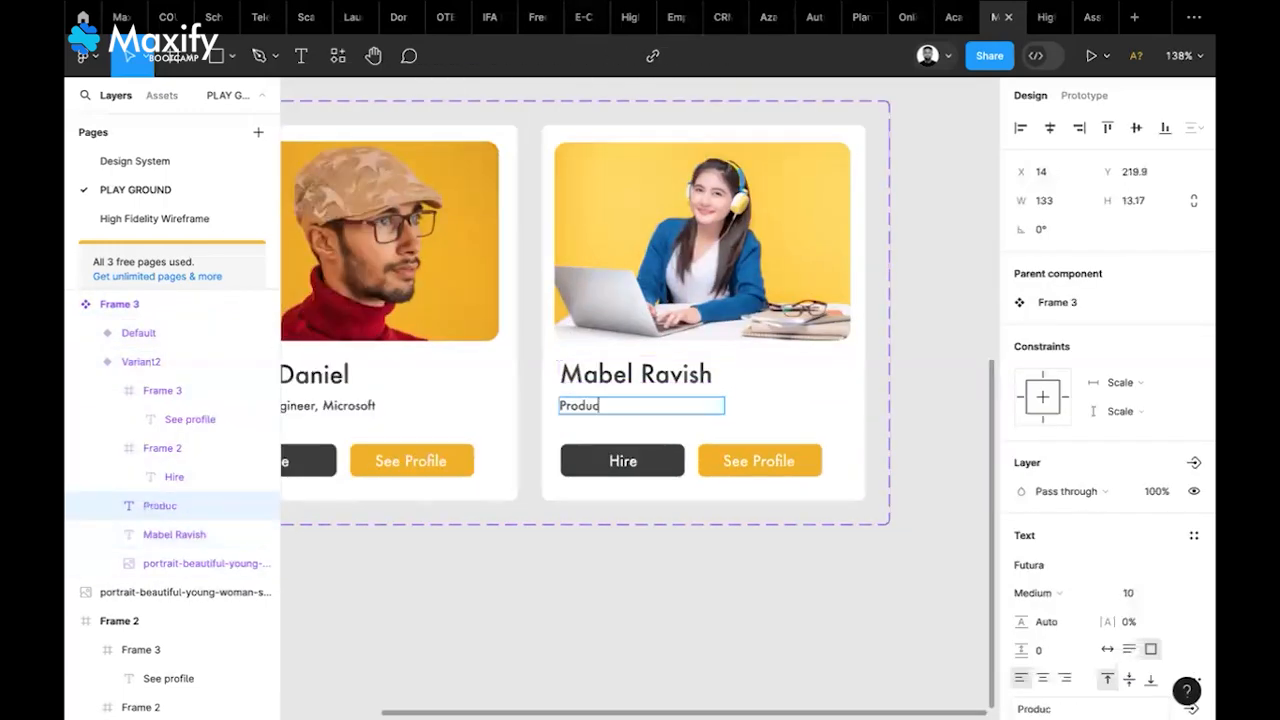
type("t Designer, Topta")
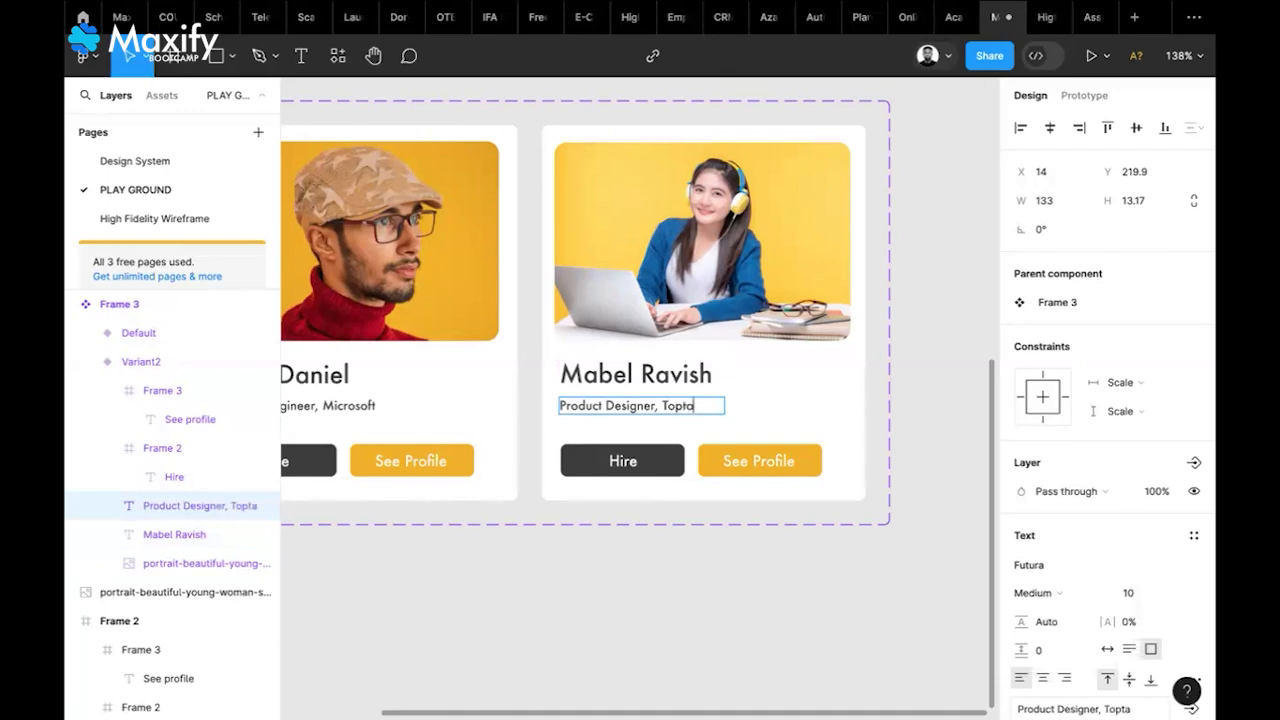
type("l")
key("Escape")
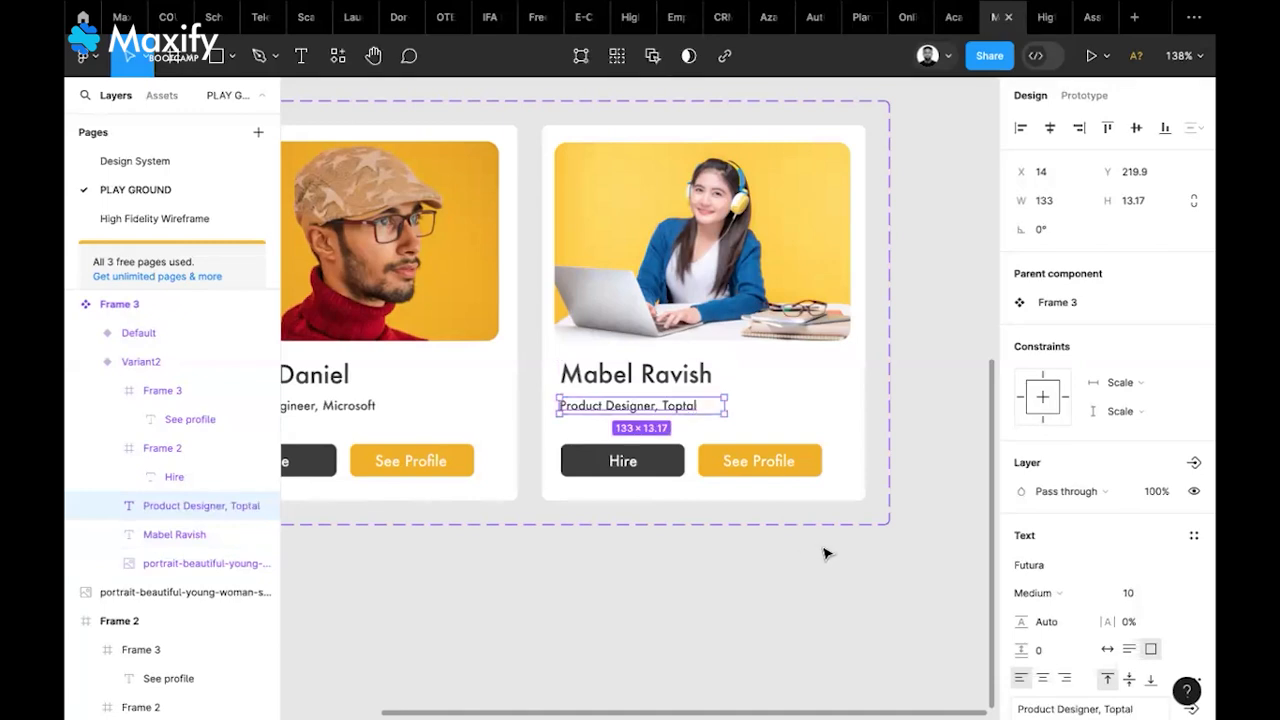
left_click(825, 553)
scroll(825, 553, "left", 2)
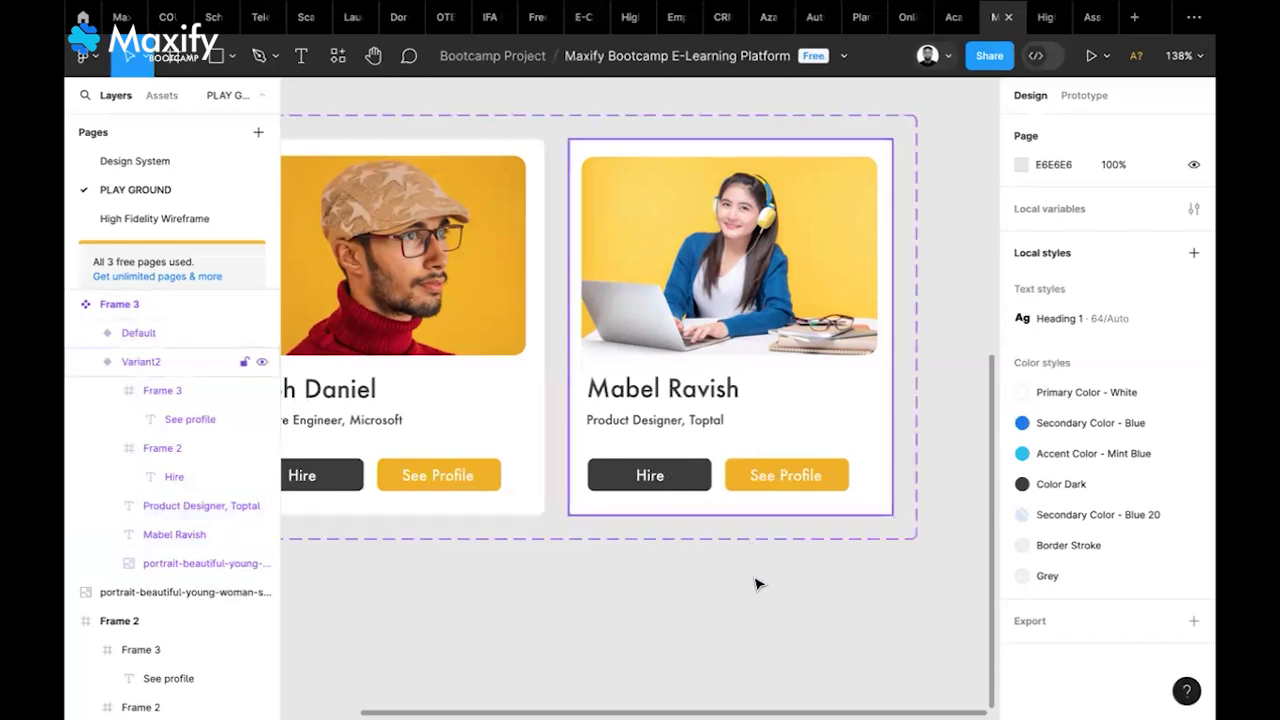
scroll(755, 584, "down", 3)
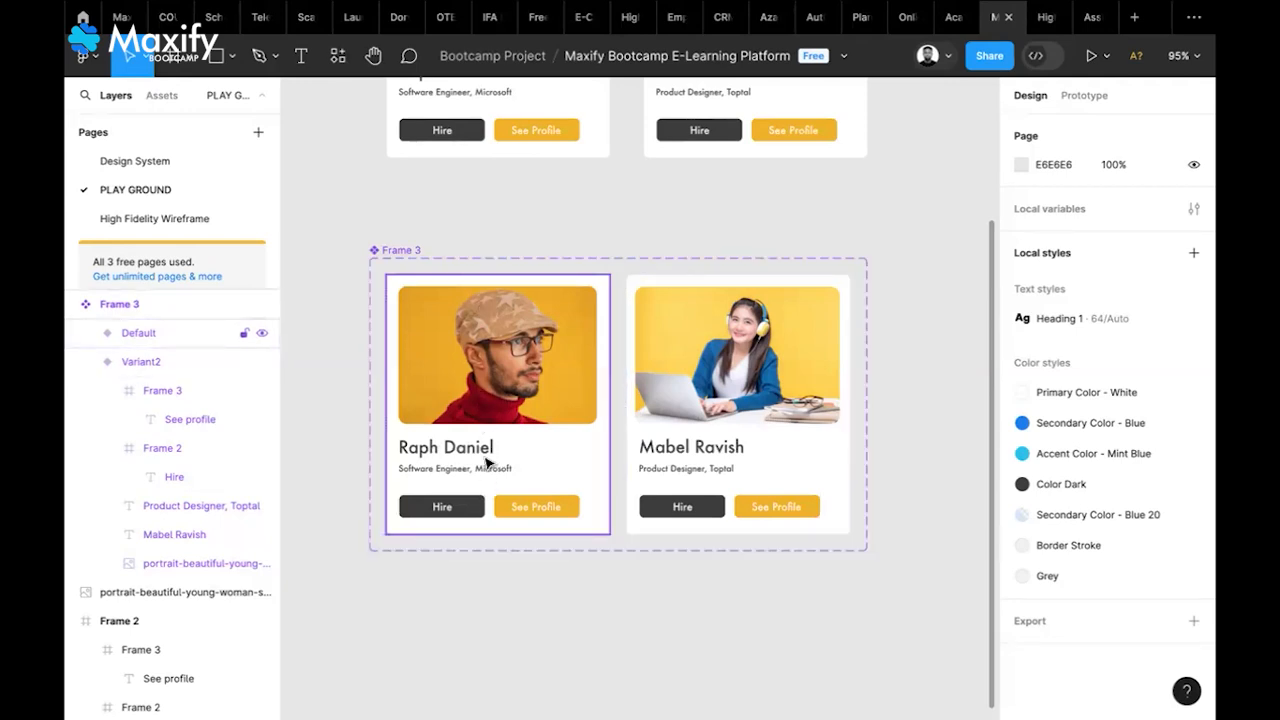
Add Variant3 to Frame 3 as a copy of the first card, wrapping to a new row
left_click(406, 252)
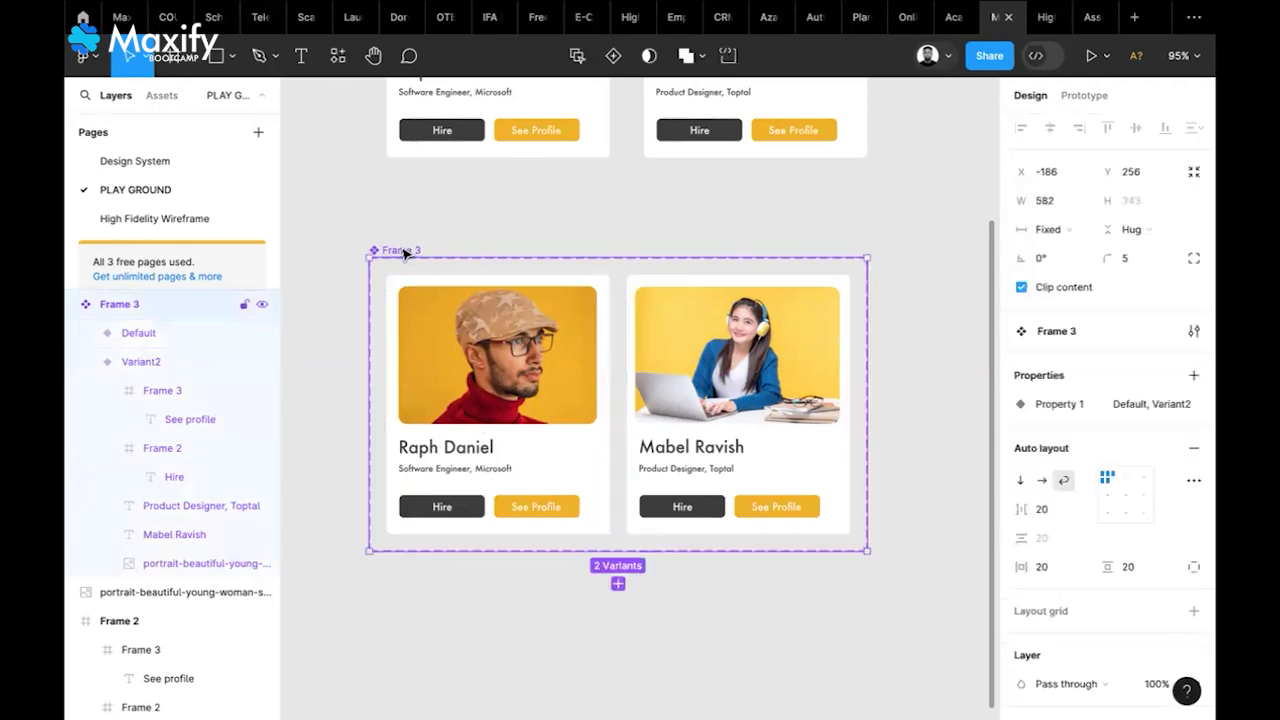
left_click(503, 312)
left_click(662, 398)
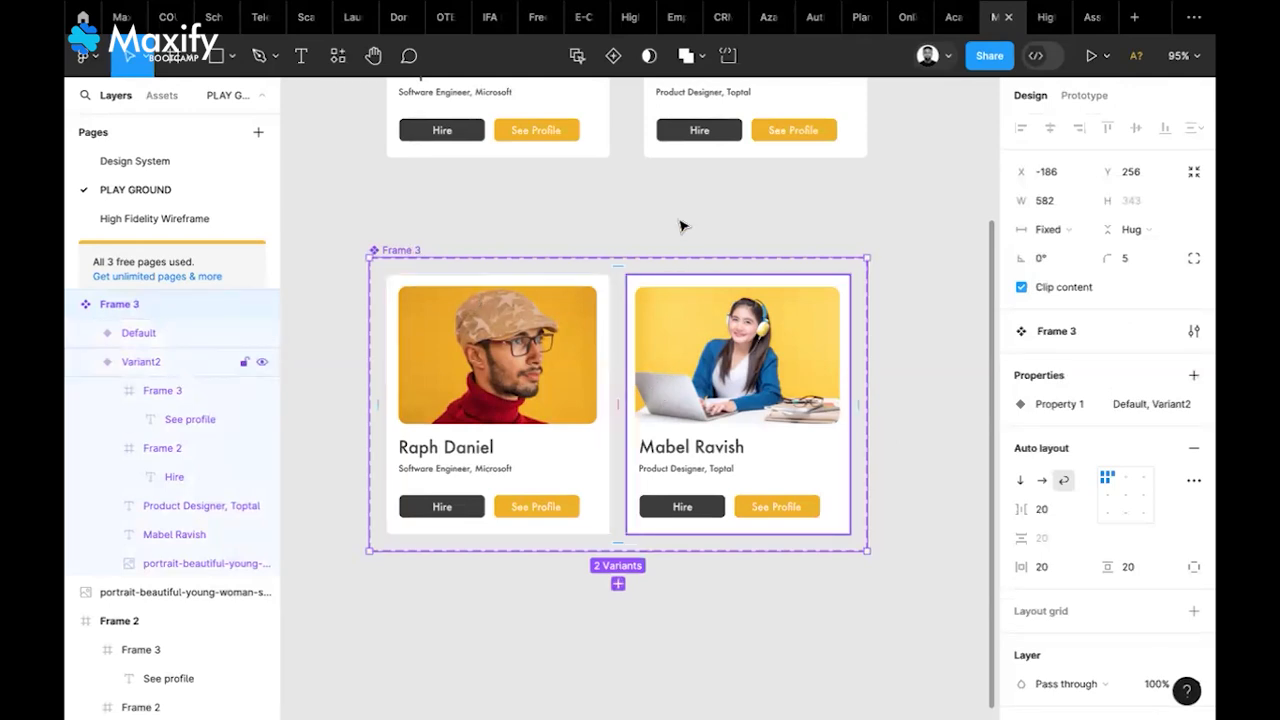
left_click(613, 56)
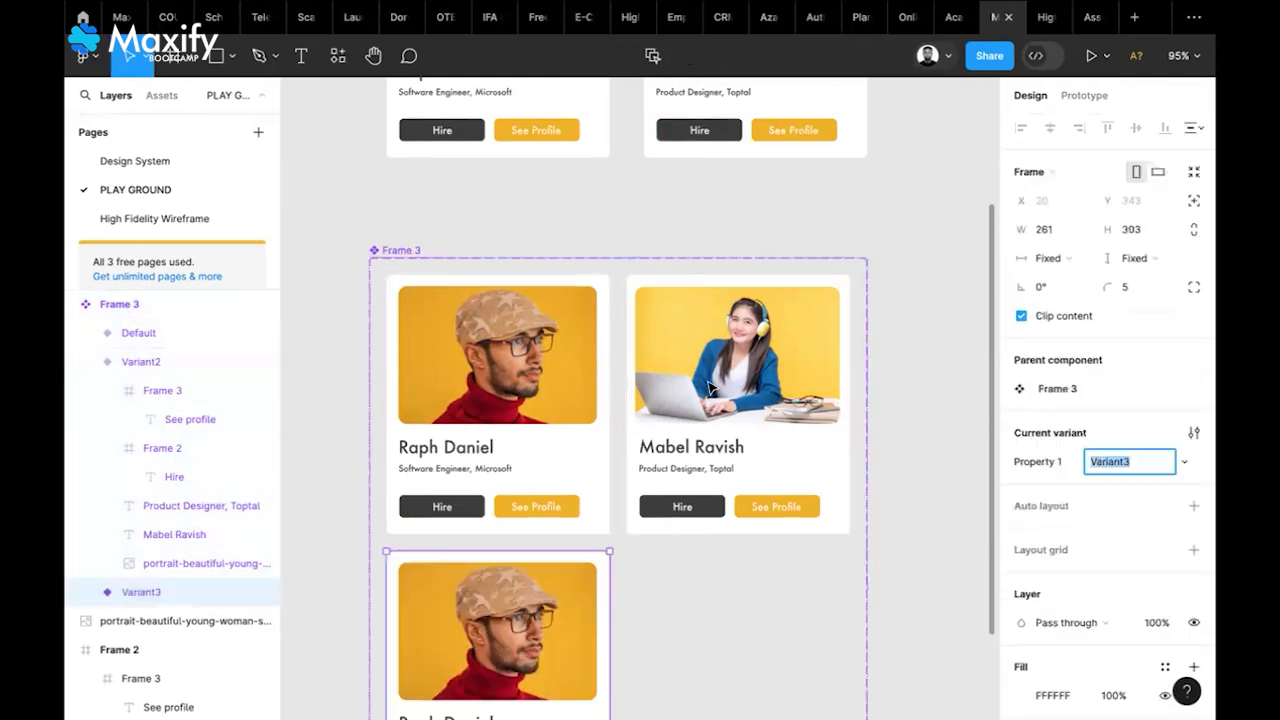
scroll(680, 400, "down", 5)
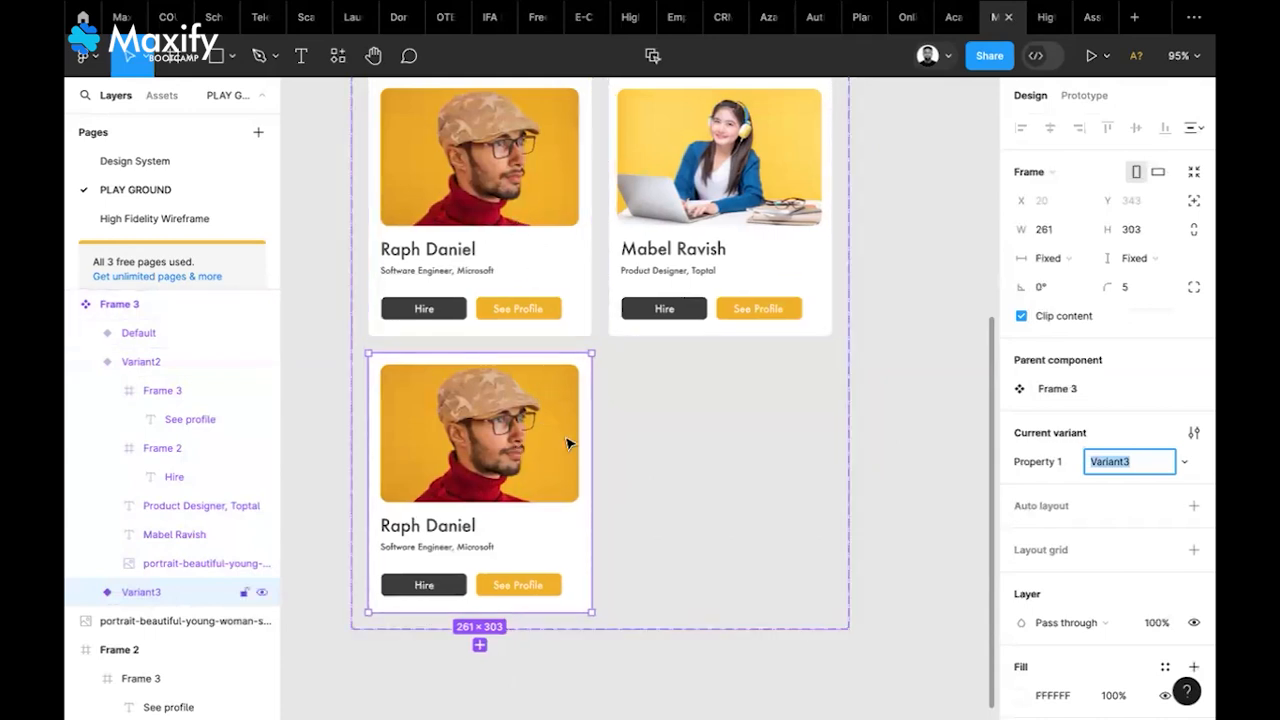
scroll(566, 443, "left", 3)
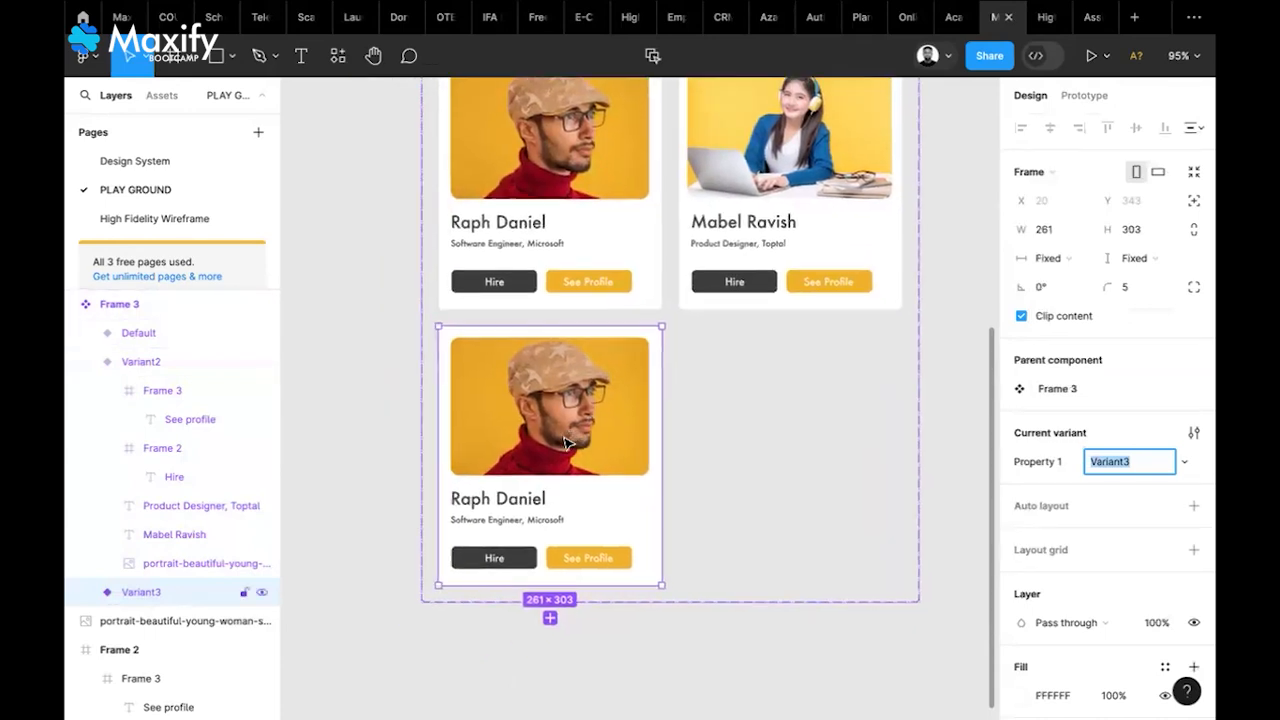
Replace Variant3's photo with img/instructor/07 from the Design System page
left_click(163, 170)
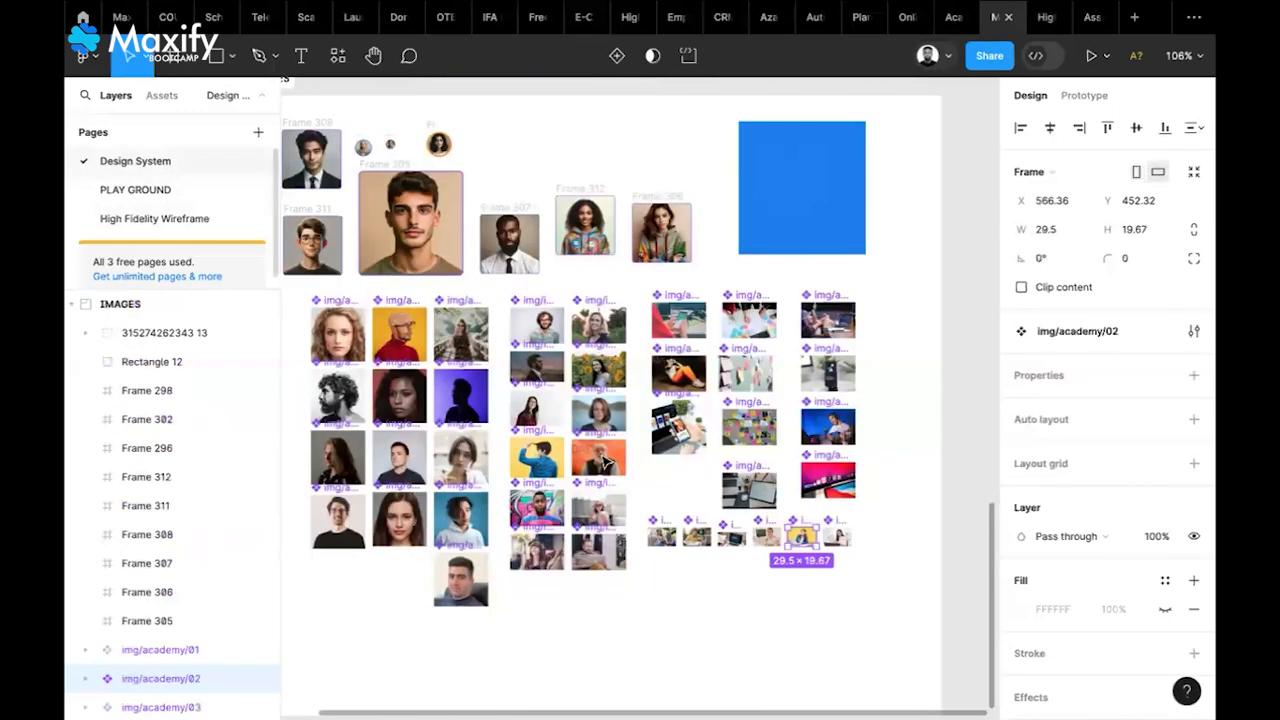
scroll(541, 461, "up", 5)
scroll(690, 481, "up", 3)
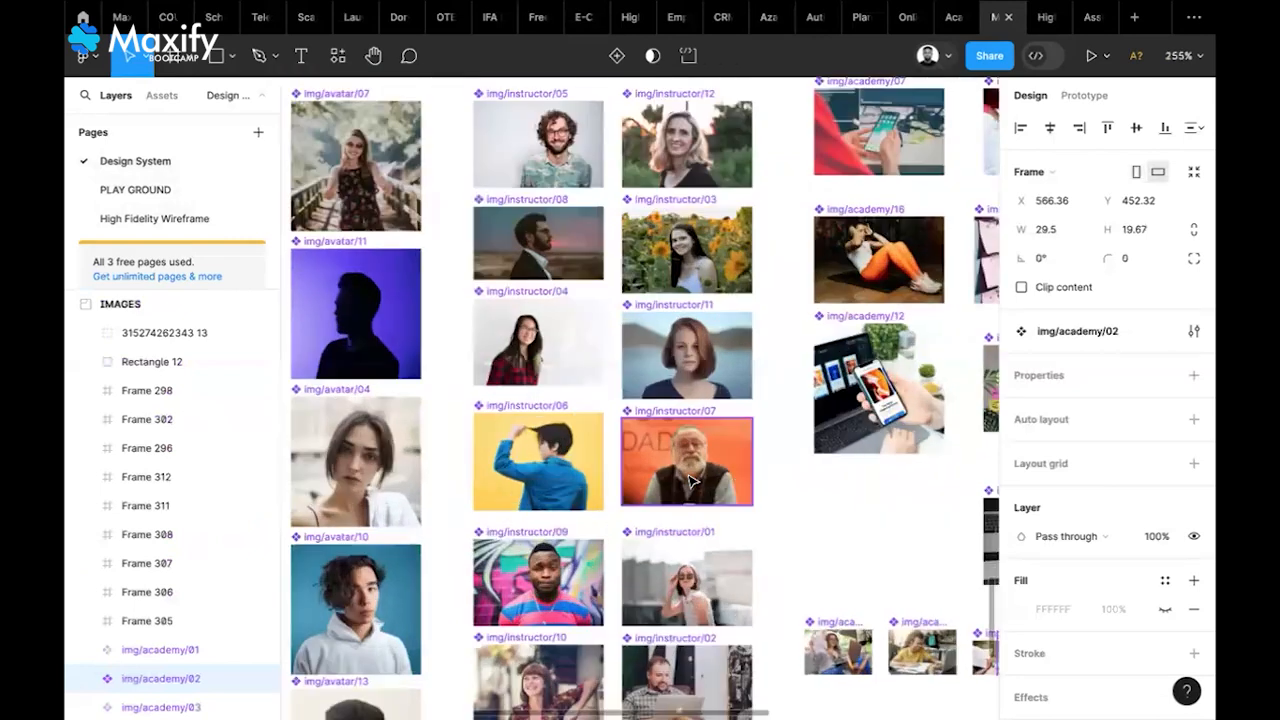
left_click(690, 481)
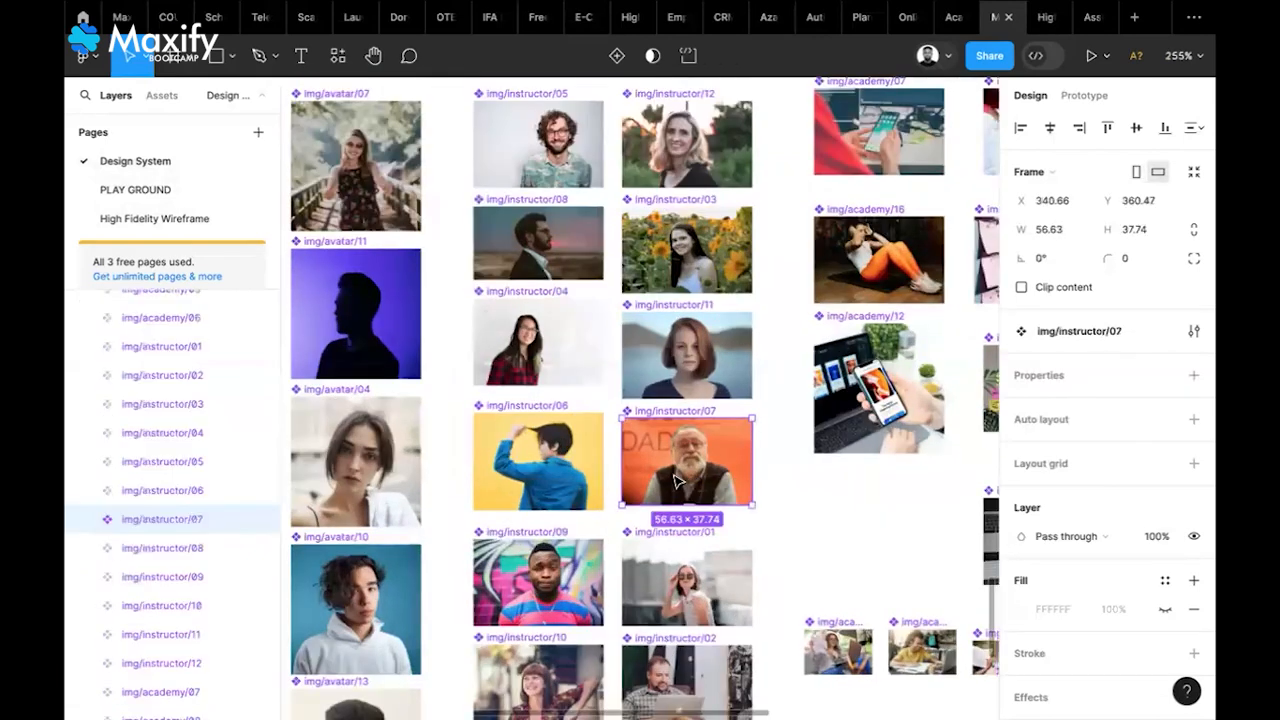
left_click(190, 192)
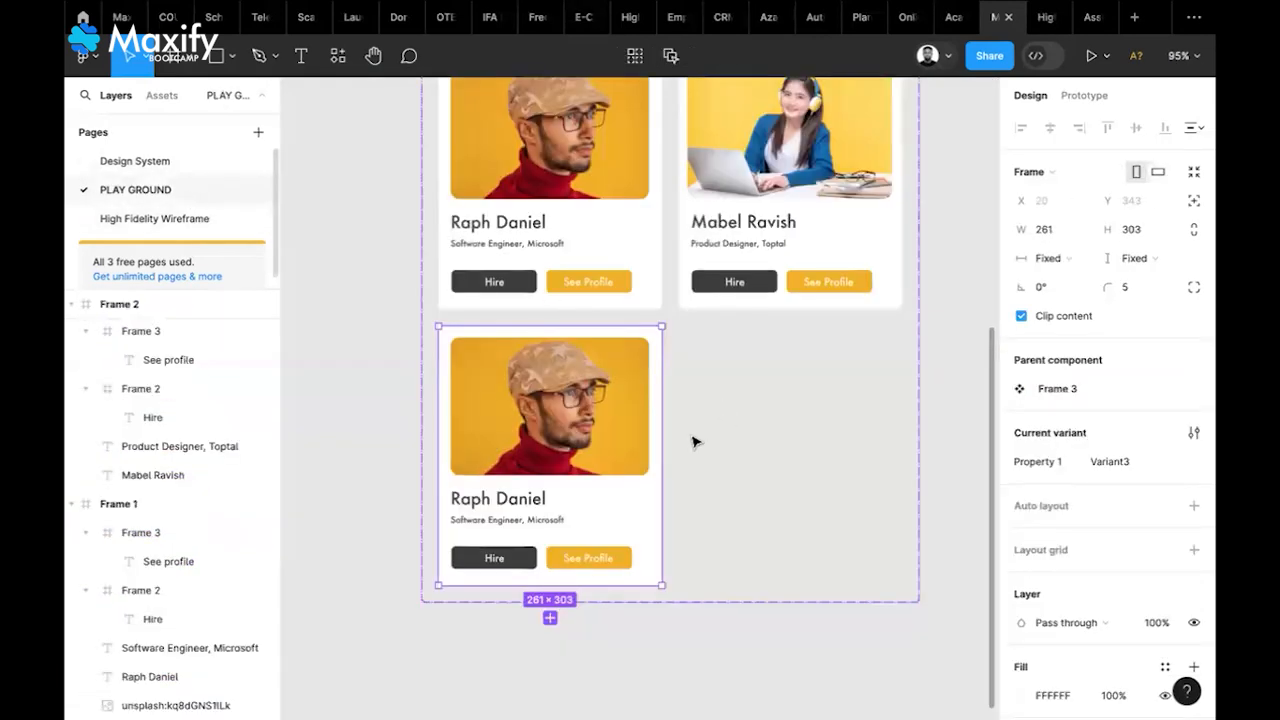
double_click(588, 448)
right_click(588, 448)
left_click(704, 256)
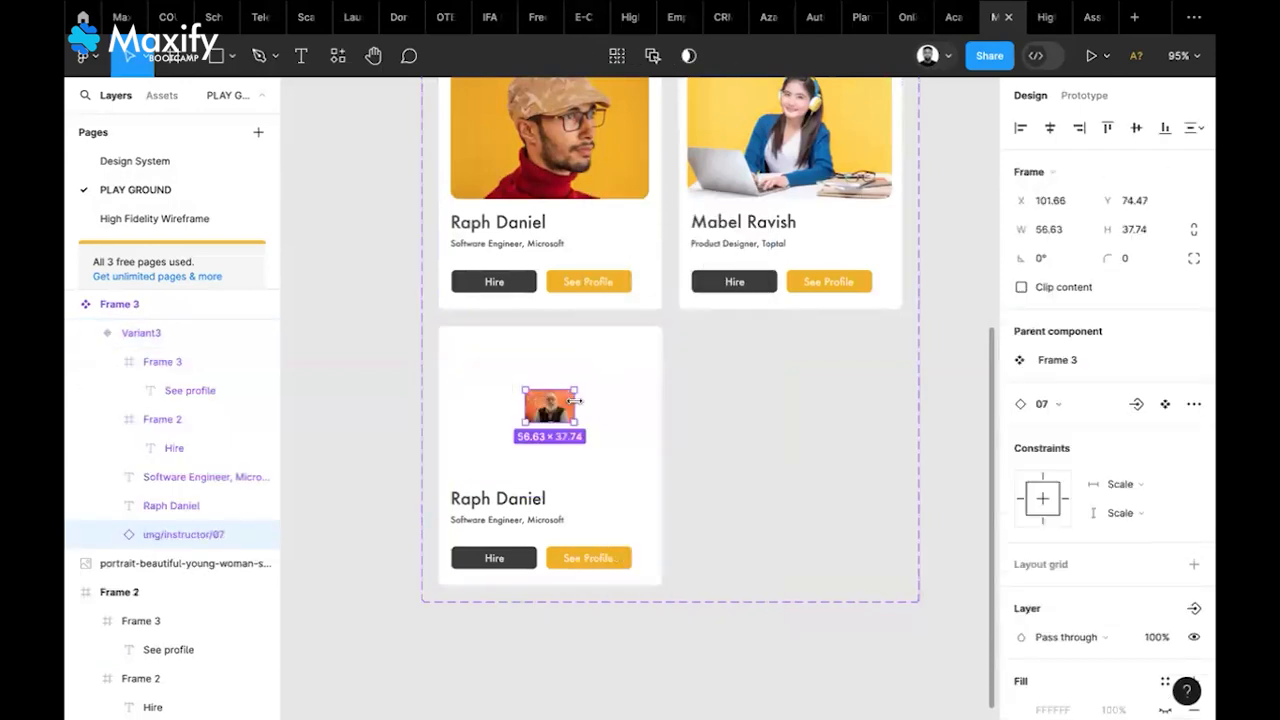
Resize the instructor photo to about 231×153 and round its corners to 10
left_click_drag(573, 400, 643, 398)
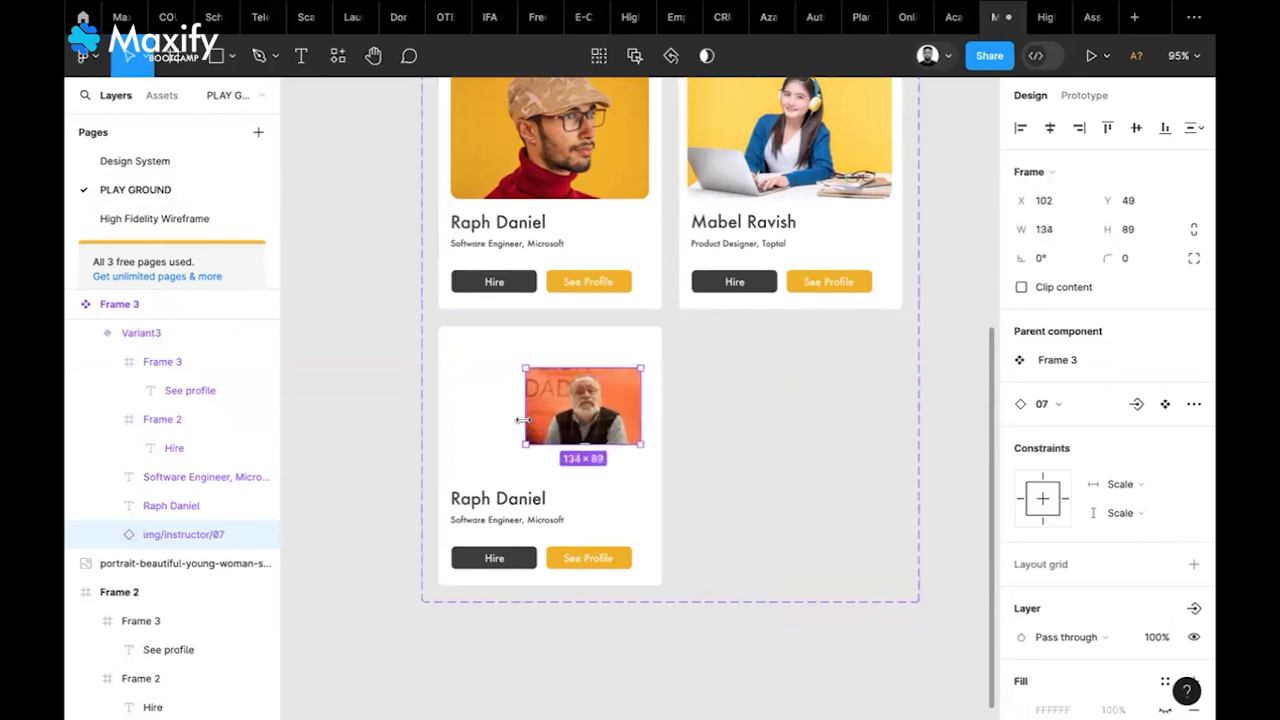
left_click_drag(522, 418, 453, 416)
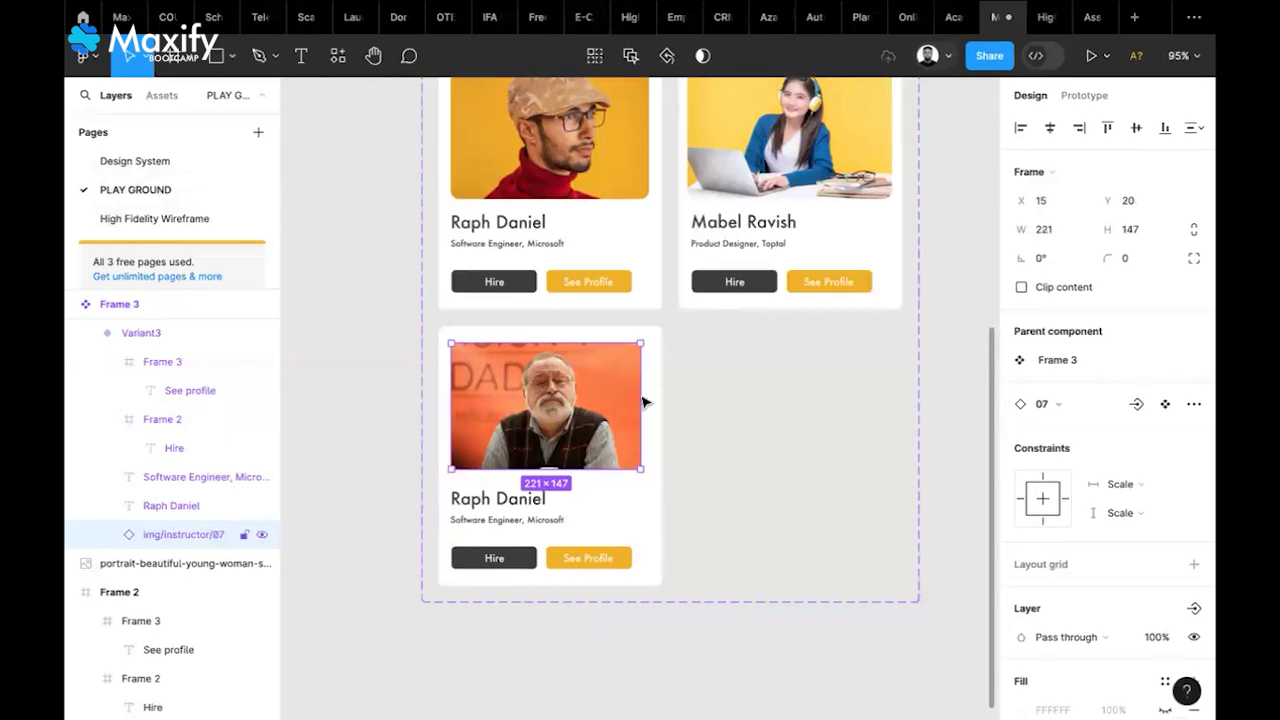
left_click_drag(641, 396, 651, 396)
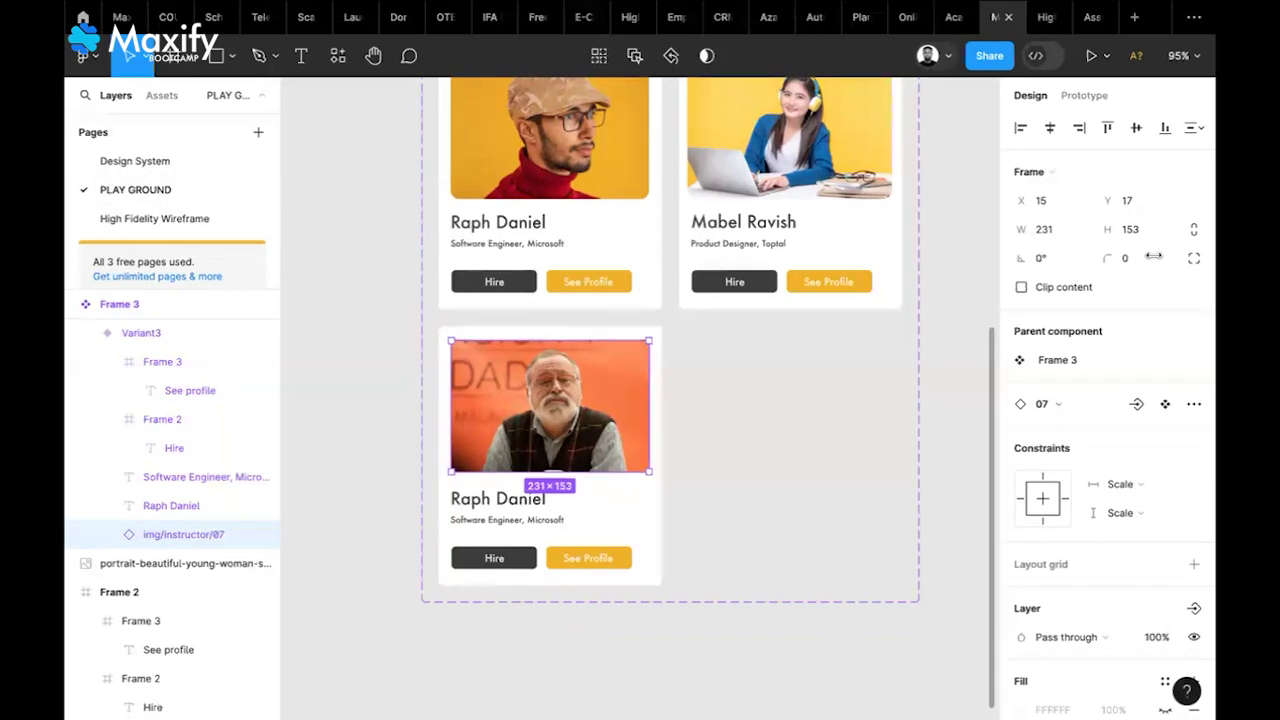
left_click_drag(1154, 257, 1164, 257)
Detach the Variant3 photo from its instance and ungroup it into a plain image
left_click(401, 386)
left_click(563, 404)
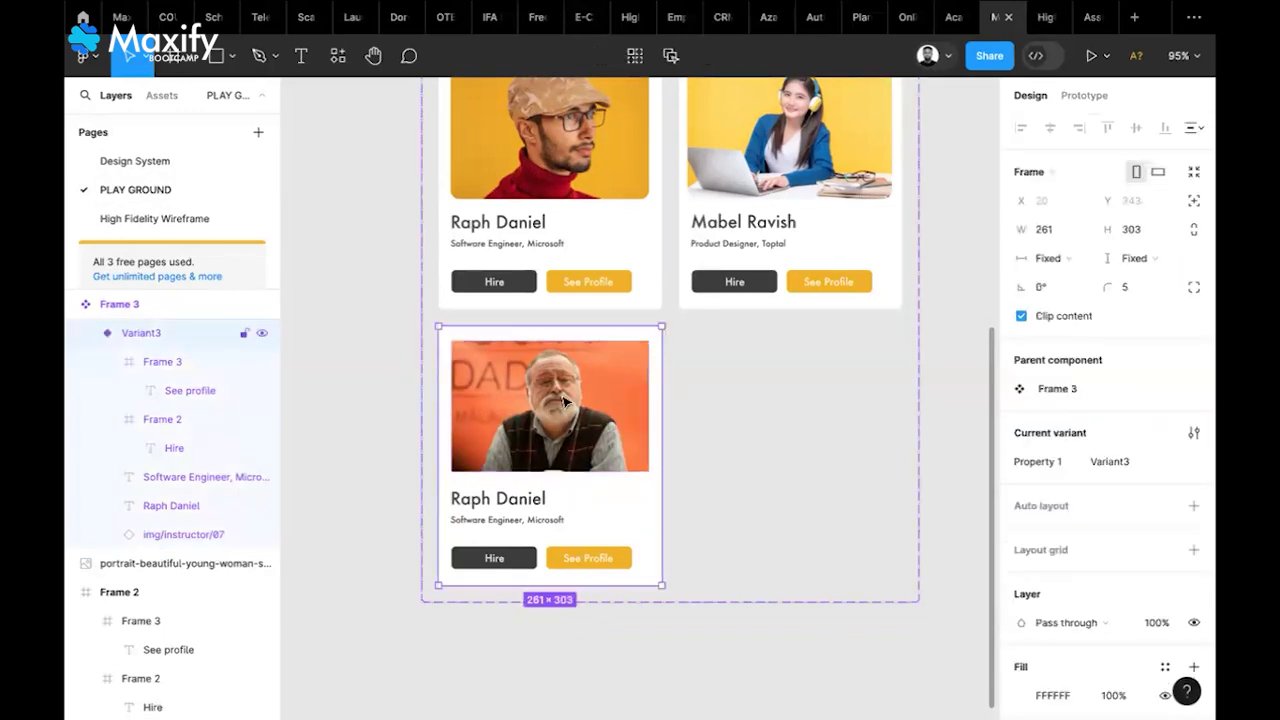
left_click(565, 402)
right_click(634, 437)
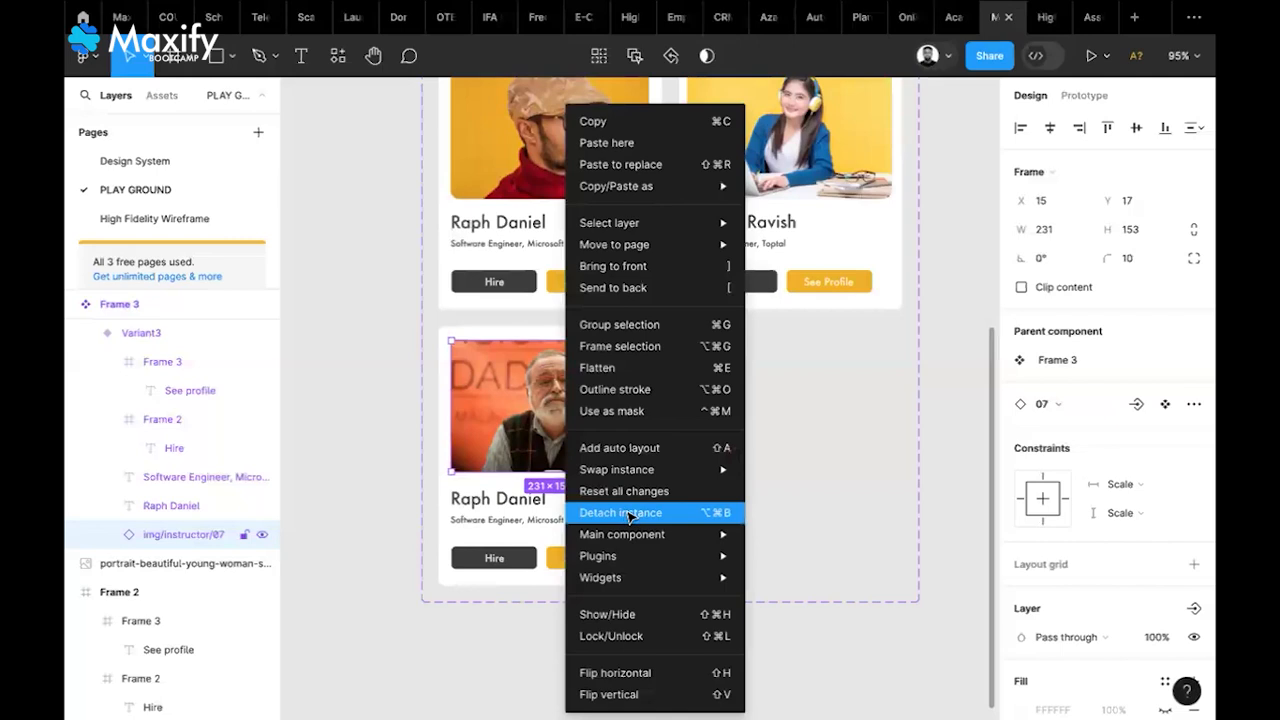
left_click(628, 515)
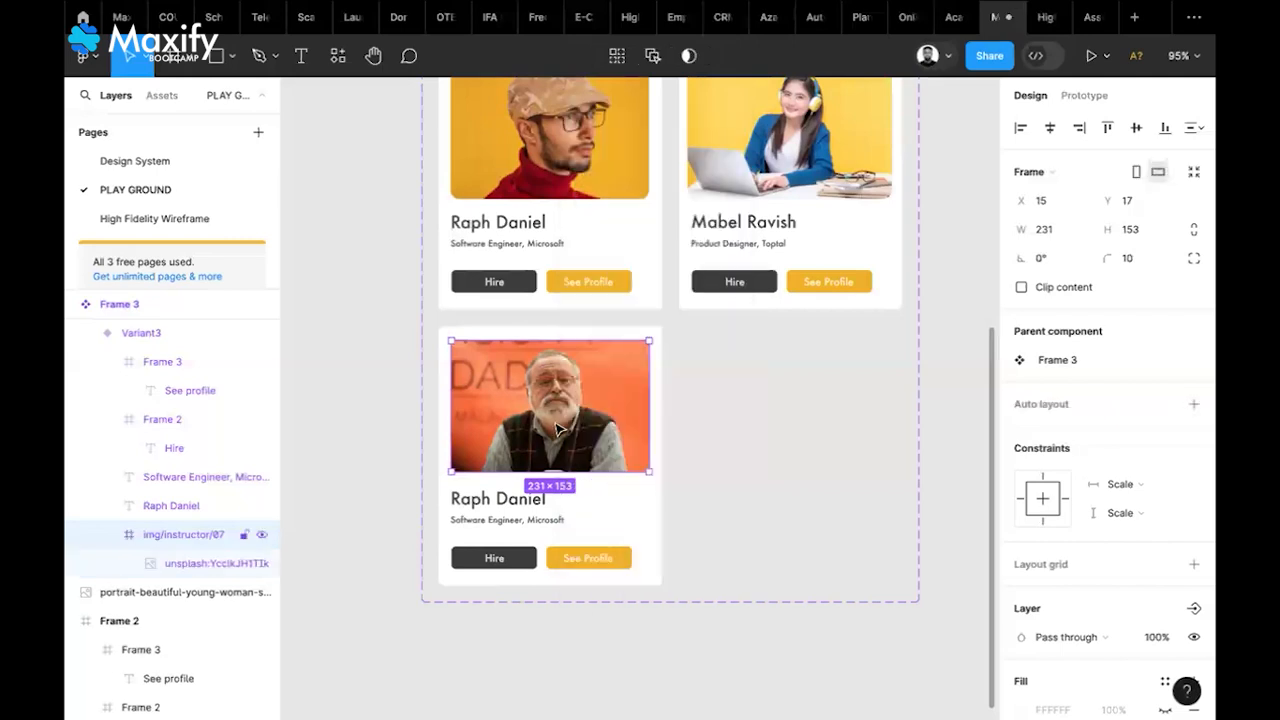
right_click(634, 440)
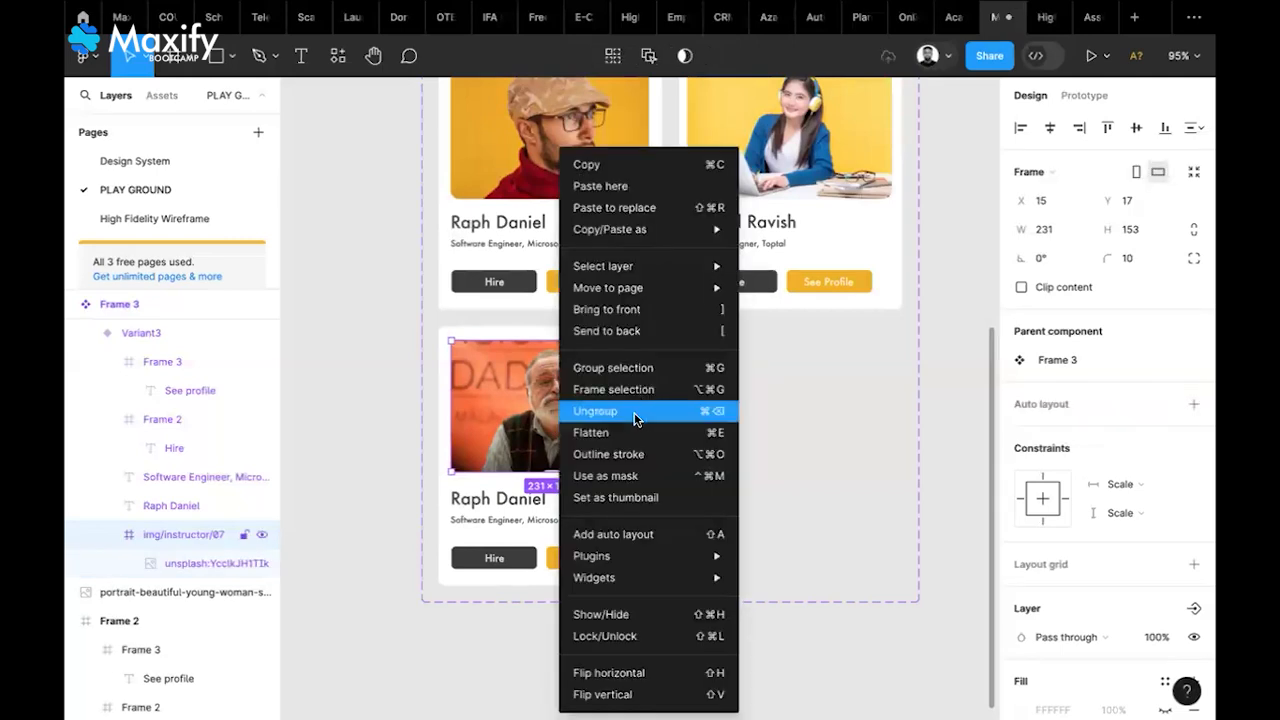
left_click(640, 420)
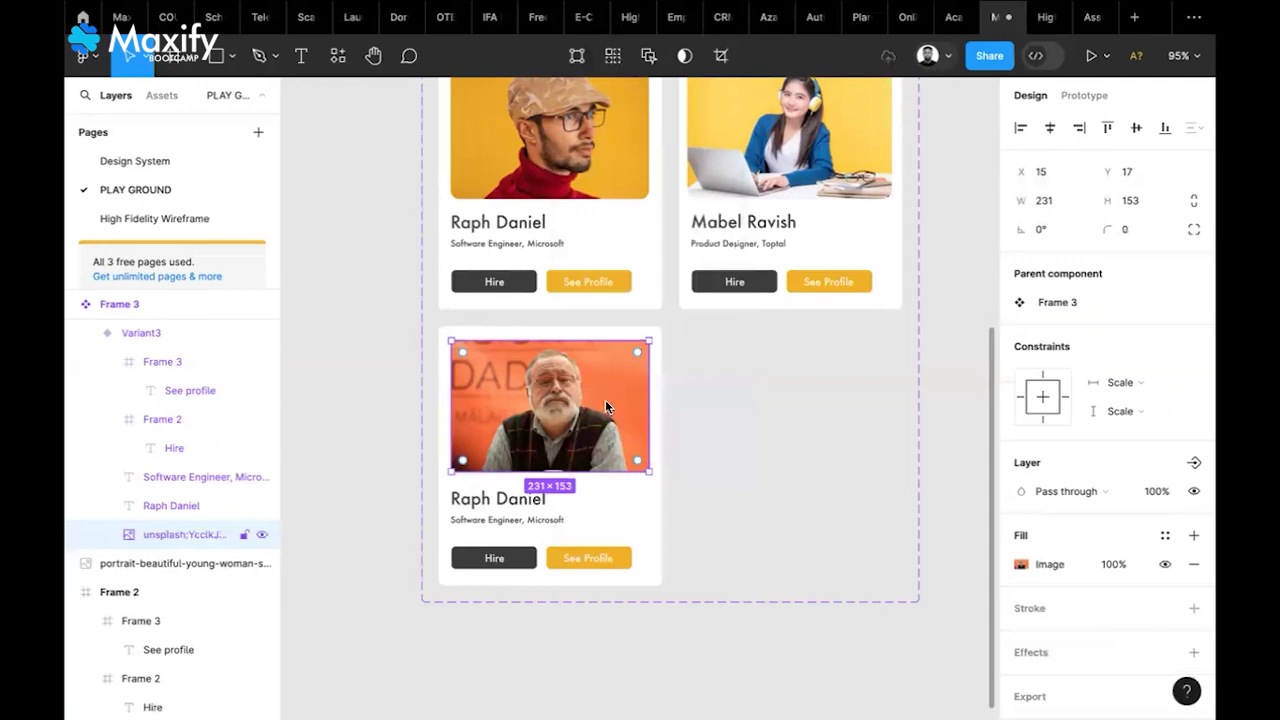
Set the photo's corner radius to 10
right_click(612, 430)
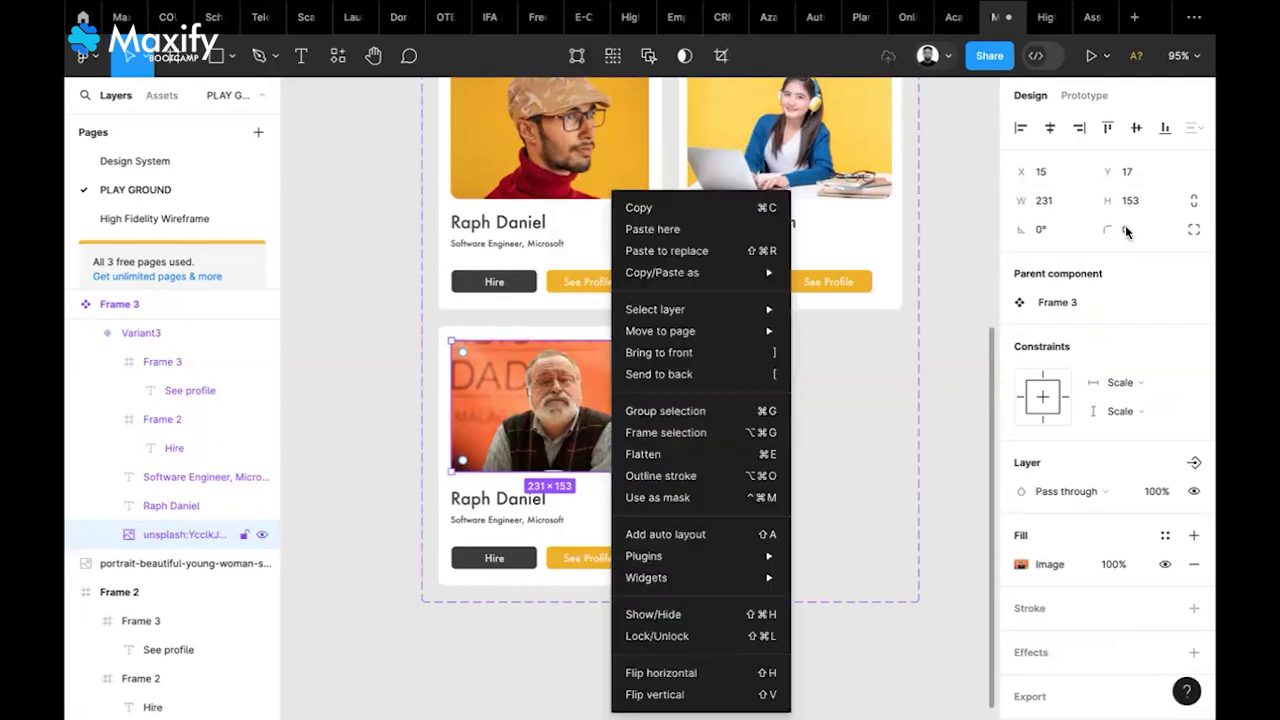
left_click(1126, 232)
type("10")
key("Return")
left_click(336, 403)
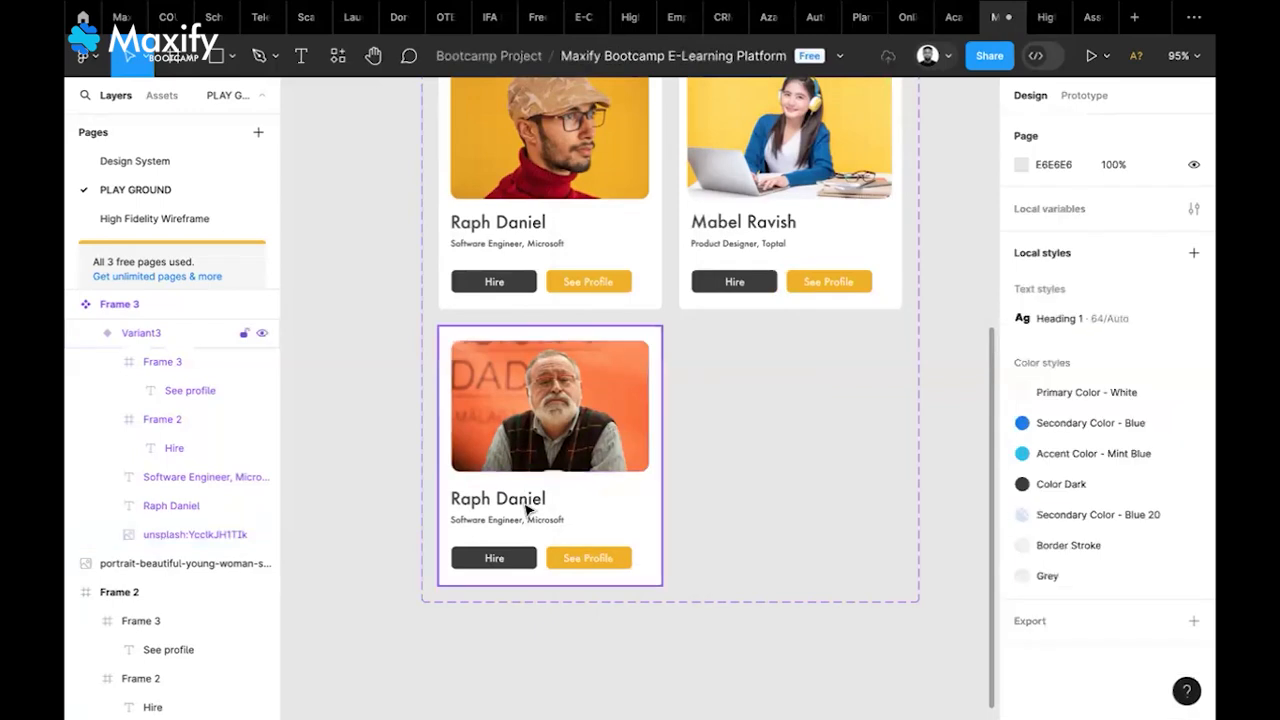
Retype the third card's name with the instructor's name and widen it to one line
double_click(525, 505)
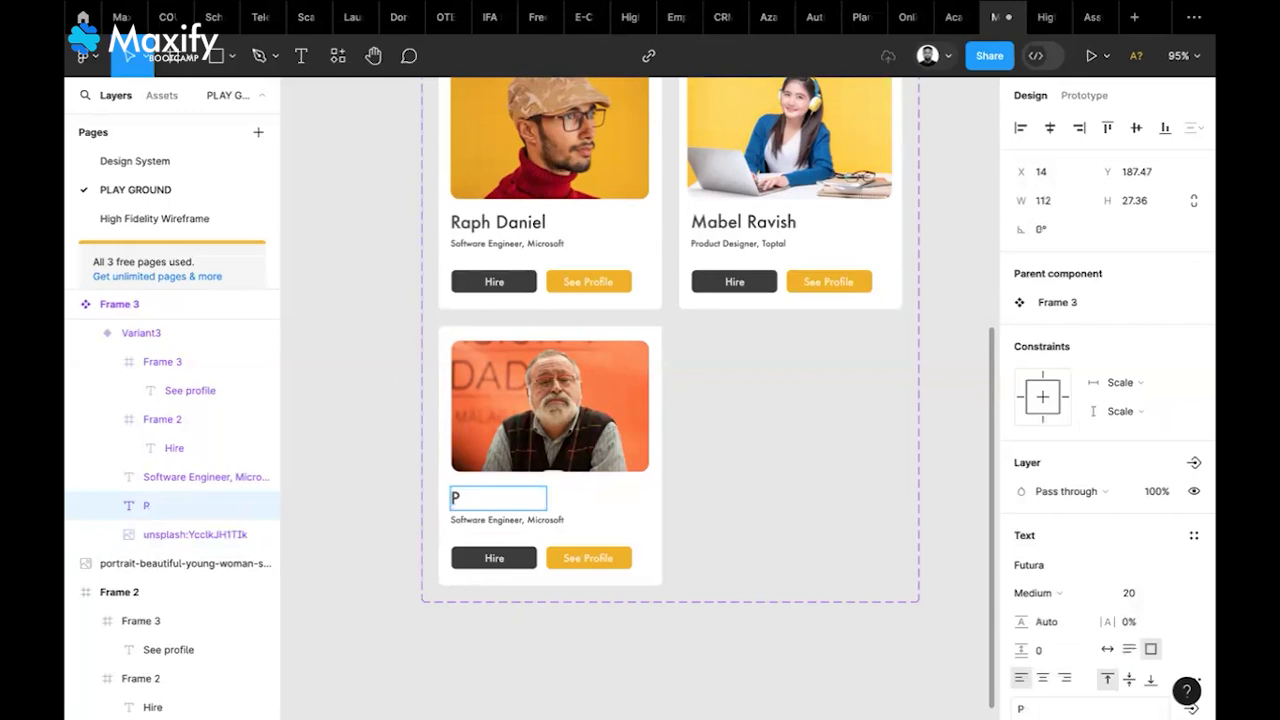
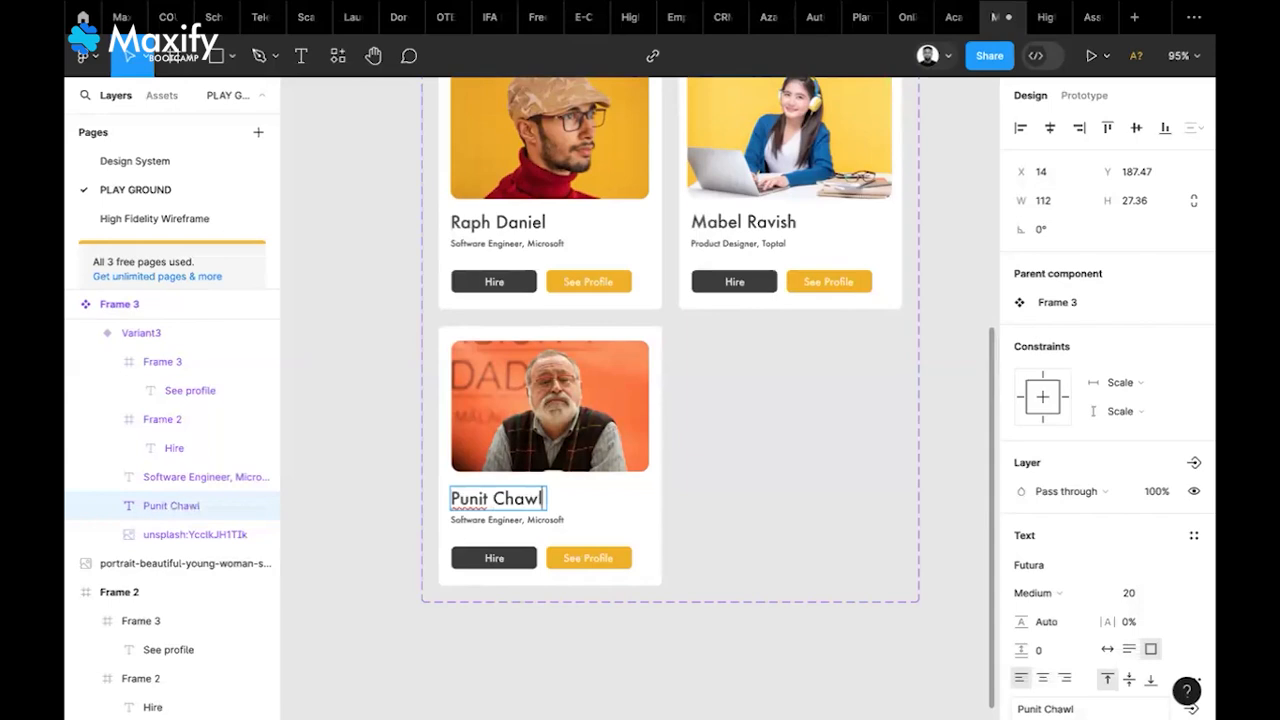
key("Escape")
mouse_move(556, 498)
left_mouse_down()
mouse_move(577, 497)
mouse_move(556, 499)
left_mouse_up()
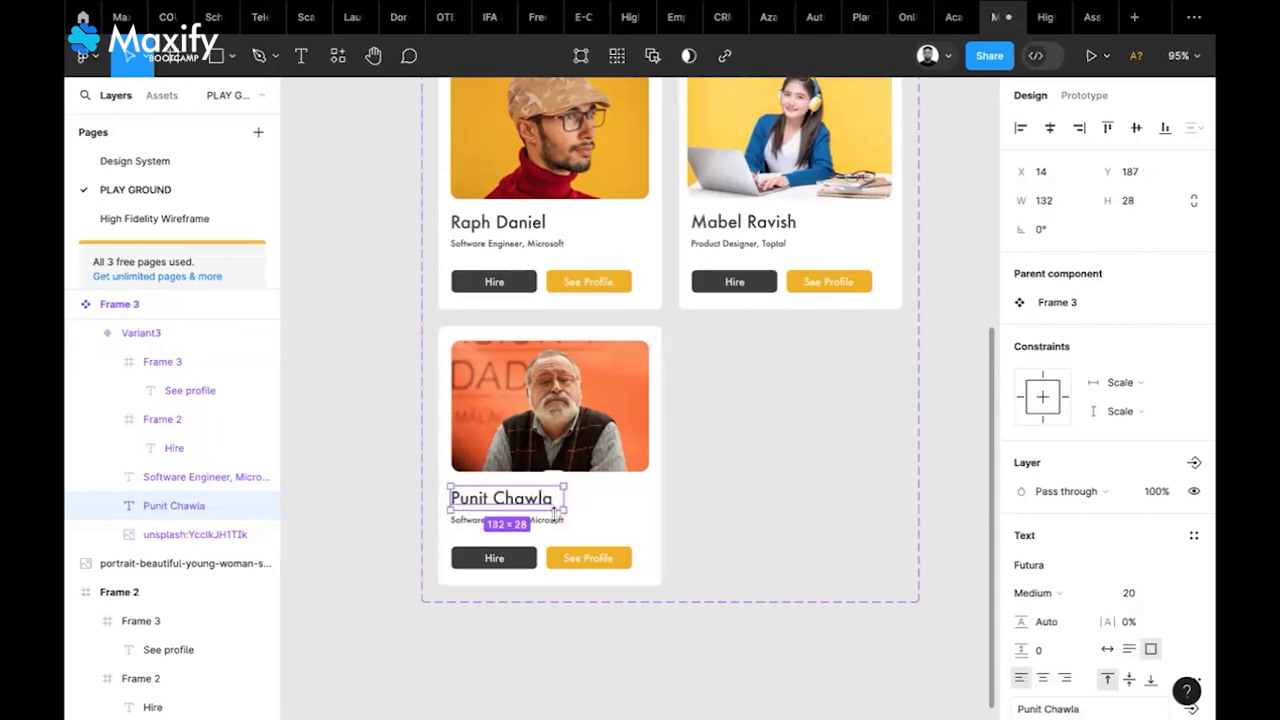
Change the third card's subtitle to 'UI/UX Instructor'
left_click(552, 519)
double_click(550, 520)
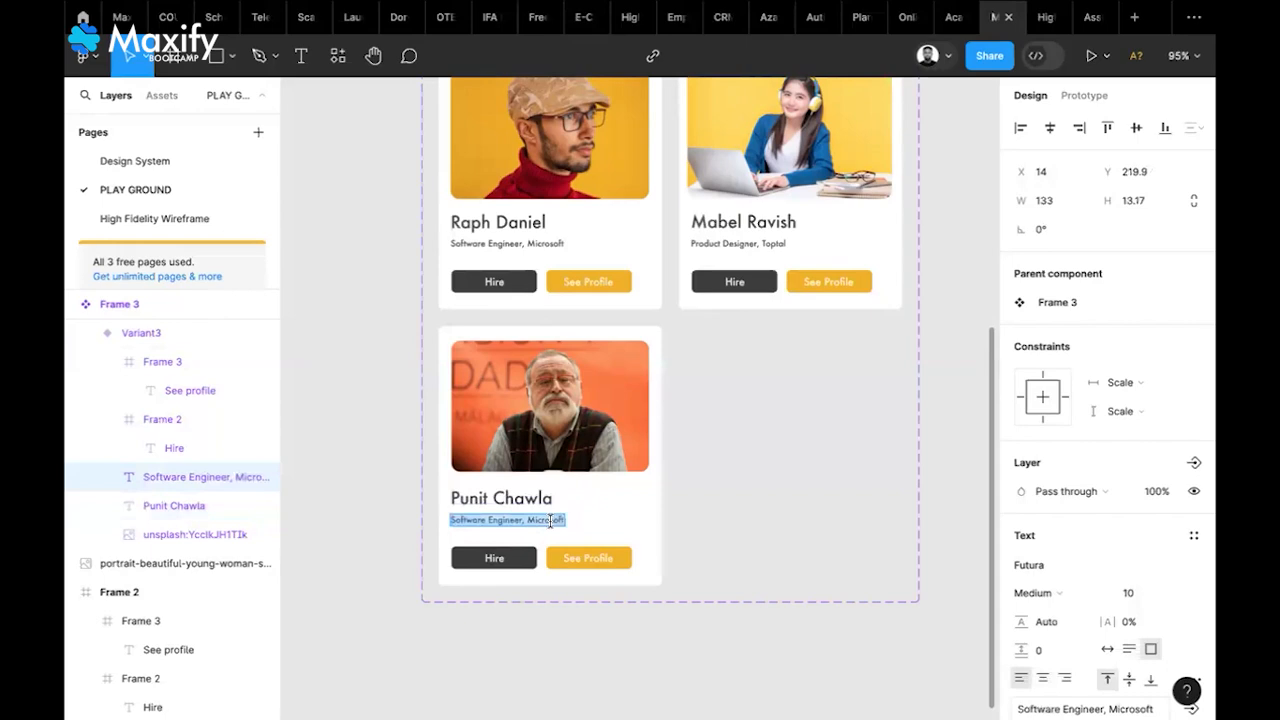
type("UI?")
key("BackSpace")
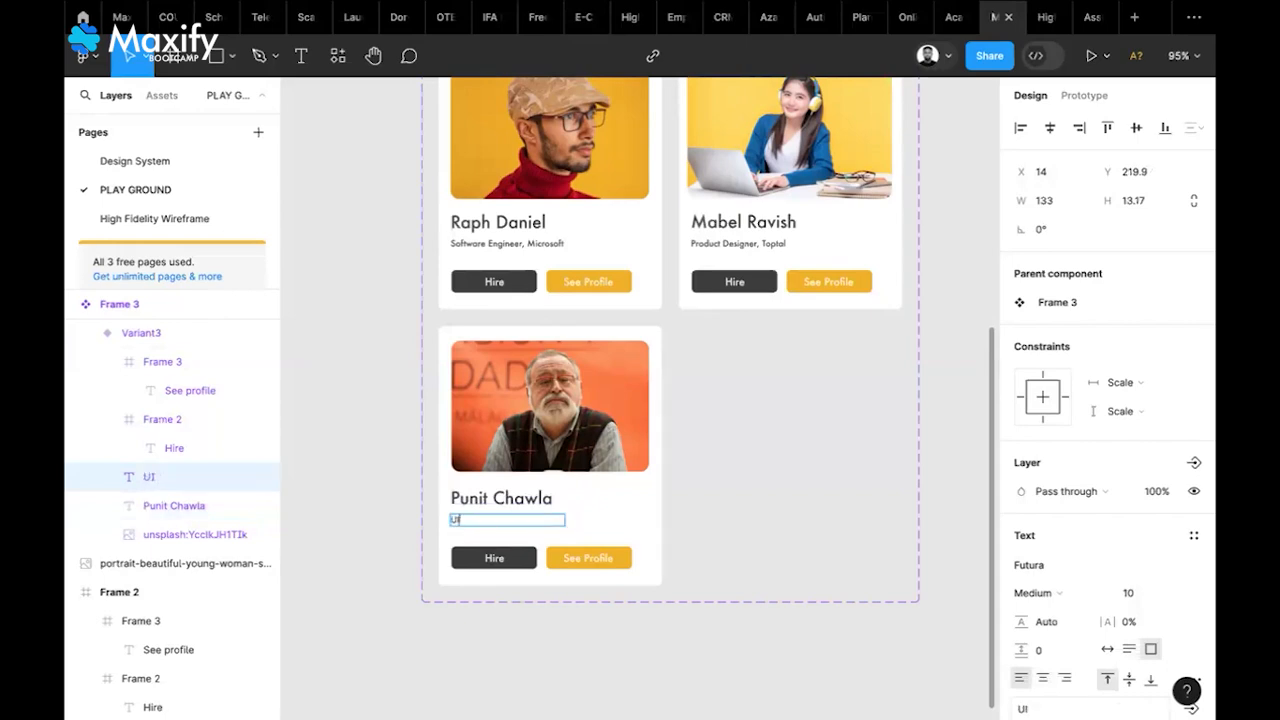
type("/UX Instructor")
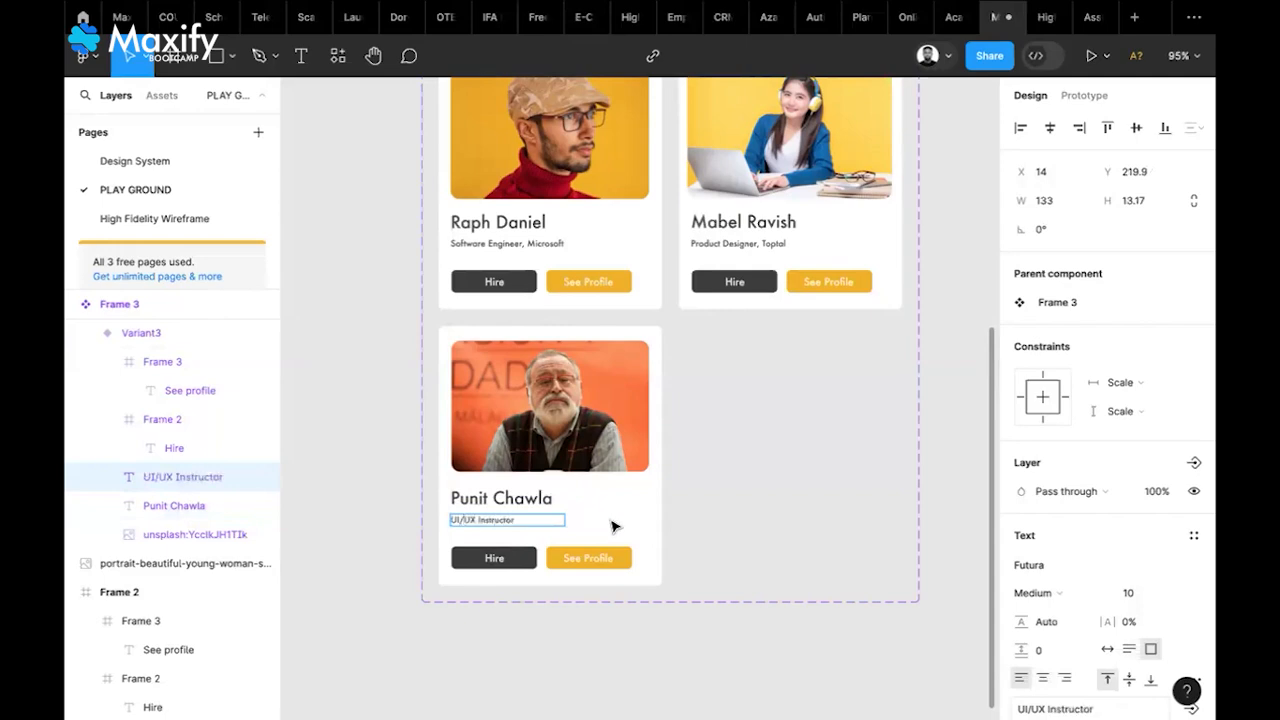
key("Escape")
left_click(507, 523)
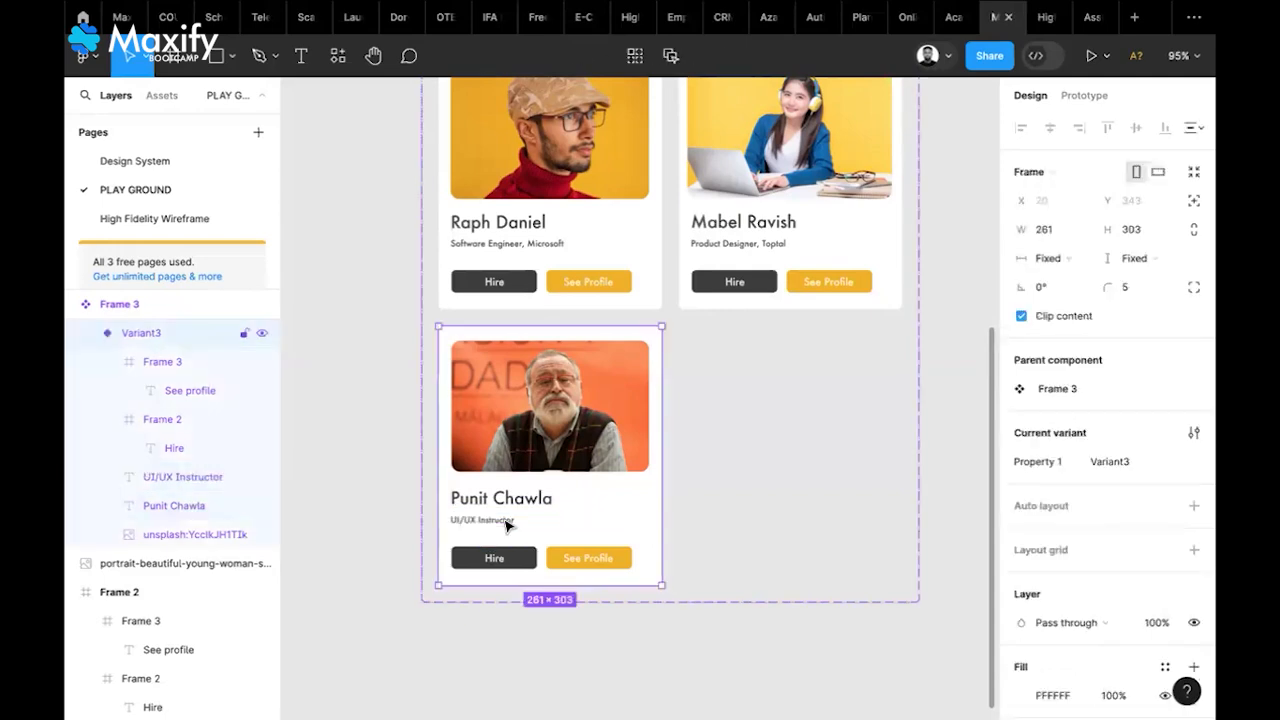
double_click(507, 523)
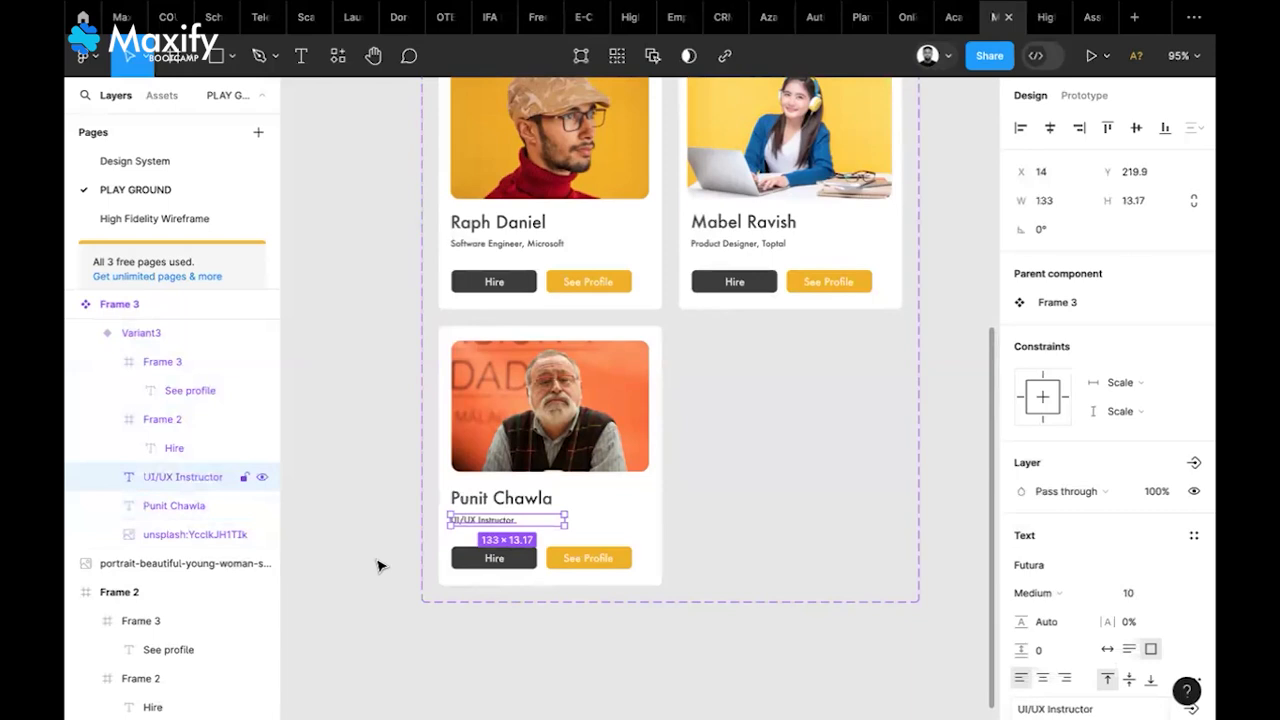
left_click(377, 566)
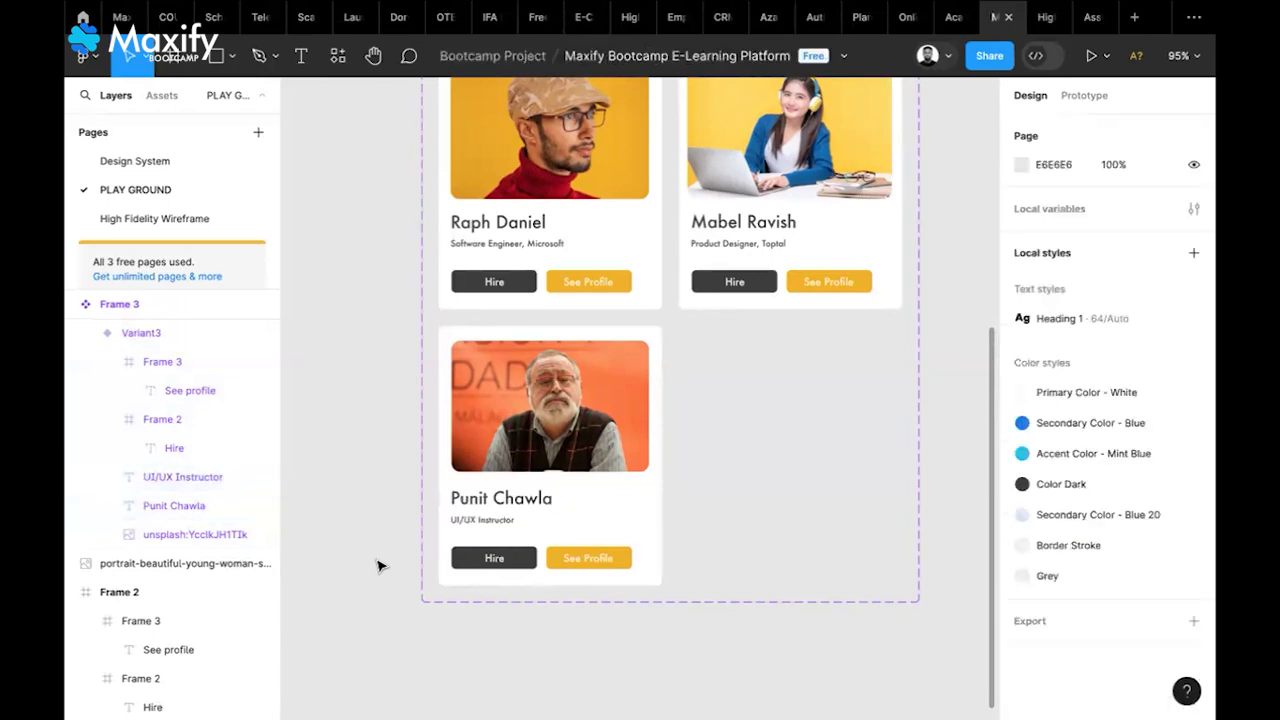
Draw a new Frame 4 right of the card sets and widen it to about 923×1178
scroll(377, 566, "down", 2)
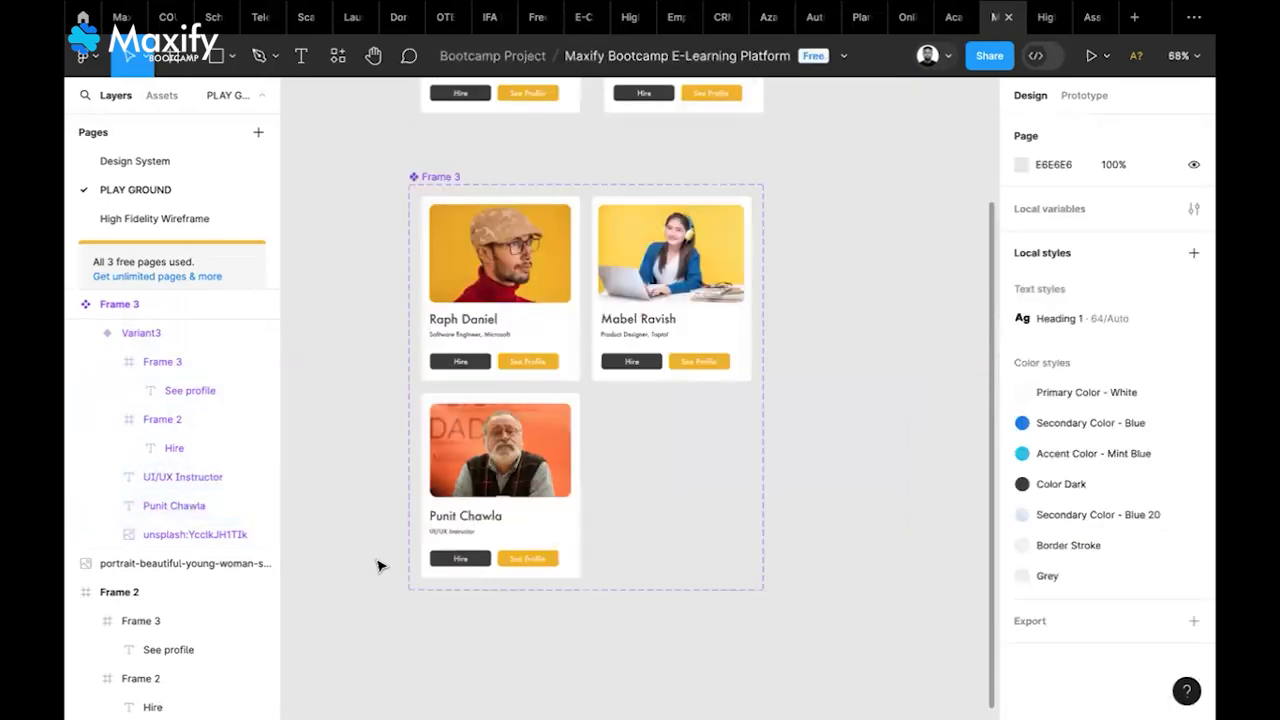
scroll(380, 560, "down", 3)
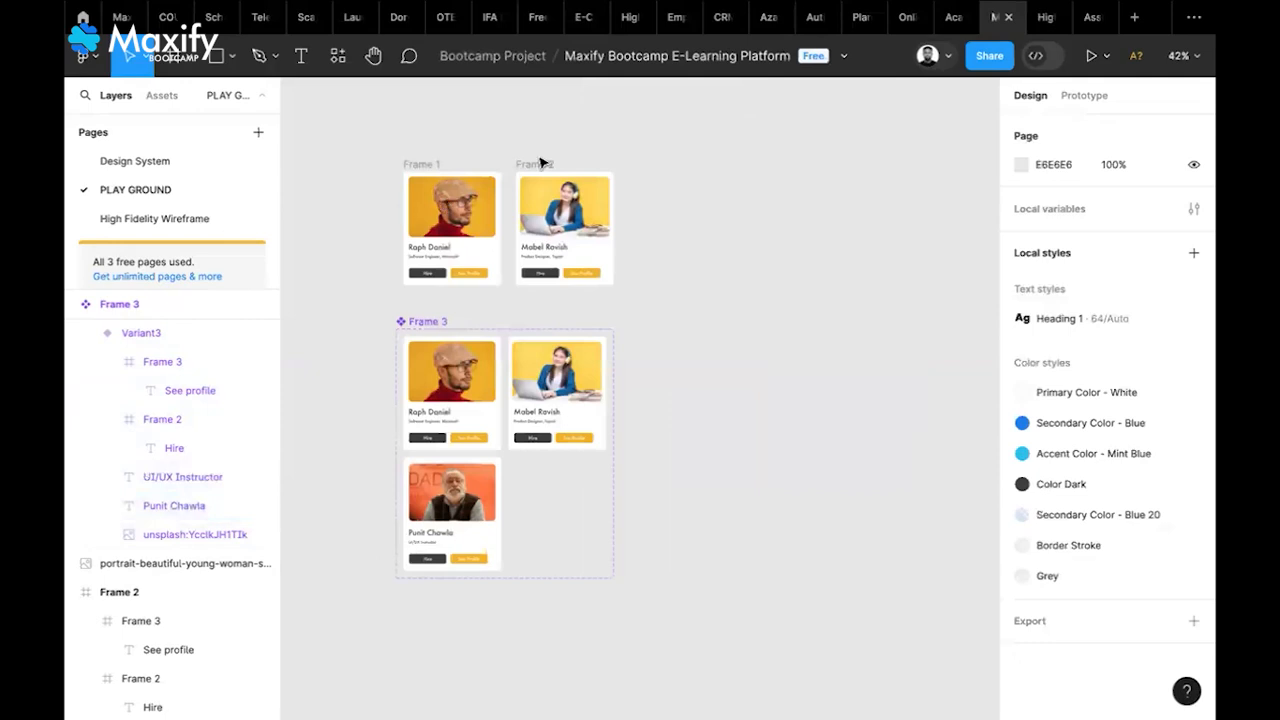
scroll(457, 157, "down", 1)
scroll(457, 157, "left", 1)
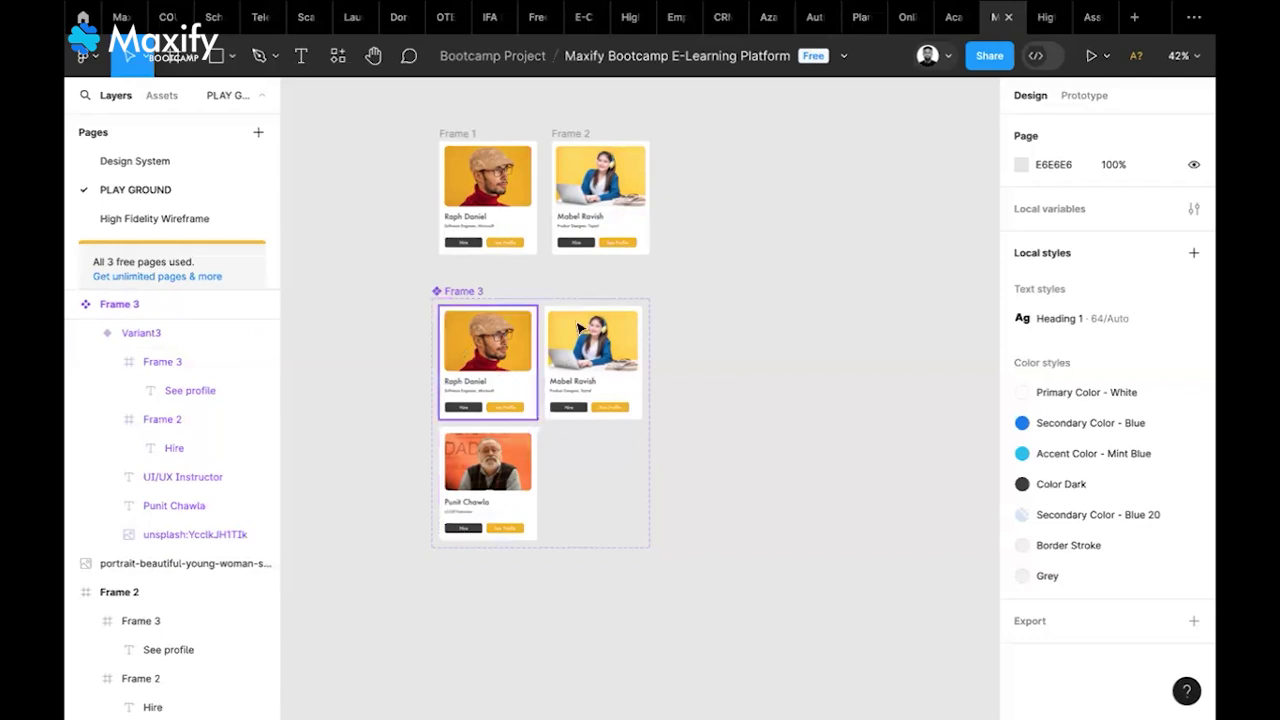
left_click(474, 294)
left_click(713, 372)
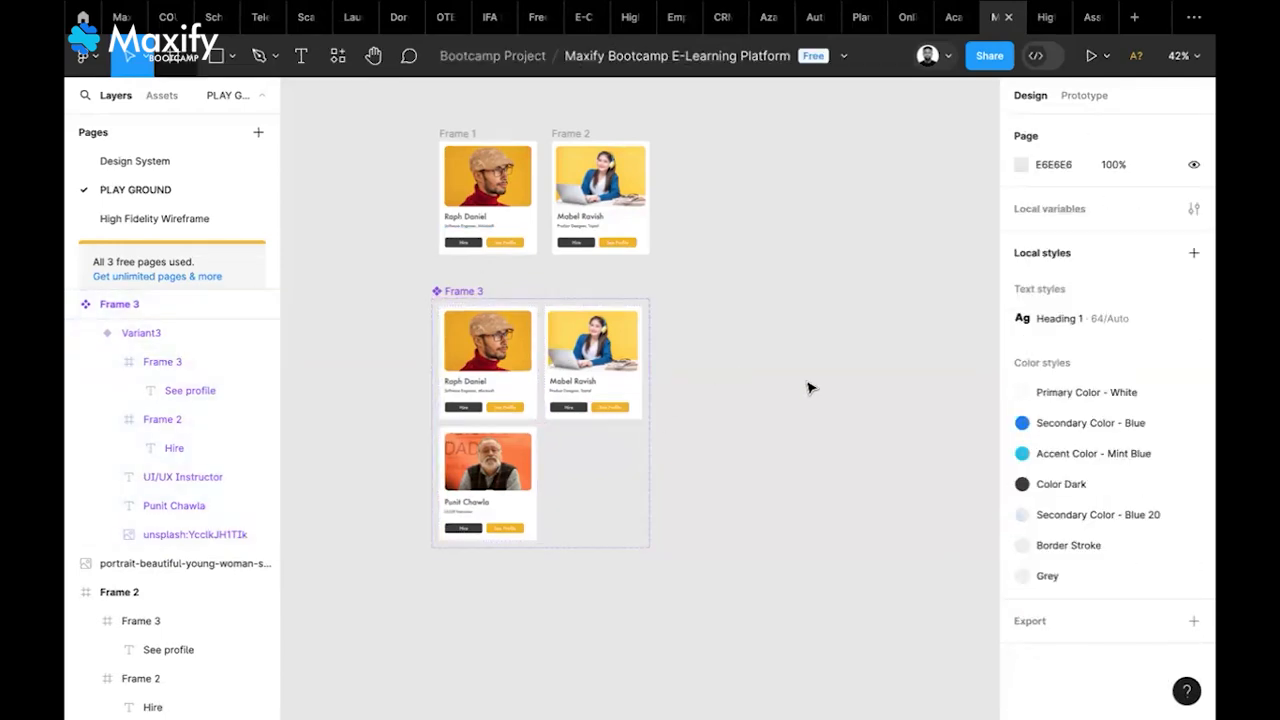
key("f")
left_click_drag(686, 141, 956, 582)
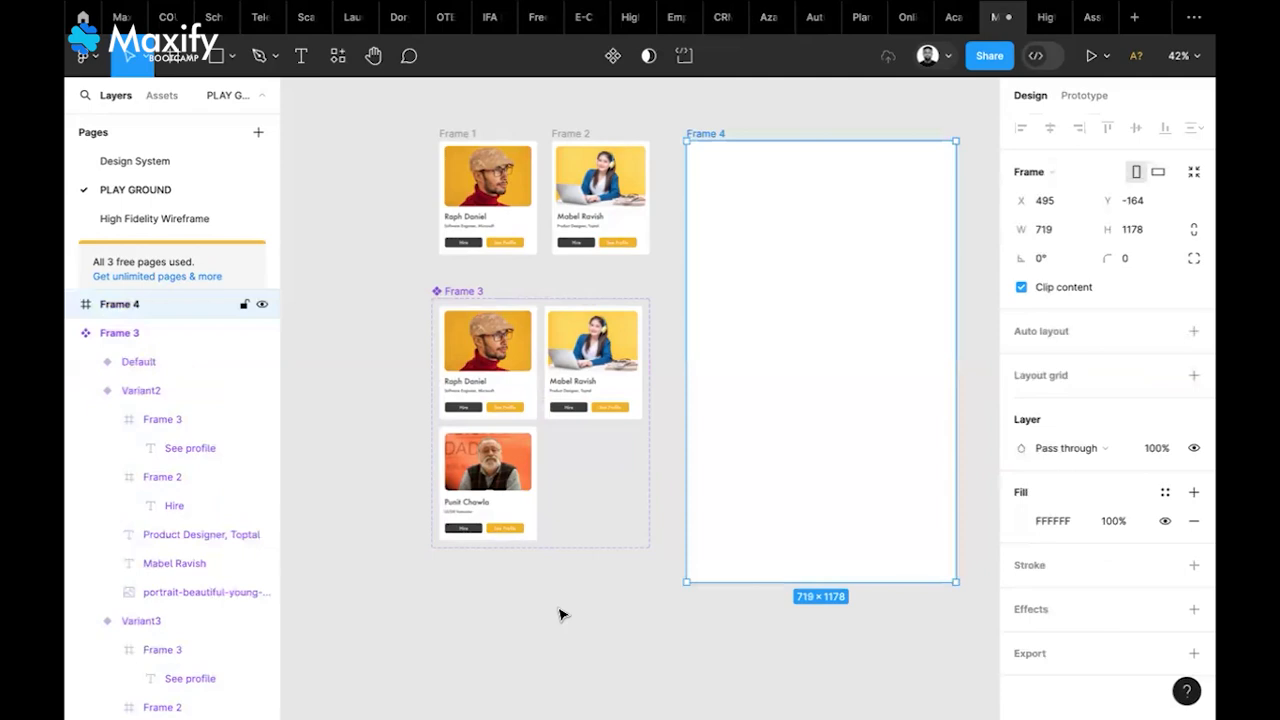
scroll(384, 405, "right", 2)
left_click_drag(852, 380, 928, 390)
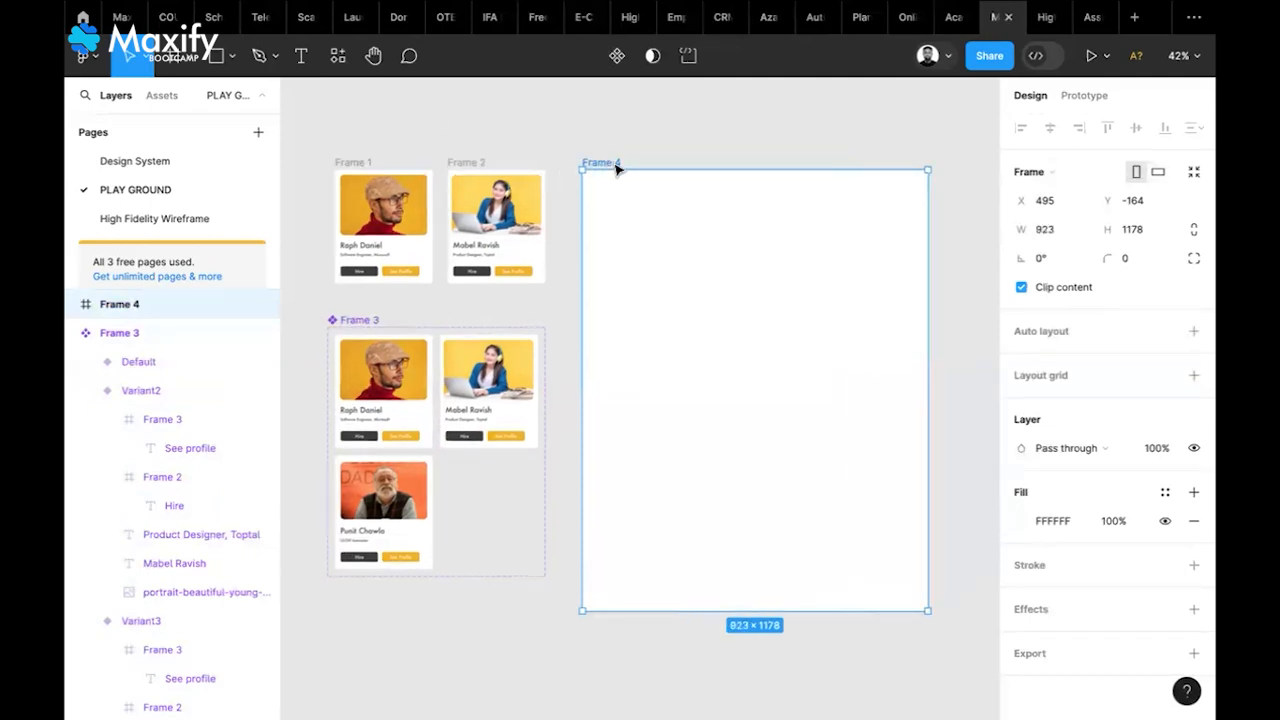
left_click(956, 420)
Place a Frame 3 card instance from the PLAY GROUND components near Frame 4's top-left corner
left_click(604, 162)
left_click(340, 57)
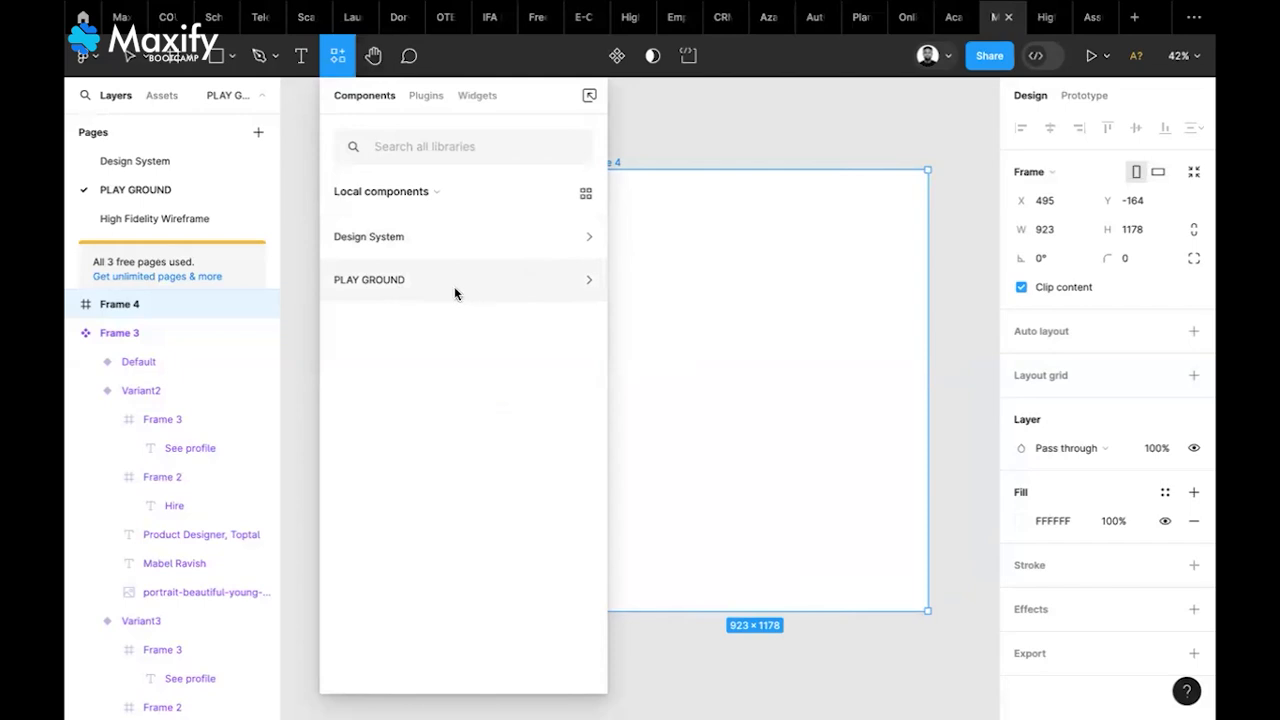
left_click(355, 288)
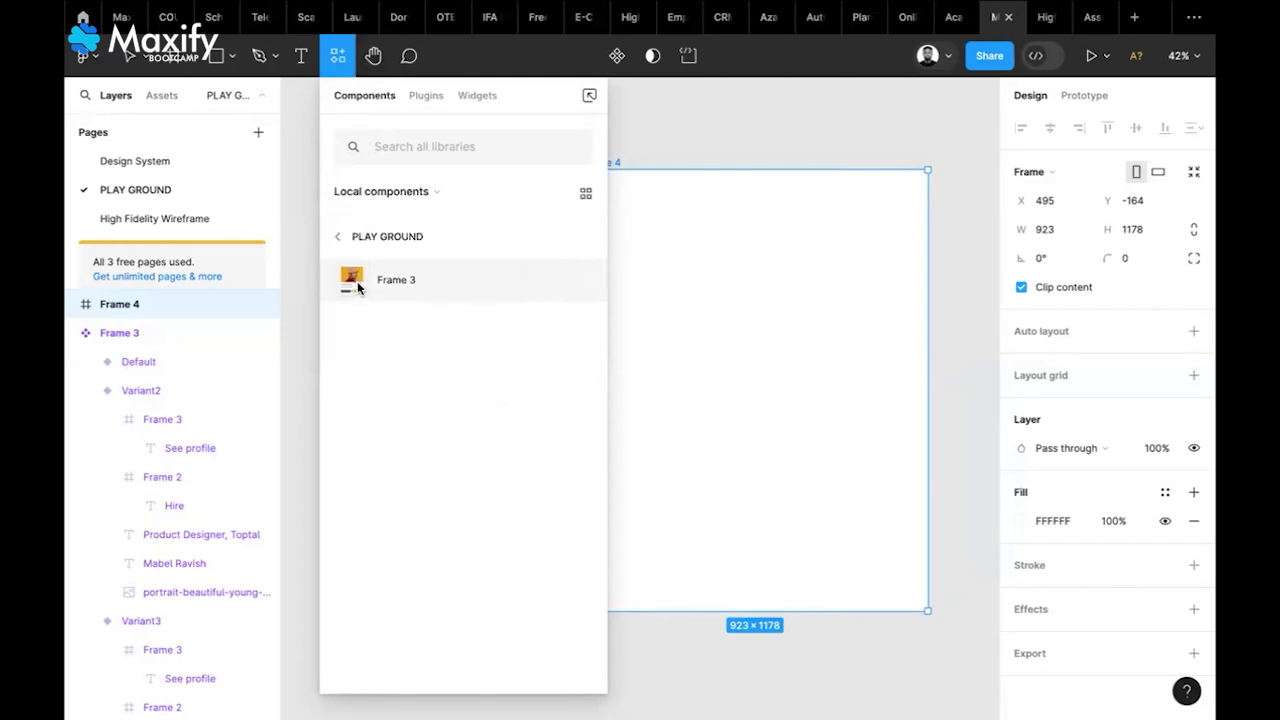
left_click_drag(644, 291, 730, 305)
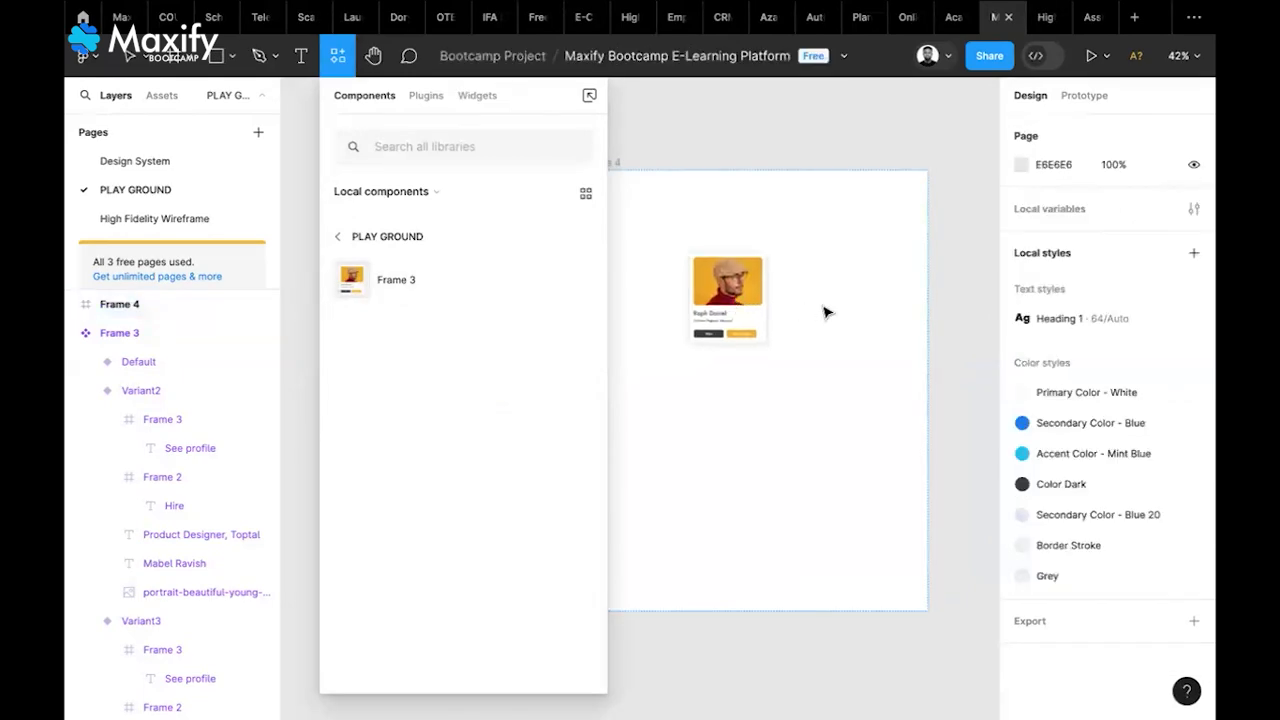
left_click(750, 305)
left_click_drag(750, 305, 717, 302)
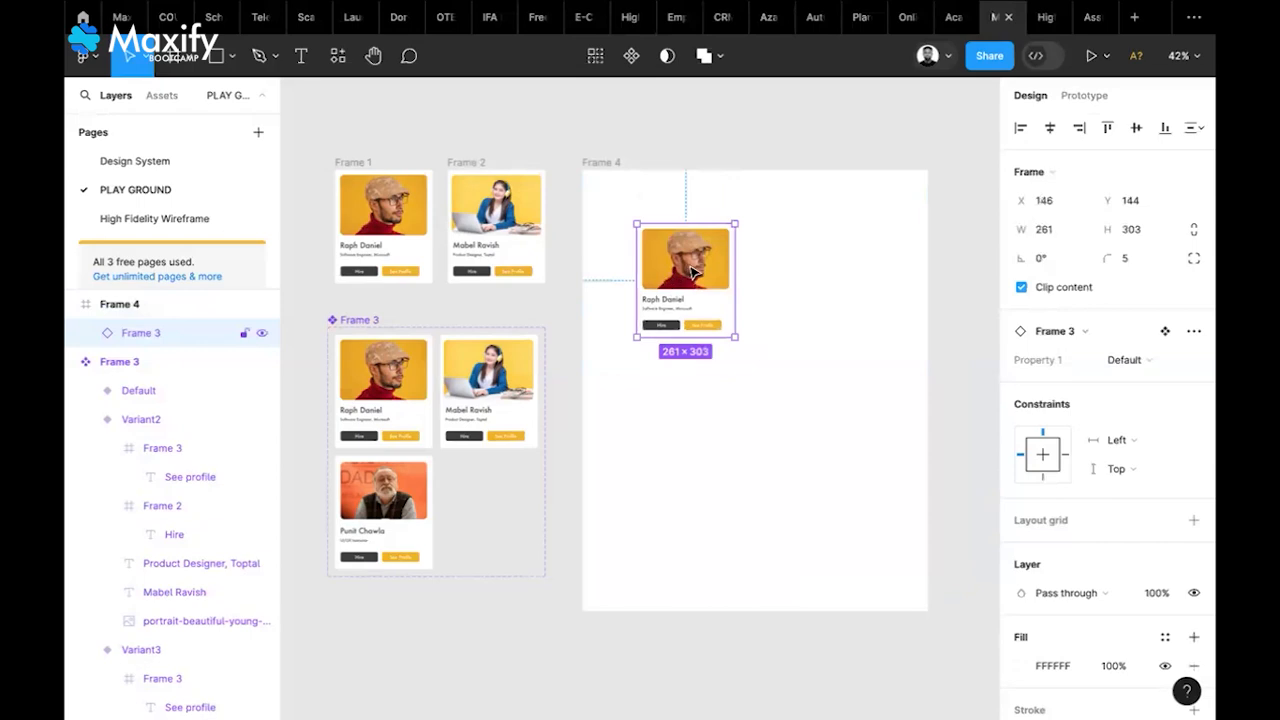
left_click_drag(690, 285, 658, 267)
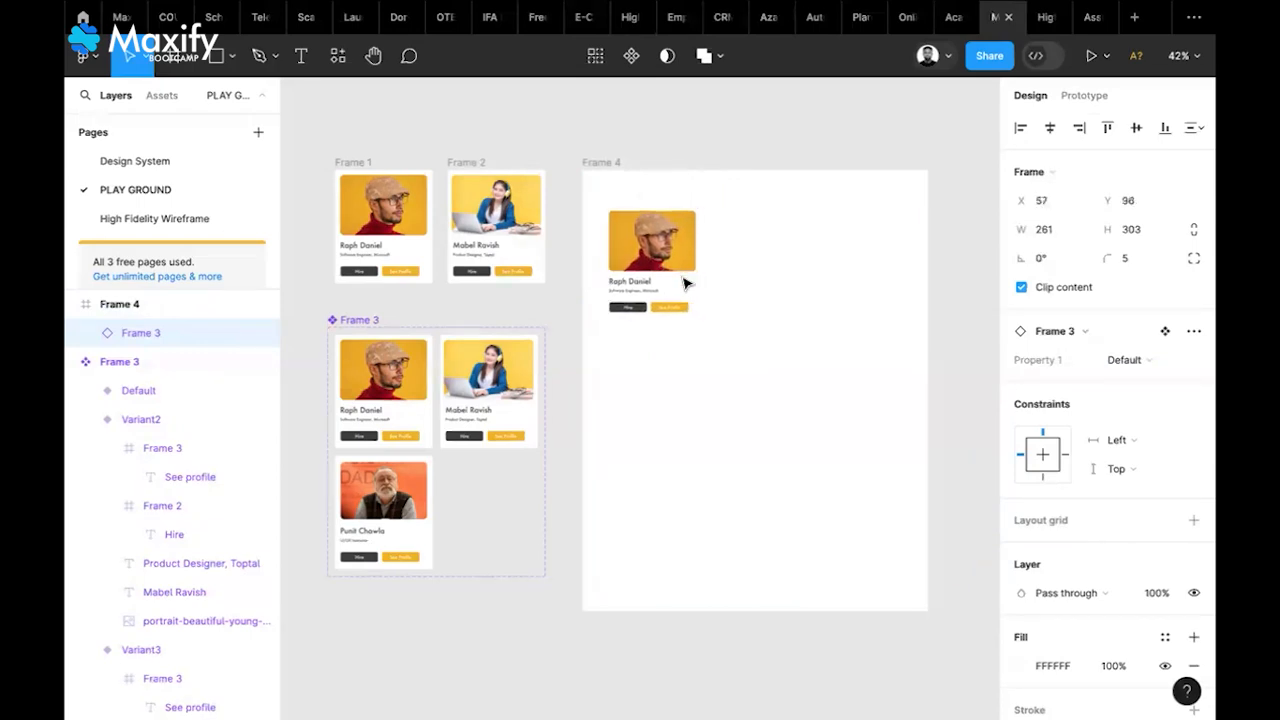
left_click(612, 163)
scroll(1087, 382, "down", 3)
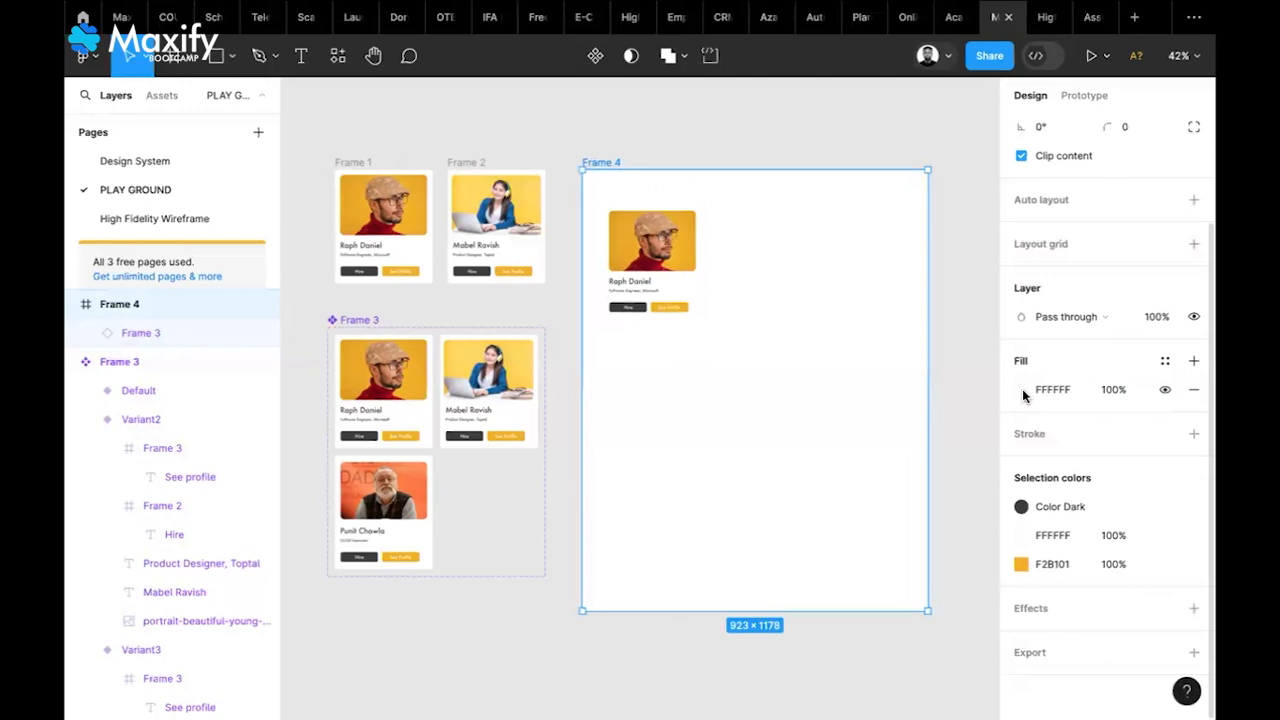
Fill Frame 4 with the blue 107BEF and align it level with the other frames
key("i")
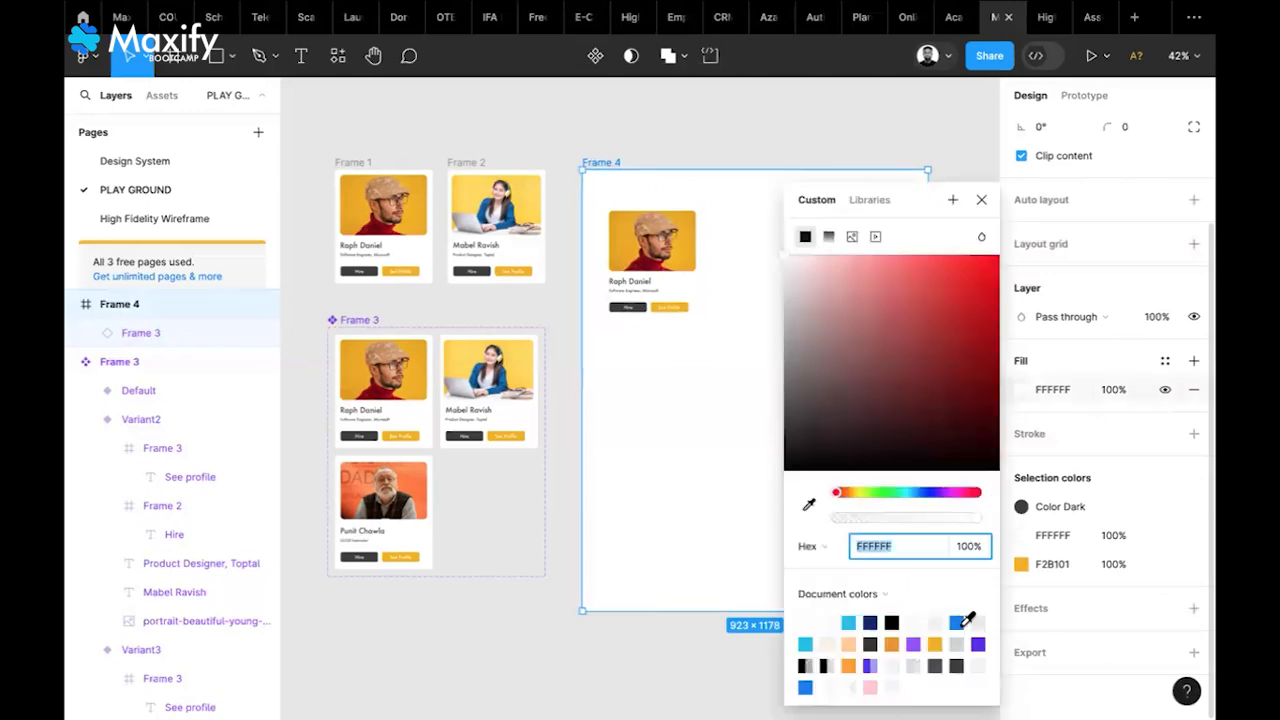
left_click(960, 625)
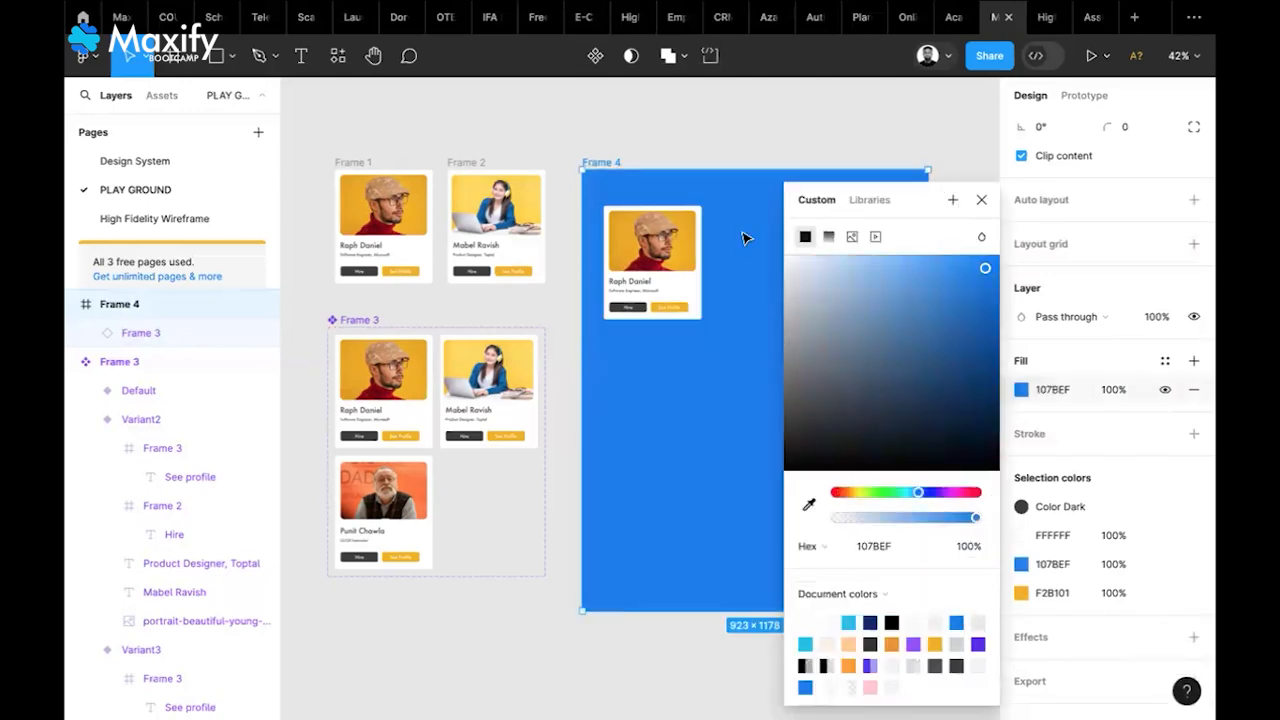
key("Escape")
left_click_drag(667, 258, 670, 273)
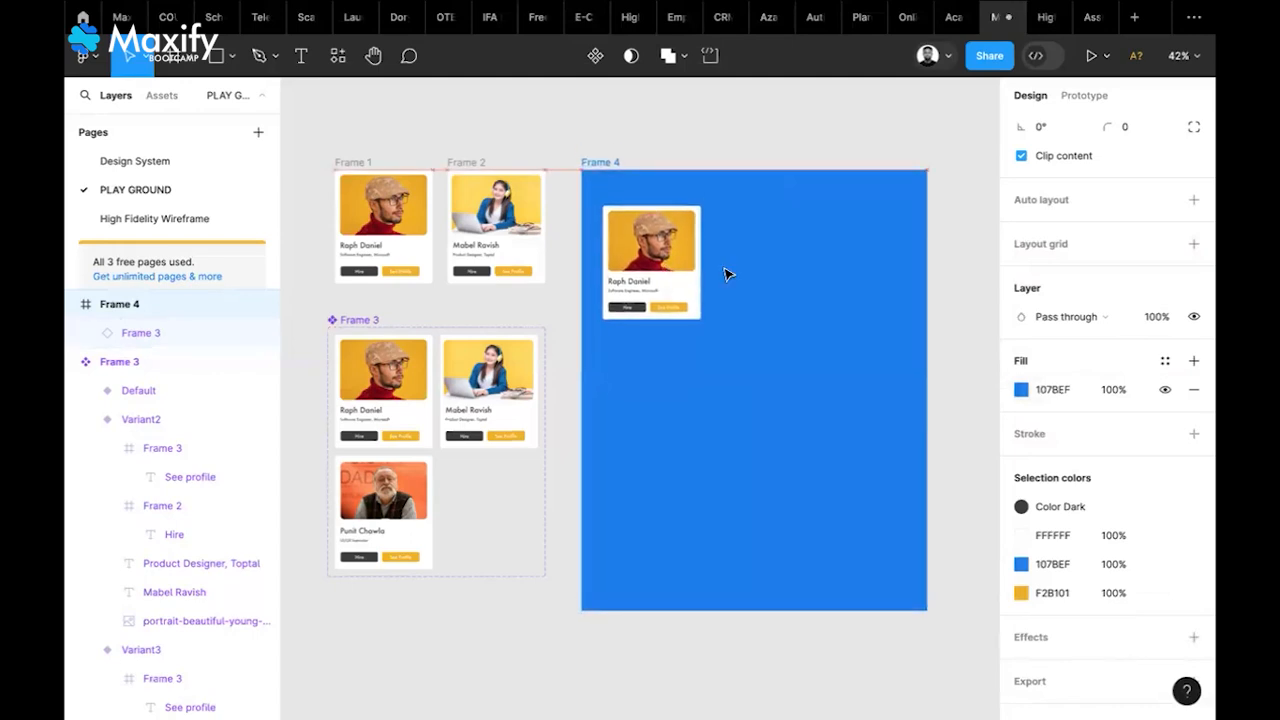
left_click(678, 287)
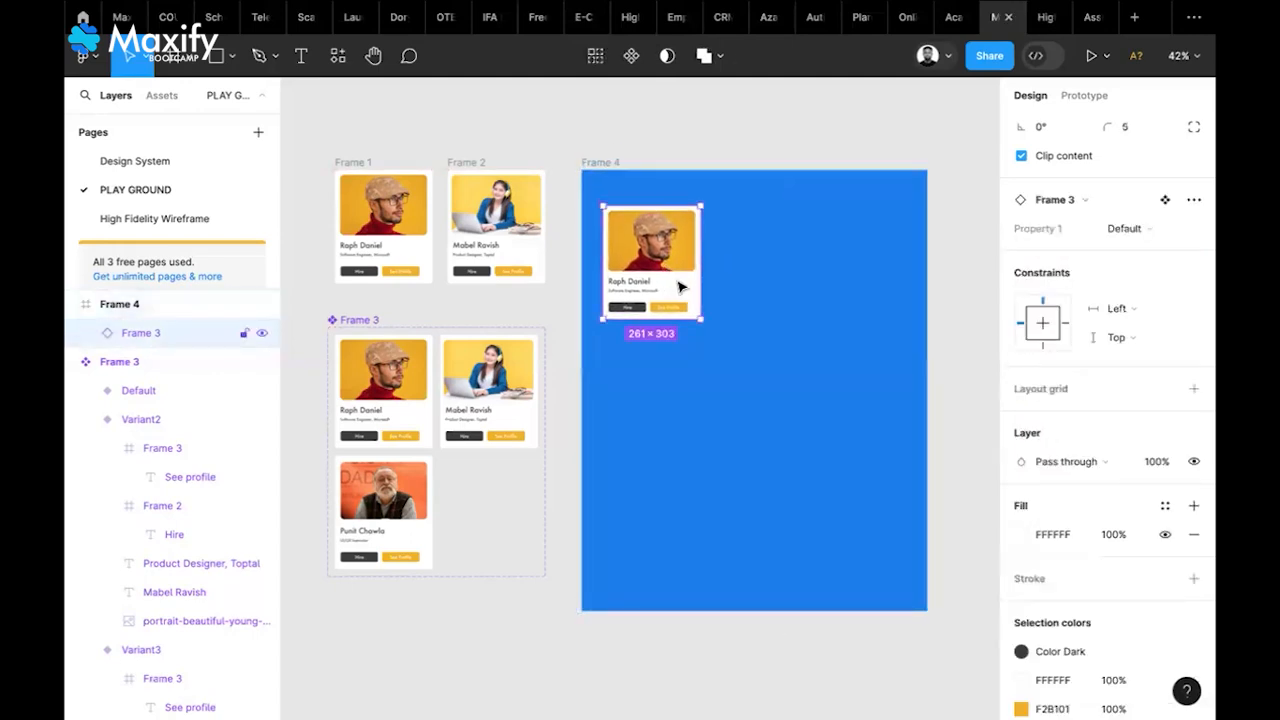
scroll(1195, 285, "down", 1)
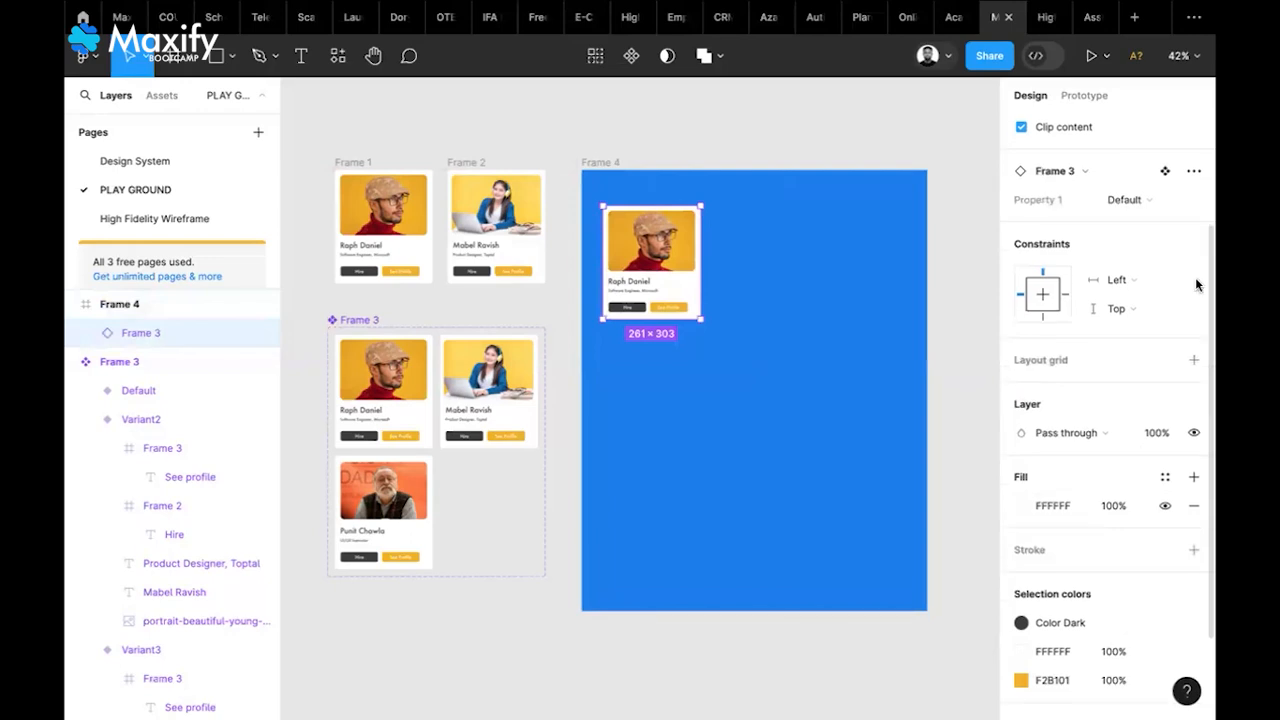
scroll(1195, 280, "up", 2)
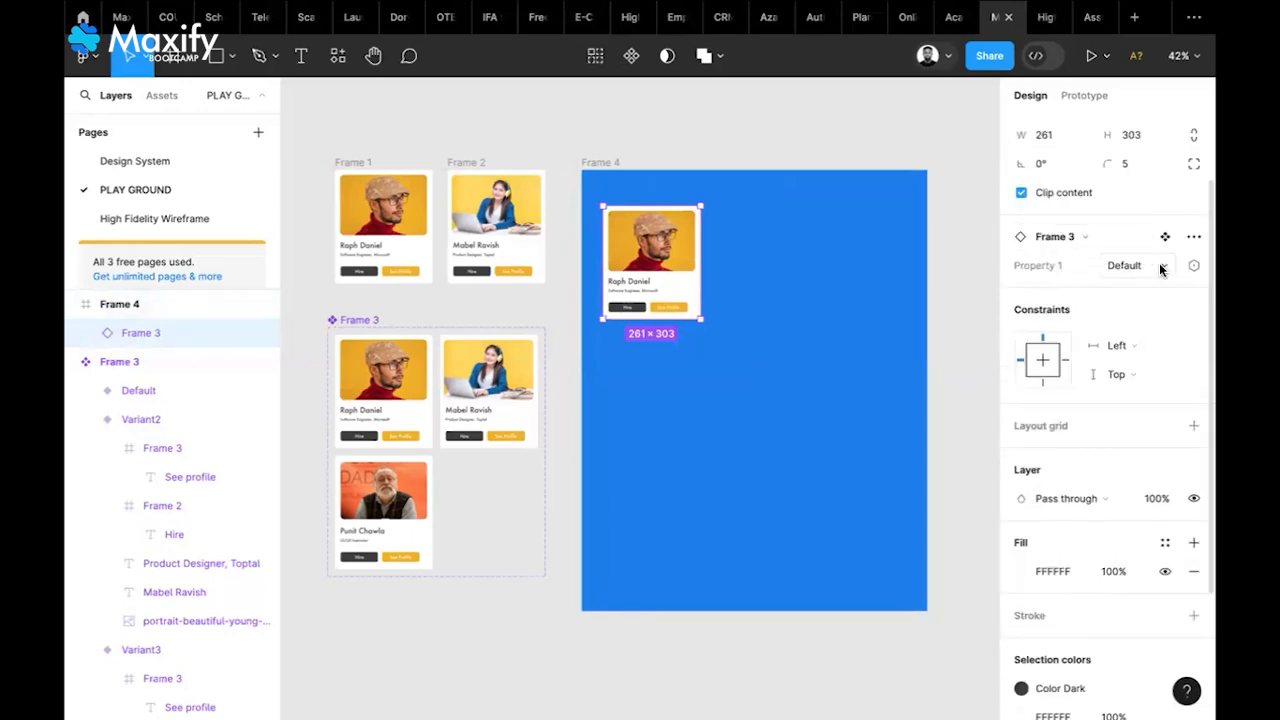
left_click(1112, 267)
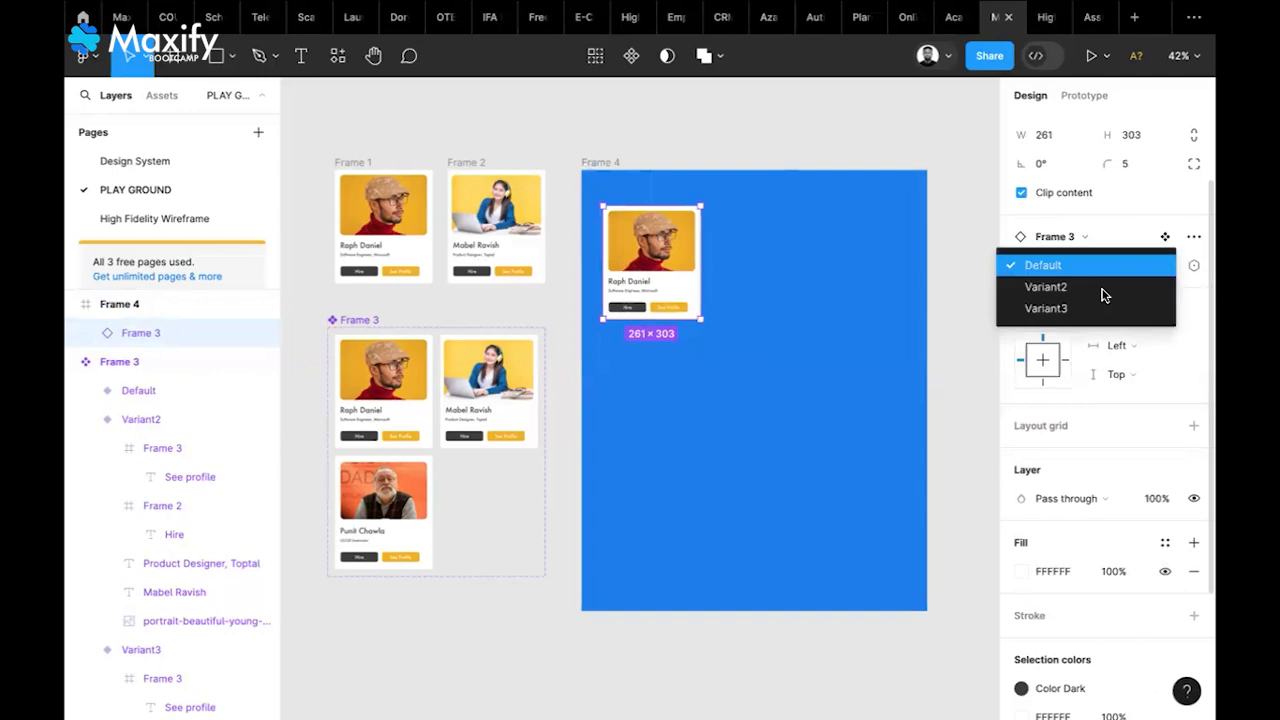
left_click(1103, 290)
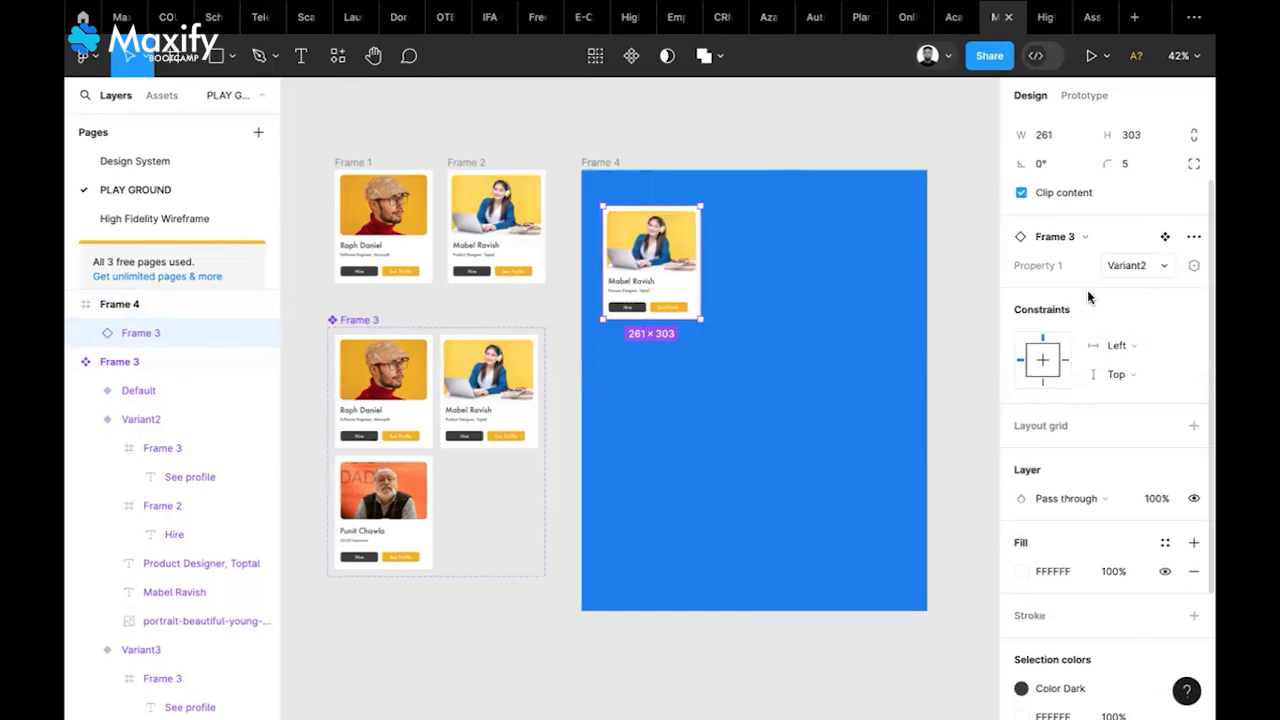
left_click(1110, 267)
left_click(1089, 290)
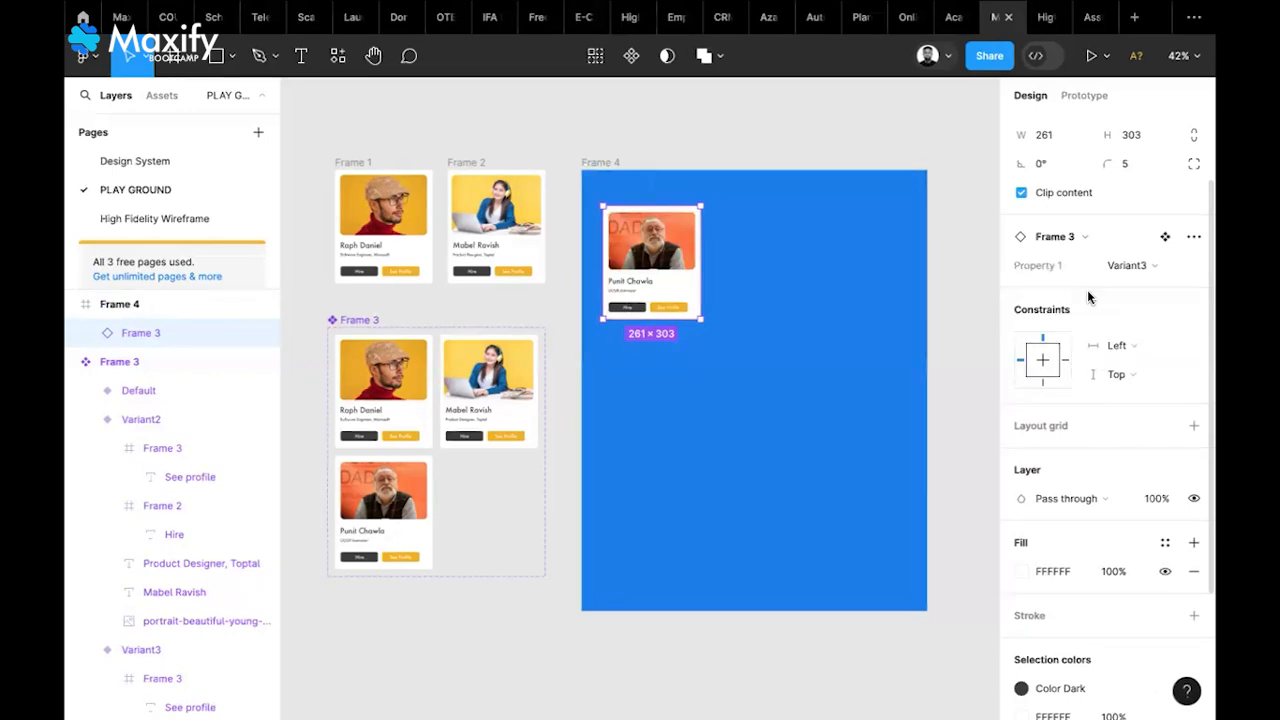
left_click(1133, 267)
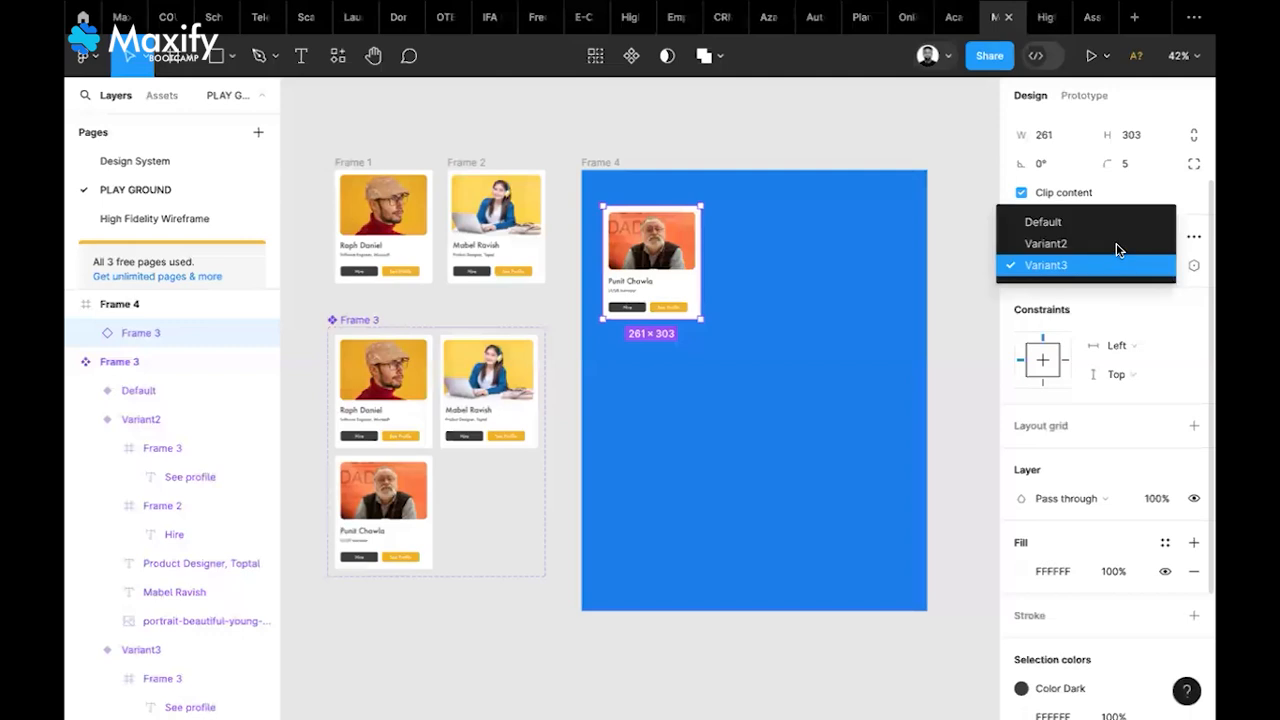
left_click(1116, 244)
left_click(1134, 266)
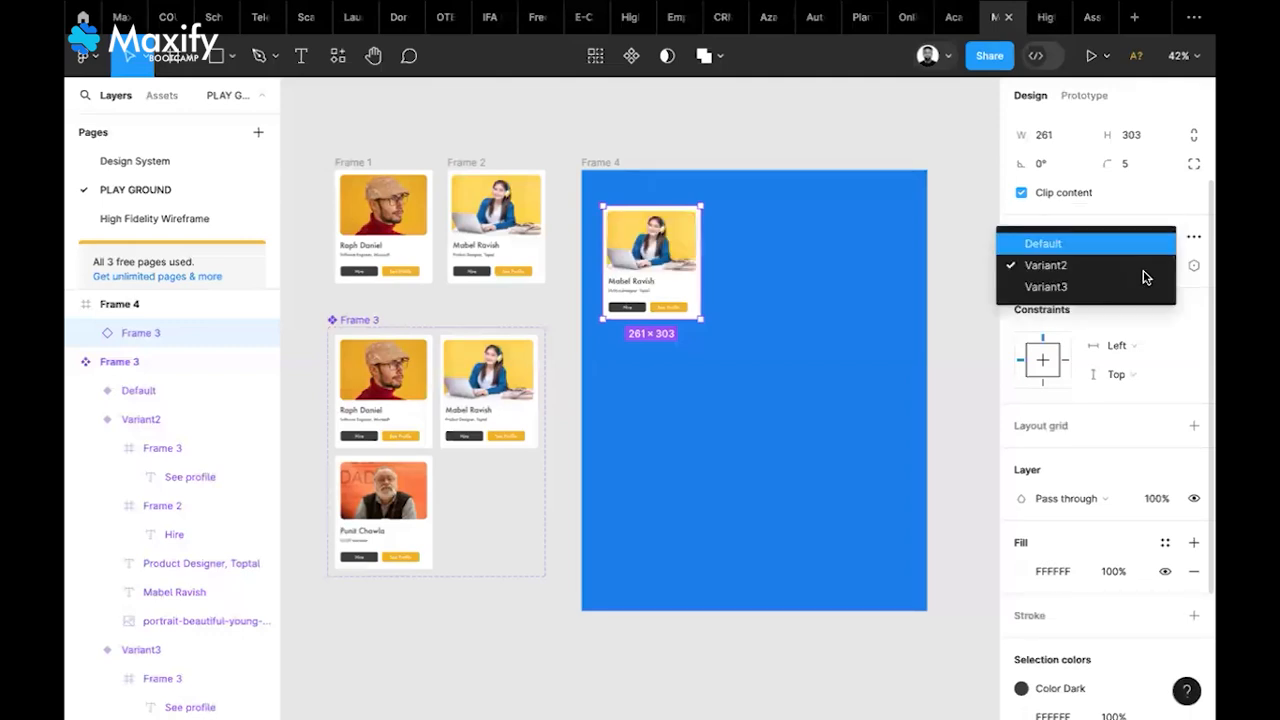
left_click(1138, 244)
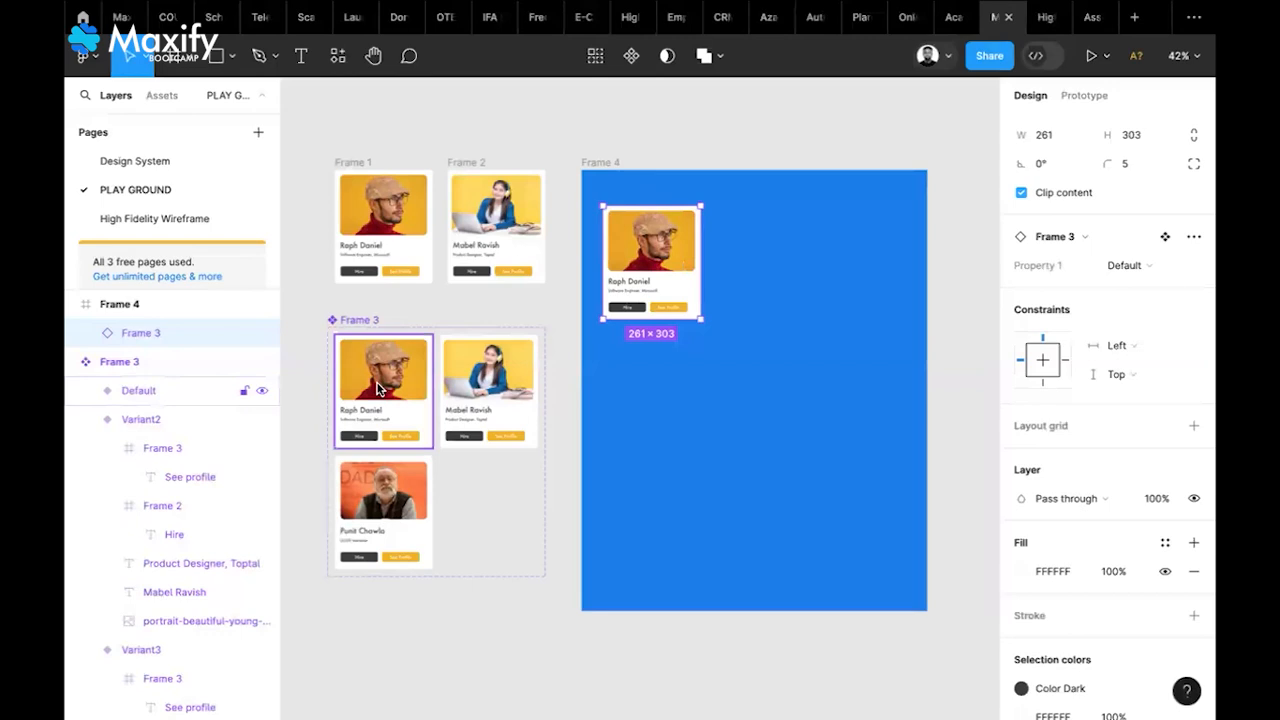
Rename the card component's variant property from Property 1 to Talents
scroll(379, 390, "up", 5)
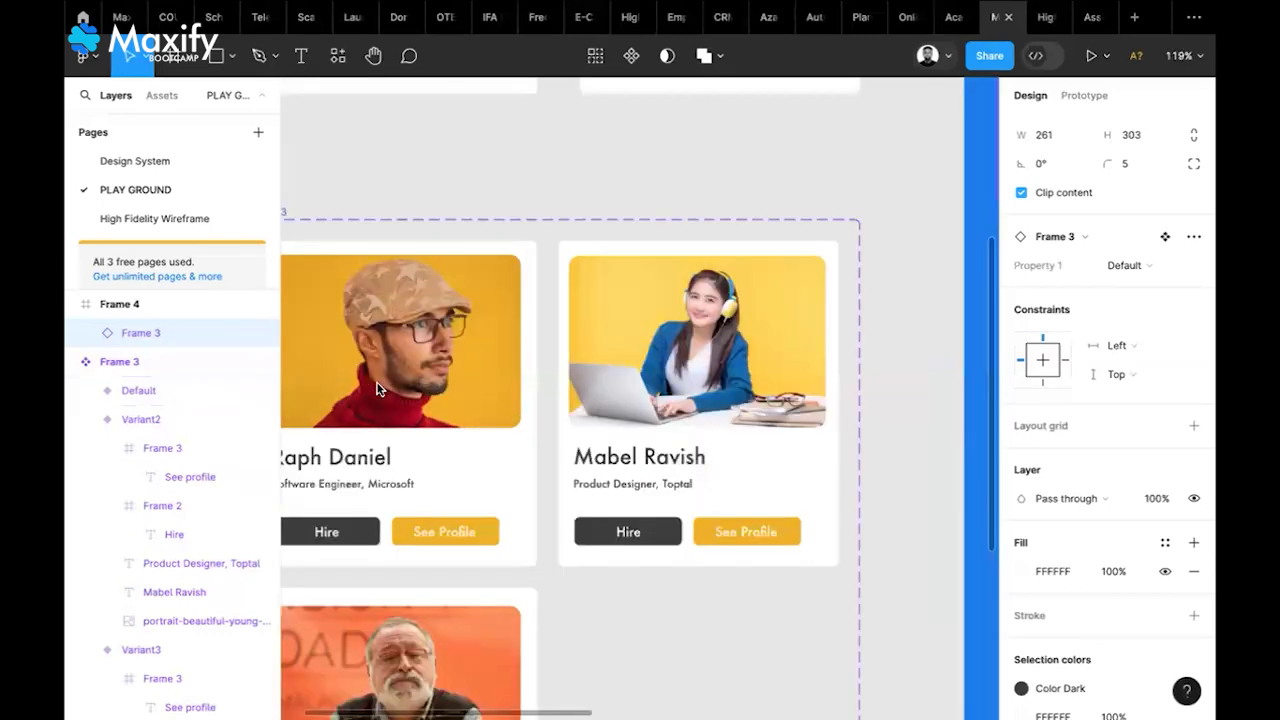
scroll(495, 357, "down", 2)
scroll(495, 357, "left", 2)
scroll(495, 355, "down", 2)
left_click(495, 355)
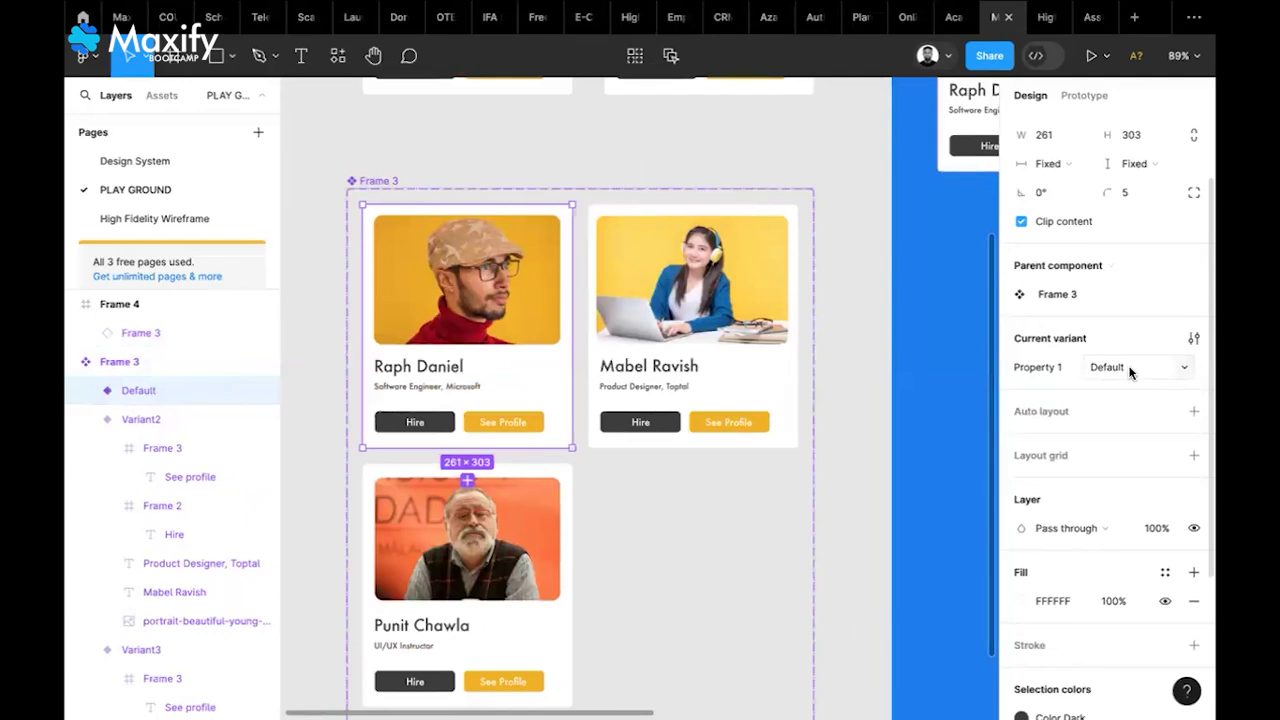
double_click(1047, 372)
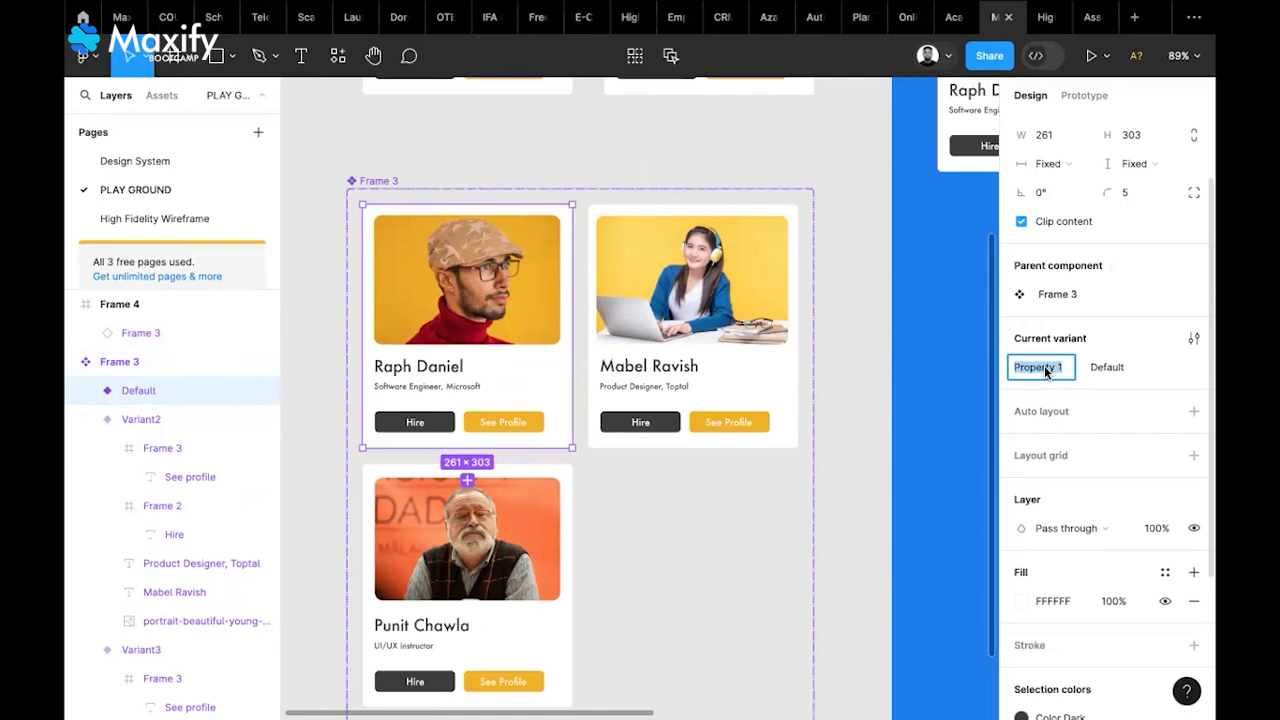
type("Talents")
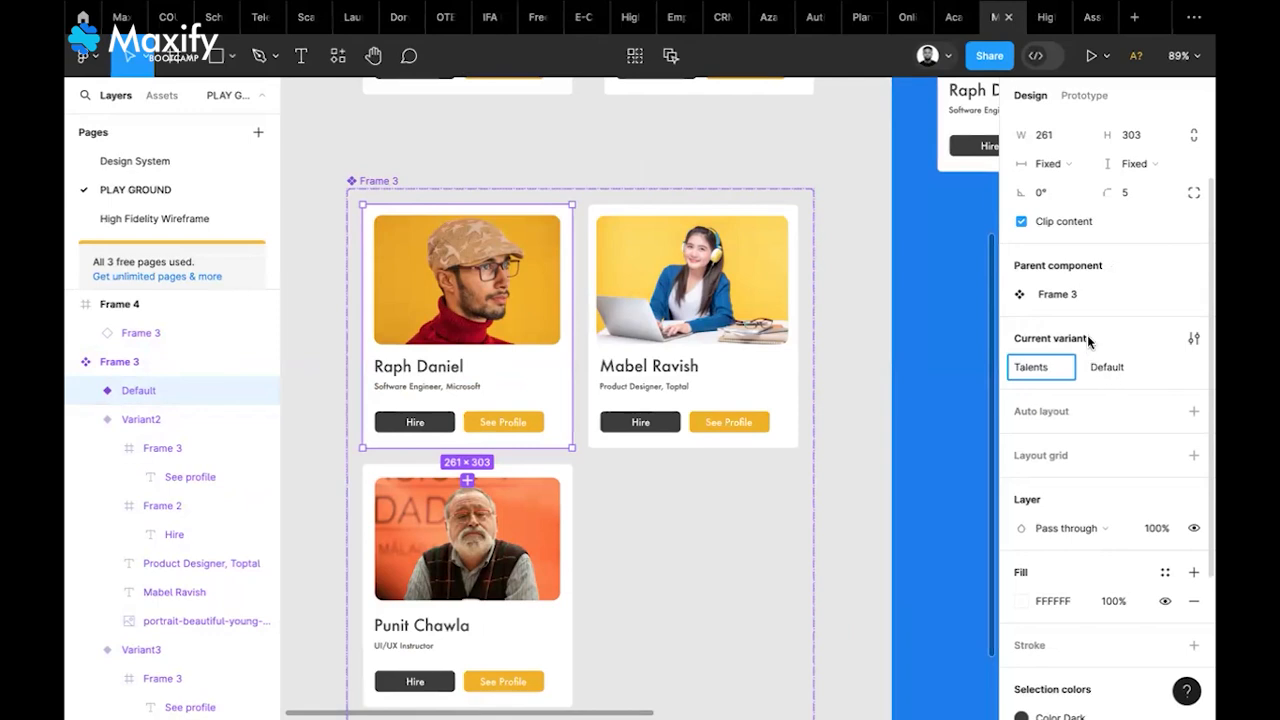
key("Return")
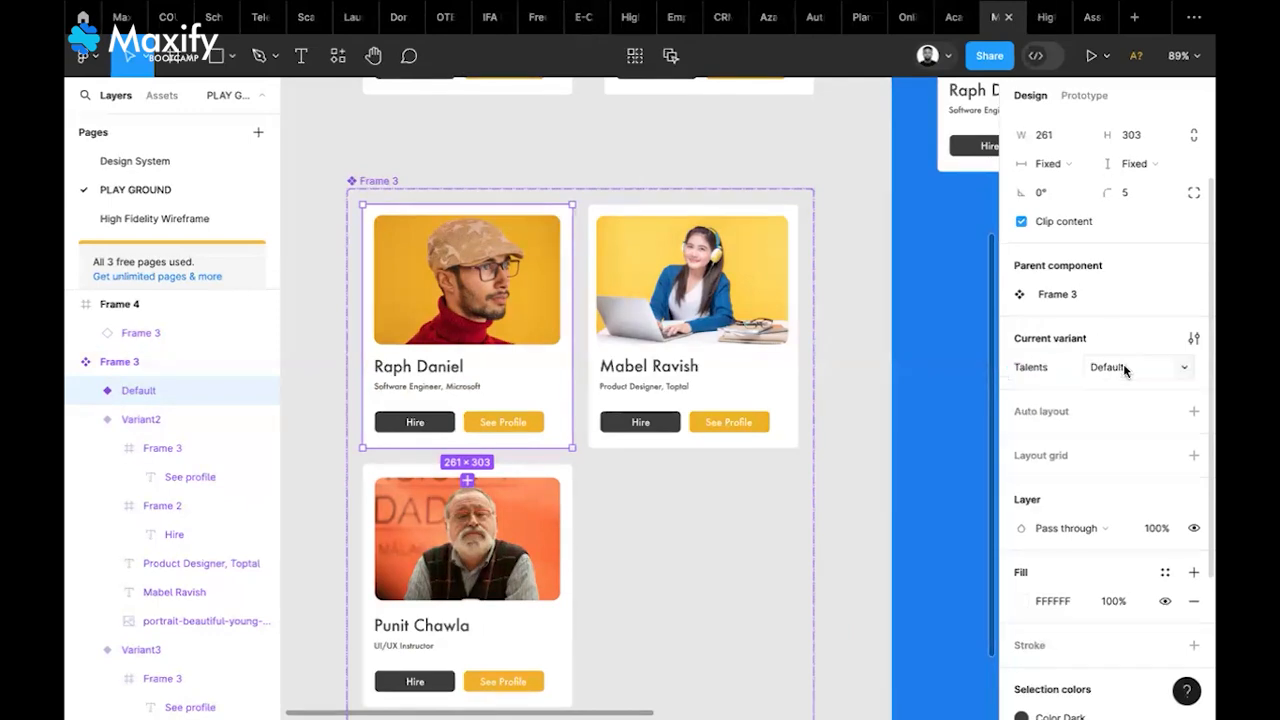
Rename the Default, Variant2 and Variant3 values to each card person's full name
double_click(1120, 368)
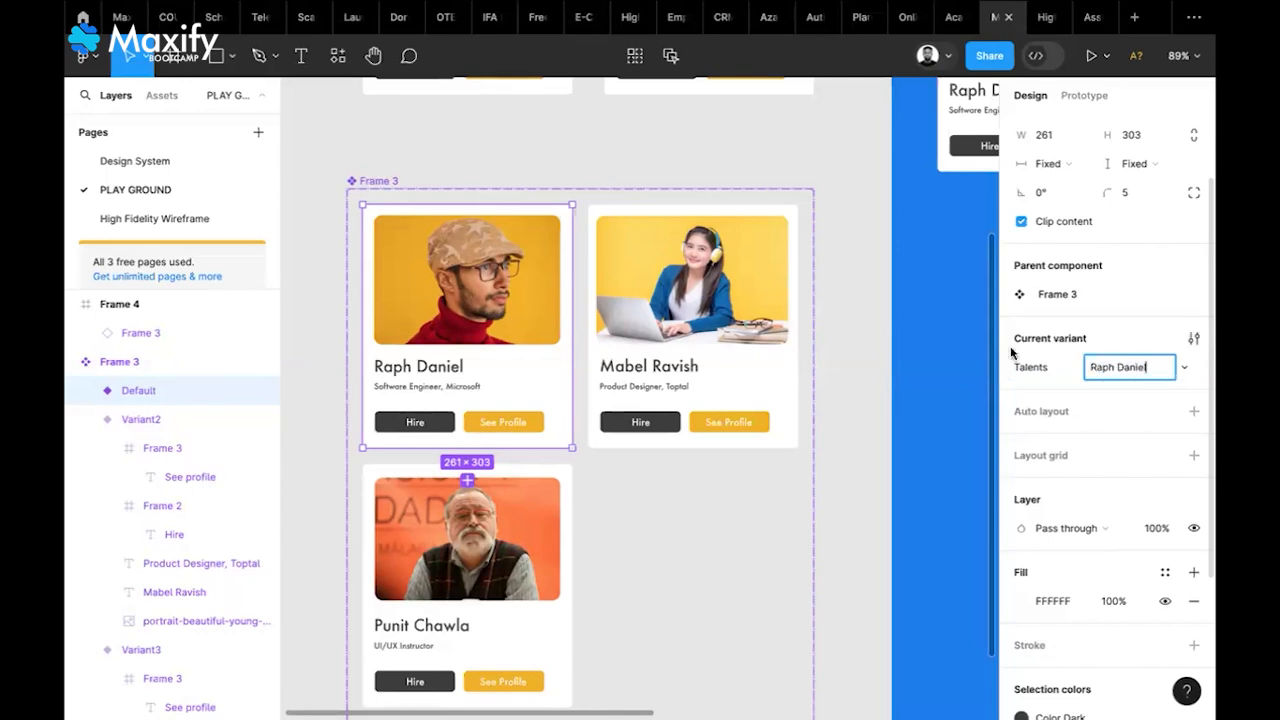
key("Return")
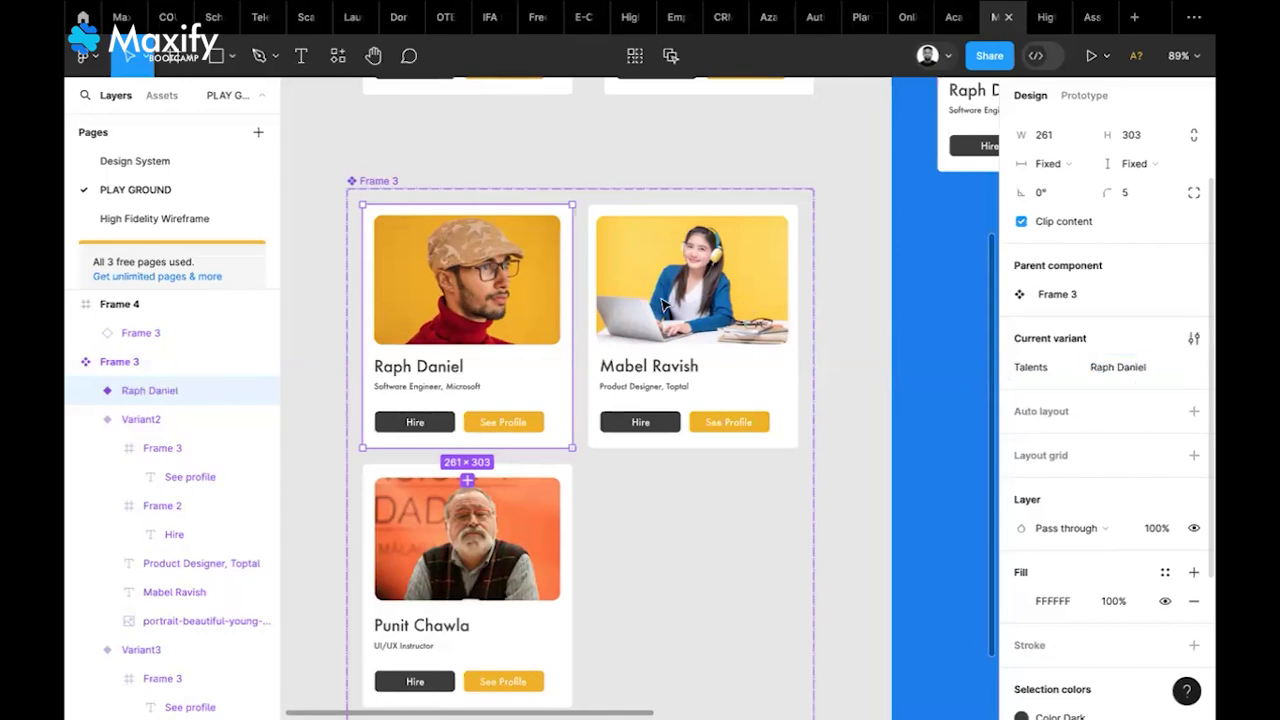
key("Tab")
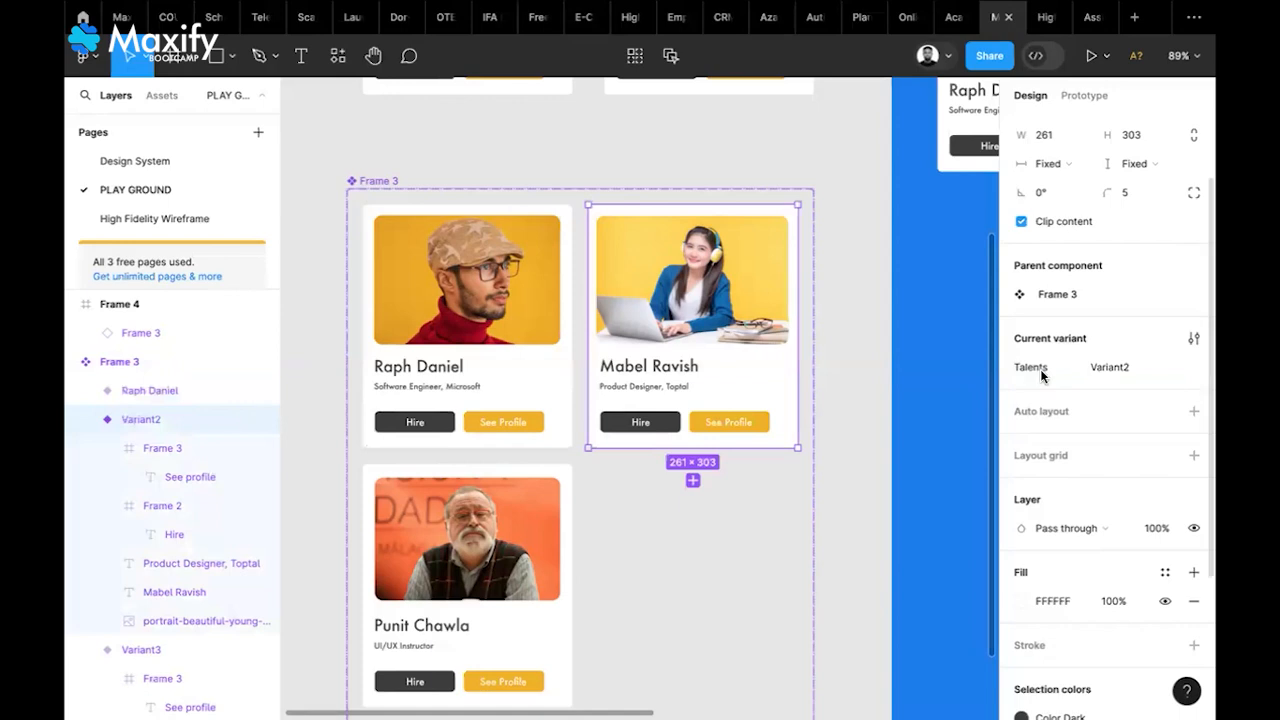
left_click(1120, 368)
type("ma")
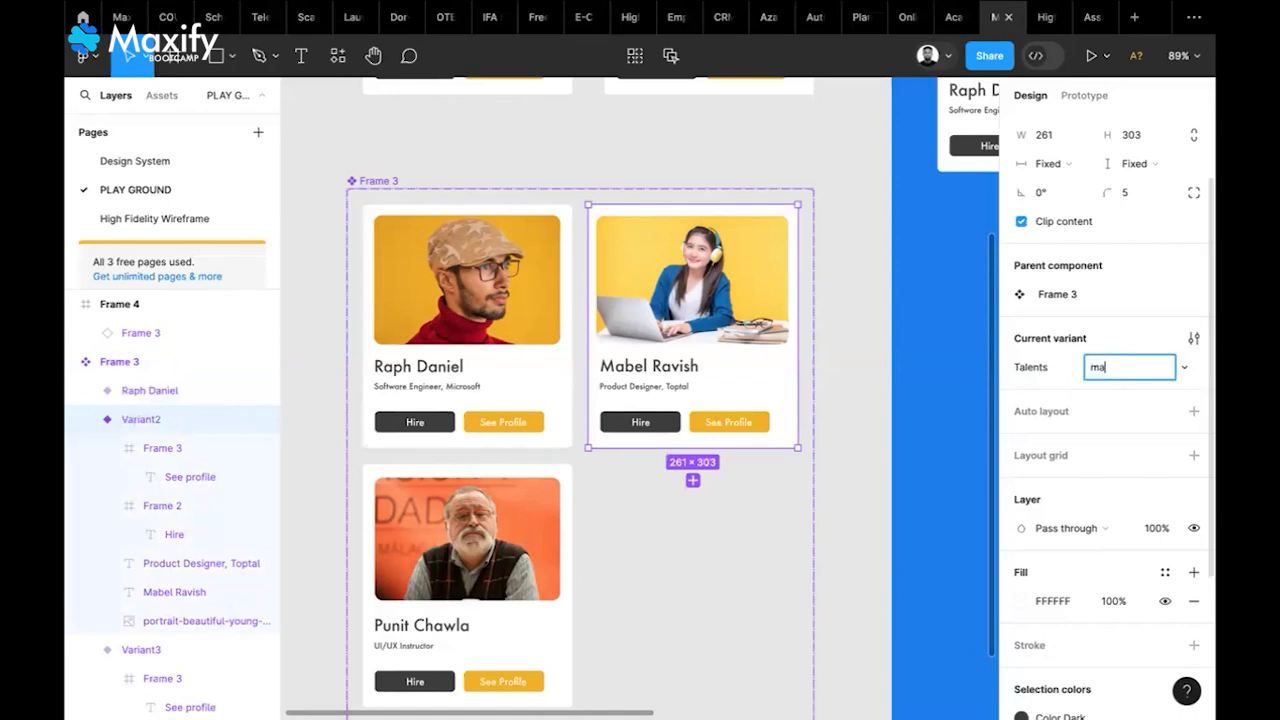
key("BackSpace")
key("BackSpace")
key("Return")
left_click(525, 554)
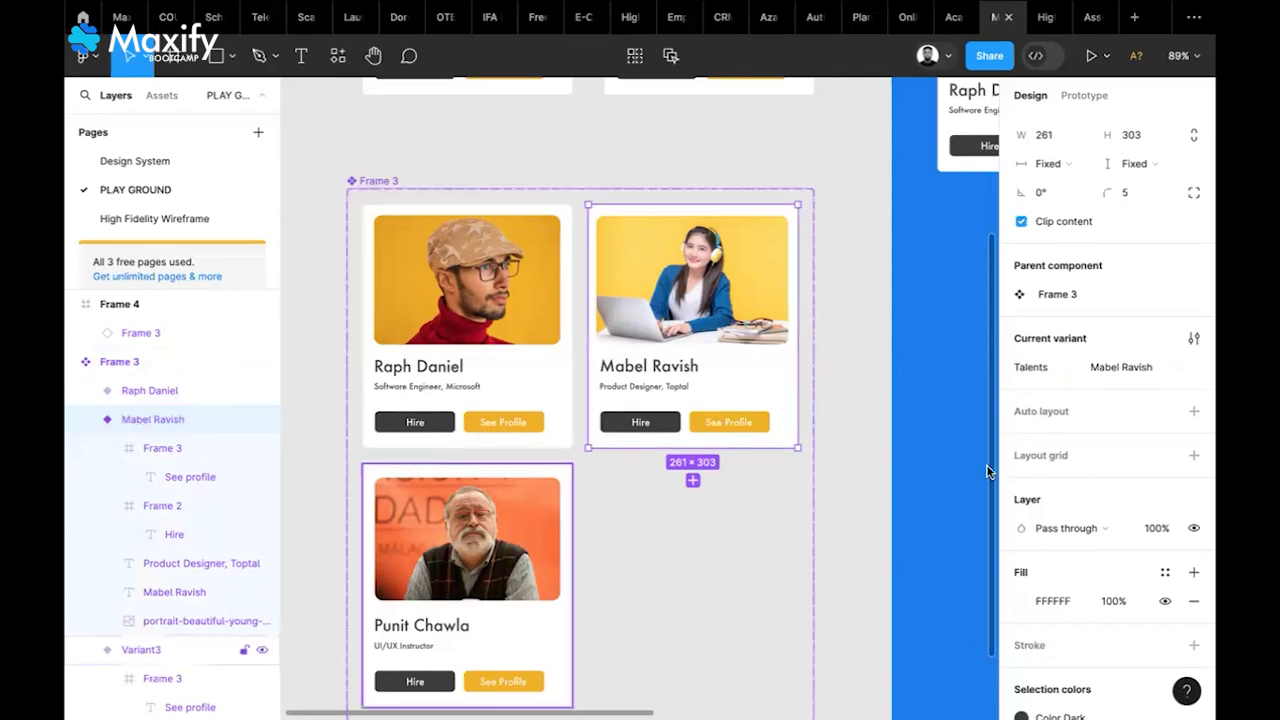
left_click(1107, 369)
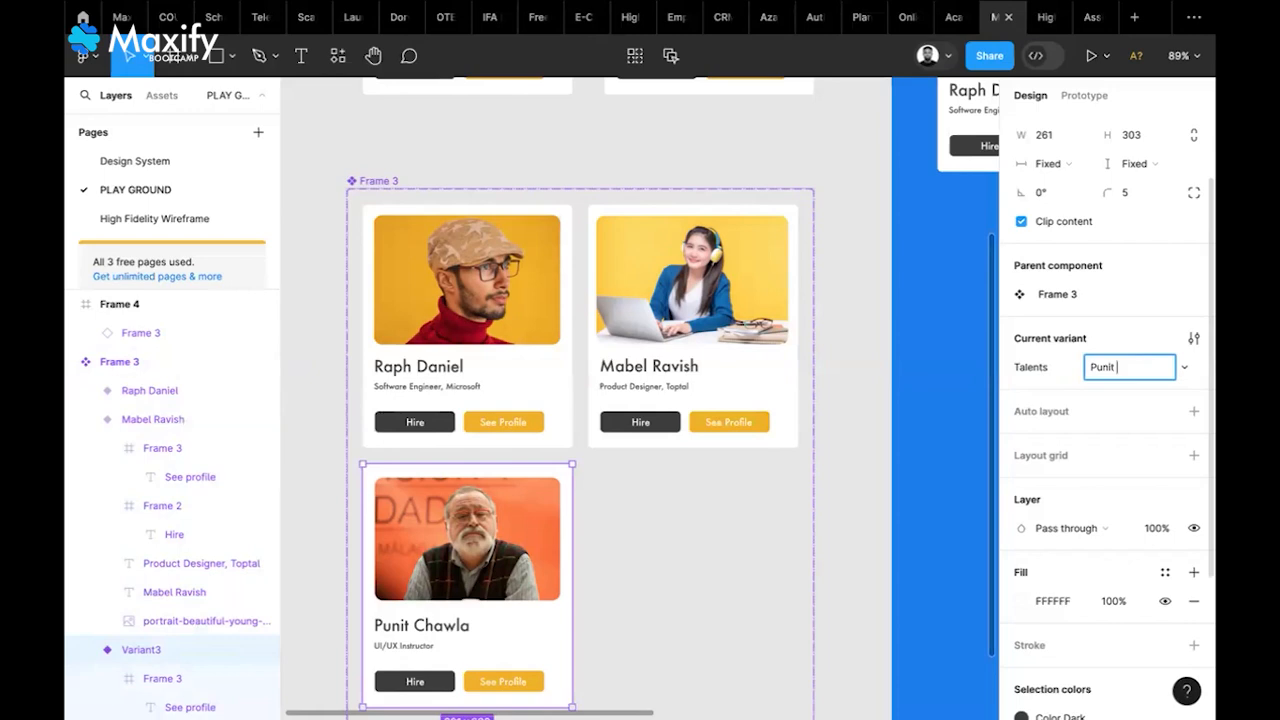
key("Return")
Duplicate the profile card instance inside the blue Frame 4 with Ctrl+D
scroll(735, 428, "down", 1)
scroll(735, 428, "down", 2)
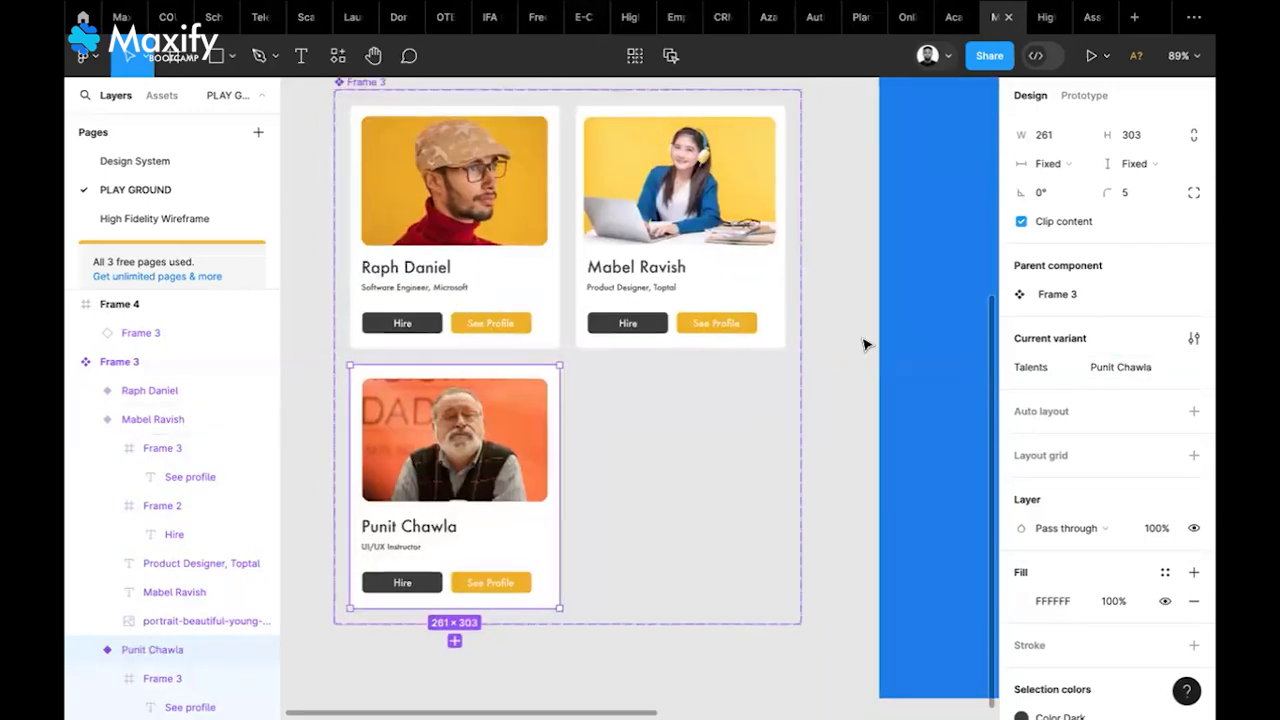
key("Escape")
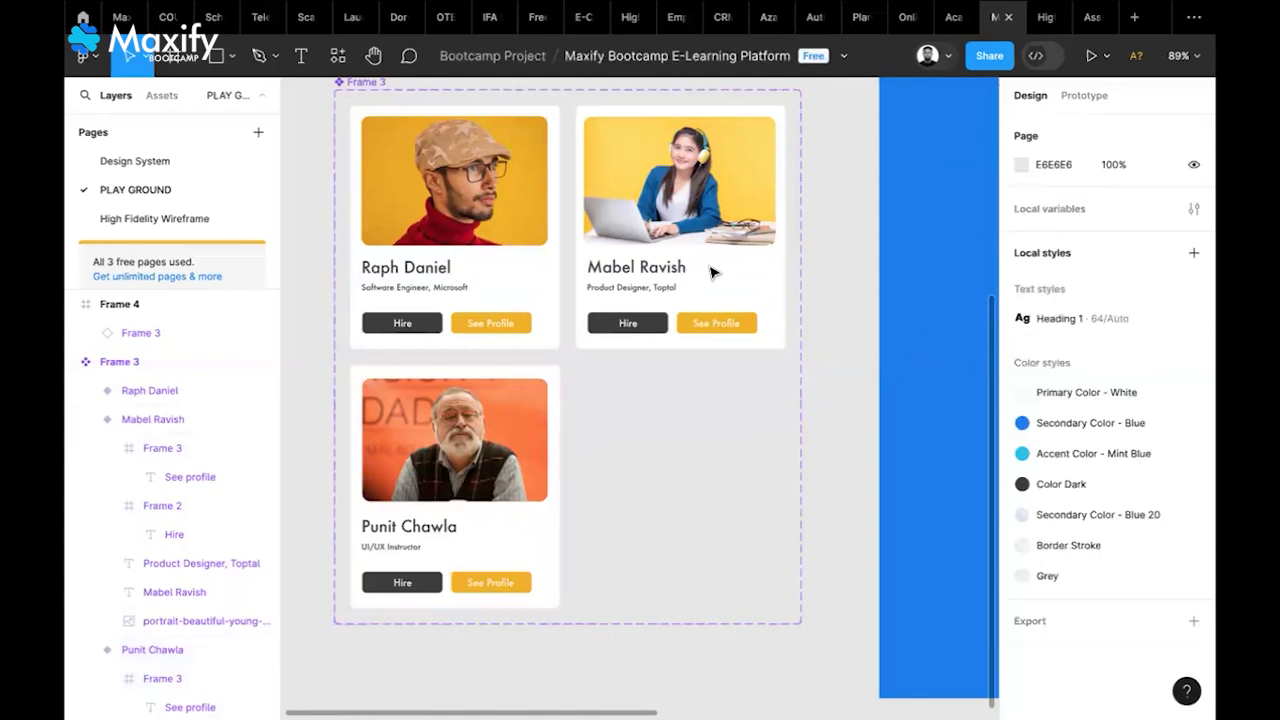
scroll(590, 238, "up", 1)
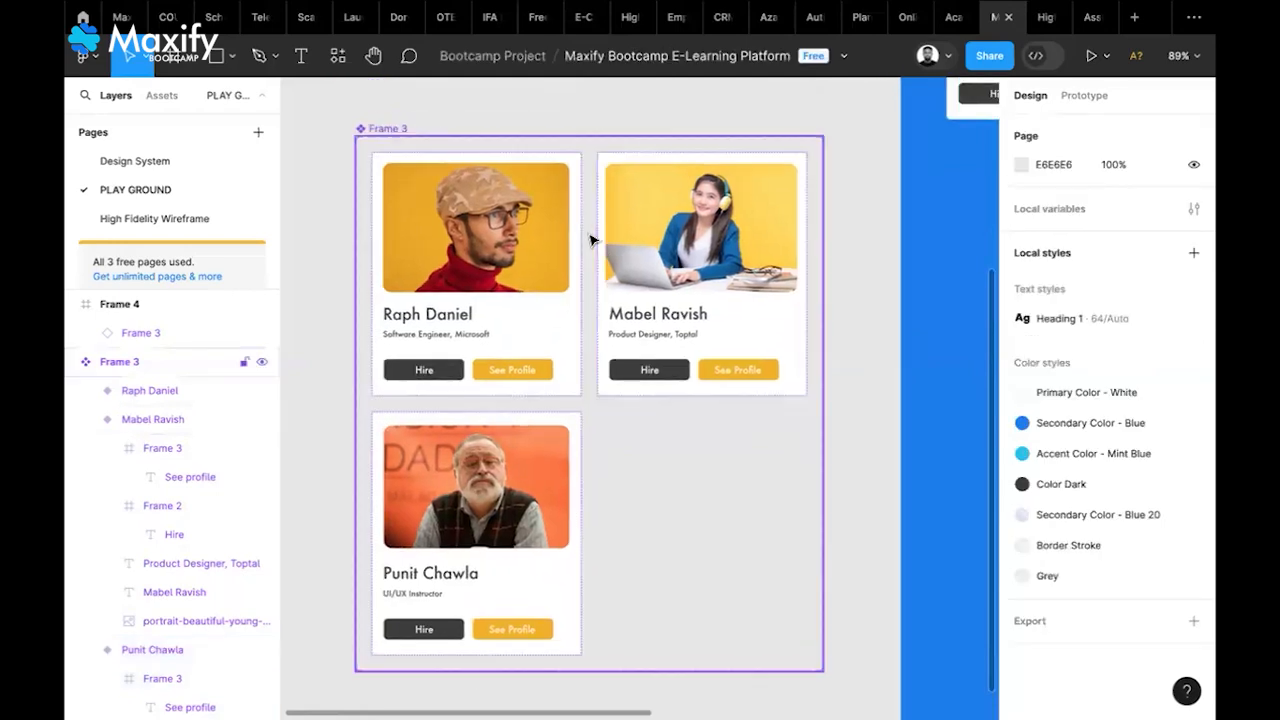
scroll(590, 238, "right", 3)
scroll(590, 238, "right", 5)
scroll(590, 238, "up", 3)
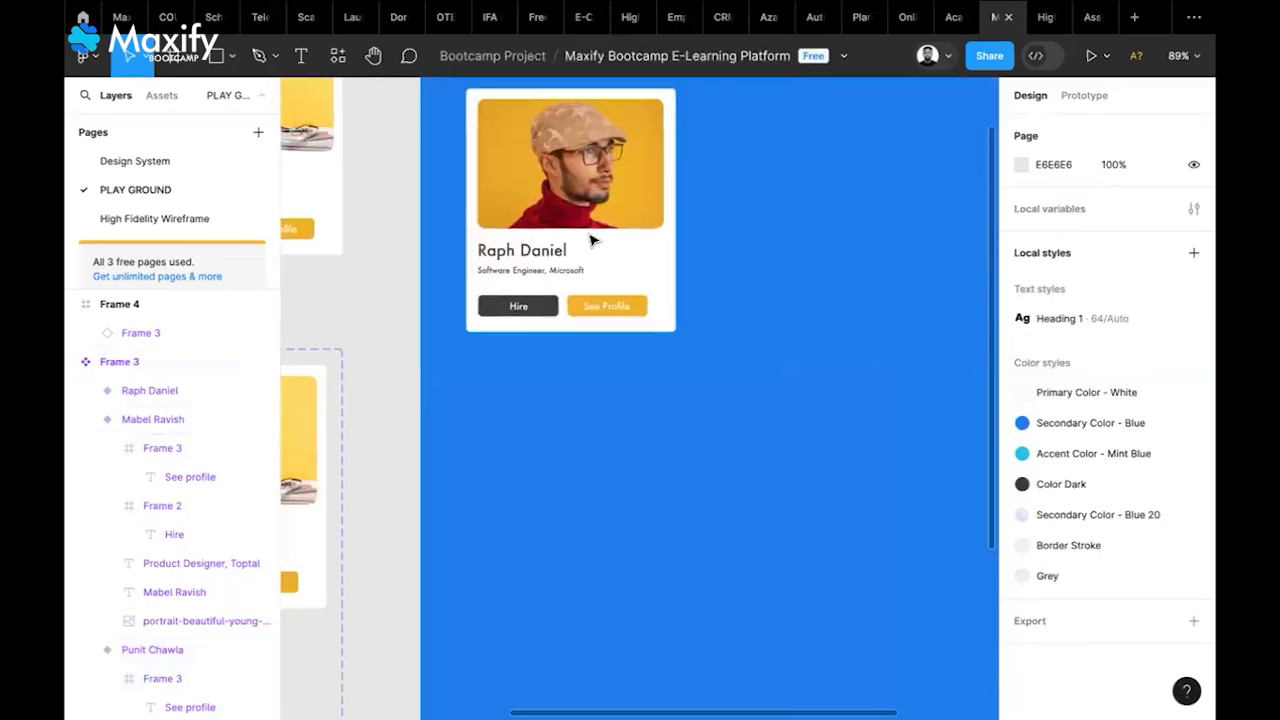
scroll(540, 284, "right", 3)
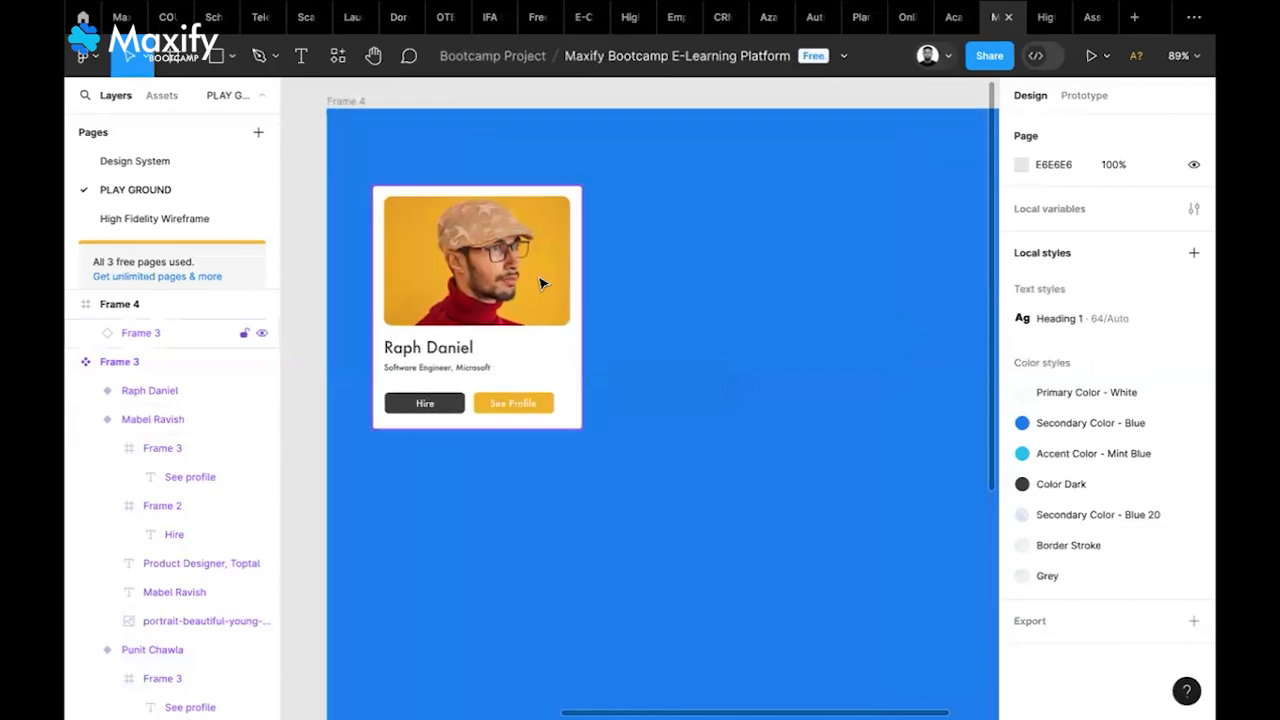
left_click(540, 284)
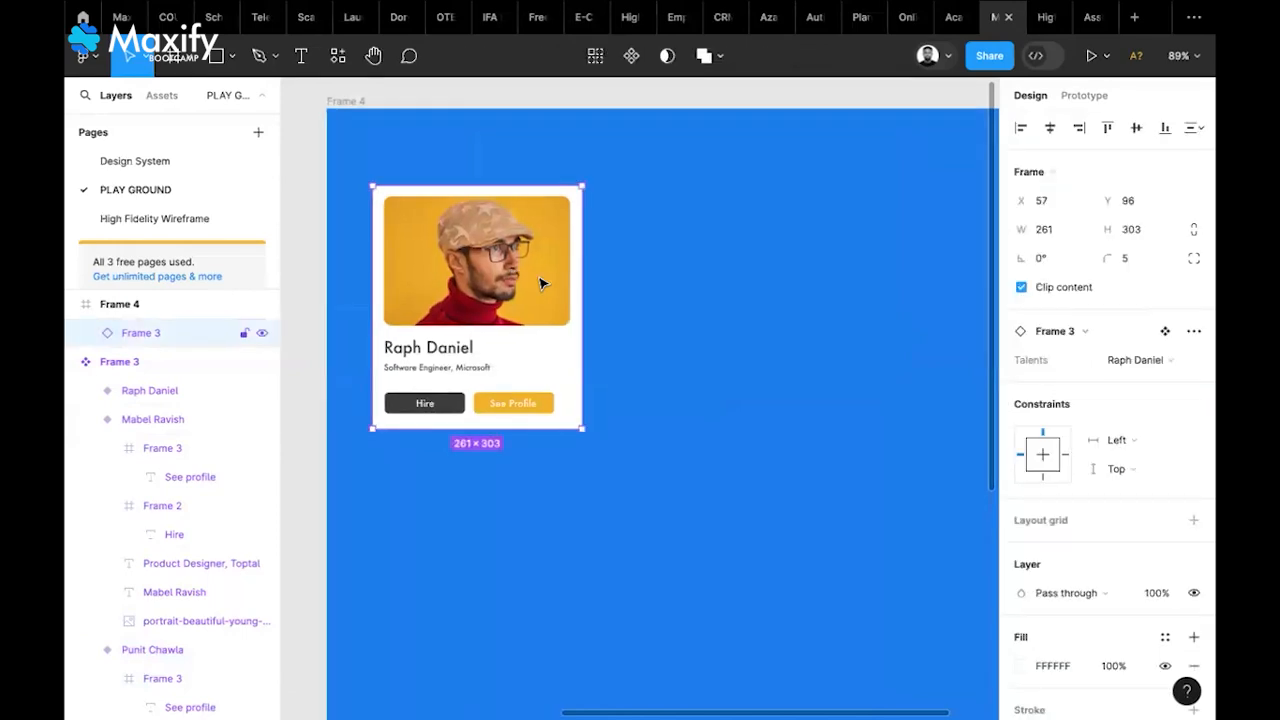
key("ctrl+d")
left_click_drag(487, 312, 740, 312)
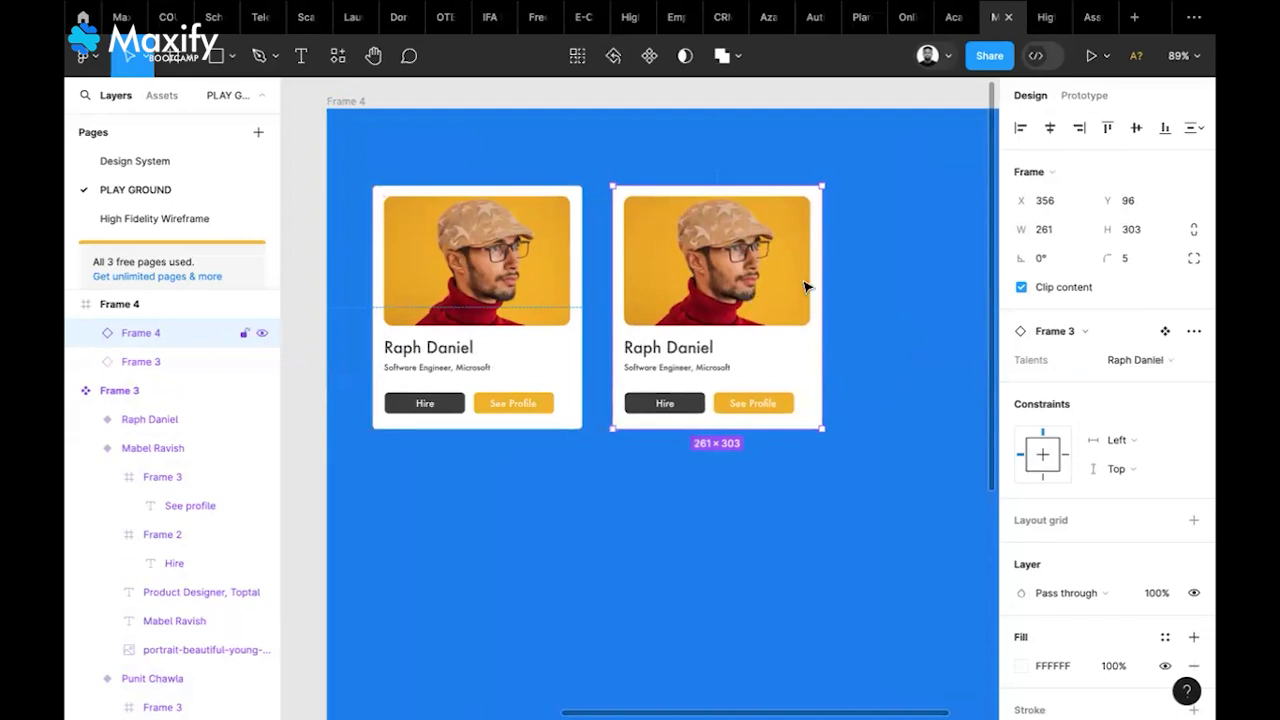
left_click(1159, 362)
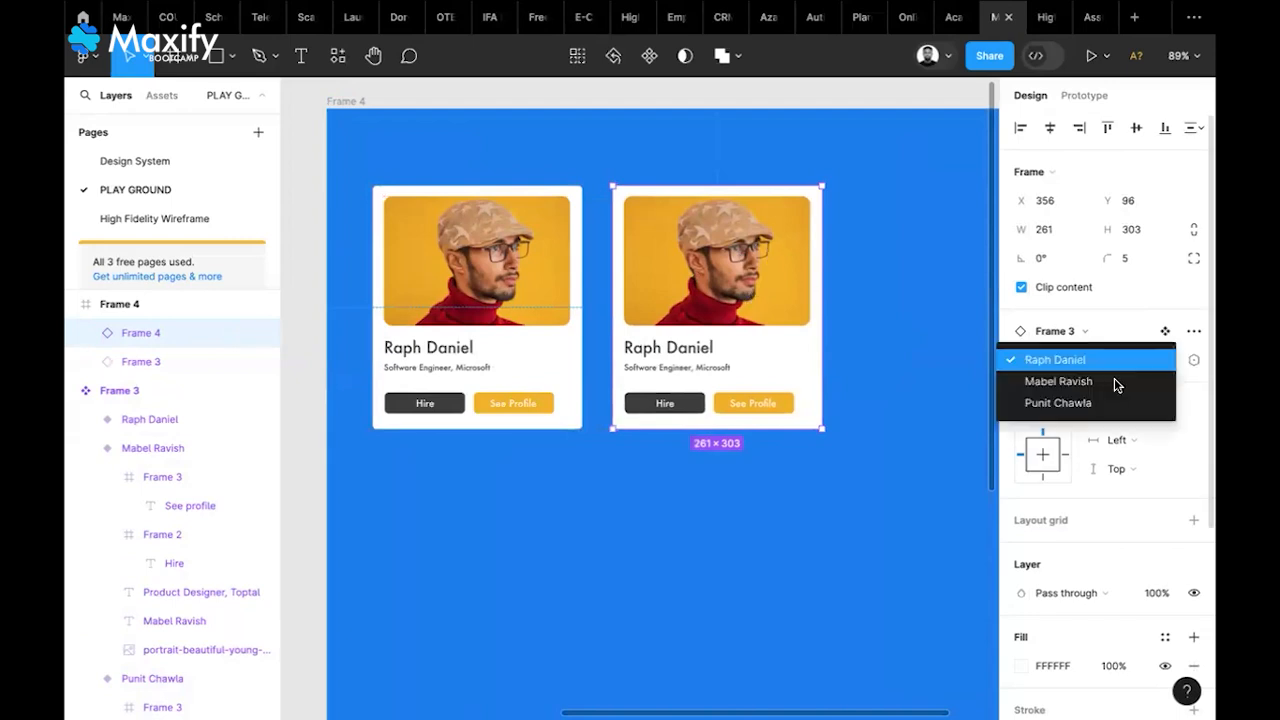
left_click(1115, 383)
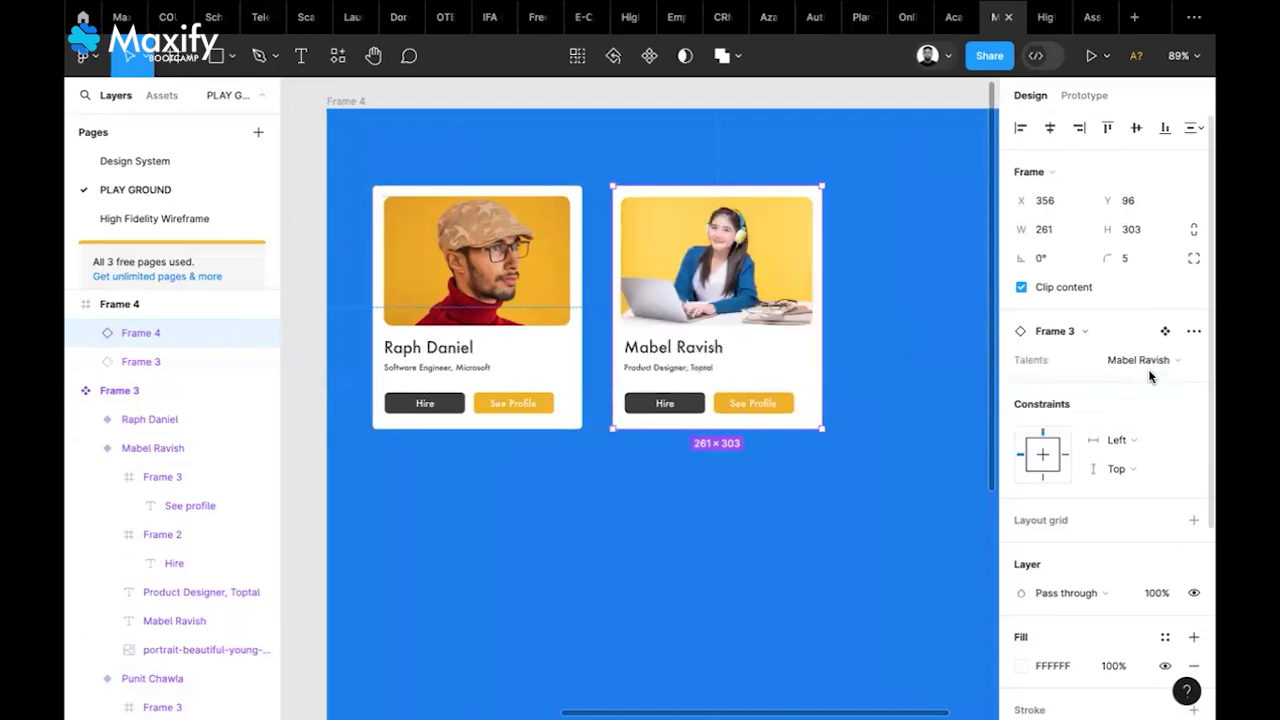
left_click(1135, 360)
left_click(1105, 383)
left_click(822, 488)
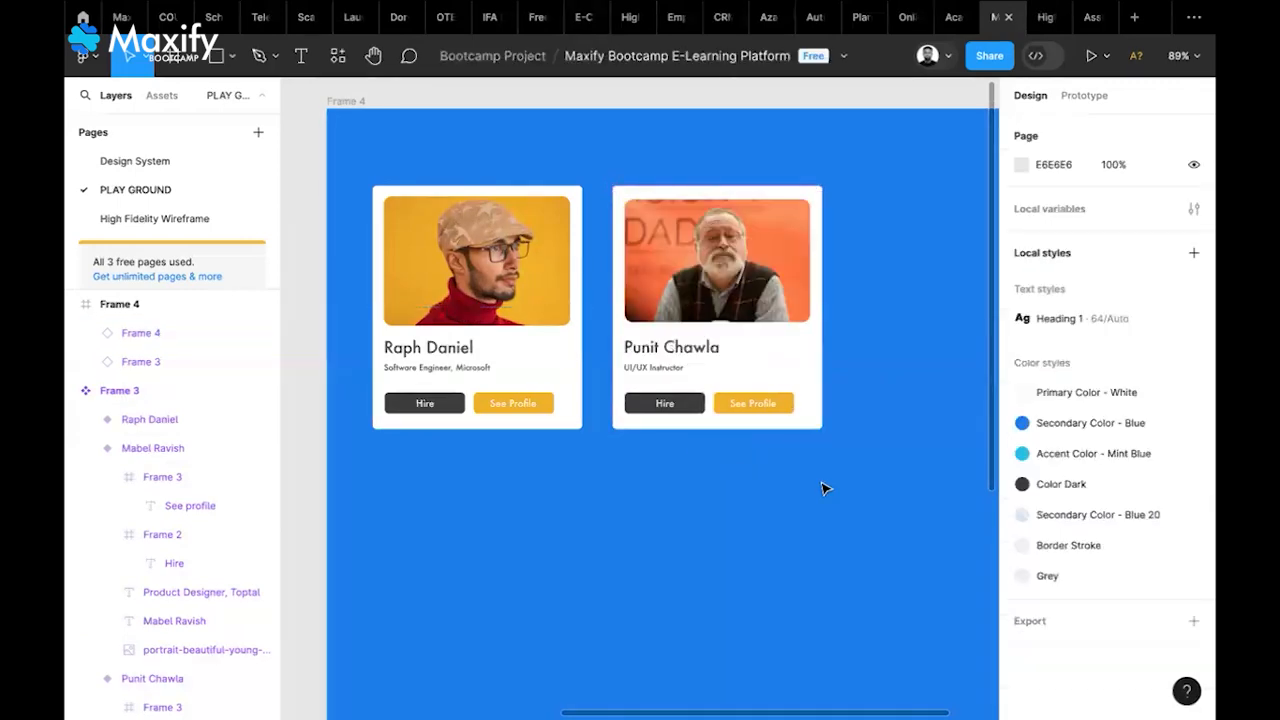
scroll(822, 488, "down", 4)
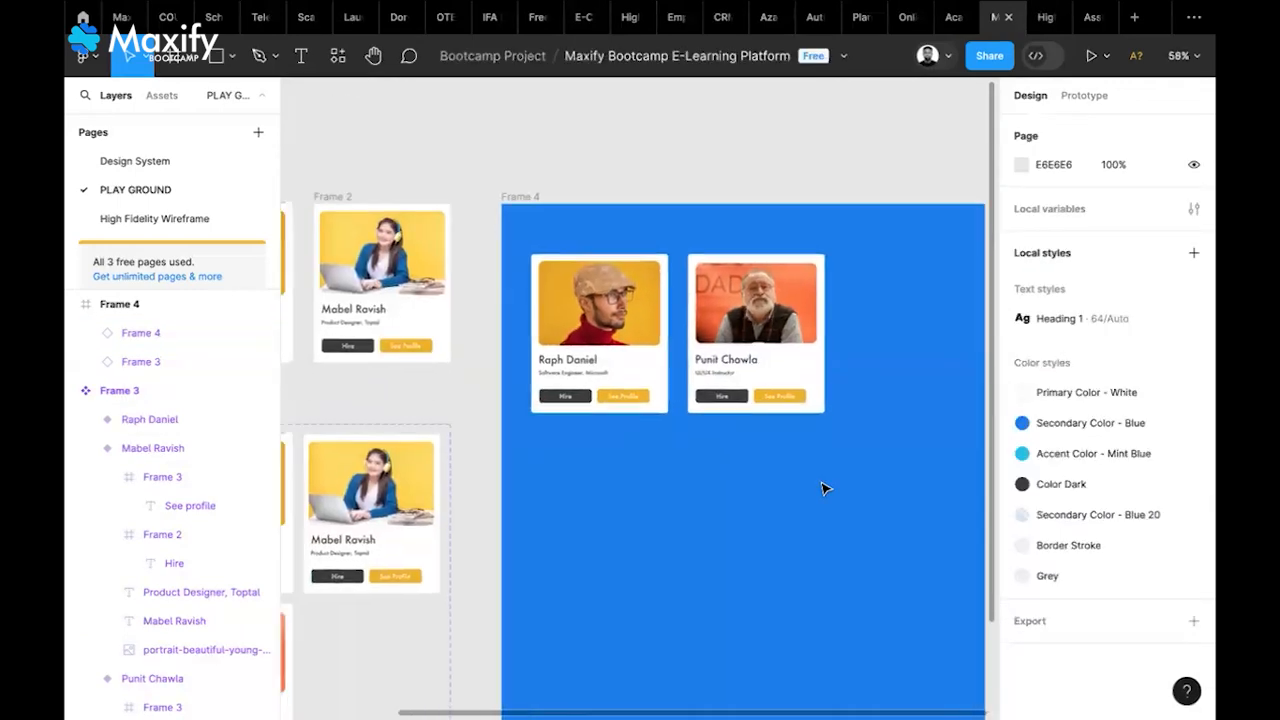
scroll(822, 488, "down", 3)
scroll(822, 488, "left", 3)
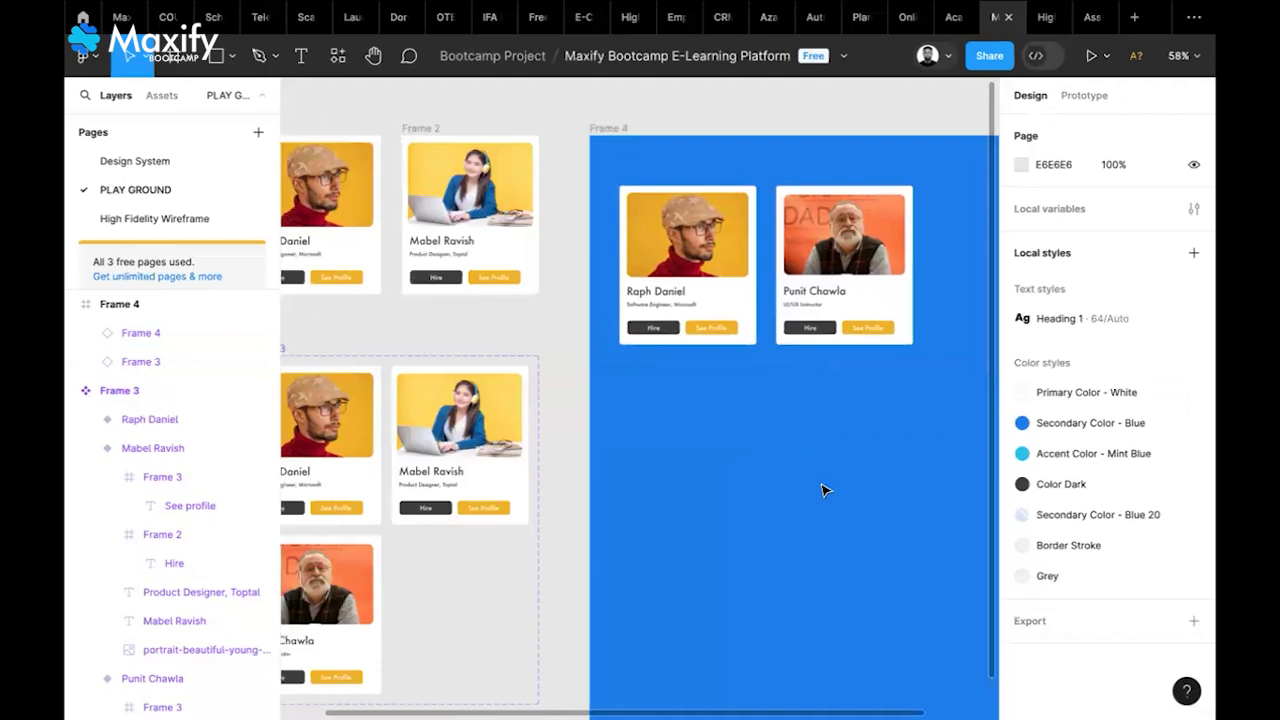
scroll(822, 490, "down", 2)
scroll(822, 490, "down", 2)
scroll(822, 490, "right", 1)
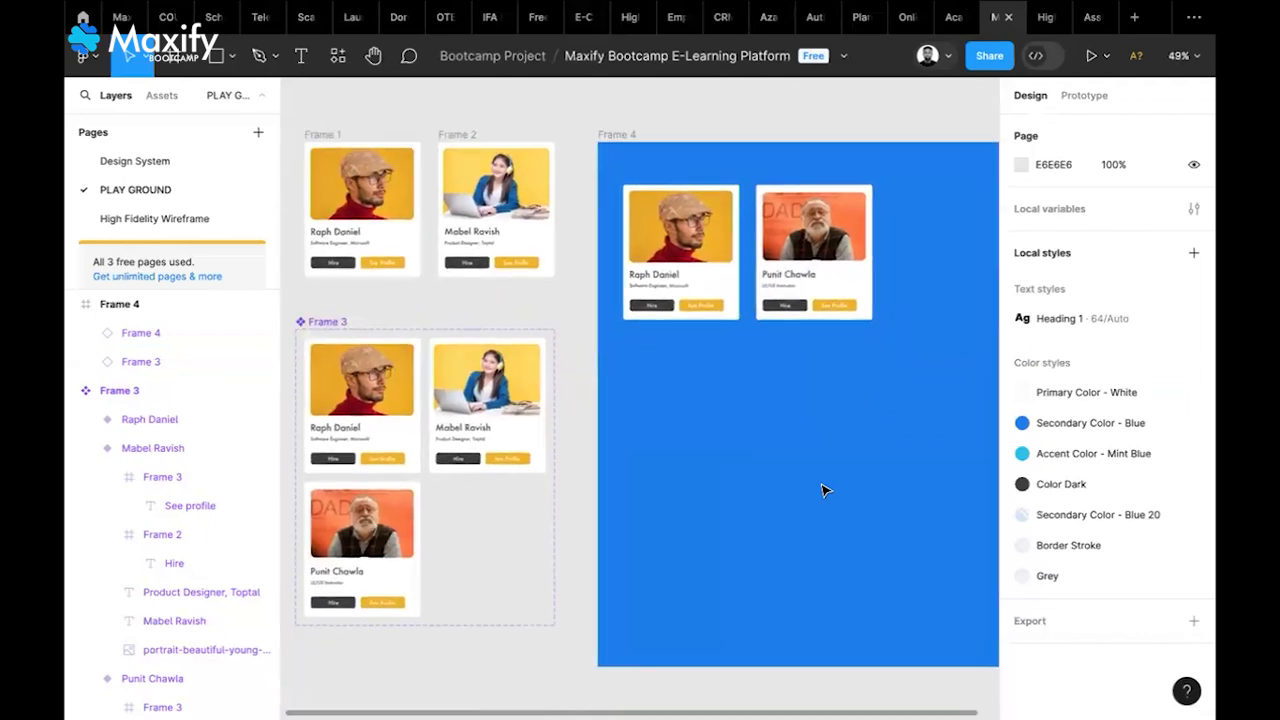
scroll(822, 490, "left", 1)
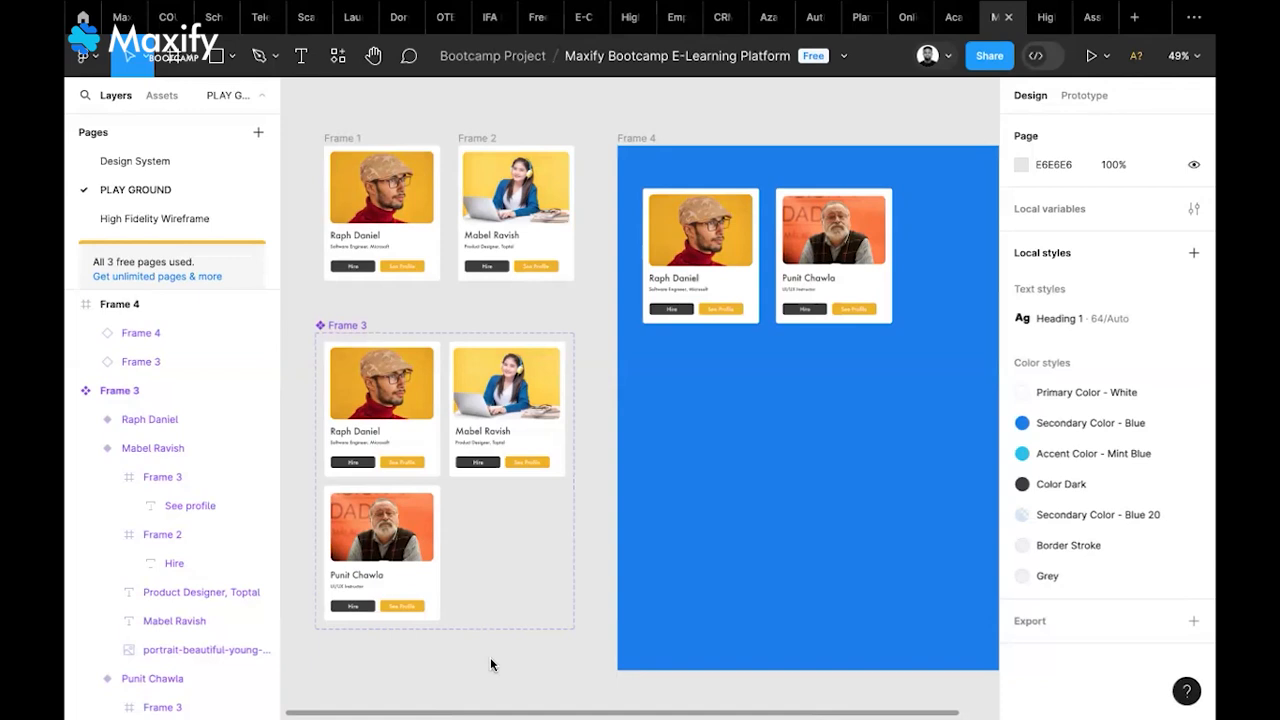
left_click(545, 498)
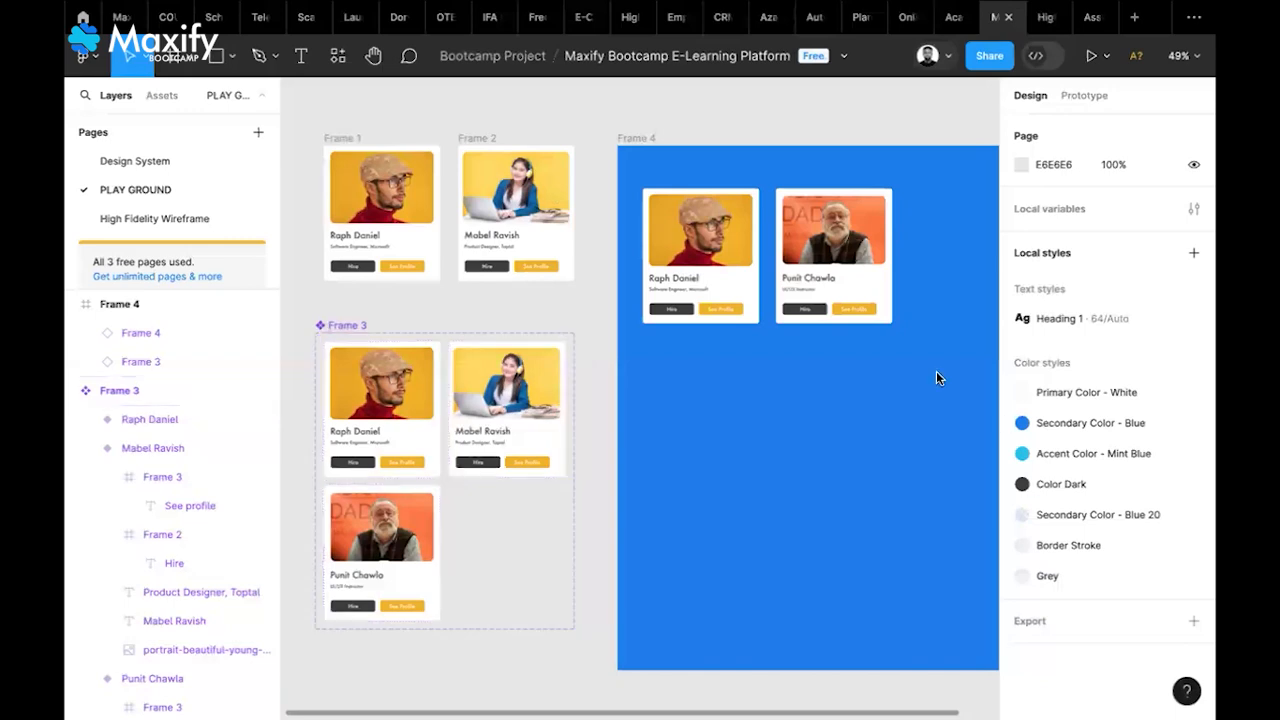
left_click(929, 268)
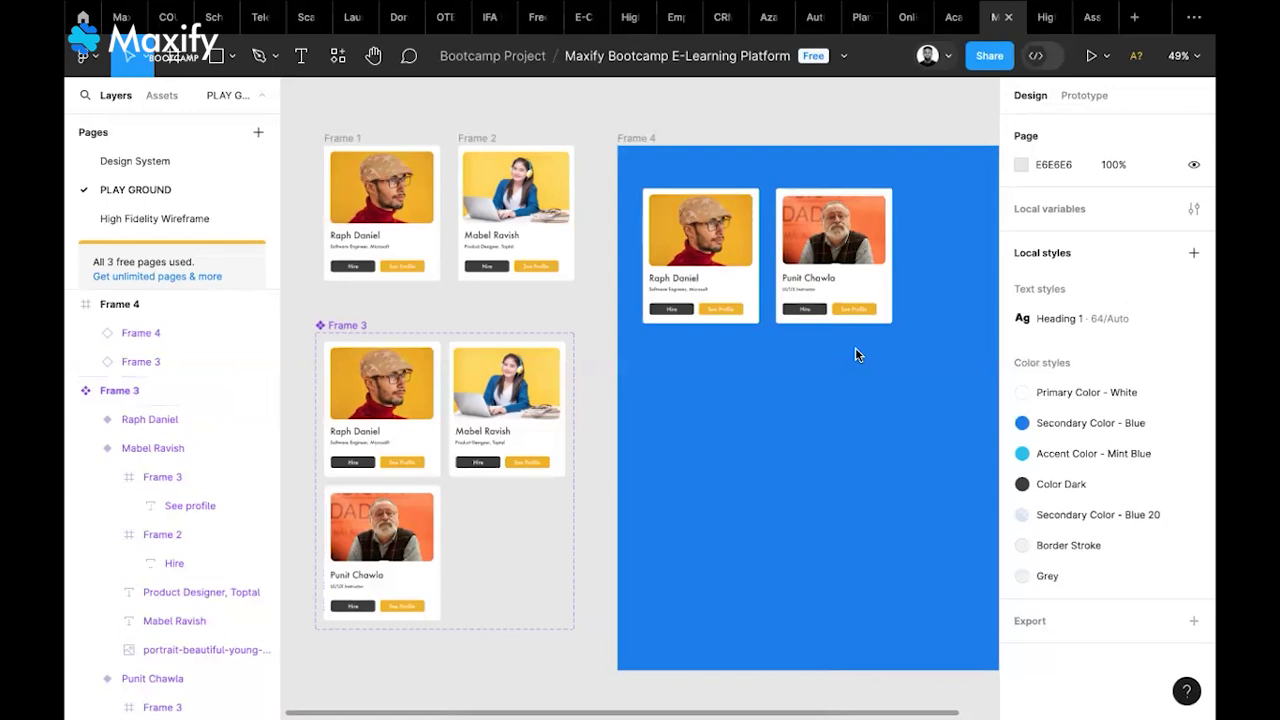
scroll(855, 352, "up", 2)
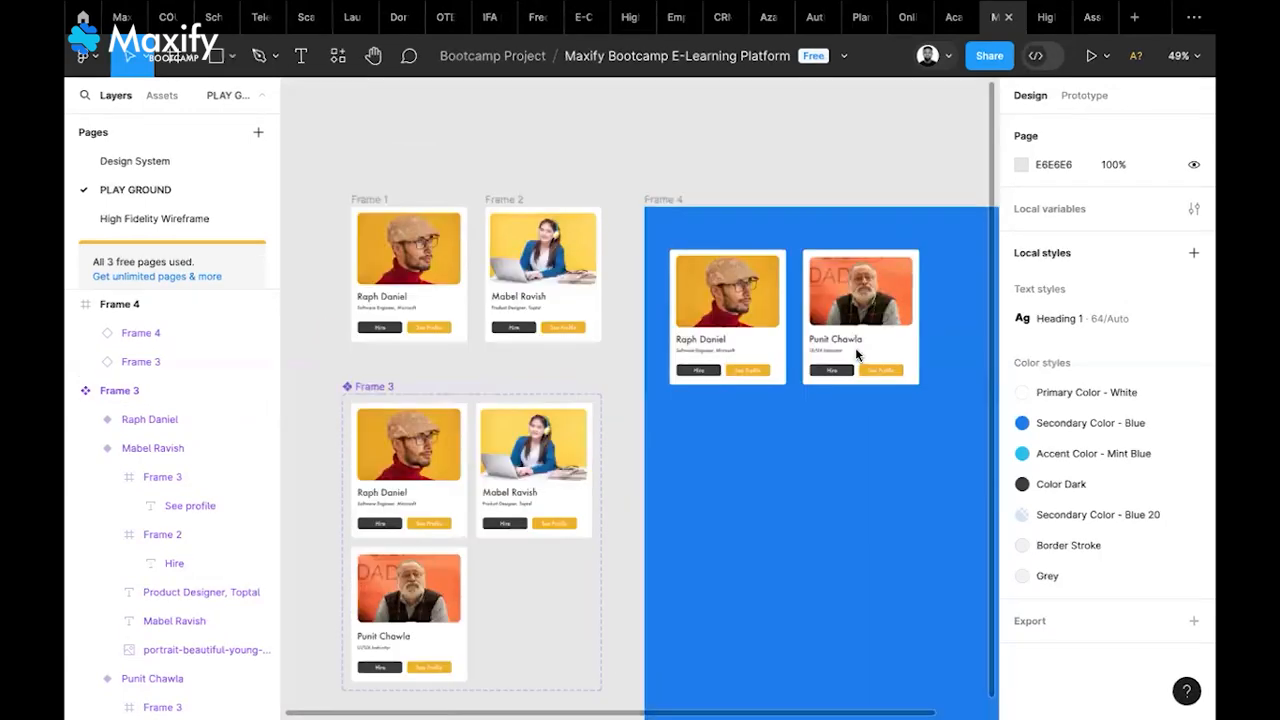
scroll(855, 347, "up", 3)
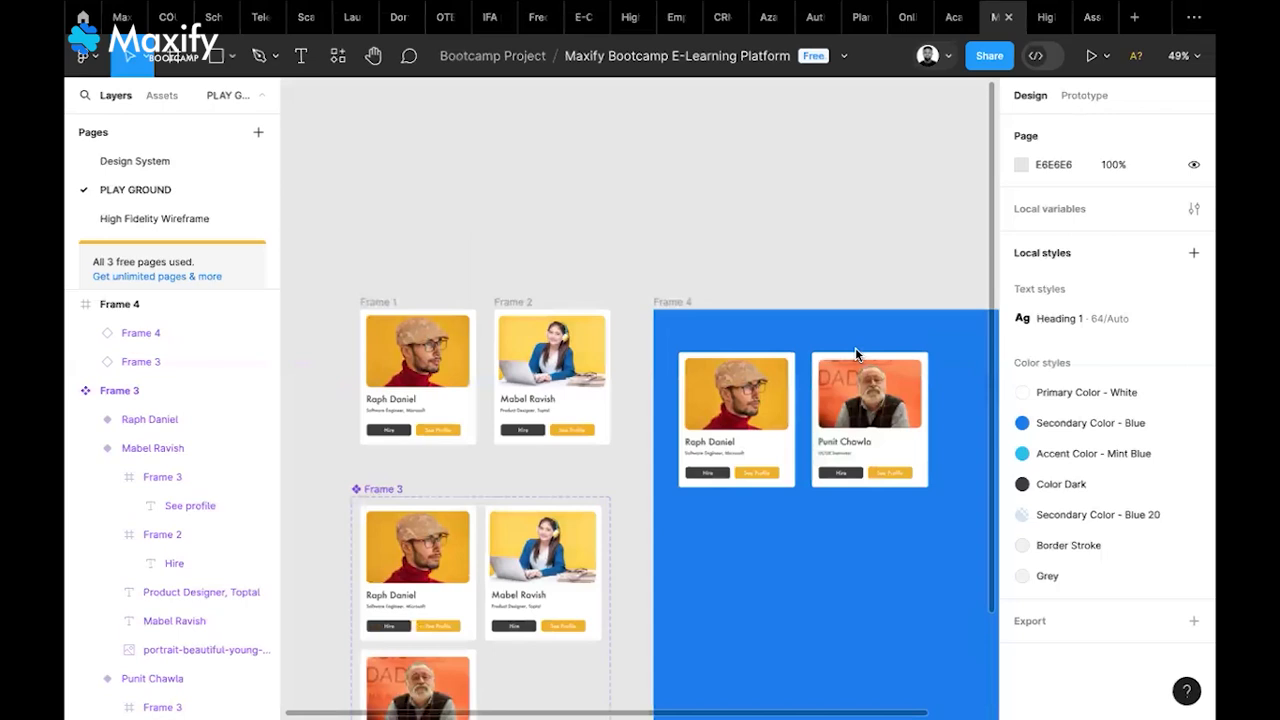
scroll(855, 347, "up", 6)
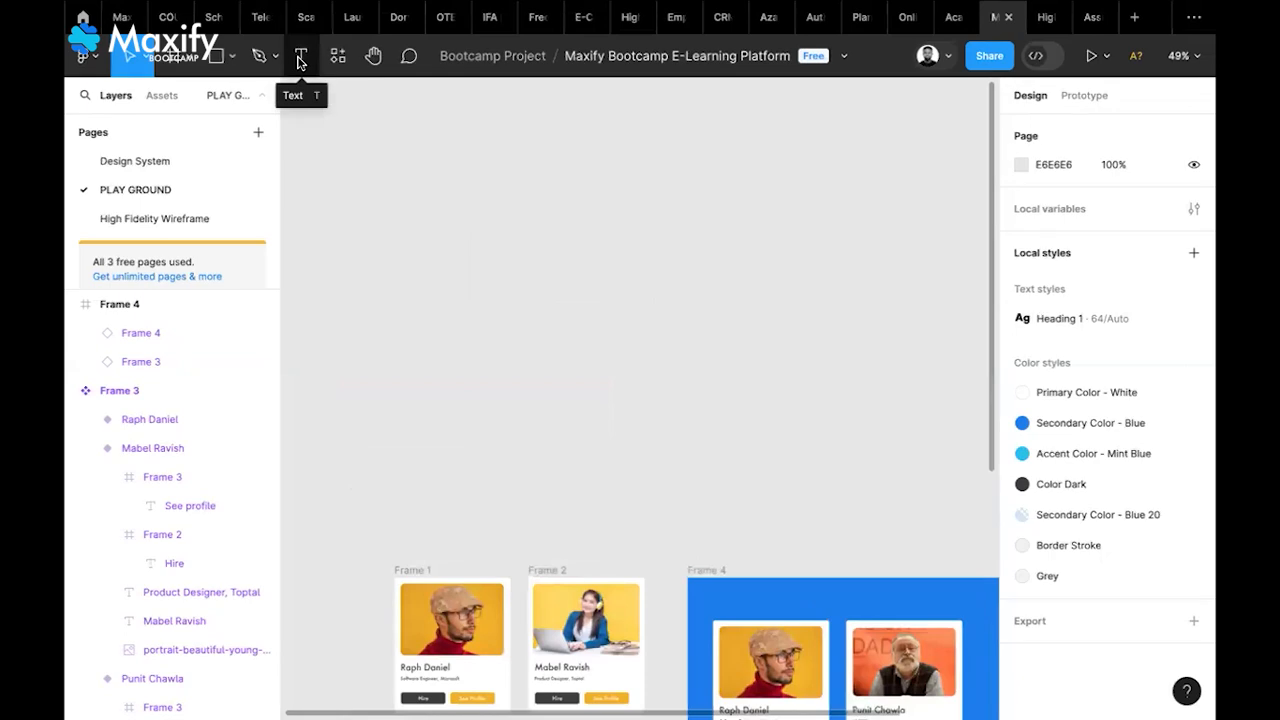
Add a 'Register' text layer on the empty canvas above the profile cards
key("t")
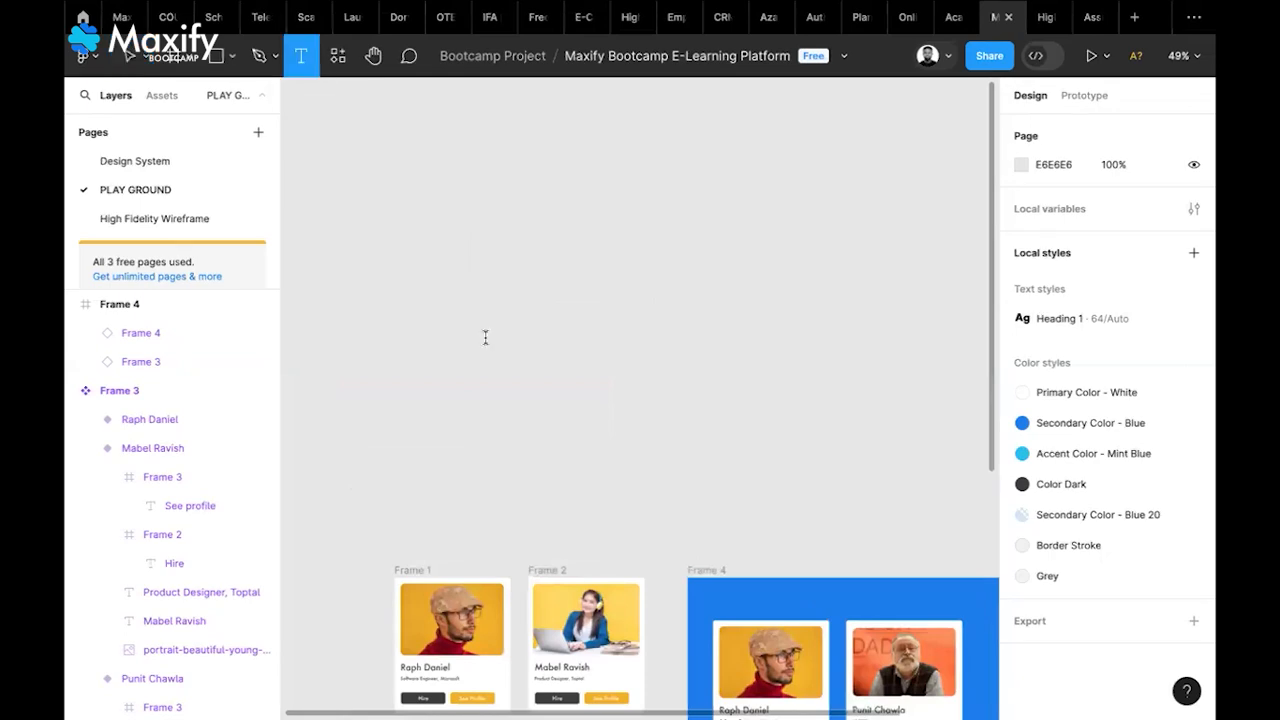
left_click(557, 349)
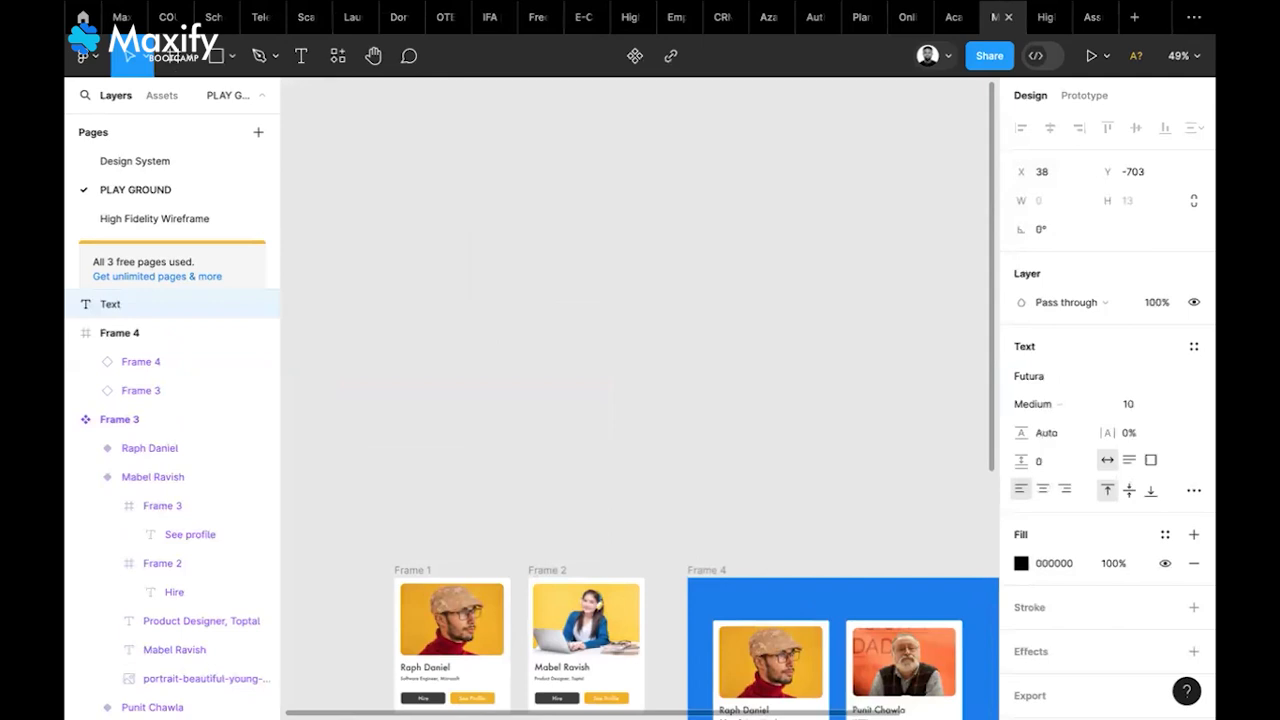
type("Register")
key("Escape")
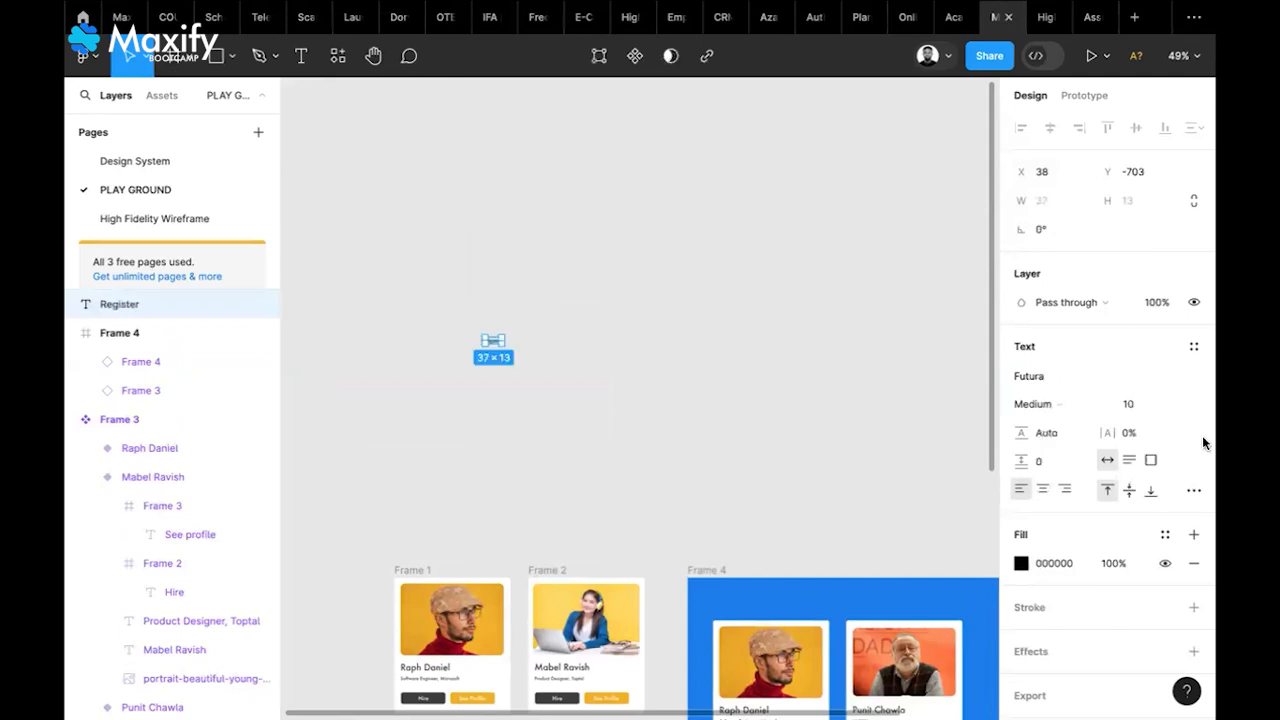
Set the Register text to font size 50 and shift it slightly right
left_click(1130, 404)
type("50")
key("Return")
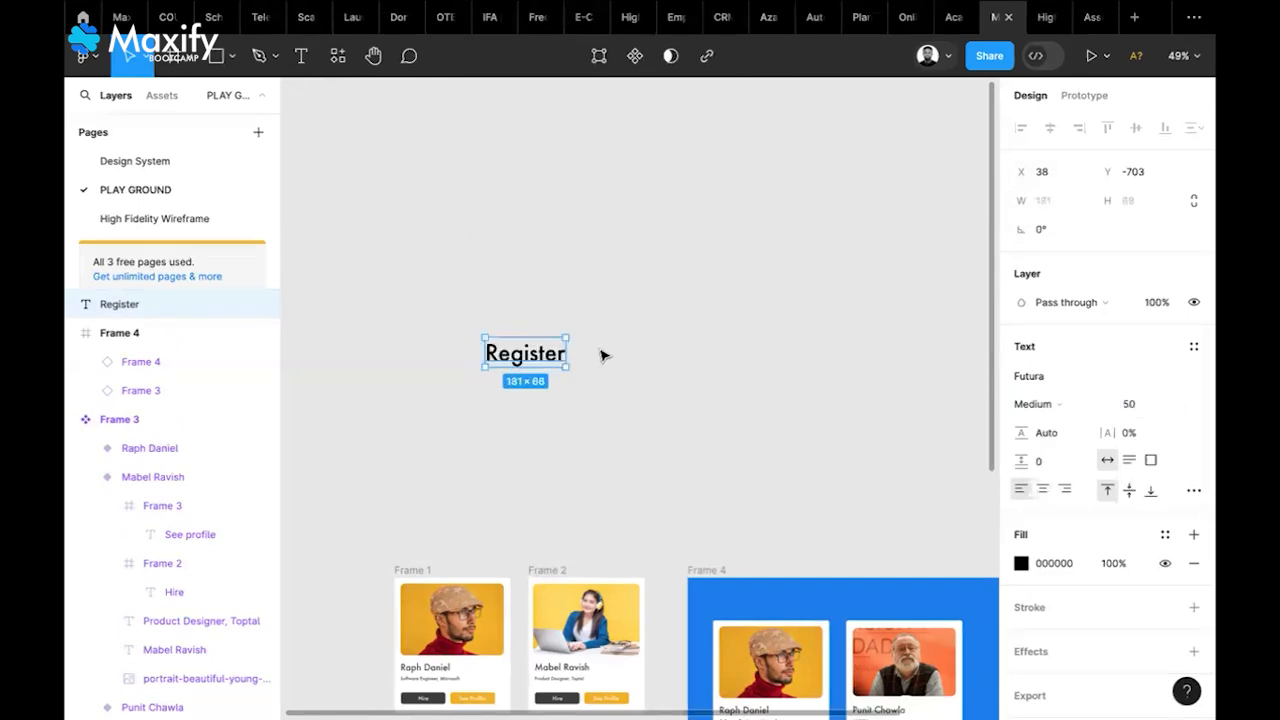
left_click_drag(601, 355, 620, 355)
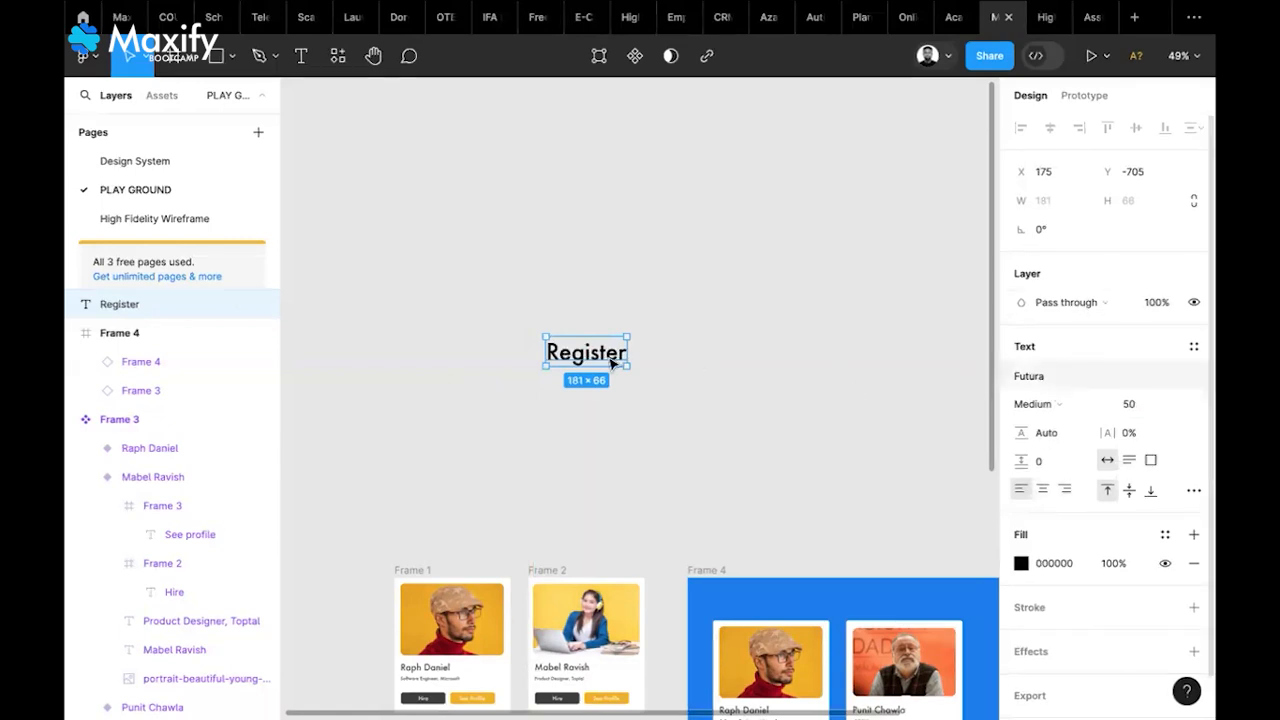
key("Escape")
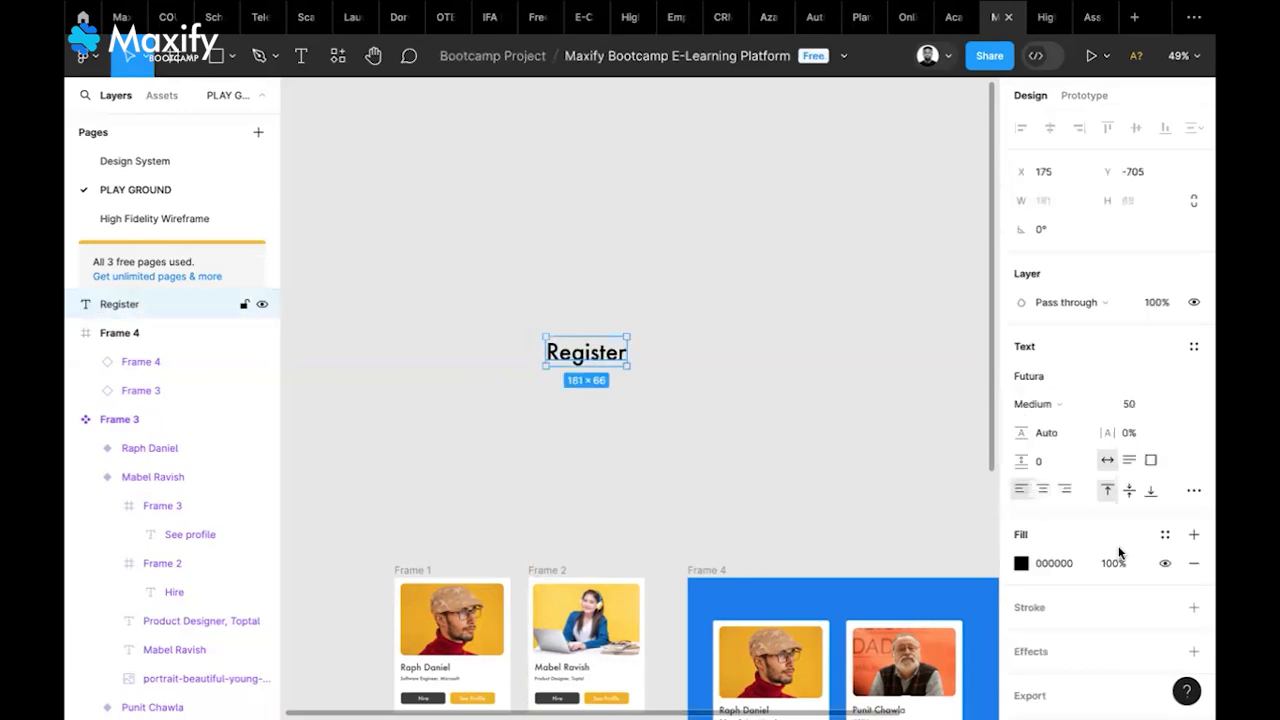
scroll(1119, 553, "down", 1)
scroll(1119, 553, "up", 1)
scroll(1022, 538, "down", 1)
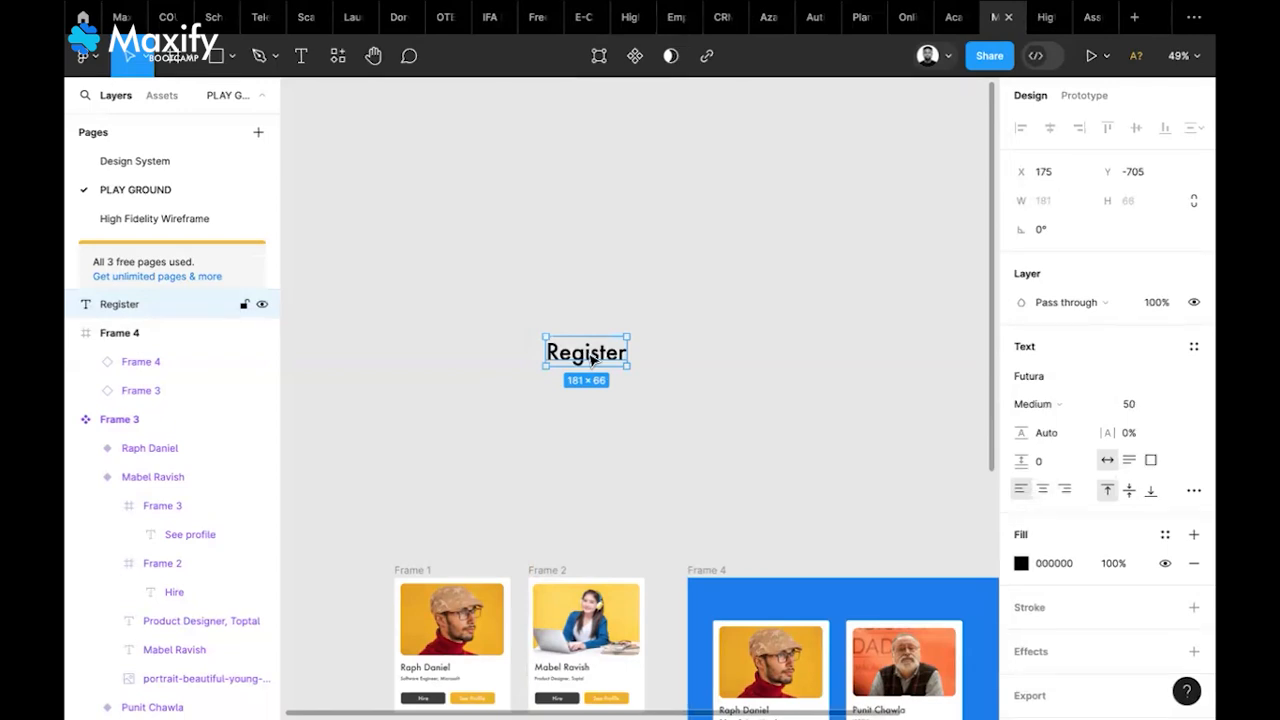
Wrap the Register text in a new Frame 5 and give it horizontal auto layout
right_click(590, 352)
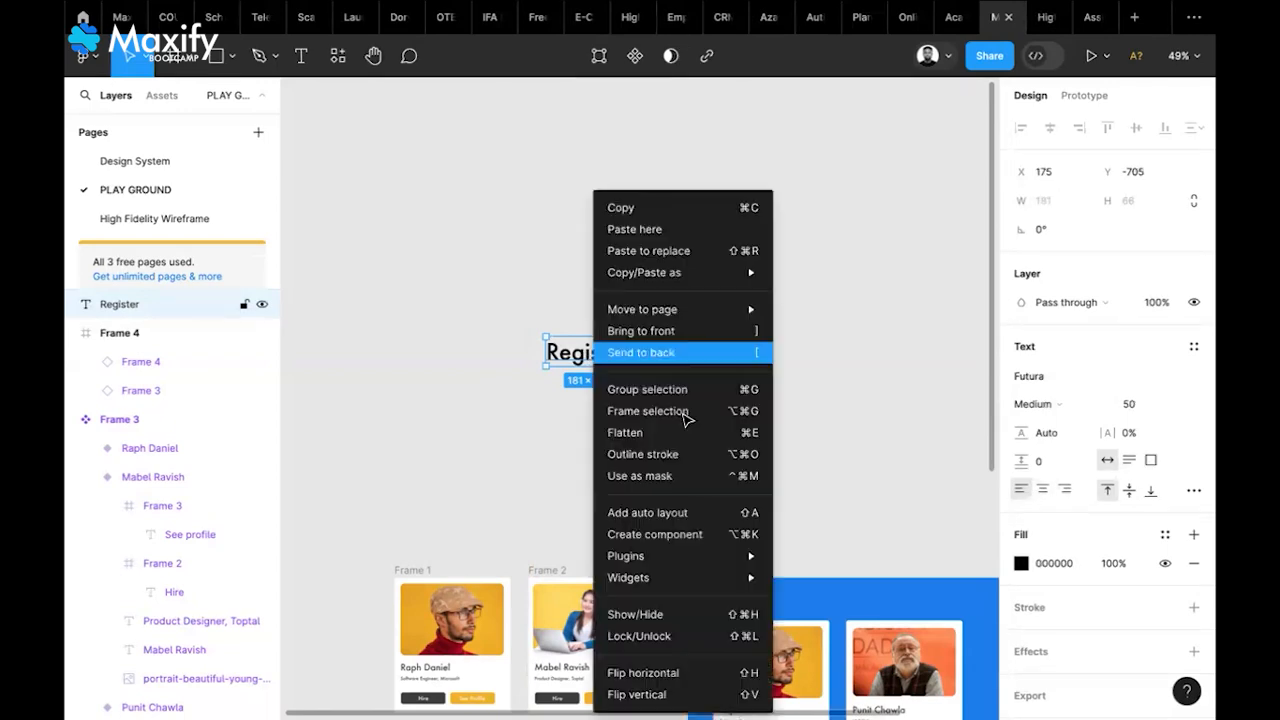
left_click(651, 411)
left_click(569, 333)
left_click(566, 330)
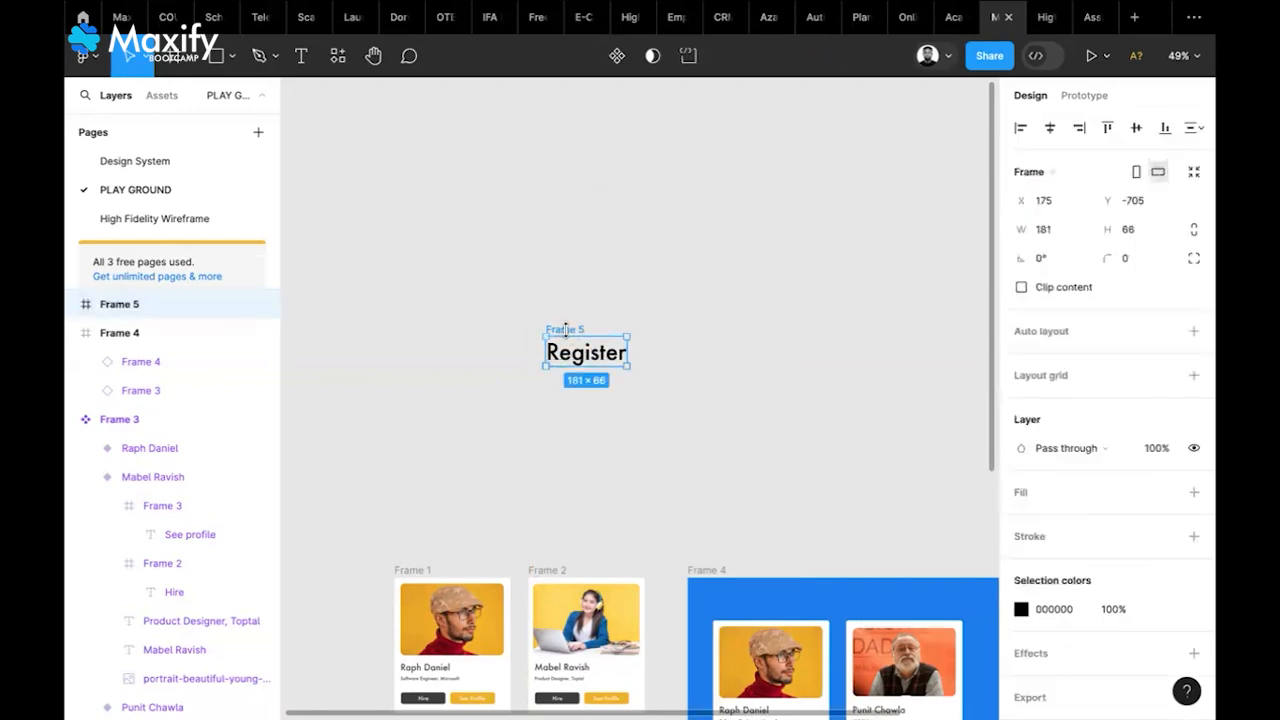
left_click(1192, 332)
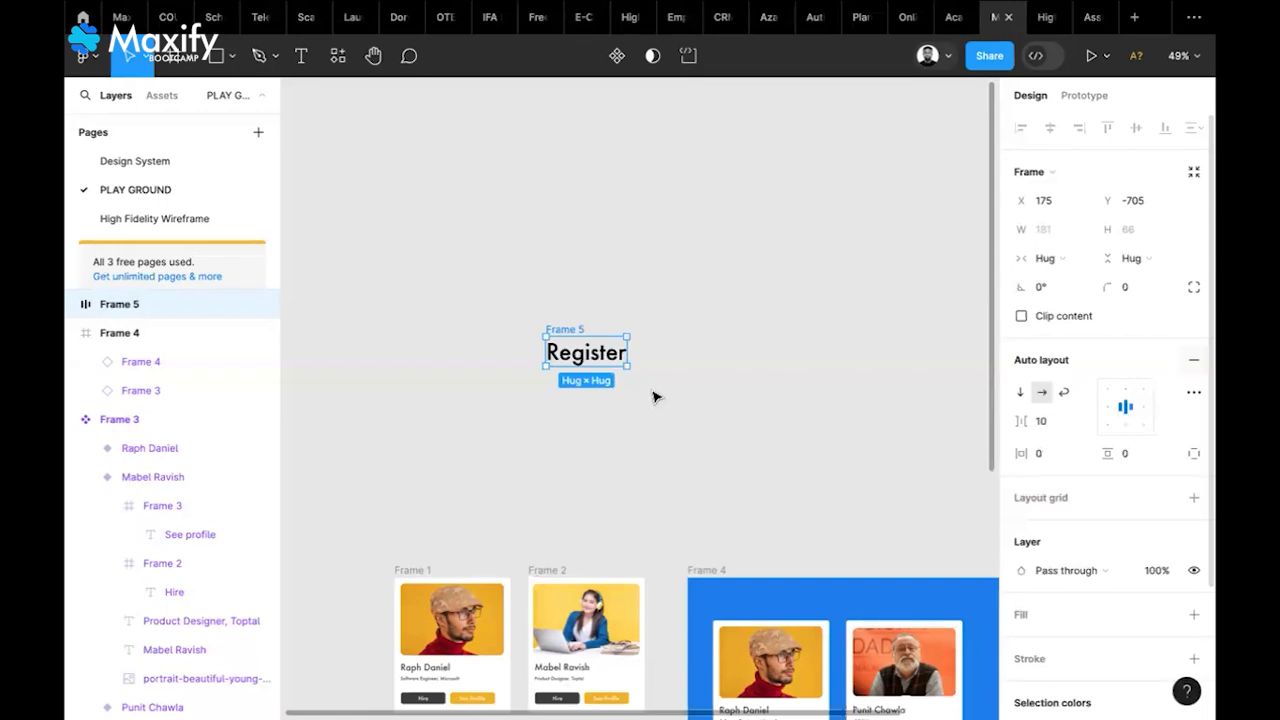
Try 10 and then 15 for Frame 5's vertical and horizontal padding
left_click(1132, 451)
type("10")
key("Return")
left_click(1132, 453)
type("15")
key("Return")
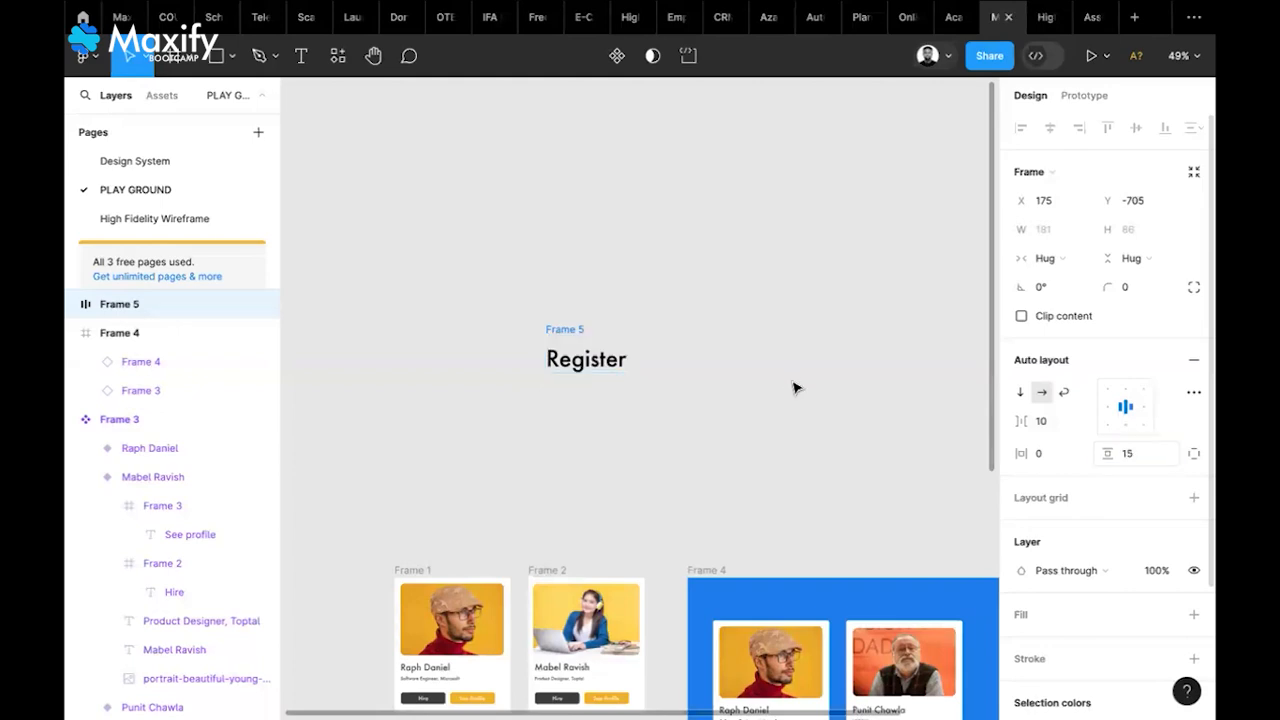
left_click(1048, 455)
type("10")
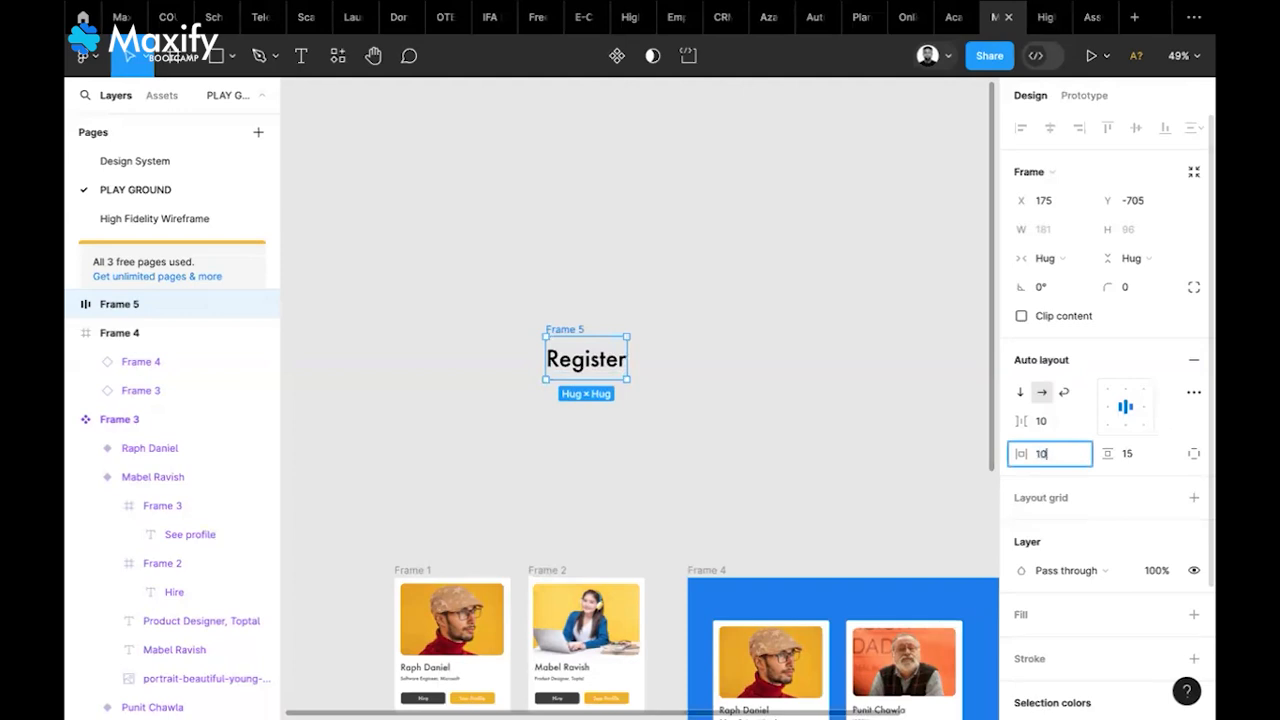
key("Return")
left_click(1053, 453)
type("15")
key("Return")
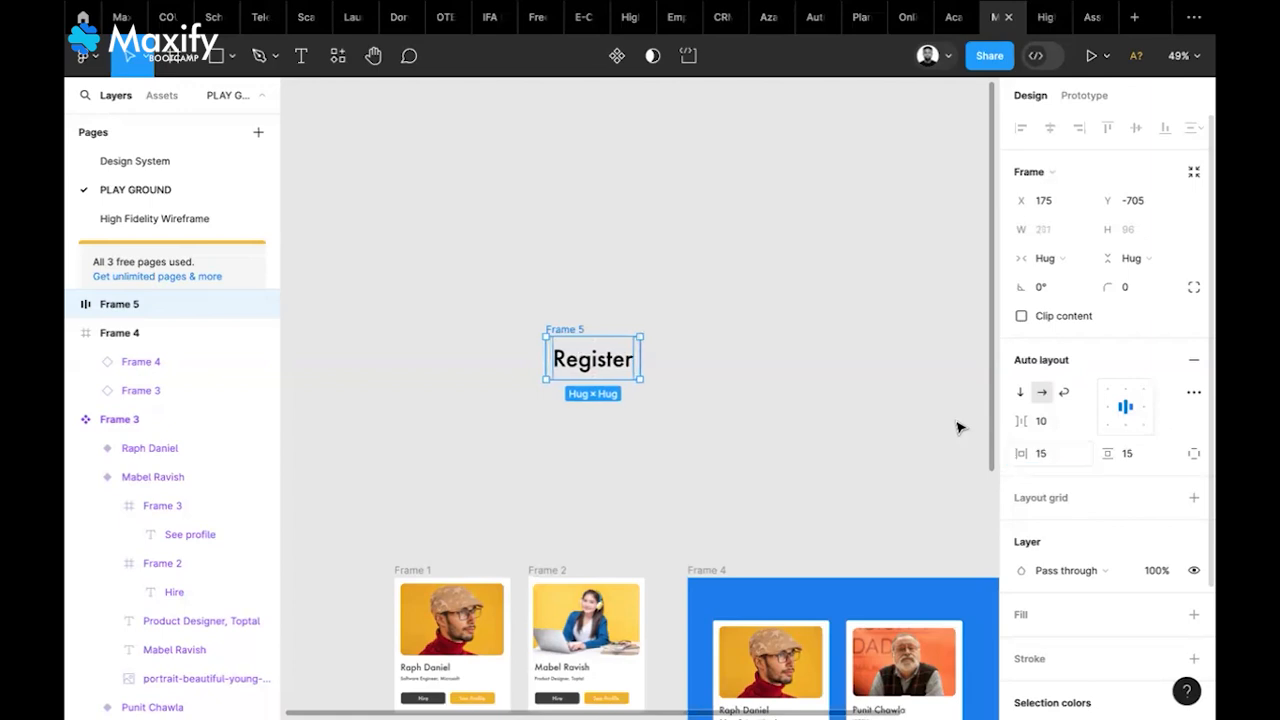
Settle Frame 5's padding at 20 horizontal and 20 vertical
left_click(1051, 457)
type("20")
key("Tab")
type("20")
key("Return")
key("Escape")
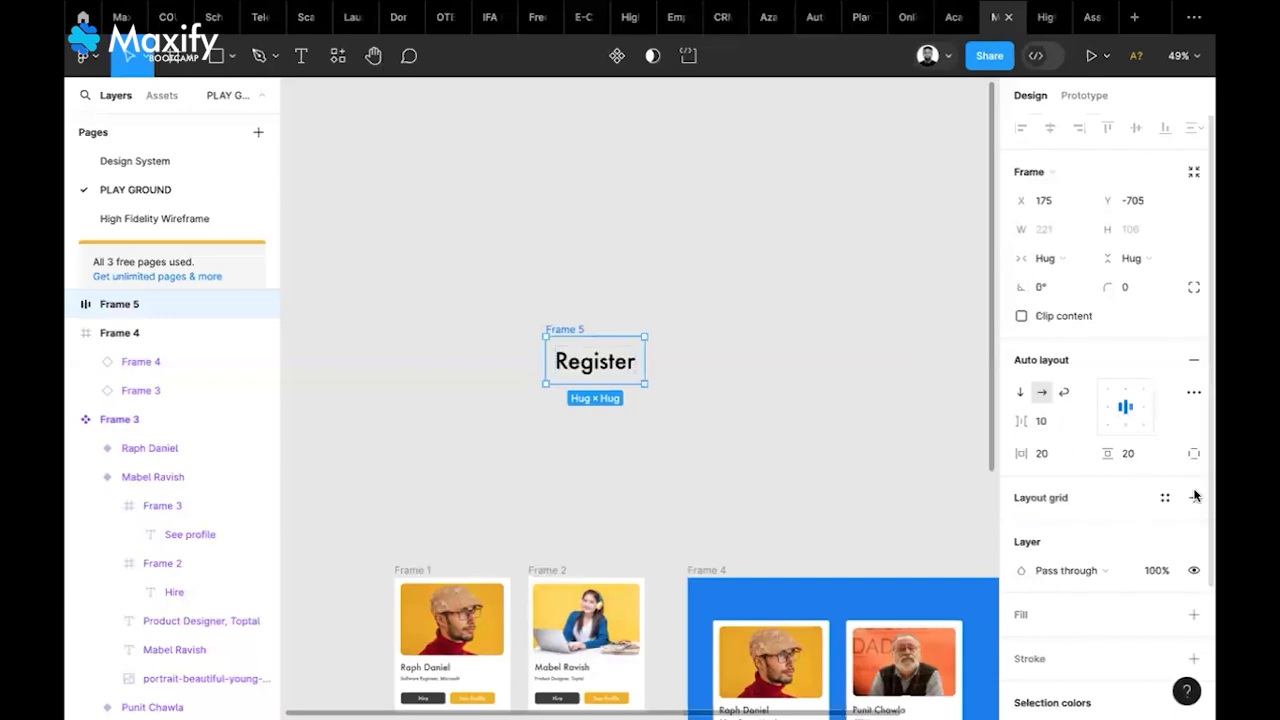
scroll(1196, 490, "down", 1)
scroll(1196, 490, "down", 2)
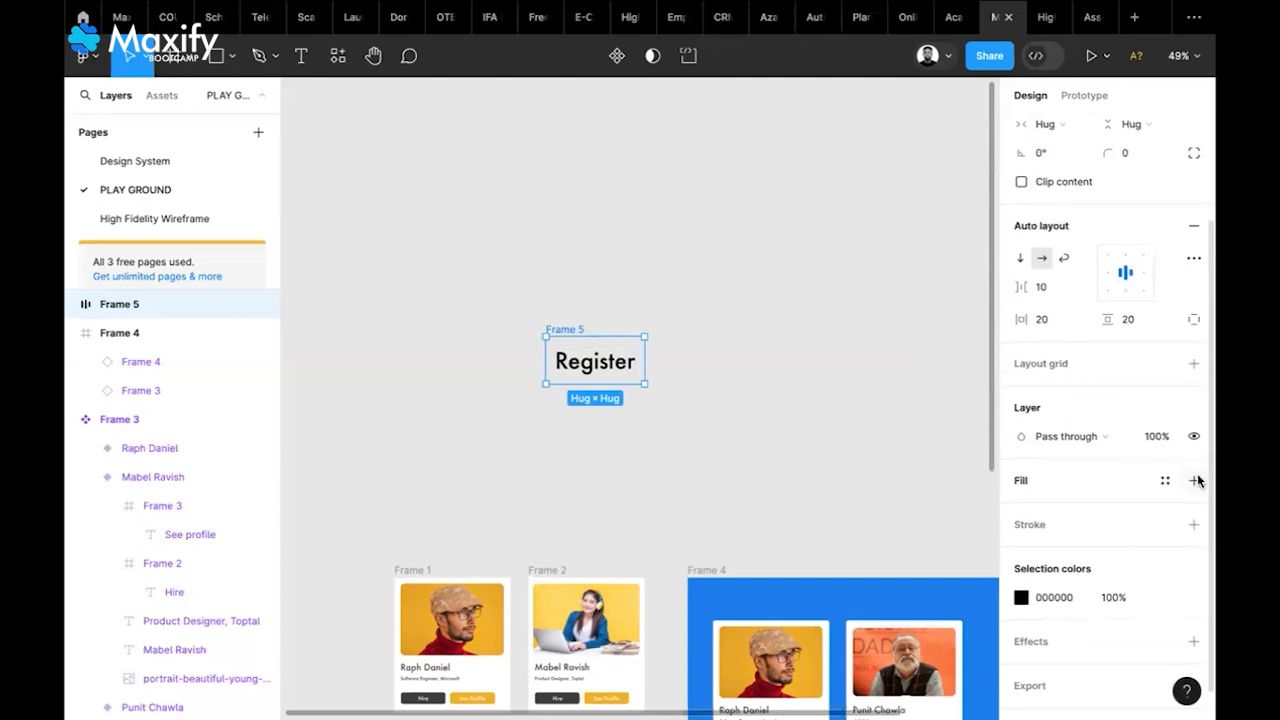
Fill Frame 5 with Secondary Color - Blue and make the text Primary Color - White
left_click(1197, 481)
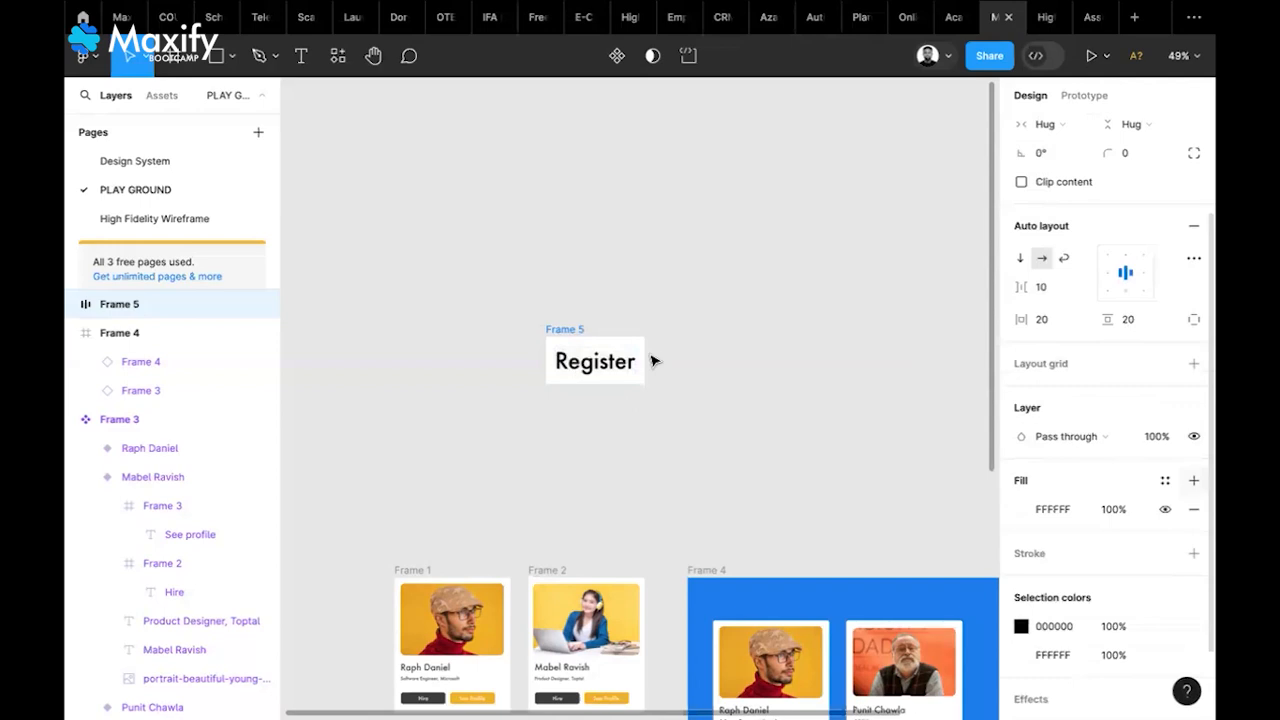
left_click(1165, 481)
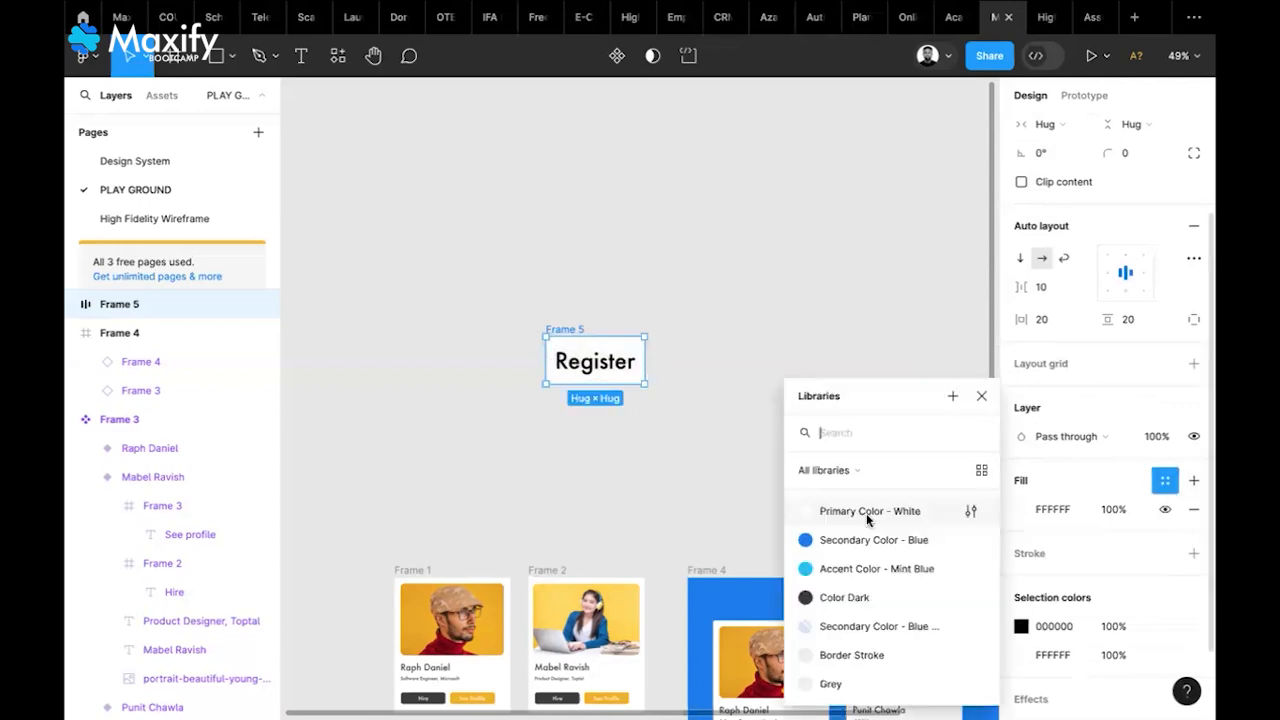
left_click(833, 542)
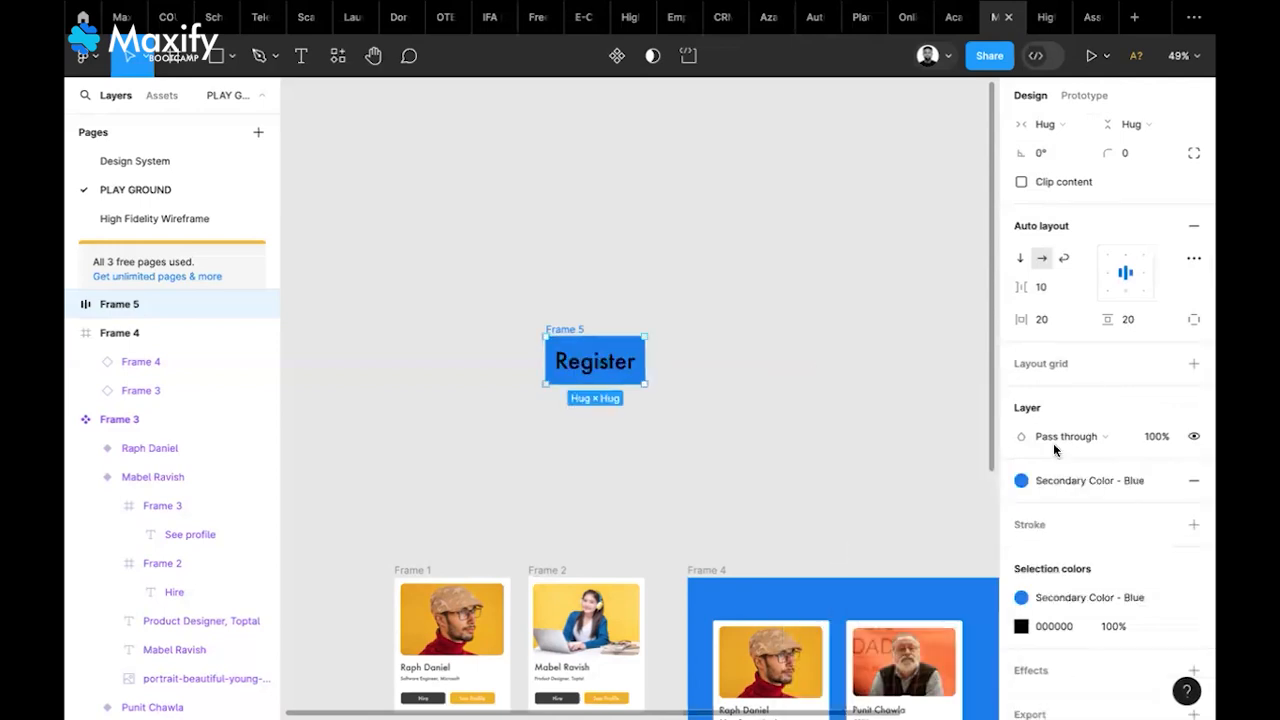
left_click(1165, 628)
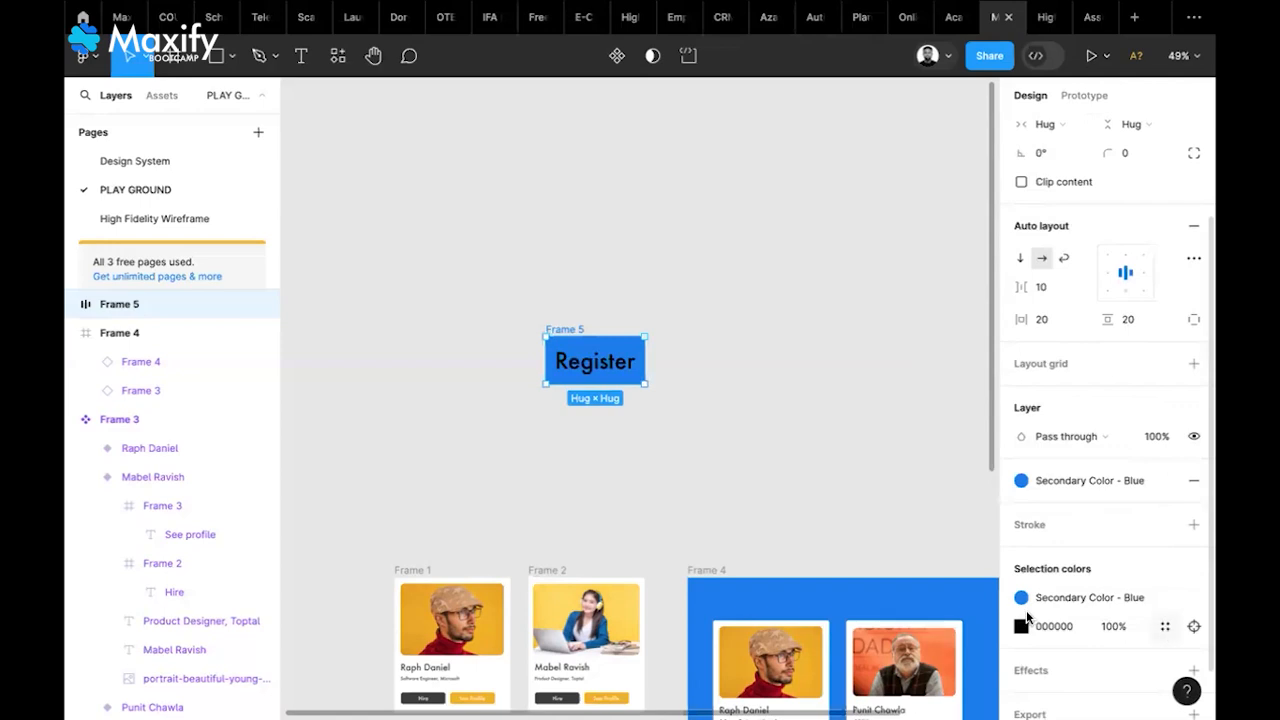
left_click(868, 522)
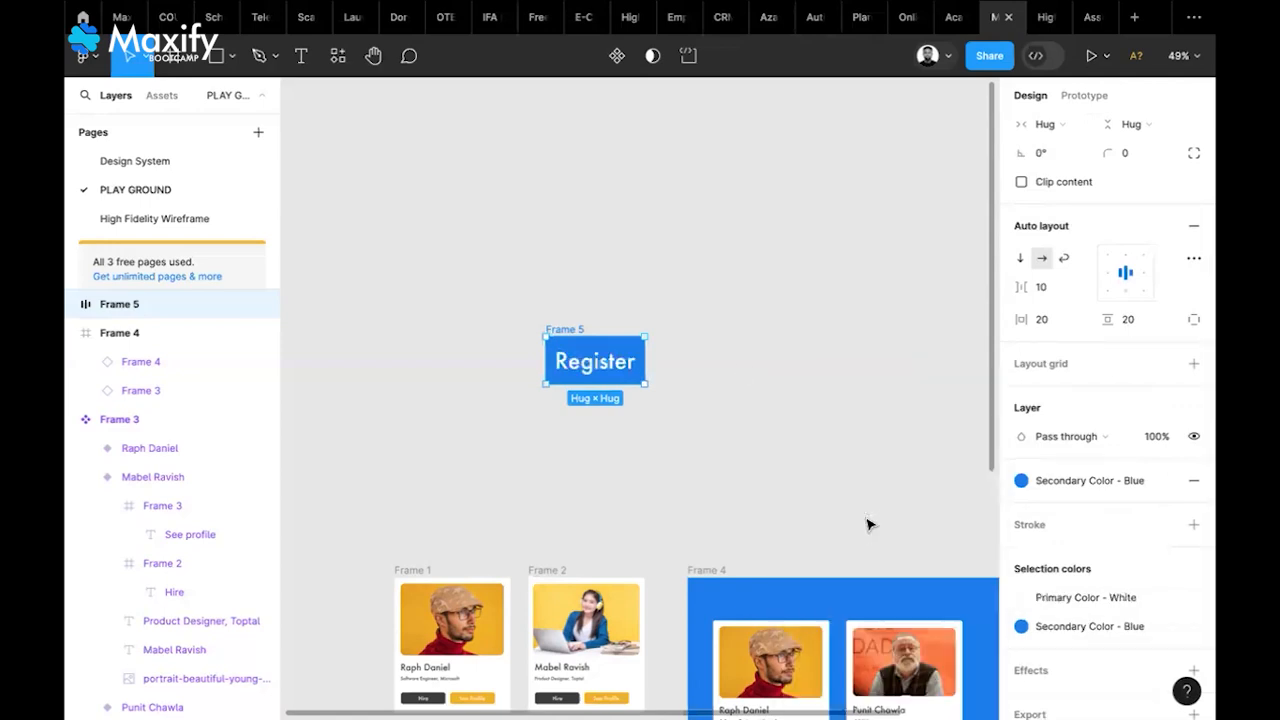
Set the Register label to Montserrat Medium at font size 40
double_click(616, 367)
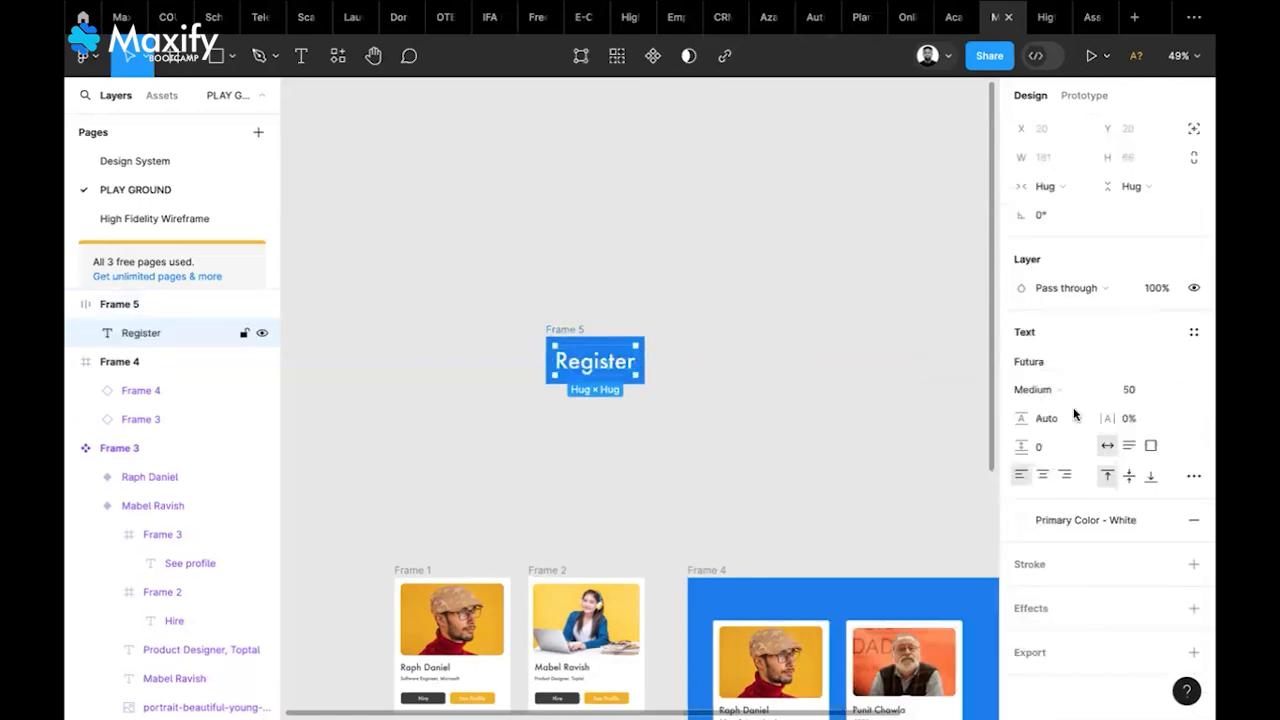
left_click(1078, 387)
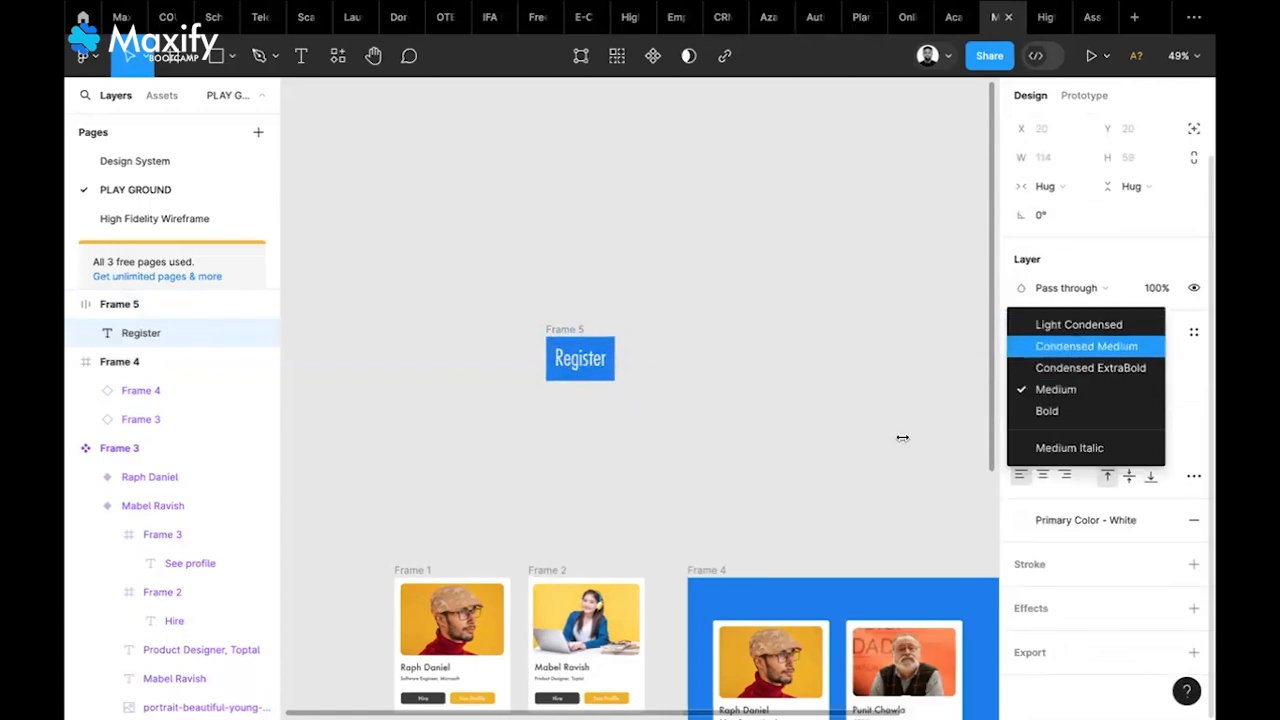
key("Escape")
left_click(1076, 367)
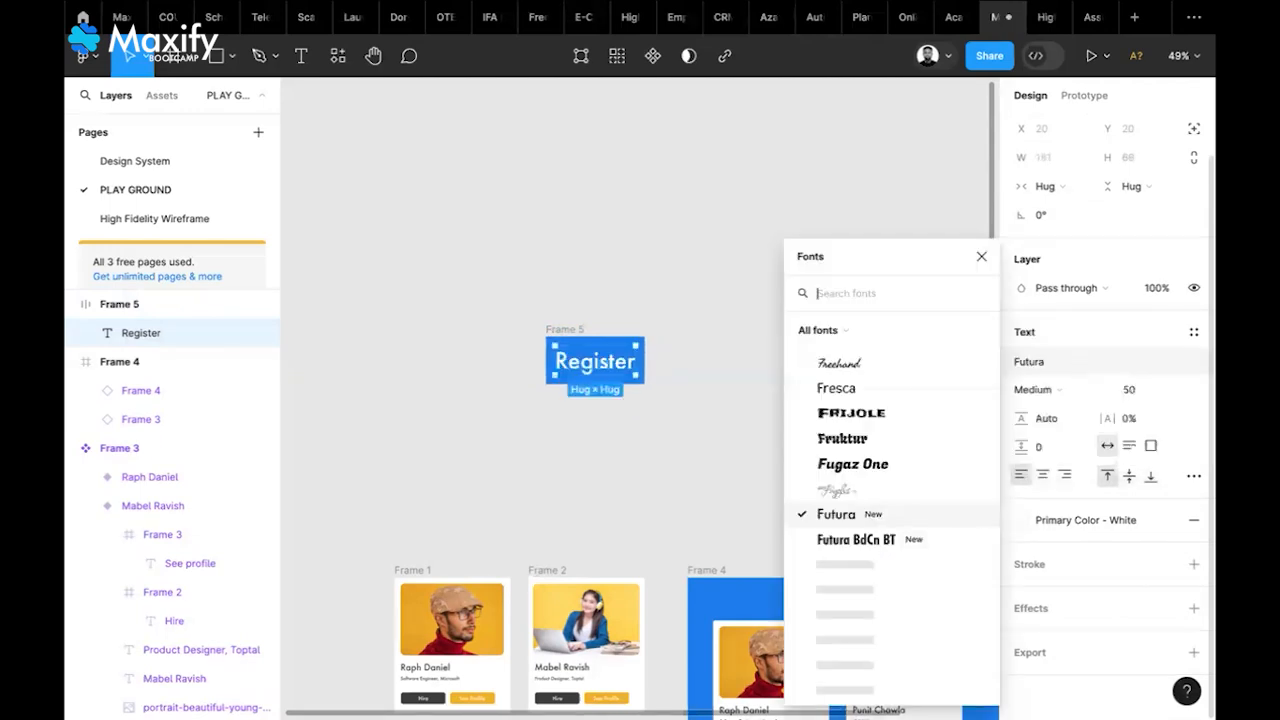
type("mont")
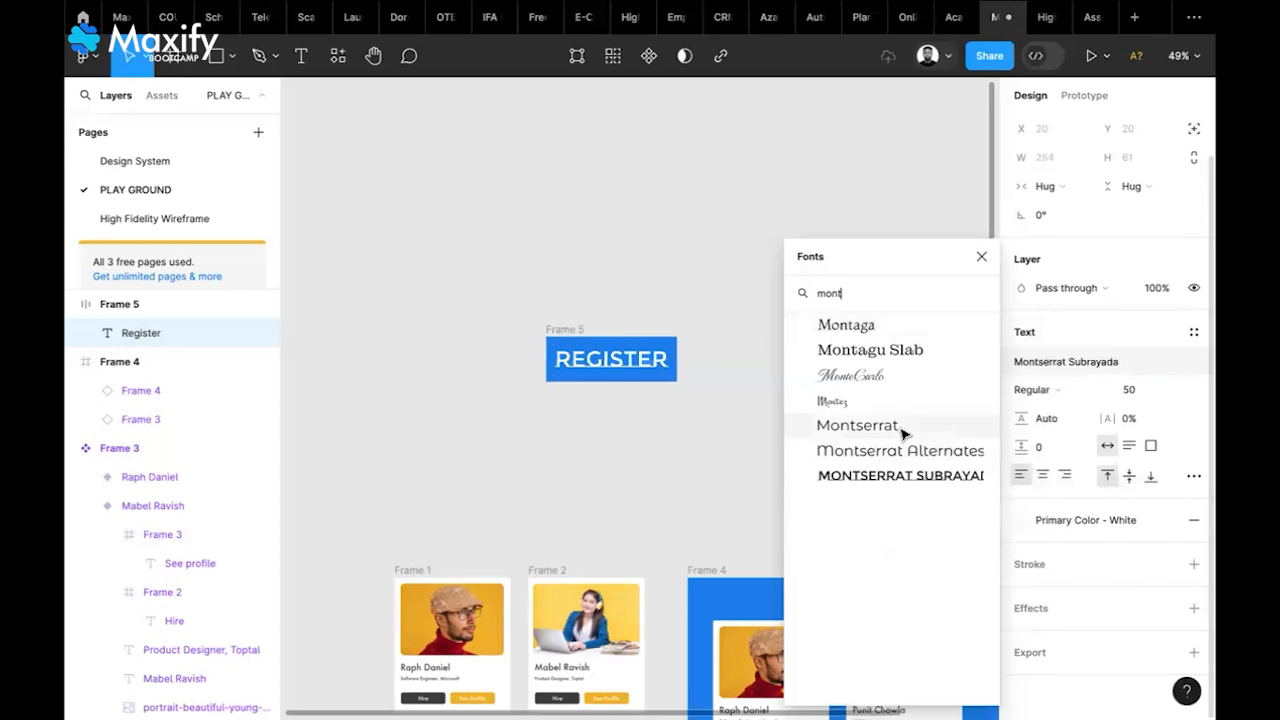
left_click(901, 430)
left_click(1057, 393)
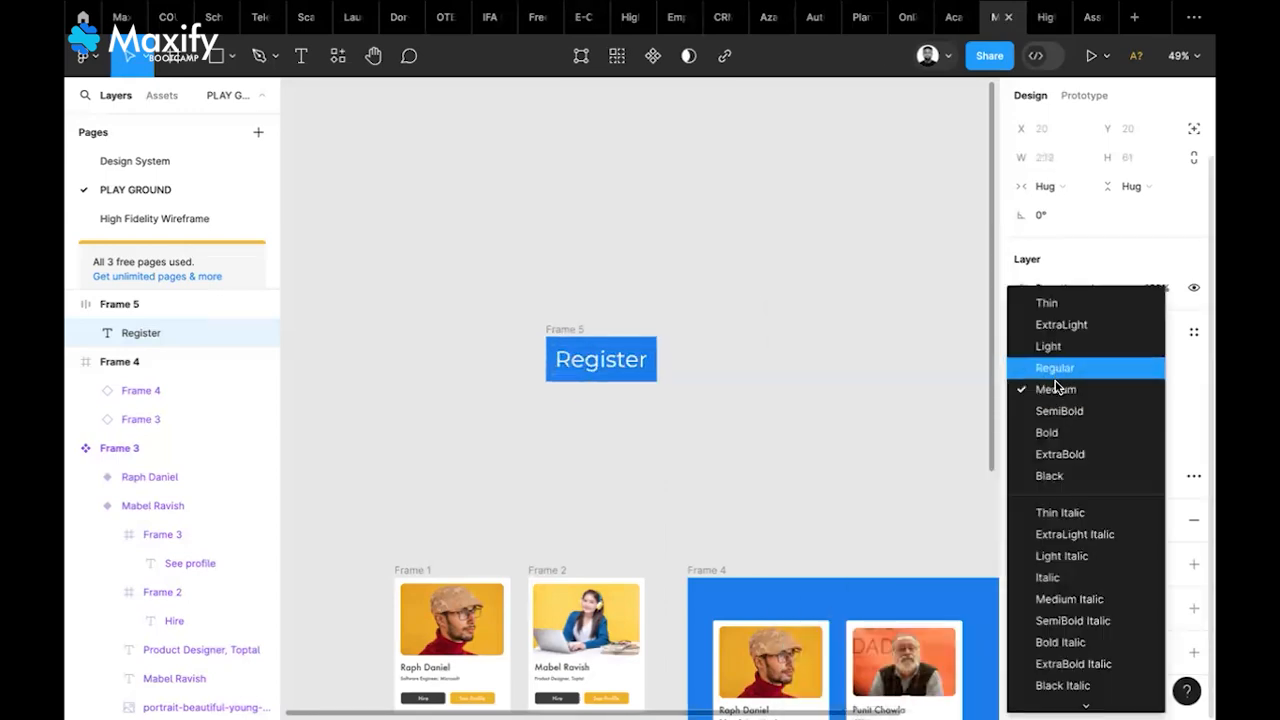
left_click(655, 380)
left_click(1123, 392)
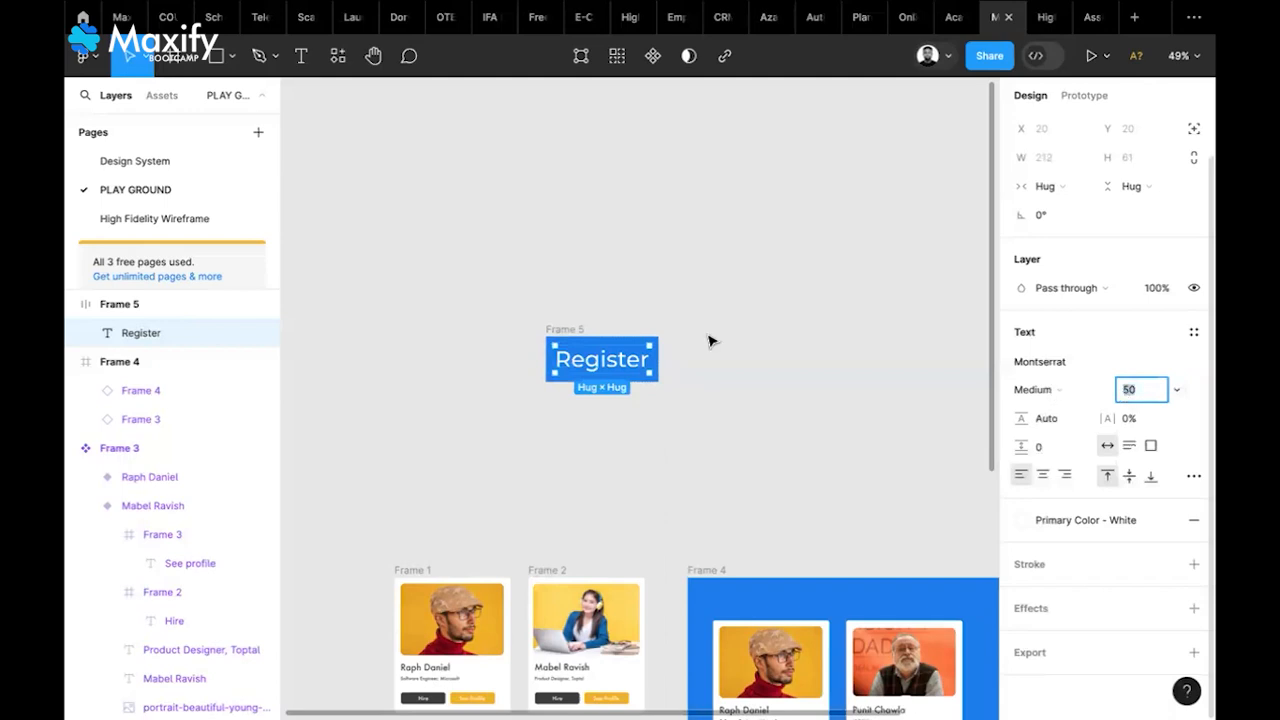
type("40")
key("Return")
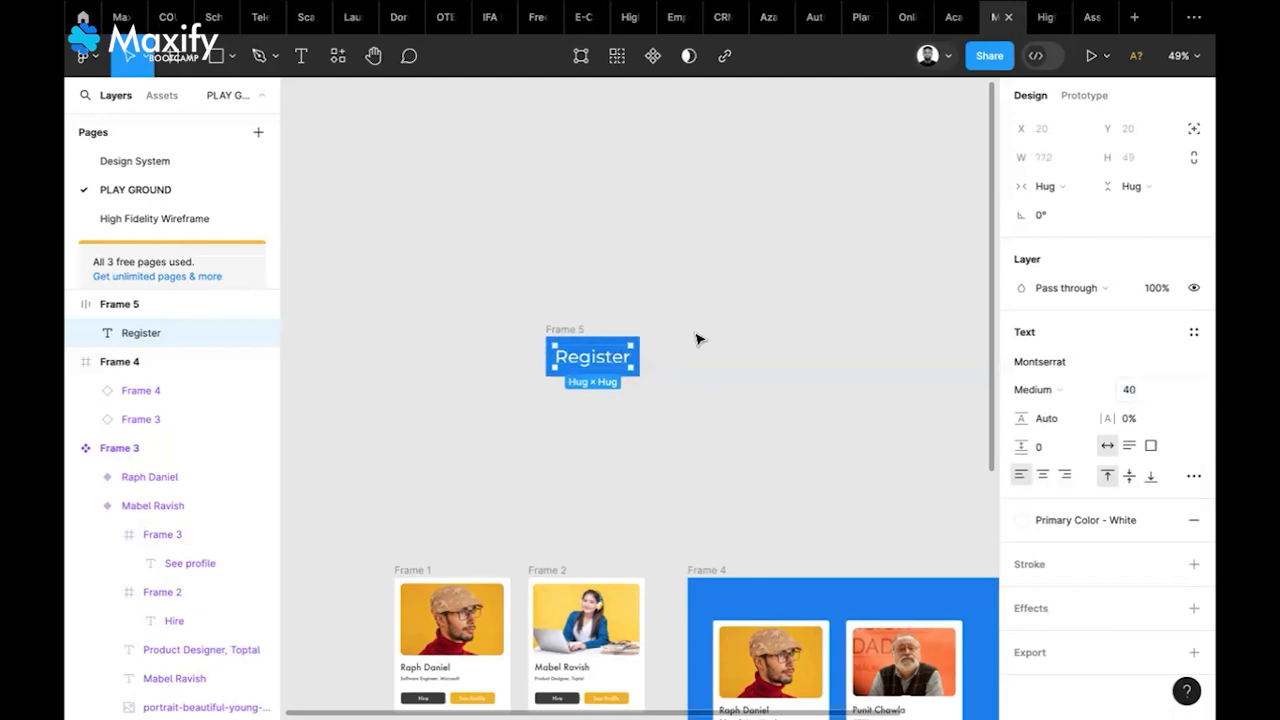
left_click(698, 339)
Give the Register button frame a corner radius of 20
scroll(698, 339, "up", 5)
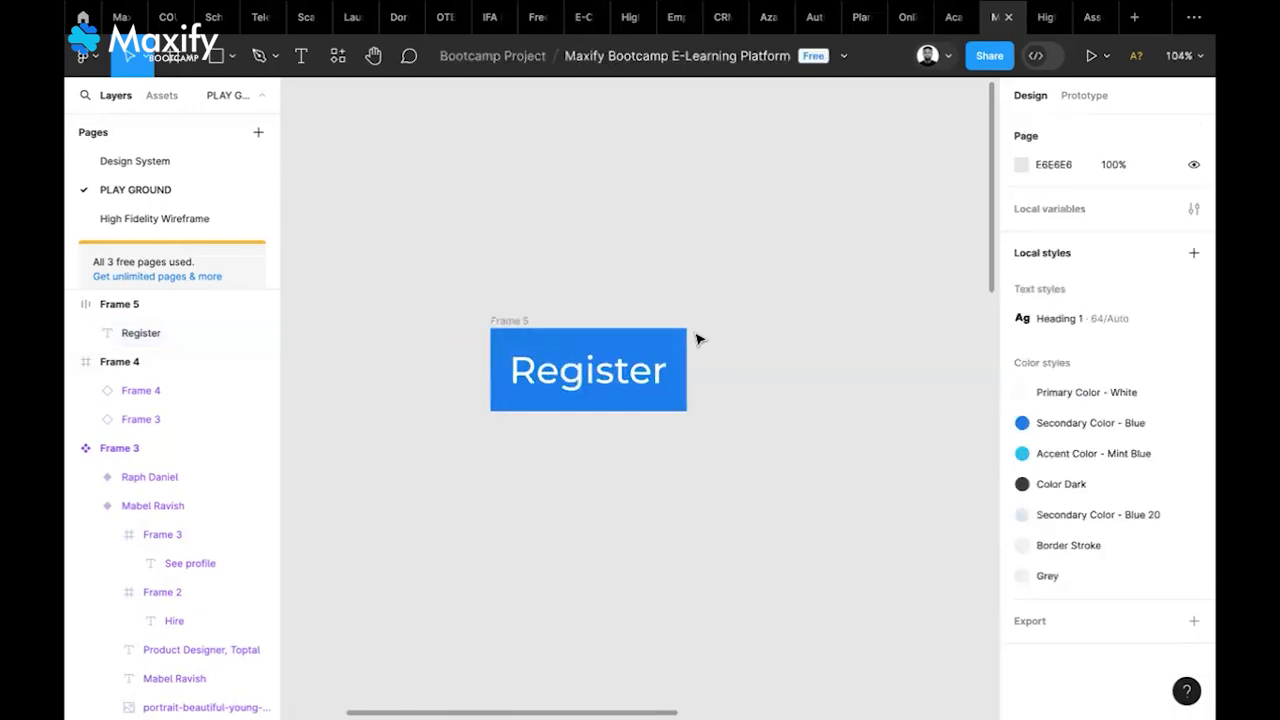
scroll(682, 338, "left", 1)
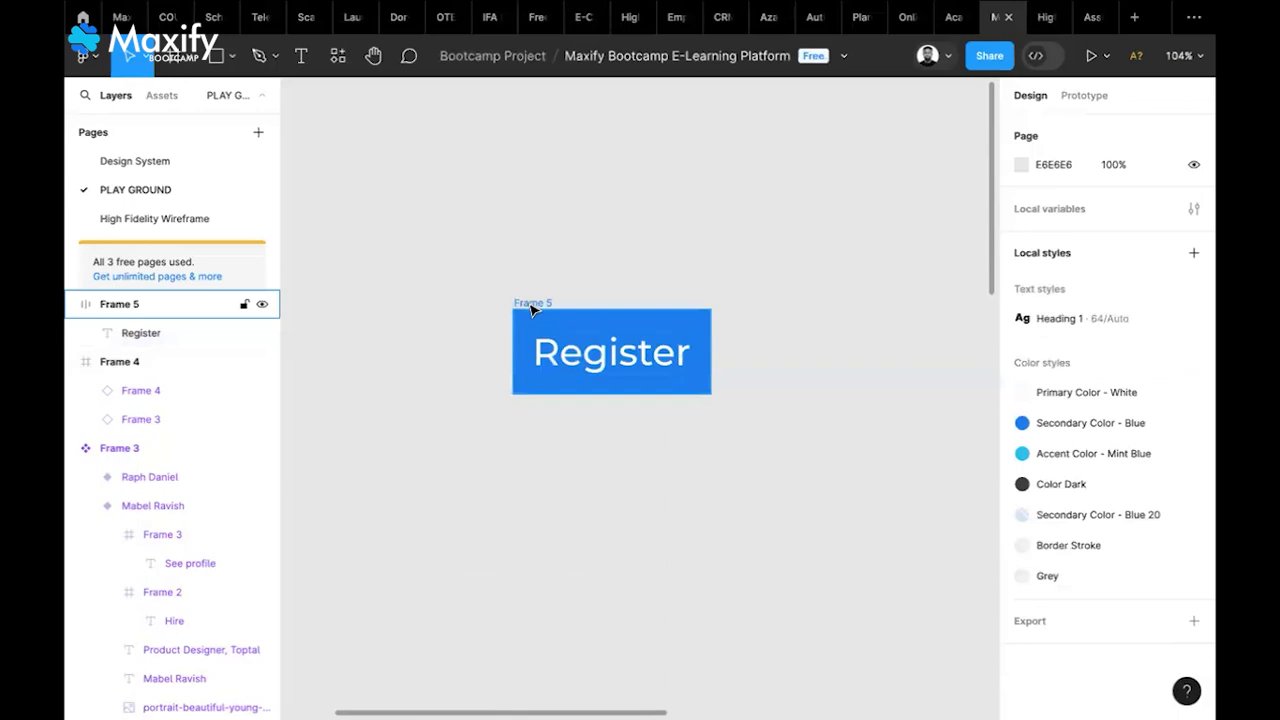
left_click(531, 310)
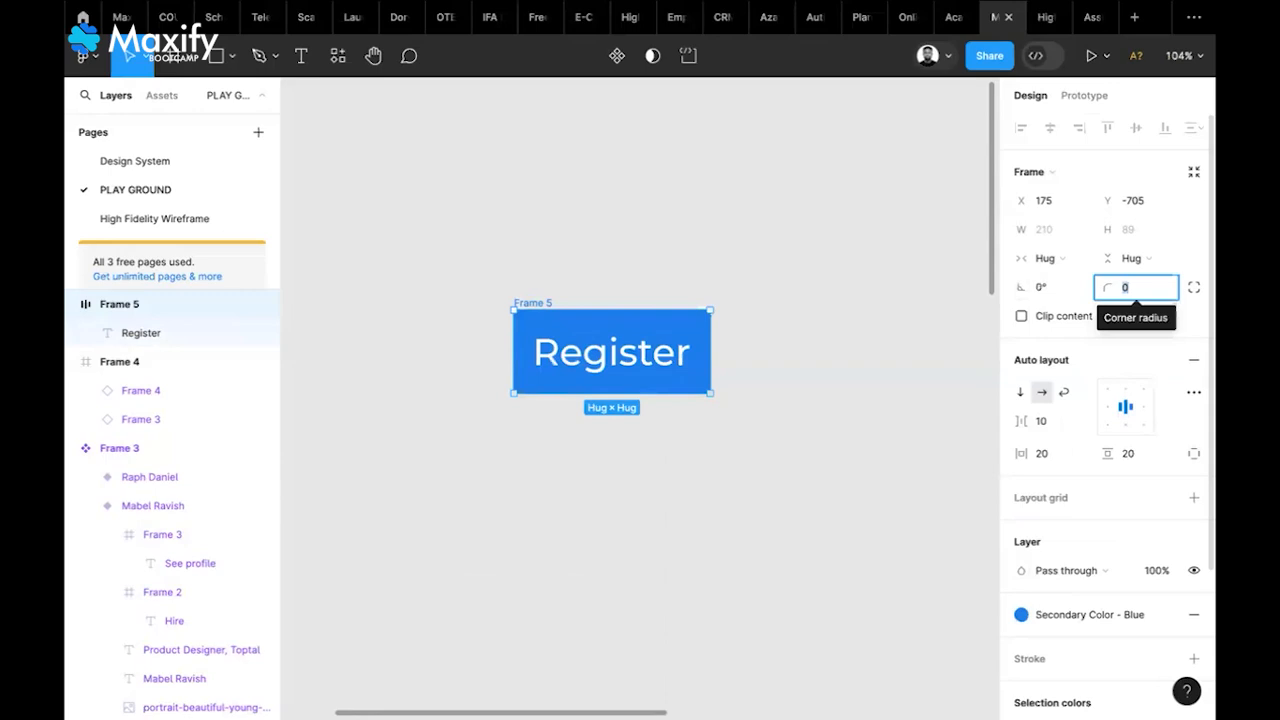
type("20")
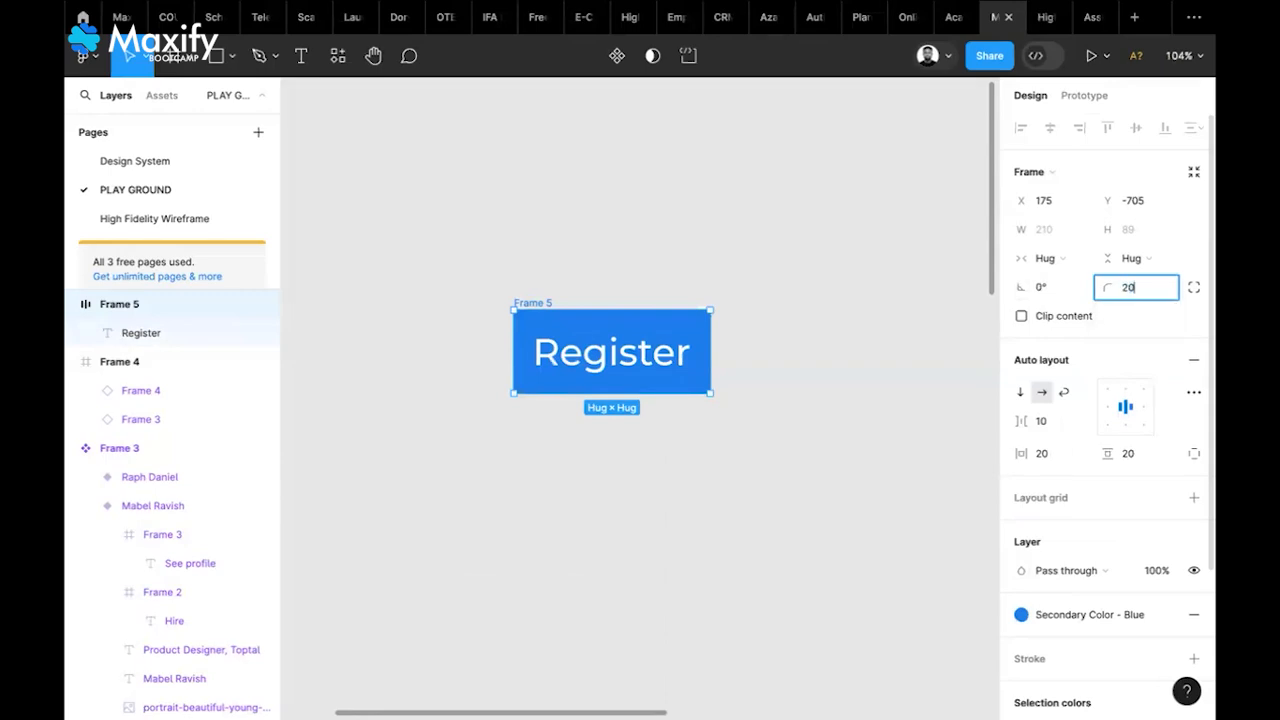
key("Return")
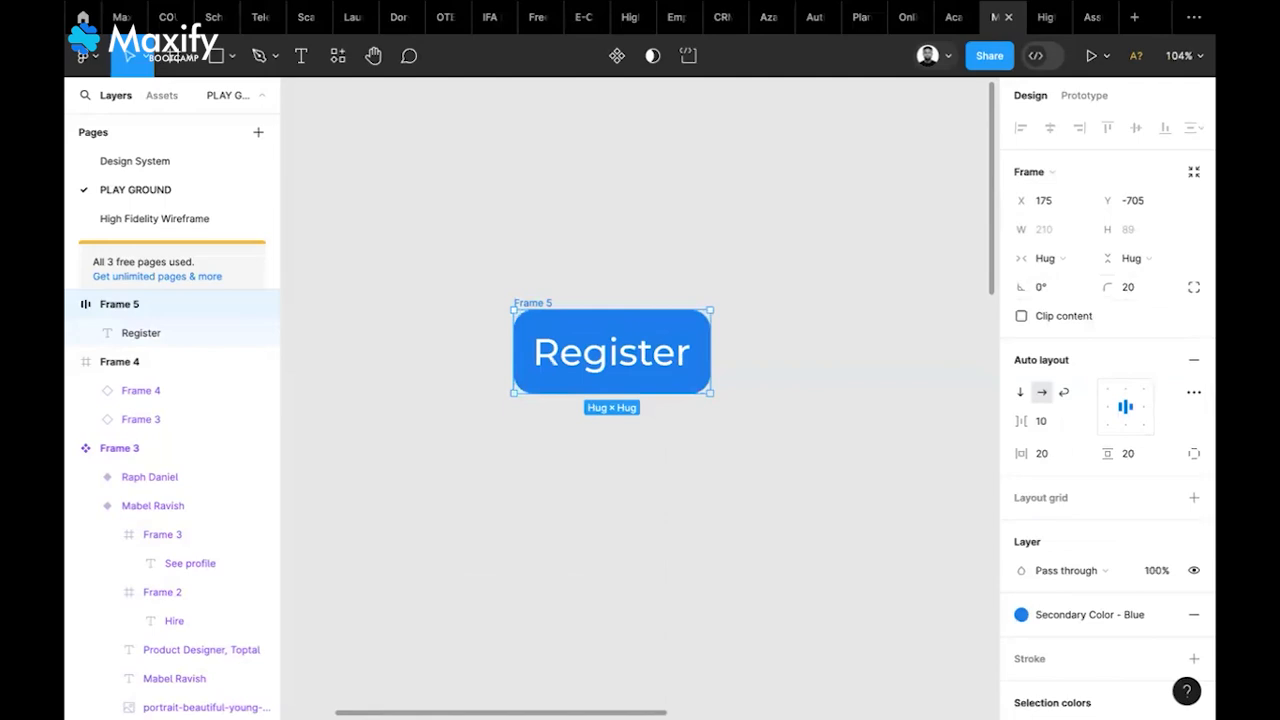
key("Escape")
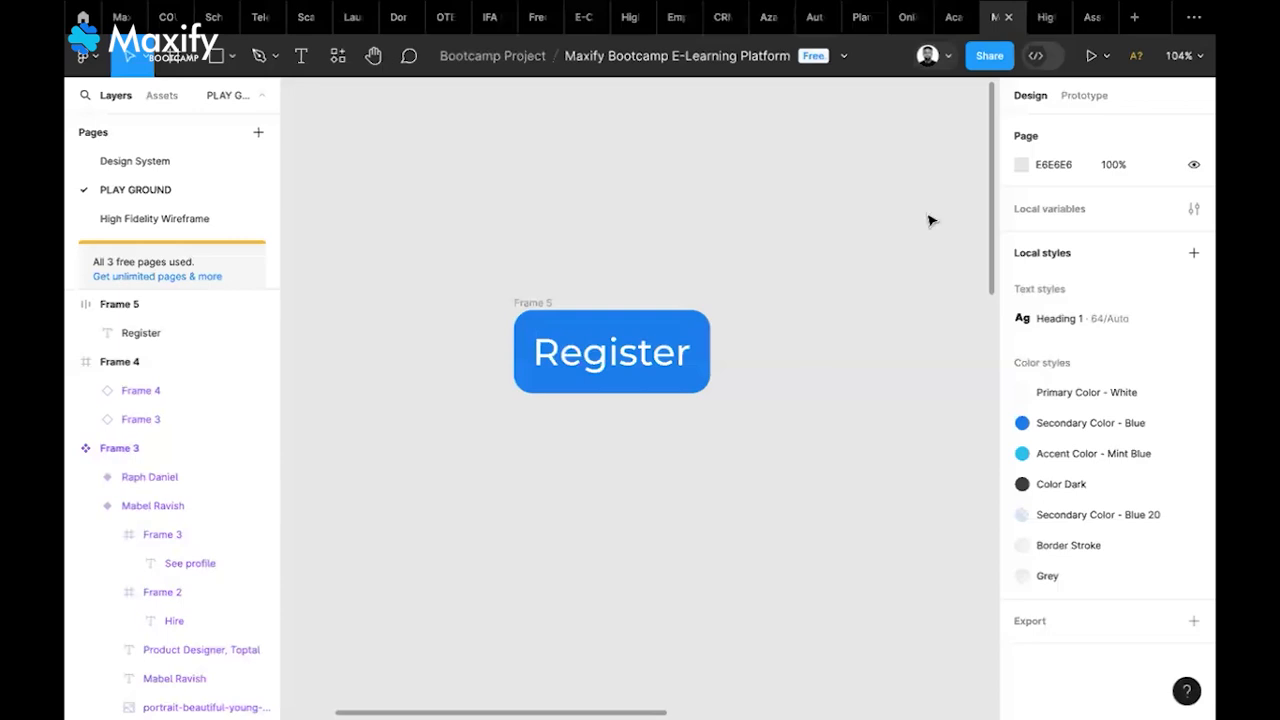
left_click(612, 352)
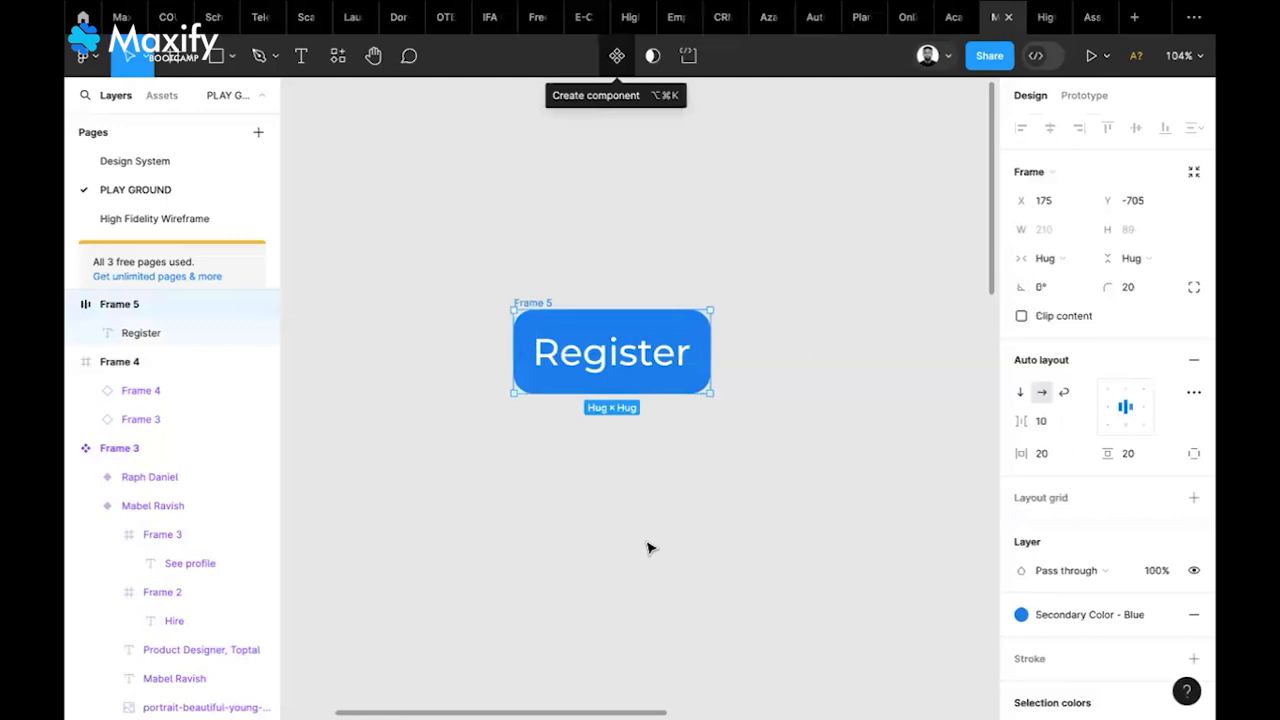
Make the Register button a component and launch the Hugeicons Pro – Icon Library plugin
key("alt+super+k")
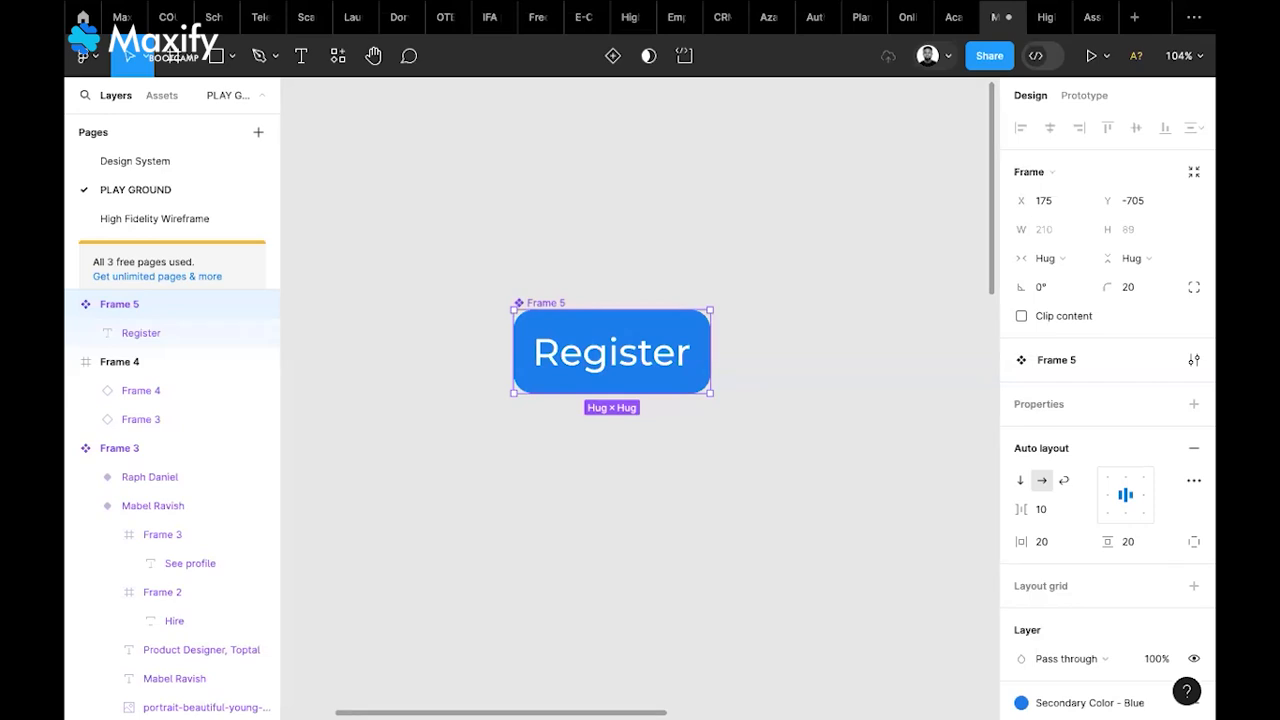
right_click(816, 347)
mouse_move(880, 505)
left_click(1060, 547)
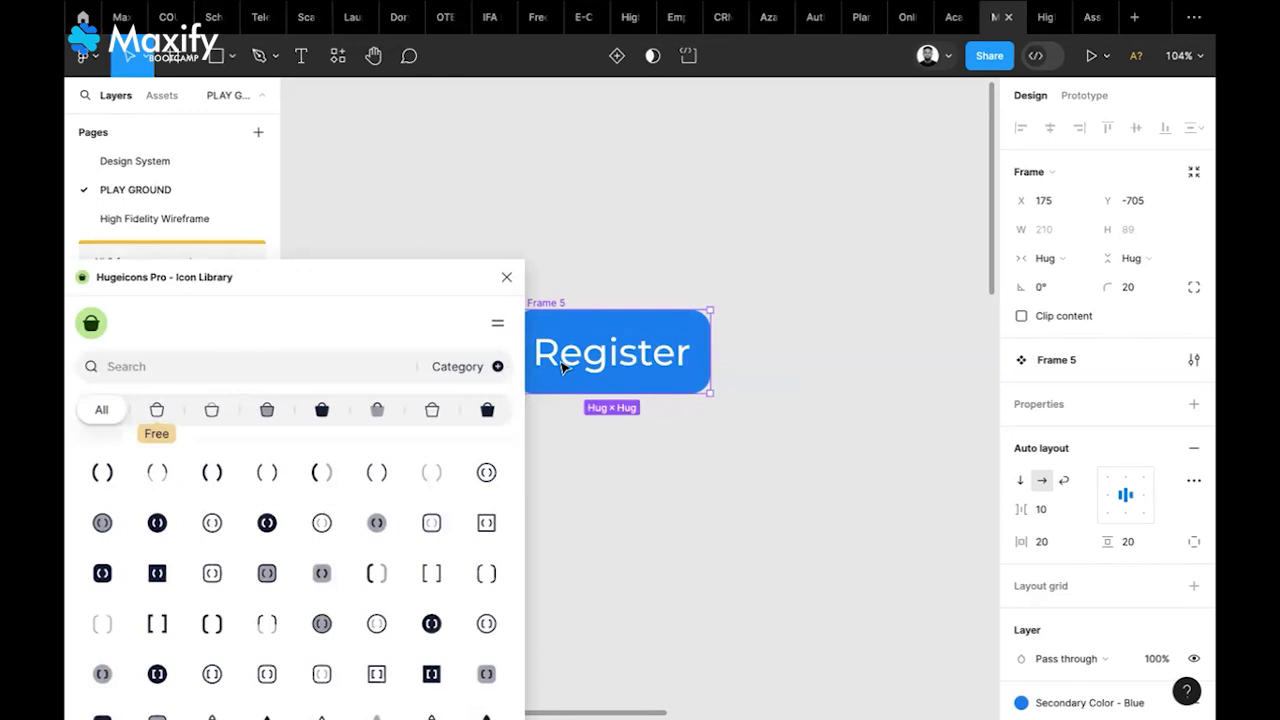
Insert the plain 'user' icon from Hugeicons and delete the old Register button
type("user")
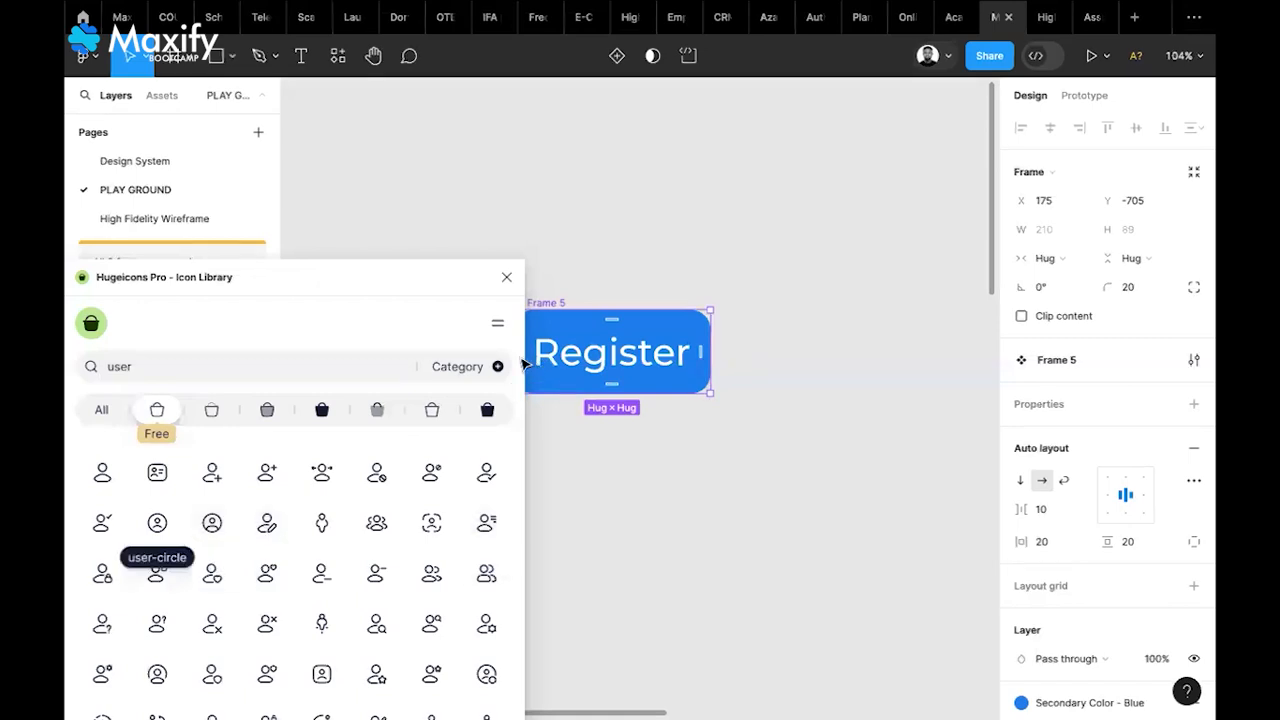
left_click(102, 473)
left_click(506, 277)
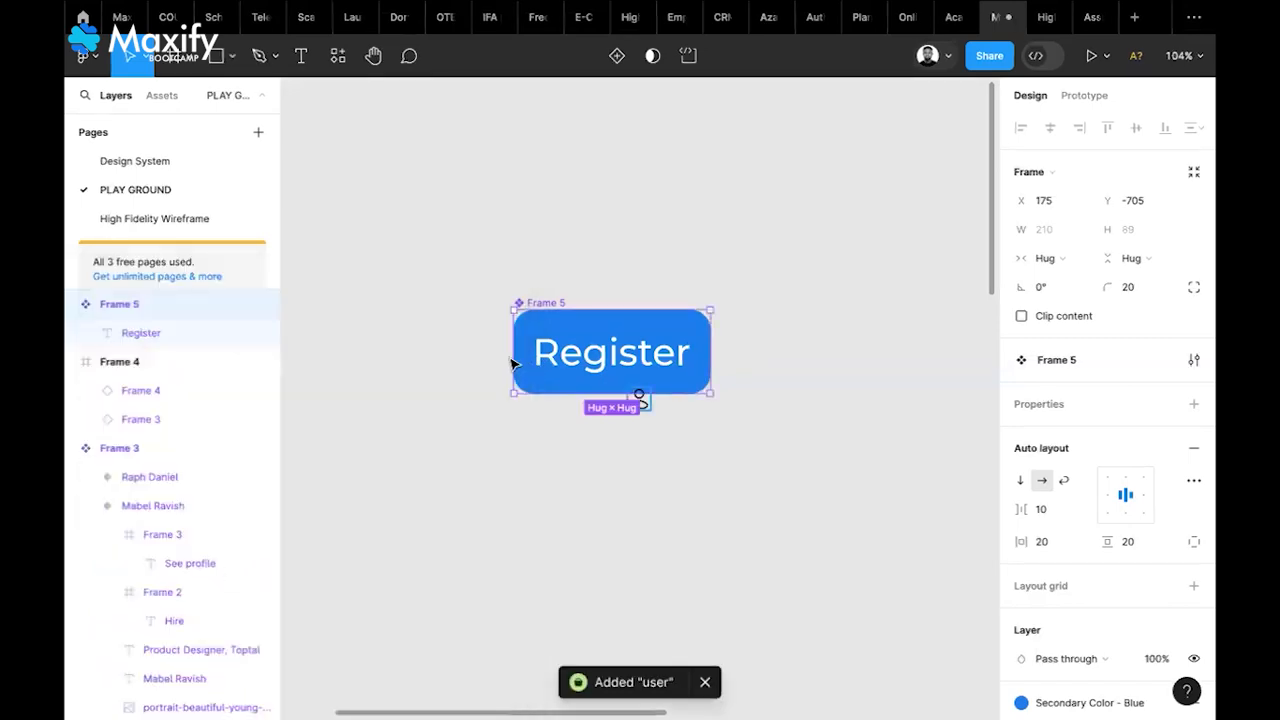
left_click_drag(536, 378, 380, 469)
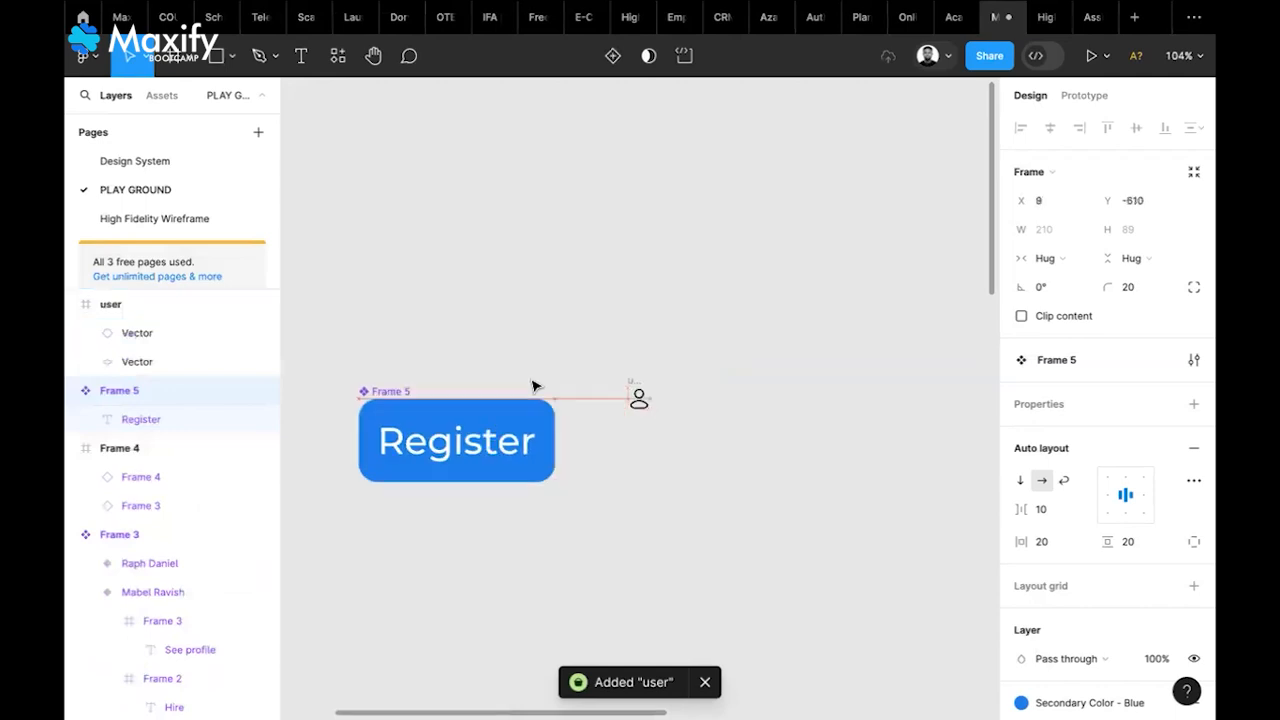
key("Delete")
left_click_drag(638, 398, 515, 378)
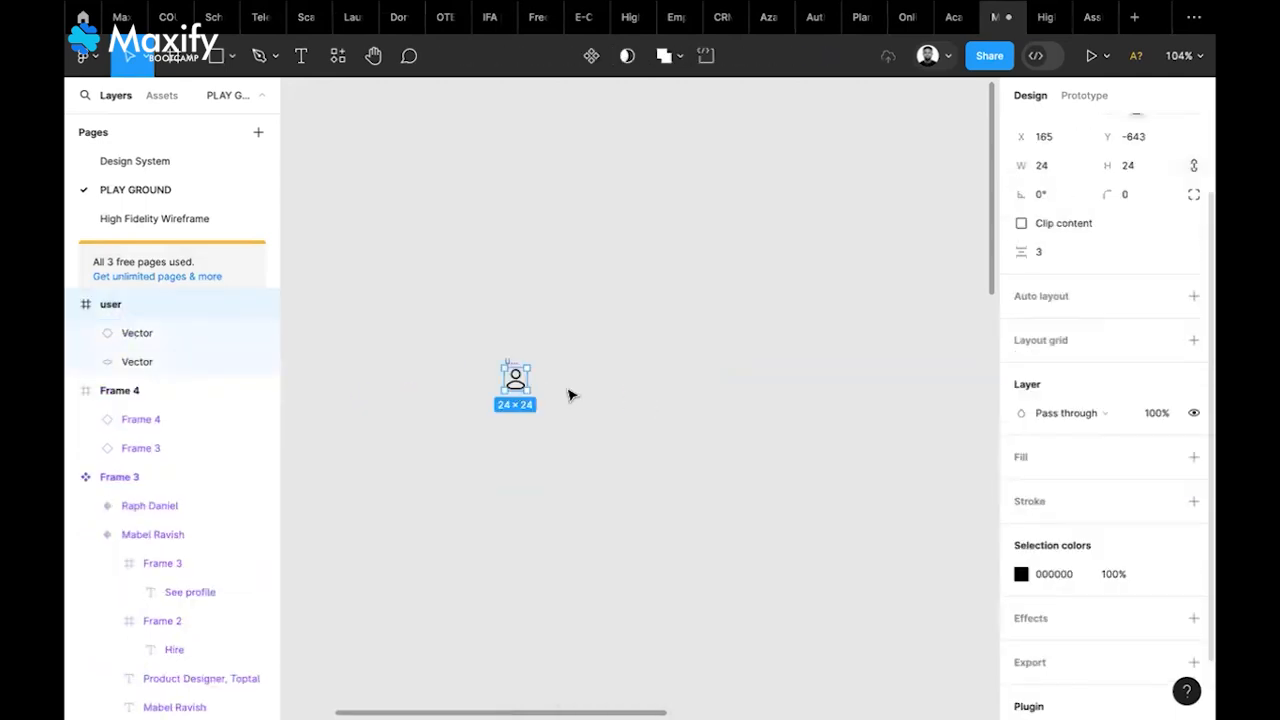
Set a corner radius of 2 on the user icon and its body vector
type("2")
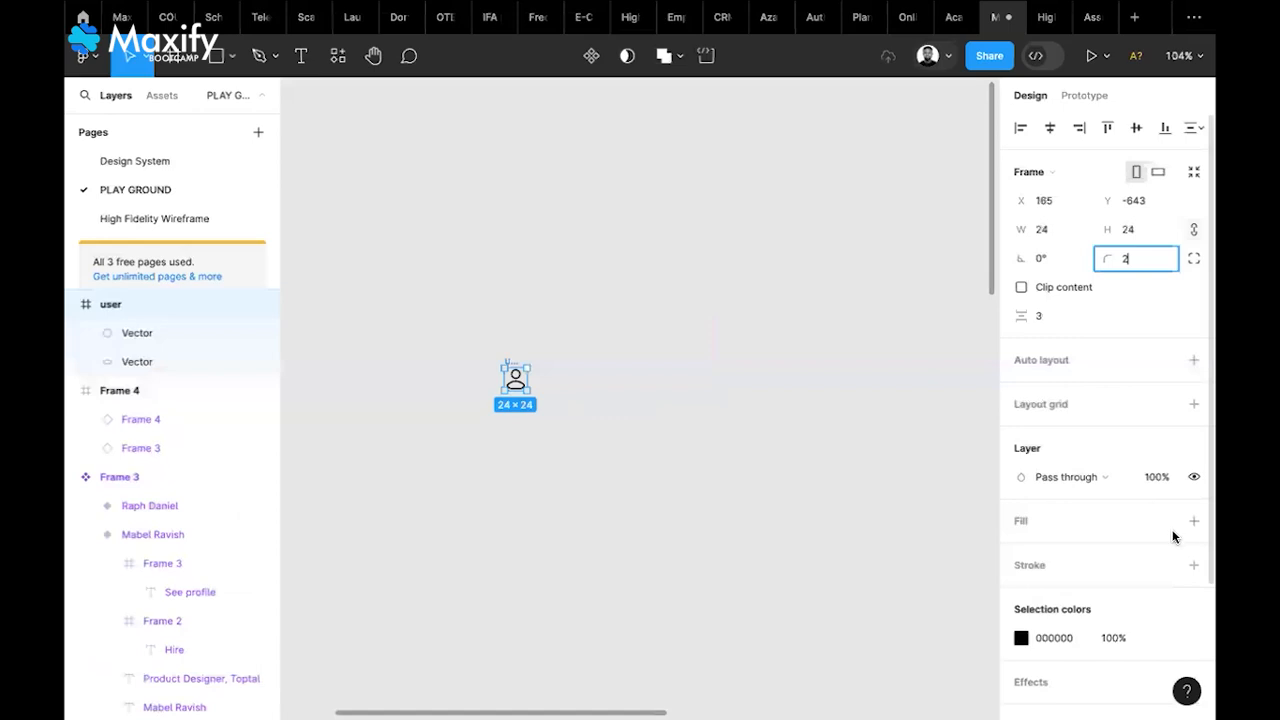
key("Return")
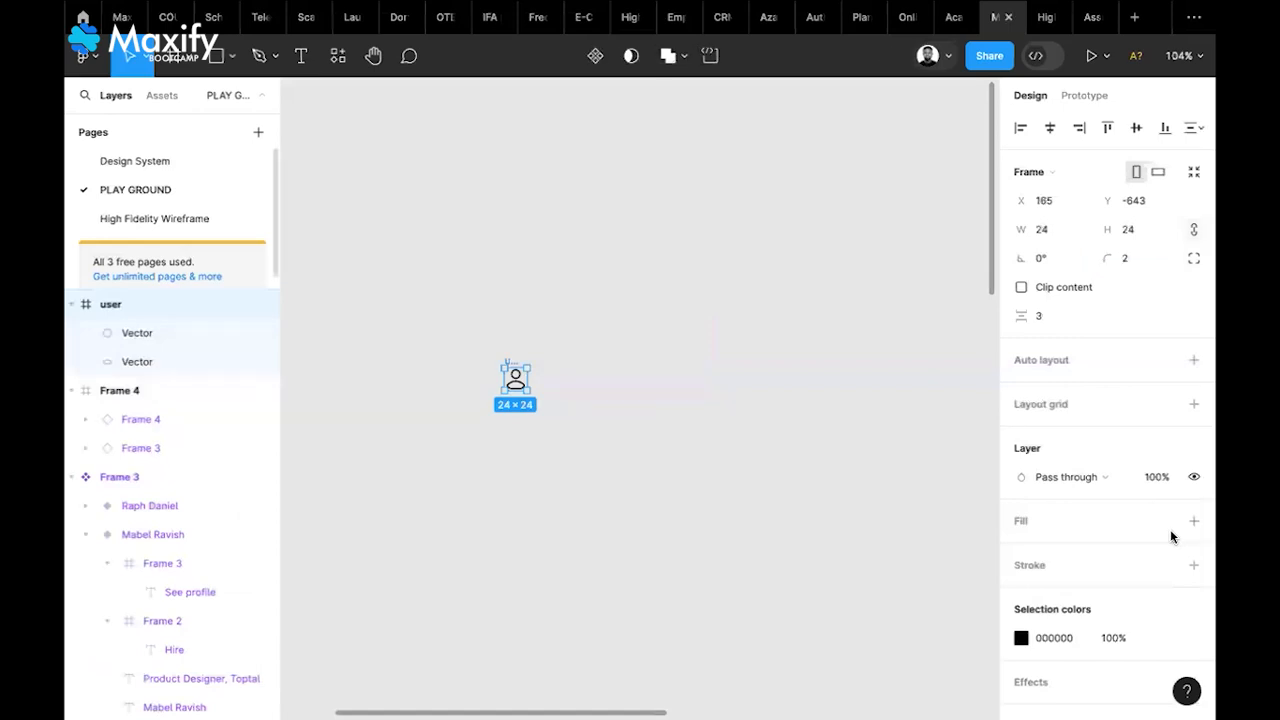
left_click(137, 333)
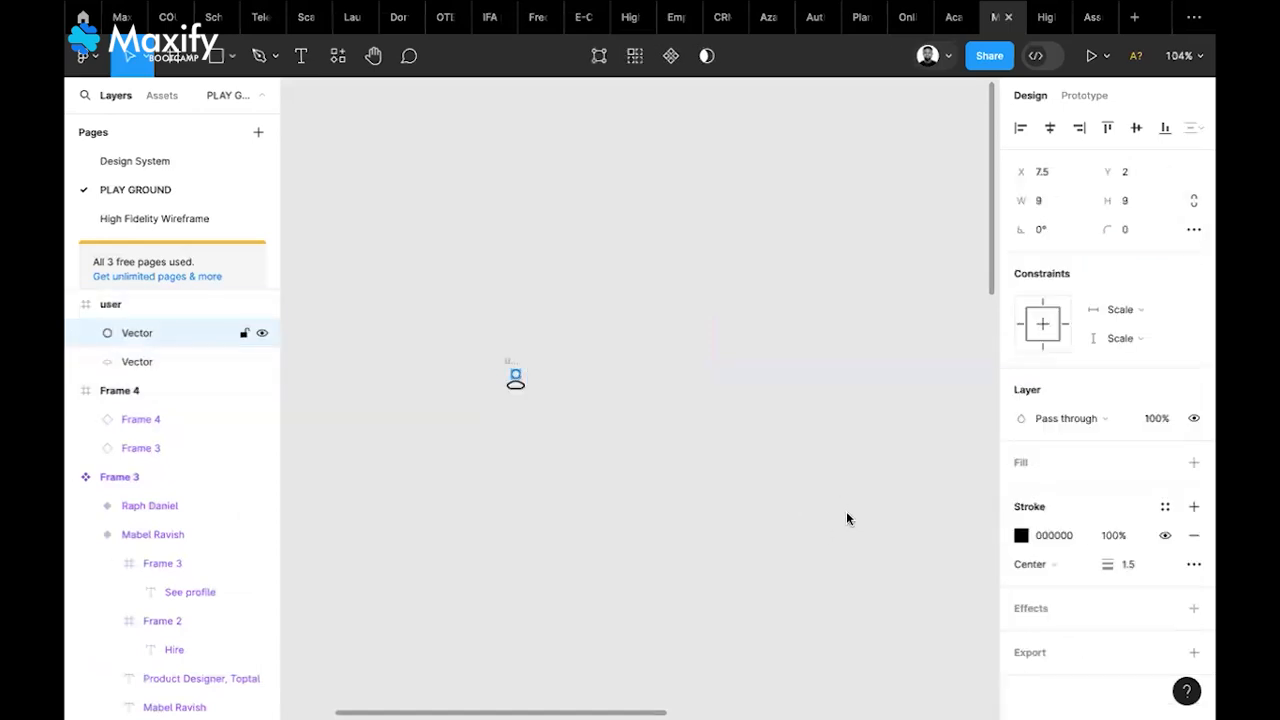
key("Tab")
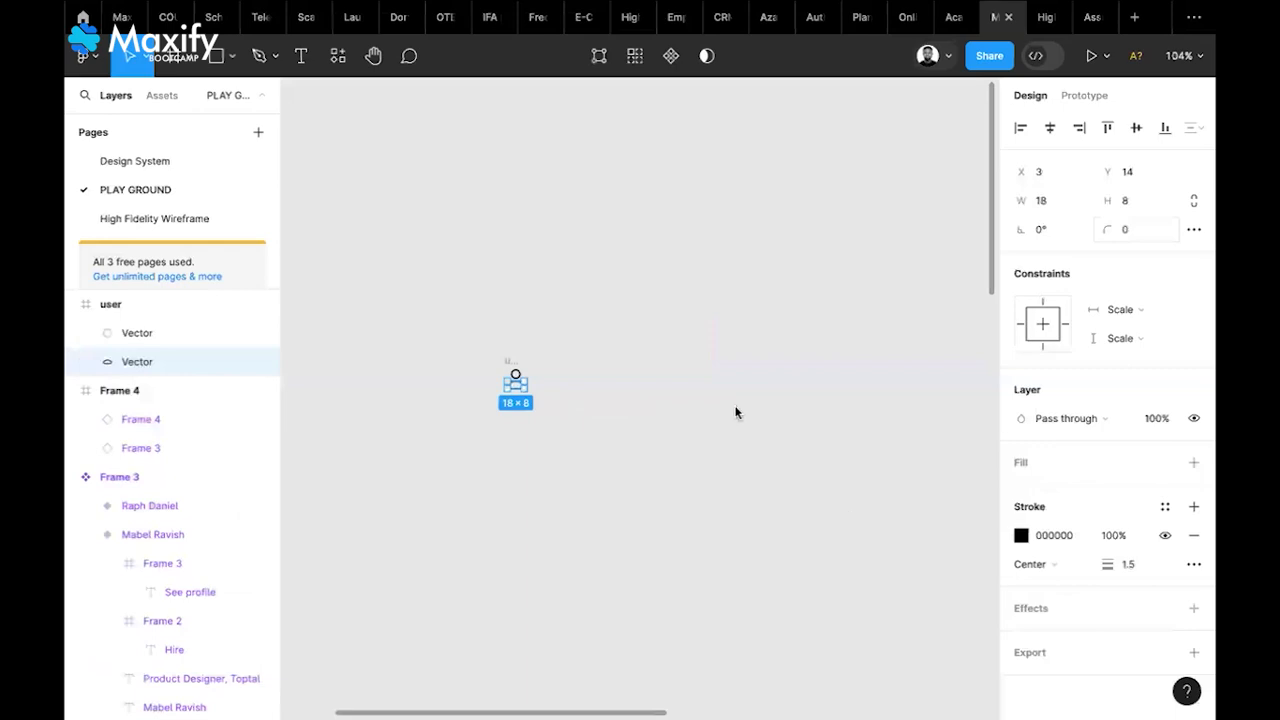
left_click(1136, 230)
type("2")
key("Return")
left_click(569, 374)
Colour both icon vectors with the Primary Color - White style and hide the black stroke
left_click(508, 362)
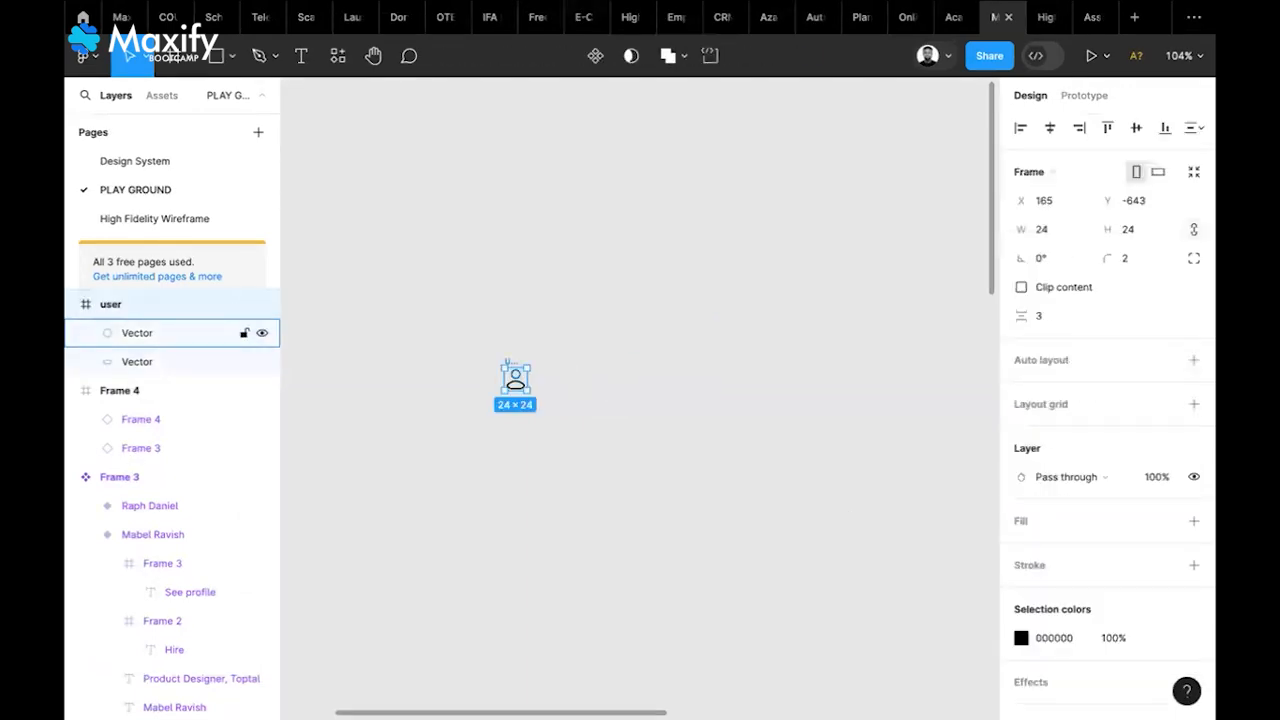
key("Return")
left_click(1165, 535)
left_click(871, 511)
scroll(1134, 408, "down", 2)
left_click(1165, 535)
key("Escape")
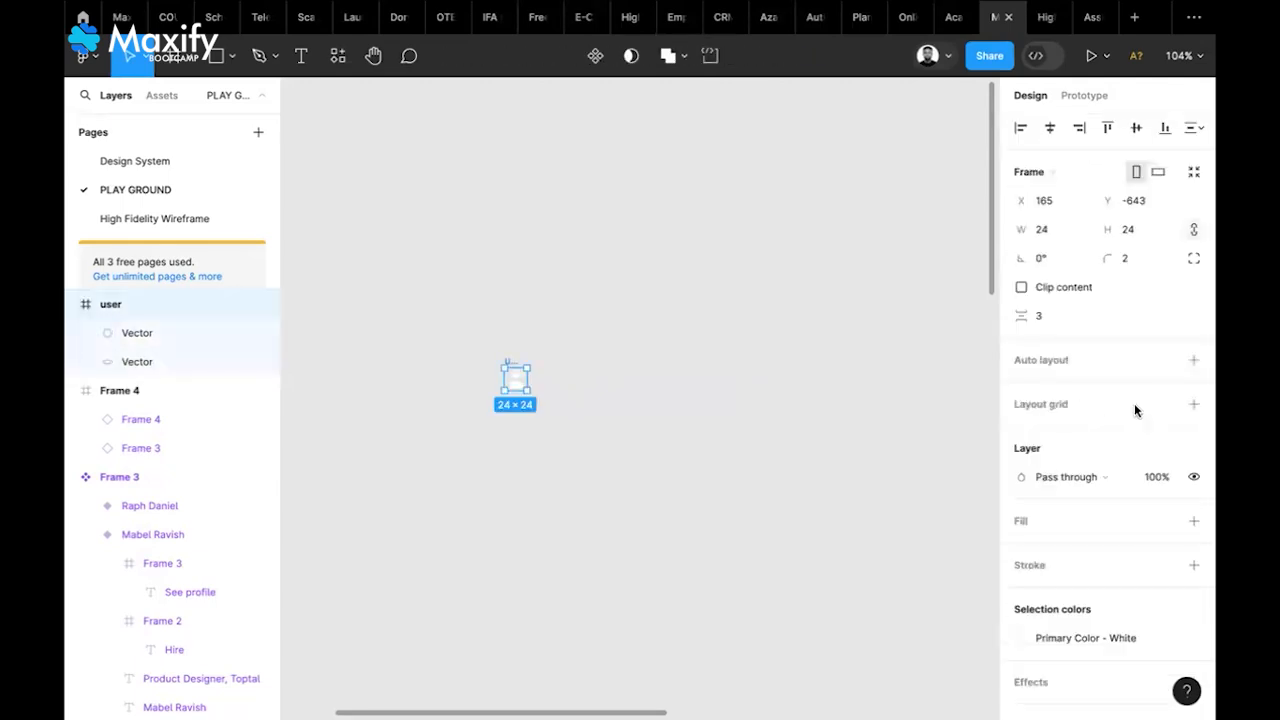
Add a 'Register' text label with font size 20 near the user icon
key("t")
left_click(572, 380)
type("Reg")
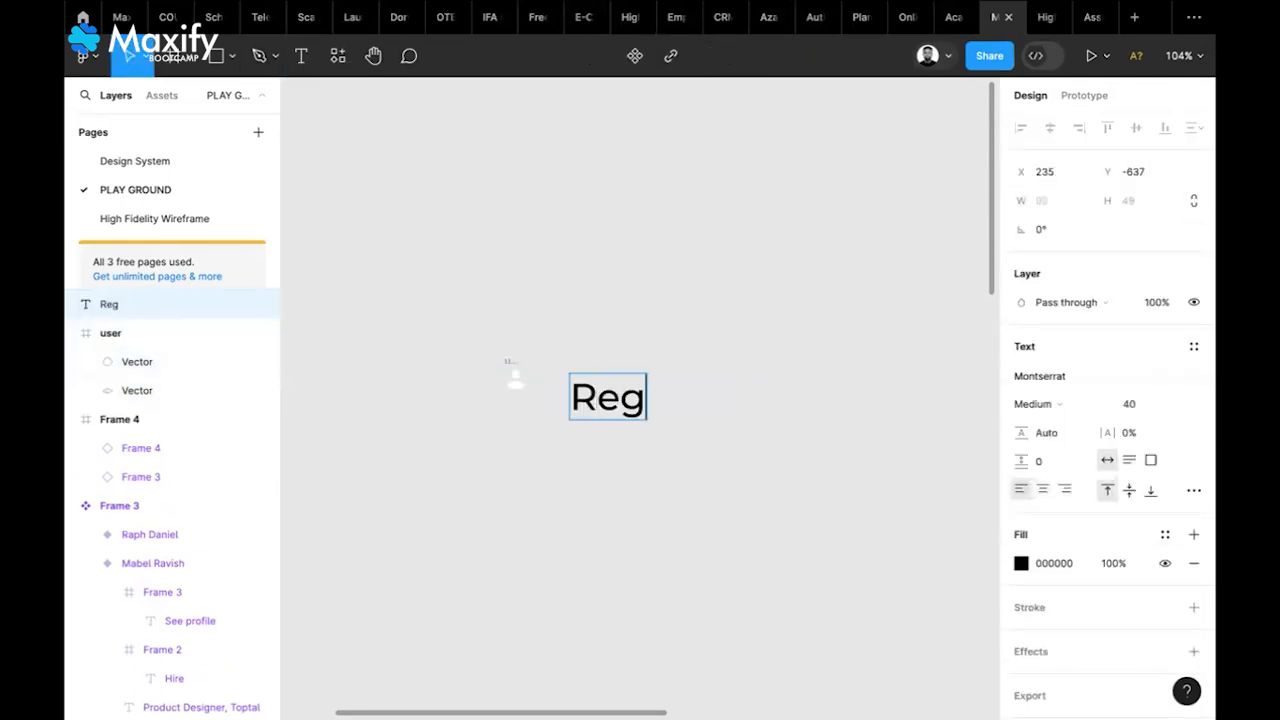
type("ister")
key("Escape")
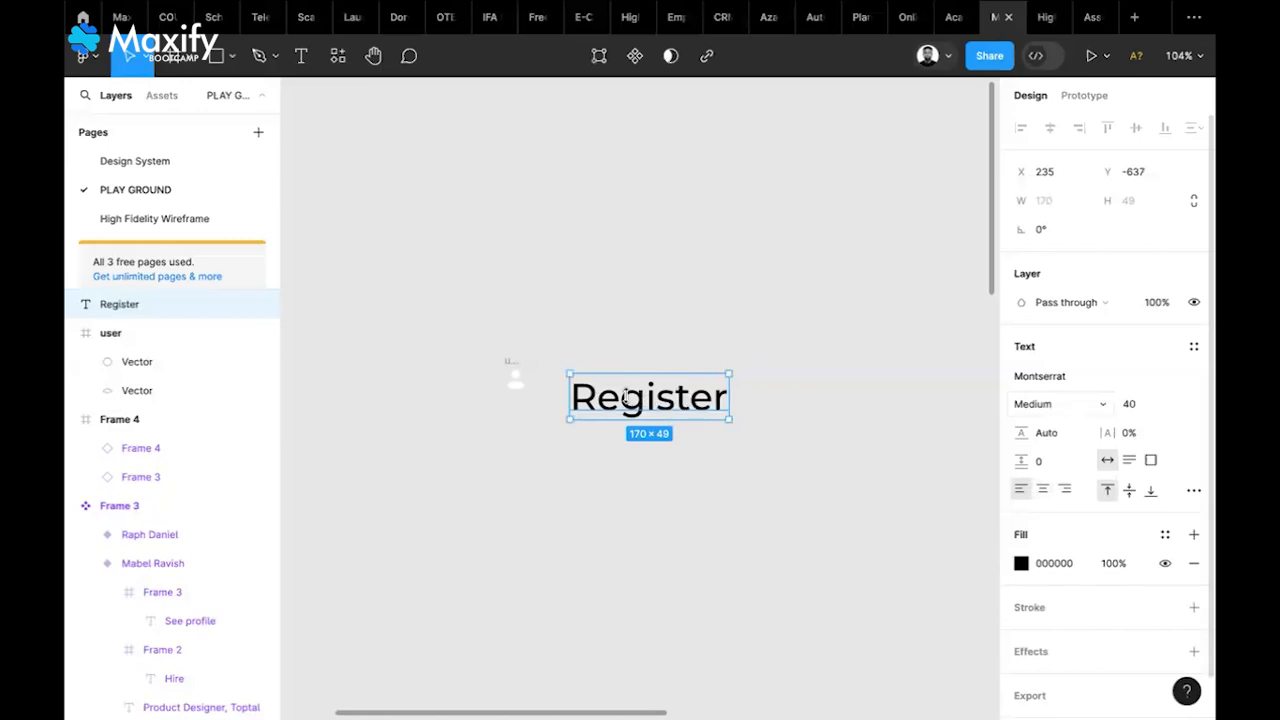
left_click(1130, 404)
type("2")
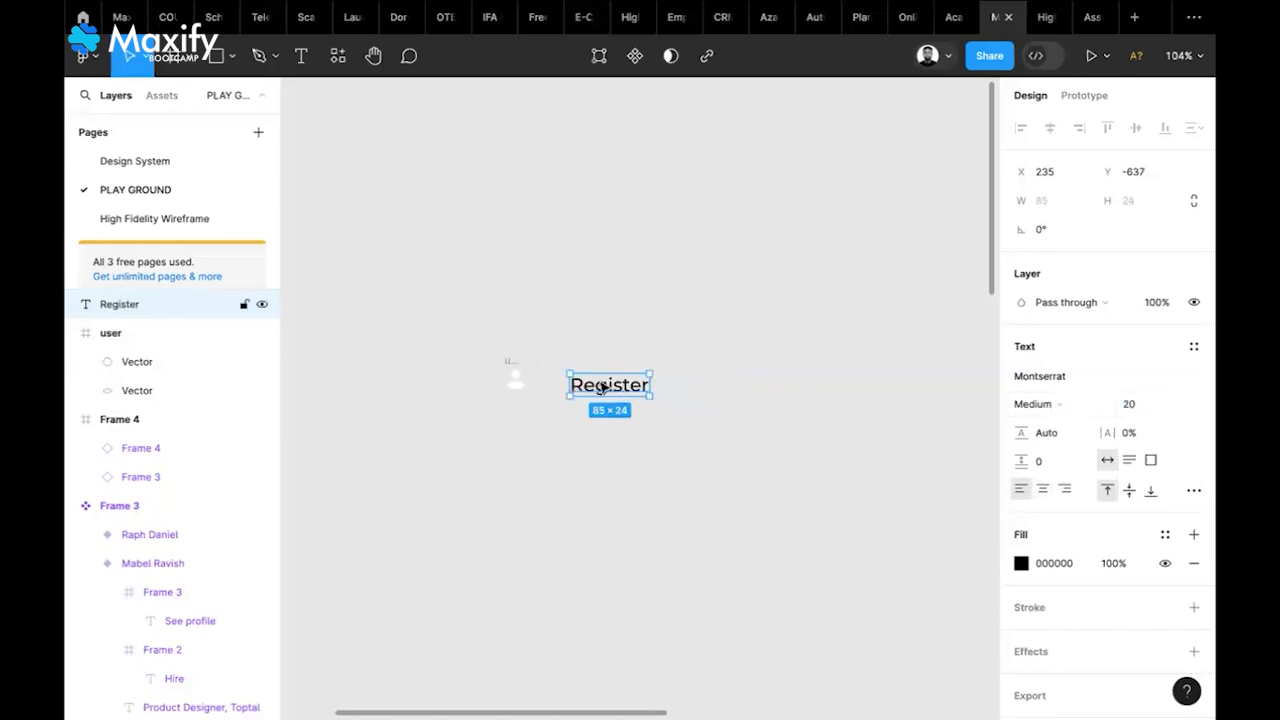
Place the label beside the icon and wrap both in auto-layout Frame 5
left_click_drag(603, 387, 508, 366)
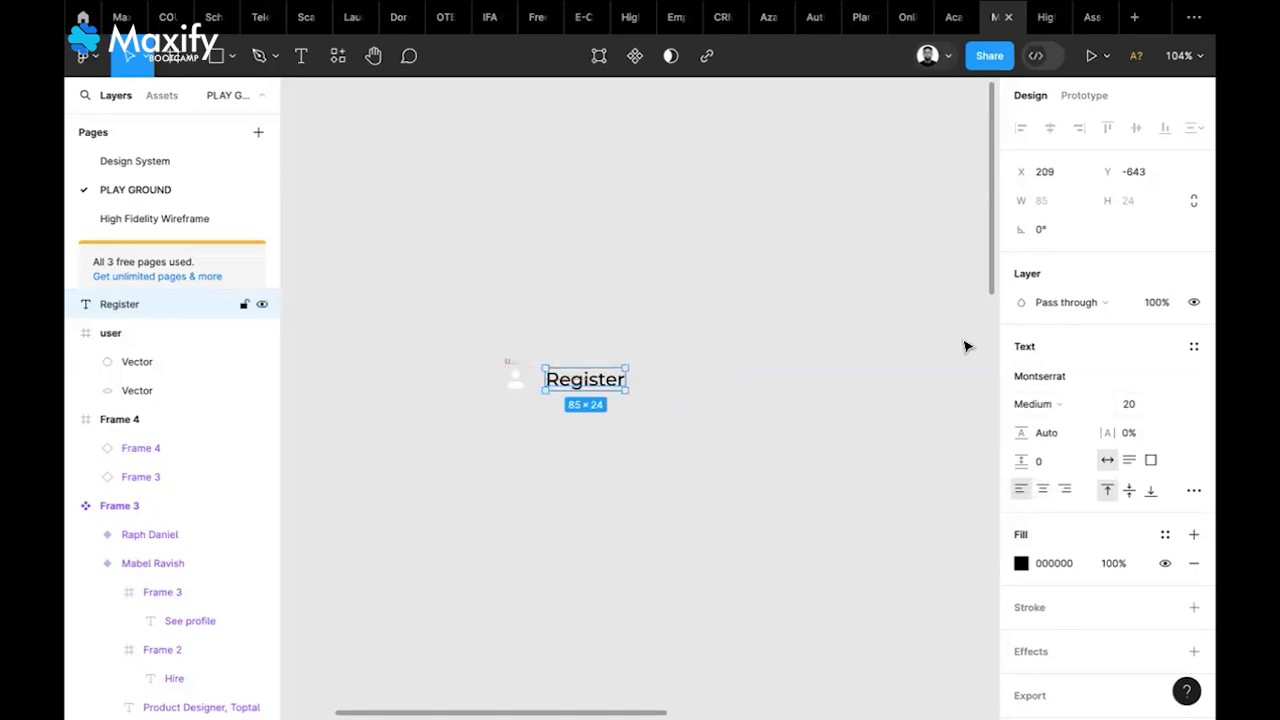
left_click(511, 363, "shift")
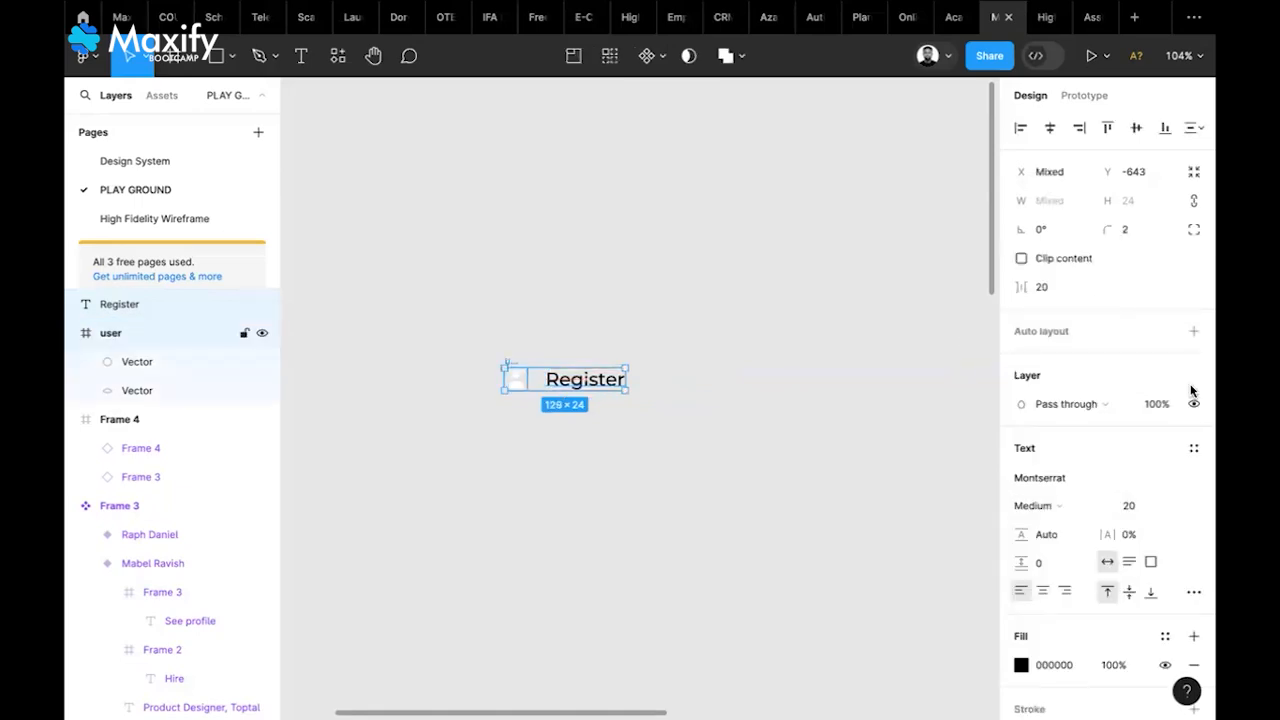
left_click(1194, 332)
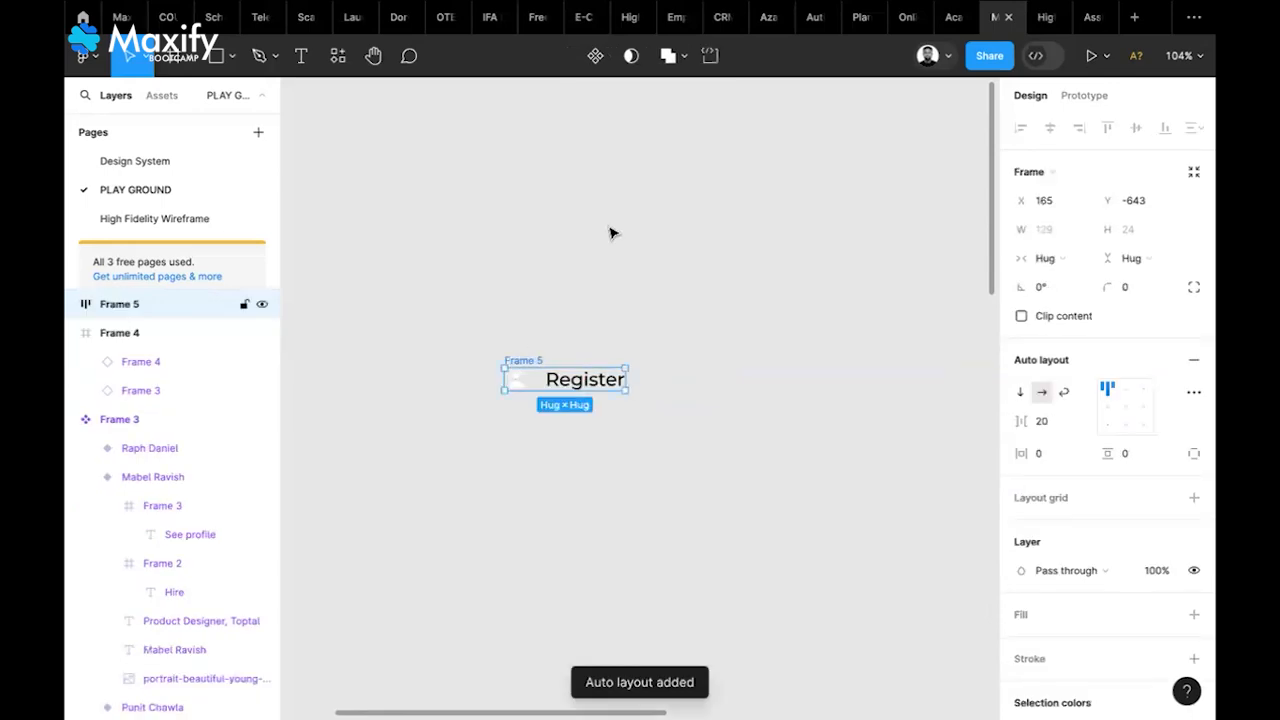
Reposition the icon-and-label frame, then remove it while keeping the icon and label
left_click(665, 260)
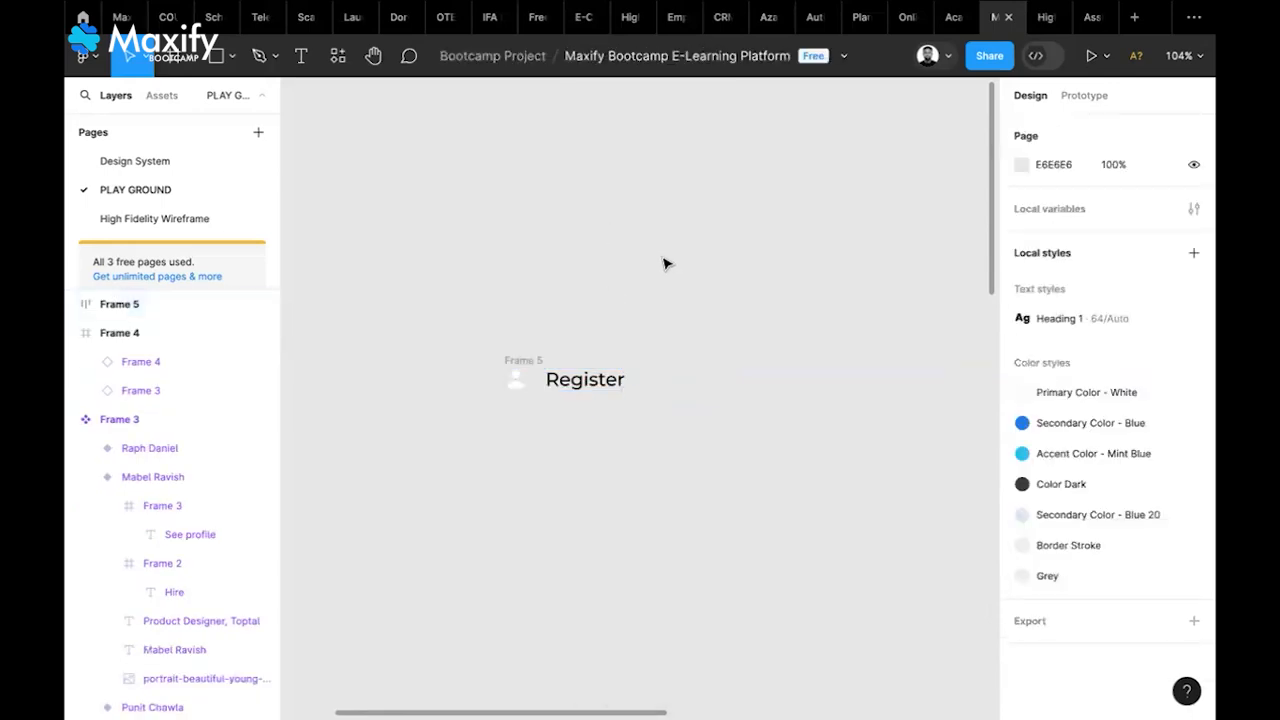
left_click_drag(519, 384, 650, 294)
mouse_move(566, 315)
left_mouse_down()
mouse_move(568, 348)
mouse_move(746, 342)
left_mouse_up()
left_click_drag(571, 354, 571, 354)
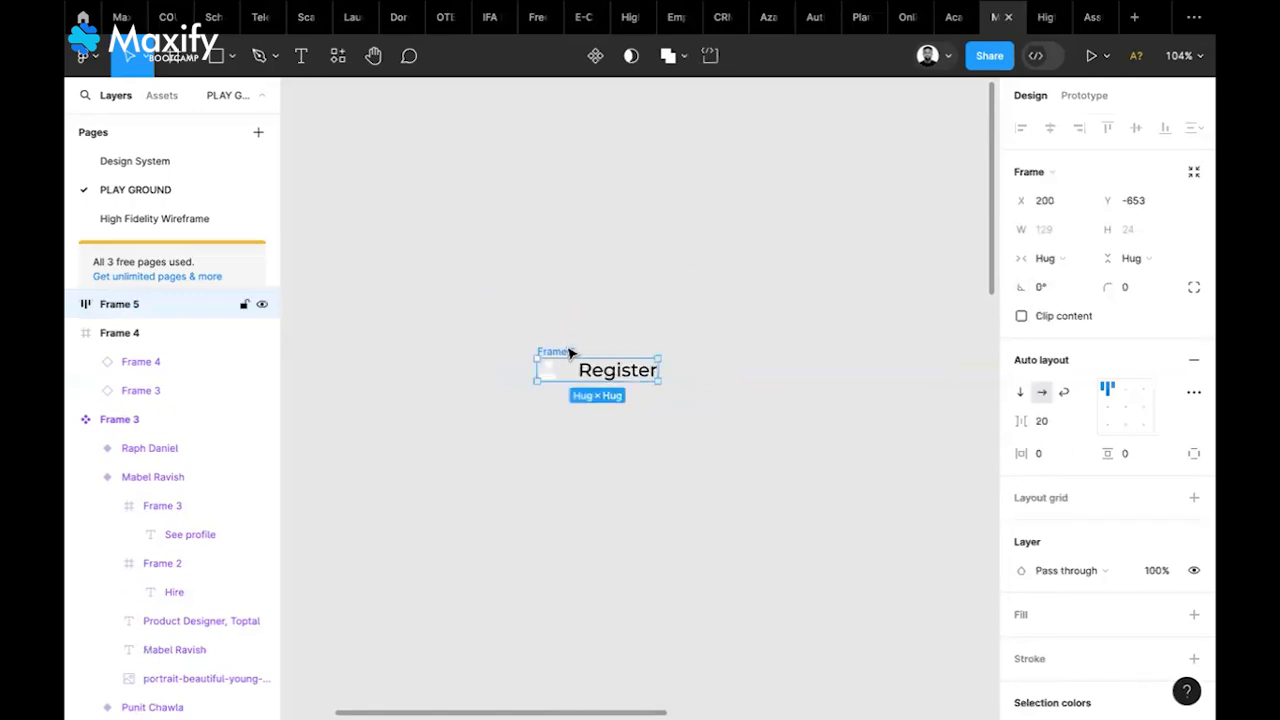
left_click(571, 354)
left_click(571, 354)
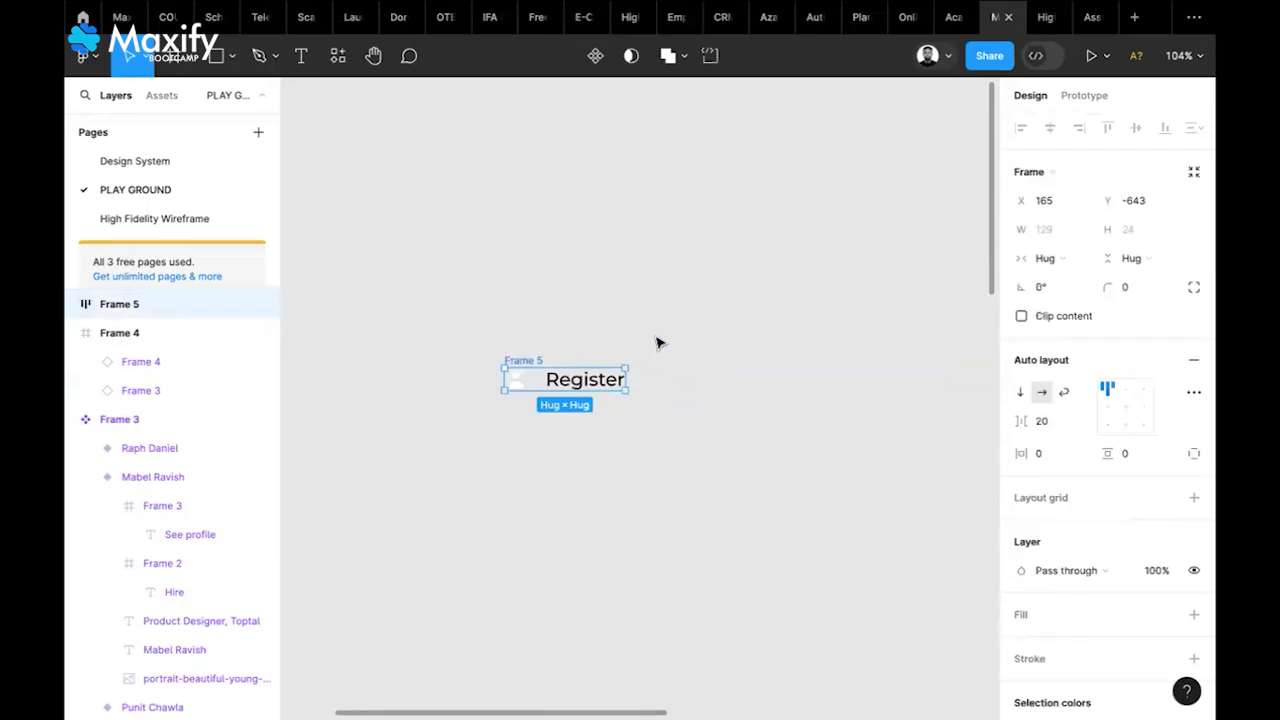
key("ctrl+shift+g")
left_click(509, 364)
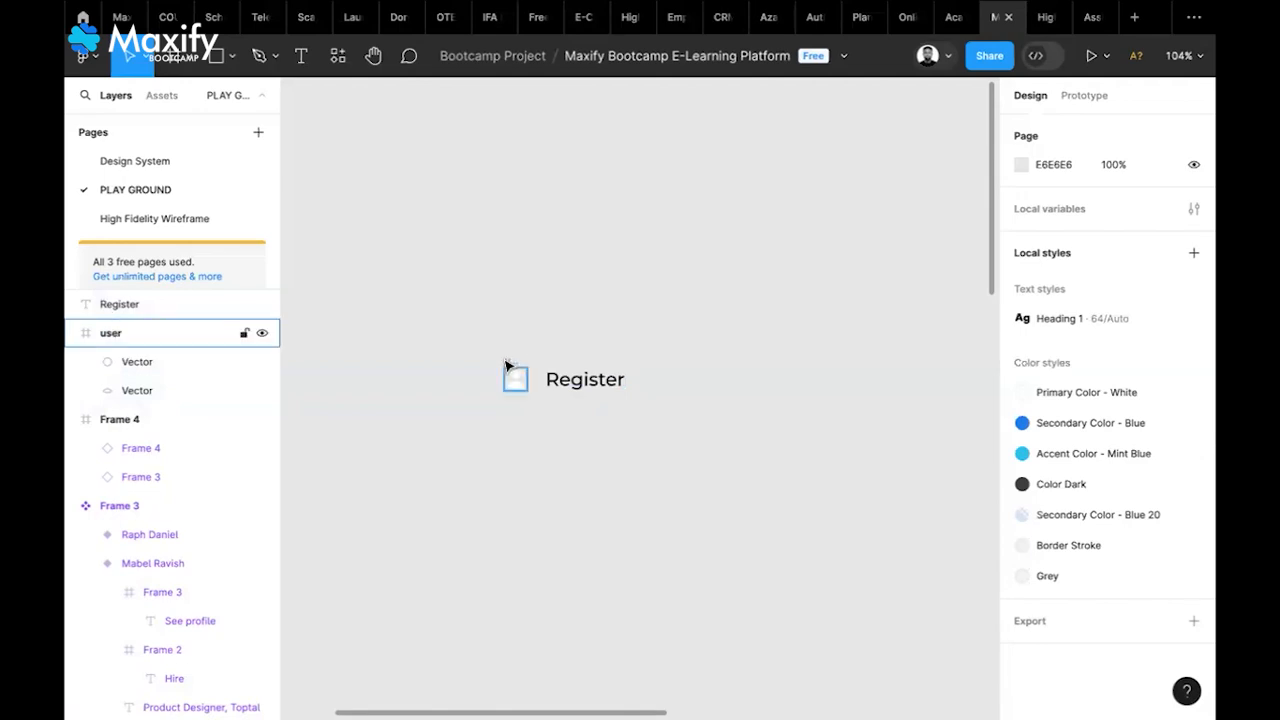
Make the Register text Primary Color - White
left_click(515, 378)
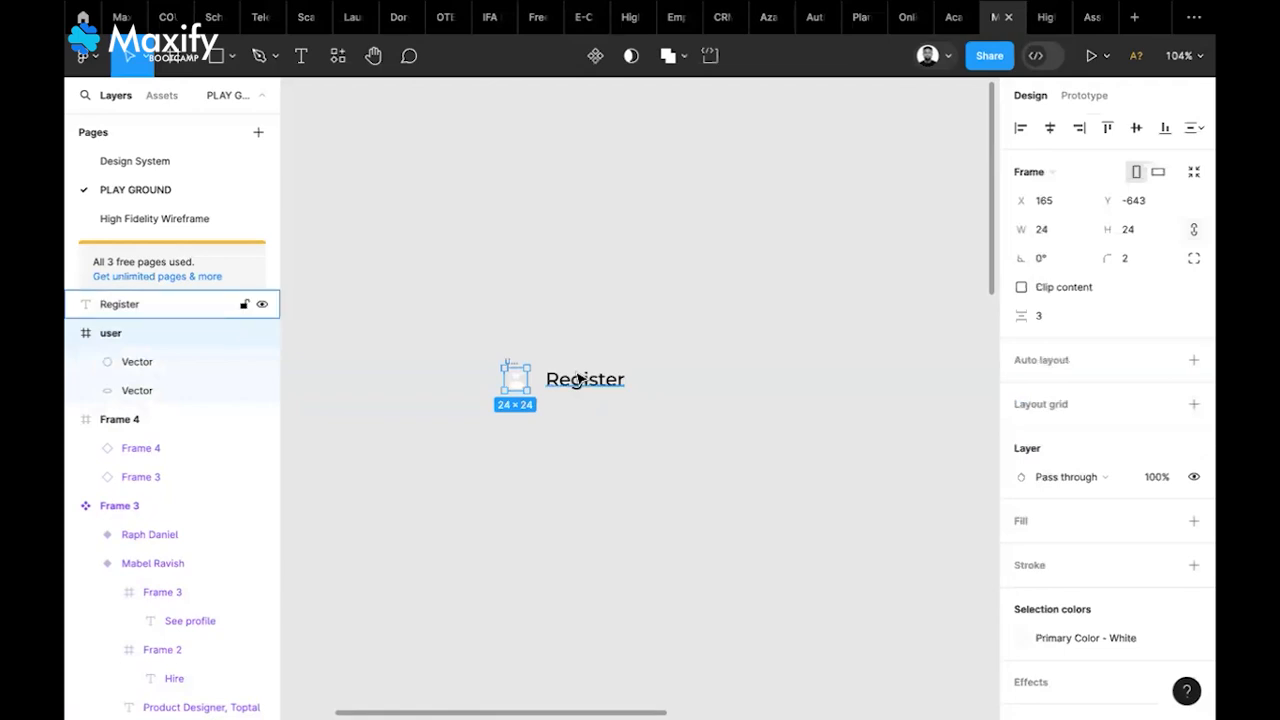
left_click(580, 379)
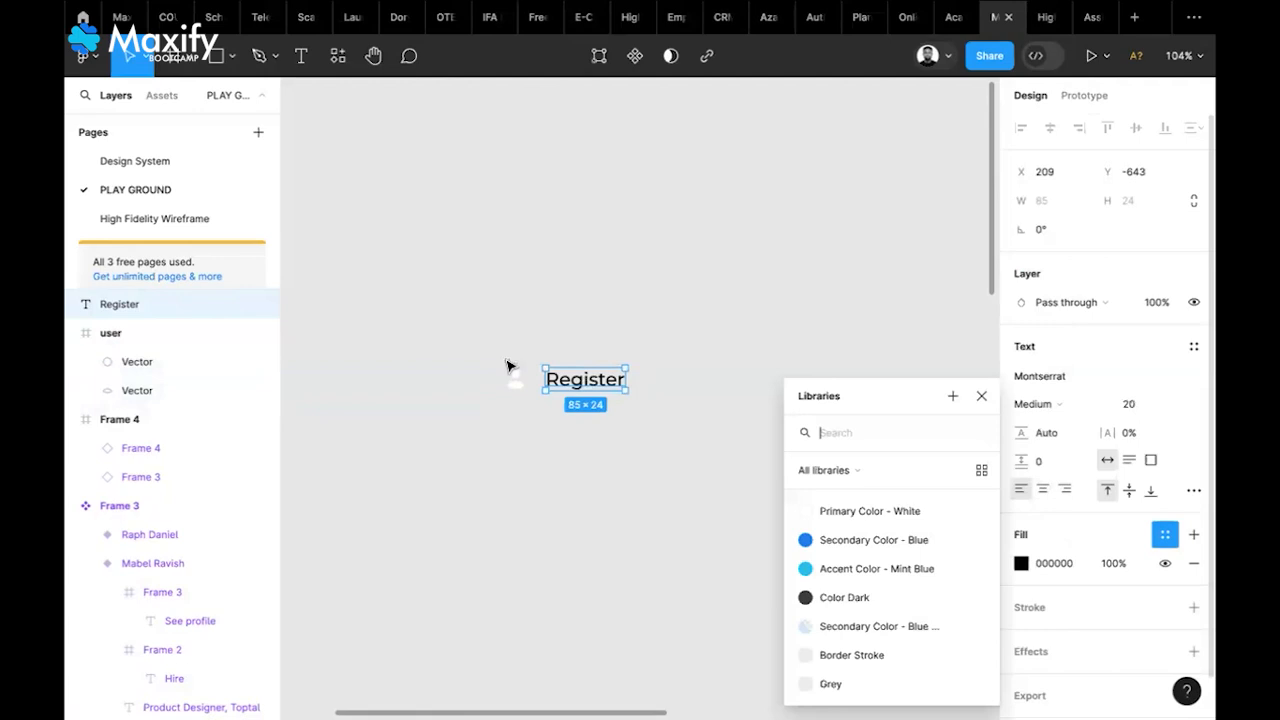
left_click(870, 511)
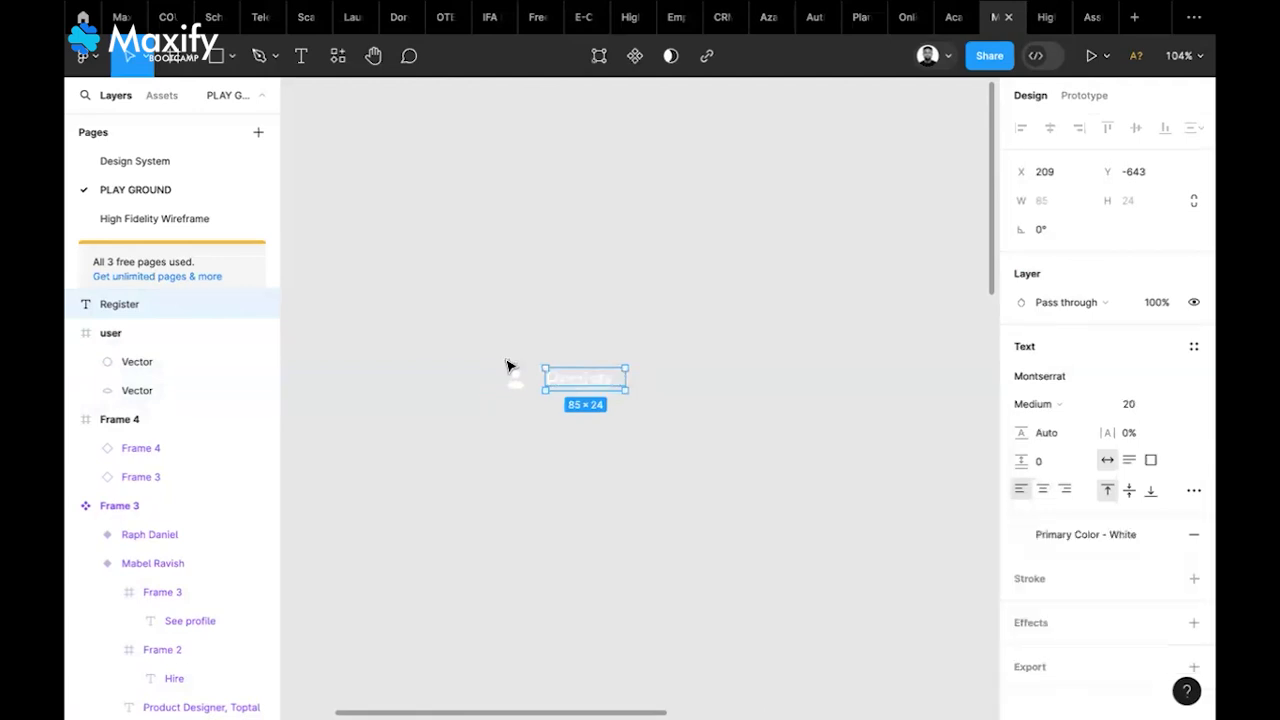
Rewrap the icon and Register text in auto-layout Frame 5 and shift it slightly right
left_click(507, 366)
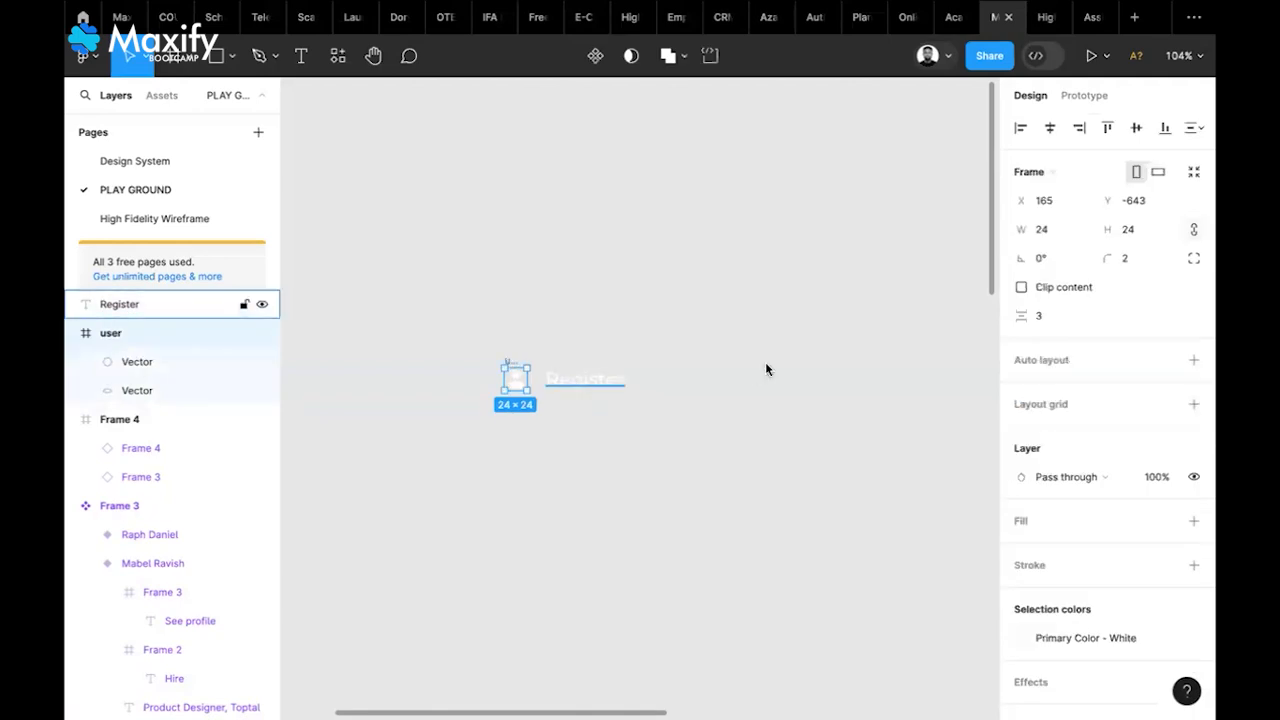
left_click(585, 378, "shift")
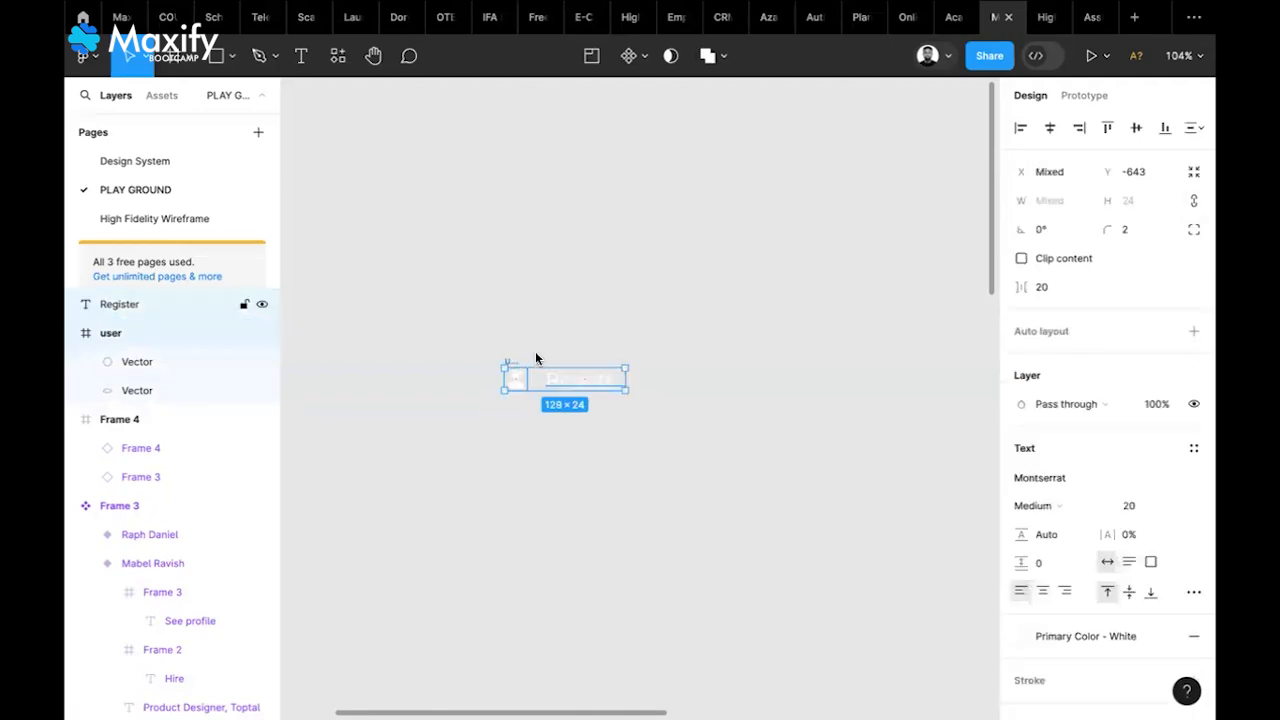
key("shift+a")
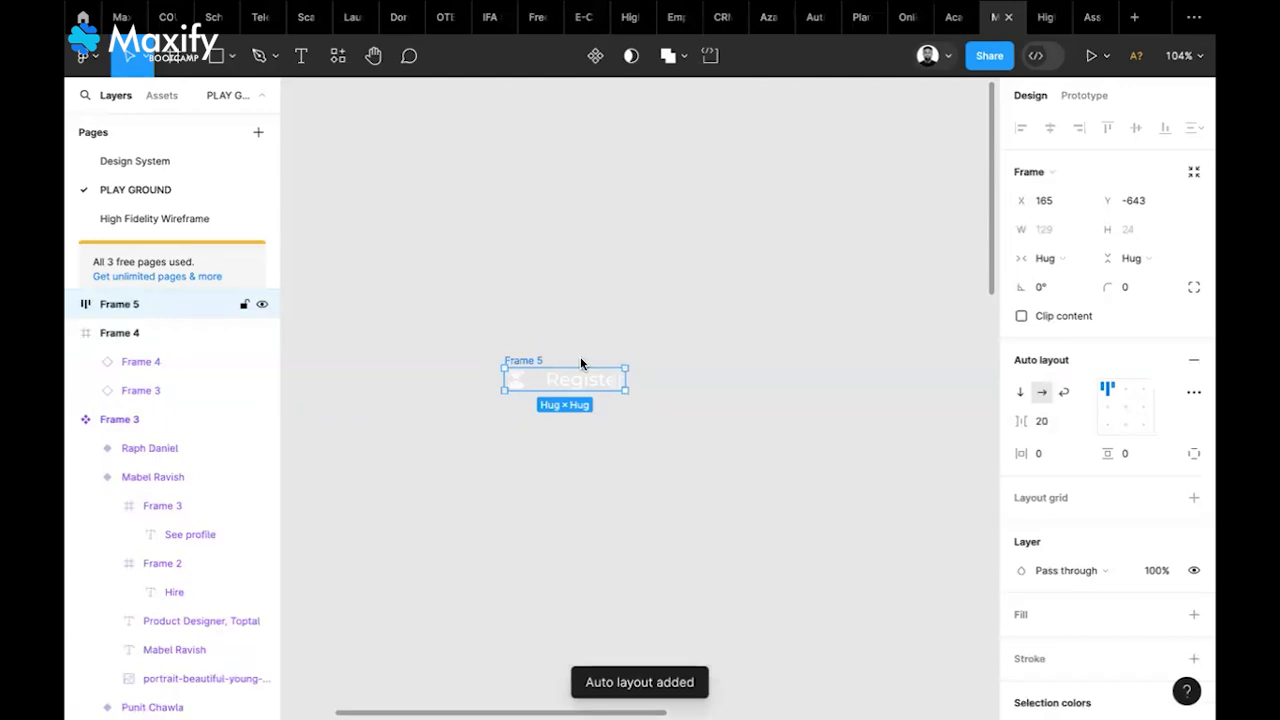
left_click_drag(581, 364, 620, 367)
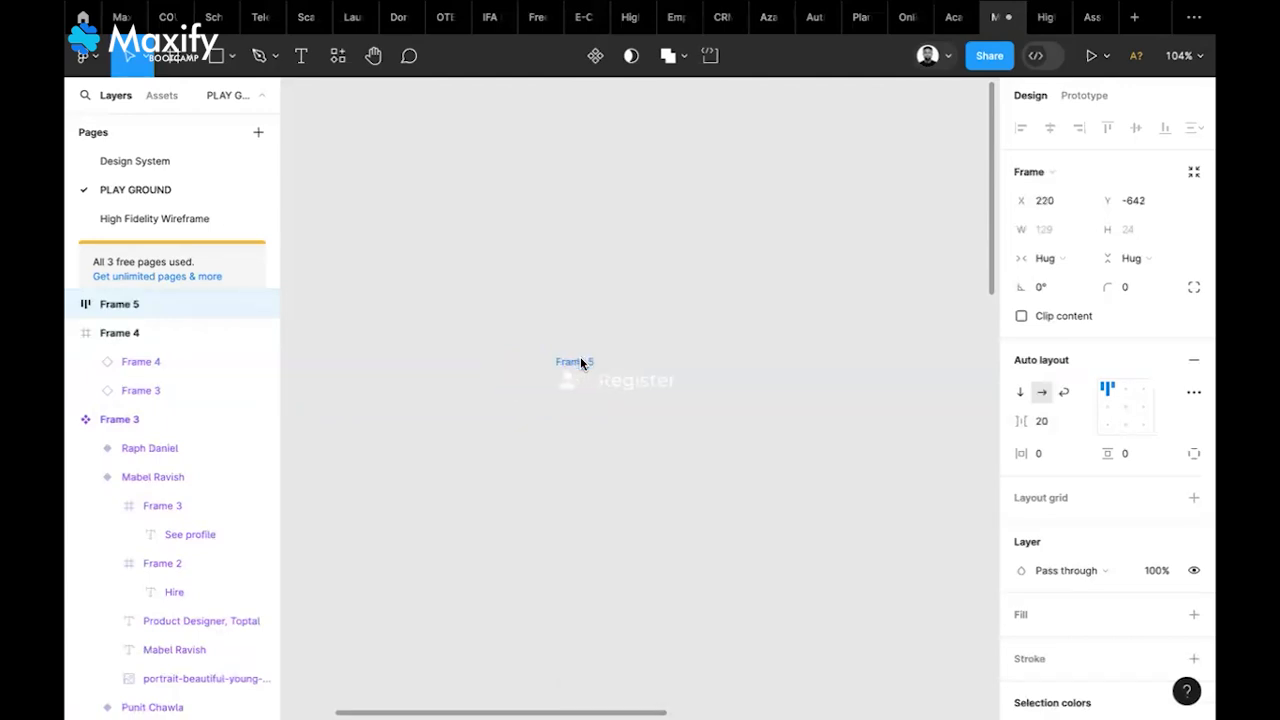
left_click(1043, 422)
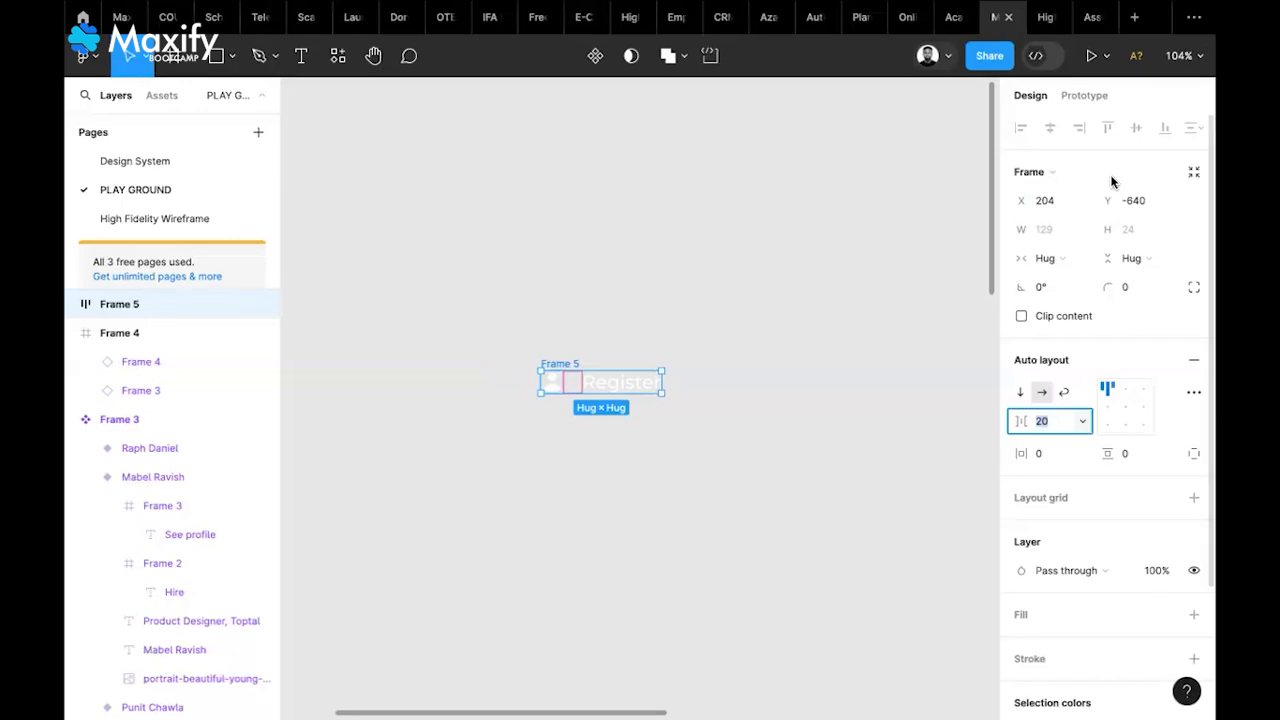
mouse_move(995, 17)
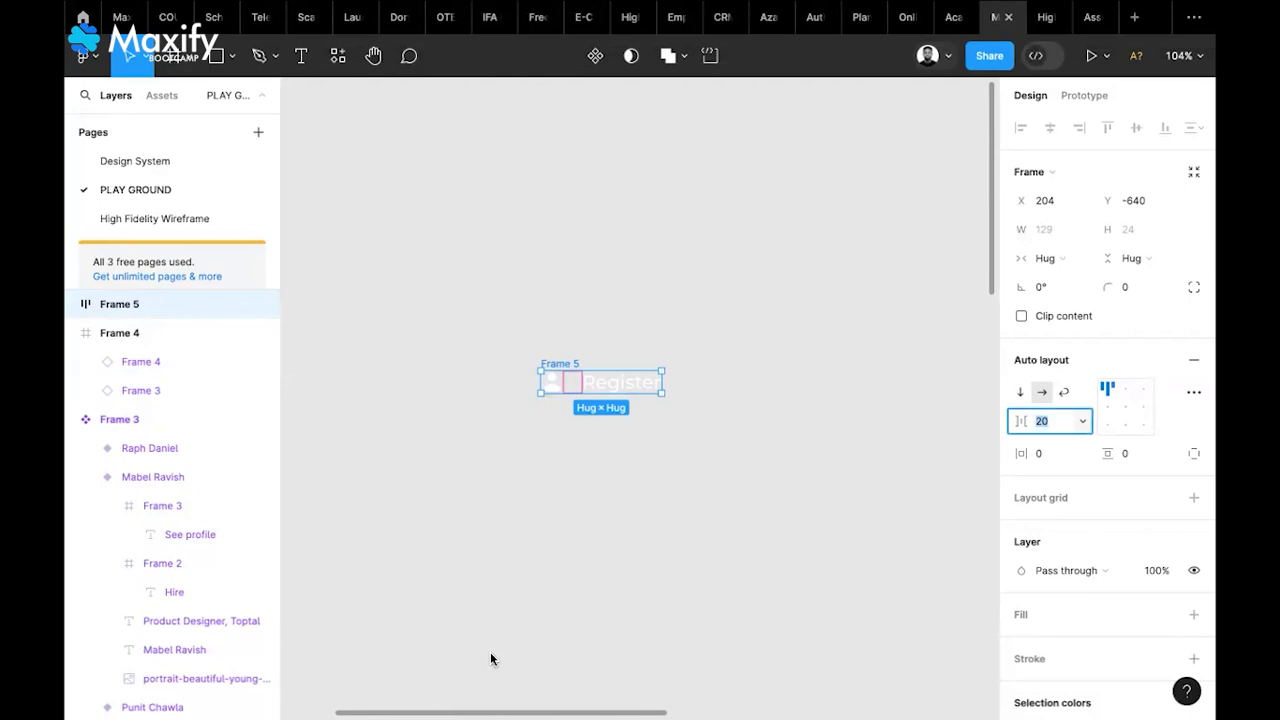
left_click(807, 8)
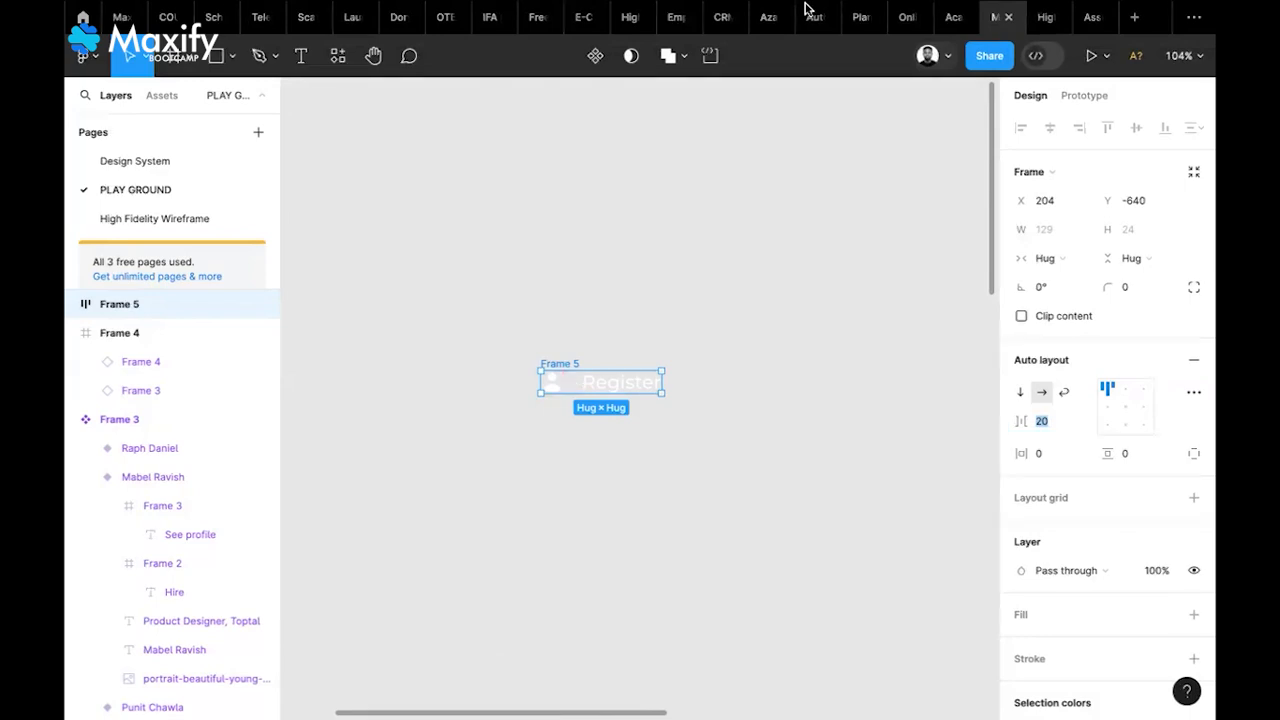
mouse_move(807, 8)
left_click(584, 436)
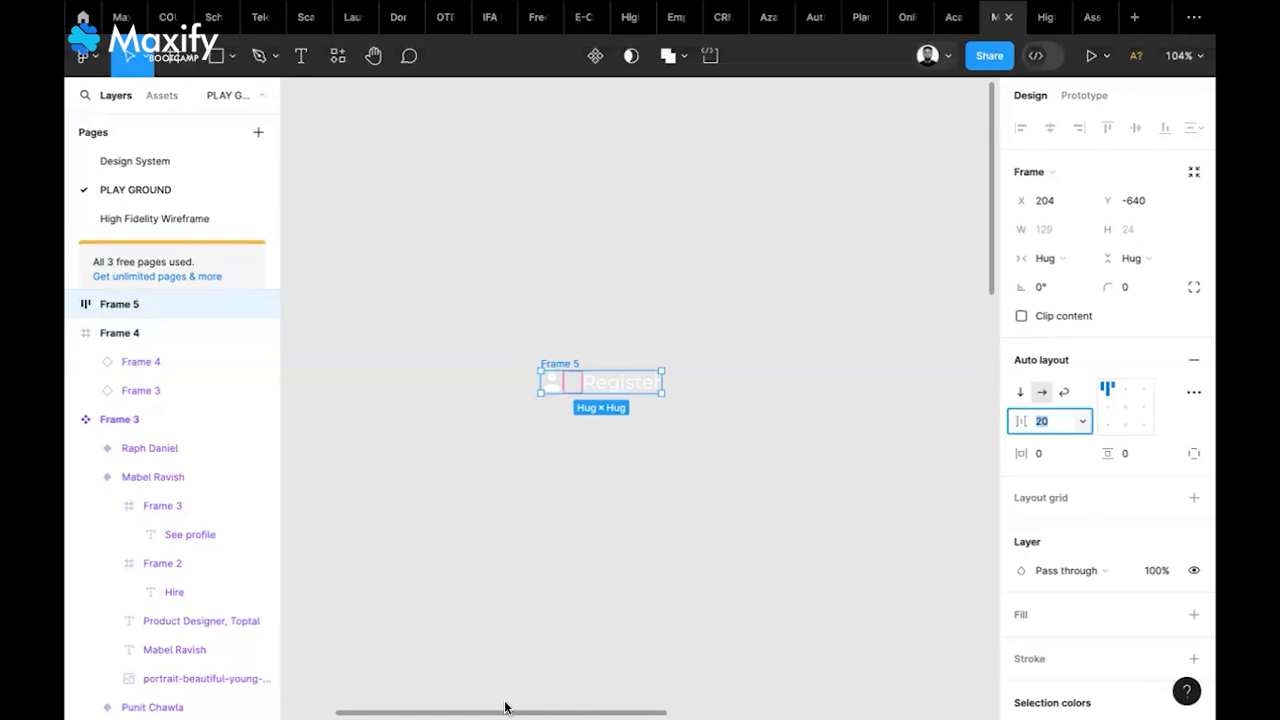
scroll(505, 707, "down", 5)
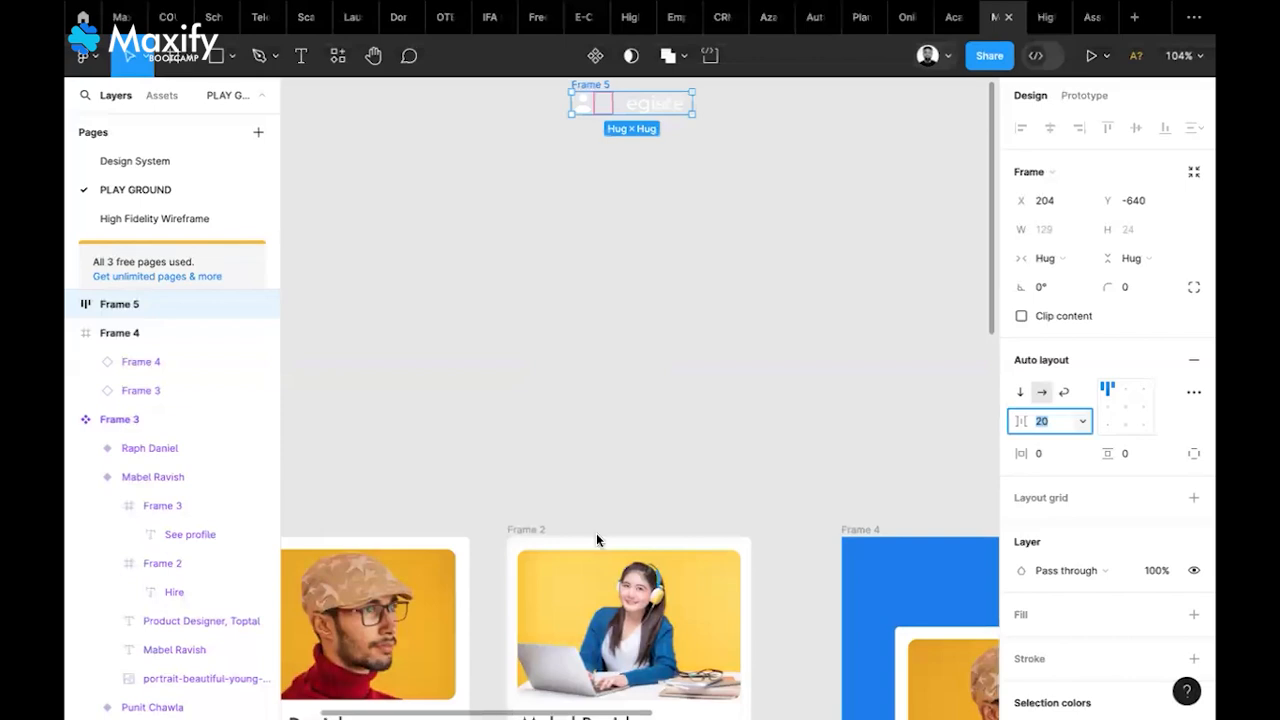
scroll(597, 540, "down", 4)
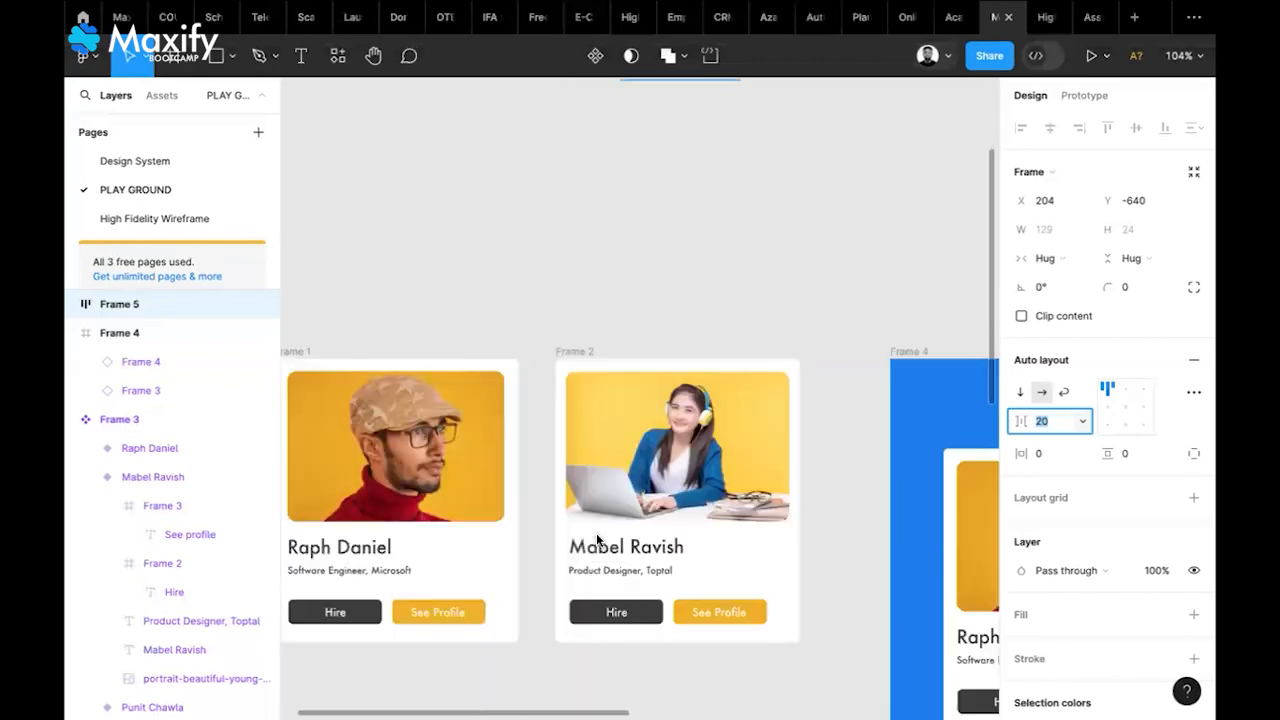
scroll(597, 540, "down", 4)
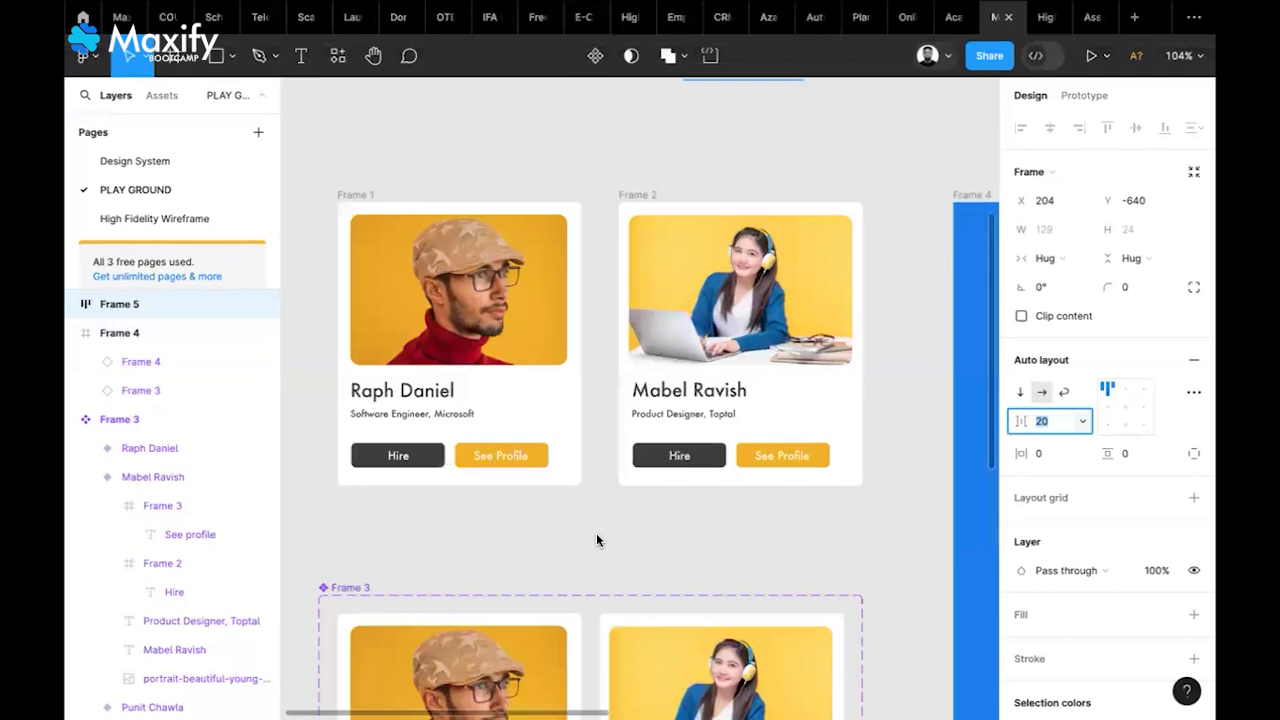
scroll(596, 540, "up", 3)
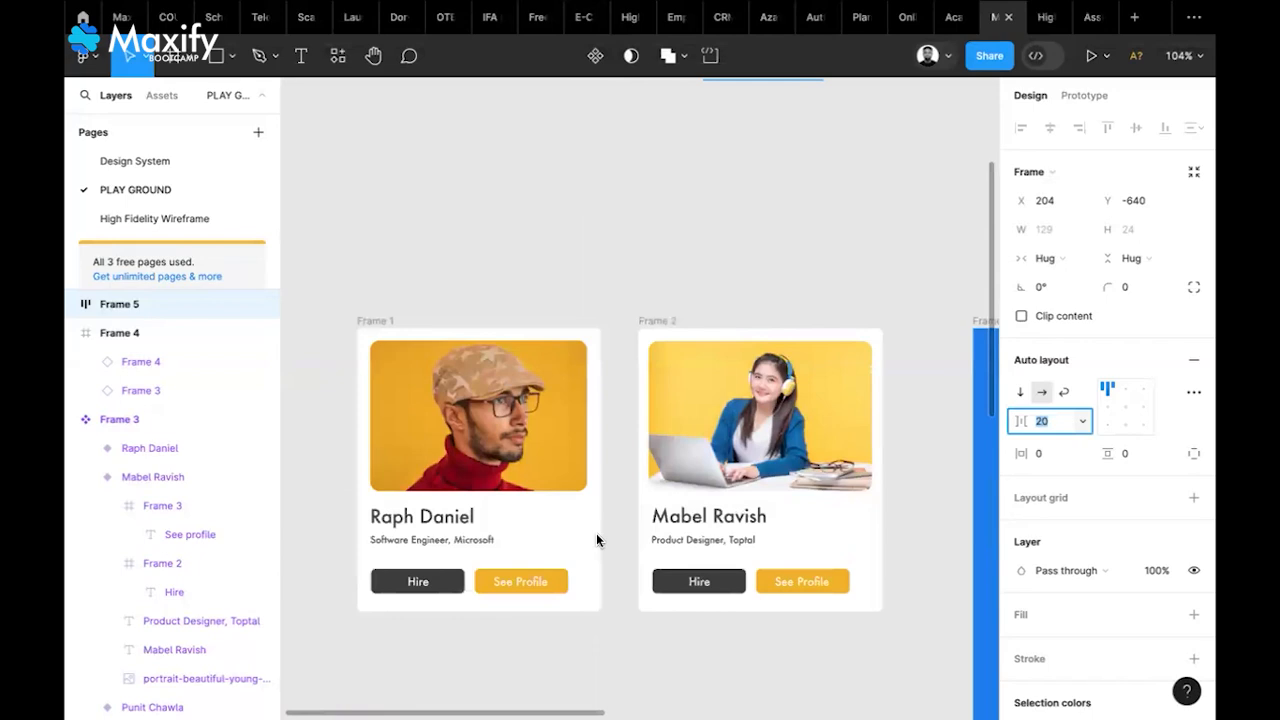
scroll(596, 540, "up", 5)
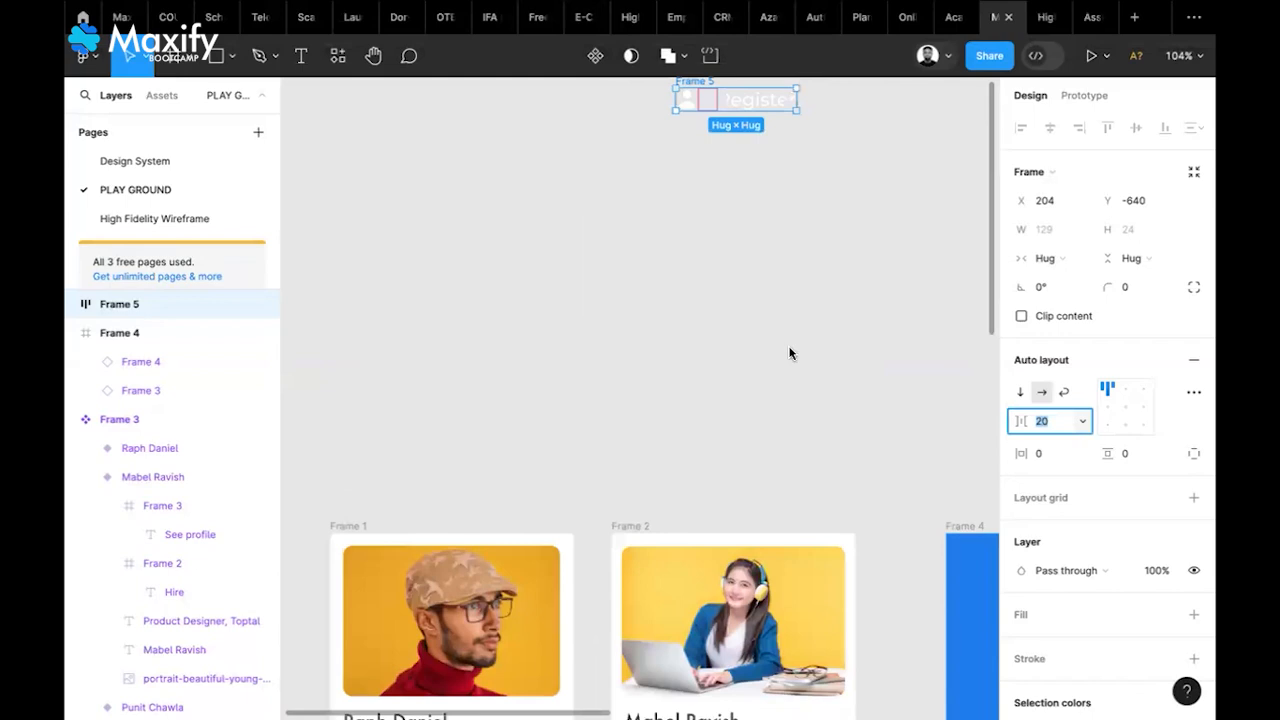
scroll(789, 353, "up", 5)
left_click(560, 457)
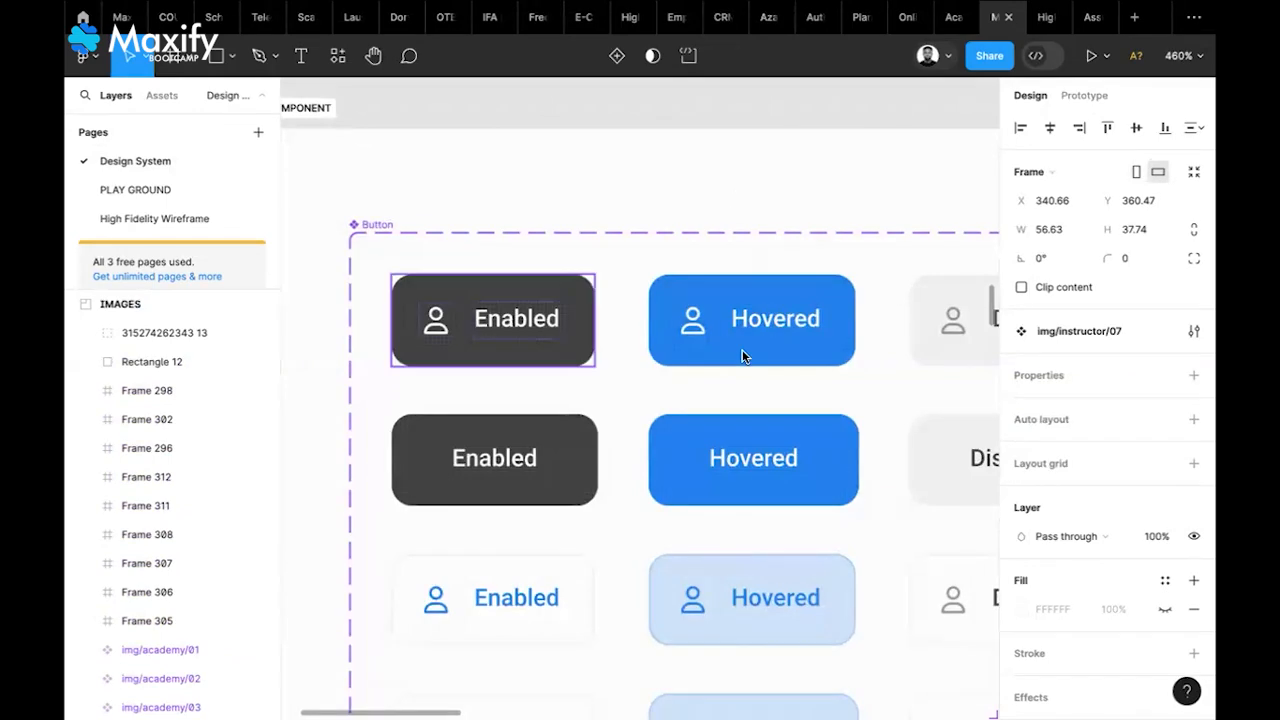
scroll(742, 356, "down", 1)
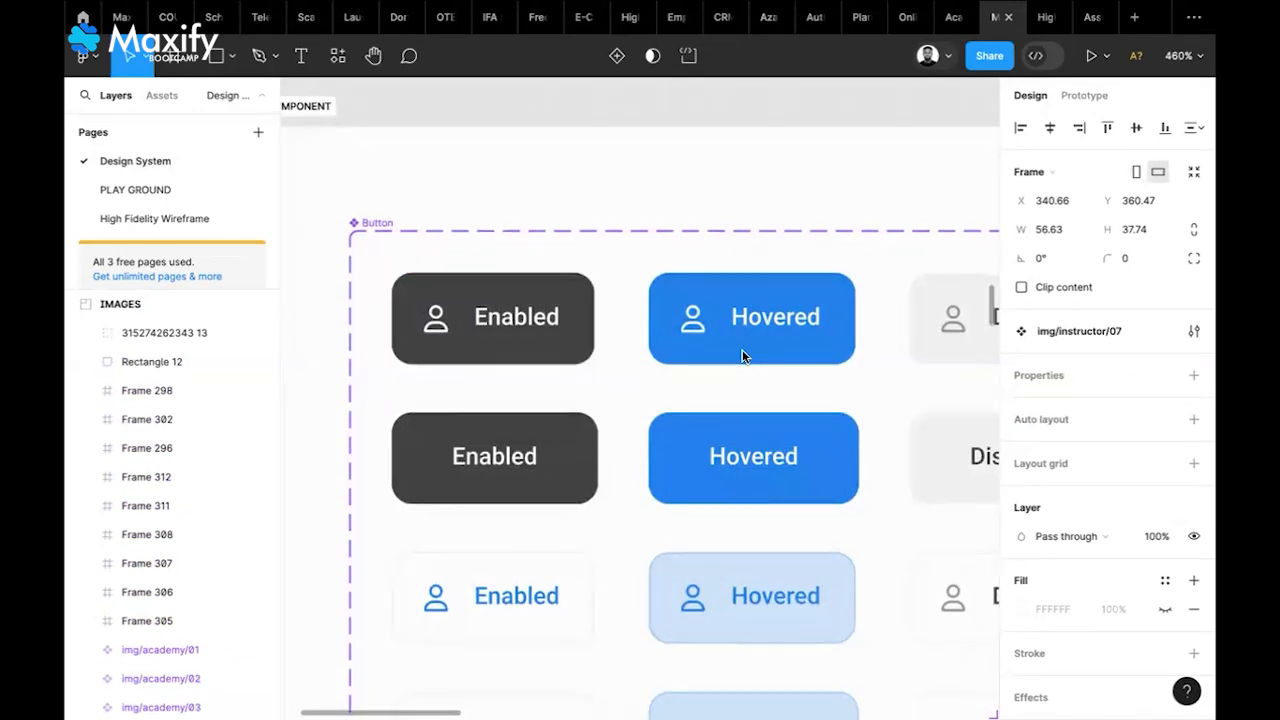
scroll(742, 355, "down", 3)
scroll(742, 355, "right", 2)
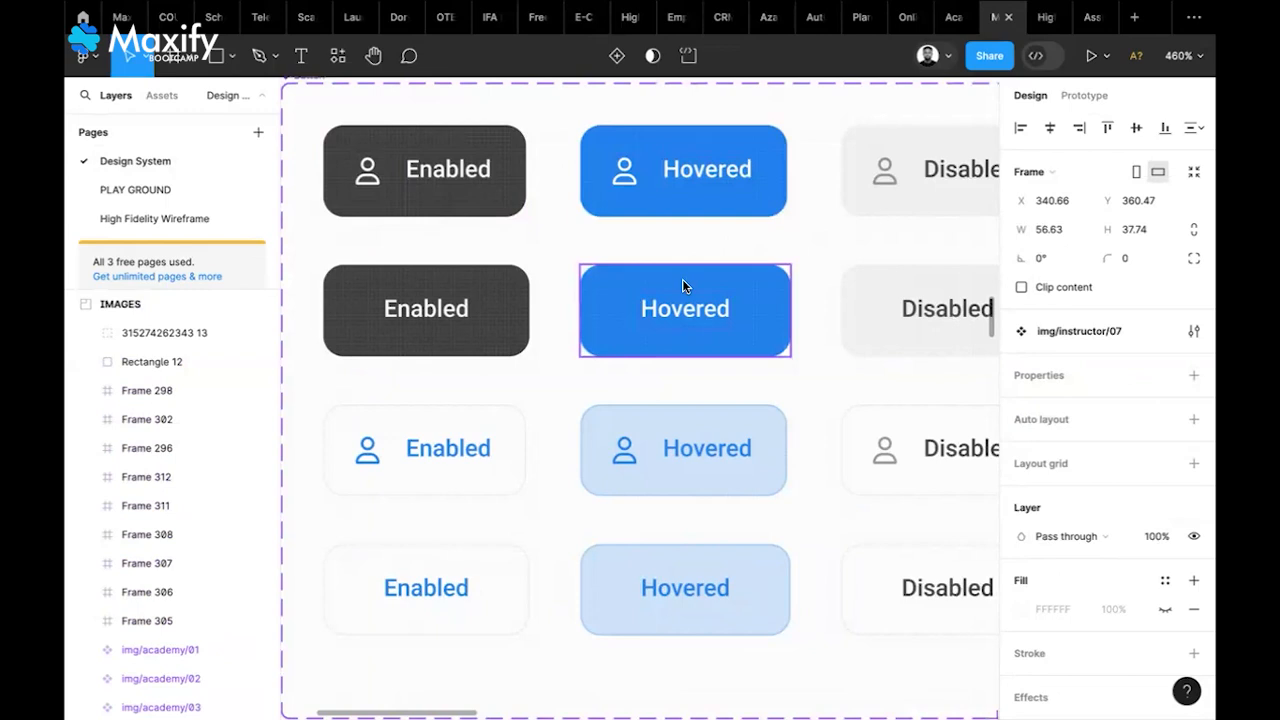
scroll(682, 279, "right", 5)
scroll(682, 279, "up", 2)
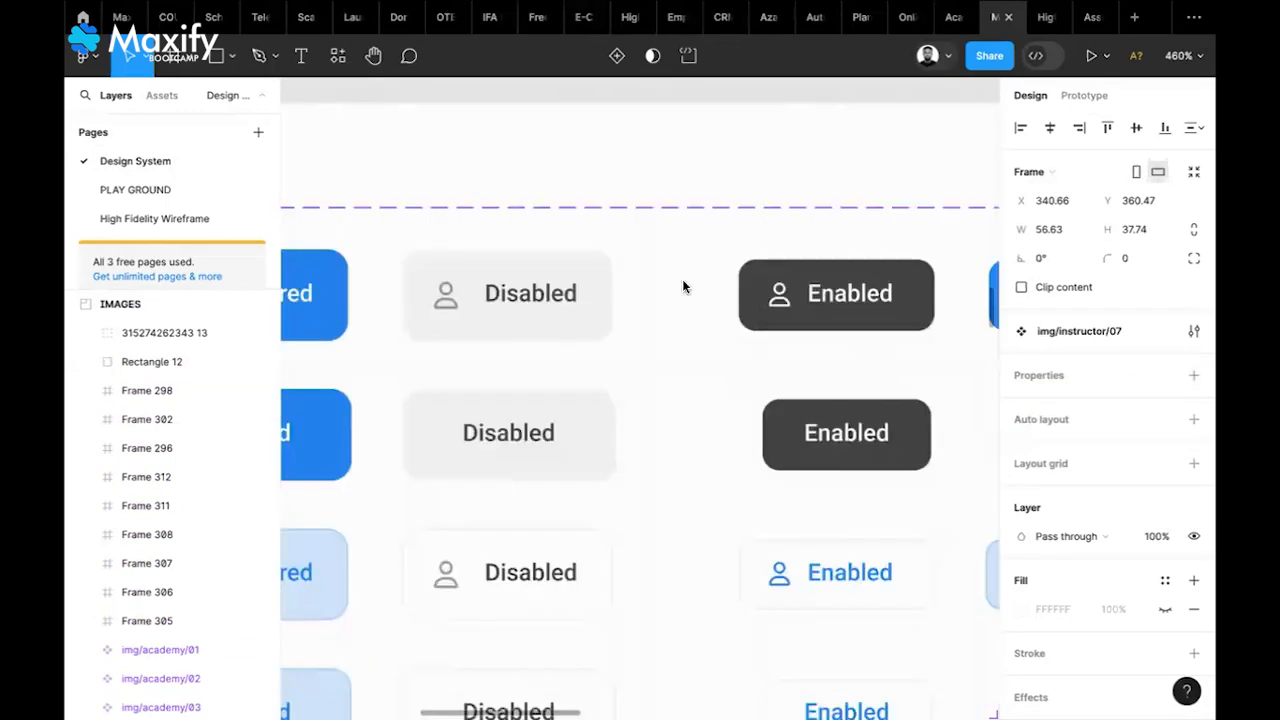
scroll(683, 287, "right", 3)
scroll(683, 287, "down", 2)
scroll(459, 333, "right", 3)
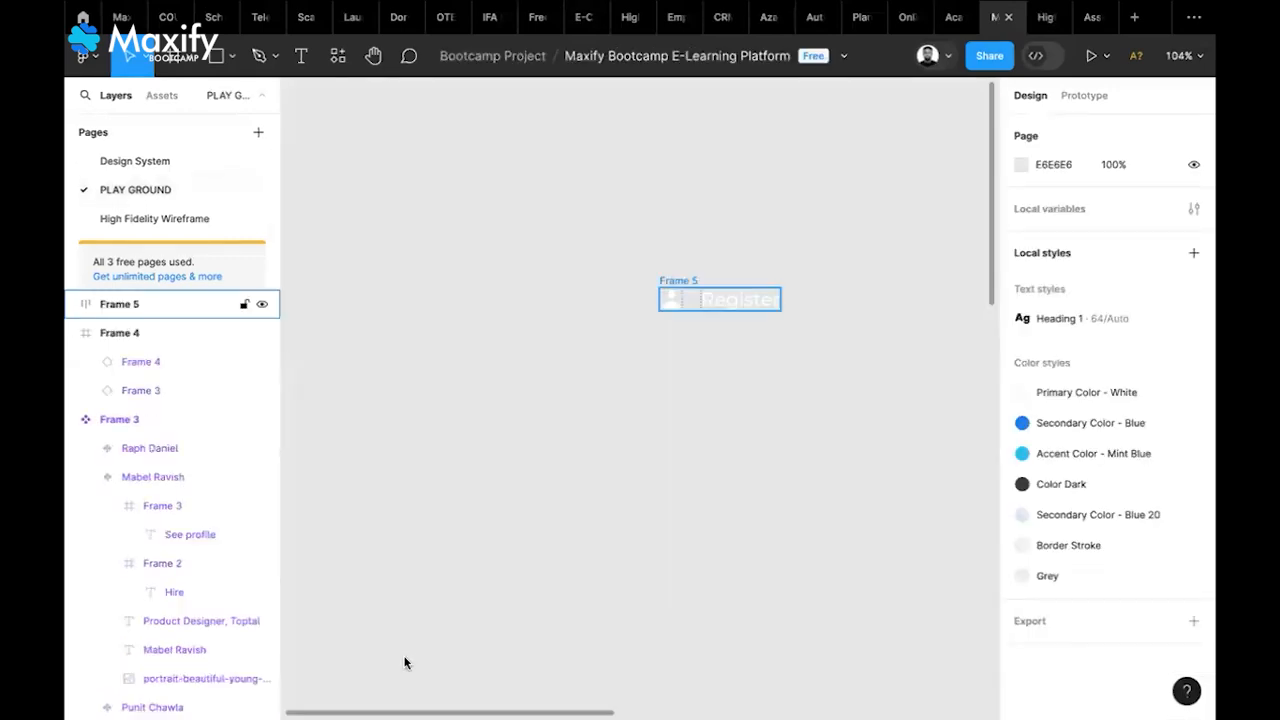
Zoom to Frame 5, remove its auto layout, and ungroup it into icon and text
key("shift+2")
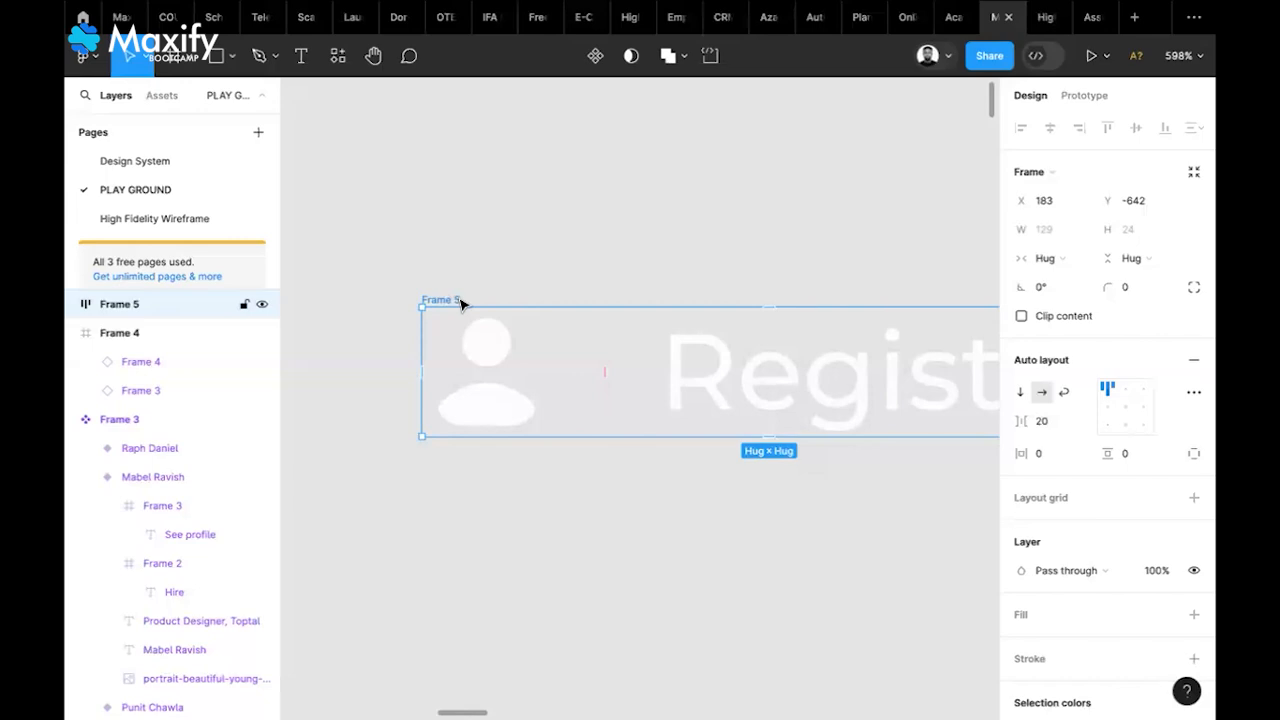
right_click(500, 425)
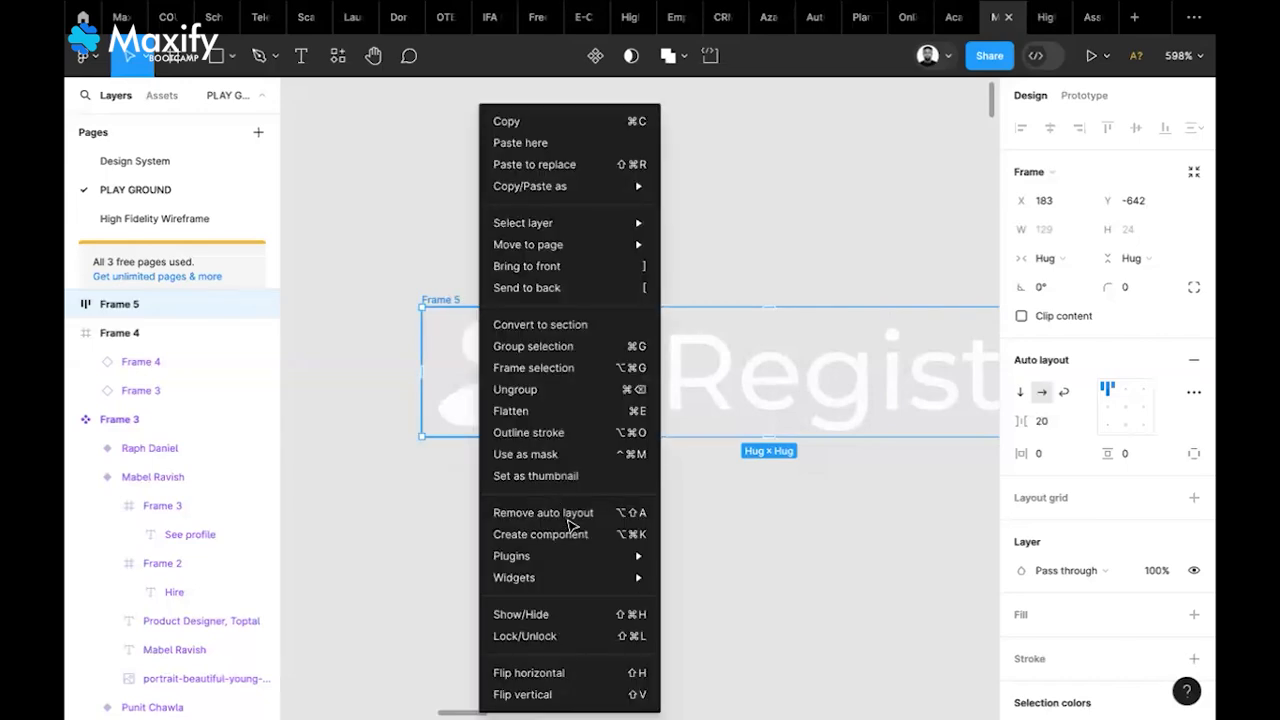
left_click(543, 513)
right_click(510, 400)
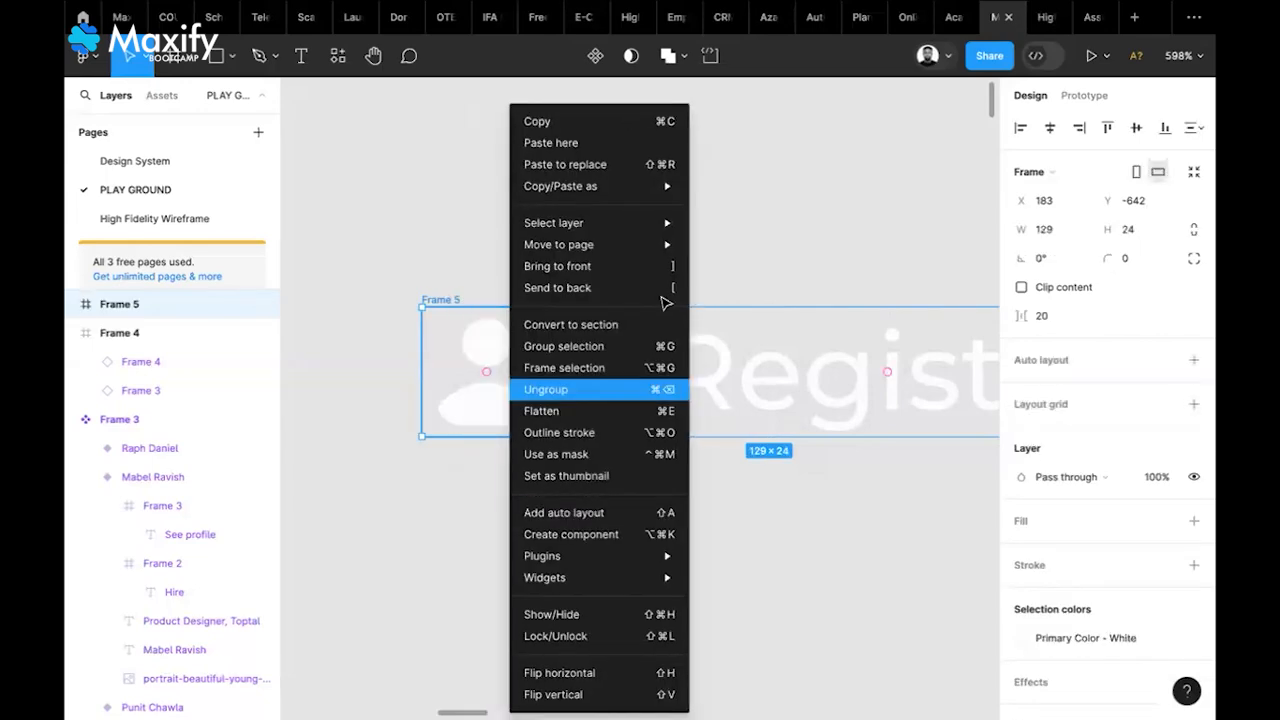
left_click(566, 390)
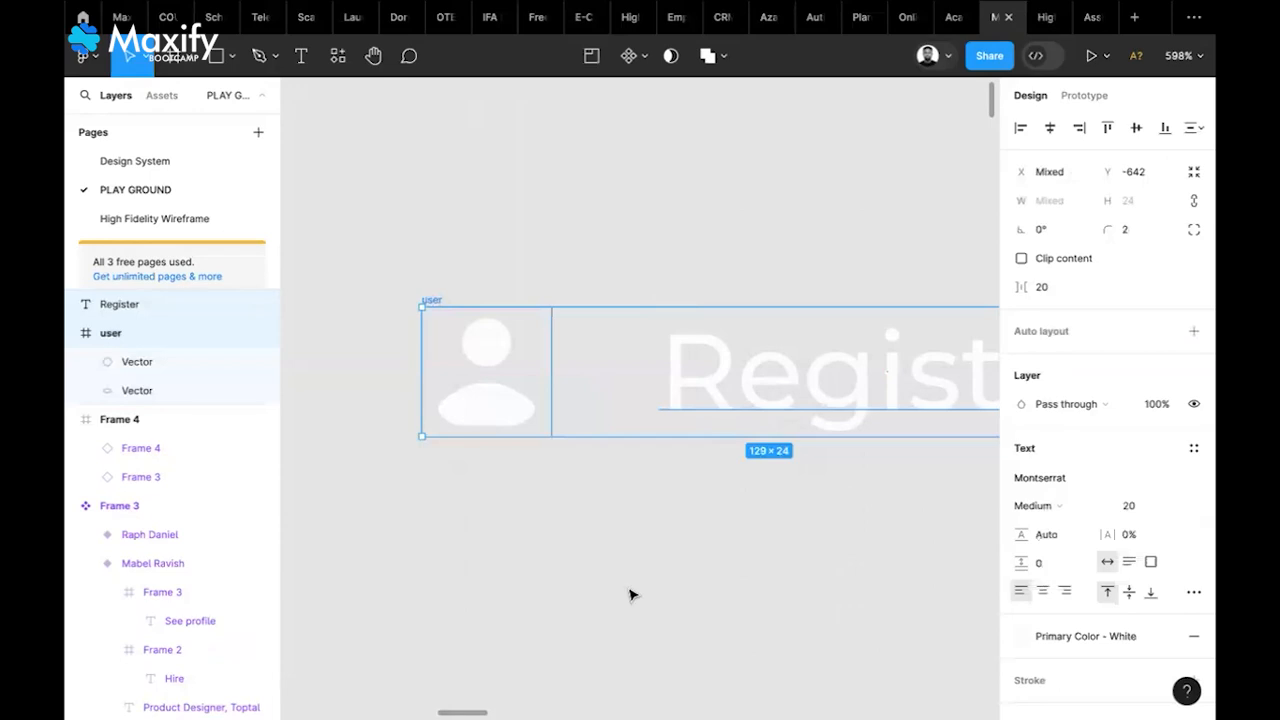
Place the user icon and Register text side by side and wrap them in auto-layout Frame 5
key("Escape")
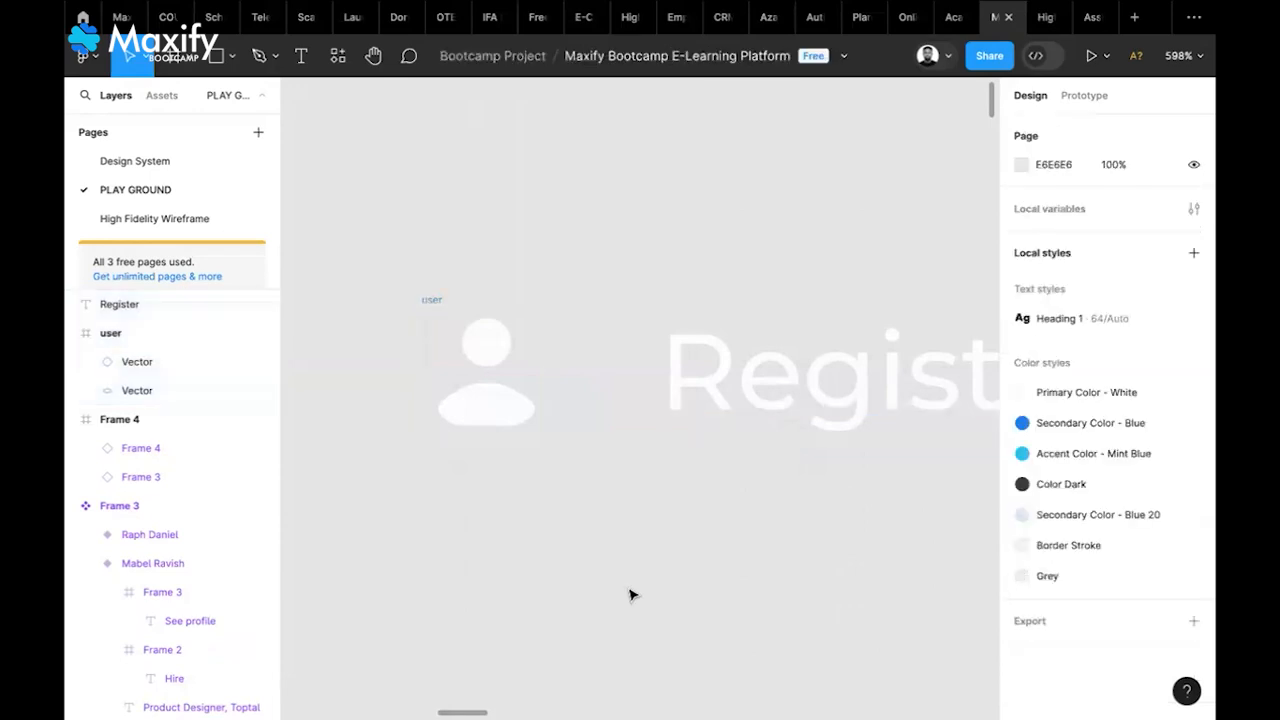
scroll(630, 595, "down", 3)
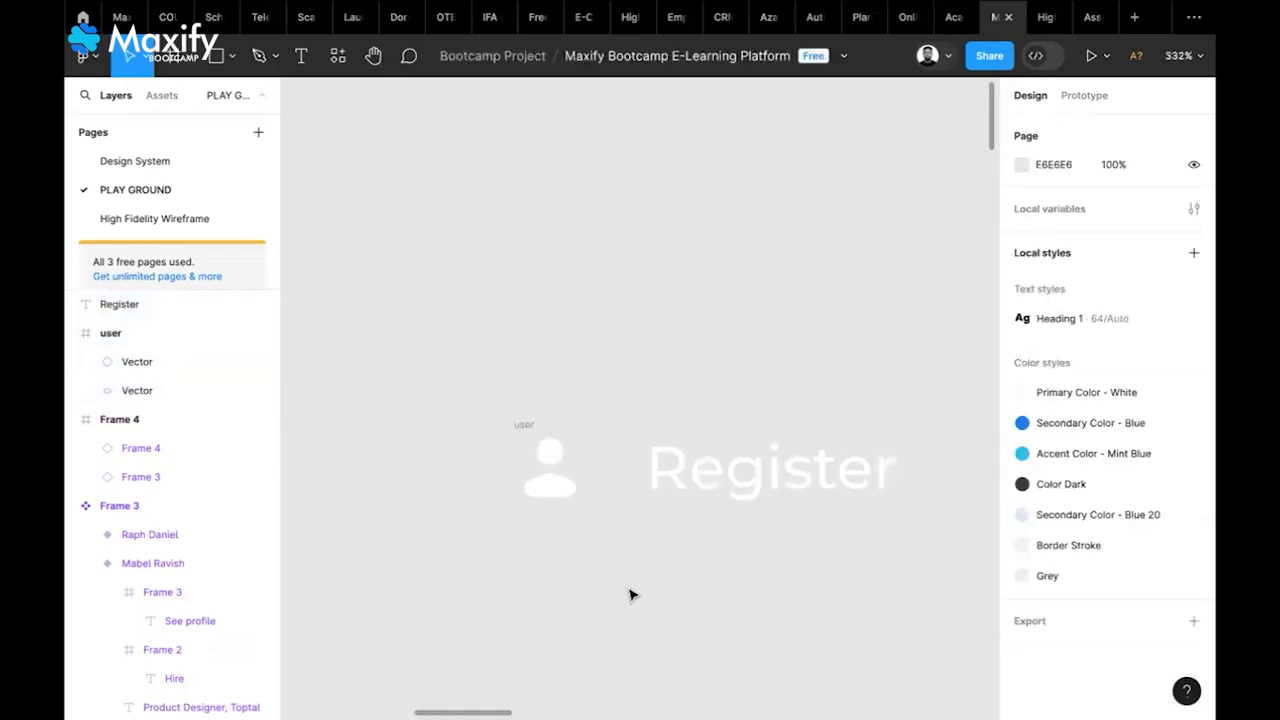
scroll(630, 595, "down", 3)
scroll(630, 595, "right", 2)
left_click(432, 305)
left_click_drag(432, 305, 444, 207)
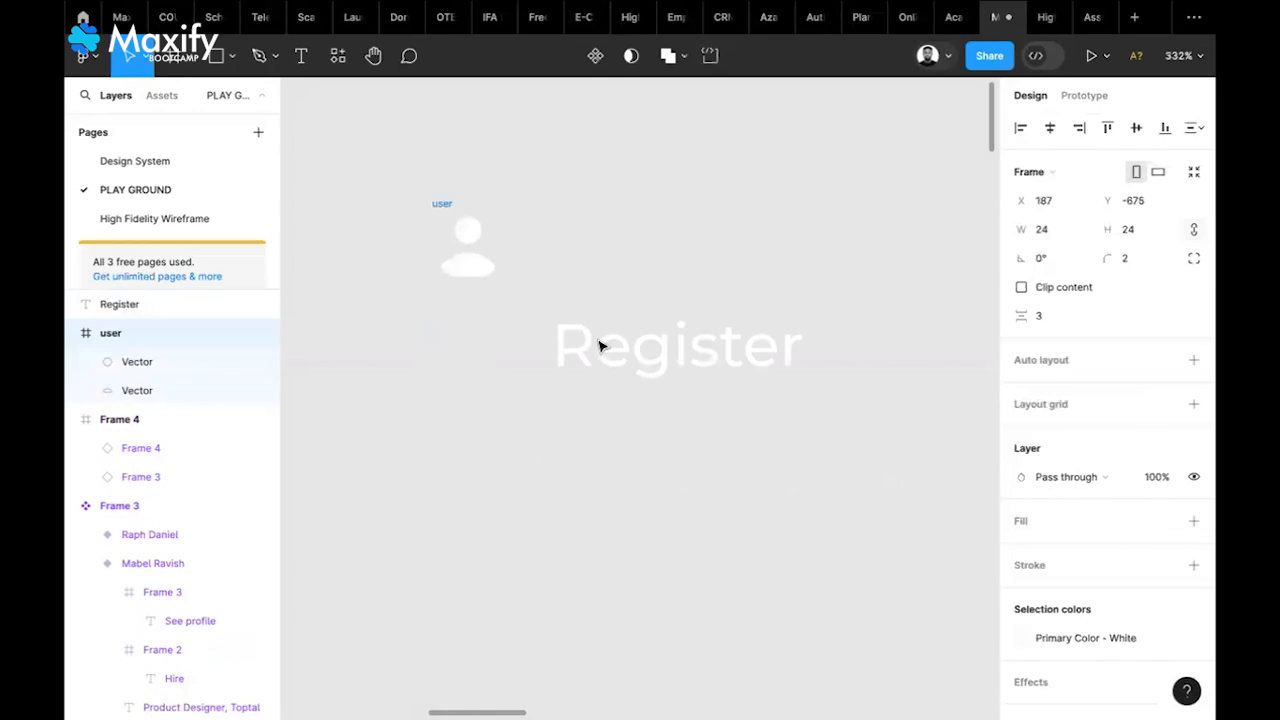
left_click(710, 352)
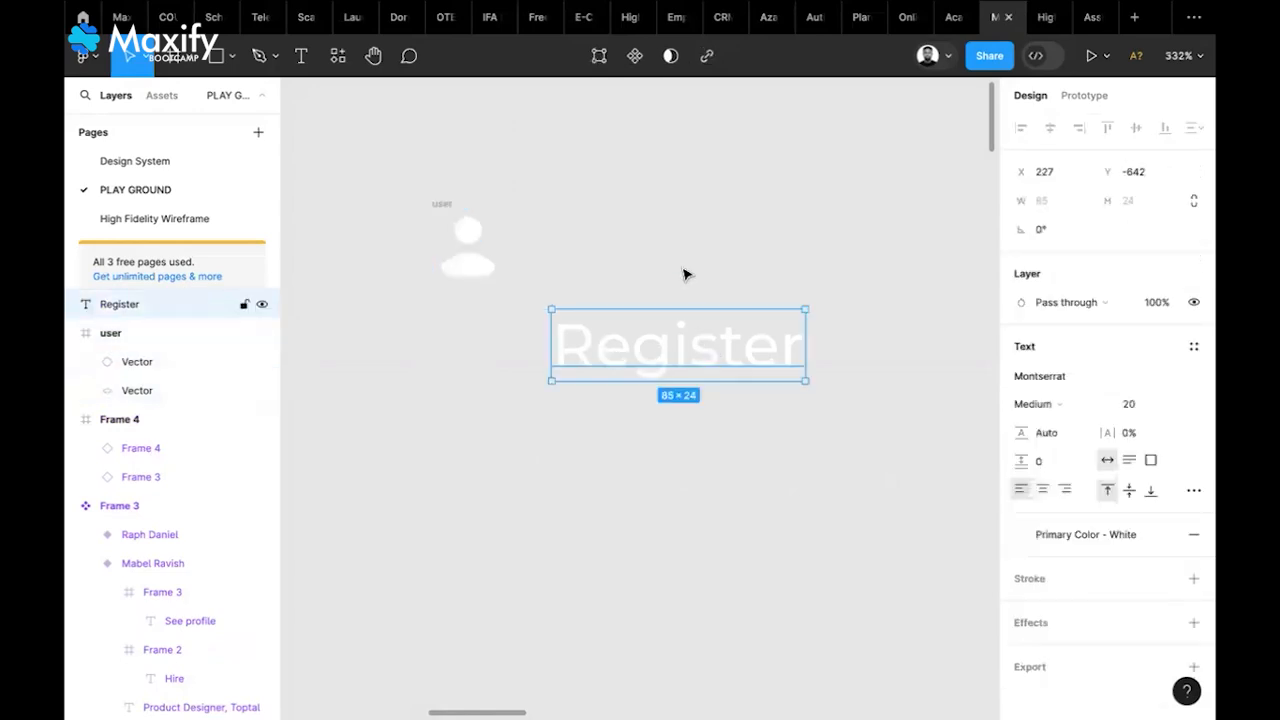
left_click_drag(710, 352, 682, 247)
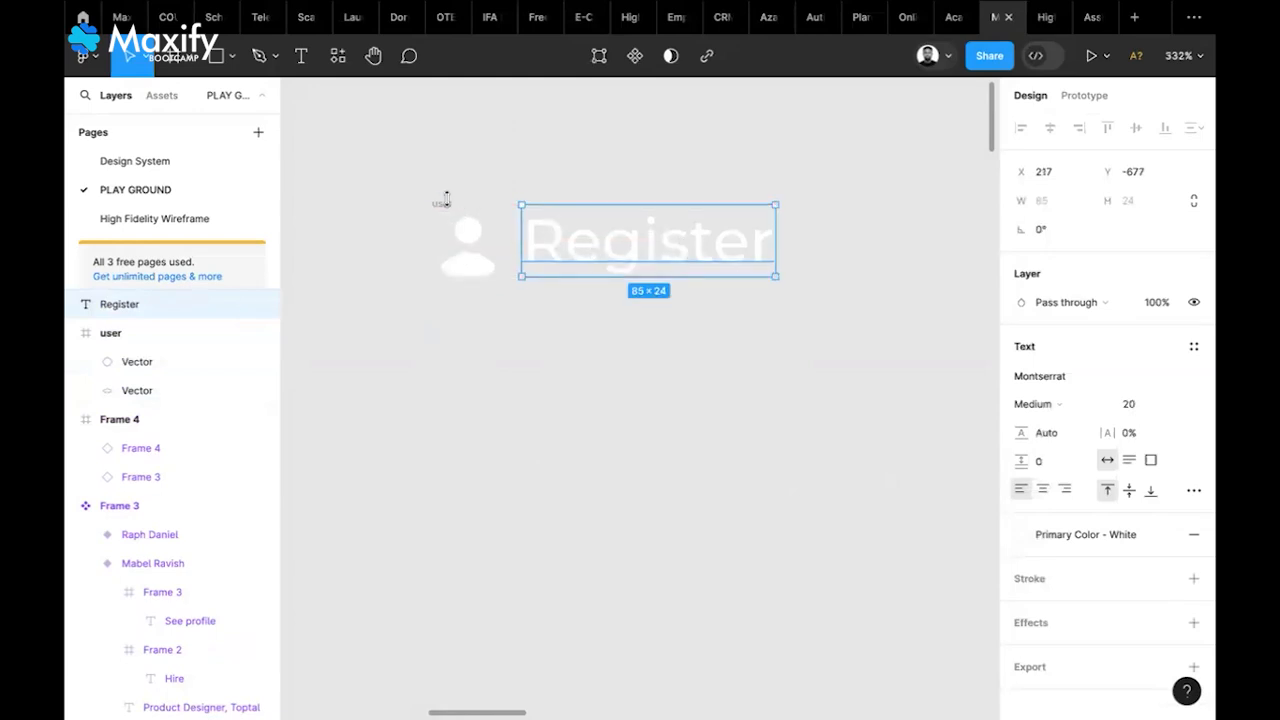
left_click(1186, 328)
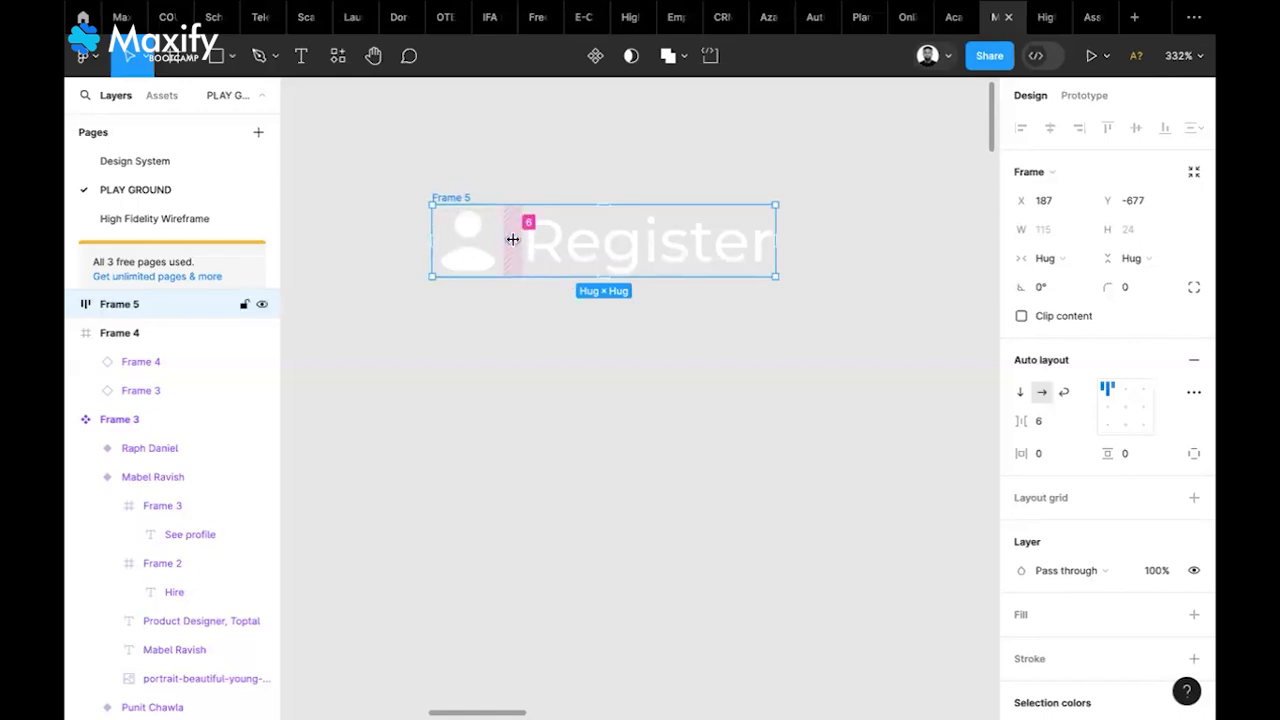
Set the icon-to-text spacing to 5 and align contents left, vertically centred
left_click(1050, 423)
type("5")
key("Return")
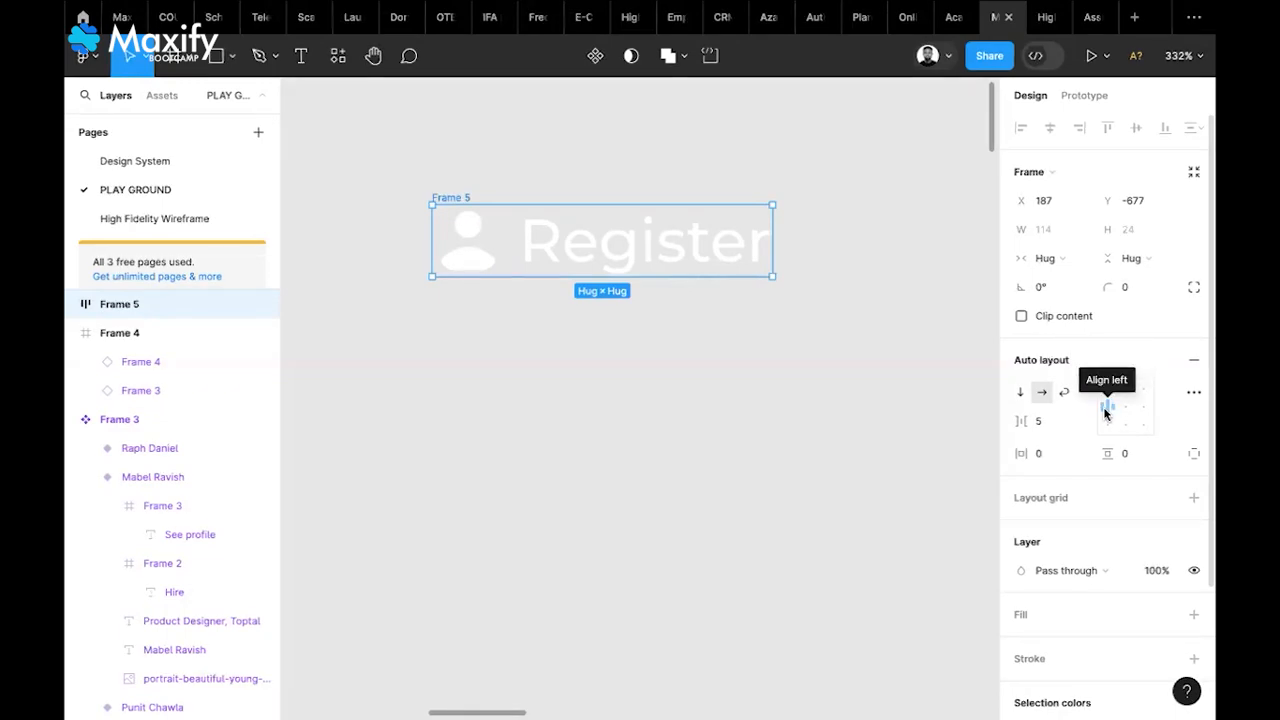
left_click(1106, 410)
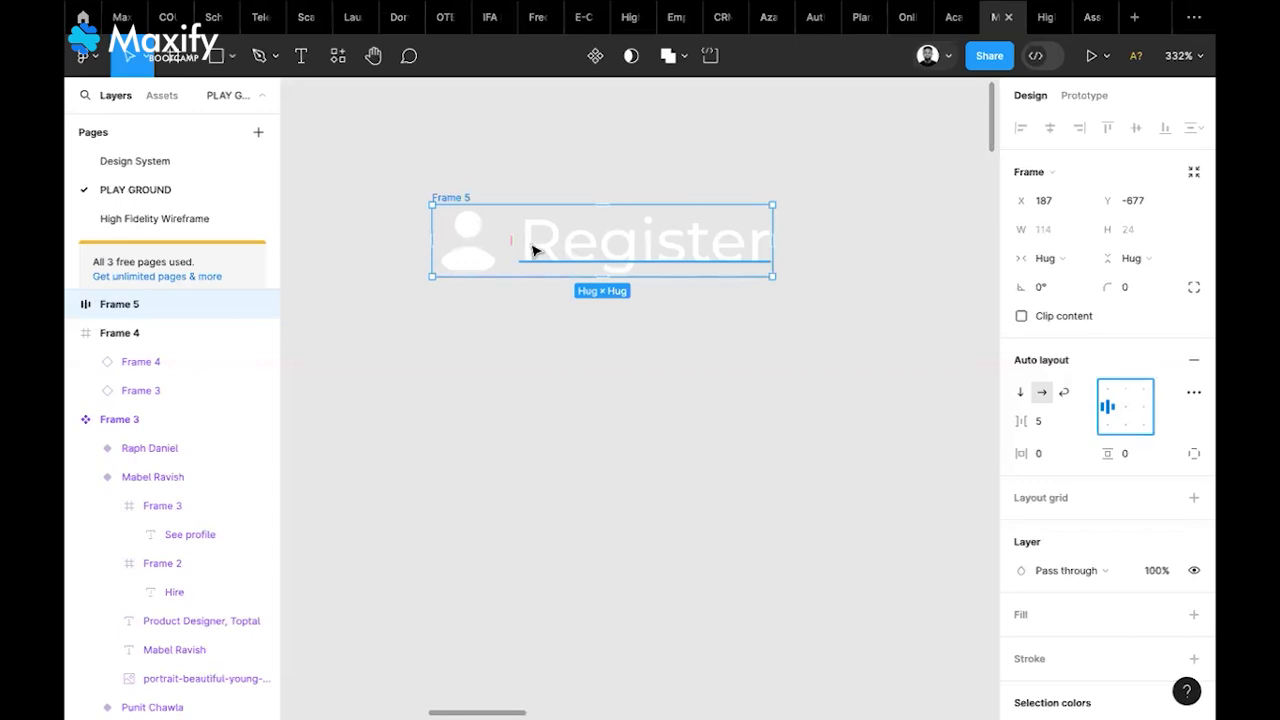
Give Frame 5 vertical and horizontal padding of 20, making it 154×64
left_click(1131, 456)
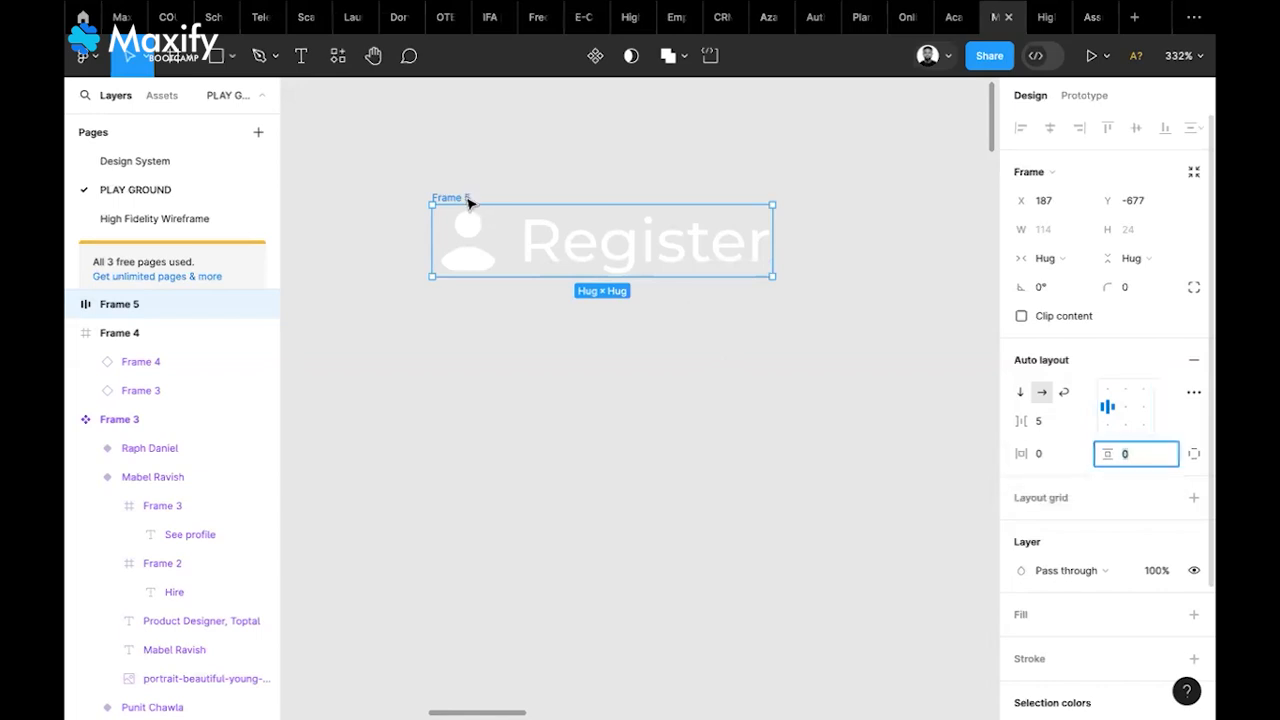
left_click(469, 263)
left_click_drag(467, 198, 474, 261)
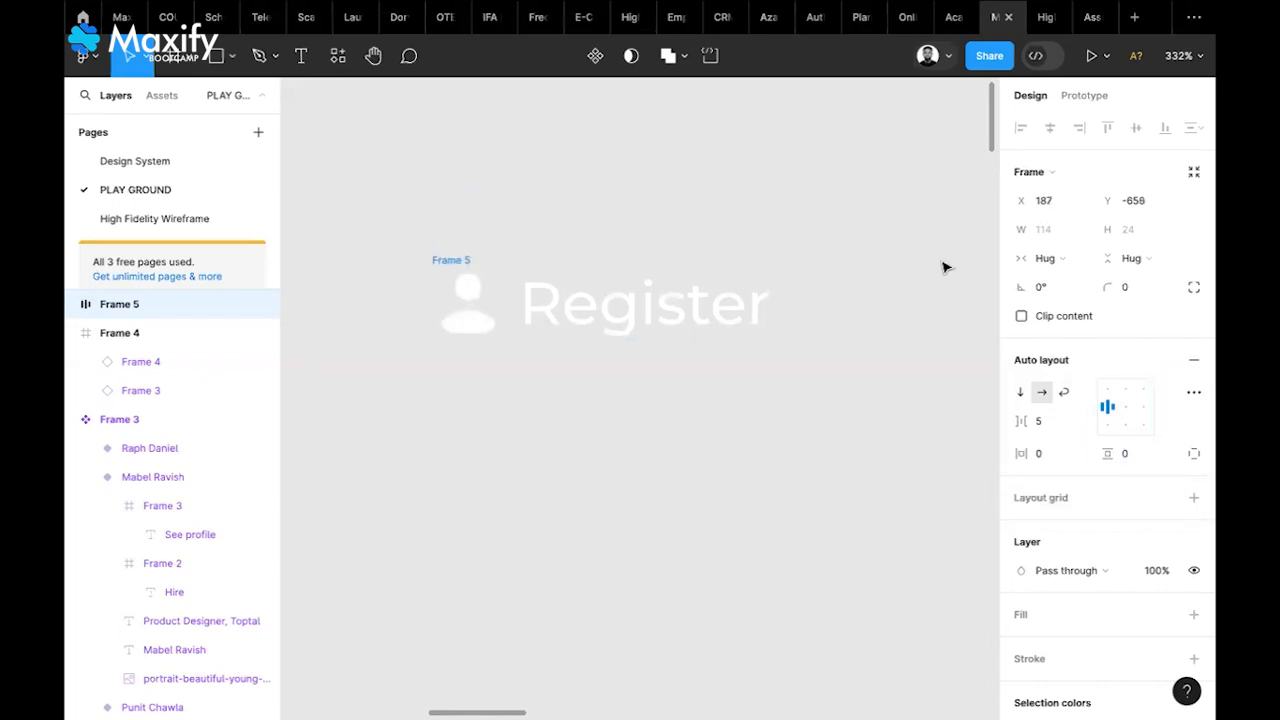
left_click(1131, 456)
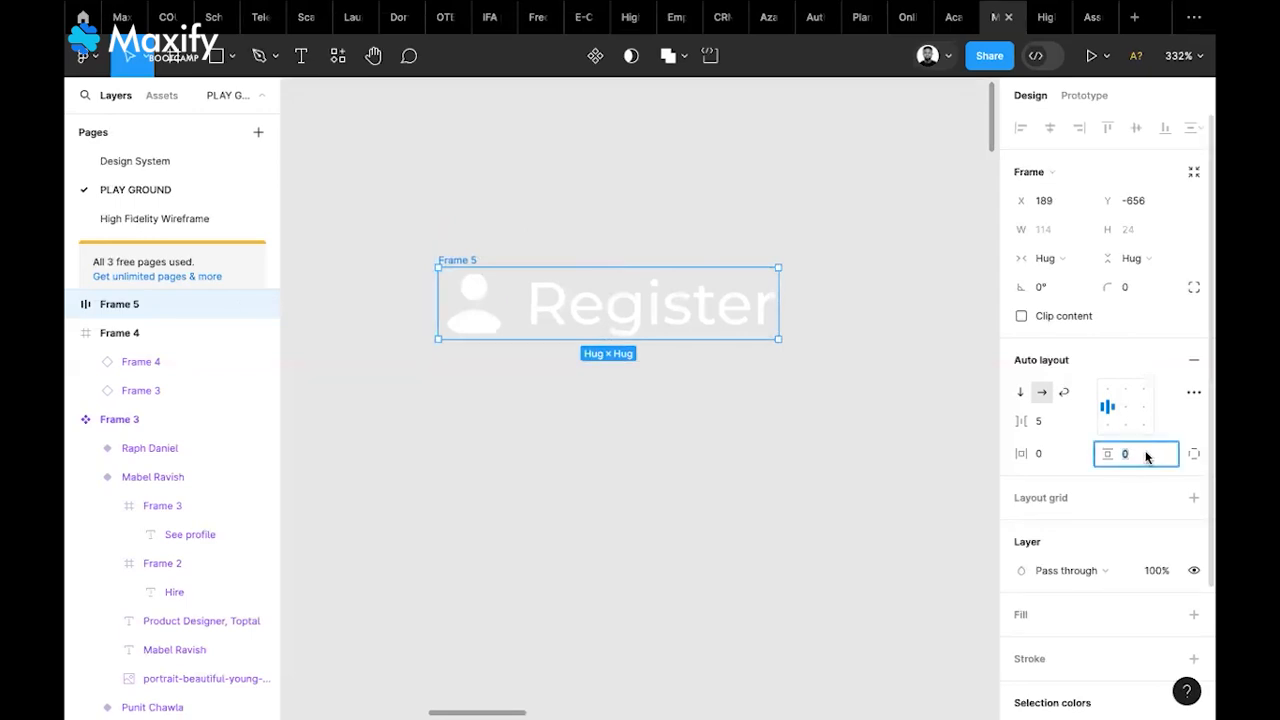
type("20")
left_click(1053, 455)
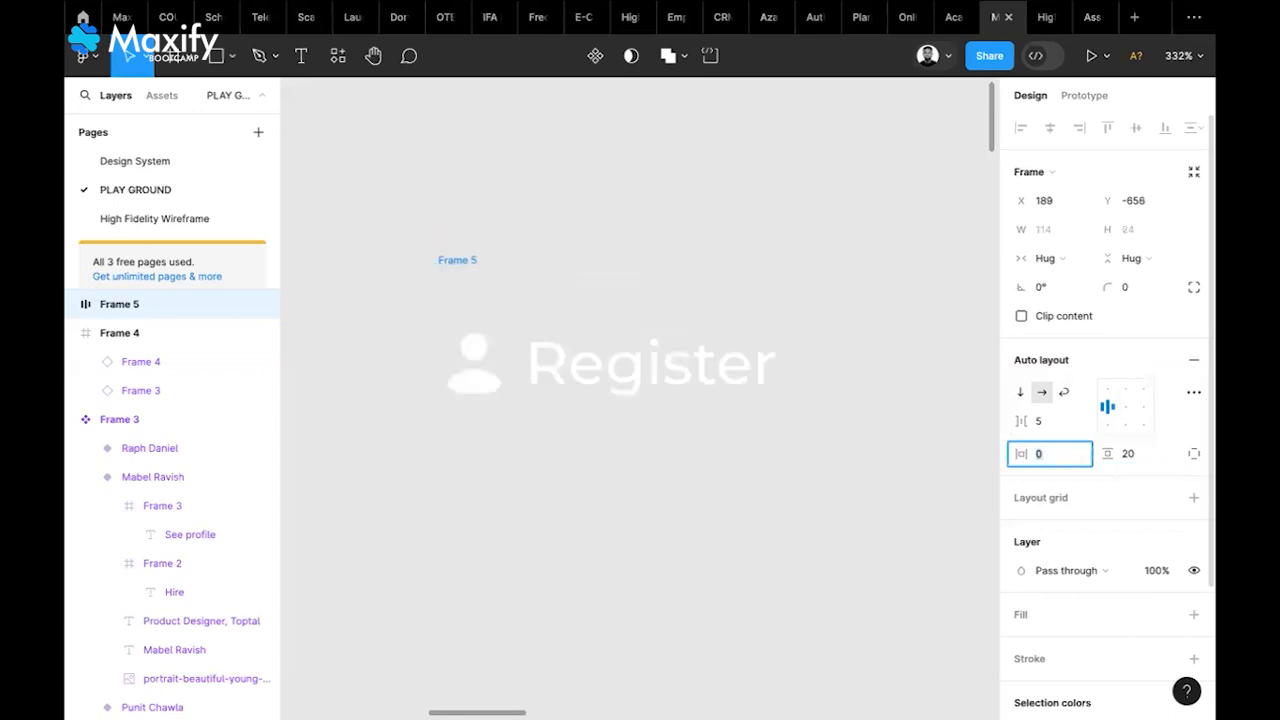
type("20")
key("Return")
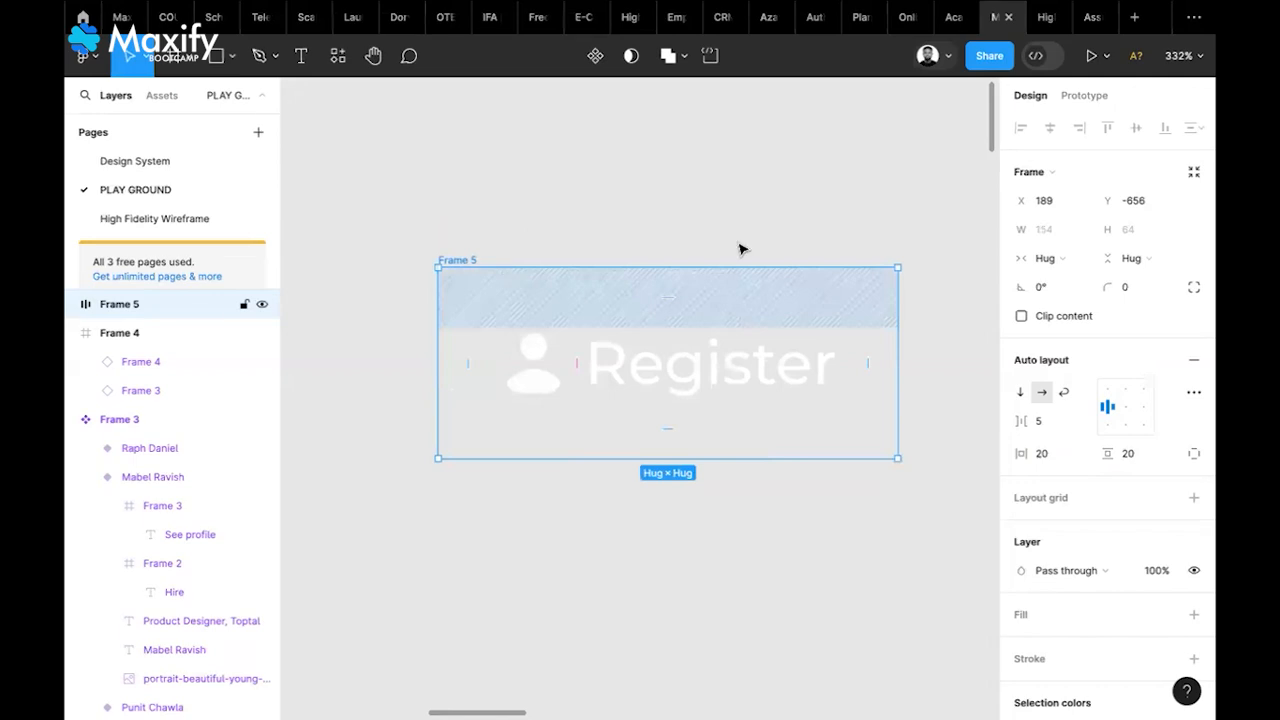
scroll(740, 249, "down", 5)
scroll(780, 330, "right", 3)
scroll(780, 330, "up", 2)
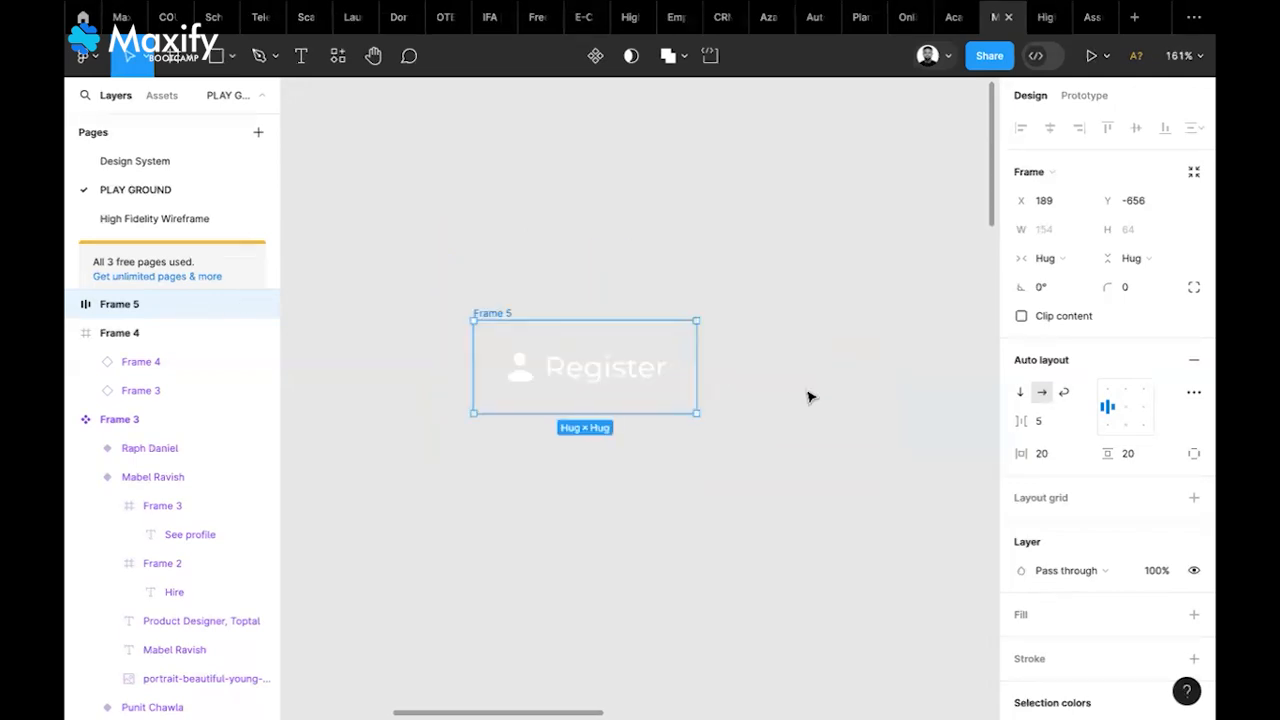
scroll(700, 340, "left", 2)
scroll(700, 340, "down", 1)
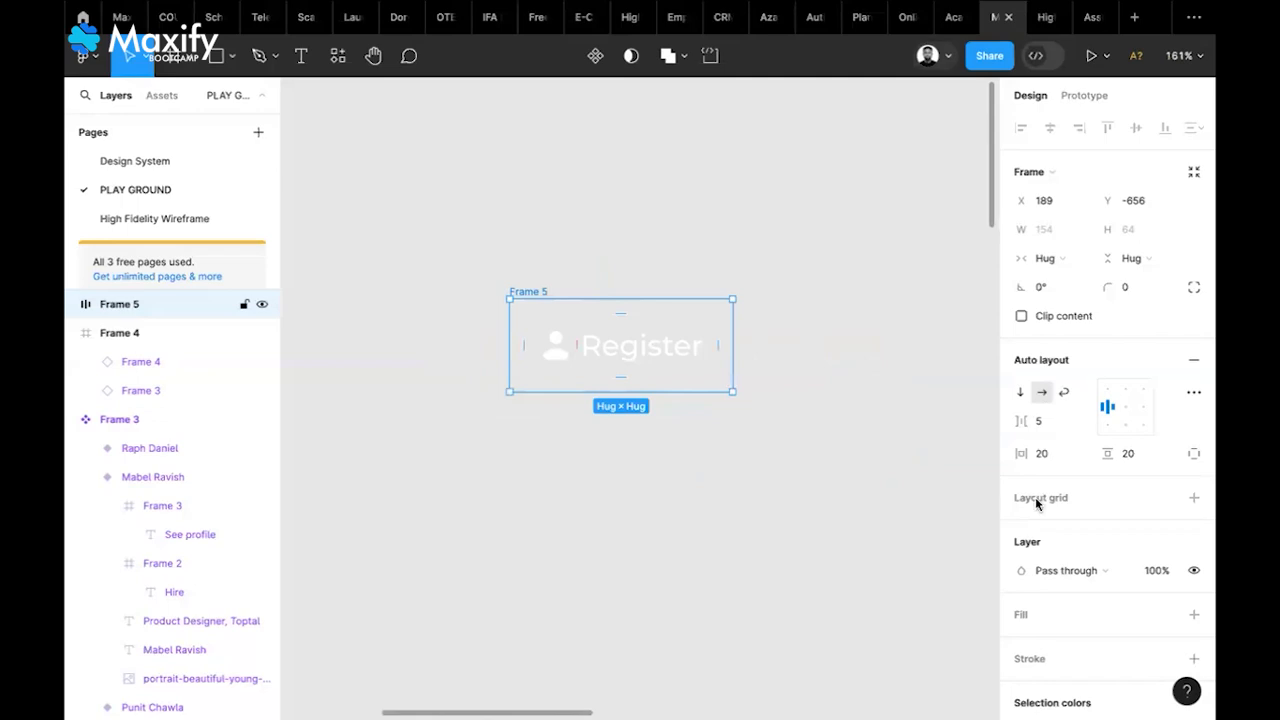
scroll(1165, 460, "down", 3)
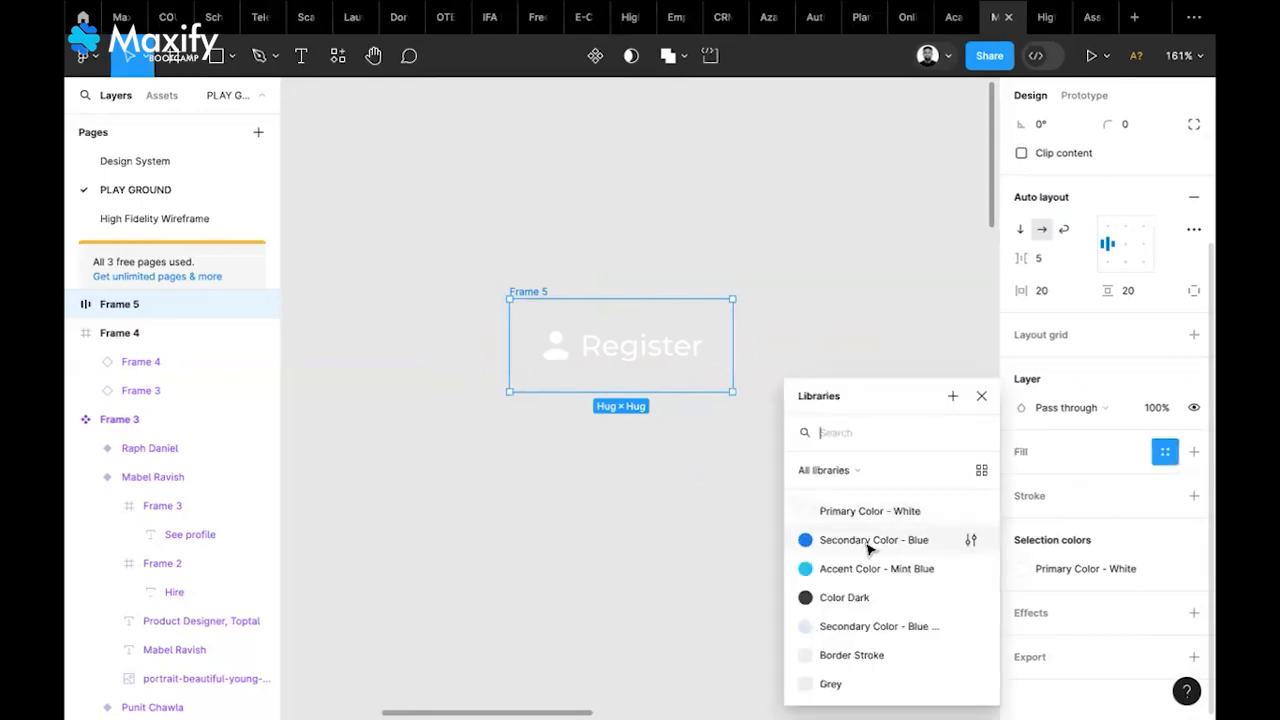
Fill the frame with Secondary Color - Blue and set both paddings to 10
left_click(870, 540)
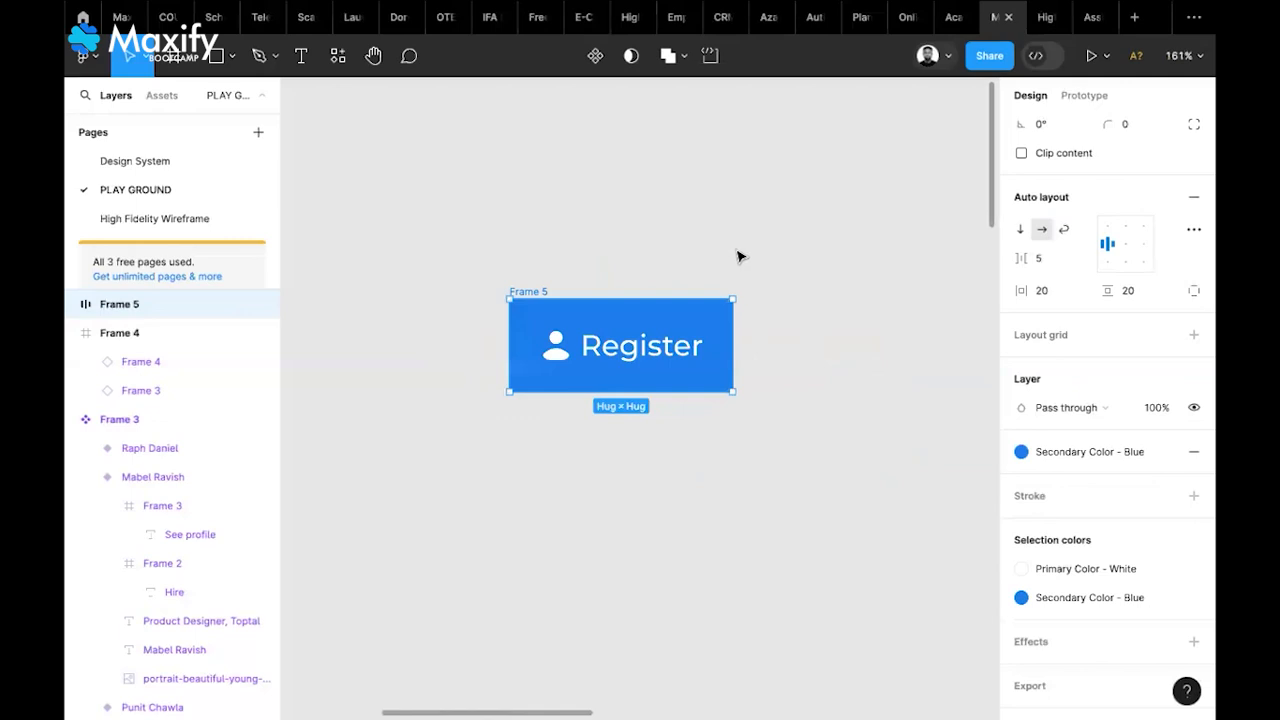
key("Escape")
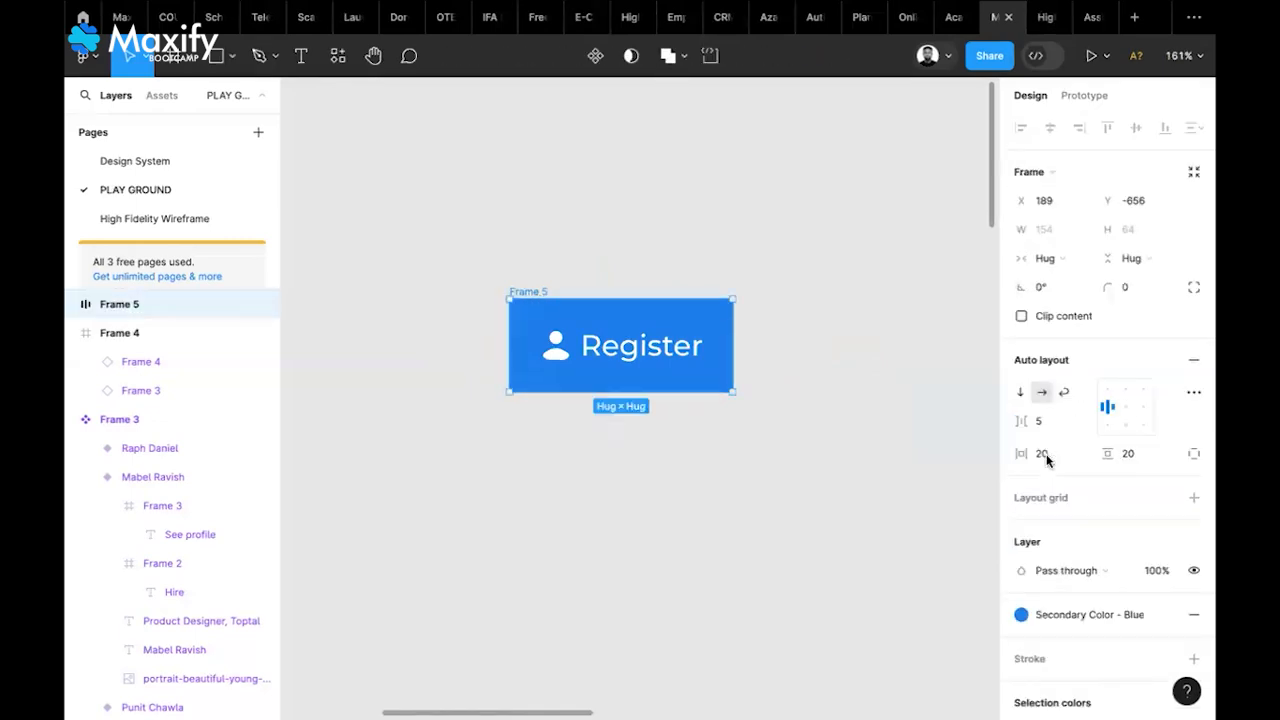
left_click(1048, 453)
type("1")
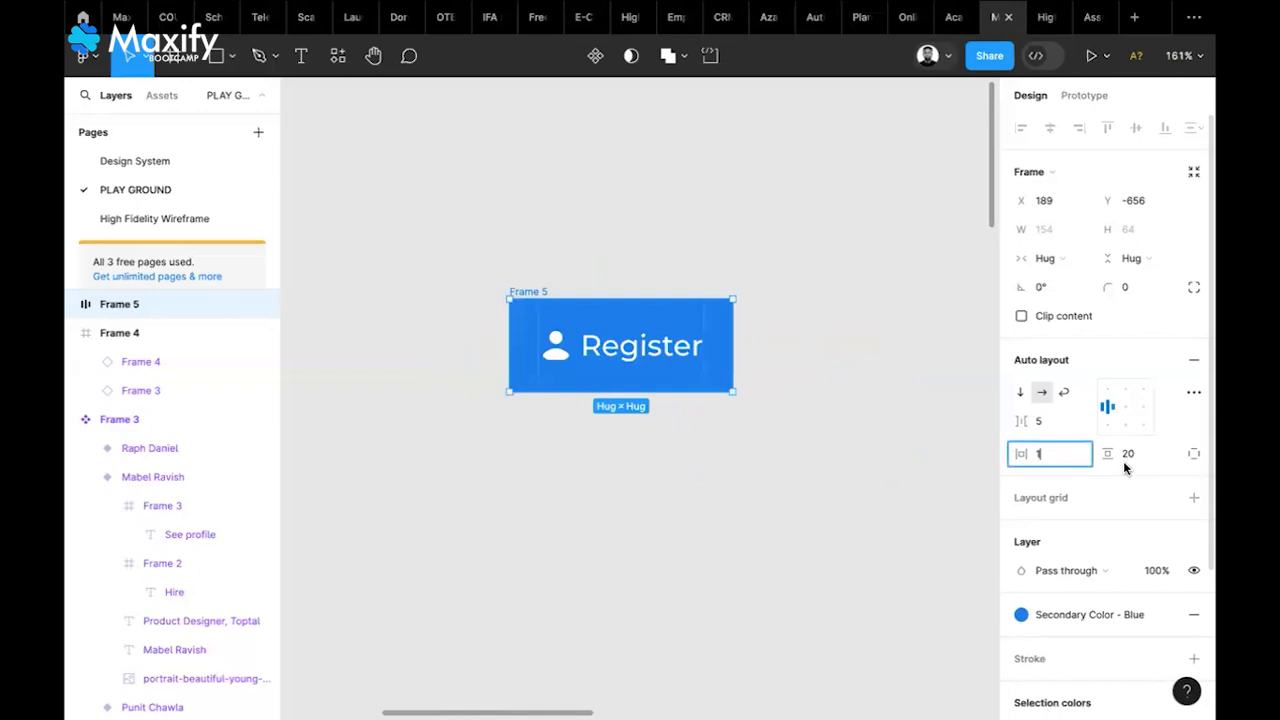
type("0")
key("Tab")
type("10")
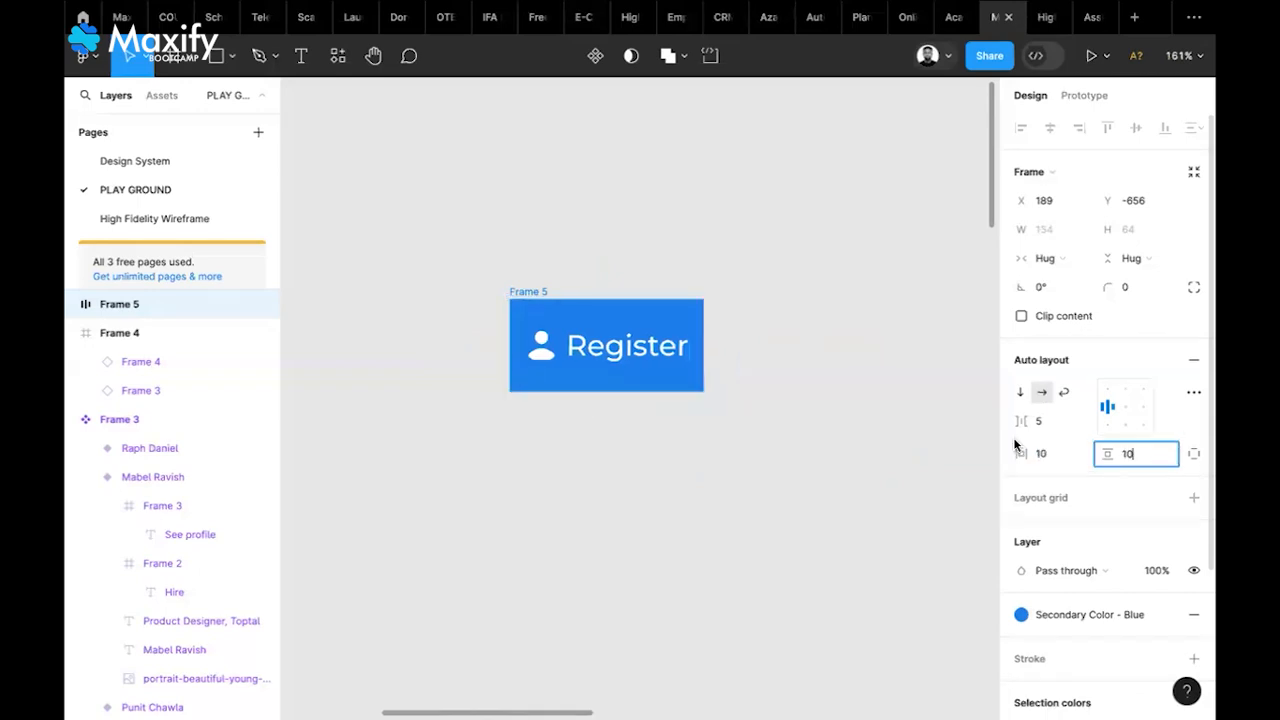
left_click(921, 432)
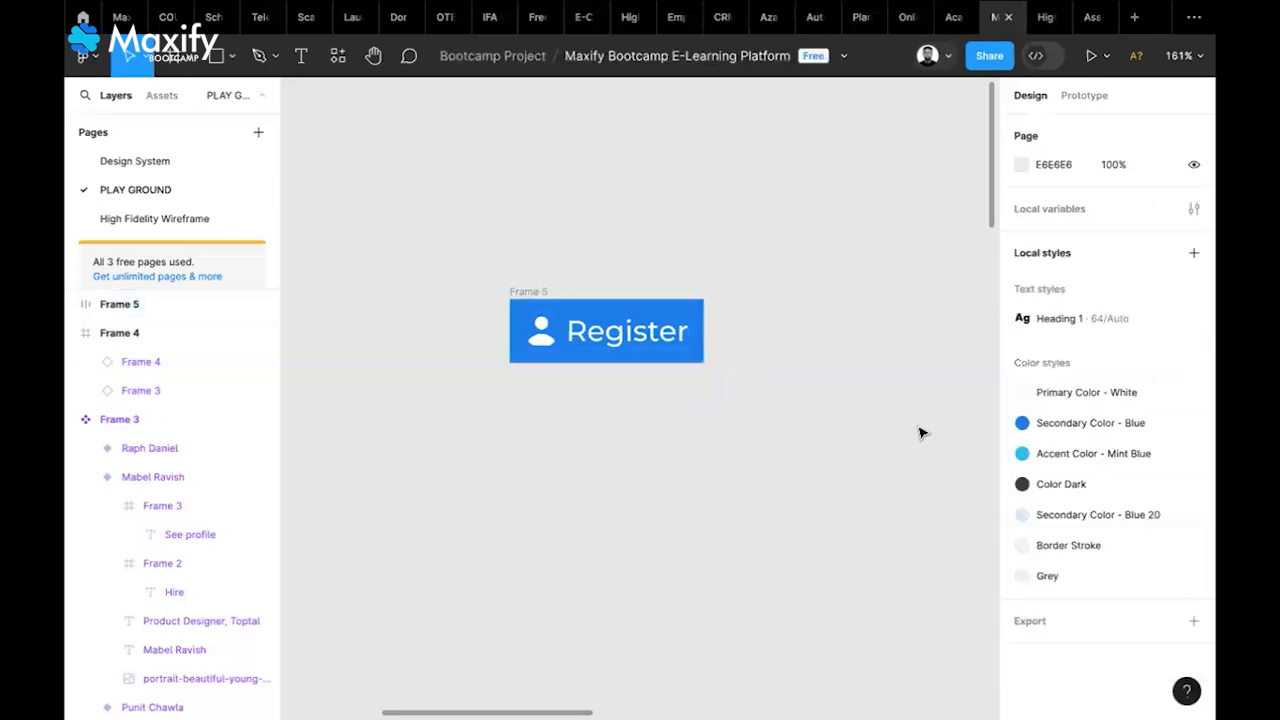
Round the blue button's corners, settling on a radius of 10
left_click(531, 293)
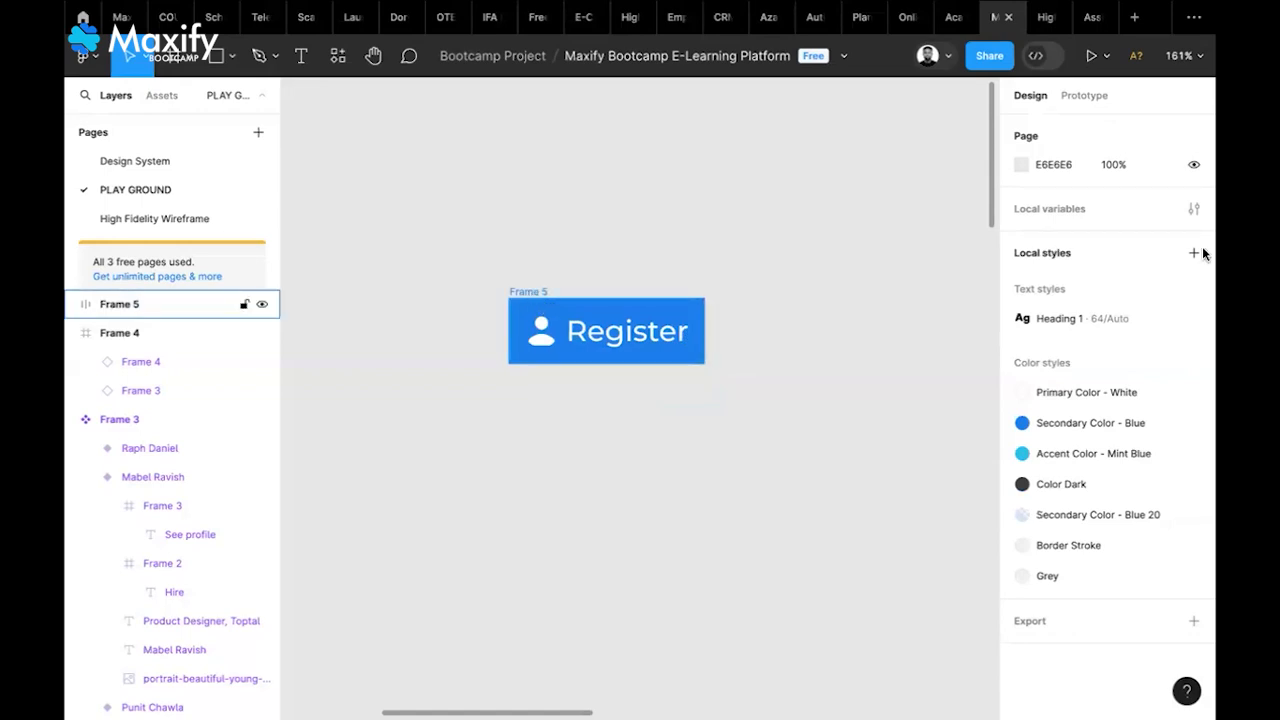
left_click(1136, 288)
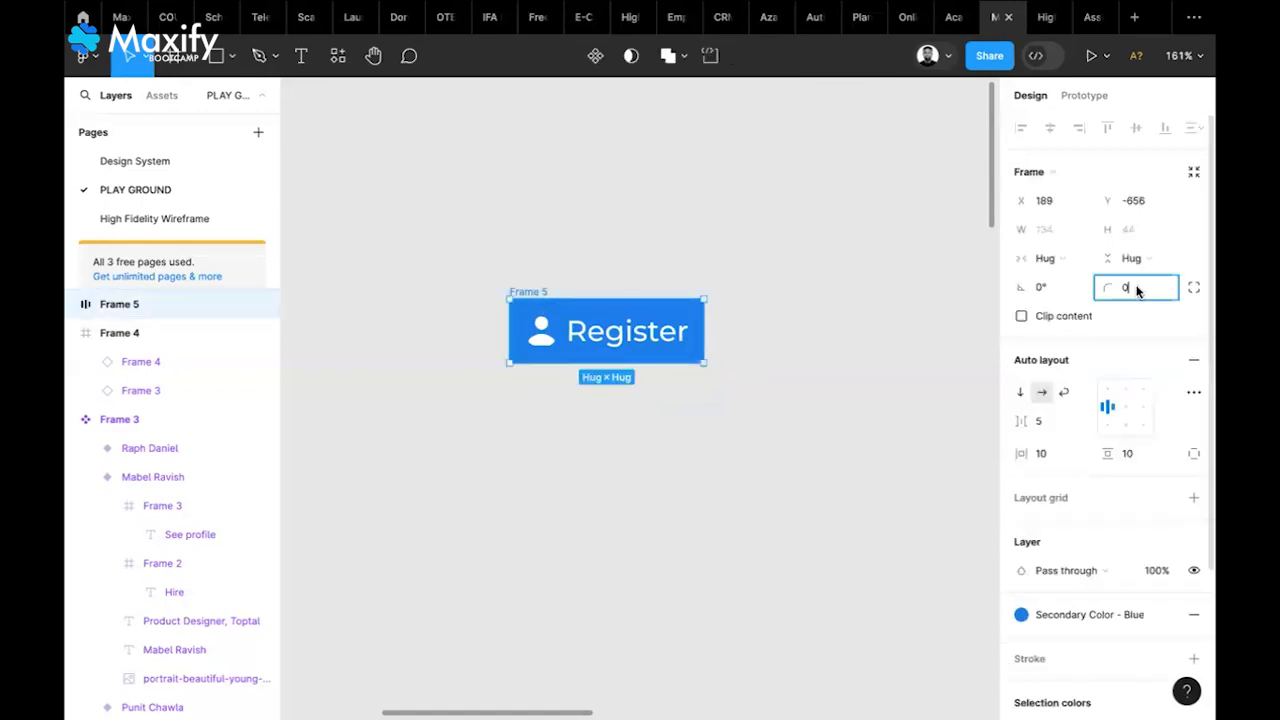
type("20")
key("Return")
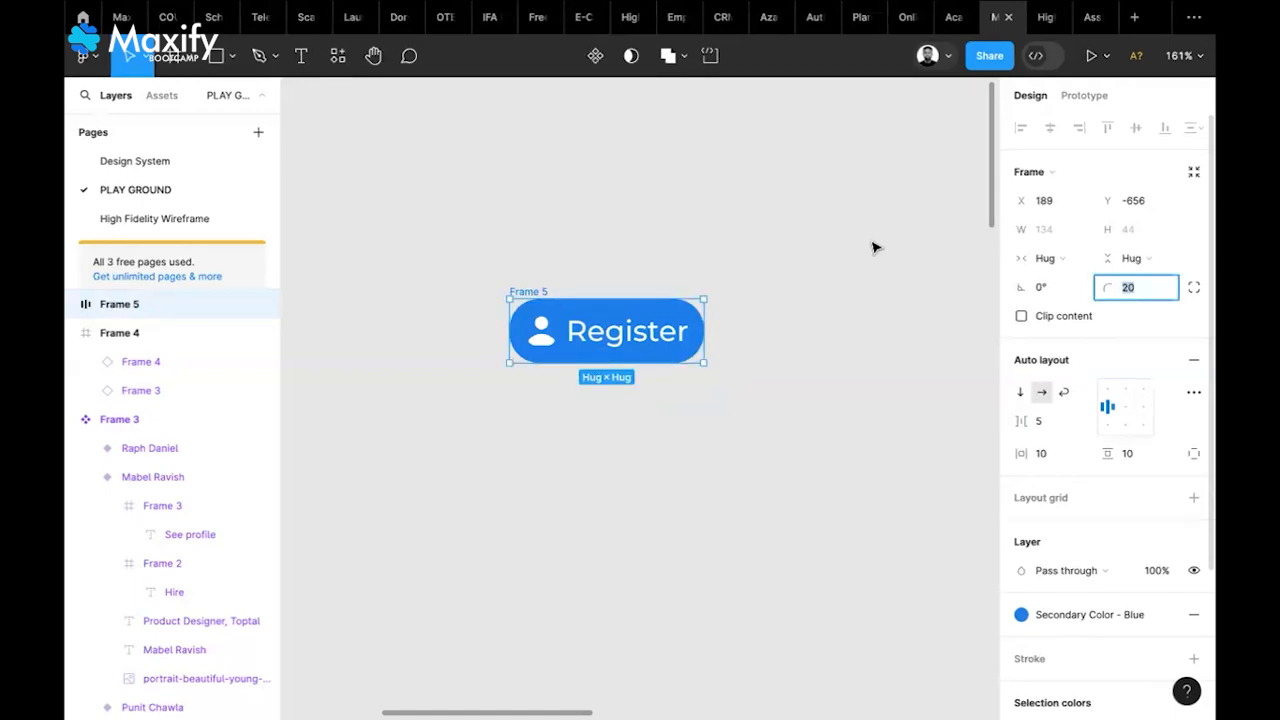
type("10")
key("Return")
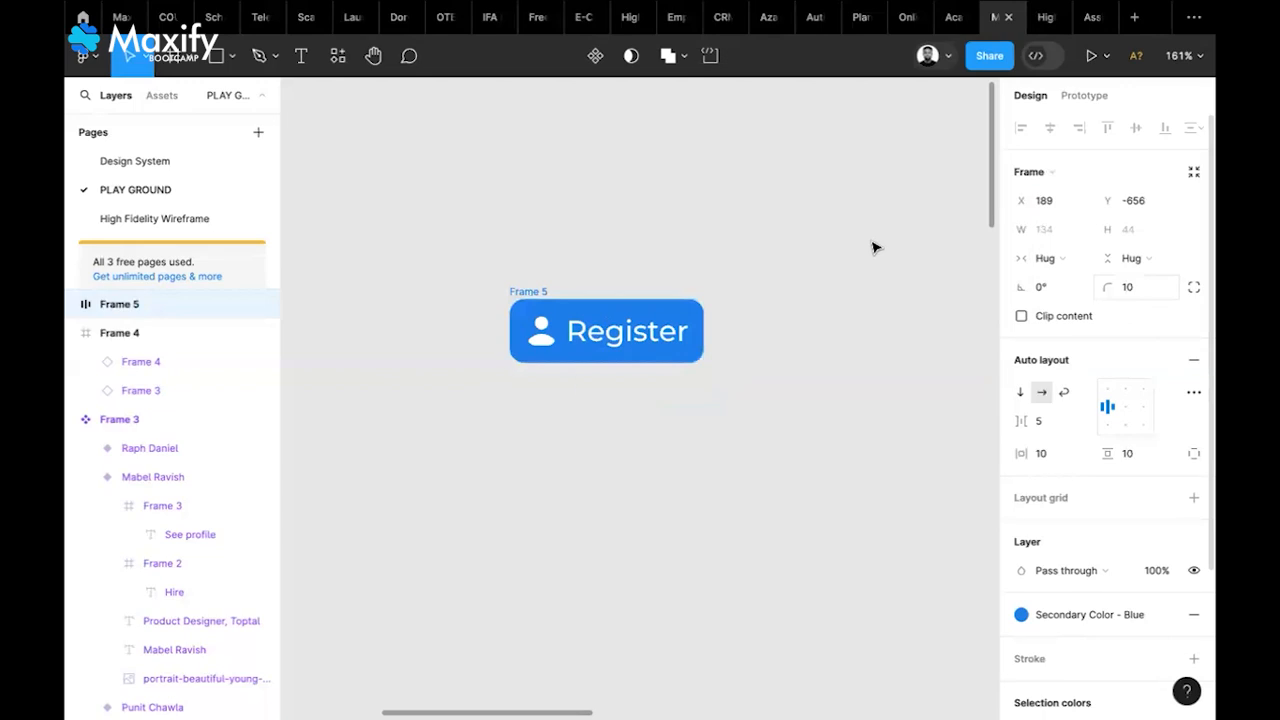
Change the button label text from 'Register' to 'Button'
left_click(873, 247)
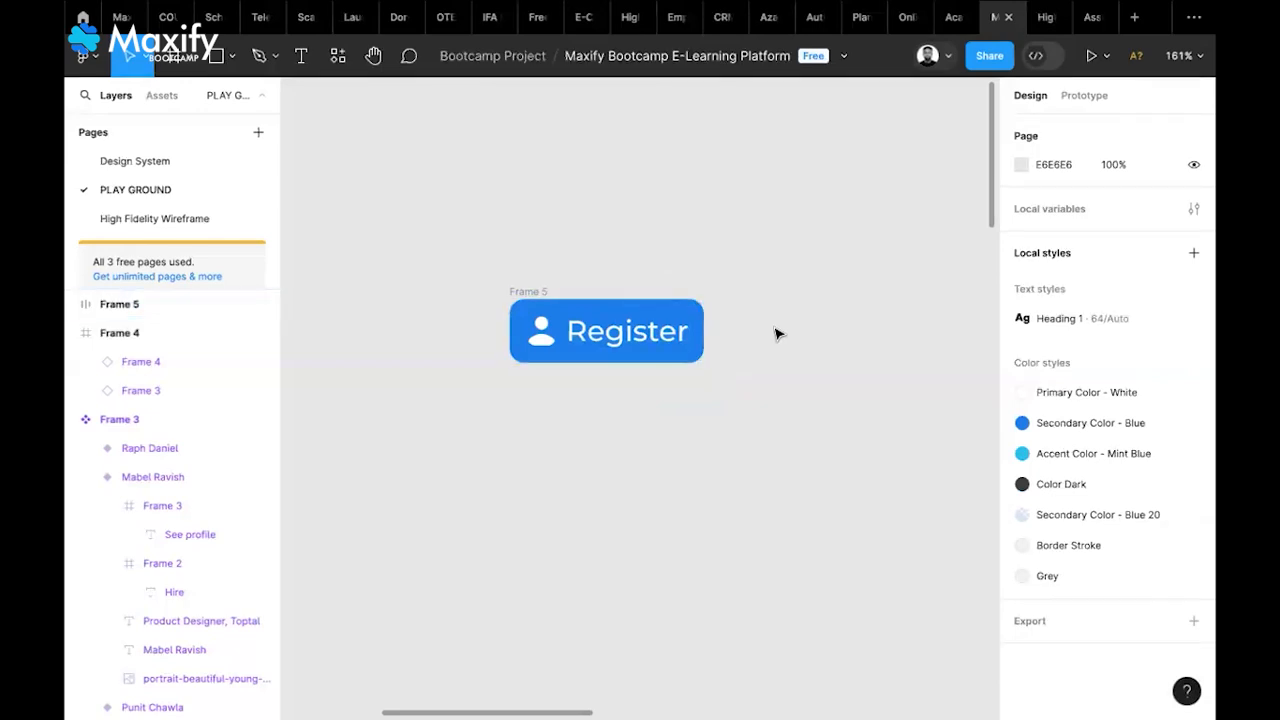
left_click(524, 295)
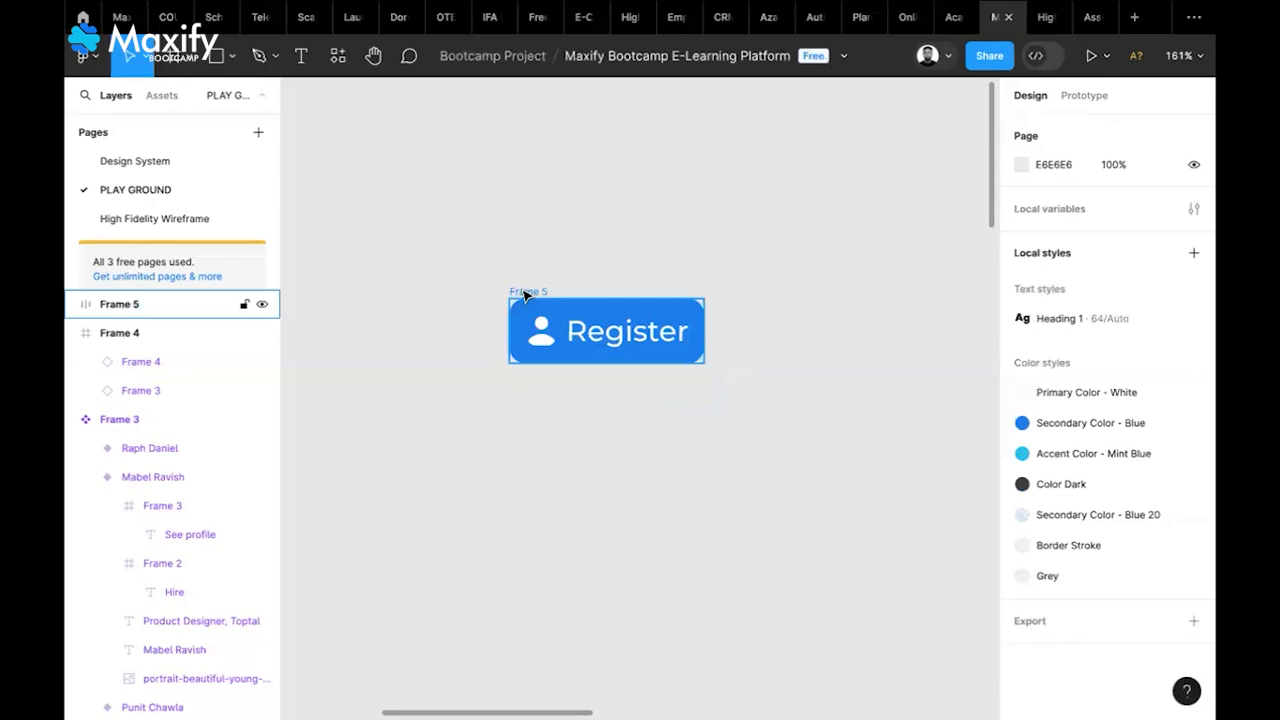
key("Escape")
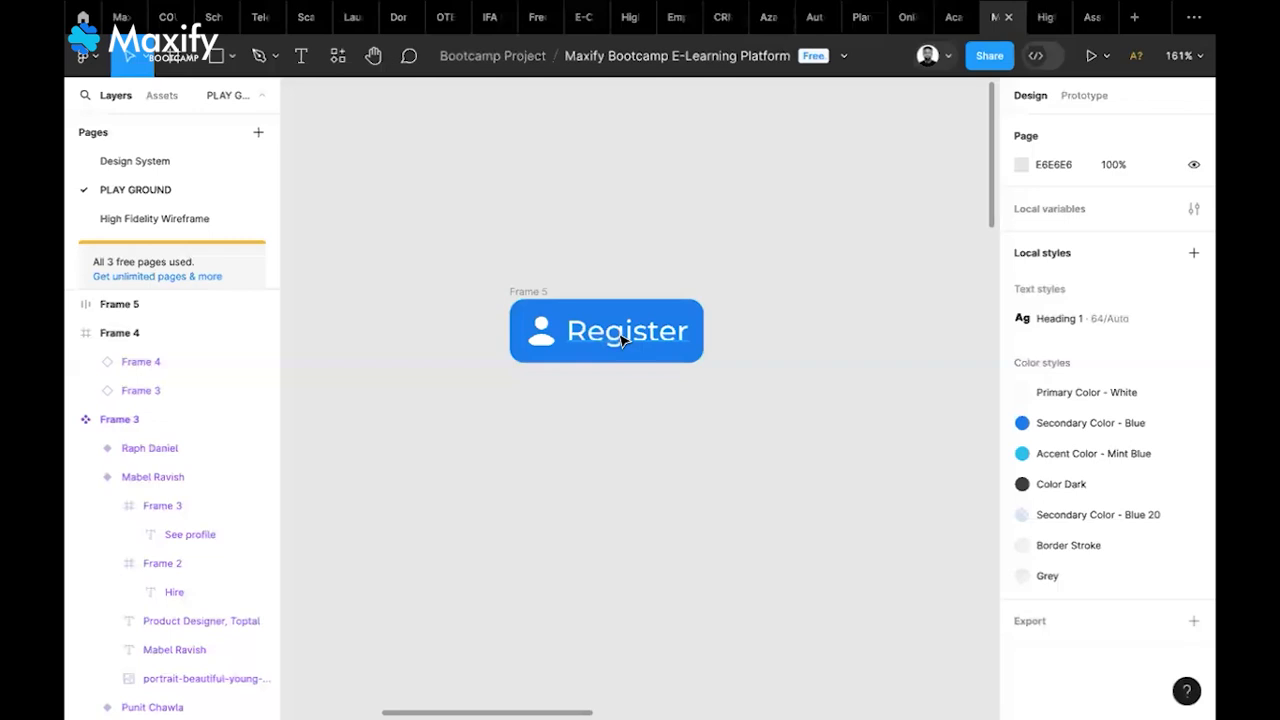
double_click(622, 341)
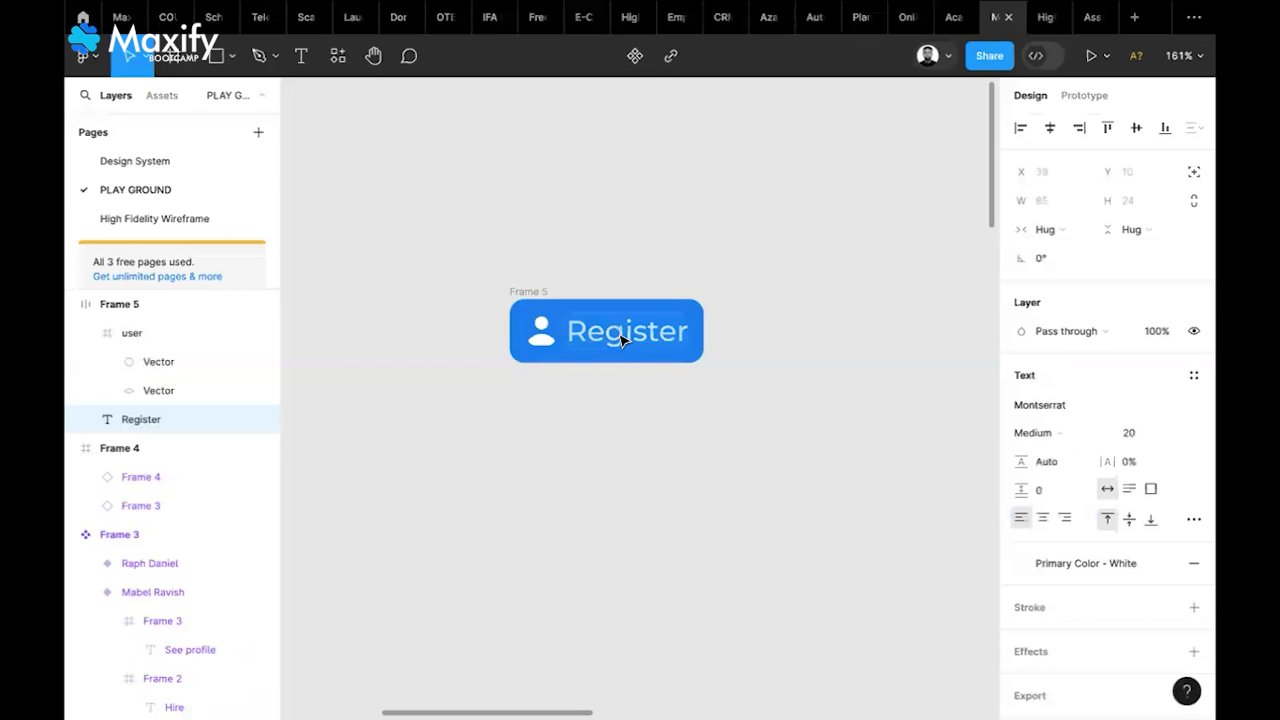
type("Butt")
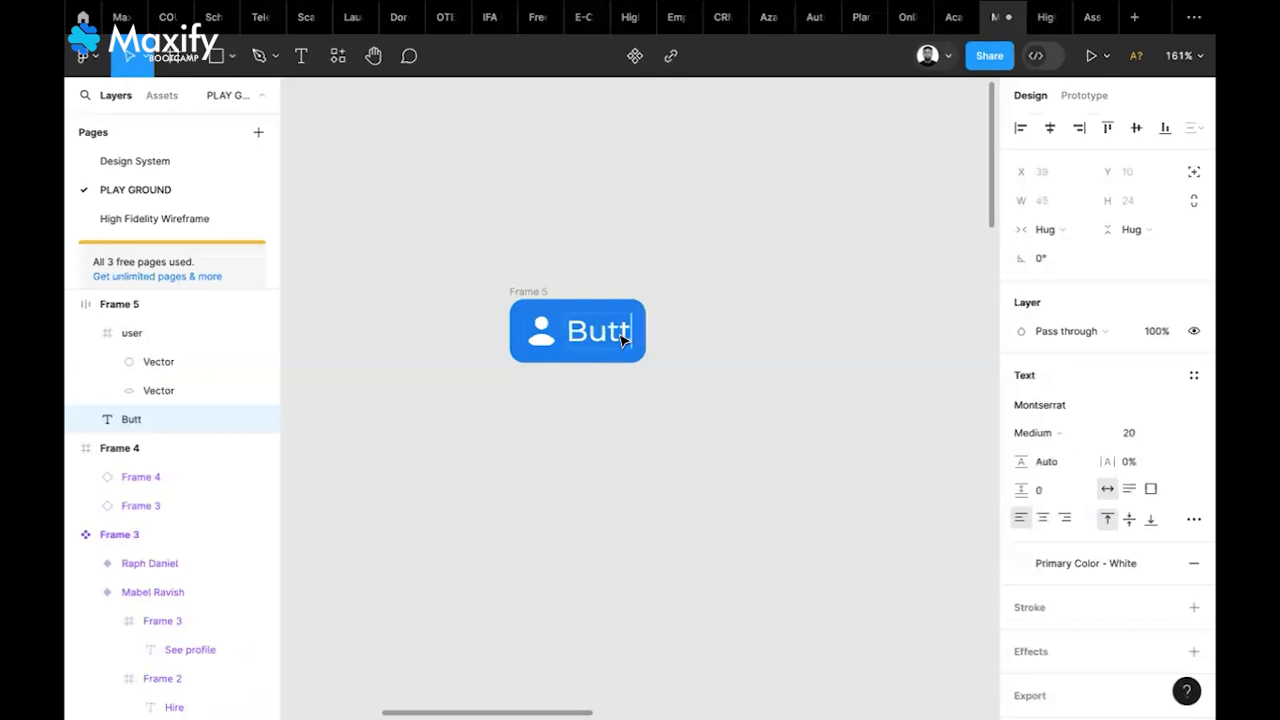
type("on")
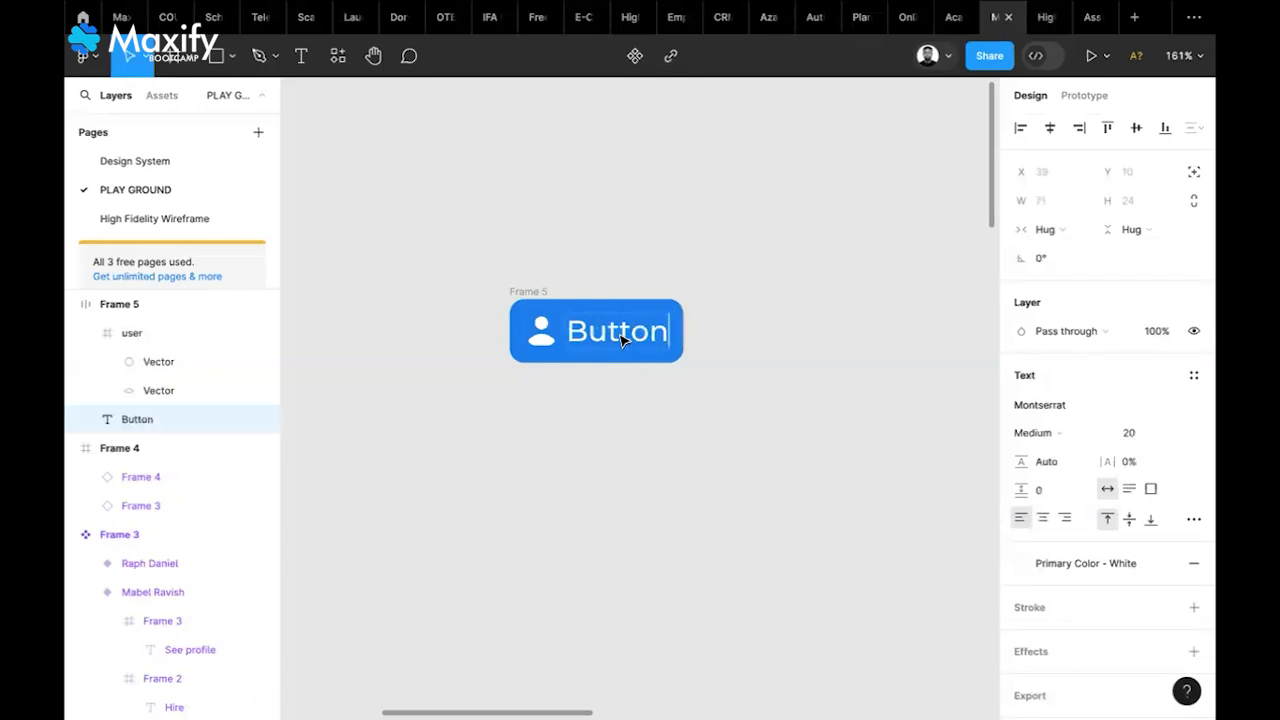
key("BackSpace")
key("BackSpace")
key("BackSpace")
key("BackSpace")
key("BackSpace")
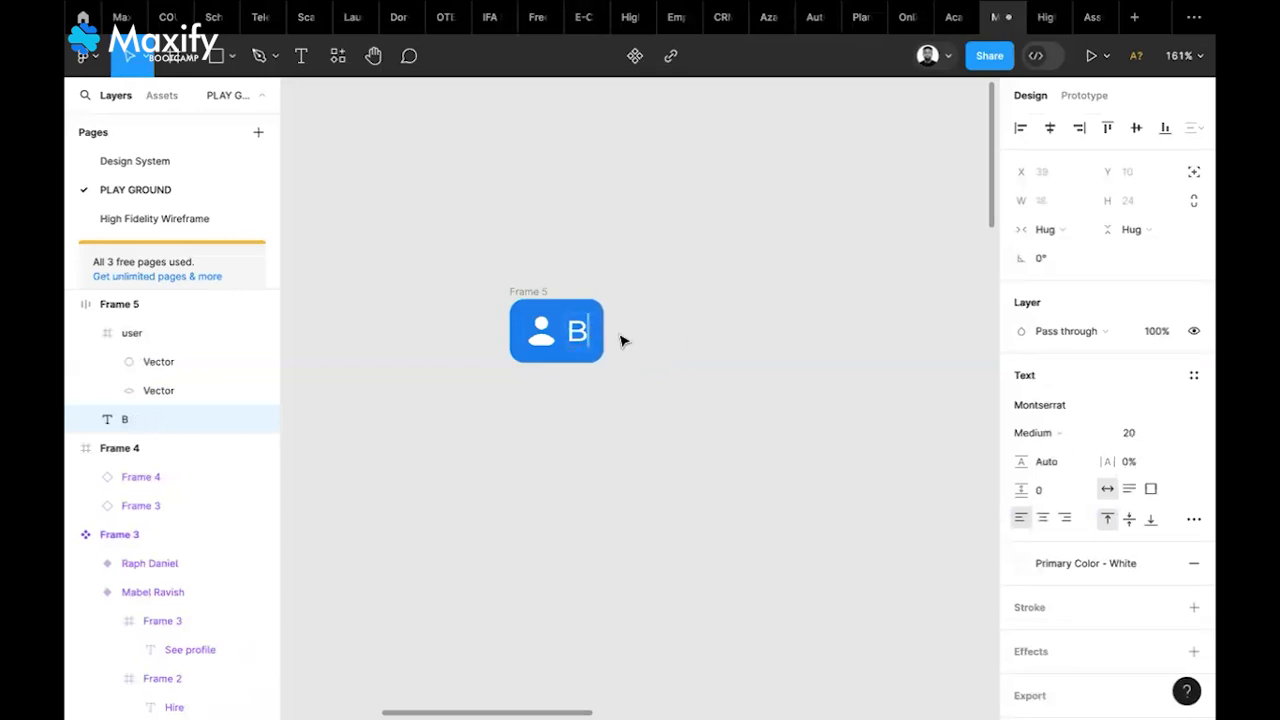
type("utton")
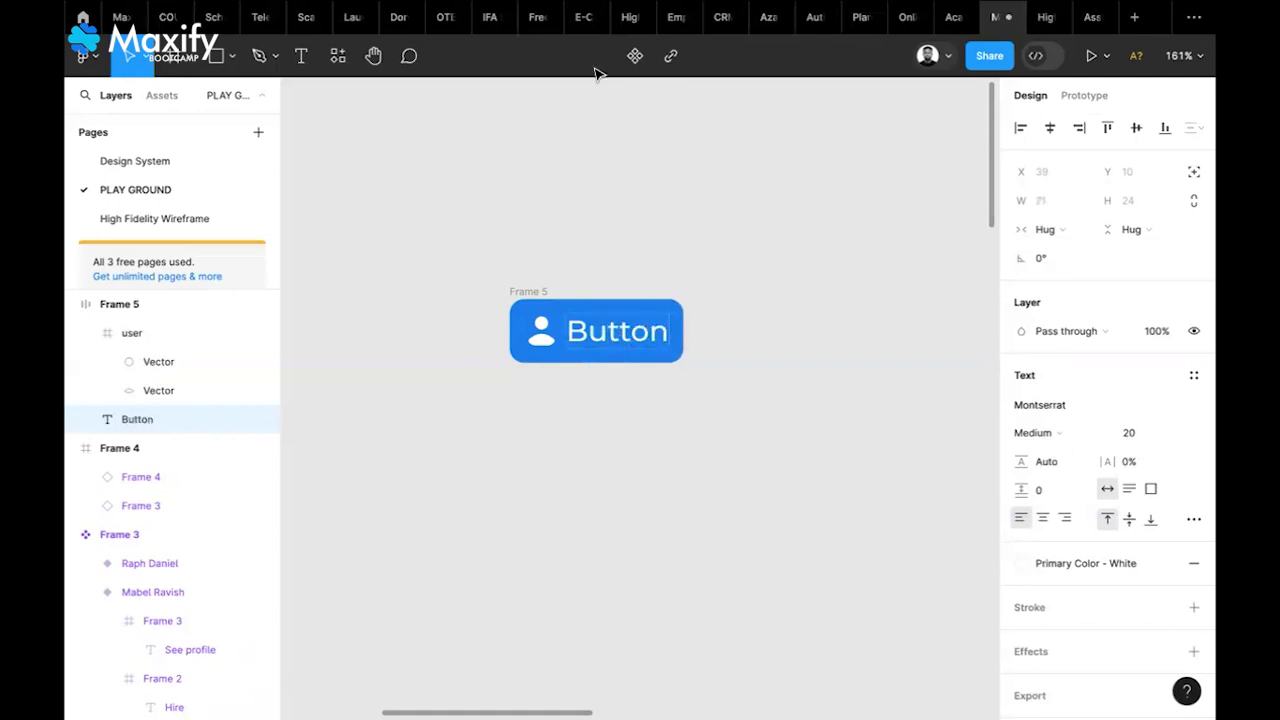
key("Escape")
key("Escape")
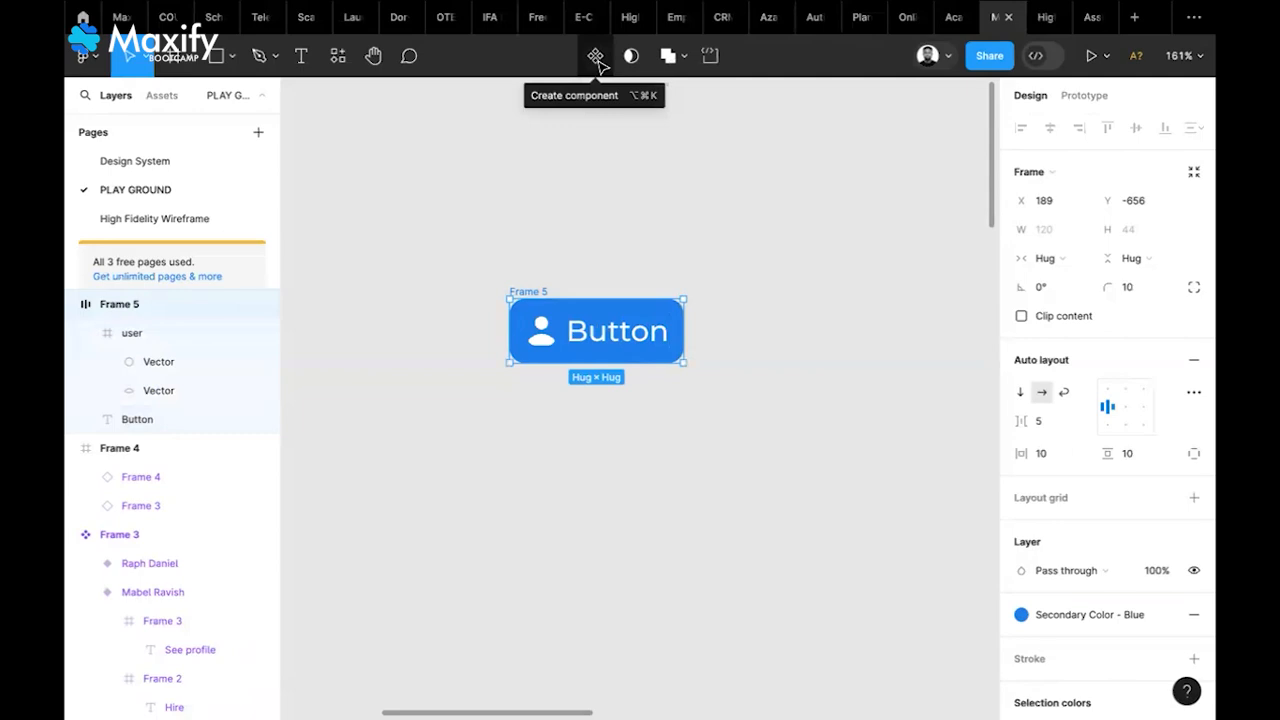
Make the button a component and add a second variant labelled 'Hover'
left_click(595, 56)
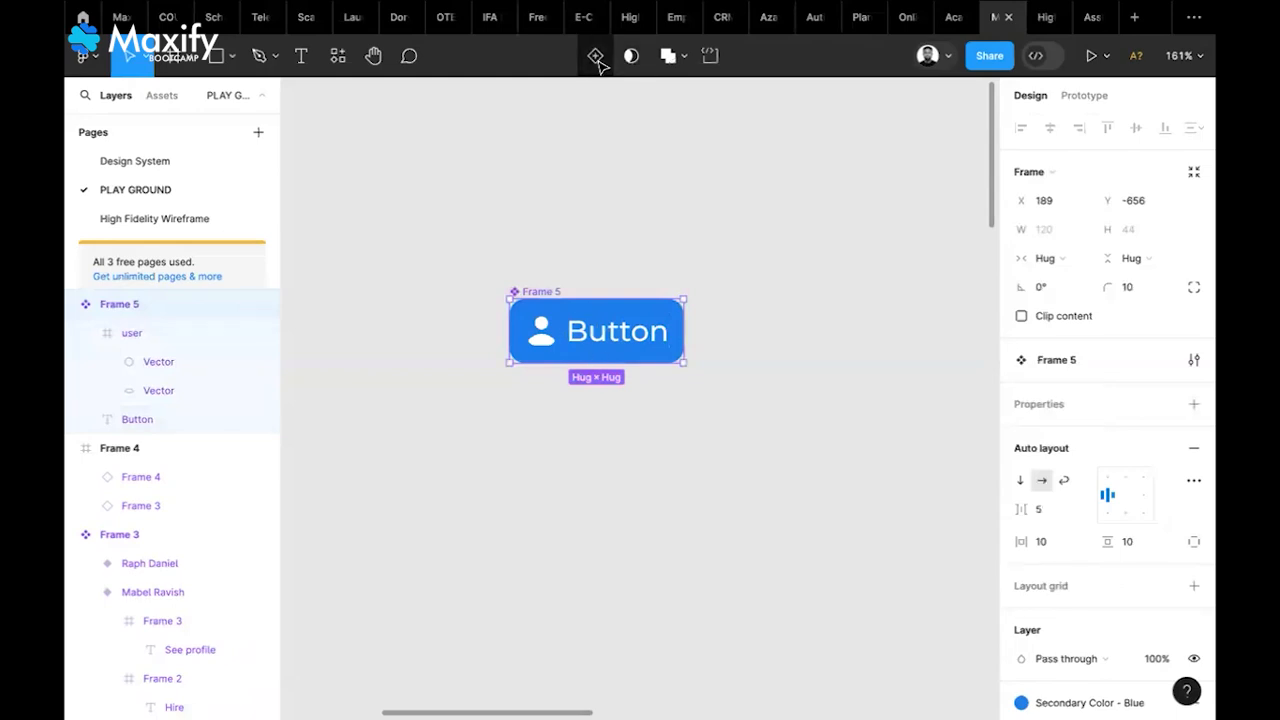
left_click(596, 56)
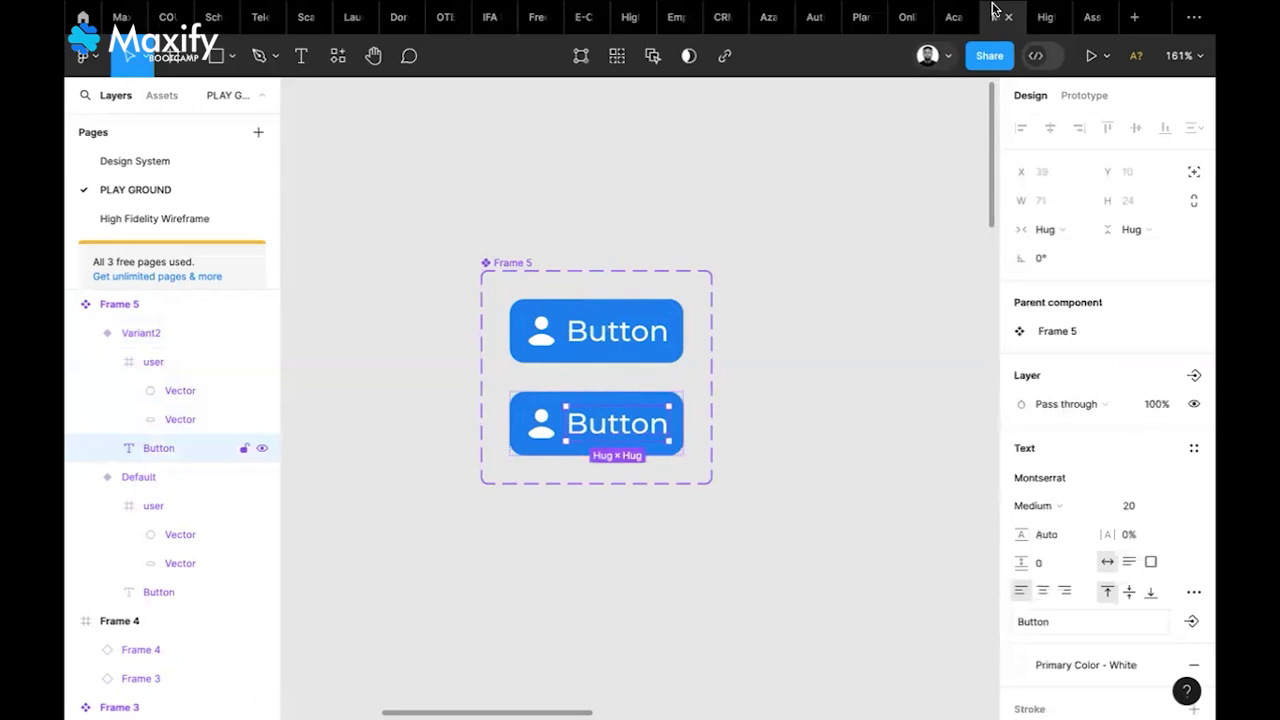
key("Return")
type("Hover")
key("Escape")
key("Escape")
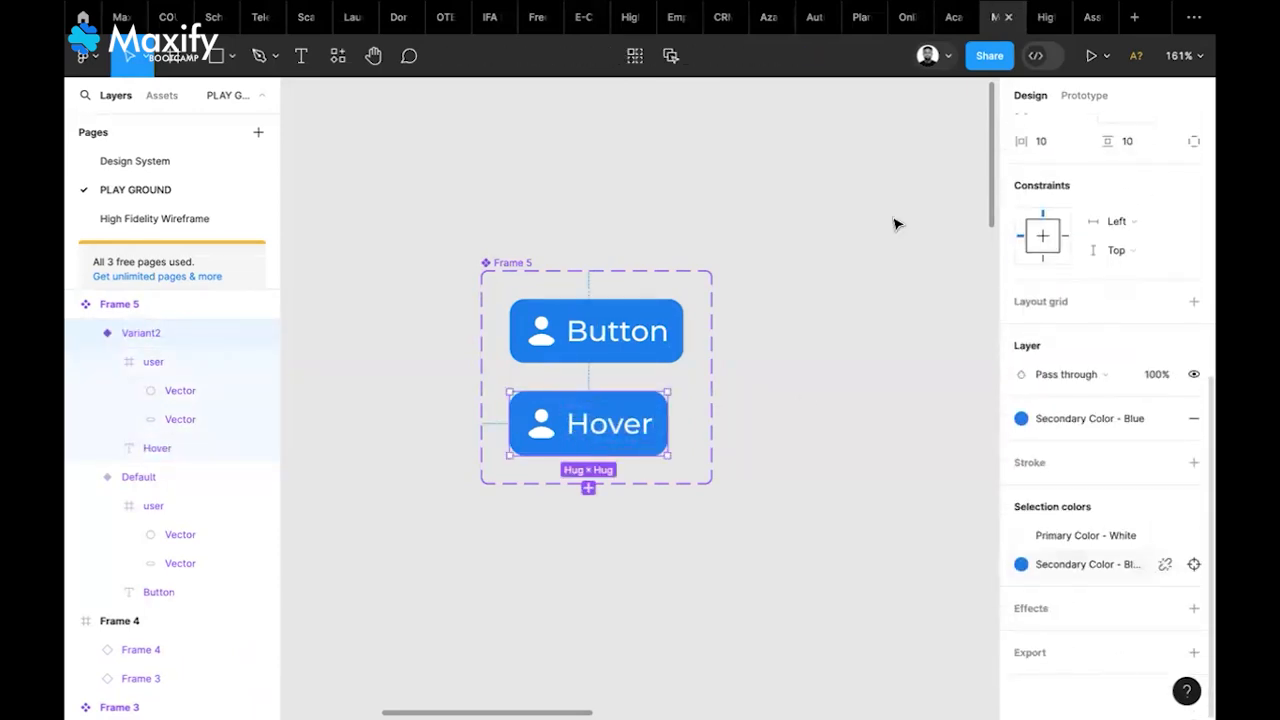
left_click(1021, 564)
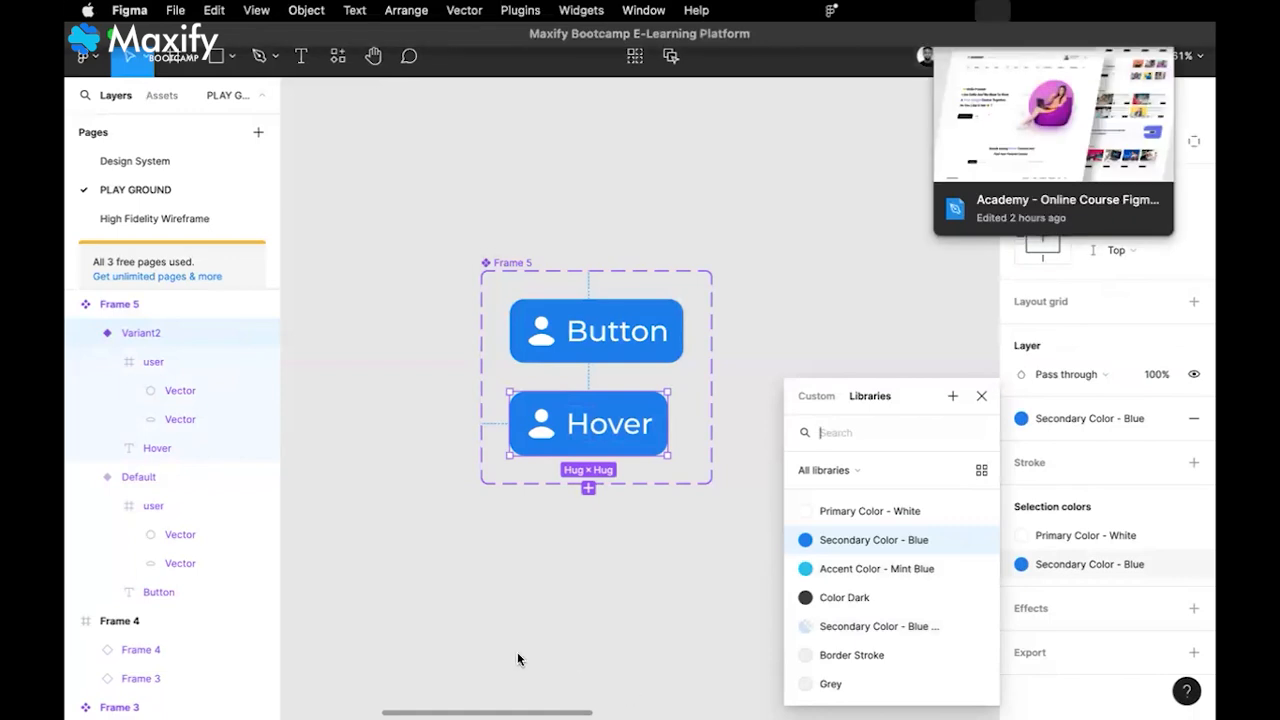
left_click(450, 661)
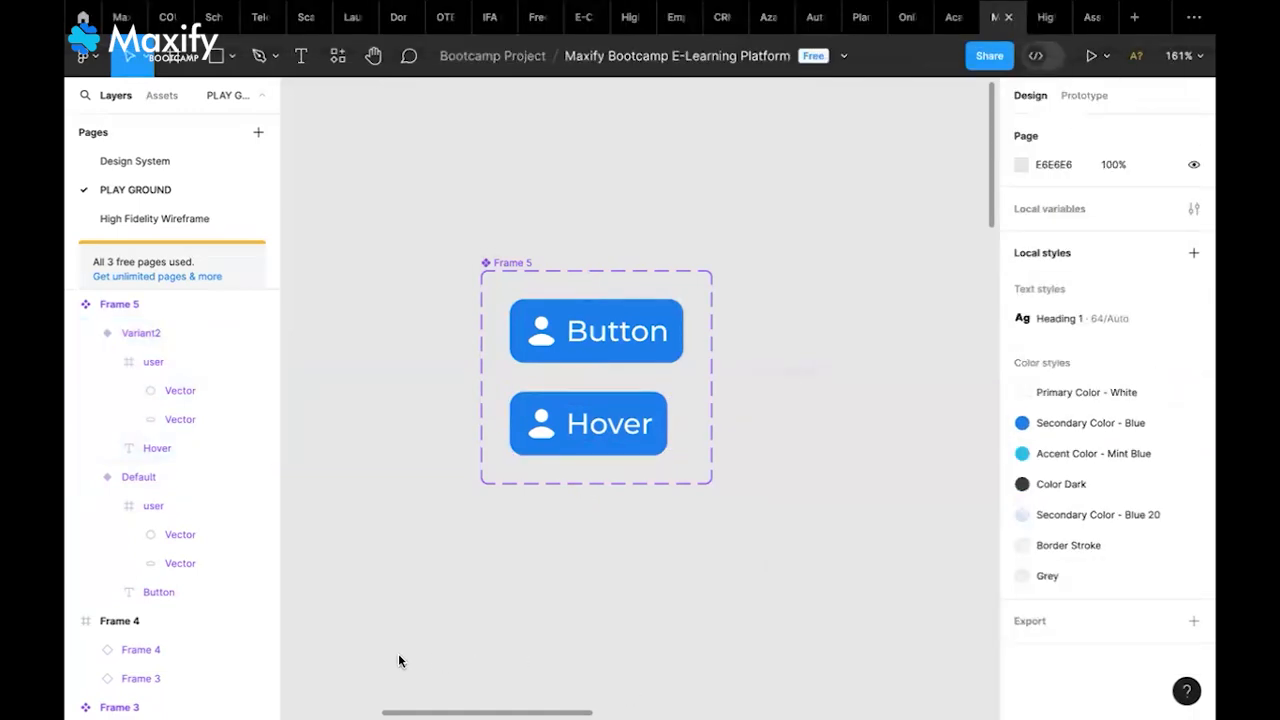
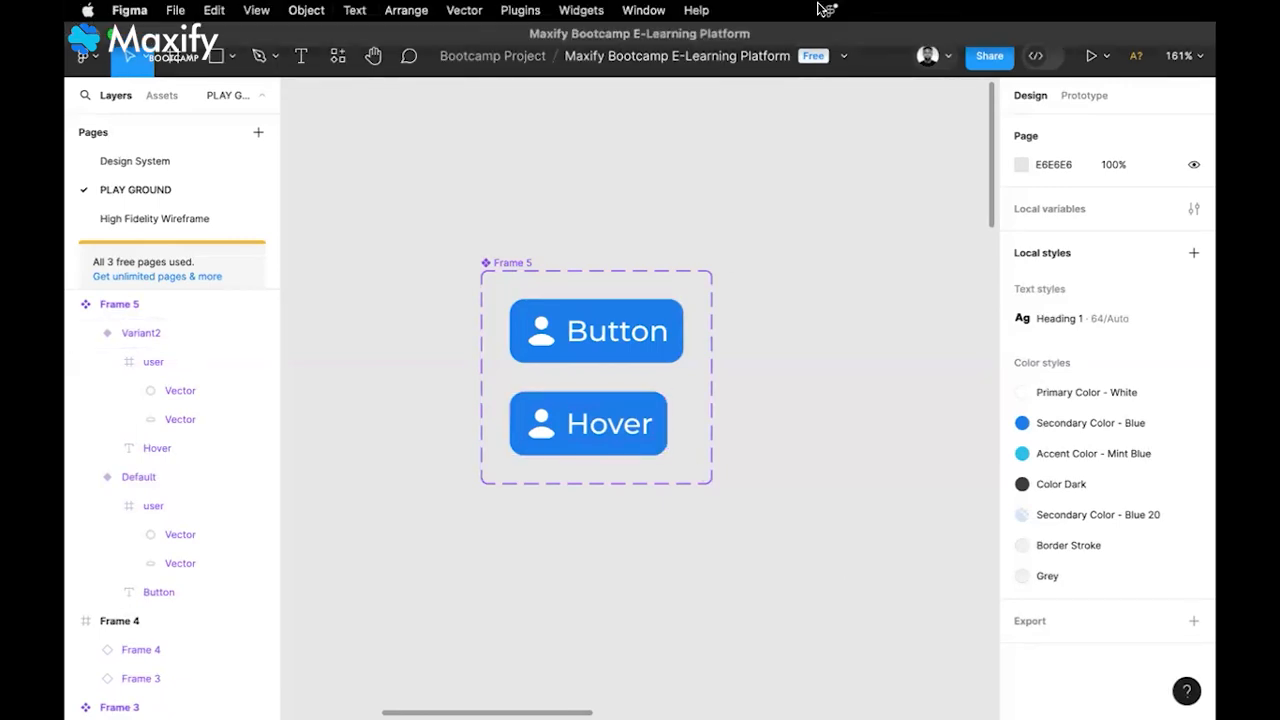
Give the Hover variant a Secondary Color - Blue 20 fill with Secondary Color - Blue icon and text
left_click(640, 406)
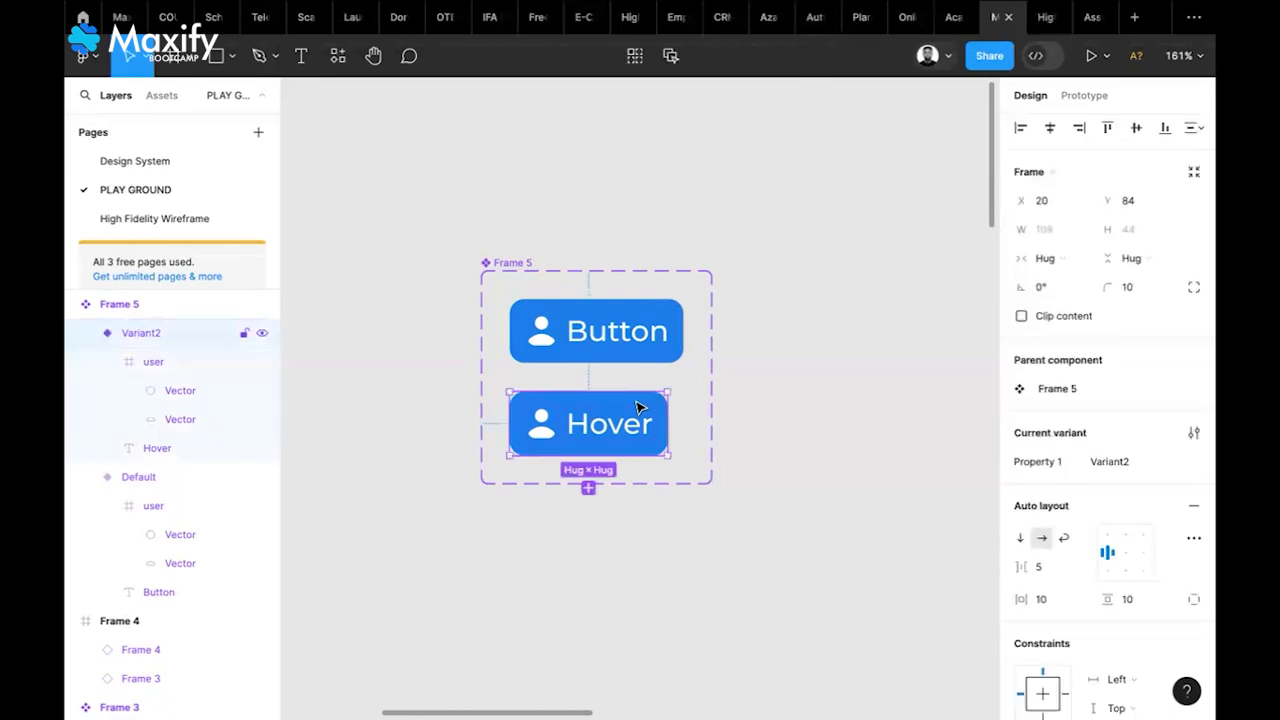
scroll(1075, 560, "down", 1)
scroll(1075, 560, "down", 5)
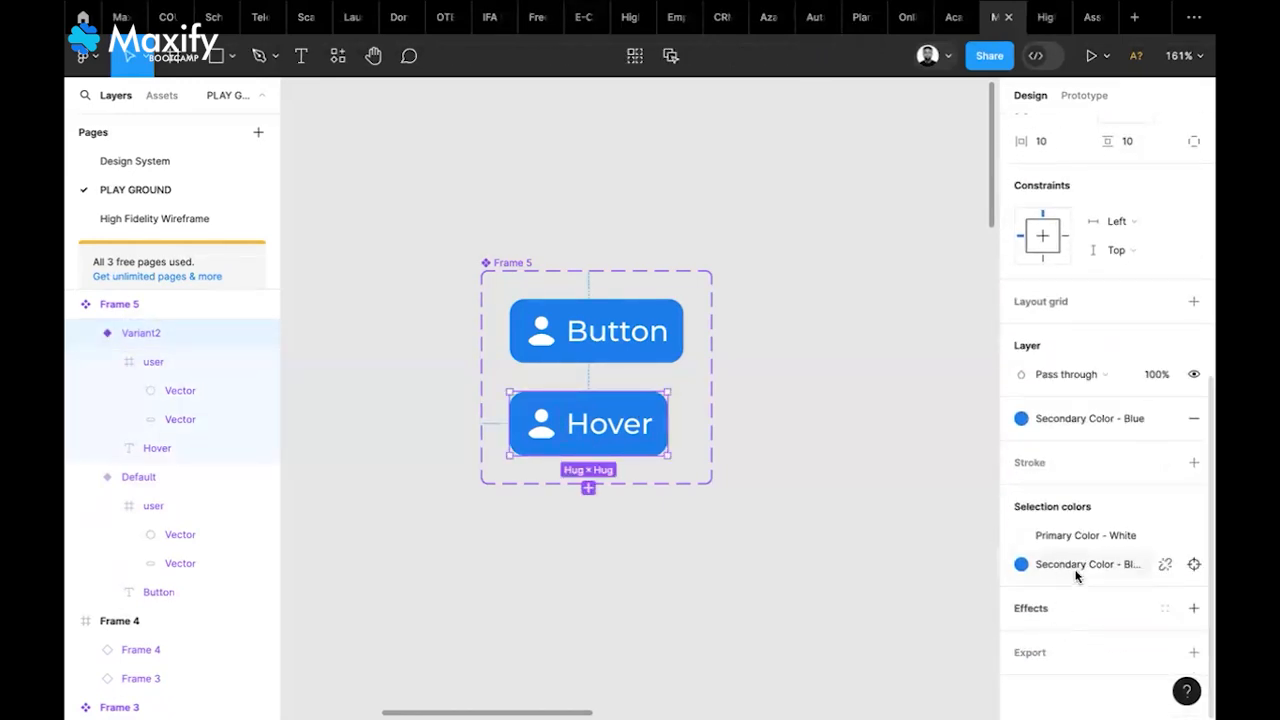
left_click(1055, 562)
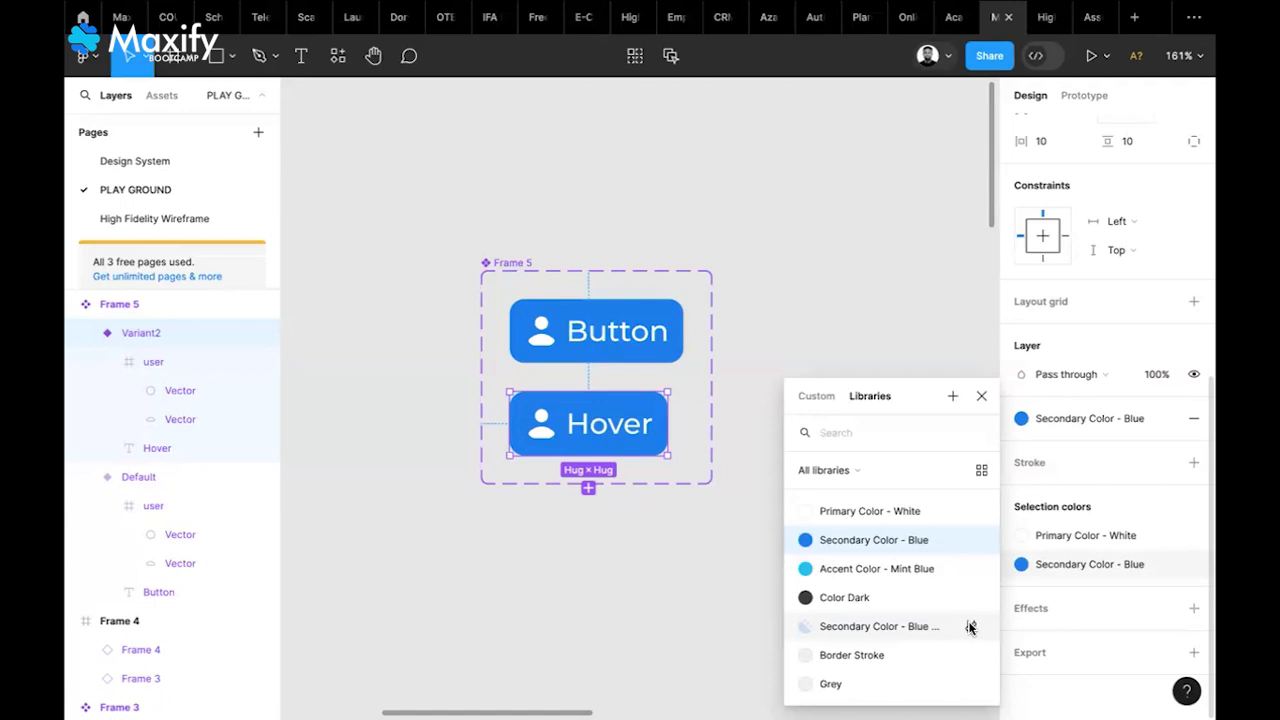
left_click(887, 628)
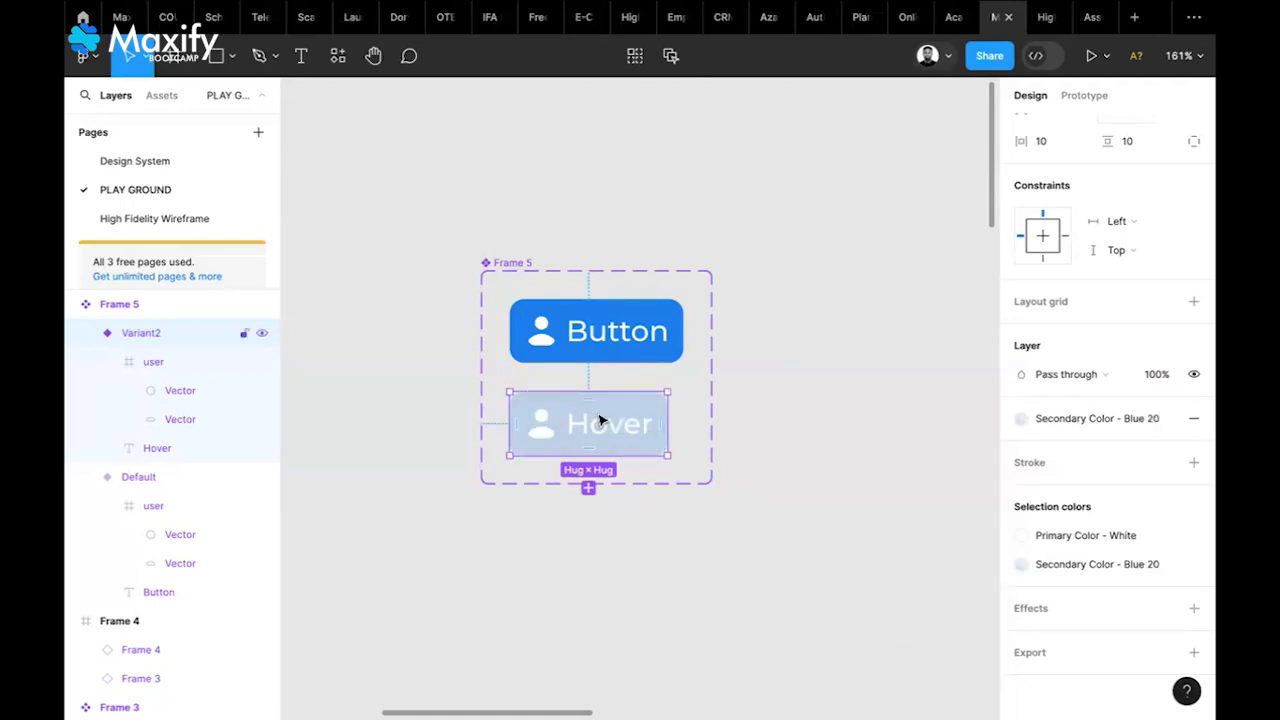
left_click(1081, 533)
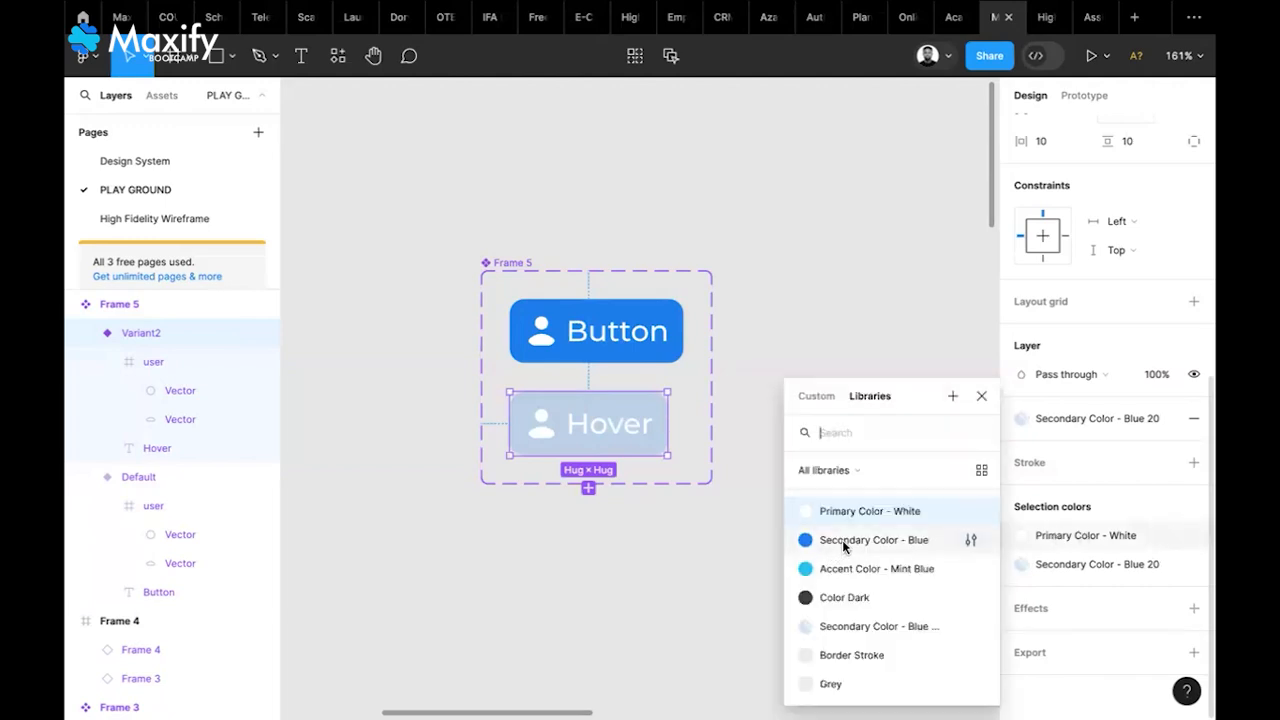
left_click(842, 543)
left_click(868, 465)
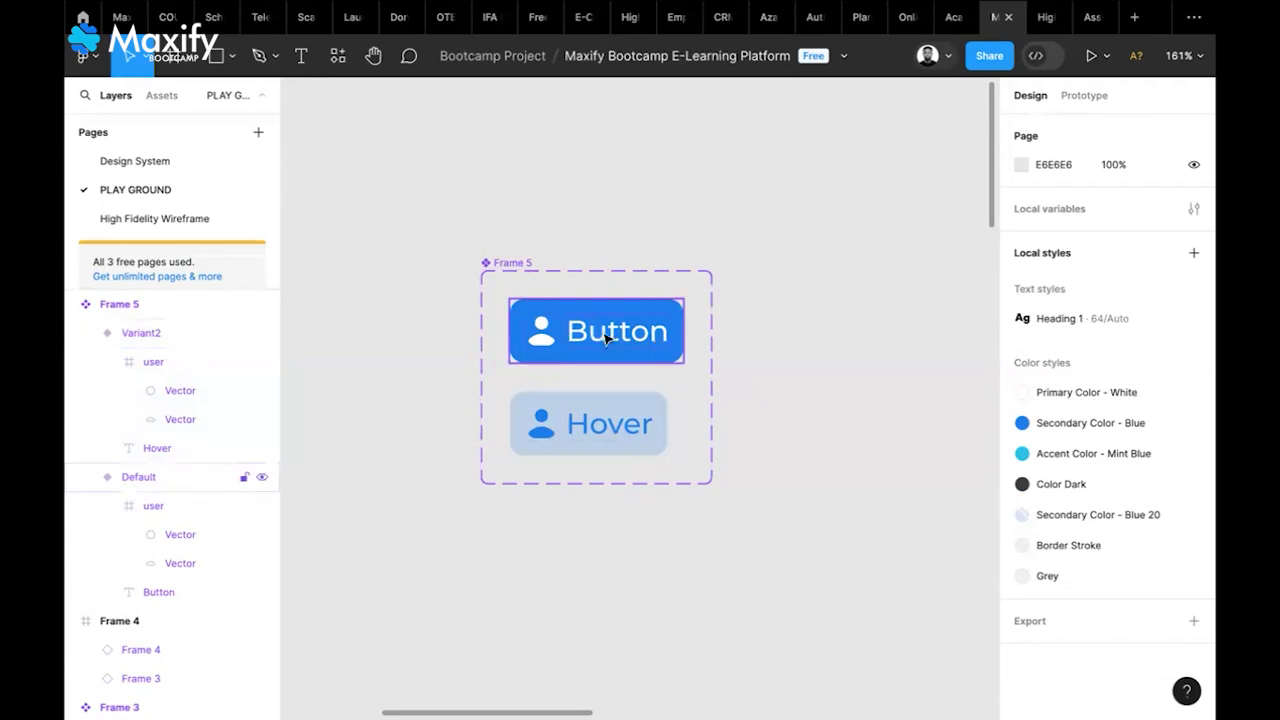
Add a third variant to the Frame 5 component set and label it 'Disabled'
left_click(518, 262)
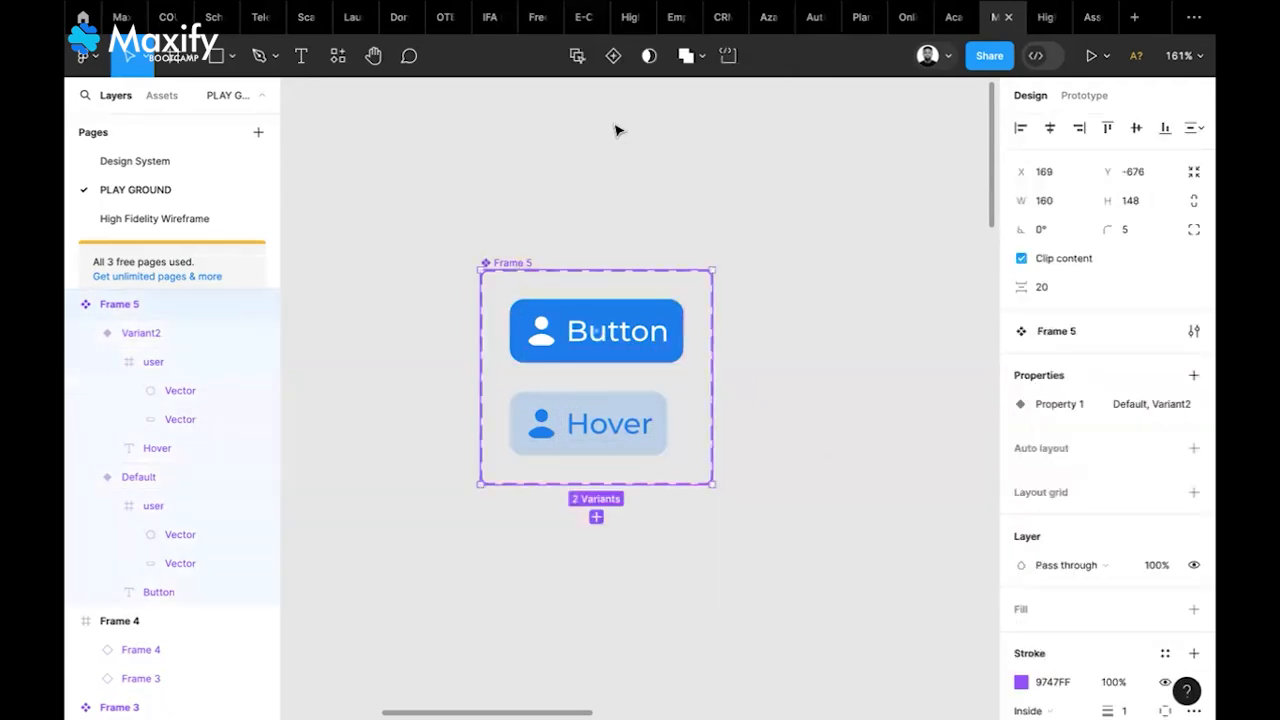
left_click(612, 58)
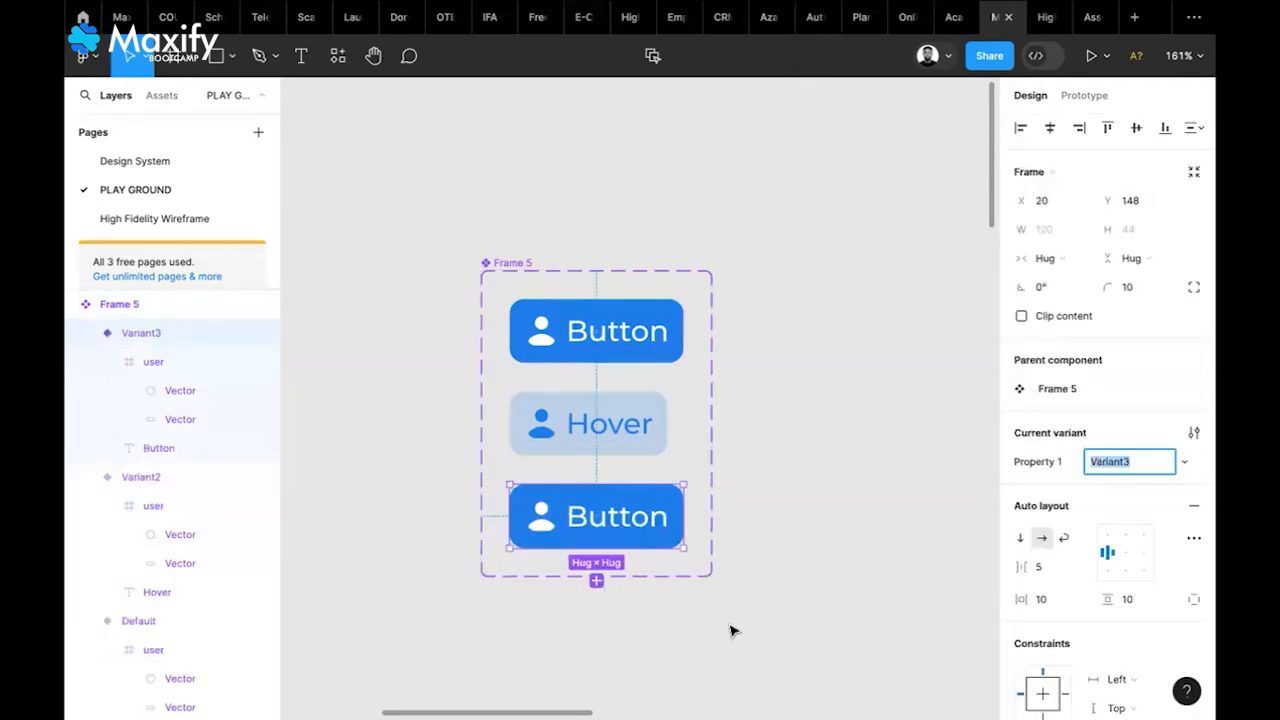
double_click(651, 517)
double_click(651, 517)
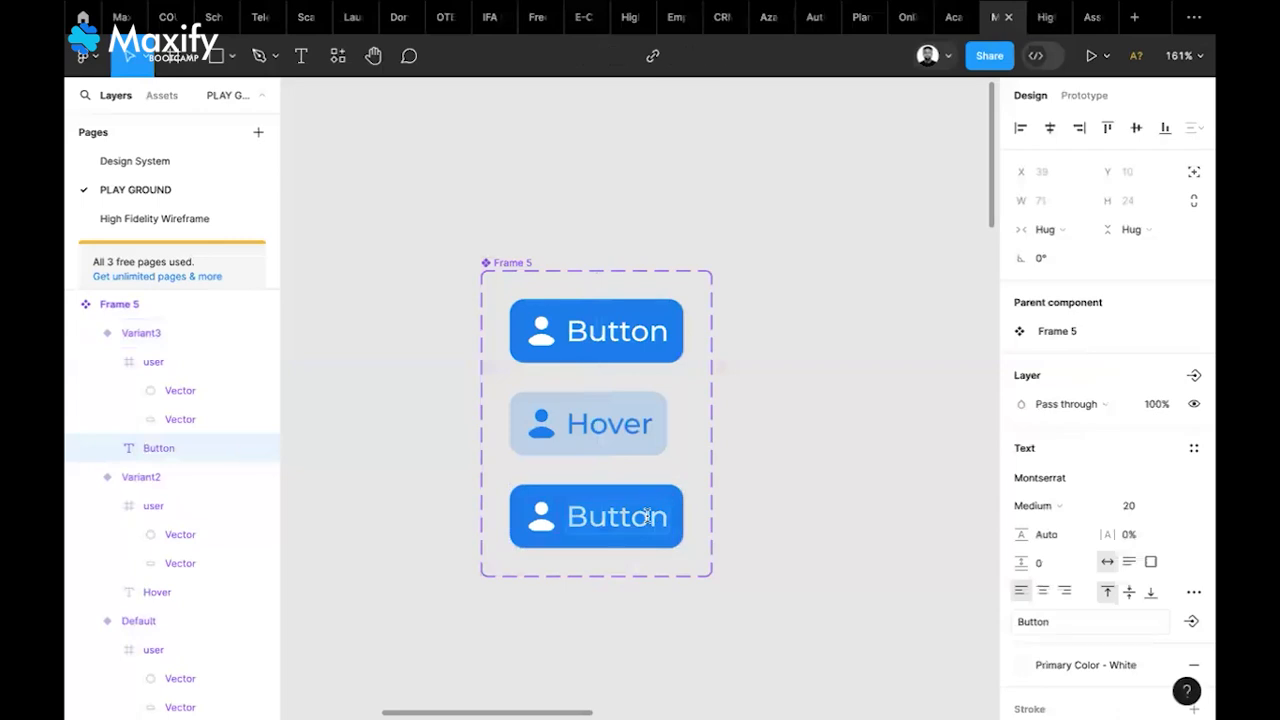
type("Disabled")
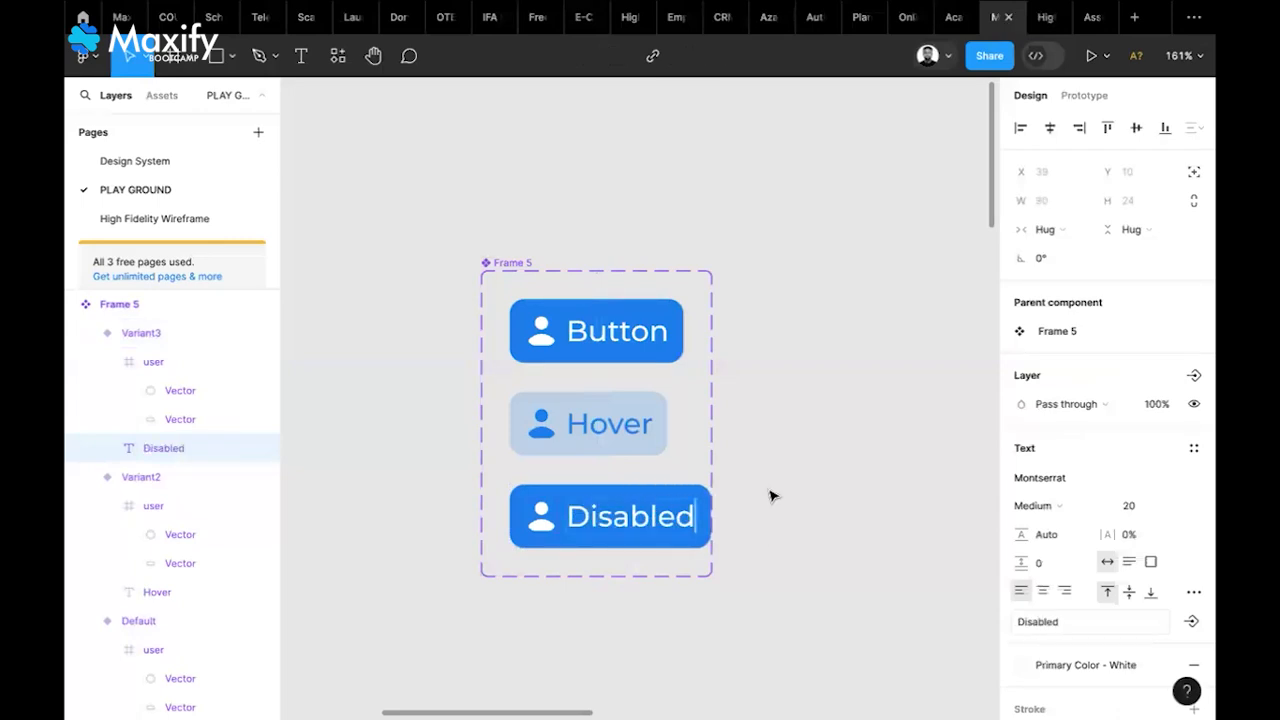
key("Escape")
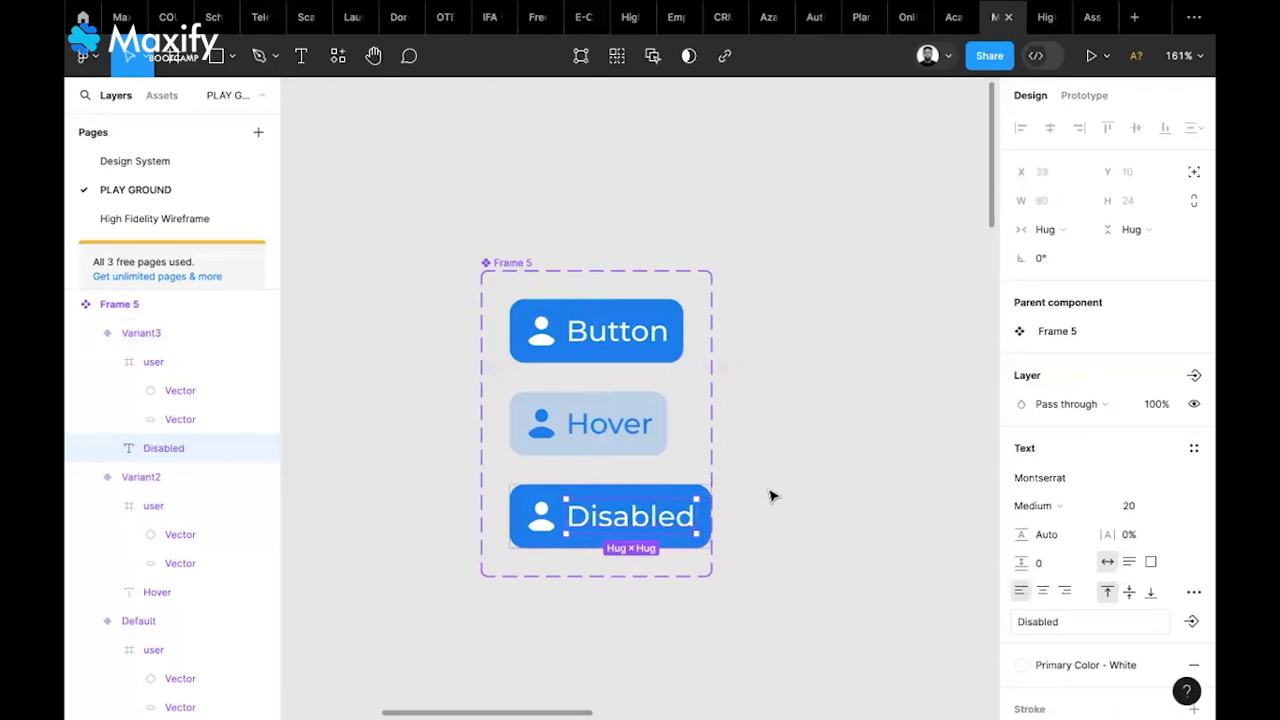
left_click(769, 495)
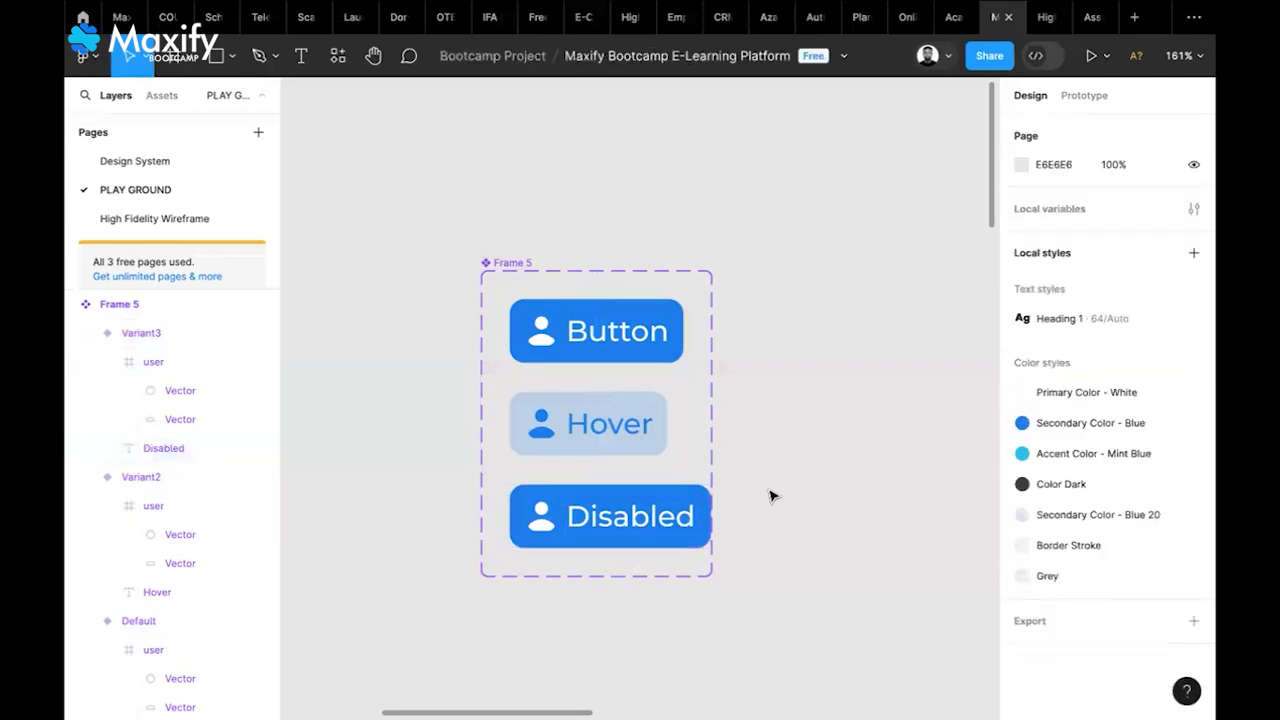
Widen the Frame 5 component set slightly to fit the Disabled button
left_click(521, 266)
left_click_drag(727, 421, 733, 421)
left_click(790, 453)
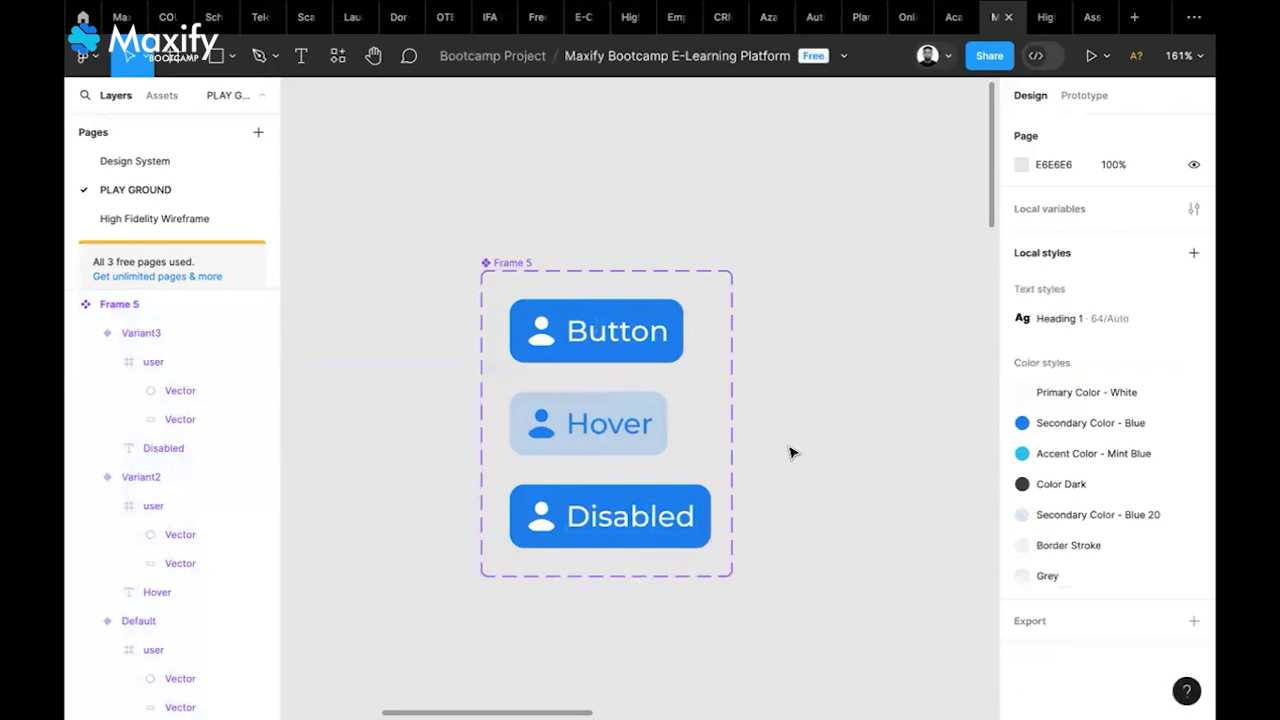
Detach the Disabled variant's blue fill style and change the fill to light grey D0D0D0
left_click(680, 508)
scroll(1157, 486, "down", 5)
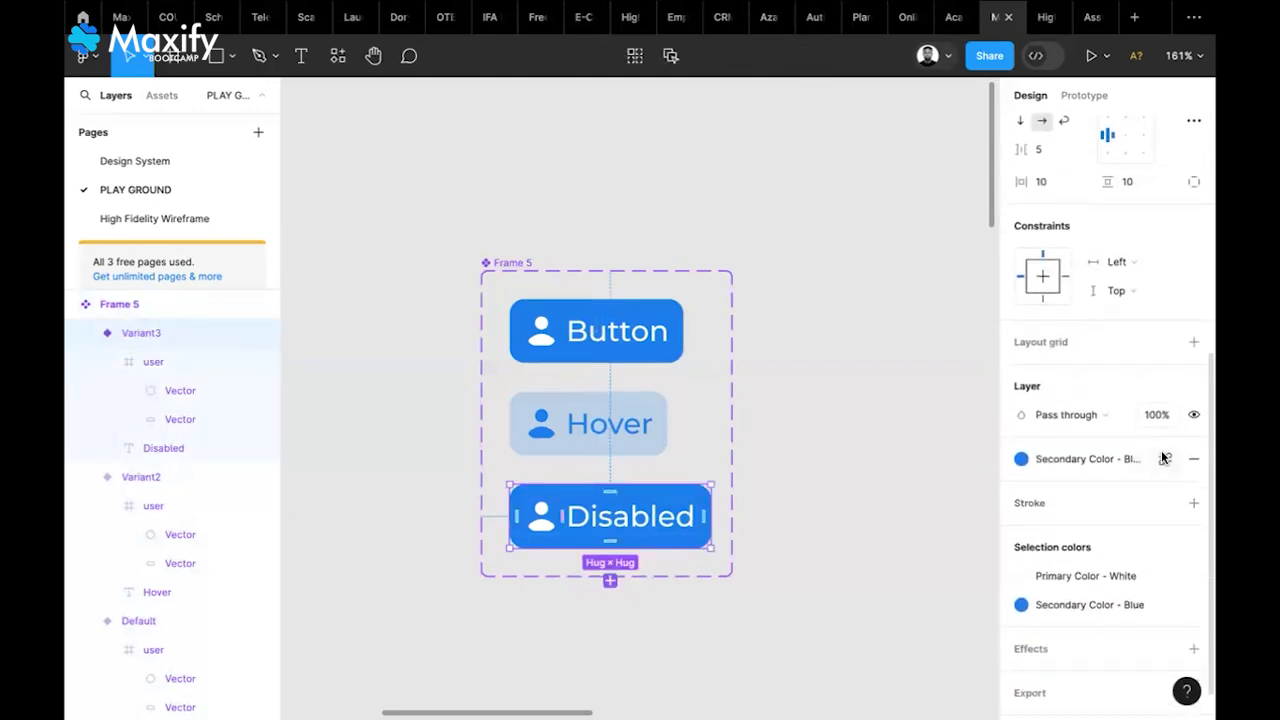
scroll(1071, 529, "down", 1)
mouse_move(1150, 567)
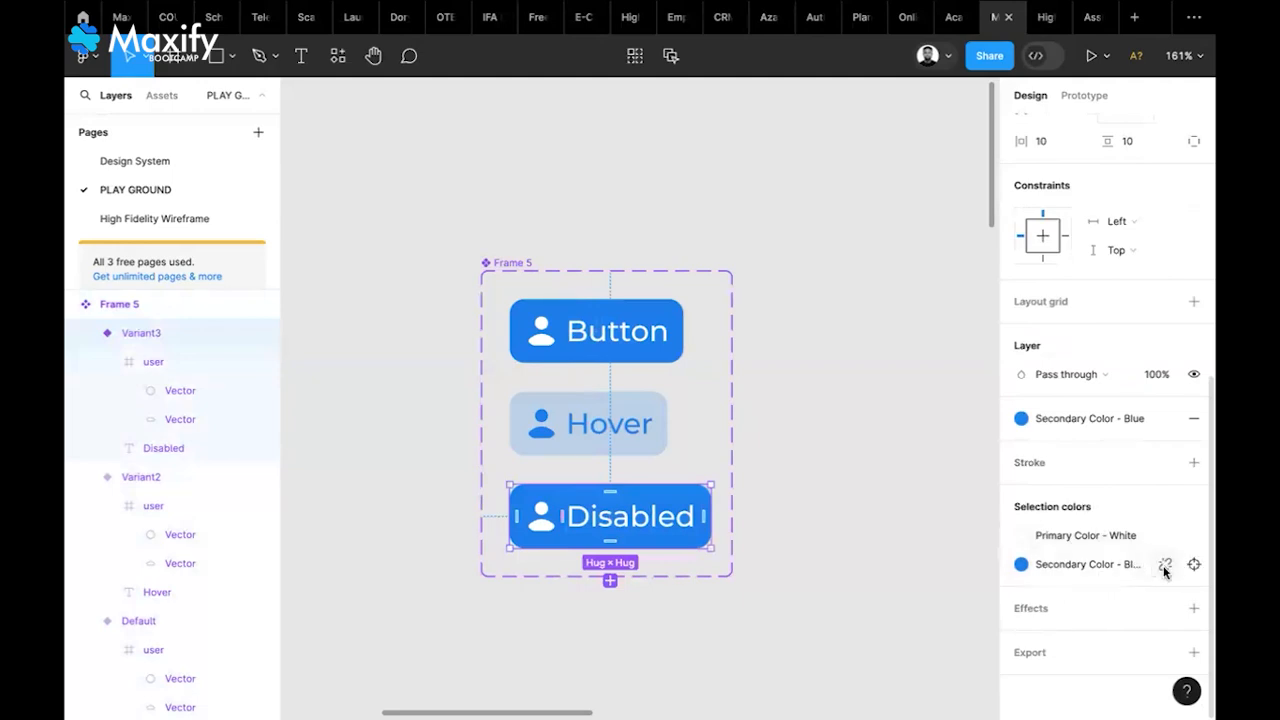
left_click(1165, 567)
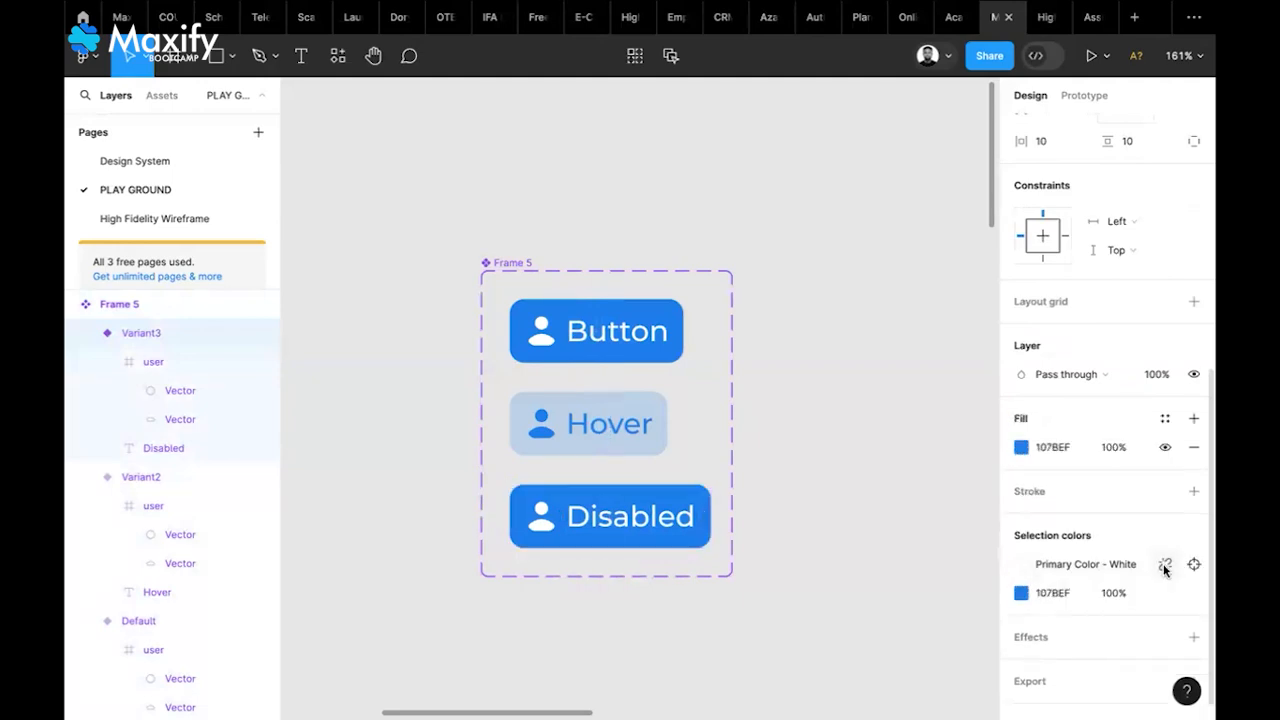
left_click(1028, 450)
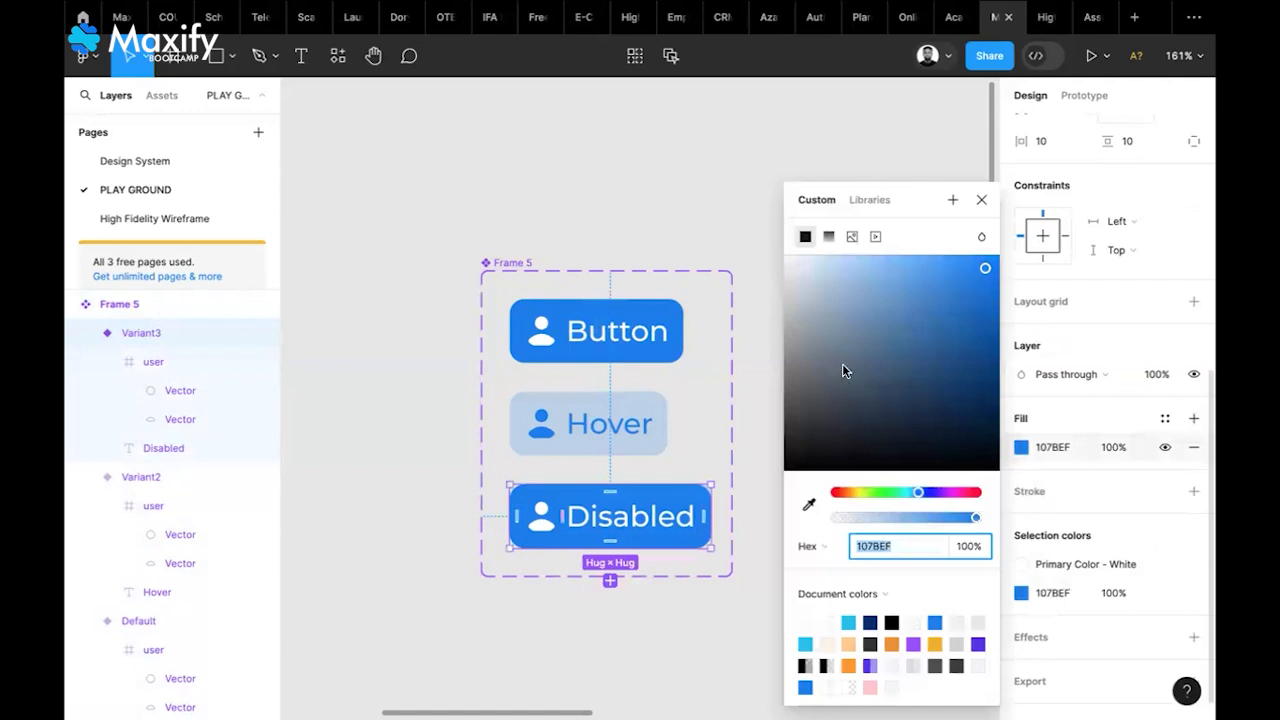
left_click_drag(792, 315, 762, 304)
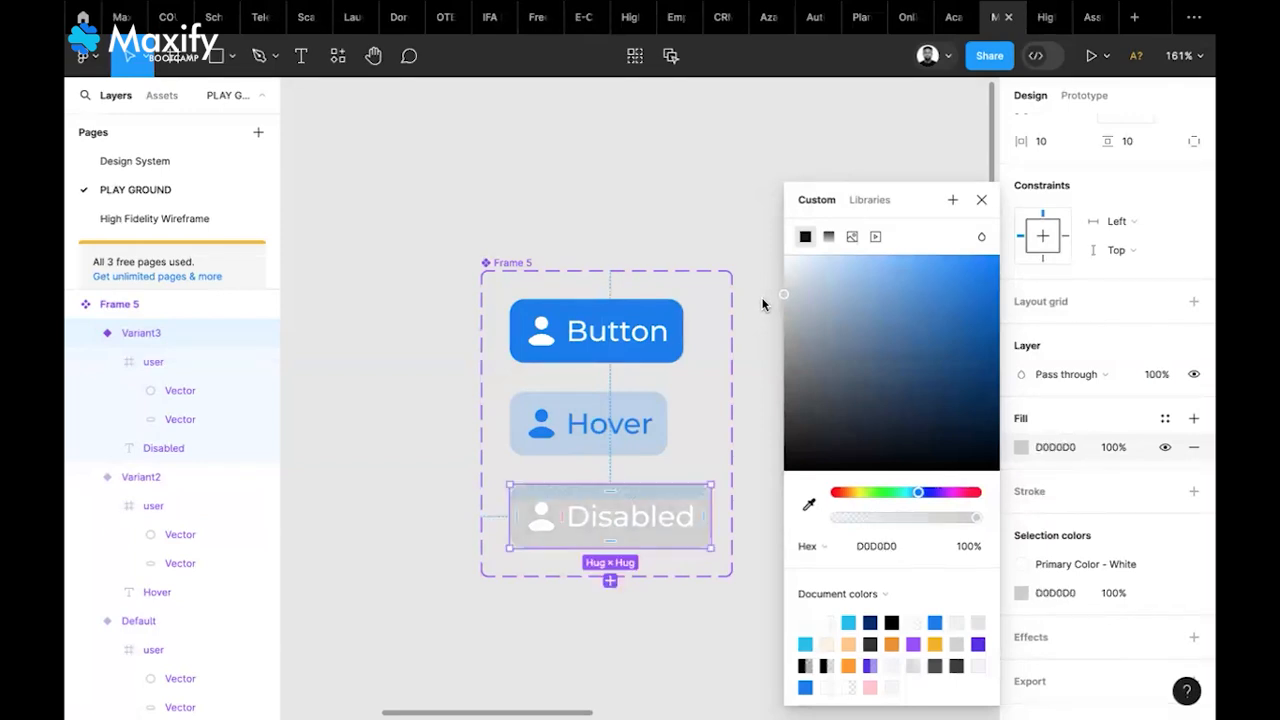
Set the Disabled variant's icon and label to the Color Dark style
left_click(1035, 573)
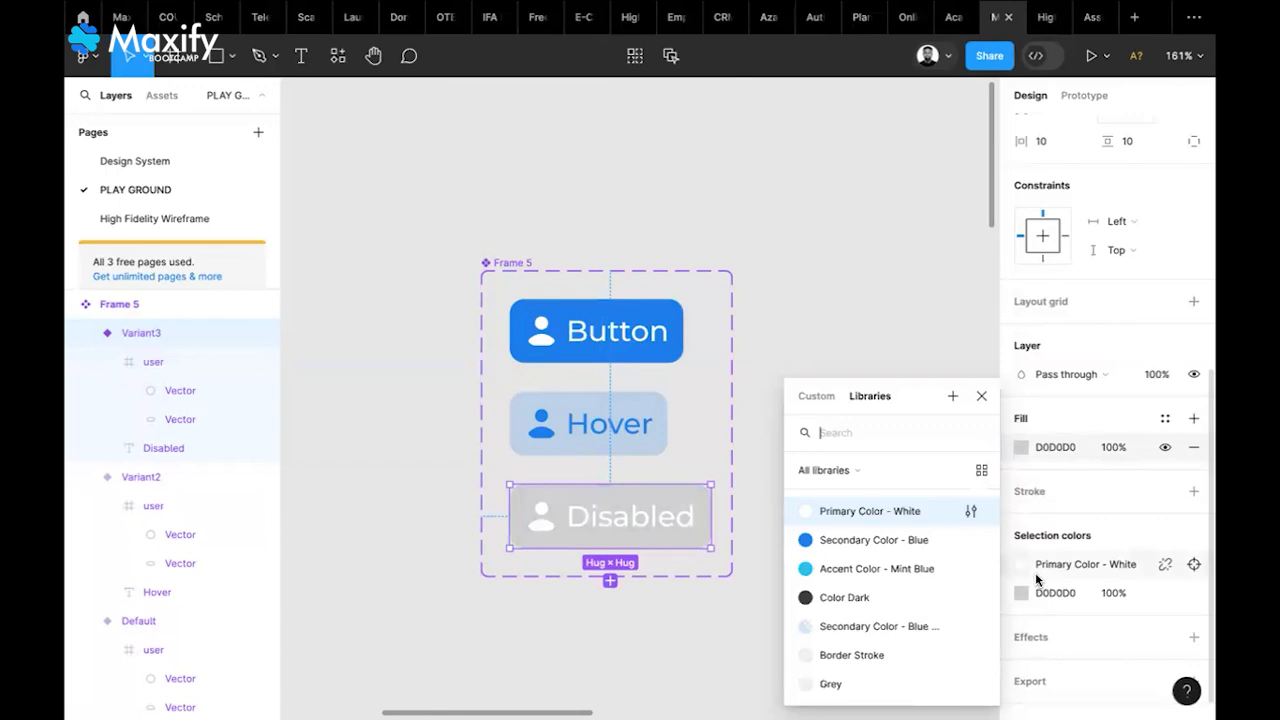
left_click(849, 598)
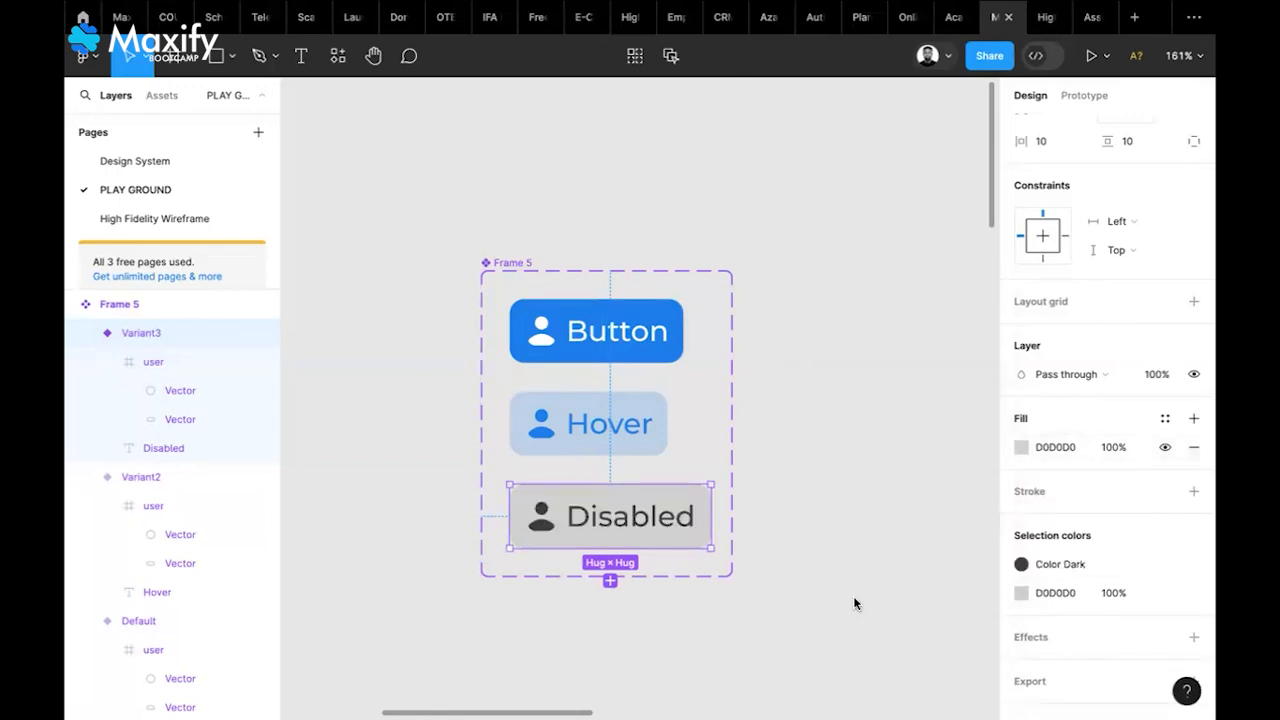
left_click(817, 511)
scroll(817, 511, "down", 1)
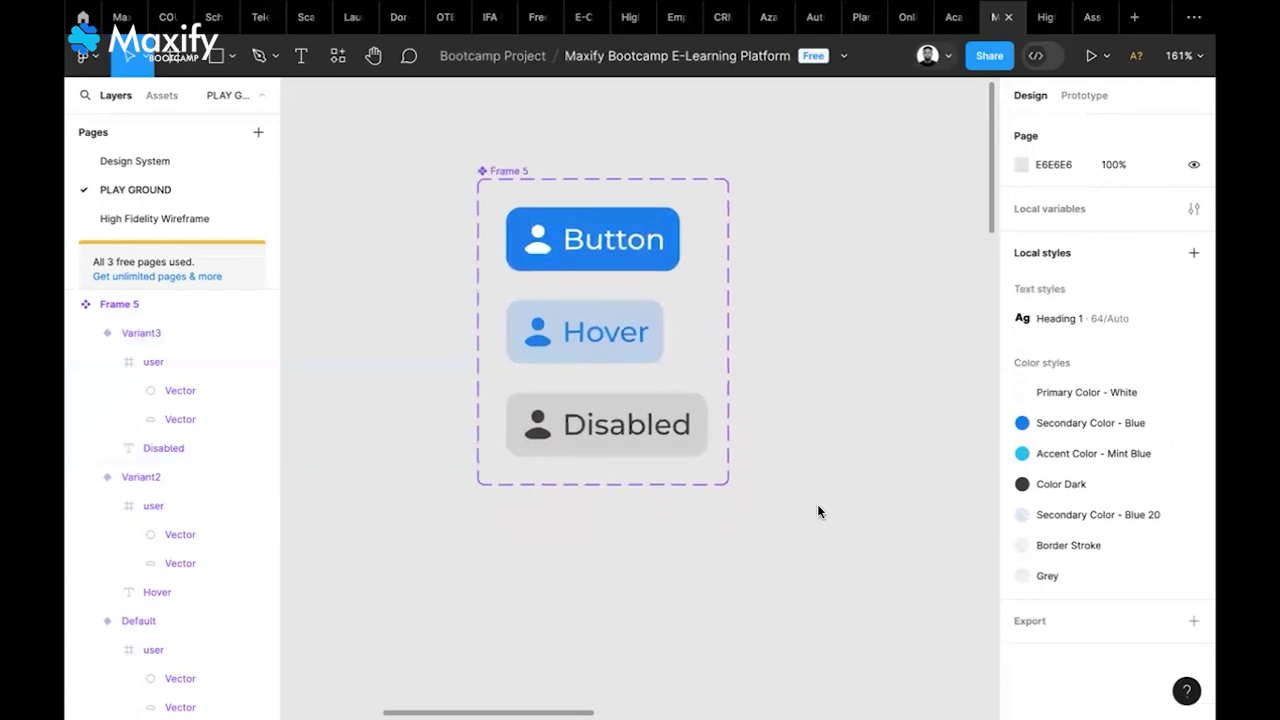
scroll(817, 511, "up", 1)
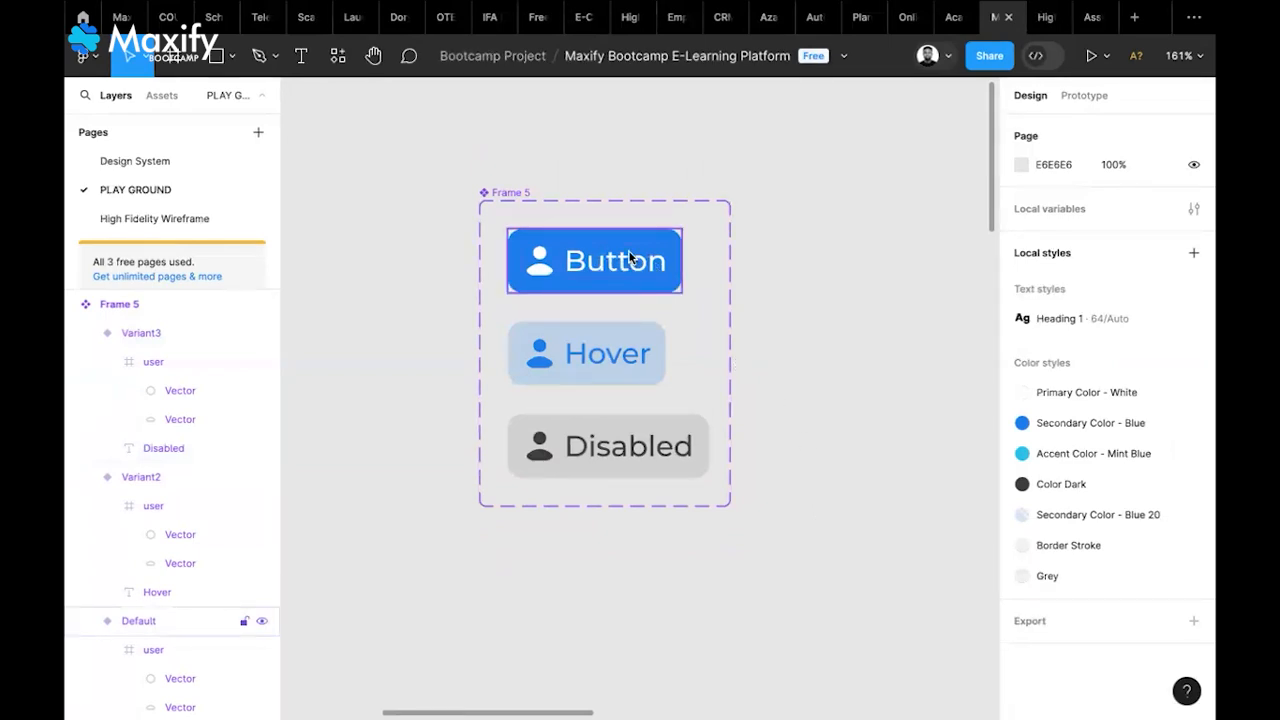
Rename the component set's Property 1 property to Button
left_click(517, 193)
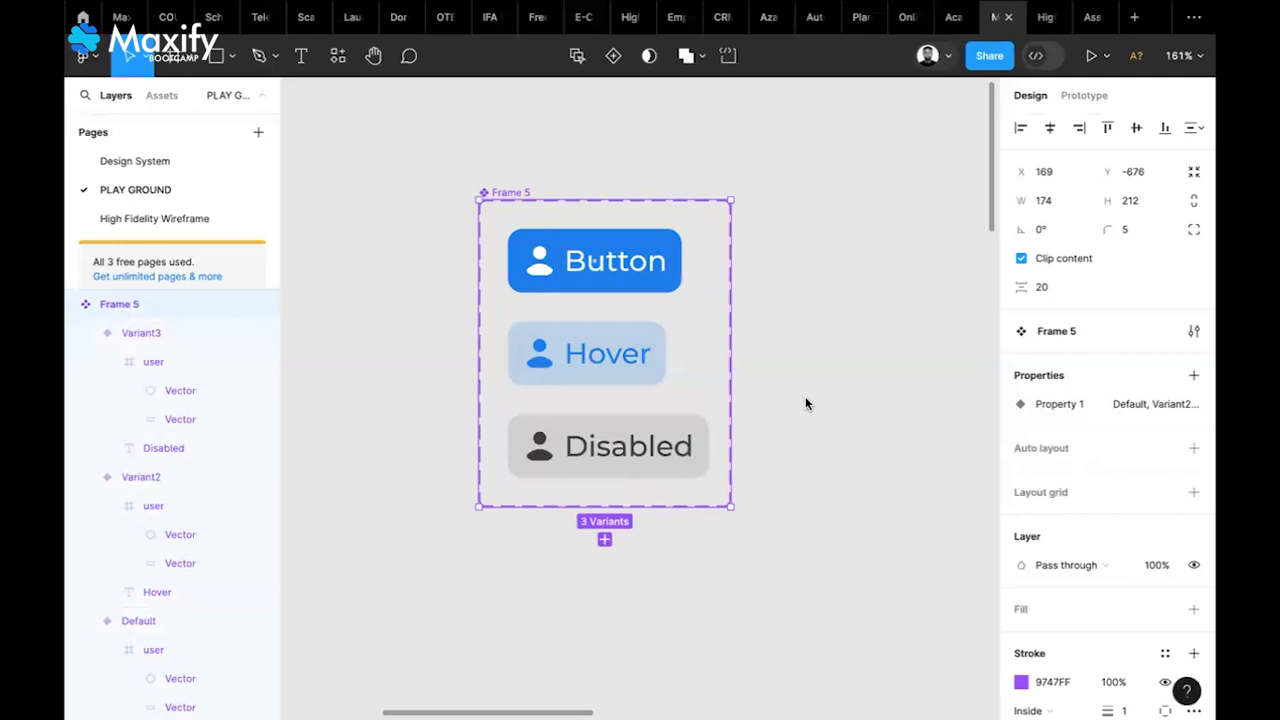
double_click(1058, 406)
type("B")
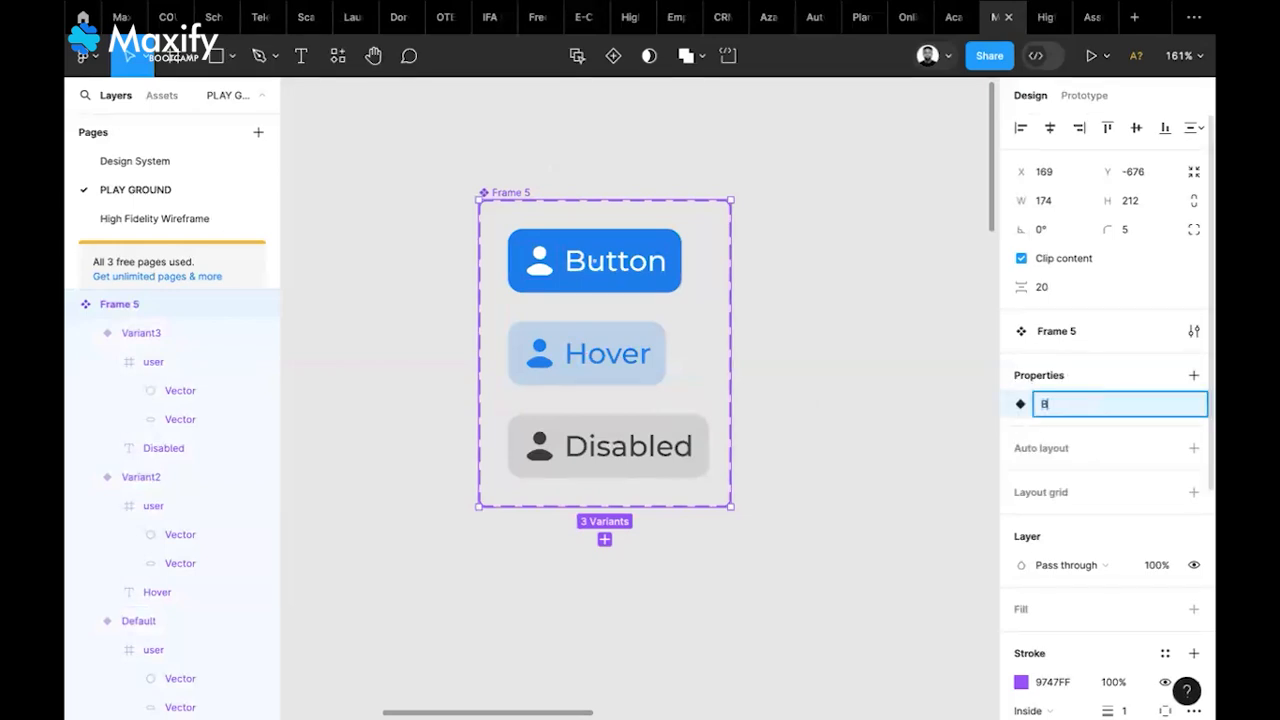
left_click(925, 426)
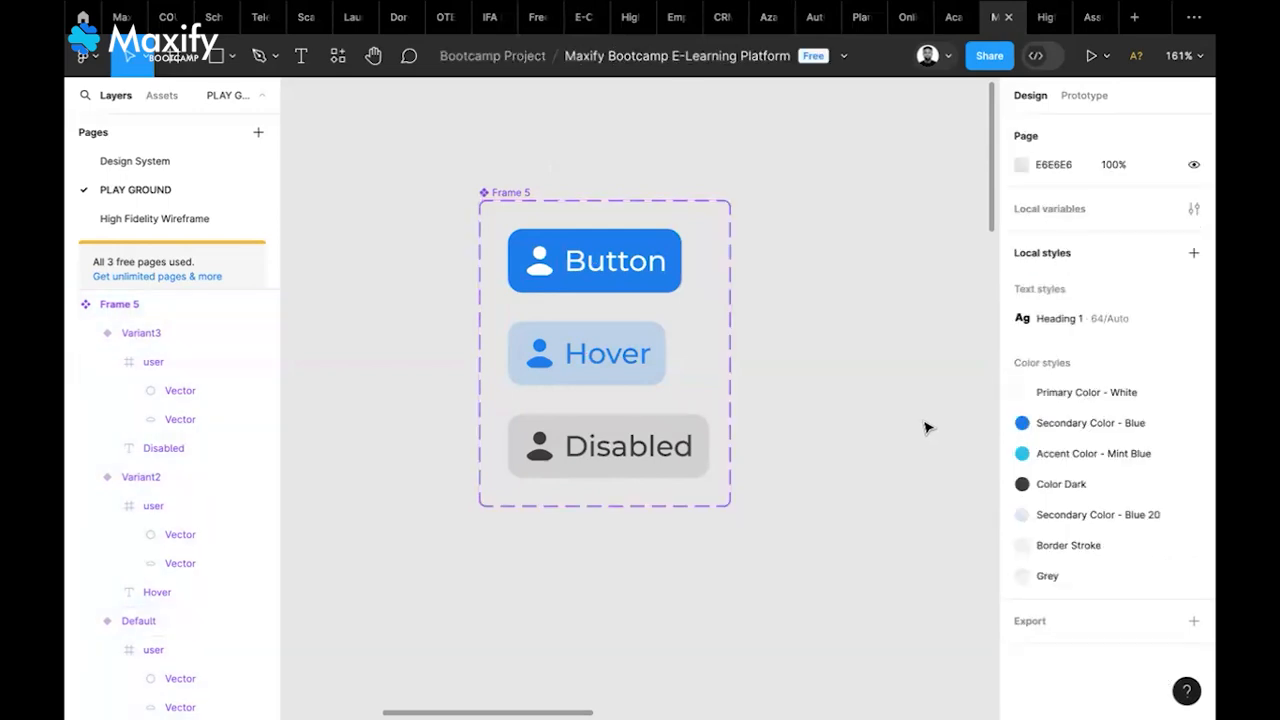
Rename the three variant values to Active, Hovered and Disabled
left_click(506, 193)
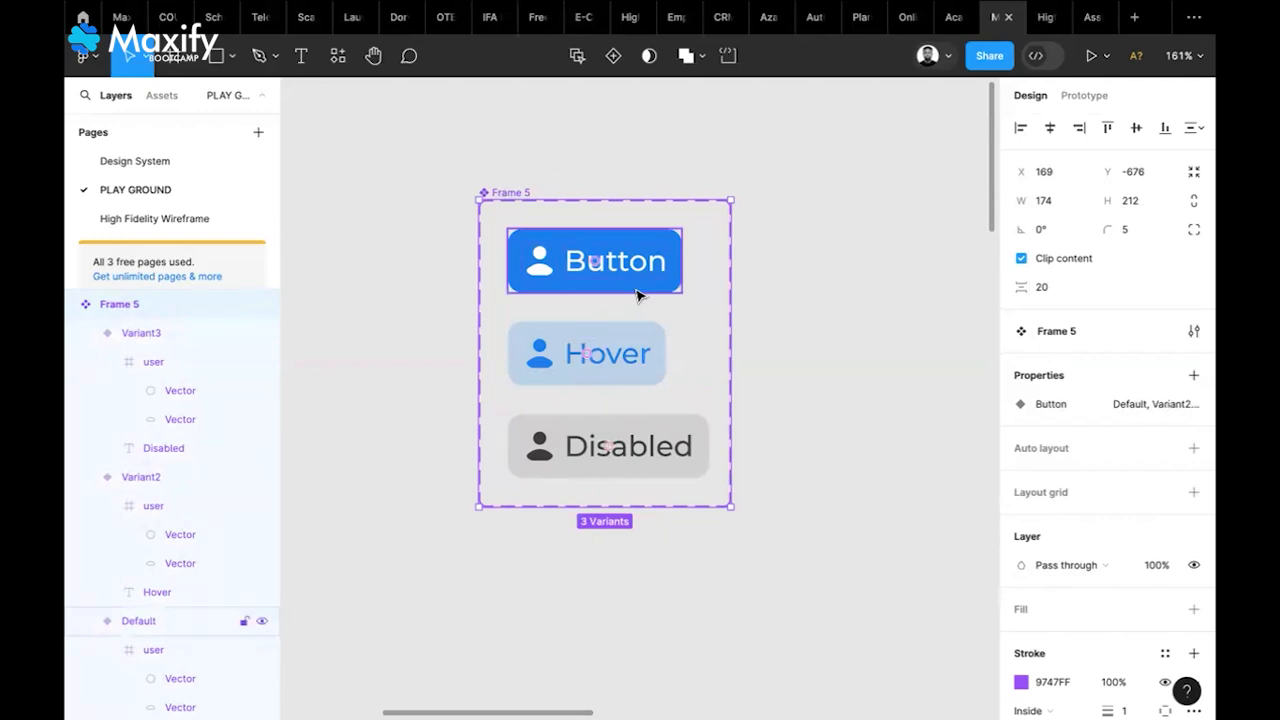
left_click(668, 286)
left_click(1116, 461)
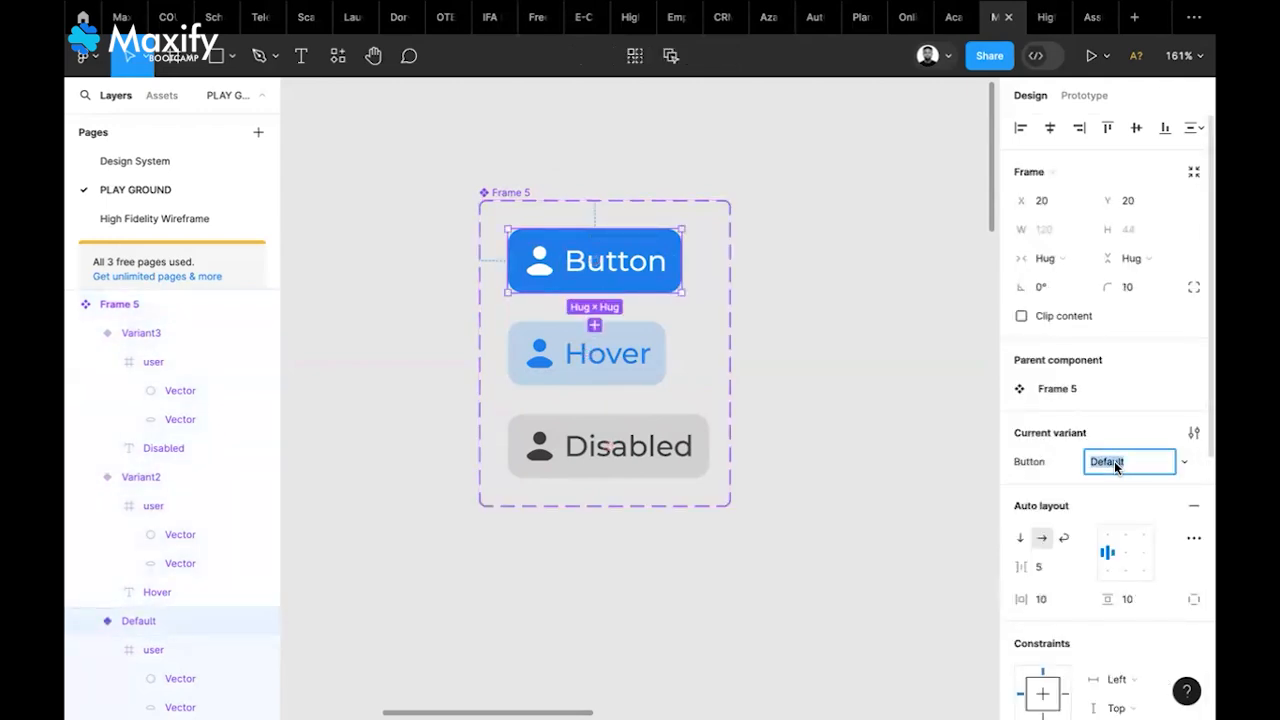
type("Active")
left_click(590, 380)
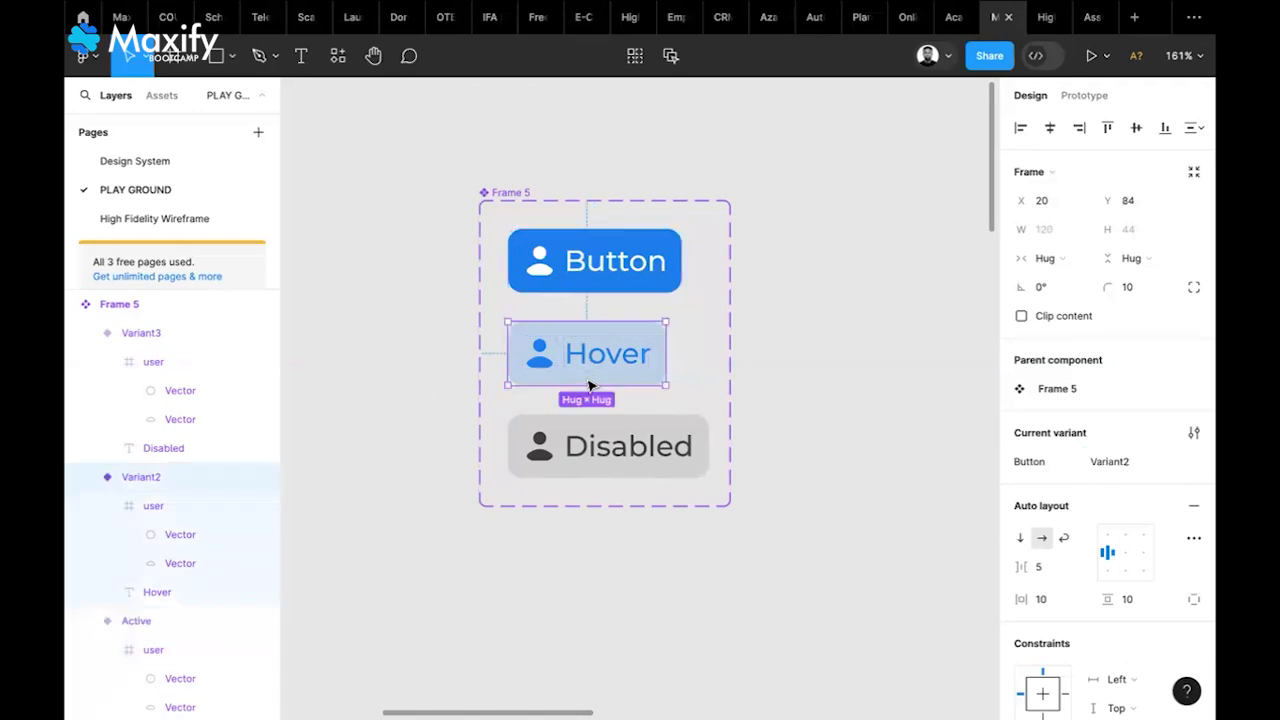
left_click(1123, 462)
type("Hovered")
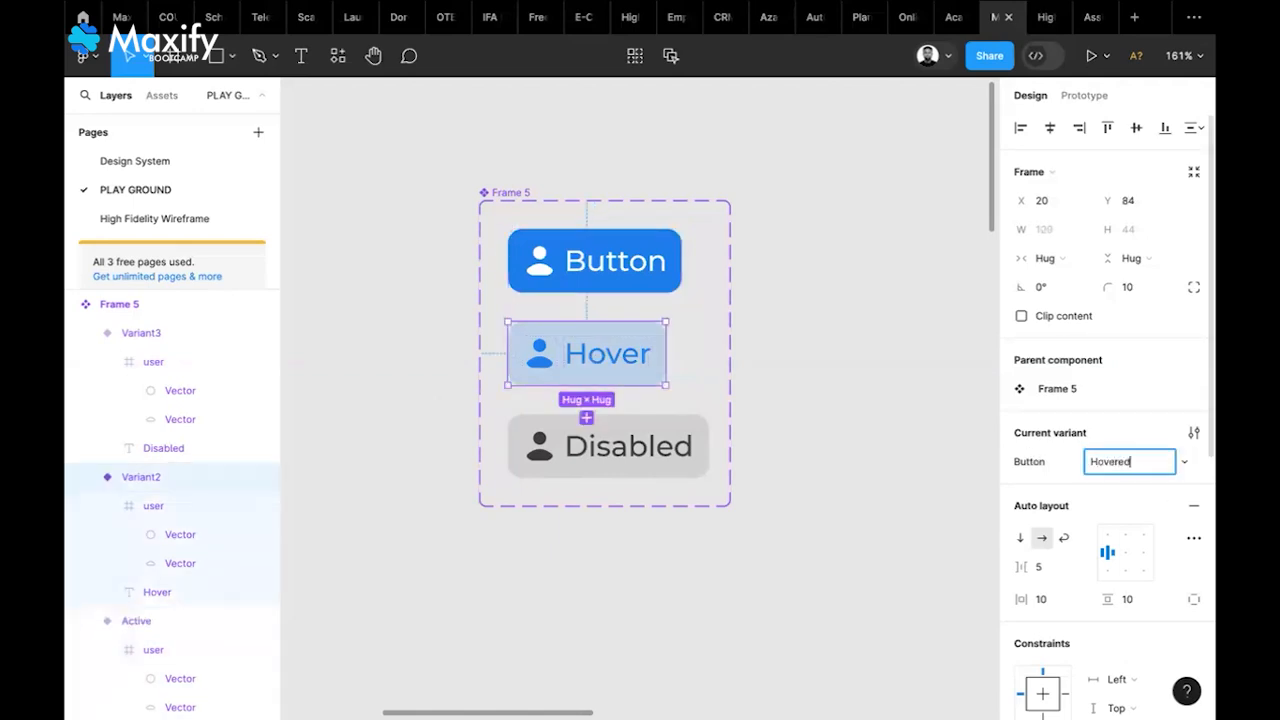
left_click(704, 452)
left_click(1120, 460)
type("Disabled")
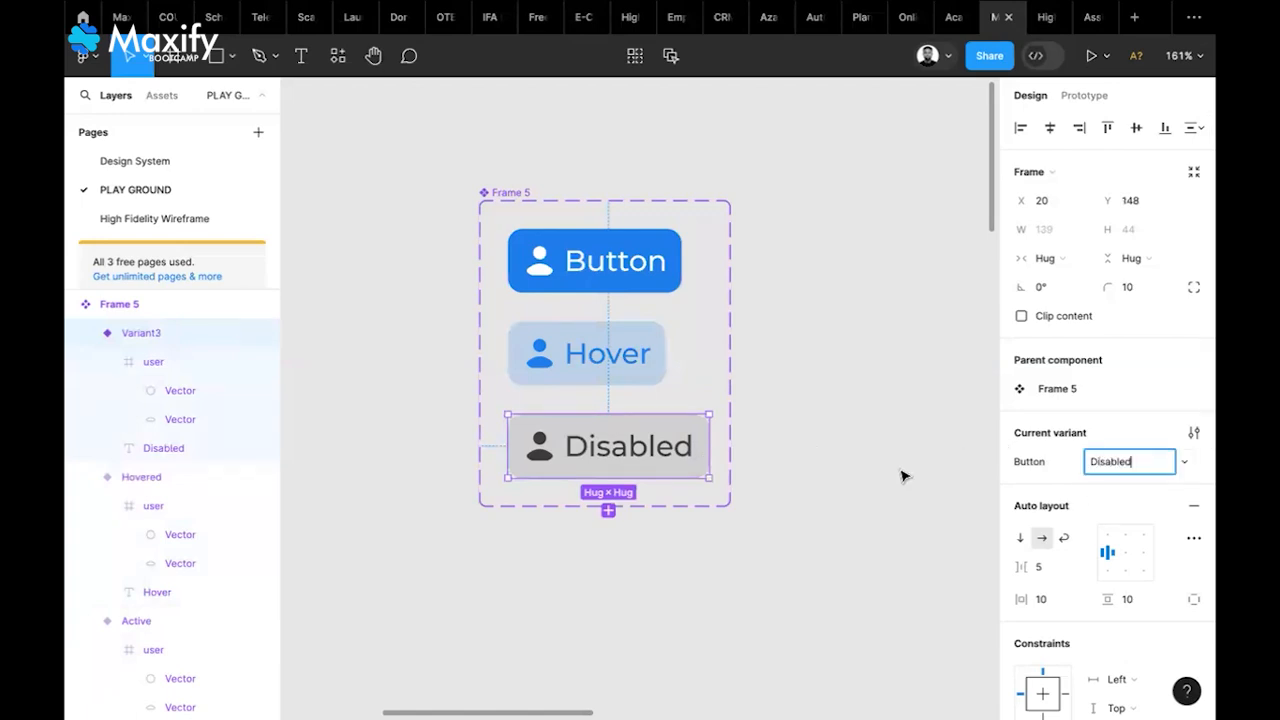
left_click(903, 476)
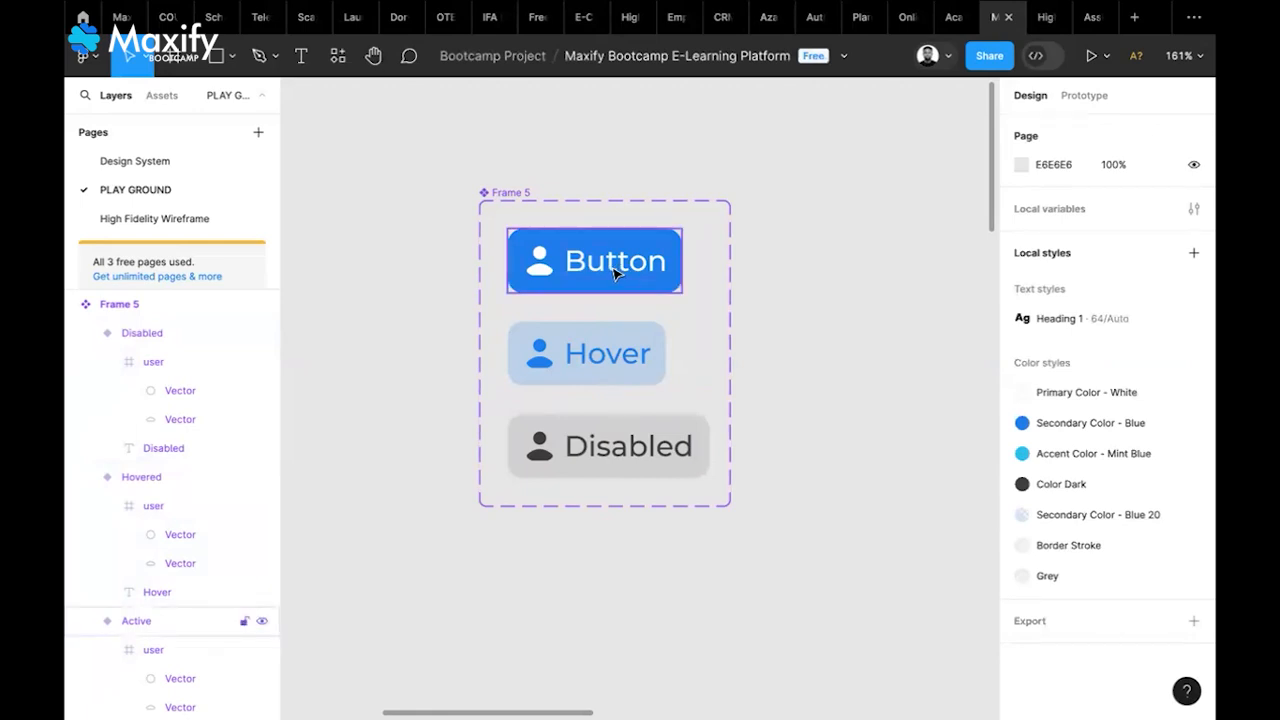
left_click(708, 451)
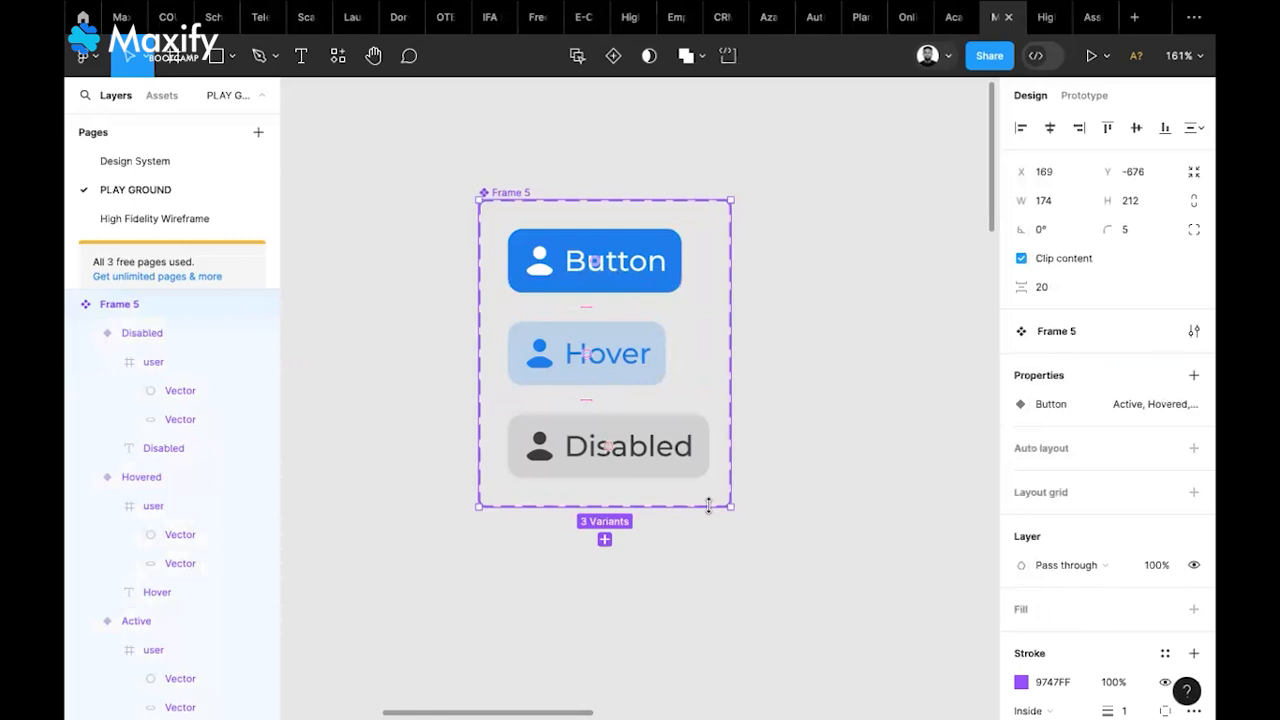
Draw a new frame inside Frame 4 below the two profile cards
scroll(708, 505, "down", 10)
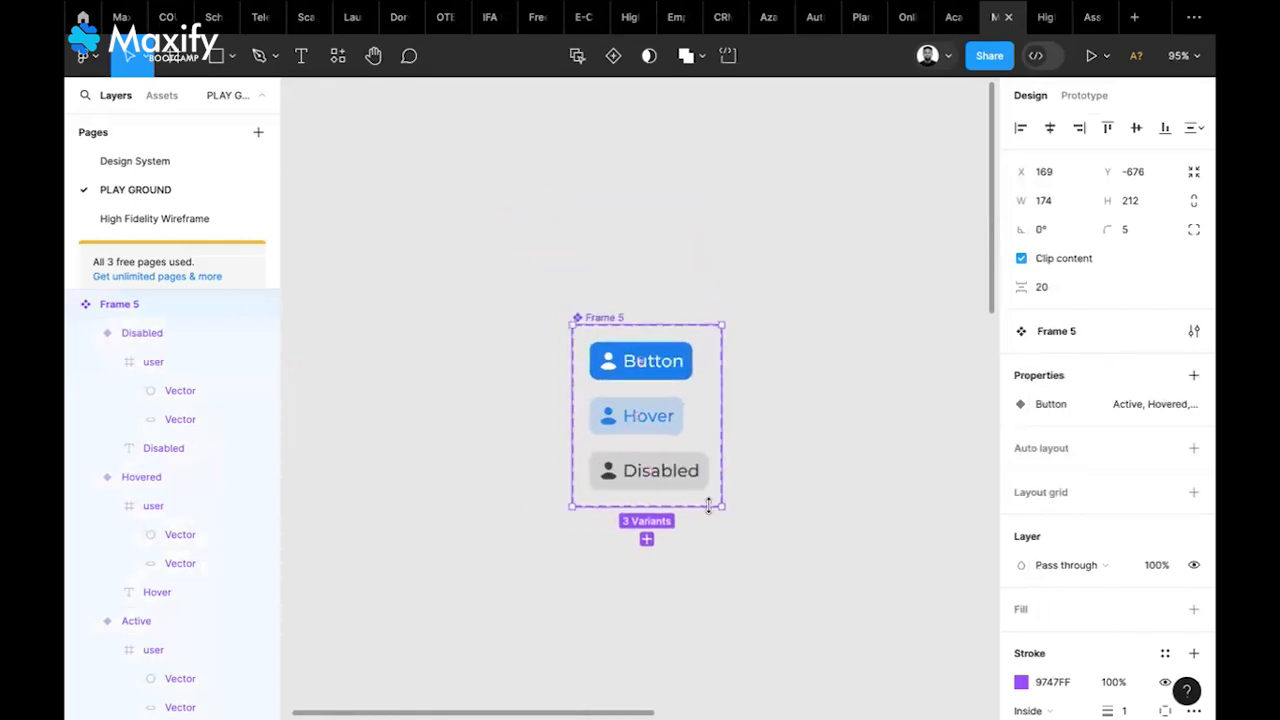
scroll(710, 514, "down", 5)
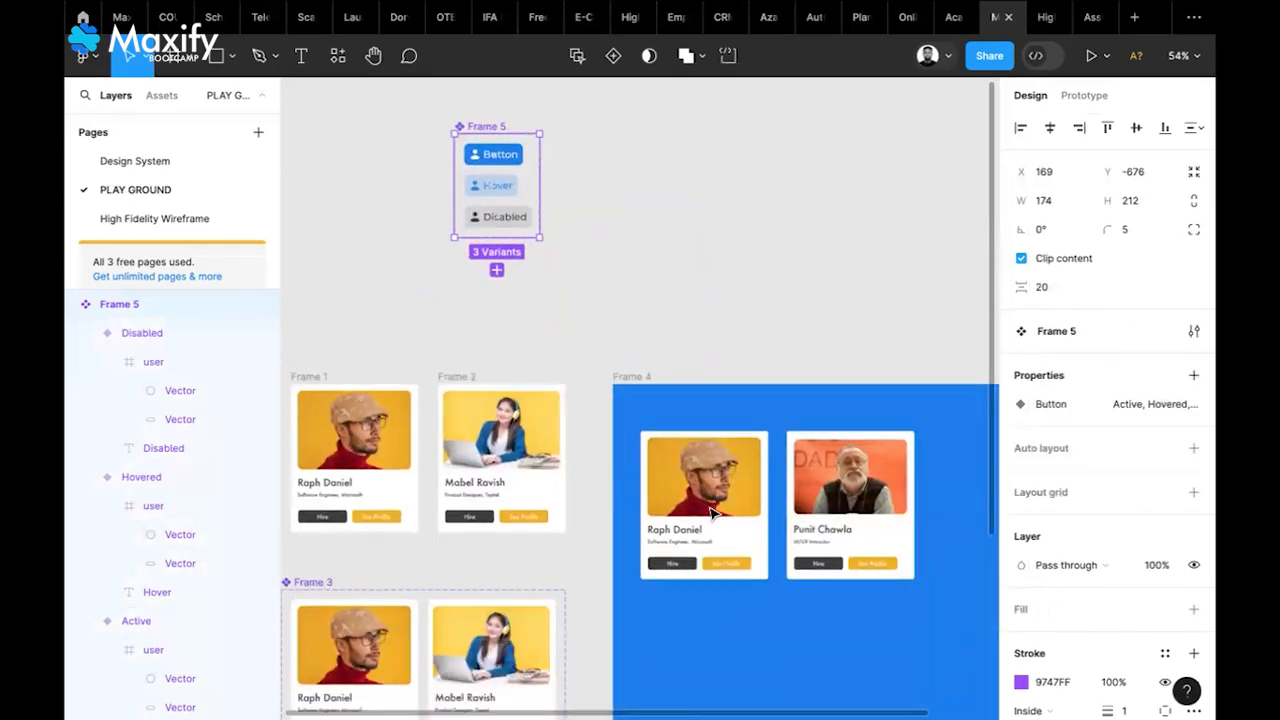
left_click(780, 251)
scroll(786, 343, "down", 2)
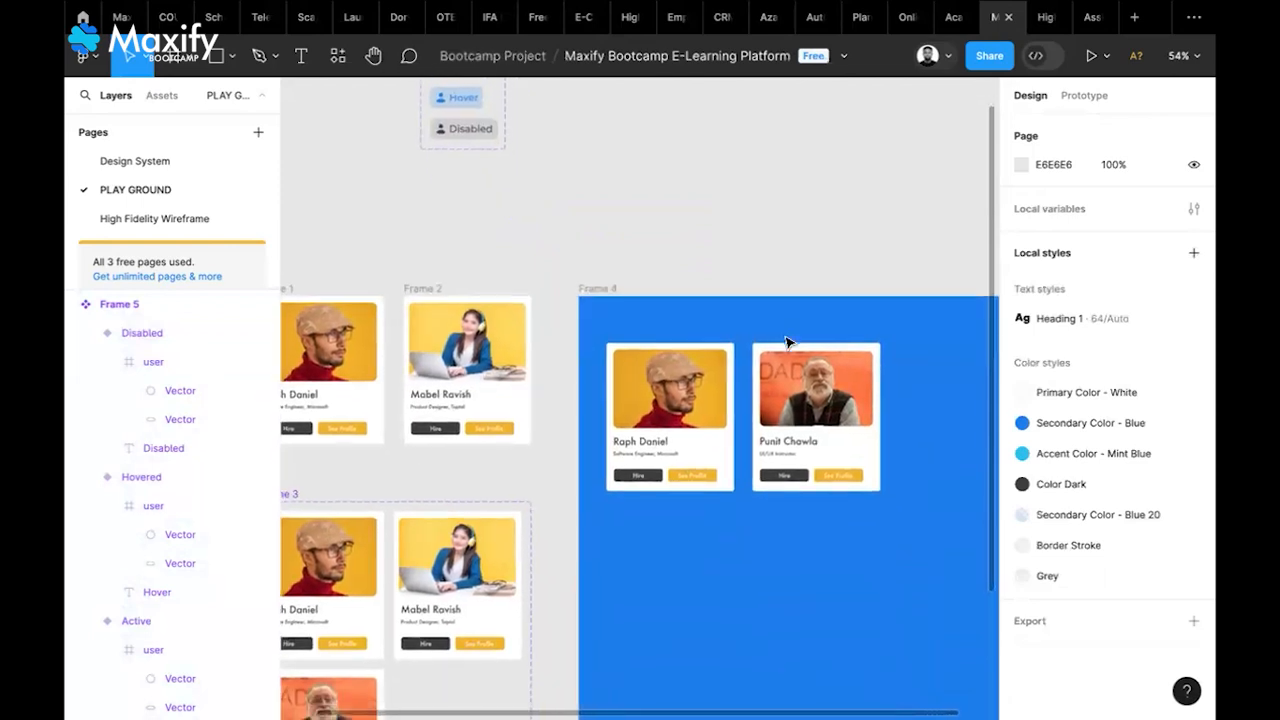
scroll(786, 343, "down", 5)
scroll(786, 343, "right", 3)
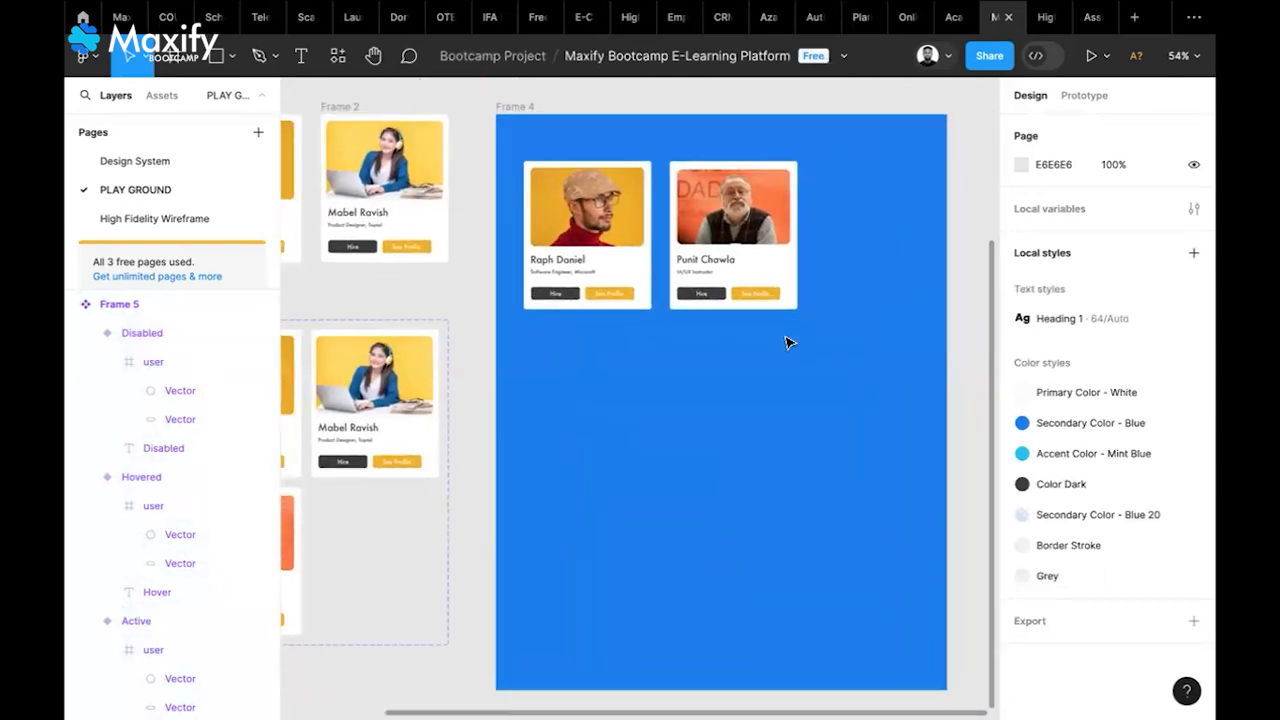
scroll(786, 343, "down", 1)
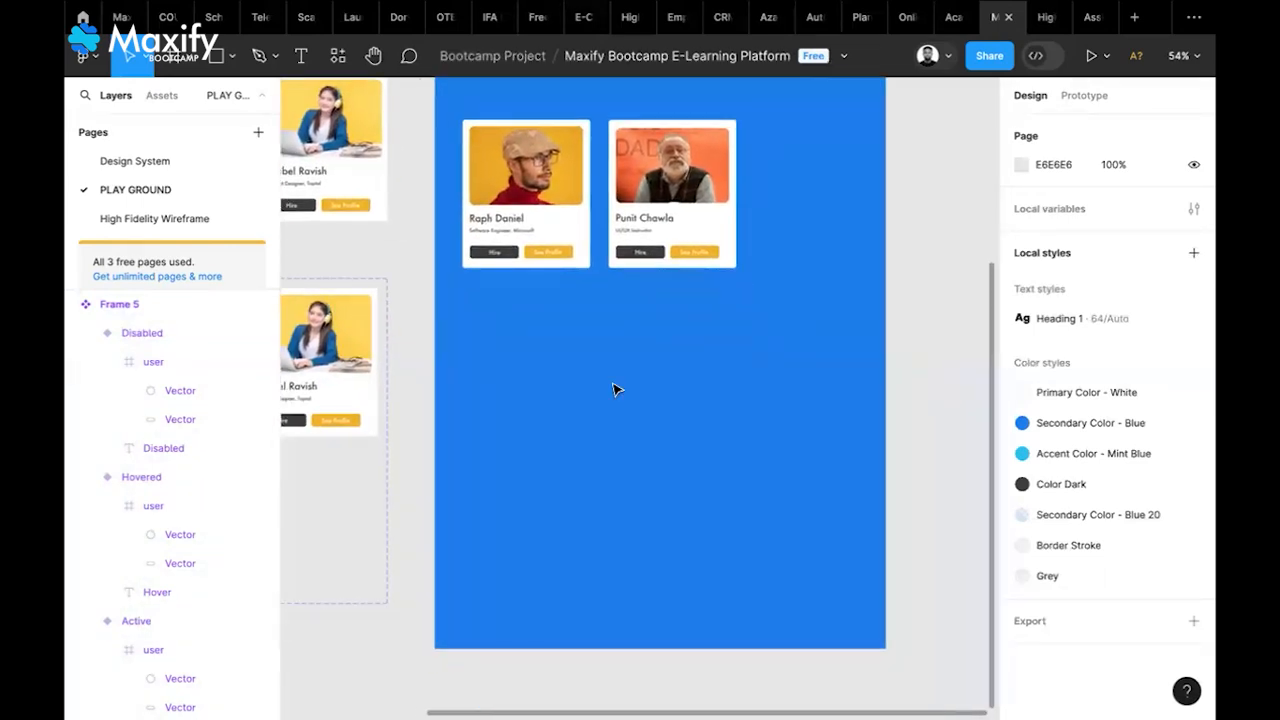
scroll(614, 389, "left", 2)
scroll(614, 389, "down", 1)
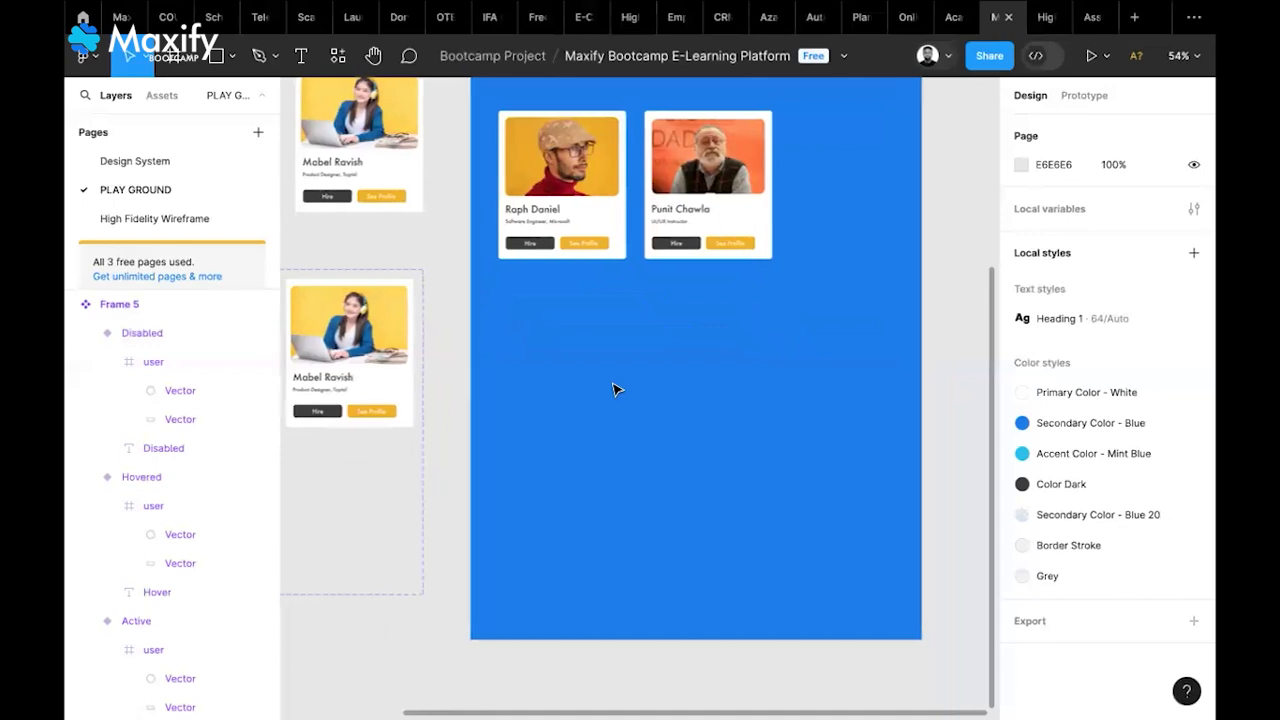
left_click(173, 56)
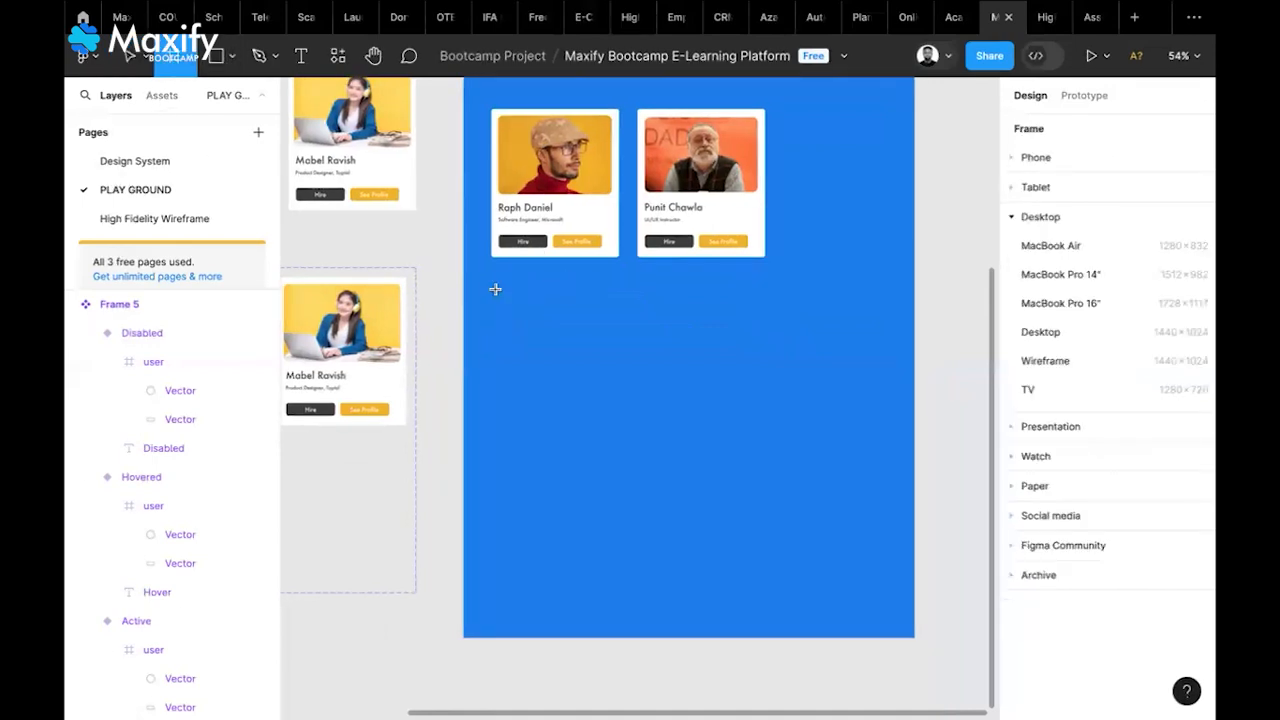
left_click_drag(495, 289, 880, 460)
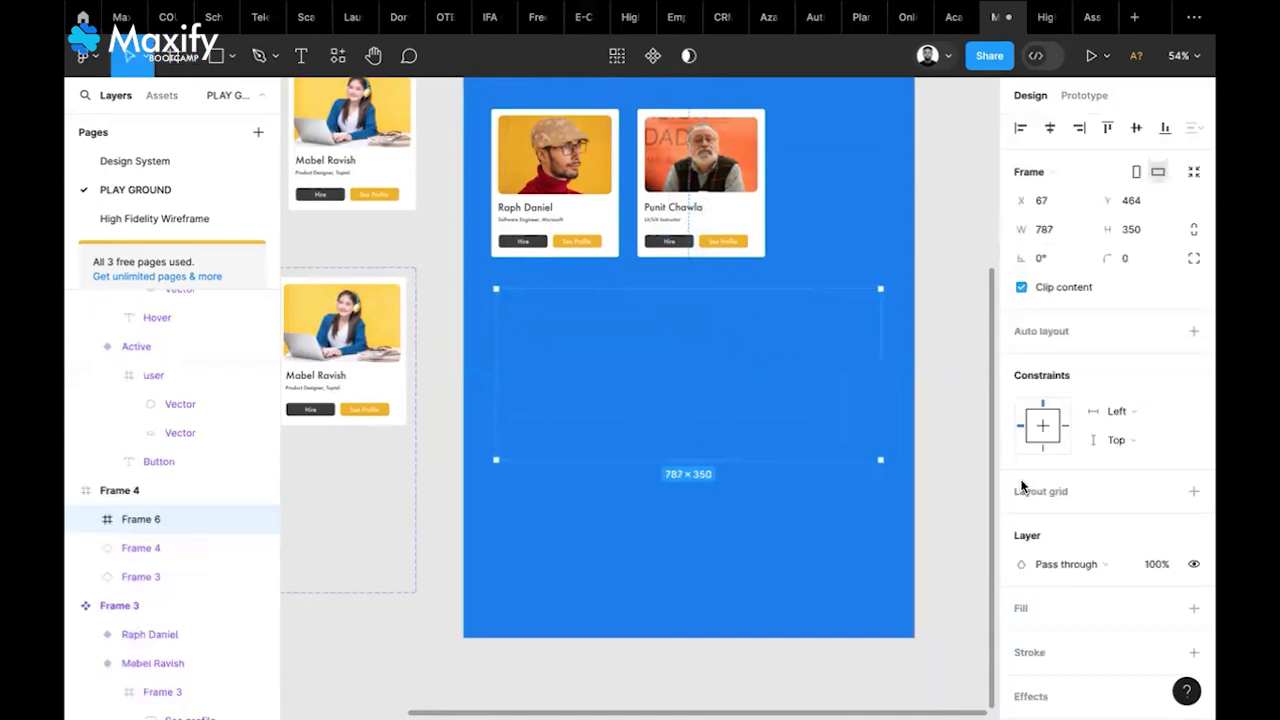
Give the new 787×350 frame a white fill and a corner radius of 20
left_click(1193, 608)
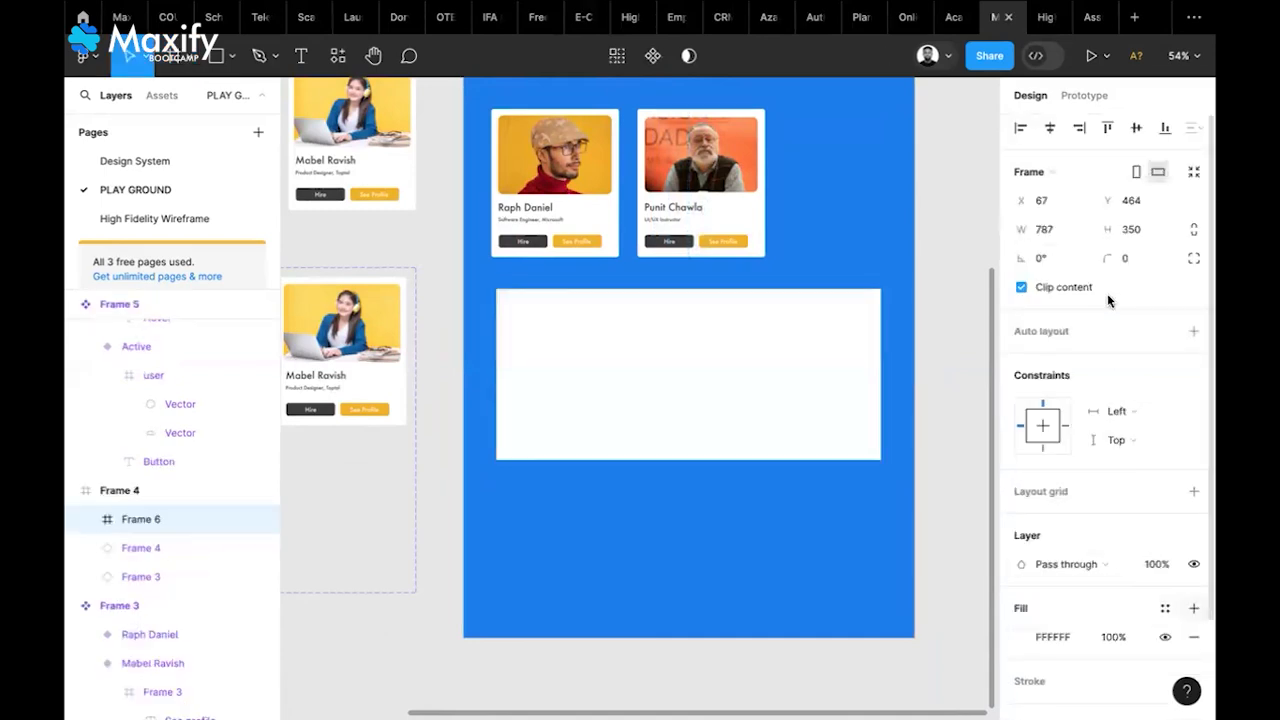
left_click(1143, 257)
type("20")
key("Return")
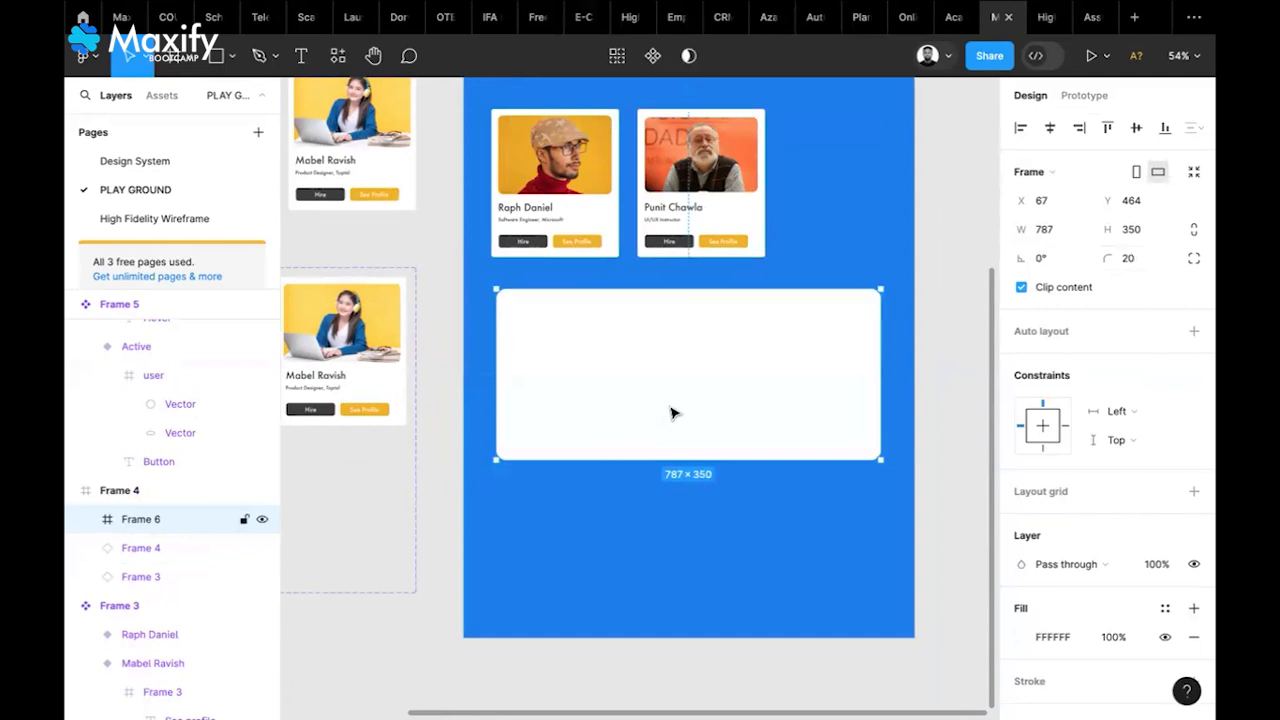
key("Escape")
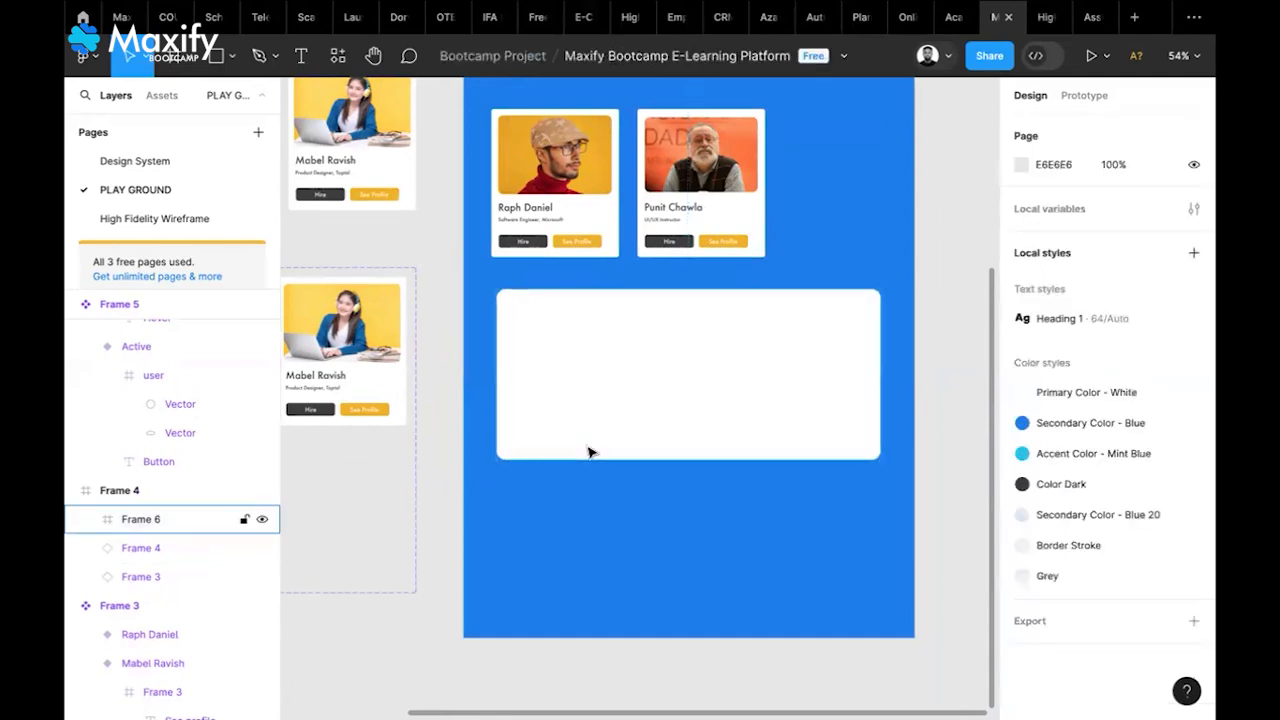
scroll(588, 452, "up", 3)
scroll(588, 452, "left", 3)
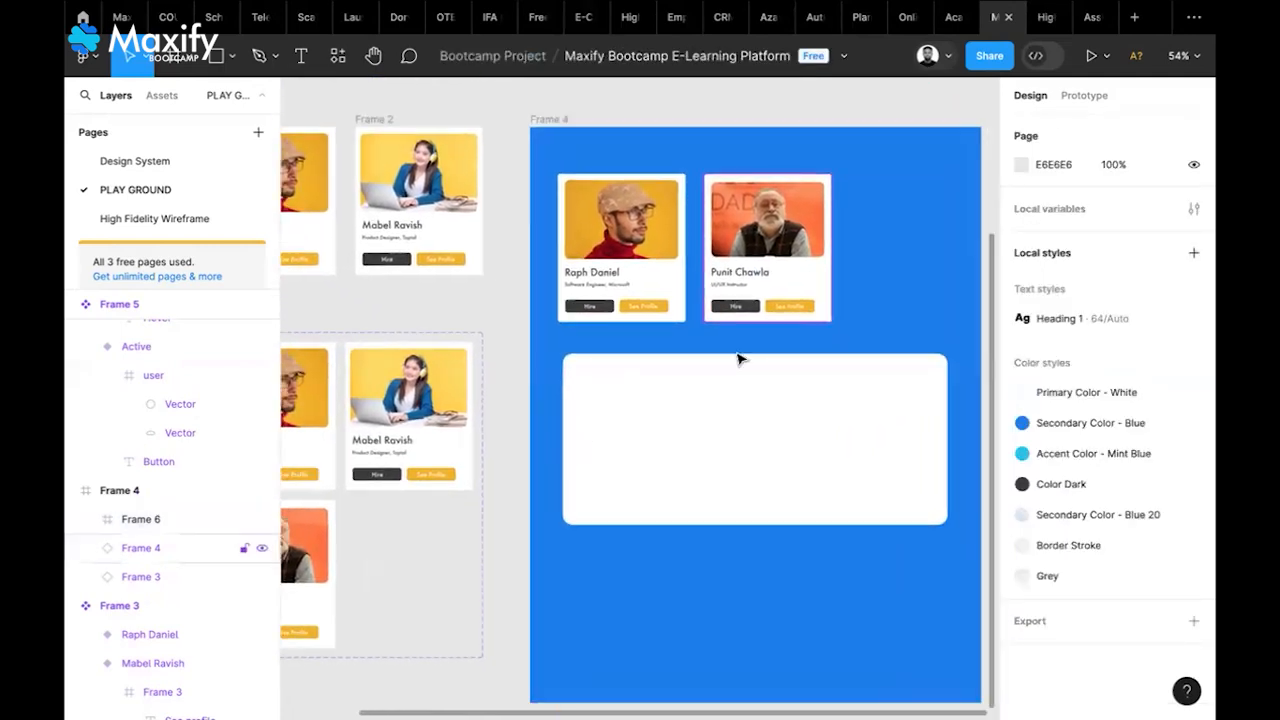
left_click(602, 382)
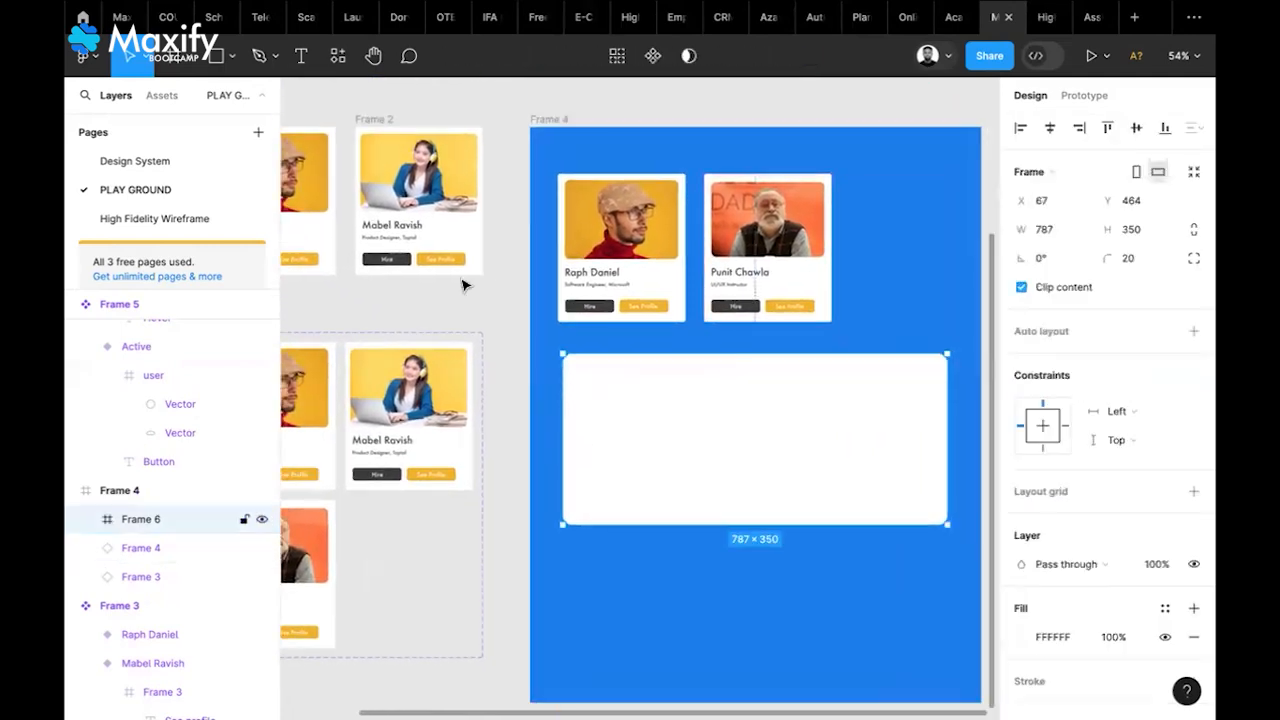
left_click(330, 58)
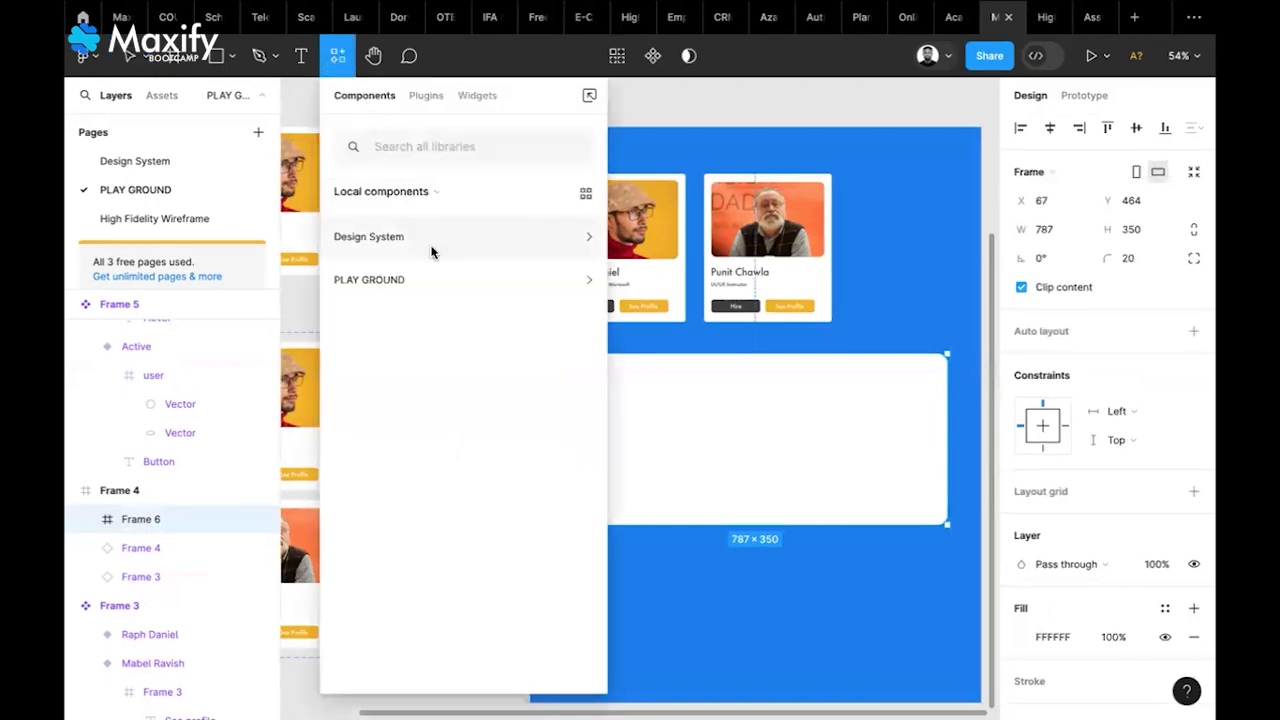
Place a Frame 5 button instance from PLAY GROUND at the white frame's top-left
left_click(488, 286)
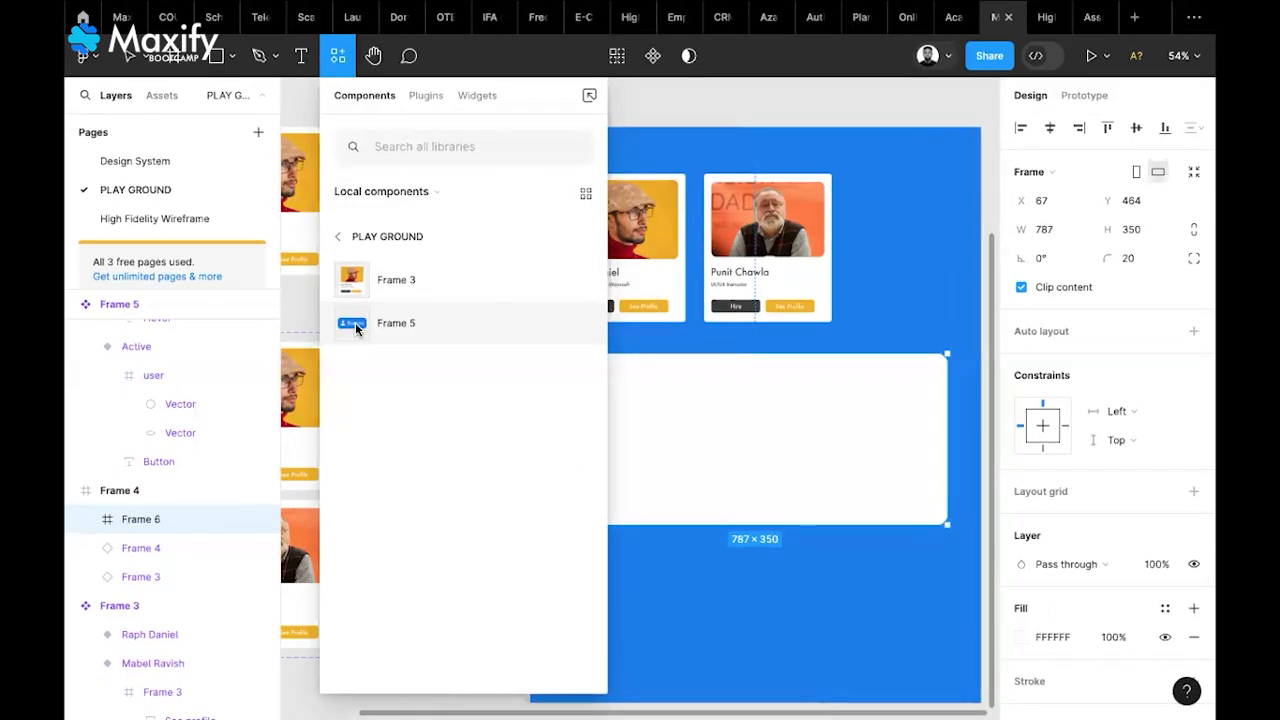
left_click_drag(355, 322, 727, 440)
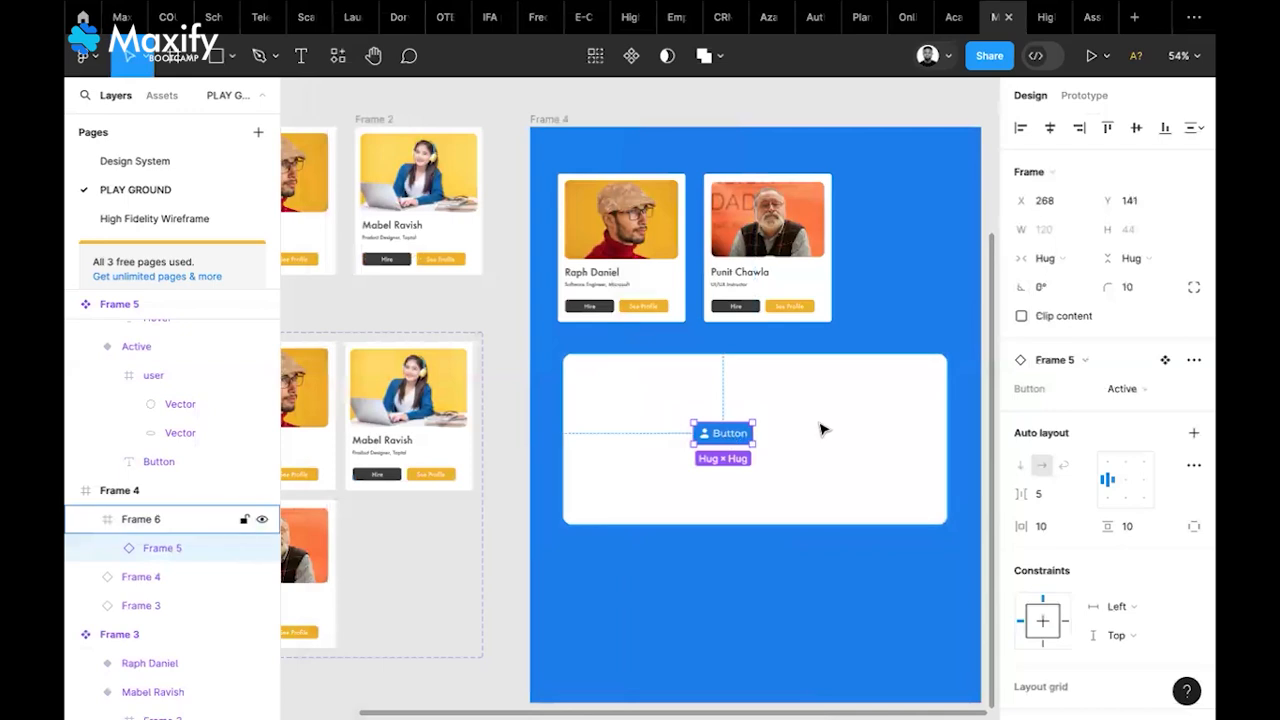
scroll(745, 450, "up", 5)
left_click_drag(728, 430, 453, 337)
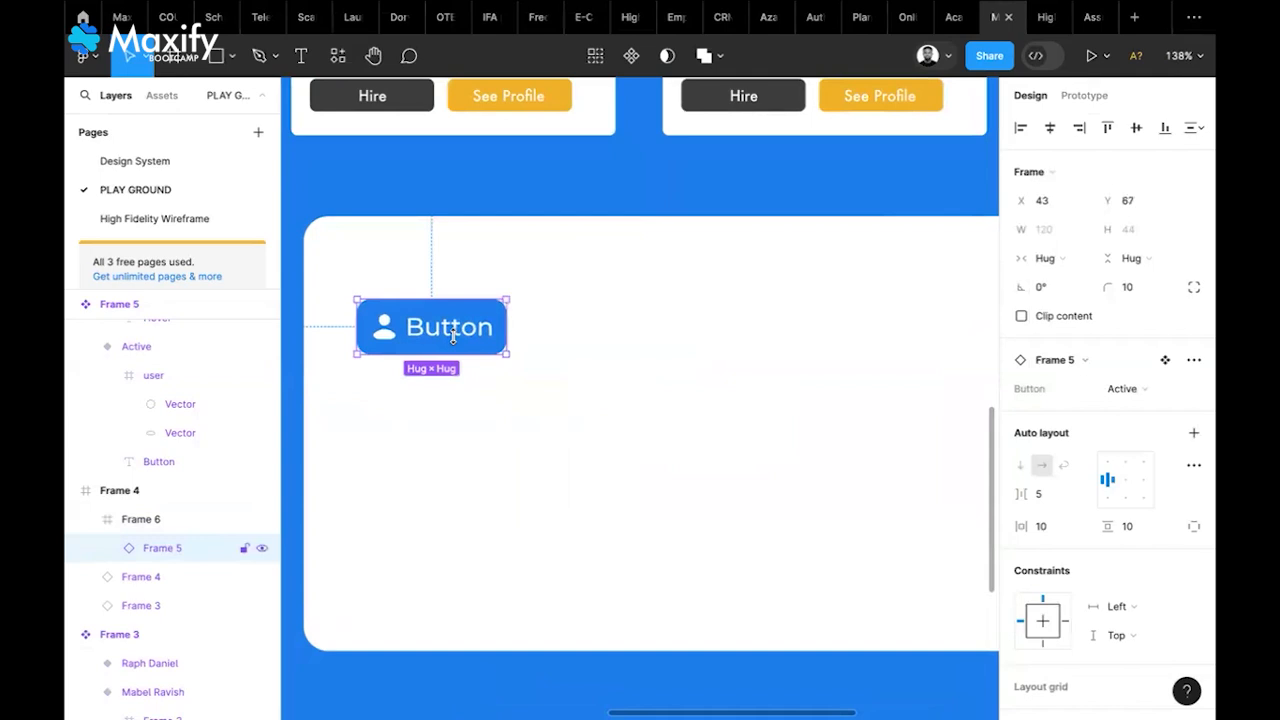
Try the instance's Hovered and Disabled variants, then set it back to Active
left_click(1146, 393)
left_click(1112, 406)
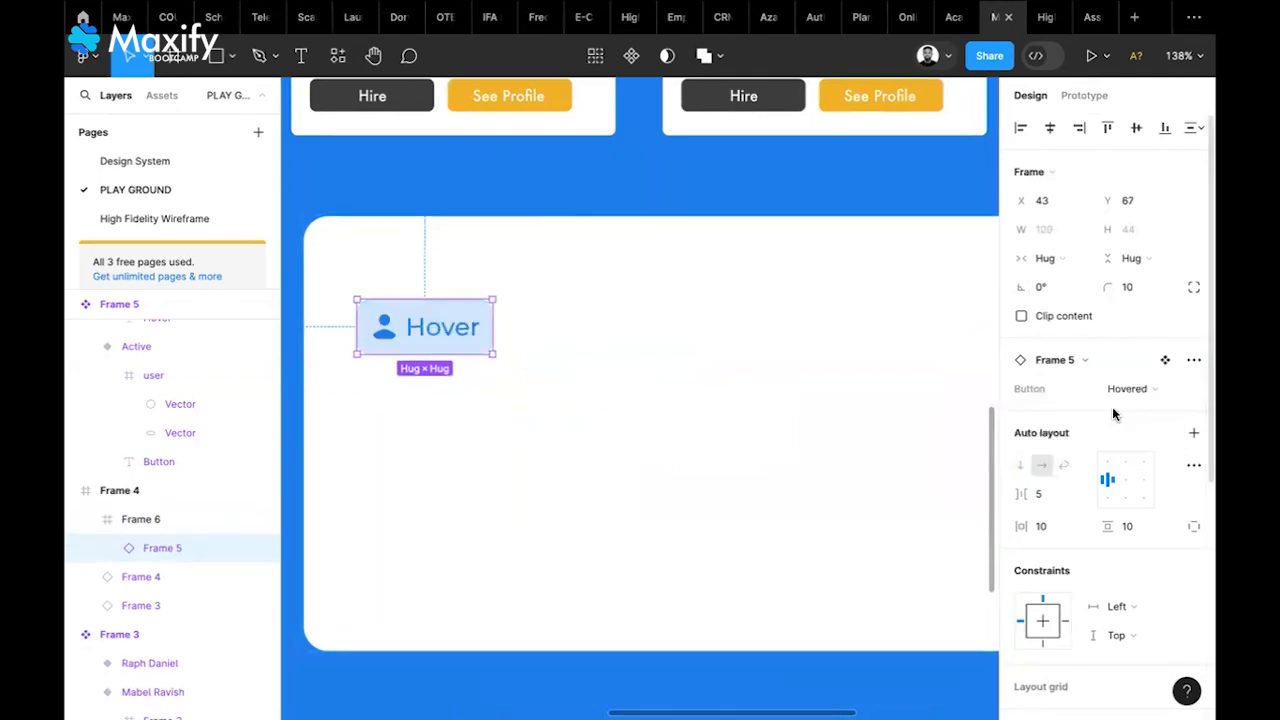
left_click(951, 455)
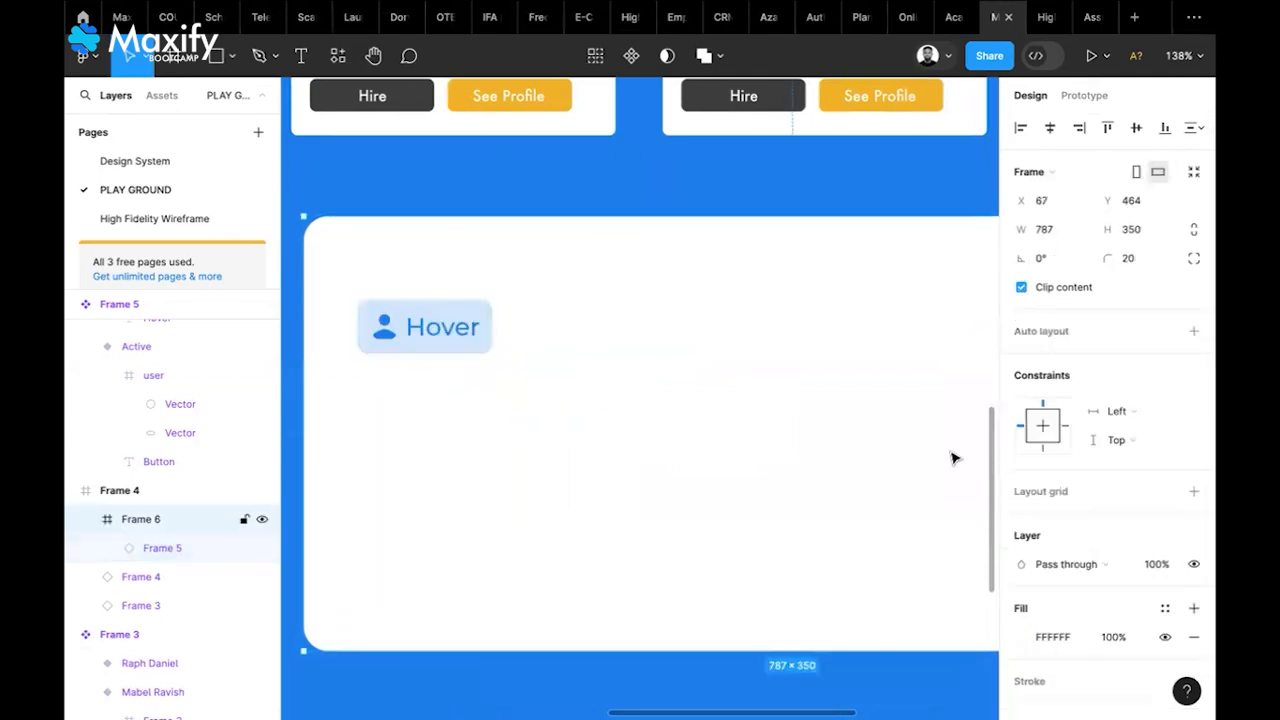
left_click(463, 341)
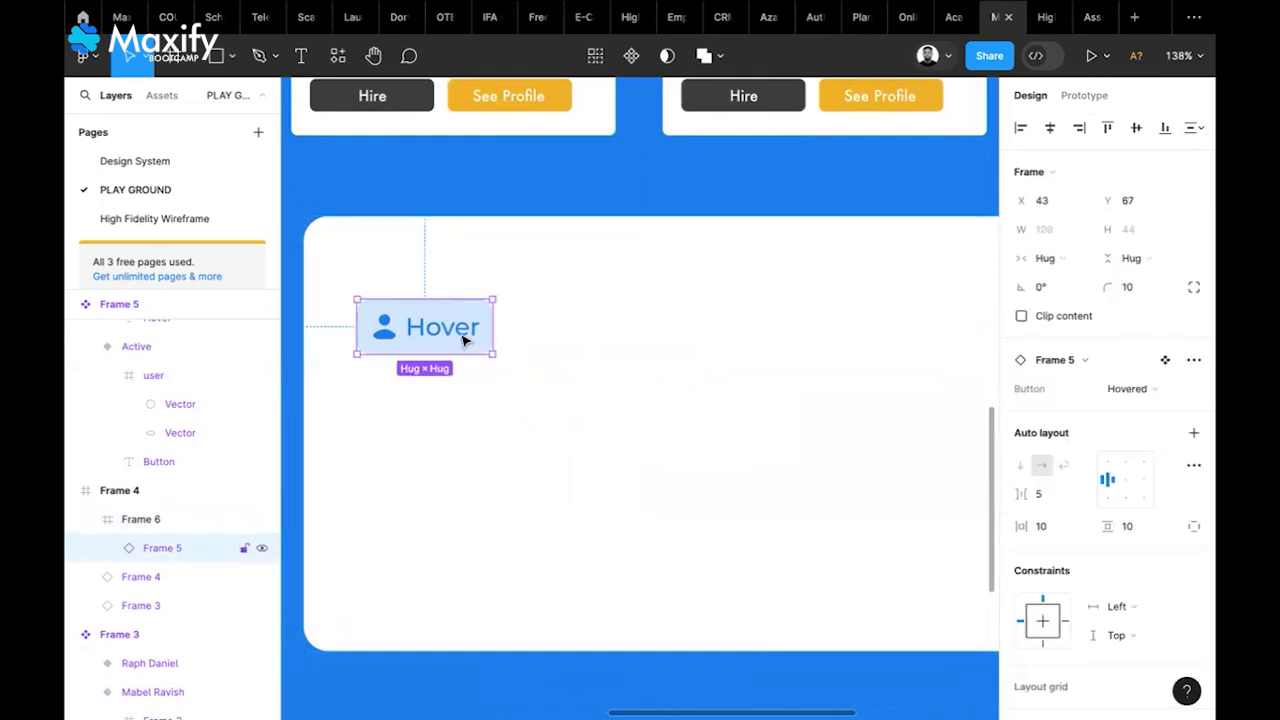
left_click(1155, 396)
left_click(1121, 416)
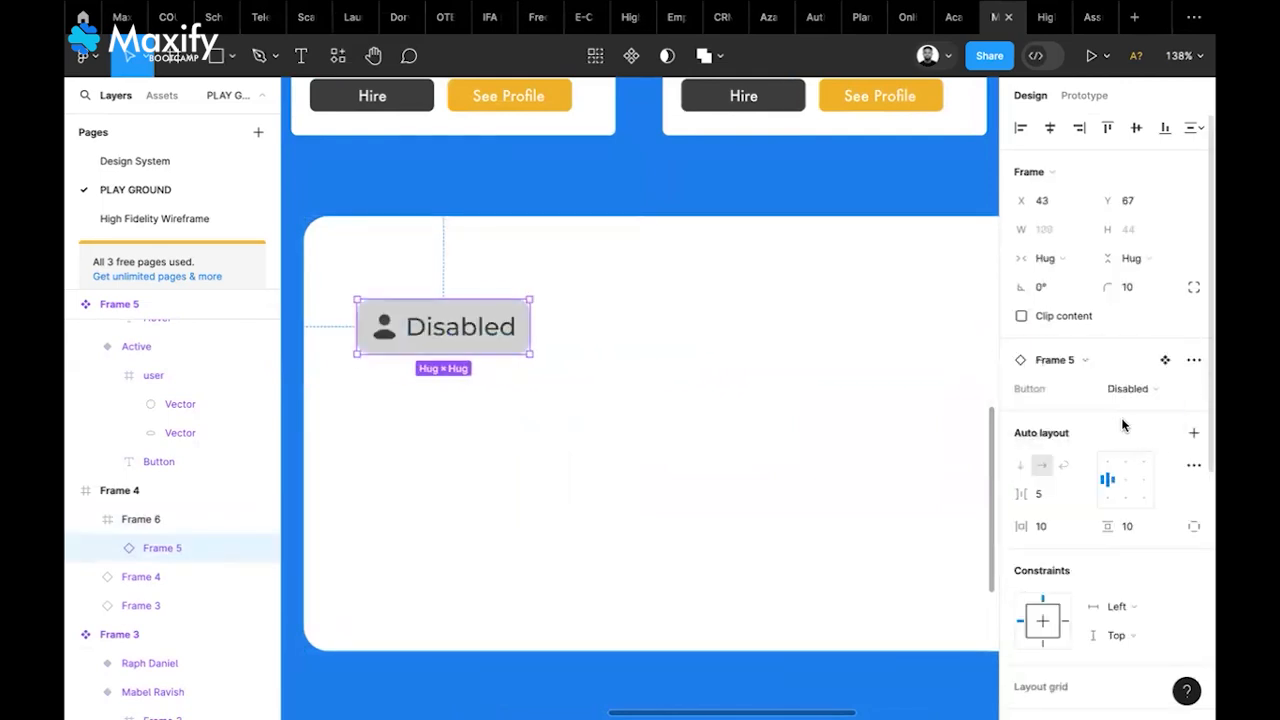
left_click(776, 428)
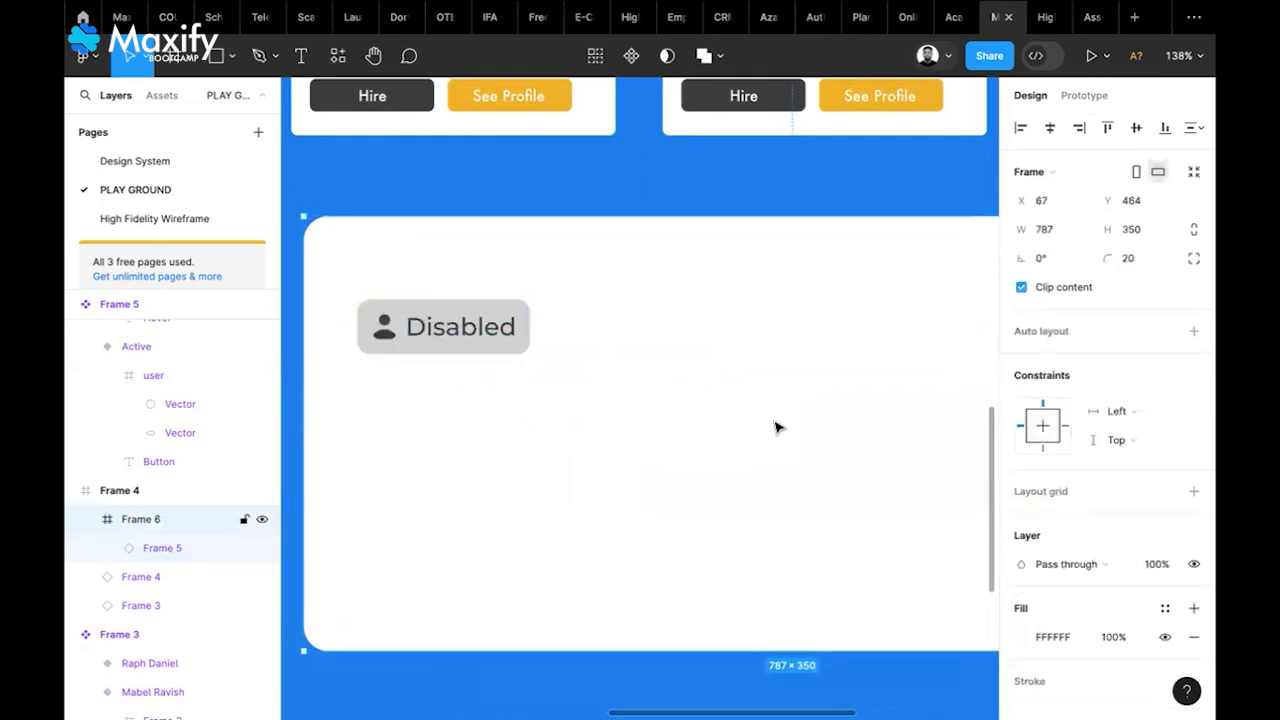
left_click(458, 325)
left_click(1150, 397)
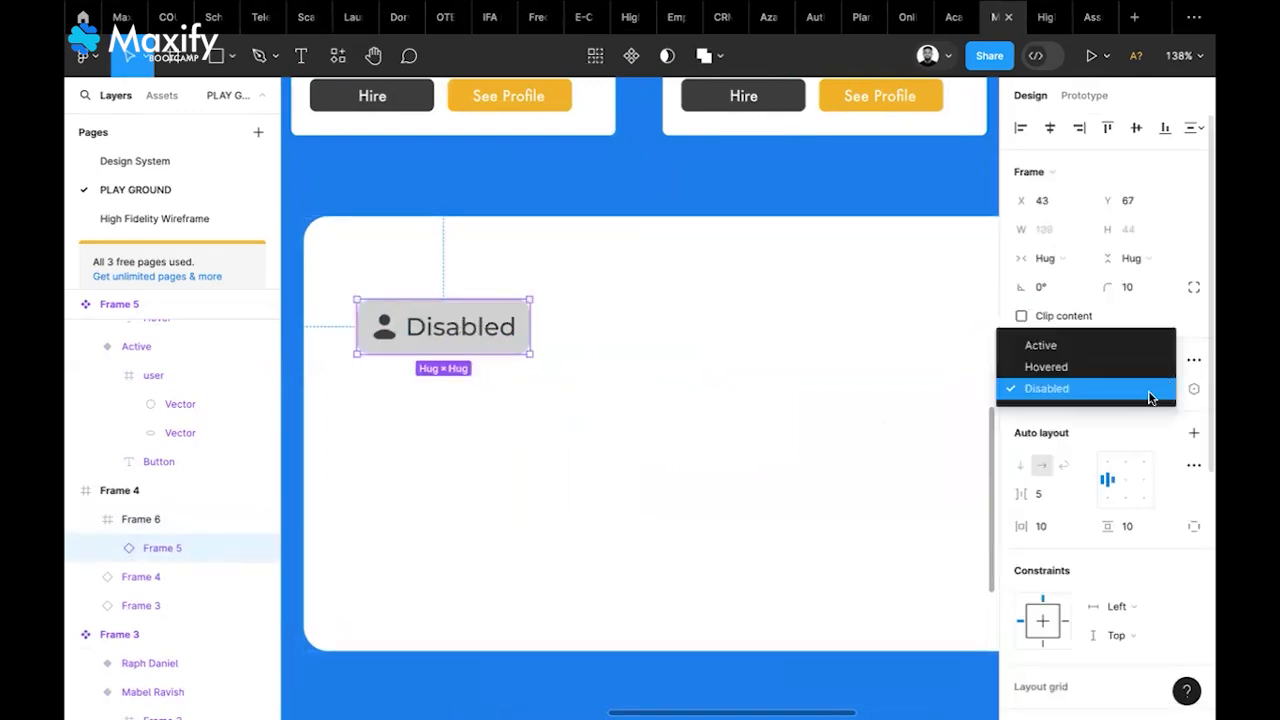
left_click(1058, 346)
left_click(767, 386)
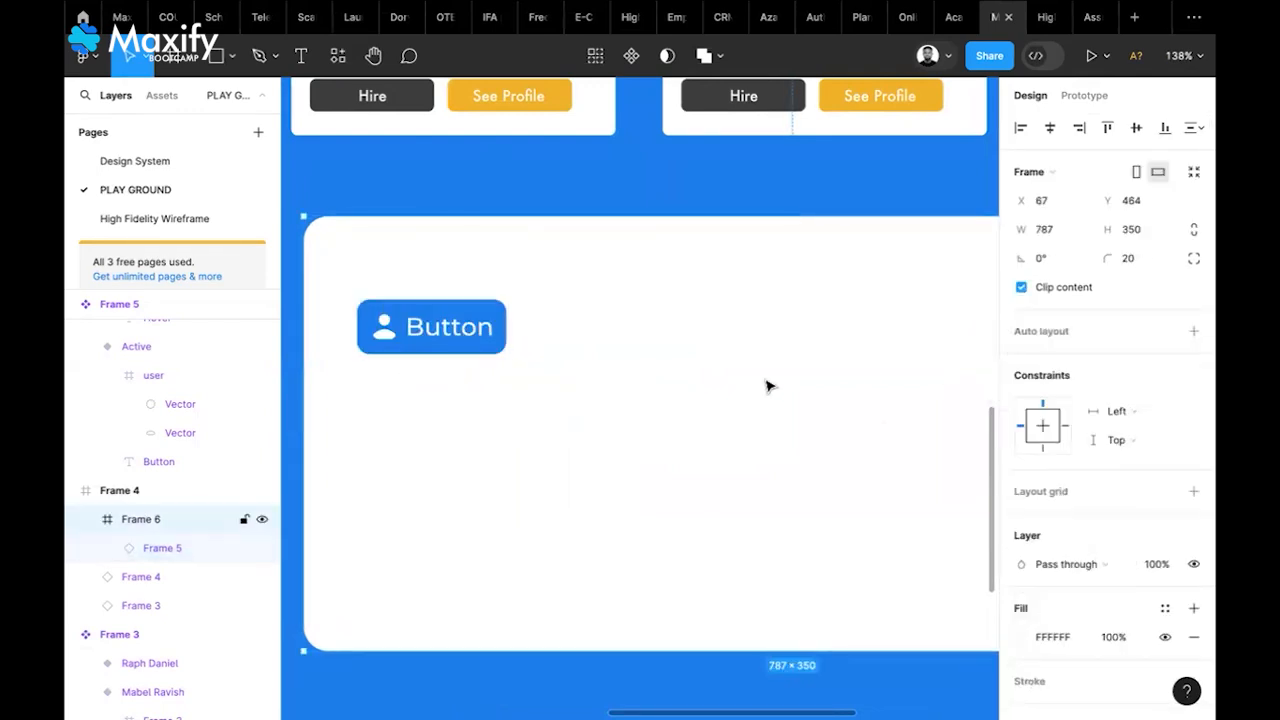
Multi-select the Button, Hover and Disabled label text layers in Frame 5
scroll(767, 386, "down", 6)
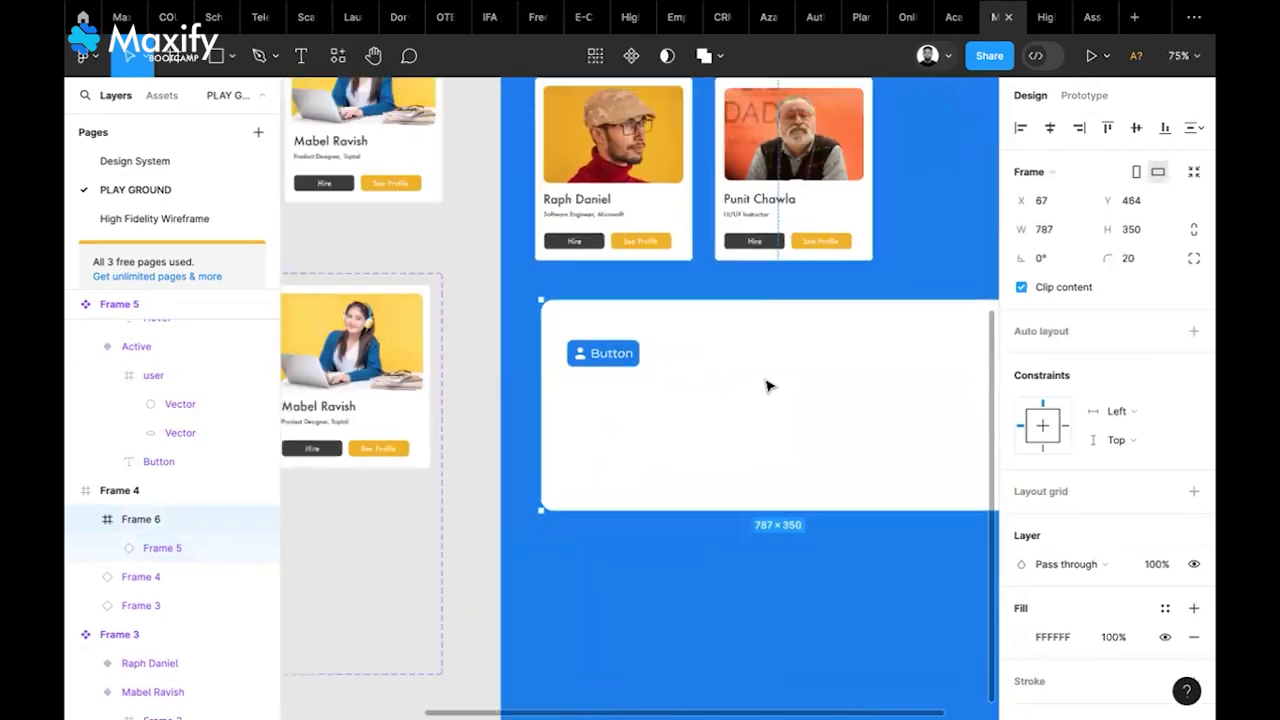
scroll(767, 386, "up", 6)
scroll(767, 386, "left", 2)
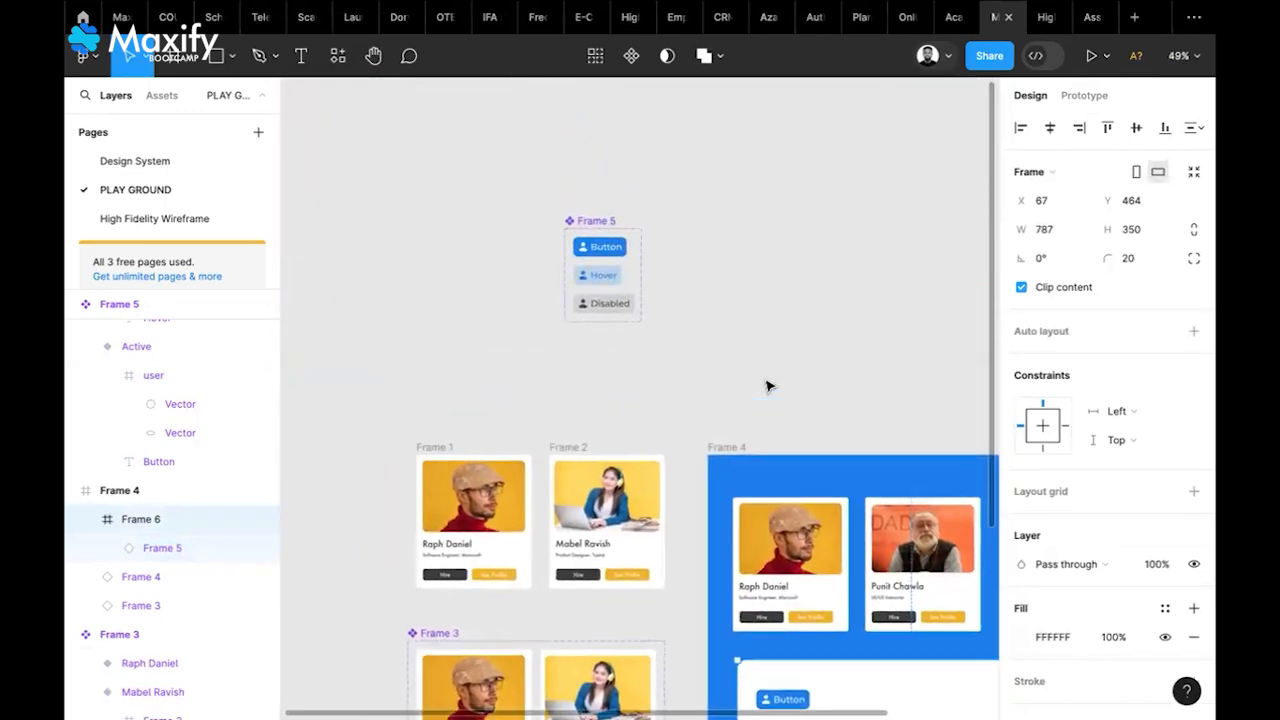
scroll(591, 286, "up", 5)
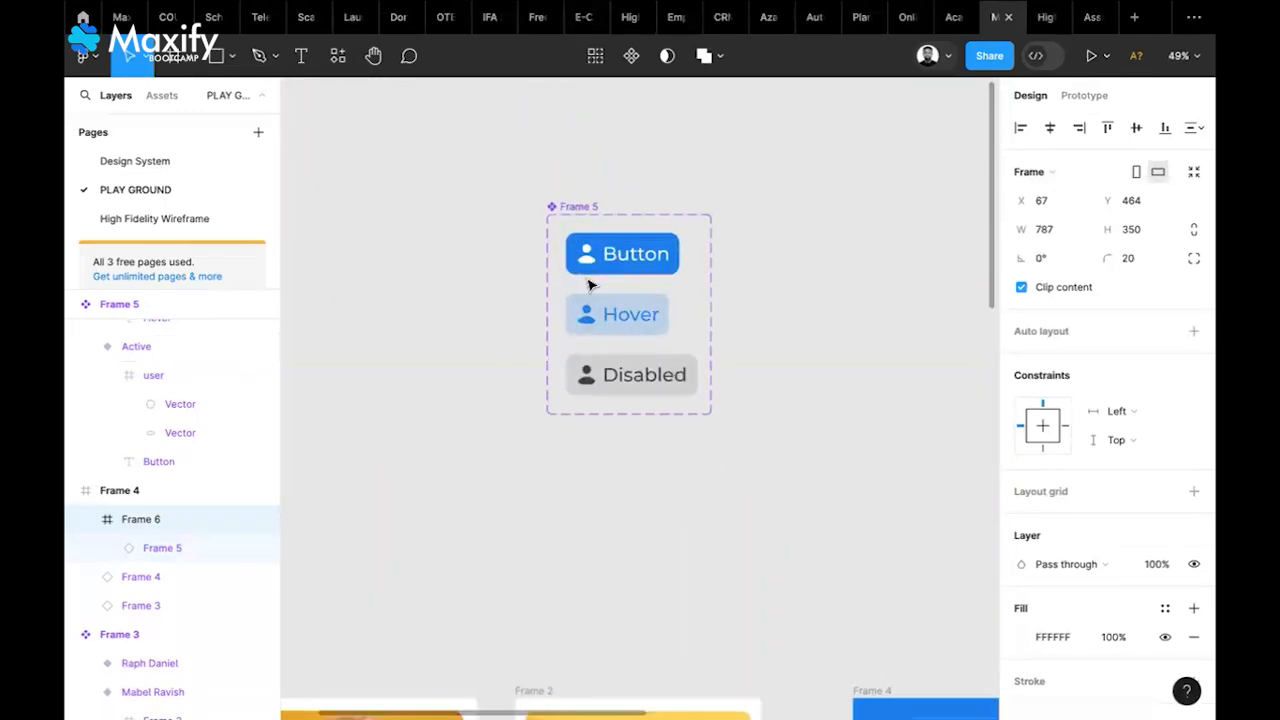
scroll(591, 286, "up", 1)
scroll(591, 286, "right", 1)
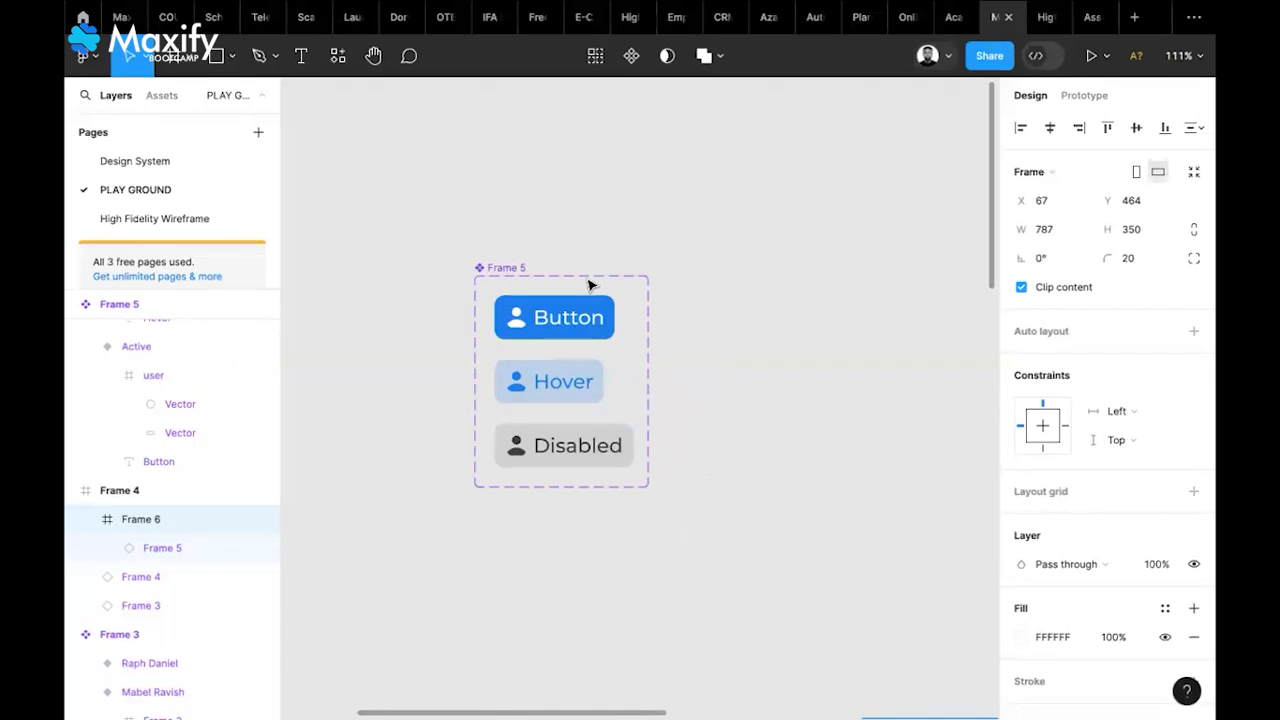
scroll(588, 286, "up", 2)
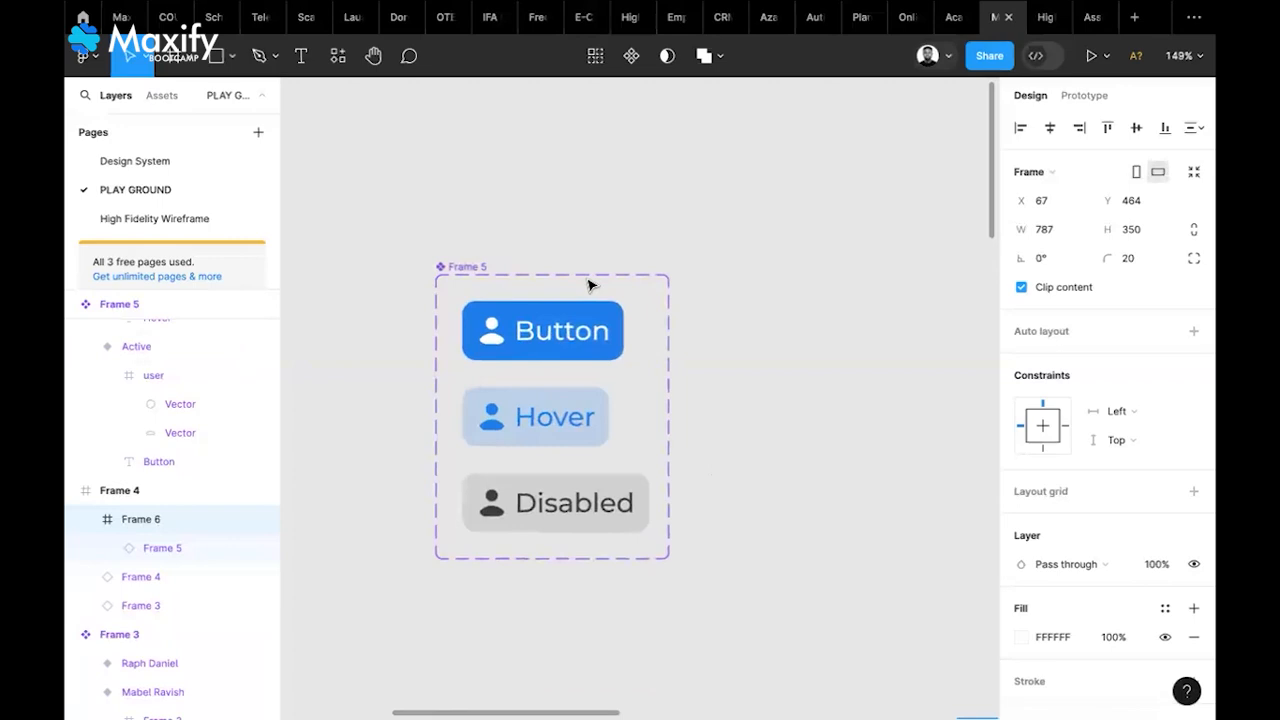
left_click(578, 344)
left_click(580, 342)
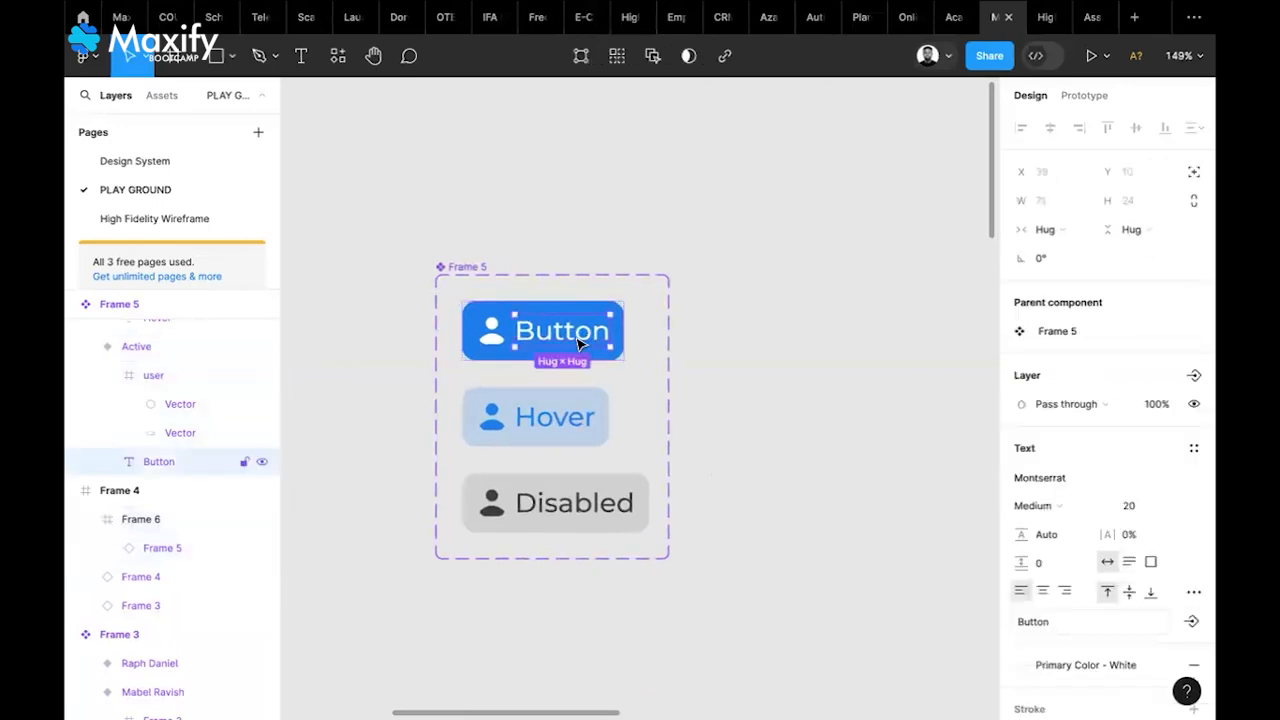
left_click(575, 421, "shift")
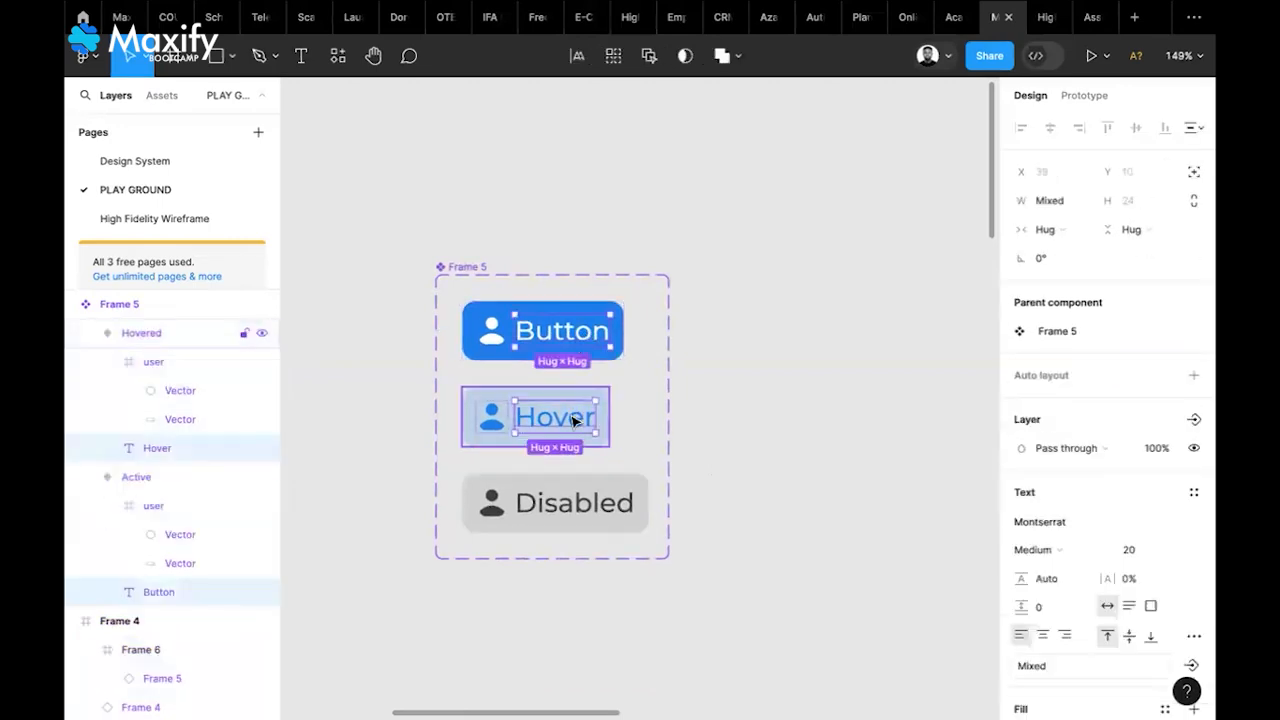
left_click(580, 490, "shift")
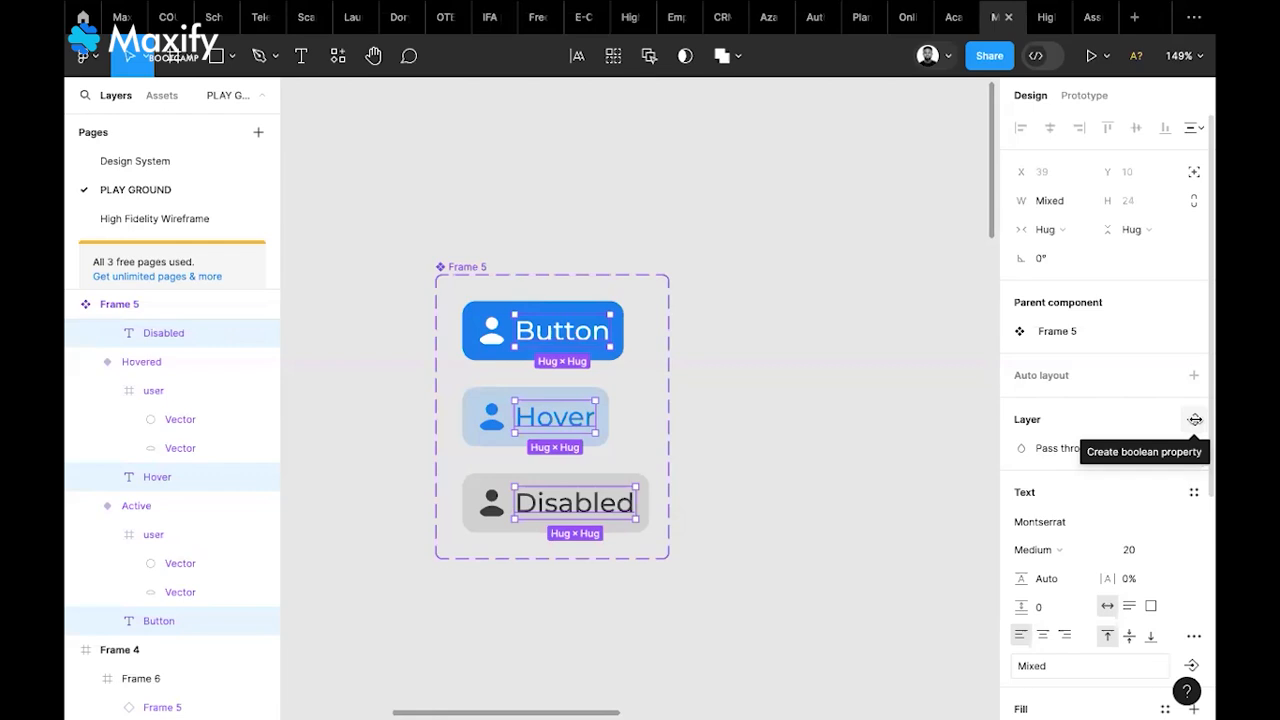
Create a boolean 'Show text' property, default True, linked to the three button labels
left_click(1195, 419)
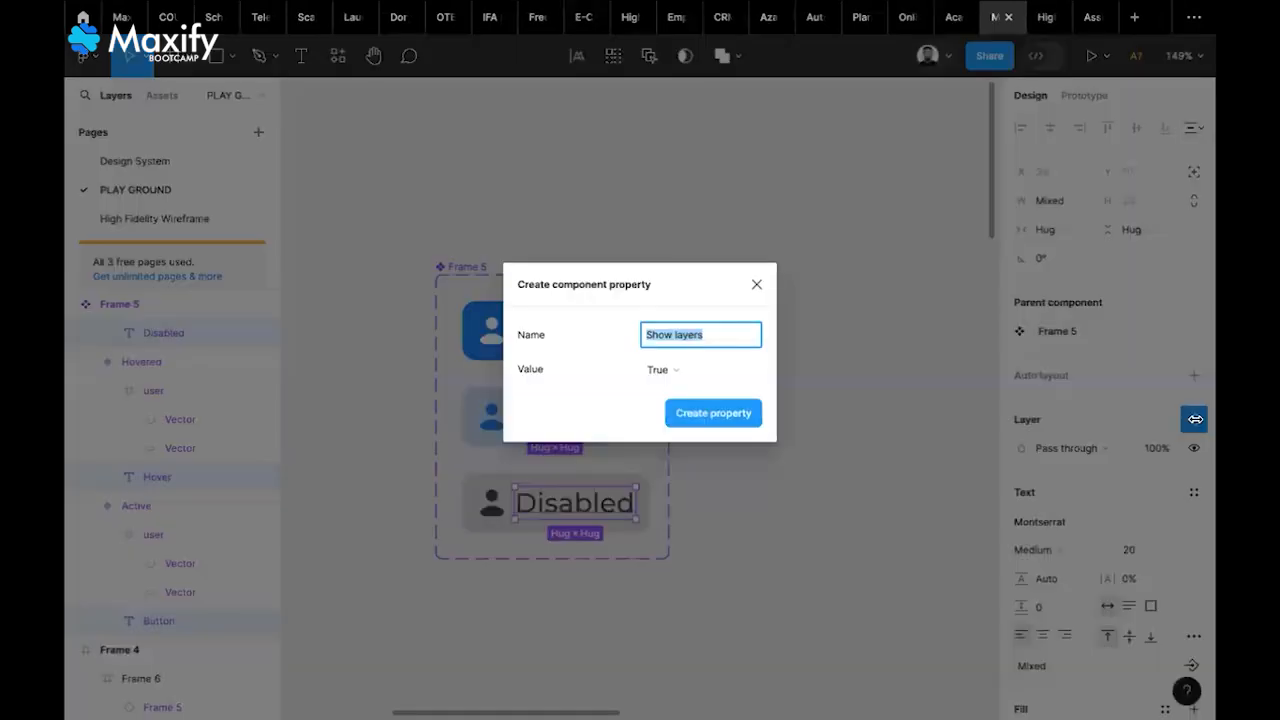
left_click(713, 336)
left_click(769, 332)
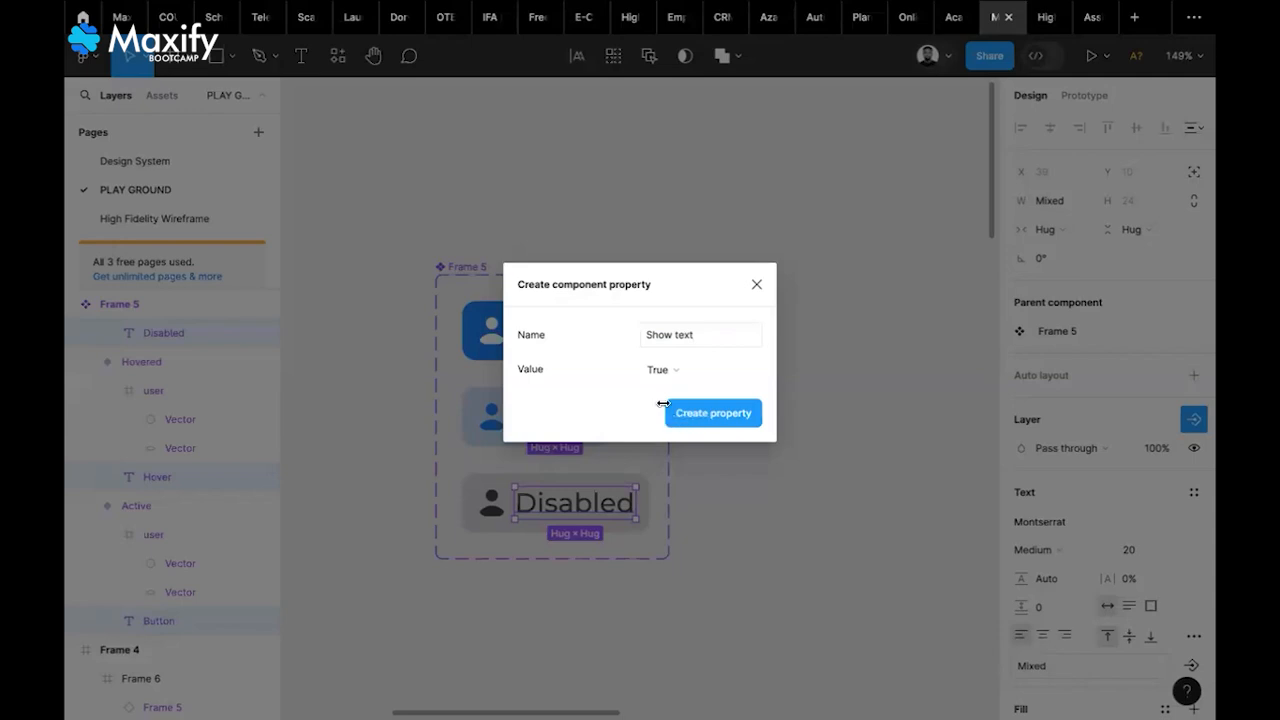
left_click(683, 371)
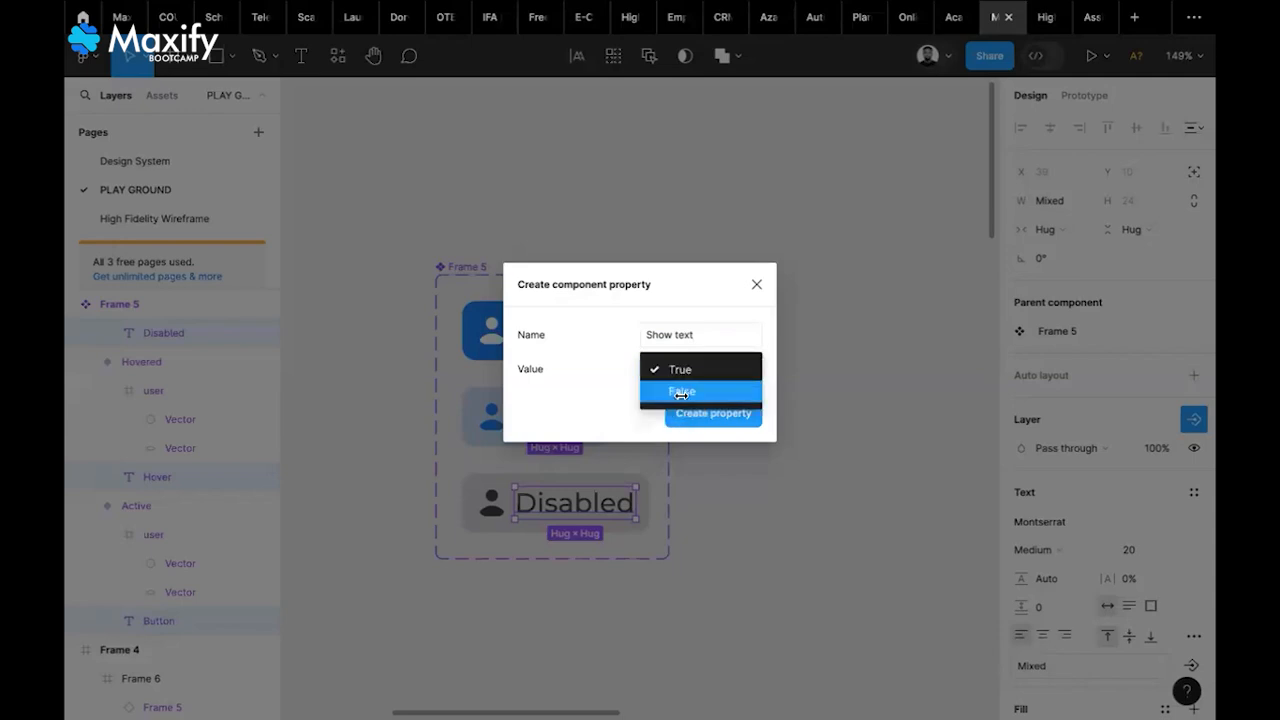
left_click(680, 370)
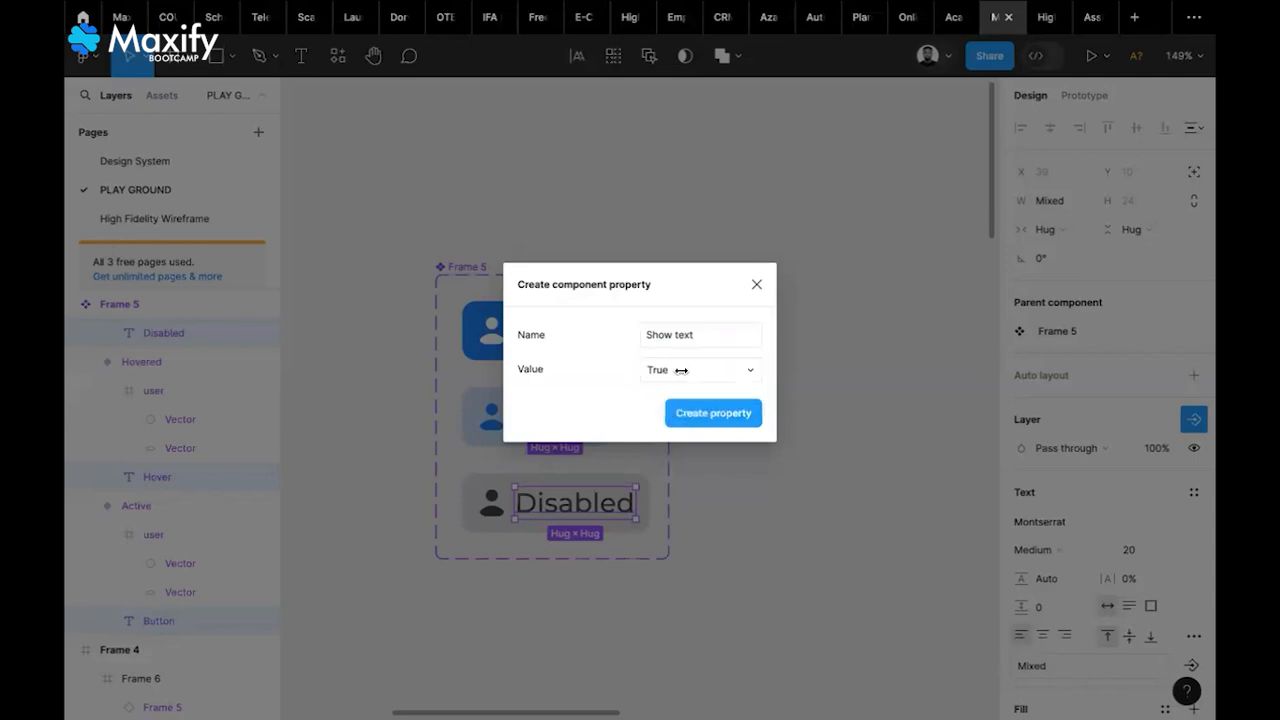
left_click(706, 412)
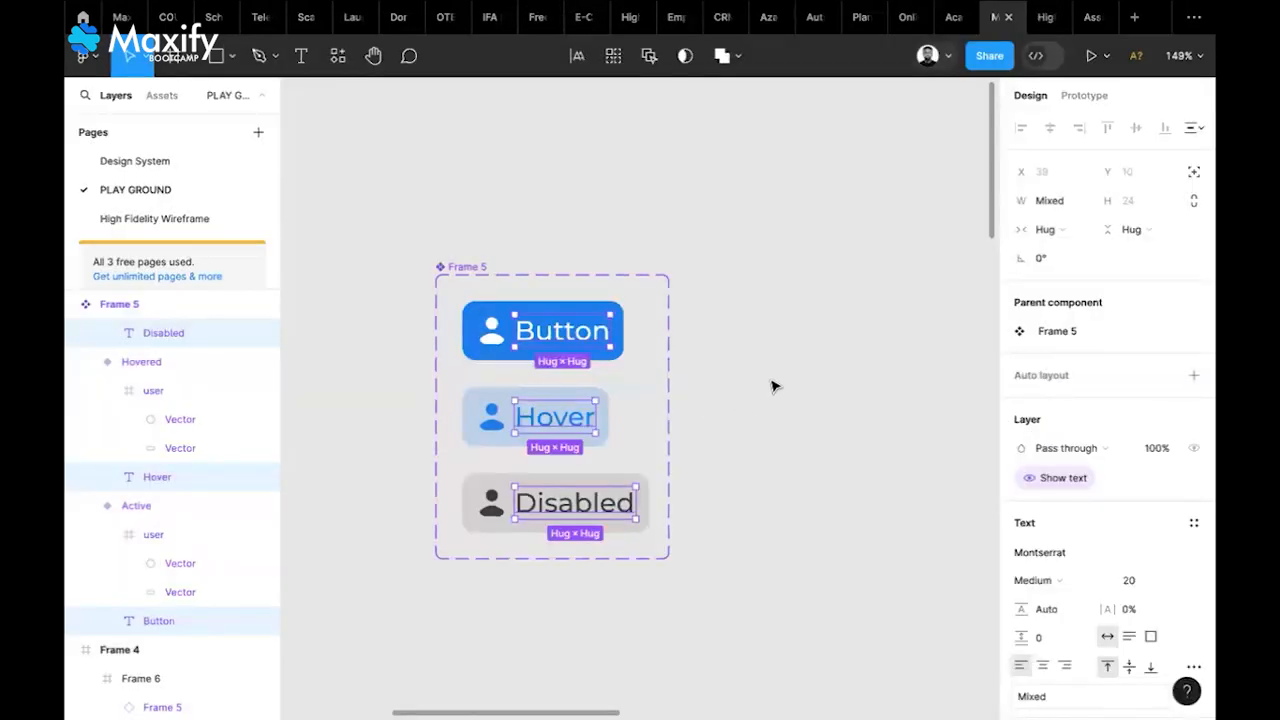
left_click(492, 333)
left_click(492, 420, "shift")
Link all three variants' user icons to a new boolean 'Show Icons' property
left_click(491, 503, "shift")
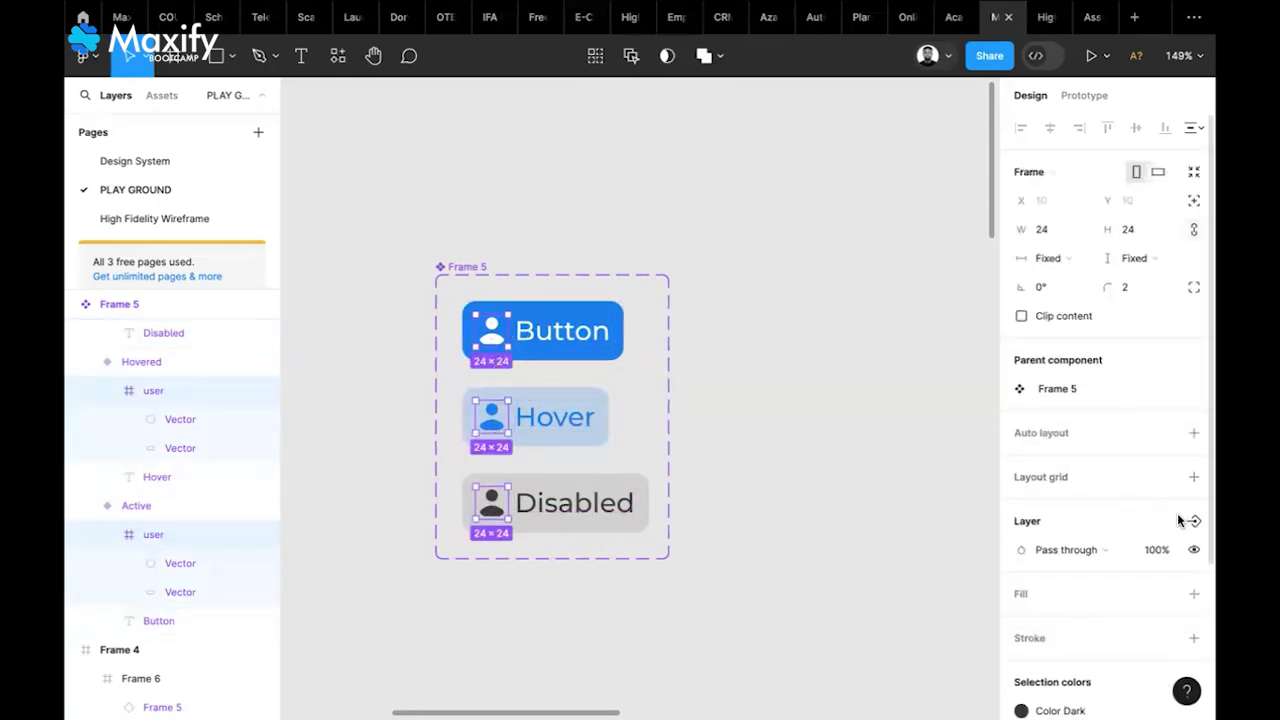
scroll(1193, 522, "down", 3)
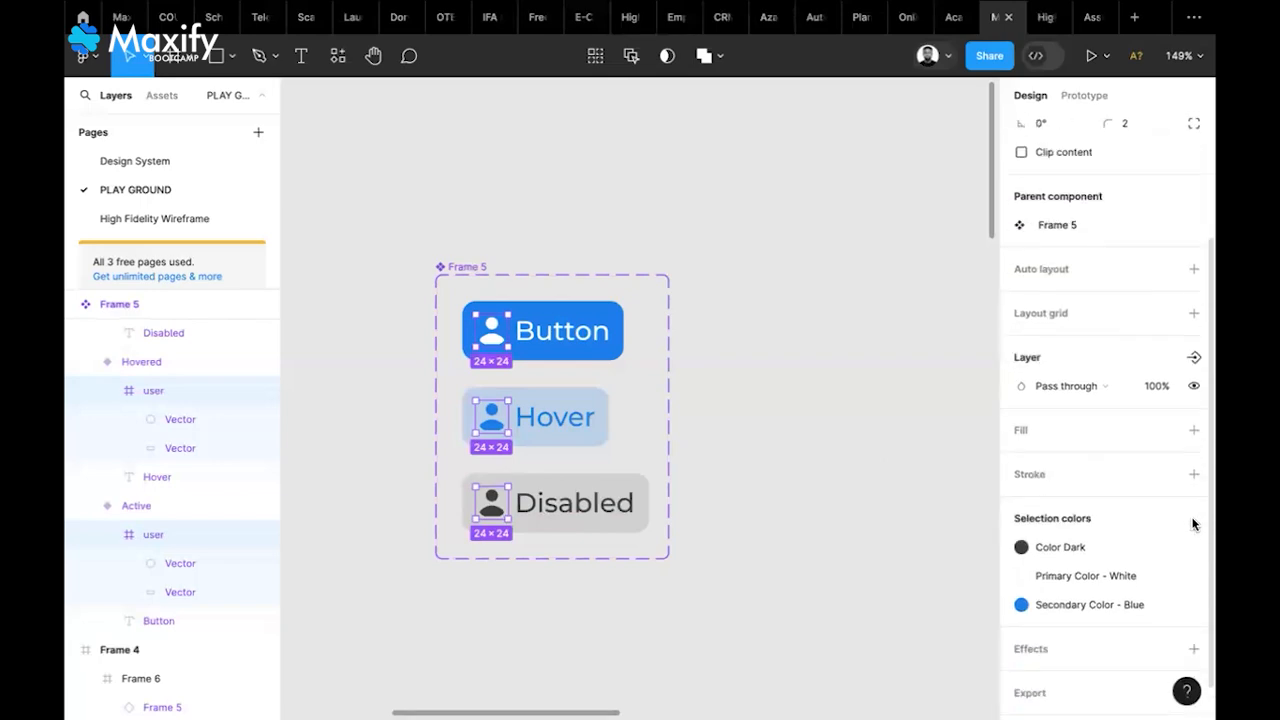
scroll(1193, 524, "up", 2)
scroll(1193, 522, "up", 2)
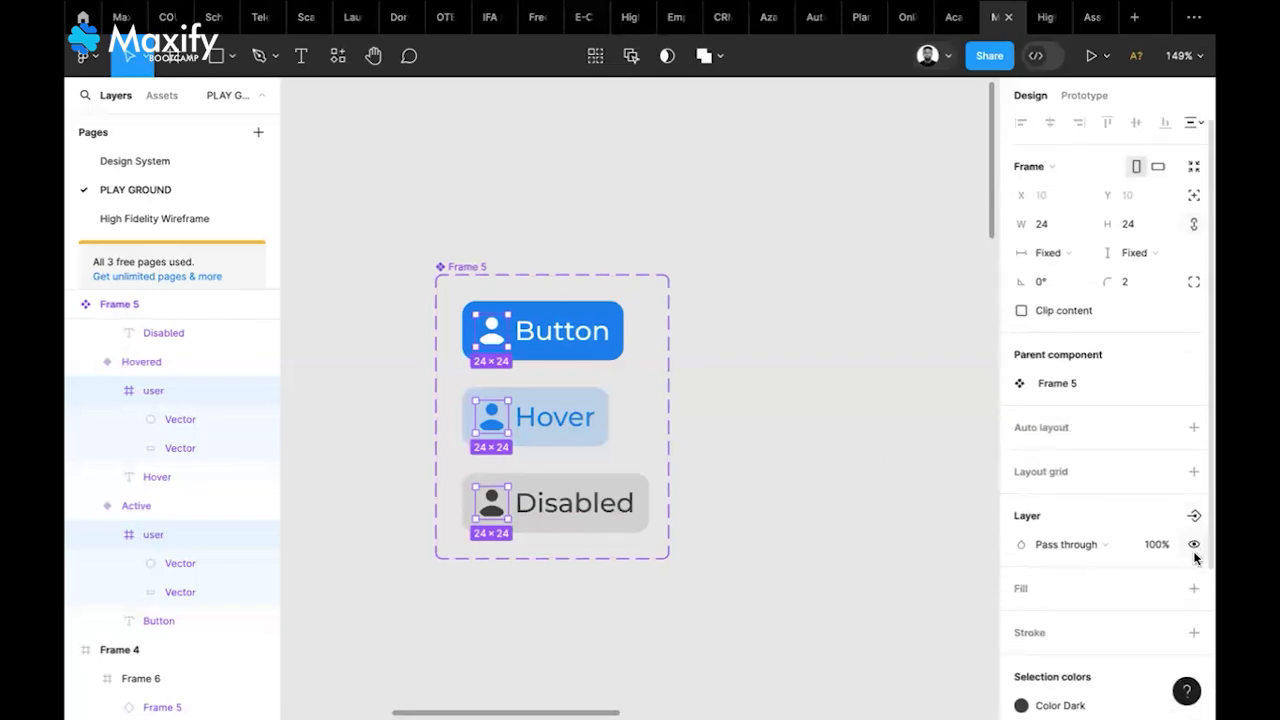
left_click(1194, 516)
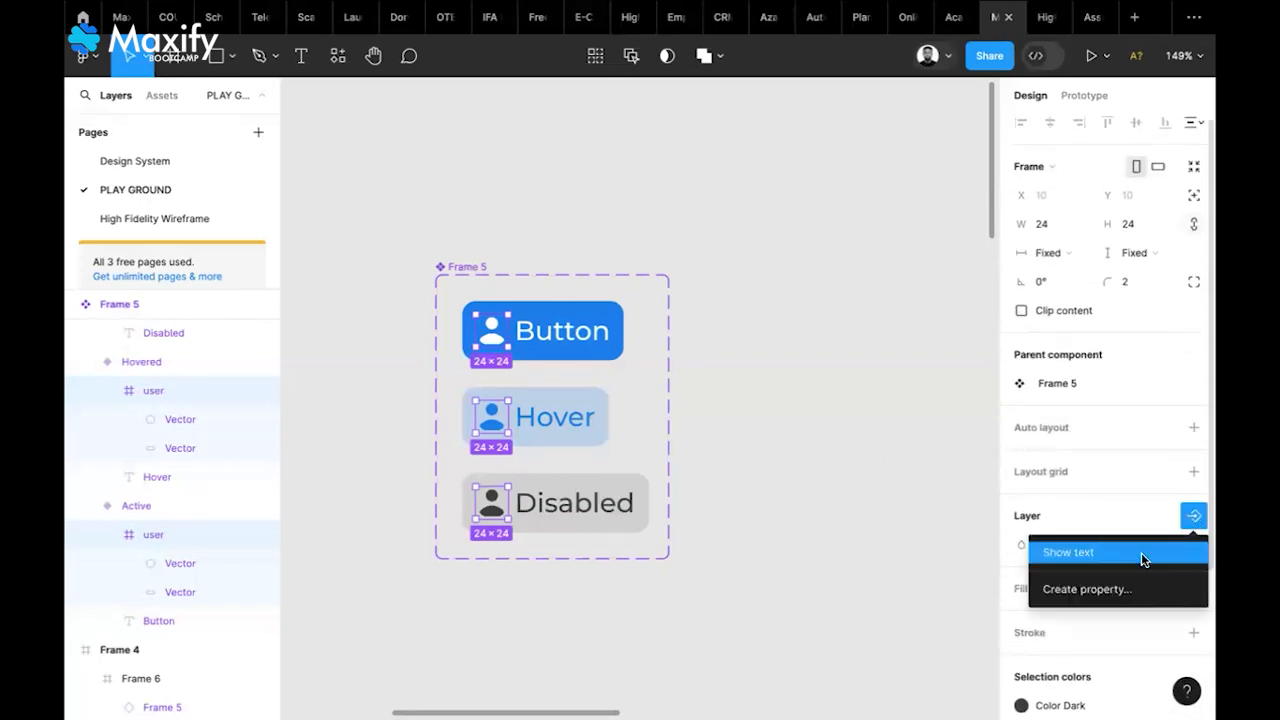
left_click(1094, 592)
key("Right")
key("BackSpace")
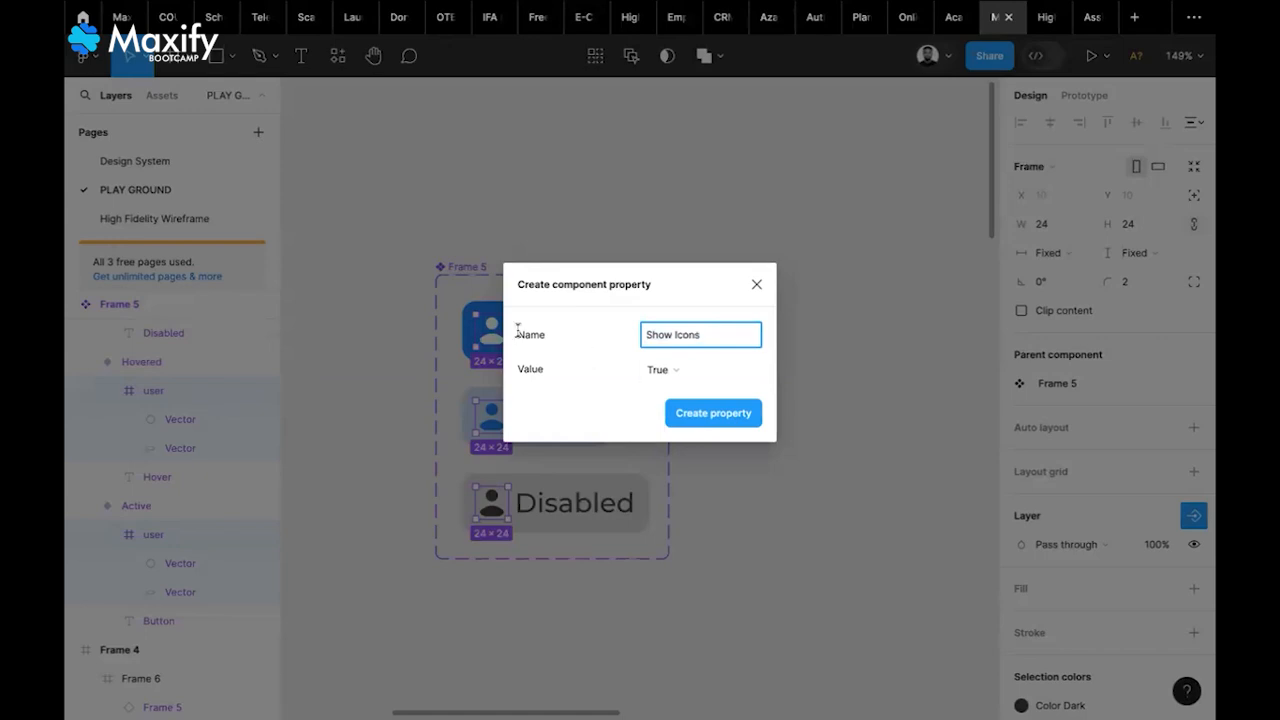
left_click(716, 413)
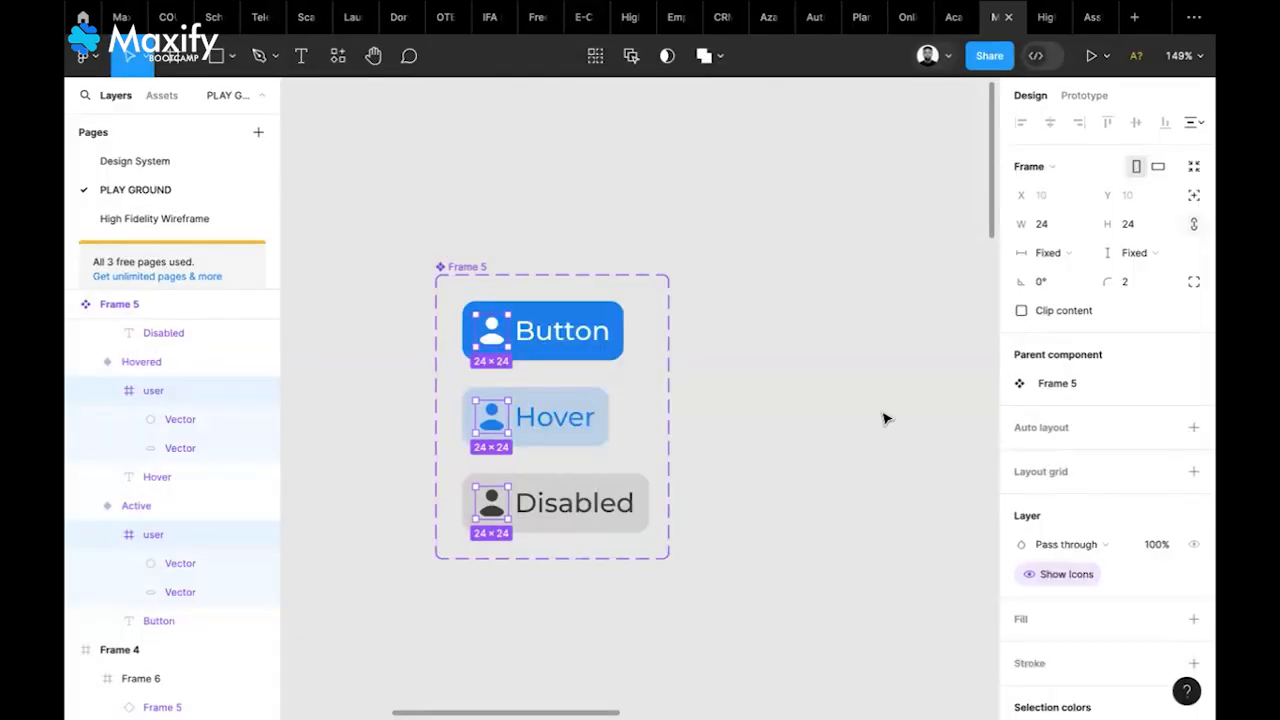
left_click(884, 418)
scroll(884, 418, "down", 1)
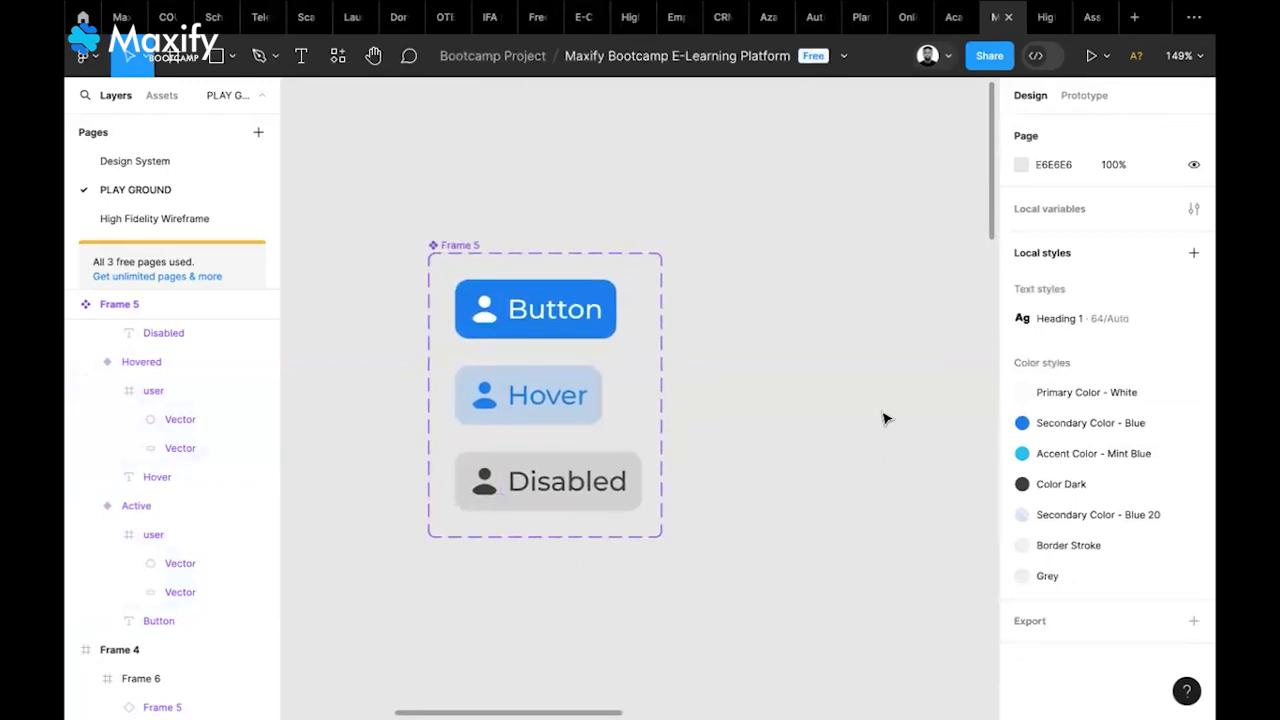
scroll(884, 418, "down", 2)
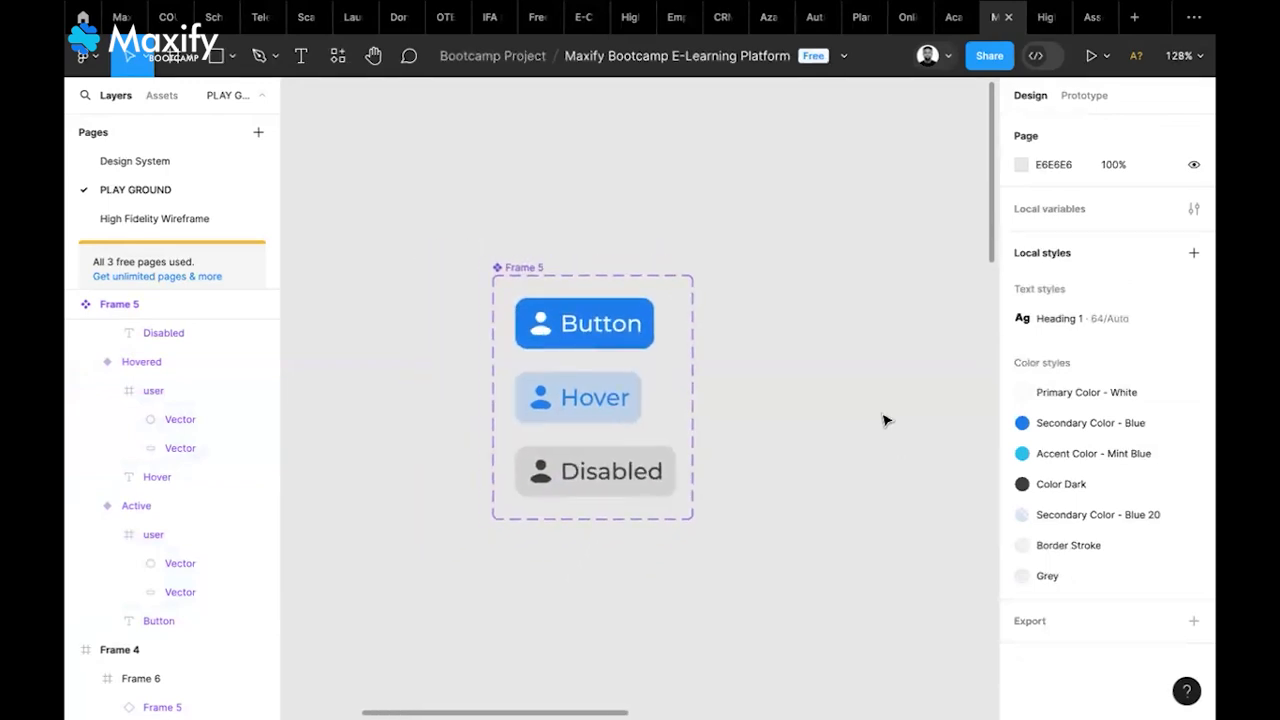
scroll(884, 418, "down", 4)
scroll(884, 418, "down", 5)
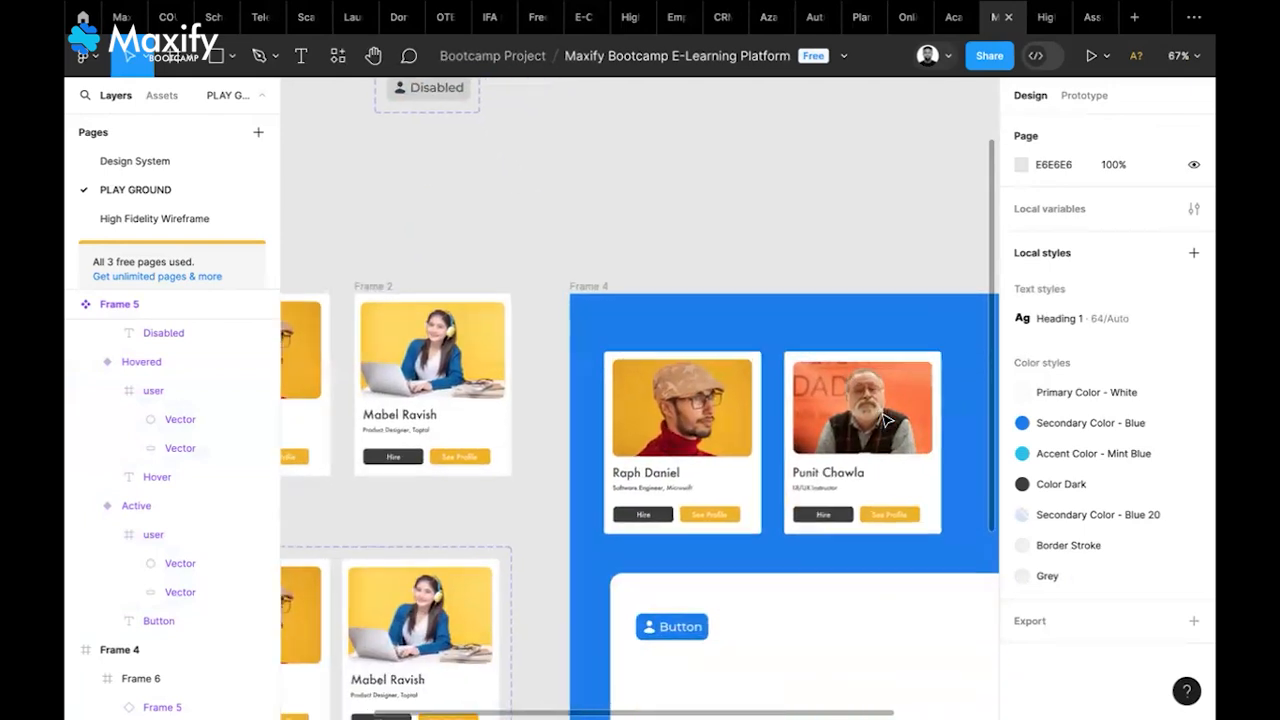
scroll(884, 420, "down", 4)
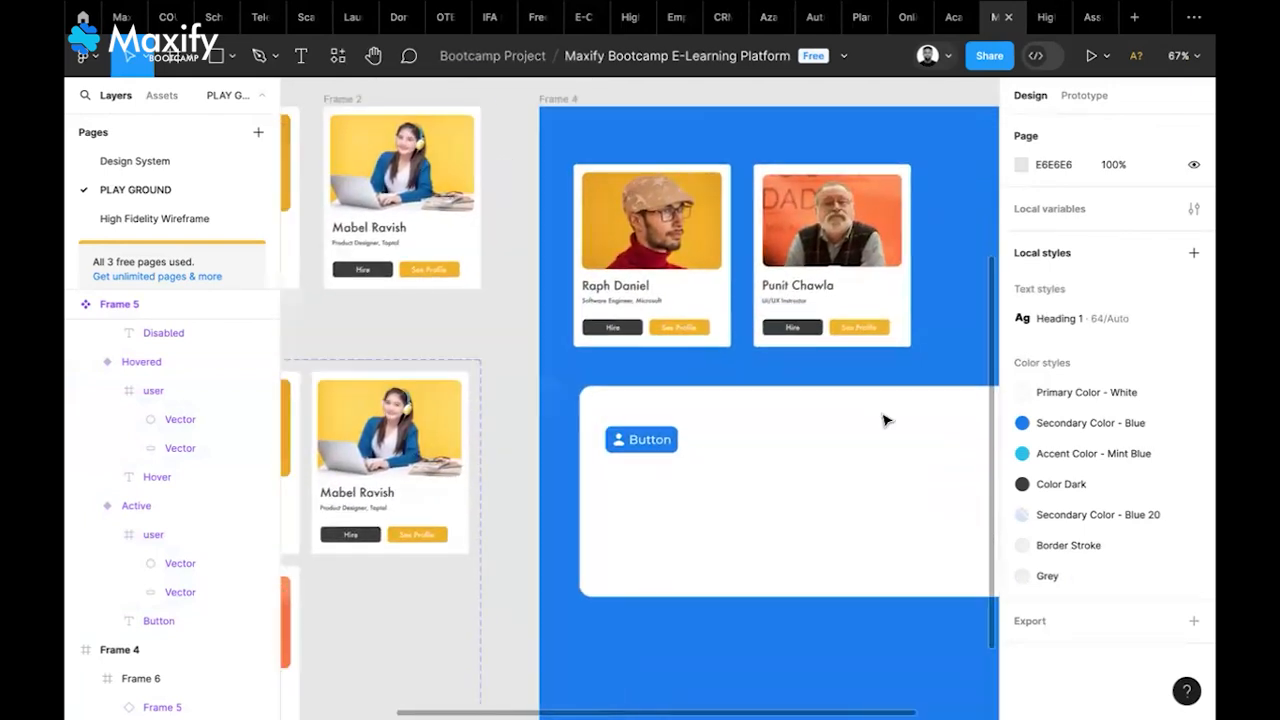
scroll(884, 420, "down", 2)
scroll(884, 420, "up", 6)
scroll(884, 420, "left", 3)
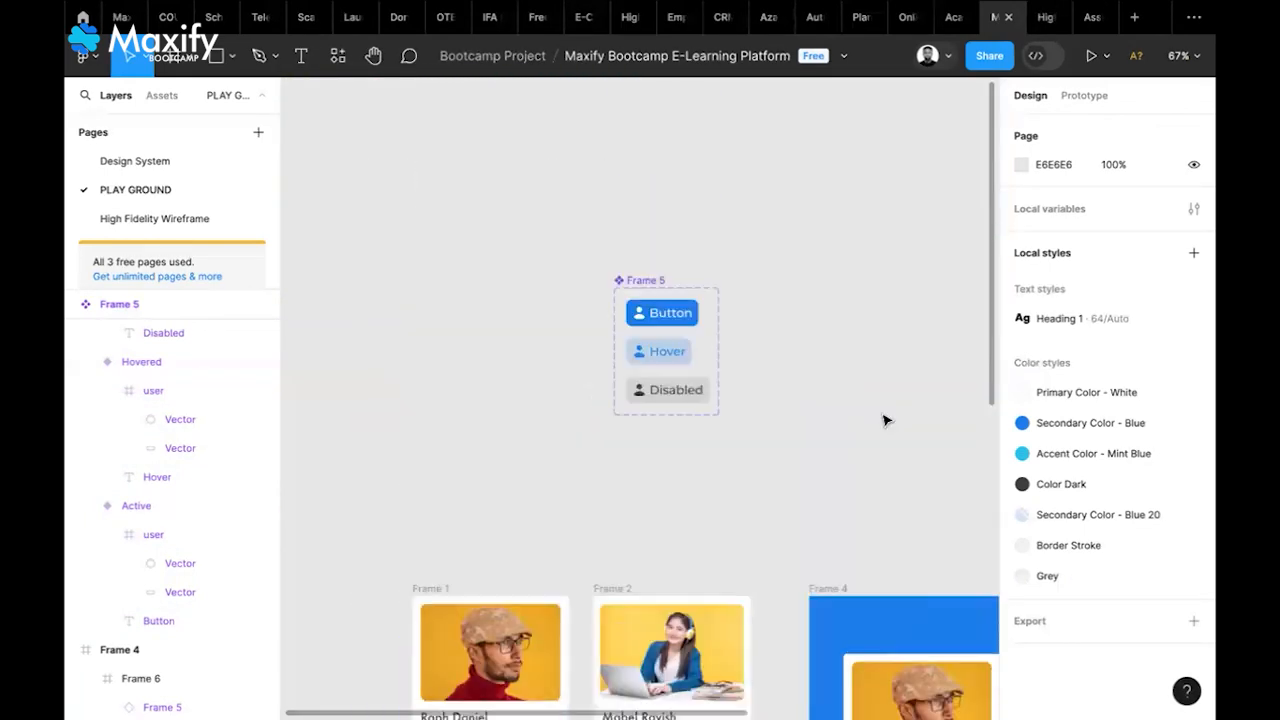
scroll(884, 420, "up", 3)
left_click(660, 509)
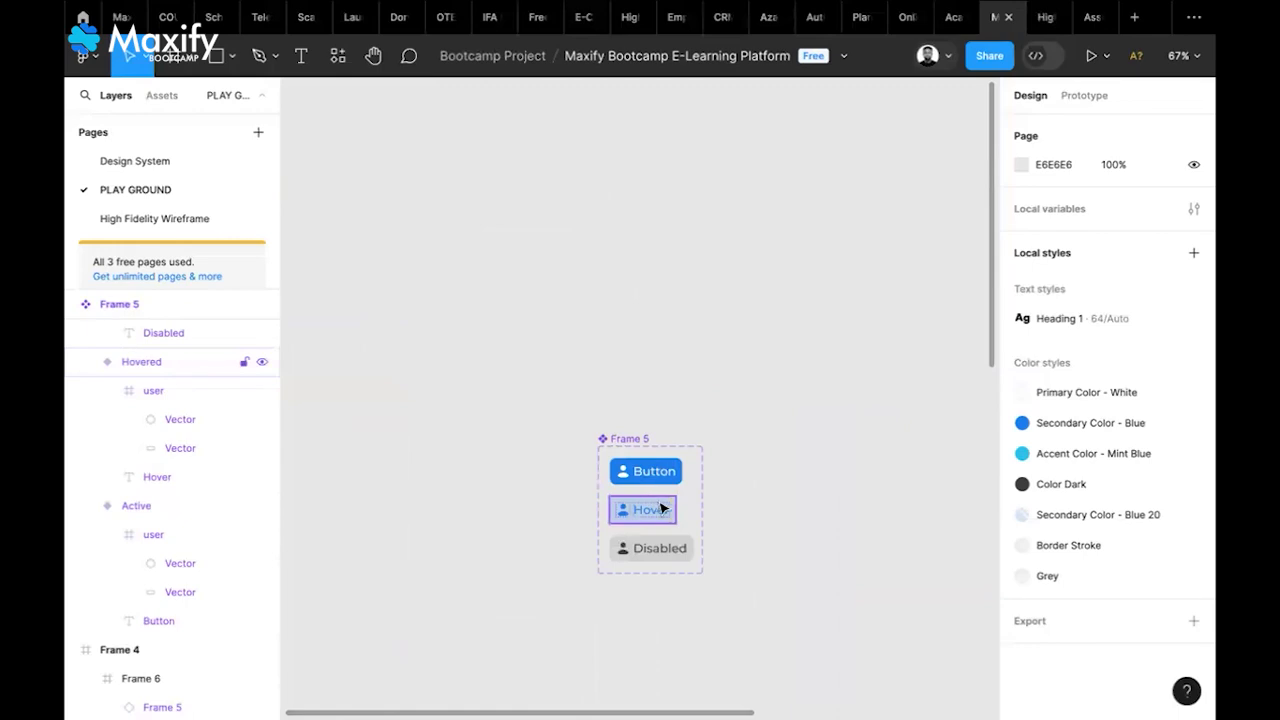
scroll(707, 514, "up", 5)
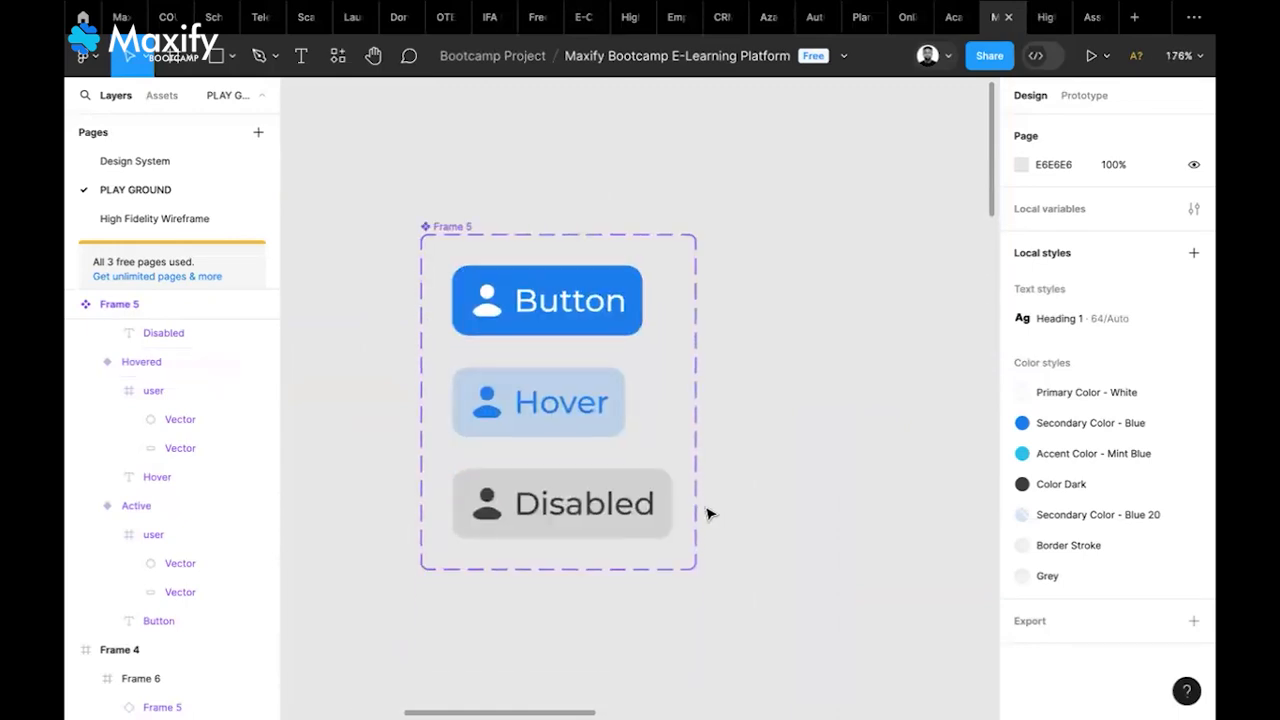
scroll(707, 514, "down", 1)
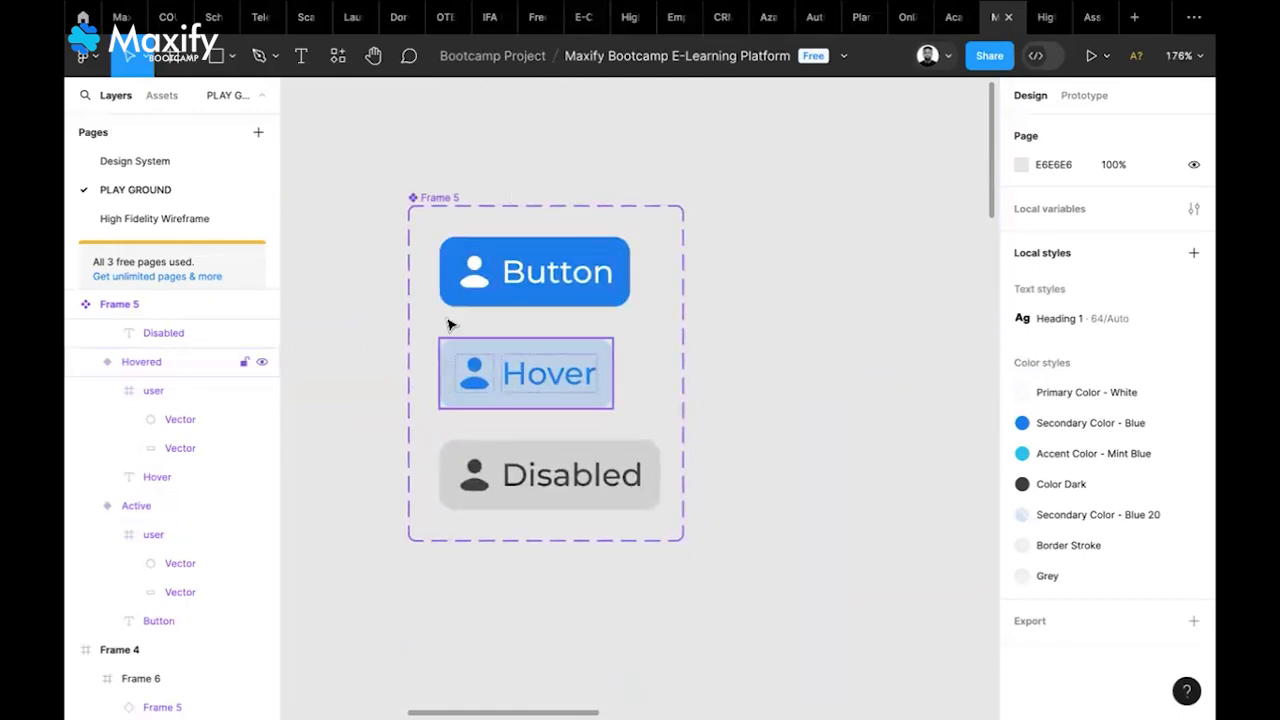
scroll(617, 531, "down", 5)
scroll(618, 536, "down", 3)
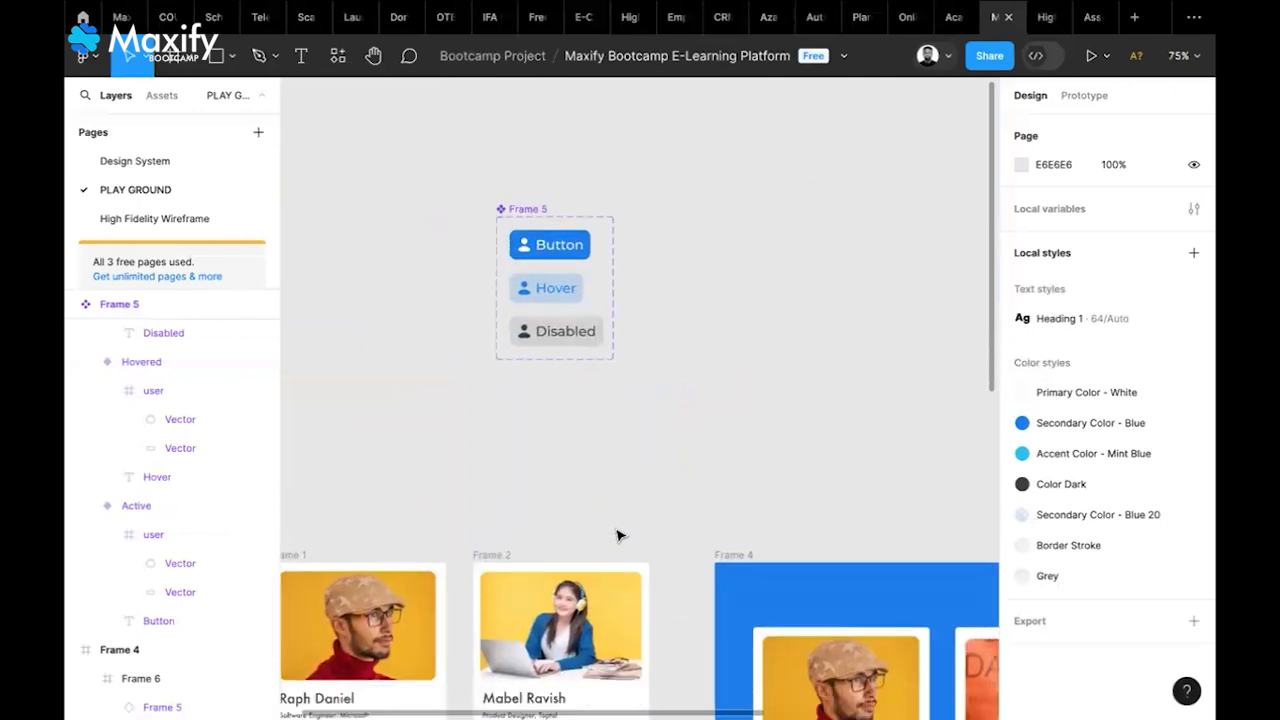
scroll(618, 536, "down", 6)
scroll(618, 536, "right", 2)
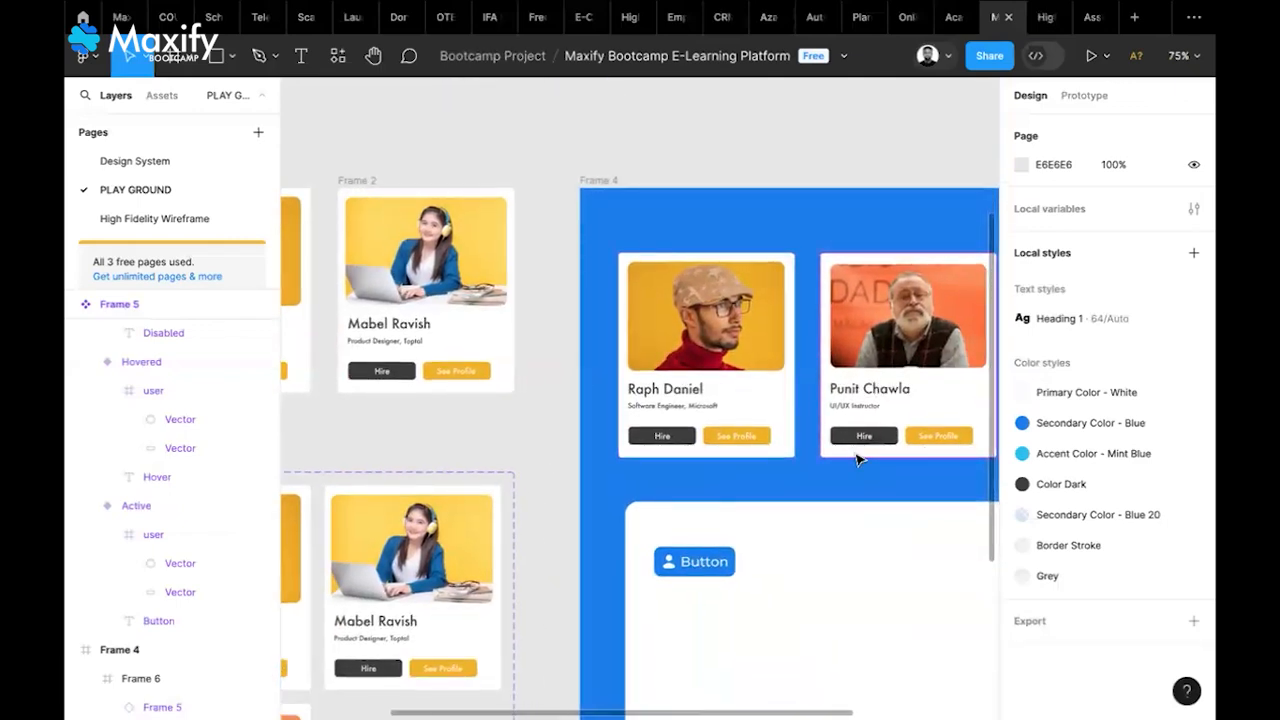
scroll(857, 459, "down", 5)
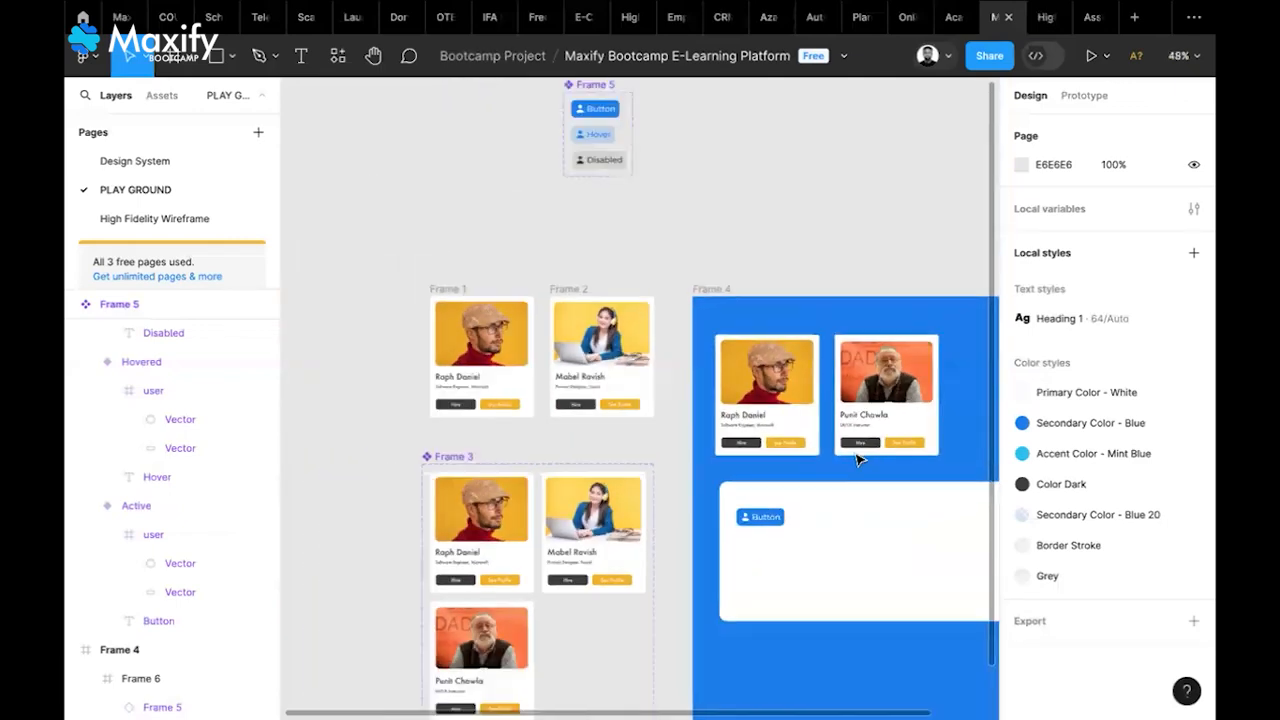
scroll(553, 563, "up", 5)
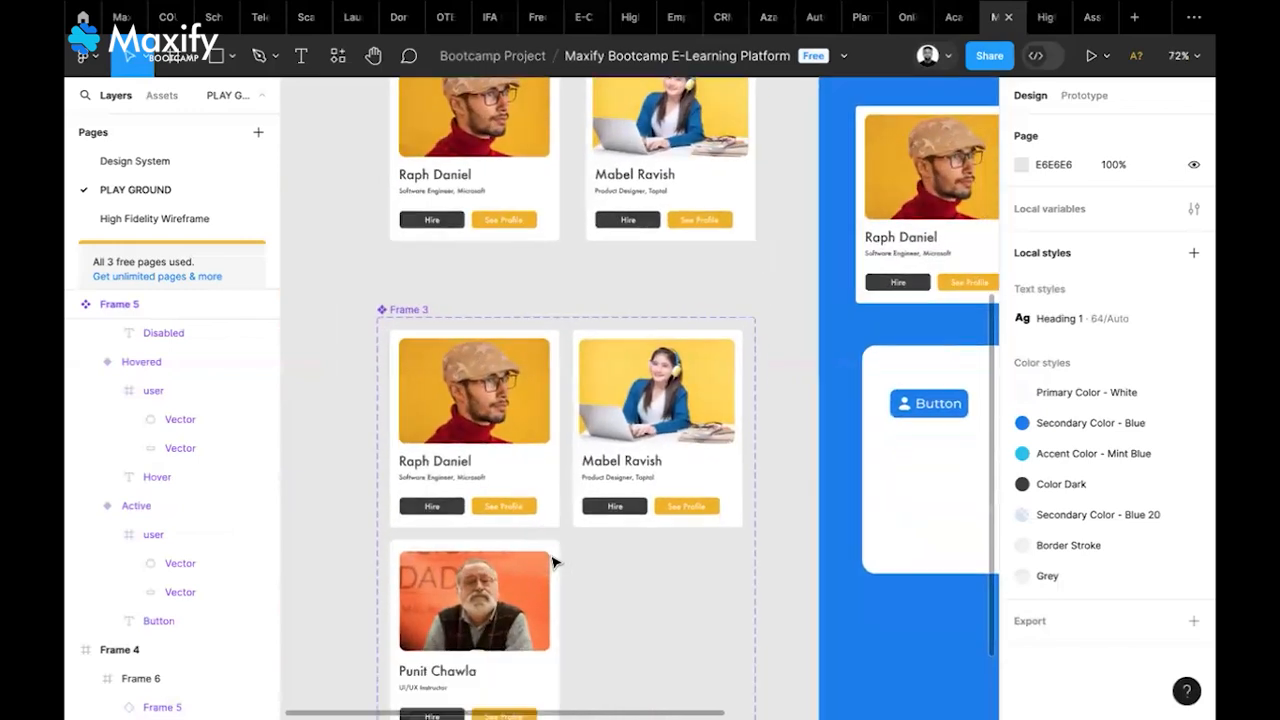
scroll(551, 563, "down", 1)
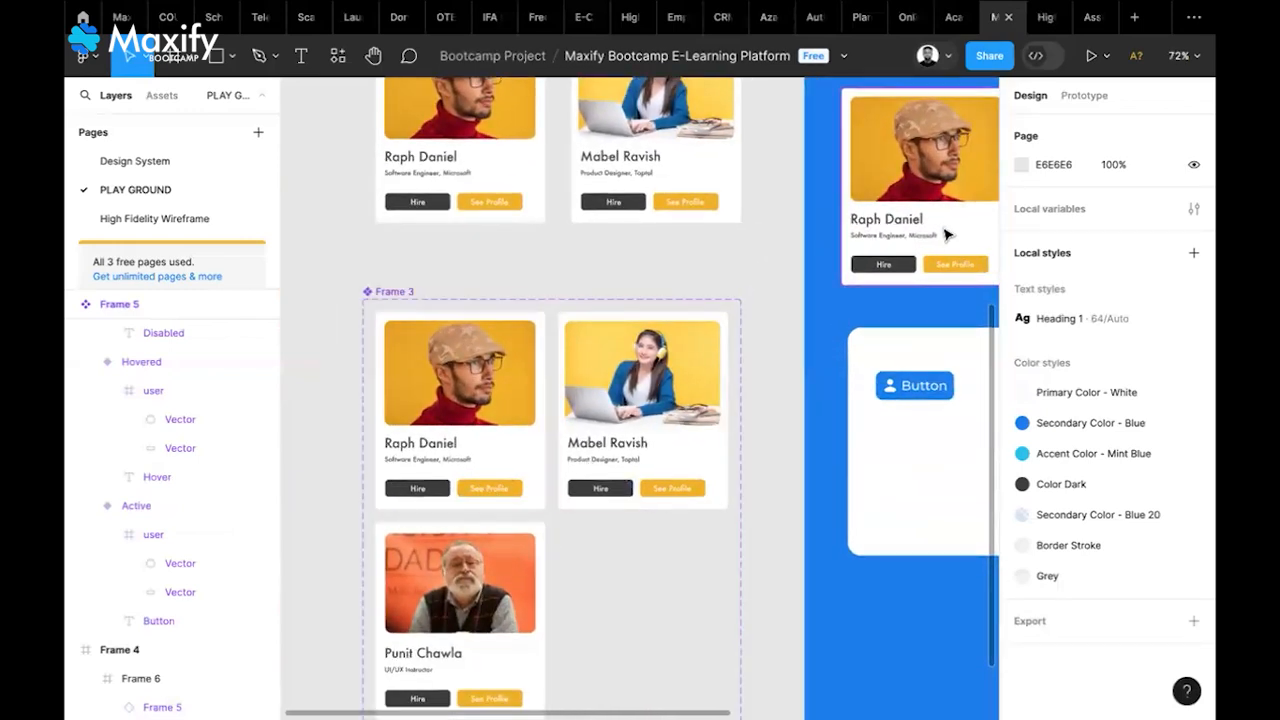
left_click(502, 490)
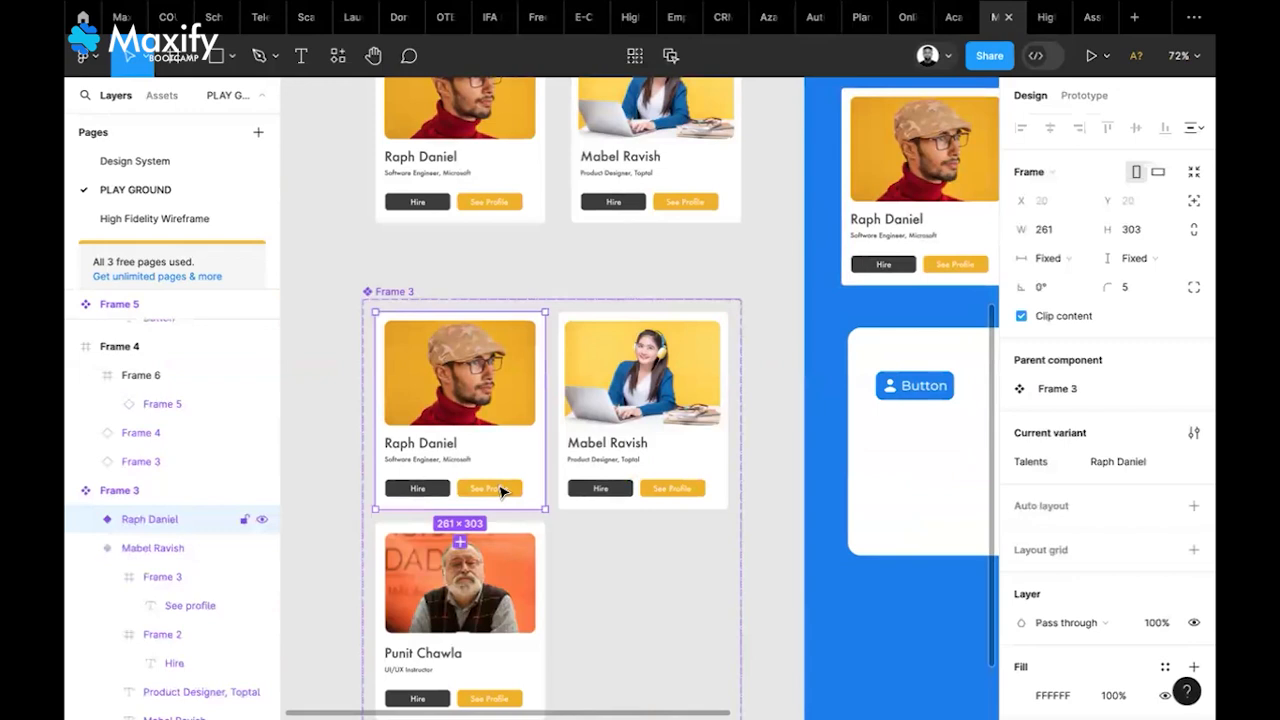
double_click(498, 487)
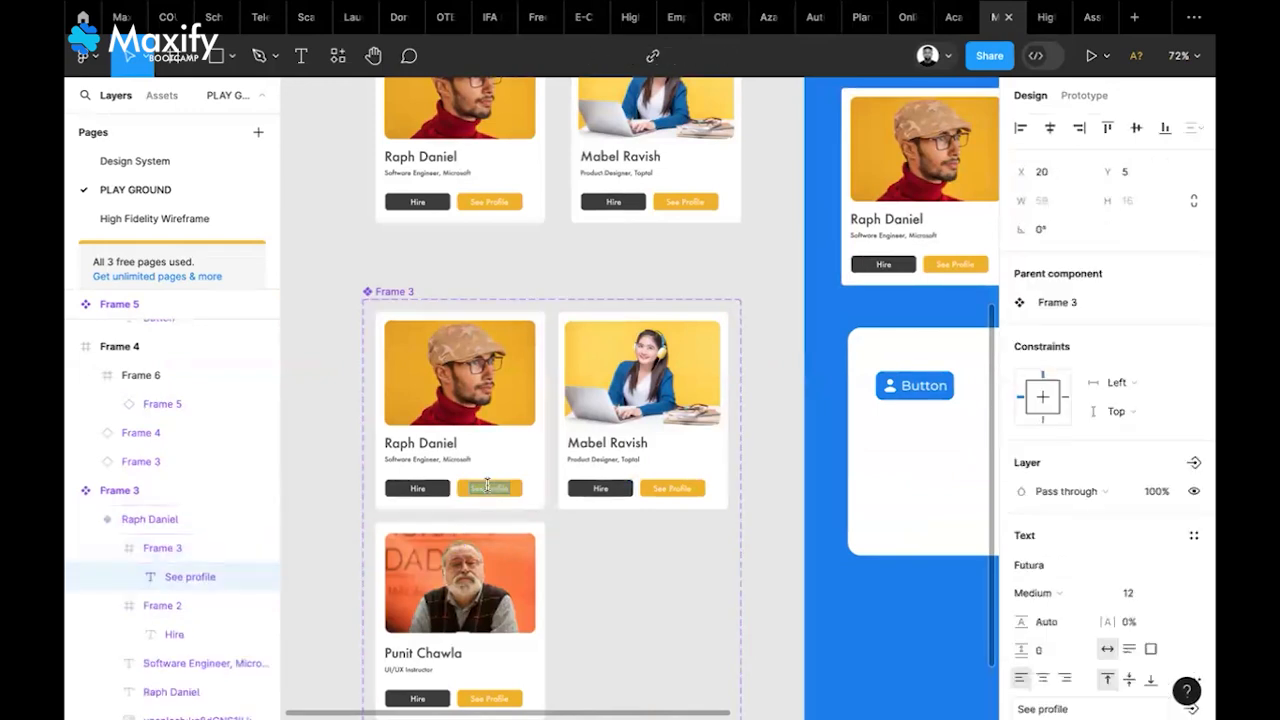
key("BackSpace")
key("BackSpace")
key("BackSpace")
key("BackSpace")
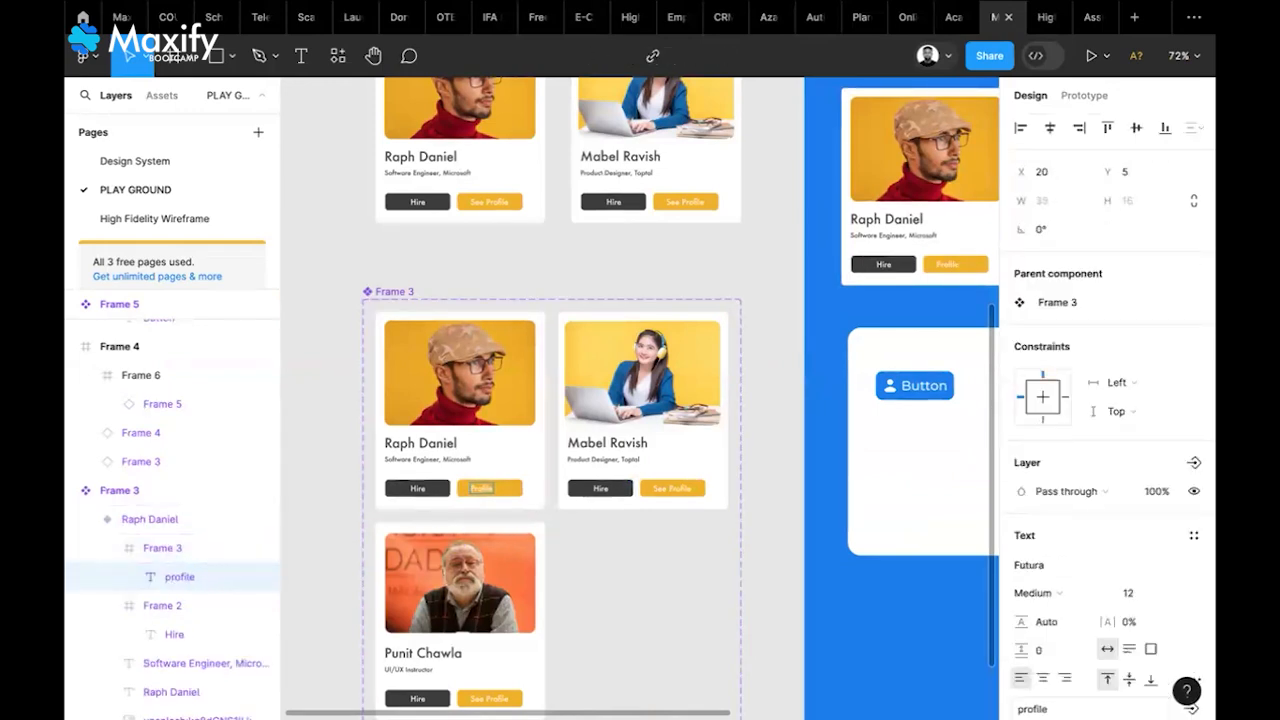
type("View")
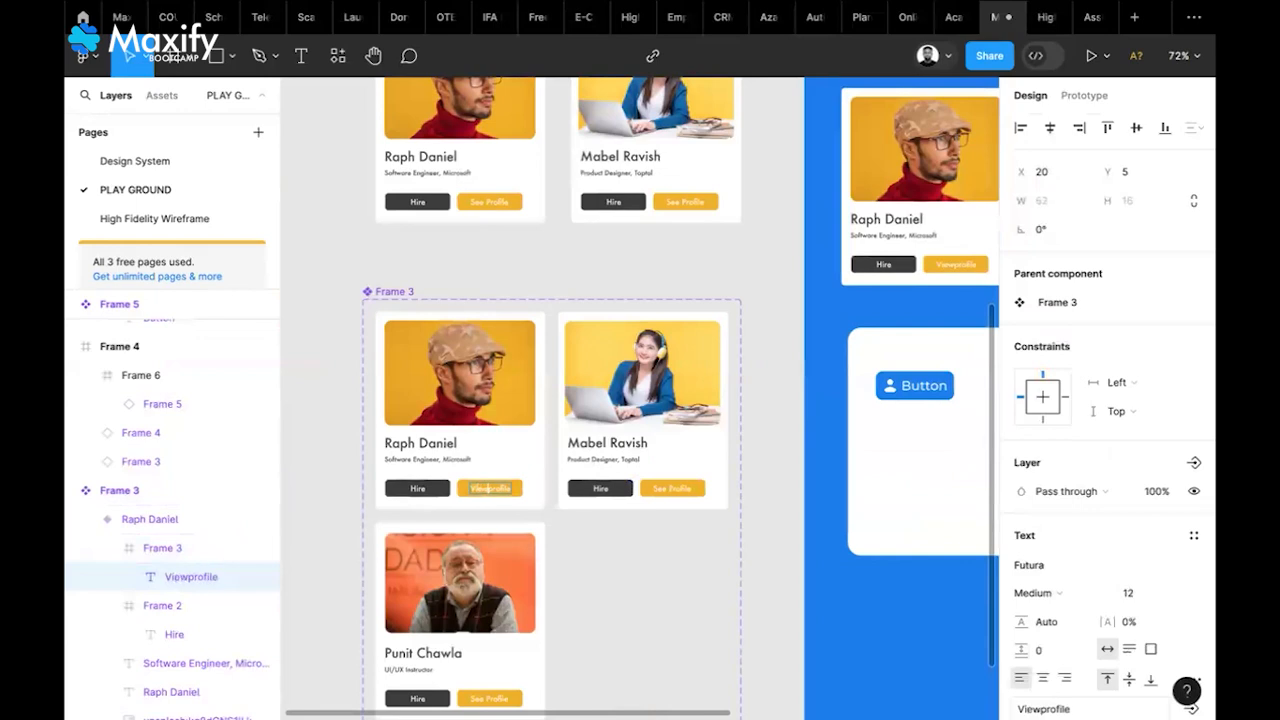
key("Escape")
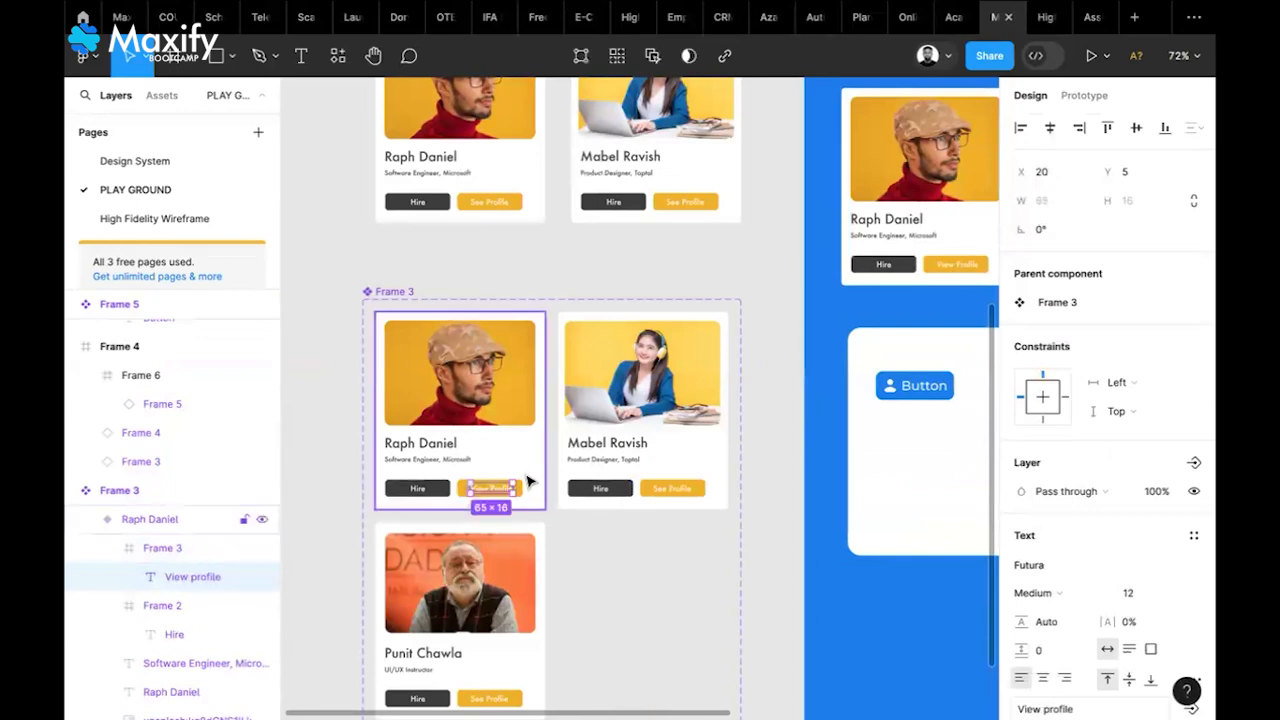
key("Escape")
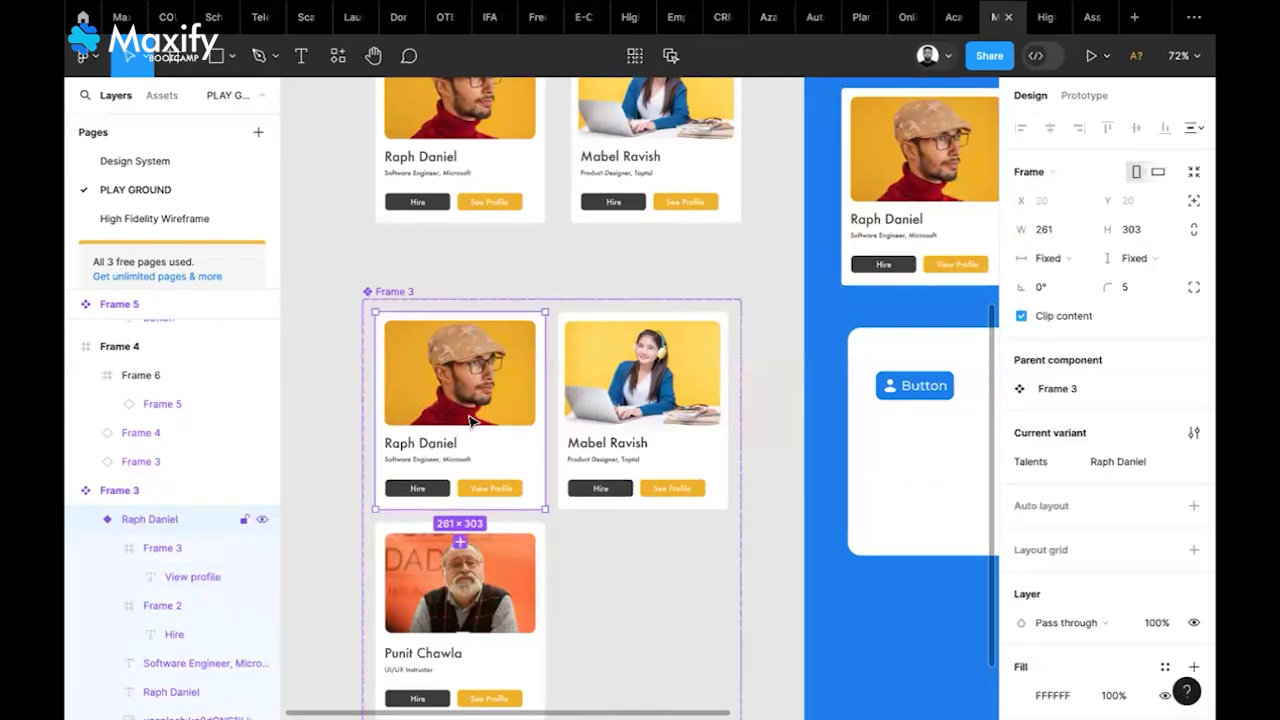
scroll(475, 500, "up", 5)
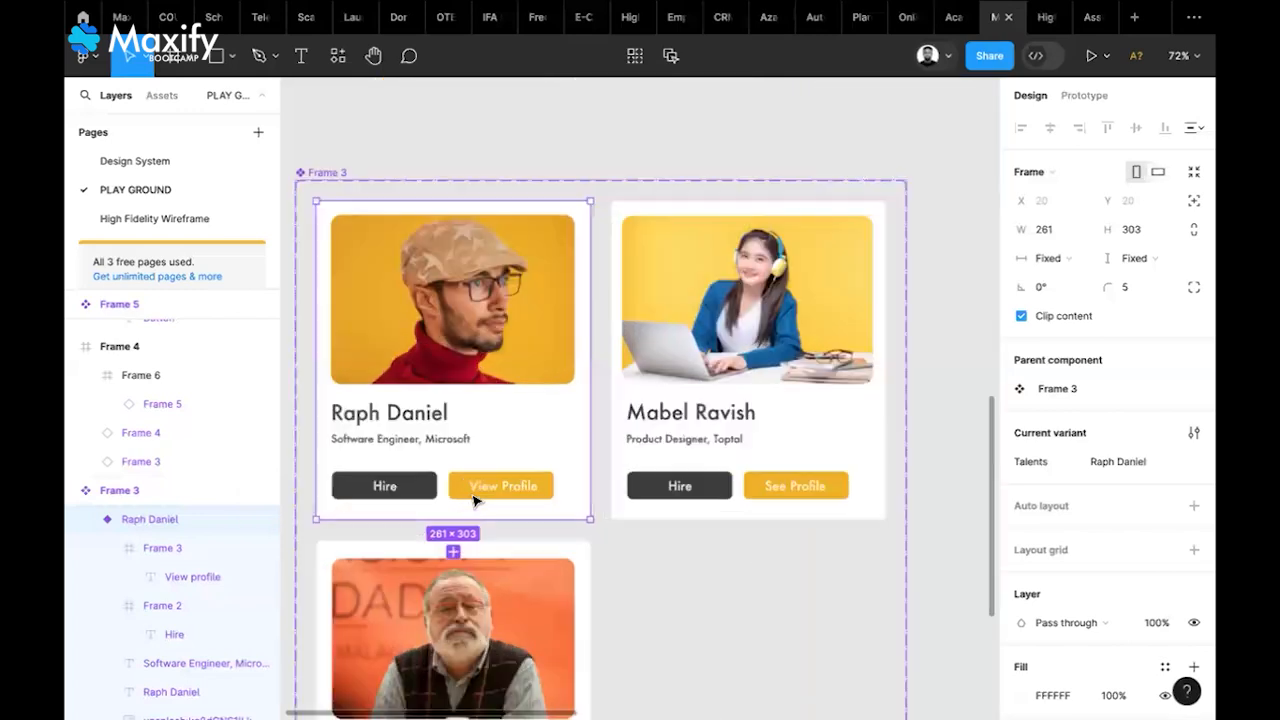
scroll(475, 500, "down", 5)
scroll(475, 500, "right", 5)
scroll(475, 500, "up", 2)
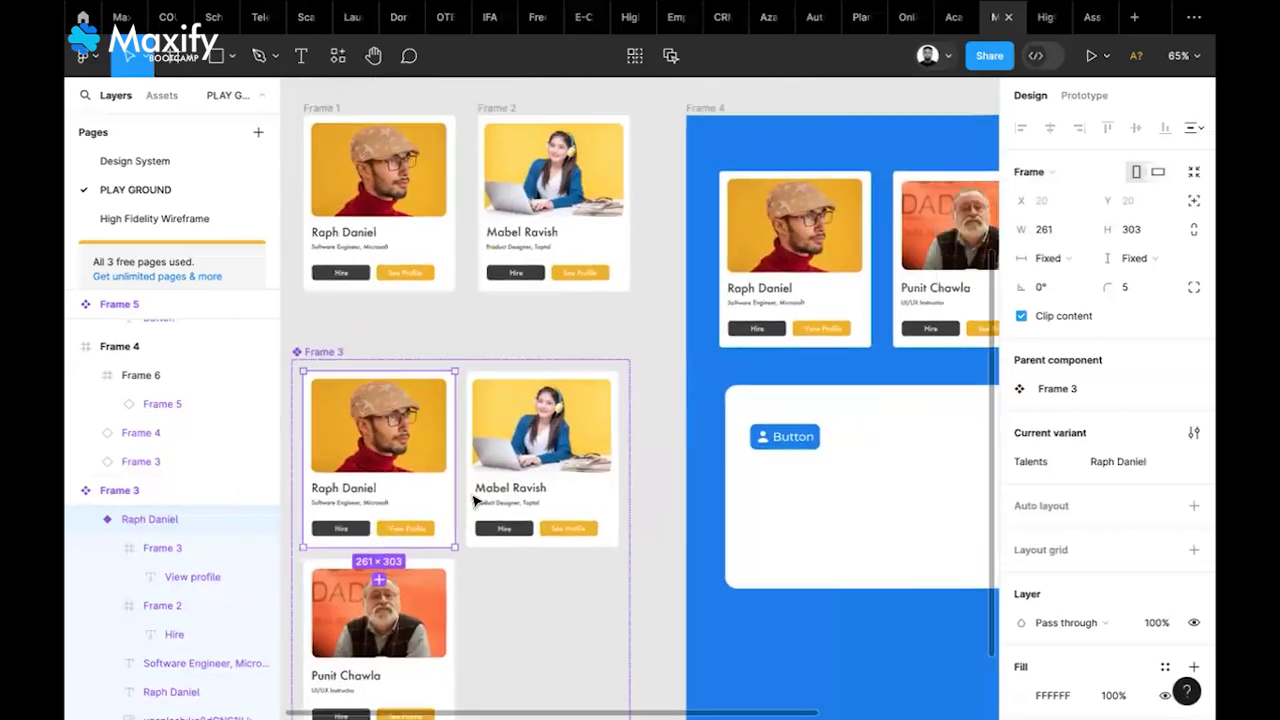
scroll(634, 398, "right", 1)
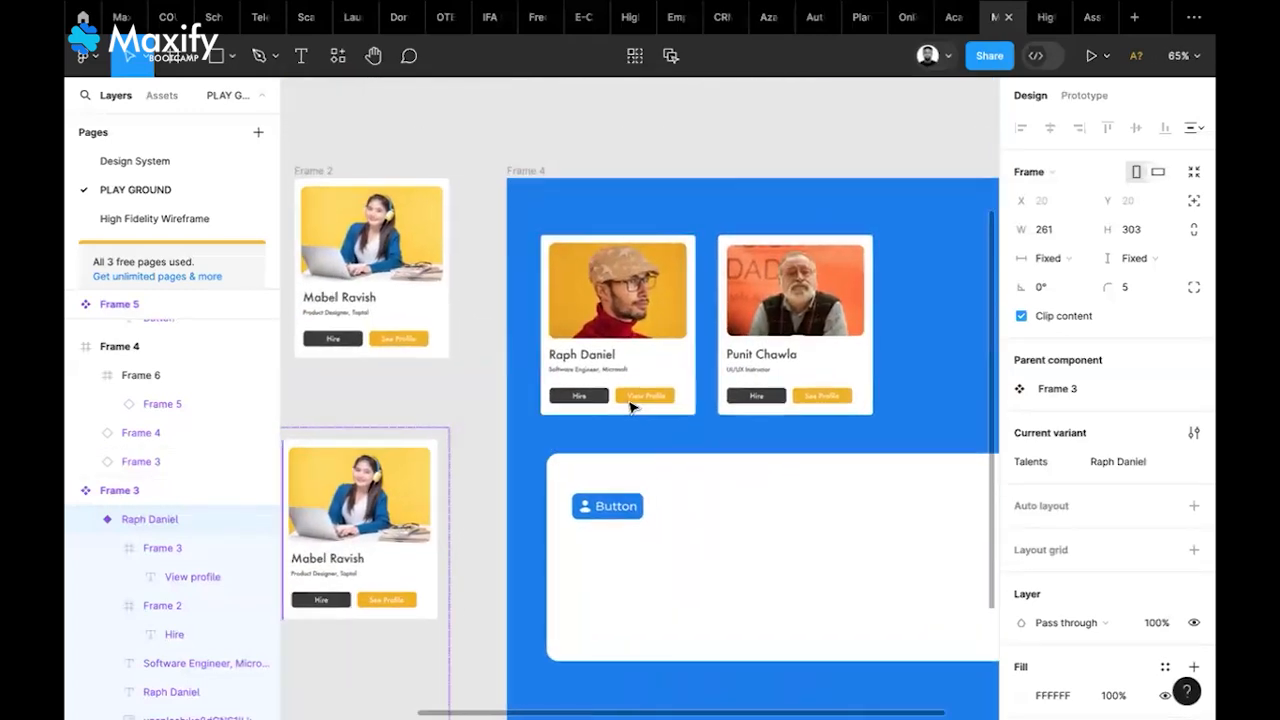
scroll(634, 400, "up", 4)
scroll(631, 406, "up", 4)
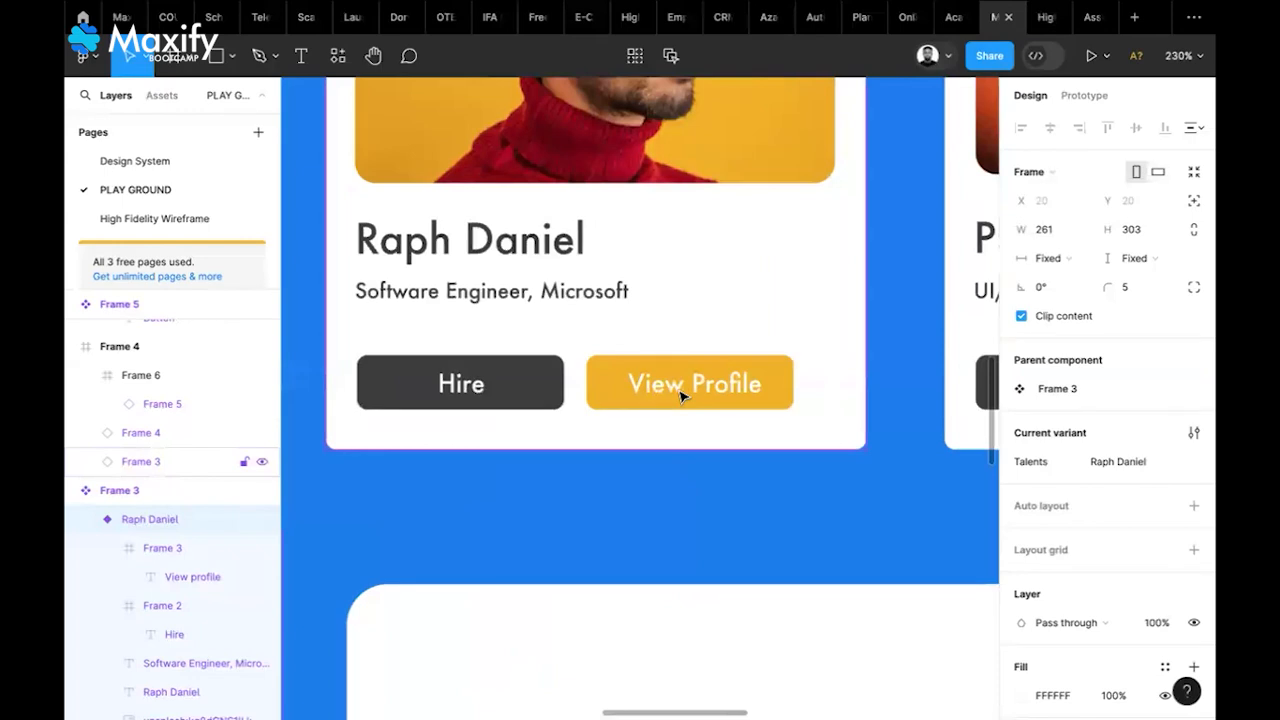
scroll(680, 396, "down", 4)
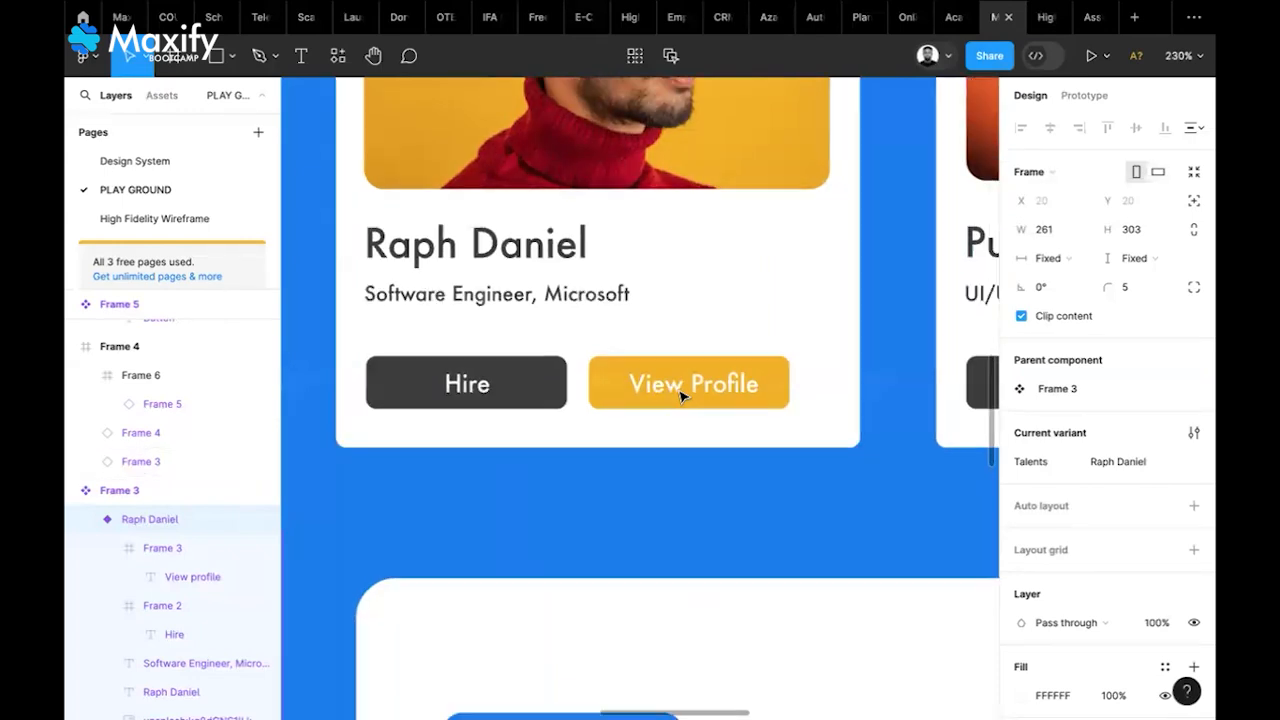
scroll(680, 396, "down", 1)
scroll(555, 323, "left", 2)
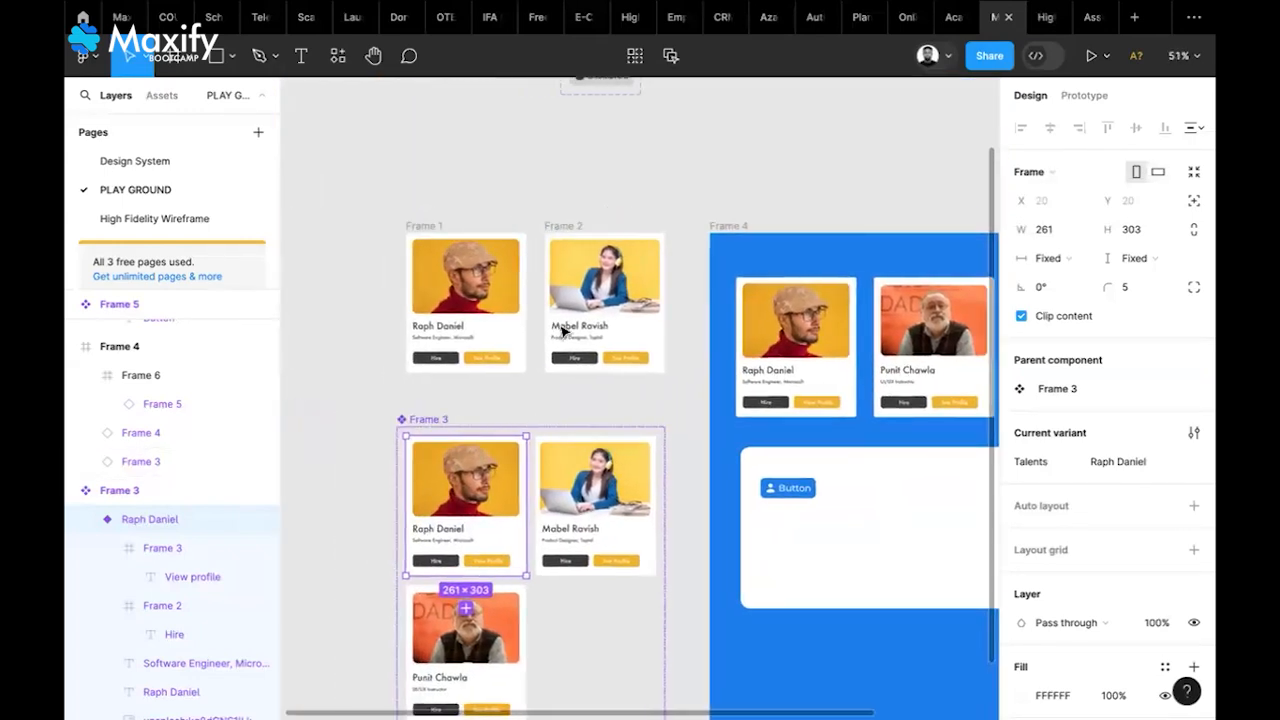
scroll(560, 303, "up", 3)
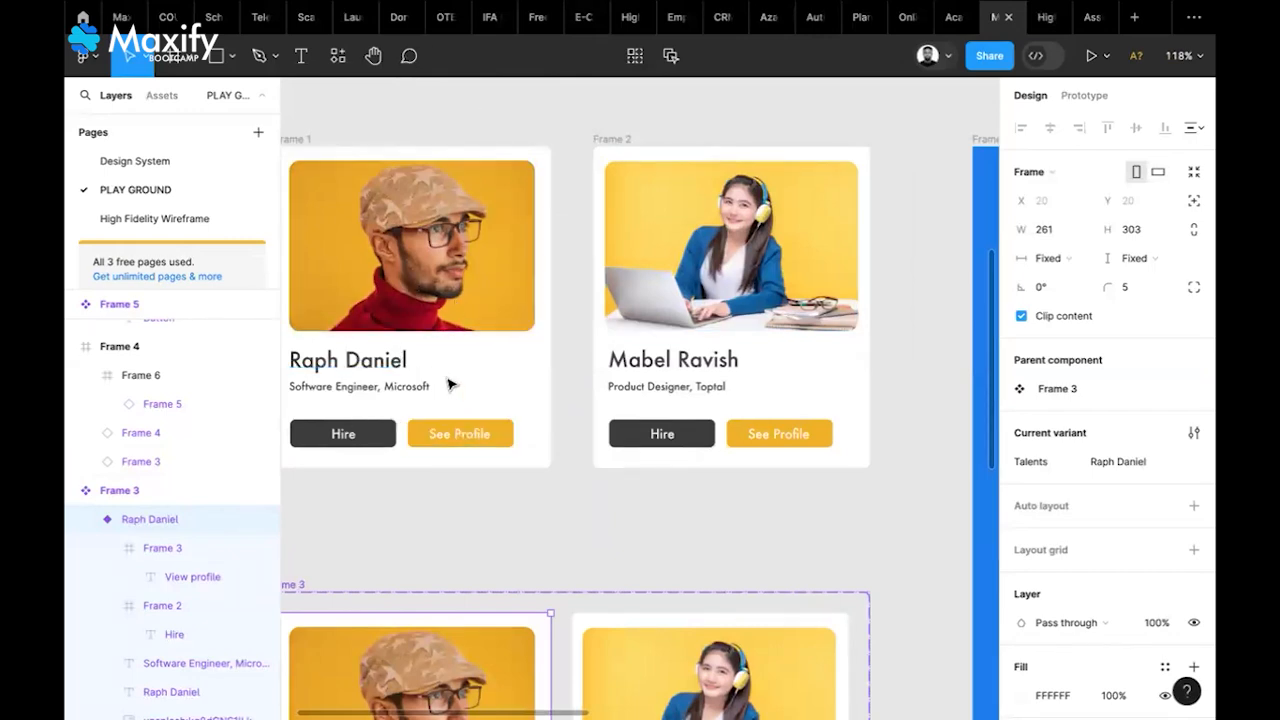
scroll(530, 431, "down", 1)
scroll(530, 431, "down", 5)
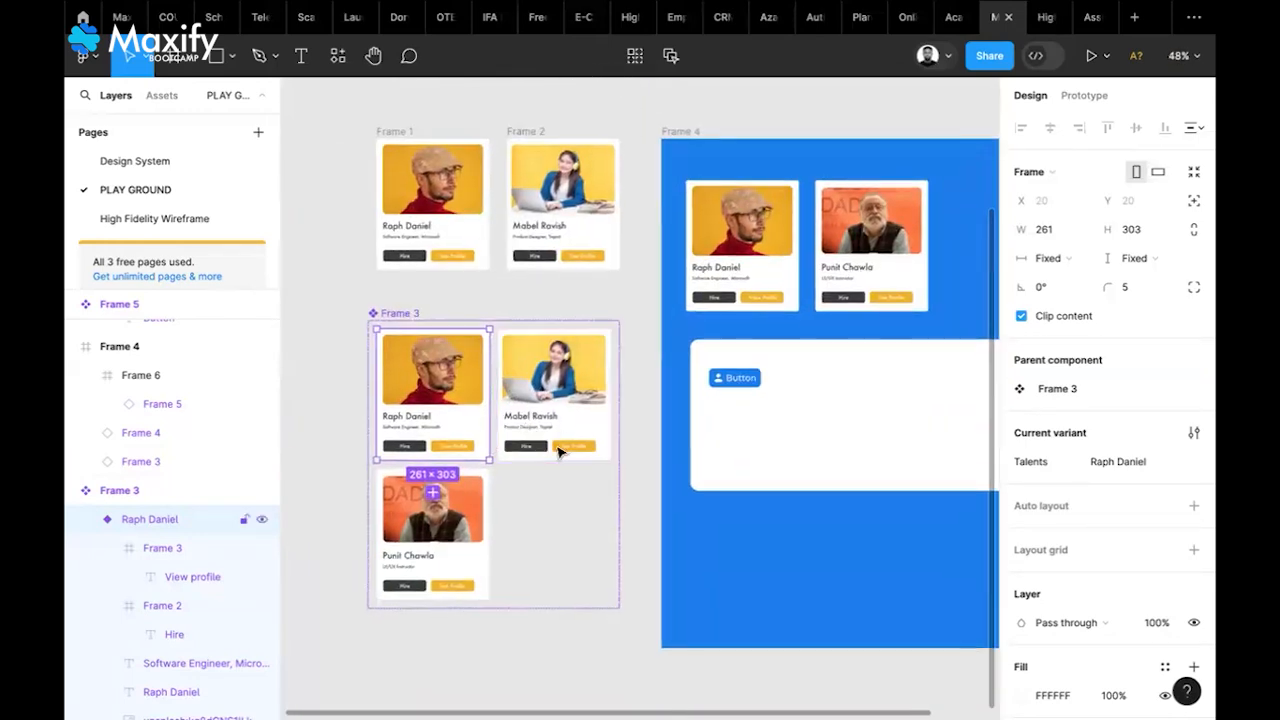
scroll(580, 455, "up", 3)
scroll(486, 571, "down", 1)
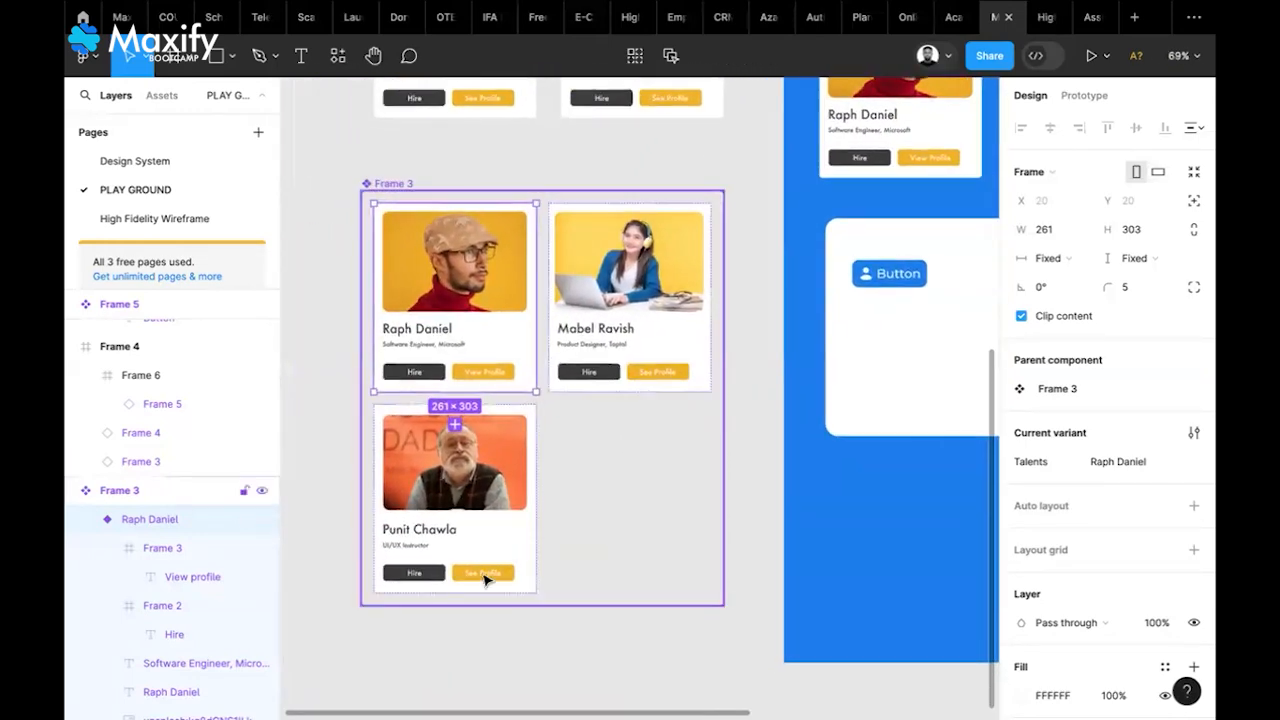
scroll(480, 571, "up", 5)
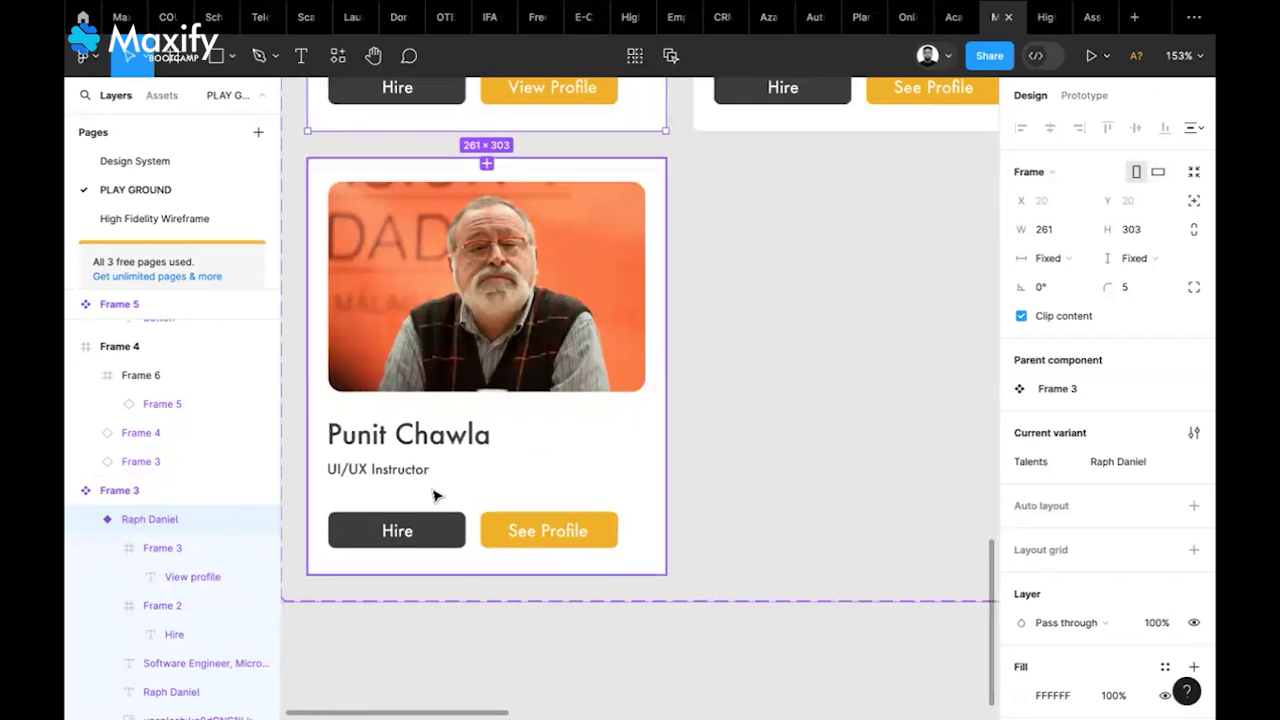
Change the instructor card's subtitle from 'UI/UX Instructor' to 'Frontend Web Developer'
left_click(378, 476)
double_click(377, 472)
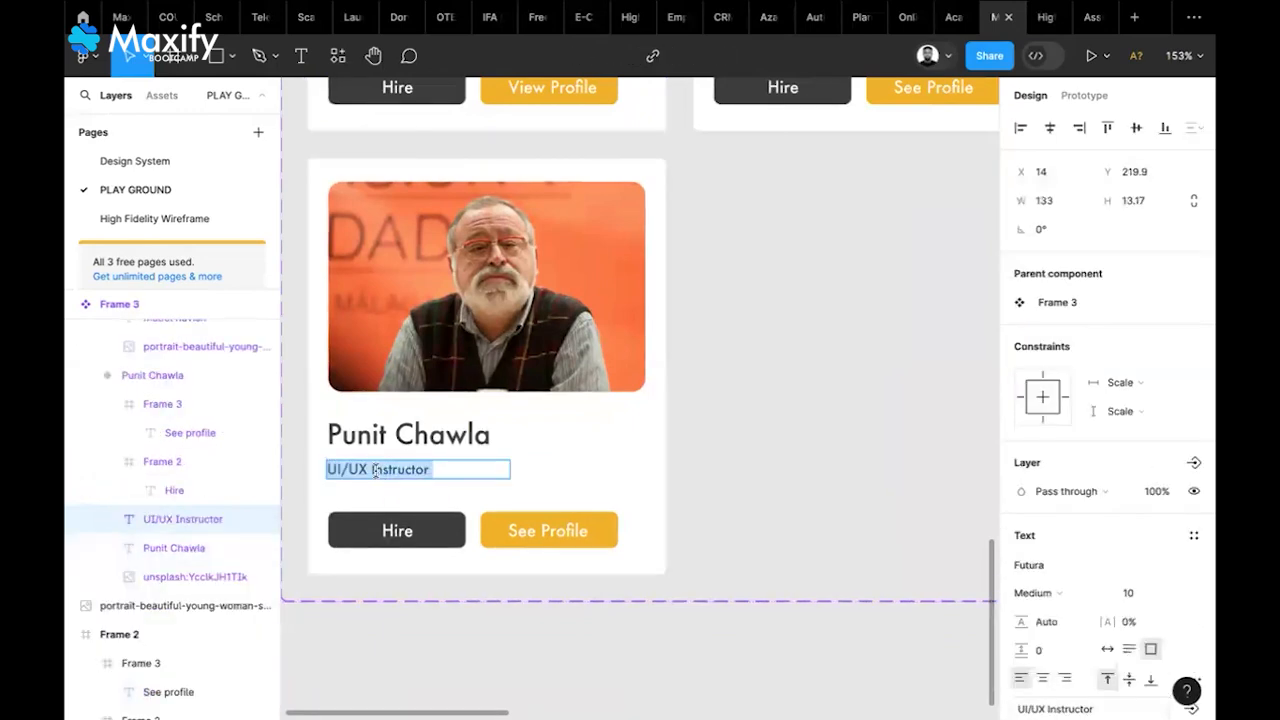
key("Left")
key("ctrl+a")
type("Frontend Web Develope")
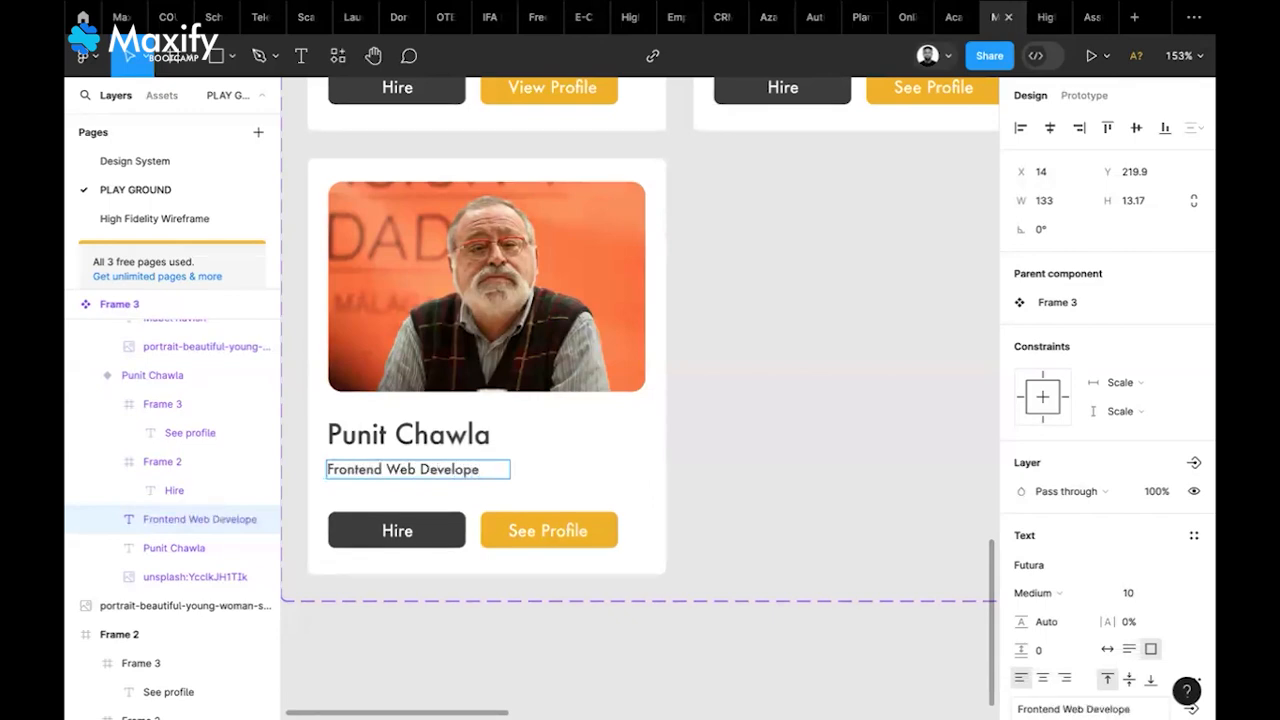
key("Escape")
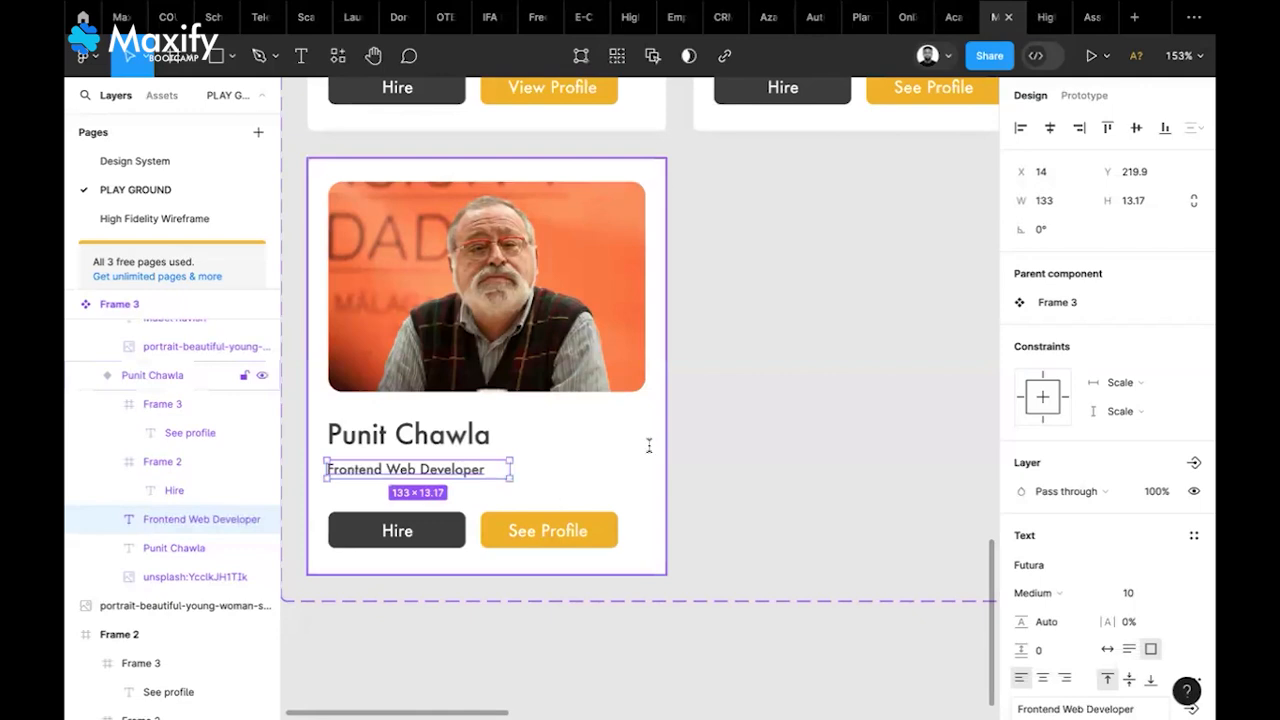
key("Escape")
scroll(757, 446, "down", 5)
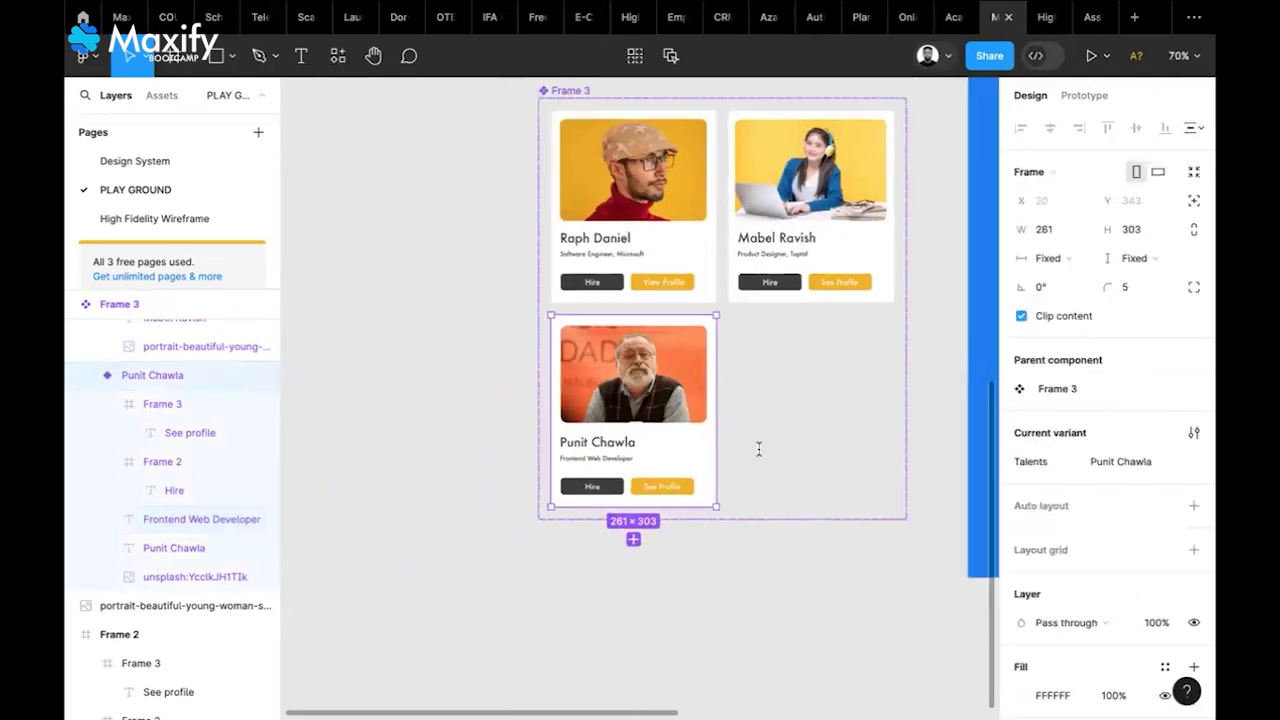
scroll(758, 449, "right", 10)
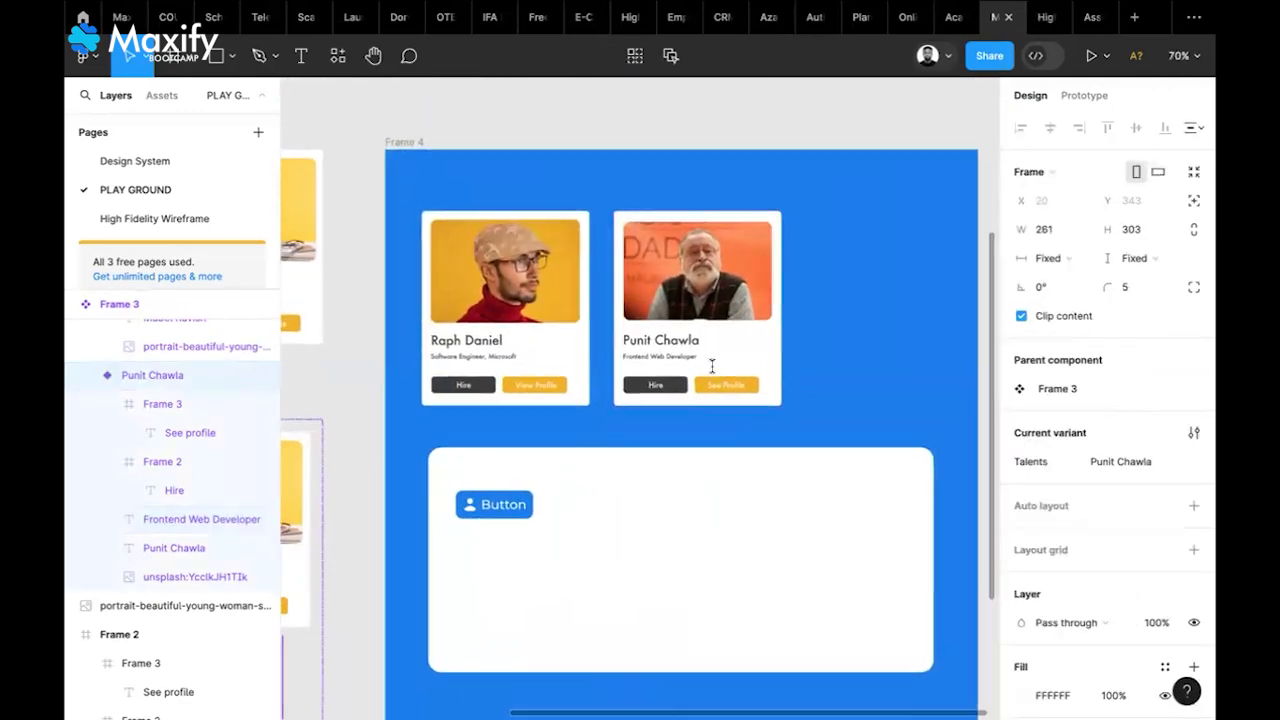
scroll(712, 366, "up", 5)
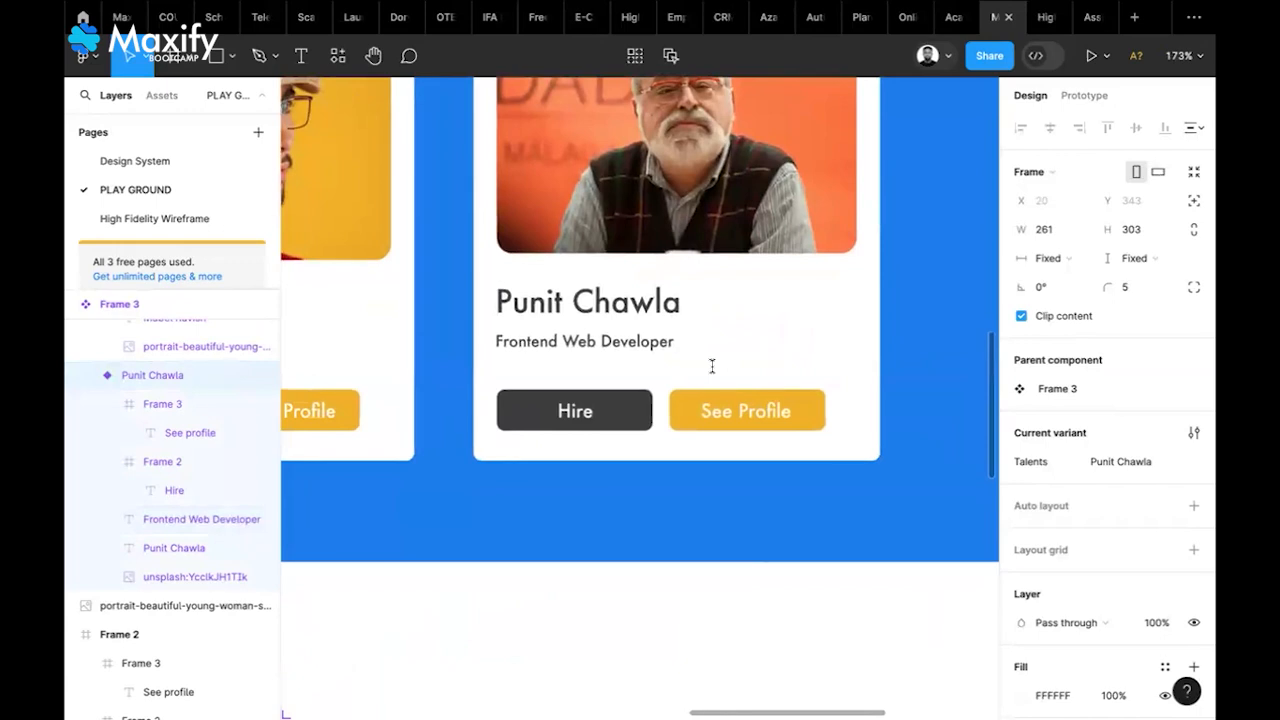
scroll(712, 366, "down", 5)
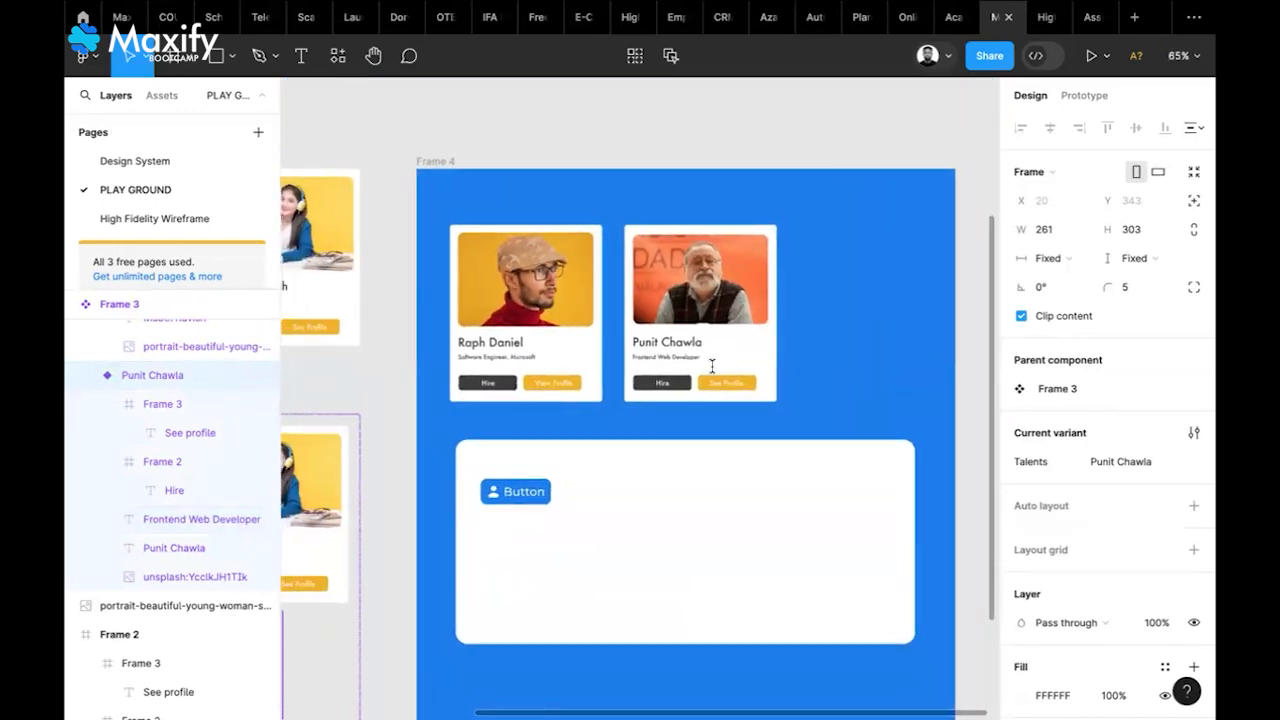
scroll(712, 366, "left", 3)
scroll(712, 366, "down", 2)
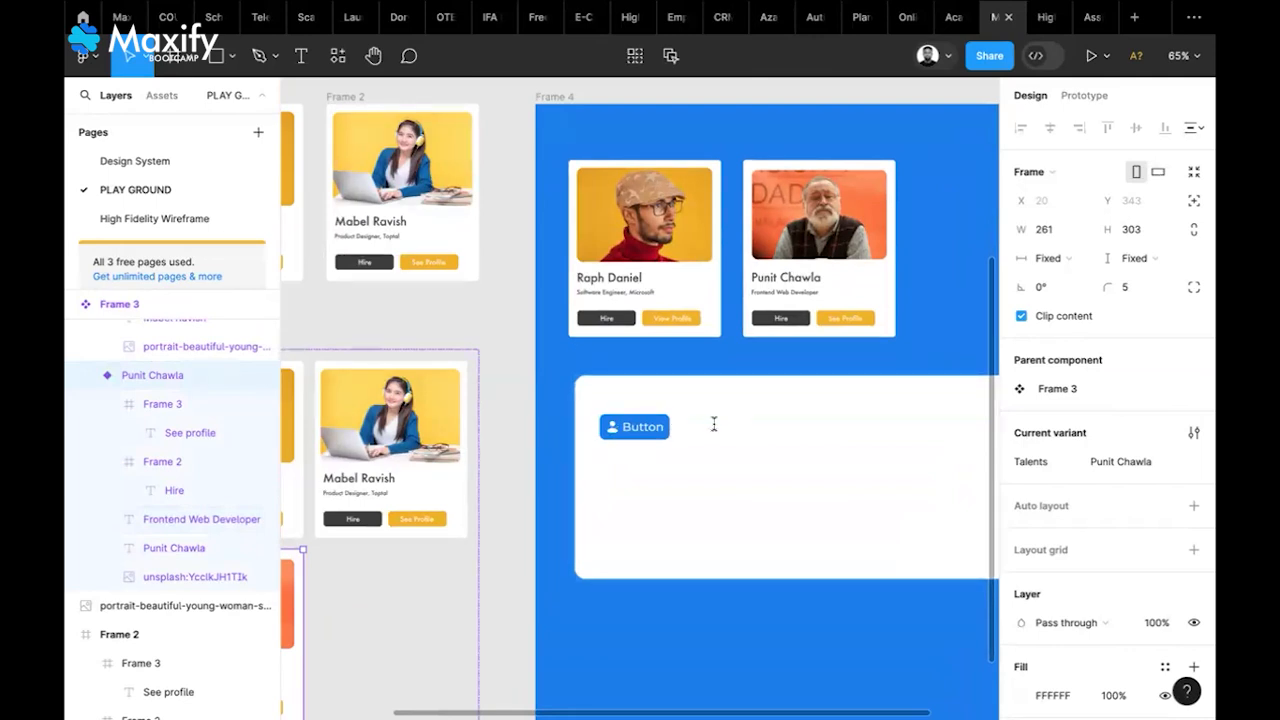
scroll(660, 444, "up", 5, "ctrl")
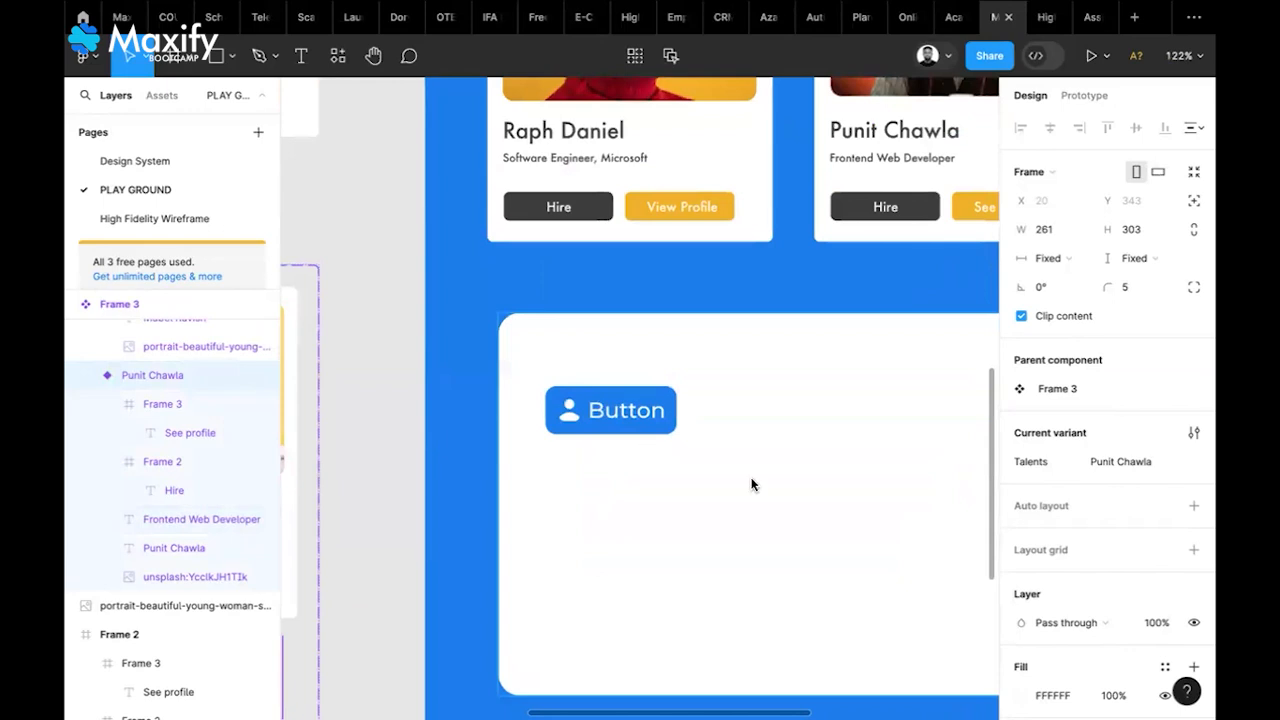
scroll(752, 484, "right", 2)
scroll(752, 484, "down", 1)
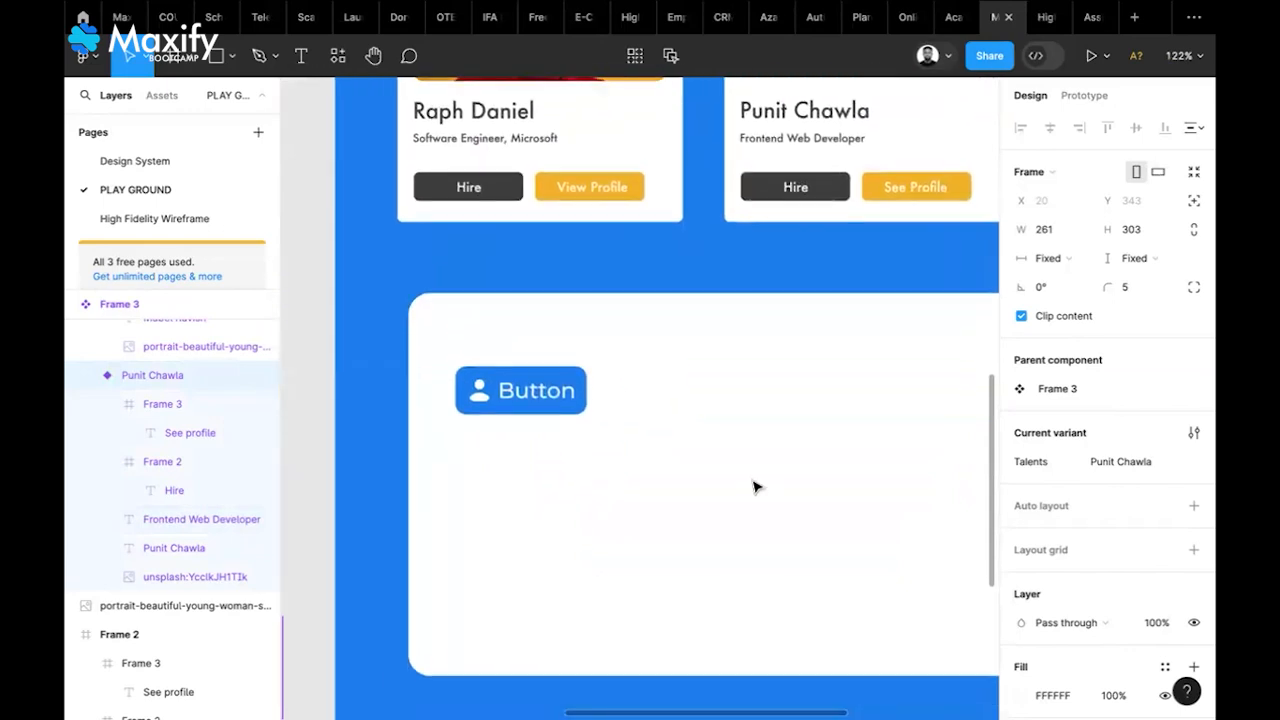
Duplicate the Button twice so three Button instances sit side by side on the white panel
left_click(549, 399)
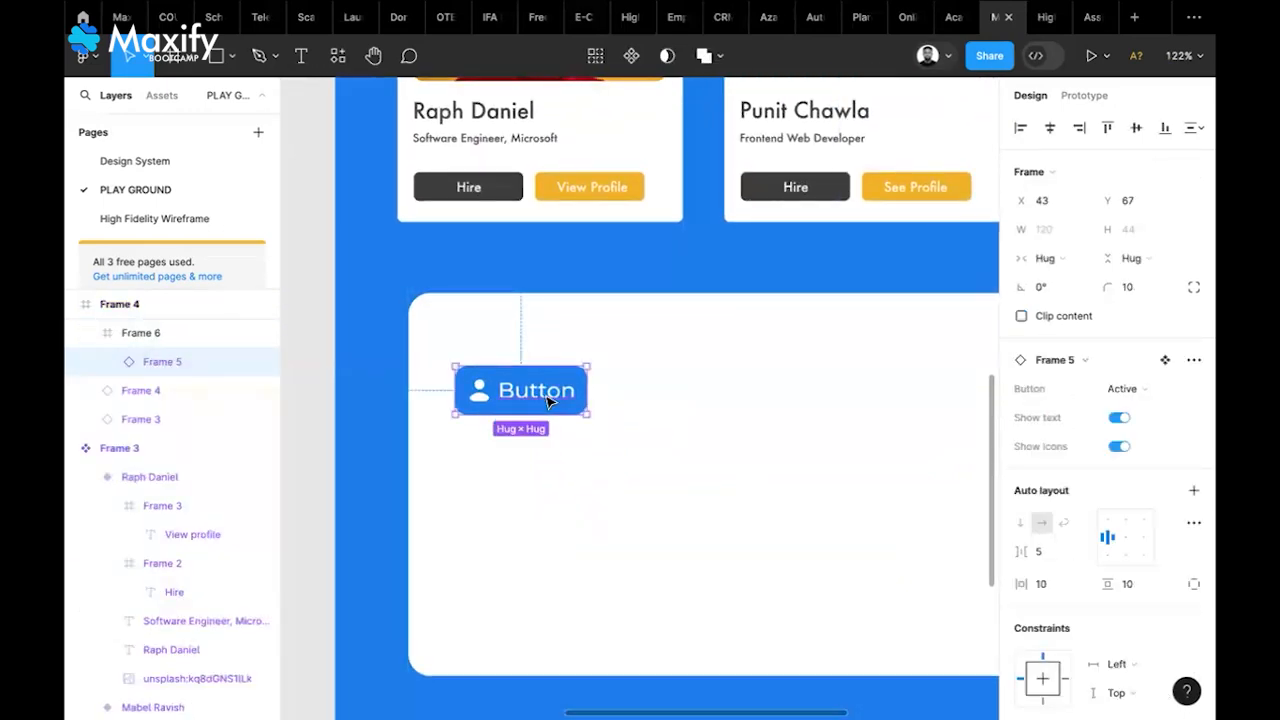
key("ctrl+d")
left_click_drag(565, 401, 918, 389)
double_click(745, 400)
key("Escape")
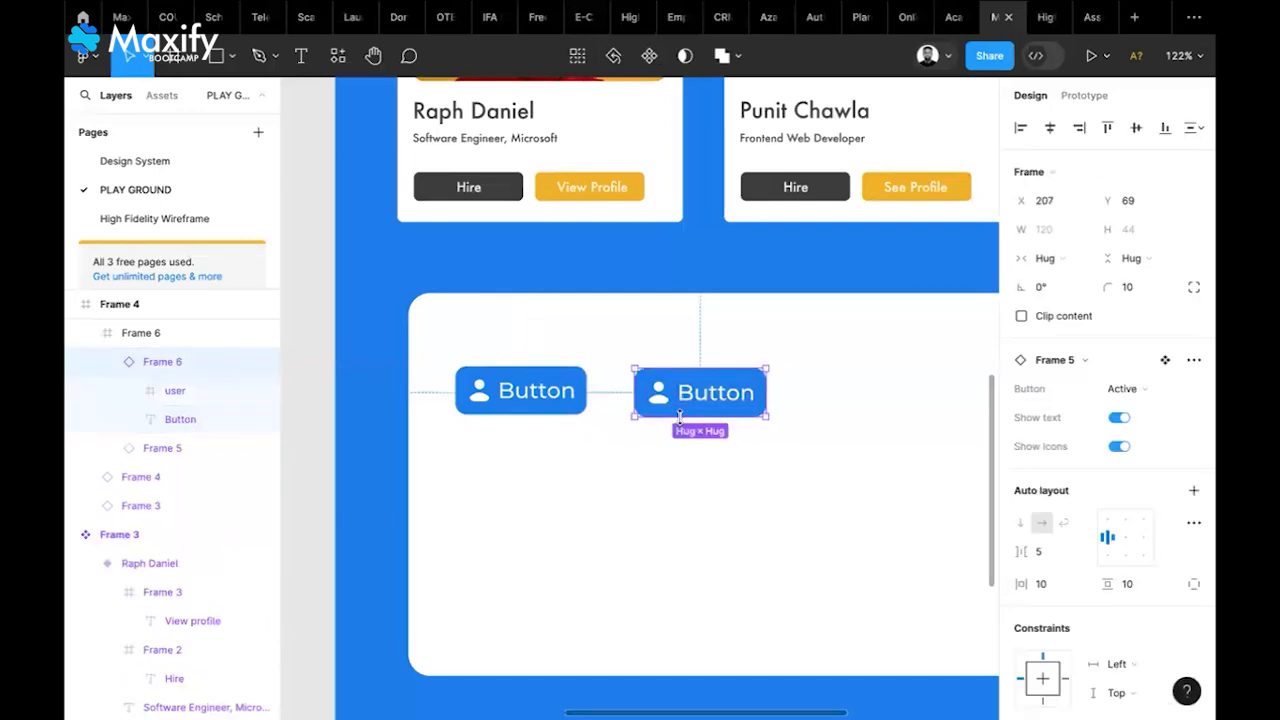
left_click_drag(672, 407, 866, 400)
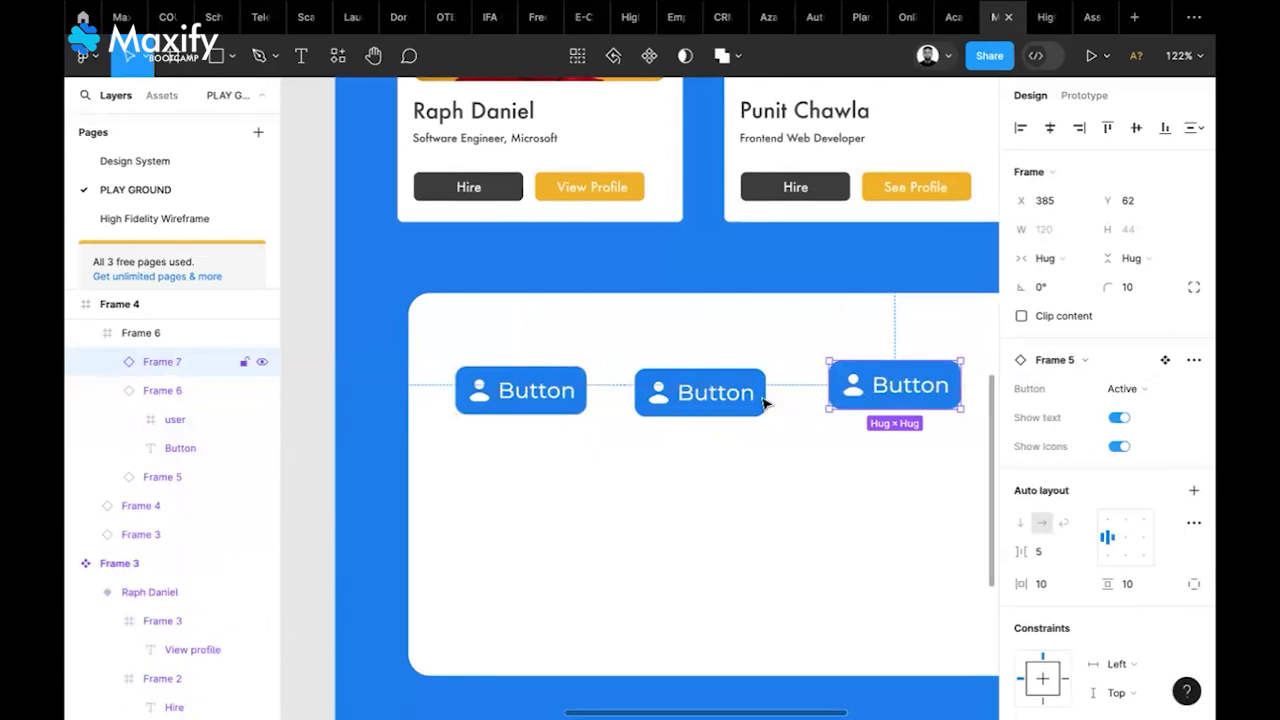
Align the three buttons on their vertical centres and tidy them up 51 apart
left_click(720, 402, "shift")
left_click(556, 398, "shift")
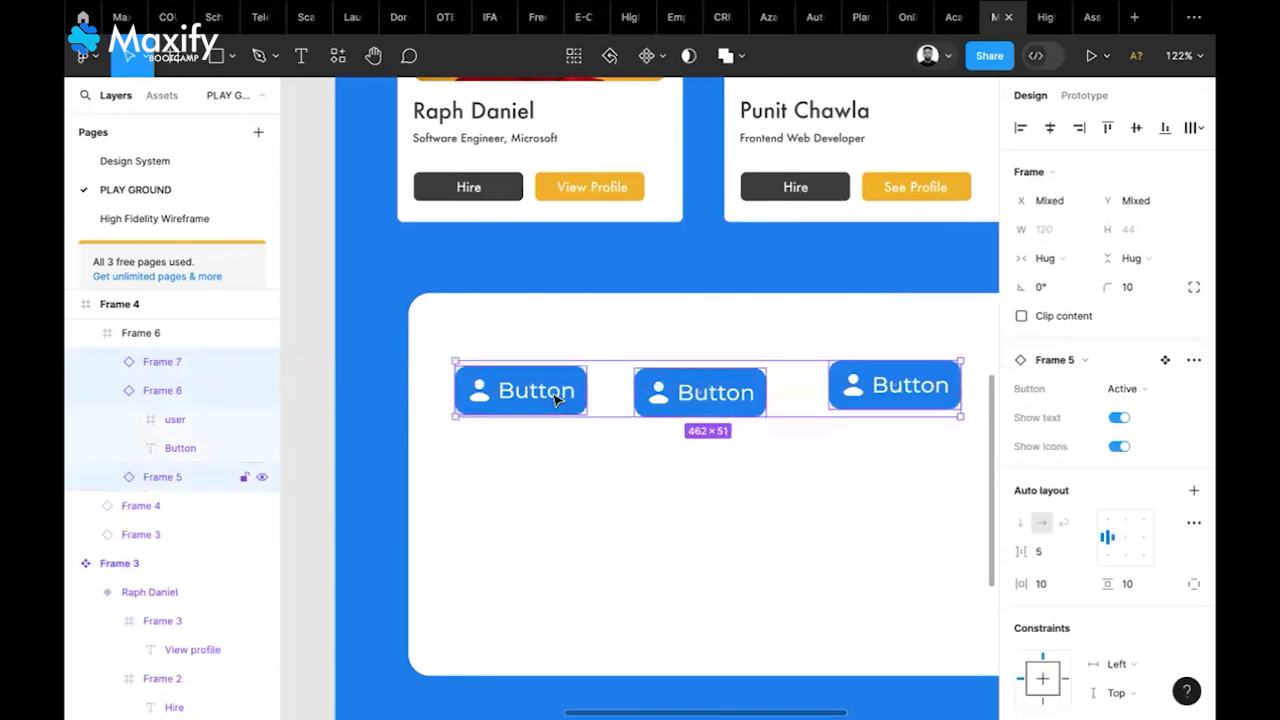
left_click(1136, 127)
scroll(740, 544, "right", 3)
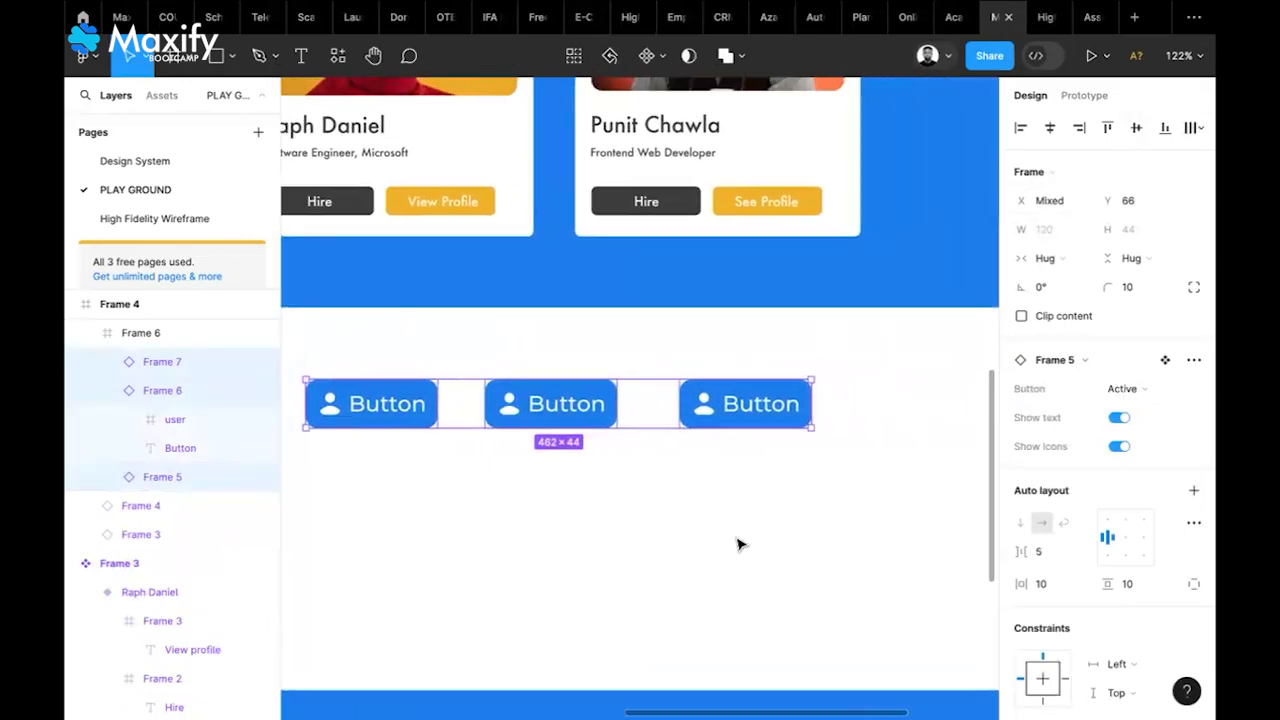
left_click(1189, 131)
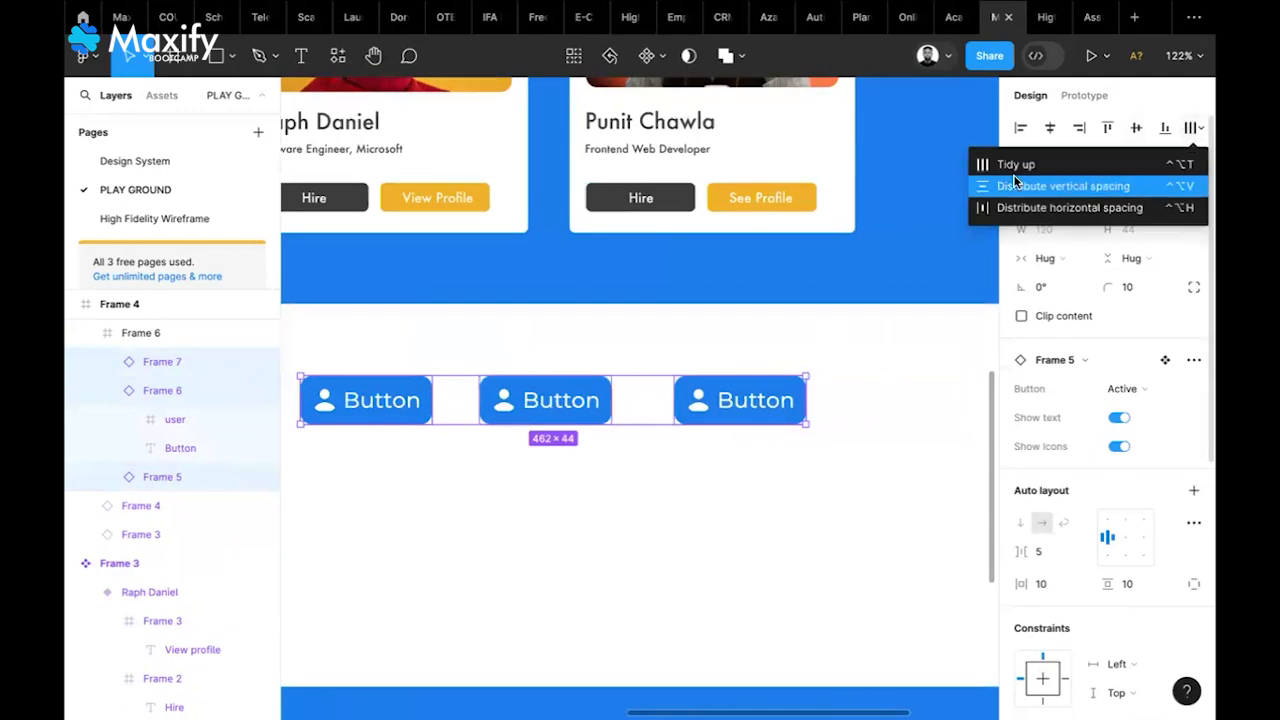
left_click(1000, 161)
scroll(785, 442, "left", 1)
scroll(785, 442, "down", 1)
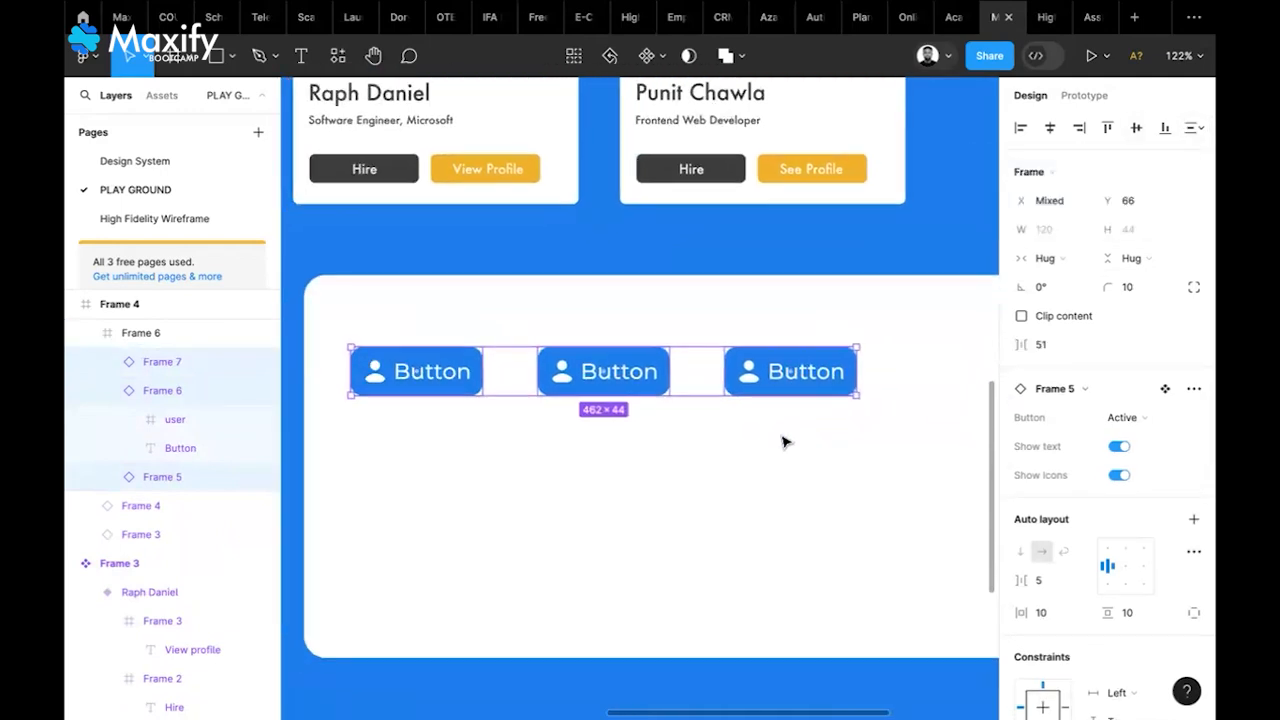
left_click(786, 442)
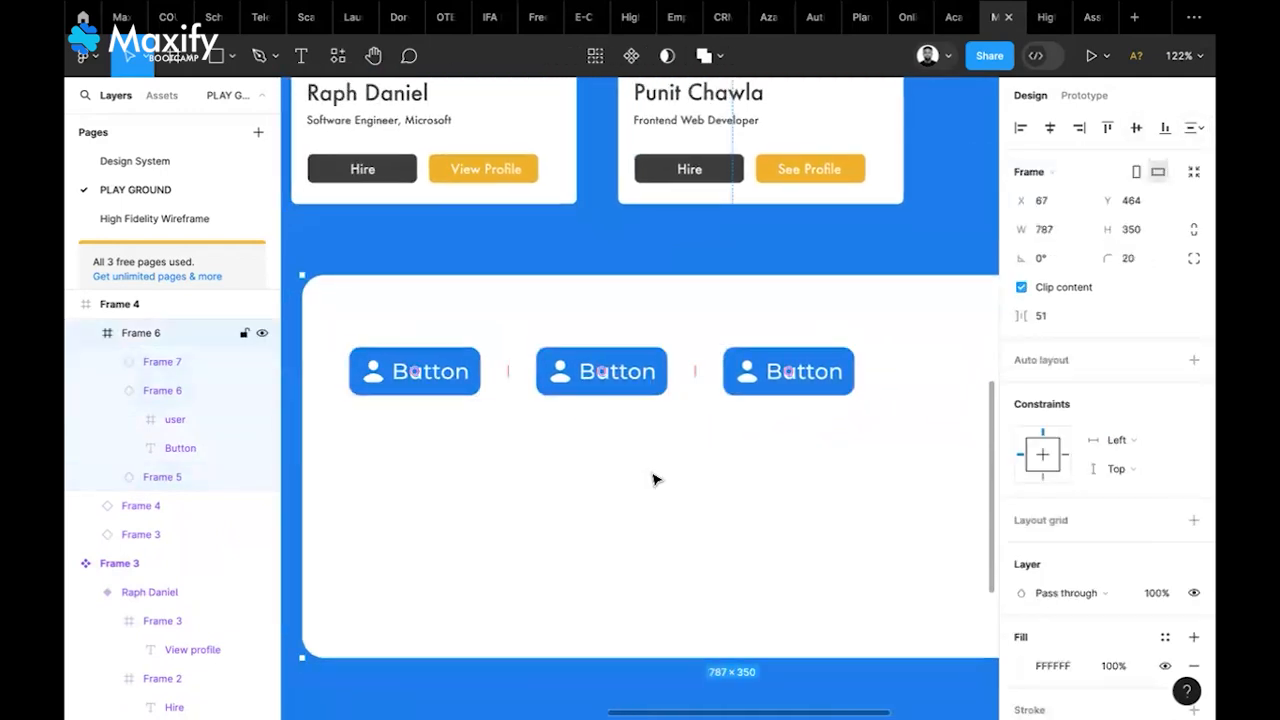
Set the middle Button instance to its Hovered state
left_click(634, 378)
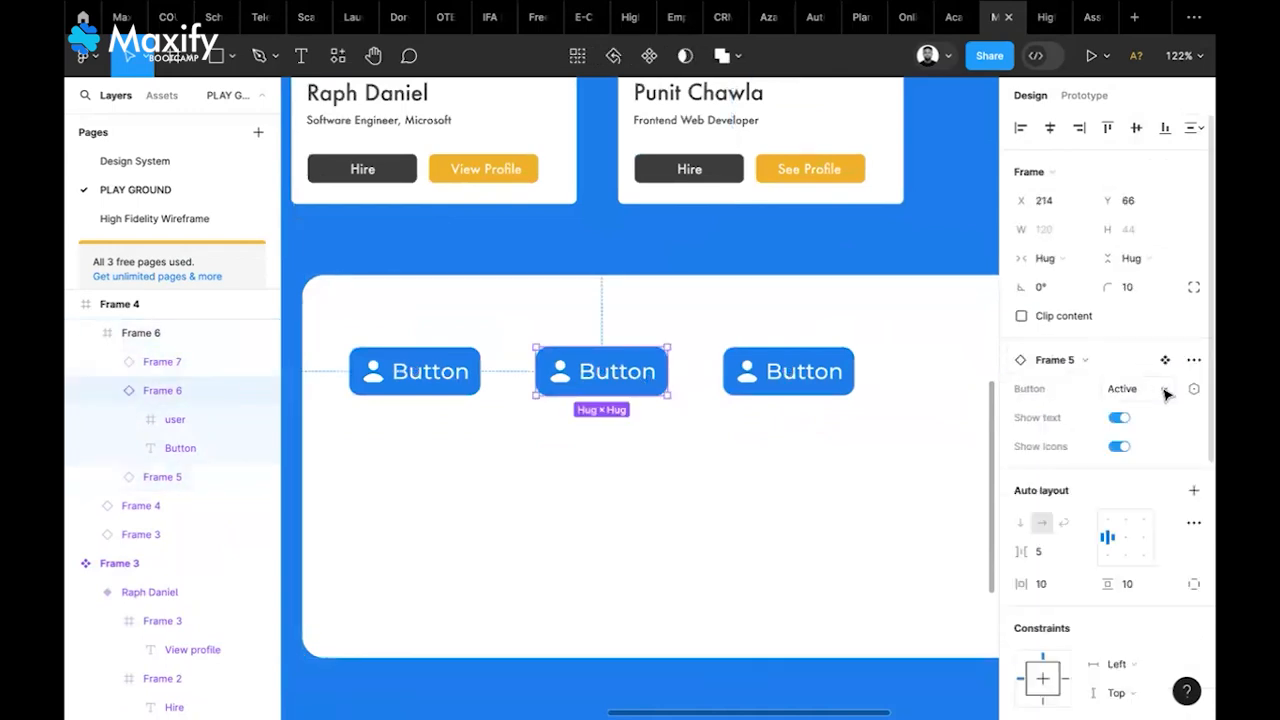
left_click(1122, 388)
left_click(1106, 413)
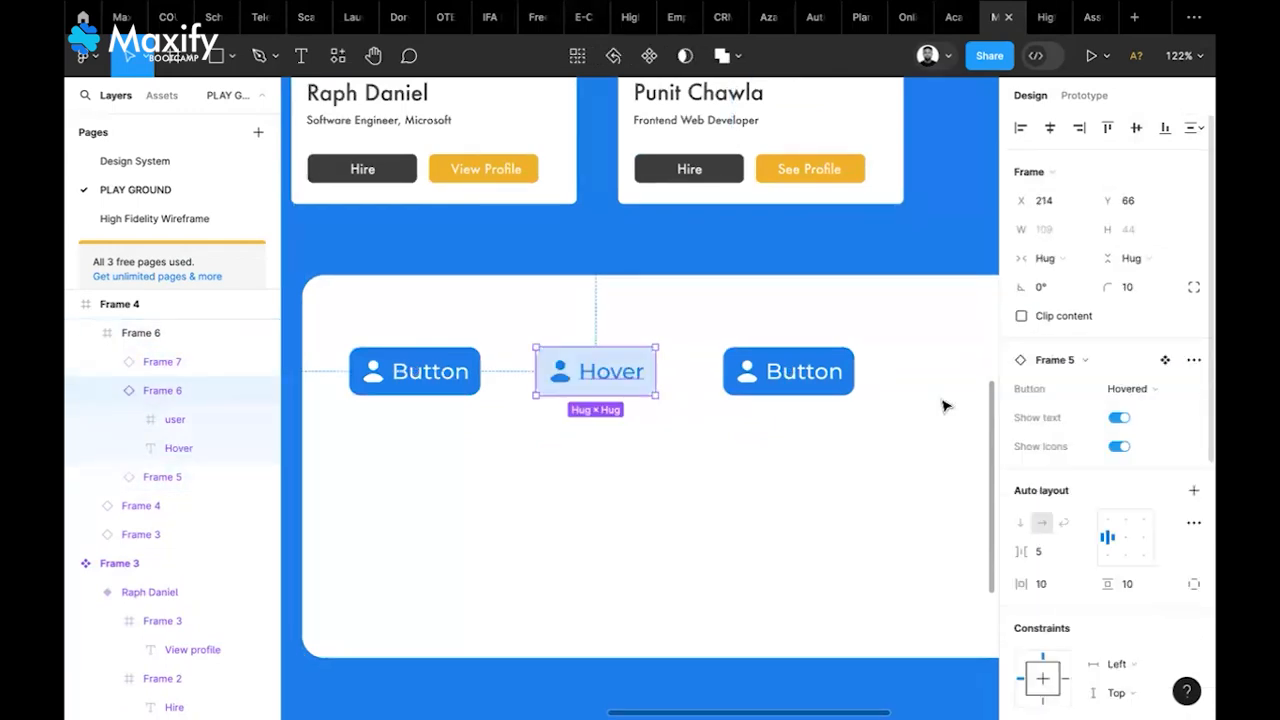
Set the right Button instance to its Disabled state
left_click(834, 389)
left_click(1144, 388)
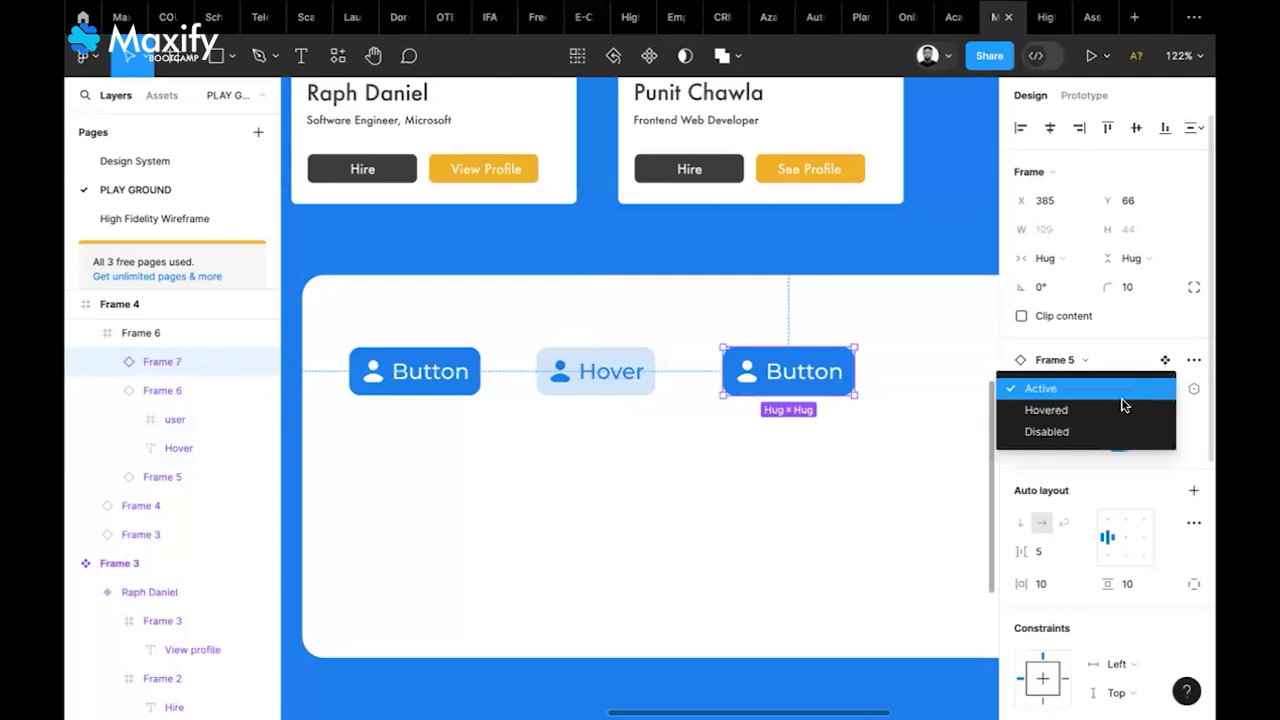
left_click(1107, 427)
left_click(831, 521)
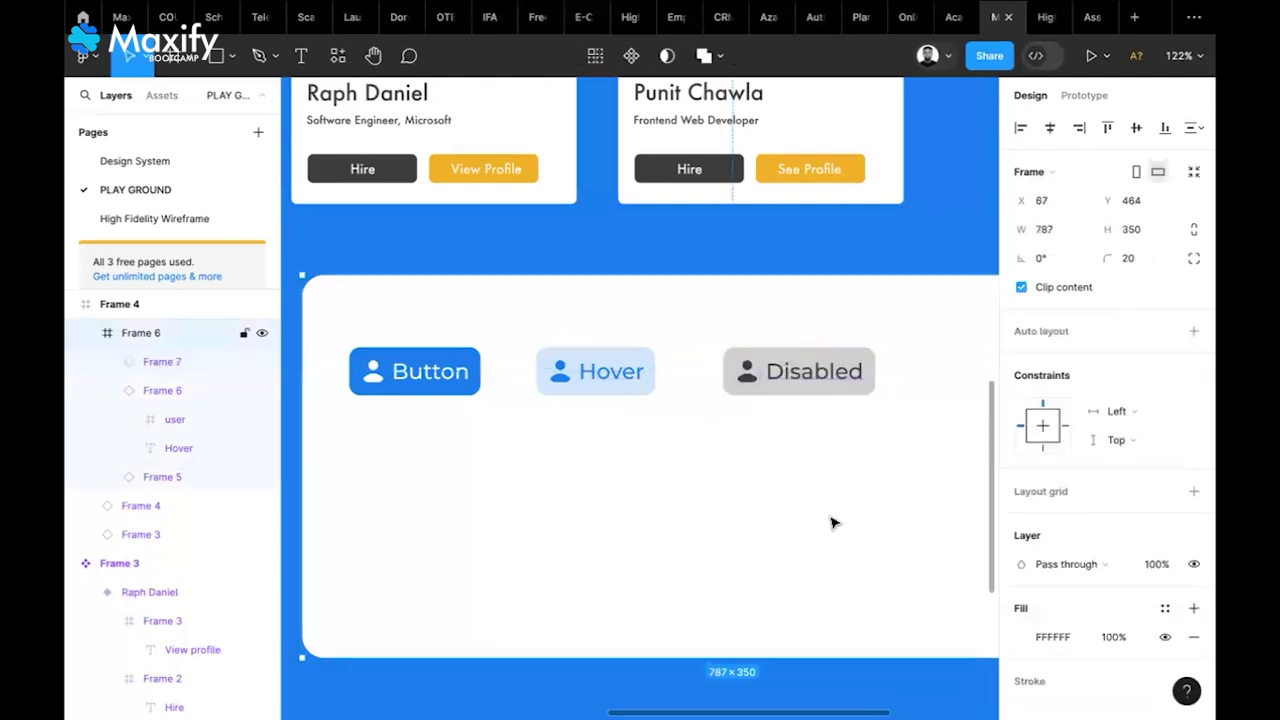
scroll(834, 523, "left", 1)
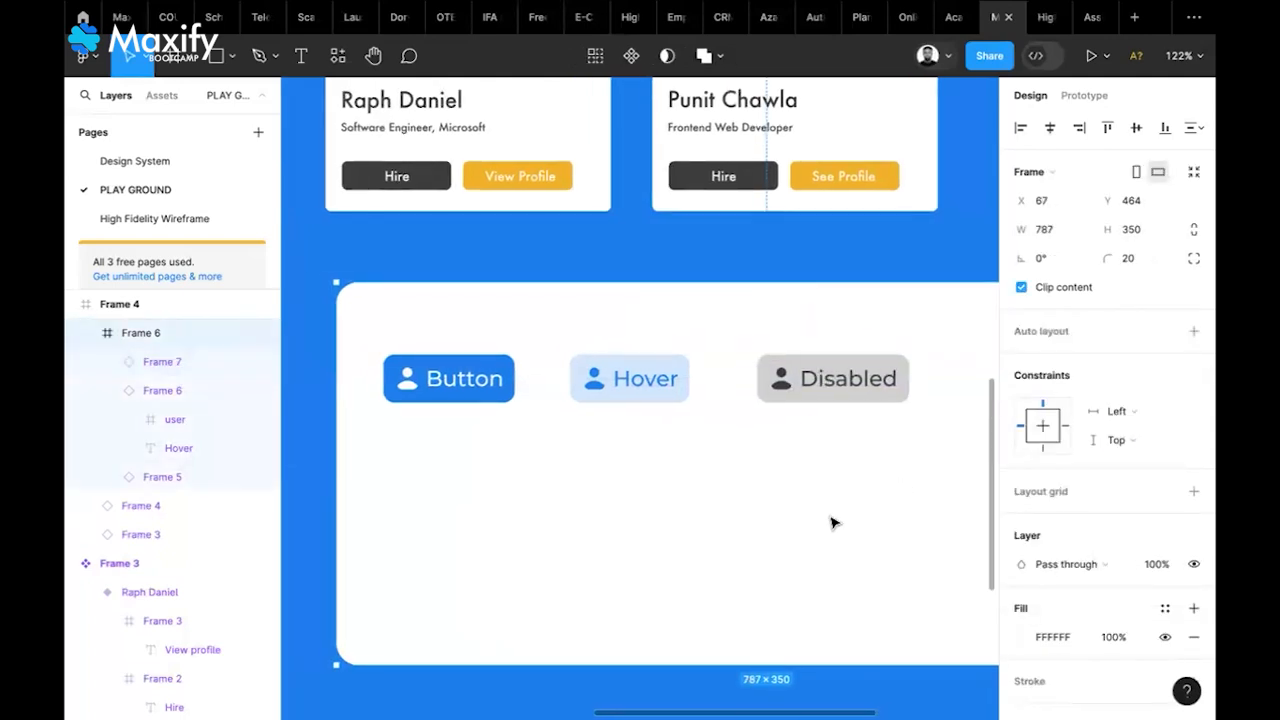
scroll(834, 523, "down", 1)
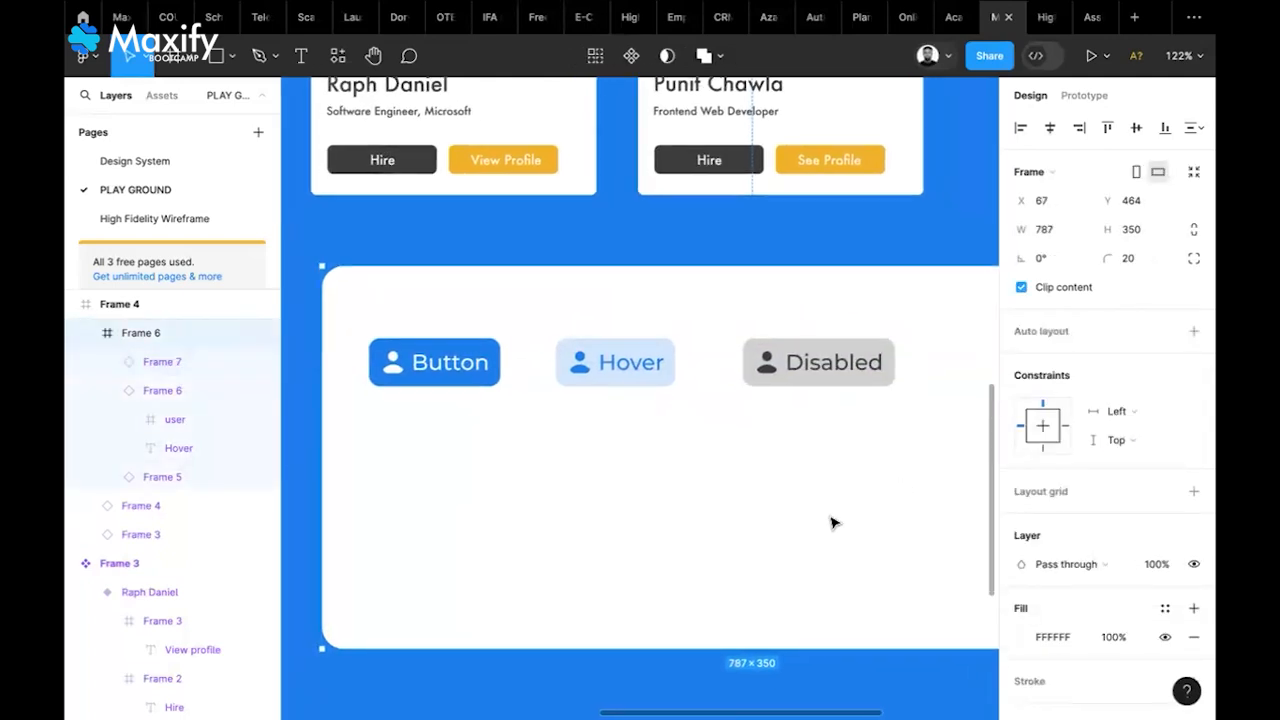
left_click(418, 368)
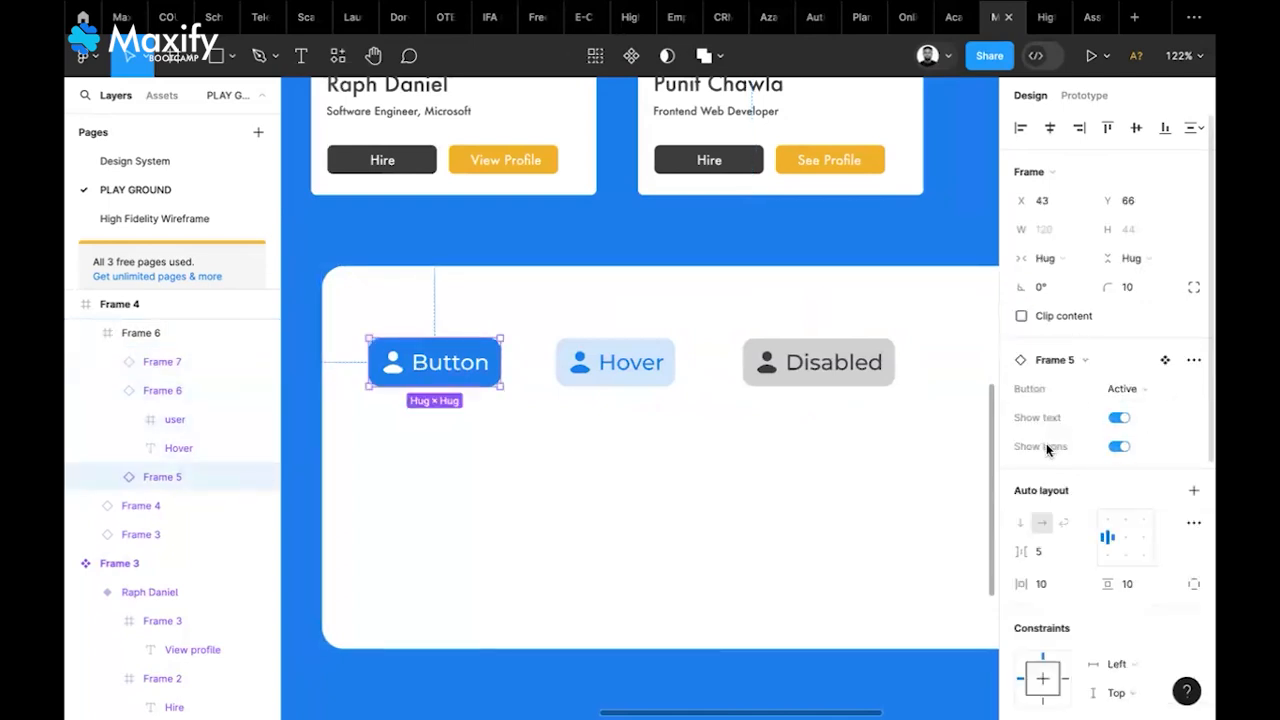
left_click(1118, 418)
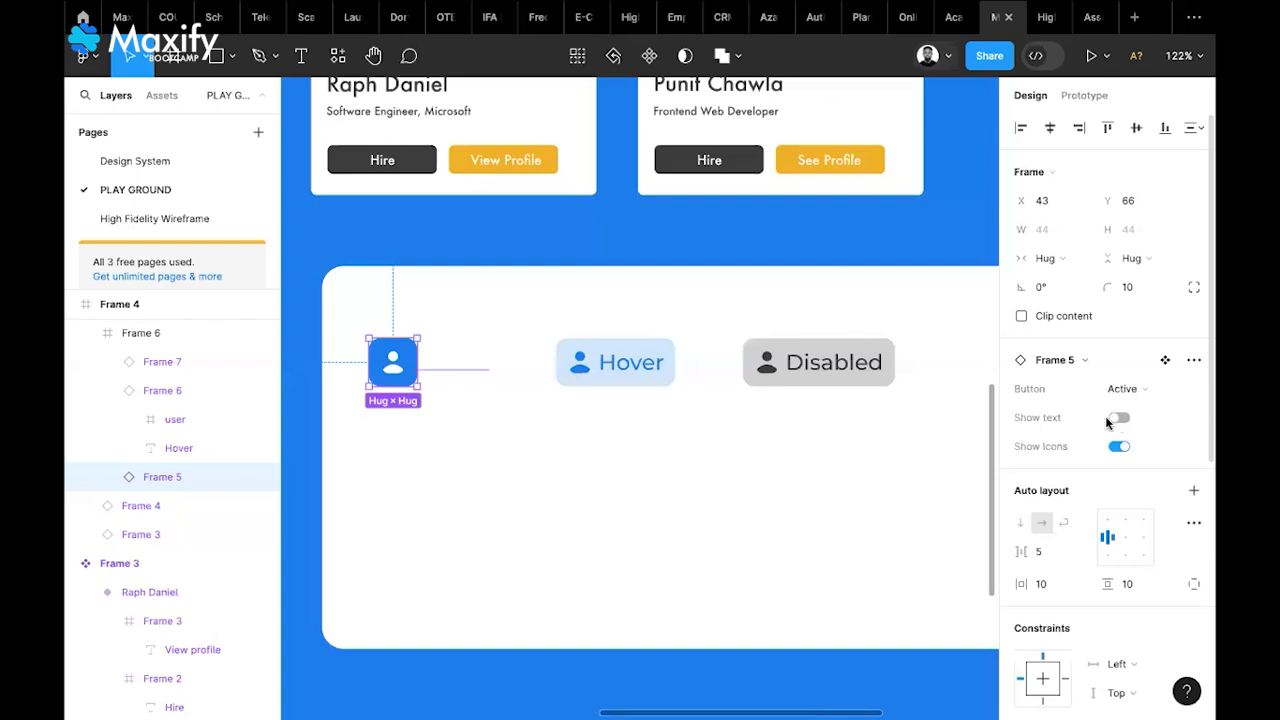
left_click(676, 527)
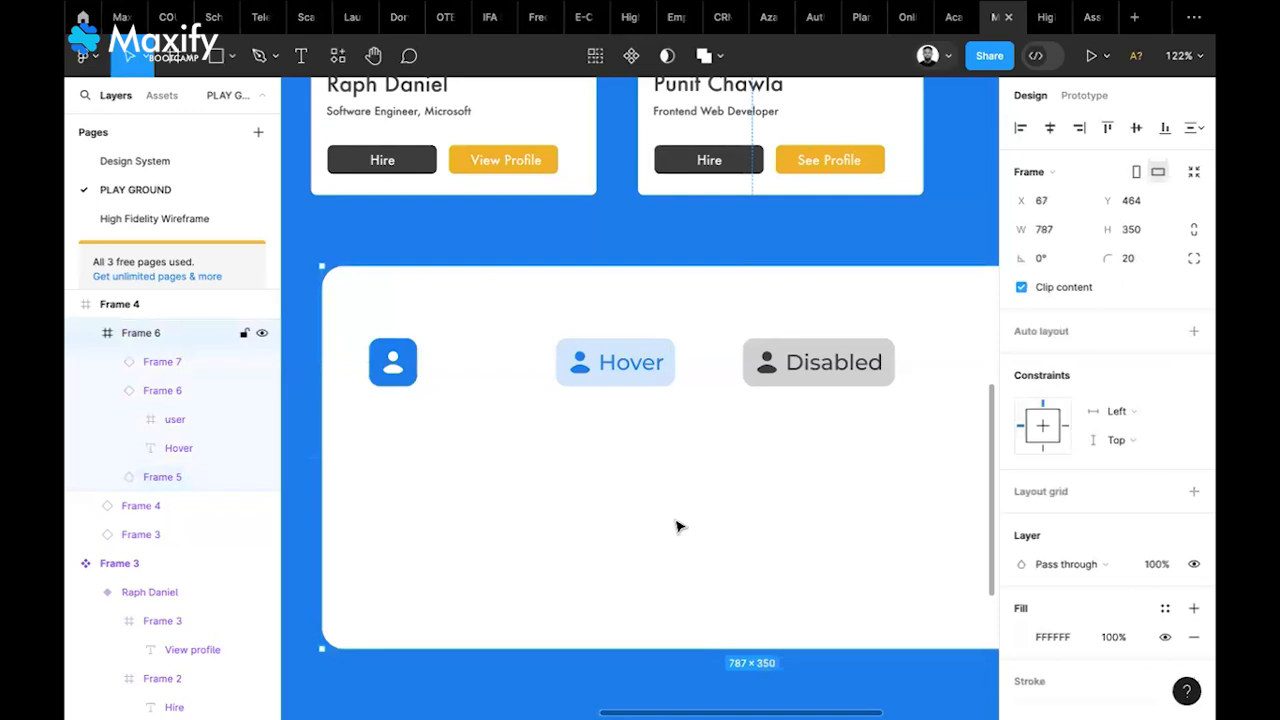
left_click(412, 373)
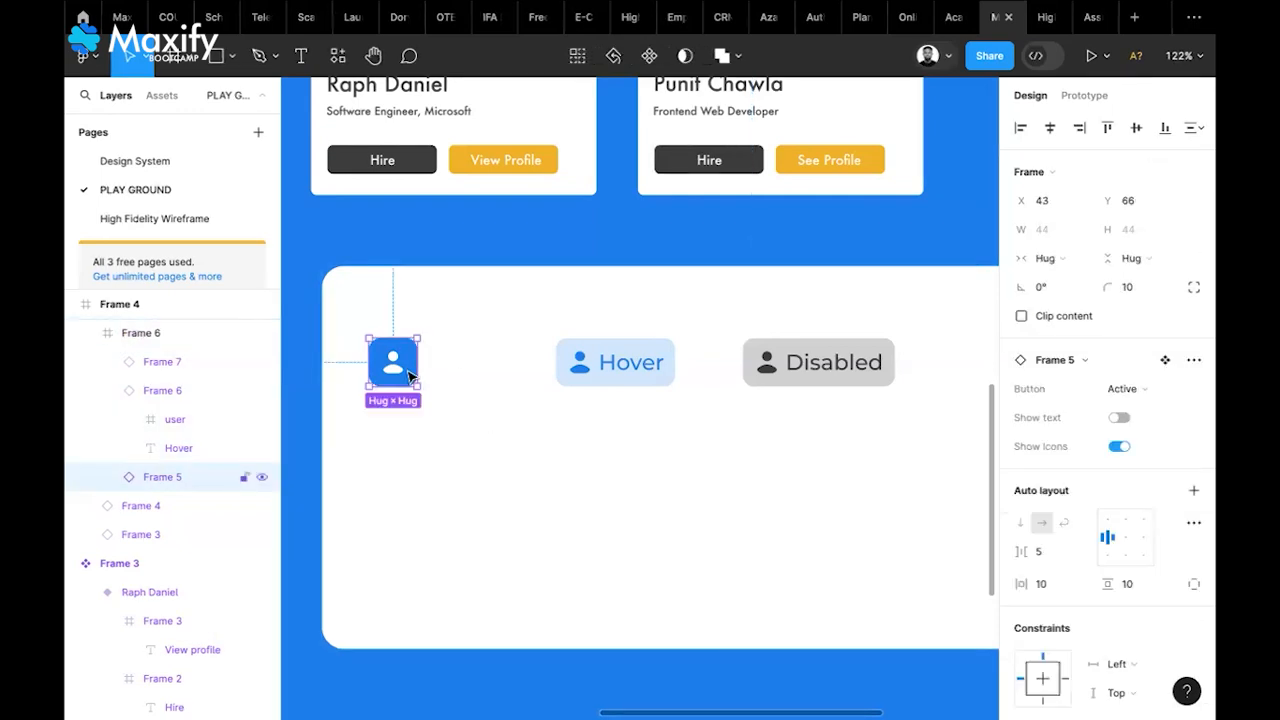
left_click(1118, 419)
left_click(795, 505)
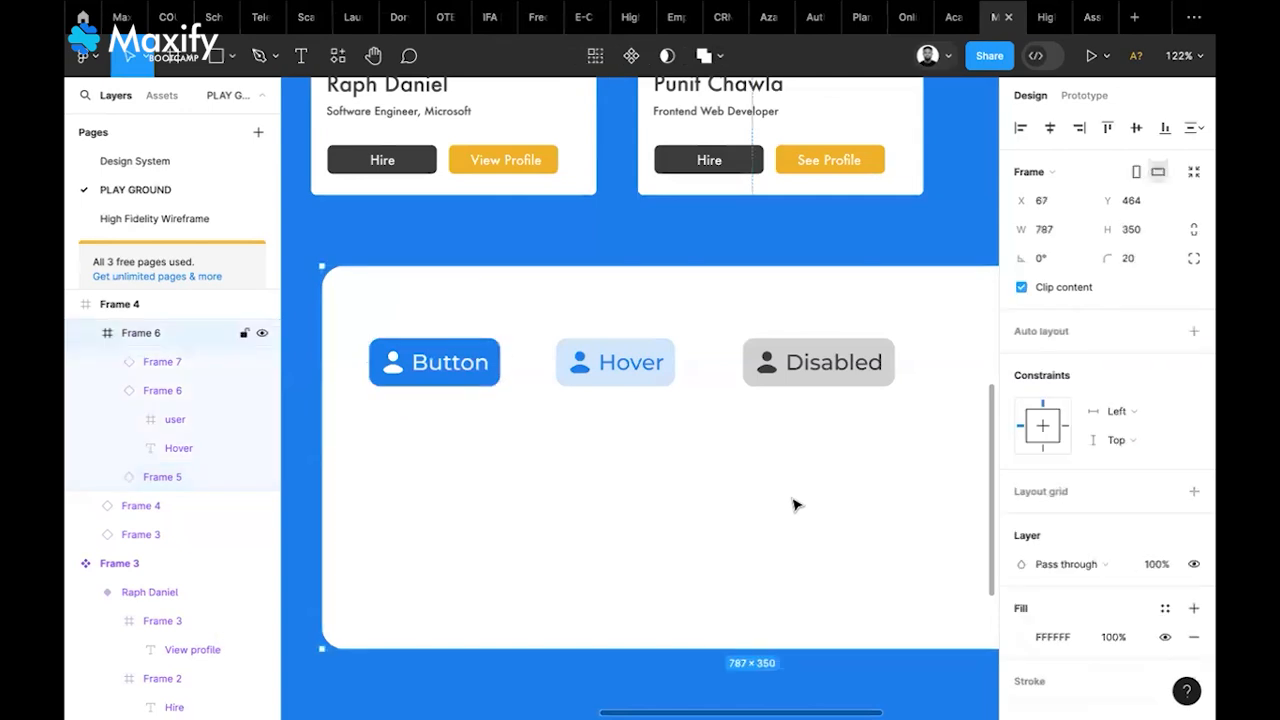
left_click(836, 366)
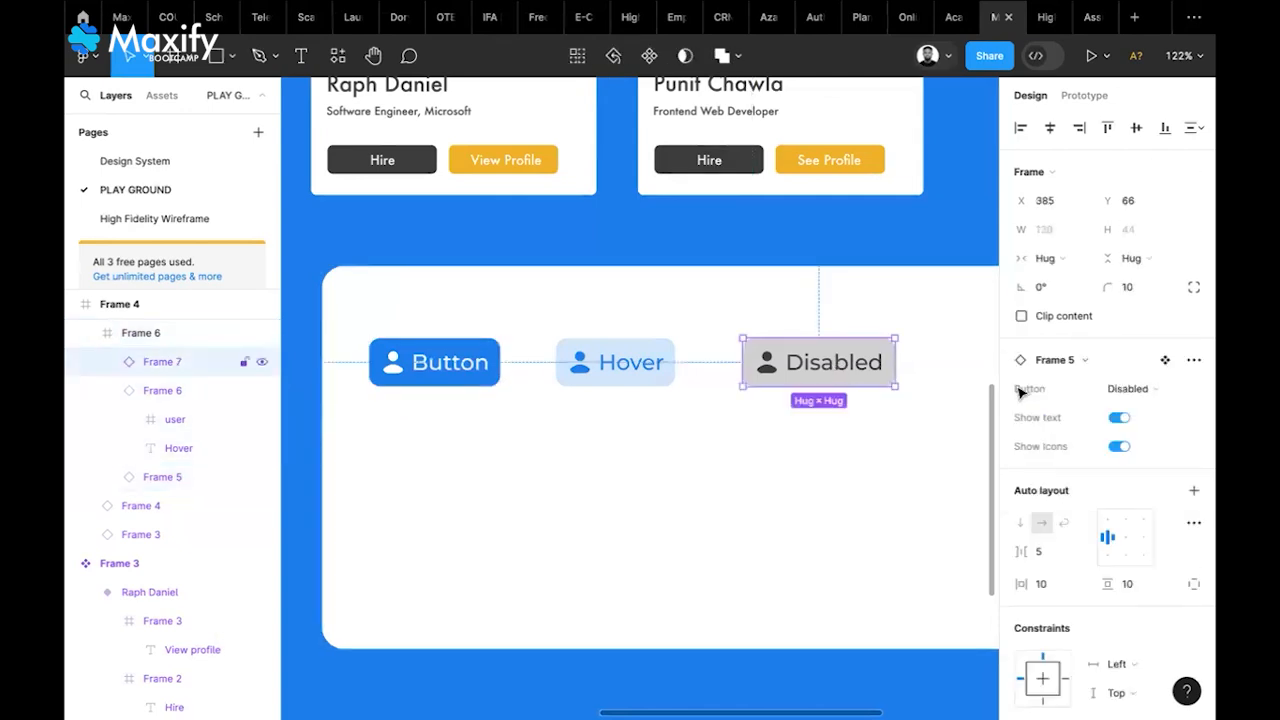
left_click(1117, 448)
left_click(800, 512)
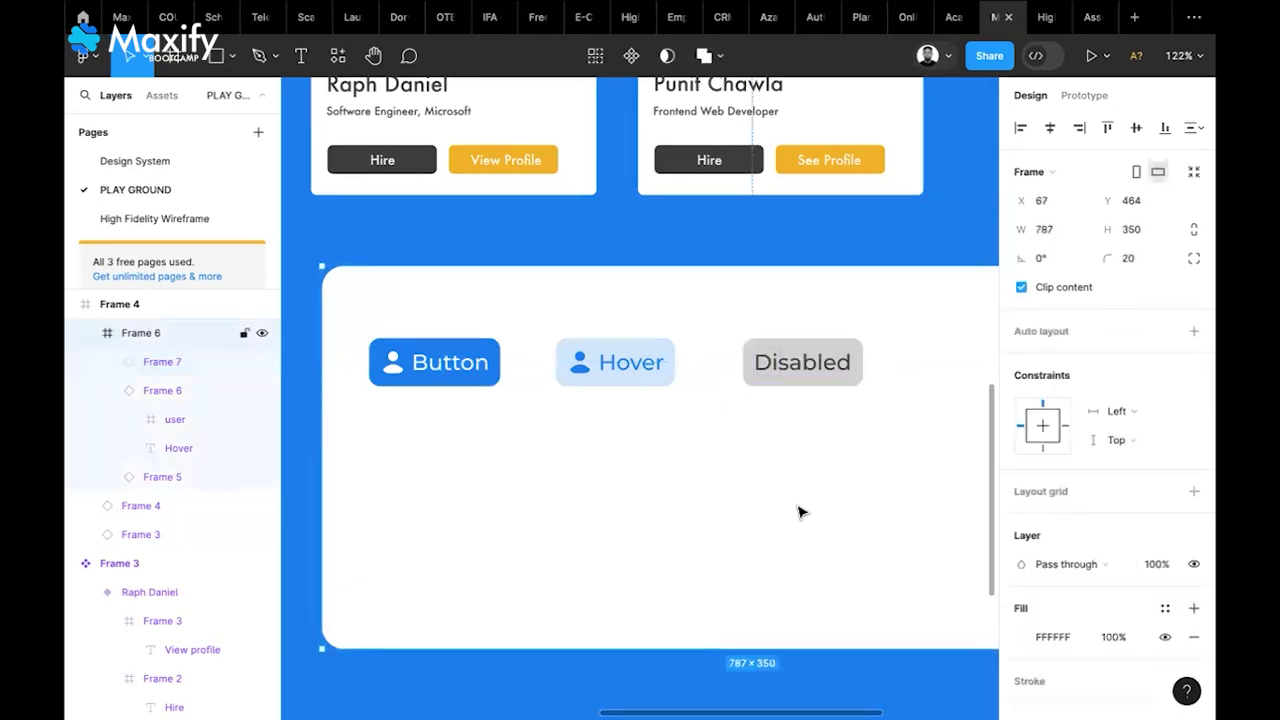
left_click(850, 357)
left_click(1121, 447)
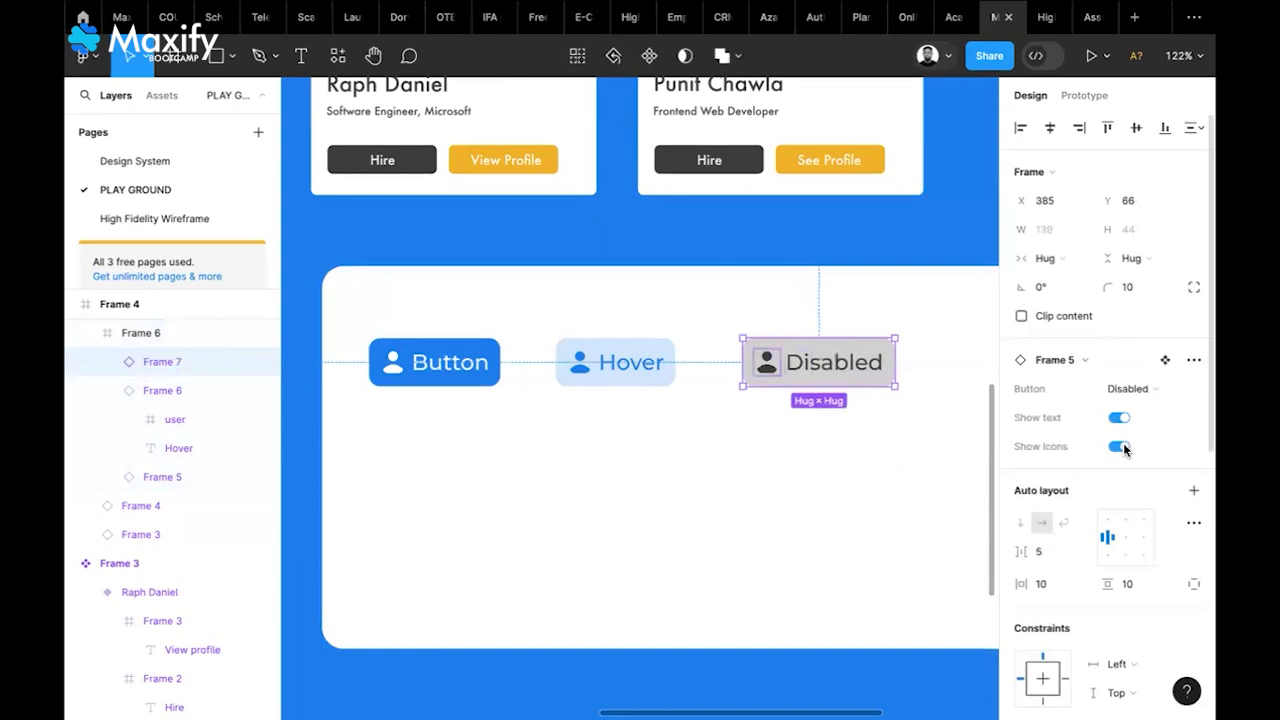
left_click(787, 538)
left_click(630, 385)
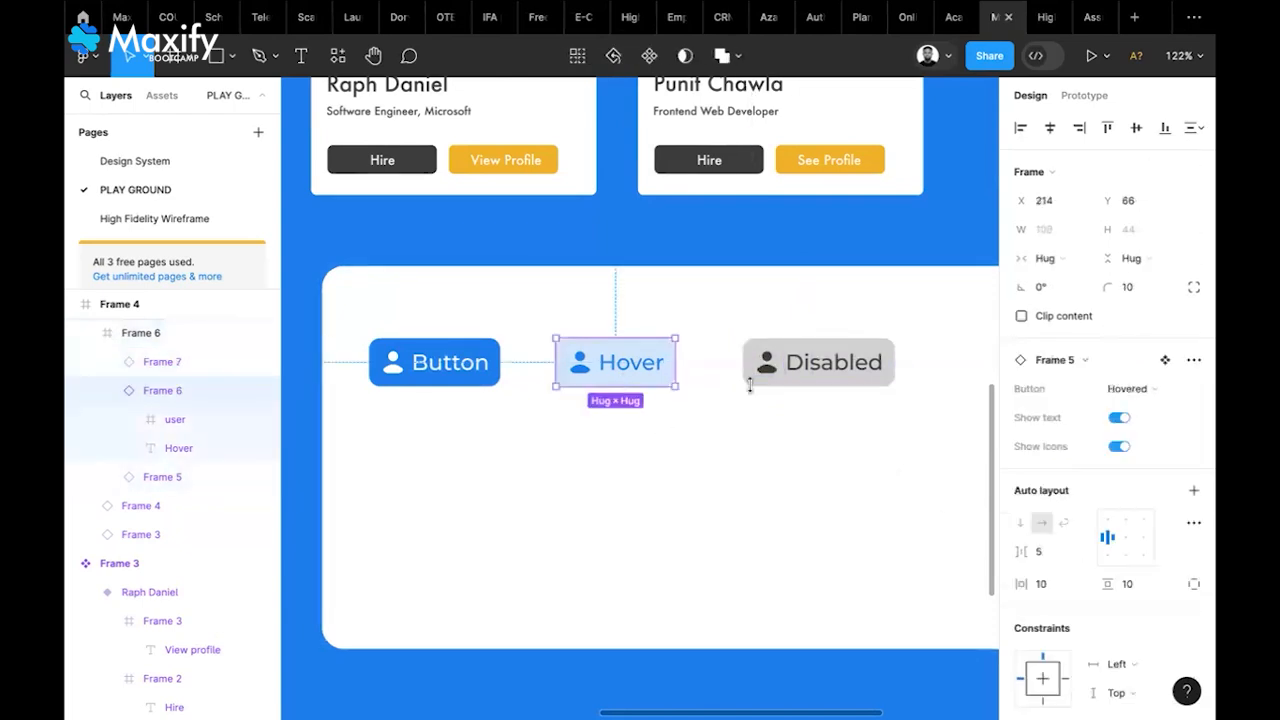
left_click(1119, 418)
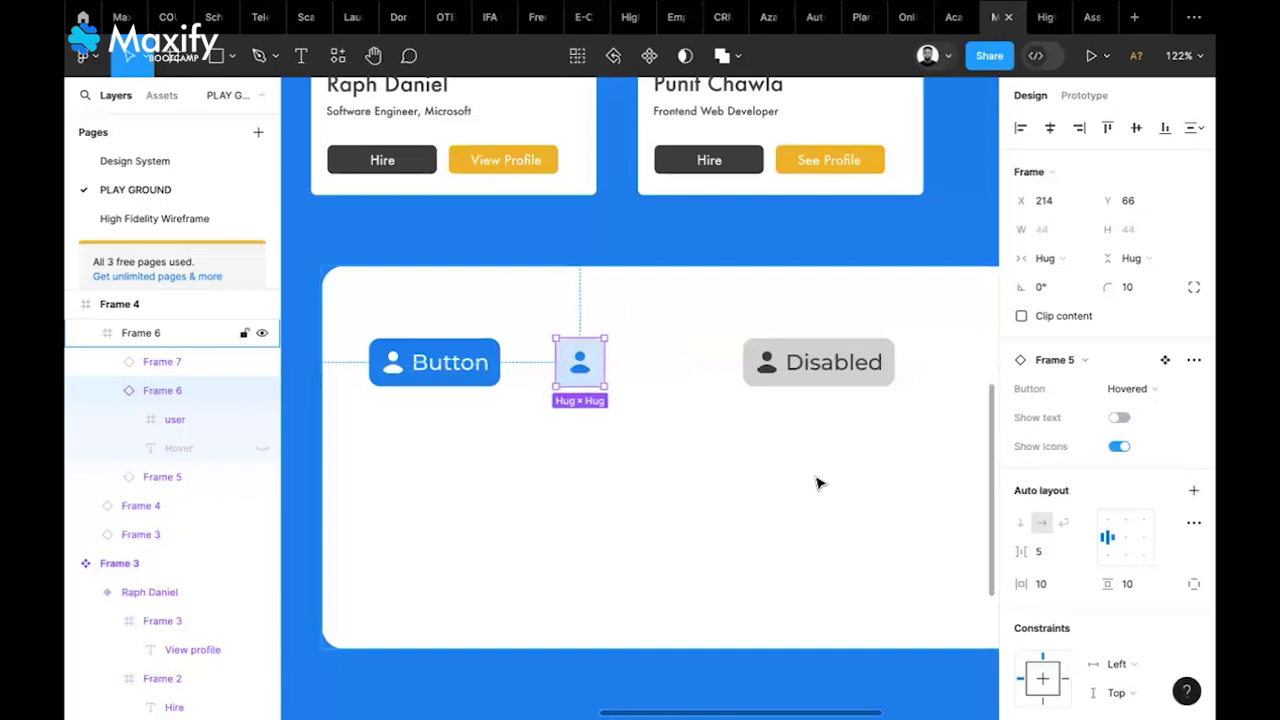
left_click(1117, 448)
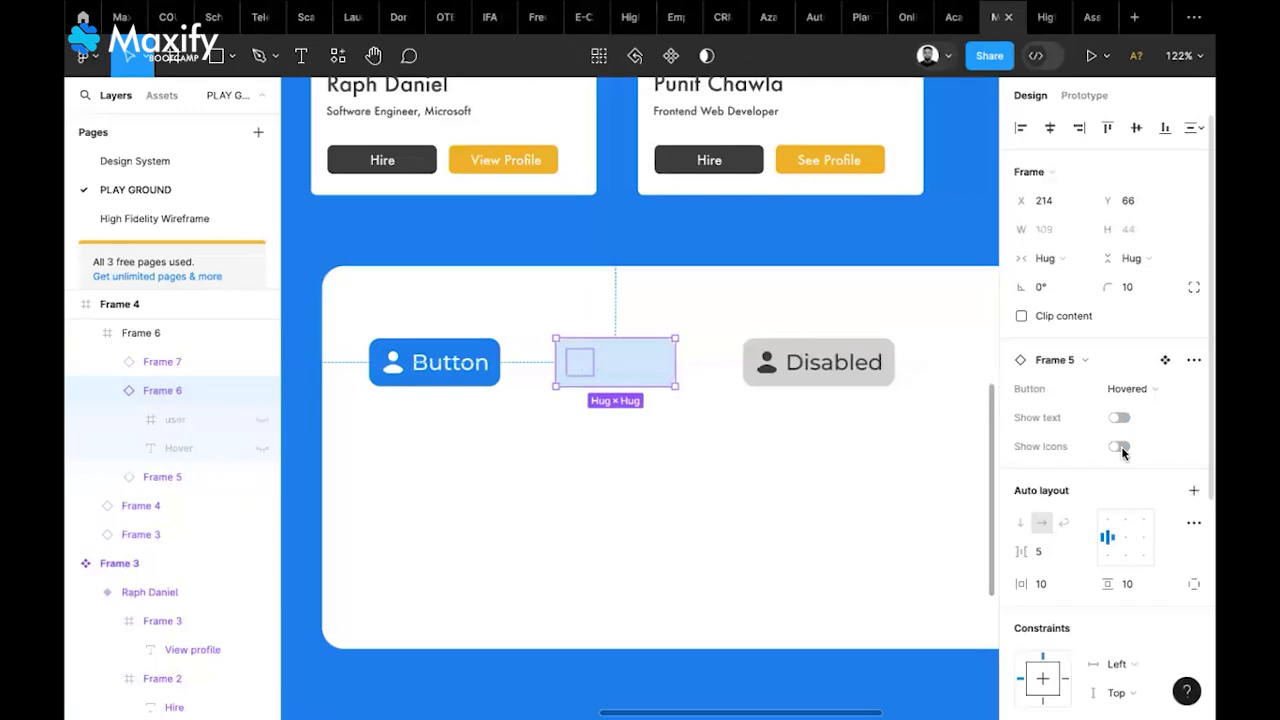
left_click(1119, 447)
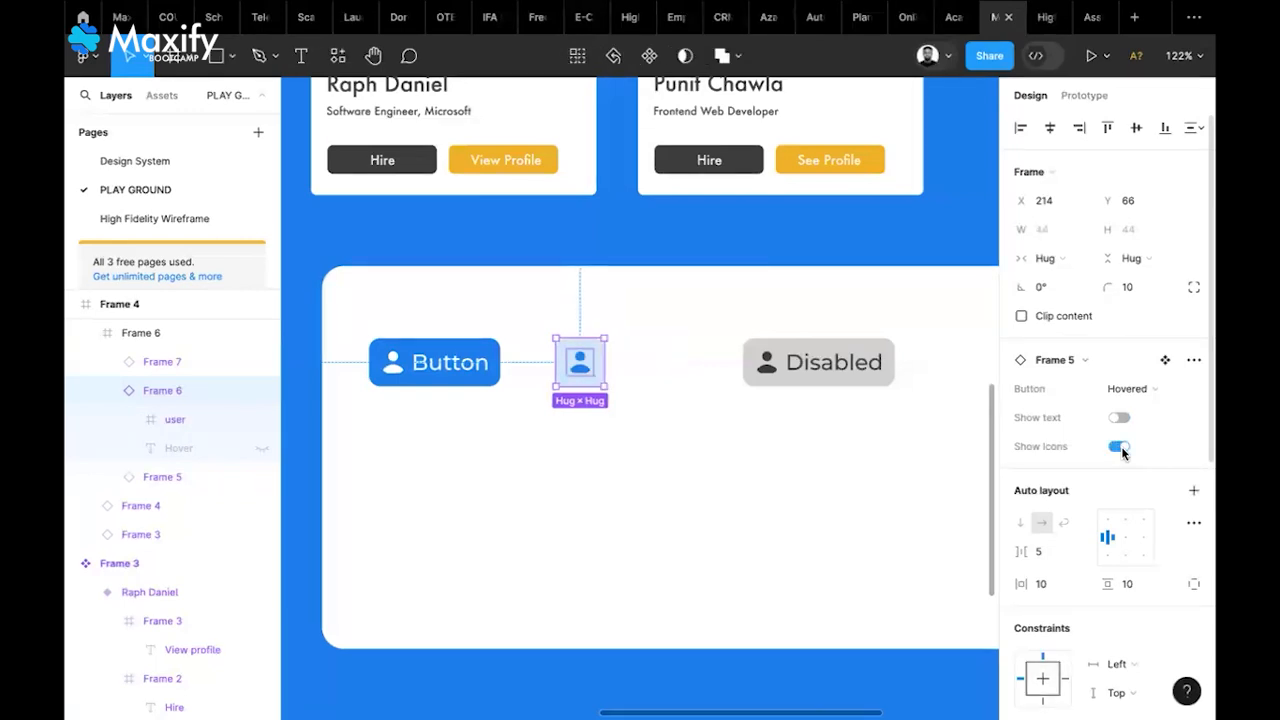
left_click(1120, 419)
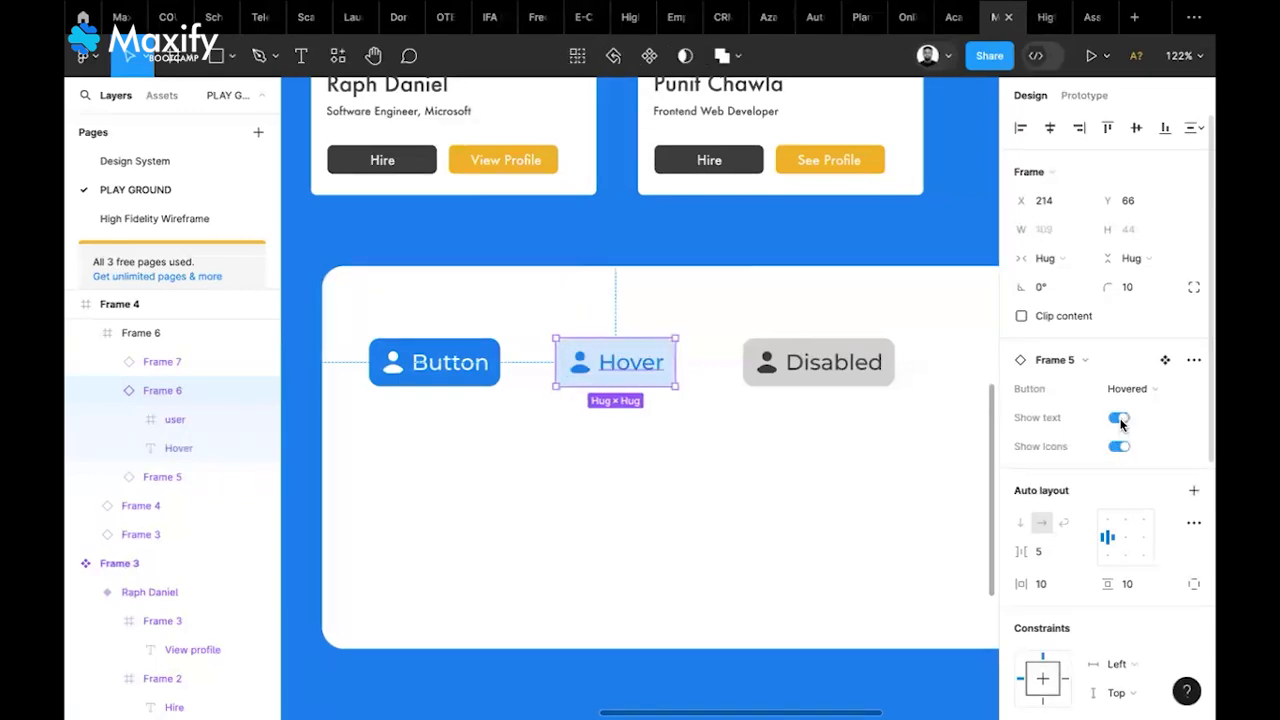
left_click(824, 508)
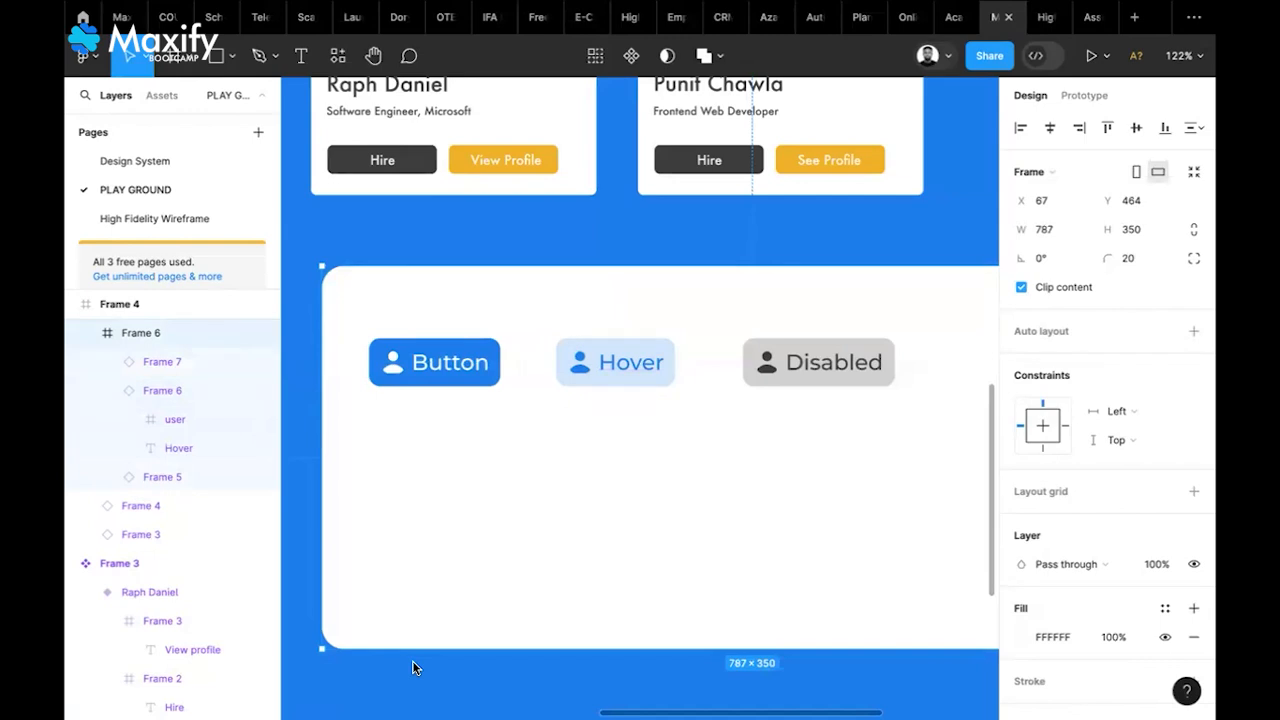
scroll(646, 534, "down", 4, "ctrl")
scroll(646, 536, "up", 1, "ctrl")
scroll(646, 536, "up", 1)
scroll(646, 536, "right", 1)
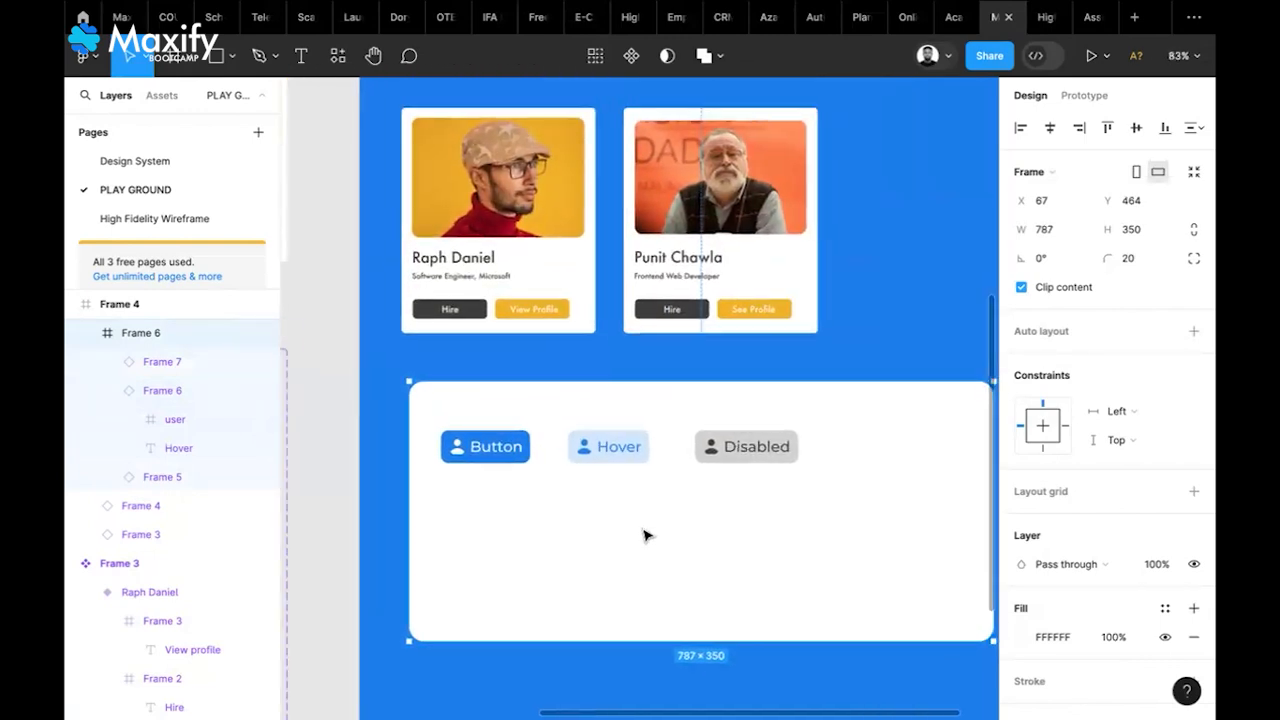
Duplicate the Button, Hover and Disabled row as a second row below it
left_click(485, 455)
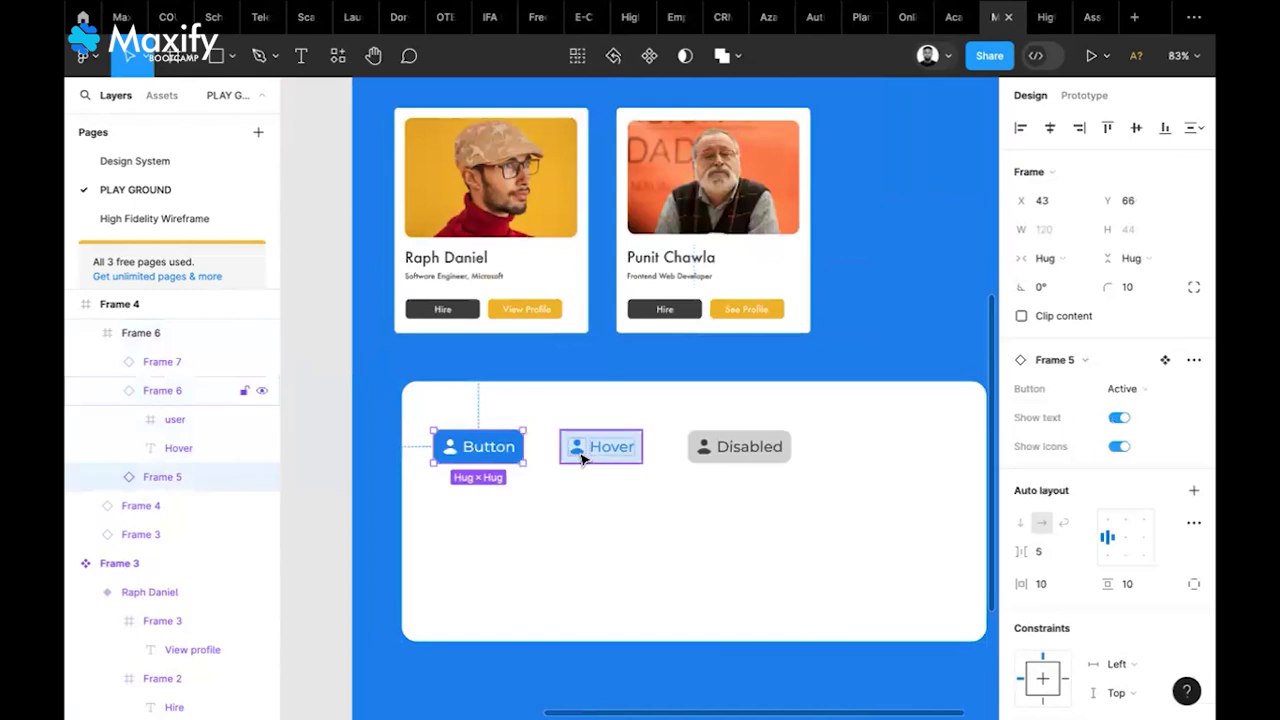
left_click(583, 458, "shift")
left_click(730, 455, "shift")
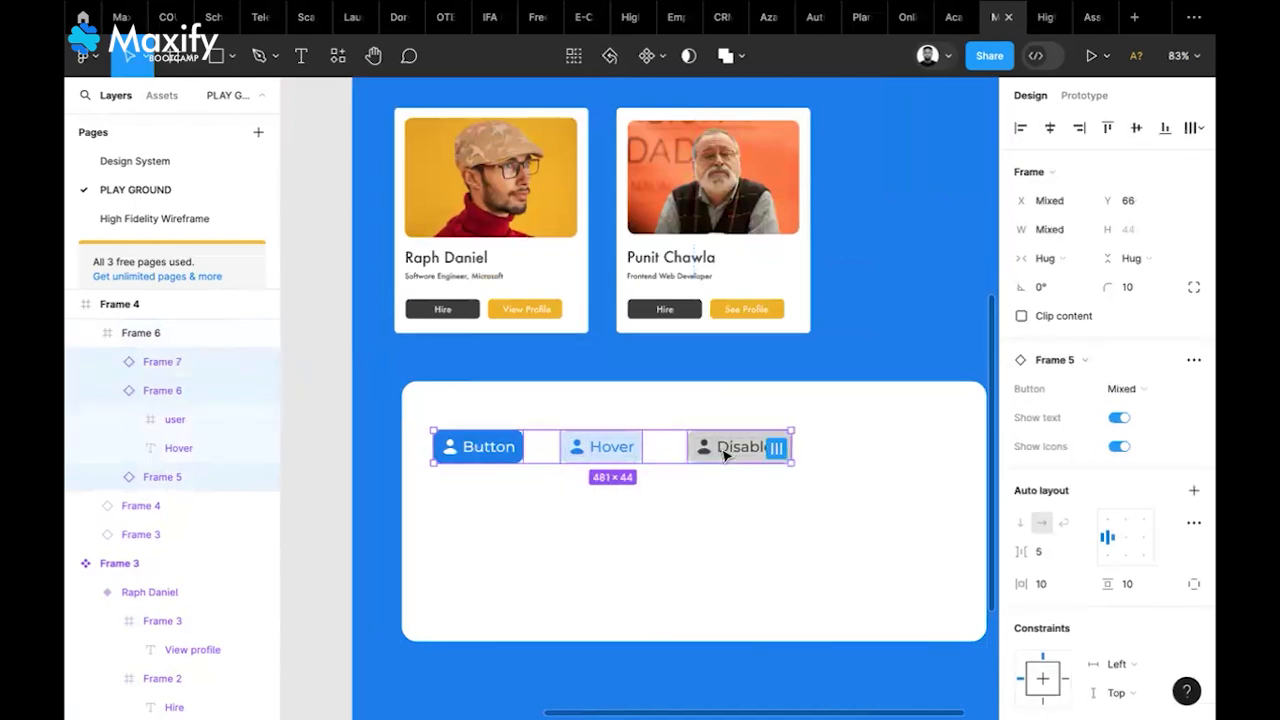
left_click_drag(726, 455, 727, 506, "alt")
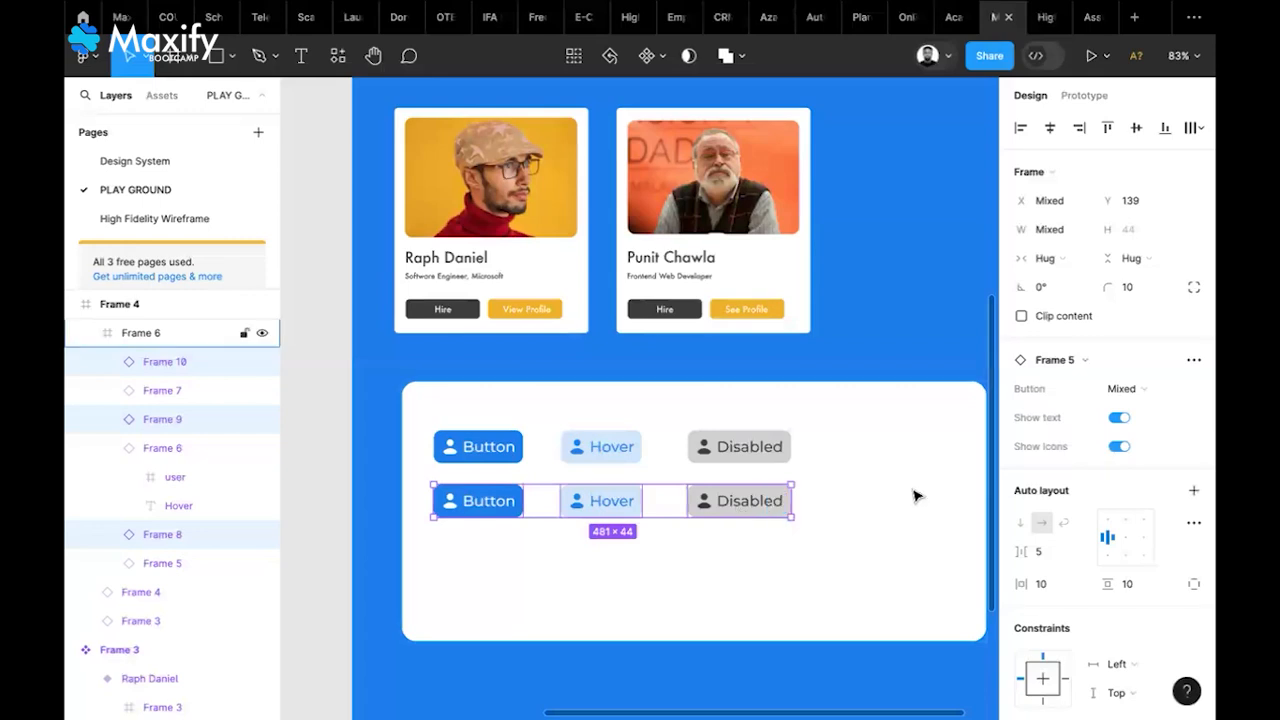
Turn off Show text on the duplicated buttons so only their icons remain
left_click(1117, 419)
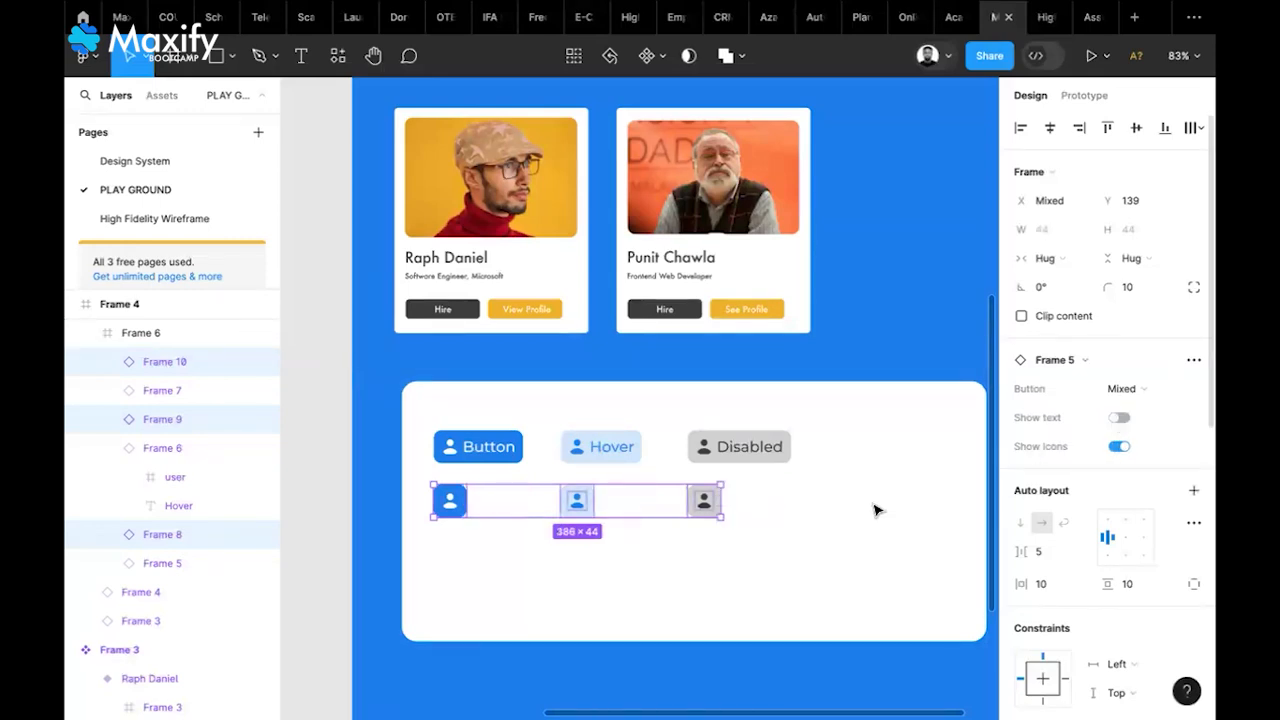
left_click(750, 534)
scroll(750, 534, "down", 3)
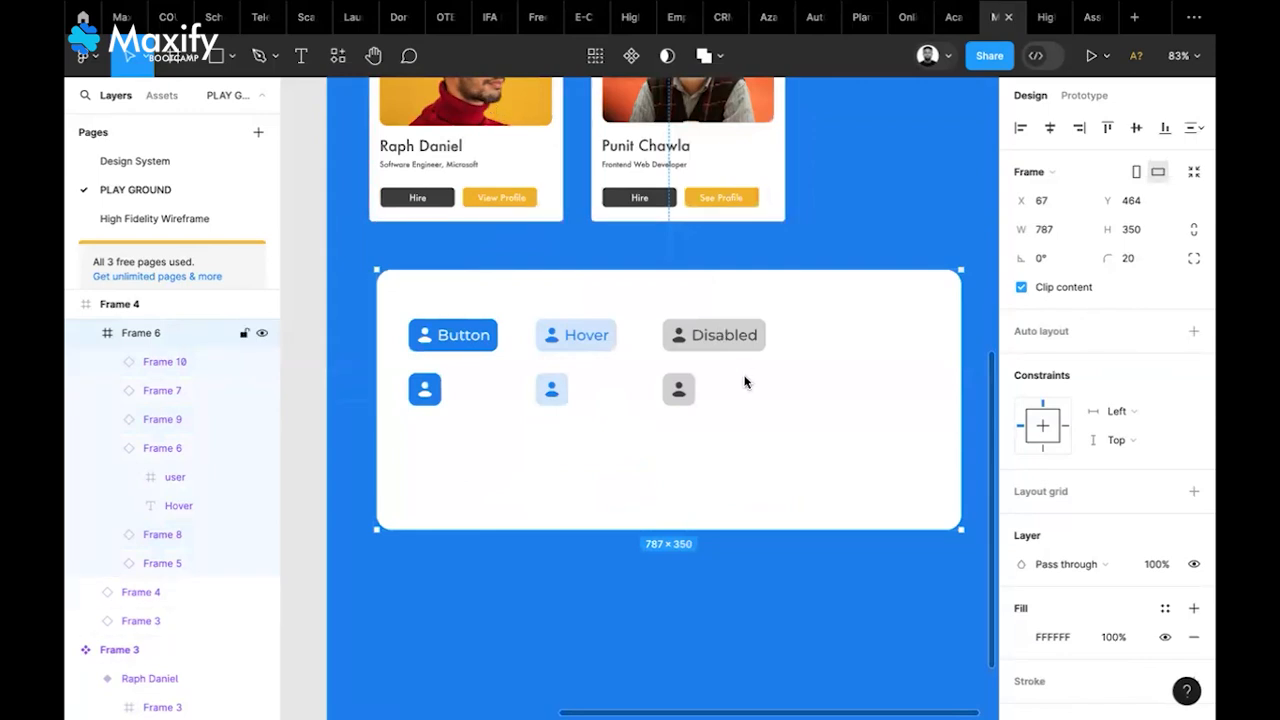
scroll(744, 381, "up", 2)
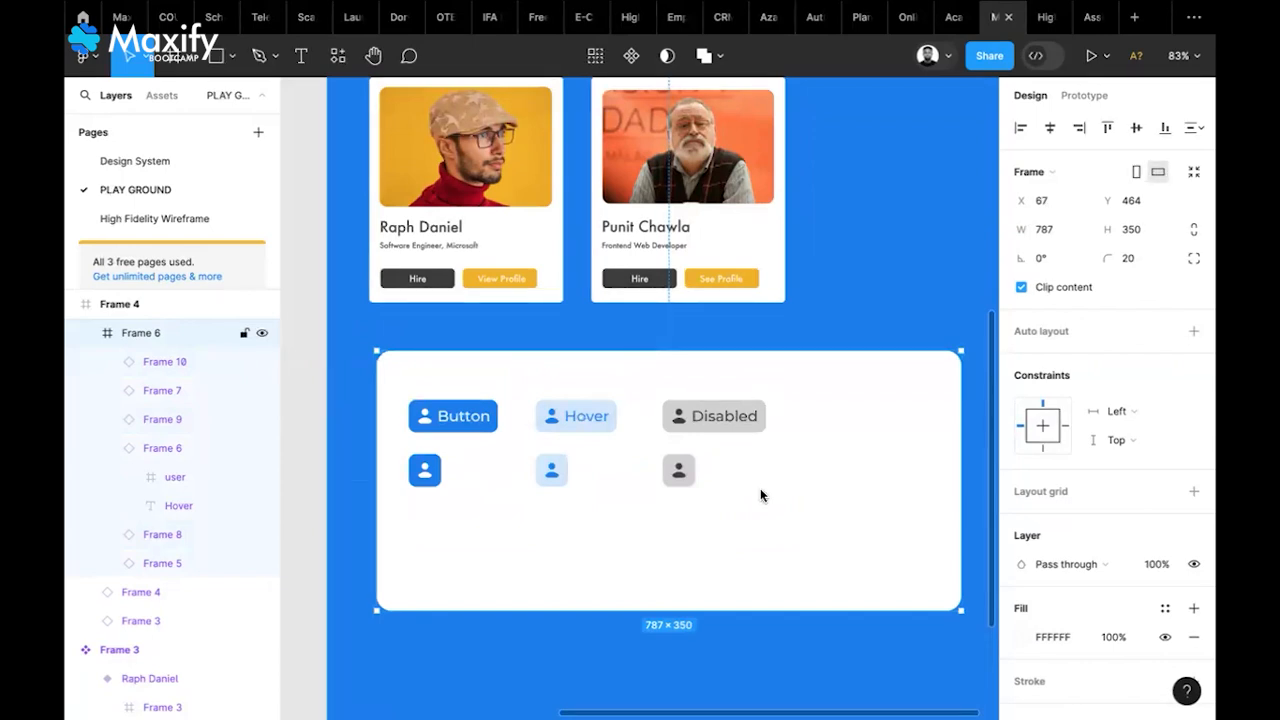
scroll(760, 494, "up", 2)
scroll(760, 494, "left", 1)
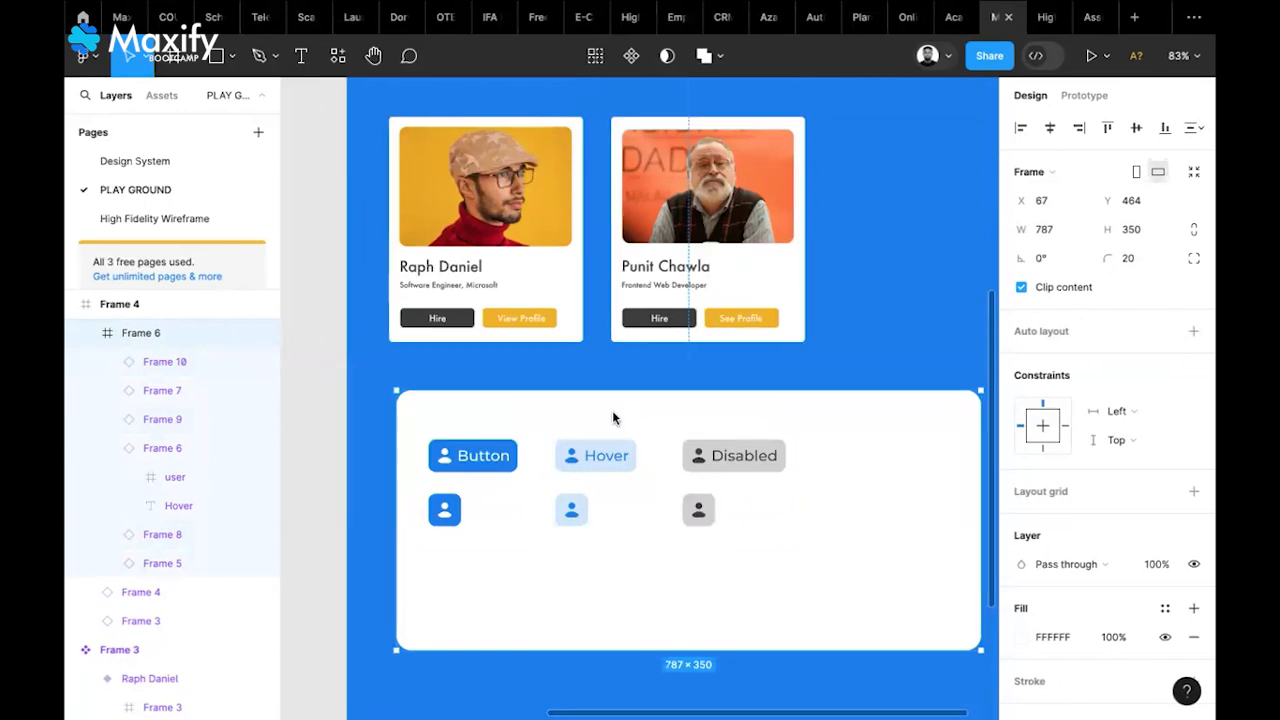
scroll(600, 400, "up", 10)
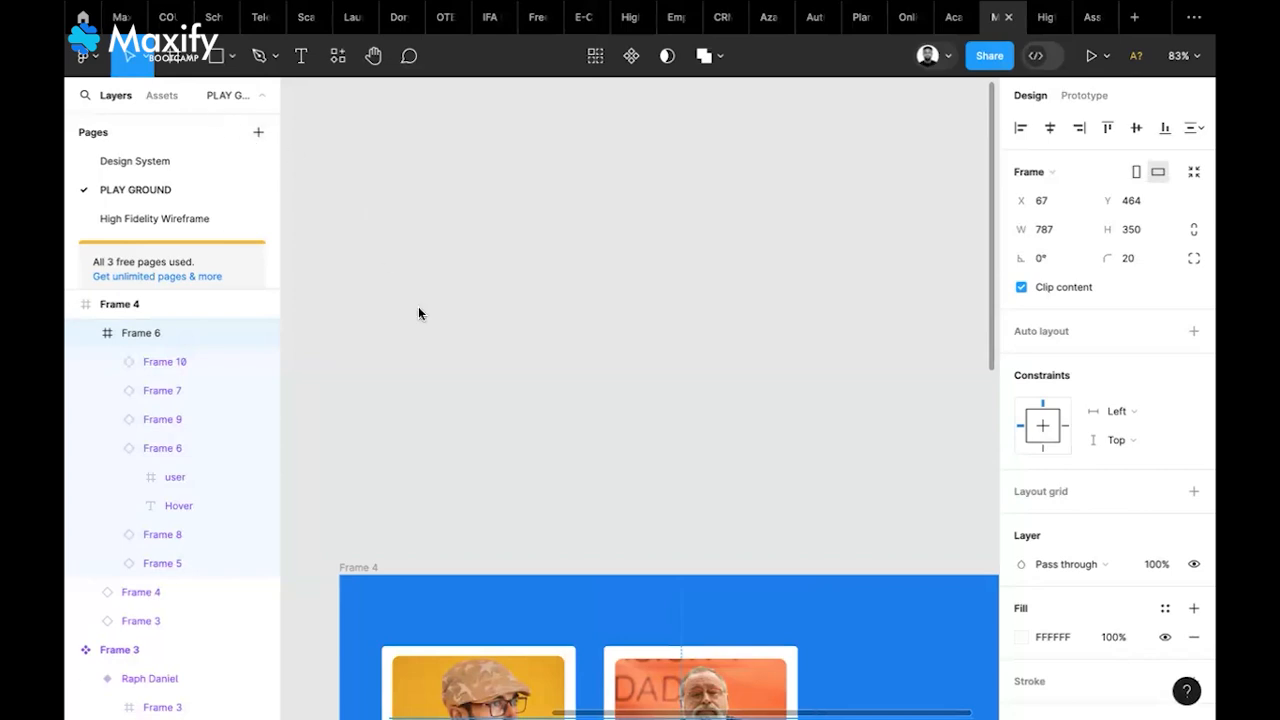
scroll(418, 313, "left", 5)
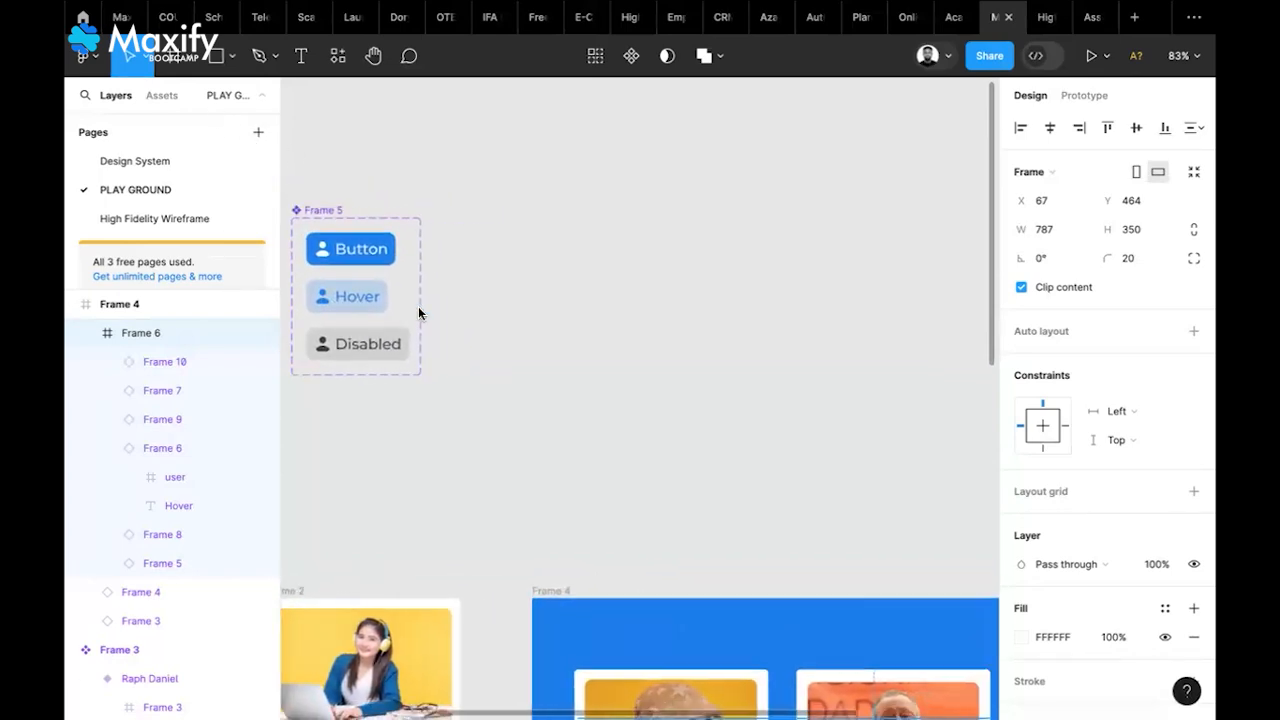
scroll(418, 313, "right", 2)
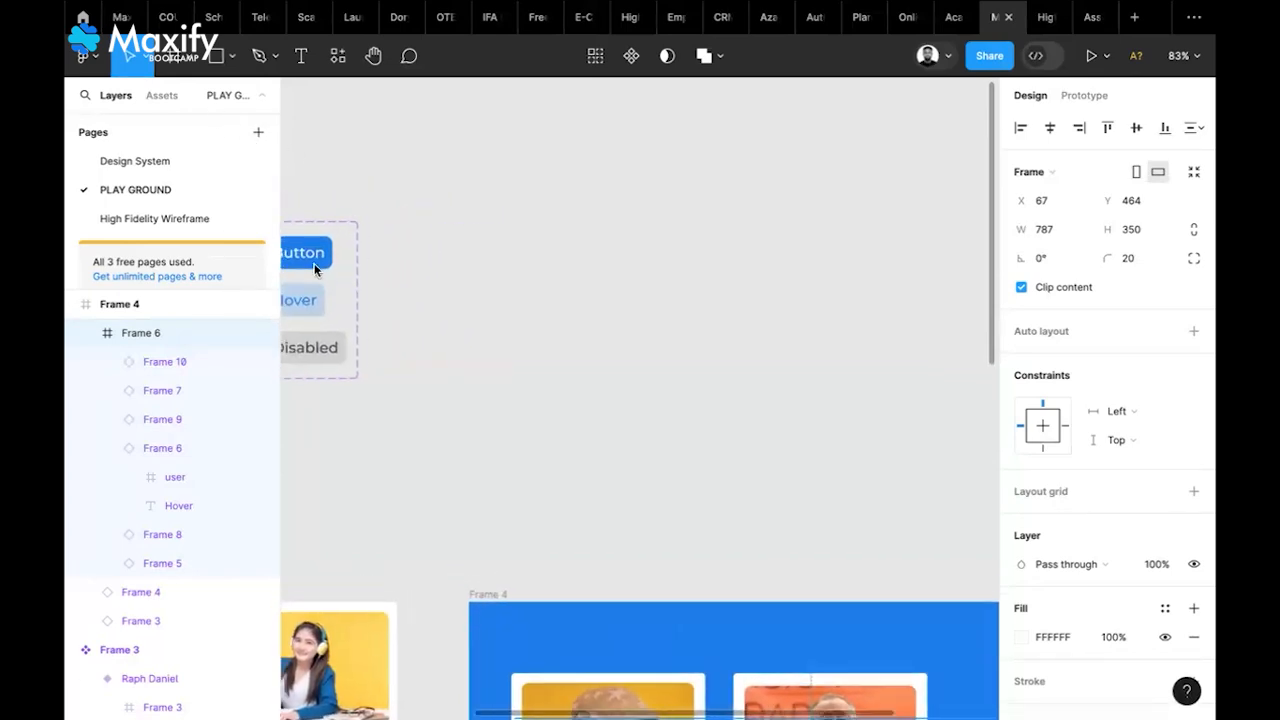
Create a 'Product Design' text on the empty canvas
left_click(302, 62)
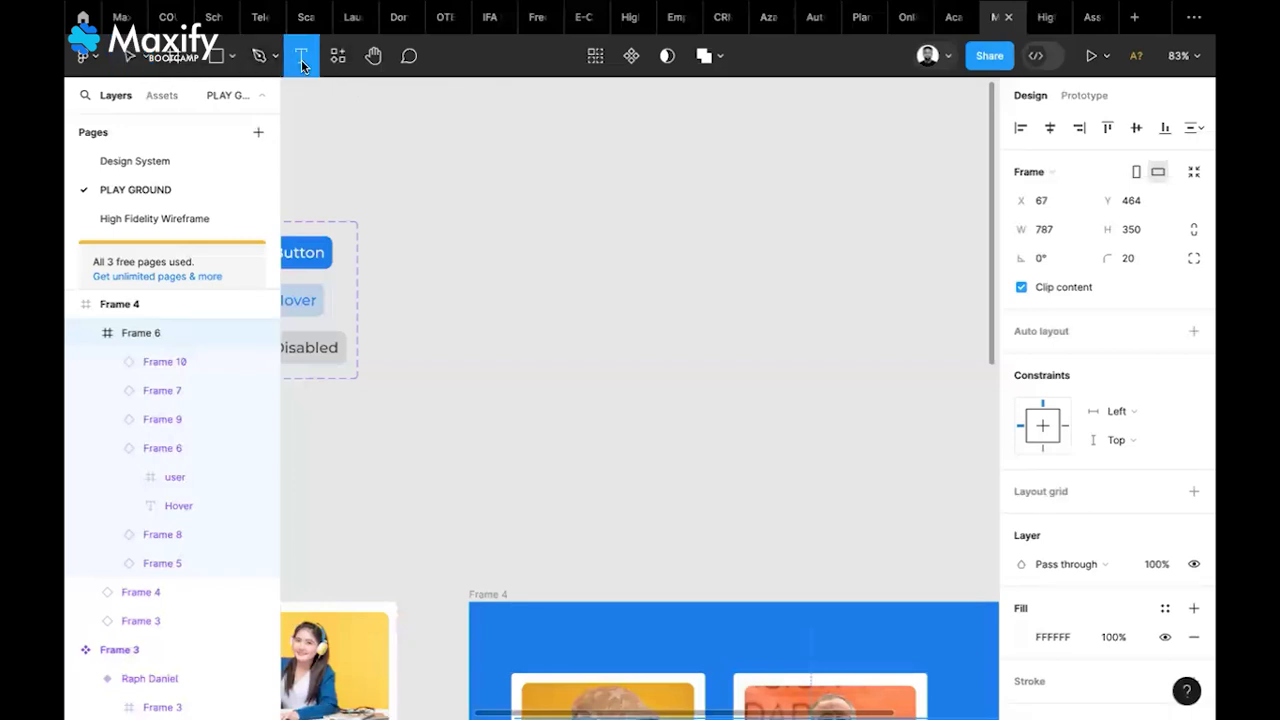
left_click(544, 304)
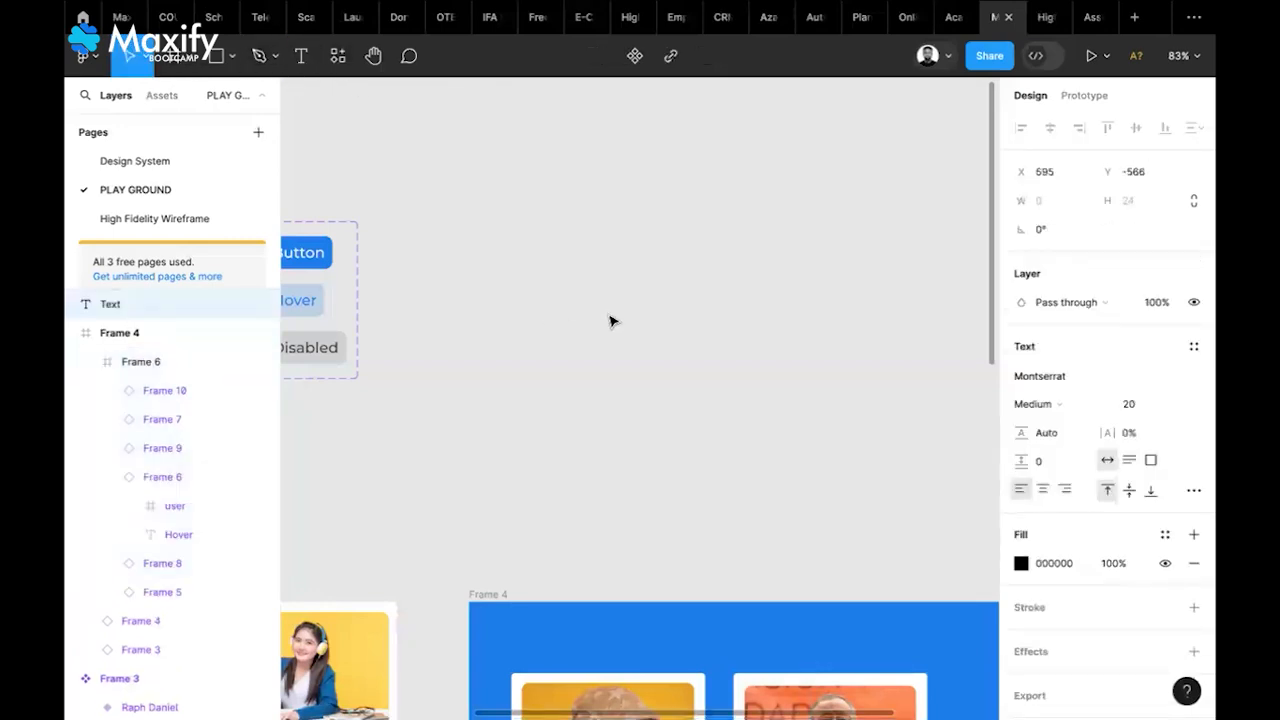
type("Product Design")
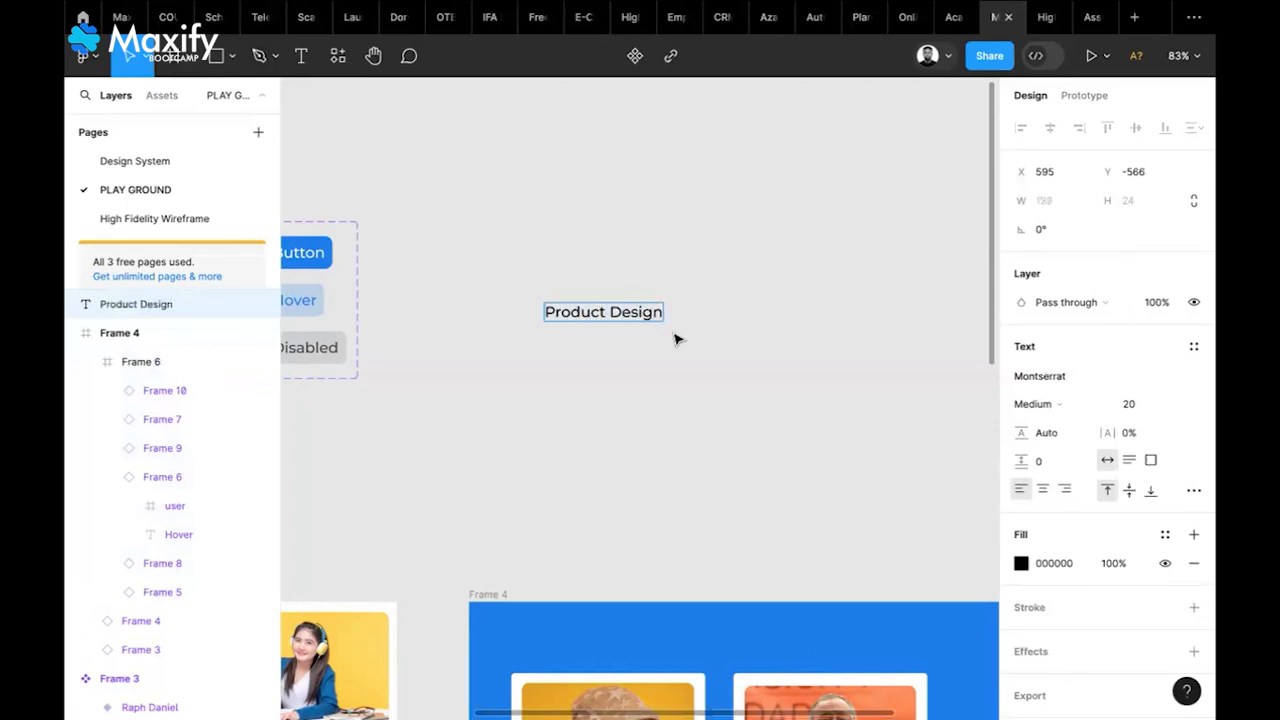
key("Escape")
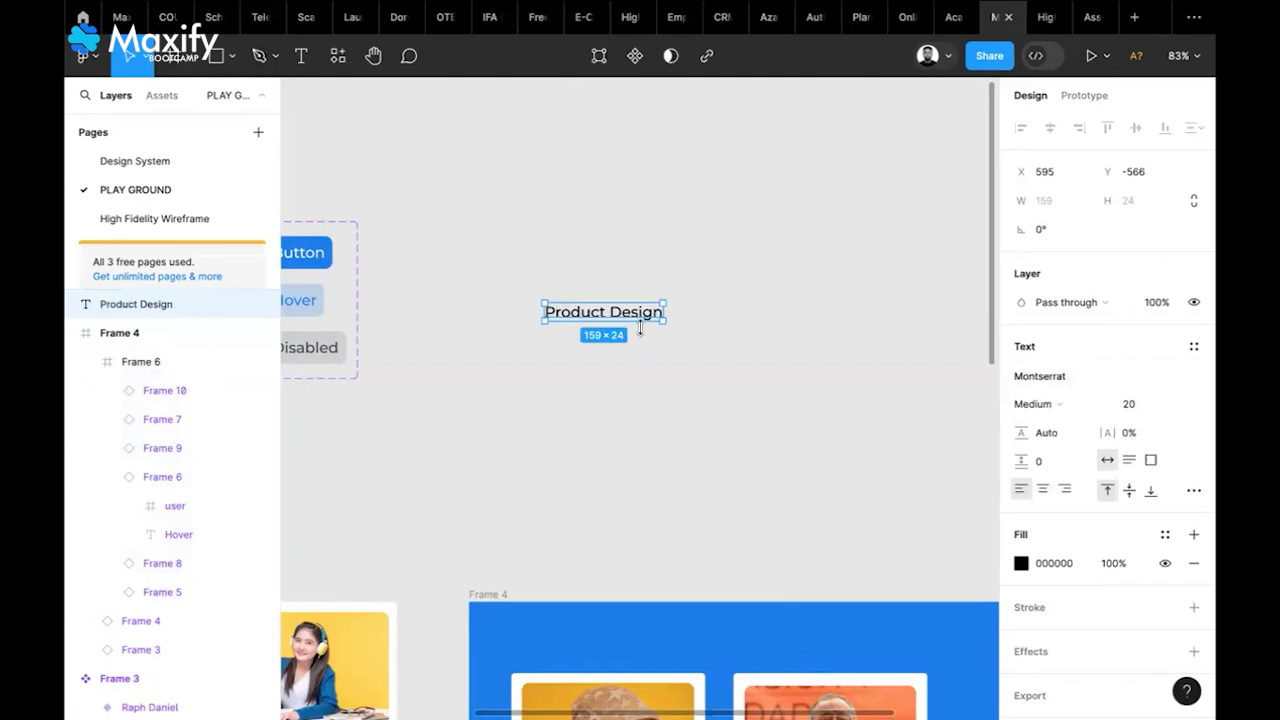
Wrap the text in Frame 11 with auto layout and 10 px horizontal and vertical padding
right_click(586, 314)
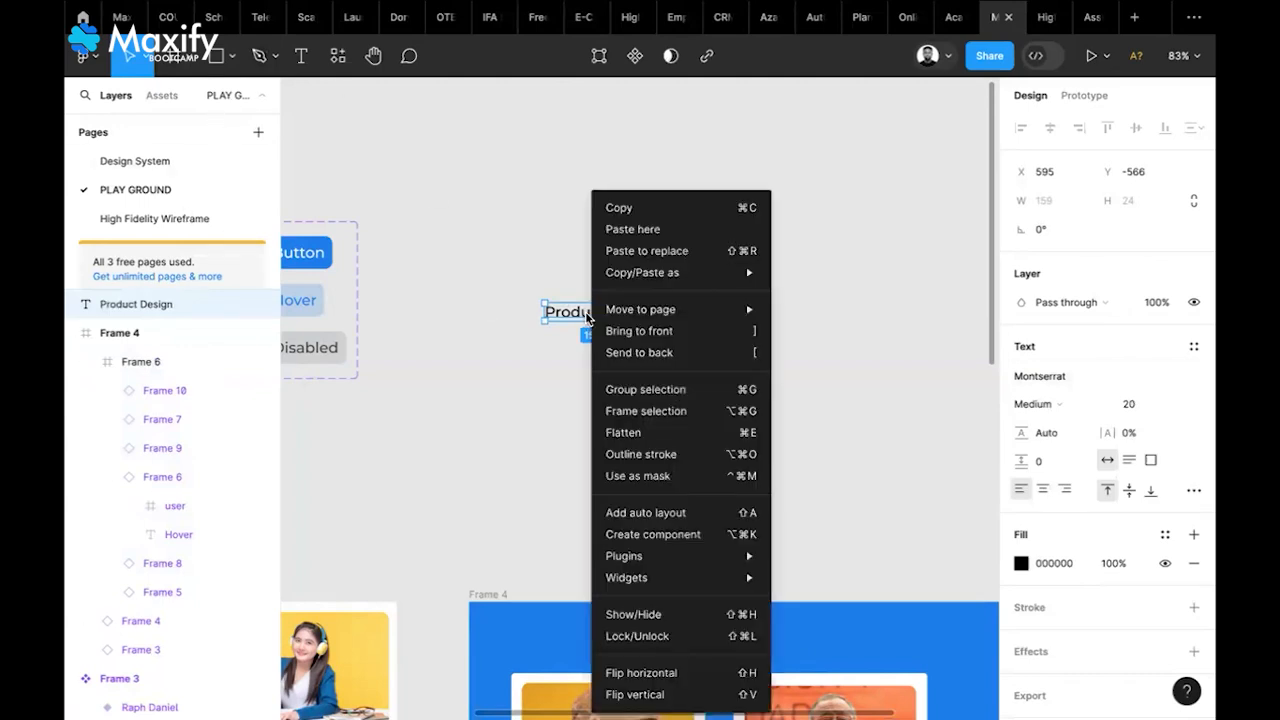
left_click(656, 419)
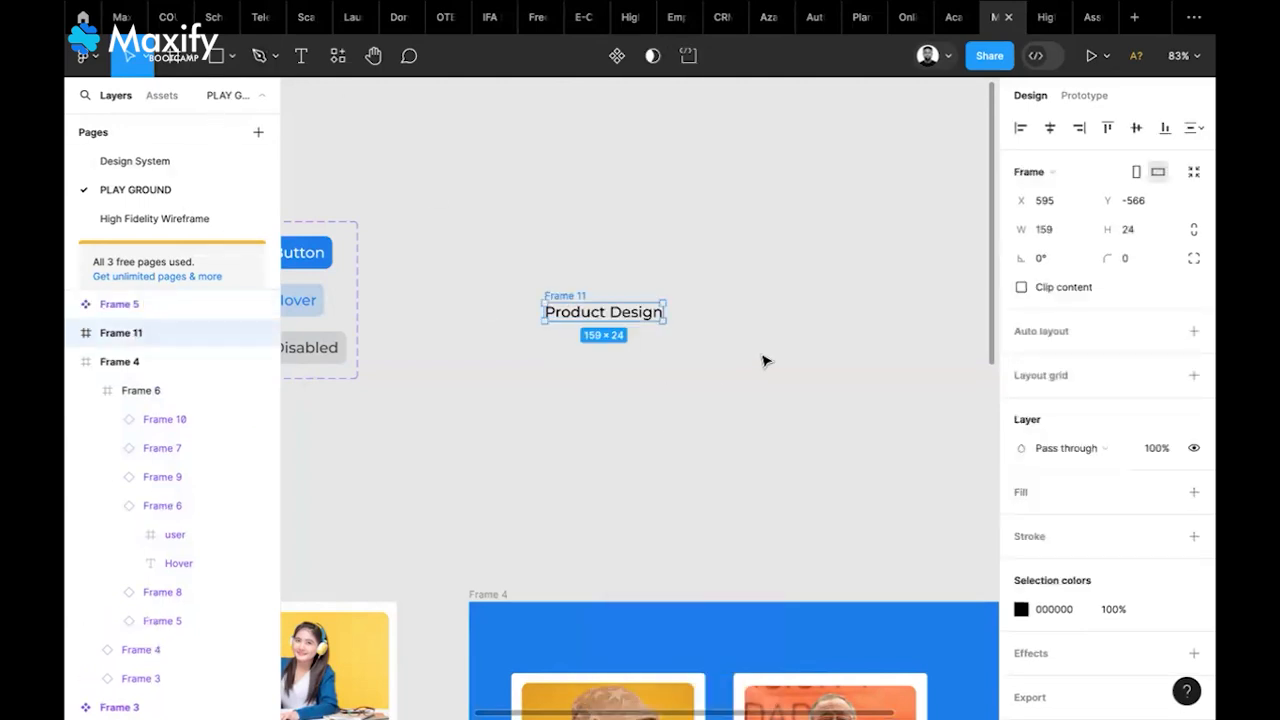
left_click(1193, 333)
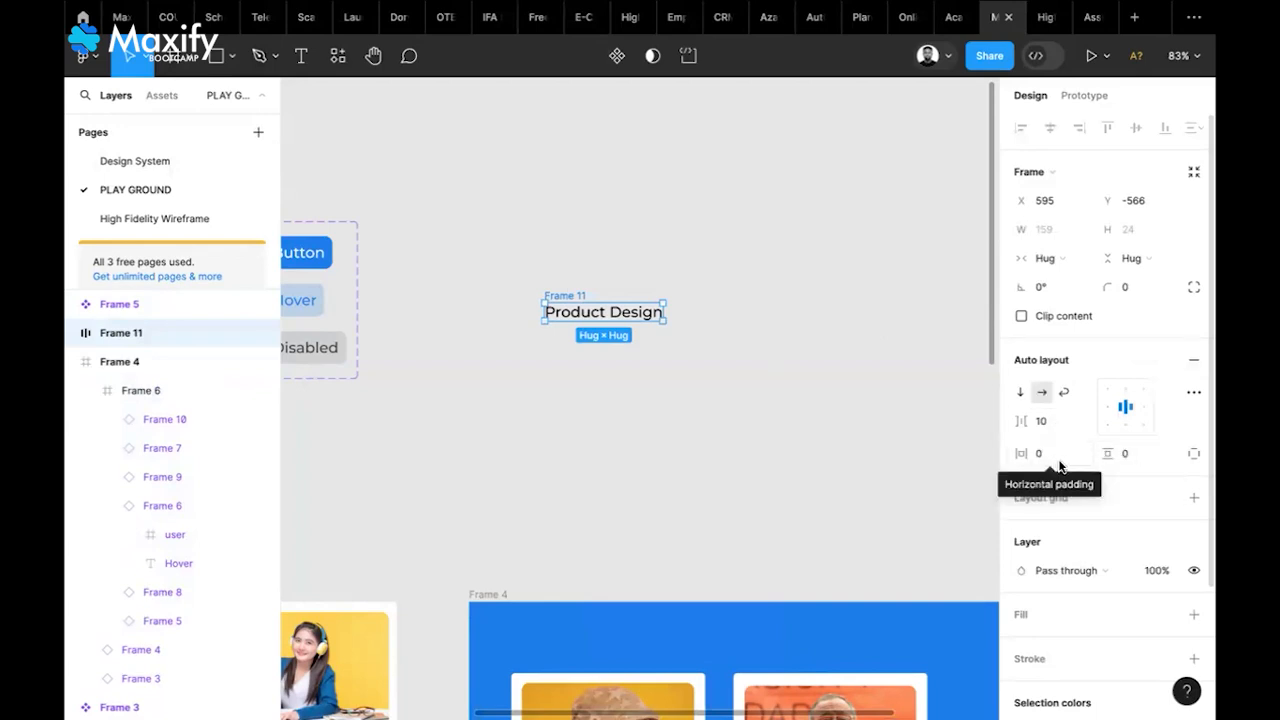
left_click(1129, 455)
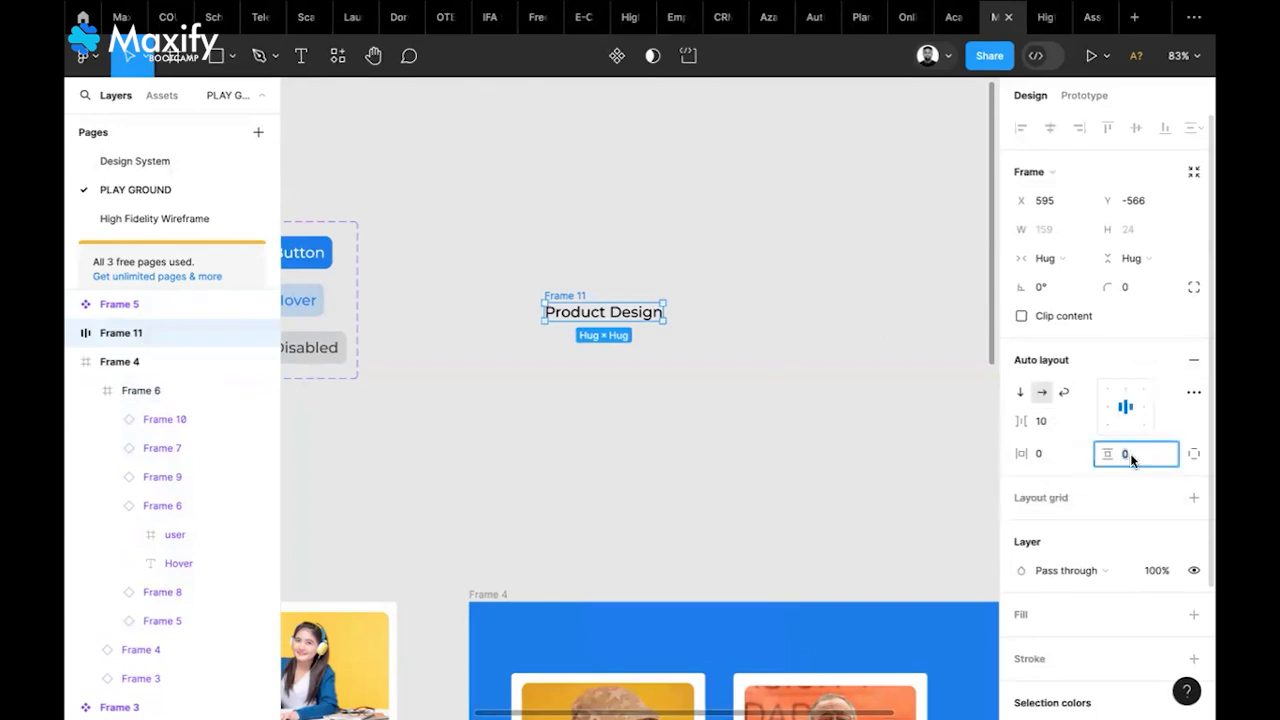
type("10")
left_click(1080, 458)
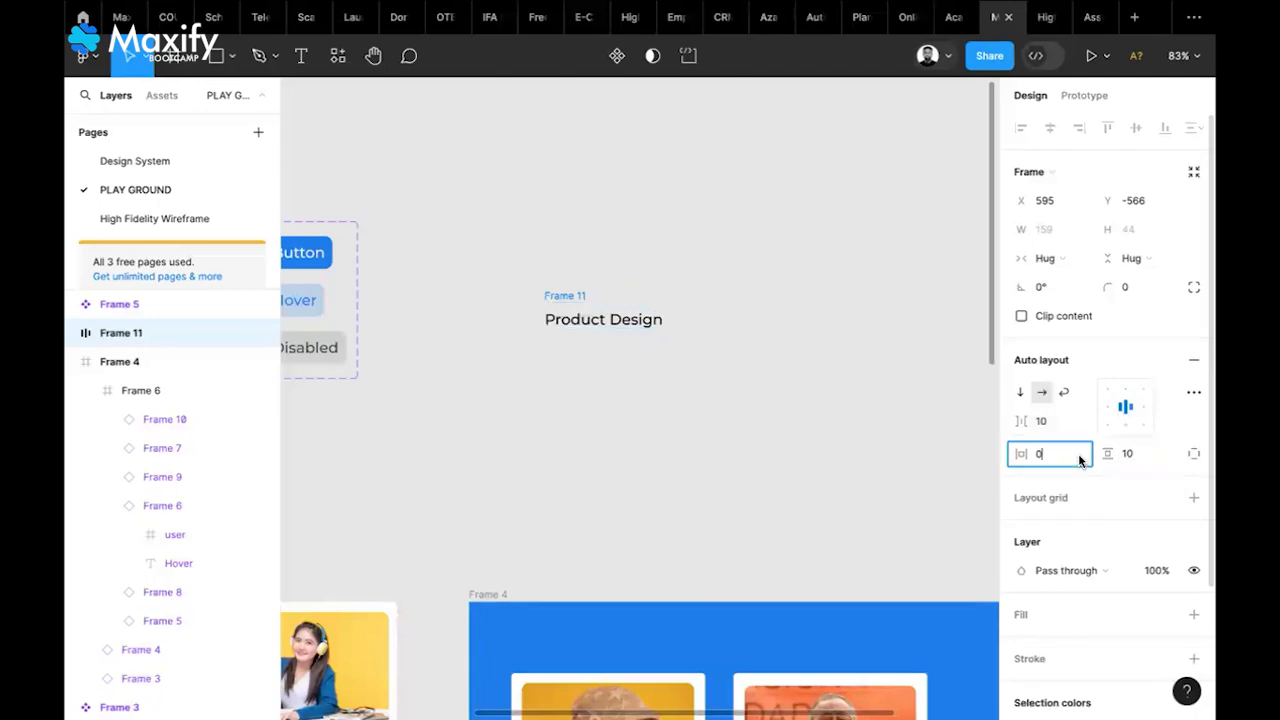
type("10")
key("Return")
Give Frame 11 a white fill and a 5 px corner radius
left_click(875, 374)
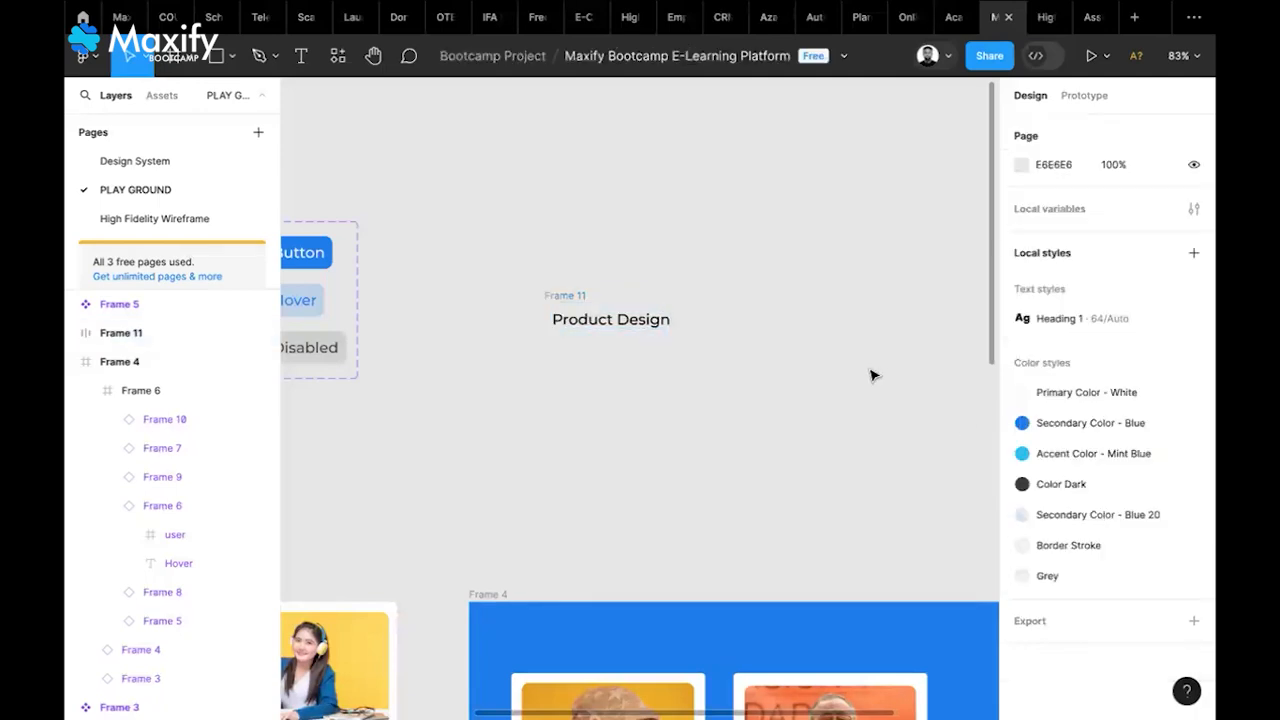
left_click(584, 296)
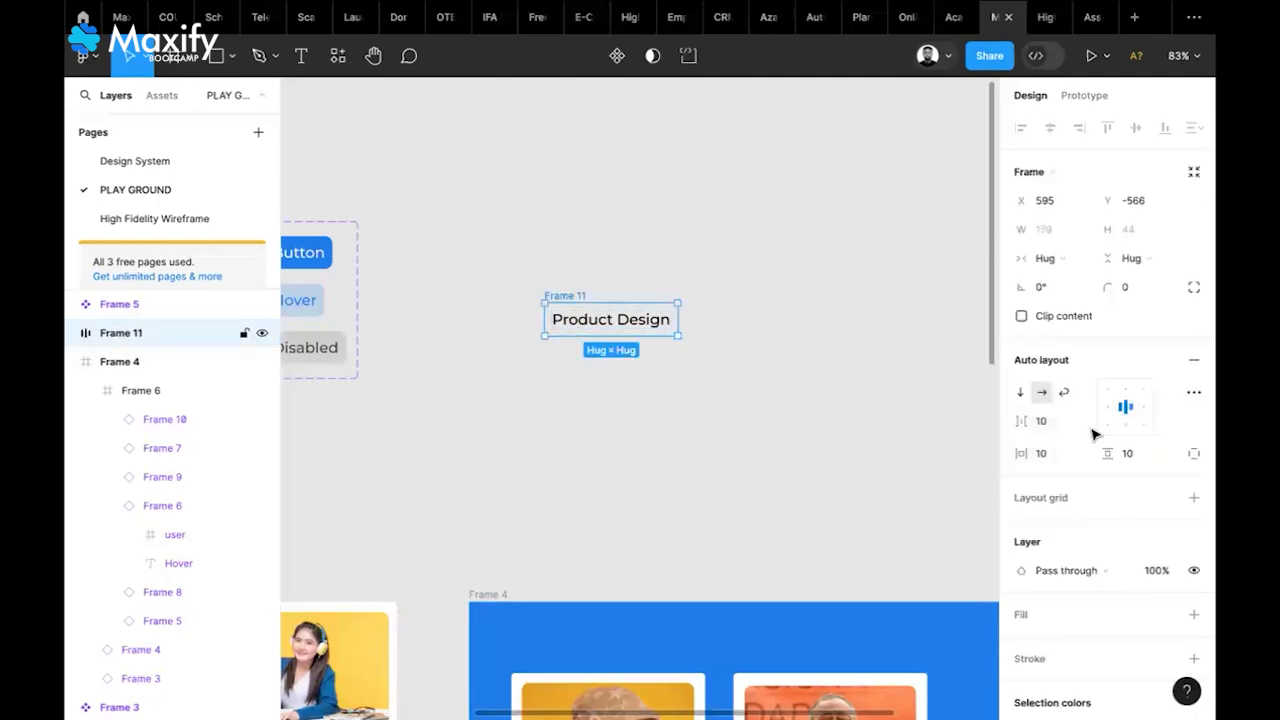
scroll(1160, 505, "down", 2)
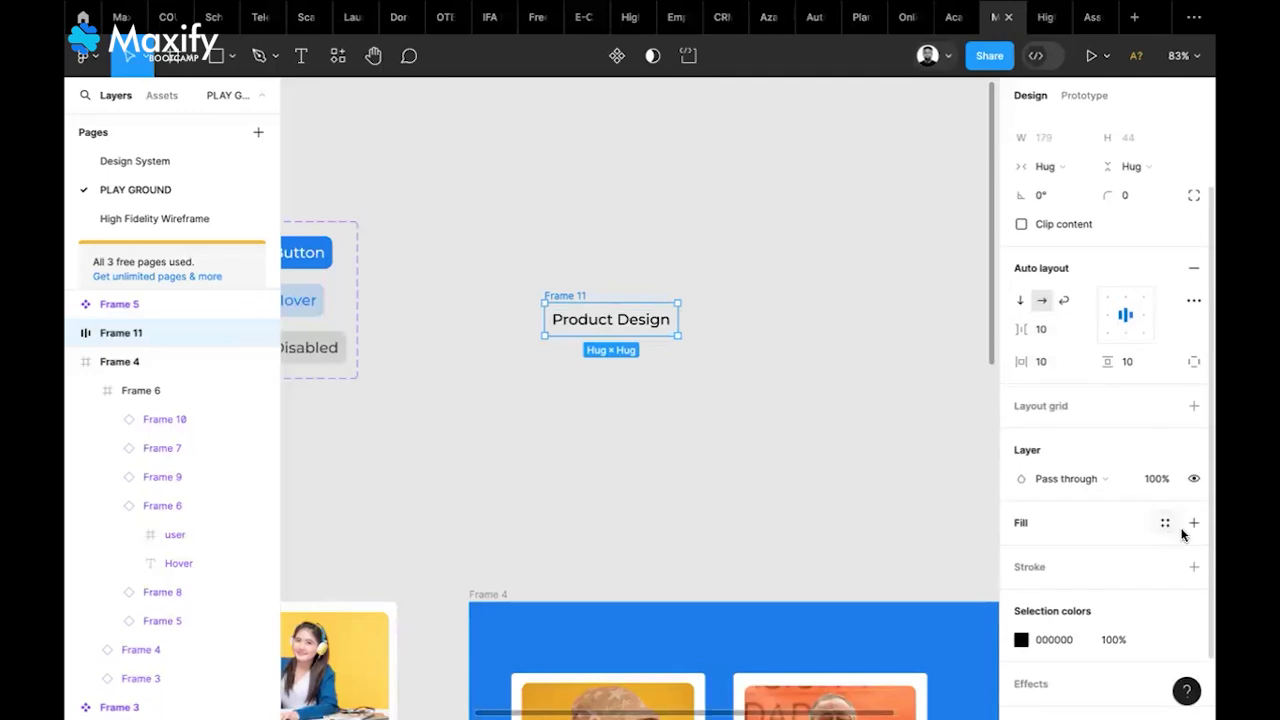
left_click(1192, 524)
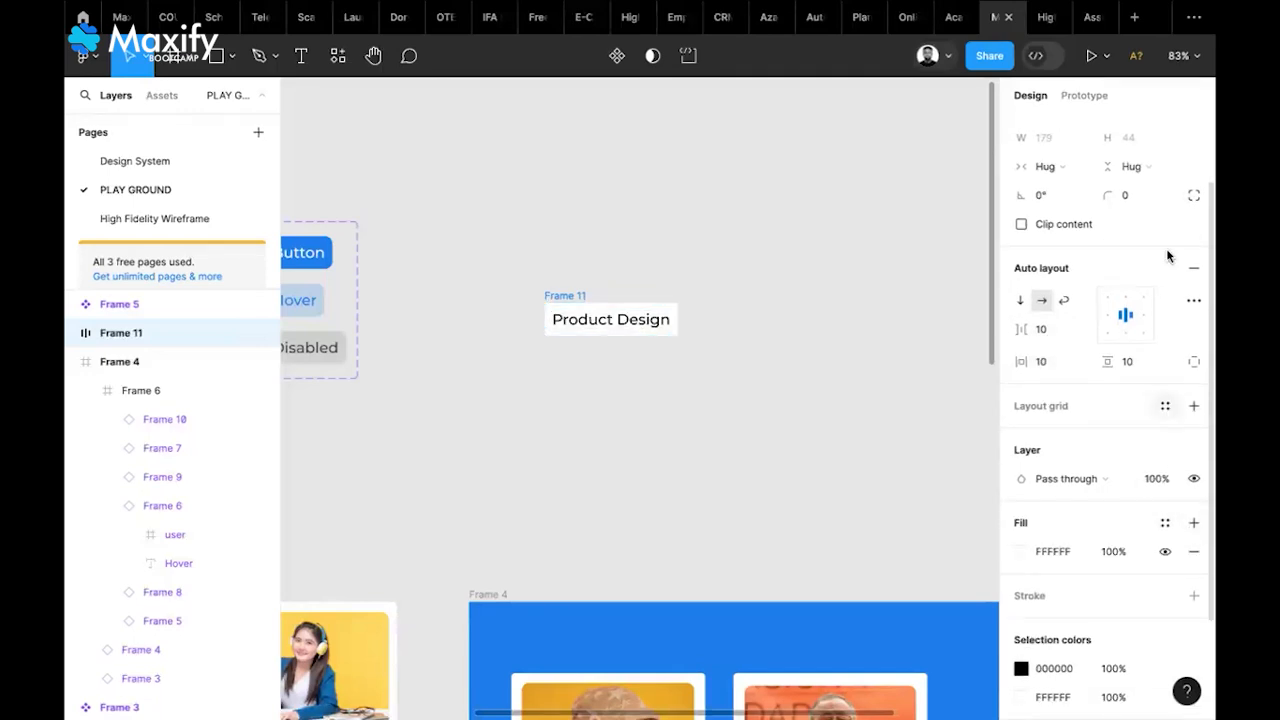
left_click(1132, 196)
type("5")
key("Return")
left_click(870, 231)
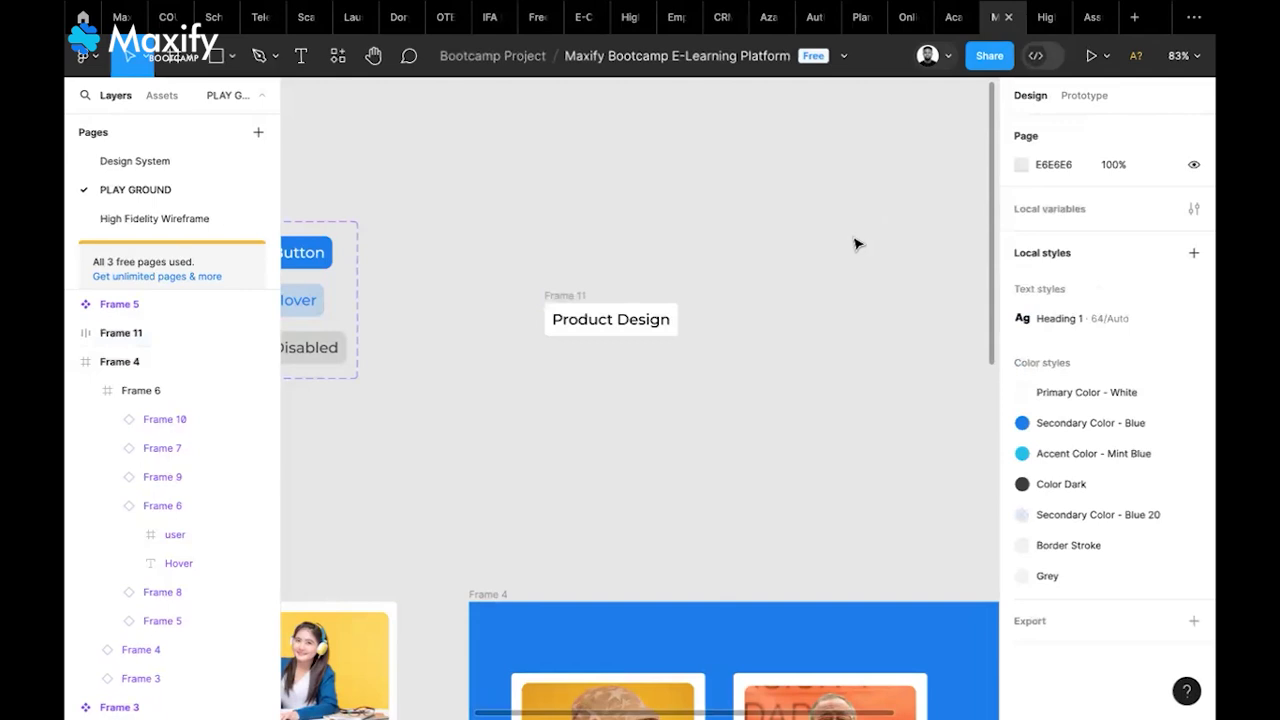
scroll(677, 343, "up", 5)
scroll(677, 343, "down", 3)
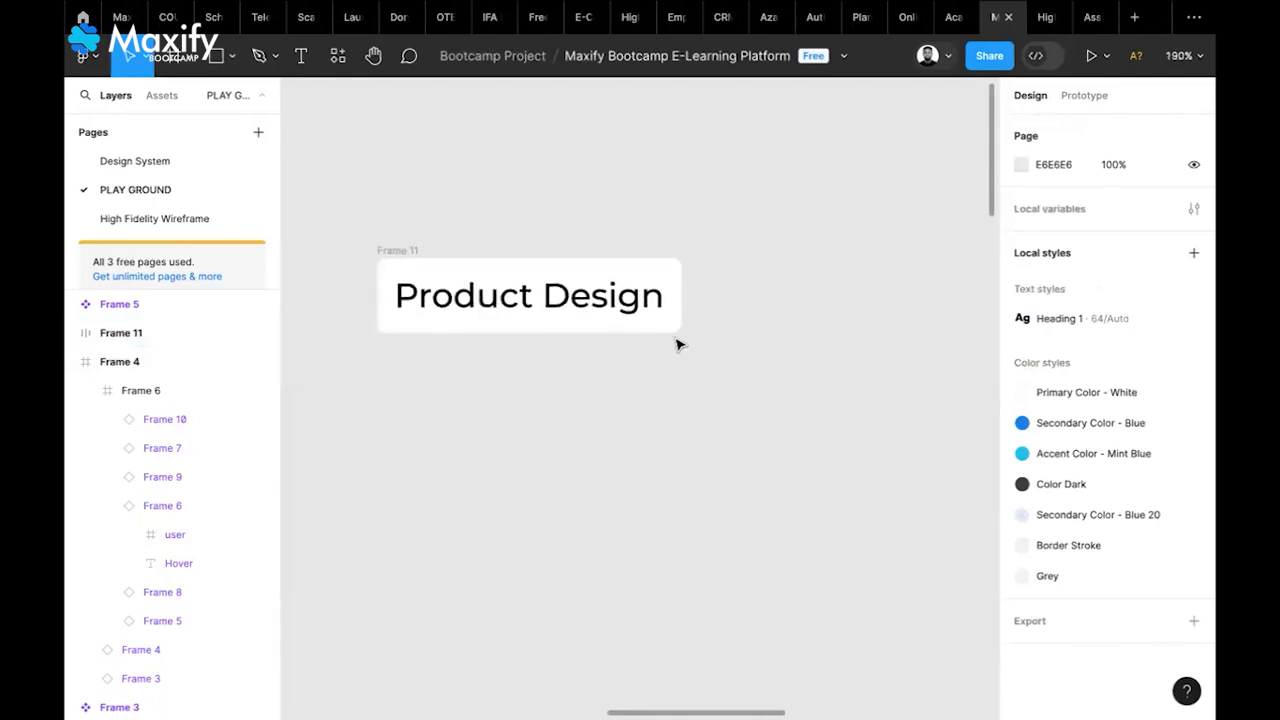
left_click(429, 255)
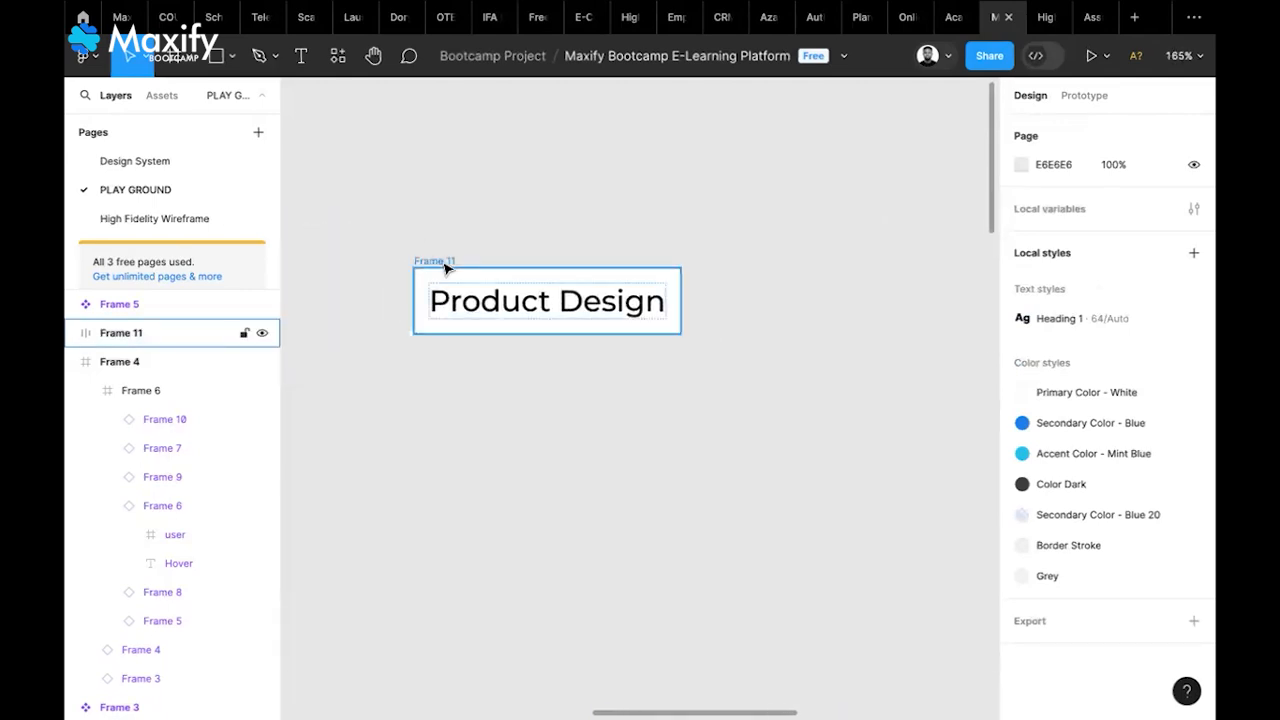
left_click(445, 264)
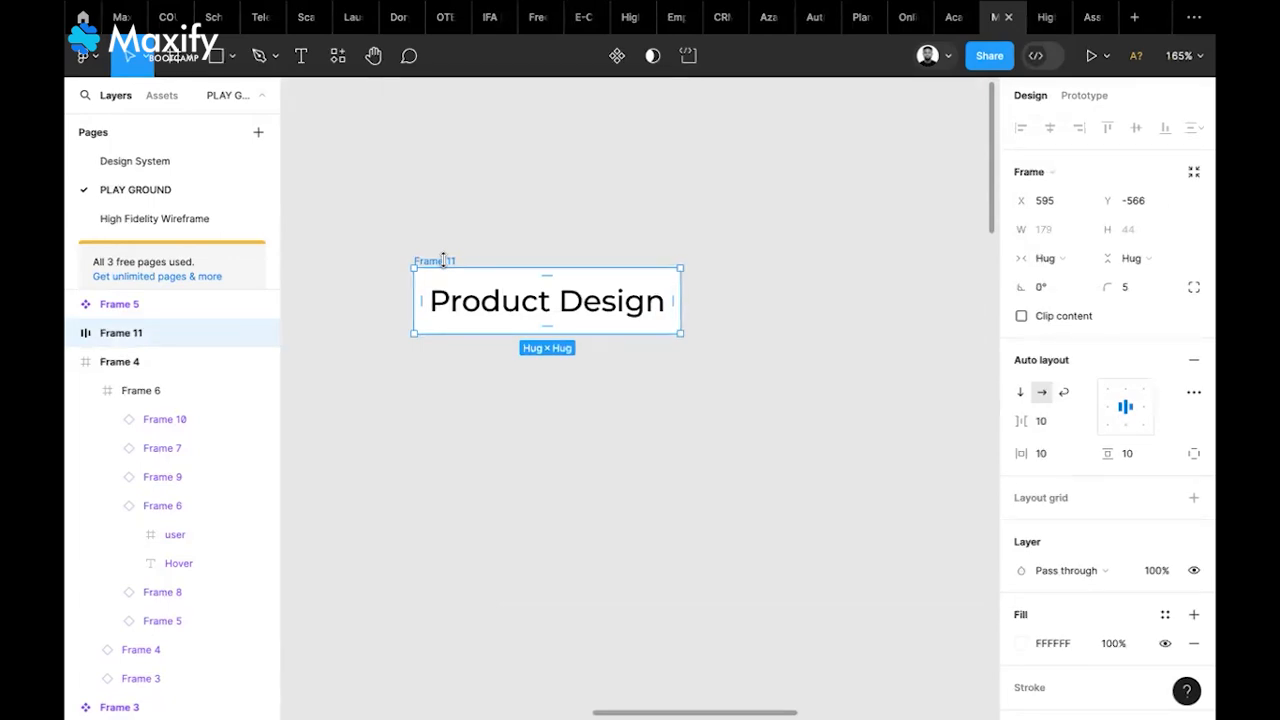
Duplicate the Product Design chip and wrap both chips in a new auto-layout Frame 13
key("ctrl+d")
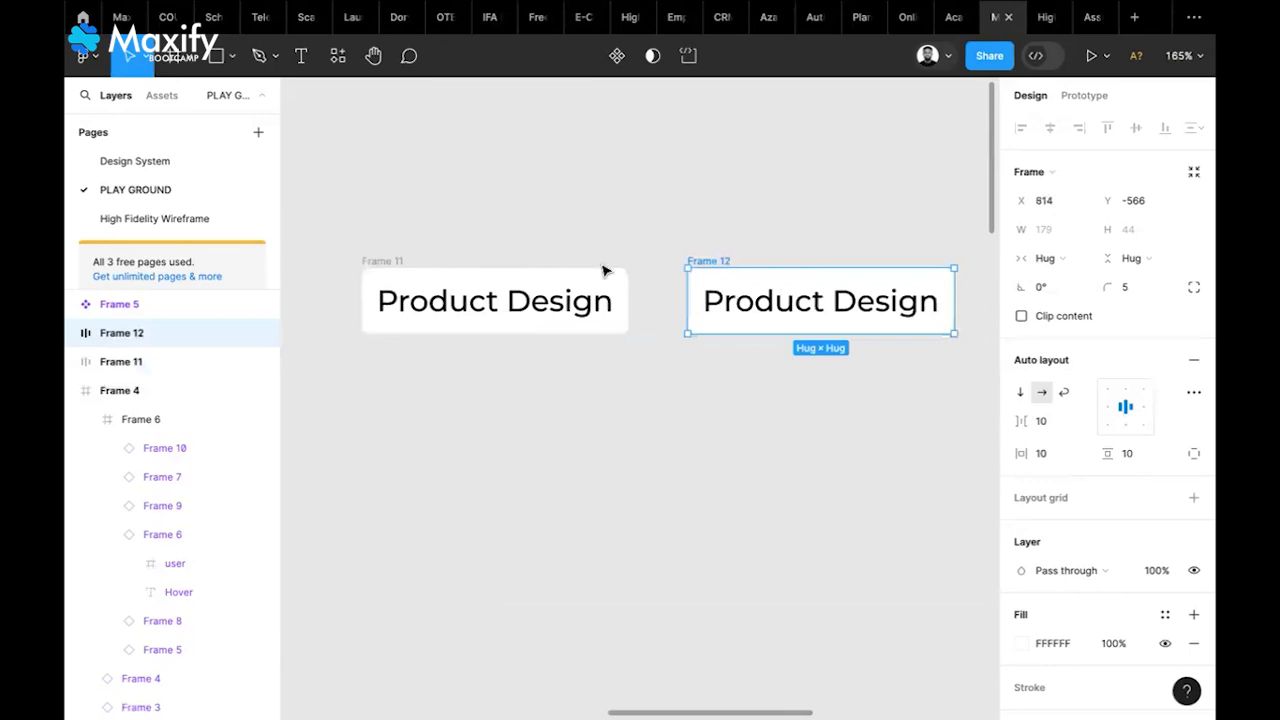
left_click(732, 233)
left_click(725, 262)
left_click(395, 260)
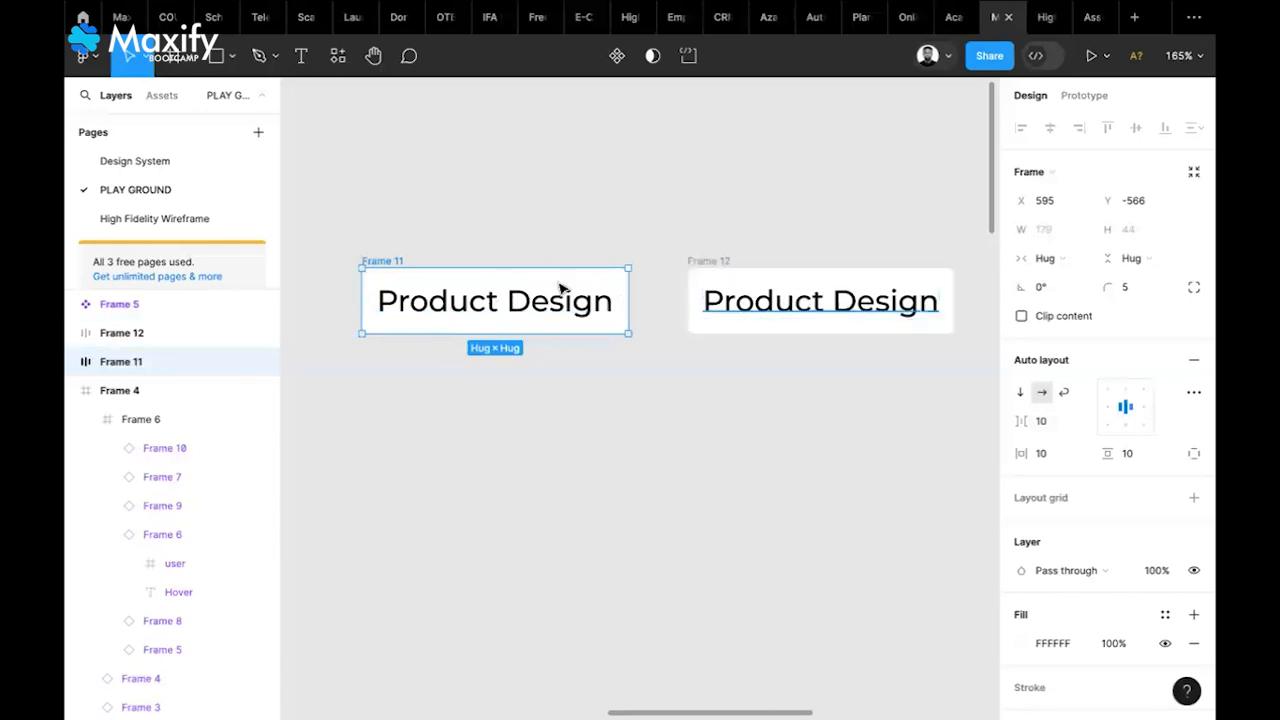
left_click(718, 265, "shift")
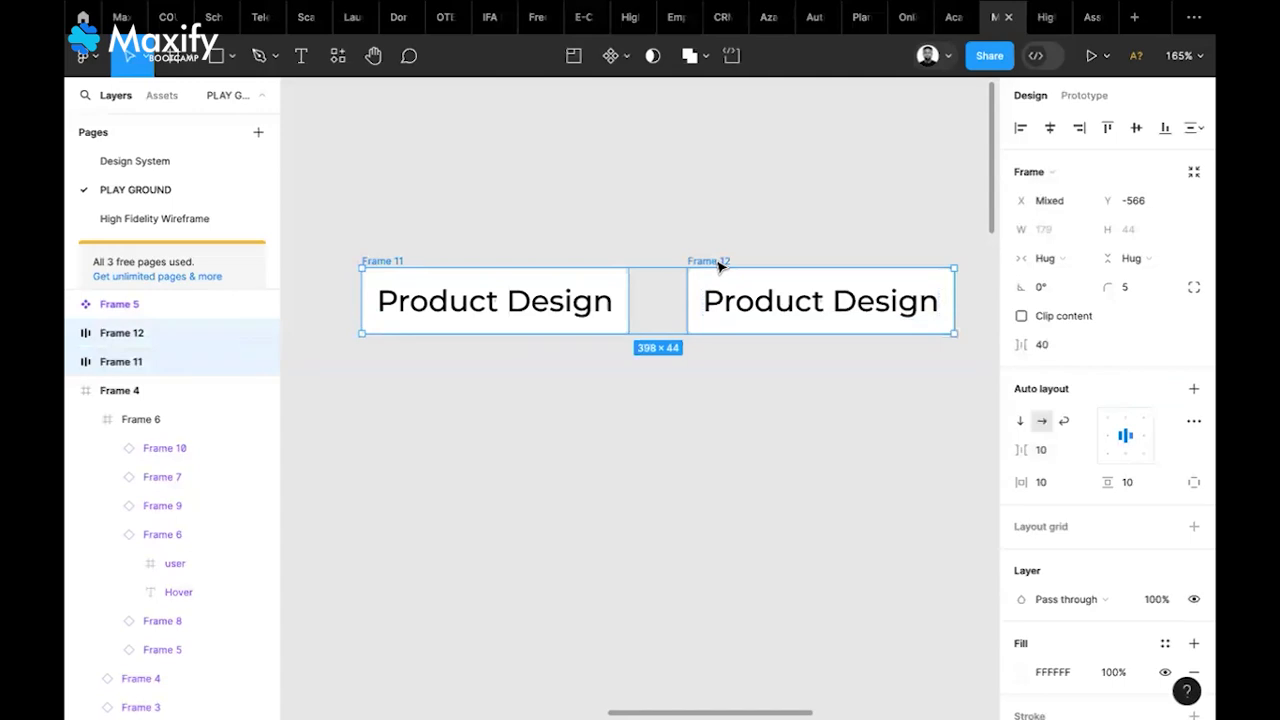
left_click(1194, 390)
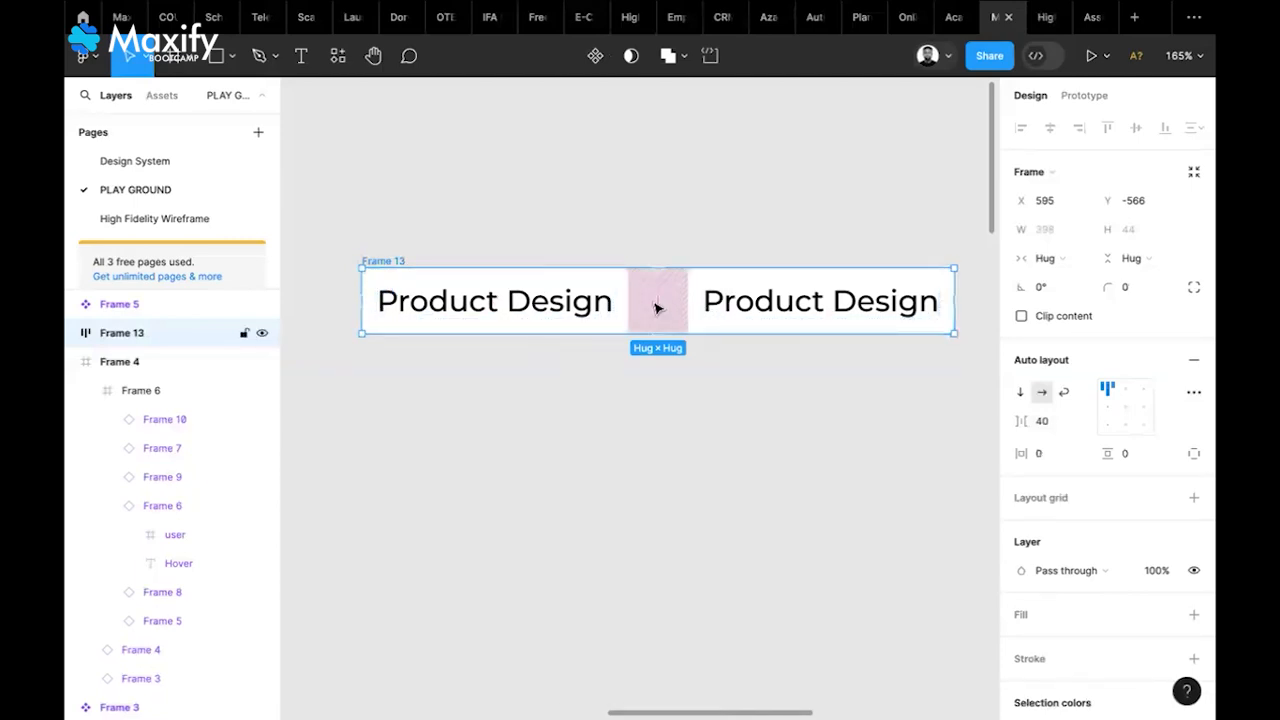
Set the gap between the chips to 20 and keep them in a horizontal row
left_click(1049, 430)
type("20")
key("Return")
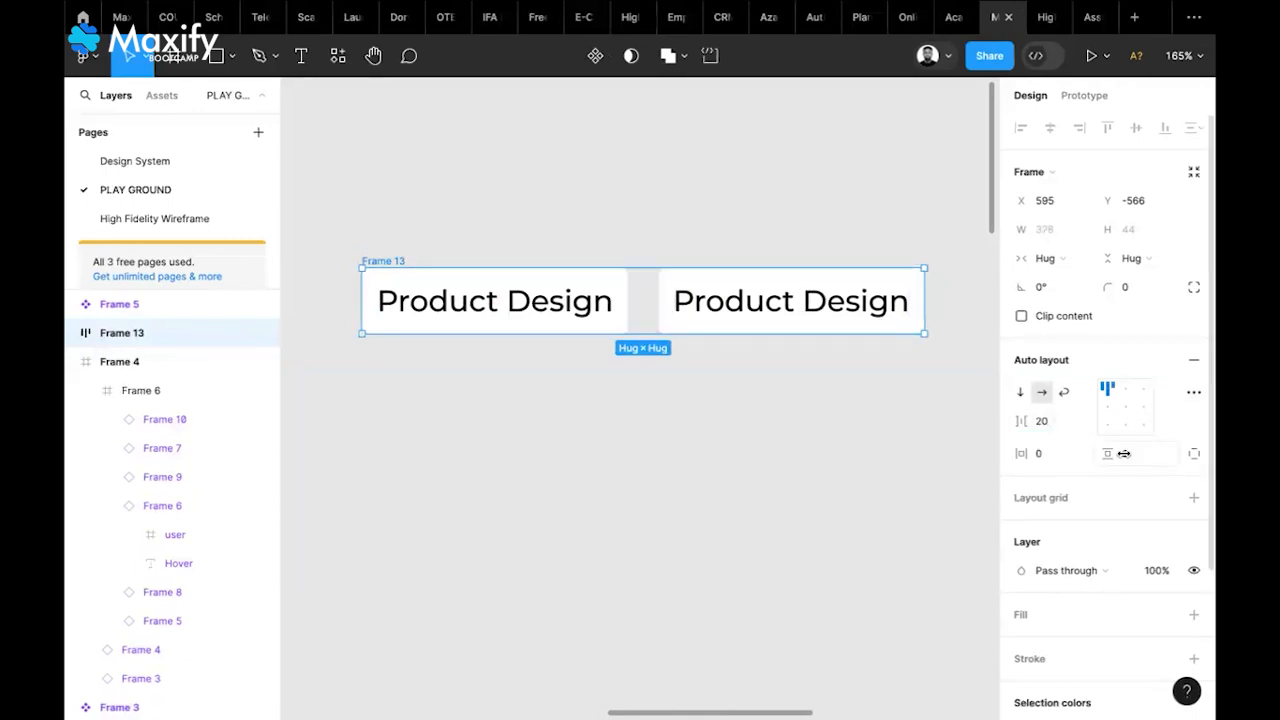
left_click(1019, 398)
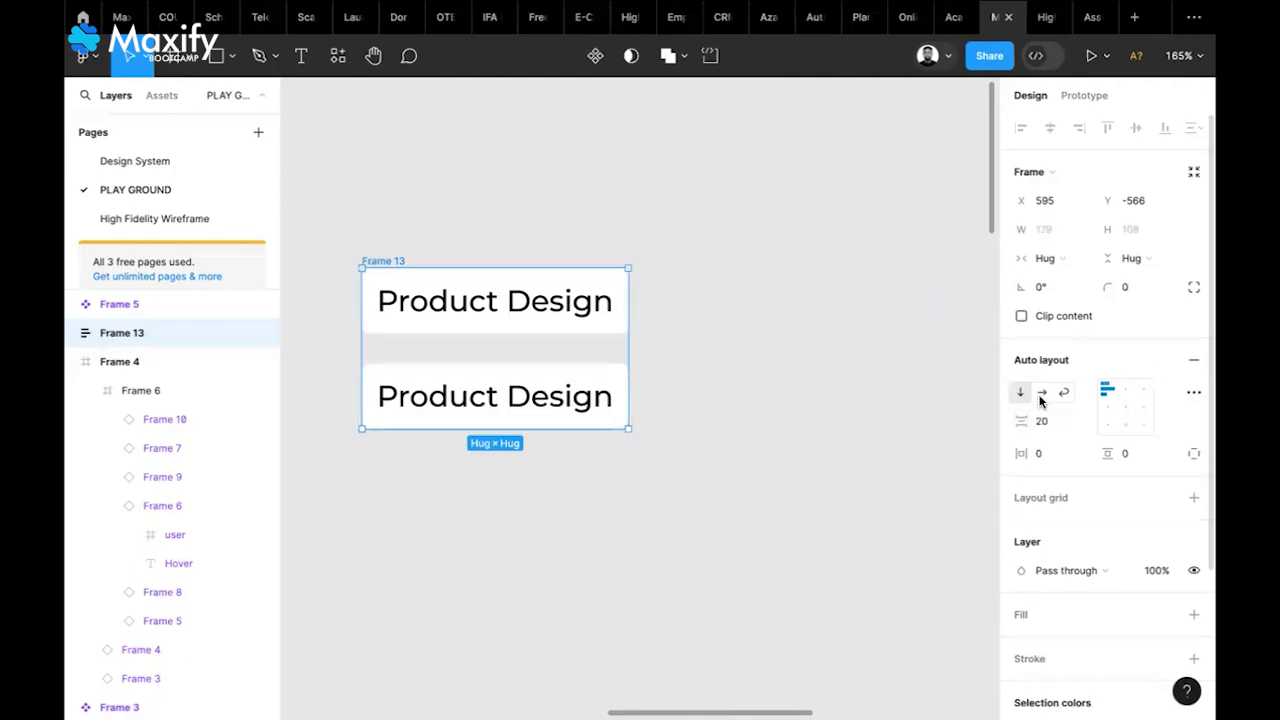
left_click(1041, 395)
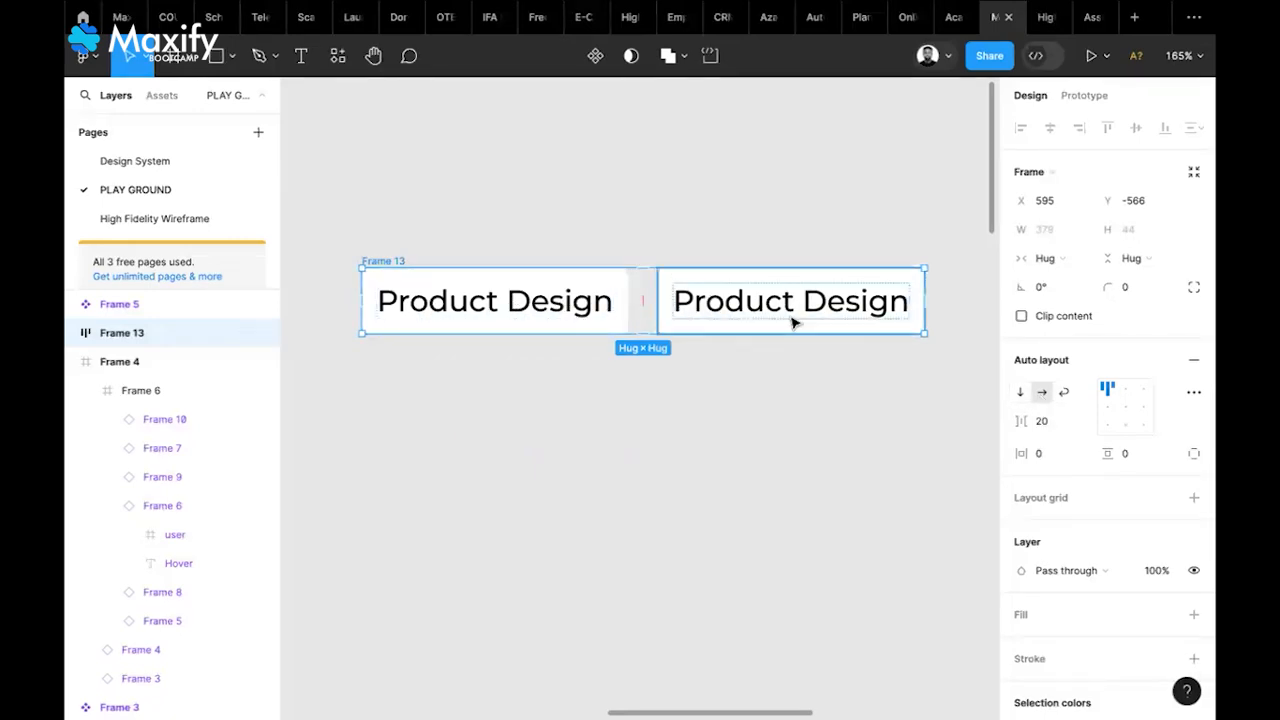
left_click(1020, 394)
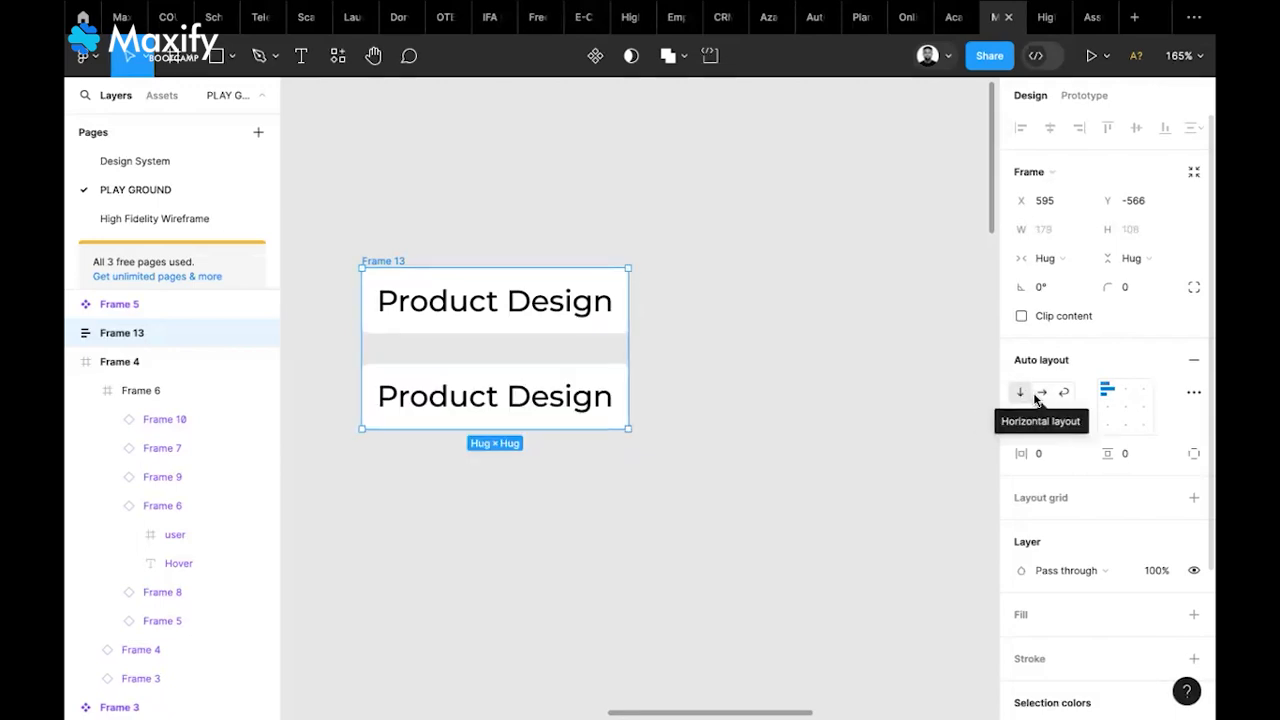
left_click(1040, 394)
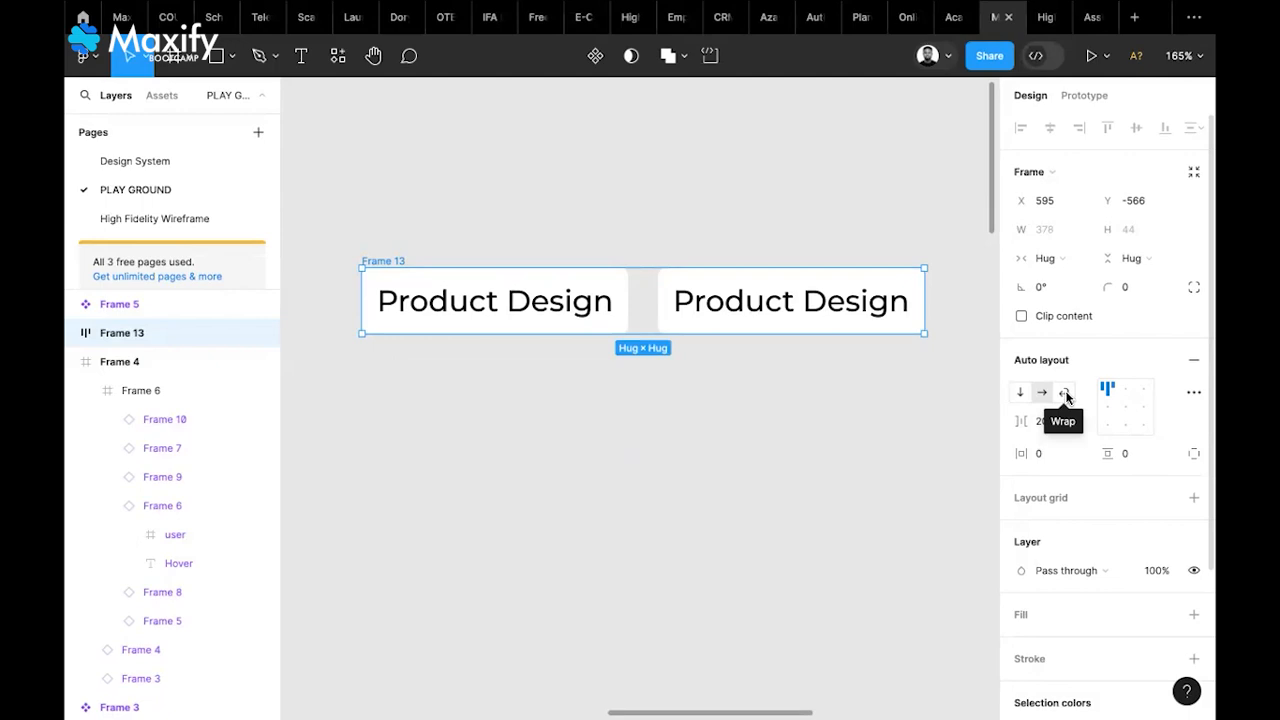
Retype the second chip's label as 'Web Design'
double_click(812, 313)
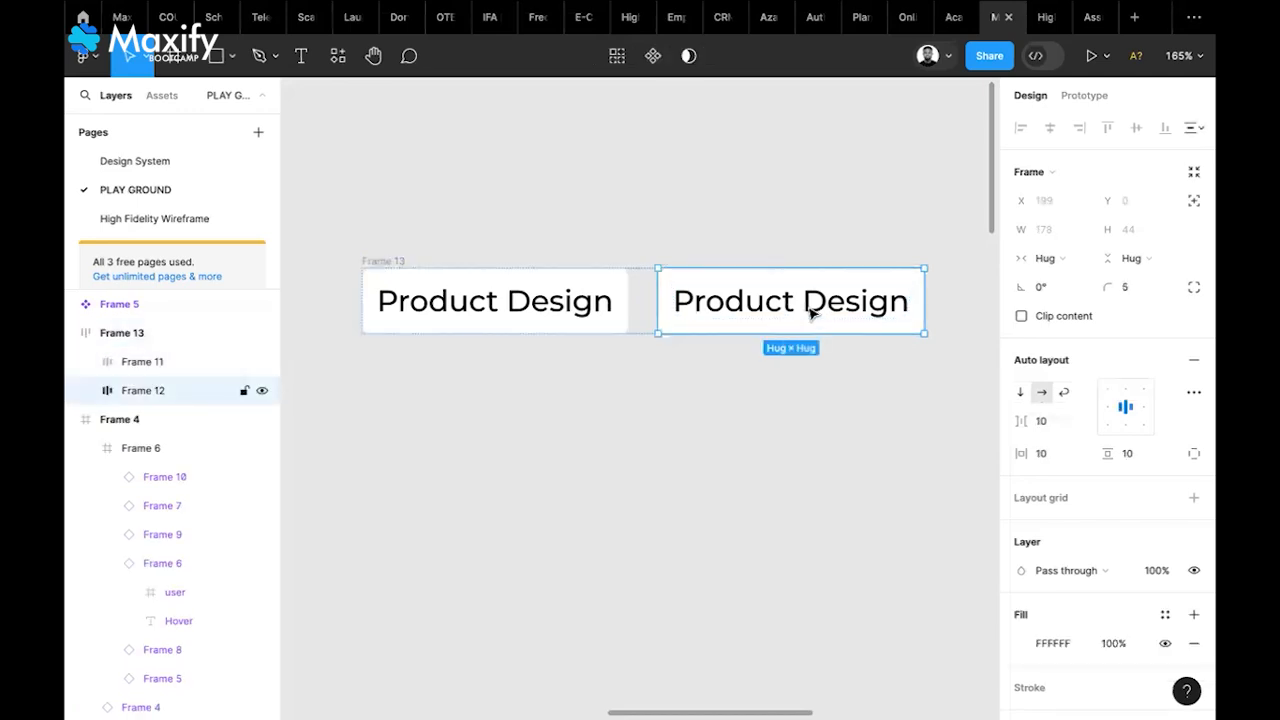
double_click(810, 308)
double_click(808, 305)
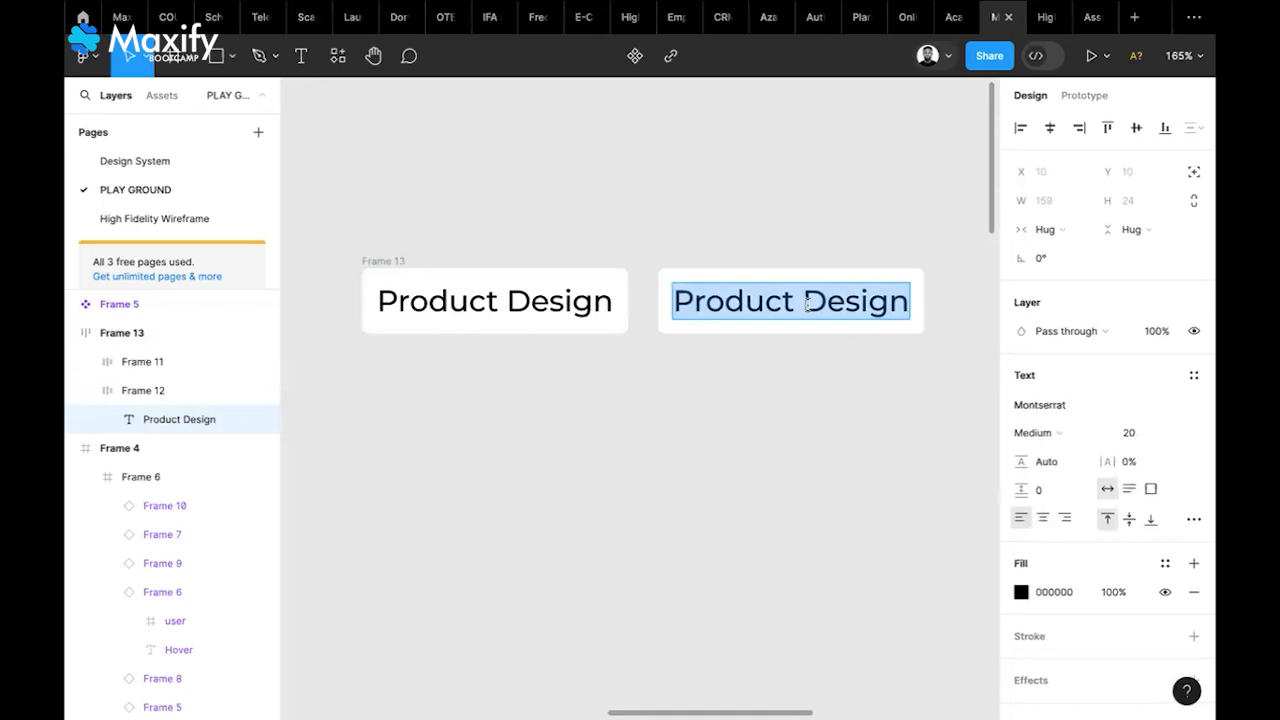
type("We")
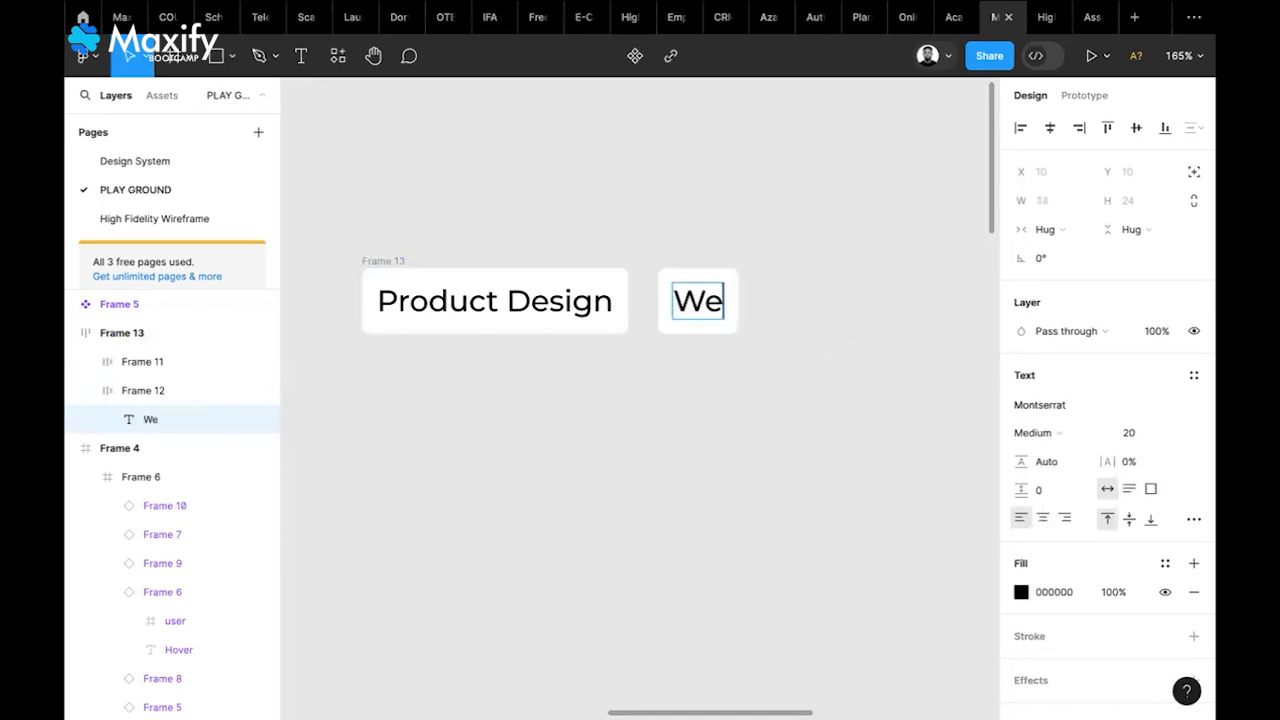
type("b")
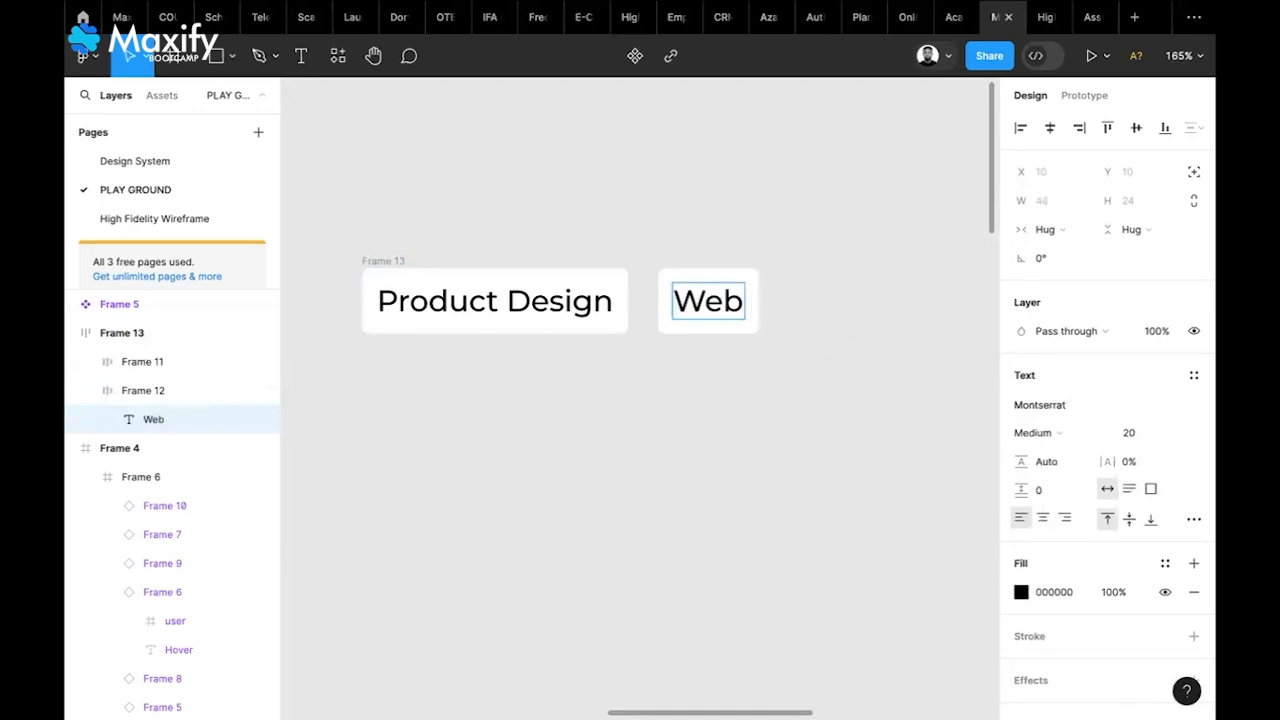
type(" Design")
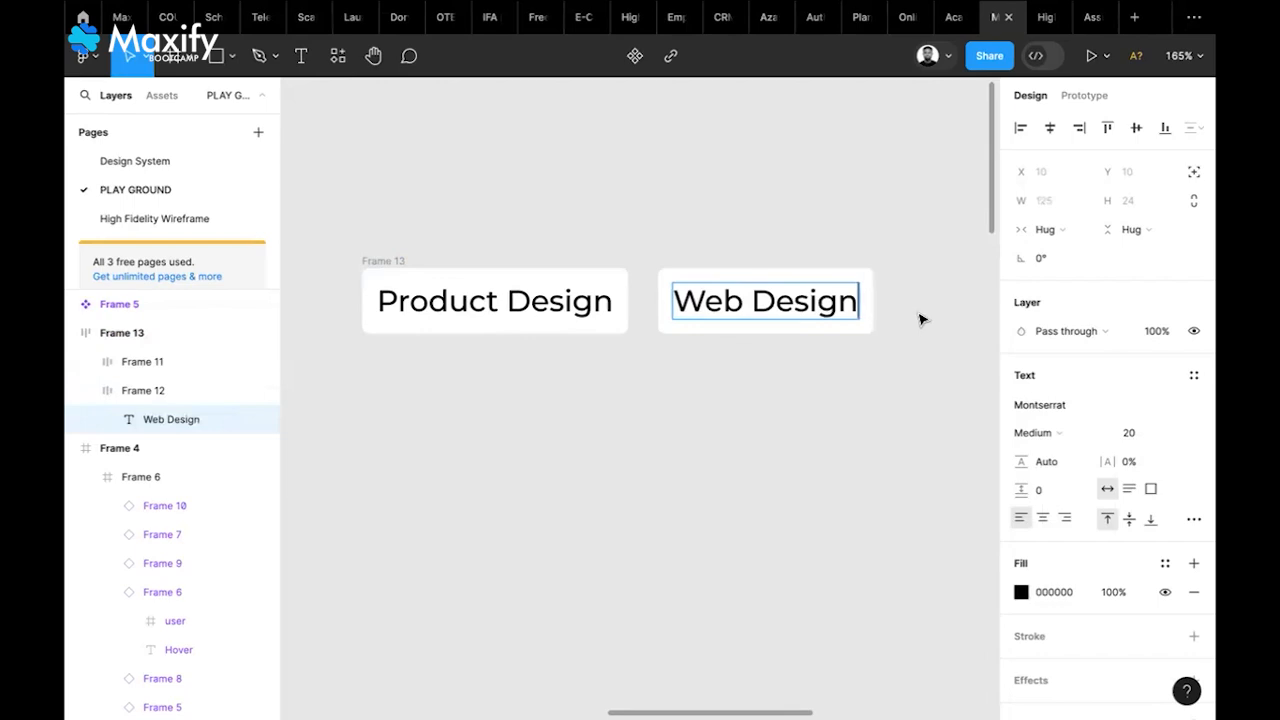
key("Escape")
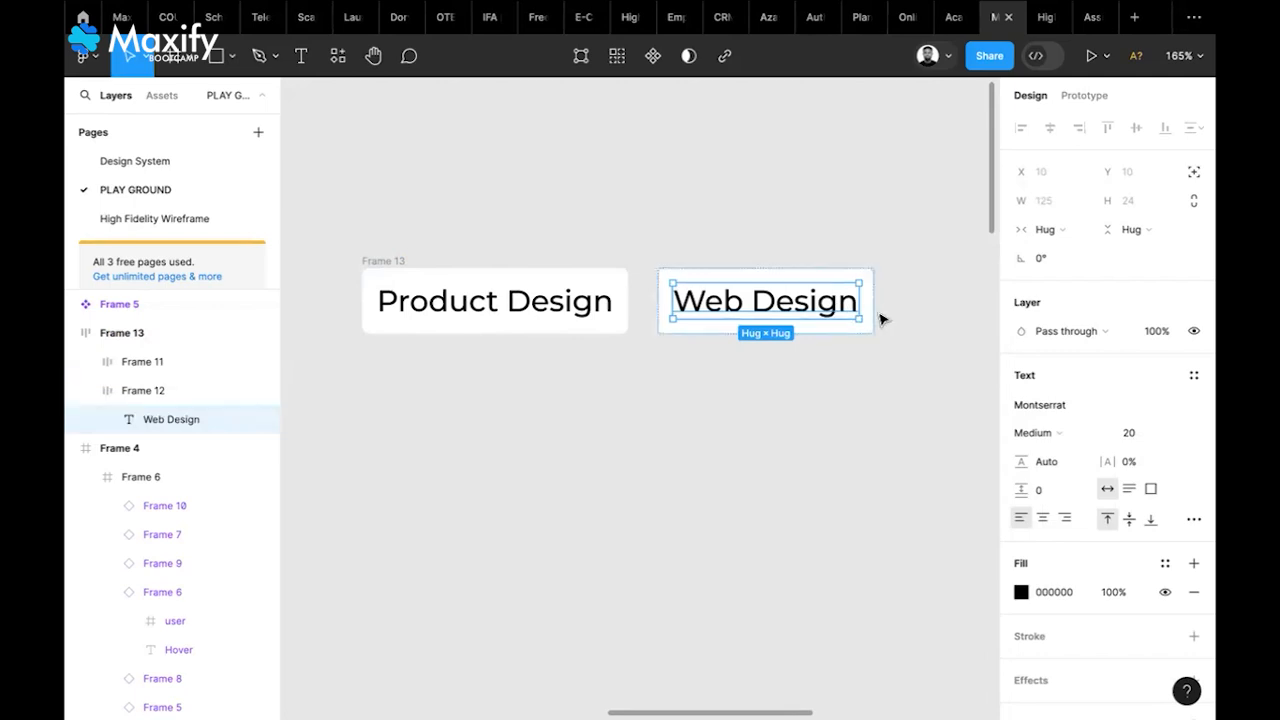
left_click(916, 296)
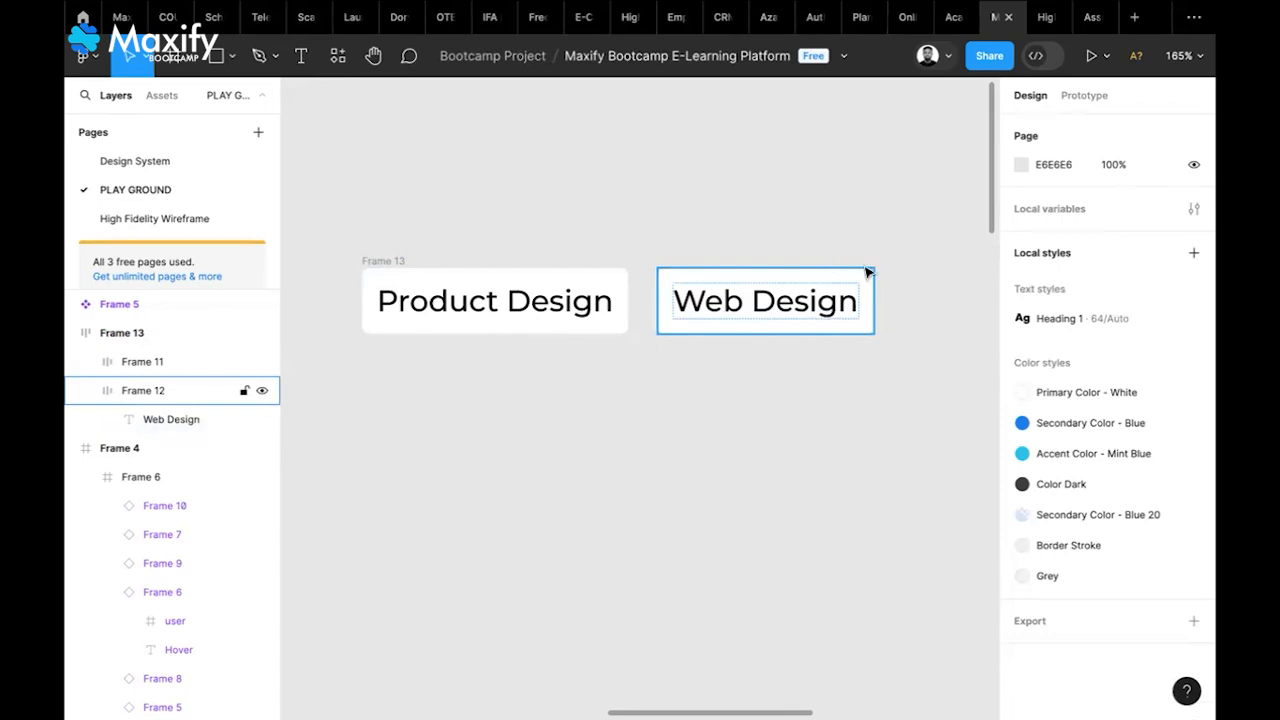
left_click(396, 260)
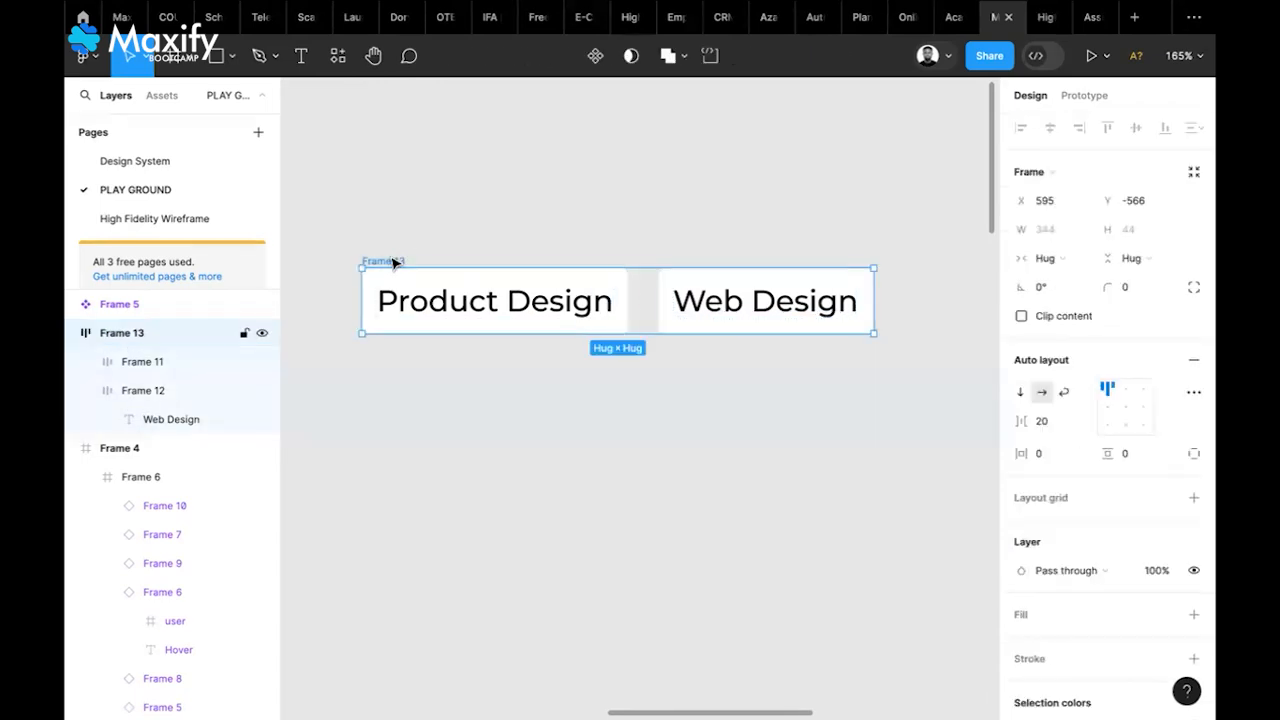
left_click(796, 285)
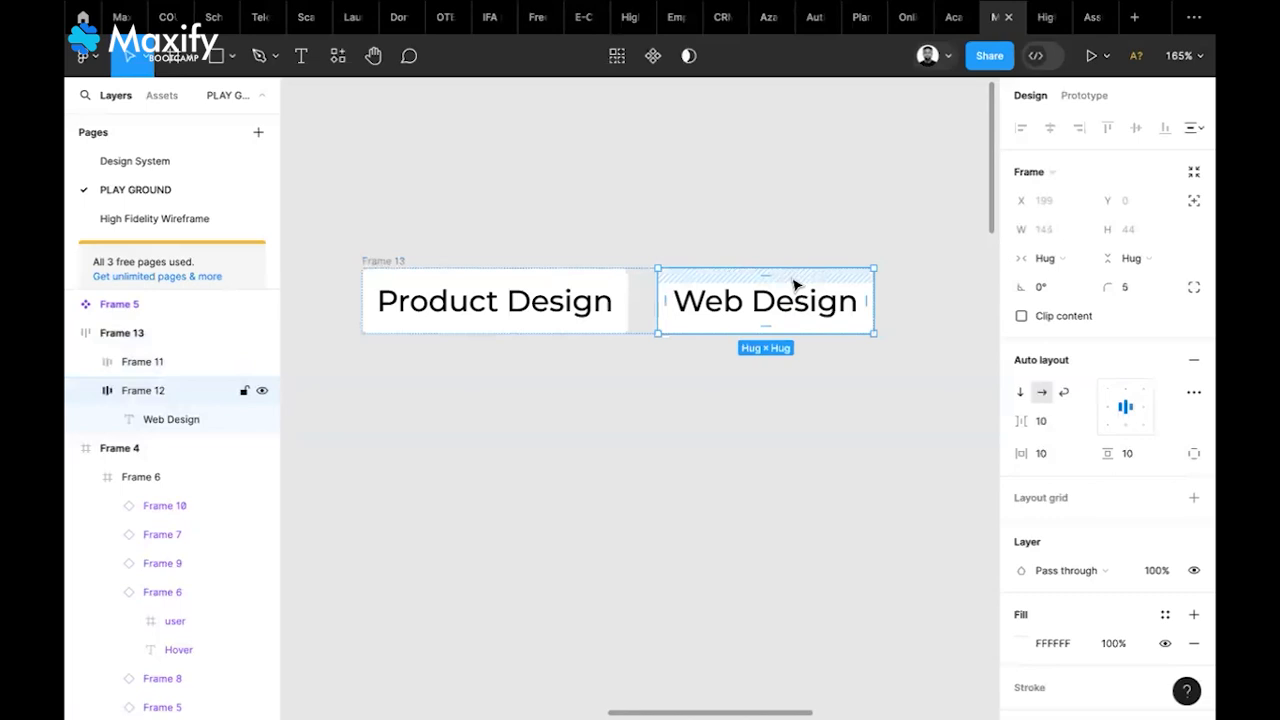
Add a third Web Design chip and narrow Frame 13 to a fixed 349 width
key("ctrl+d")
scroll(912, 355, "right", 5)
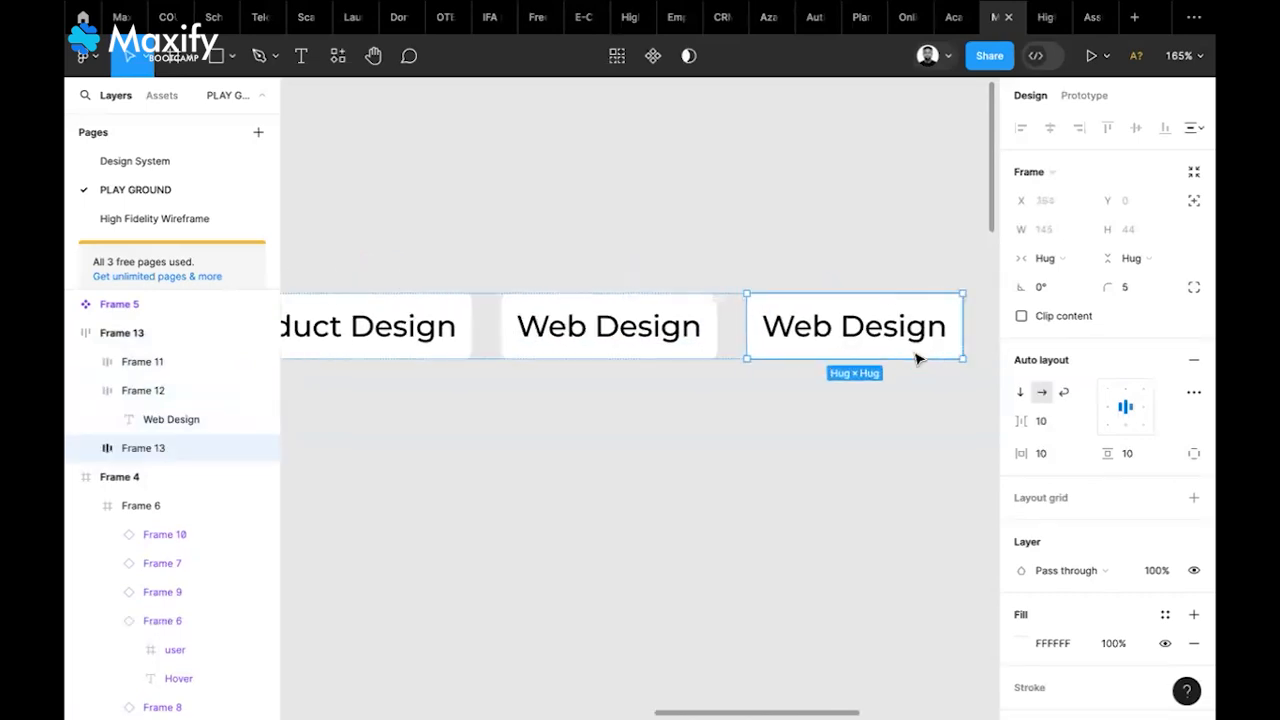
scroll(912, 355, "down", 5)
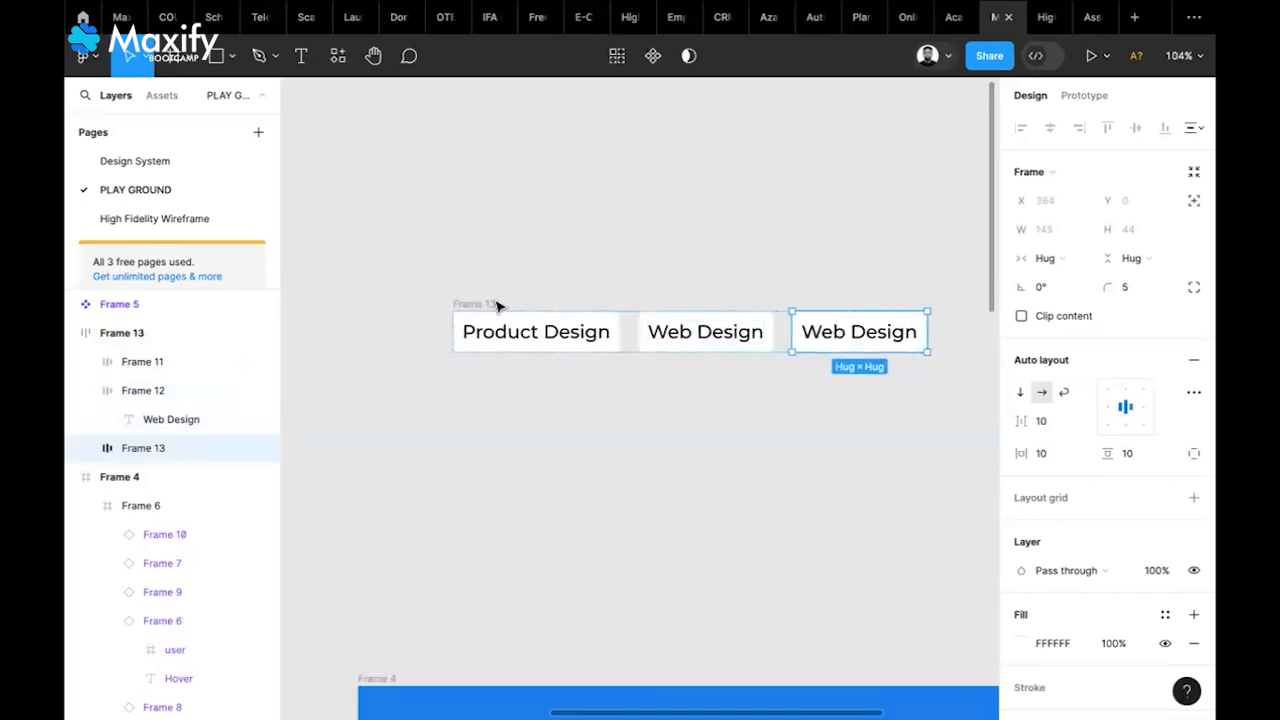
left_click(492, 305)
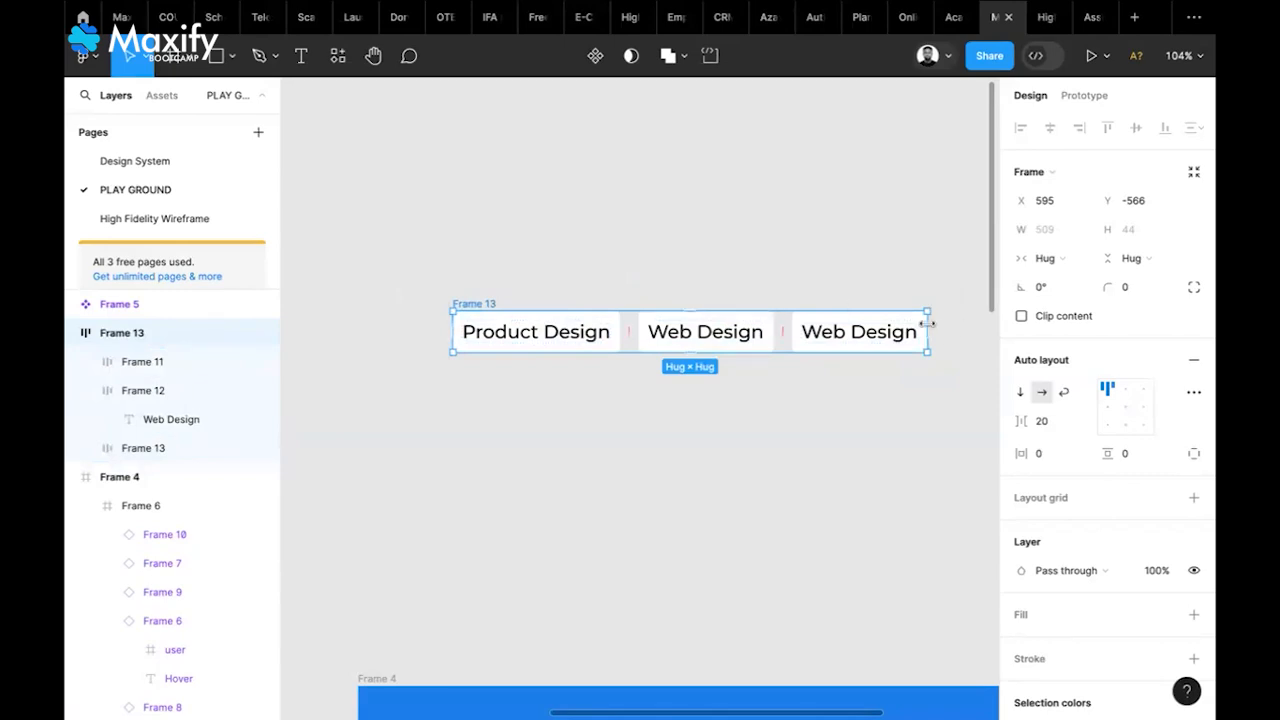
left_click_drag(928, 323, 777, 340)
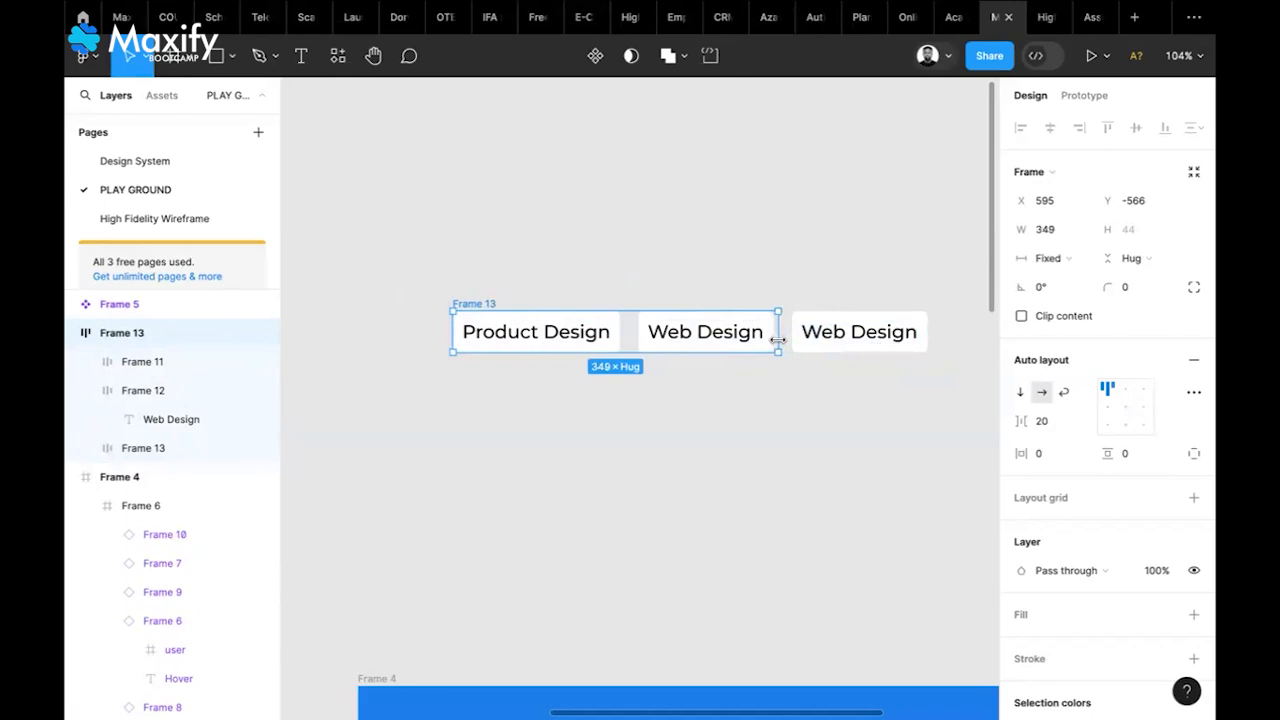
Enable Clip content and wrap in Frame 13, add more Web Design chips, and move the grid up
left_click(1021, 317)
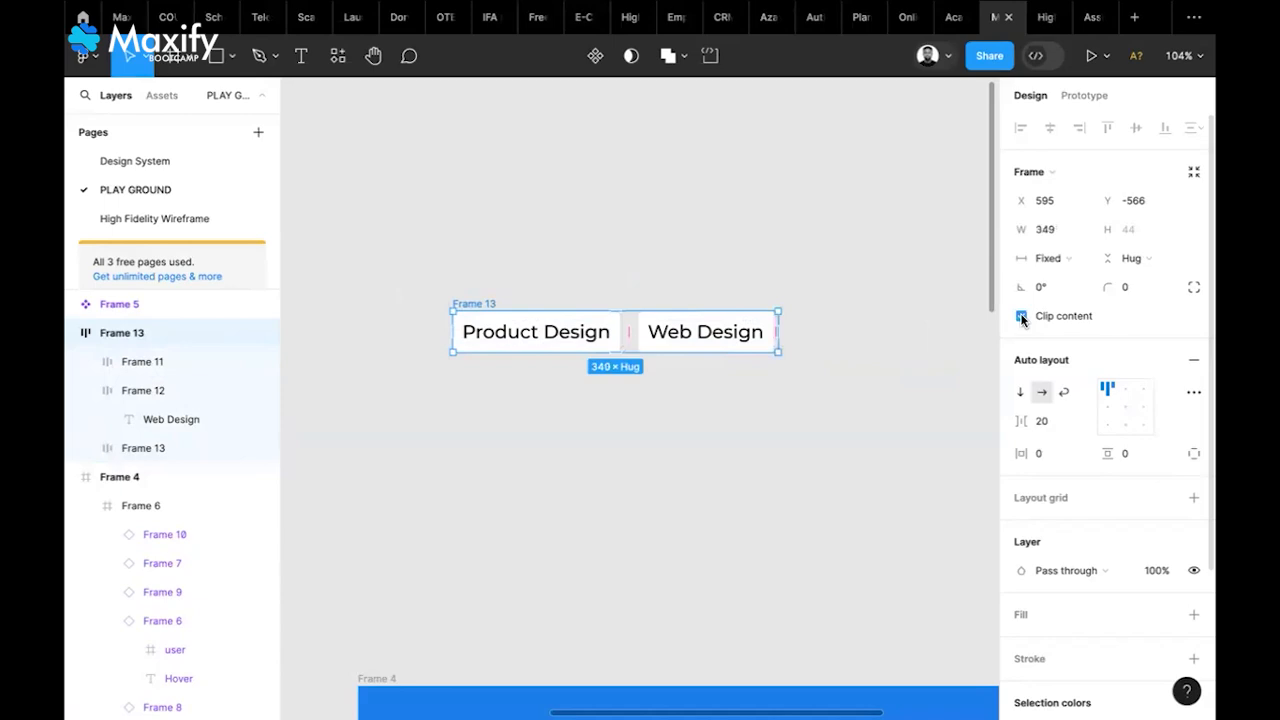
left_click(1064, 393)
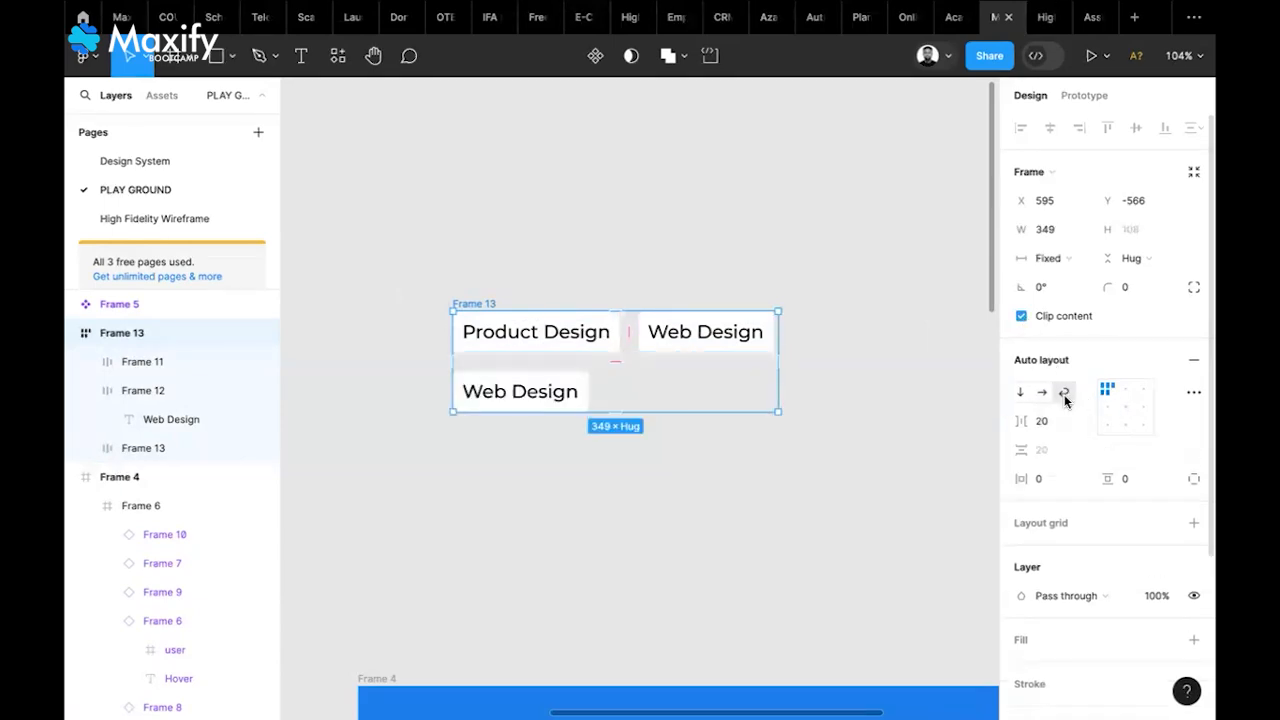
left_click(521, 403)
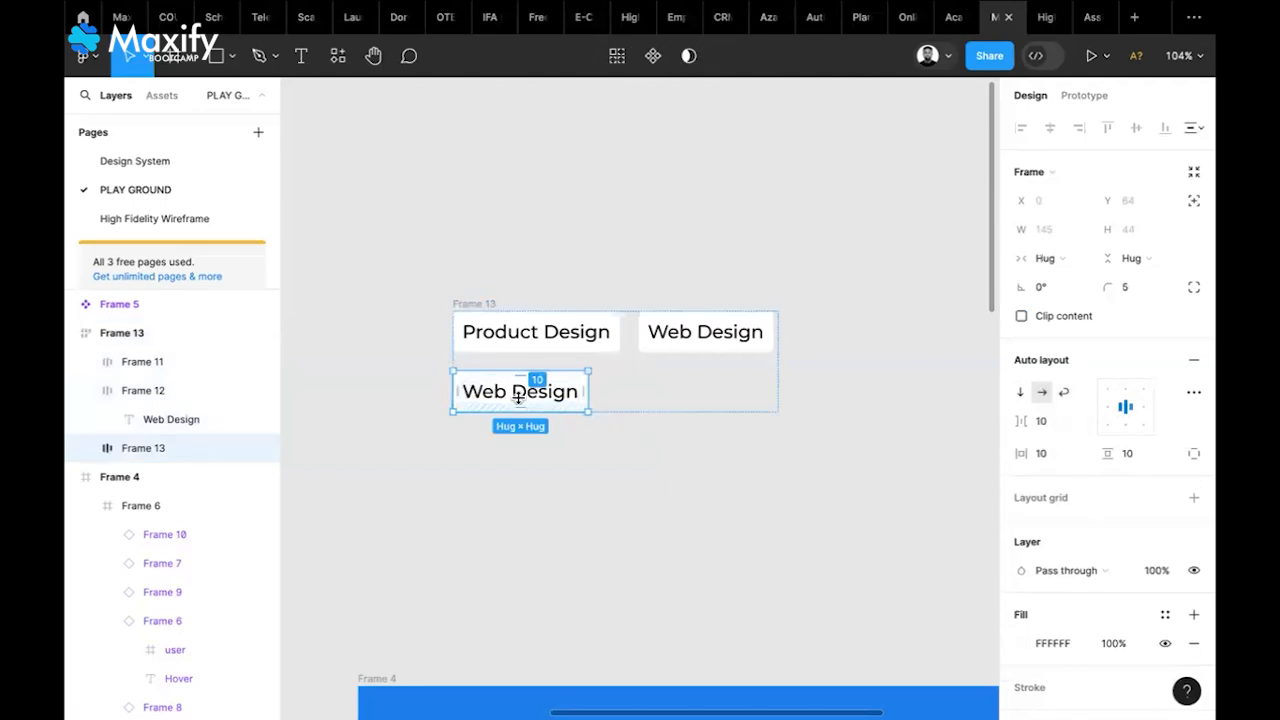
key("ctrl+d")
key("ctrl+d")
key("ctrl+d")
key("ctrl+d")
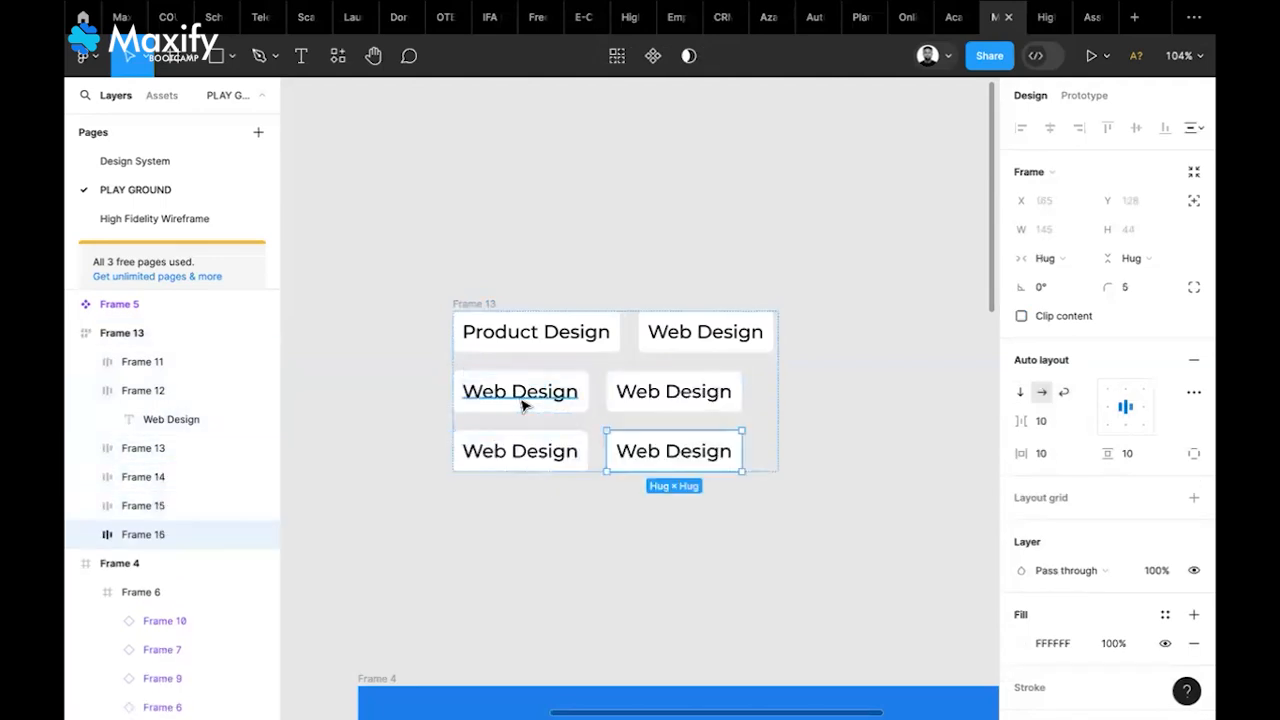
left_click(852, 428)
left_click_drag(494, 300, 496, 245)
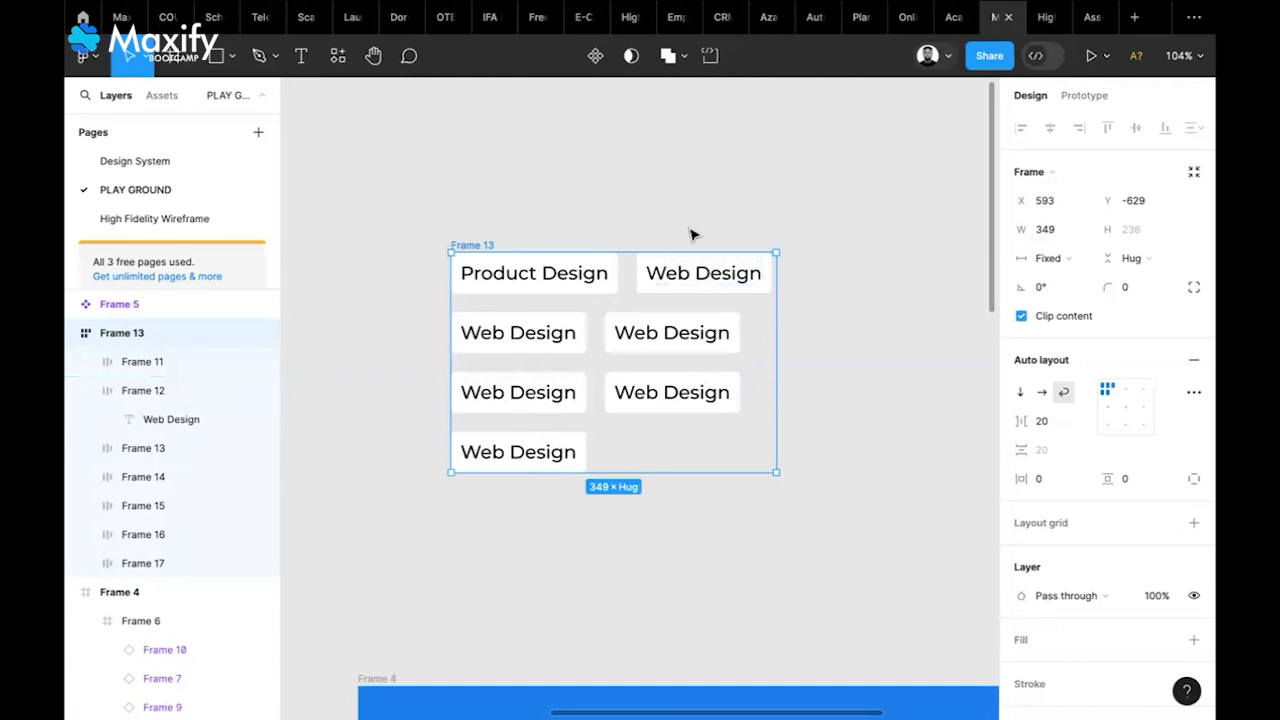
Give the top-right Web Design chip a fixed width and widen it to 217
scroll(690, 277, "up", 5)
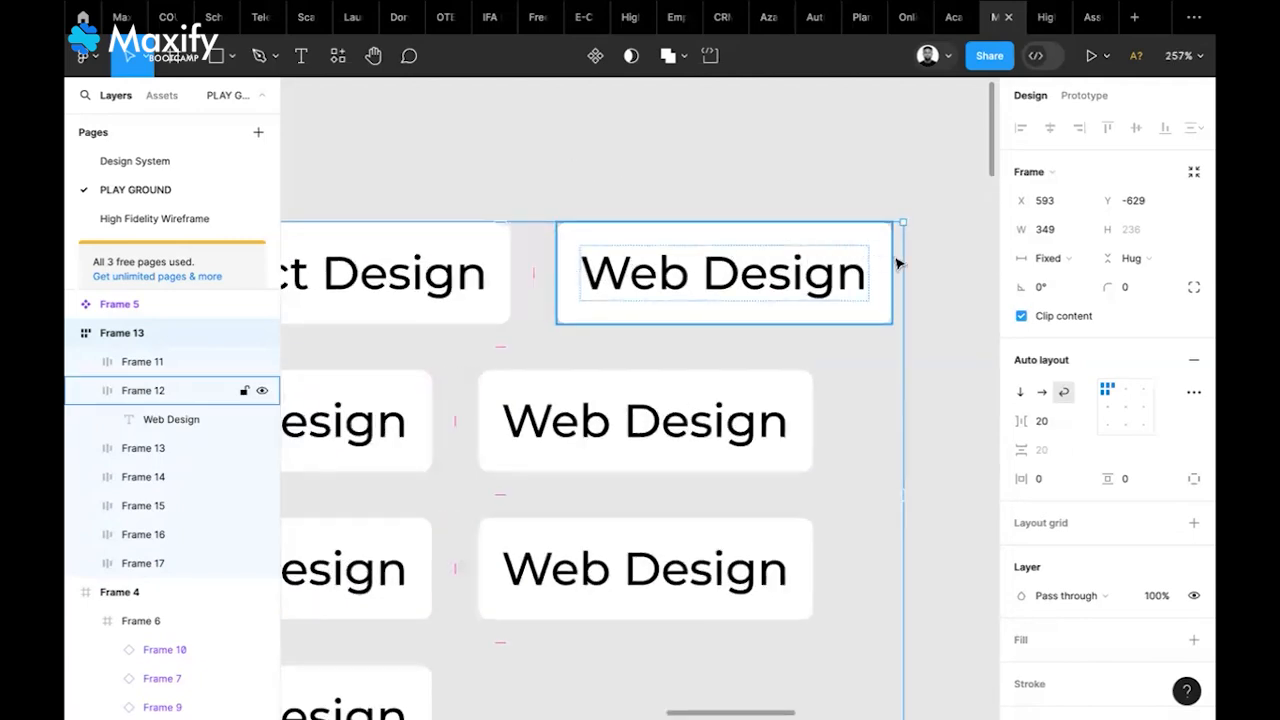
scroll(894, 263, "right", 3)
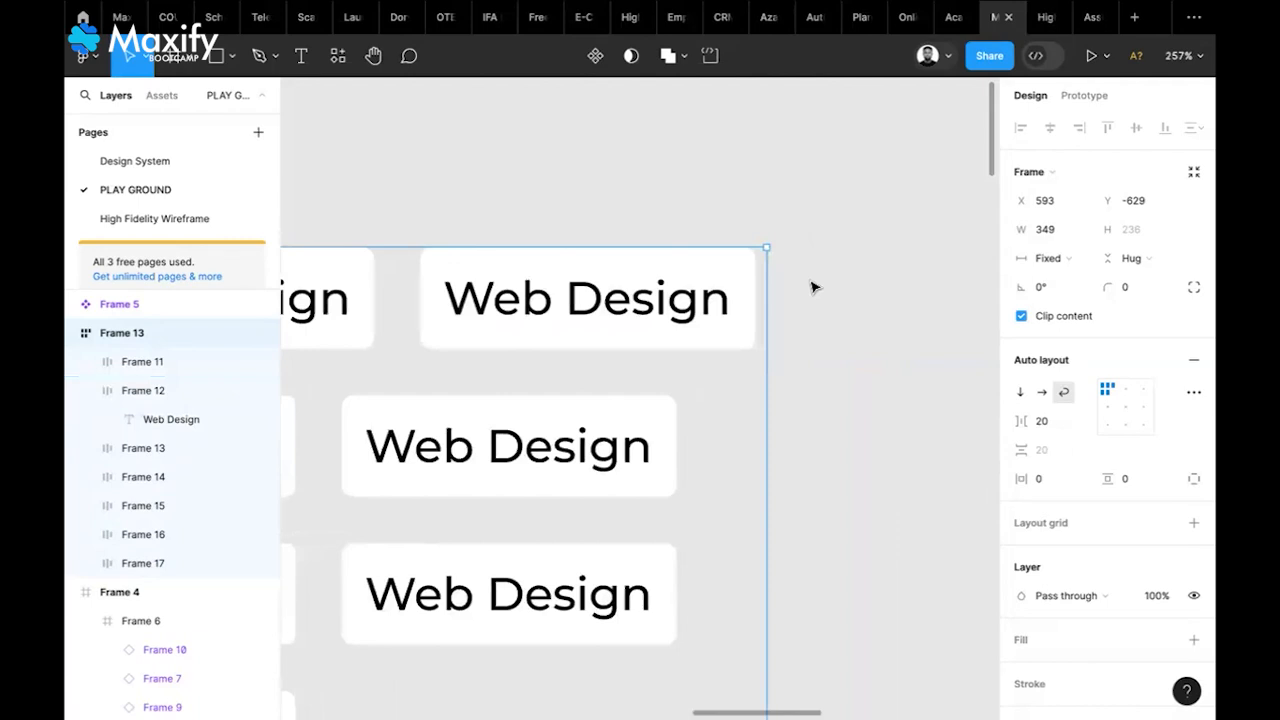
left_click(697, 310)
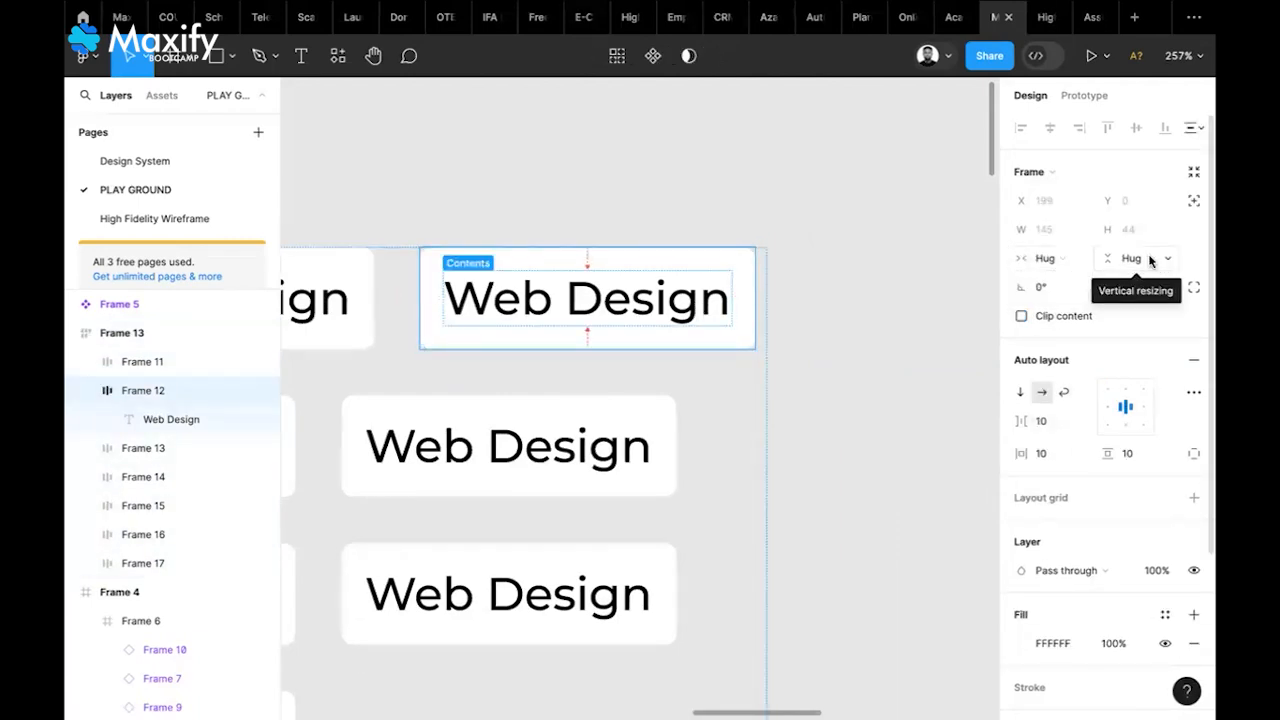
left_click(1068, 265)
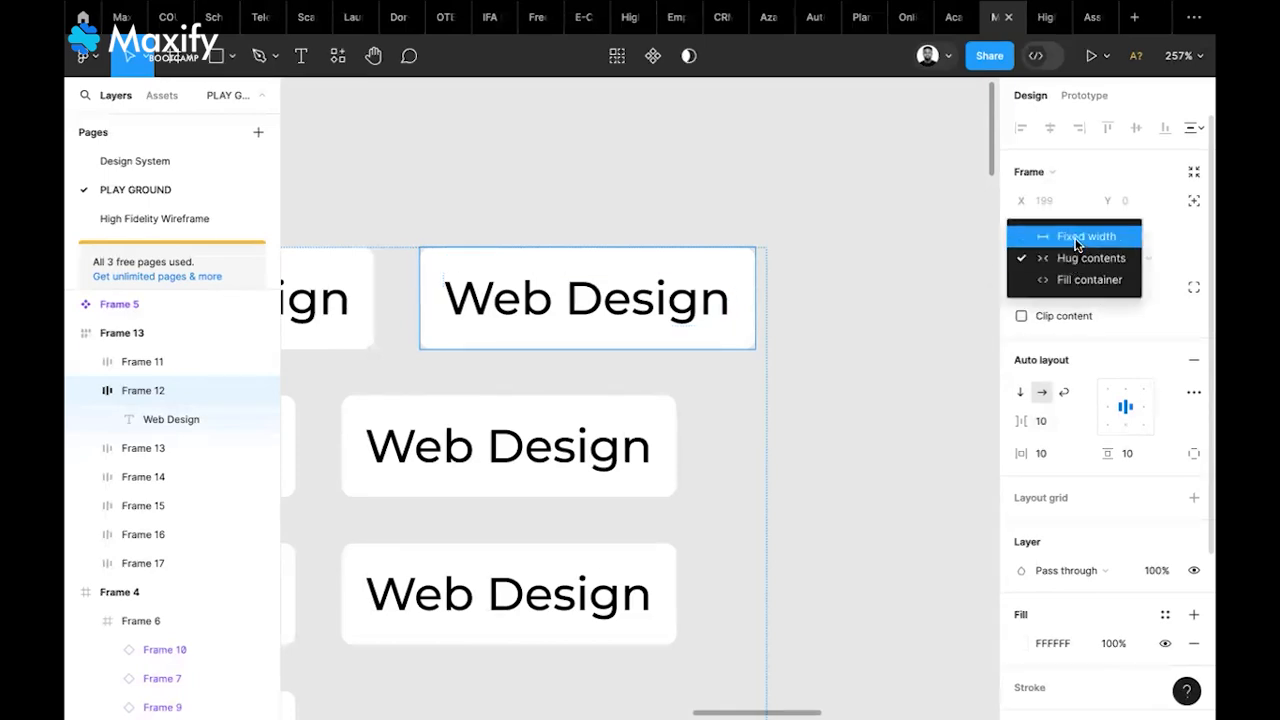
left_click(1076, 237)
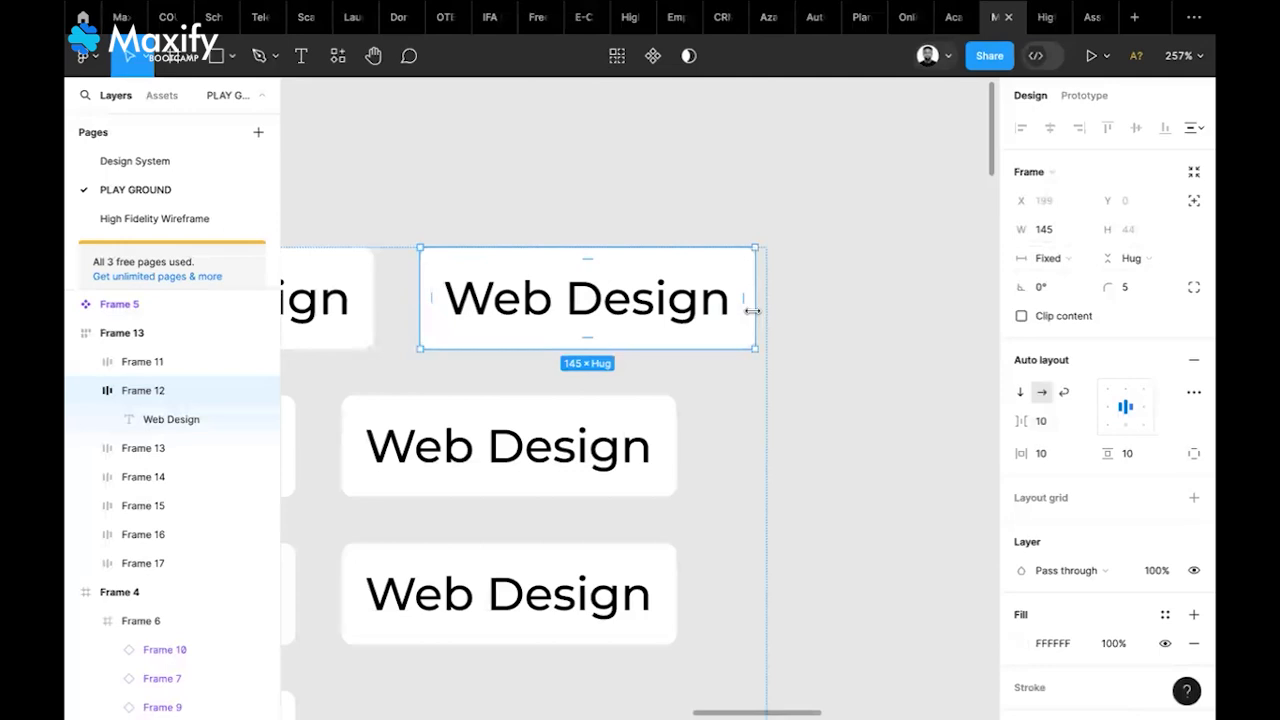
left_click_drag(752, 312, 976, 382)
Widen the second Web Design chip to 293, then further to 338
scroll(736, 518, "down", 2)
scroll(736, 518, "left", 3)
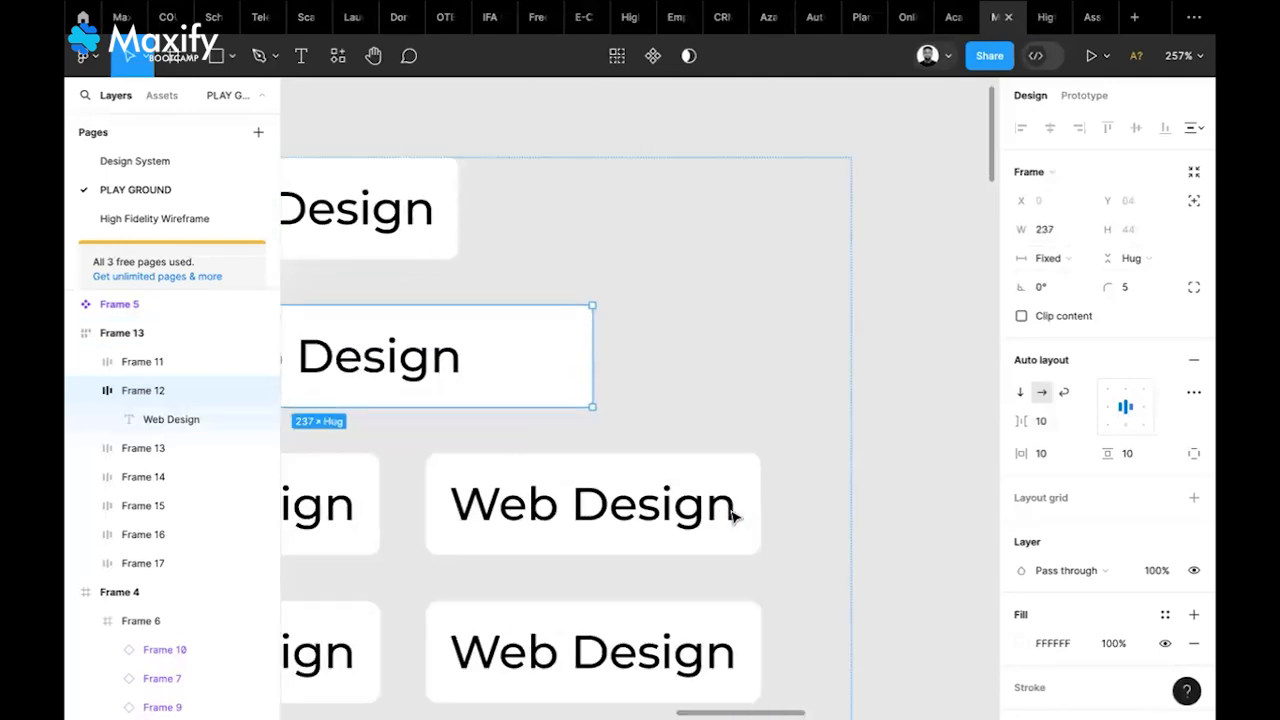
scroll(736, 518, "down", 5)
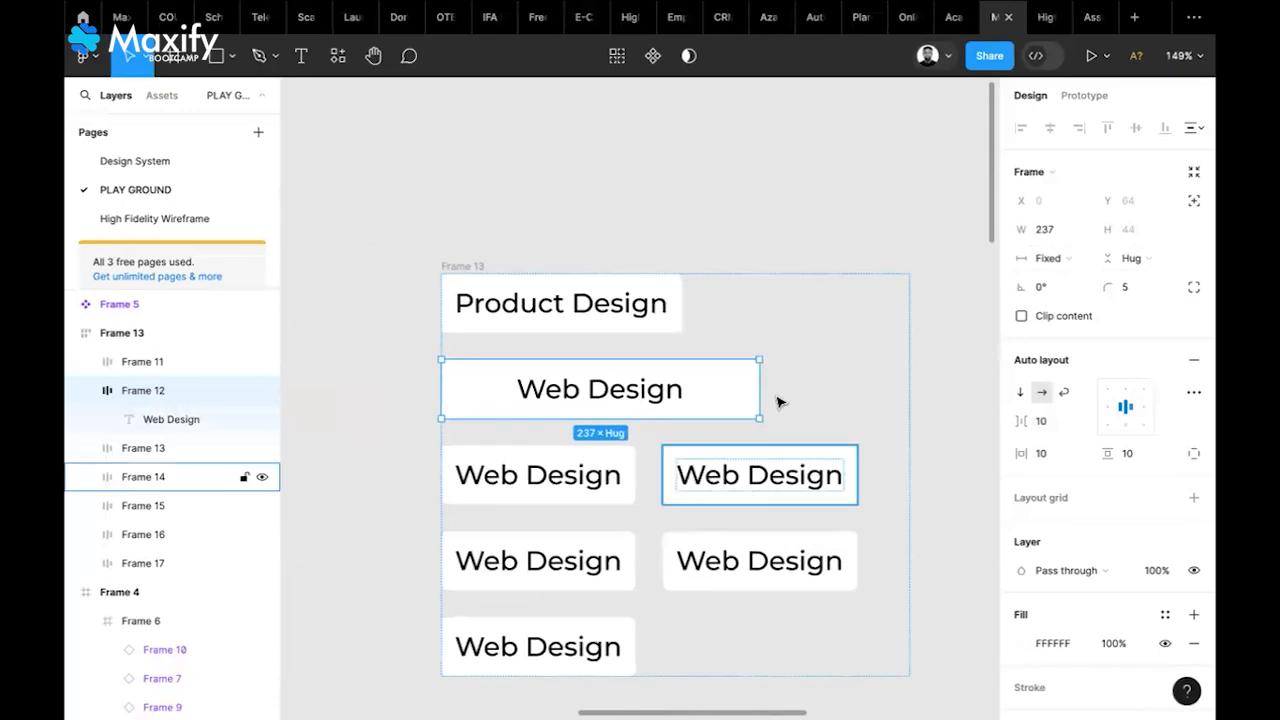
left_click_drag(759, 389, 834, 389)
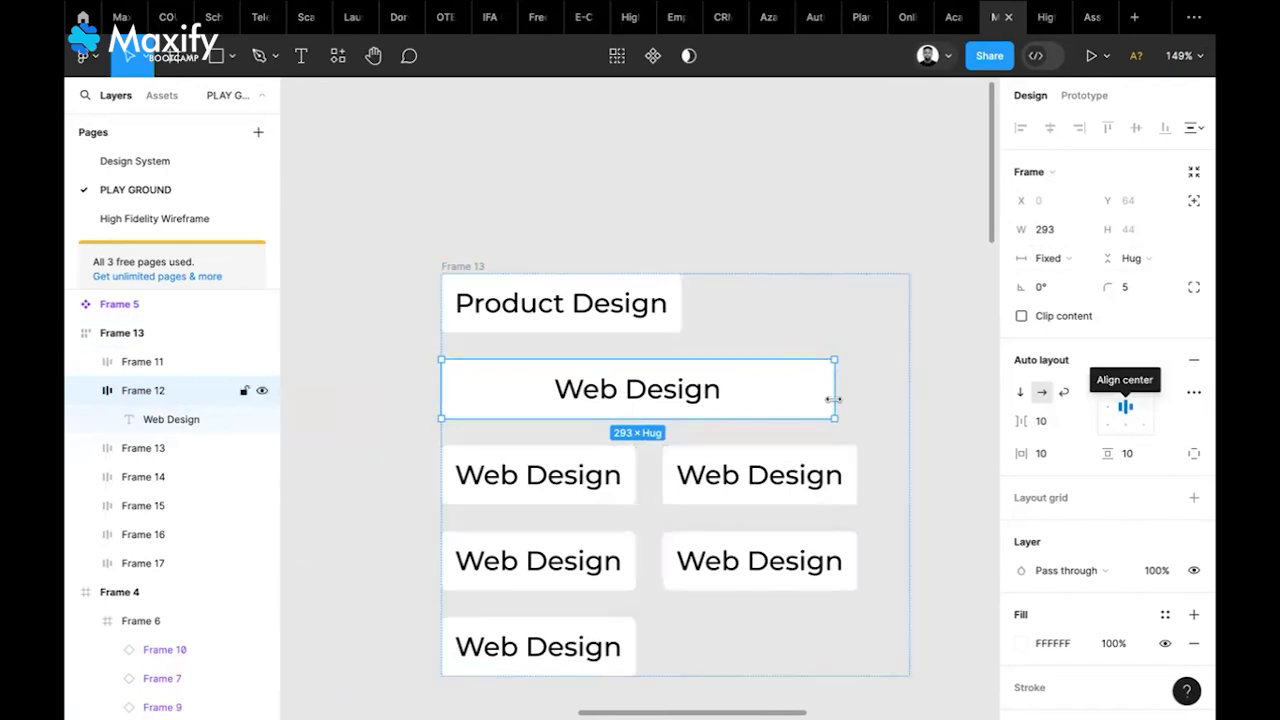
left_click_drag(876, 401, 894, 400)
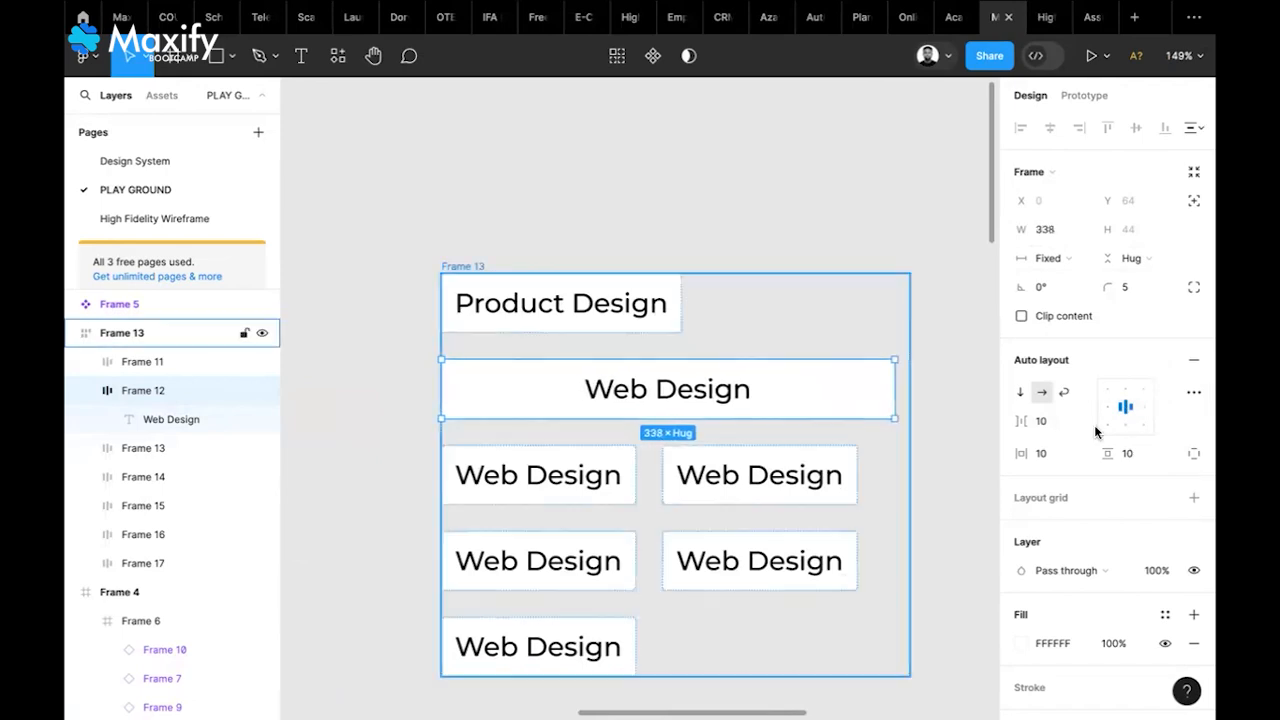
Try left and top-left alignments, widen to 342, then set the chip's width to Hug contents
left_click(1106, 406)
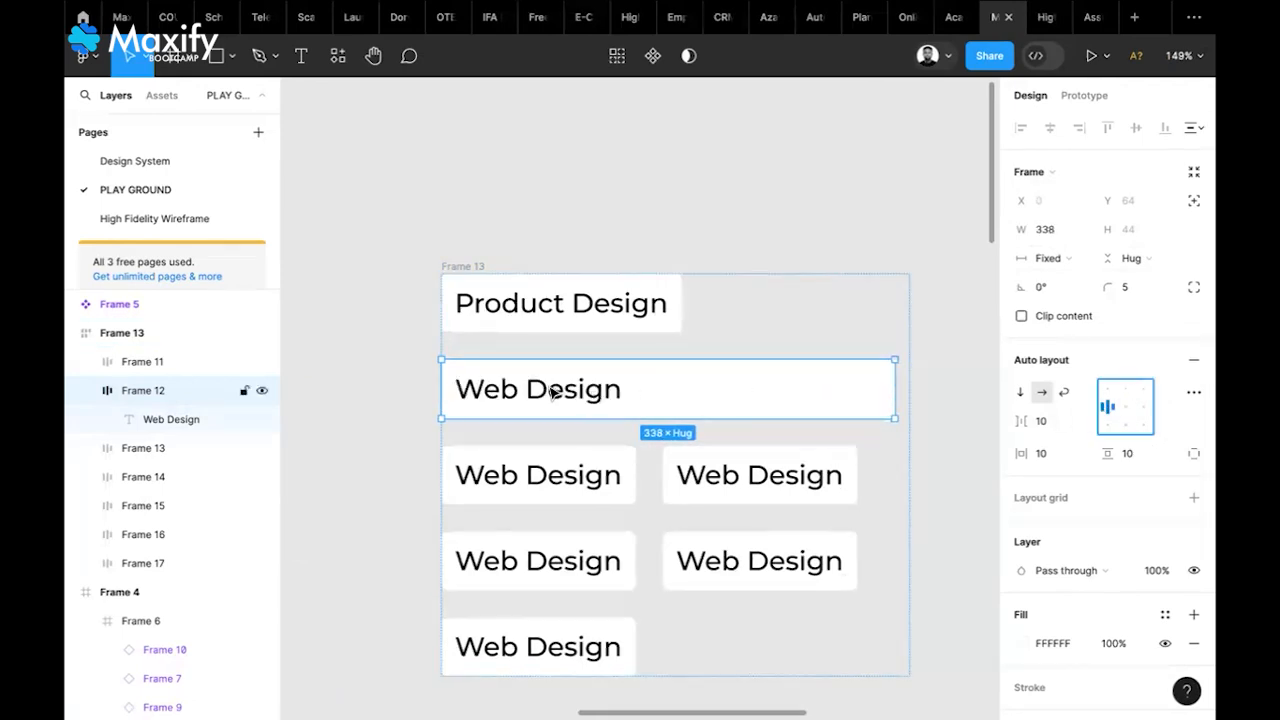
left_click(1105, 388)
left_click(1106, 408)
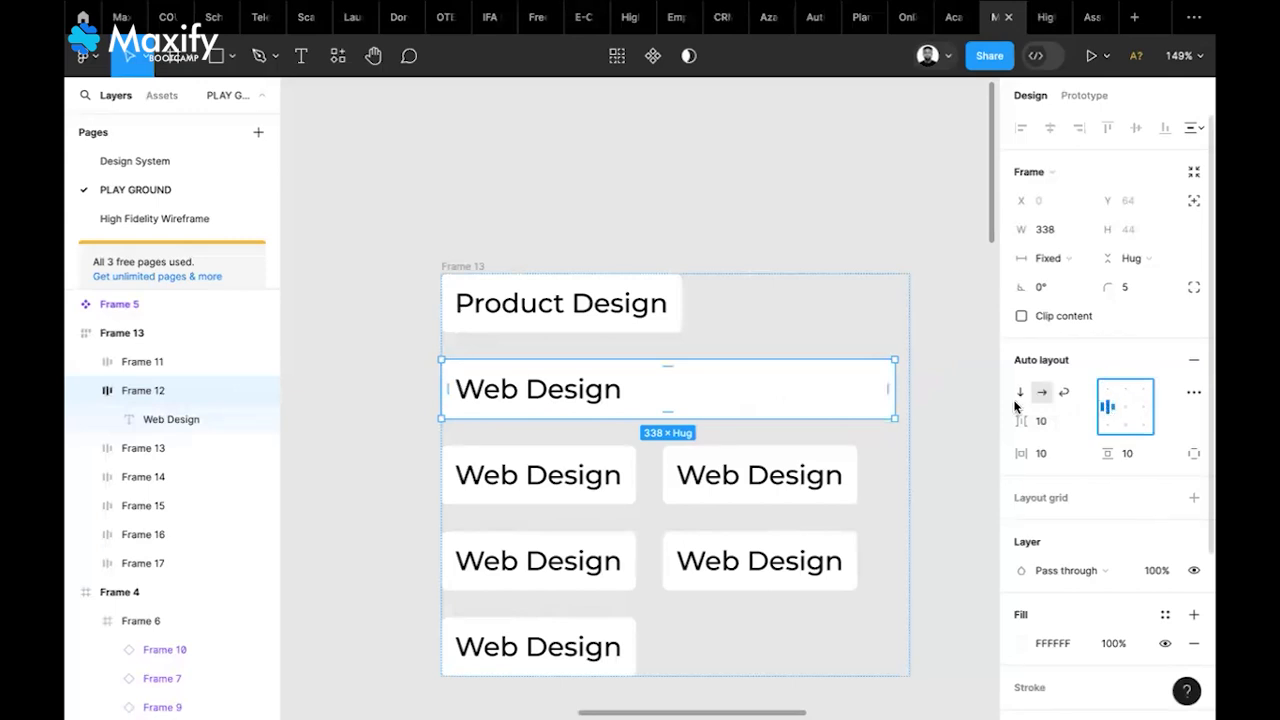
left_click_drag(894, 377, 900, 377)
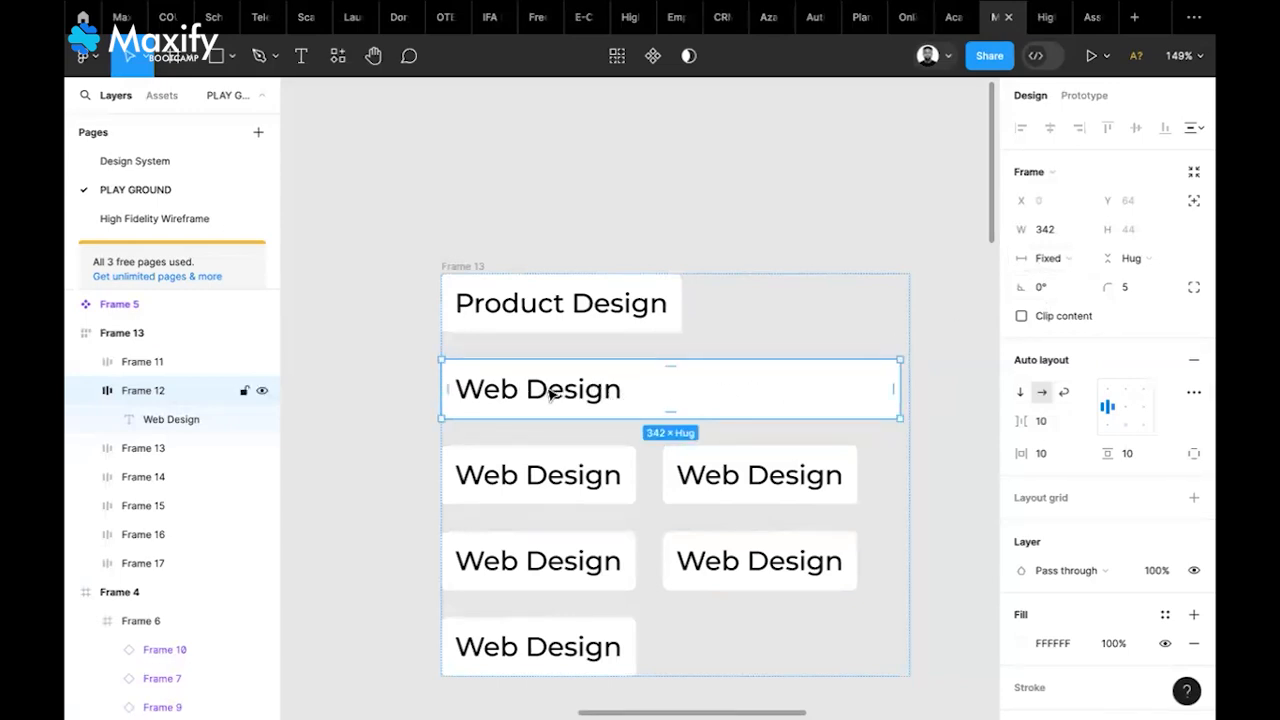
left_click(1066, 259)
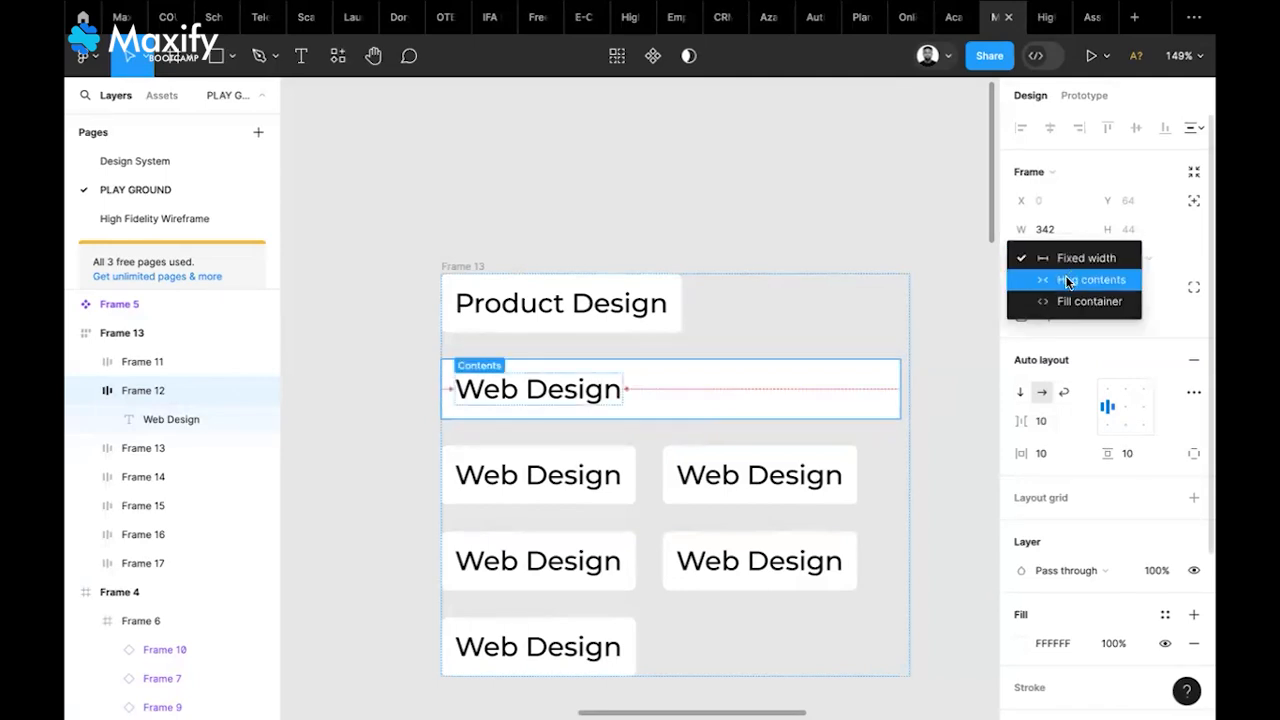
left_click(1068, 281)
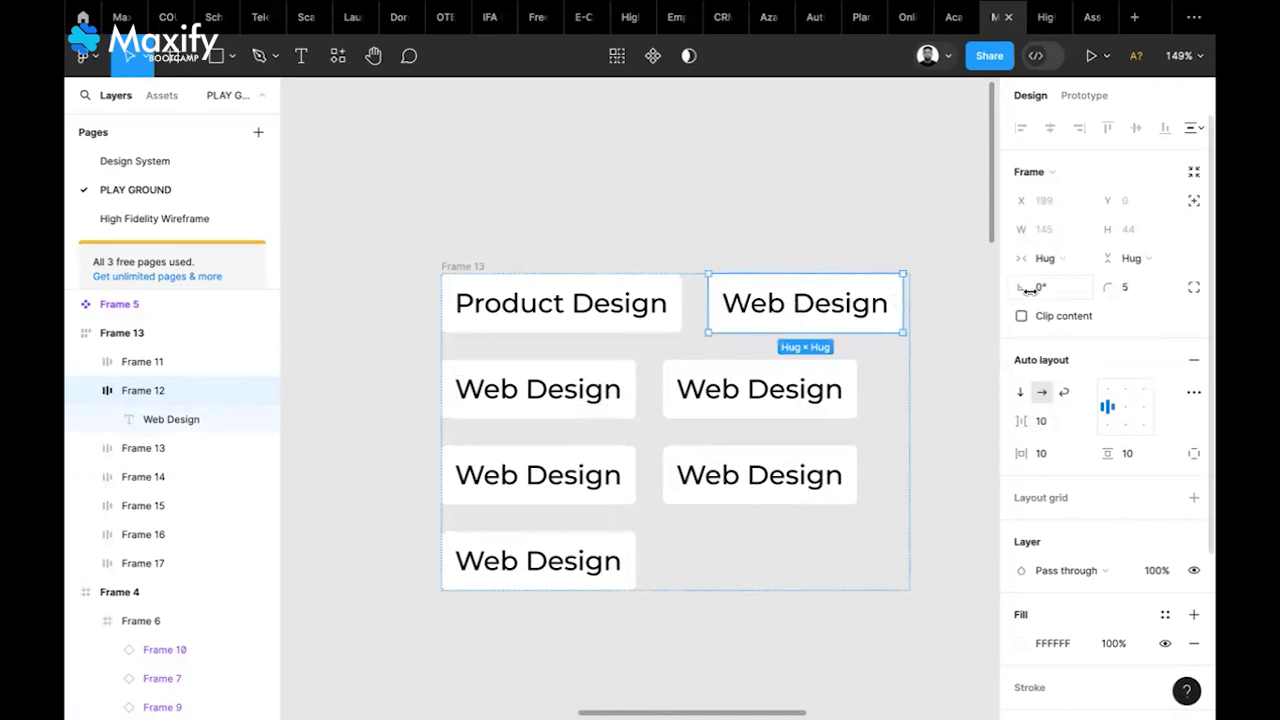
Set the Web Design chip to Fill container, then widen Frame 13 to 514 to test wrapping
left_click(1065, 259)
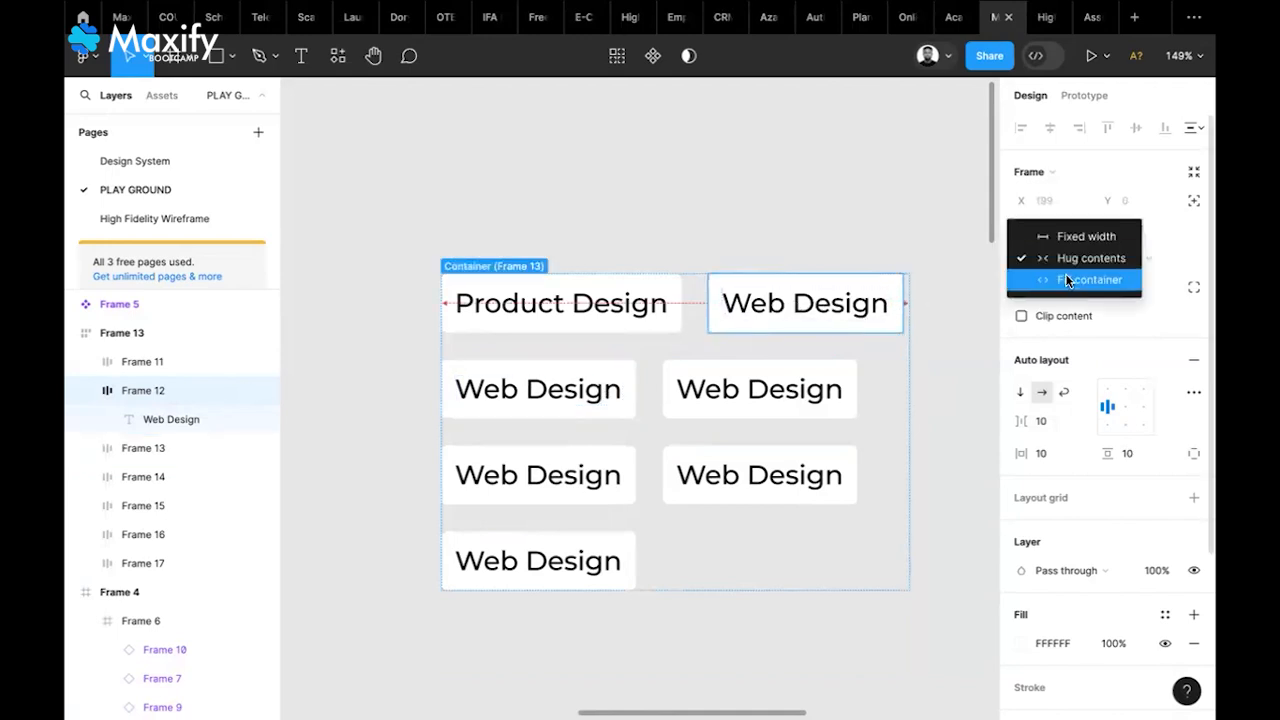
left_click(1066, 279)
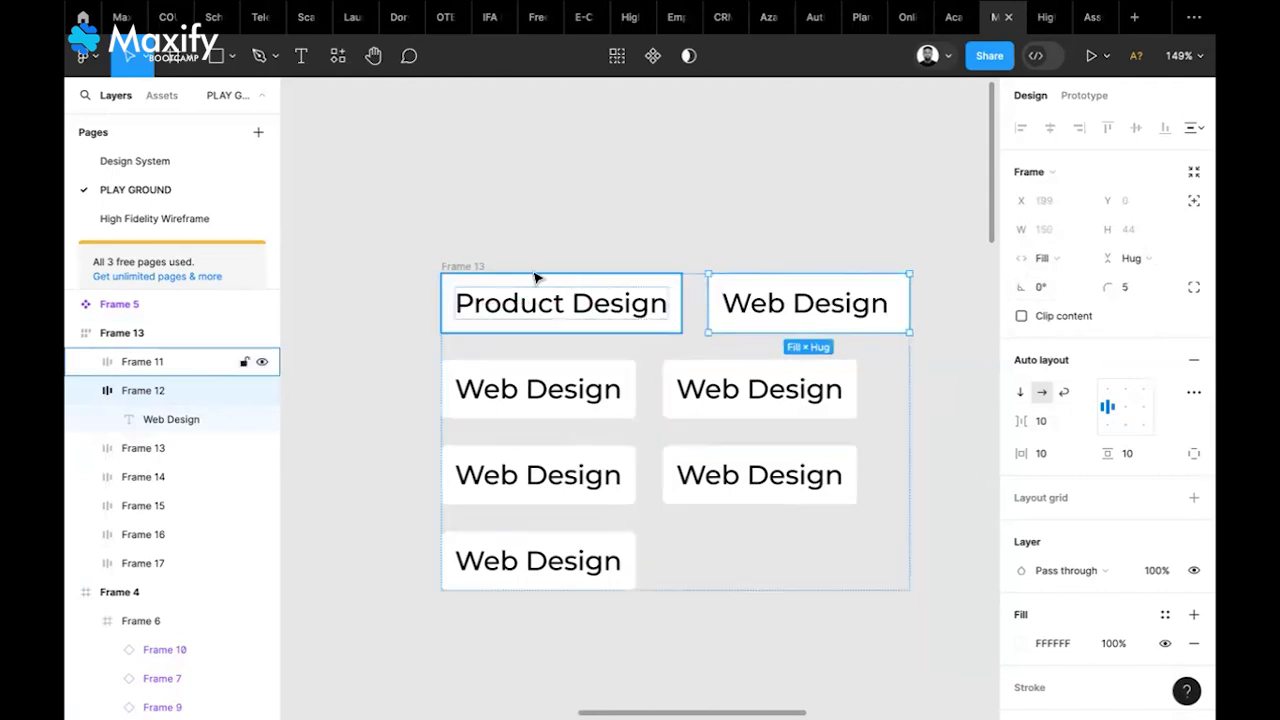
left_click(477, 268)
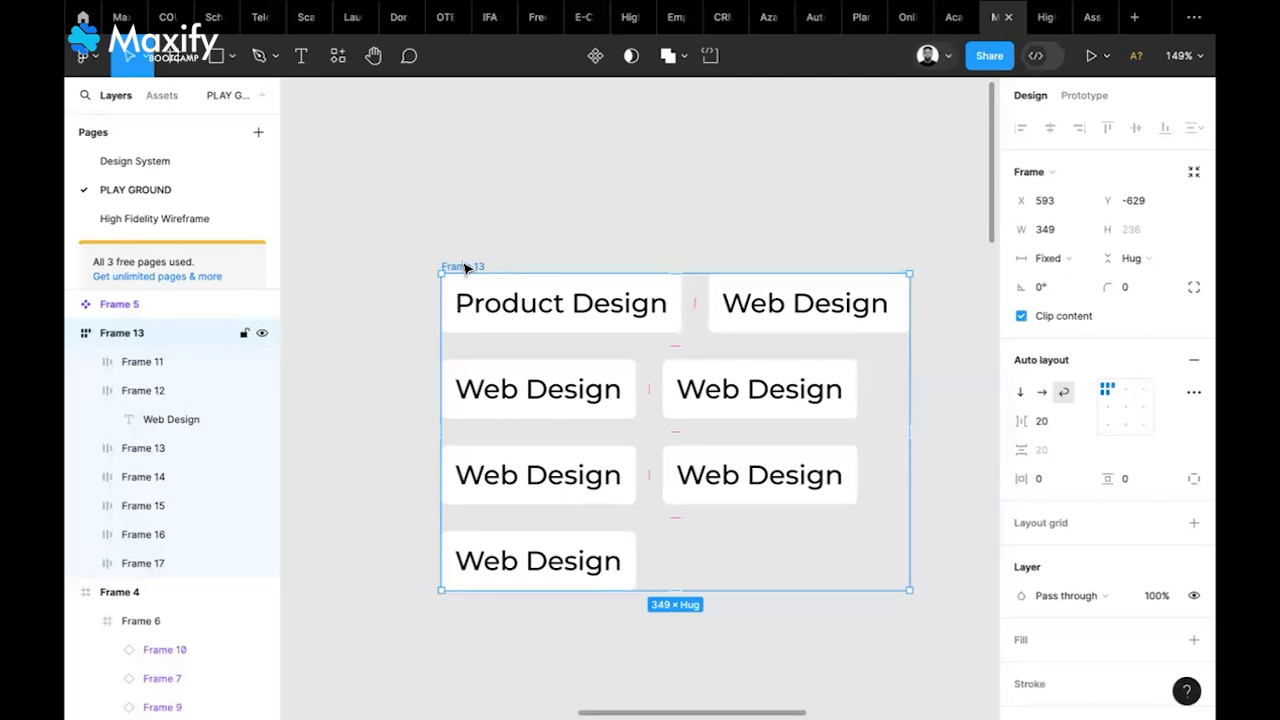
scroll(937, 409, "right", 5)
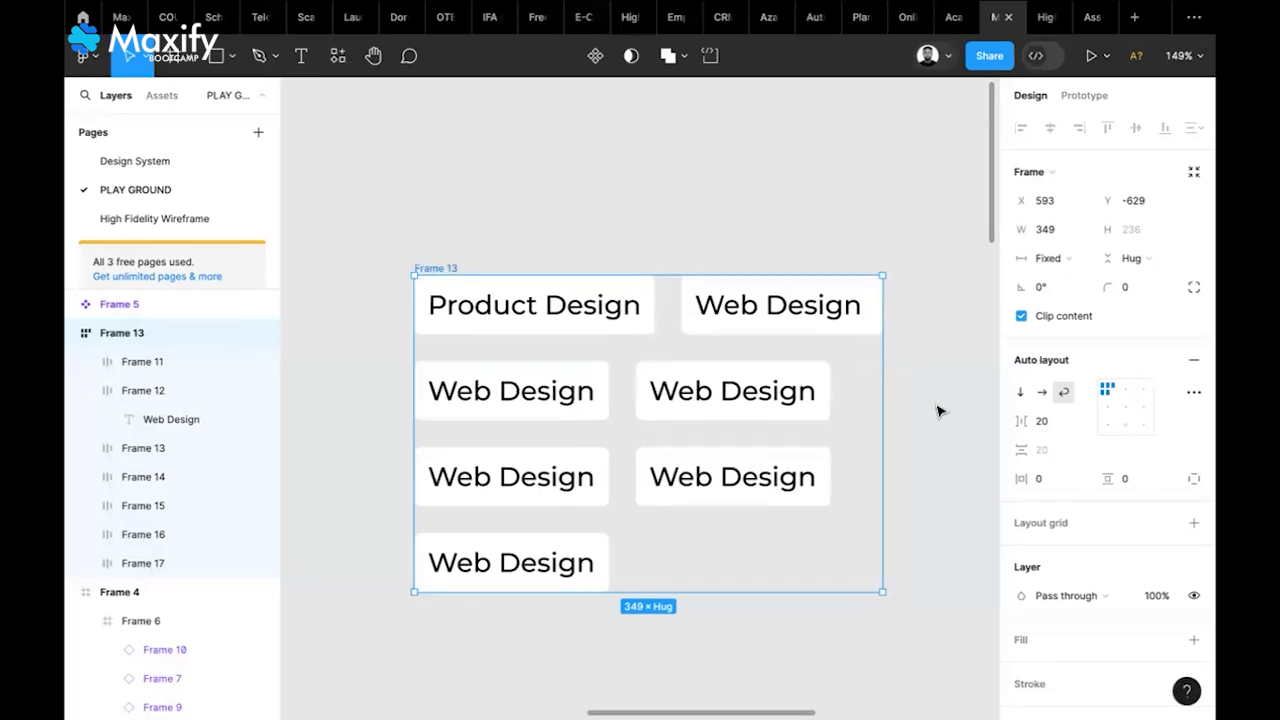
left_click_drag(709, 466, 877, 463)
scroll(877, 465, "down", 5)
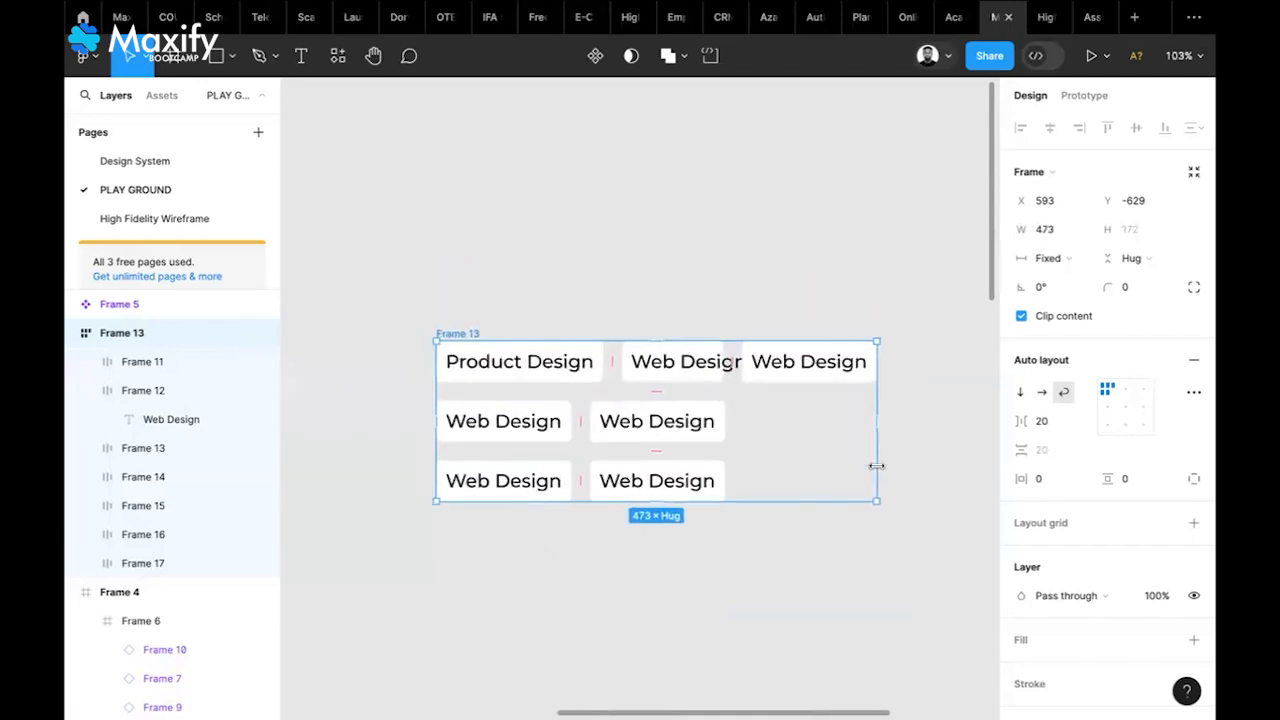
left_click_drag(784, 480, 667, 496)
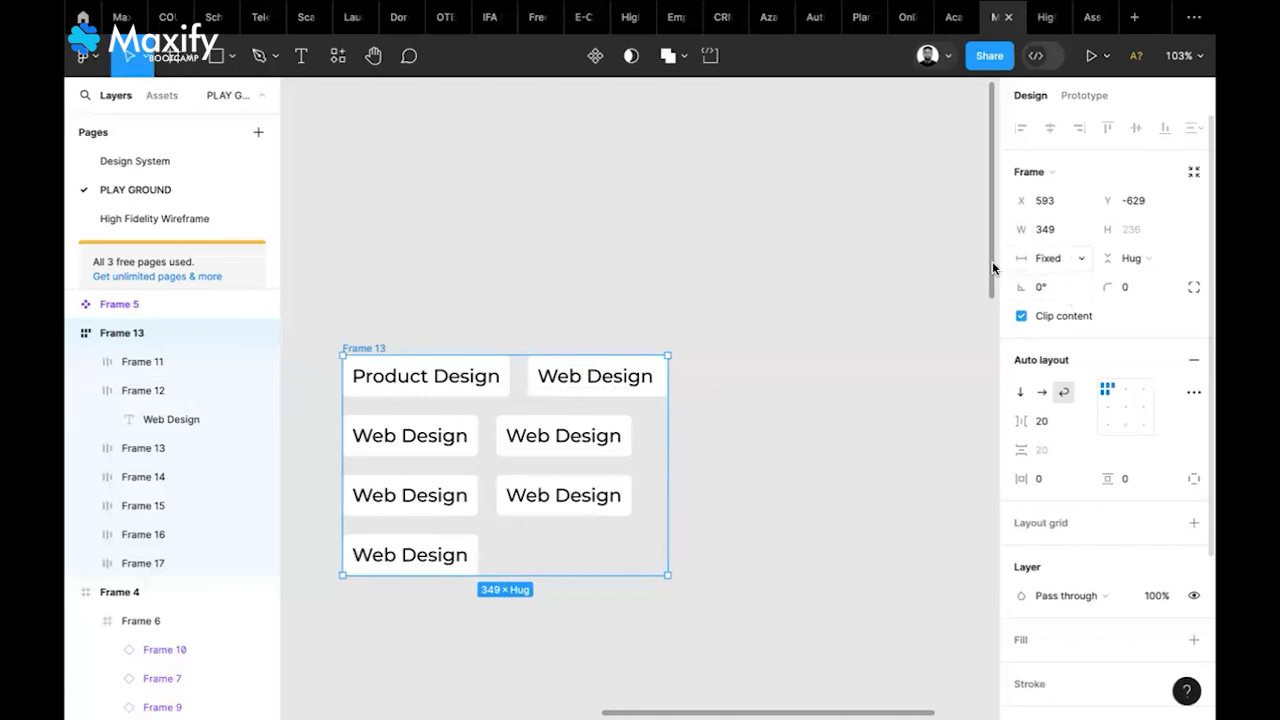
Switch the Web Design chip beside Product Design back to Hug contents width
left_click(603, 374)
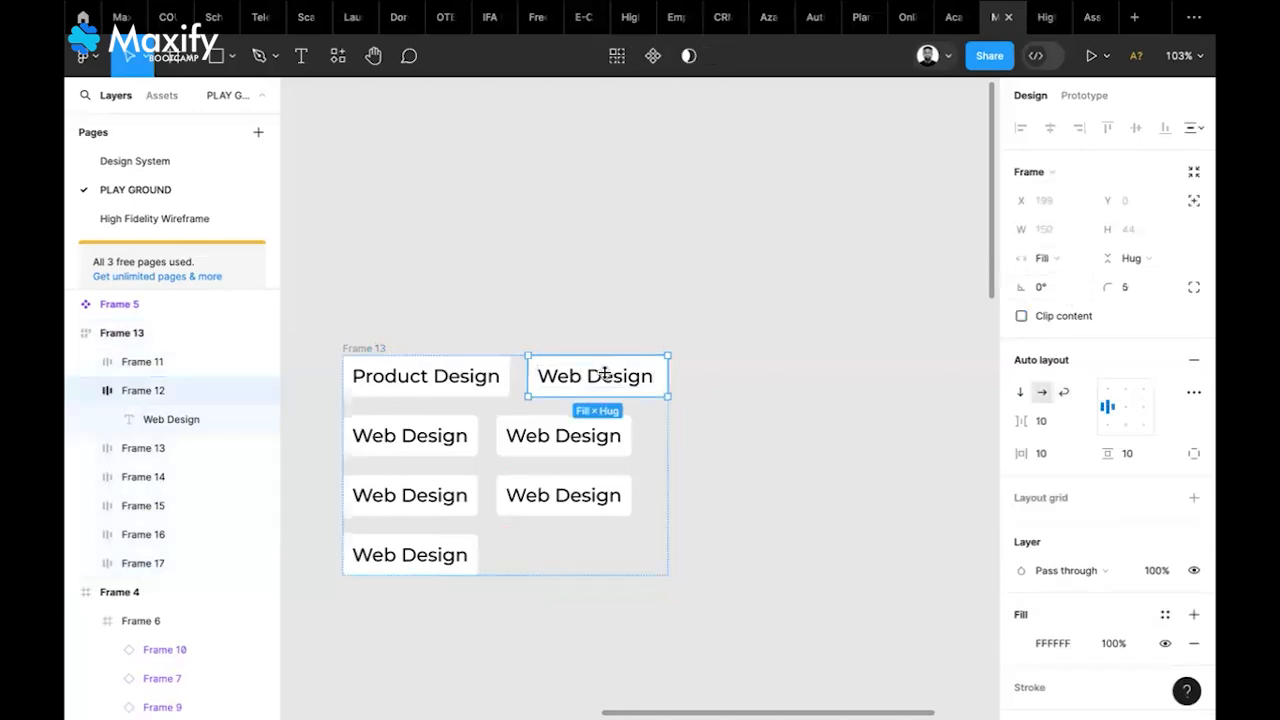
left_click(1067, 263)
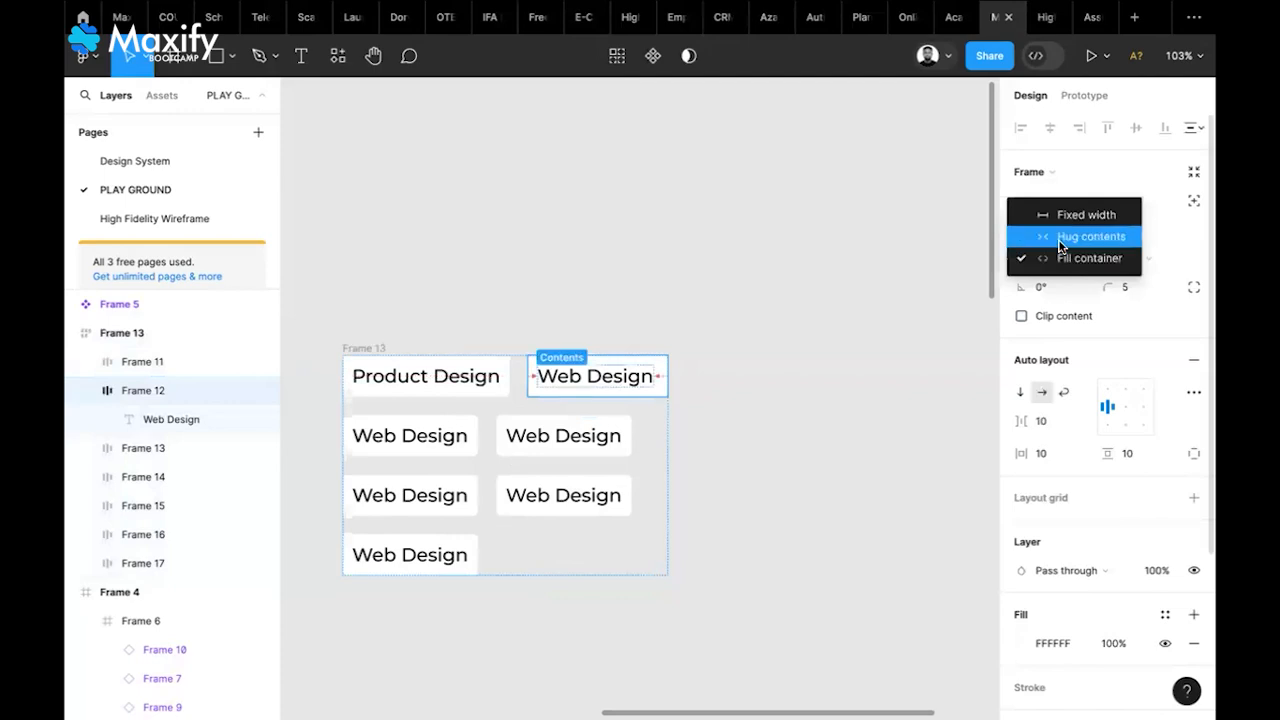
left_click(1070, 236)
left_click(756, 424)
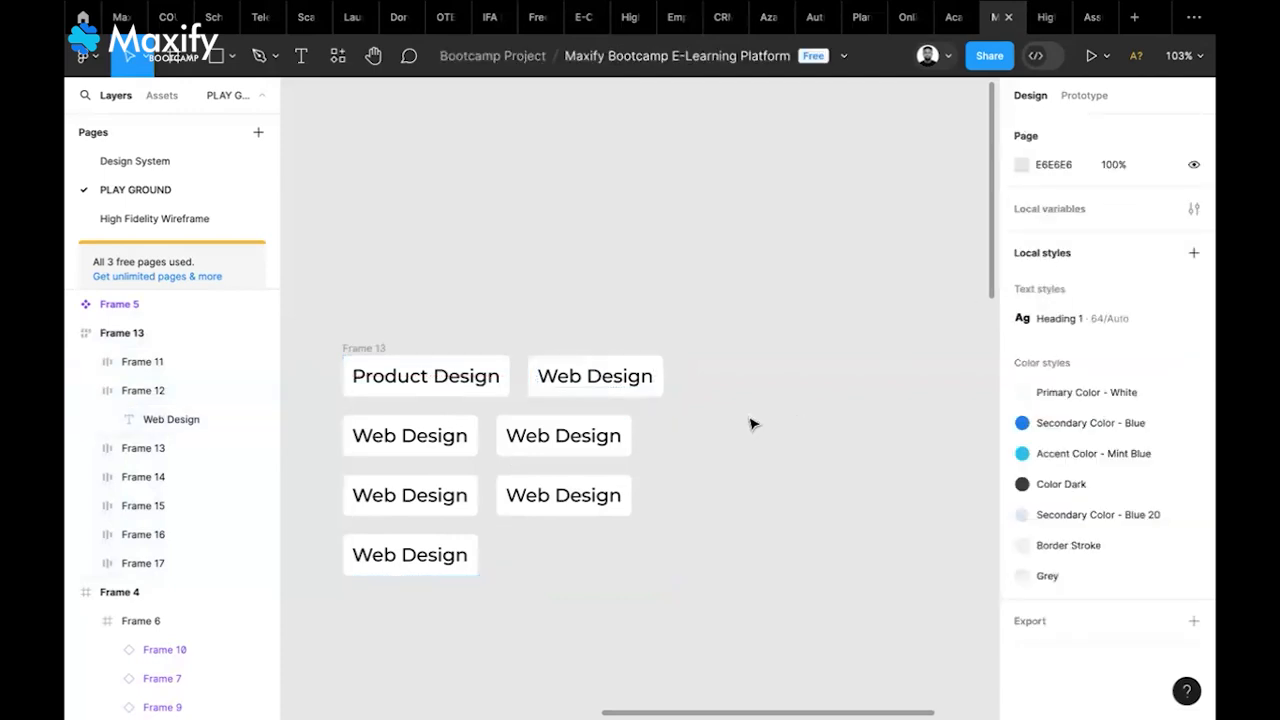
Select Frame 13 and review the finished chip grid with nothing selected
left_click(370, 360)
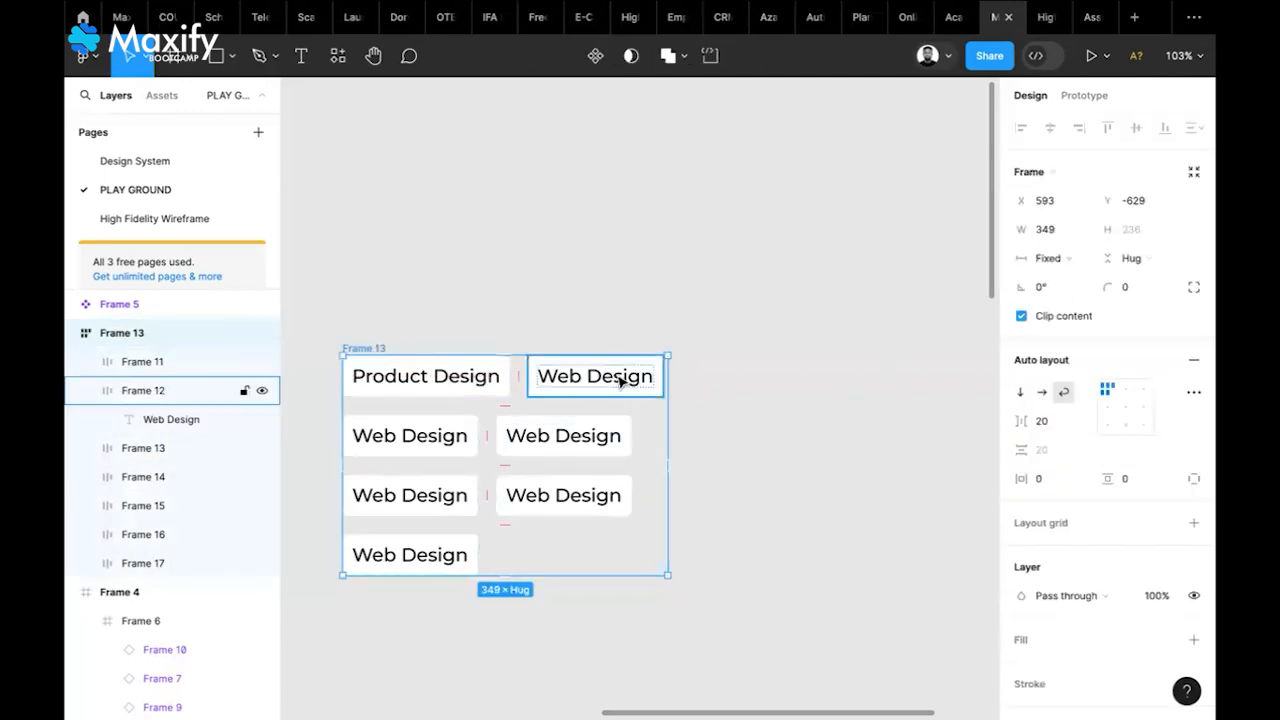
scroll(623, 374, "left", 3)
scroll(623, 374, "down", 1)
scroll(620, 381, "down", 5)
scroll(620, 381, "right", 2)
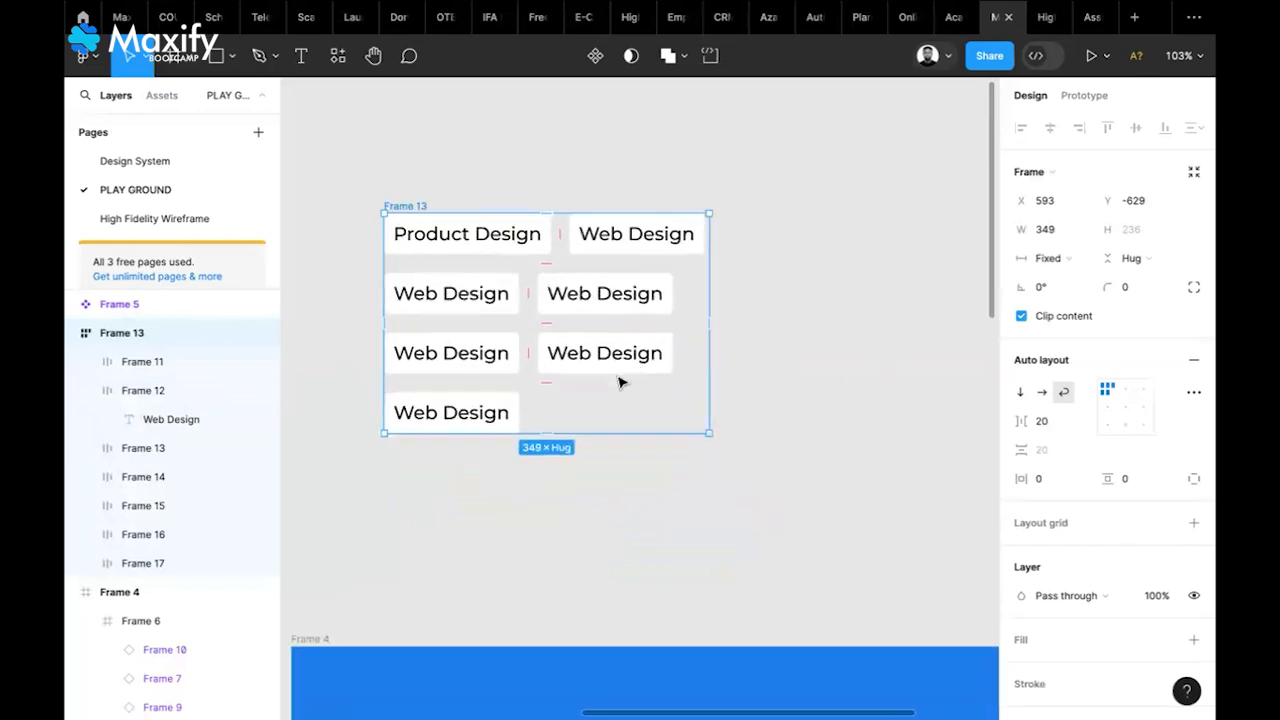
scroll(618, 382, "down", 1)
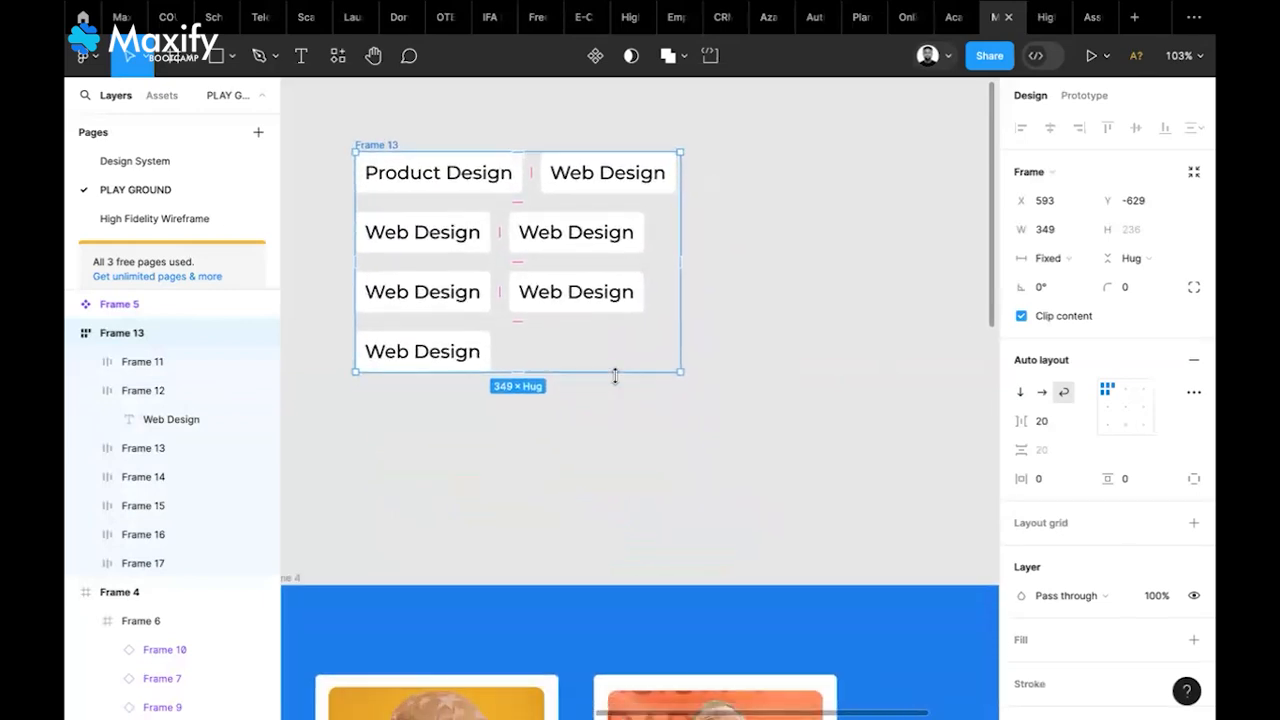
left_click(812, 460)
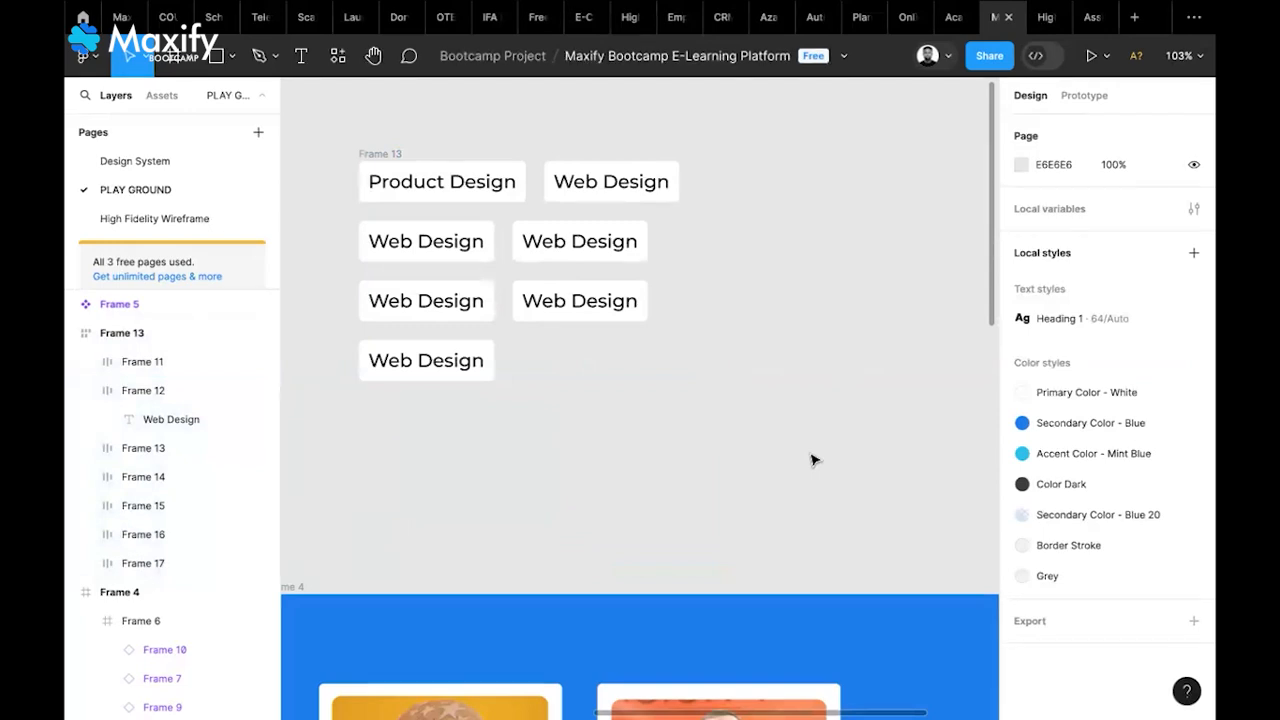
scroll(812, 460, "down", 2)
scroll(812, 460, "down", 5)
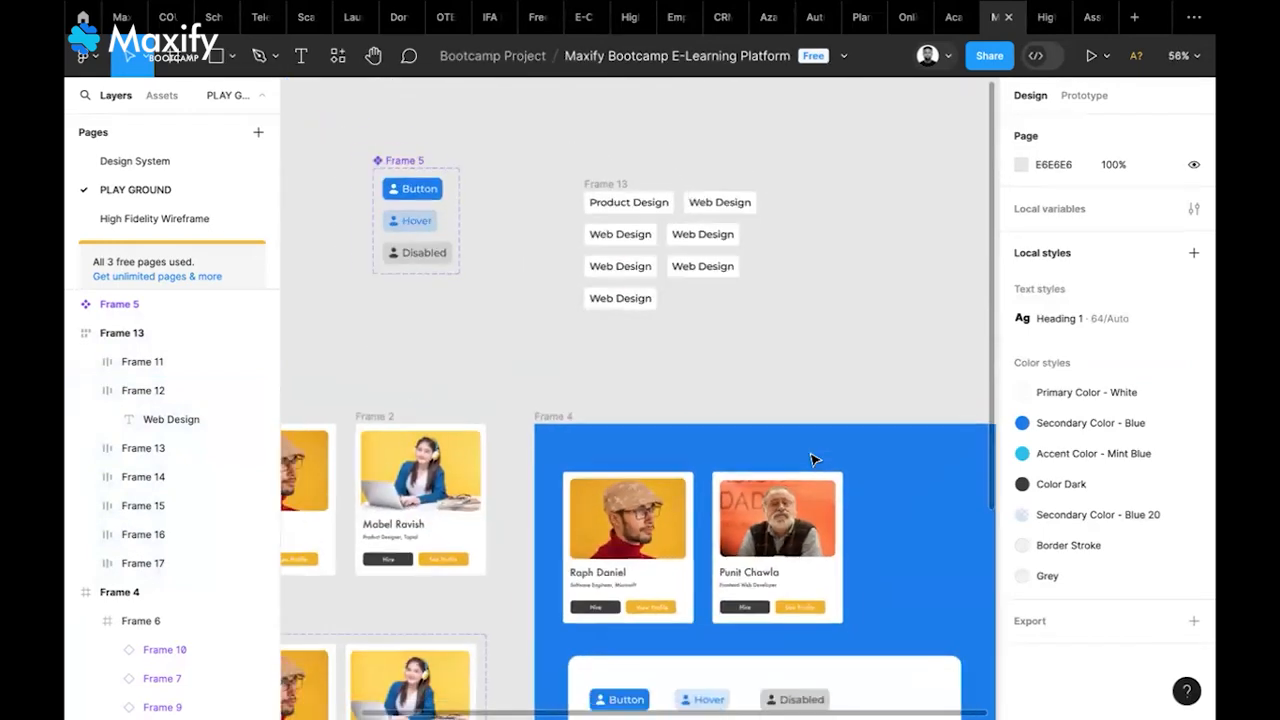
scroll(812, 460, "down", 3)
scroll(812, 460, "left", 2)
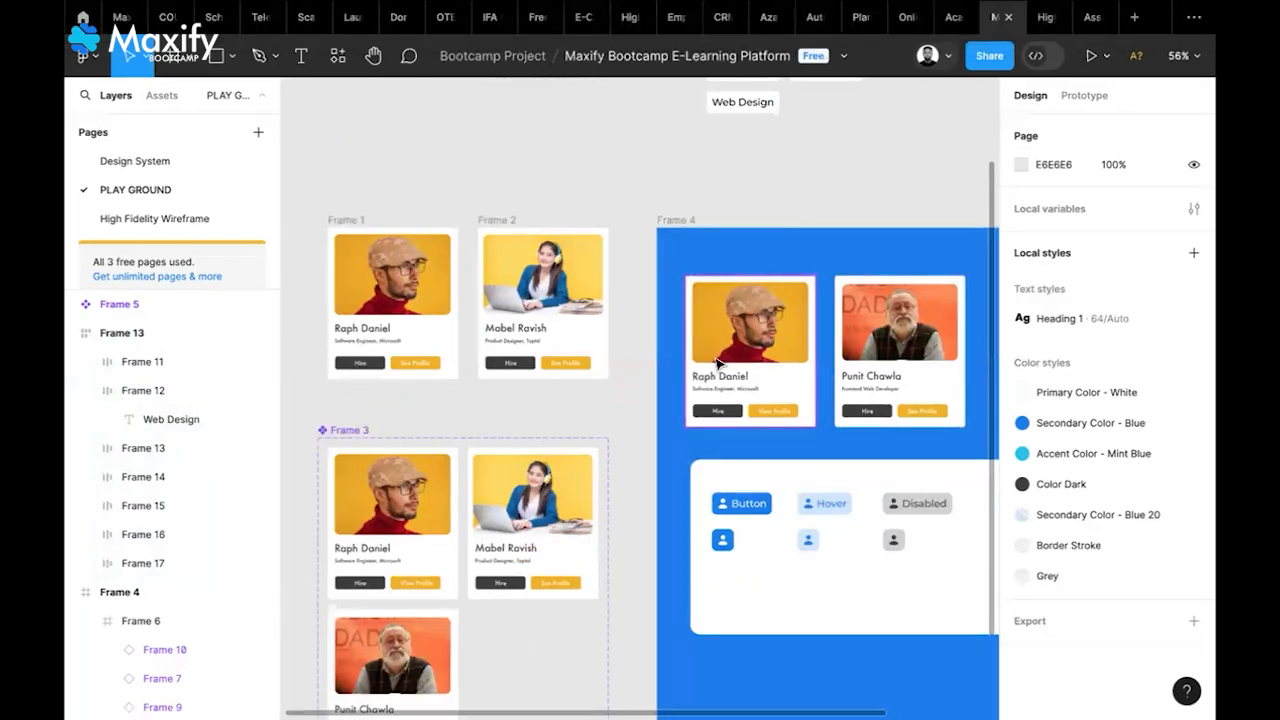
scroll(720, 360, "down", 1)
scroll(716, 364, "down", 2)
scroll(716, 364, "right", 1)
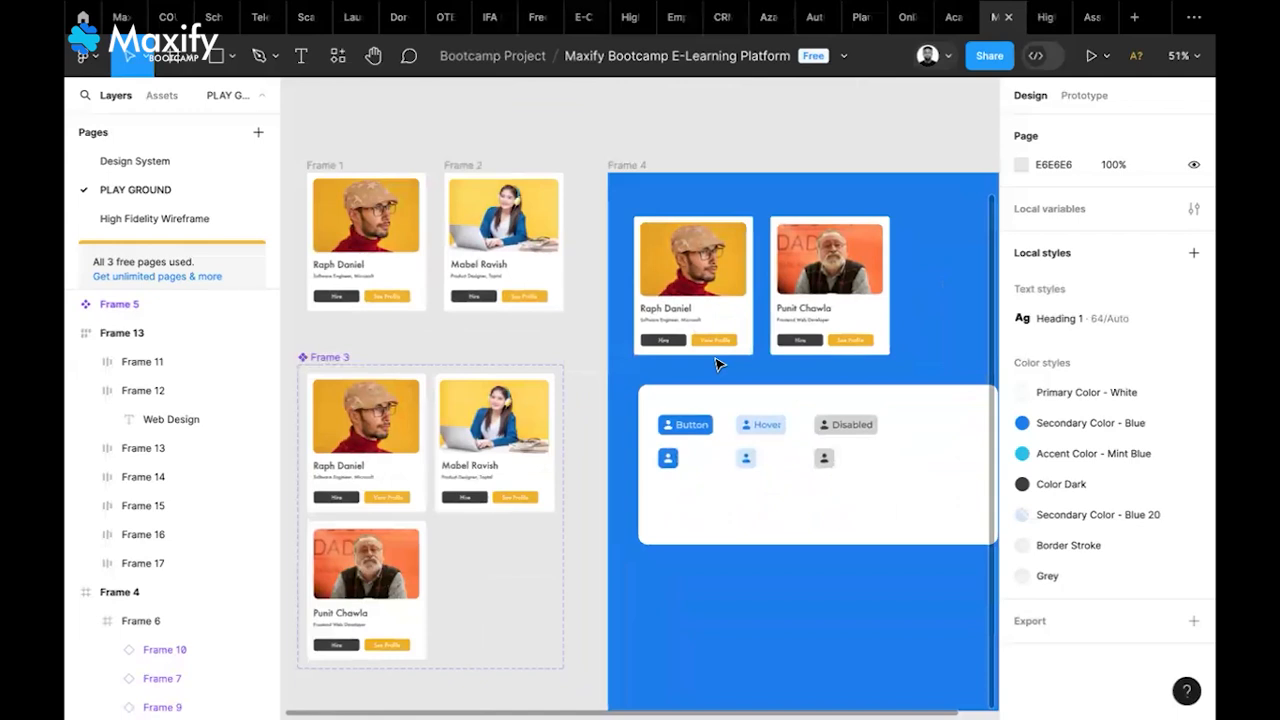
key("super+shift+5")
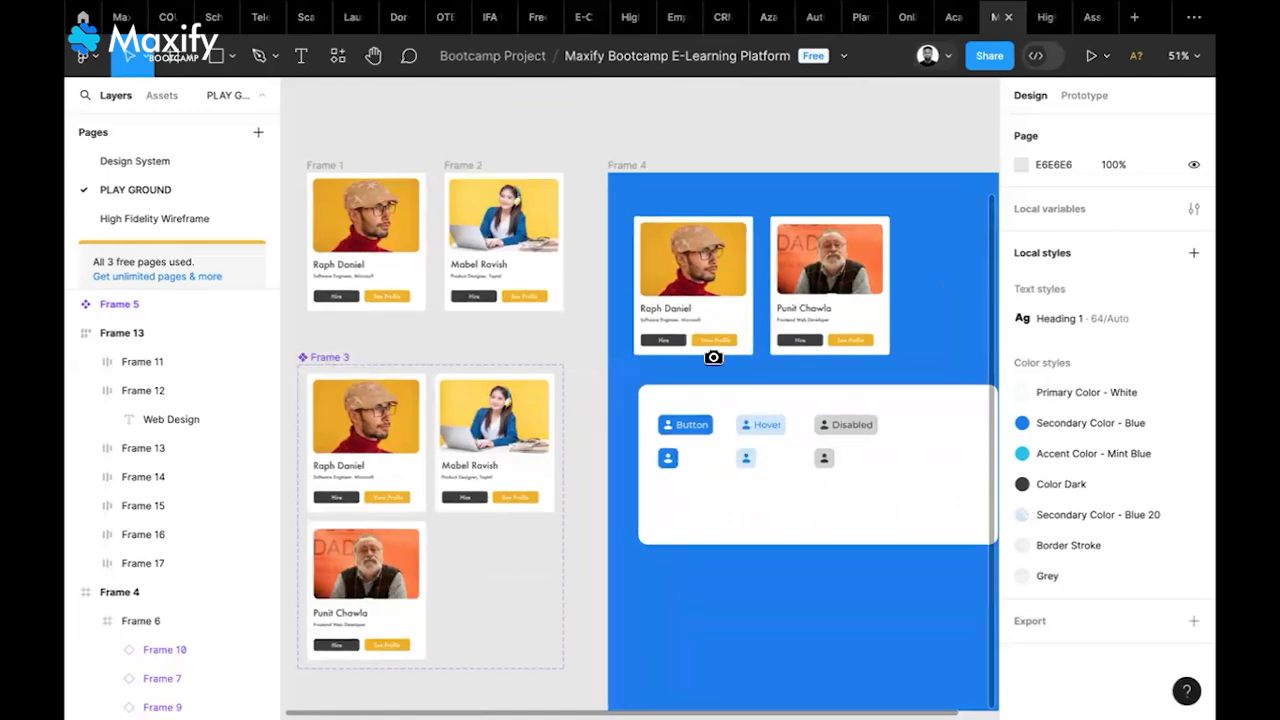
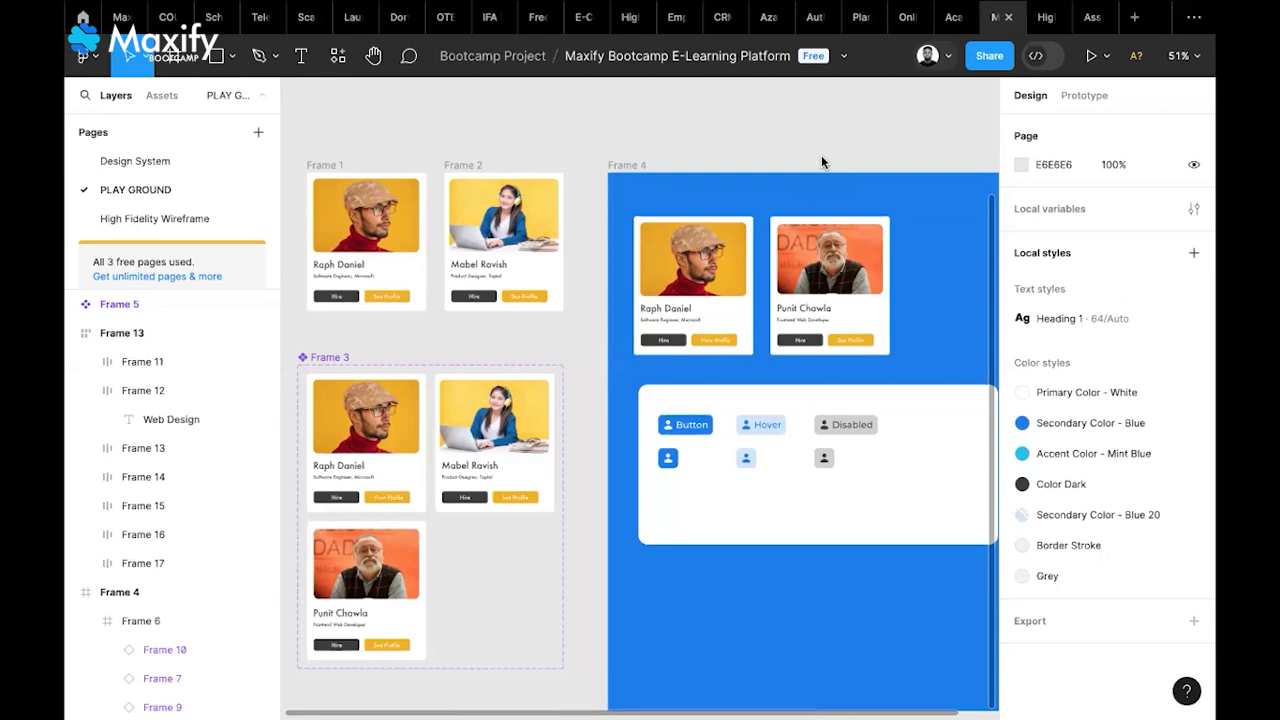
Check Frame 13's width sizing options and leave it Fixed at 349 wide
scroll(821, 160, "down", 3, "ctrl")
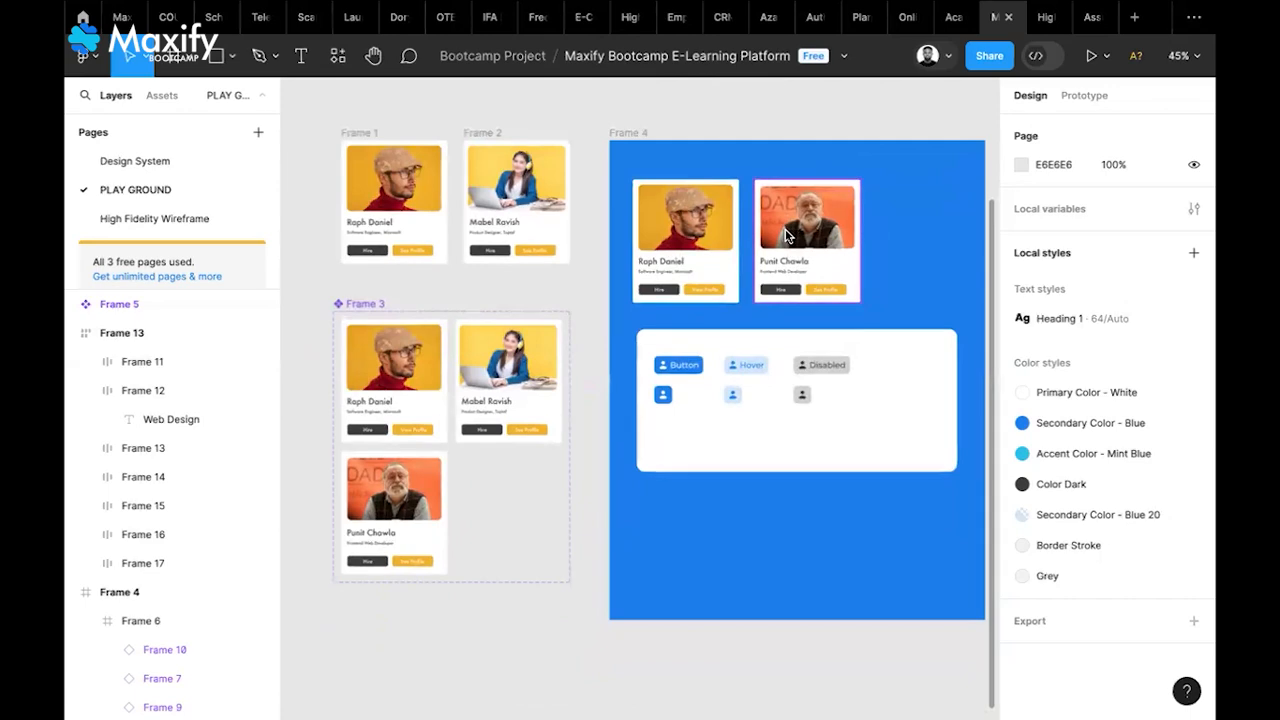
scroll(785, 233, "up", 2)
scroll(785, 235, "up", 2)
scroll(785, 235, "left", 1)
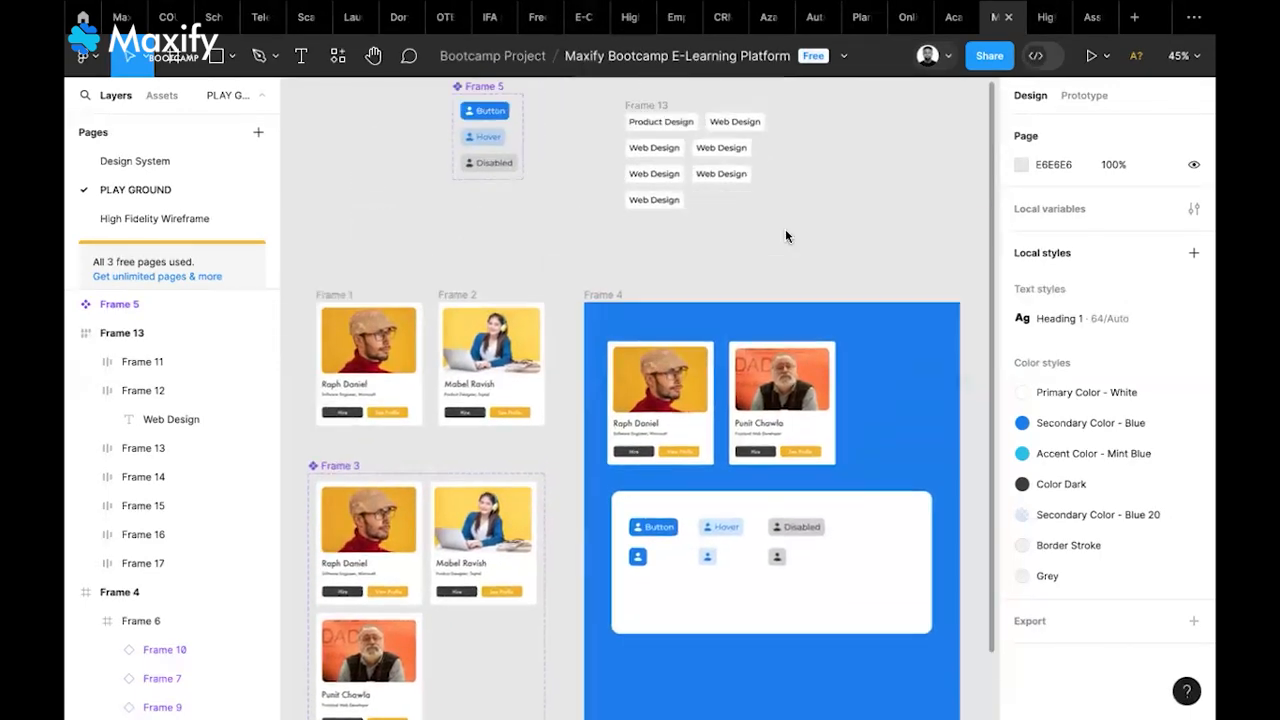
scroll(786, 236, "up", 2)
scroll(786, 236, "left", 1)
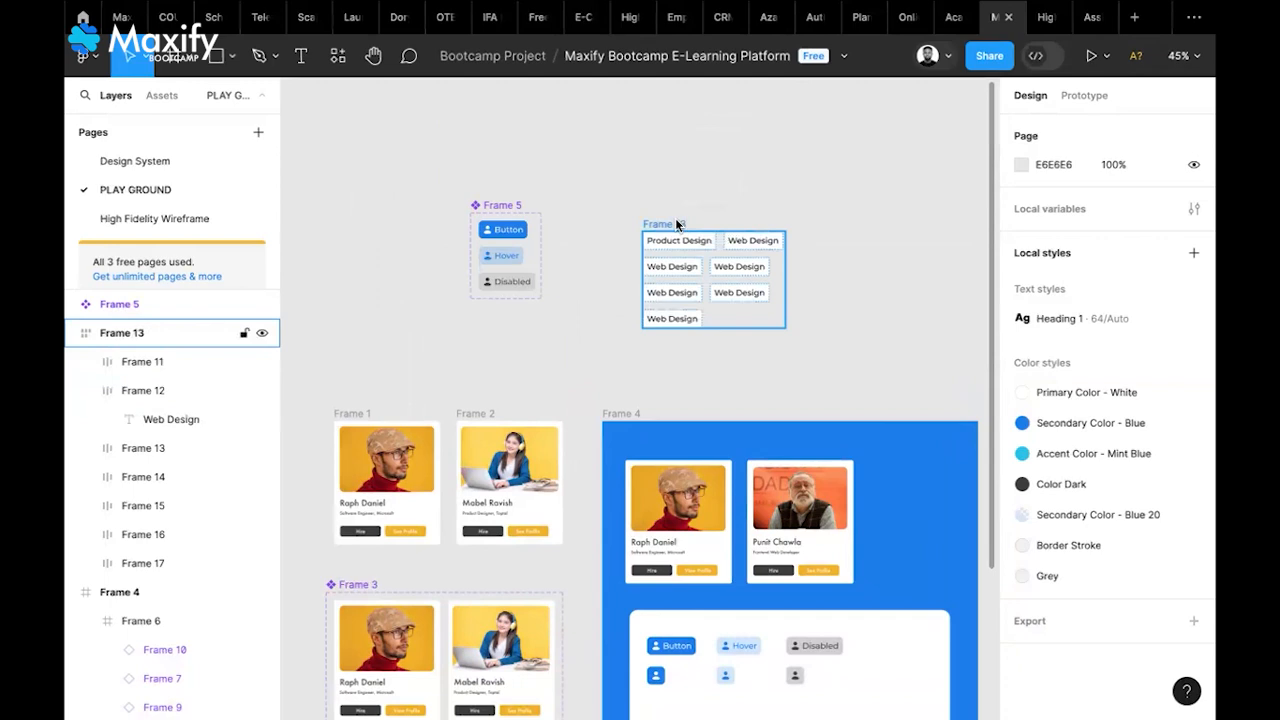
scroll(675, 218, "up", 3)
scroll(848, 203, "right", 2)
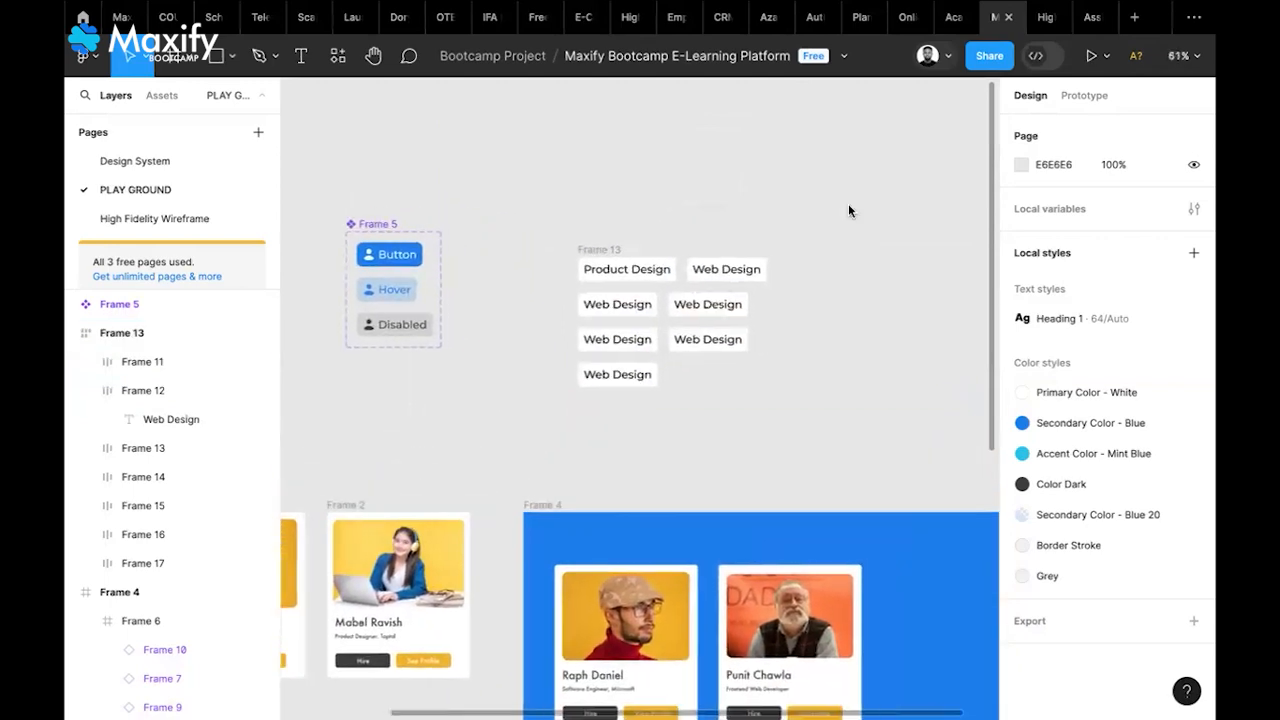
left_click(607, 249)
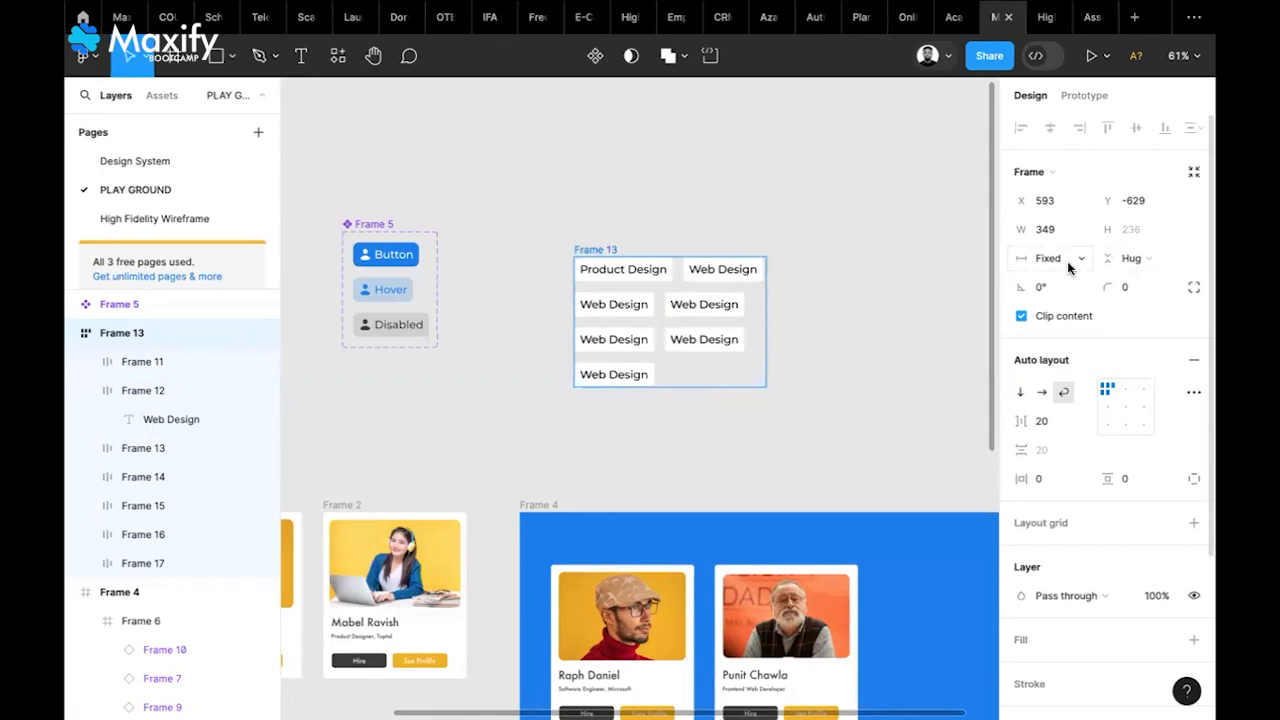
left_click(1067, 261)
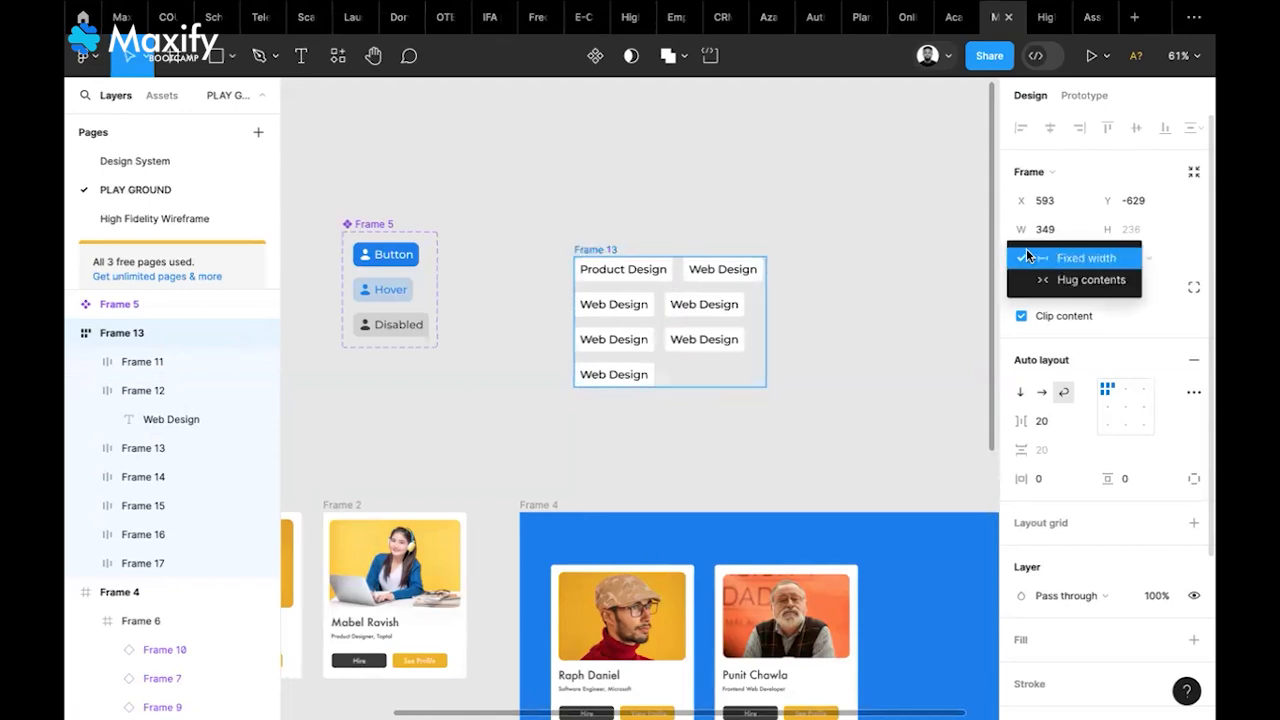
left_click(955, 260)
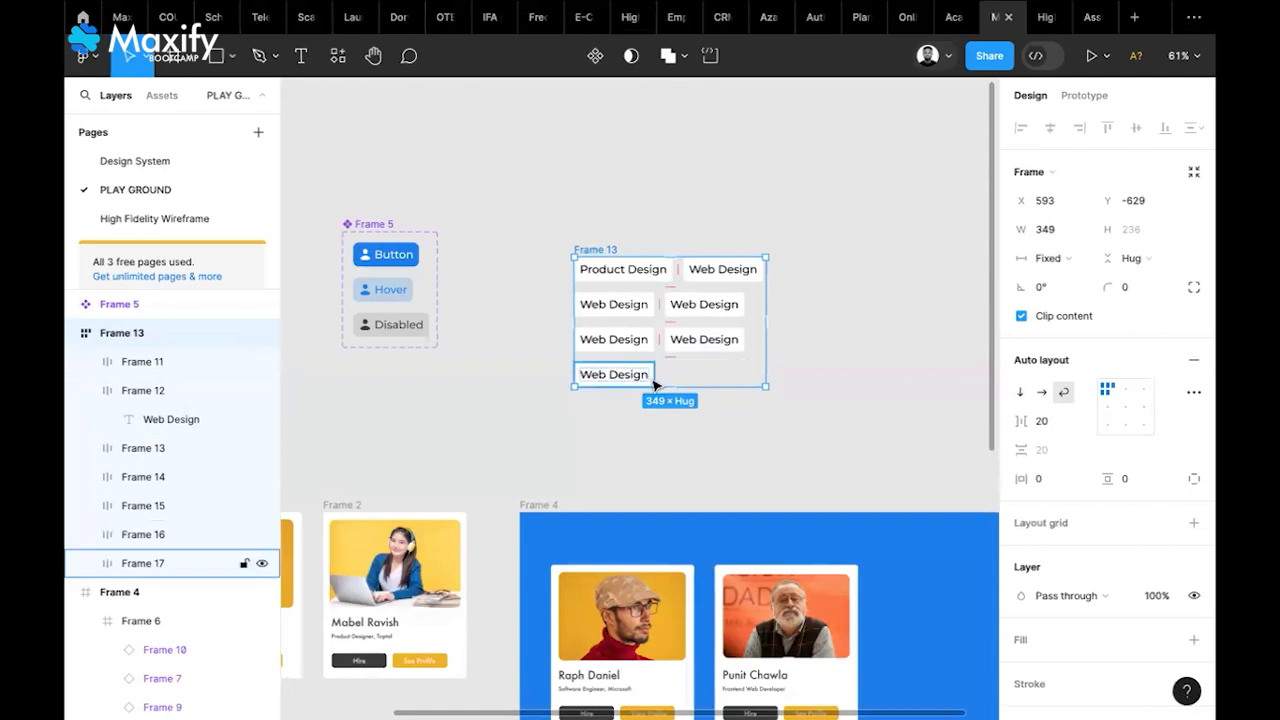
scroll(654, 380, "down", 3)
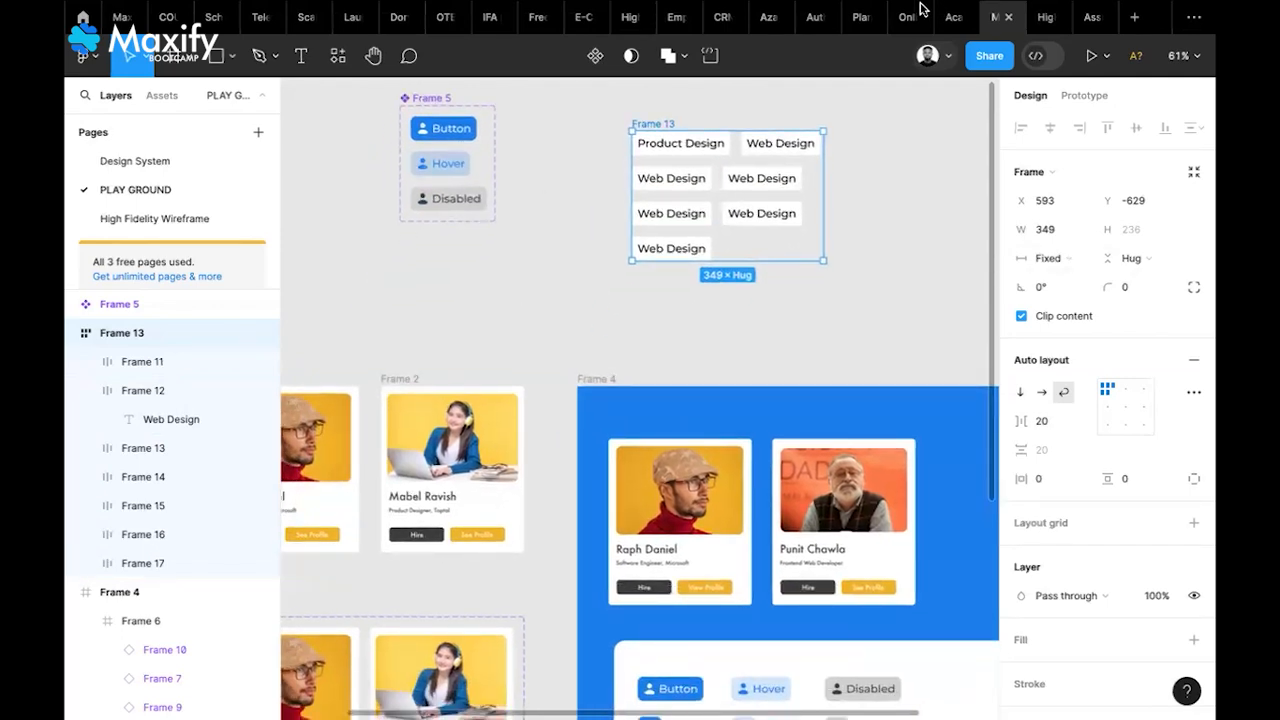
Open the High Fidelity Wireframe page and pan to the Create an account frame
left_click(165, 226)
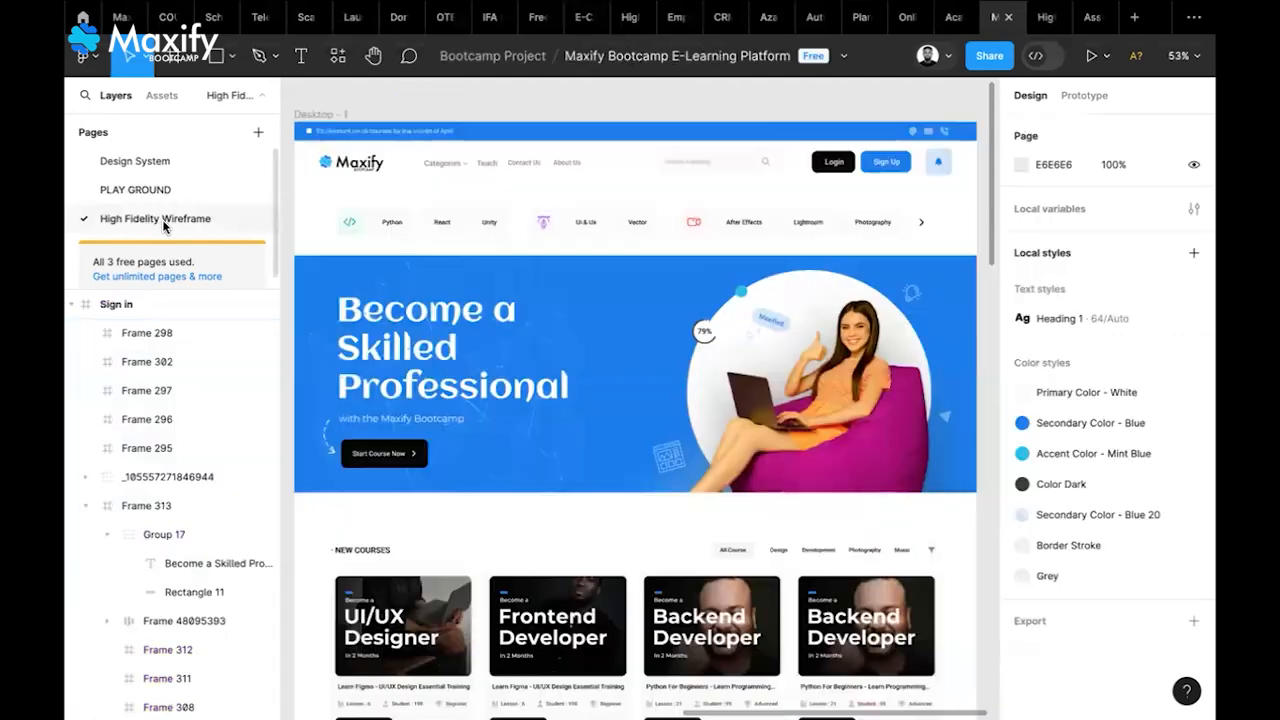
scroll(640, 368, "left", 3)
scroll(640, 368, "left", 5)
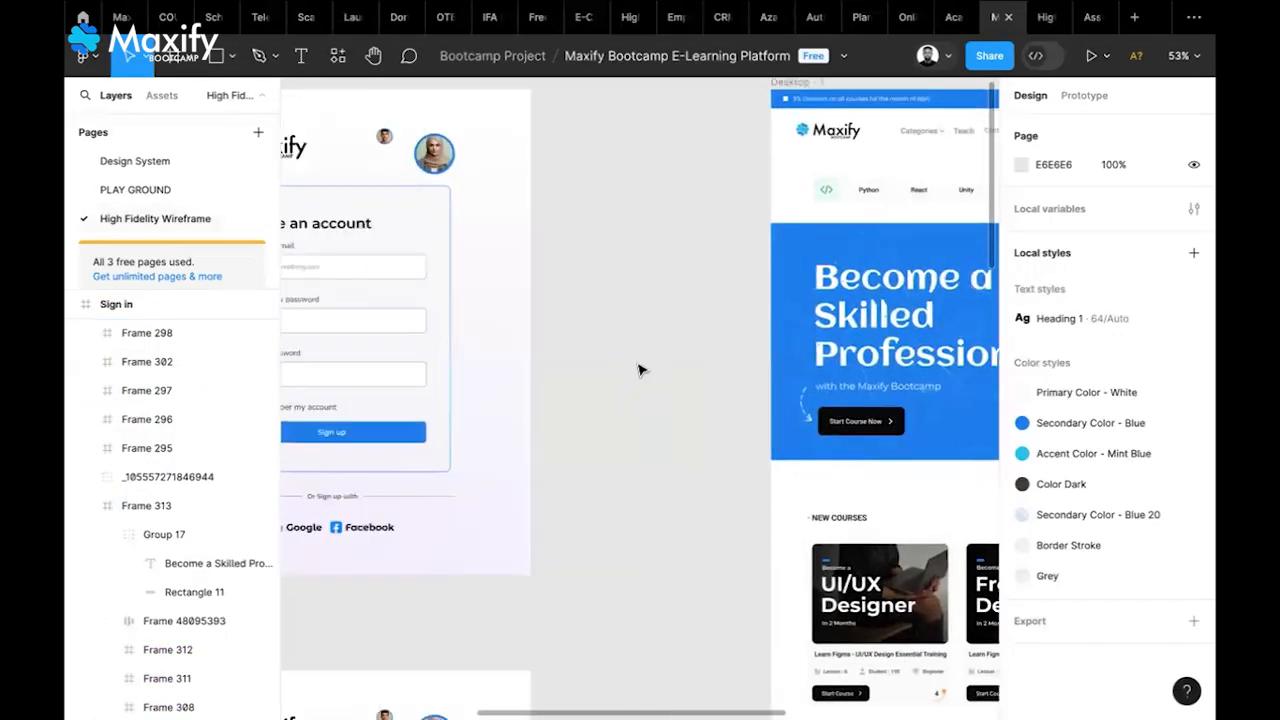
scroll(641, 371, "right", 1)
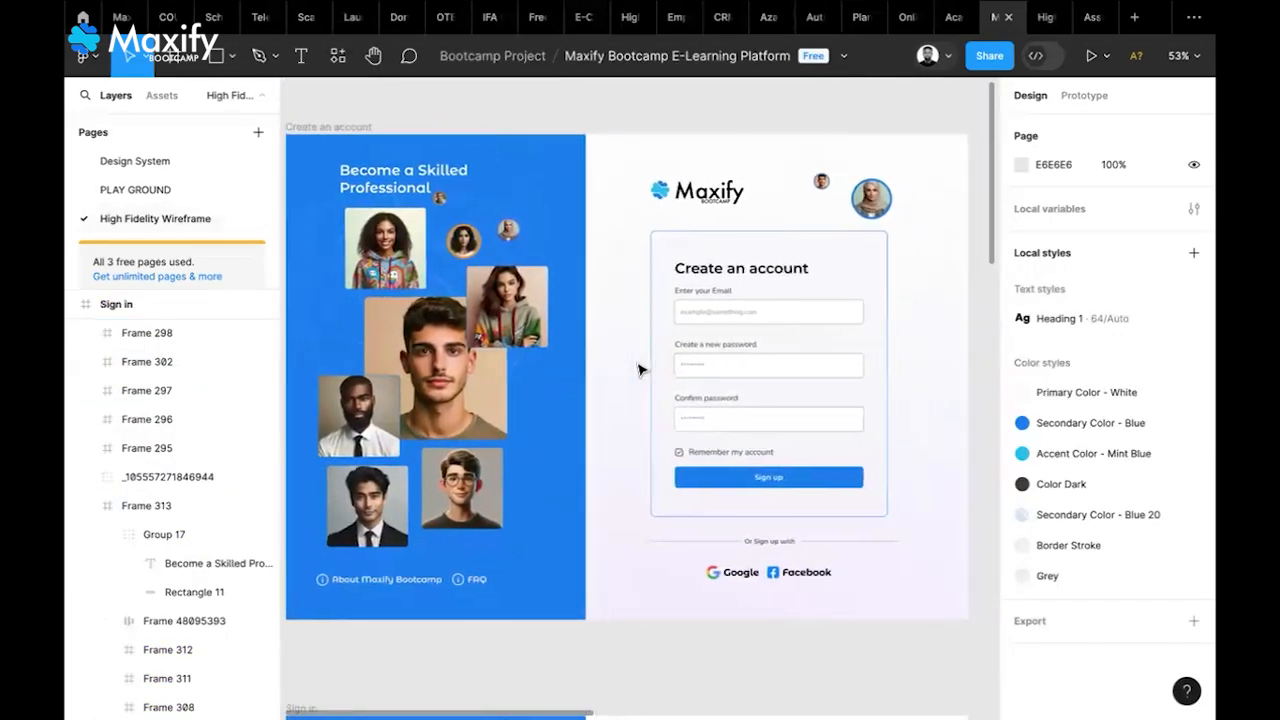
scroll(421, 197, "left", 1)
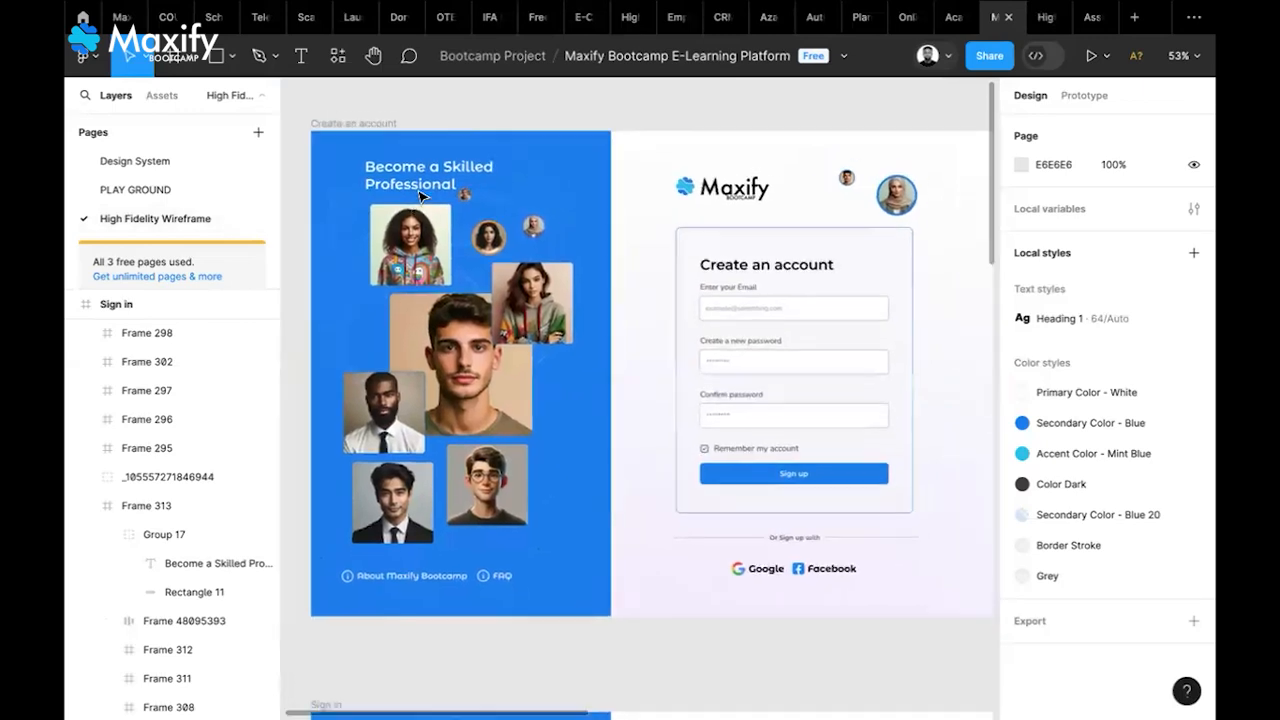
scroll(421, 197, "right", 1)
scroll(421, 197, "left", 1)
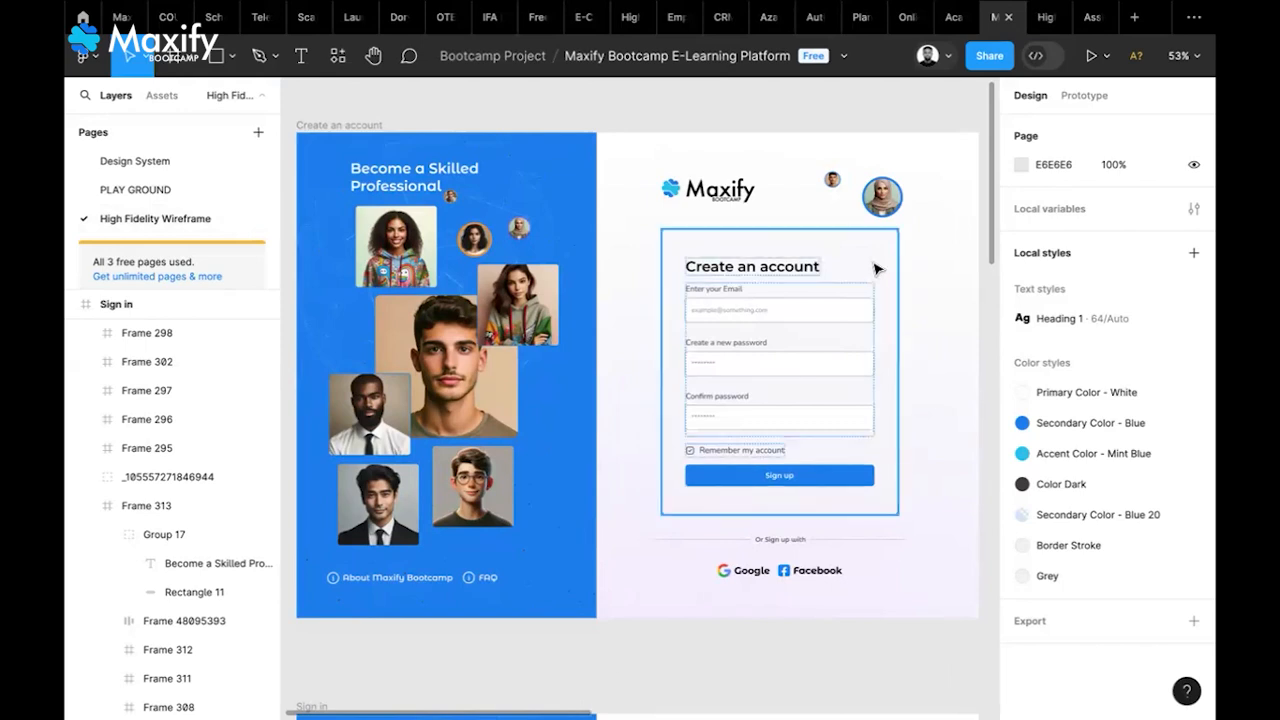
Briefly open quick actions, then hide the interface with Ctrl+\ to show only the canvas
key("ctrl+/")
key("Escape")
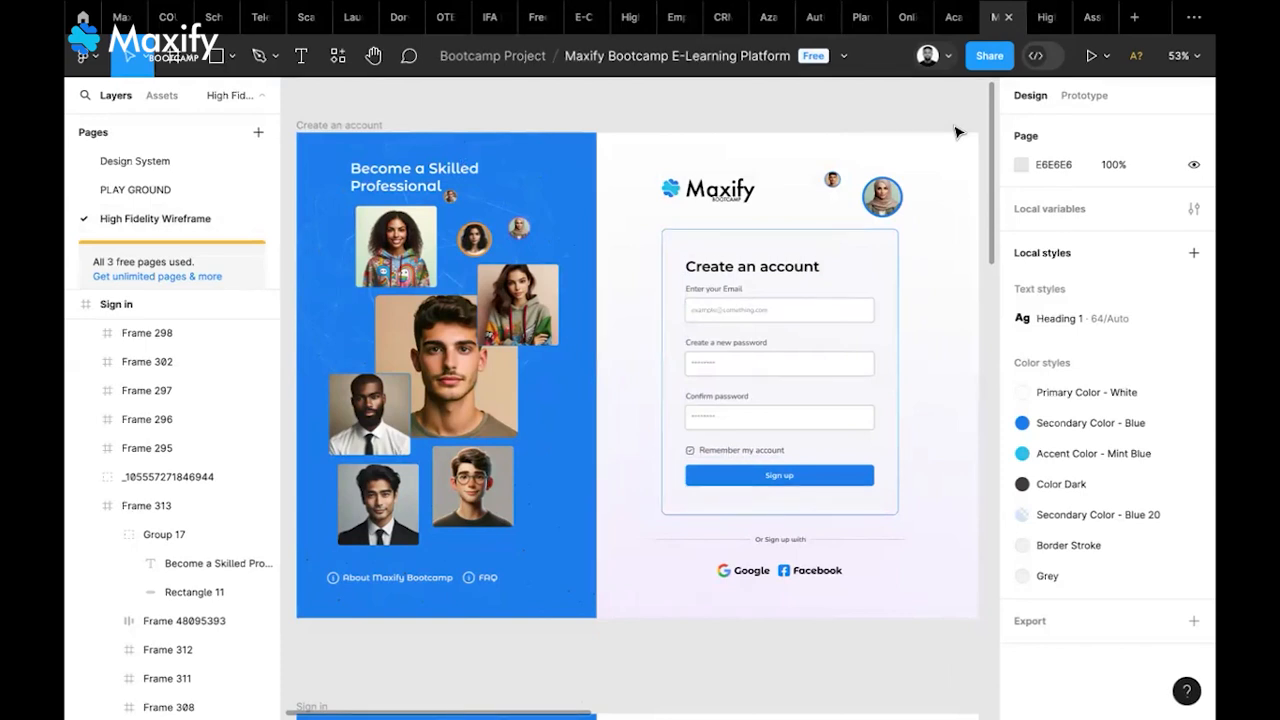
key("ctrl+backslash")
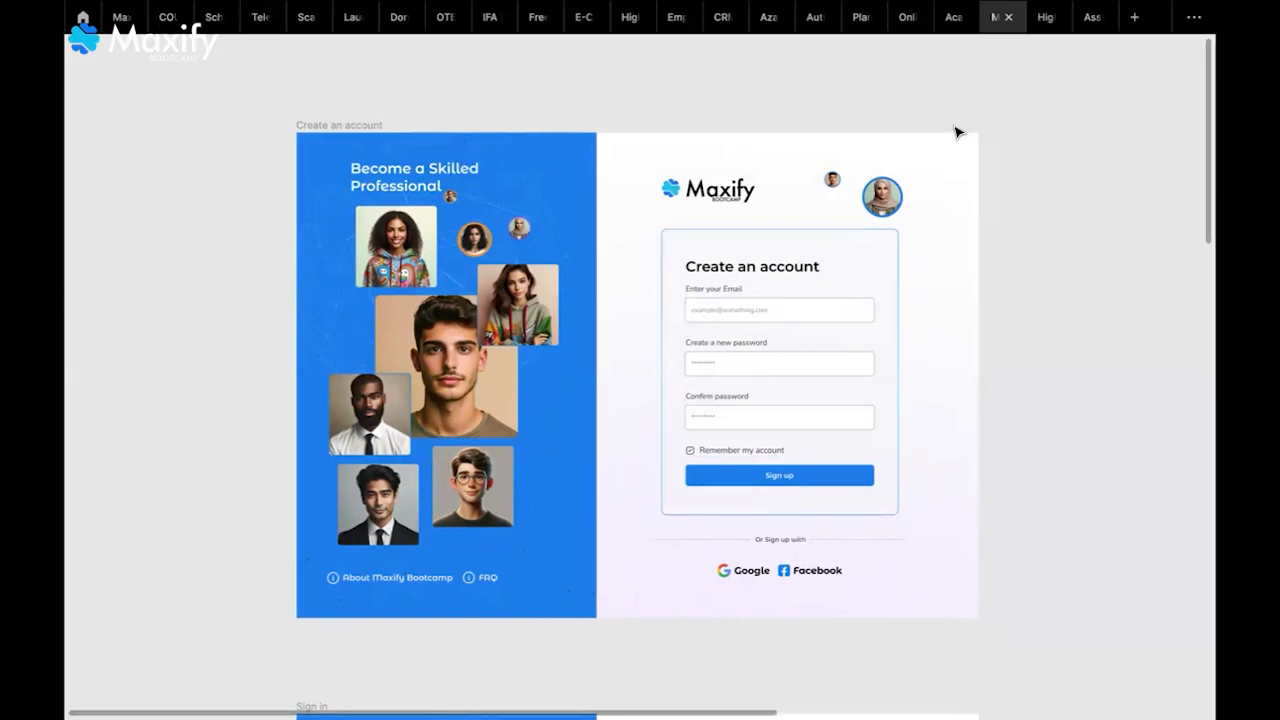
Zoom and pan around the Create an account sign-up form to inspect it
scroll(955, 132, "up", 3)
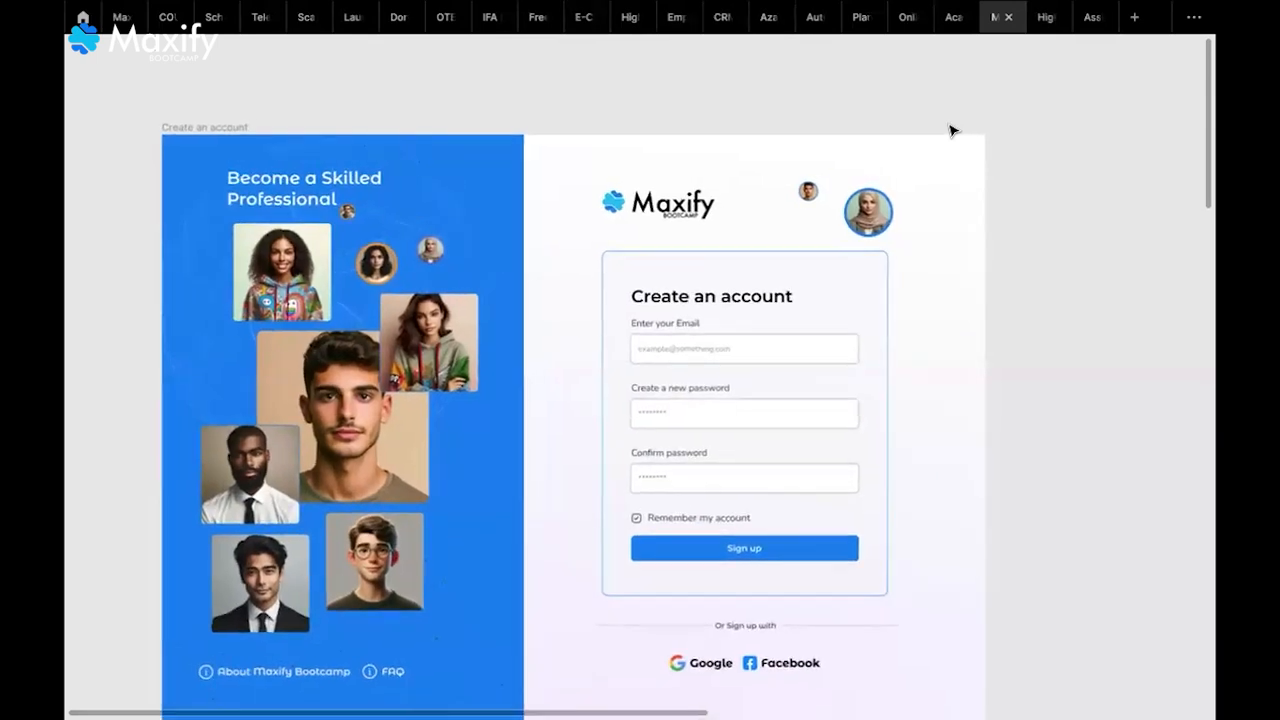
scroll(952, 131, "down", 3)
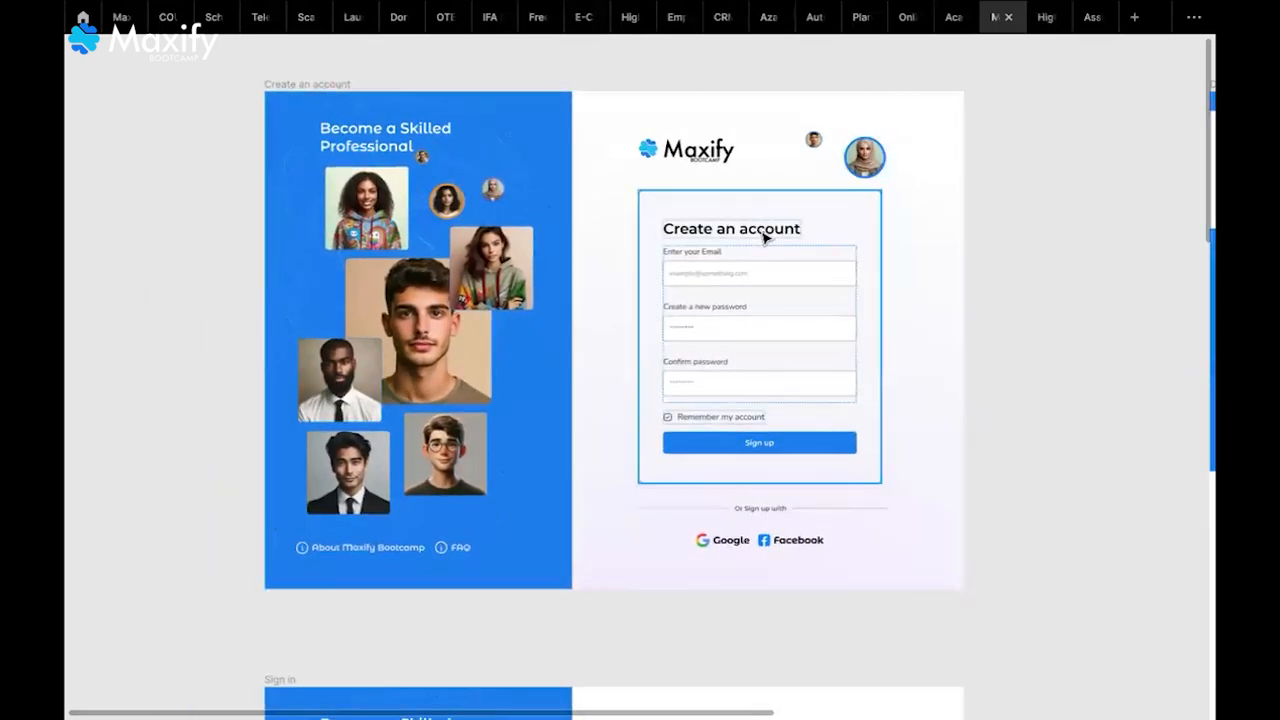
scroll(763, 236, "up", 3)
scroll(763, 236, "down", 1)
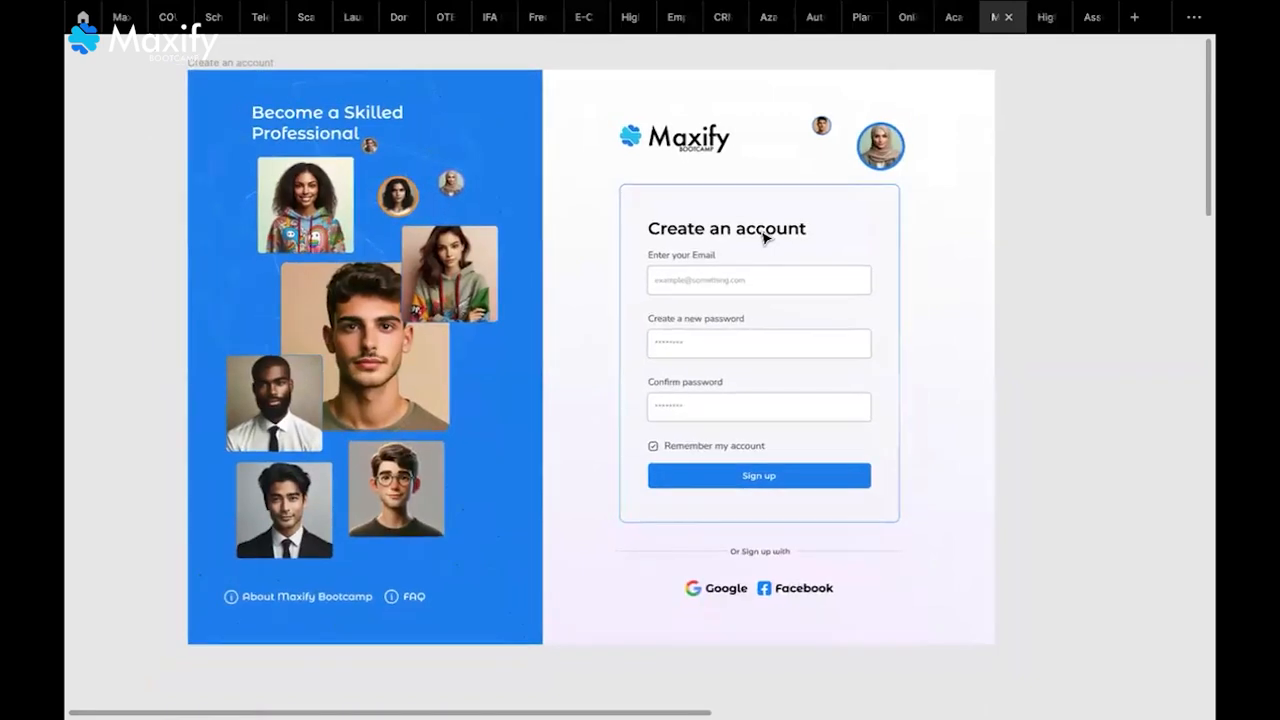
scroll(765, 238, "left", 1)
scroll(765, 238, "up", 1)
scroll(765, 238, "down", 1)
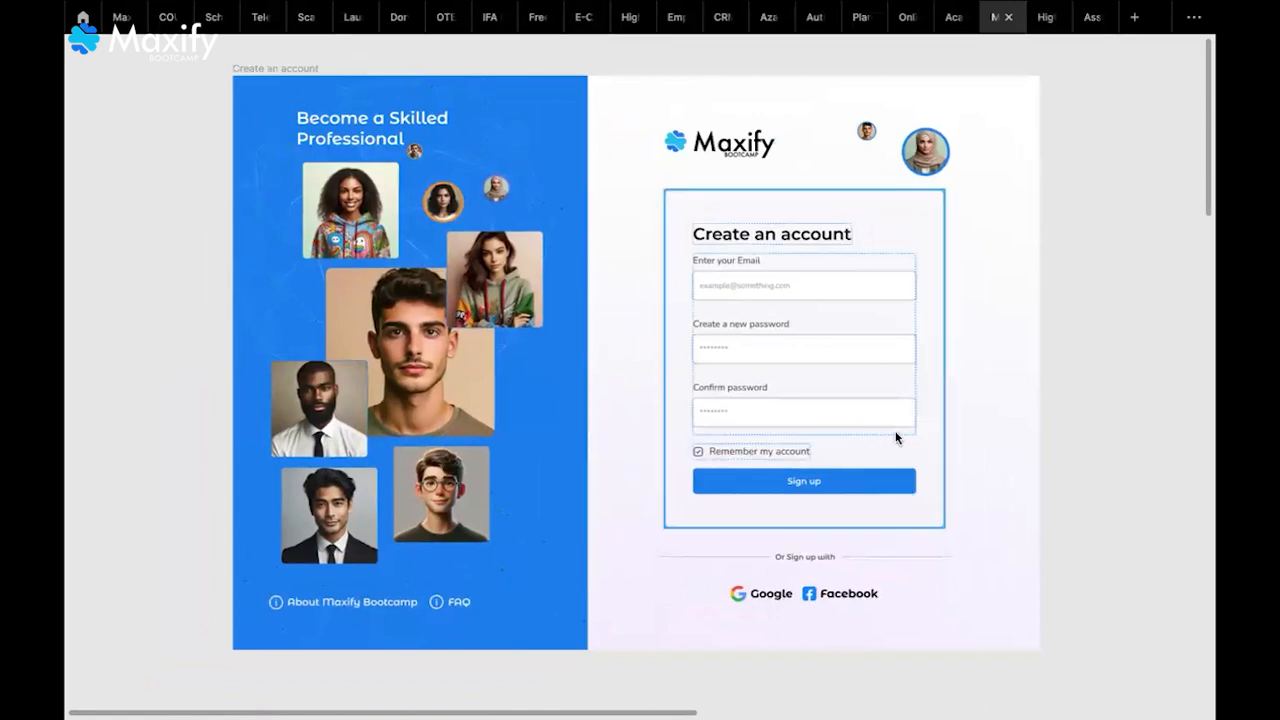
key("ctrl+backslash")
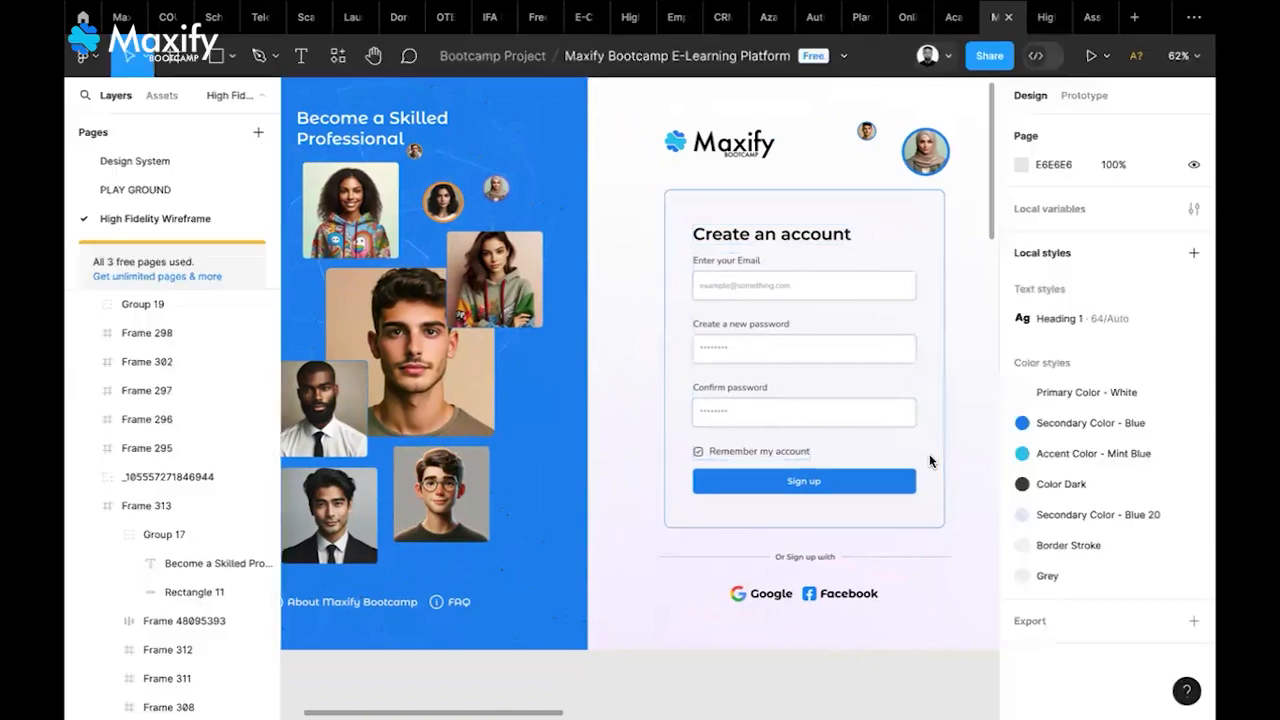
scroll(763, 430, "down", 3)
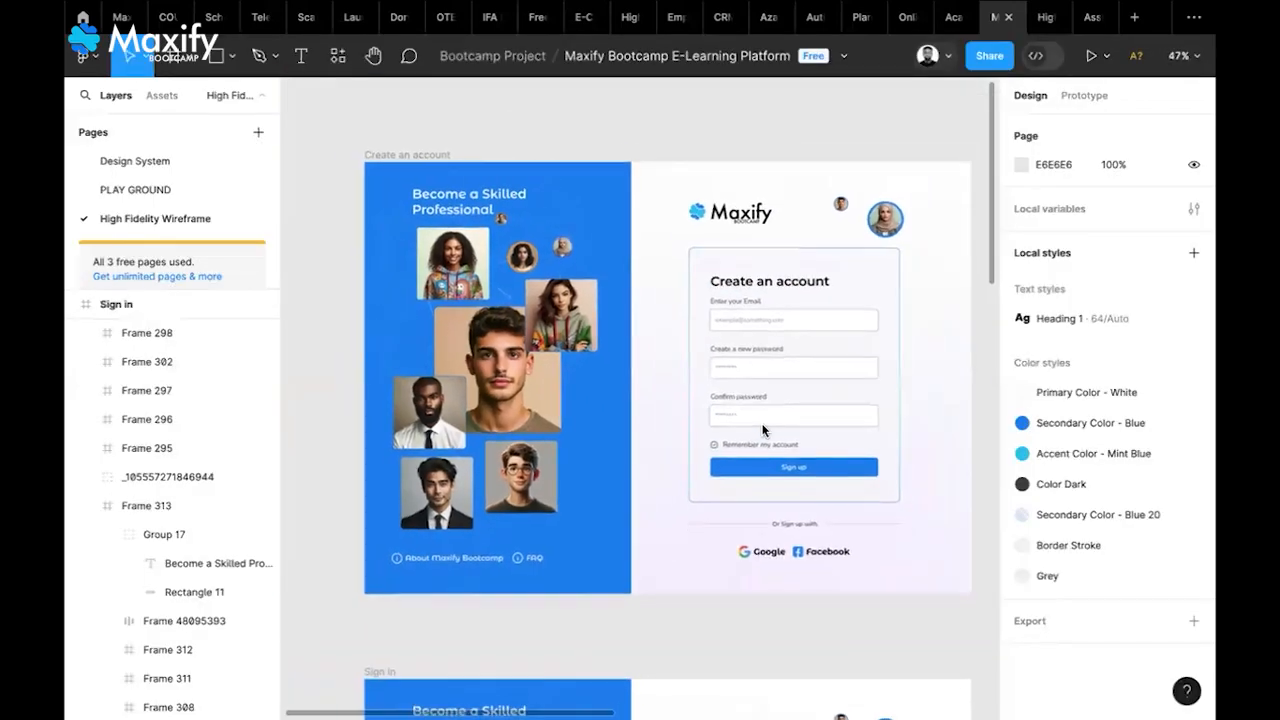
scroll(763, 430, "right", 1)
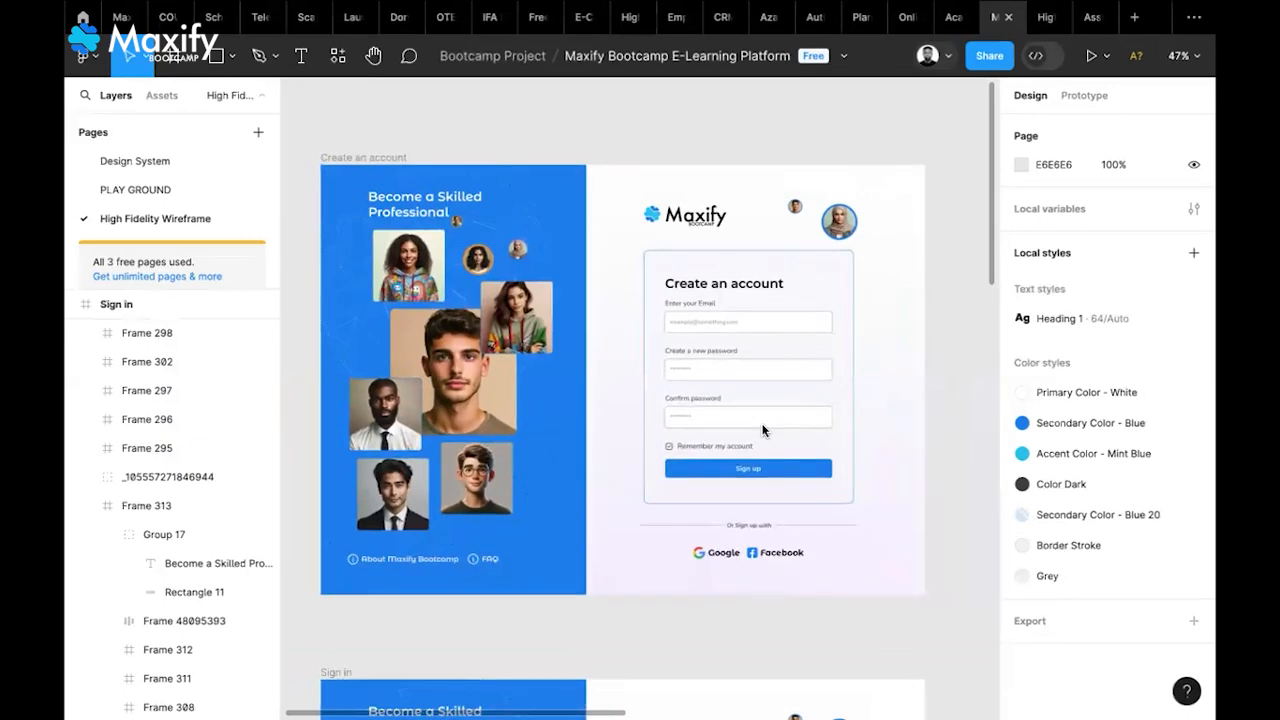
scroll(763, 430, "down", 1)
scroll(763, 430, "left", 1)
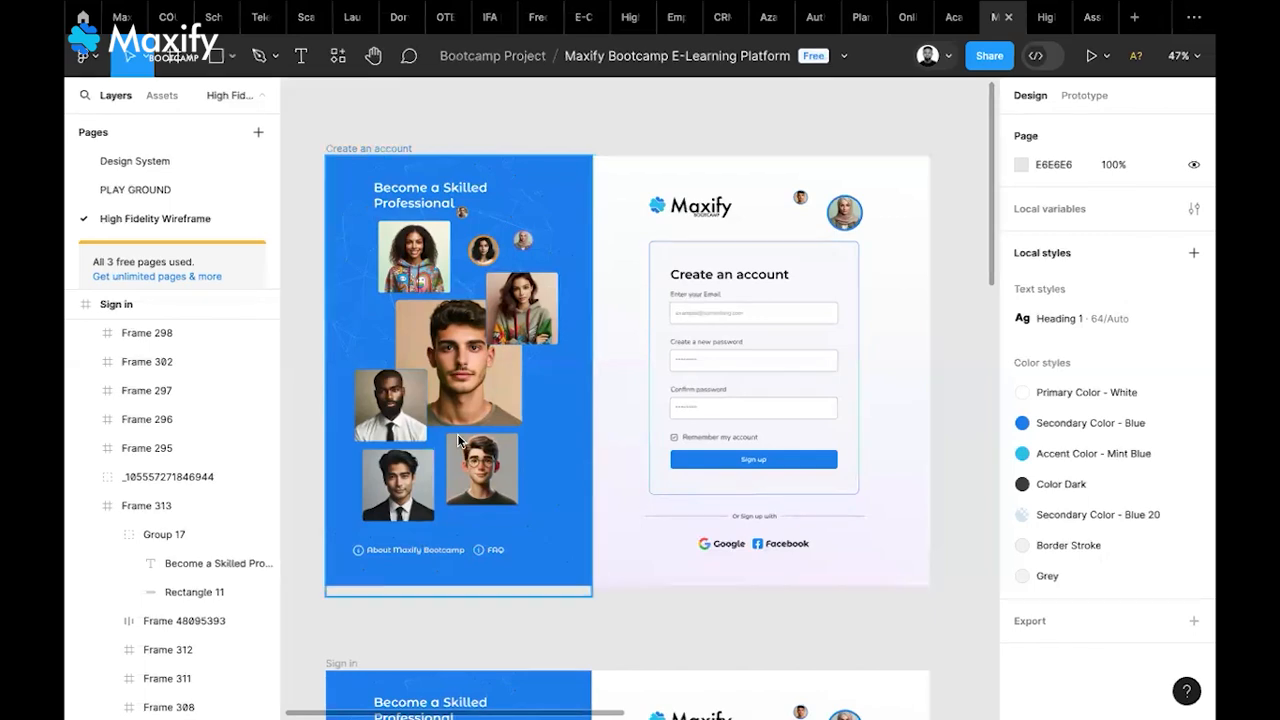
scroll(457, 433, "down", 5)
scroll(458, 438, "down", 5)
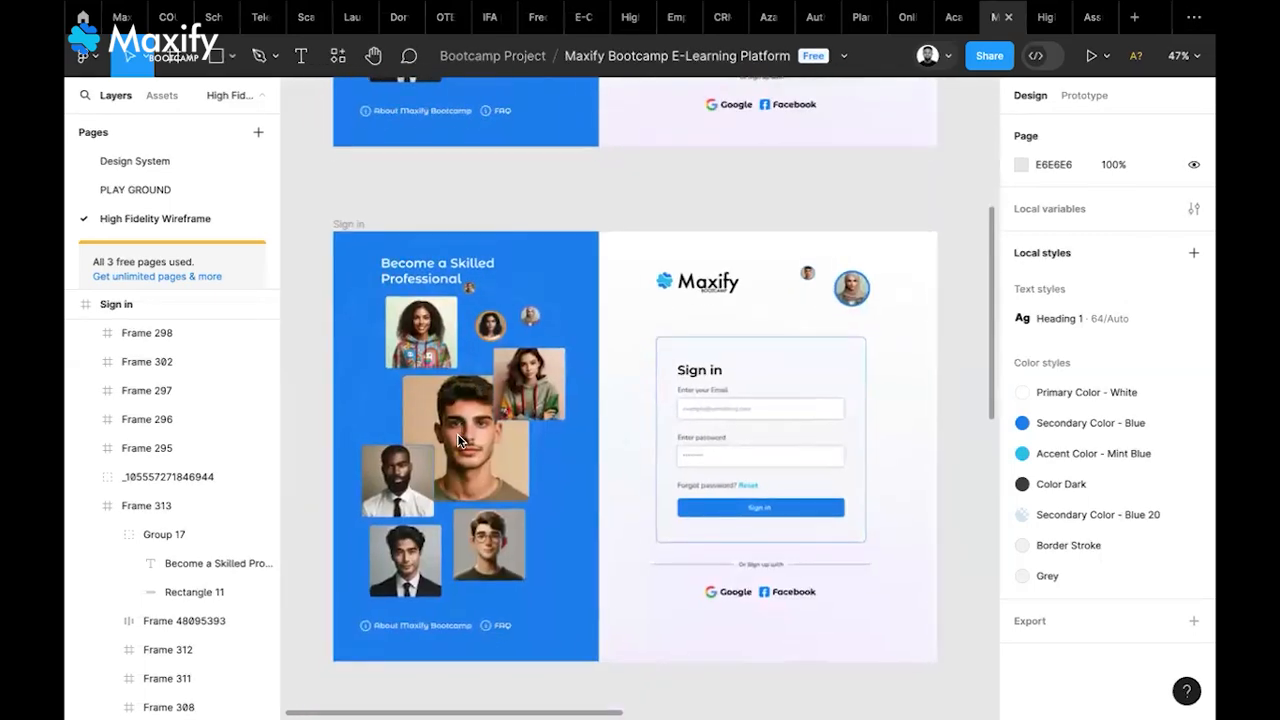
scroll(458, 441, "down", 1)
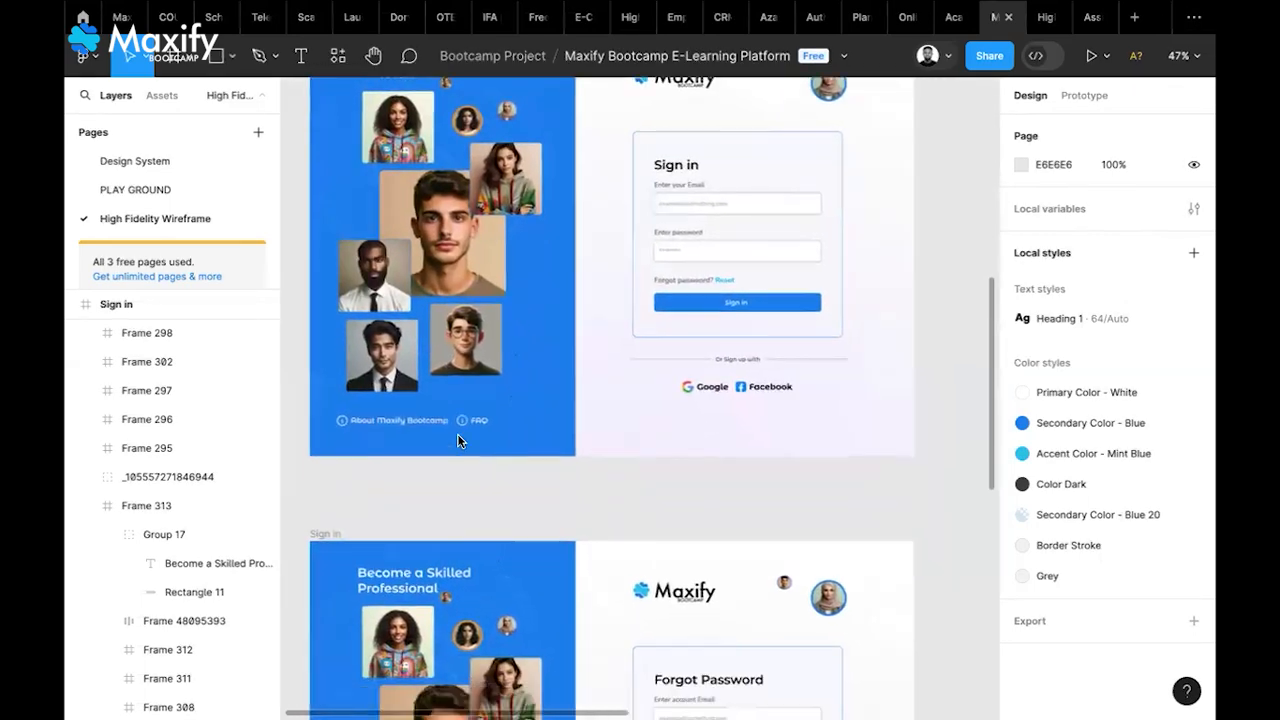
scroll(458, 441, "down", 3)
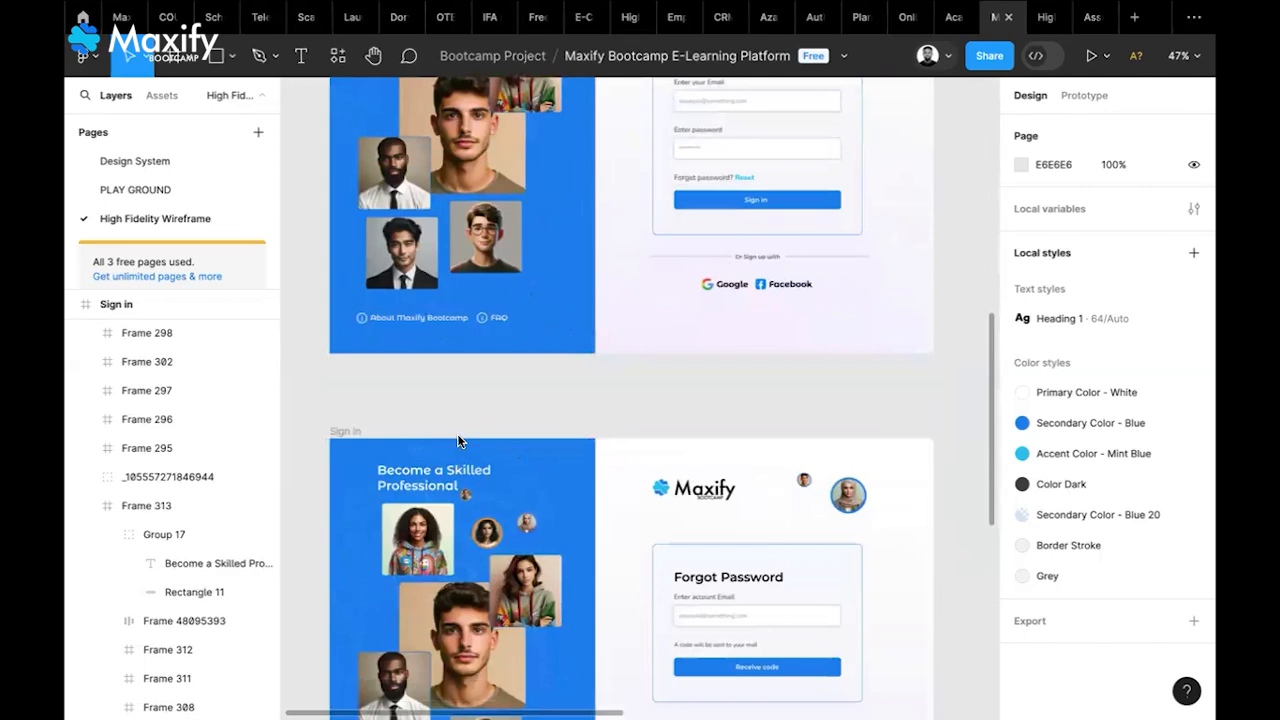
scroll(458, 441, "up", 10)
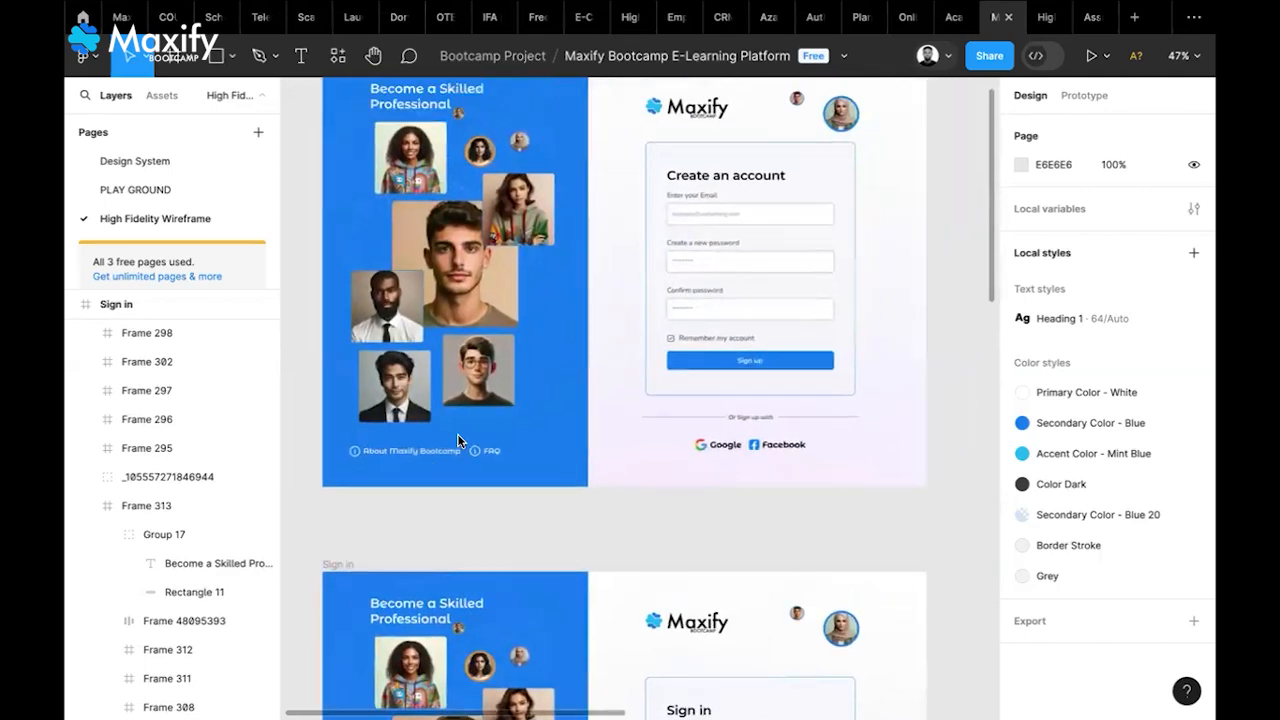
scroll(457, 440, "up", 3)
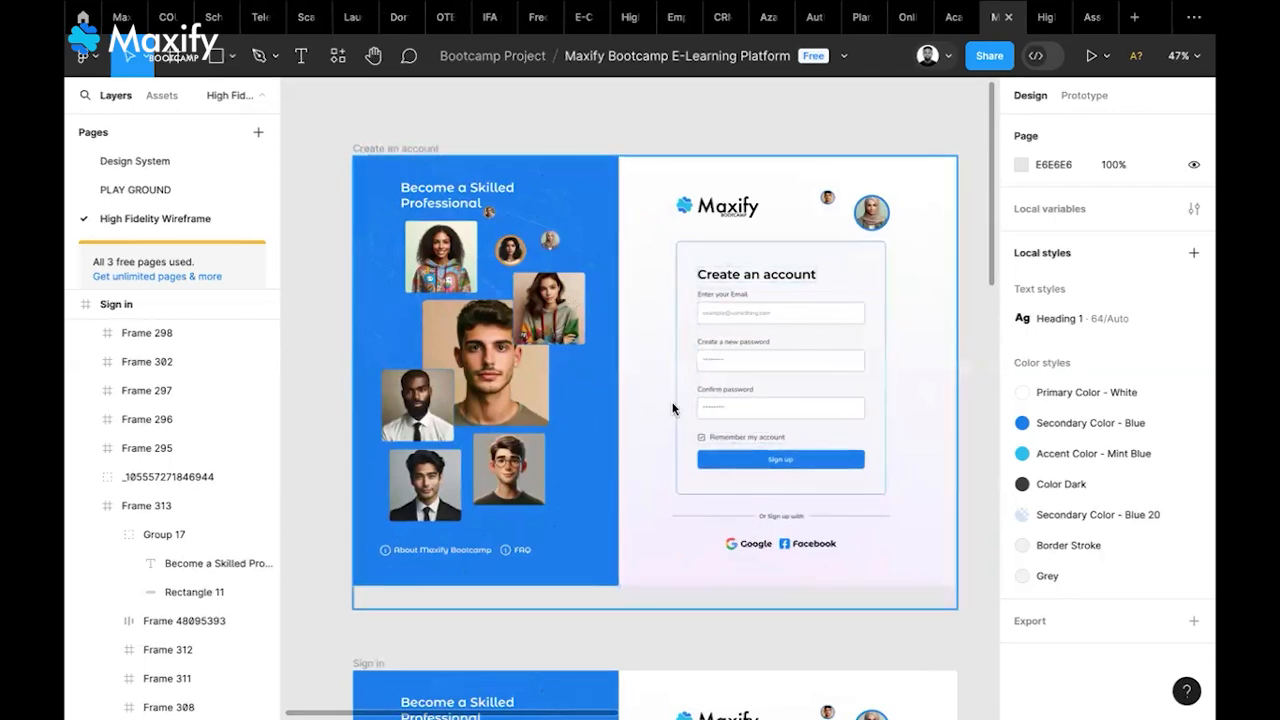
scroll(673, 408, "down", 1)
scroll(673, 408, "right", 1)
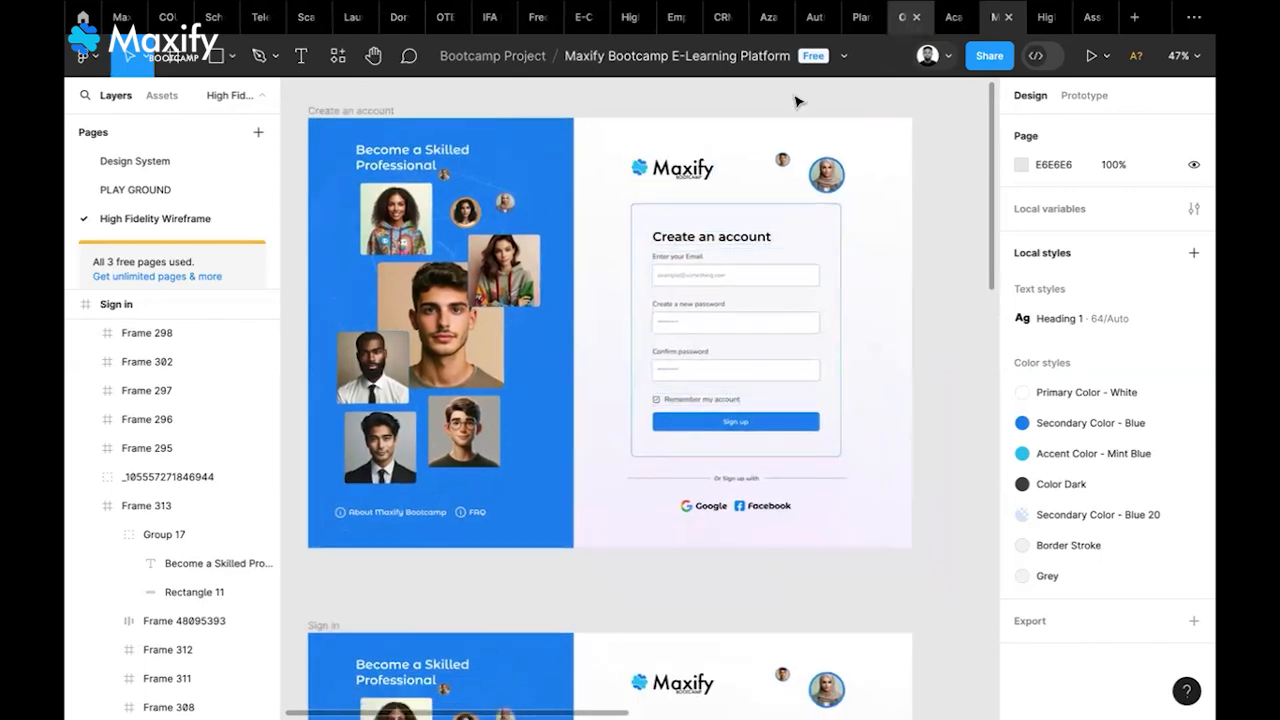
scroll(680, 238, "up", 1)
scroll(680, 238, "left", 1)
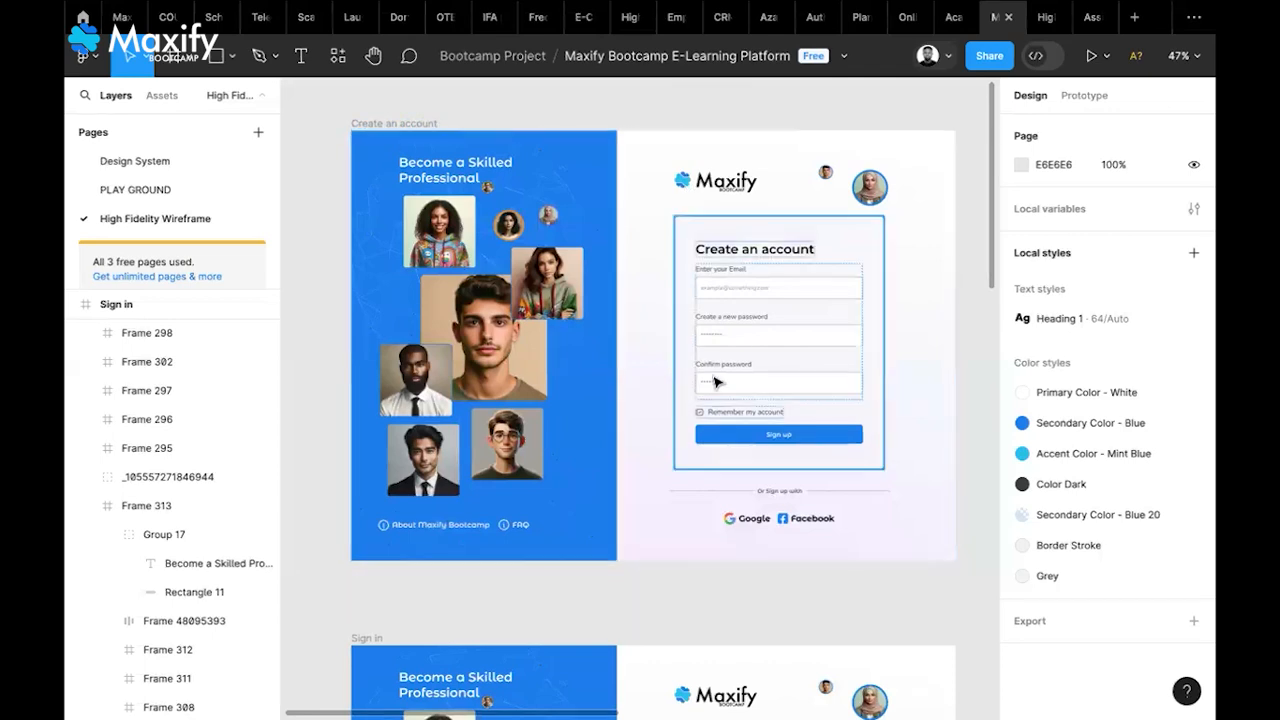
scroll(716, 418, "down", 4)
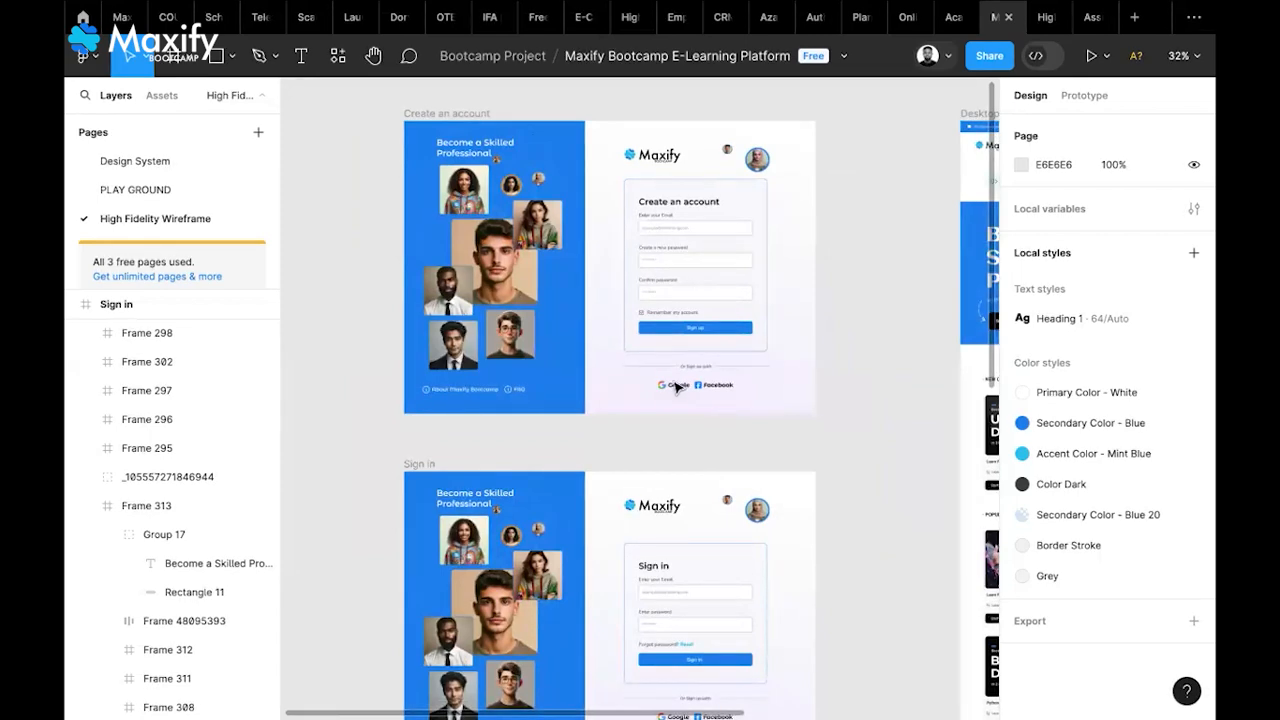
scroll(677, 387, "up", 5)
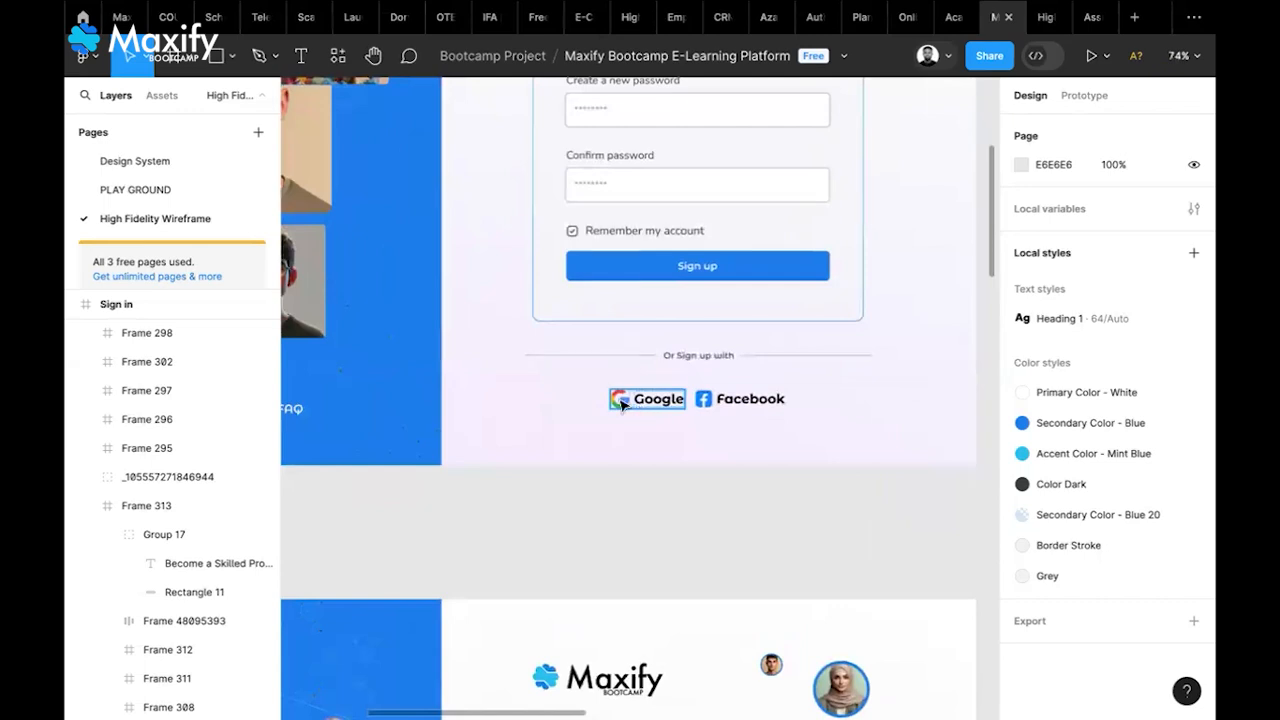
scroll(714, 405, "up", 2)
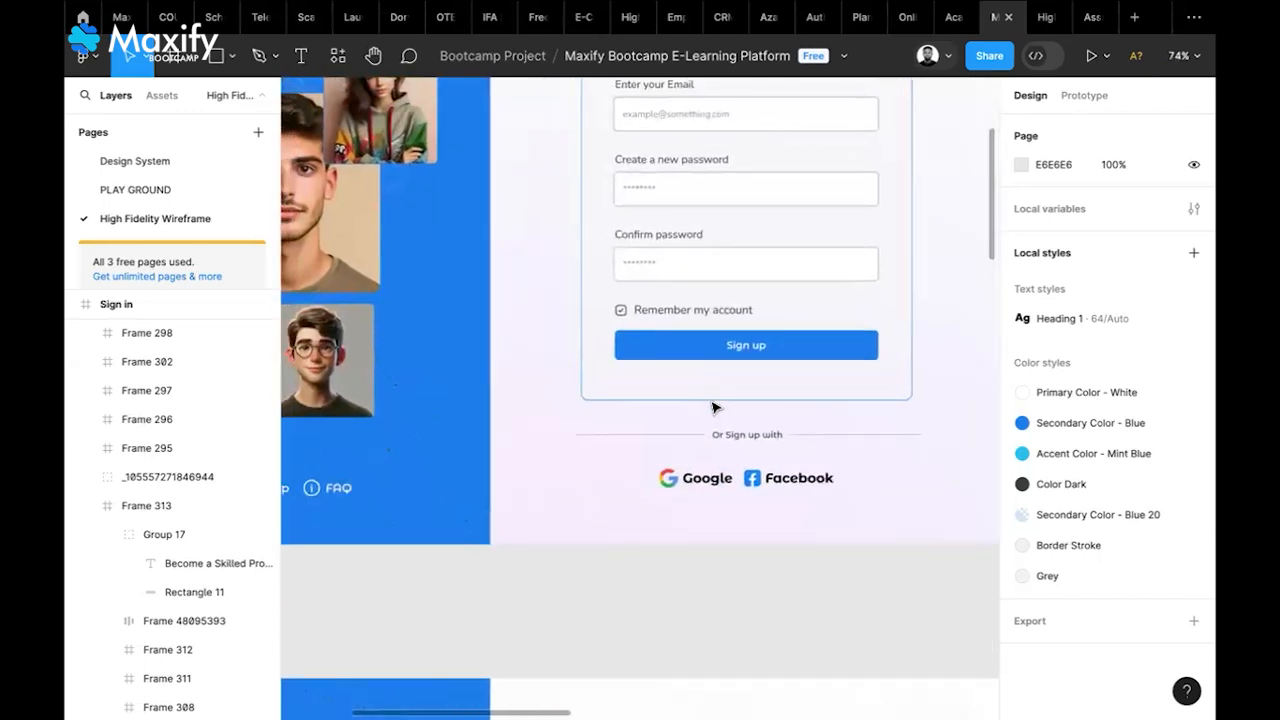
scroll(714, 406, "up", 4)
scroll(714, 406, "left", 2)
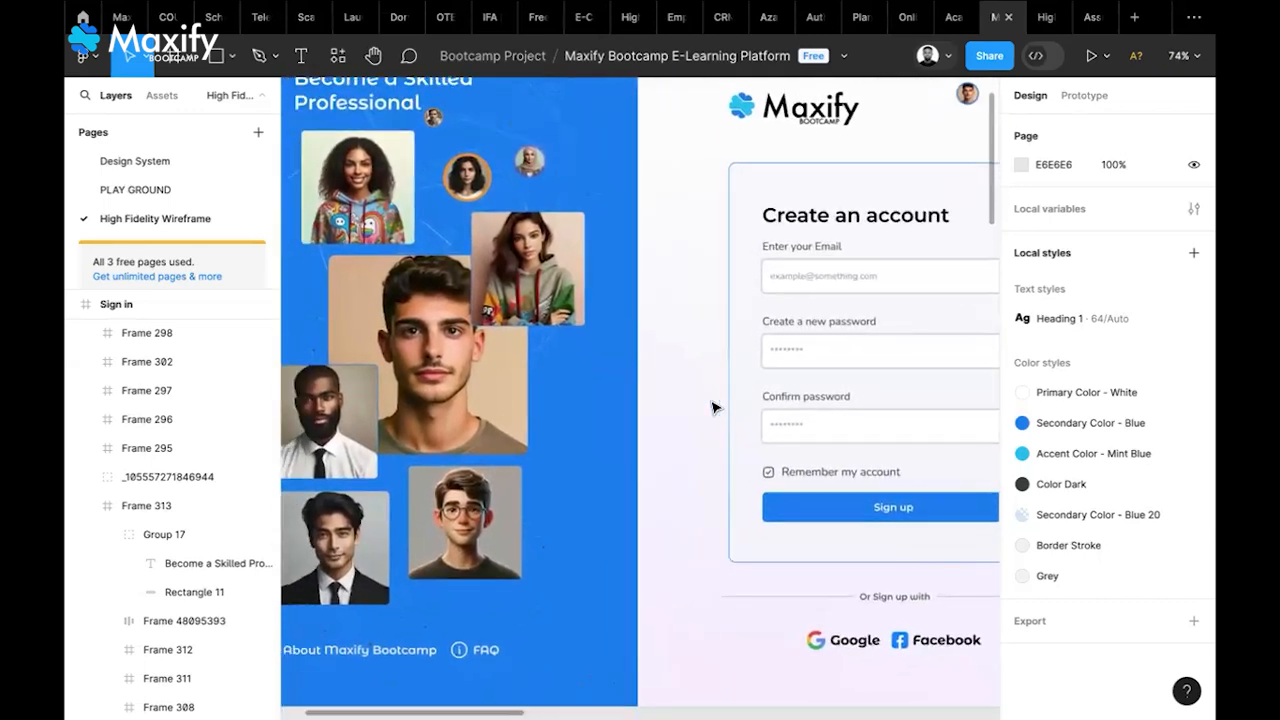
scroll(714, 406, "up", 2)
scroll(714, 406, "left", 2)
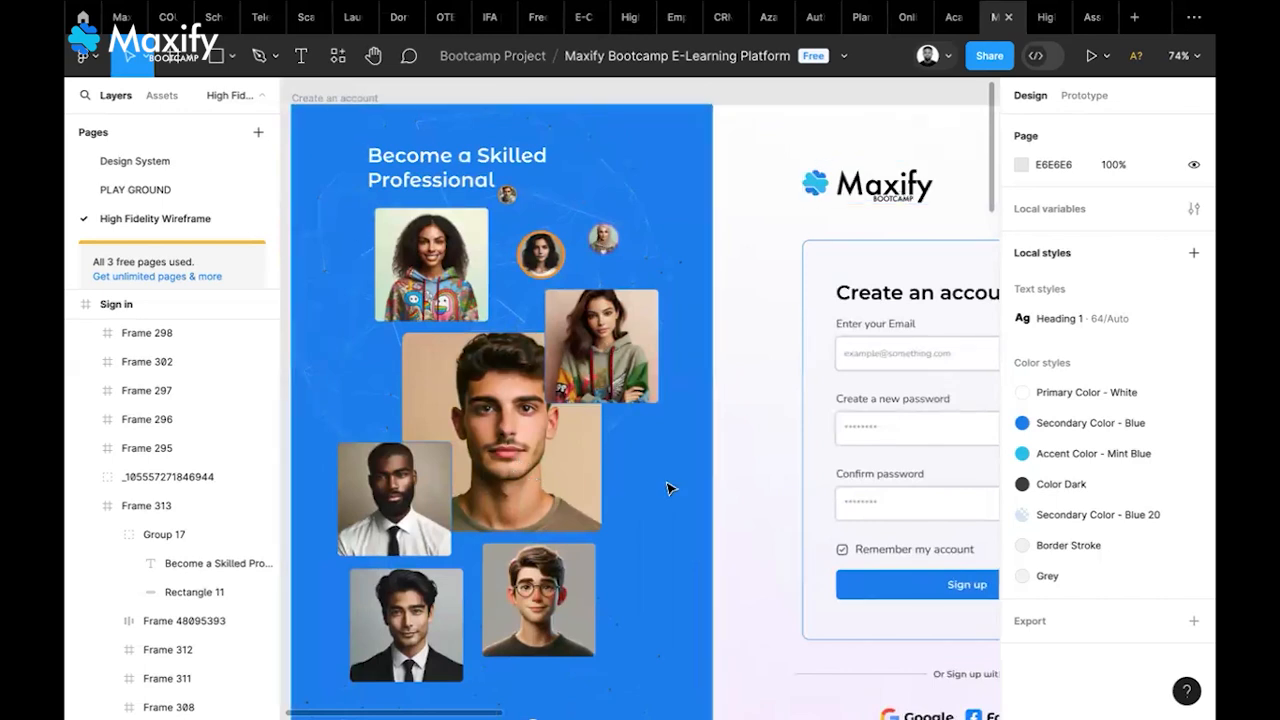
scroll(670, 488, "down", 5, "ctrl")
scroll(670, 488, "down", 1)
scroll(670, 488, "right", 1)
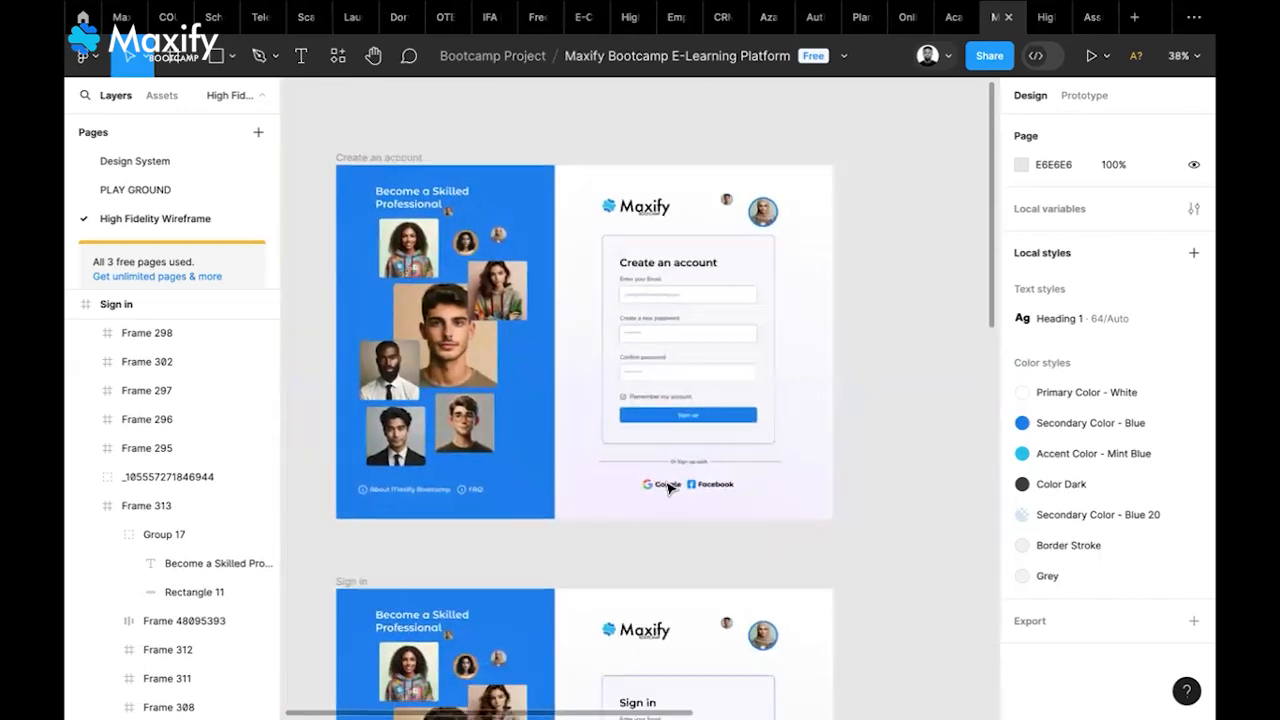
scroll(670, 487, "down", 3)
scroll(670, 487, "right", 1)
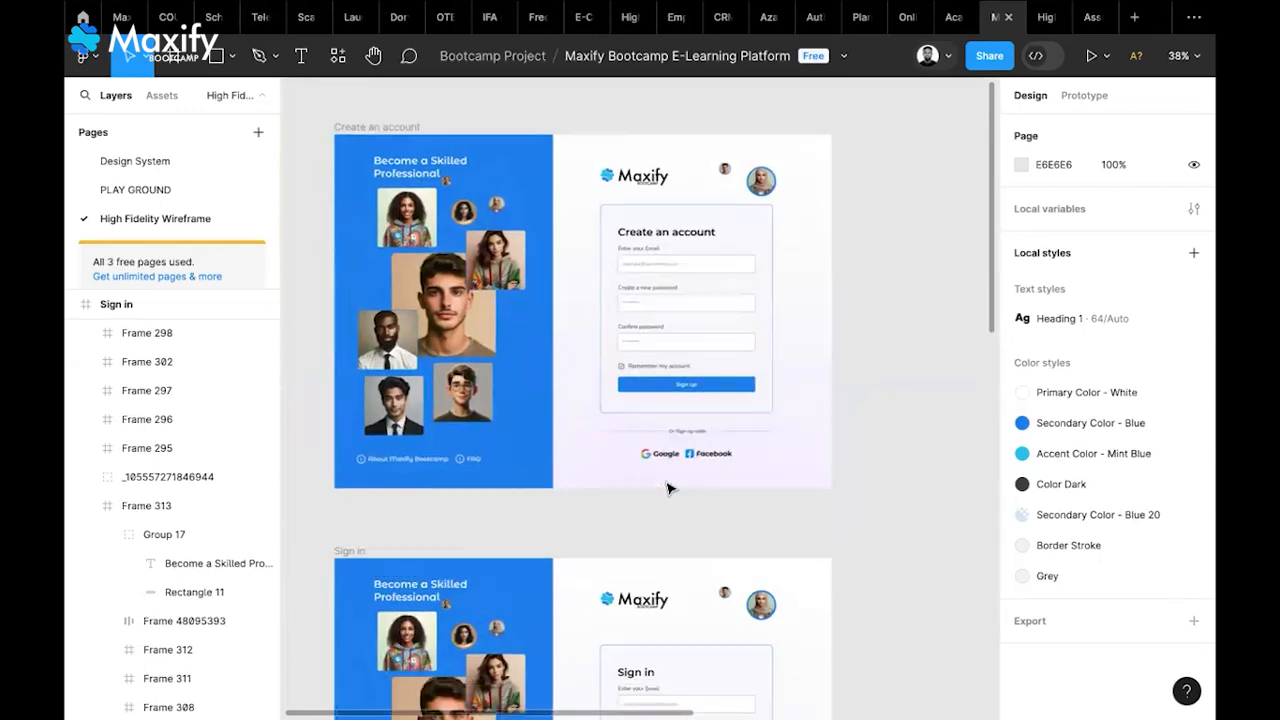
double_click(762, 399)
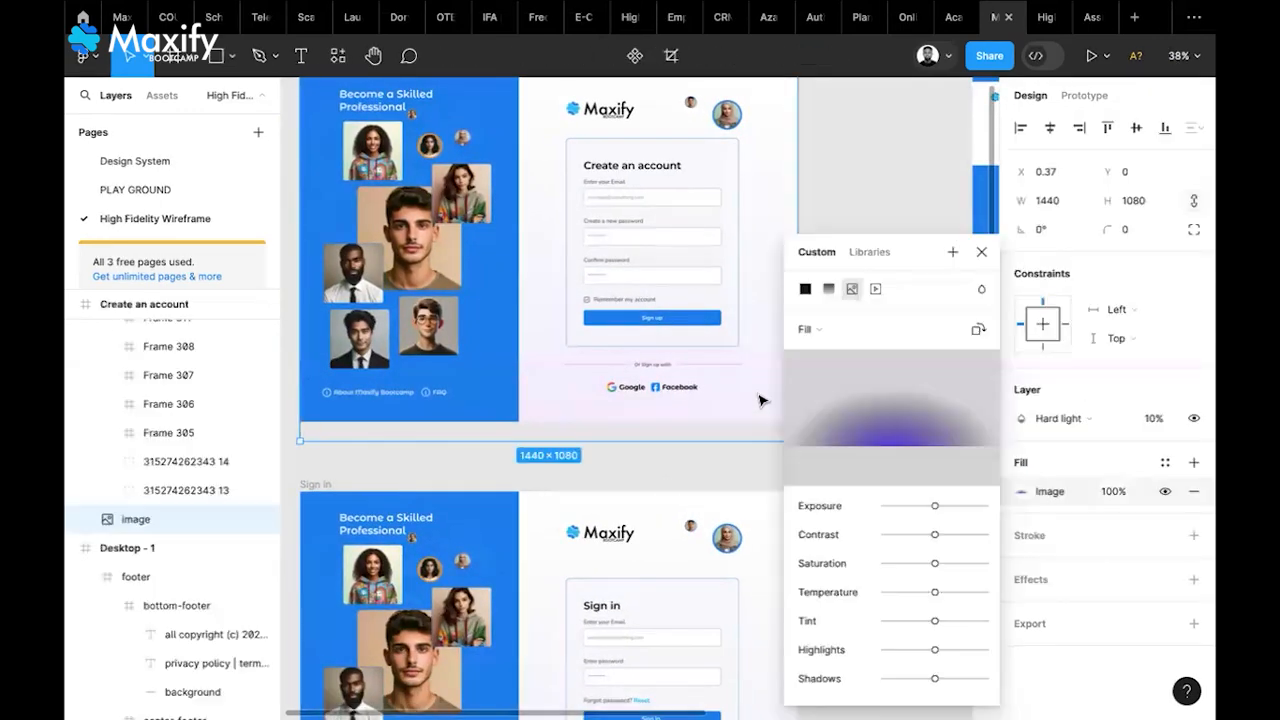
left_click(981, 252)
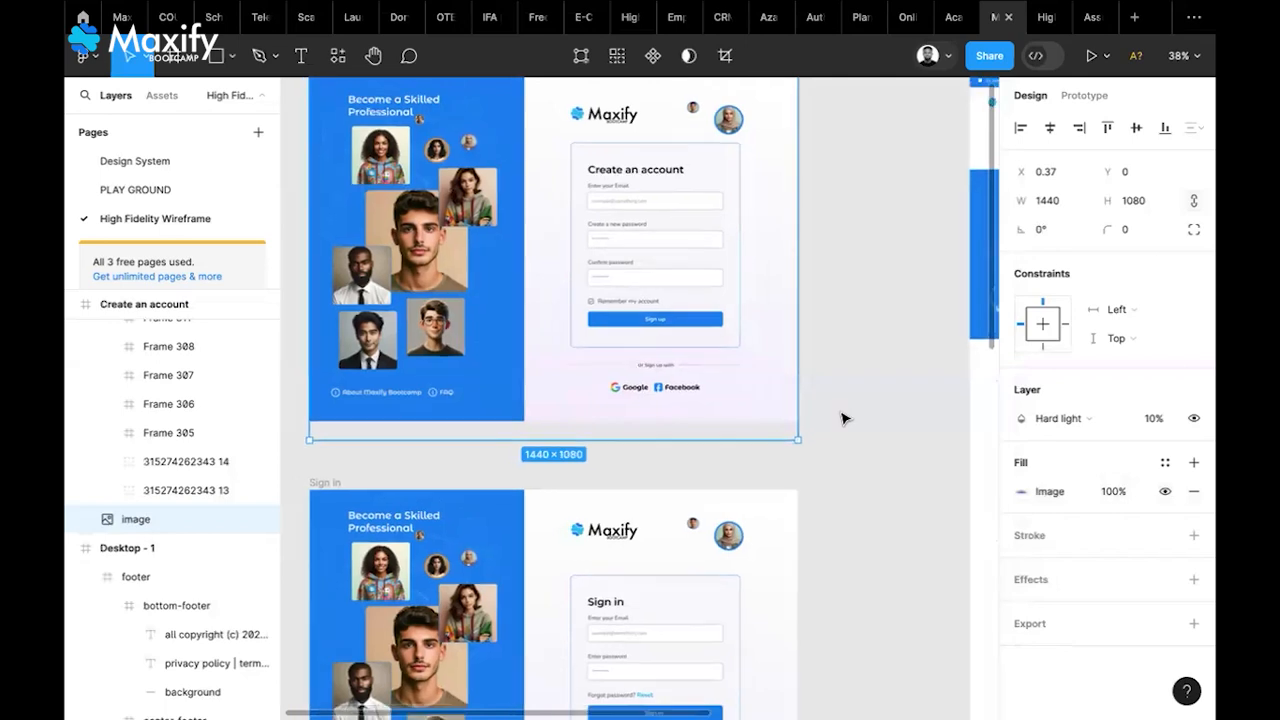
scroll(843, 419, "down", 3)
scroll(843, 419, "up", 5)
scroll(843, 419, "down", 3)
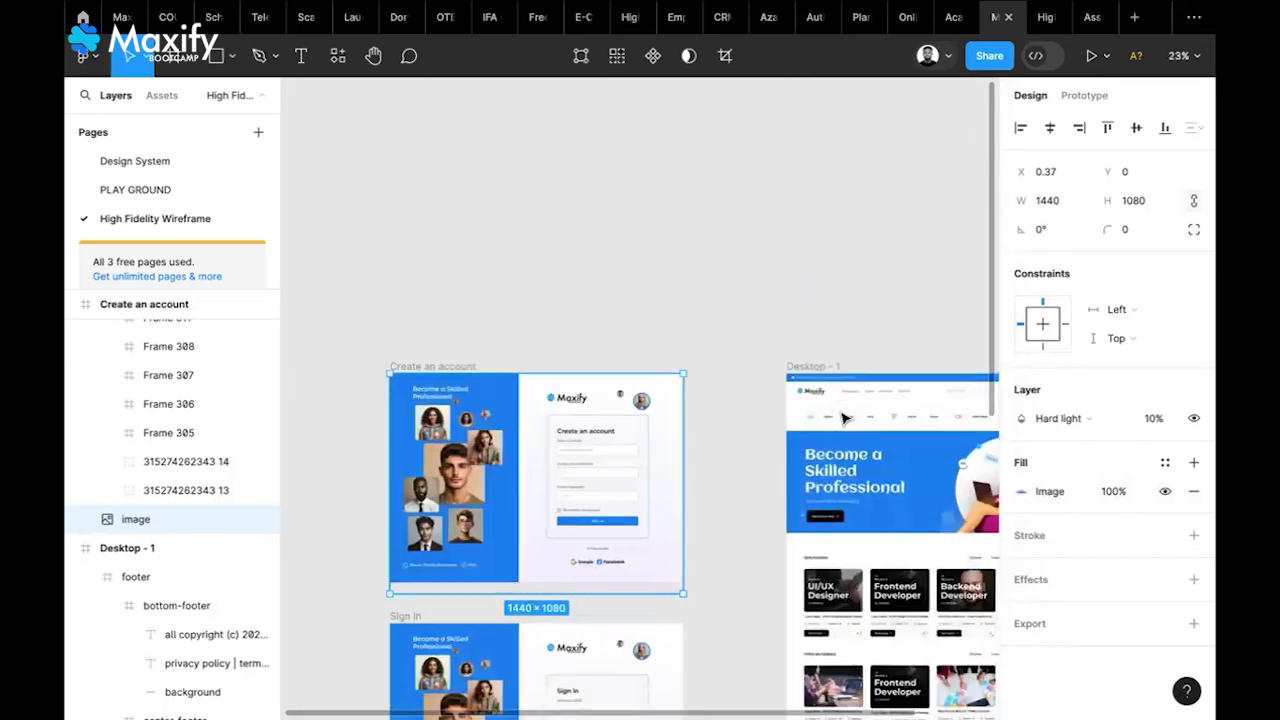
left_click(184, 162)
scroll(612, 288, "down", 3)
scroll(612, 288, "down", 6)
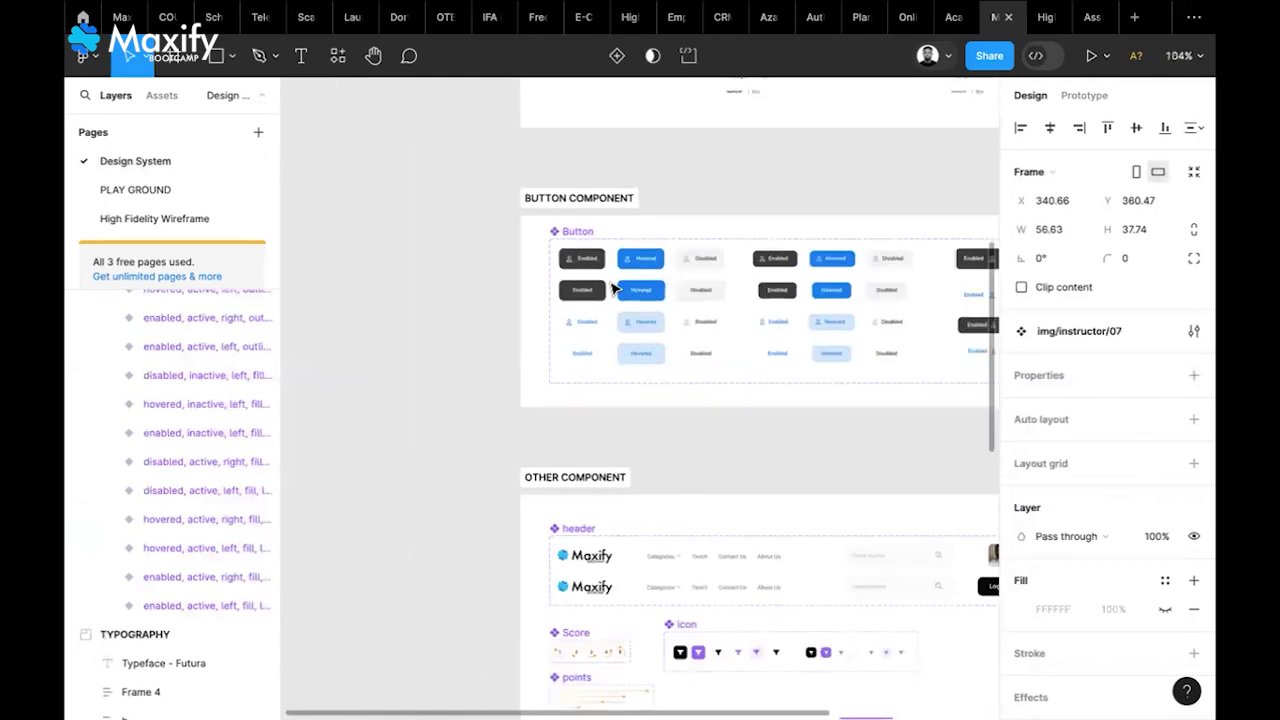
scroll(612, 288, "up", 1)
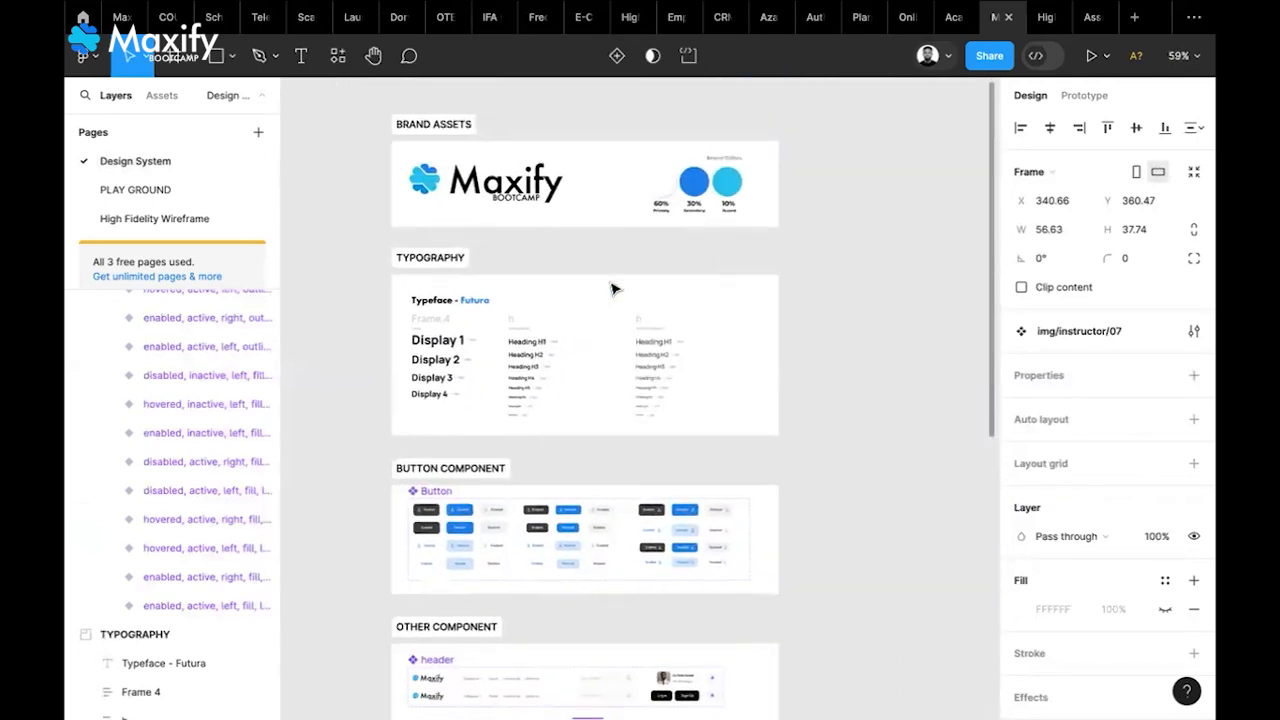
scroll(612, 288, "down", 3)
scroll(612, 288, "up", 5)
scroll(612, 288, "down", 8)
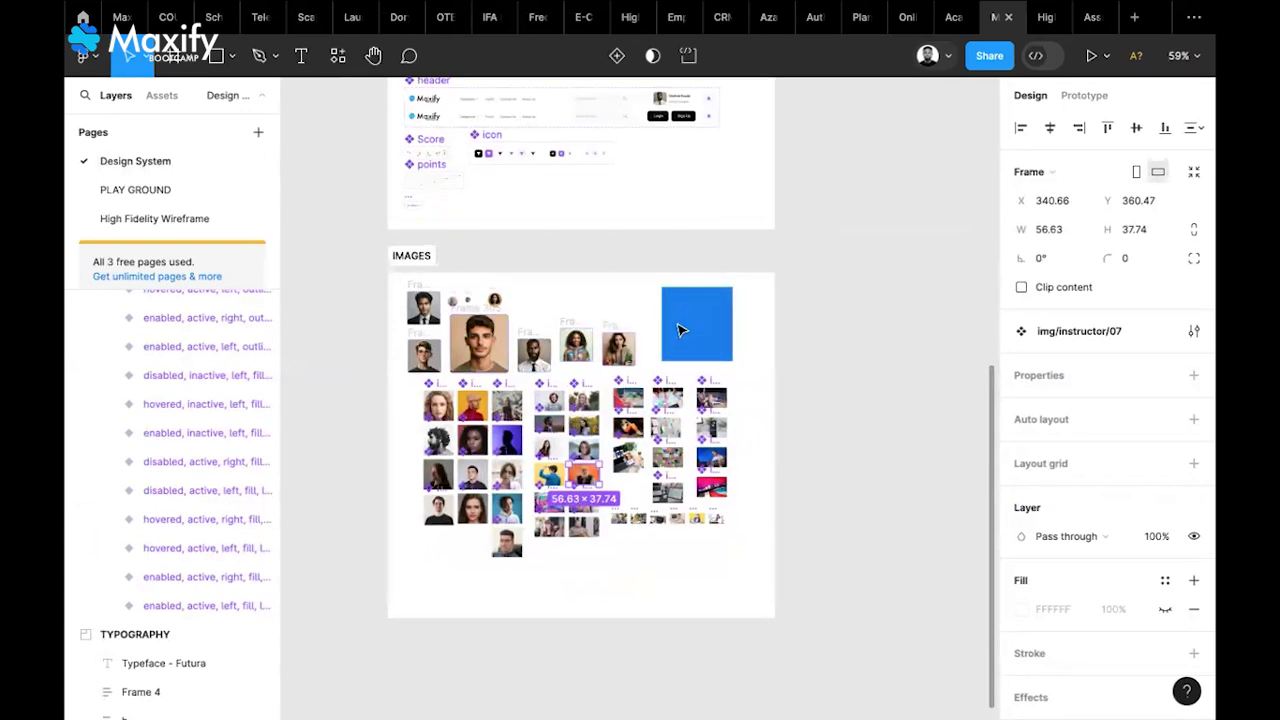
scroll(677, 326, "up", 8)
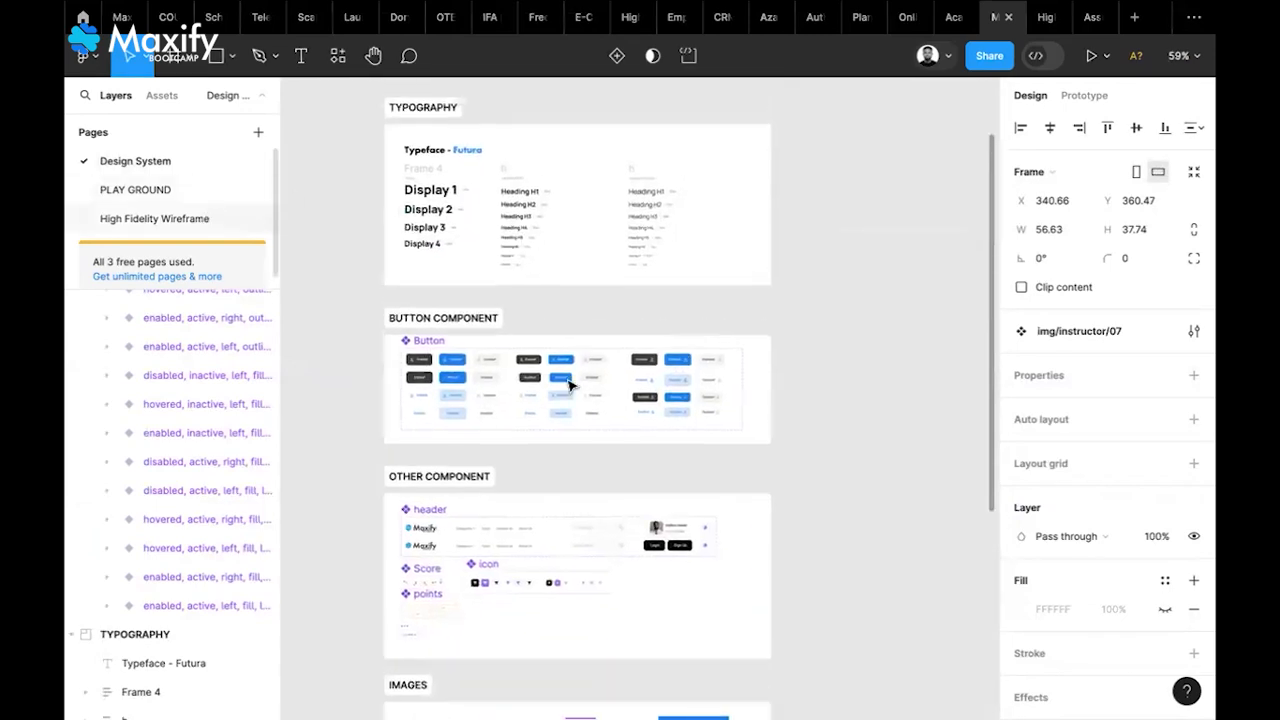
left_click(154, 218)
scroll(585, 410, "down", 5)
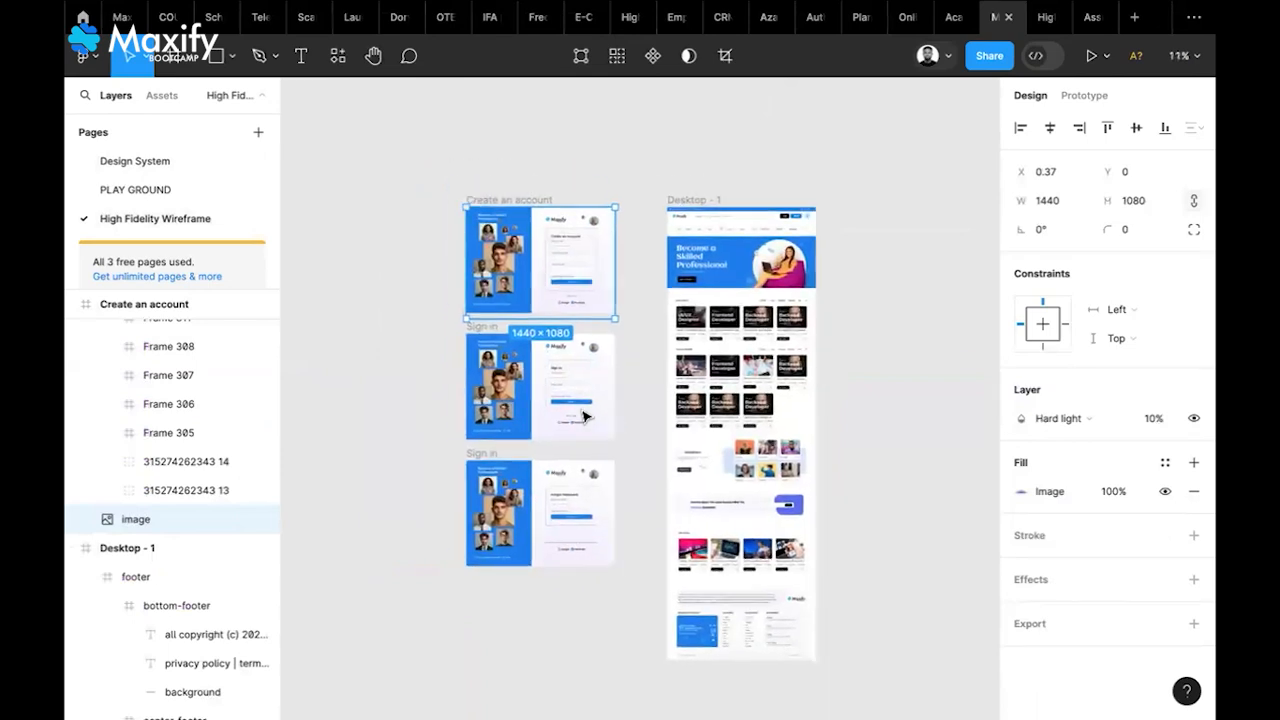
left_click(386, 410)
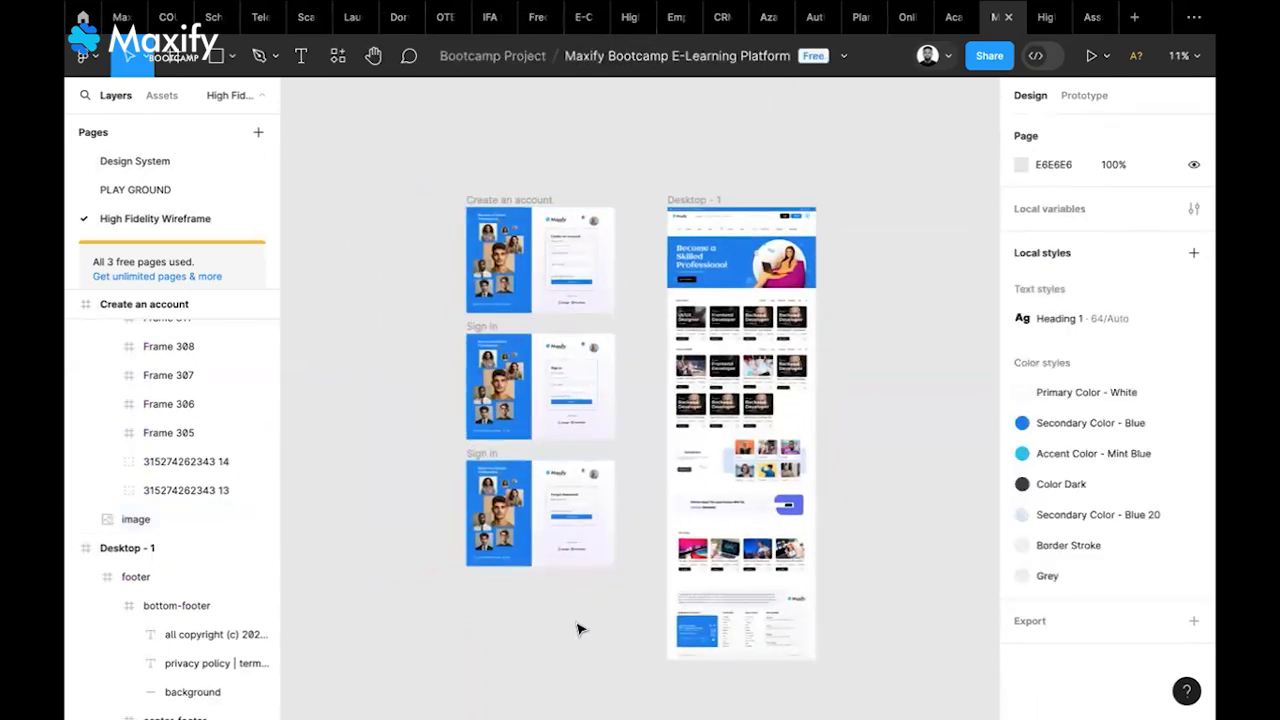
Draw a section around the three sign-in screens and move Desktop - 1 out of it
left_click(186, 70)
left_click(177, 120)
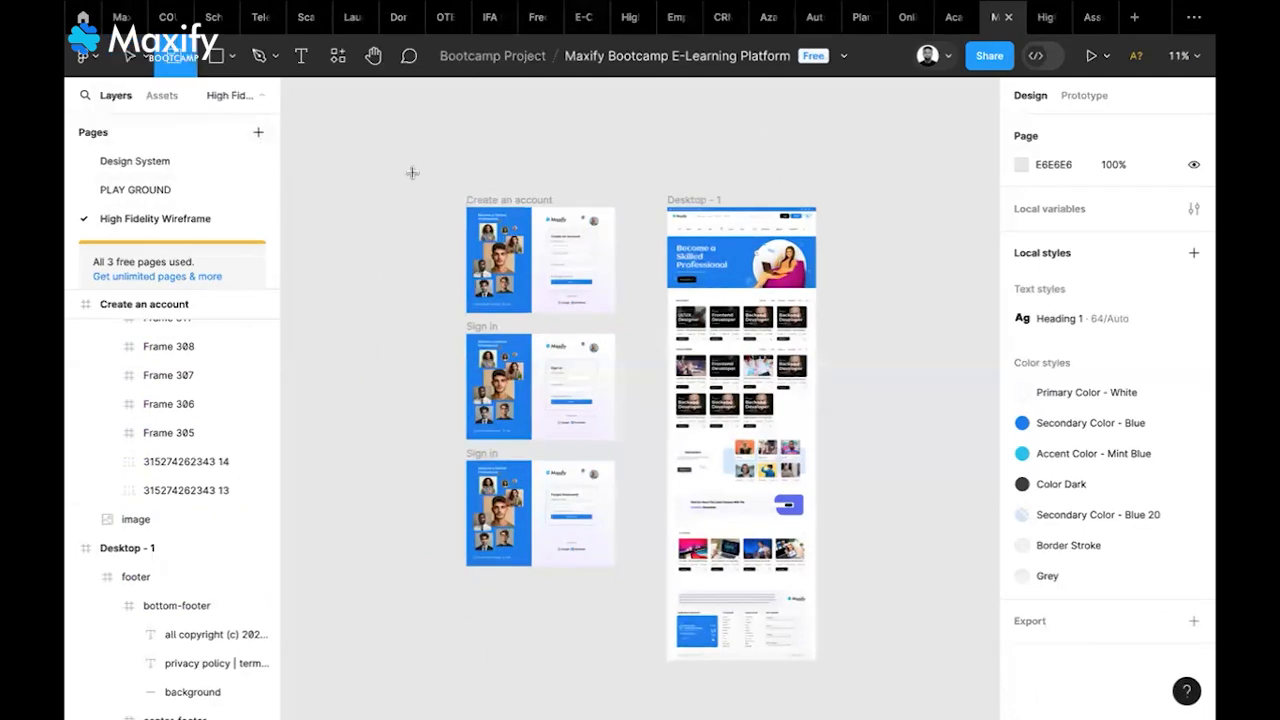
mouse_move(412, 172)
left_mouse_down()
mouse_move(530, 292)
mouse_move(617, 459)
mouse_move(646, 556)
mouse_move(643, 662)
mouse_move(665, 660)
left_mouse_up()
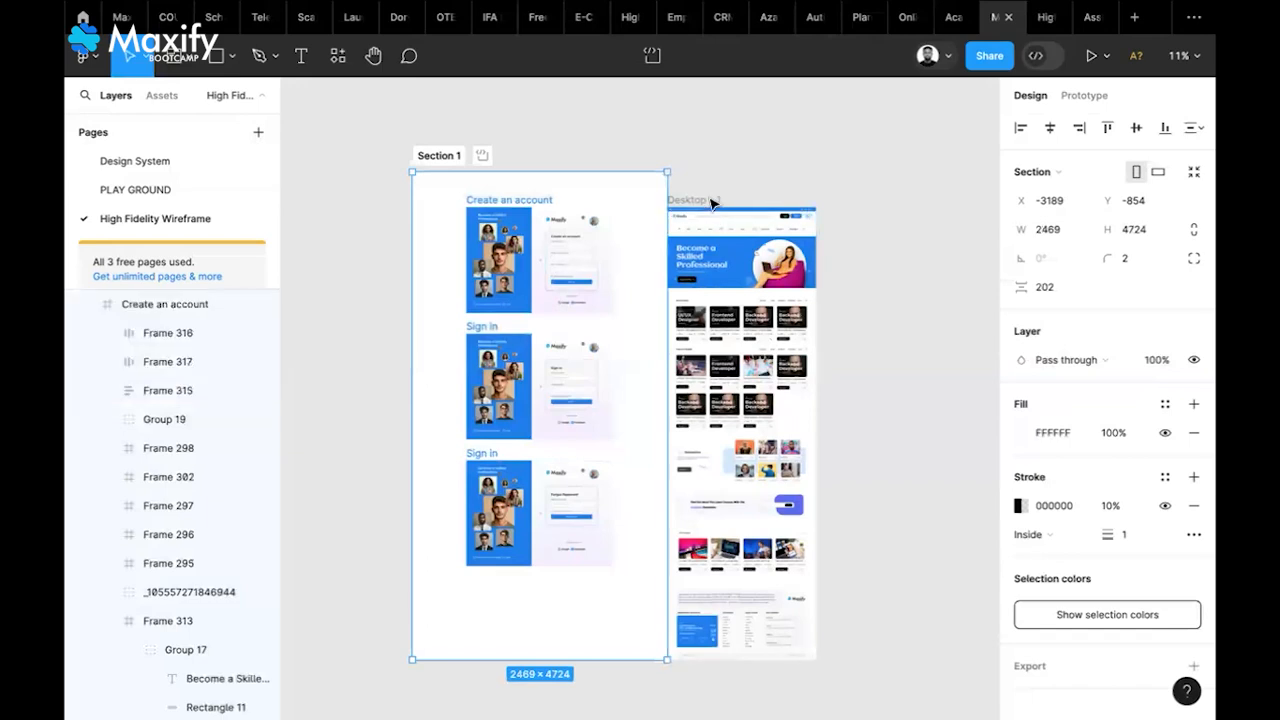
left_click(712, 201)
left_click_drag(797, 191, 800, 189)
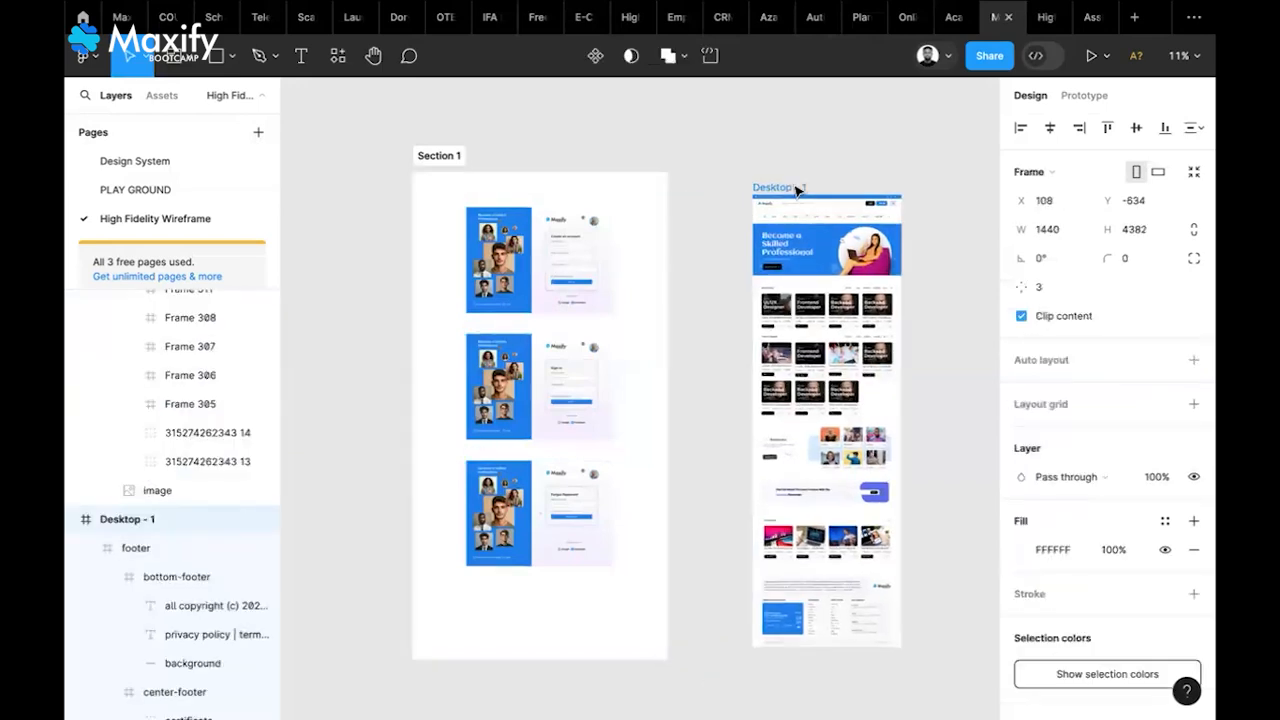
Rename the new section to 'USER REGISTRATION SCREENS'
left_click(434, 153)
double_click(434, 154)
type("U")
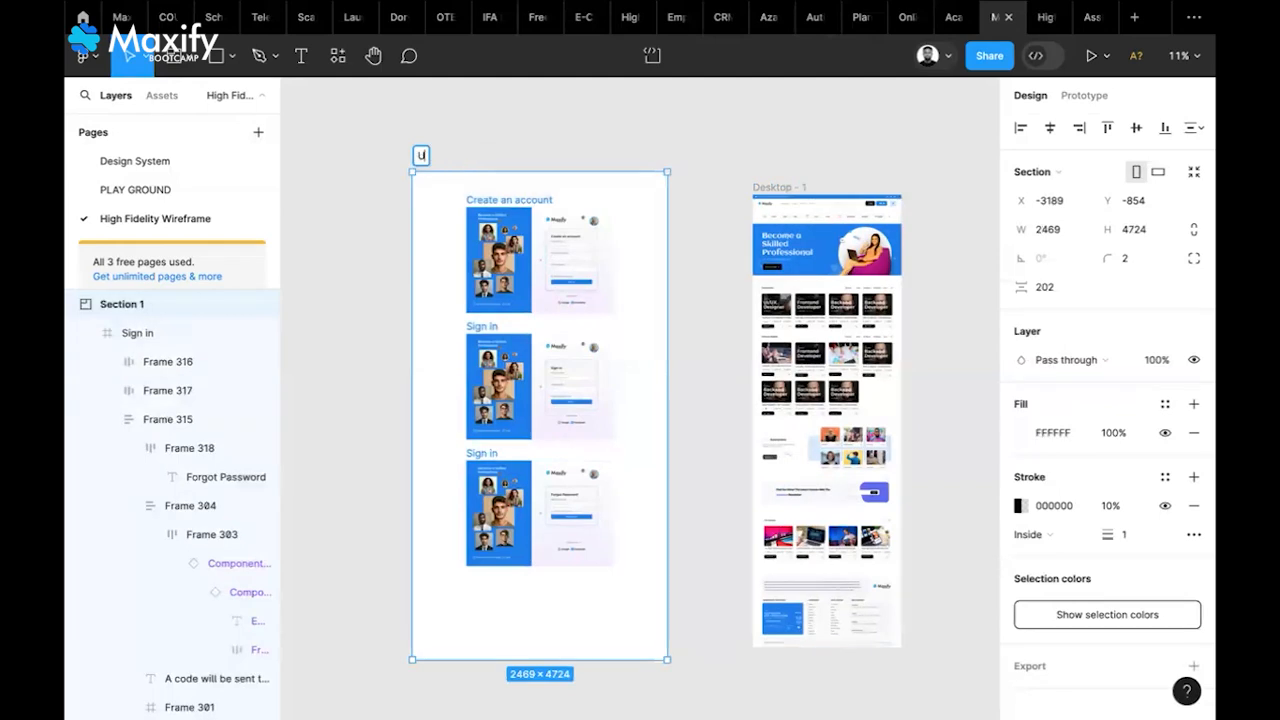
type("SER REG")
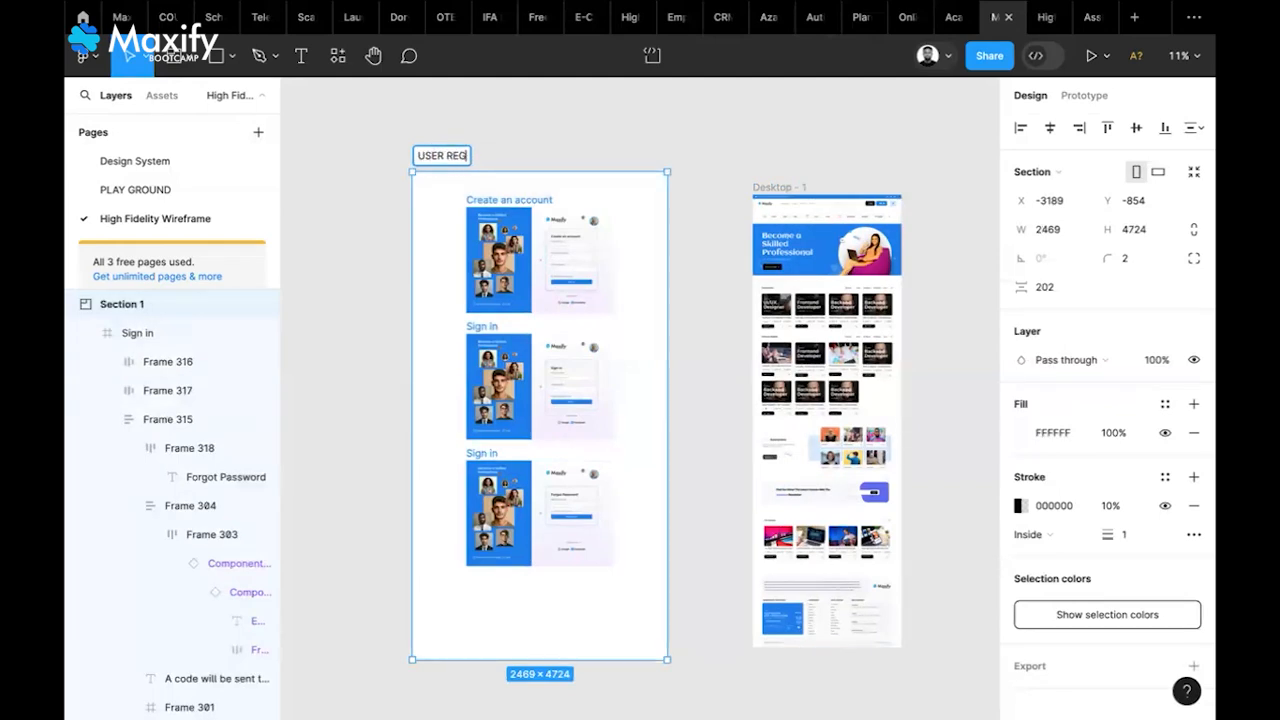
type("ISTRATION")
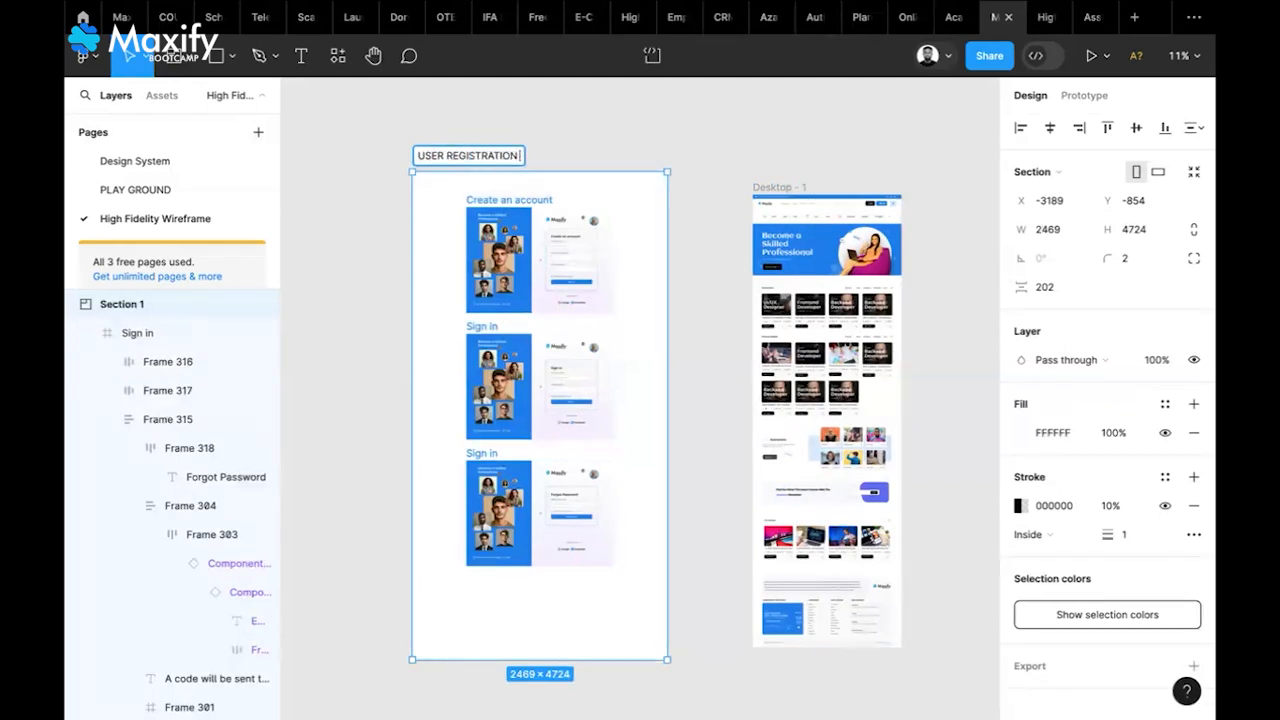
type(" SCREENS")
key("Return")
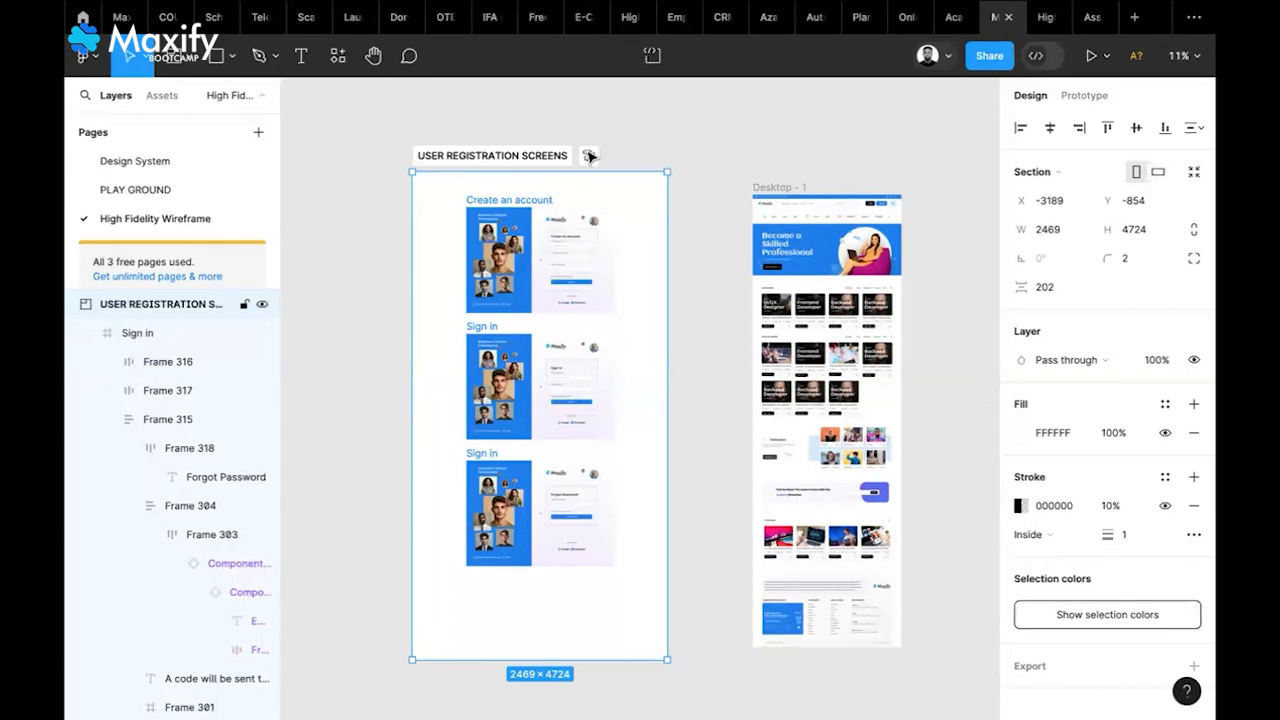
scroll(556, 645, "down", 3)
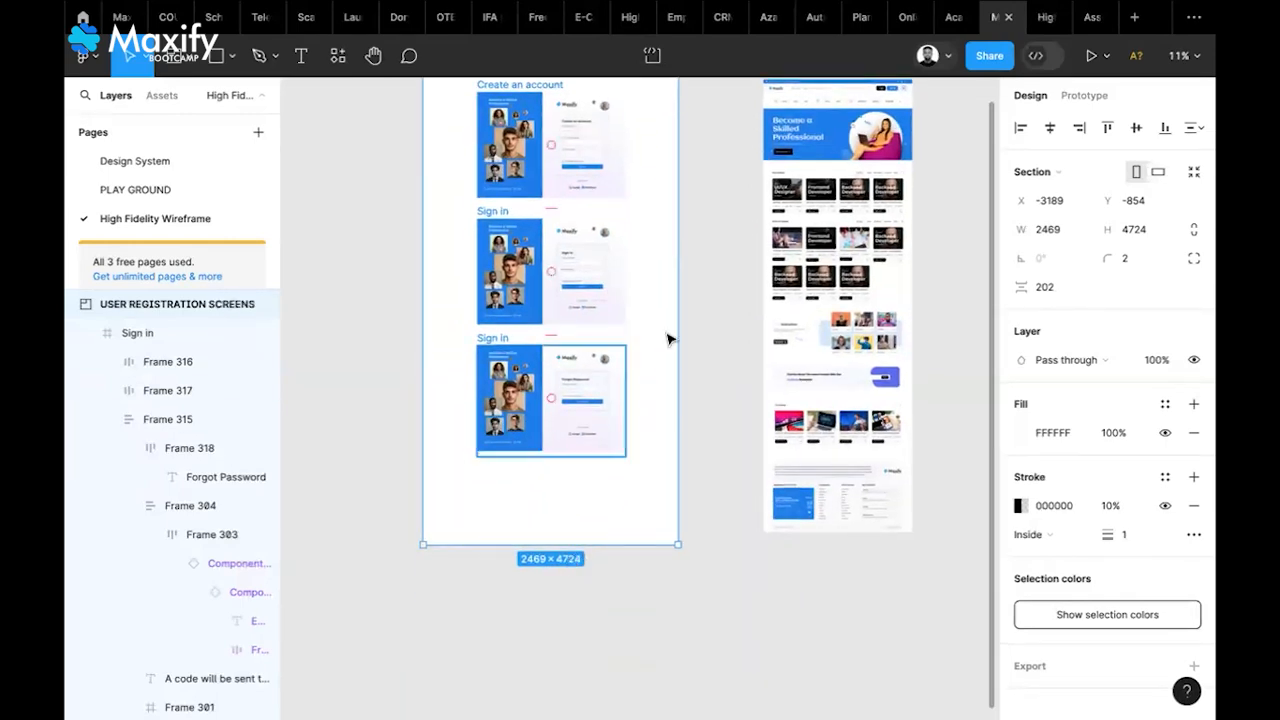
Browse the other file's High-Fidelity Wireframes page, then return to the Maxify bootcamp file
left_click(574, 32)
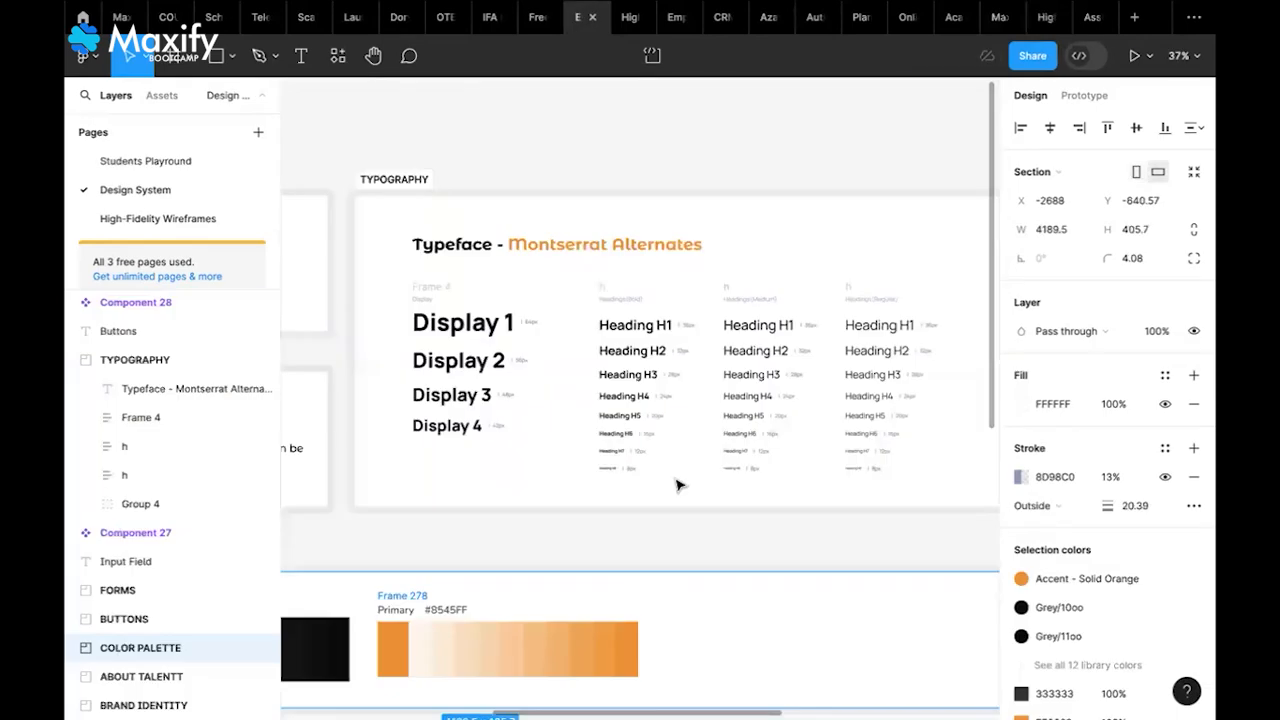
left_click(173, 221)
scroll(783, 465, "down", 5)
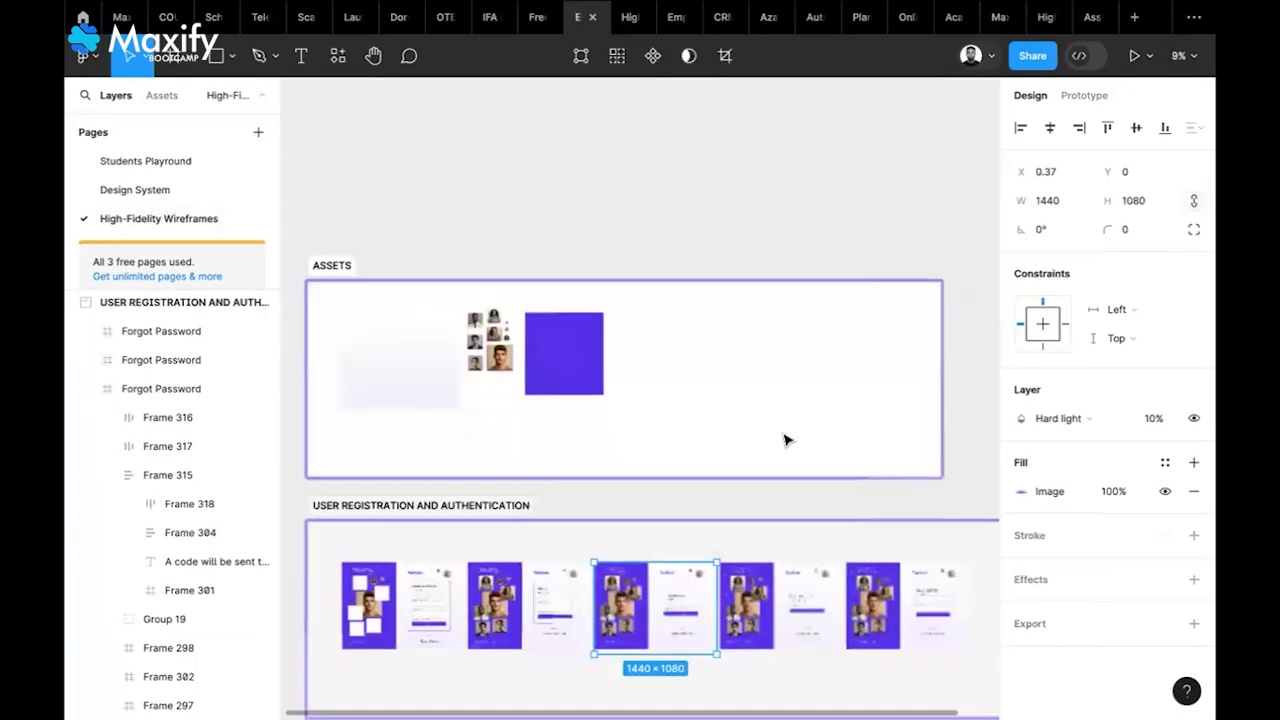
scroll(783, 440, "down", 3)
scroll(783, 440, "right", 3)
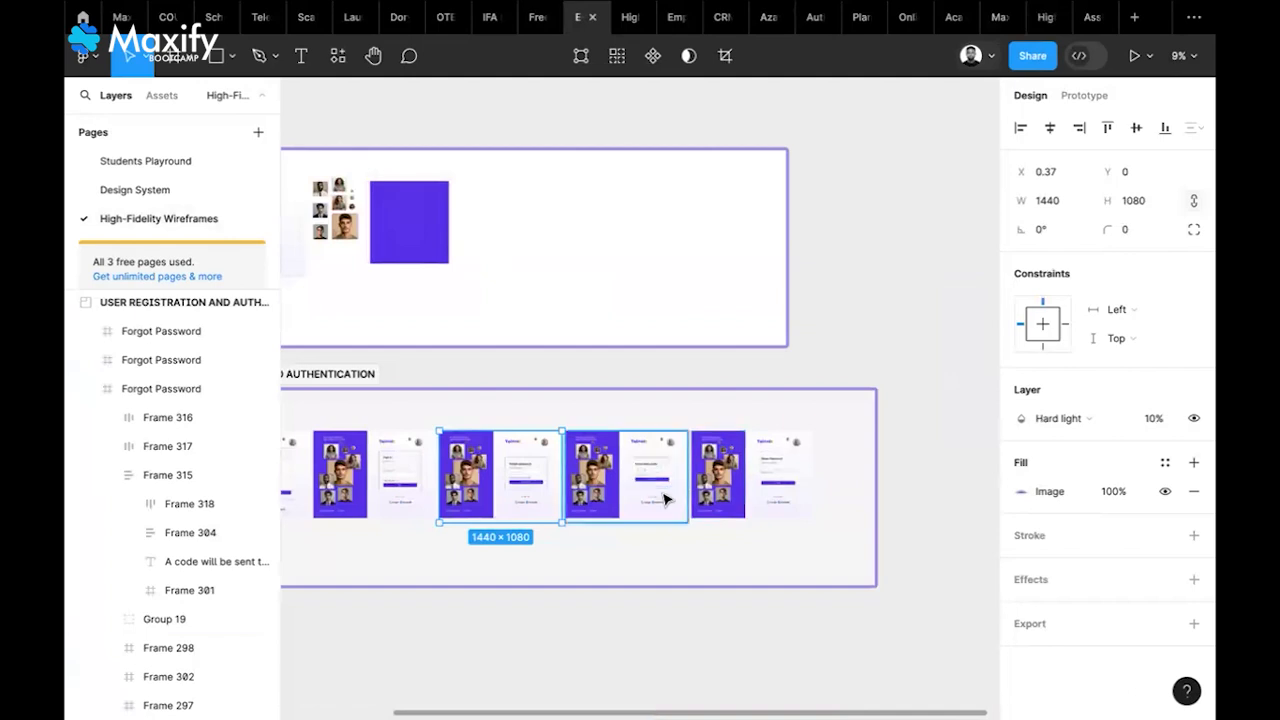
scroll(663, 499, "up", 5)
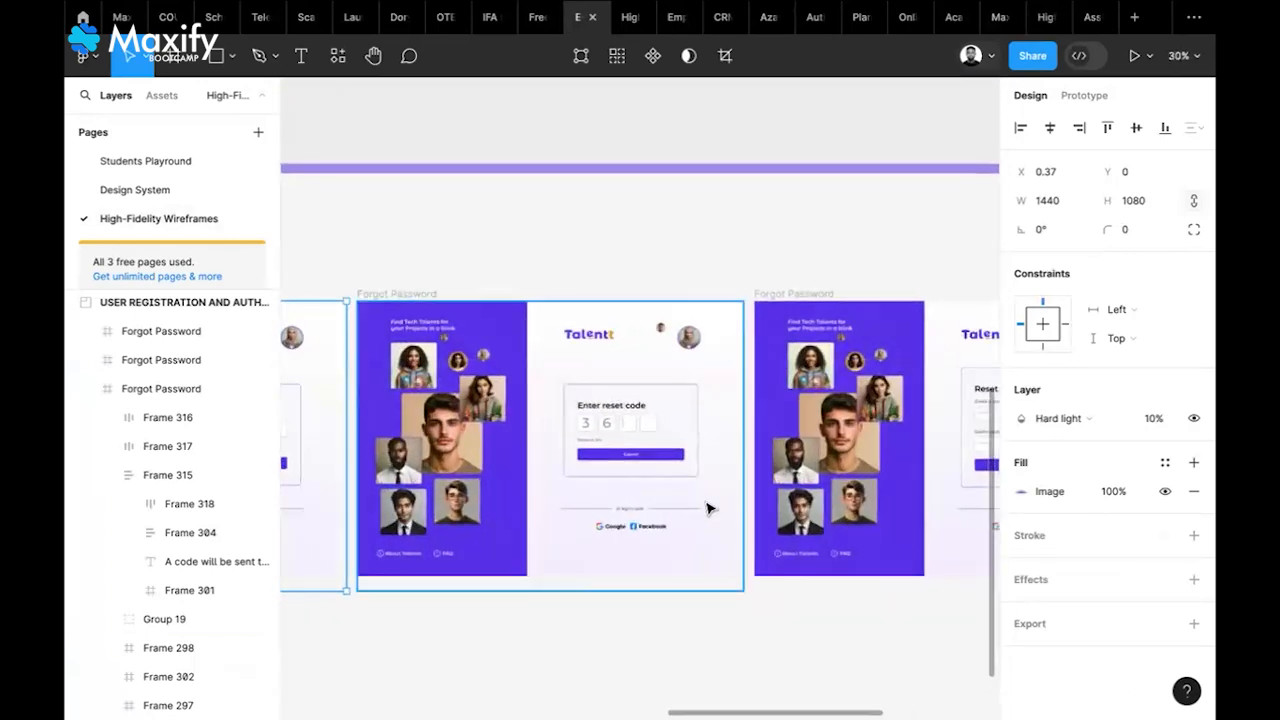
scroll(707, 509, "right", 3)
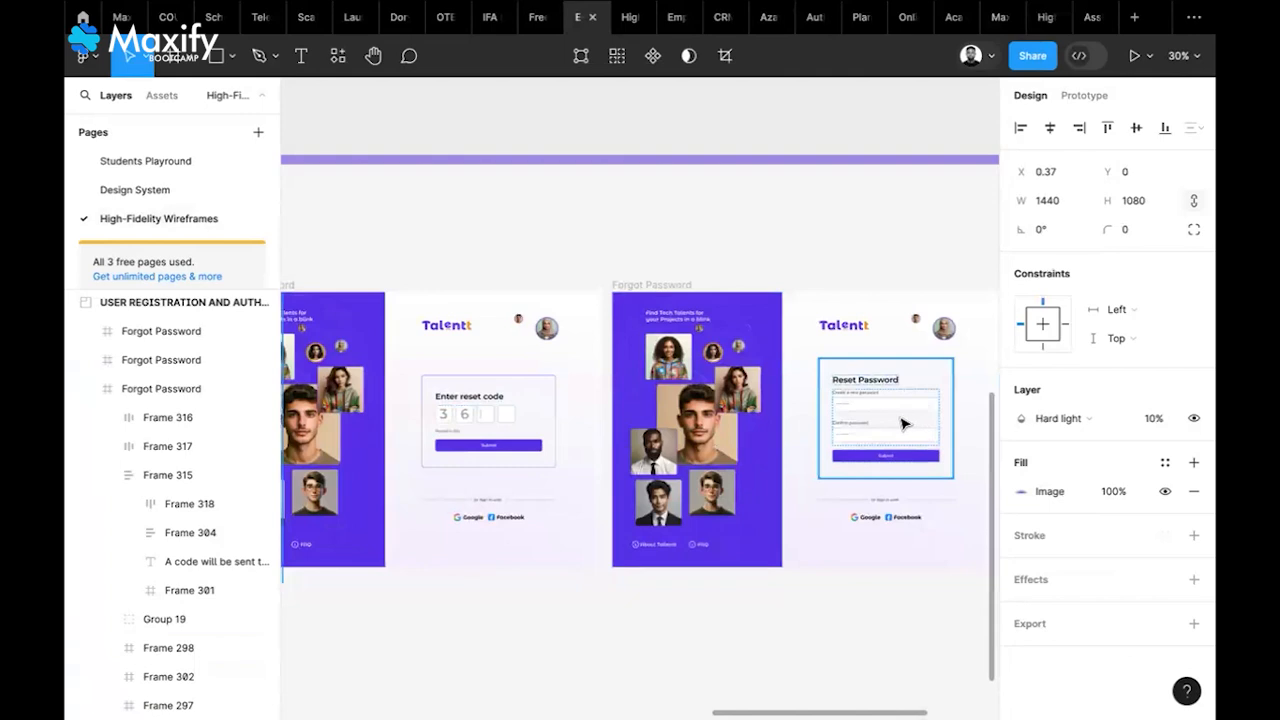
scroll(583, 491, "down", 5)
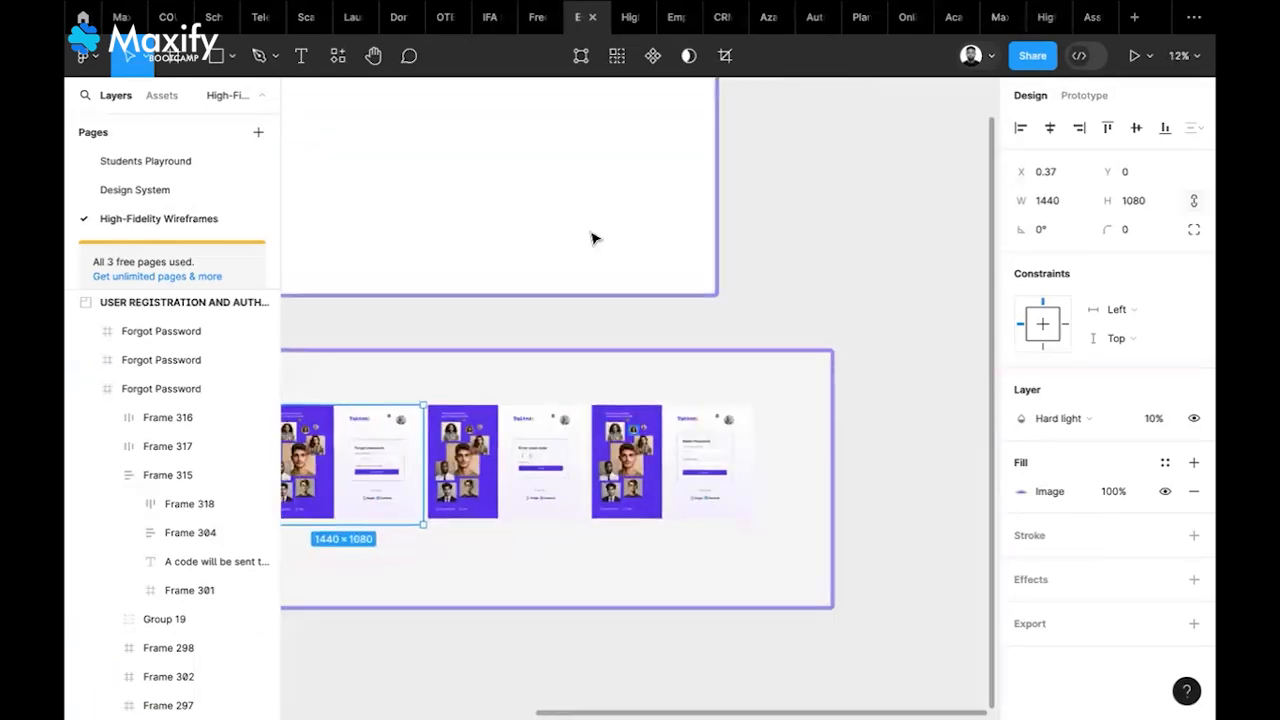
left_click(994, 24)
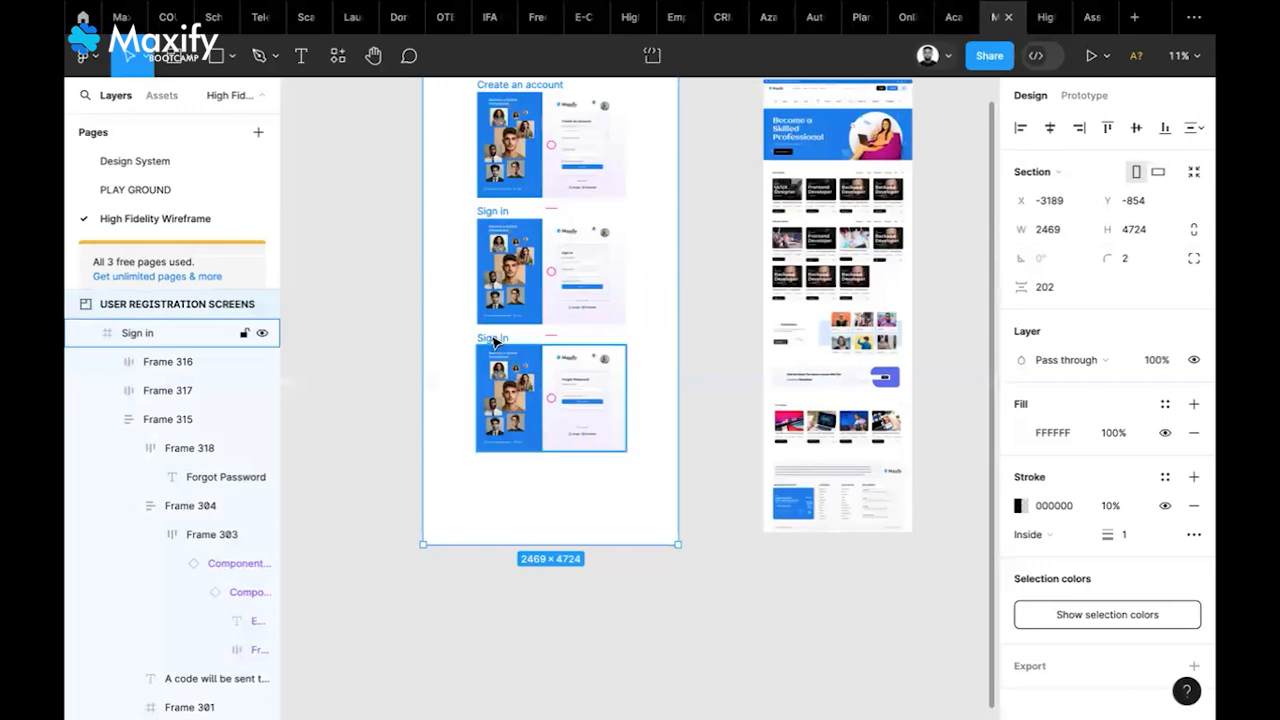
Duplicate the last Sign in frame twice, stacking the copies below the column
left_click(495, 341)
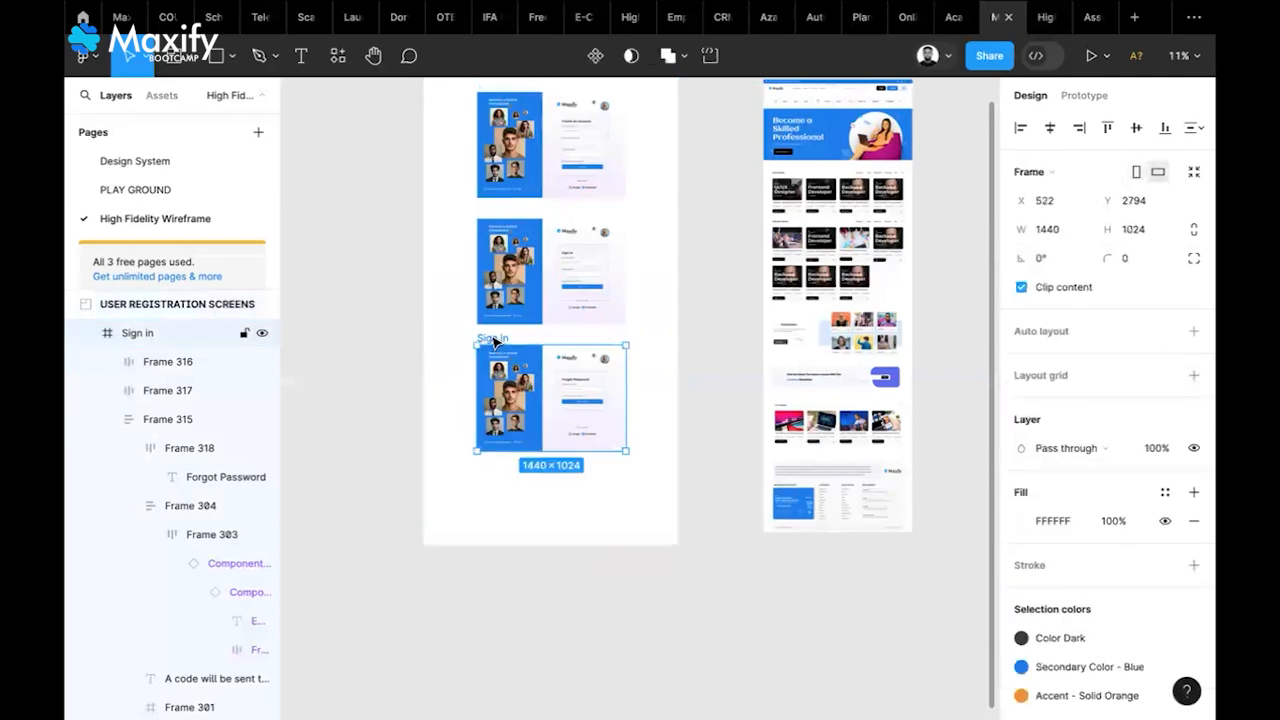
key("super+d")
left_click_drag(495, 340, 499, 432)
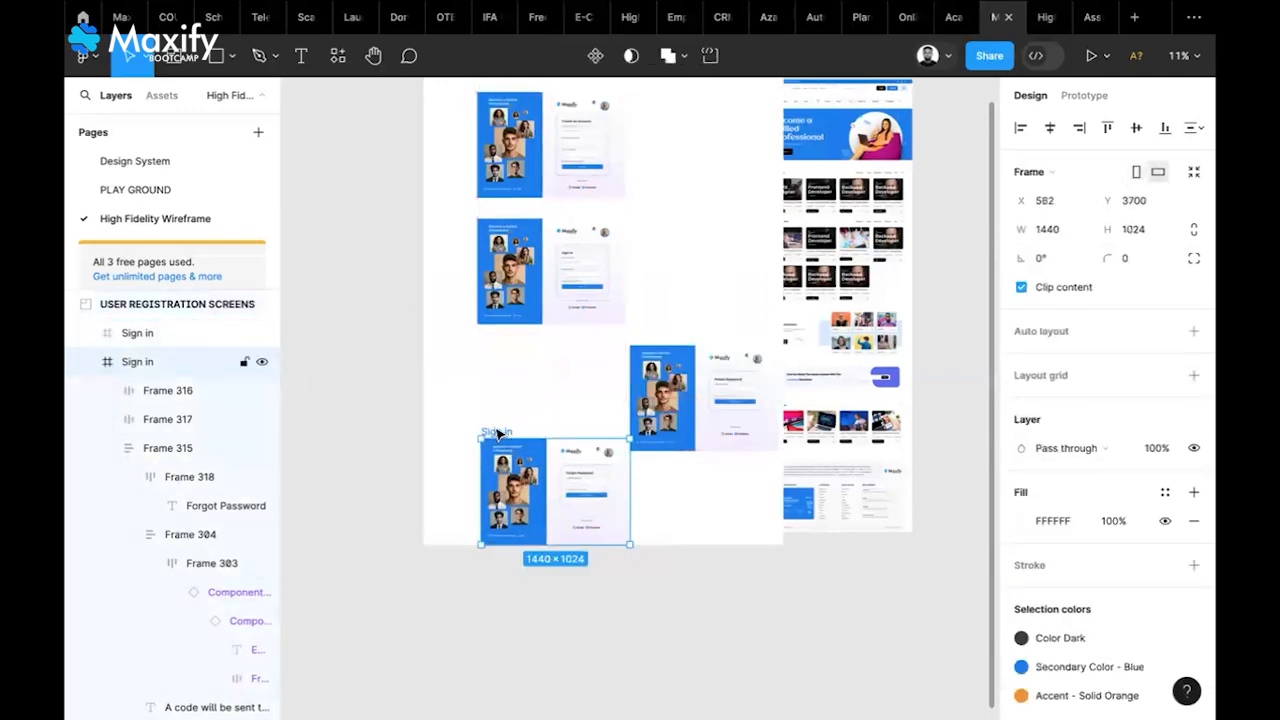
key("super+z")
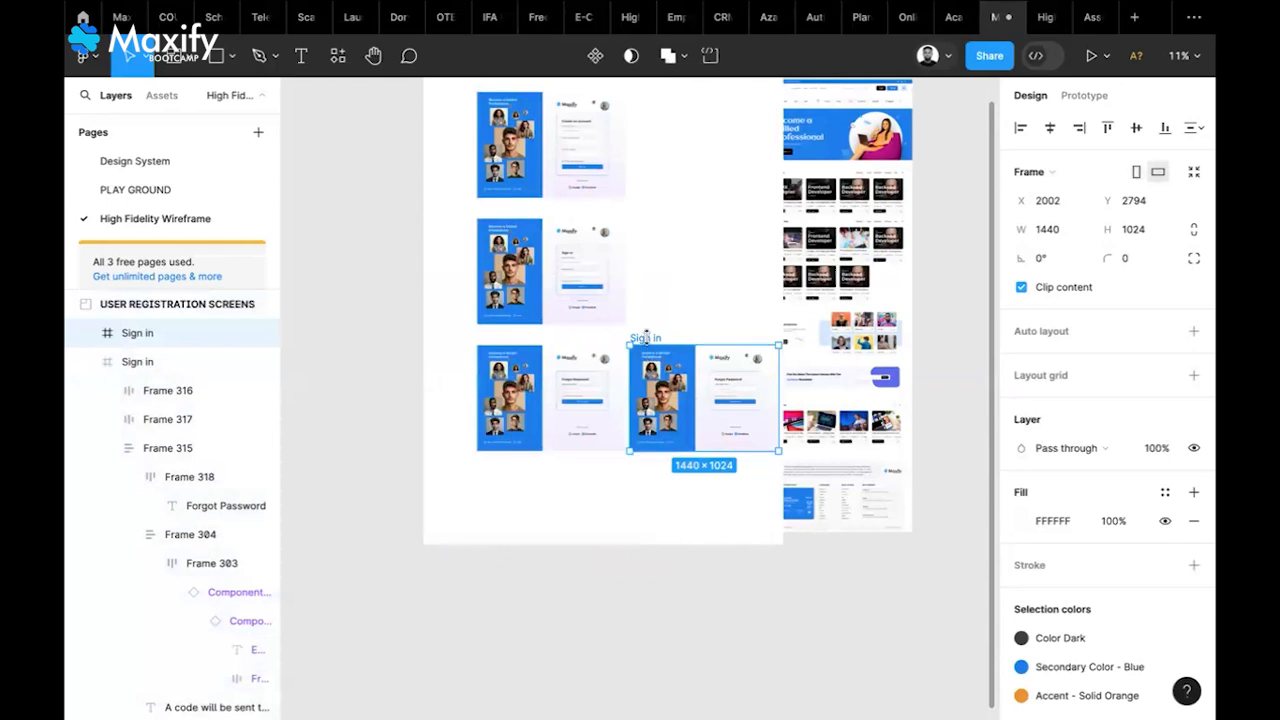
left_click_drag(655, 341, 527, 475)
left_click_drag(503, 477, 502, 472)
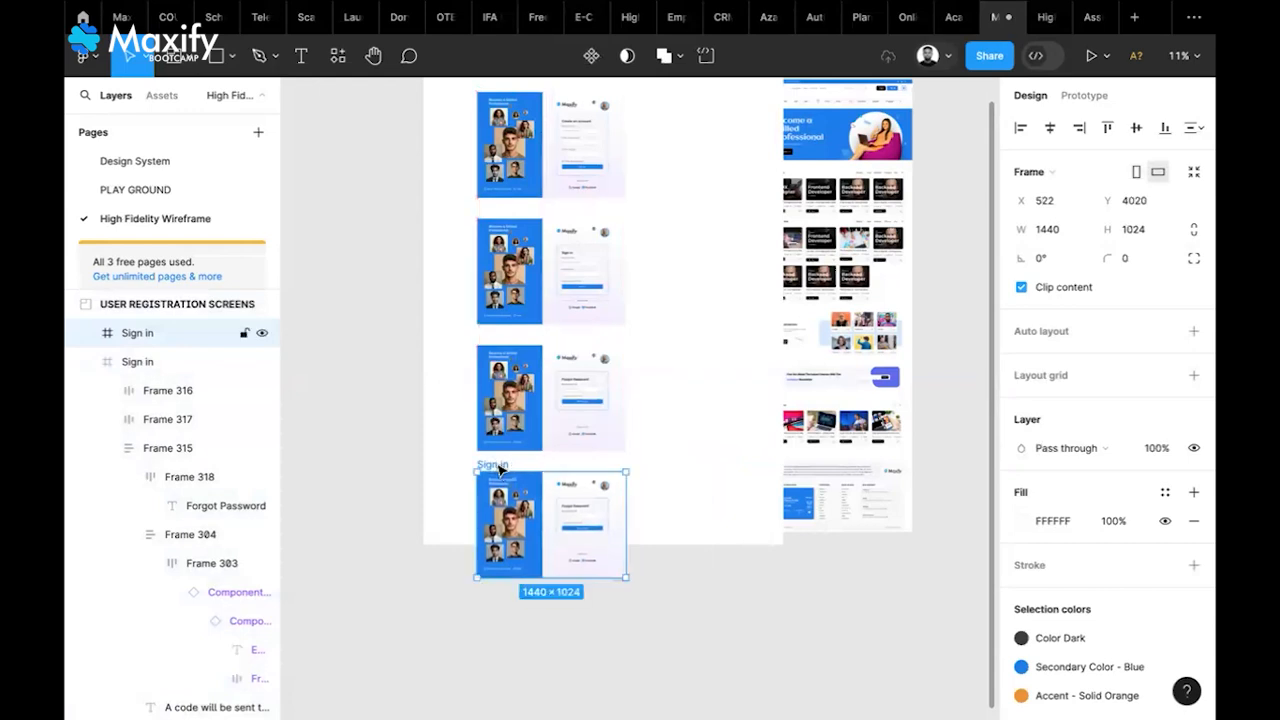
left_click(503, 533)
key("ctrl+z")
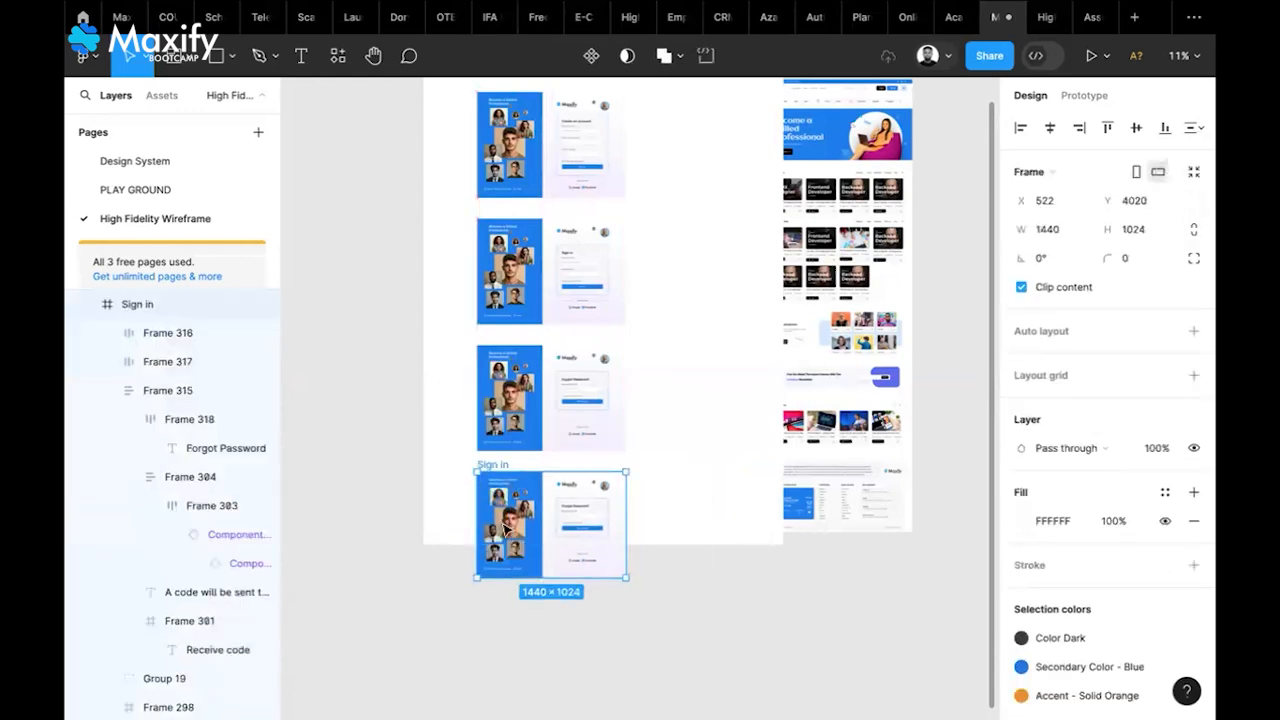
left_click_drag(503, 470, 503, 596)
Resize USER REGISTRATION SCREENS to 2633×7015 to enclose the new frames, leaving Desktop - 1 outside
left_click(684, 450)
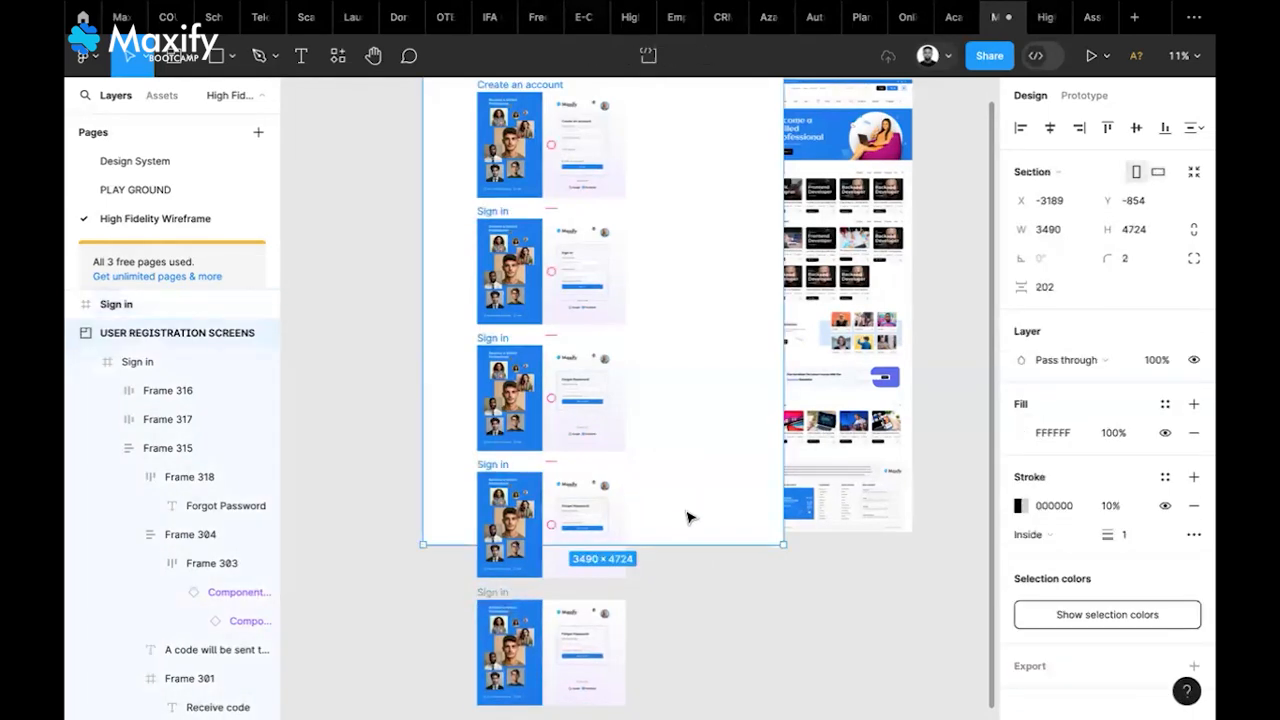
left_click_drag(683, 543, 646, 529)
scroll(646, 529, "up", 3)
scroll(645, 543, "down", 1)
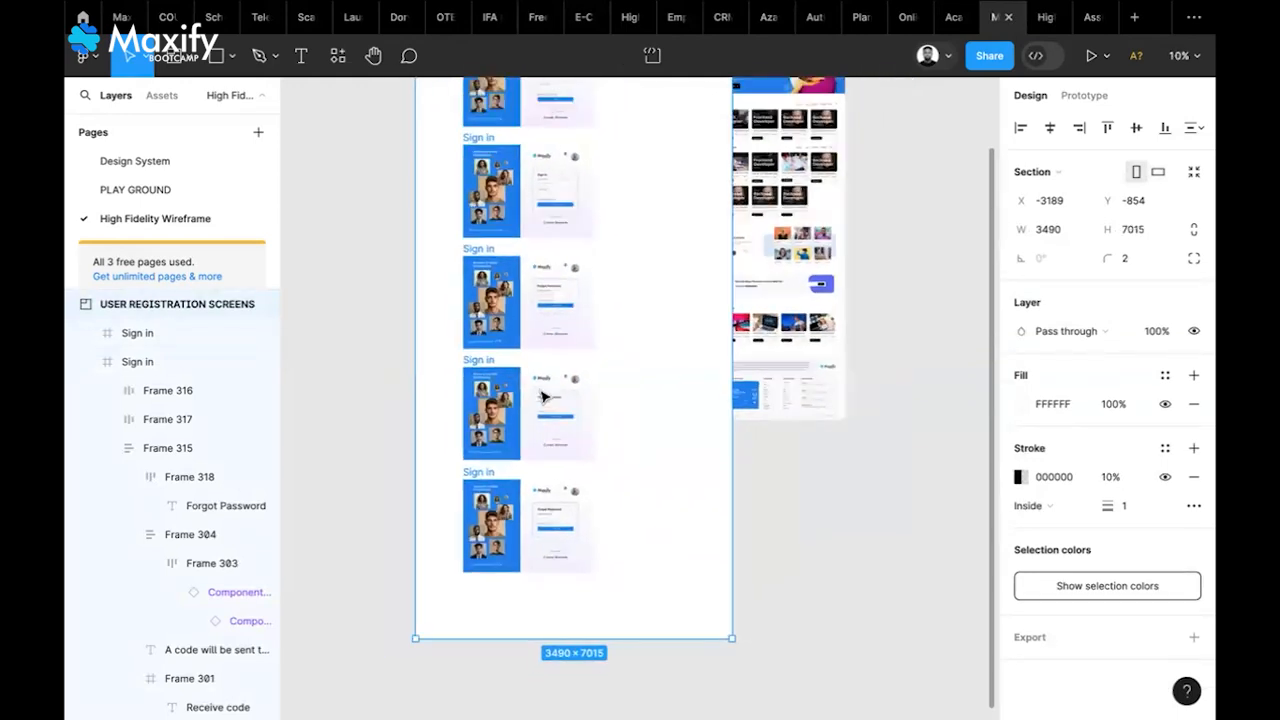
scroll(557, 533, "up", 2)
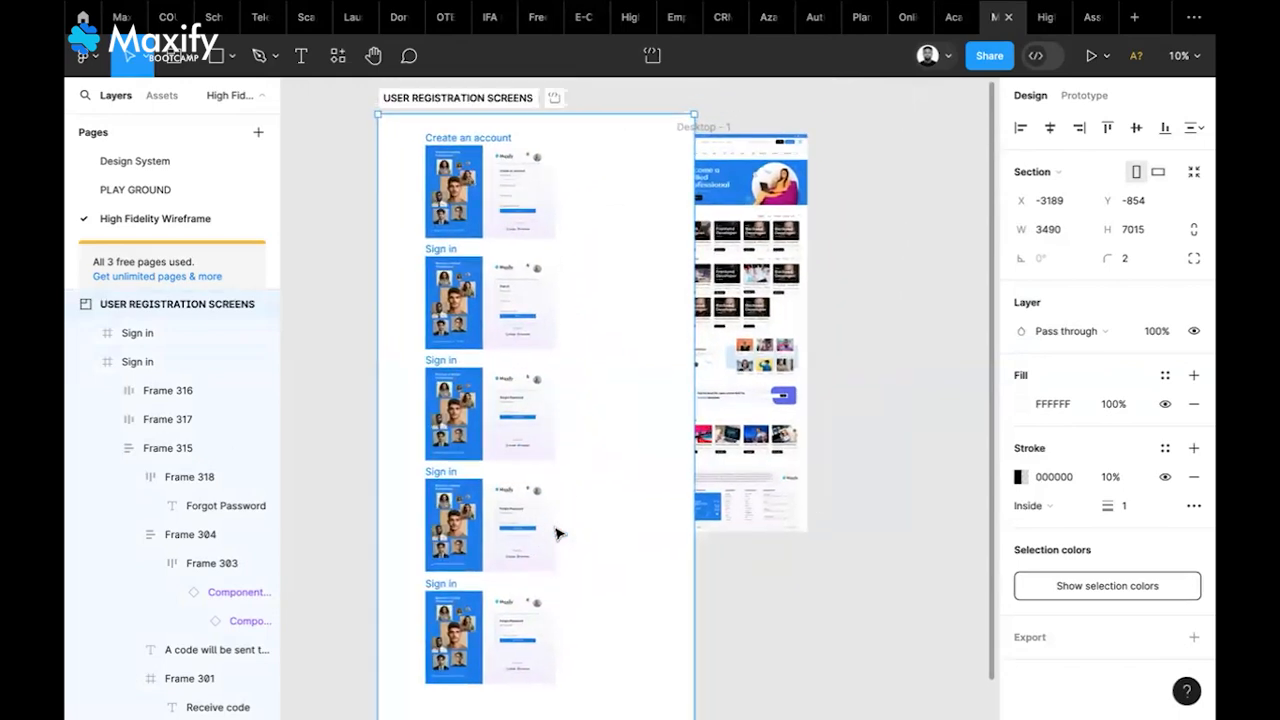
left_click_drag(695, 513, 614, 509)
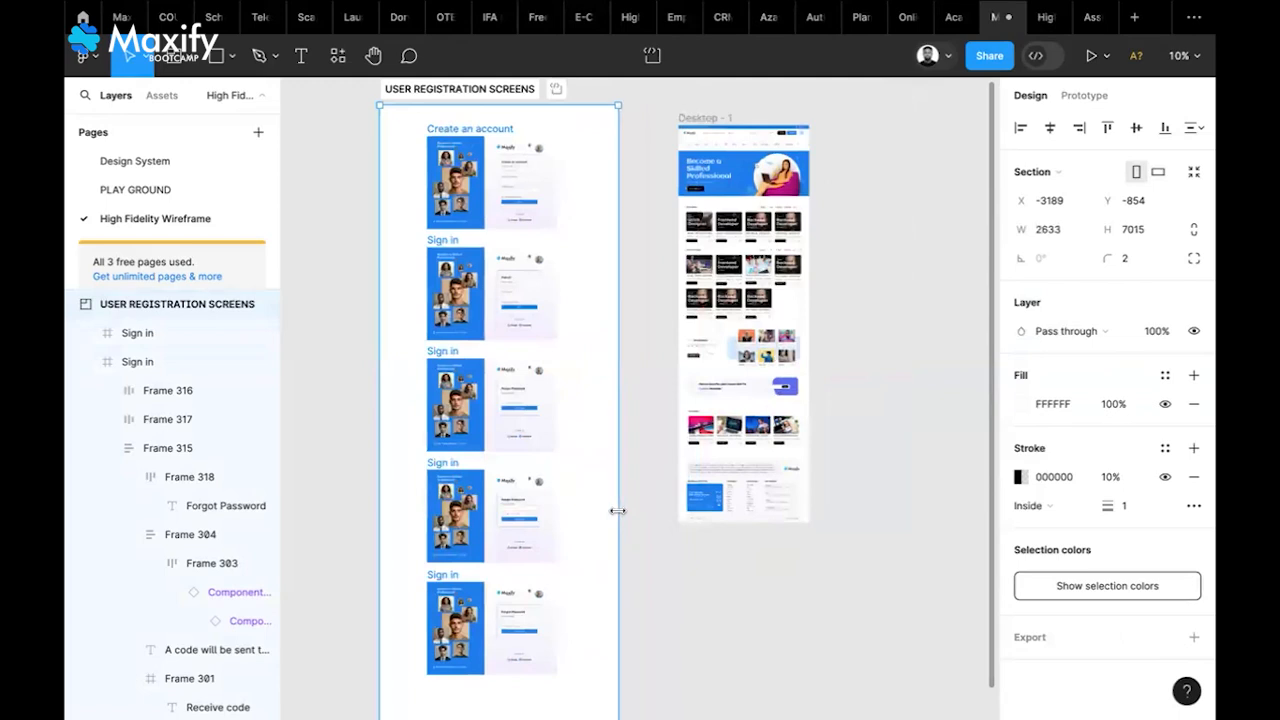
left_click(695, 612)
scroll(695, 612, "down", 2)
Draw a new section beside the registration screens and move Desktop - 1 into it
scroll(695, 612, "down", 1)
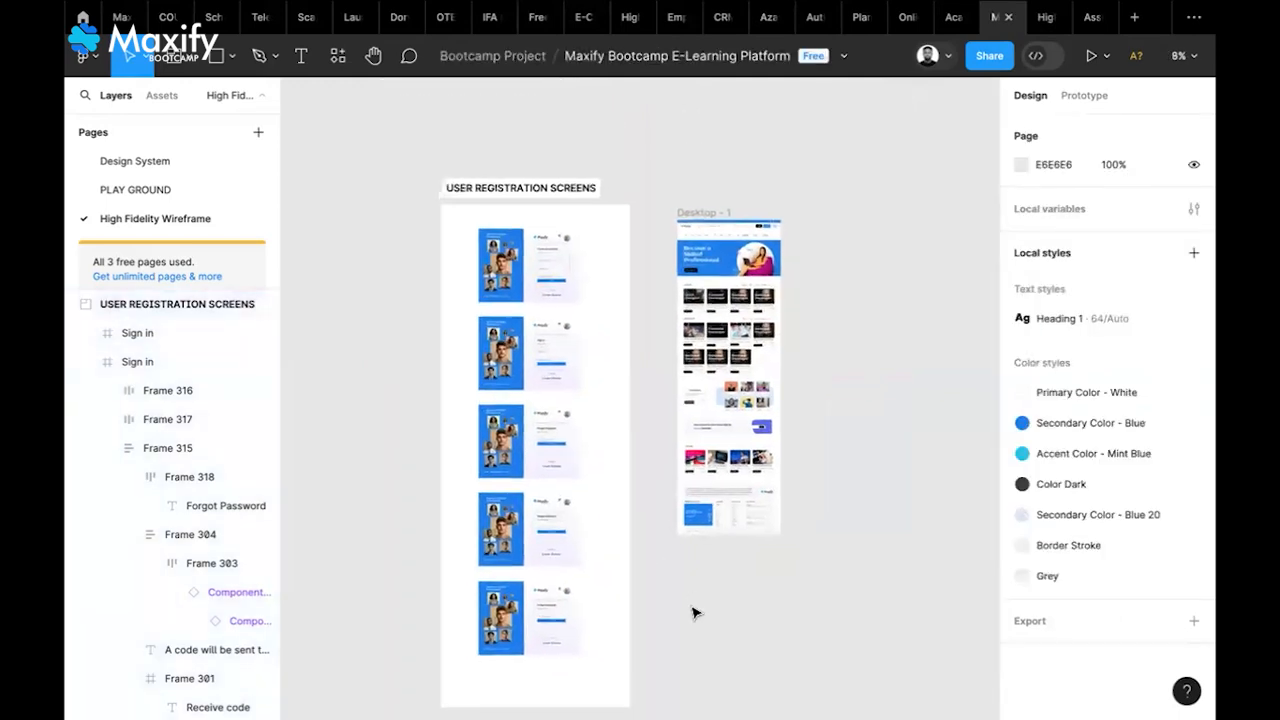
scroll(695, 612, "right", 1)
left_click_drag(622, 130, 883, 140)
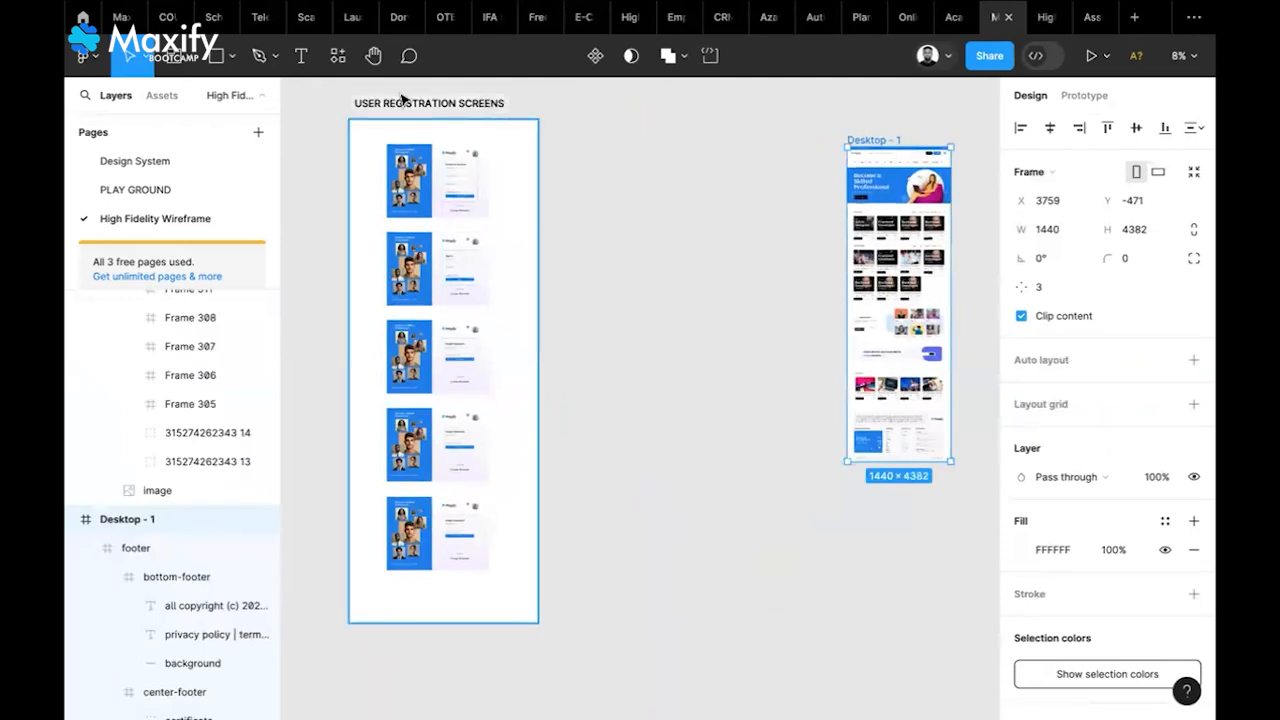
left_click(170, 66)
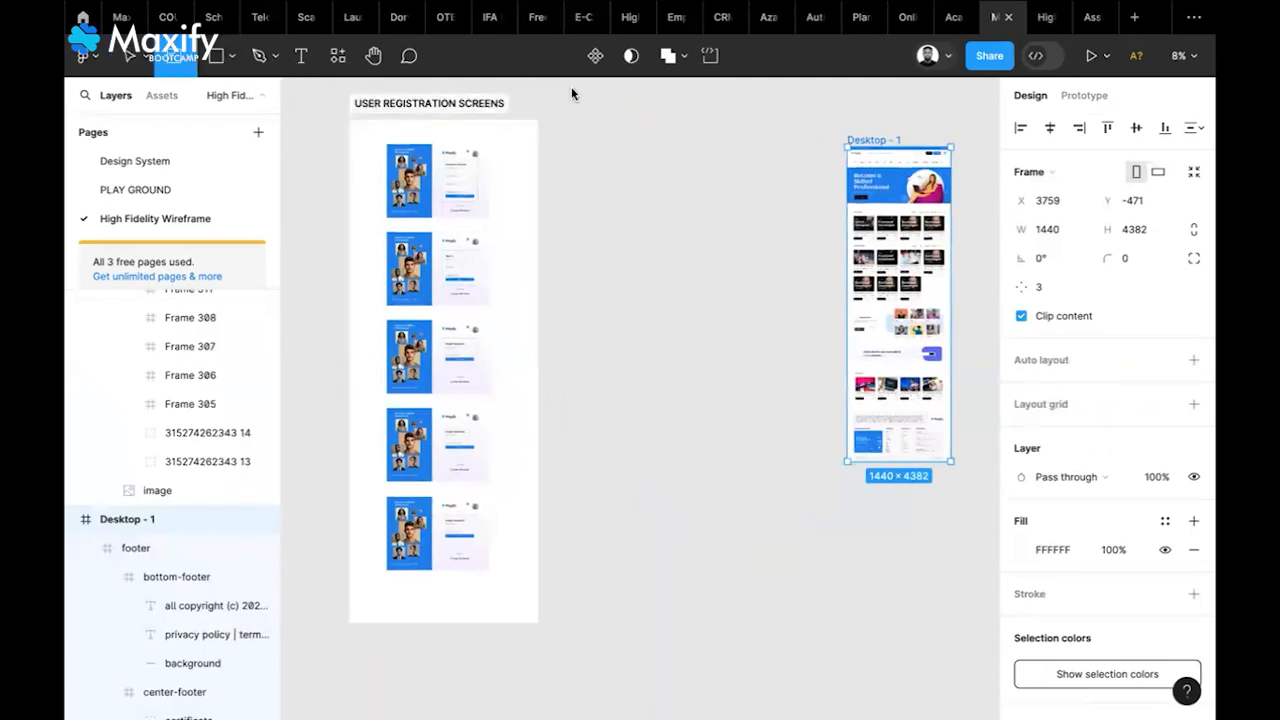
left_click_drag(560, 118, 752, 622)
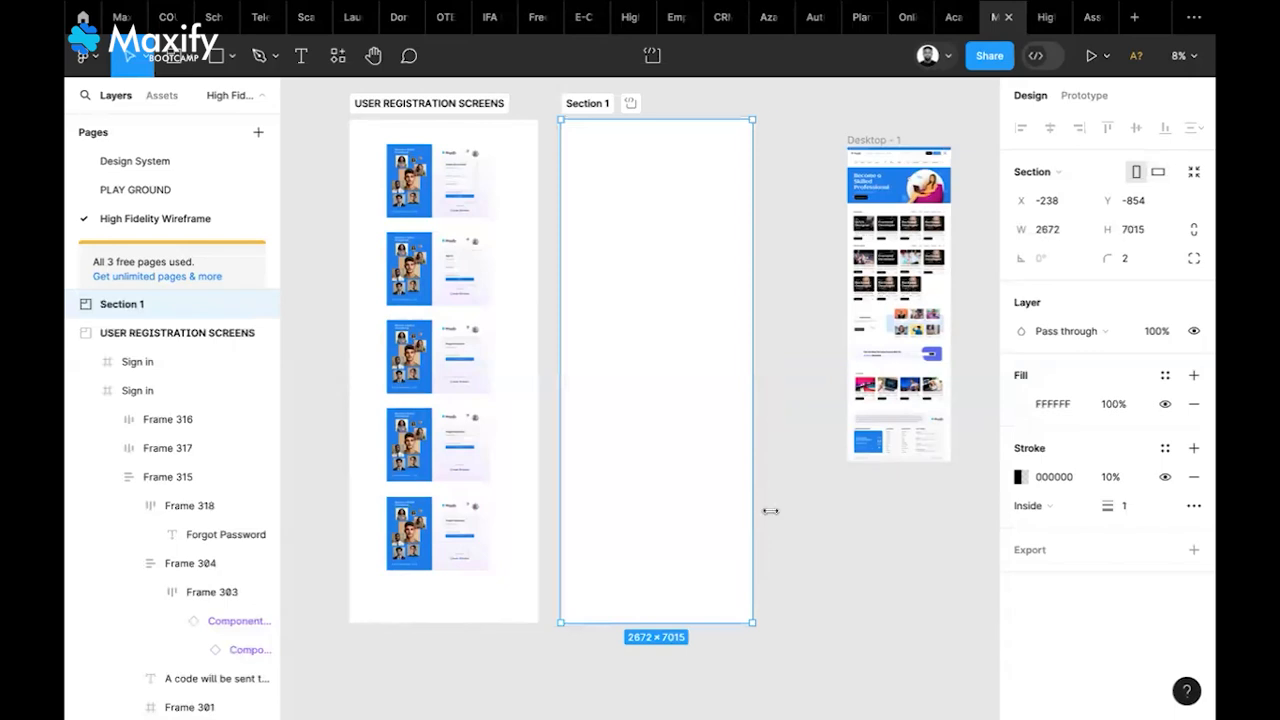
left_click_drag(770, 511, 770, 511)
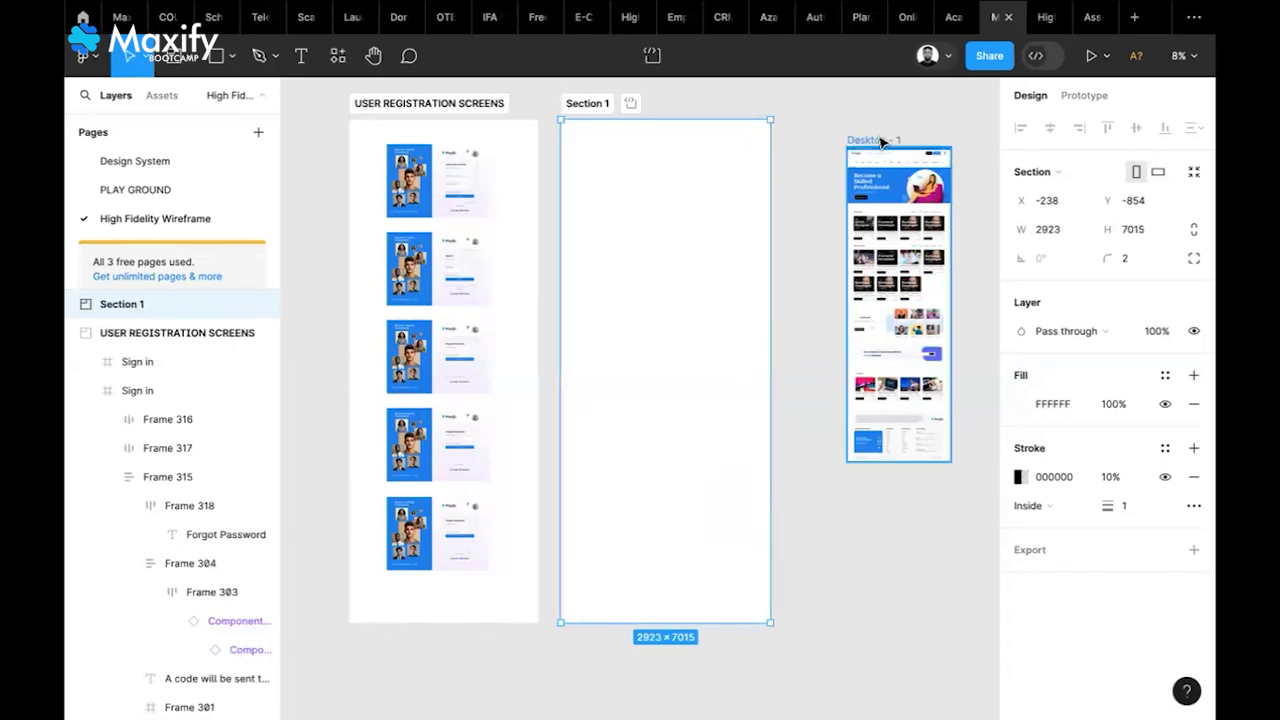
left_click_drag(852, 148, 648, 180)
Rename the new section to 'LANDING PAGE'
left_click(602, 104)
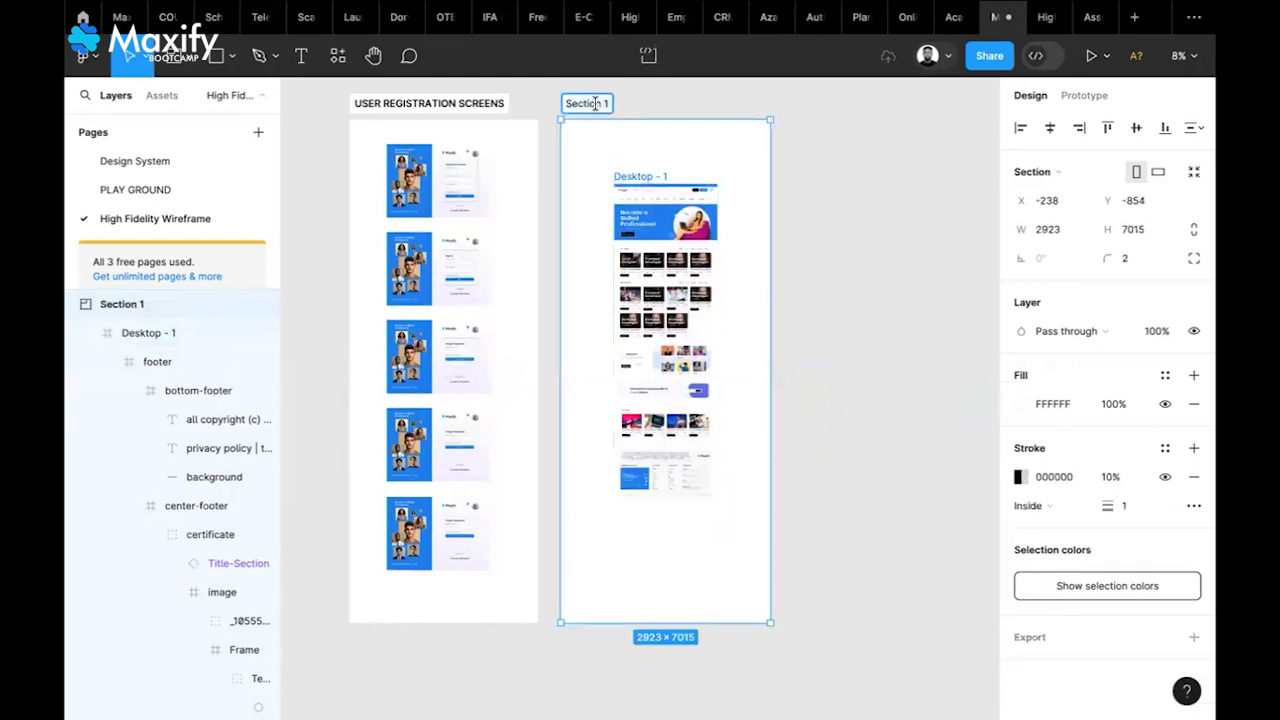
double_click(595, 104)
type("LA")
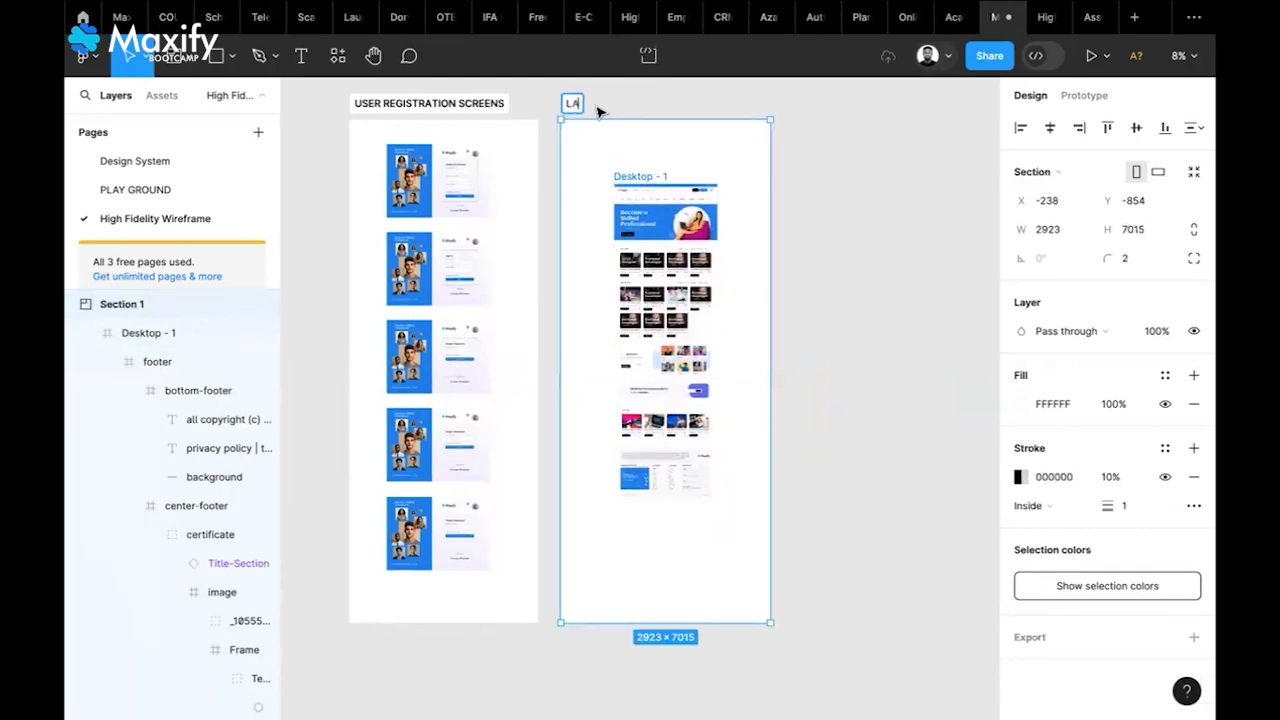
type("NDING PAGE")
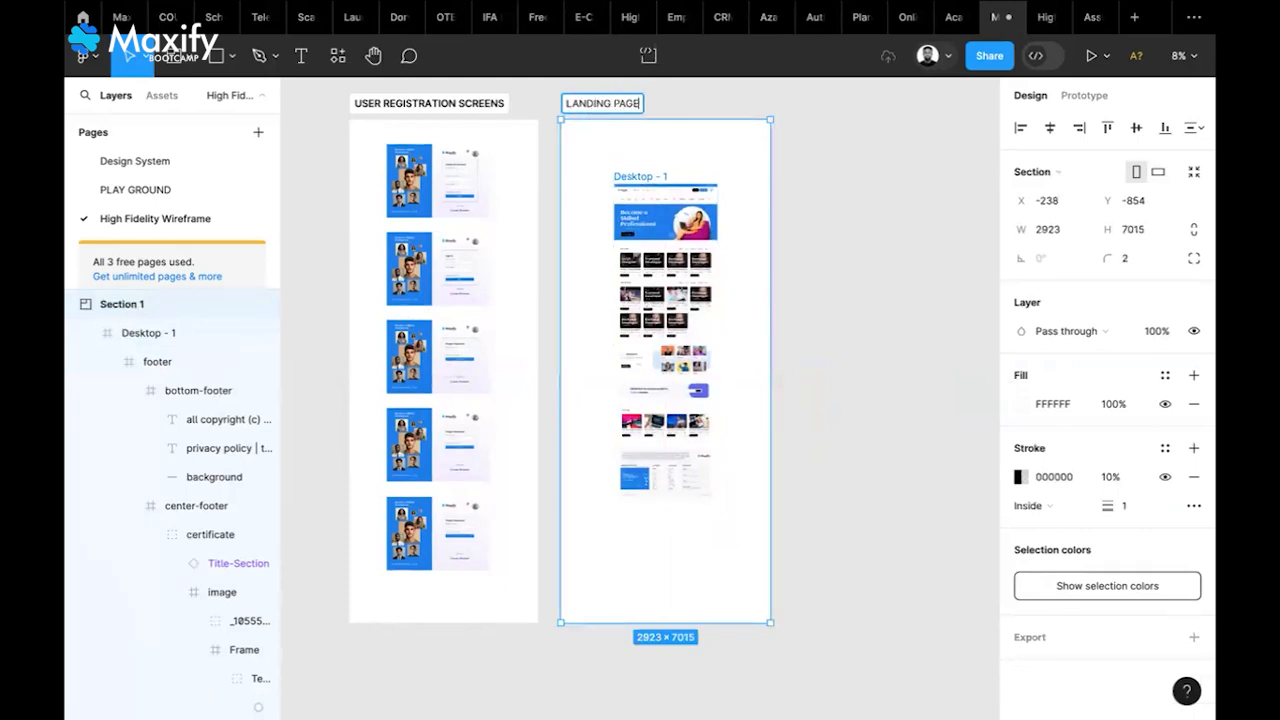
left_click(840, 192)
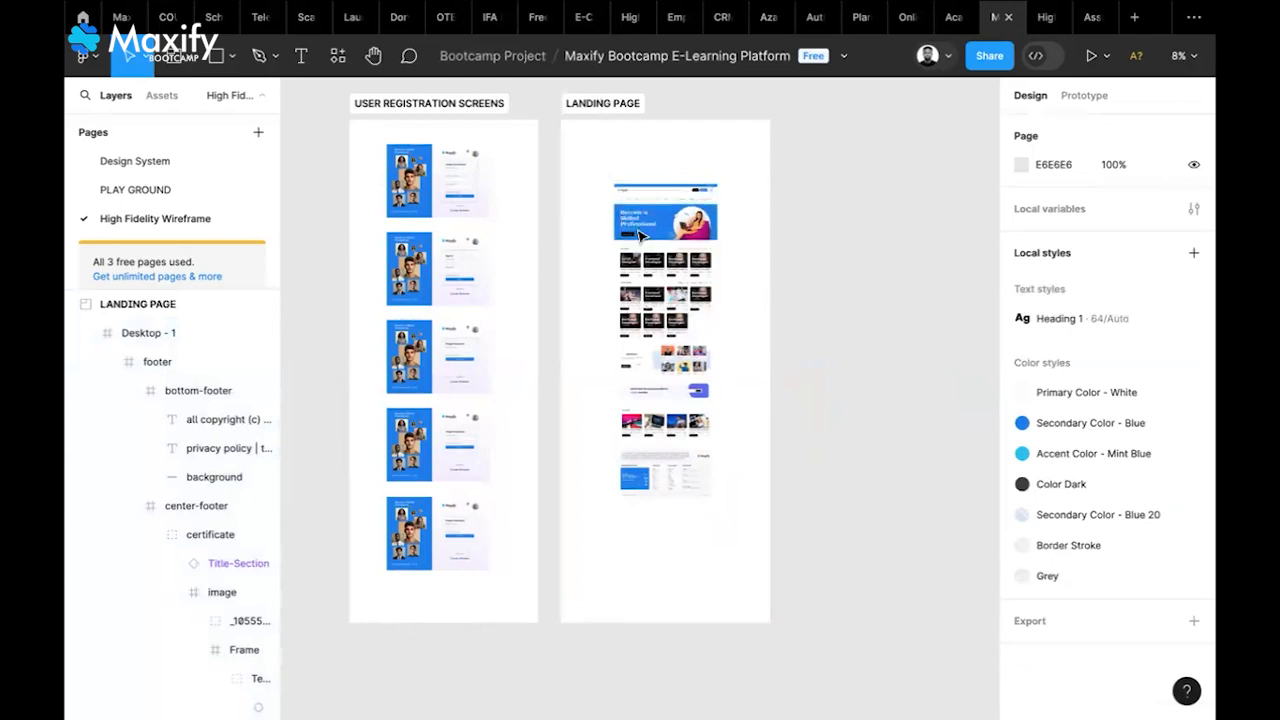
Give both sections an FFFEFE fill, then shift it toward light grey
scroll(640, 235, "up", 3)
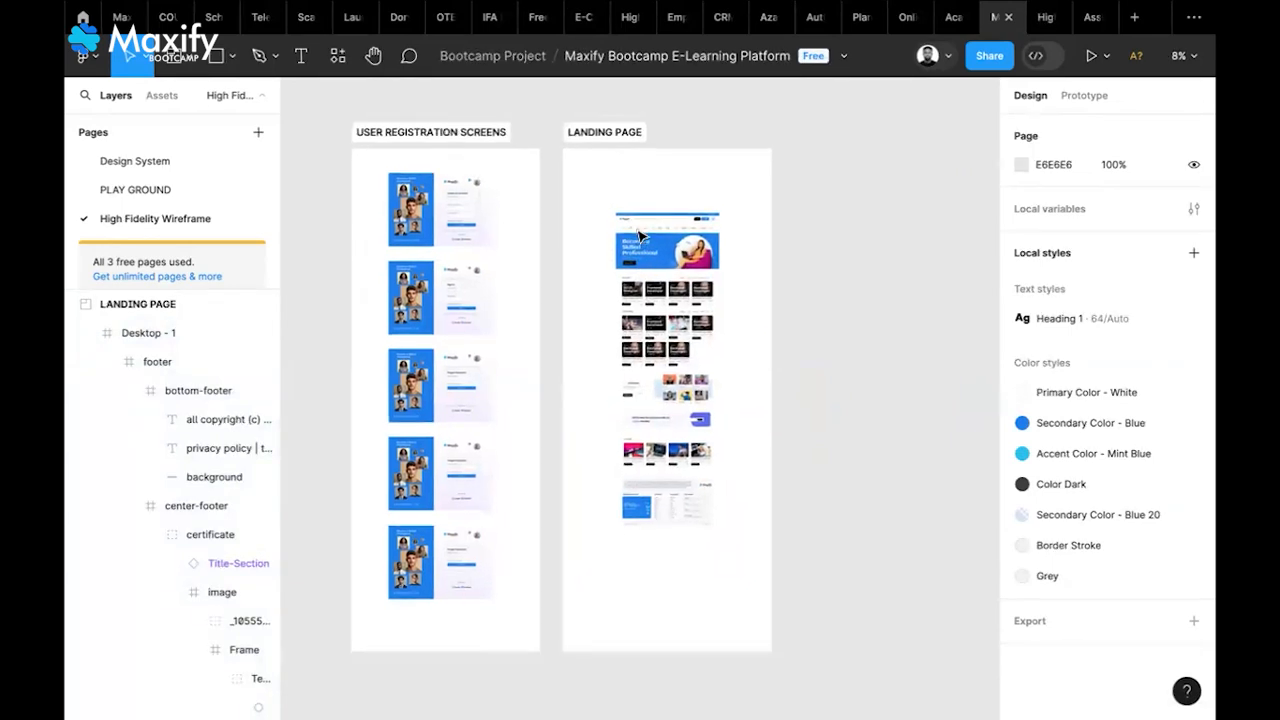
left_click(432, 143)
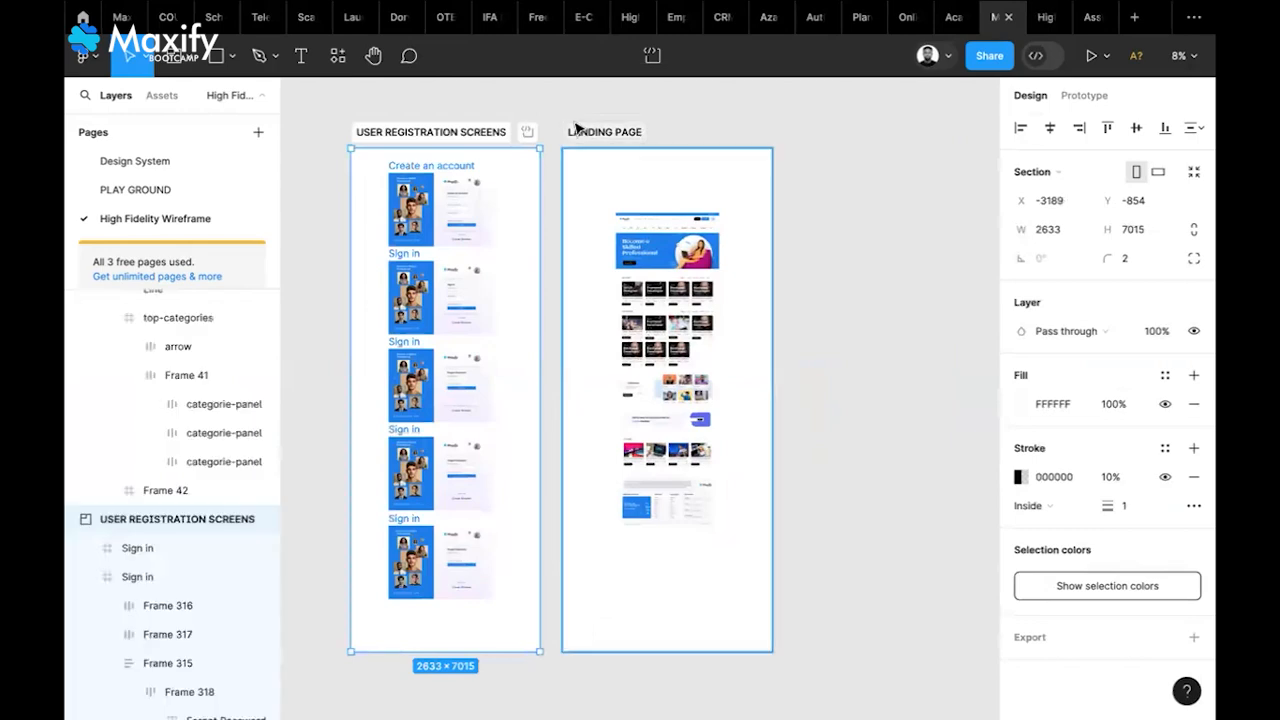
left_click(571, 129, "shift")
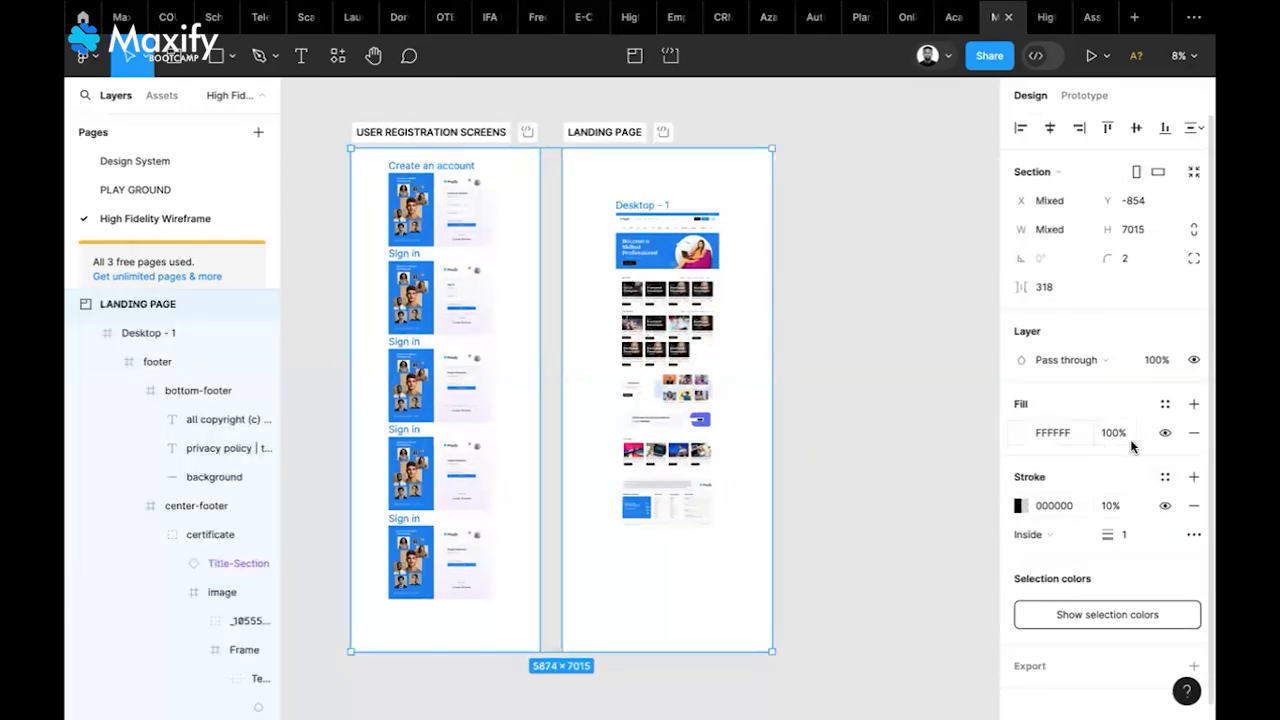
left_click(1019, 433)
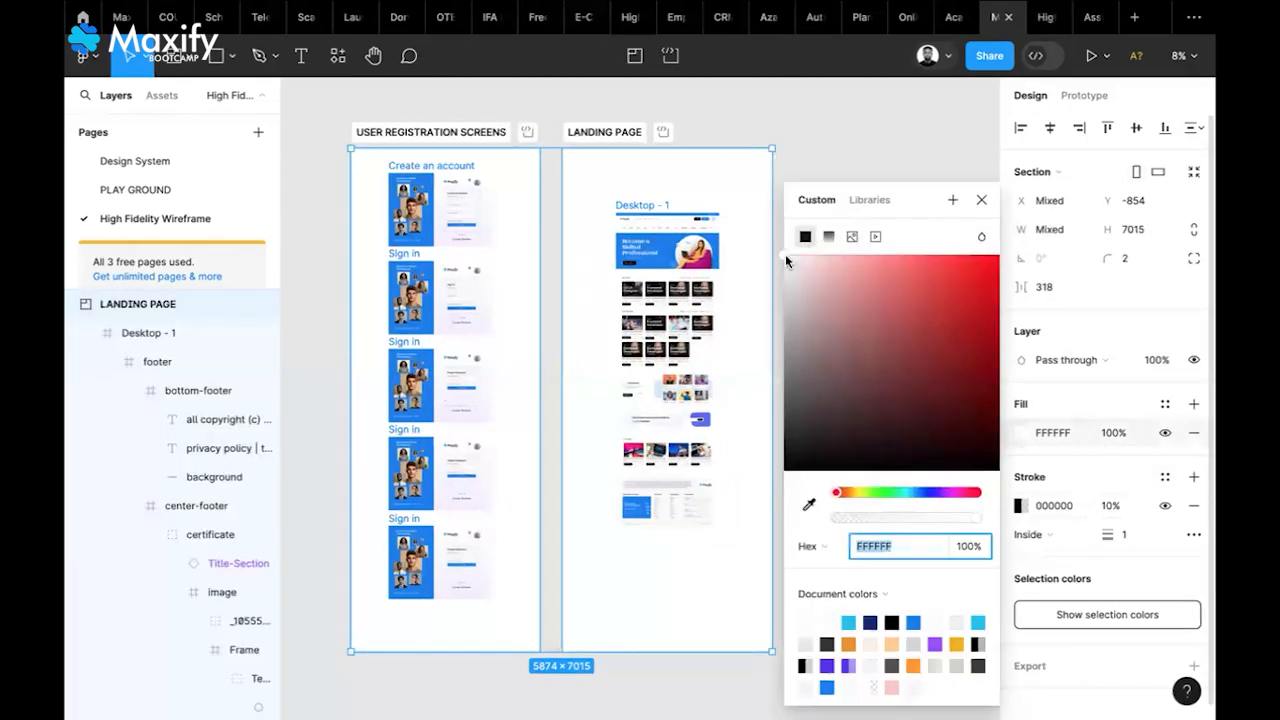
type("FFFEFE")
key("Return")
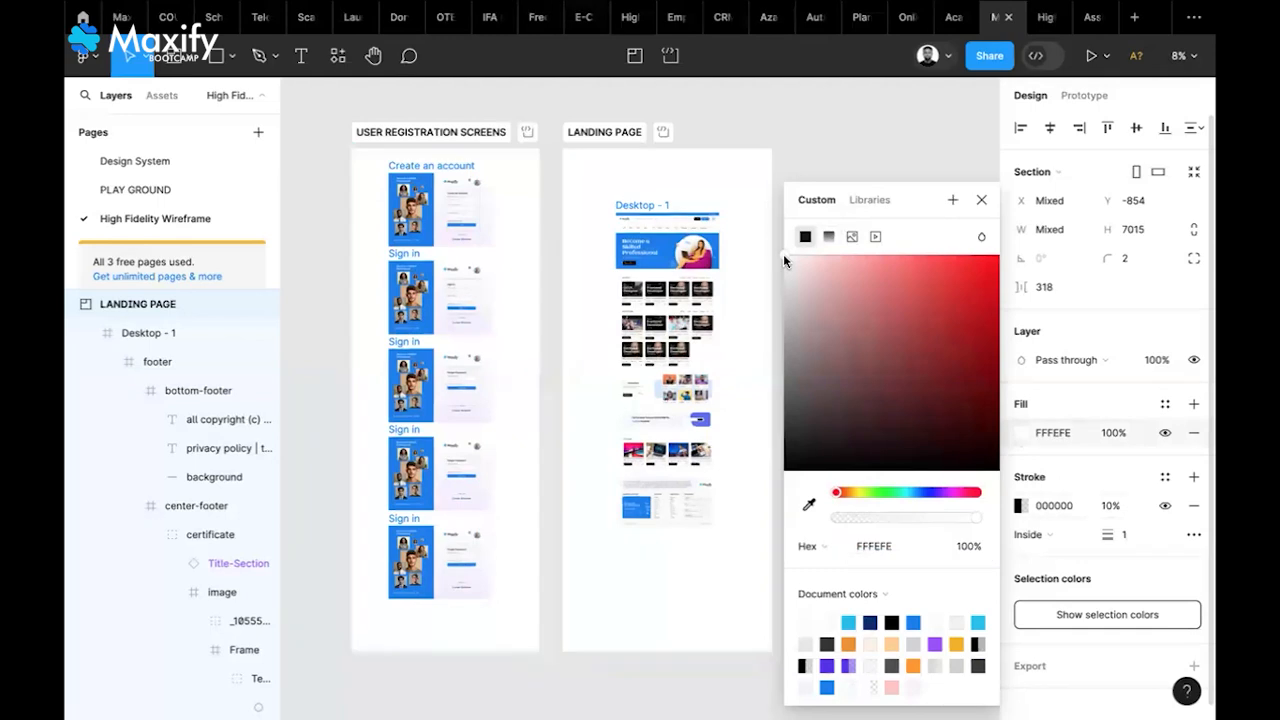
mouse_move(779, 259)
left_mouse_down()
mouse_move(765, 322)
mouse_move(765, 254)
left_mouse_up()
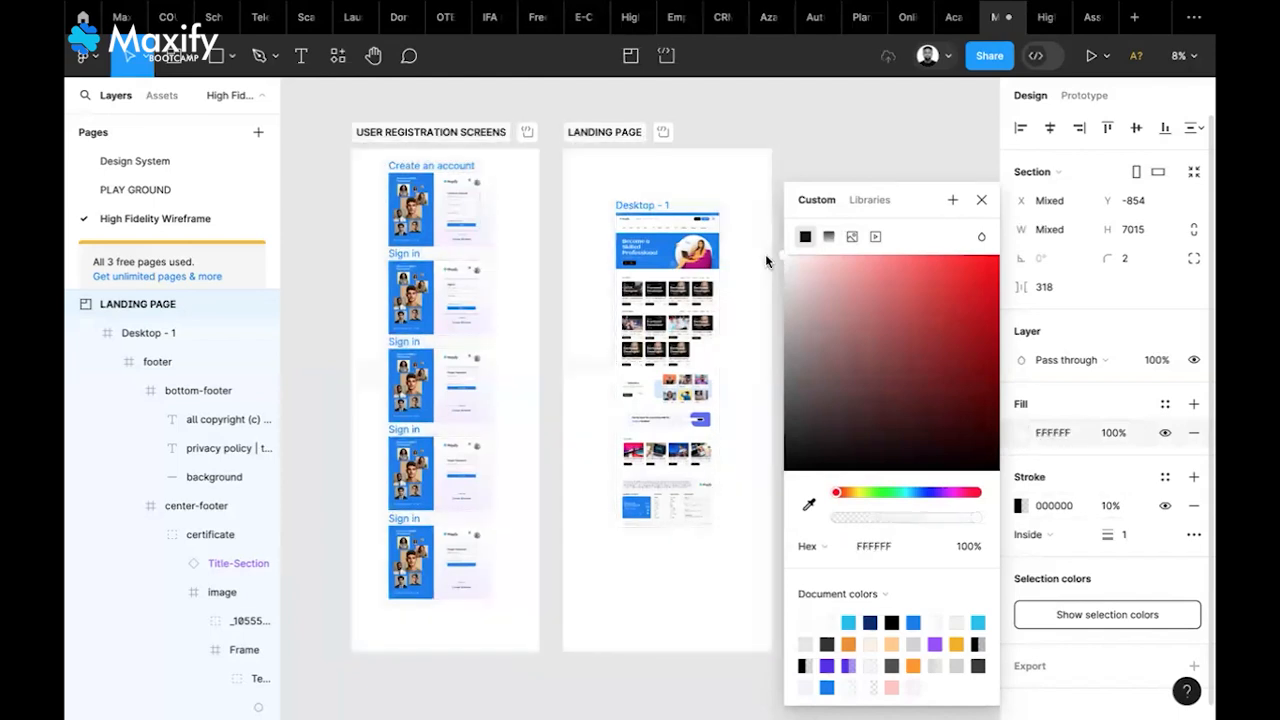
left_click(870, 150)
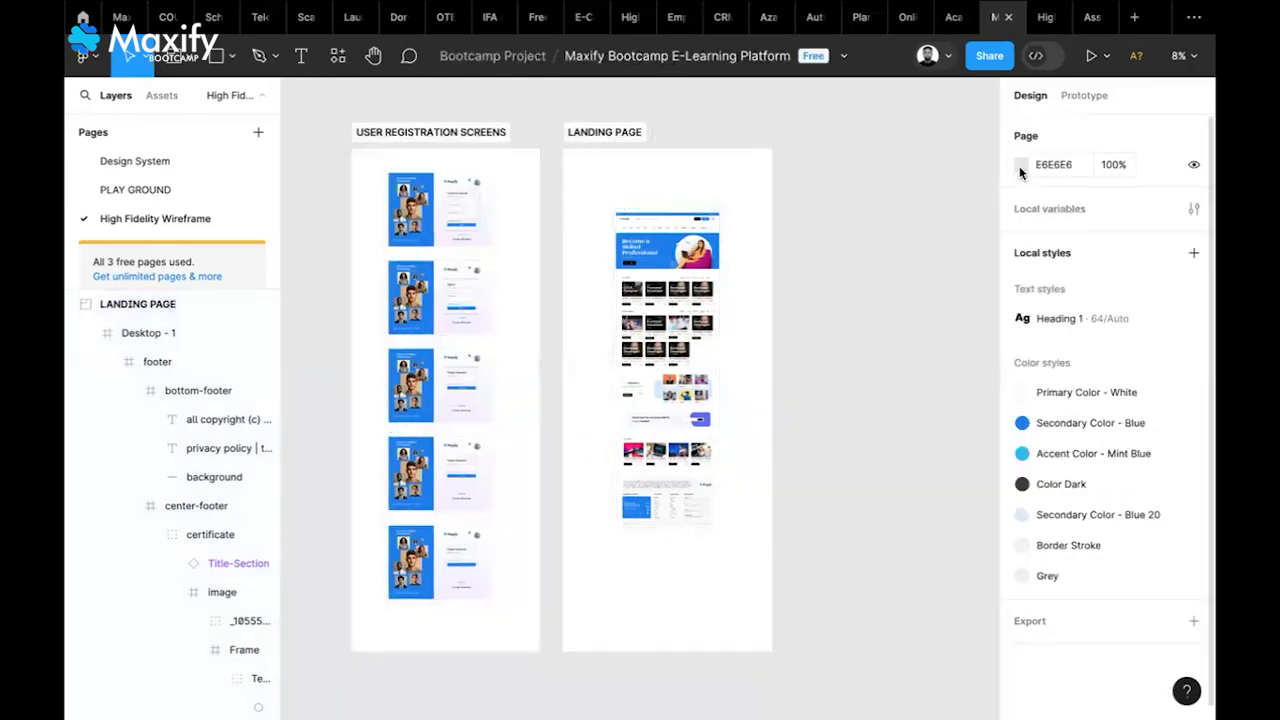
Make the canvas background white and tint both sections light grey F1F1F1
left_click(1020, 166)
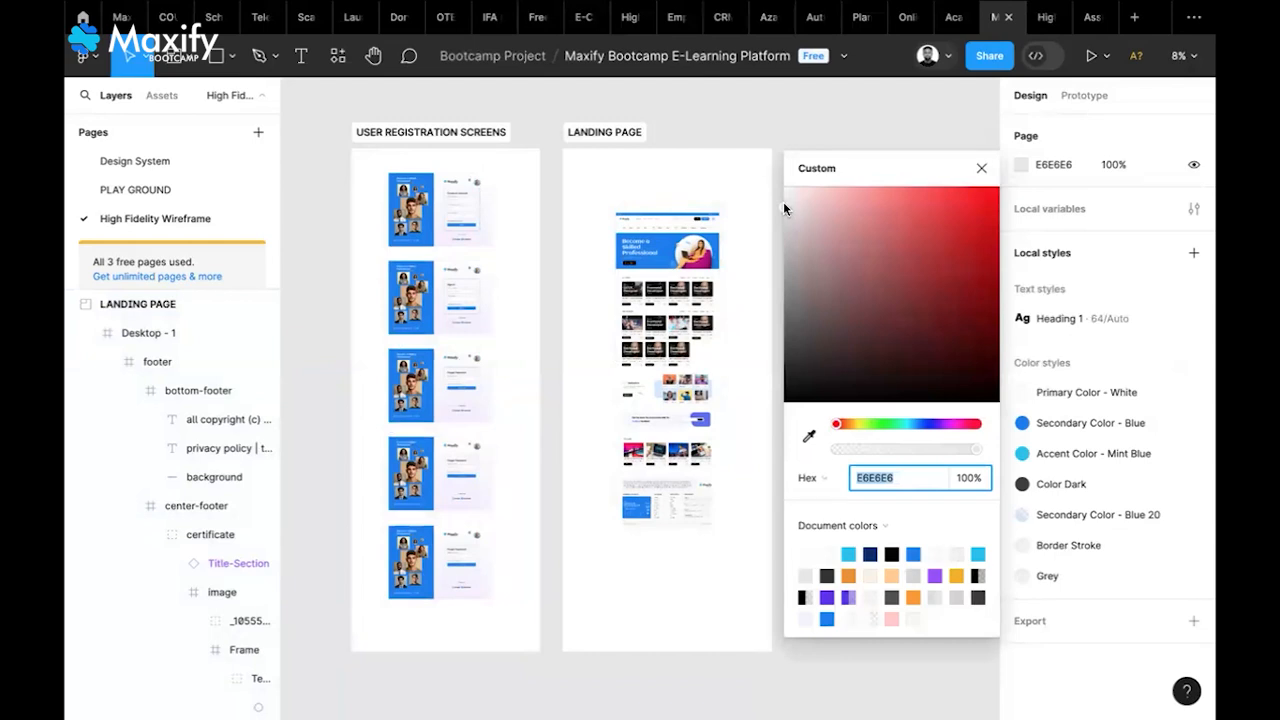
left_click_drag(786, 192, 746, 143)
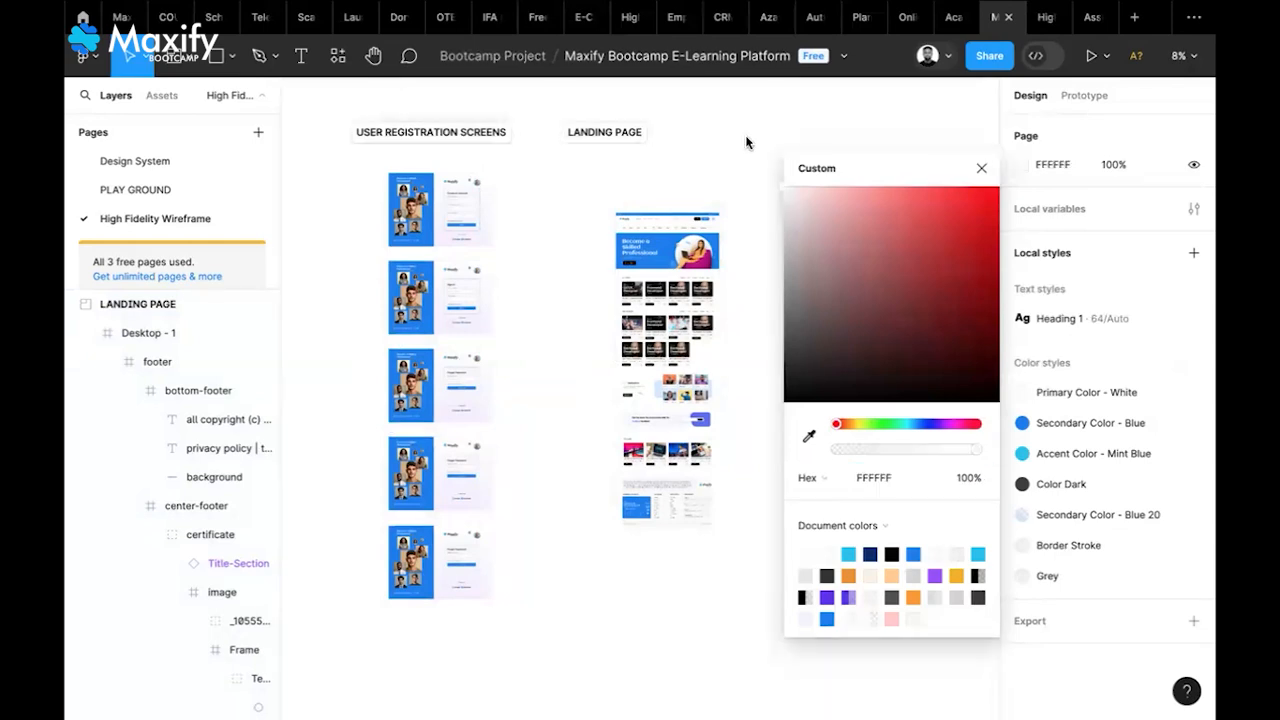
left_click(597, 134)
left_click(468, 134, "shift")
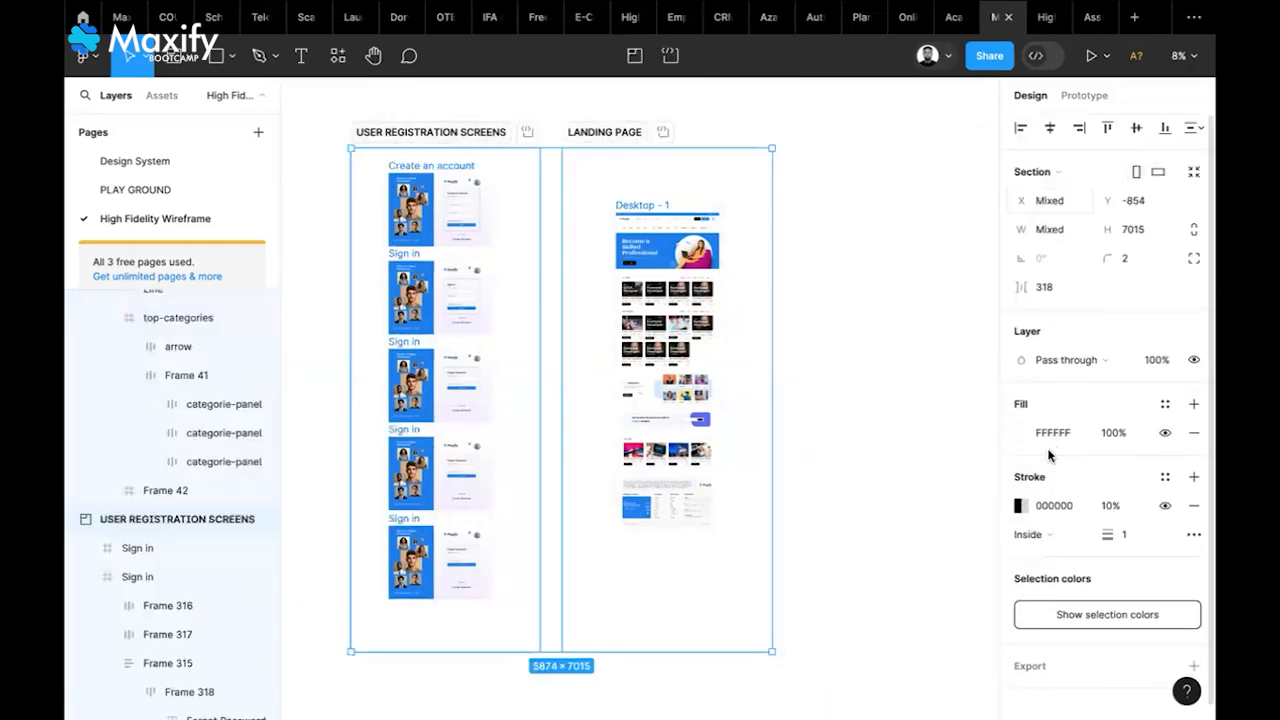
left_click(1022, 431)
left_click_drag(784, 257, 778, 271)
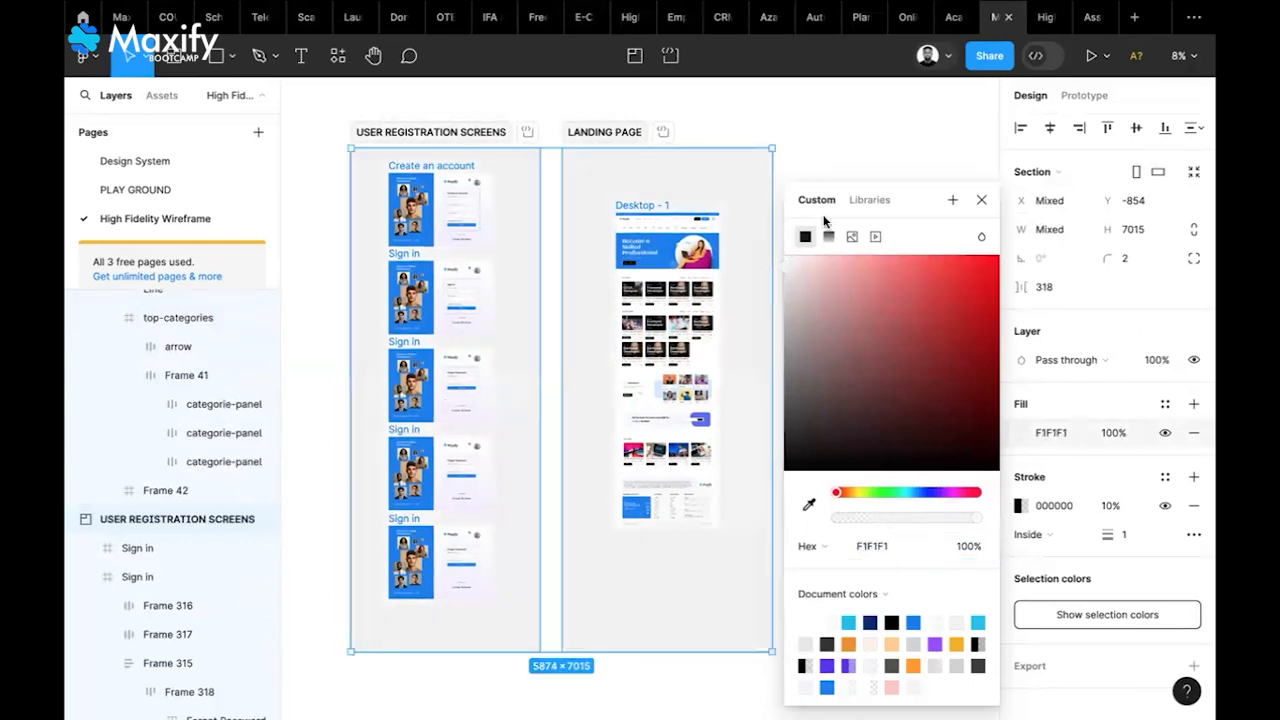
left_click(879, 135)
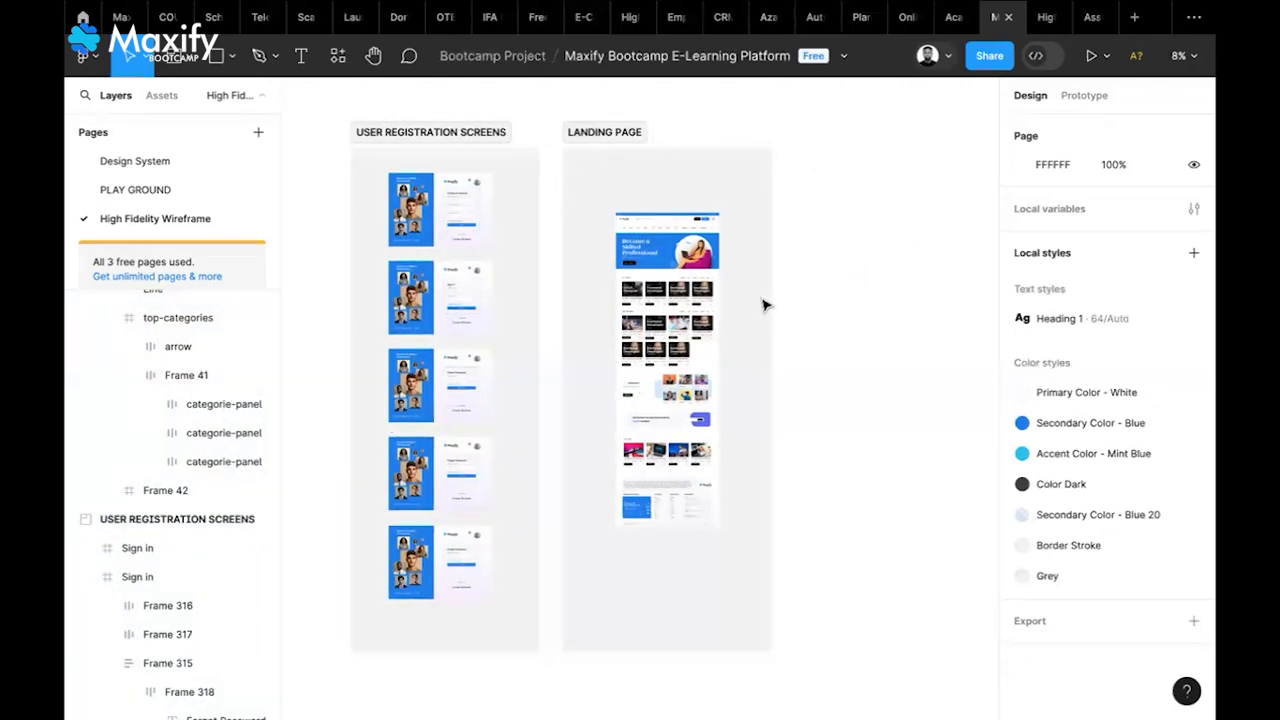
key("super+shift+5")
Draw a tall new section to the right of LANDING PAGE
scroll(729, 283, "up", 6)
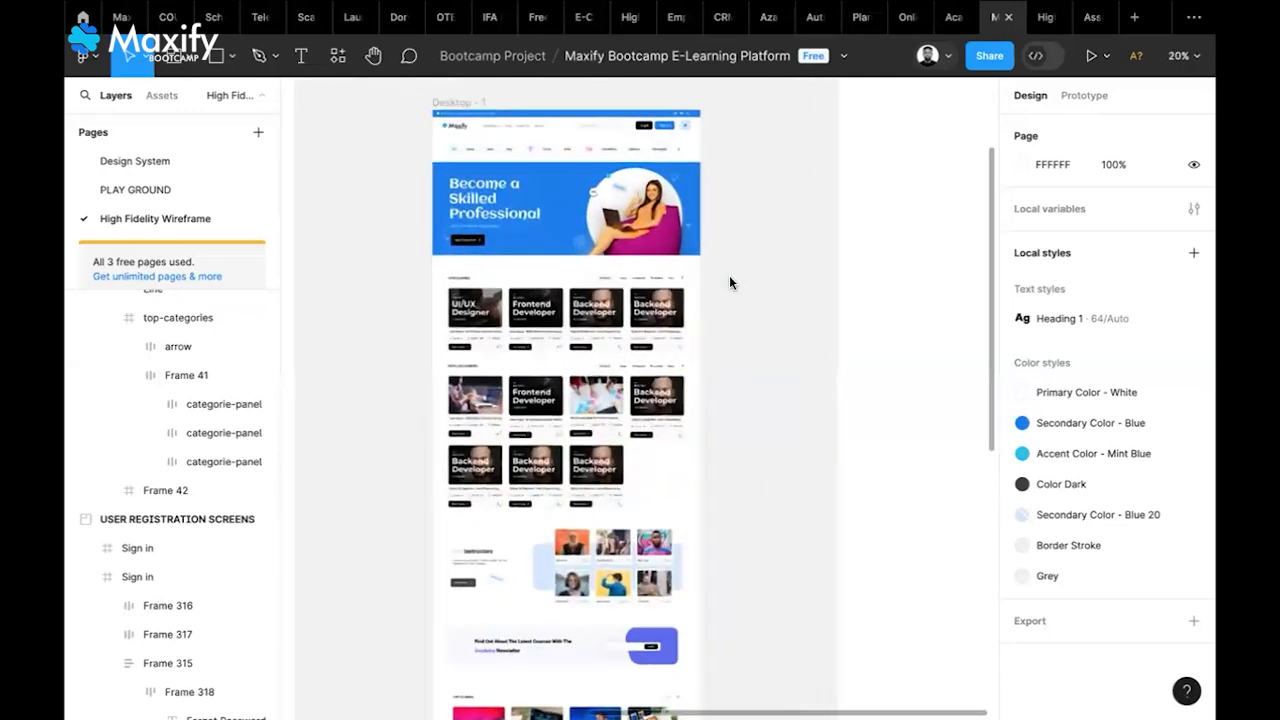
scroll(729, 277, "up", 2)
scroll(585, 345, "up", 5)
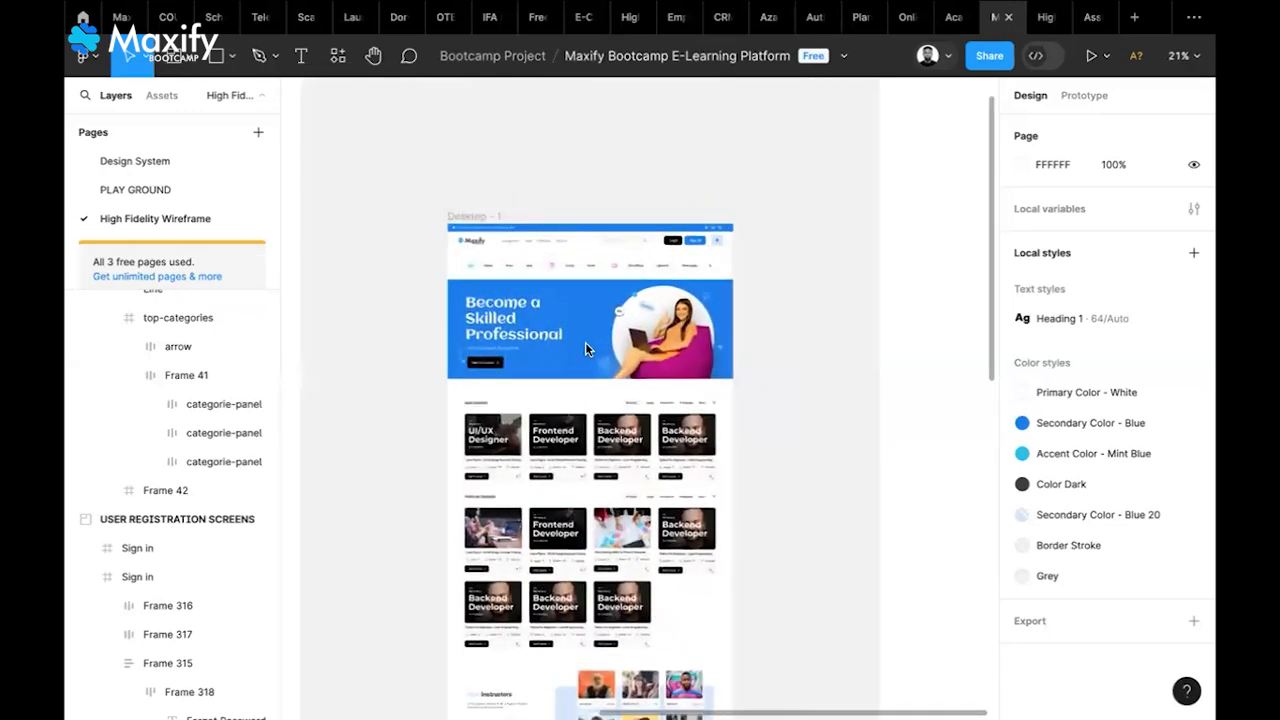
scroll(585, 348, "up", 1)
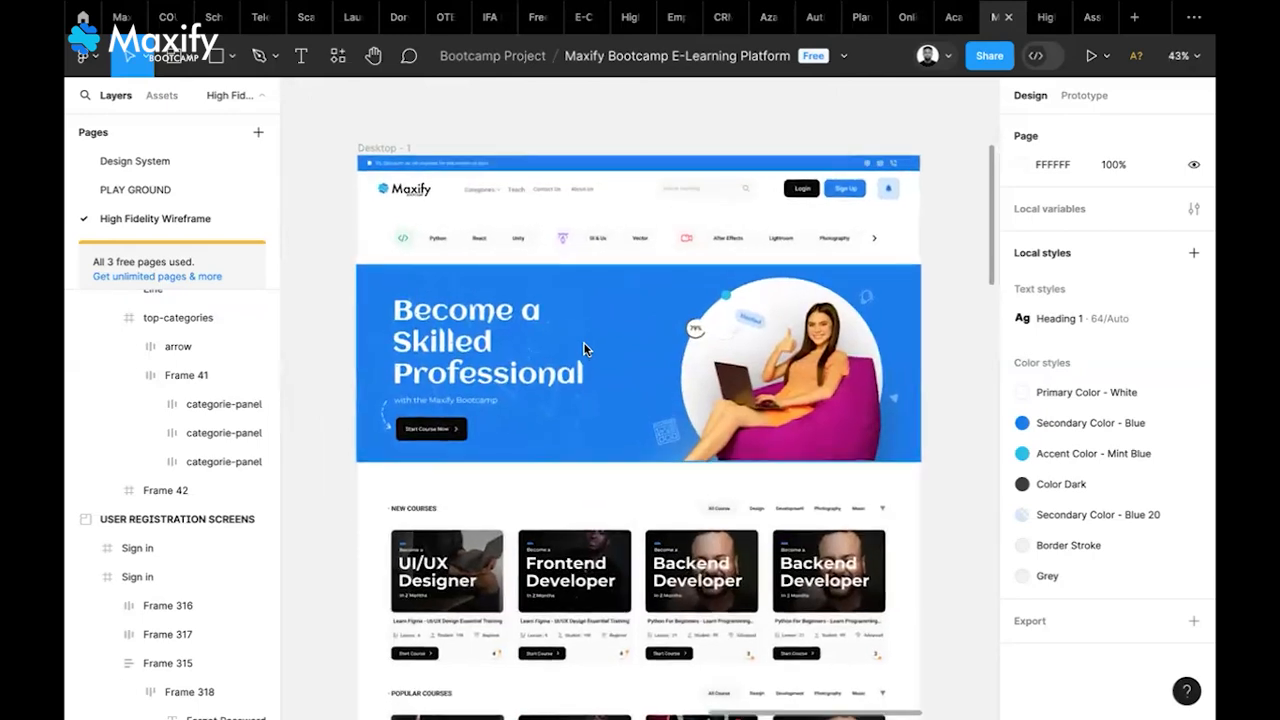
scroll(585, 348, "down", 3)
scroll(585, 348, "down", 5)
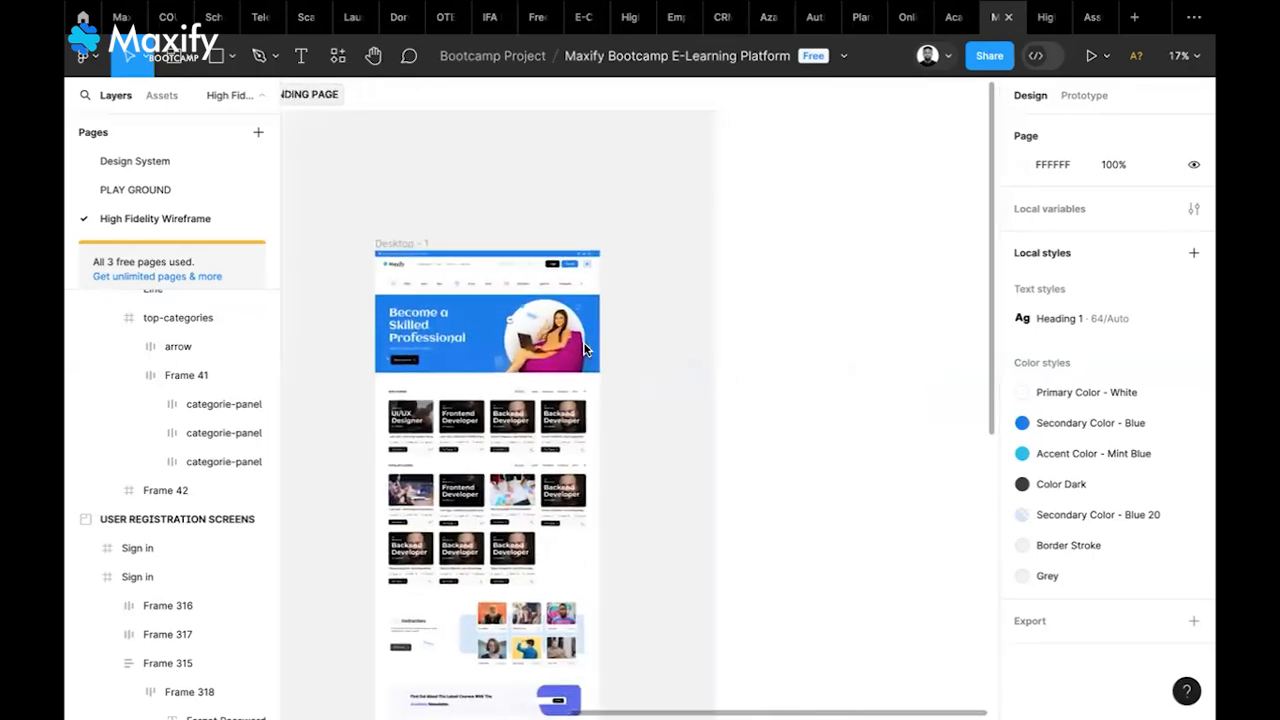
scroll(585, 348, "down", 3)
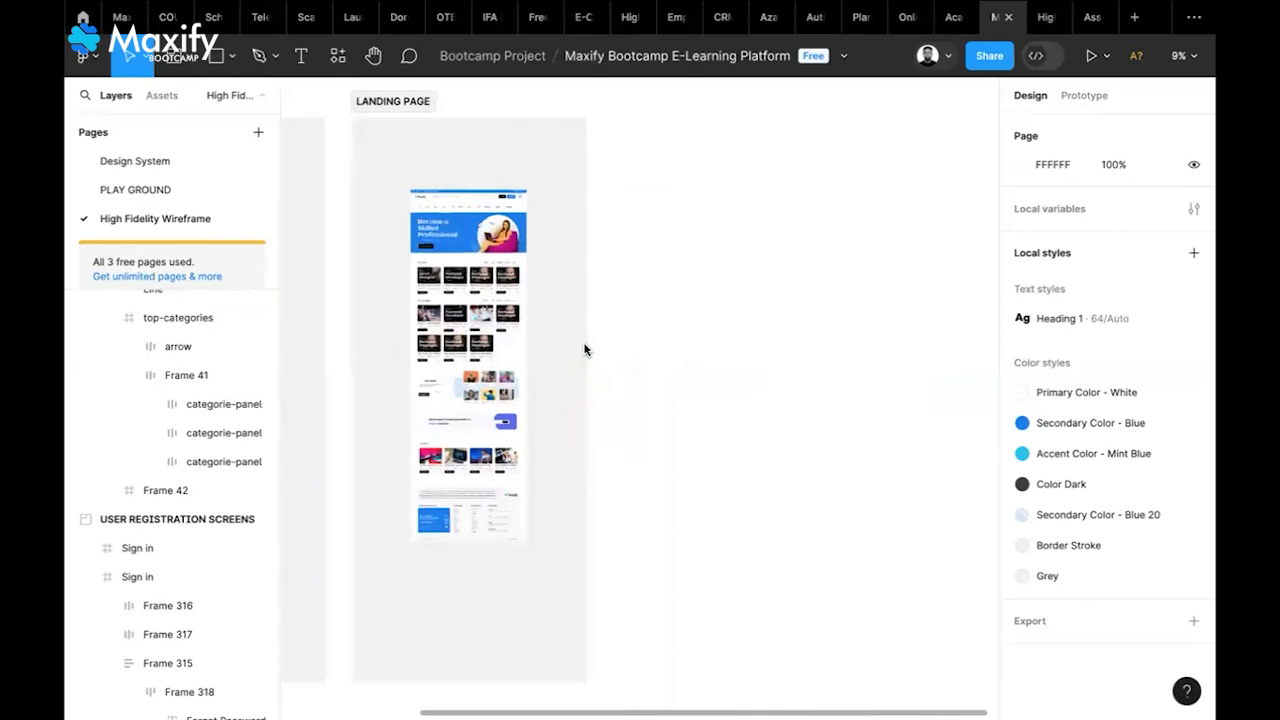
left_click(174, 56)
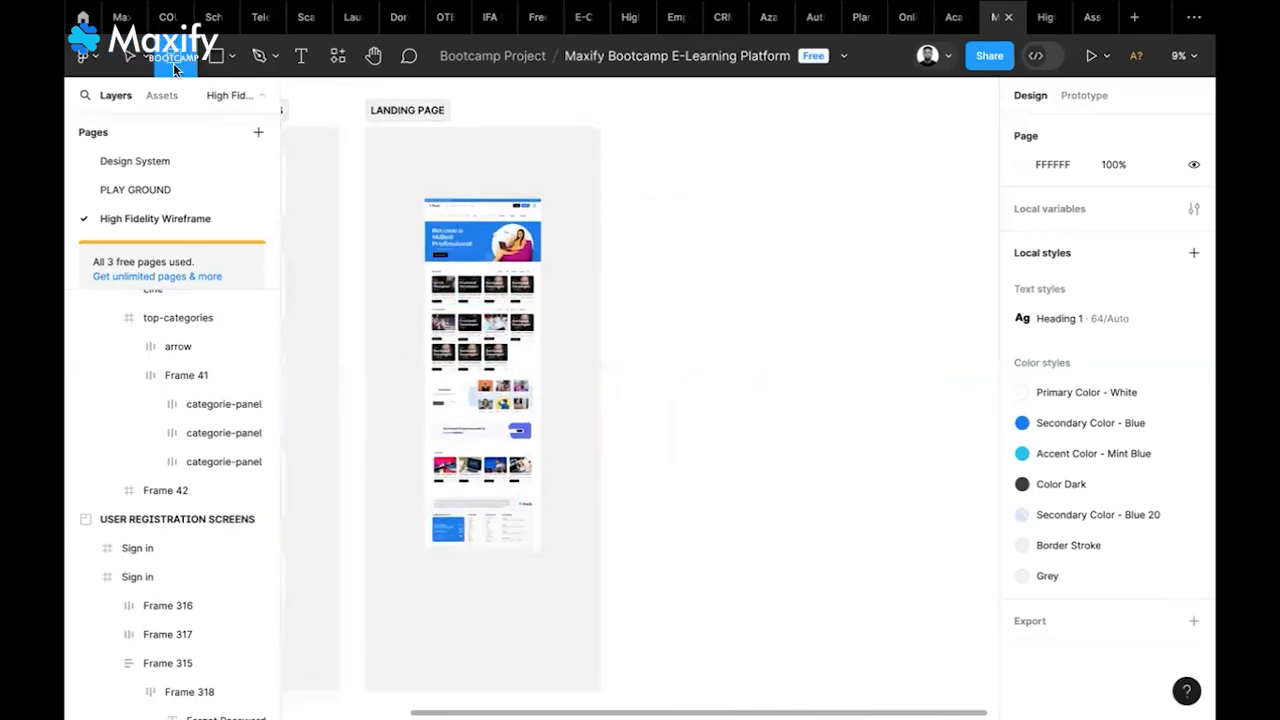
left_click_drag(621, 127, 889, 690)
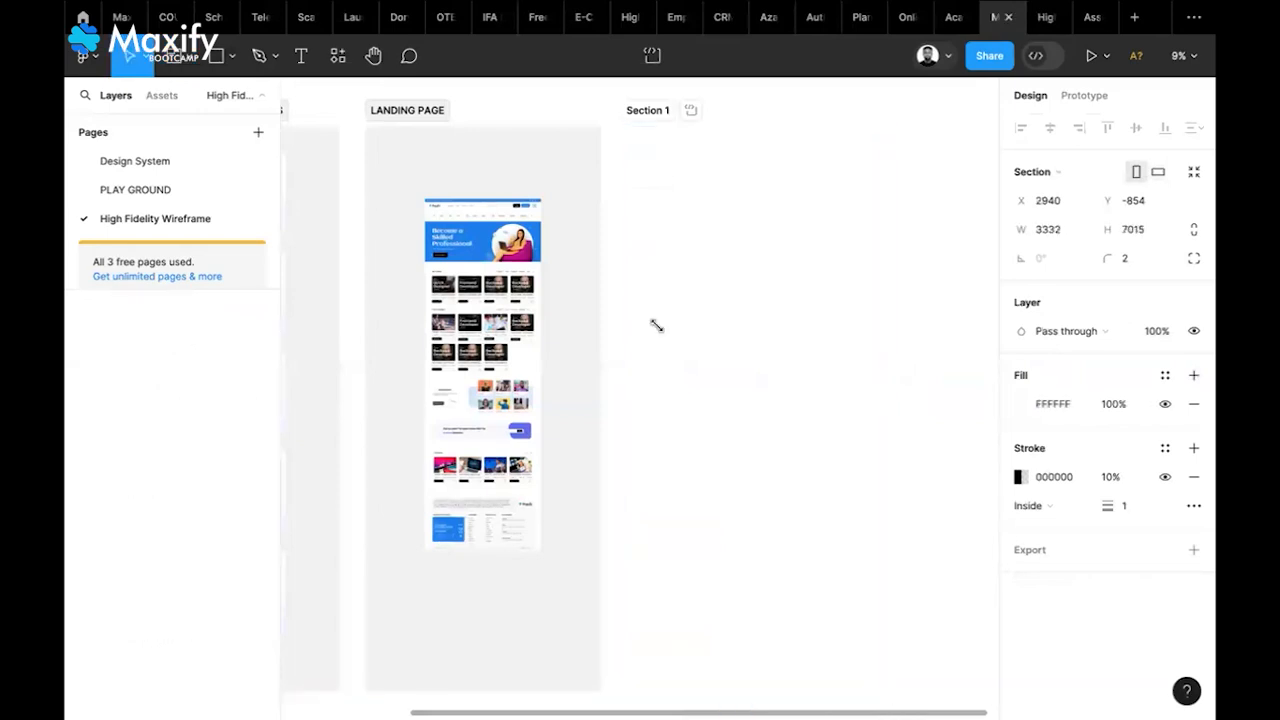
Name the section CLASS PRACTICE and fill it with LANDING PAGE's light grey F1F1F1
double_click(656, 111)
type("CLASS")
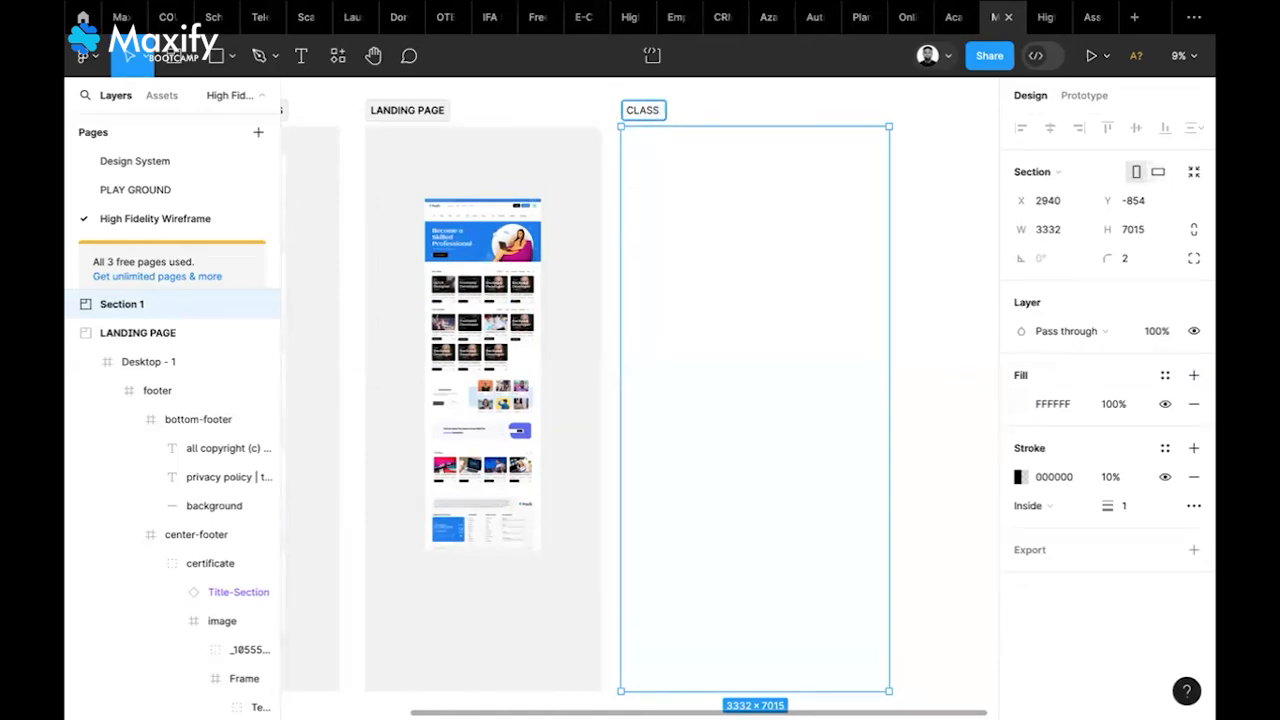
type(" PRACTICE")
key("Return")
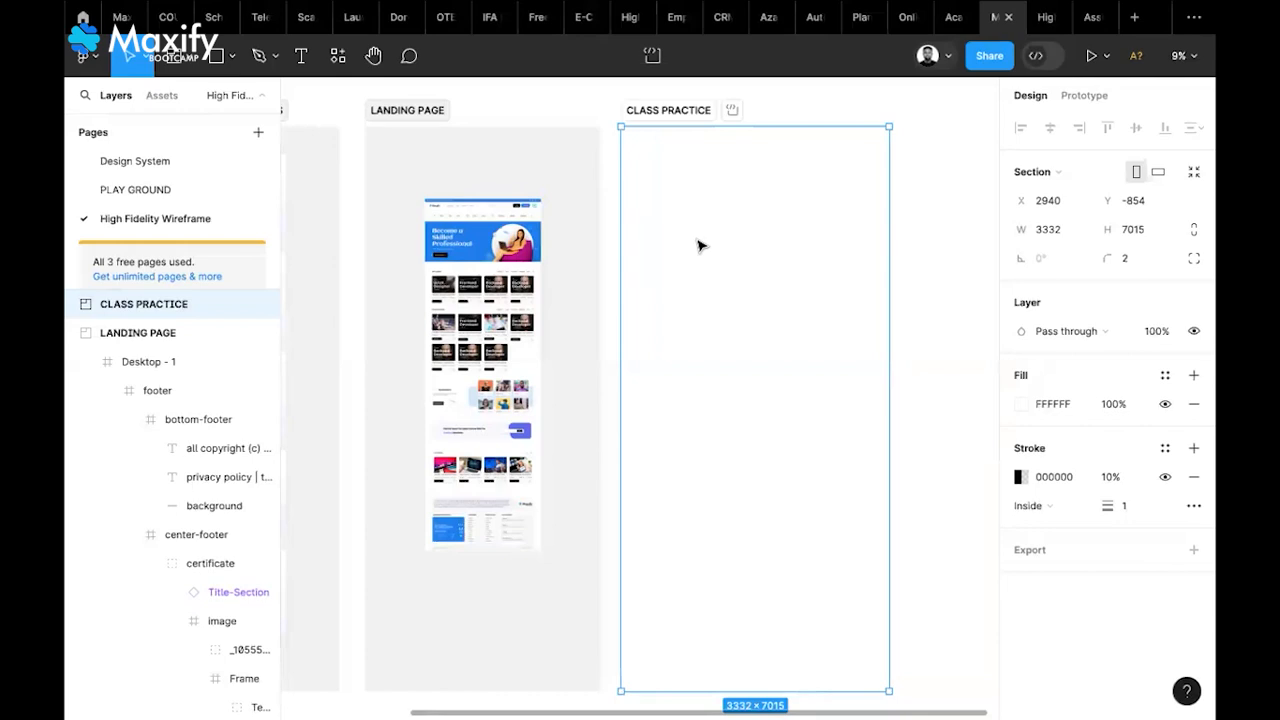
key("i")
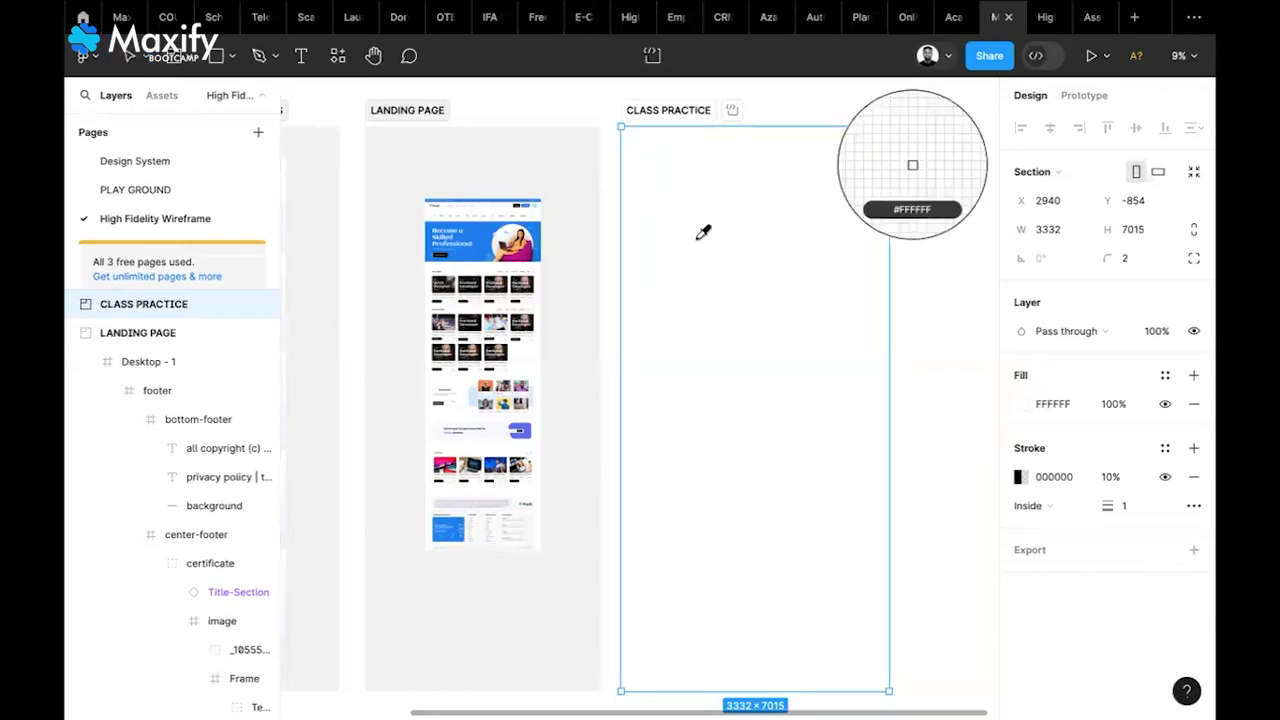
left_click(537, 146)
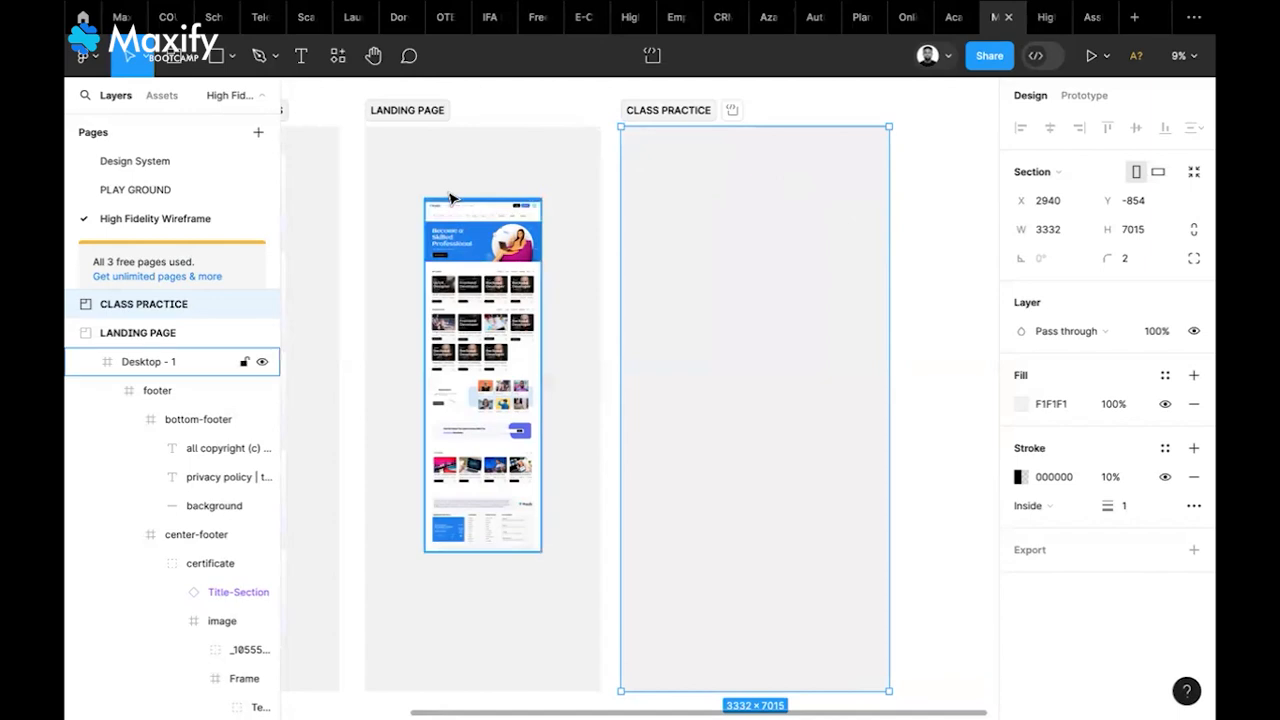
Add a 1440×1024 Desktop frame and position it inside CLASS PRACTICE
scroll(450, 200, "up", 5)
scroll(450, 199, "up", 2)
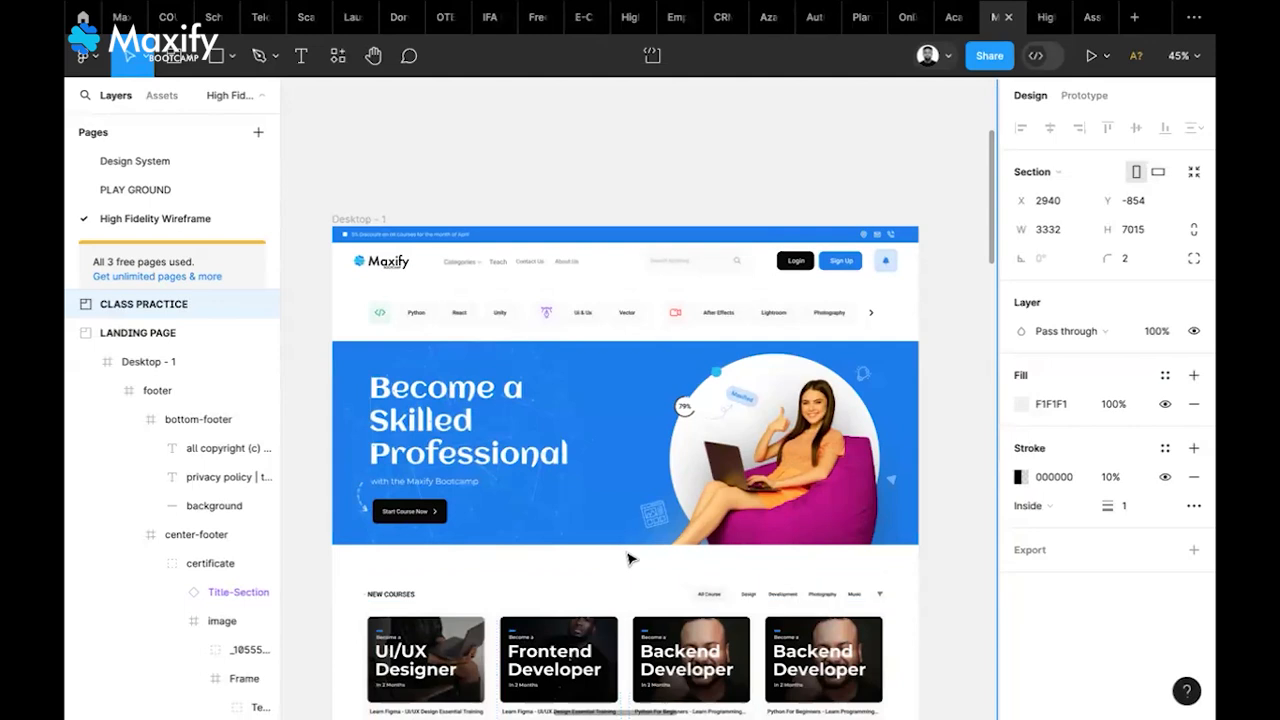
scroll(630, 558, "down", 5)
scroll(630, 558, "right", 3)
scroll(630, 558, "down", 4)
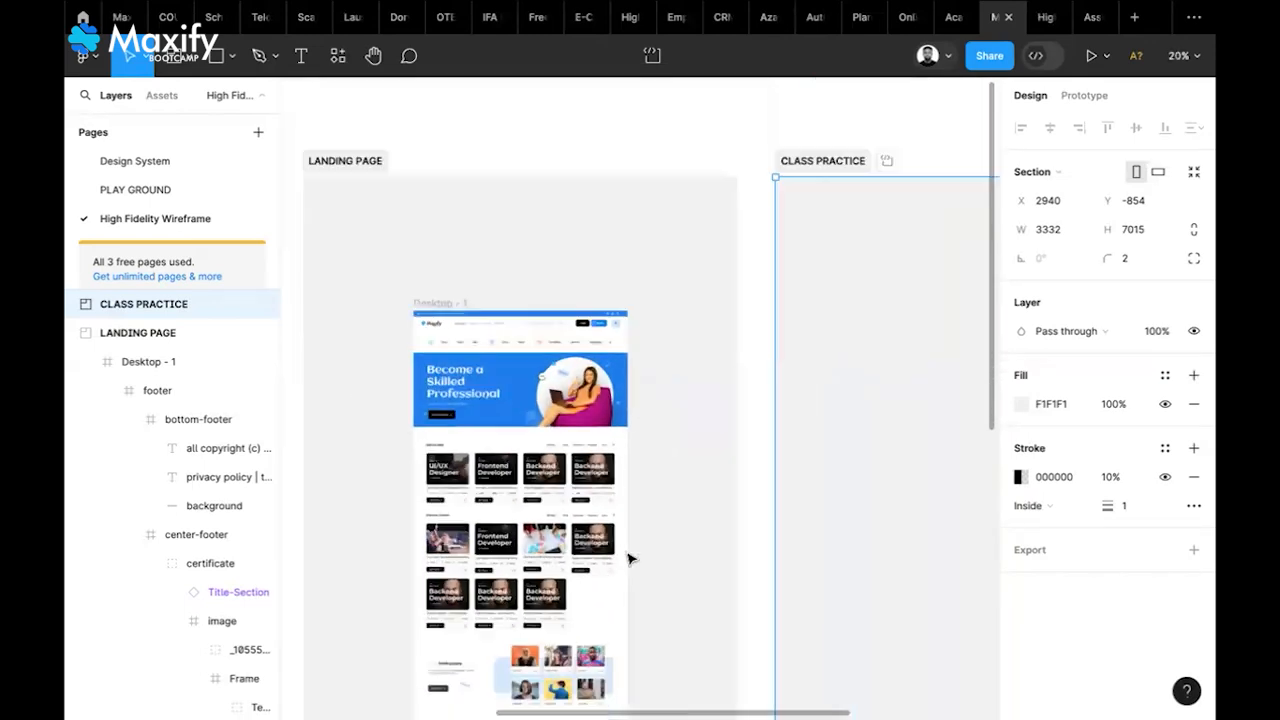
scroll(630, 558, "right", 3)
scroll(630, 558, "right", 3)
scroll(630, 558, "down", 1)
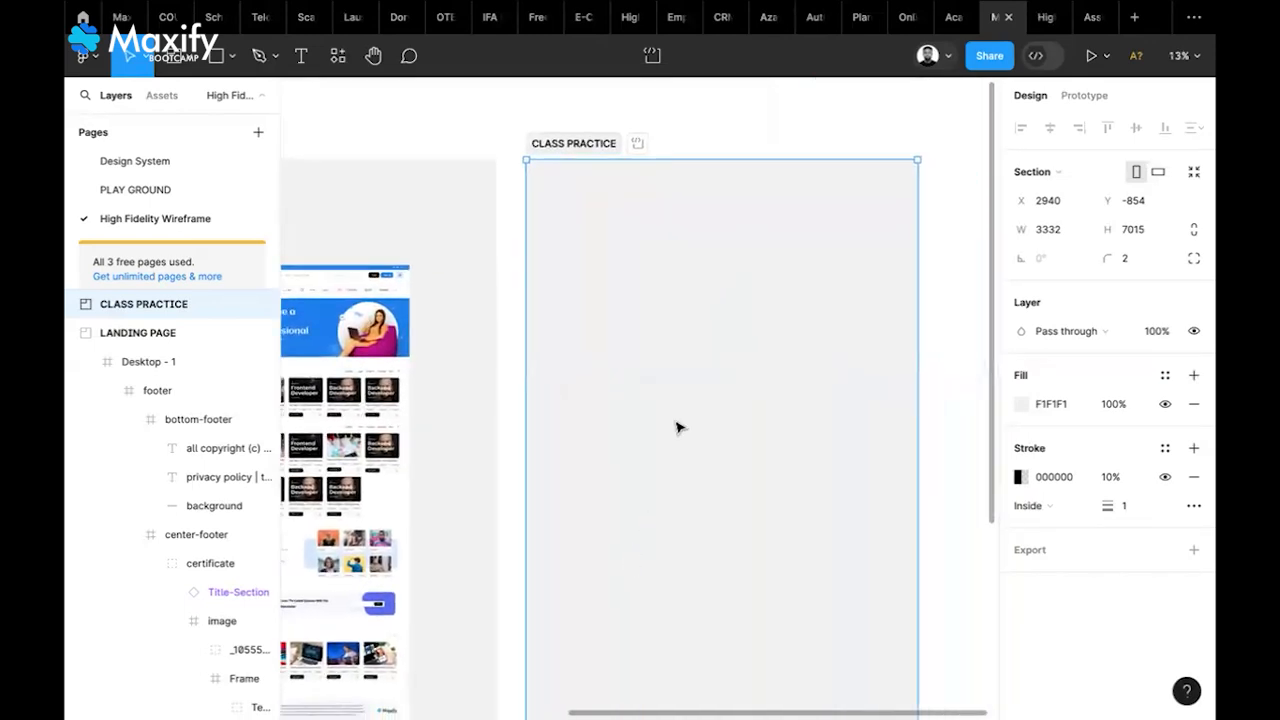
left_click(192, 56)
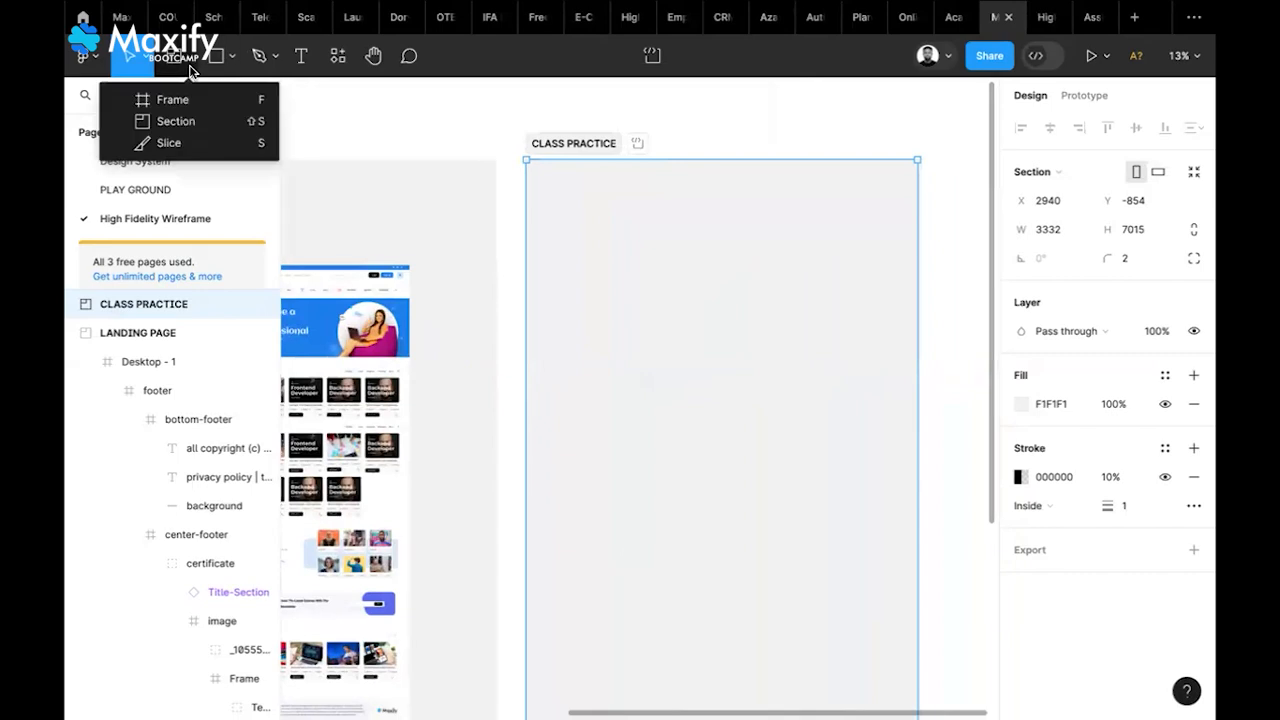
left_click(172, 100)
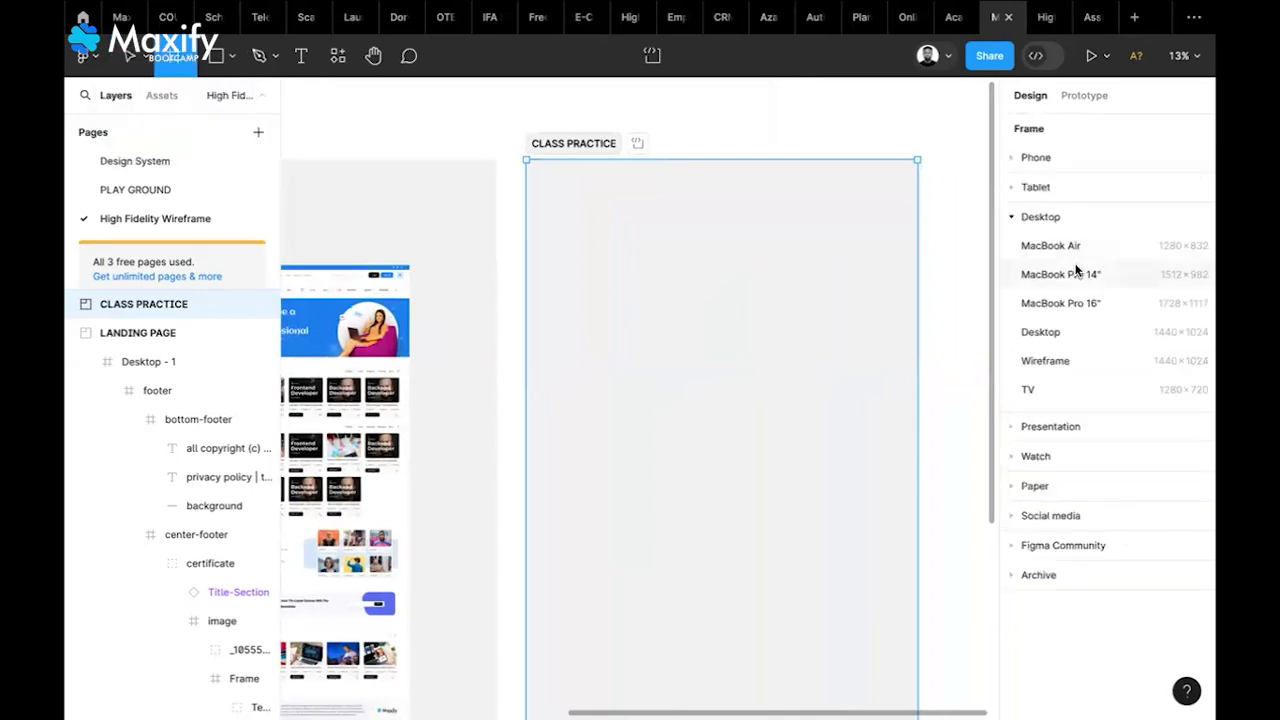
left_click(1093, 340)
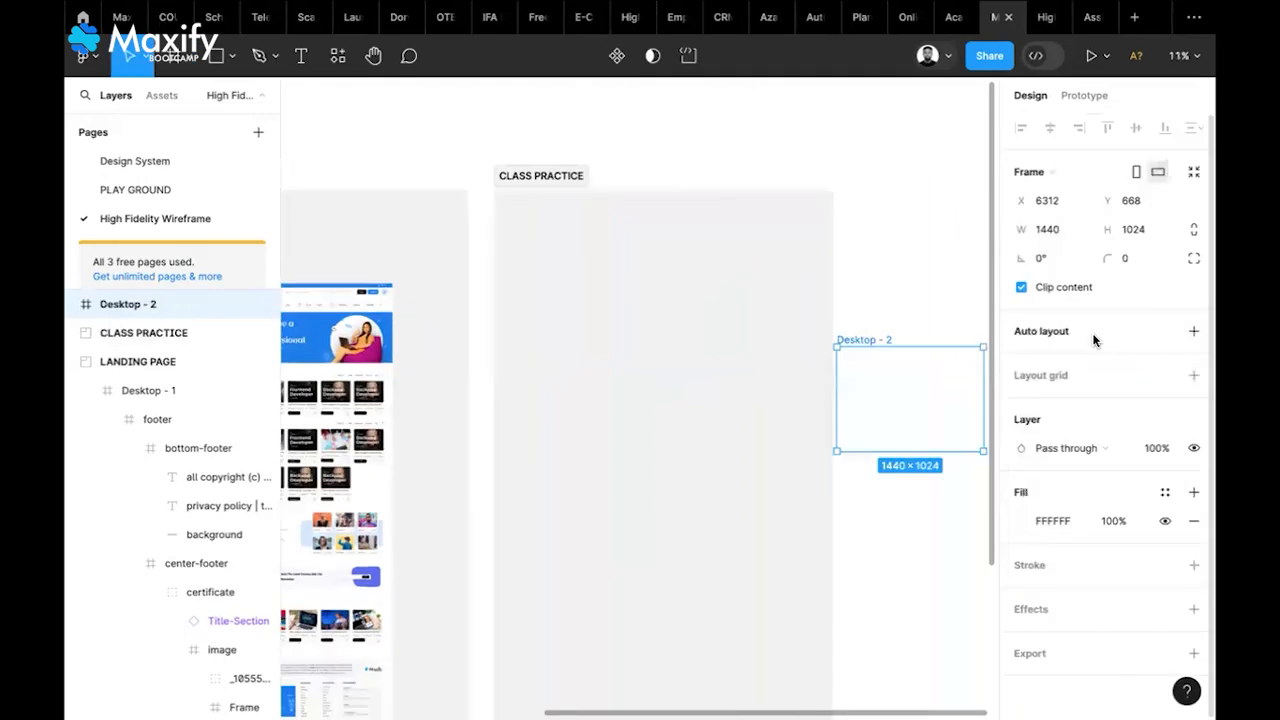
left_click_drag(880, 341, 634, 287)
scroll(634, 287, "left", 4)
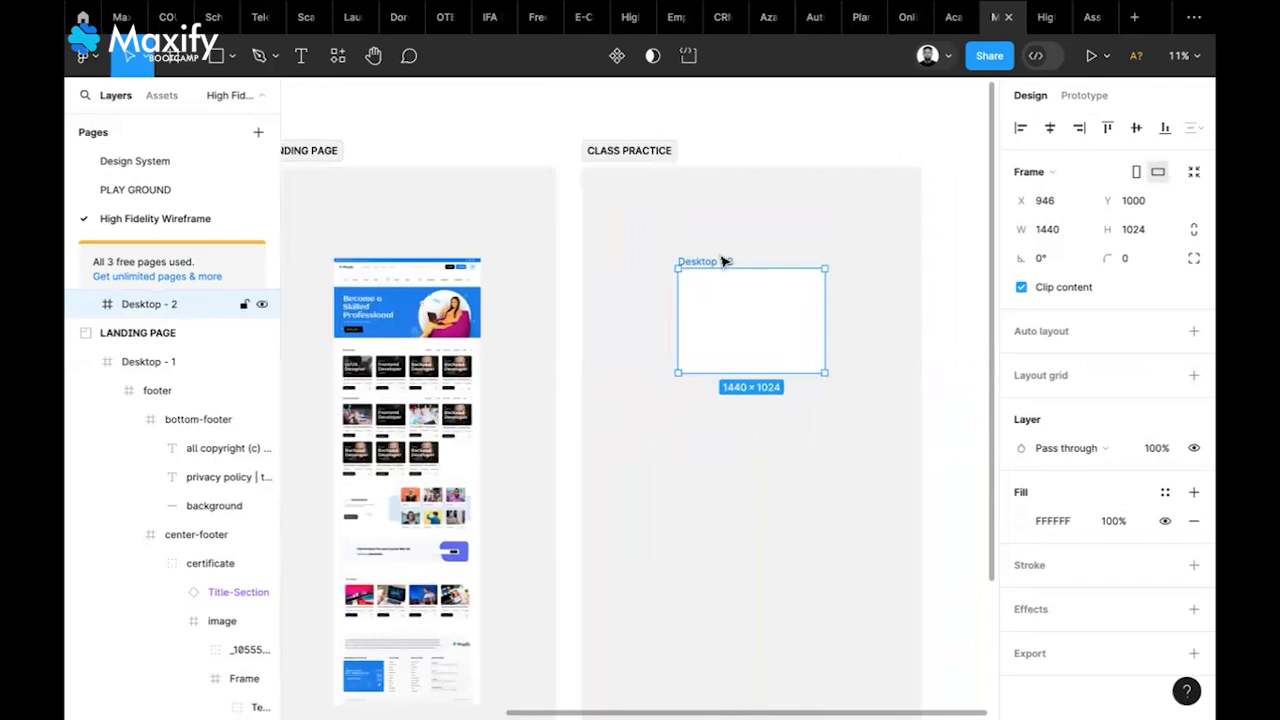
left_click_drag(724, 261, 718, 259)
left_click(600, 292)
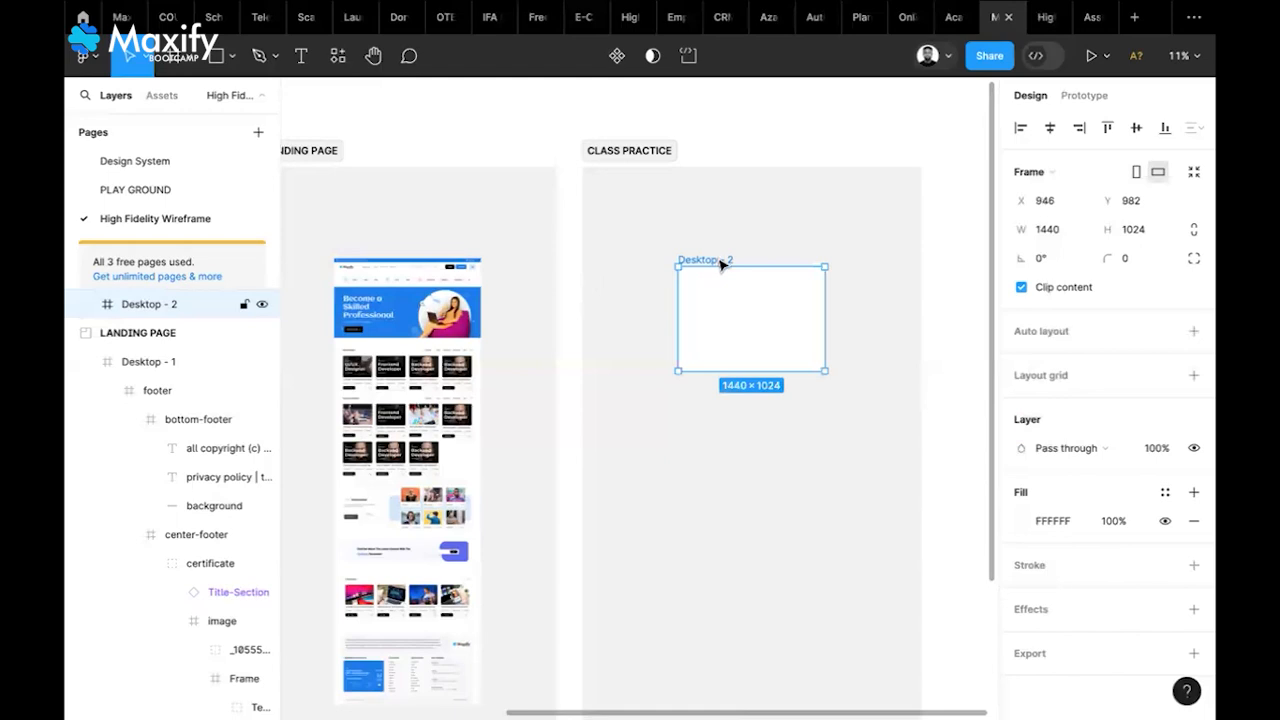
Rename the Desktop - 2 frame to 'Landing Page'
double_click(718, 258)
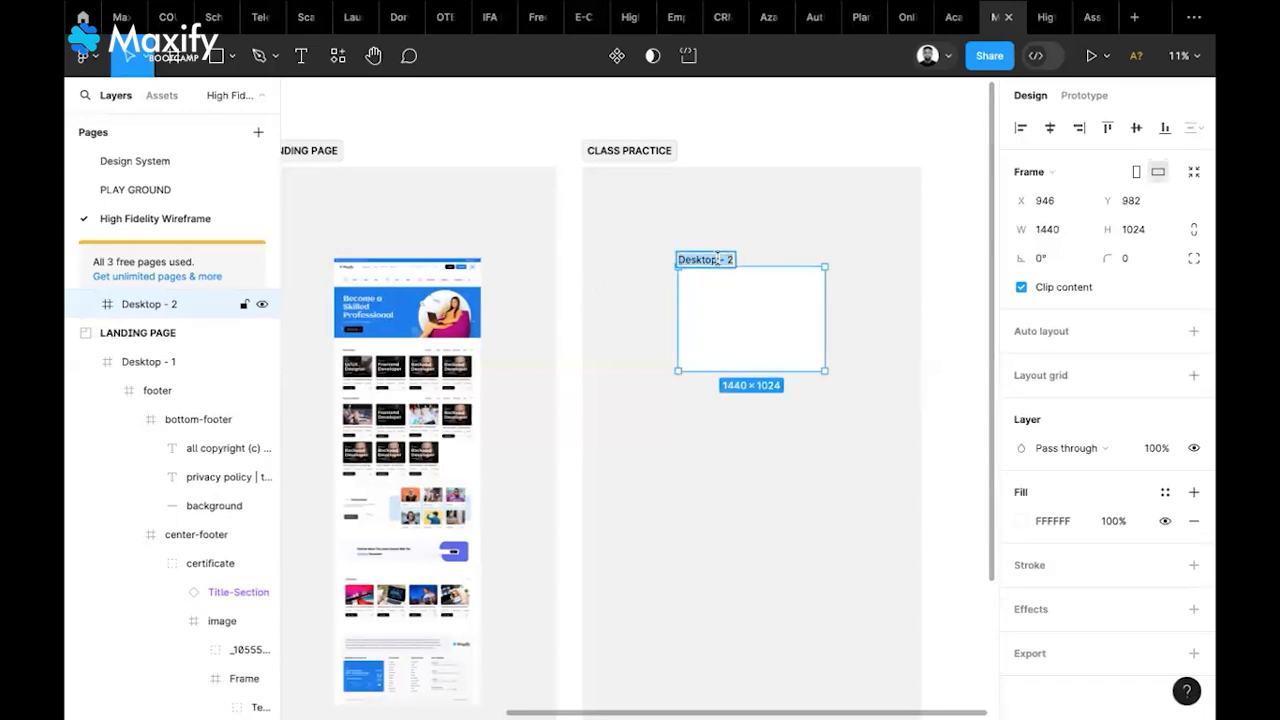
key("BackSpace")
type("Lan")
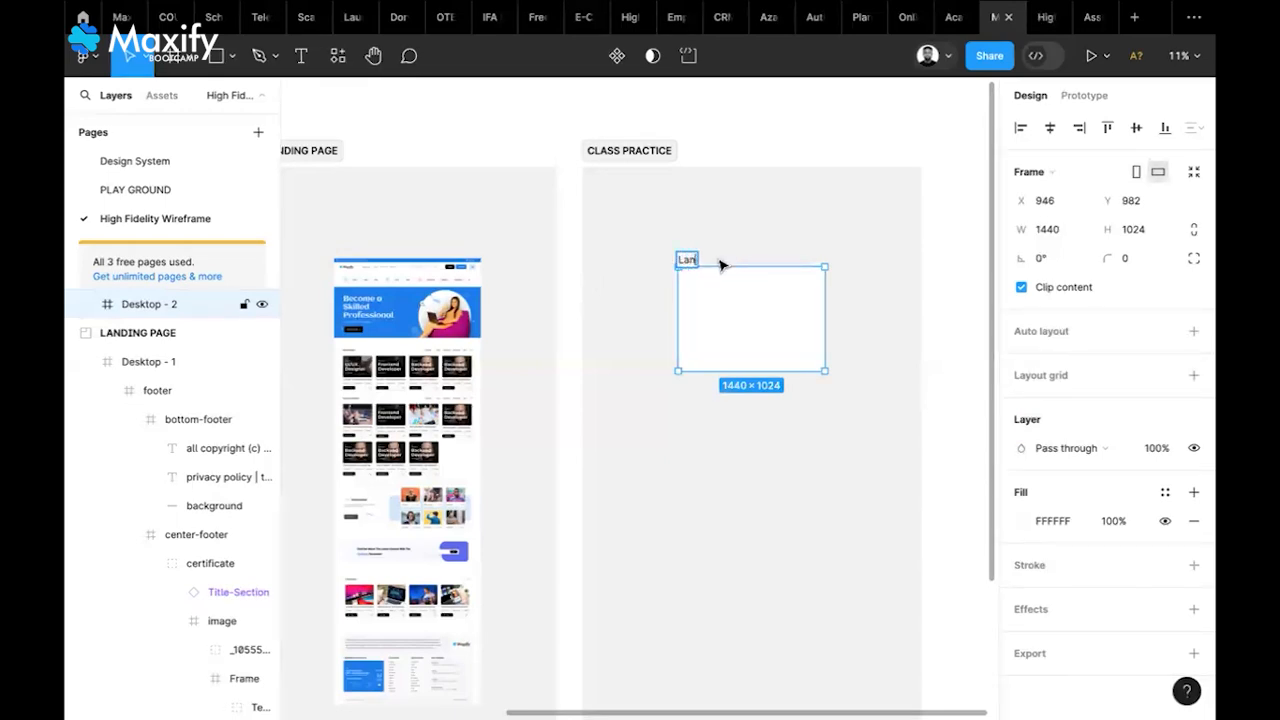
type("ding Page")
key("Return")
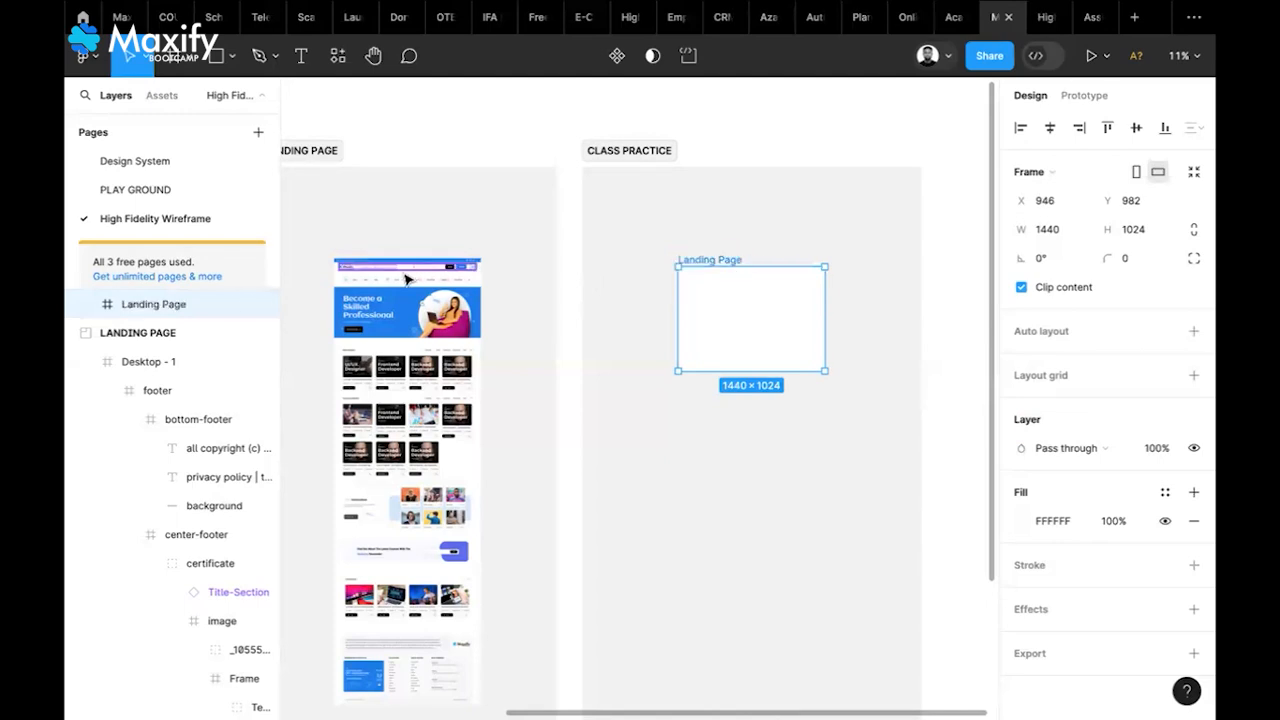
scroll(418, 278, "up", 6)
scroll(405, 280, "up", 3)
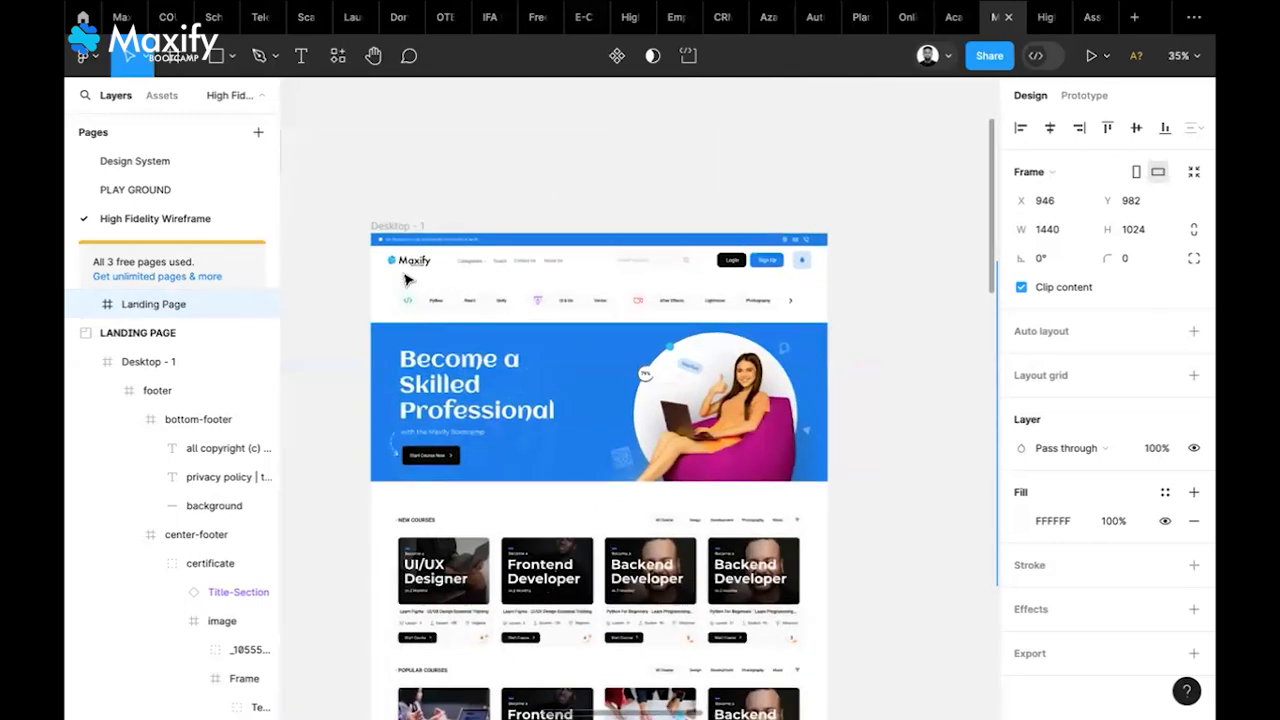
Select the blue 1440×40 discount bar on Desktop - 1 and inspect it up close
left_click(580, 231)
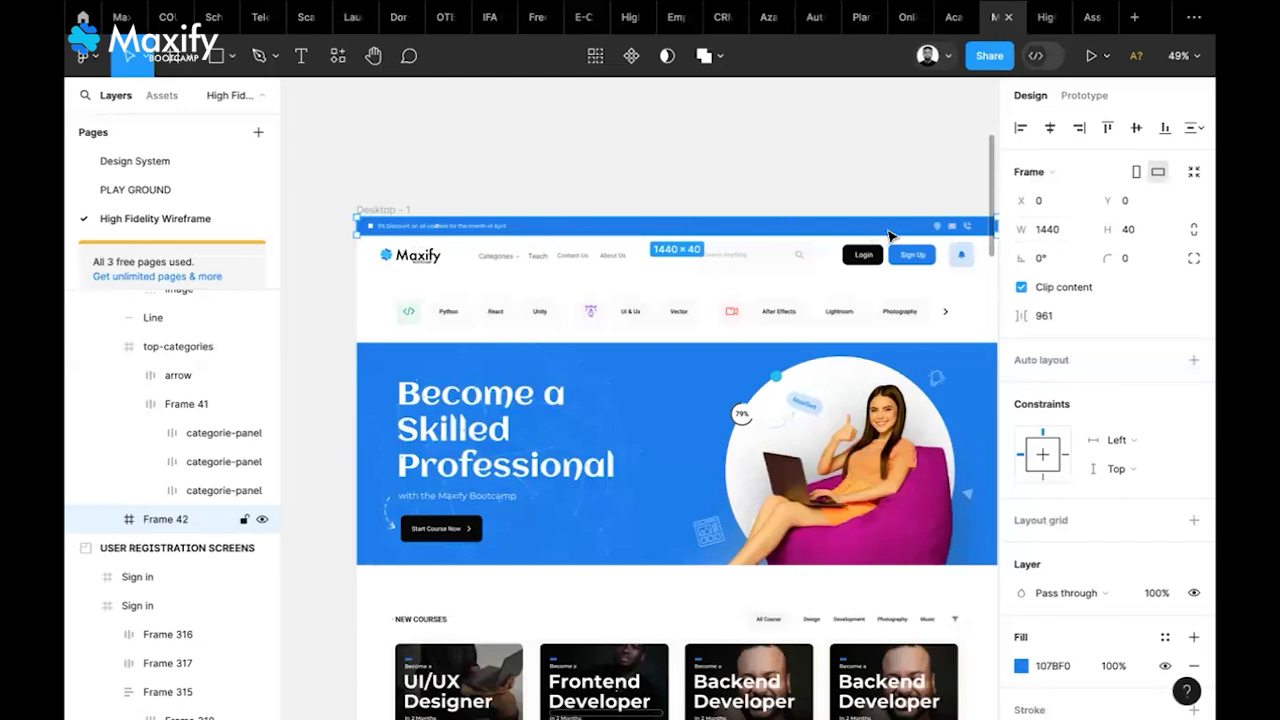
scroll(889, 235, "right", 3)
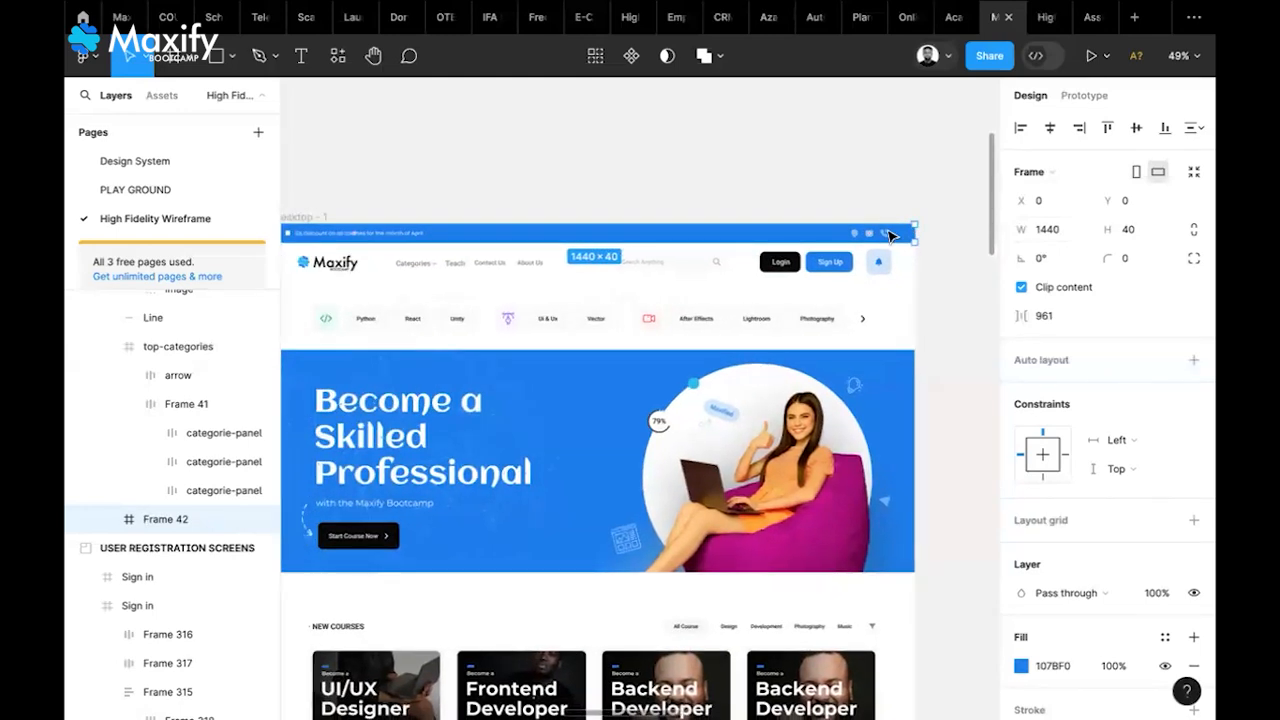
scroll(889, 235, "left", 2)
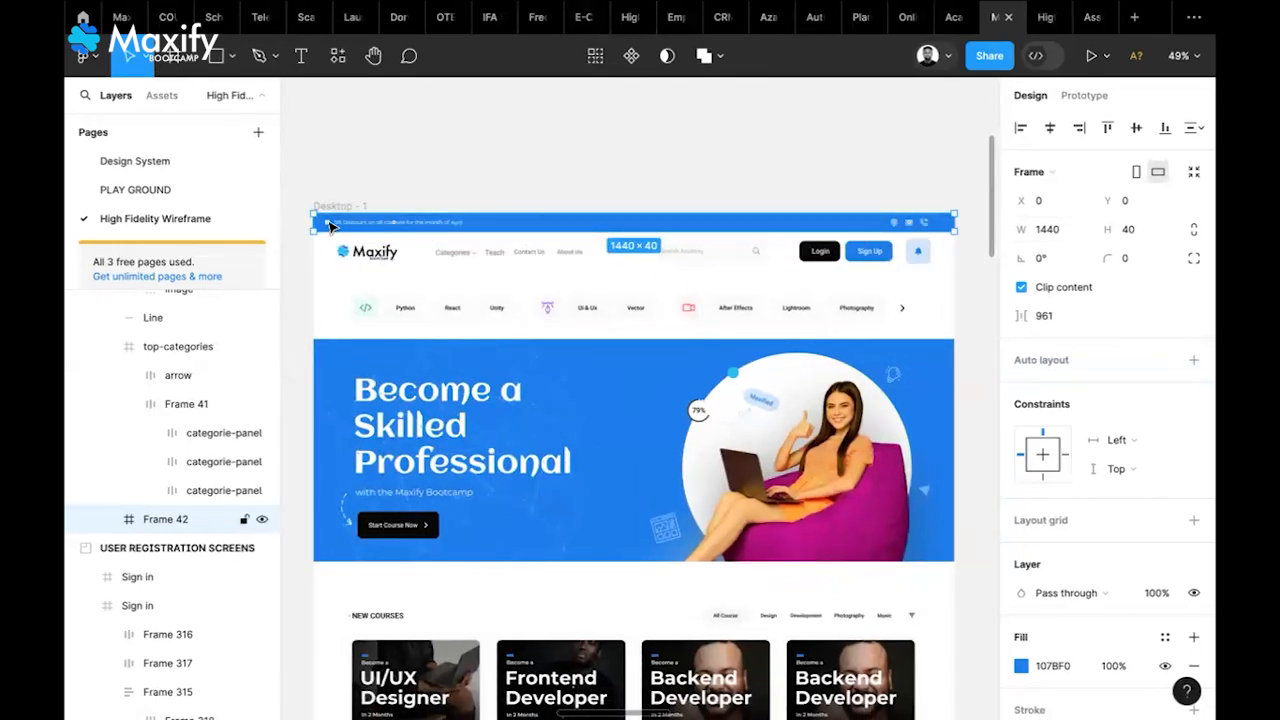
scroll(330, 228, "up", 5)
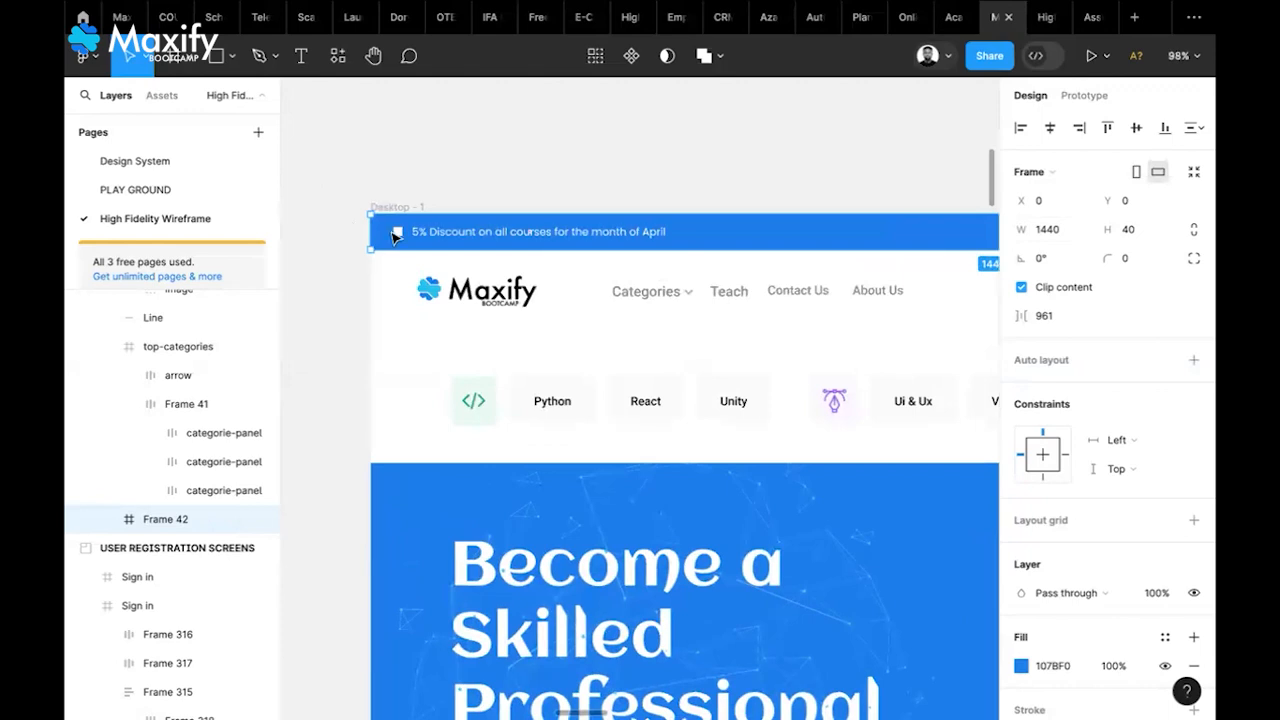
scroll(400, 240, "up", 3)
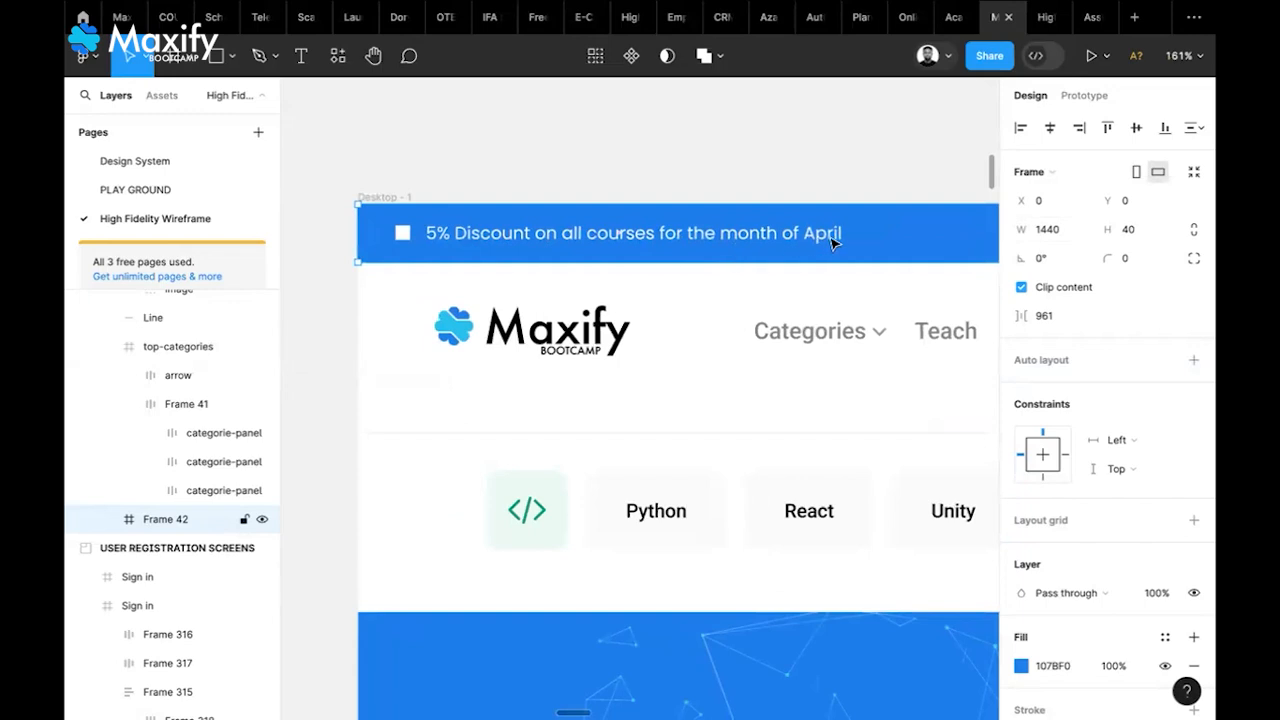
Pan across the canvas to bring the empty Landing Page frame into view
scroll(830, 240, "right", 5)
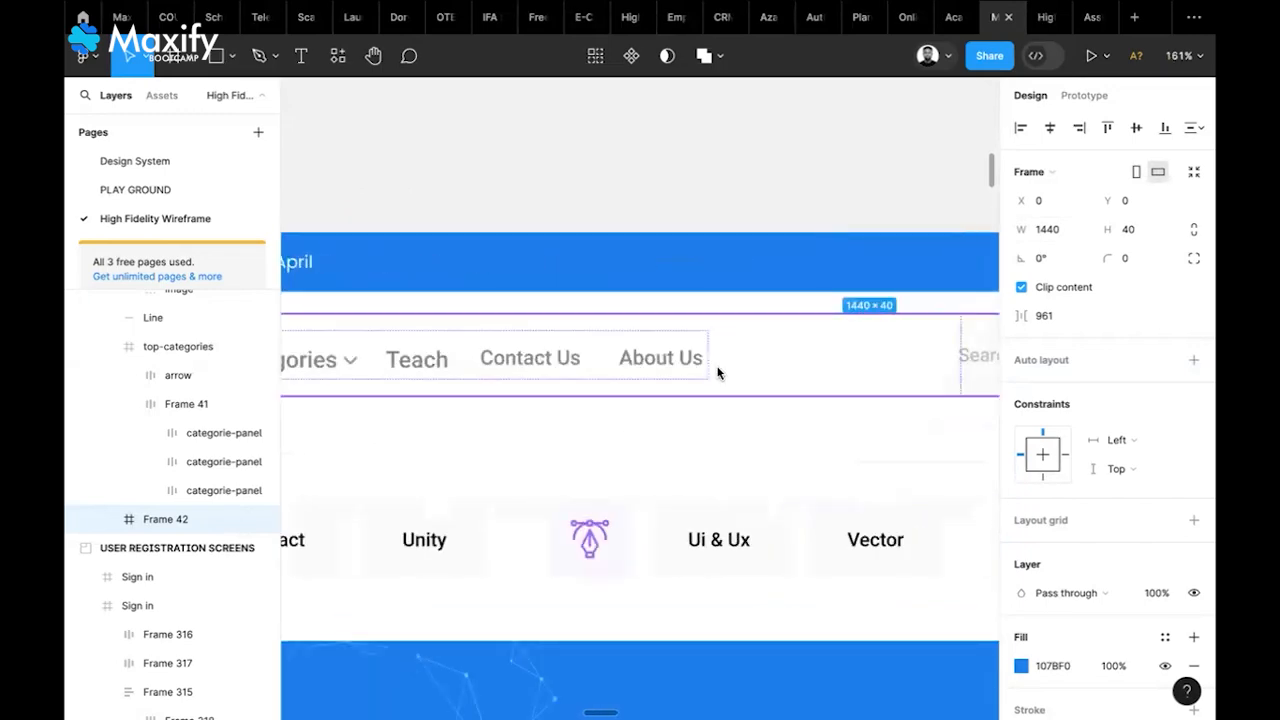
scroll(717, 373, "down", 5)
scroll(717, 373, "right", 10)
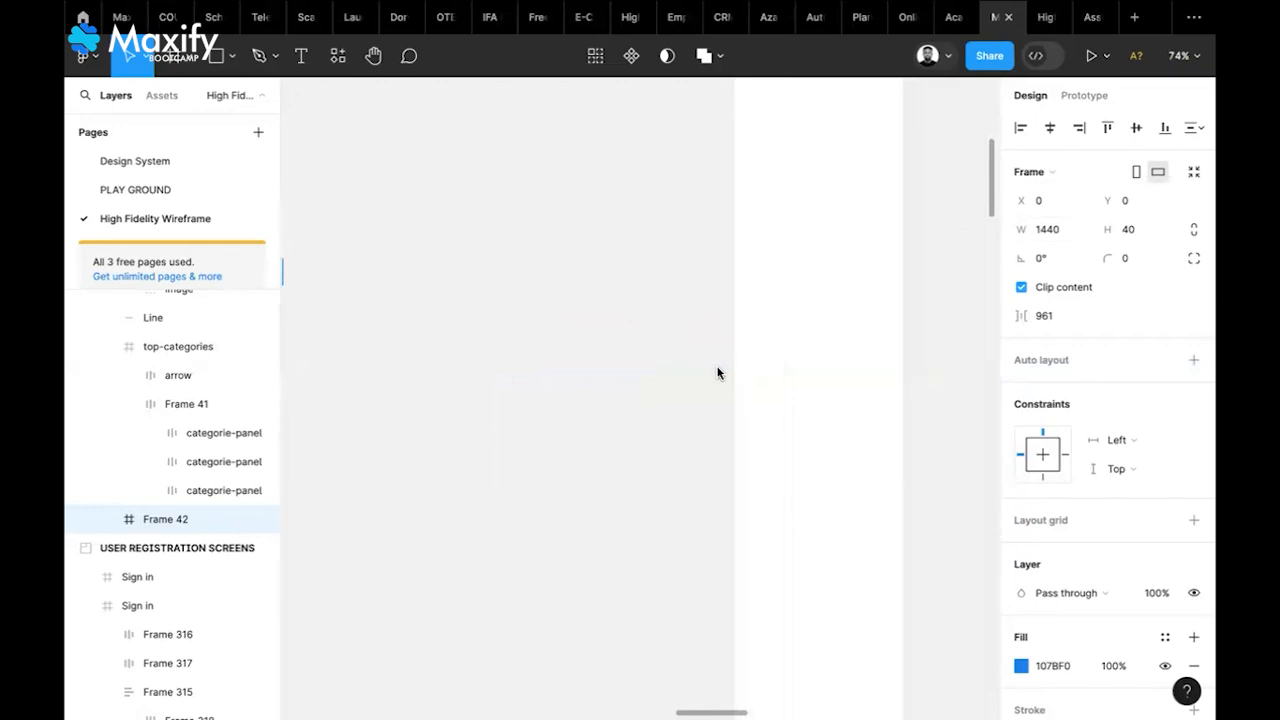
scroll(717, 373, "down", 3)
scroll(717, 373, "right", 8)
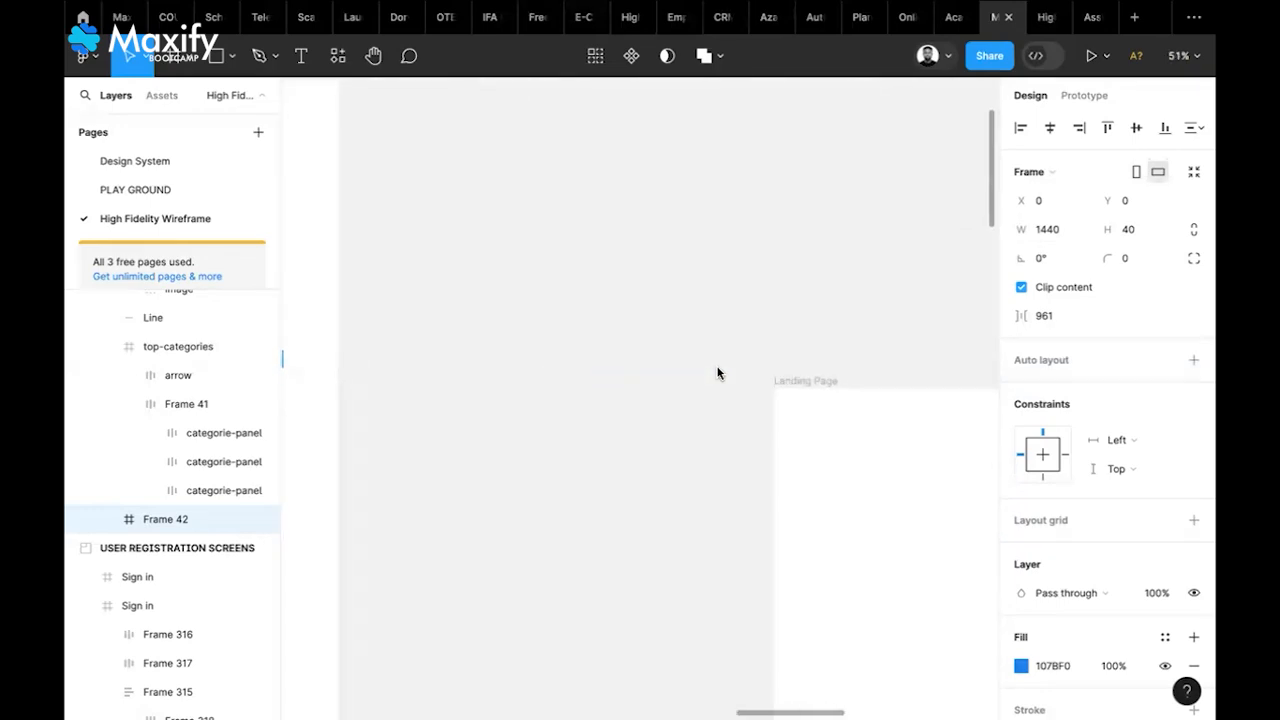
scroll(717, 373, "right", 8)
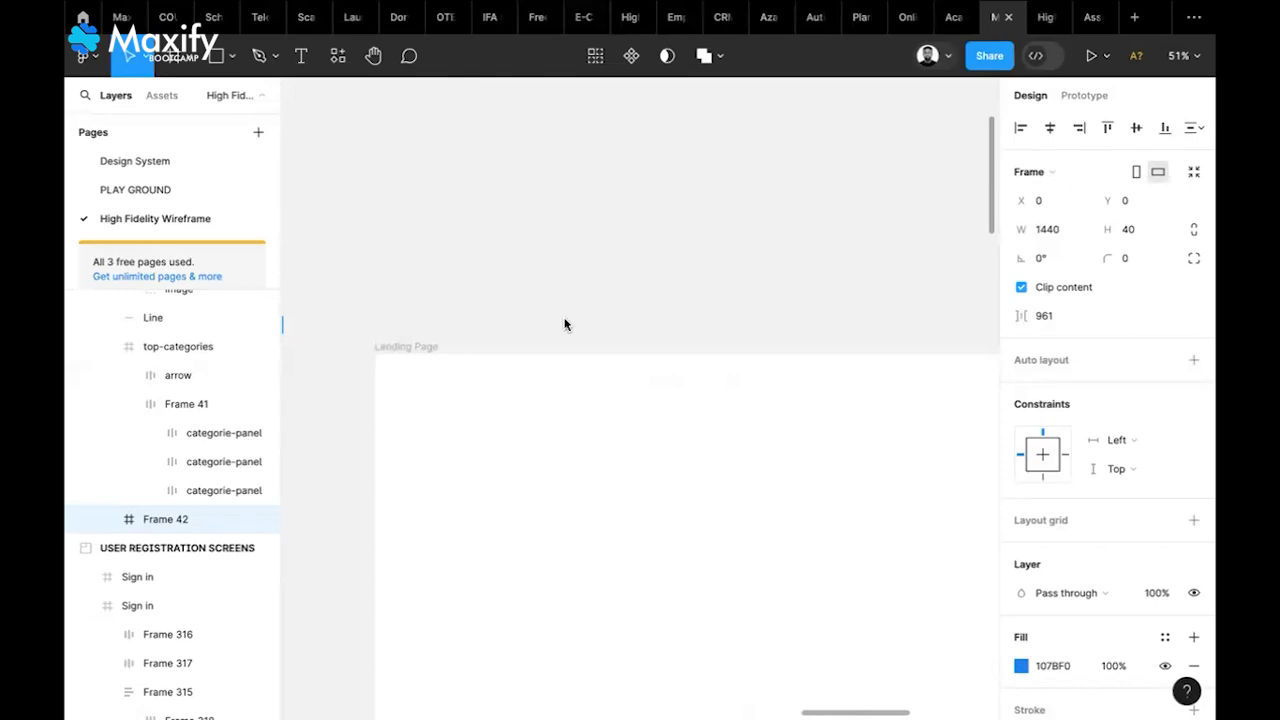
scroll(709, 362, "right", 2)
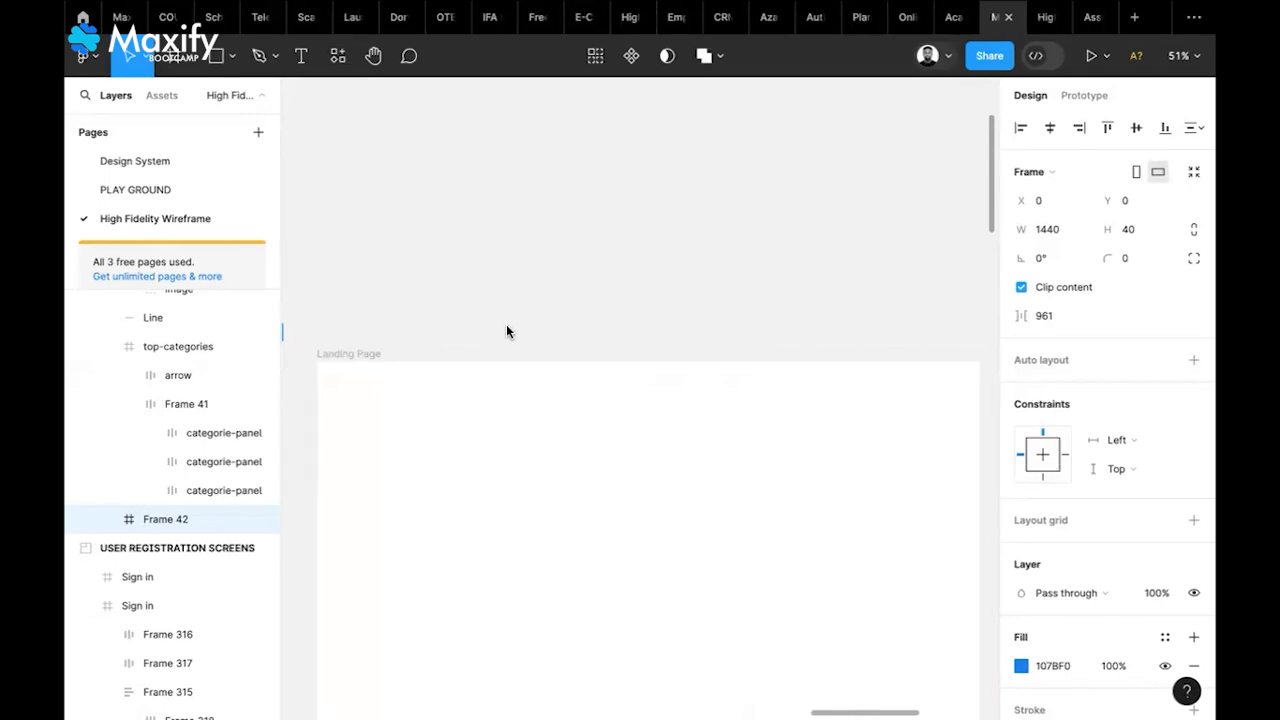
Draw a small square above the Landing Page frame and fill it with Primary Color - White
left_click(555, 319)
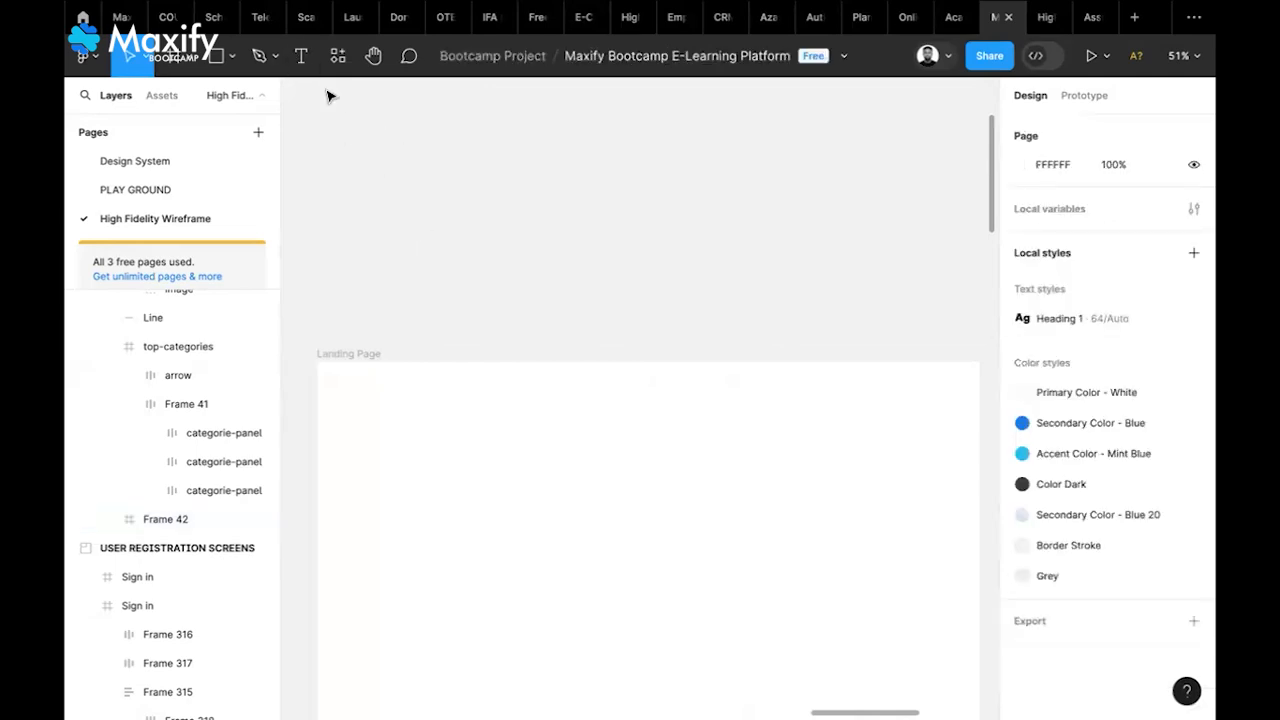
left_click(211, 60)
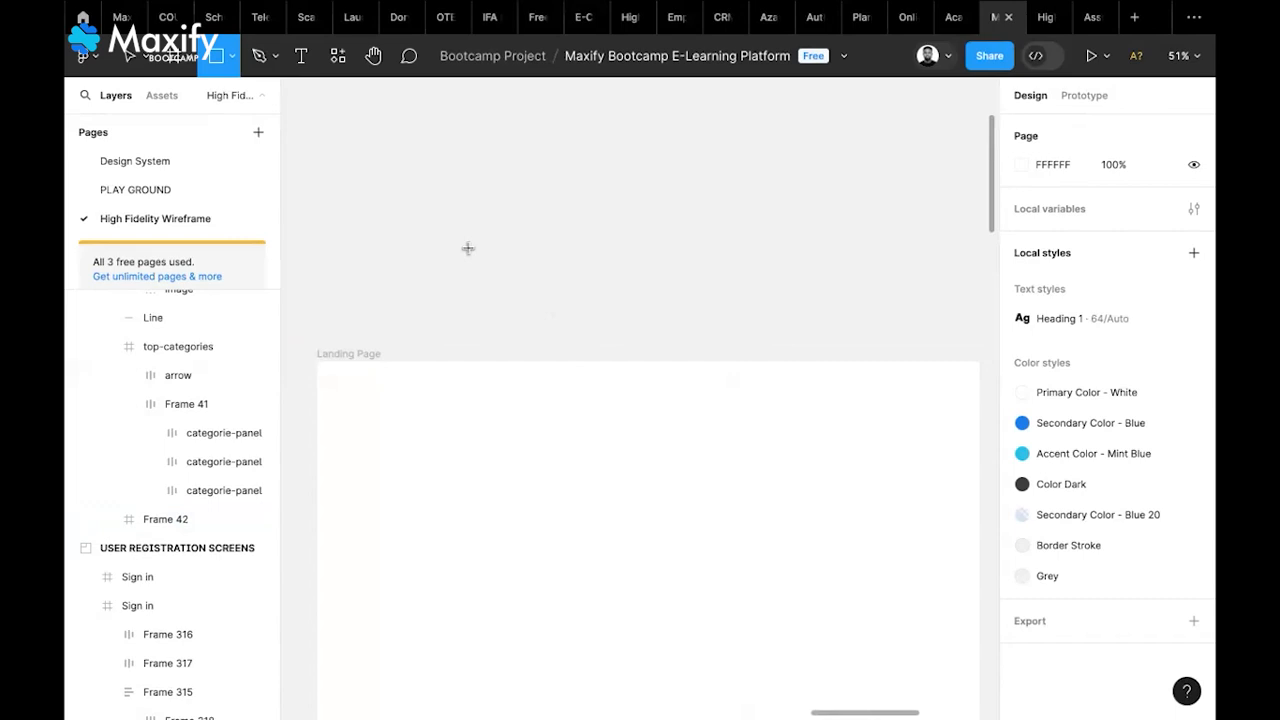
left_click_drag(466, 246, 473, 256)
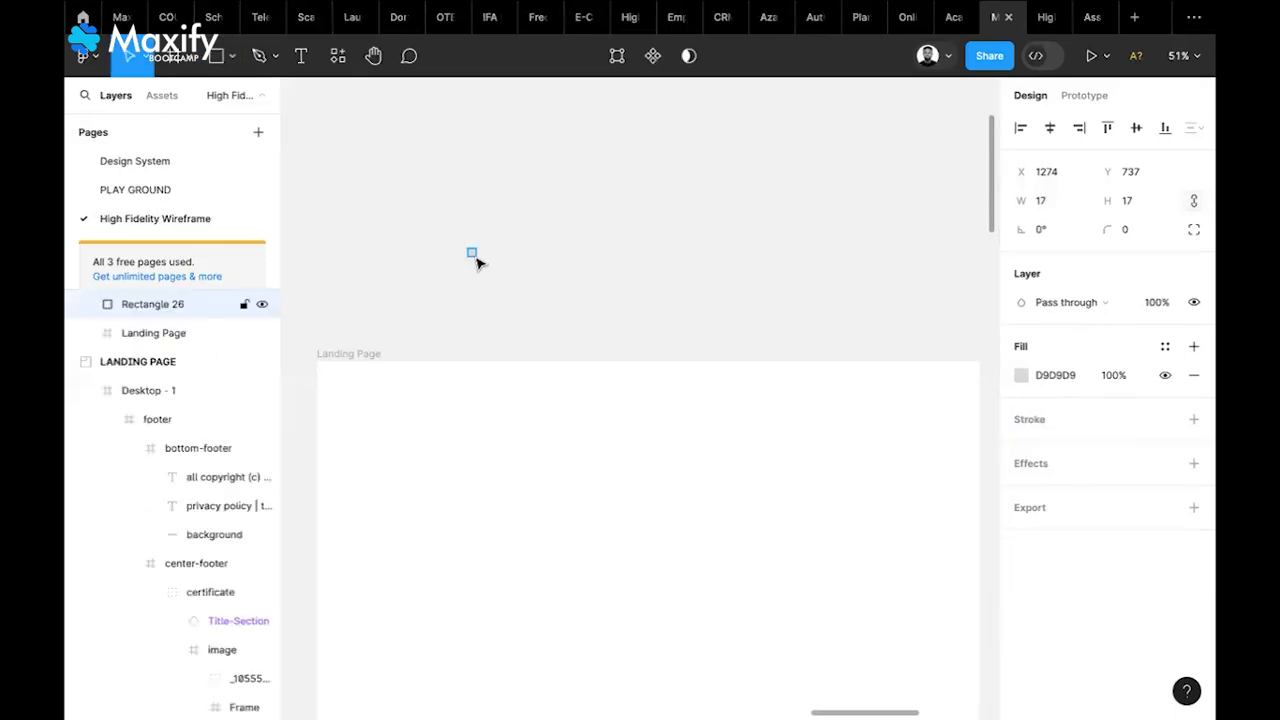
left_click(1020, 375)
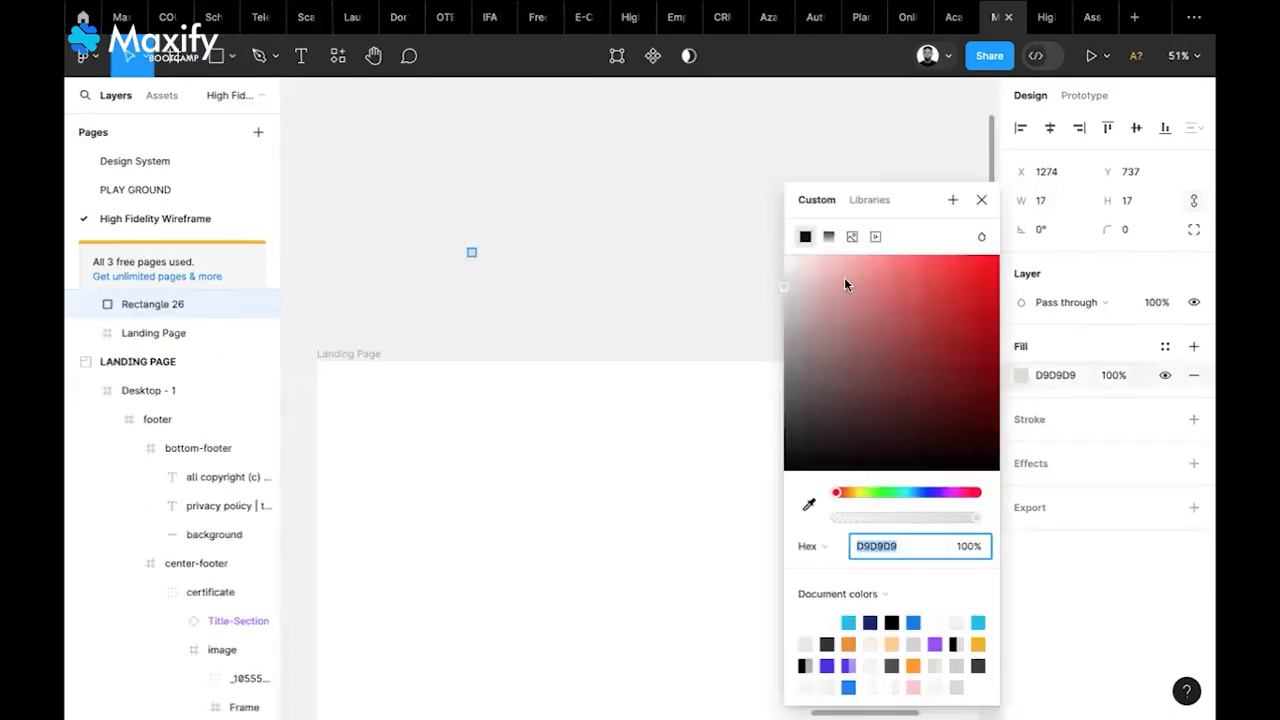
left_click(622, 267)
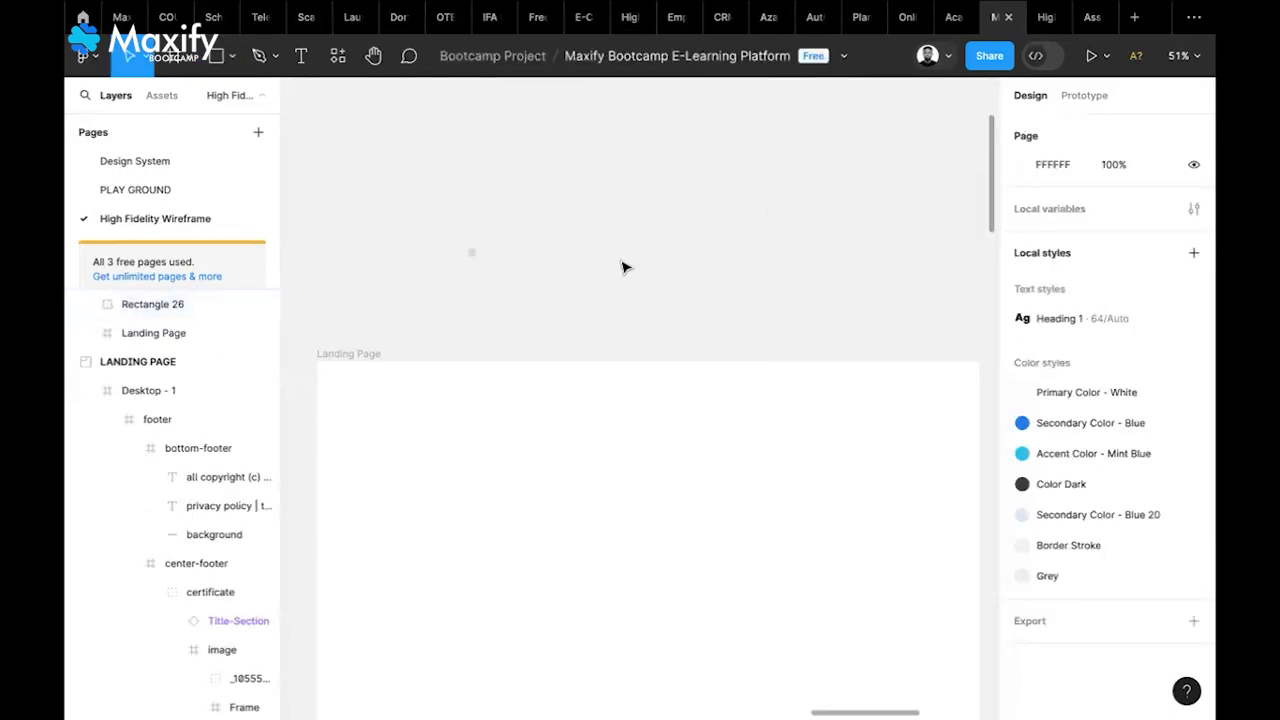
left_click(472, 254)
scroll(474, 258, "up", 5)
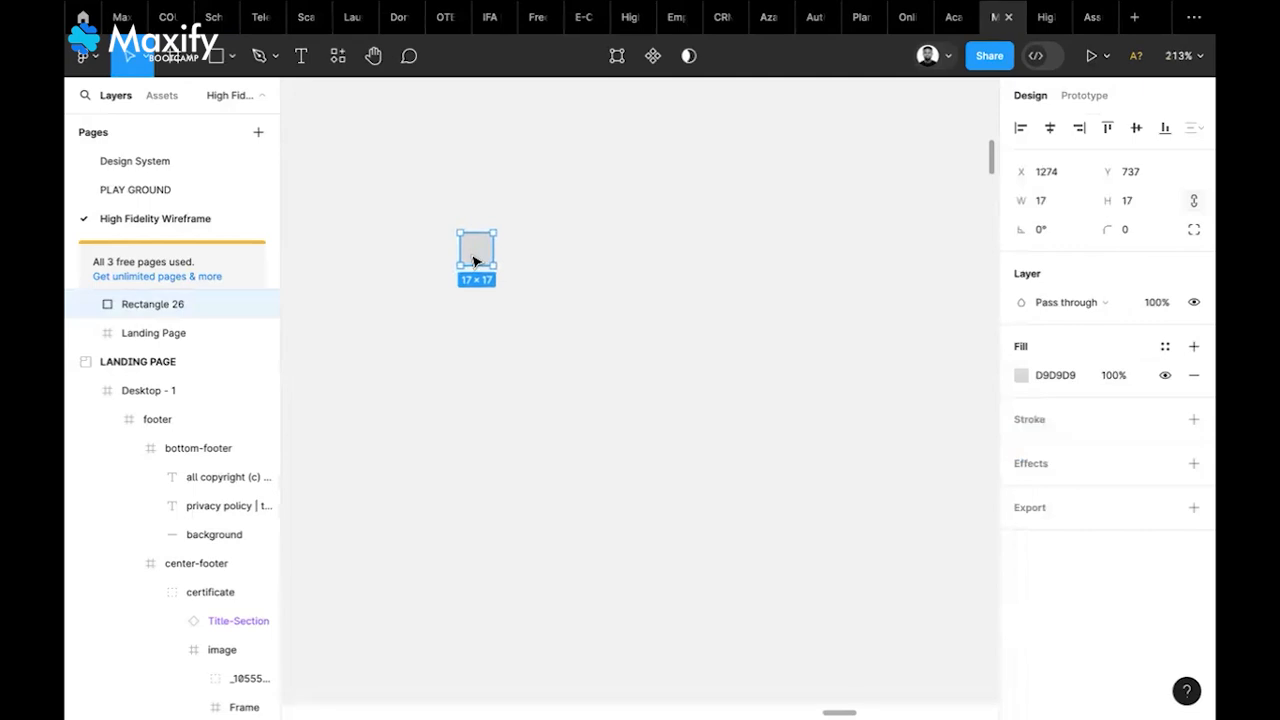
left_click(1165, 346)
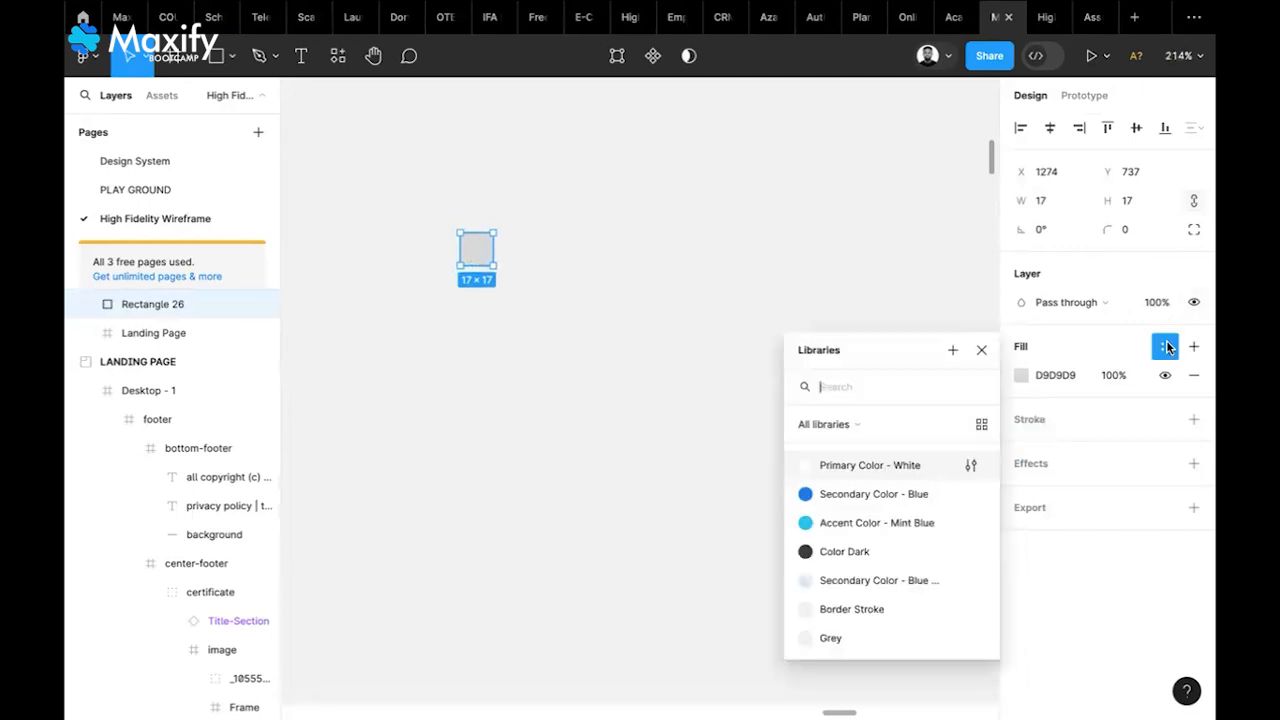
left_click(868, 466)
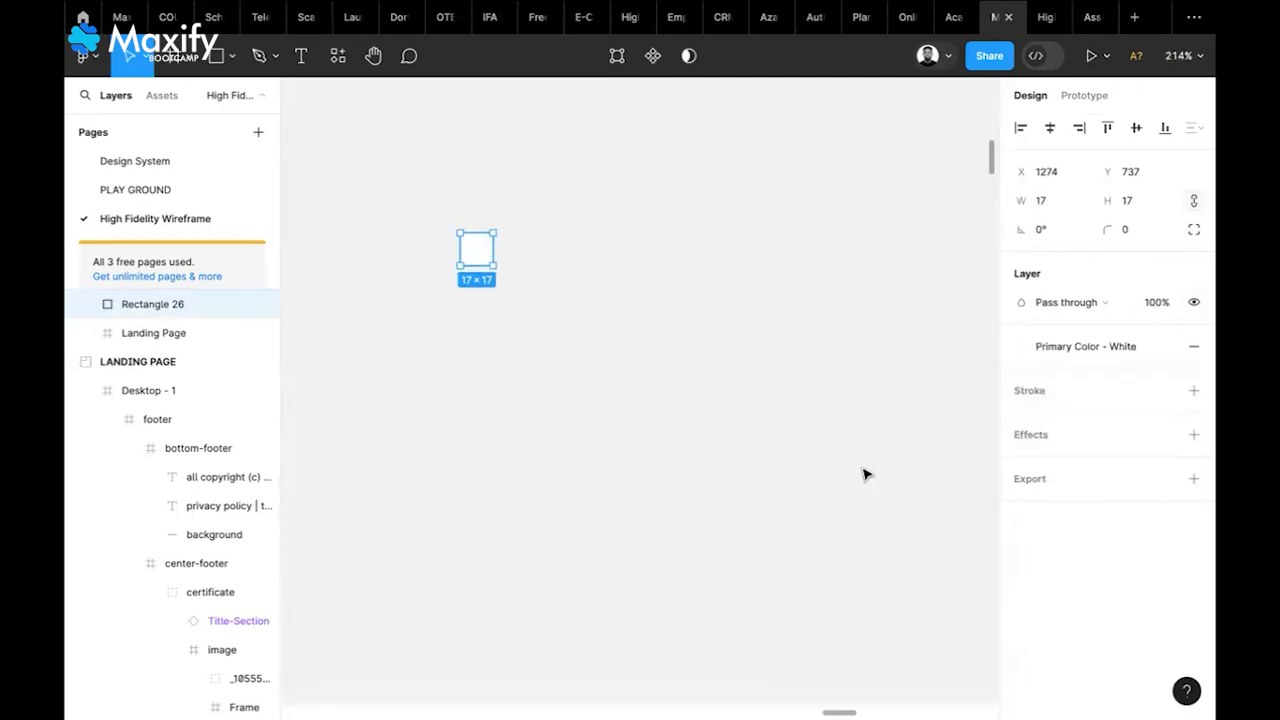
left_click(676, 360)
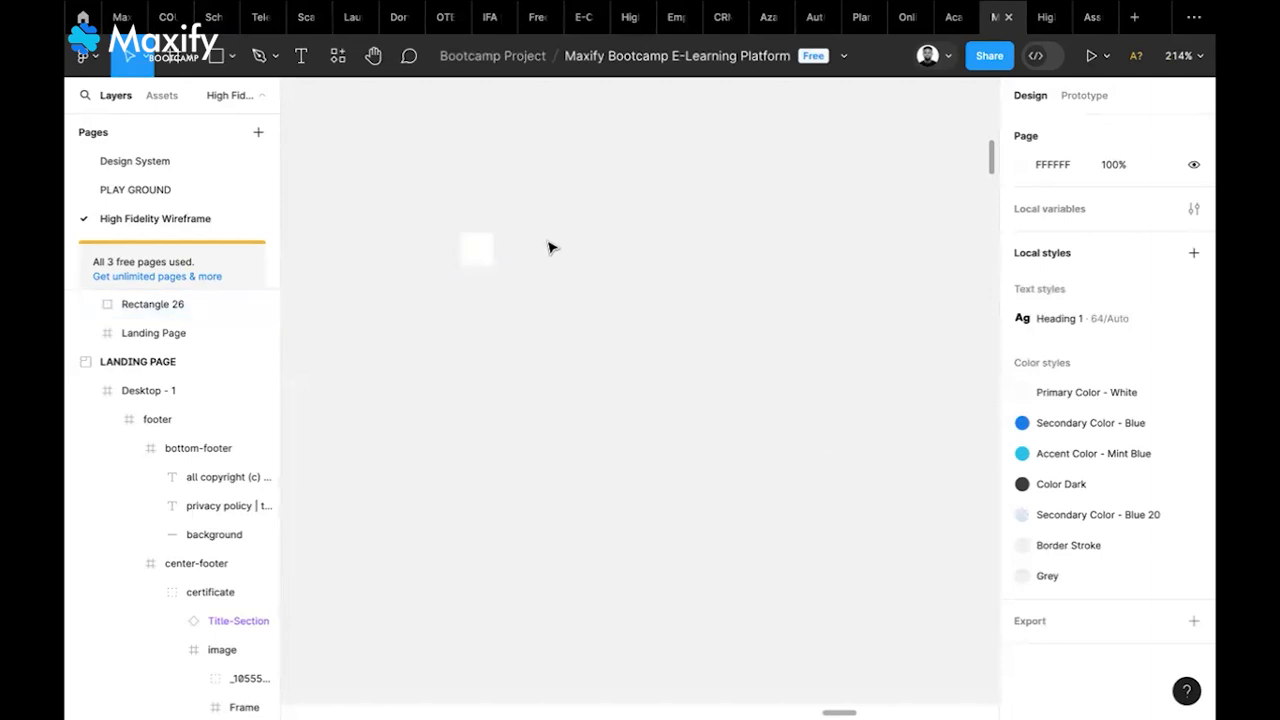
Add the text '5% discount on all courses in the month of April' beside the square
left_click(303, 60)
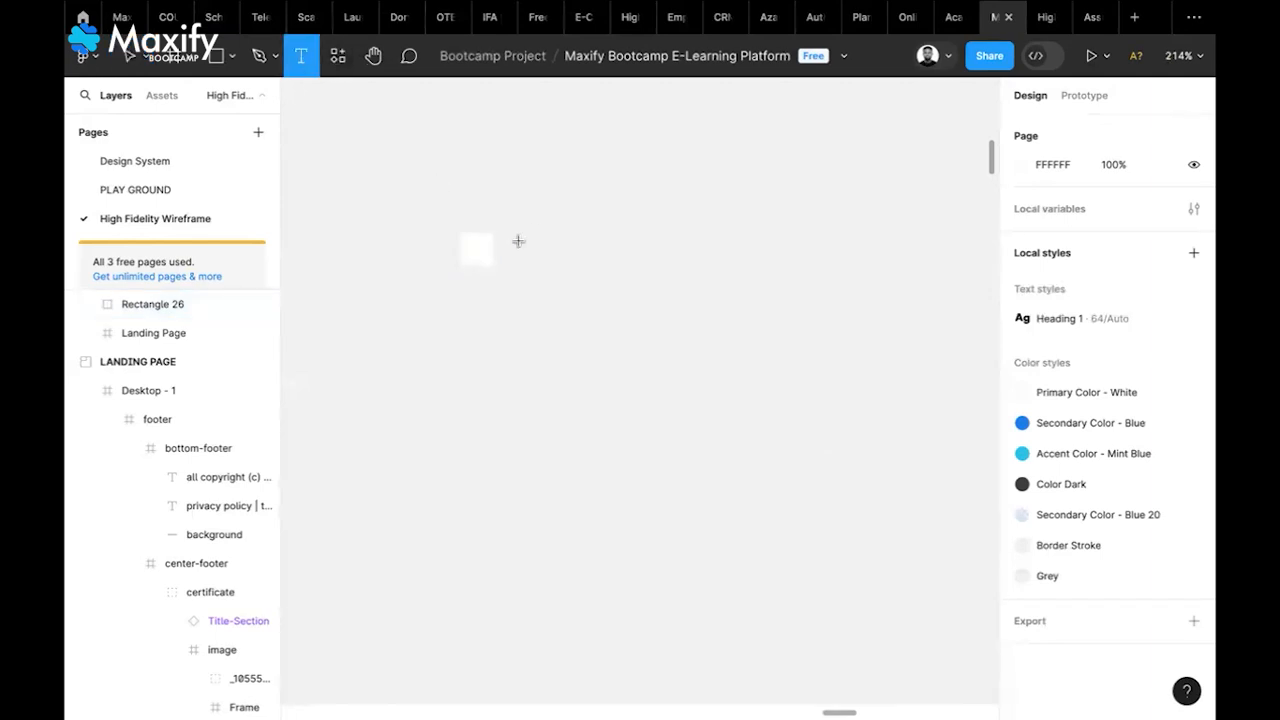
left_click(519, 240)
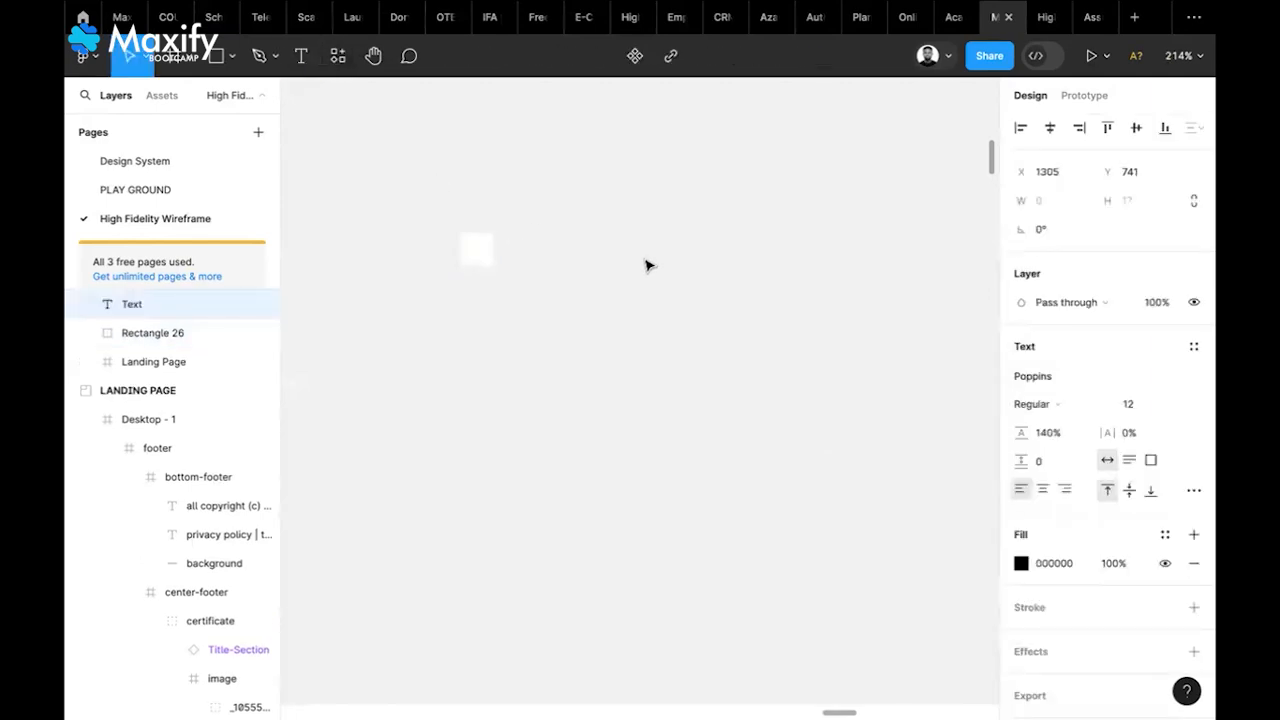
type("5%")
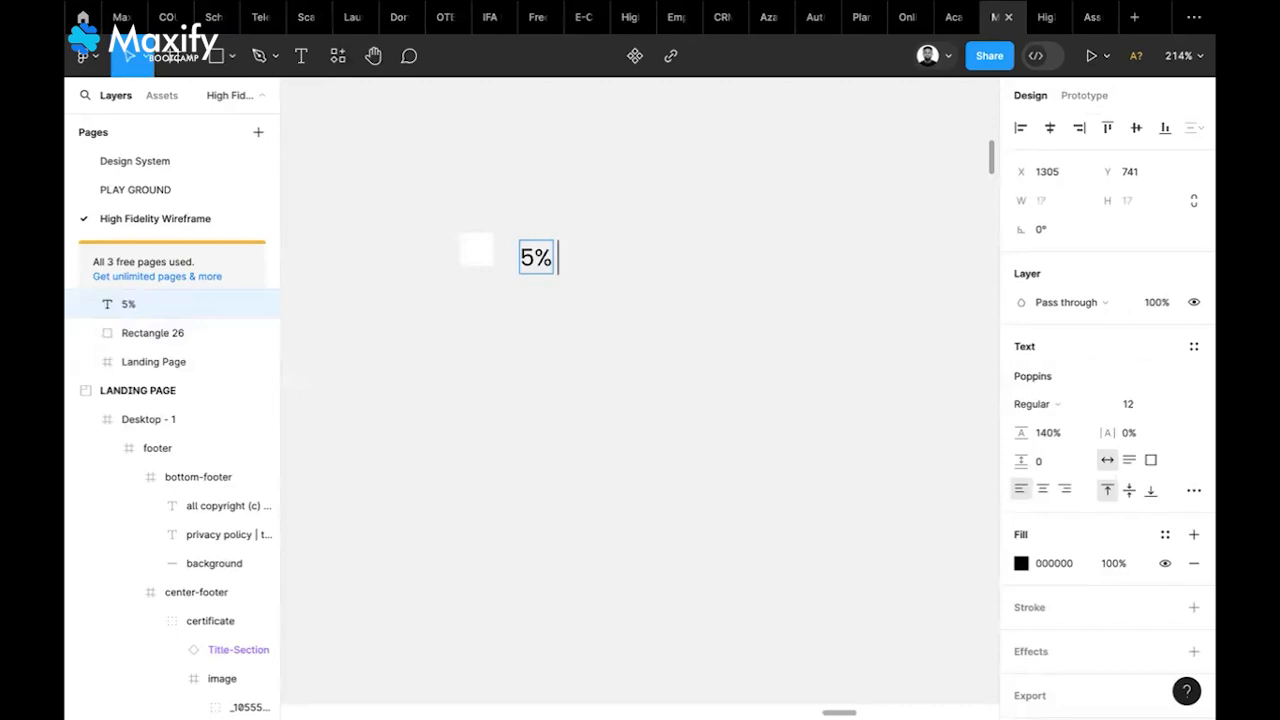
type(" discount on")
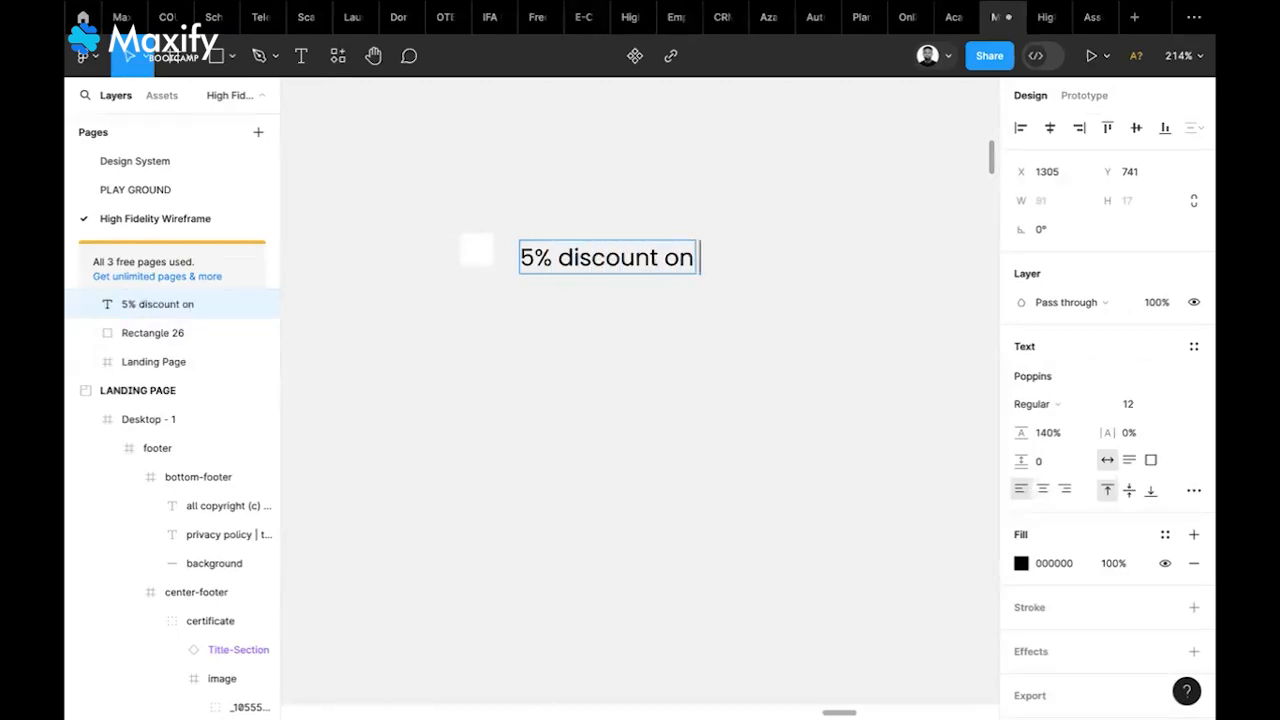
type(" all courses")
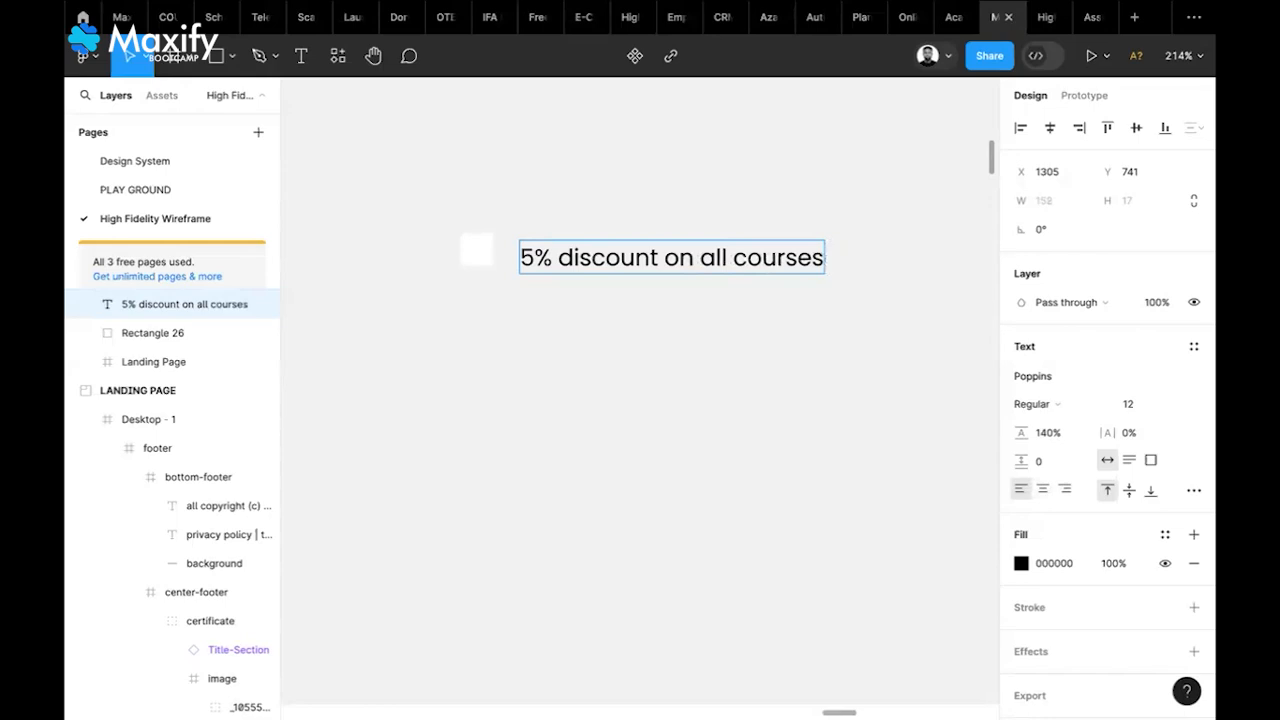
type(" in the")
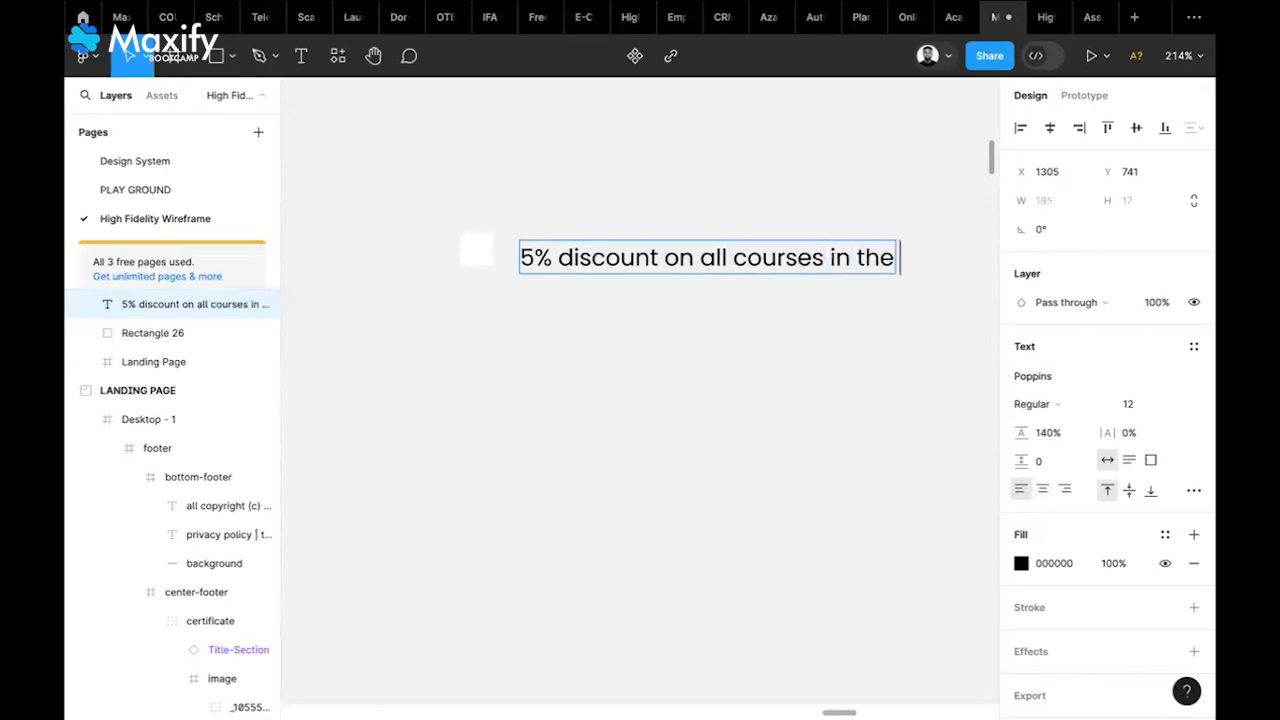
type(" month o")
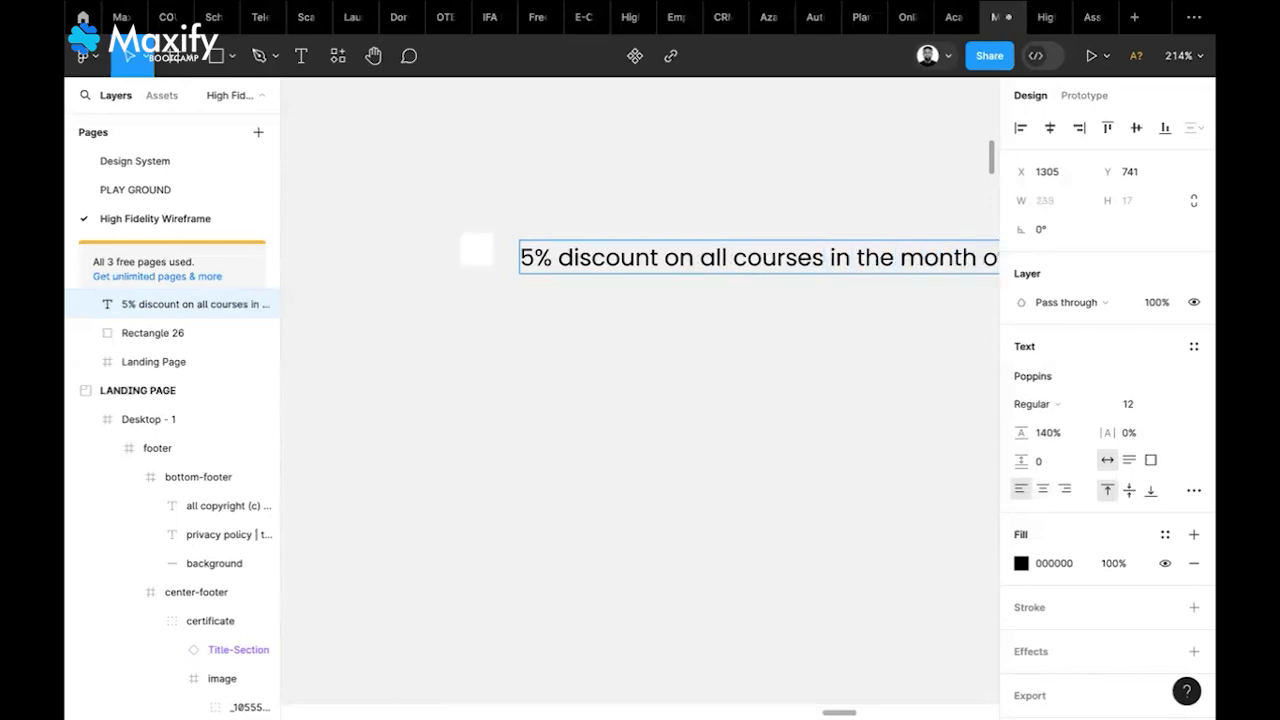
left_click(557, 385)
scroll(557, 385, "right", 2)
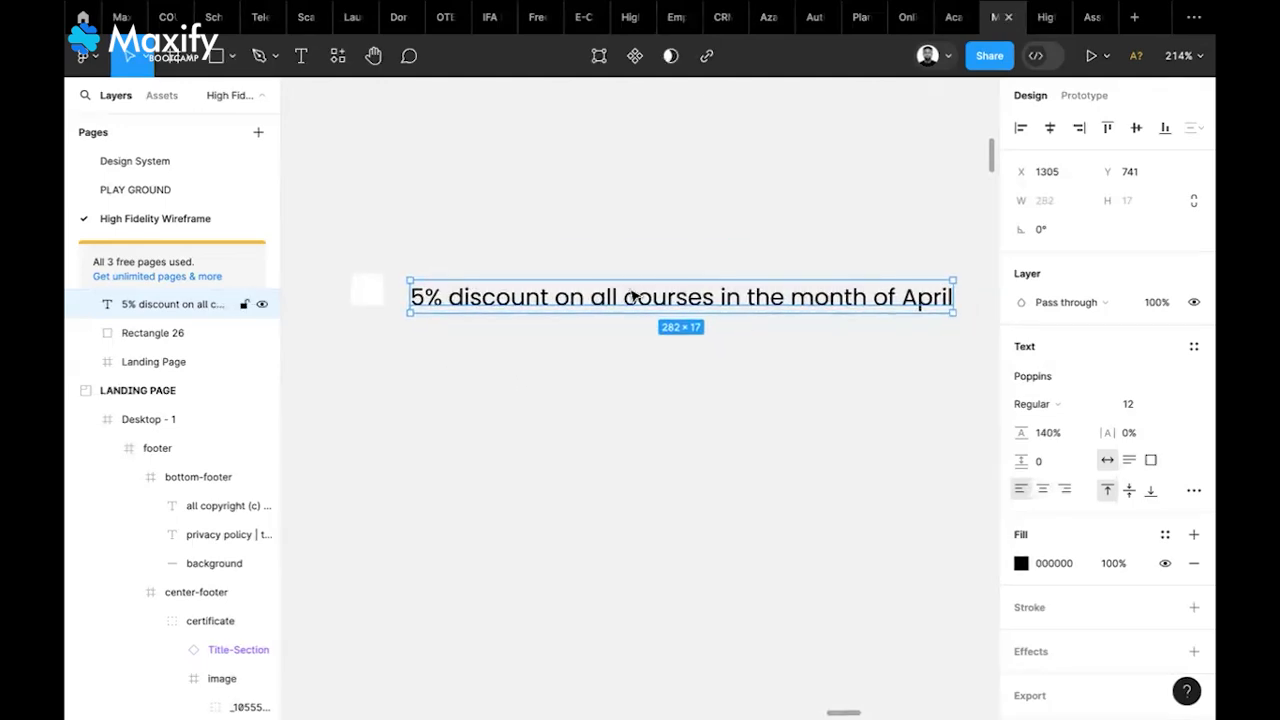
key("i")
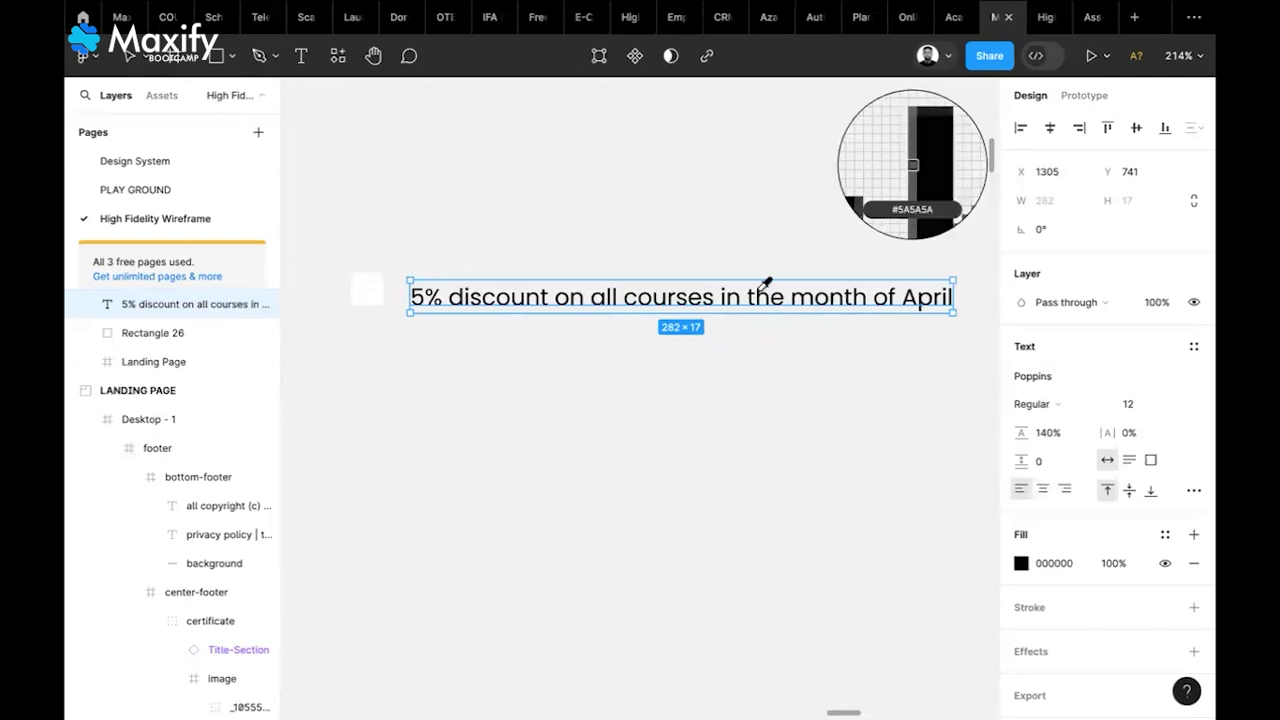
Colour the discount text white by sampling the white square's fill
left_click(1021, 564)
left_click(809, 508)
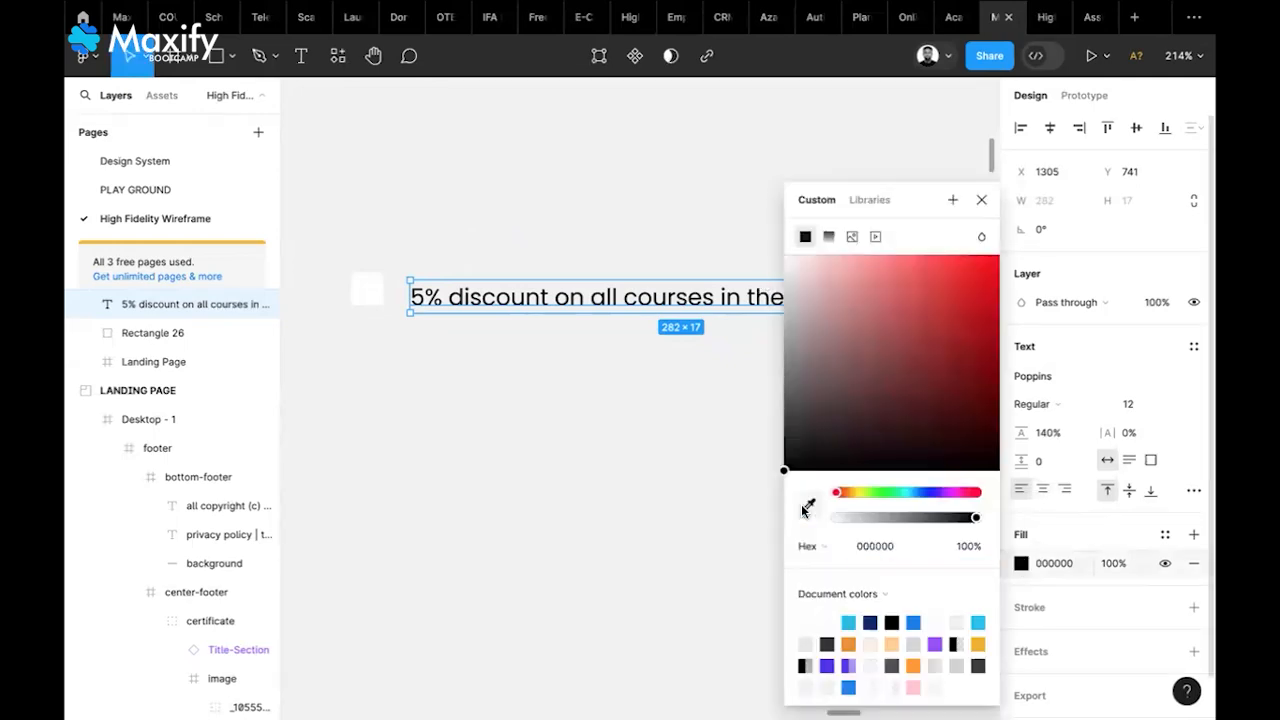
left_click(809, 505)
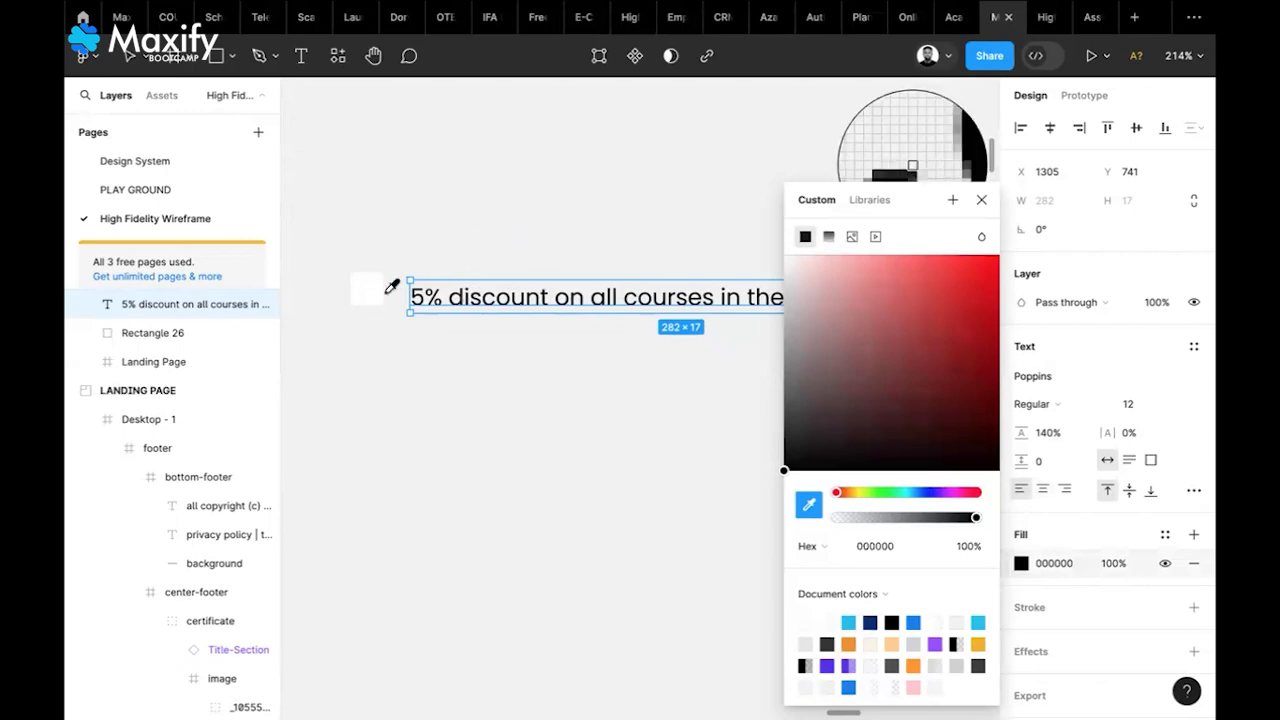
left_click(367, 290)
left_click(606, 366)
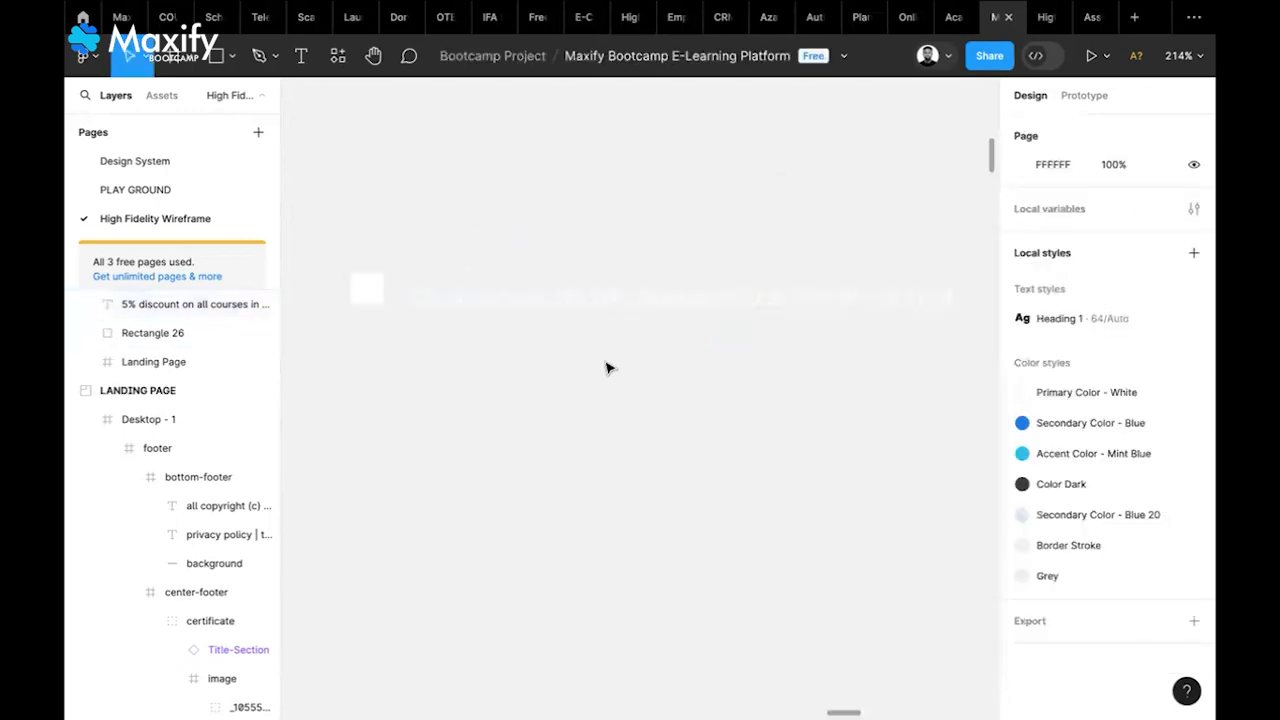
Wrap the text and square in an auto layout, left-aligned, vertically centred, with 10 gap
left_click(651, 297)
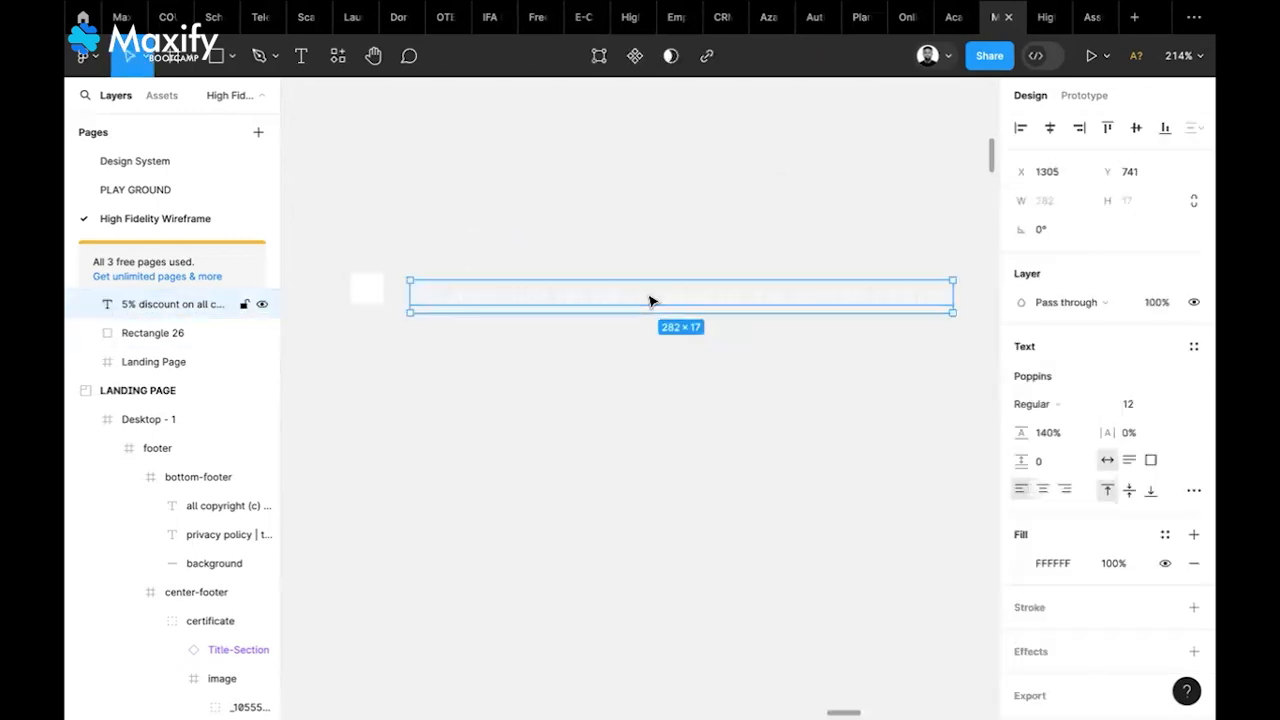
left_click(366, 306, "shift")
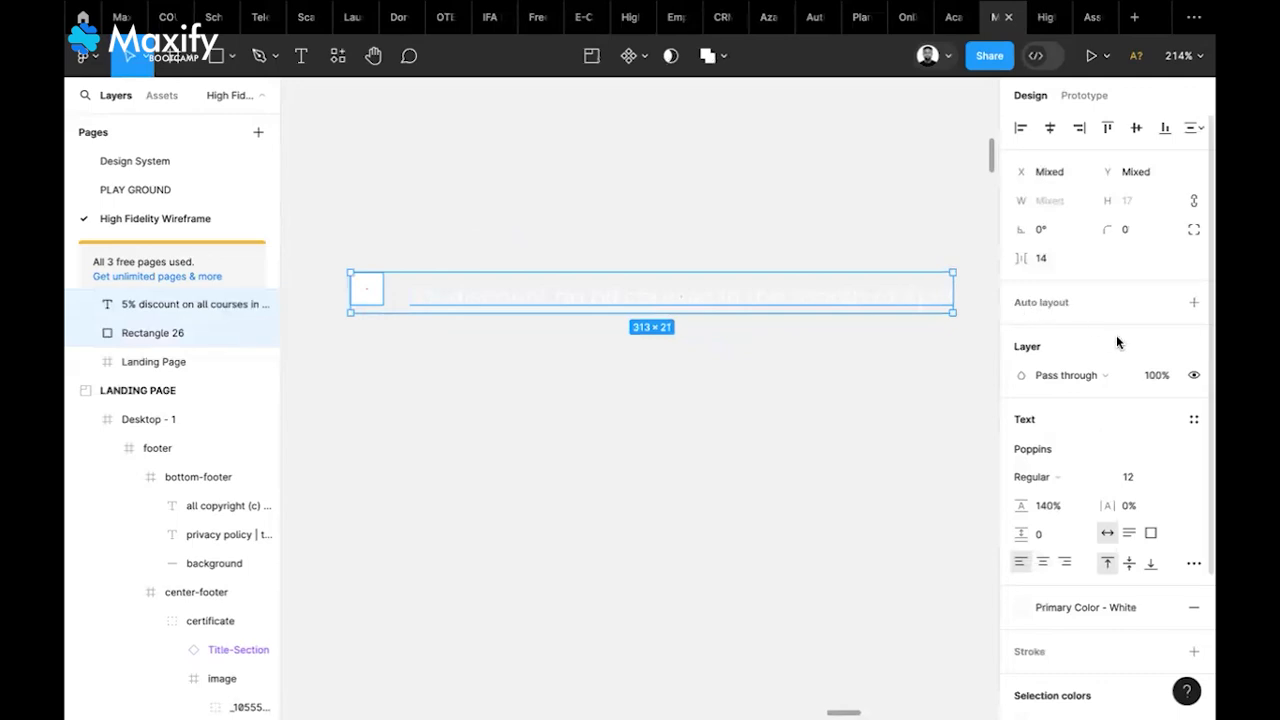
left_click(1193, 303)
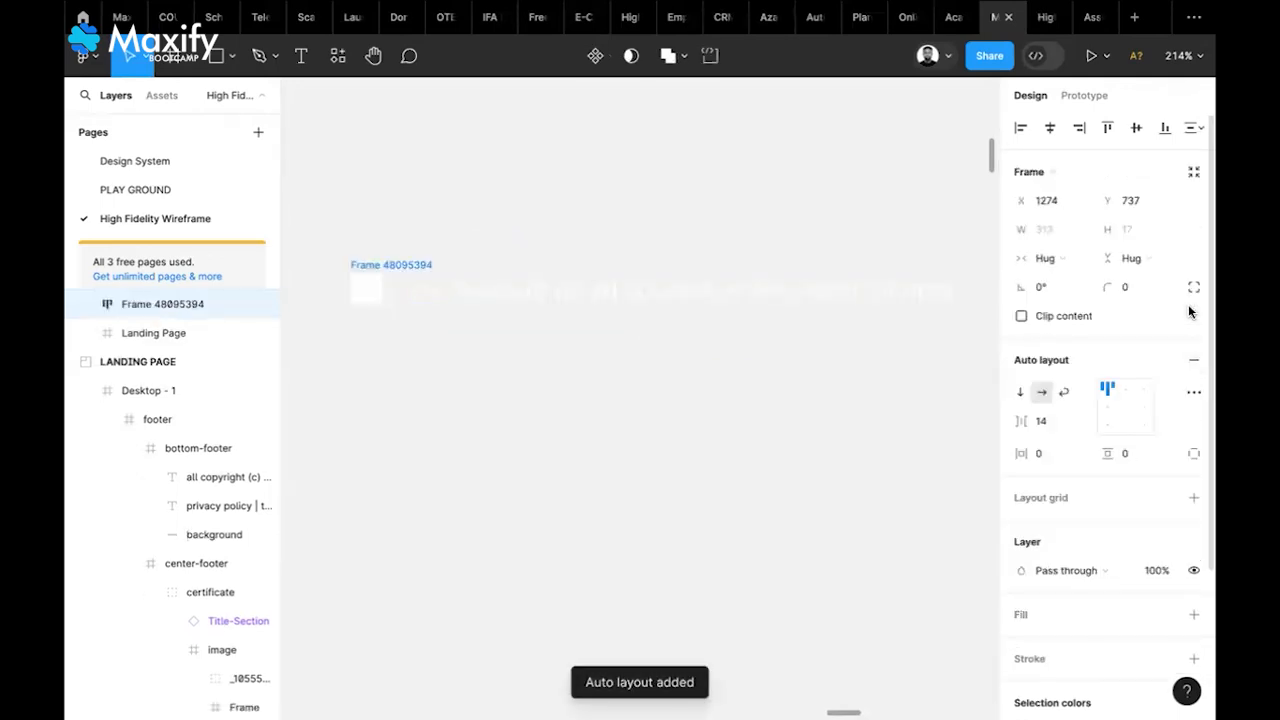
left_click(1106, 408)
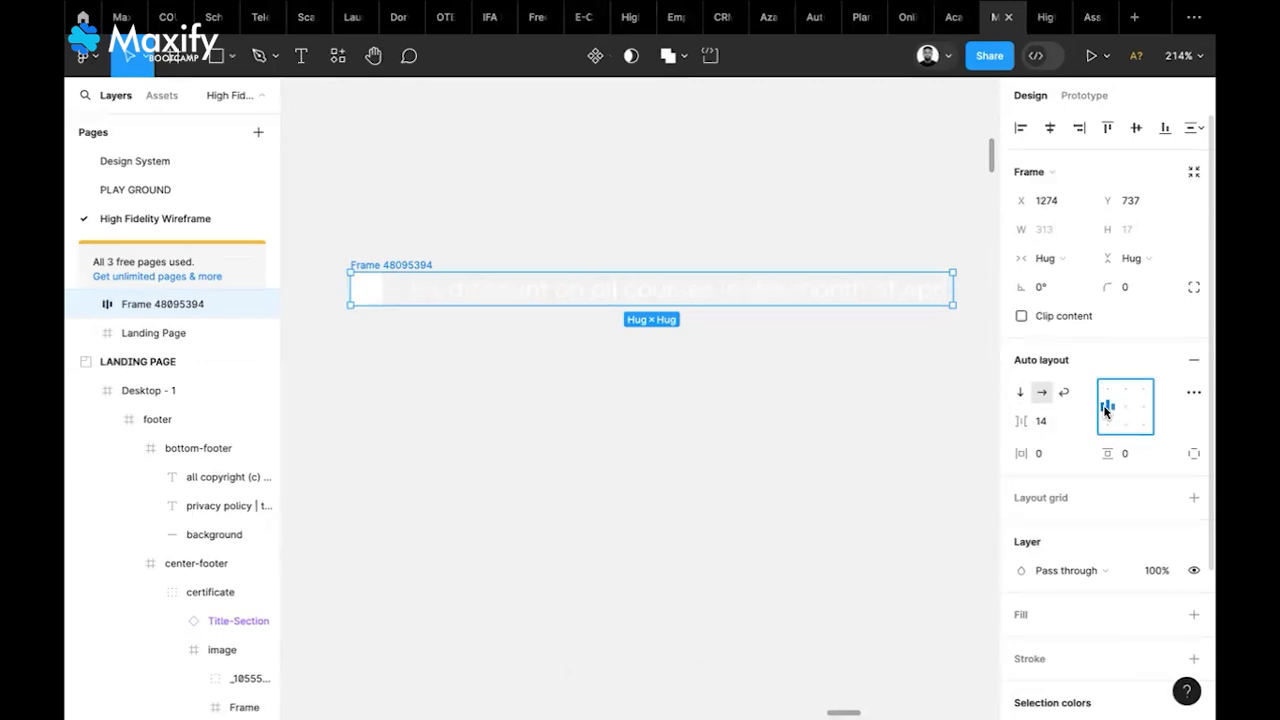
left_click(1043, 424)
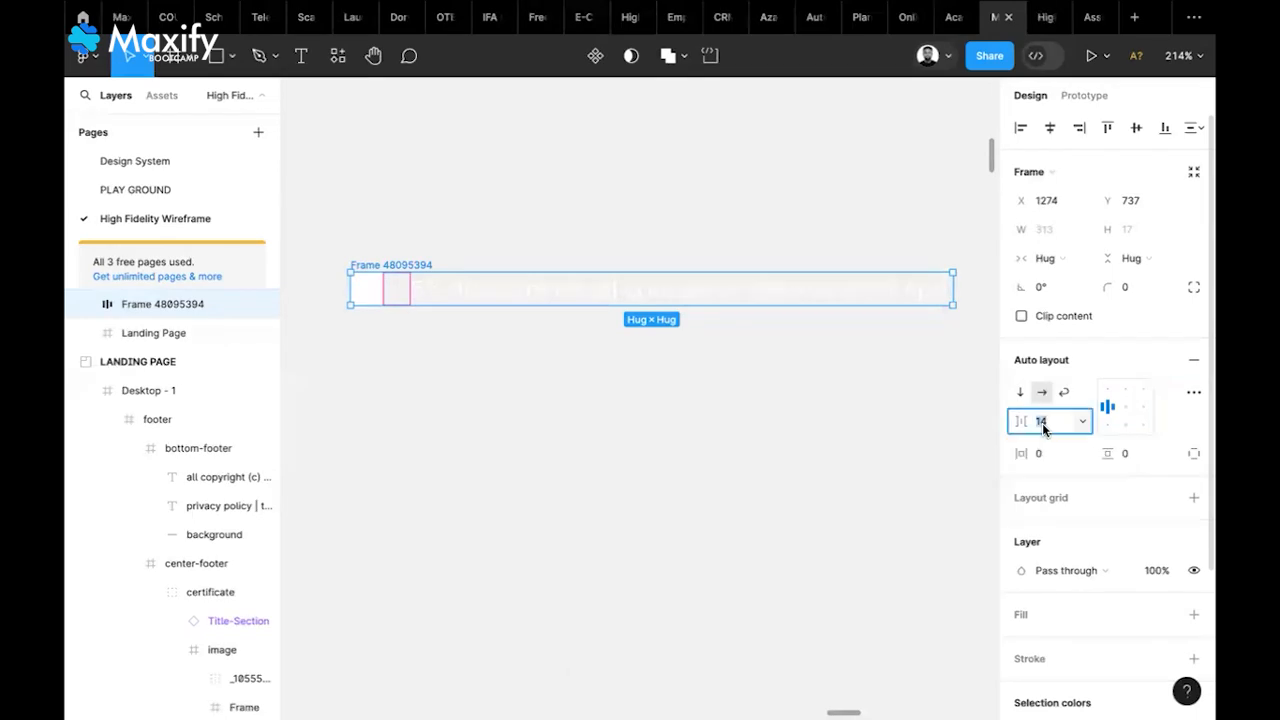
type("10")
key("Return")
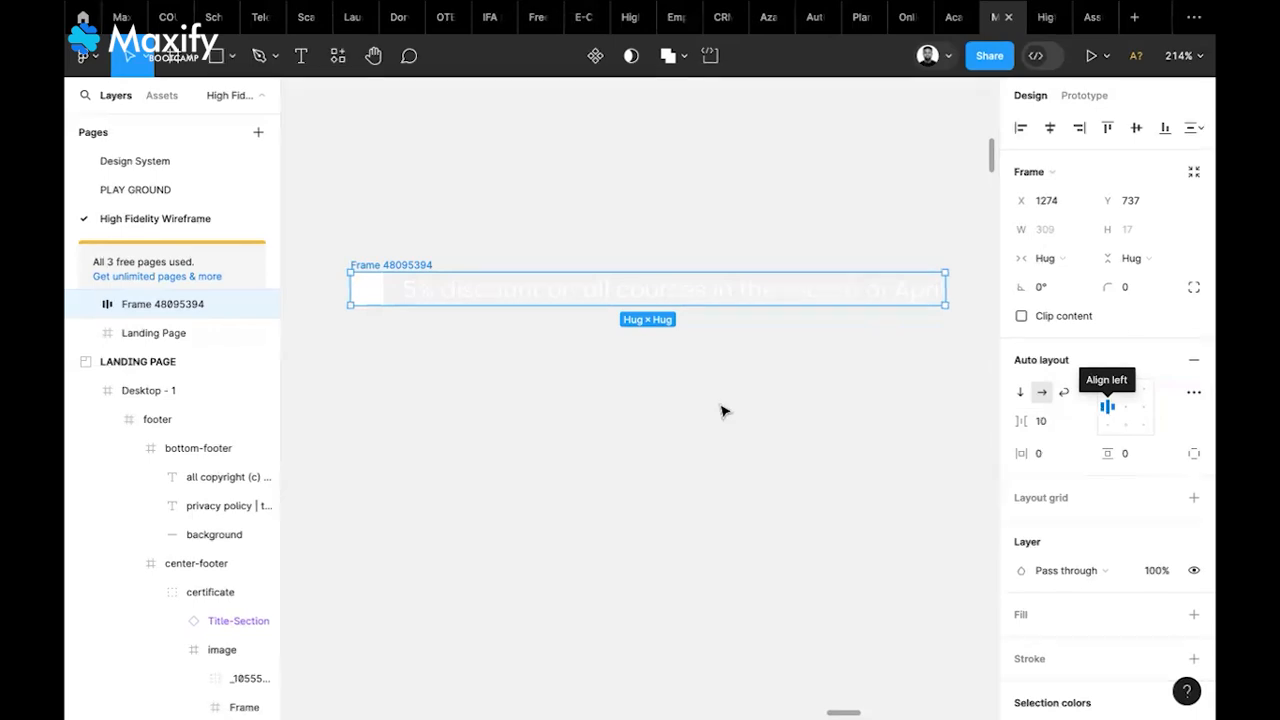
scroll(718, 411, "down", 5)
scroll(716, 411, "down", 3)
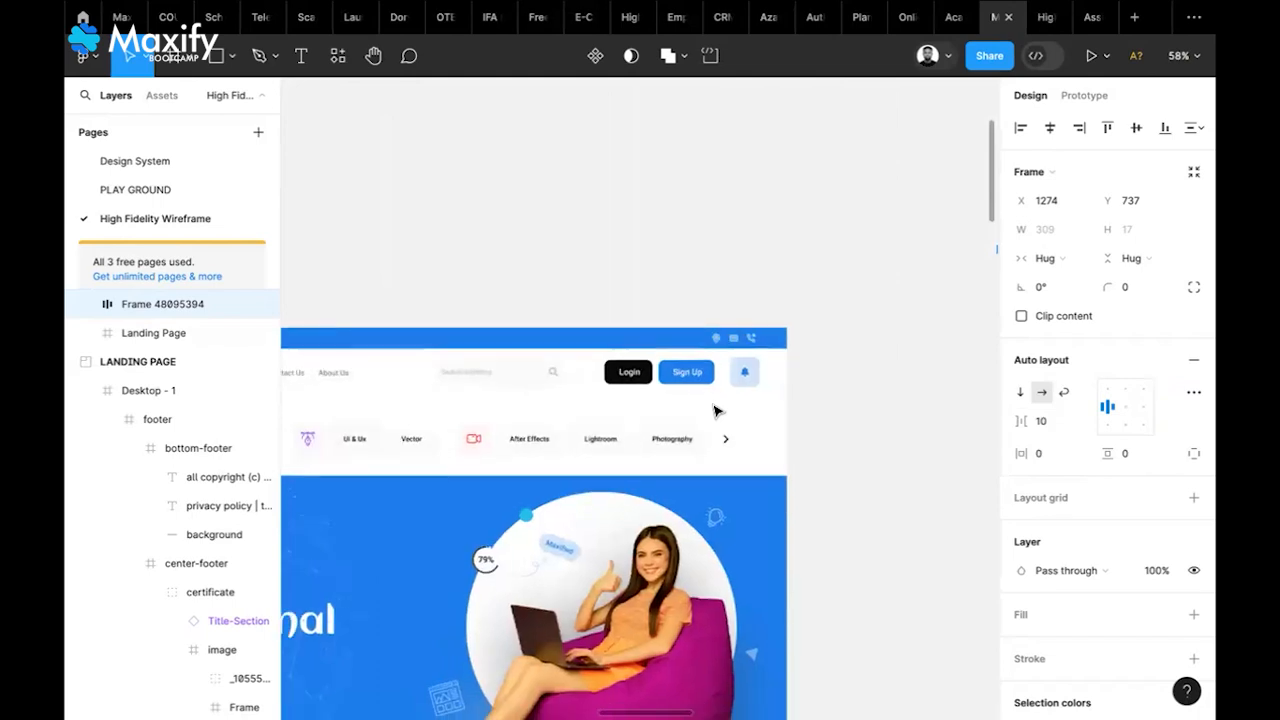
scroll(540, 324, "left", 2)
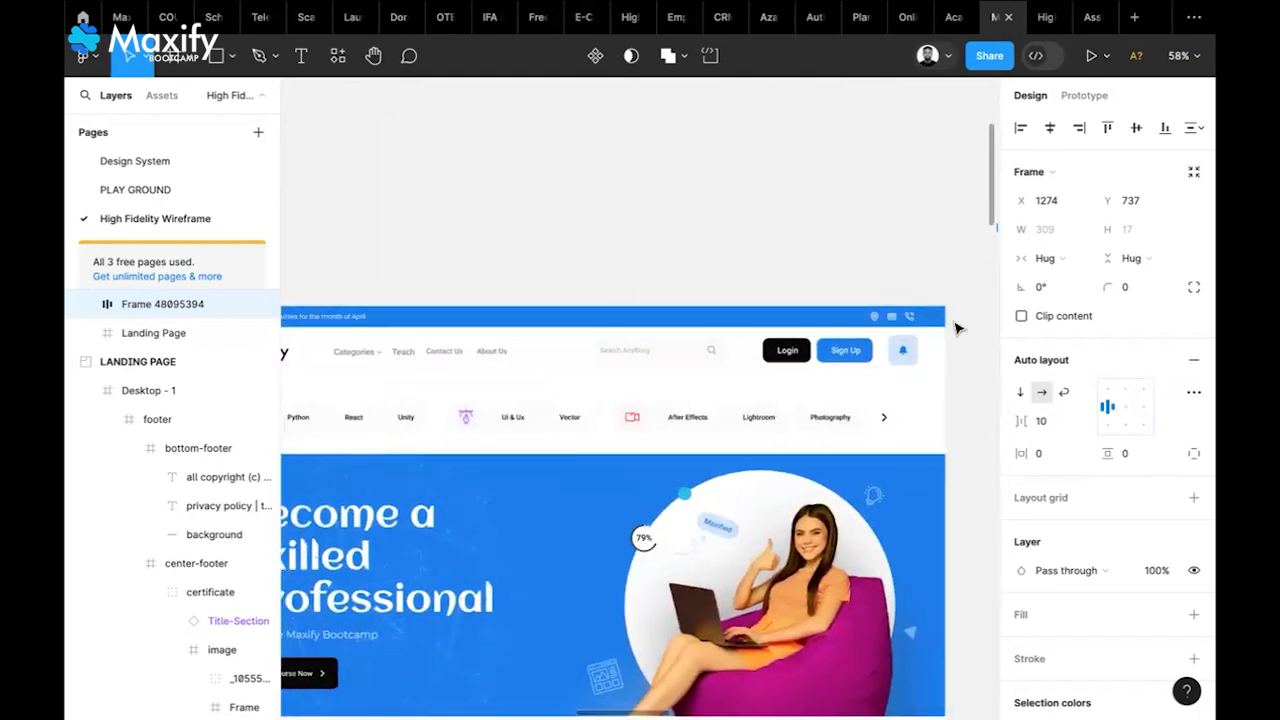
key("shift+0")
scroll(925, 328, "up", 2)
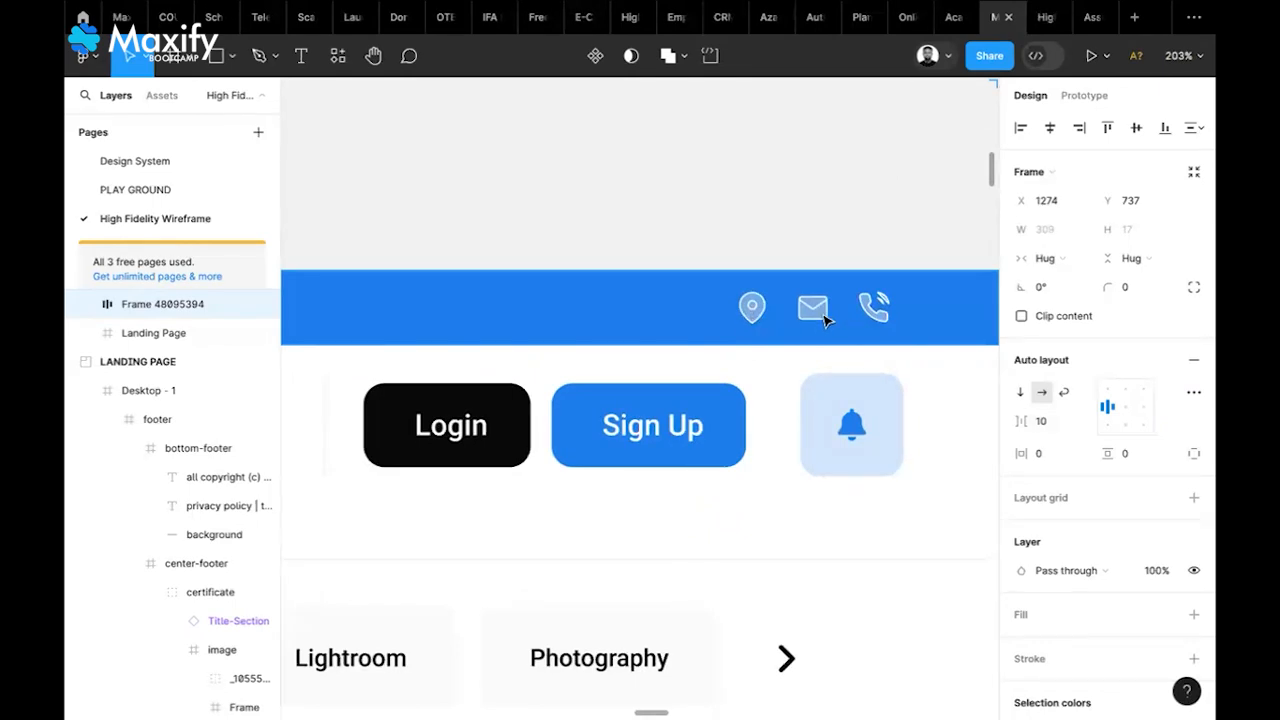
left_click(884, 318)
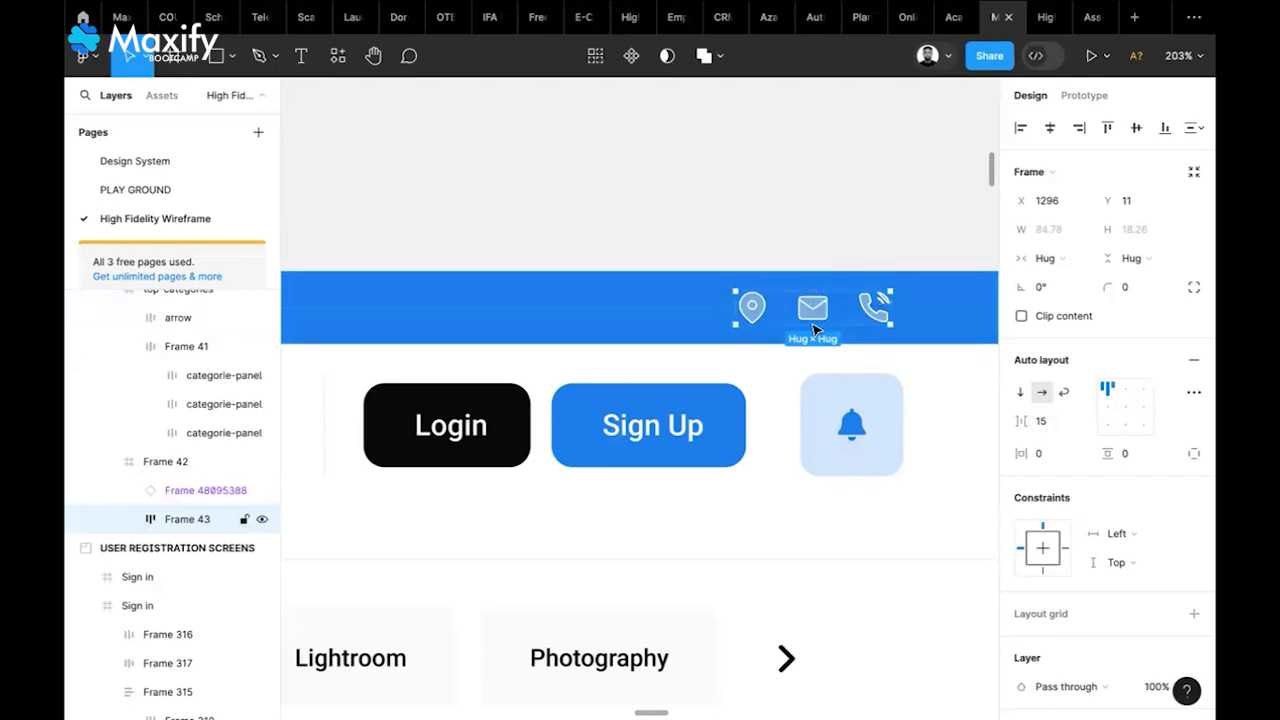
scroll(818, 316, "down", 5)
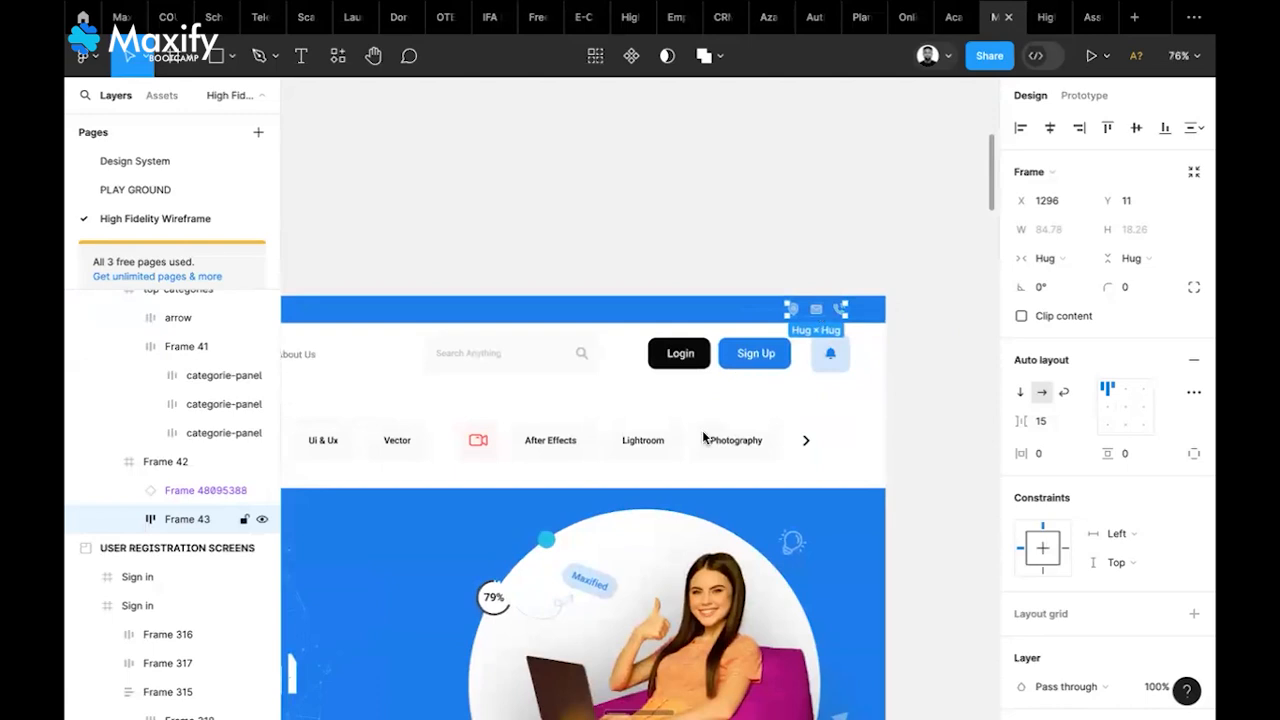
scroll(703, 441, "right", 5)
scroll(703, 441, "up", 1)
scroll(703, 441, "down", 5)
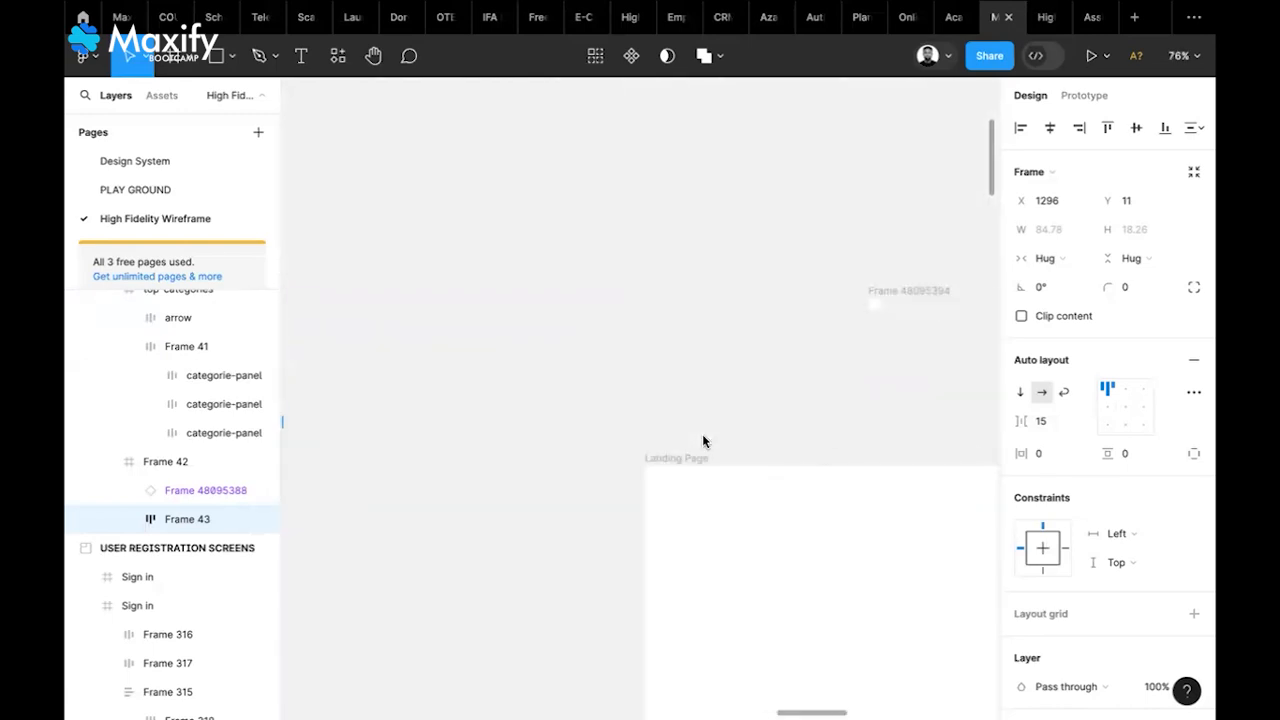
scroll(703, 441, "right", 5)
scroll(735, 398, "up", 5)
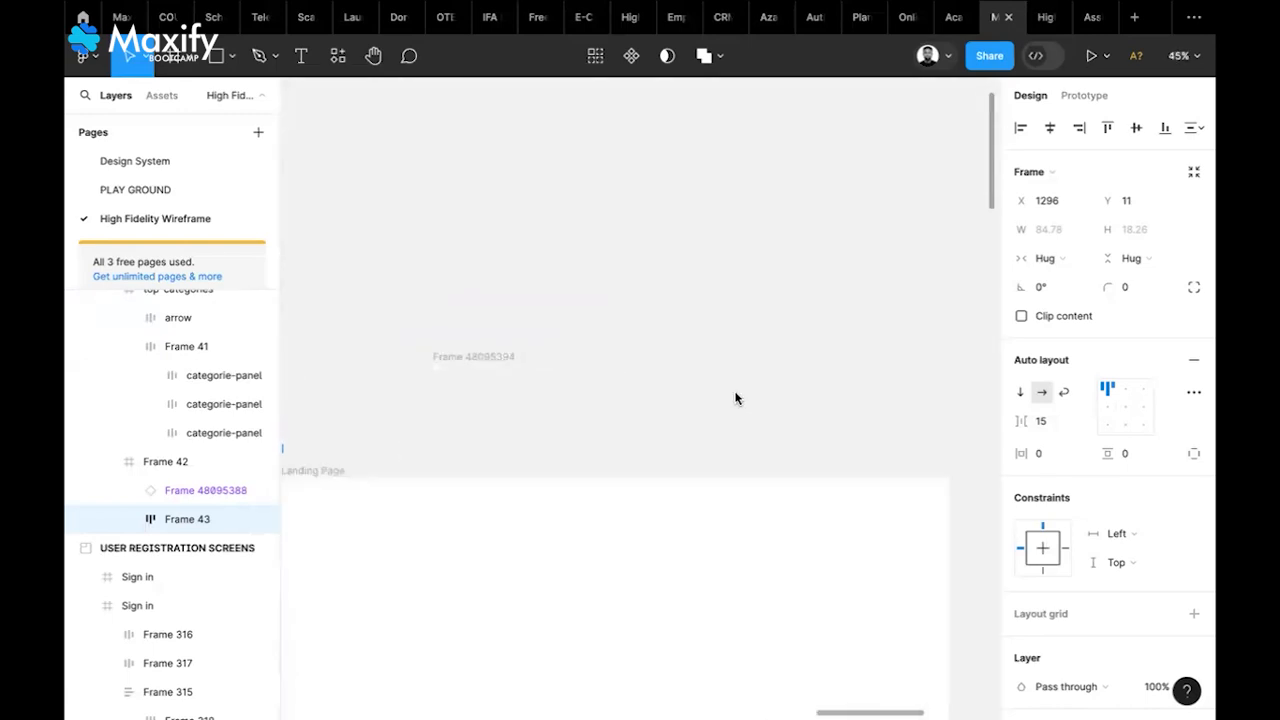
Paste a copy of the contact icons group, move it, remove its auto layout and ungroup it
left_click(708, 378)
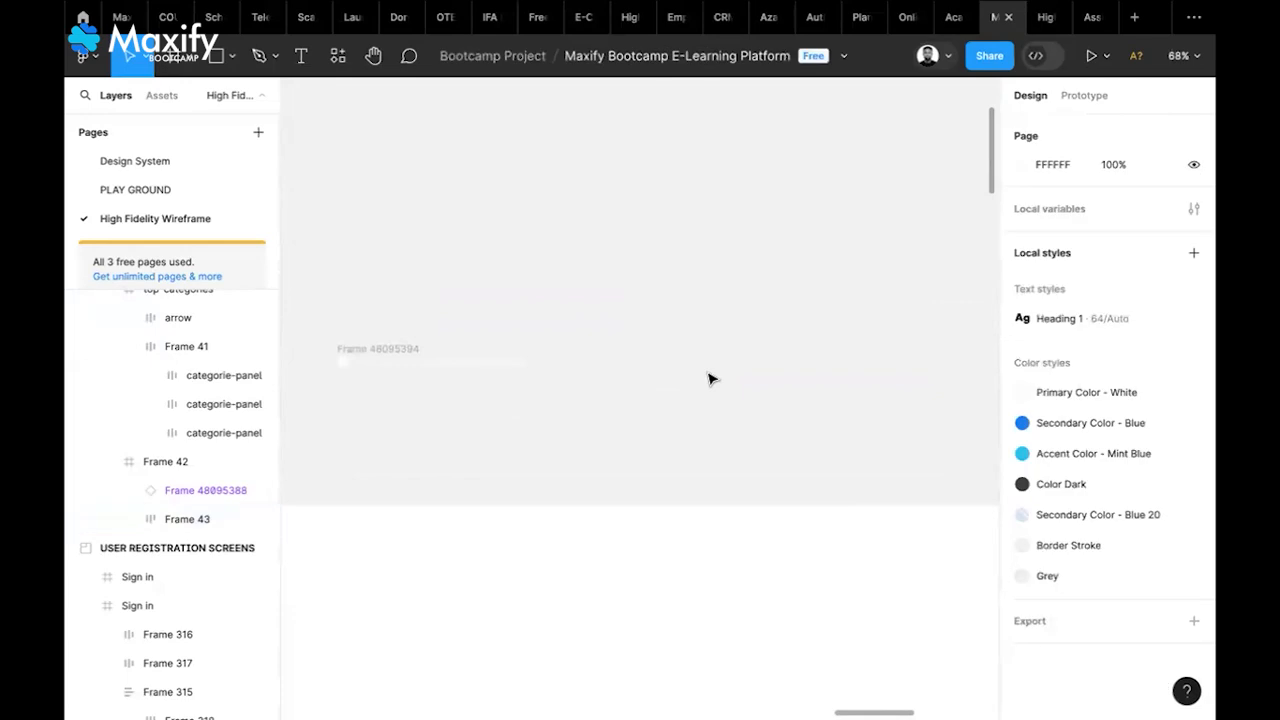
key("ctrl+v")
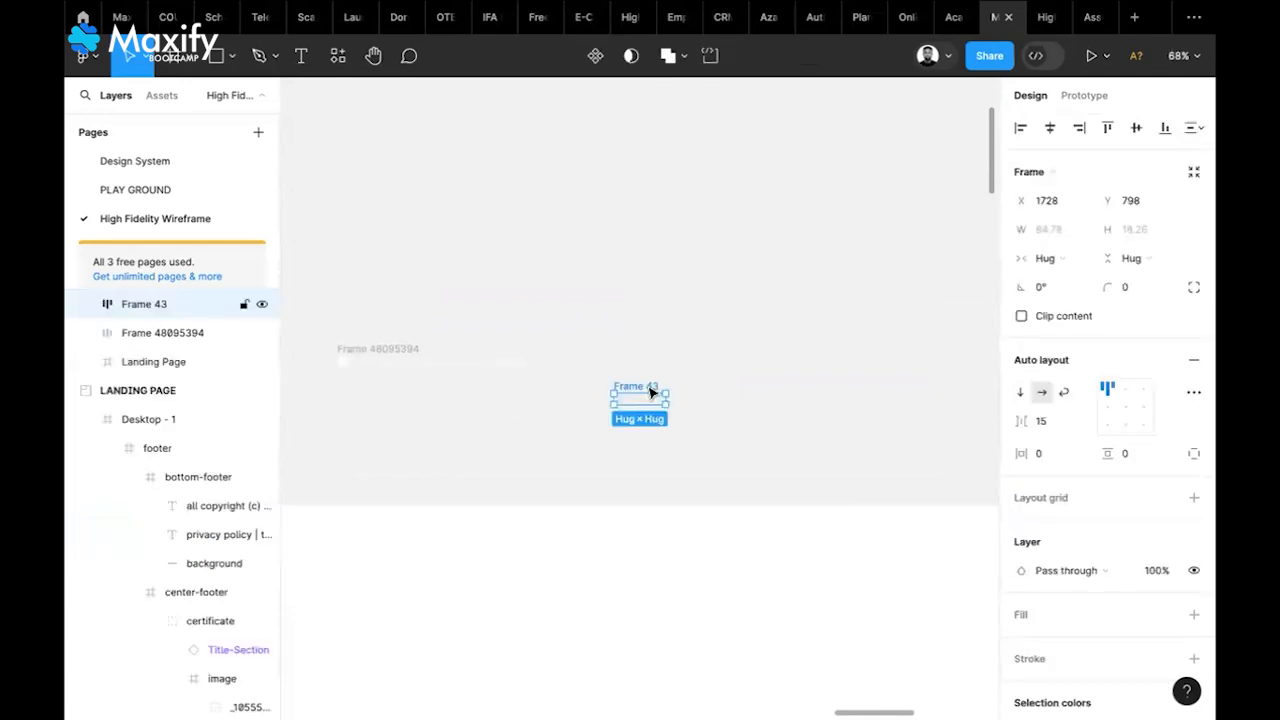
left_click_drag(655, 388, 718, 336)
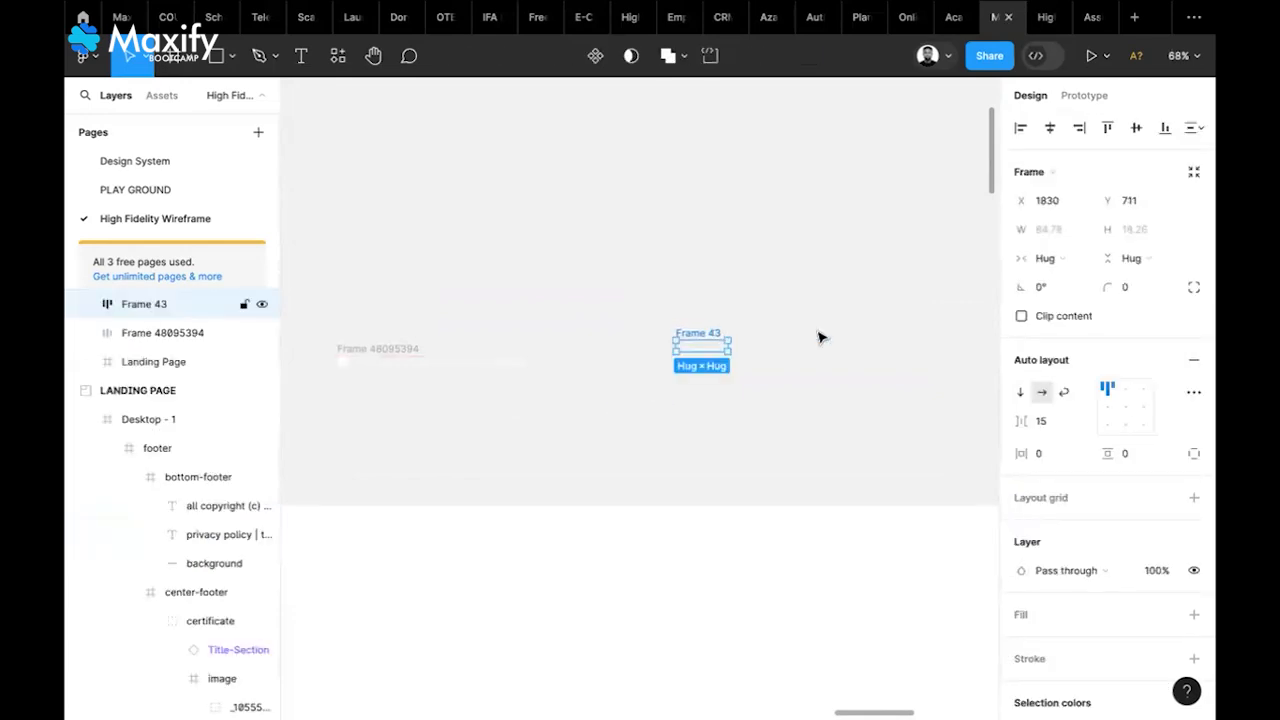
left_click(1195, 361)
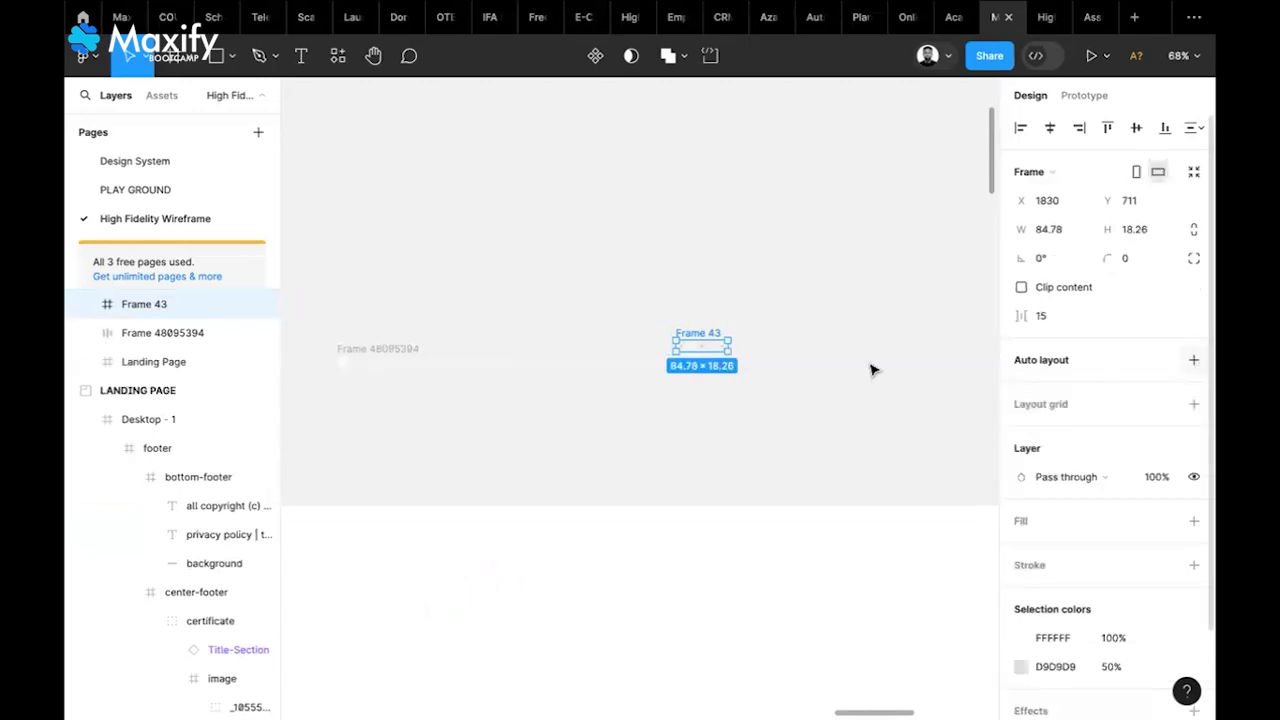
right_click(715, 352)
left_click(787, 398)
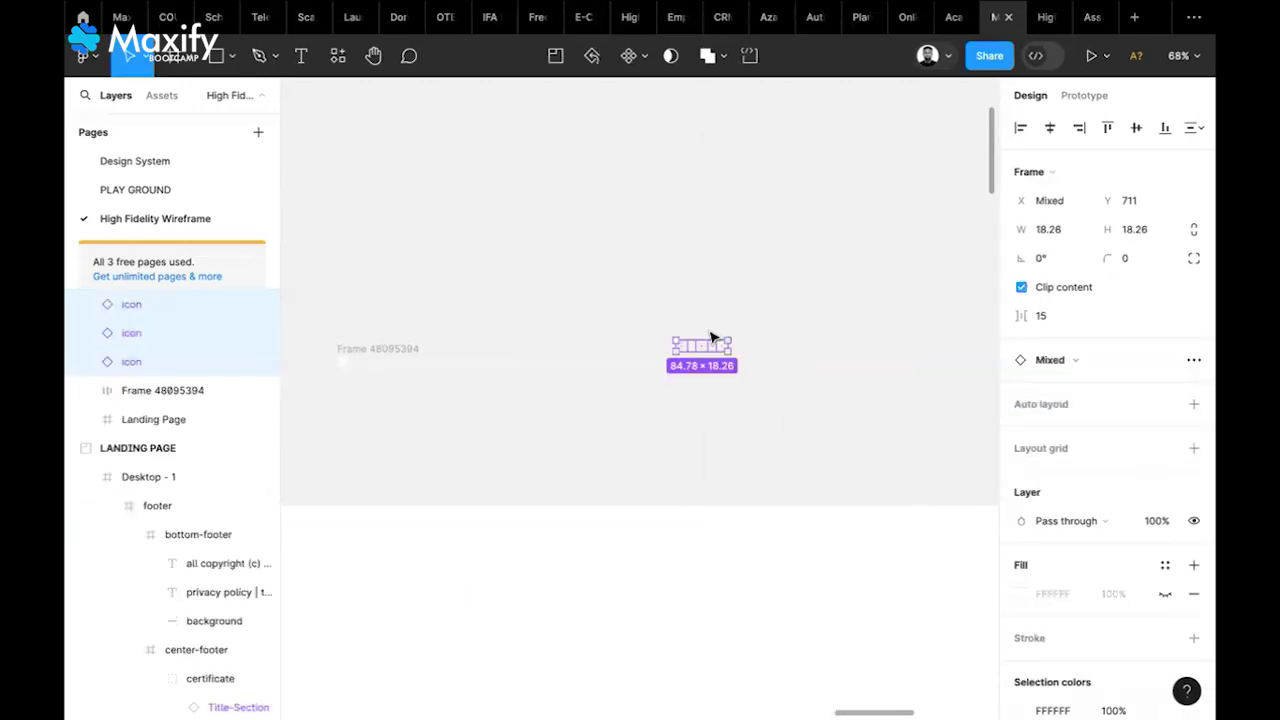
scroll(711, 337, "up", 6)
left_click(788, 327)
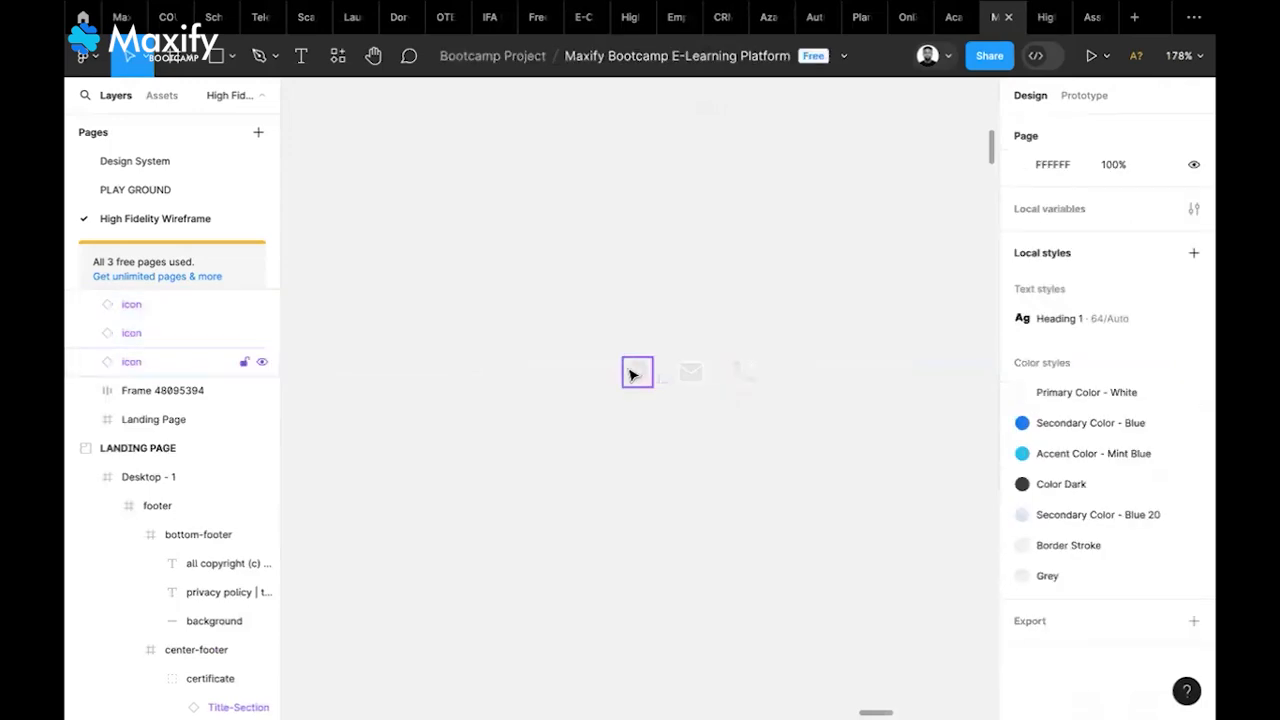
Wrap the map, email and phone icons in a right-aligned, vertically centred auto layout with 10 gap
left_click(634, 376)
left_click(691, 374)
left_click(747, 378)
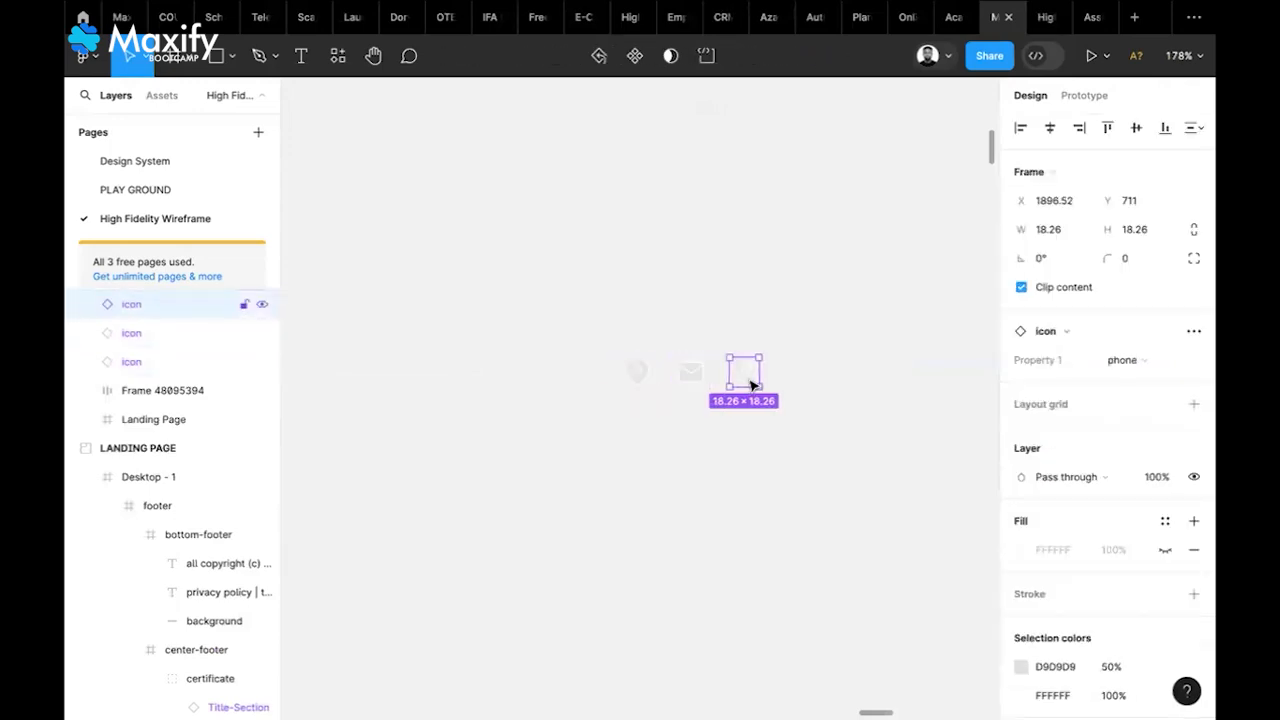
left_click(687, 384)
left_click(636, 376)
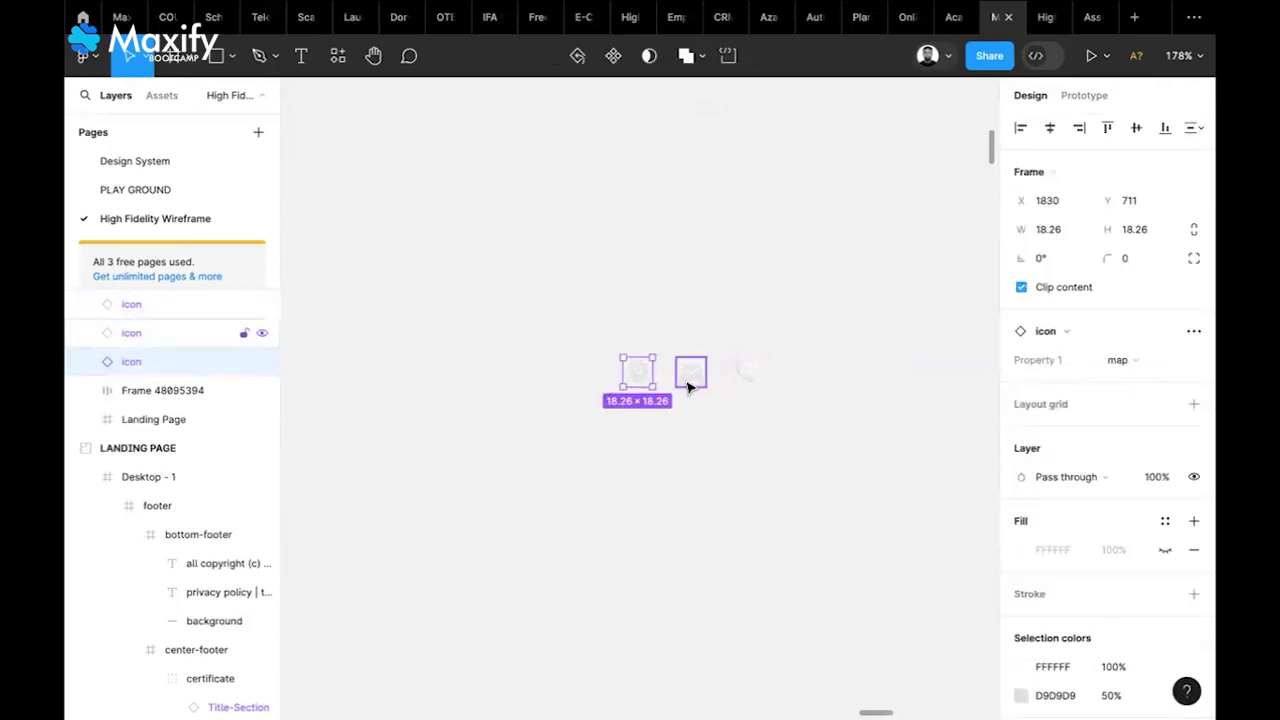
left_click(692, 374, "shift")
left_click(747, 374, "shift")
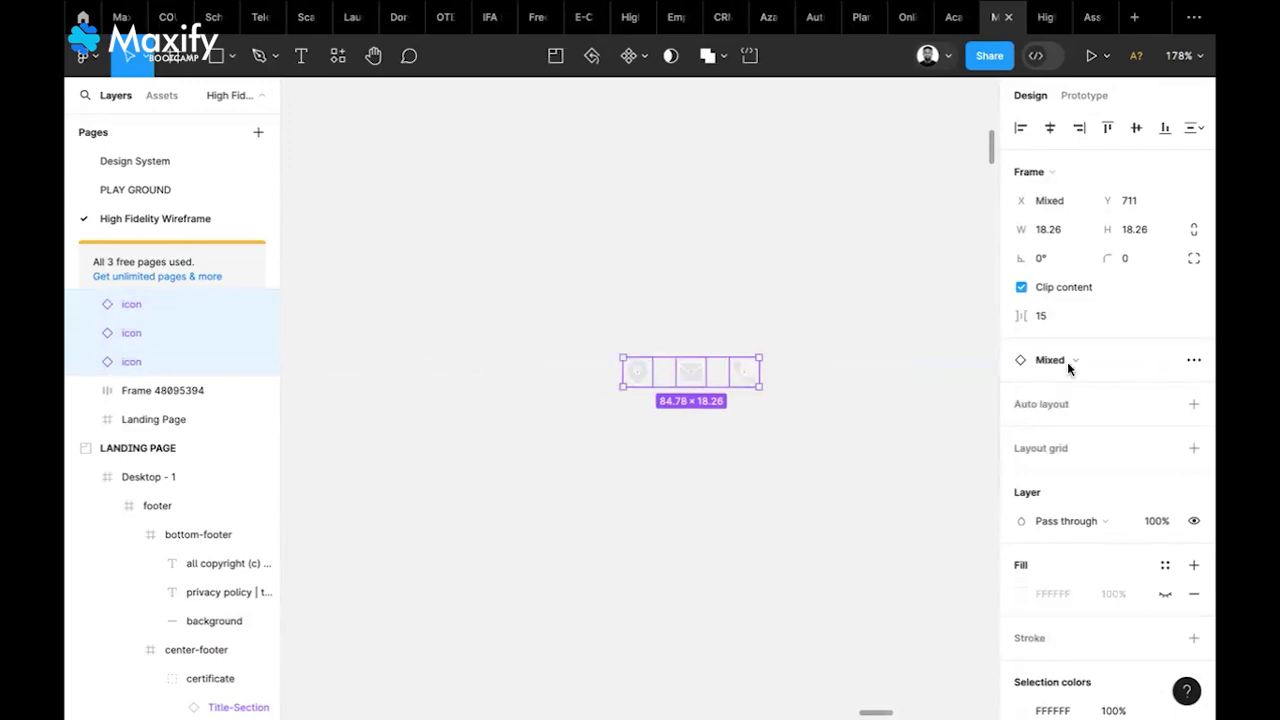
left_click(1195, 405)
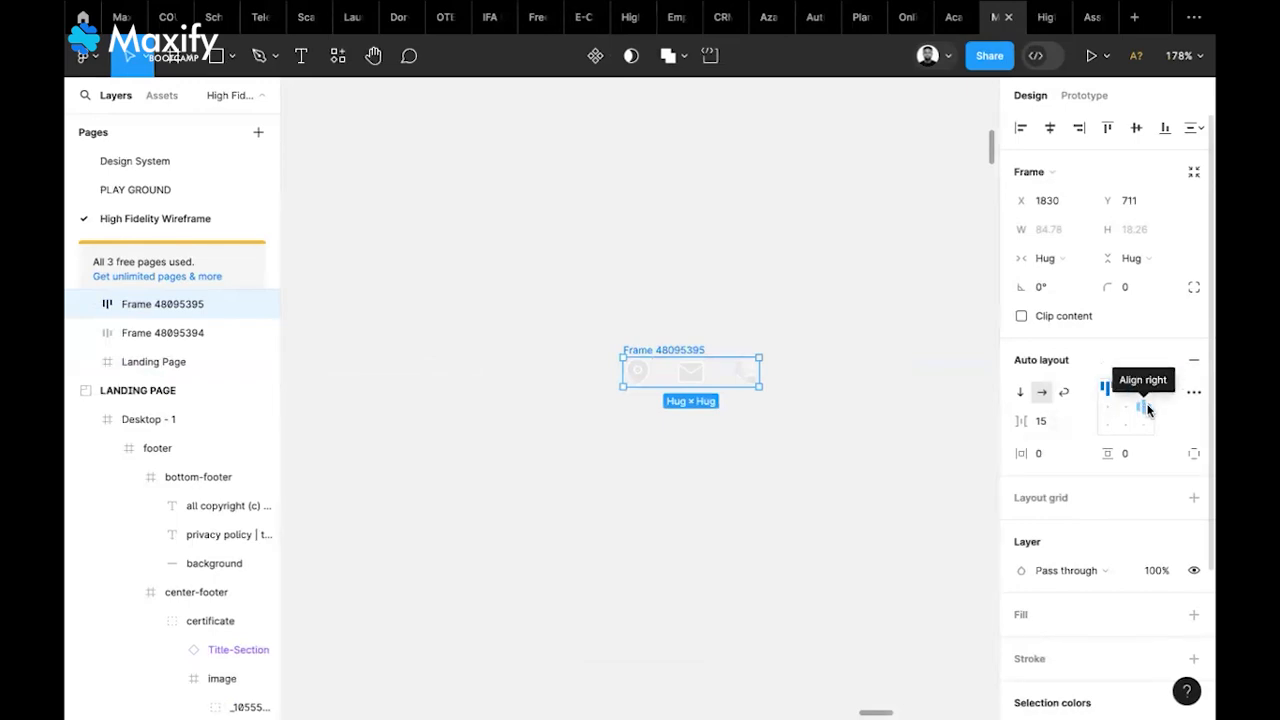
left_click(1147, 408)
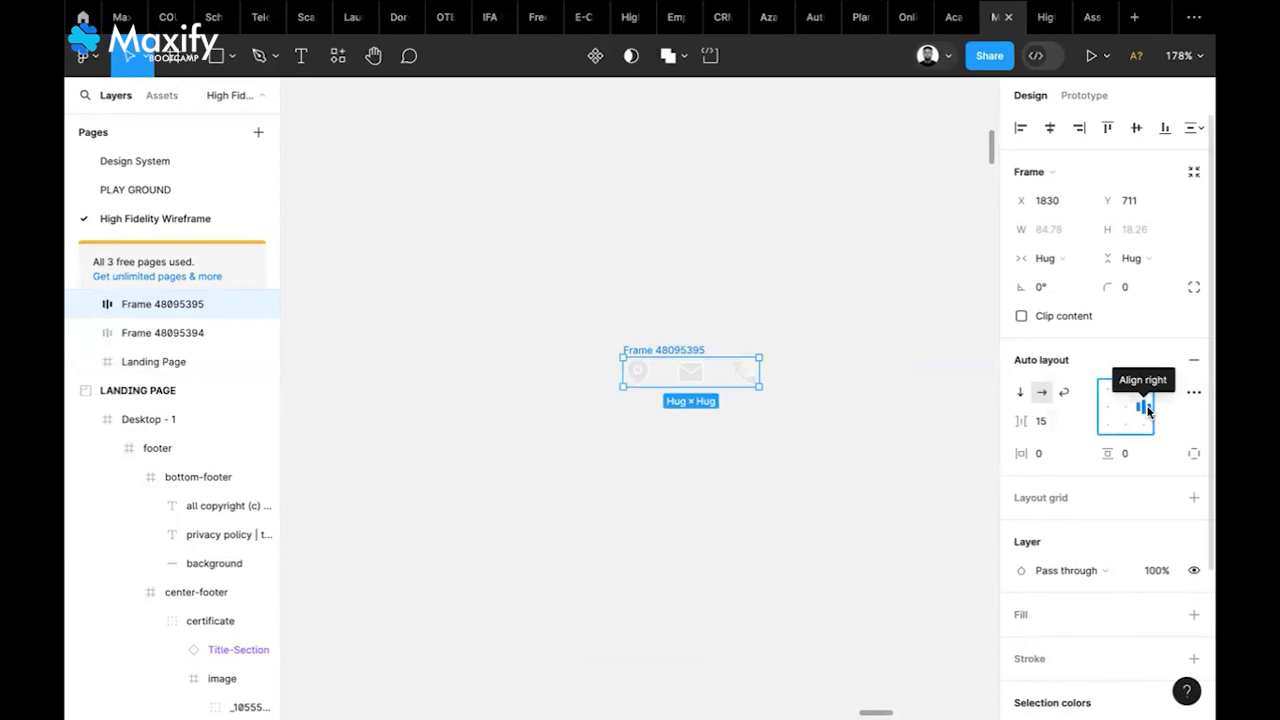
left_click(1049, 419)
type("10")
key("Return")
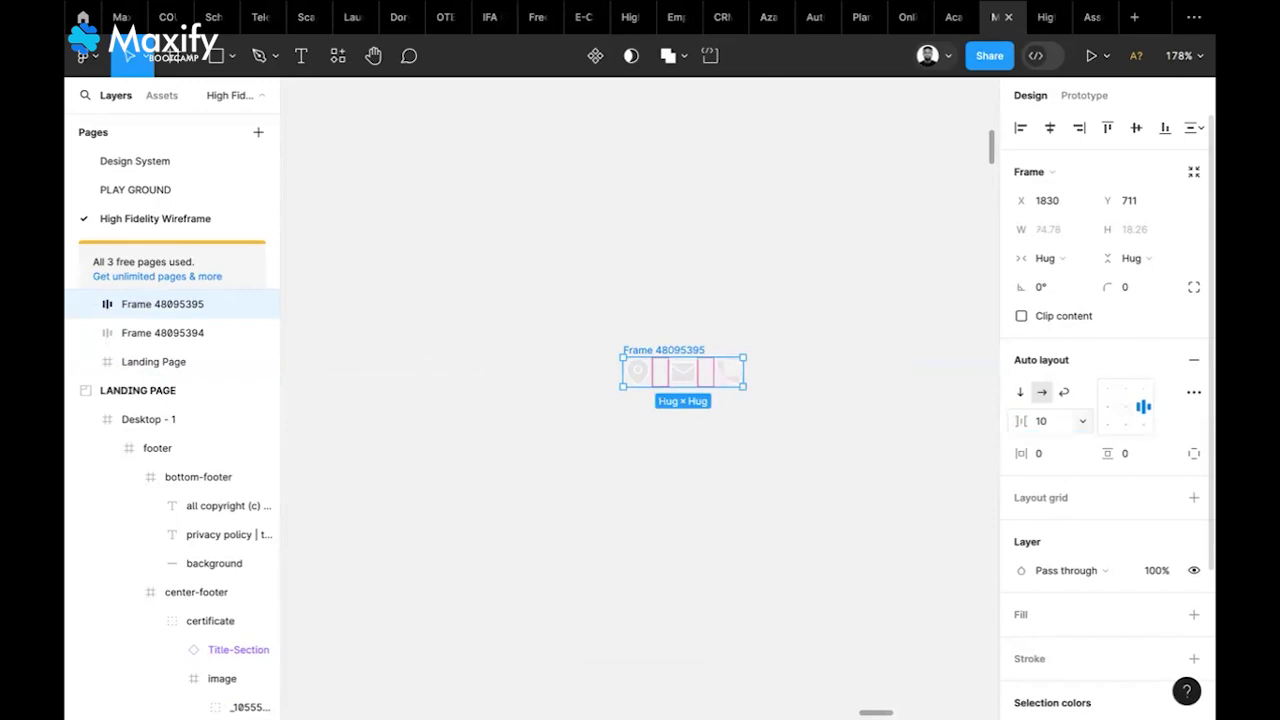
left_click(791, 393)
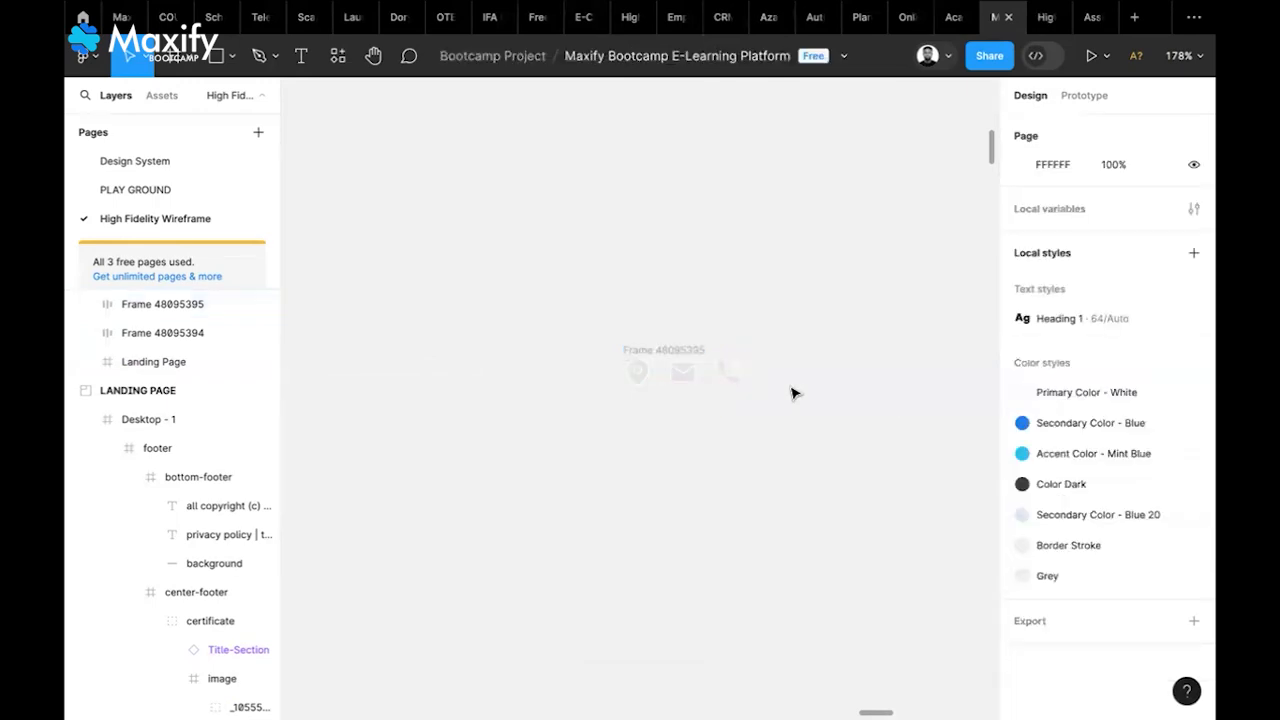
Wrap Frame 48095394 and Frame 48095395 together in a horizontal auto-layout frame
scroll(791, 393, "down", 6)
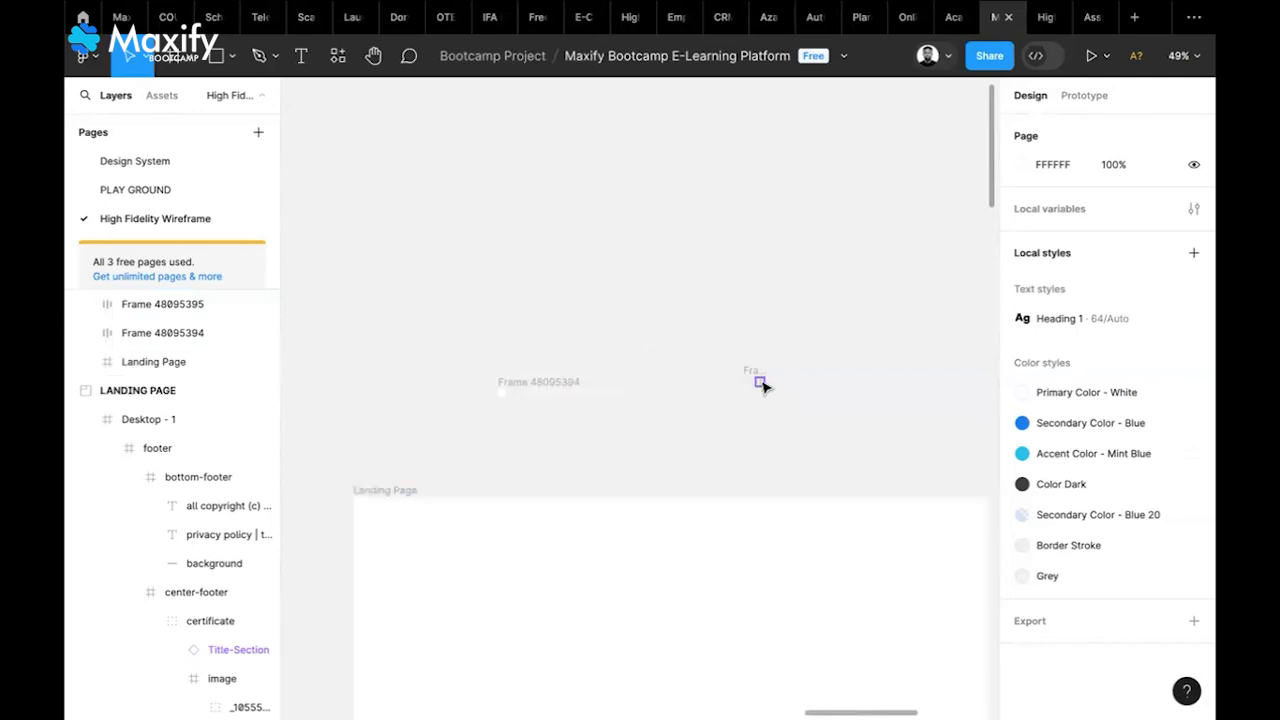
left_click(575, 386)
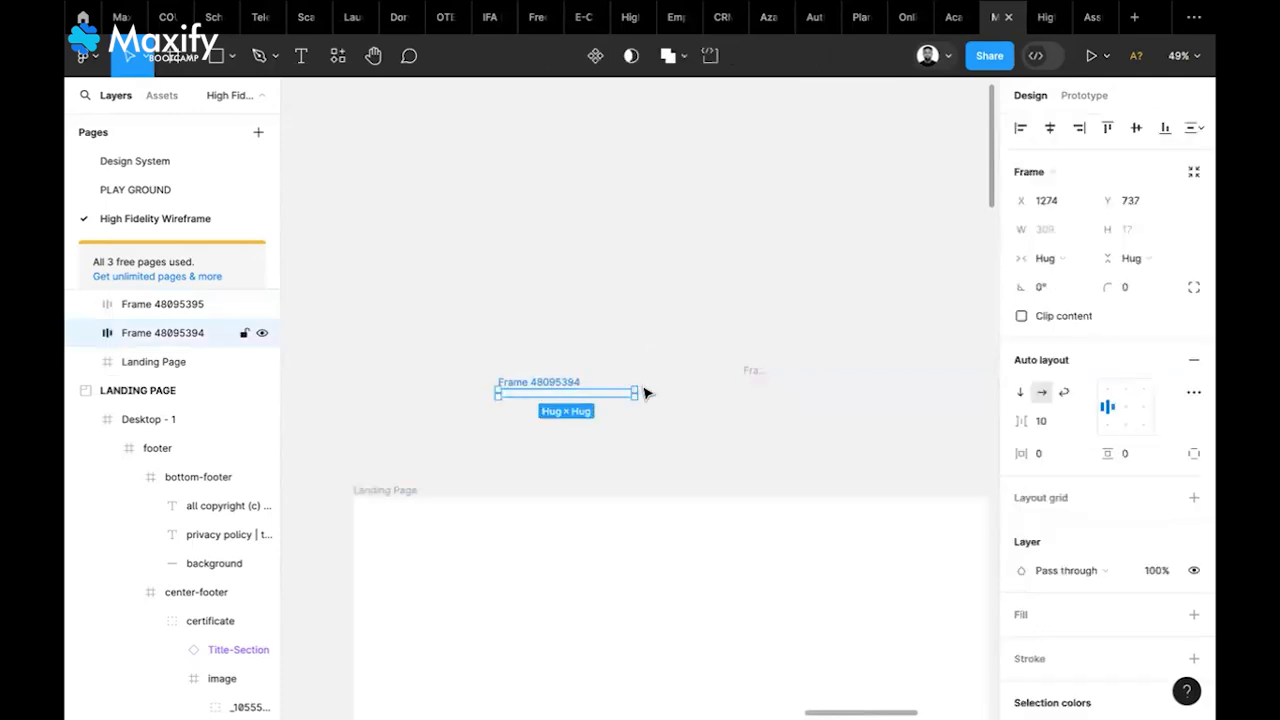
left_click(755, 373, "shift")
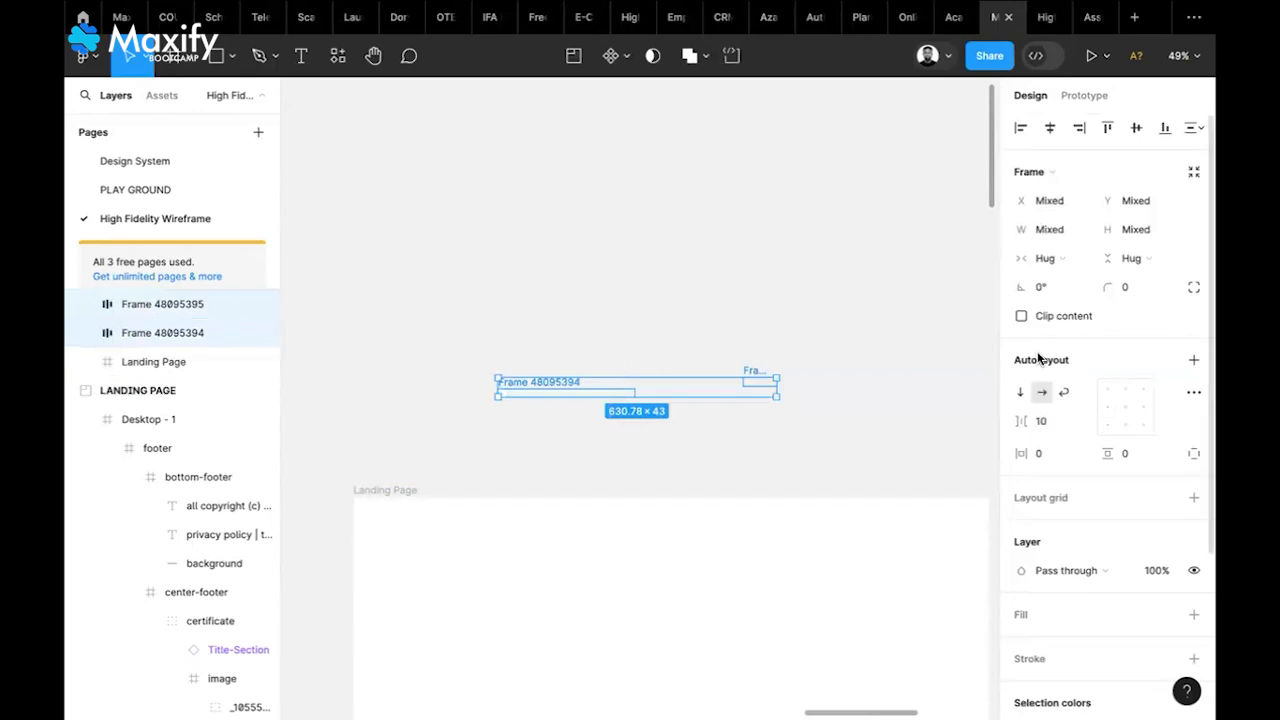
left_click(1191, 362)
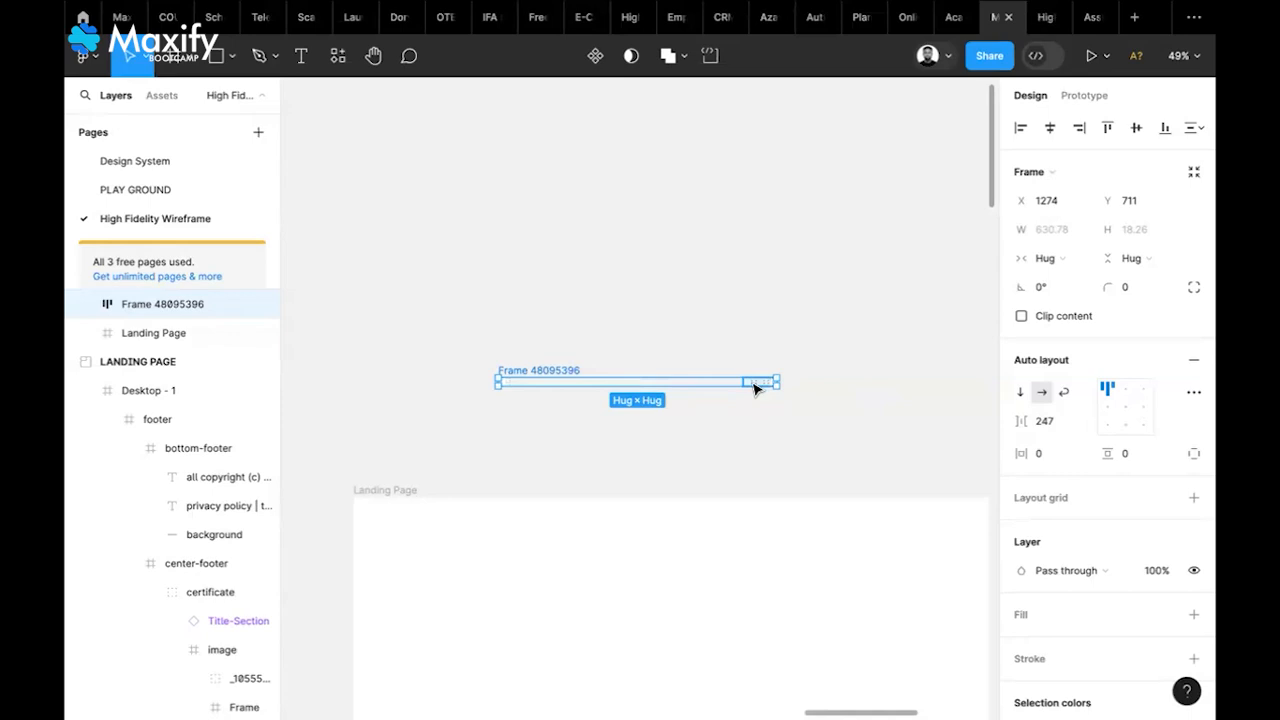
Review the advanced auto layout settings and switch the padding to individual sides
scroll(483, 414, "up", 5)
scroll(484, 414, "right", 3)
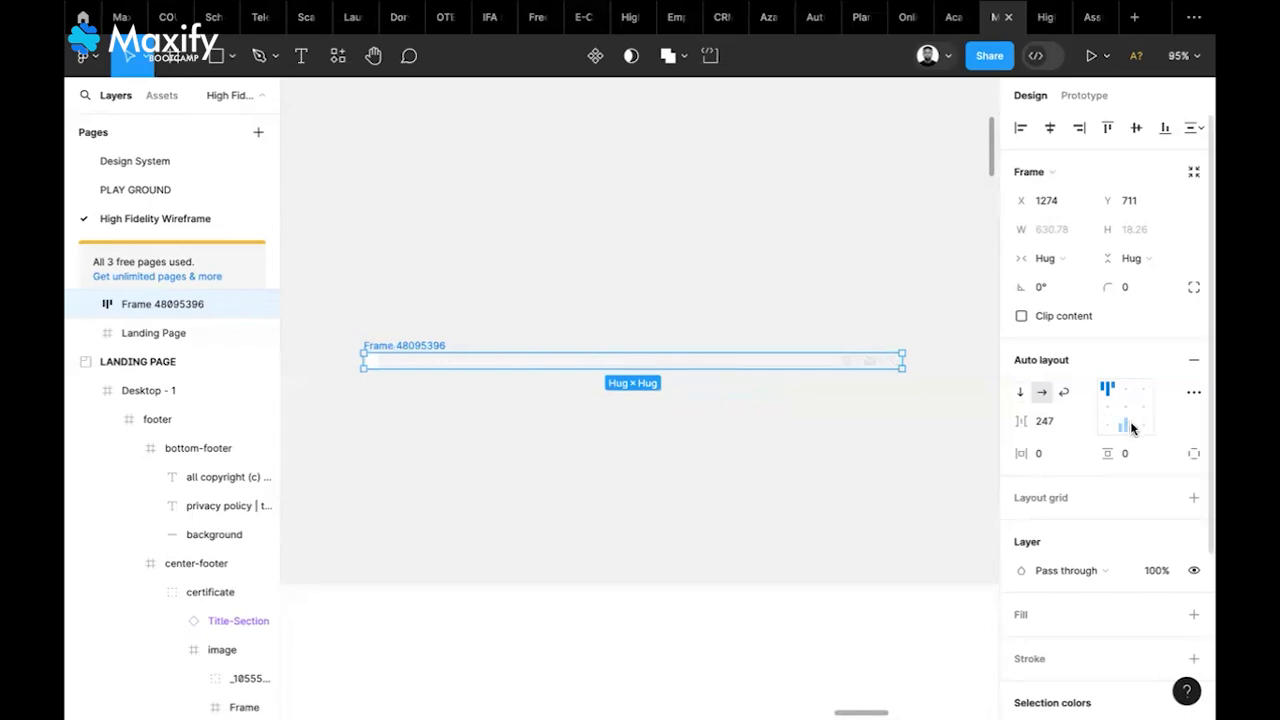
left_click(1193, 393)
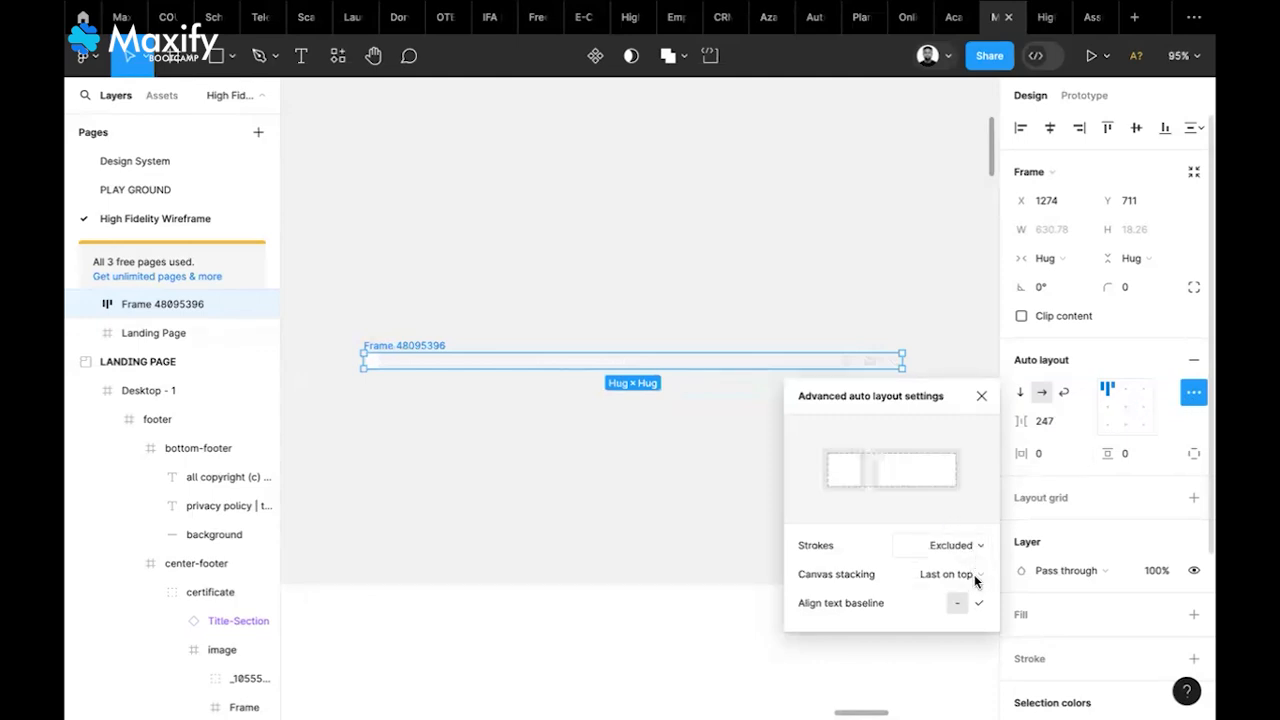
left_click(980, 399)
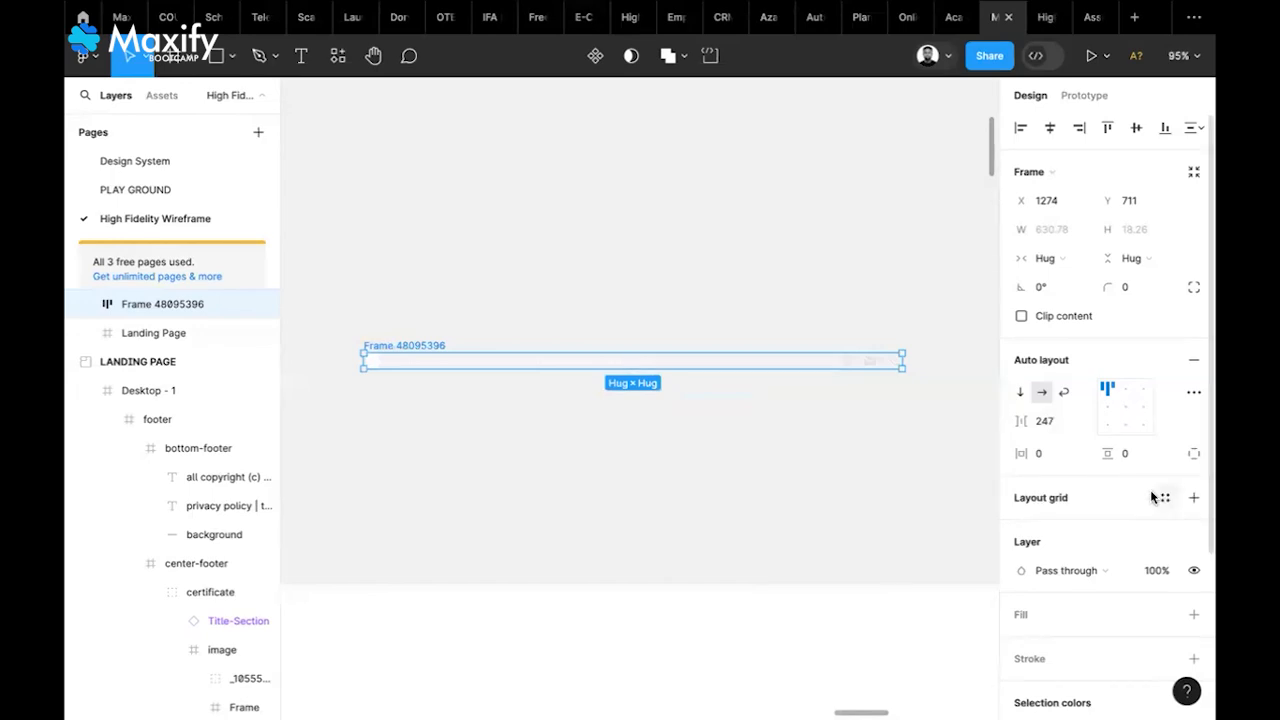
left_click(1194, 455)
left_click(1194, 456)
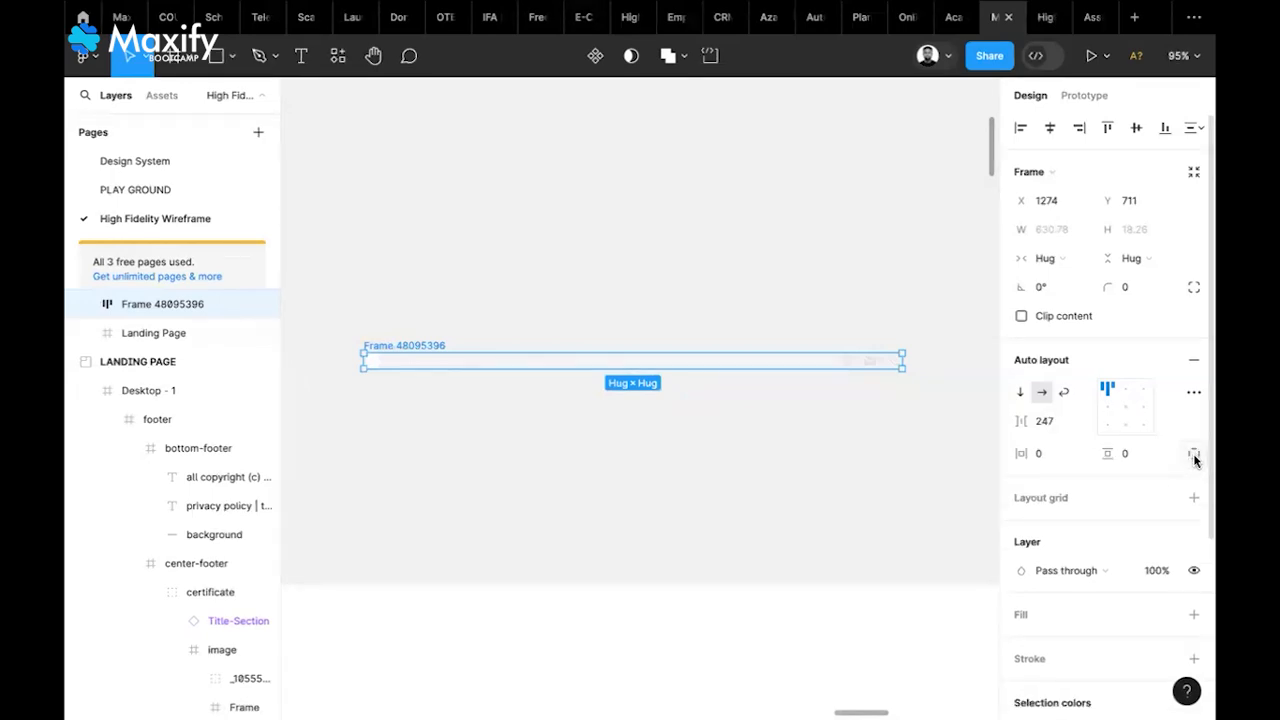
left_click(1194, 456)
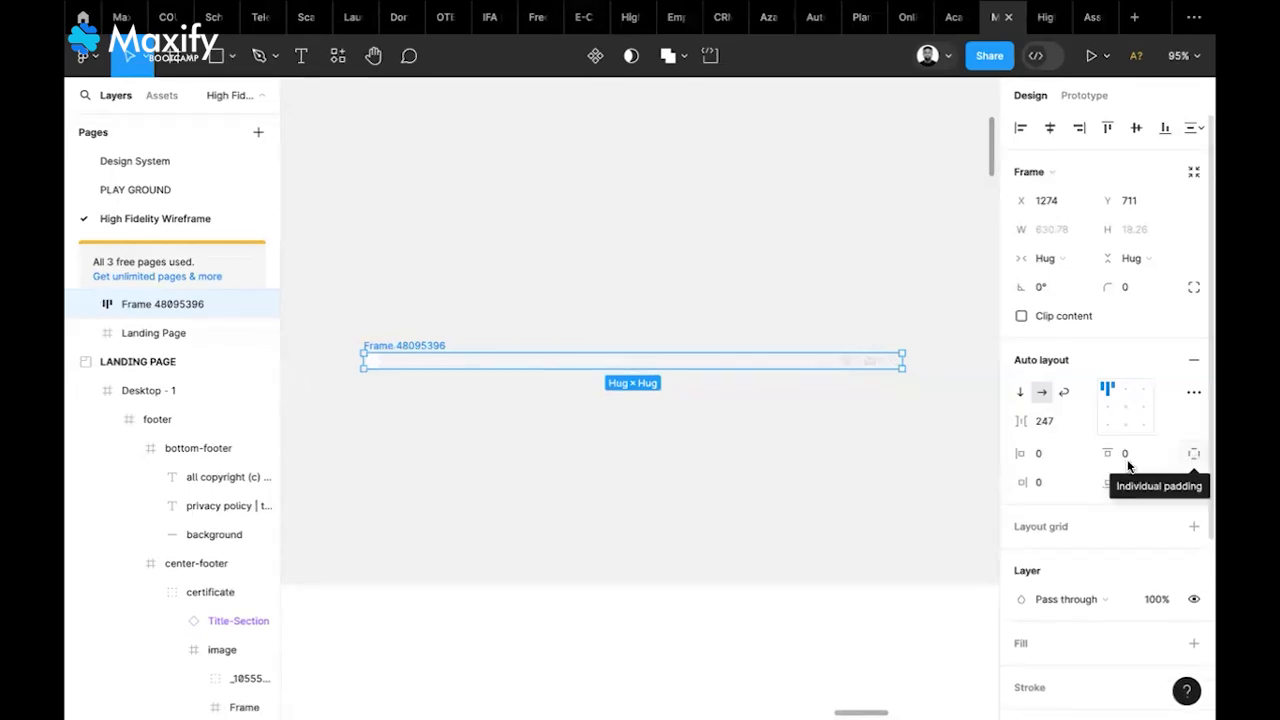
scroll(920, 520, "down", 5)
scroll(920, 520, "down", 3)
scroll(920, 520, "right", 2)
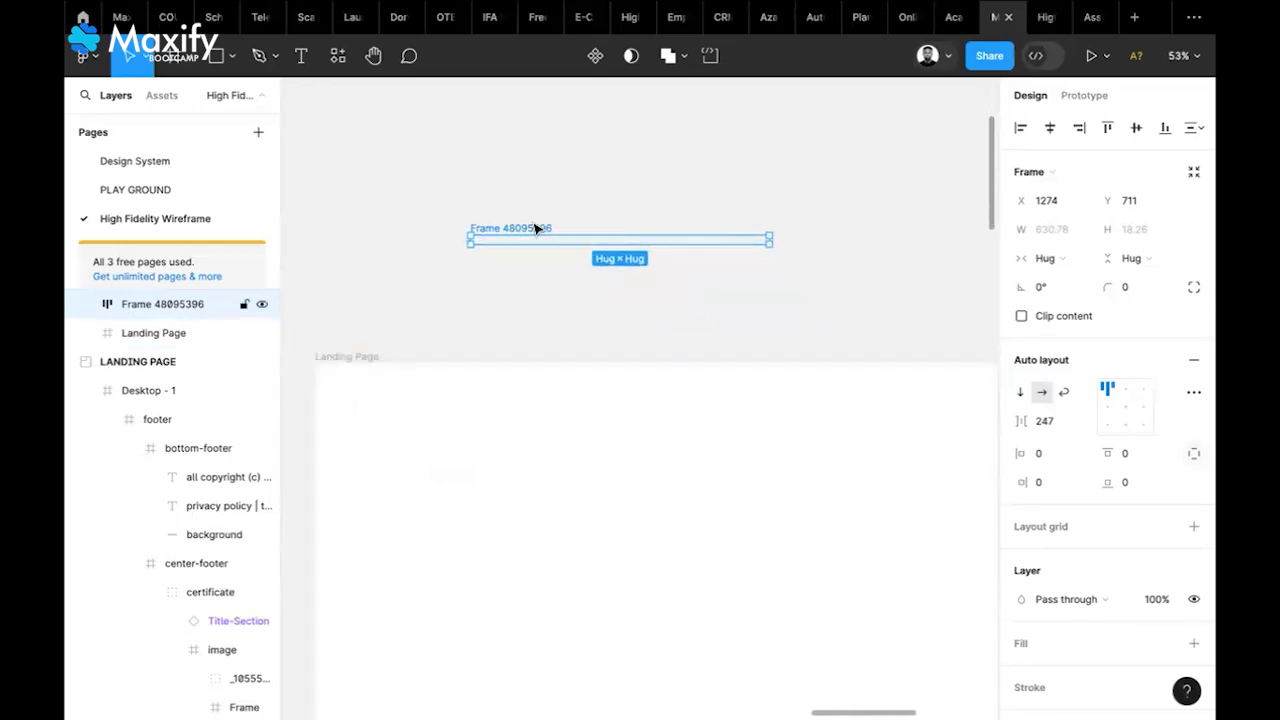
Move the wrapper frame onto the top of the Landing Page and give it a fixed width
left_click_drag(531, 240, 541, 402)
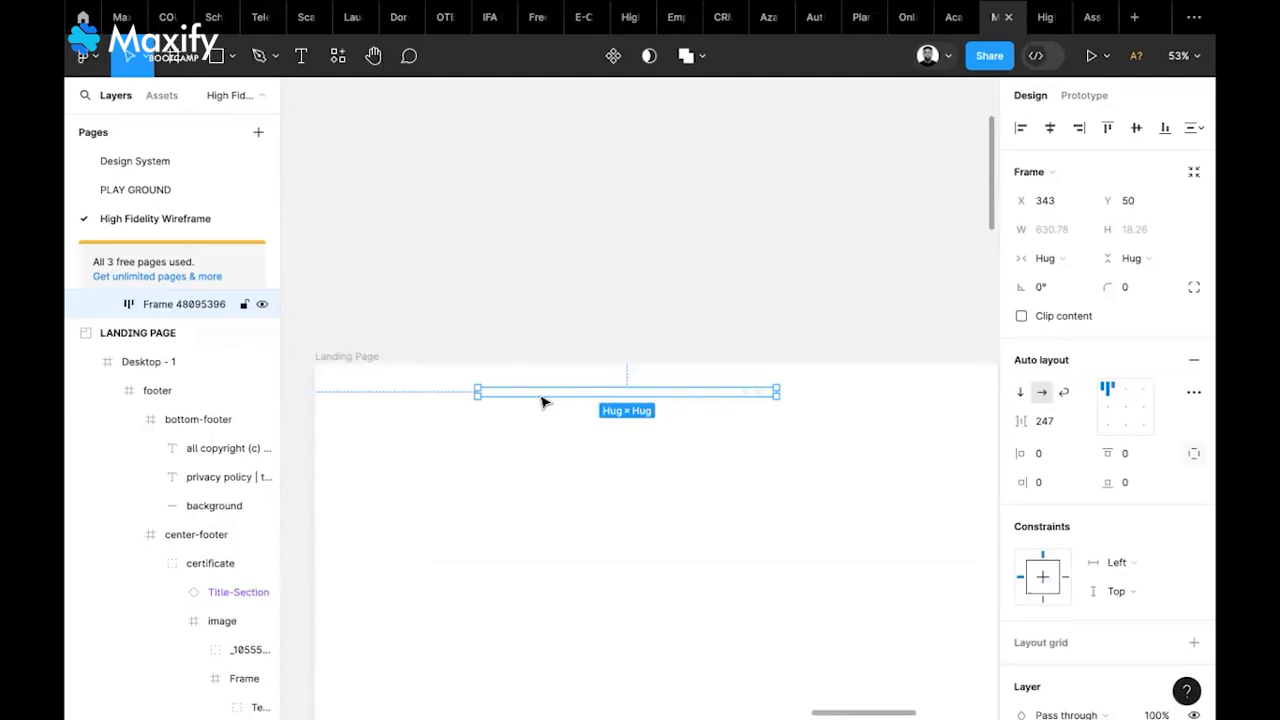
left_click(1075, 259)
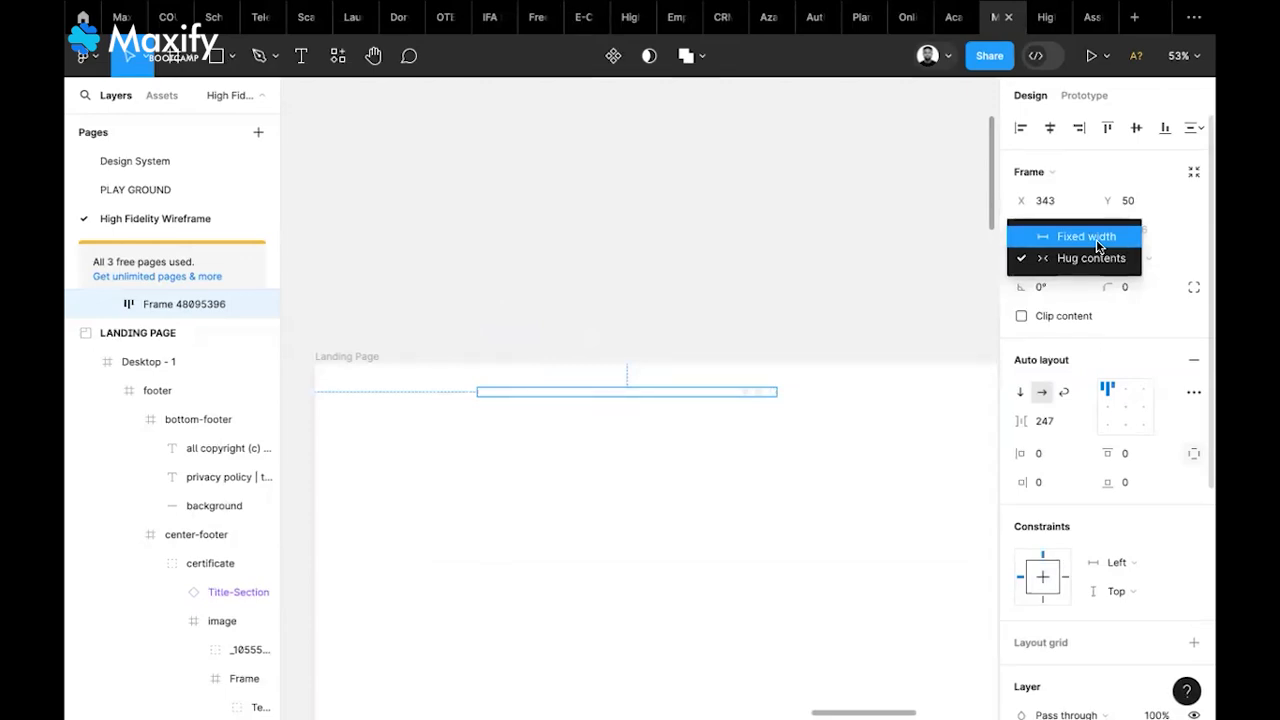
left_click(1096, 239)
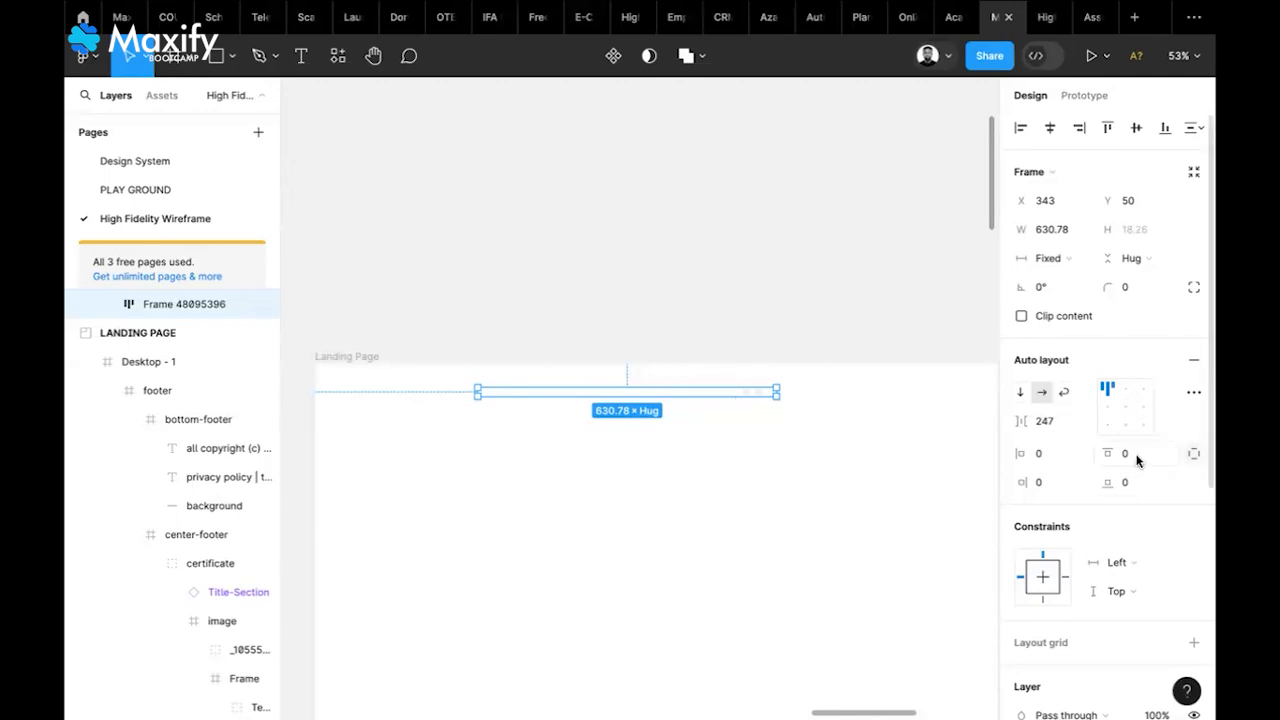
Set the wrapper frame's vertical and horizontal padding to 5
left_click(1194, 453)
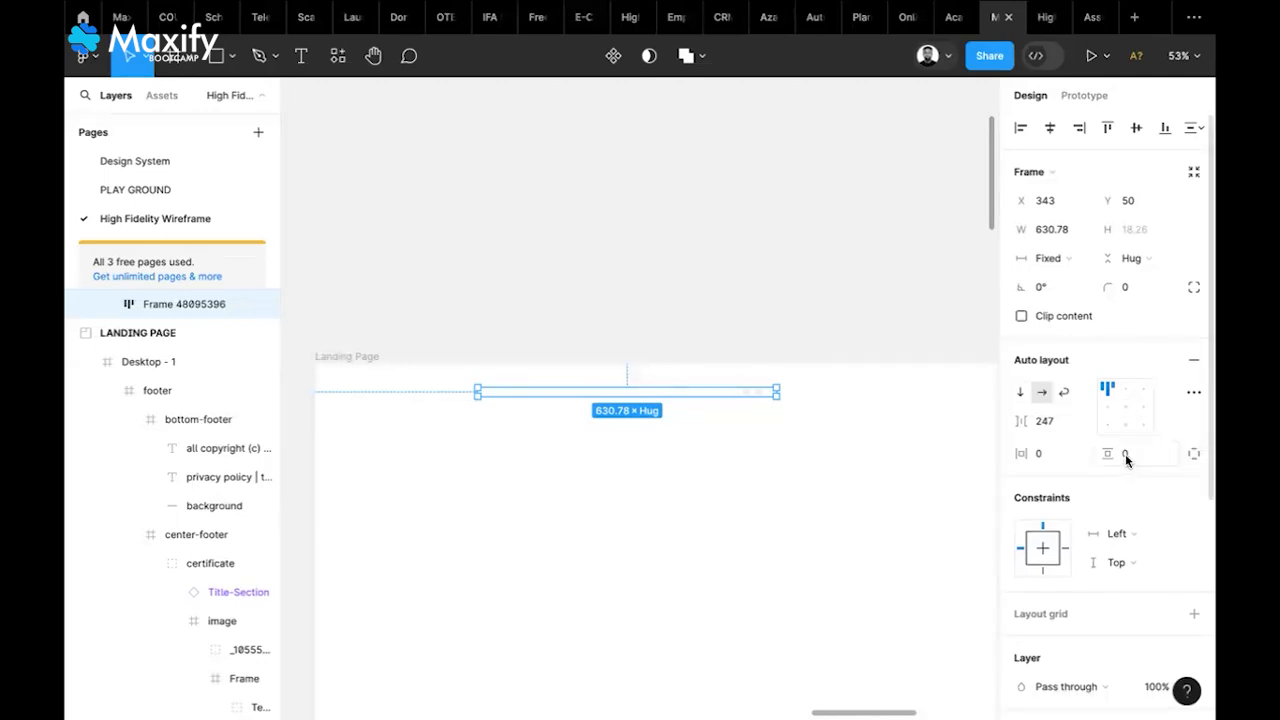
left_click(1123, 454)
type("5")
key("Return")
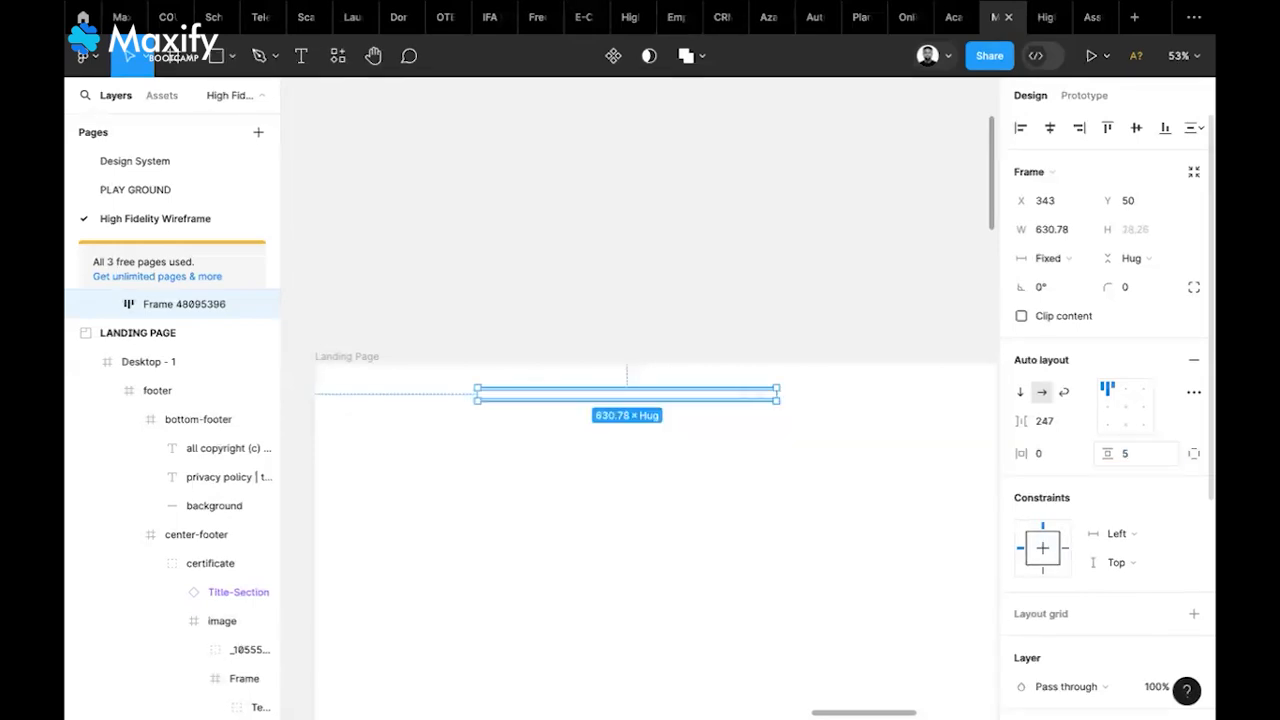
left_click(1049, 457)
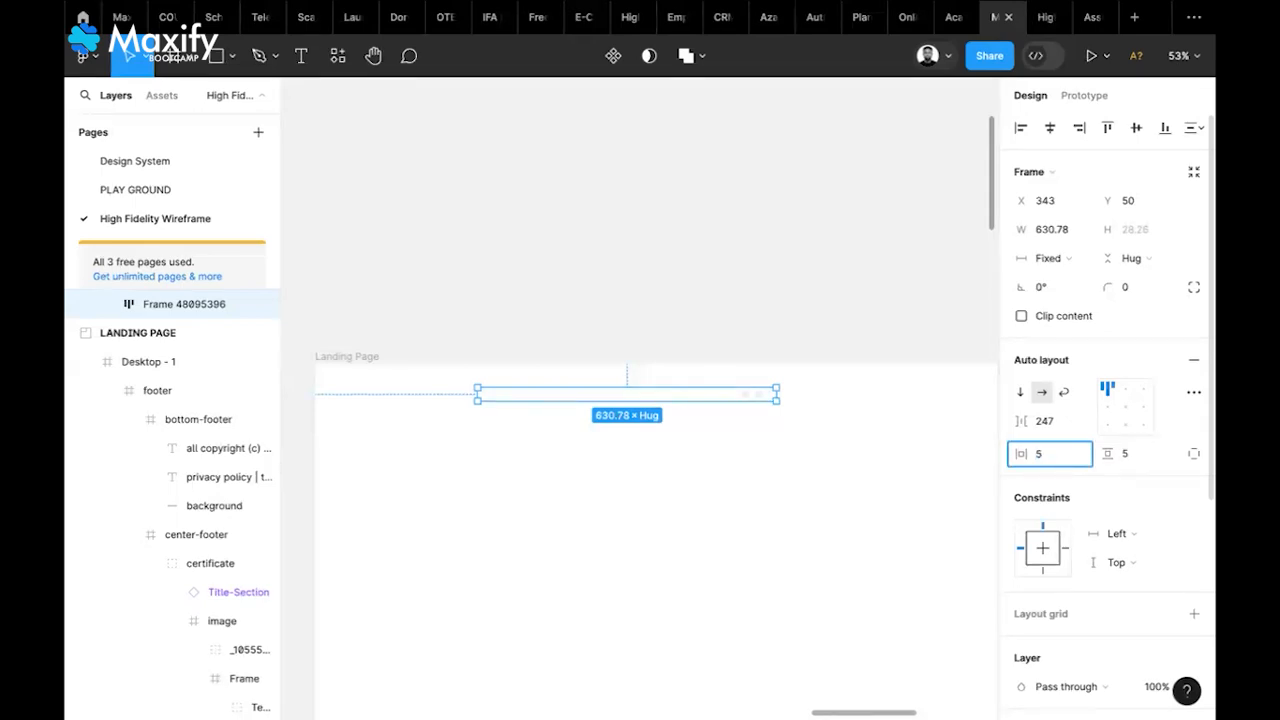
type("5")
key("Return")
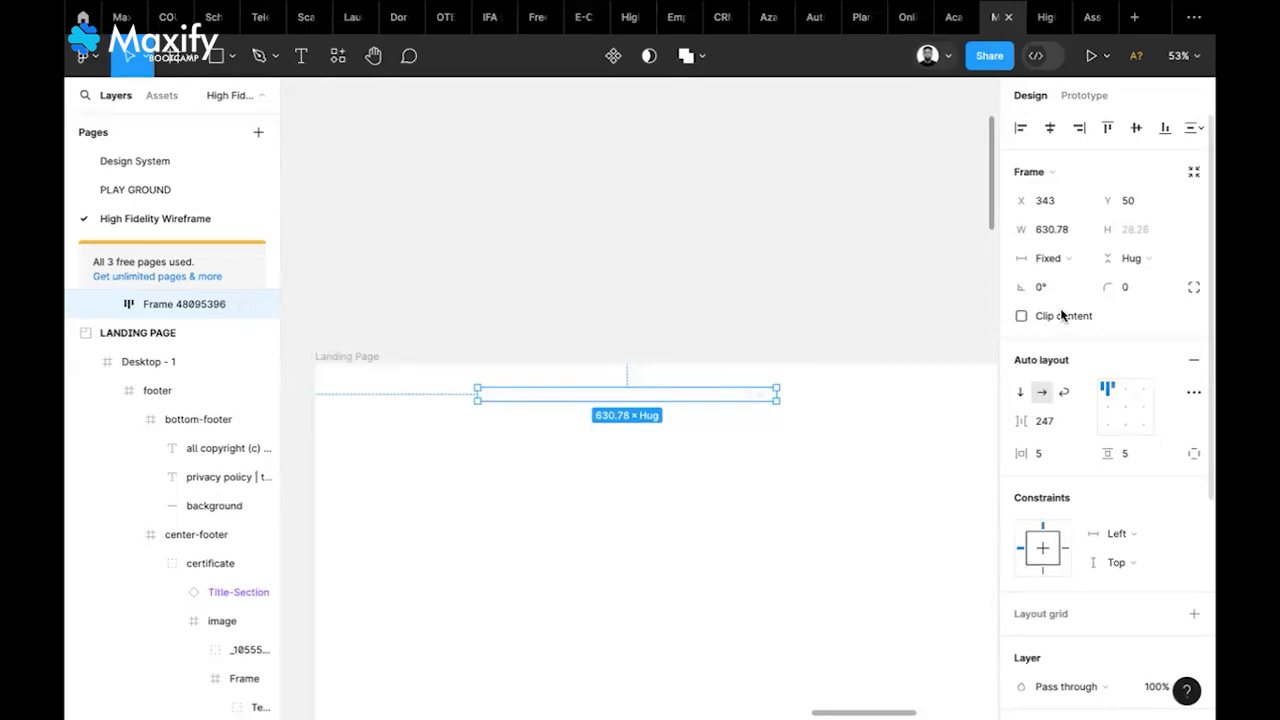
Give the wrapper frame a fixed height of 40
left_click(1157, 268)
left_click(1143, 239)
left_click(1141, 232)
type("40")
key("Return")
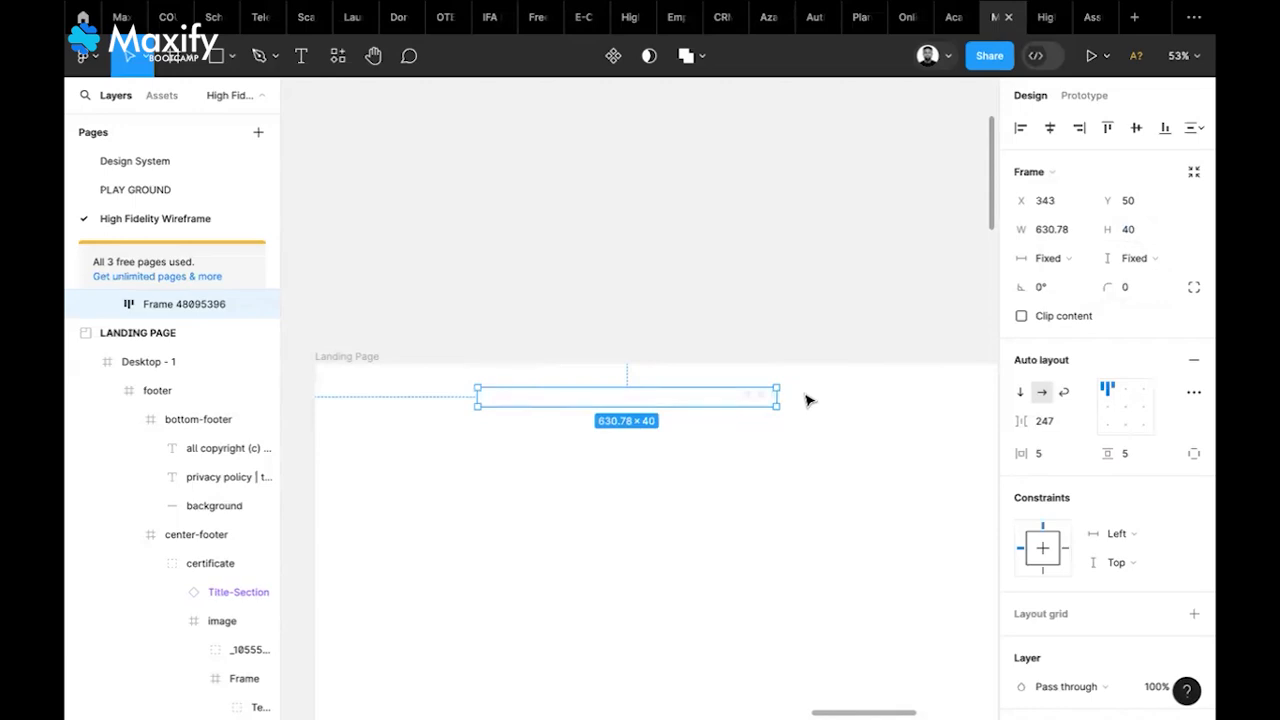
Align the bar's contents middle-left, stretch it to 1440 wide at X 0, and align it top
left_click(1107, 408)
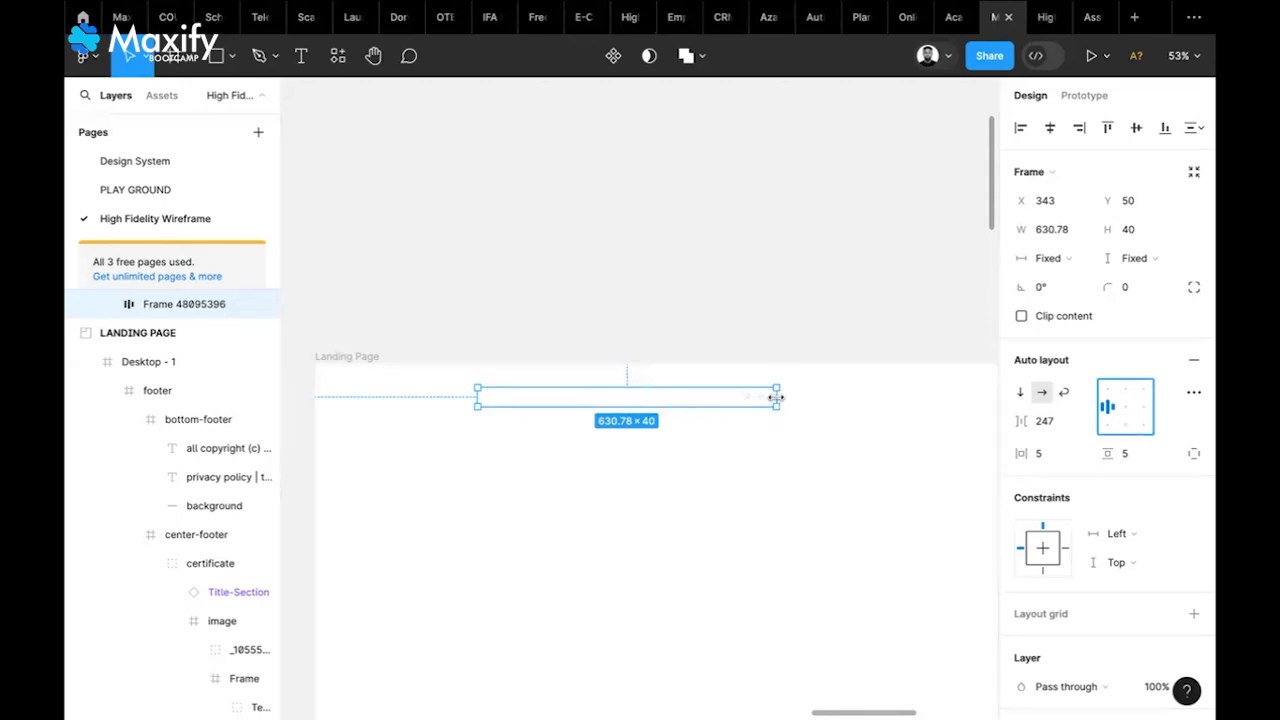
left_click_drag(776, 398, 950, 416)
scroll(950, 416, "down", 3)
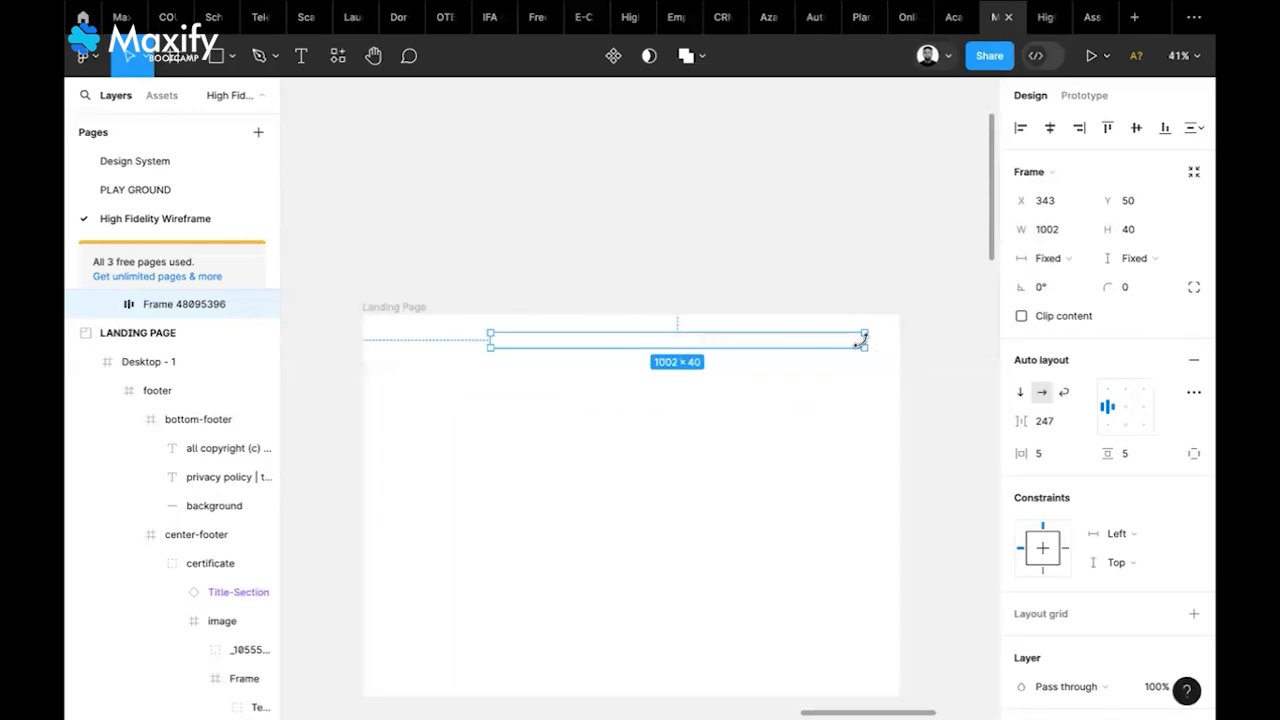
left_click_drag(878, 340, 900, 340)
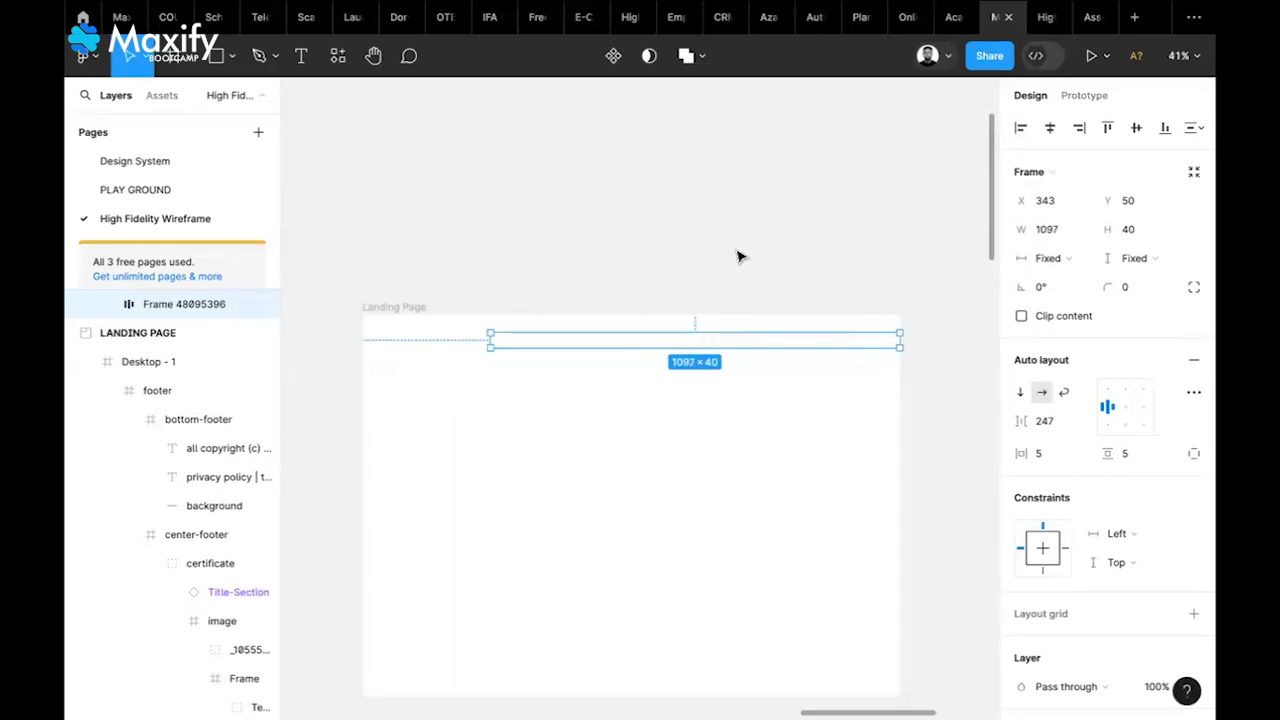
left_click_drag(488, 340, 366, 347)
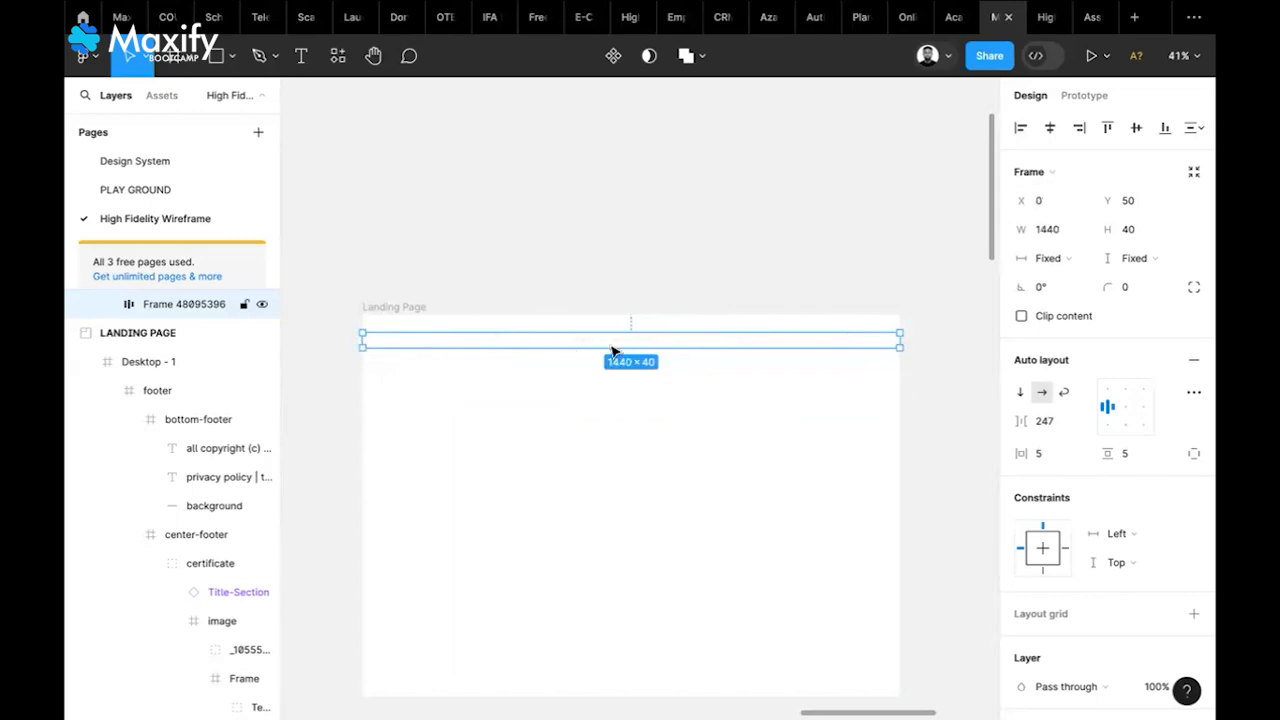
left_click(1107, 128)
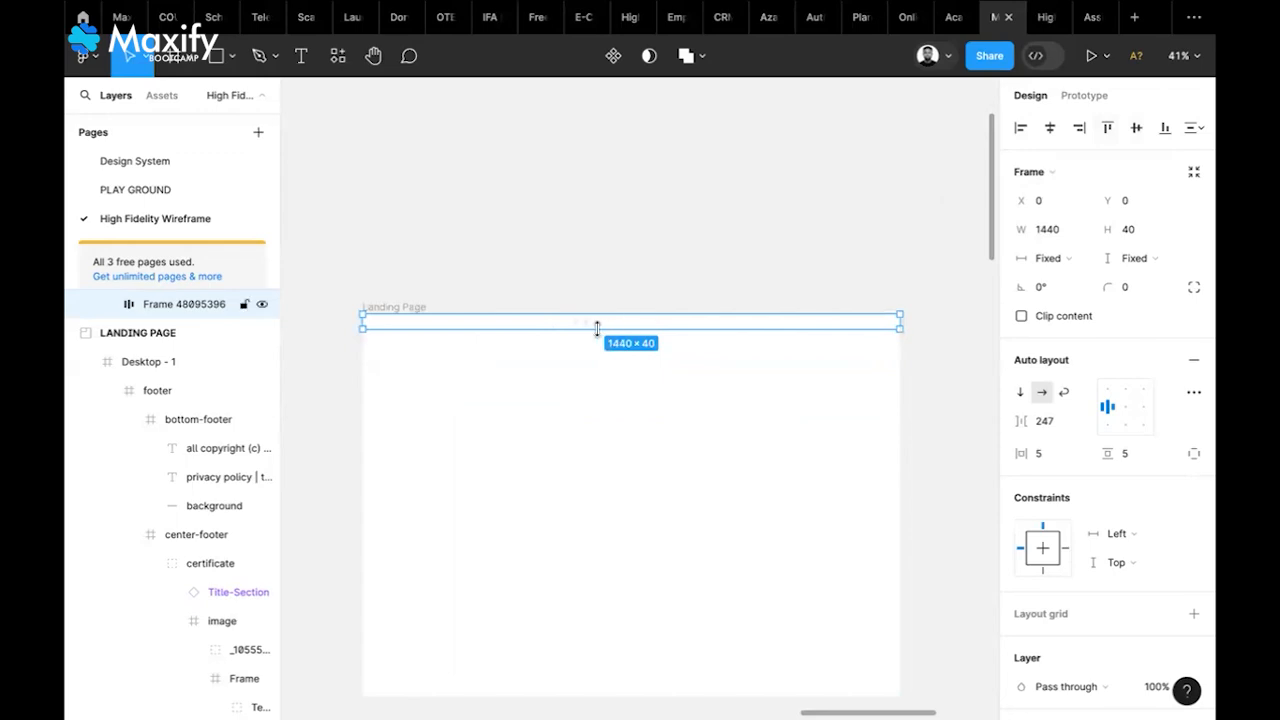
scroll(1117, 503, "down", 4)
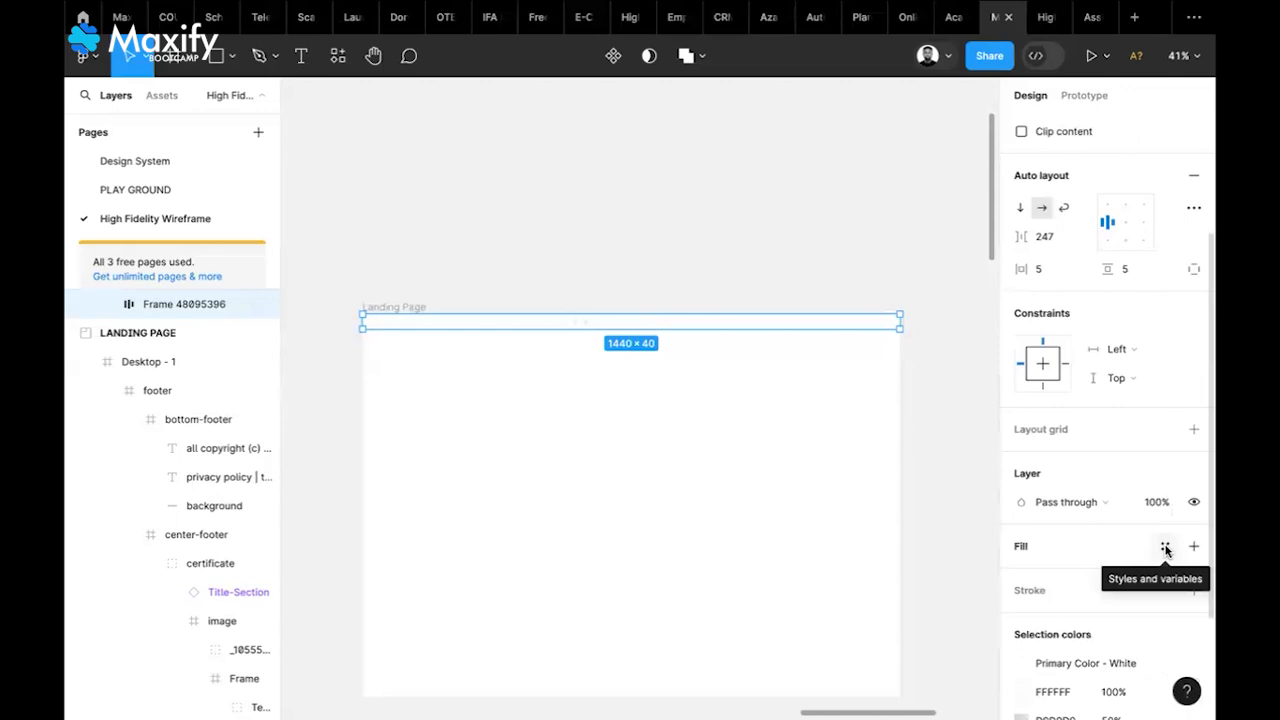
Apply the Secondary Color - Blue fill style to Frame 48095396
left_click(1165, 548)
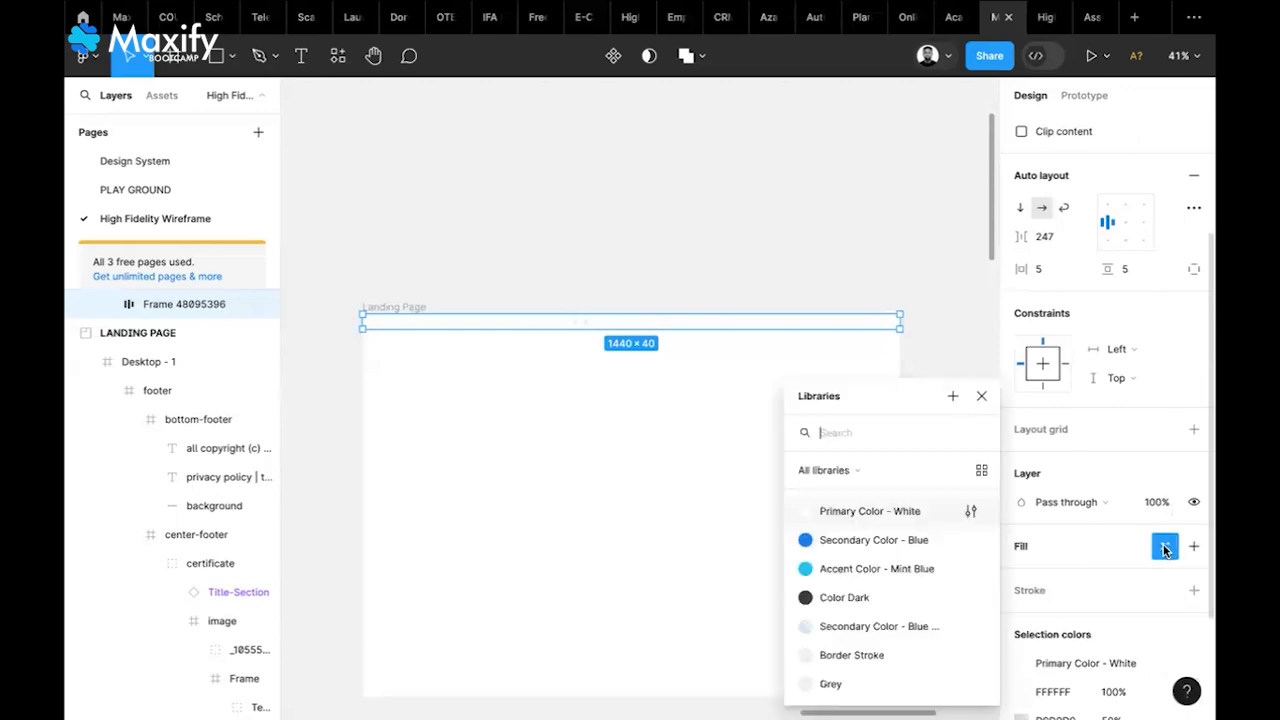
left_click(860, 544)
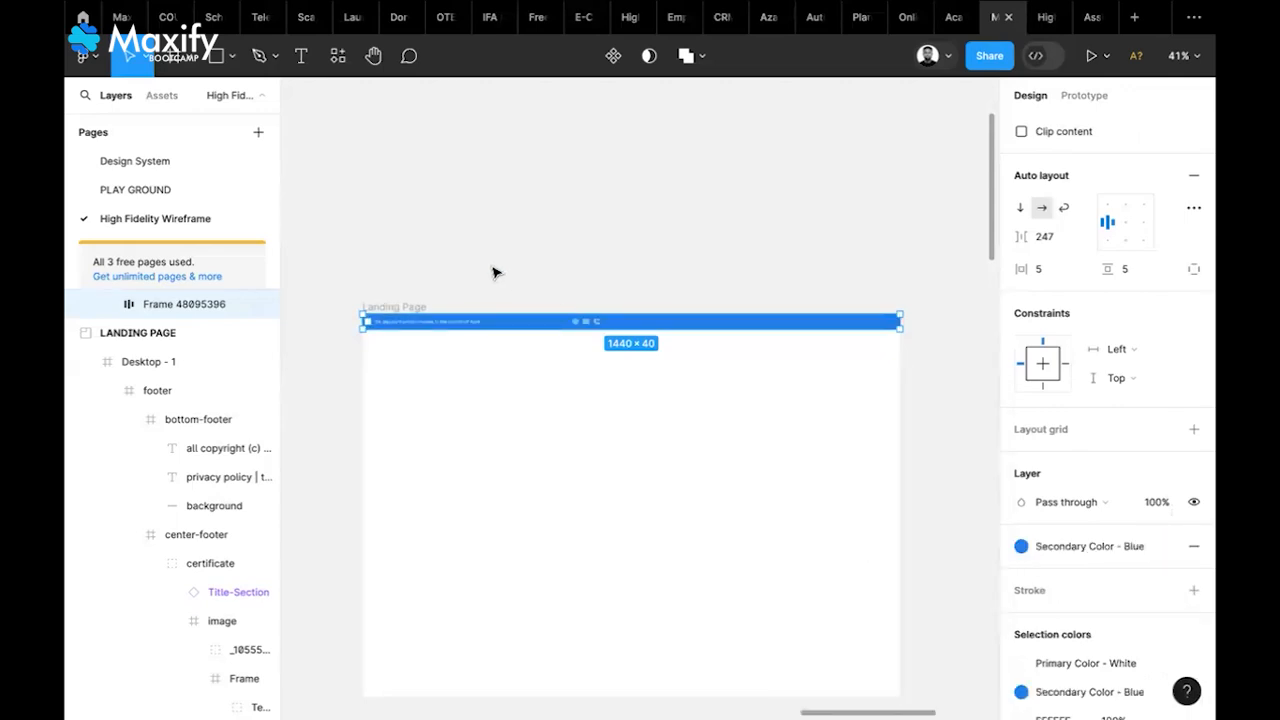
left_click(622, 272)
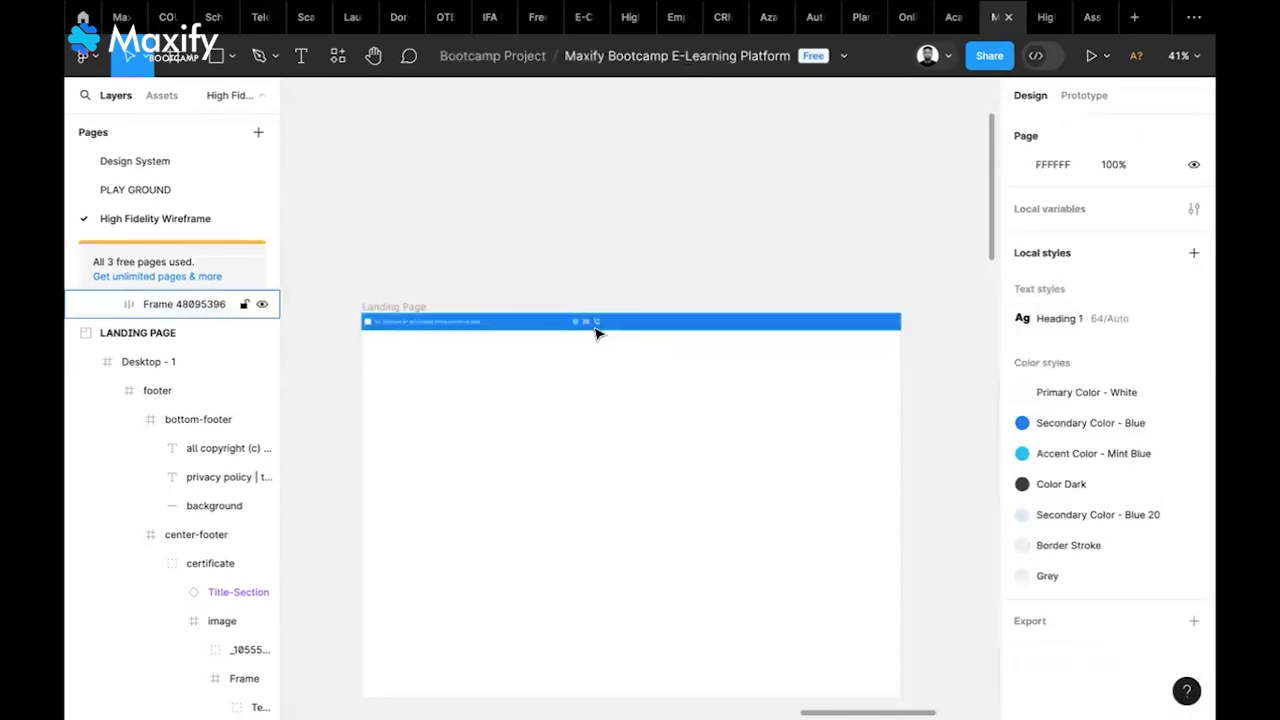
left_click(597, 333)
double_click(597, 333)
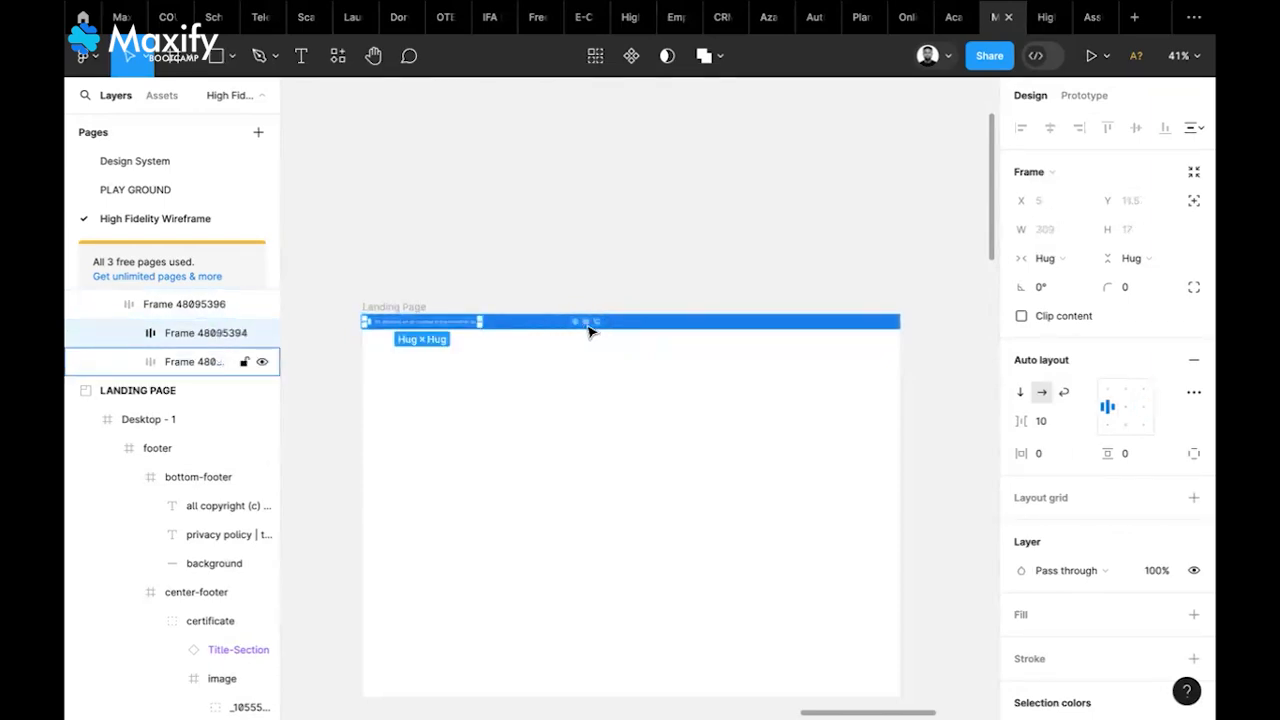
Select the bar's text and icon groups in turn, ending with the whole 1440×40 blue bar selected
left_click(472, 332)
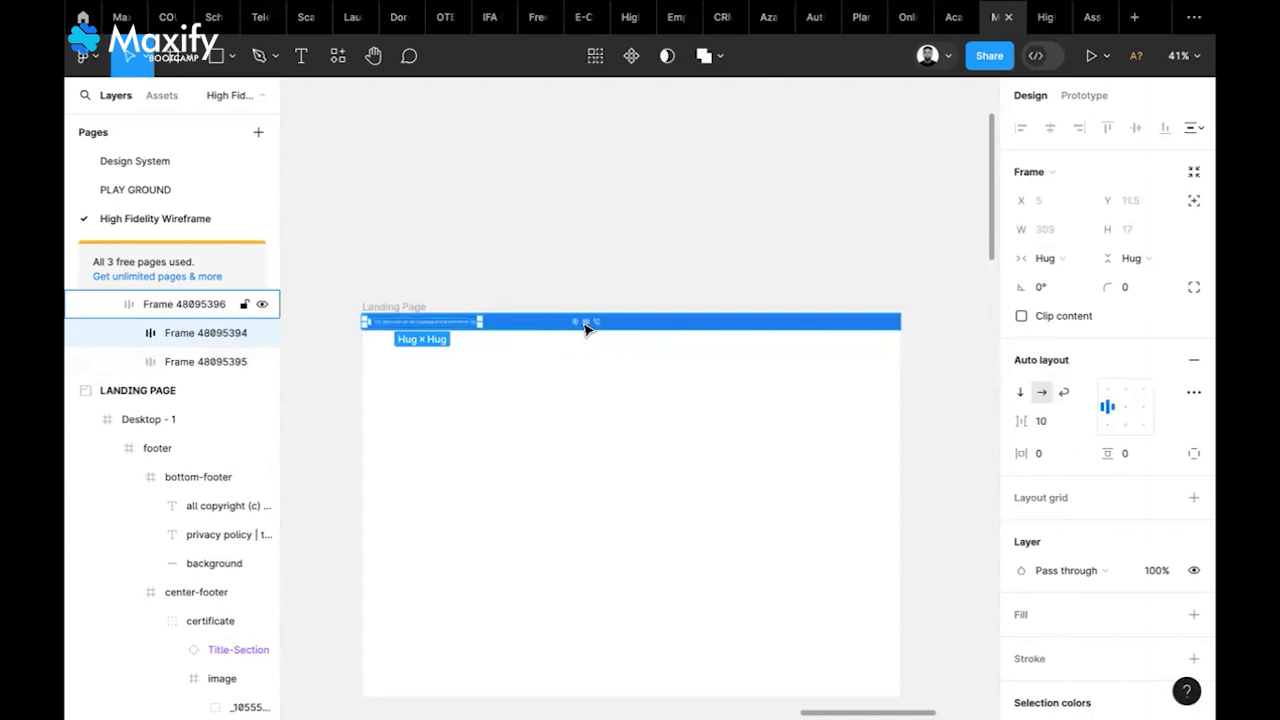
left_click(587, 328)
left_click(466, 330)
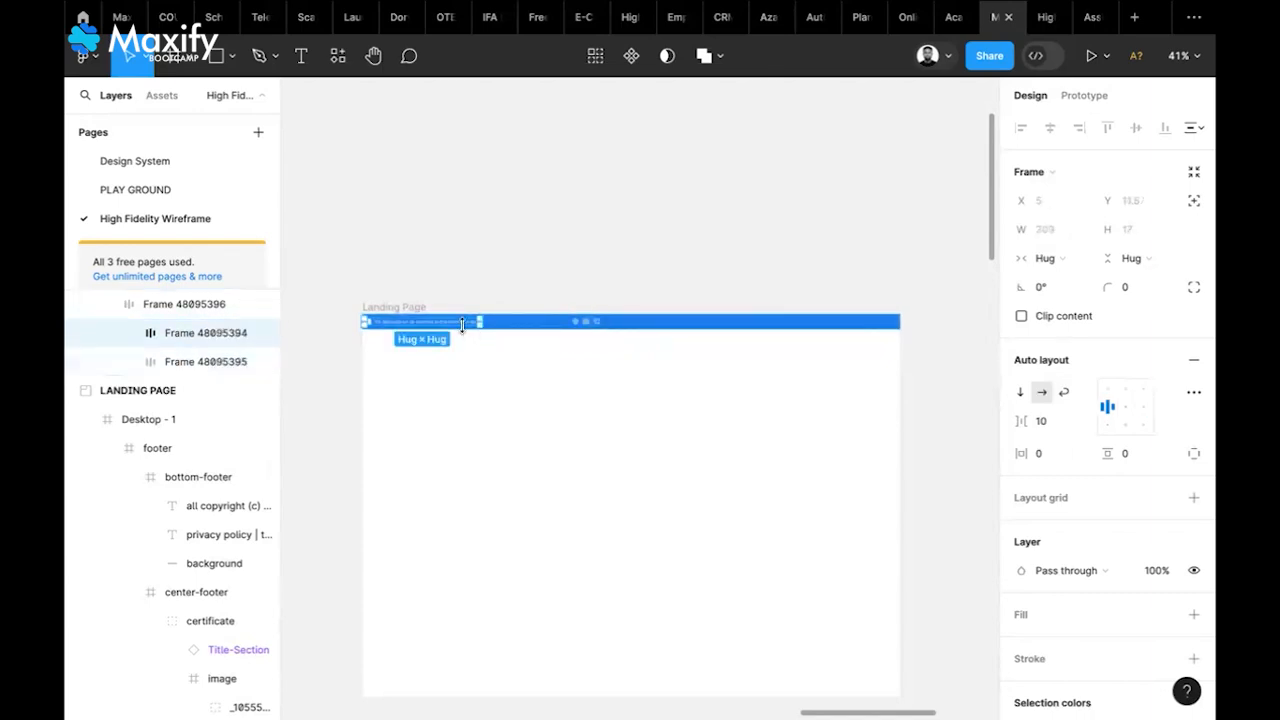
left_click(593, 328)
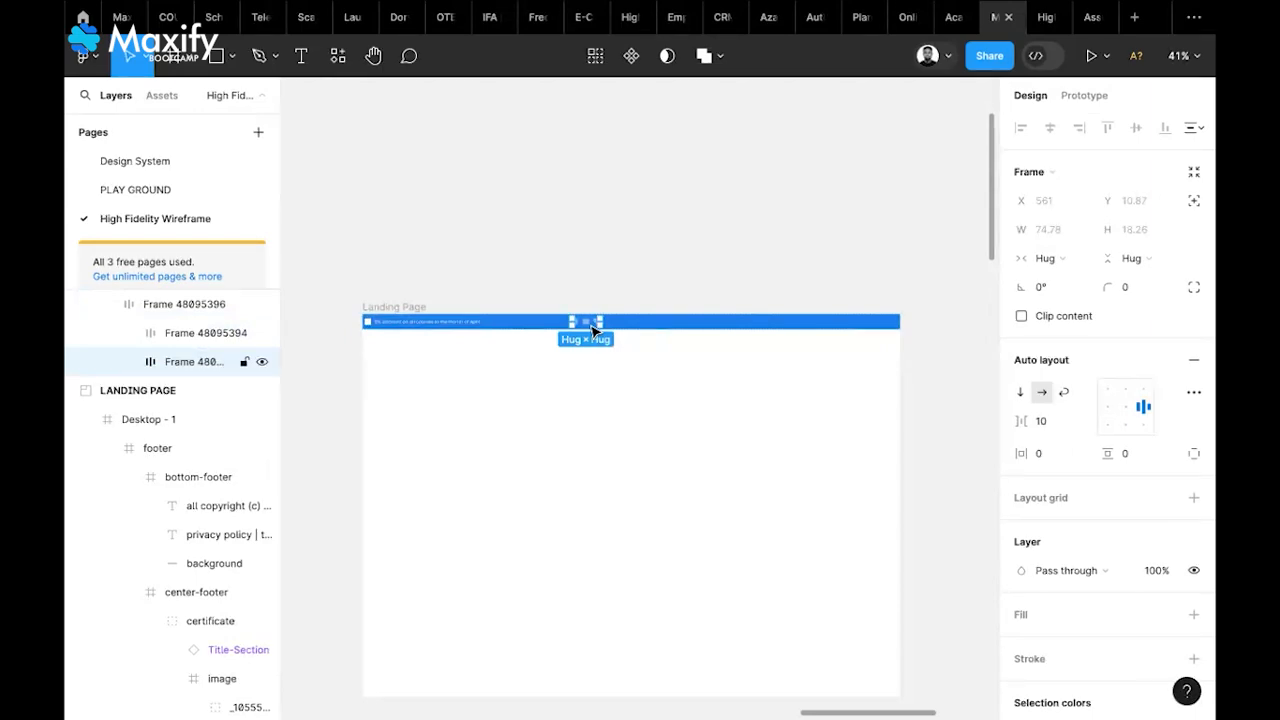
left_click(690, 328)
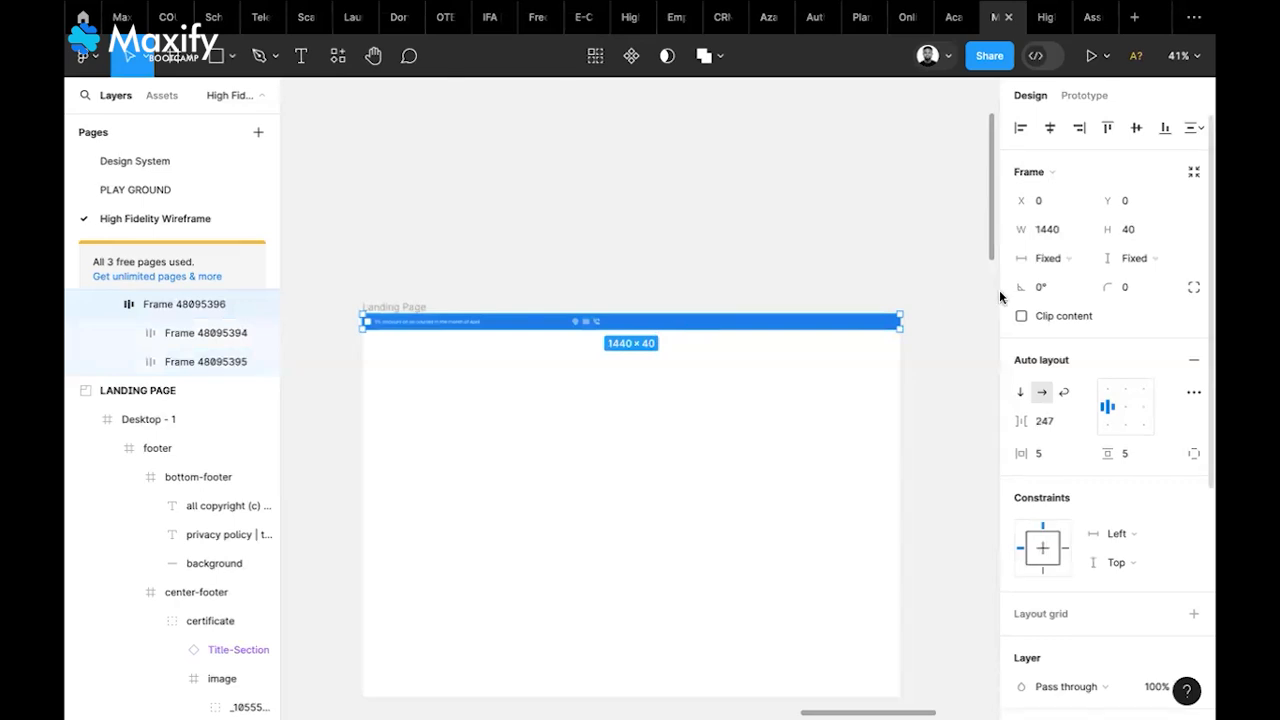
Set the banner width to Hug contents, test stretching it wider, then undo back to 640.78×40
left_click(1071, 260)
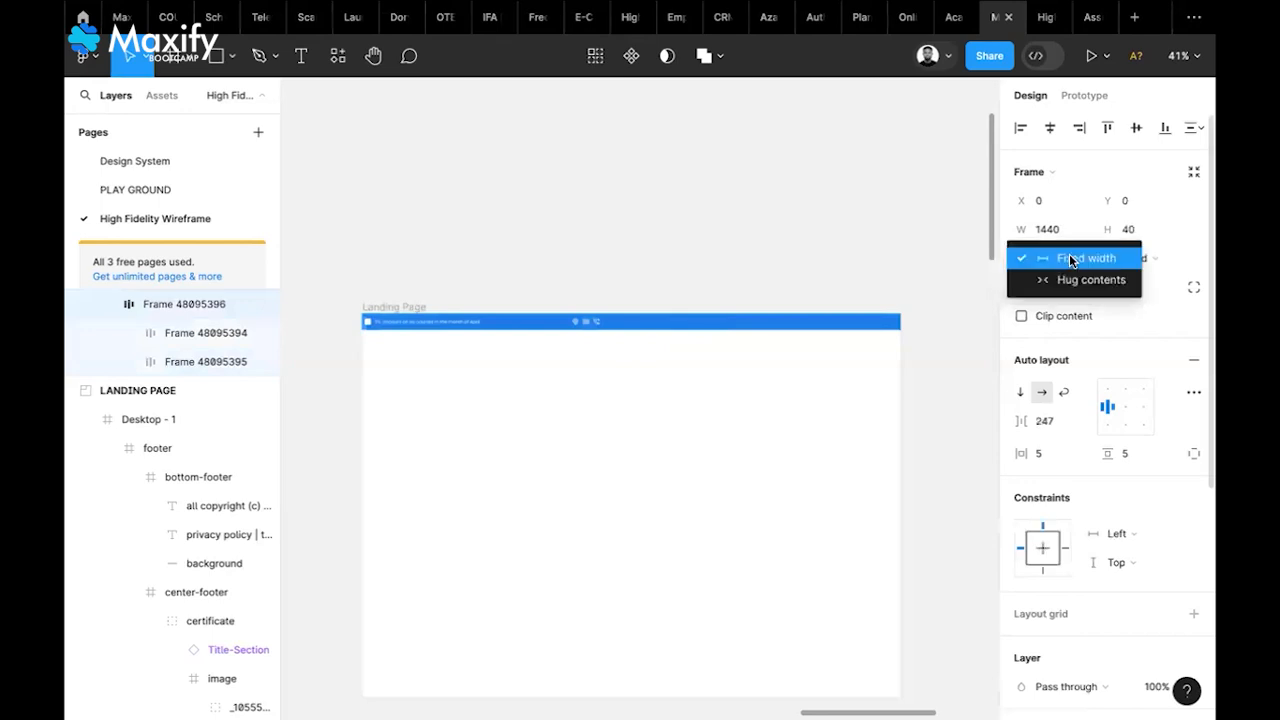
left_click(1069, 278)
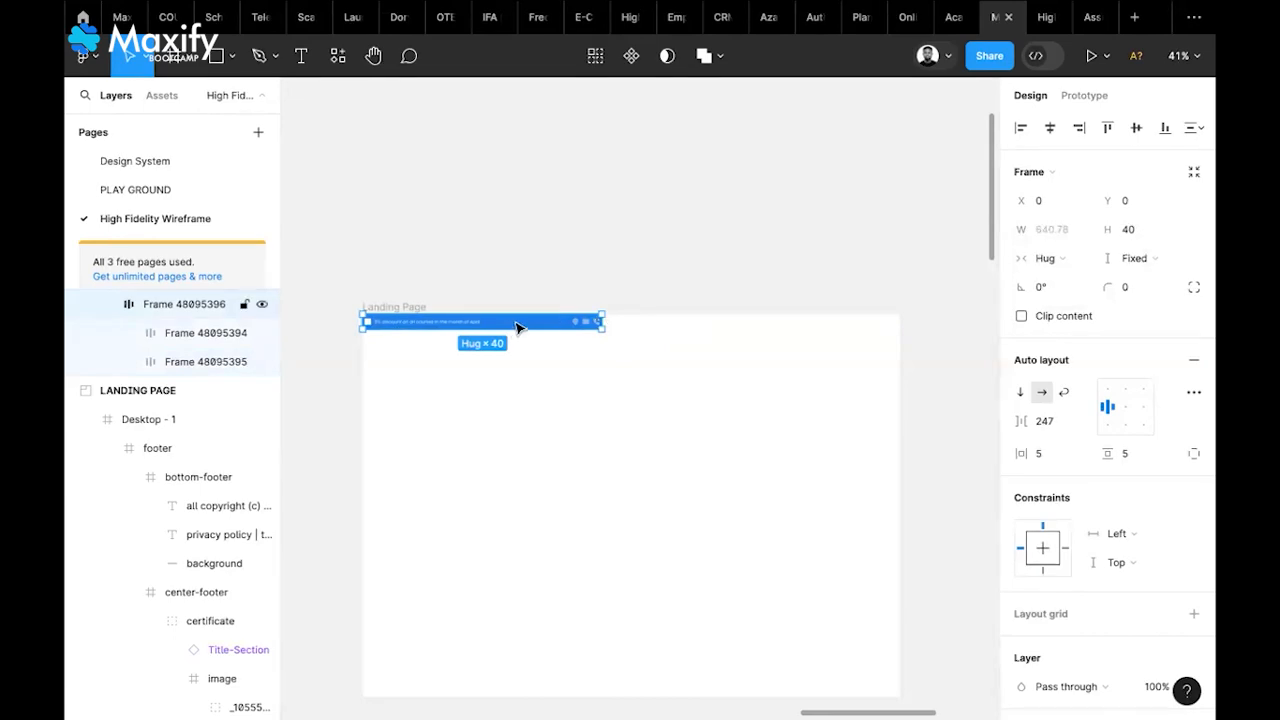
scroll(430, 332, "up", 1)
scroll(430, 332, "up", 5)
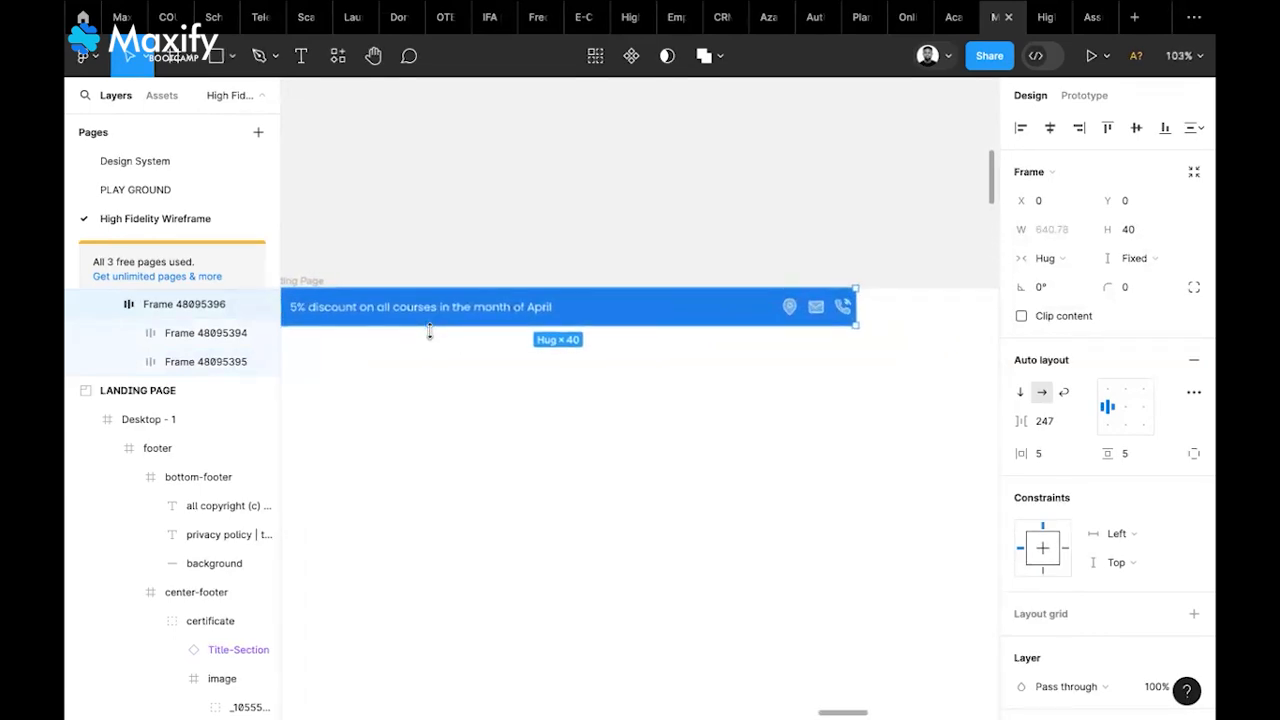
scroll(430, 332, "down", 5)
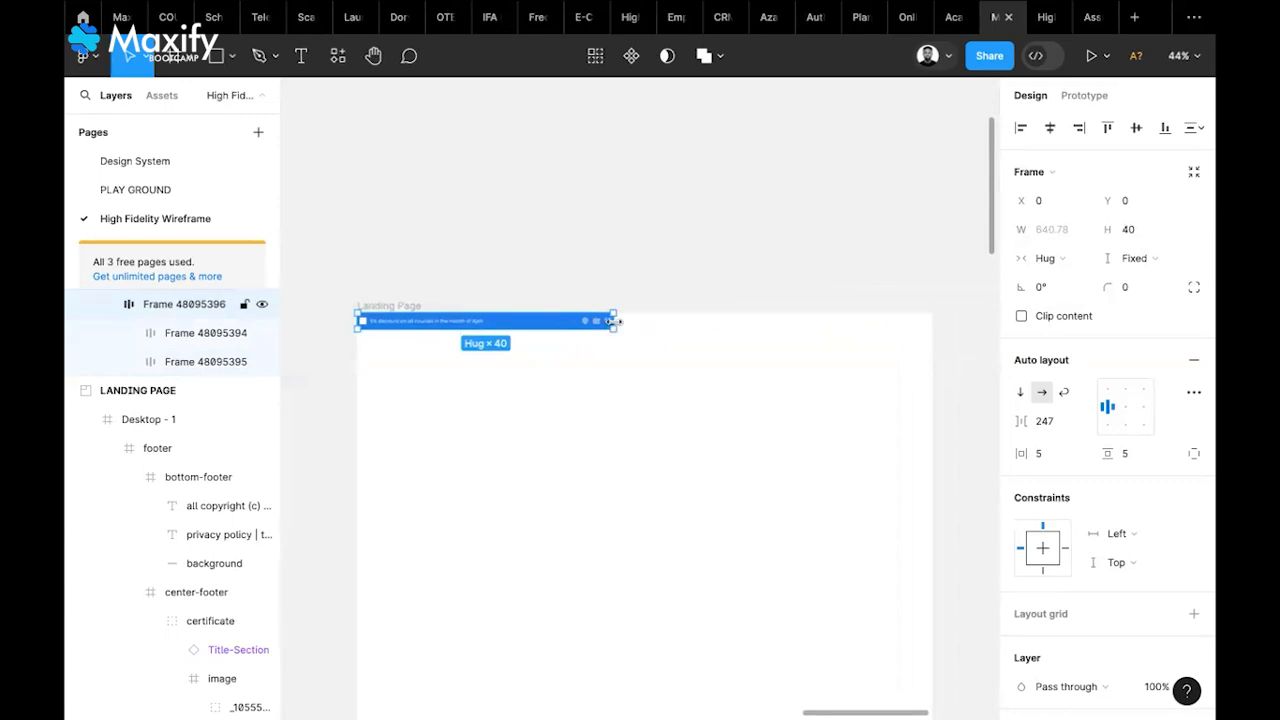
left_click_drag(612, 330, 932, 341)
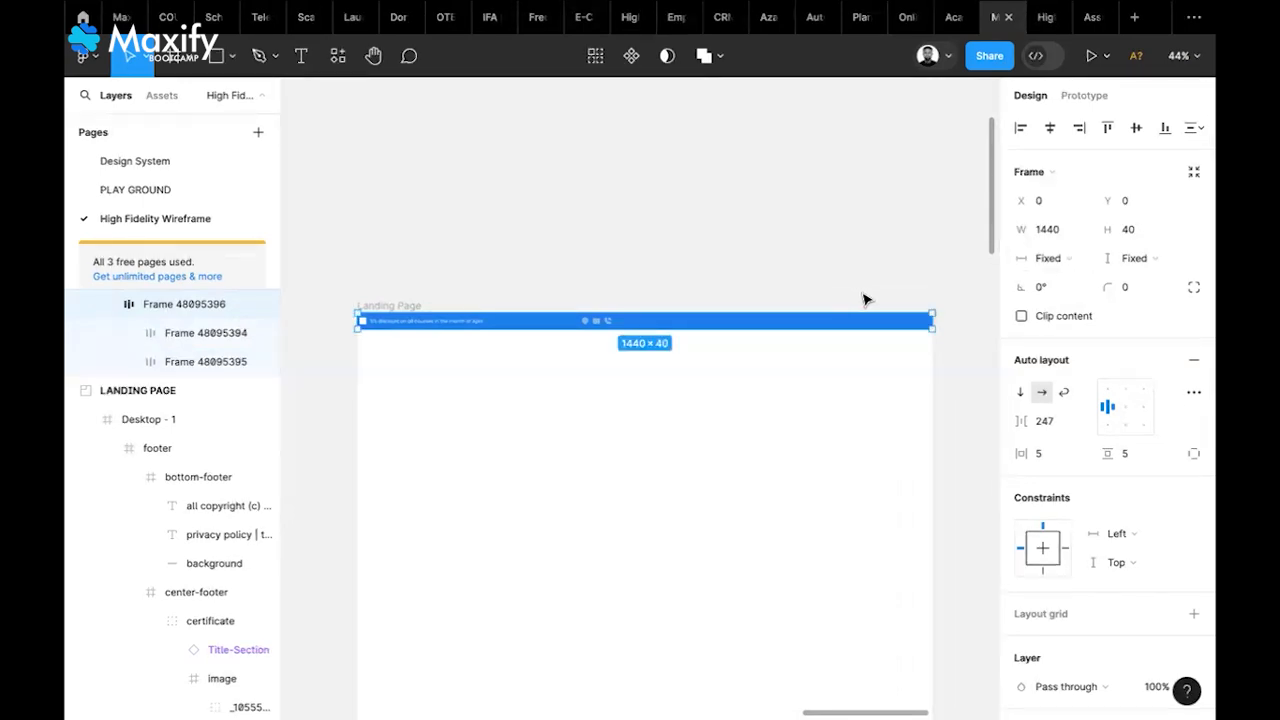
key("ctrl+z")
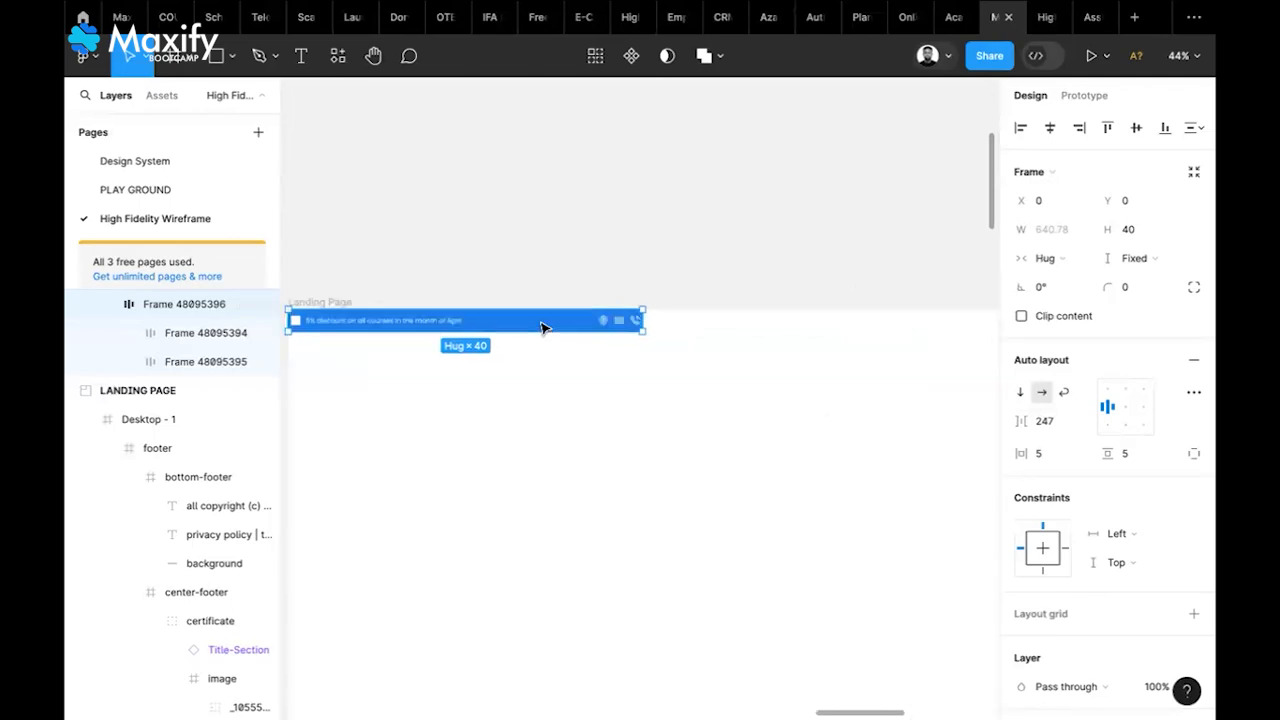
Widen the auto-layout gap between the discount text and contact icons to 800
scroll(543, 326, "up", 5)
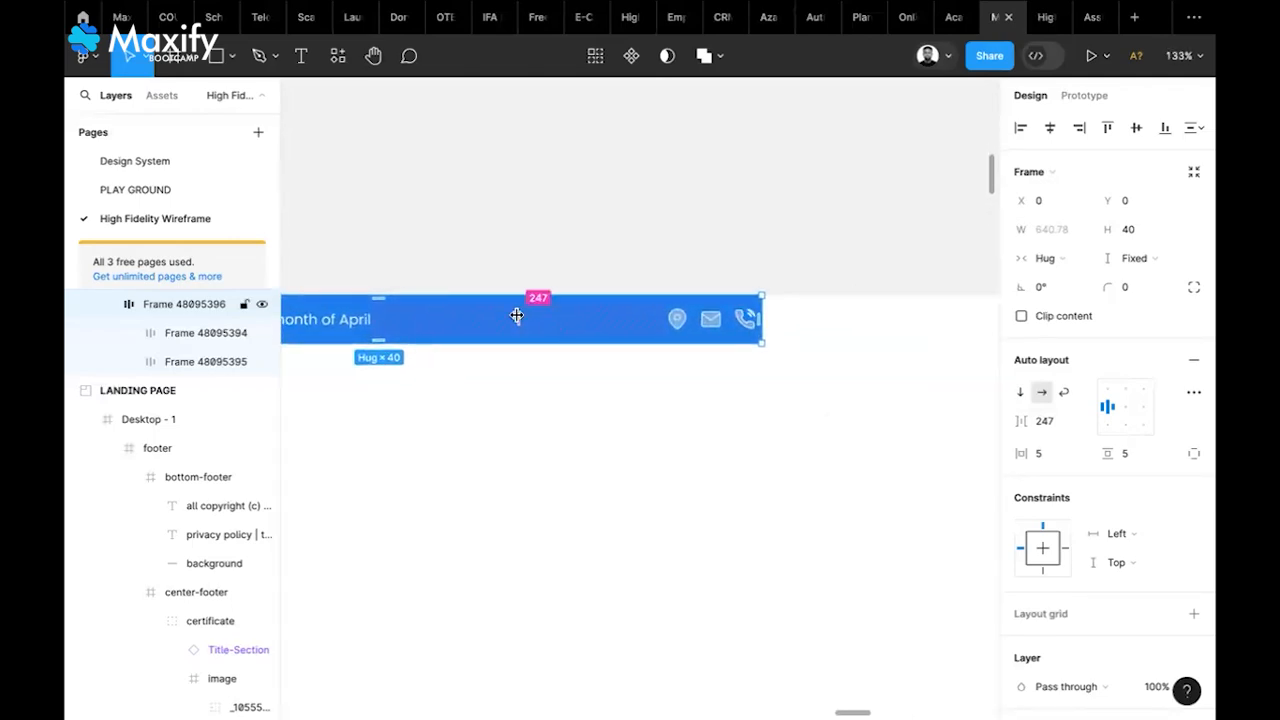
left_click_drag(516, 316, 763, 325)
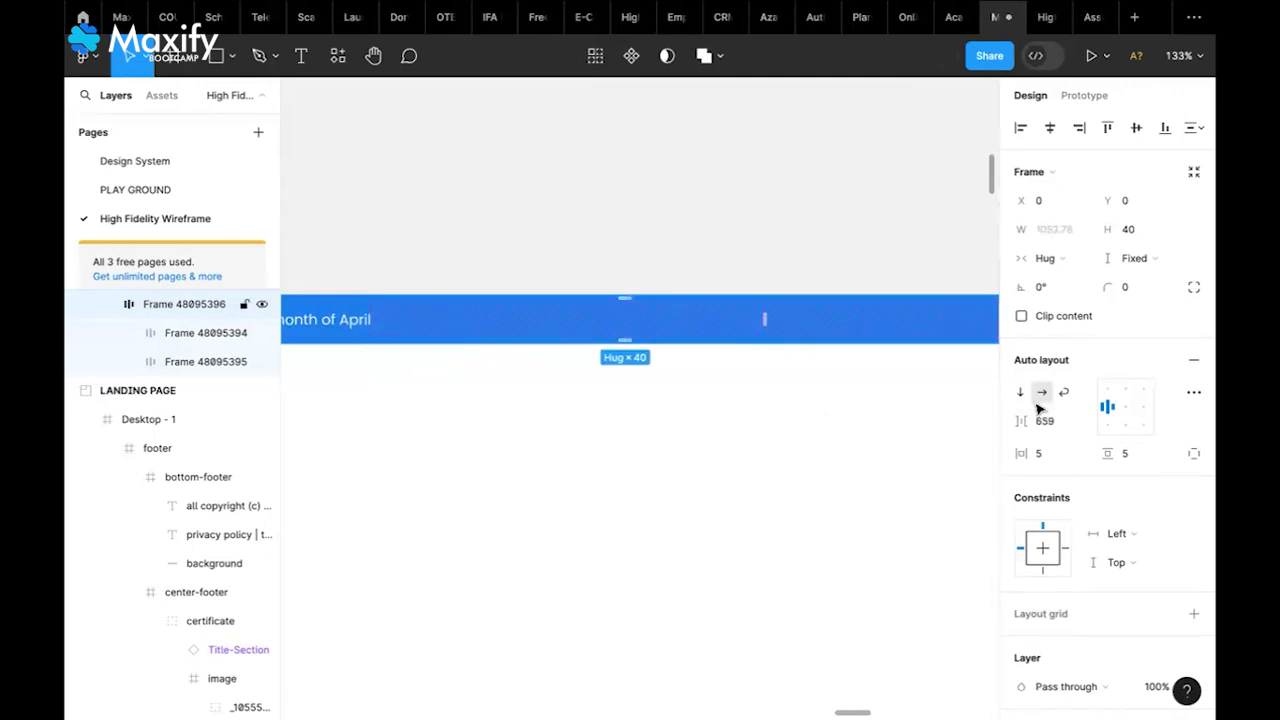
left_click(1046, 421)
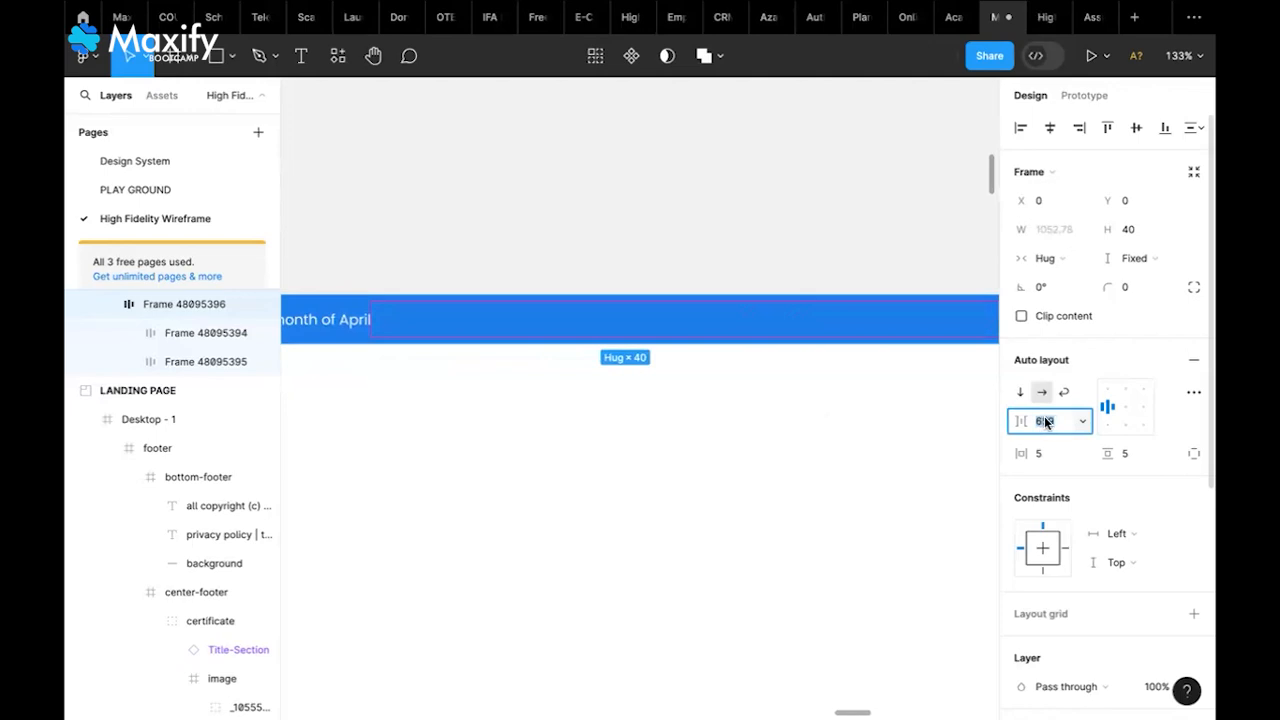
scroll(908, 430, "down", 5)
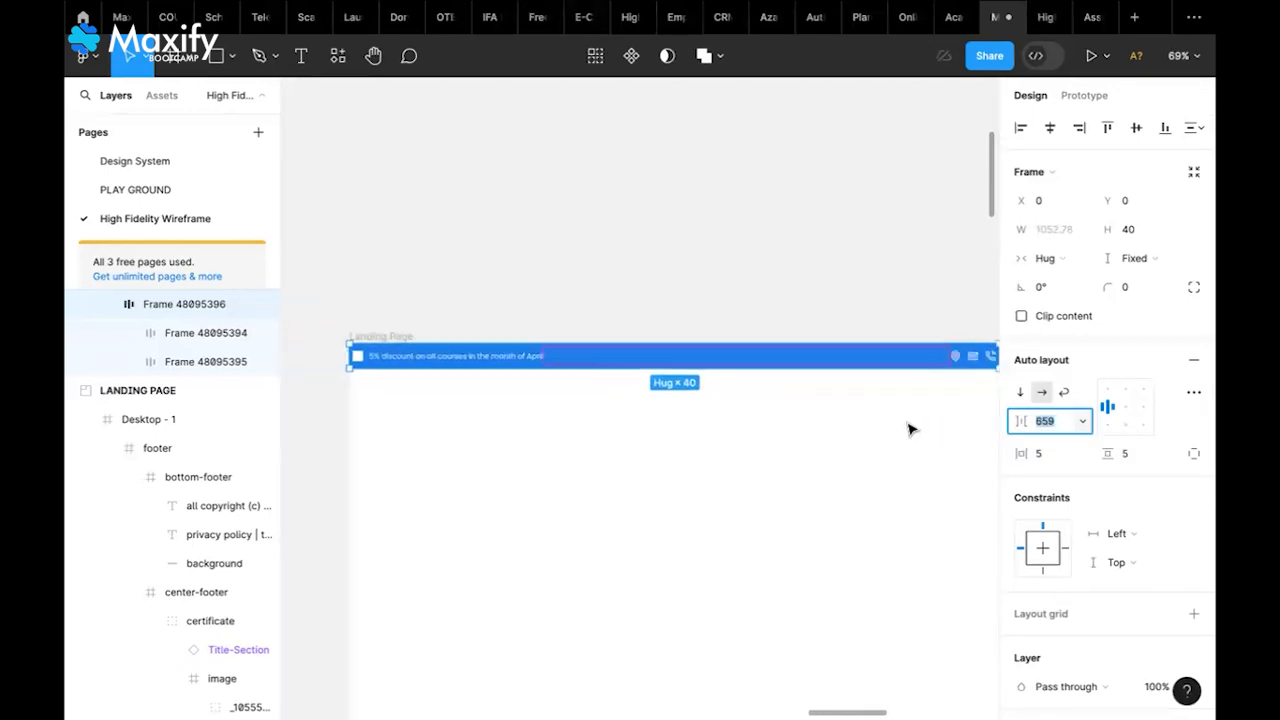
scroll(908, 432, "down", 3)
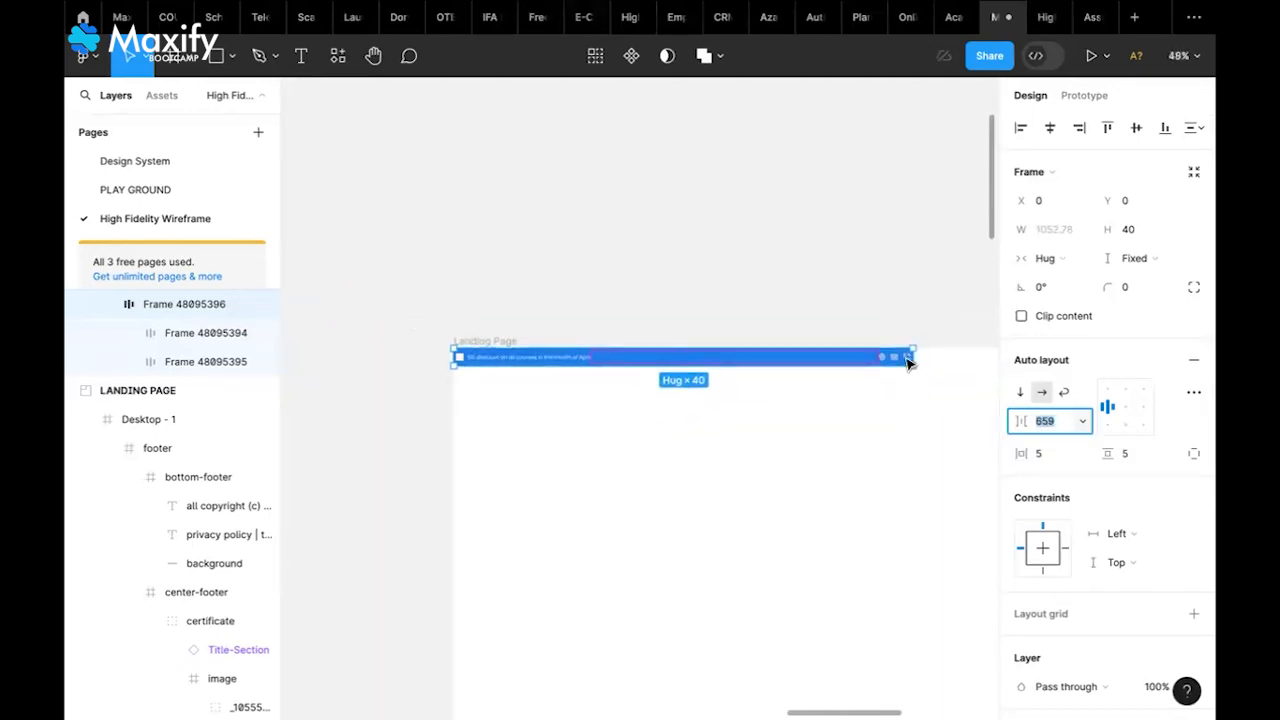
scroll(900, 374, "right", 4)
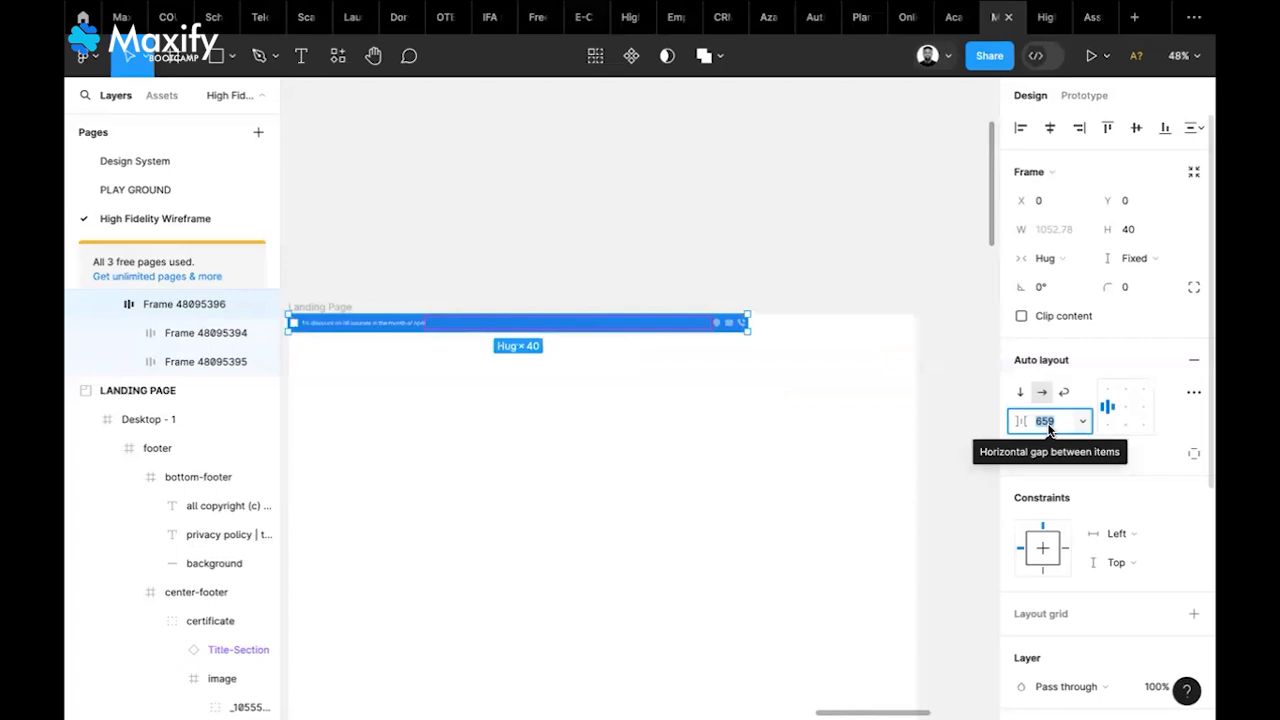
type("800")
key("Return")
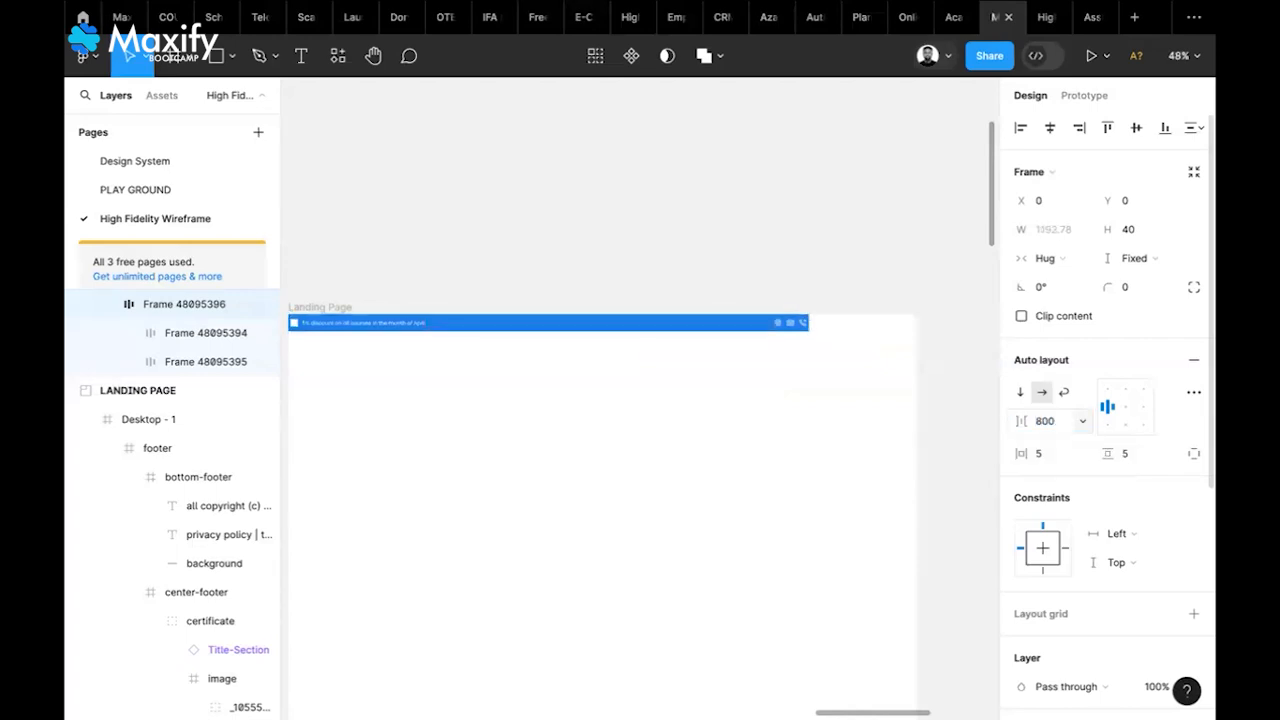
Drag the gap out further to 1042 so the banner reaches about 1435.78 wide
scroll(605, 333, "up", 5)
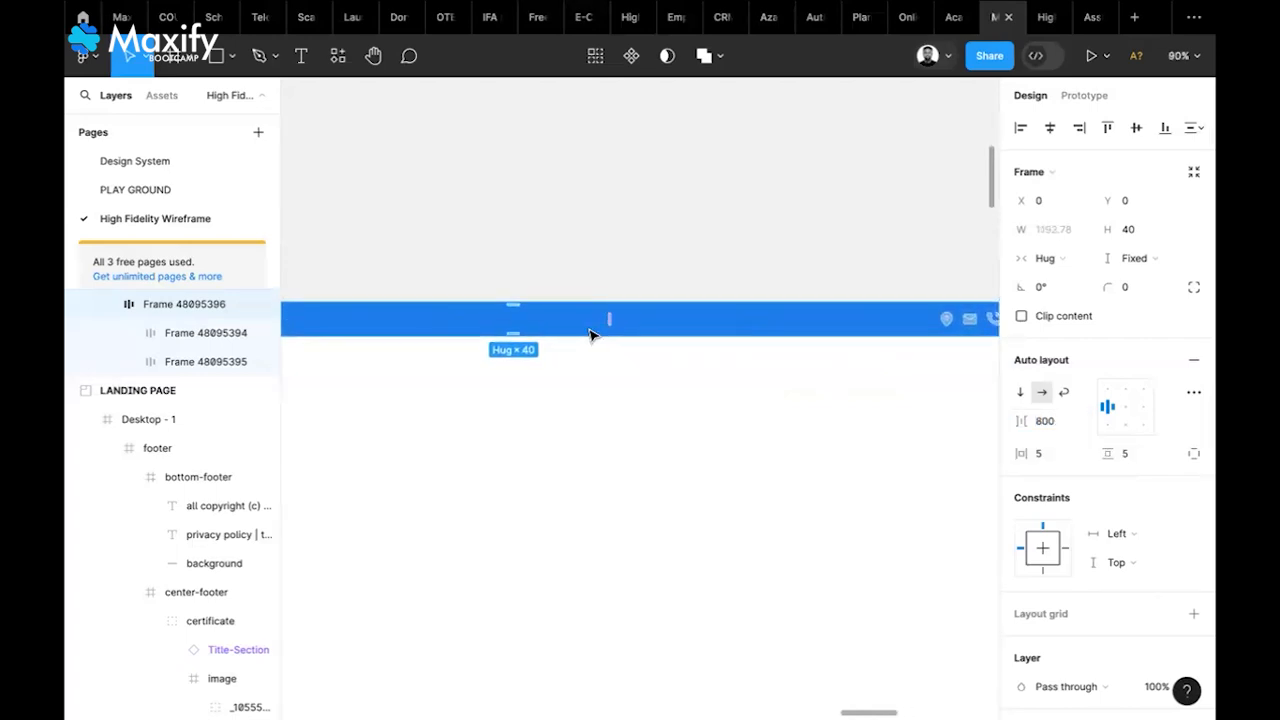
scroll(607, 333, "right", 5)
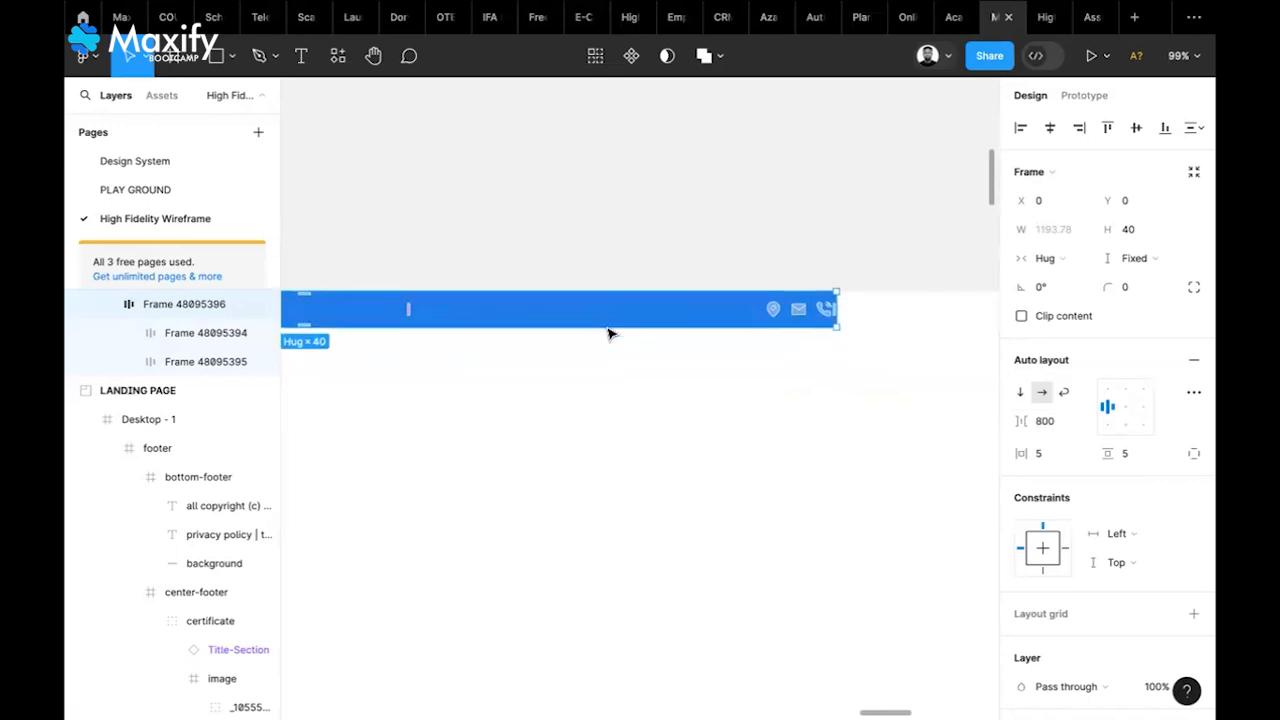
scroll(608, 333, "down", 3)
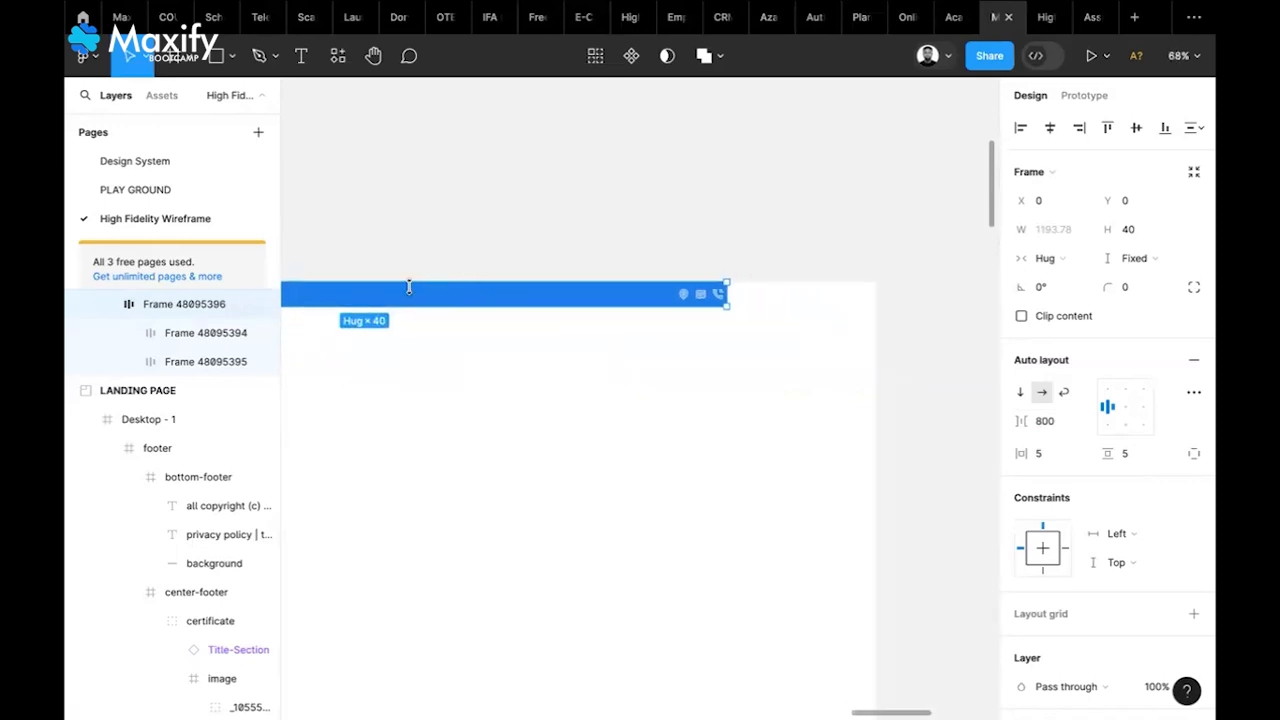
scroll(384, 305, "up", 1)
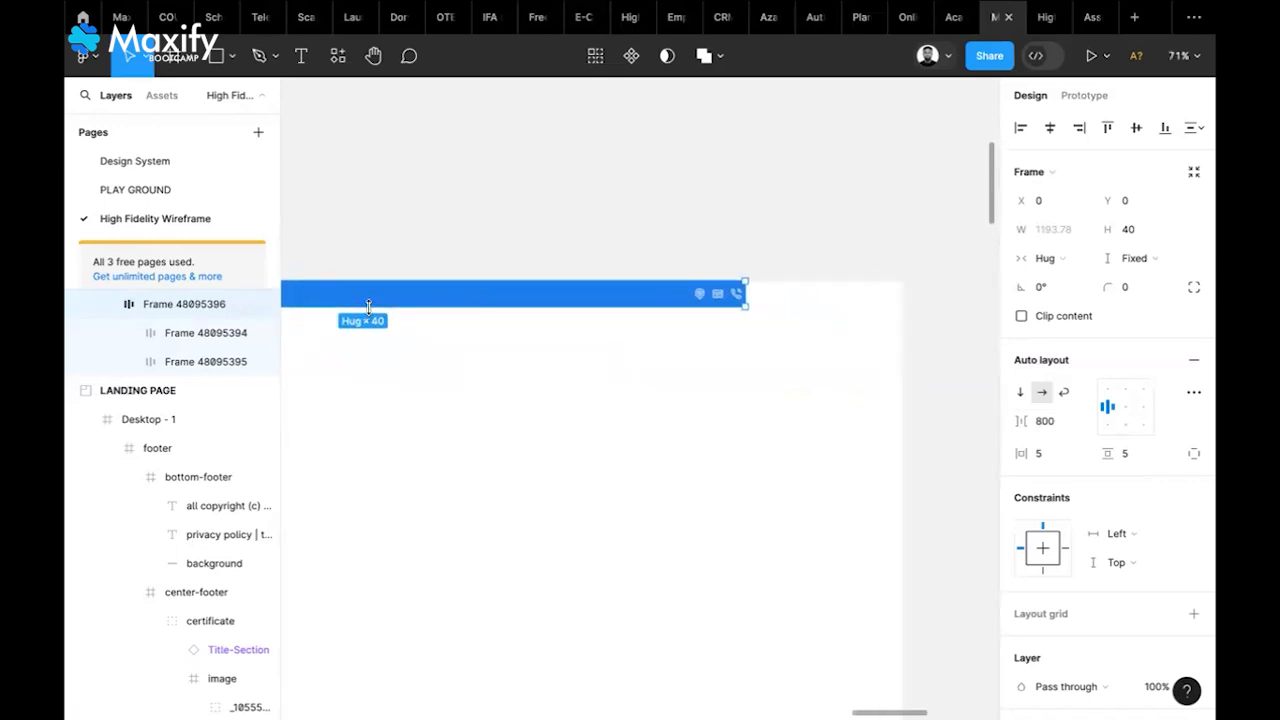
scroll(372, 308, "up", 1)
scroll(394, 300, "up", 4)
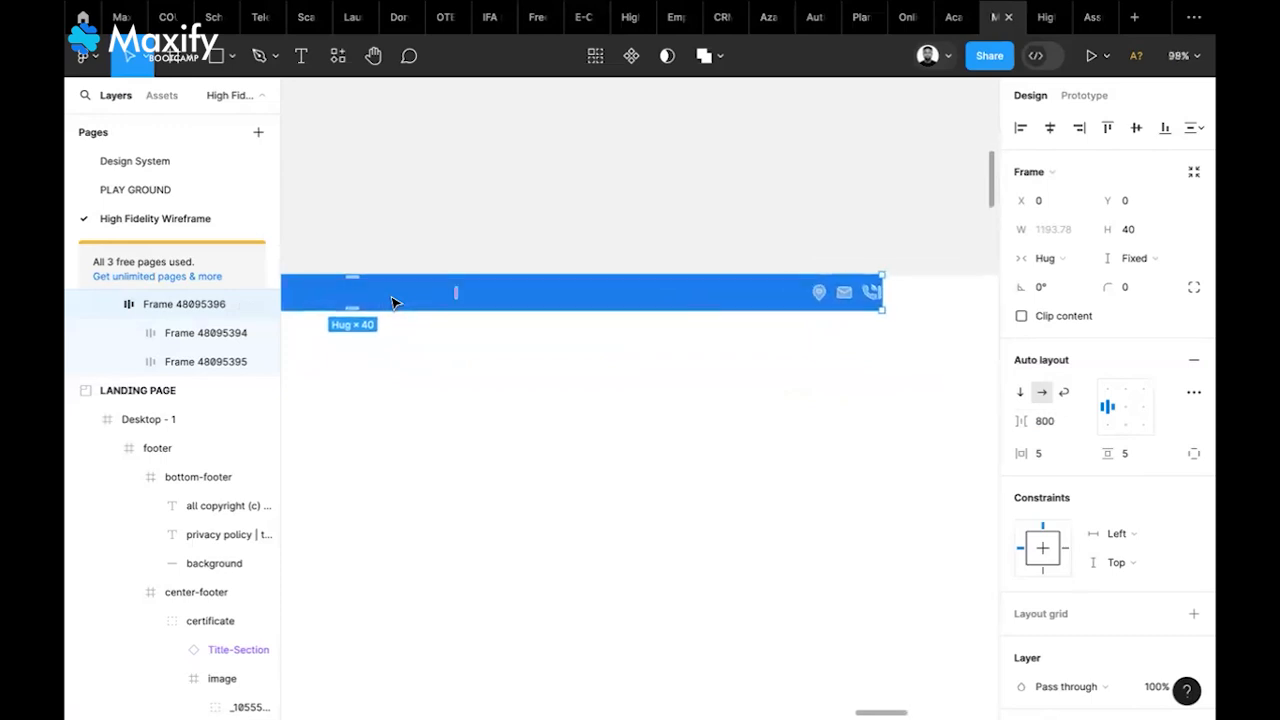
left_click_drag(456, 298, 558, 298)
scroll(560, 299, "right", 2)
scroll(557, 299, "down", 1)
scroll(557, 299, "right", 1)
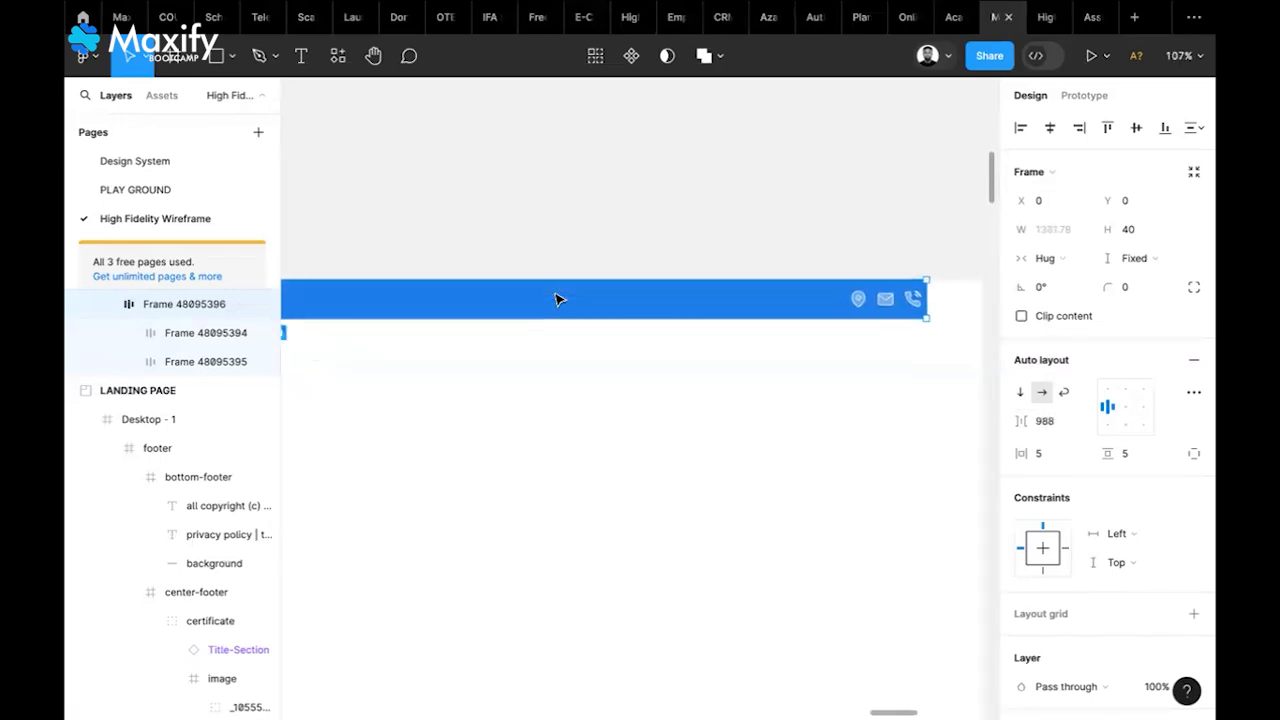
left_click_drag(353, 279, 380, 279)
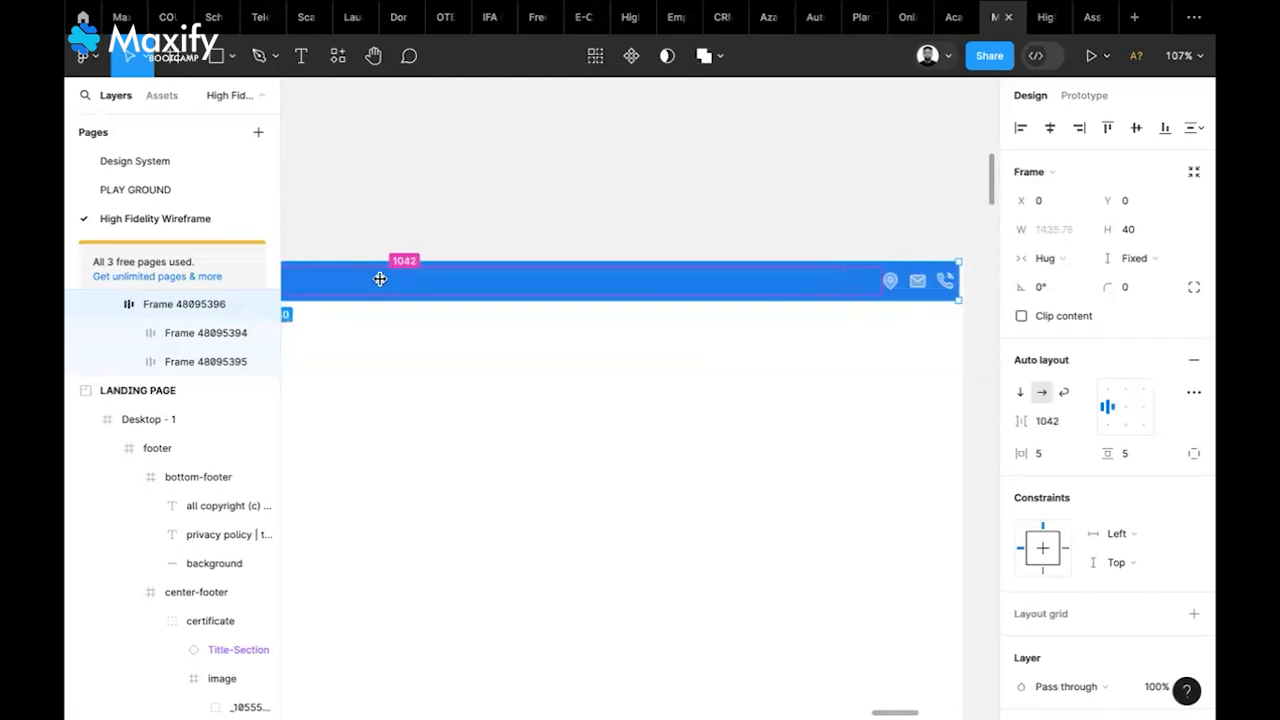
Fix the blue banner's width at 1440, then deselect it to review the full-width bar
left_click(1065, 232)
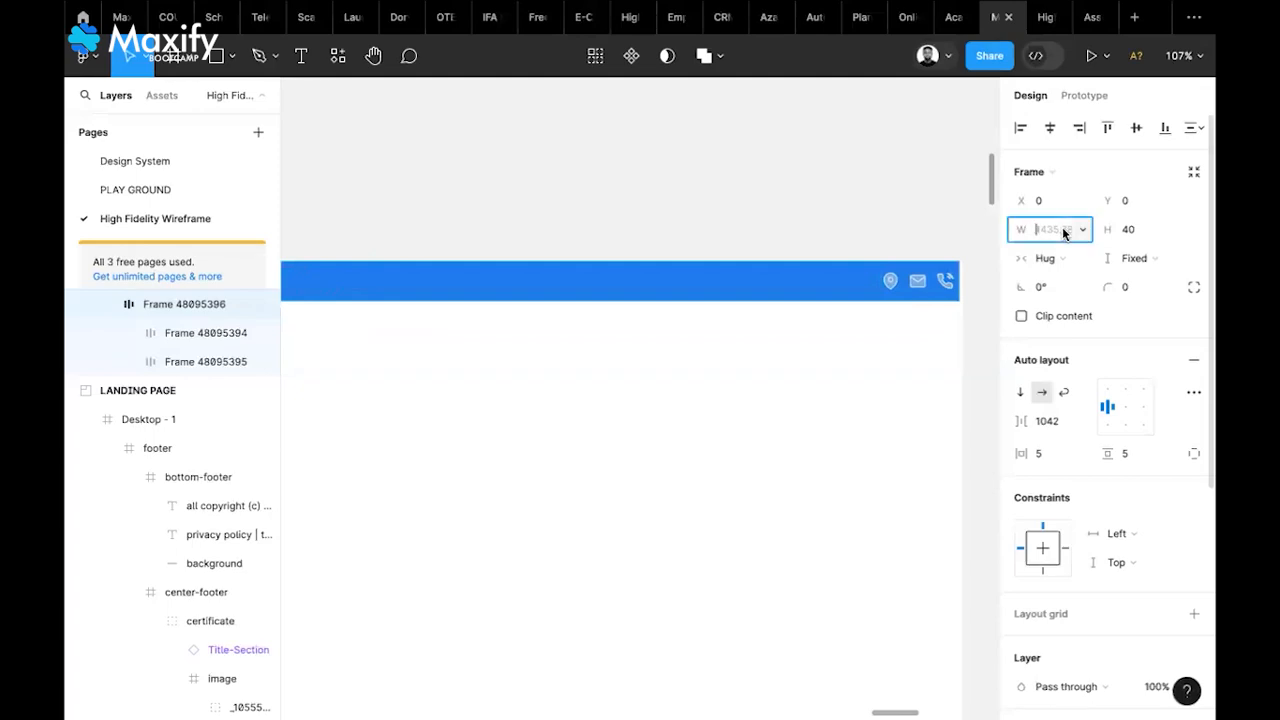
type("1440")
key("Return")
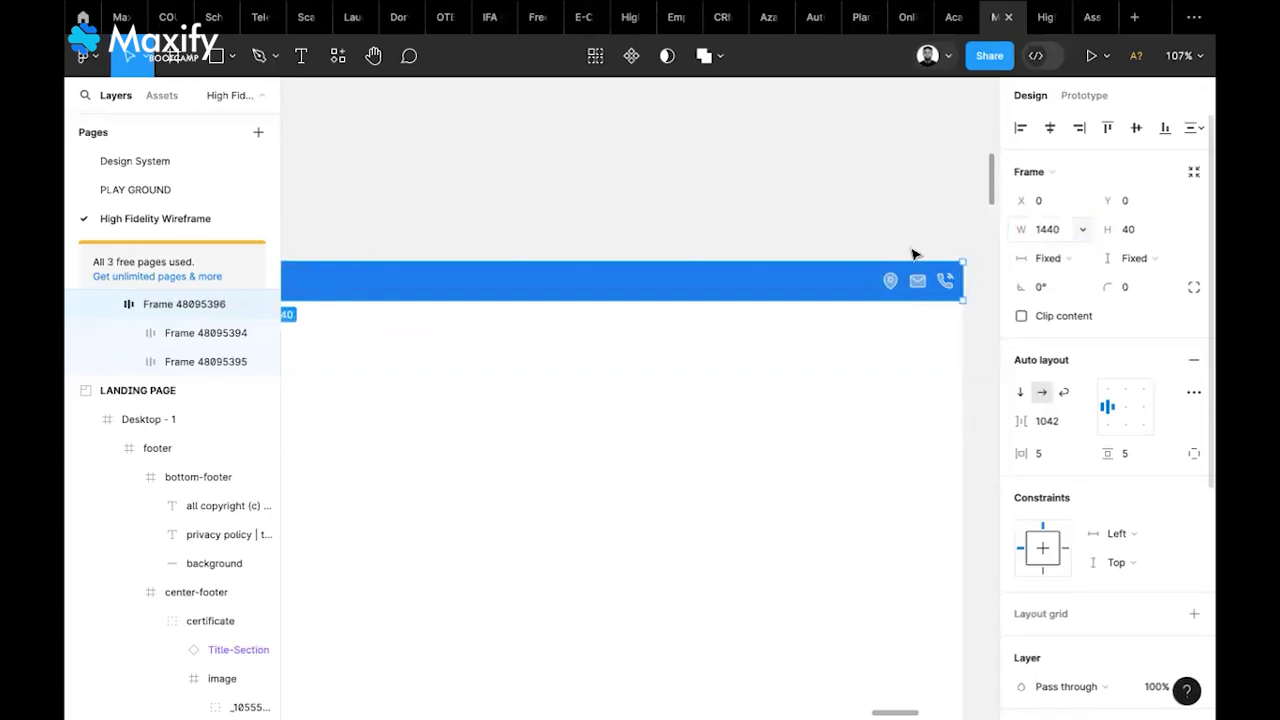
scroll(863, 248, "down", 5)
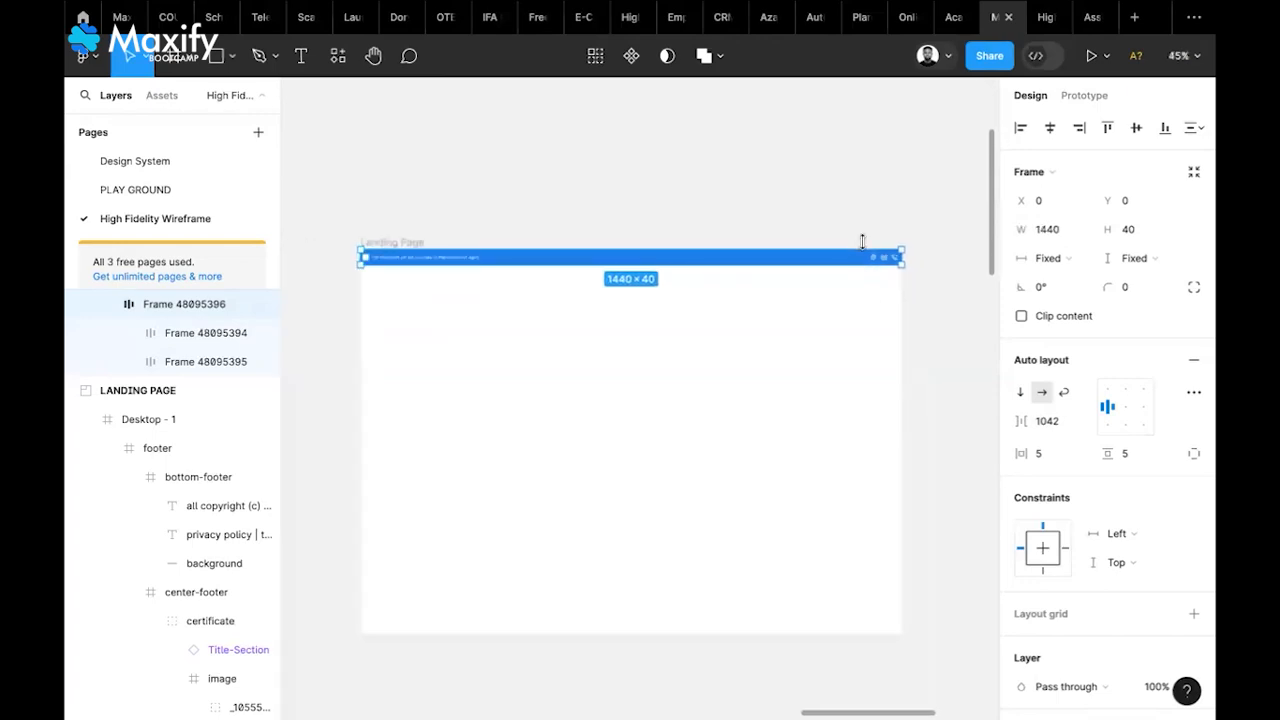
scroll(863, 242, "down", 2)
left_click(809, 223)
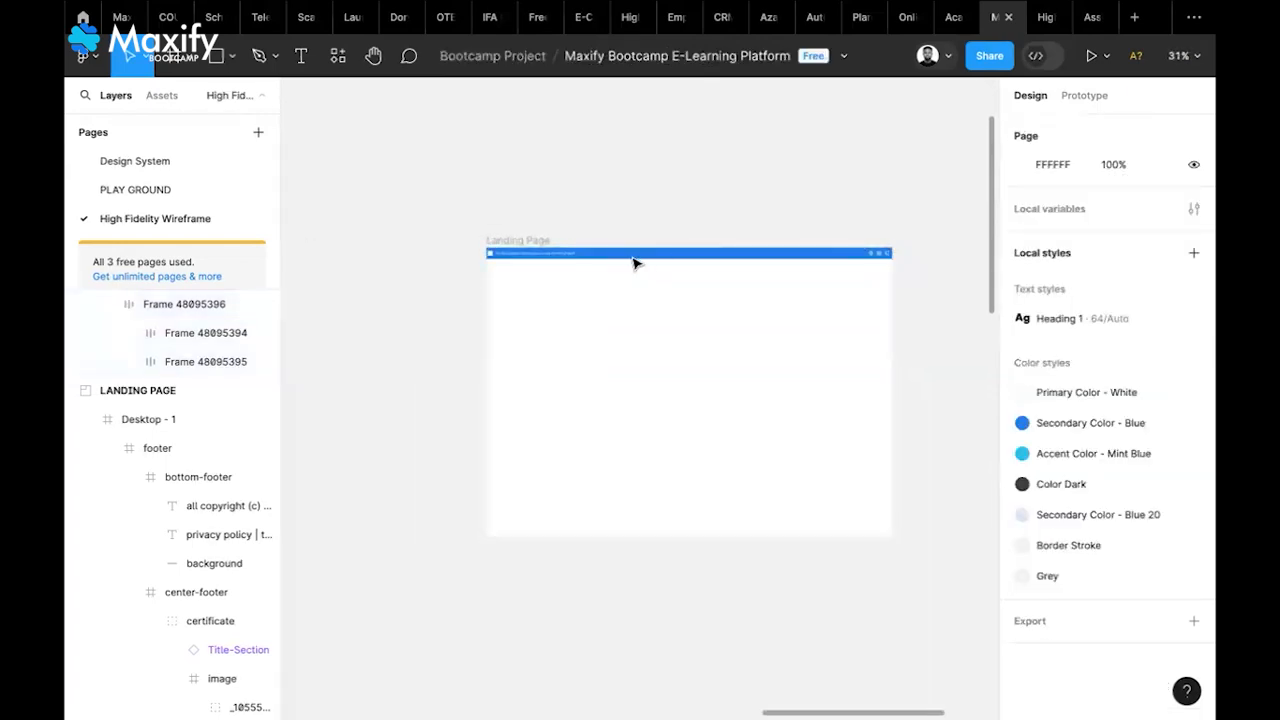
scroll(633, 262, "up", 4)
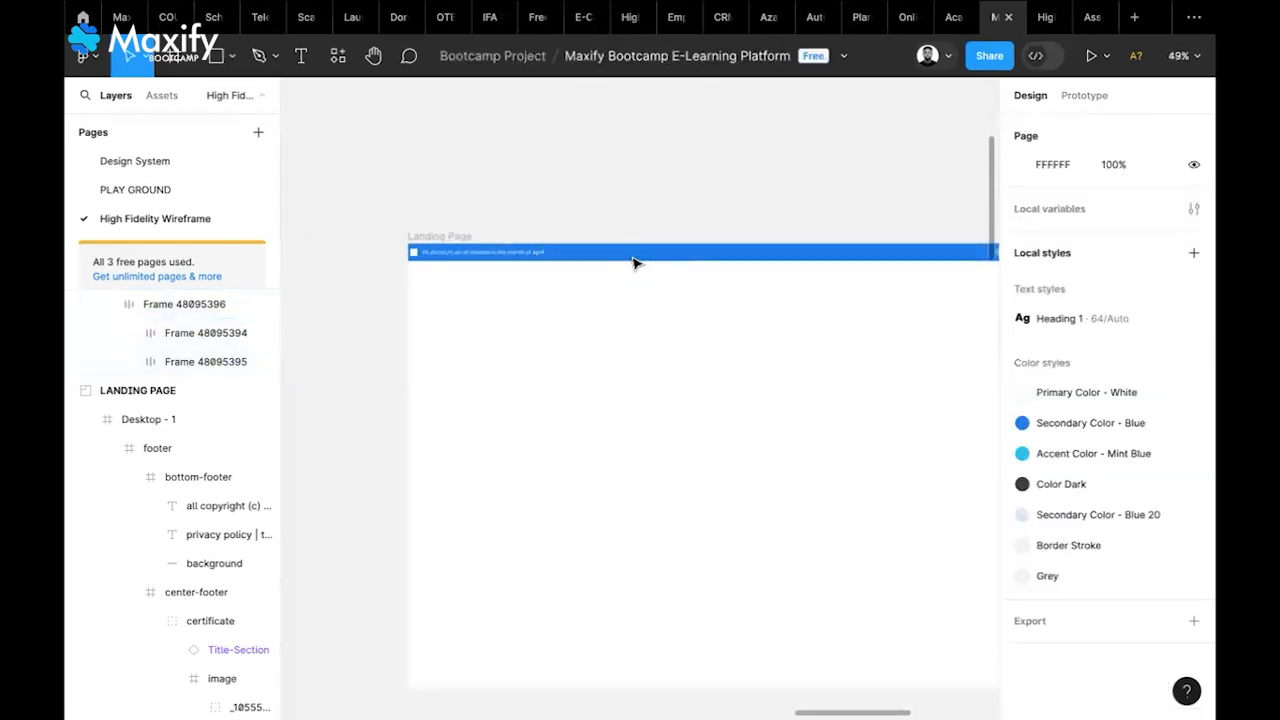
scroll(633, 262, "right", 1)
scroll(633, 262, "left", 1)
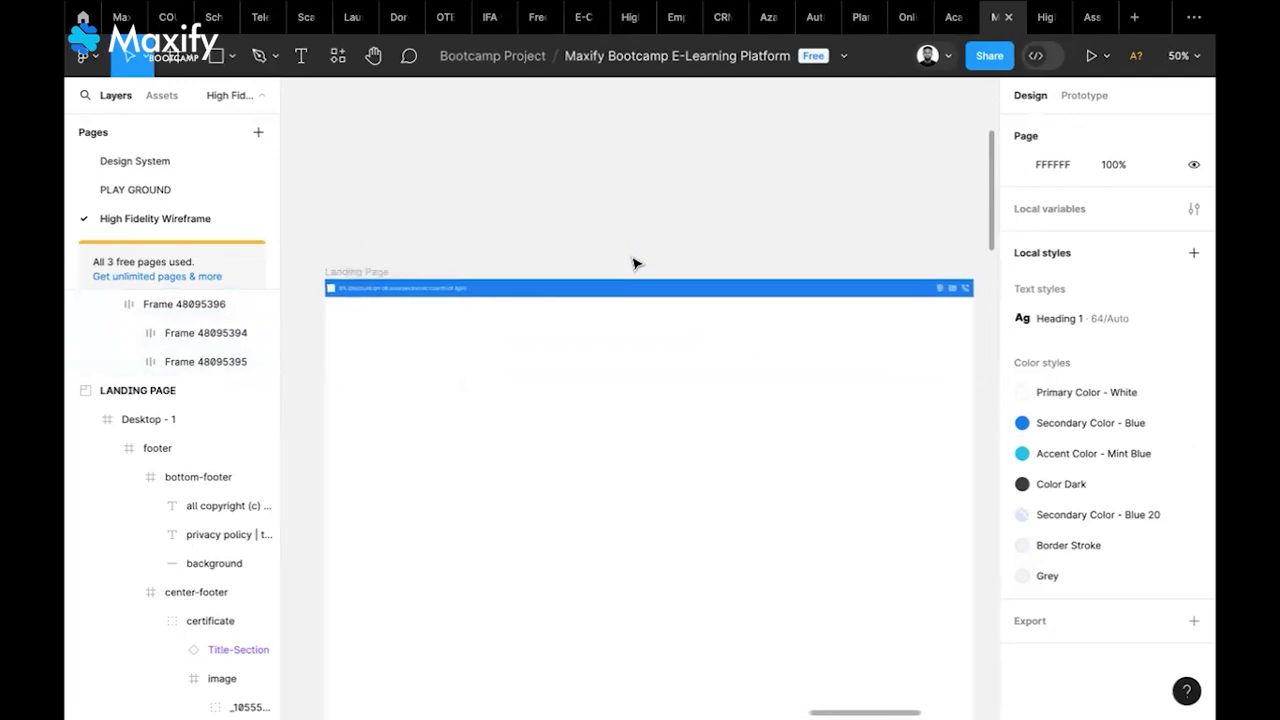
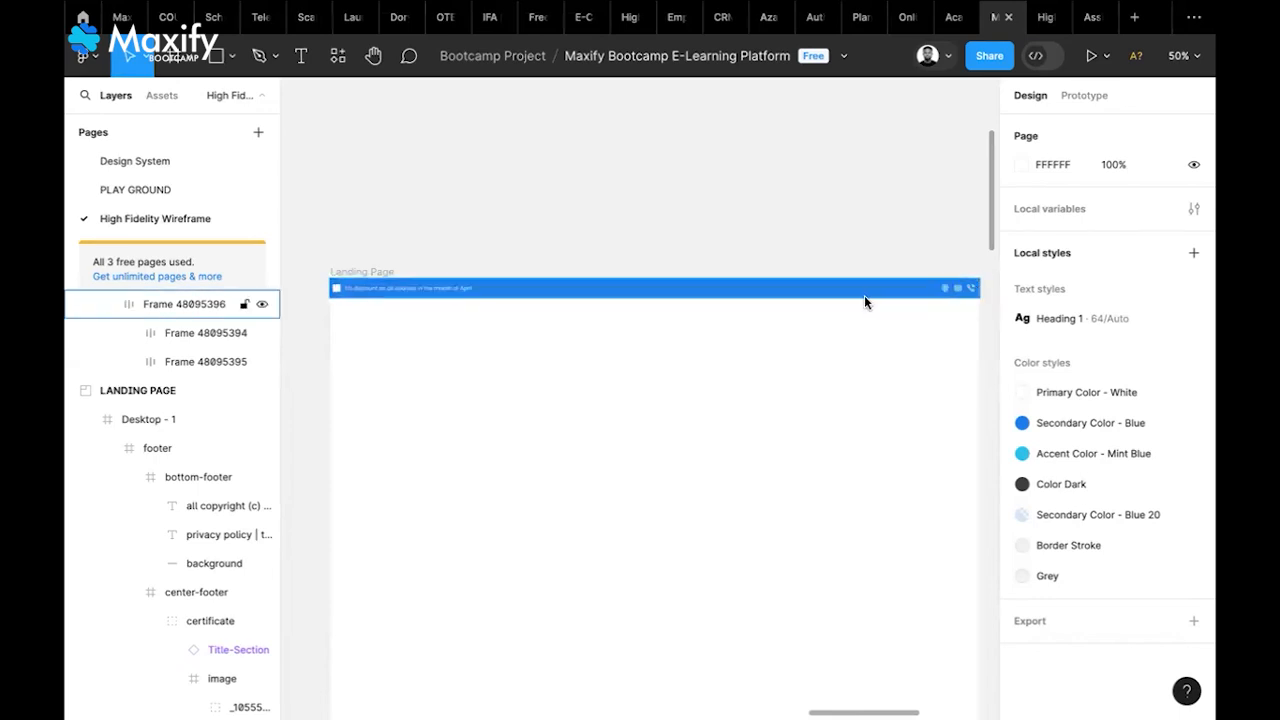
Select the blue announcement banner and set its horizontal padding to 50
scroll(602, 302, "left", 10)
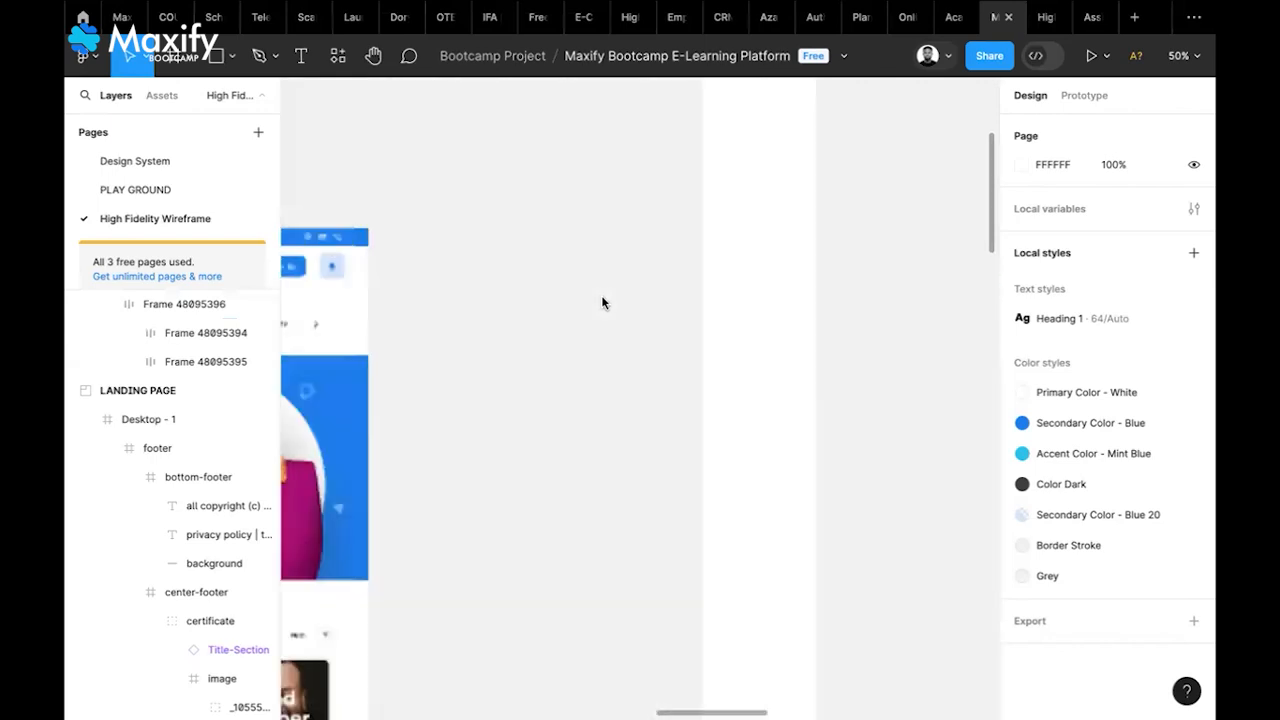
scroll(602, 302, "left", 10)
scroll(602, 302, "up", 1)
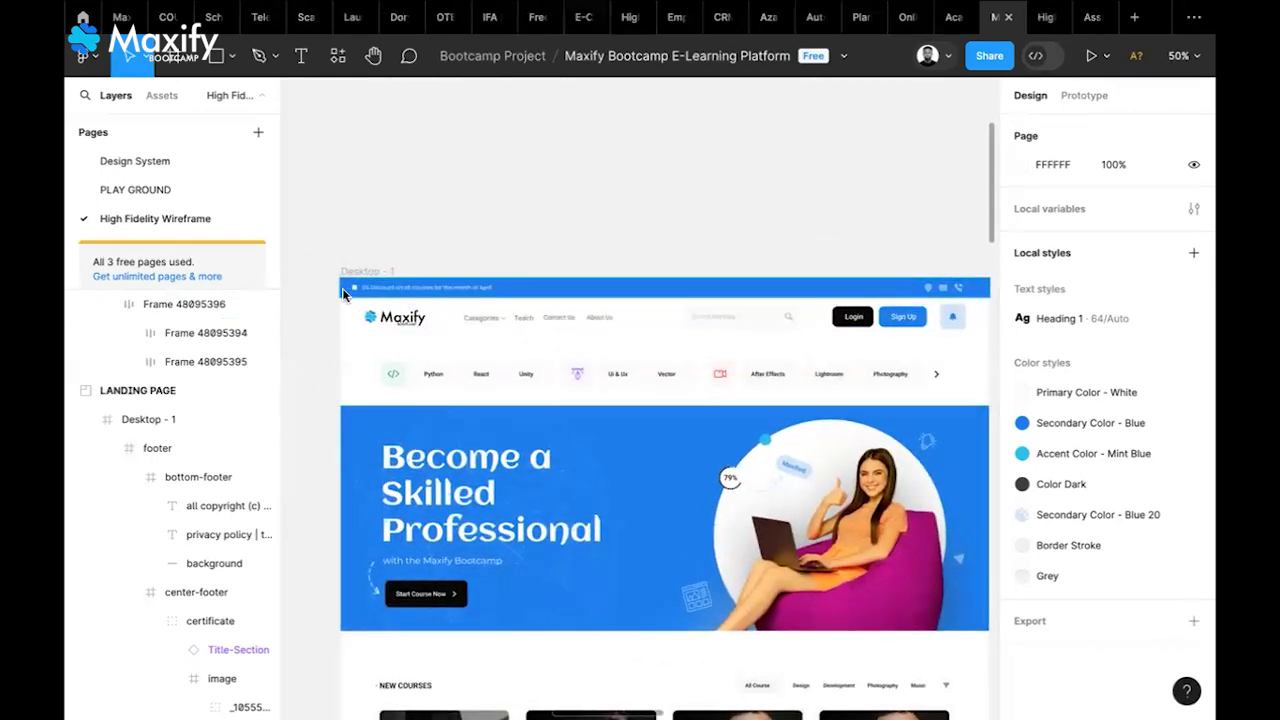
scroll(738, 302, "right", 5)
scroll(738, 302, "up", 1)
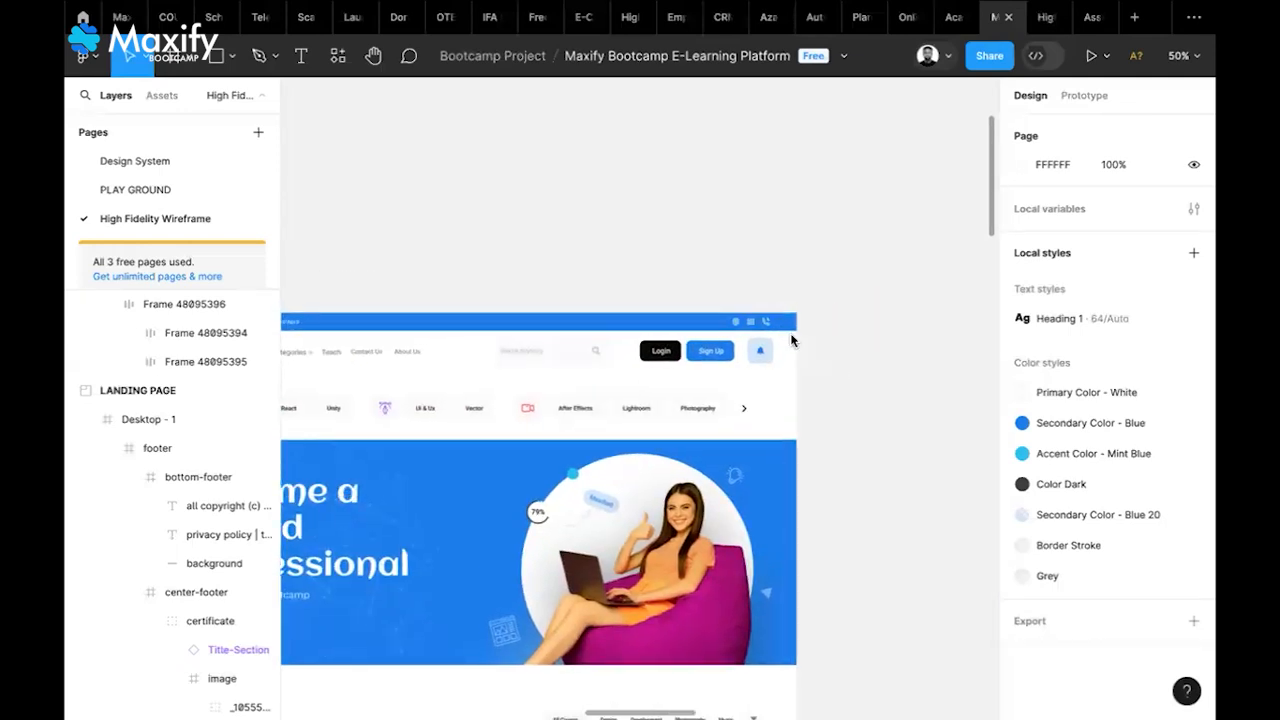
scroll(791, 337, "right", 10)
scroll(791, 341, "right", 2)
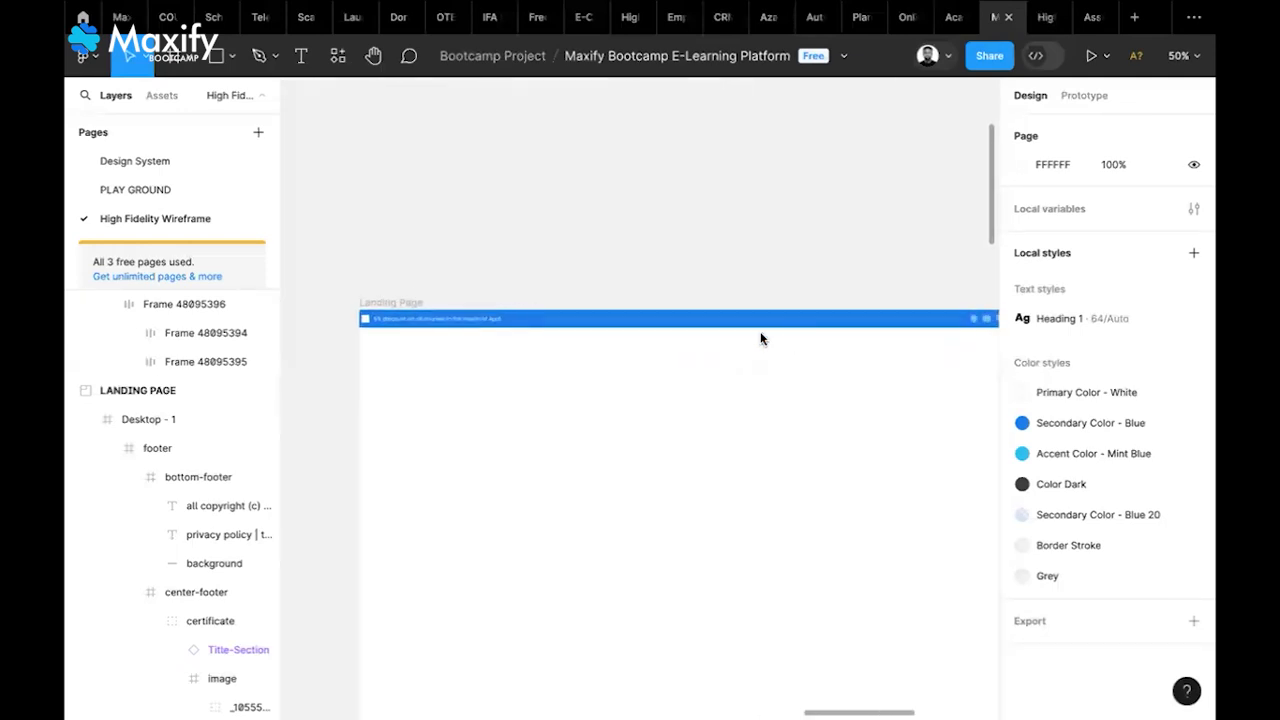
left_click(745, 329)
scroll(745, 330, "right", 2)
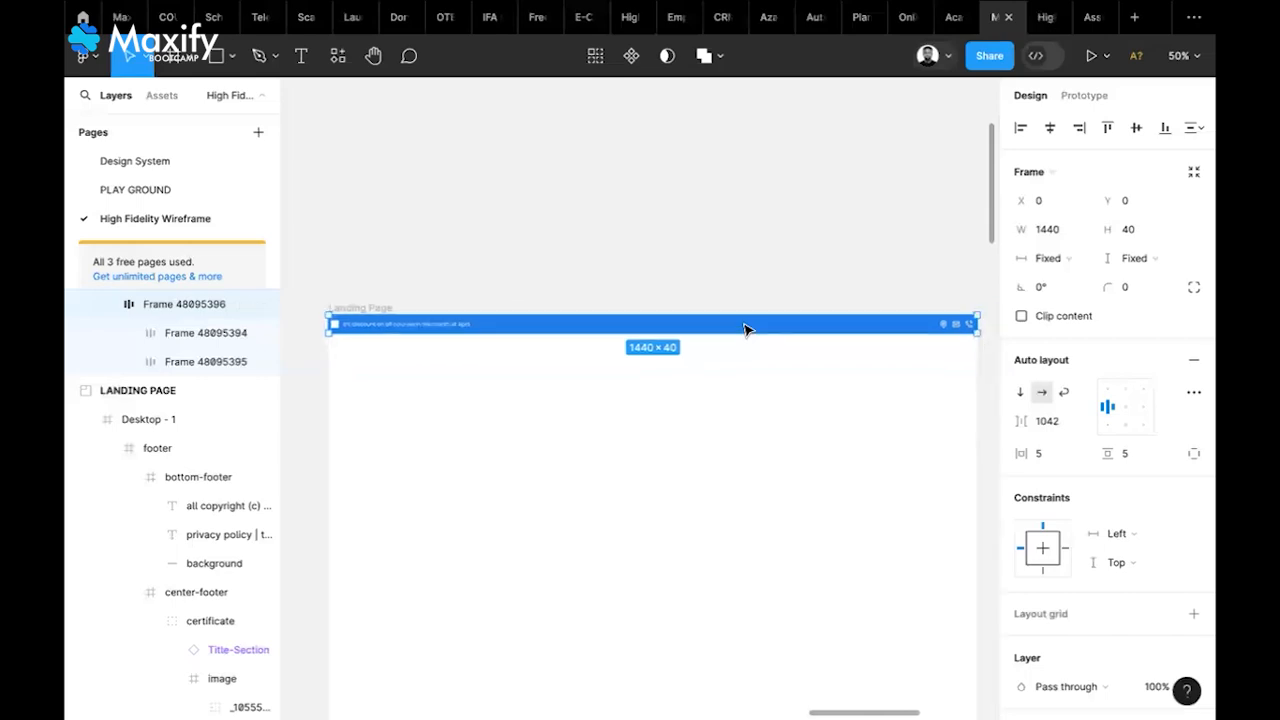
scroll(745, 330, "down", 2)
scroll(745, 330, "left", 1)
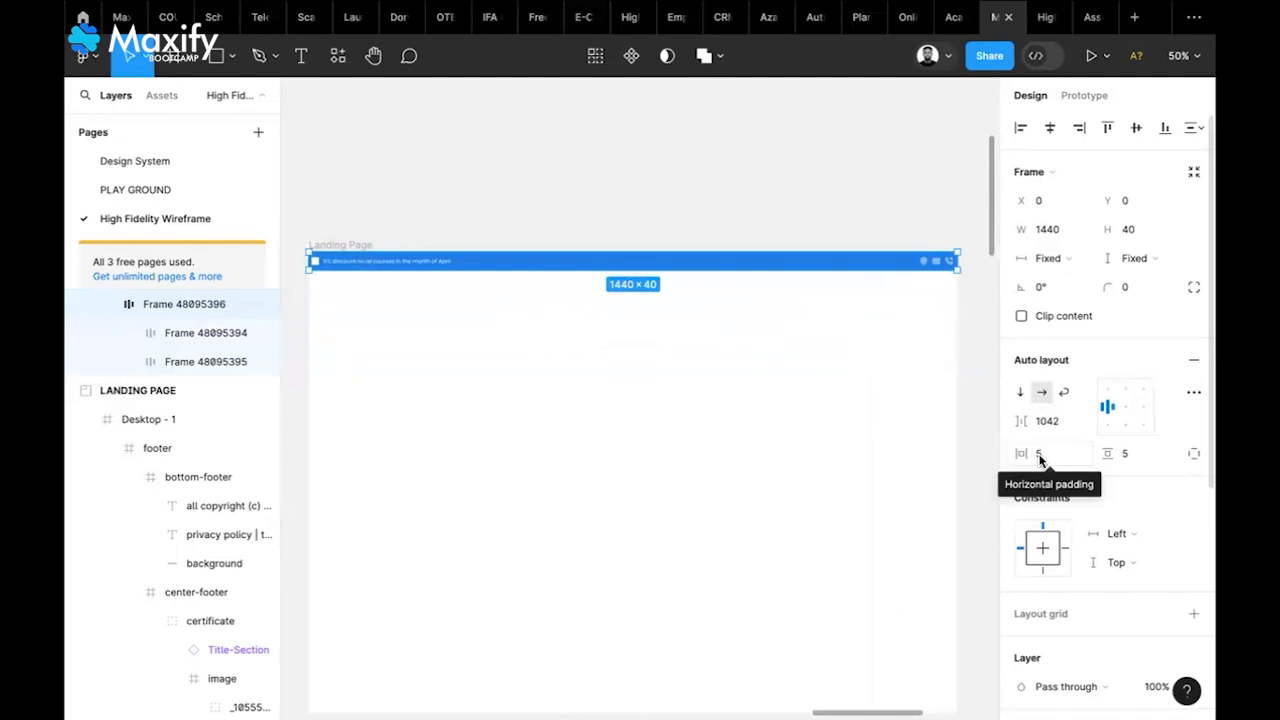
left_click(1040, 456)
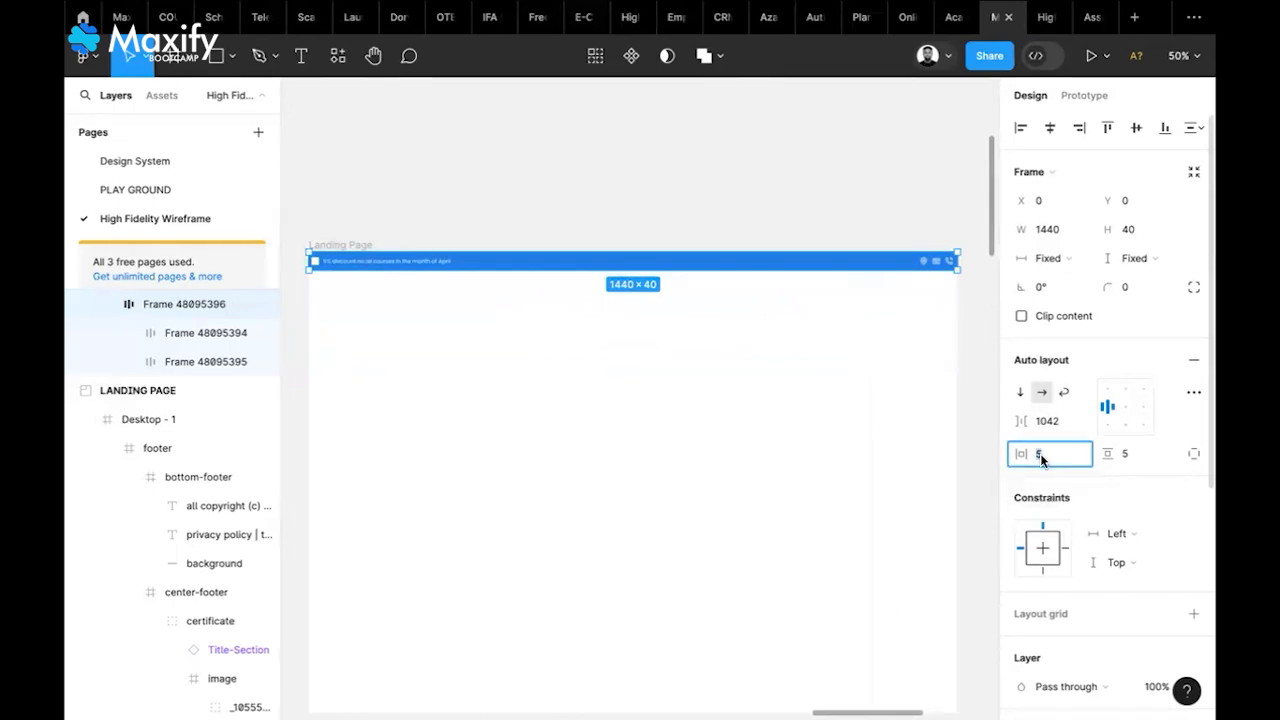
key("Return")
scroll(733, 333, "left", 1)
scroll(733, 333, "right", 1)
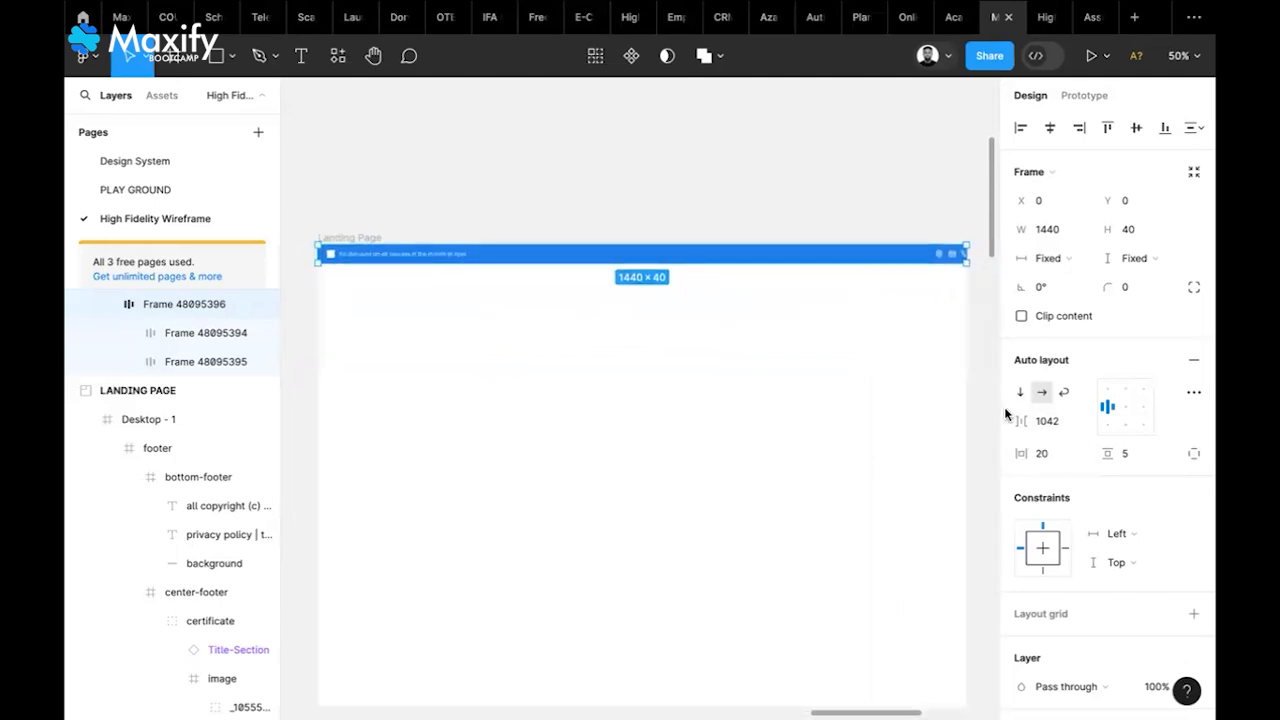
type("50")
key("Return")
scroll(840, 428, "right", 2)
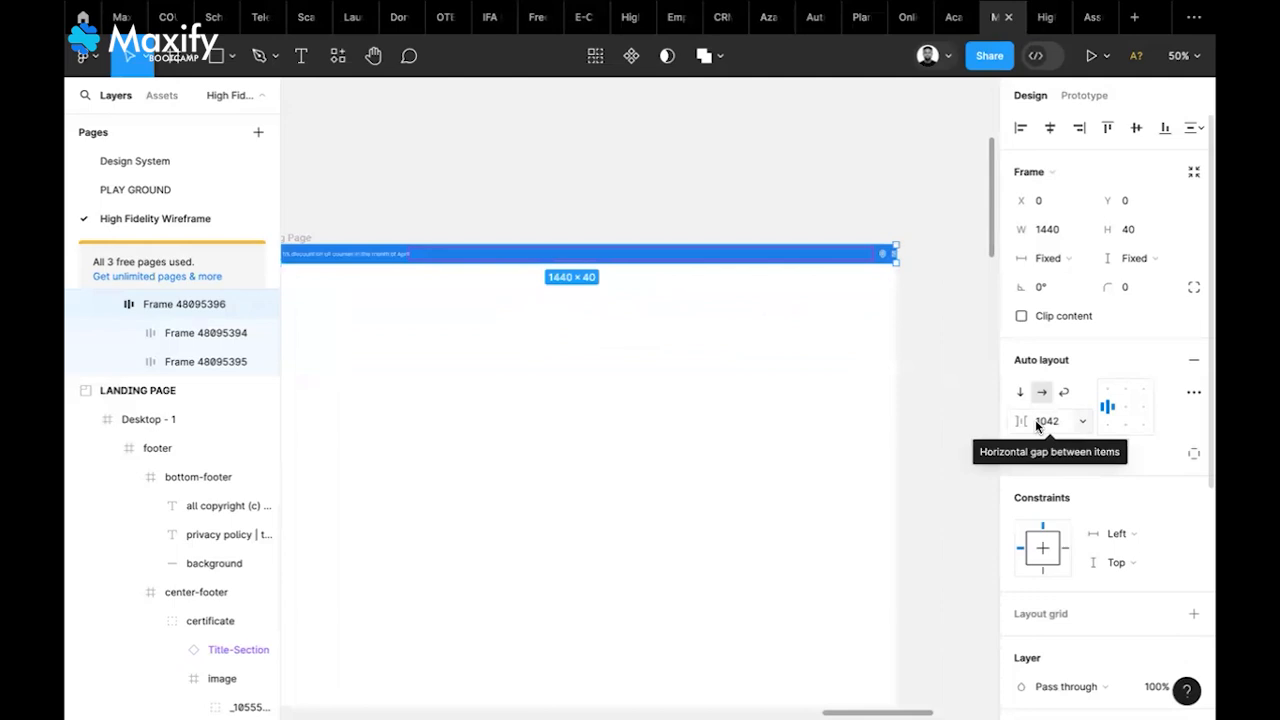
Change the banner's gap between items to Auto so its items spread across the bar
left_click(1087, 420)
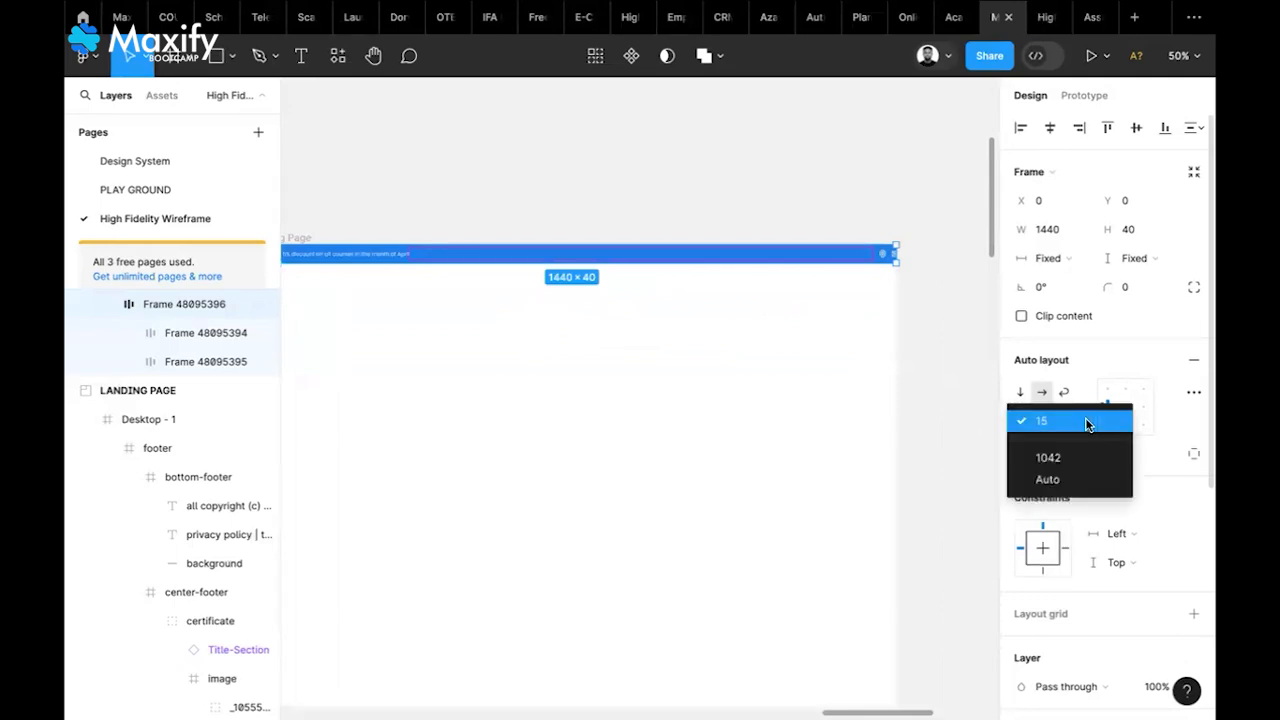
left_click(1049, 484)
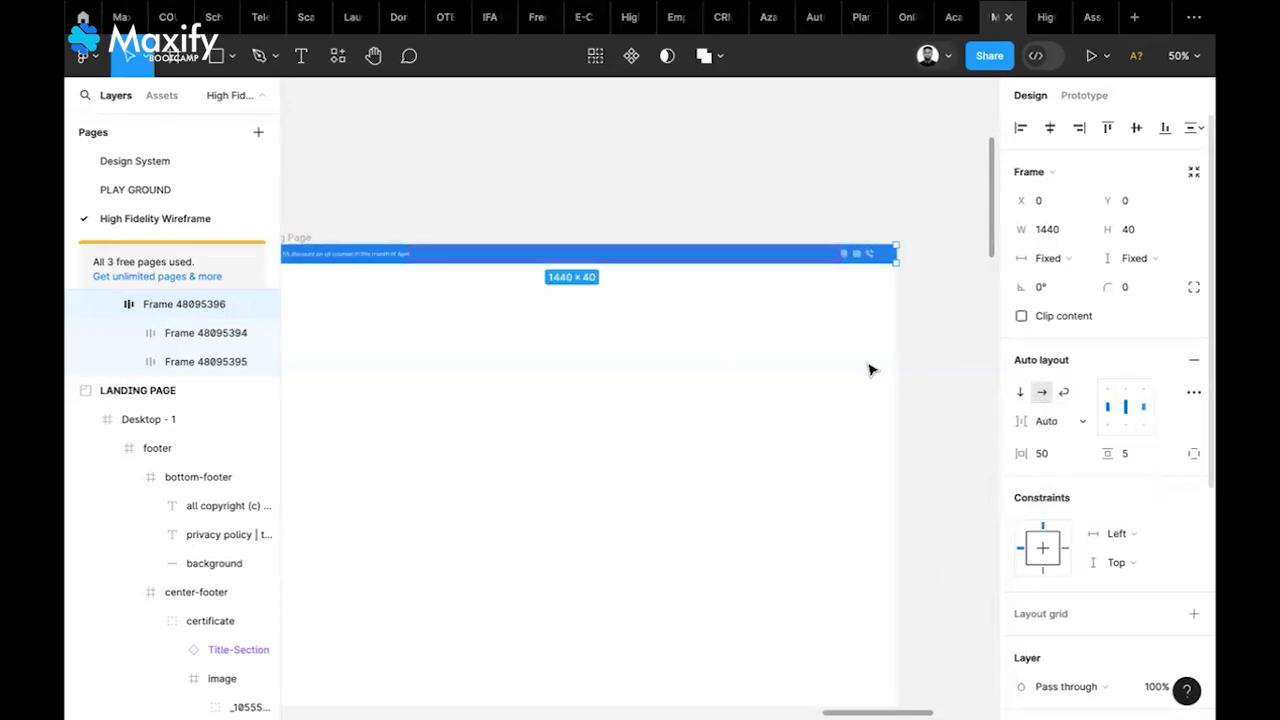
scroll(941, 292, "left", 1)
scroll(943, 292, "left", 1)
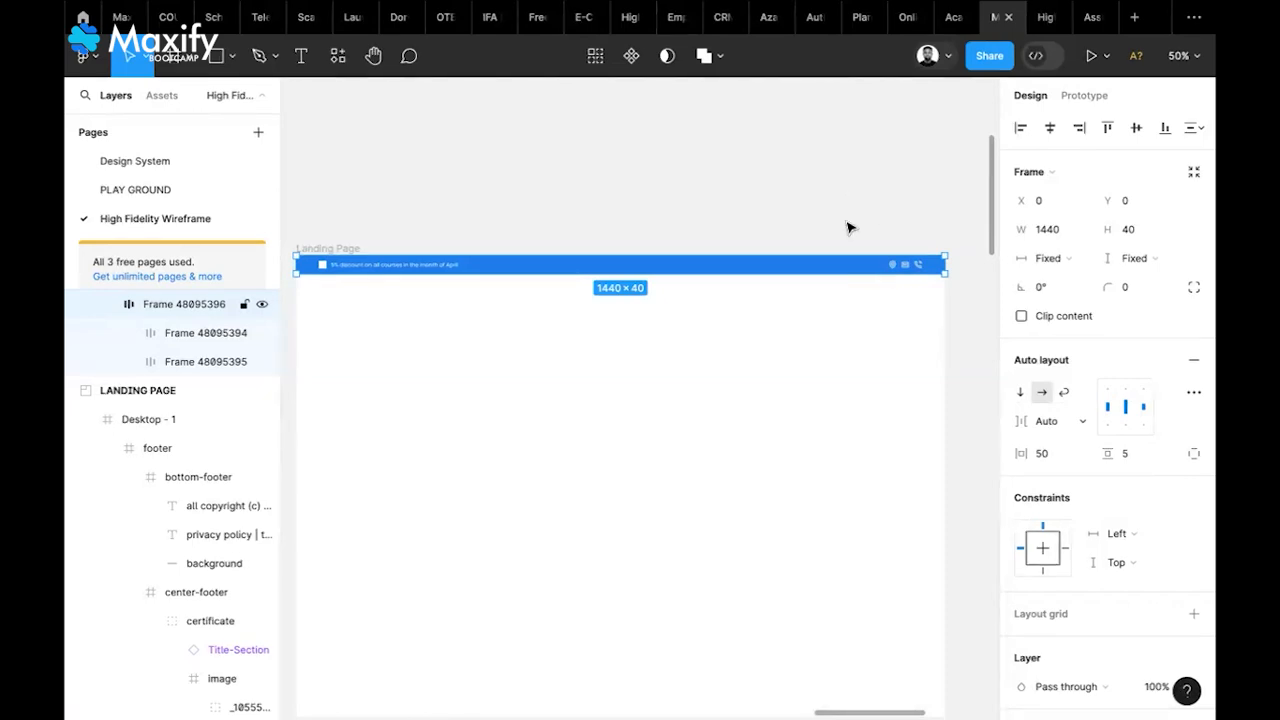
left_click(812, 332)
scroll(812, 332, "left", 1)
scroll(812, 332, "down", 1)
scroll(812, 332, "right", 1)
scroll(812, 332, "right", 1)
scroll(812, 332, "left", 1)
scroll(812, 332, "right", 1)
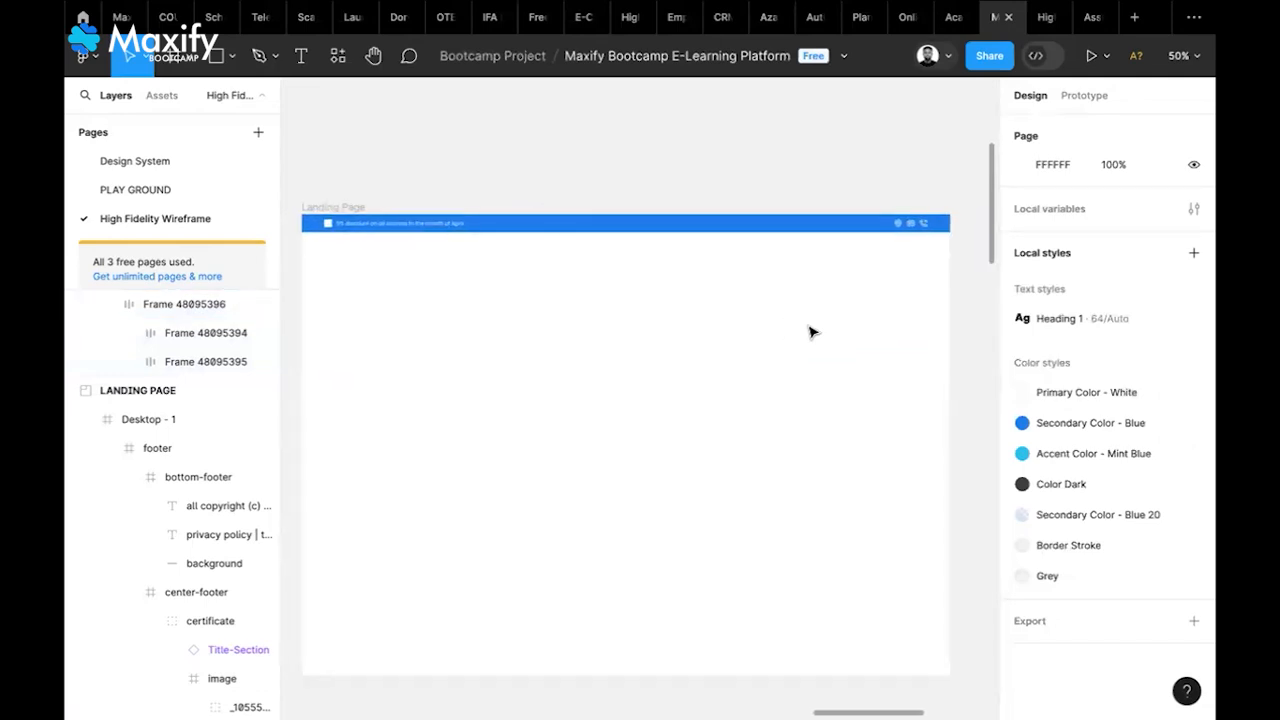
scroll(812, 332, "left", 15)
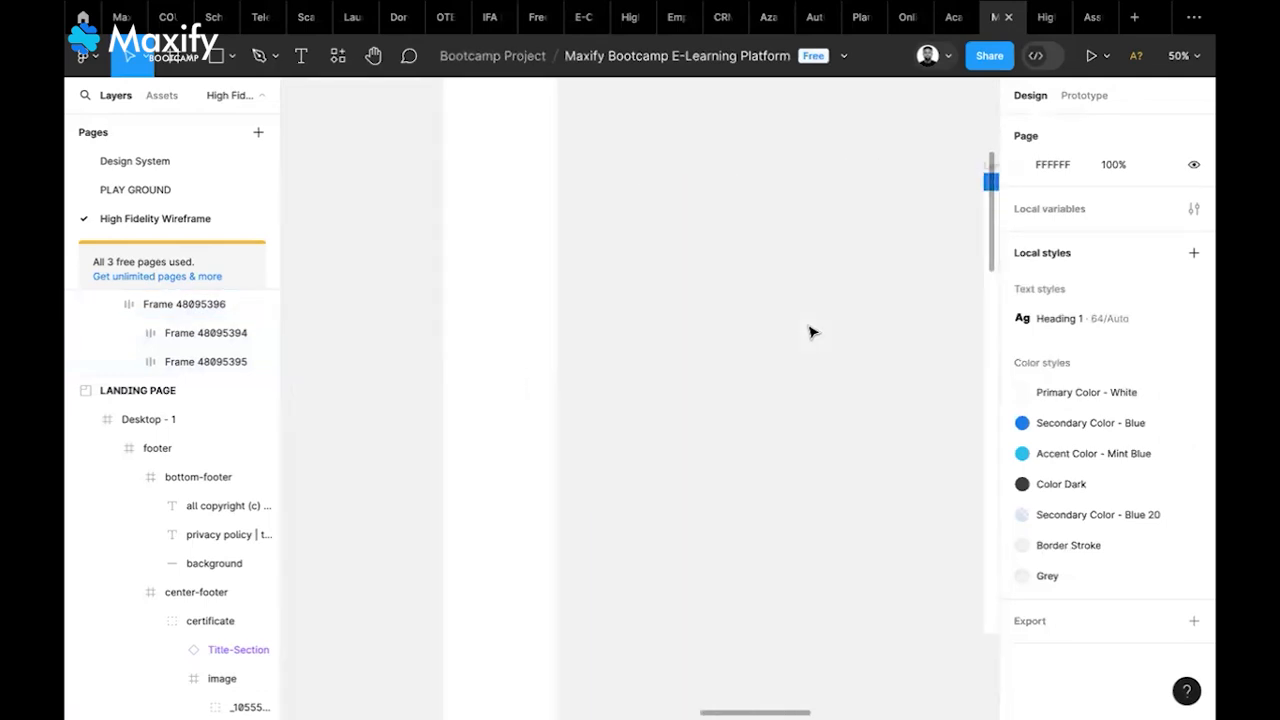
scroll(812, 332, "up", 1)
scroll(812, 332, "left", 1)
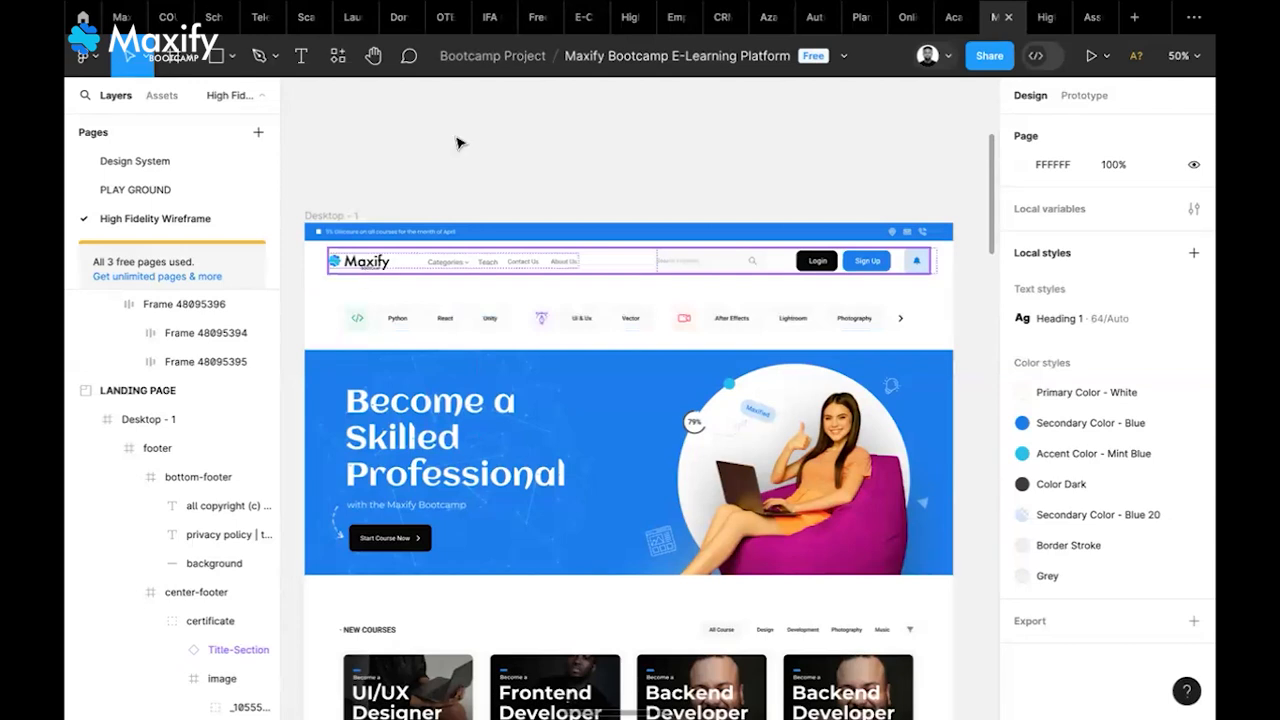
left_click(175, 158)
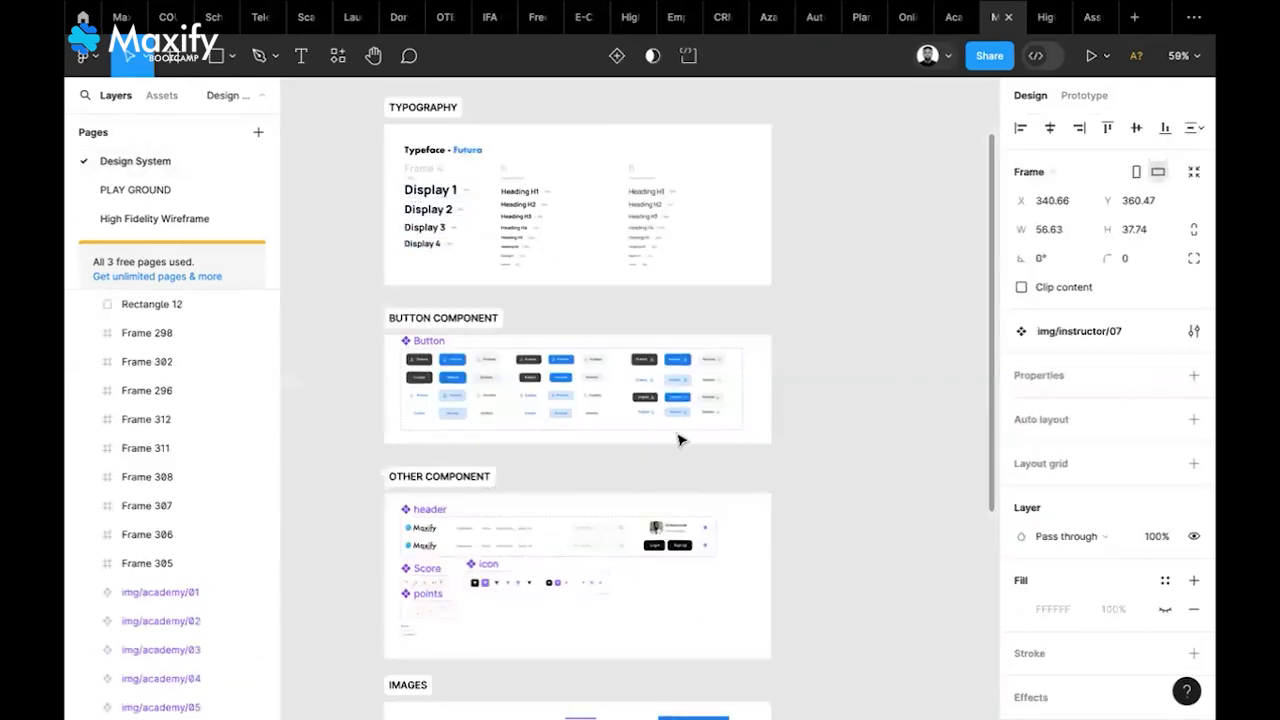
scroll(677, 437, "down", 5)
scroll(678, 440, "up", 3)
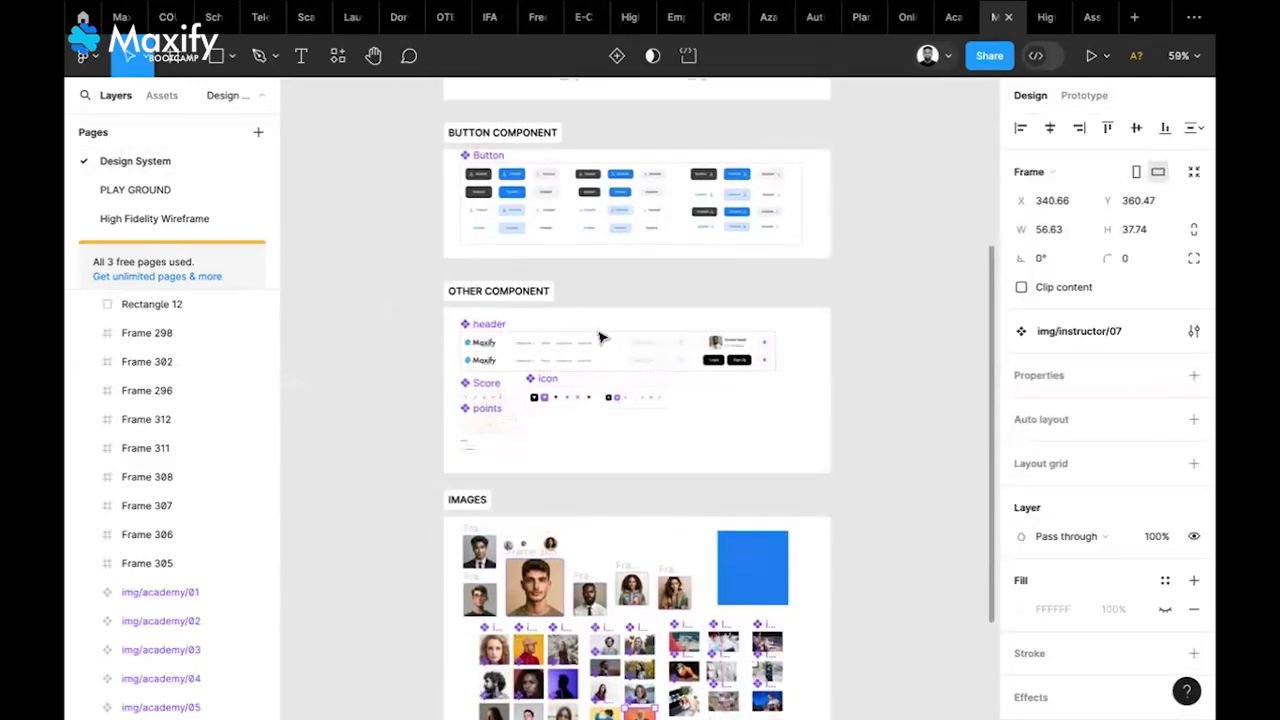
scroll(600, 337, "up", 6)
scroll(600, 337, "down", 1)
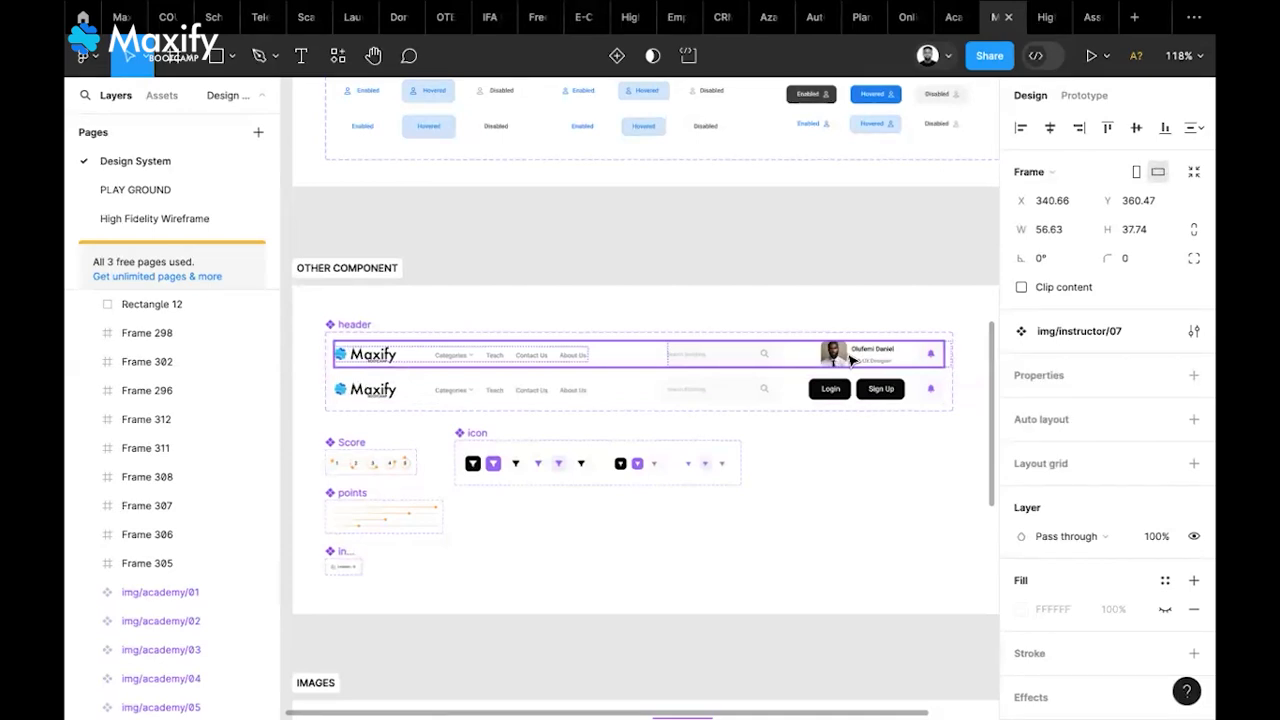
left_click(584, 395)
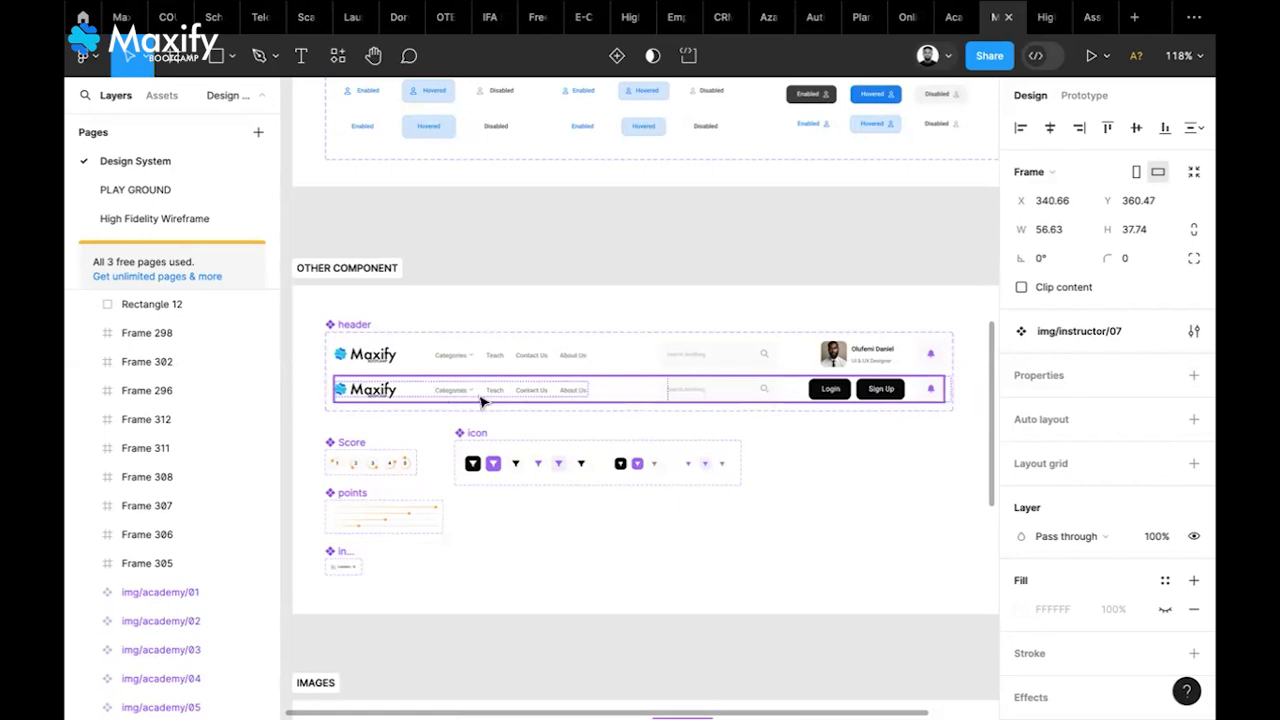
scroll(481, 401, "up", 1)
scroll(481, 401, "up", 5)
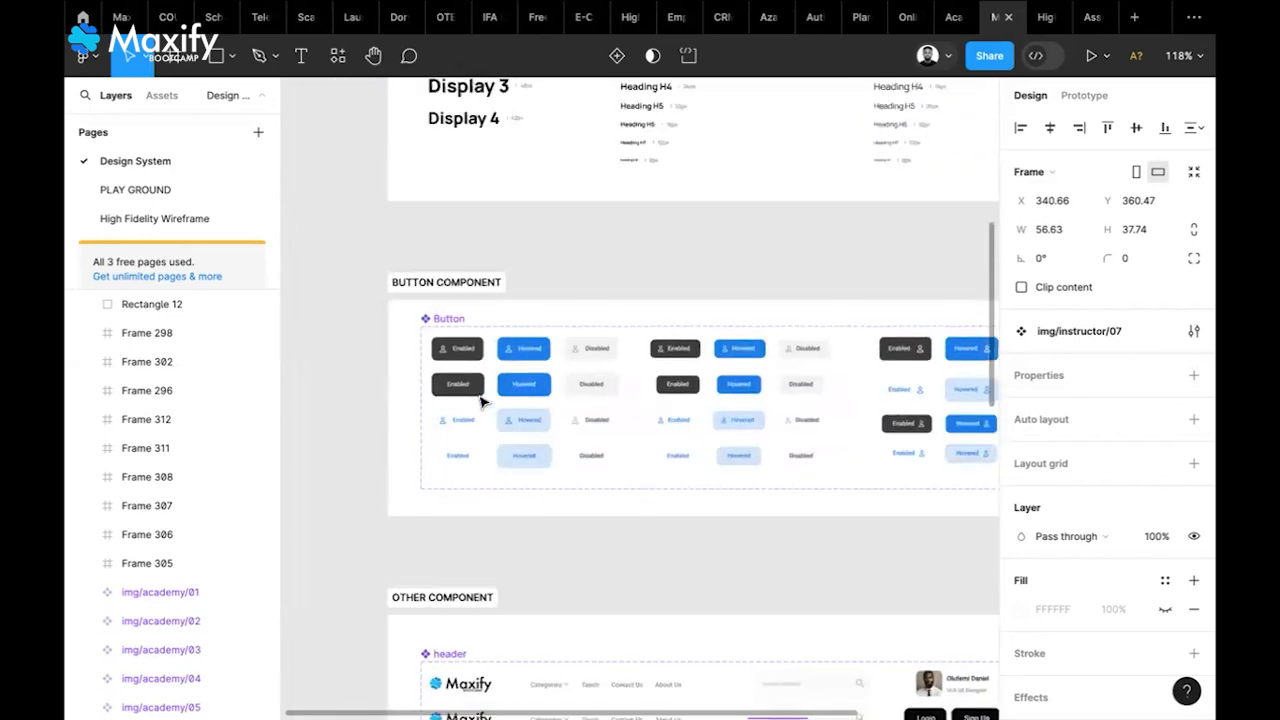
scroll(481, 401, "up", 6)
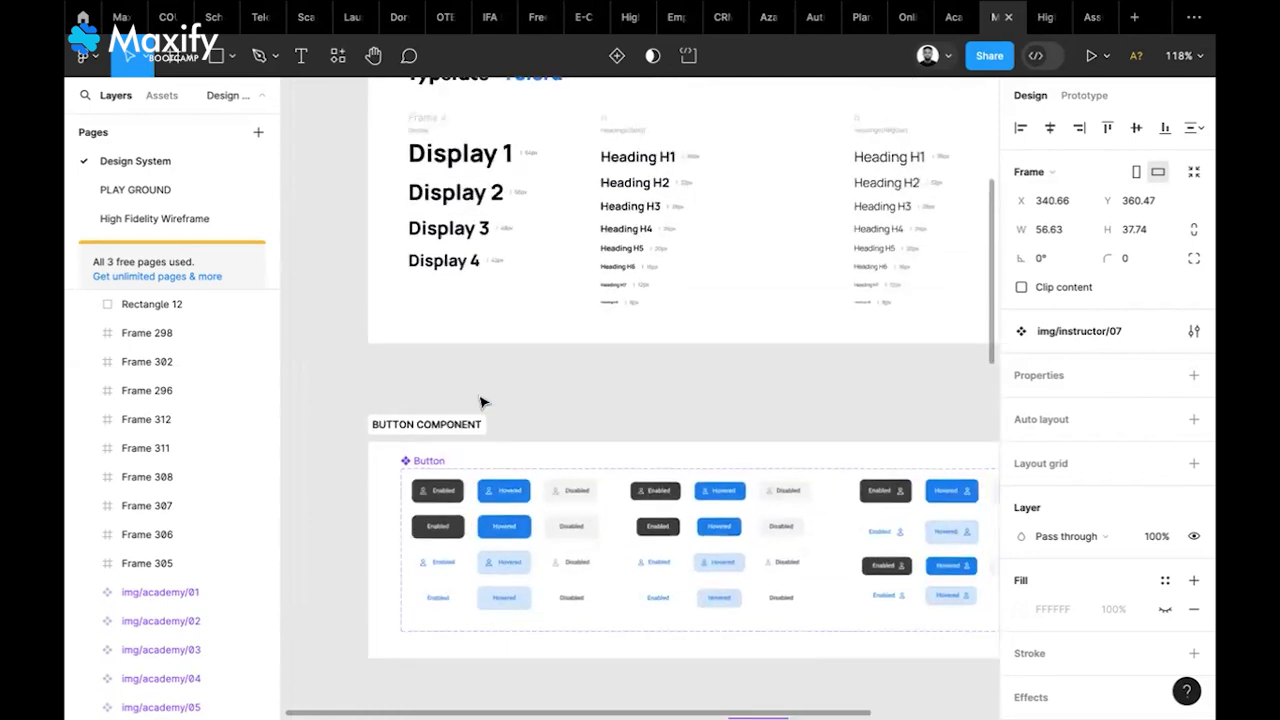
scroll(610, 209, "up", 3)
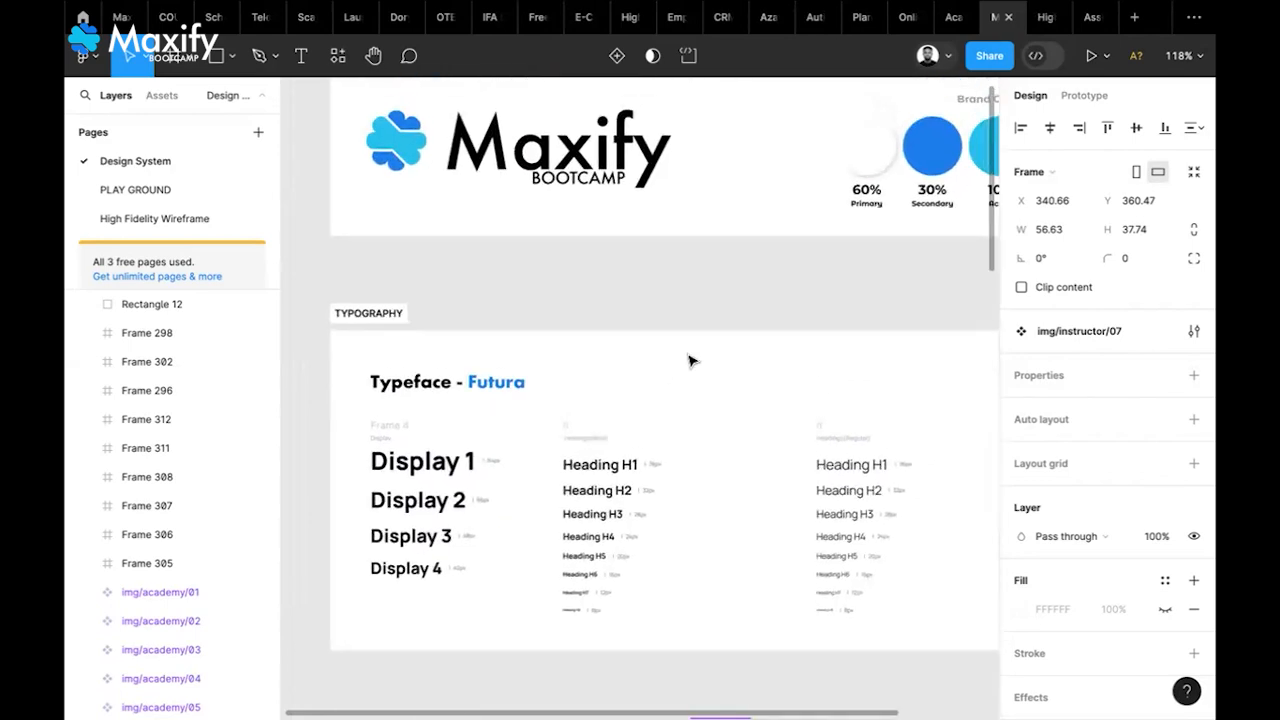
left_click(520, 200)
left_click(180, 220)
scroll(577, 389, "right", 2)
scroll(577, 389, "down", 1)
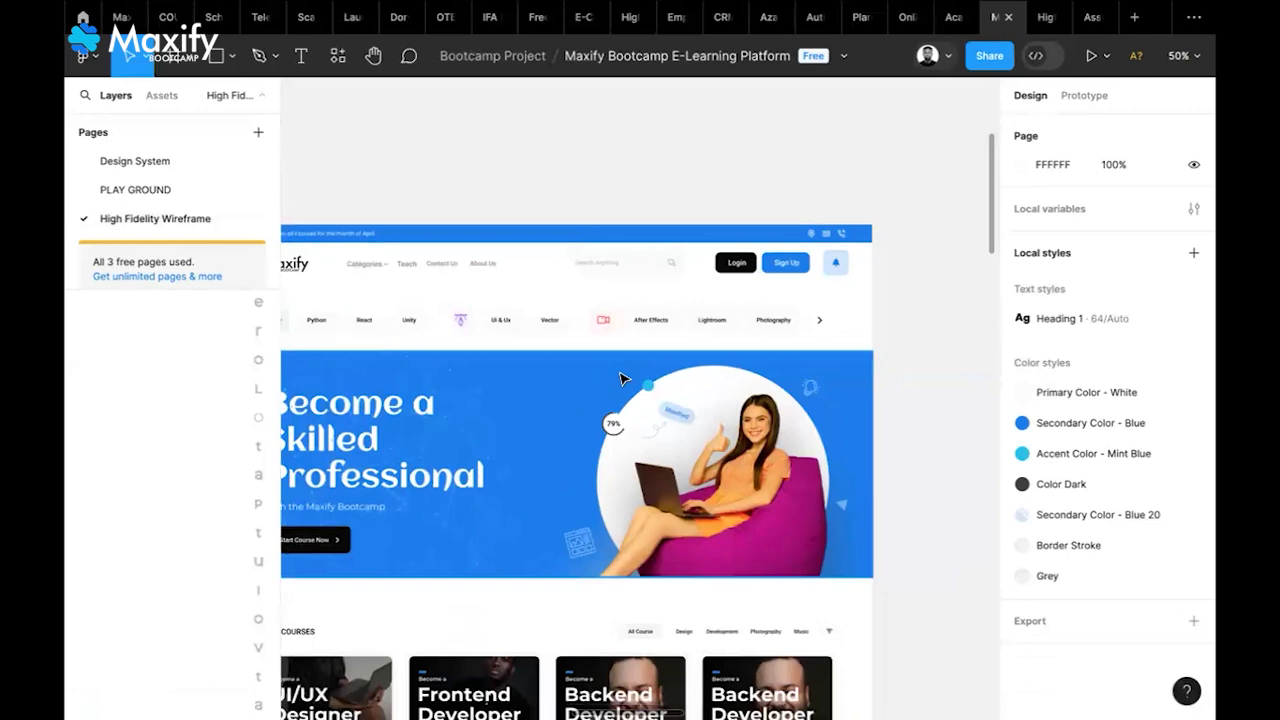
Paste the Maxify logo onto the wireframe and scale it proportionally to about 190 × 59
scroll(621, 379, "left", 3)
scroll(621, 379, "up", 1)
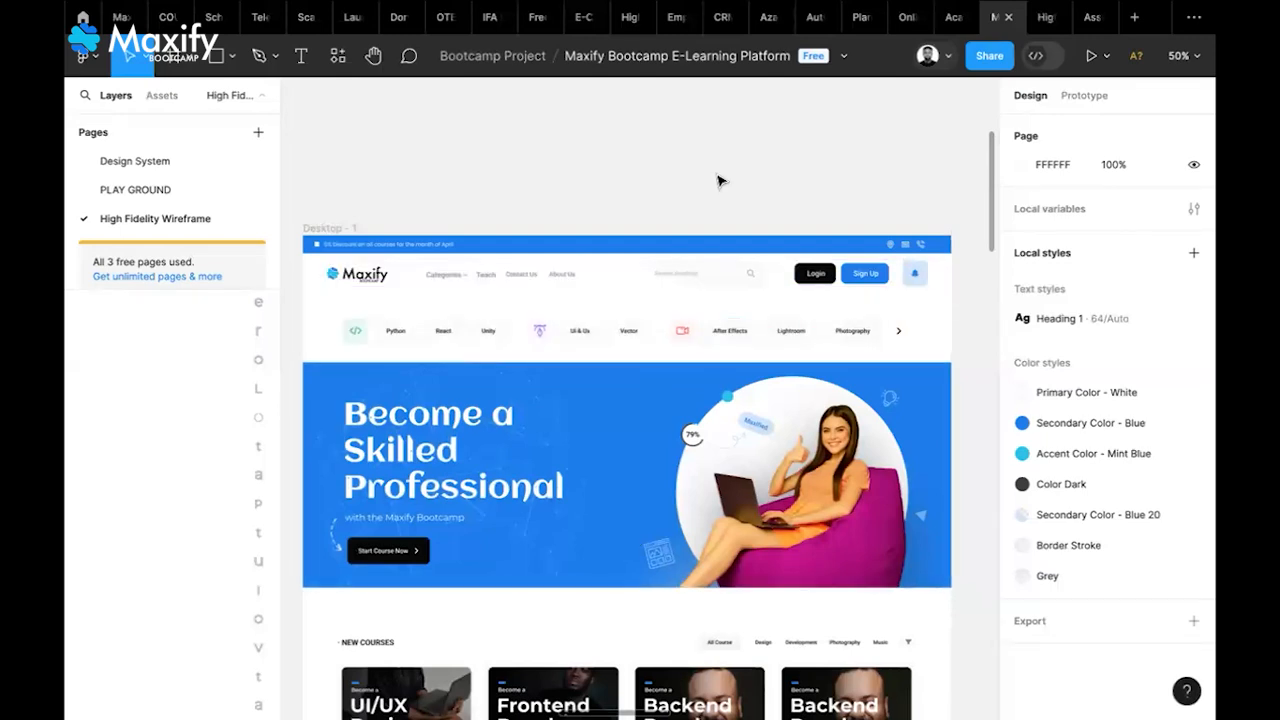
scroll(720, 181, "right", 10)
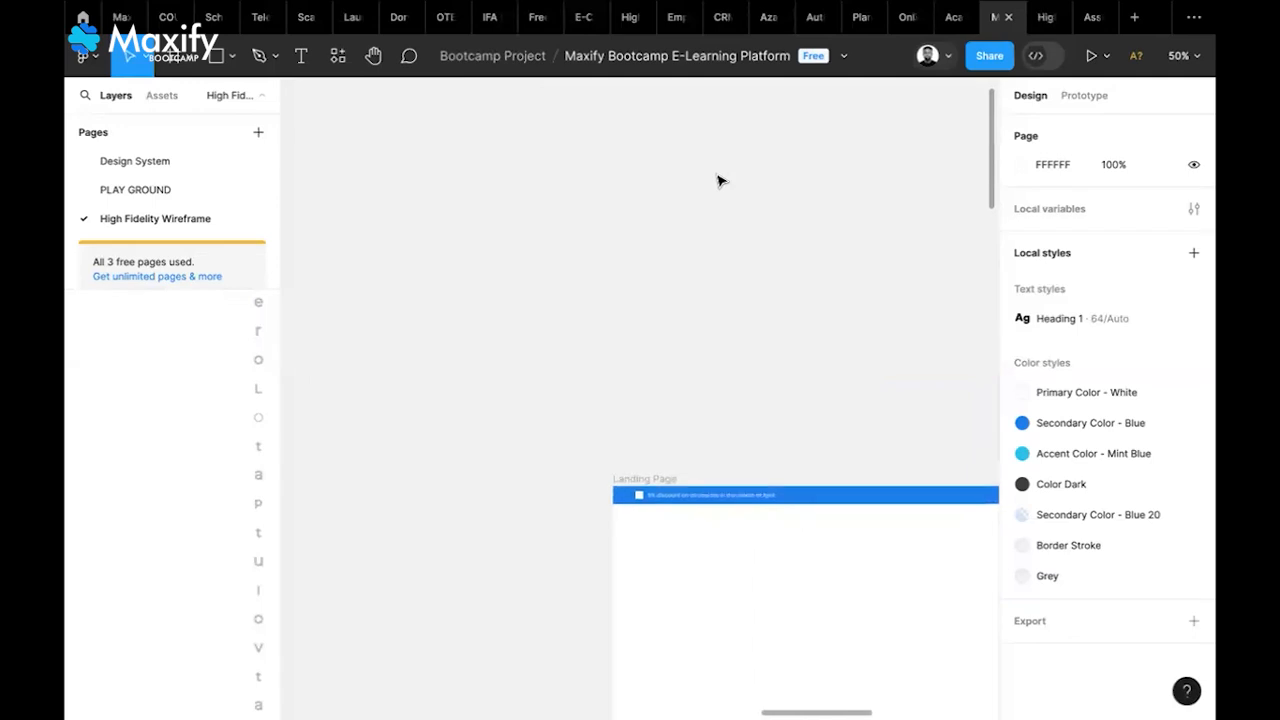
scroll(720, 181, "right", 6)
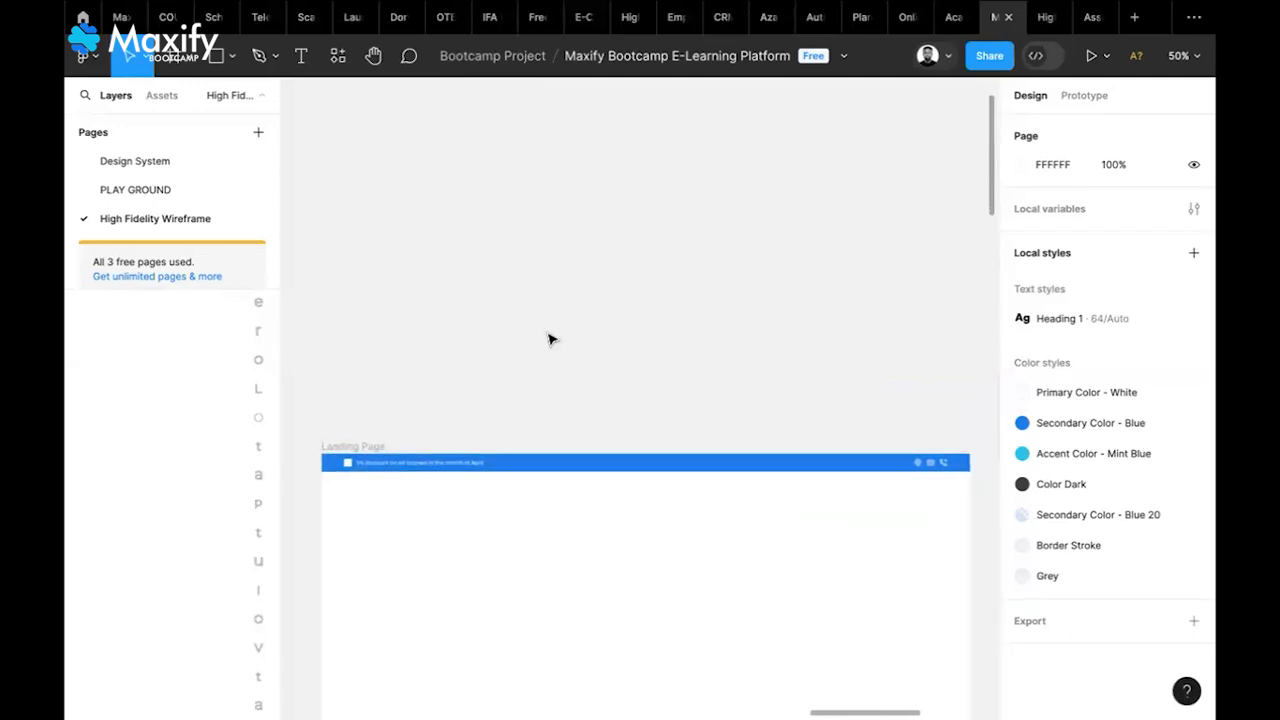
key("ctrl+v")
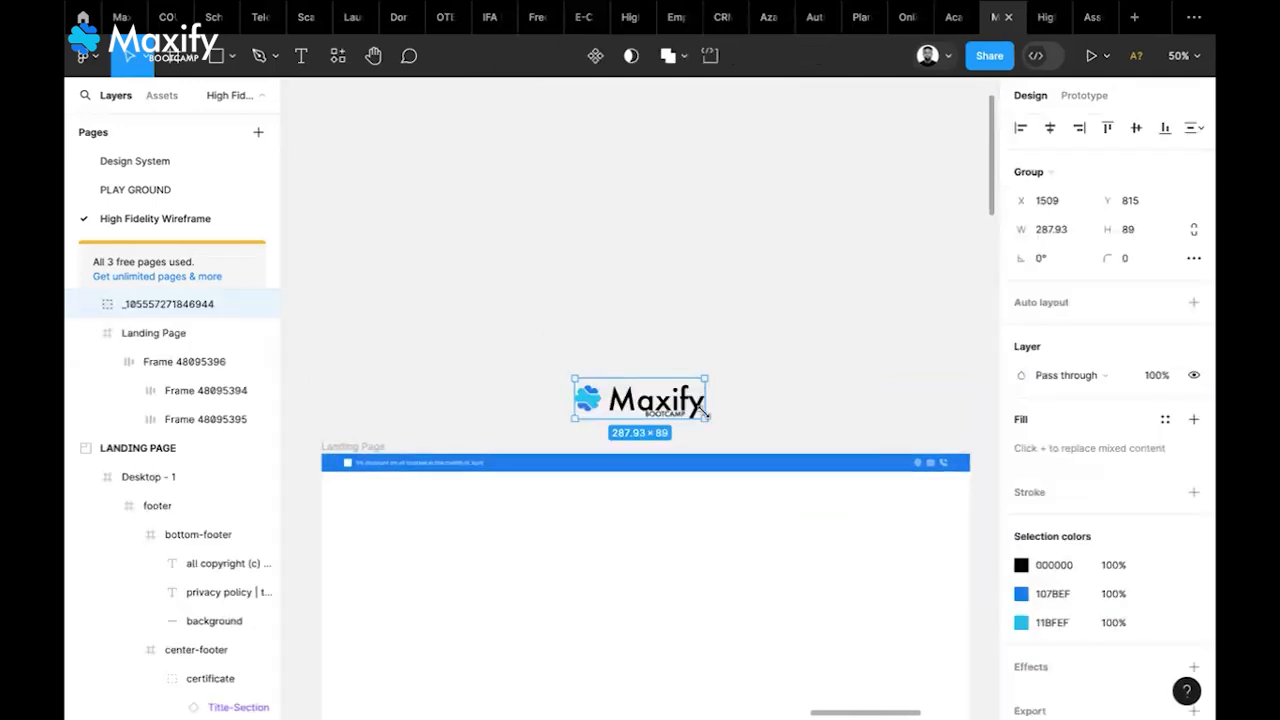
key("k")
left_click_drag(708, 407, 649, 403)
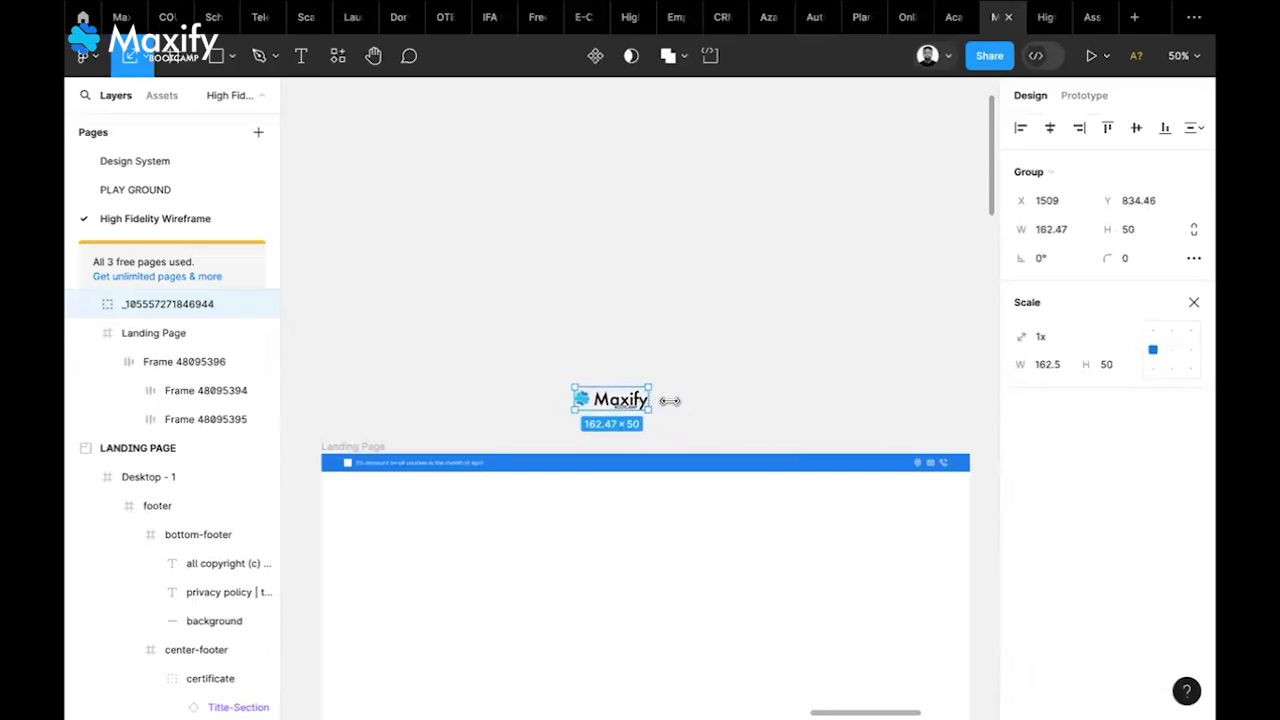
Try width 150, undo back to 162.47 × 50, and move the logo into the frame's top-left
scroll(711, 403, "left", 3)
scroll(711, 403, "down", 2)
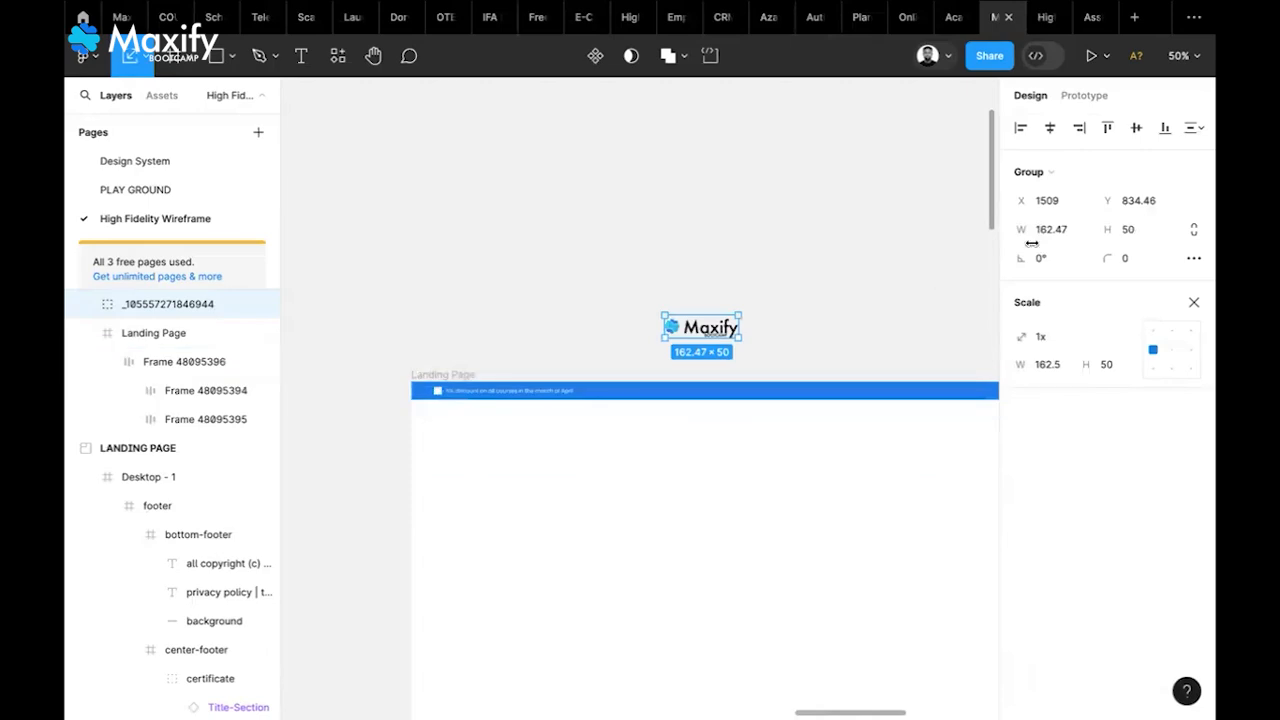
left_click(1067, 233)
type("150")
key("Return")
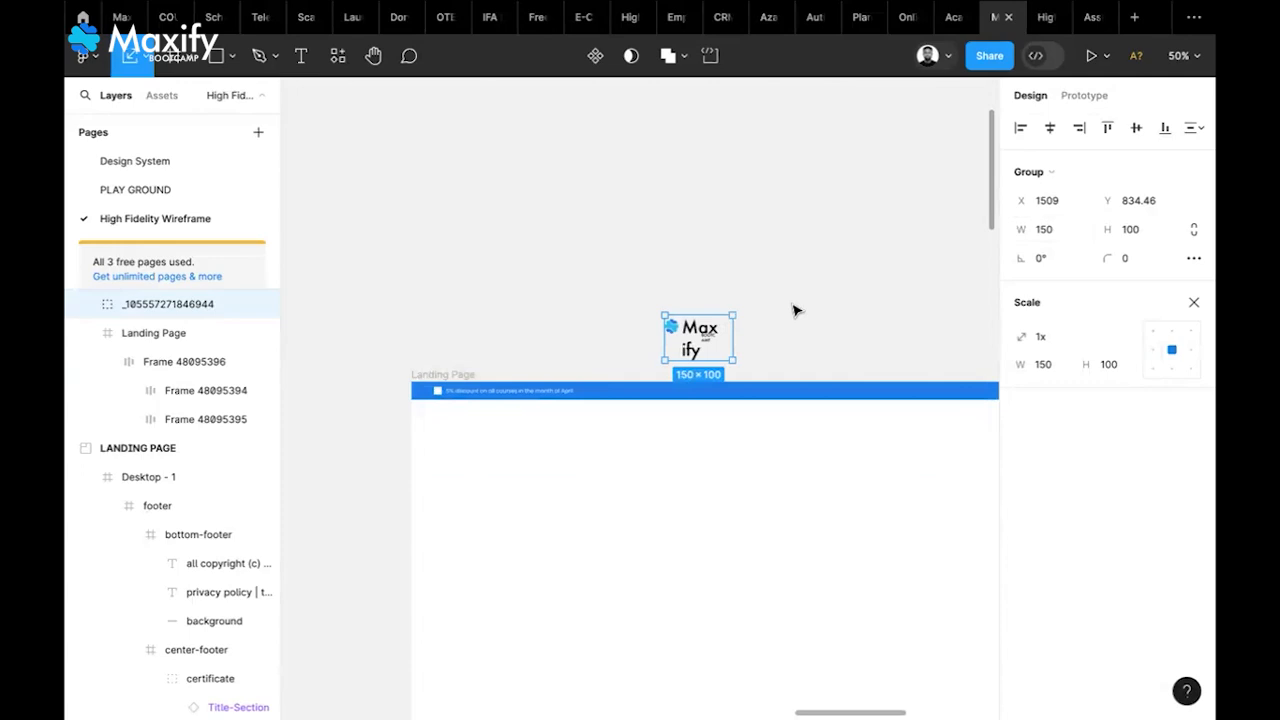
key("ctrl+z")
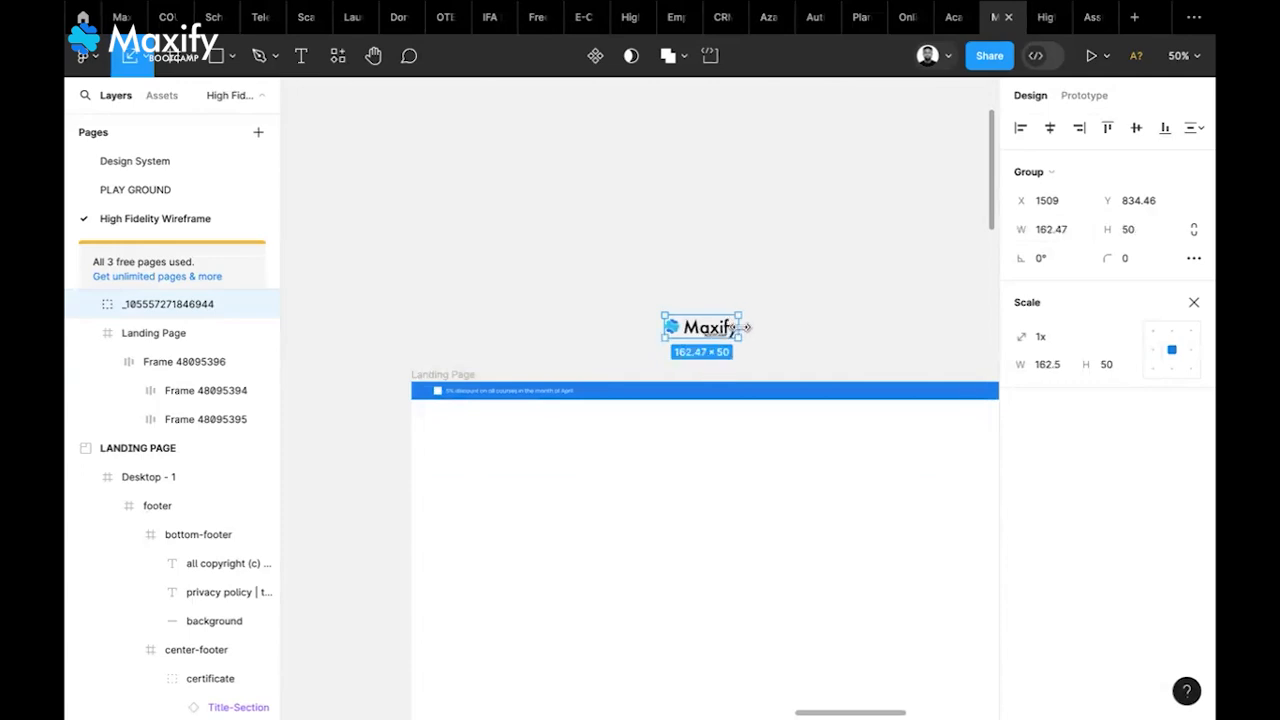
left_click_drag(695, 345, 498, 438)
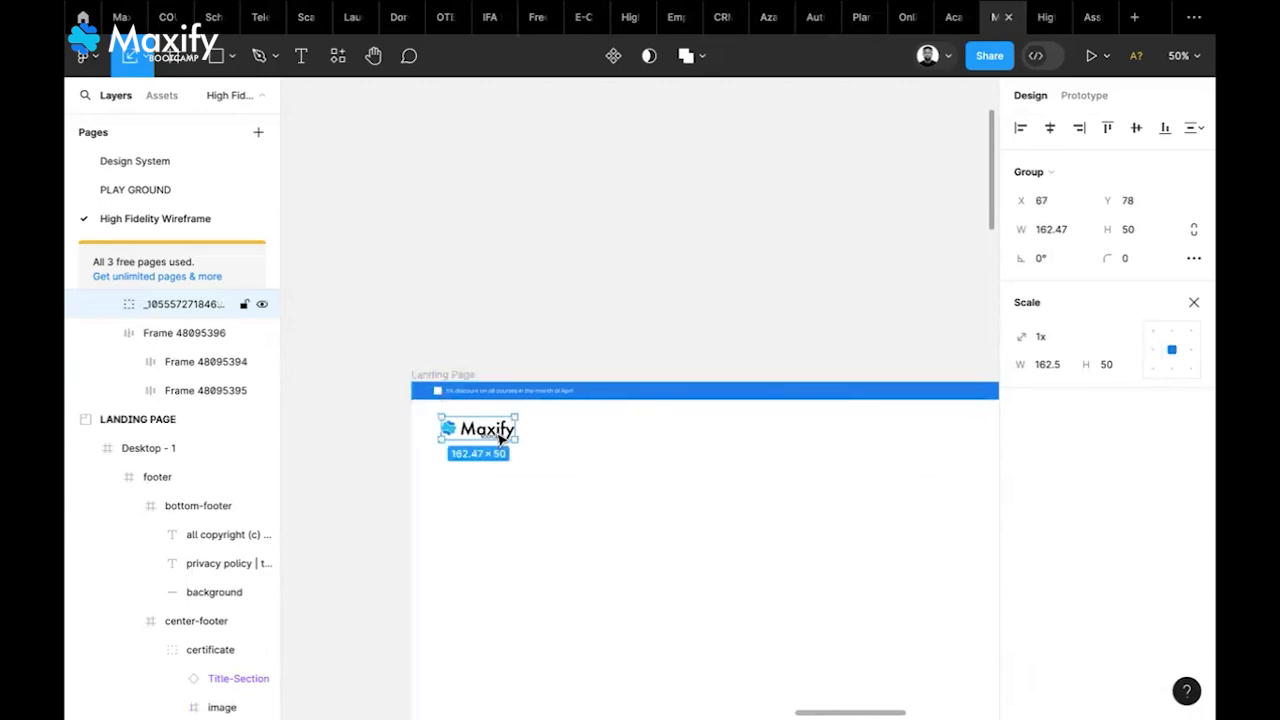
Dismiss the Landing Page frame's context menu and undo an accidental resize of the frame
scroll(498, 437, "down", 3)
scroll(498, 437, "right", 2)
right_click(497, 437)
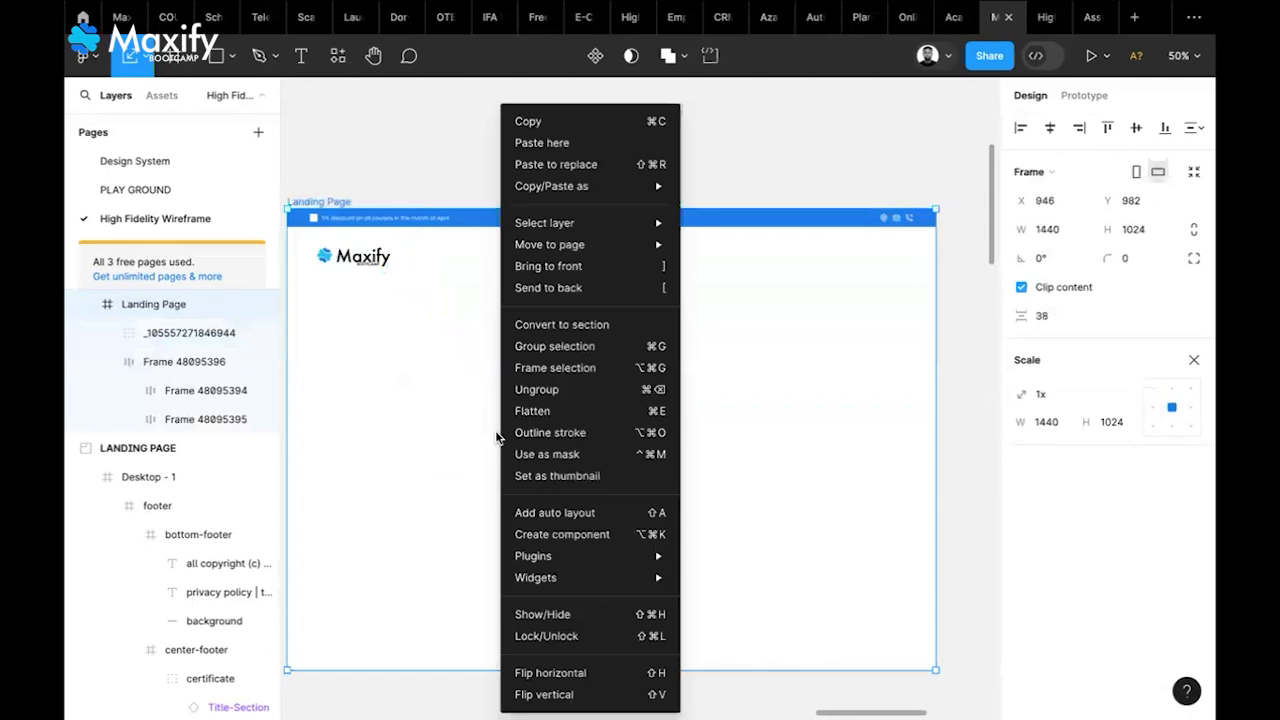
left_click(418, 453)
scroll(418, 453, "left", 2)
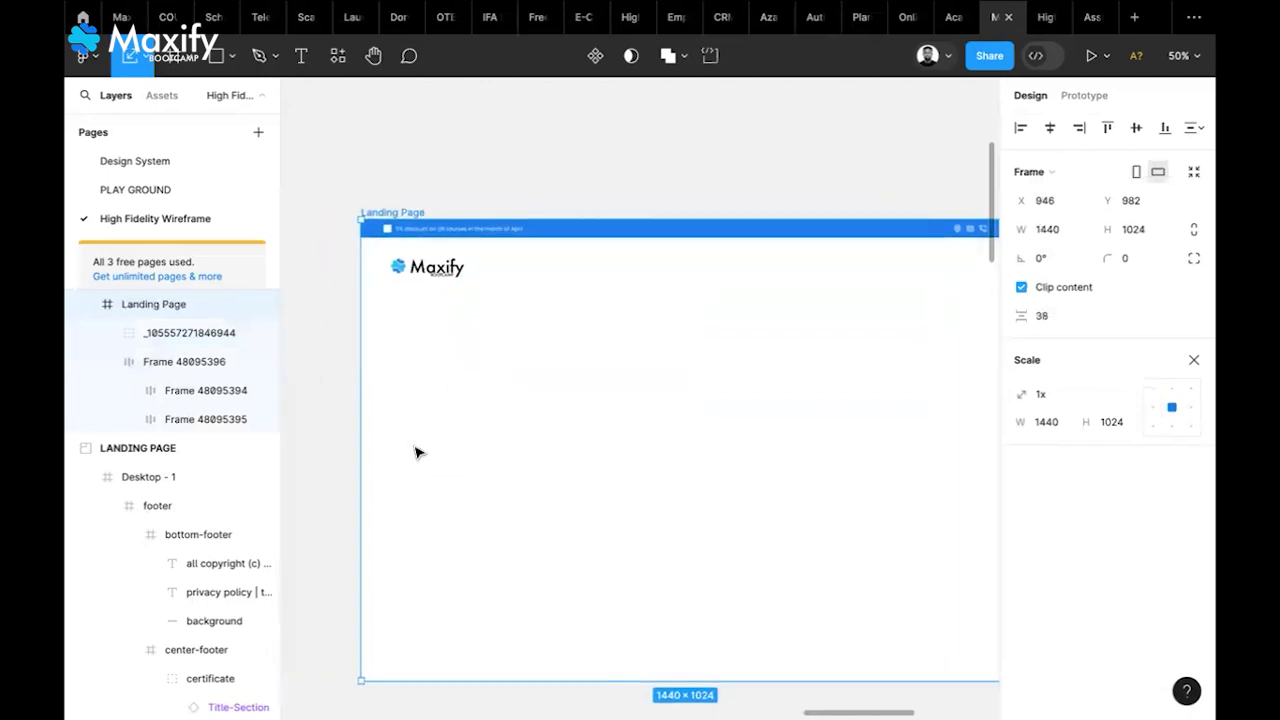
left_click_drag(813, 683, 814, 706)
key("super+z")
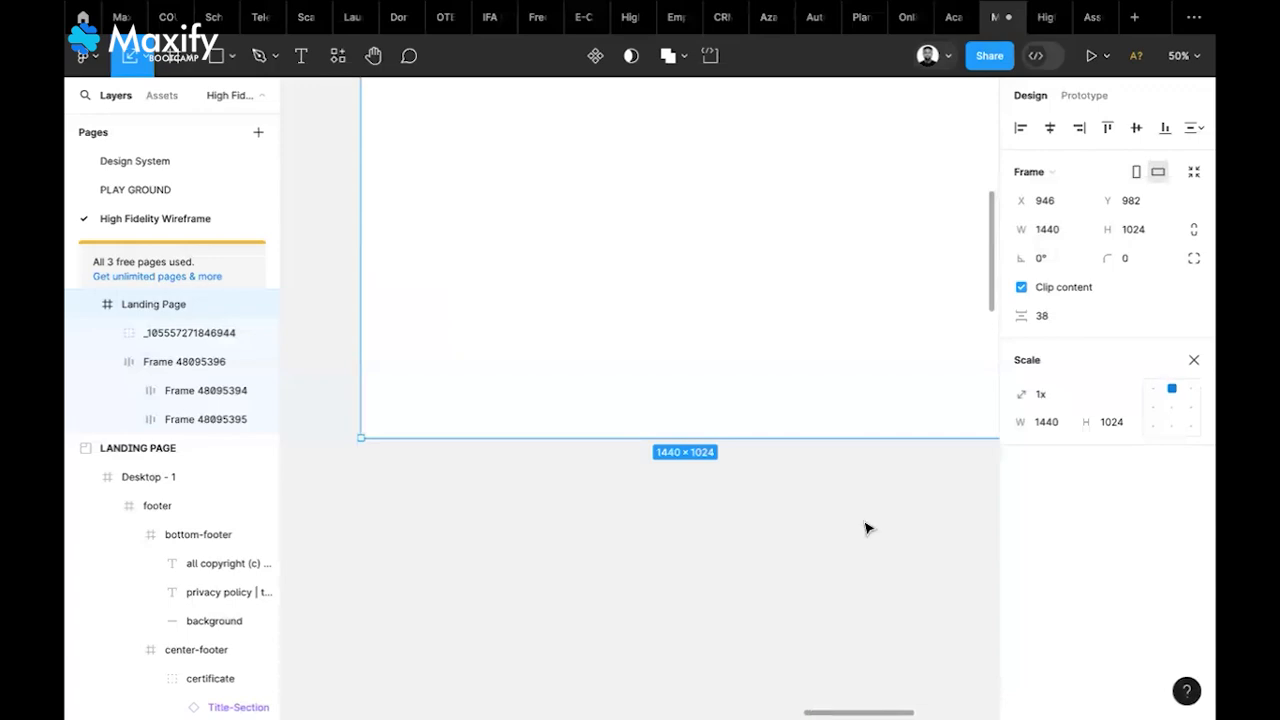
Drag the Maxify logo group out of the frame onto the canvas just above it
scroll(867, 528, "up", 5)
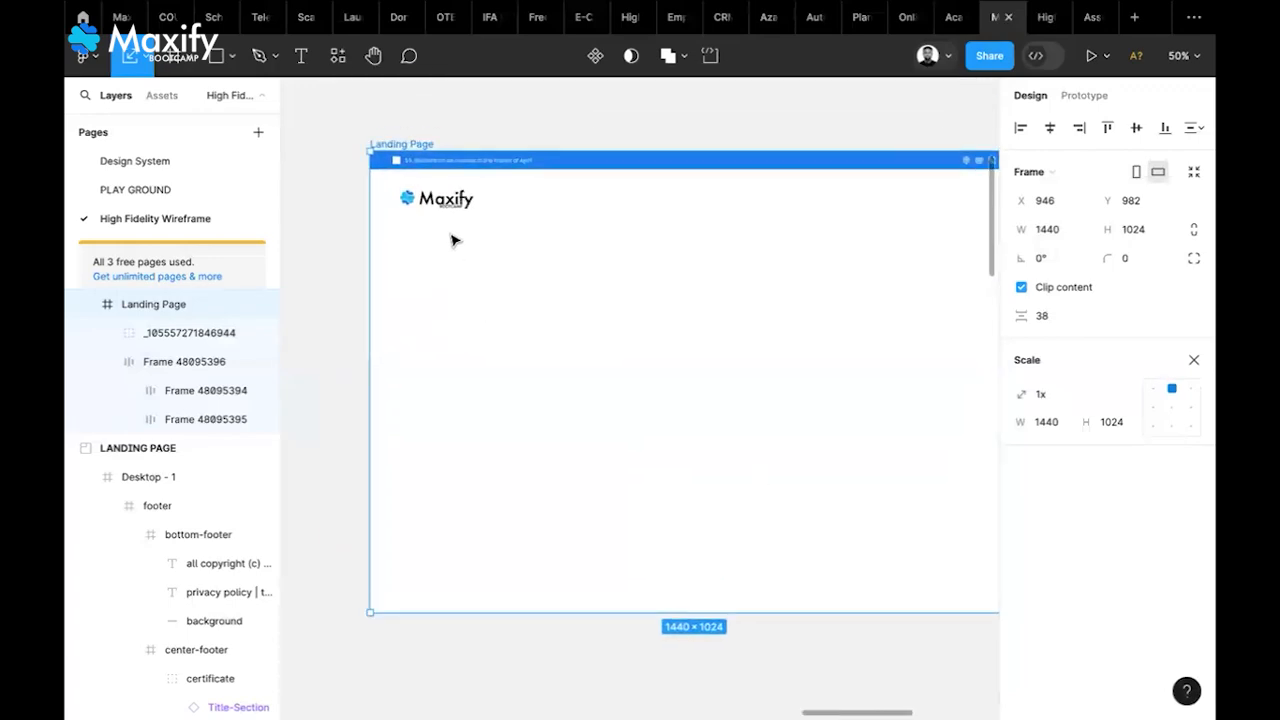
scroll(451, 240, "up", 2)
left_click(457, 262)
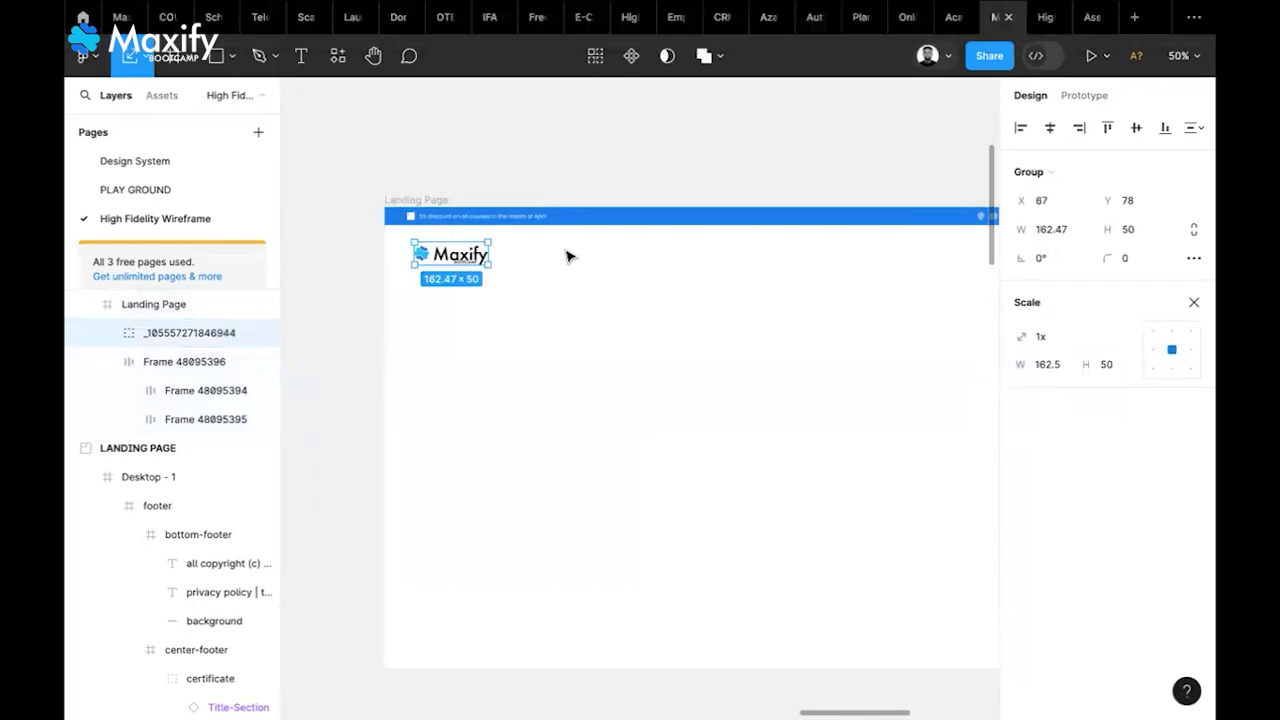
left_click(561, 153)
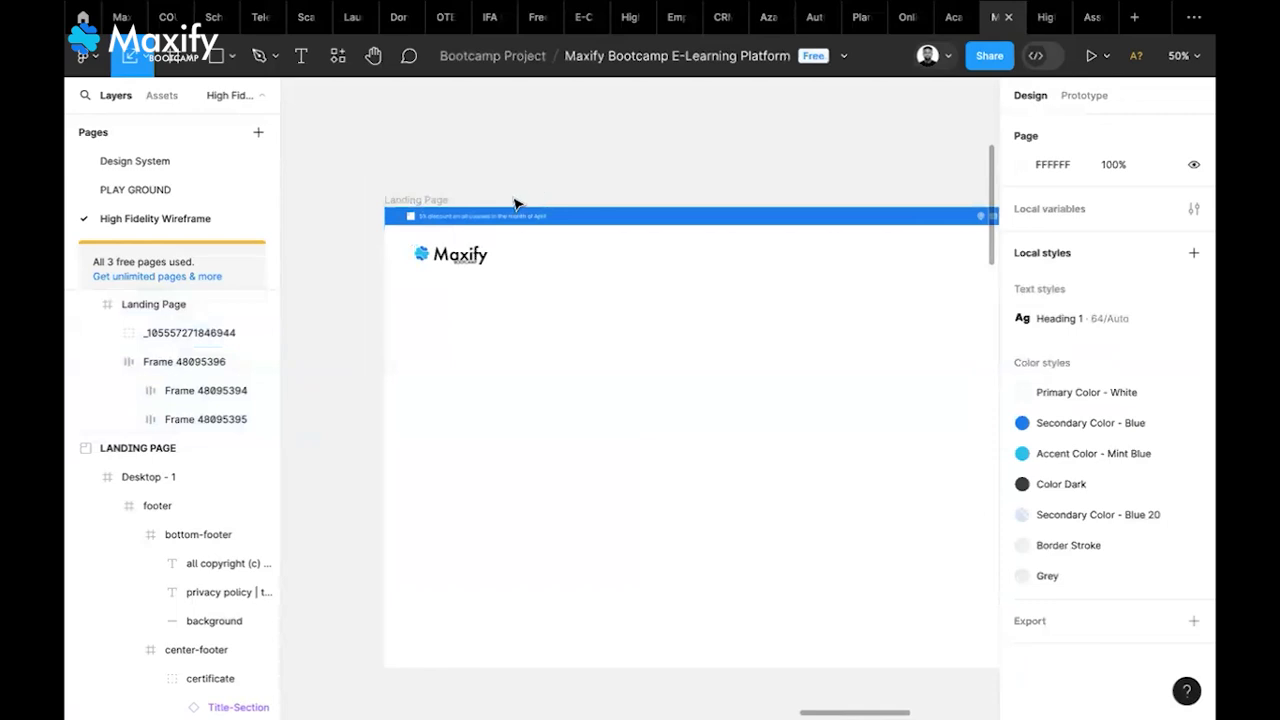
left_click(477, 264)
left_click_drag(460, 263, 452, 118)
Nudge the Maxify logo higher, add auto layout to it, and centre its vertical constraint
scroll(452, 118, "up", 4)
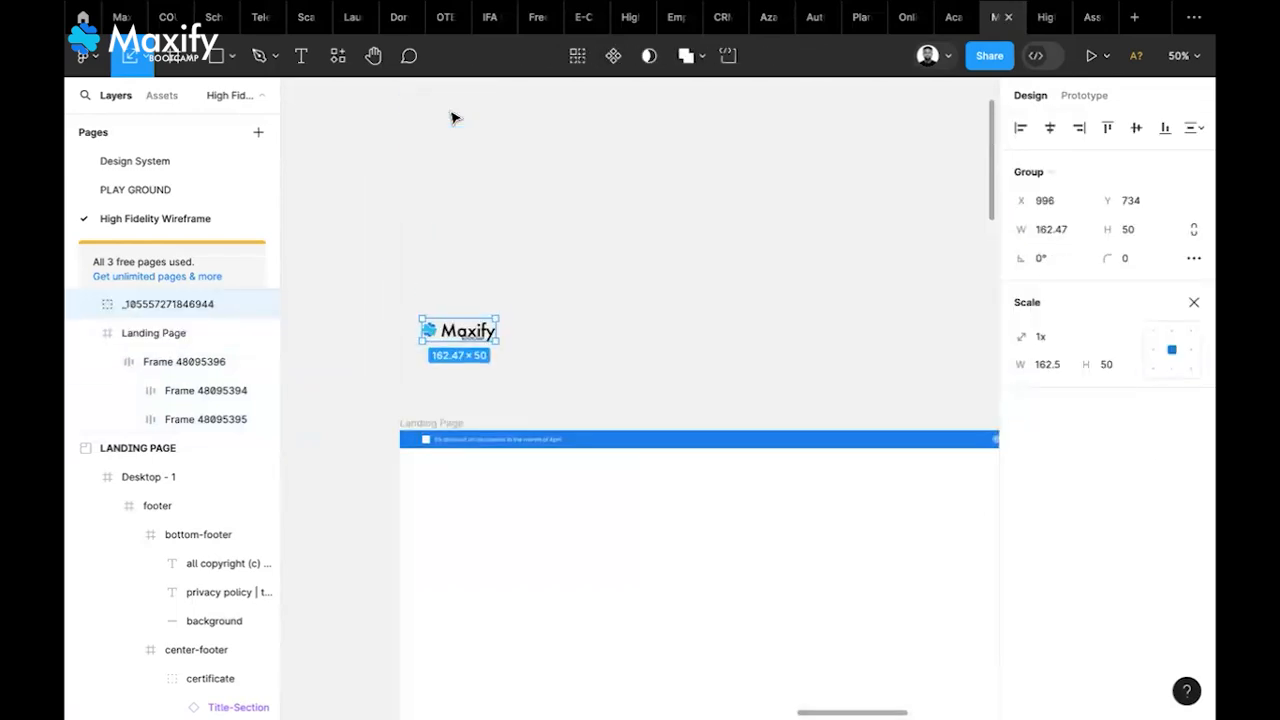
scroll(454, 118, "up", 2)
left_click_drag(492, 438, 491, 331)
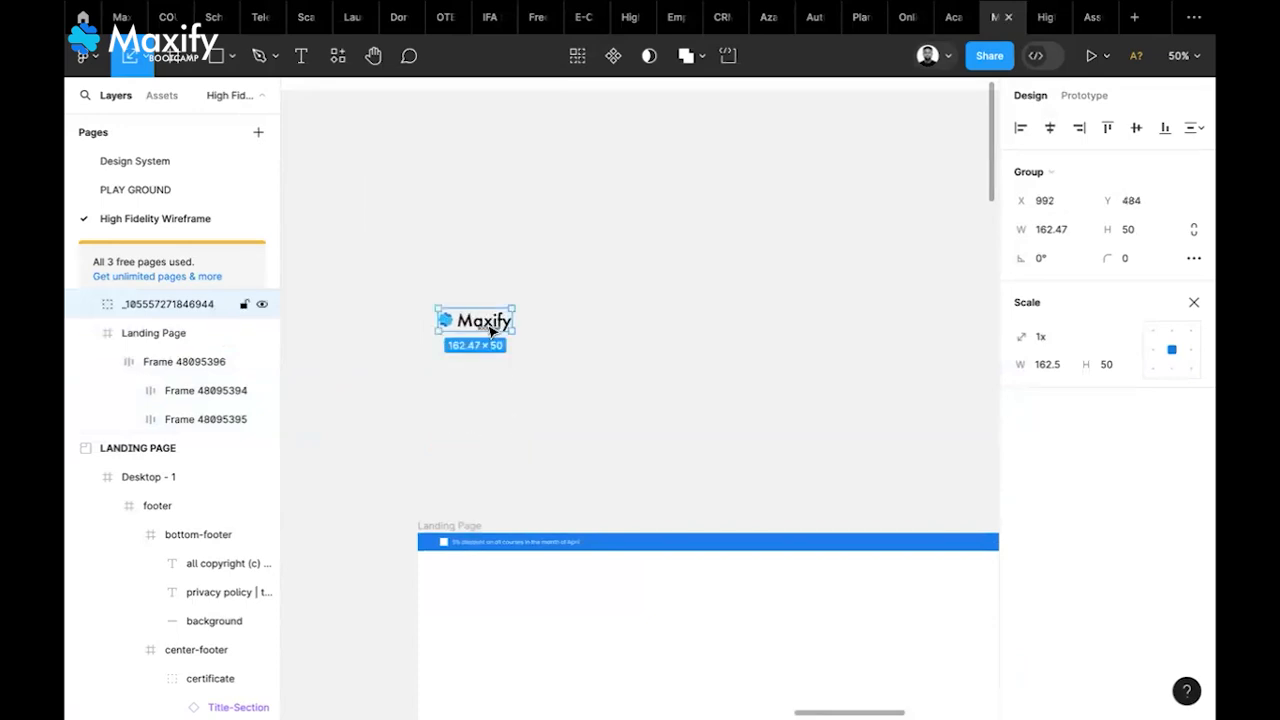
left_click(1194, 302)
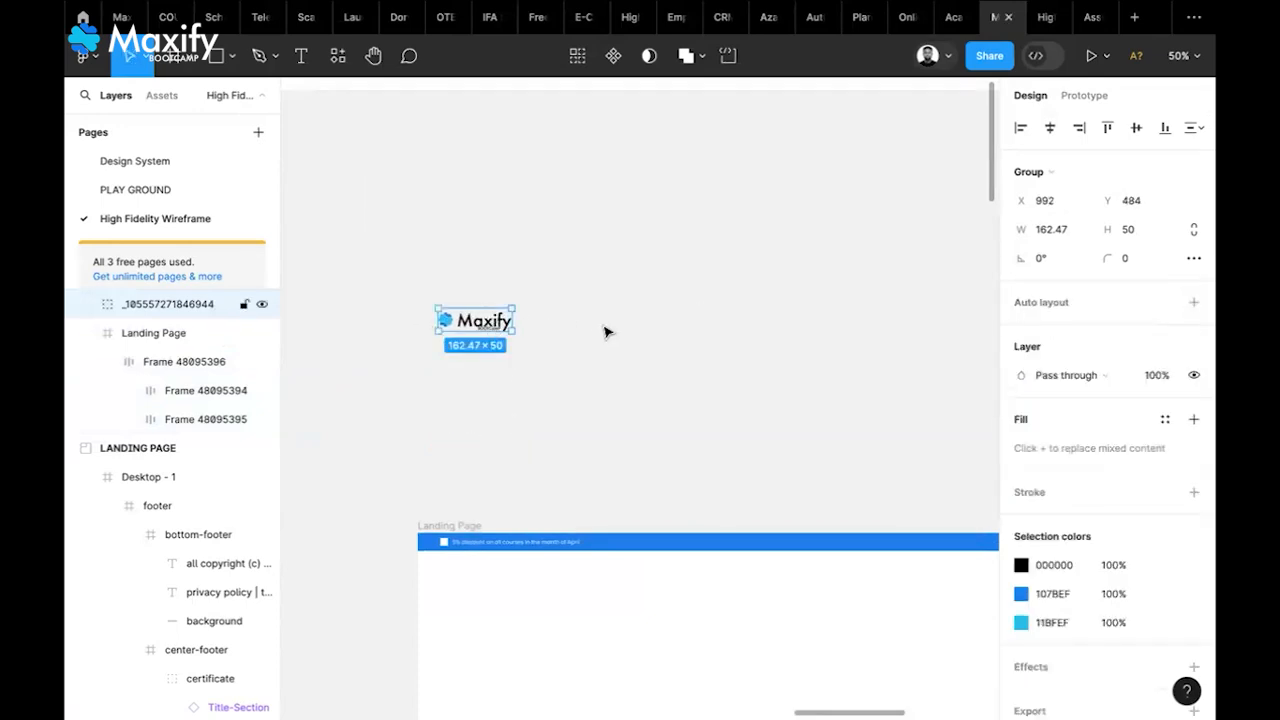
left_click(1194, 302)
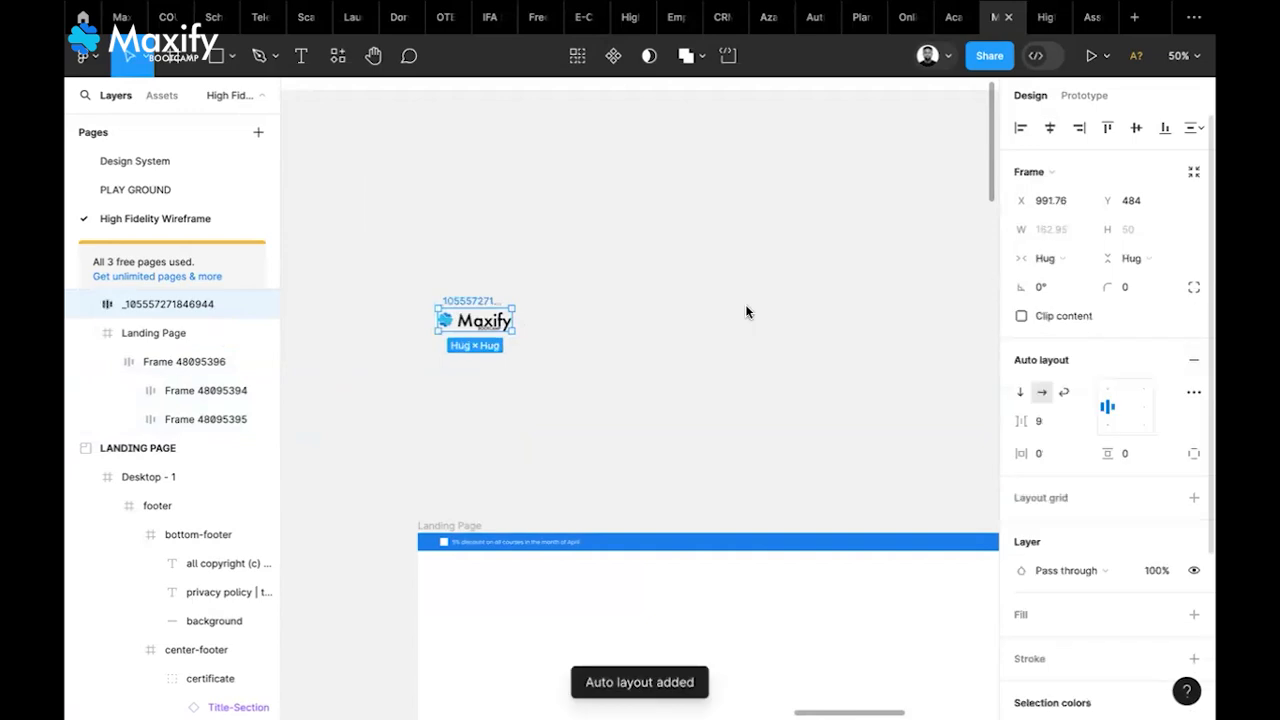
key("alt+shift+v")
Zoom into the Desktop - 1 navbar and drill into its header
scroll(628, 271, "up", 1)
scroll(628, 271, "right", 1)
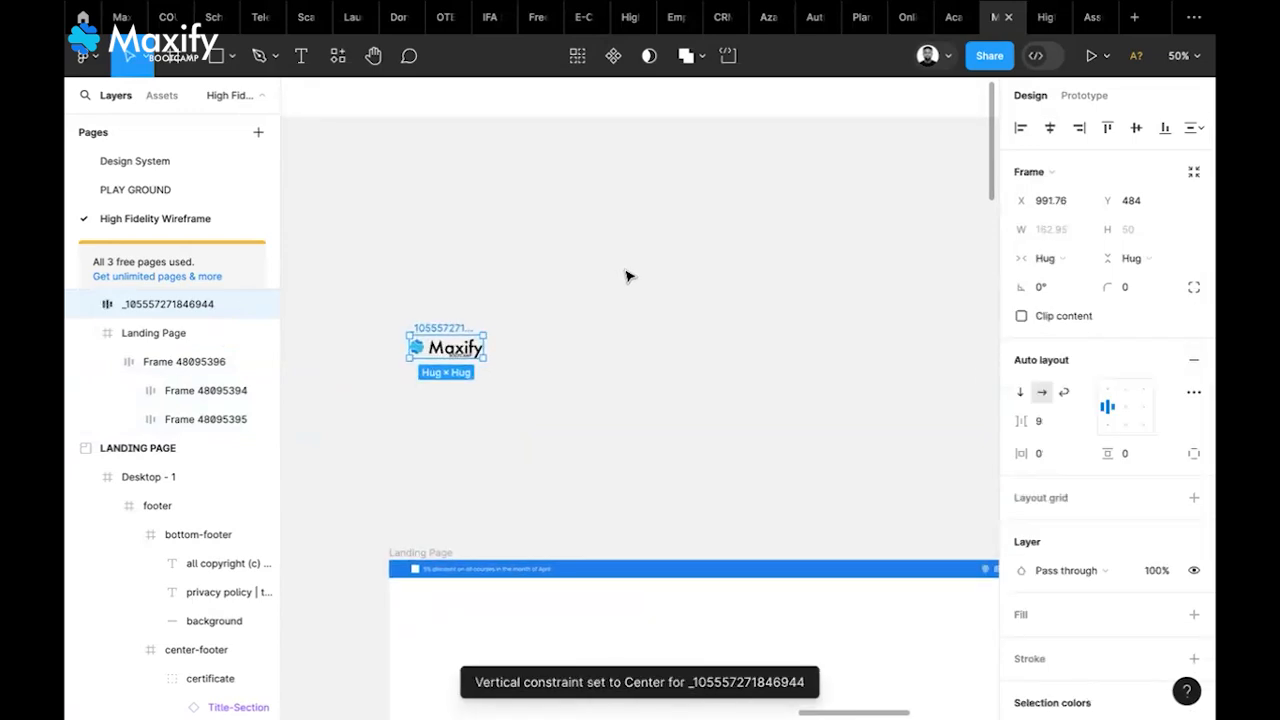
scroll(628, 276, "left", 15)
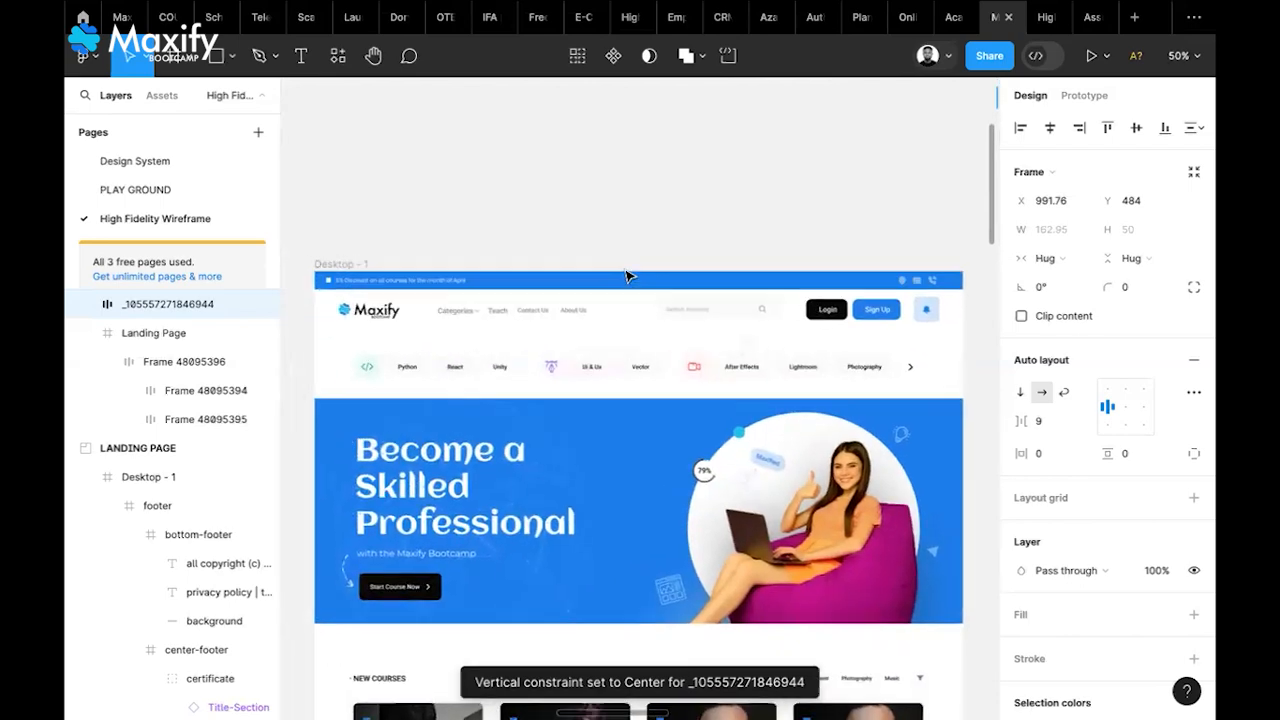
scroll(524, 312, "up", 5)
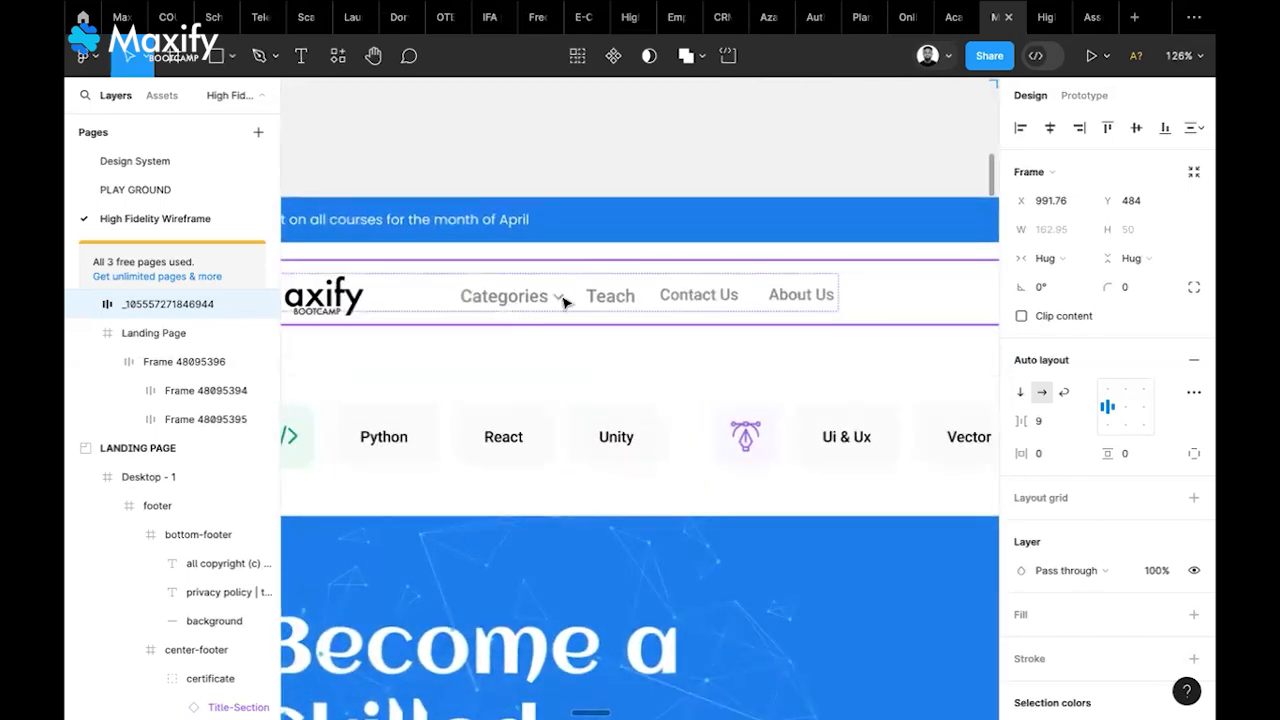
double_click(563, 304)
Drill down to the Categories nav item and wrap it and its chevron in auto layout
double_click(563, 304)
double_click(563, 304)
double_click(563, 304)
key("shift+a")
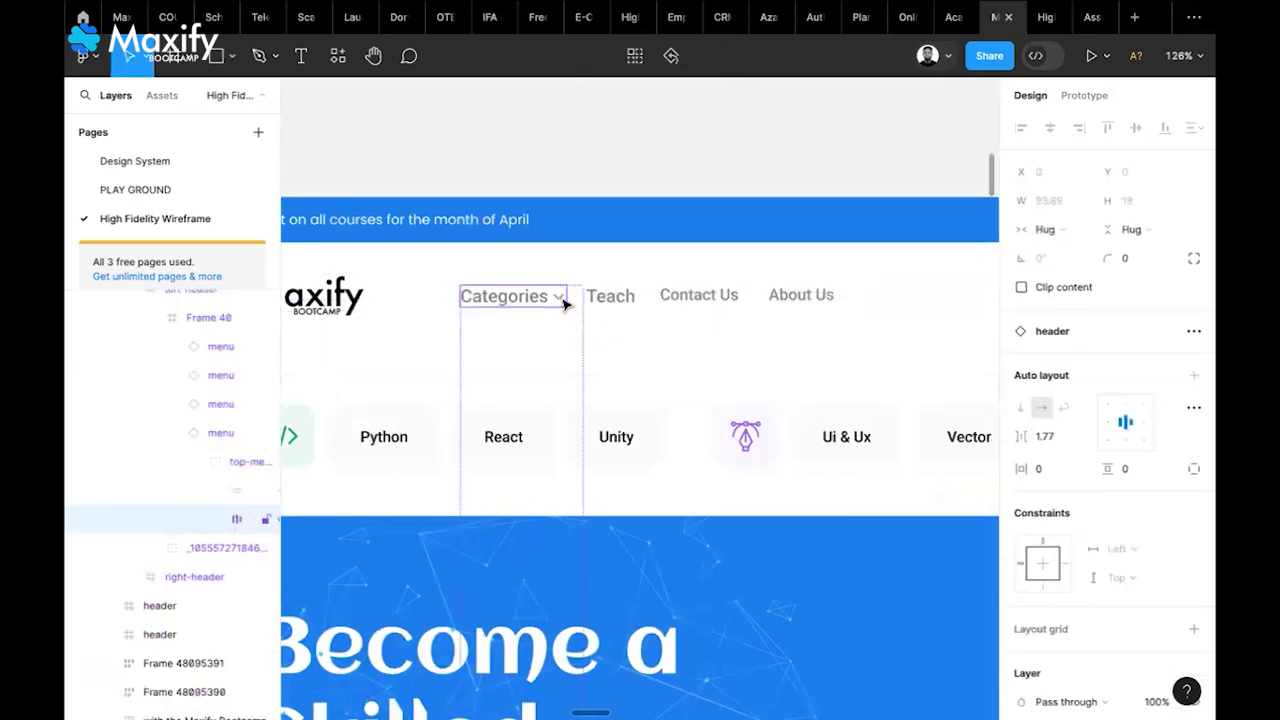
double_click(563, 304)
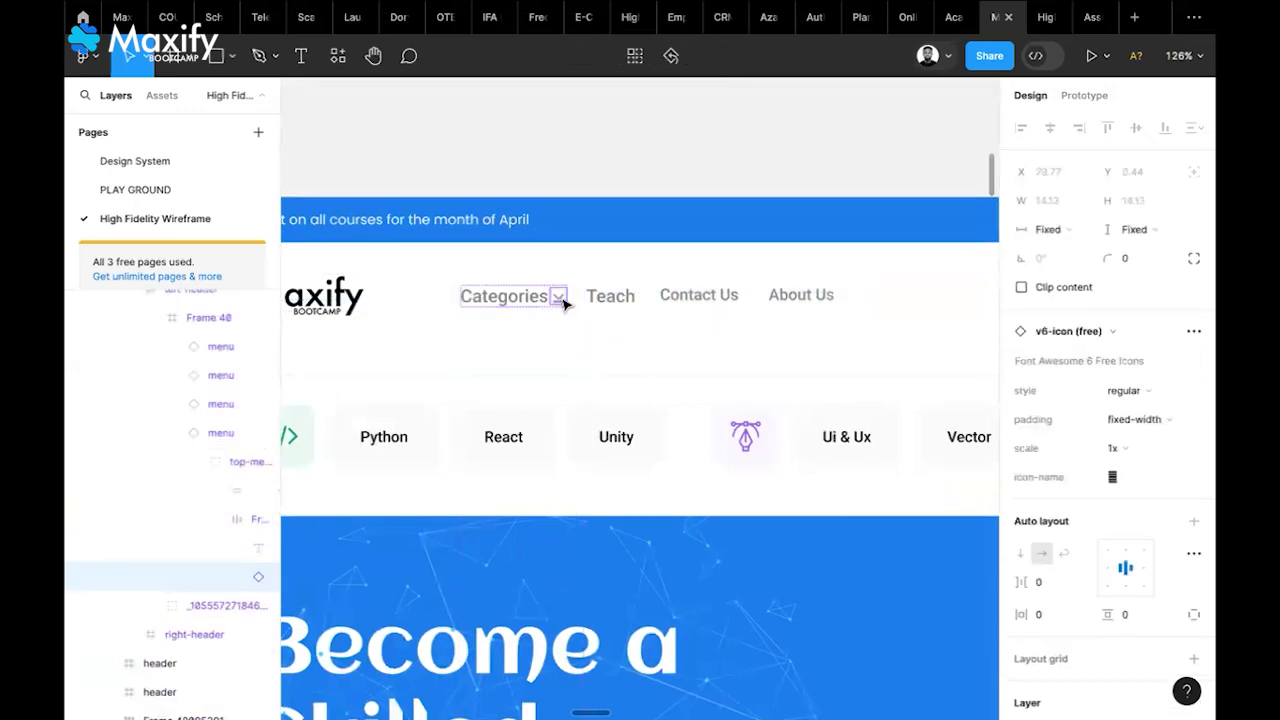
left_click(684, 143)
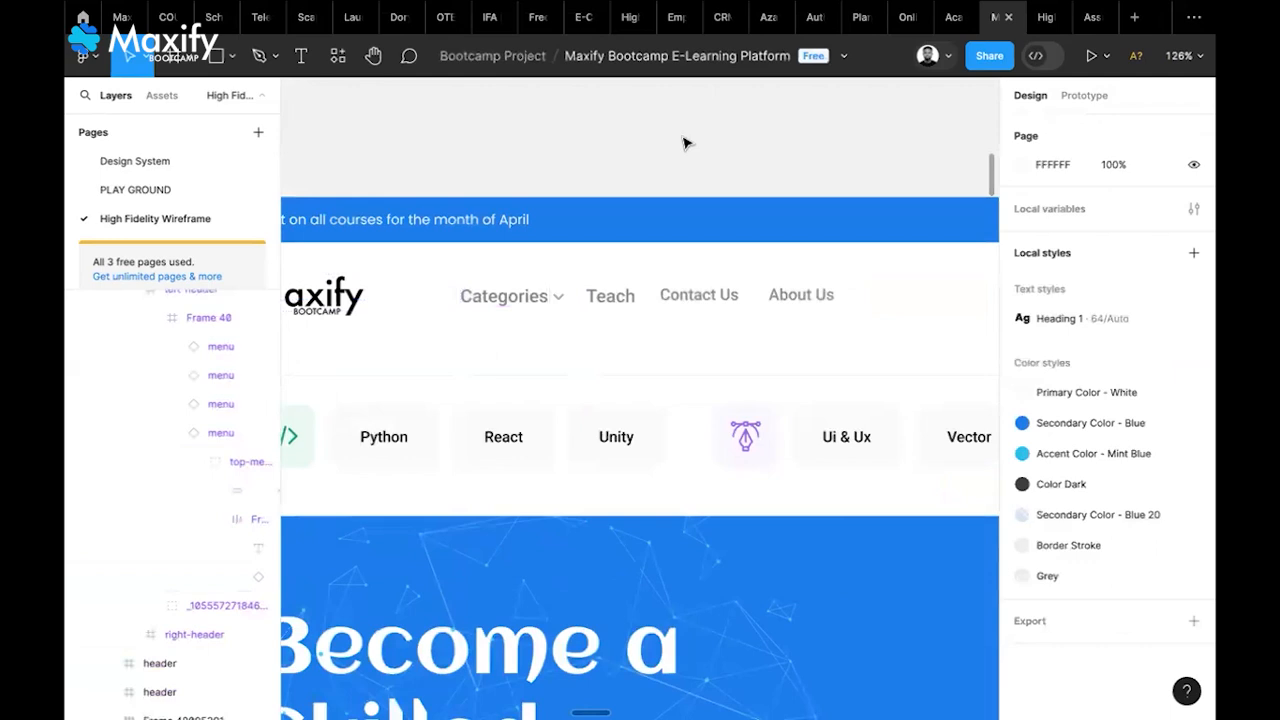
Zoom and pan back out to the Maxify logo beside the Landing Page frame
scroll(684, 143, "right", 4)
scroll(684, 143, "up", 1)
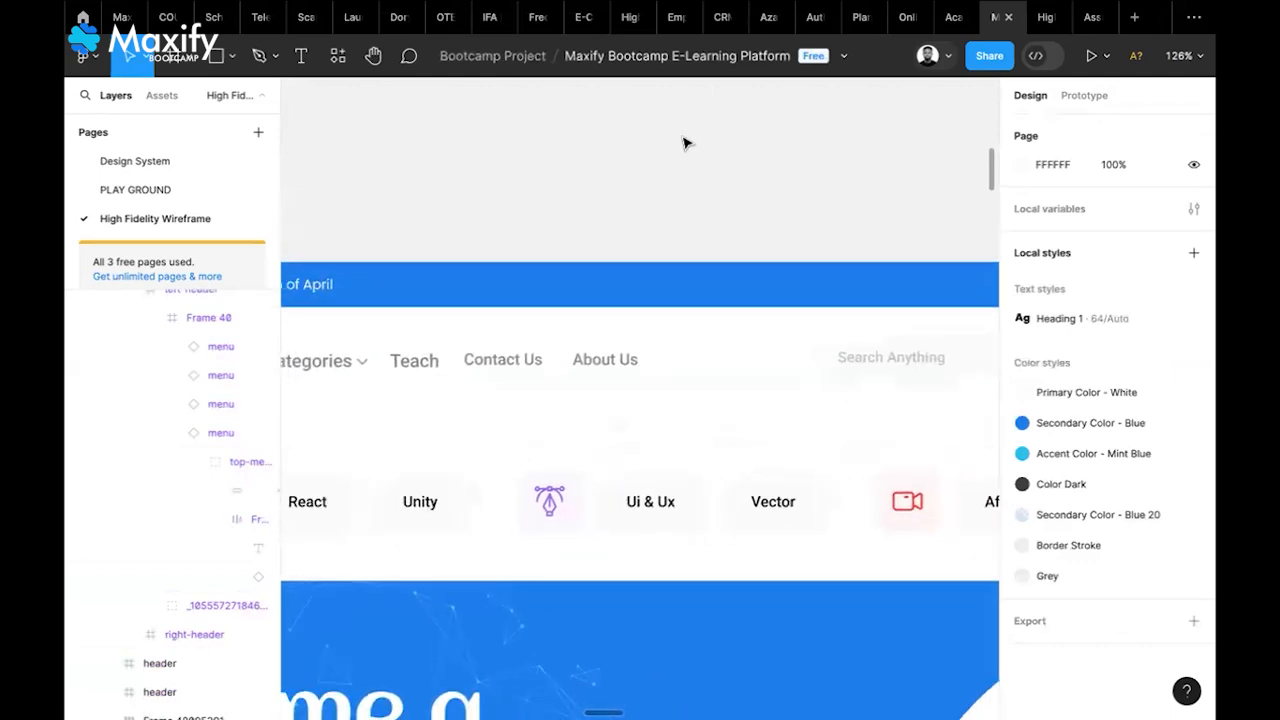
scroll(684, 143, "left", 2)
scroll(834, 189, "right", 3)
scroll(834, 189, "up", 1)
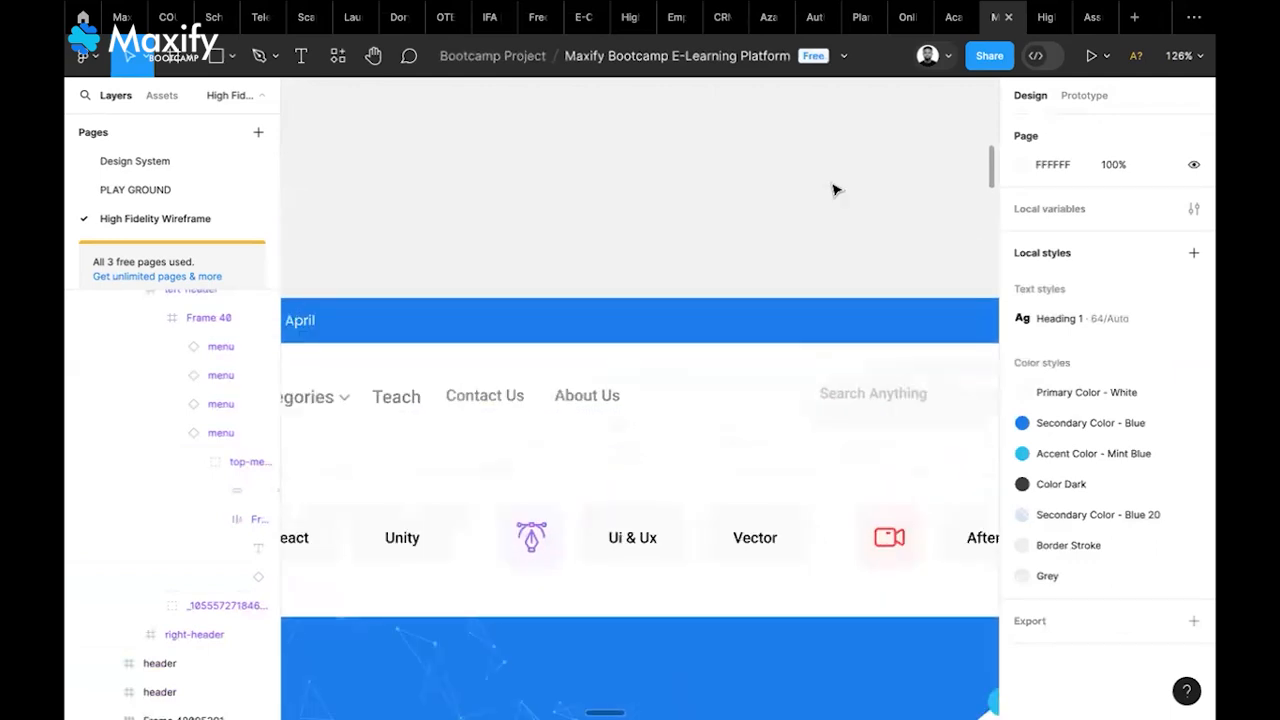
scroll(834, 189, "up", 2)
scroll(834, 189, "right", 10)
scroll(834, 189, "right", 5)
scroll(834, 189, "down", 5)
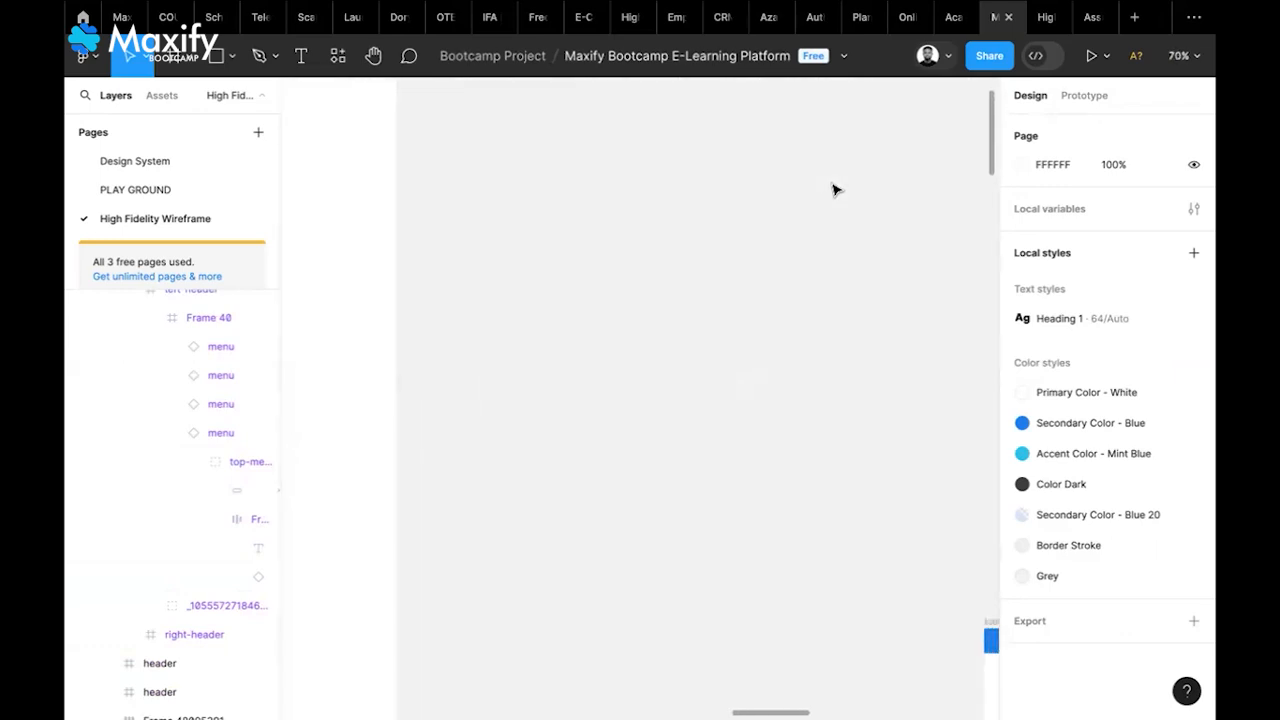
scroll(834, 189, "right", 5)
scroll(834, 189, "down", 2)
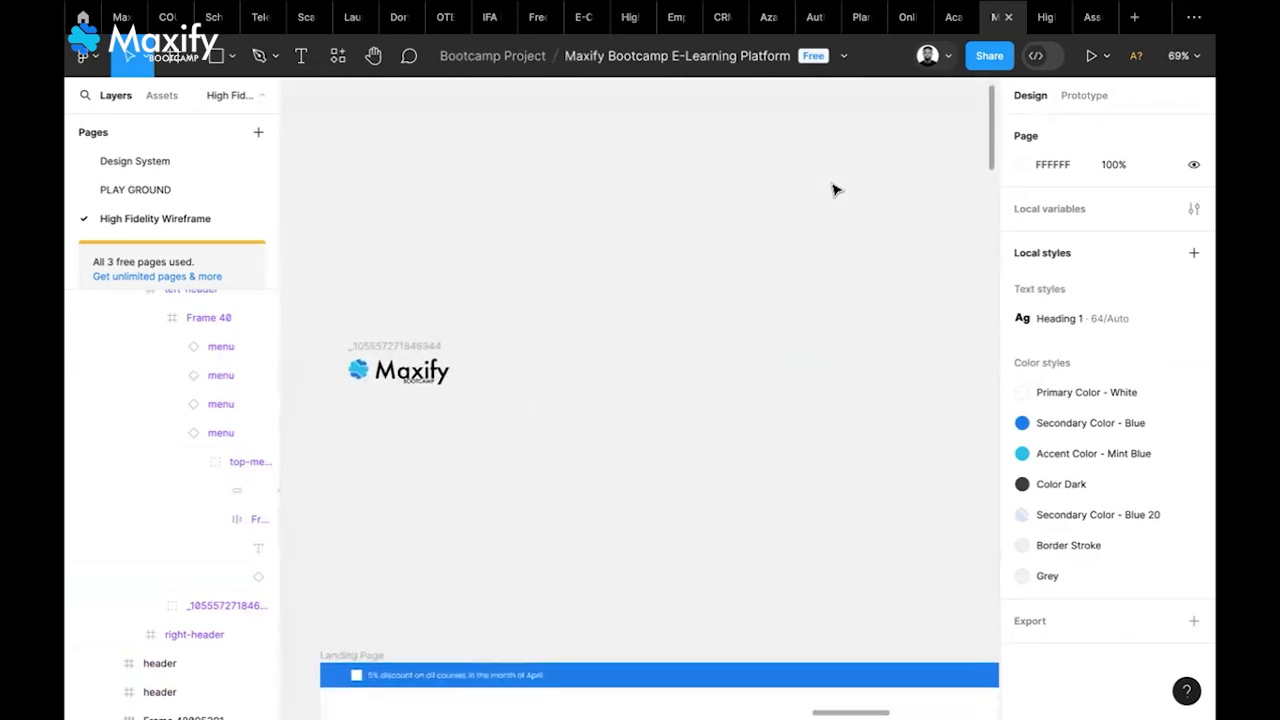
Make a first attempt at a text layer beside the logo, then delete the stray text
key("t")
left_click(595, 293)
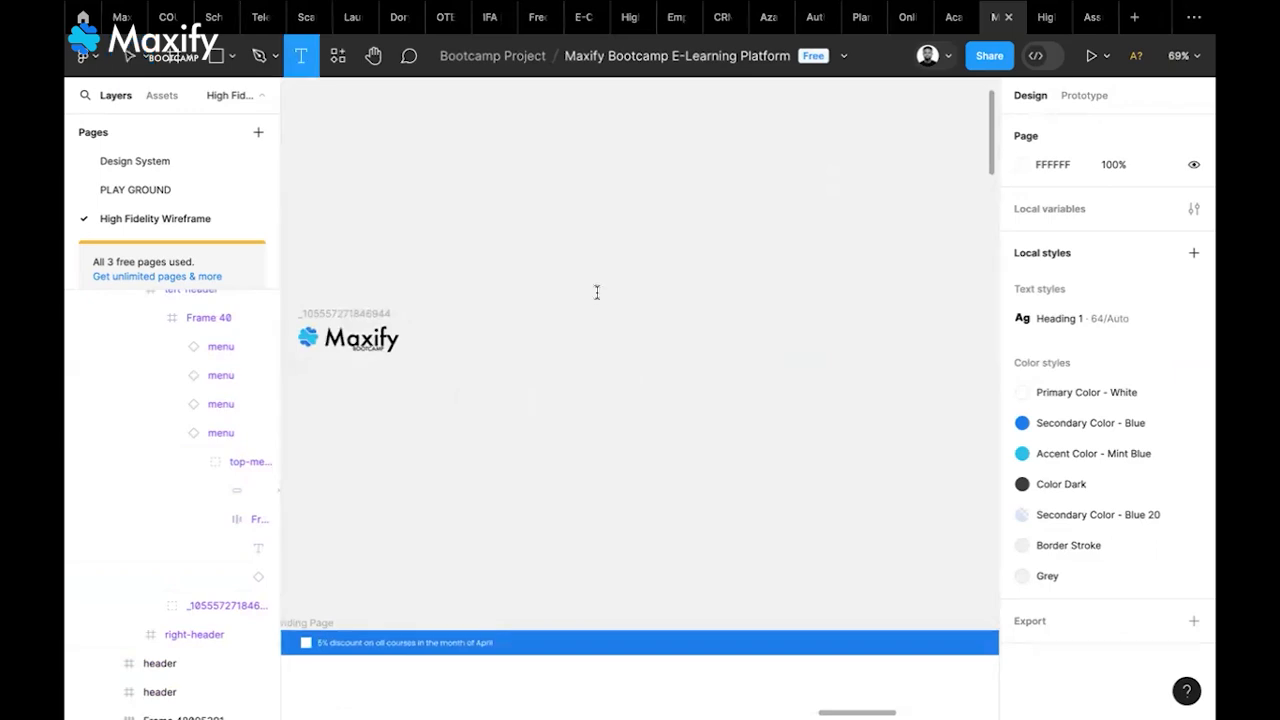
type("Cate")
key("BackSpace")
key("BackSpace")
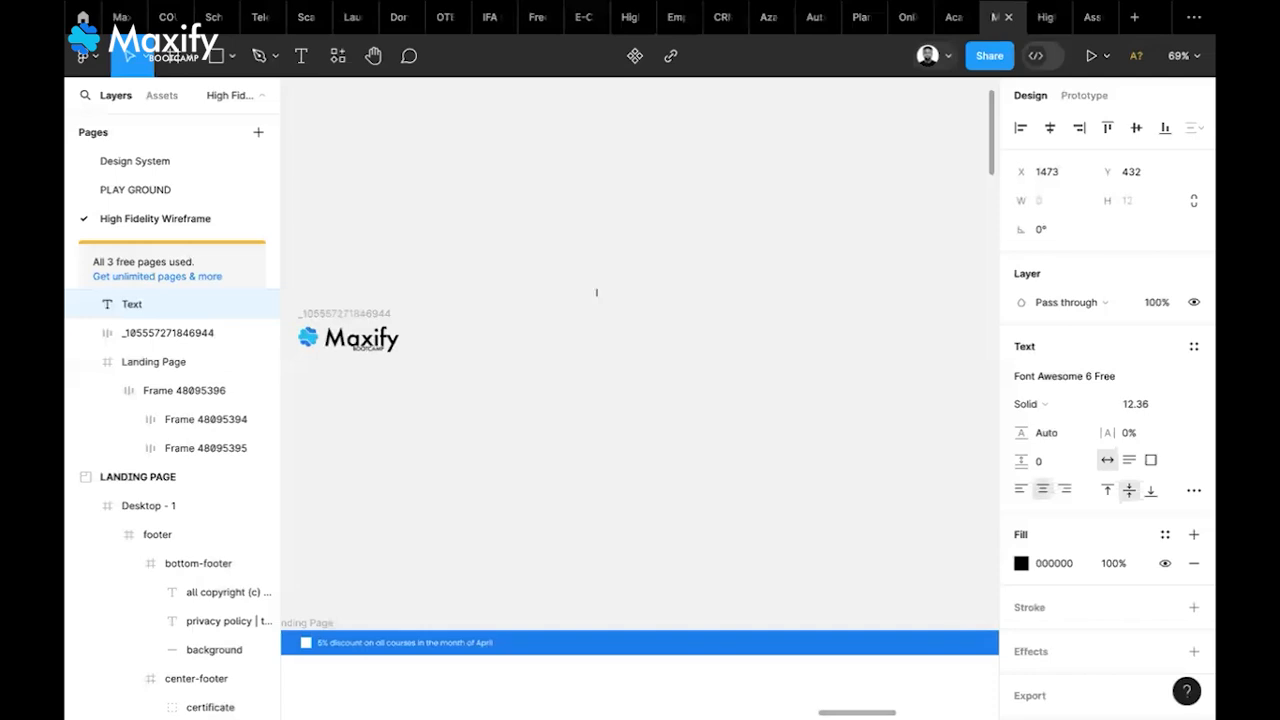
type("Ca")
left_click(698, 317)
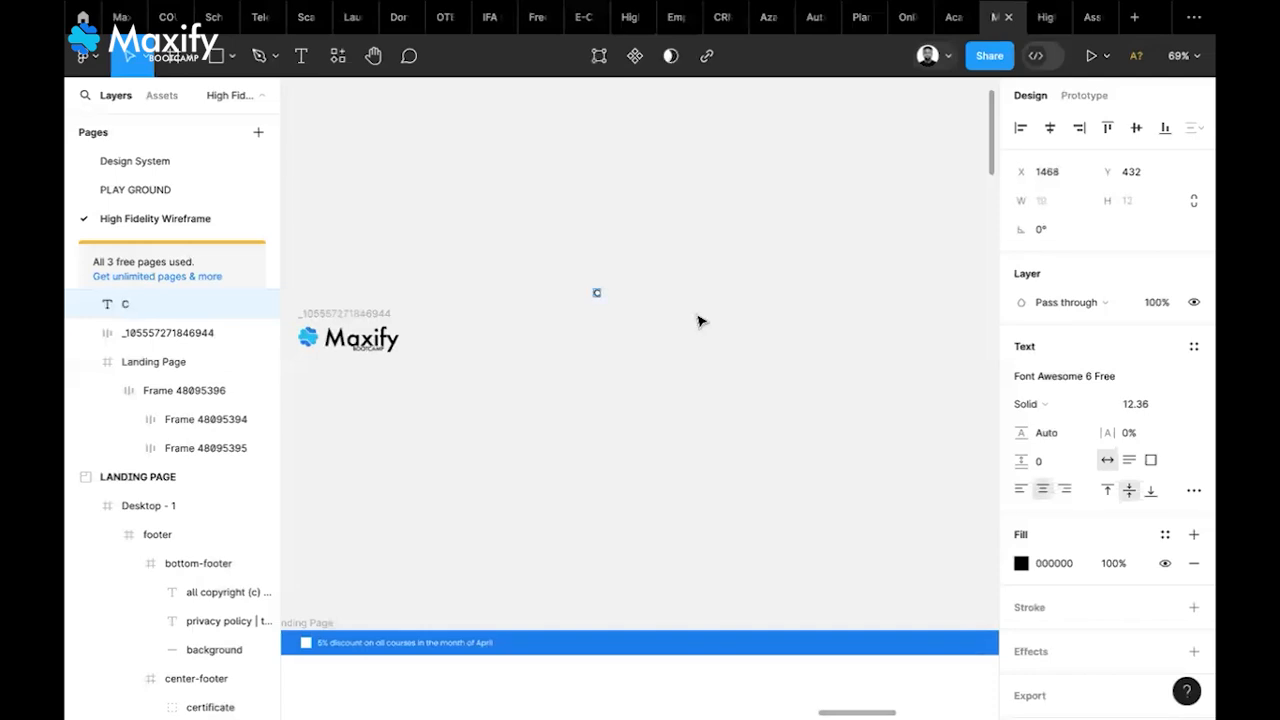
key("Delete")
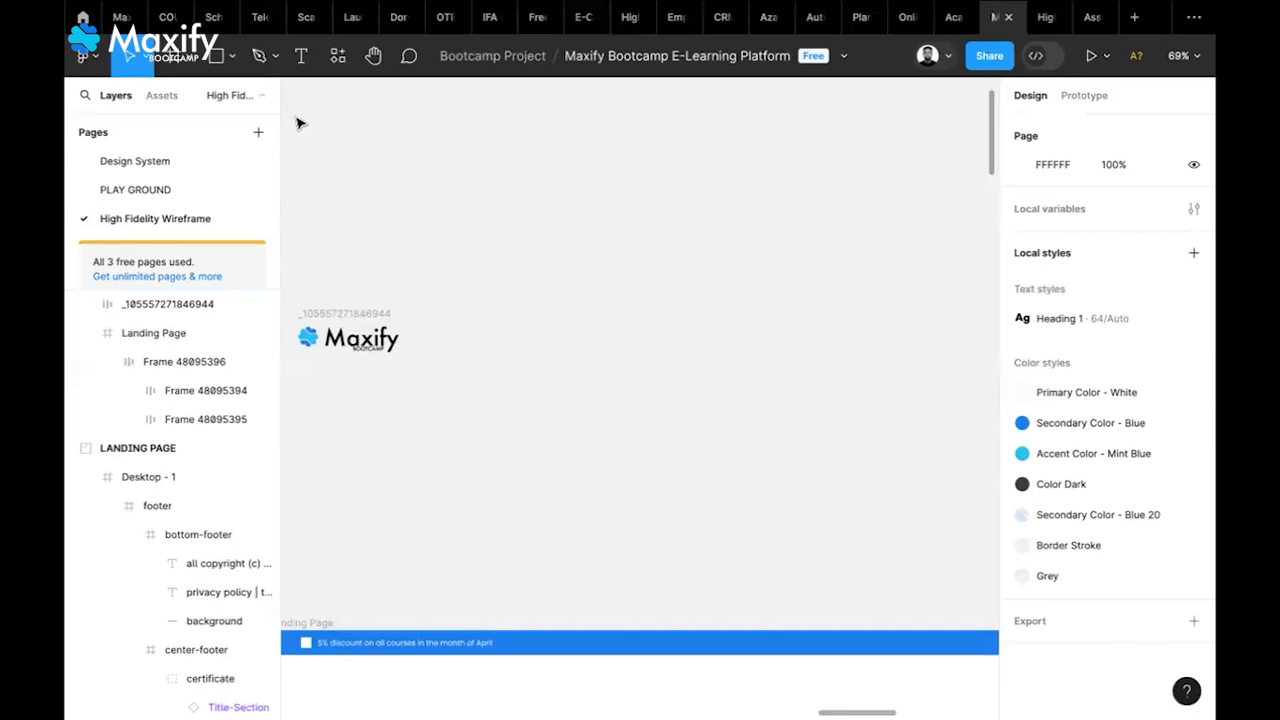
Create a 'Category' text layer set in Montserrat to the right of the Maxify logo
left_click(297, 65)
left_click(522, 392)
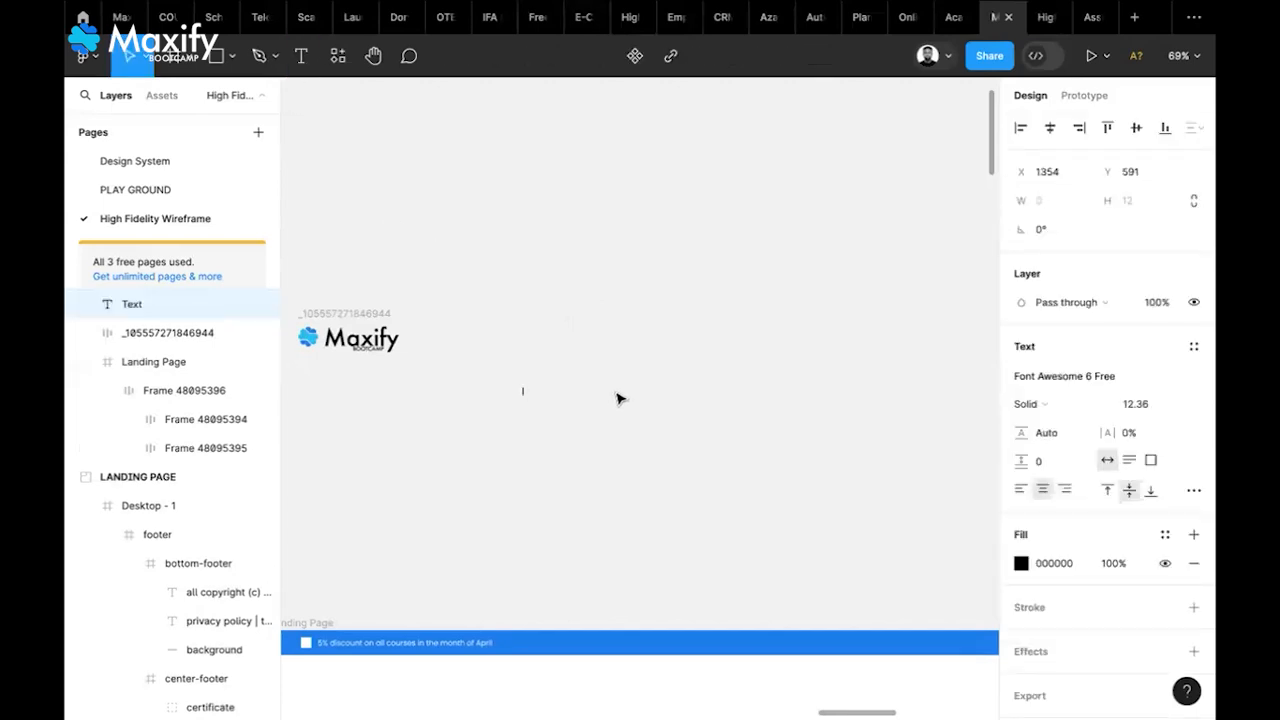
left_click(1093, 384)
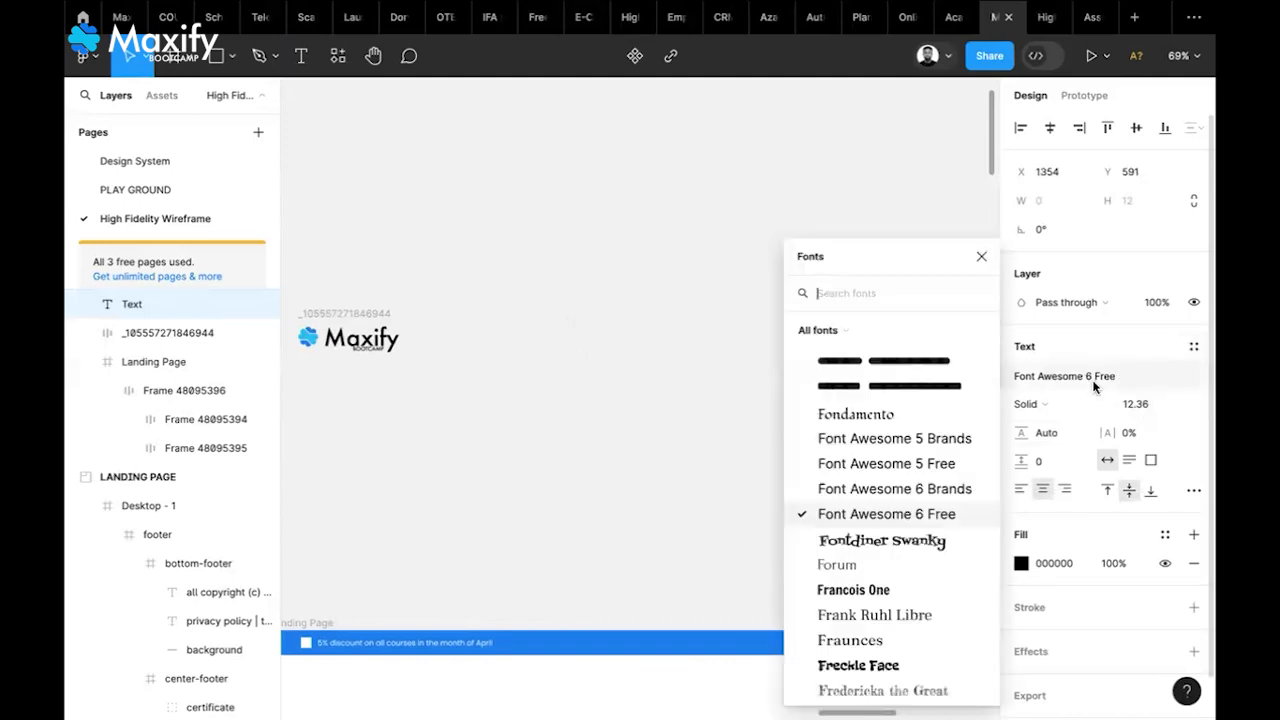
type("MONT")
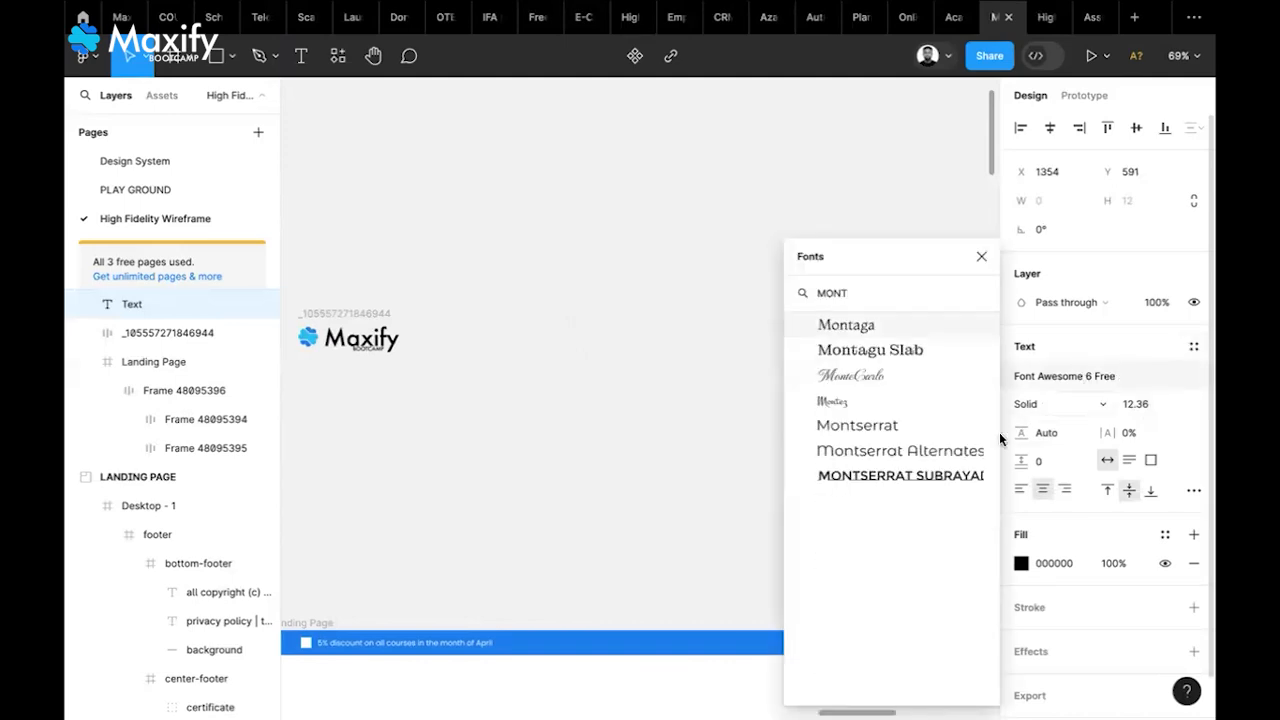
left_click(893, 426)
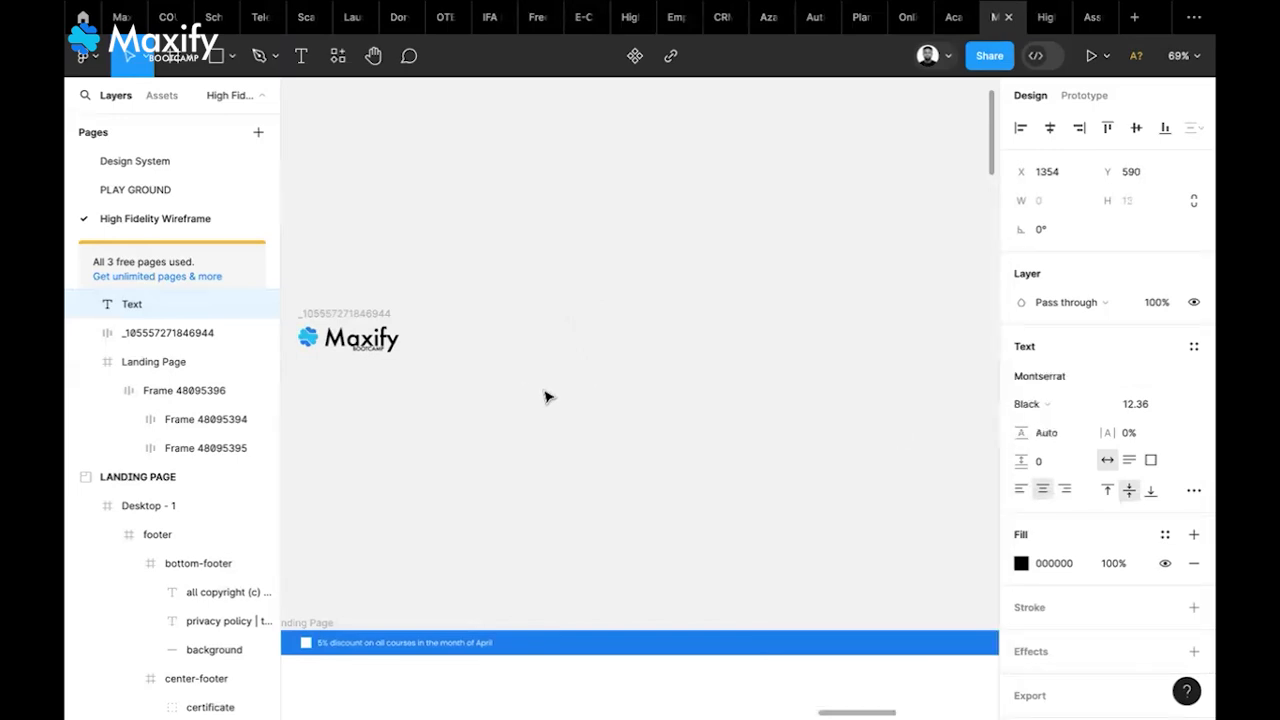
type("Category")
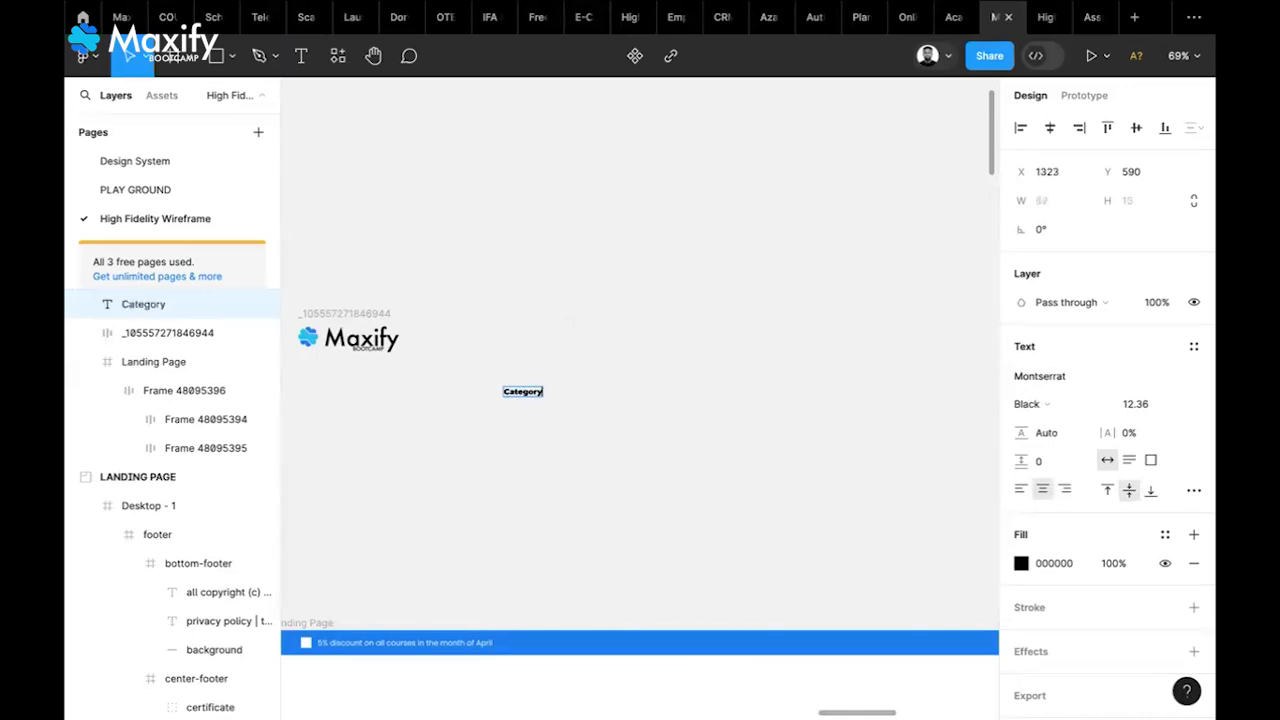
scroll(471, 428, "up", 5)
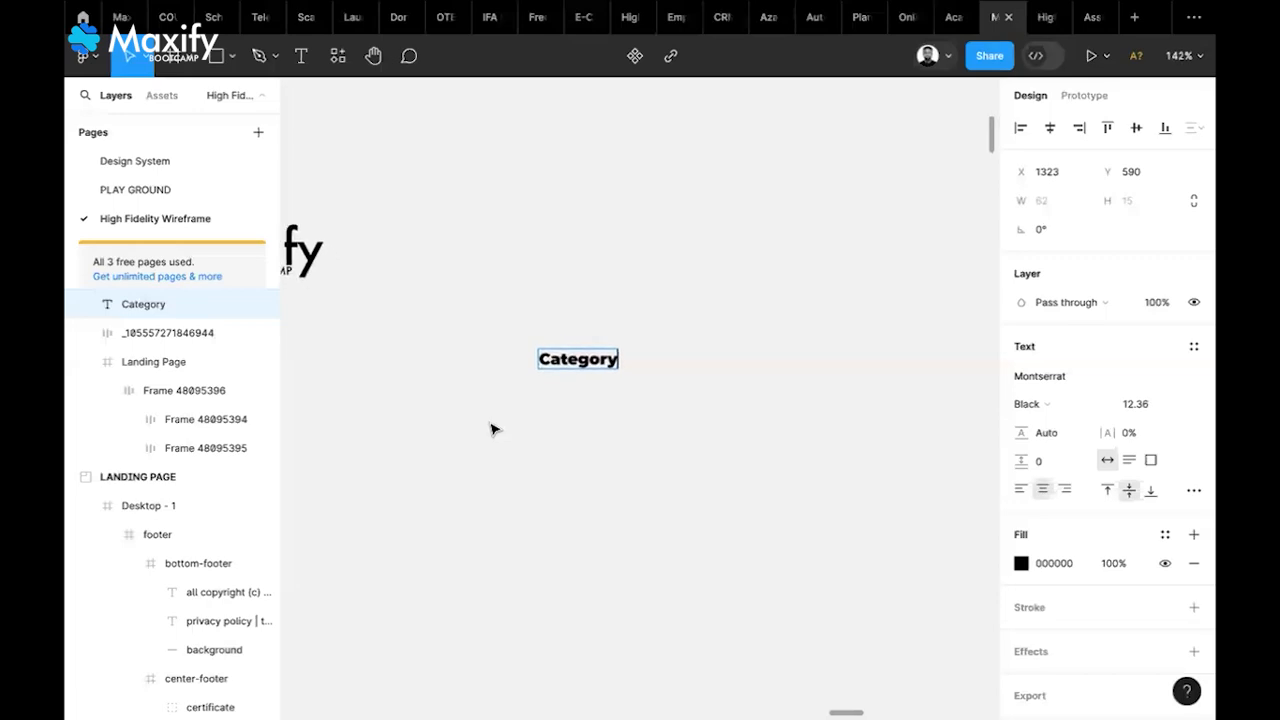
Set the Category text to Montserrat Medium with the Color Dark fill style
key("Escape")
left_click(1063, 406)
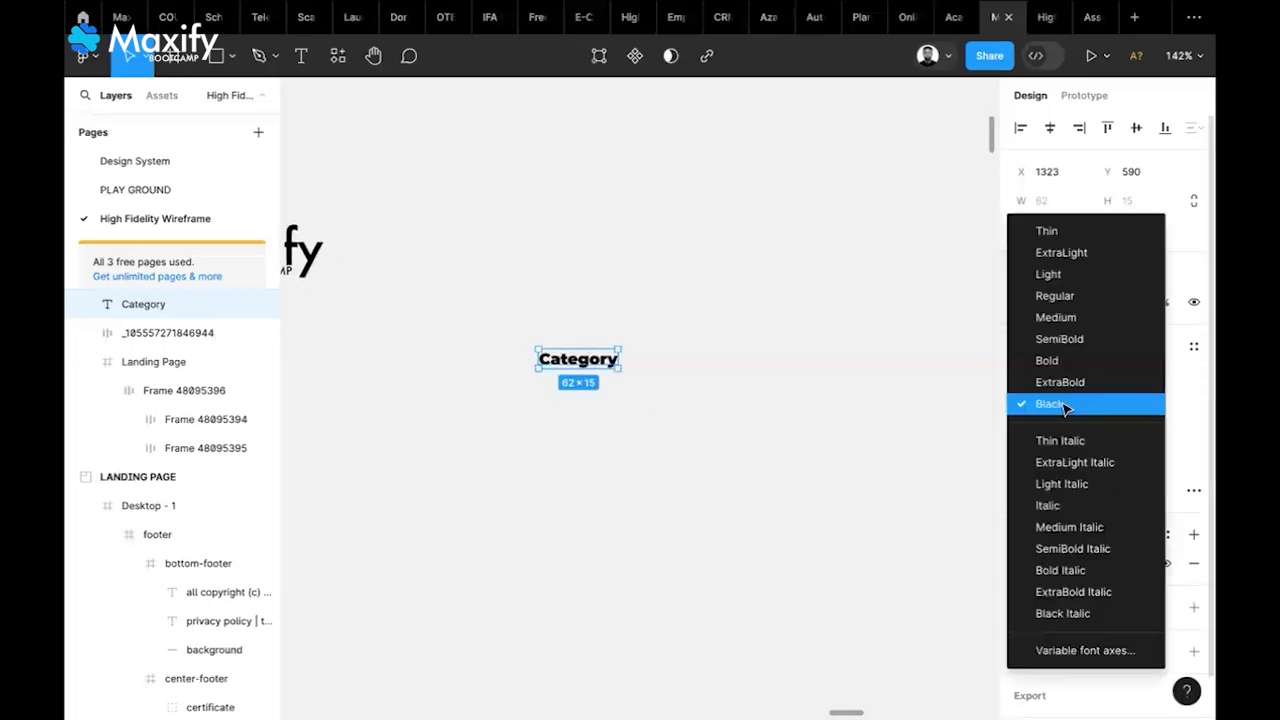
left_click(1054, 324)
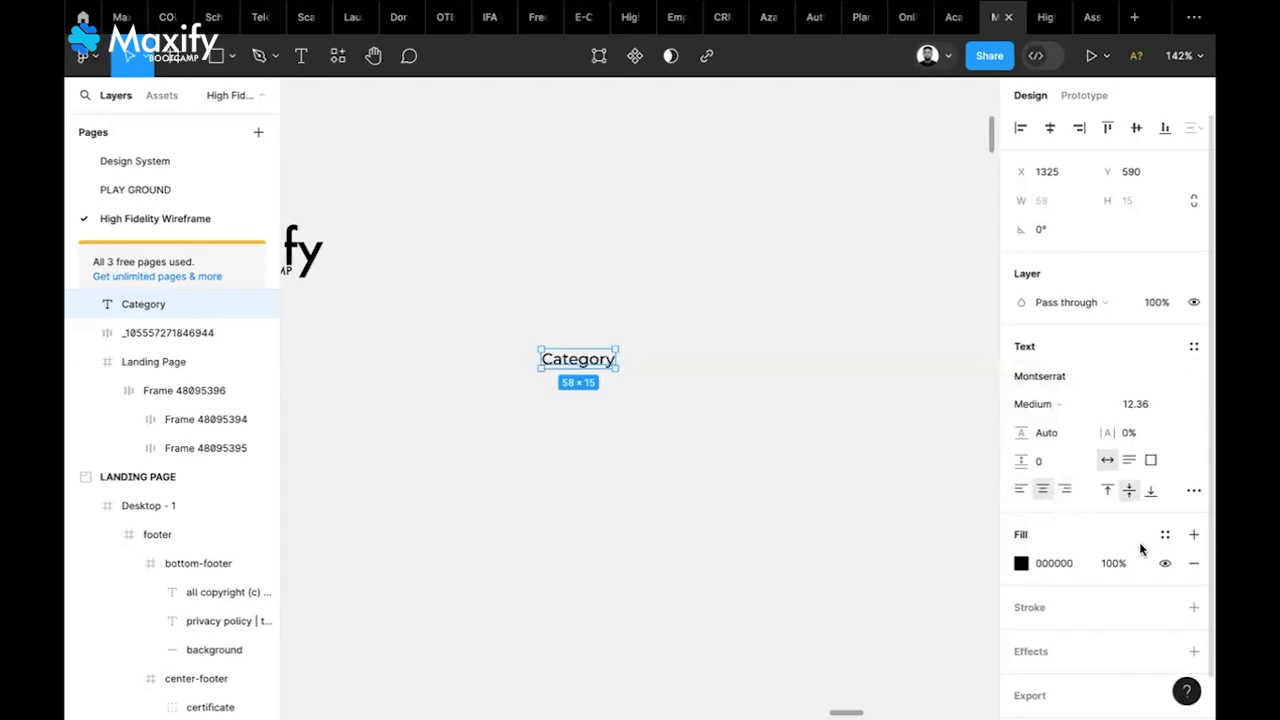
left_click(1164, 536)
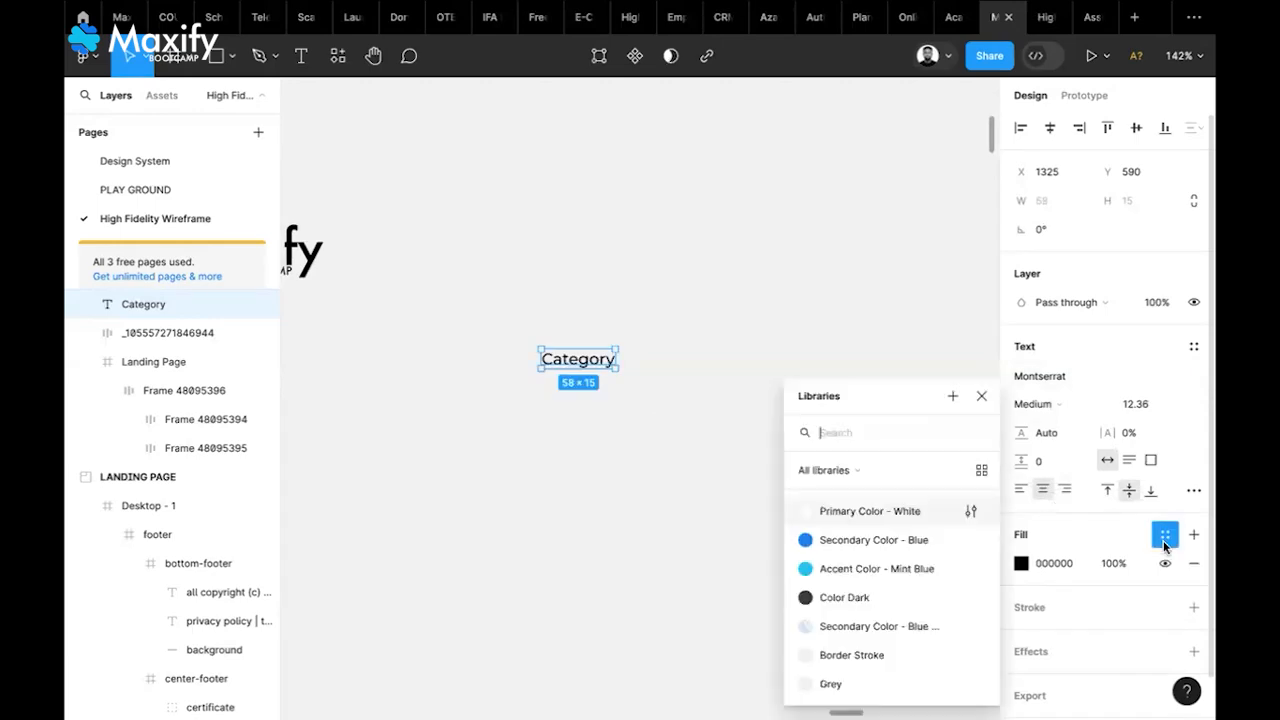
left_click(850, 598)
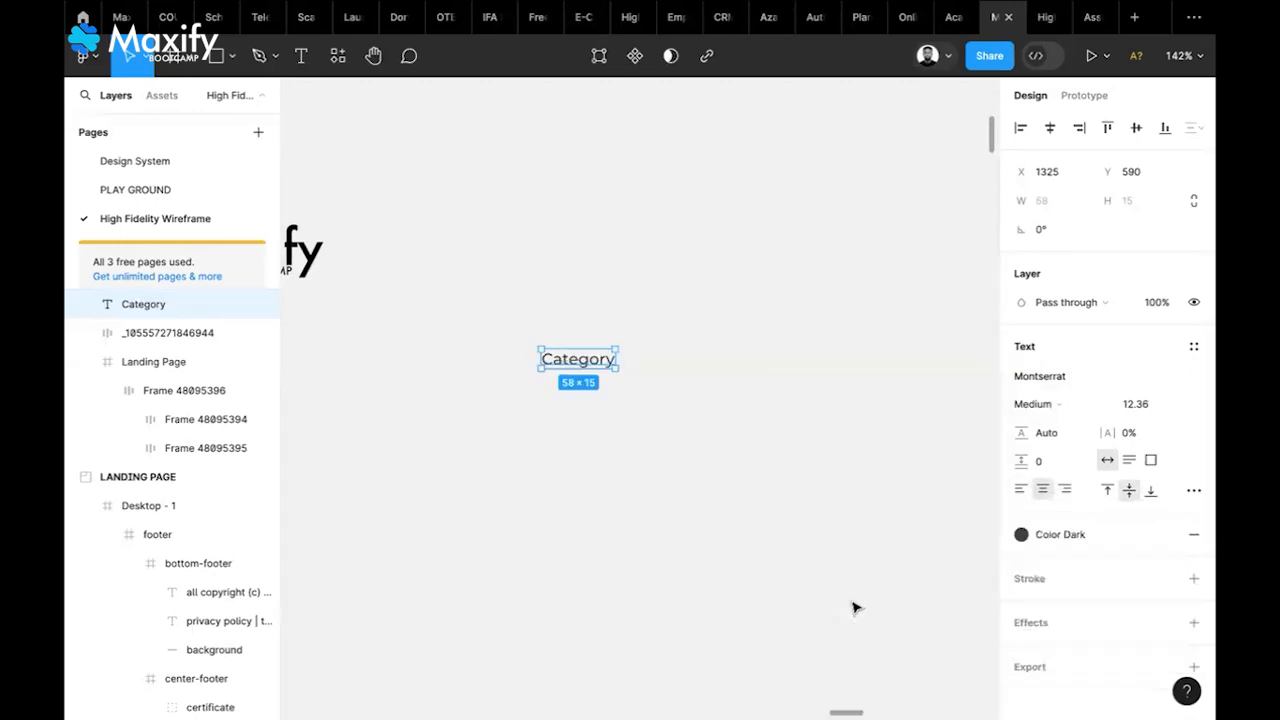
Move the Category text up and place the pasted chevron-down icon just to its right
left_click_drag(586, 366, 596, 310)
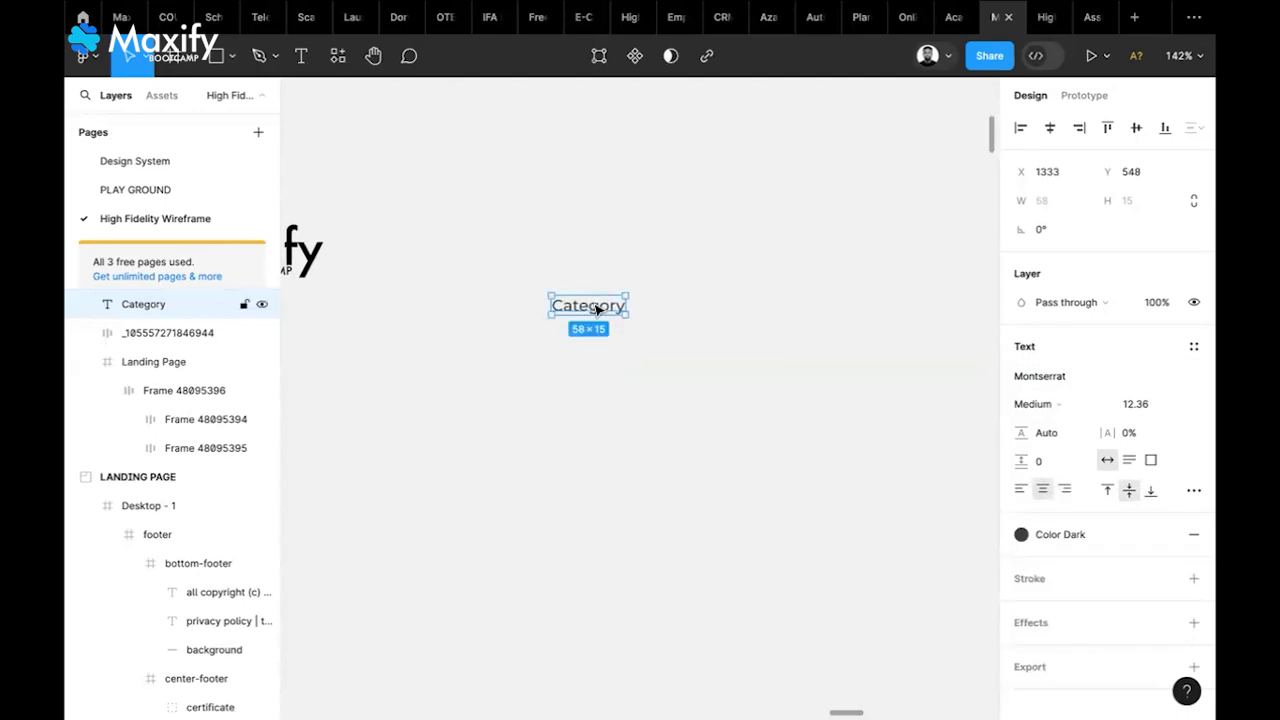
left_click(698, 312)
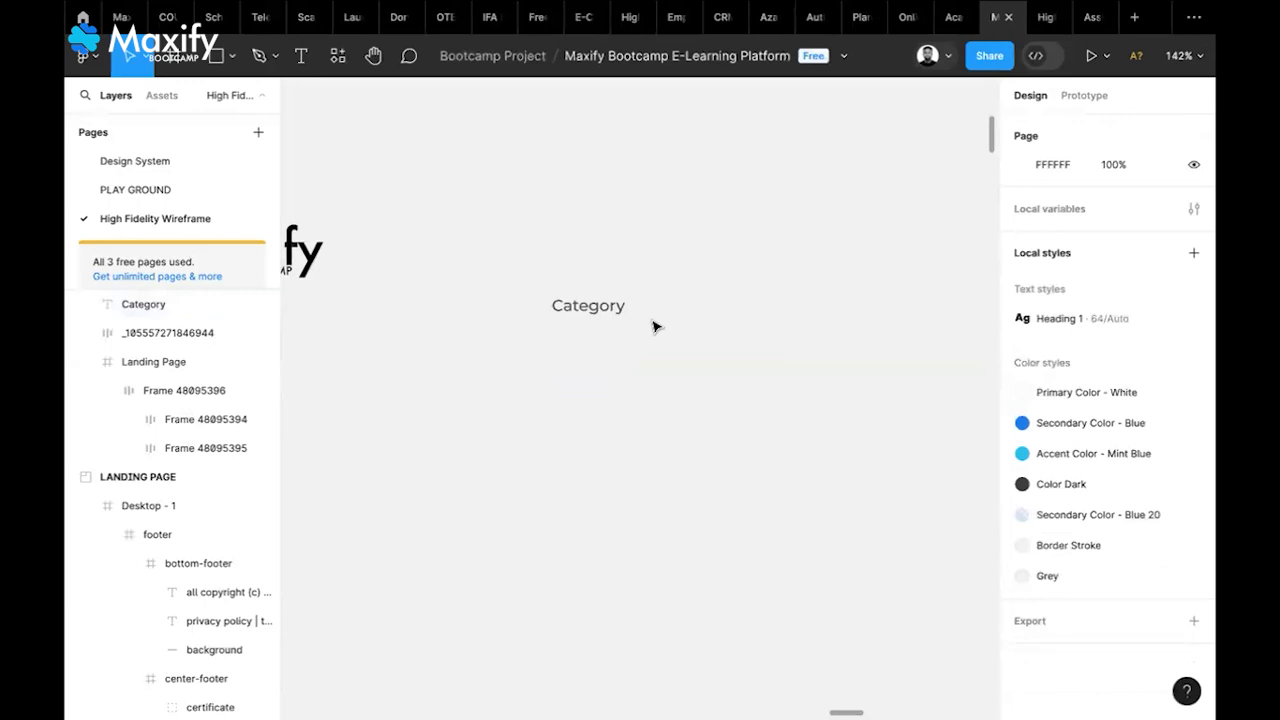
key("ctrl+v")
left_click_drag(645, 408, 650, 317)
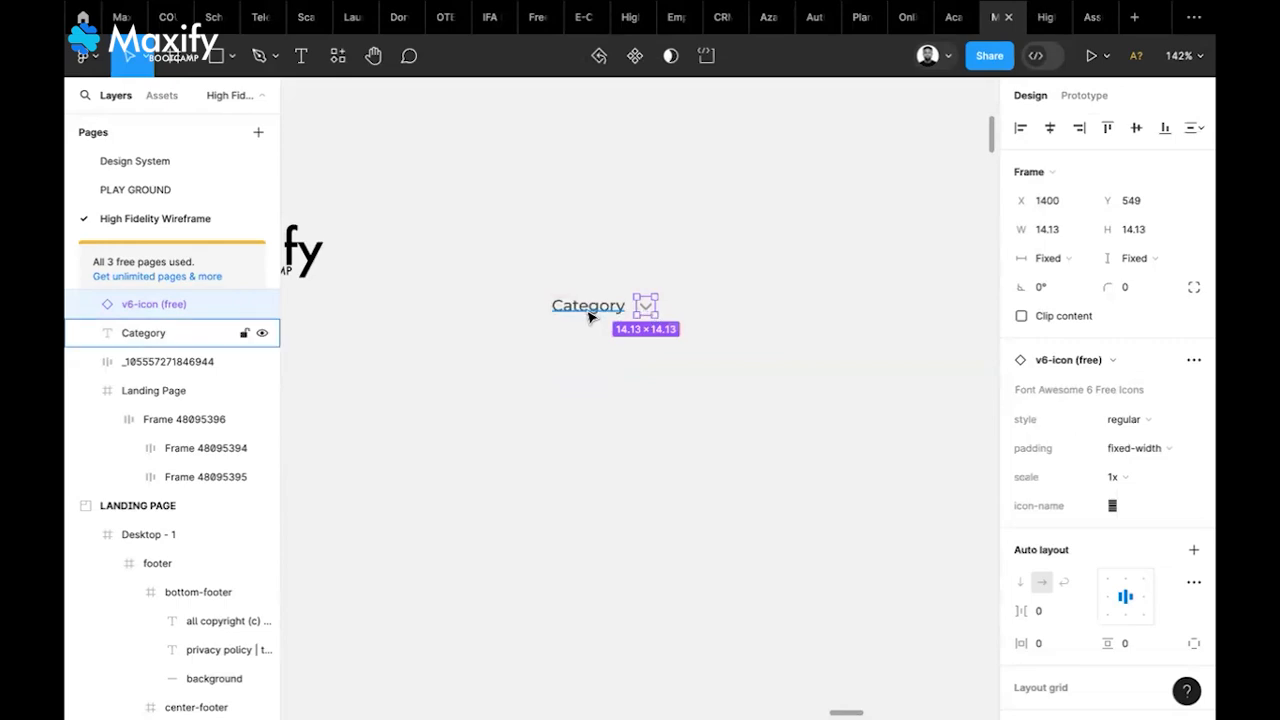
Colour the Category text grey #979292 by sampling the chevron with the eyedropper
scroll(589, 317, "up", 10)
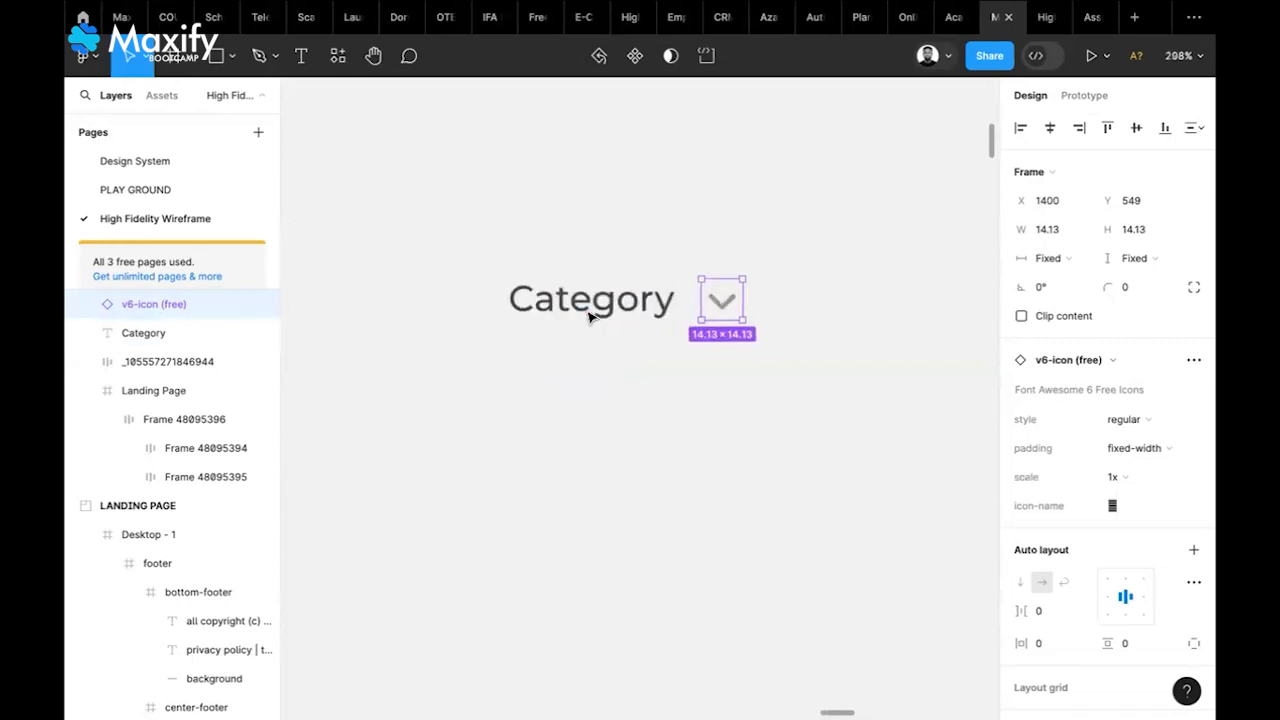
left_click(658, 318)
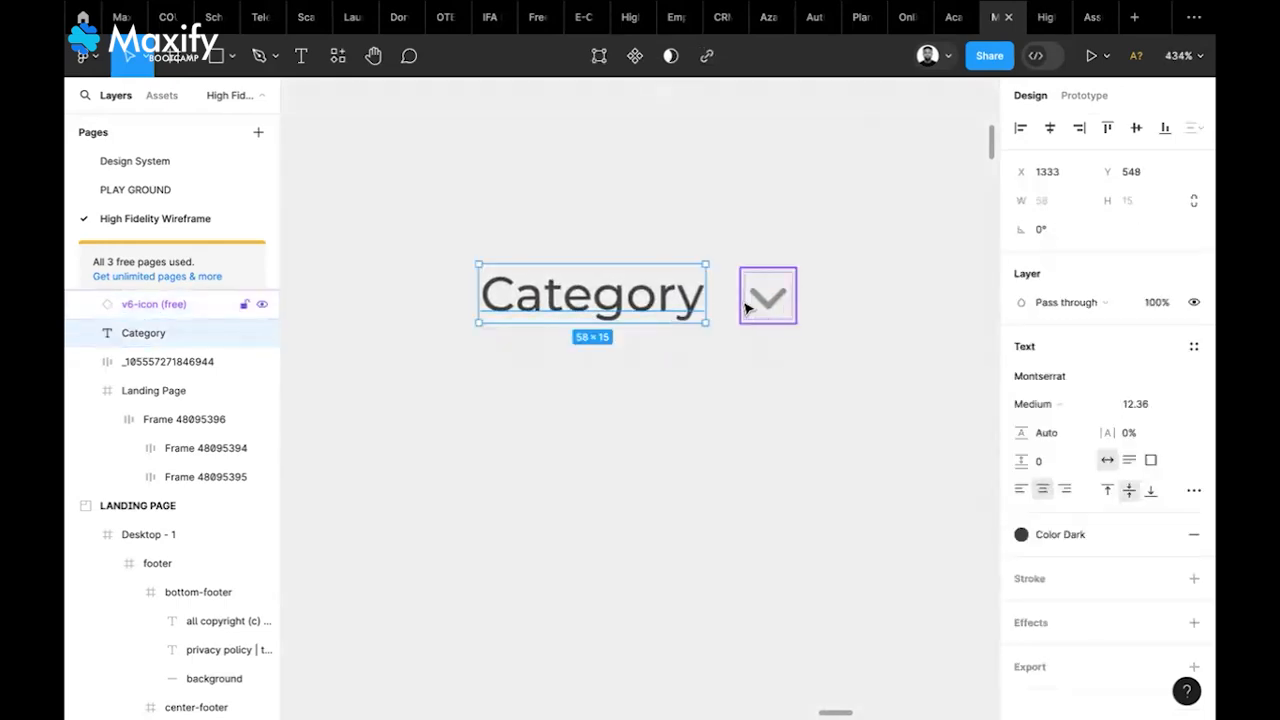
key("i")
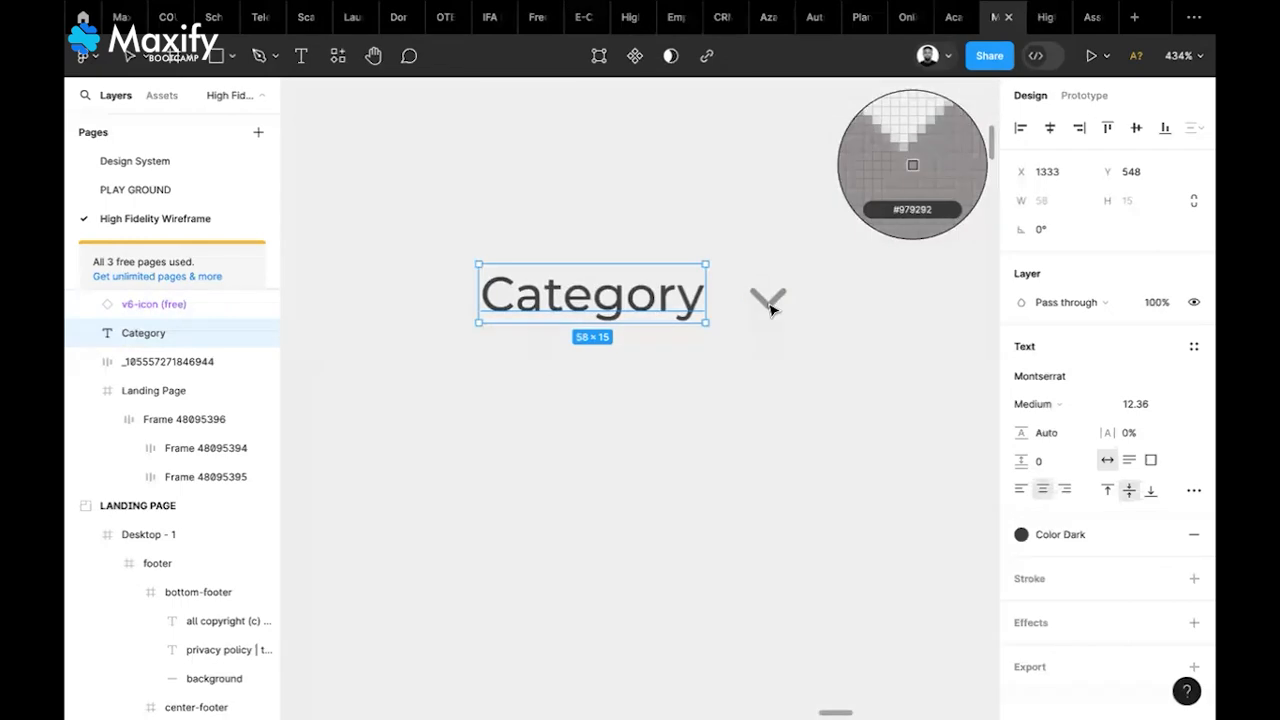
left_click(771, 310)
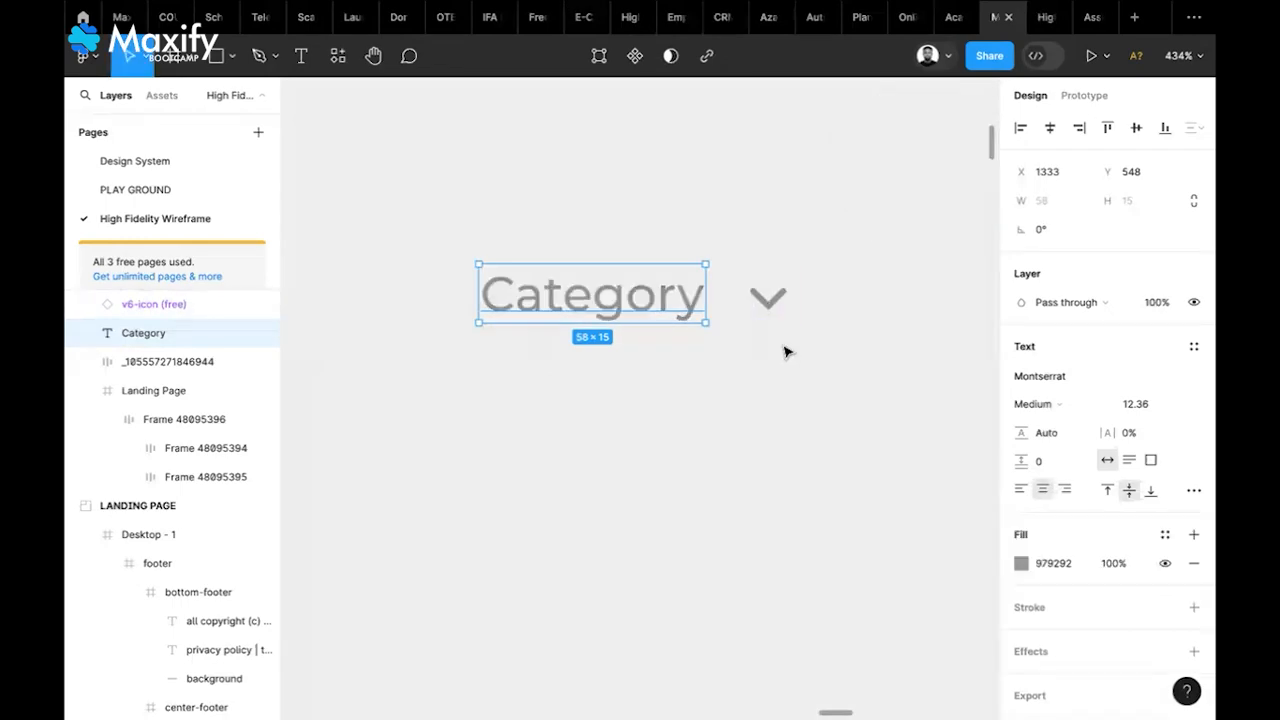
left_click(790, 351)
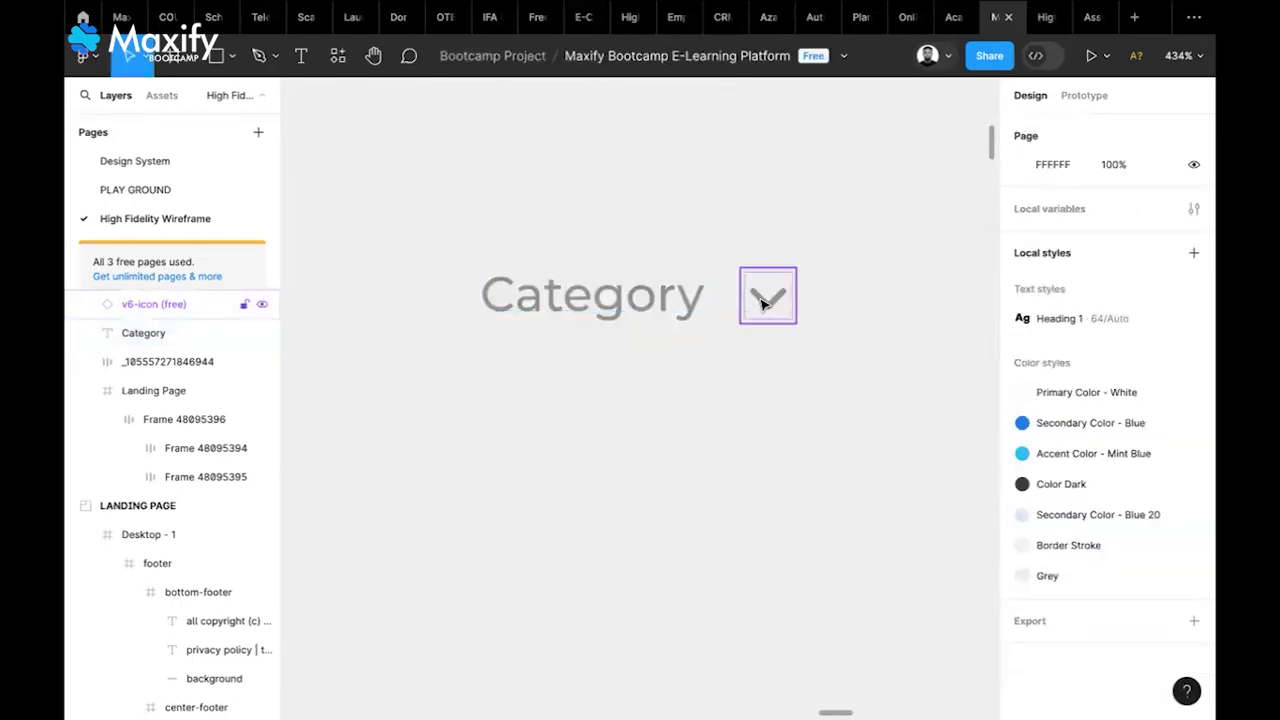
Nudge the chevron closer and wrap it with the text in auto-layout Frame 48095397
mouse_move(762, 304)
left_mouse_down()
mouse_move(738, 303)
mouse_move(750, 300)
left_mouse_up()
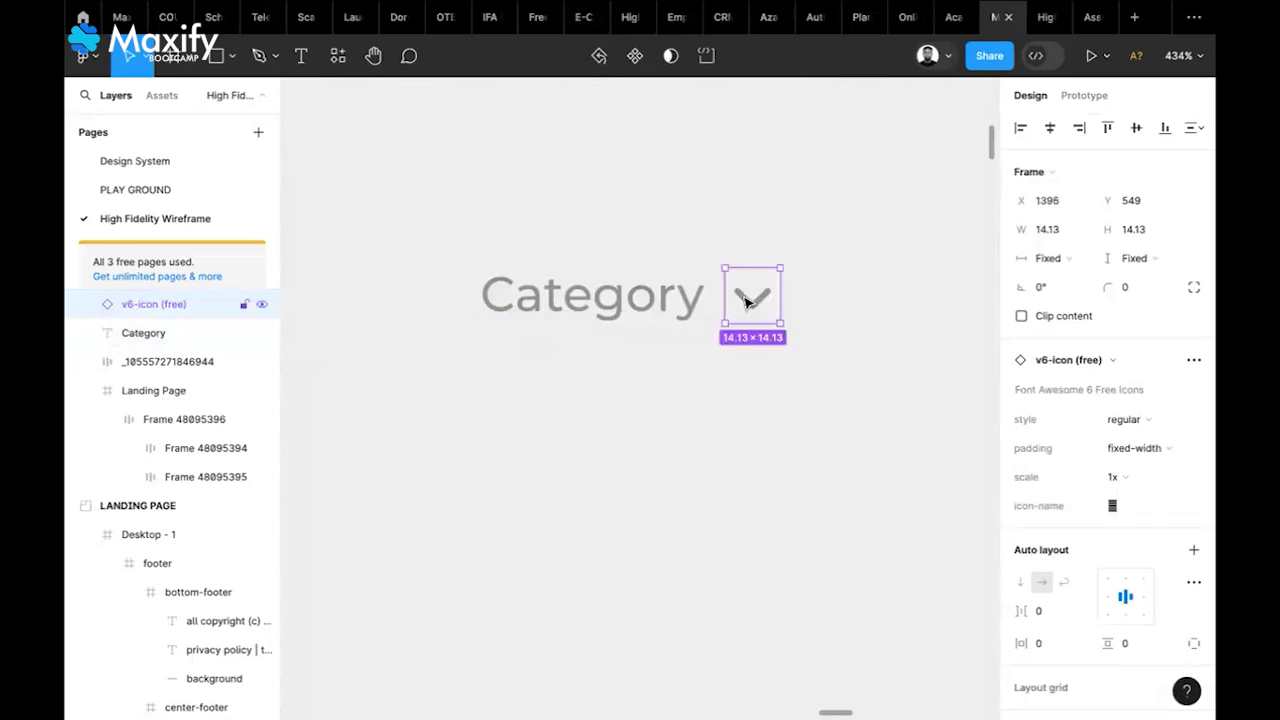
left_click(680, 306, "shift")
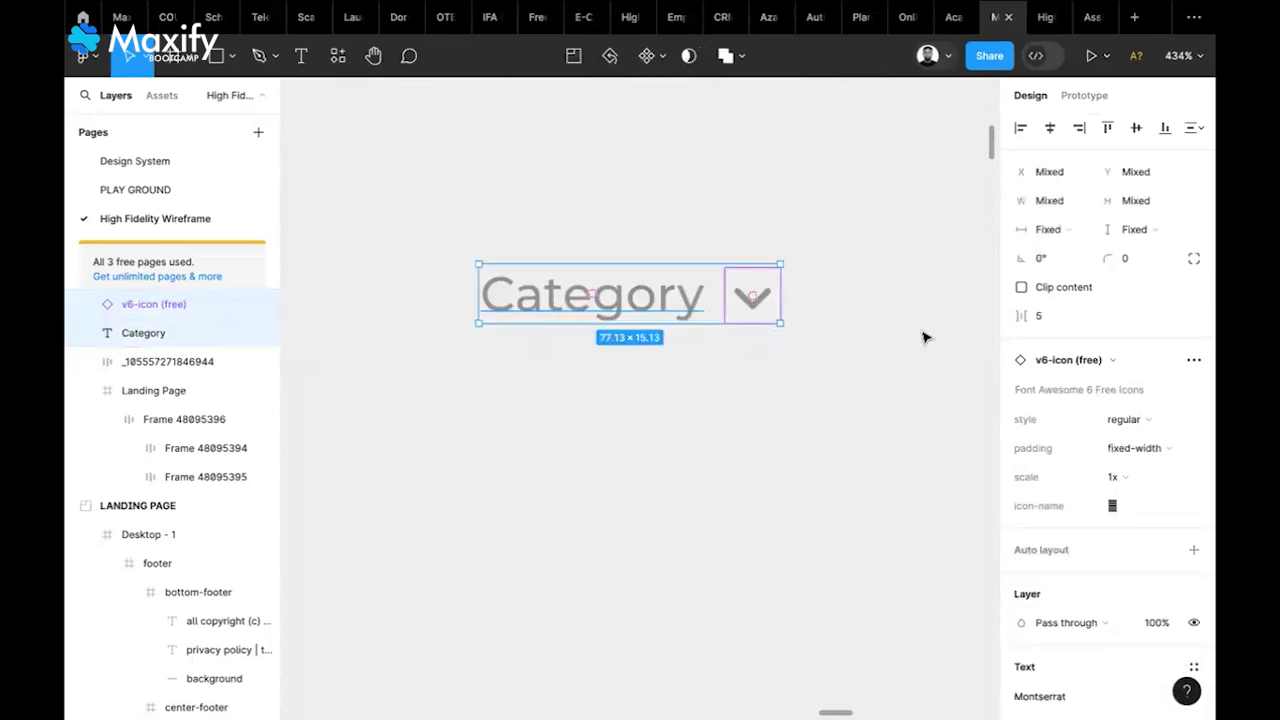
left_click(1194, 551)
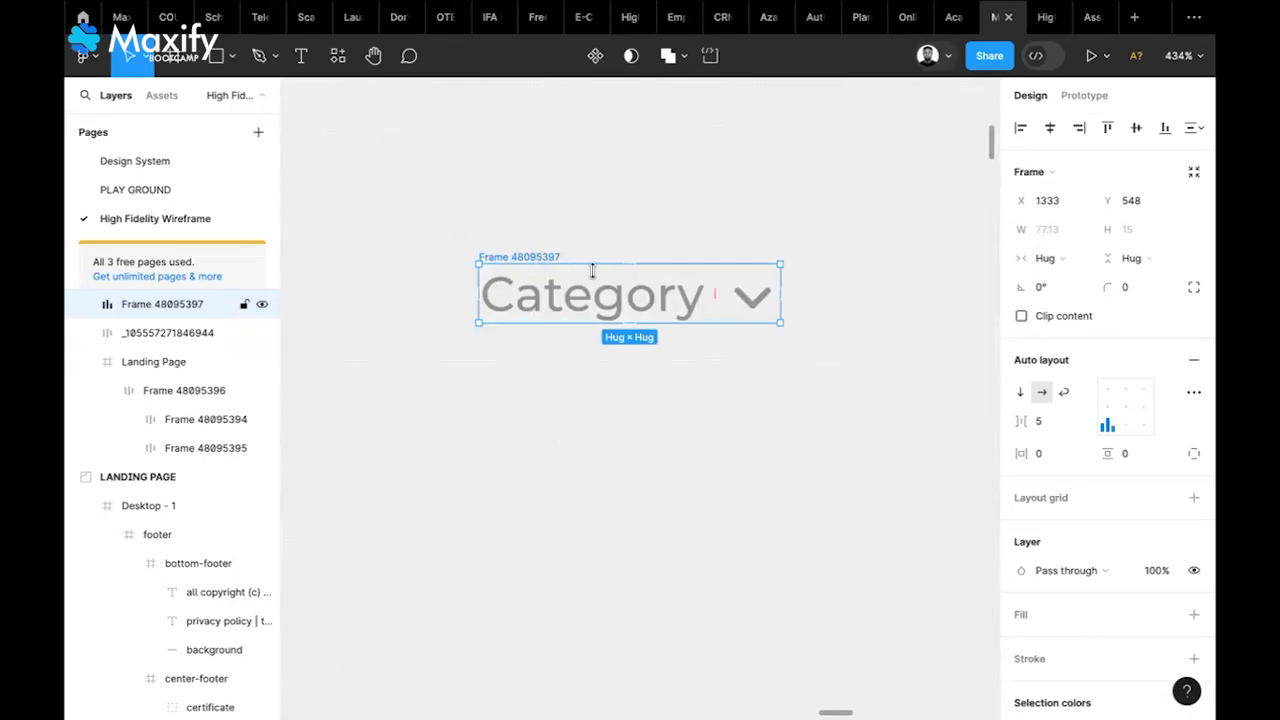
Zoom out and pan over to the landing page header with its Categories menu and hero section
scroll(810, 358, "down", 2)
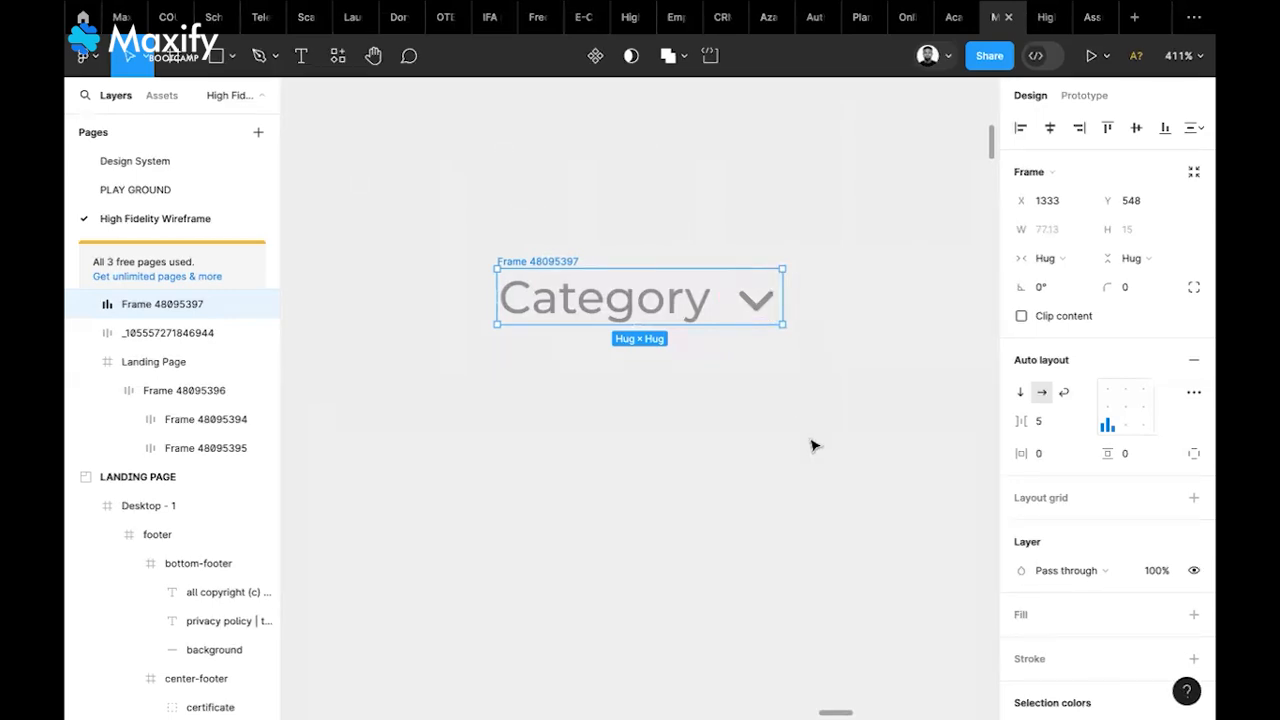
scroll(812, 446, "down", 3)
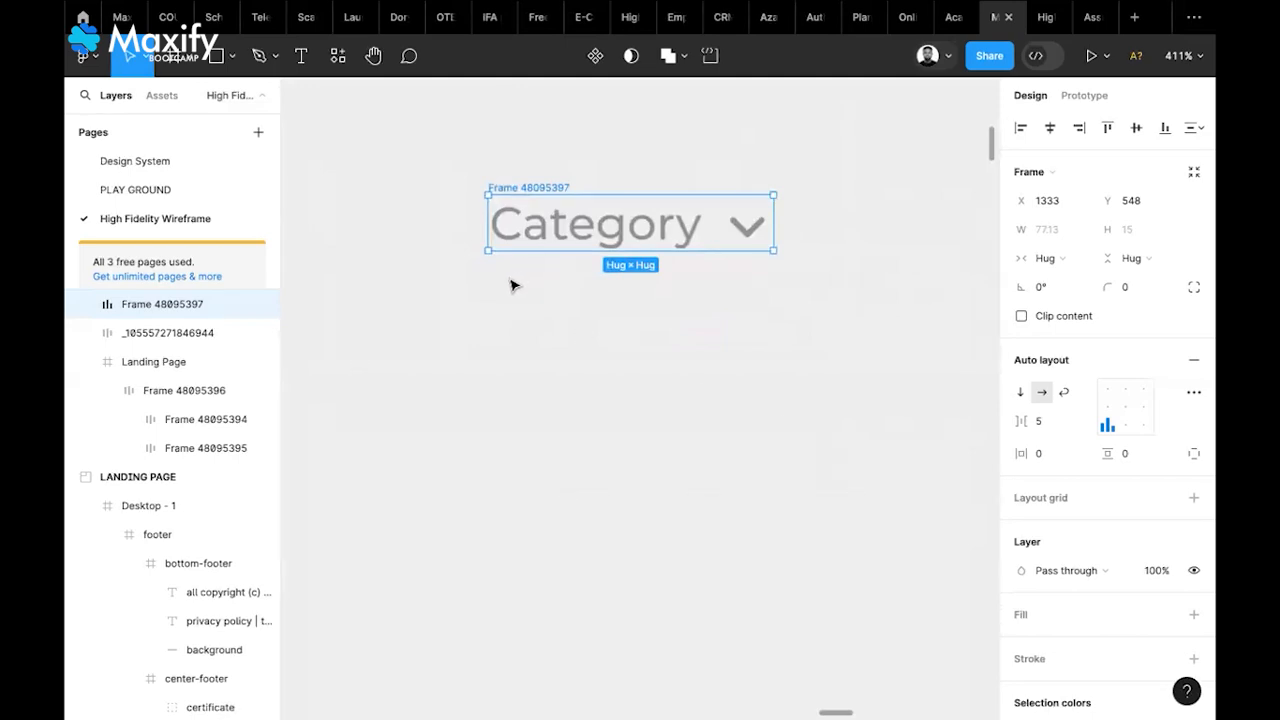
scroll(510, 286, "down", 5)
scroll(510, 286, "left", 5)
scroll(510, 286, "right", 5)
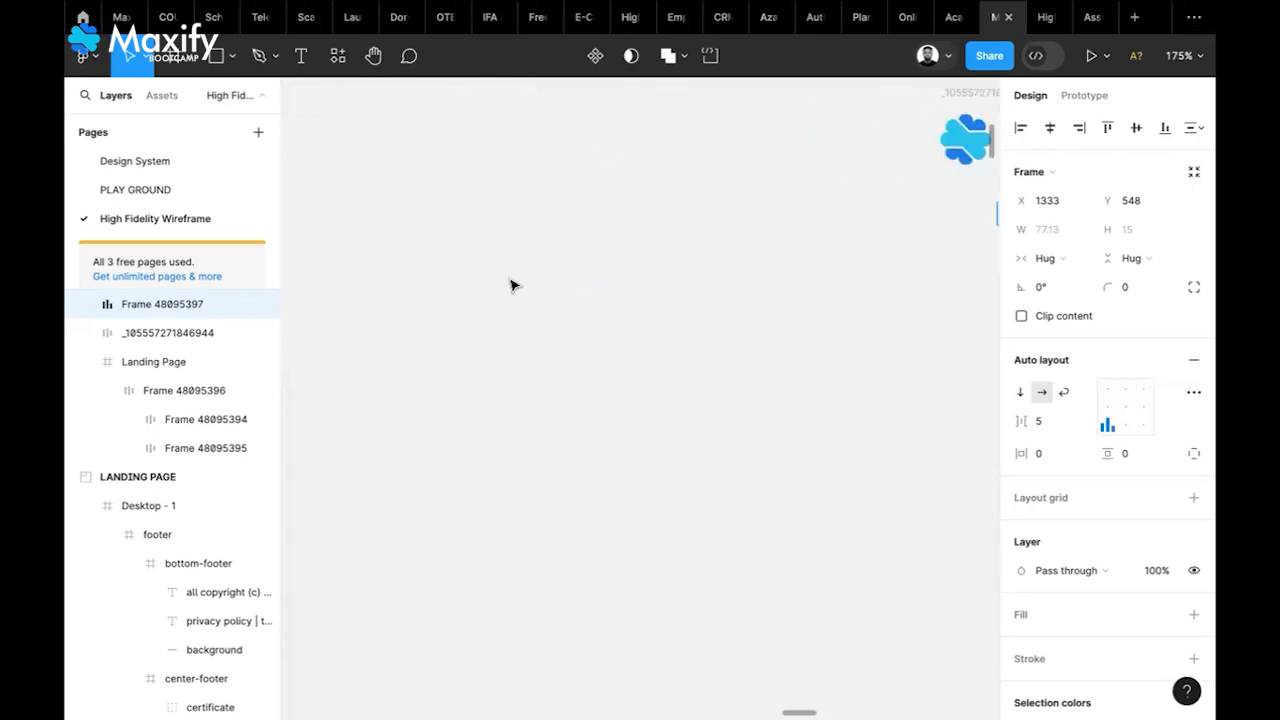
scroll(510, 286, "down", 3)
scroll(513, 286, "left", 10)
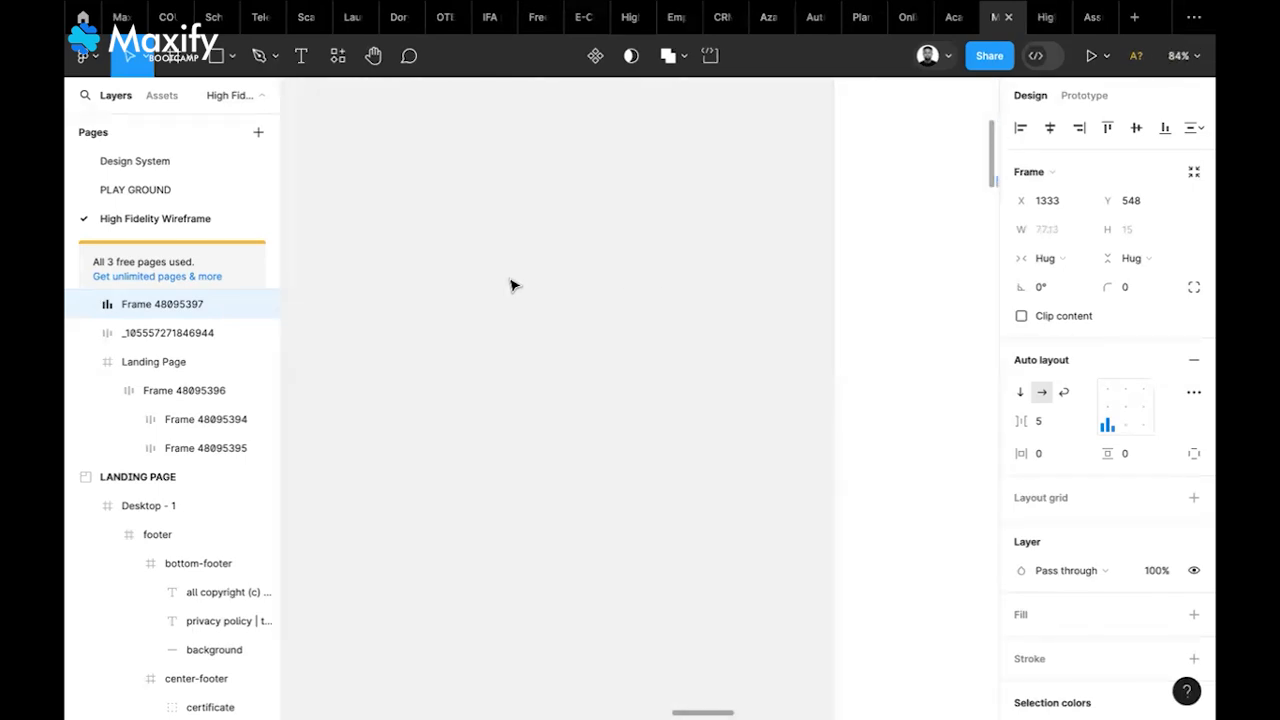
scroll(513, 286, "down", 4)
scroll(510, 286, "left", 5)
scroll(510, 286, "down", 2)
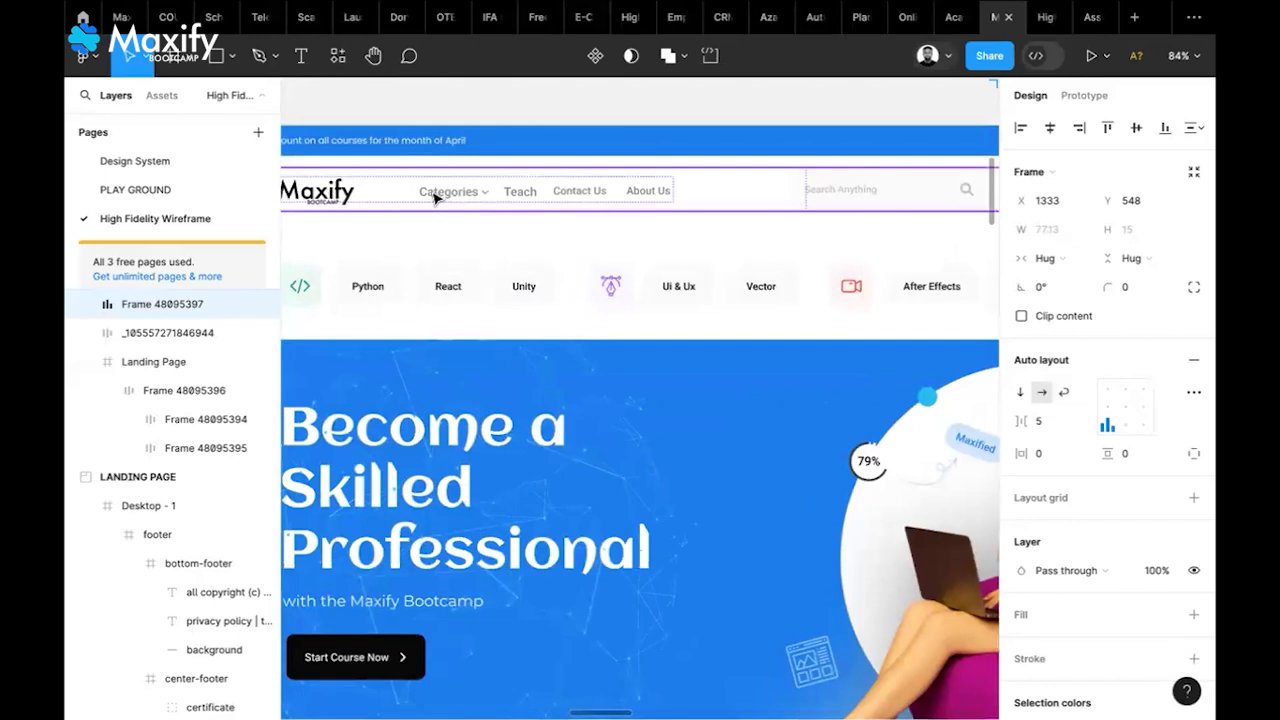
Select the header's Categories menu instance and switch its type variant to sub-open
left_click(435, 198)
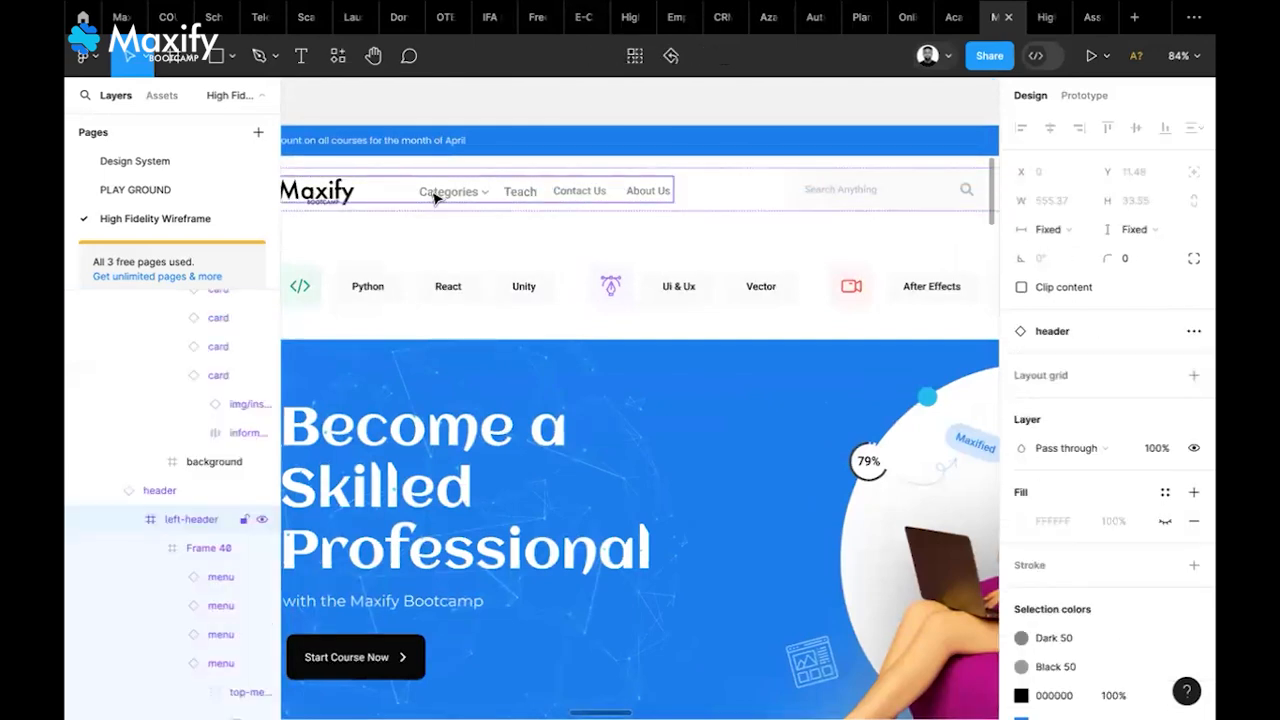
left_click(435, 198)
left_click(435, 198)
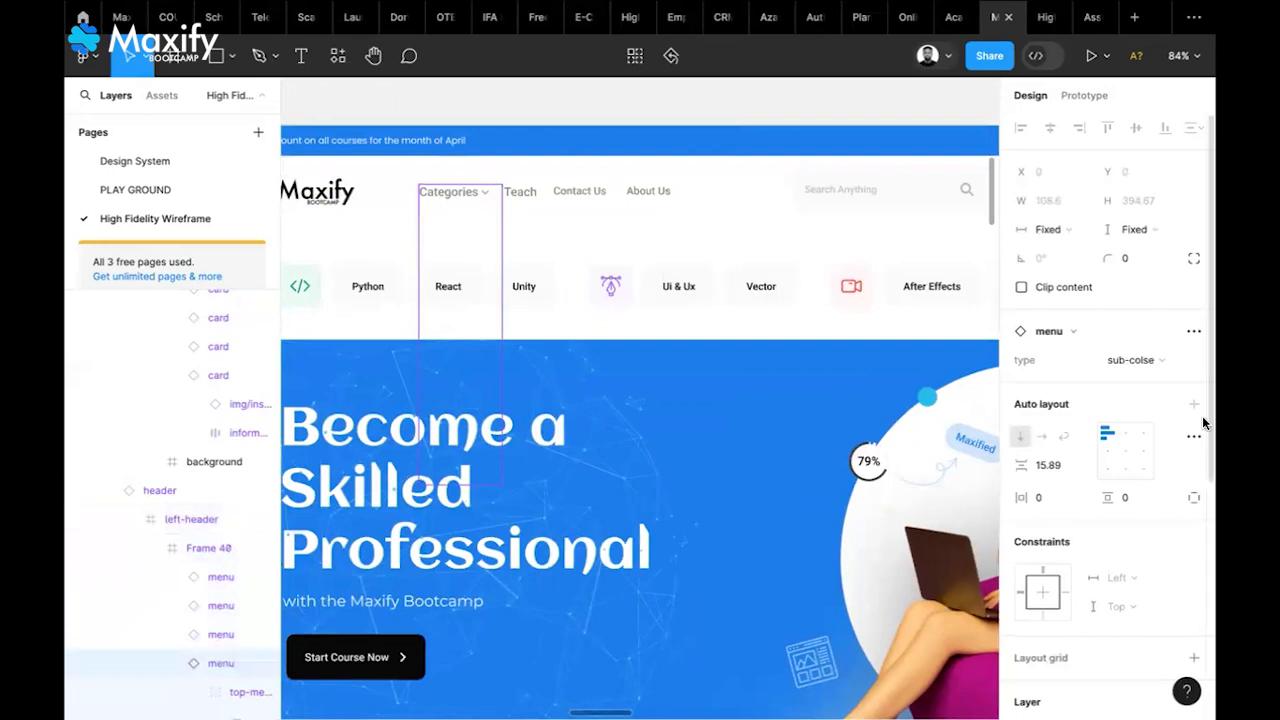
left_click(1152, 361)
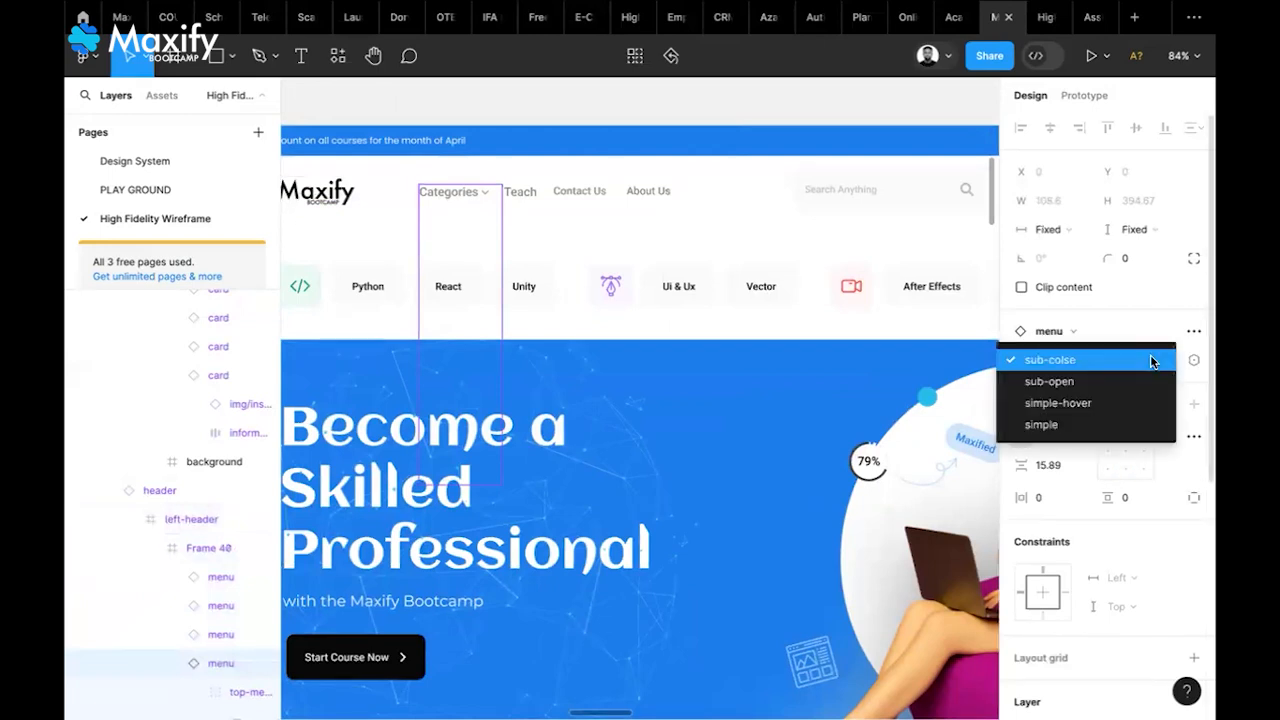
left_click(1062, 382)
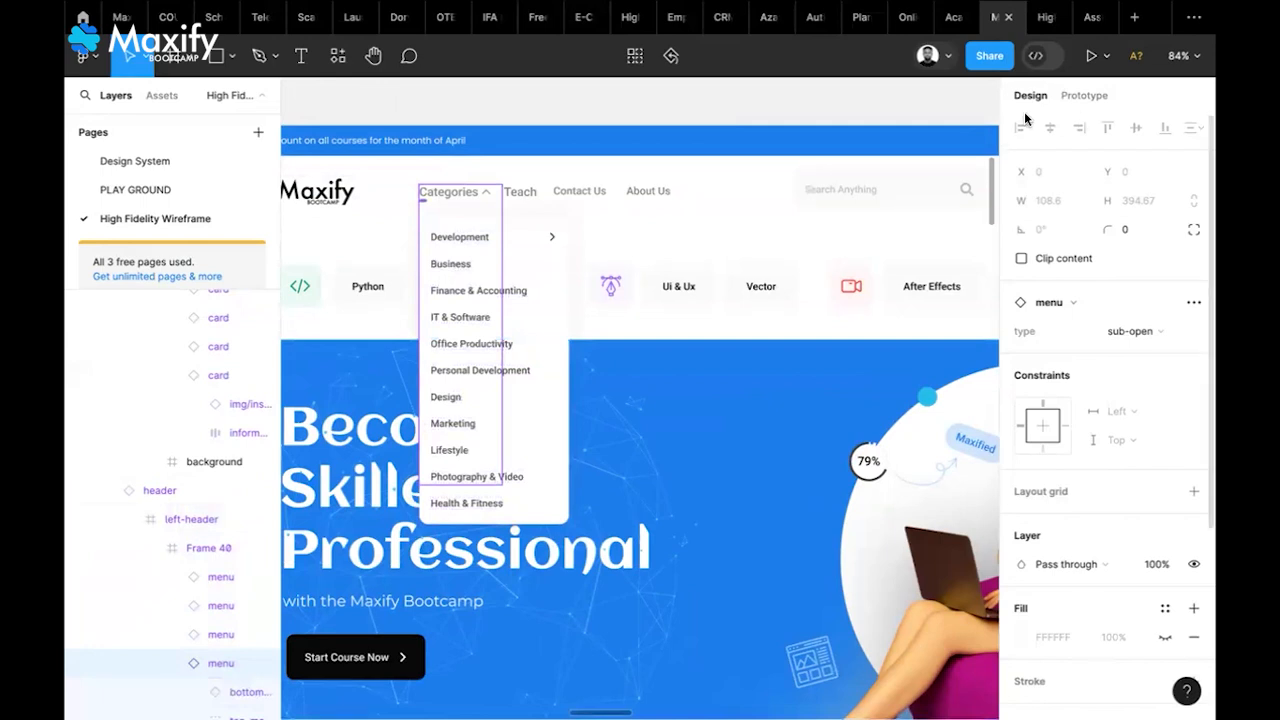
Preview the landing page's open Categories dropdown in the prototype and inspect its frame in the editor
left_click(1038, 28)
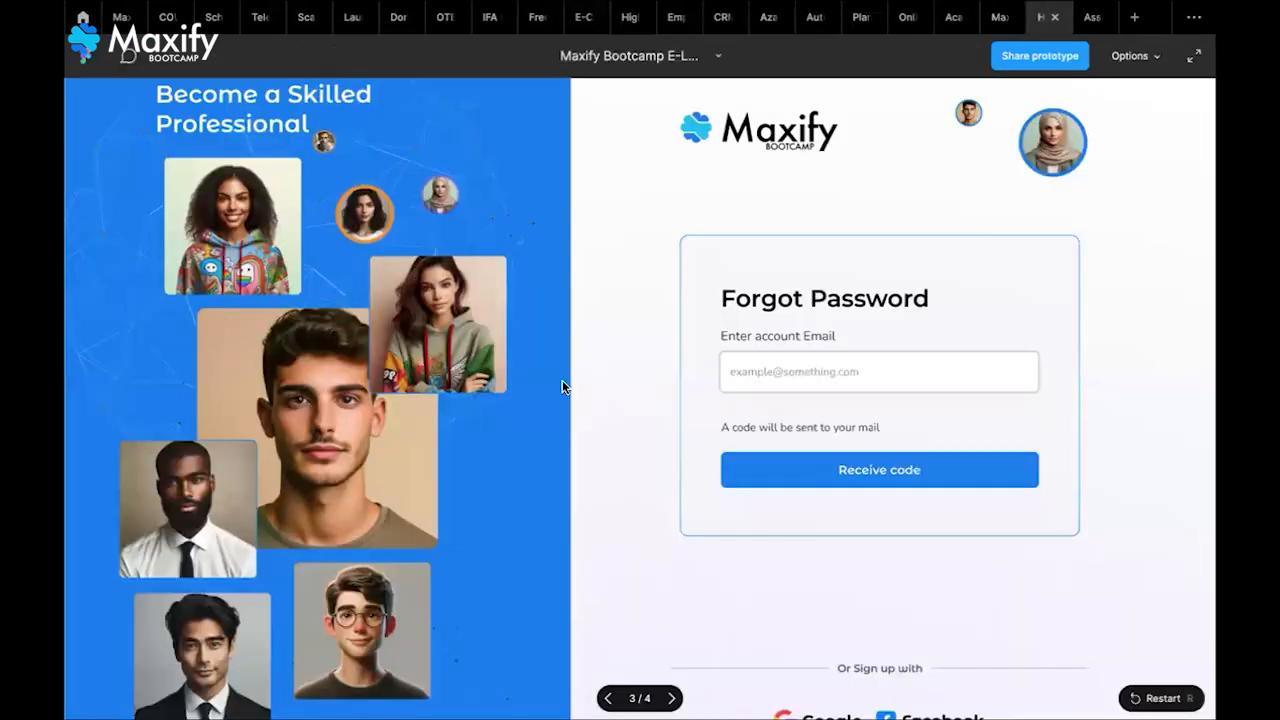
left_click(562, 382)
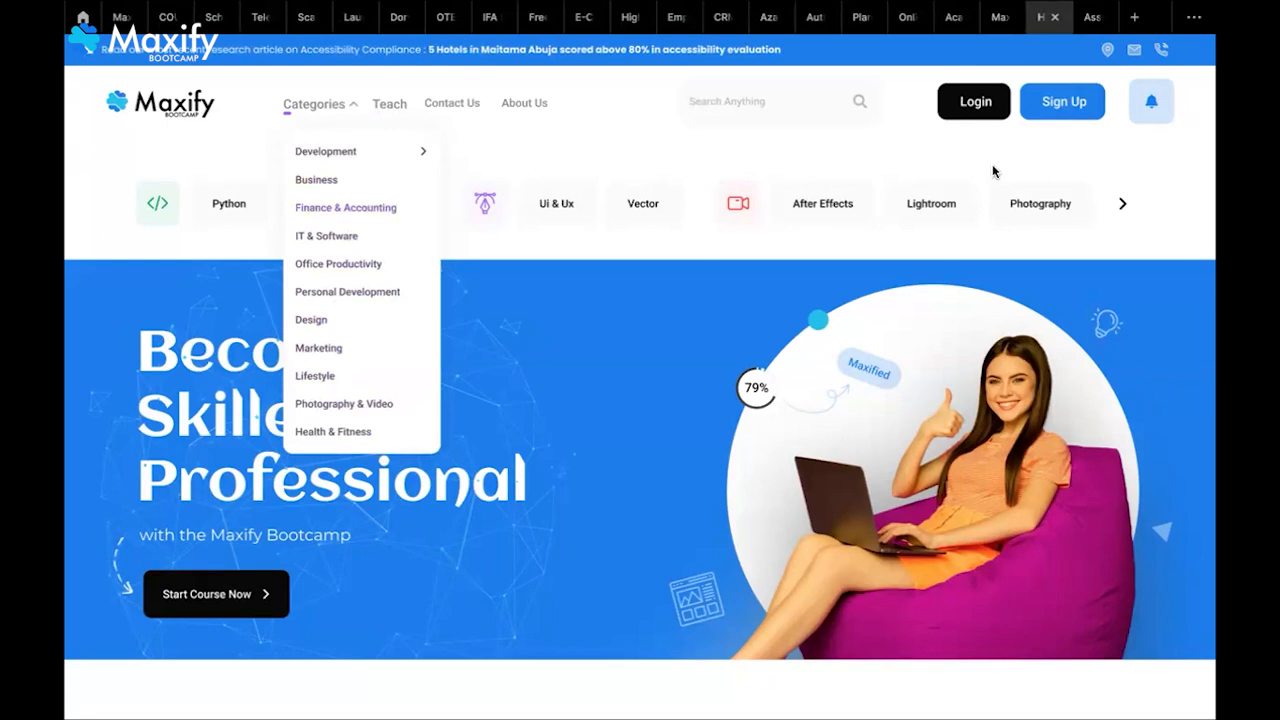
left_click(999, 17)
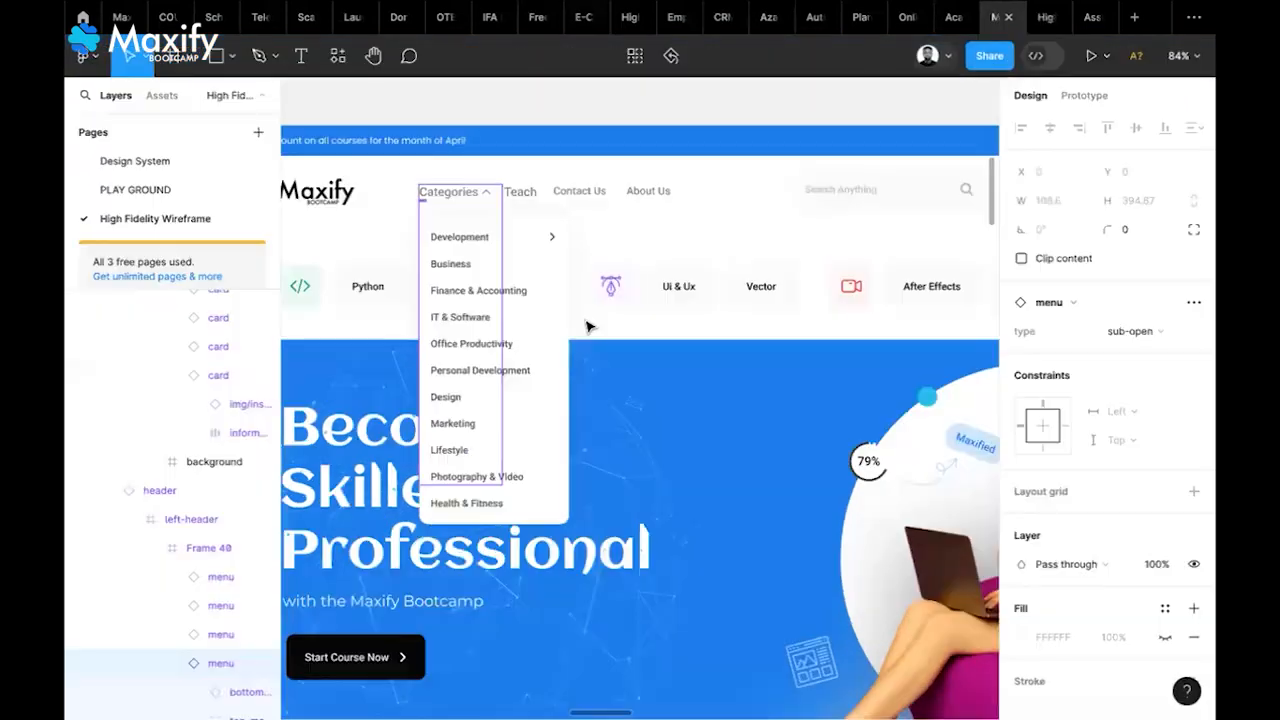
left_click(553, 431)
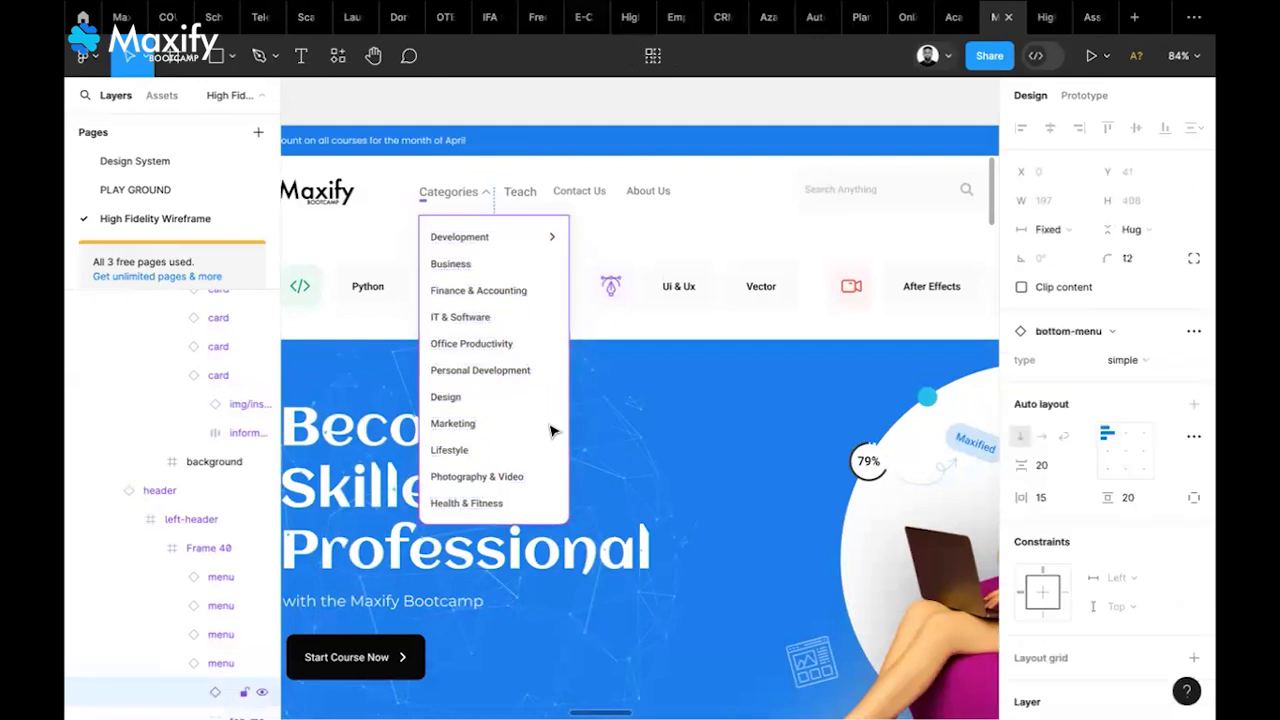
left_click(1036, 25)
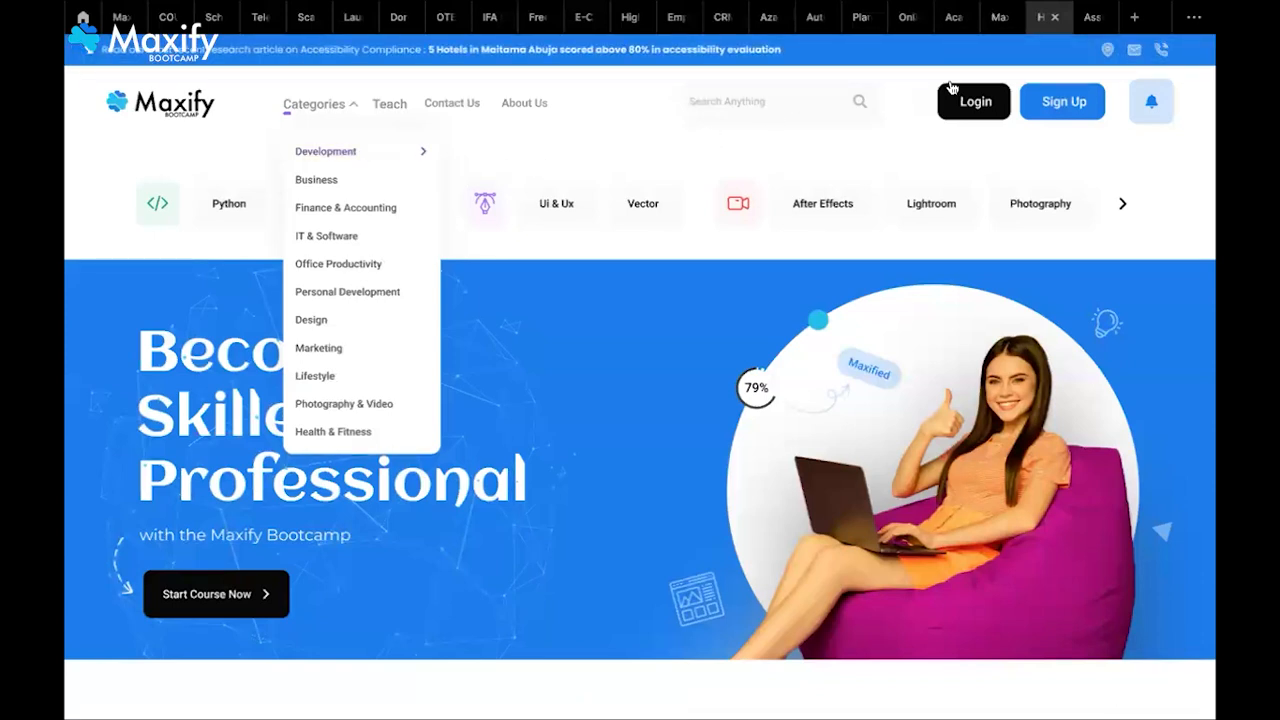
left_click(999, 20)
Move the bottom-menu dropdown copy beside the Maxify logo down, just beneath the Category label
scroll(680, 408, "up", 4)
scroll(680, 408, "right", 14)
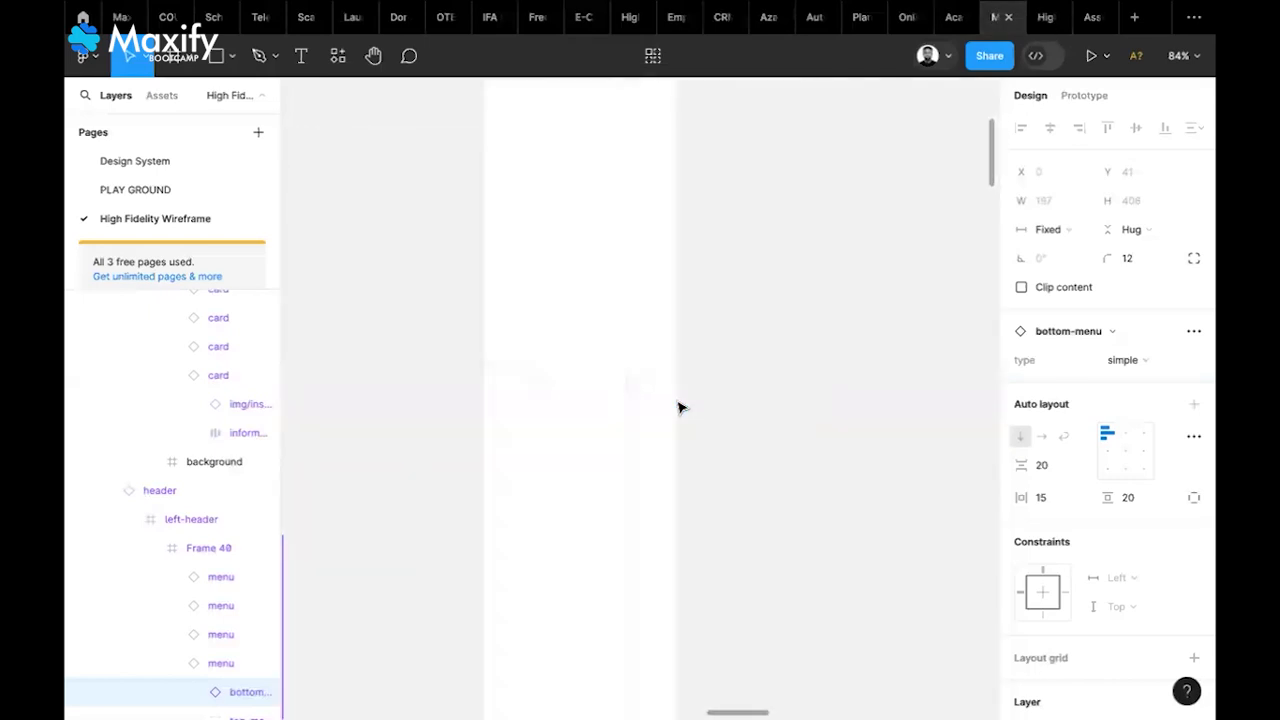
scroll(680, 408, "right", 10)
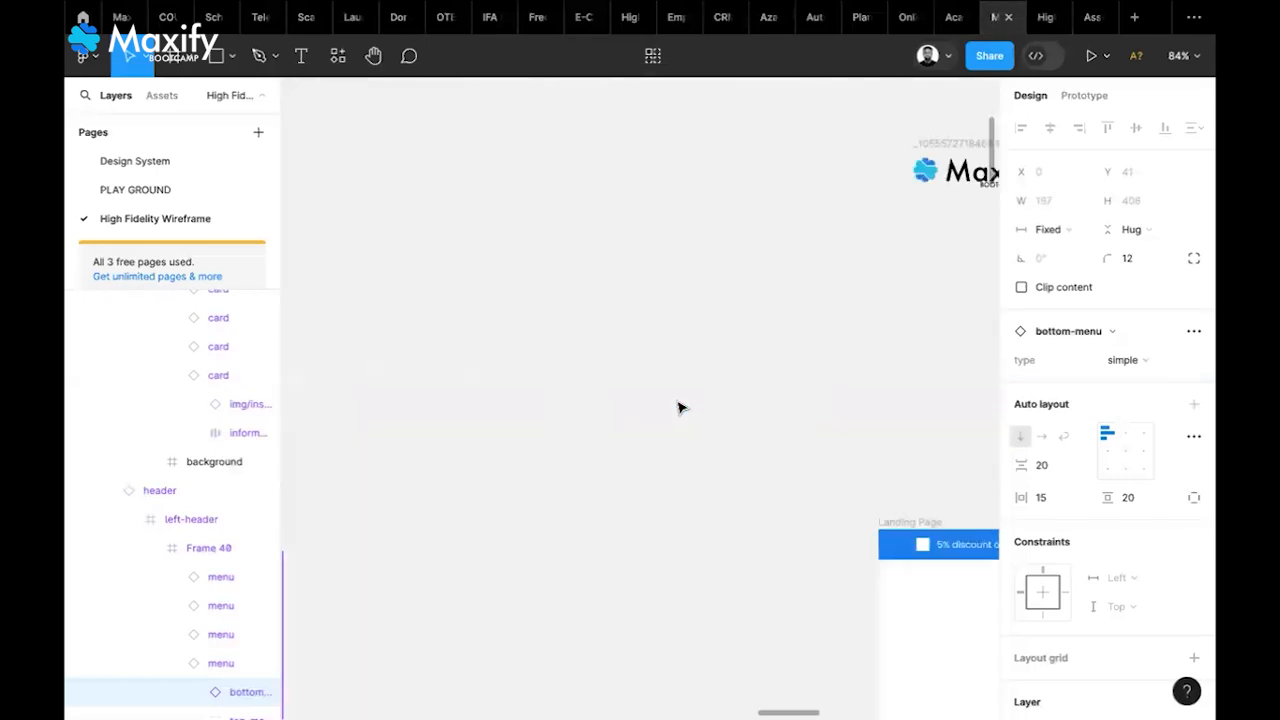
scroll(678, 407, "right", 4)
scroll(678, 407, "down", 5)
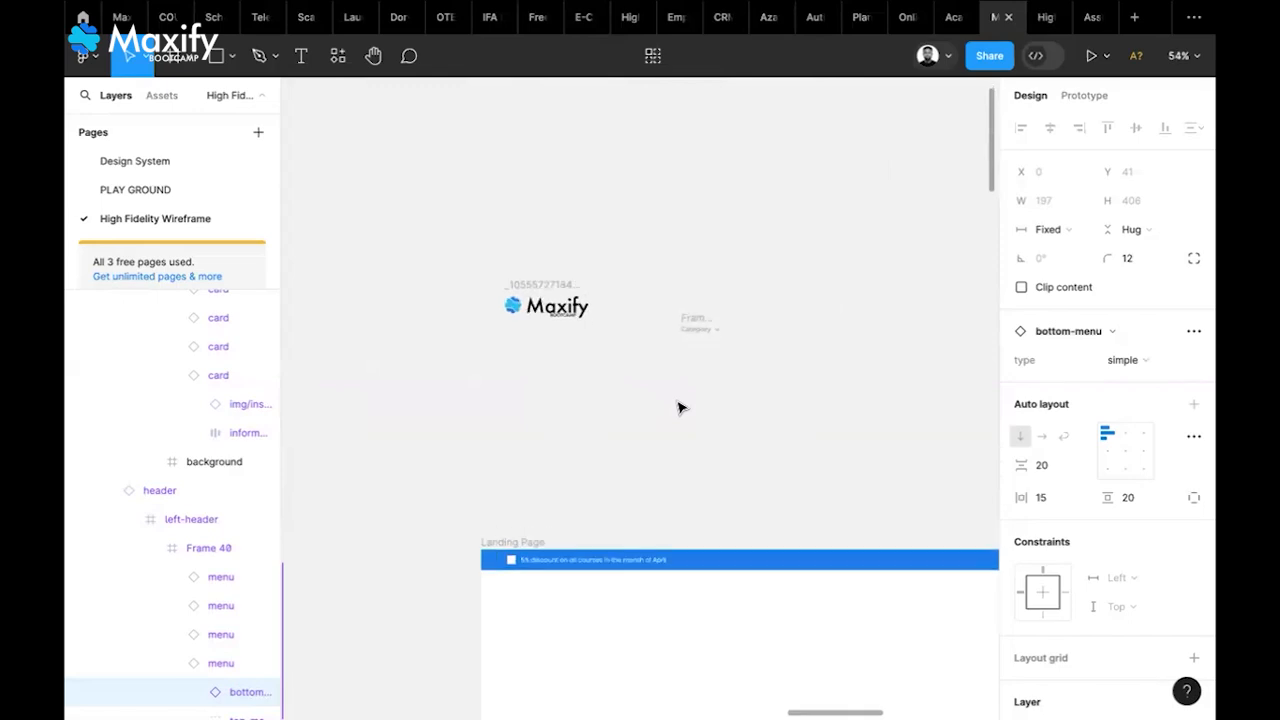
scroll(678, 407, "up", 5)
scroll(677, 406, "right", 3)
left_click(697, 411)
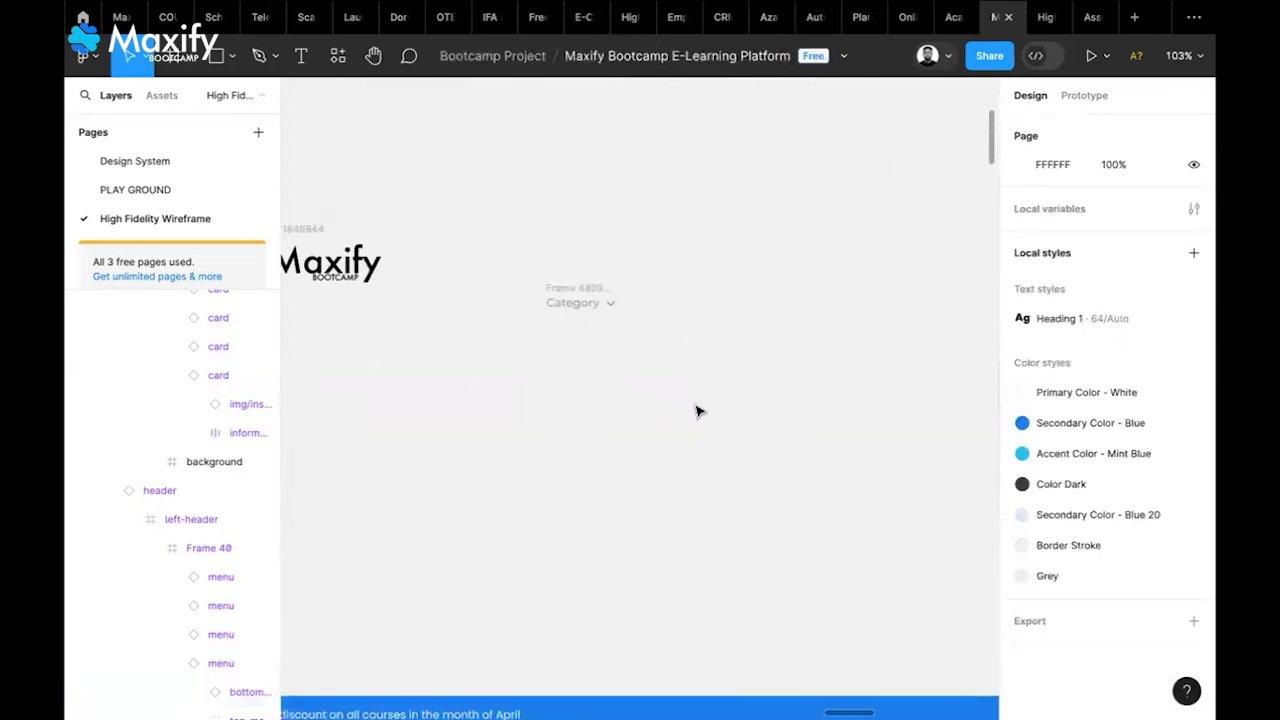
left_click(697, 411)
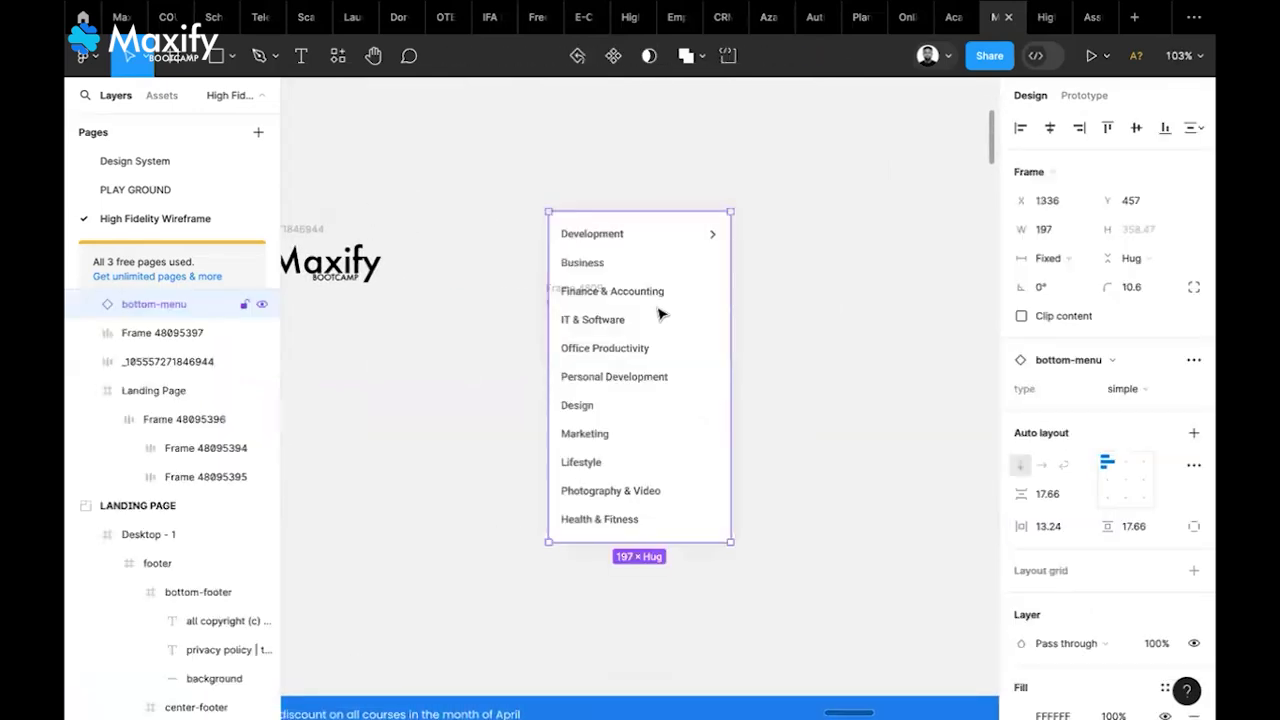
left_click_drag(727, 314, 716, 427)
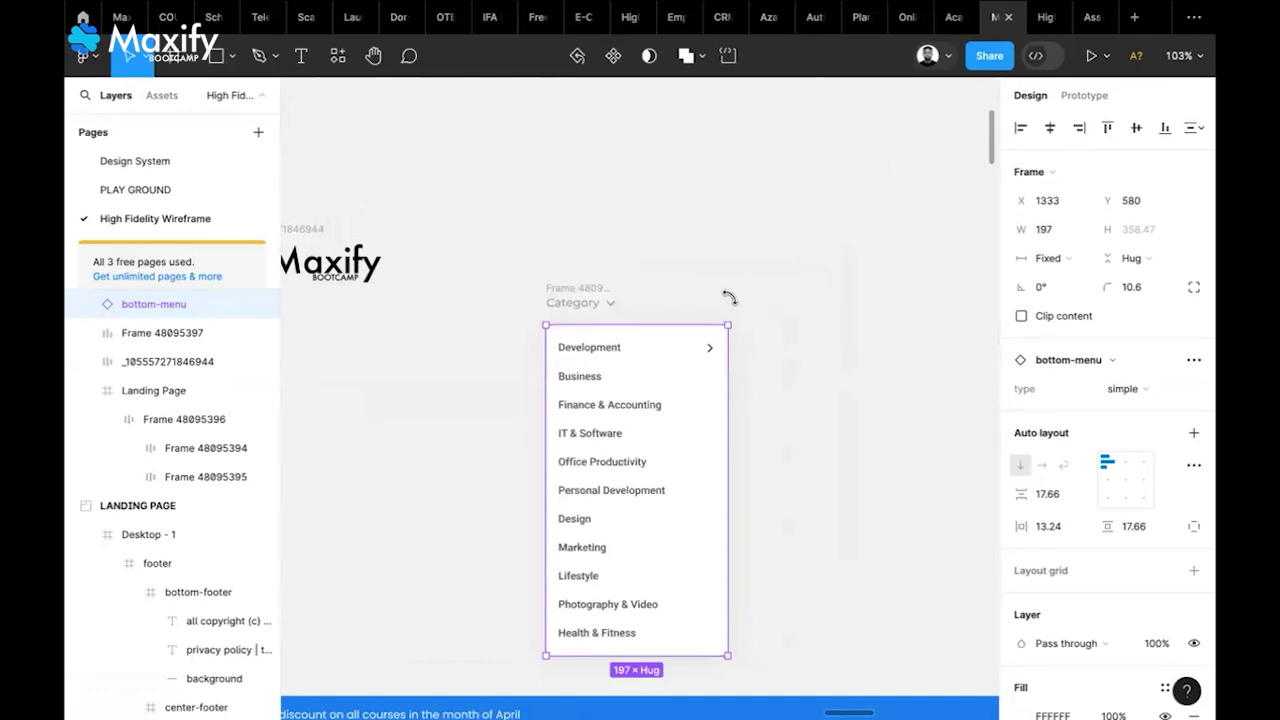
scroll(757, 295, "down", 2)
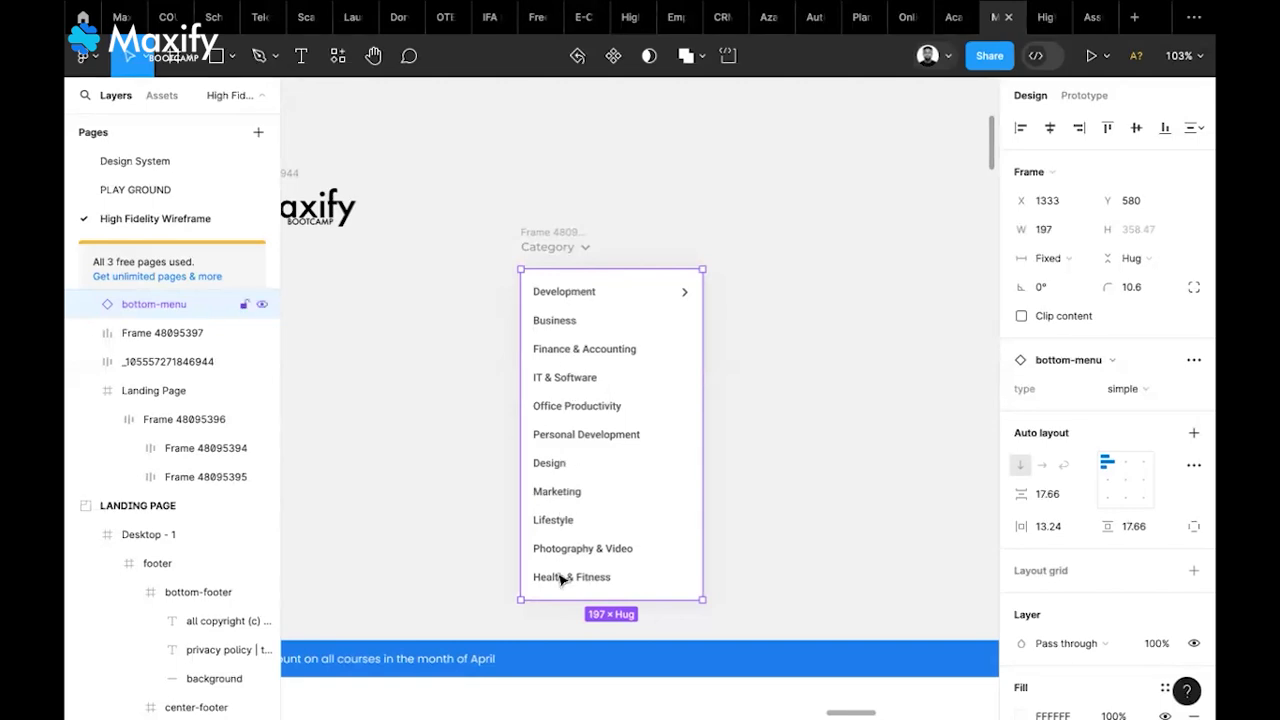
Detach the dropdown instance from its component and ungroup it into separate menu items
right_click(593, 296)
left_click(645, 536)
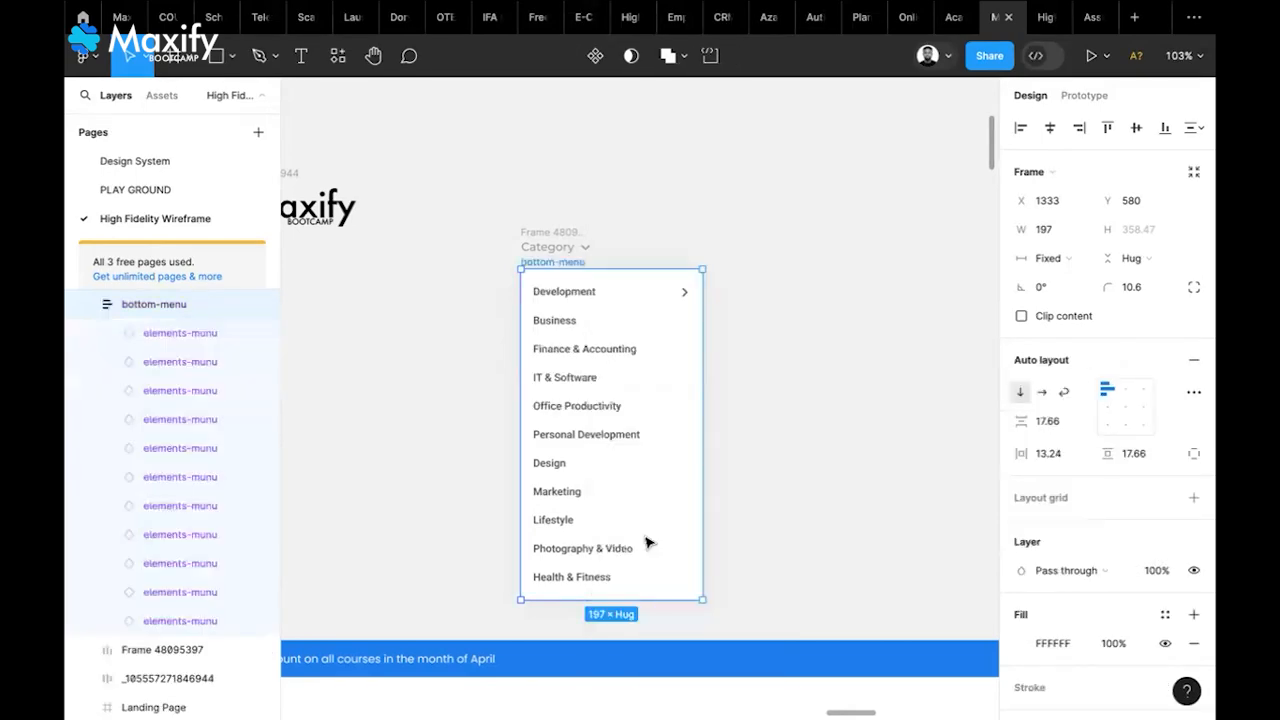
right_click(608, 370)
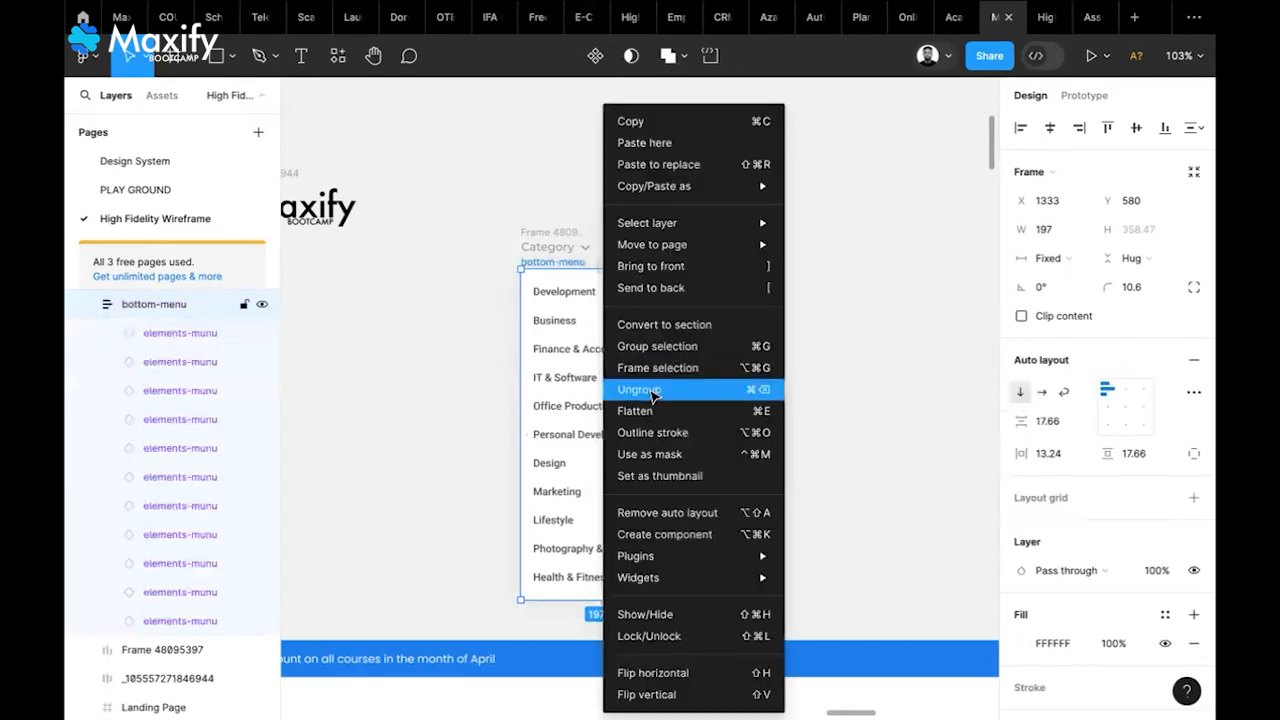
left_click(651, 392)
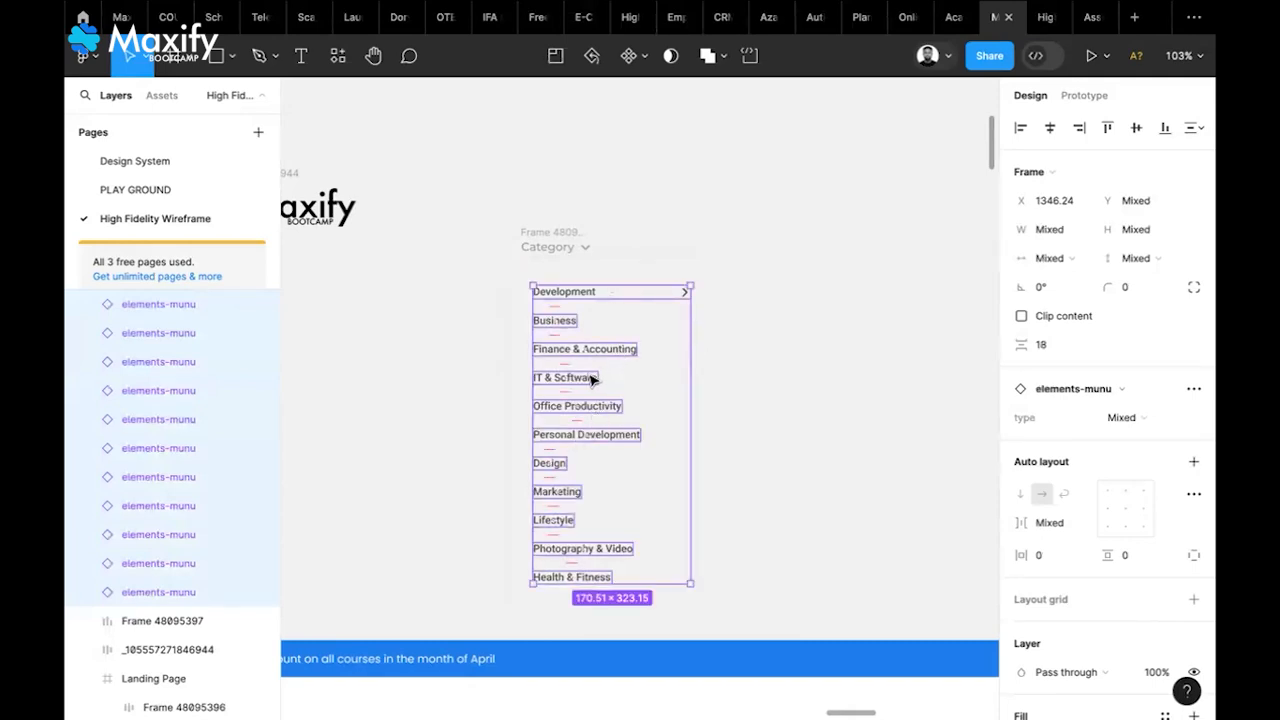
Move the menu items right of the Category label and select all eleven together
scroll(1134, 422, "down", 2)
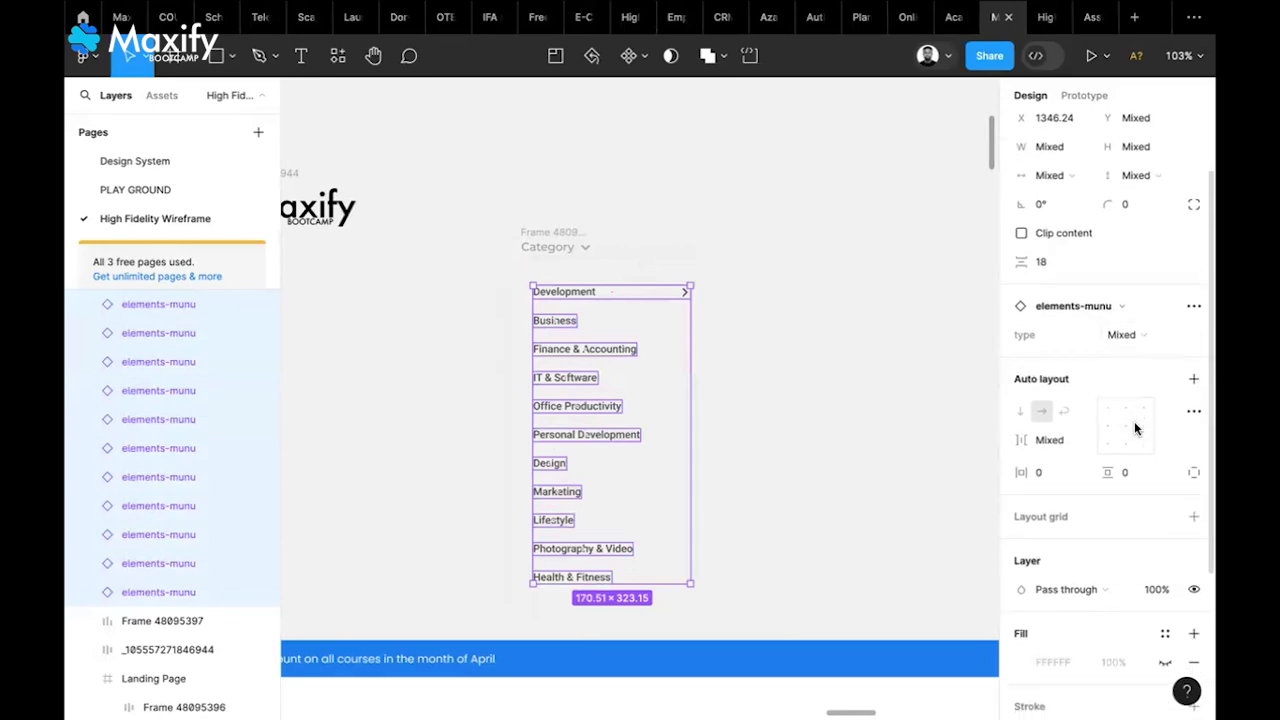
left_click_drag(601, 348, 805, 297)
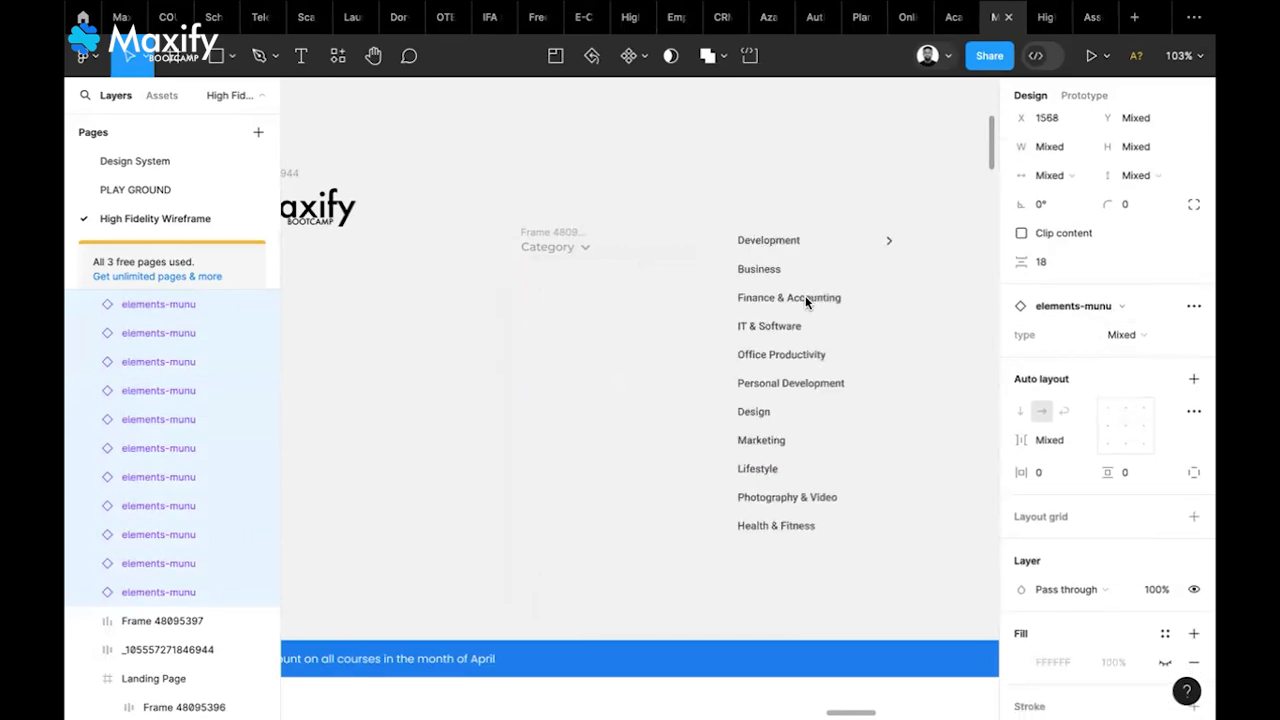
left_click(668, 328)
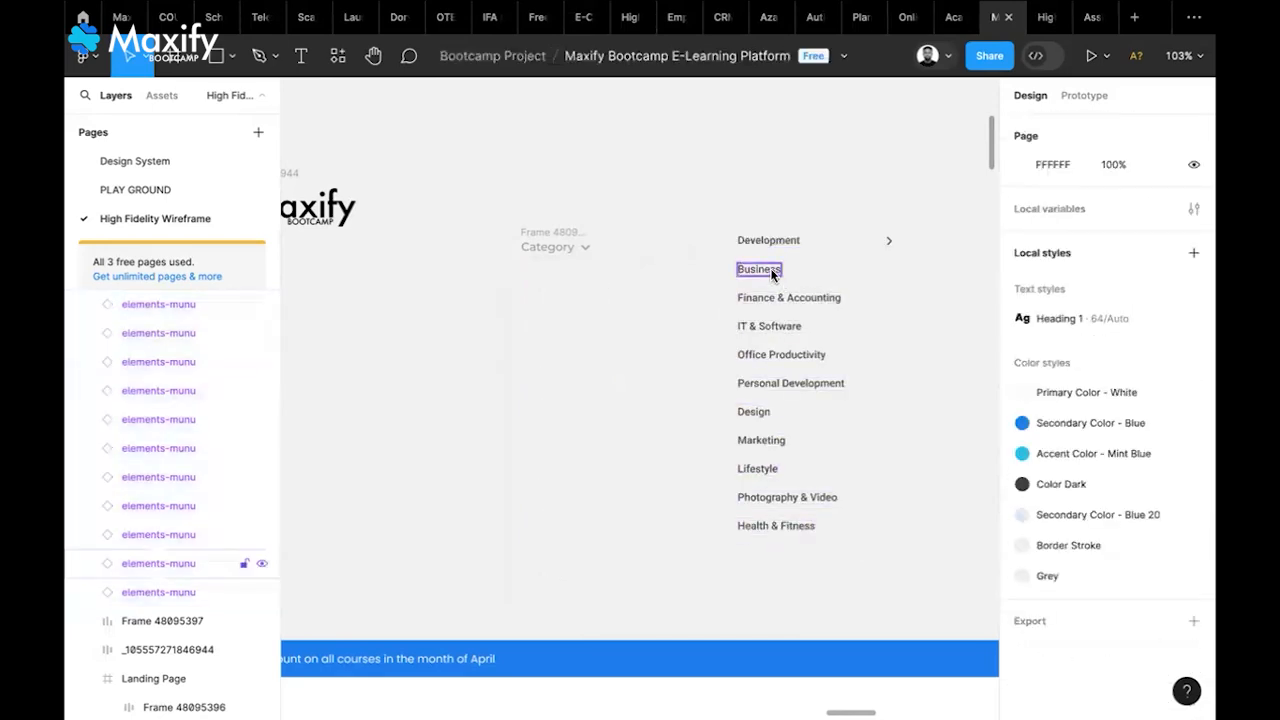
left_click(770, 268)
left_click(801, 242)
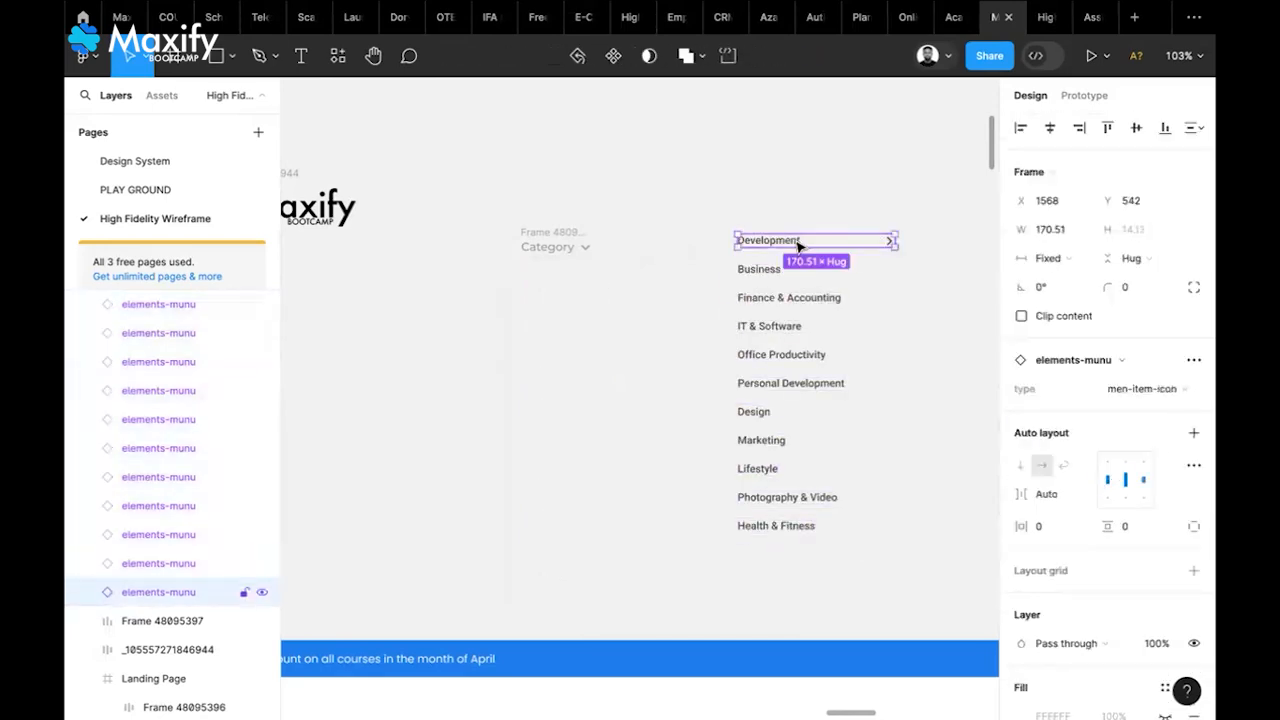
left_click(799, 300)
left_click(785, 328)
left_click_drag(711, 199, 908, 536)
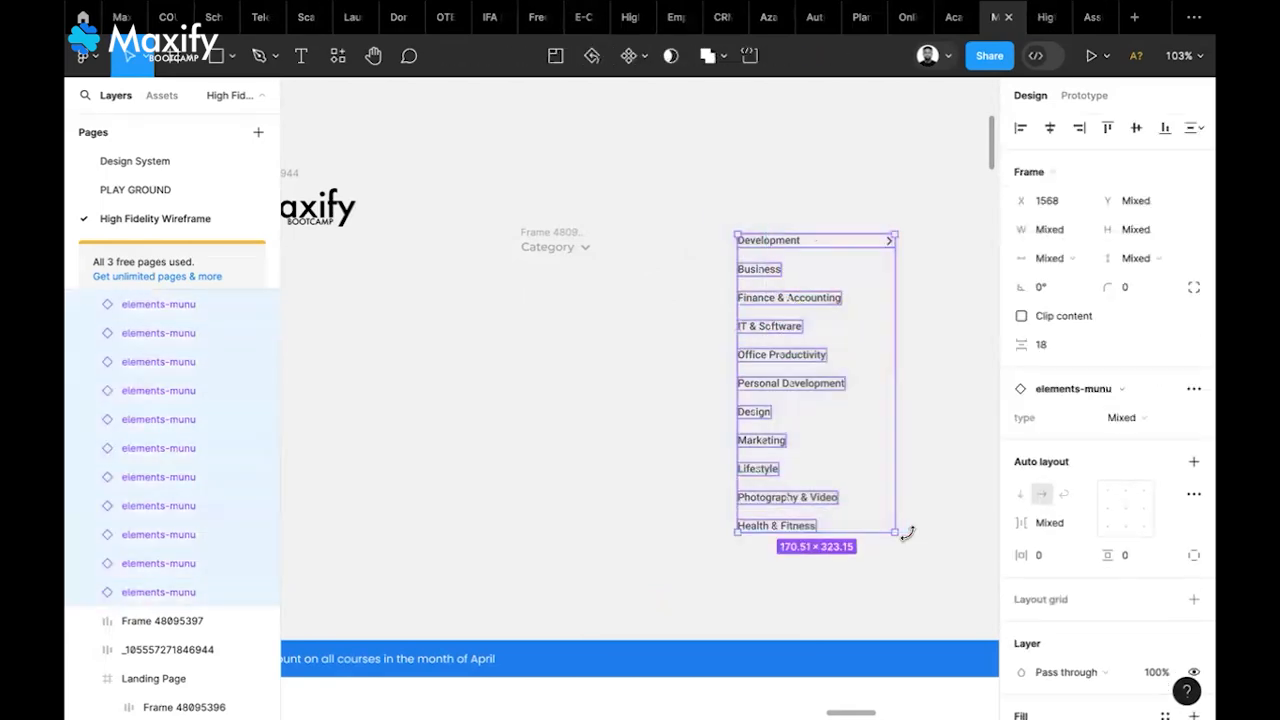
Wrap the eleven menu items in an auto-layout frame with 20 px vertical and horizontal padding
left_click(1193, 464)
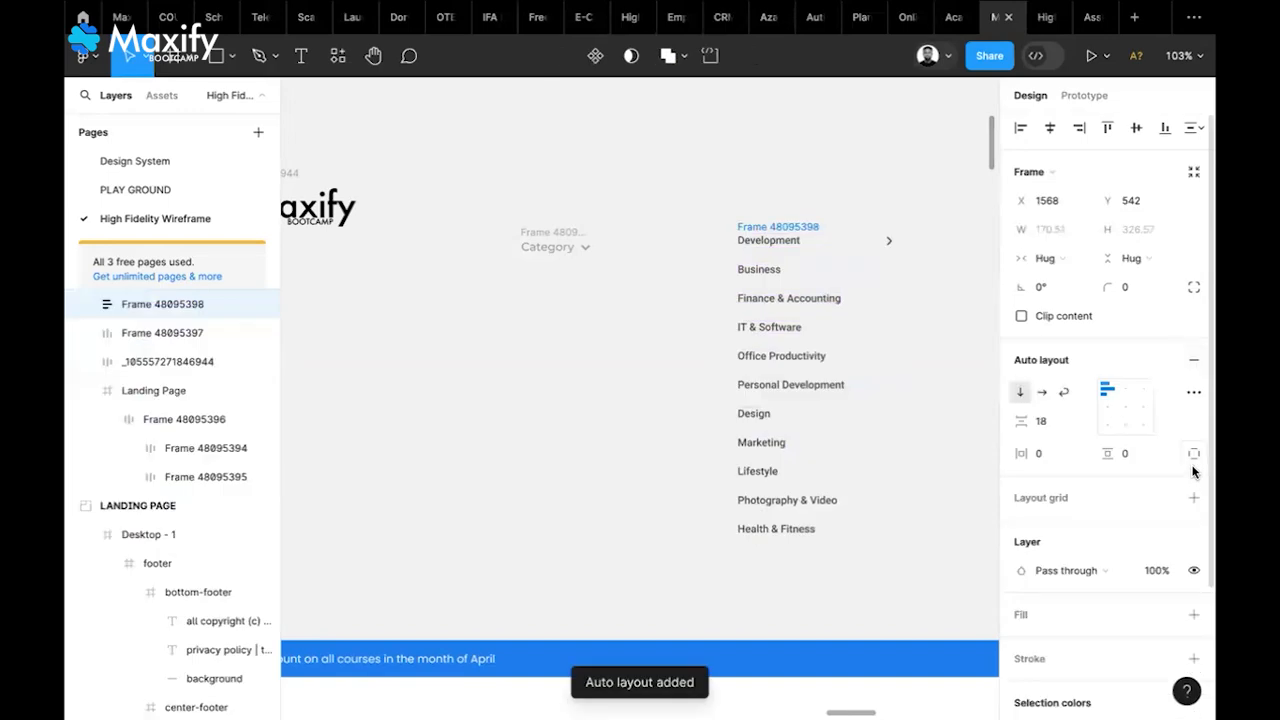
left_click(1129, 456)
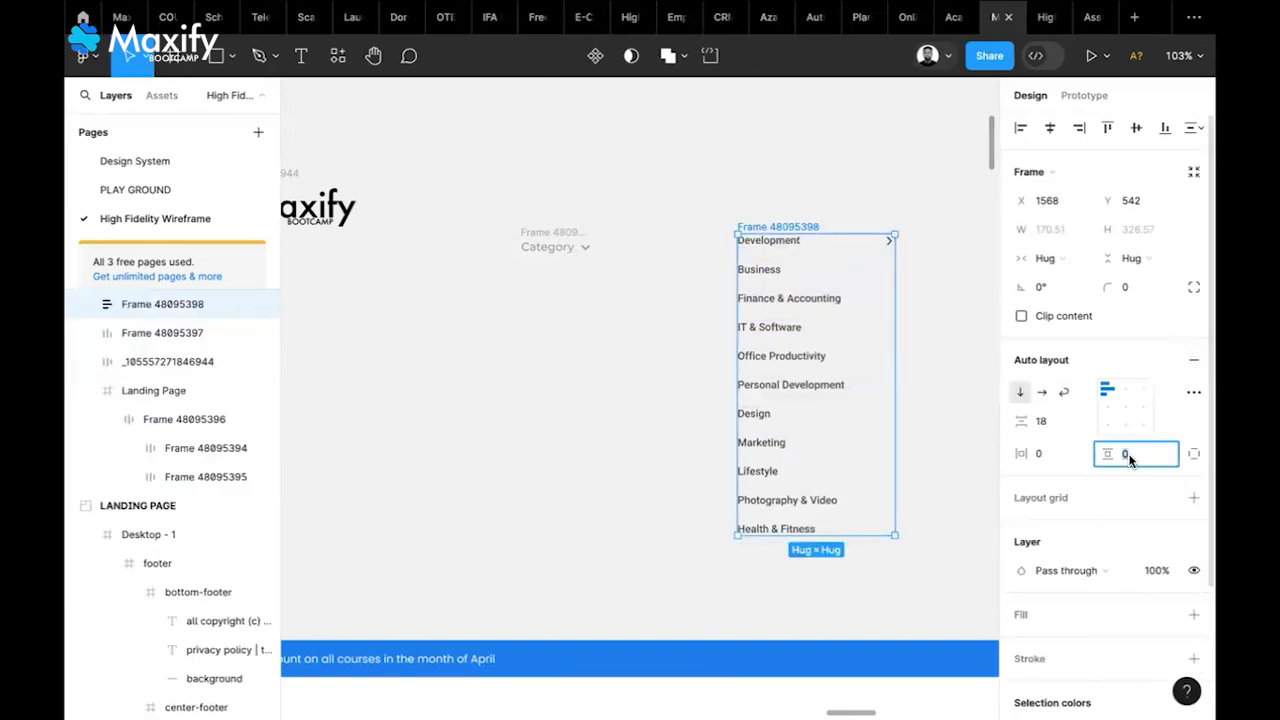
type("20")
key("Return")
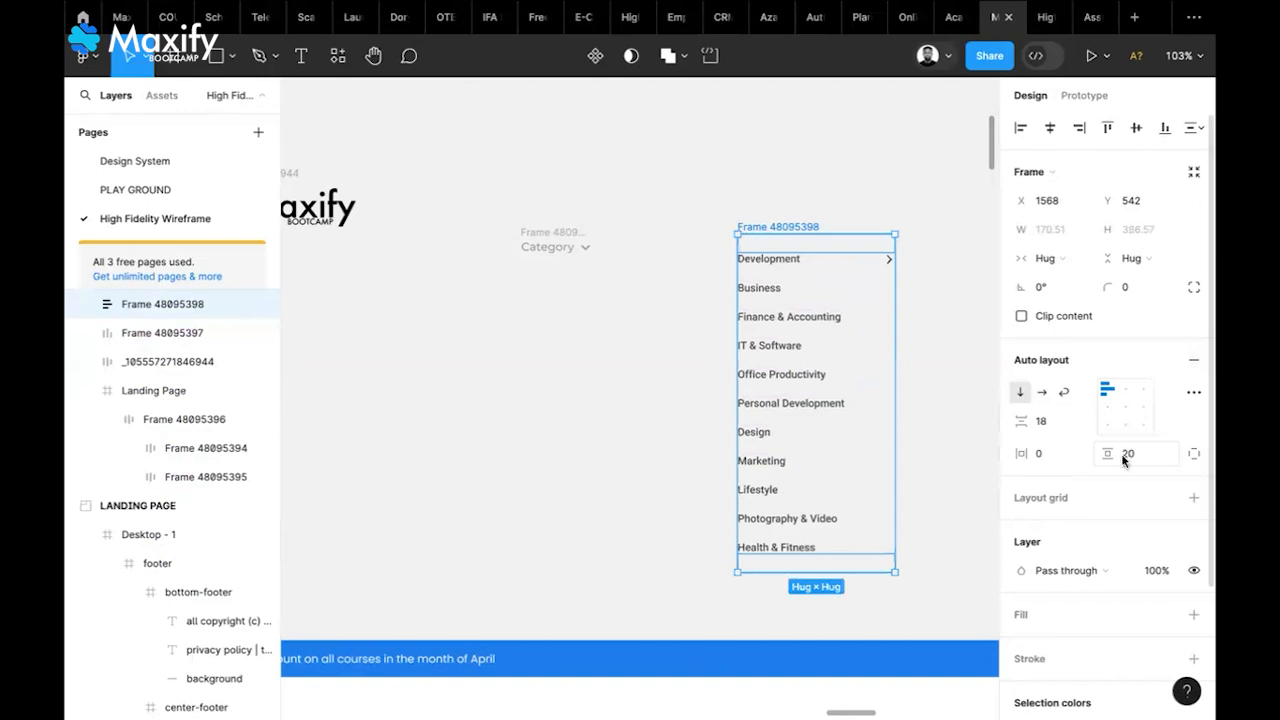
left_click(1057, 459)
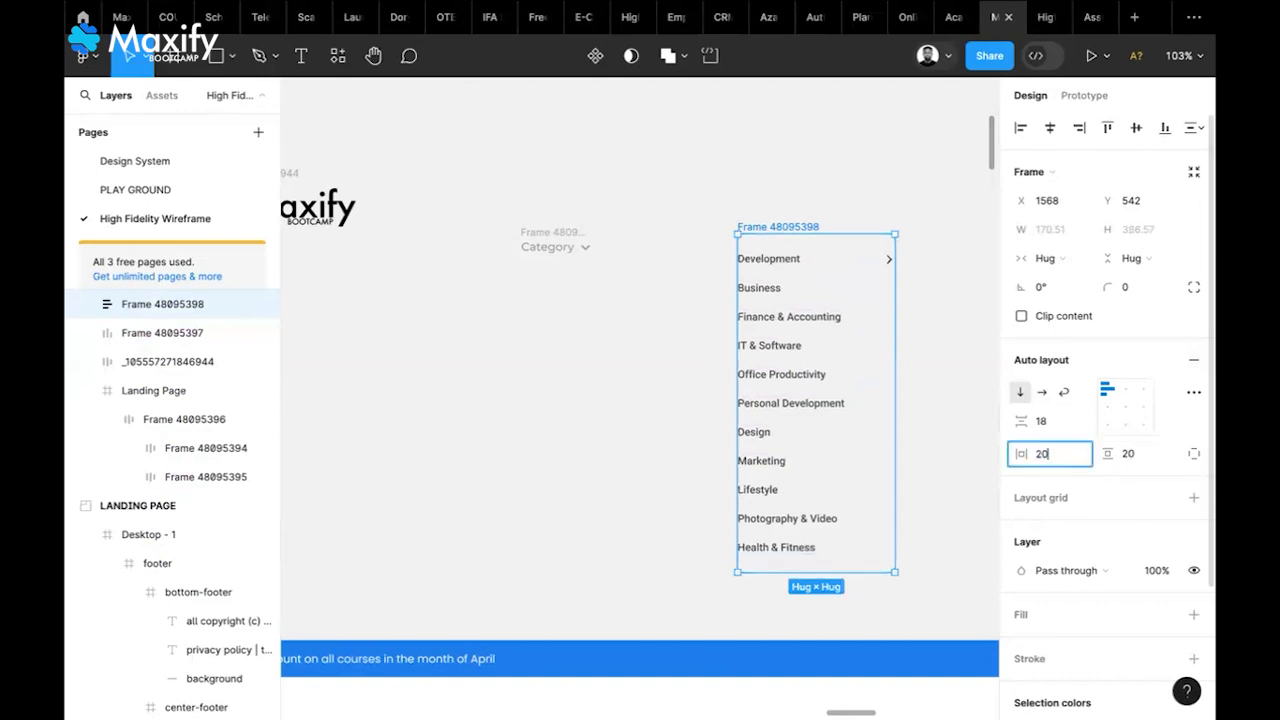
key("Return")
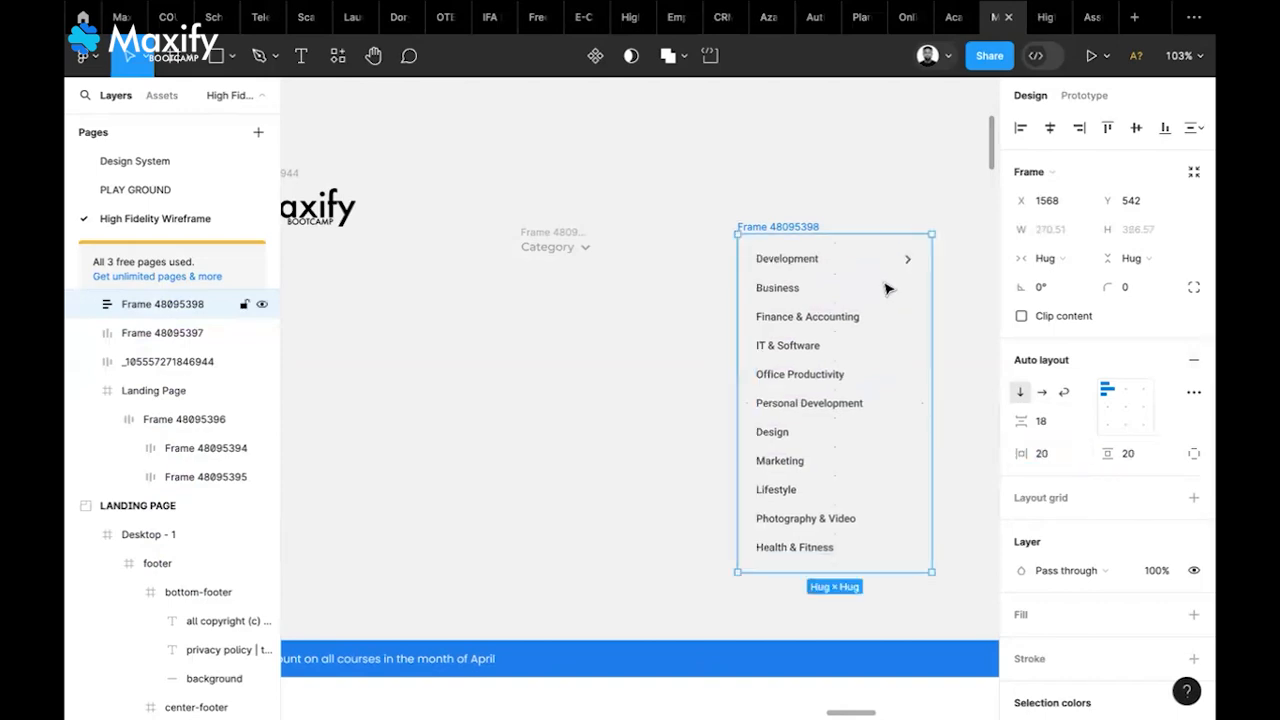
Give the menu frame a white fill and 10 corner radius, shifting it slightly left
left_click(1193, 614)
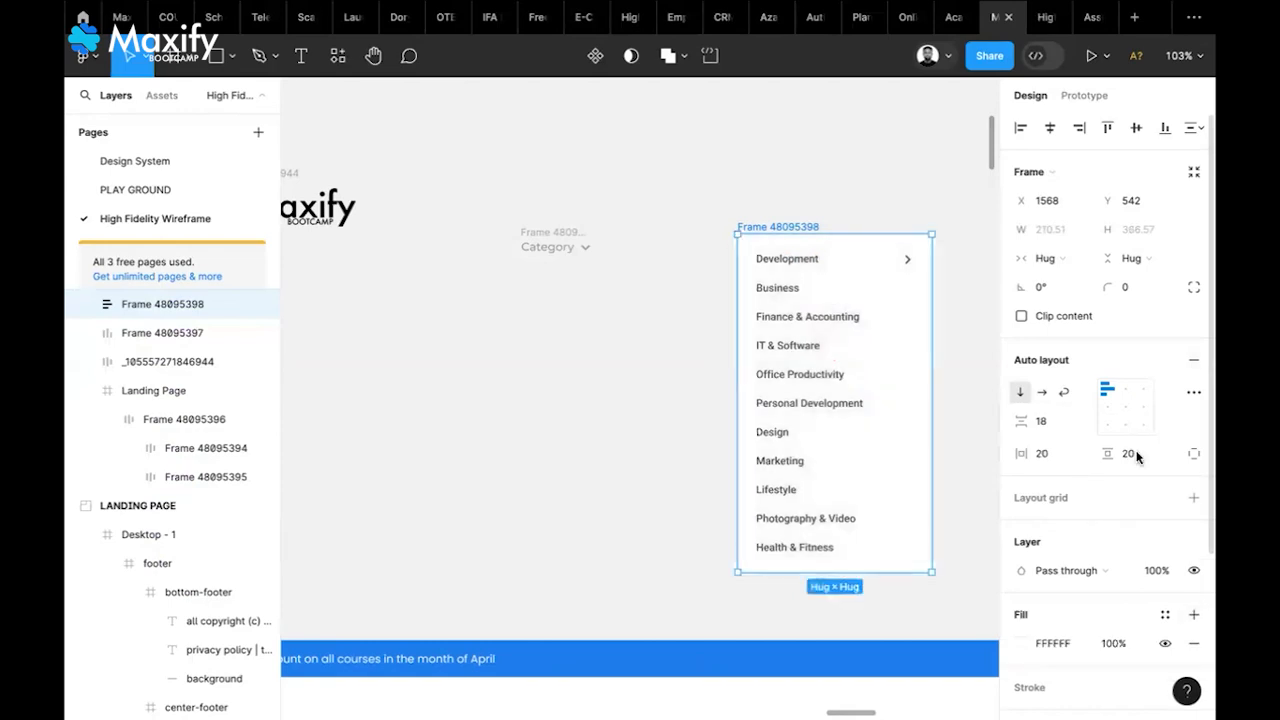
left_click(1130, 289)
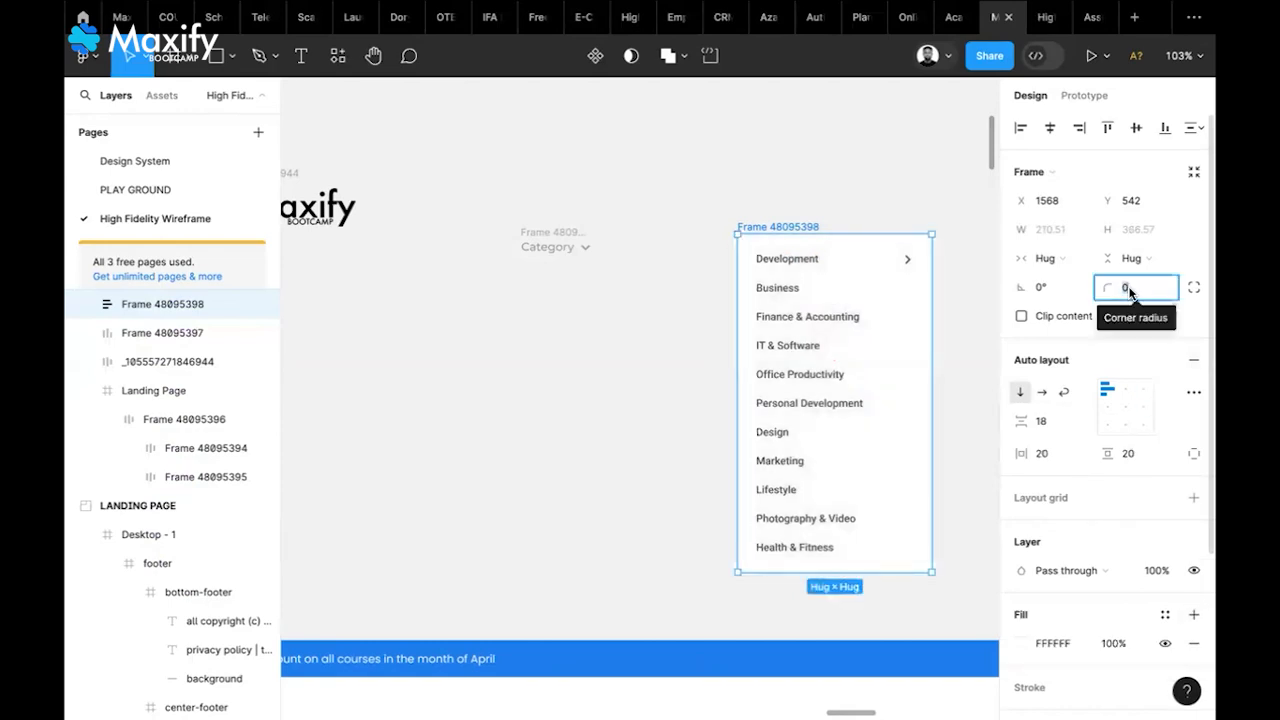
type("30")
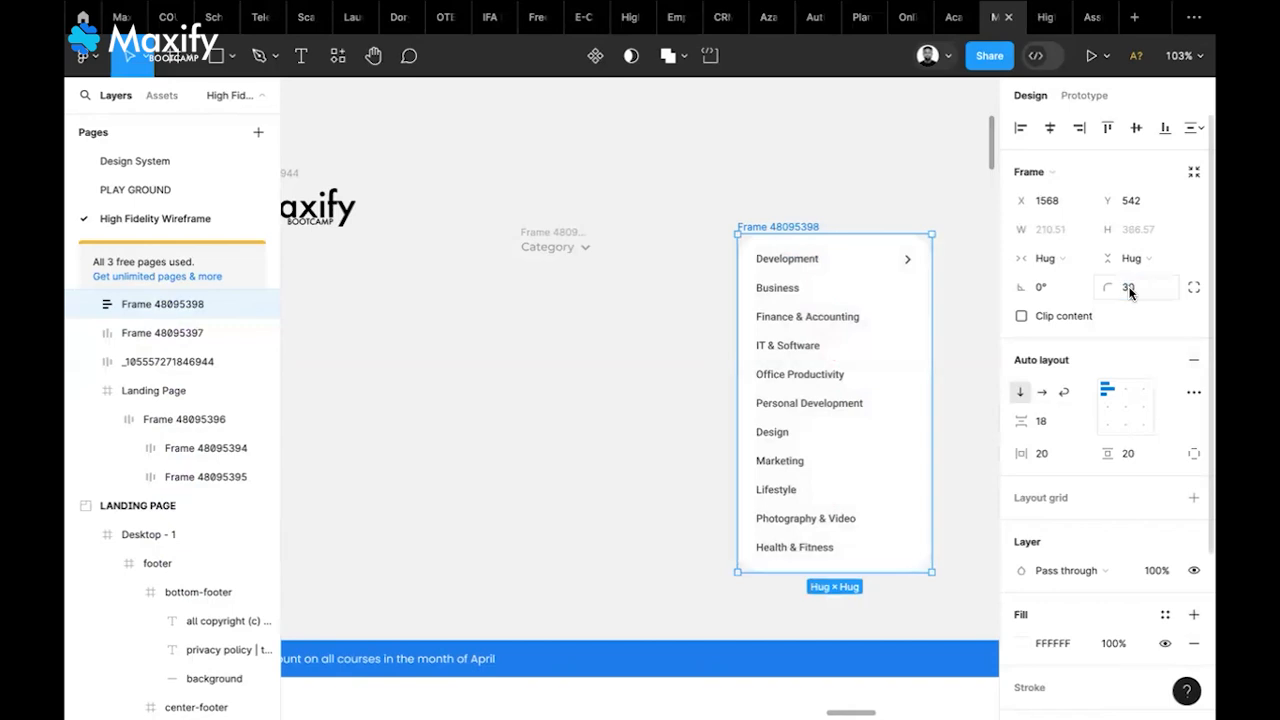
key("Return")
left_click_drag(778, 230, 717, 228)
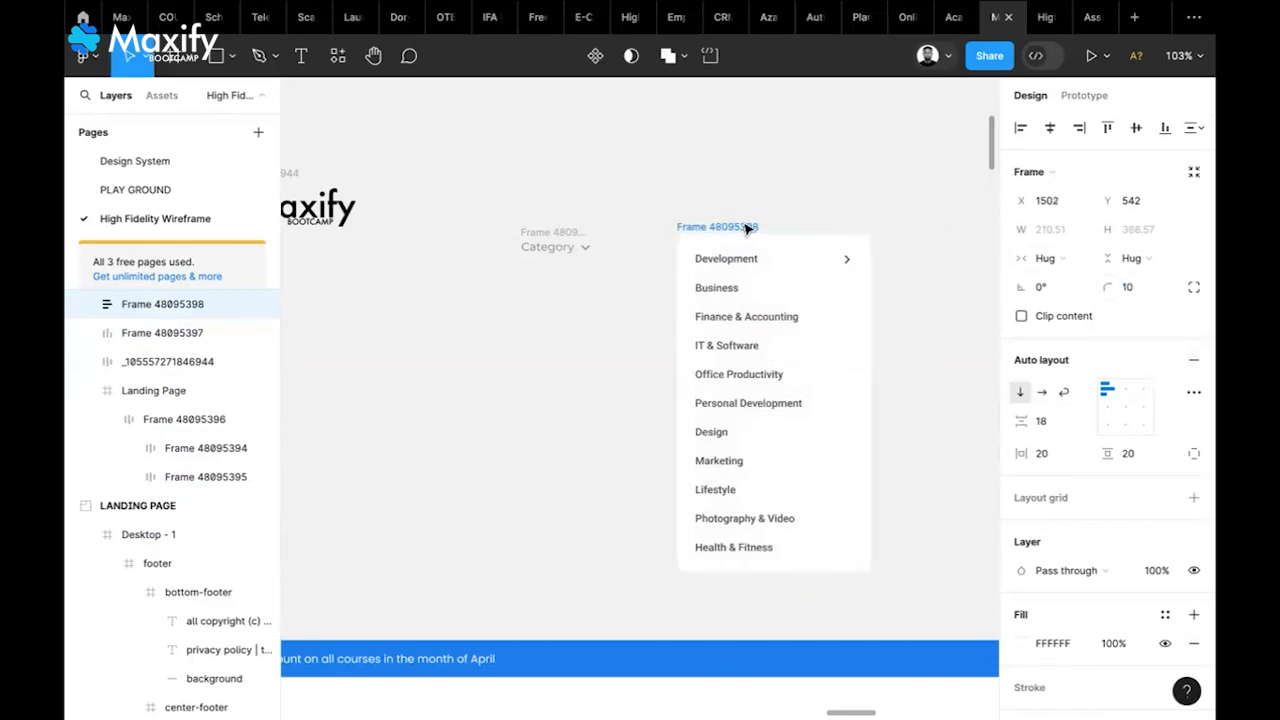
Add a drop shadow to the category list frame with X 2, Y 2 and blur 10
scroll(1125, 488, "down", 3)
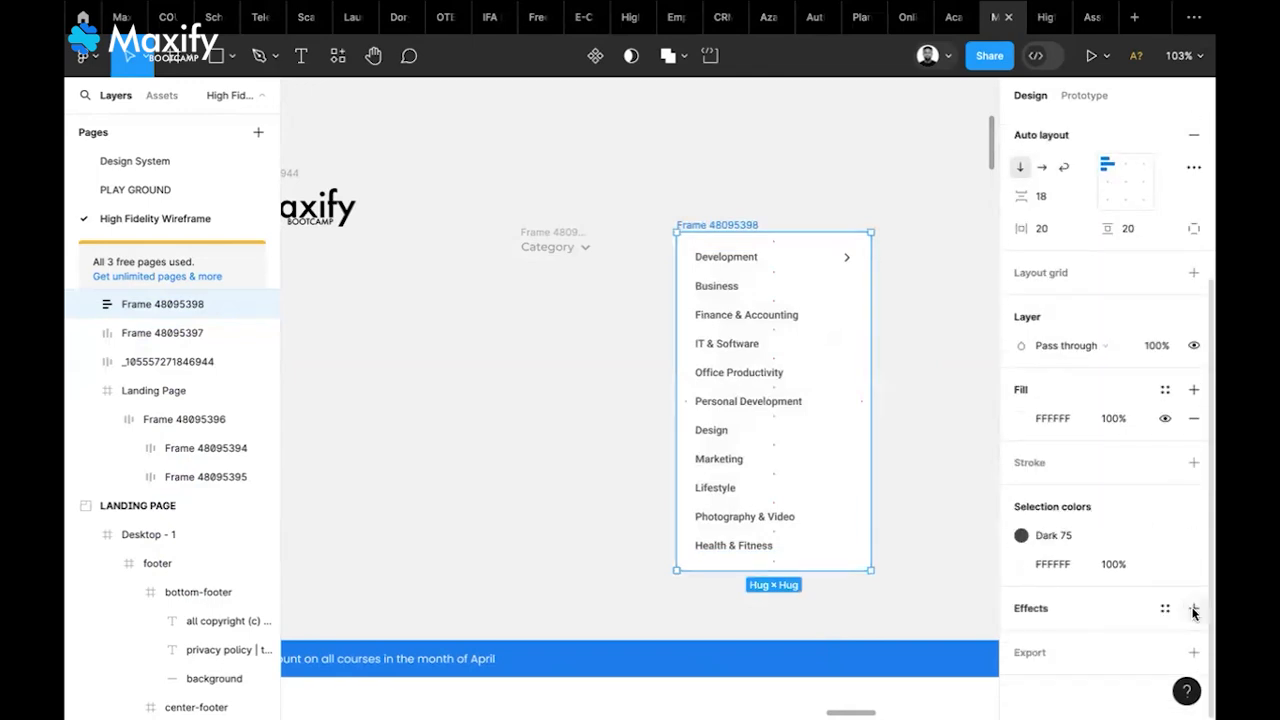
left_click(1193, 612)
scroll(1086, 608, "down", 1)
left_click(1021, 609)
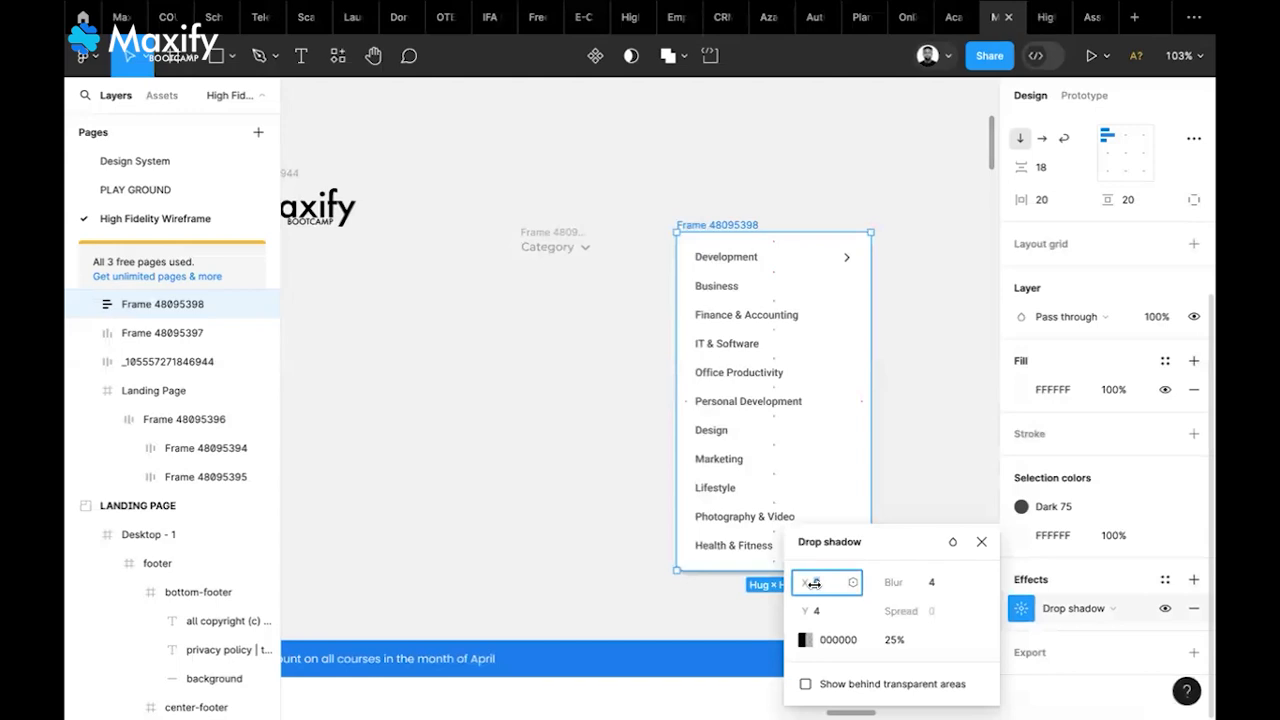
type("2")
left_click(822, 616)
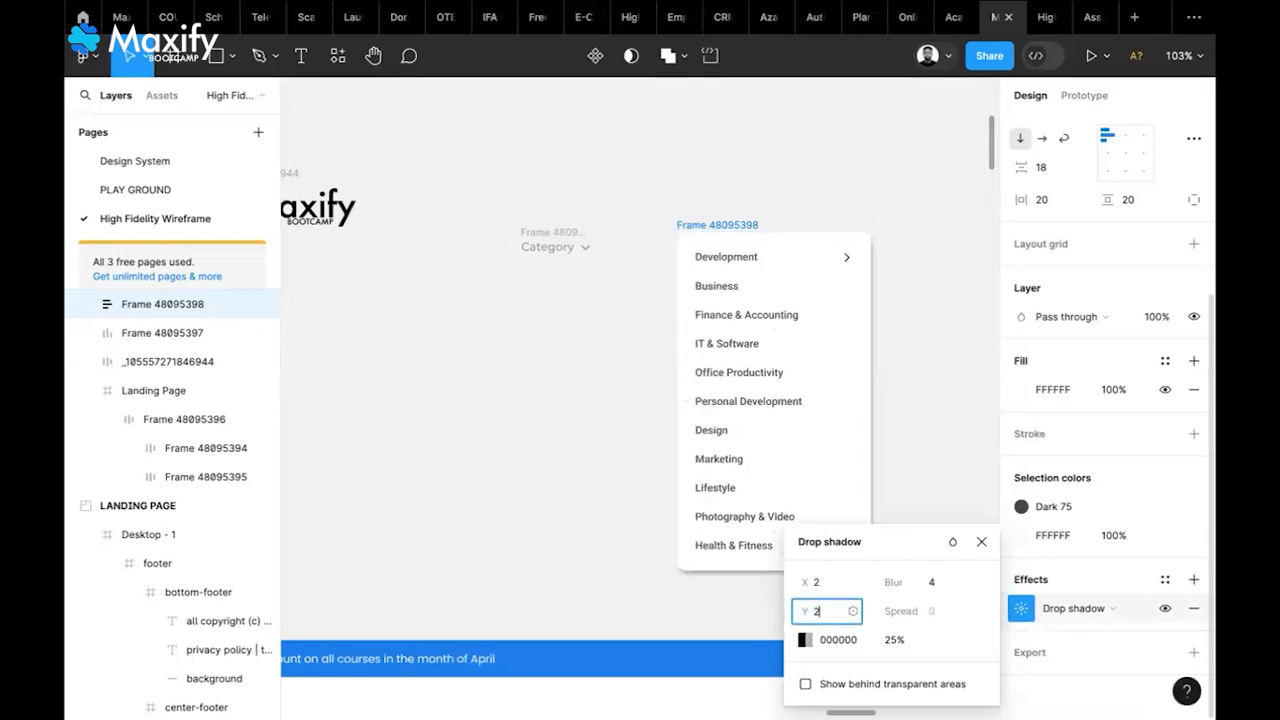
left_click(938, 588)
type("1")
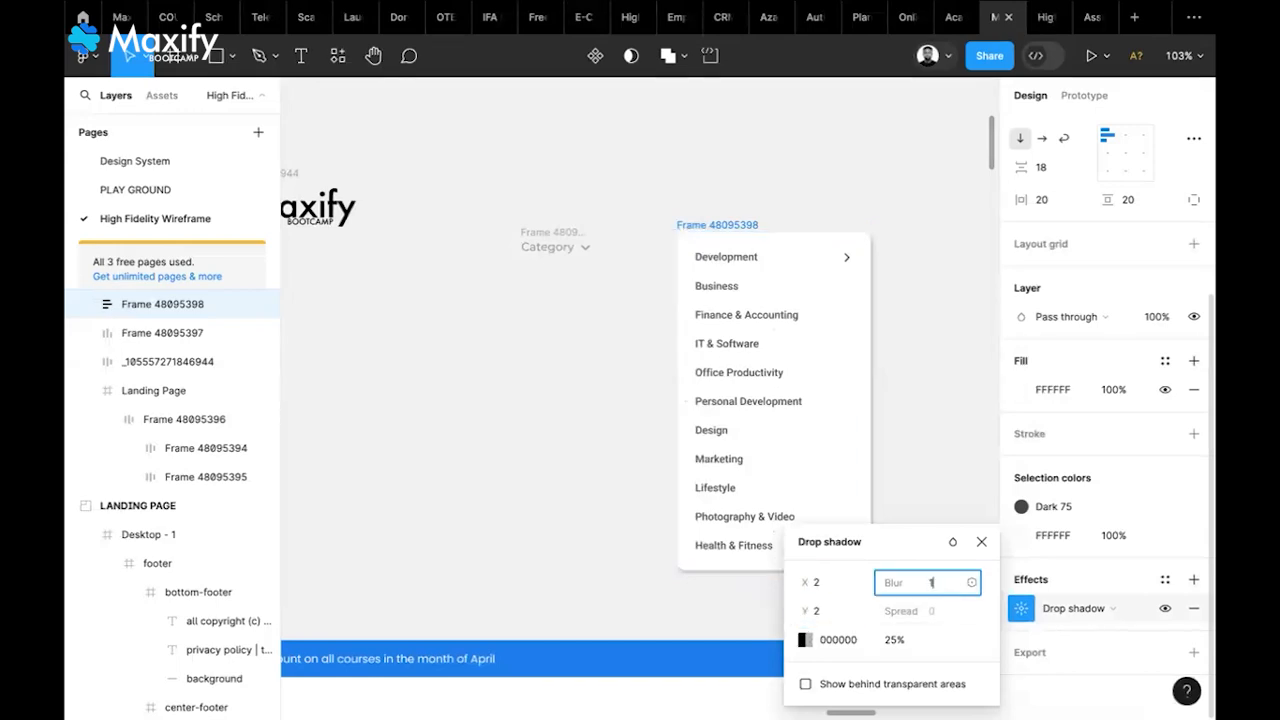
type("0")
left_click(905, 545)
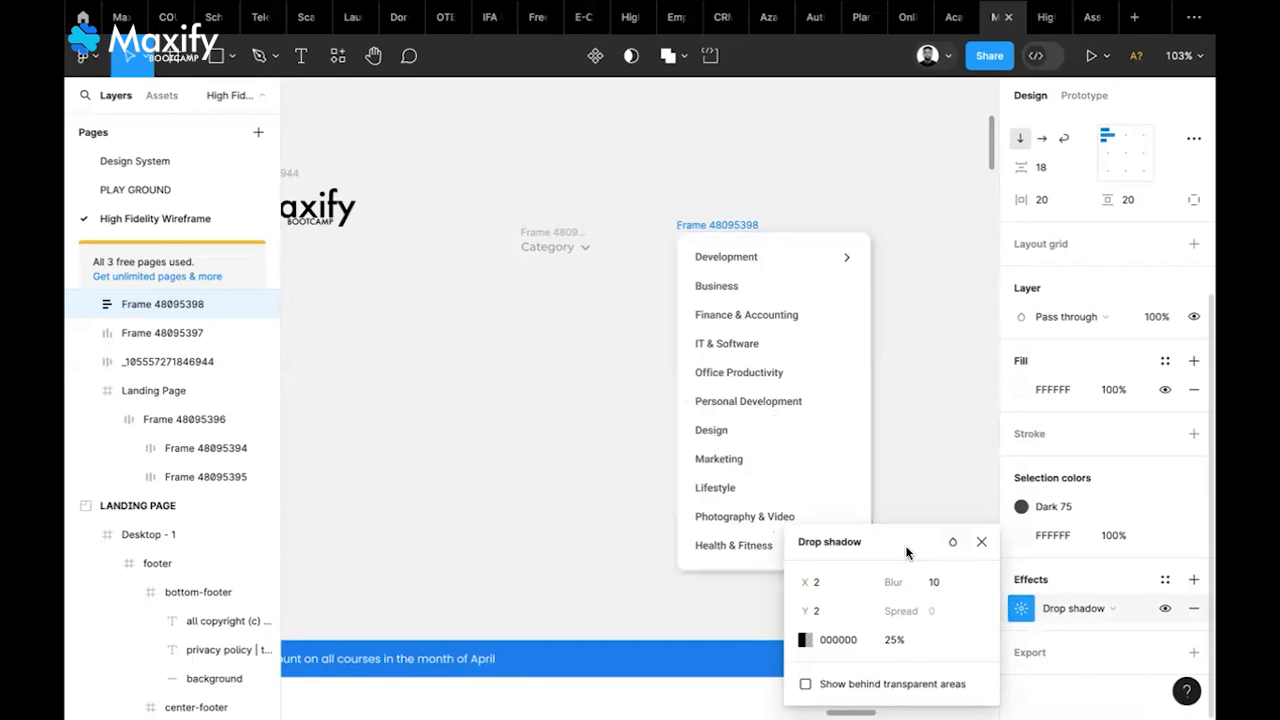
Set the shadow colour to 616161 at 10% opacity
left_click(895, 640)
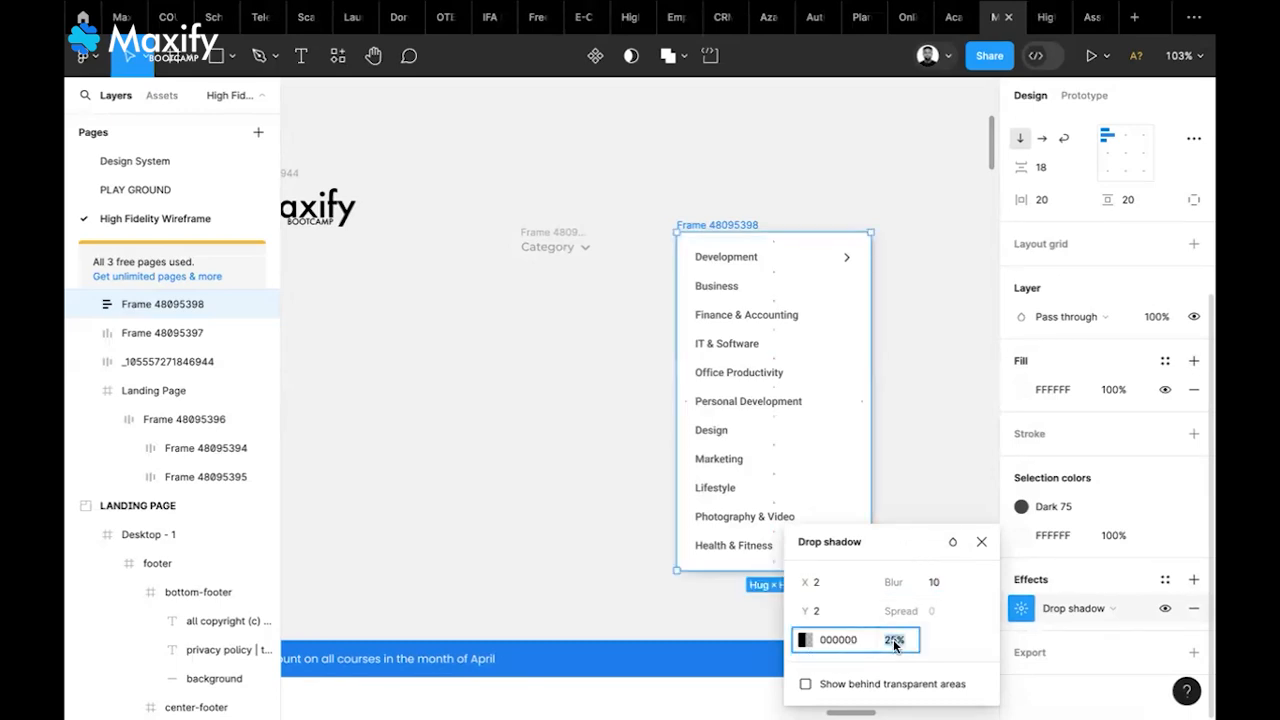
type("10")
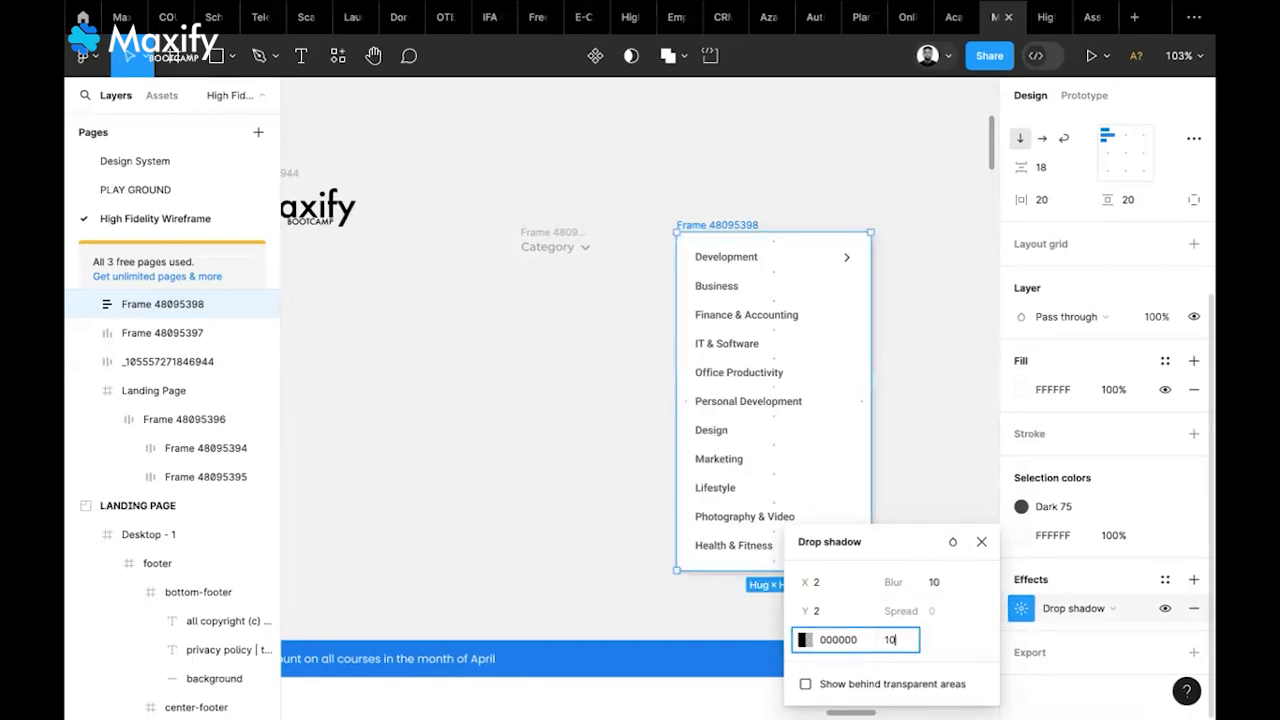
left_click(801, 642)
left_click(571, 419)
left_click_drag(571, 419, 568, 389)
left_click(765, 236)
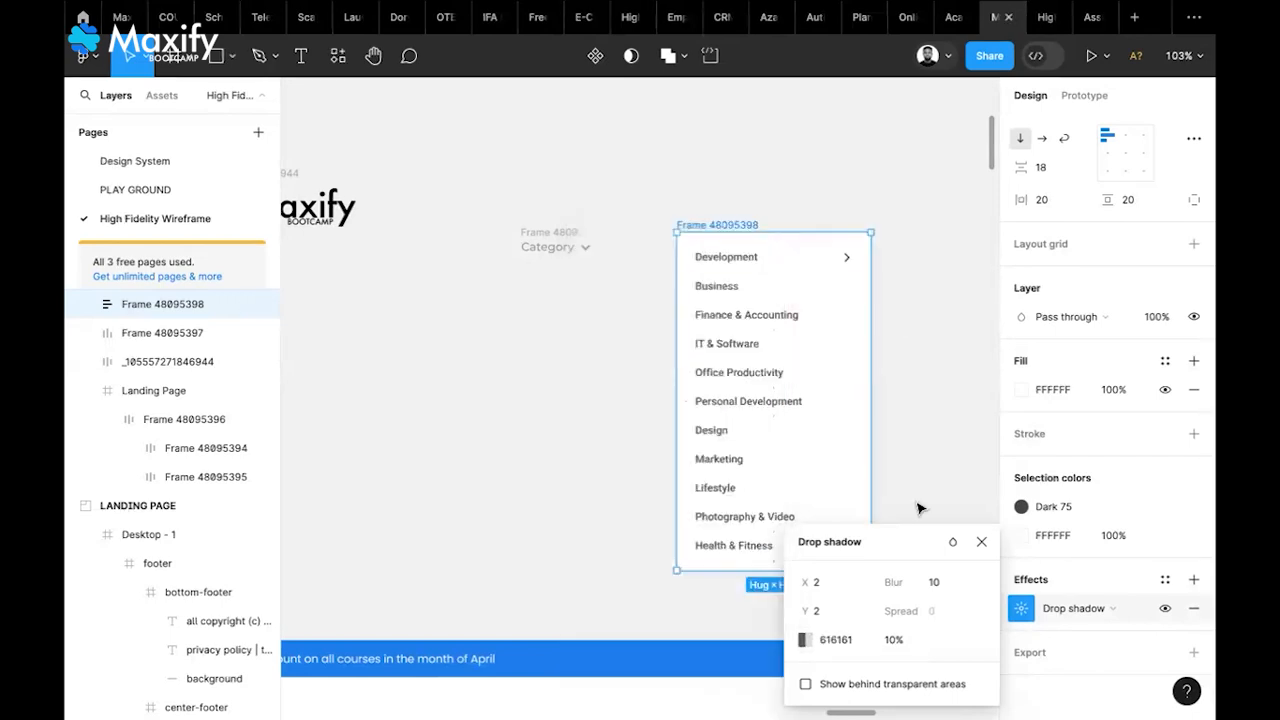
left_click(980, 543)
left_click(945, 487)
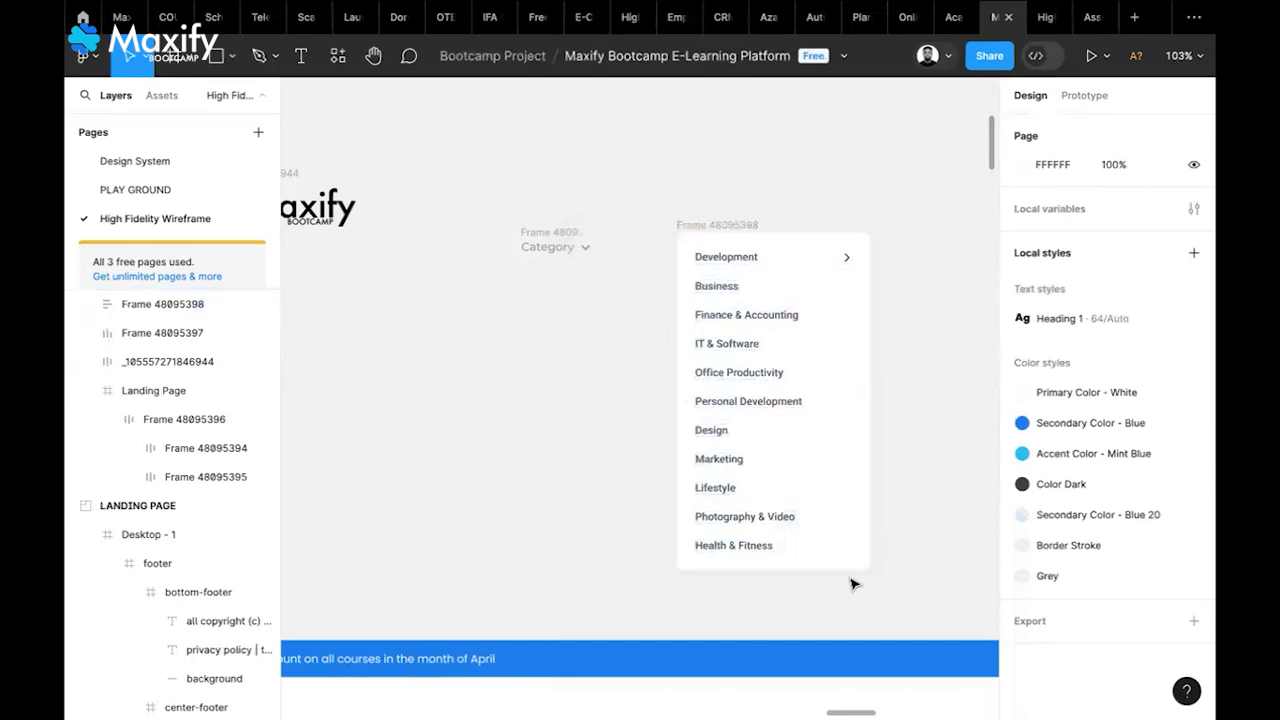
Give the Category button frame 20 horizontal and 5 vertical auto-layout padding
left_click(740, 225)
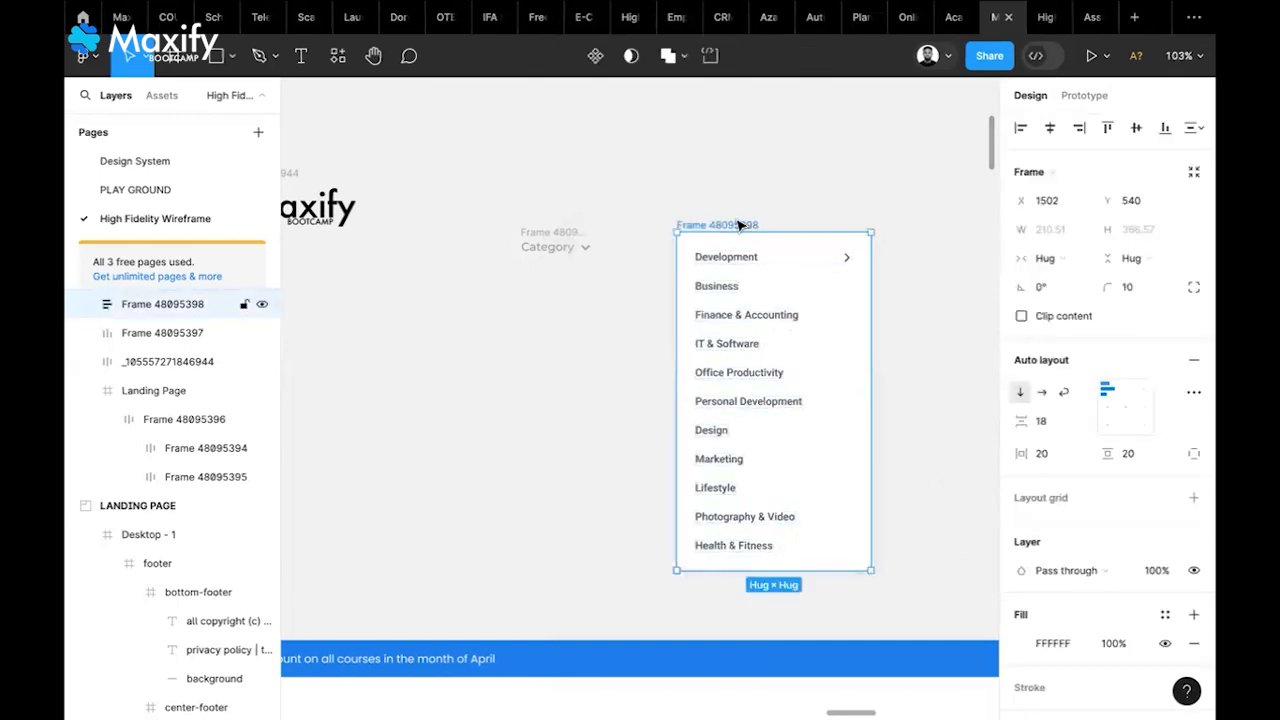
left_click(578, 240)
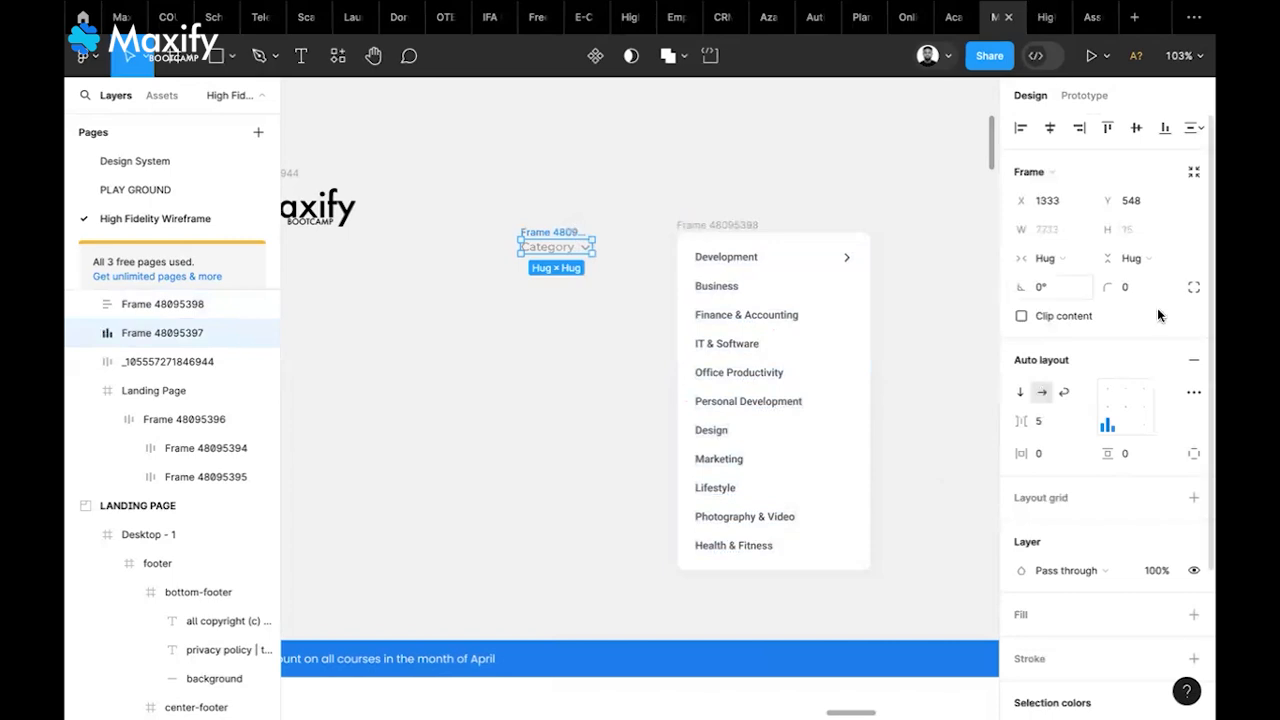
left_click(1137, 455)
type("20")
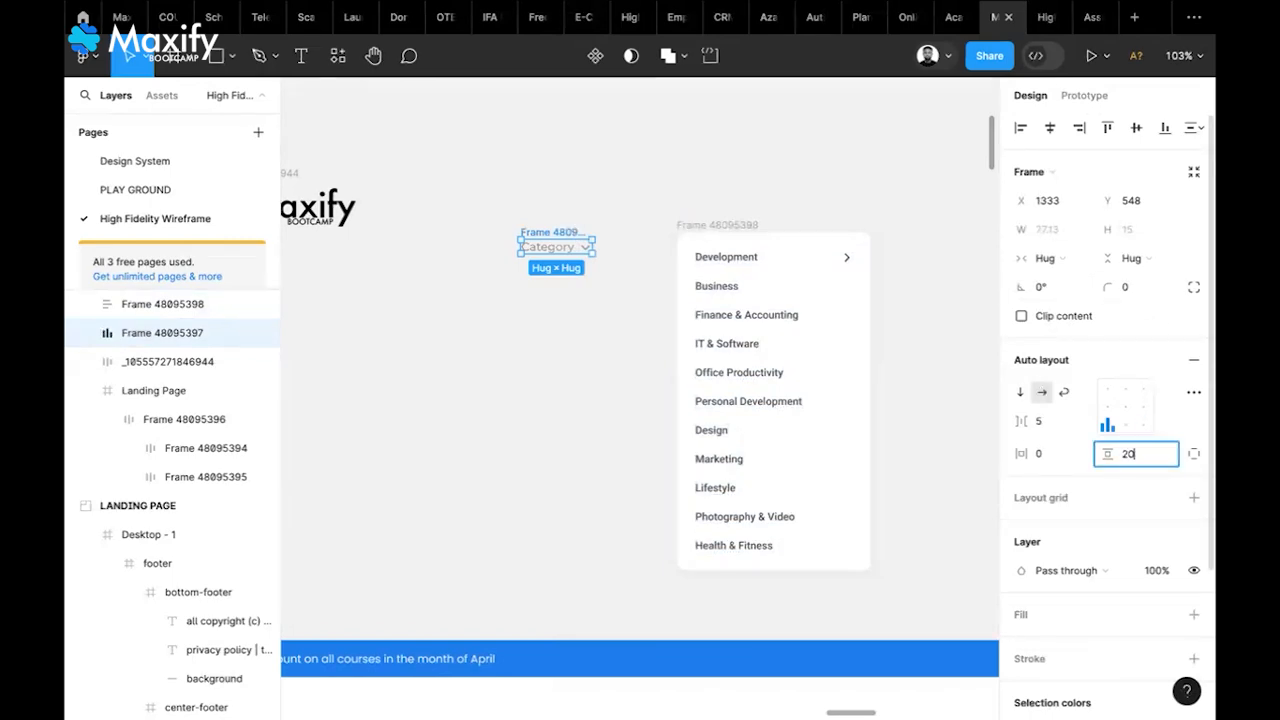
left_click(1063, 455)
type("20")
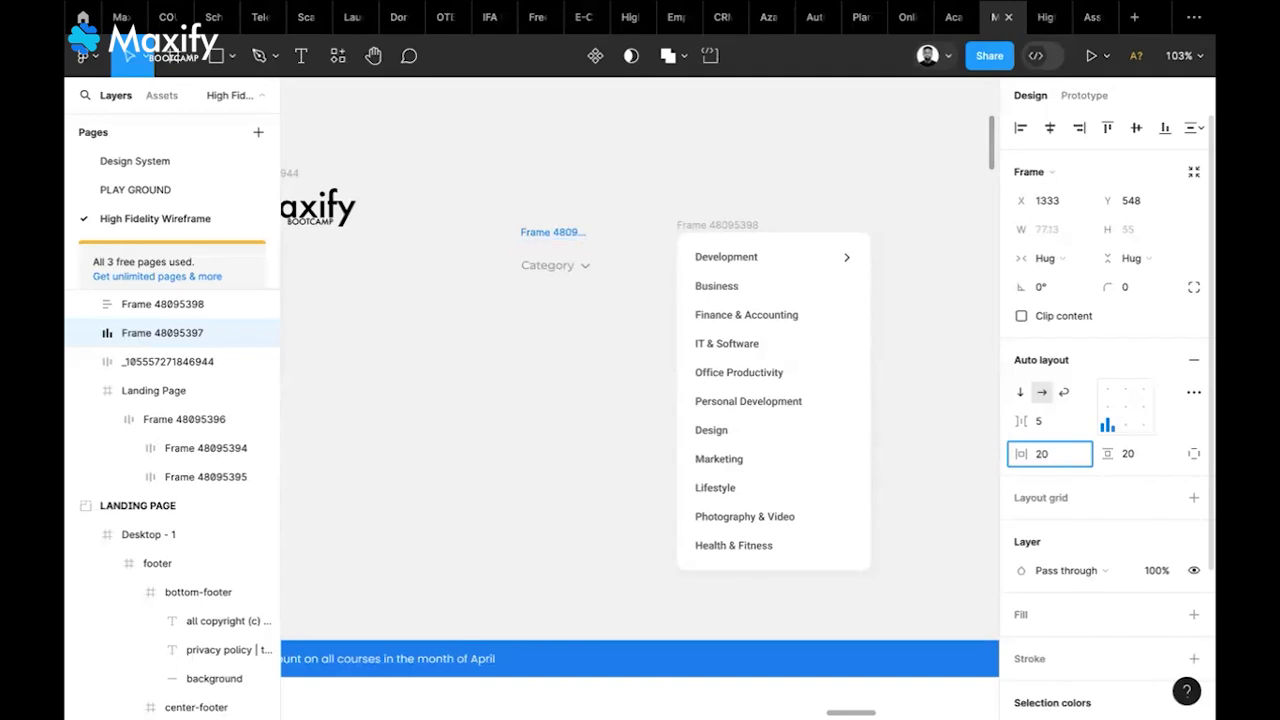
key("Return")
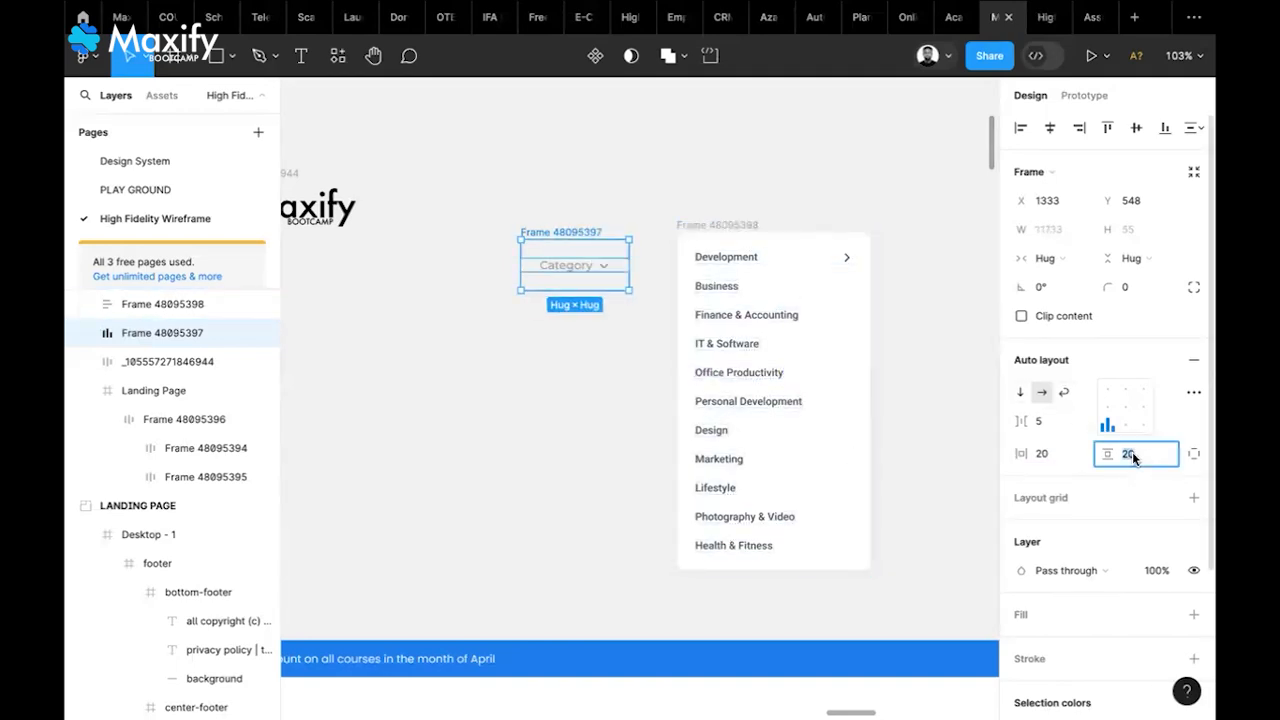
type("5")
key("Return")
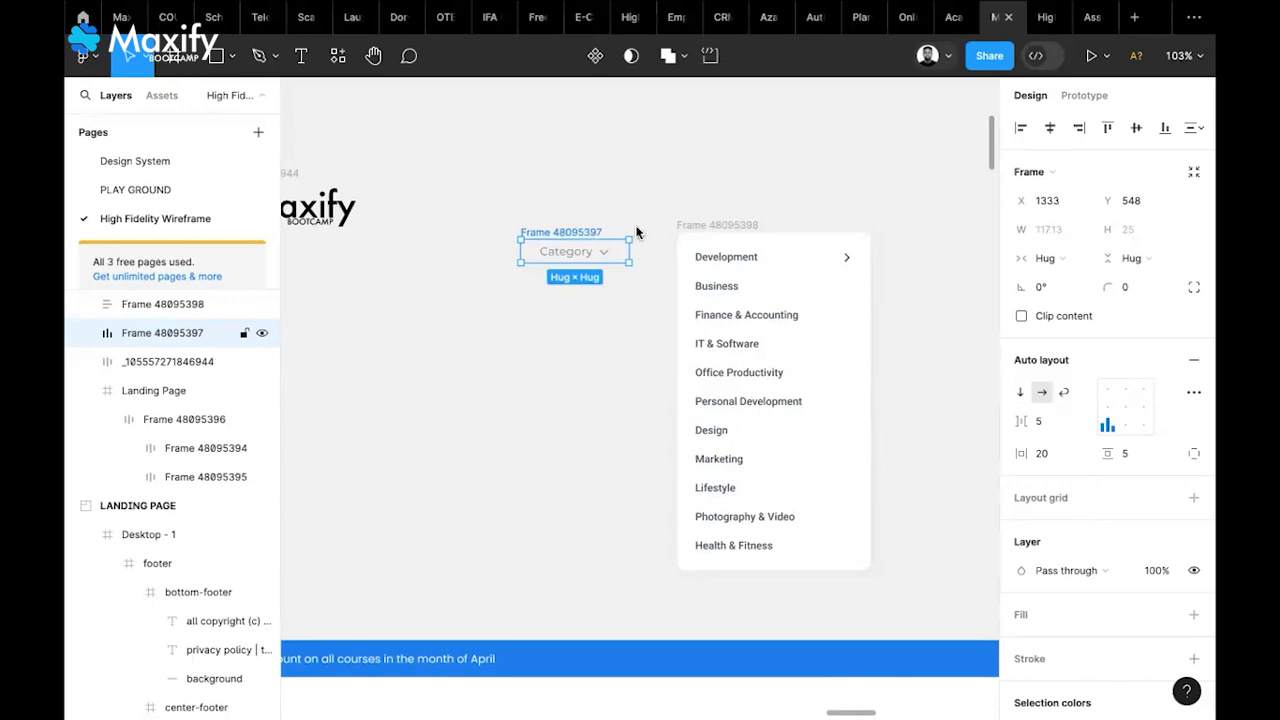
Add a white fill and 10 corner radius to the Category button, placing it above the list
left_click(1194, 617)
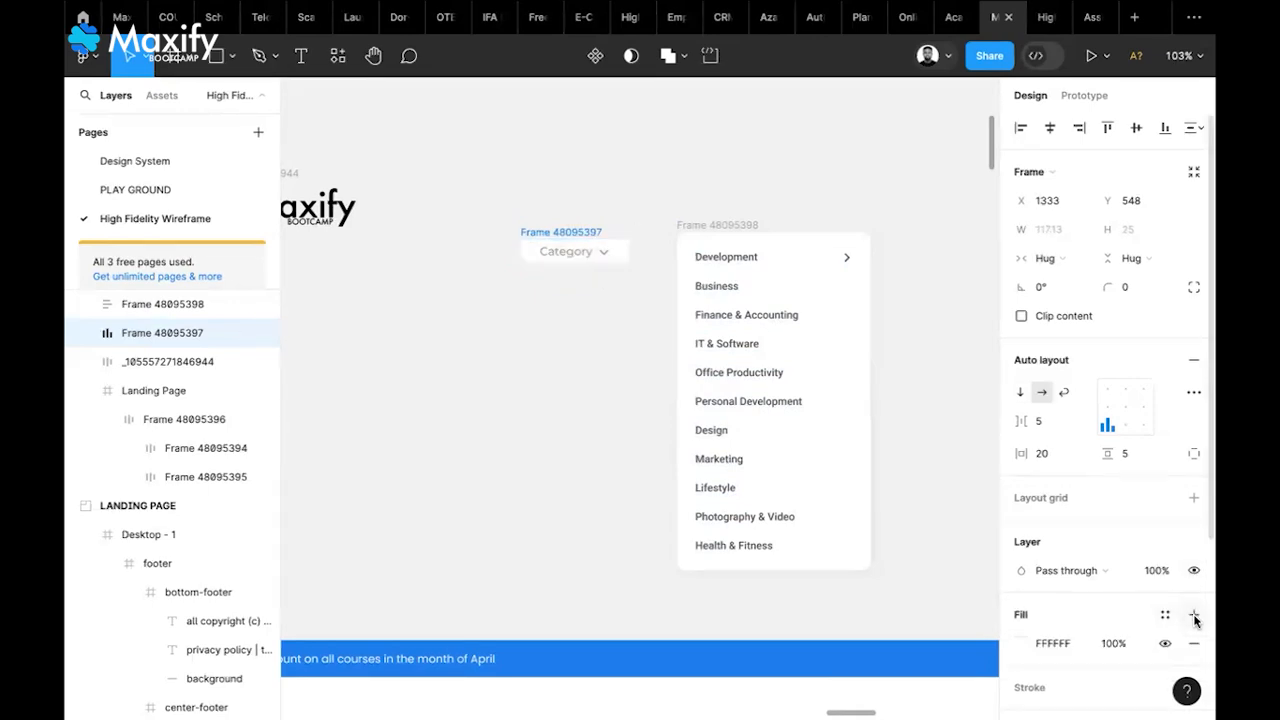
left_click(1141, 288)
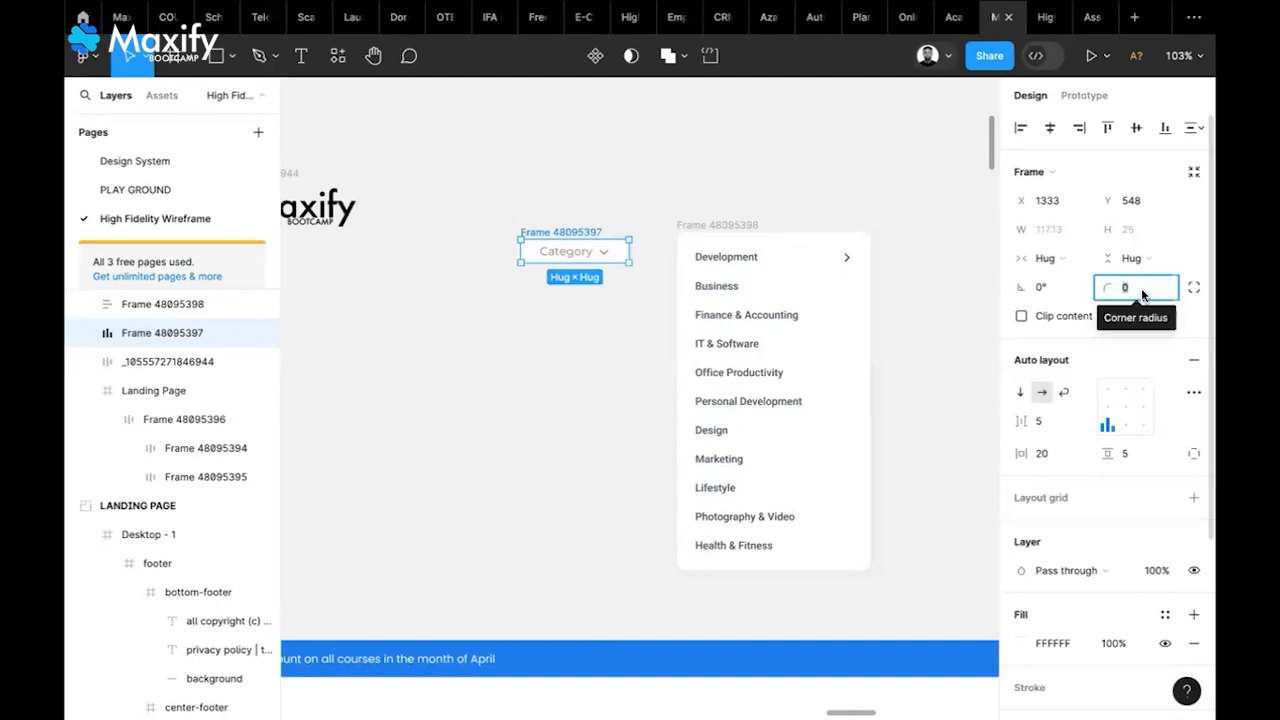
type("10")
key("Return")
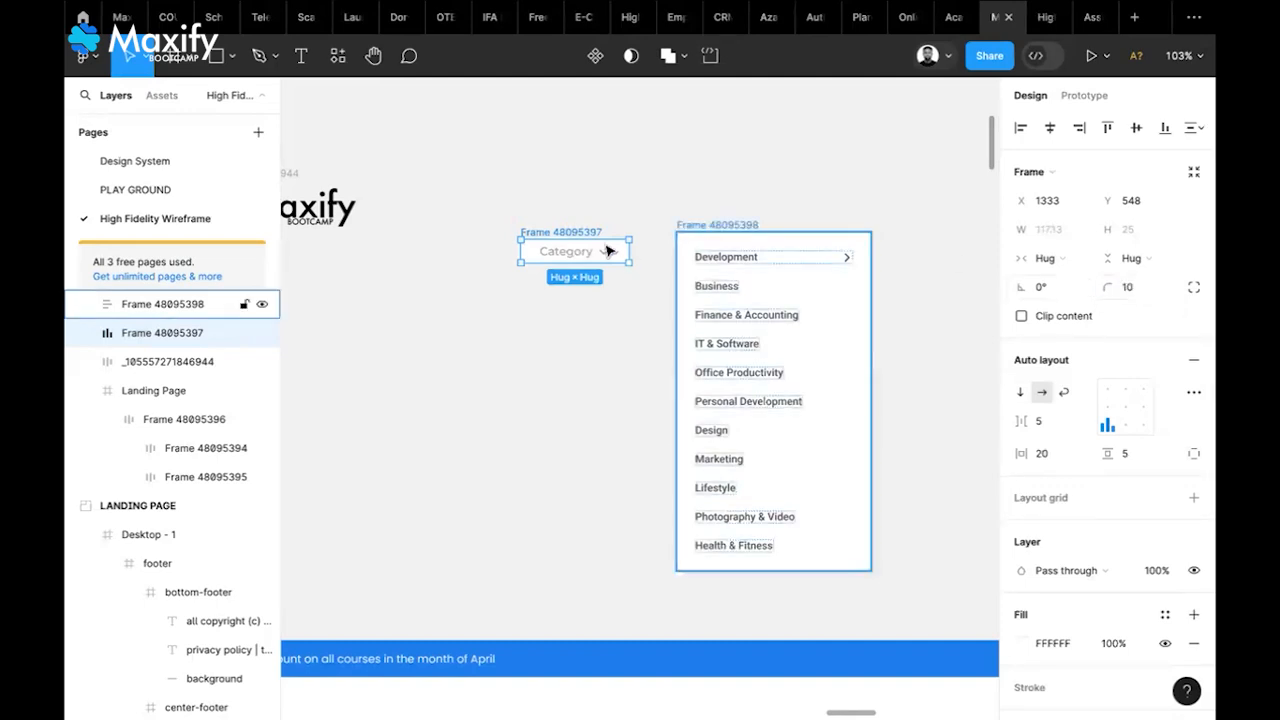
left_click_drag(595, 233, 752, 180)
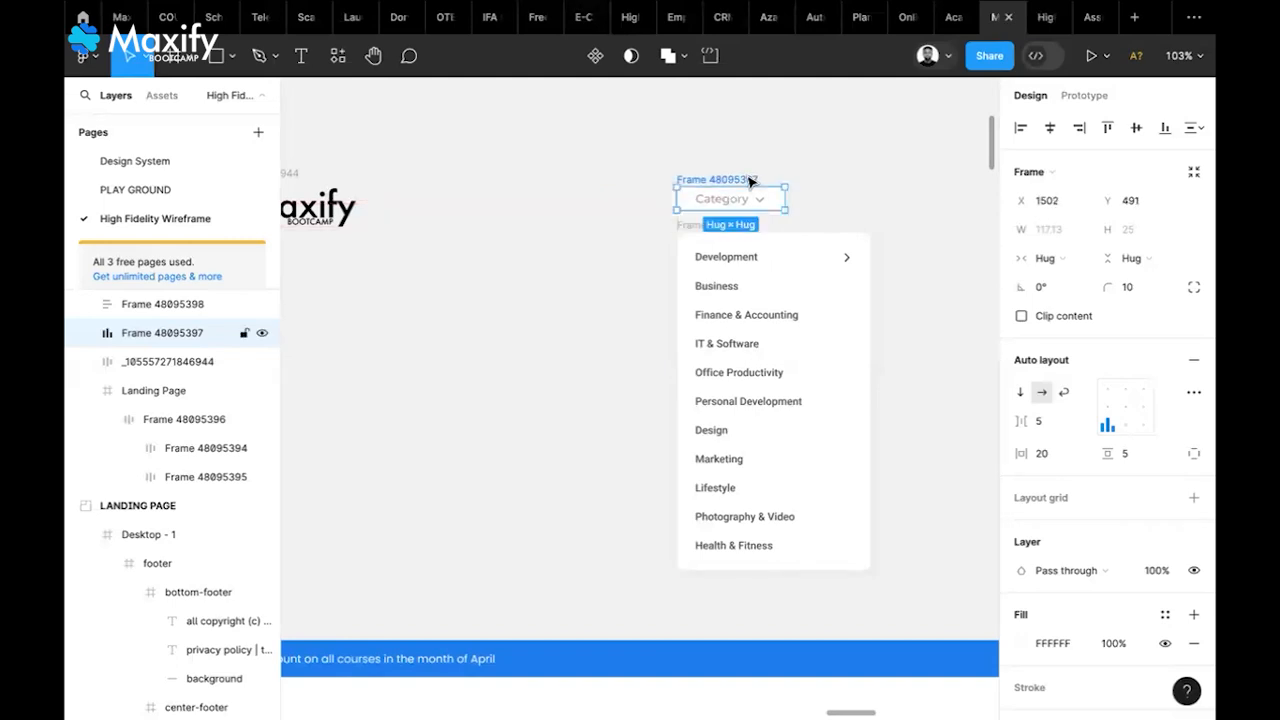
Wrap the Category button and list in vertical auto-layout Frame 48095399 and move it up-left
left_click(686, 234, "shift")
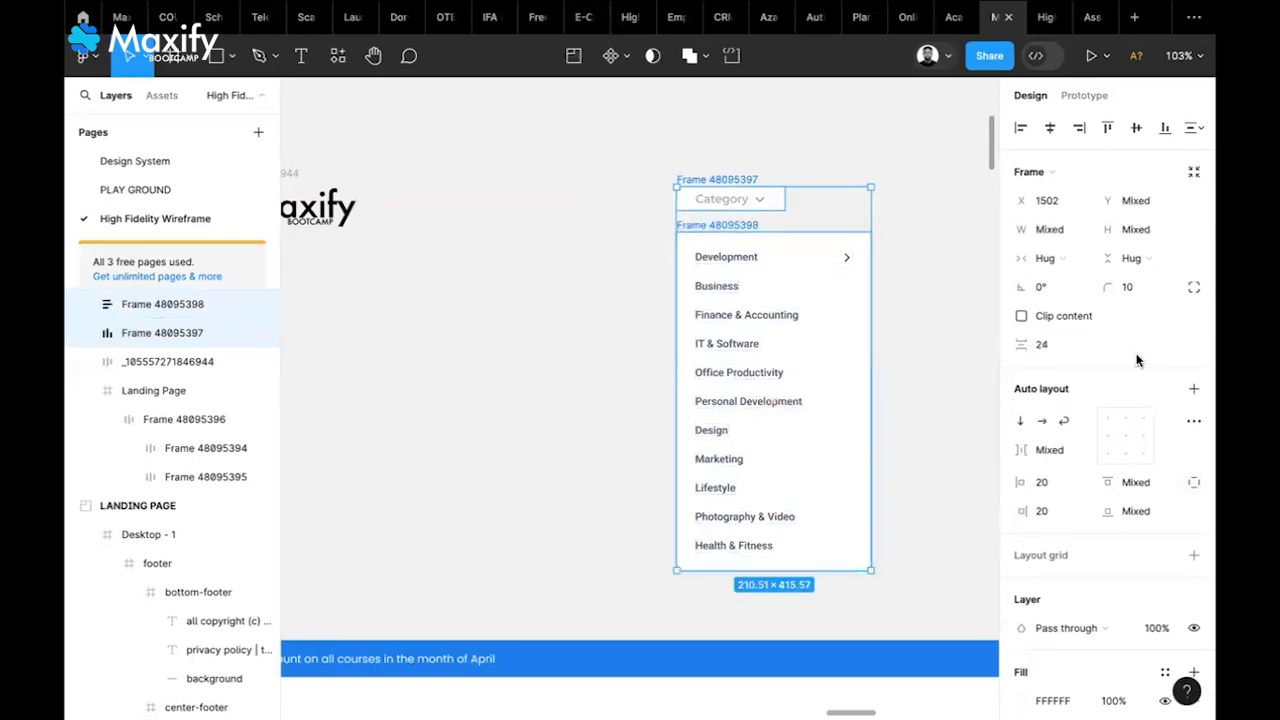
left_click(1192, 392)
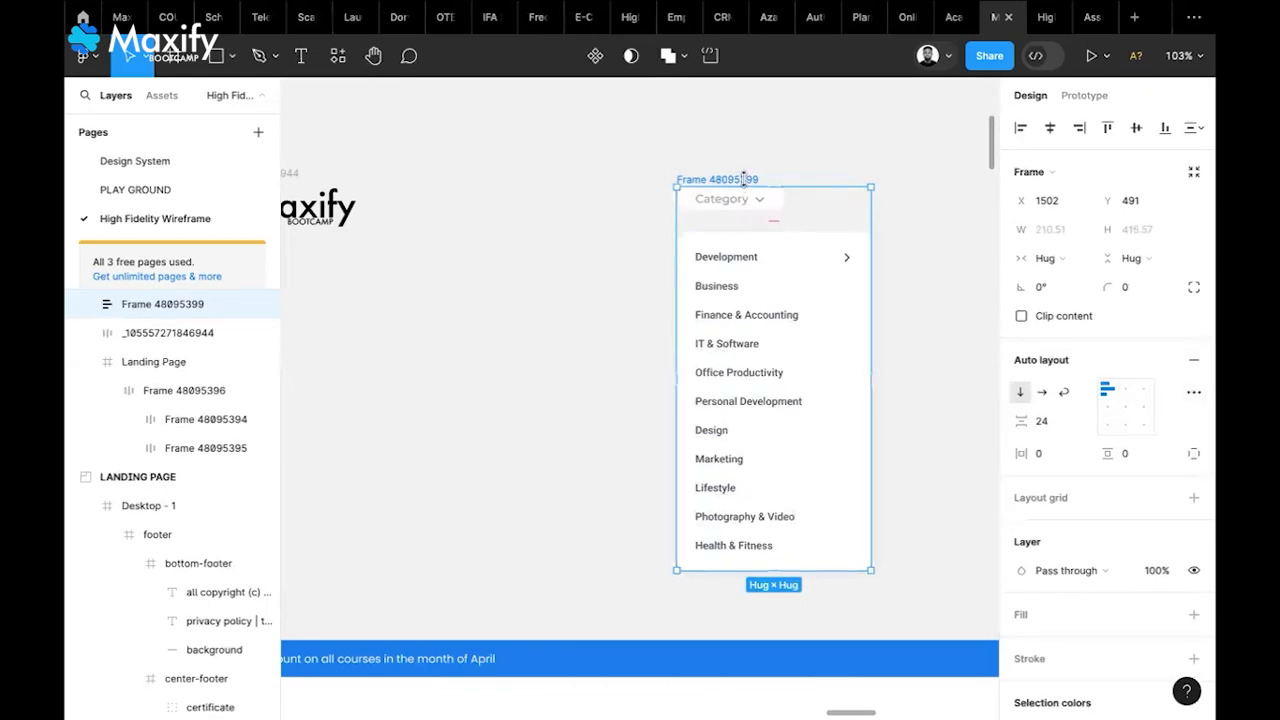
left_click_drag(742, 179, 588, 143)
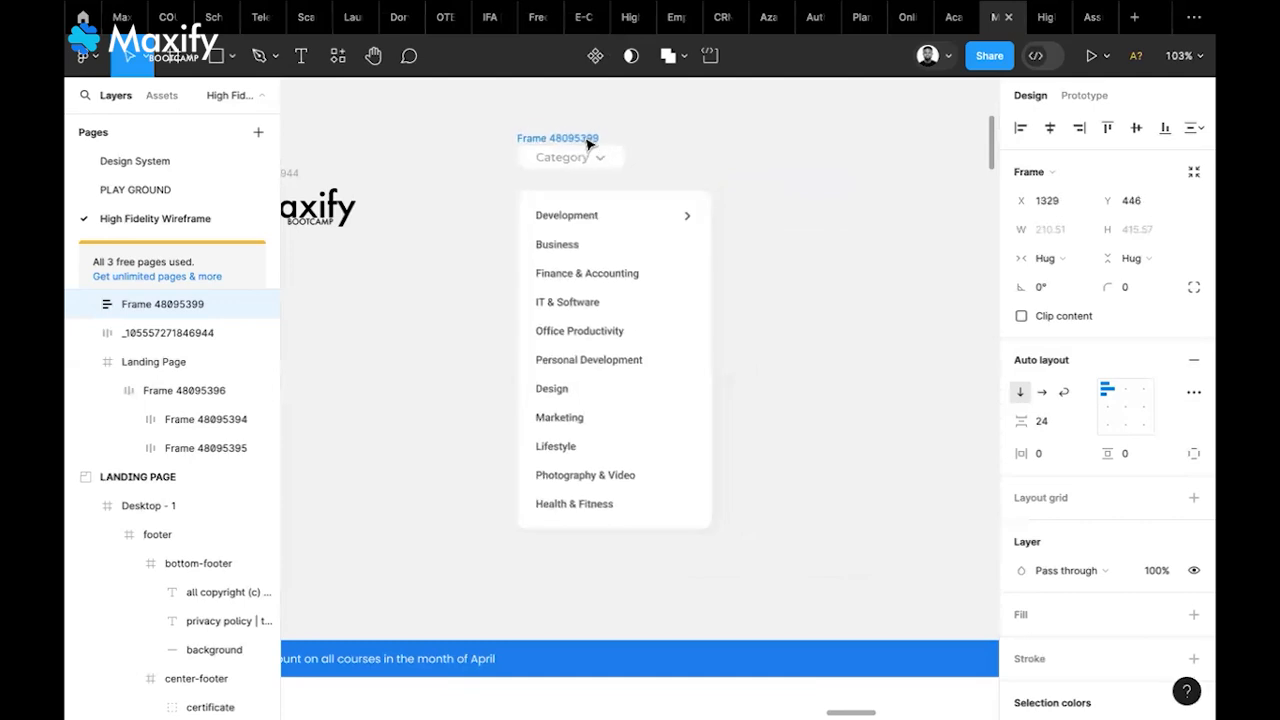
key("minus")
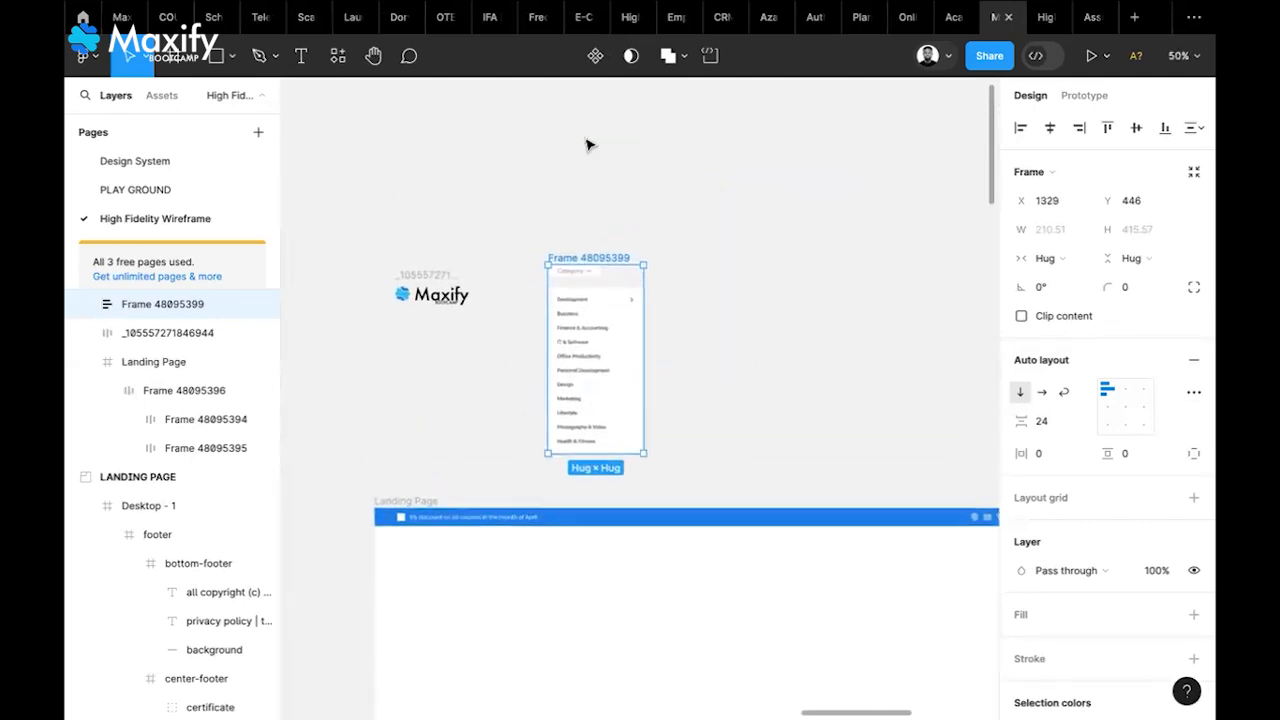
Turn the dropdown frame into a component set with a second variant
left_click_drag(617, 264, 632, 190)
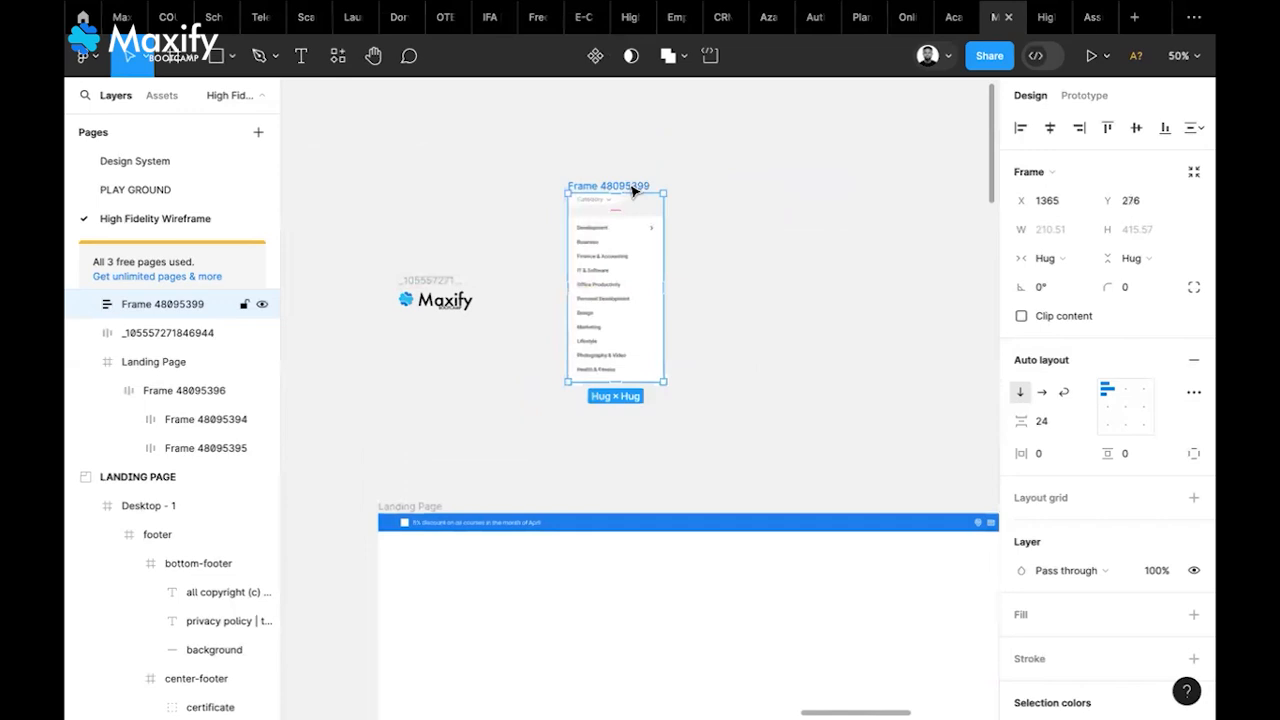
left_click(595, 56)
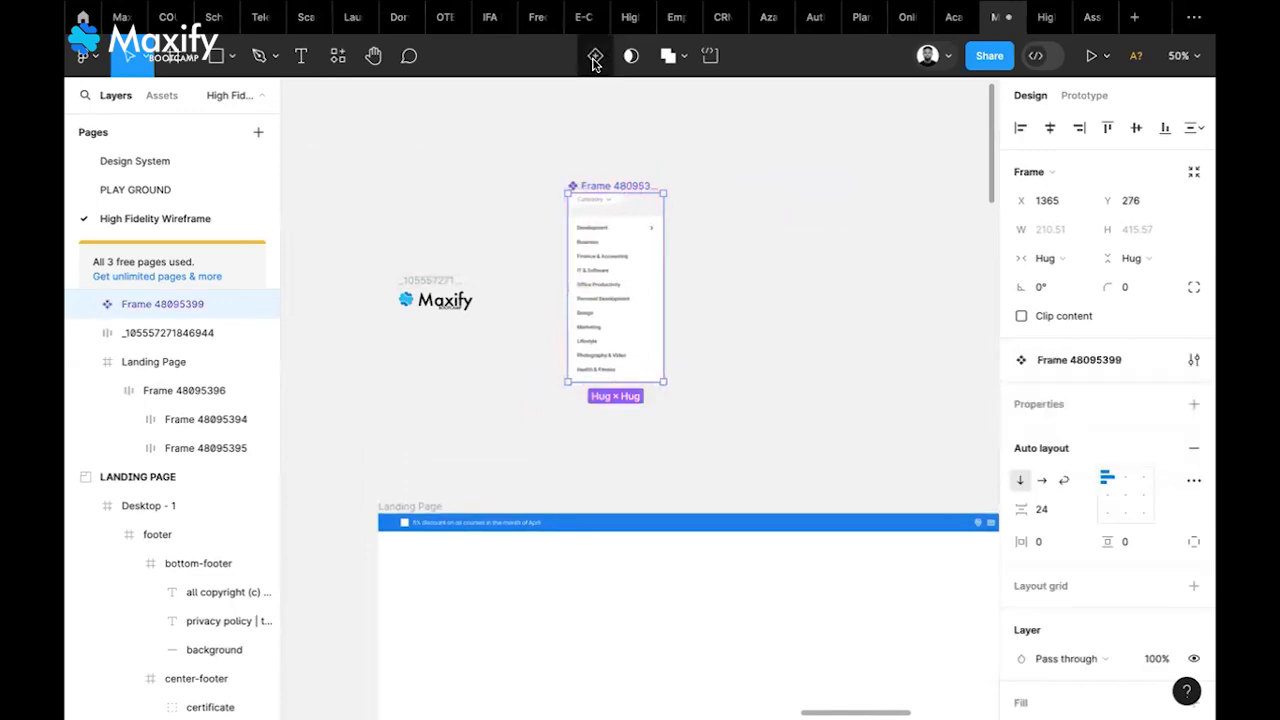
left_click(595, 56)
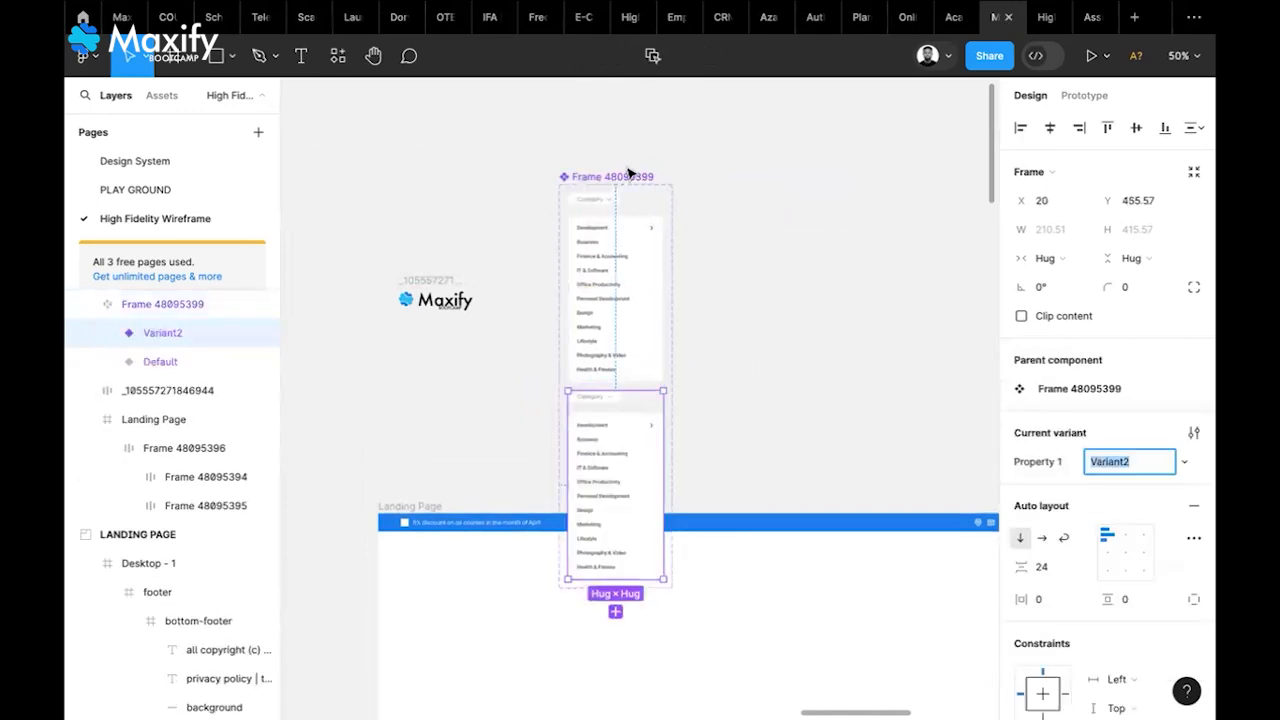
left_click_drag(626, 179, 663, 128)
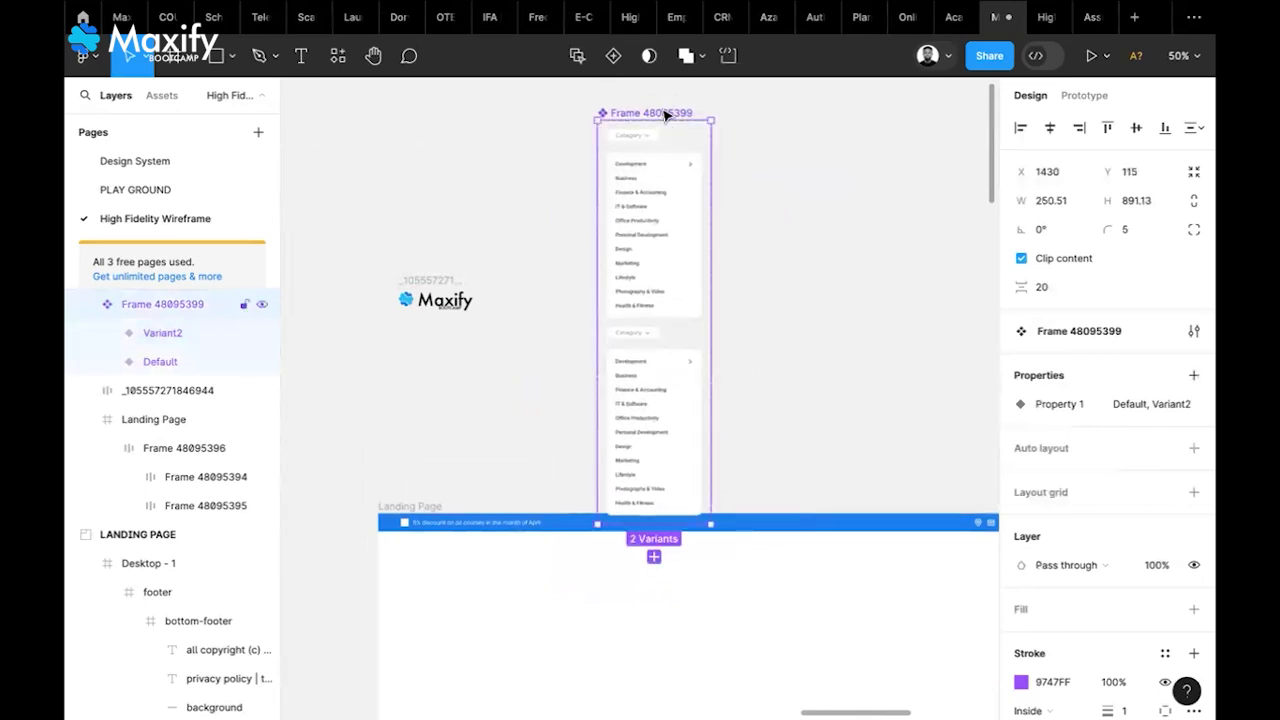
Lay the two variants side by side with auto layout and place the set beside the logo
left_click(1192, 448)
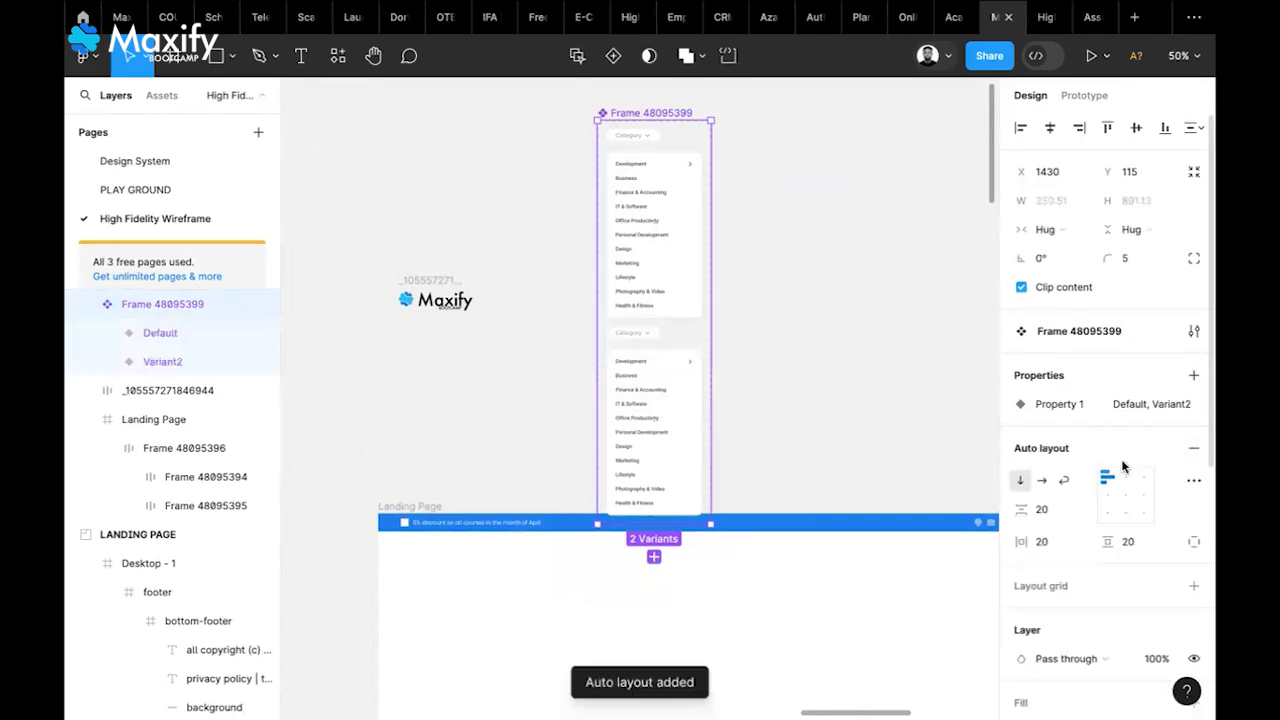
left_click(1042, 480)
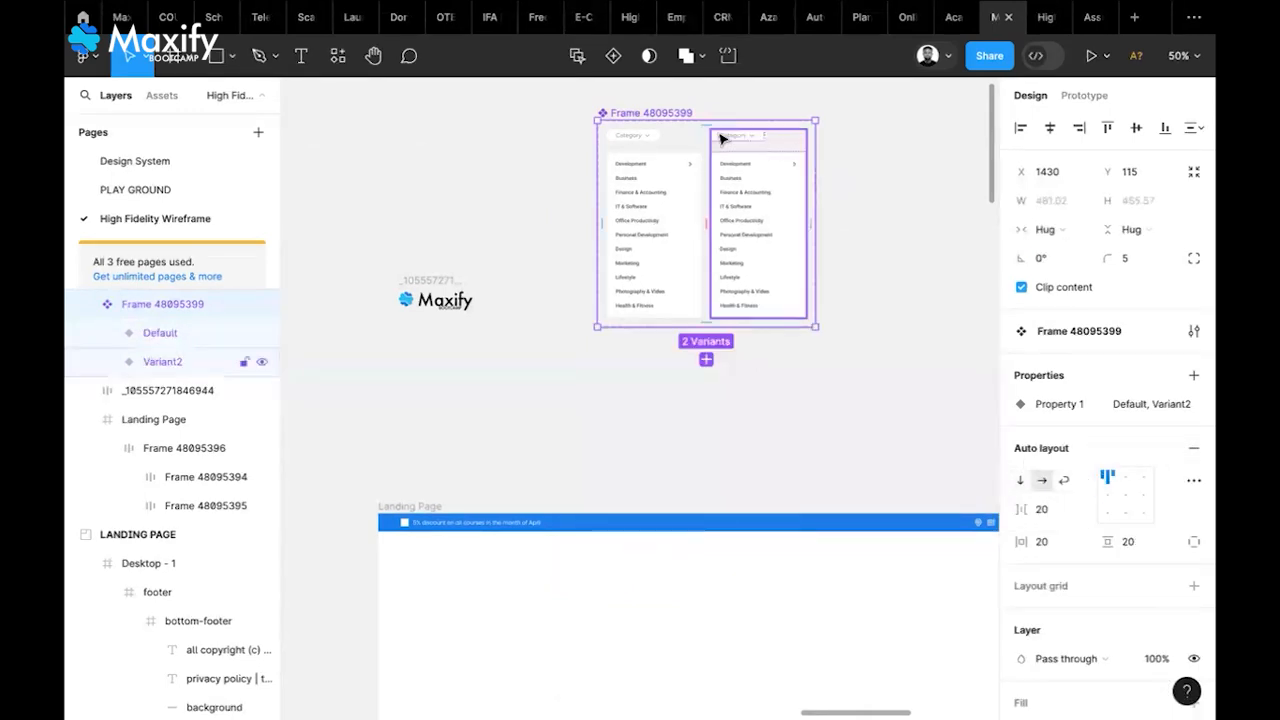
left_click_drag(679, 116, 647, 173)
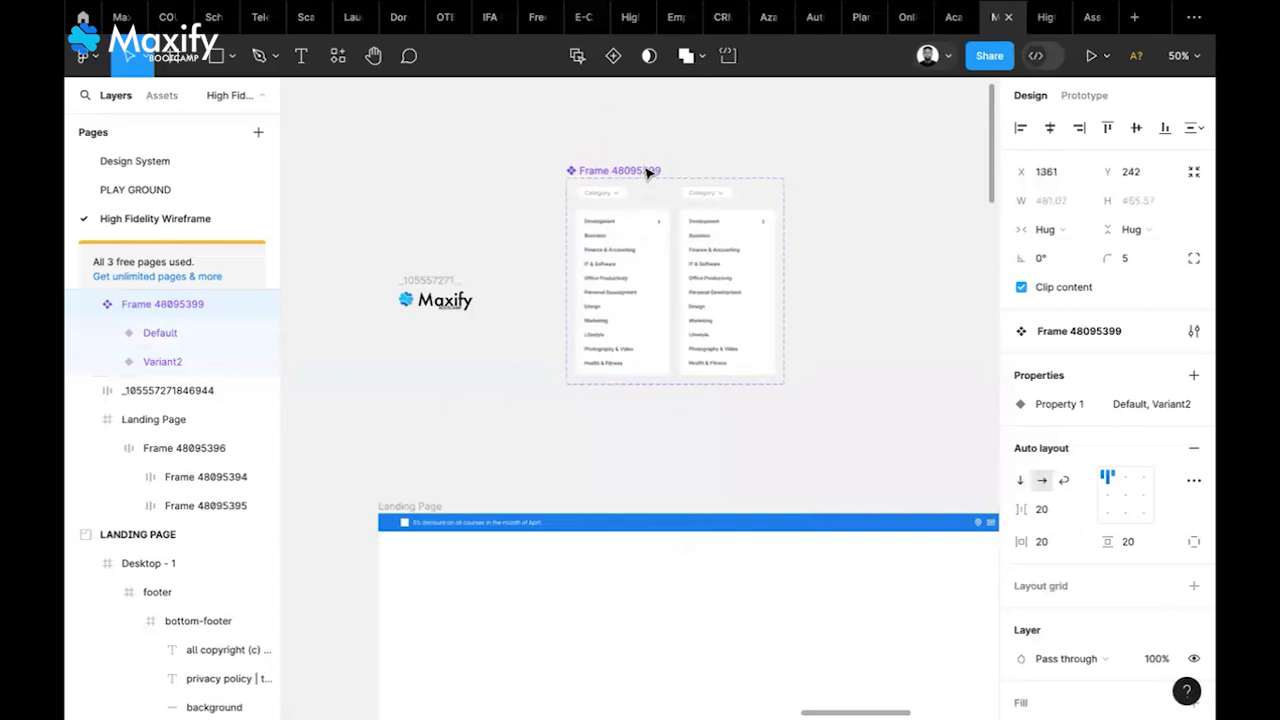
scroll(745, 245, "up", 5)
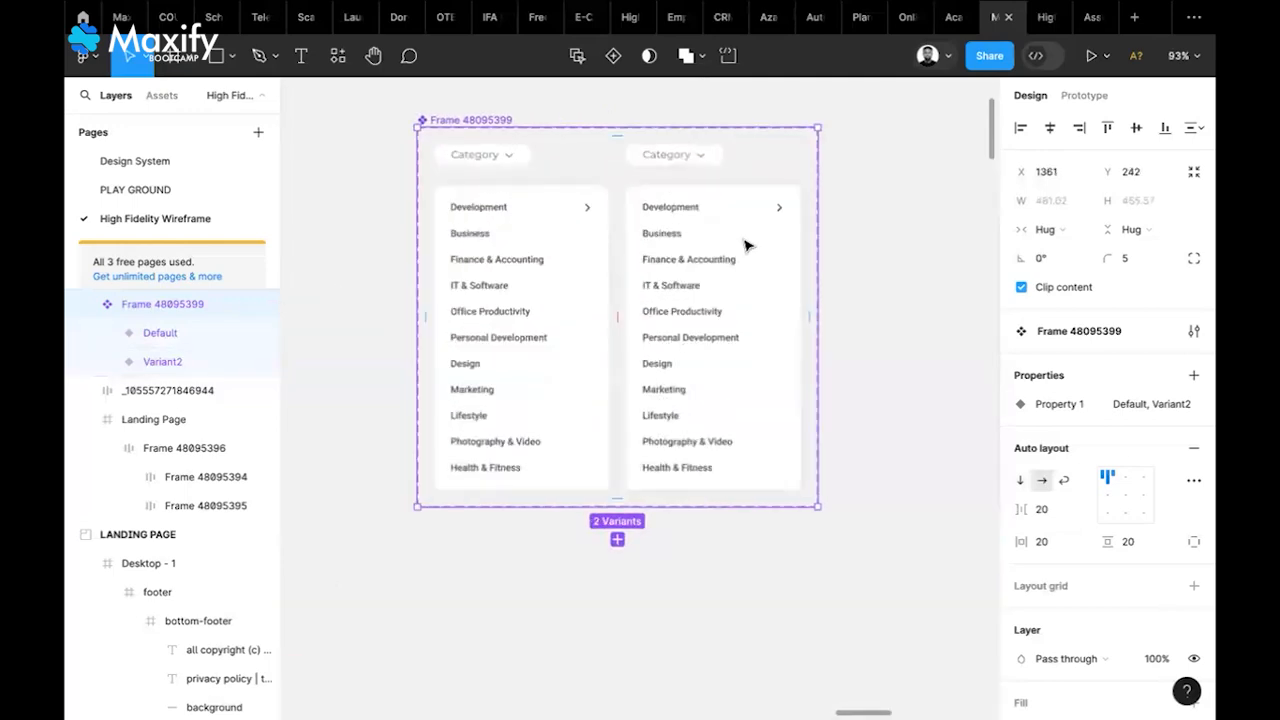
scroll(530, 280, "up", 1)
scroll(530, 280, "left", 1)
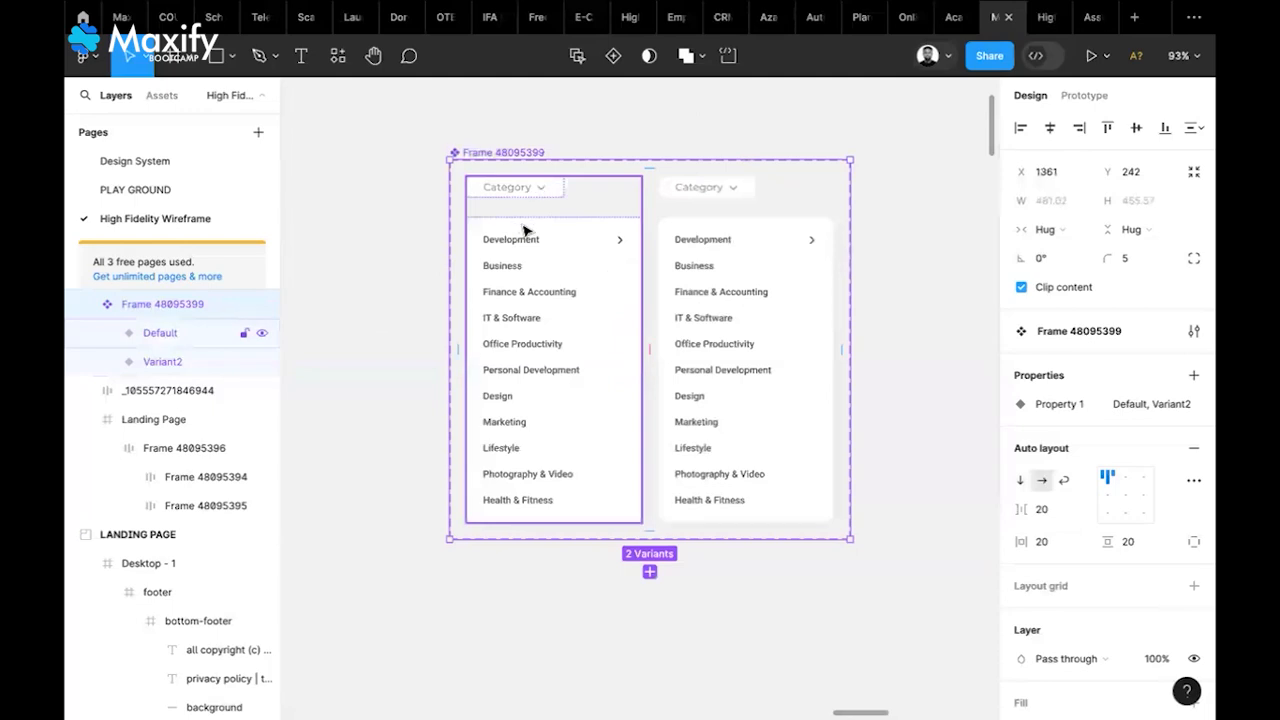
Create a boolean Dropdown property controlling the Default variant's list panel visibility
left_click(570, 252)
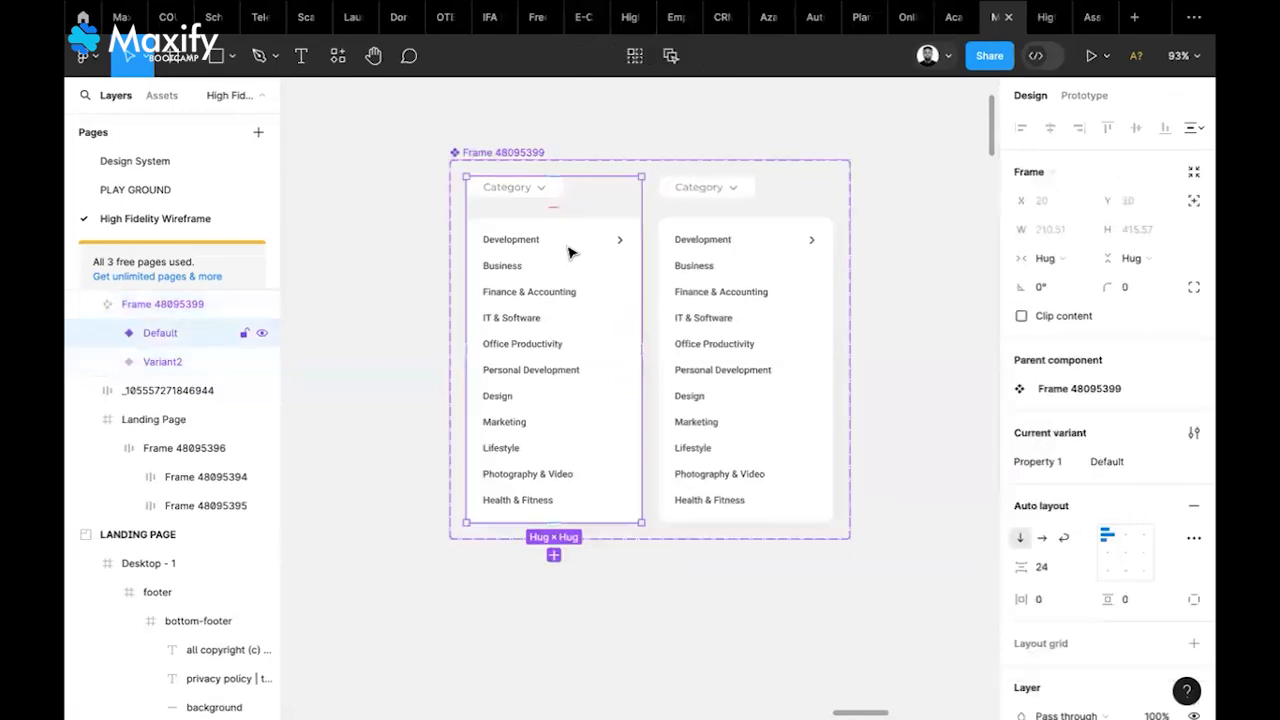
left_click(570, 252)
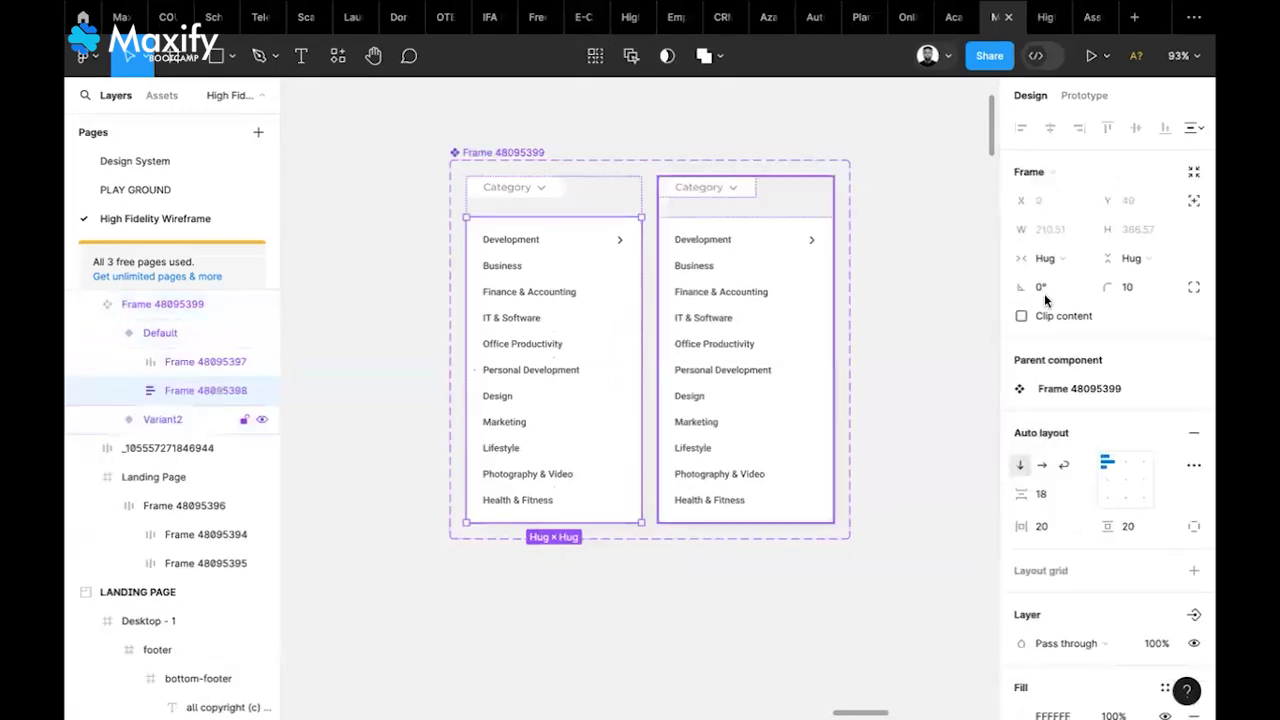
scroll(1105, 443, "down", 5)
scroll(1106, 447, "up", 1)
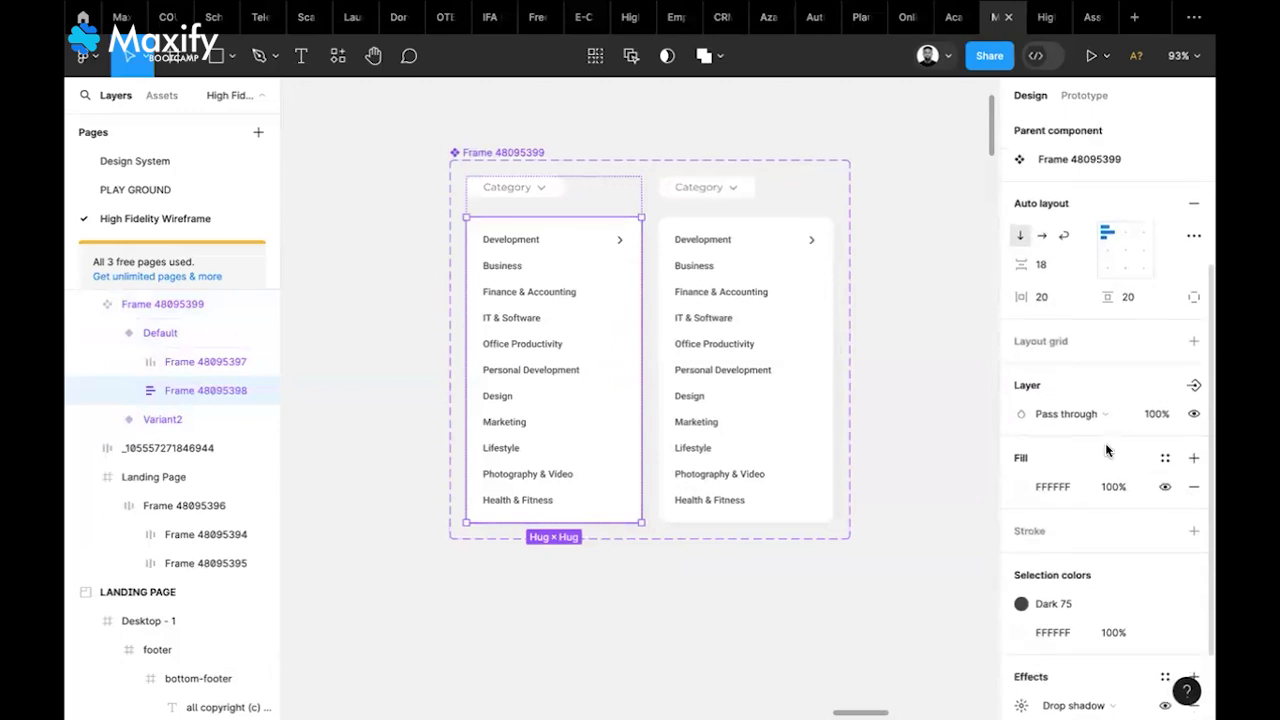
left_click(1193, 388)
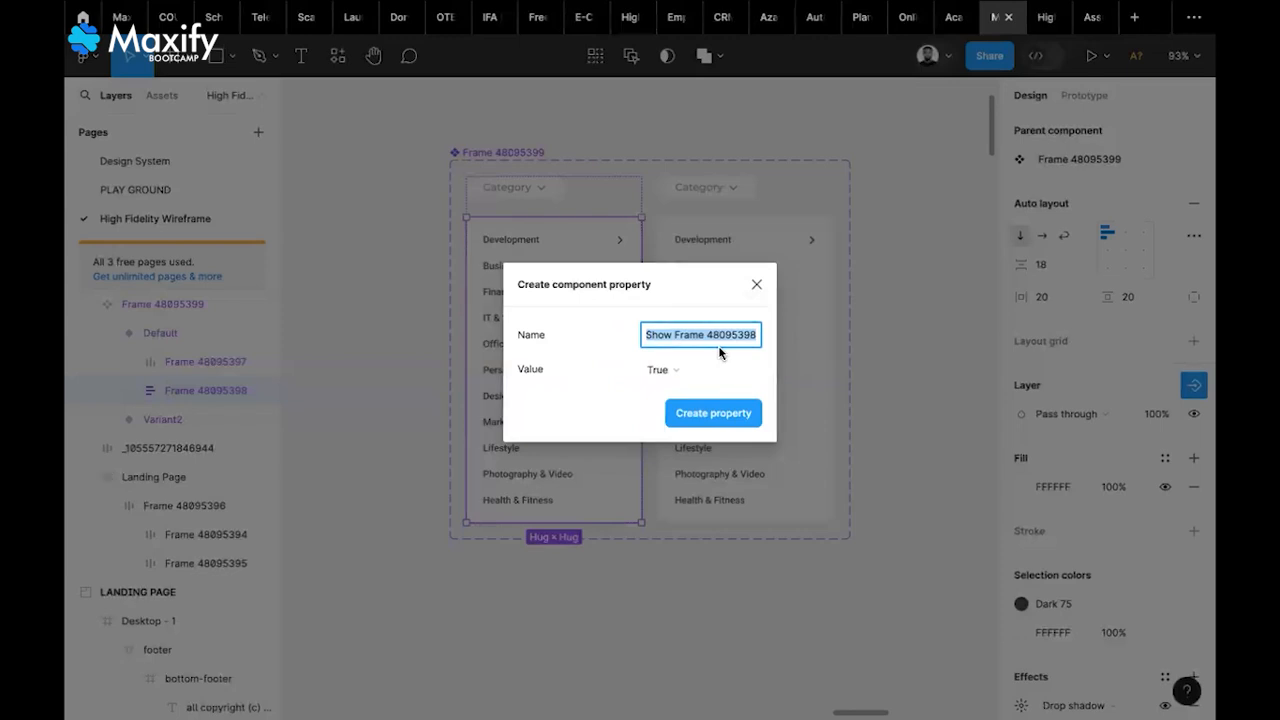
type("Dropdown")
left_click(587, 389)
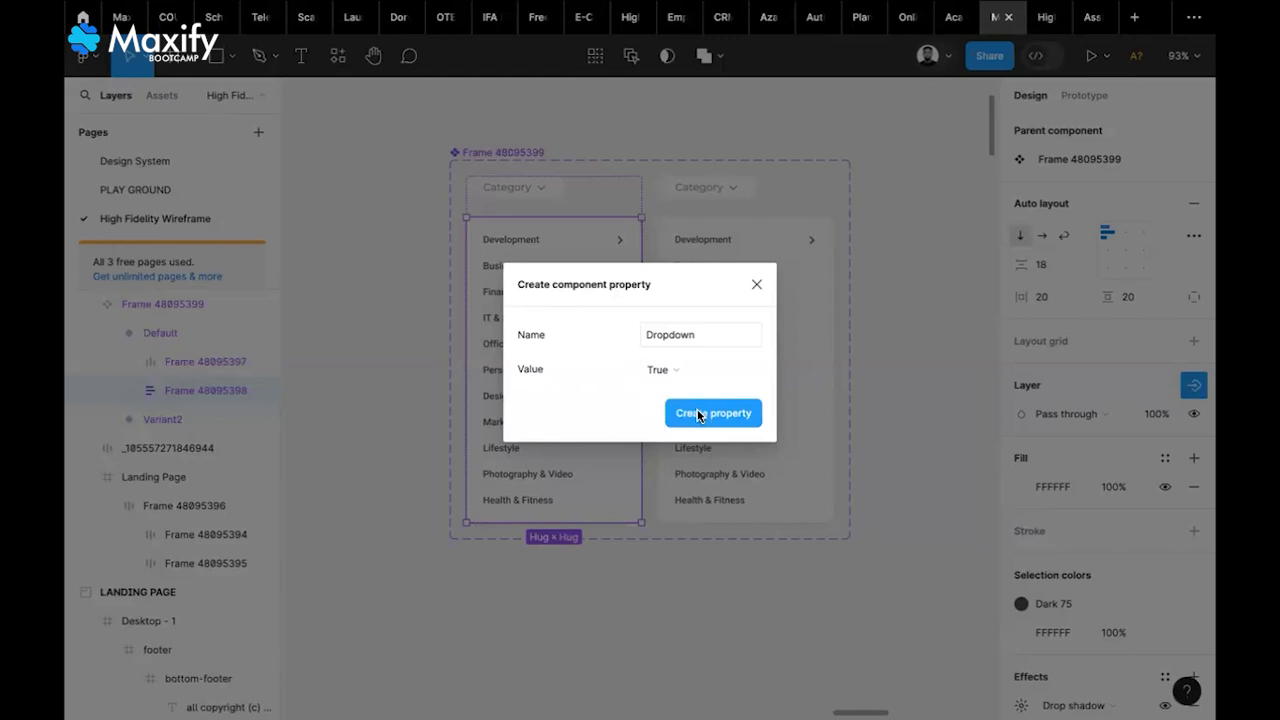
left_click(698, 415)
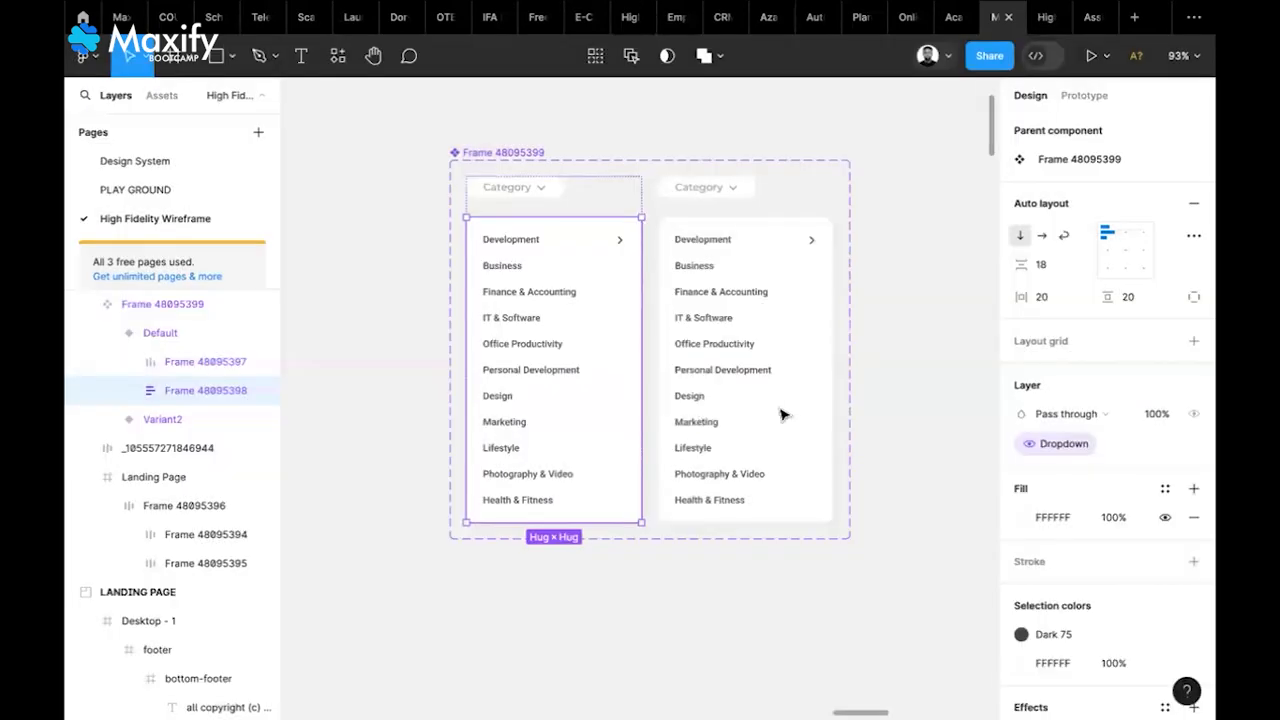
Undo the single-variant Dropdown property binding
left_click(884, 420)
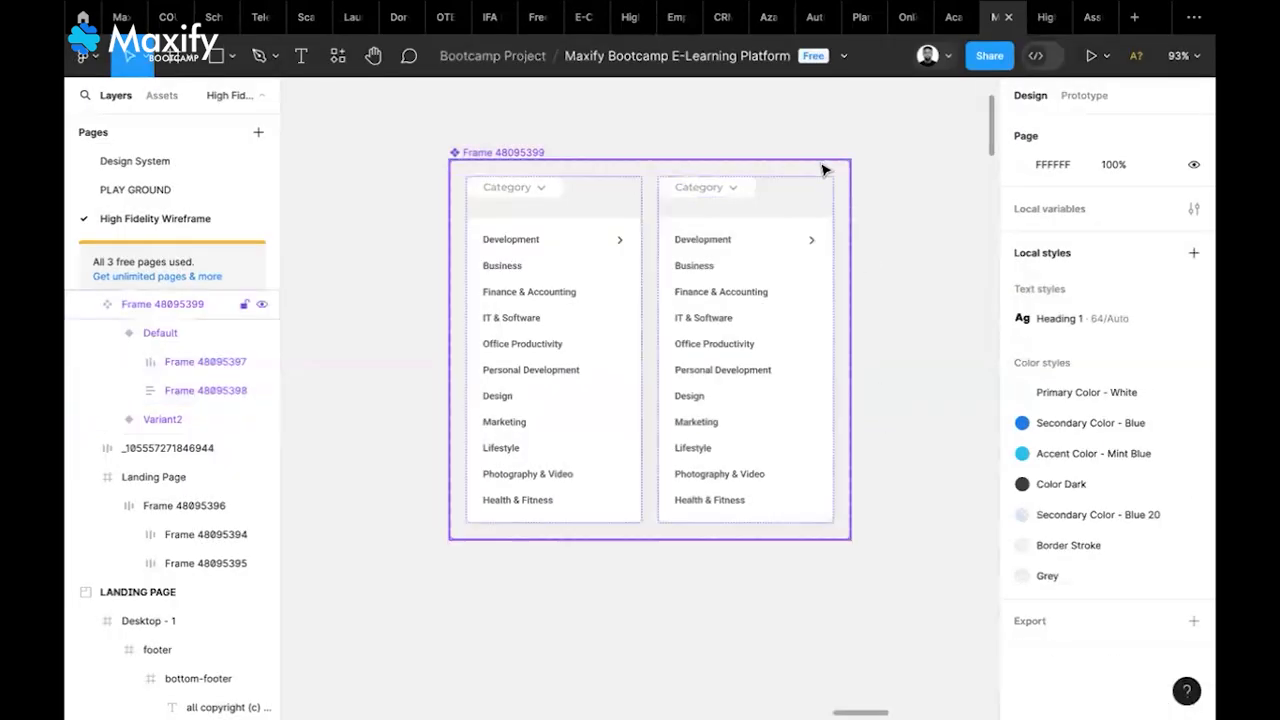
left_click(778, 254)
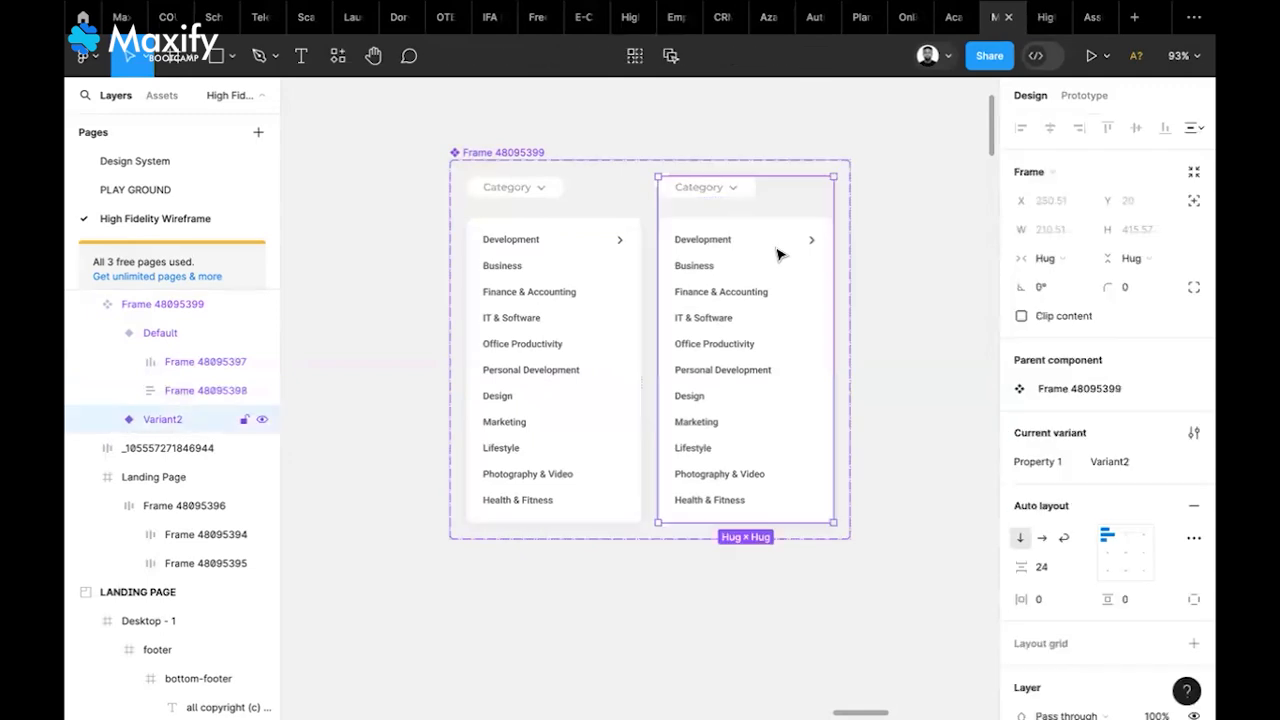
left_click(778, 254)
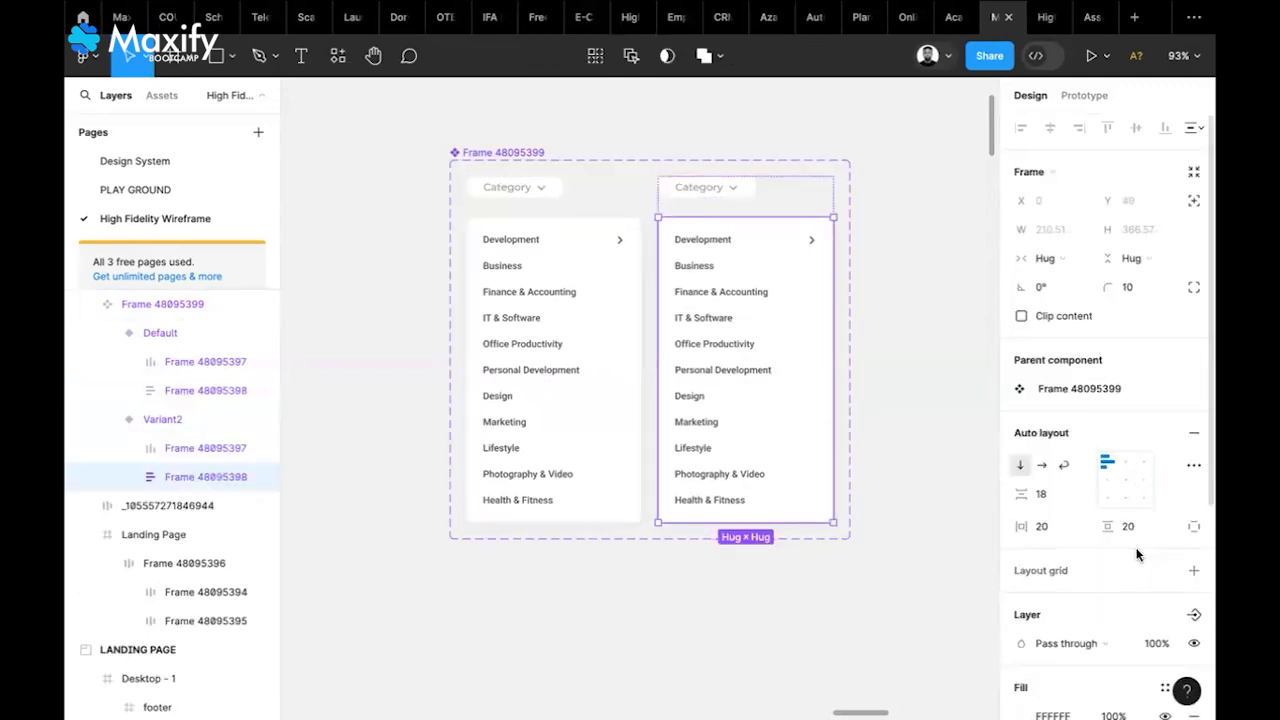
key("ctrl+z")
key("ctrl+z")
key("ctrl+z")
key("ctrl+z")
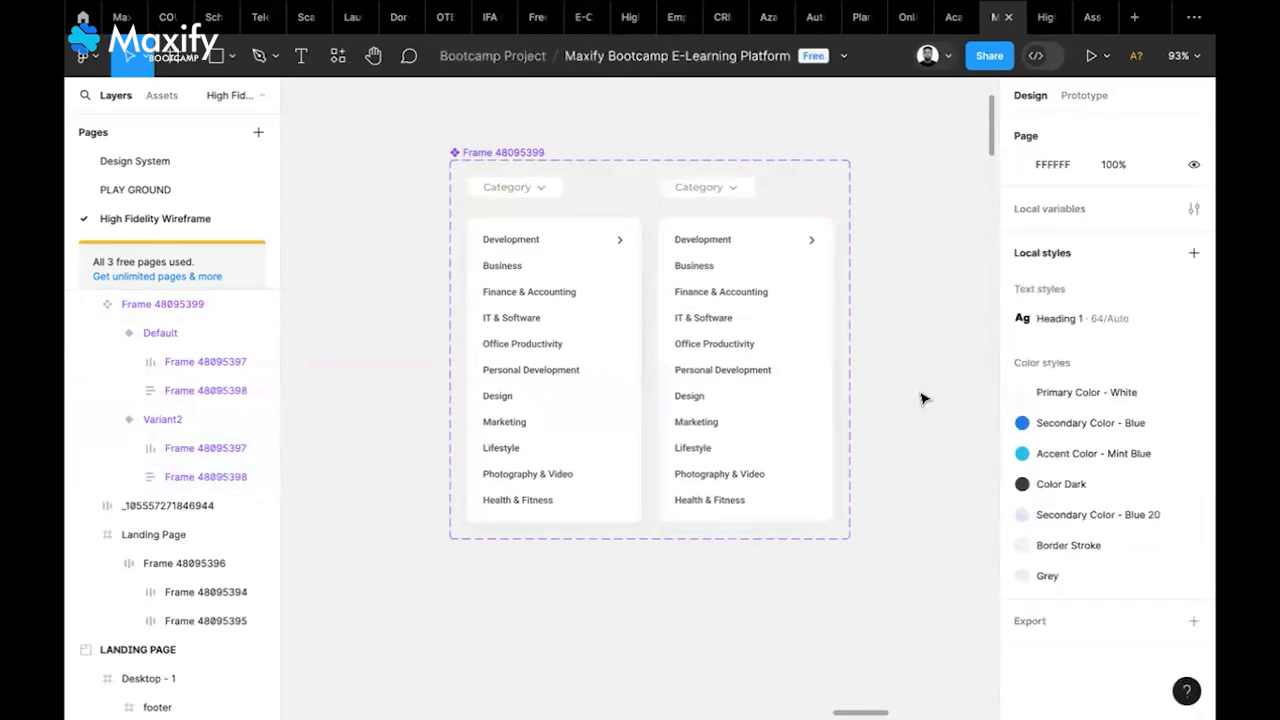
key("ctrl+z")
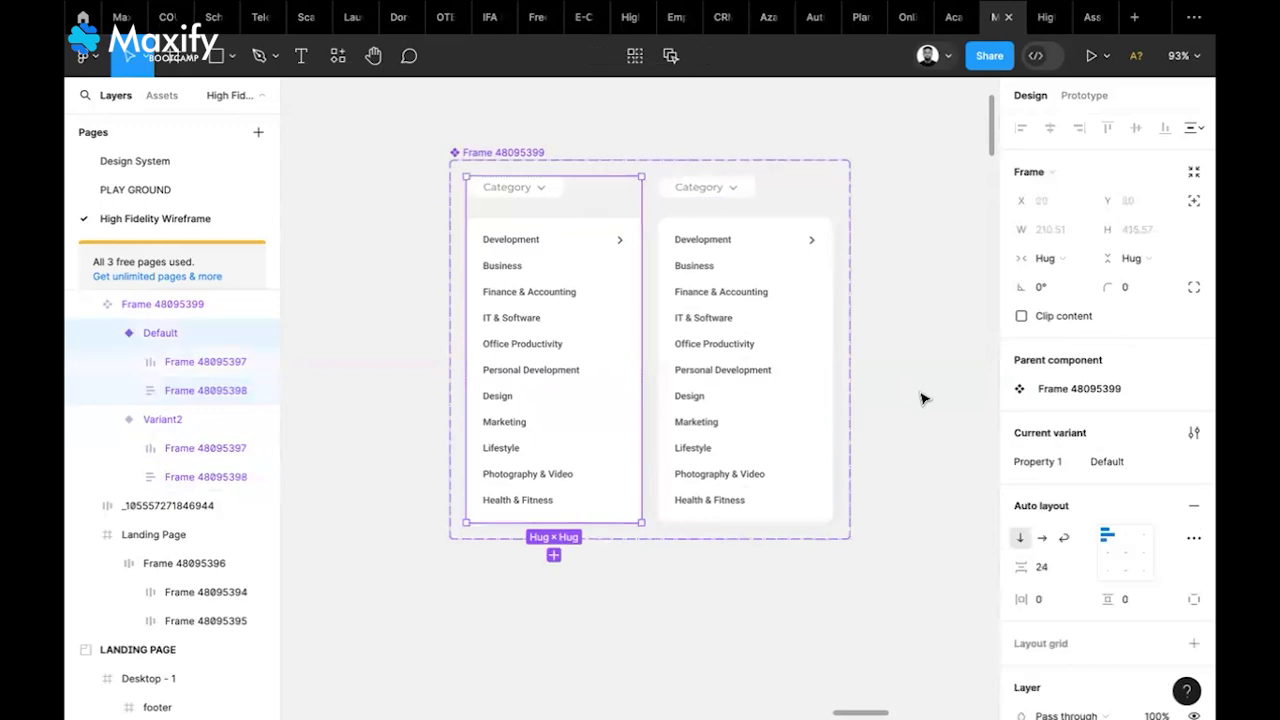
Bind both variants' list panels to a new boolean Dropdown property
left_click(622, 345)
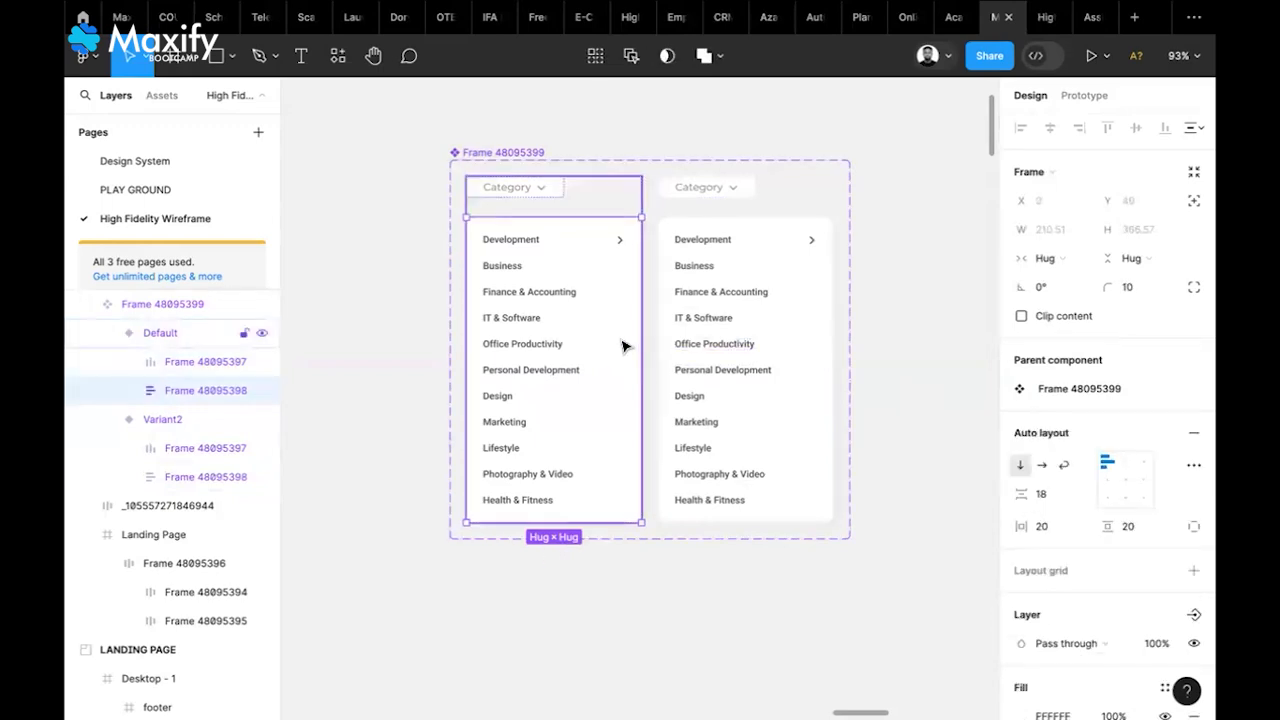
left_click(797, 348, "shift")
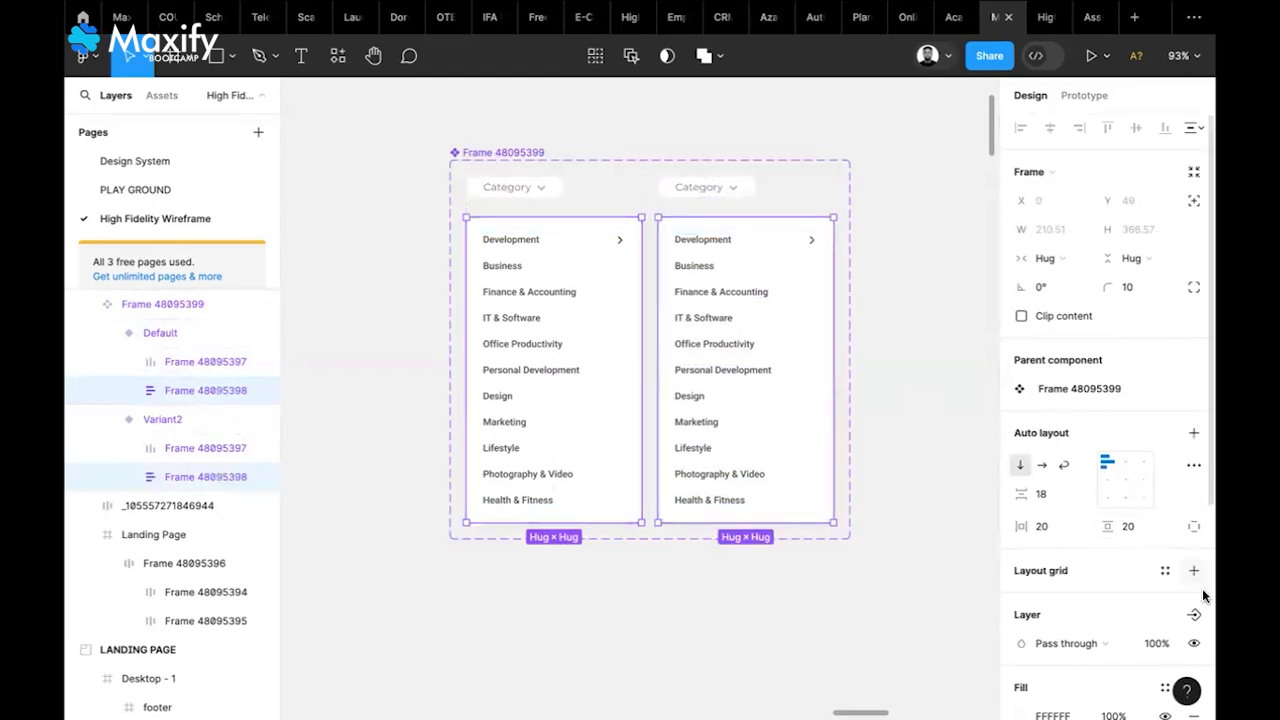
left_click(1195, 615)
type("Dropdown")
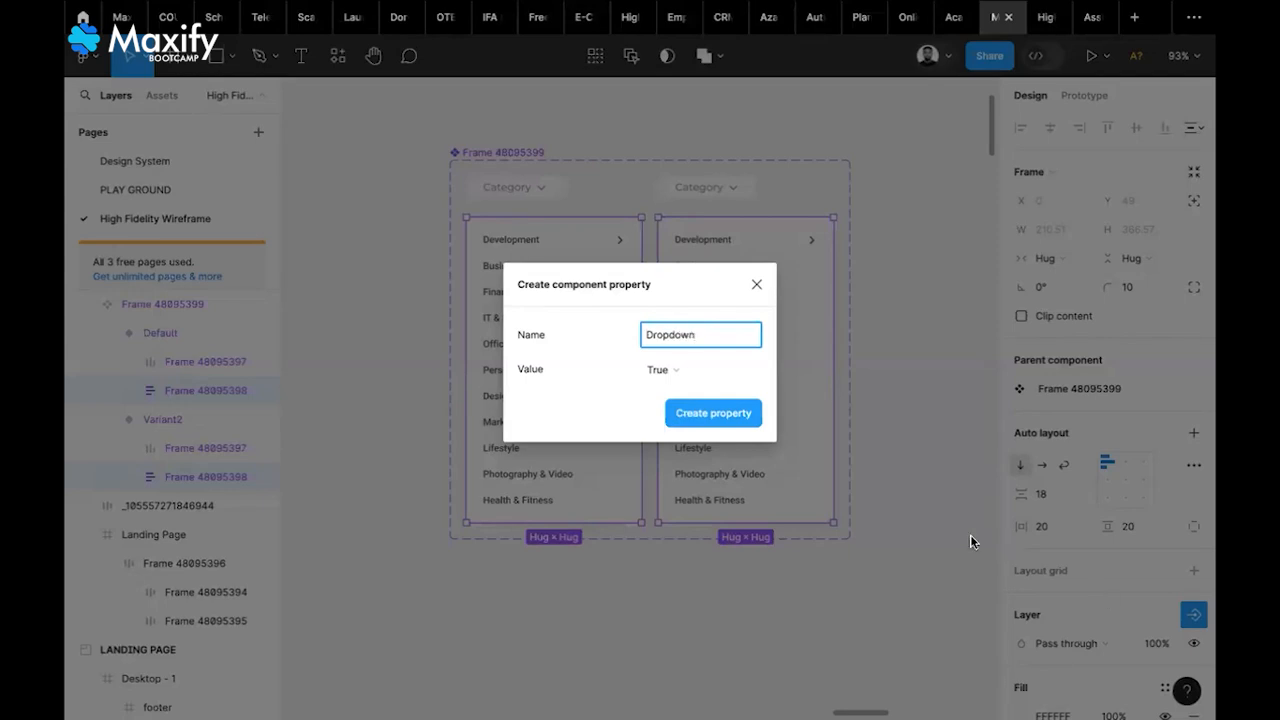
left_click(763, 376)
left_click(744, 410)
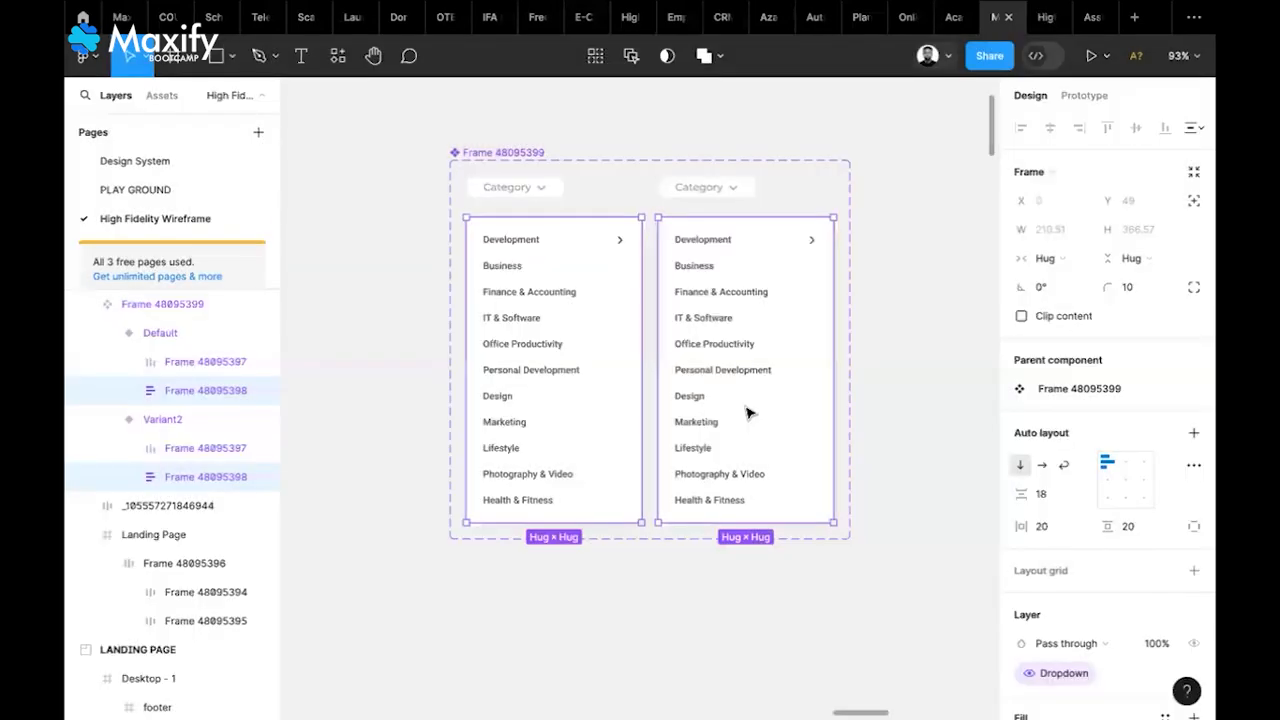
left_click(941, 341)
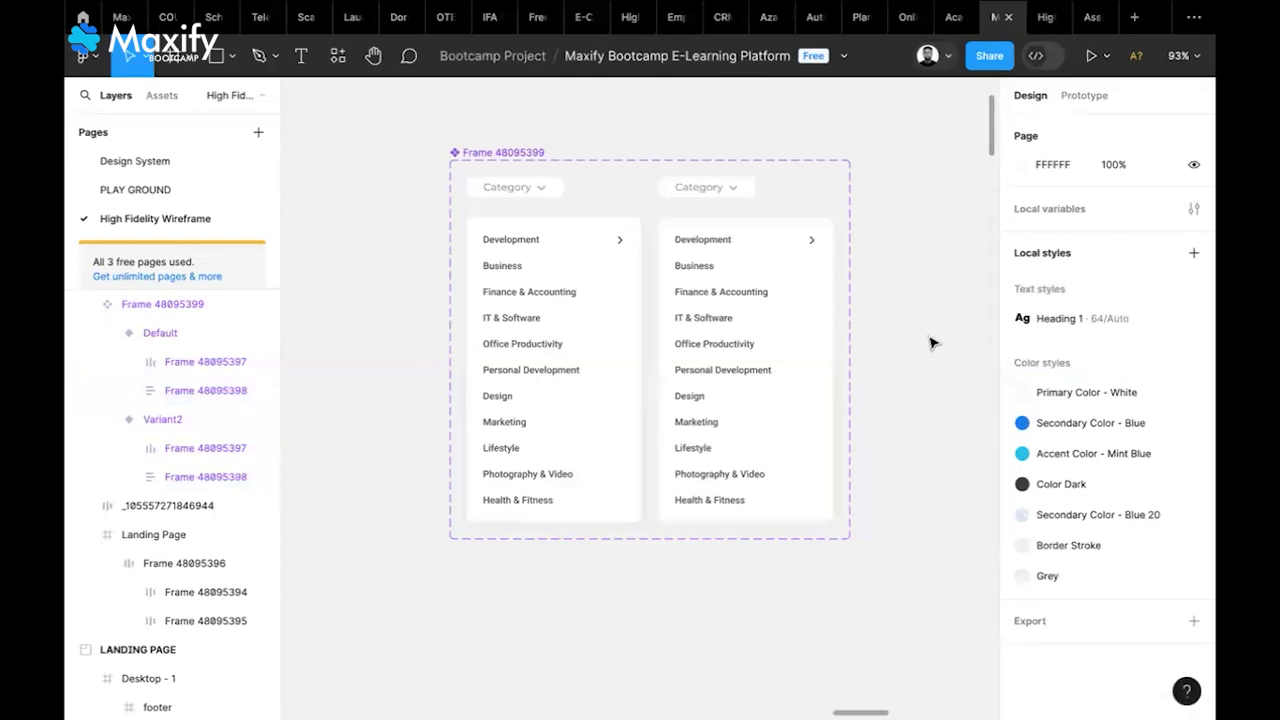
Confirm the Default variant's list panel visibility stays bound to Dropdown
double_click(572, 283)
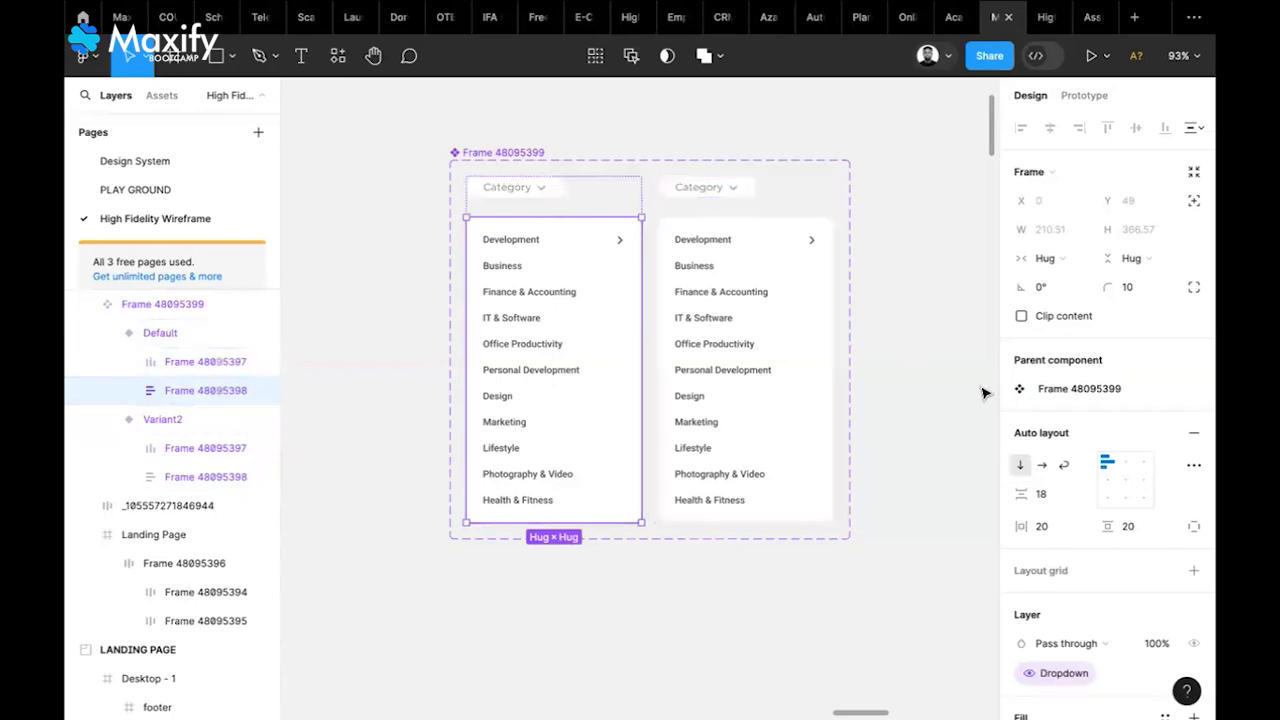
scroll(1145, 515, "down", 1)
scroll(1145, 515, "down", 1)
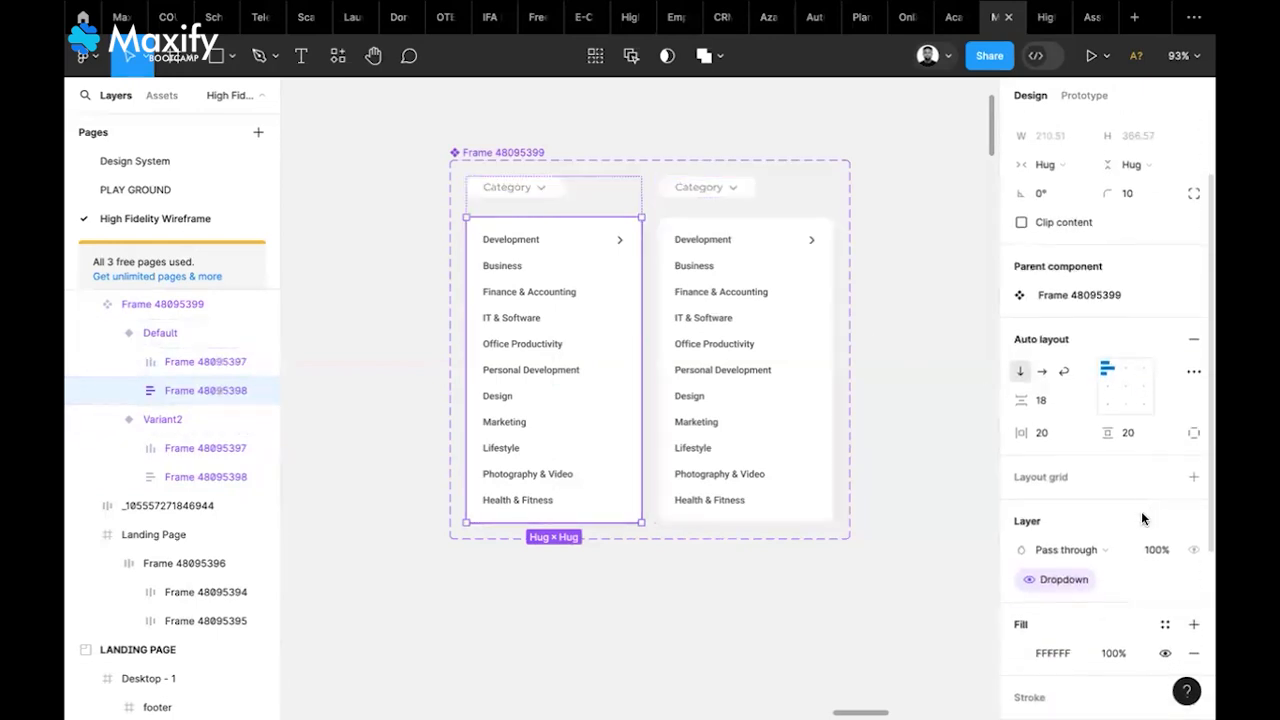
left_click(1032, 582)
left_click(1060, 613)
left_click(1054, 580)
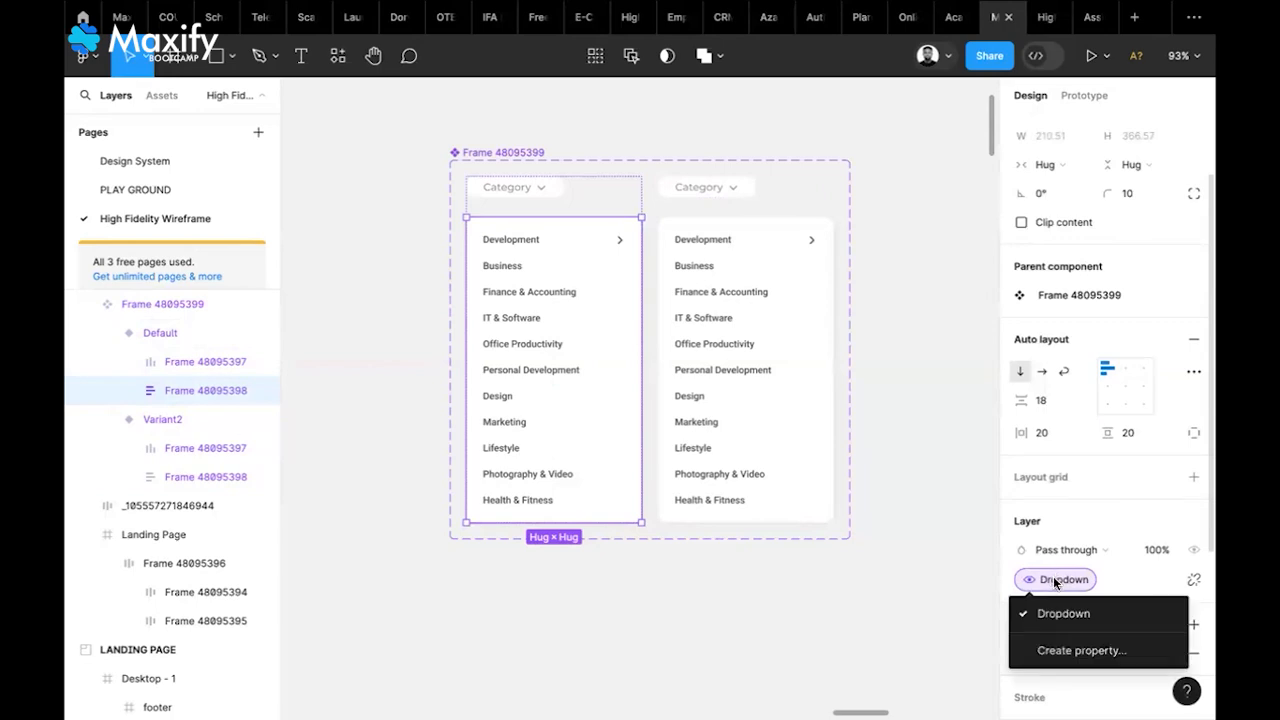
left_click(943, 506)
scroll(931, 482, "down", 2)
scroll(929, 482, "down", 4)
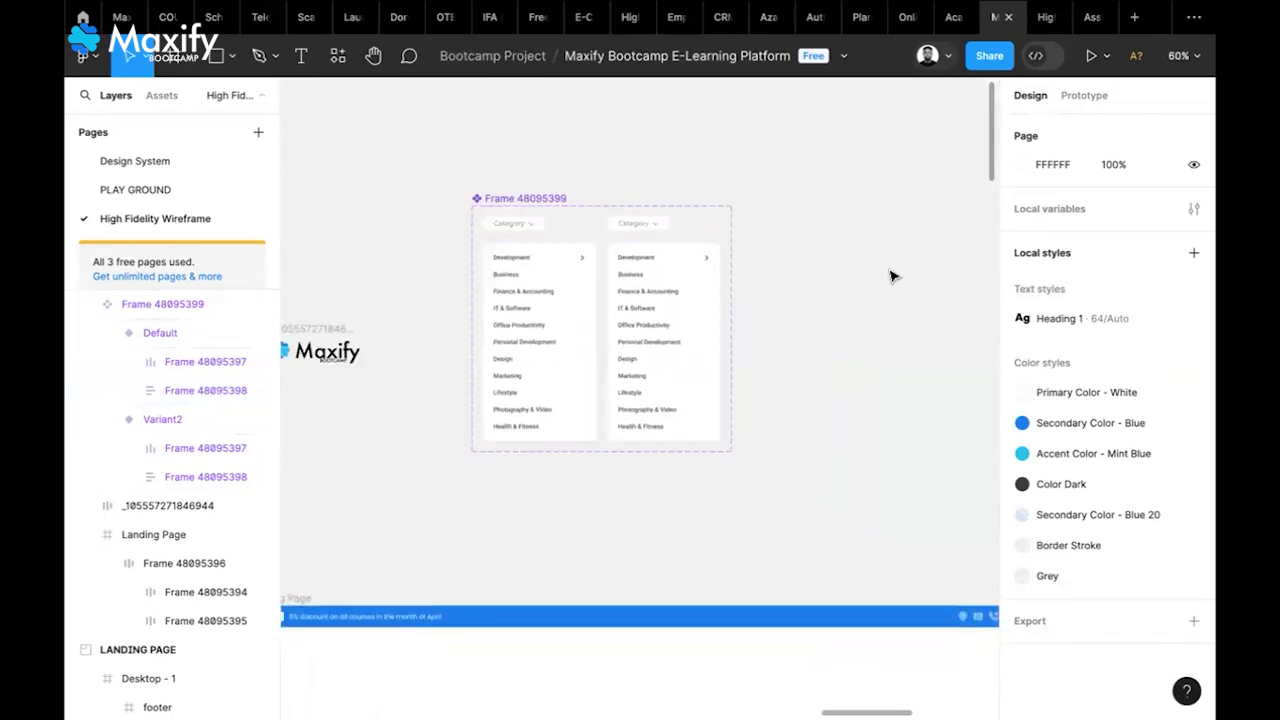
scroll(883, 266, "down", 3)
scroll(883, 266, "up", 3)
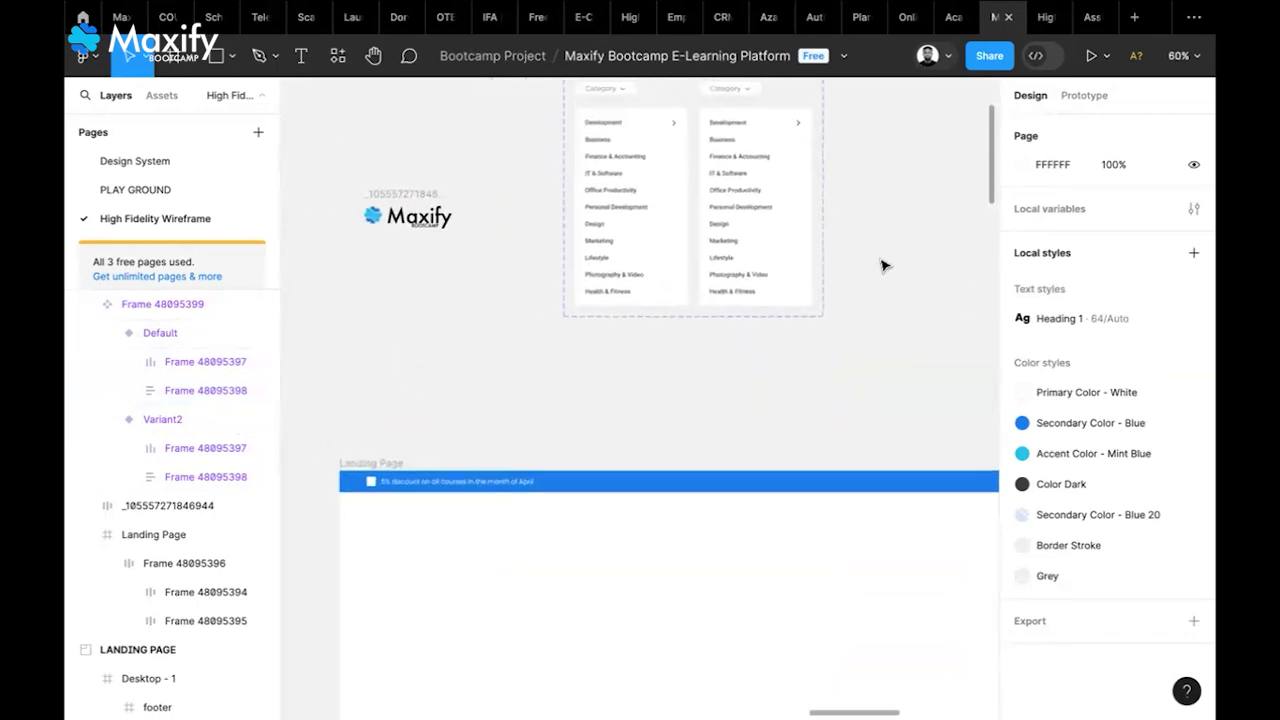
scroll(883, 266, "right", 1)
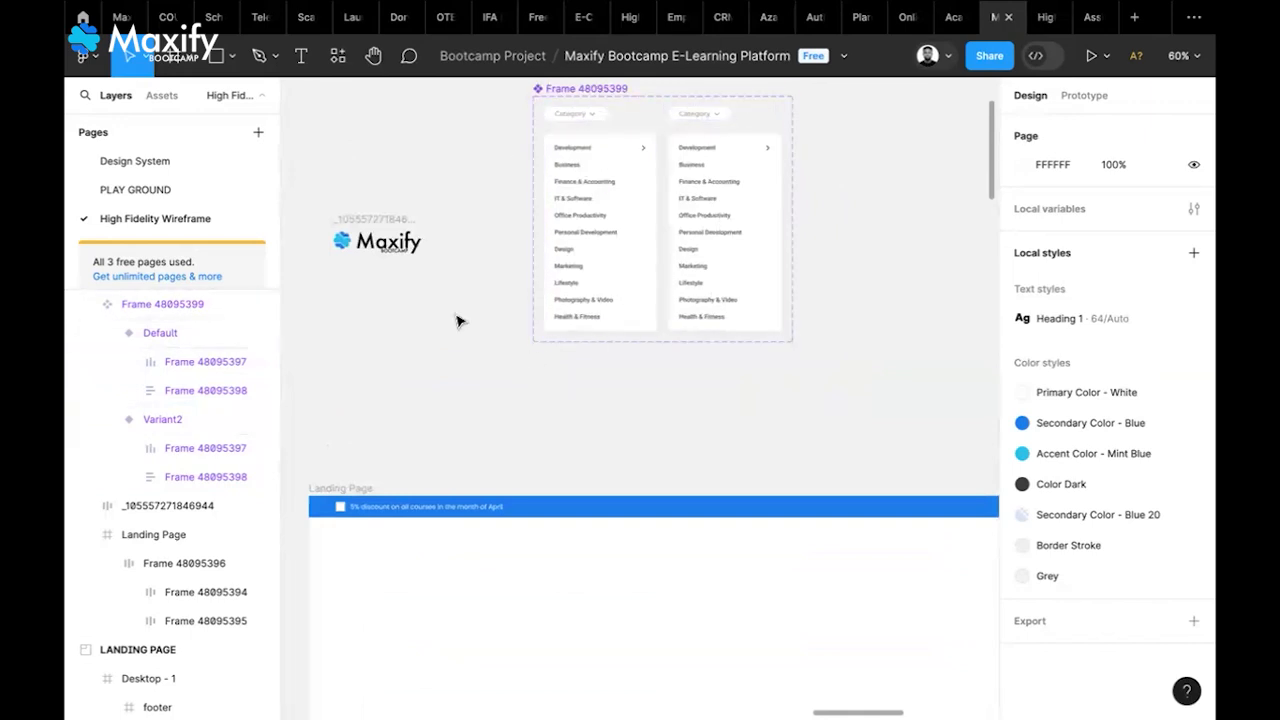
scroll(691, 246, "left", 3)
scroll(691, 246, "up", 2)
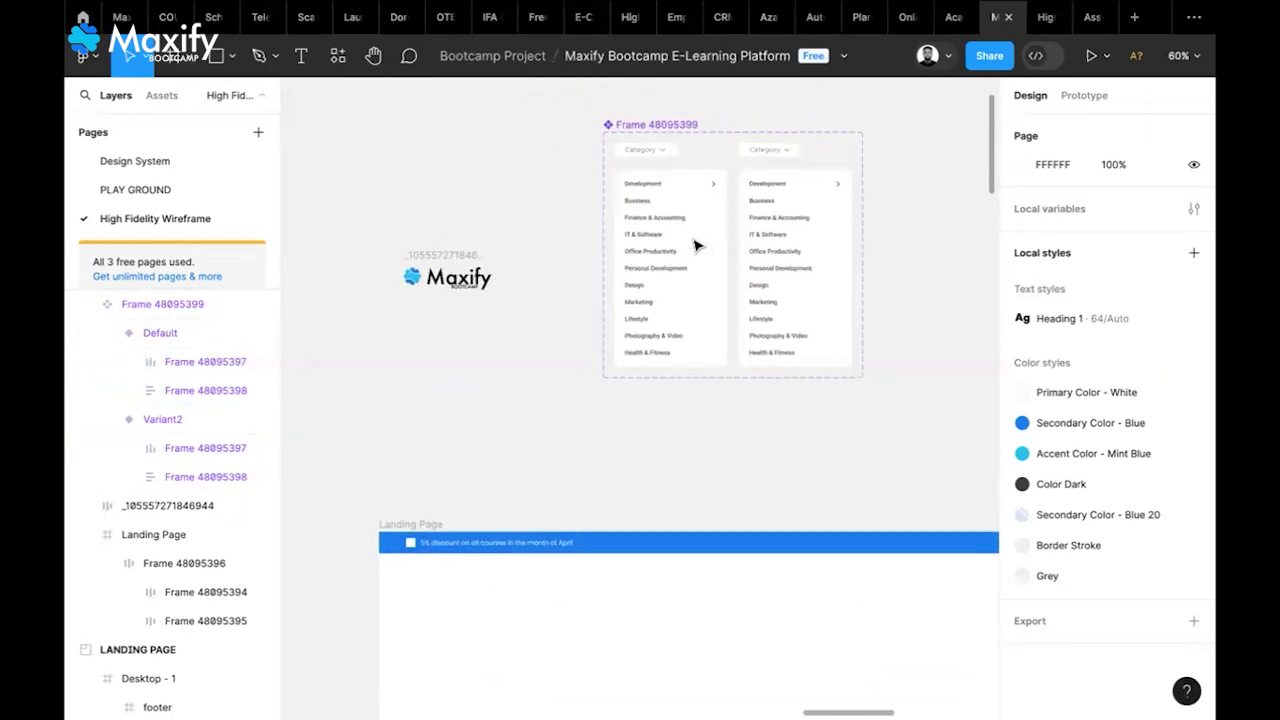
Place an instance of dropdown component Frame 48095399 from the Assets library onto the canvas
scroll(651, 103, "down", 1)
left_click(651, 103)
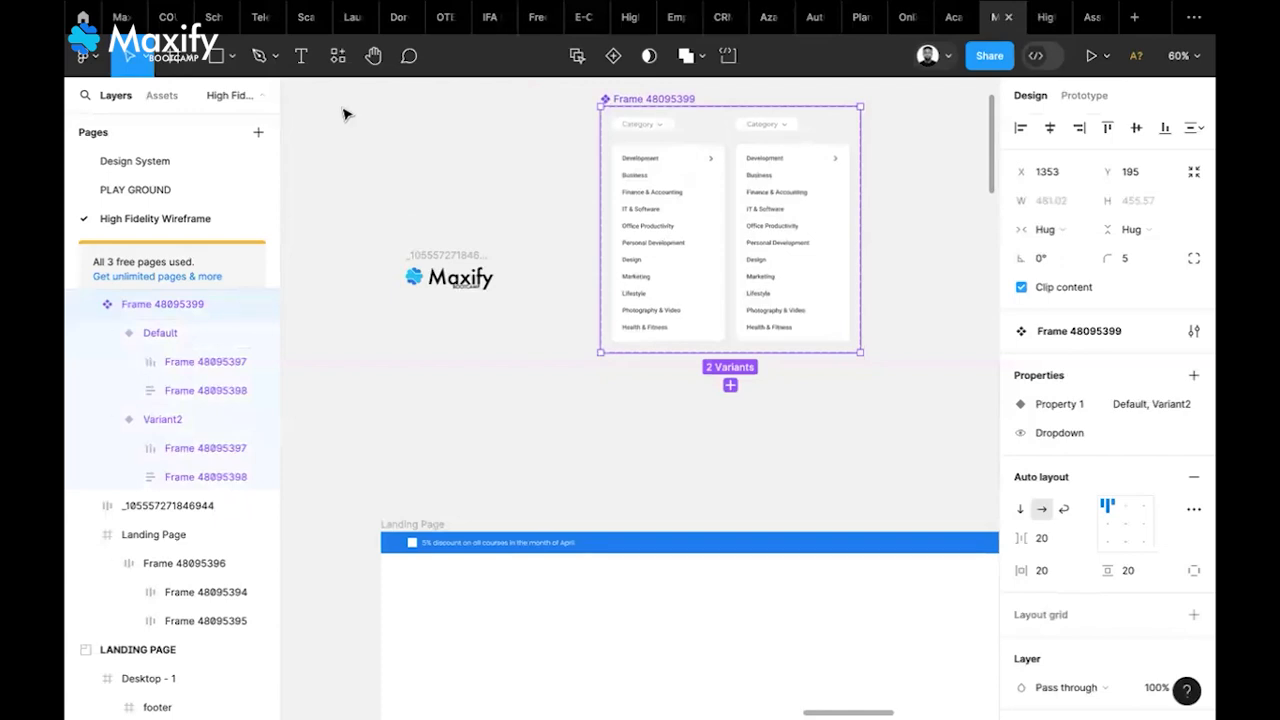
left_click(481, 264)
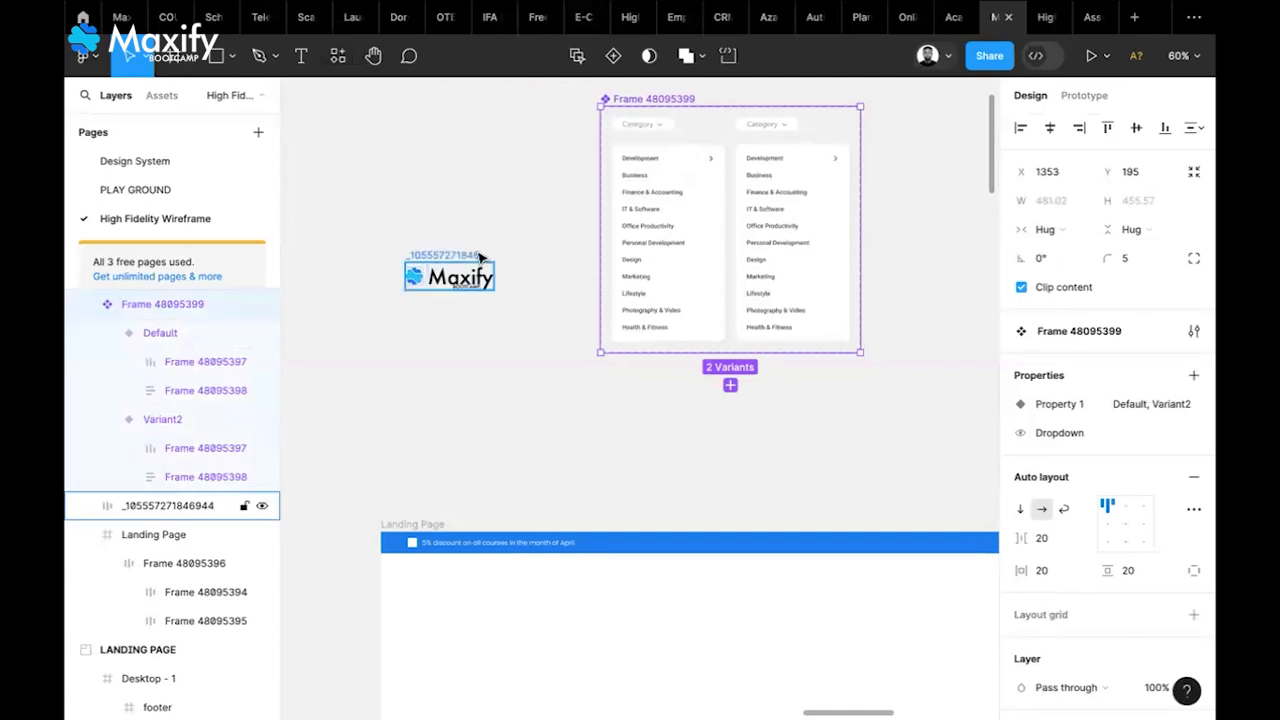
left_click(488, 364)
left_click(338, 62)
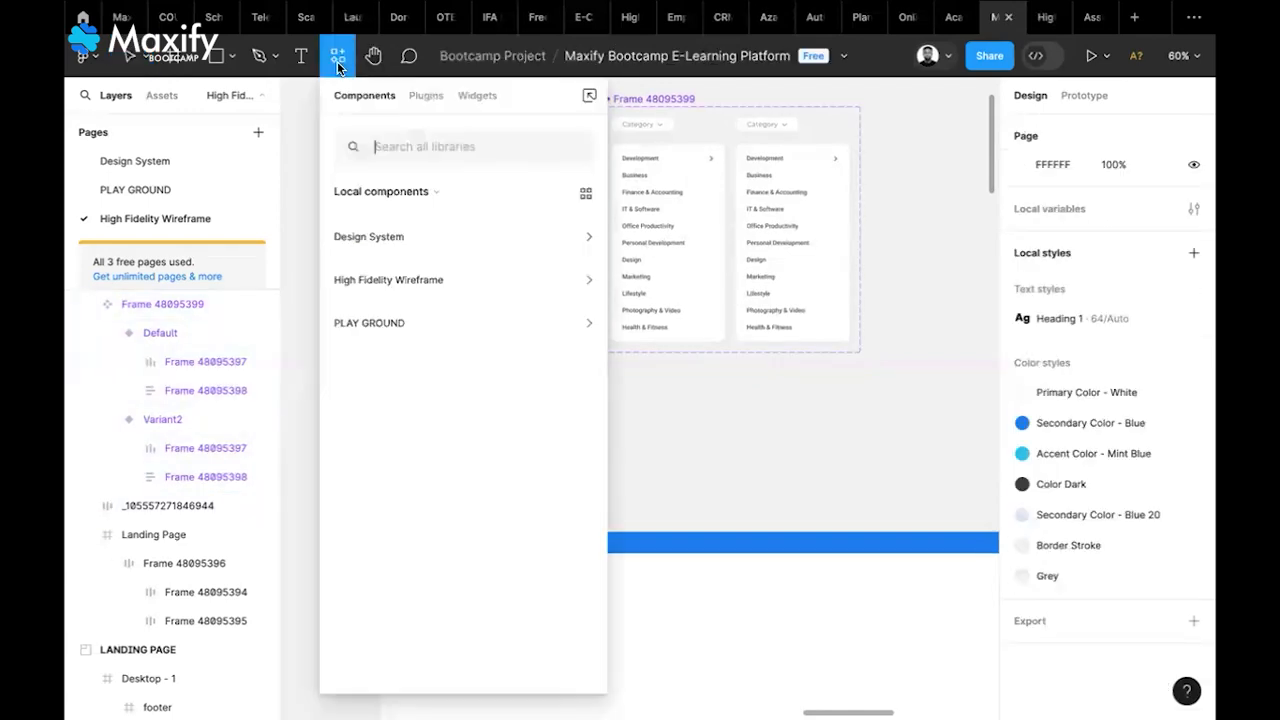
left_click(476, 290)
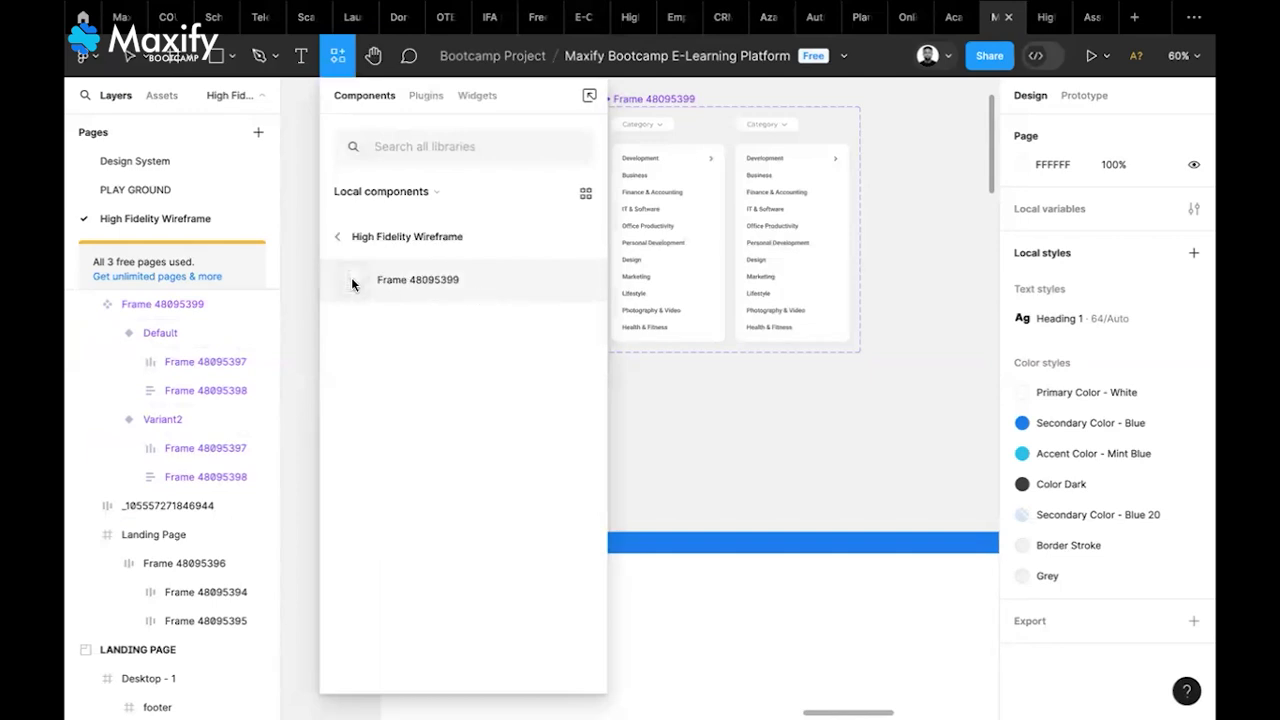
left_click_drag(351, 277, 972, 338)
Turn the instance's Dropdown property off so only the Category label shows
scroll(855, 404, "right", 3)
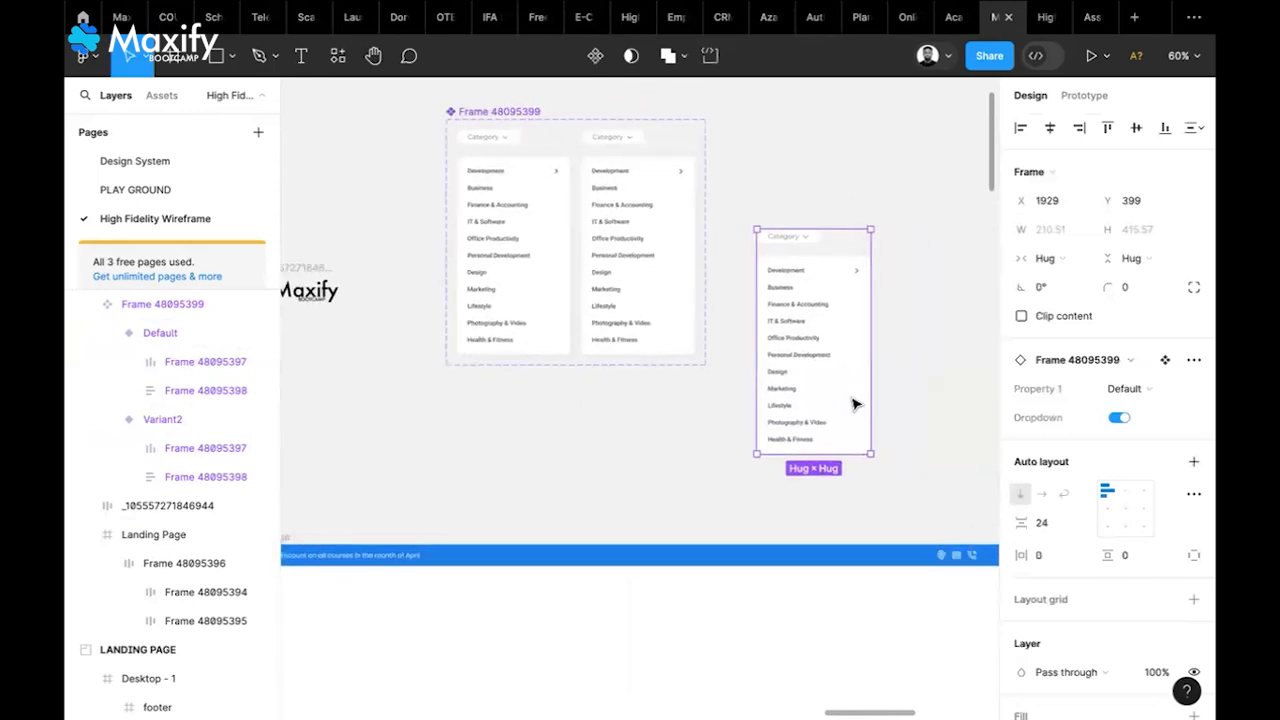
scroll(855, 404, "right", 3)
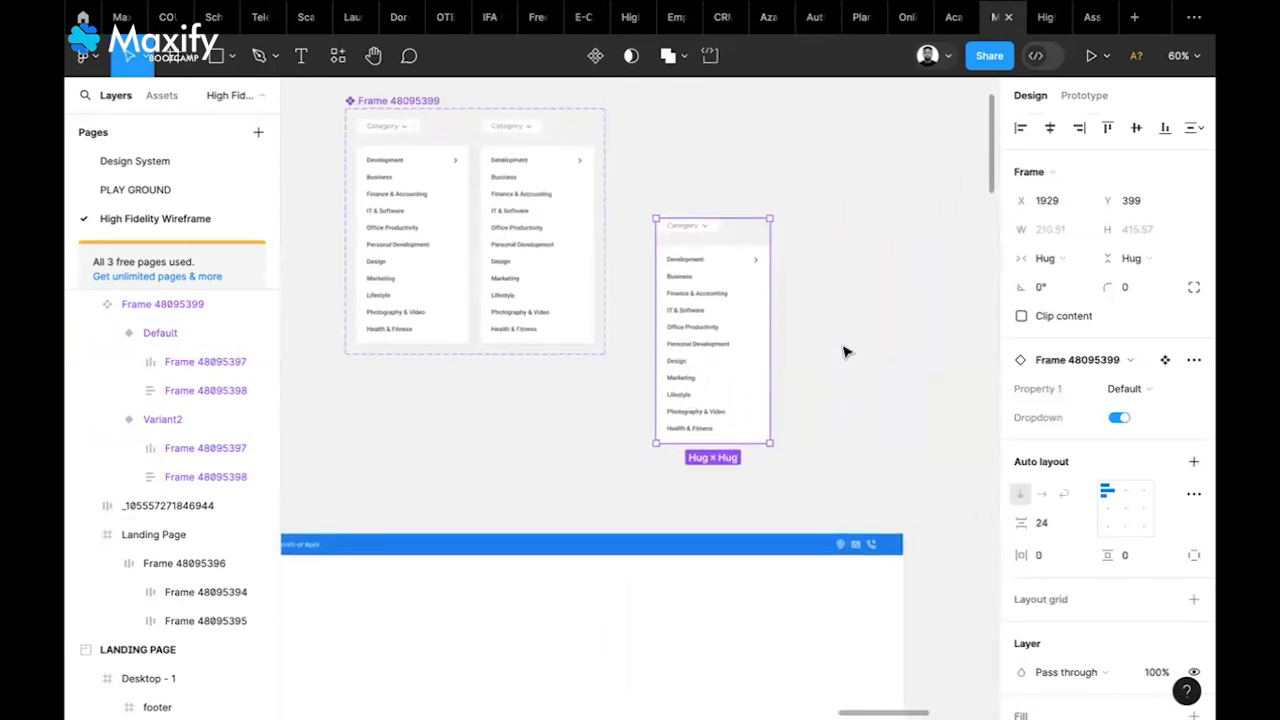
left_click(1117, 421)
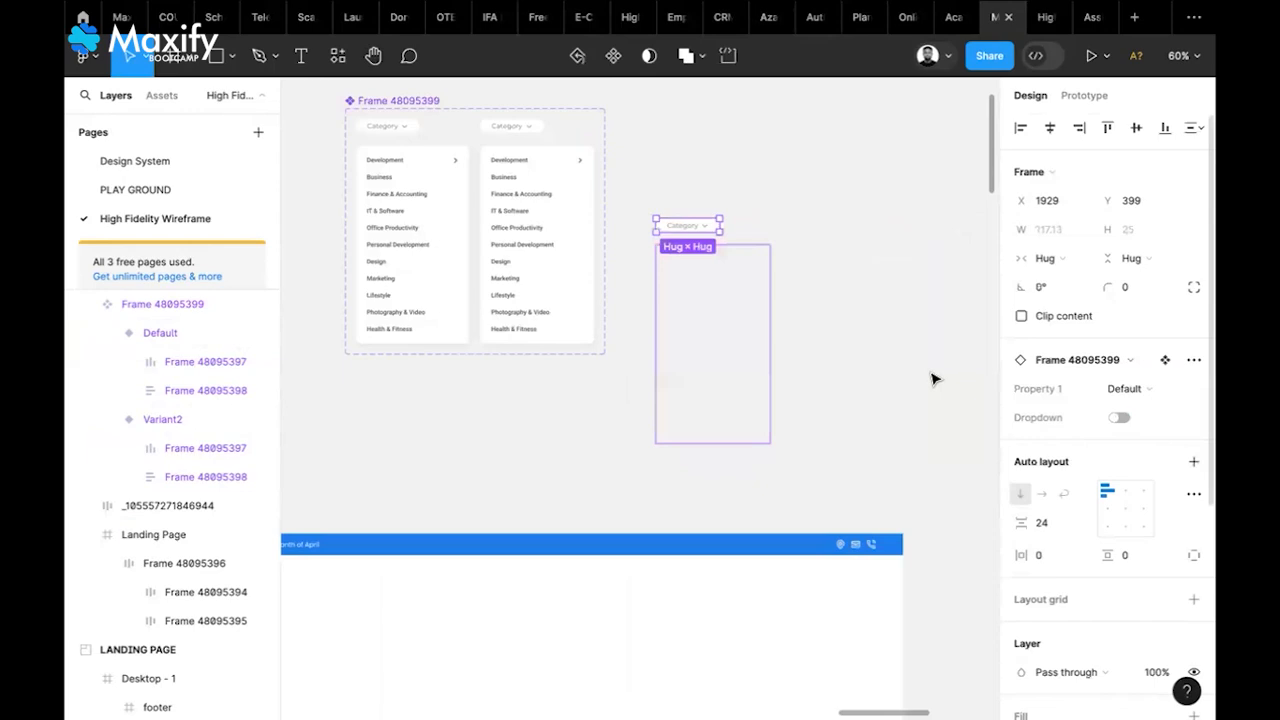
left_click(846, 326)
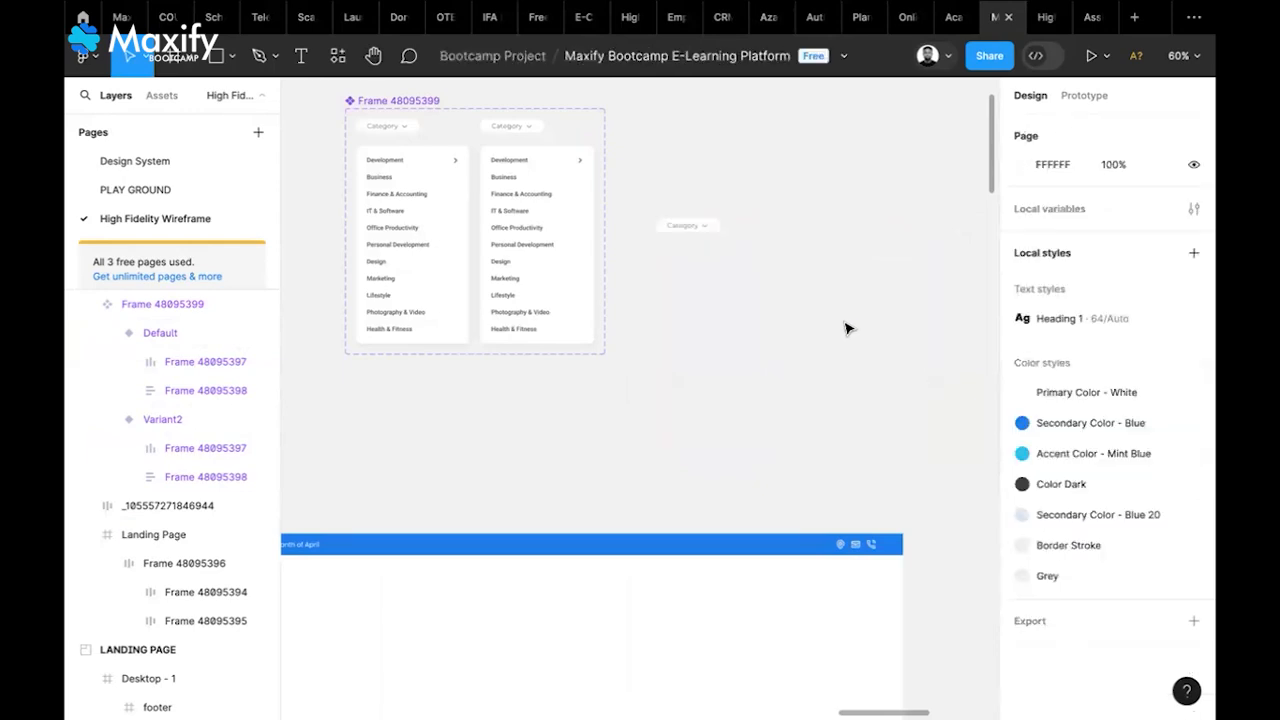
left_click(692, 237)
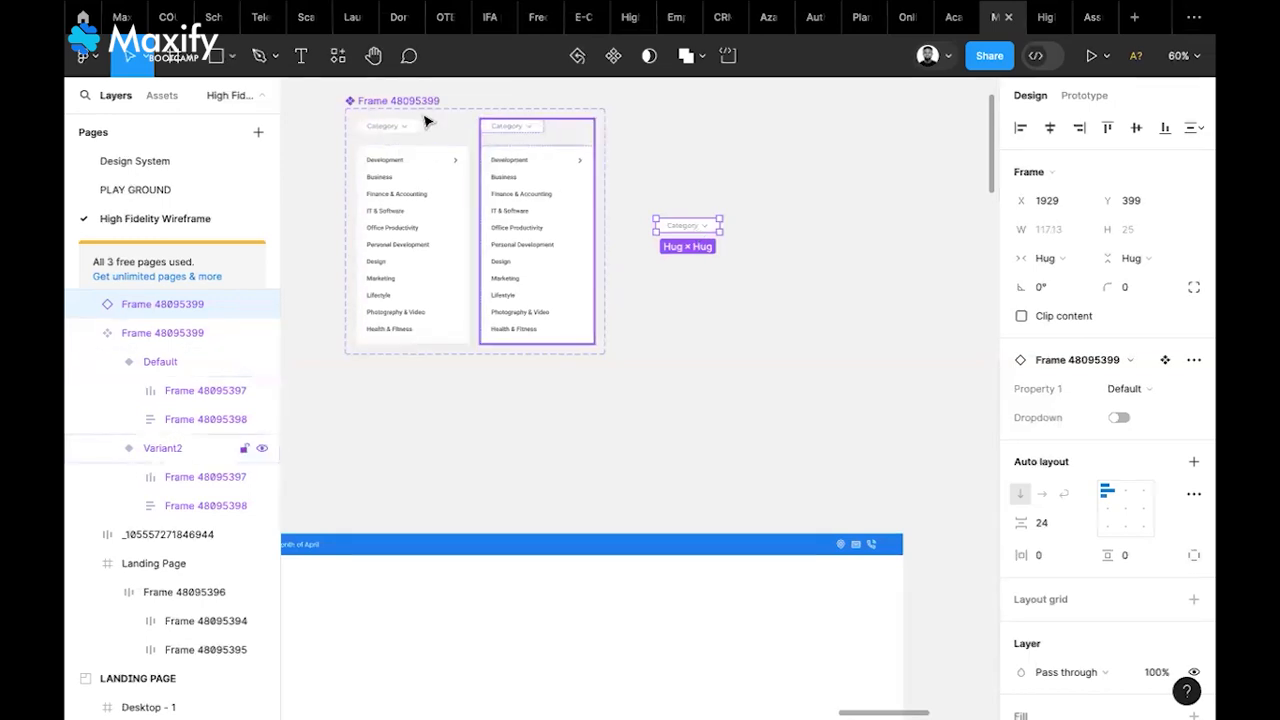
Remove the stray Variant2 copy pulled out of the dropdown component set
scroll(400, 136, "left", 4)
scroll(400, 136, "up", 2)
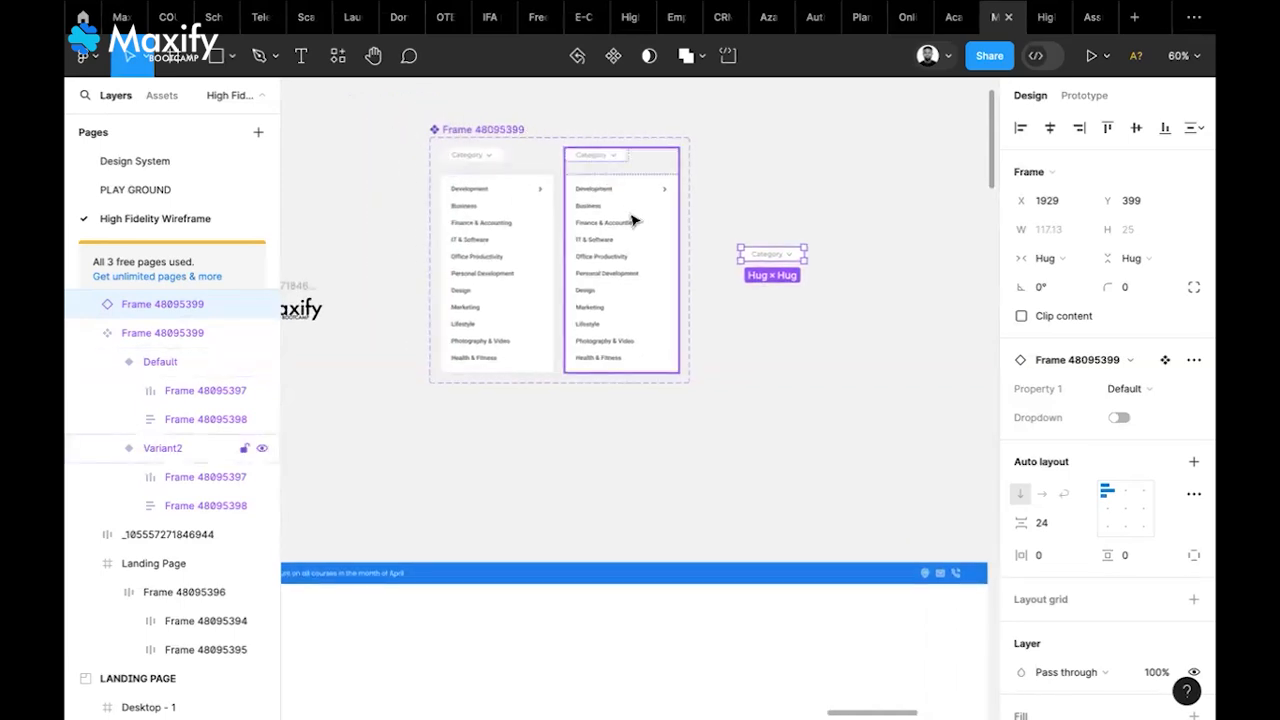
left_click(626, 226)
left_click_drag(622, 233, 888, 238)
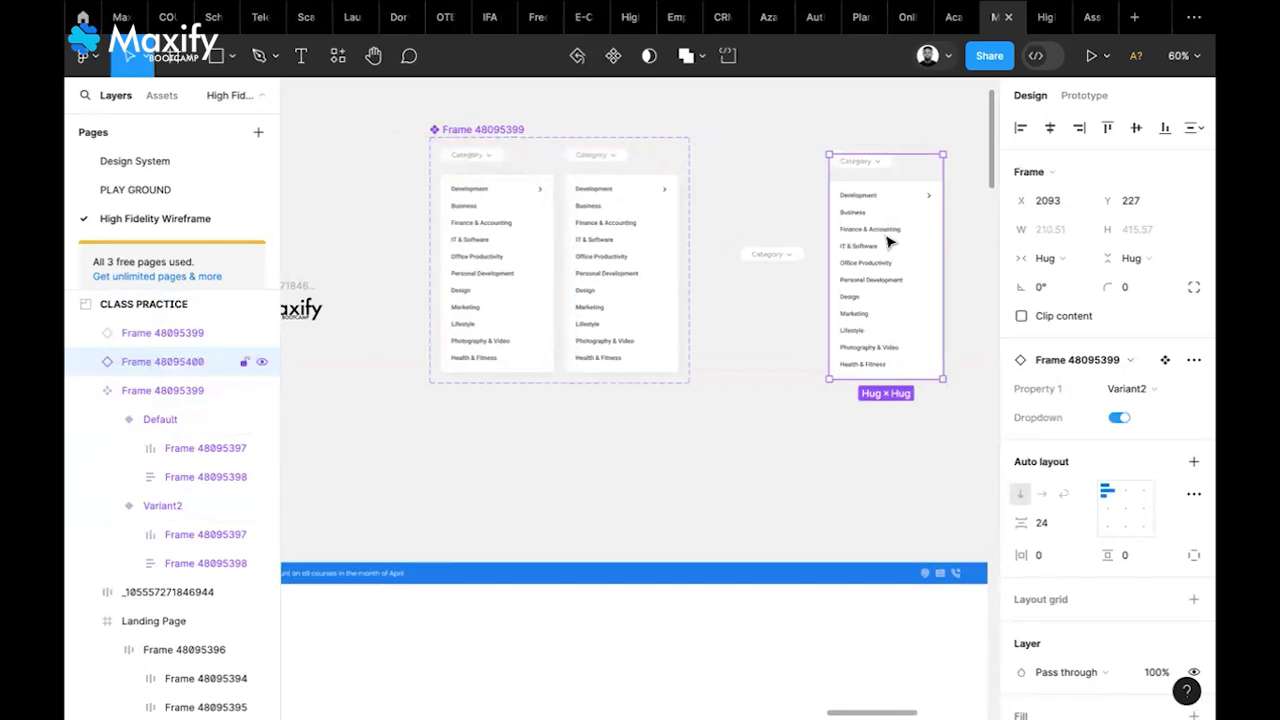
key("Delete")
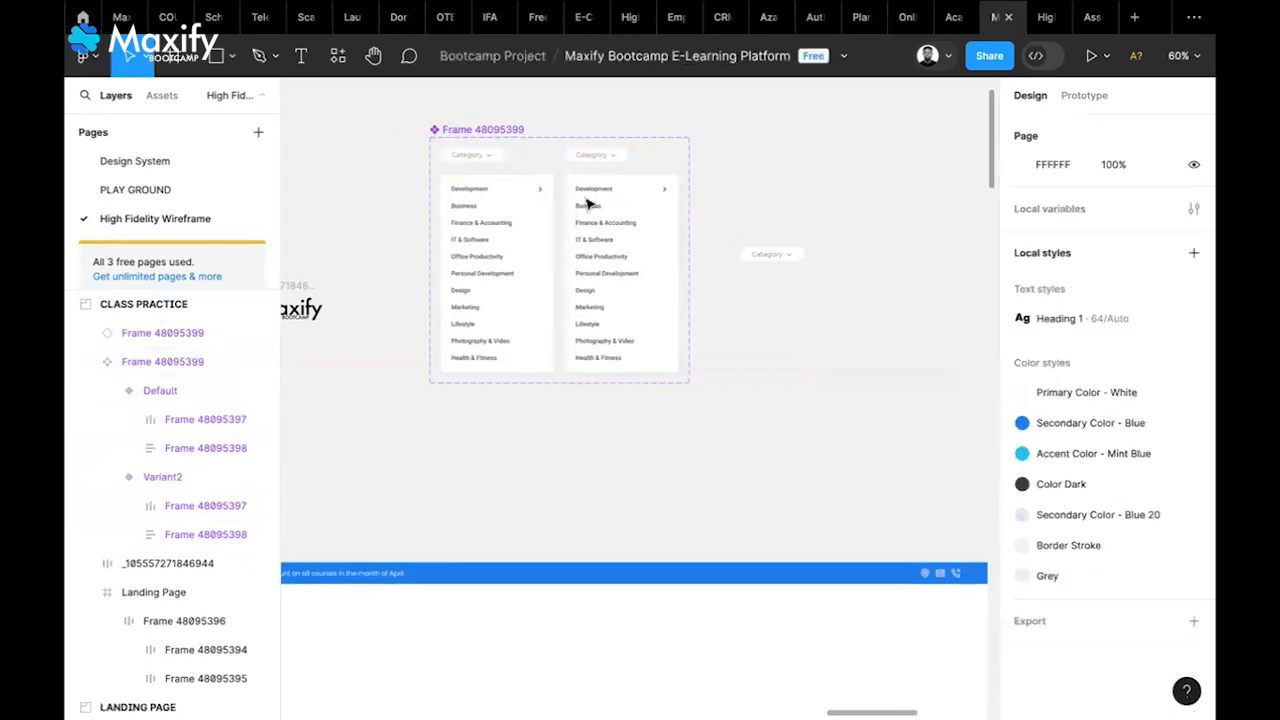
double_click(494, 165)
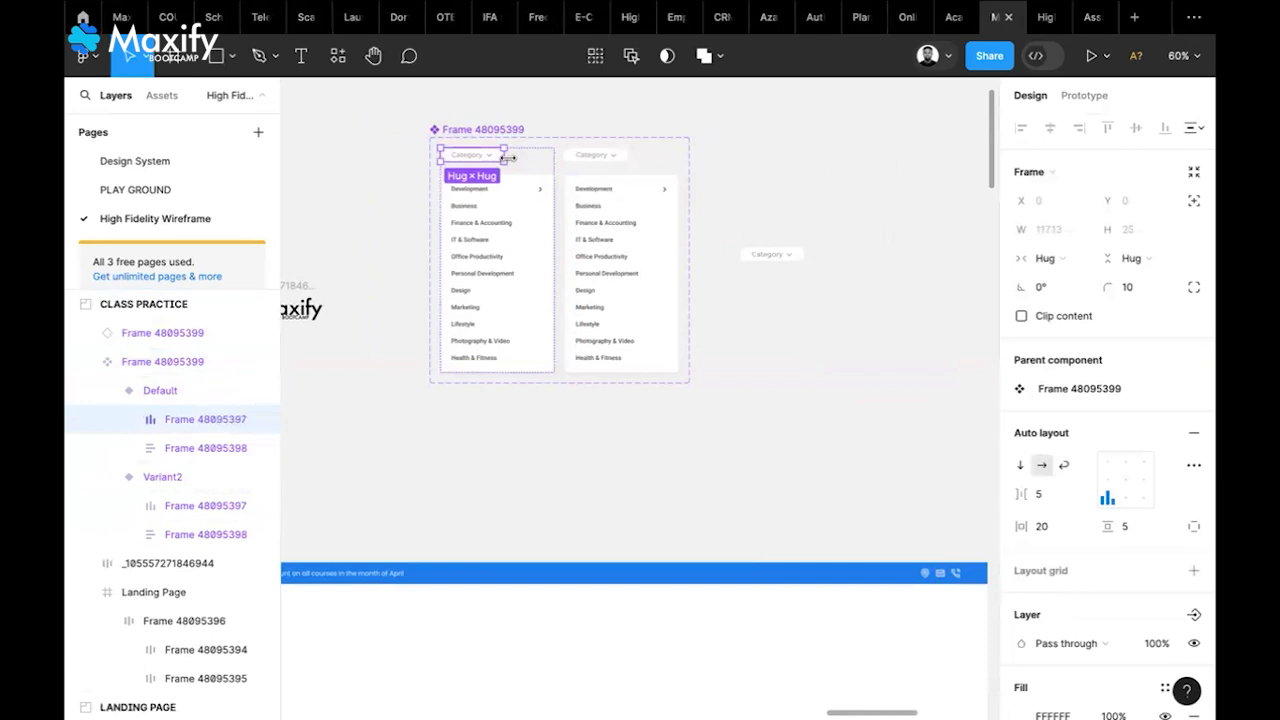
scroll(508, 158, "up", 2)
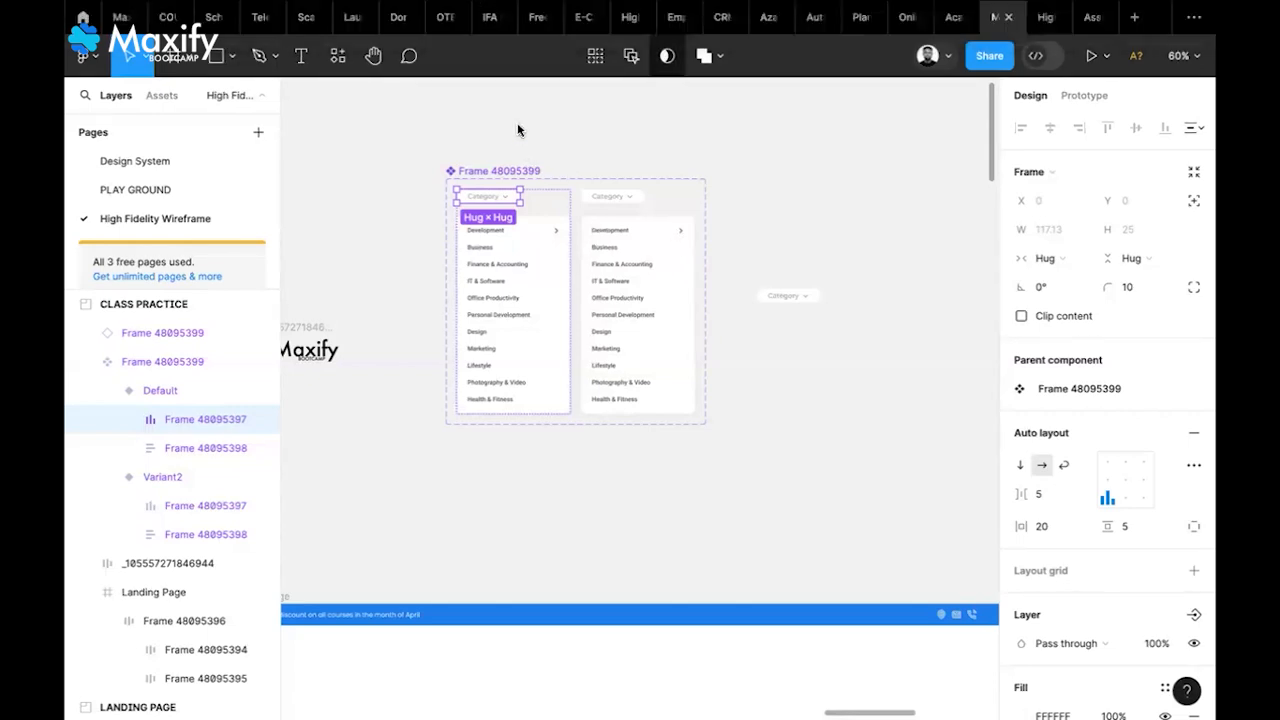
left_click(733, 225)
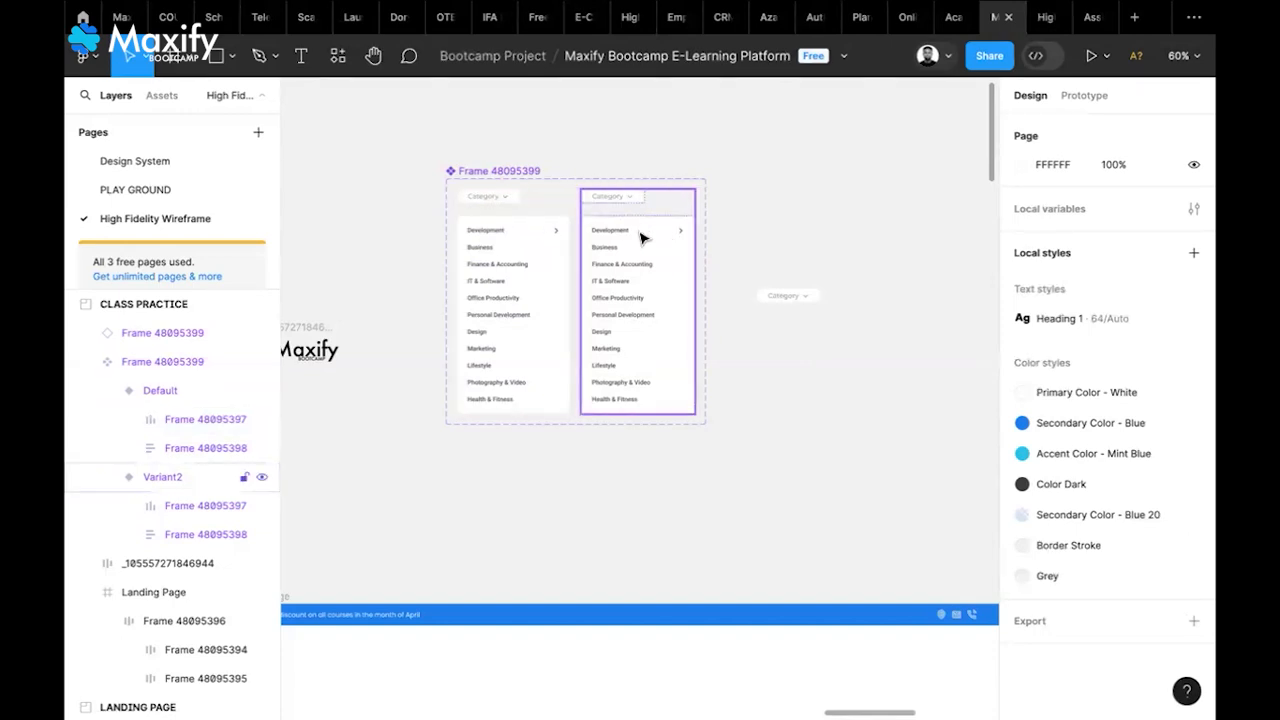
Leave the instance collapsed with Dropdown off and move the component set near the Maxify logo
left_click(550, 210)
left_click(598, 212)
left_click(752, 350)
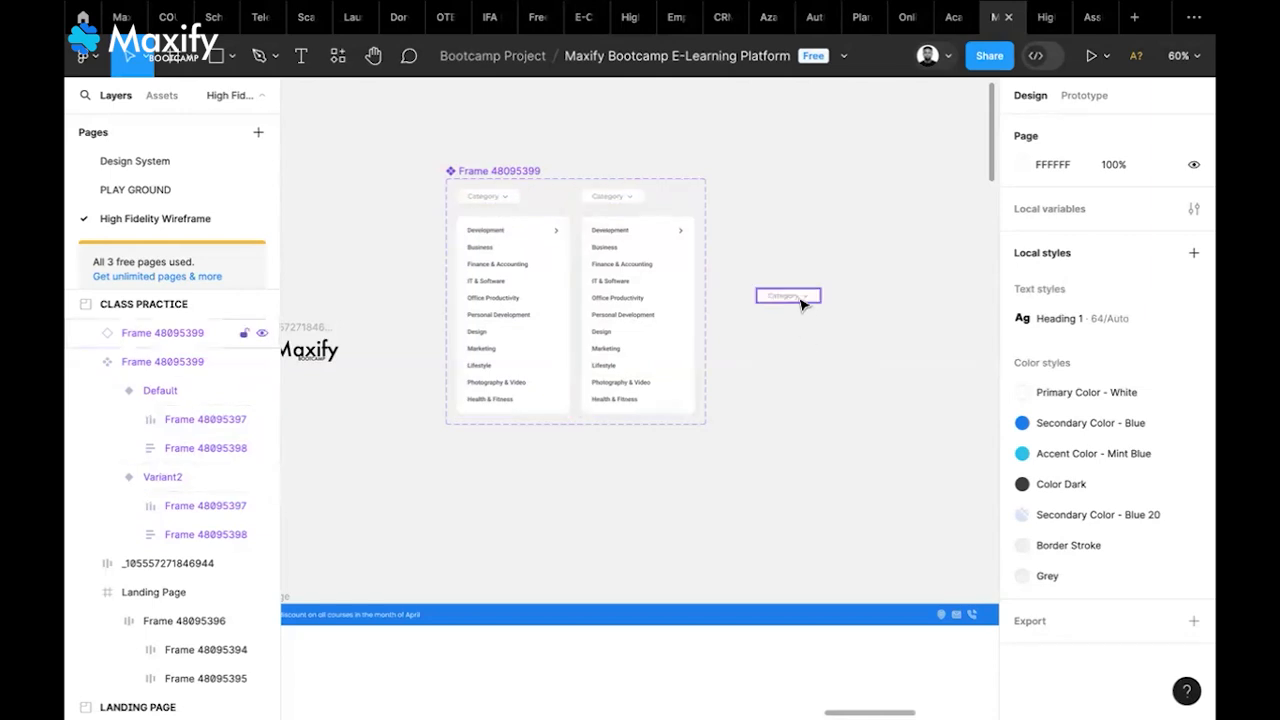
left_click(802, 304)
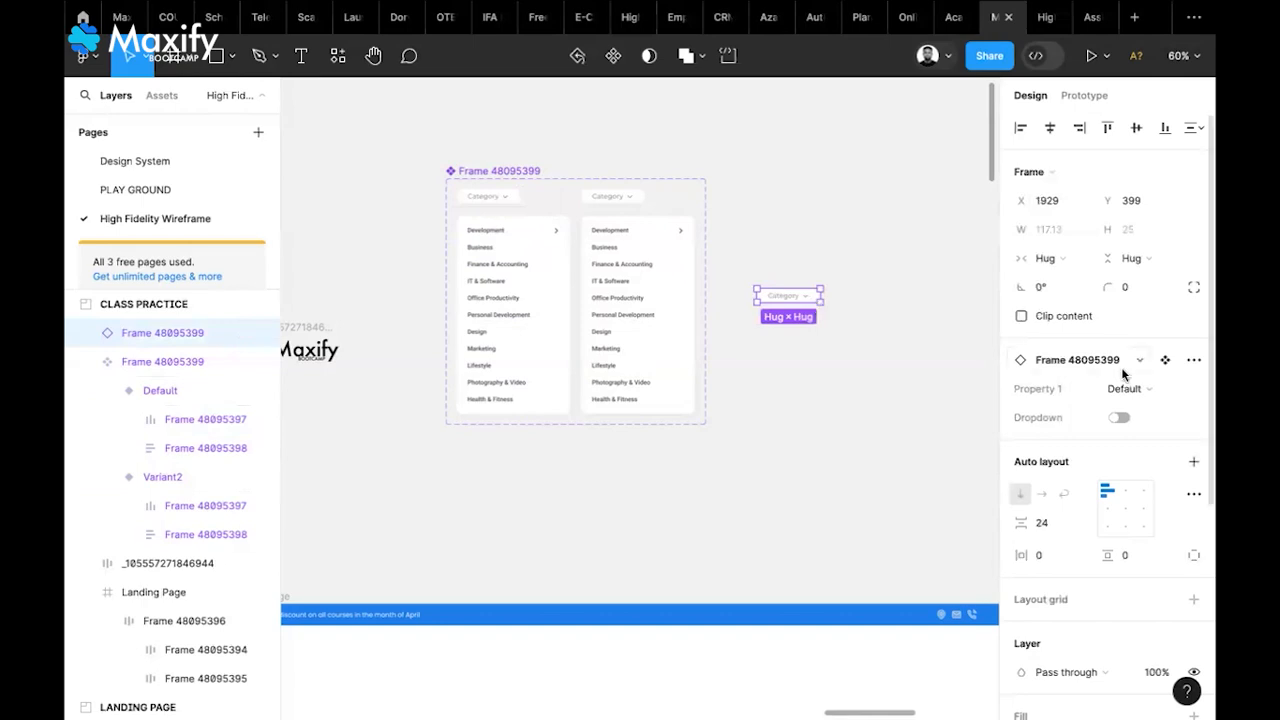
left_click(1119, 418)
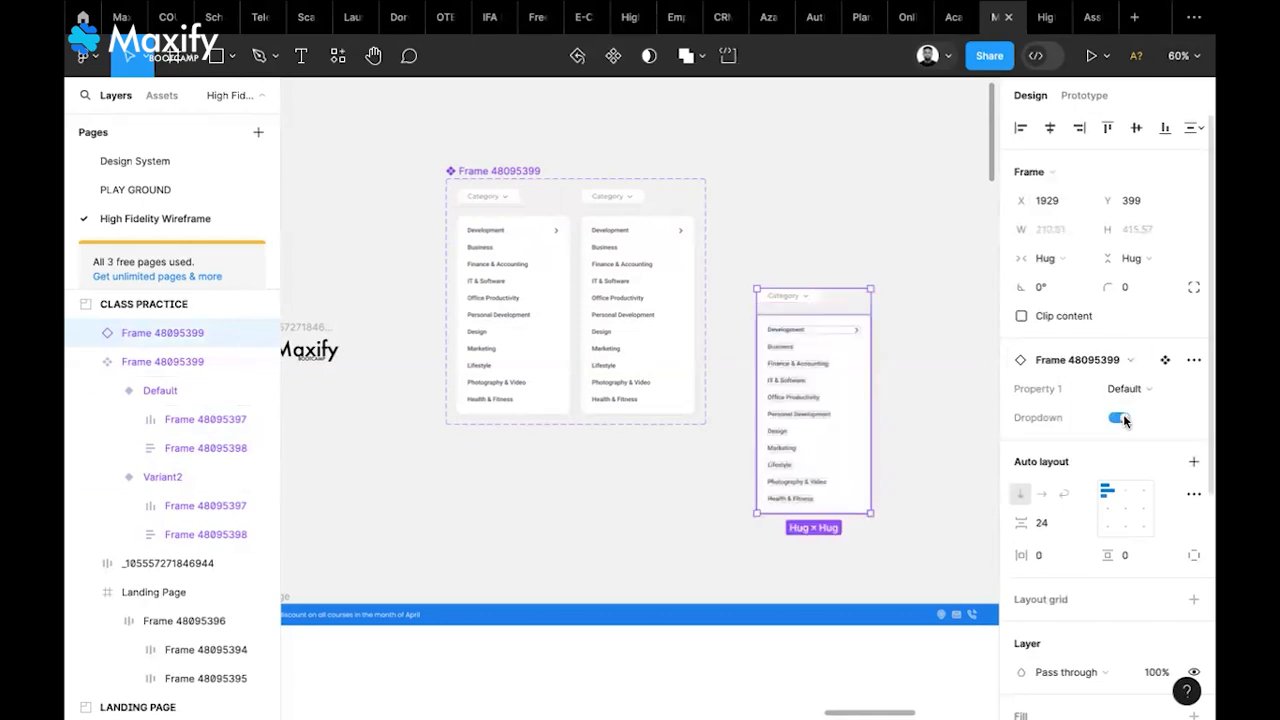
left_click(1117, 419)
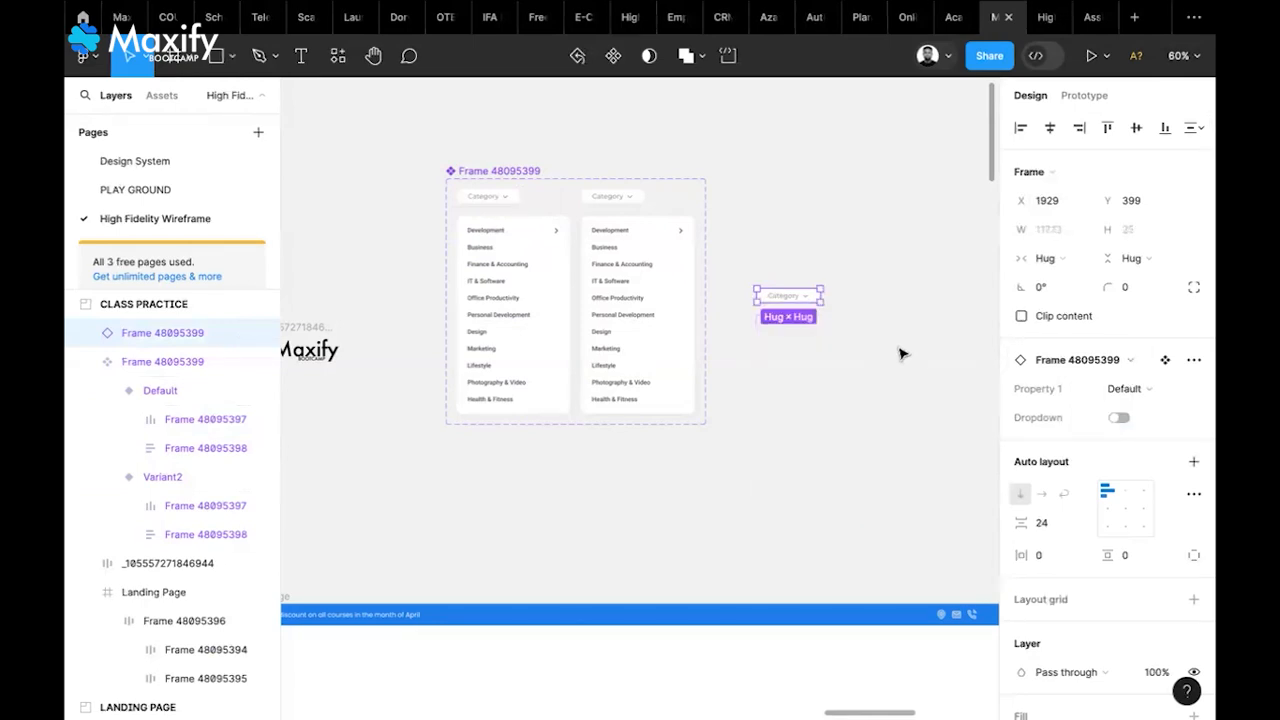
left_click(928, 233)
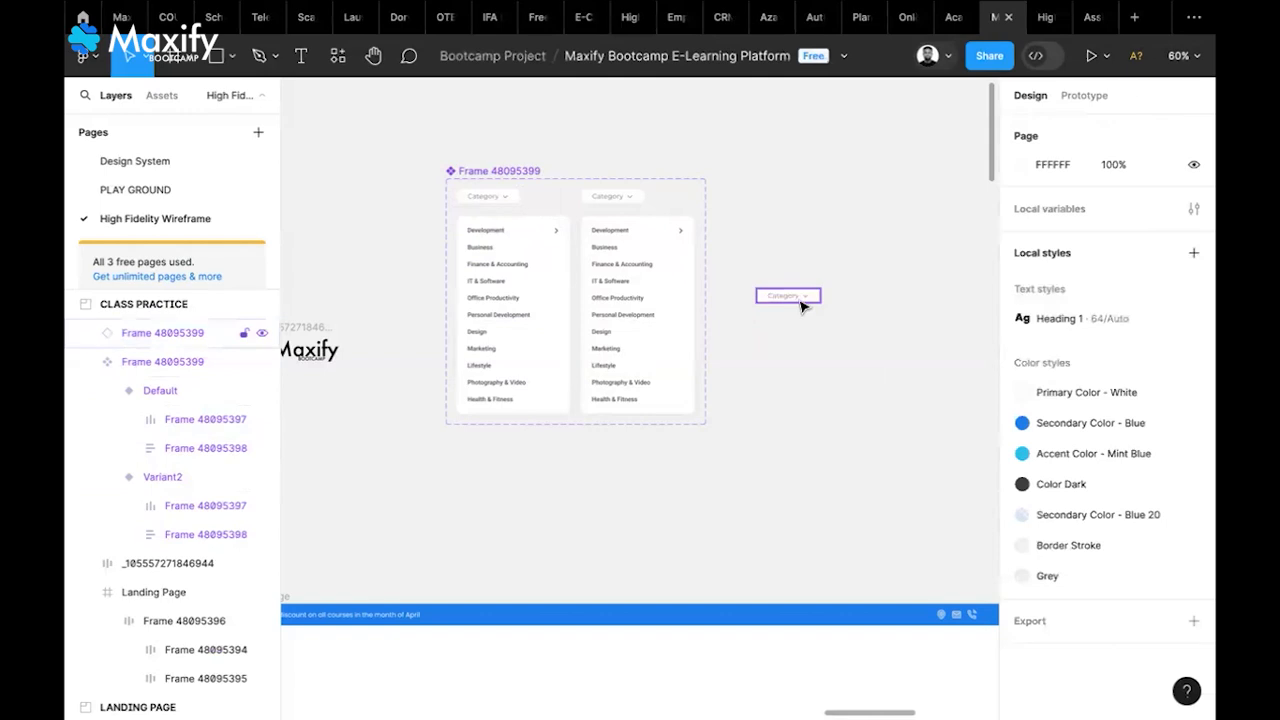
left_click(777, 295)
scroll(530, 176, "down", 5)
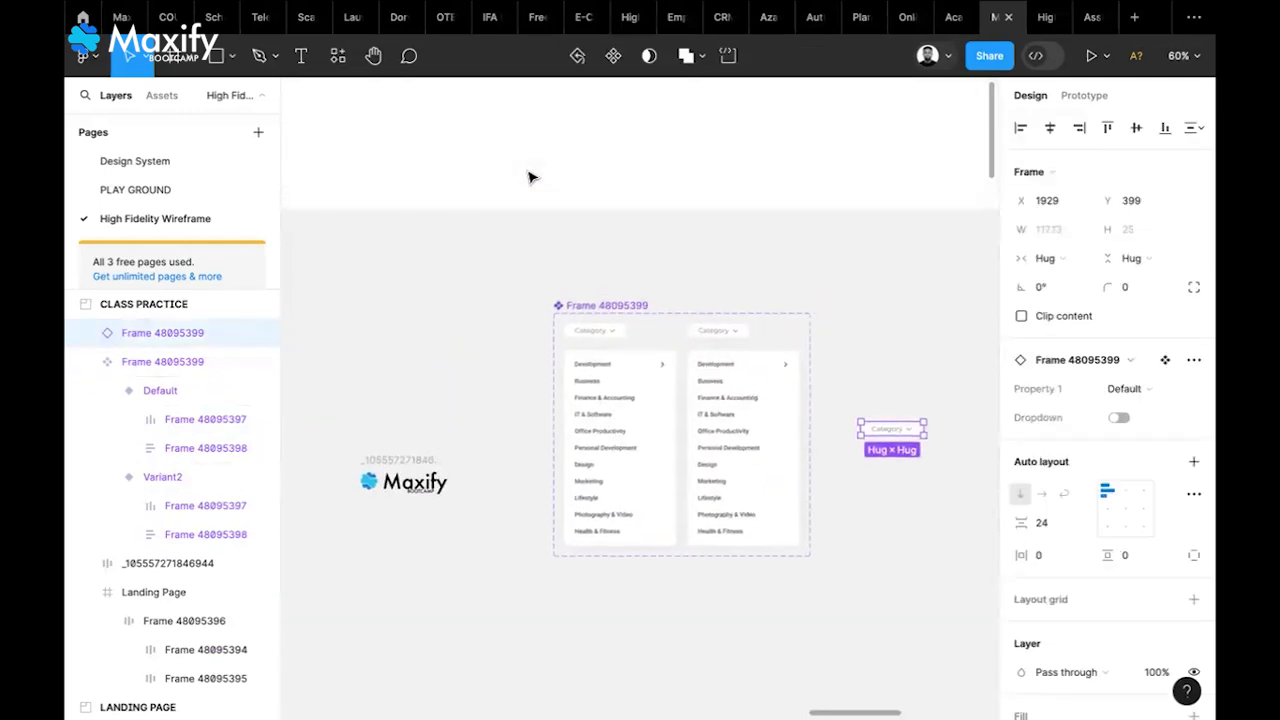
left_click_drag(605, 233, 576, 206)
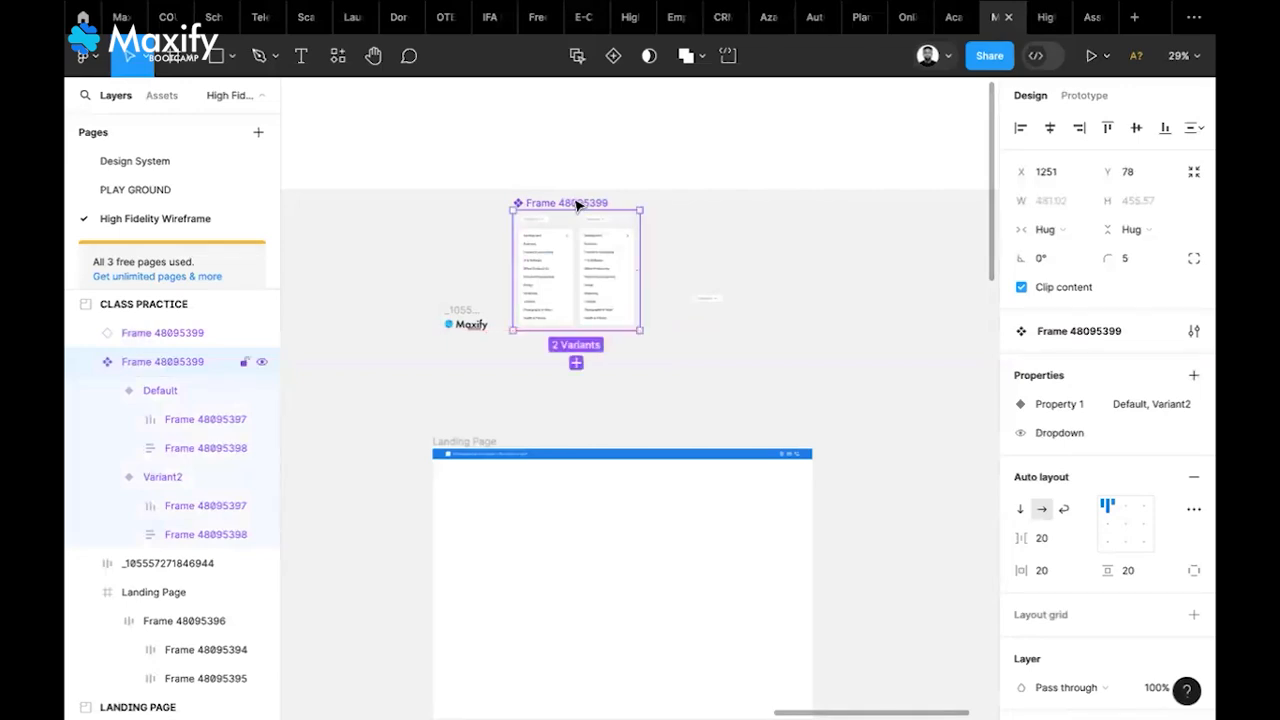
Cut the component set, then lower IMAGES and enlarge OTHER COMPONENT on the Design System page
key("Delete")
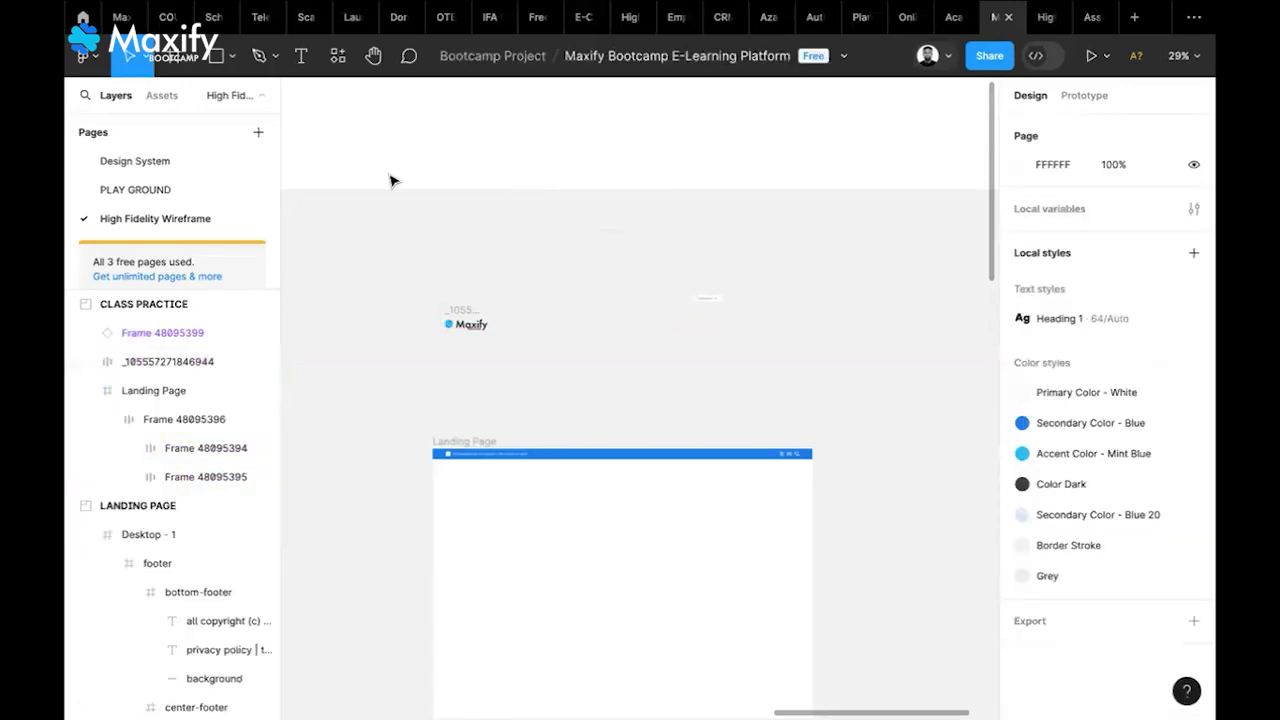
left_click(176, 166)
scroll(635, 478, "down", 5)
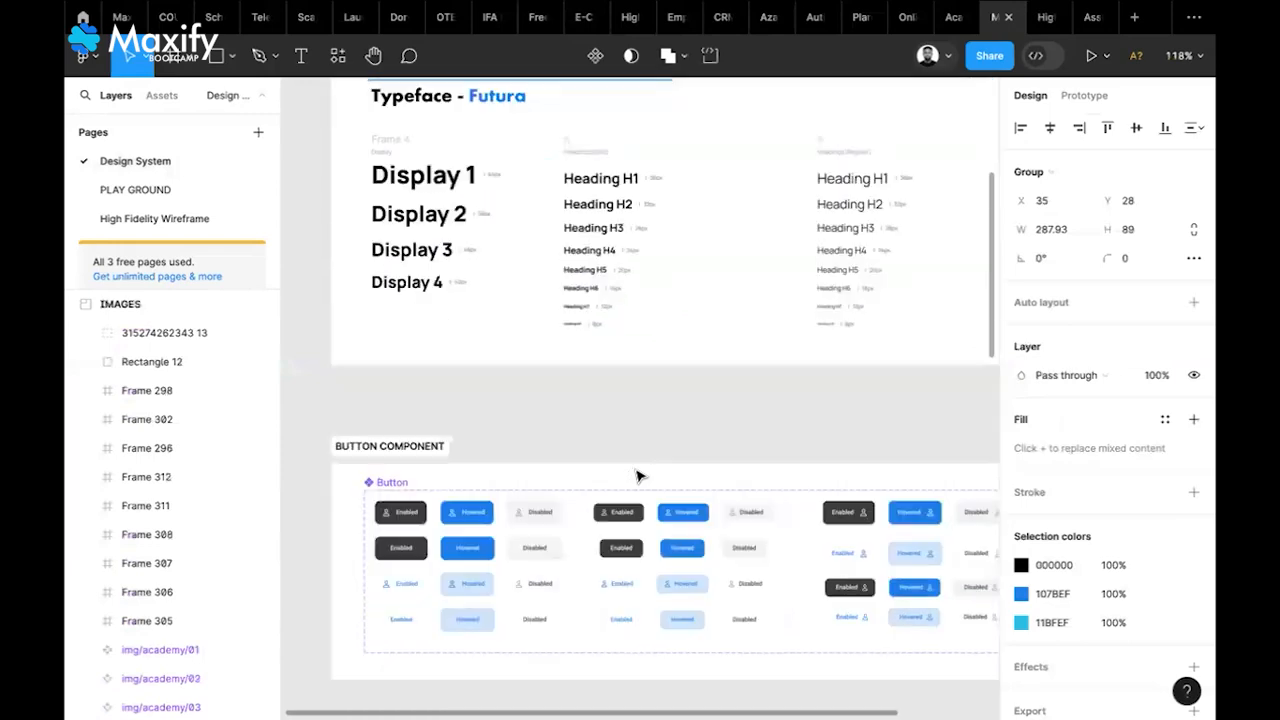
scroll(640, 478, "down", 10)
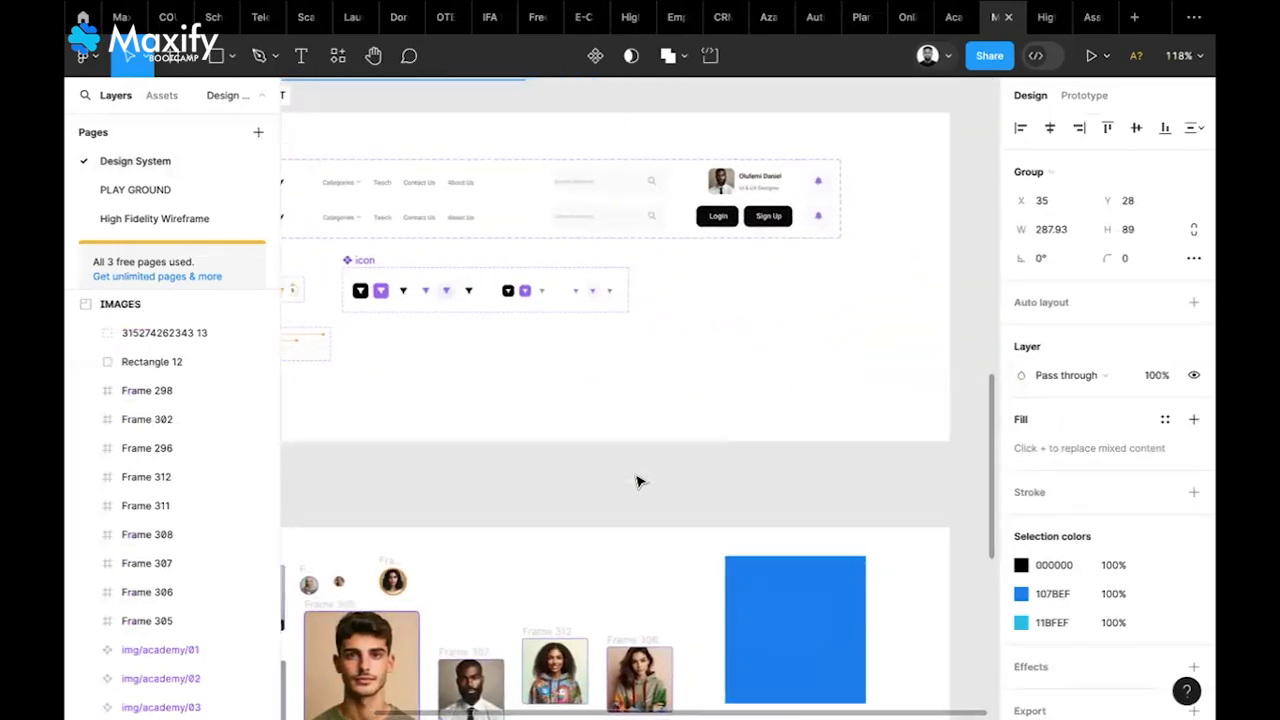
scroll(640, 482, "down", 5, "ctrl")
scroll(640, 482, "down", 2)
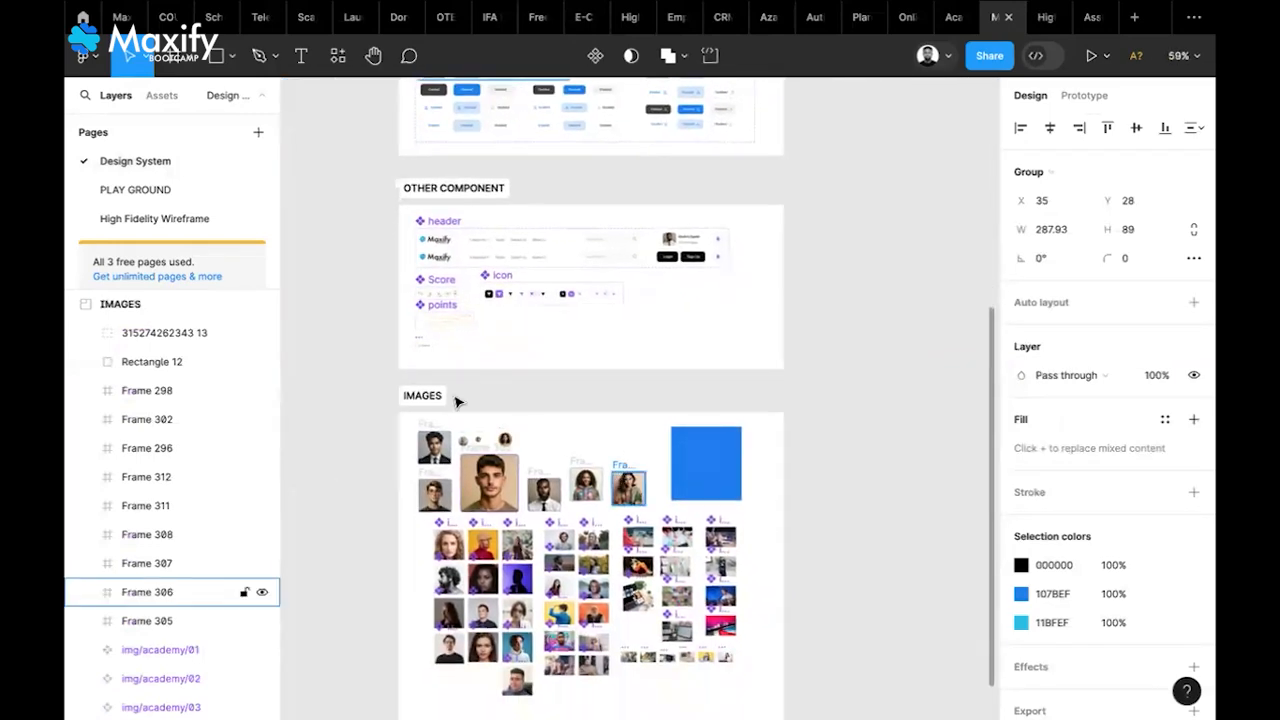
left_click_drag(436, 399, 438, 453)
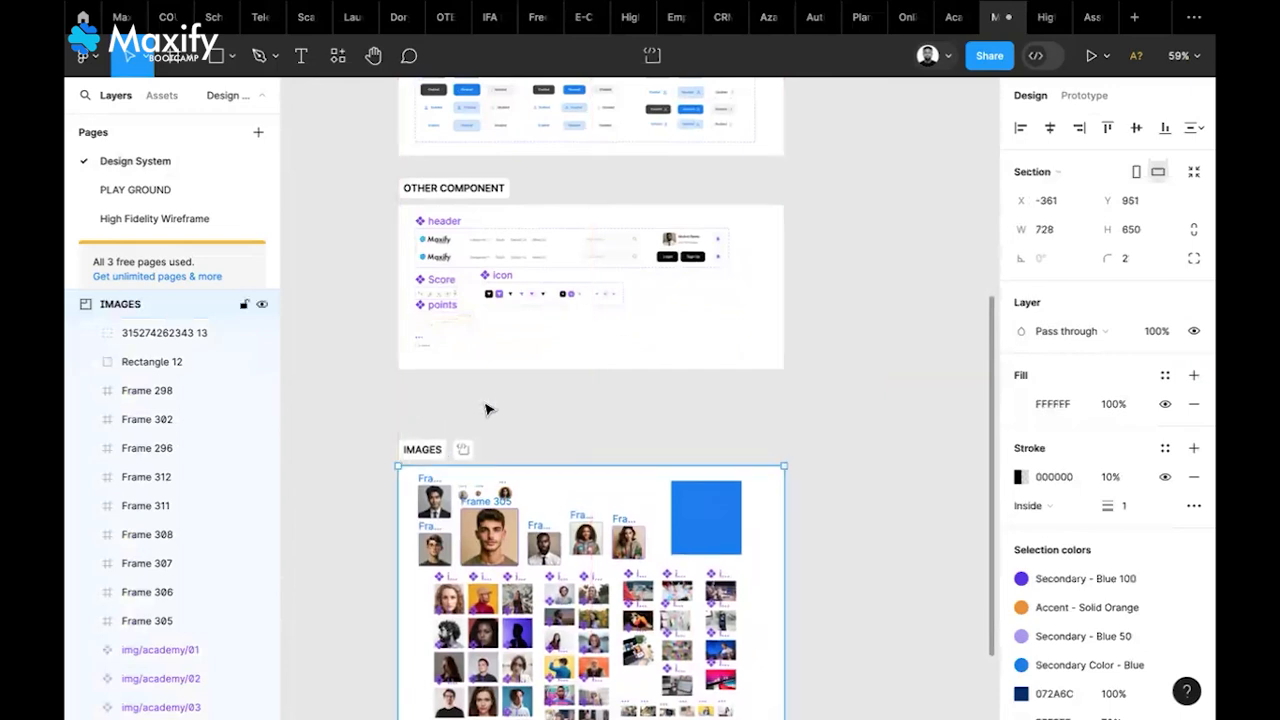
left_click(630, 356)
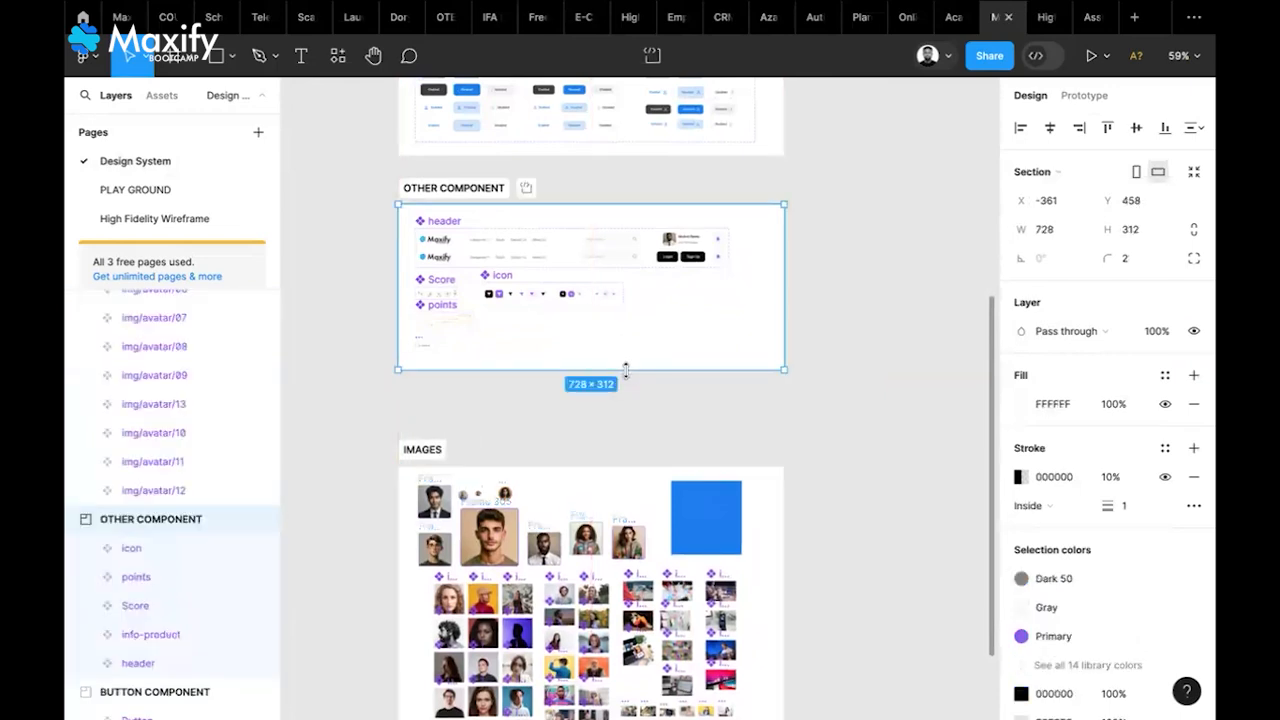
left_click_drag(626, 400, 626, 430)
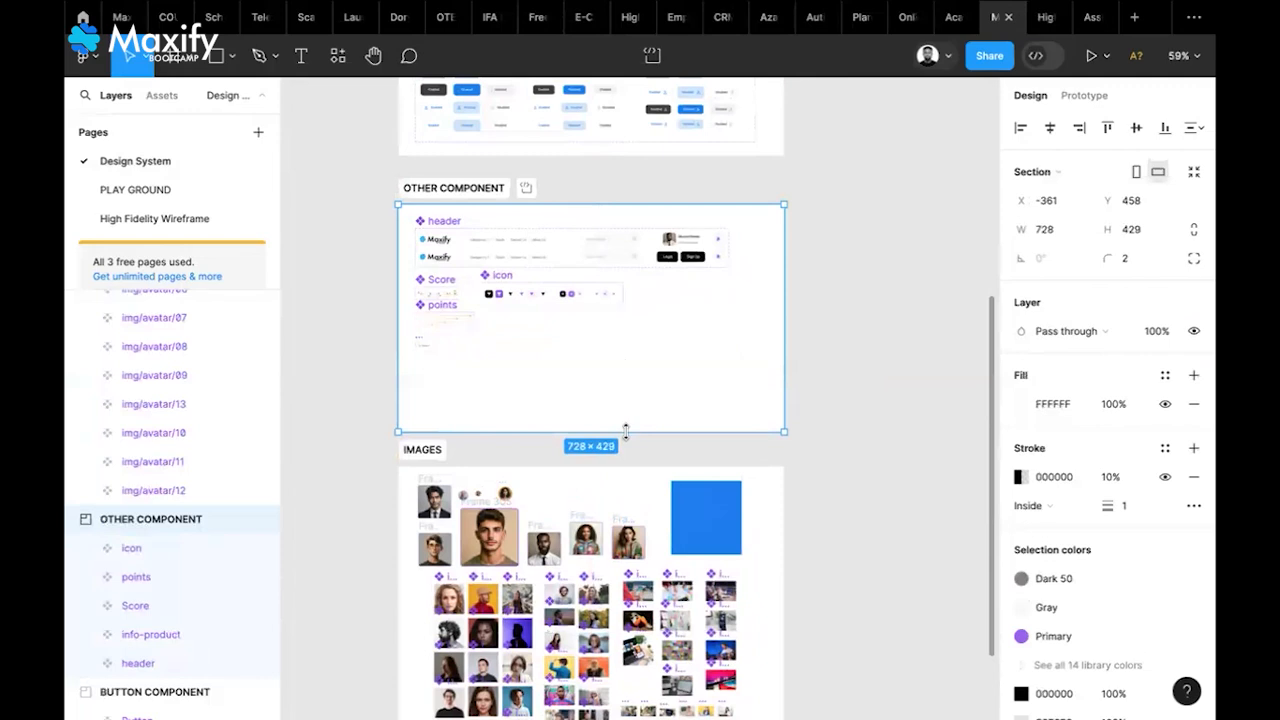
Paste the component set into OTHER COMPONENT and scale it down to 222×210.3
key("ctrl+v")
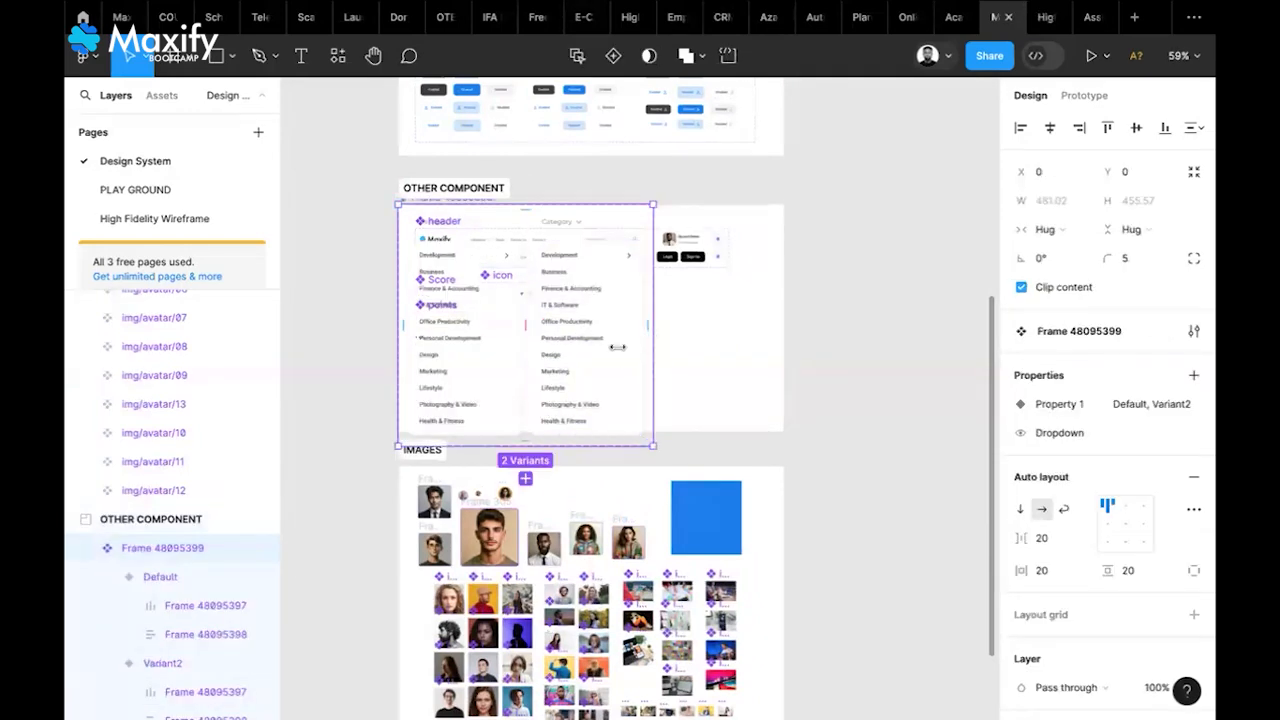
left_click_drag(595, 311, 714, 378)
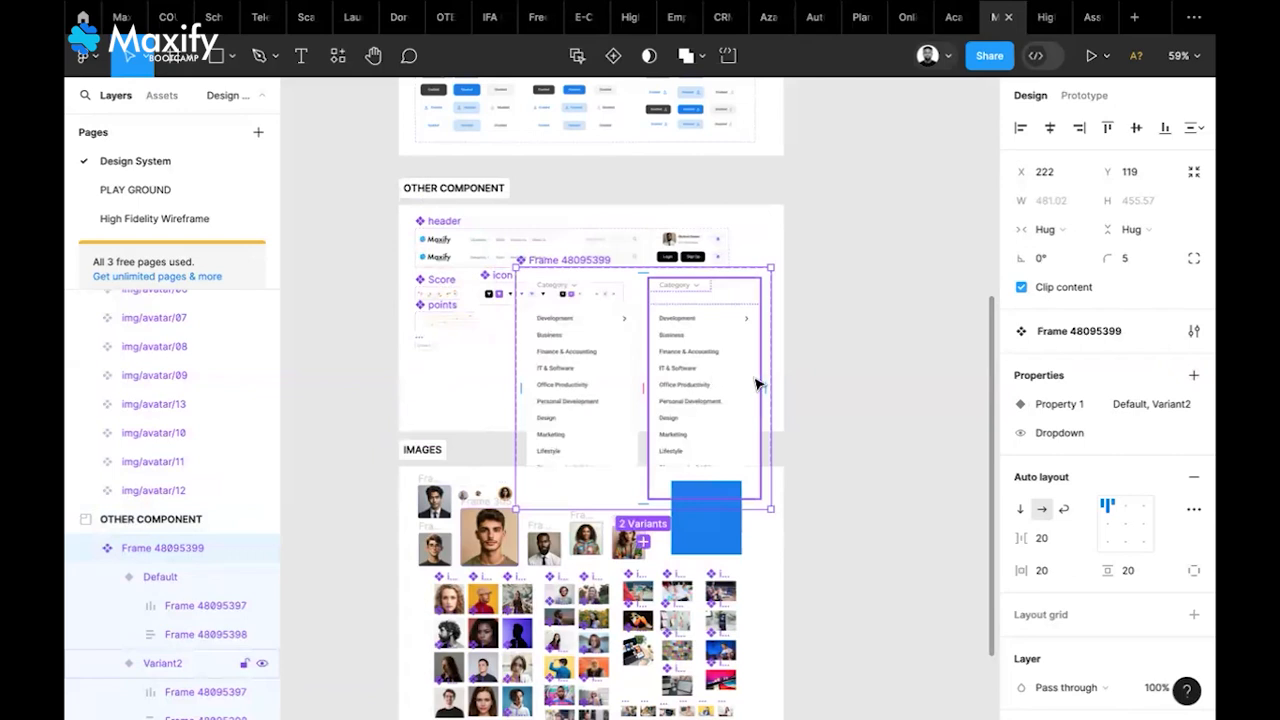
key("k")
left_click_drag(772, 392, 703, 370)
left_click(800, 370)
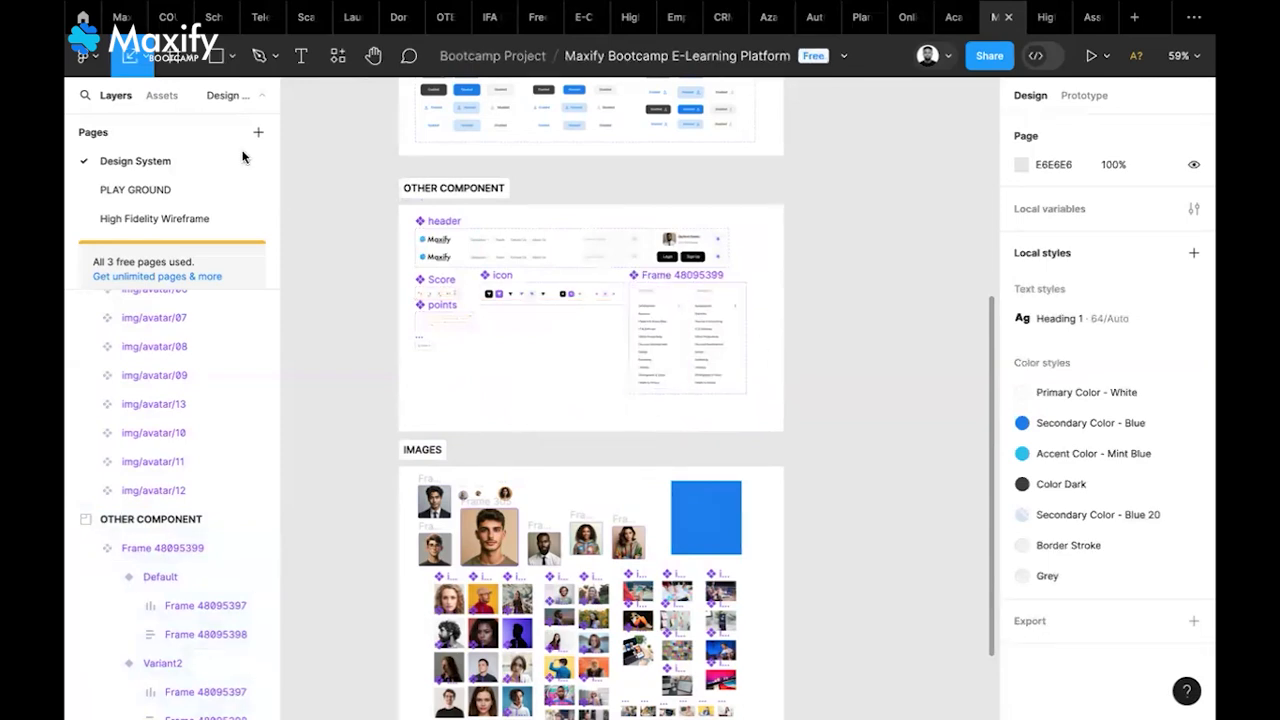
Move the Category dropdown instance beside the Maxify logo and scale it to 92.75 × 19.91
left_click(162, 217)
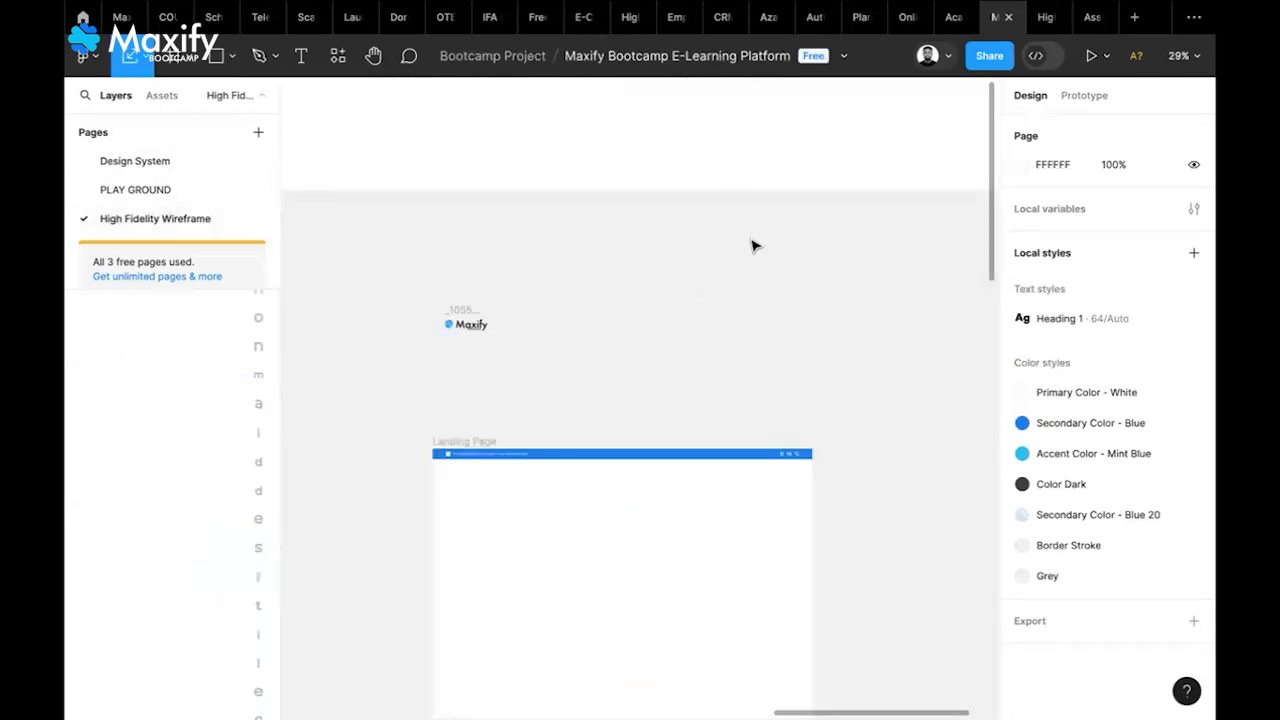
scroll(708, 306, "up", 5)
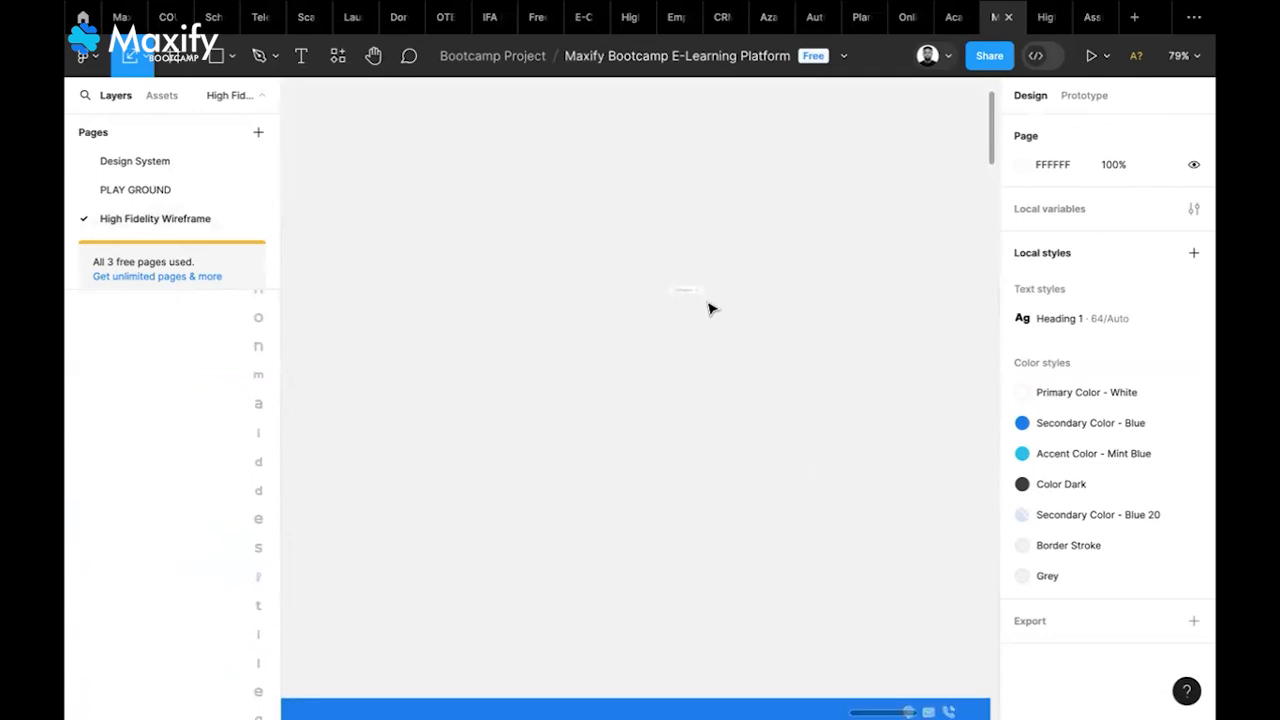
scroll(708, 307, "left", 2)
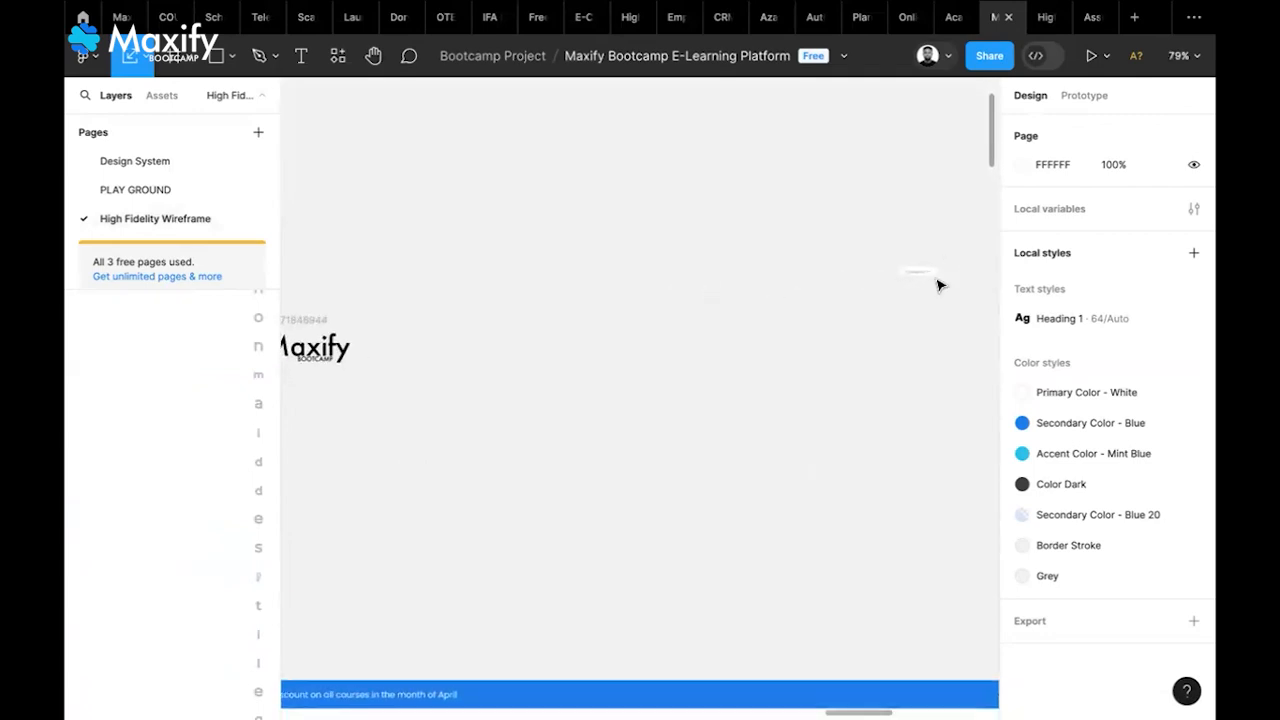
left_click(925, 281)
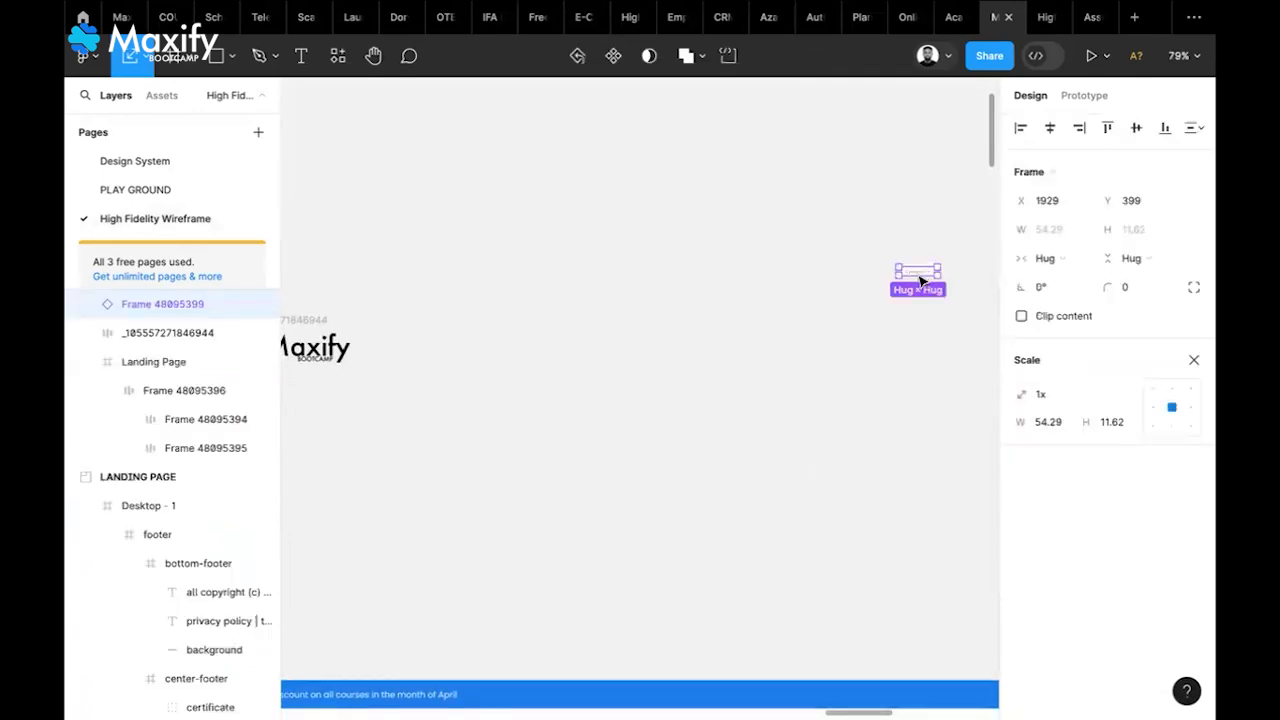
left_click_drag(646, 339, 485, 364)
scroll(489, 363, "left", 3)
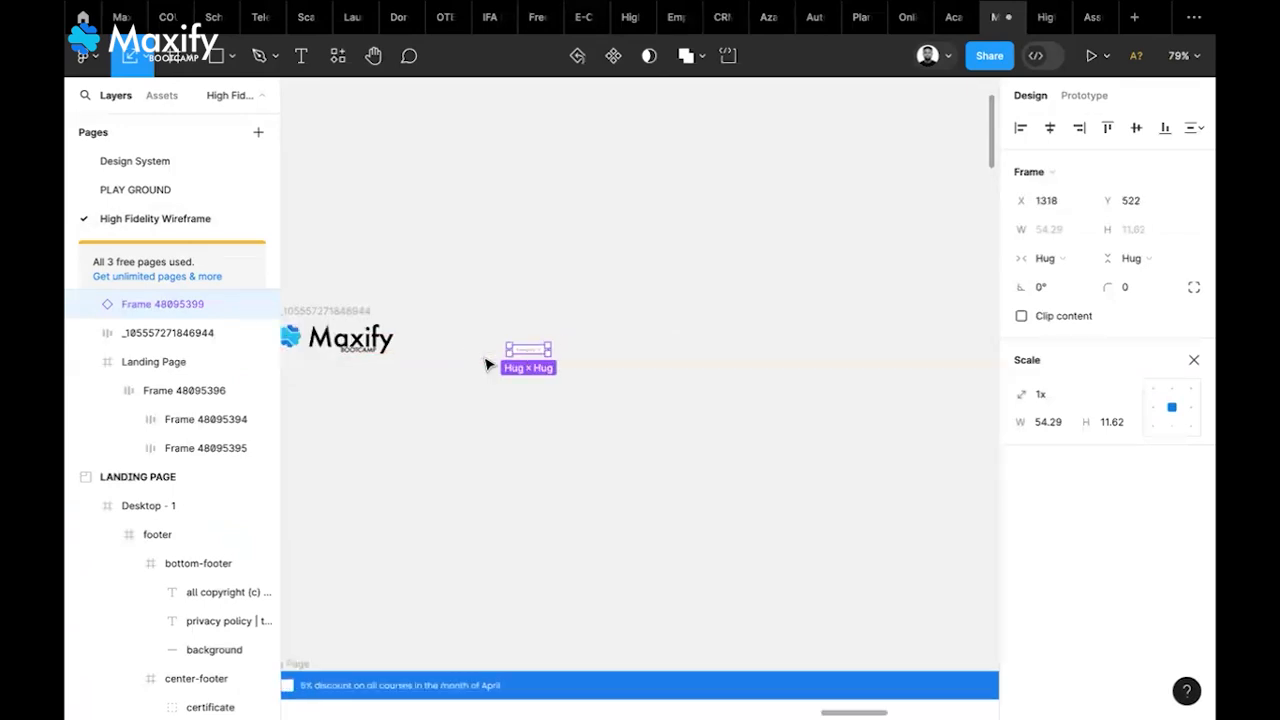
left_click_drag(622, 383, 588, 373)
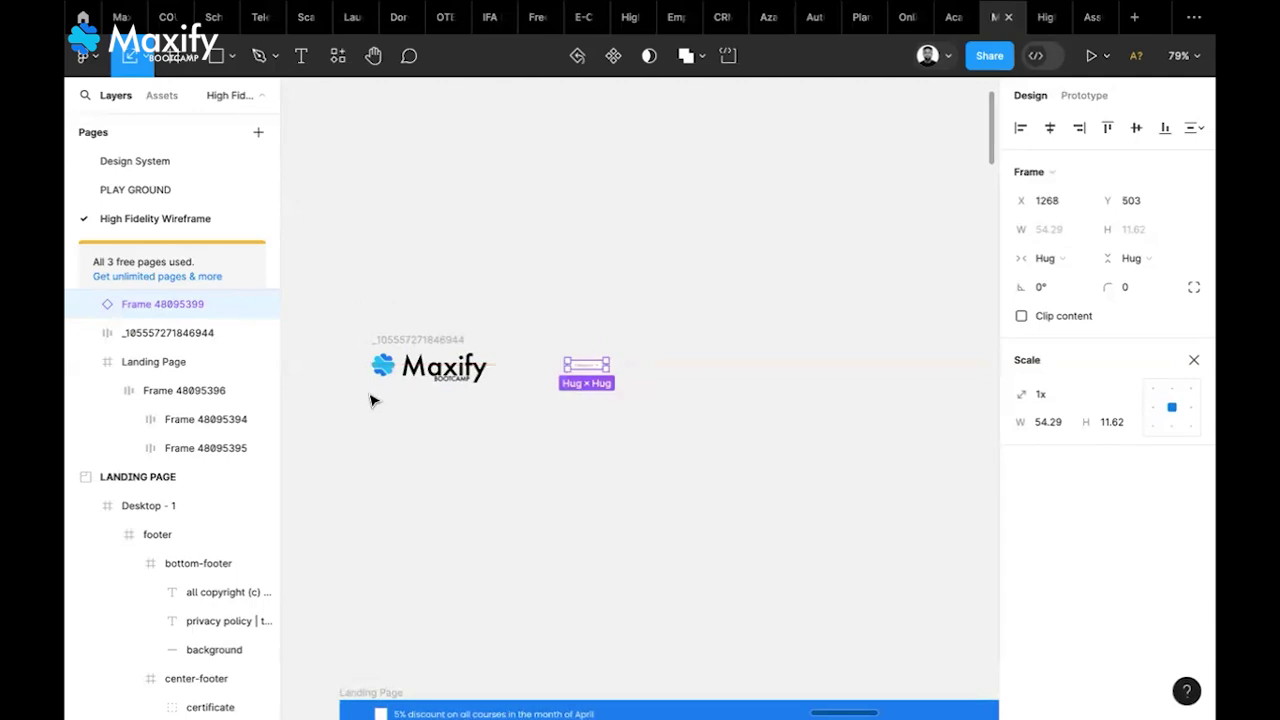
scroll(371, 397, "up", 5)
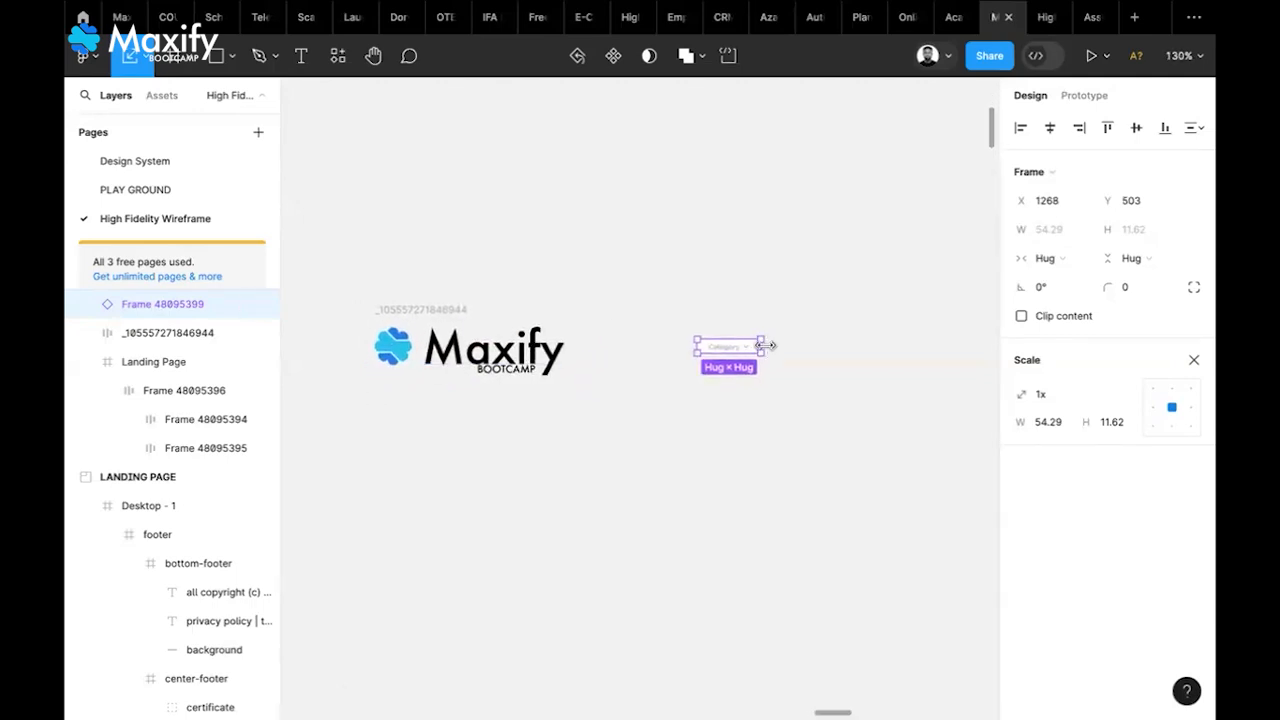
left_click_drag(776, 345, 737, 351)
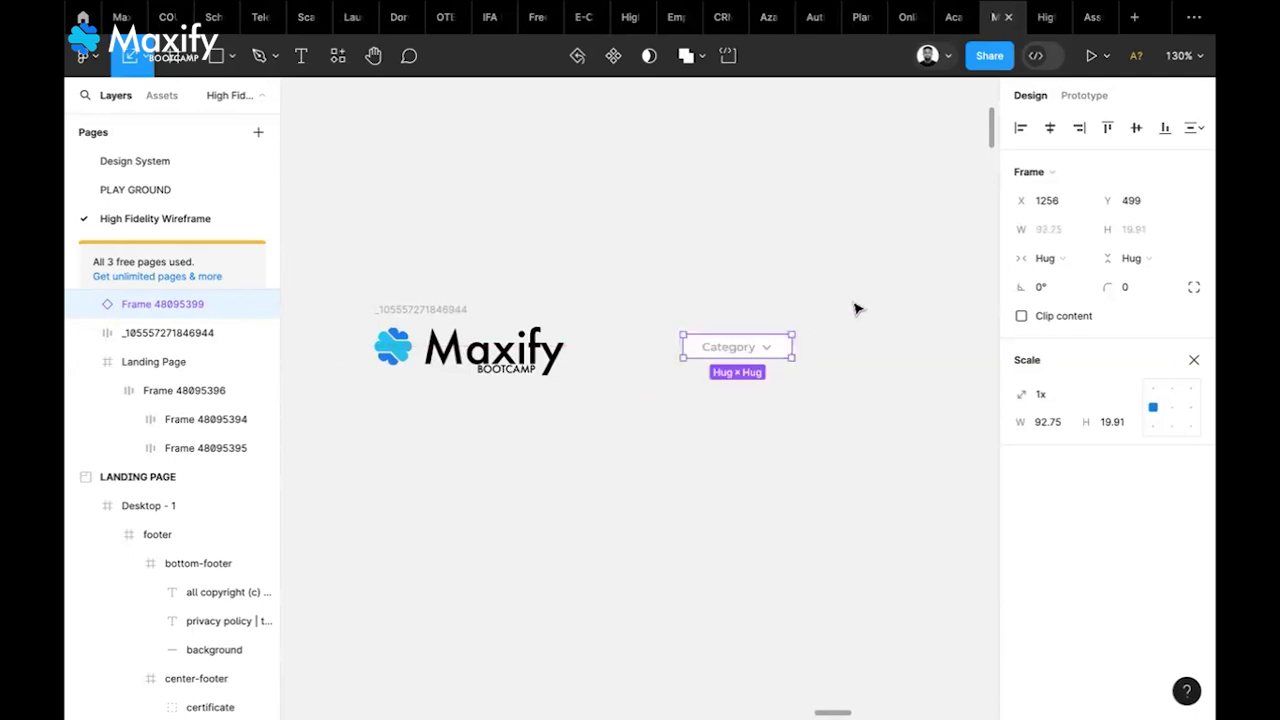
scroll(855, 308, "down", 5)
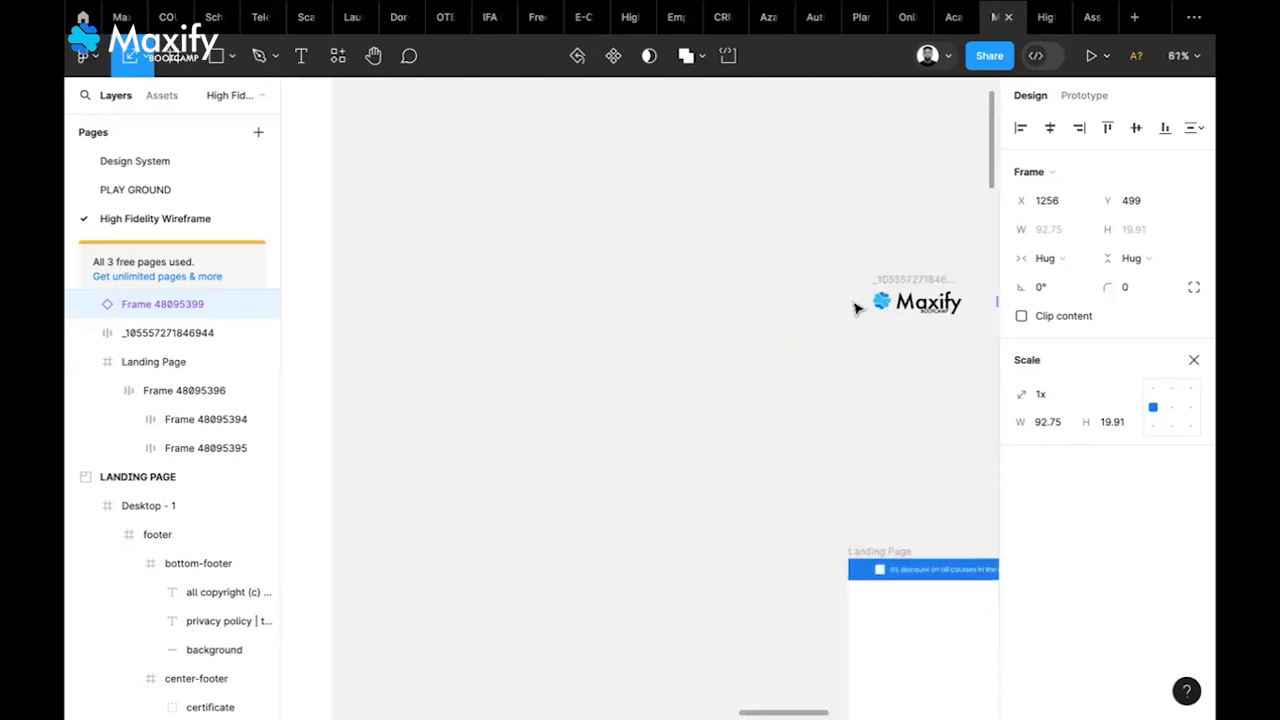
scroll(855, 308, "left", 13)
scroll(855, 308, "down", 2)
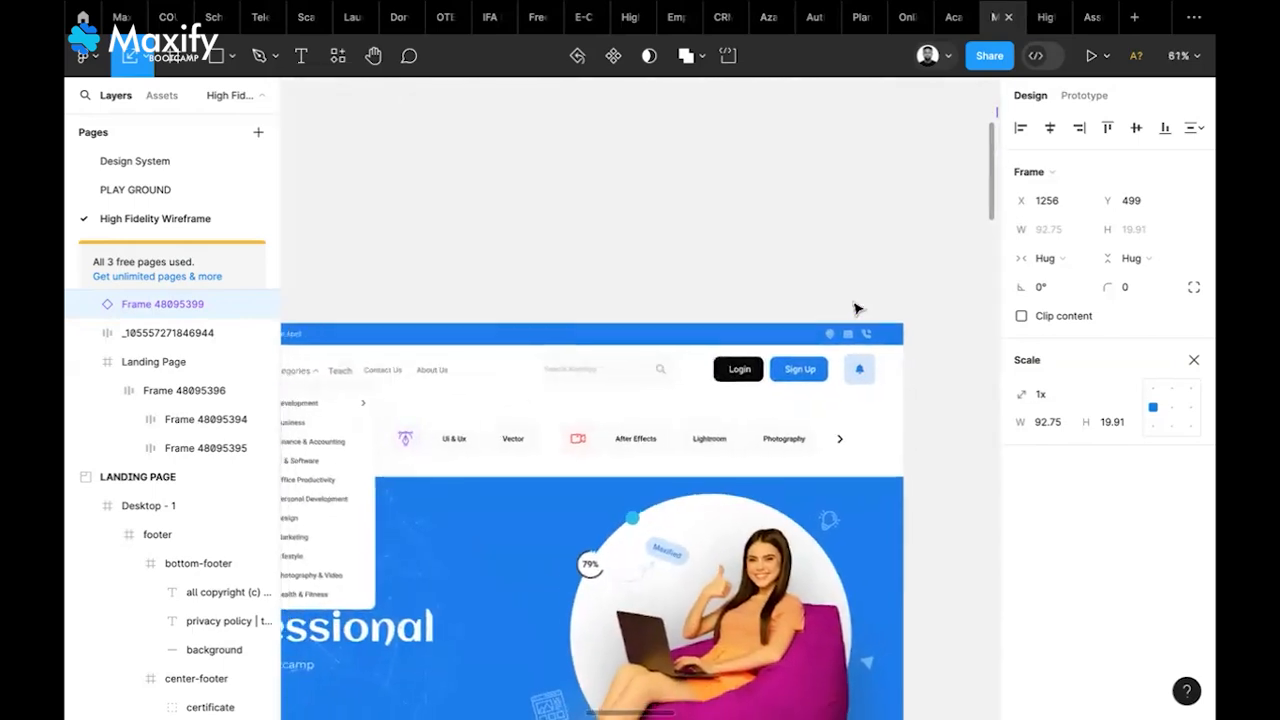
scroll(374, 403, "left", 3)
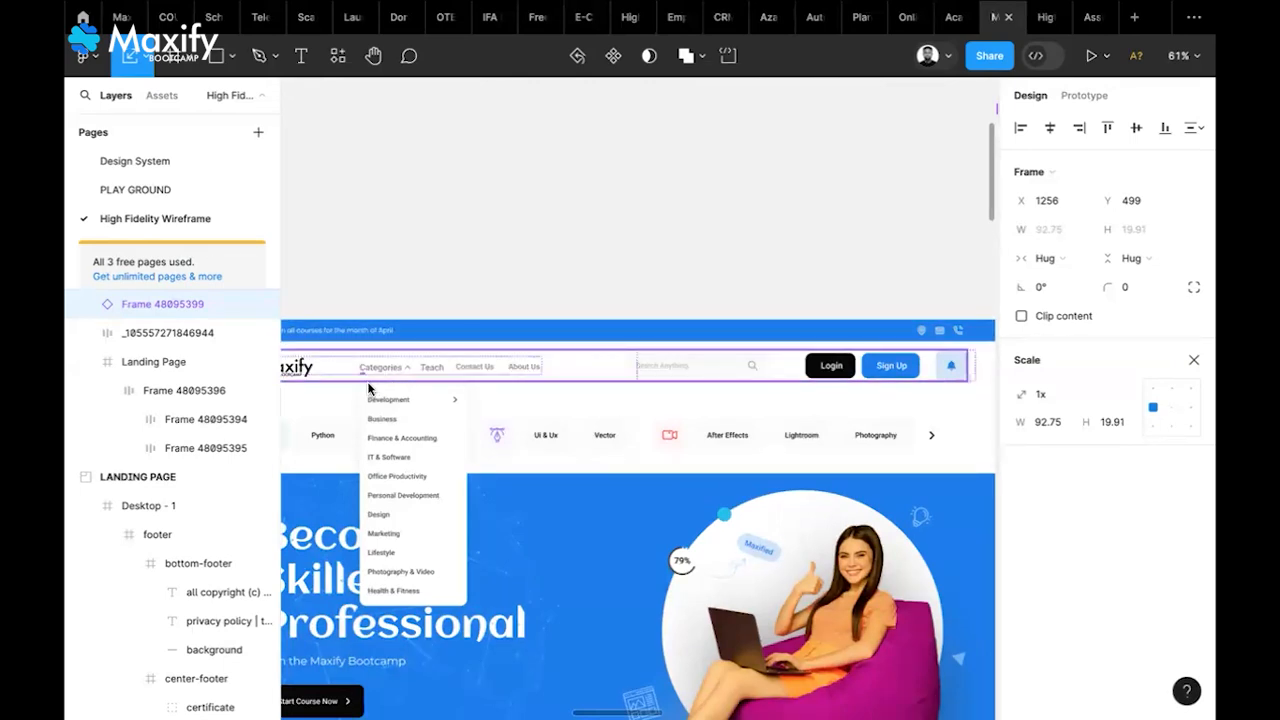
scroll(368, 388, "up", 5)
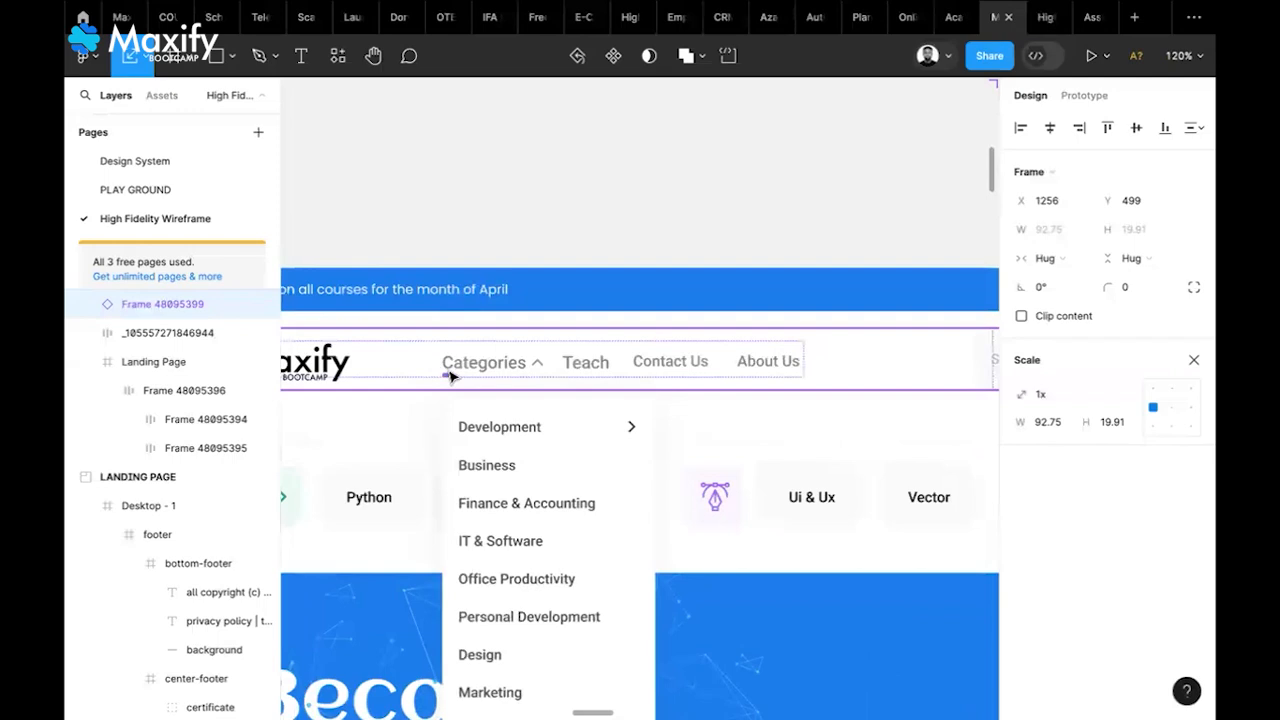
scroll(450, 376, "up", 4)
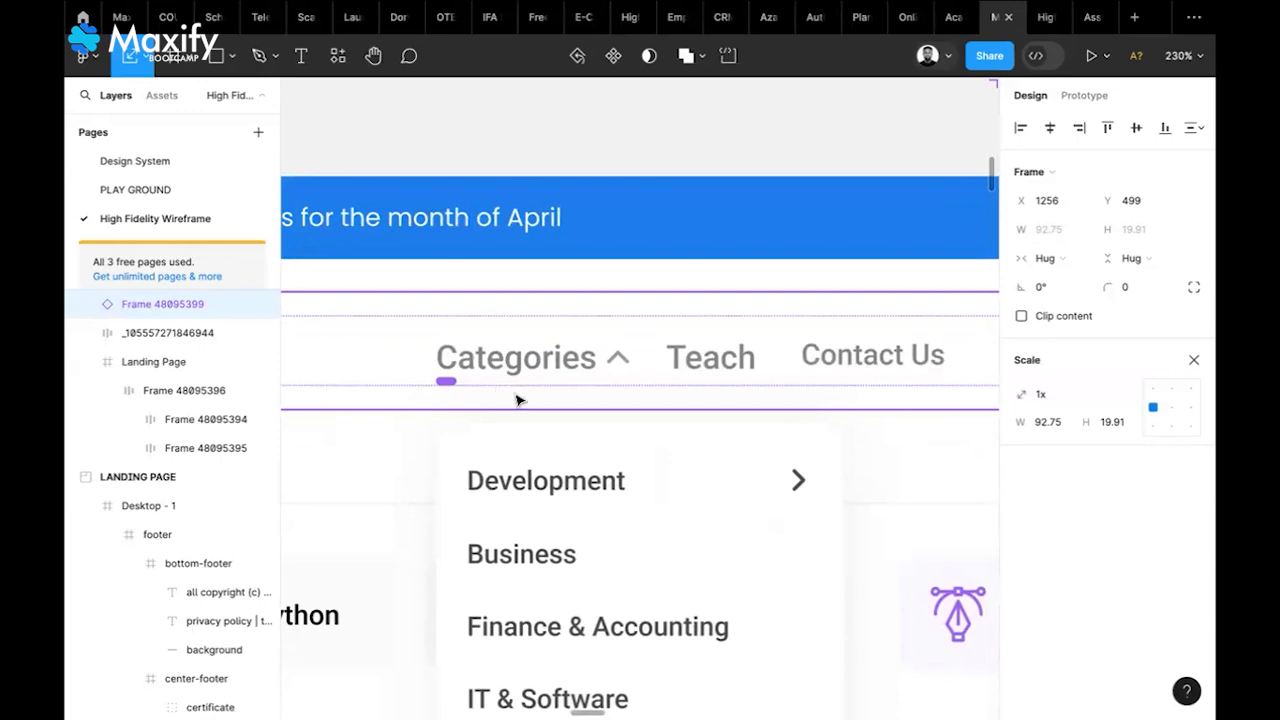
scroll(517, 400, "down", 10)
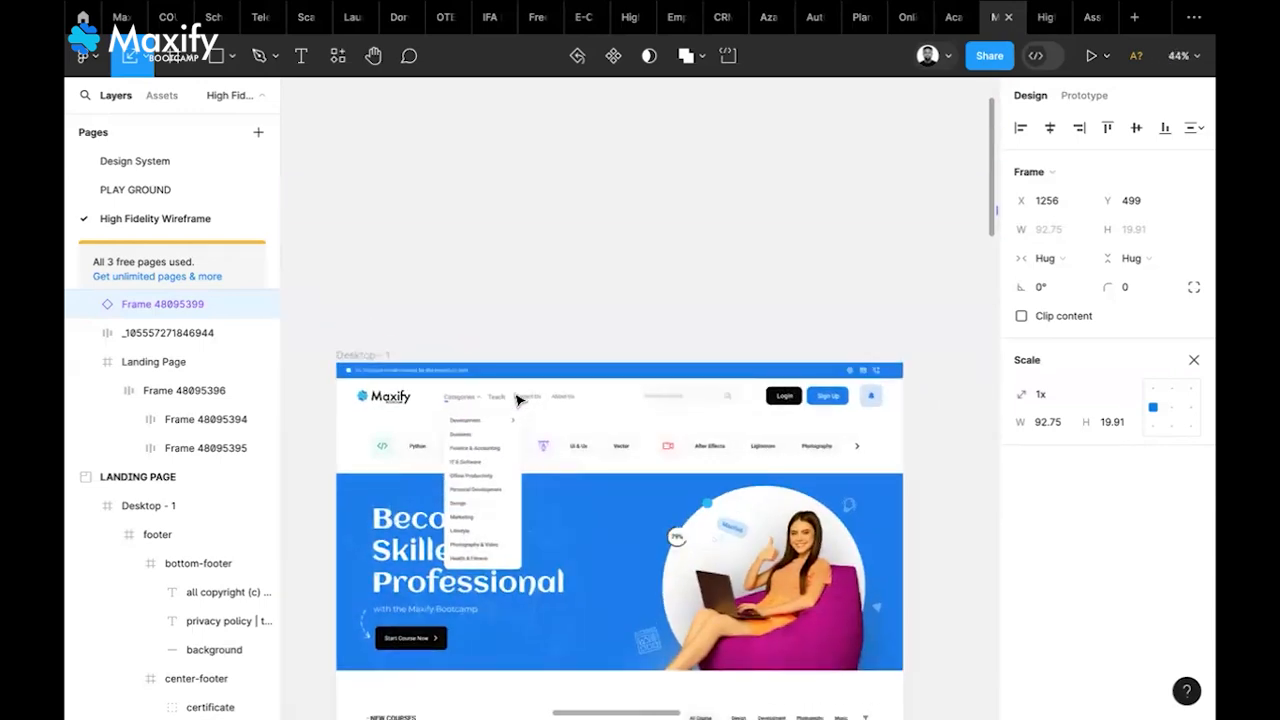
scroll(517, 400, "right", 10)
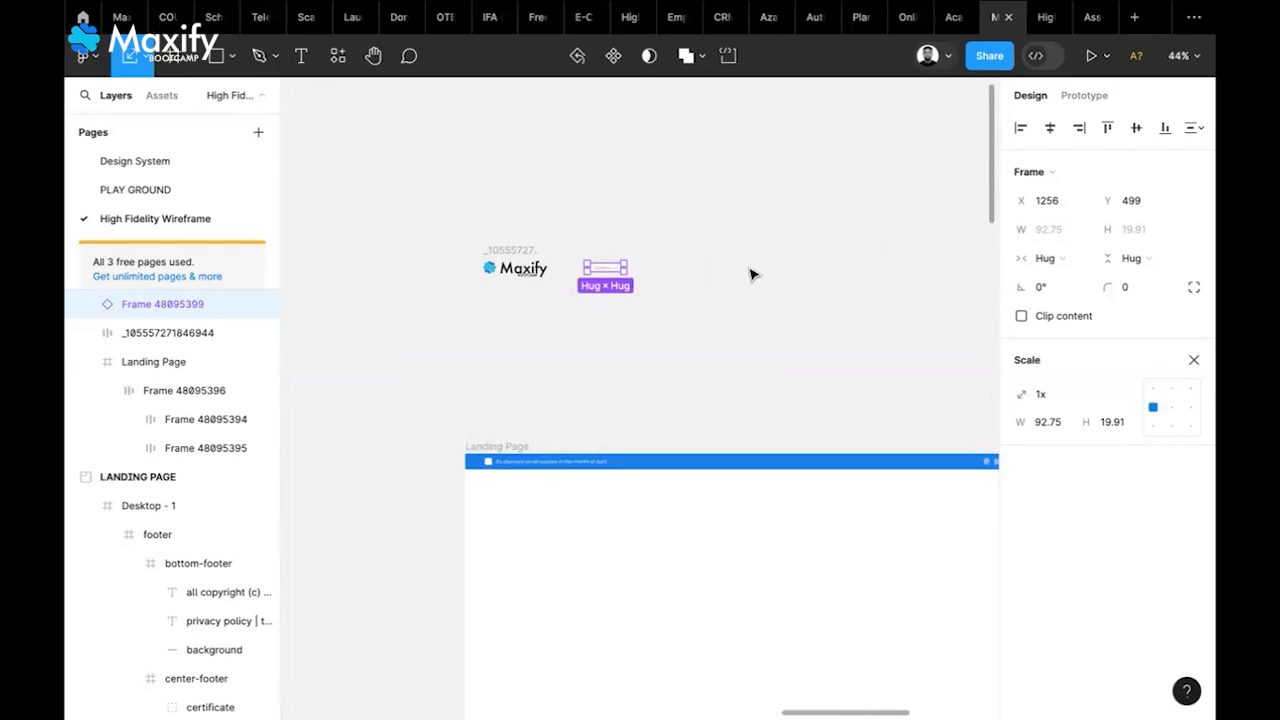
scroll(660, 280, "up", 4)
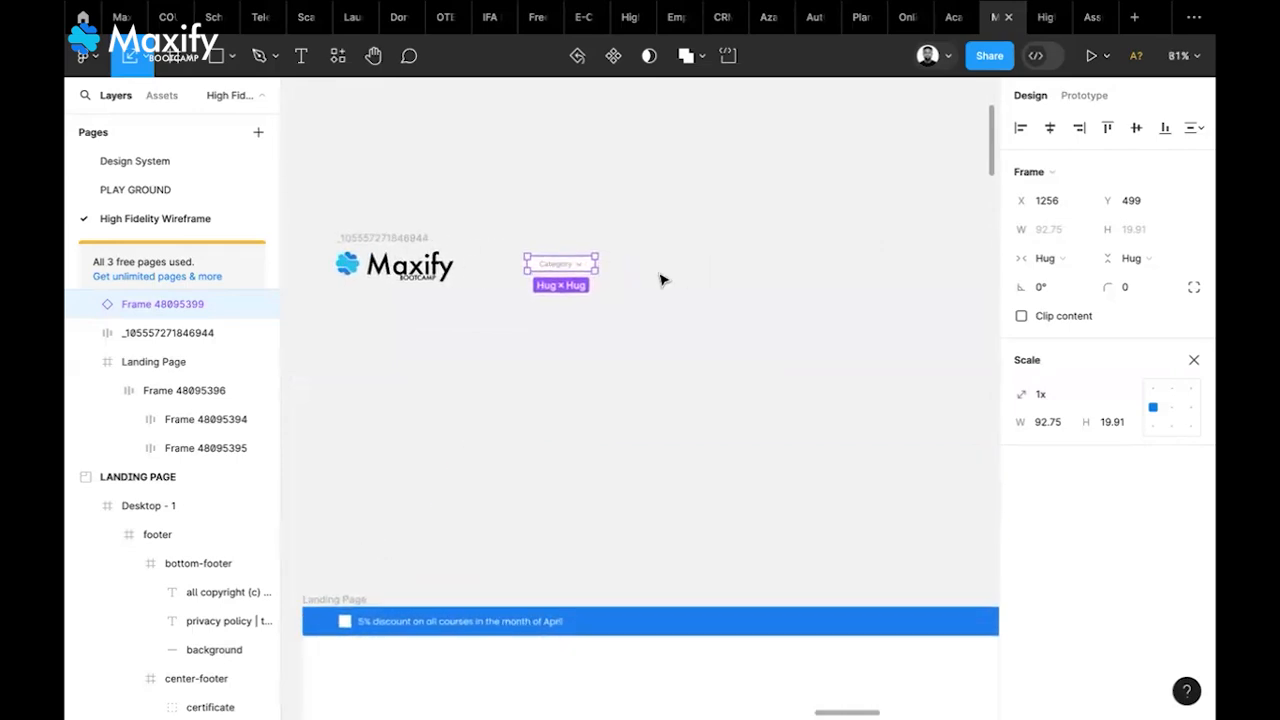
scroll(660, 280, "down", 6)
scroll(660, 280, "down", 2)
scroll(650, 282, "left", 5)
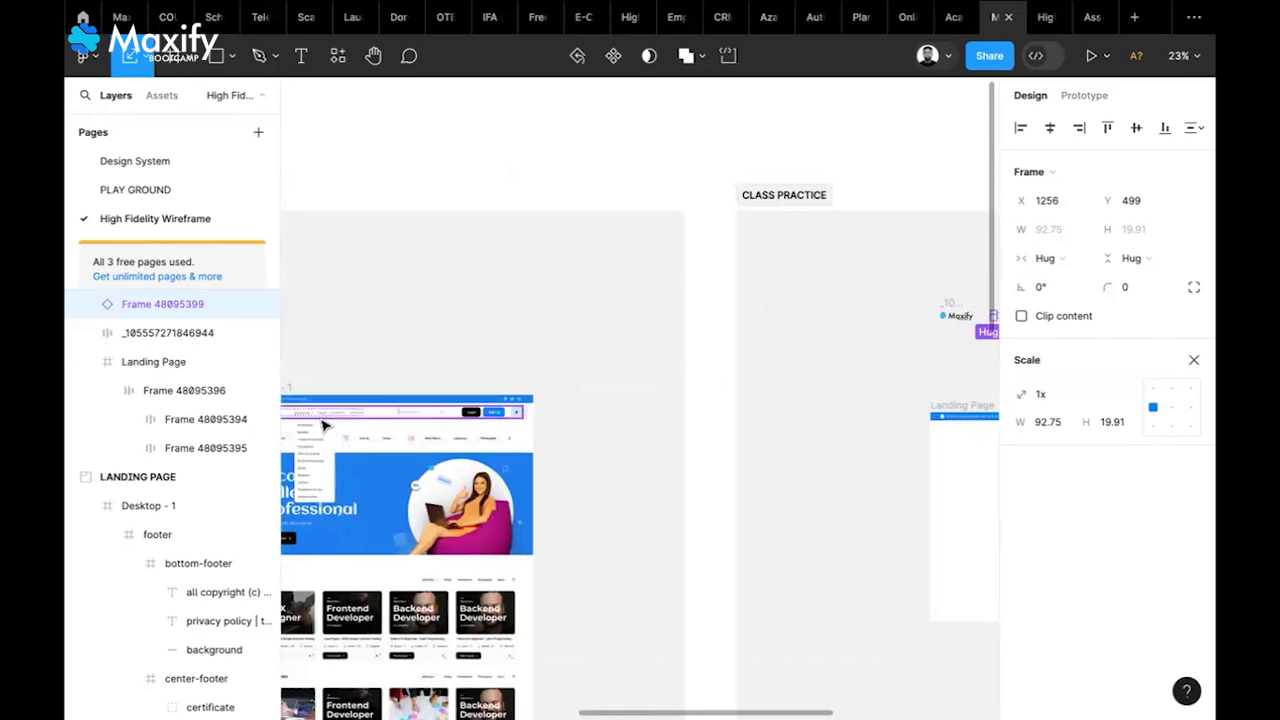
scroll(360, 412, "up", 5)
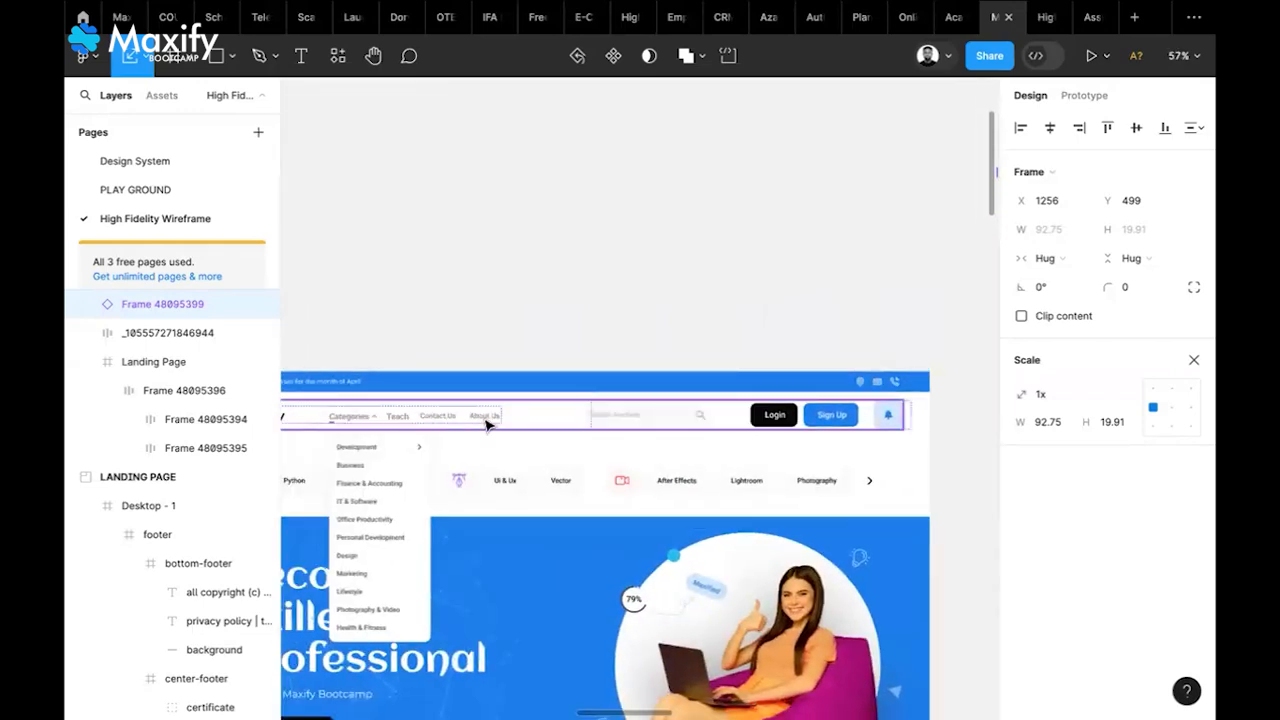
scroll(487, 425, "up", 3)
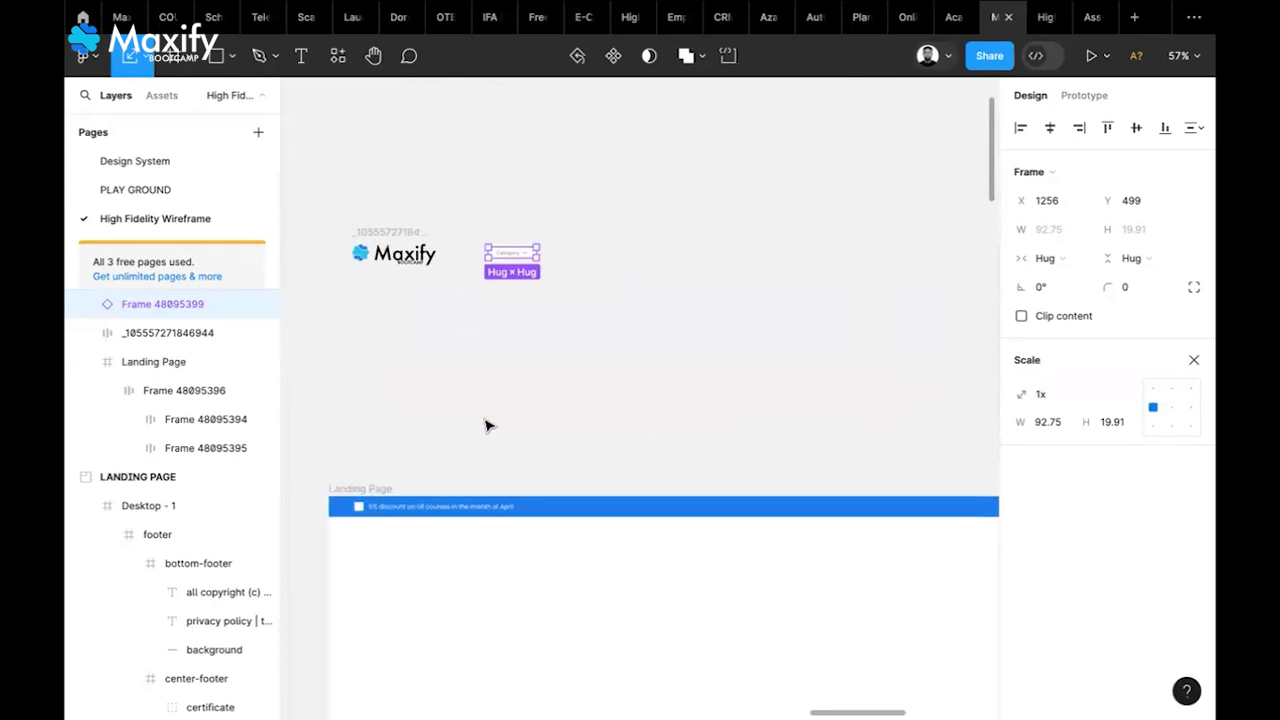
scroll(487, 425, "up", 1)
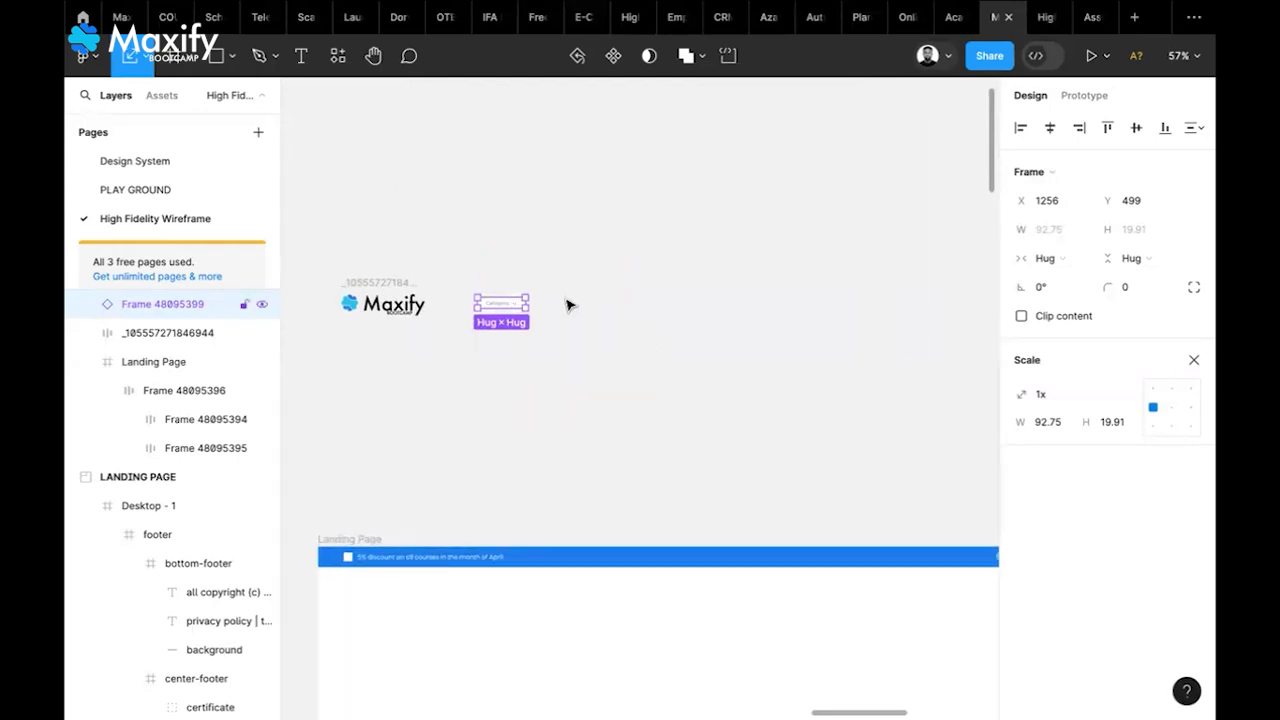
Duplicate the Category dropdown, place the copy at X 1383, Y 499, and detach it
scroll(505, 292, "up", 5)
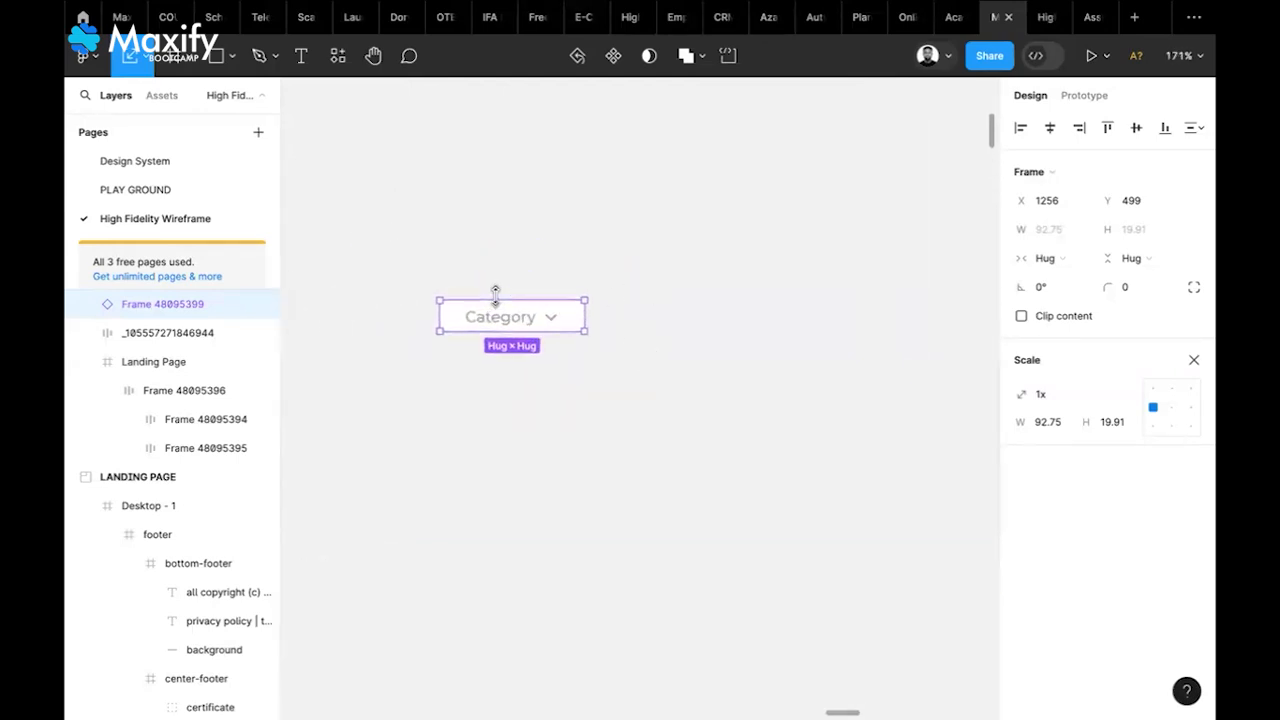
key("ctrl+d")
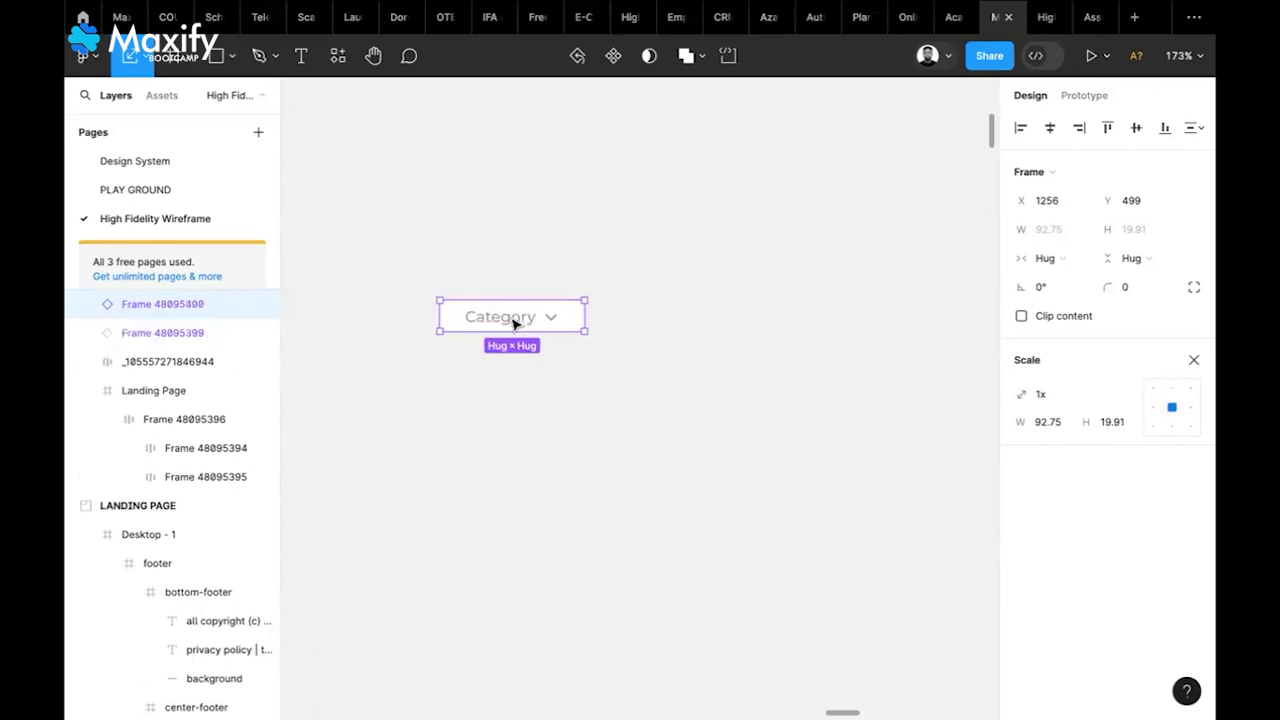
left_click_drag(523, 326, 721, 321)
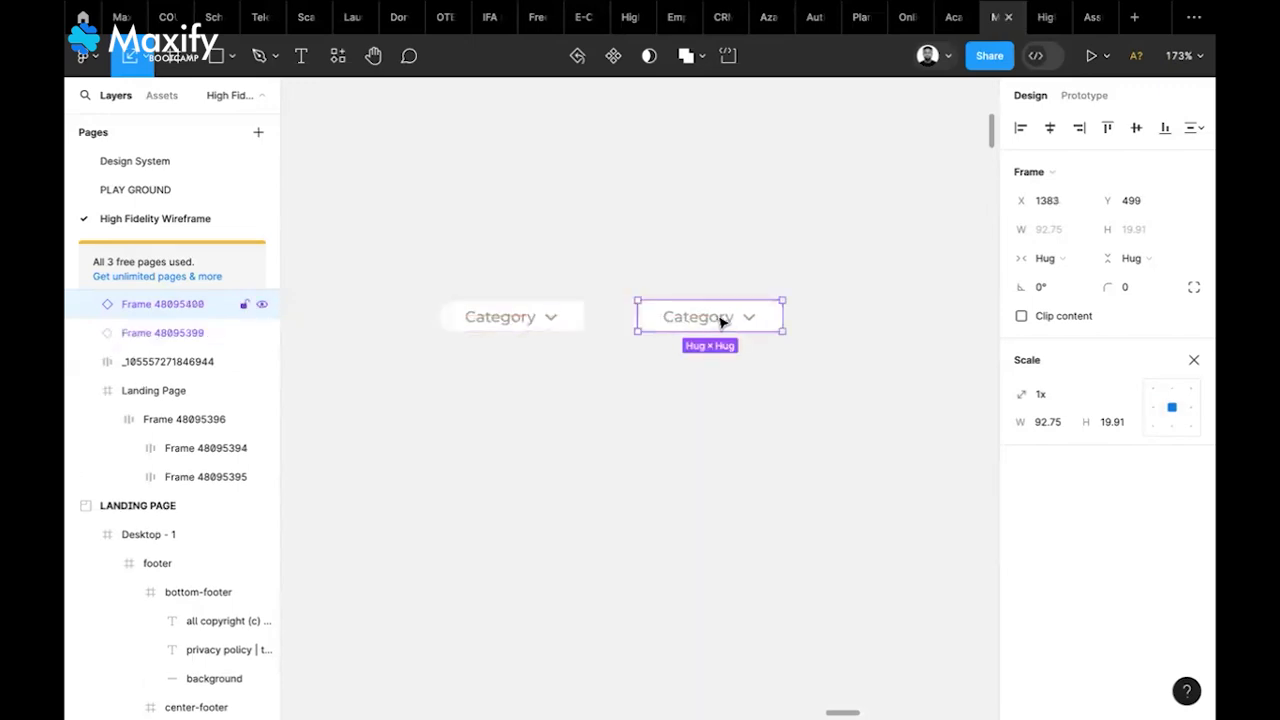
right_click(721, 321)
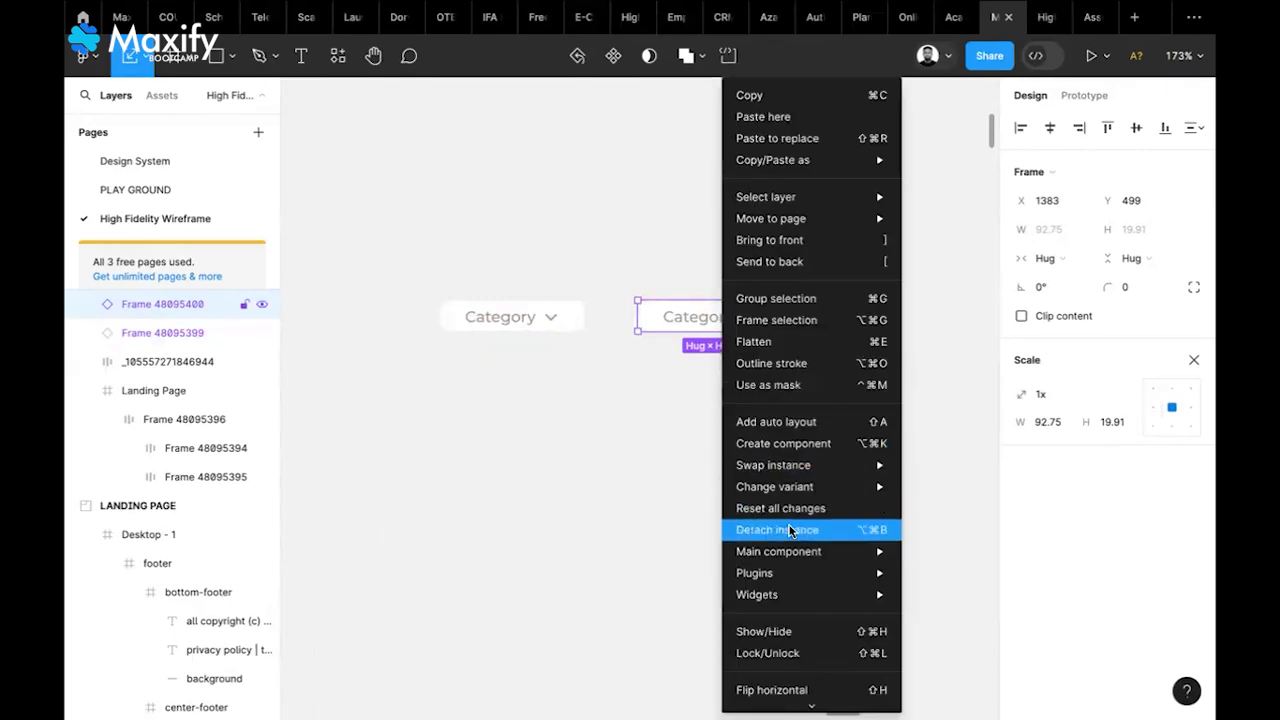
left_click(790, 530)
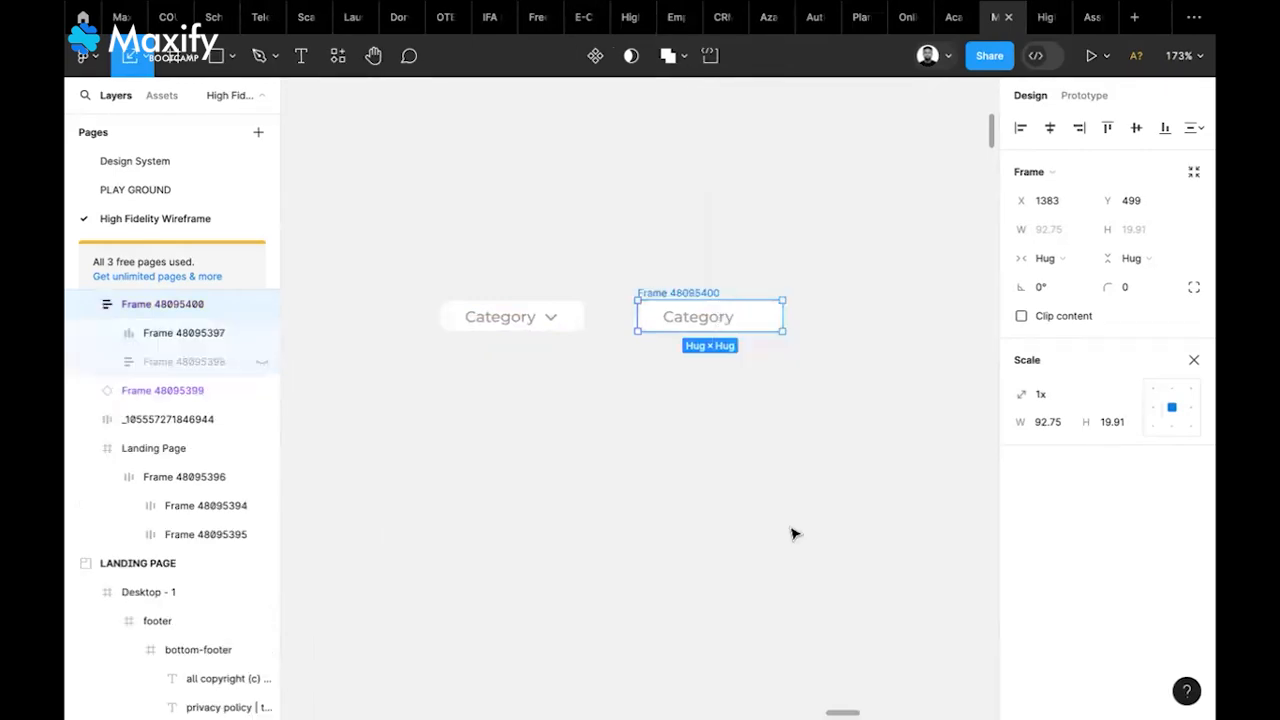
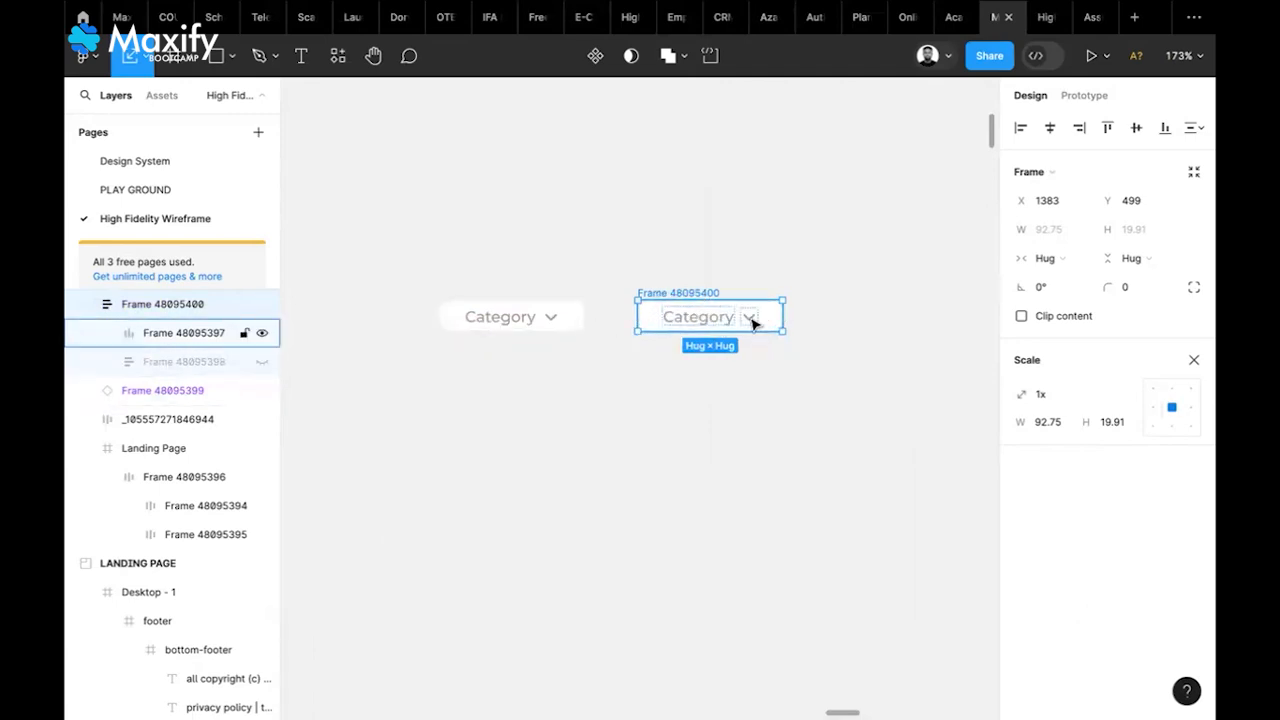
Relabel the copied button 'Teach' and remove its dropdown arrow icon
double_click(719, 322)
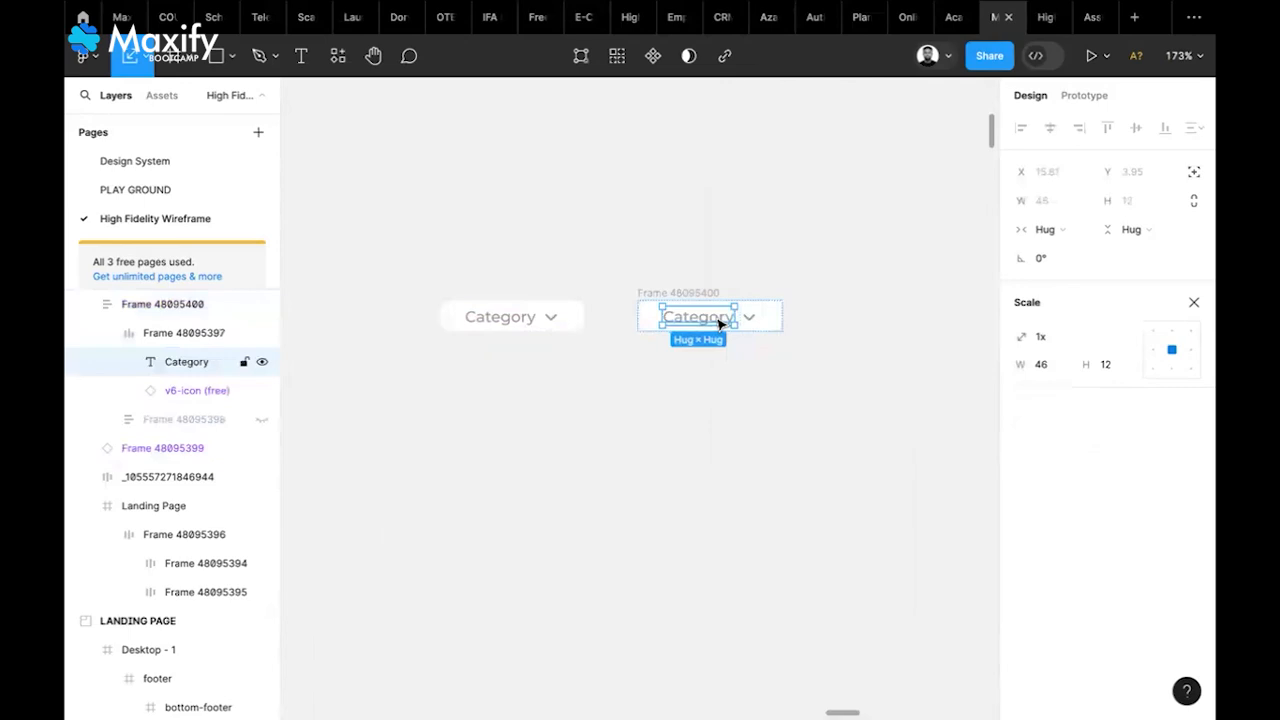
double_click(719, 322)
type("Teach")
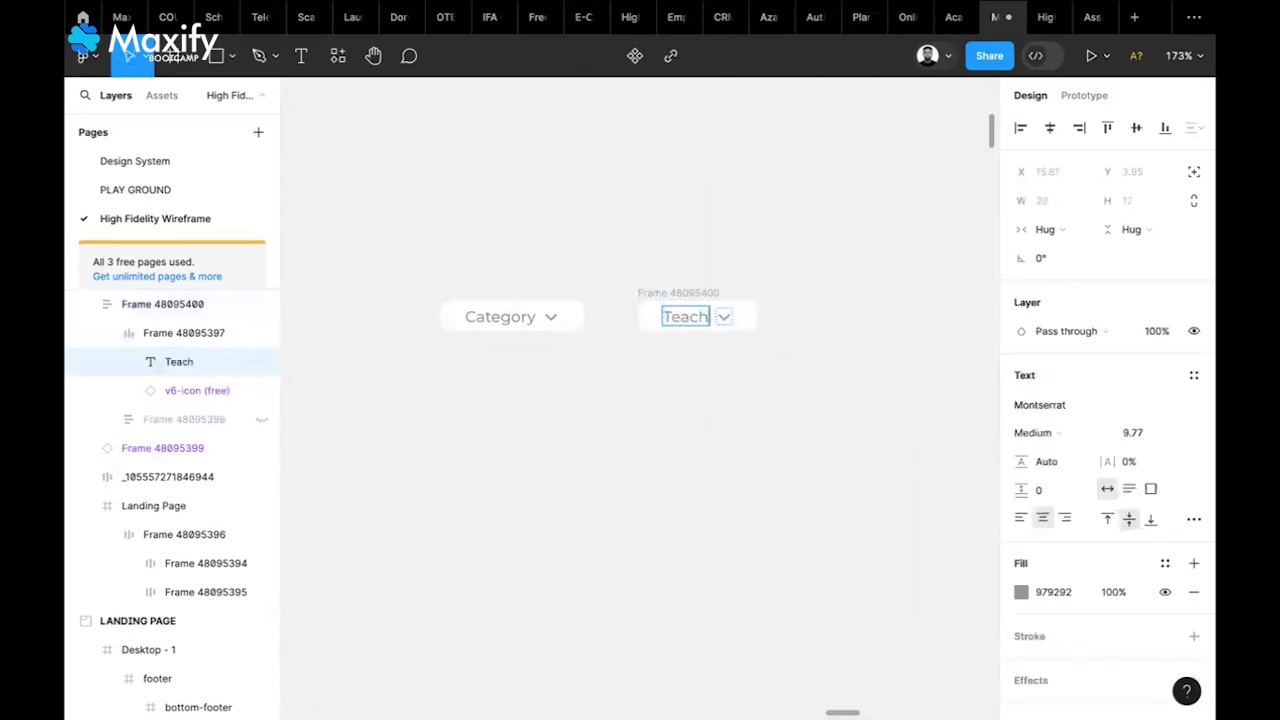
left_click(742, 325)
double_click(727, 320)
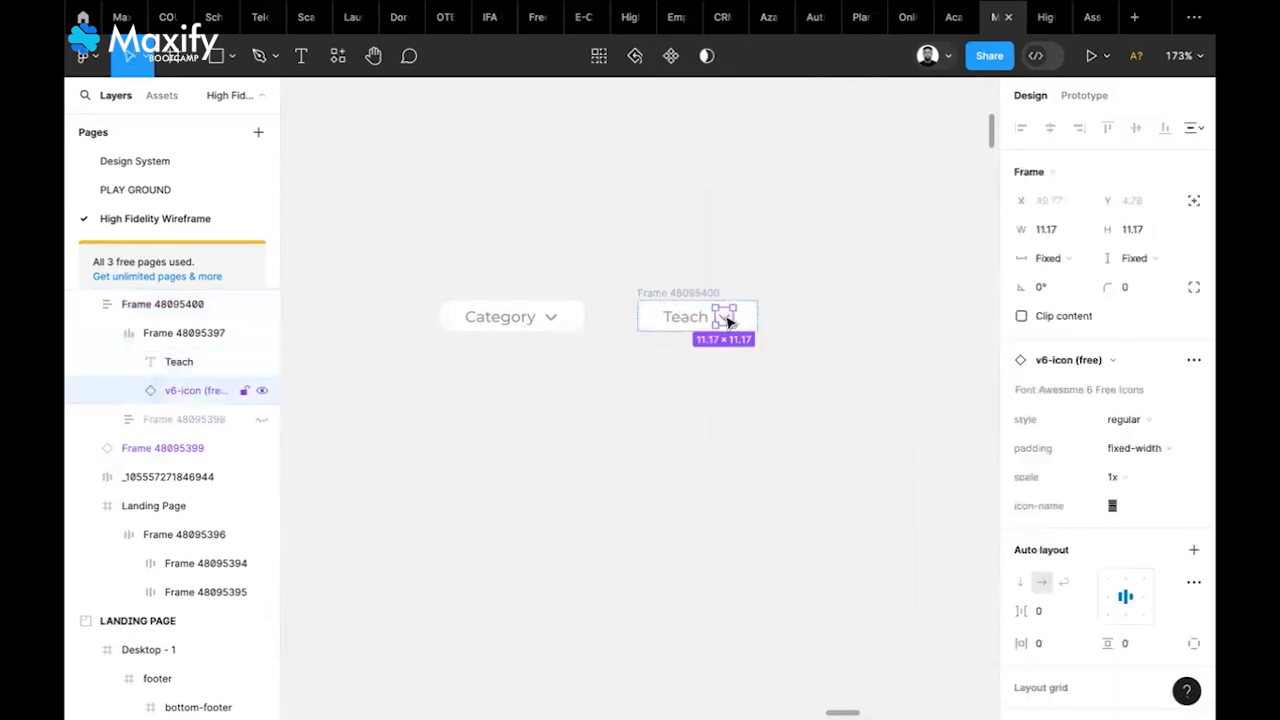
key("Delete")
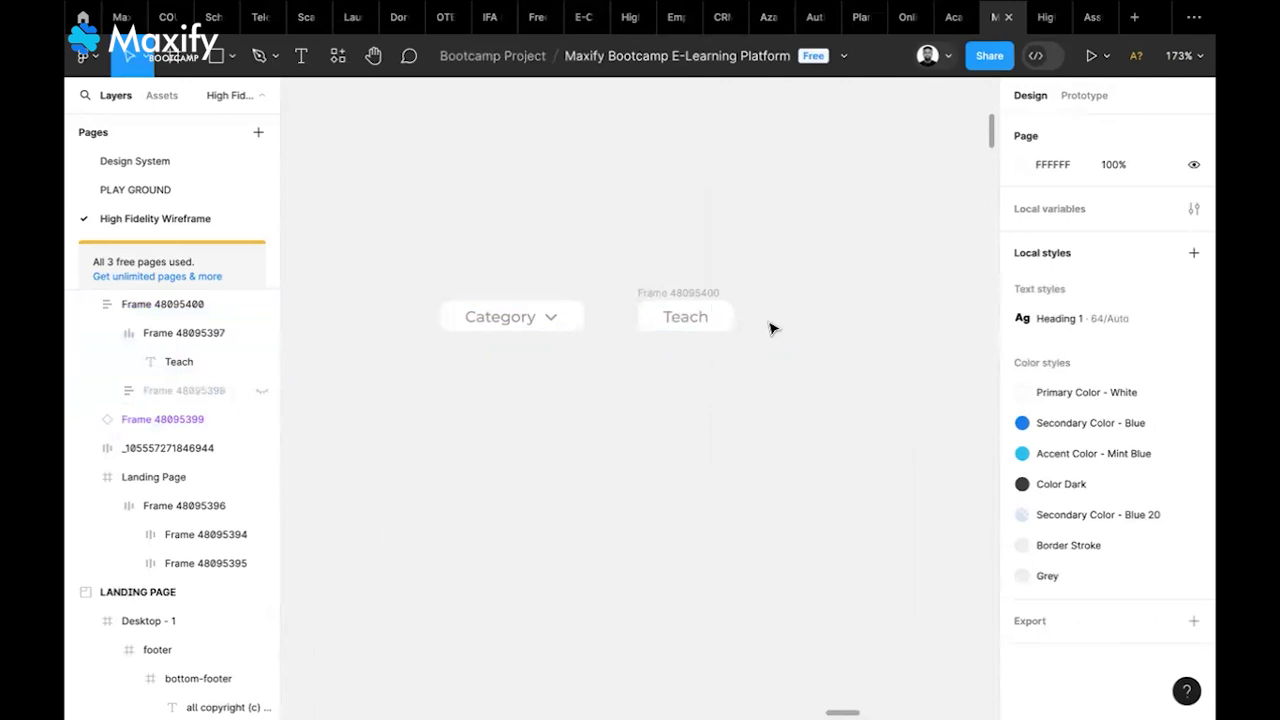
Duplicate the Teach button and relabel the copy 'About us'
left_click(655, 291)
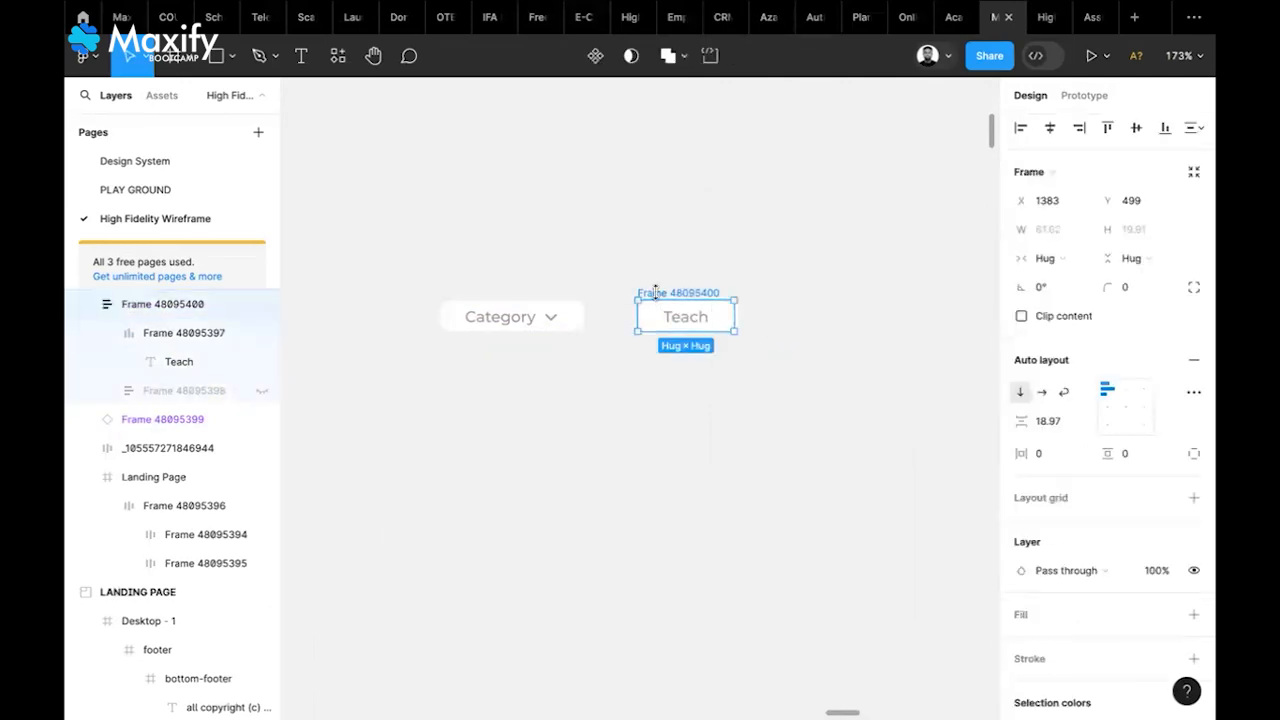
key("ctrl+d")
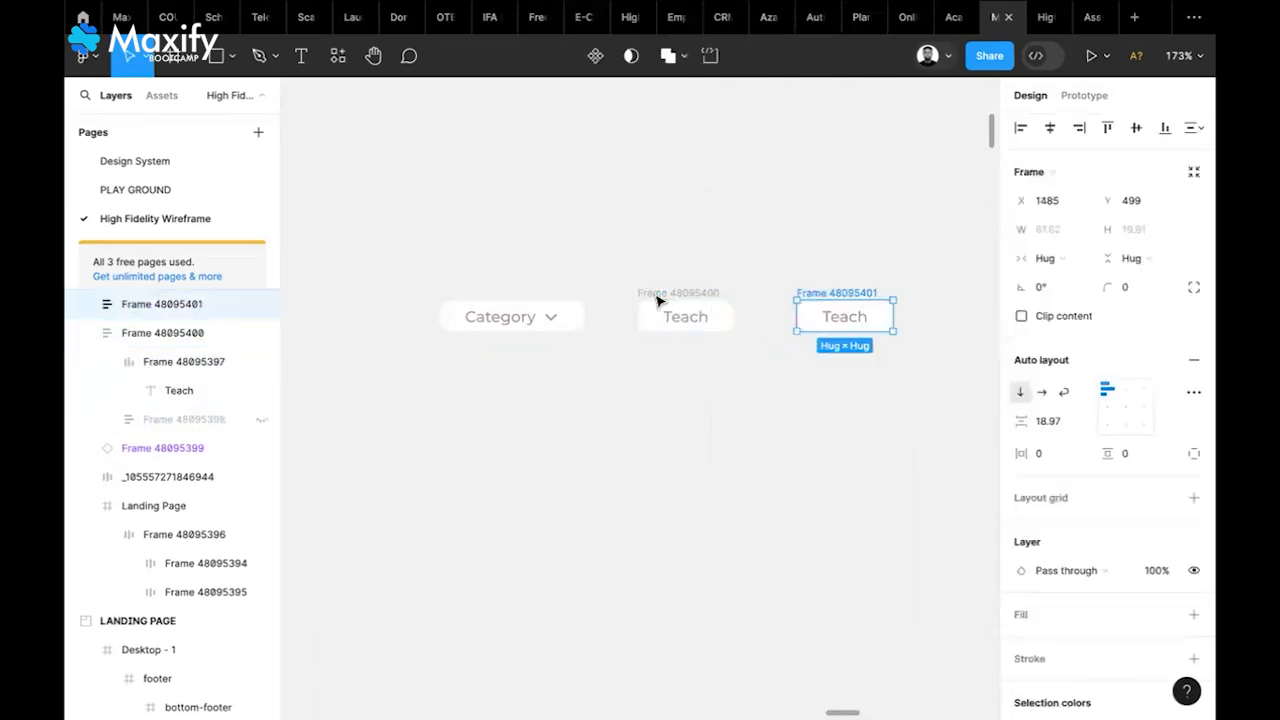
left_click(843, 318)
left_click(845, 319)
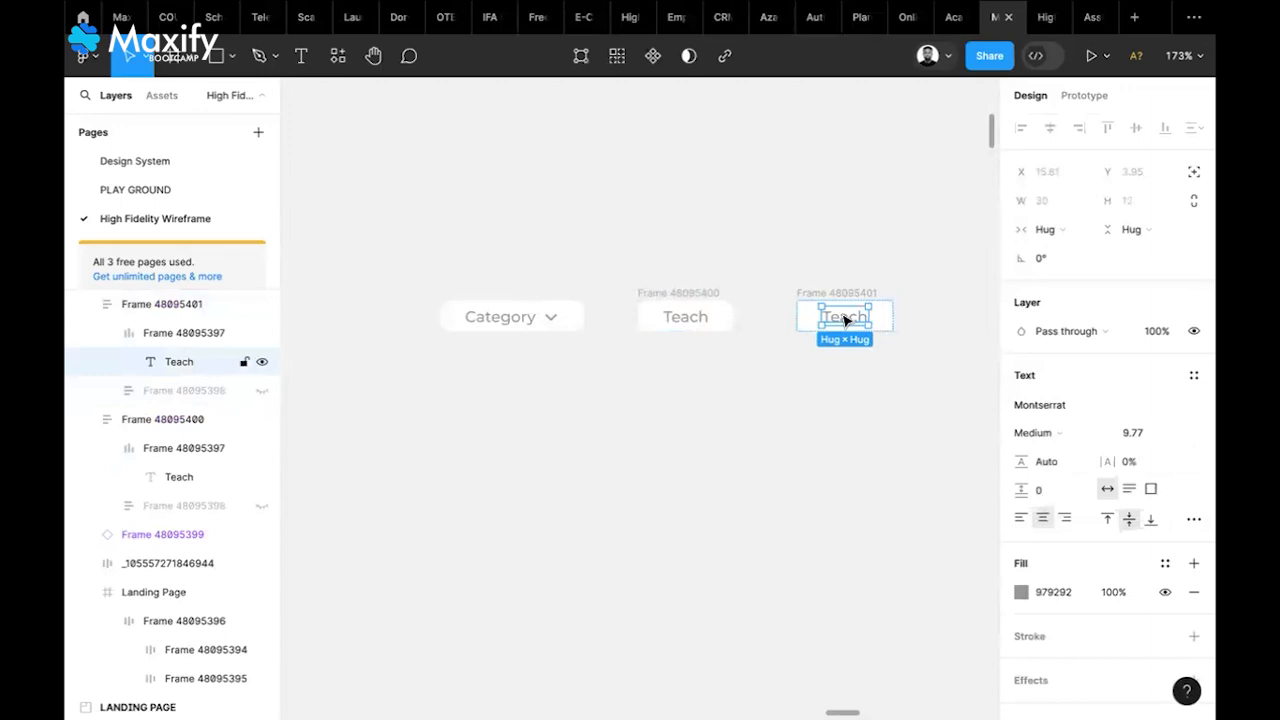
double_click(843, 316)
type("About us")
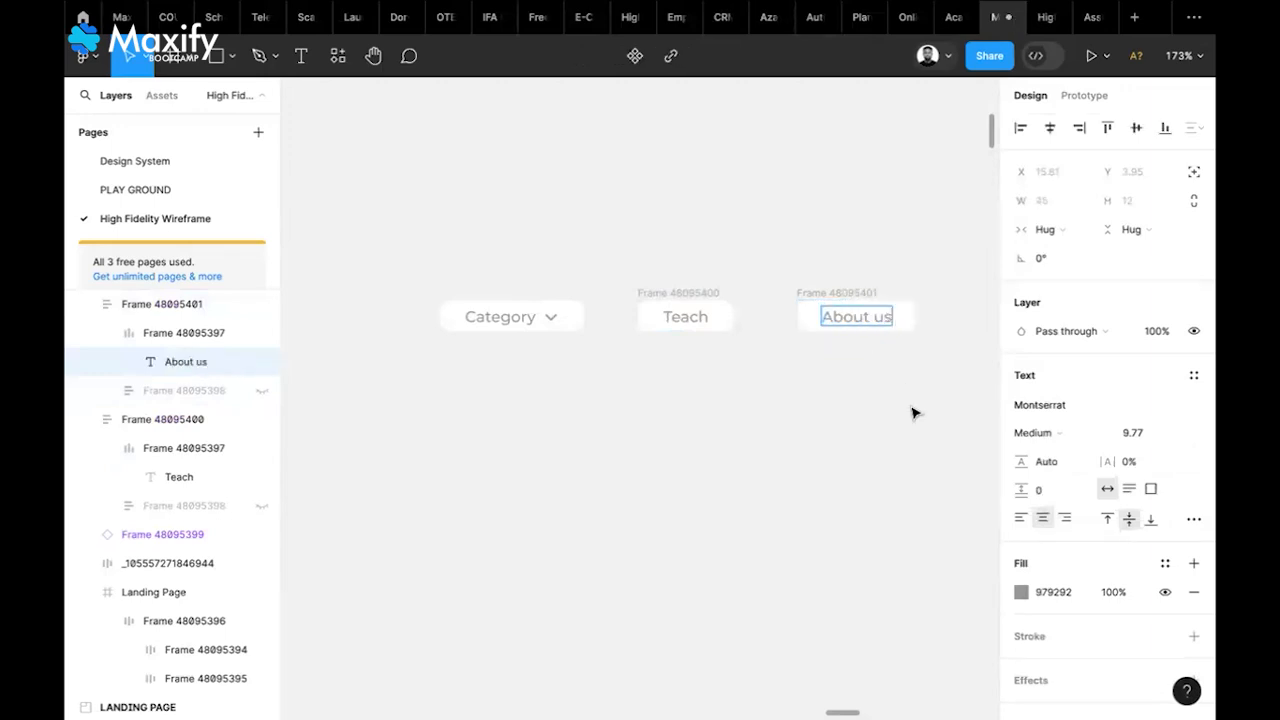
key("Escape")
Duplicate the About us button and relabel the copy 'Contact us'
scroll(912, 413, "right", 5)
left_click(742, 314)
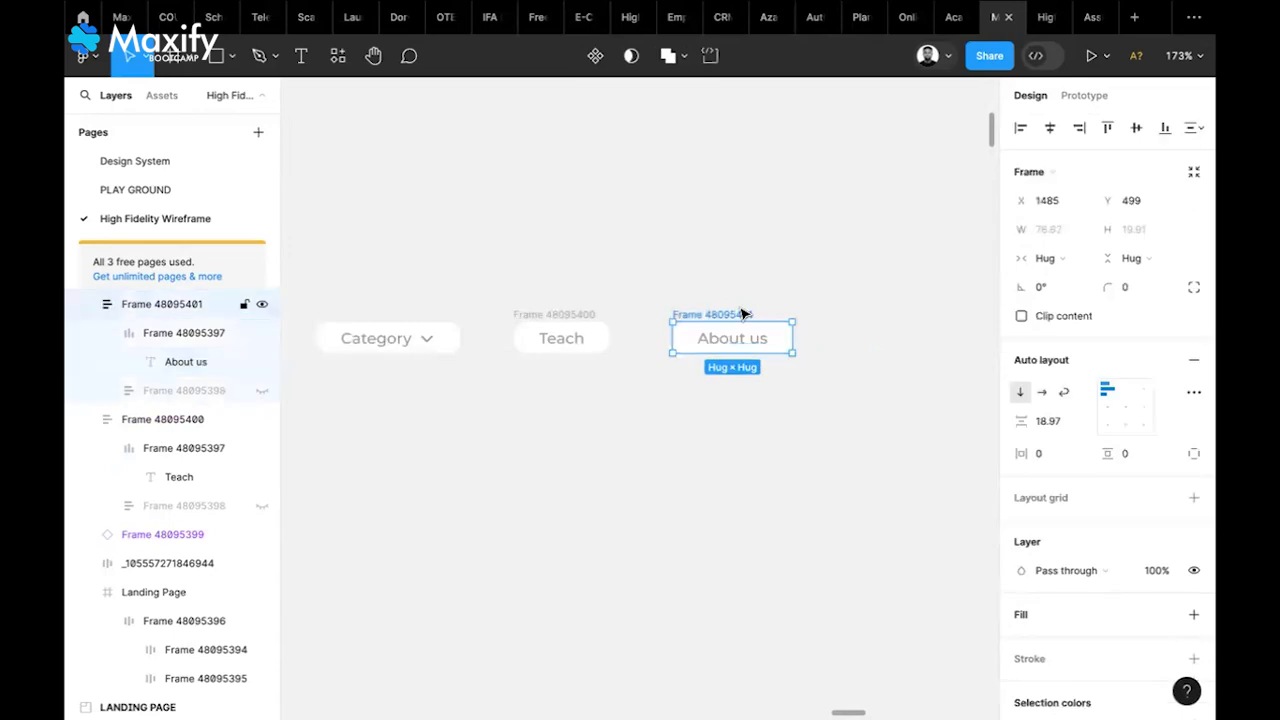
key("ctrl+d")
left_click(903, 343)
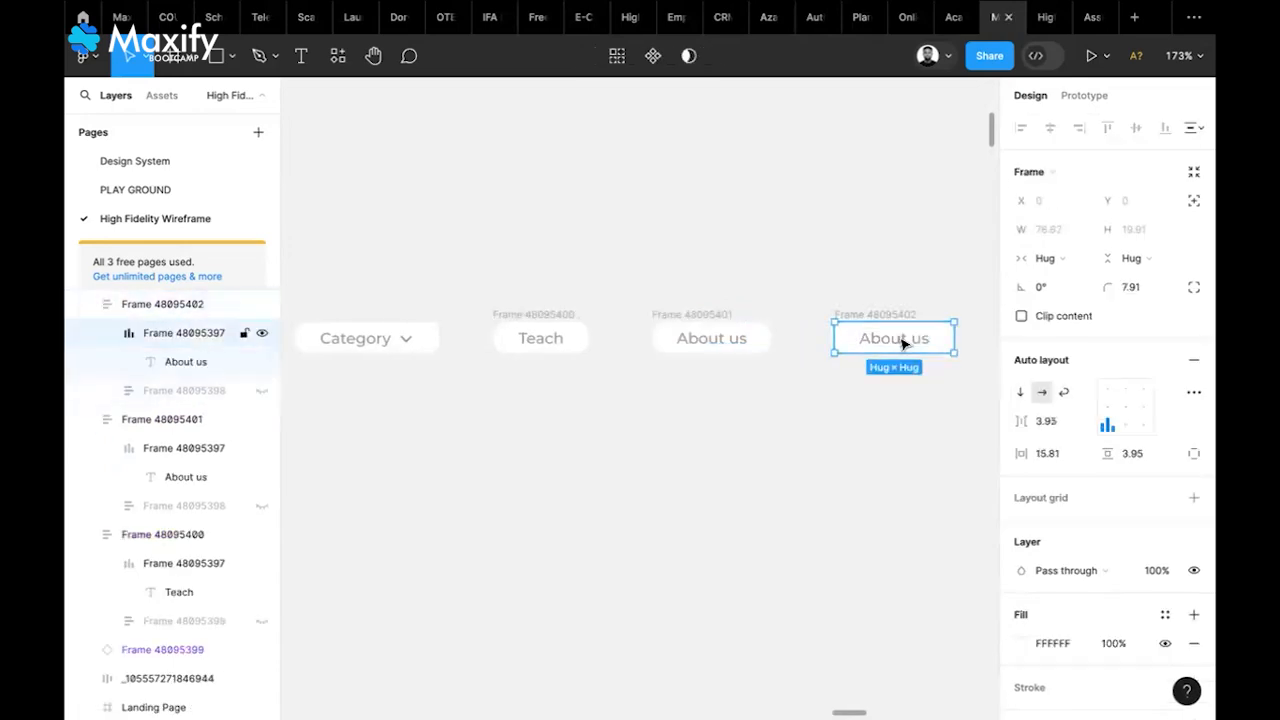
left_click(903, 343)
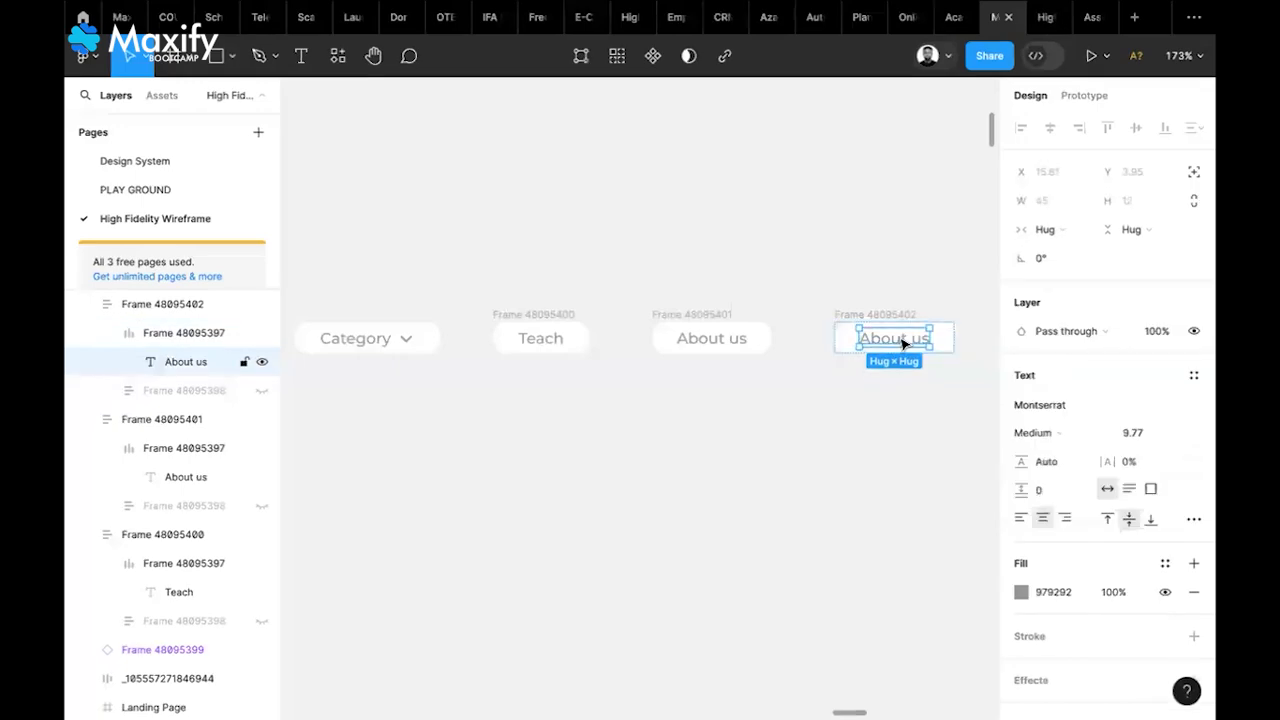
double_click(903, 343)
type("Con")
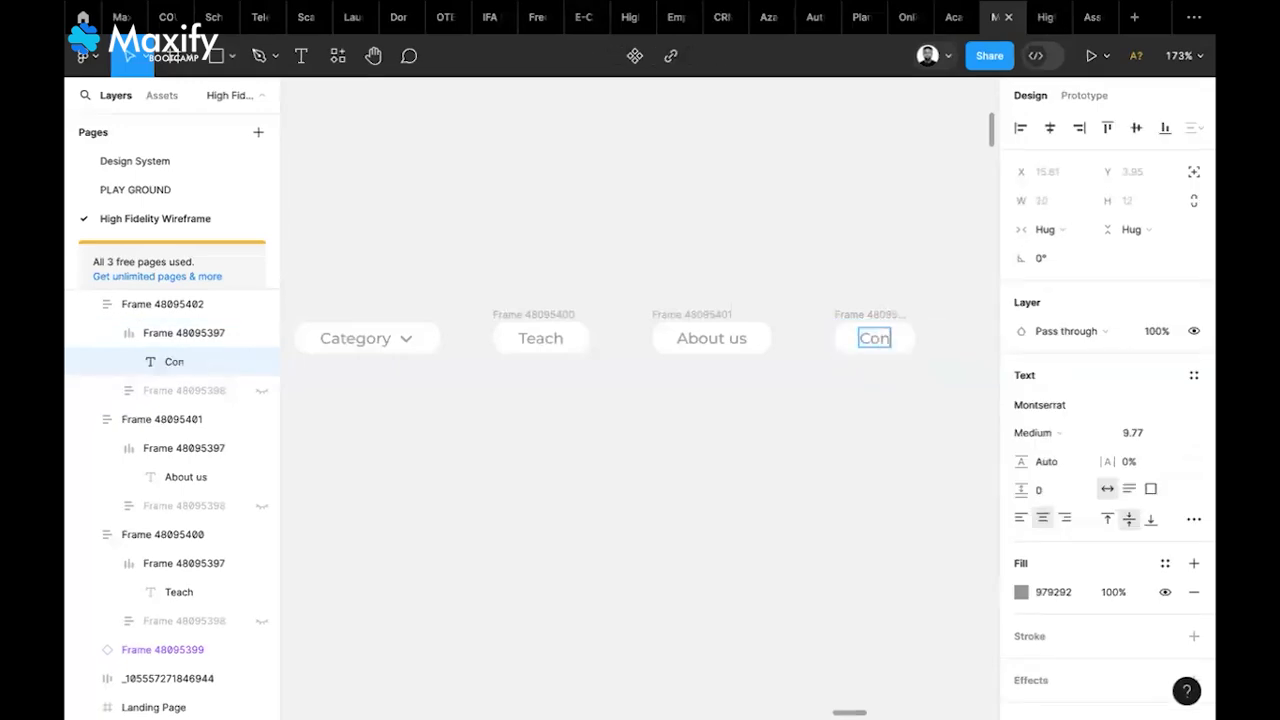
type("tact us")
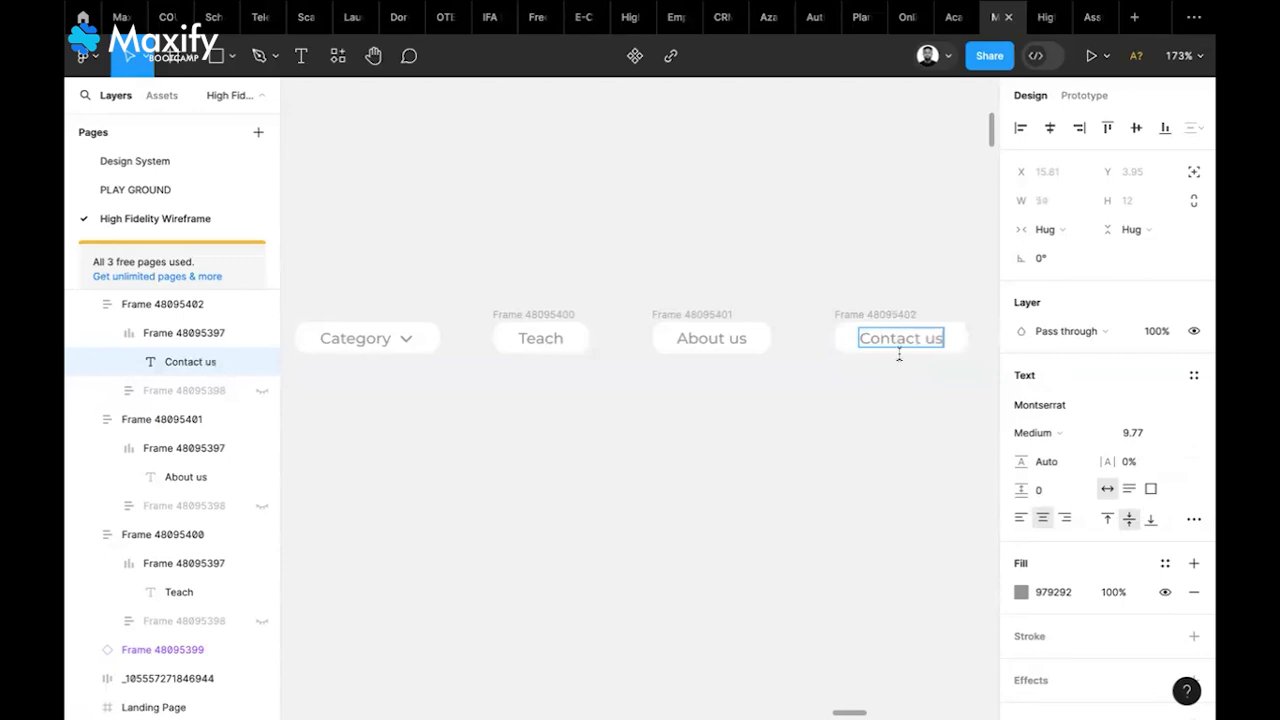
key("Escape")
left_click(649, 380)
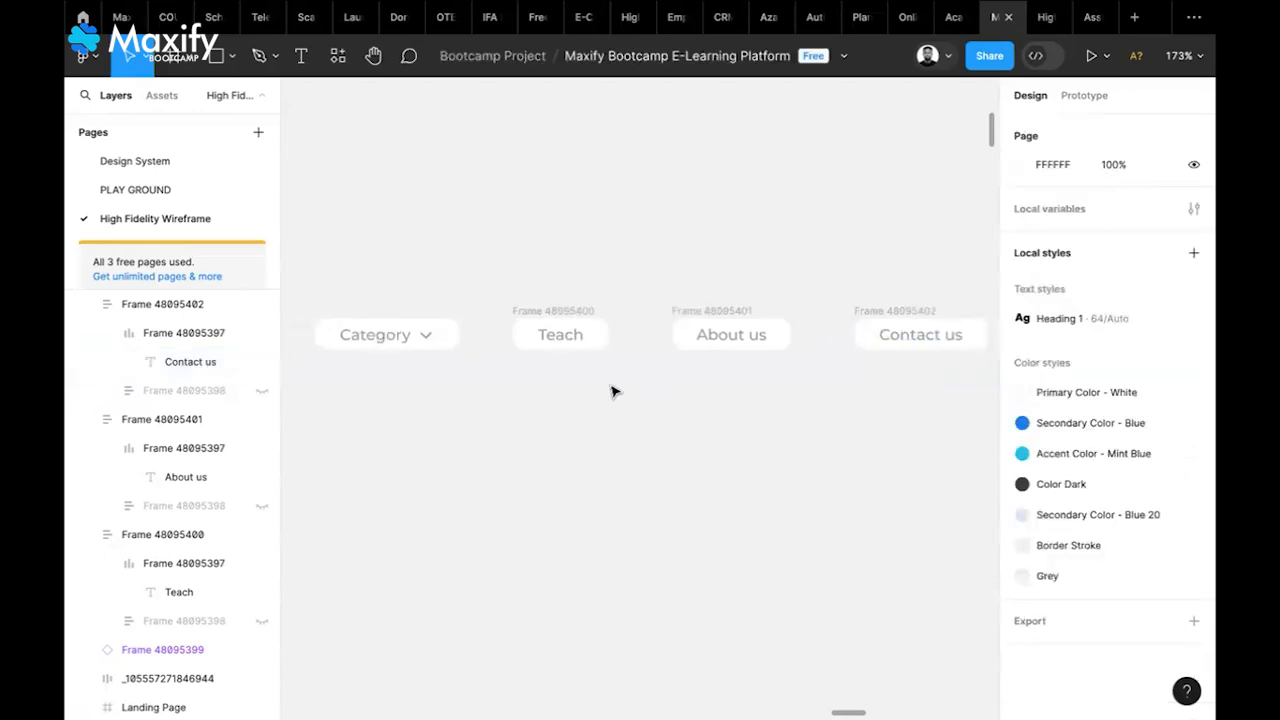
scroll(614, 391, "left", 2)
Wrap the Category, Teach, About us and Contact us buttons in an auto-layout frame
left_click(428, 317)
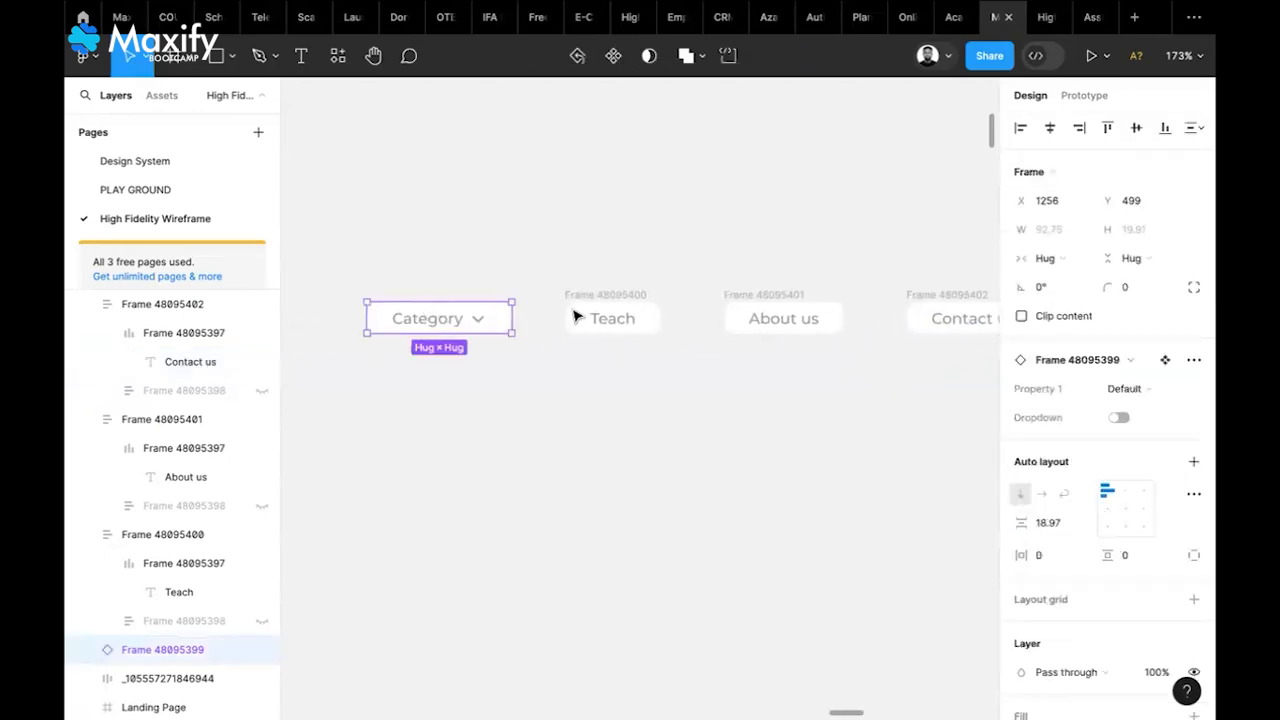
left_click(595, 313, "shift")
left_click(766, 290, "shift")
left_click(904, 305, "shift")
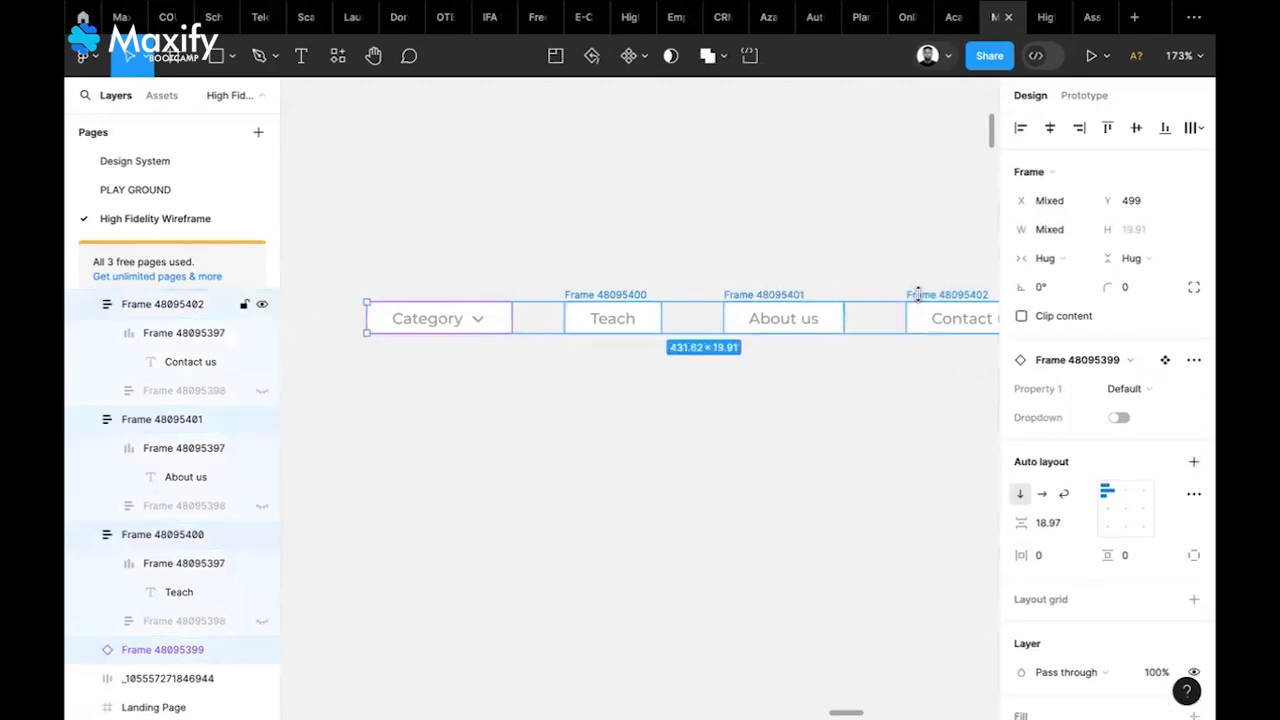
left_click(1193, 464)
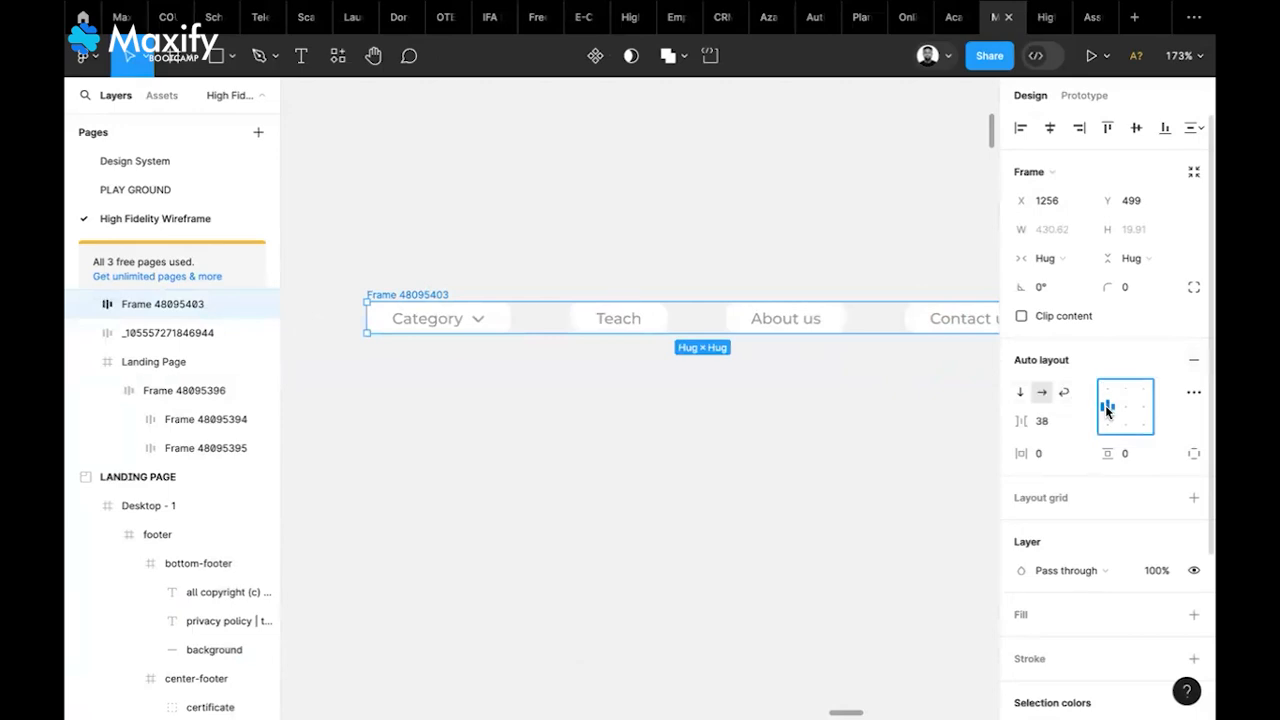
Set the nav frame's spacing between items to 0
left_click(1045, 425)
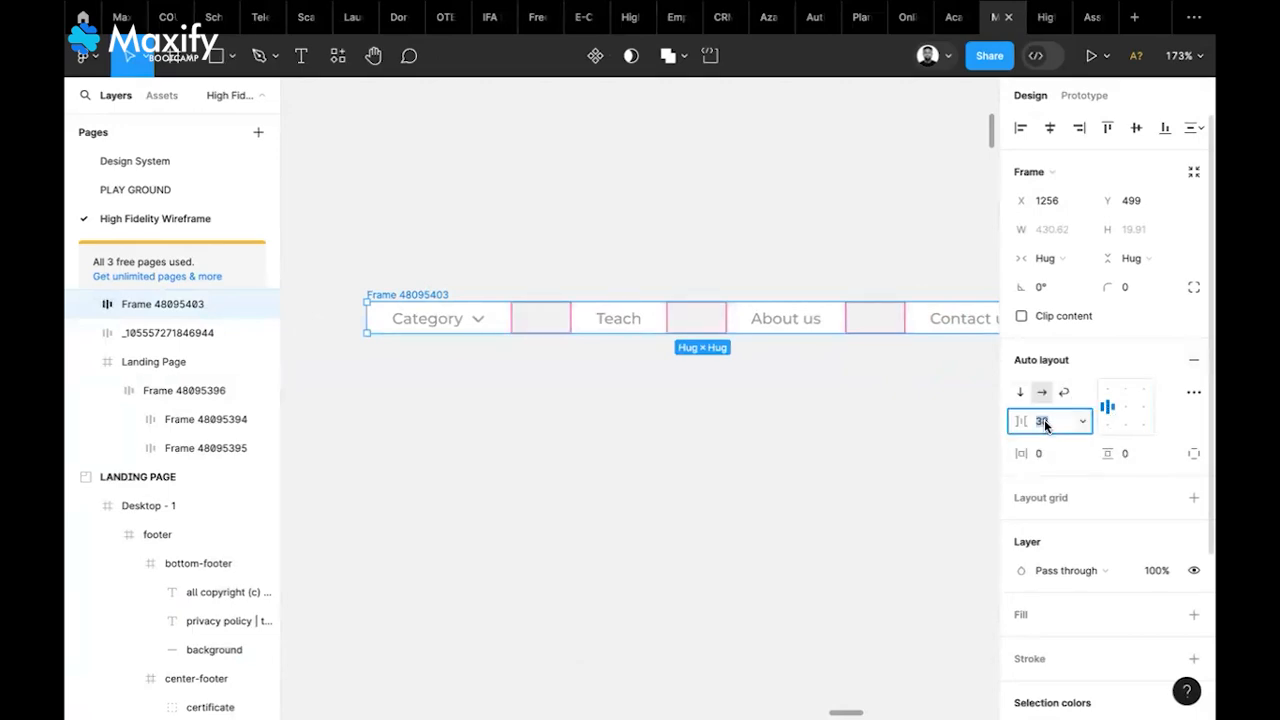
key("Return")
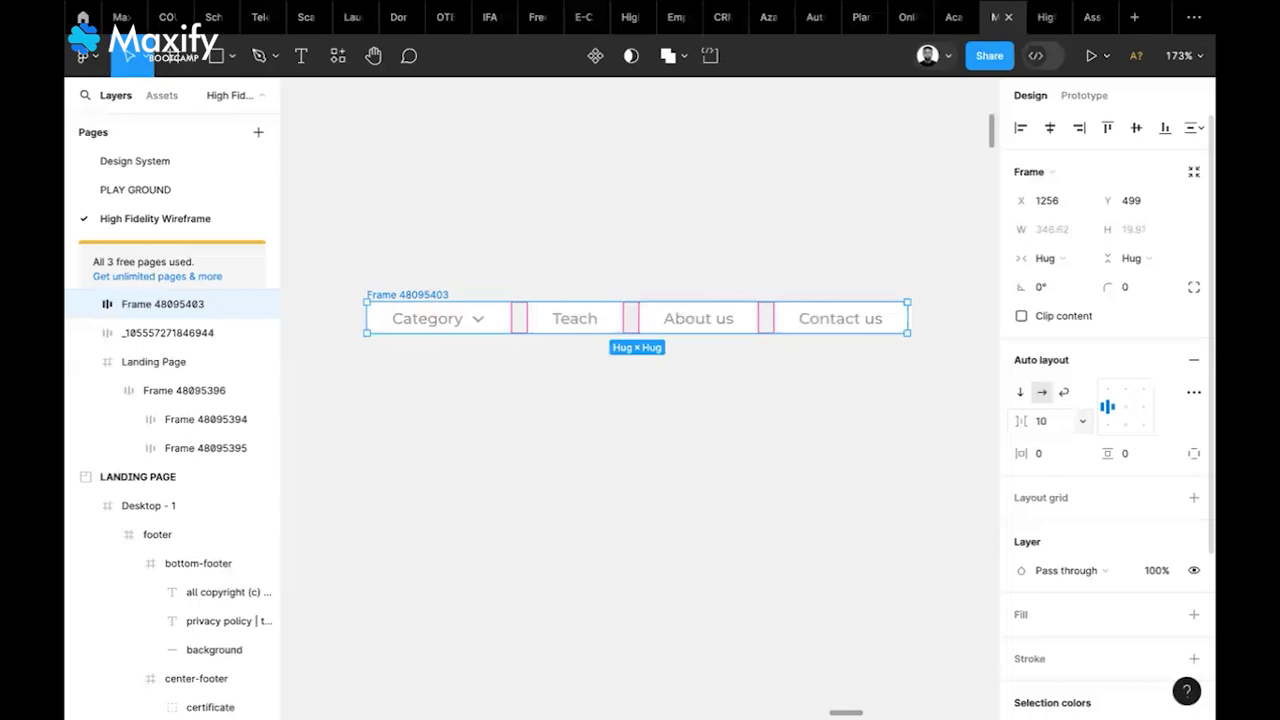
left_click(1044, 424)
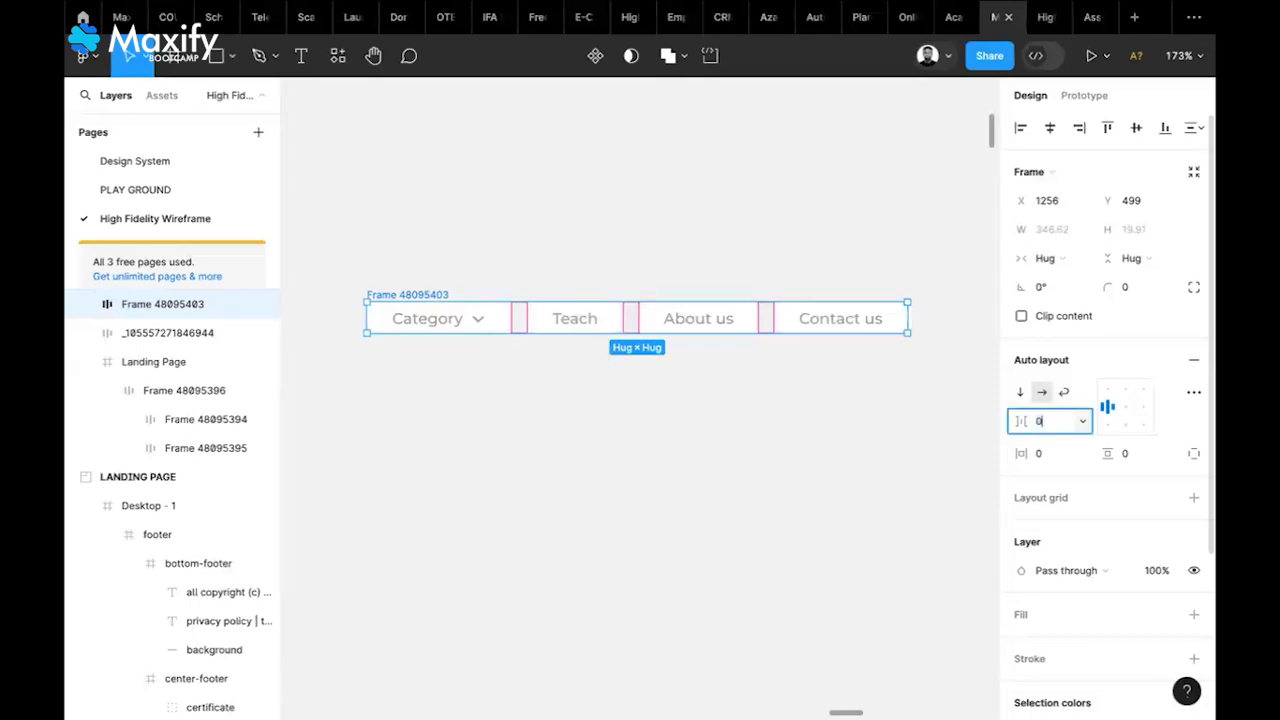
type("0")
key("Return")
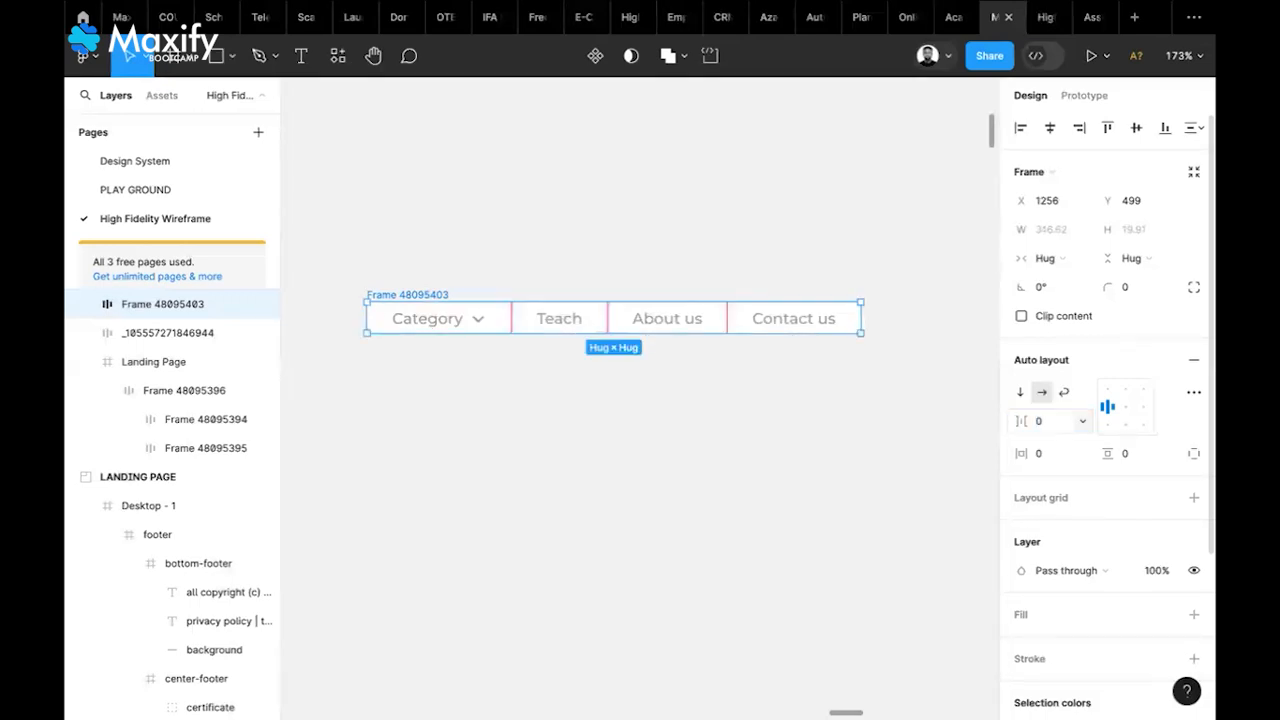
scroll(620, 430, "left", 3)
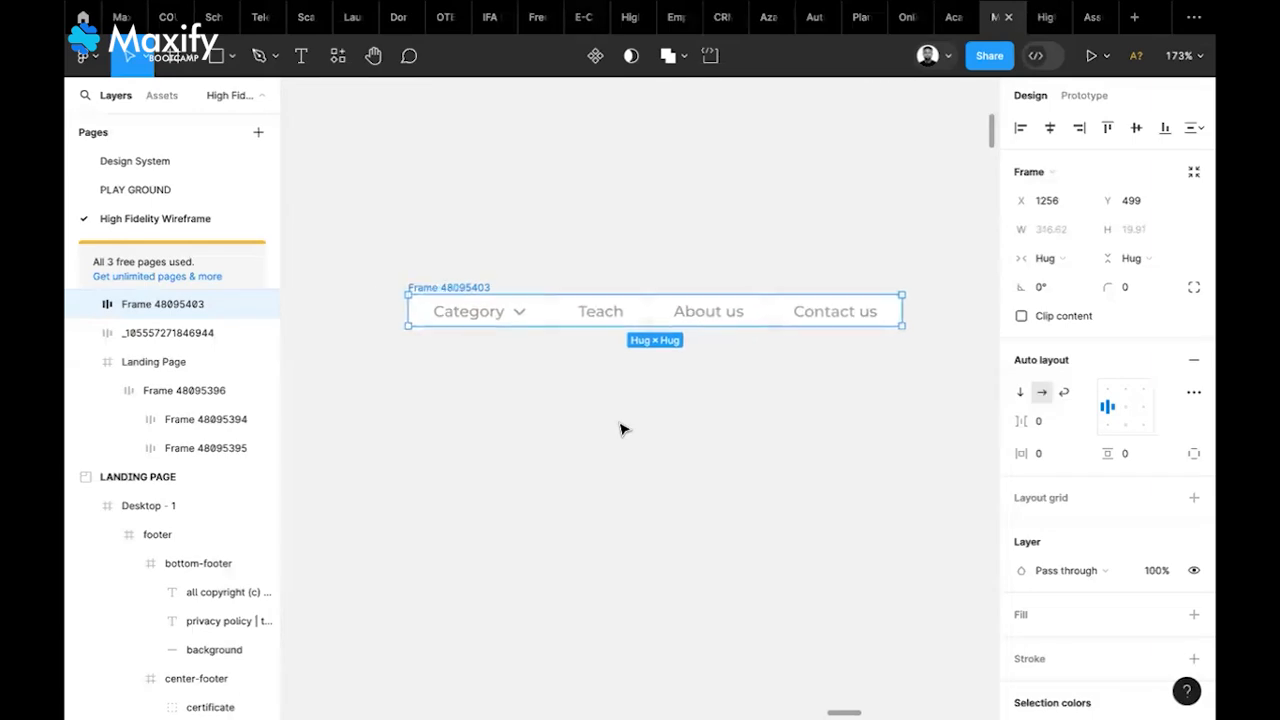
scroll(620, 428, "down", 5)
scroll(620, 426, "down", 5)
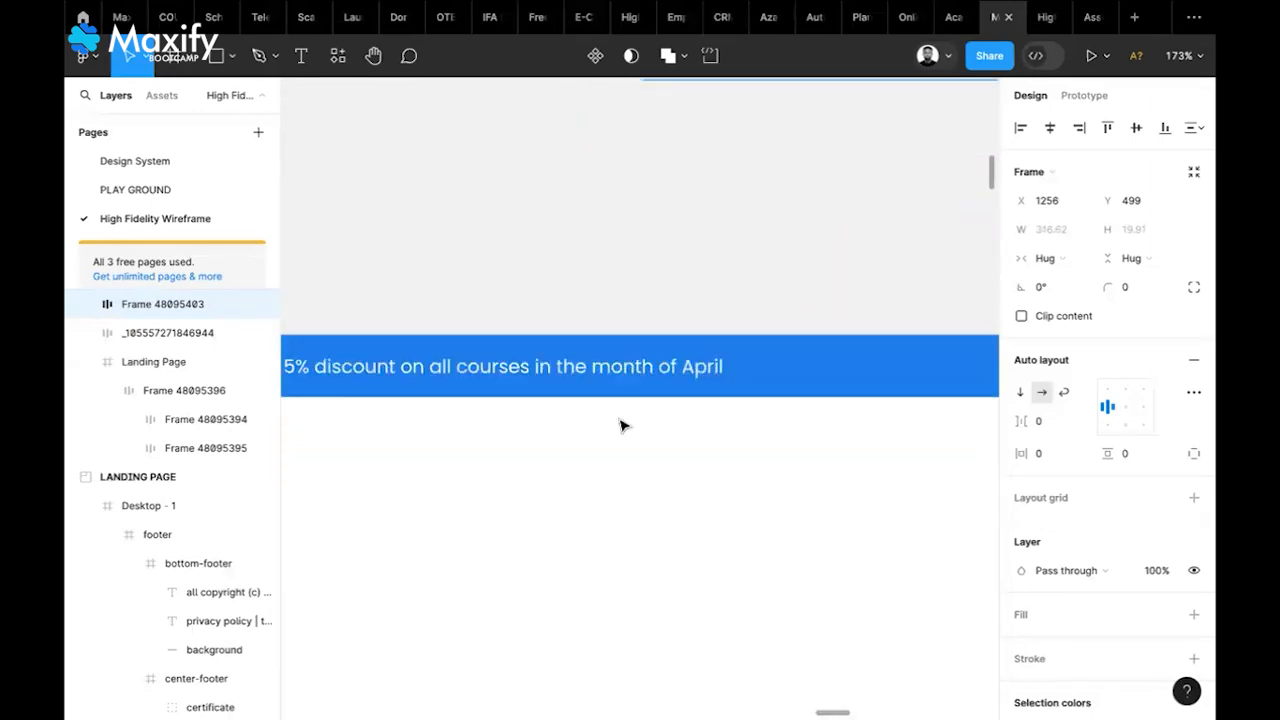
scroll(503, 343, "up", 2)
scroll(503, 343, "up", 5)
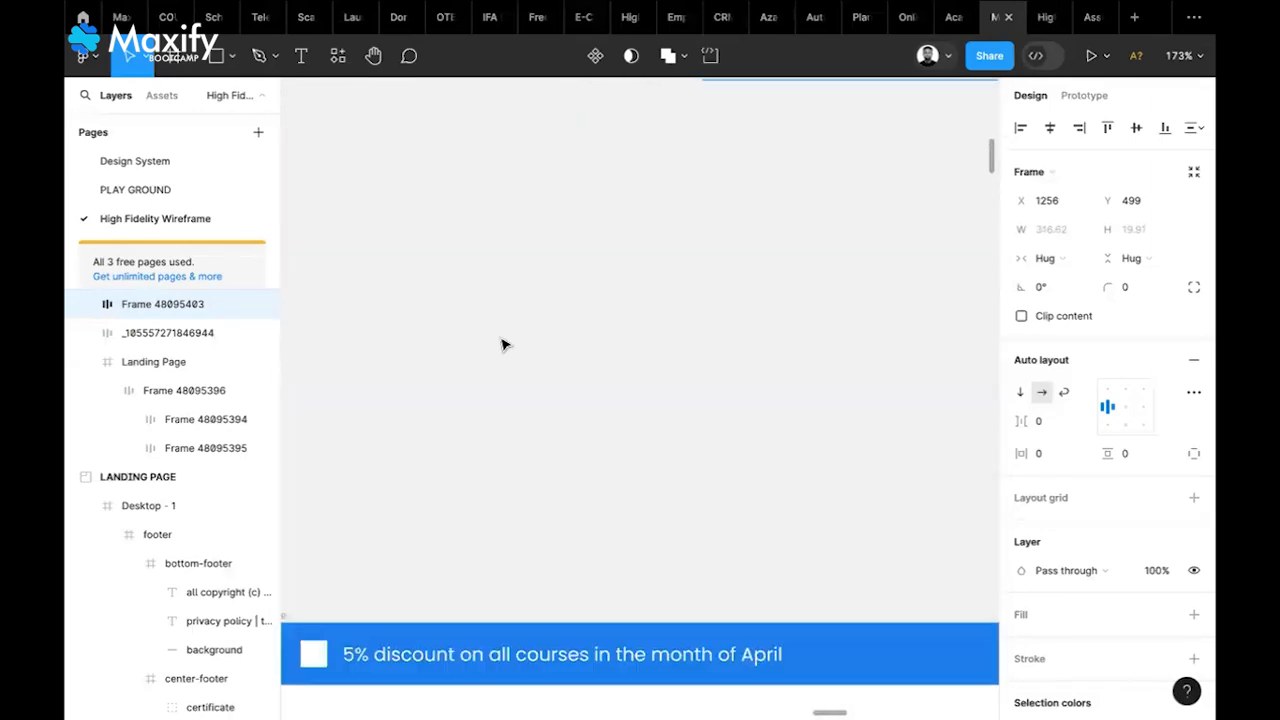
scroll(503, 344, "right", 2)
scroll(503, 344, "right", 2)
scroll(503, 344, "up", 1)
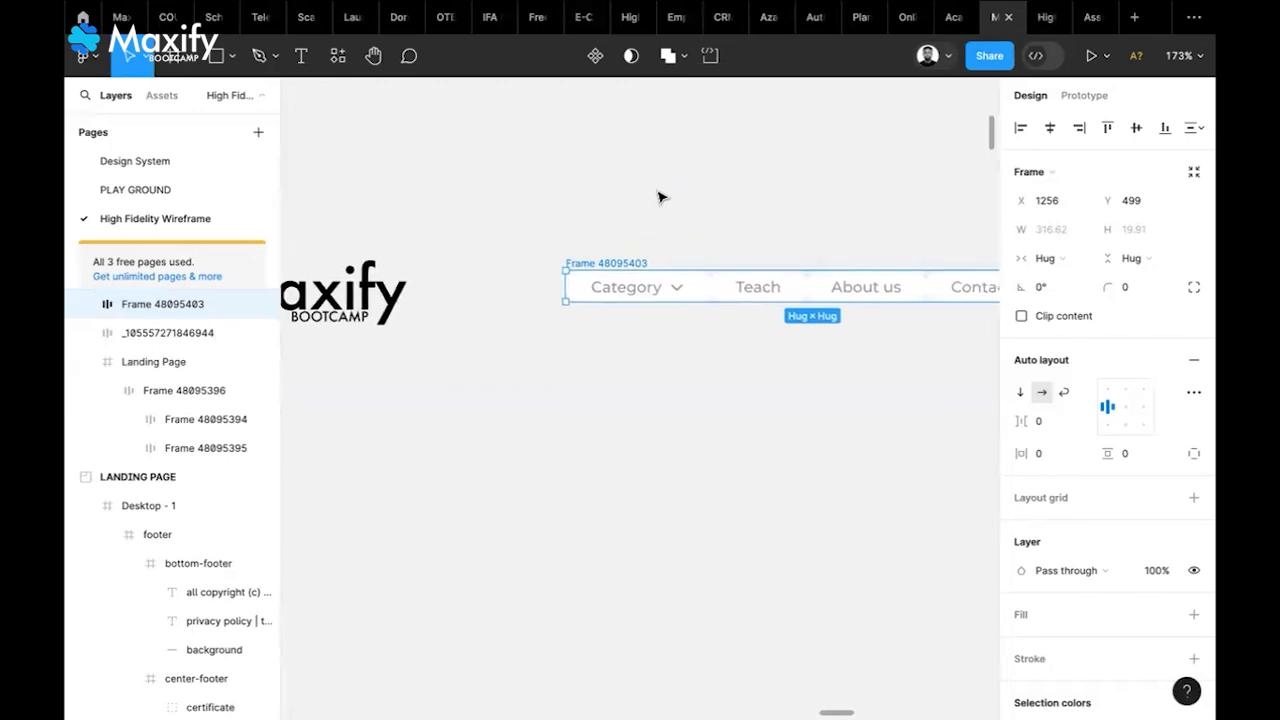
Move the nav bar up beside the logo and expand the Category dropdown list
mouse_move(605, 264)
left_mouse_down()
mouse_move(557, 209)
mouse_move(557, 234)
mouse_move(588, 260)
left_mouse_up()
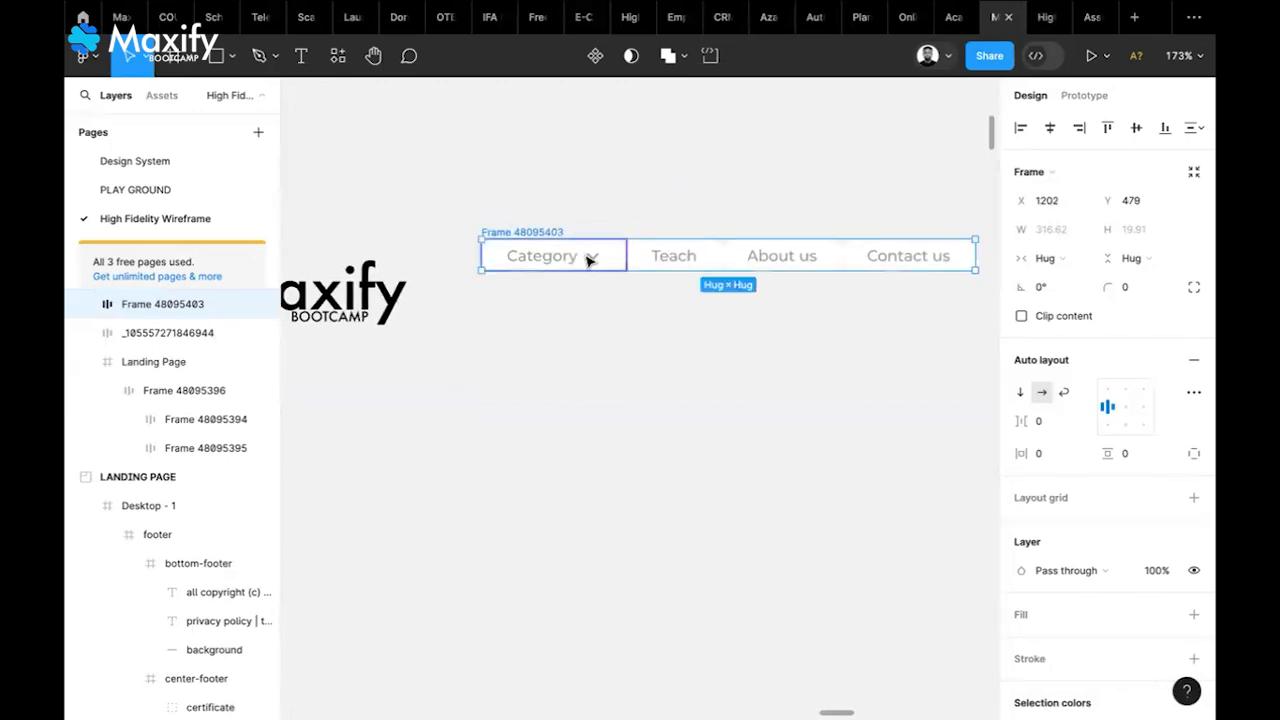
double_click(588, 260)
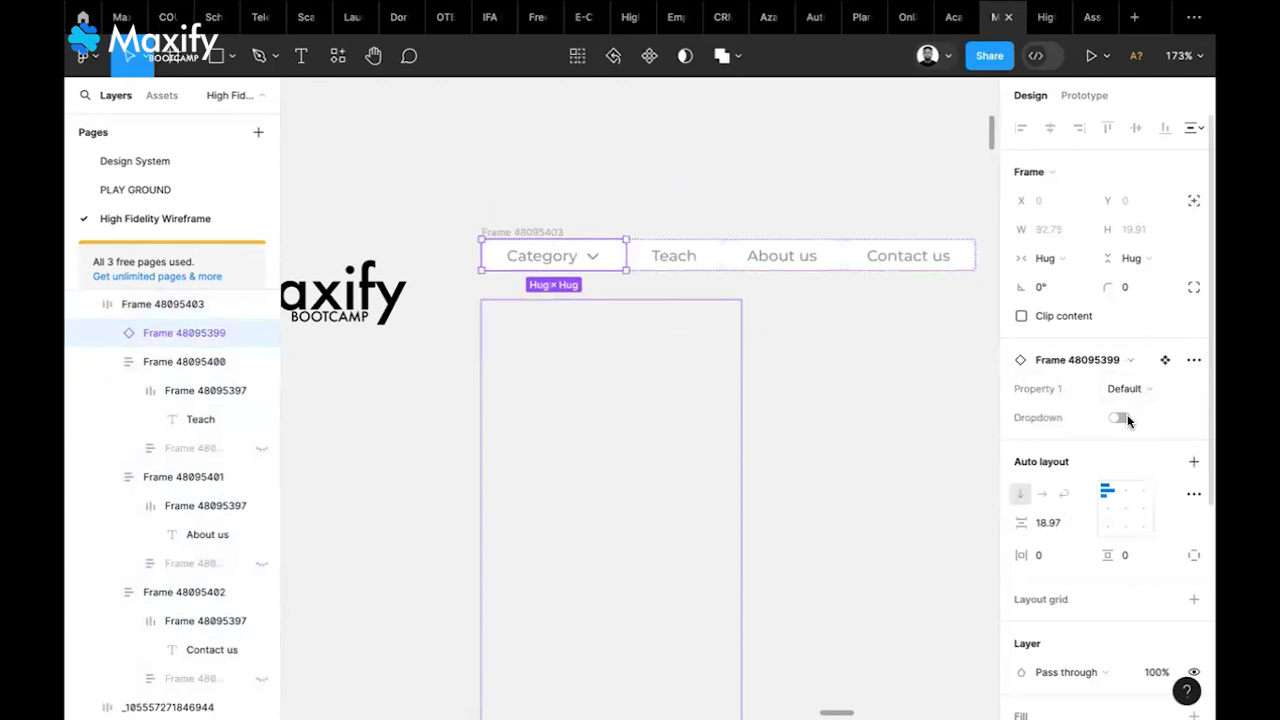
left_click(1118, 418)
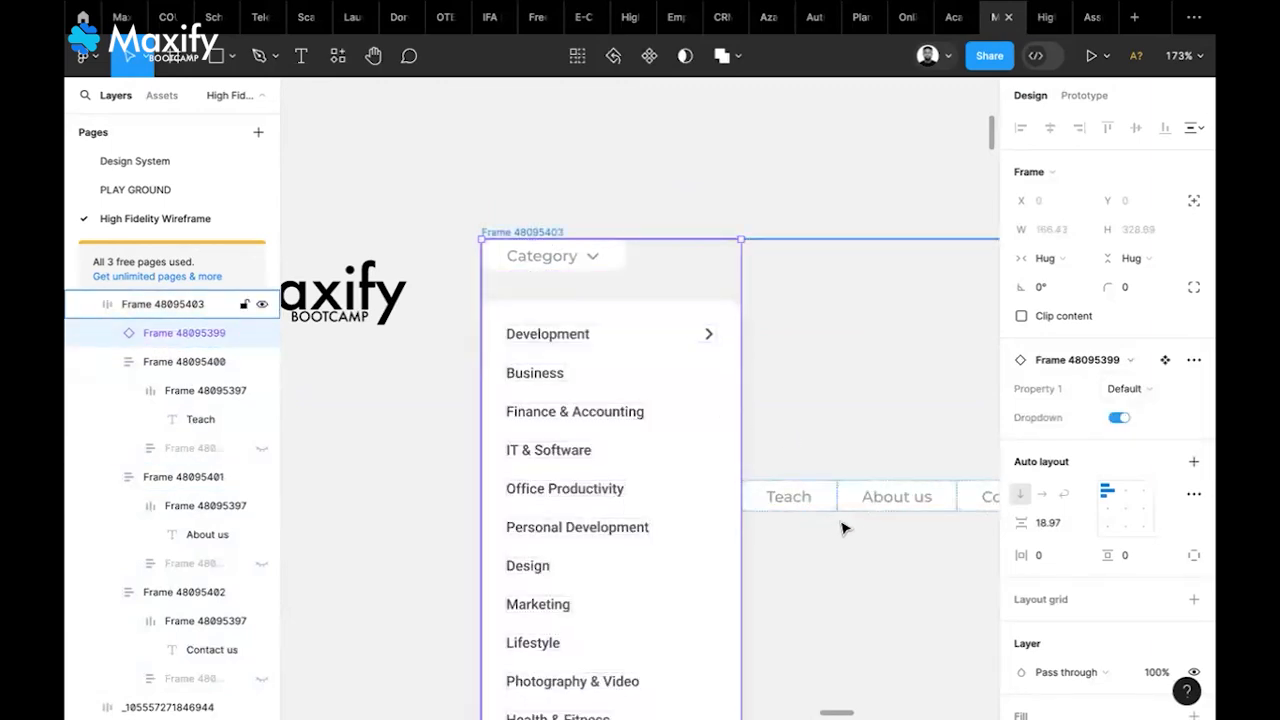
scroll(898, 510, "right", 2)
scroll(898, 510, "right", 2)
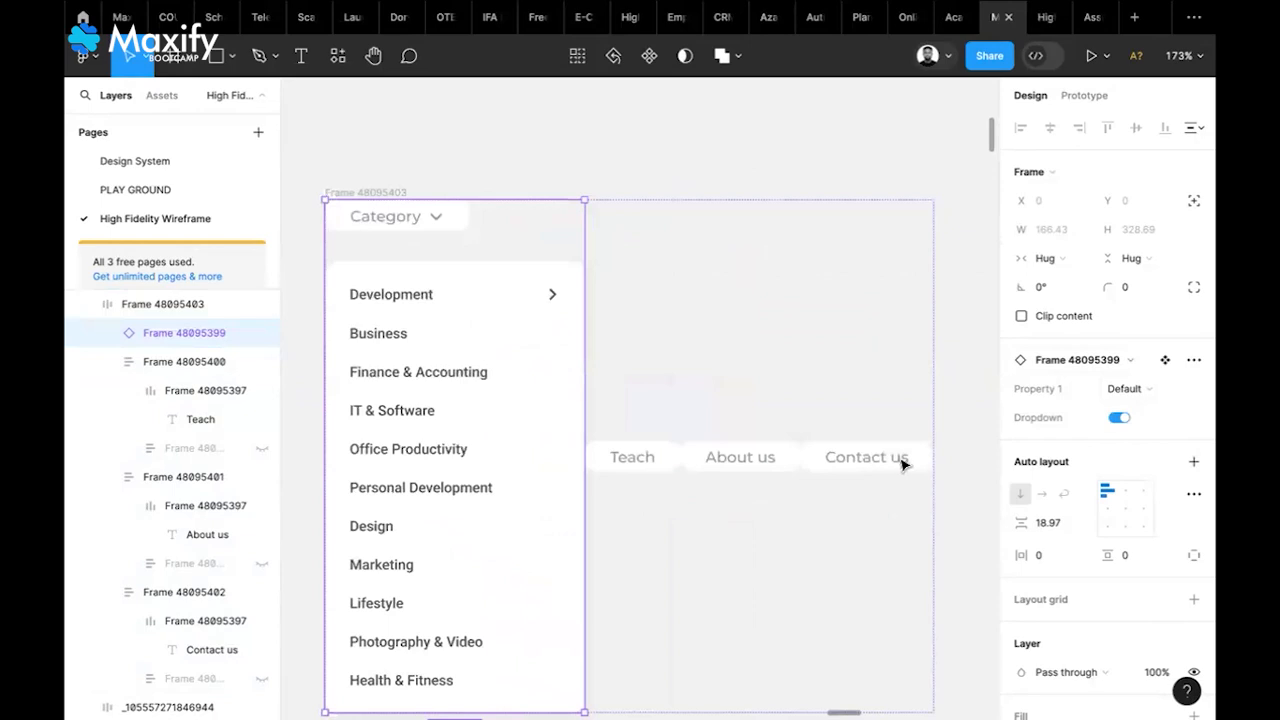
Align the nav items top-left and turn Category's Dropdown property off
left_click(671, 177)
left_click(405, 195)
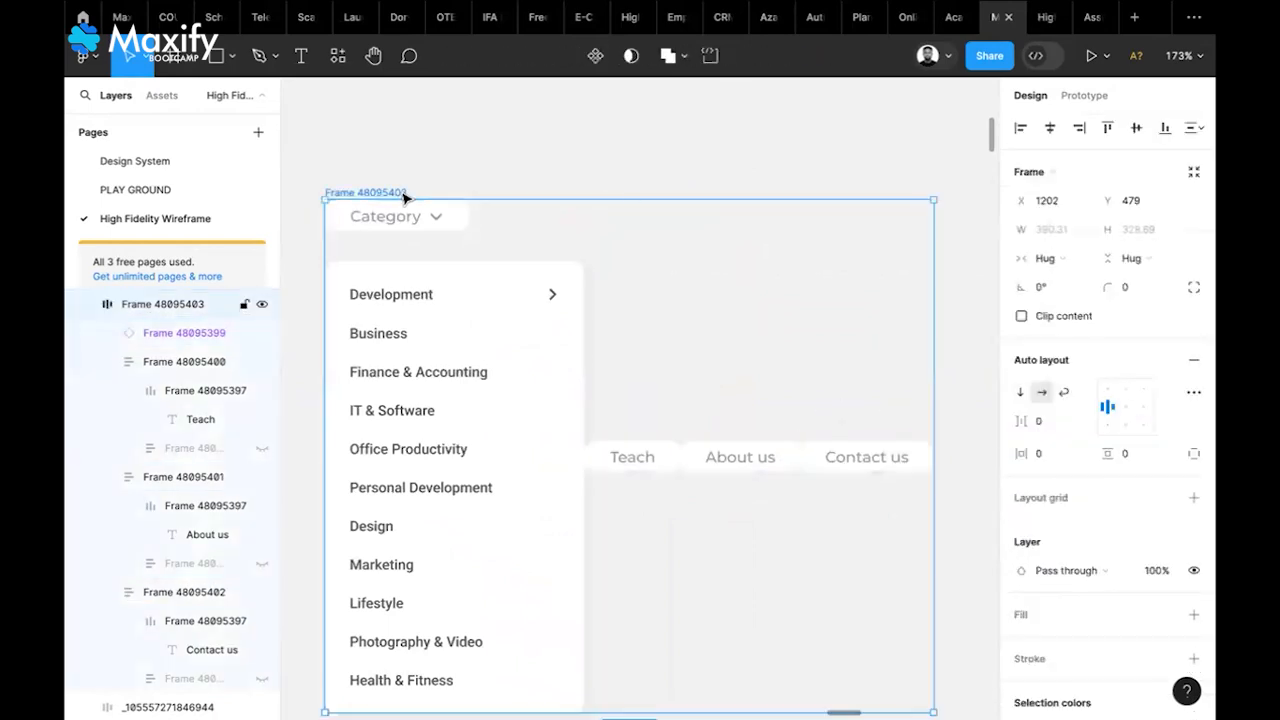
left_click(1108, 392)
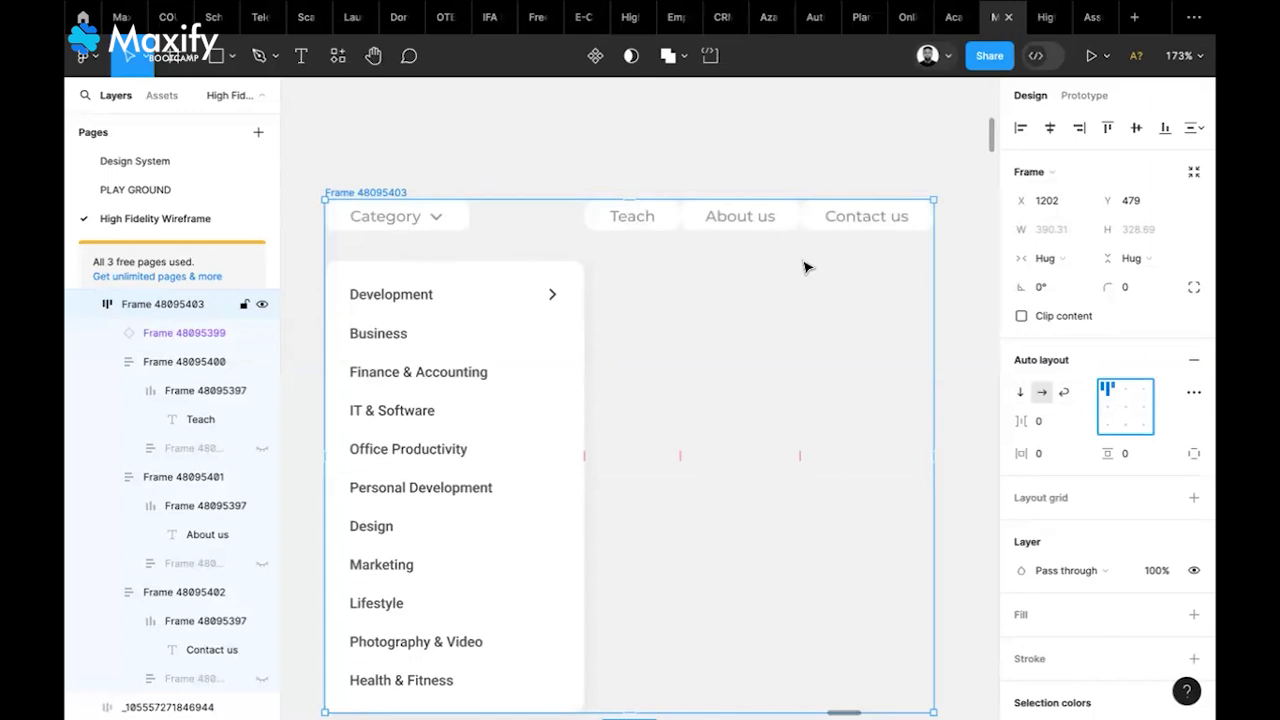
left_click(418, 221)
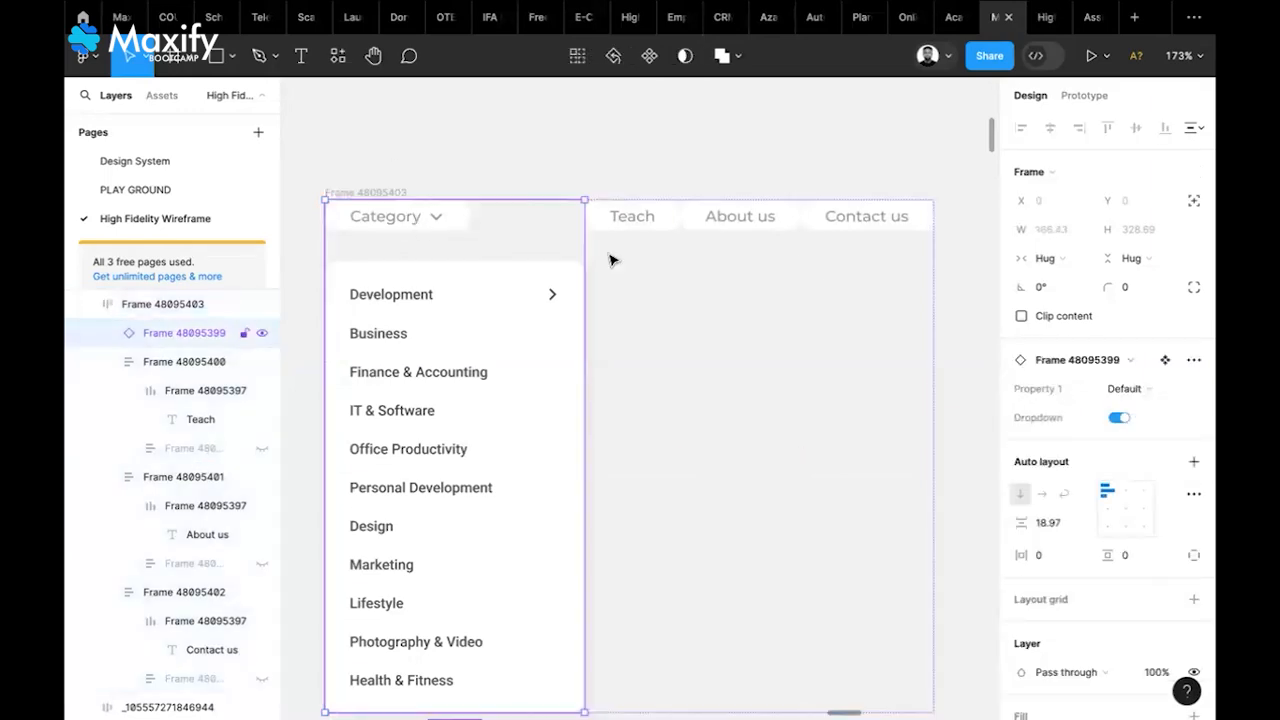
left_click(1117, 420)
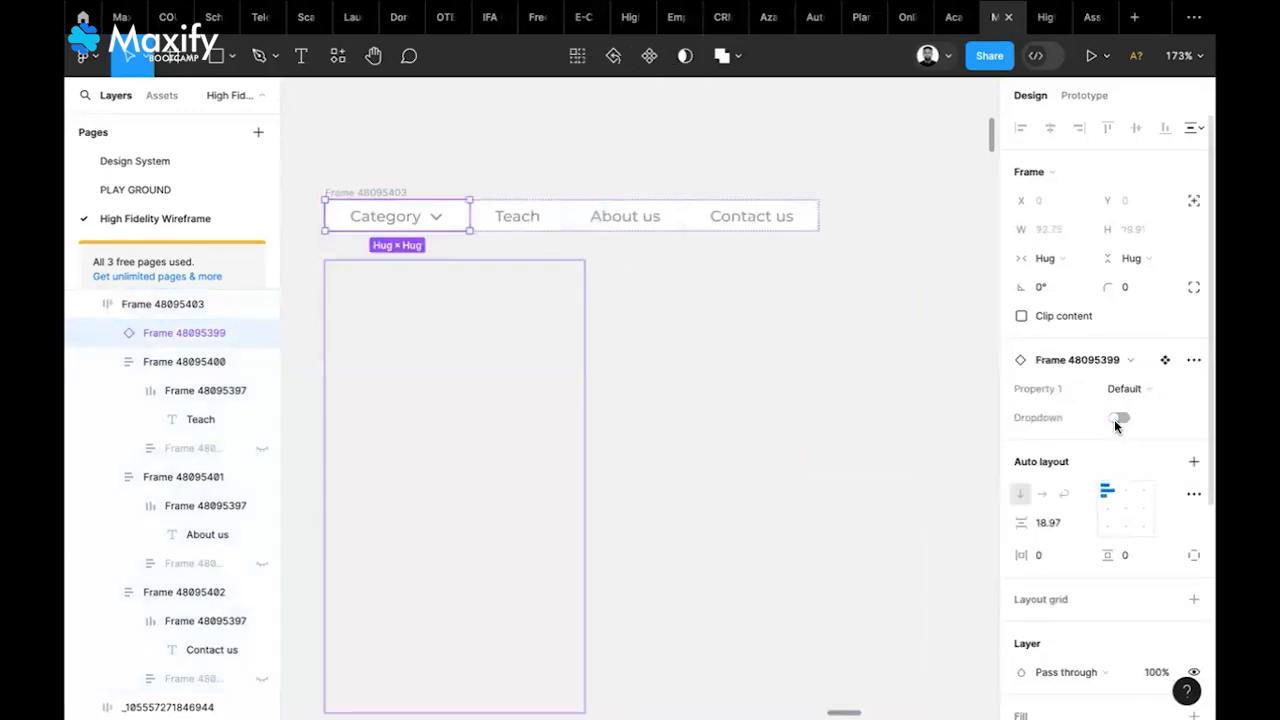
left_click(728, 340)
scroll(728, 341, "left", 5)
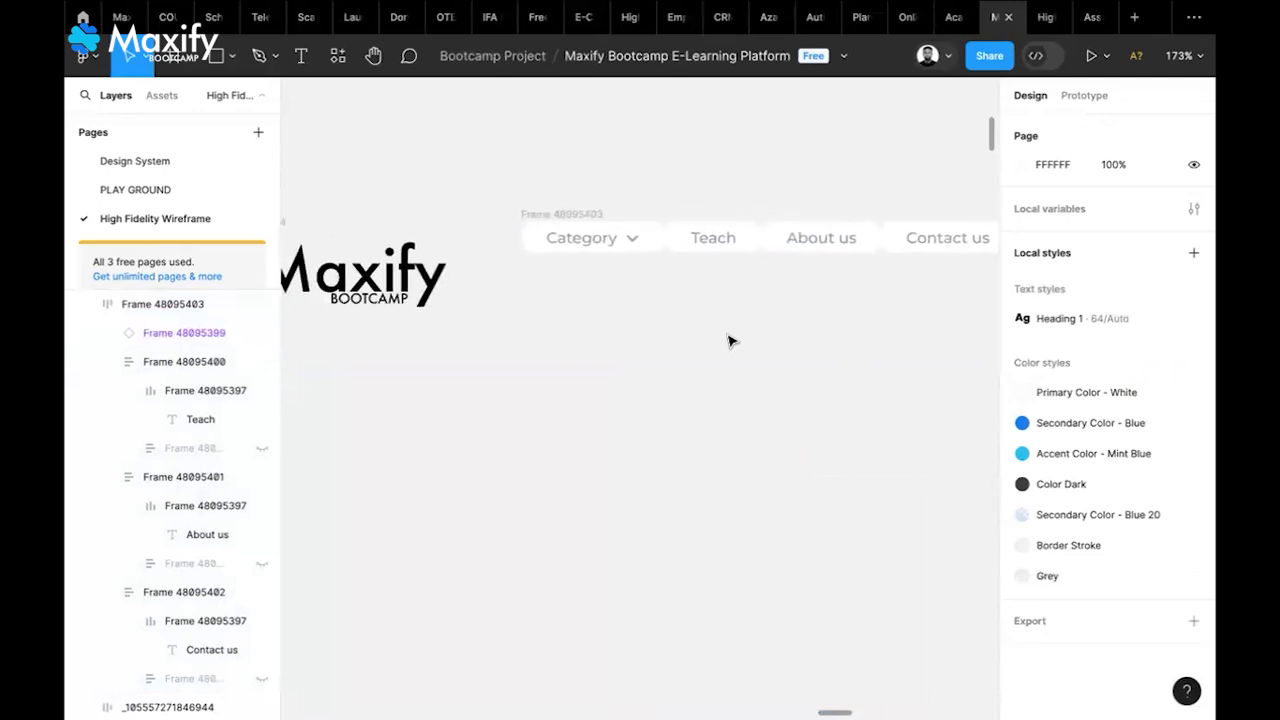
Nudge the nav row down so it lines up with the logo
mouse_move(841, 9)
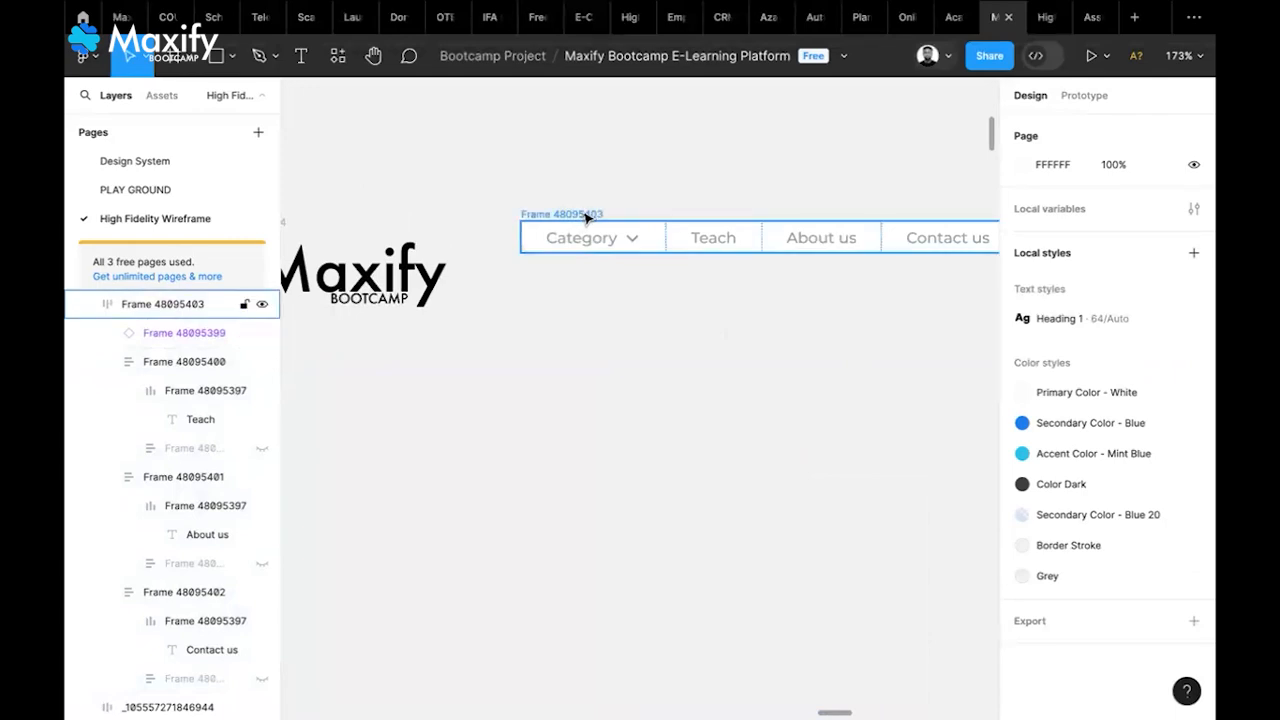
left_click_drag(586, 243, 586, 252)
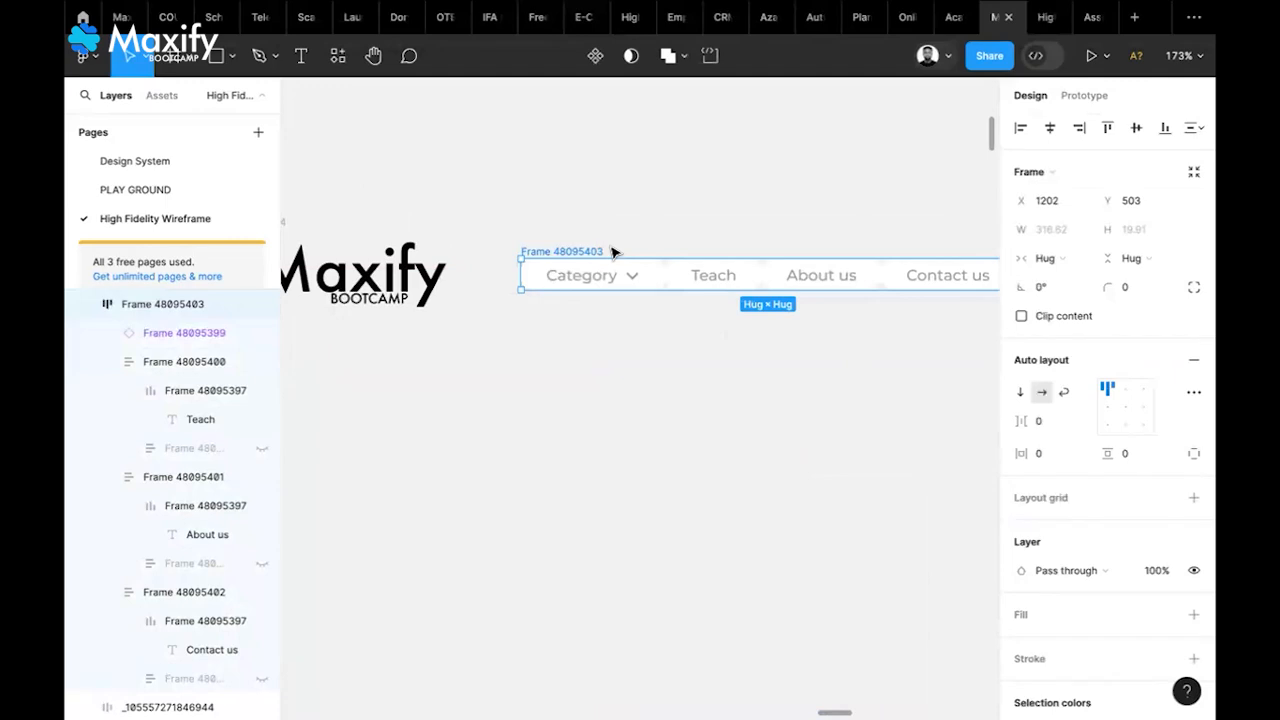
scroll(593, 254, "down", 5)
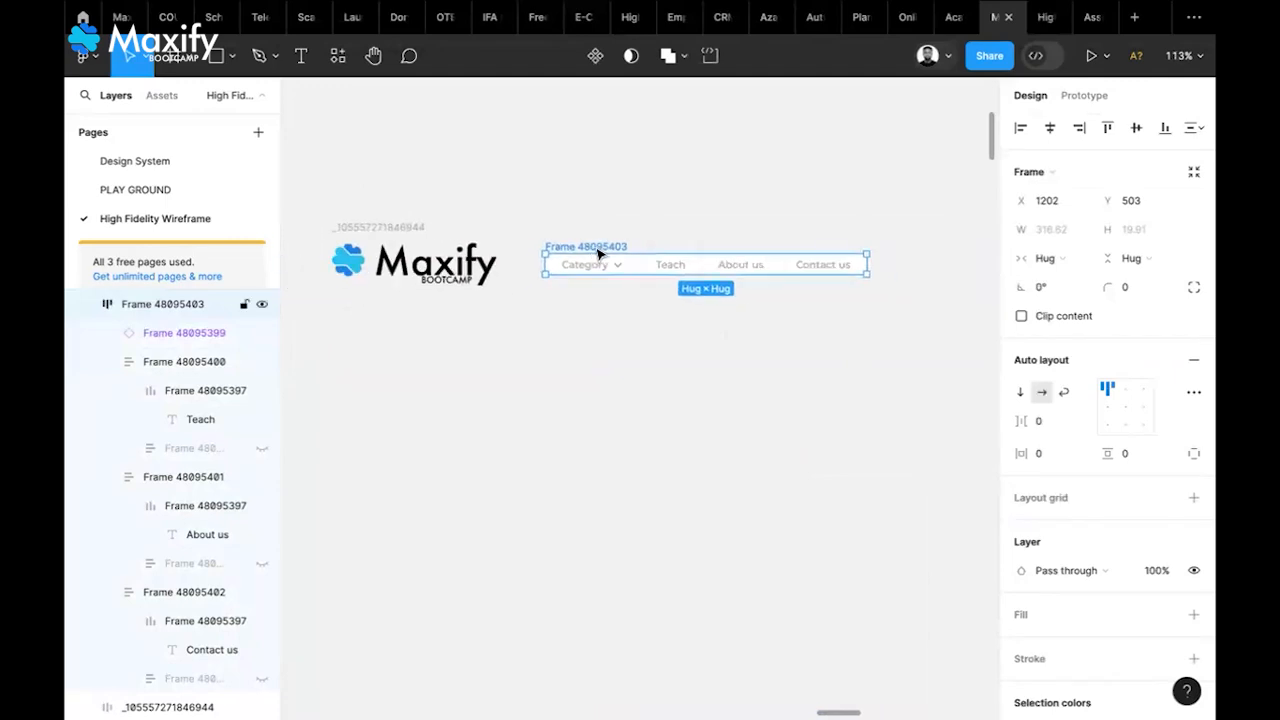
left_click_drag(612, 241, 612, 250)
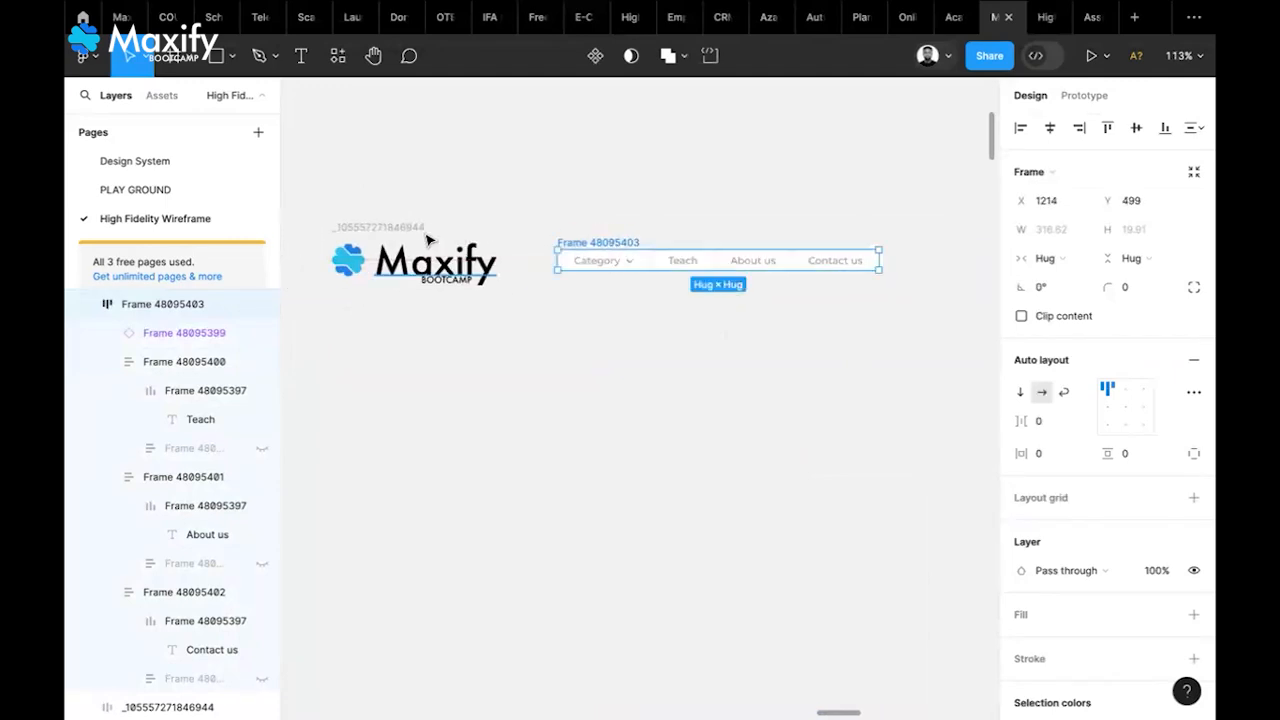
Scale the Maxify logo to 116.2 × 36 and move it in line with the nav
left_click(482, 279)
key("k")
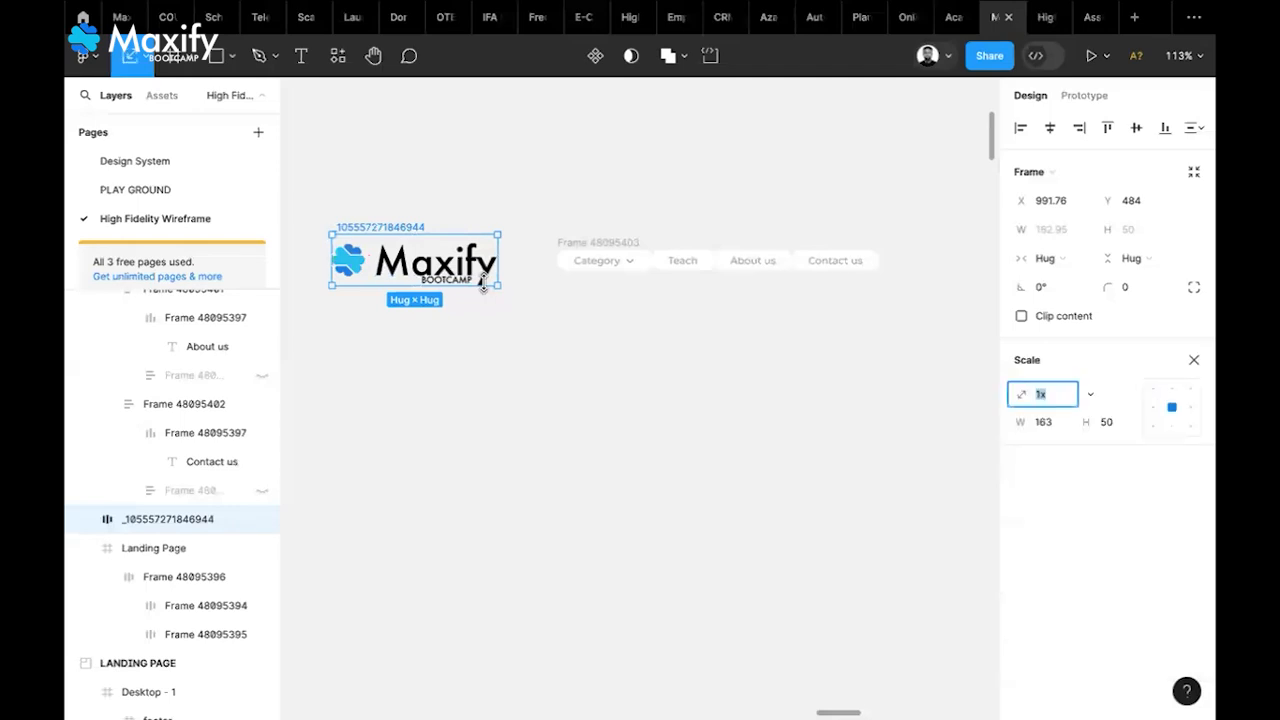
left_click_drag(482, 274, 450, 275)
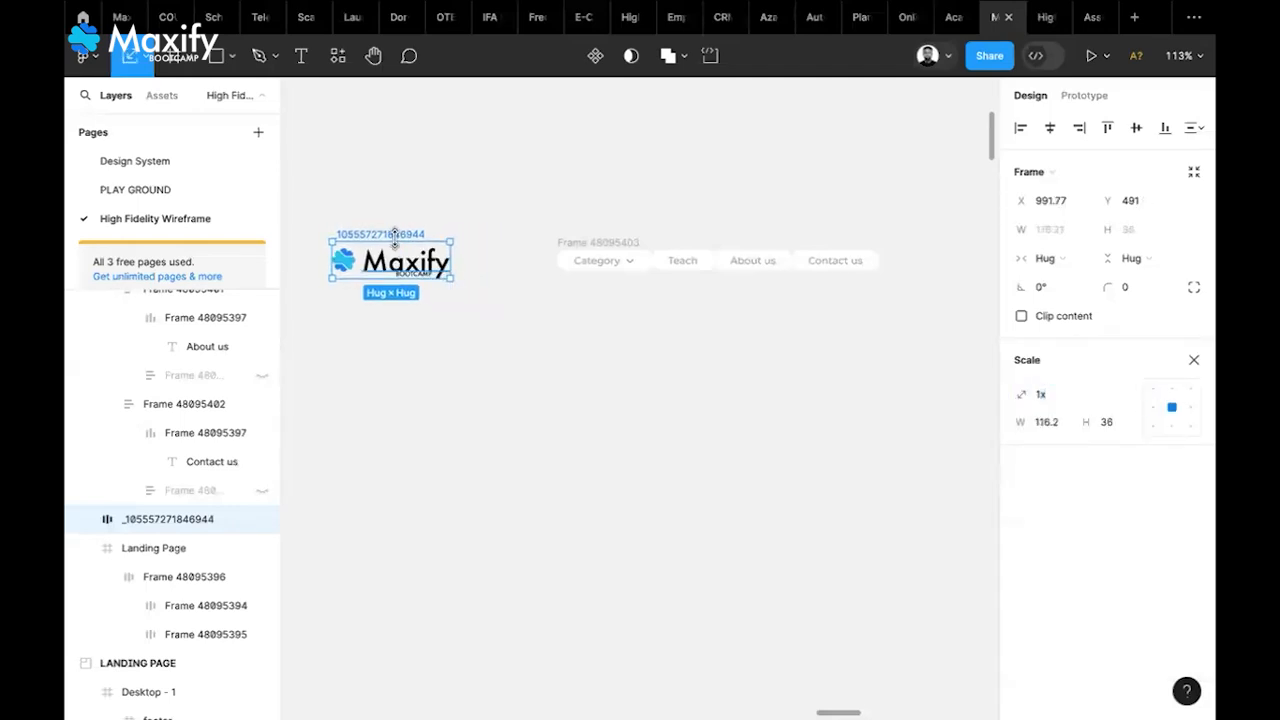
left_click_drag(405, 236, 445, 233)
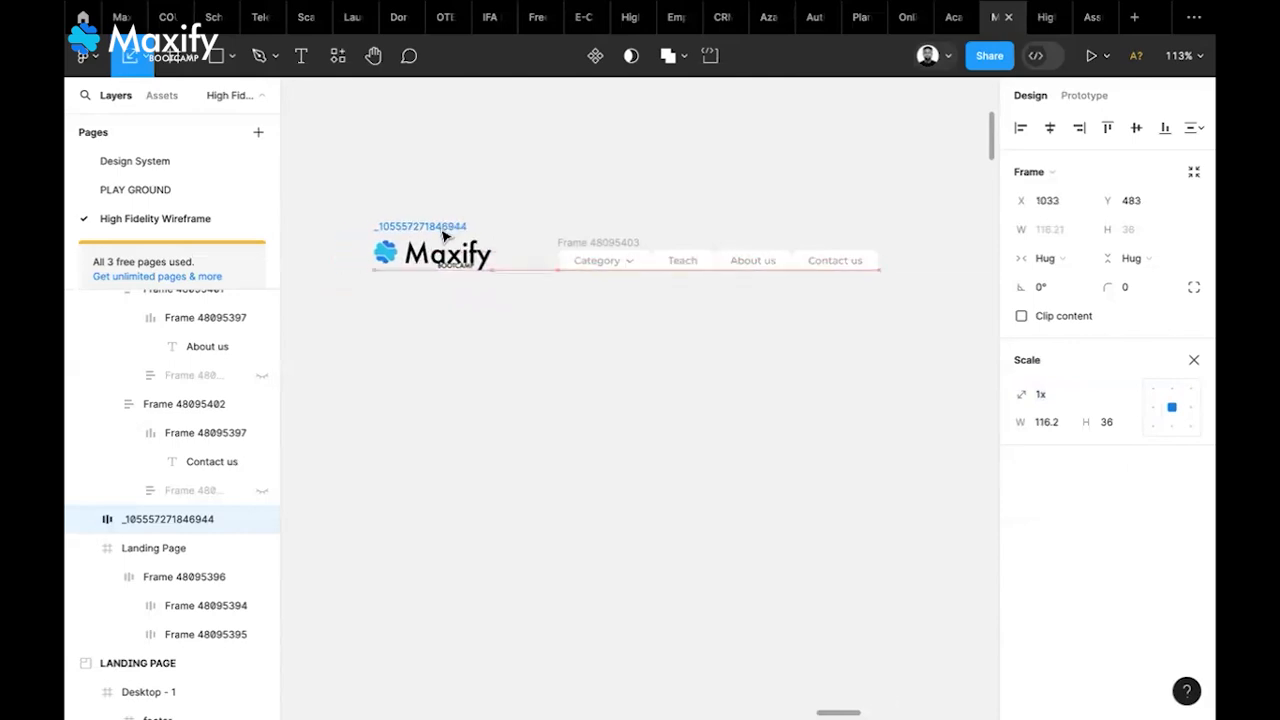
scroll(603, 246, "left", 5)
scroll(603, 246, "left", 15)
scroll(603, 246, "left", 15)
scroll(603, 246, "down", 3)
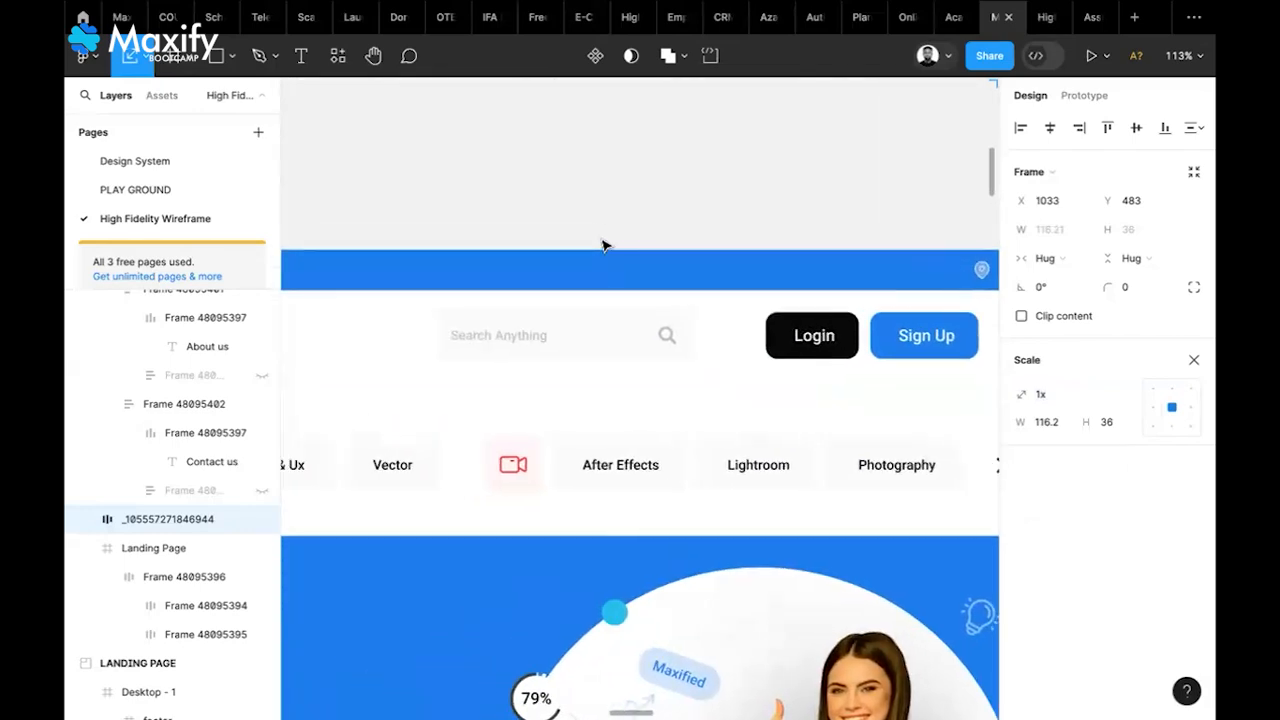
scroll(603, 246, "left", 5)
scroll(603, 246, "right", 5)
scroll(603, 246, "up", 1)
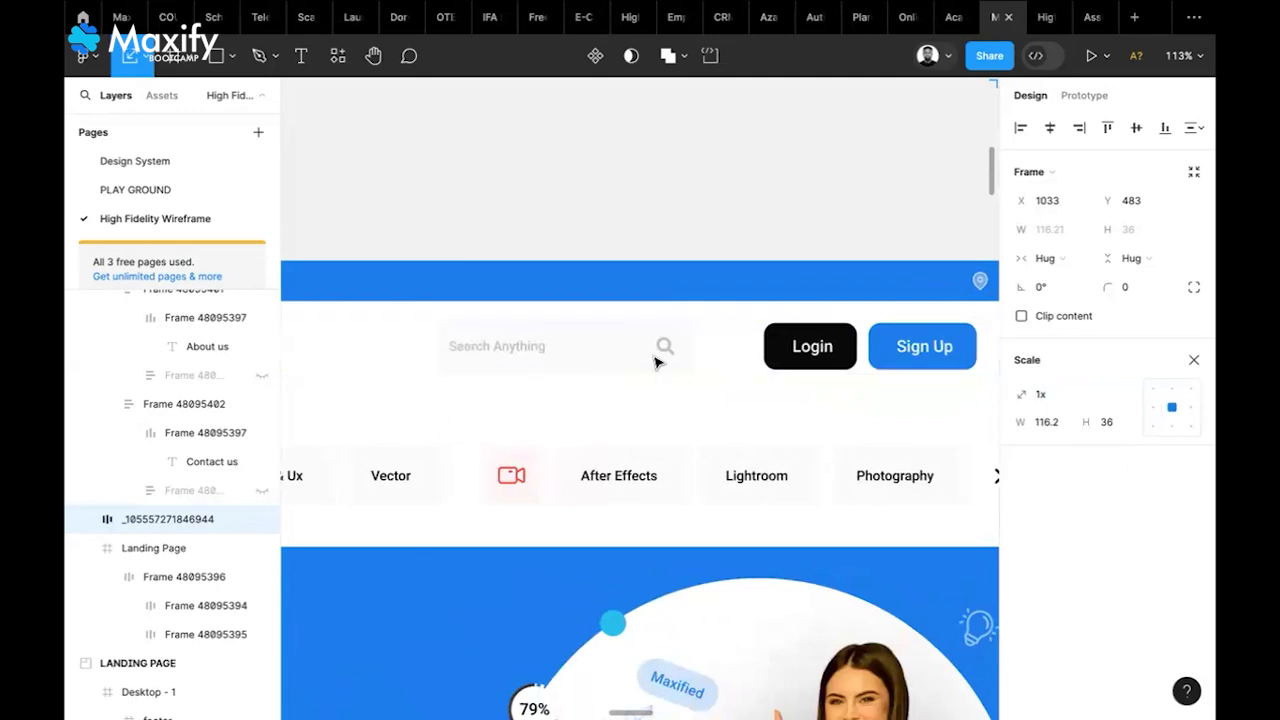
scroll(657, 360, "right", 5)
scroll(657, 360, "down", 1)
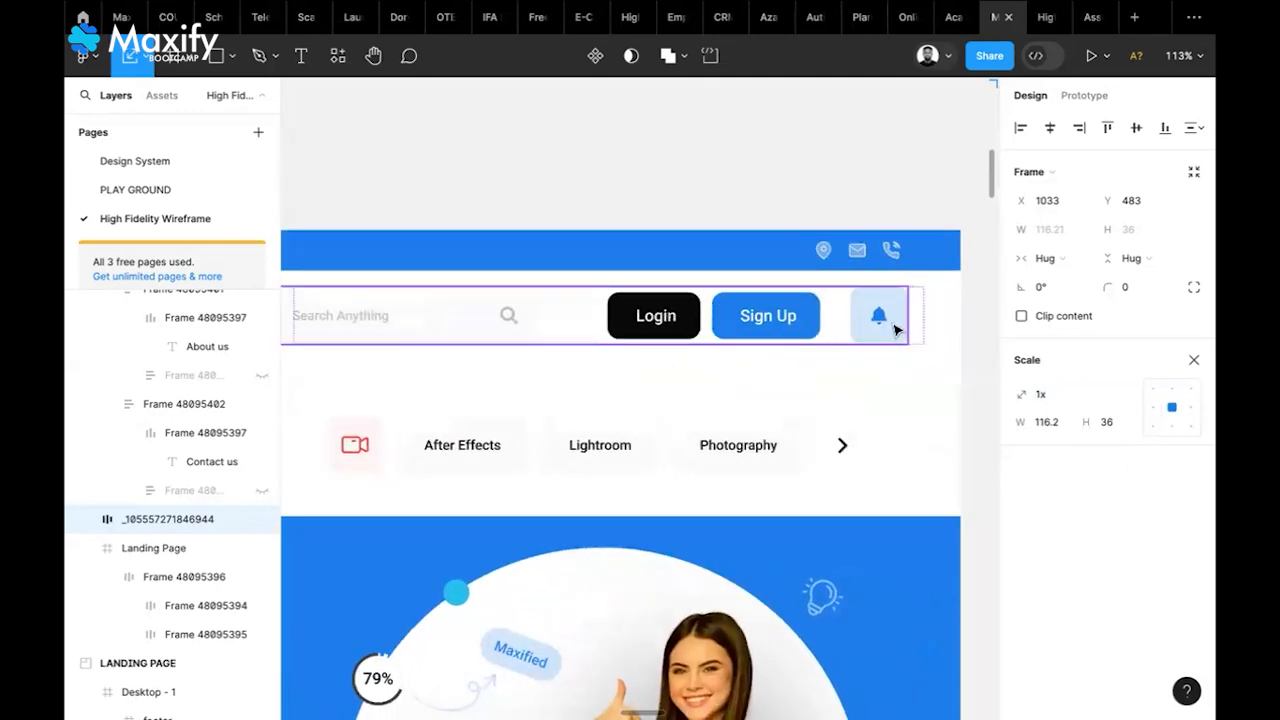
scroll(474, 363, "left", 3)
scroll(474, 363, "up", 1)
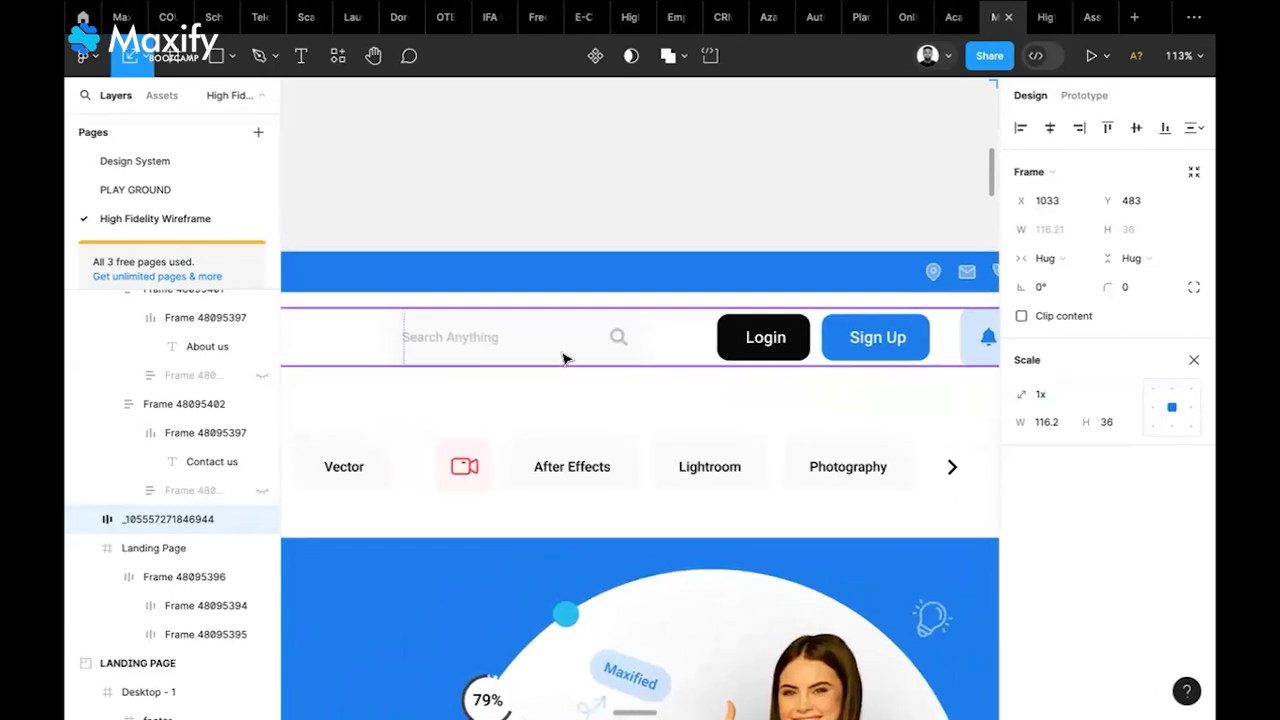
left_click(621, 340)
double_click(621, 343)
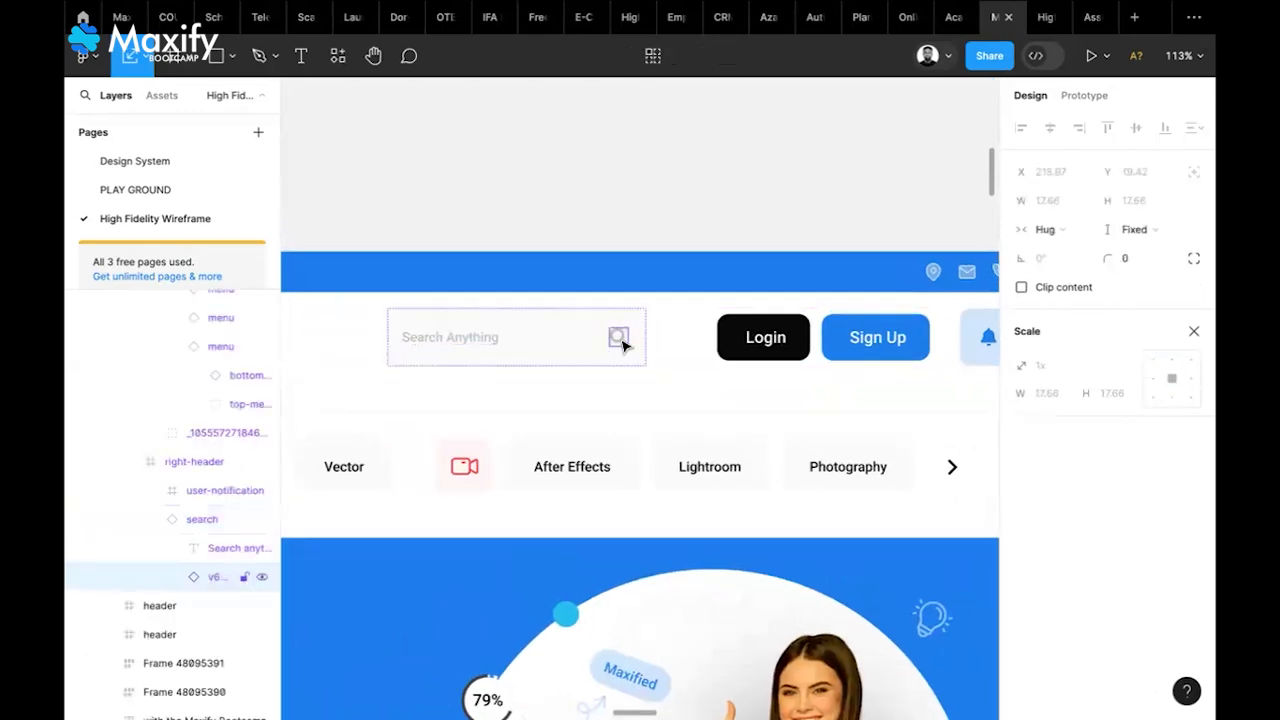
left_click(686, 423)
scroll(686, 424, "right", 2)
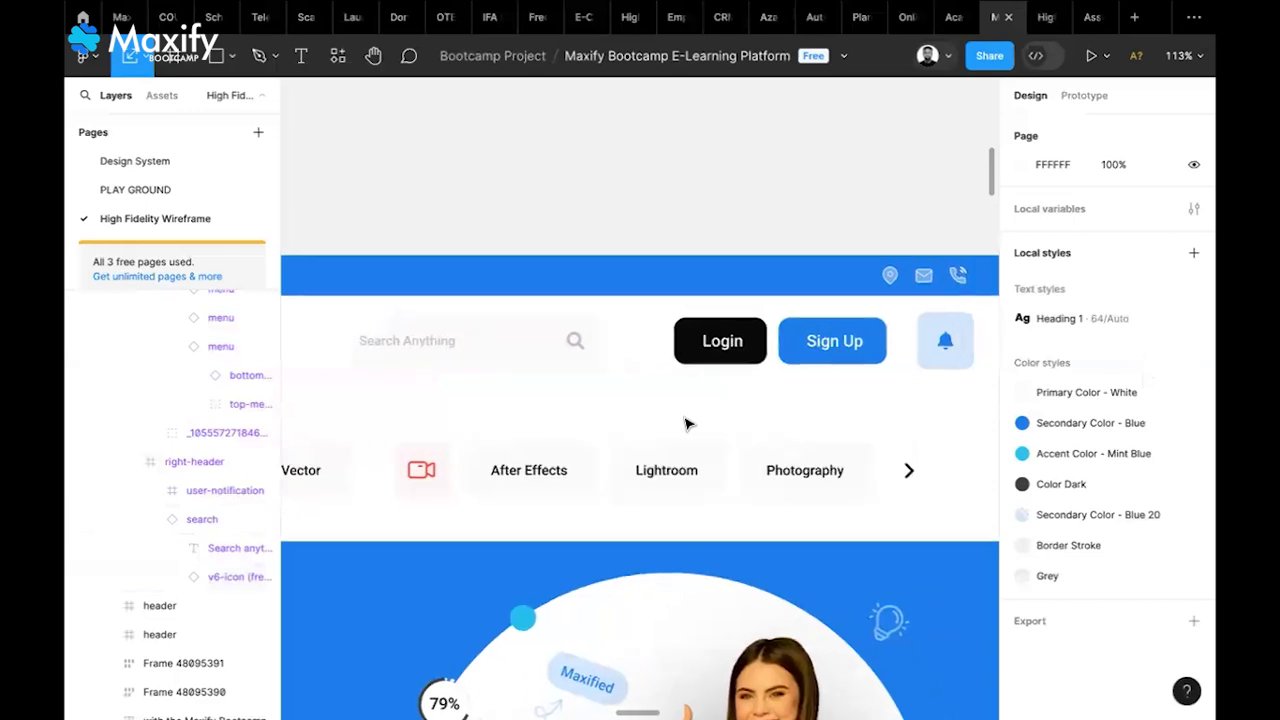
scroll(686, 423, "left", 15)
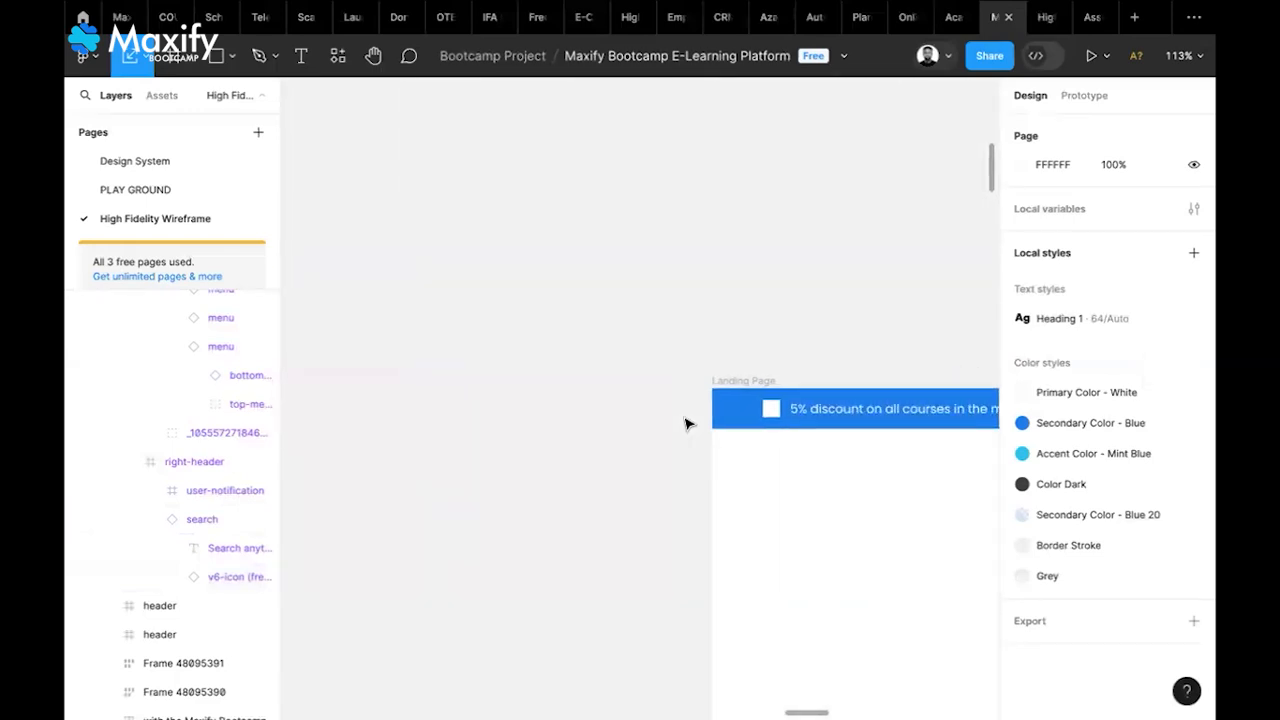
scroll(686, 423, "right", 10)
scroll(686, 423, "right", 4)
scroll(686, 423, "down", 2)
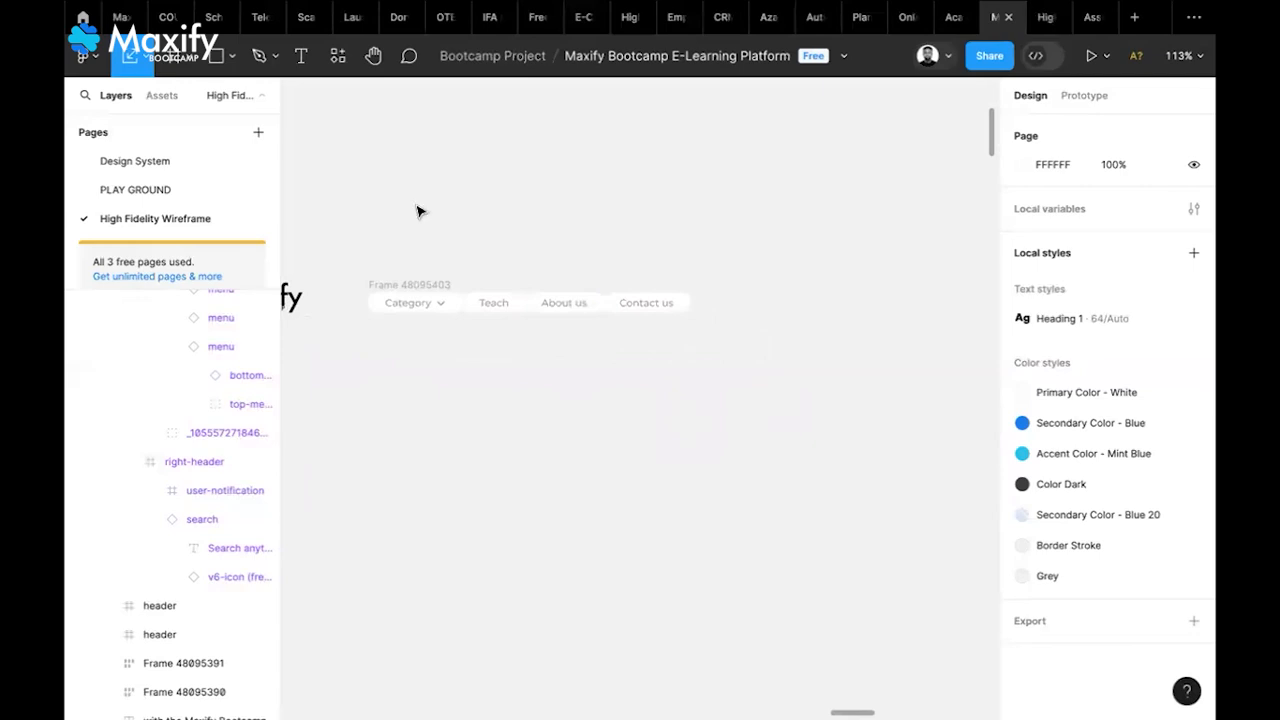
Set the text font to Montserrat, then delete the stray text and frame
left_click(300, 60)
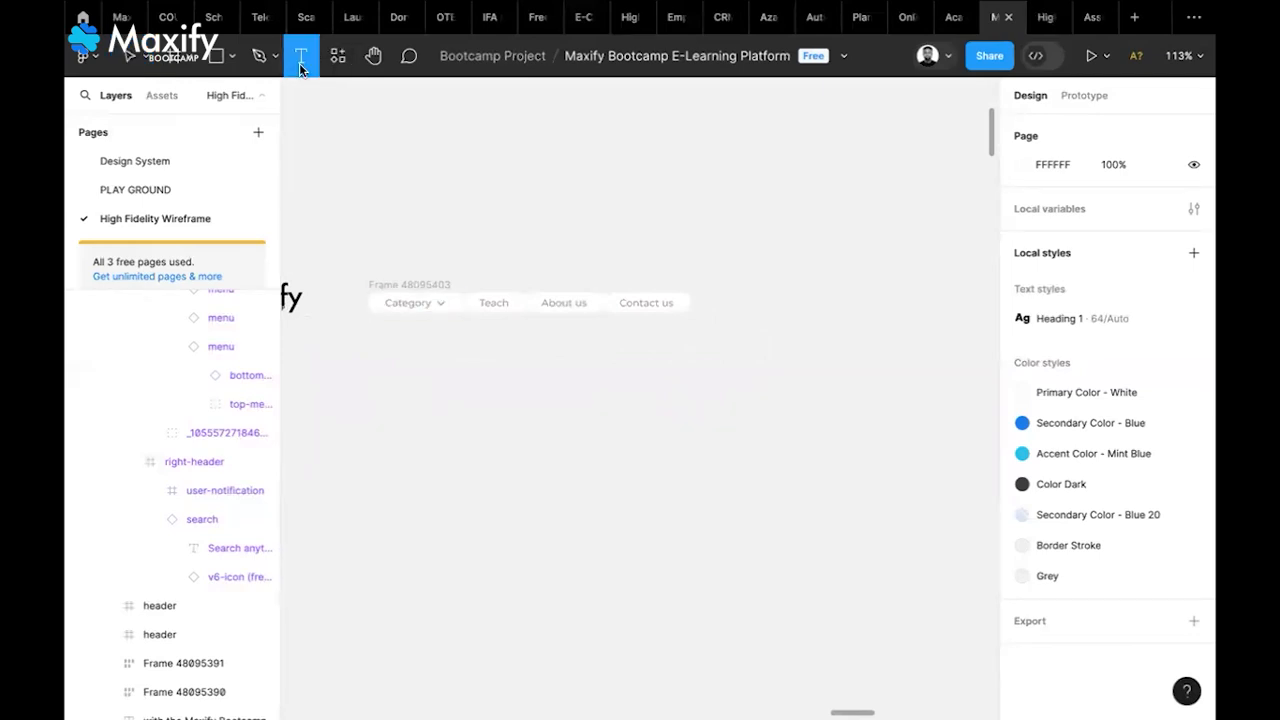
left_click(580, 430)
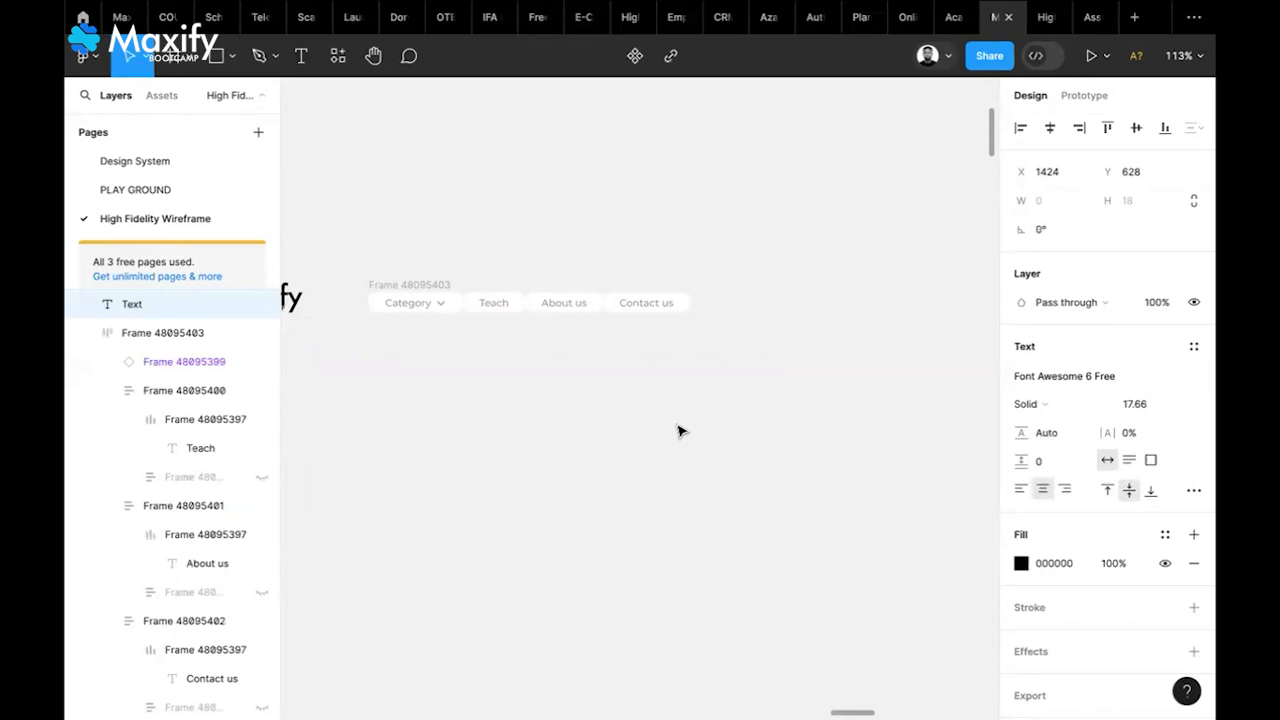
left_click(1065, 386)
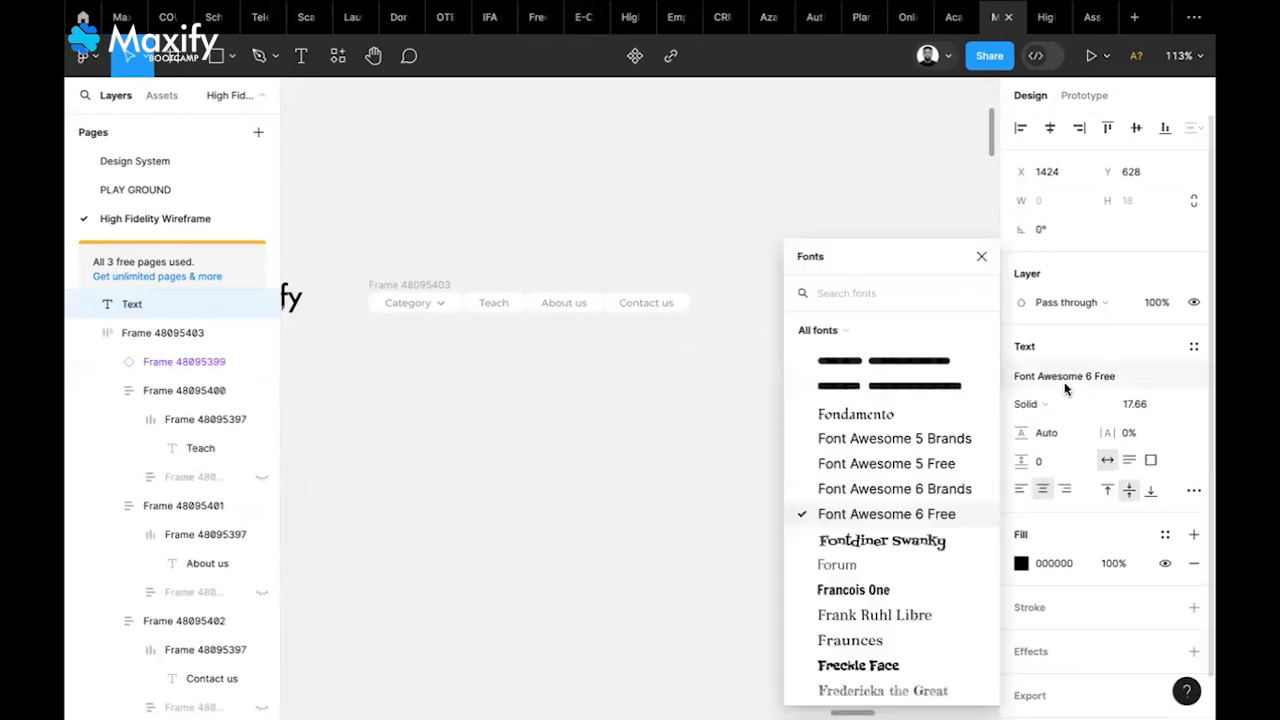
type("mont")
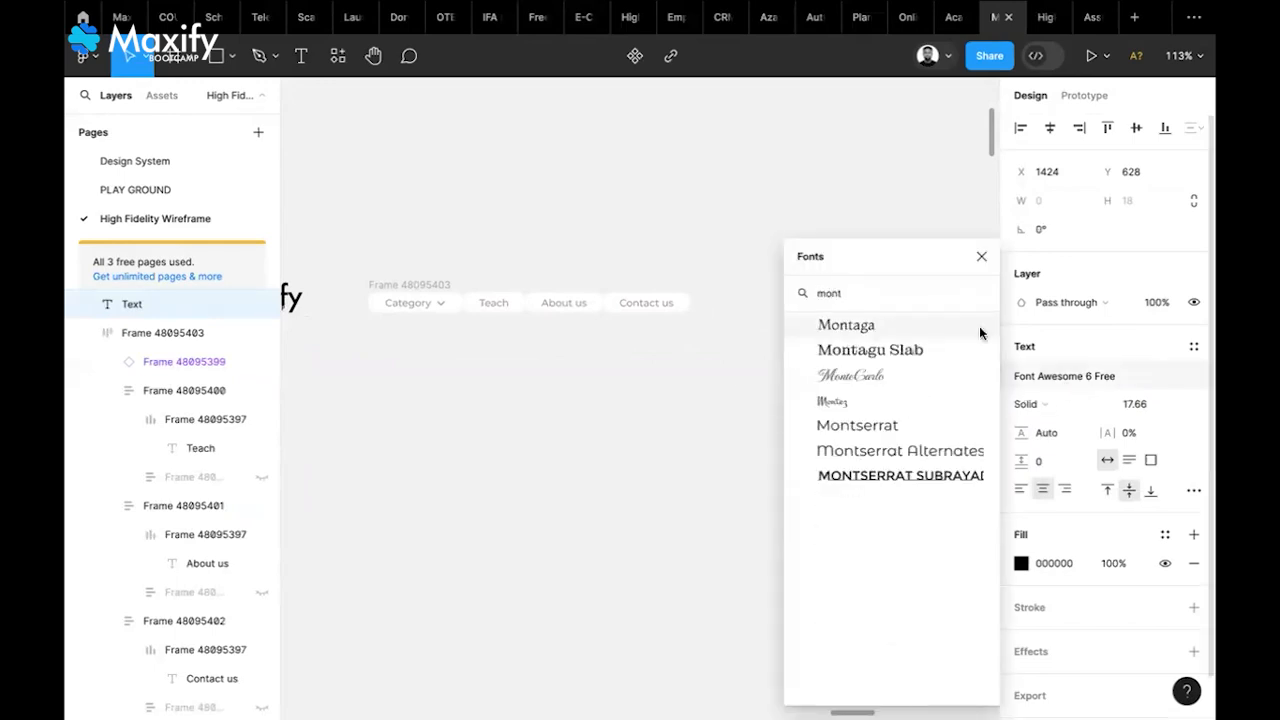
left_click(891, 430)
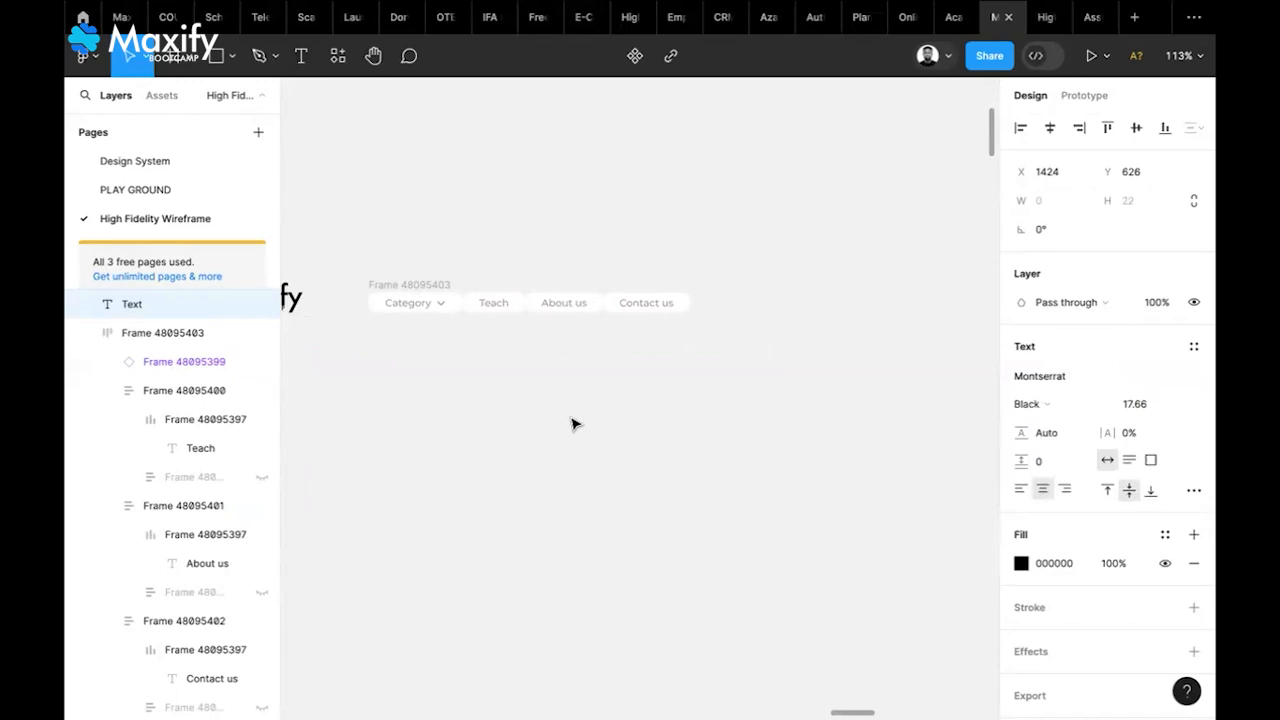
type("t")
key("Escape")
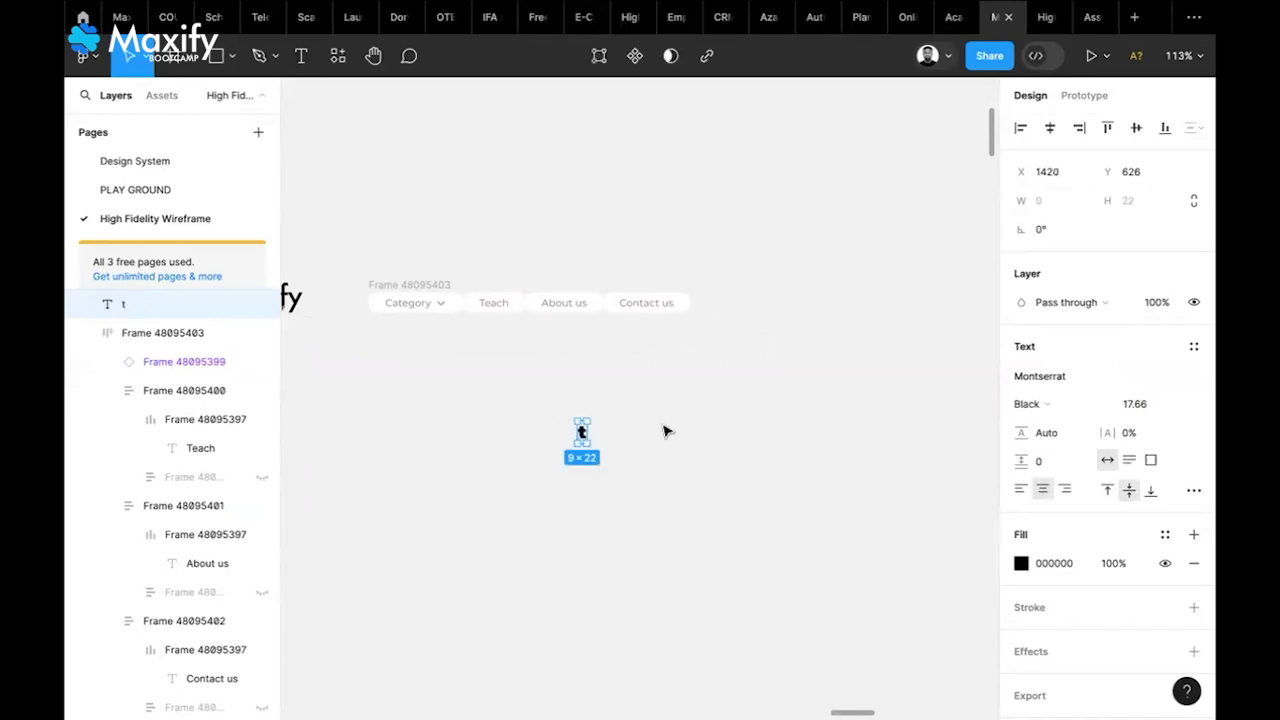
key("Delete")
key("f")
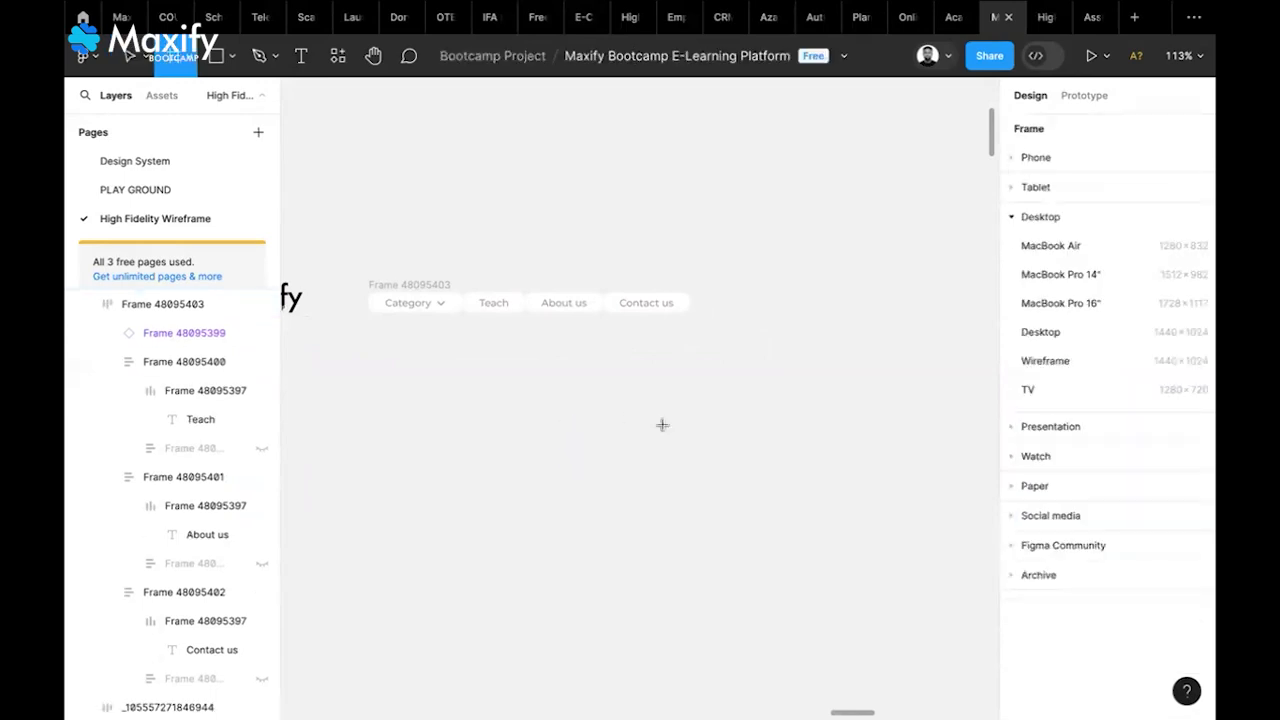
left_click(662, 425)
key("Delete")
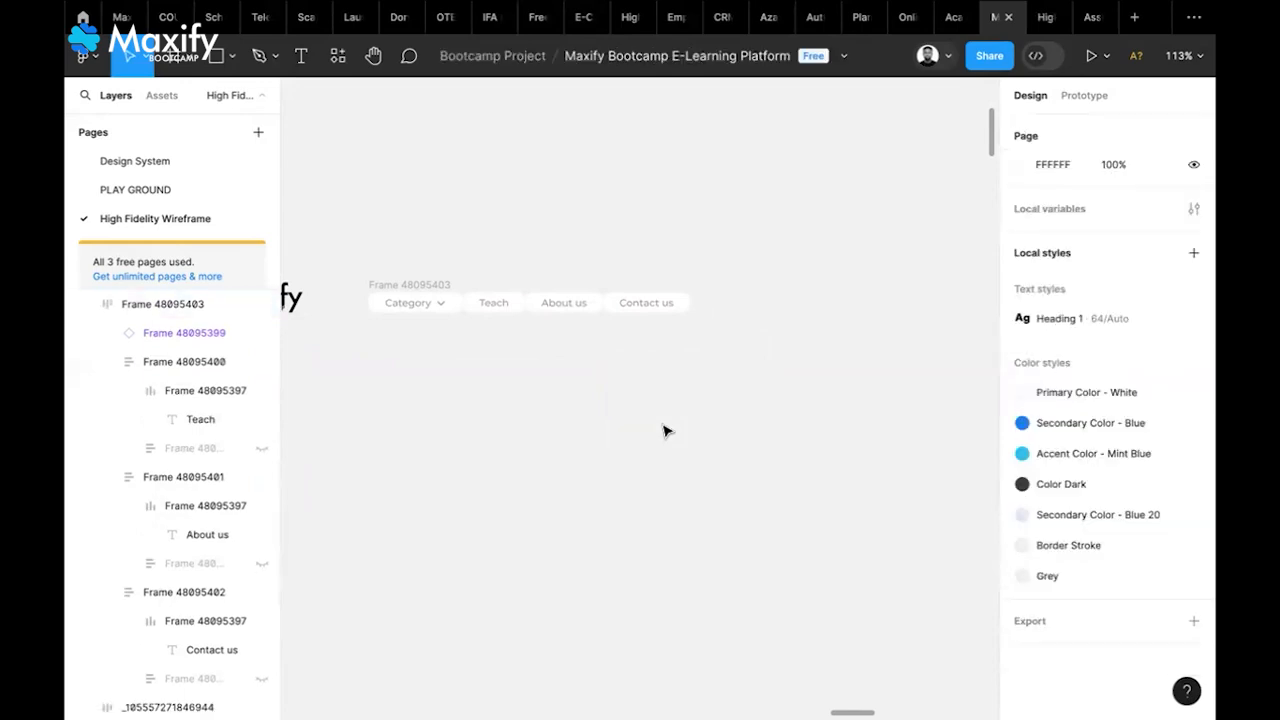
Add a new text layer reading 'Search Anything'
key("t")
left_click(600, 429)
type("S")
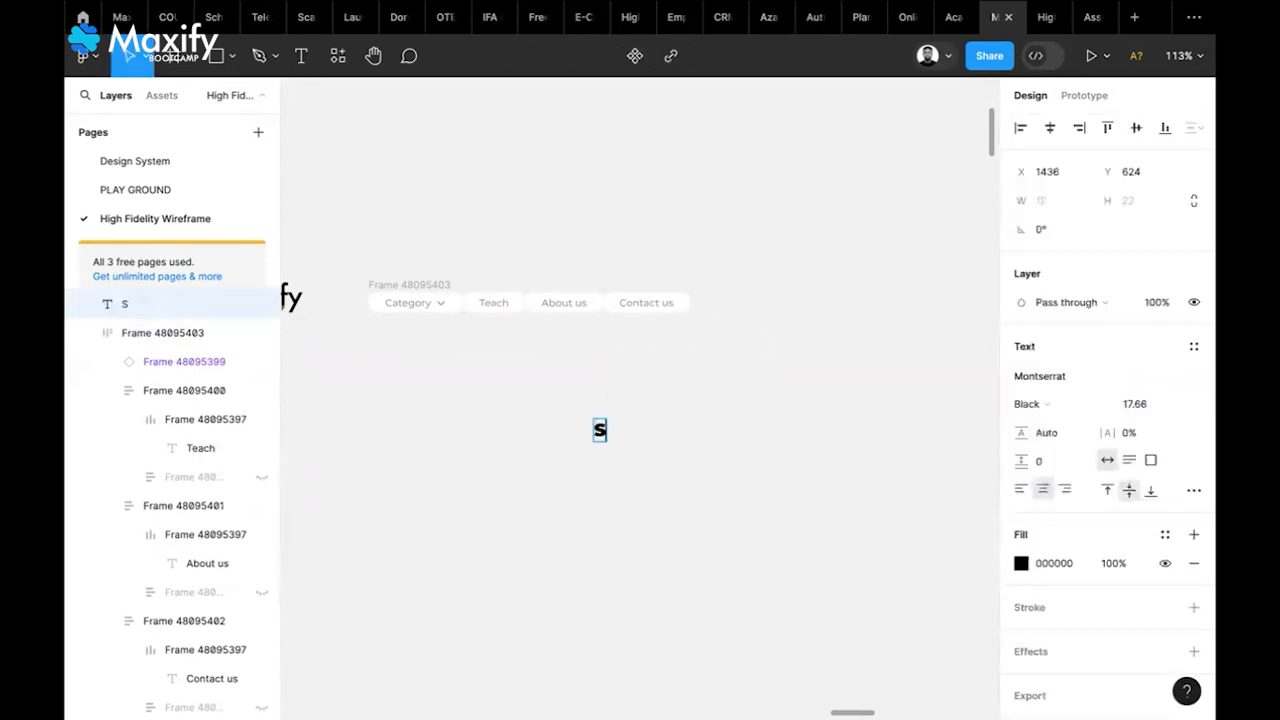
type("earch Anythi")
key("BackSpace")
type("hing")
key("Escape")
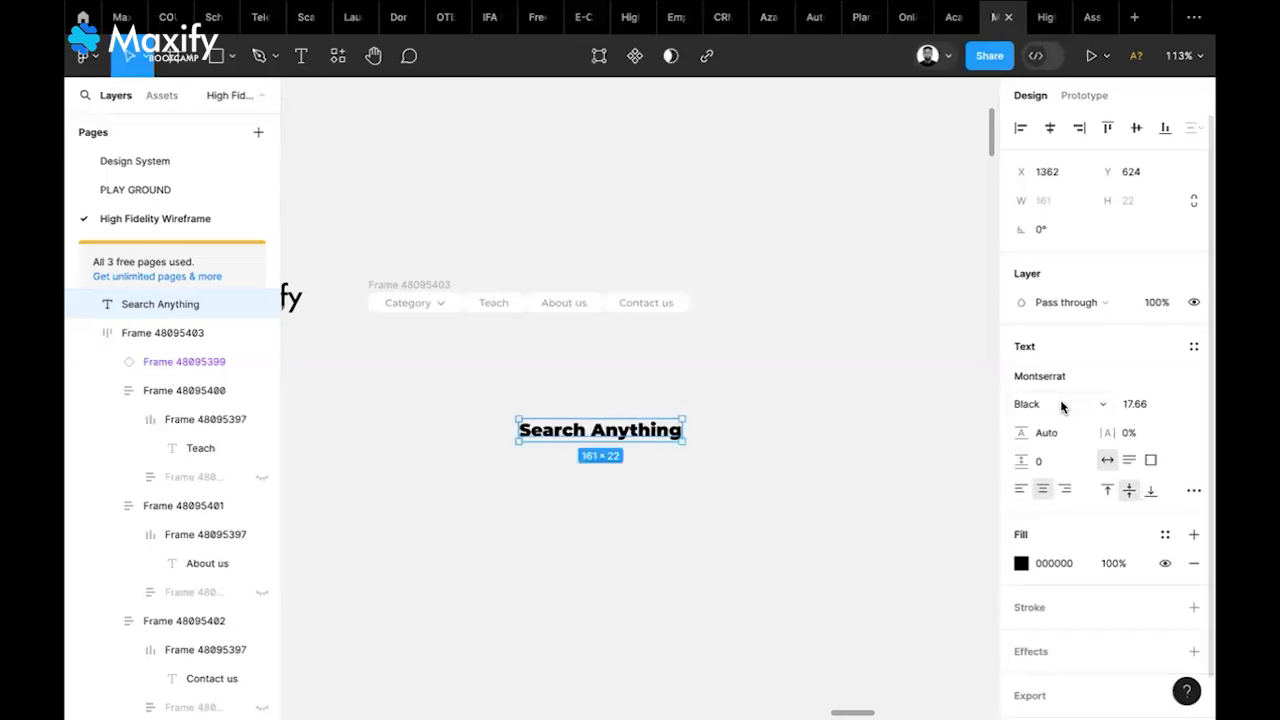
Make the Search Anything text Medium weight, size 12, and paste the grey search icon
left_click(1062, 406)
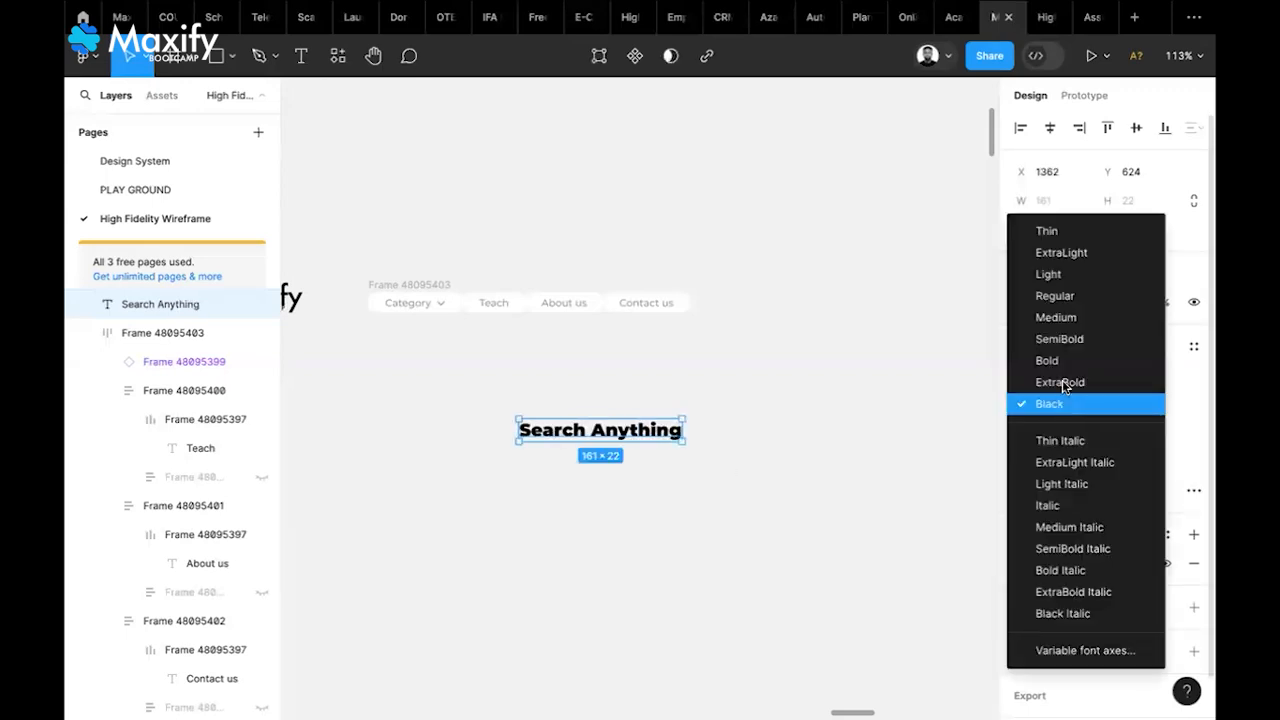
left_click(1057, 319)
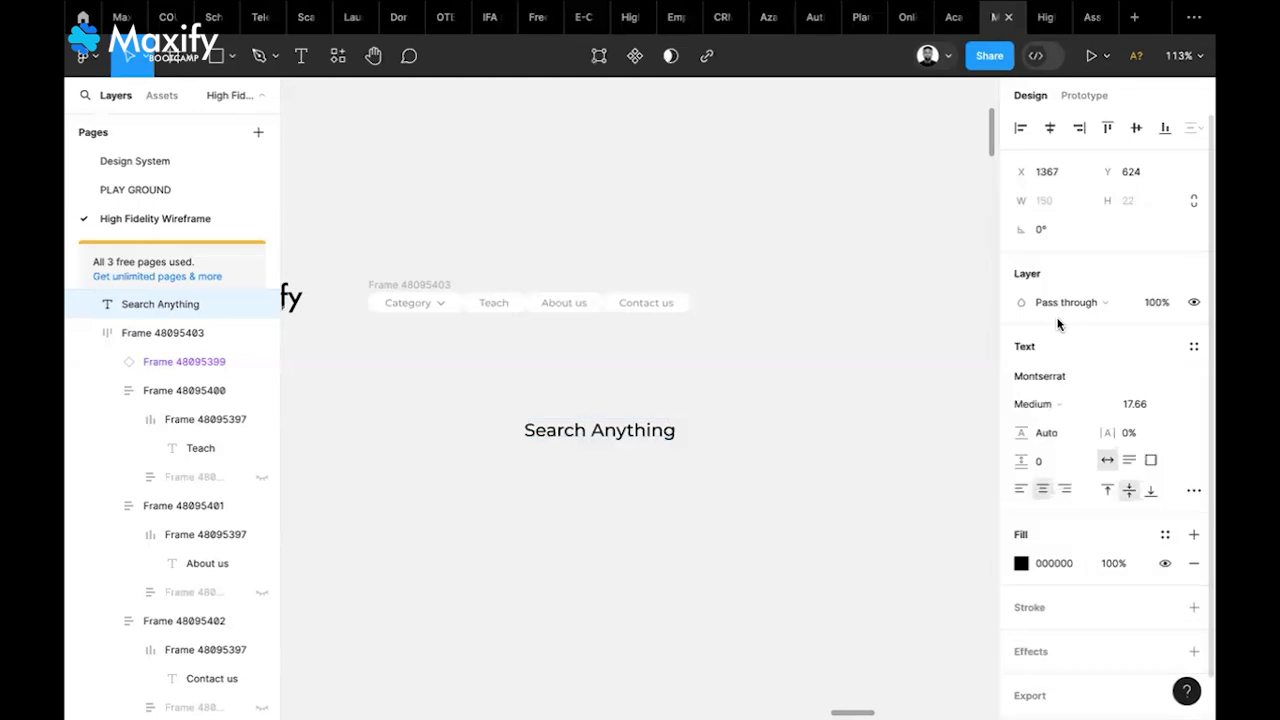
left_click(1130, 410)
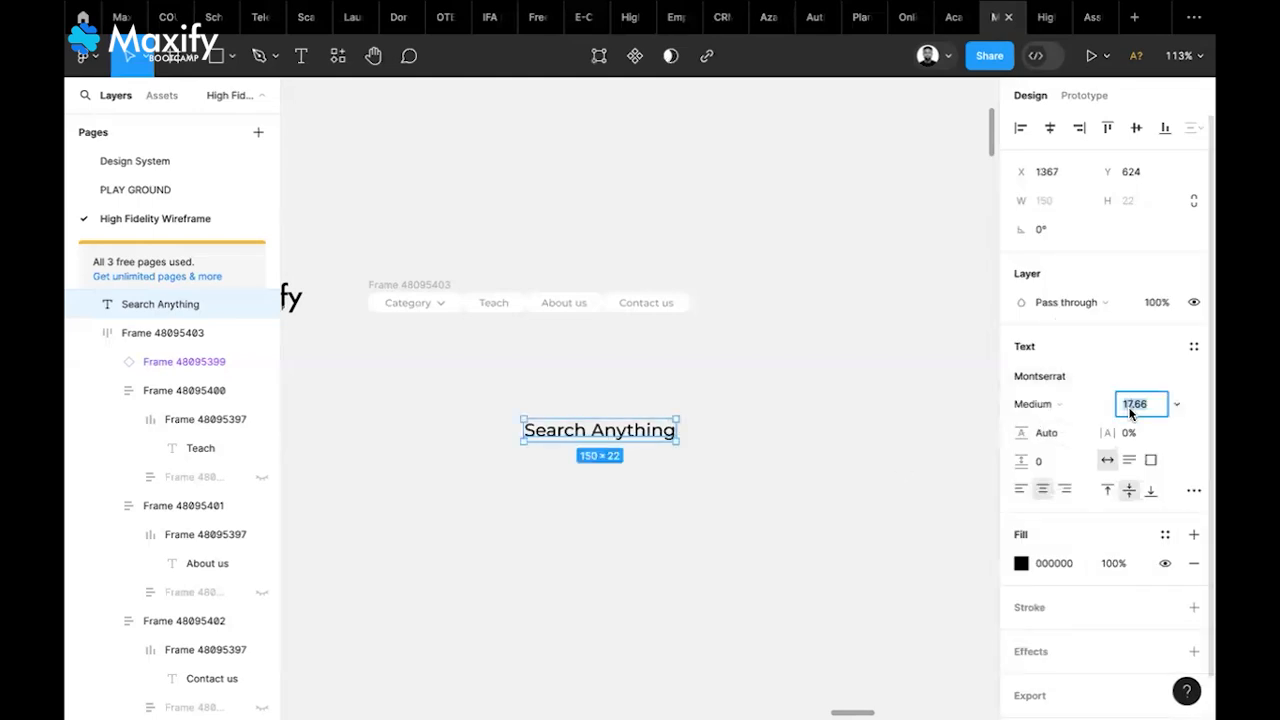
key("Return")
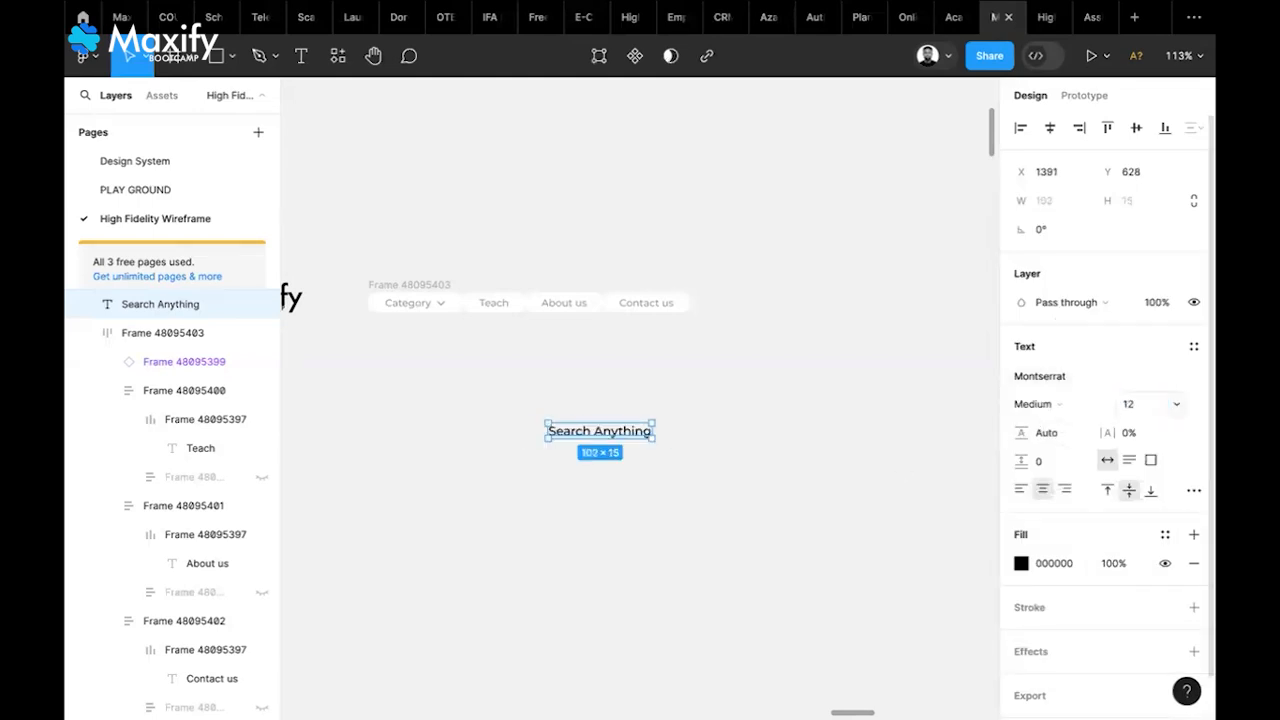
left_click(705, 443)
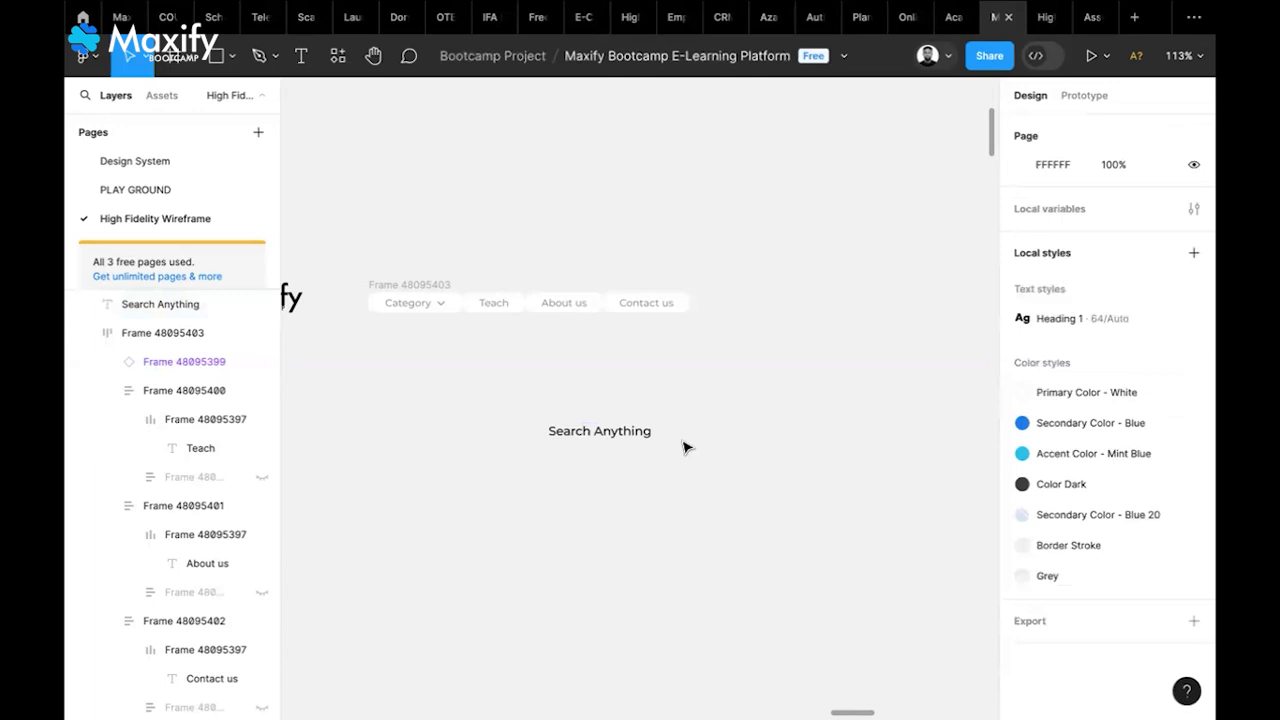
key("ctrl+v")
Place the grey search icon just right of the Search Anything text
left_click_drag(643, 405, 695, 443)
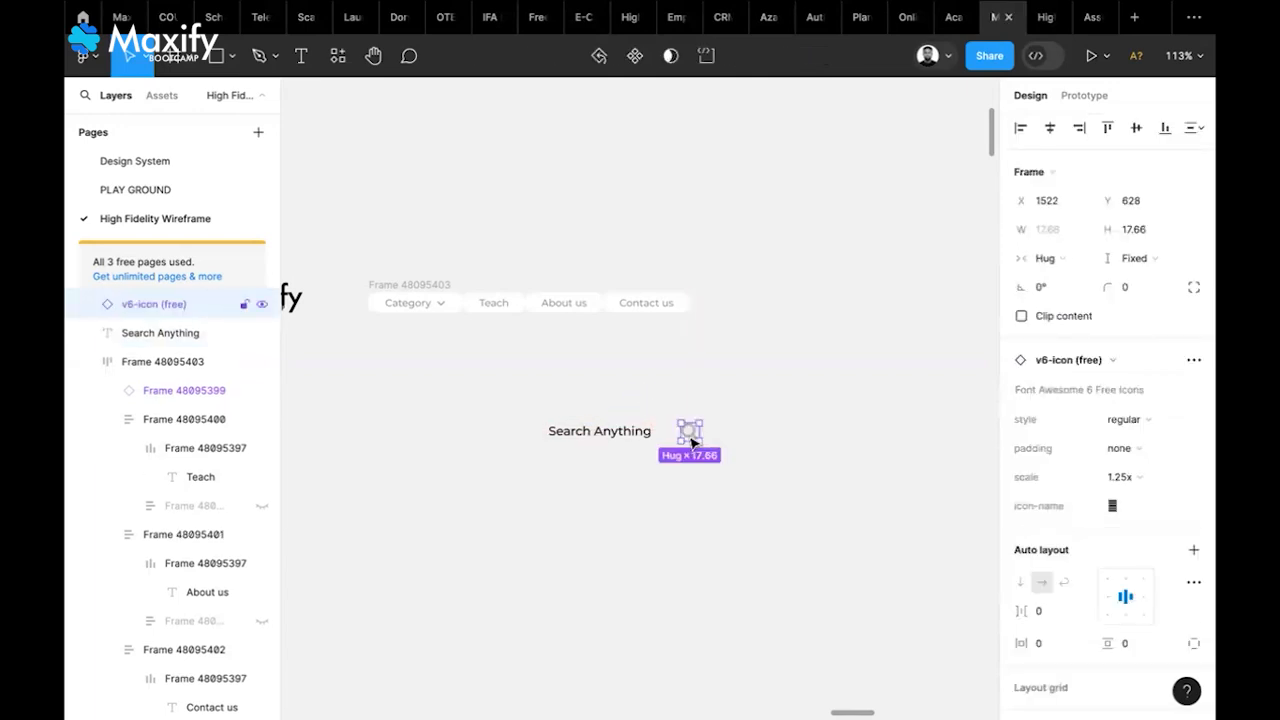
left_click(636, 468)
scroll(628, 457, "up", 5)
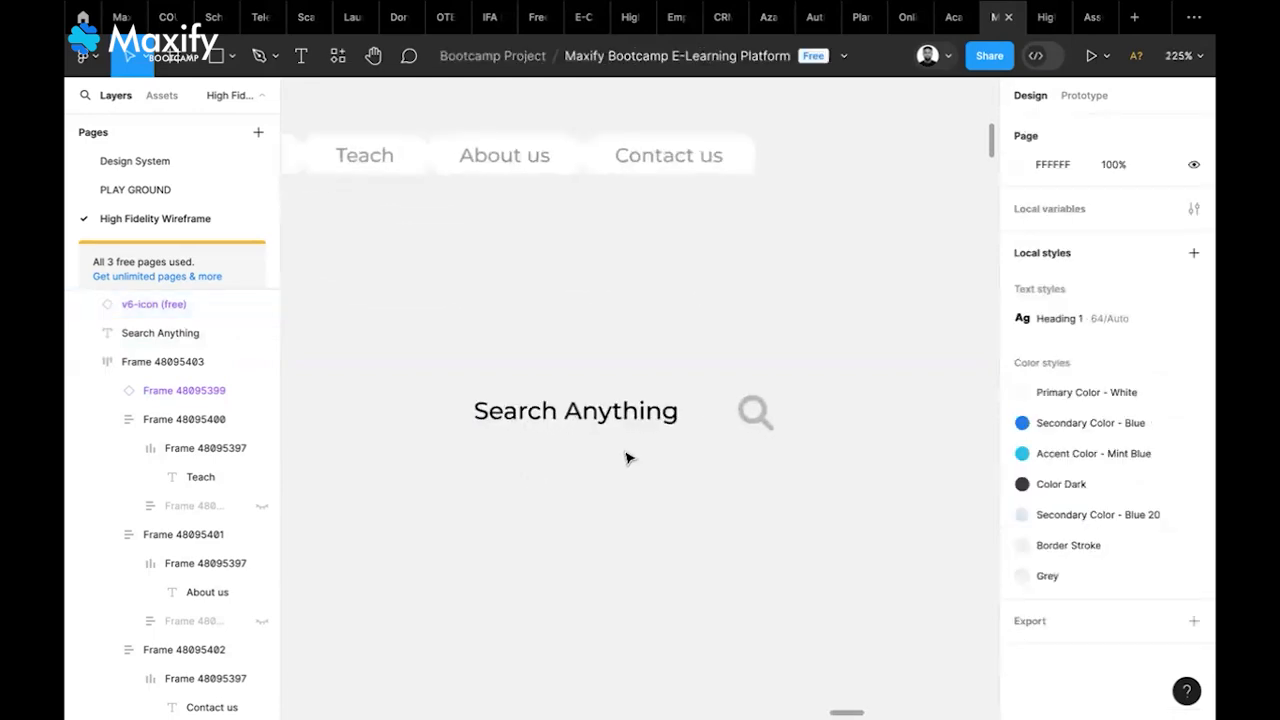
left_click(760, 418)
left_click_drag(762, 420, 738, 425)
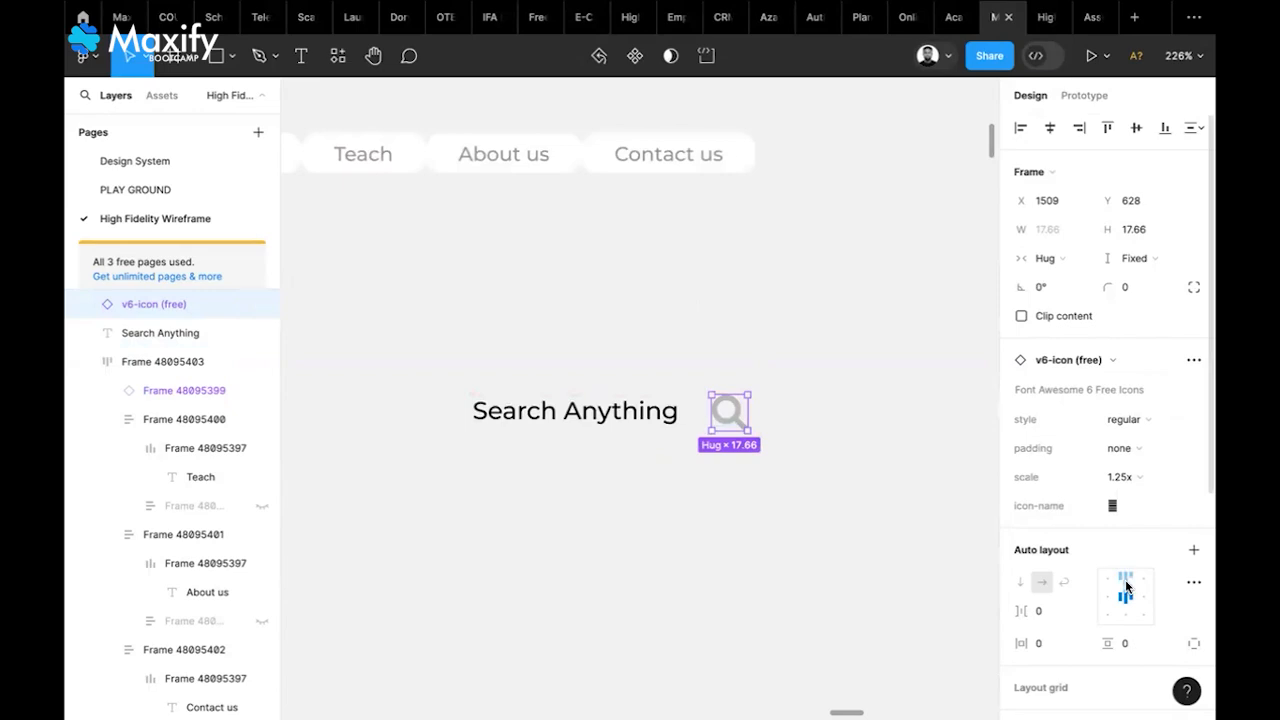
scroll(1126, 587, "down", 3)
scroll(1126, 587, "down", 3)
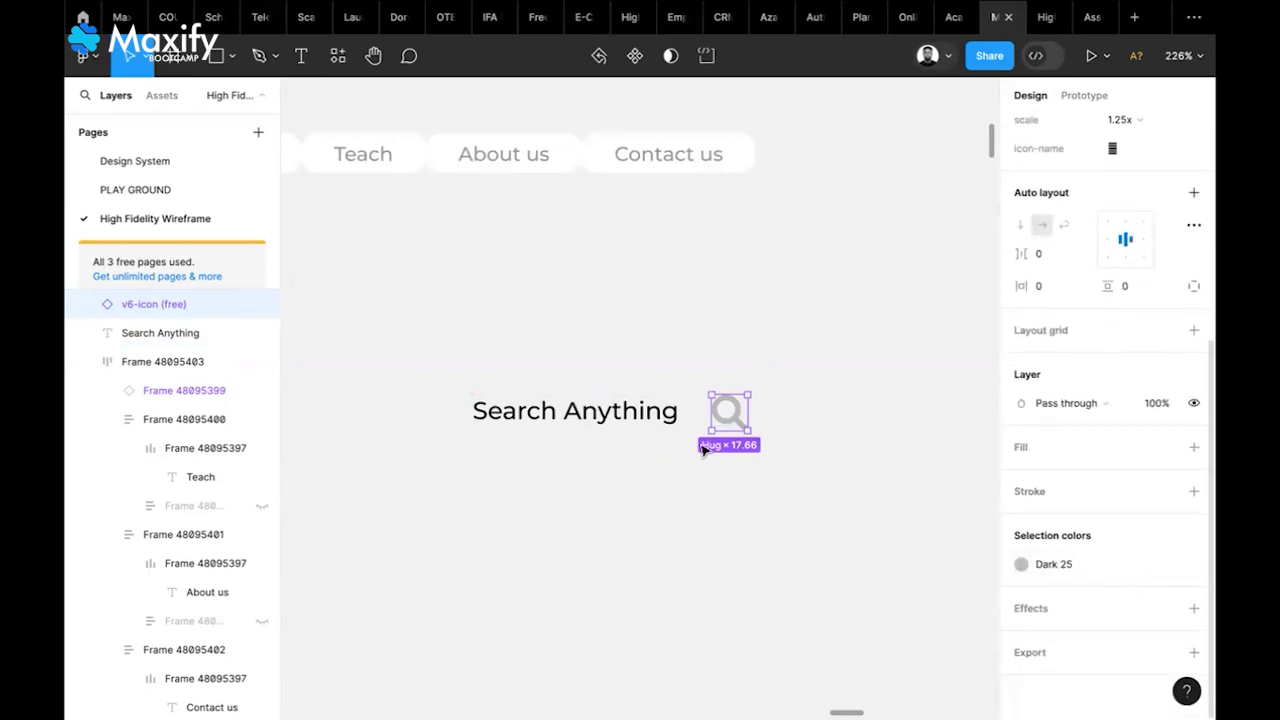
Check the icon glyph's font styles and keep it Solid
double_click(737, 423)
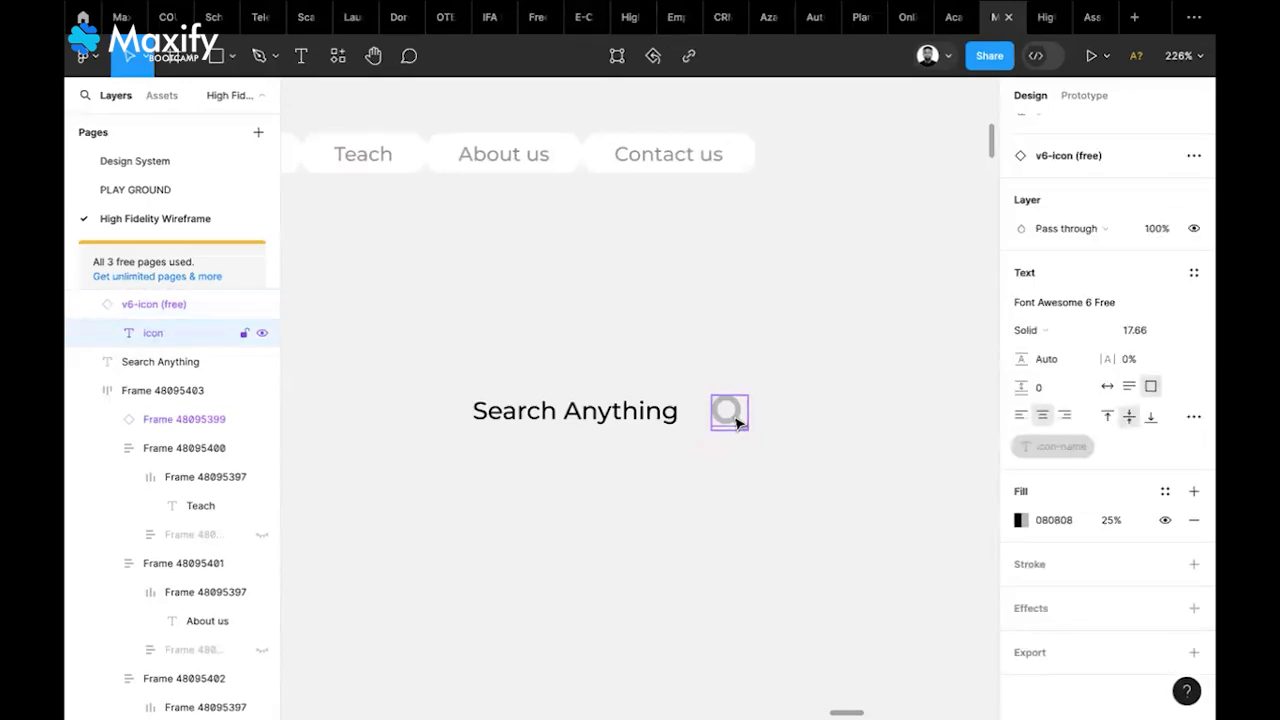
double_click(734, 418)
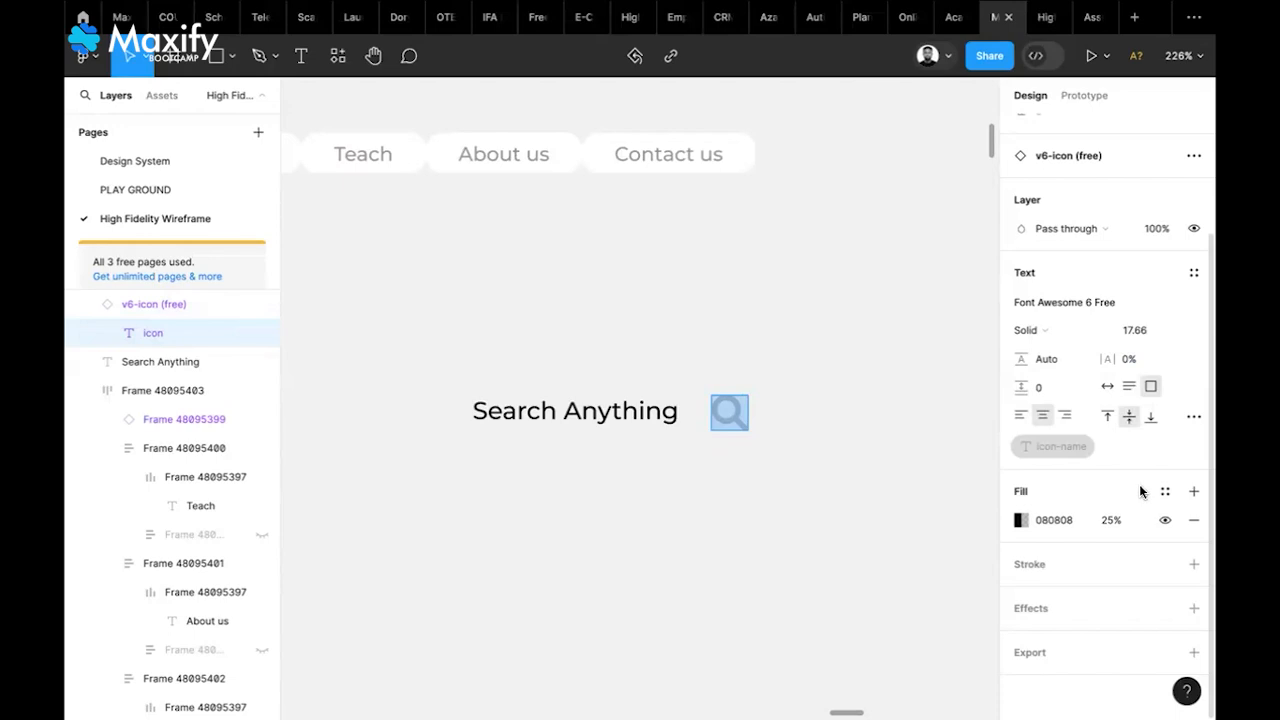
left_click(1030, 330)
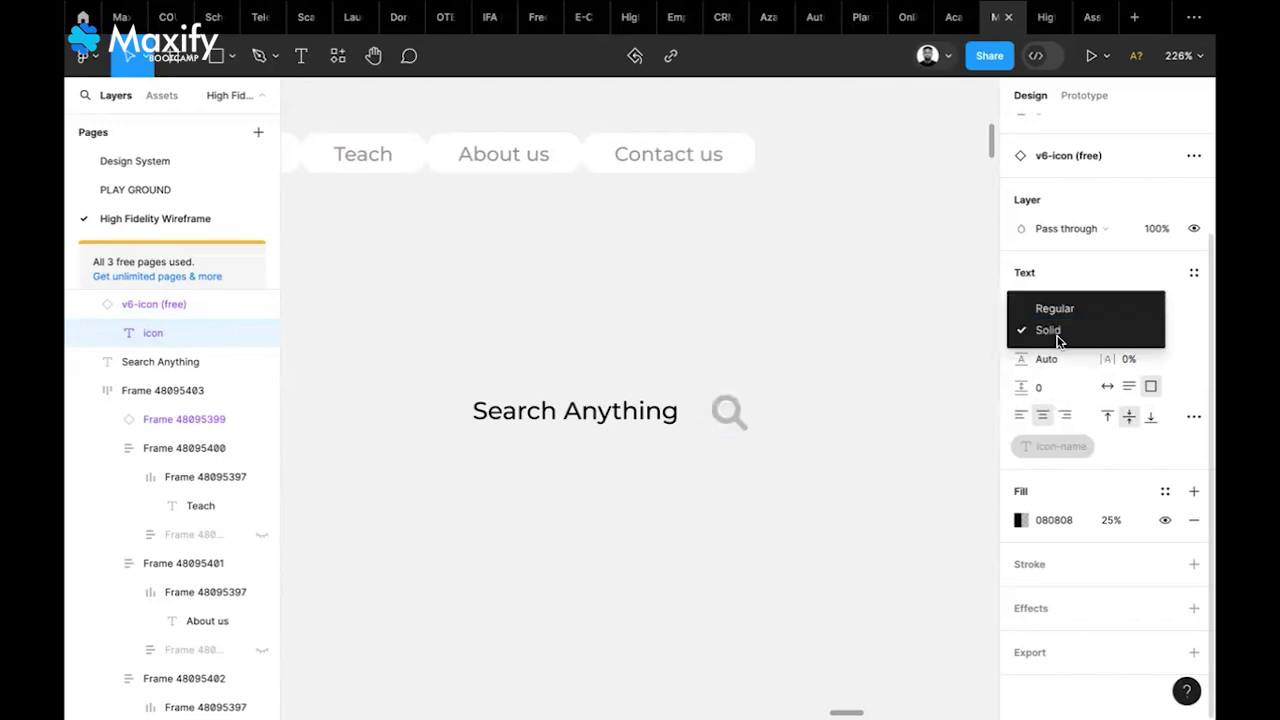
left_click(944, 475)
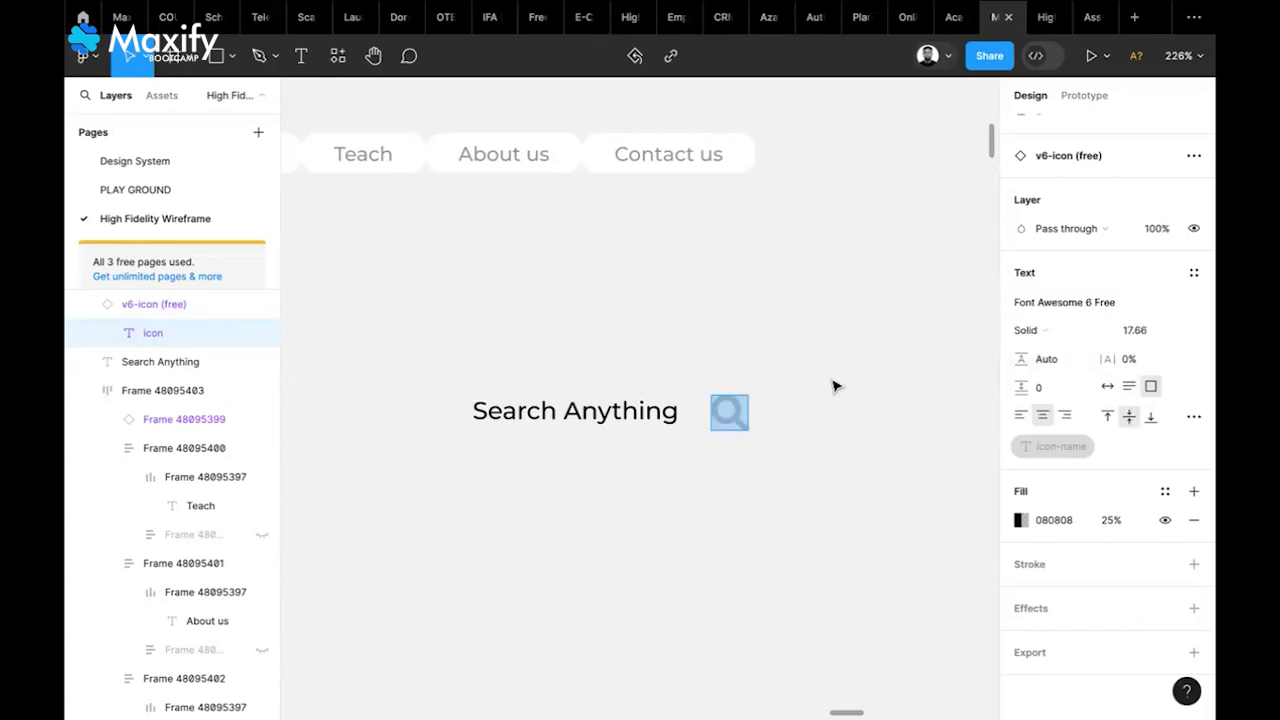
key("Escape")
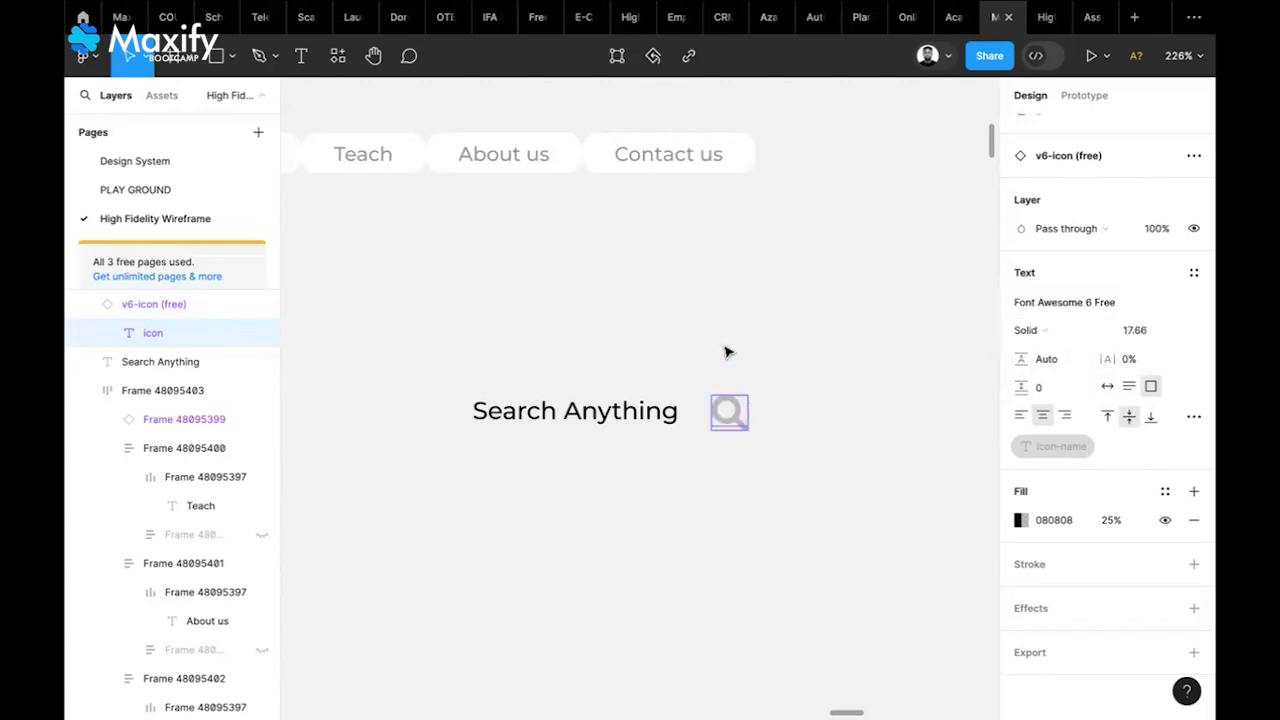
scroll(726, 352, "down", 1)
Insert the stroke-style search-01 icon from the Hugeicons Pro plugin beside the text
right_click(684, 322)
mouse_move(787, 484)
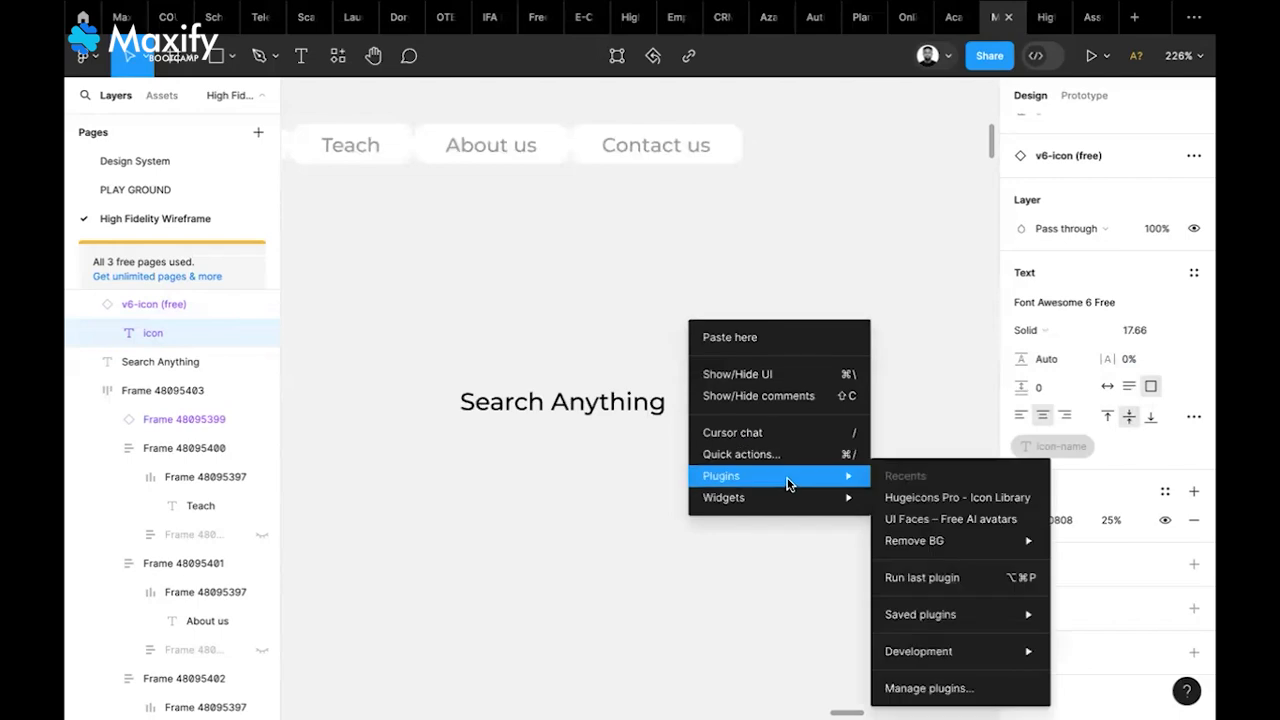
left_click(935, 498)
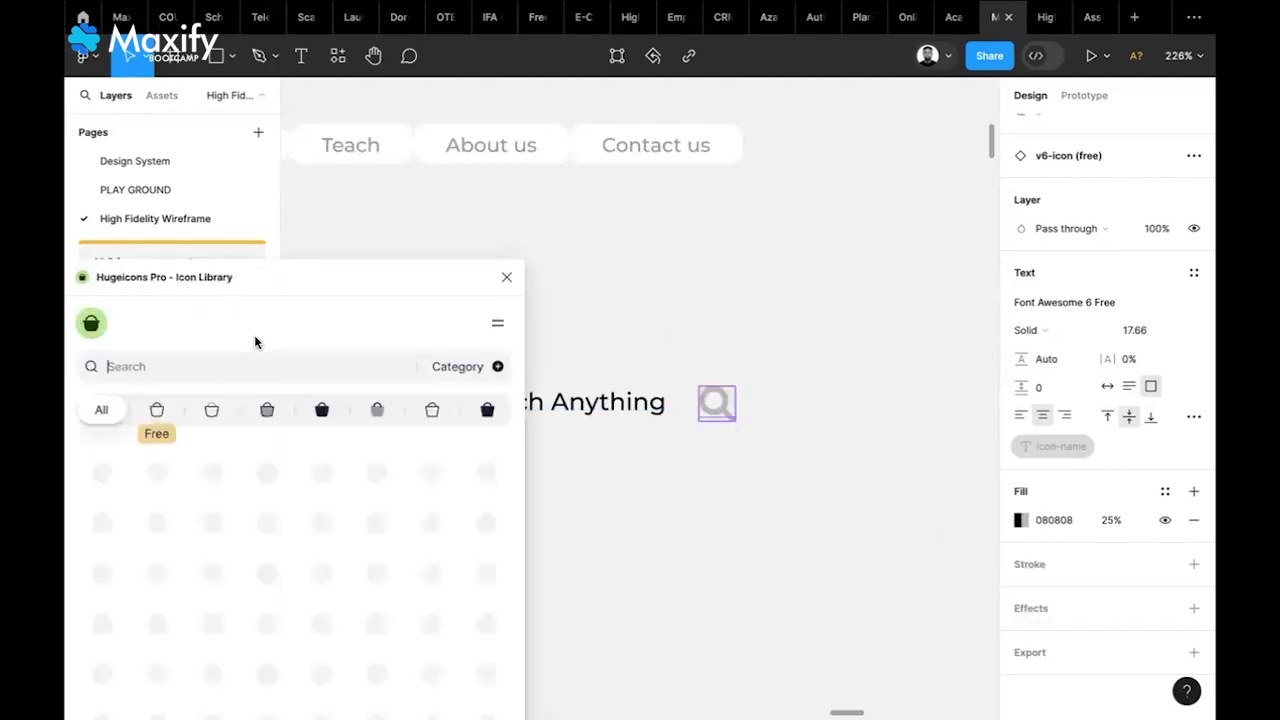
type("search")
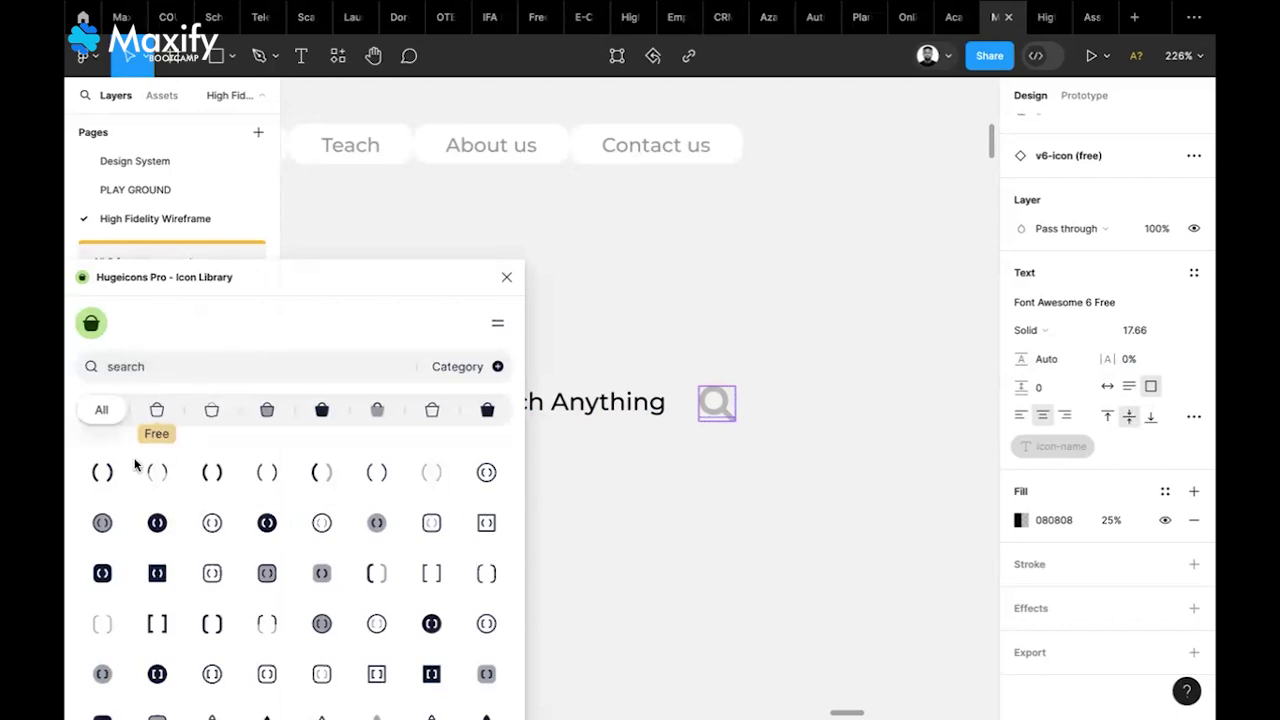
left_click(160, 413)
left_click_drag(103, 474, 742, 468)
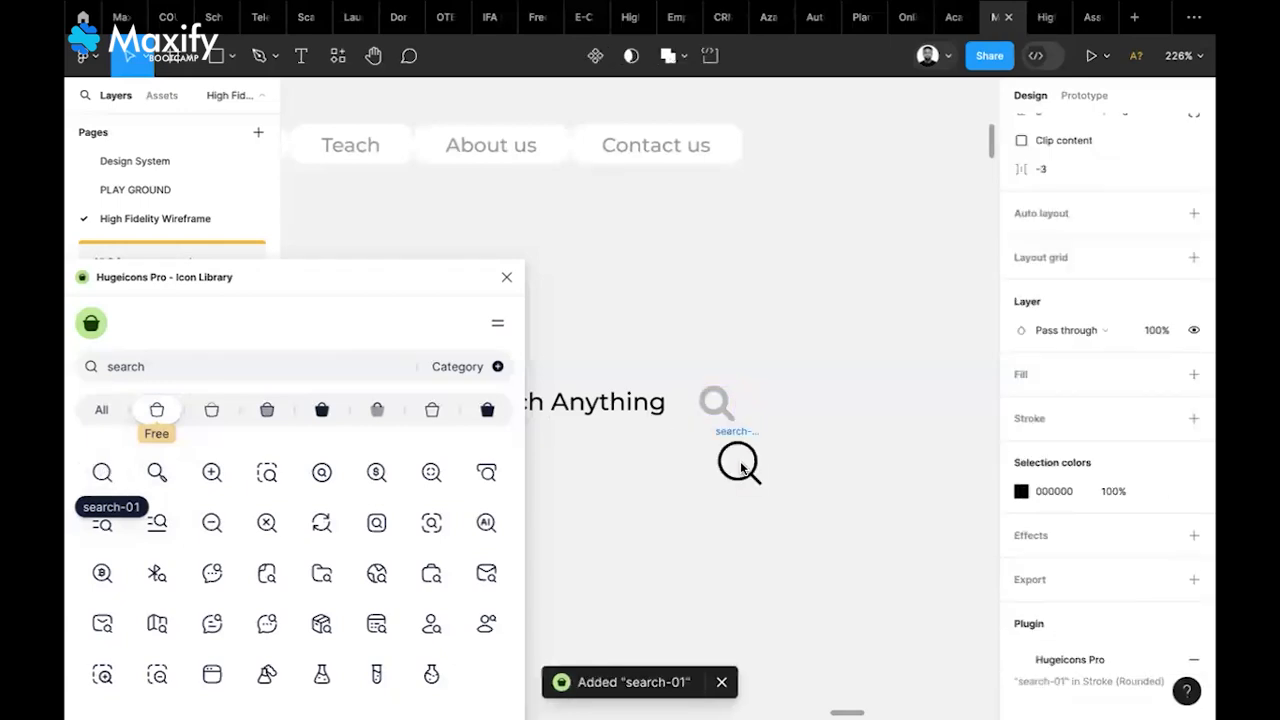
left_click(507, 278)
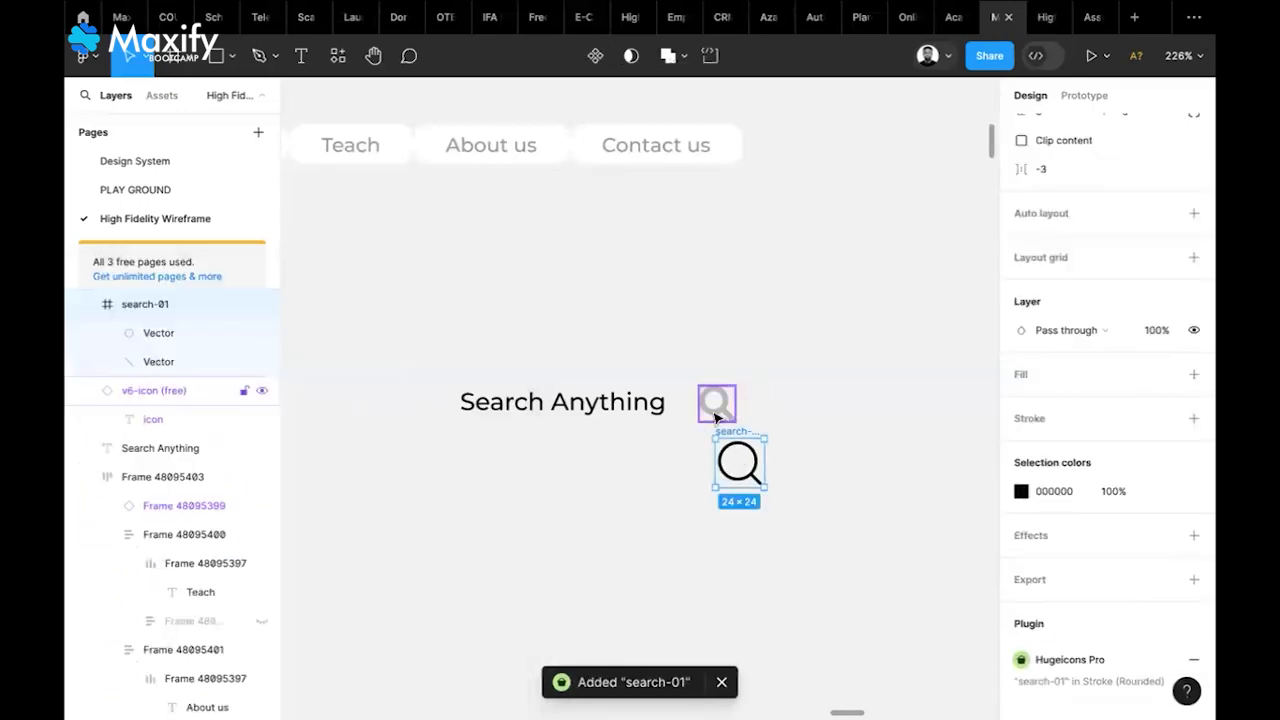
Move the old grey search icon above the Search Anything text
left_click(716, 402)
key("Delete")
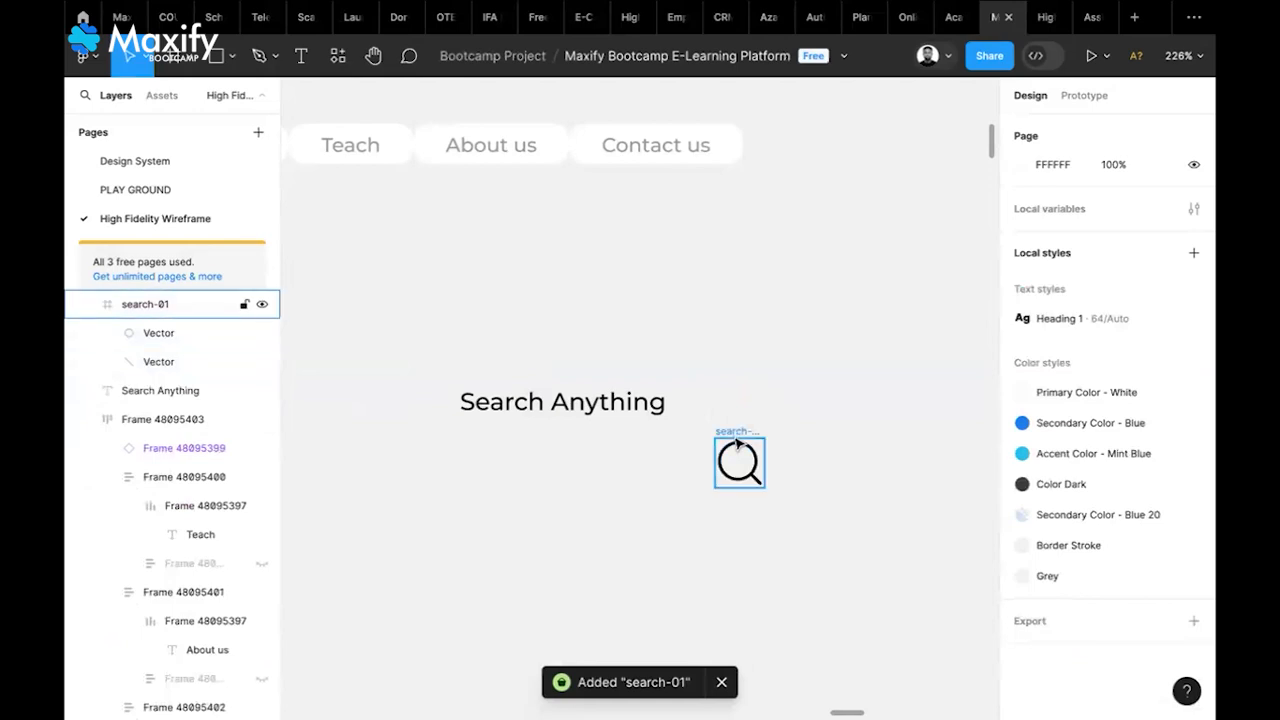
key("ctrl+z")
left_click_drag(728, 406, 751, 291)
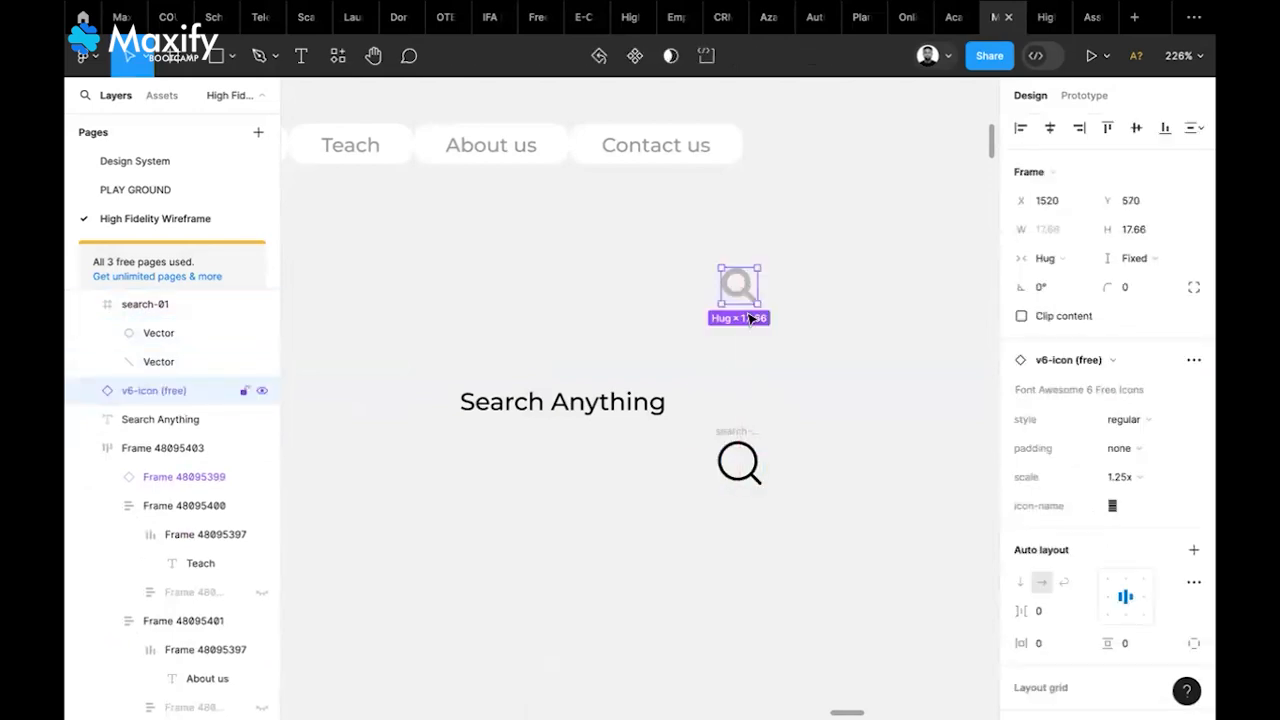
left_click(740, 457)
Scale the search-01 icon to 14×14 and recolour it grey B7B7B7
key("k")
left_click_drag(770, 457, 714, 386)
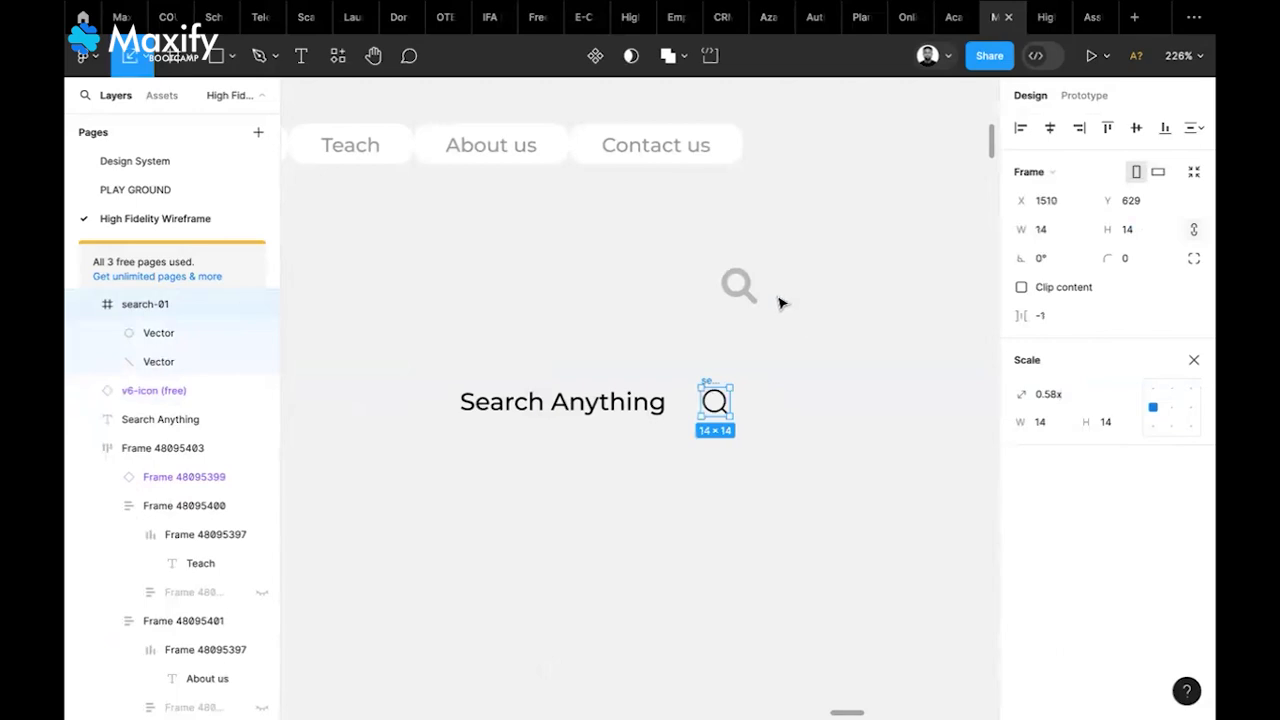
left_click(1193, 360)
scroll(1062, 605, "down", 4)
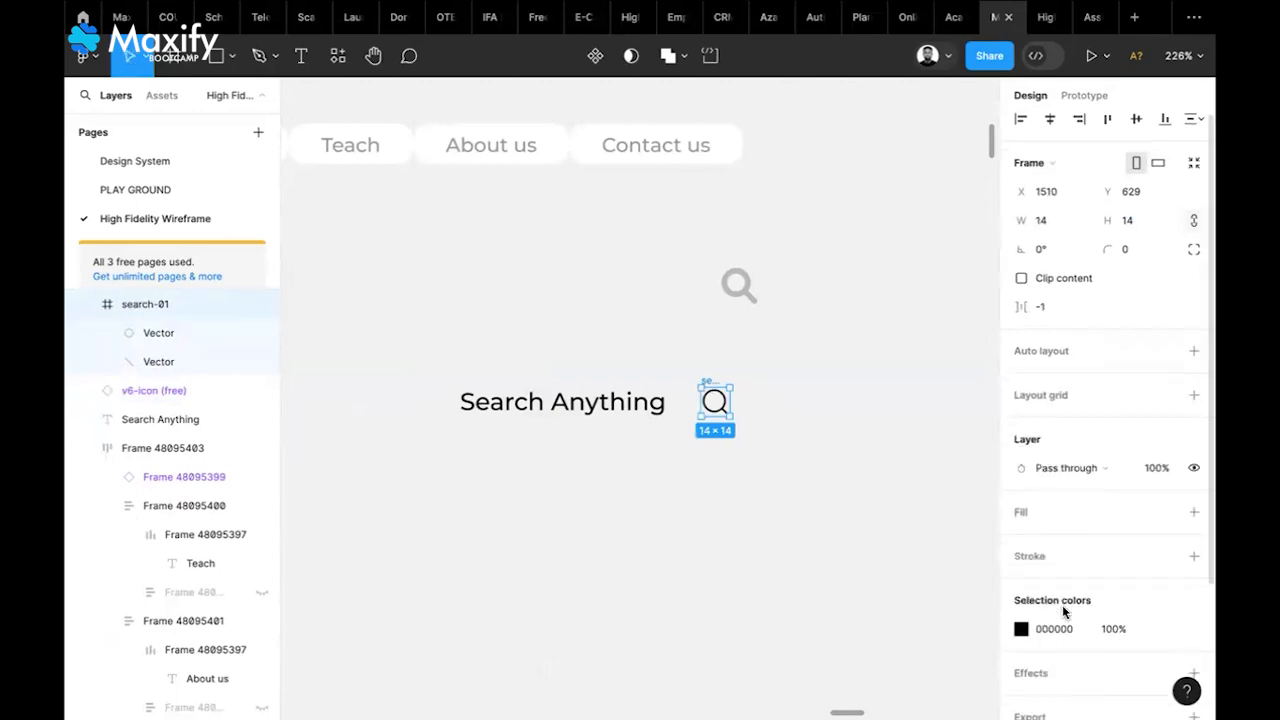
left_click(1021, 466)
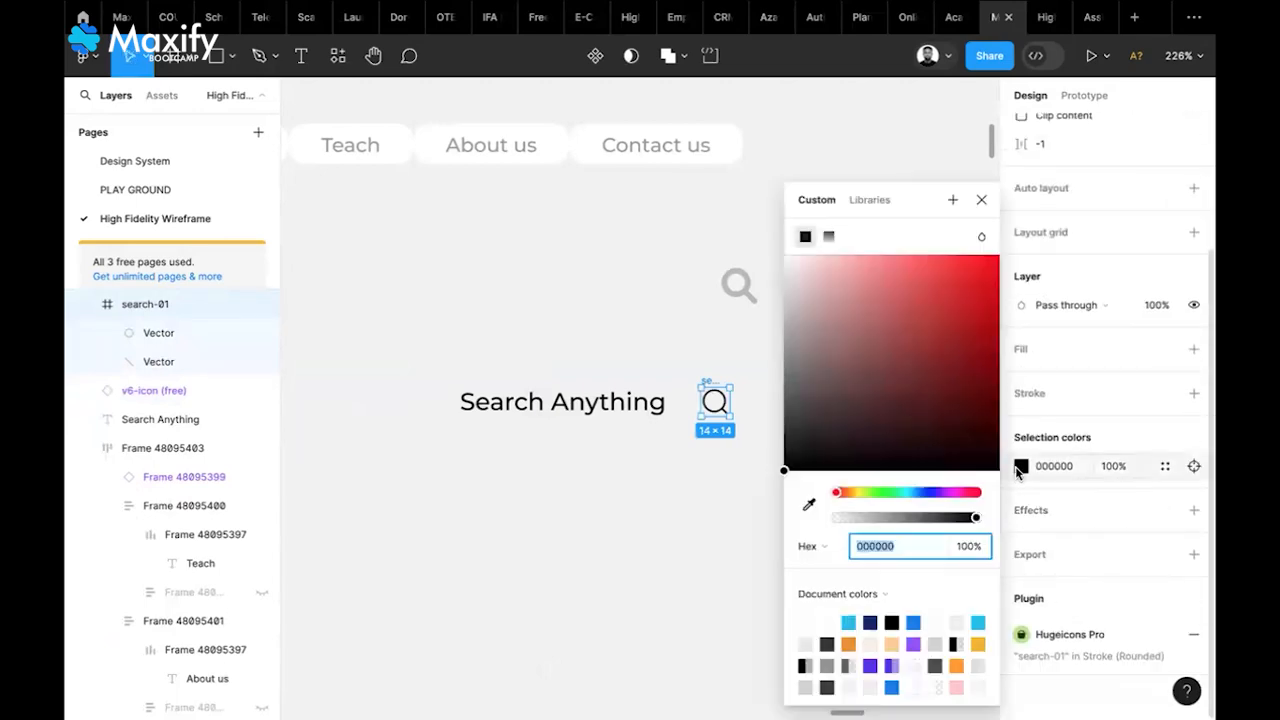
left_click(809, 506)
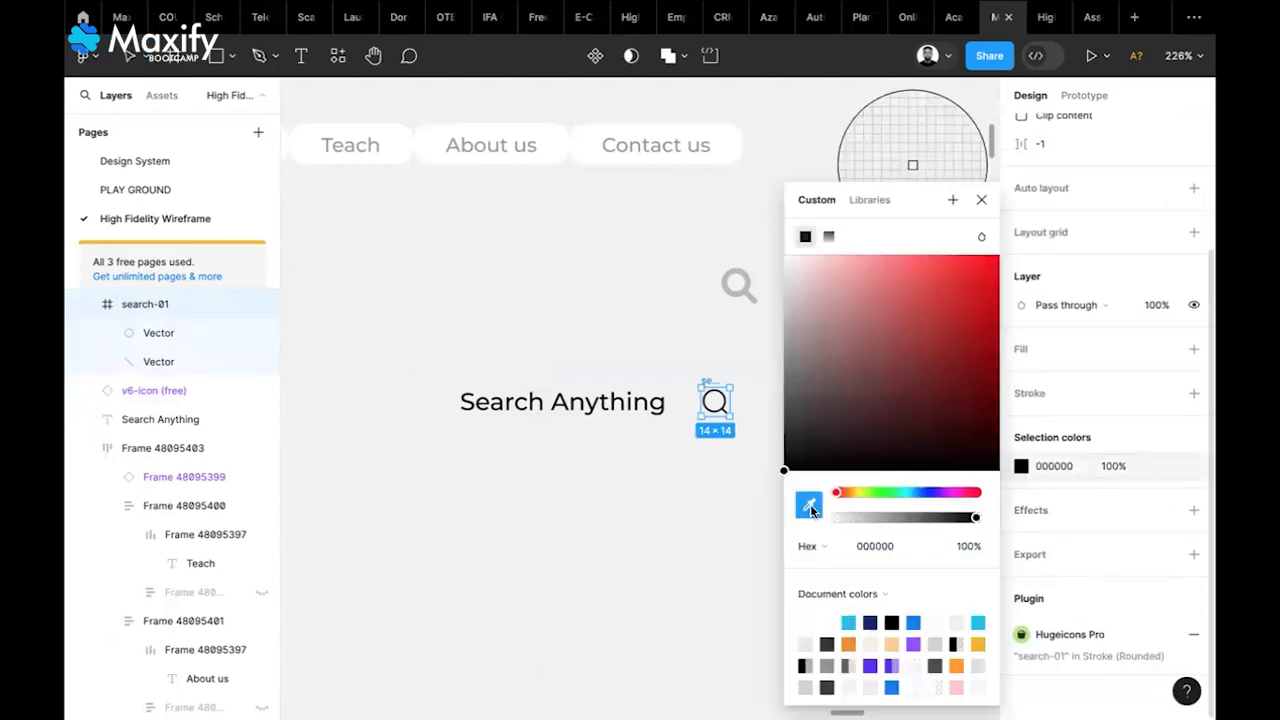
left_click(739, 286)
Give the Search Anything text the same grey and delete the old grey icon
left_click(612, 418)
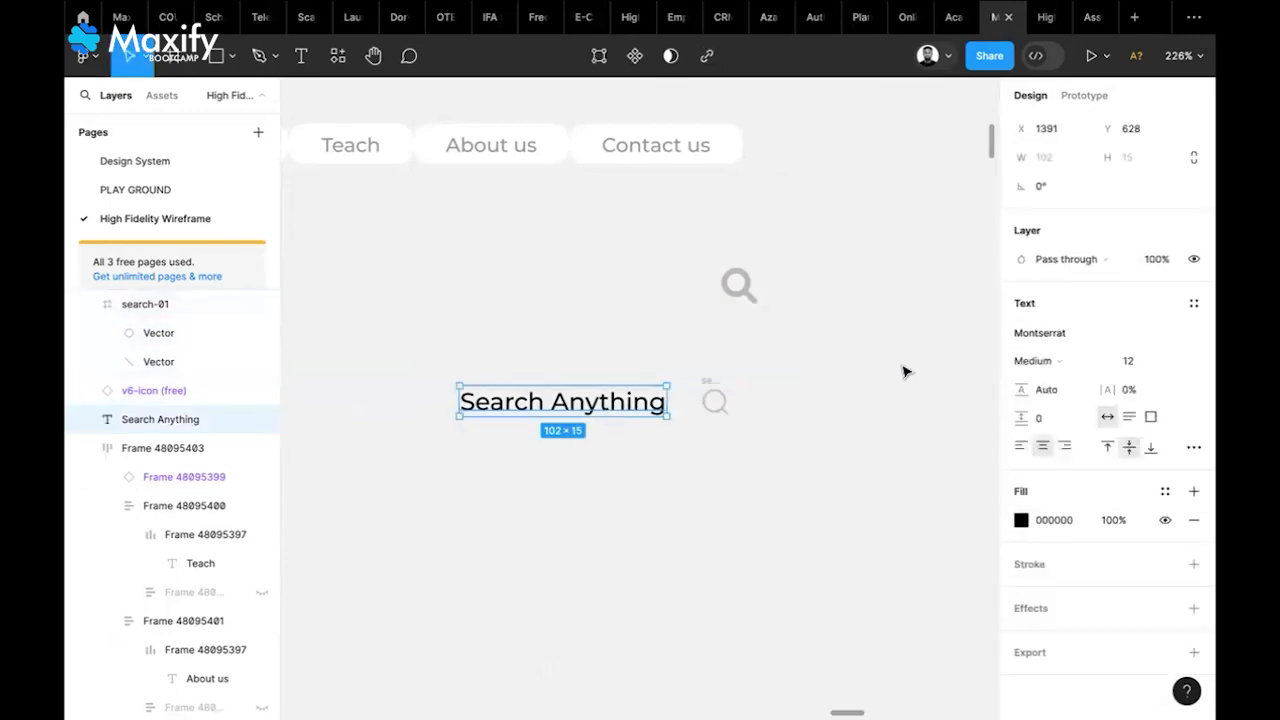
key("i")
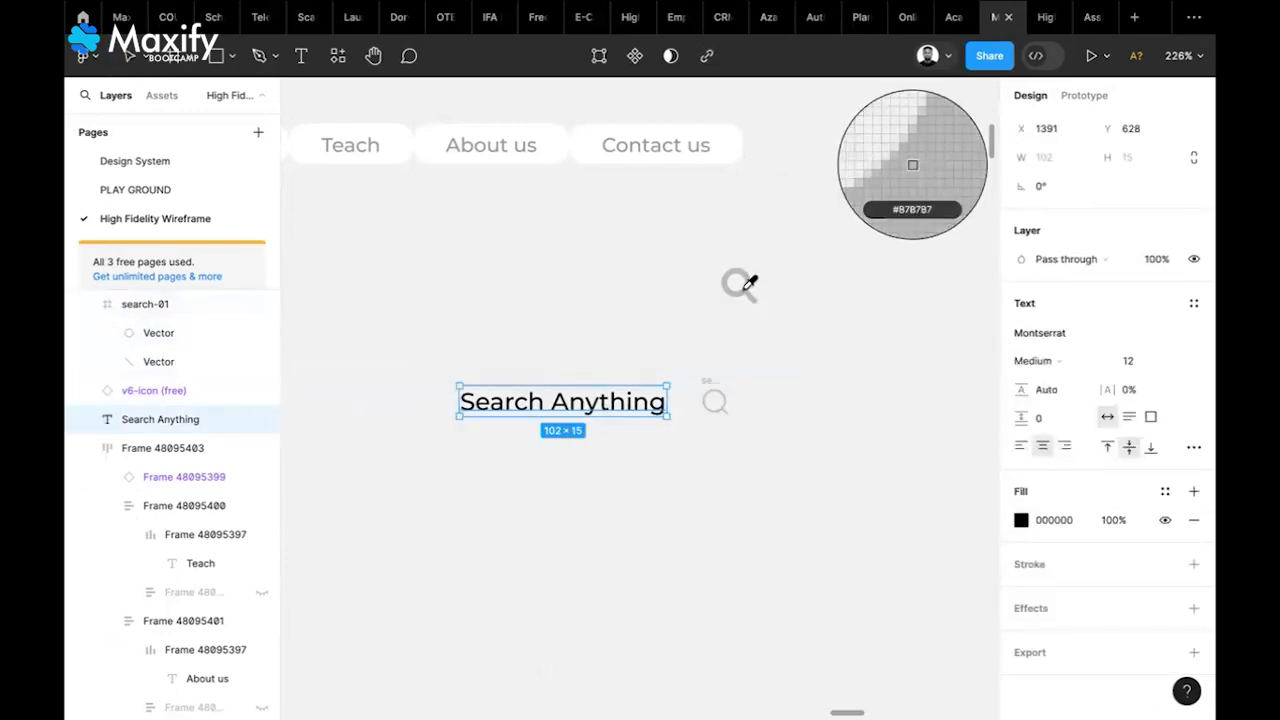
left_click(740, 288)
left_click(794, 394)
left_click(738, 288)
key("Delete")
Wrap the search-01 icon and text in an auto-layout frame, setting the text to size 8
left_click(714, 392)
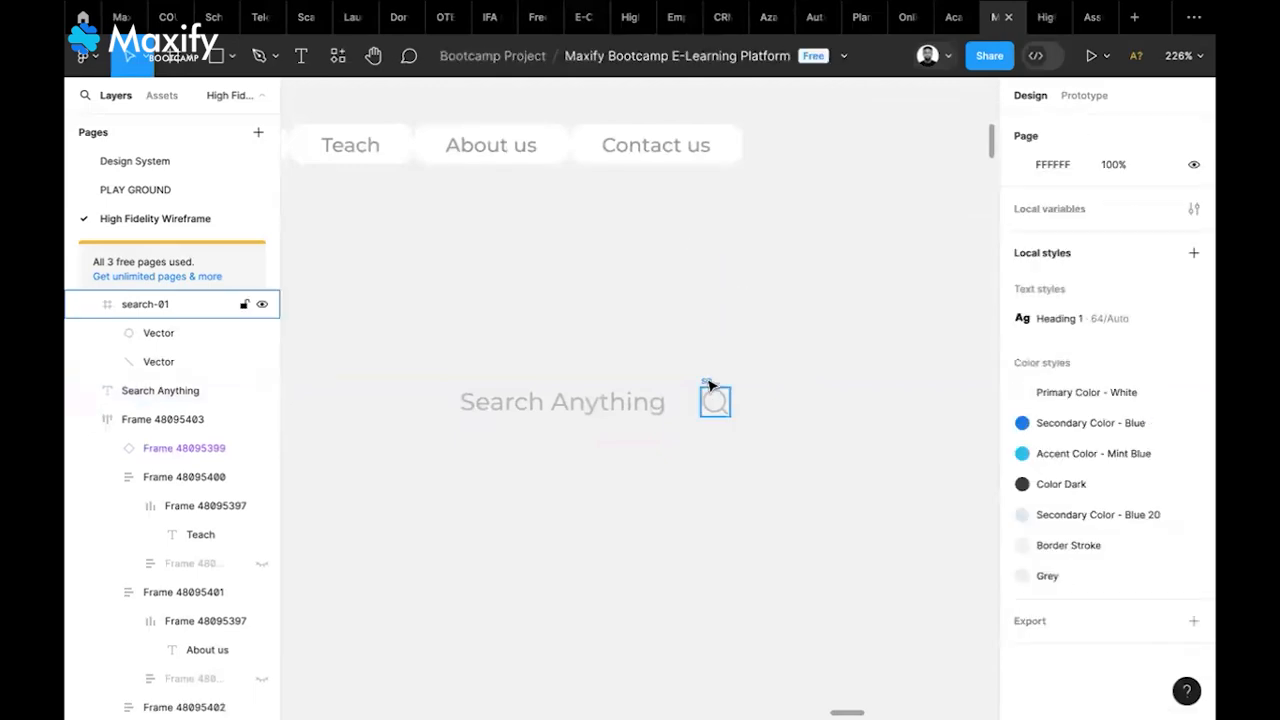
left_click(646, 398, "shift")
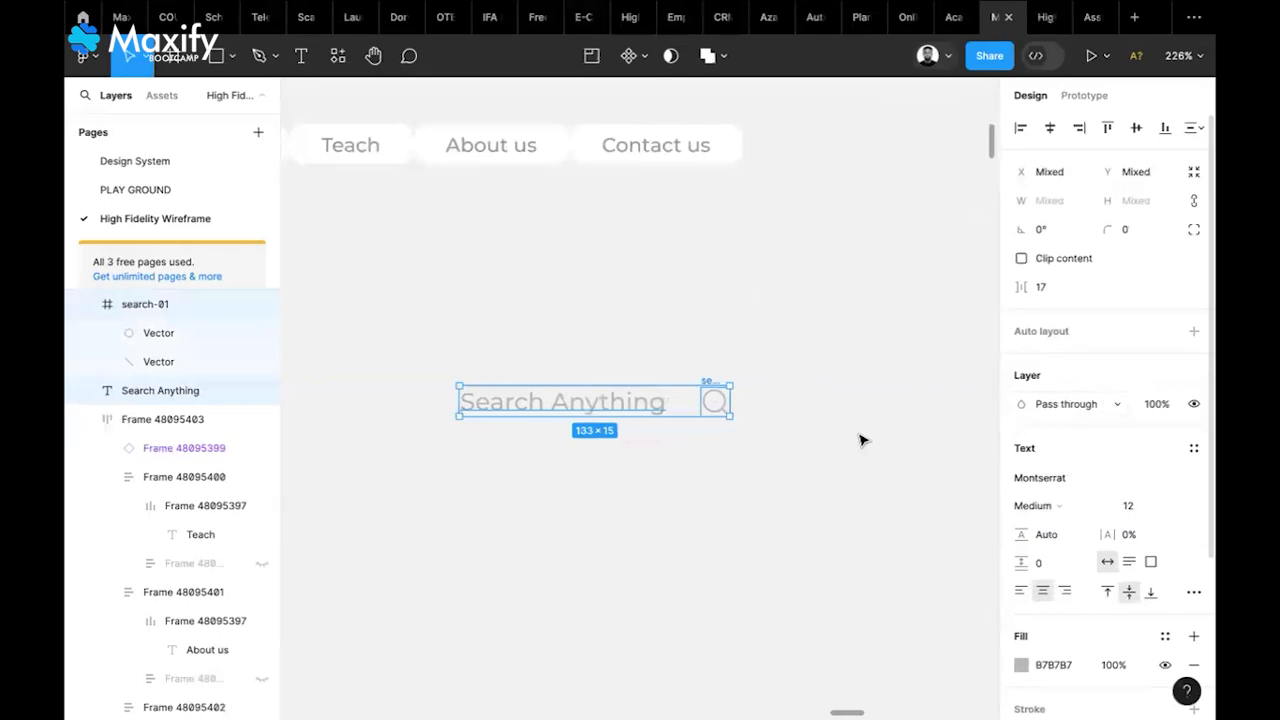
left_click(1192, 332)
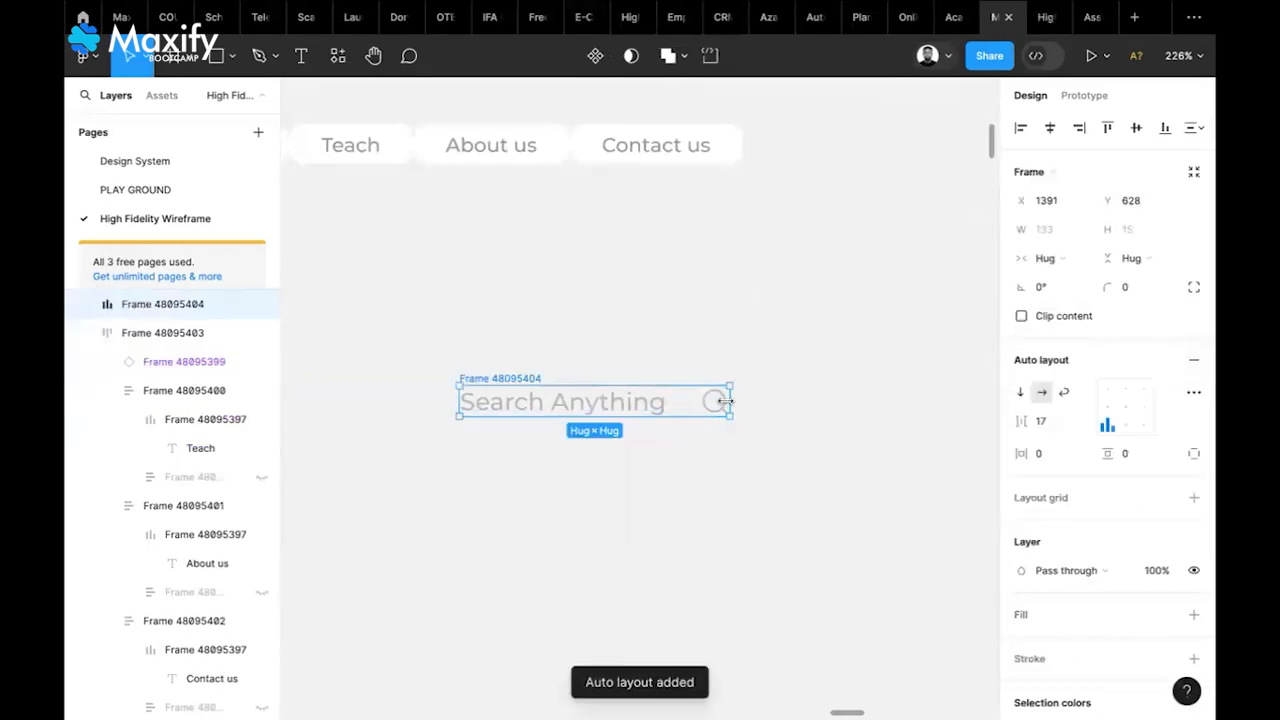
left_click(654, 404)
left_click(1135, 438)
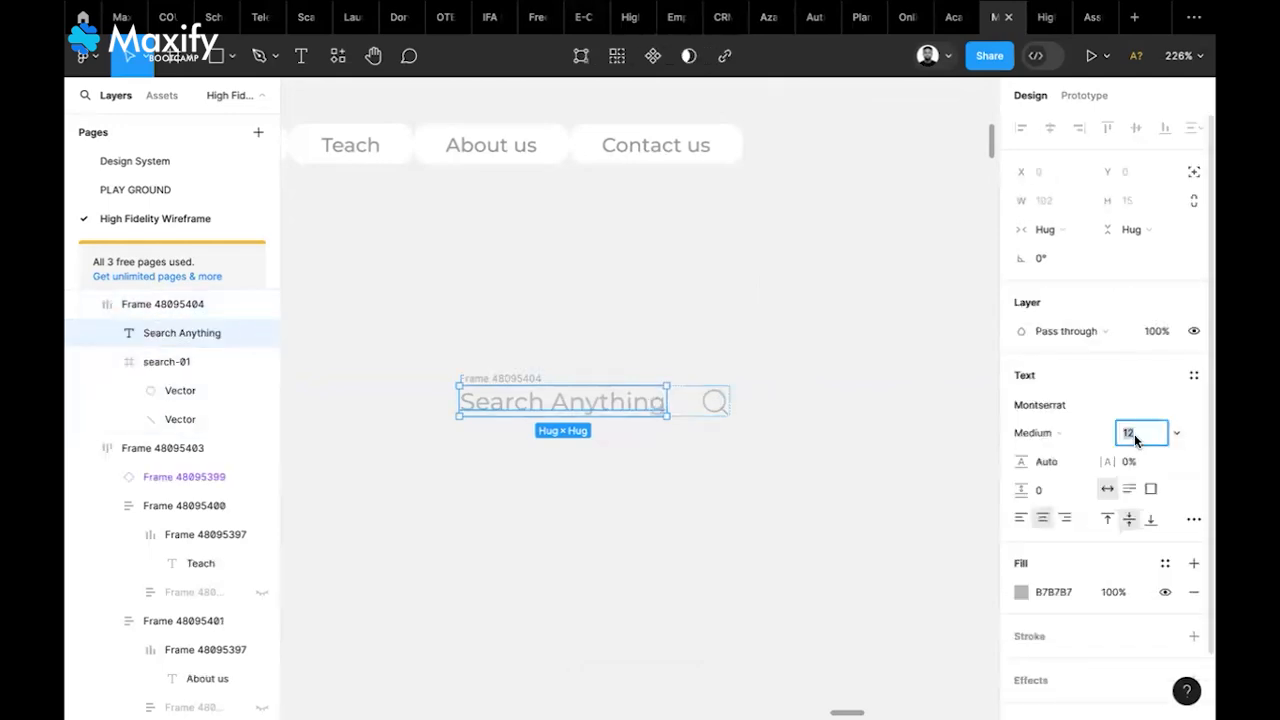
type("8")
key("Return")
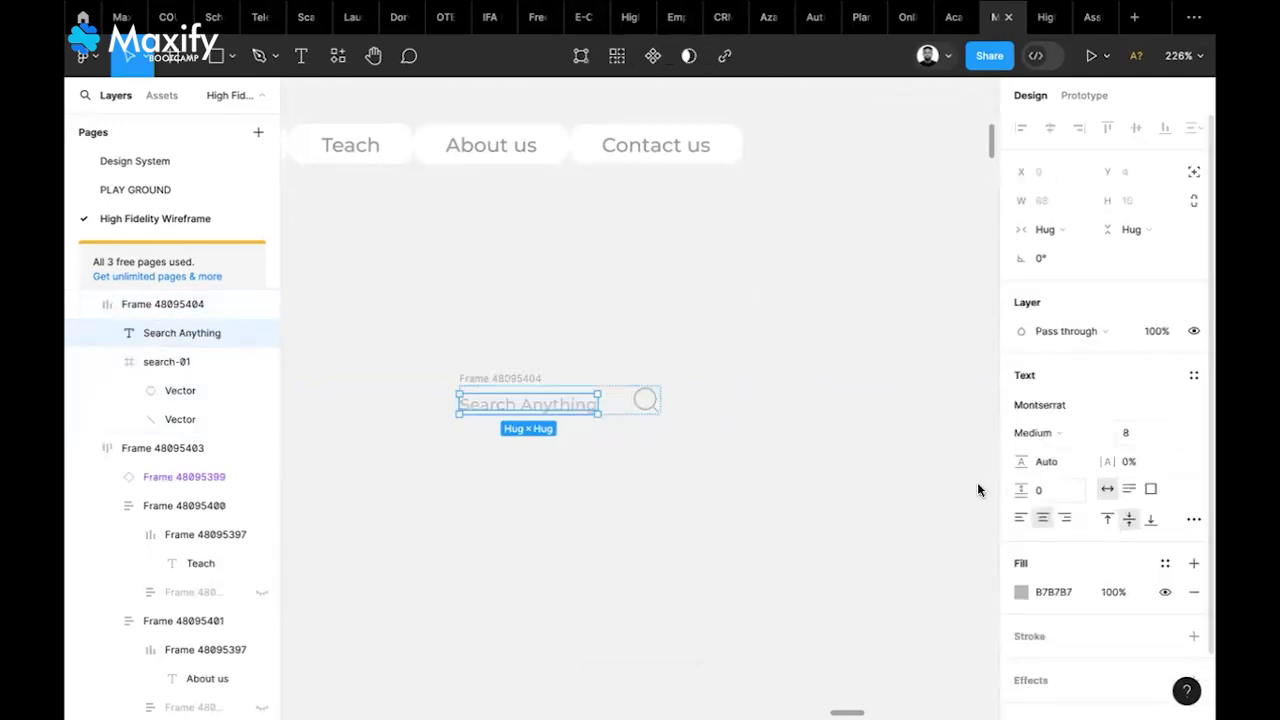
Scale the search icon down to 9×9, align the frame middle-left, and adjust its vertical padding
left_click(769, 399)
left_click(648, 400)
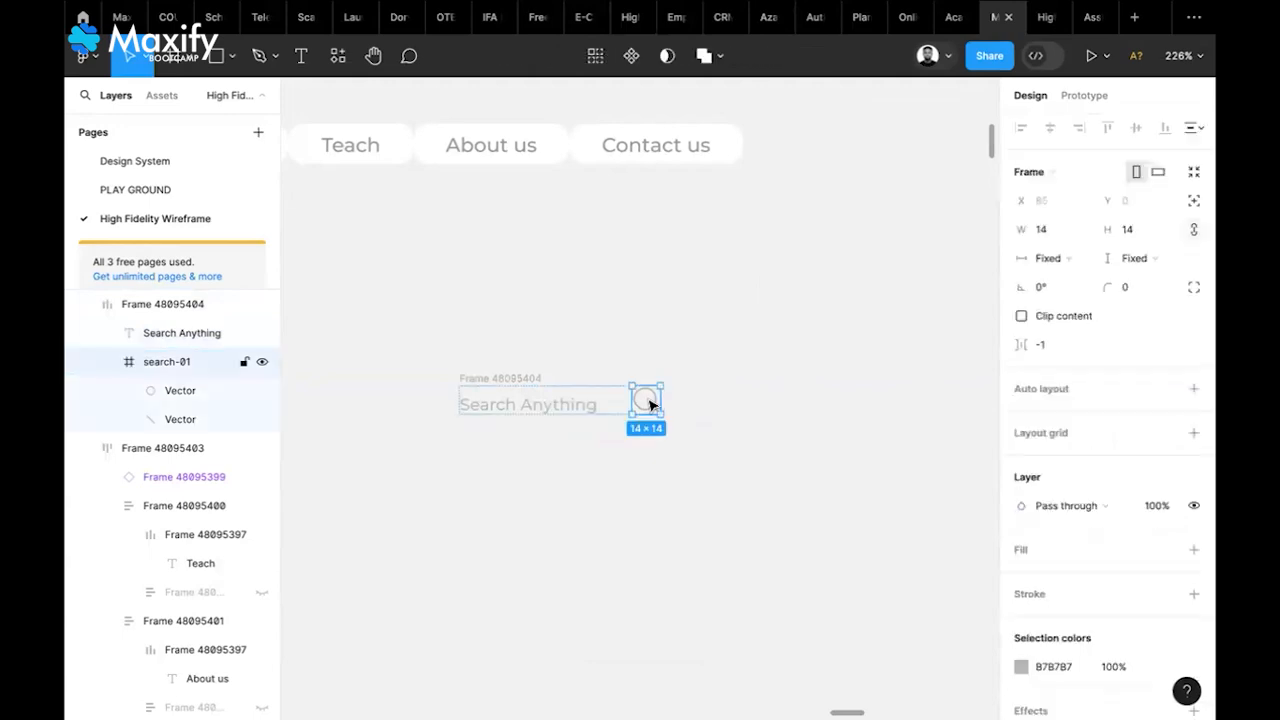
key("k")
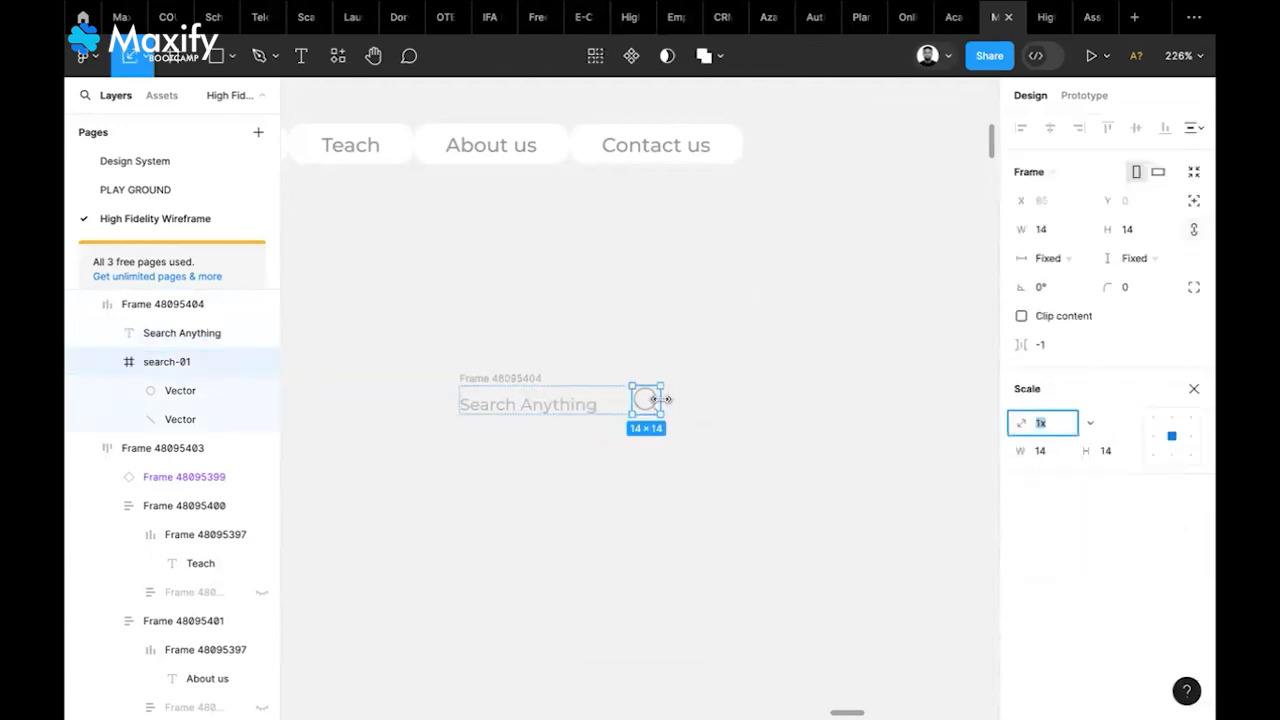
left_click_drag(657, 400, 652, 399)
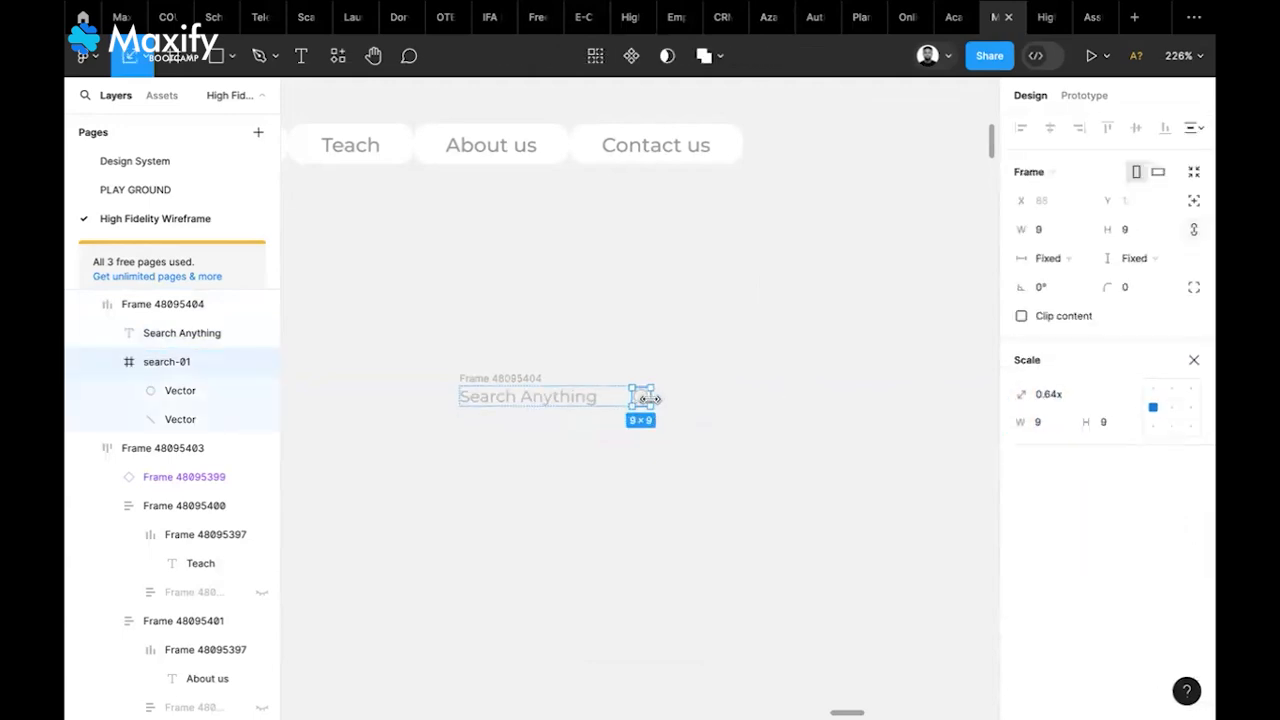
left_click(686, 394)
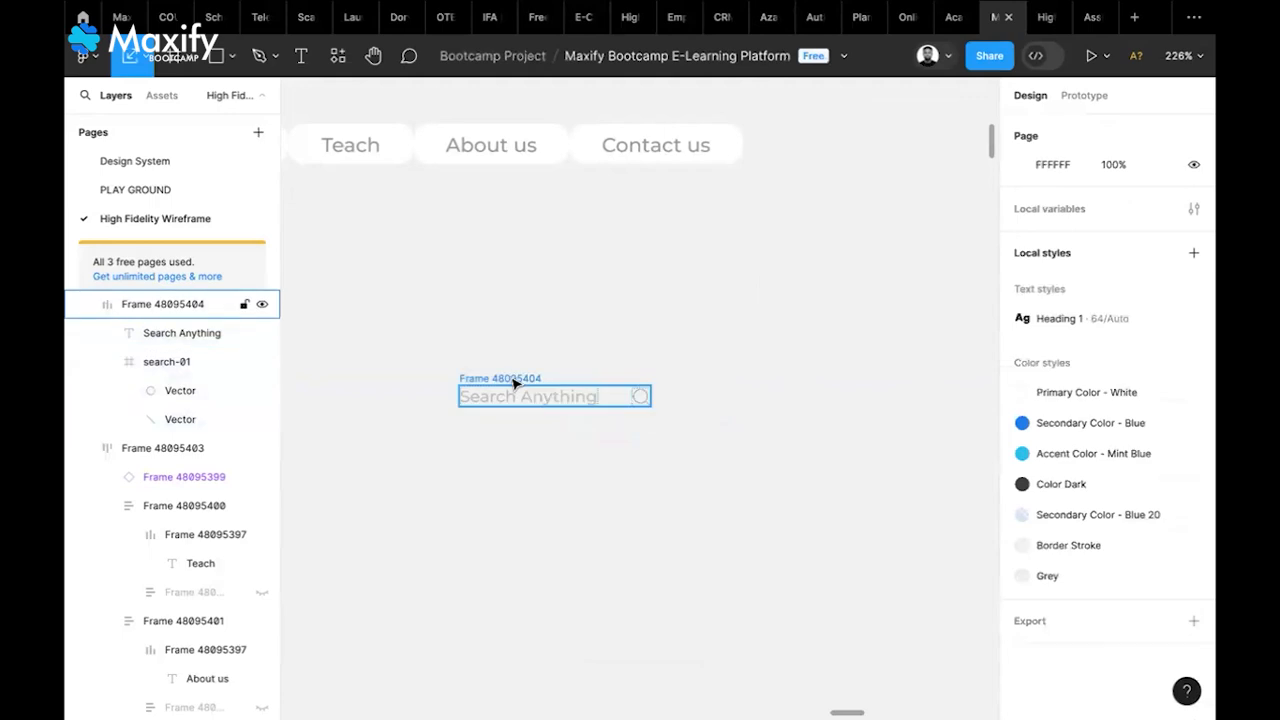
left_click(508, 383)
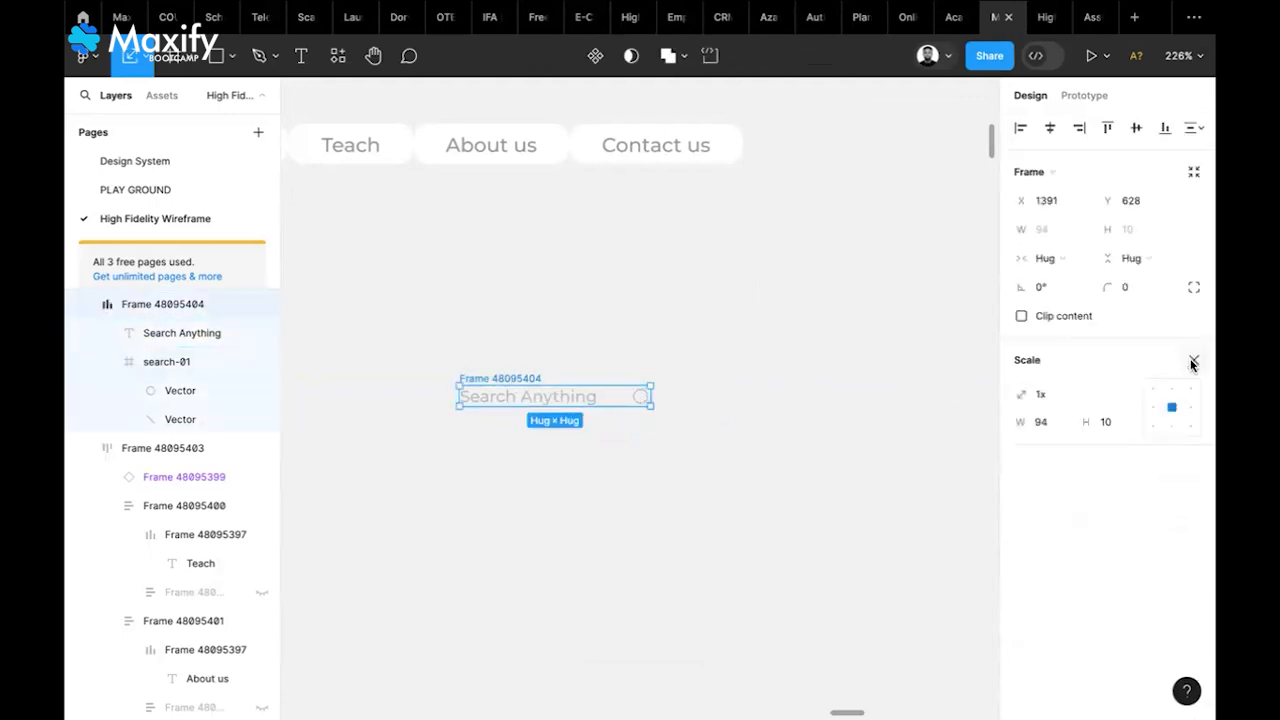
left_click(1193, 362)
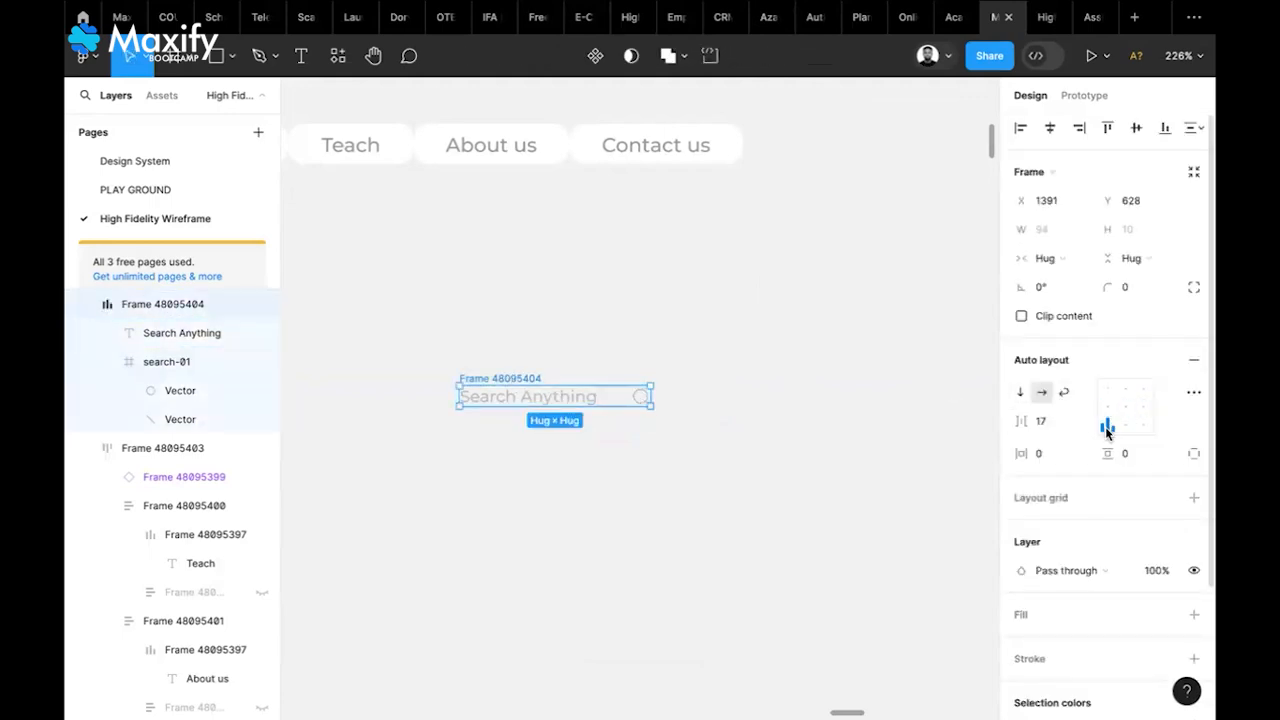
left_click(1105, 410)
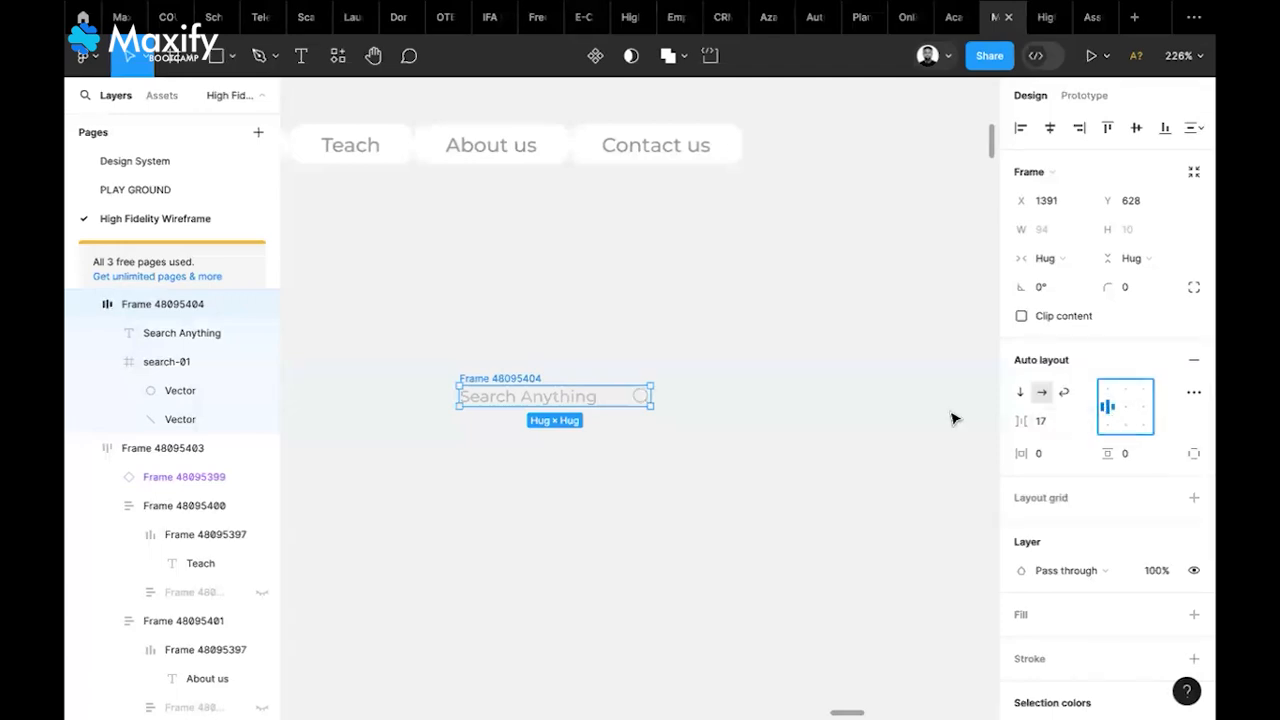
left_click(1143, 455)
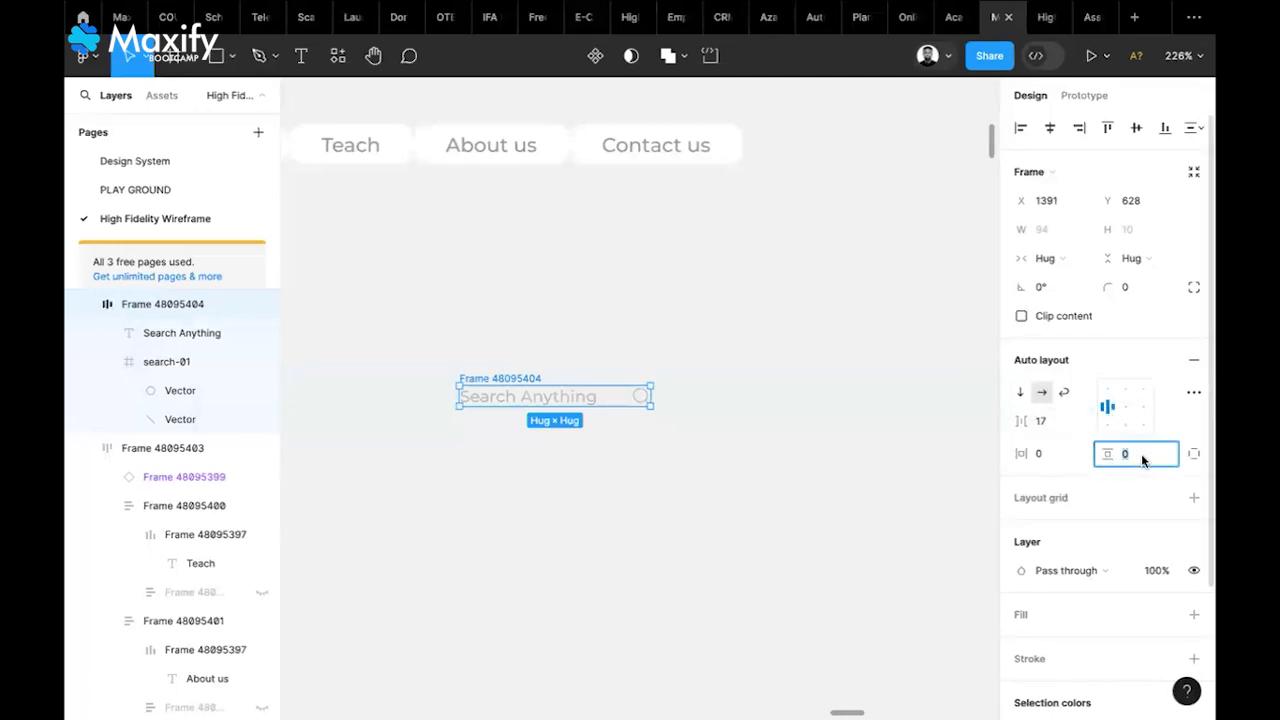
Set the search box's auto-layout padding to 5
left_click(1044, 455)
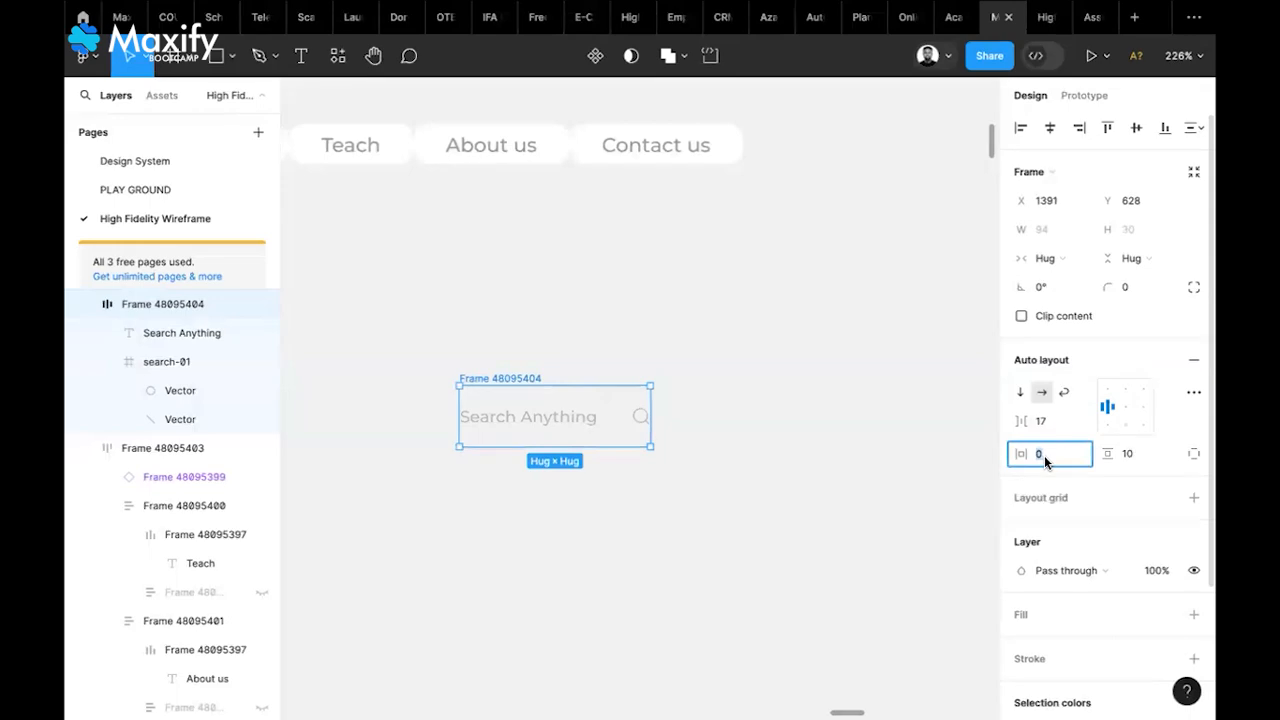
type("10")
key("Return")
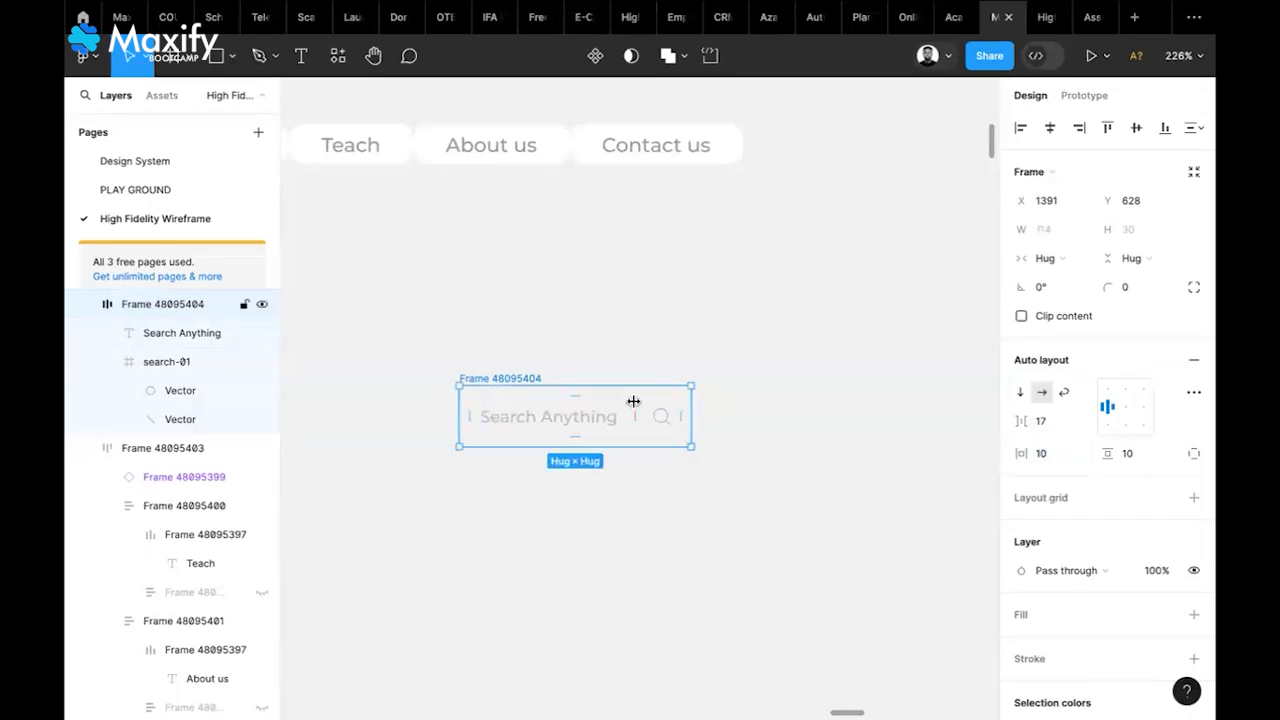
left_click(1134, 455)
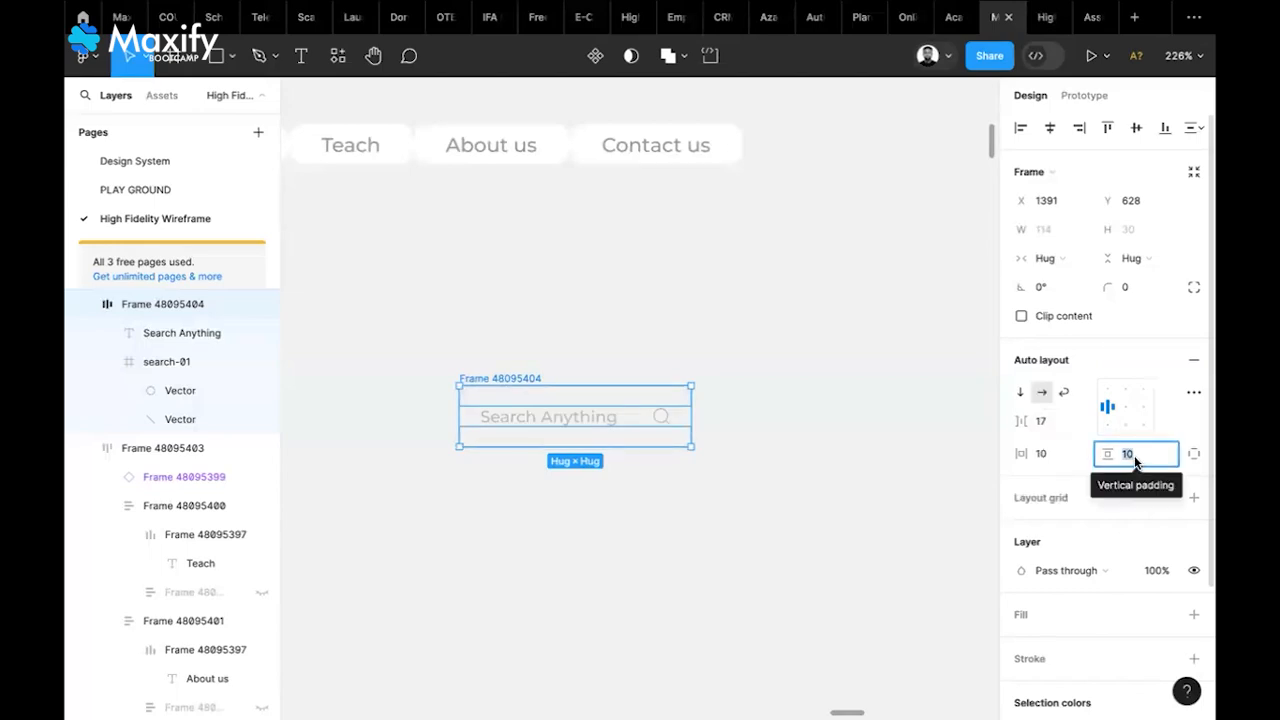
type("5")
key("Return")
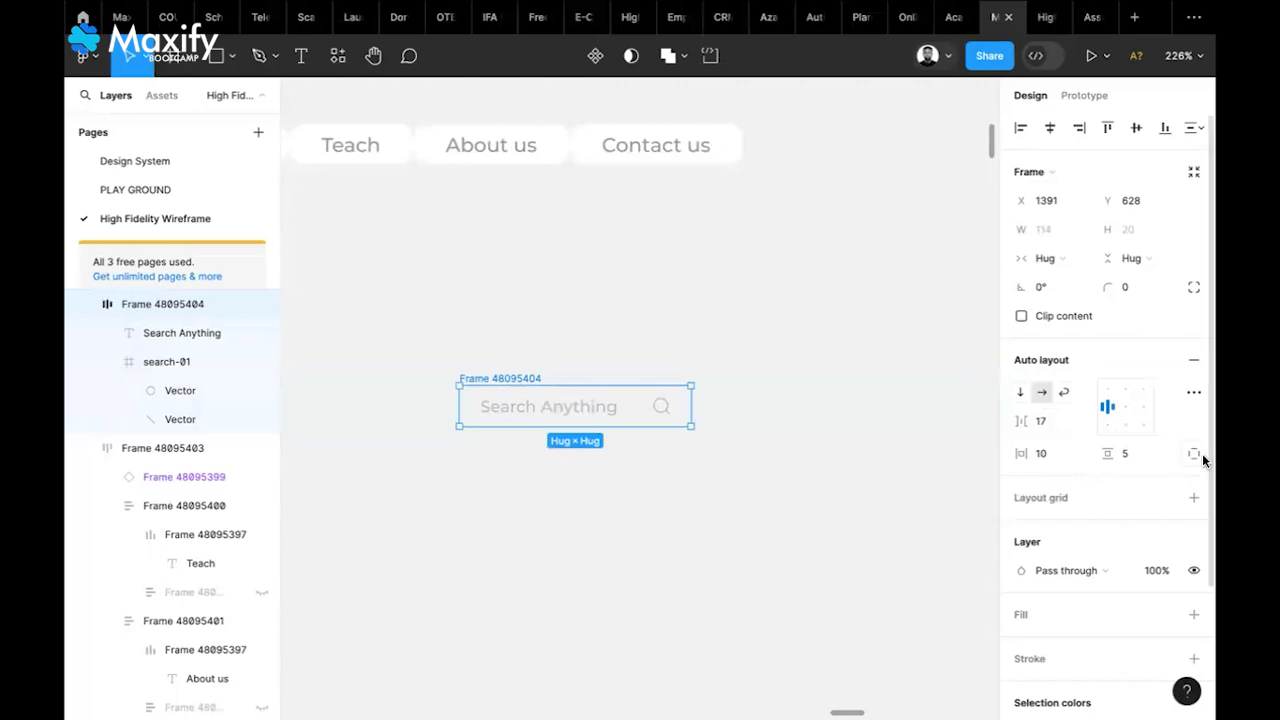
Give the search box a white fill and round its corners
left_click(1193, 615)
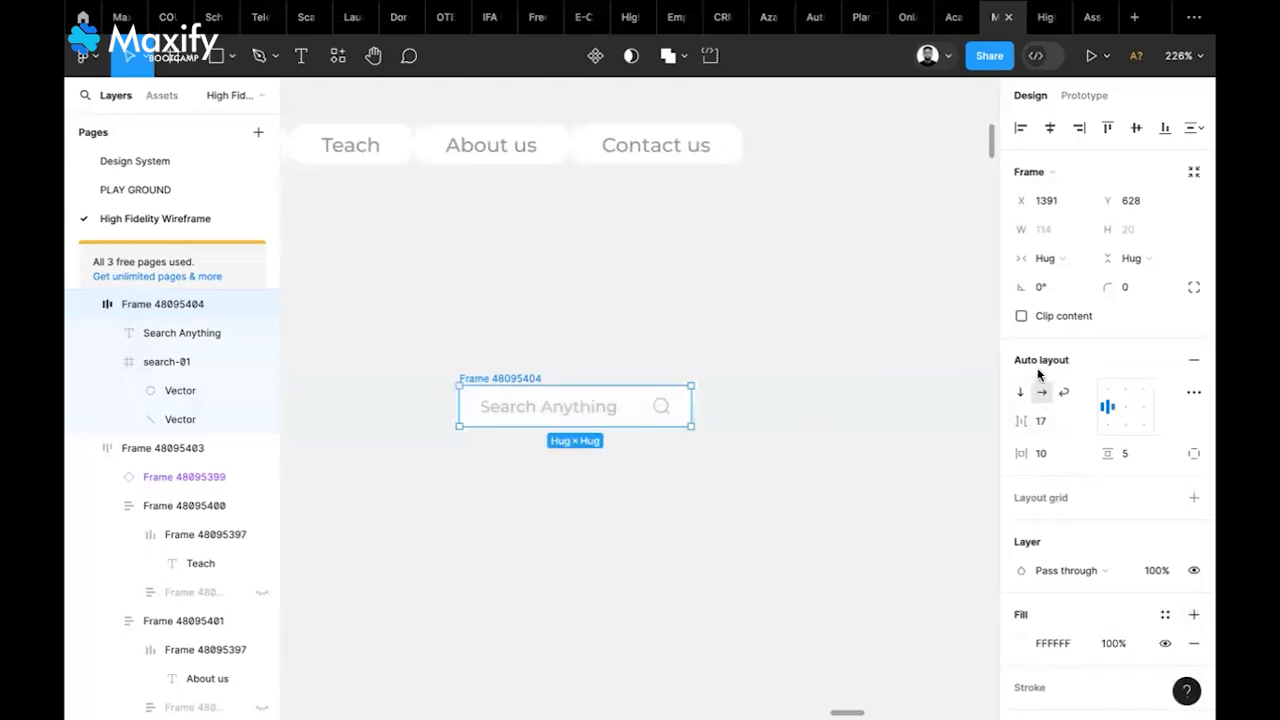
left_click(1130, 290)
type("10")
left_click(853, 376)
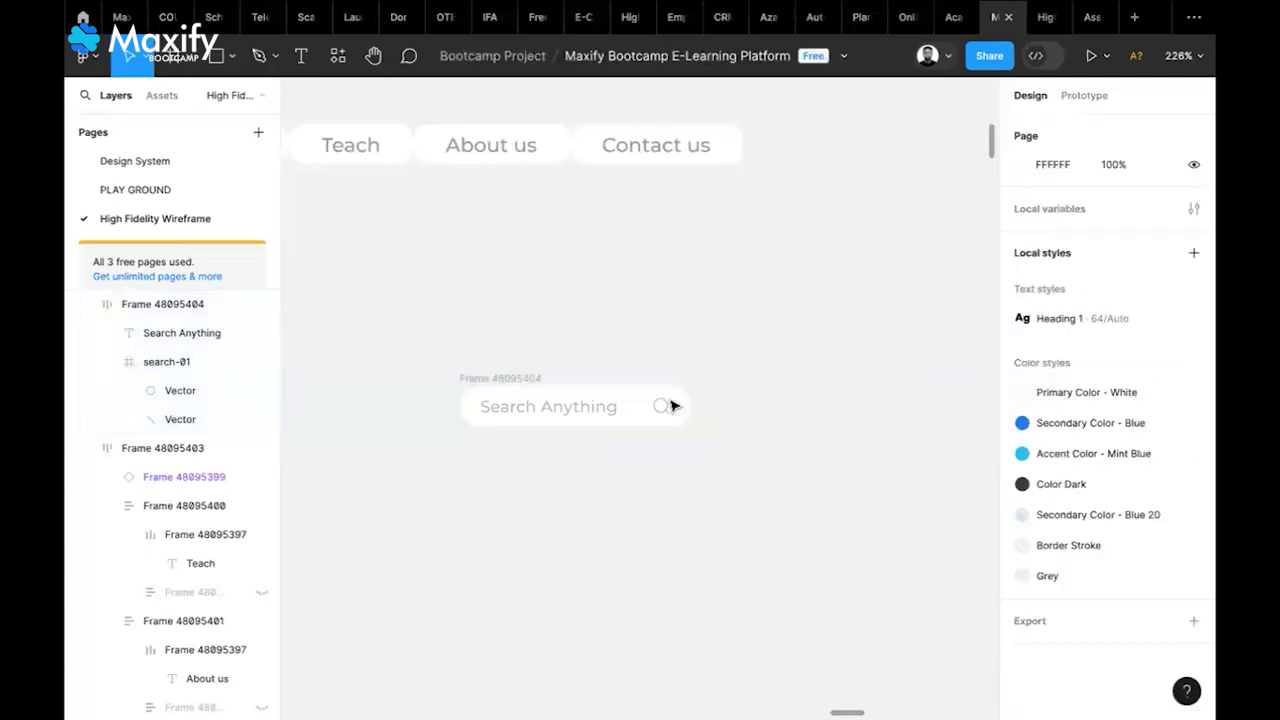
Set the search box's item spacing to Auto and horizontal padding to 5
left_click(503, 381)
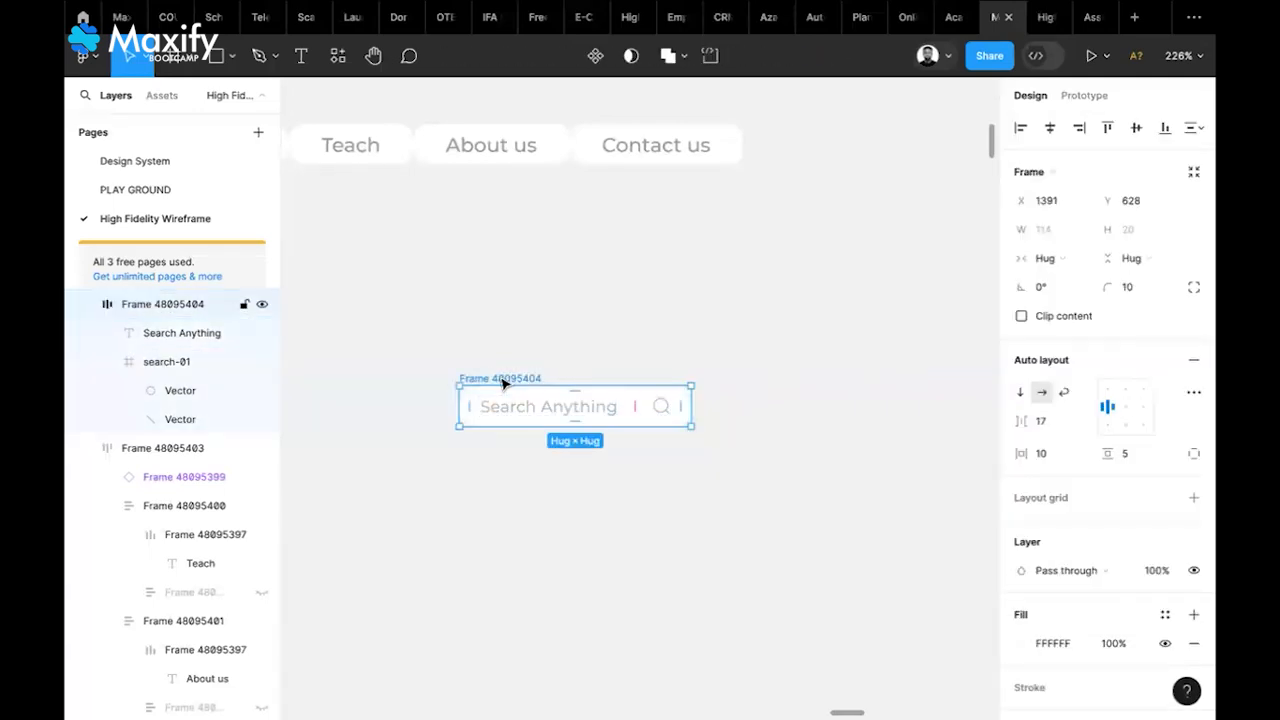
left_click(1073, 421)
left_click(1068, 443)
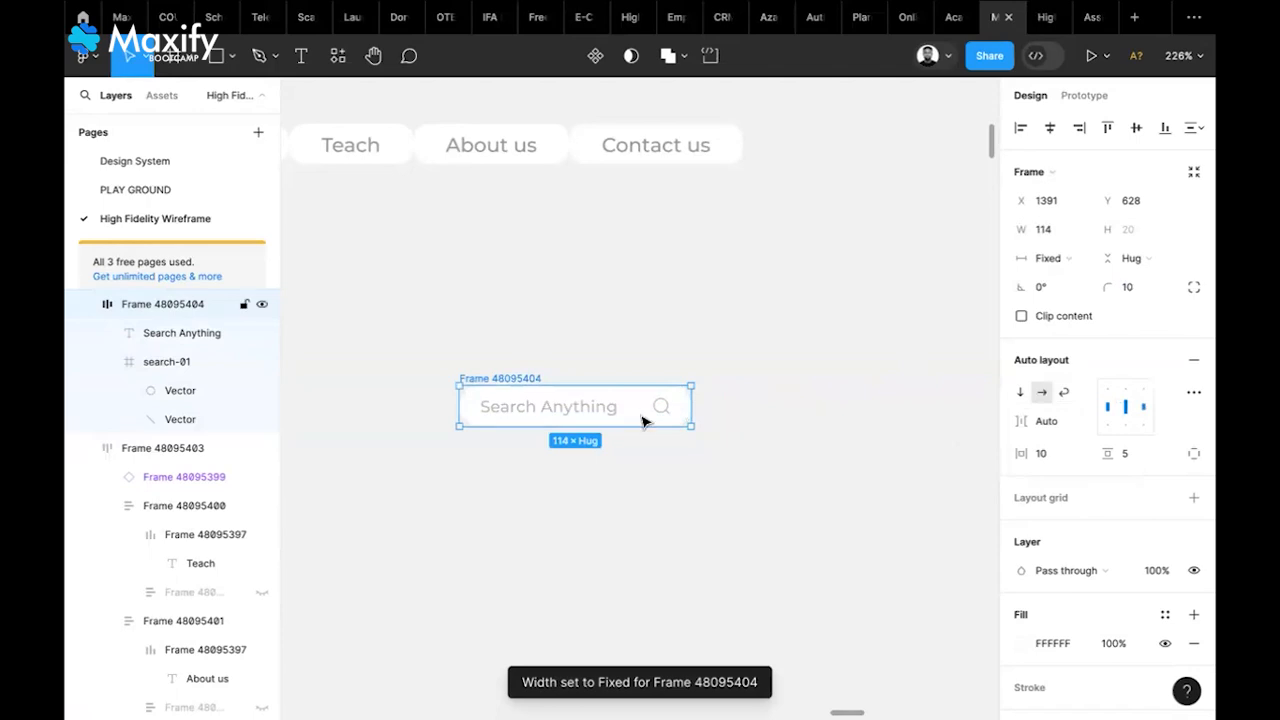
left_click(1046, 456)
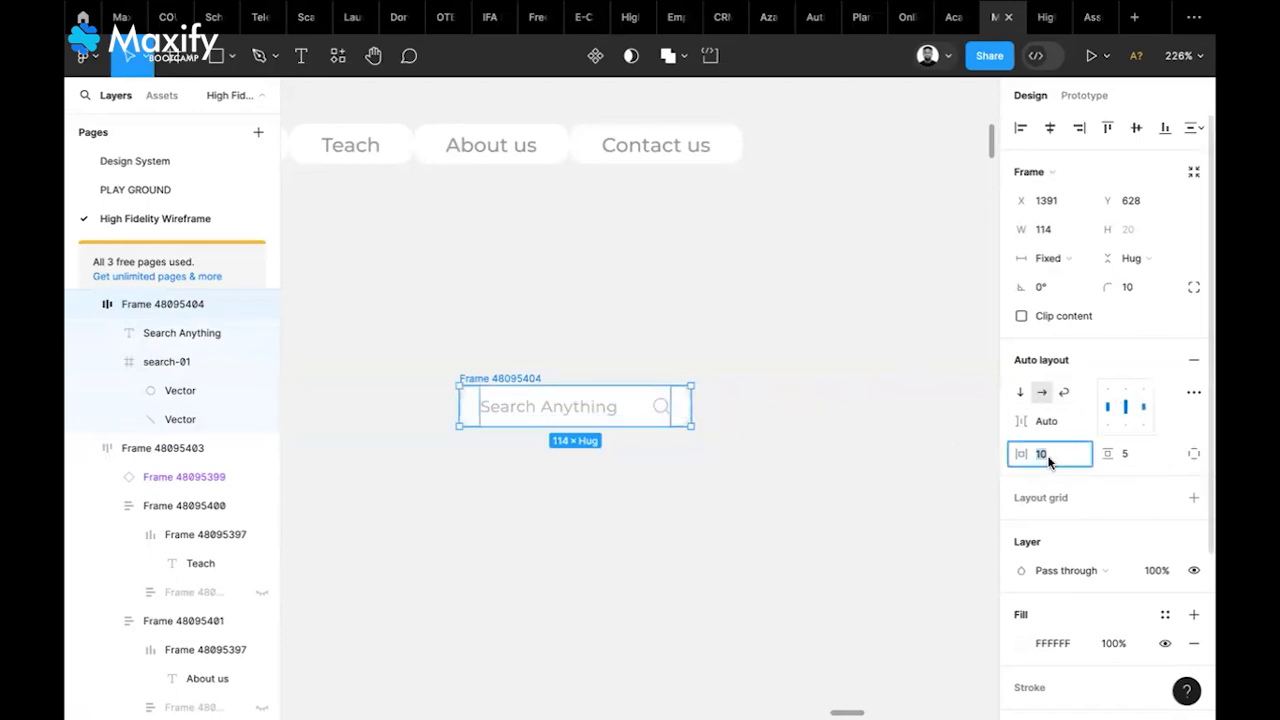
key("Return")
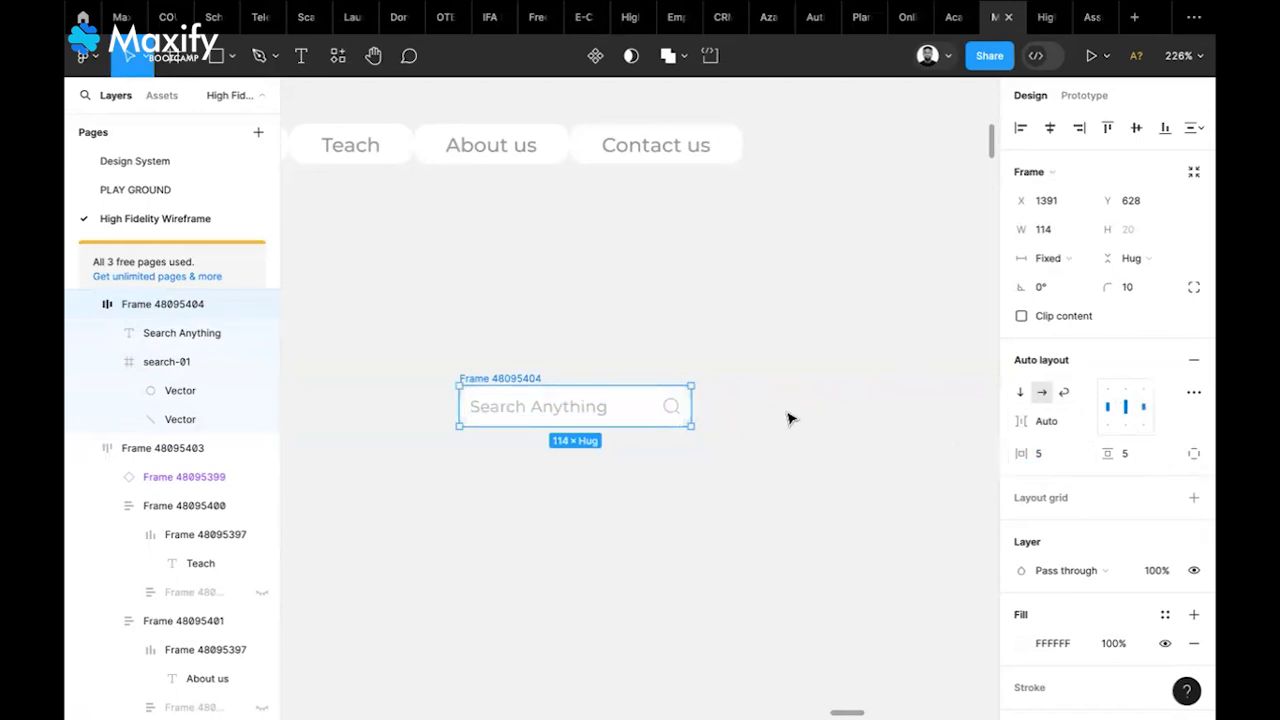
Set the search box's corner radius to 5
left_click(790, 418)
left_click(528, 378)
left_click(1127, 289)
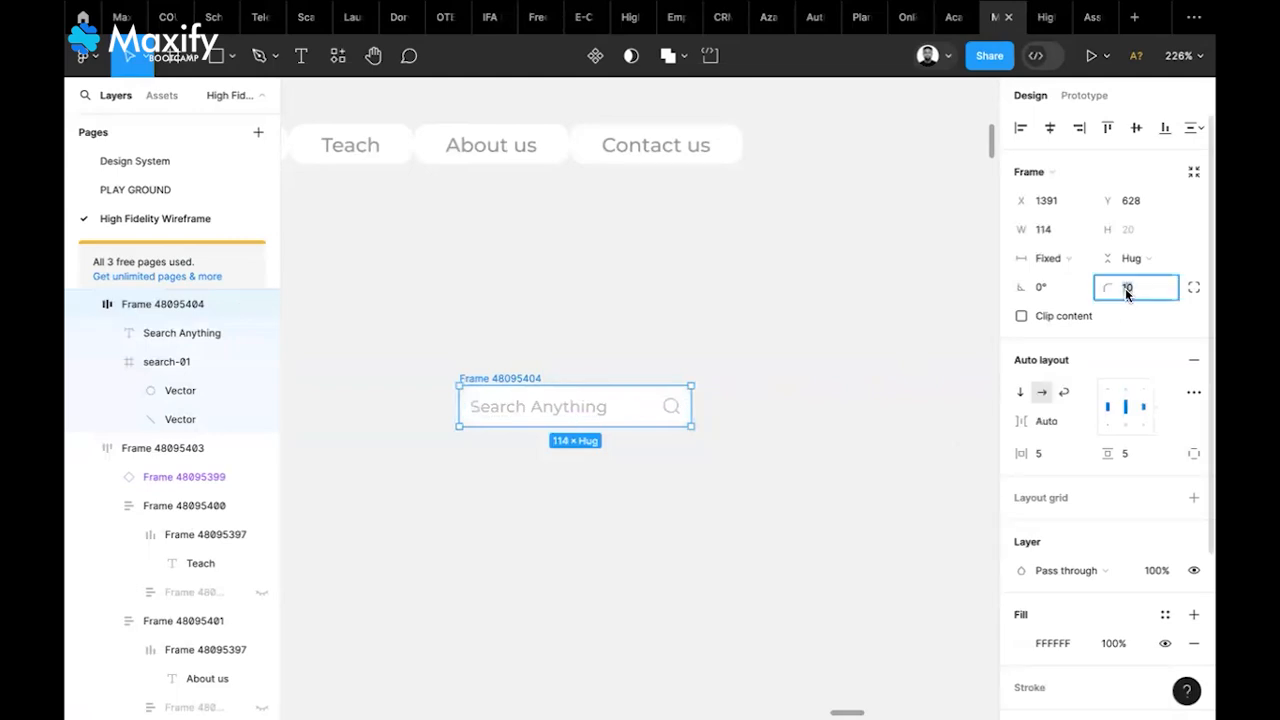
left_click(800, 322)
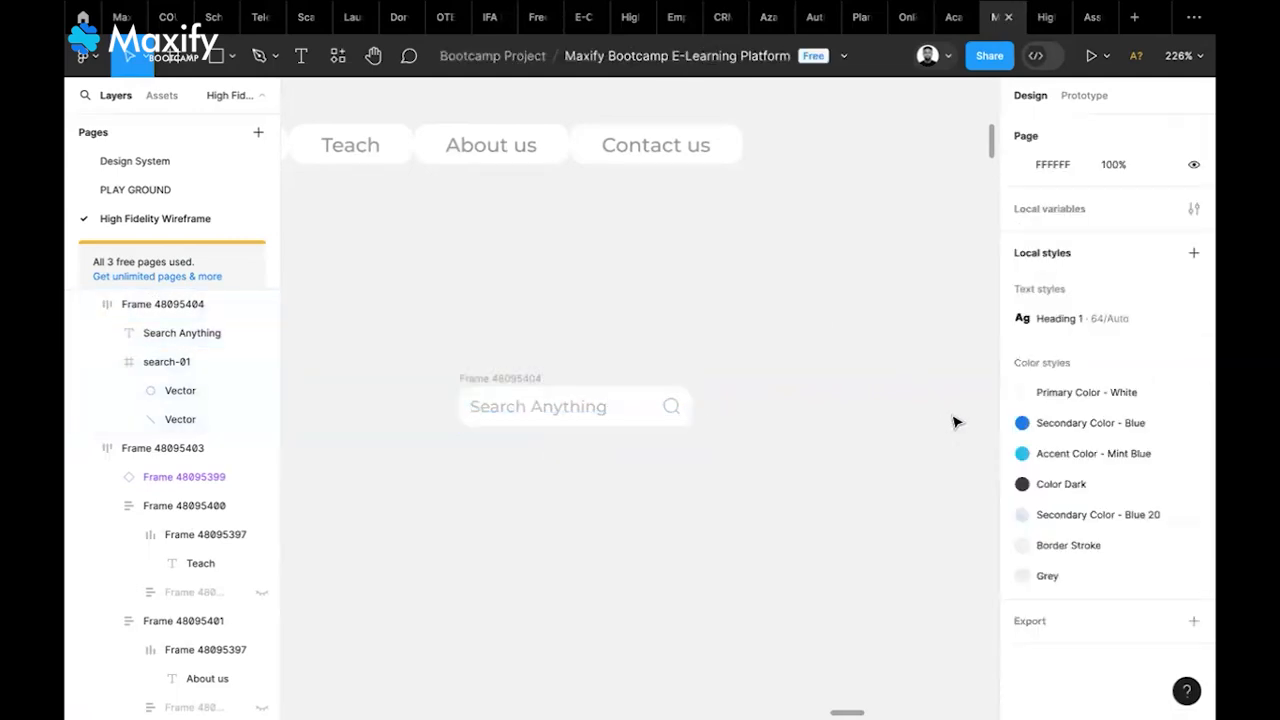
Switch the search box width to Hug, then drag it wider to a fixed width
left_click(517, 378)
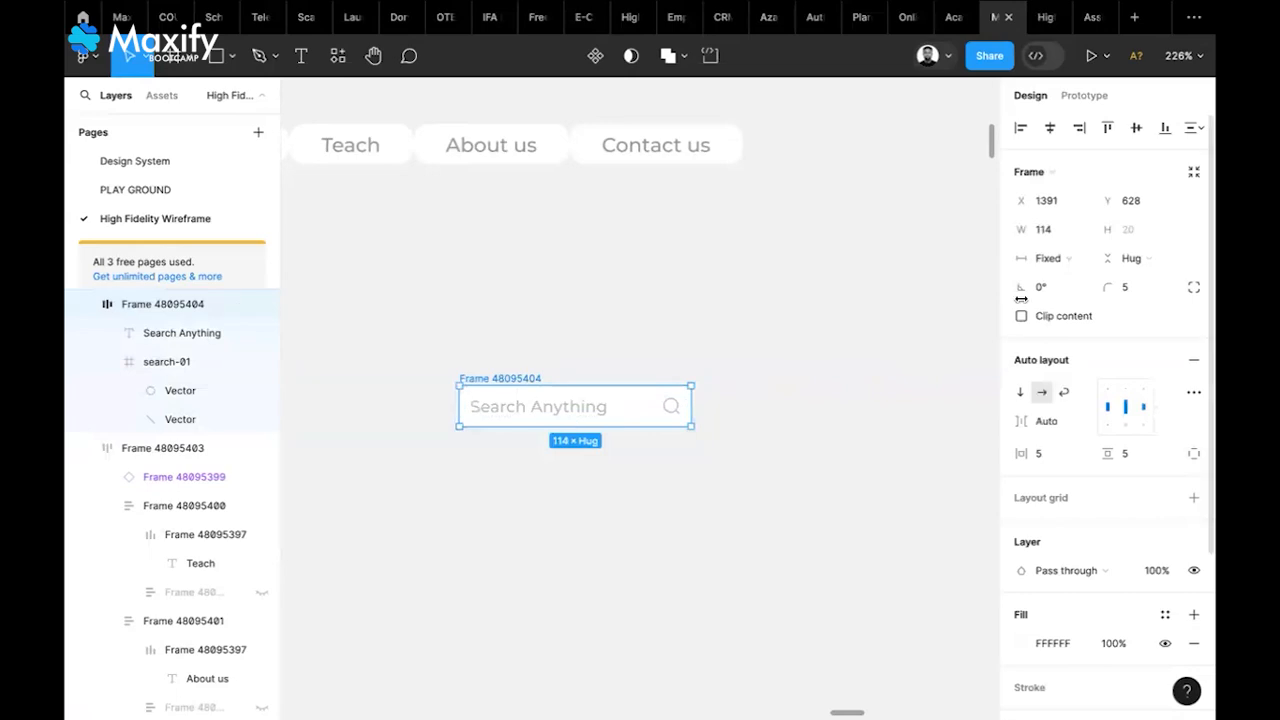
left_click(1066, 259)
left_click(1066, 279)
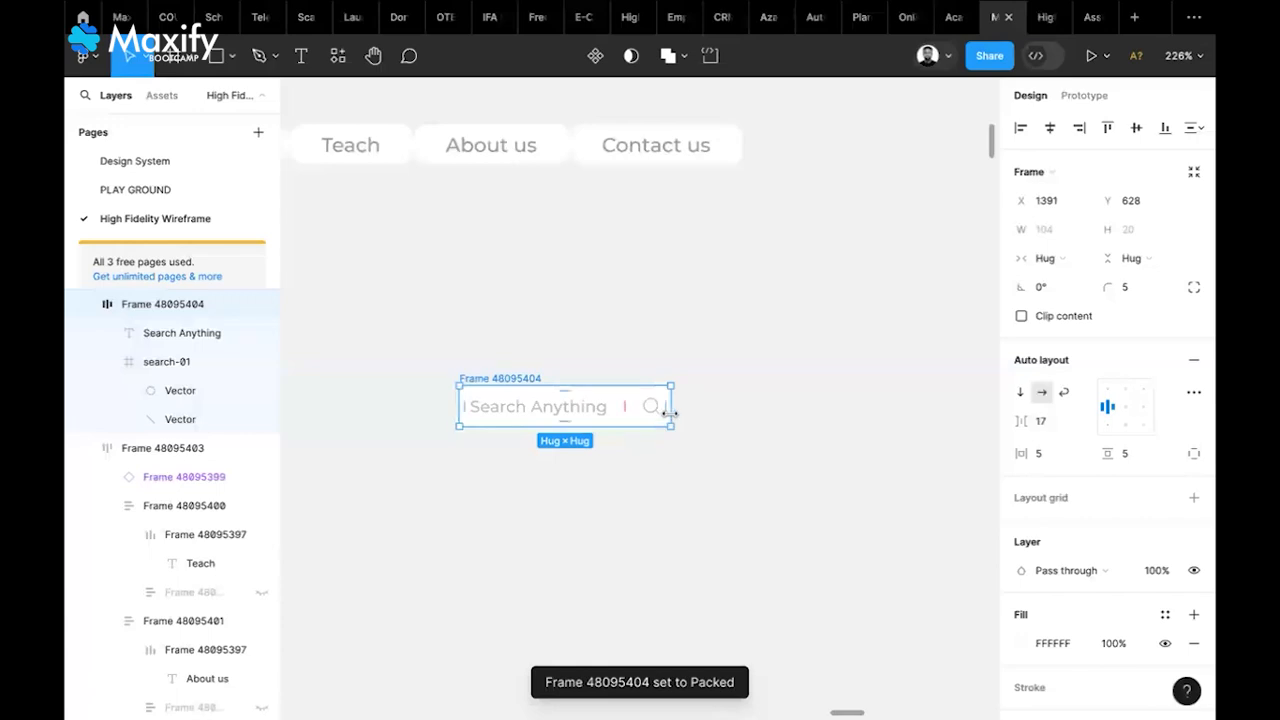
left_click_drag(691, 413, 715, 413)
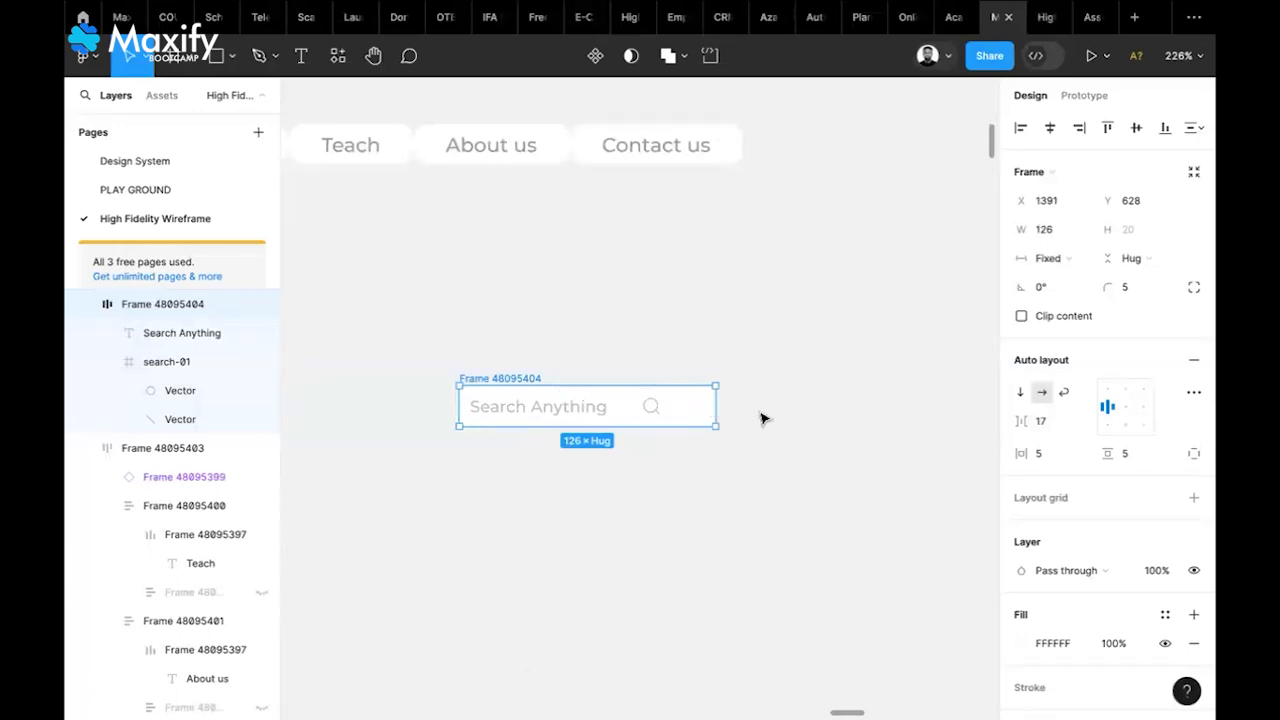
Set Auto spacing, widen the search box to 130, and move it beside Contact us
left_click(1060, 423)
left_click(1081, 424)
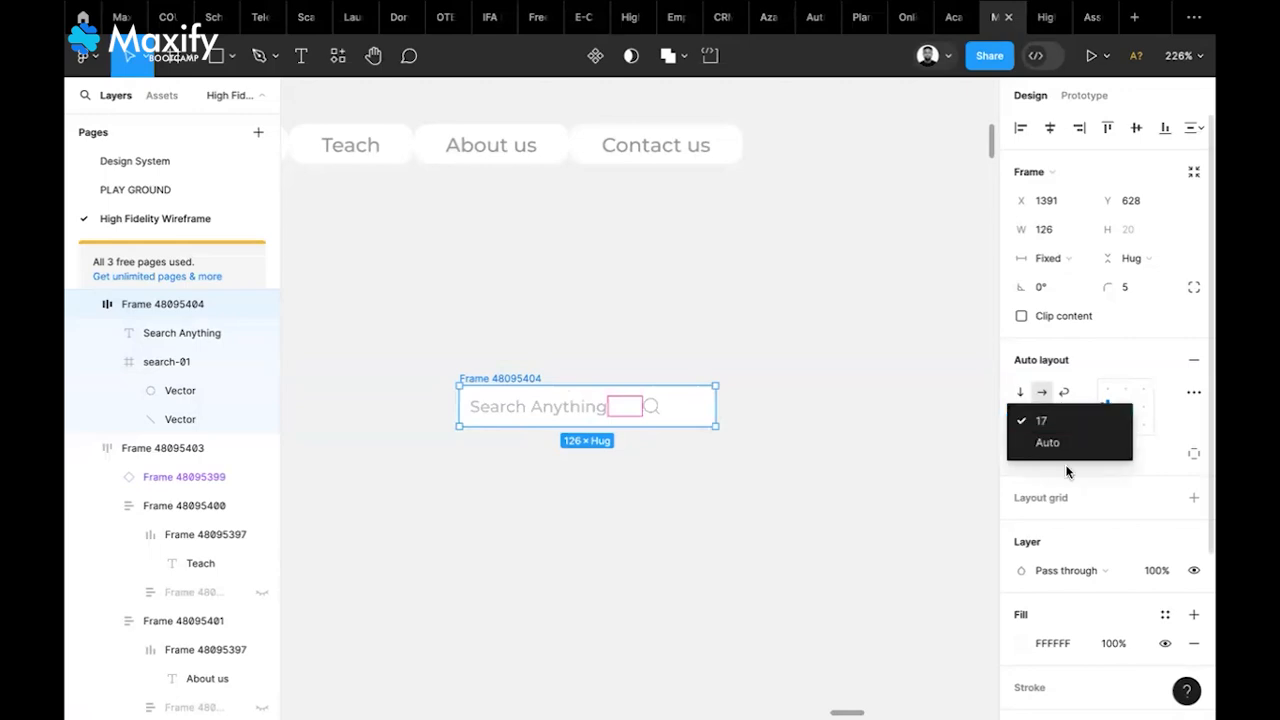
left_click(1065, 452)
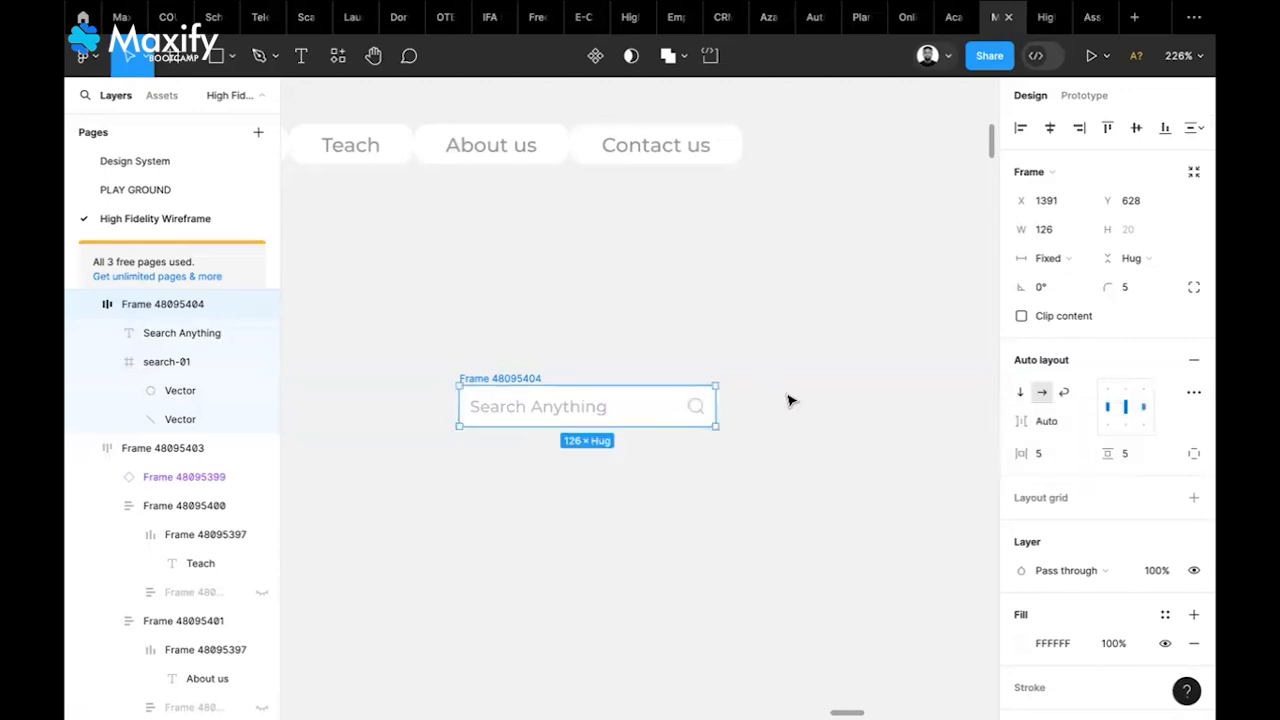
mouse_move(719, 408)
left_mouse_down()
mouse_move(858, 397)
mouse_move(938, 409)
mouse_move(663, 405)
mouse_move(794, 381)
mouse_move(866, 394)
mouse_move(714, 405)
left_mouse_up()
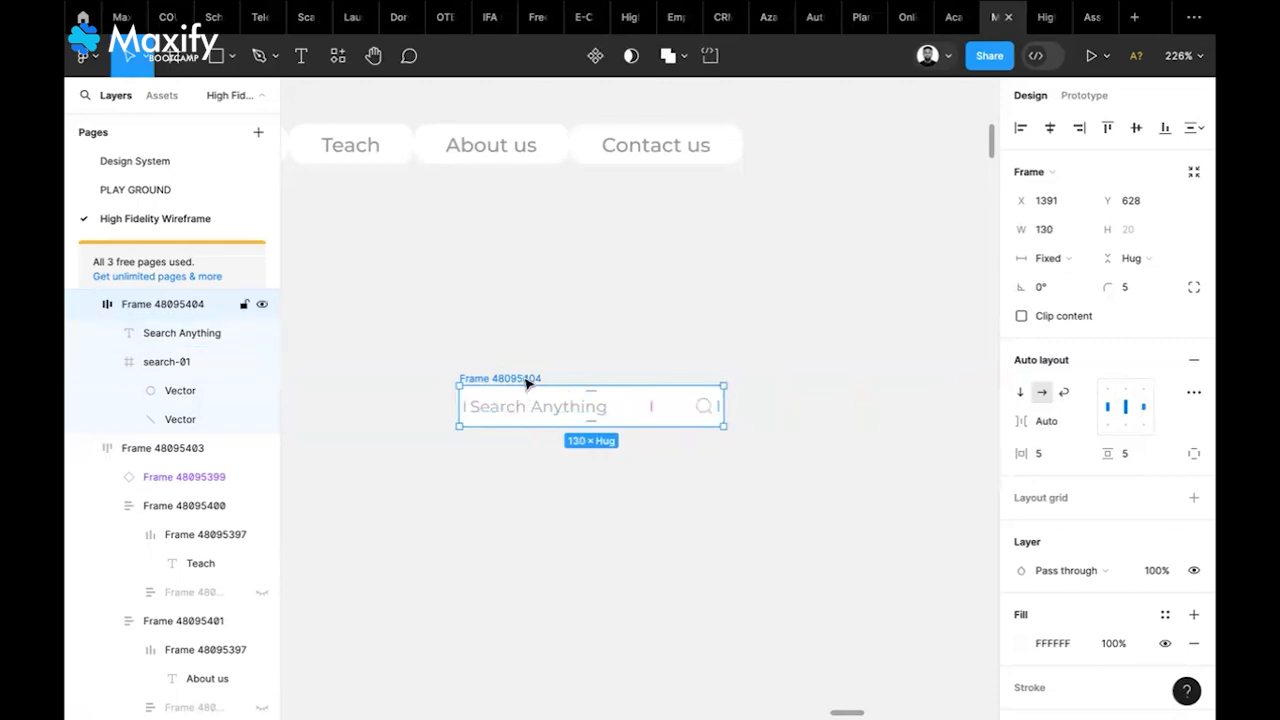
left_click_drag(920, 184, 888, 120)
scroll(797, 389, "down", 5)
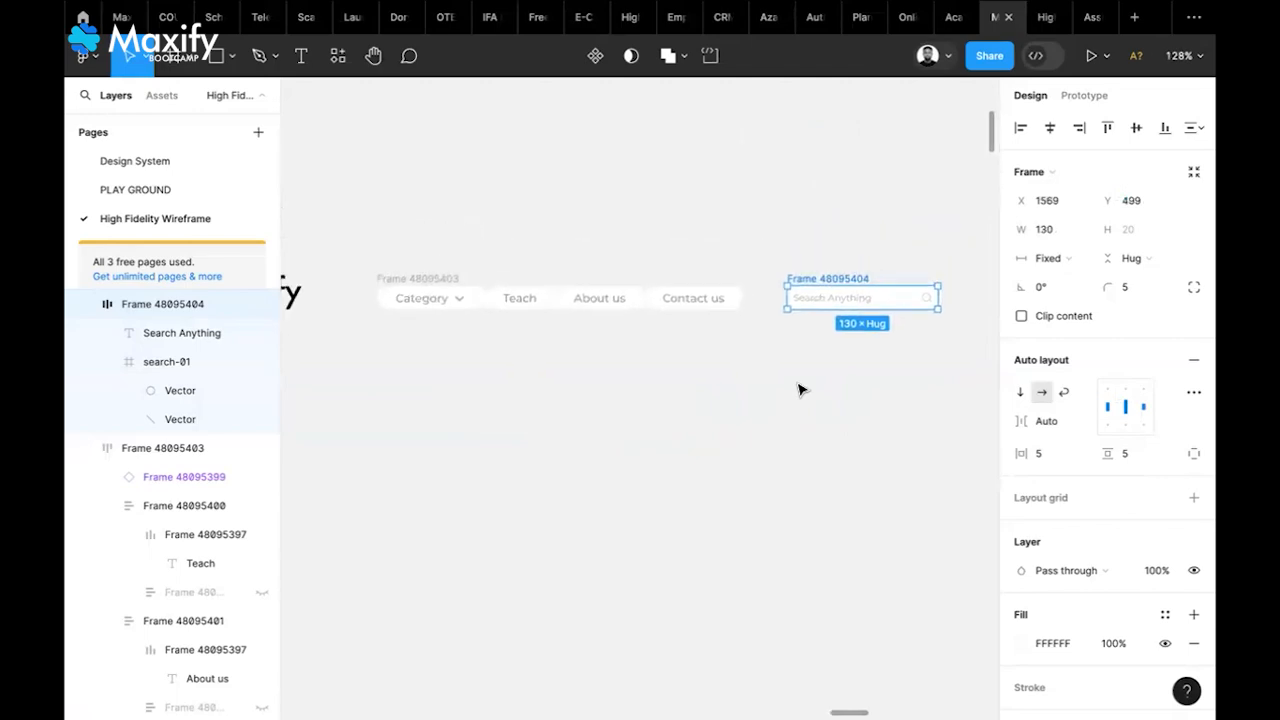
scroll(799, 390, "down", 4)
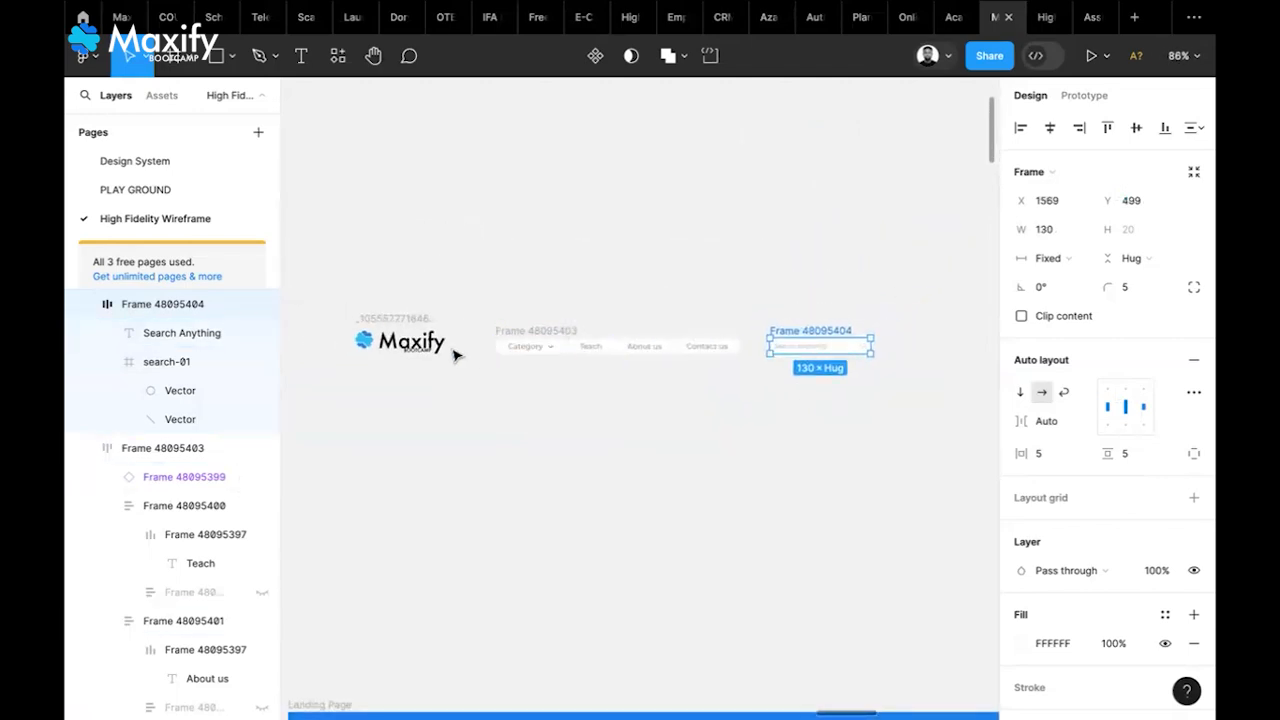
scroll(583, 434, "left", 10)
scroll(583, 434, "right", 5)
scroll(583, 434, "down", 5)
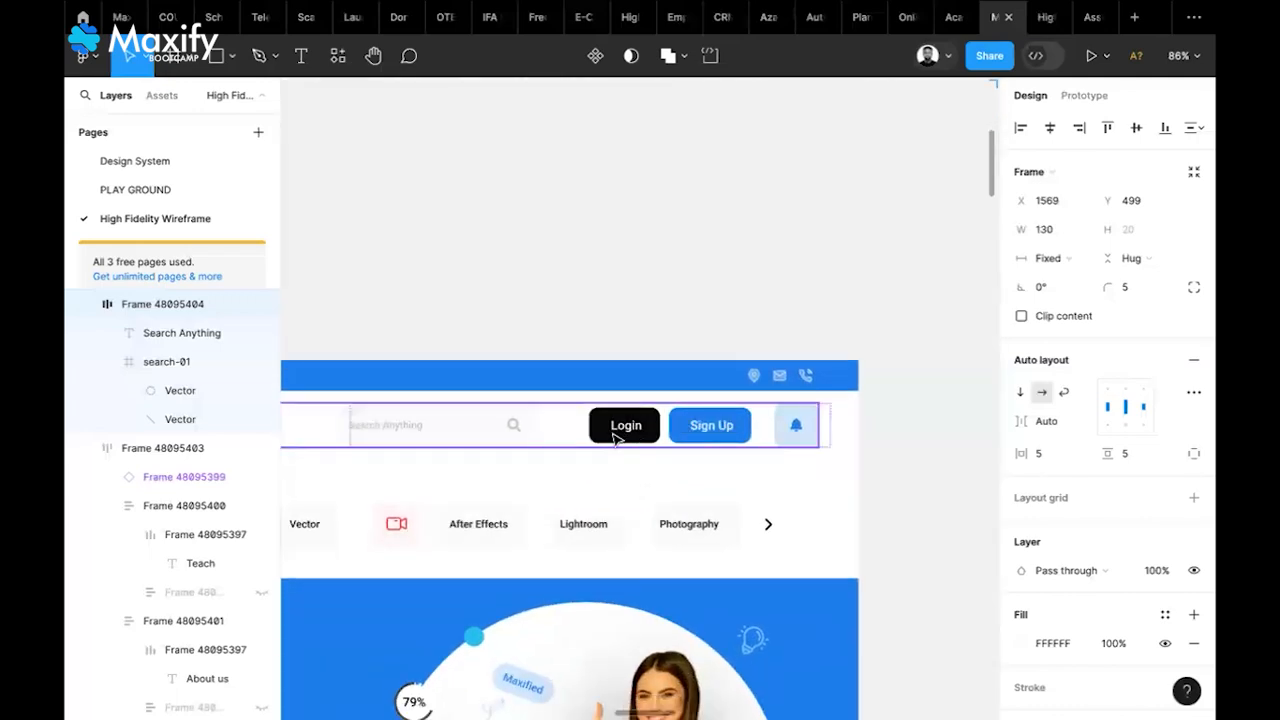
scroll(628, 455, "right", 15)
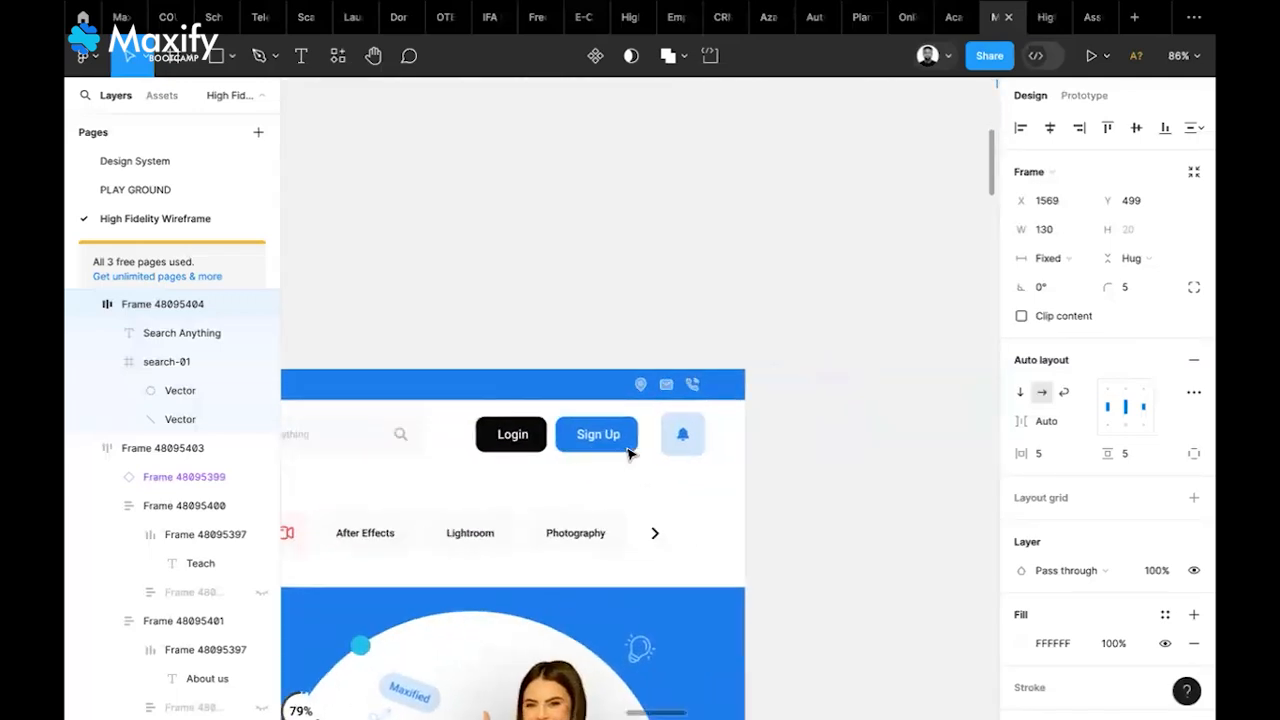
scroll(628, 455, "right", 10)
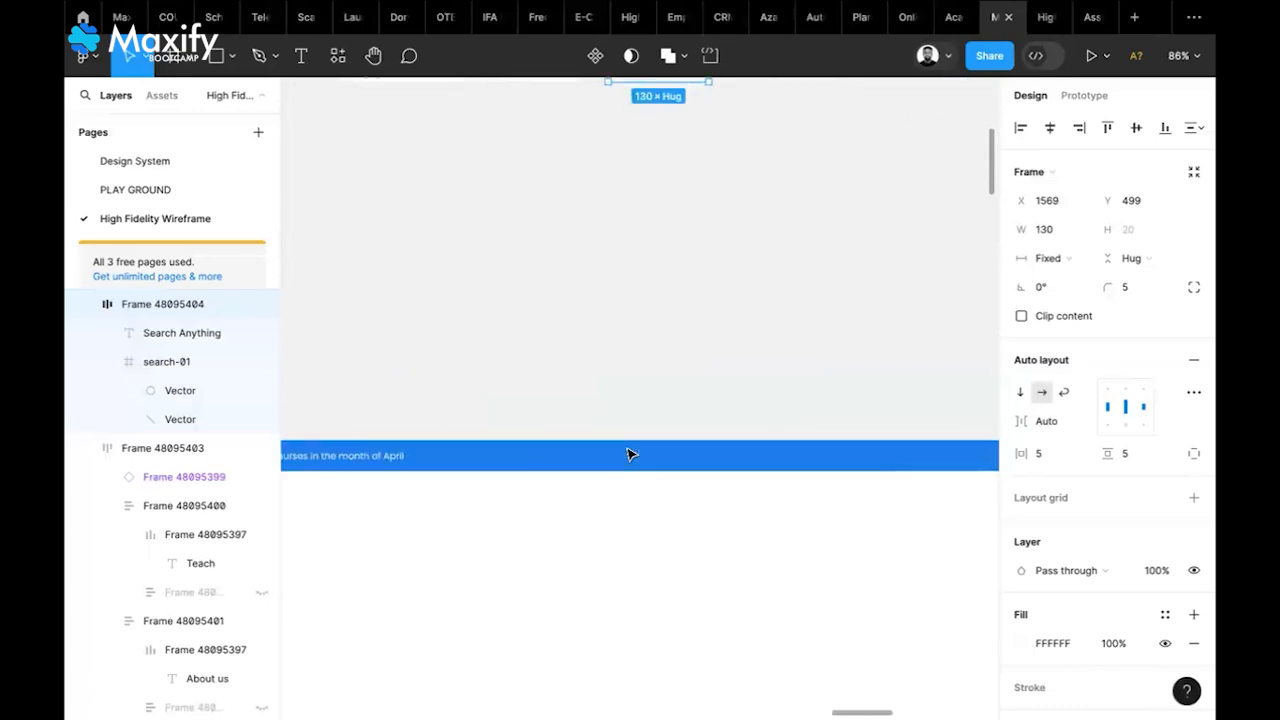
scroll(628, 455, "up", 3)
scroll(628, 455, "left", 3)
scroll(628, 455, "up", 2)
scroll(628, 455, "left", 3)
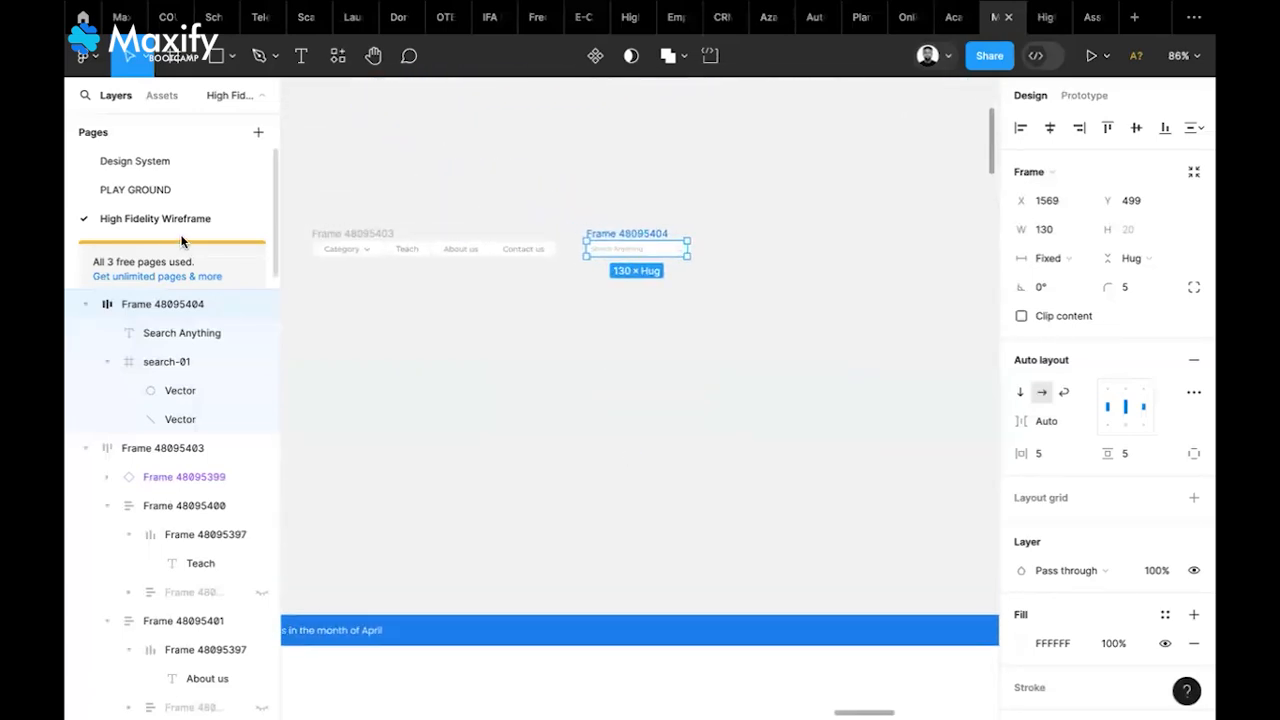
left_click(451, 320)
scroll(451, 320, "up", 2)
scroll(451, 320, "left", 8)
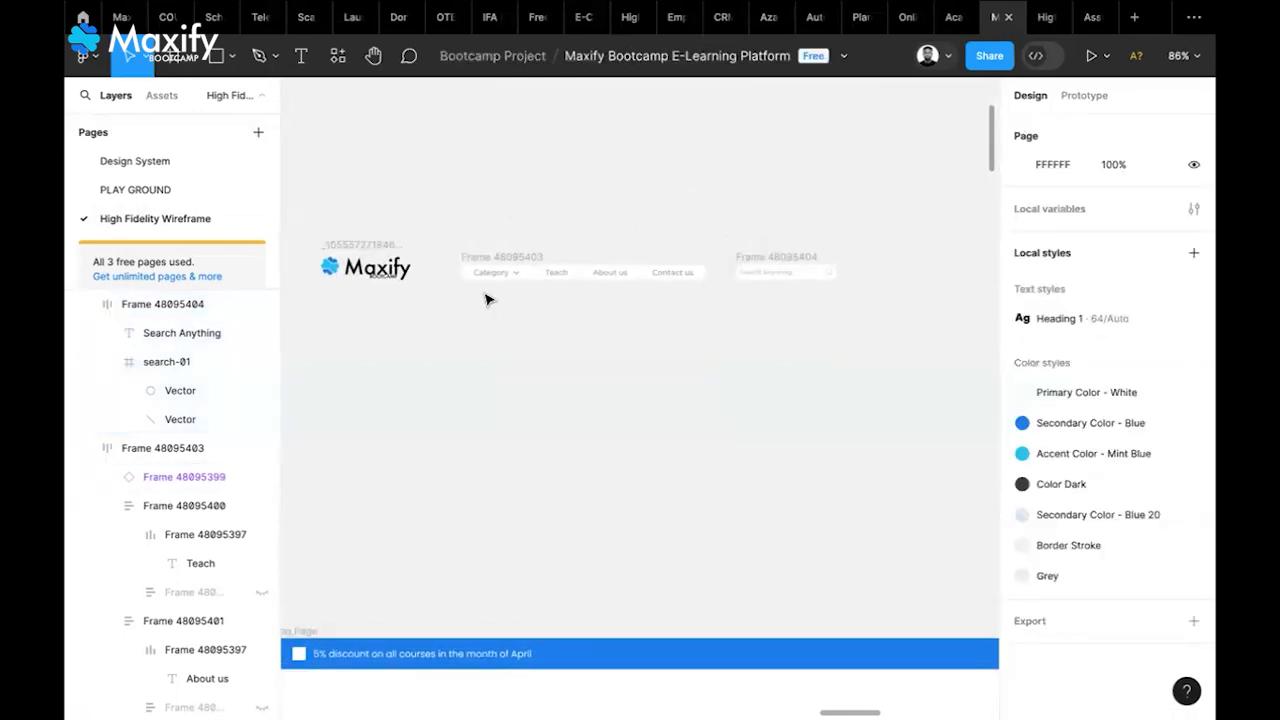
scroll(369, 282, "up", 6)
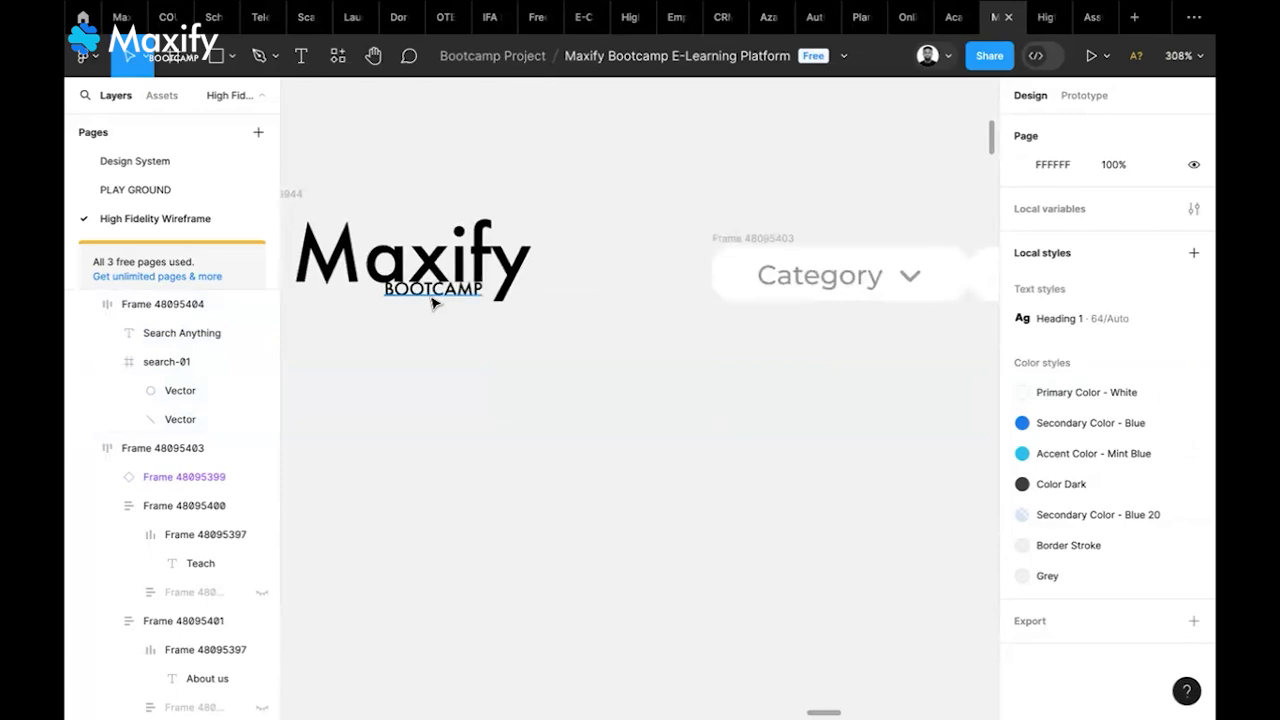
left_click(433, 298)
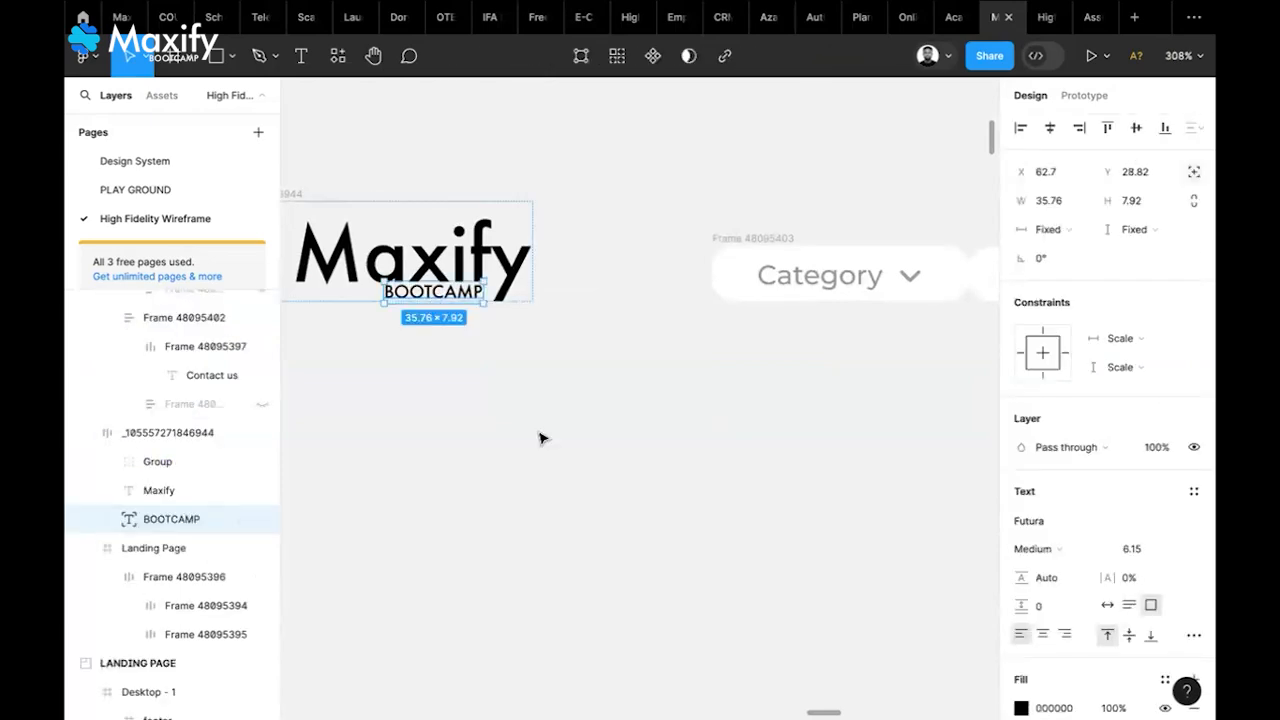
scroll(540, 437, "down", 4)
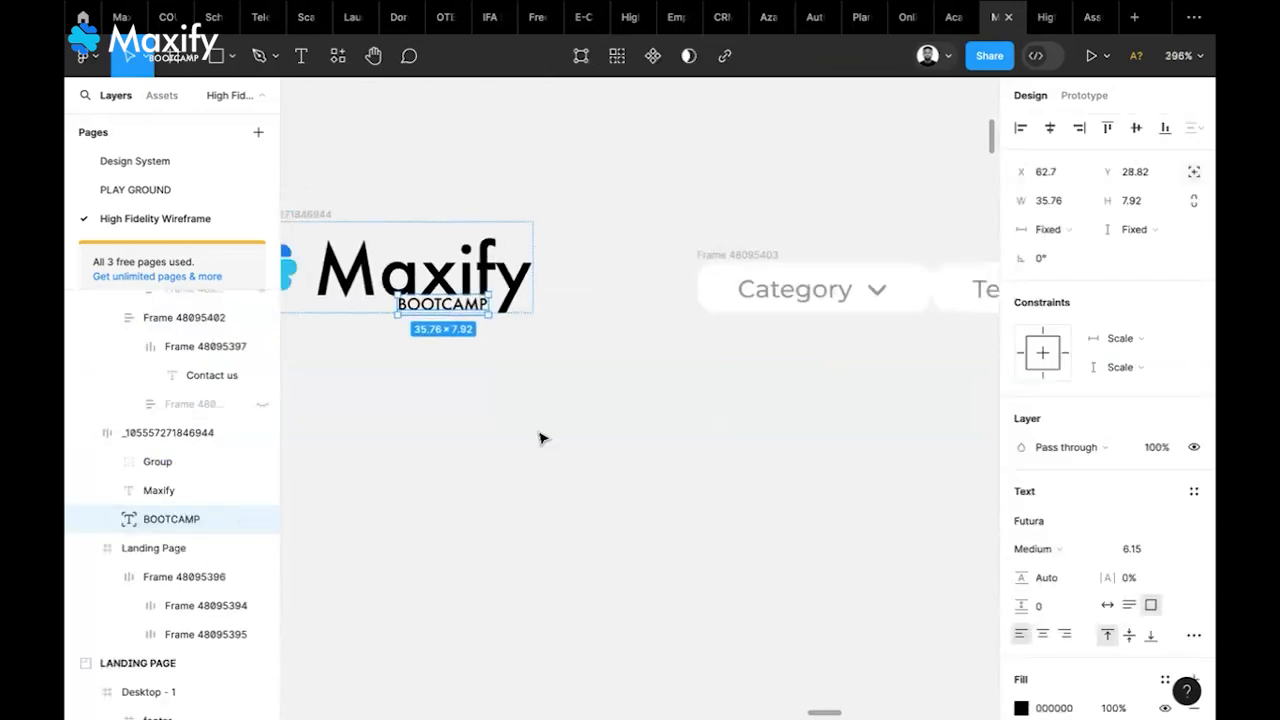
Select the Enabled and Hovered button variants on the Design System page to copy them
left_click(156, 168)
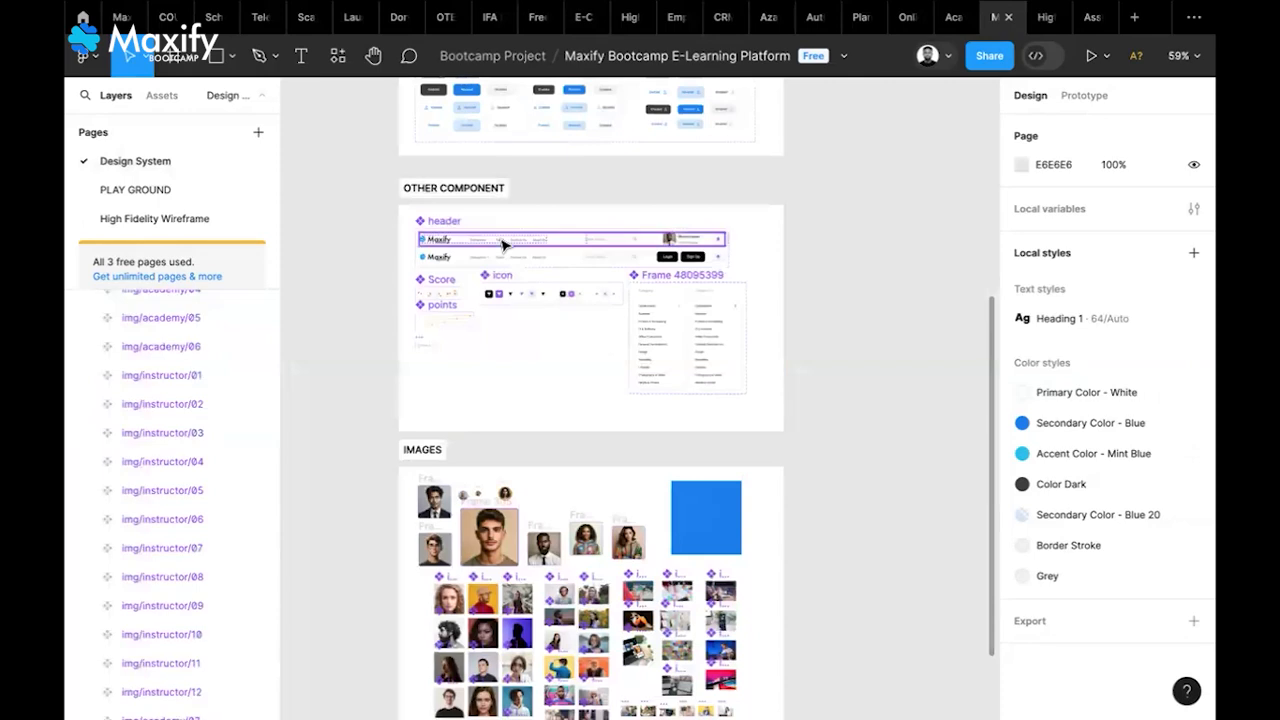
scroll(503, 246, "up", 3)
scroll(519, 246, "up", 5)
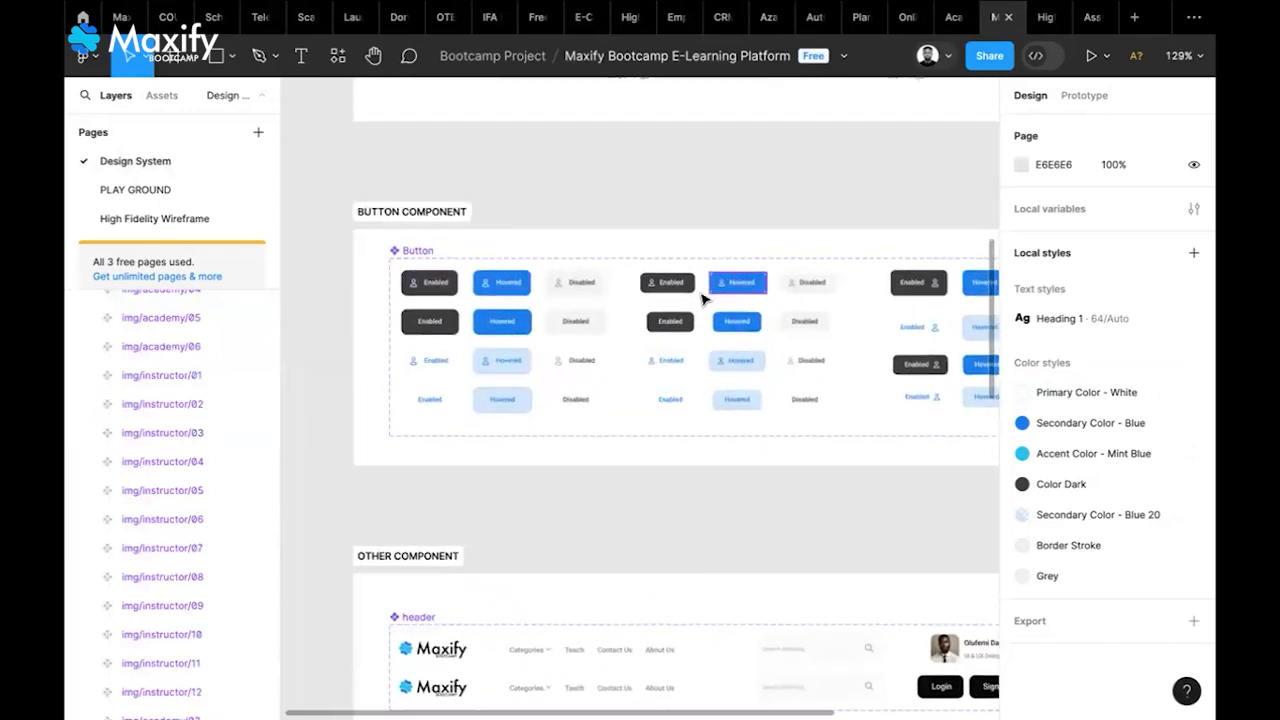
left_click(670, 296)
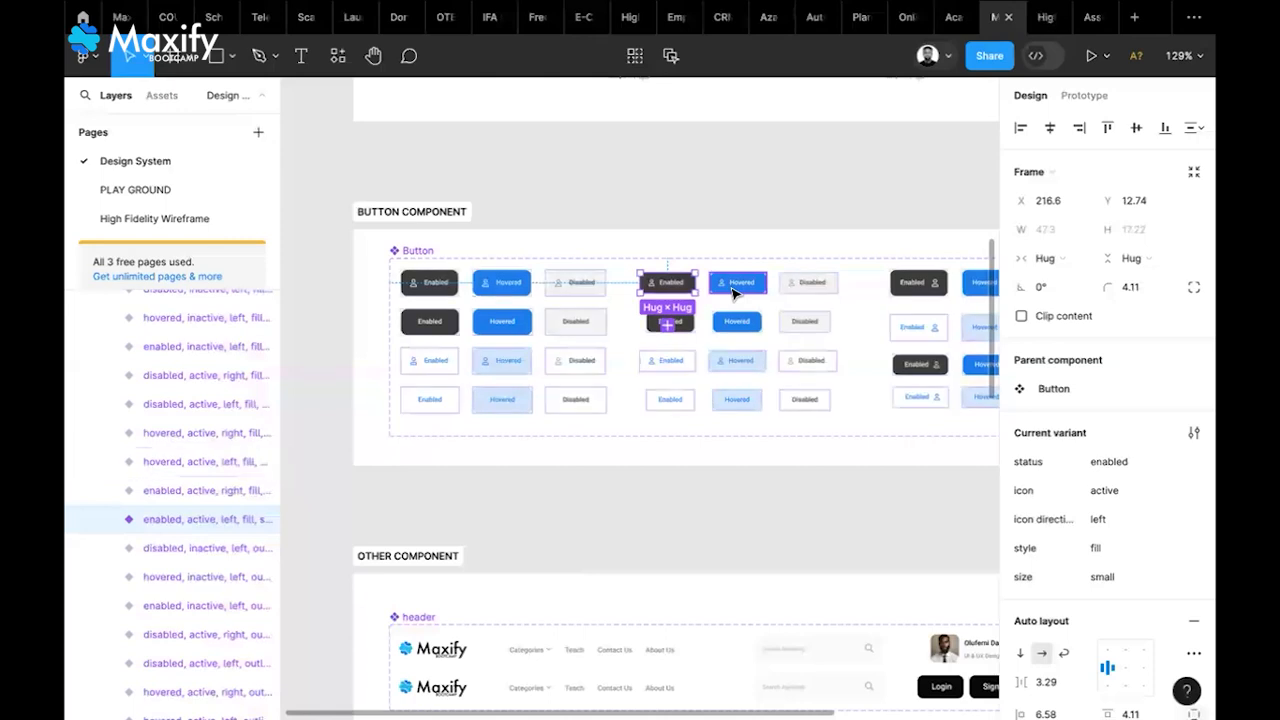
left_click(735, 288, "shift")
left_click(600, 510)
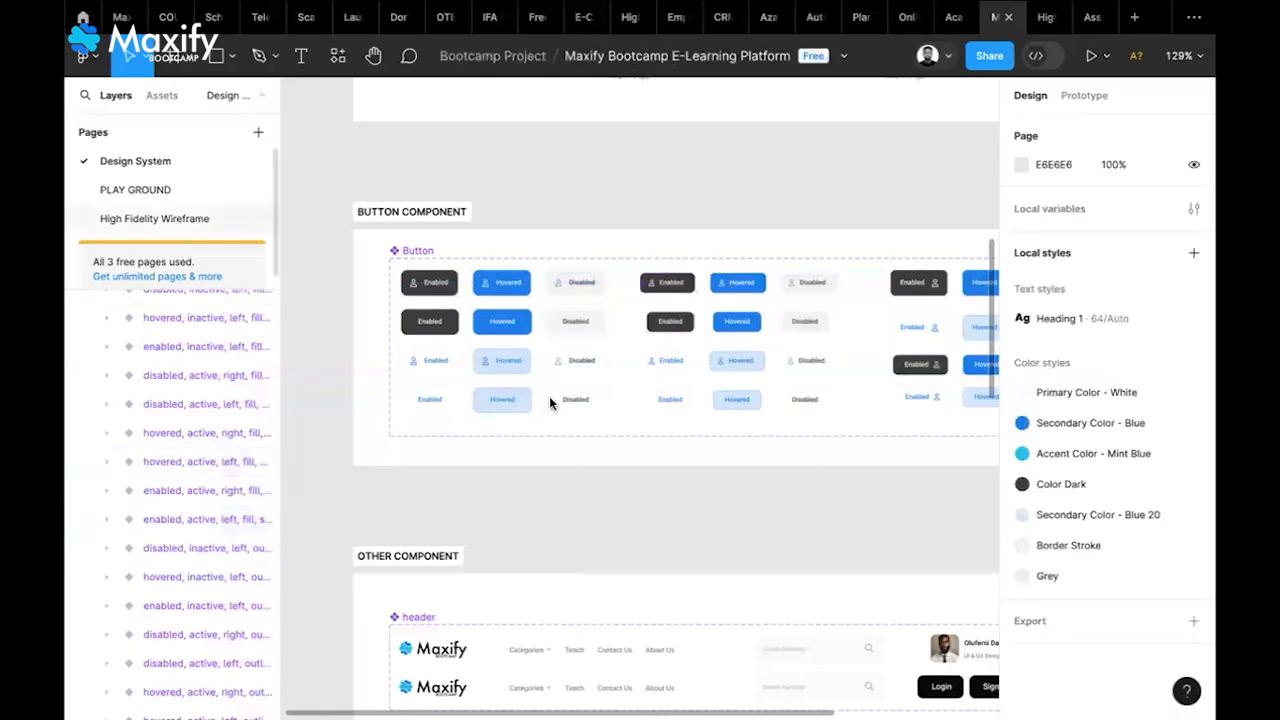
scroll(626, 426, "right", 4)
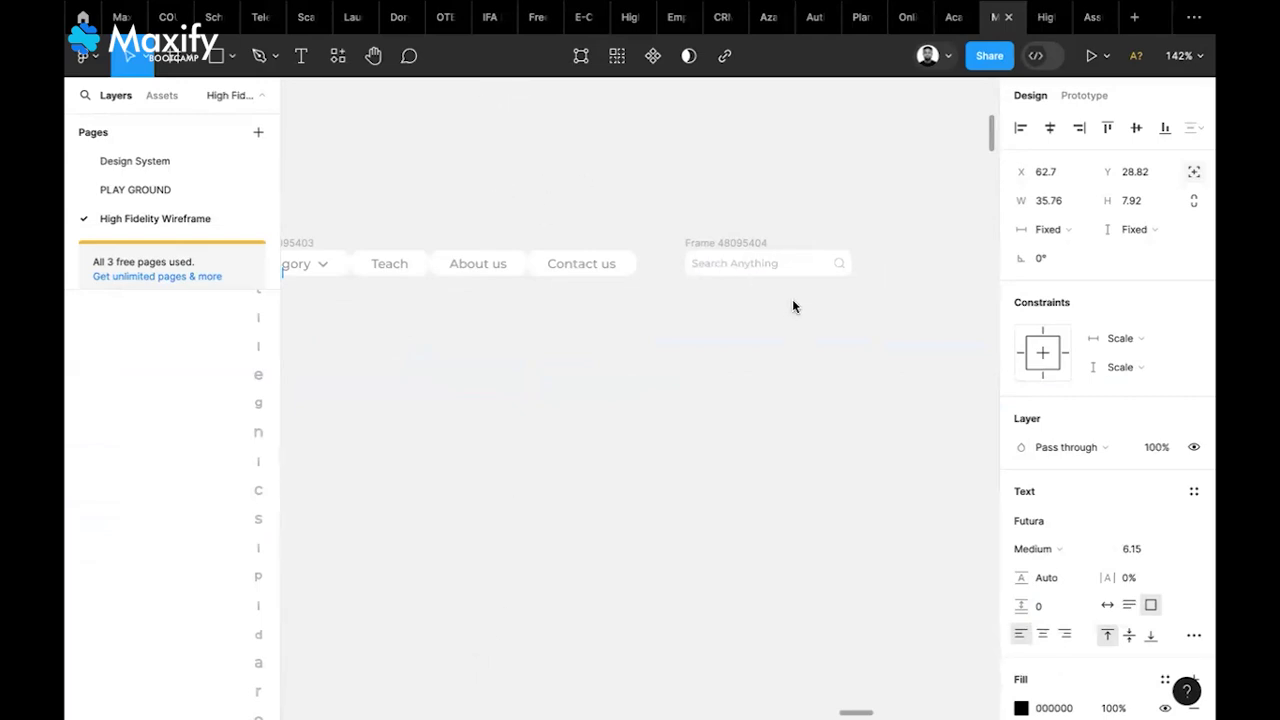
Paste the Enabled and Hovered buttons beside the search box and wrap them in auto layout
scroll(793, 306, "right", 4)
scroll(793, 306, "up", 1)
scroll(793, 306, "right", 2)
left_click(699, 400)
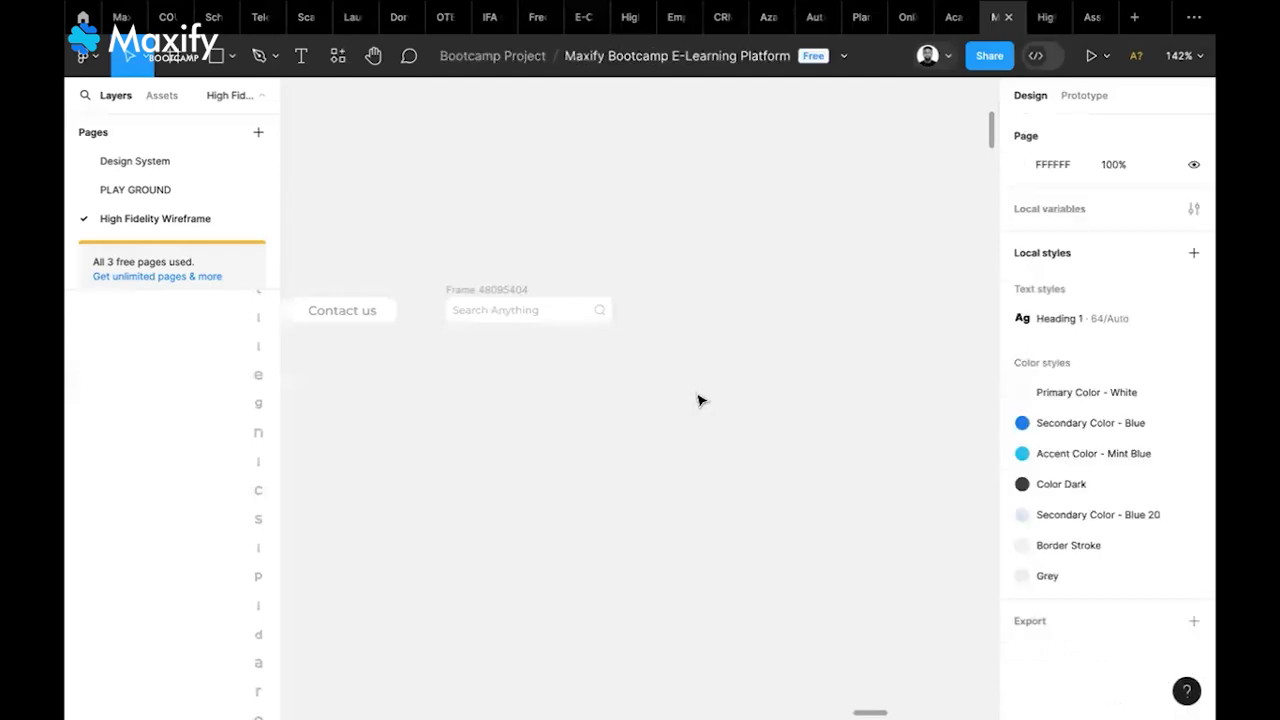
key("ctrl+v")
left_click_drag(658, 407, 751, 308)
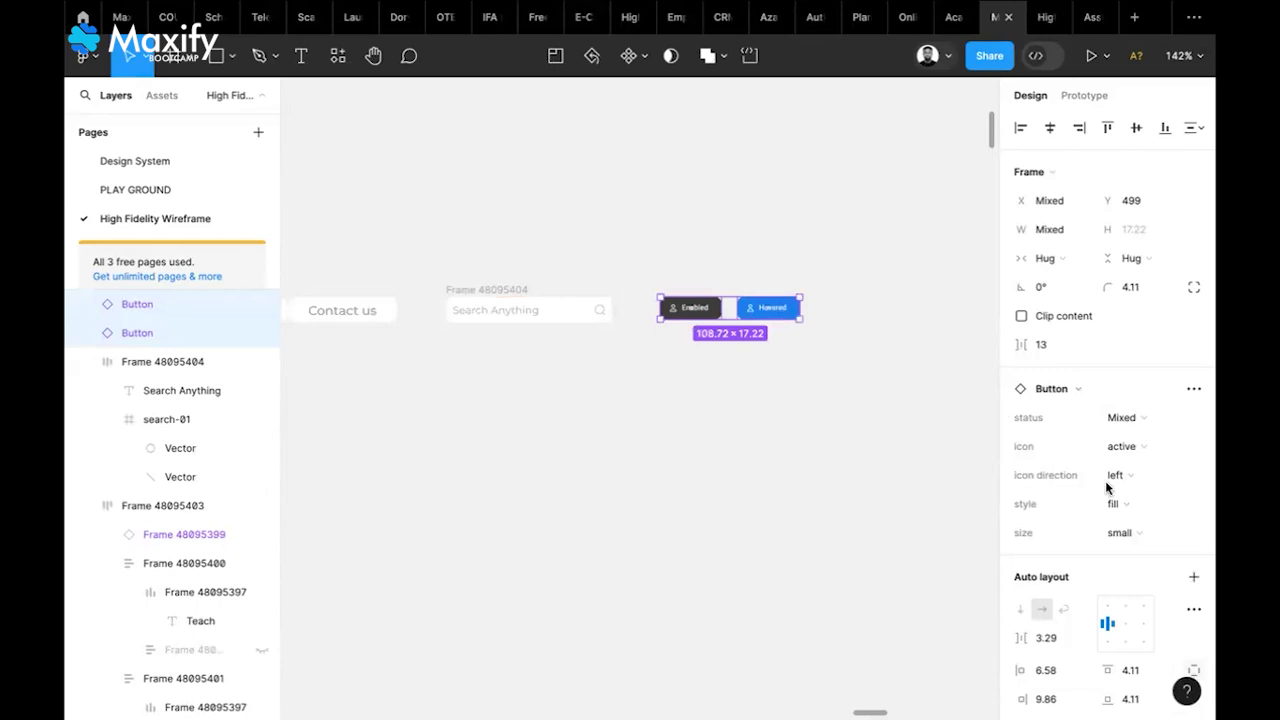
left_click(1192, 578)
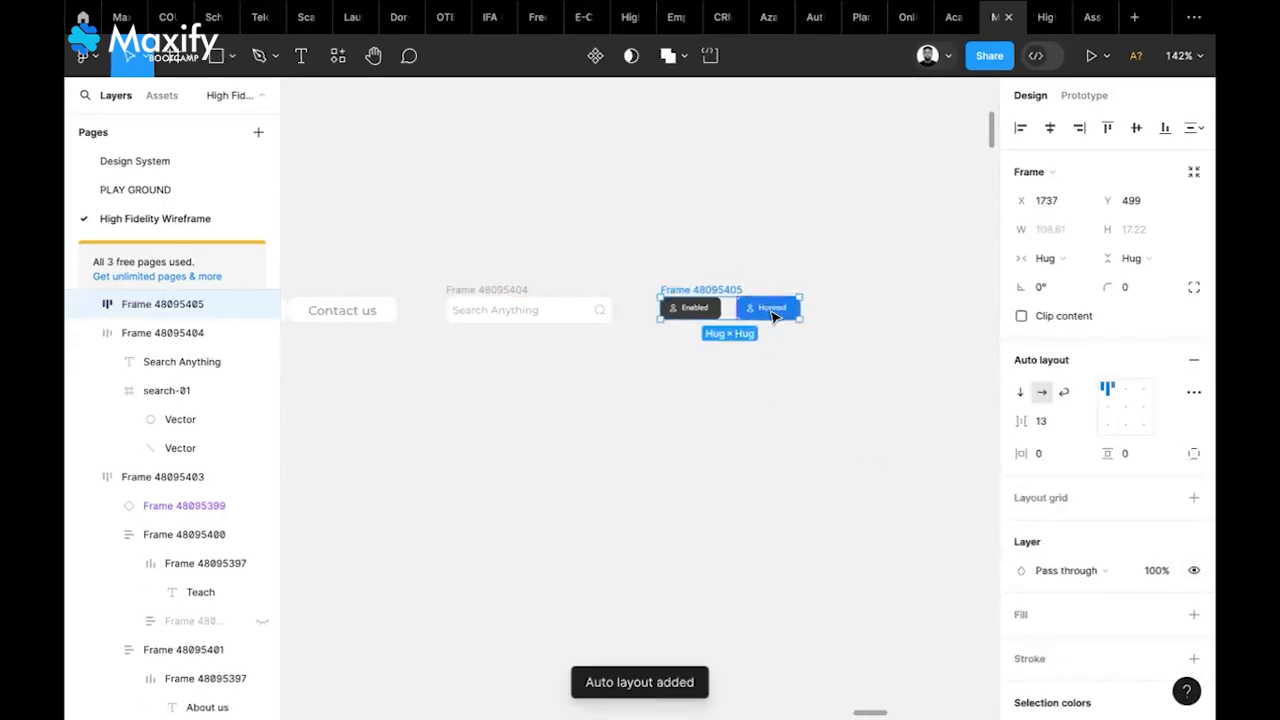
Change the Enabled button's label to Login
scroll(752, 316, "up", 5)
double_click(668, 310)
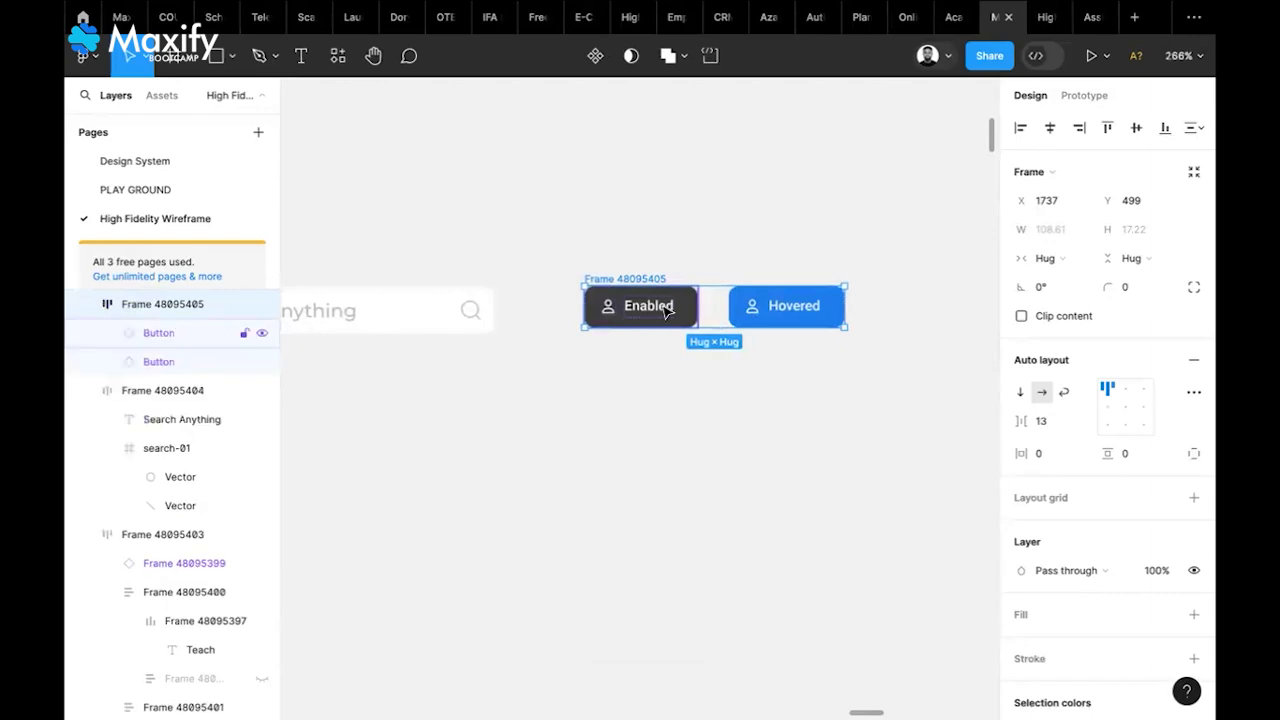
double_click(662, 304)
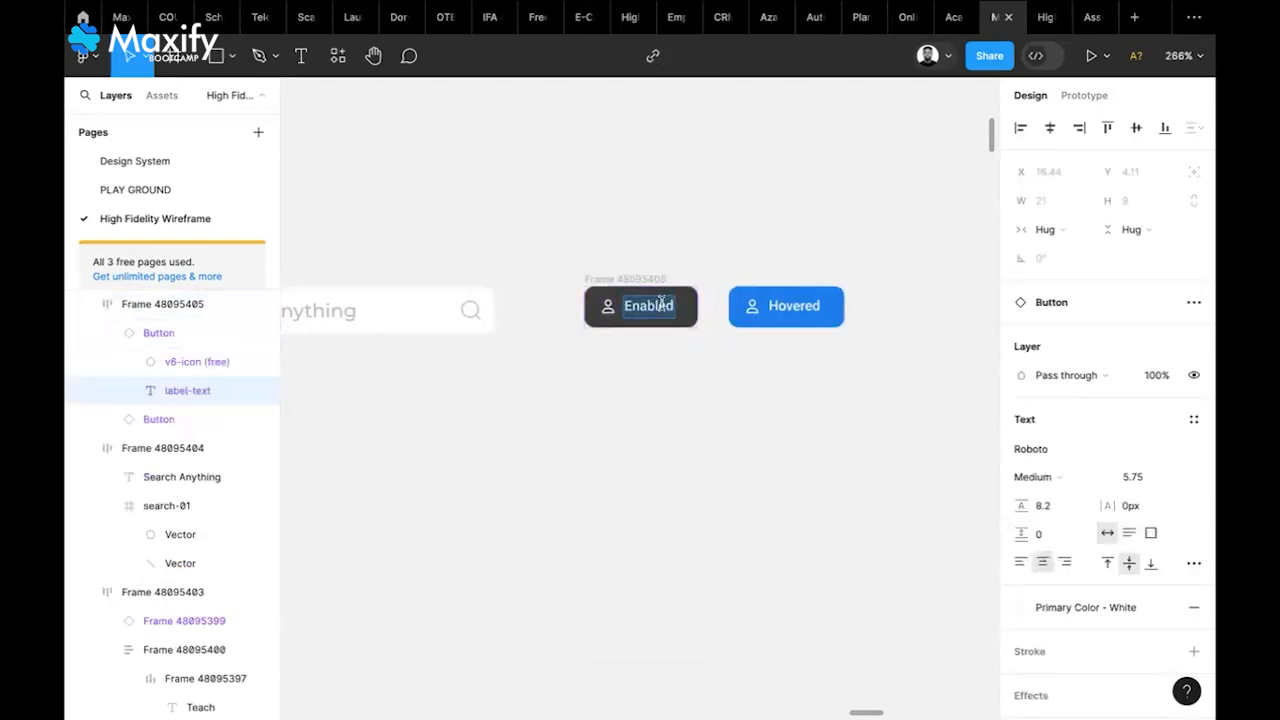
type("Login")
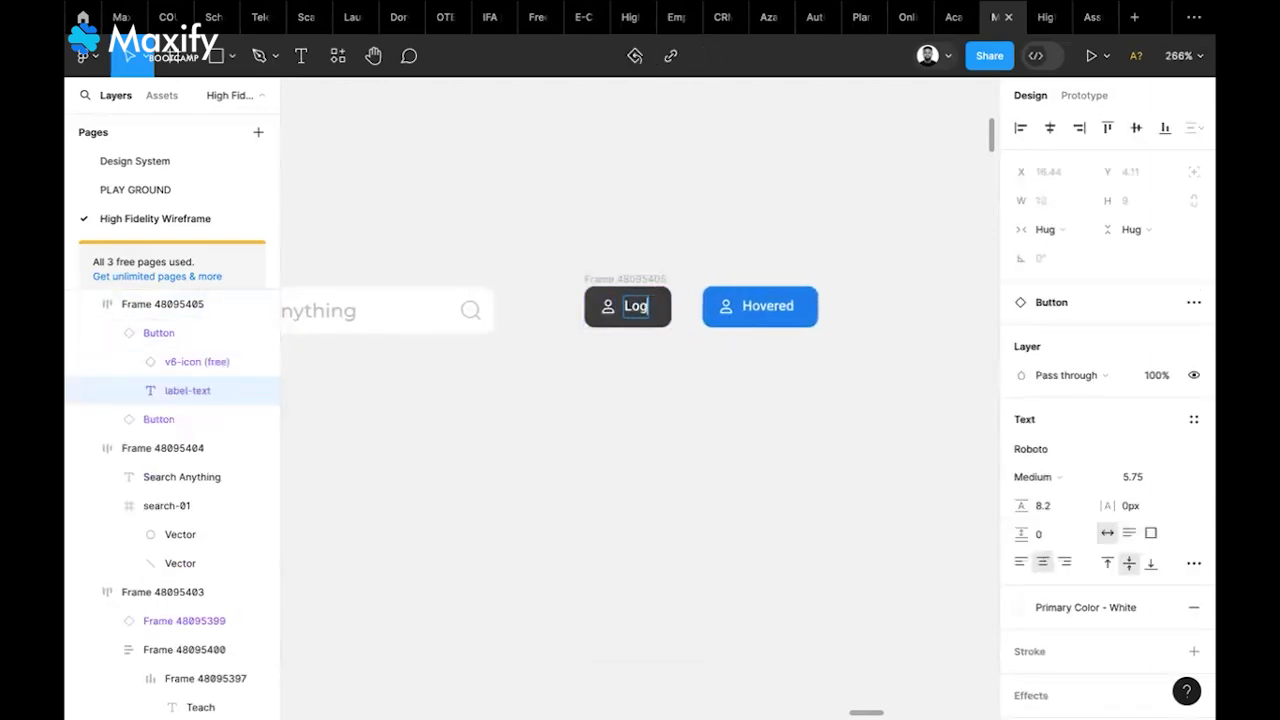
left_click(803, 311)
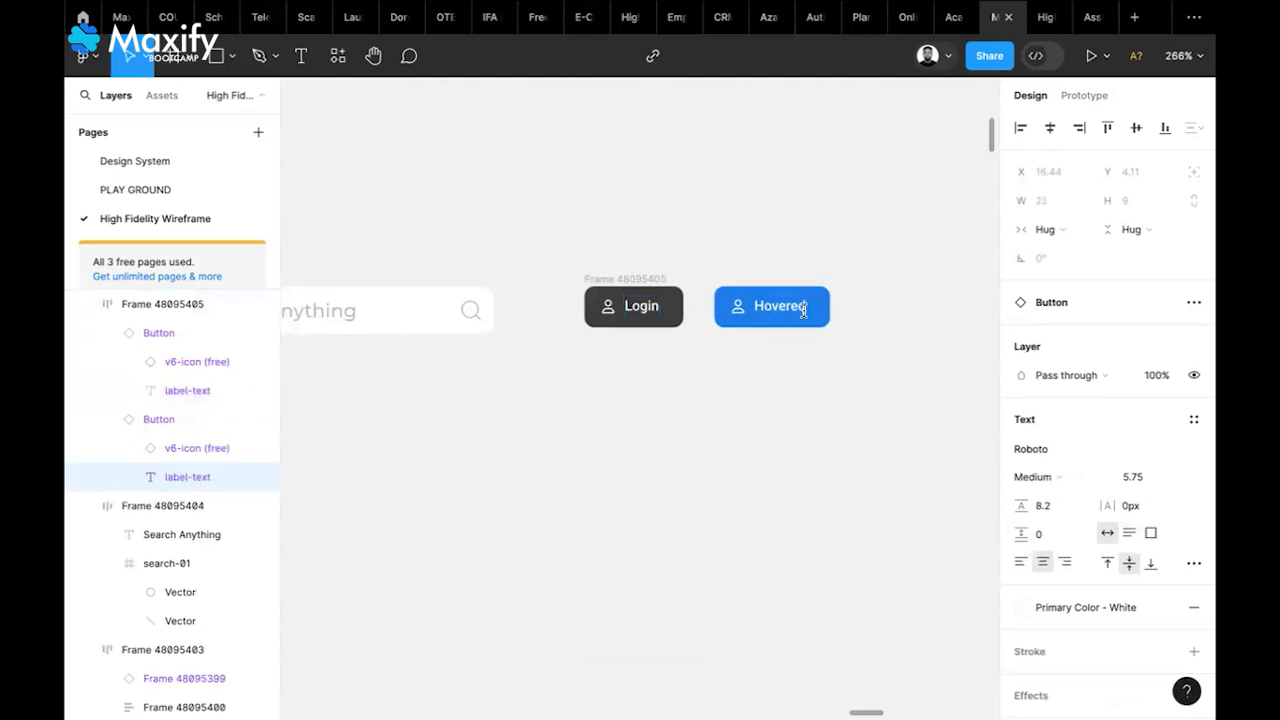
Retype the Hovered button's label as Sign Up
key("Return")
type("Sign Up")
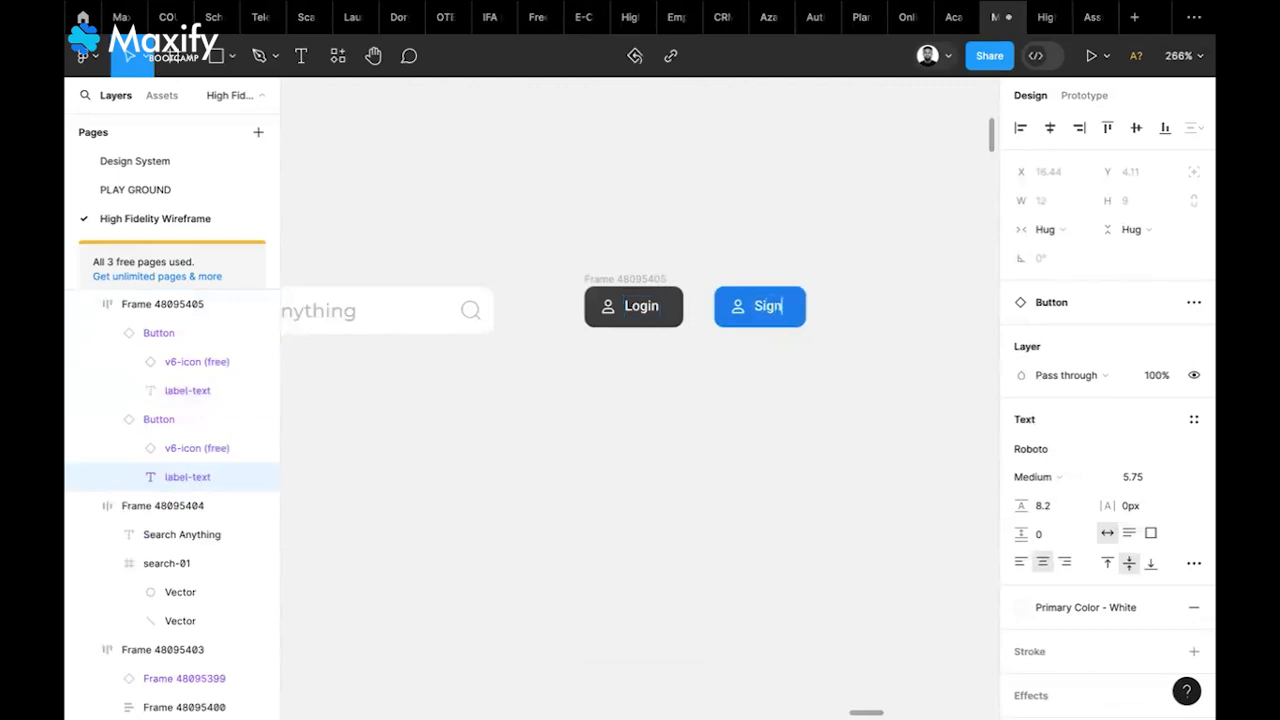
key("BackSpace")
key("BackSpace")
type("Up")
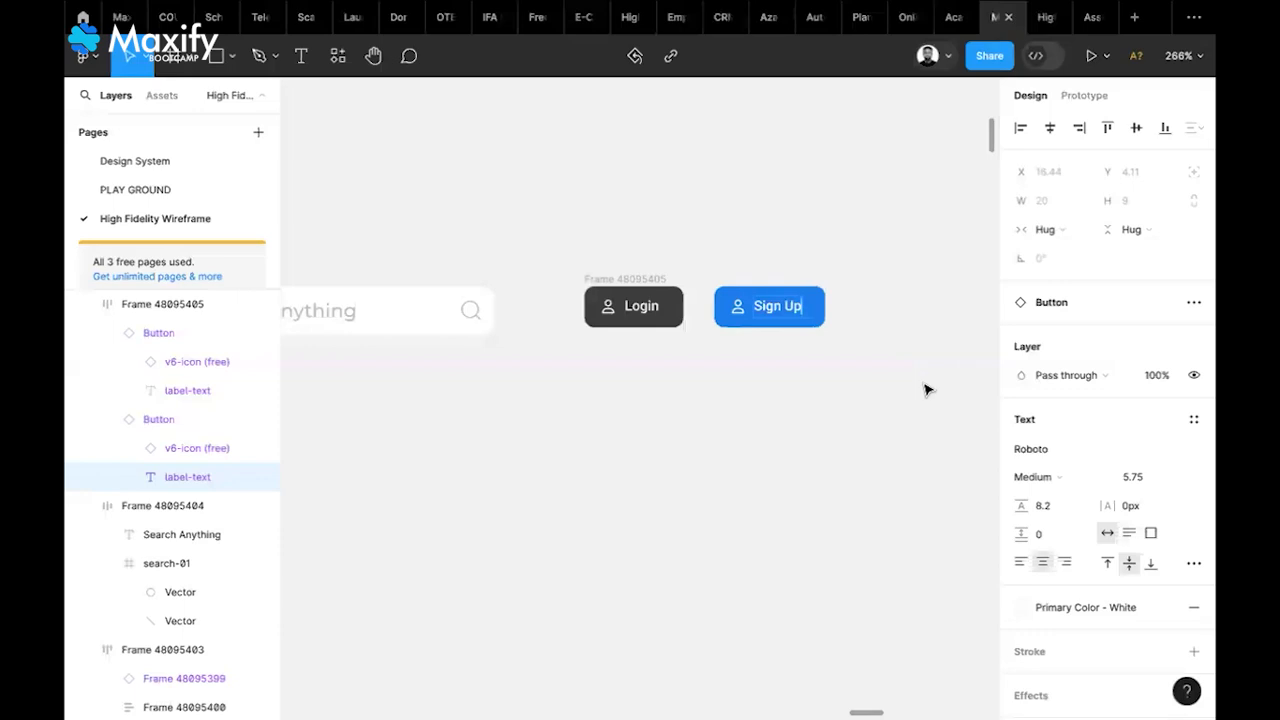
key("BackSpace")
key("BackSpace")
type("Up")
key("BackSpace")
key("BackSpace")
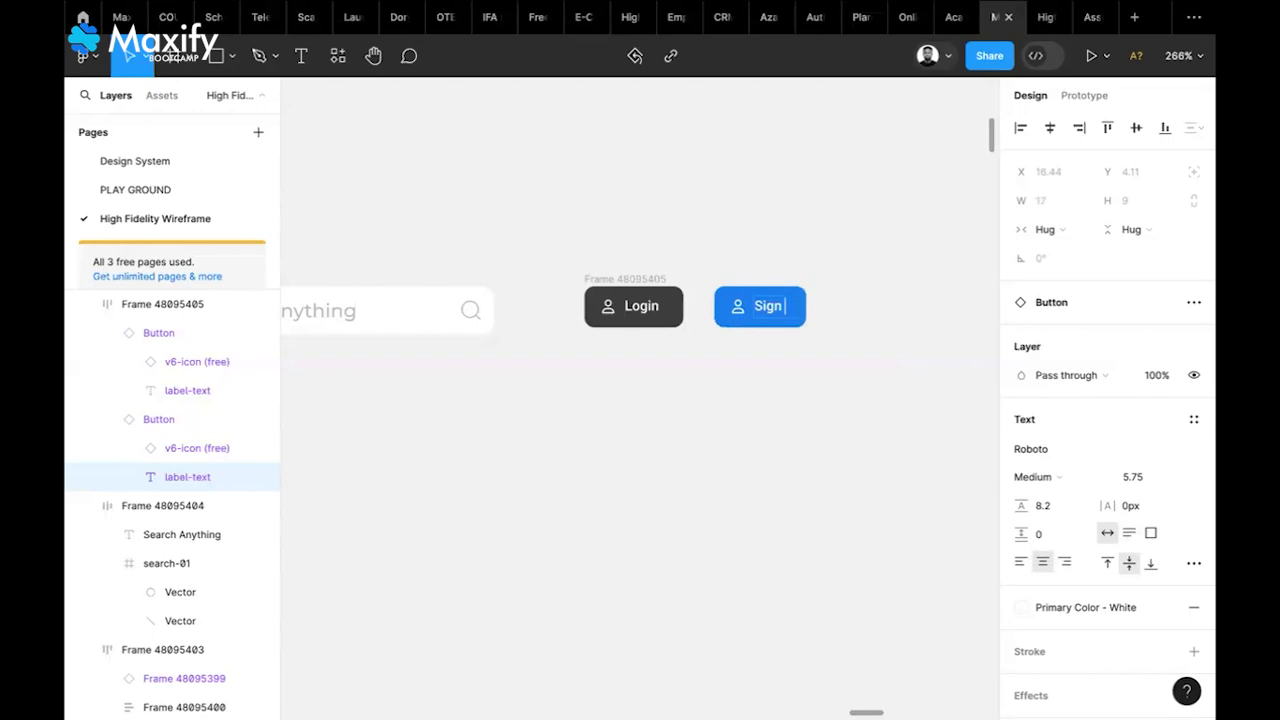
type("Up")
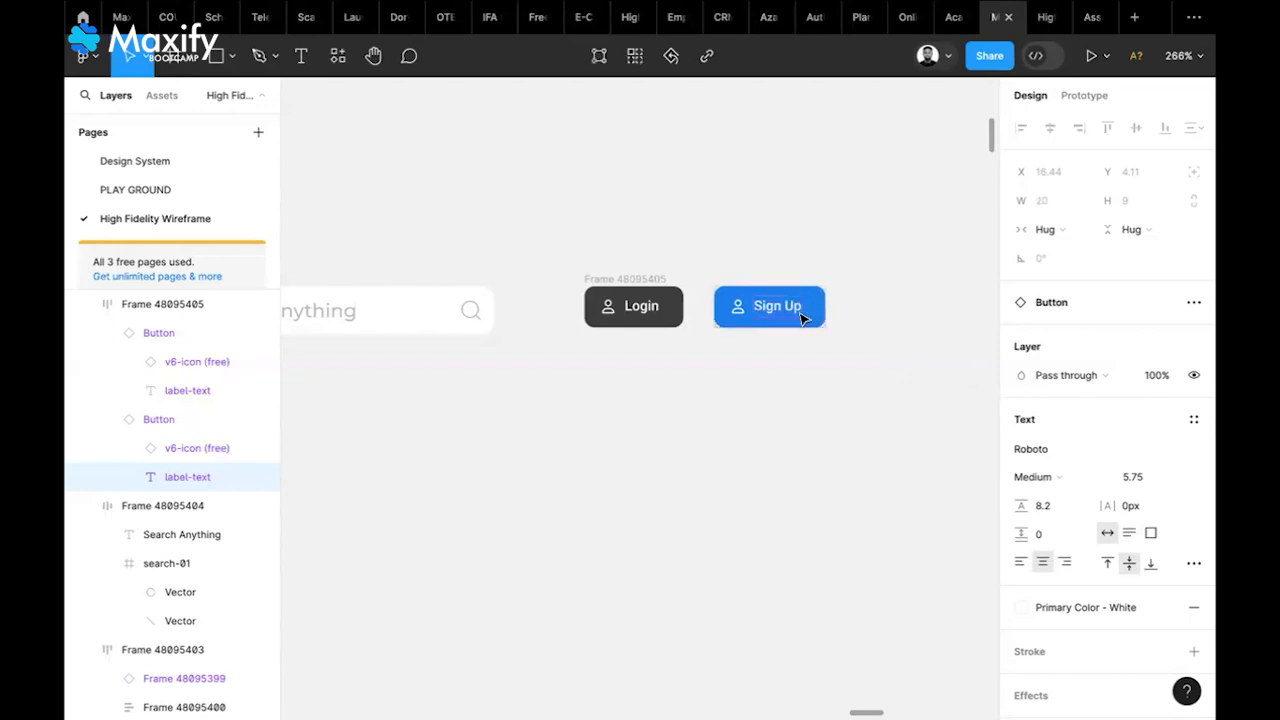
left_click(843, 317)
Select and check the Sign Up button and its label text
left_click(805, 316)
left_click(803, 316)
left_click(876, 308)
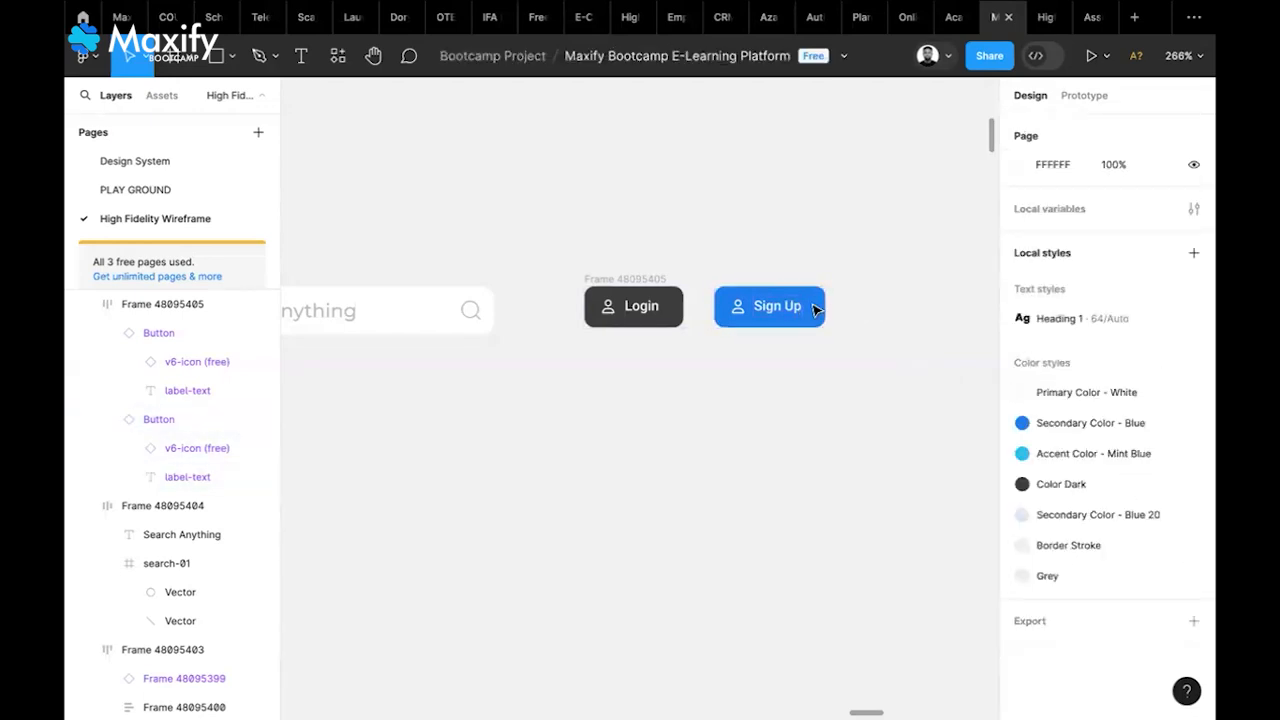
double_click(806, 312)
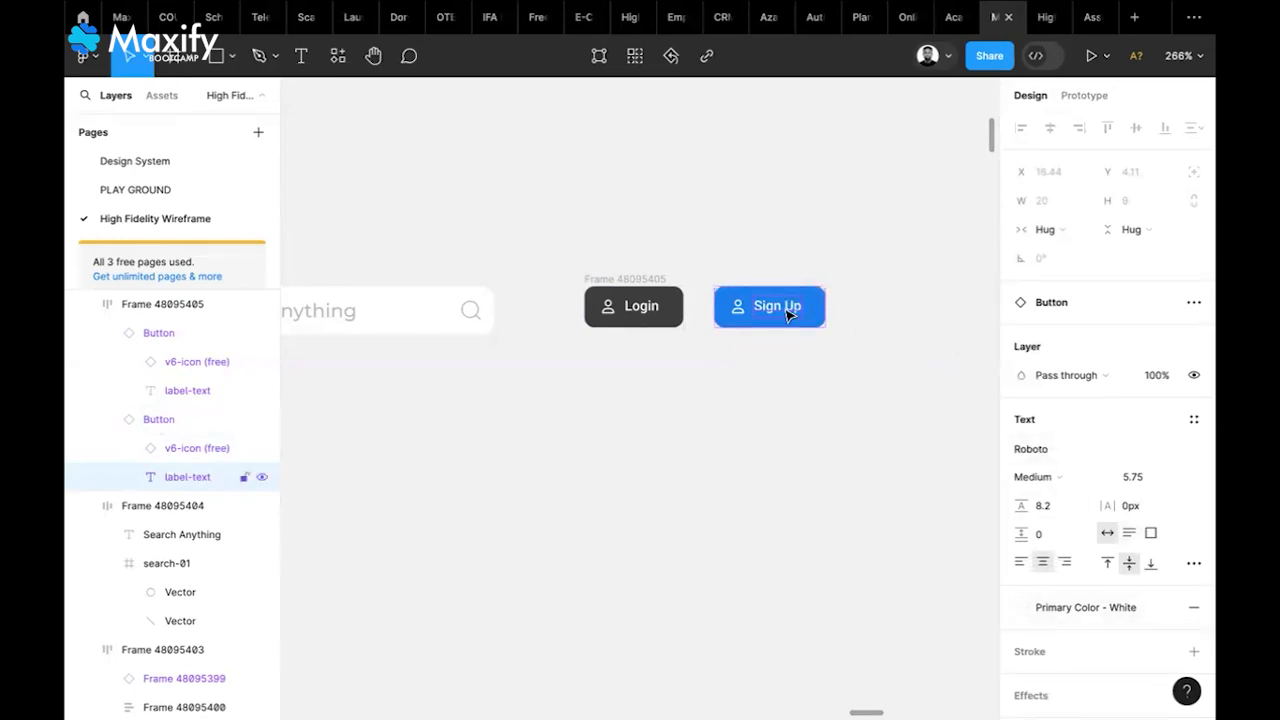
left_click(828, 348)
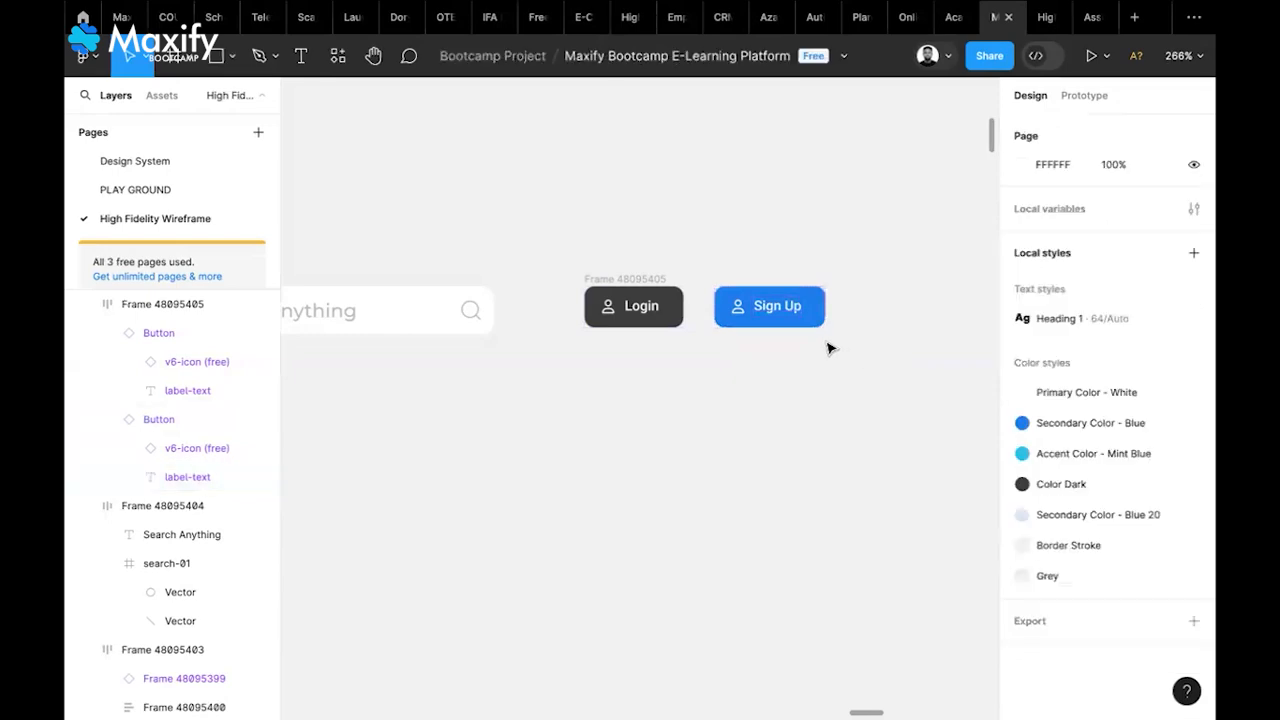
left_click(793, 315)
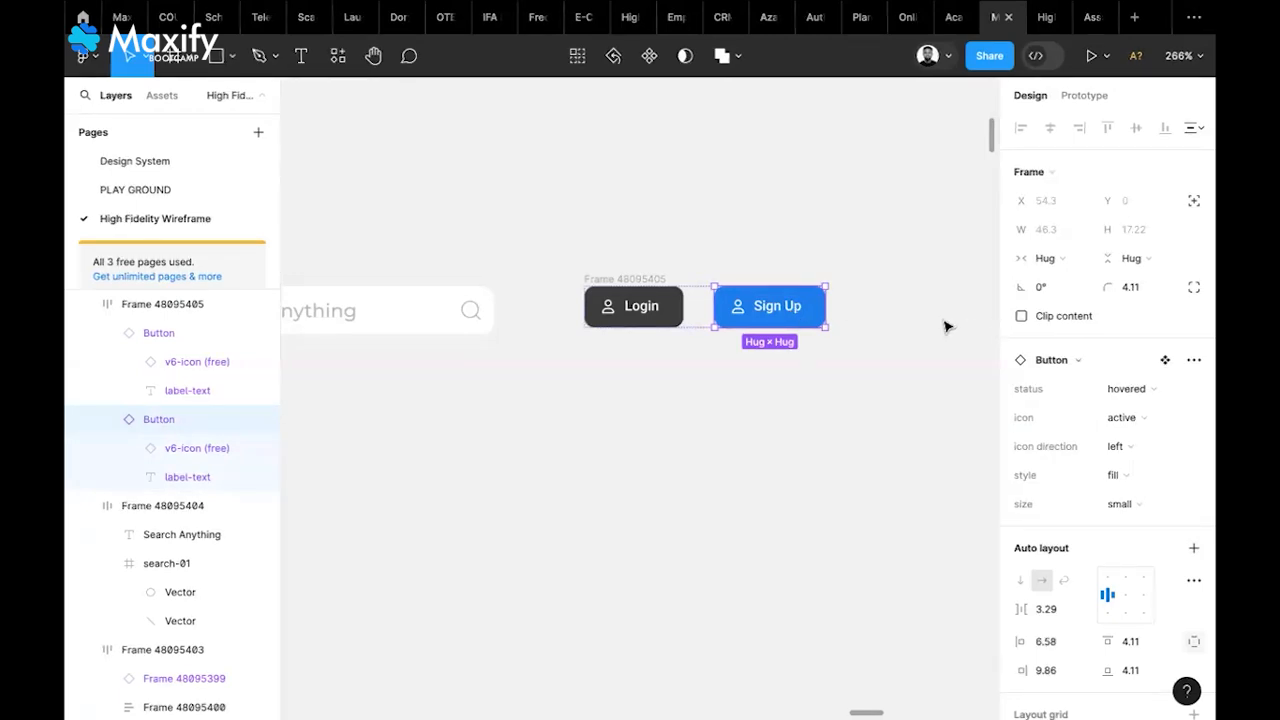
left_click(910, 325)
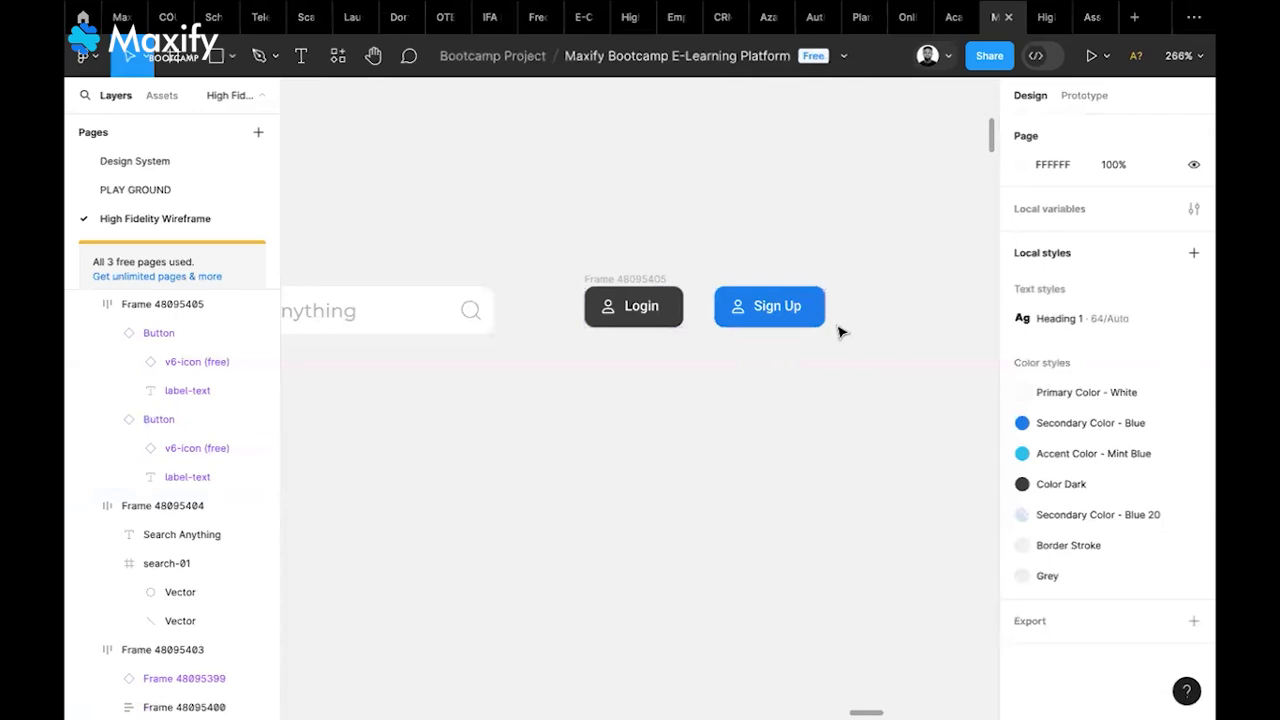
Select the notification bell layer in the existing header
scroll(843, 331, "down", 5)
scroll(840, 332, "left", 10)
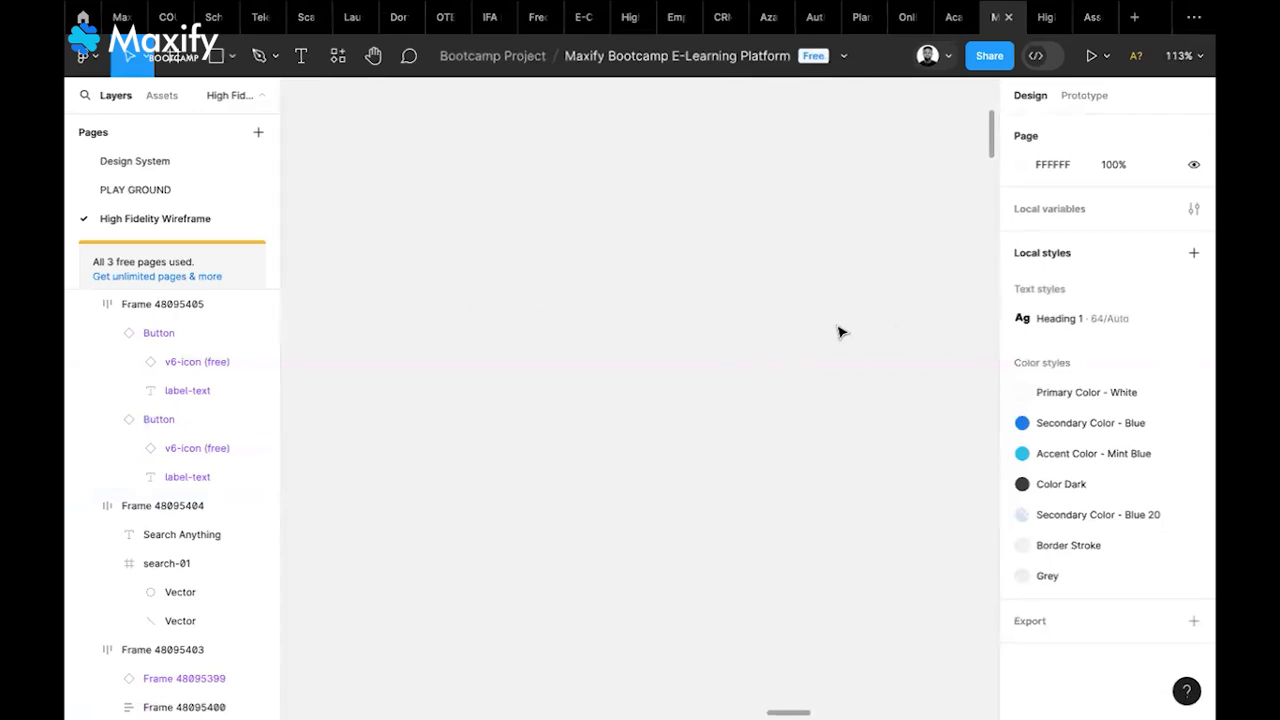
scroll(840, 332, "left", 5)
scroll(840, 332, "down", 5)
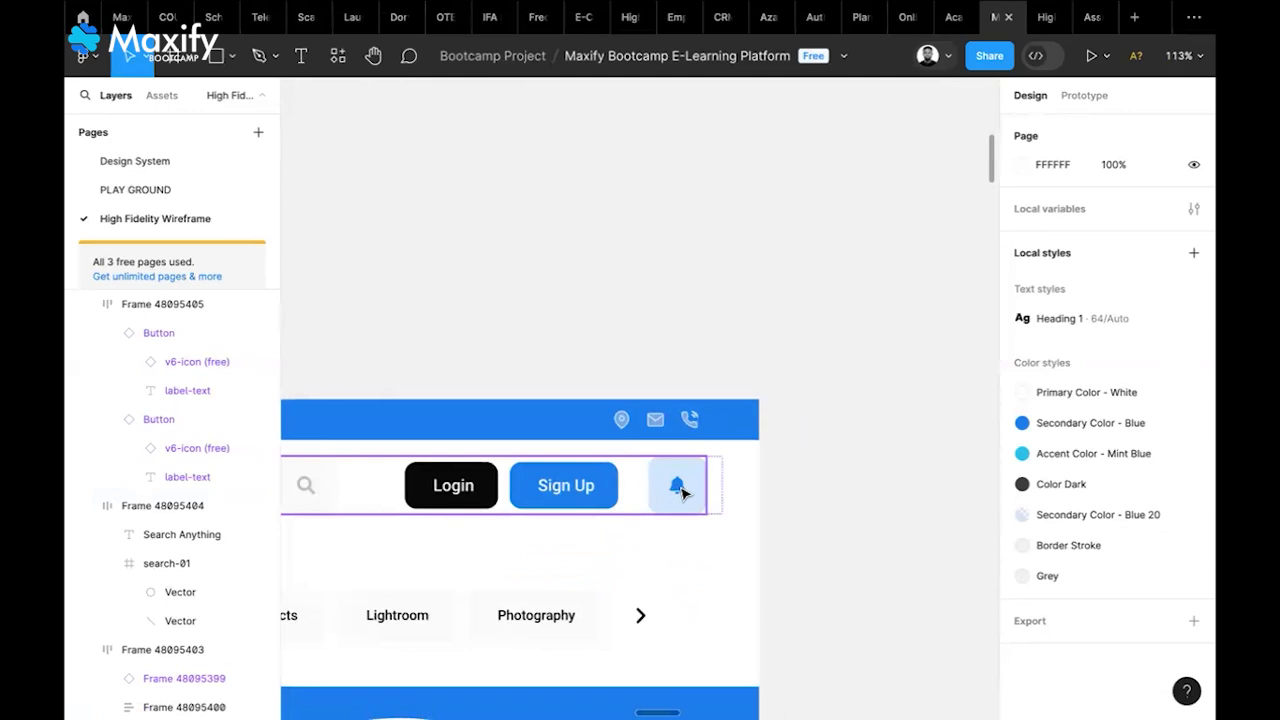
left_click(683, 493)
double_click(683, 493)
double_click(683, 493)
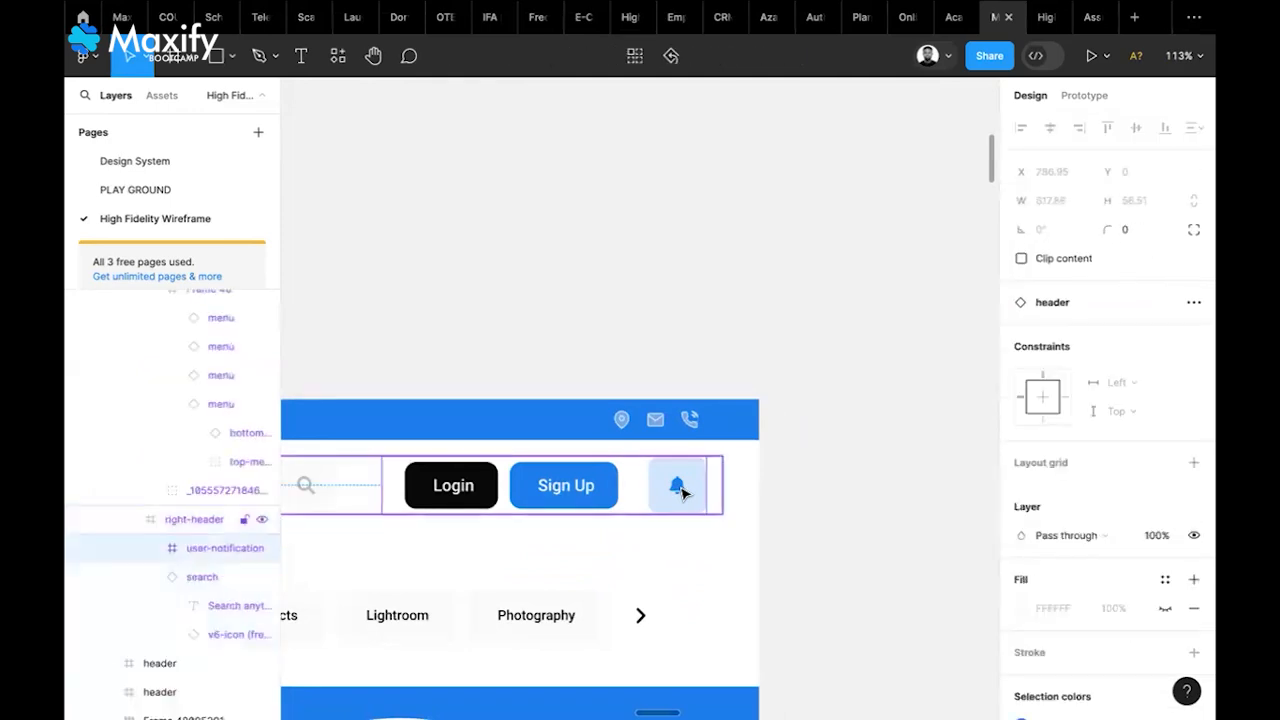
double_click(683, 493)
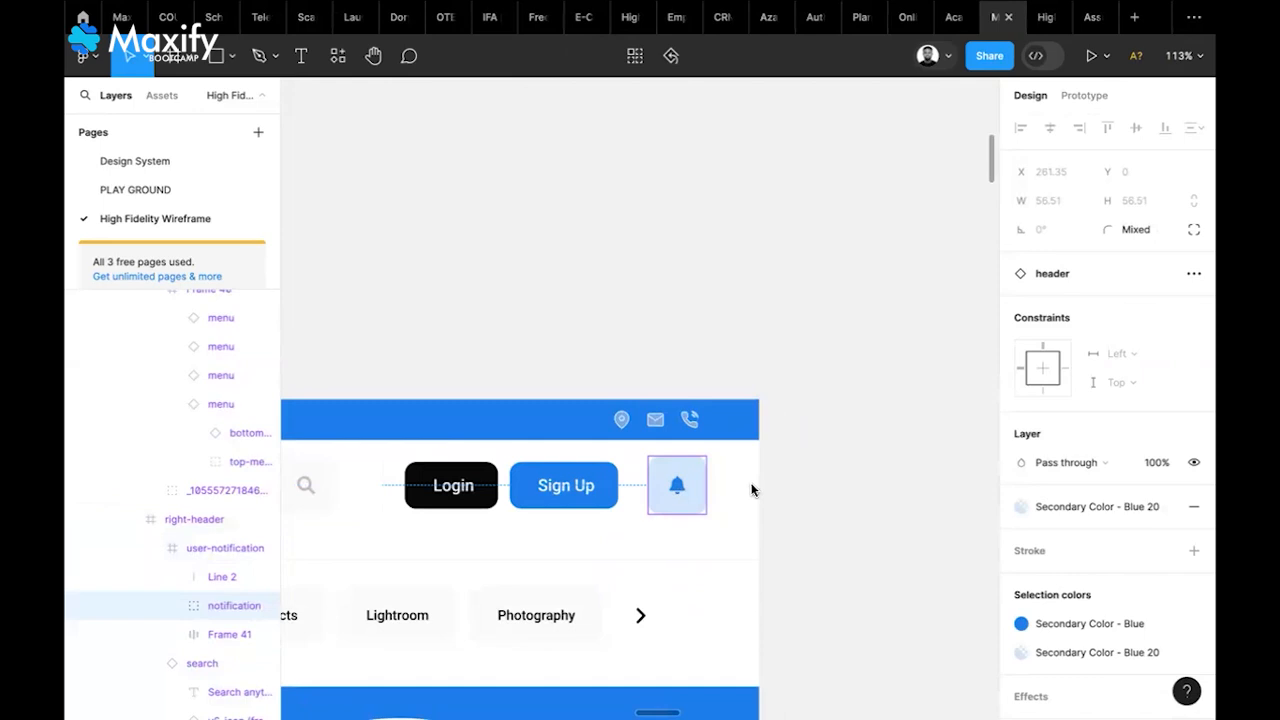
Paste a copy of the bell right of Sign Up and pull its icon out
scroll(826, 331, "up", 2)
scroll(826, 331, "right", 10)
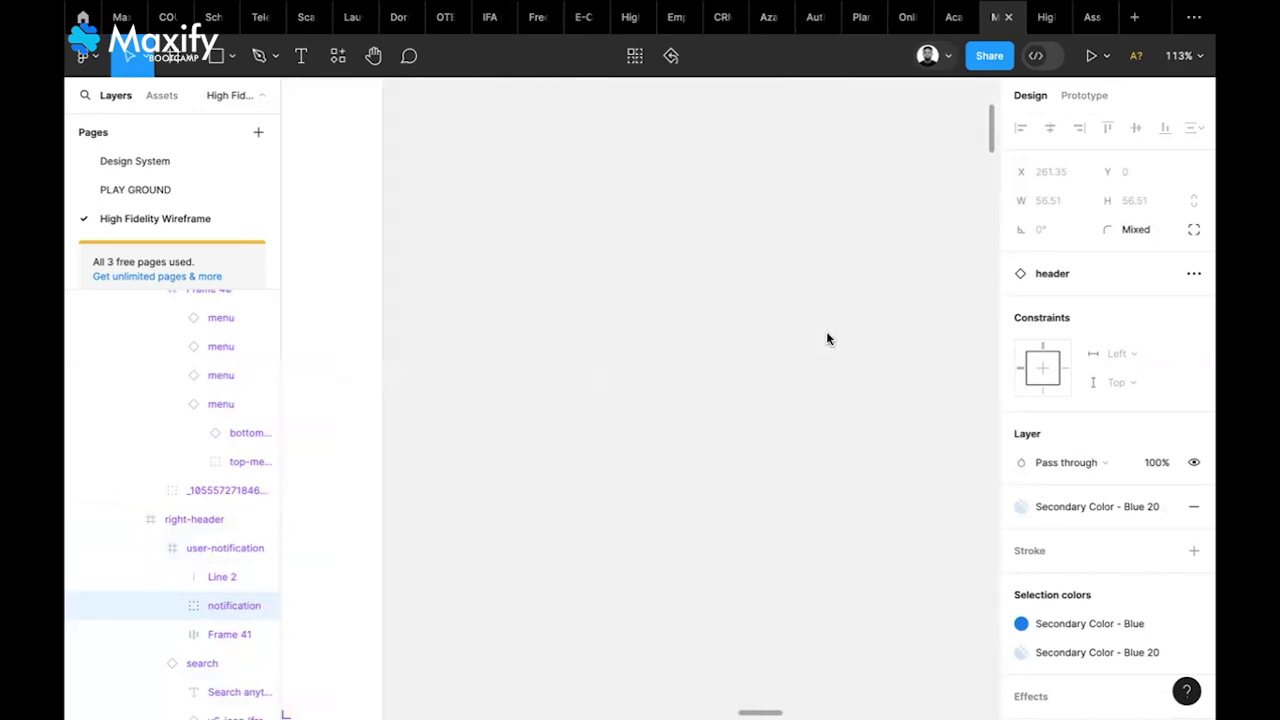
scroll(826, 339, "right", 10)
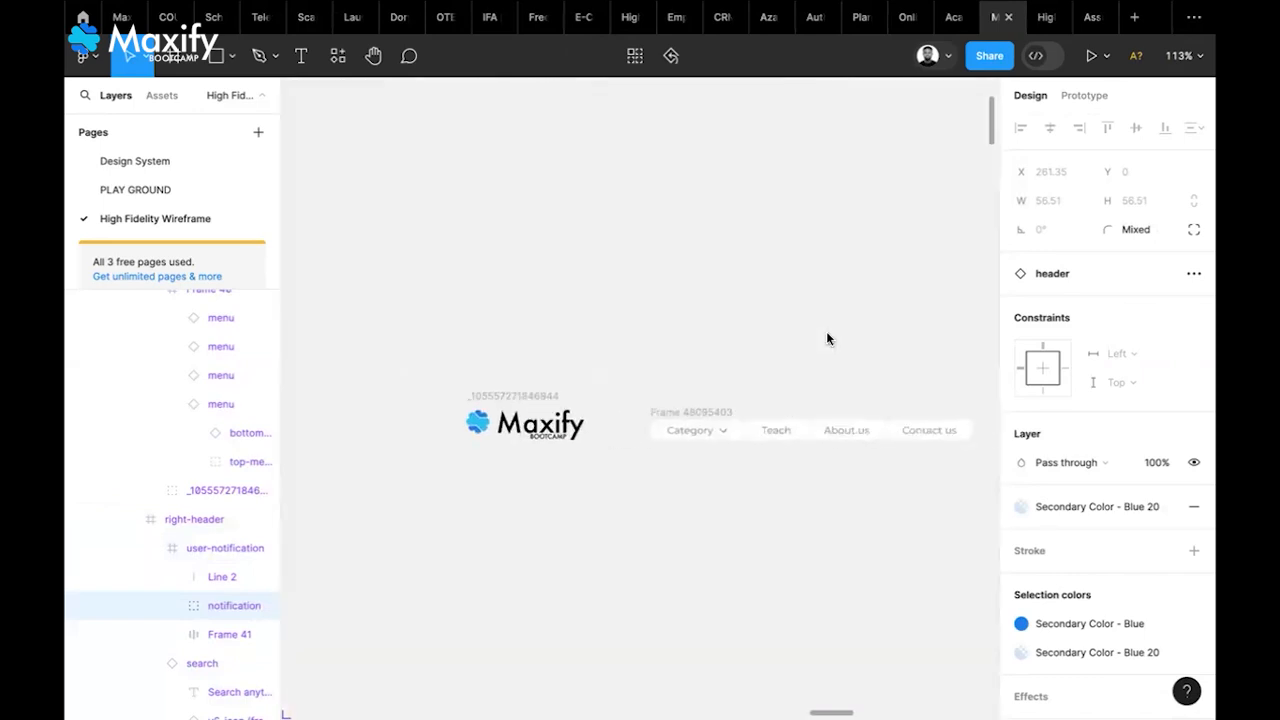
left_click(890, 384)
key("ctrl+v")
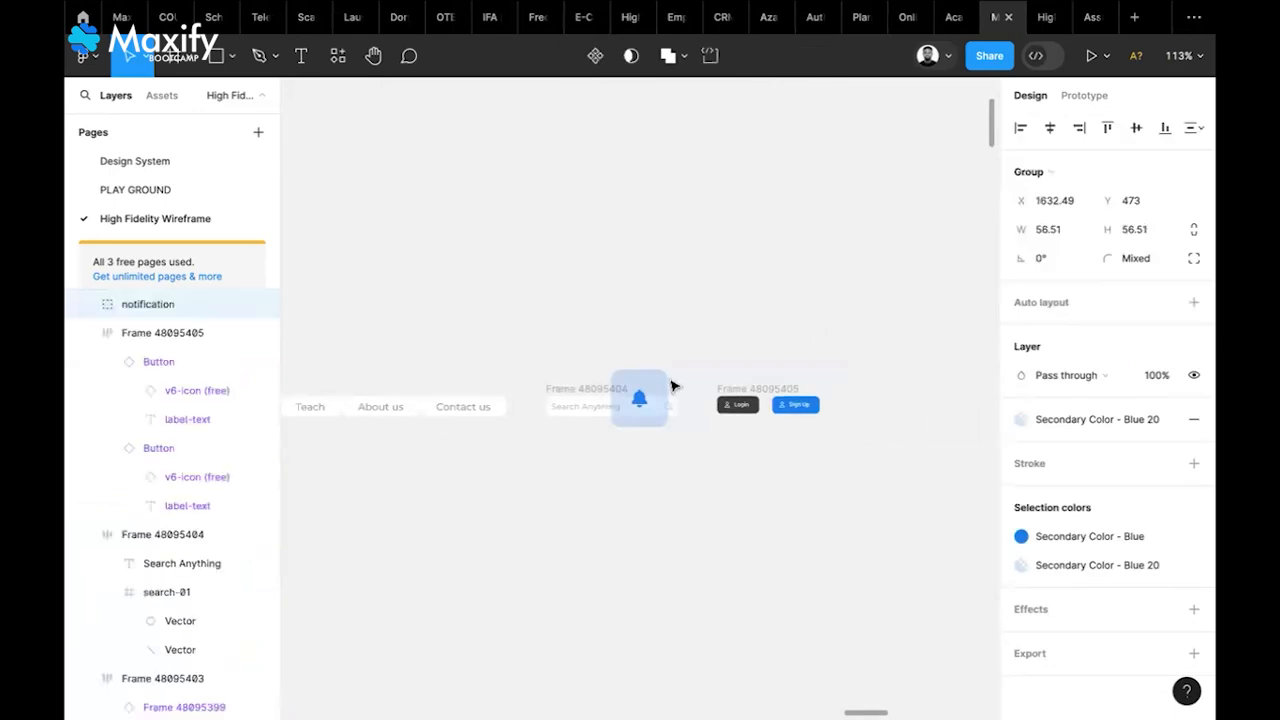
left_click_drag(650, 392, 874, 402)
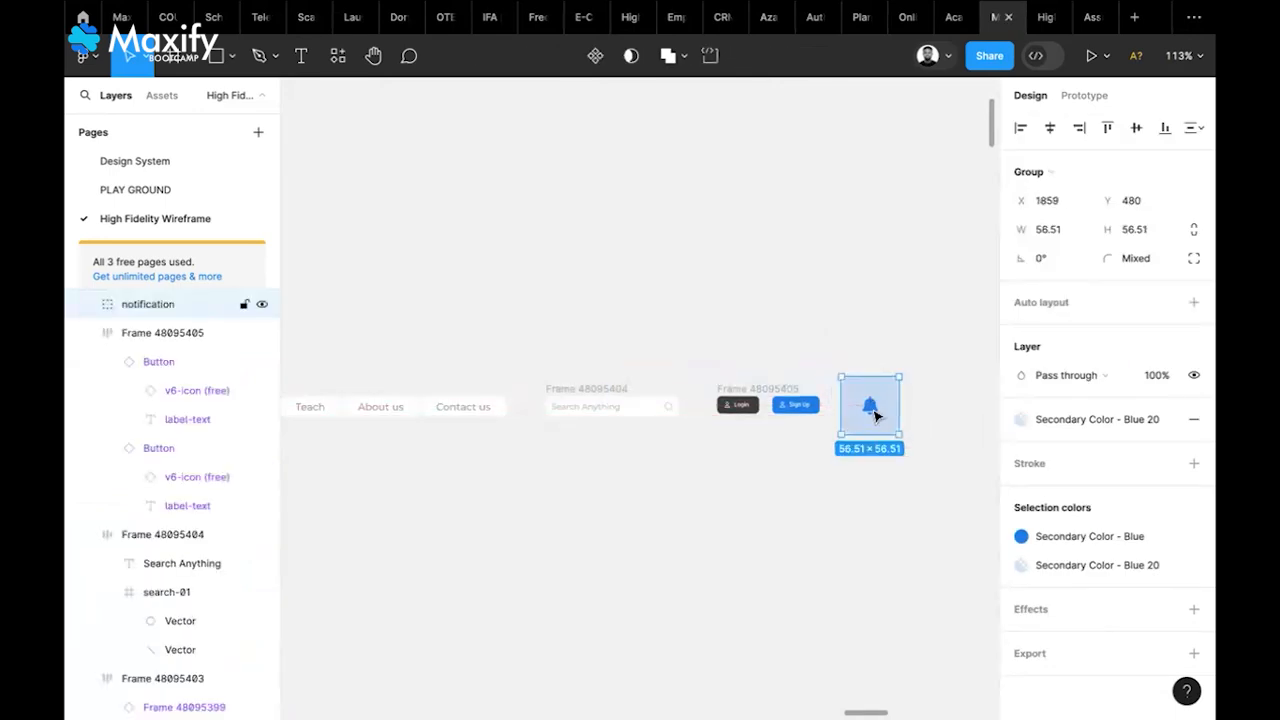
double_click(874, 416)
left_click_drag(872, 410, 717, 264)
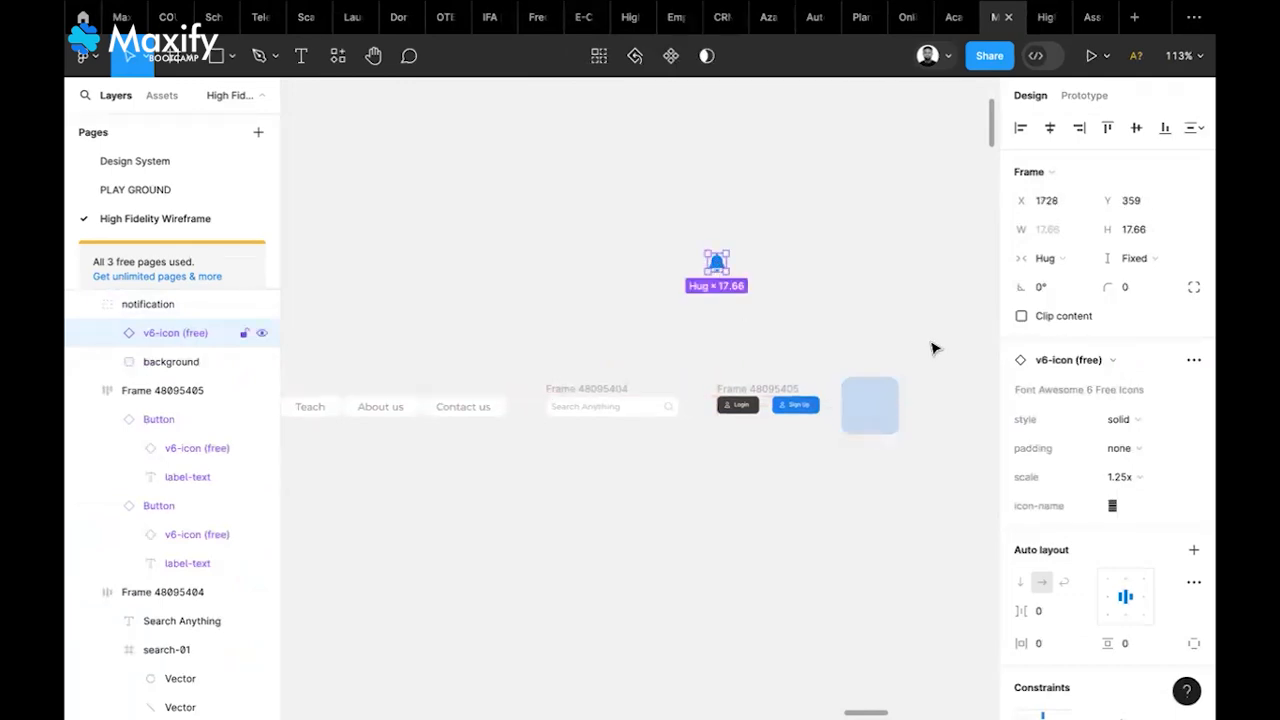
Wrap the bell icon in an auto-layout frame with 20 padding
left_click(1196, 550)
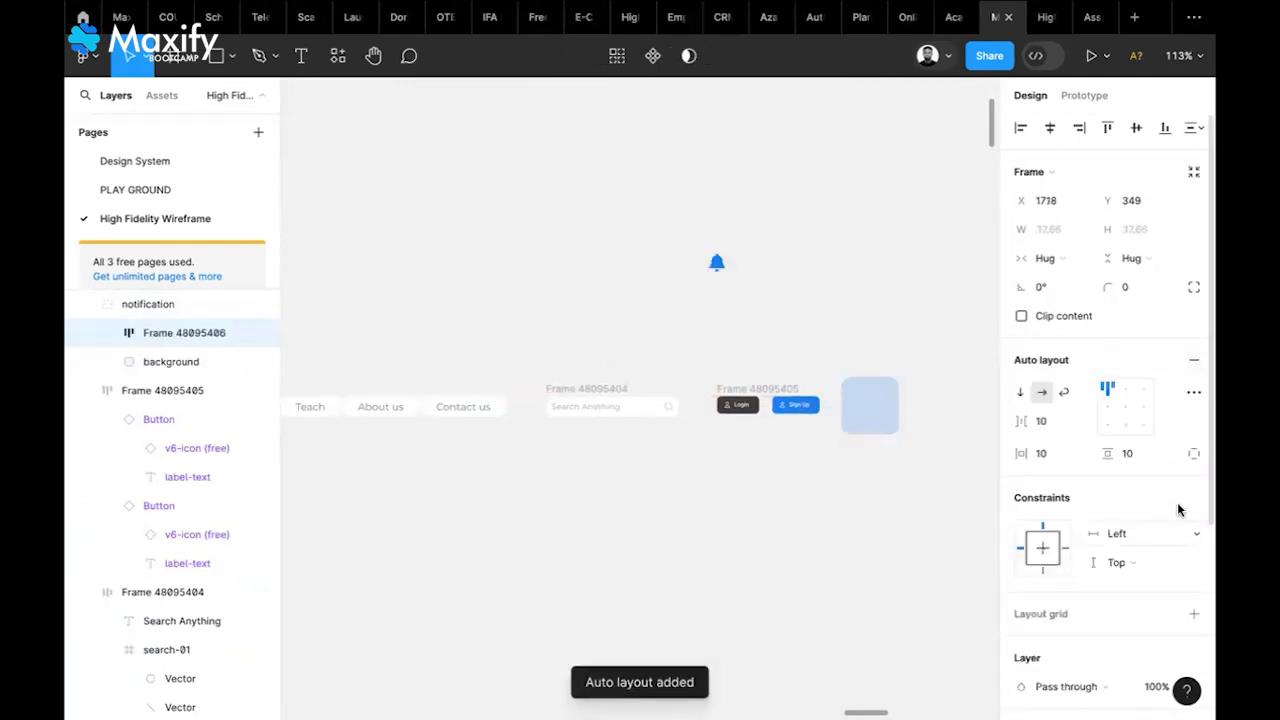
left_click(1130, 454)
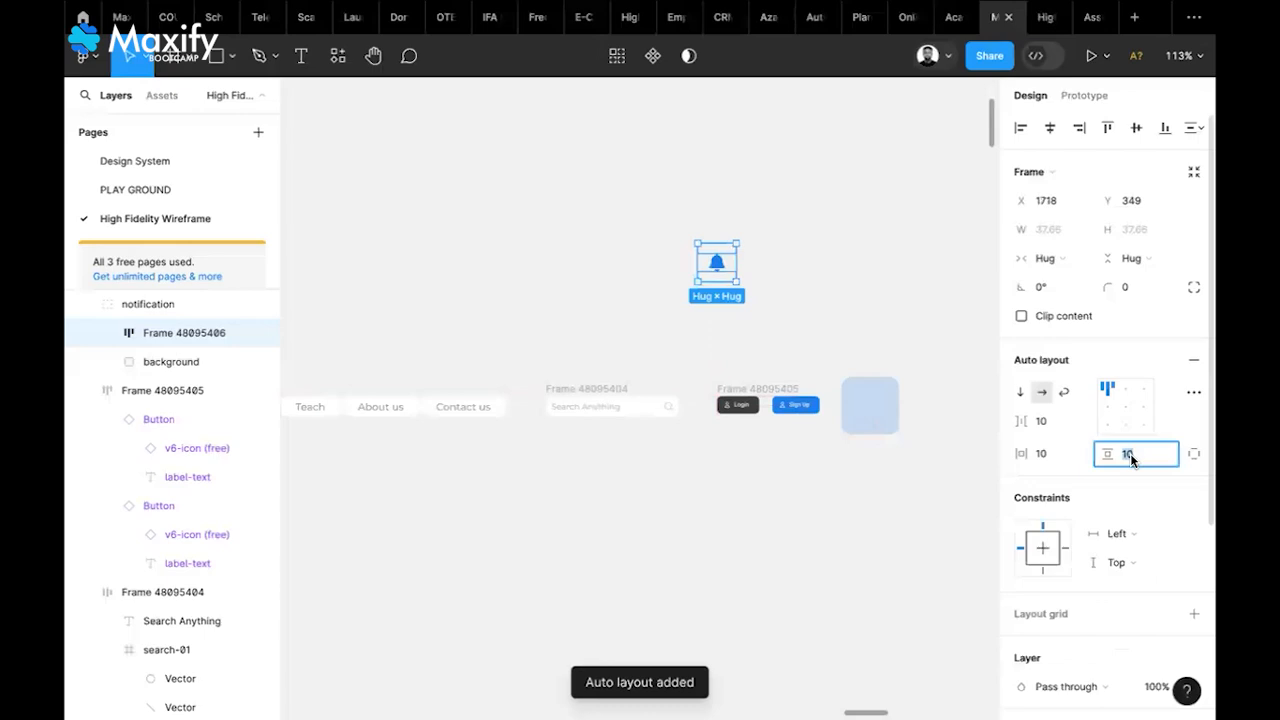
type("20")
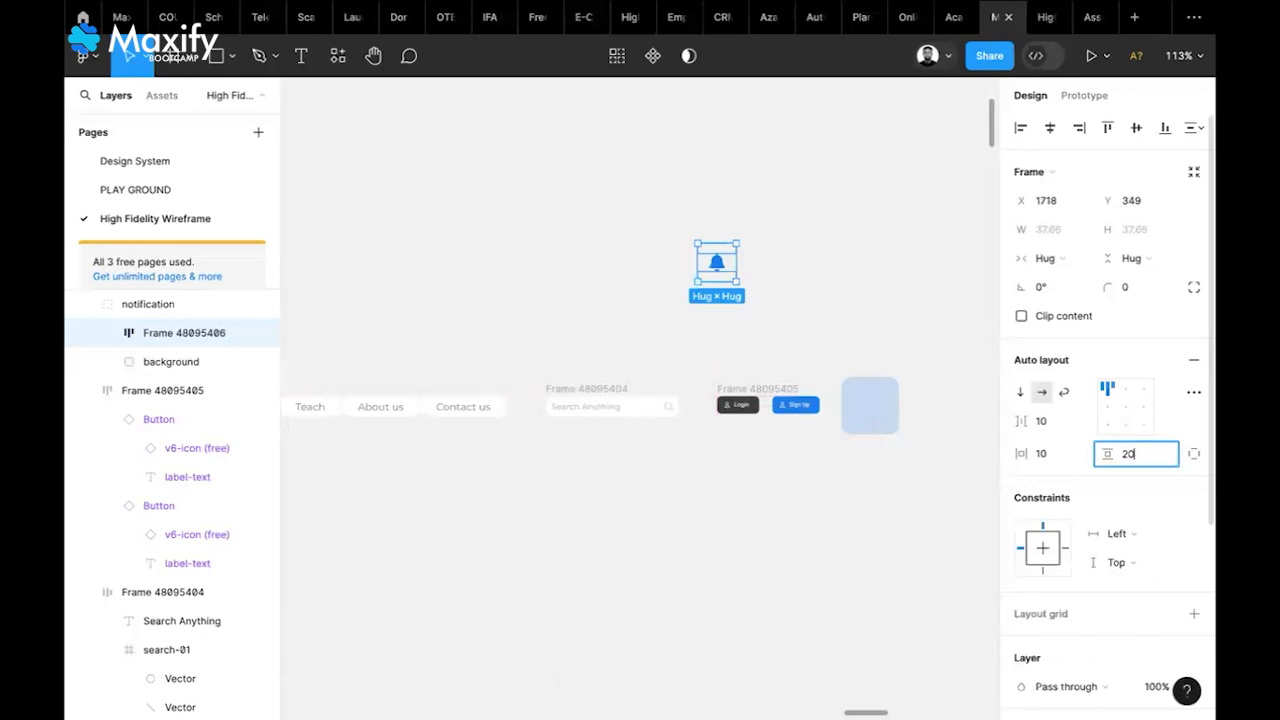
left_click(1048, 455)
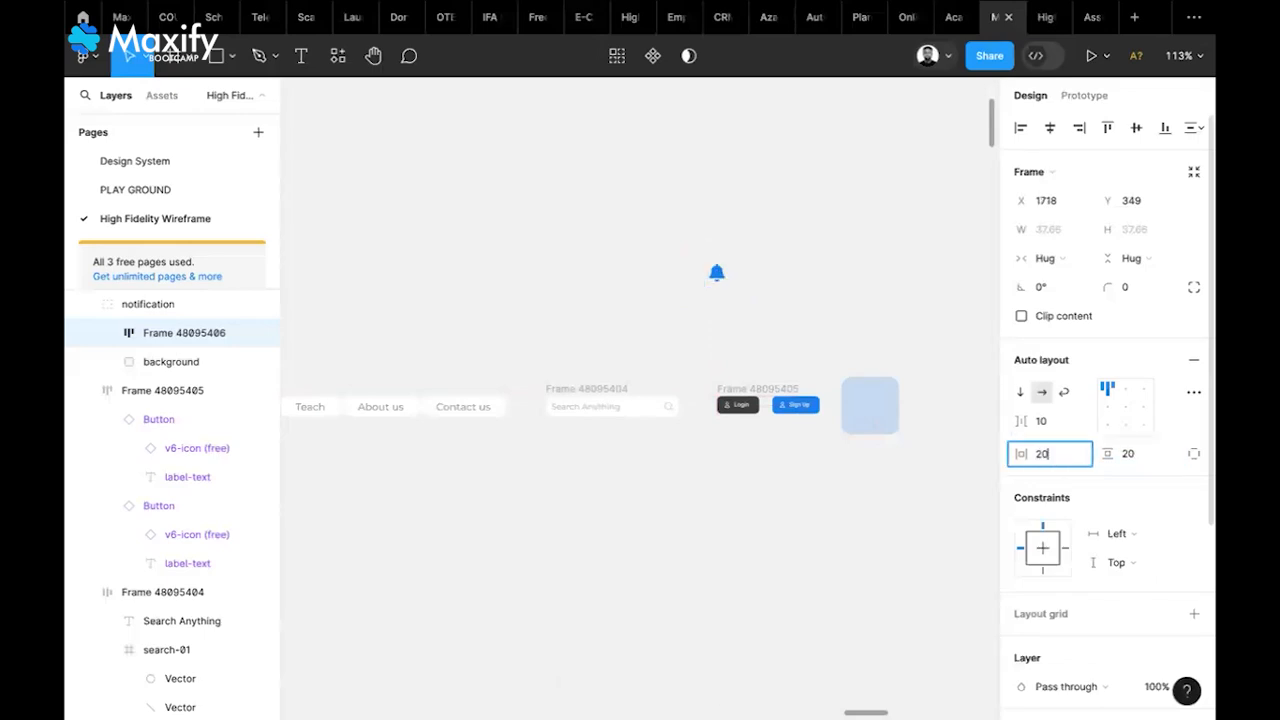
key("Return")
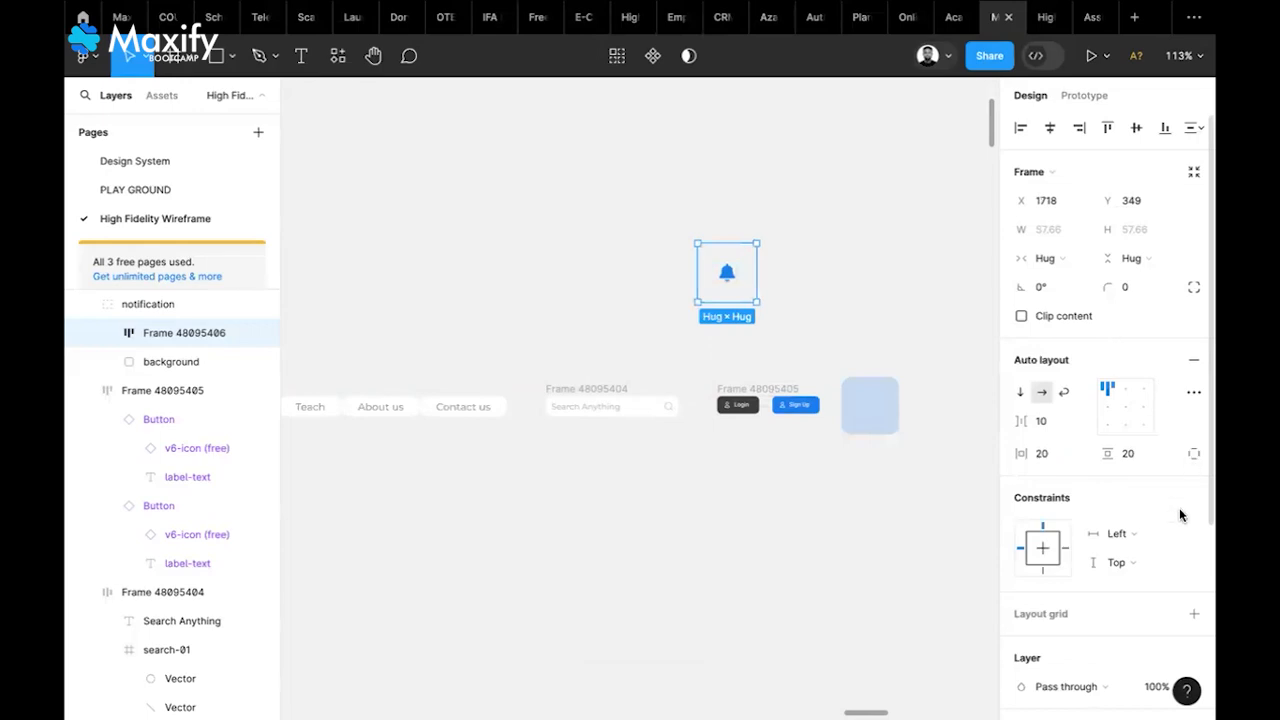
Fill the bell frame with Secondary Color - Blue 20 and give it corner radius 10
scroll(1180, 512, "down", 3)
left_click(1194, 621)
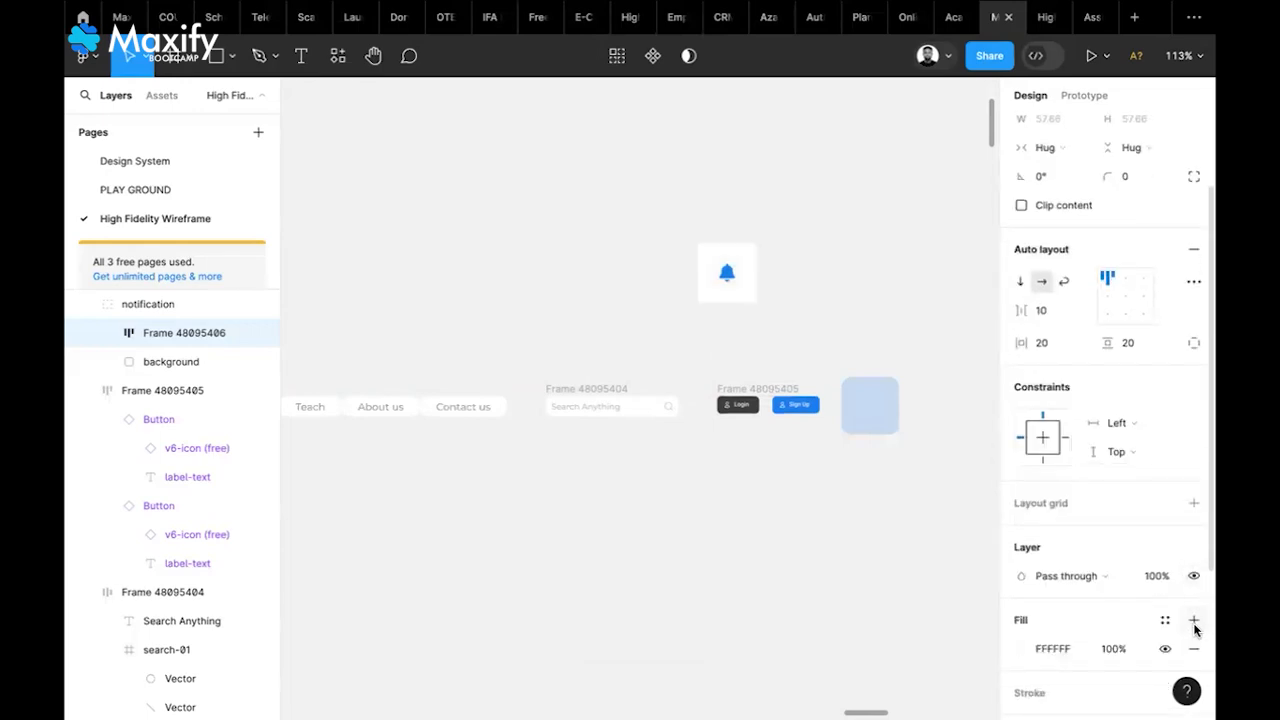
scroll(1087, 583, "down", 2)
left_click(1165, 490)
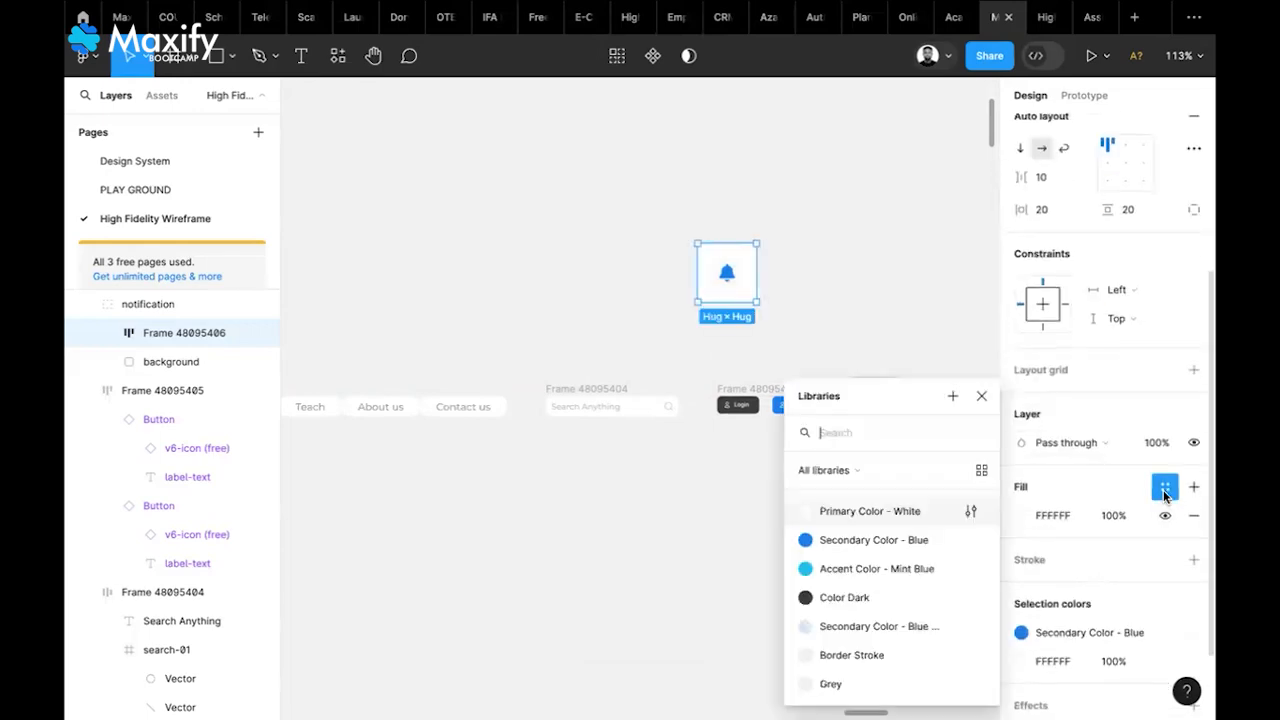
left_click(867, 626)
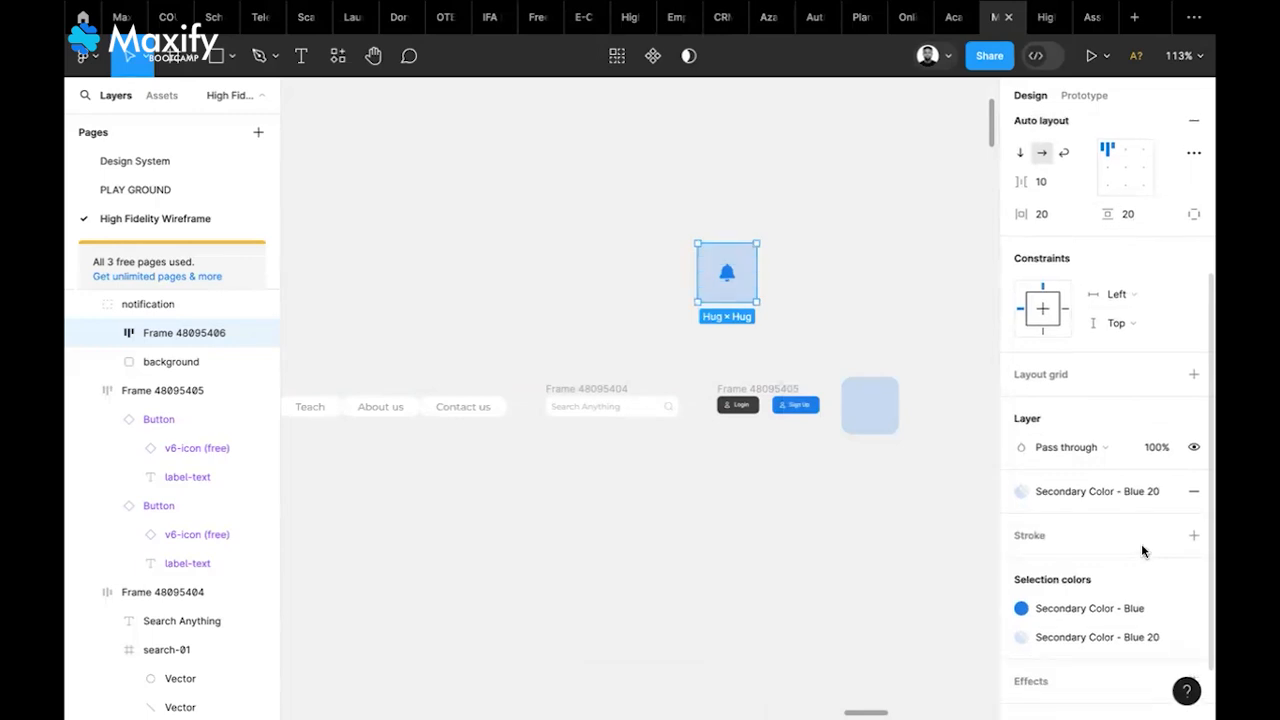
scroll(1130, 245, "up", 3)
left_click(1138, 291)
type("10")
key("Return")
Delete the old background square from the notification group
left_click(963, 170)
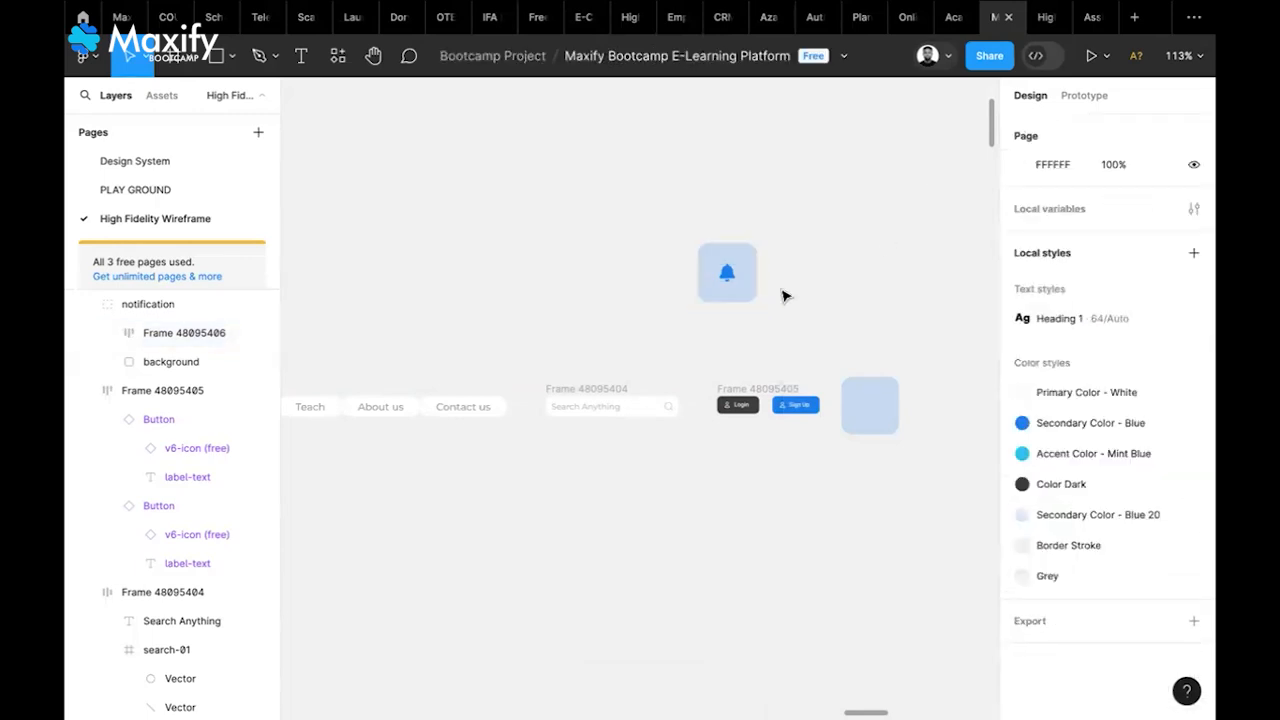
left_click(876, 406)
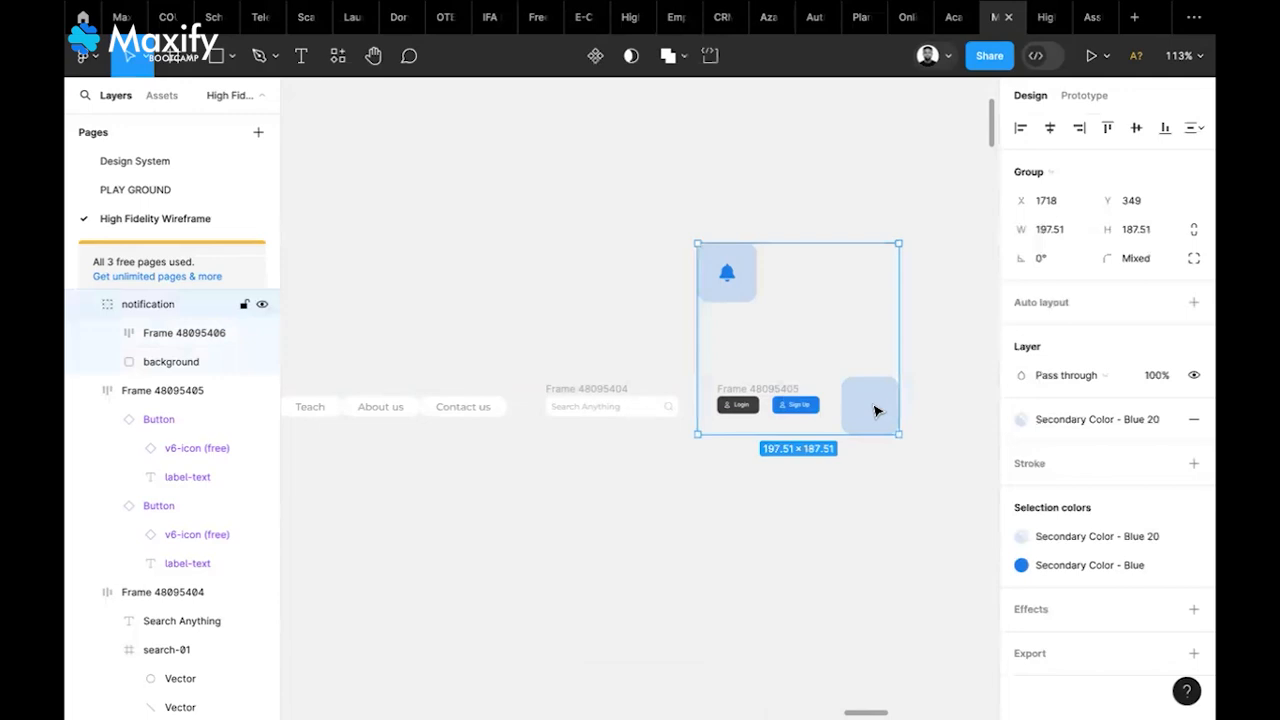
double_click(876, 410)
key("Delete")
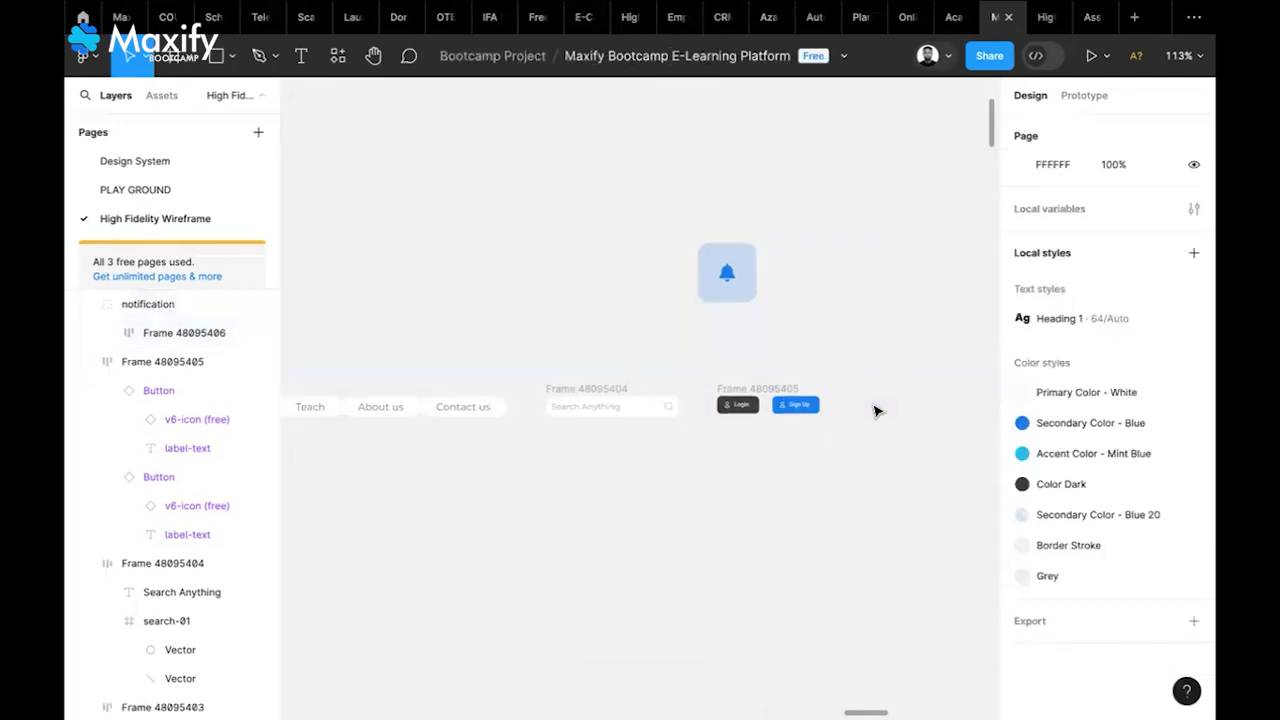
Move the bell group beside Sign Up and set its frame padding to 5
left_click(736, 277)
left_click_drag(732, 292, 852, 410)
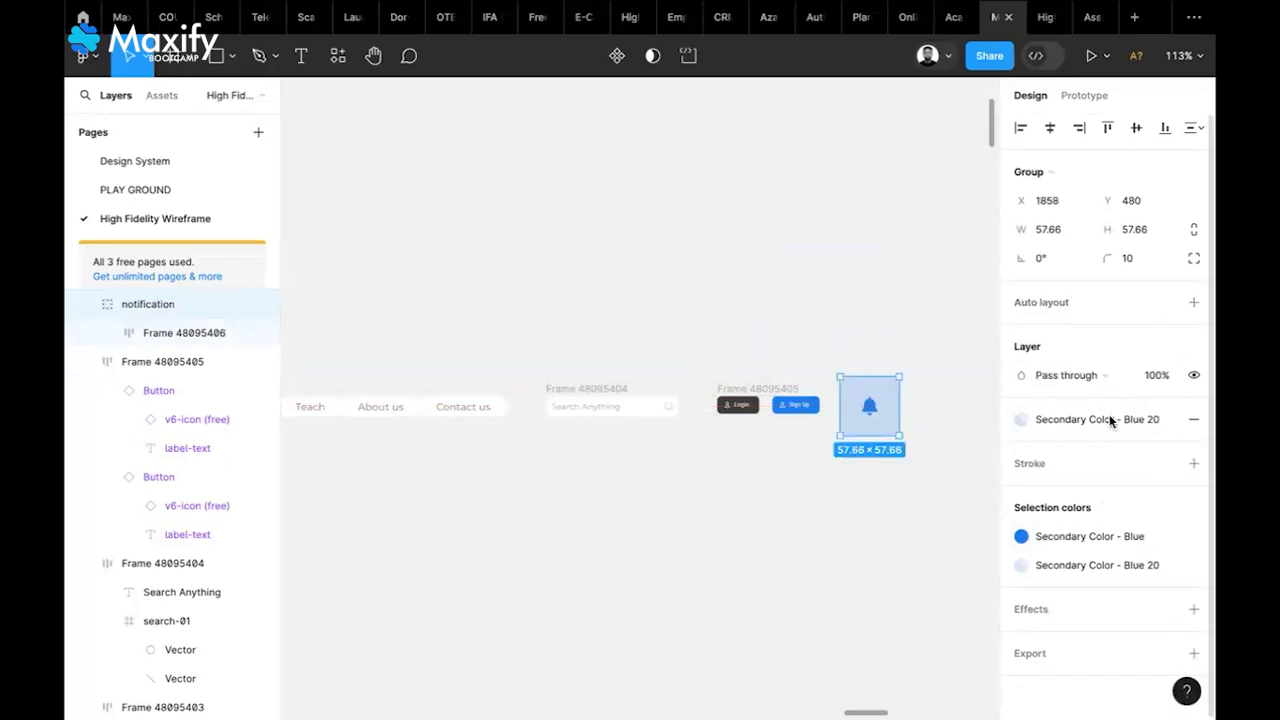
key("shift+a")
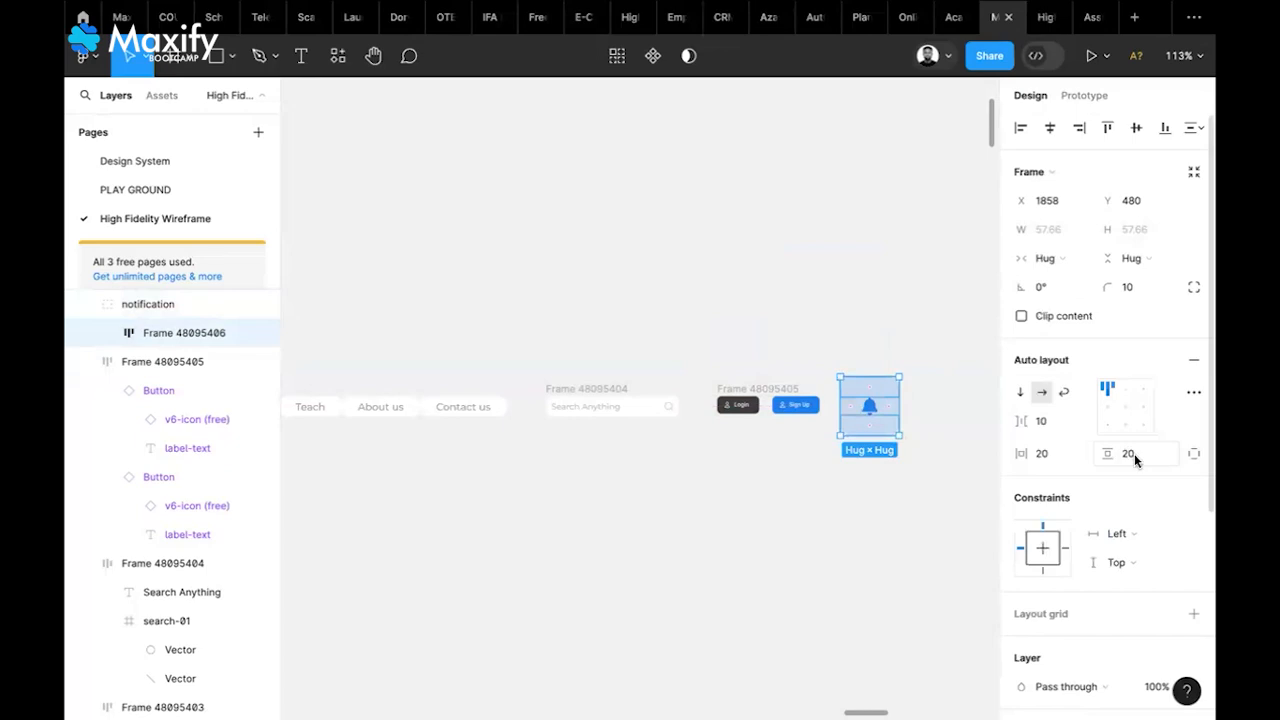
type("5")
key("shift+Tab")
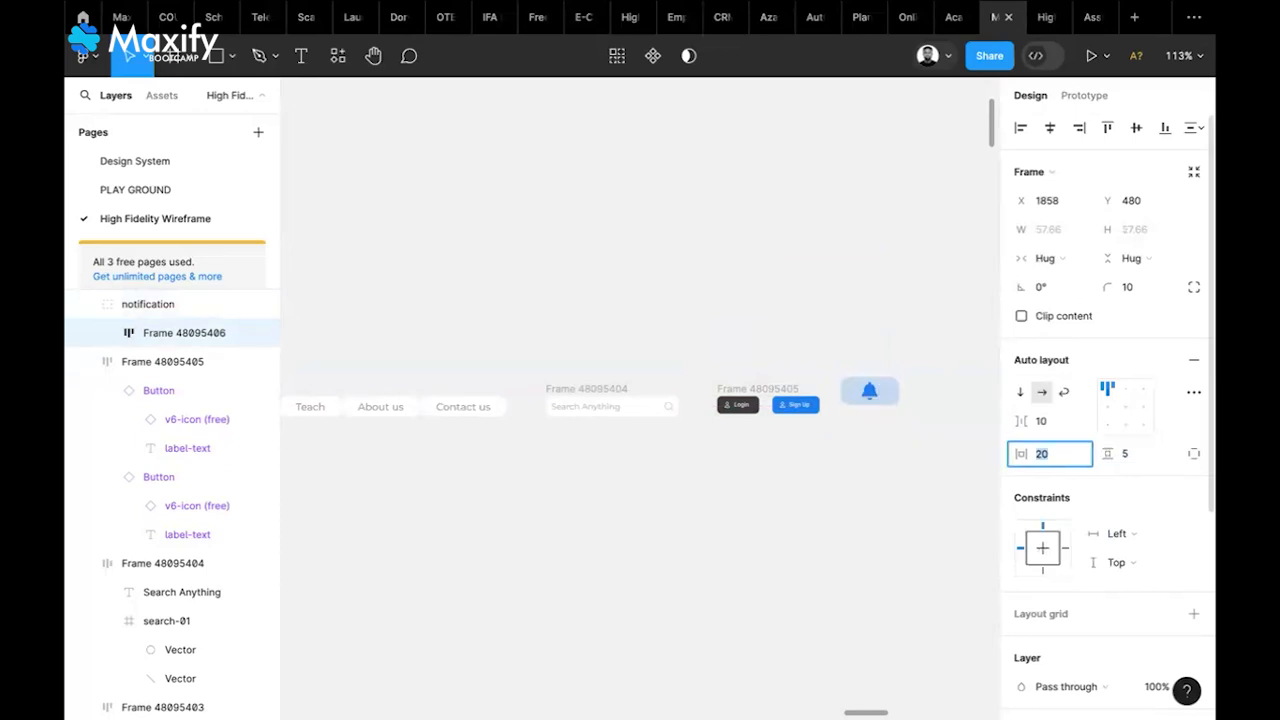
type("5")
key("Return")
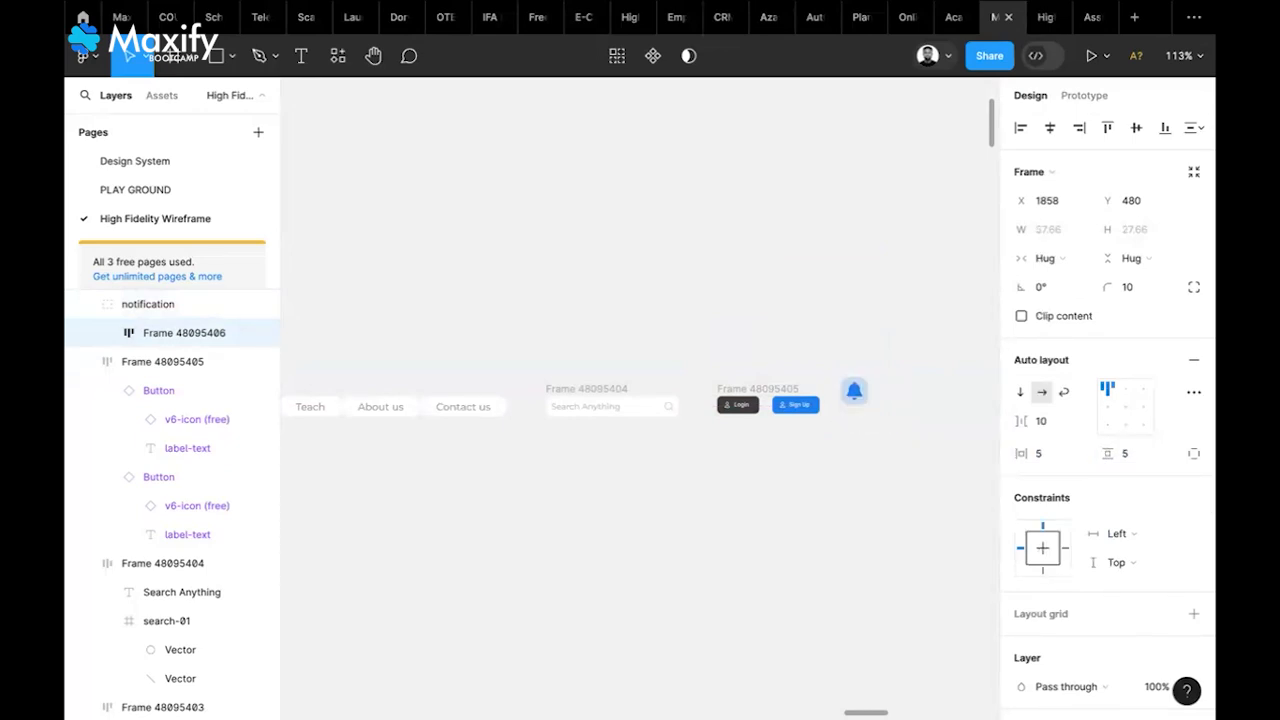
Change the bell frame's horizontal and vertical padding to 10
left_click(1047, 456)
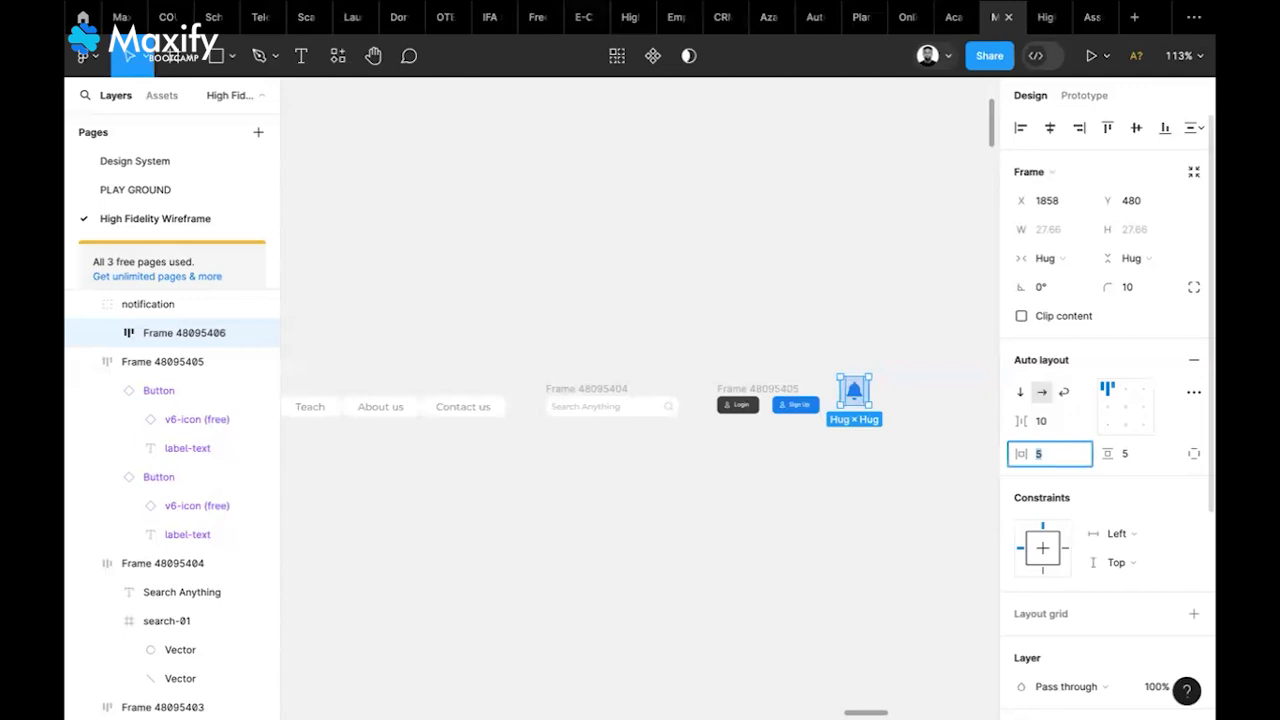
type("10")
left_click(1123, 459)
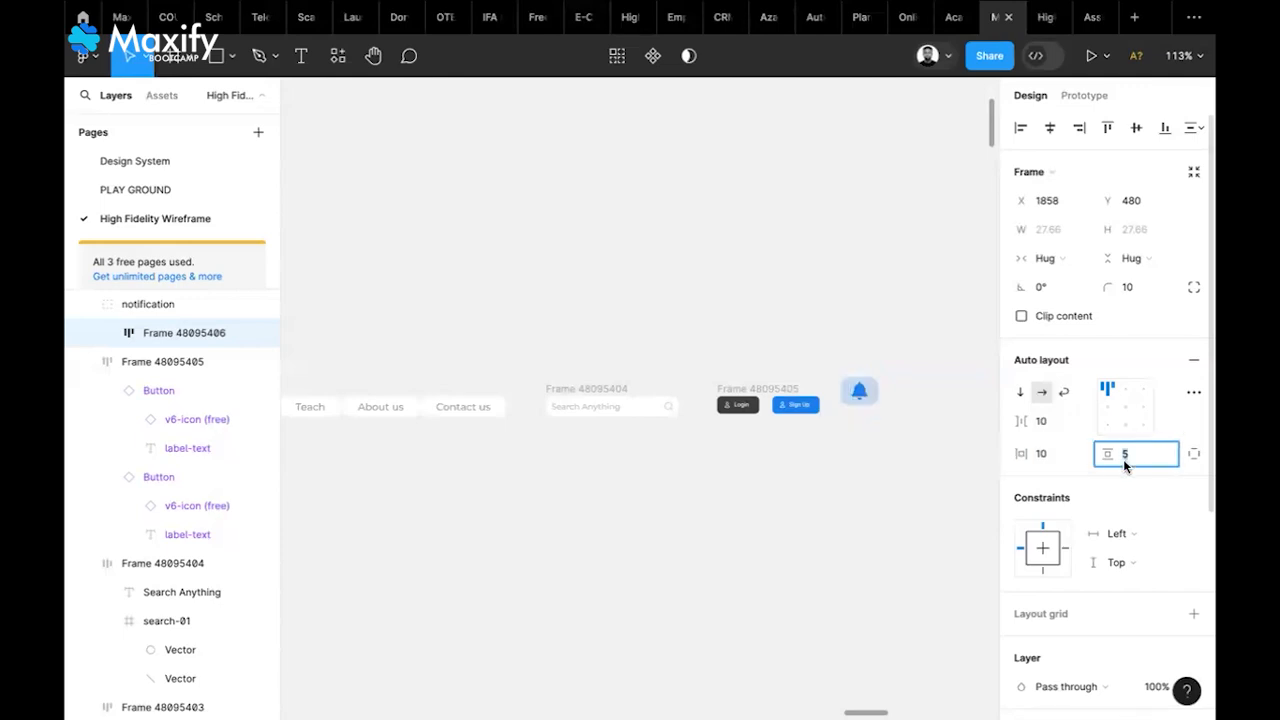
type("10")
key("Return")
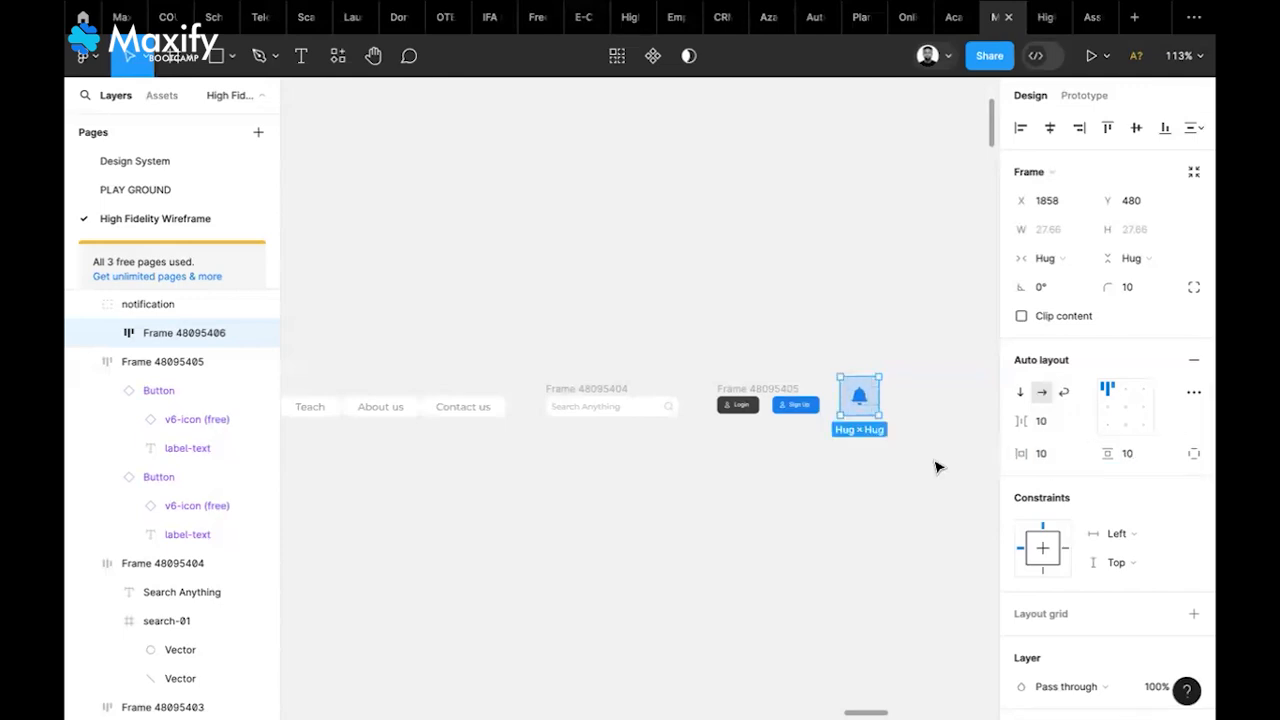
left_click(914, 400)
Align the bell group with Sign Up and ungroup it
left_click(860, 402)
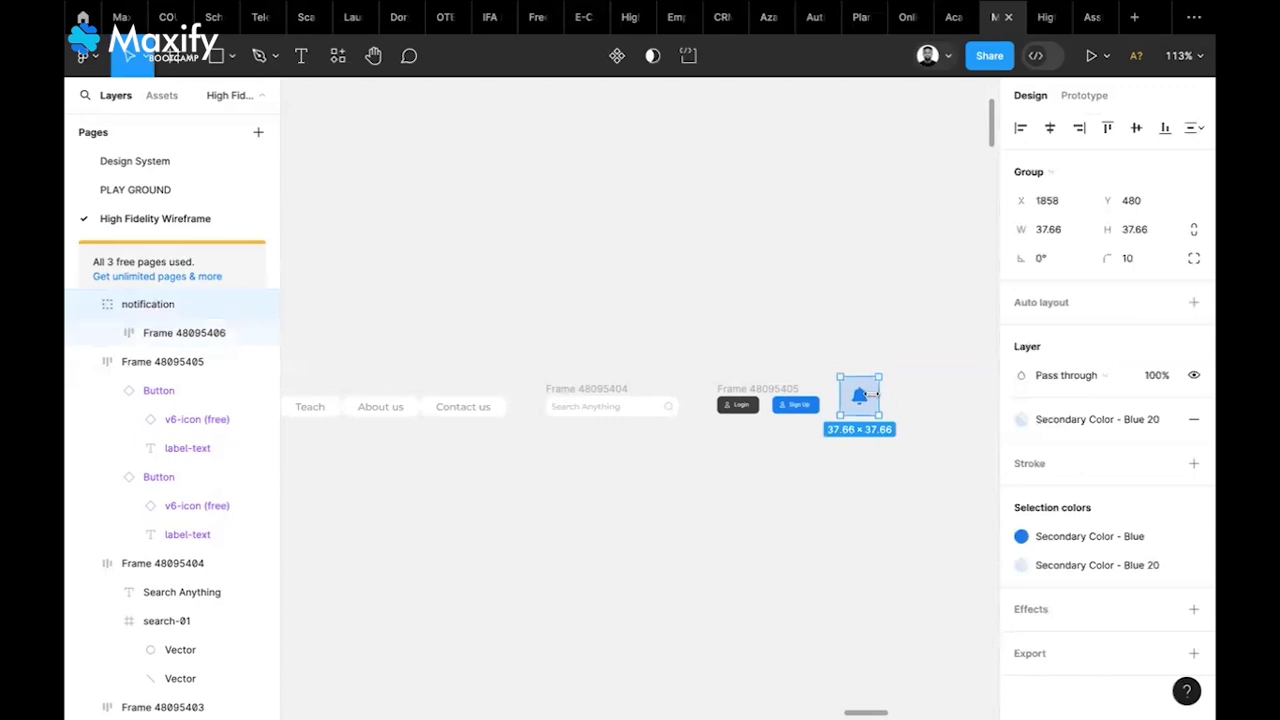
left_click_drag(864, 401, 865, 402)
right_click(865, 402)
left_click(885, 409)
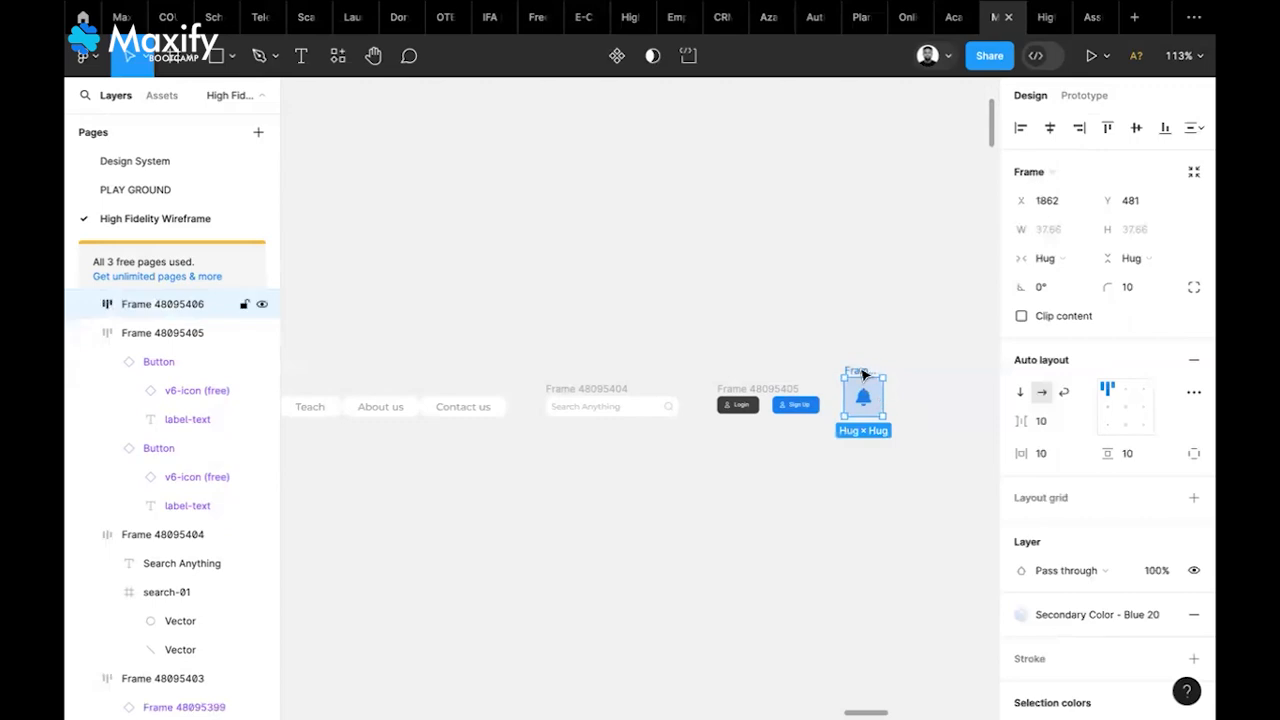
left_click(936, 390)
Zoom out and marquee-select all the header row's parts together
scroll(935, 390, "down", 5, "ctrl")
scroll(935, 390, "down", 1, "ctrl")
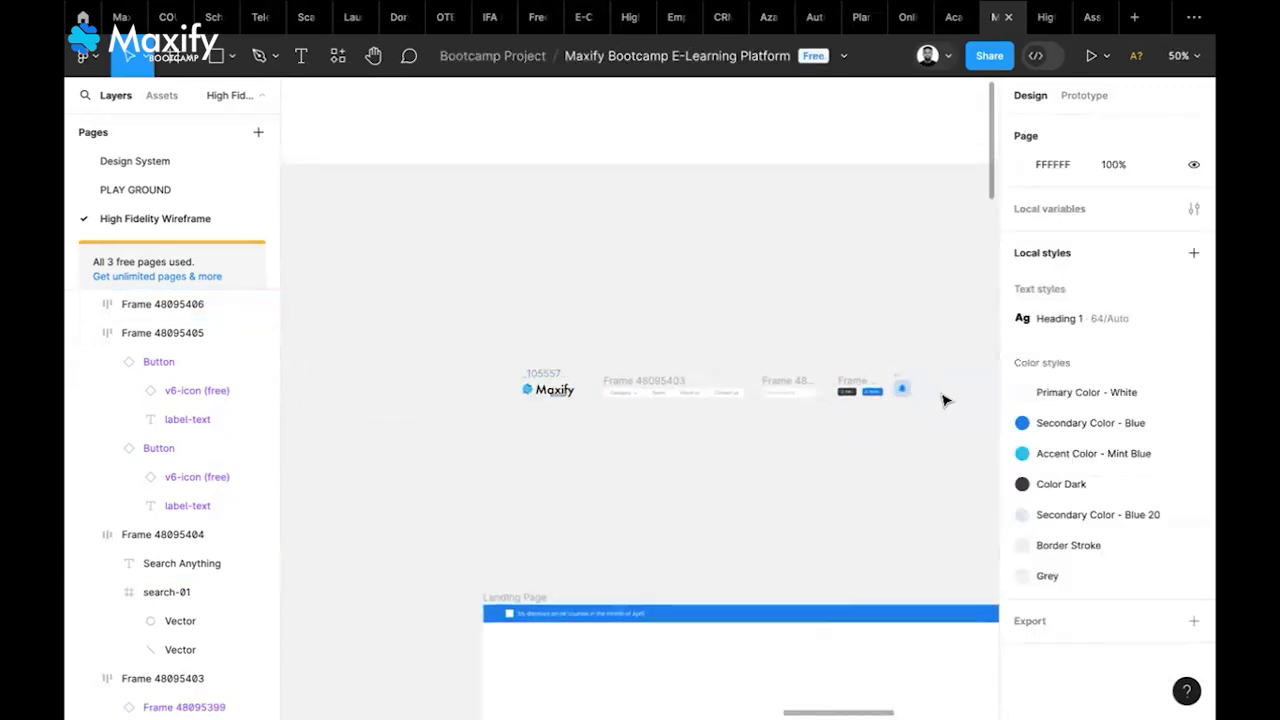
left_click_drag(503, 362, 946, 434)
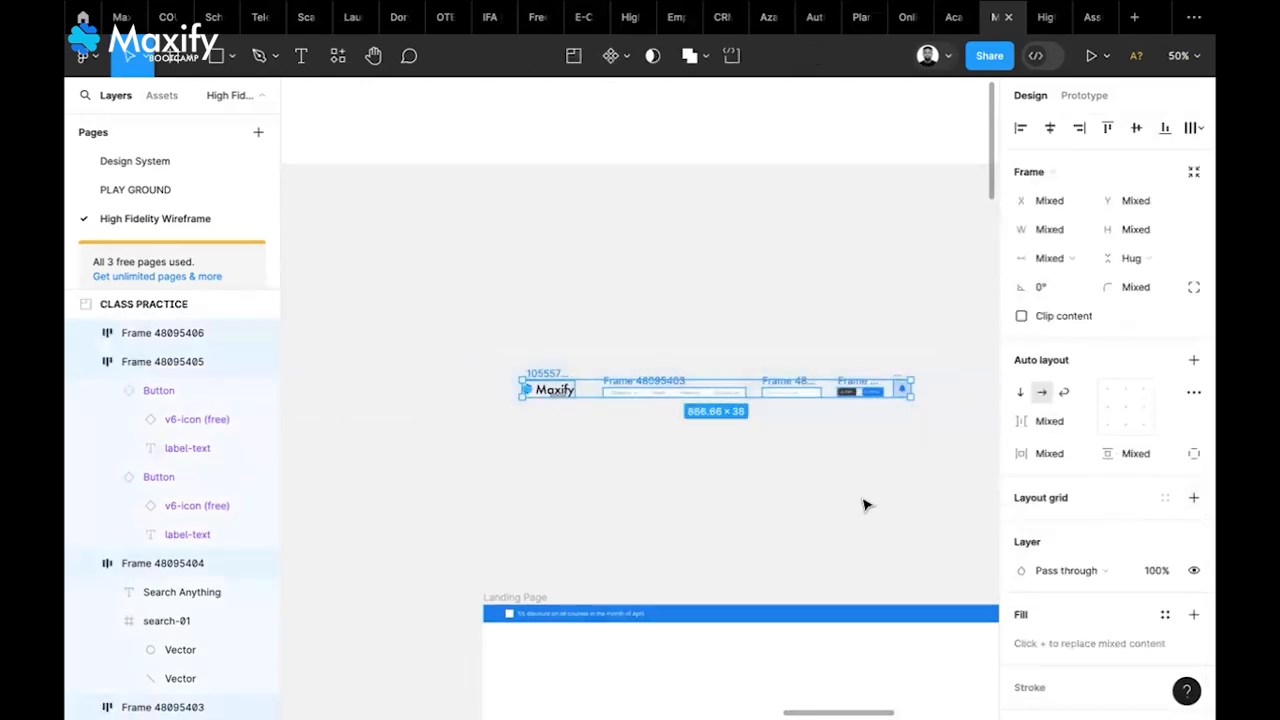
scroll(866, 505, "down", 5)
scroll(866, 505, "left", 5)
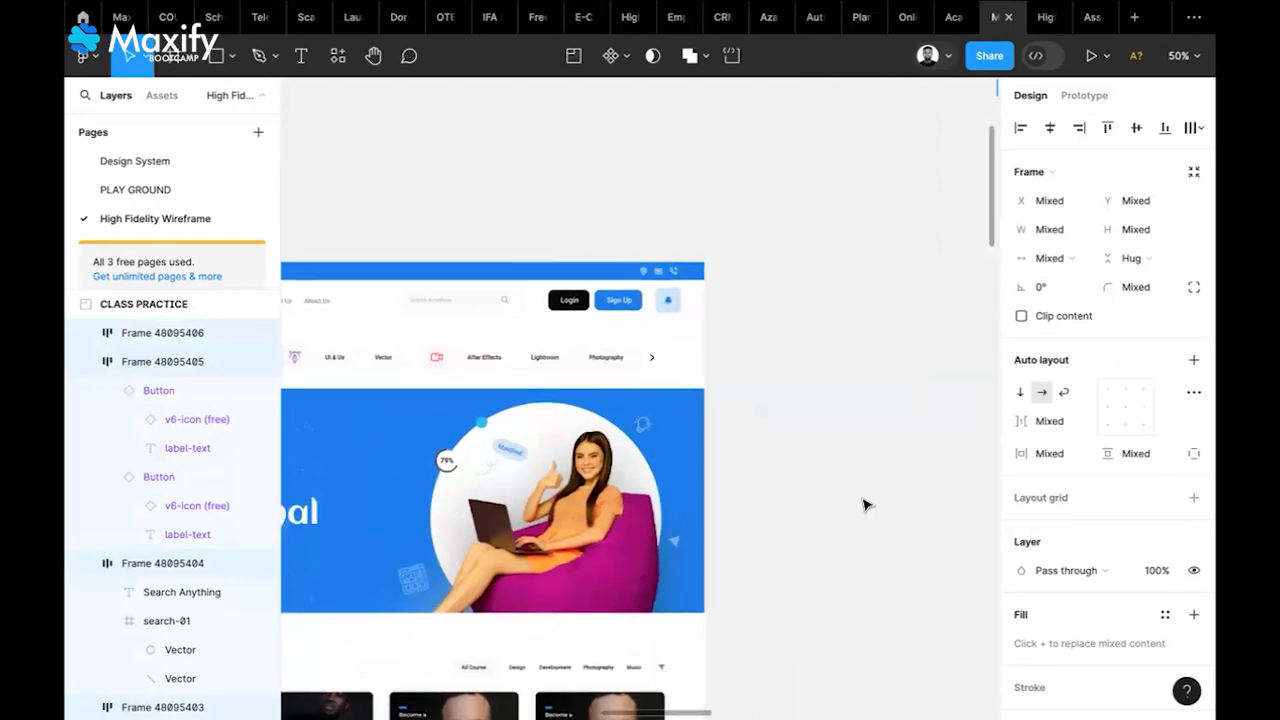
Pan over to the separate header pieces, deselect, and zoom in on them
scroll(866, 505, "left", 5)
scroll(866, 505, "left", 3)
scroll(866, 505, "up", 2)
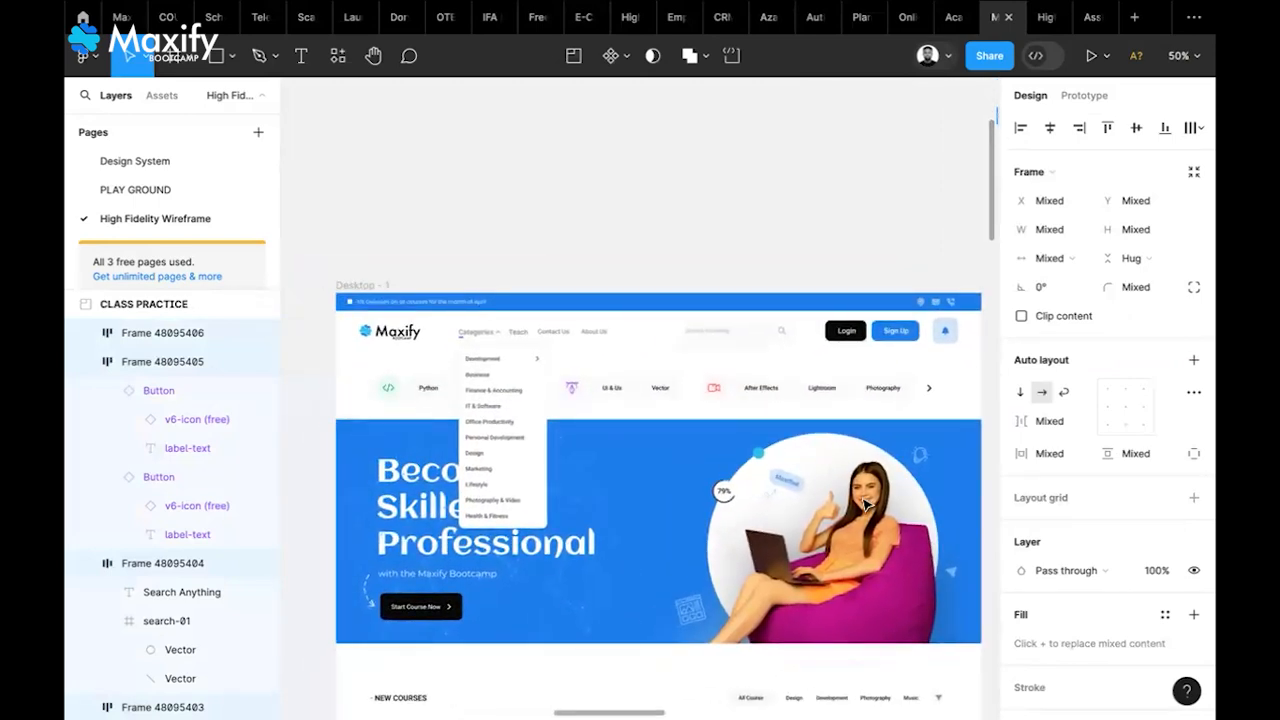
scroll(866, 505, "right", 3)
scroll(866, 505, "up", 1)
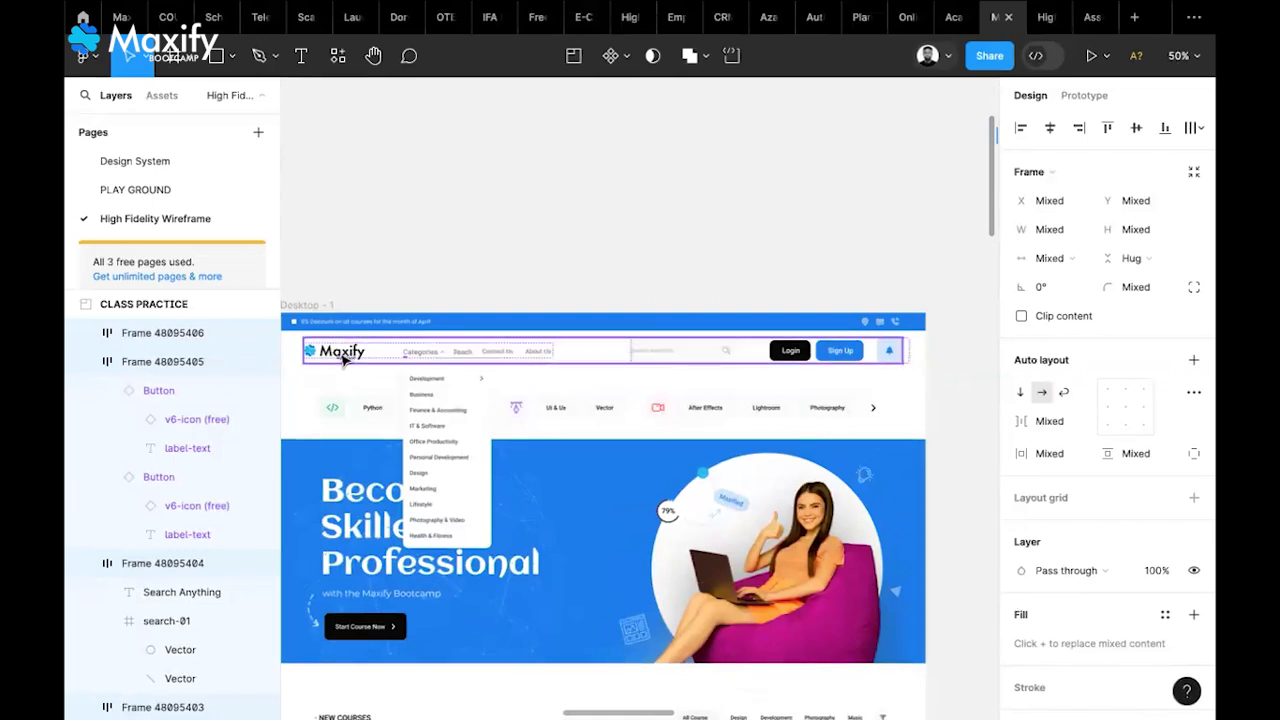
scroll(898, 409, "right", 3)
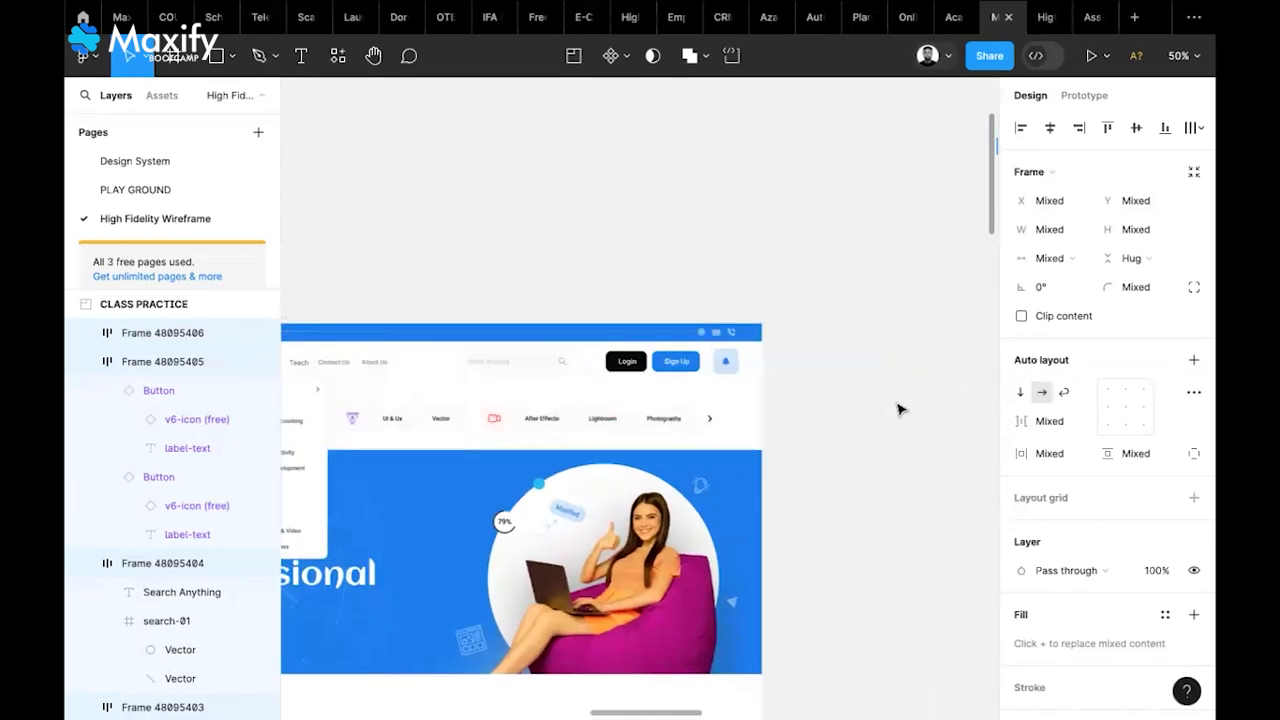
scroll(898, 409, "right", 12)
scroll(898, 409, "up", 2)
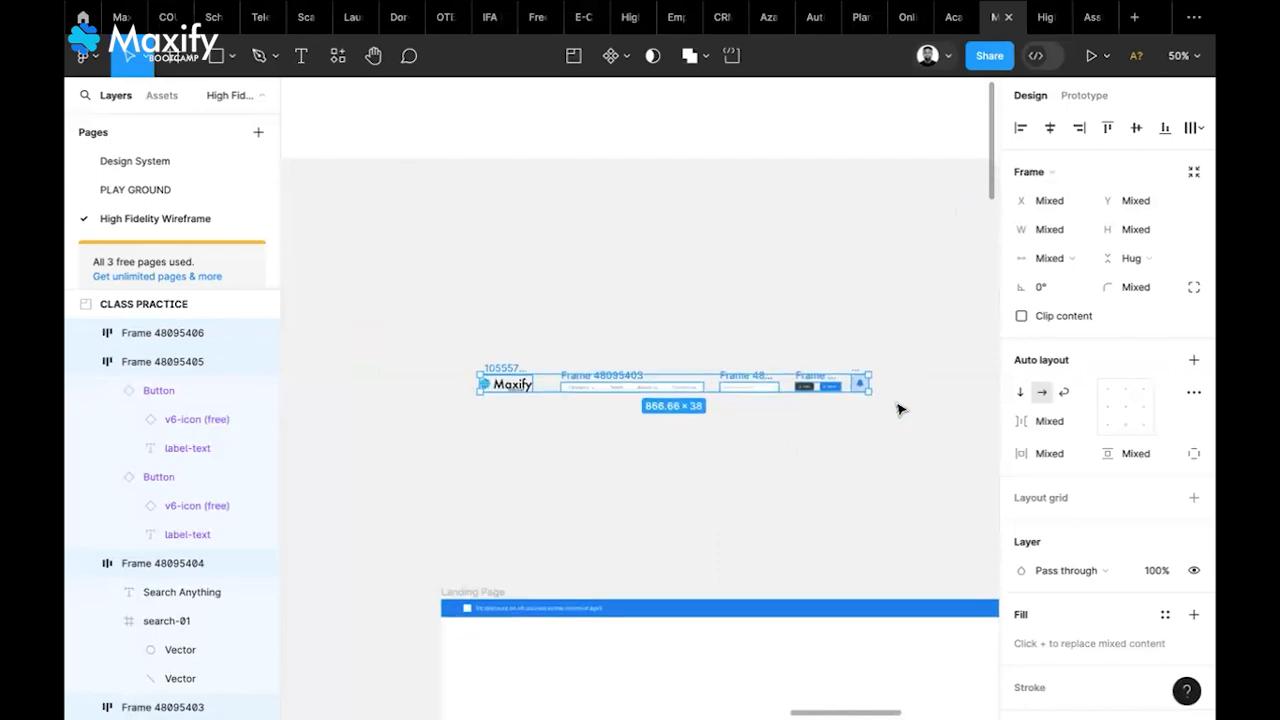
scroll(898, 409, "down", 1)
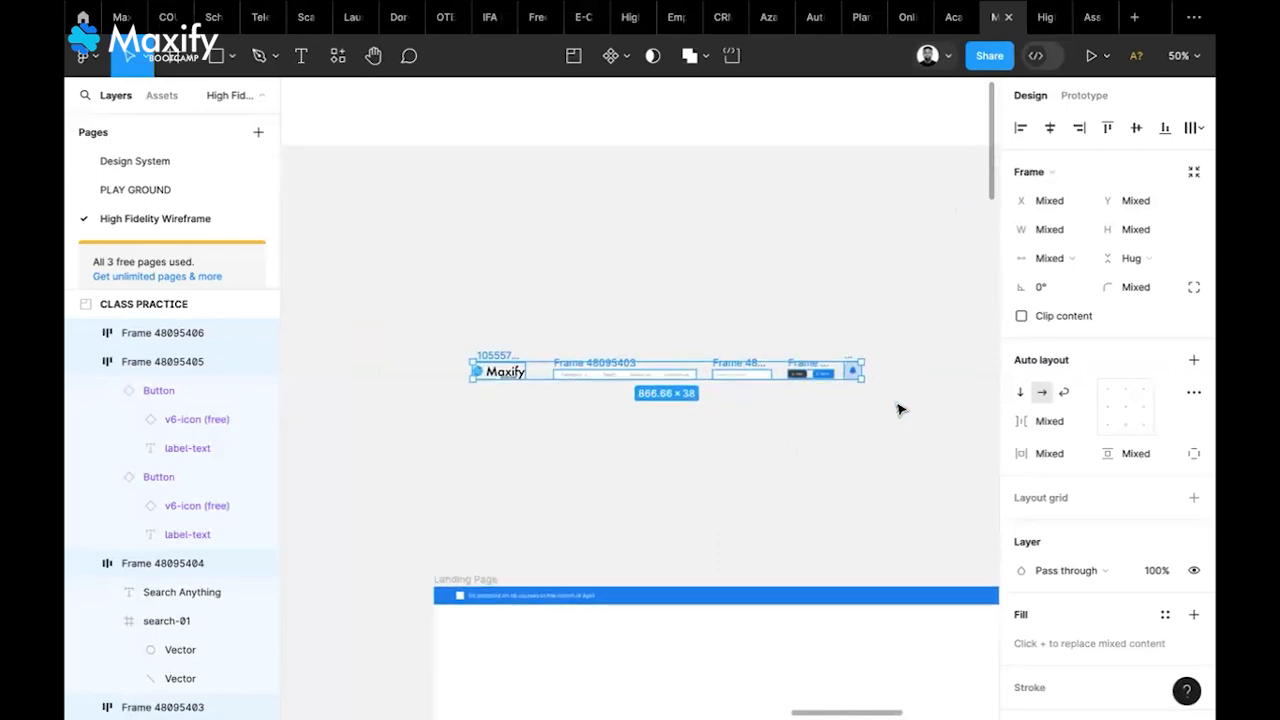
left_click(898, 346)
scroll(848, 366, "up", 5)
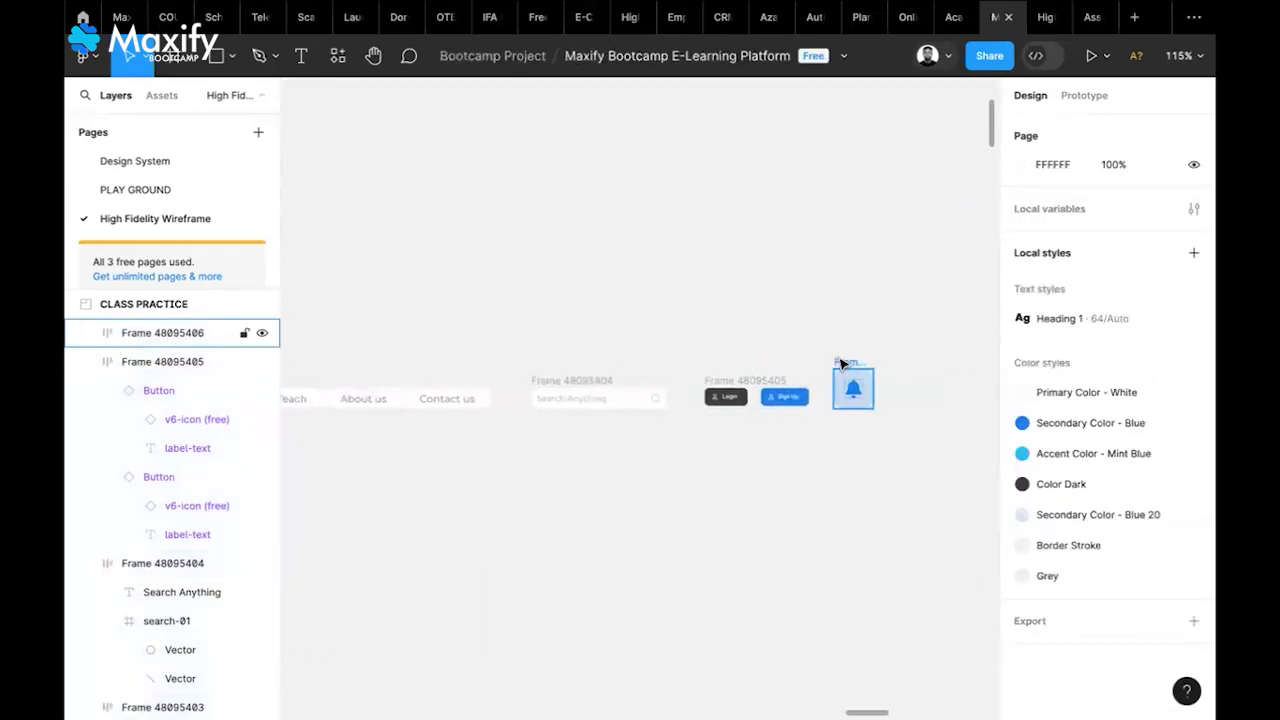
Wrap the search box, Login/Sign Up buttons and bell in a vertically centred auto-layout group
left_click(841, 364)
left_click(745, 380, "shift")
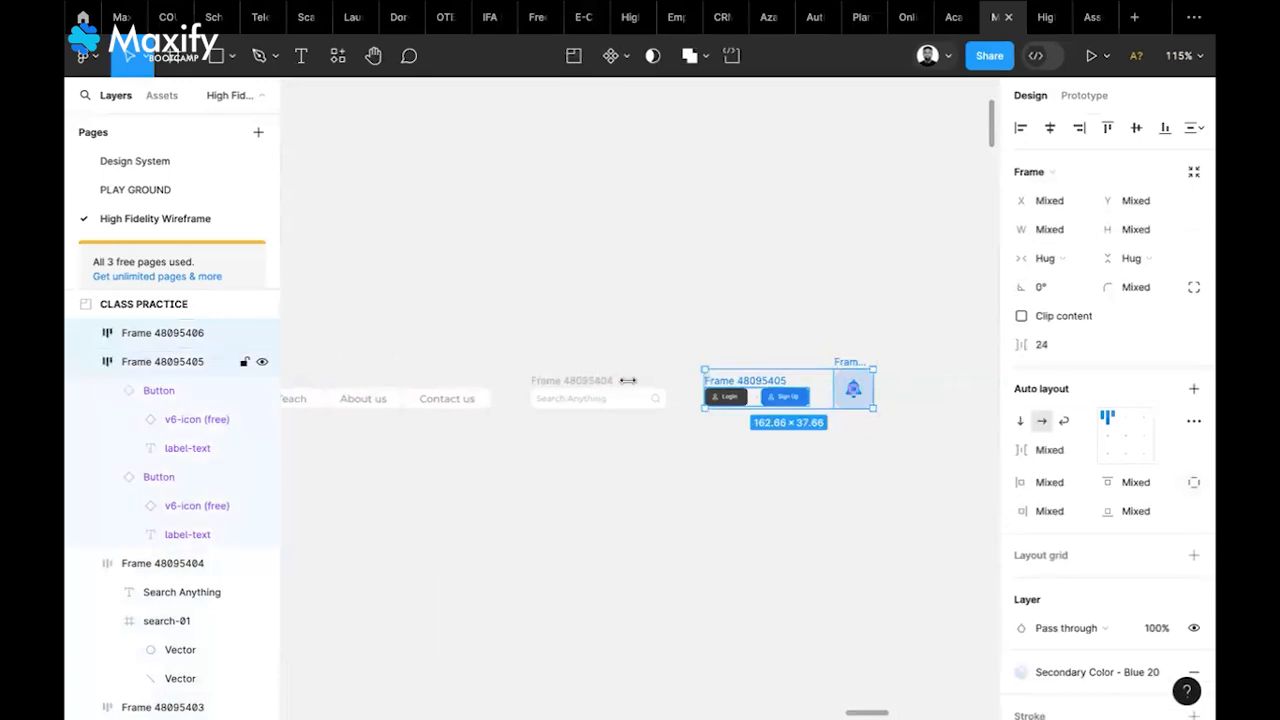
left_click(603, 383, "shift")
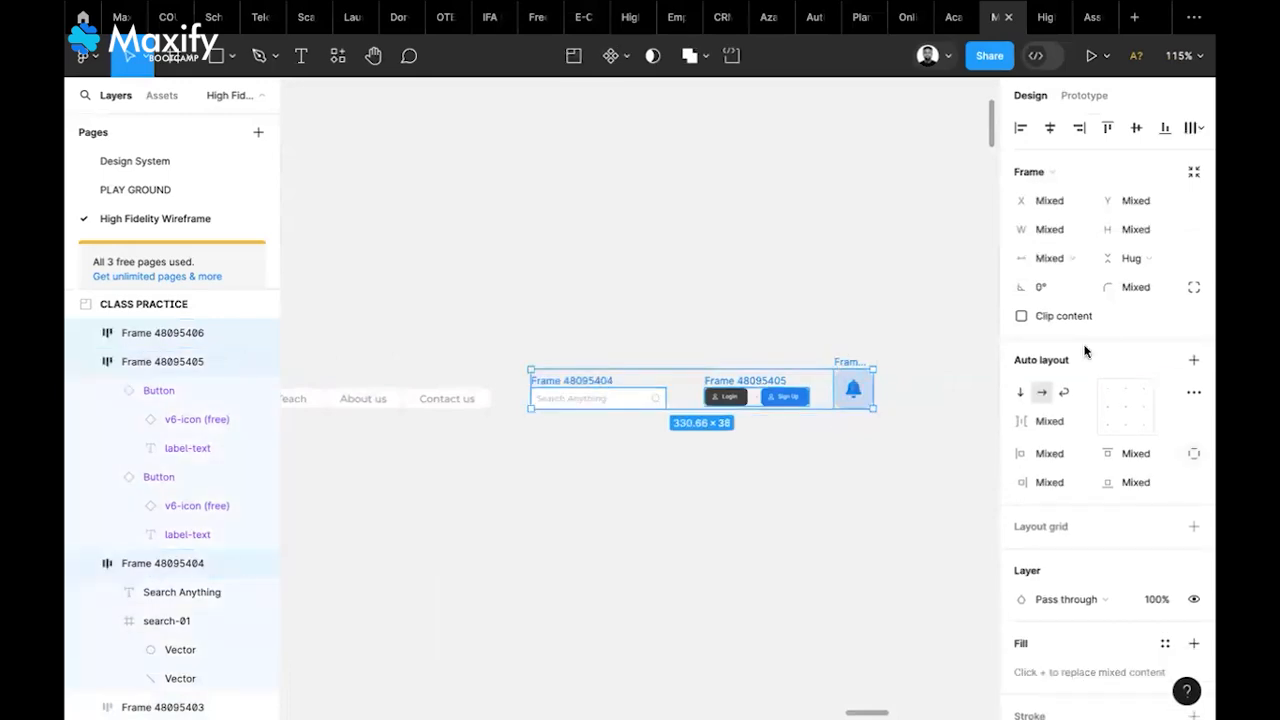
left_click(1192, 364)
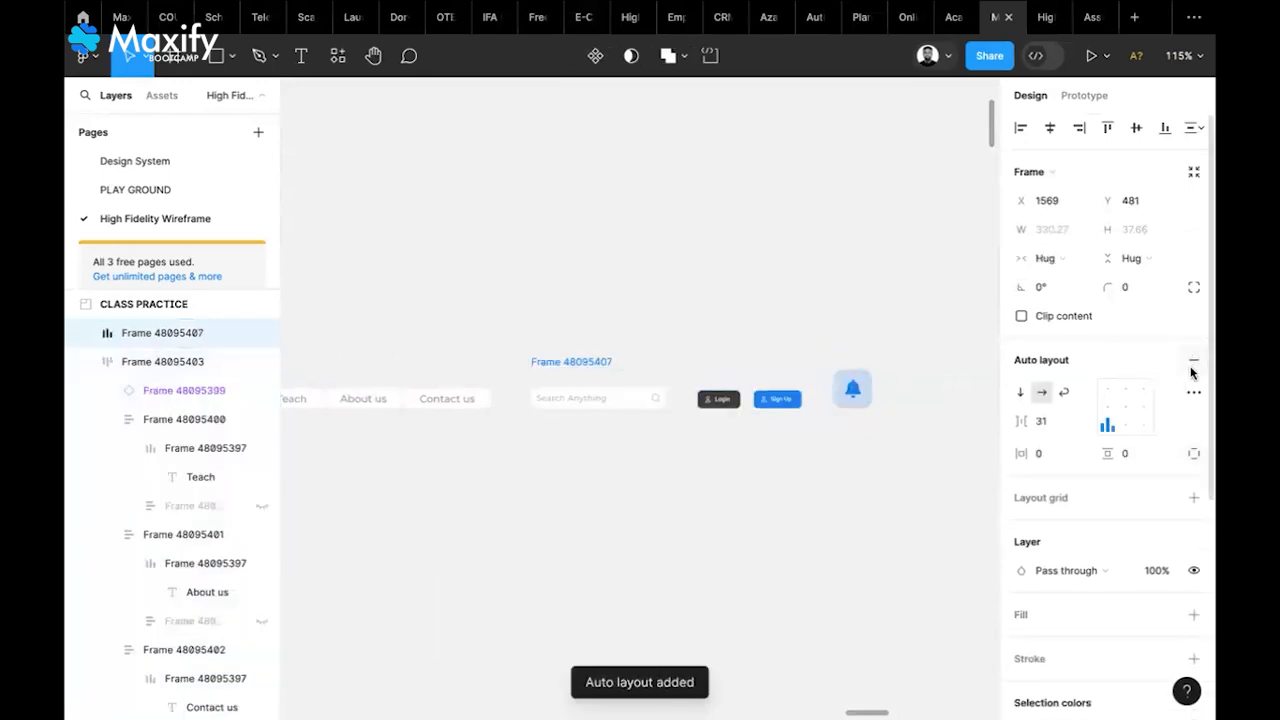
left_click(1104, 412)
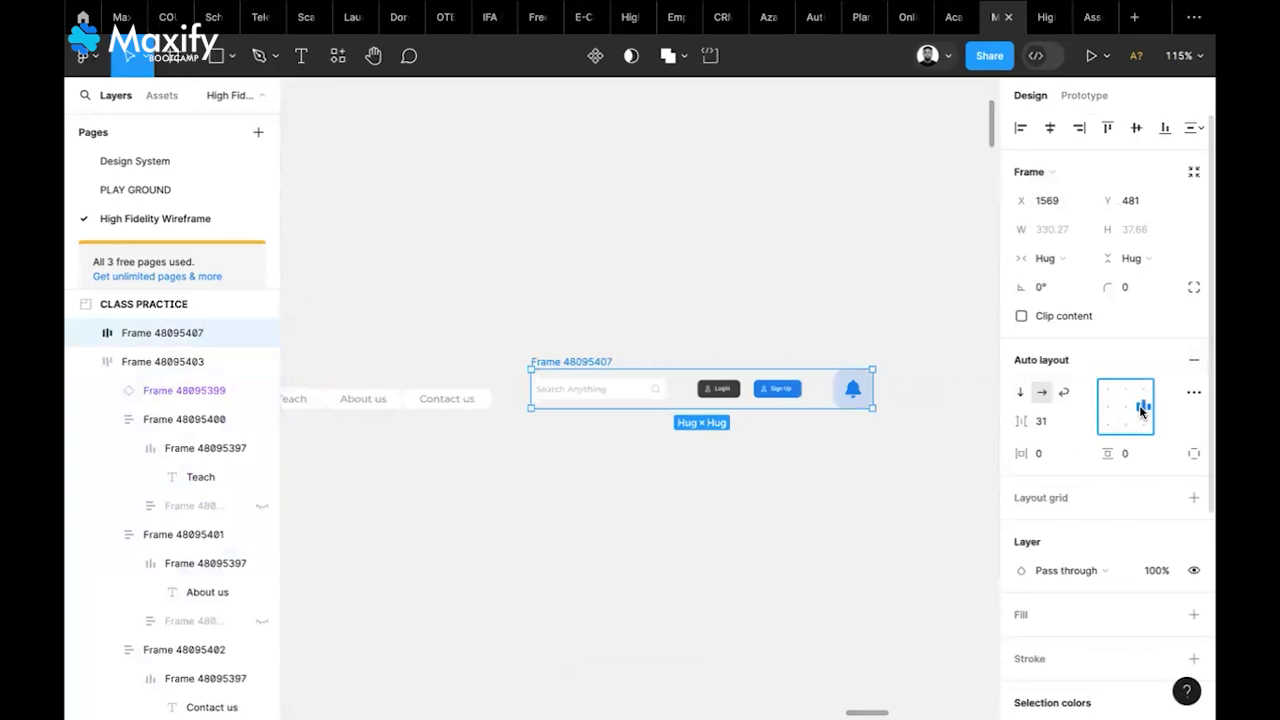
Wrap the Maxify logo and nav links in a vertically centred auto-layout group
scroll(717, 480, "left", 5)
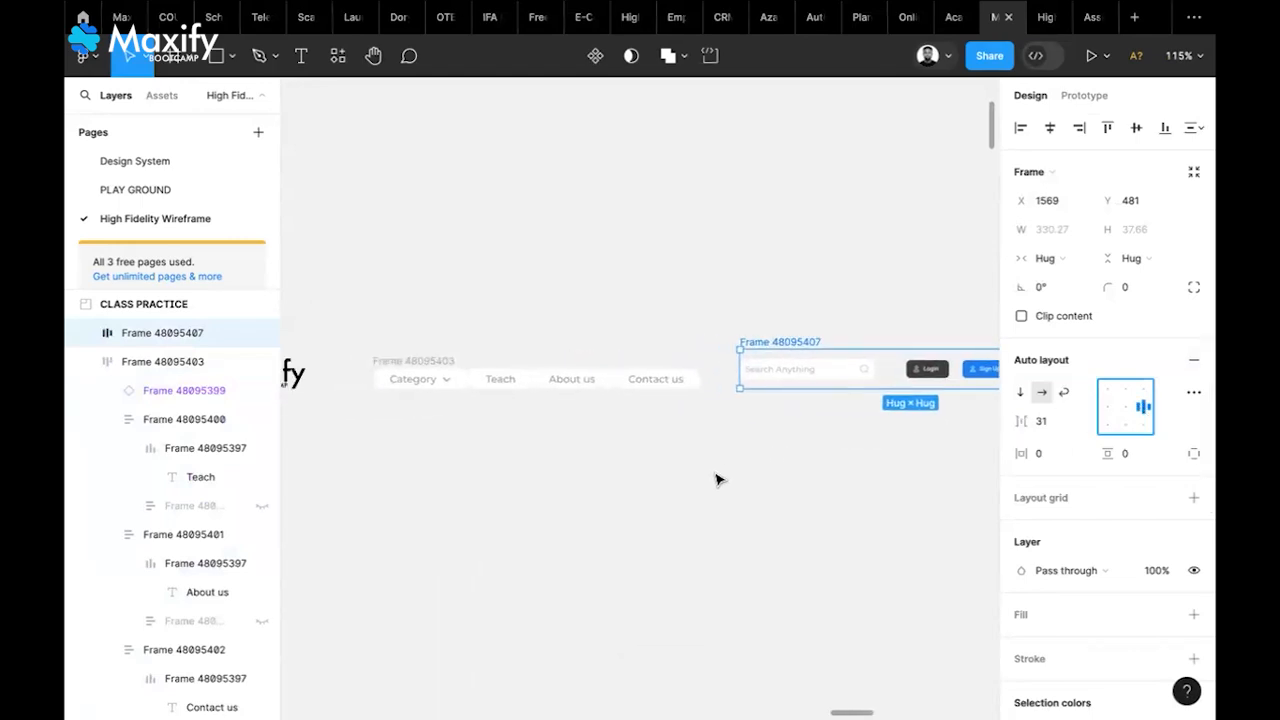
left_click(419, 363)
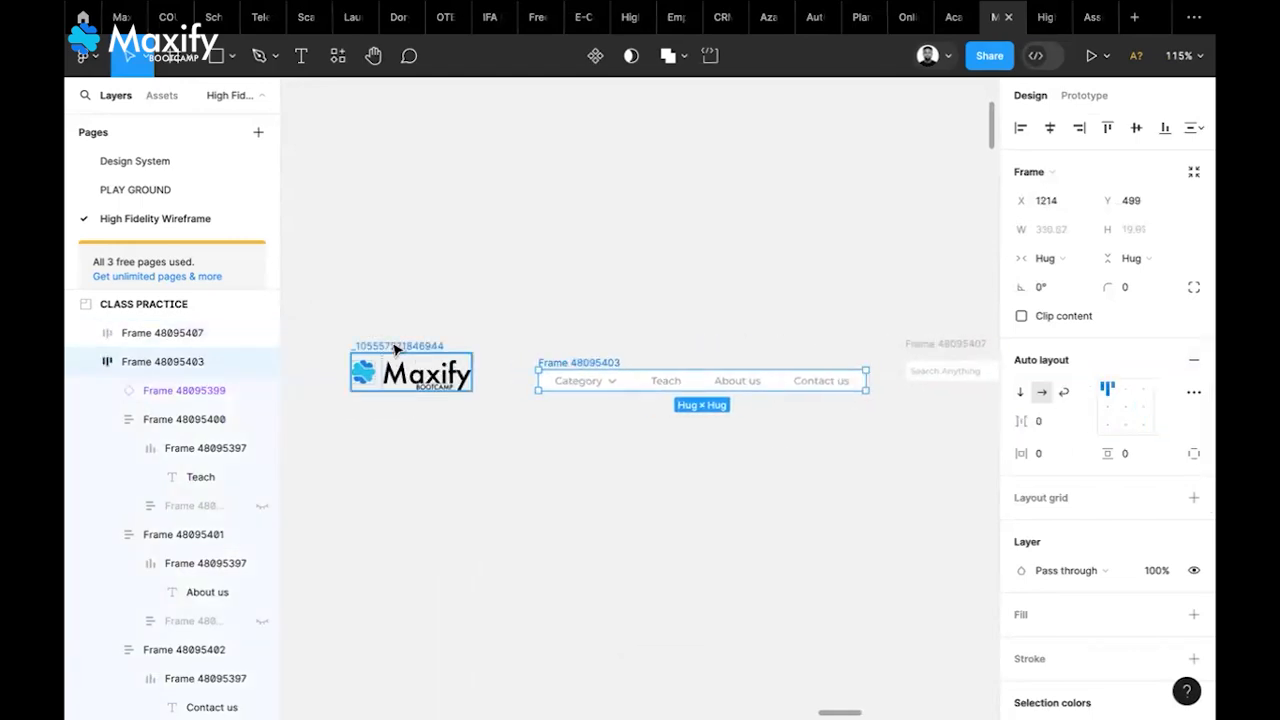
left_click(418, 366, "shift")
left_click(1194, 390)
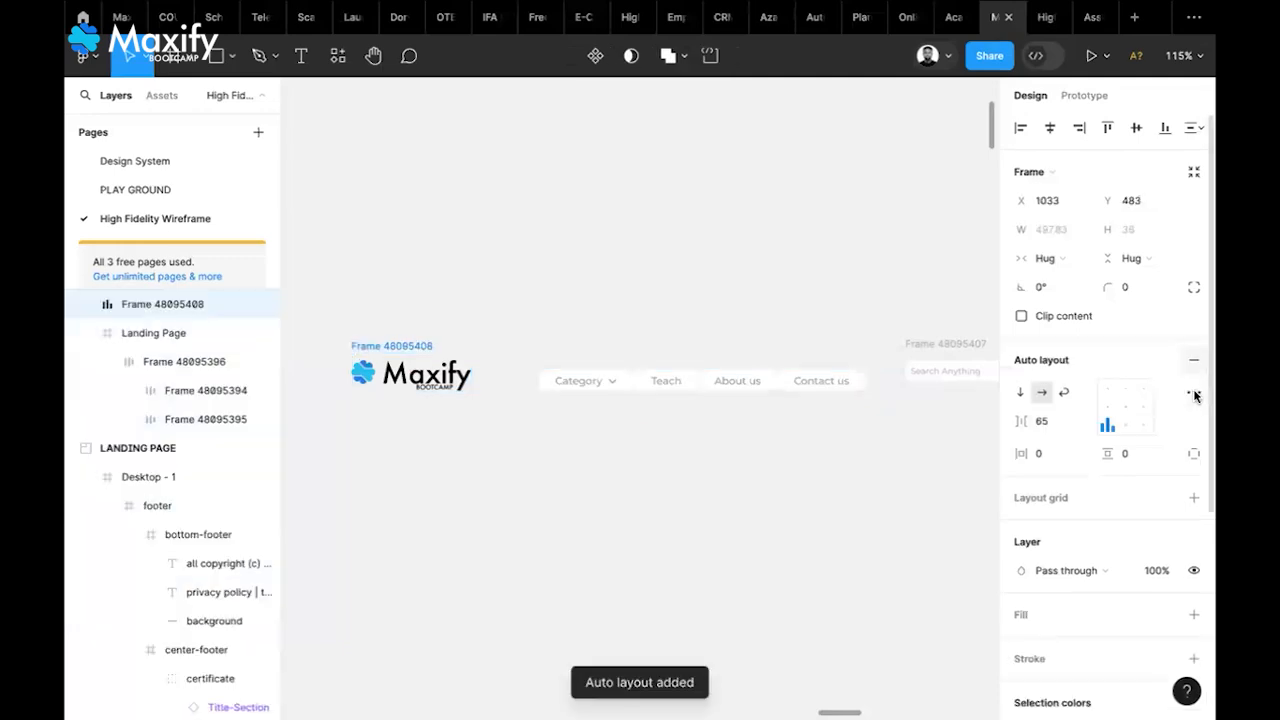
left_click(1106, 412)
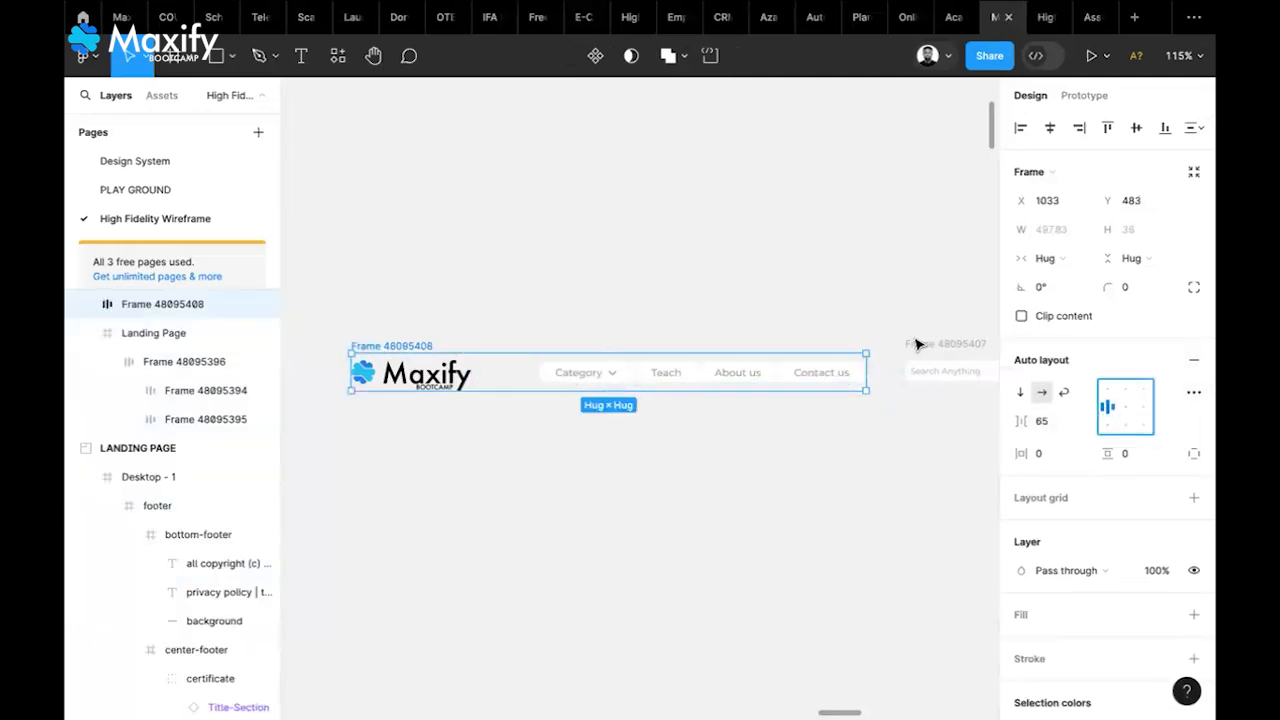
Combine both header groups into one vertically centred auto-layout row with 38 spacing
left_click(908, 345, "shift")
scroll(857, 393, "right", 4)
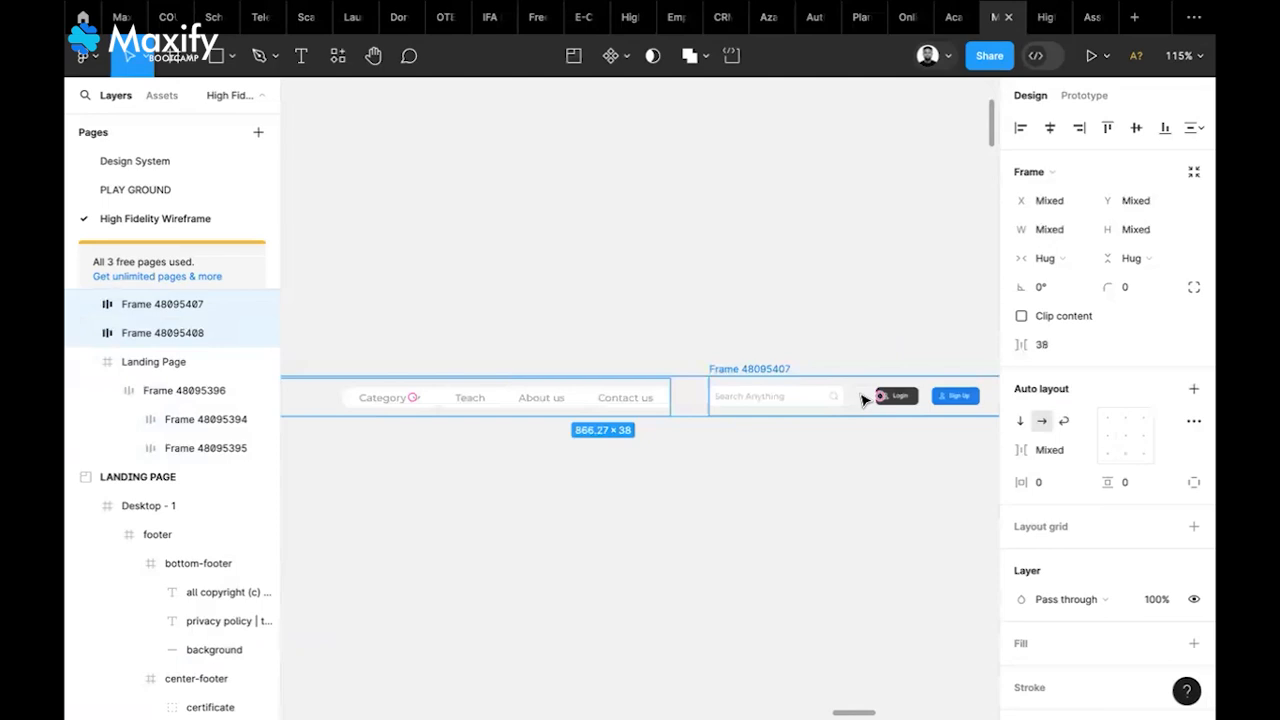
left_click(1196, 389)
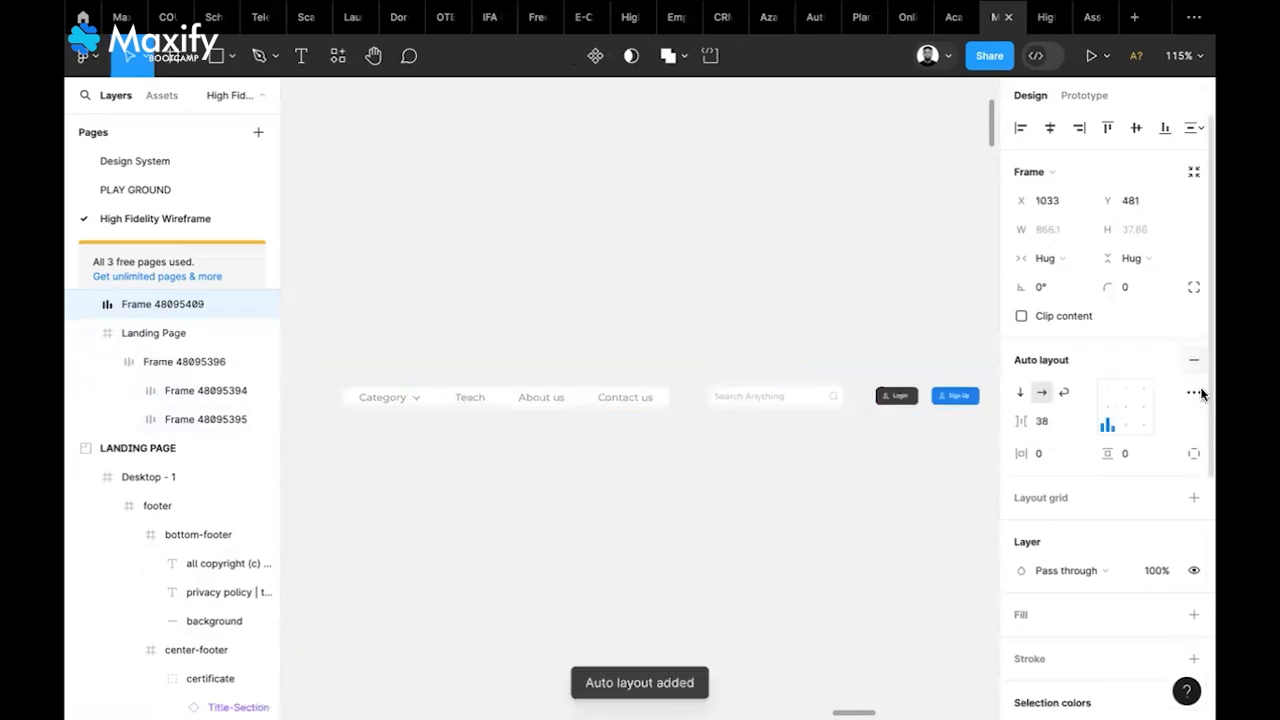
left_click(1106, 411)
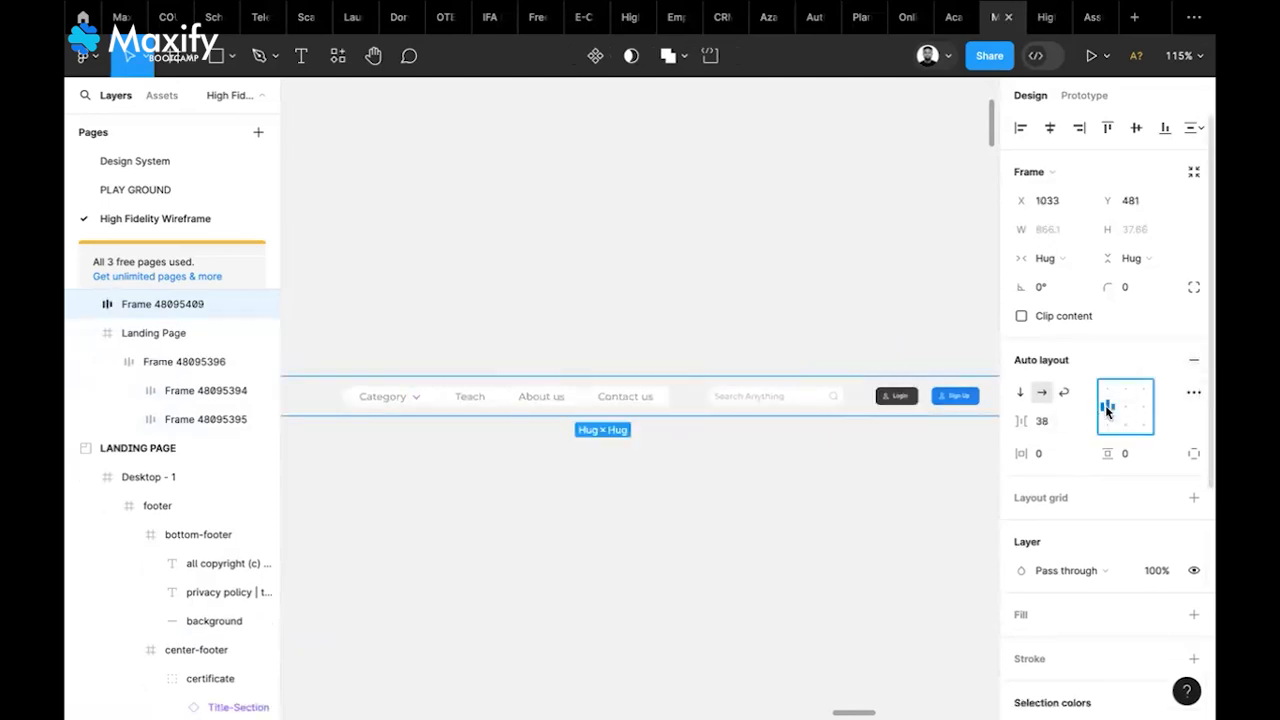
scroll(786, 526, "down", 5)
scroll(786, 530, "right", 2)
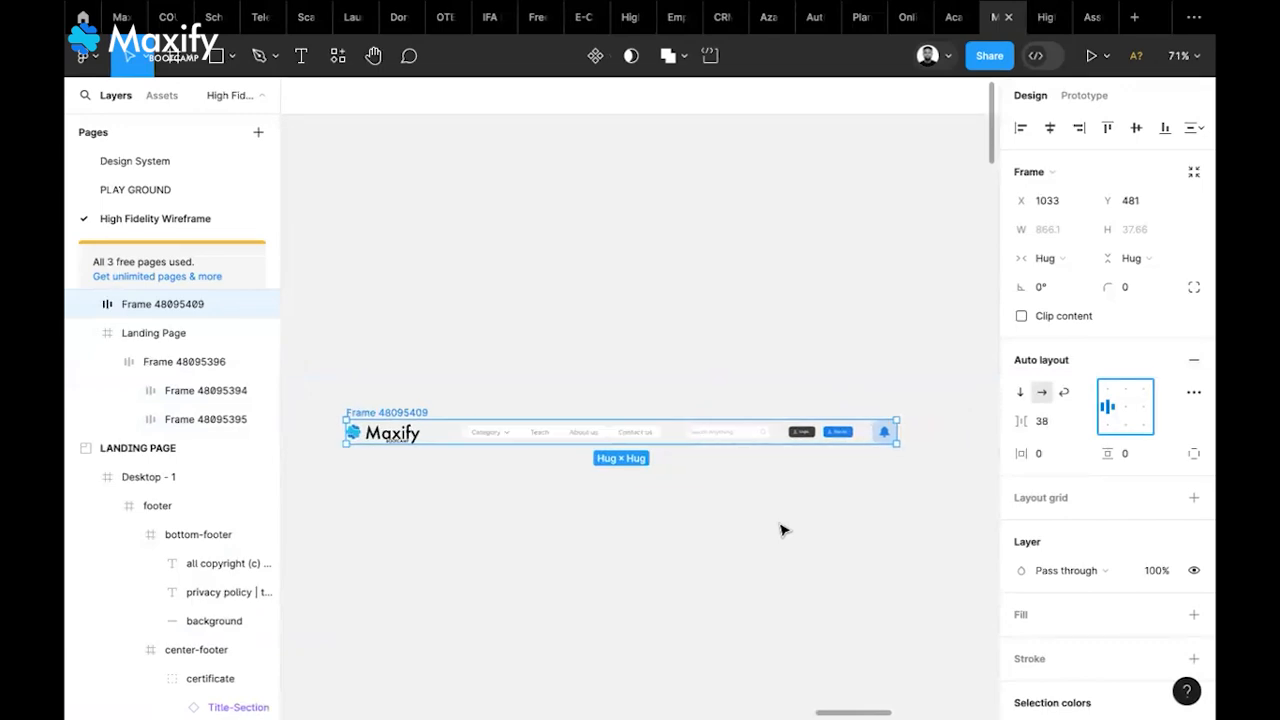
scroll(783, 529, "down", 5)
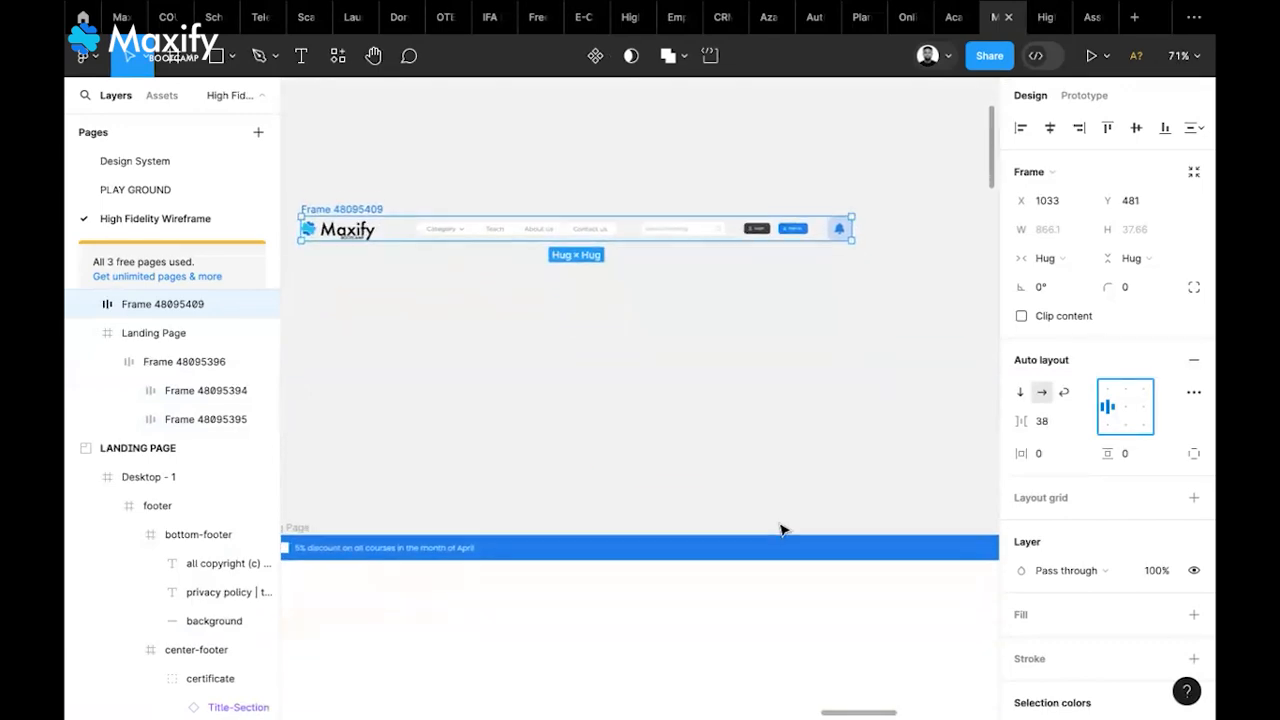
Move the header into the Landing Page below the banner, scale it up and shift it left
left_click_drag(357, 200, 450, 588)
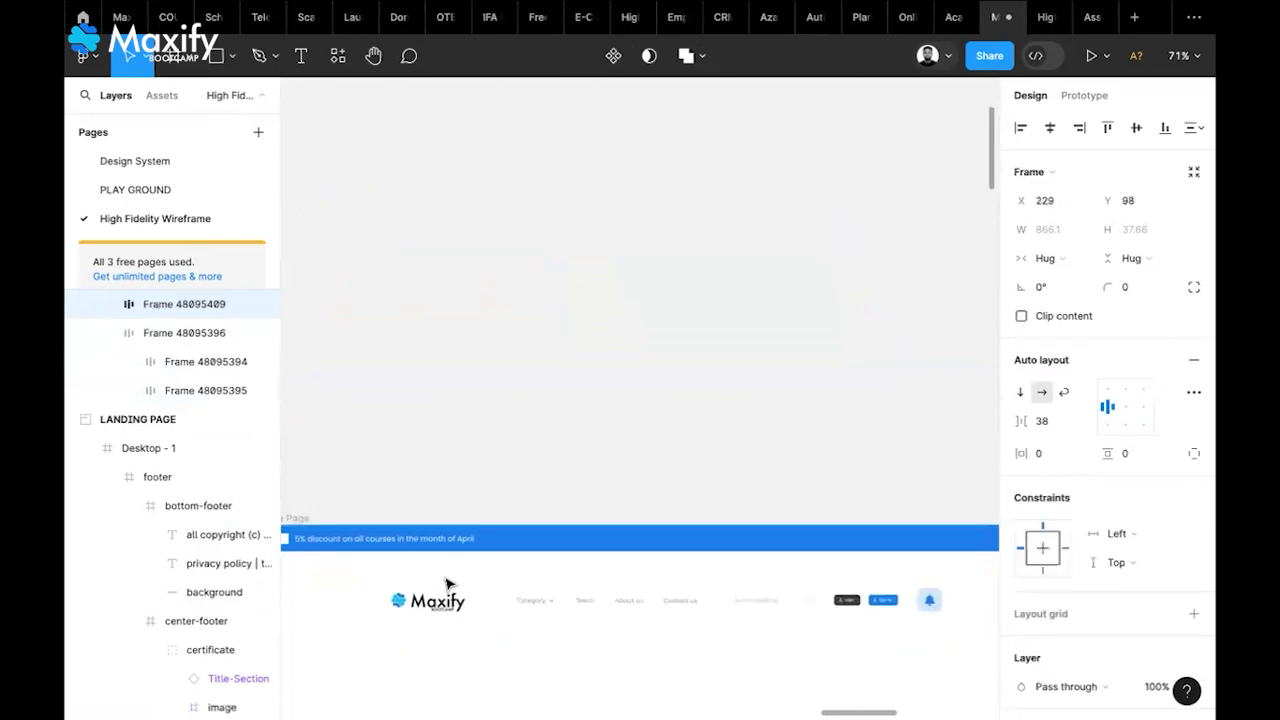
scroll(447, 584, "down", 4)
scroll(447, 584, "down", 3)
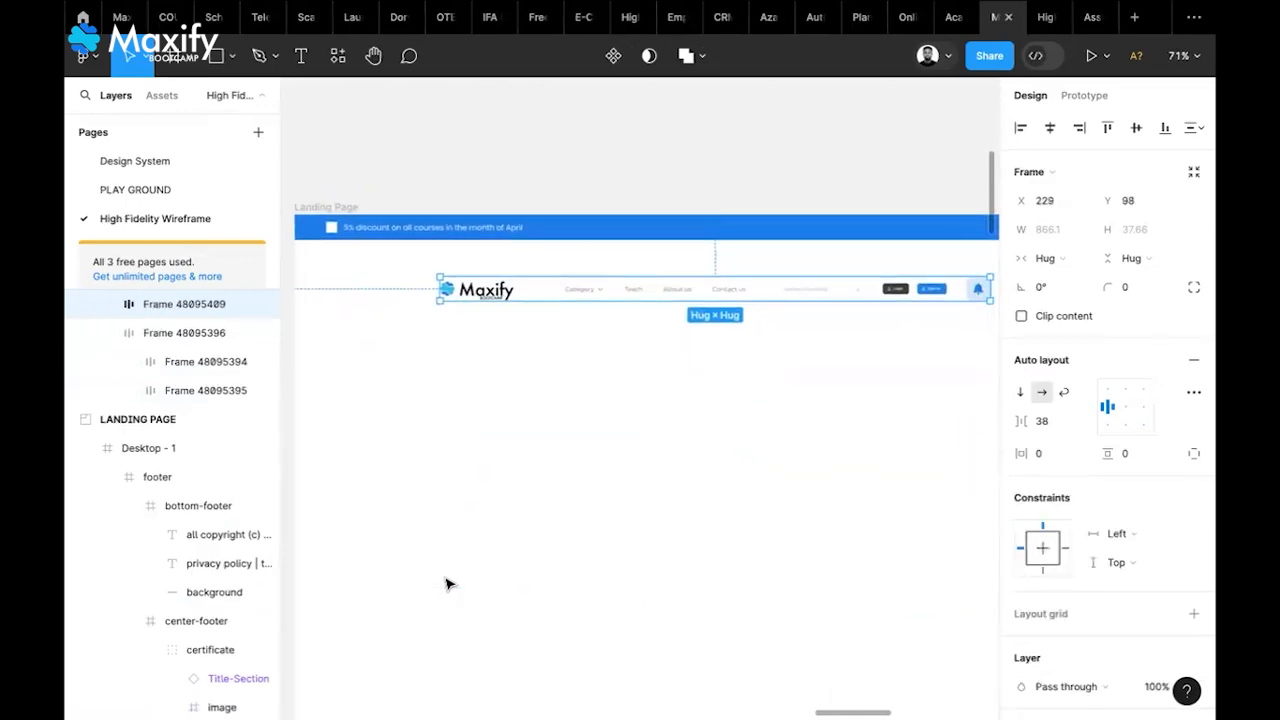
scroll(447, 584, "down", 4, "ctrl")
scroll(448, 584, "down", 1)
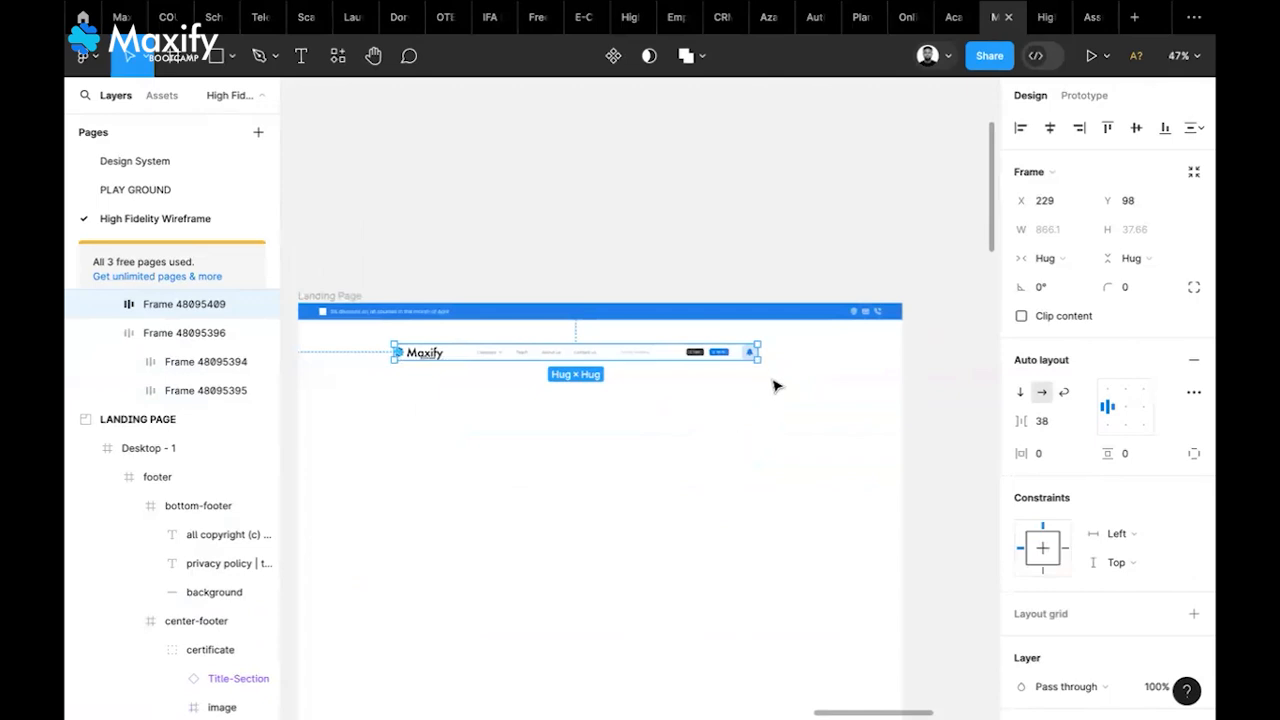
key("k")
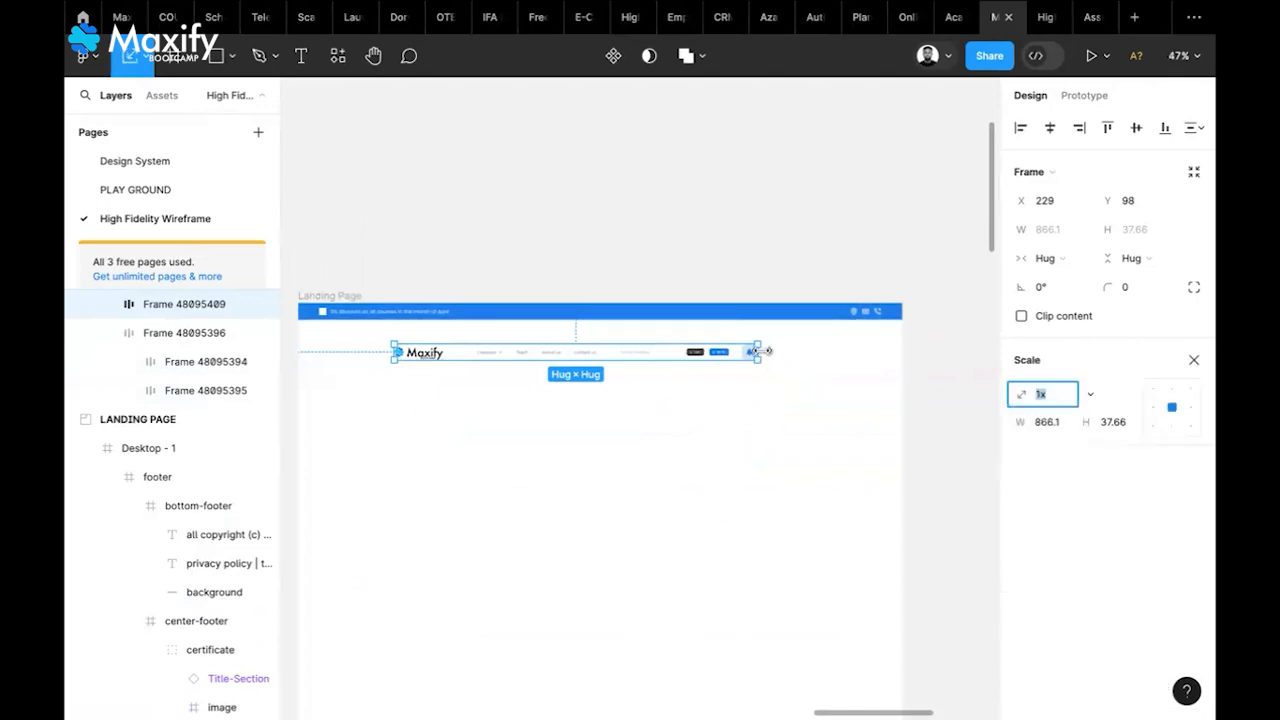
left_click_drag(774, 357, 834, 364)
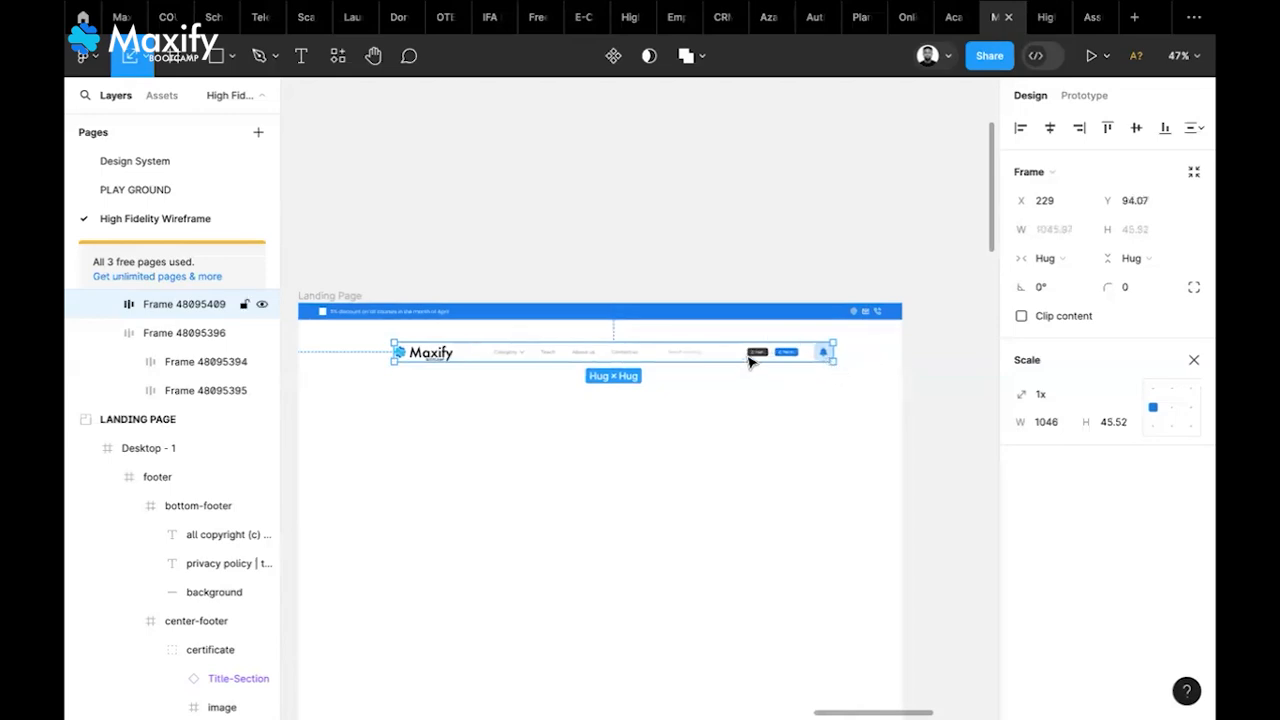
left_click(1193, 360)
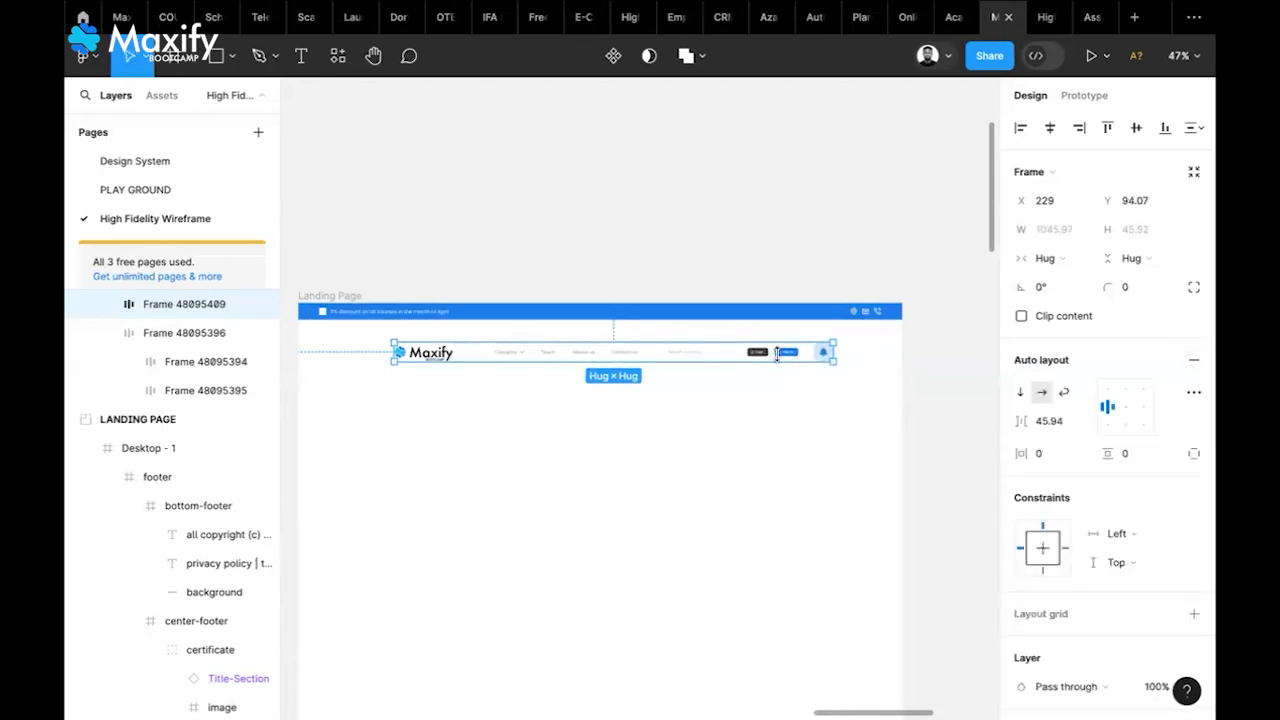
left_click_drag(763, 357, 716, 356)
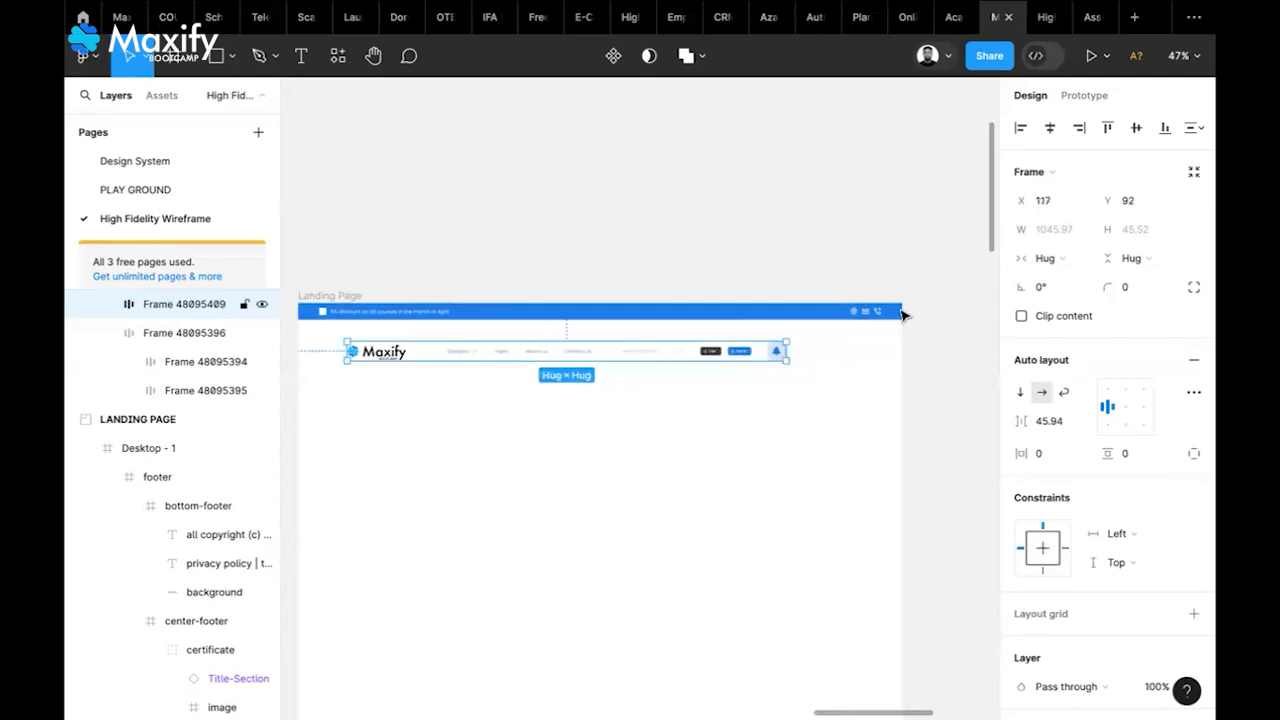
Give the navbar Auto gap spacing, widen it to 1228 and place it at X 77, Y 75
left_click(1078, 421)
left_click(1047, 479)
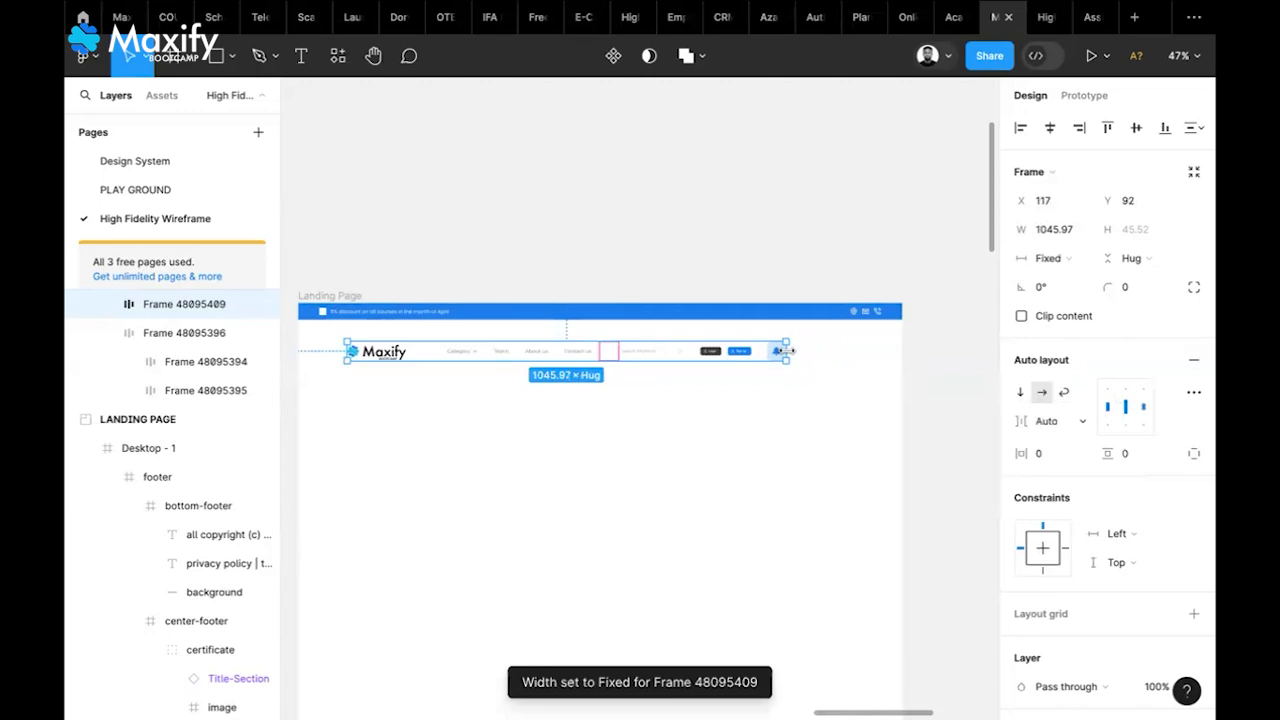
left_click(1066, 260)
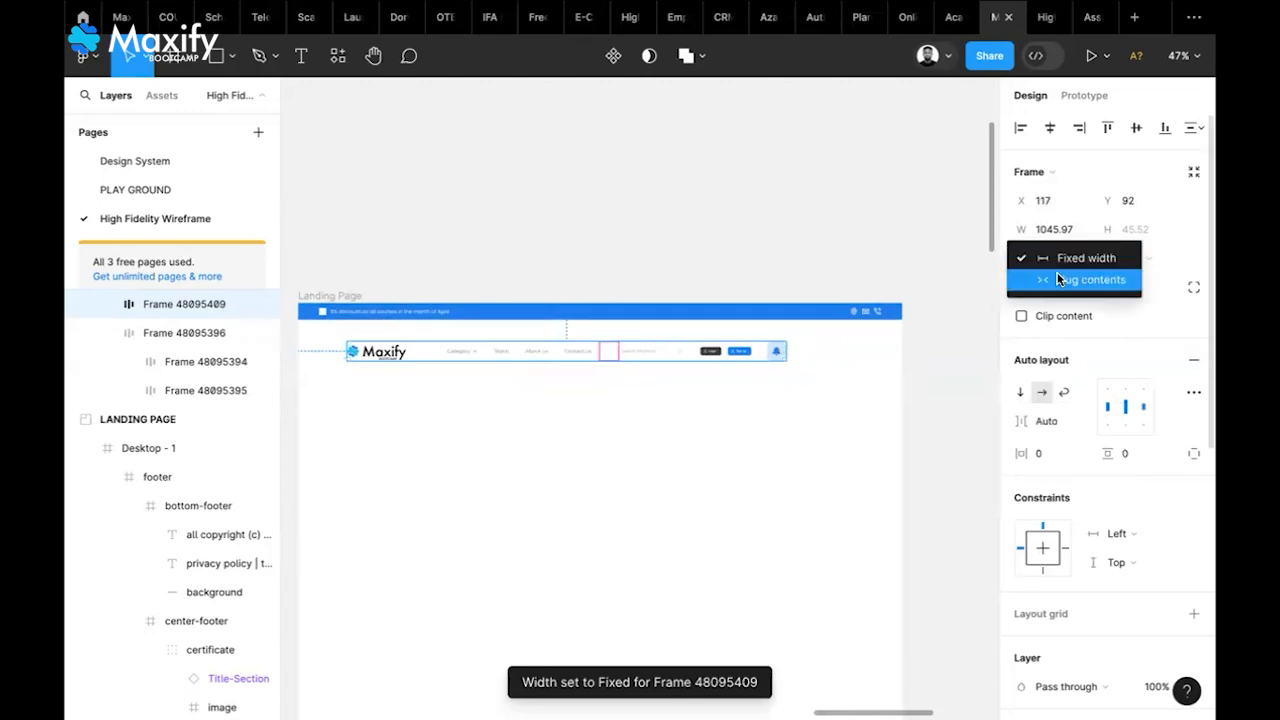
left_click(1060, 279)
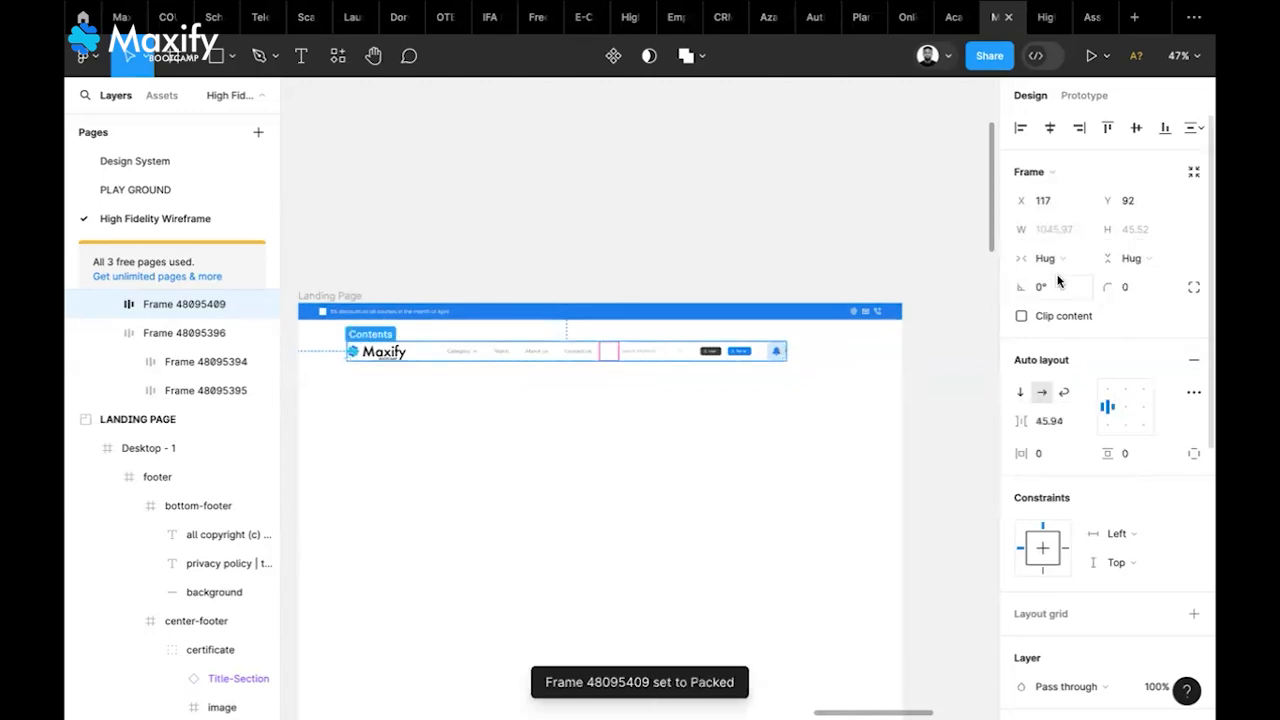
left_click(1083, 420)
left_click(1065, 441)
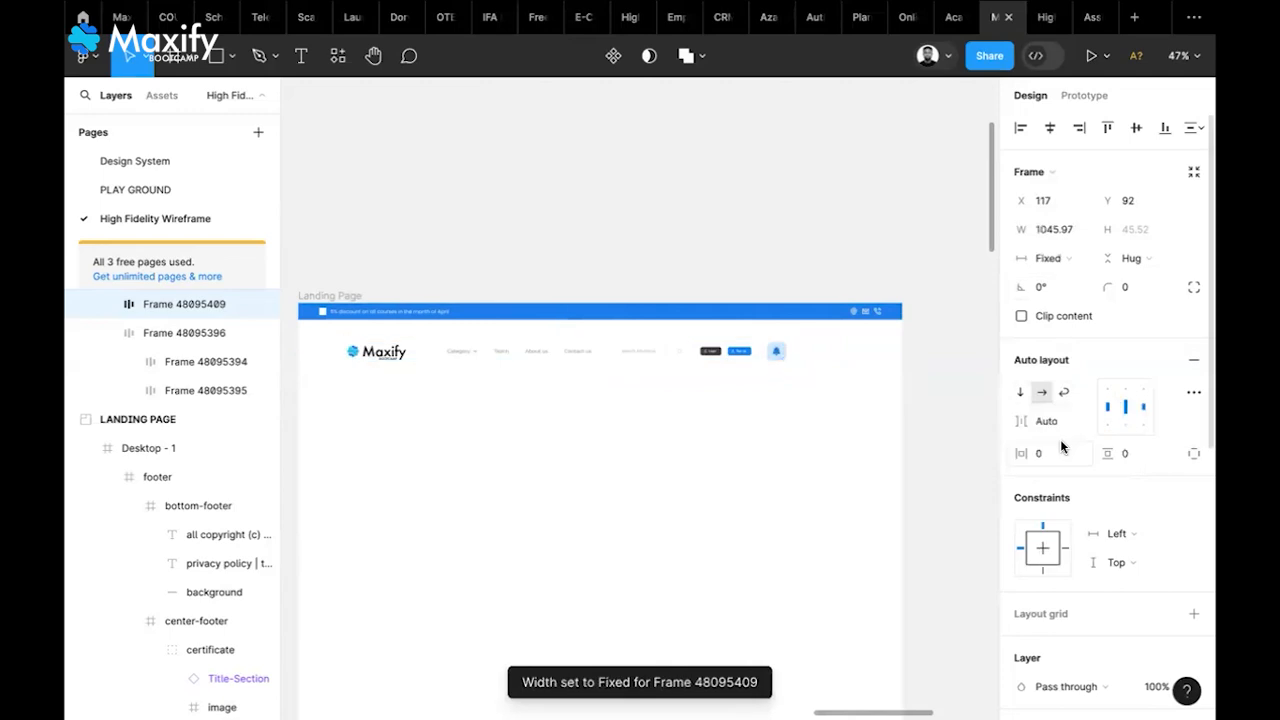
mouse_move(824, 354)
left_mouse_down()
mouse_move(880, 359)
mouse_move(849, 350)
left_mouse_up()
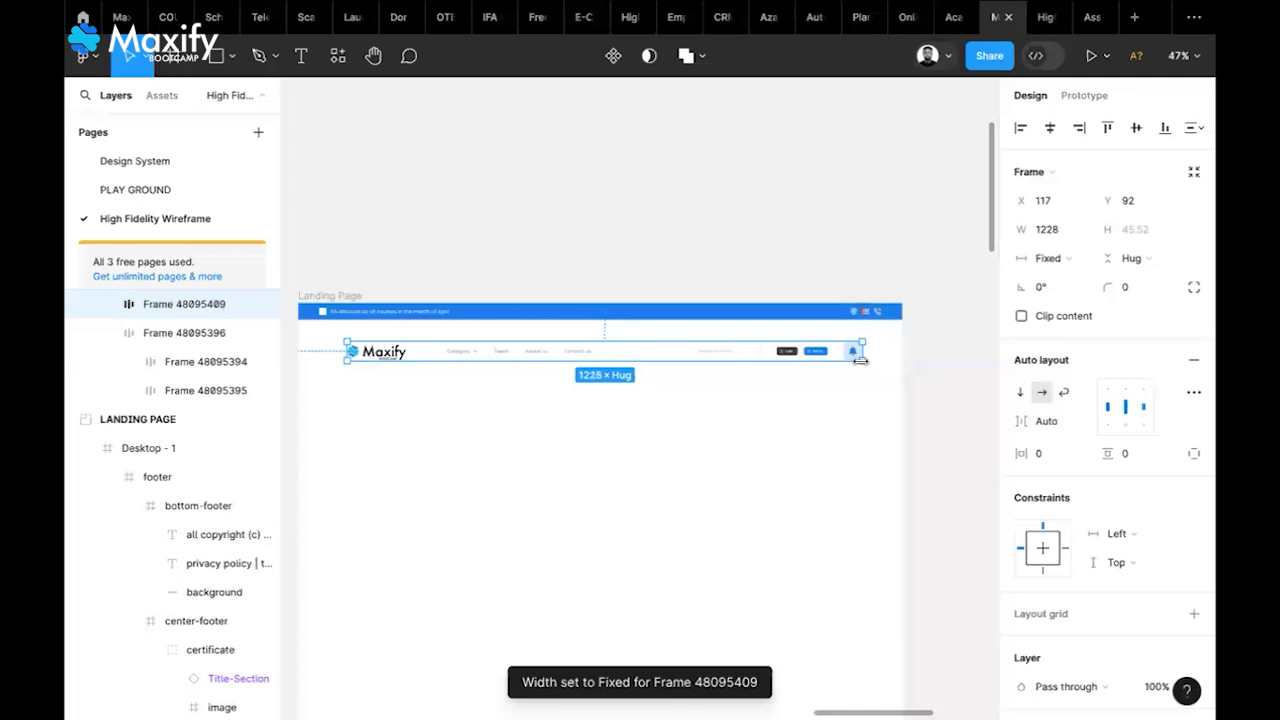
left_click_drag(737, 359, 725, 355)
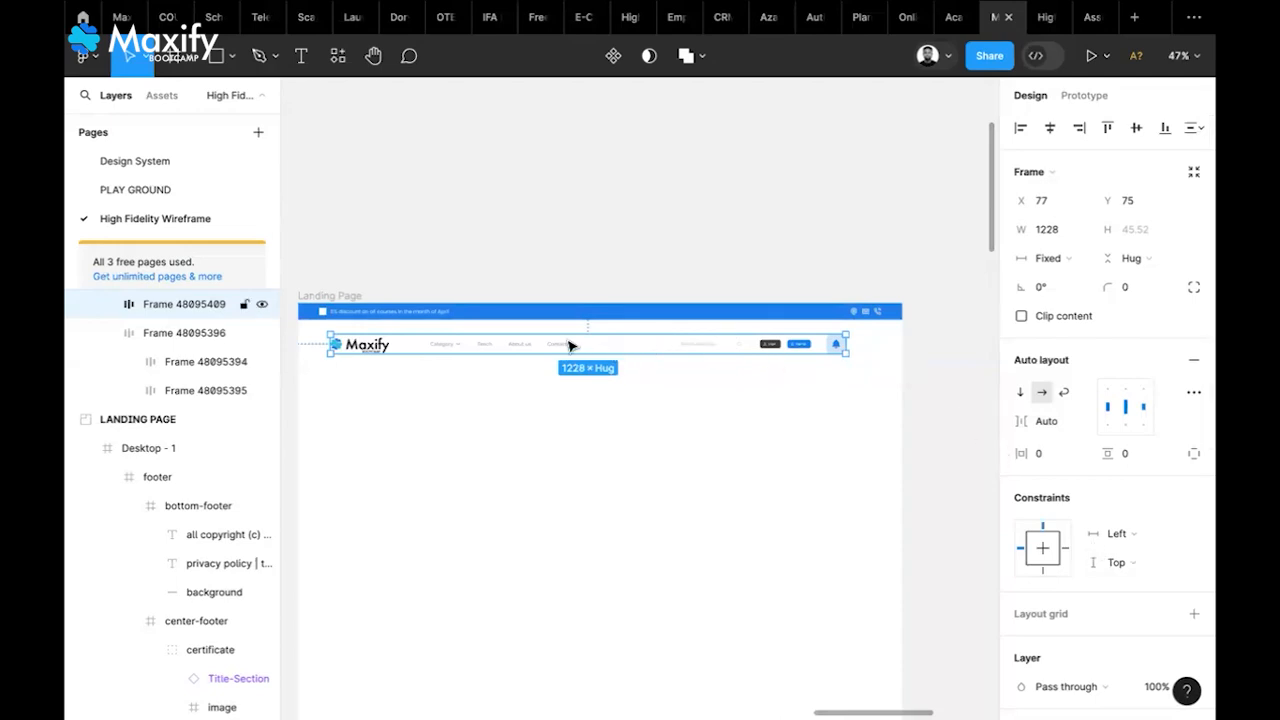
scroll(569, 345, "up", 5)
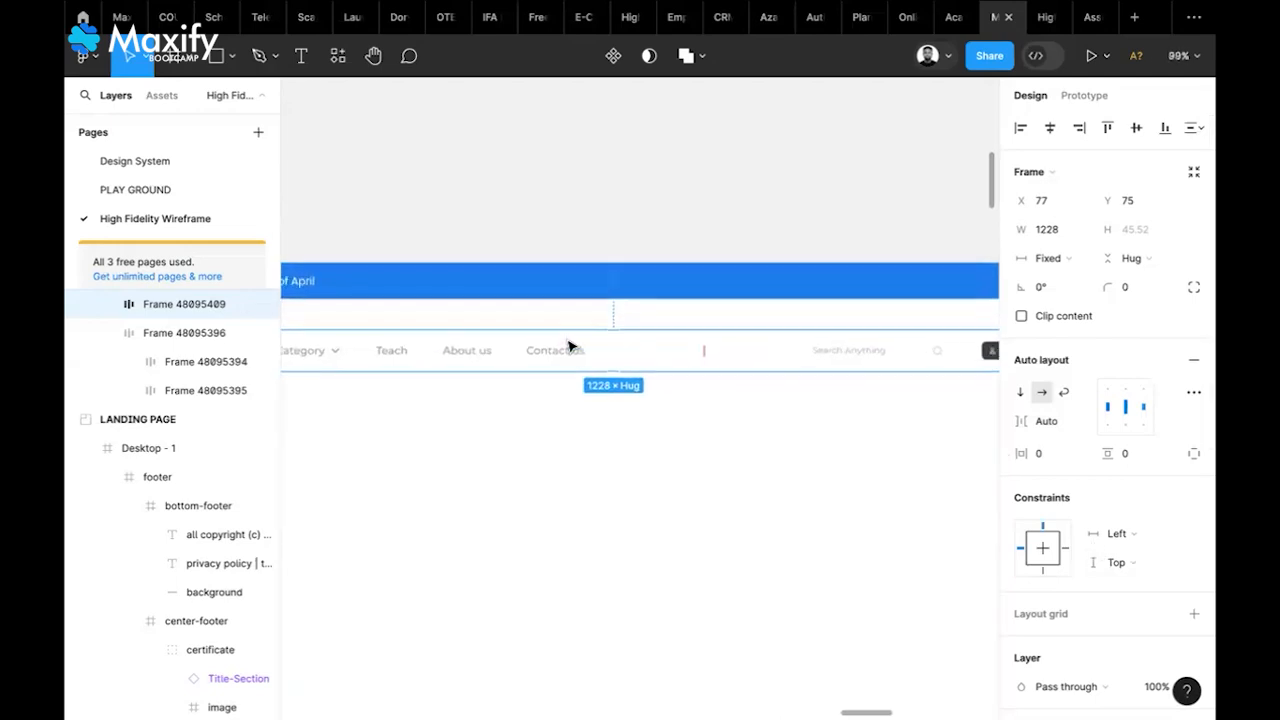
left_click(590, 519)
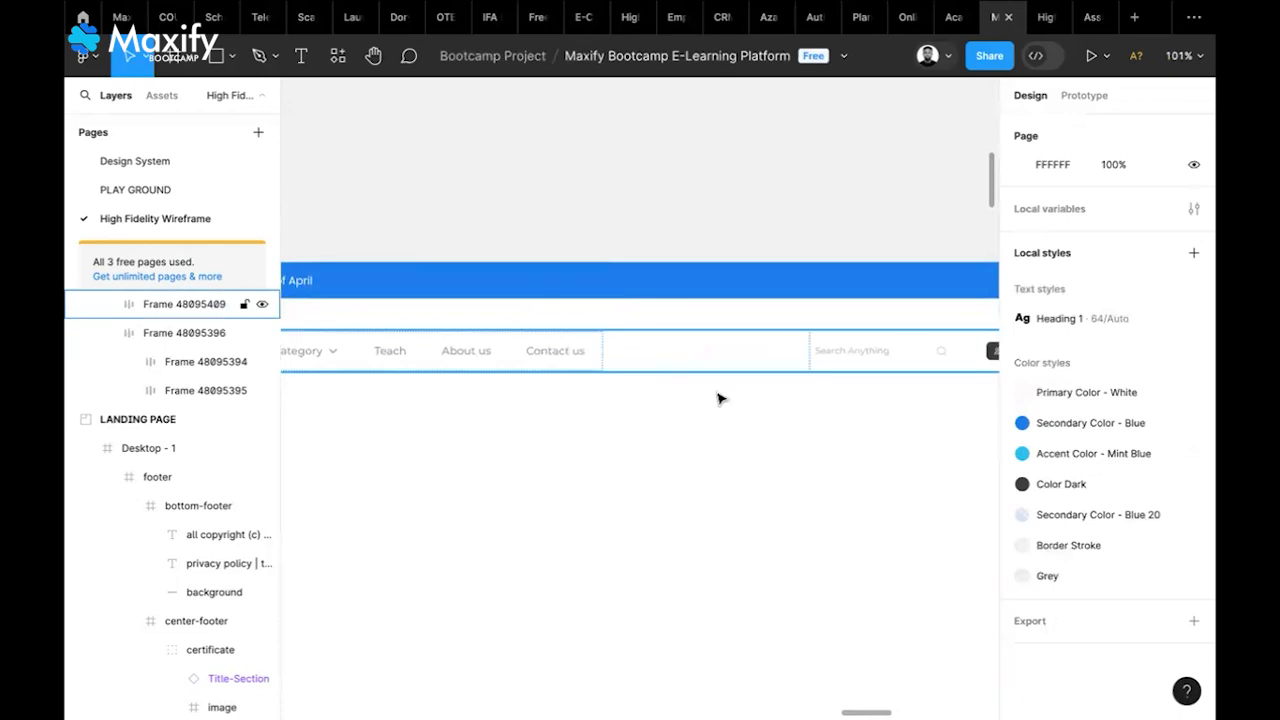
Widen the search box inside the navbar to 210
left_click(874, 347)
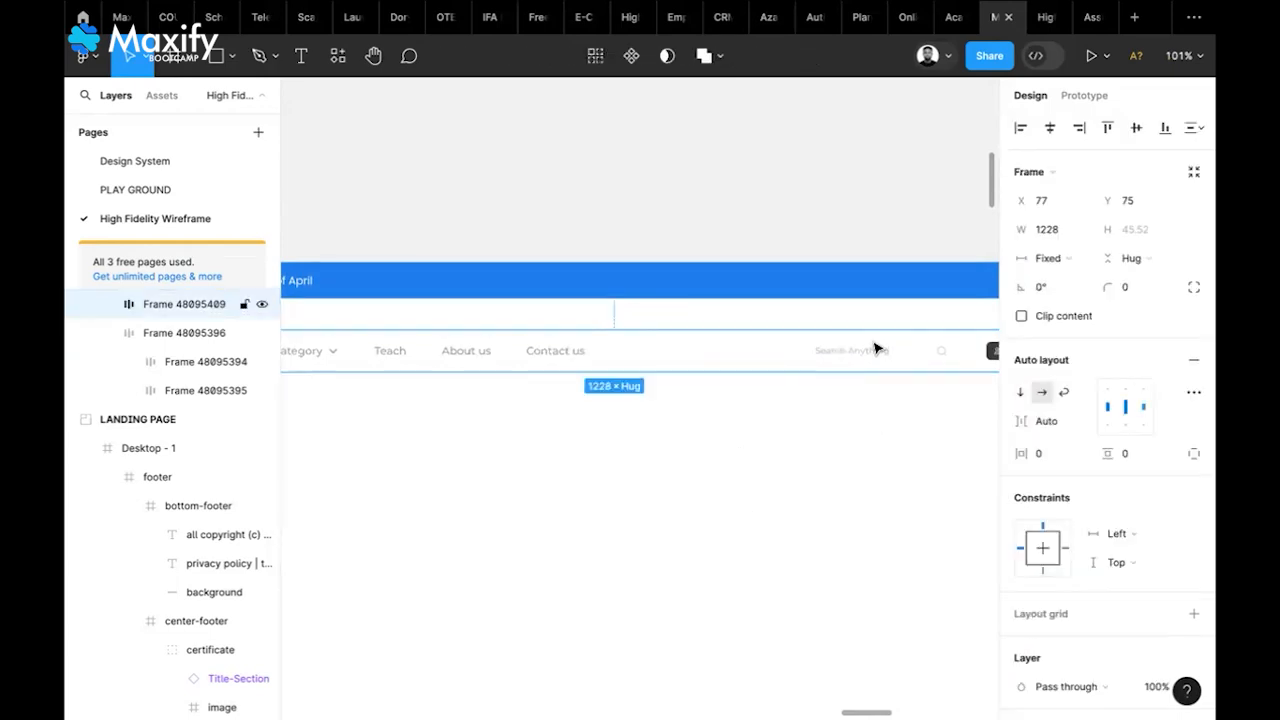
left_click(874, 348)
scroll(874, 348, "right", 3)
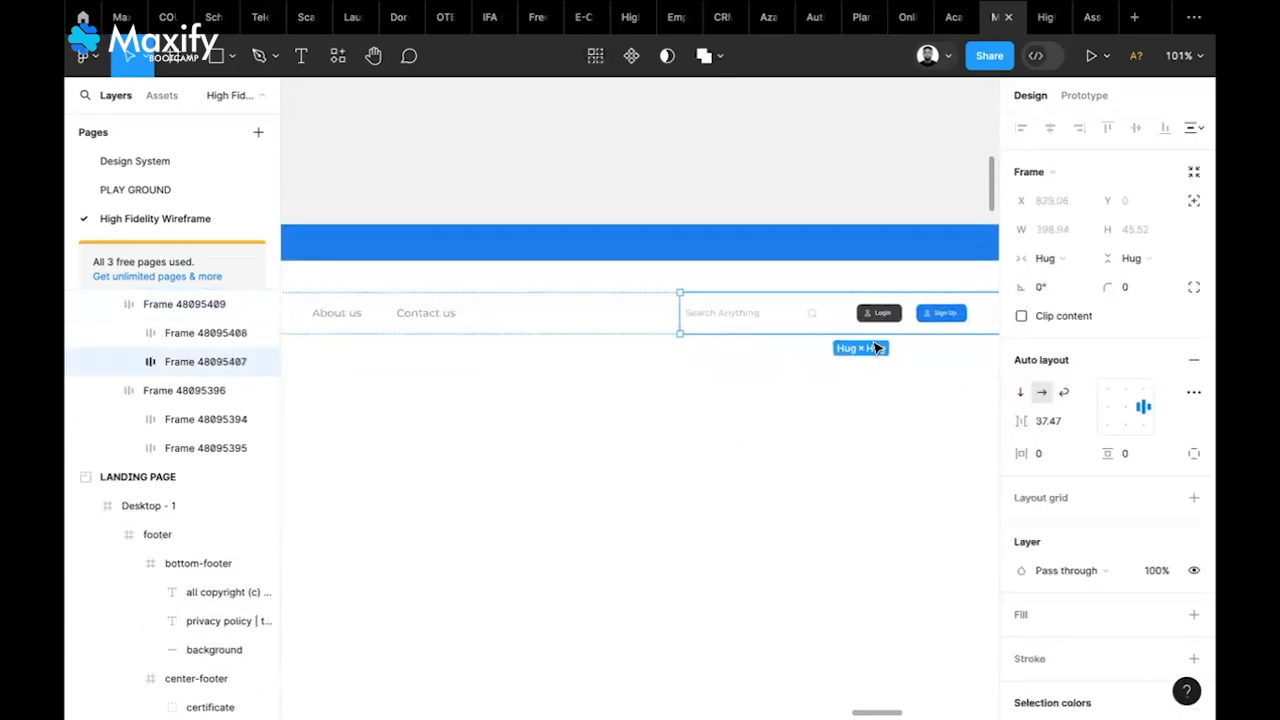
left_click(780, 313)
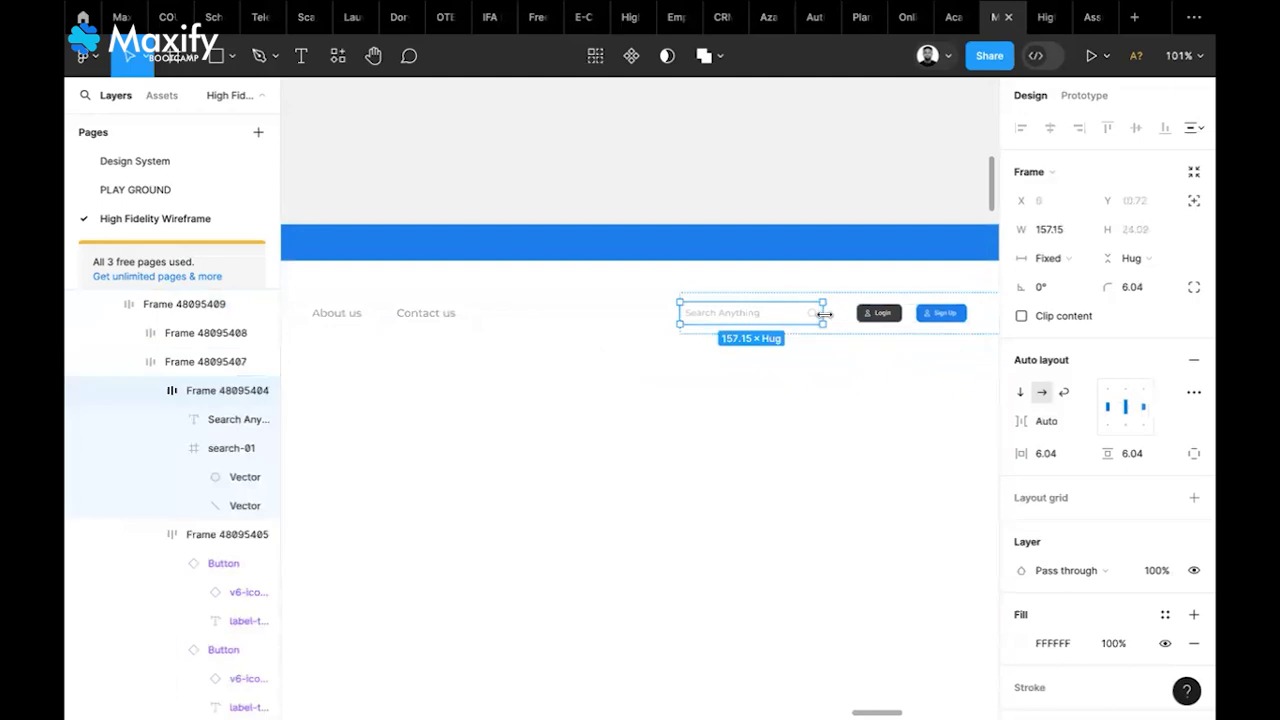
left_click_drag(824, 314, 868, 314)
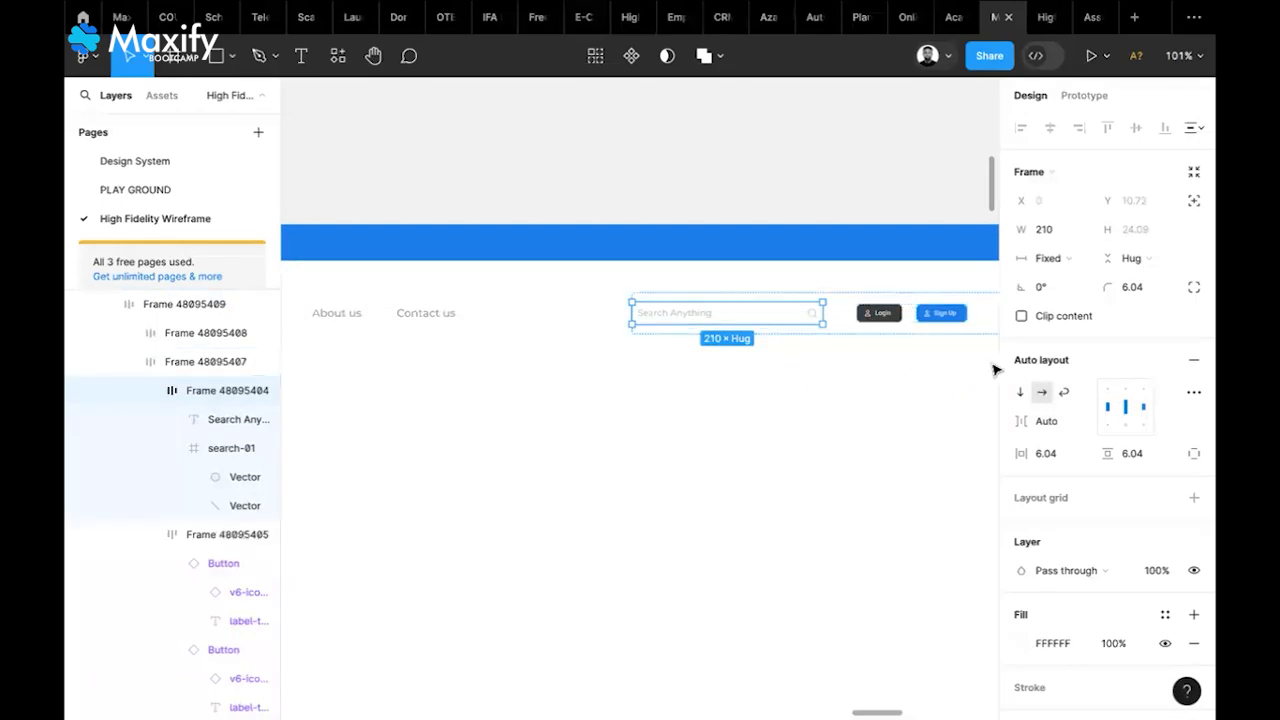
scroll(1116, 421, "down", 3)
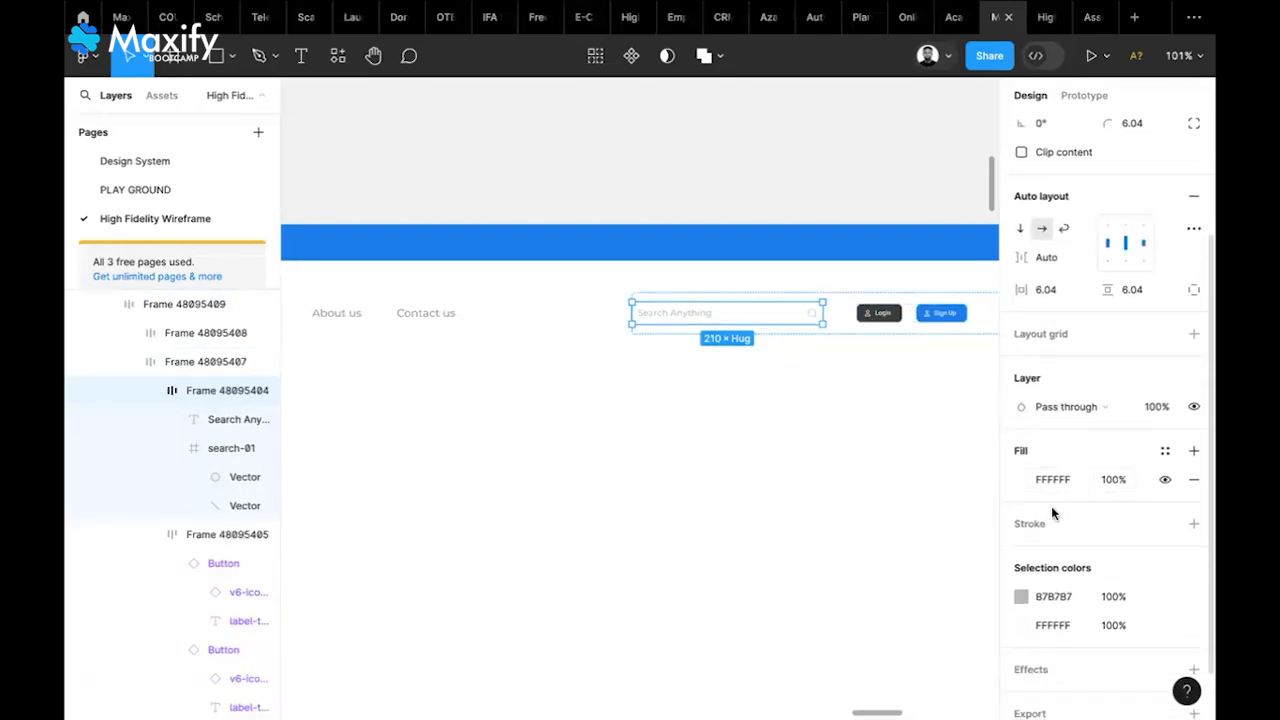
Set the search box fill to light grey F5F5F5
left_click(1020, 480)
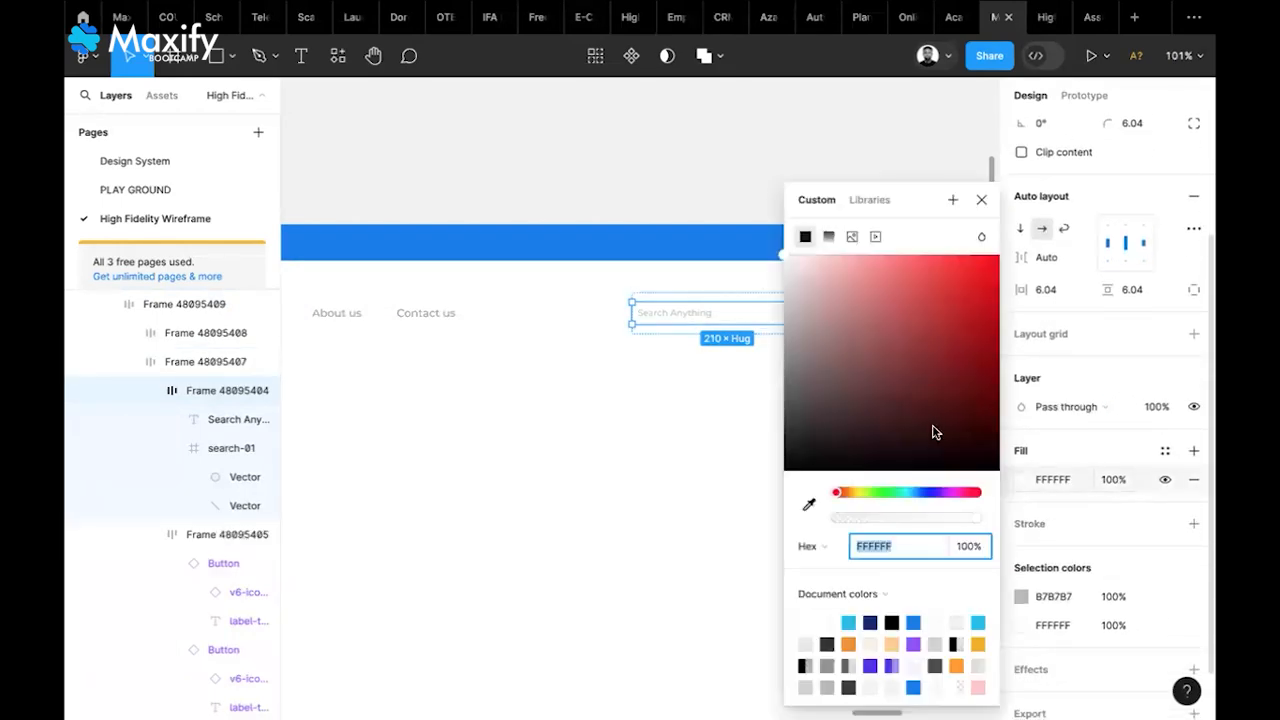
left_click(784, 256)
left_click_drag(779, 259, 779, 271)
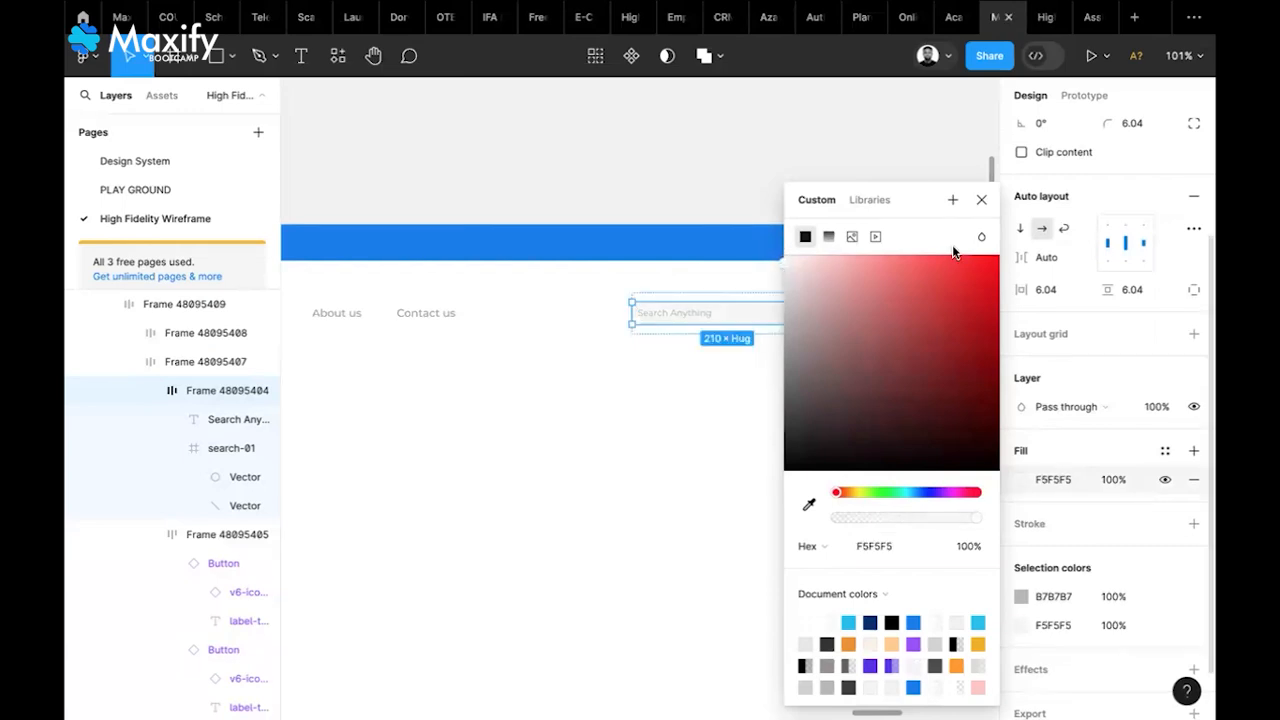
left_click(986, 201)
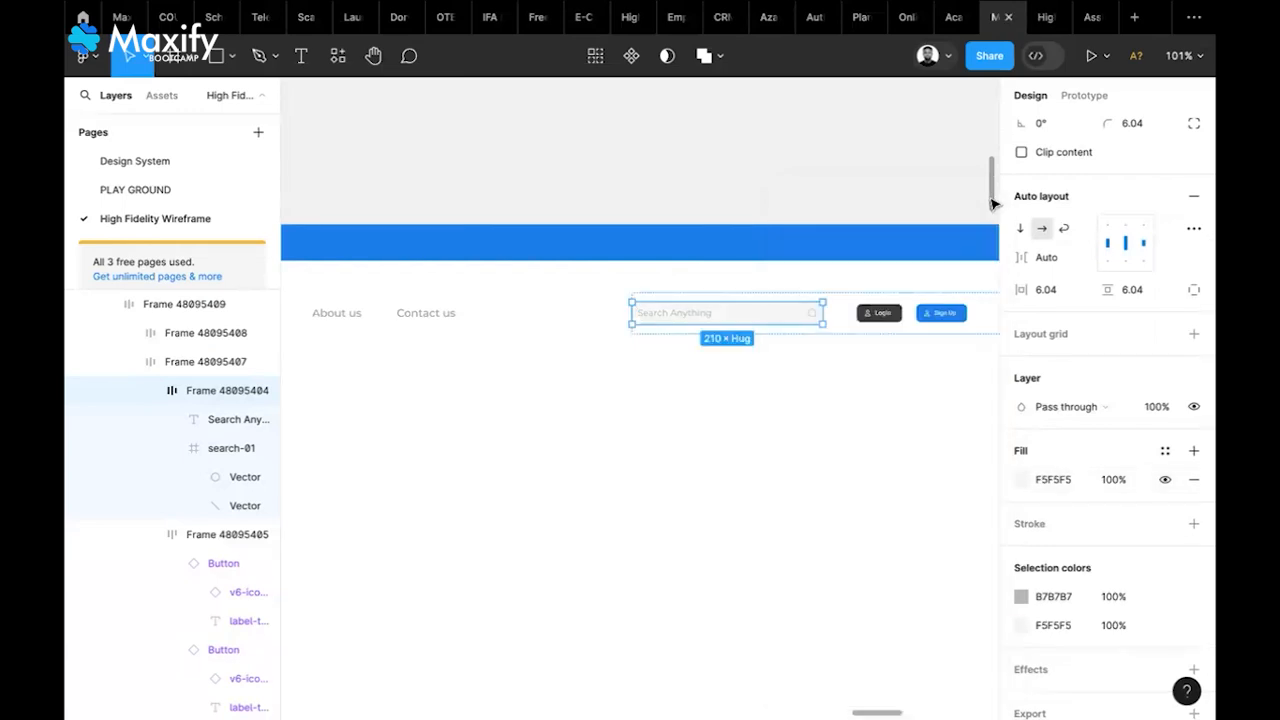
Set the search box's vertical padding to 10
left_click(1136, 292)
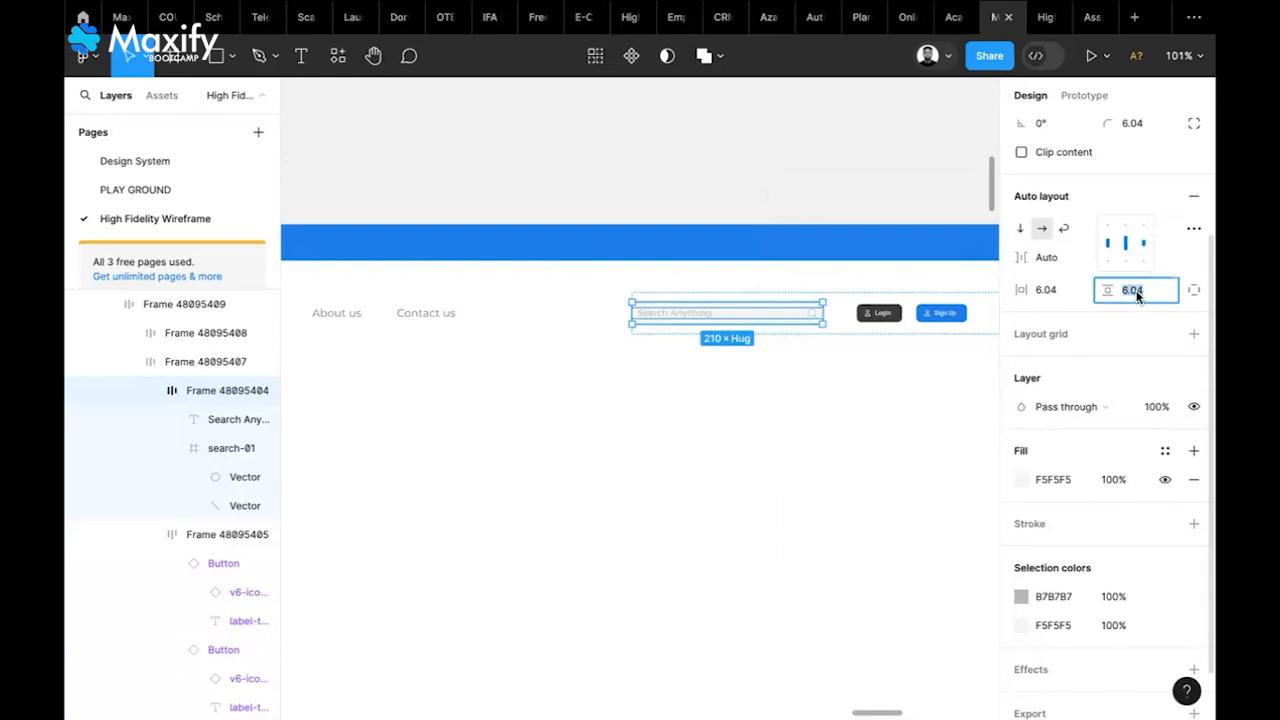
type("10")
key("Return")
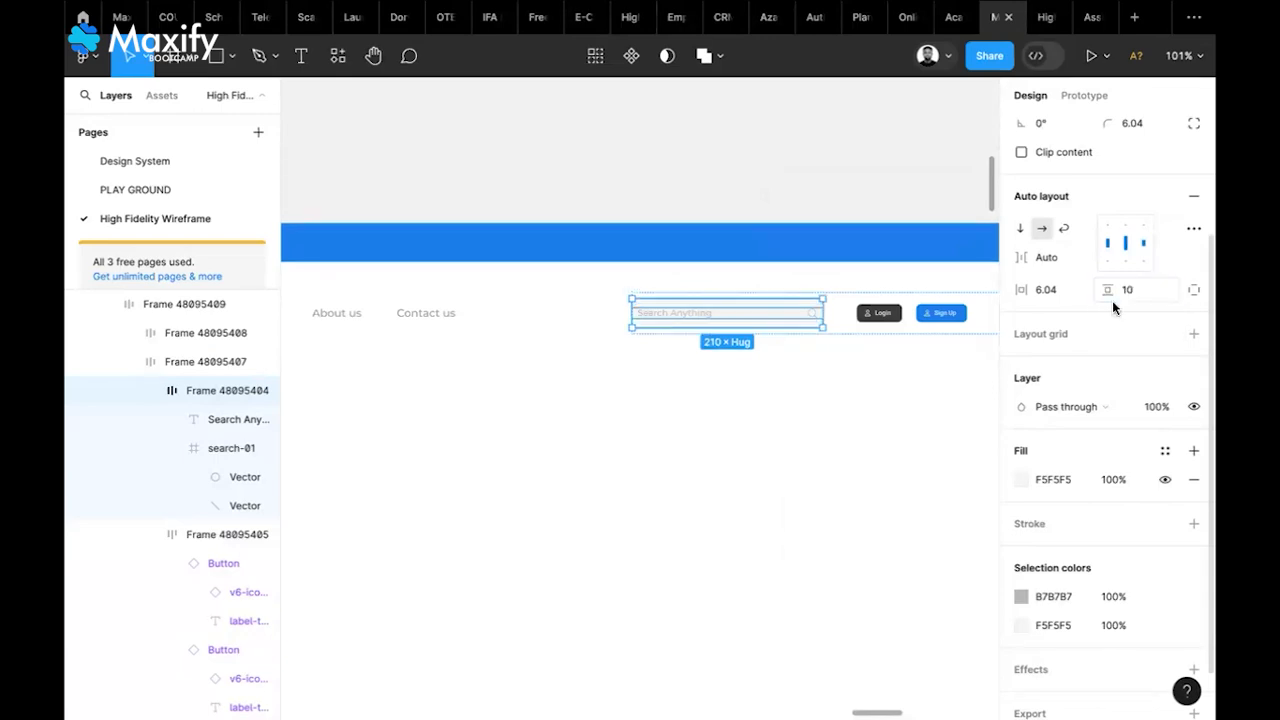
left_click(757, 545)
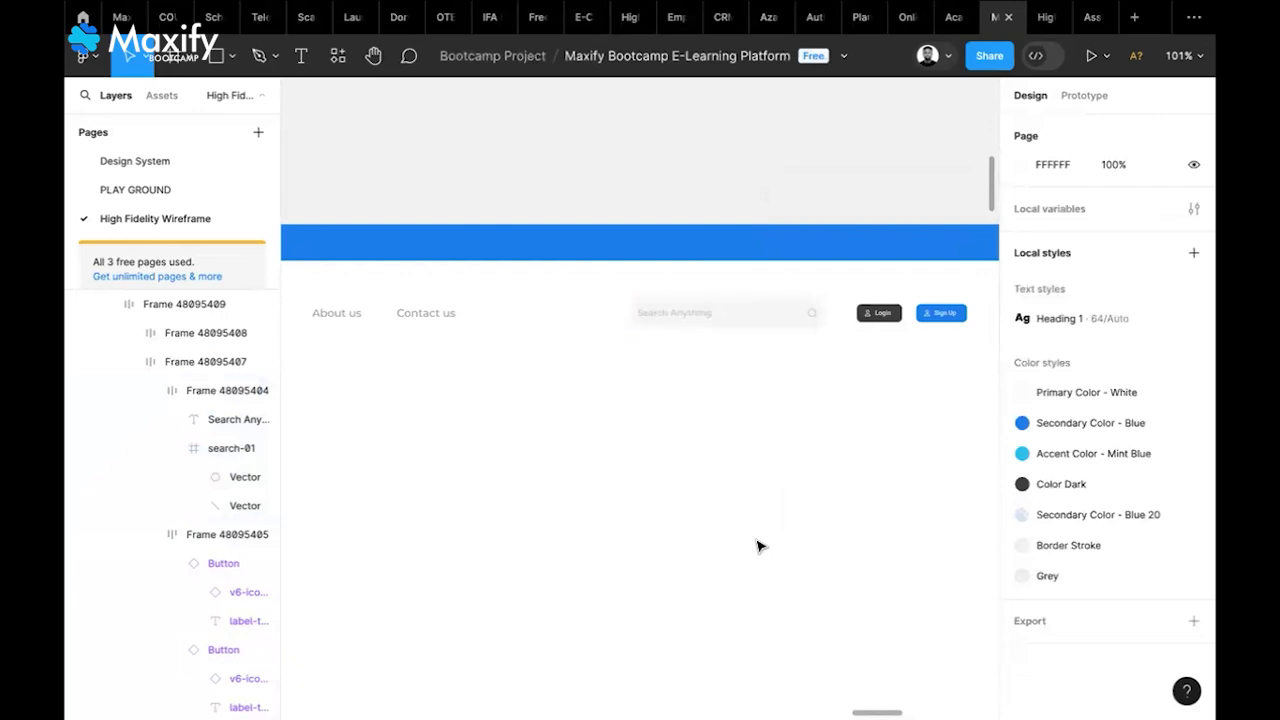
Set another spacing value on the nested search box frame to 10
left_click(790, 317)
double_click(790, 317)
double_click(789, 318)
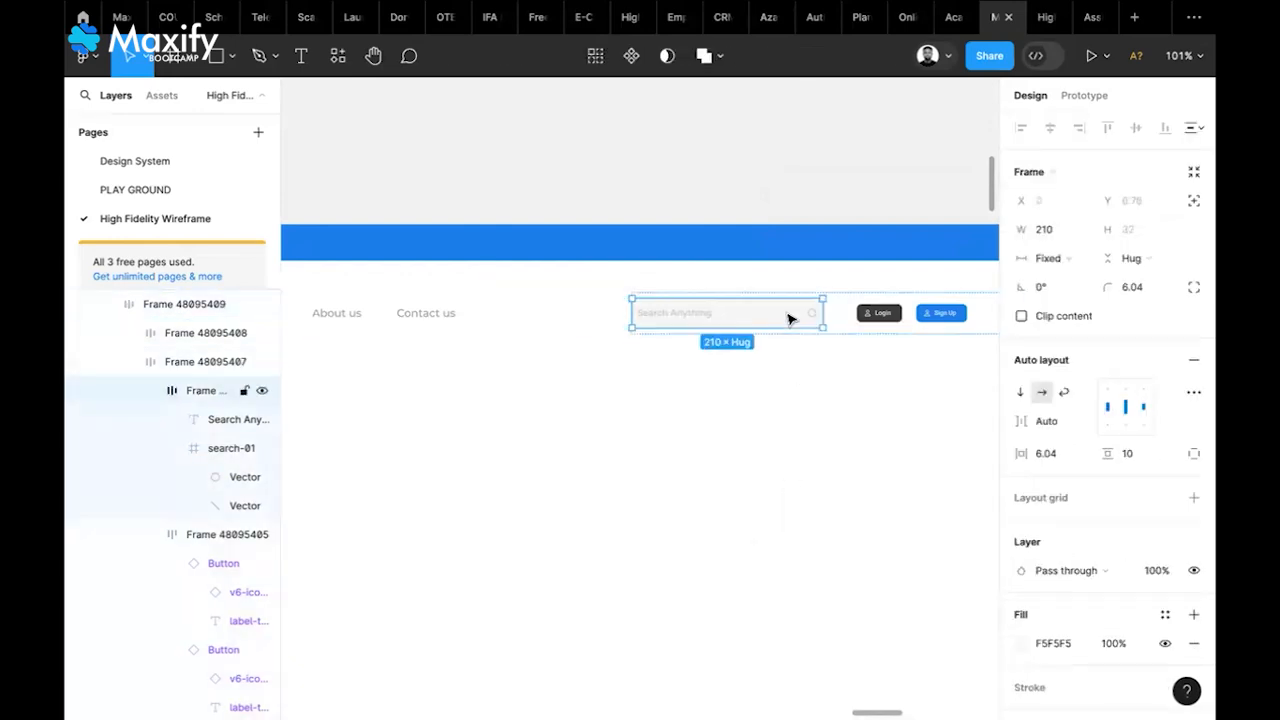
left_click(1055, 450)
type("10")
key("Return")
left_click(826, 492)
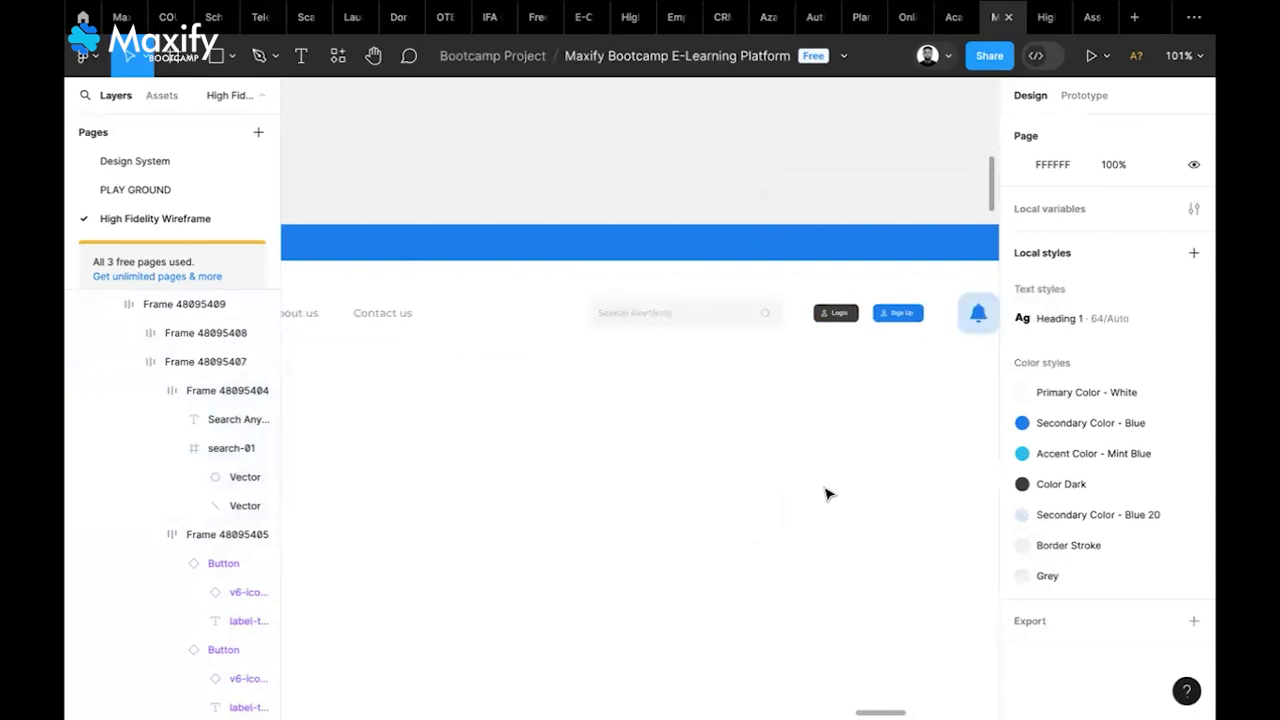
scroll(826, 492, "right", 3)
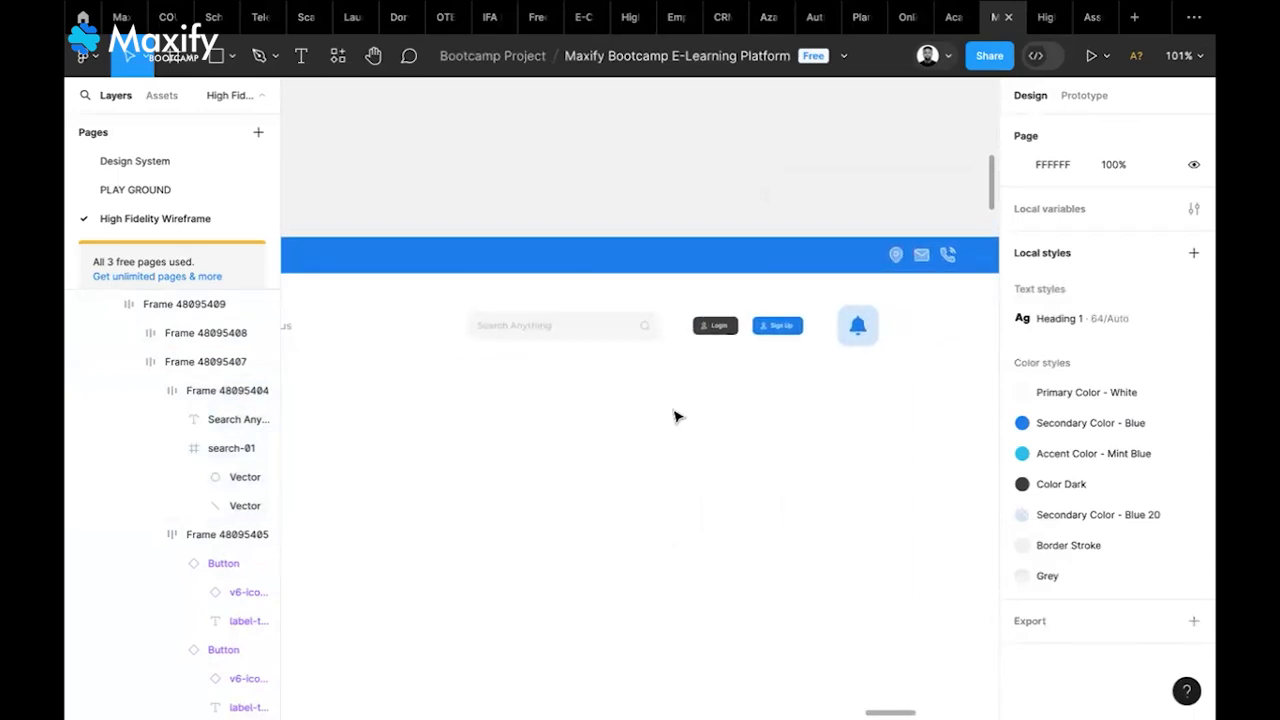
scroll(674, 417, "left", 10)
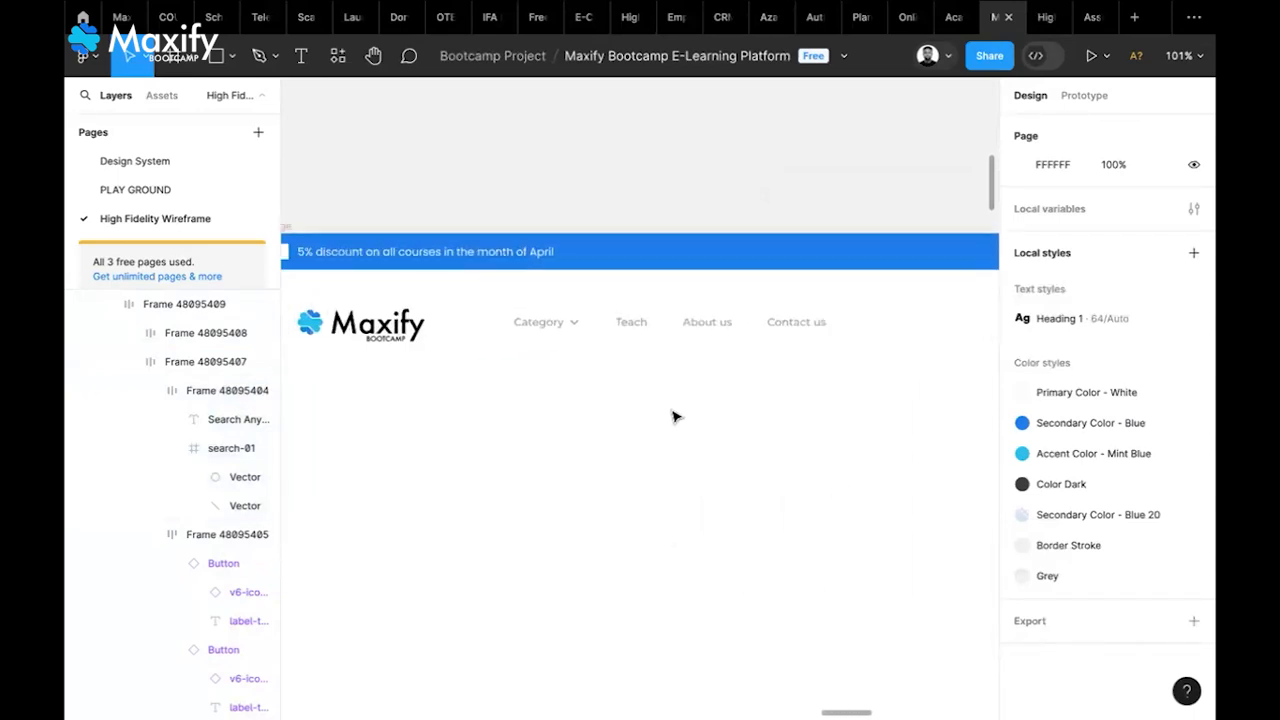
scroll(657, 416, "down", 5)
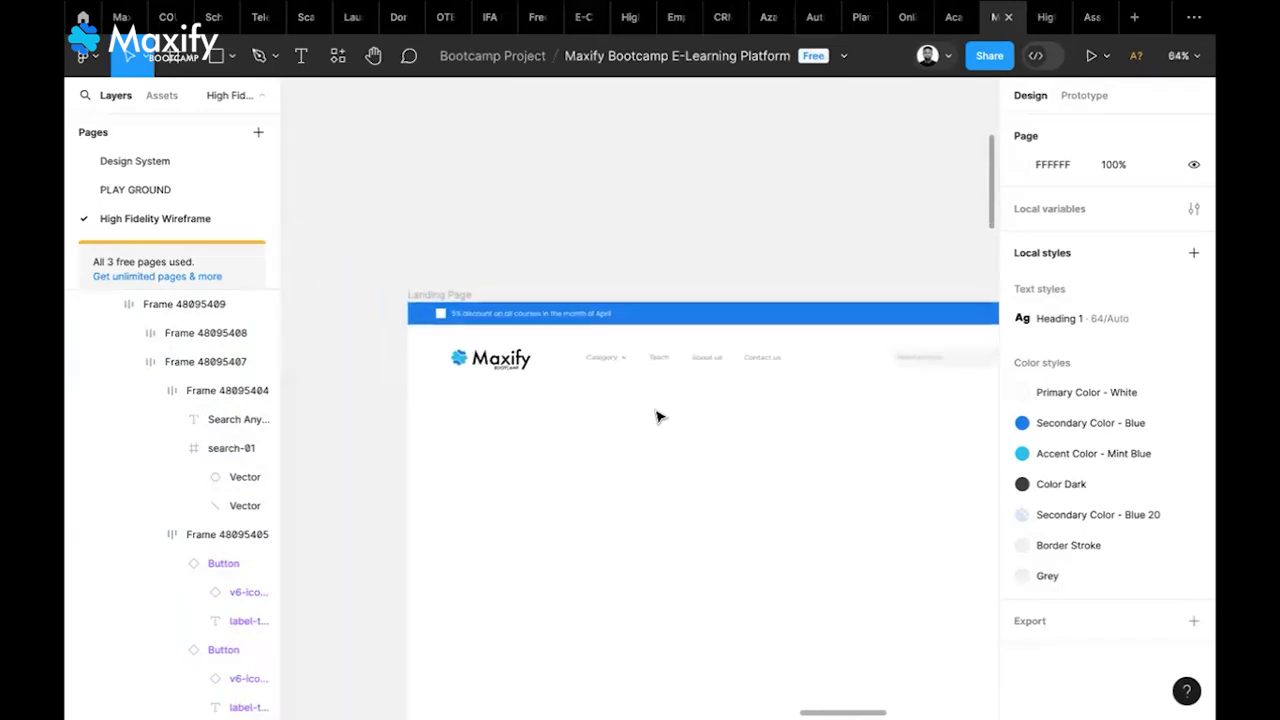
scroll(657, 416, "left", 15)
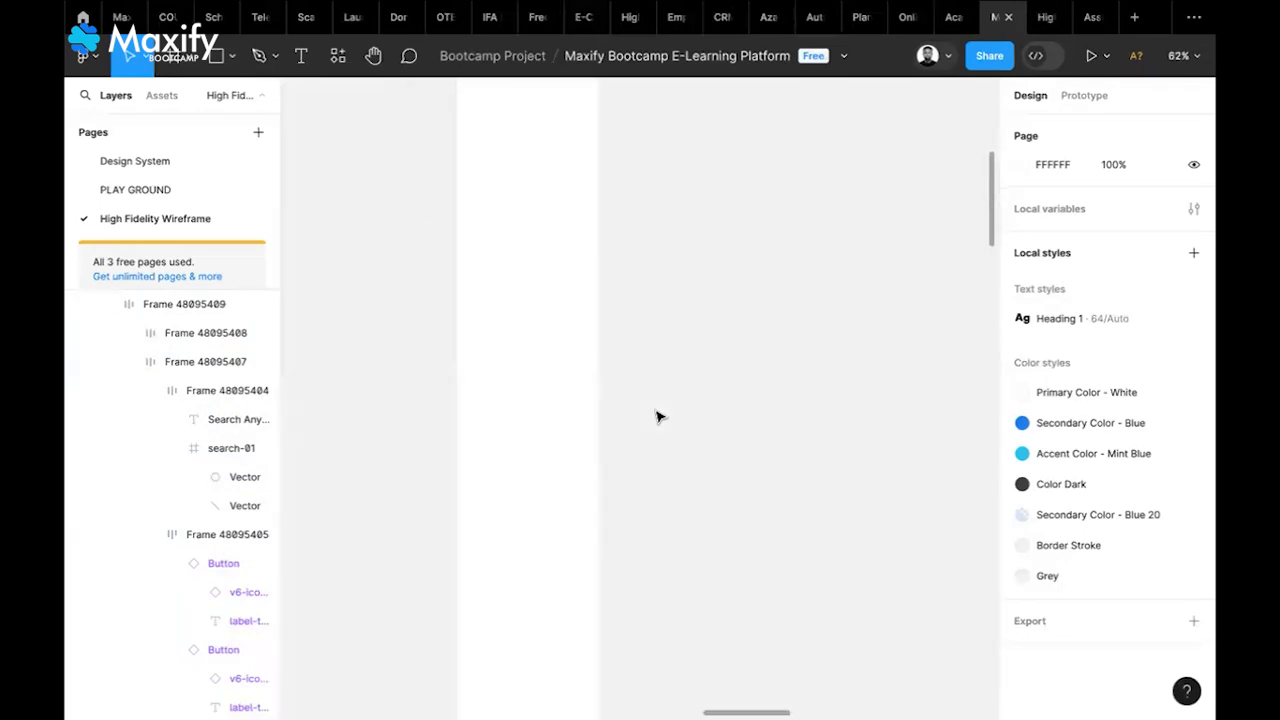
scroll(657, 416, "left", 3)
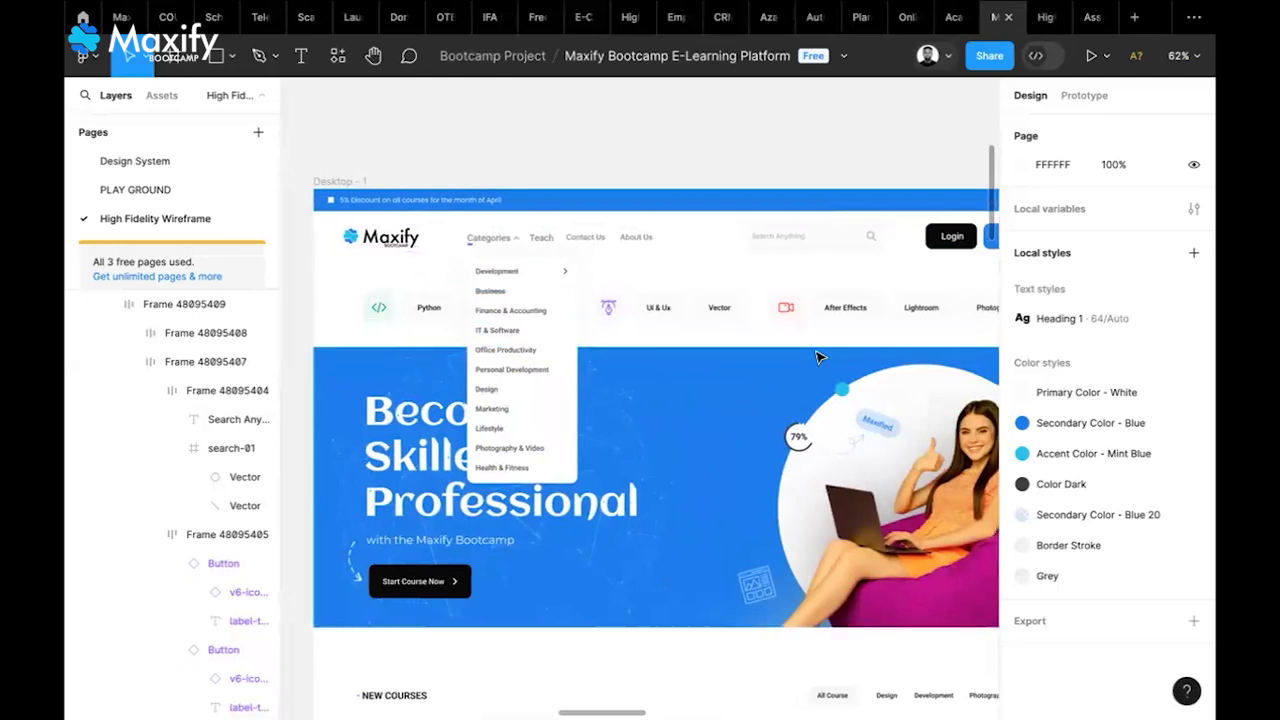
scroll(820, 354, "right", 10)
scroll(820, 354, "down", 3)
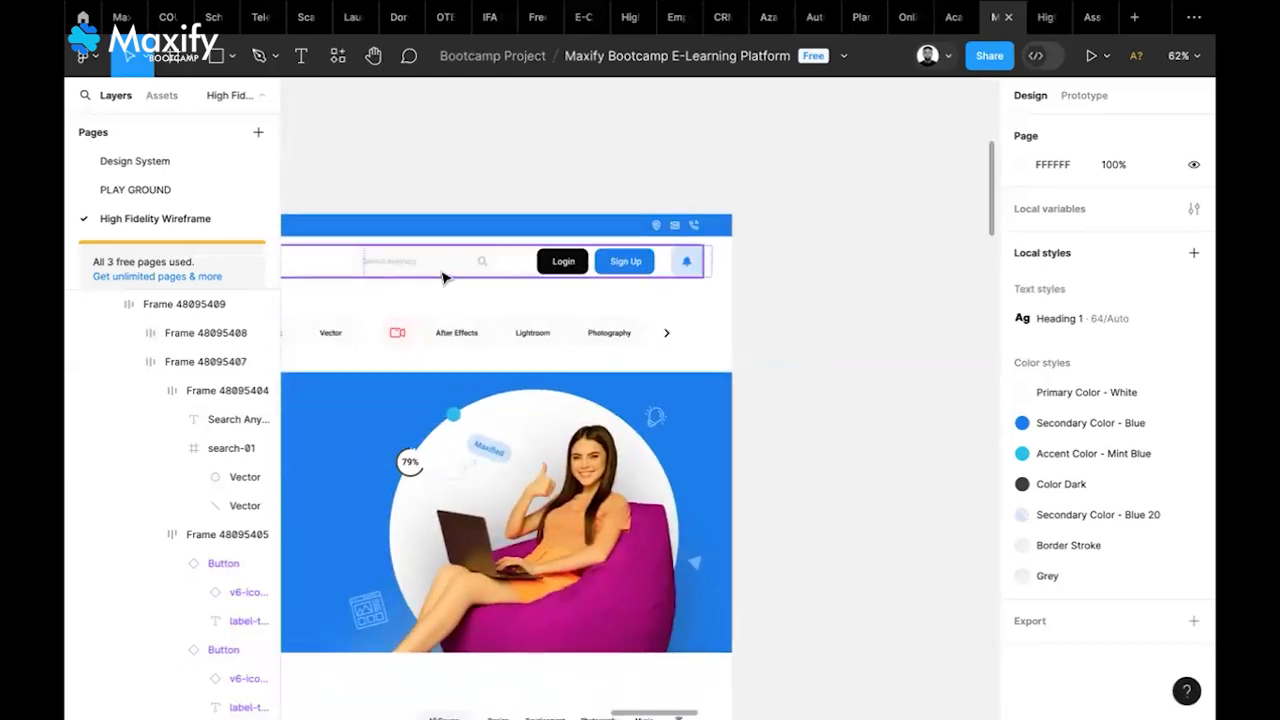
left_click(446, 272)
double_click(446, 270)
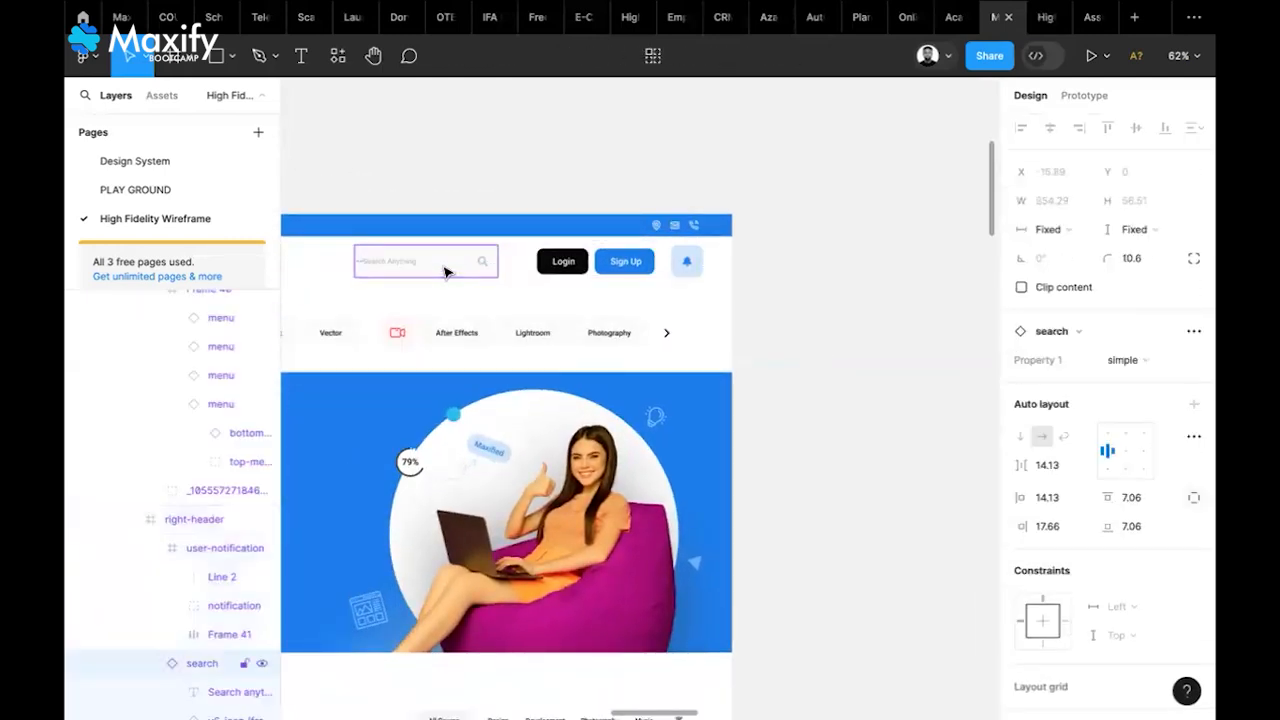
scroll(1116, 570, "down", 5)
left_click(1064, 576)
left_click(823, 346)
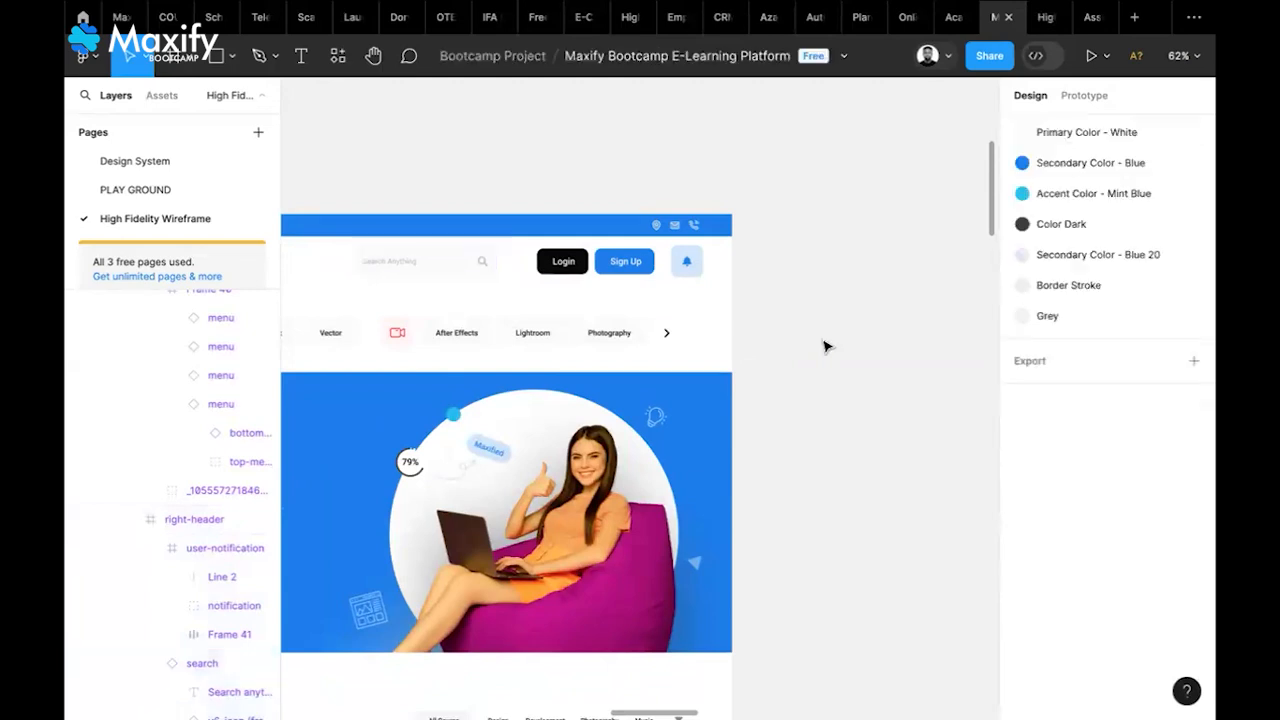
scroll(823, 346, "right", 10)
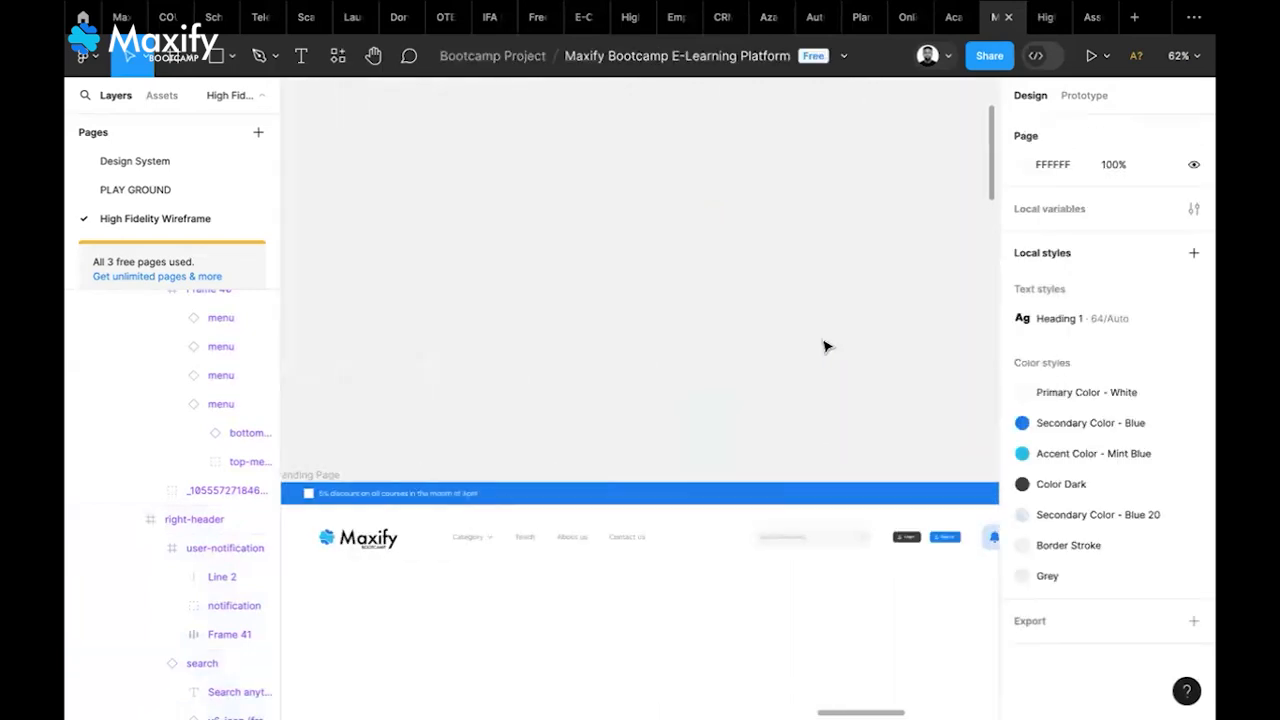
scroll(826, 346, "left", 2)
scroll(826, 346, "down", 3)
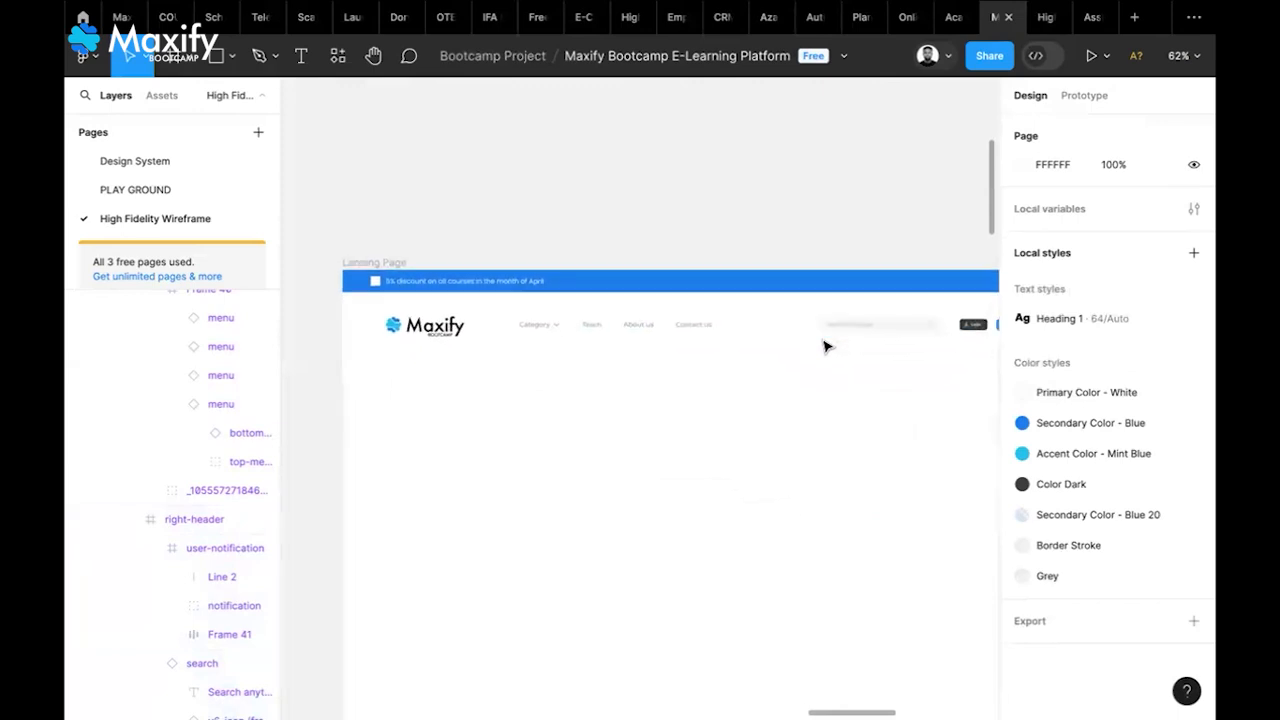
Scale up the Maxify logo frame proportionally with the Scale tool
left_click(443, 318)
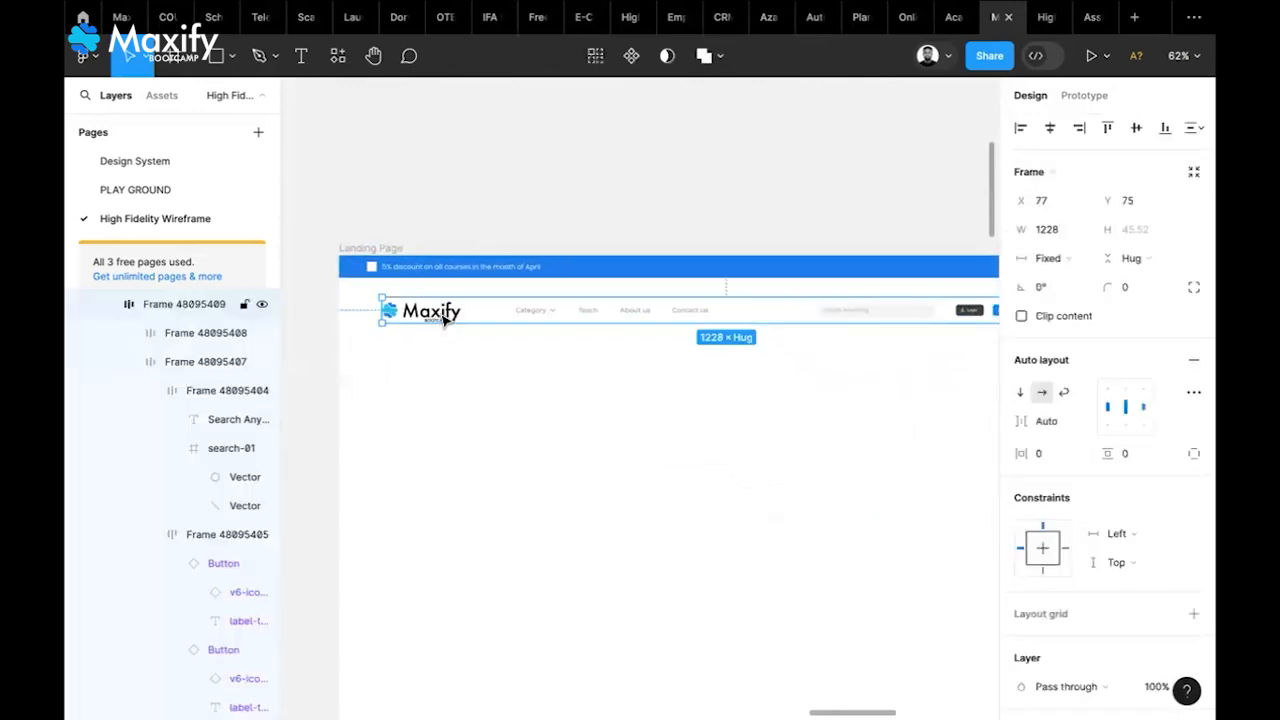
left_click(447, 317)
double_click(453, 316)
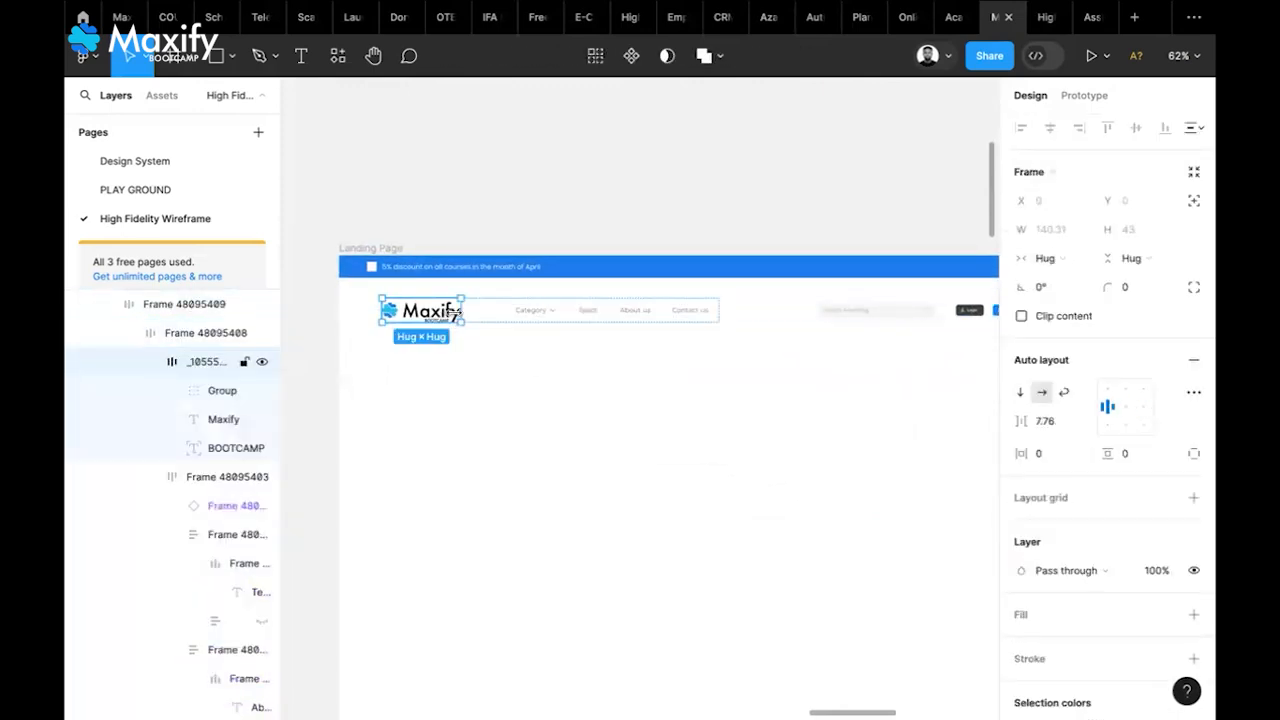
key("k")
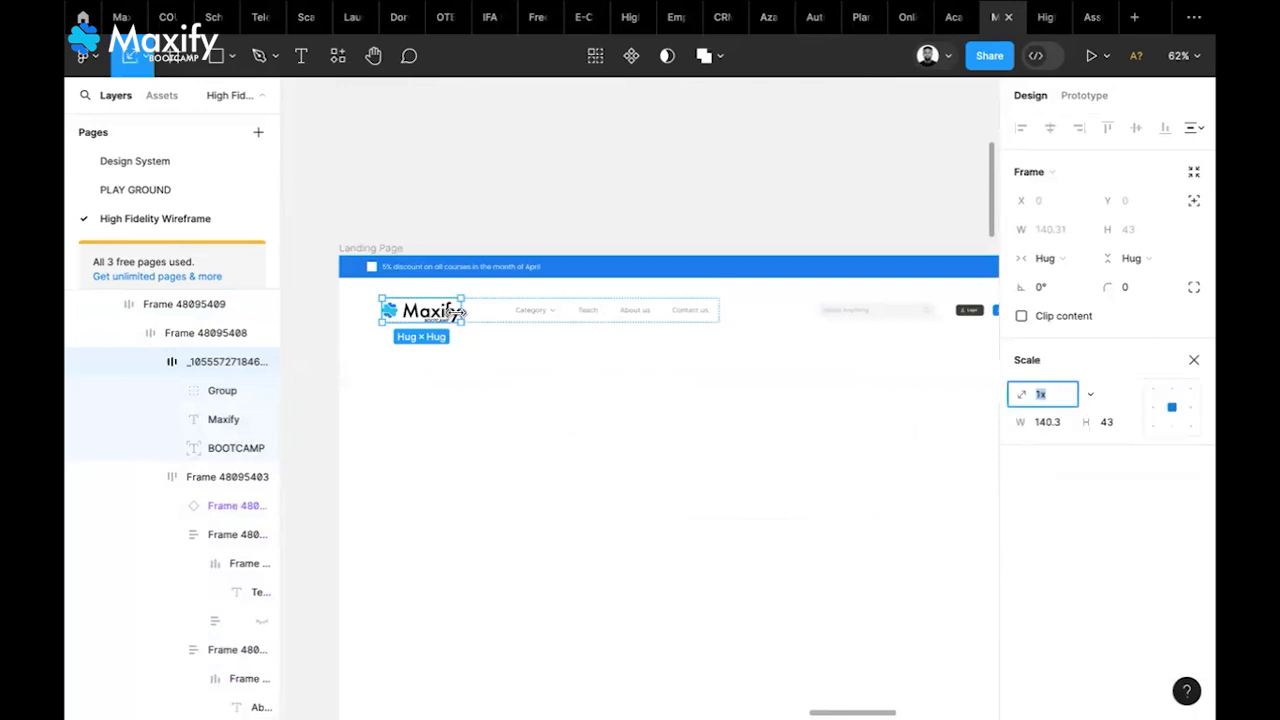
left_click_drag(461, 313, 473, 313)
Scale up the Category, Teach, About us, Contact us nav links to 459.5 × 28.53
left_click(576, 321)
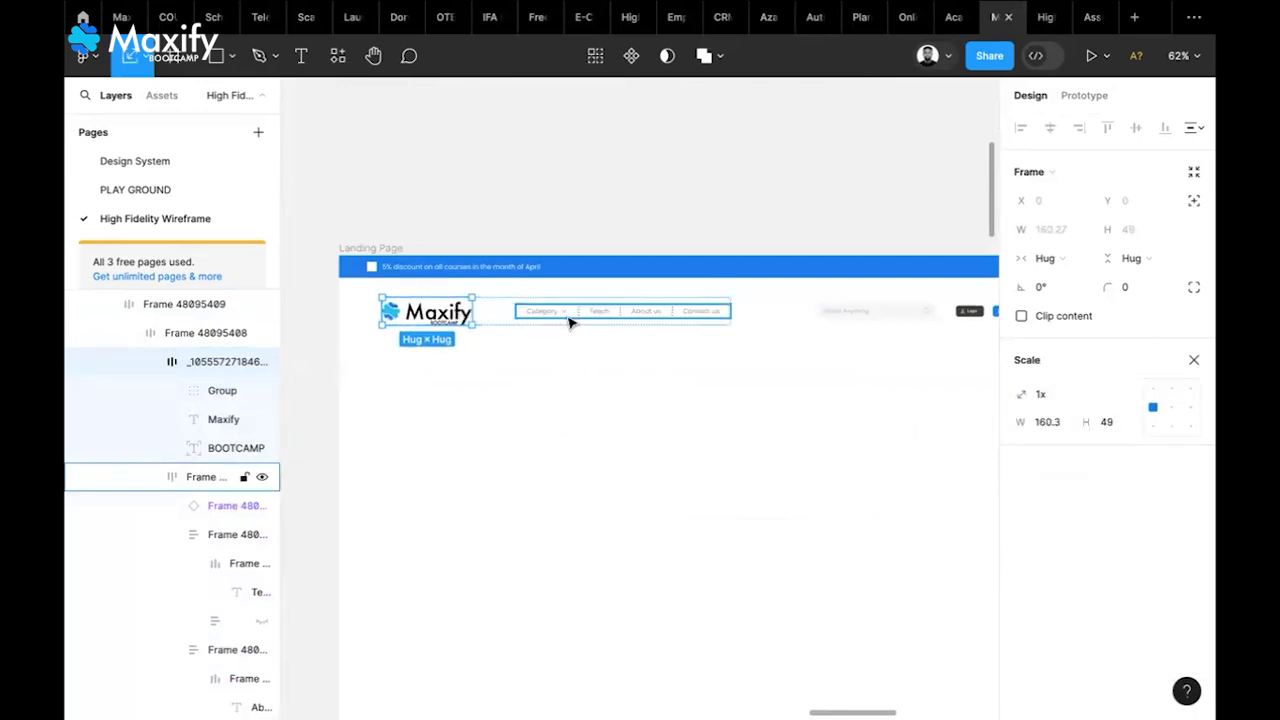
left_click(1193, 359)
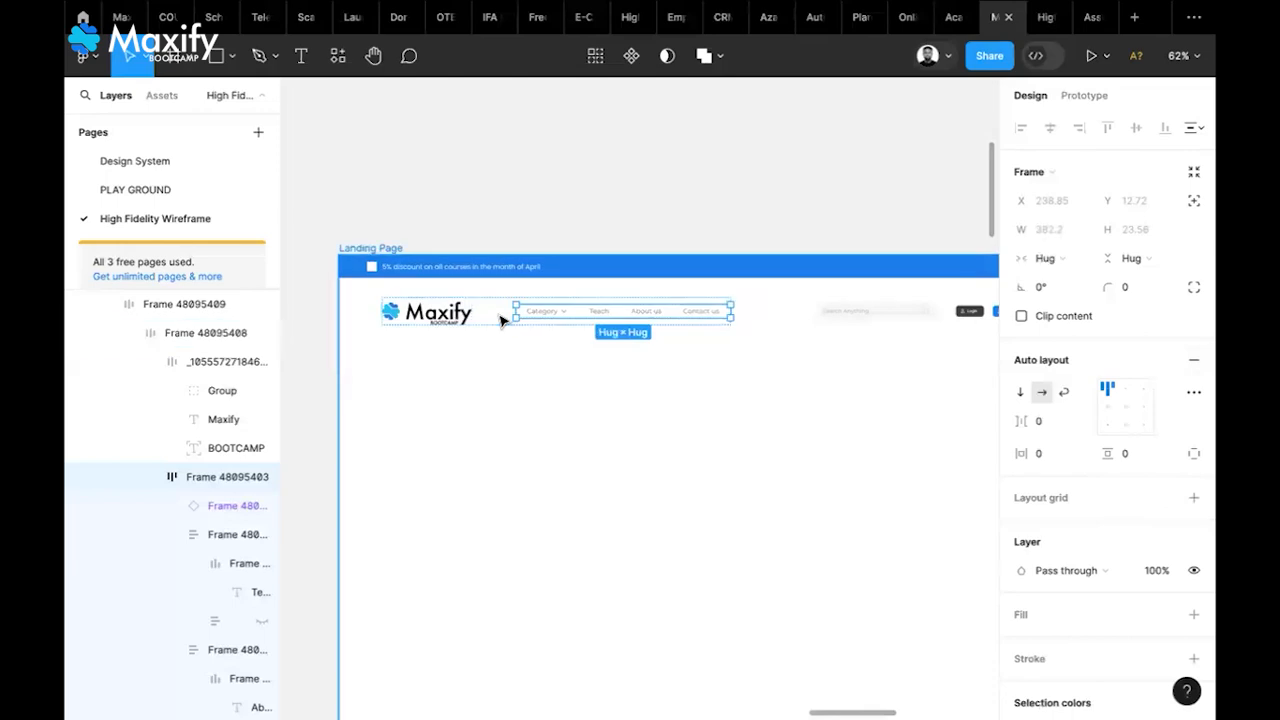
key("k")
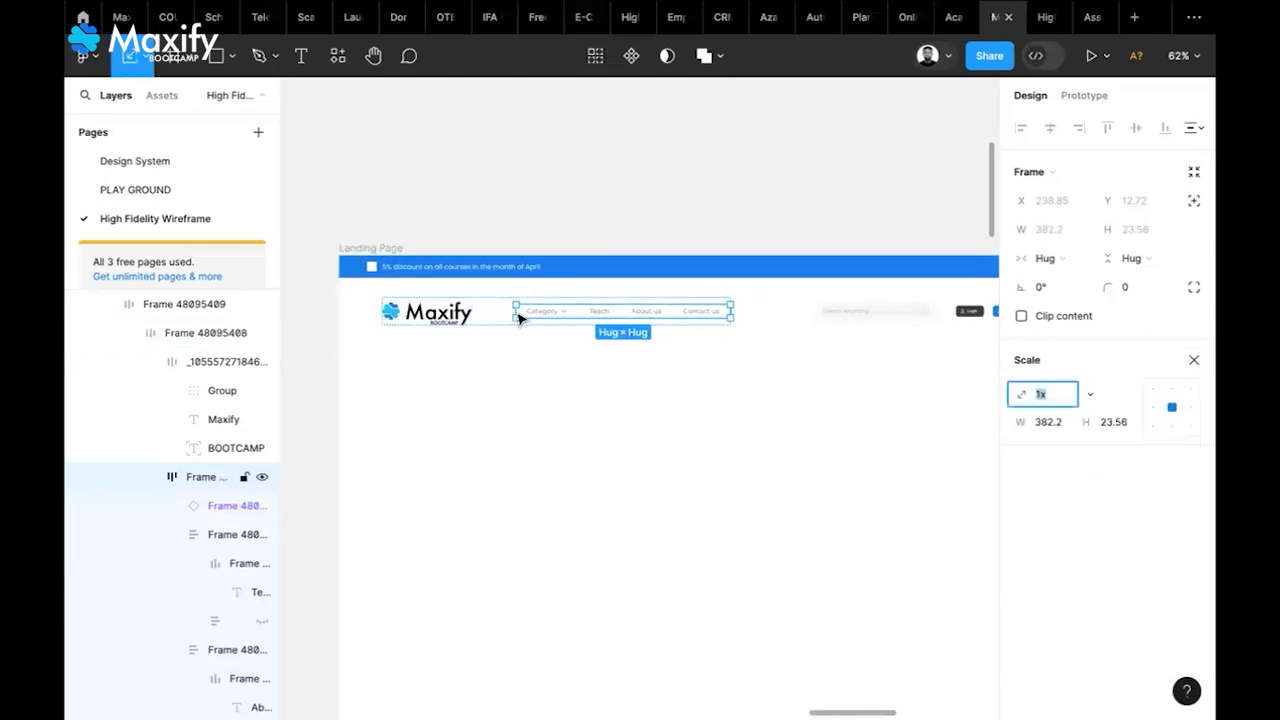
left_click_drag(517, 317, 473, 313)
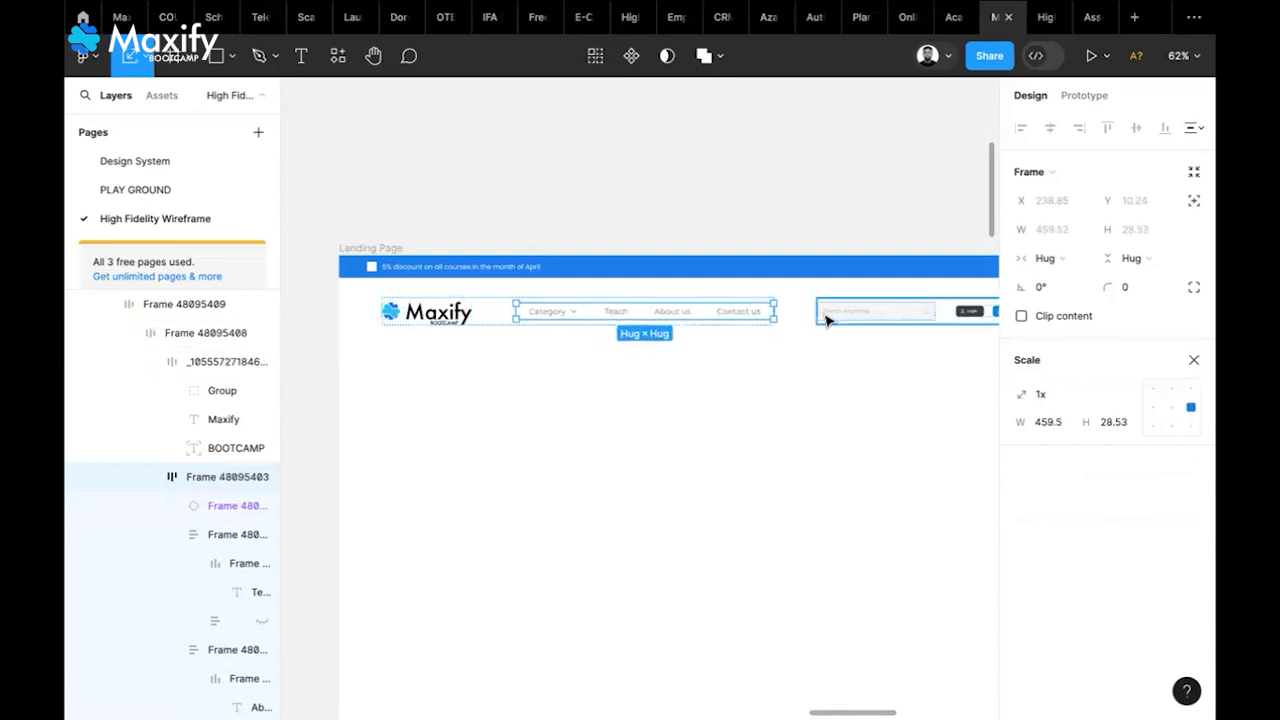
scroll(829, 318, "right", 5)
scroll(743, 337, "right", 3)
scroll(743, 337, "down", 1)
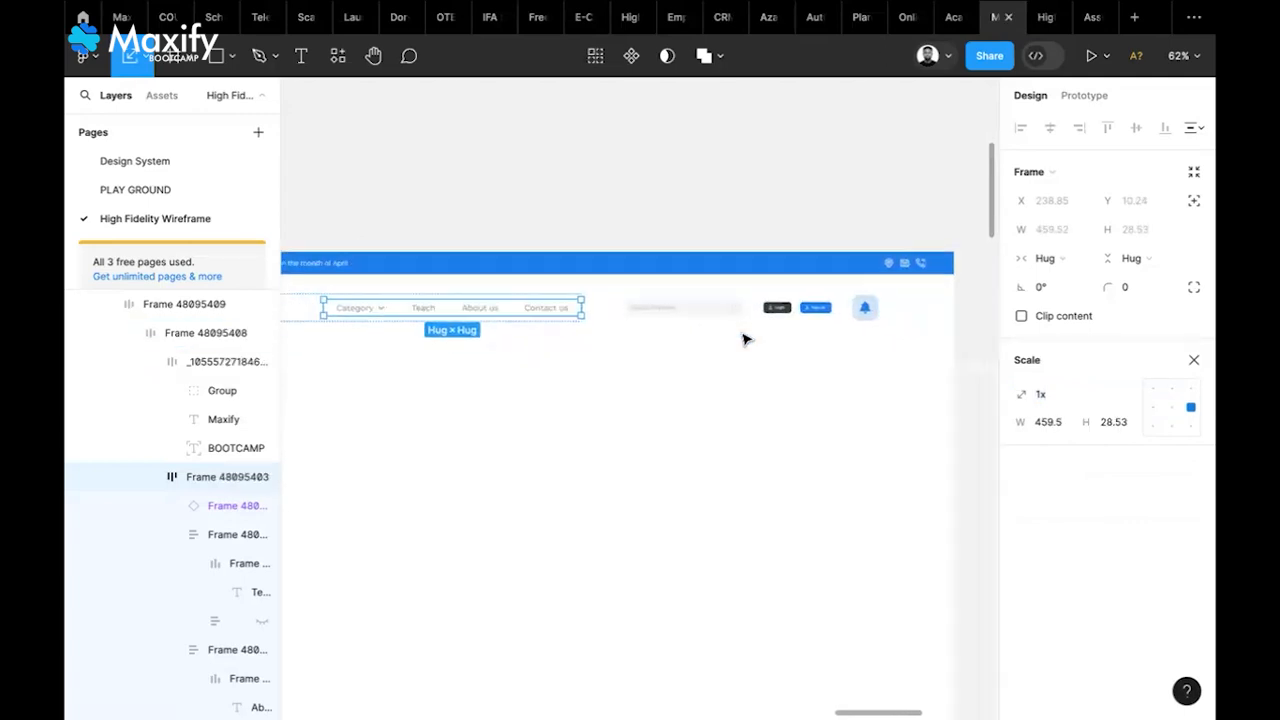
Widen the header's search box to about 242
left_click(655, 311)
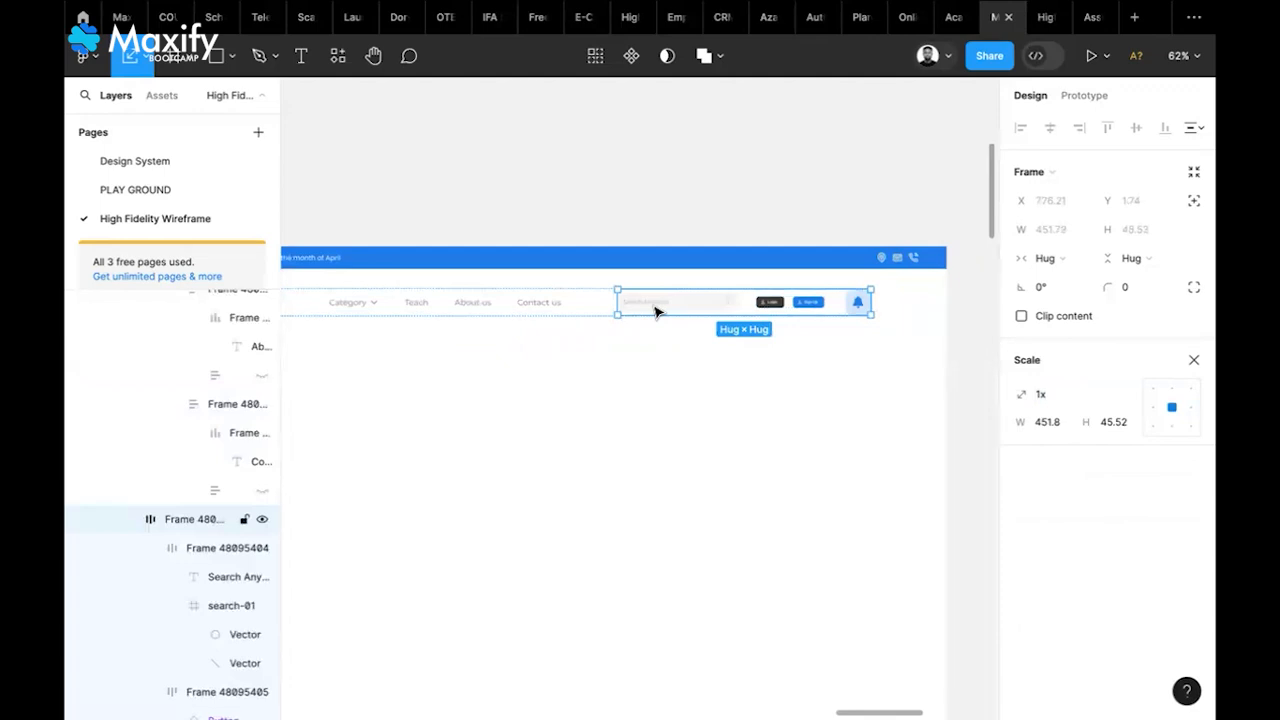
left_click(655, 311)
left_click_drag(617, 301, 598, 301)
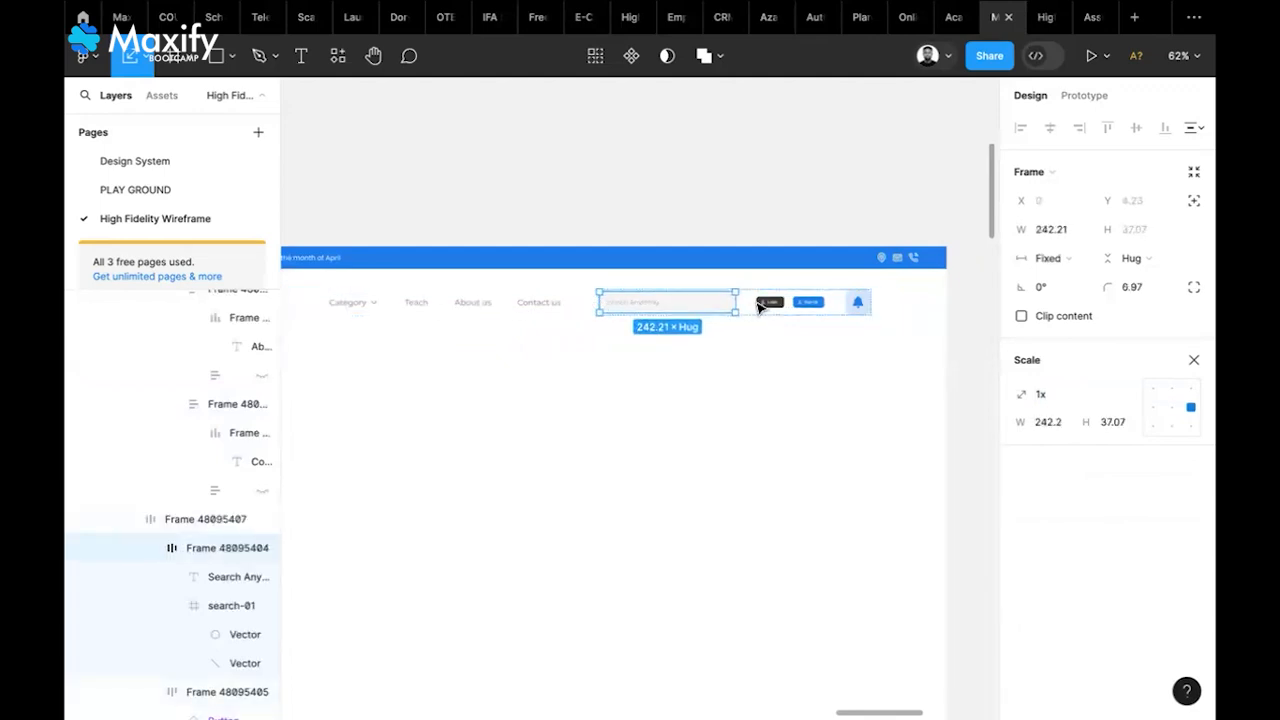
Scale the Login/Sign Up buttons to 235 × 39.29 and the bell frame to 51 × 51
left_click(768, 302)
left_click_drag(752, 302, 702, 308)
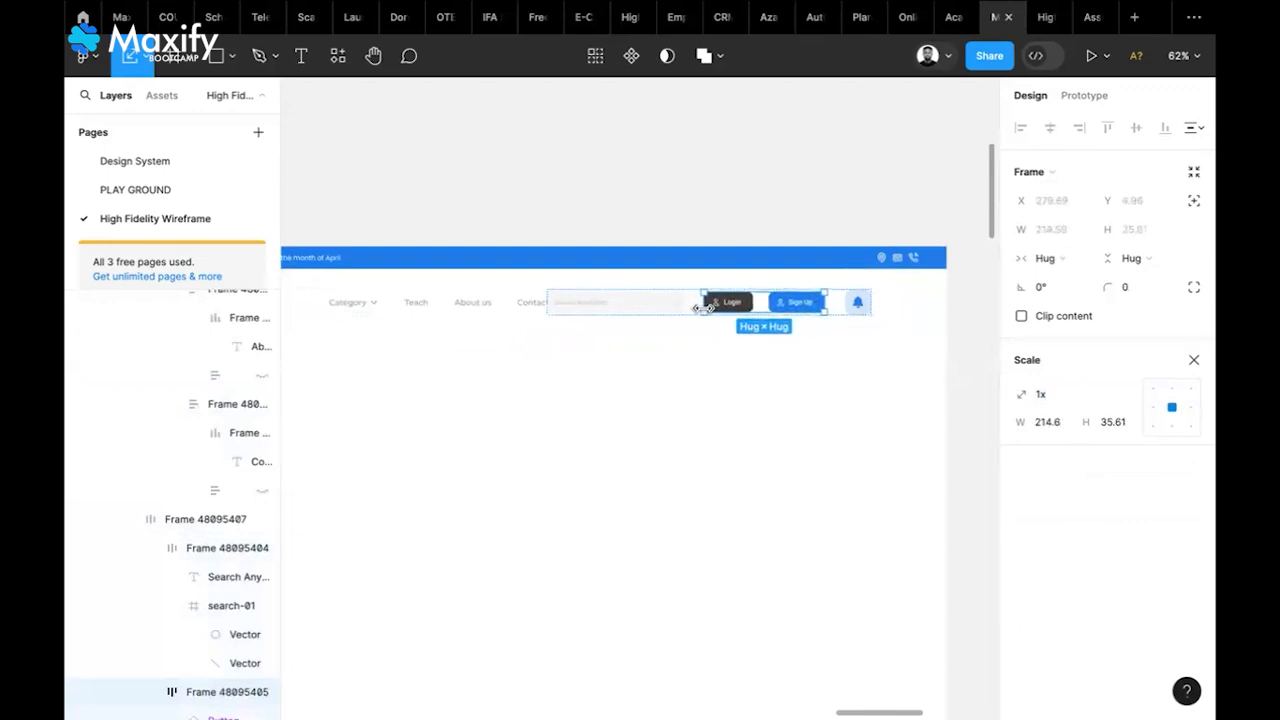
left_click(855, 302)
left_click_drag(835, 302, 836, 302)
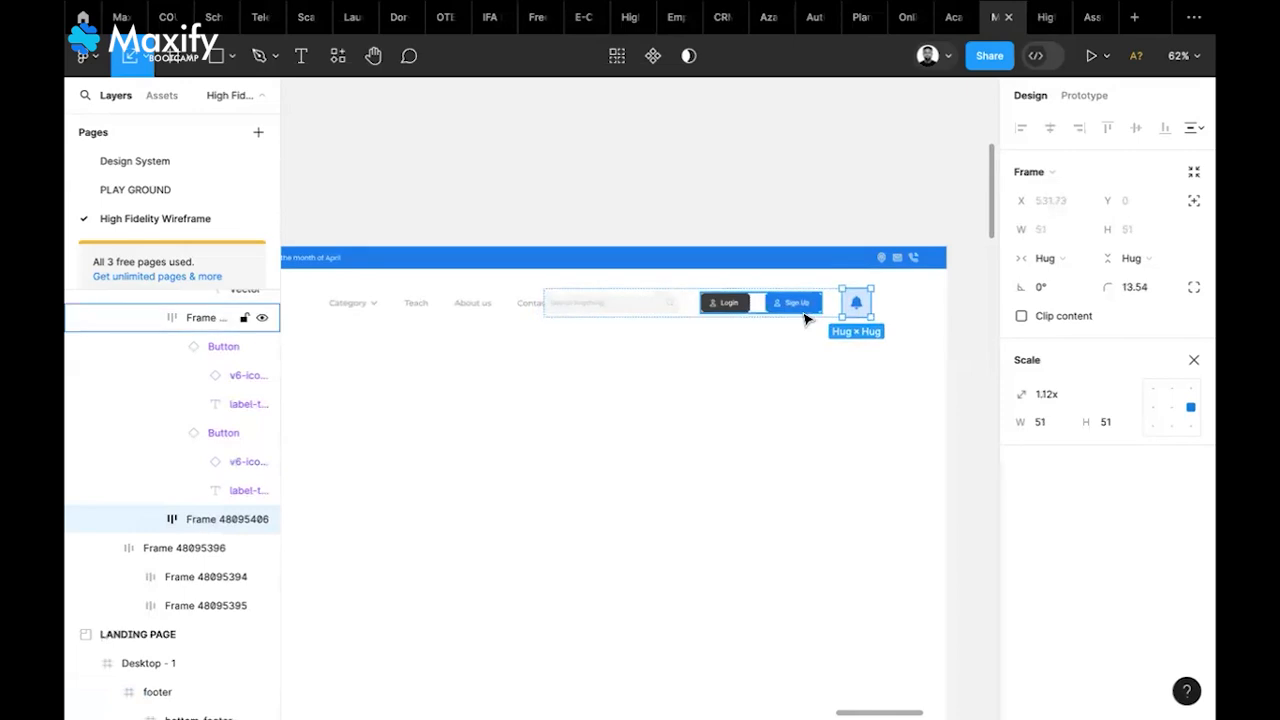
left_click(818, 303)
left_click_drag(829, 302, 832, 303)
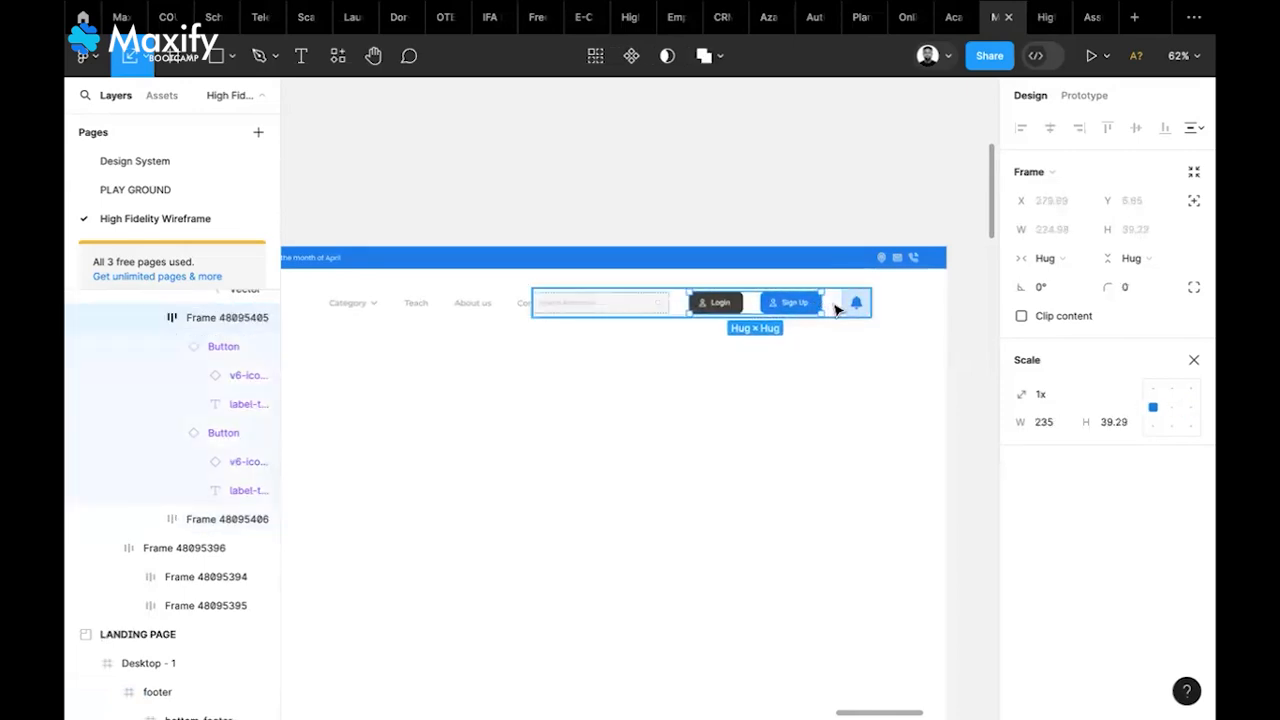
scroll(770, 380, "left", 3)
scroll(770, 380, "down", 1)
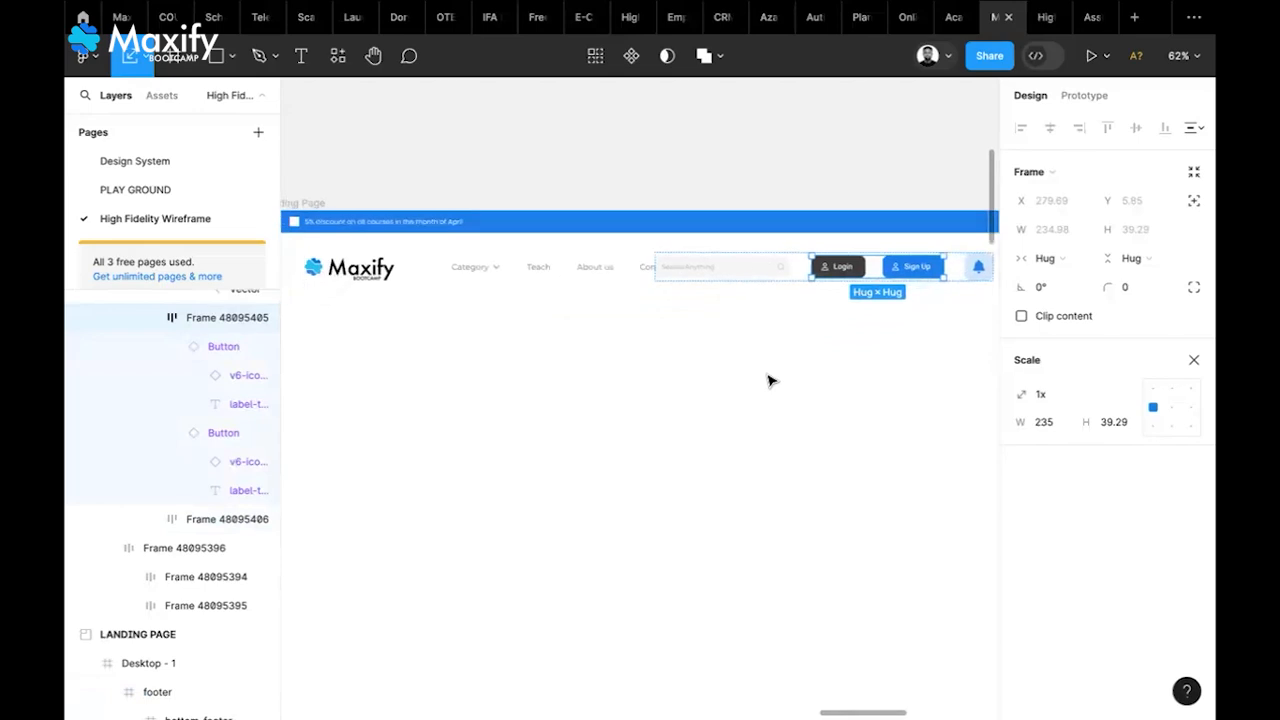
Change the logo-and-nav group's item spacing from 76.58 to 20
left_click(740, 364)
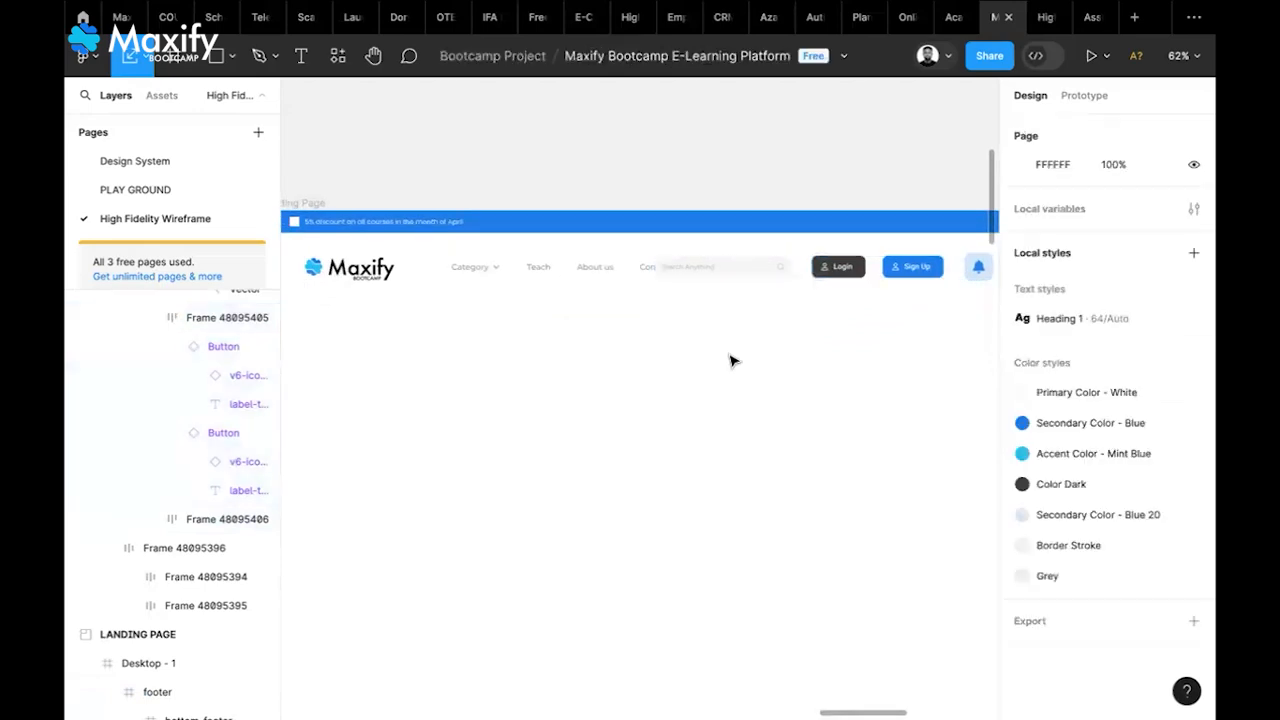
double_click(514, 267)
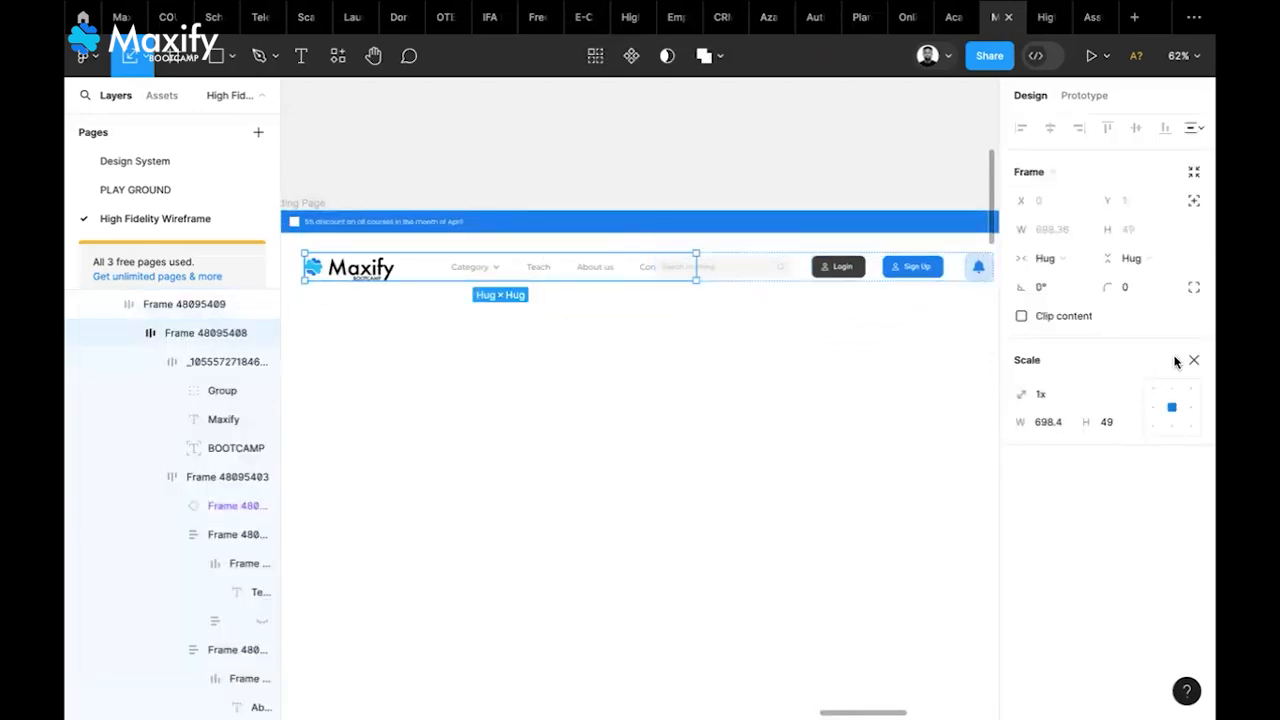
left_click(1192, 361)
left_click(1047, 425)
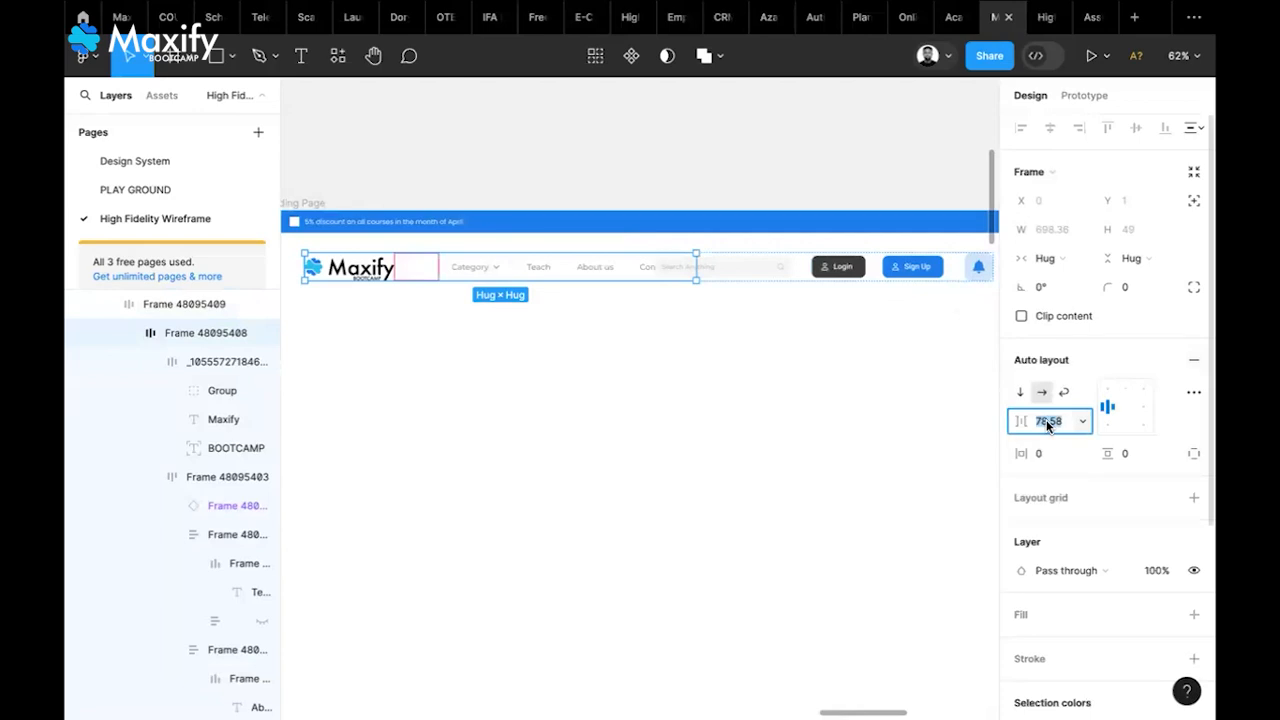
type("20")
key("Return")
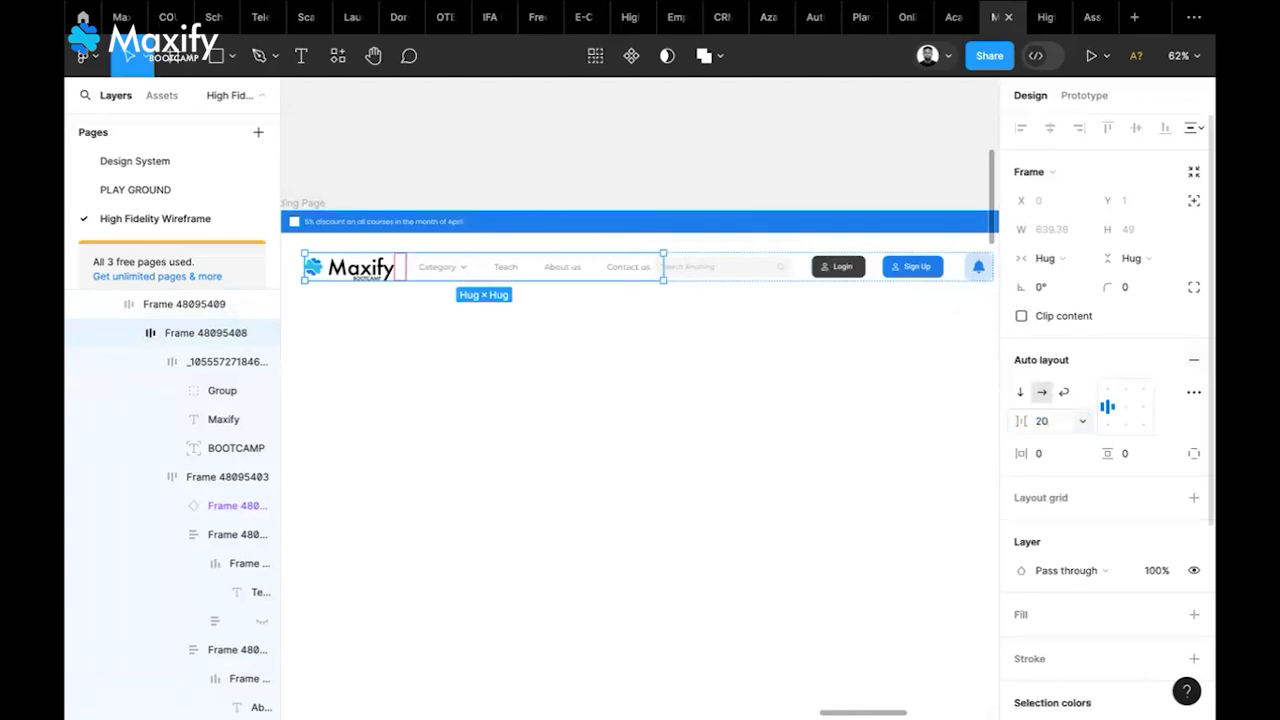
scroll(906, 456, "right", 3)
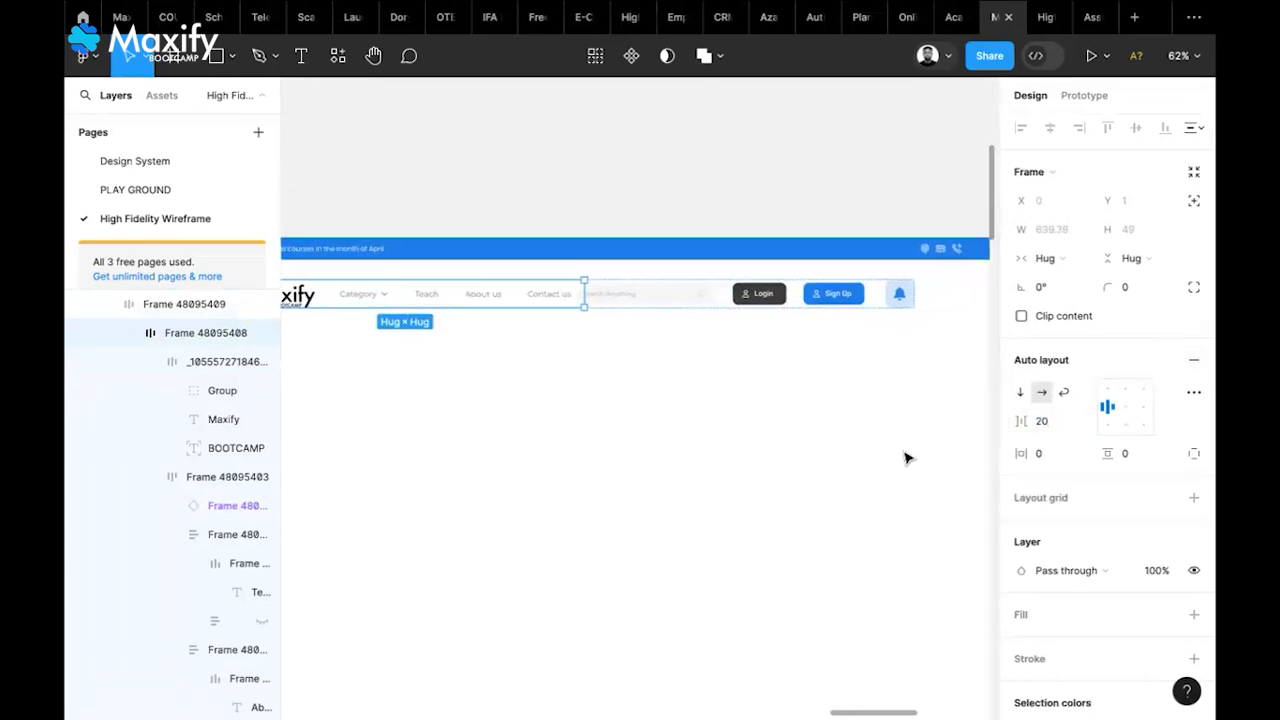
Set the search, Login, Sign Up and bell group's item spacing to 20
left_click(878, 300)
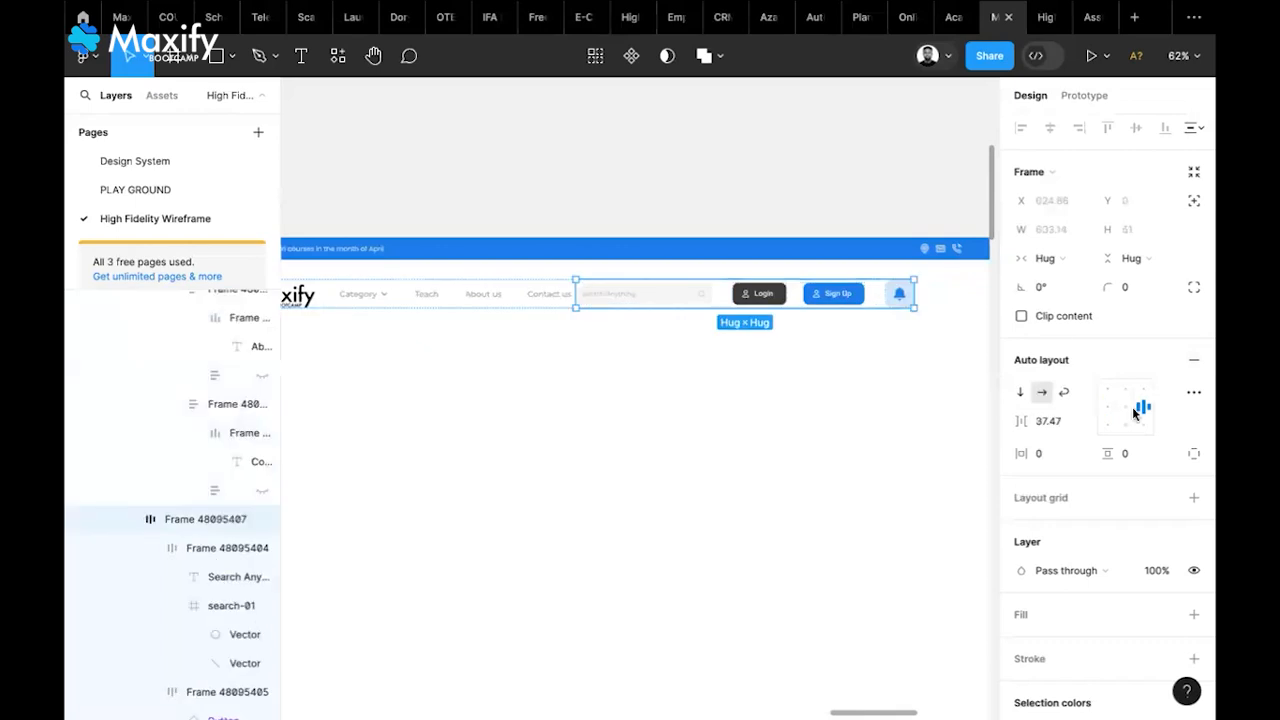
left_click(1067, 428)
type("10")
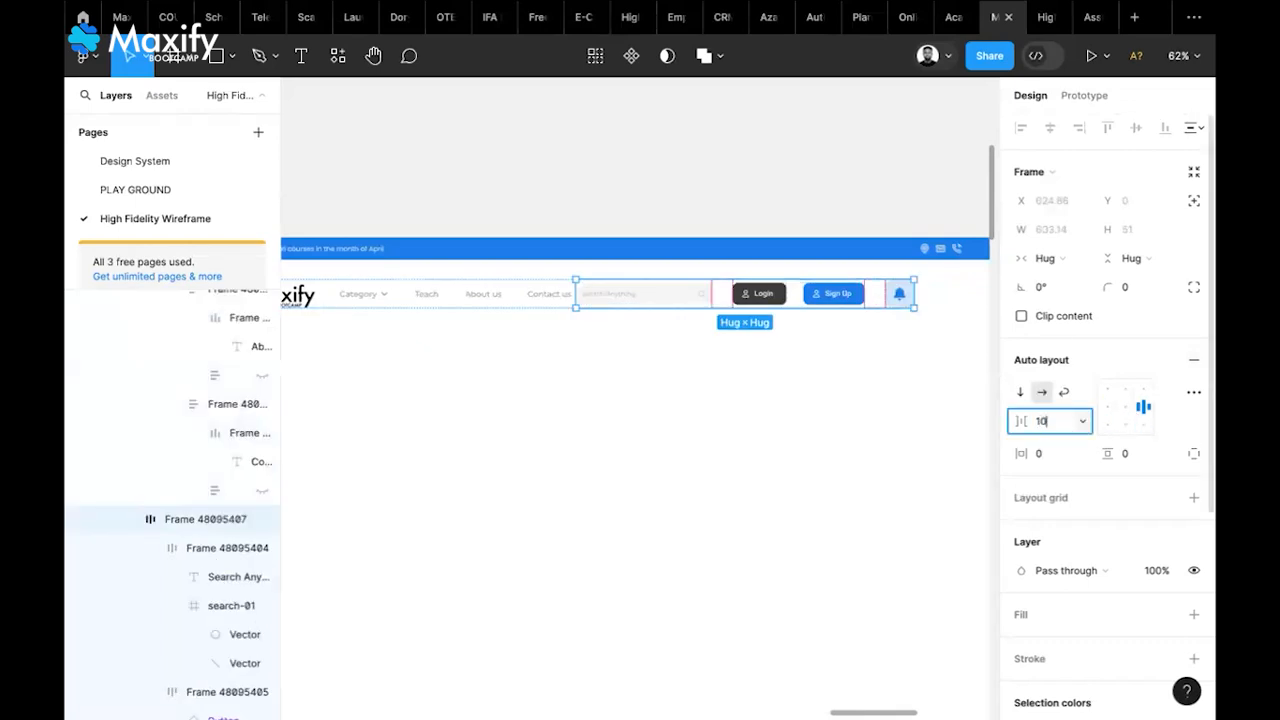
key("Return")
left_click(1067, 421)
type("20")
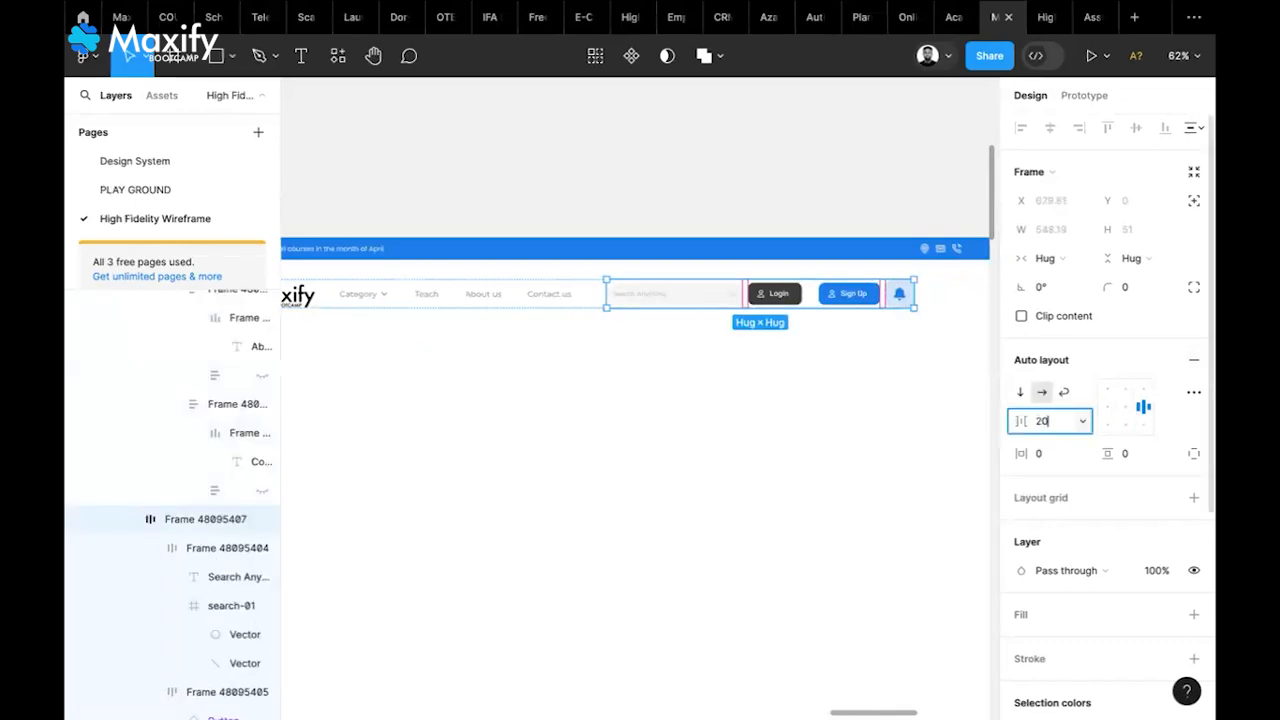
key("Return")
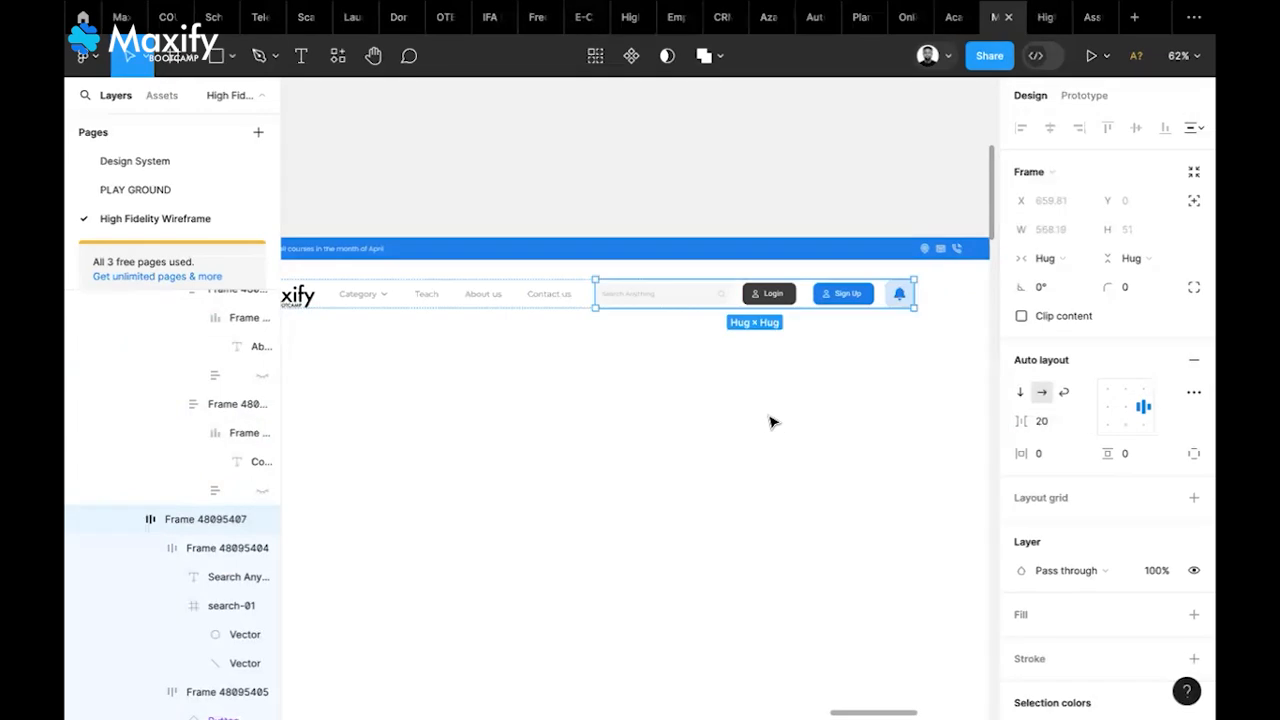
Widen the header frame from 1228 to 1312 and centre it horizontally at X 64
left_click(770, 421)
left_click(908, 296)
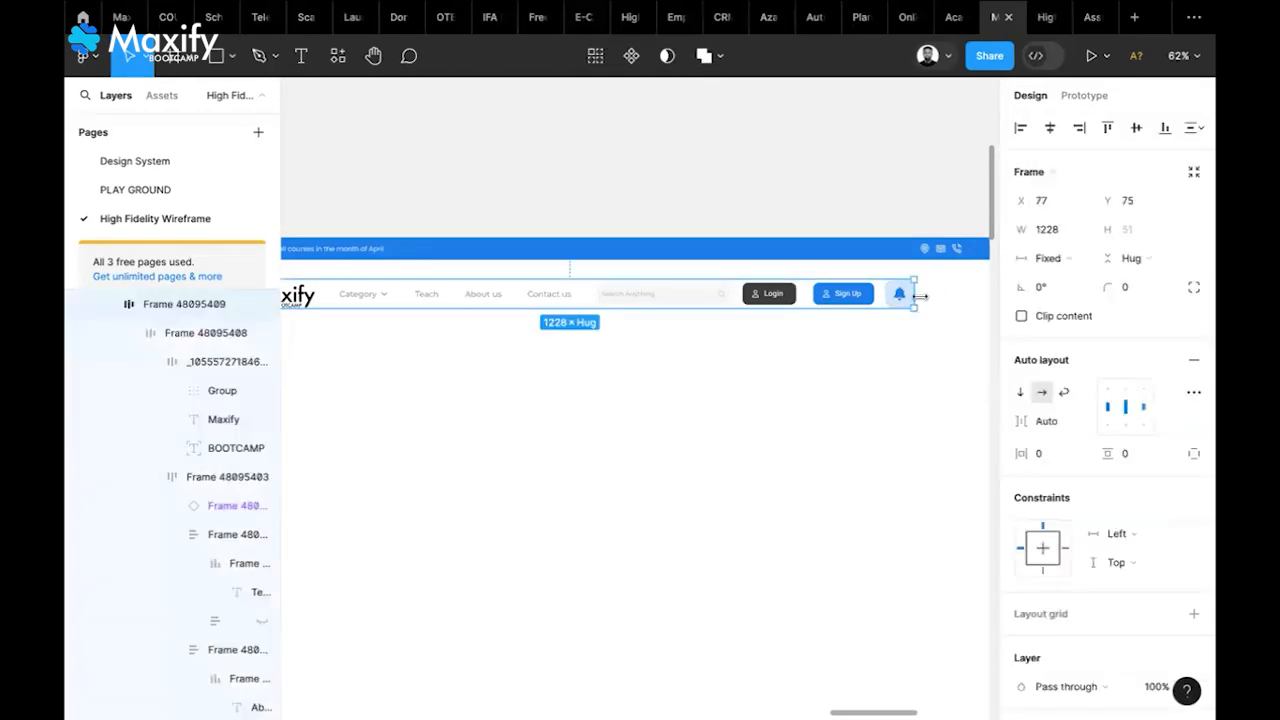
left_click_drag(932, 296, 958, 298)
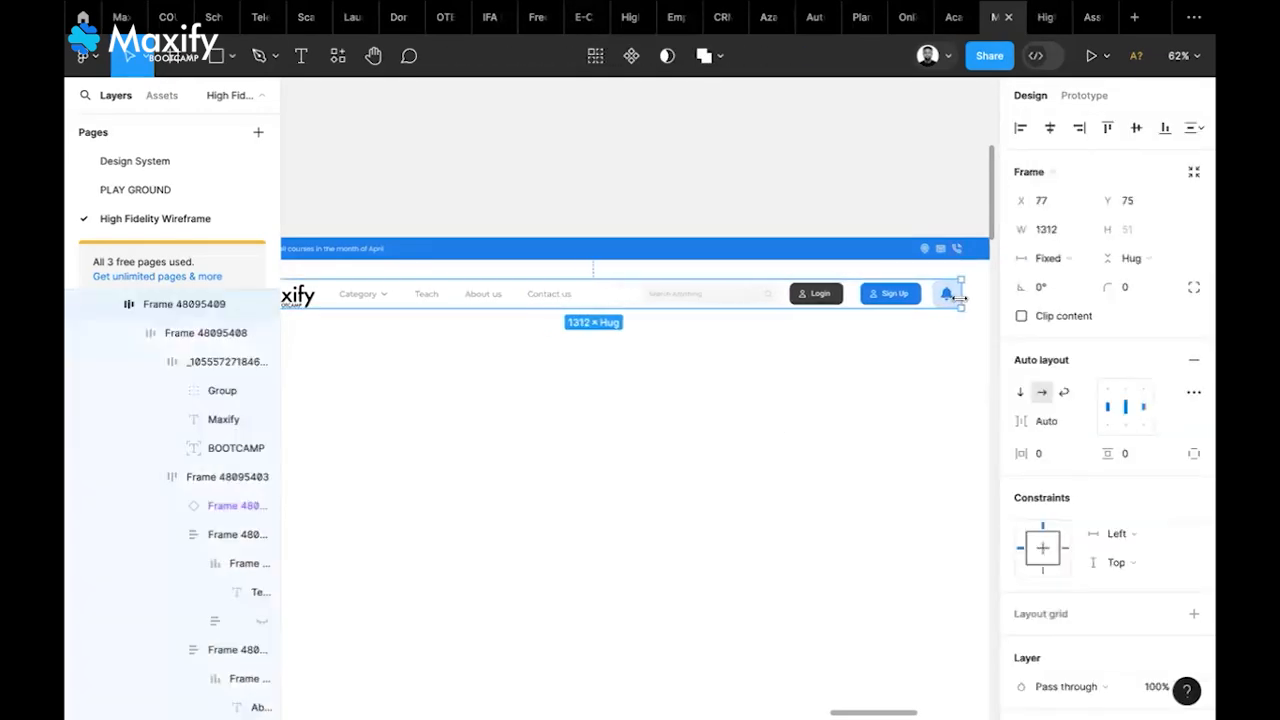
left_click(1050, 128)
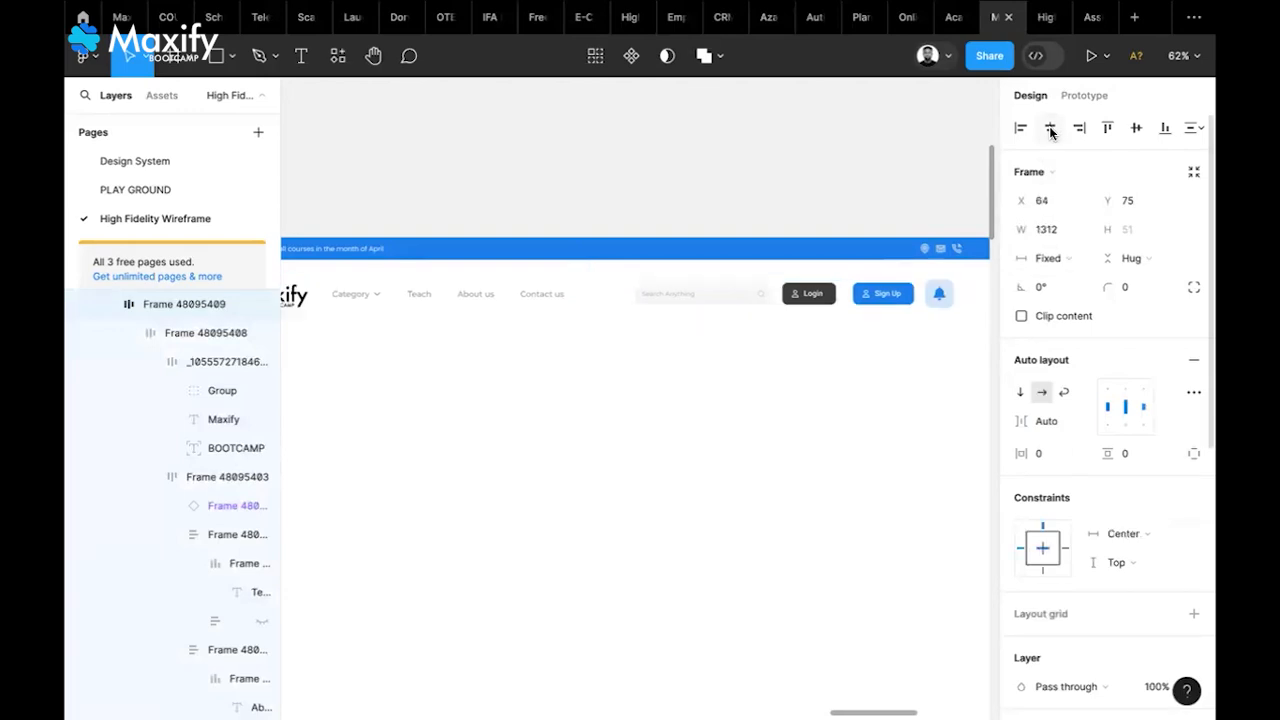
scroll(786, 455, "down", 1)
scroll(786, 455, "left", 1)
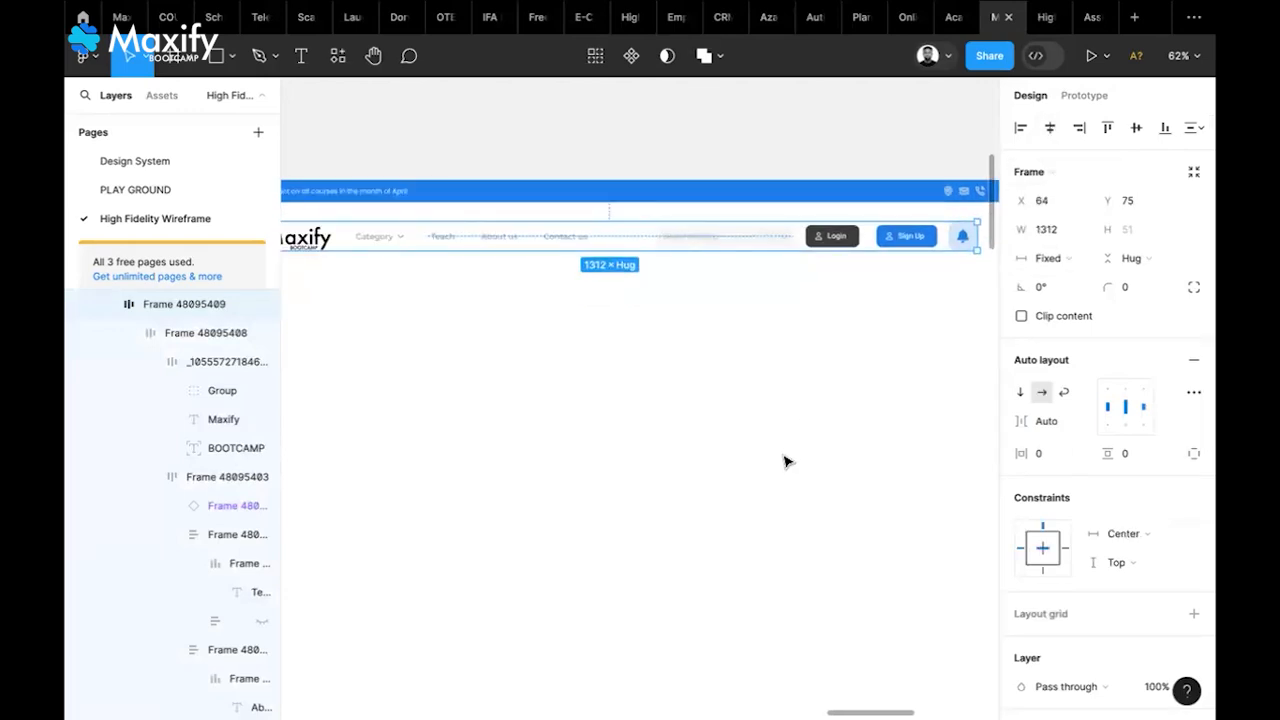
scroll(786, 461, "down", 2)
key("Escape")
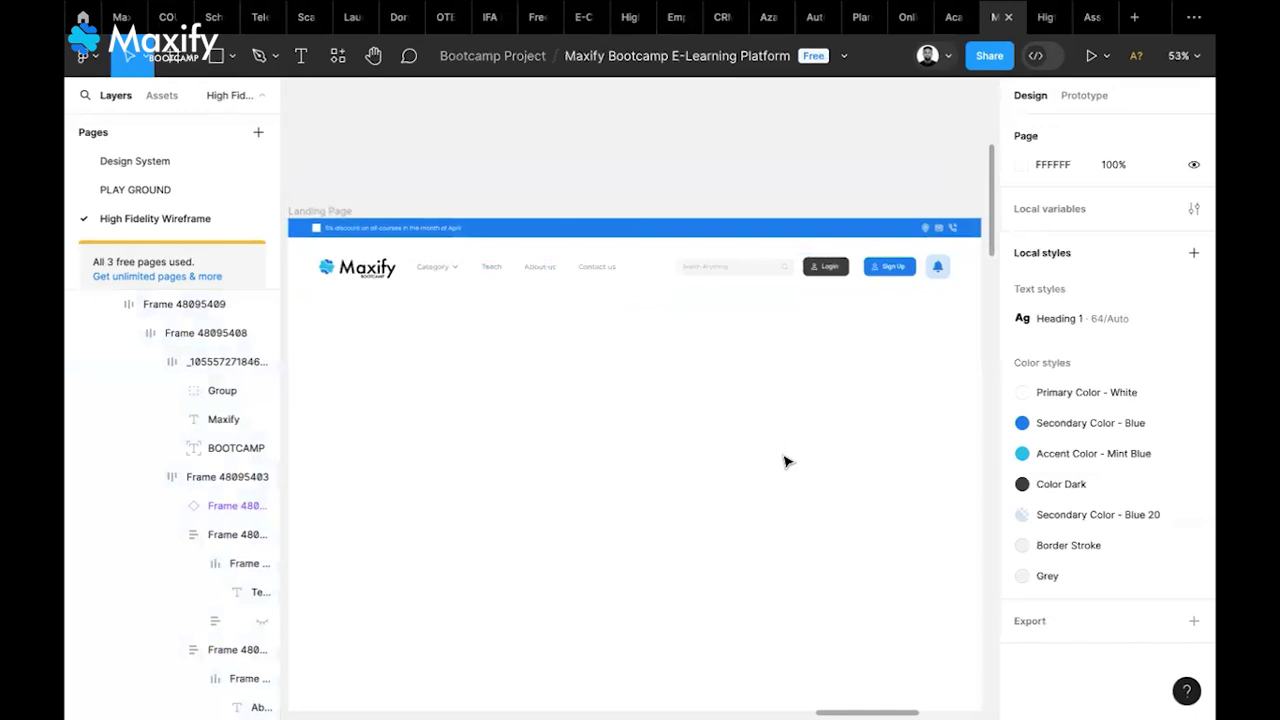
scroll(786, 461, "down", 1)
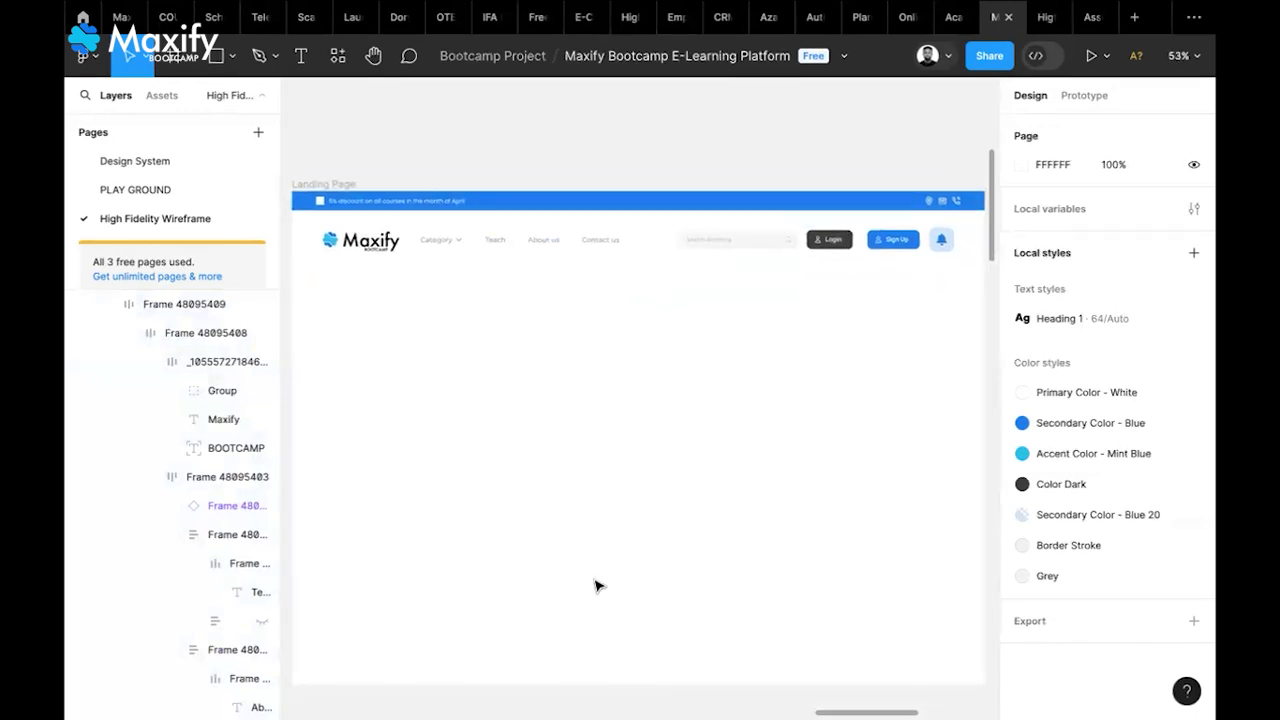
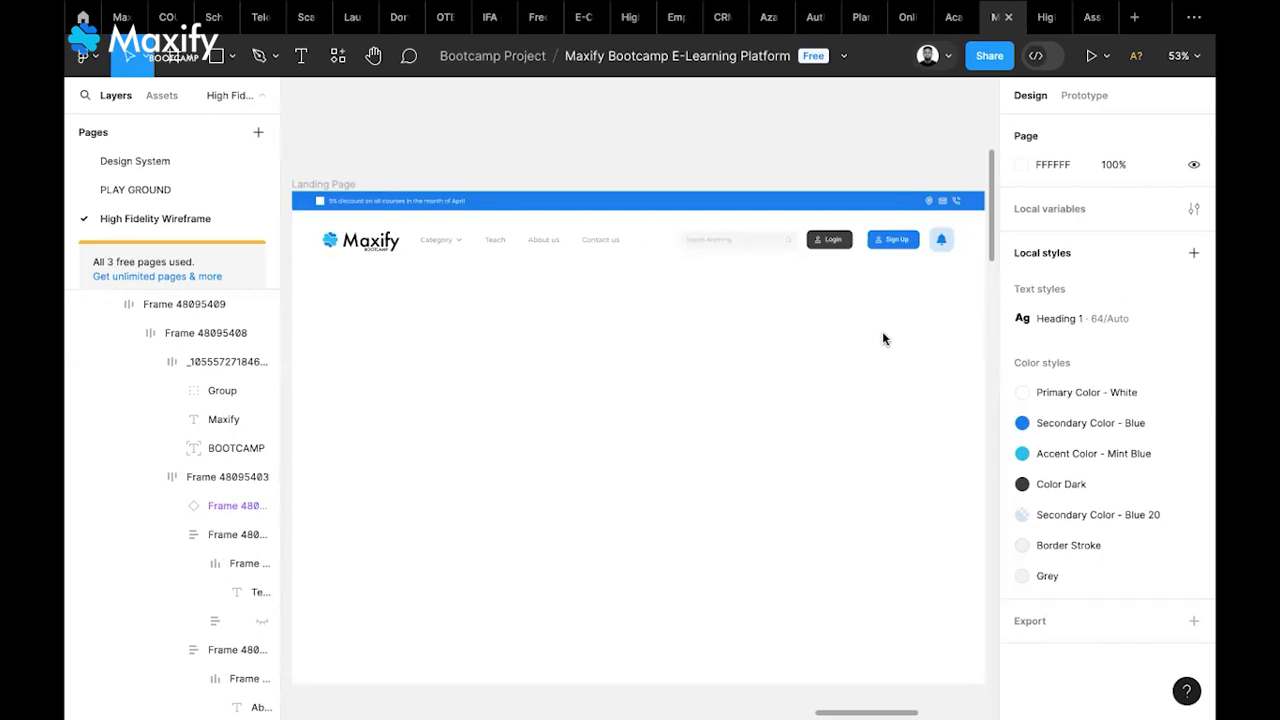
Reduce the Login/Sign Up group's item spacing from 30.51 to 10
scroll(883, 339, "down", 1)
scroll(883, 339, "right", 1)
scroll(882, 339, "left", 2)
scroll(882, 339, "down", 1)
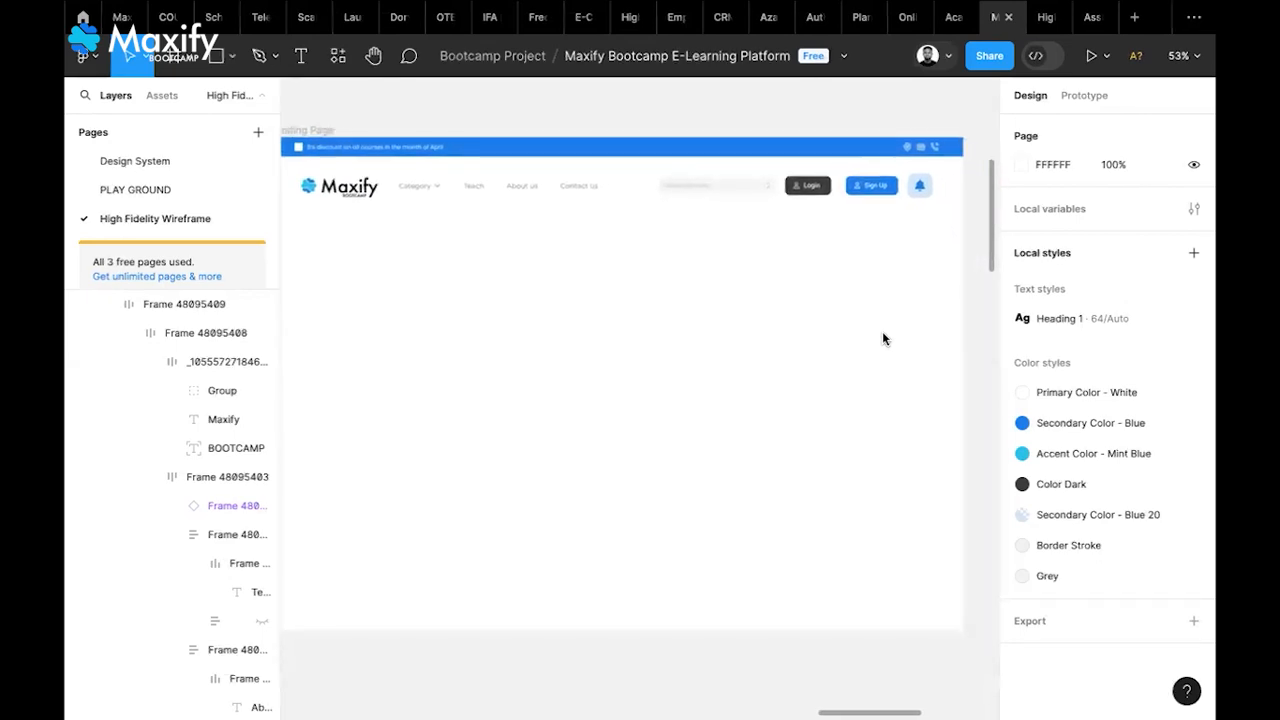
scroll(882, 339, "down", 1)
scroll(882, 339, "right", 1)
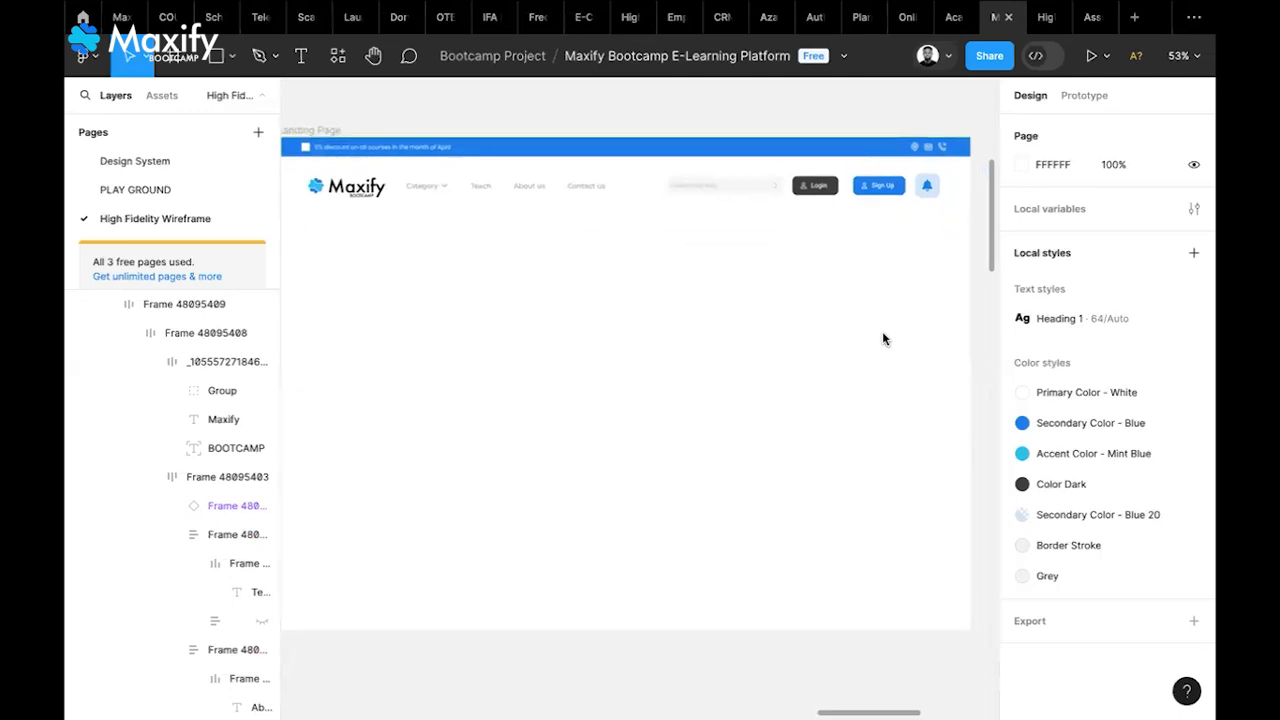
scroll(882, 339, "left", 1)
scroll(882, 339, "down", 1)
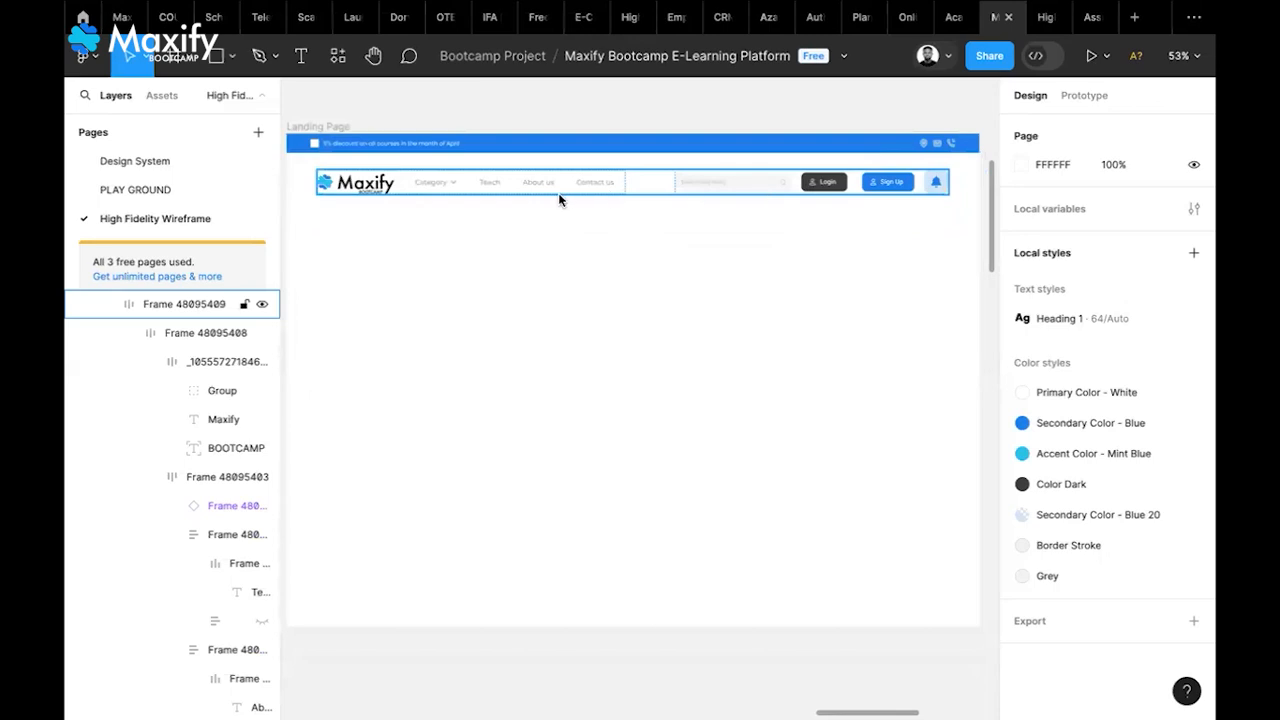
left_click(864, 186)
left_click(868, 192)
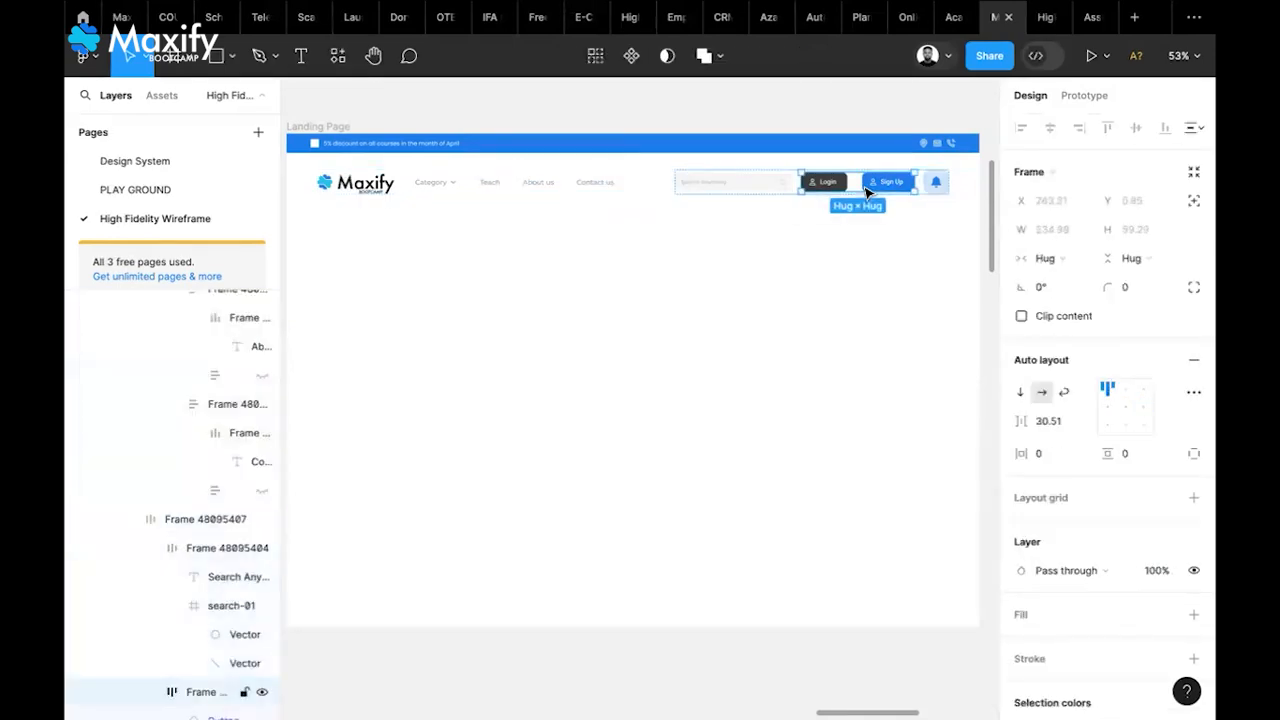
left_click(1048, 425)
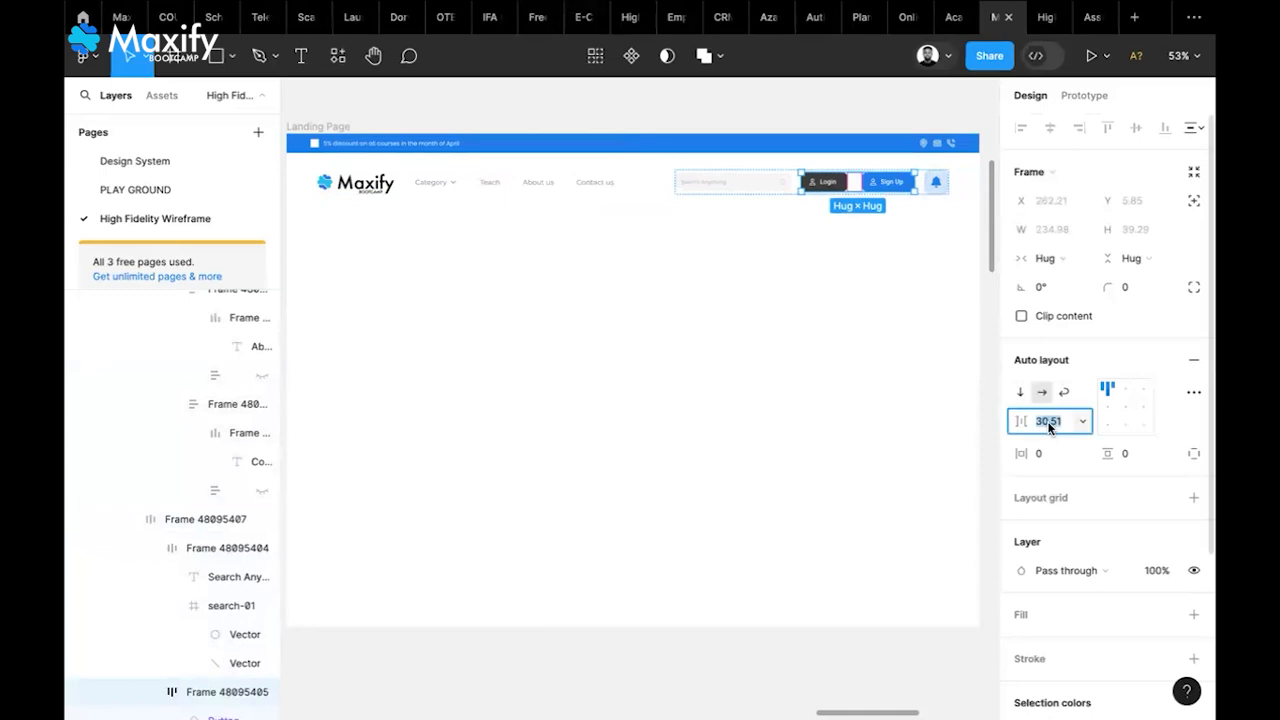
type("10")
key("Return")
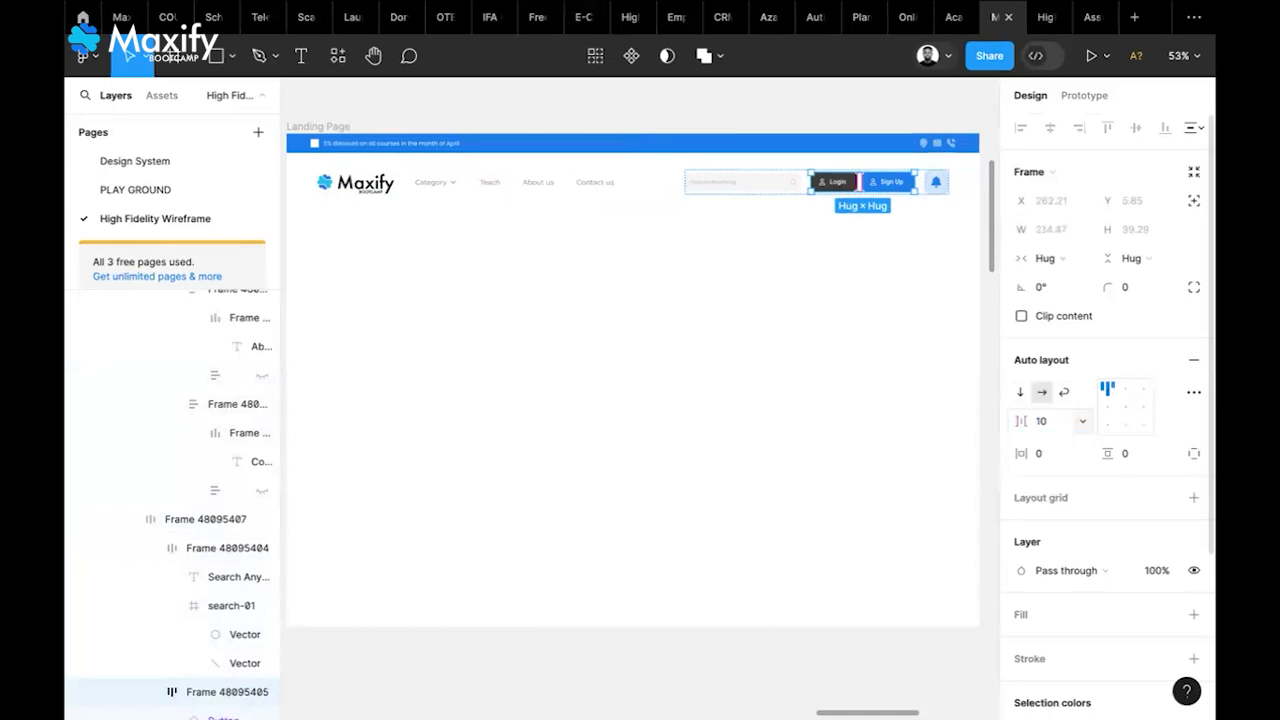
left_click(852, 373)
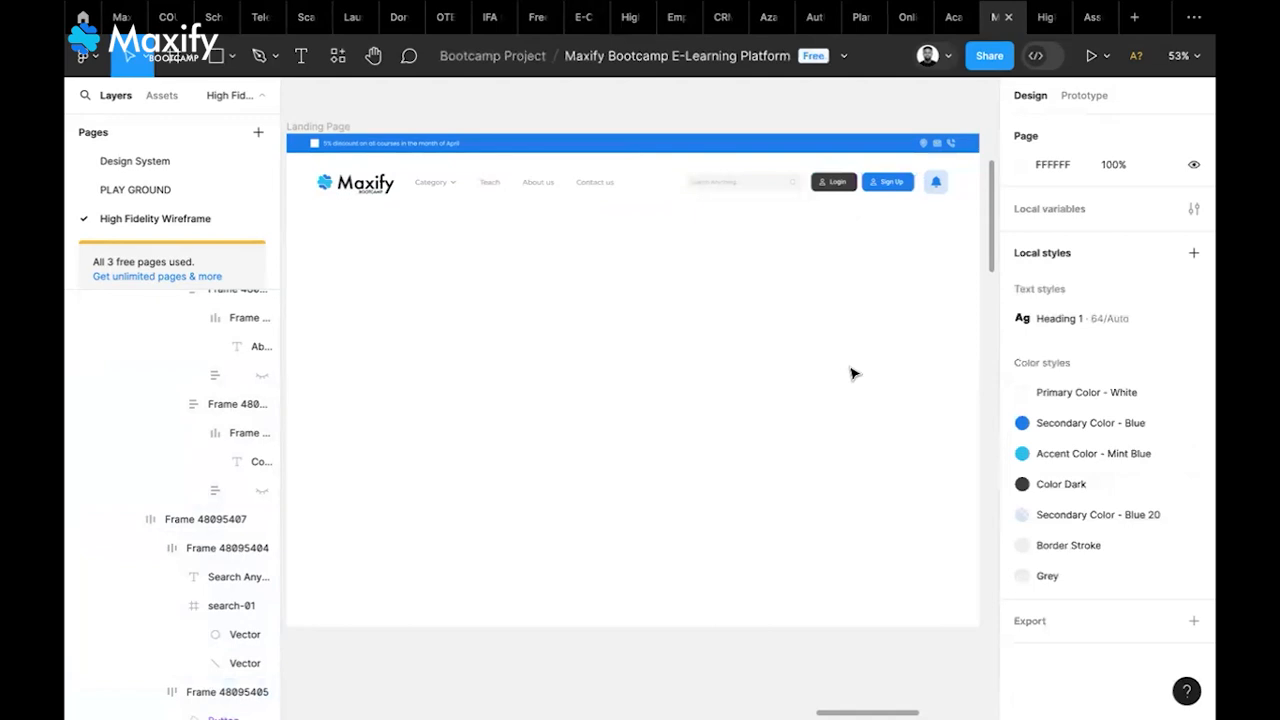
left_click(810, 187)
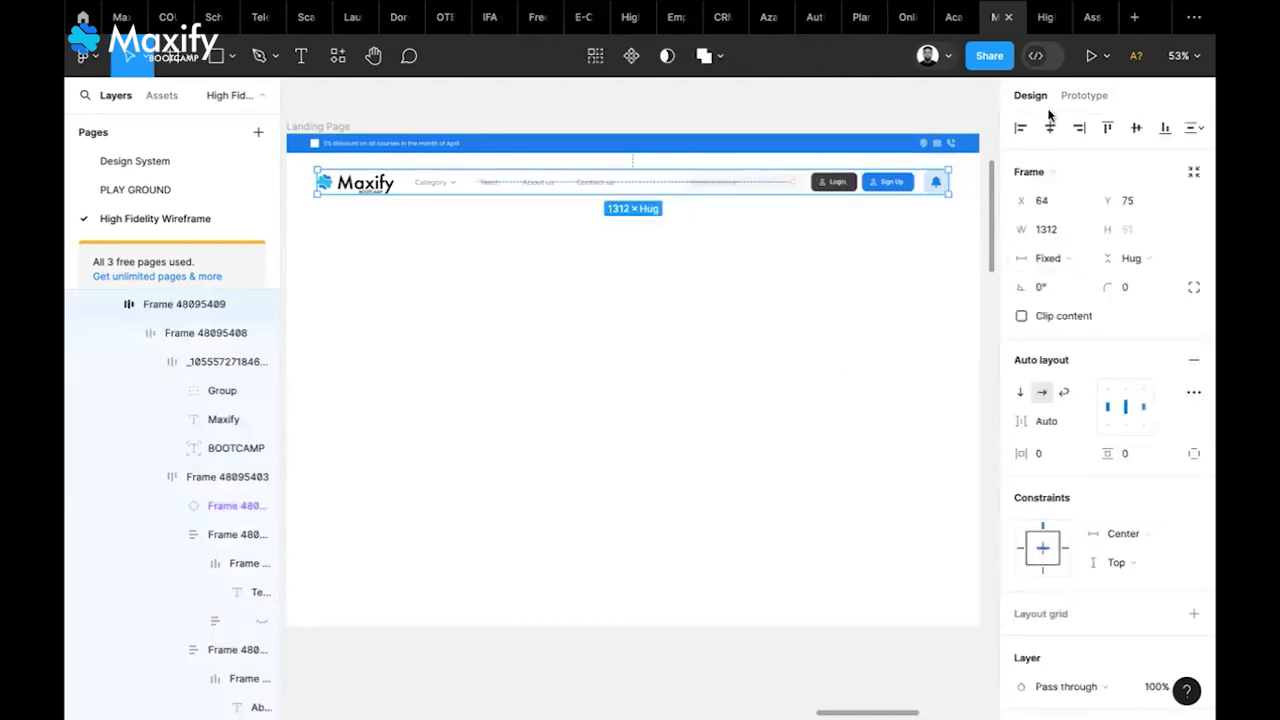
left_click(903, 298)
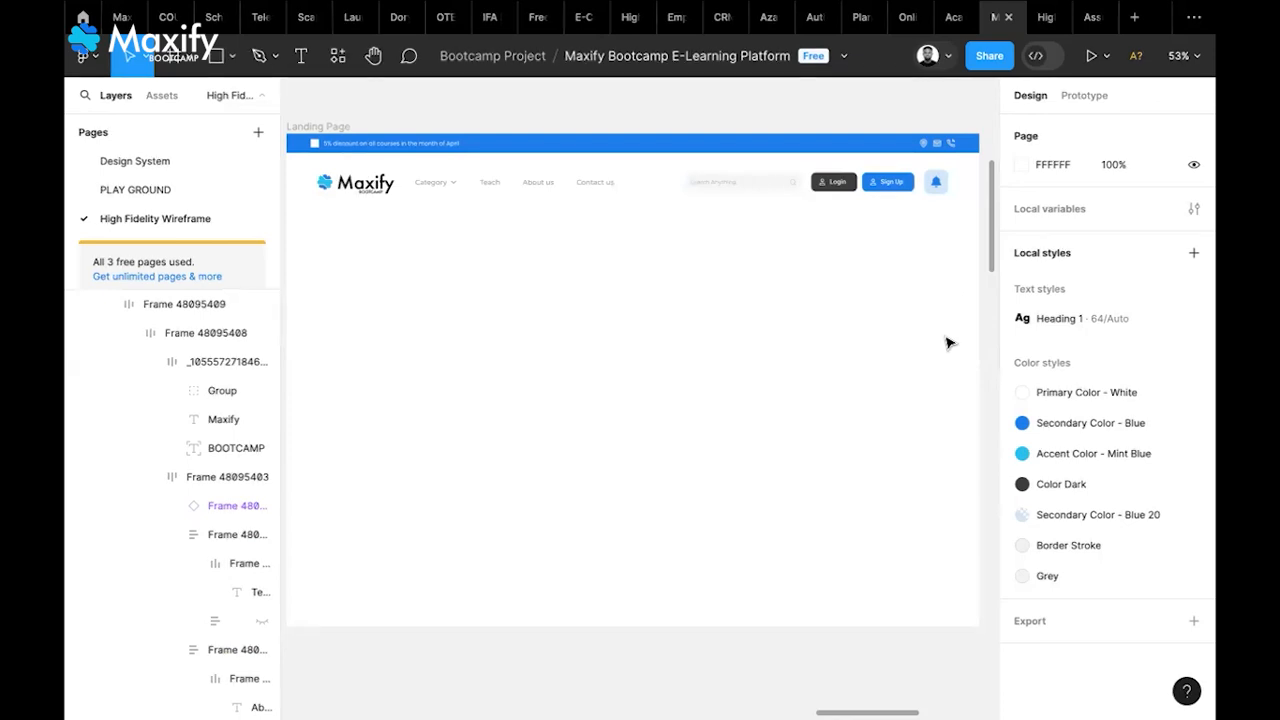
Drag the Landing Page frame's bottom edge down so it measures 1440 × 1213
scroll(947, 345, "down", 3)
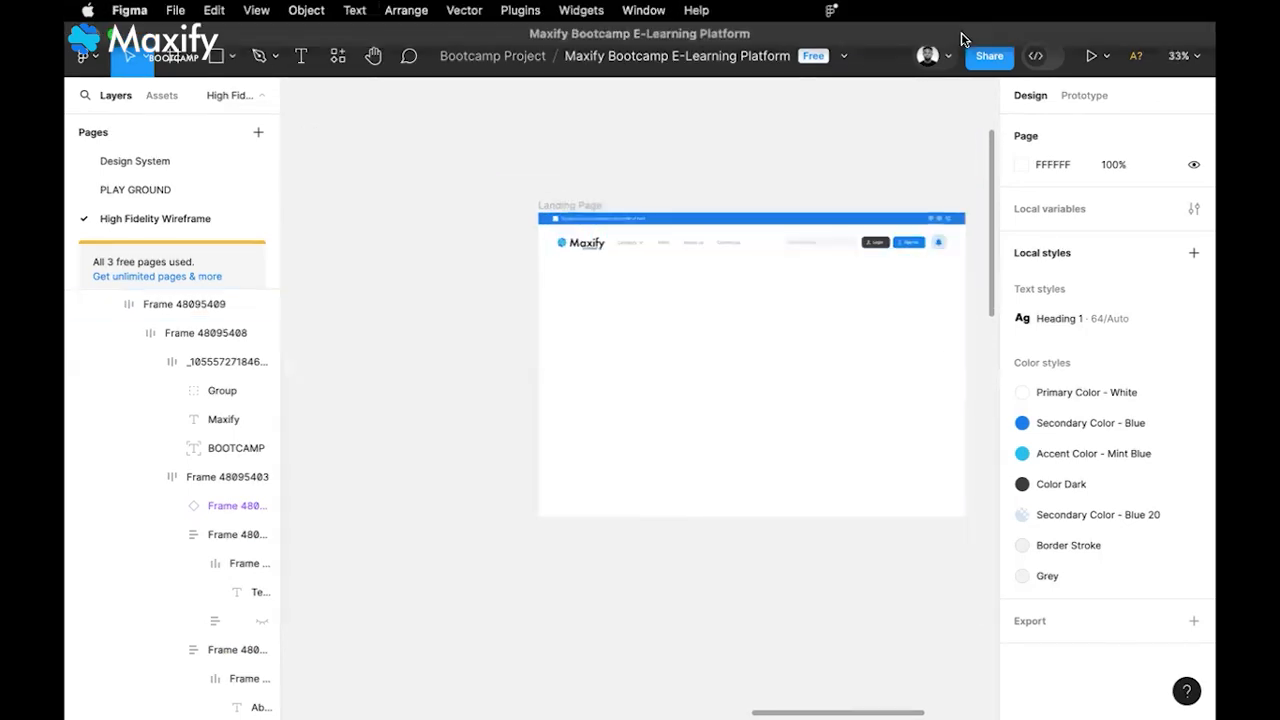
scroll(750, 309, "right", 1)
scroll(750, 309, "right", 2)
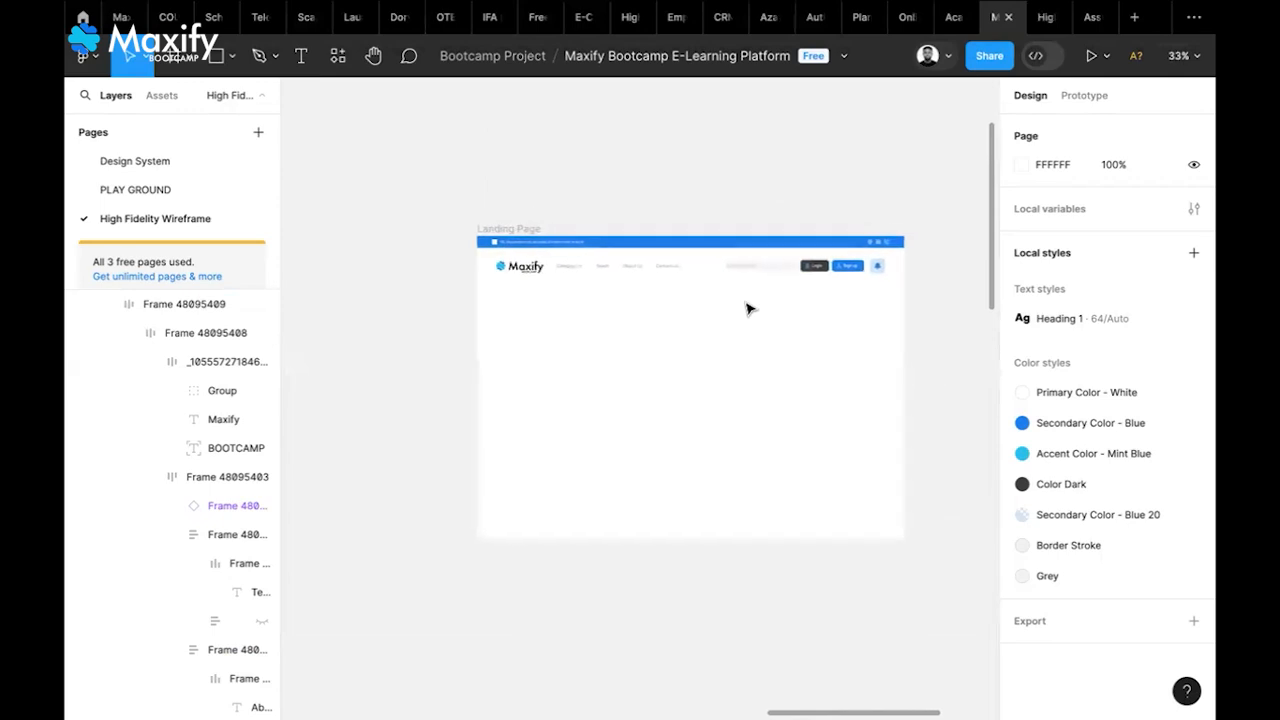
left_click(742, 434)
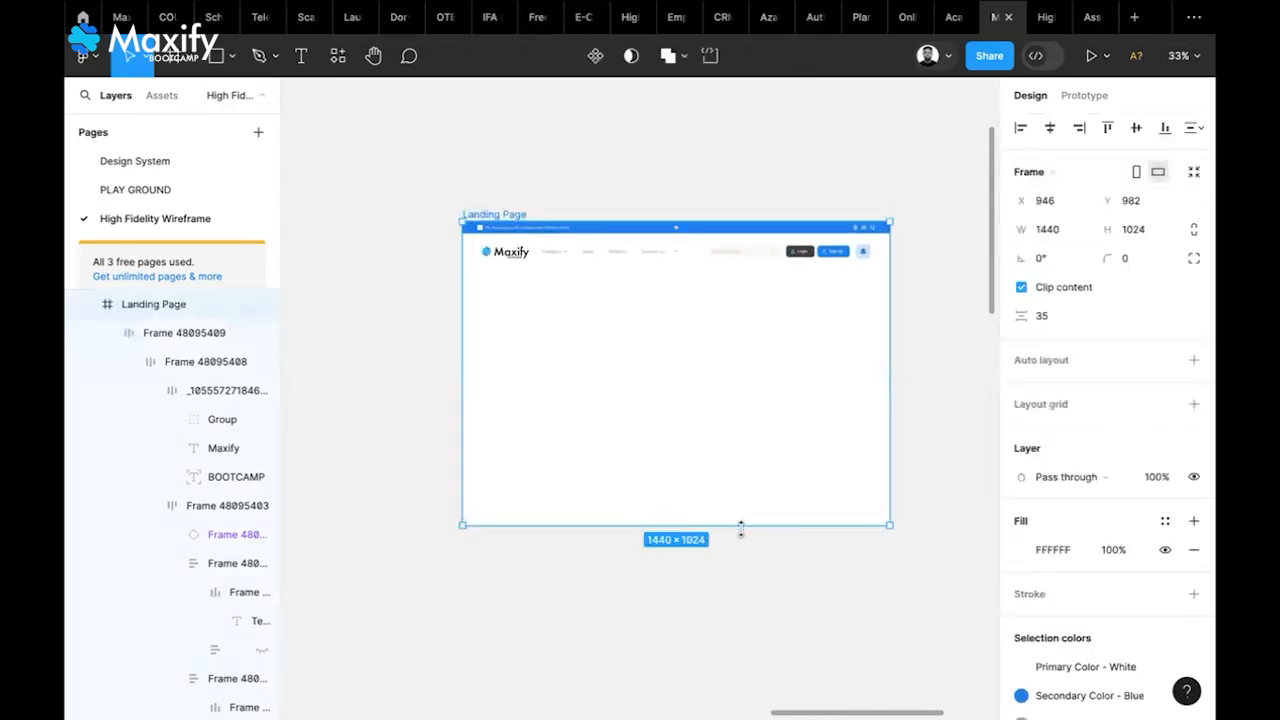
left_click_drag(741, 530, 741, 581)
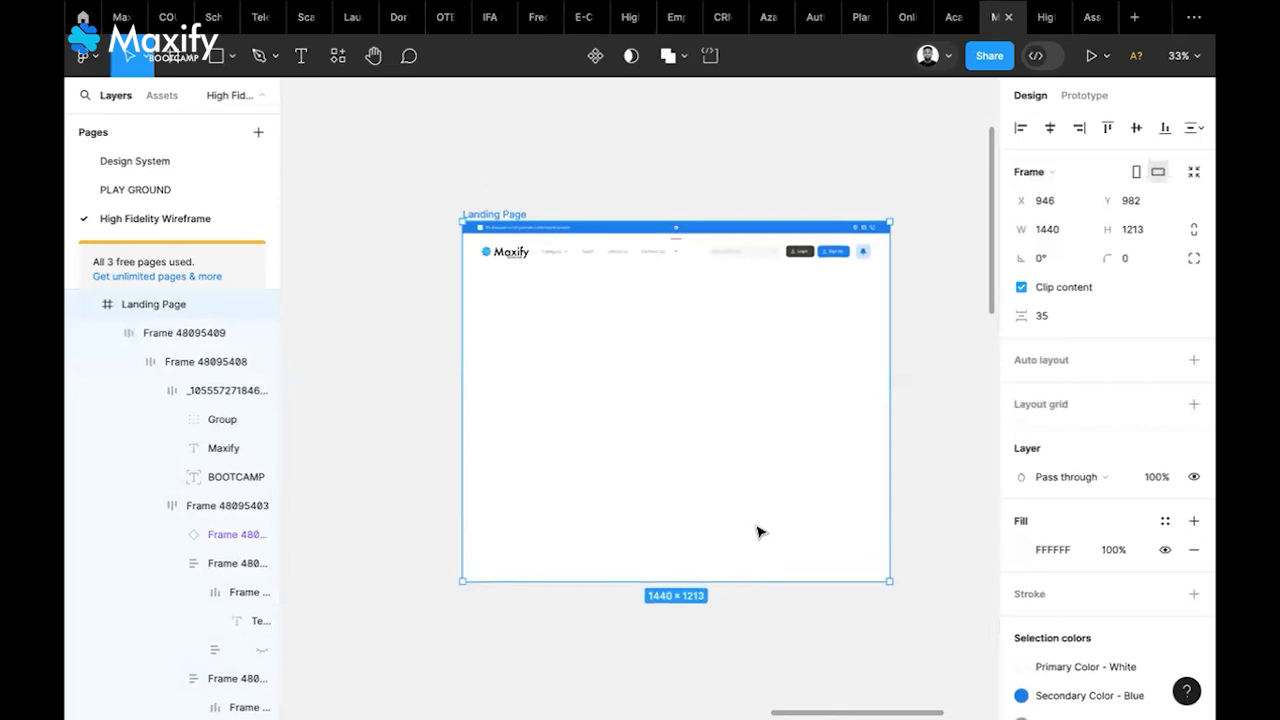
left_click(912, 400)
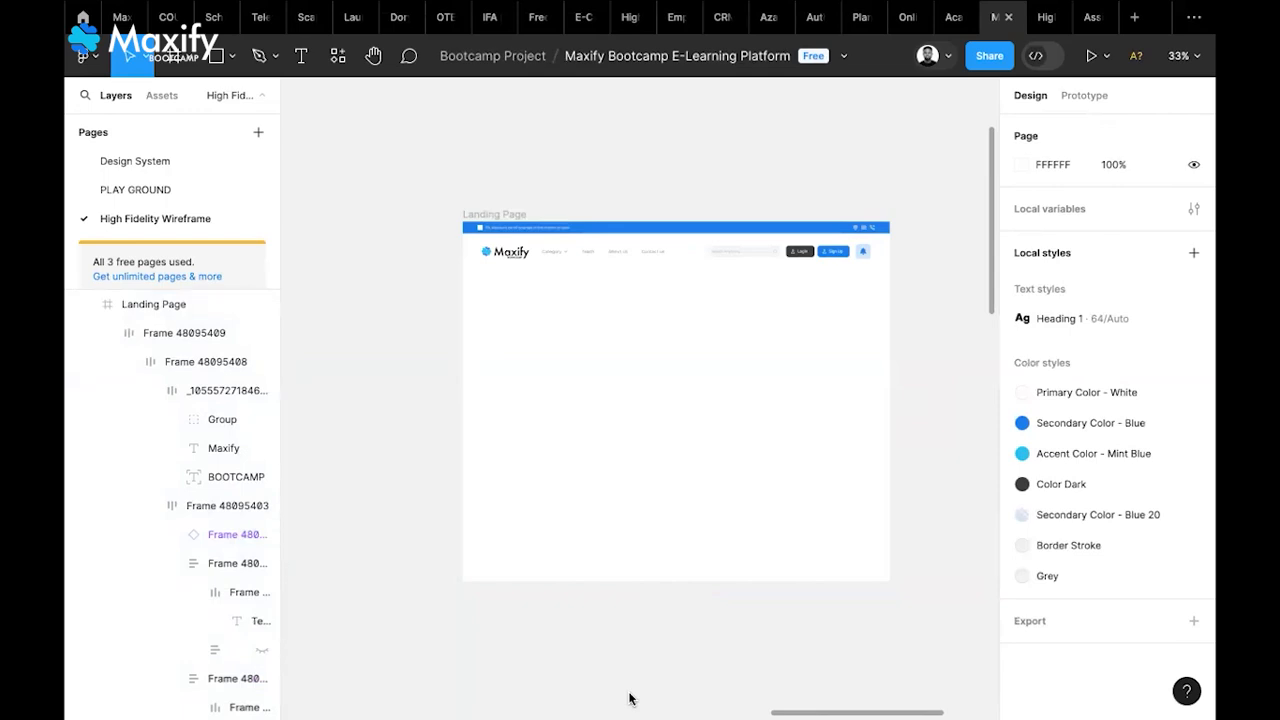
mouse_move(754, 15)
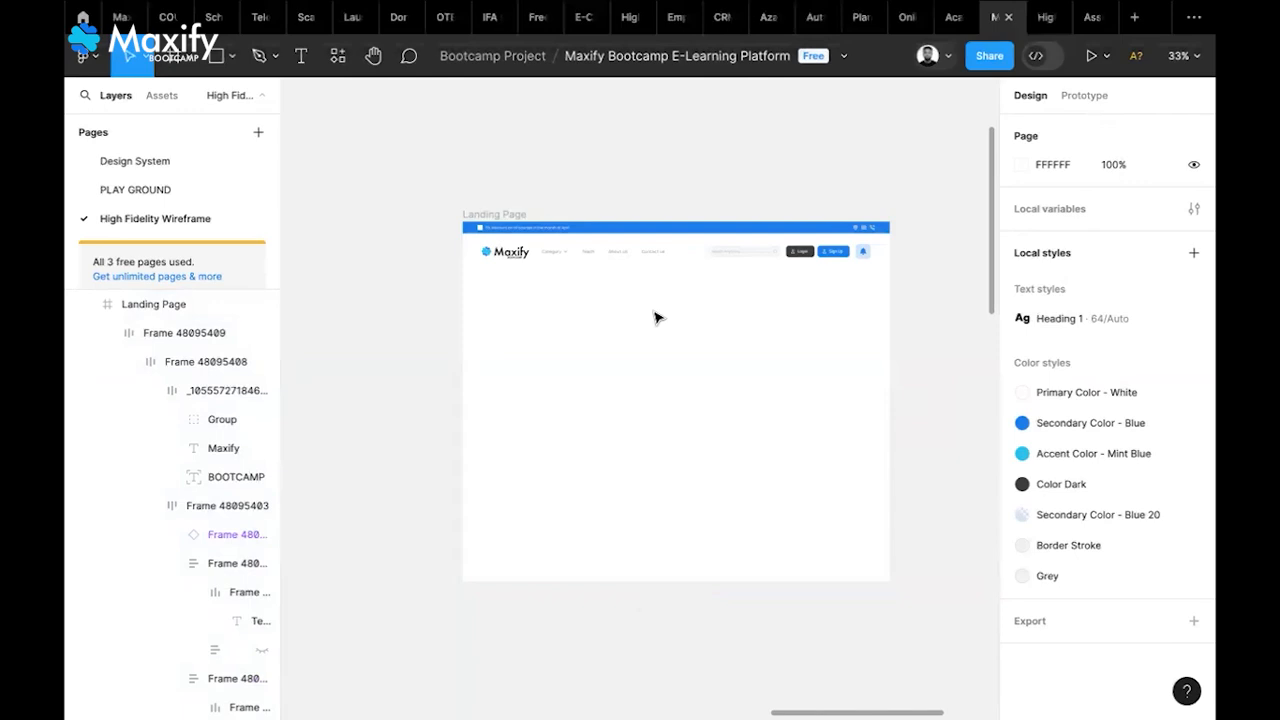
Turn on the Category instance's Dropdown property to show Development through Health & Fitness
scroll(655, 318, "left", 5)
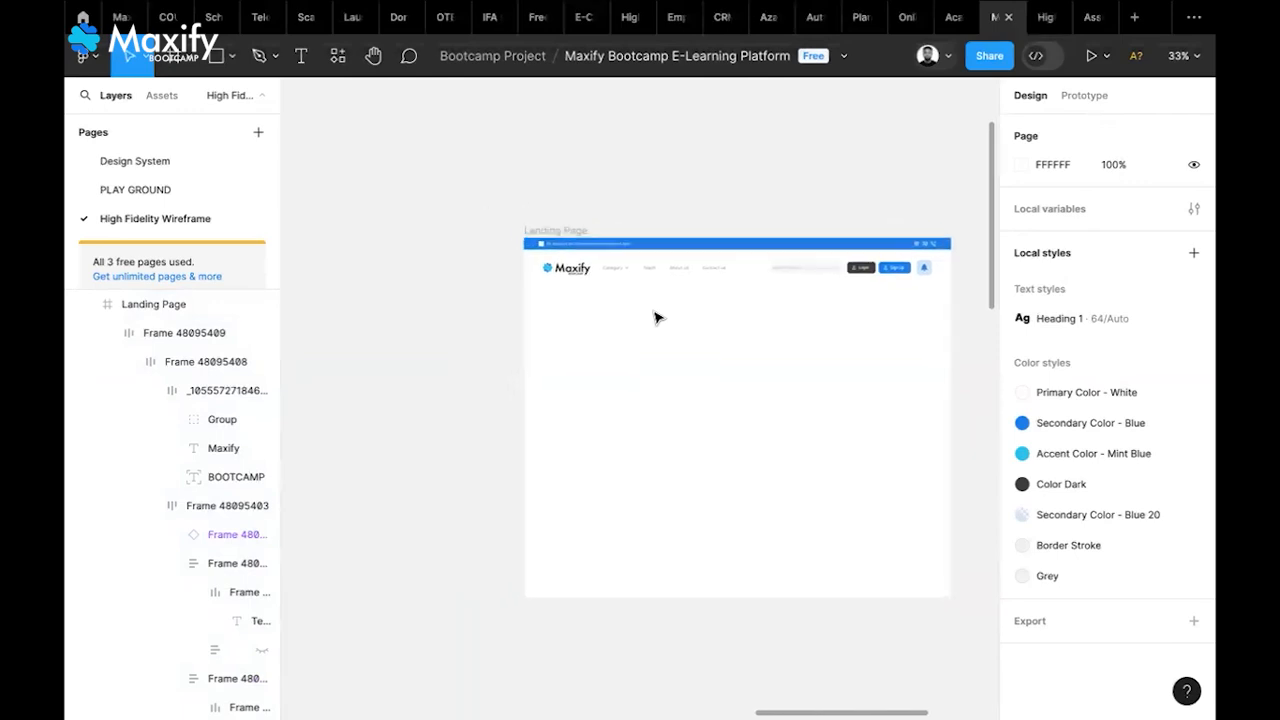
scroll(655, 318, "right", 5)
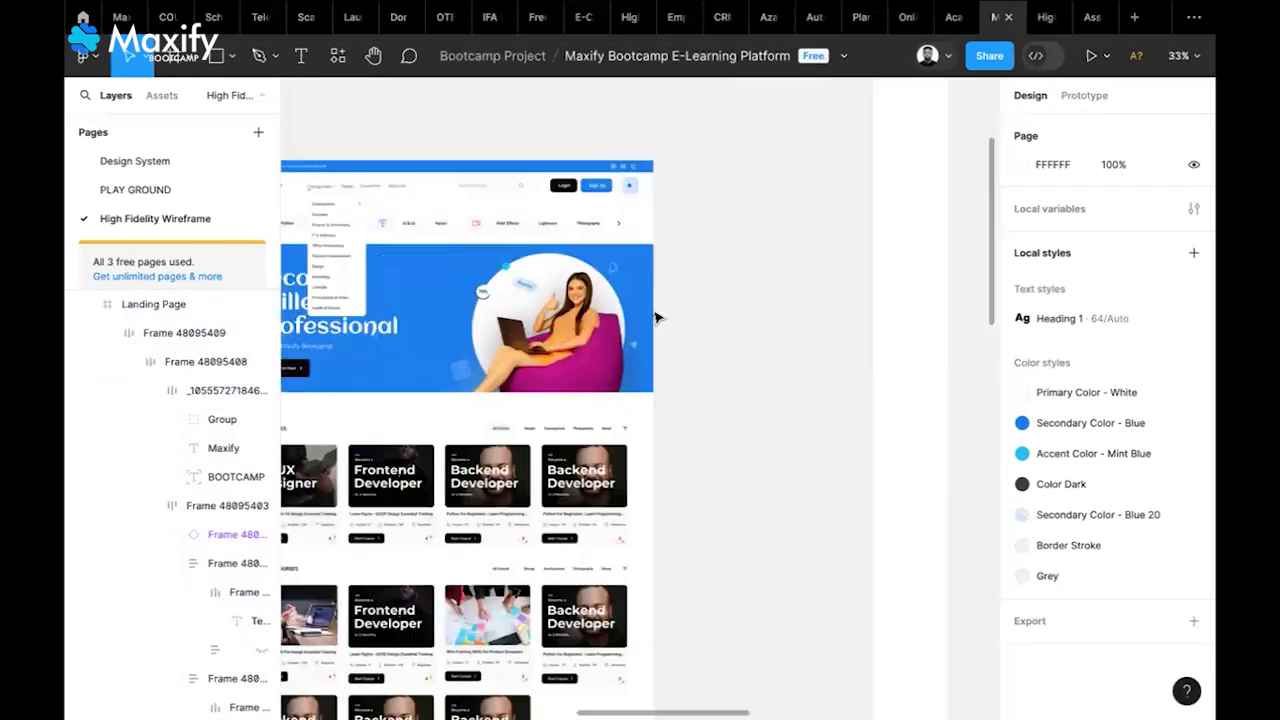
scroll(655, 318, "right", 5)
scroll(654, 317, "left", 8)
scroll(654, 317, "up", 2)
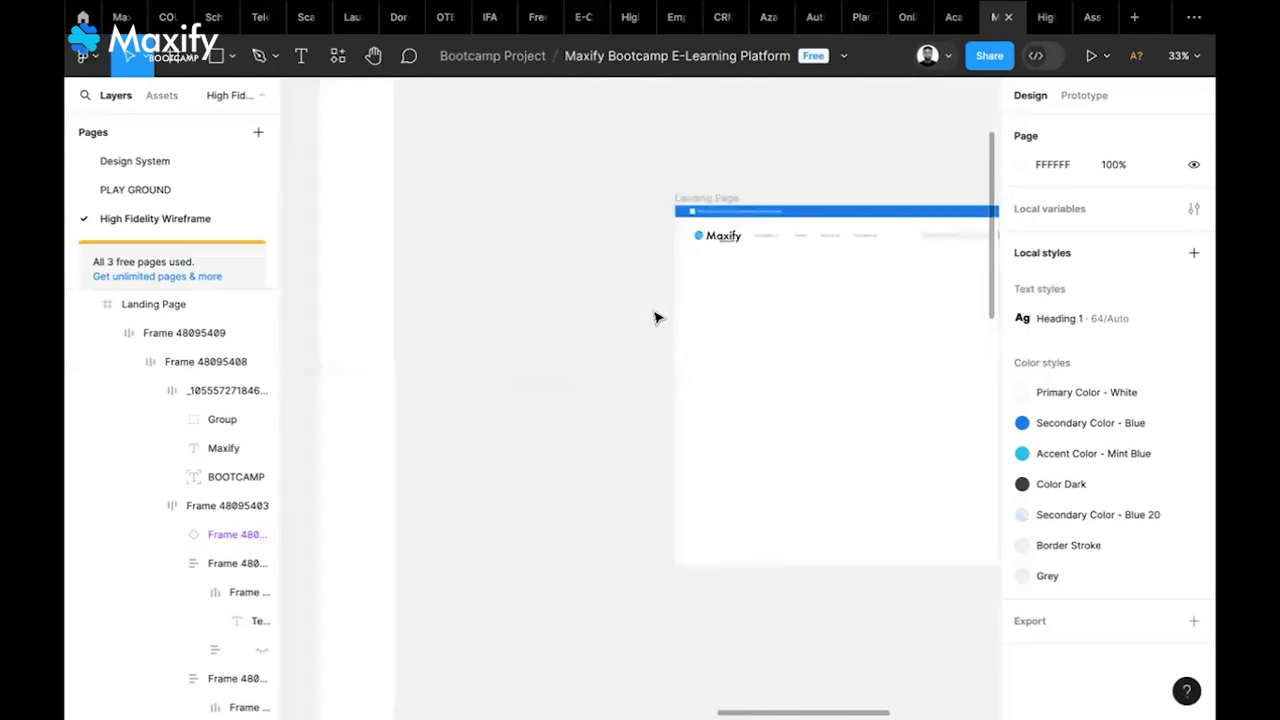
scroll(640, 317, "right", 4)
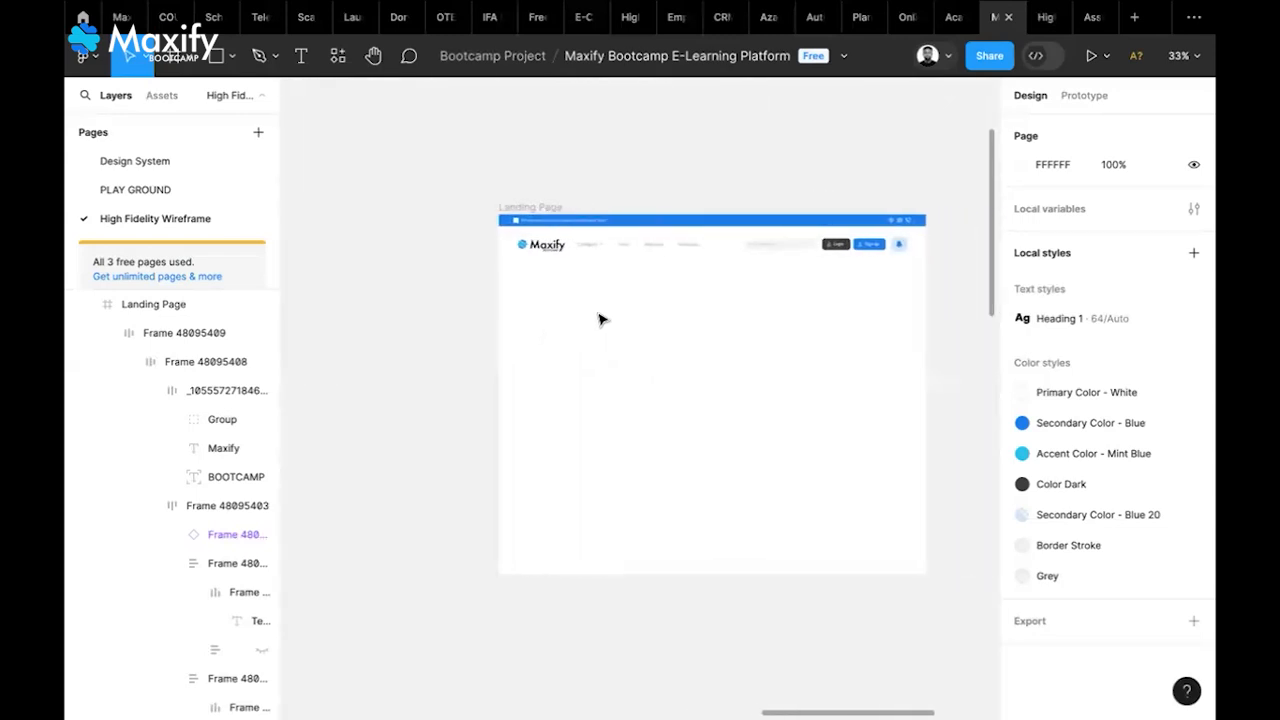
double_click(594, 251)
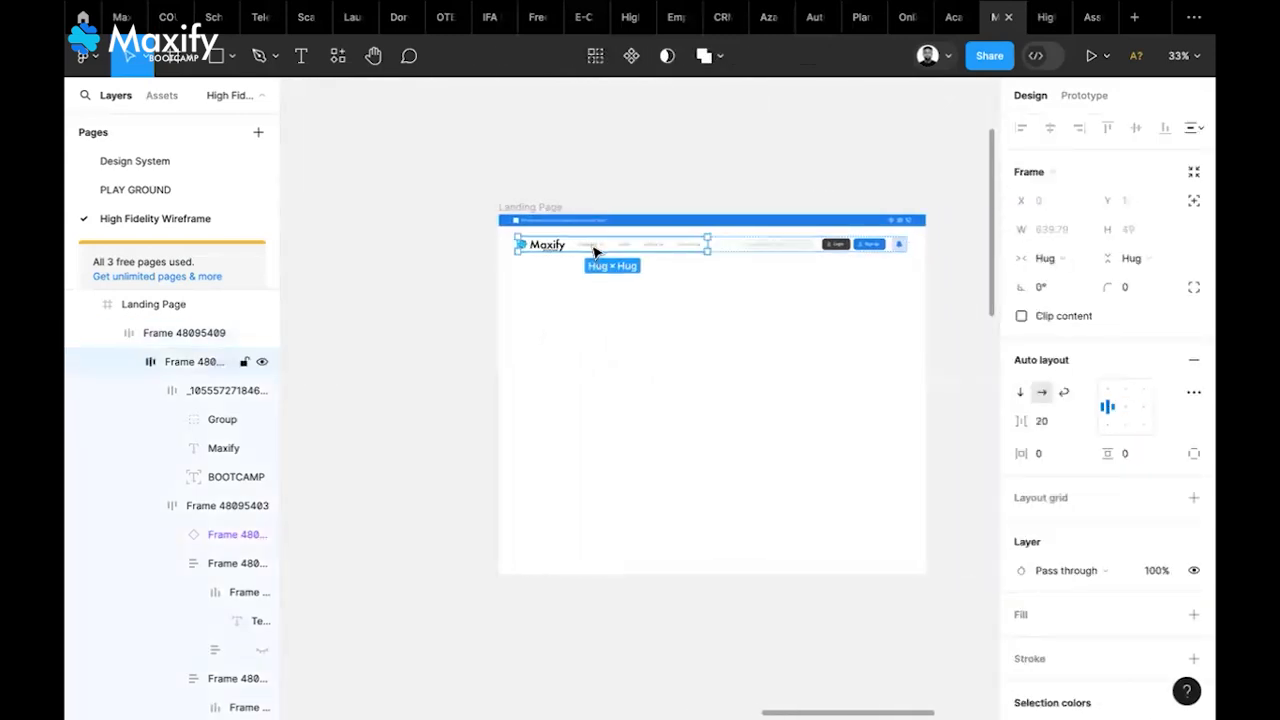
double_click(593, 248)
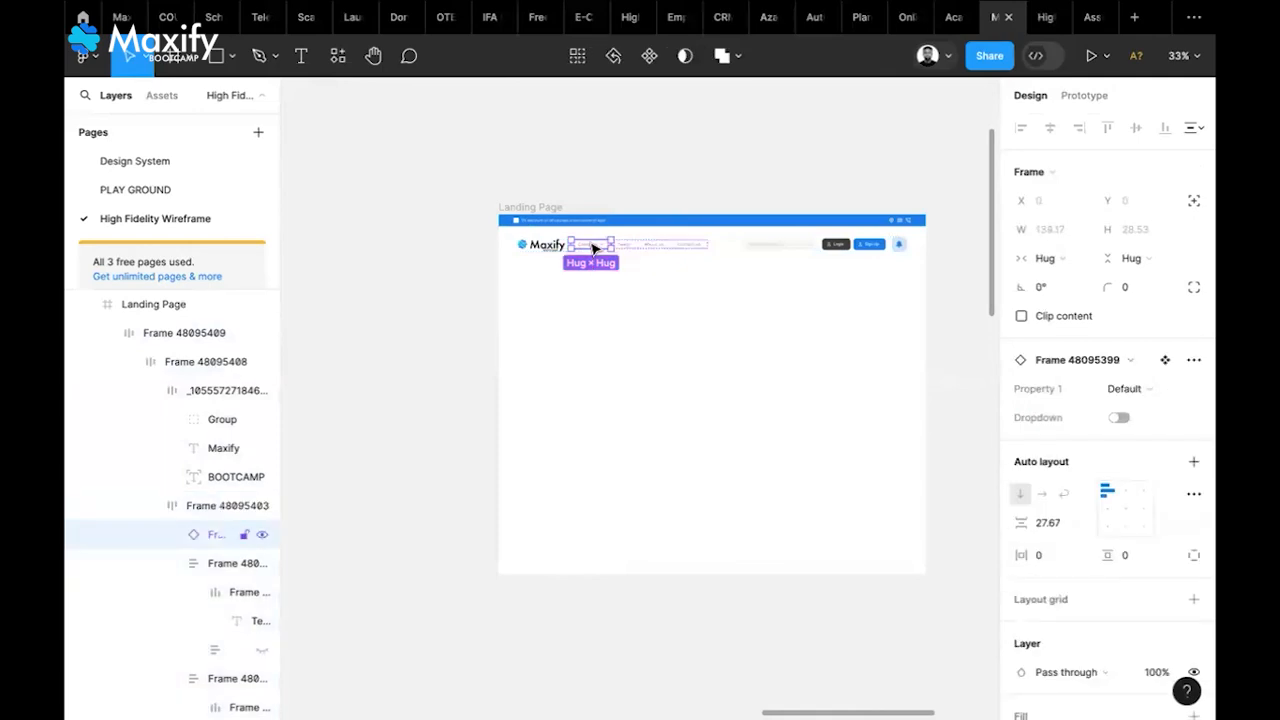
left_click(1125, 416)
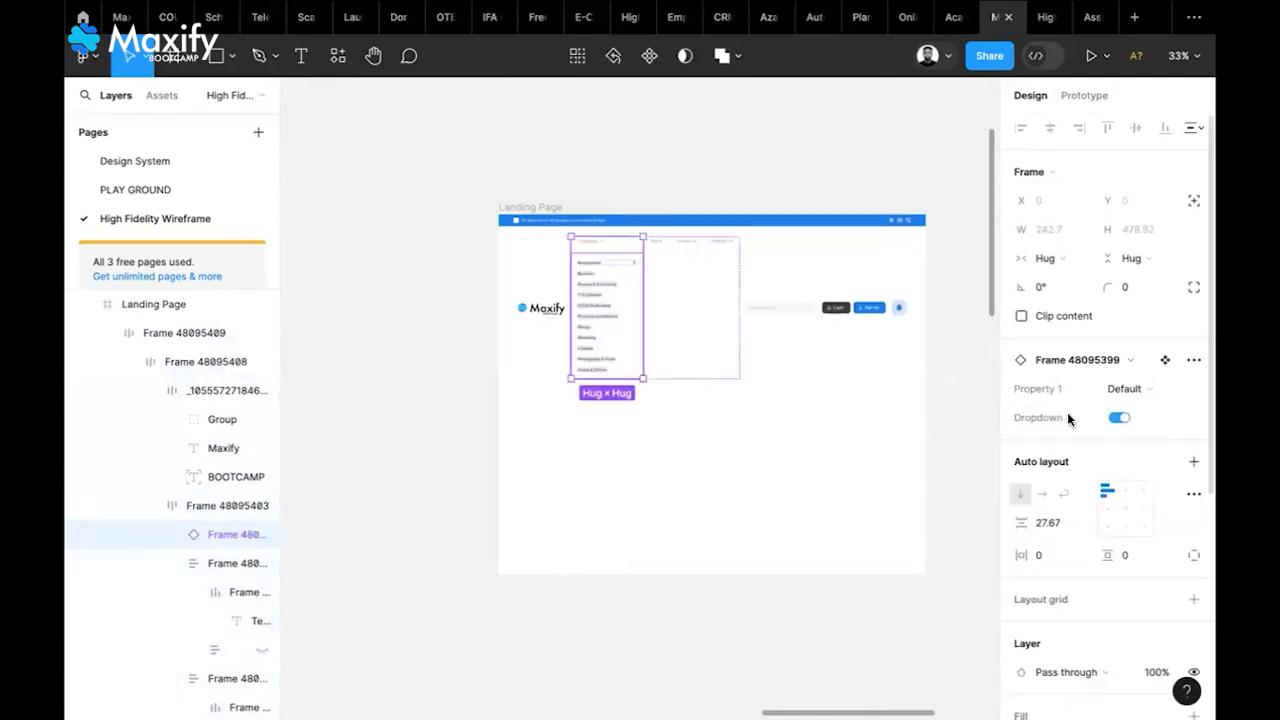
left_click(948, 364)
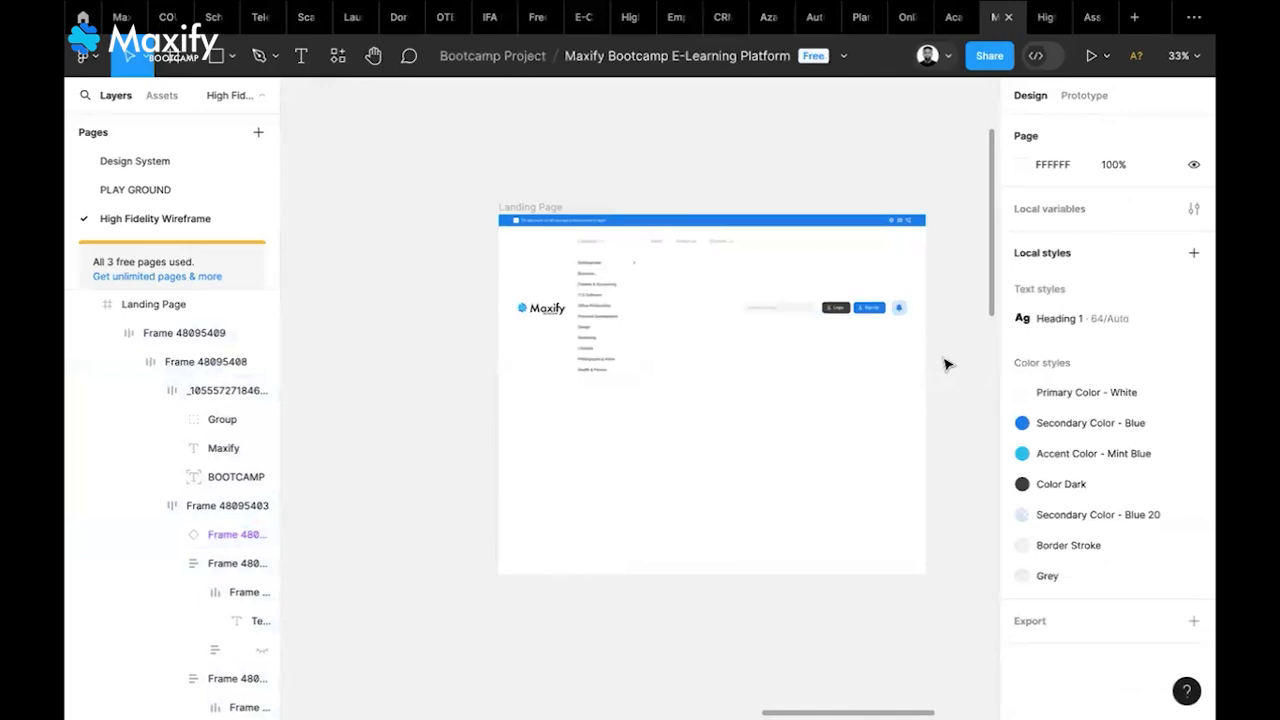
scroll(948, 364, "up", 3)
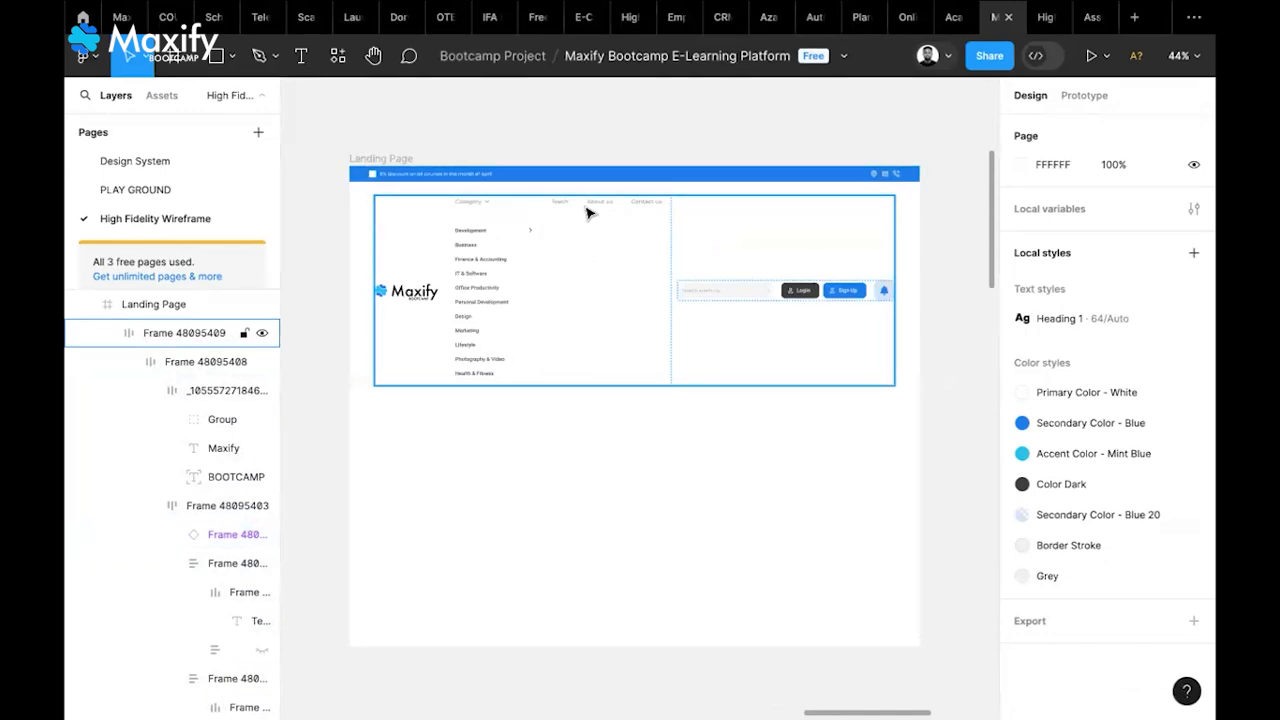
Align the navbar's contents to the top and the left logo group to top-left
left_click(588, 212)
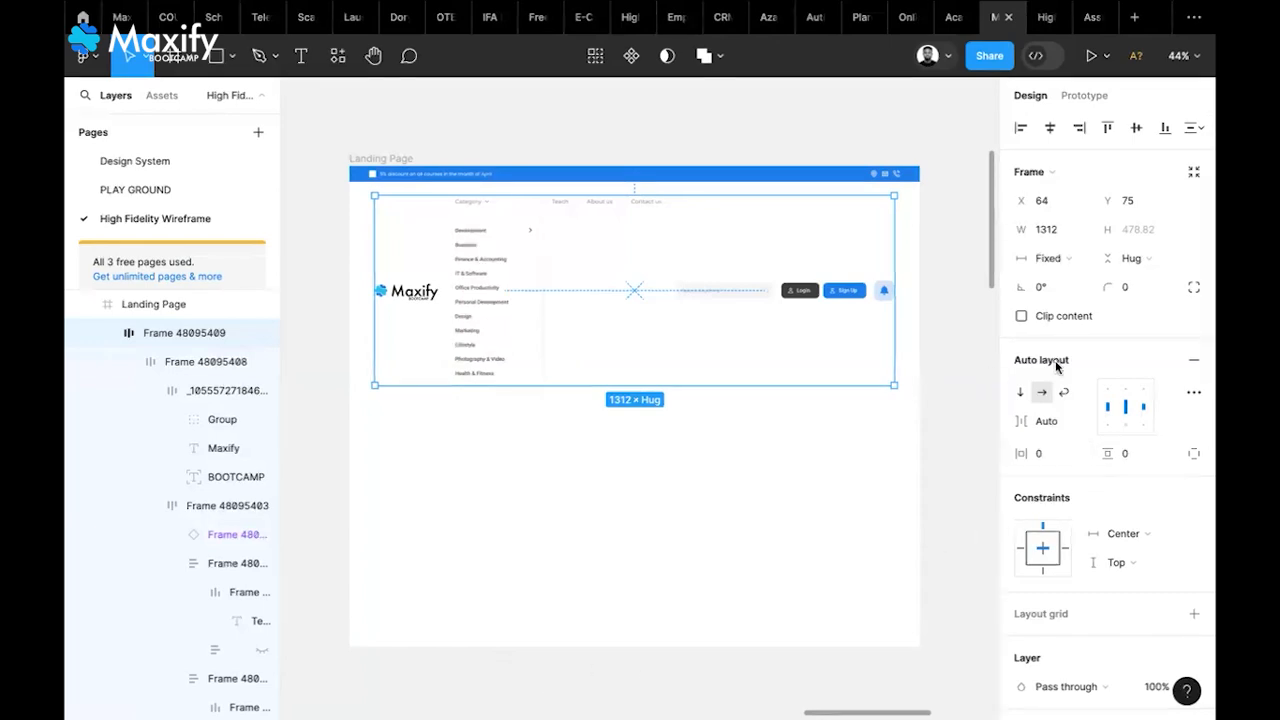
left_click(1126, 393)
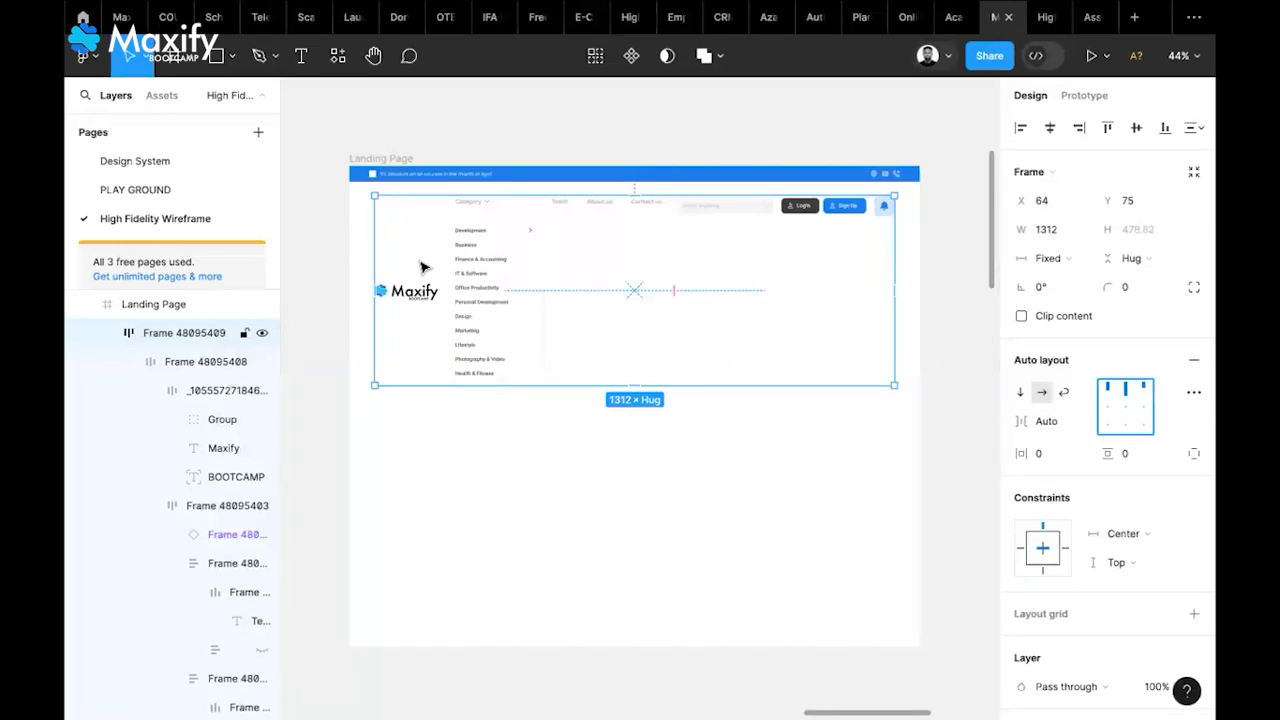
left_click(491, 281)
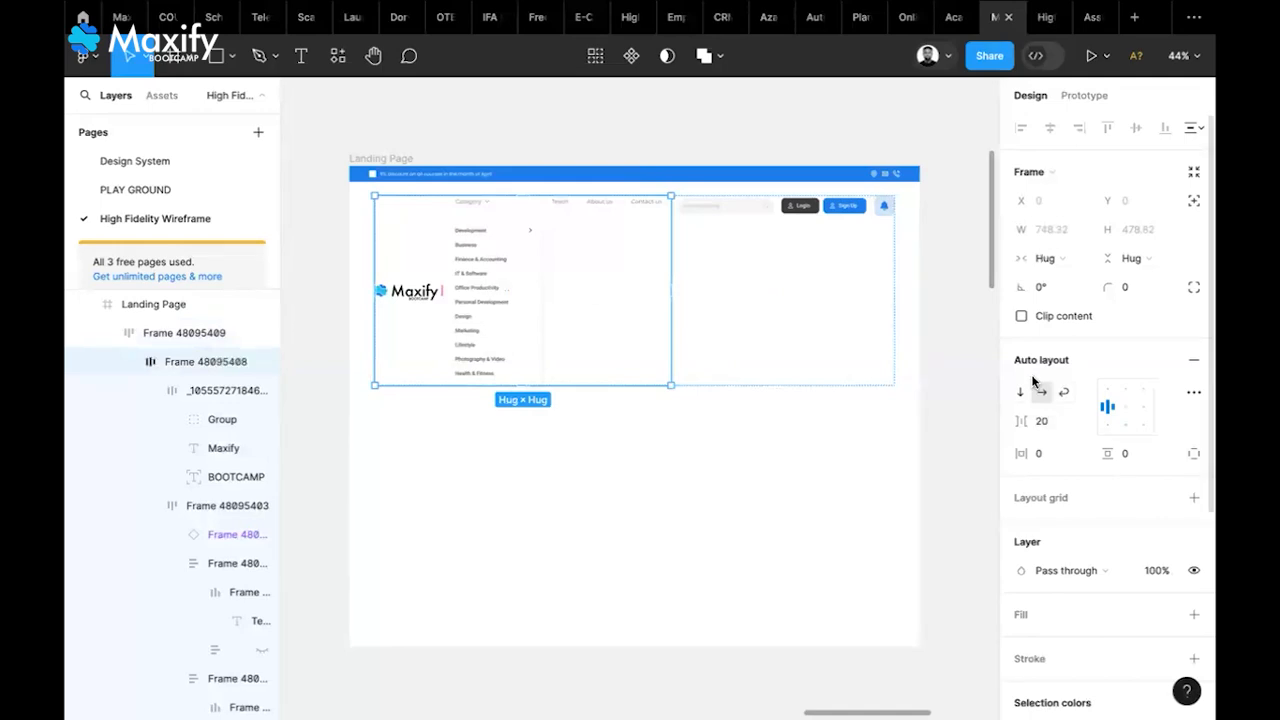
left_click(1106, 396)
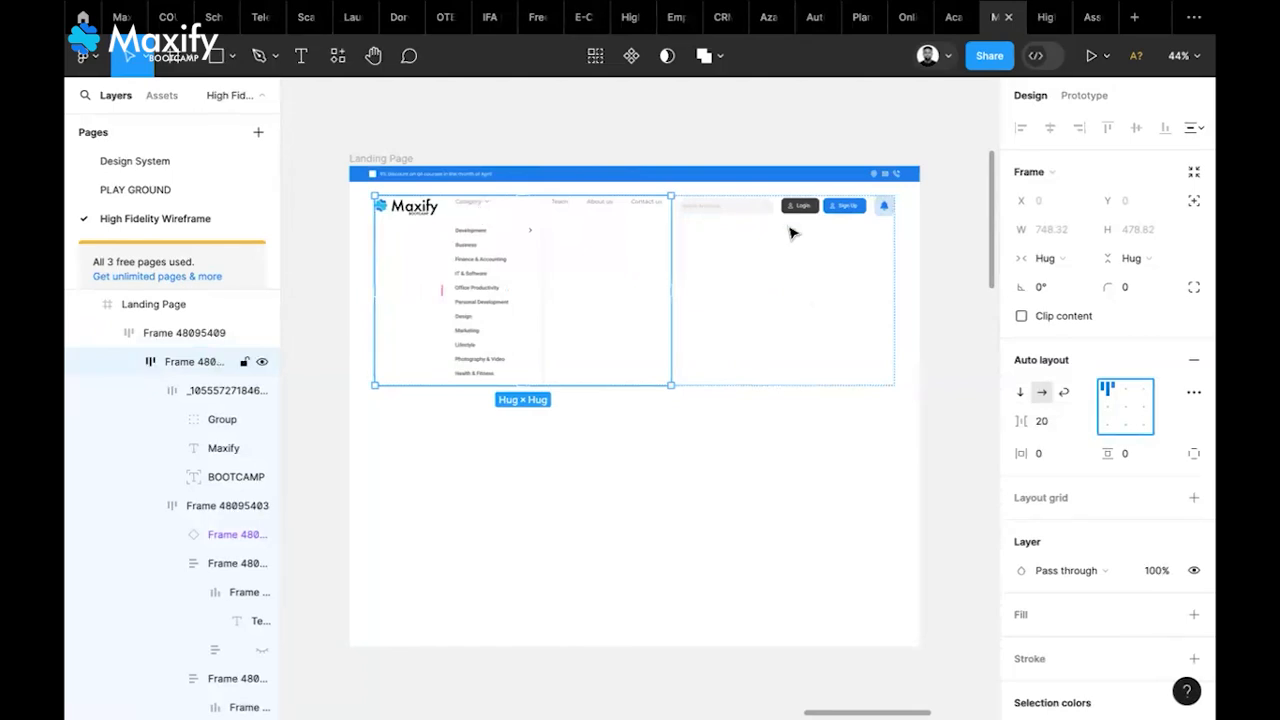
Switch the Category dropdown component's Dropdown toggle off to hide the list
left_click(480, 212)
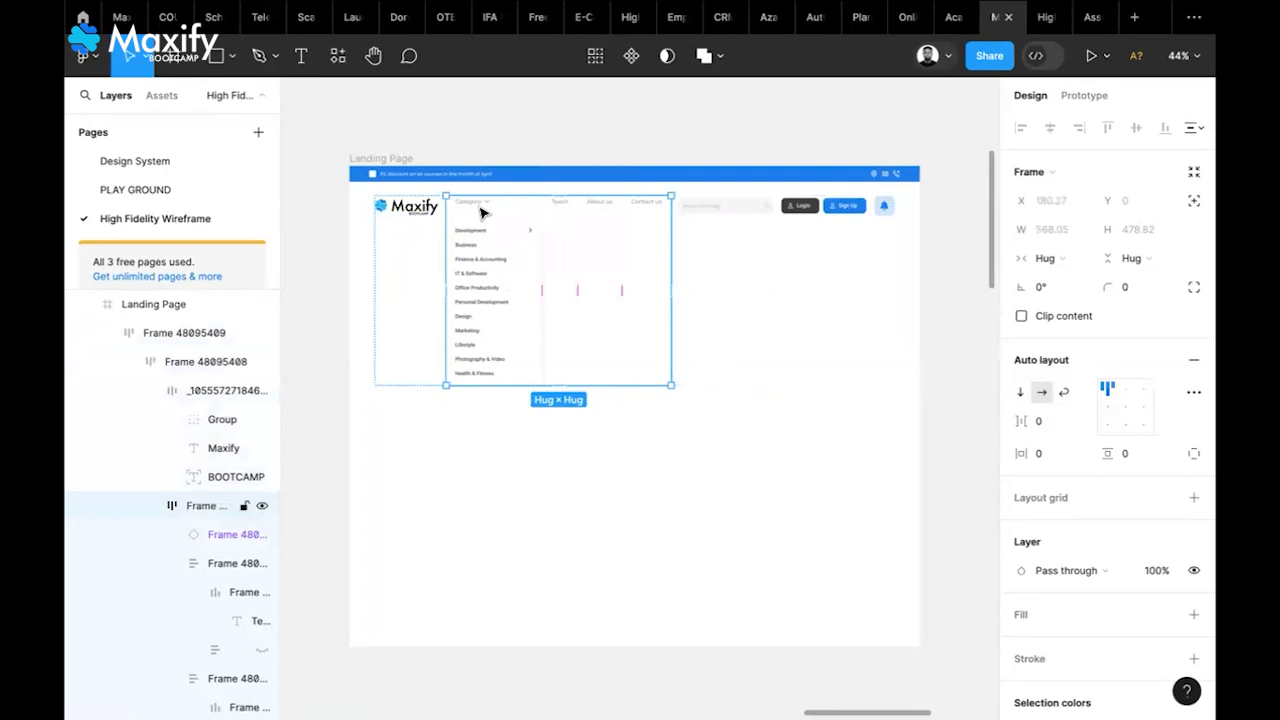
left_click(483, 210)
left_click(486, 208)
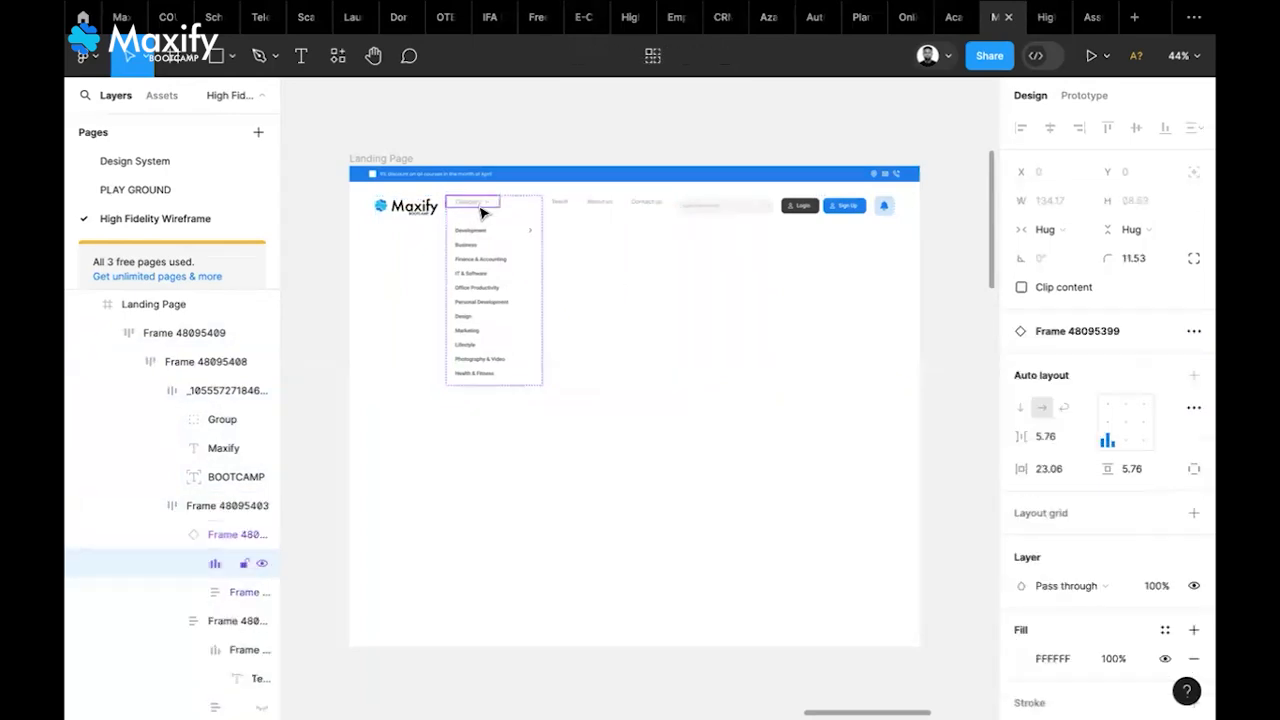
left_click(553, 258)
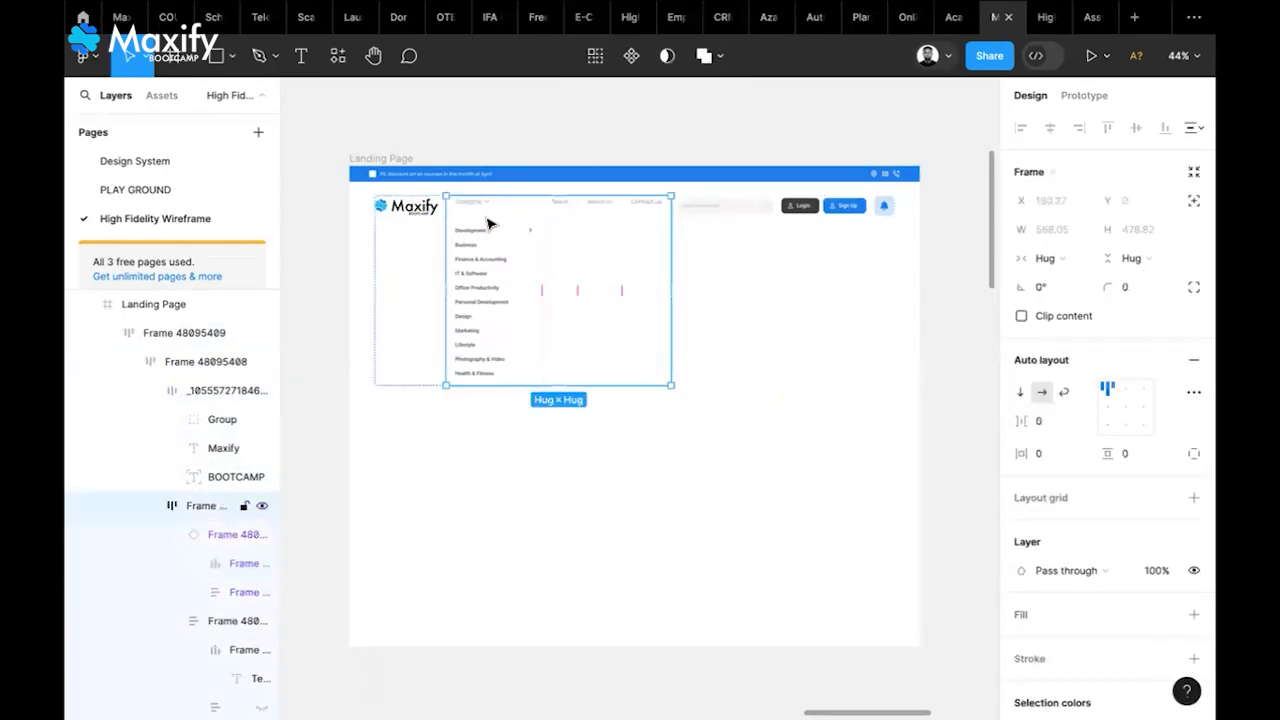
double_click(486, 218)
left_click(1116, 418)
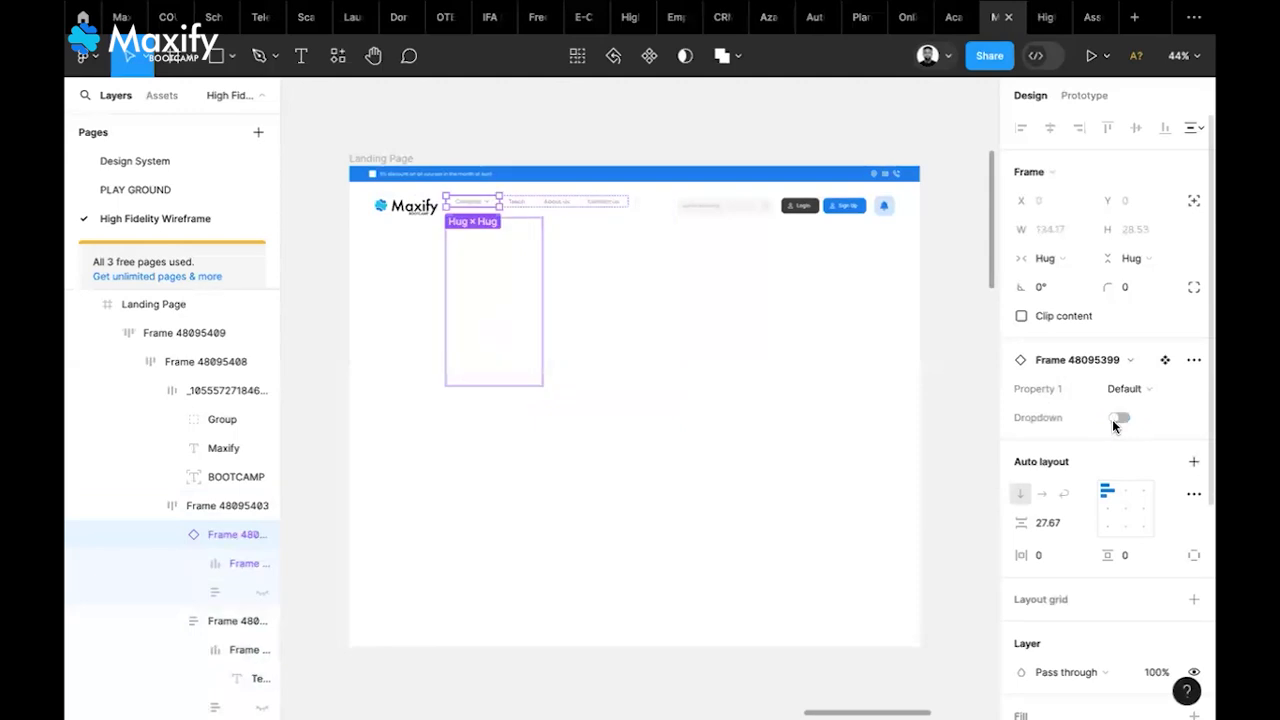
left_click(780, 440)
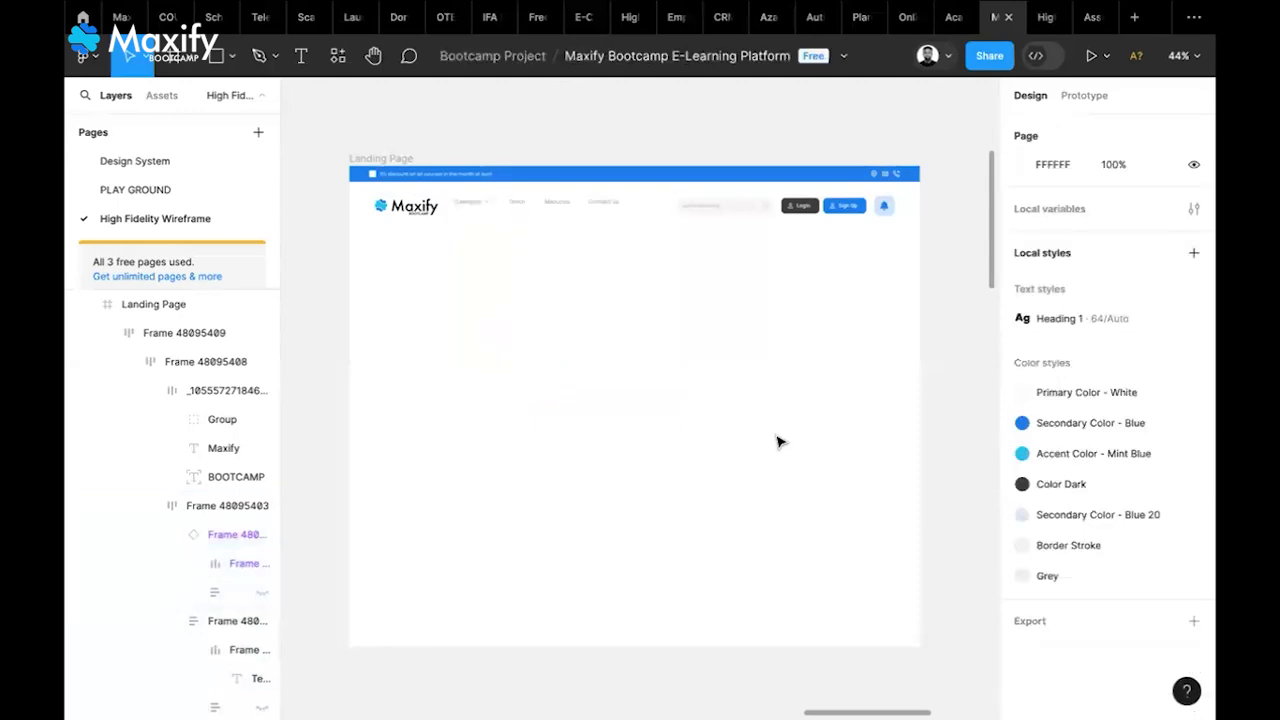
Set the nav links frame's alignment to left-middle, vertically centring the links
double_click(471, 206)
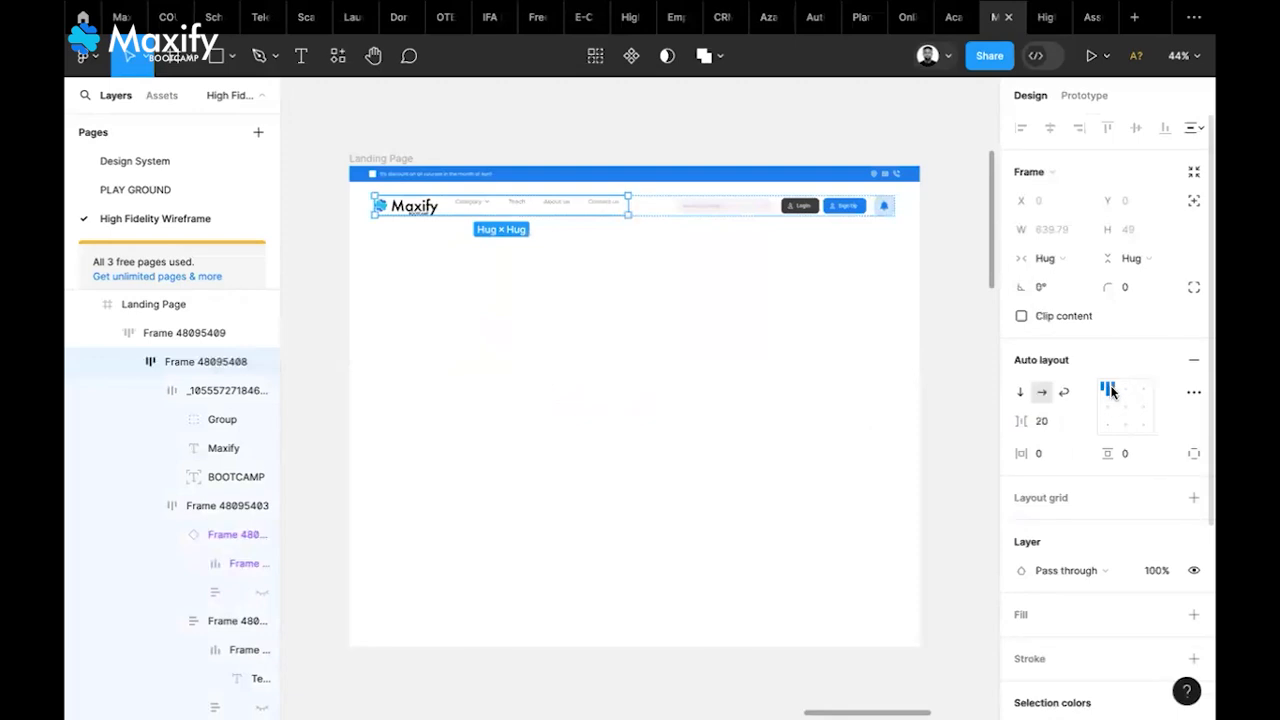
double_click(524, 209)
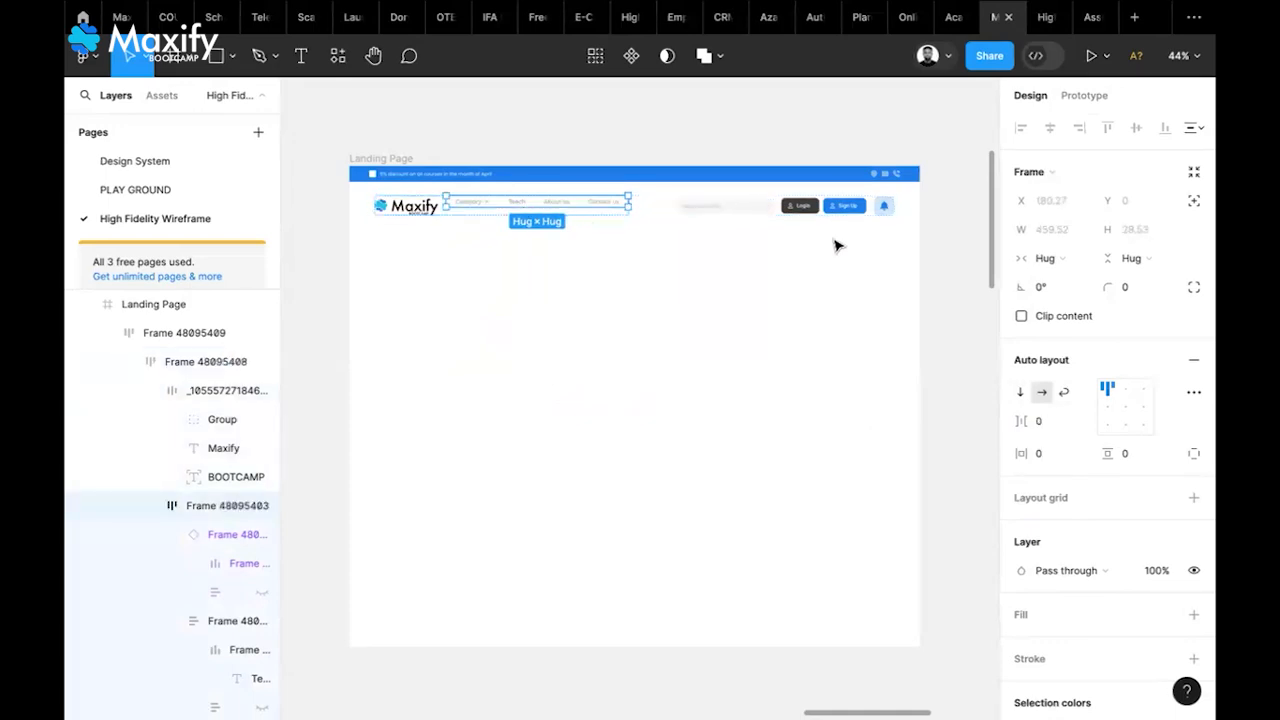
left_click(1106, 410)
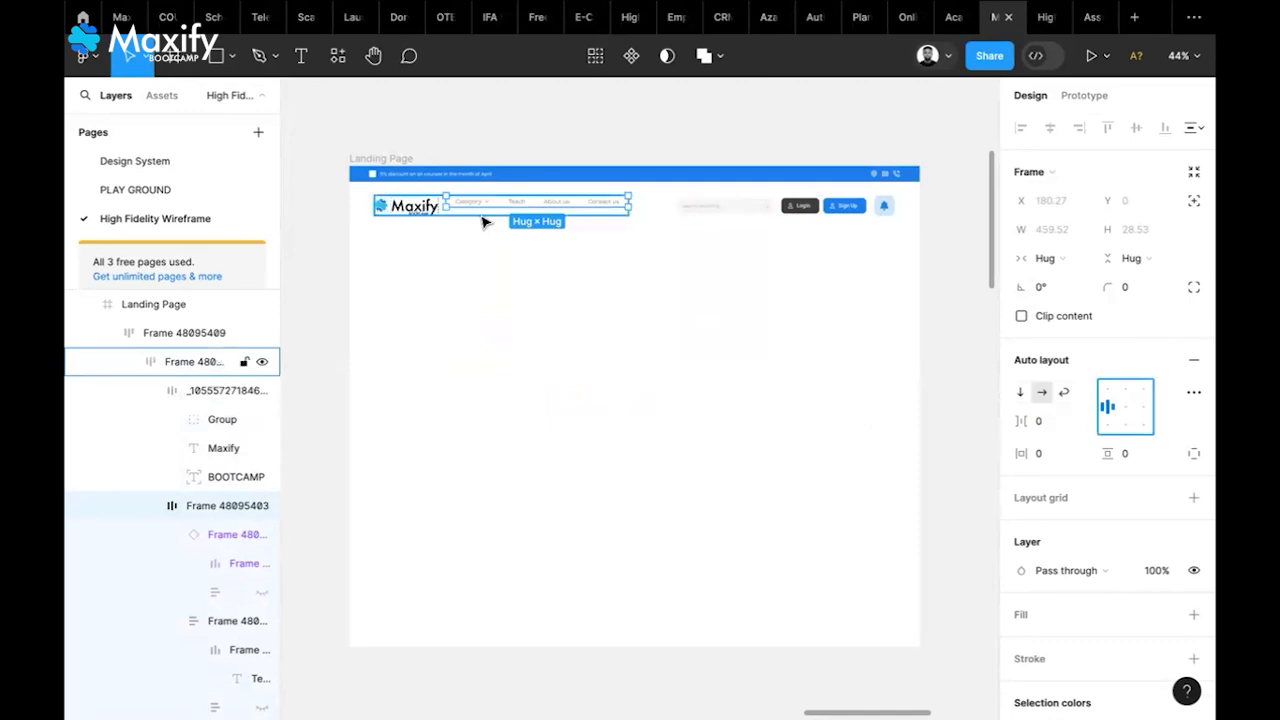
left_click(483, 221)
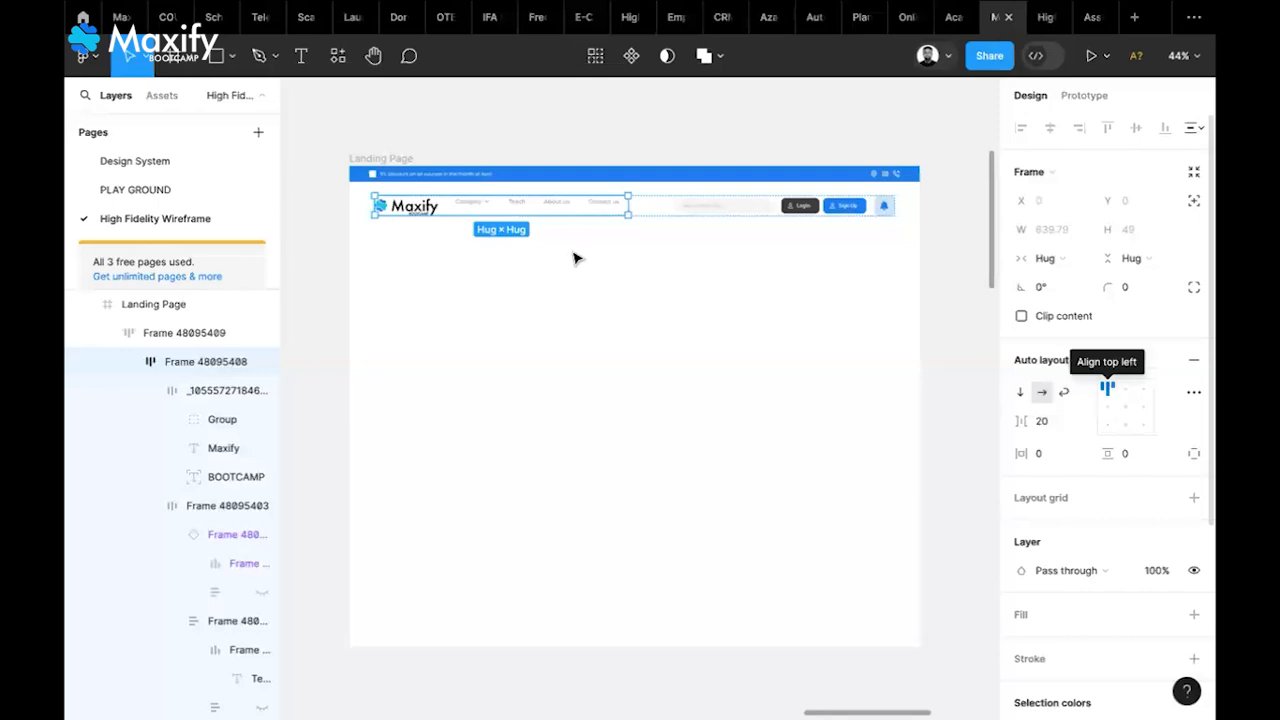
left_click(523, 210)
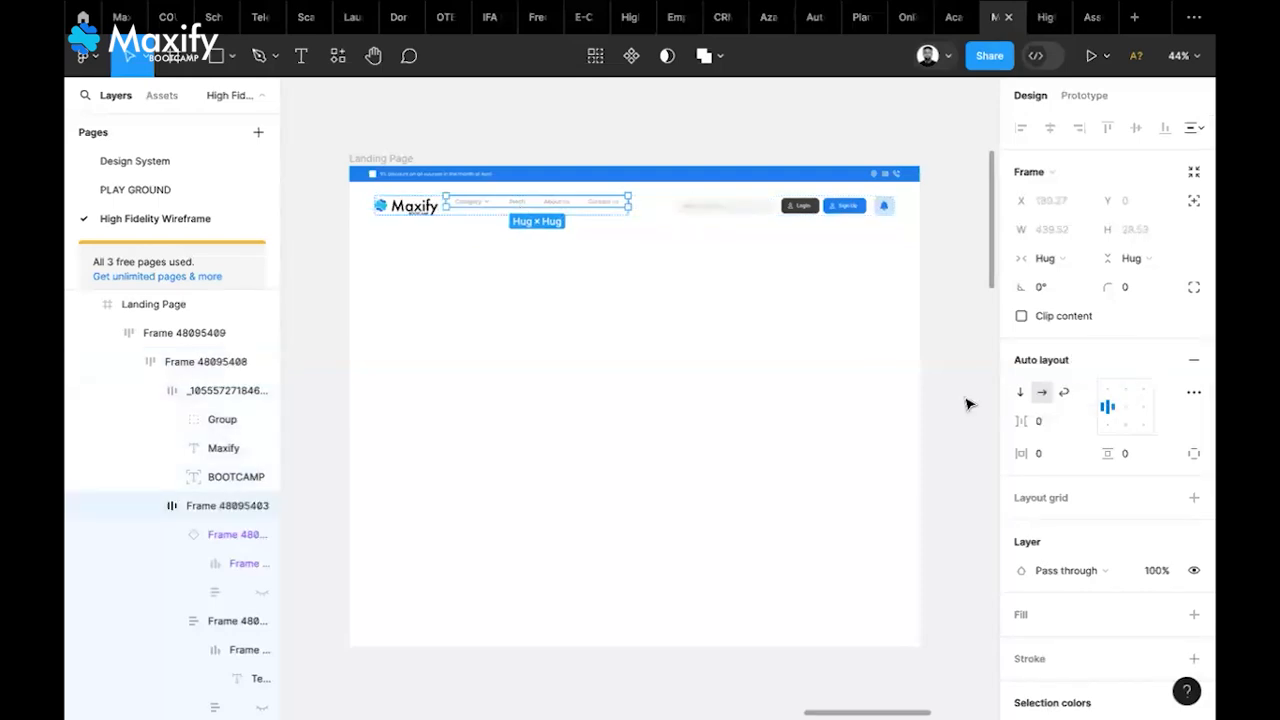
left_click(1108, 408)
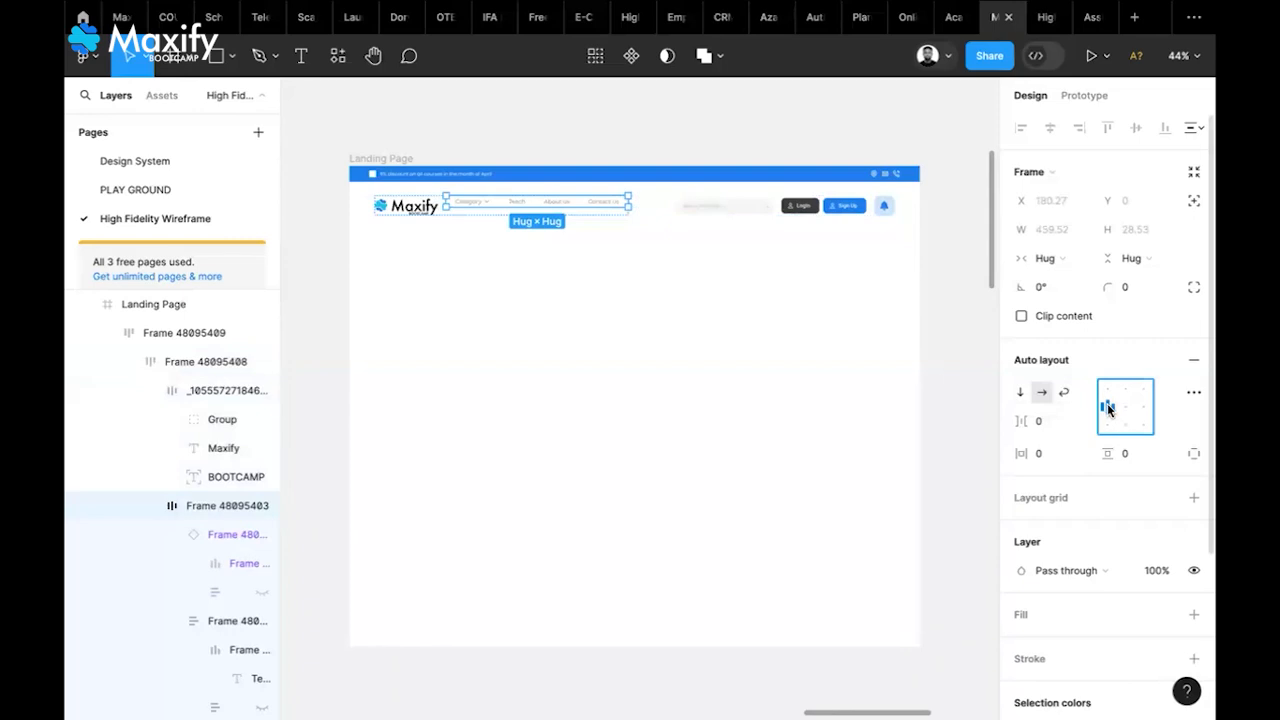
left_click(1108, 428)
left_click(1106, 413)
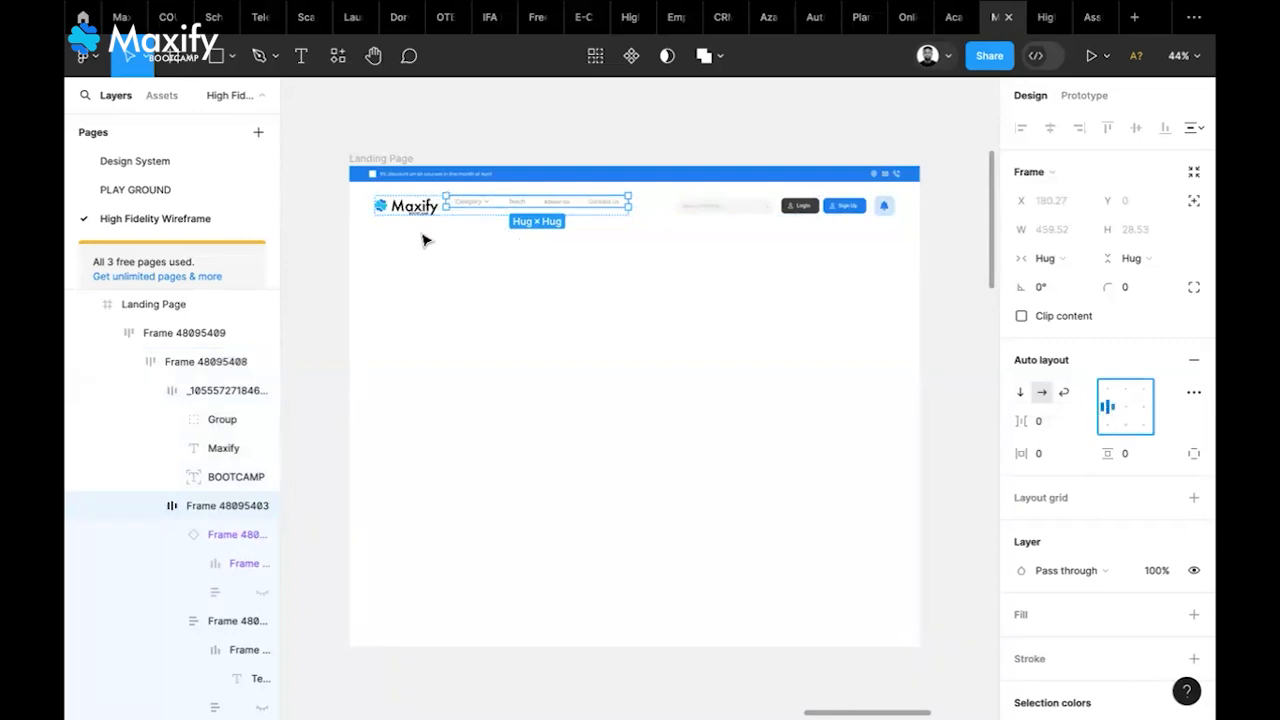
scroll(423, 240, "up", 5)
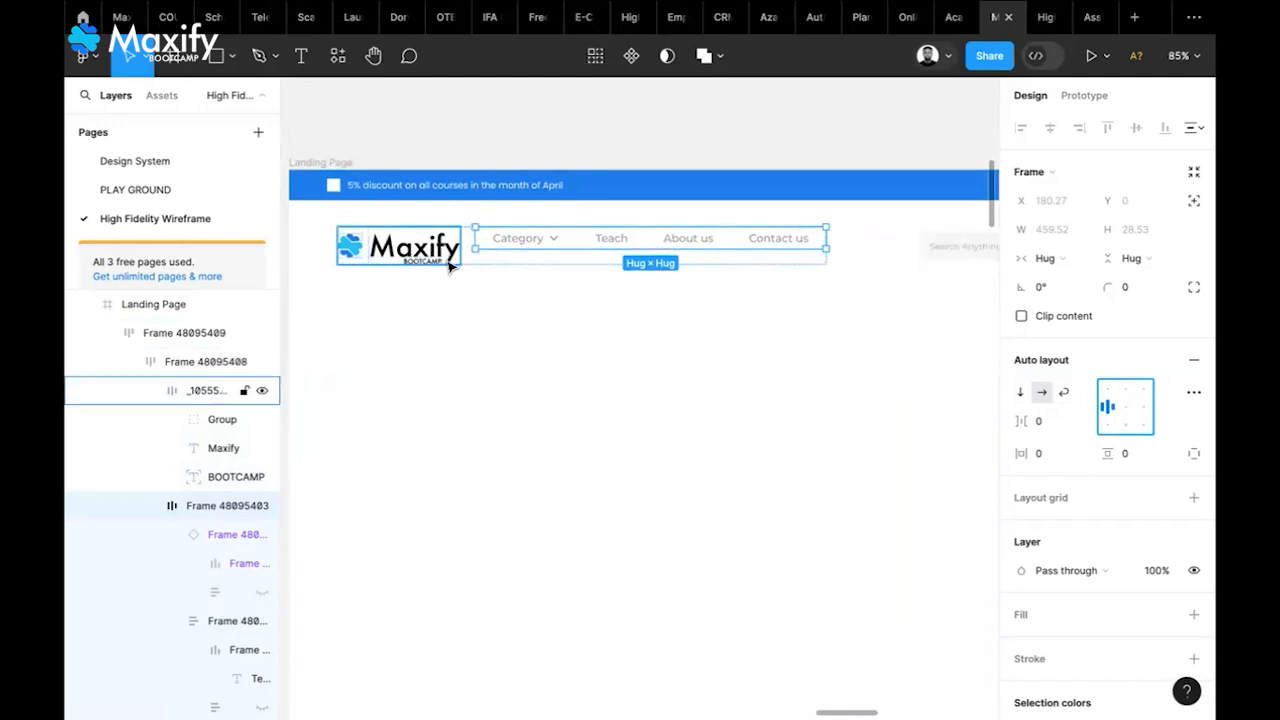
Vertically centre the Maxify logo and links within their nav frame
left_click(449, 264)
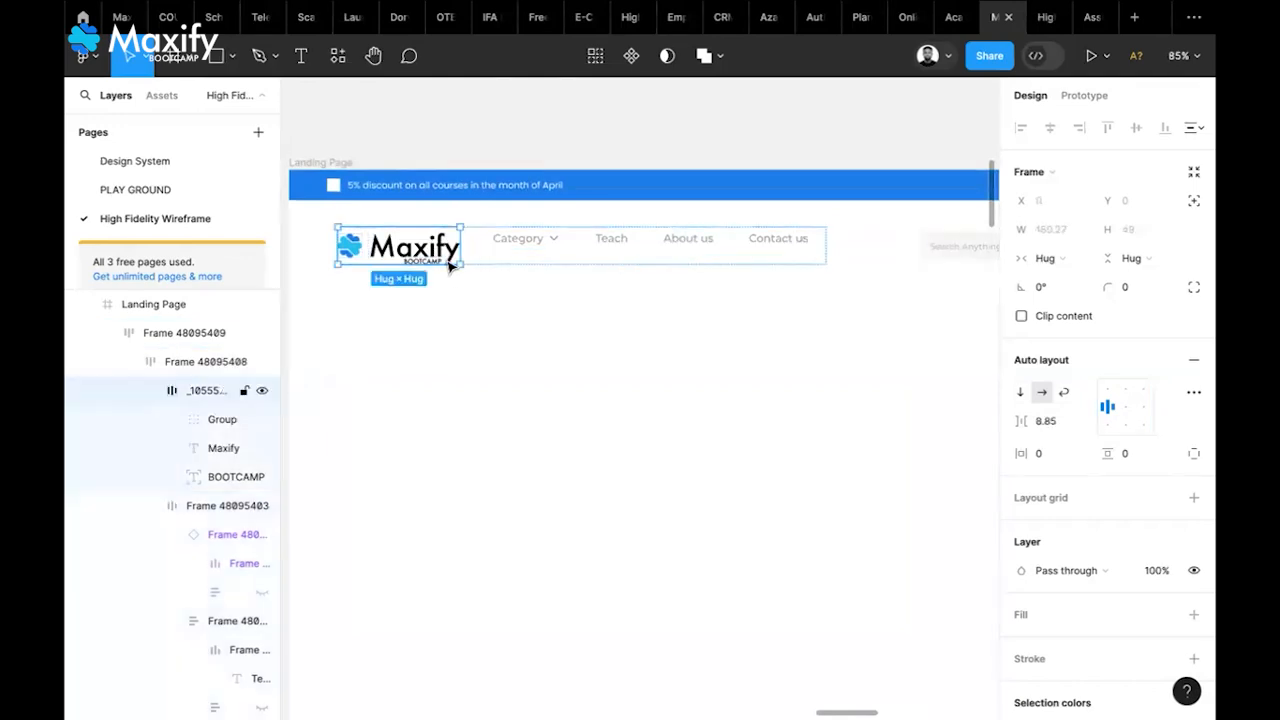
left_click(528, 245, "shift")
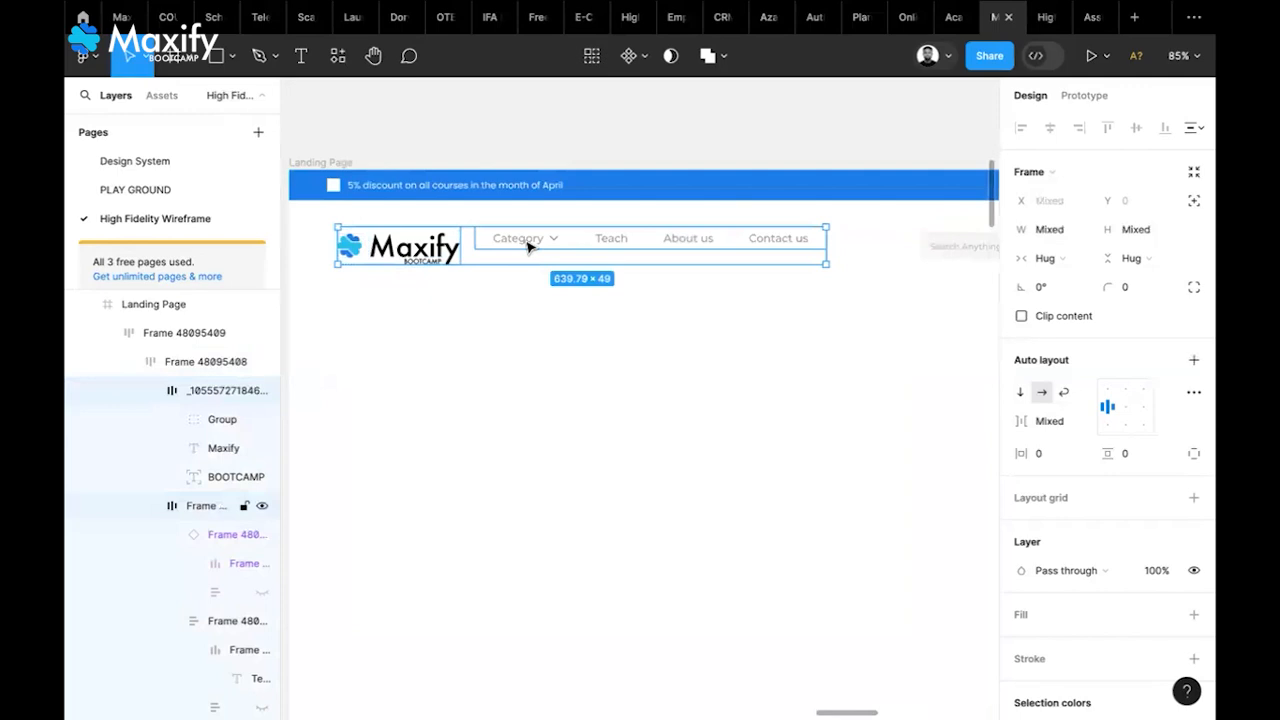
left_click(536, 312)
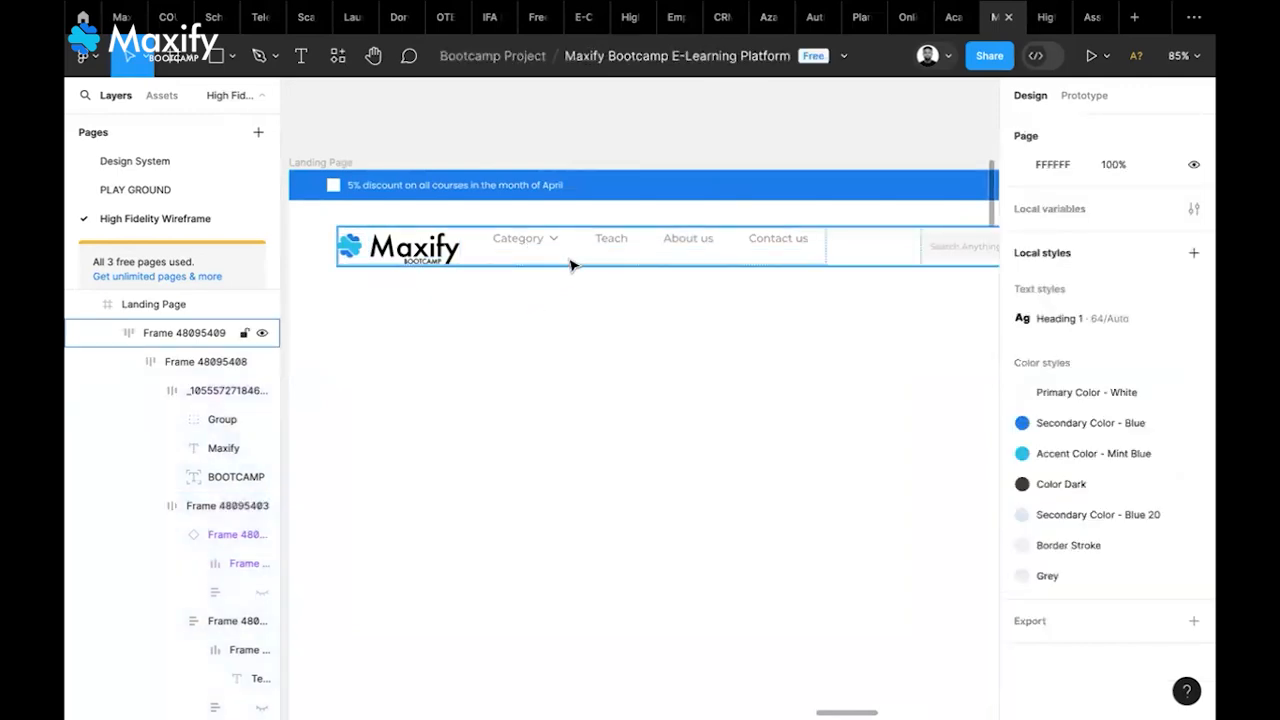
left_click(572, 264)
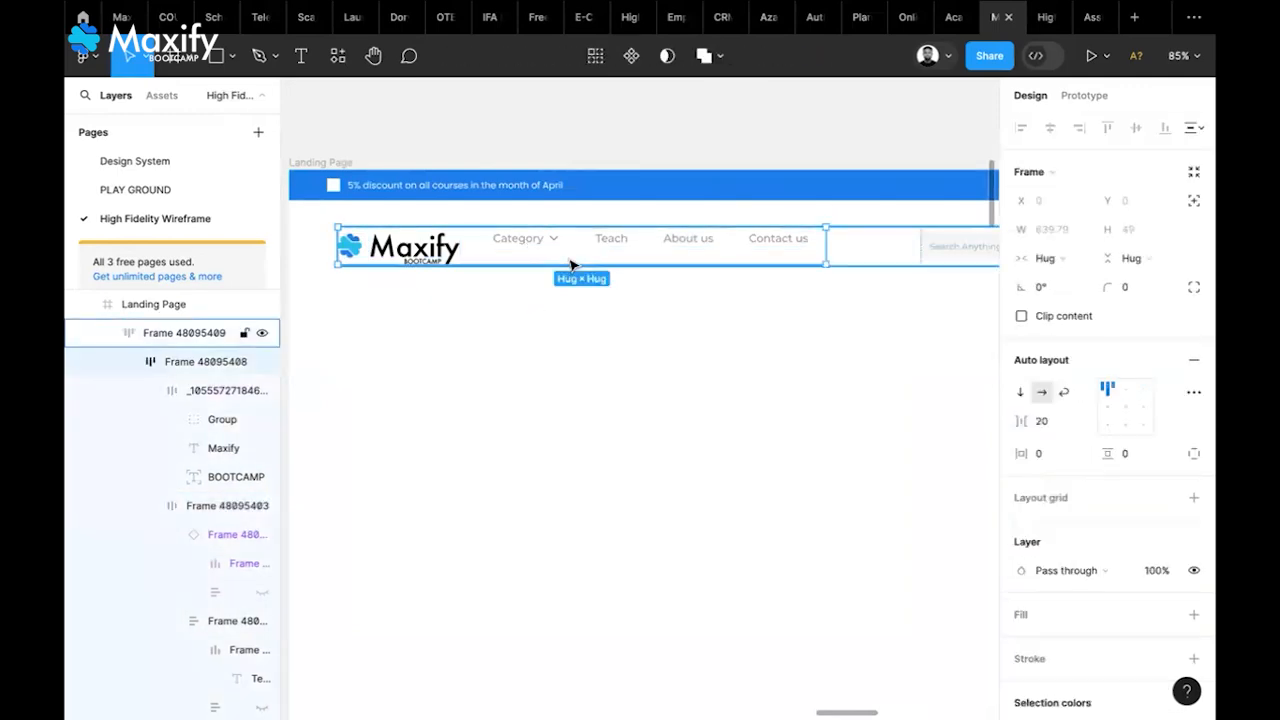
left_click(1107, 415)
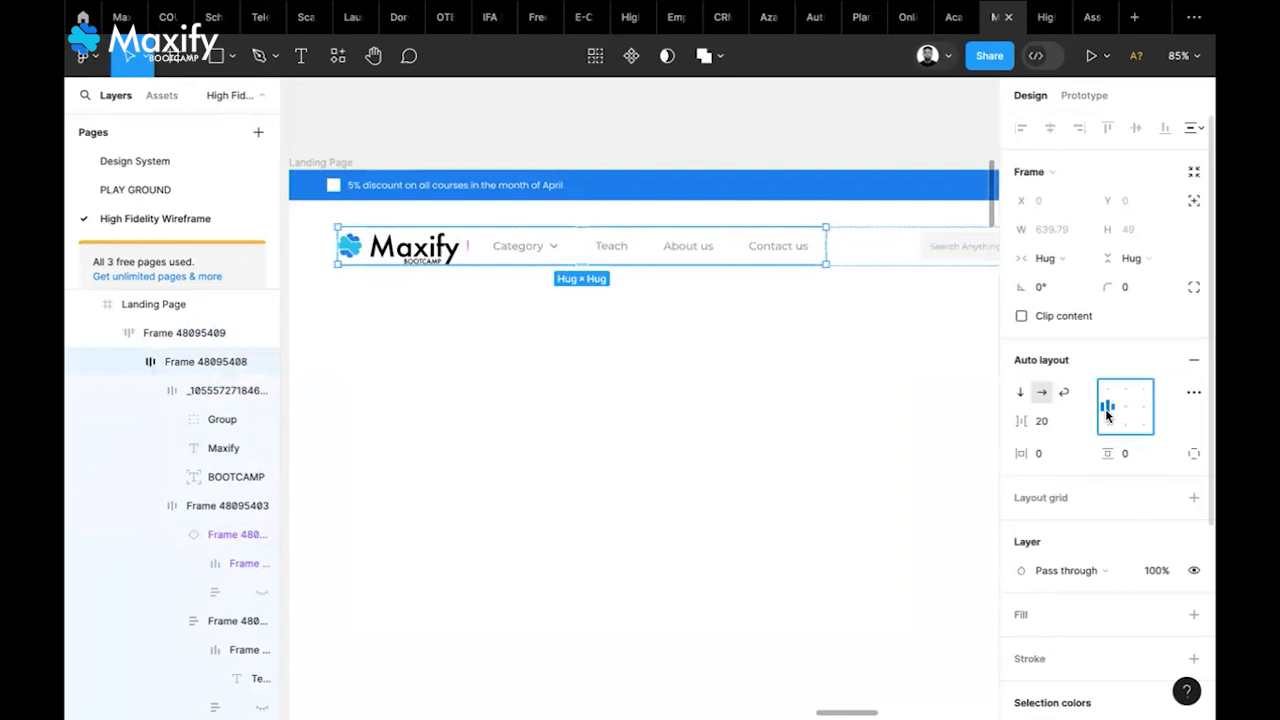
Turn the Category item's Dropdown property on to open the category list
left_click(545, 258)
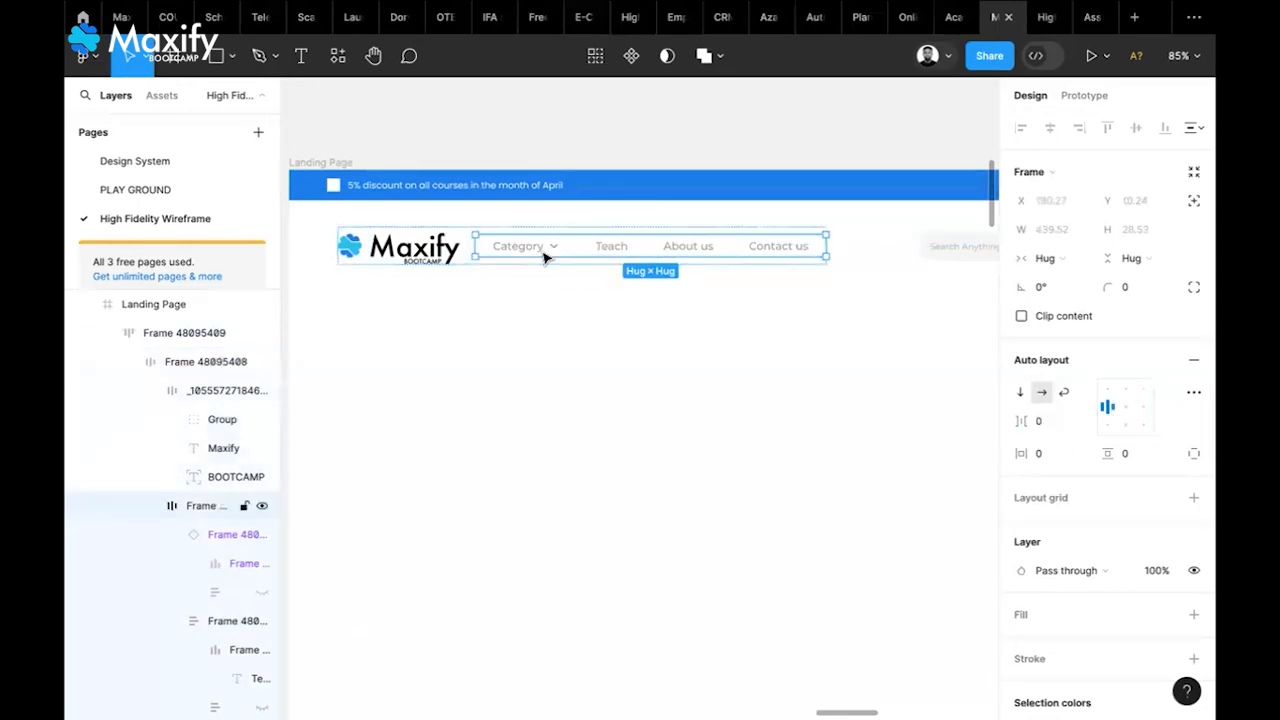
left_click(545, 258)
left_click(1120, 419)
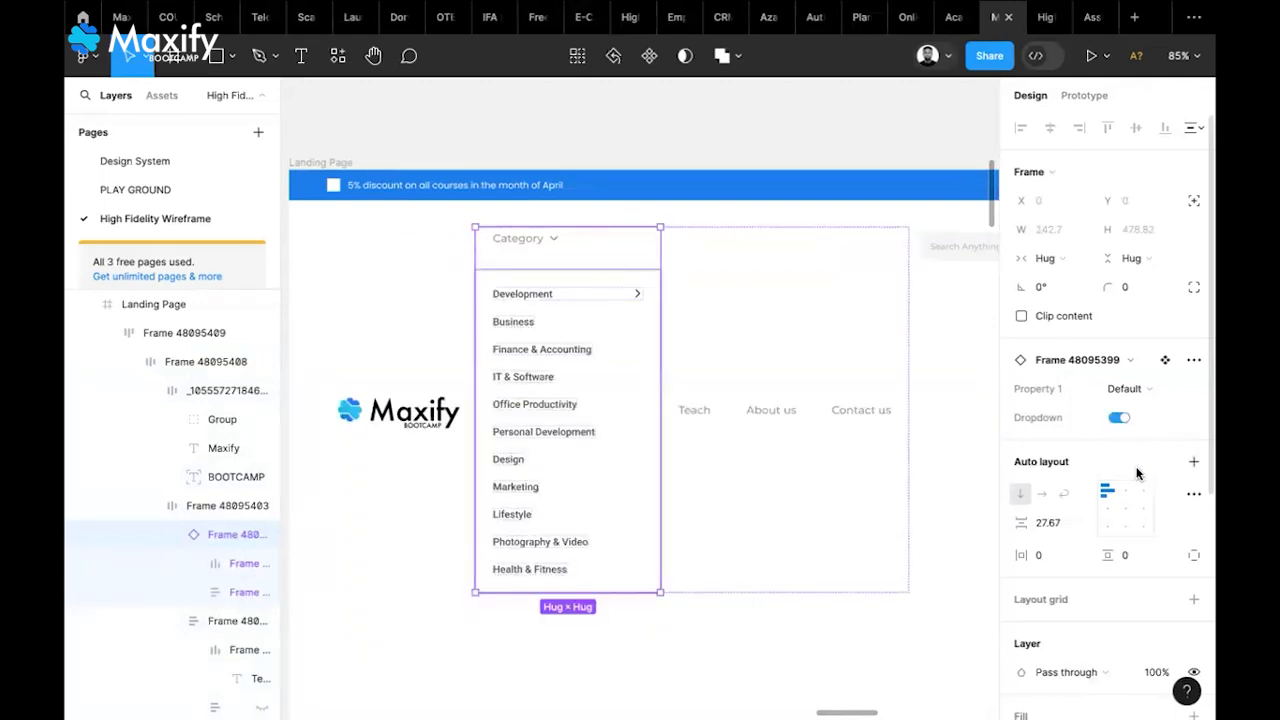
Set both the nav links frame and the logo-and-links frame to top-left alignment
left_click(801, 310)
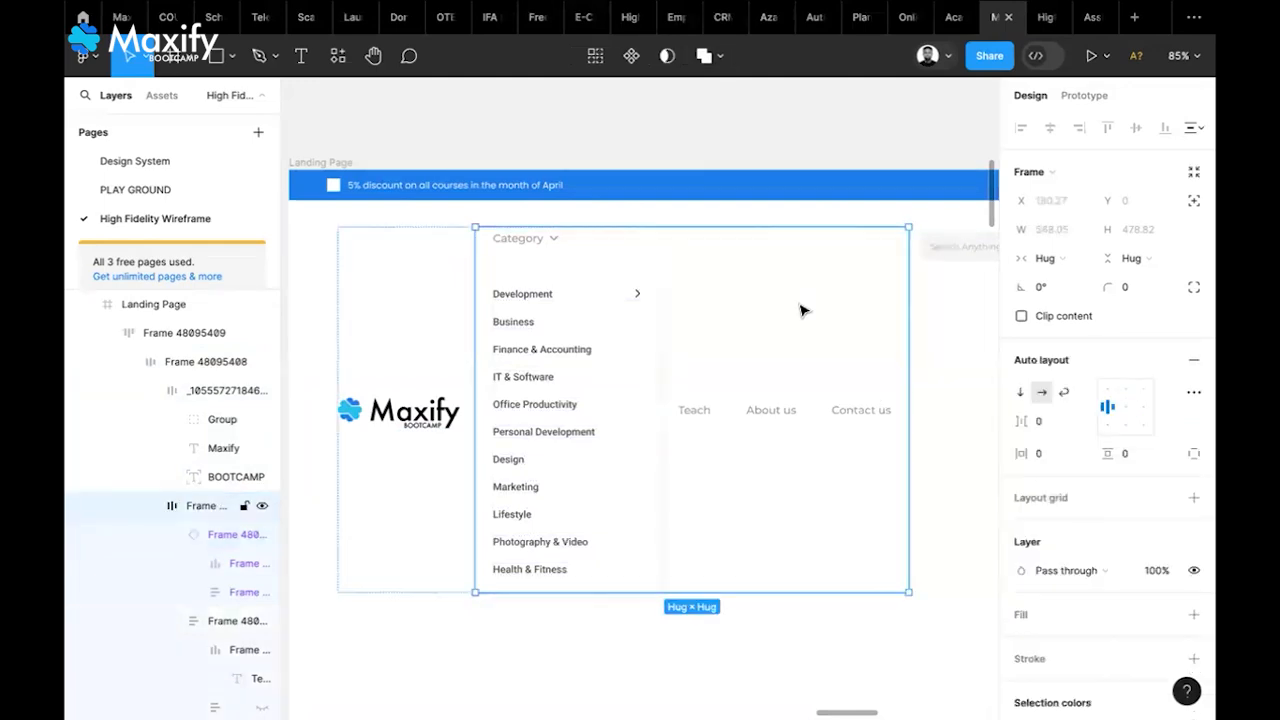
left_click(1105, 391)
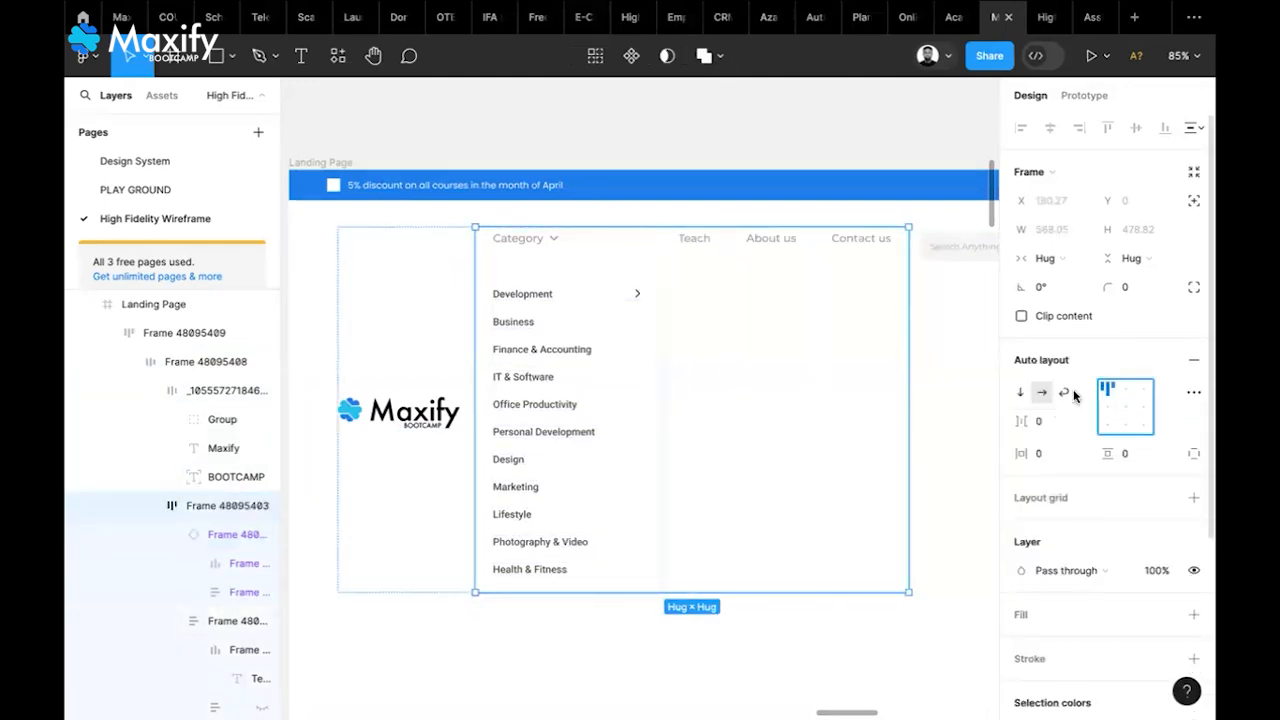
left_click(420, 373)
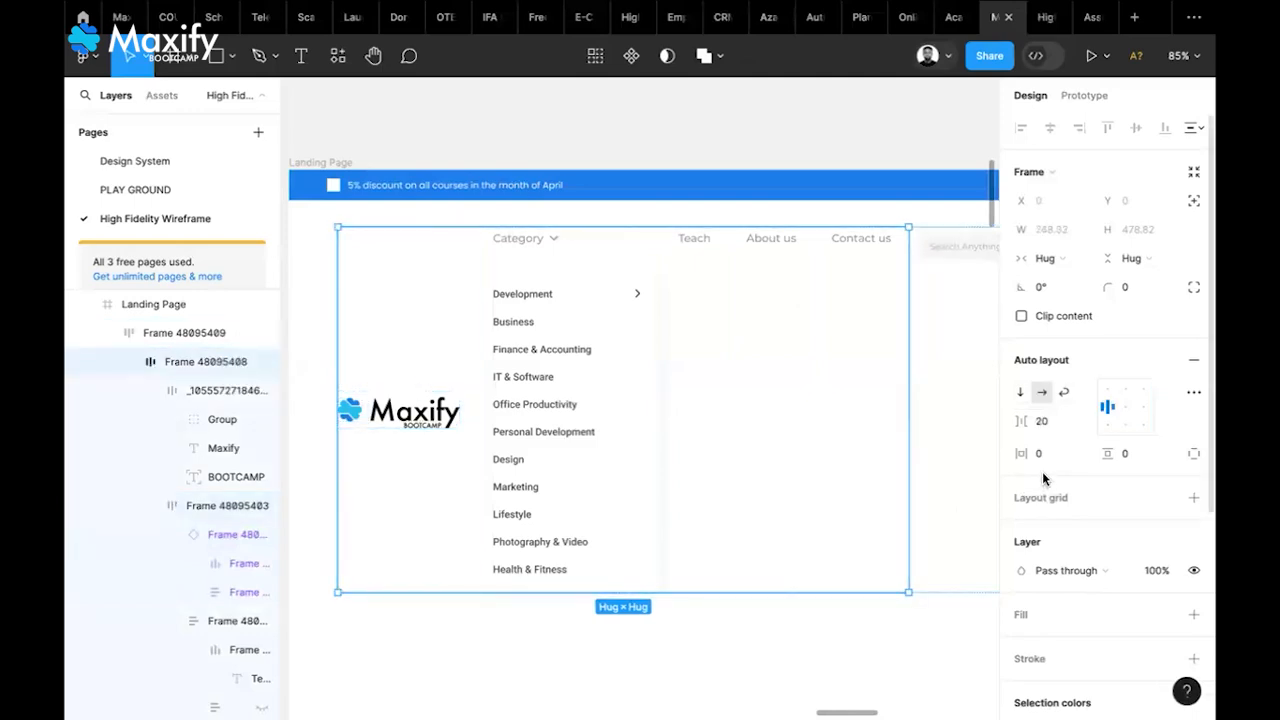
left_click(1107, 391)
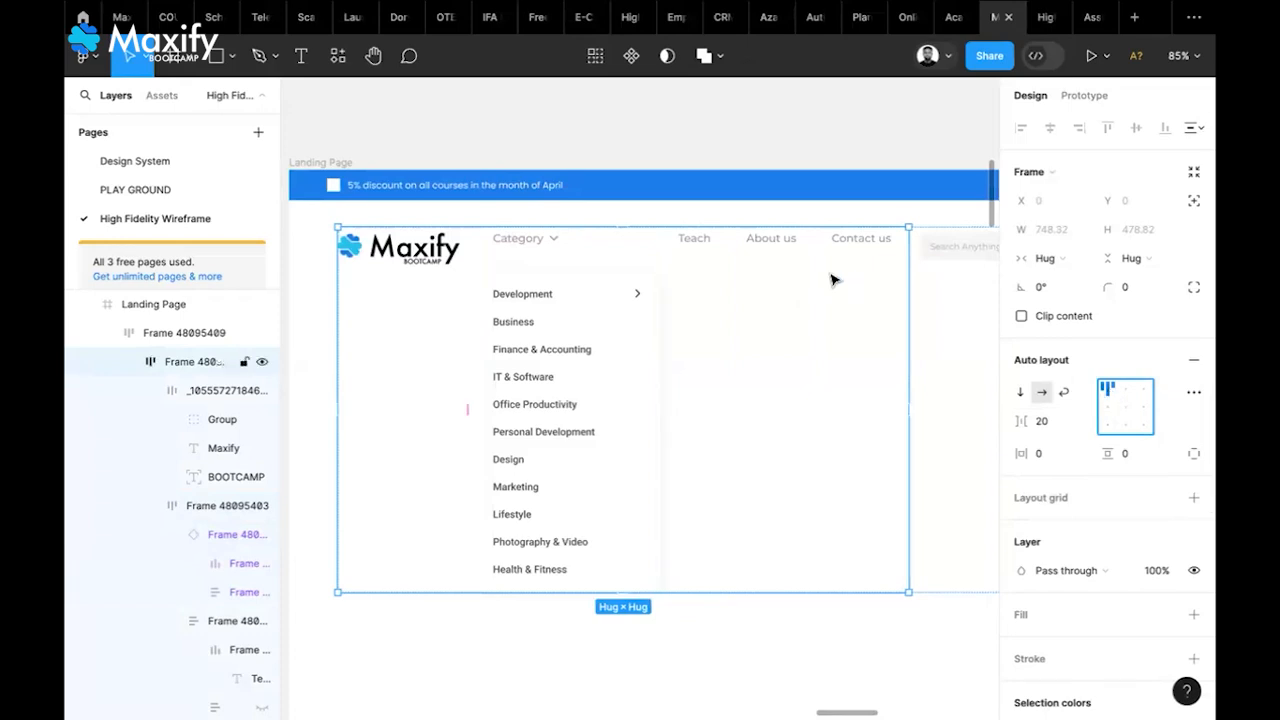
scroll(835, 280, "right", 3)
scroll(835, 280, "right", 3)
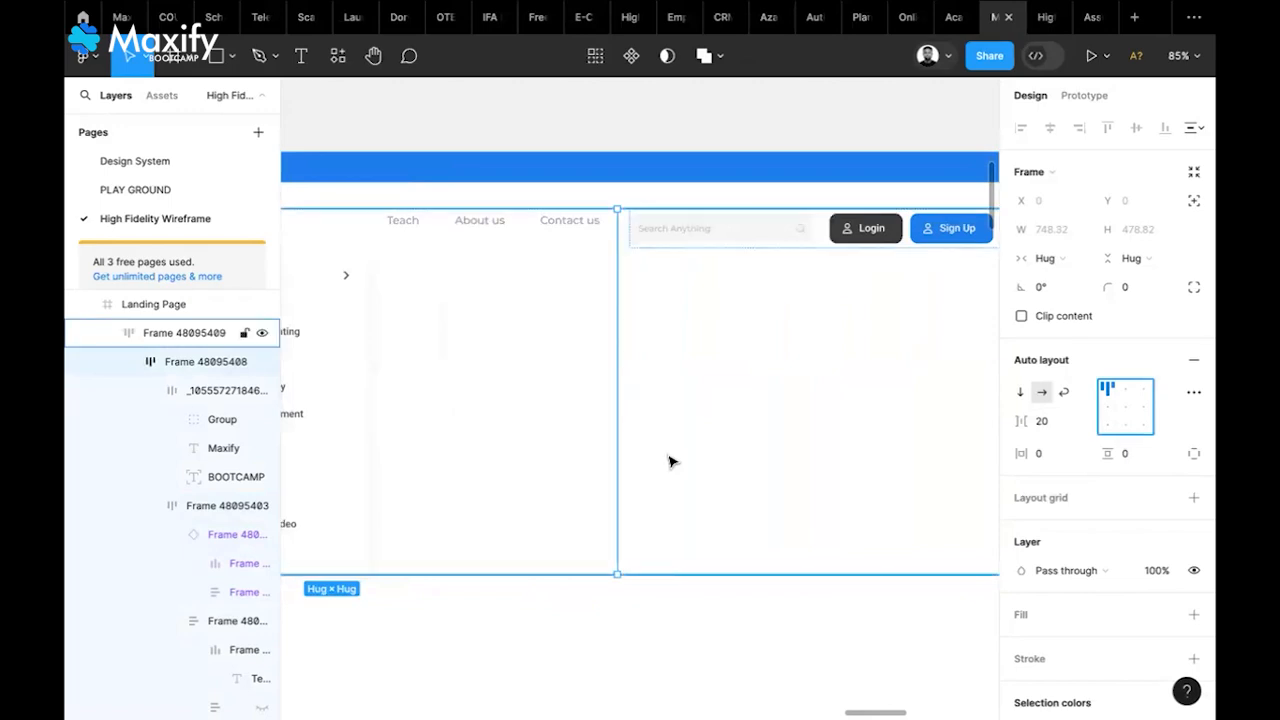
scroll(529, 406, "left", 5)
scroll(529, 406, "down", 5)
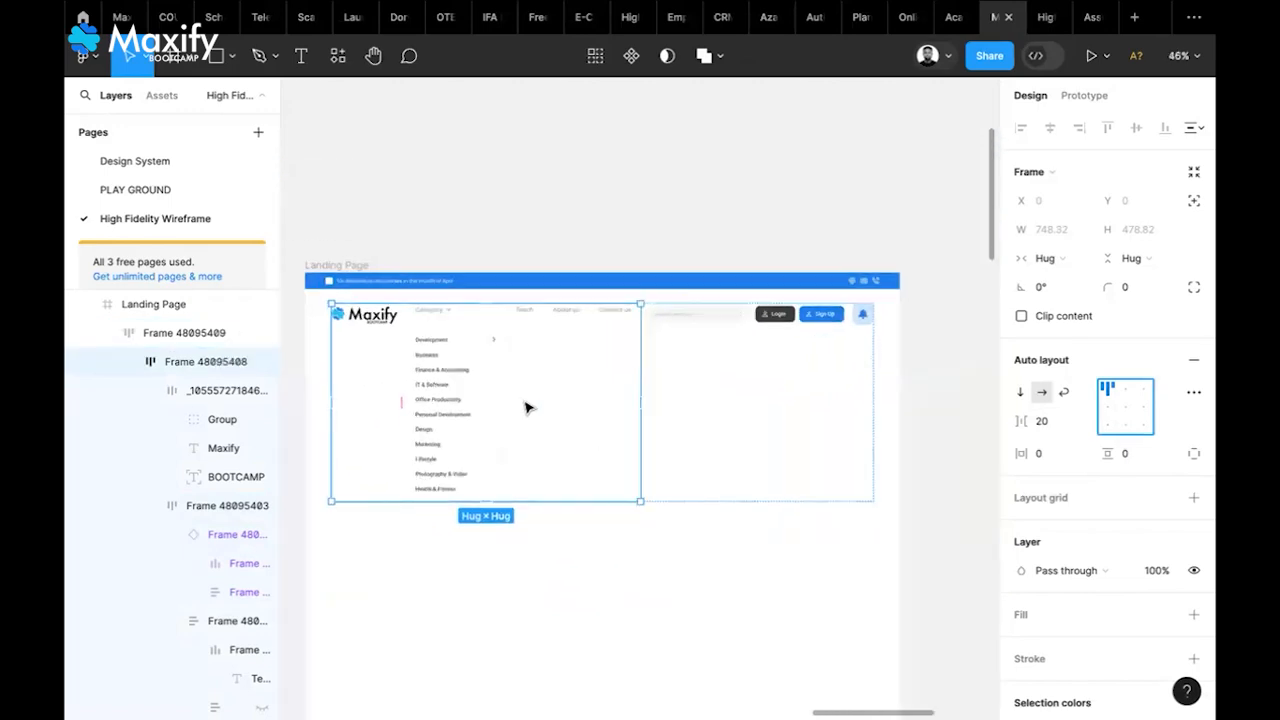
scroll(529, 406, "right", 2)
Align the search, Login and Sign Up row to the top-right
left_click(752, 318)
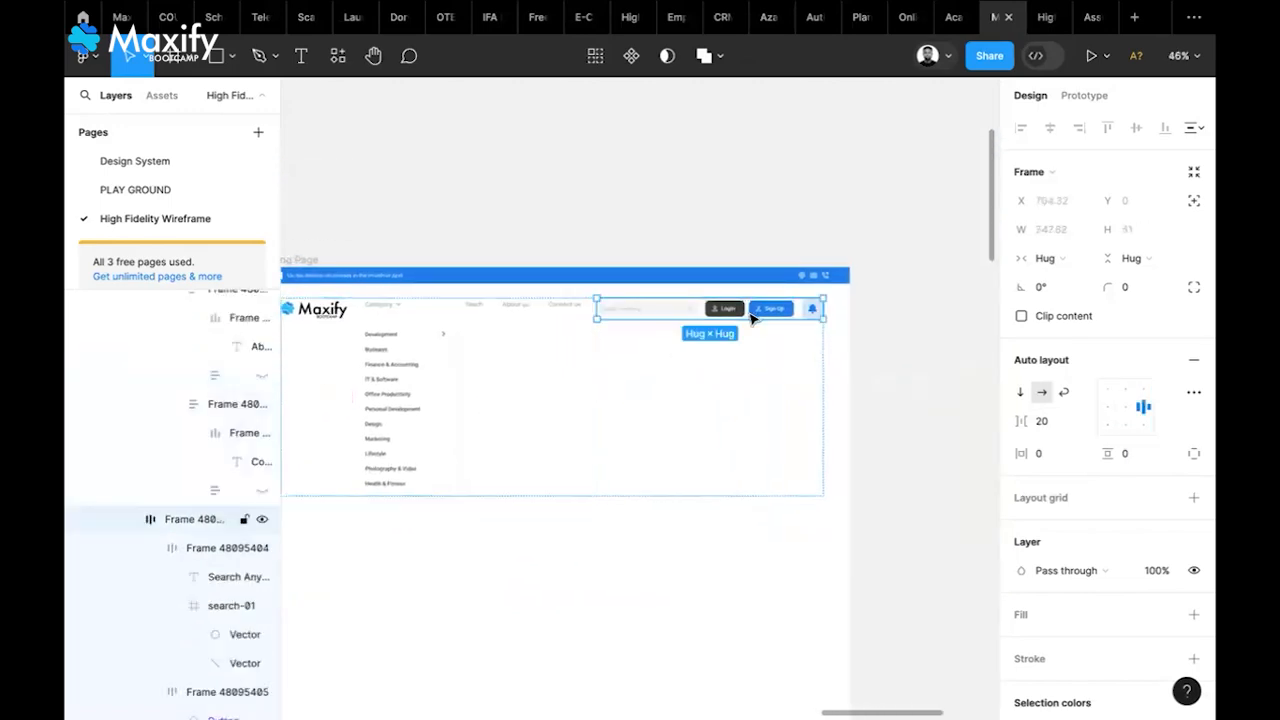
left_click(1146, 394)
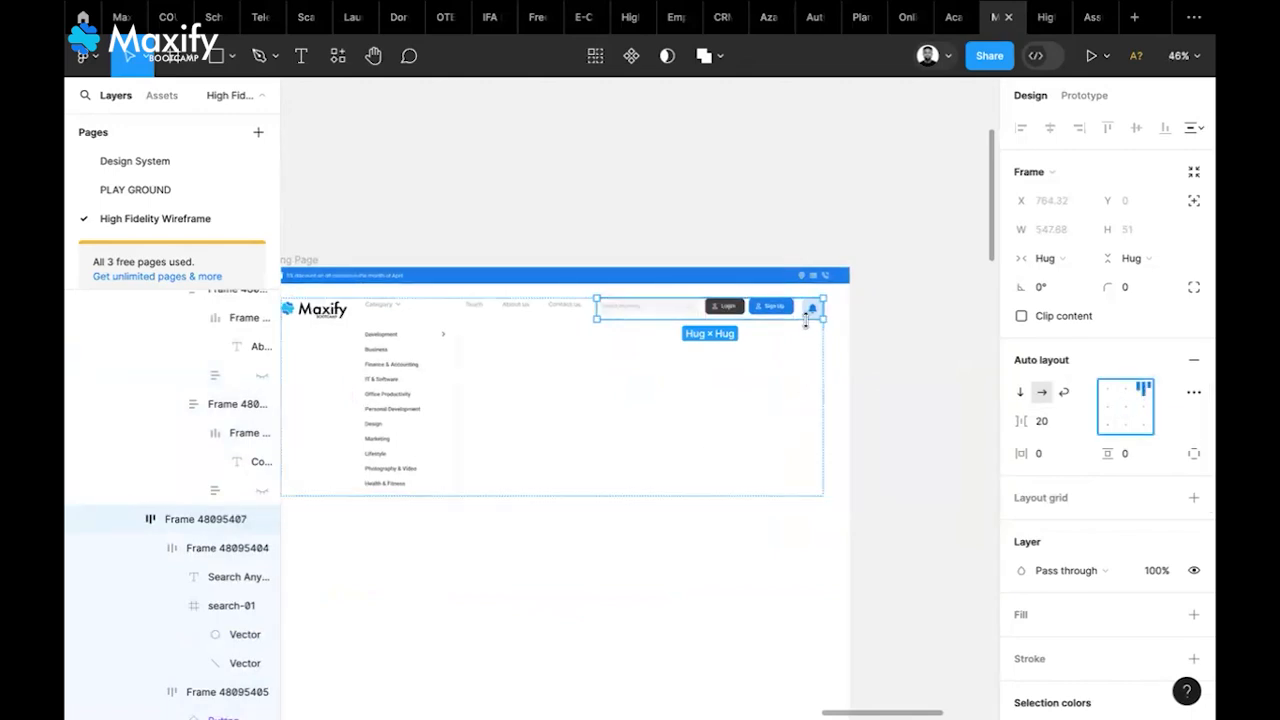
scroll(812, 322, "up", 5)
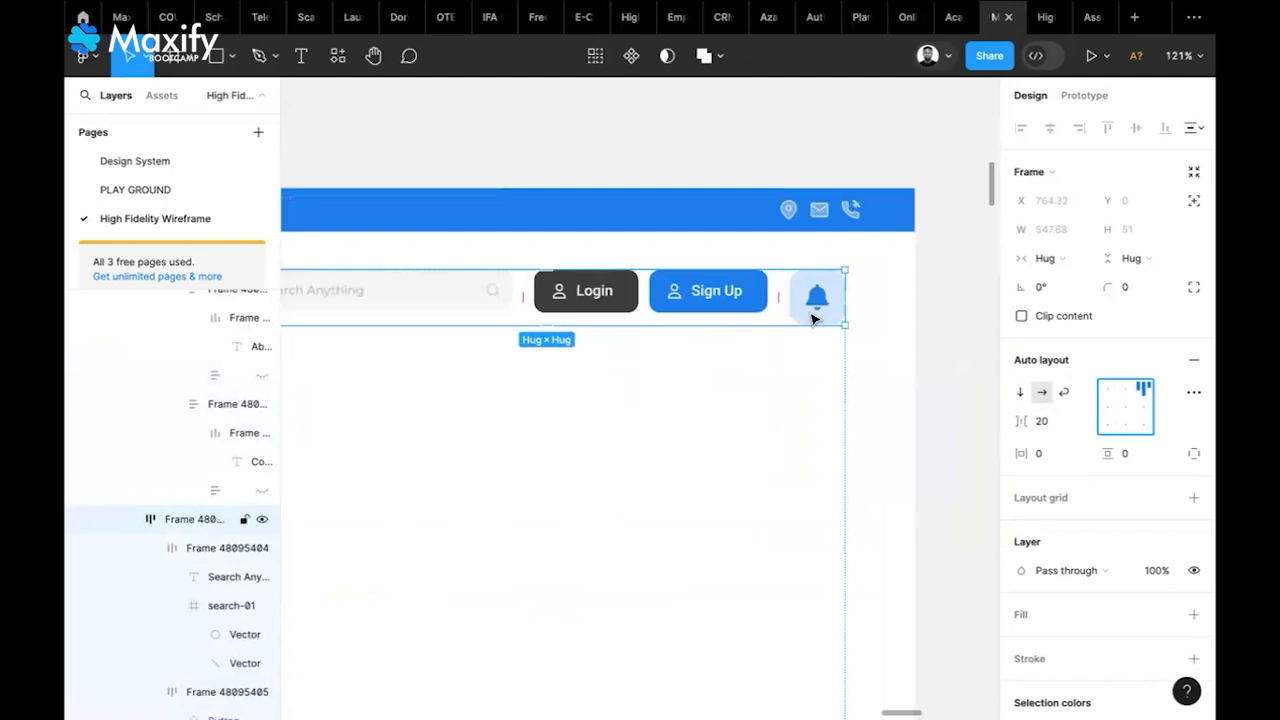
Scale the bell tile proportionally down to 38 × 38
left_click(812, 320)
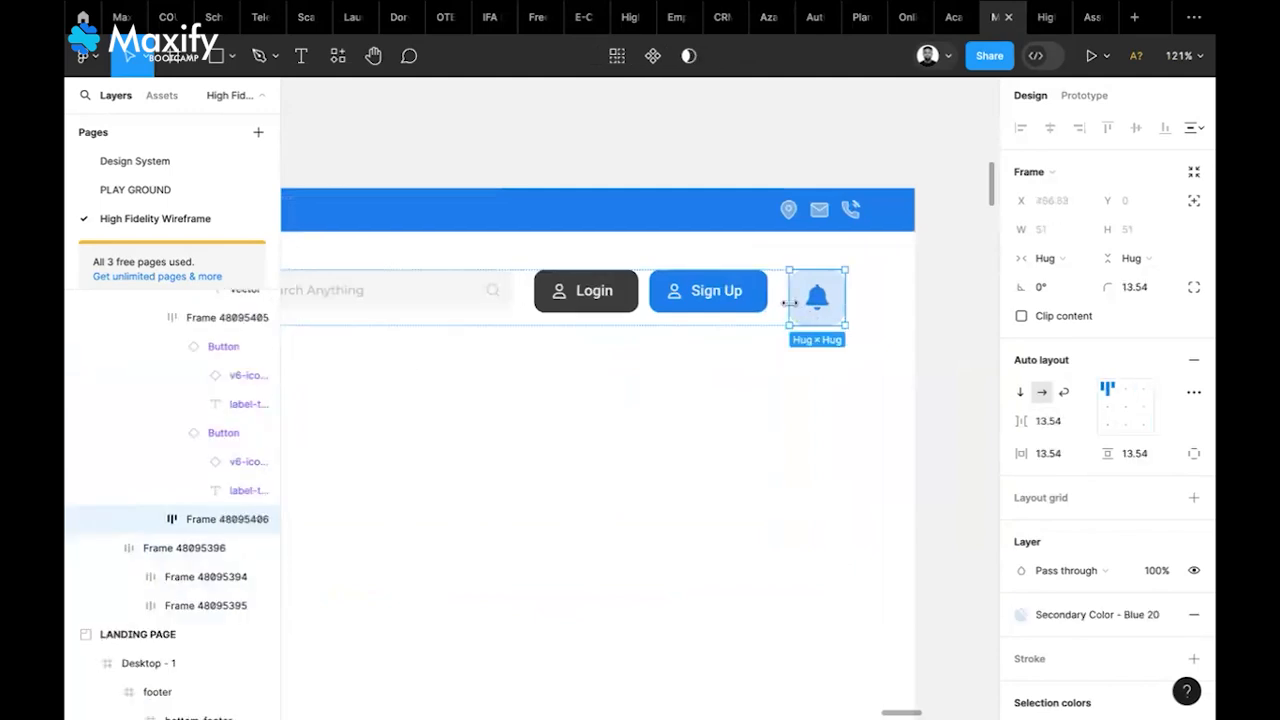
key("k")
left_click_drag(789, 303, 800, 297)
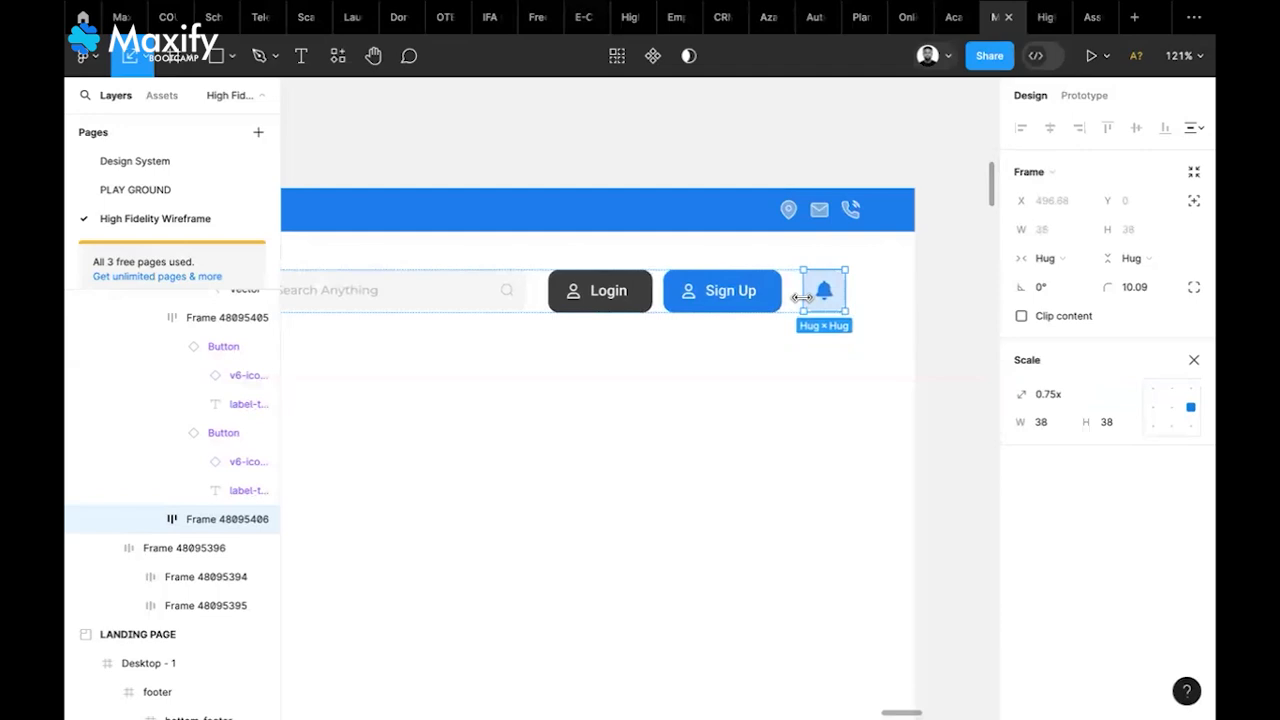
left_click(1193, 358)
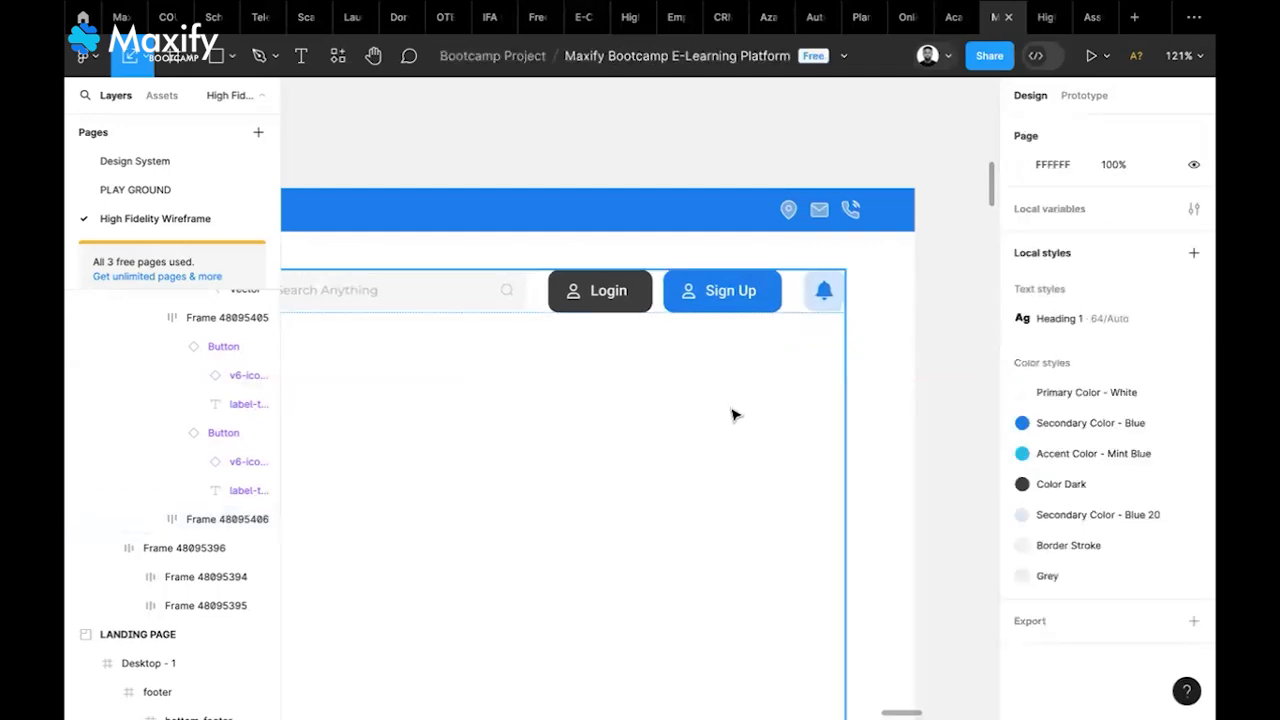
scroll(731, 414, "left", 5)
scroll(734, 414, "down", 6)
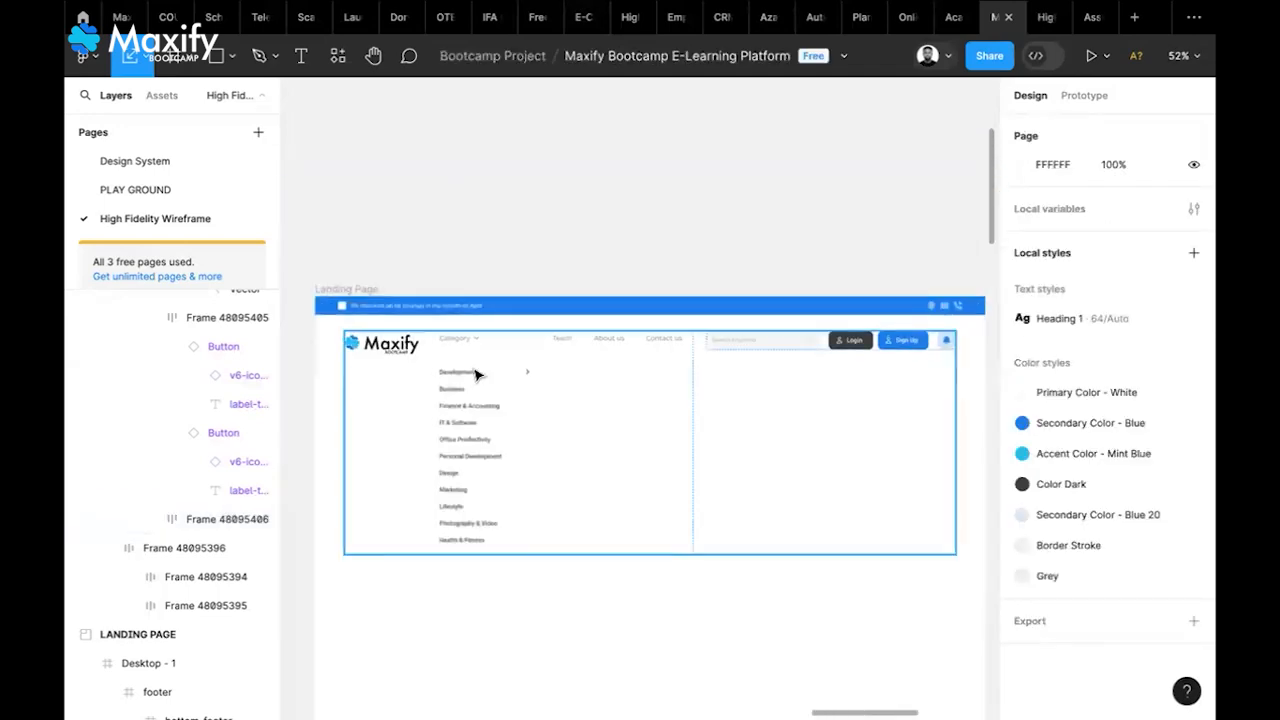
Switch the Category dropdown component's Dropdown property off, leaving the navbar in one row
left_click(462, 342)
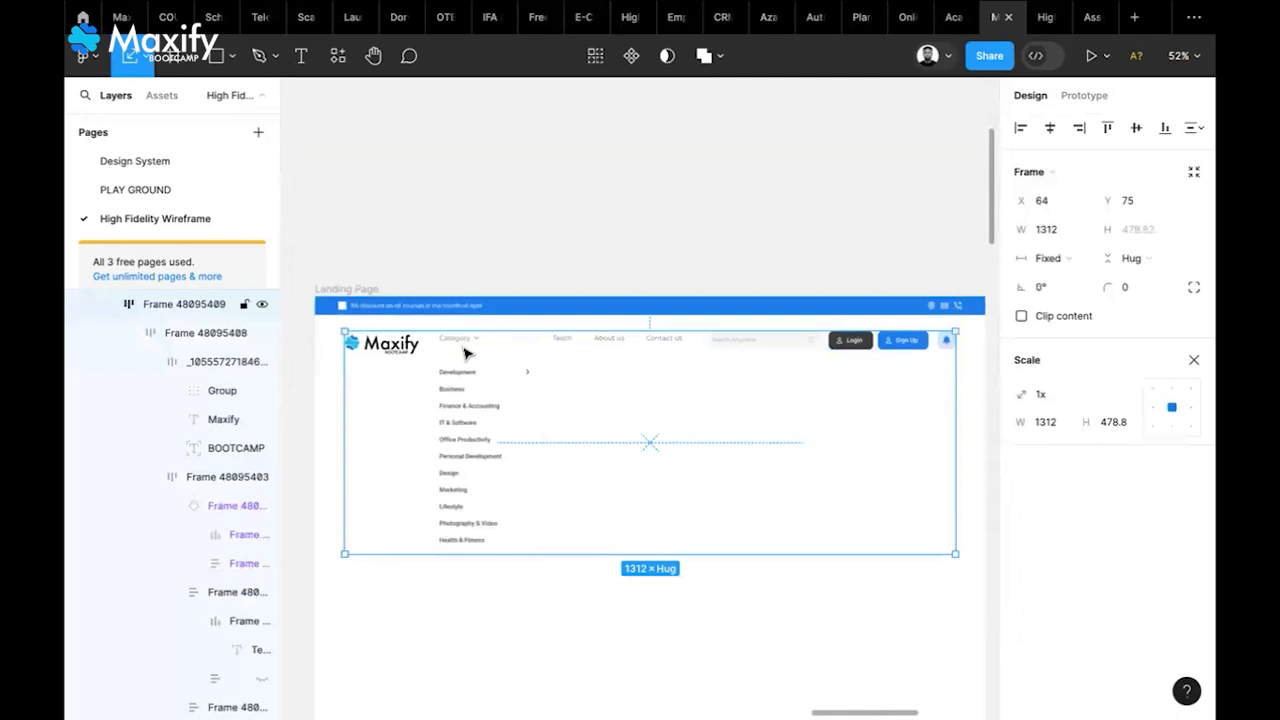
left_click(465, 352)
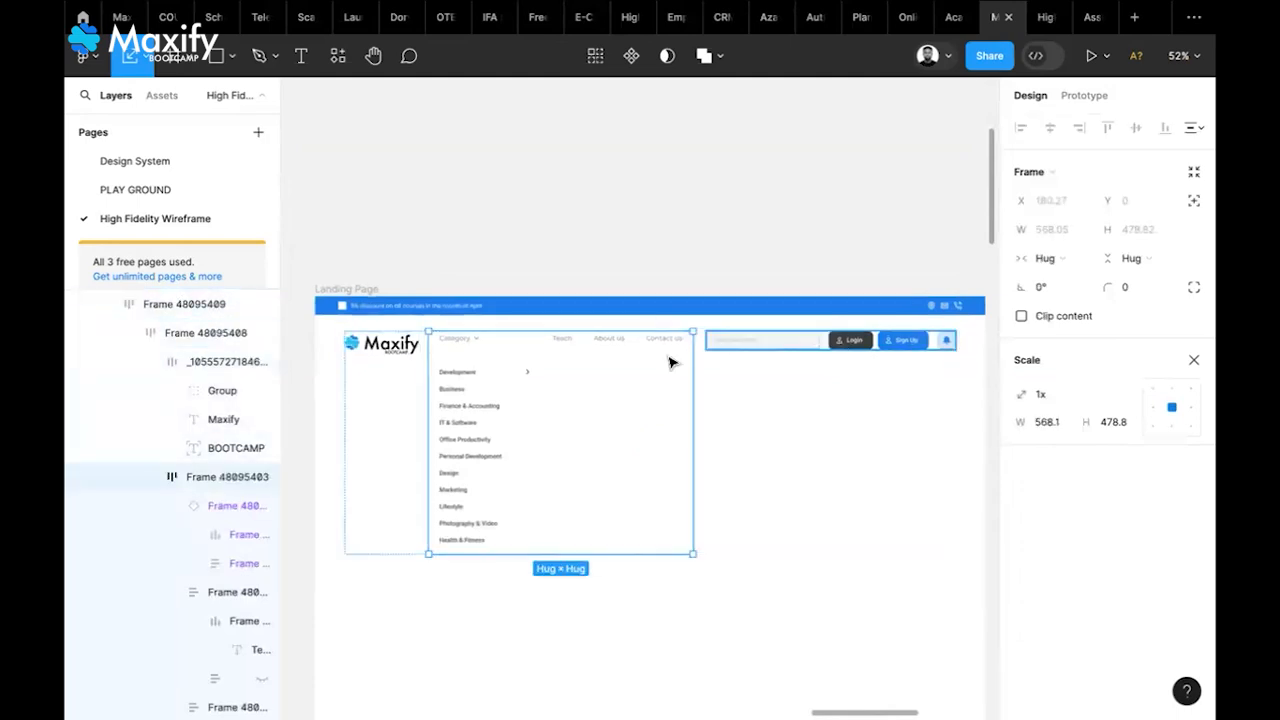
left_click(489, 360)
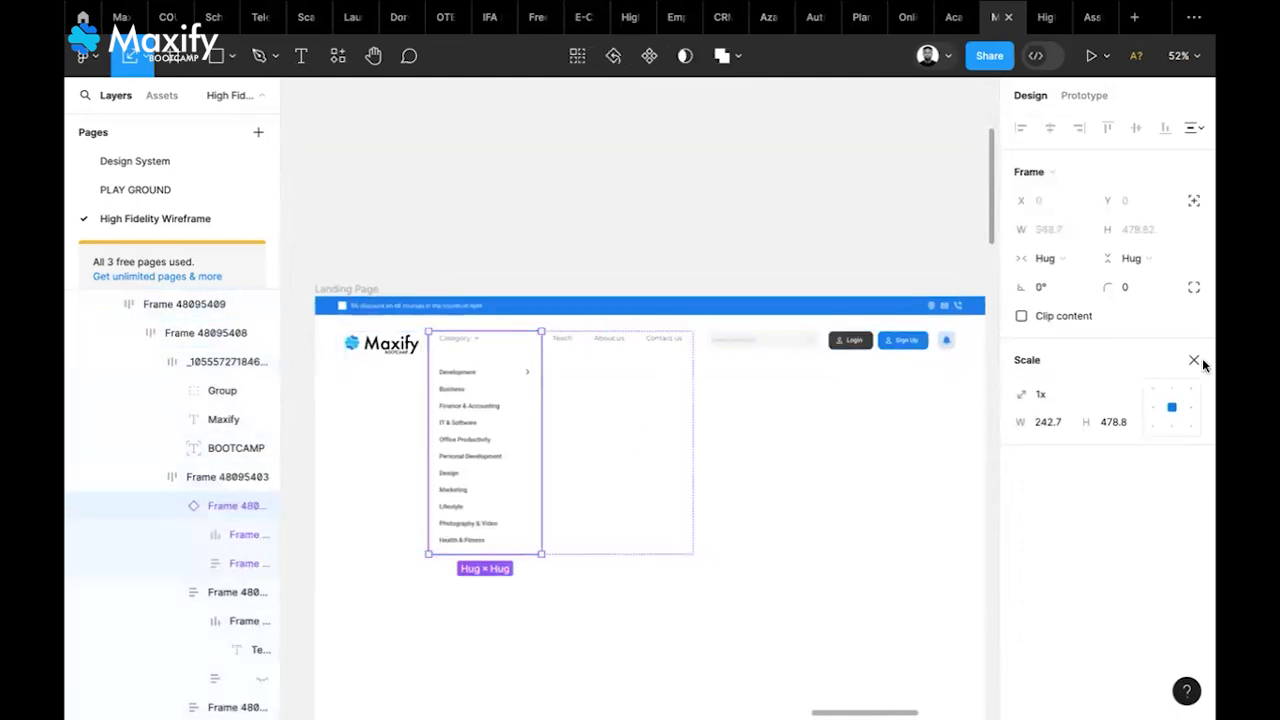
left_click(1194, 359)
left_click(1114, 421)
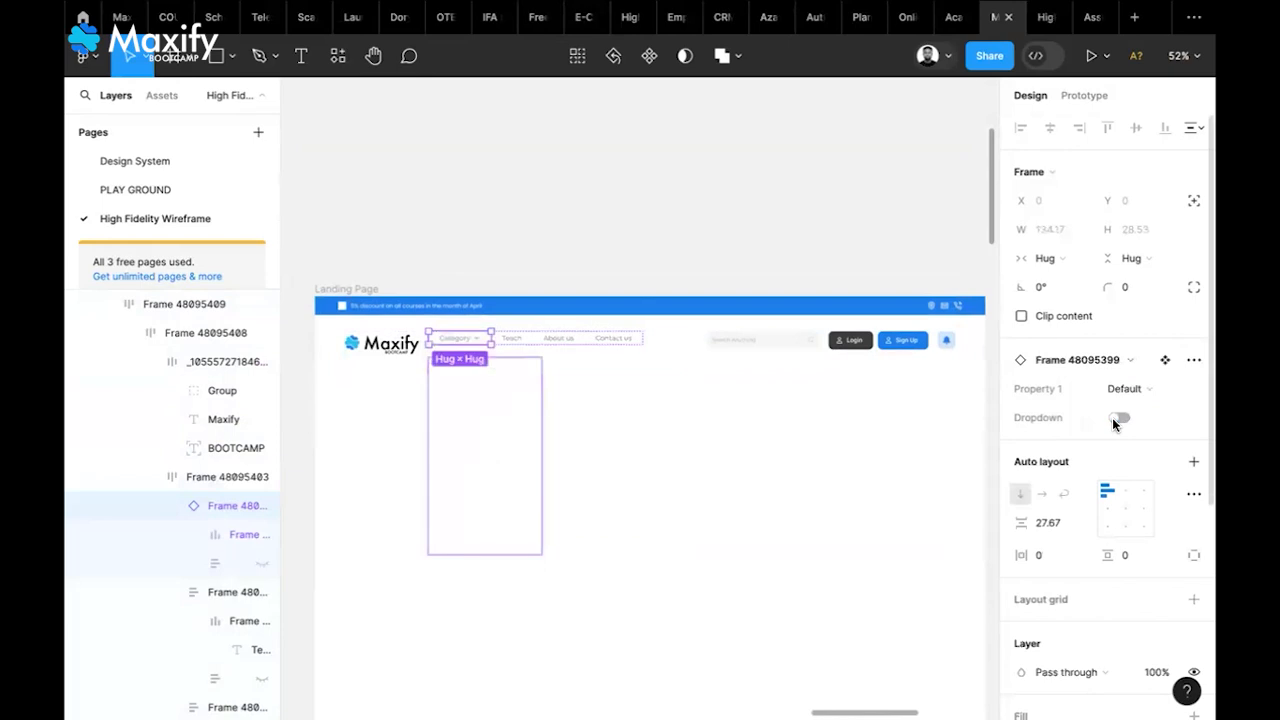
left_click(700, 515)
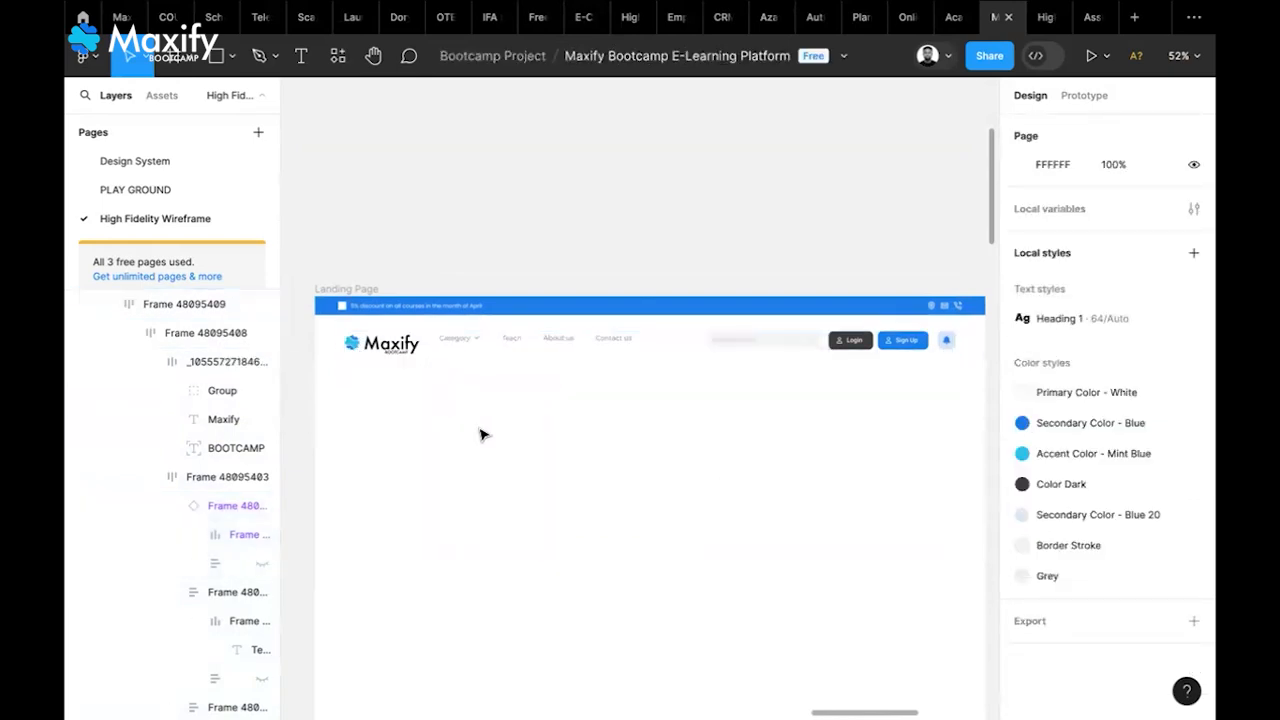
left_click(406, 358)
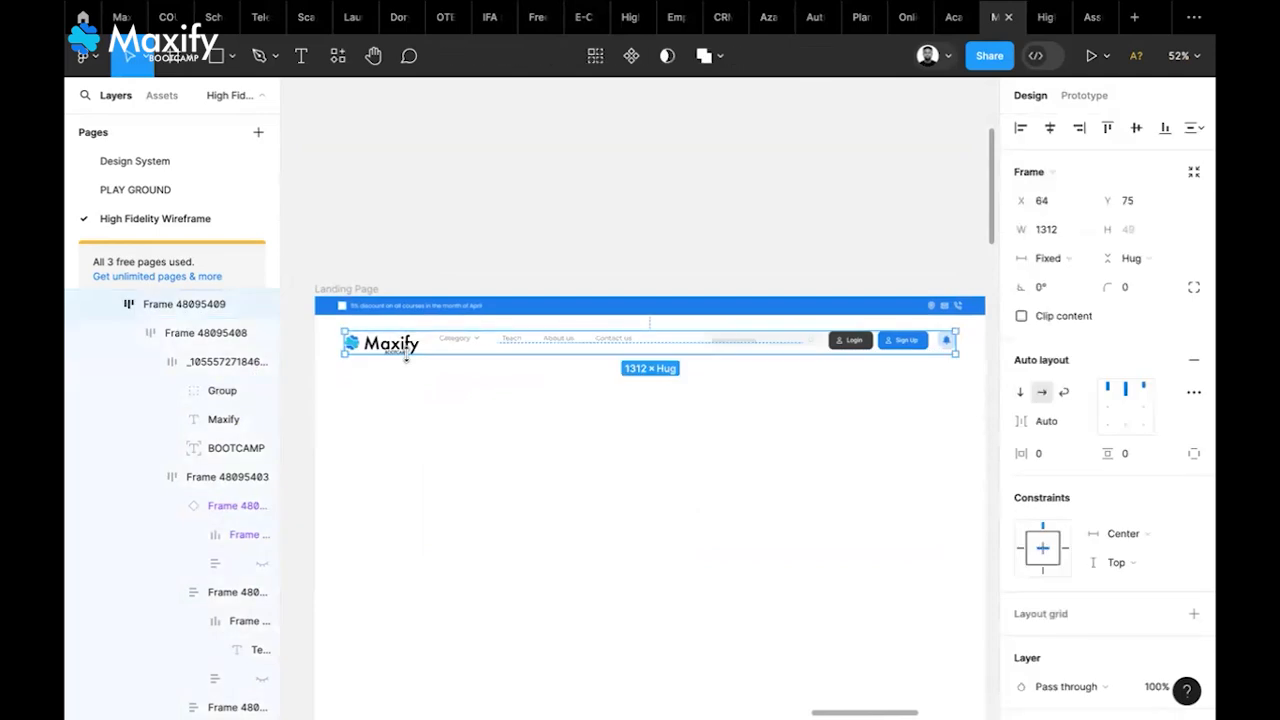
left_click(508, 437)
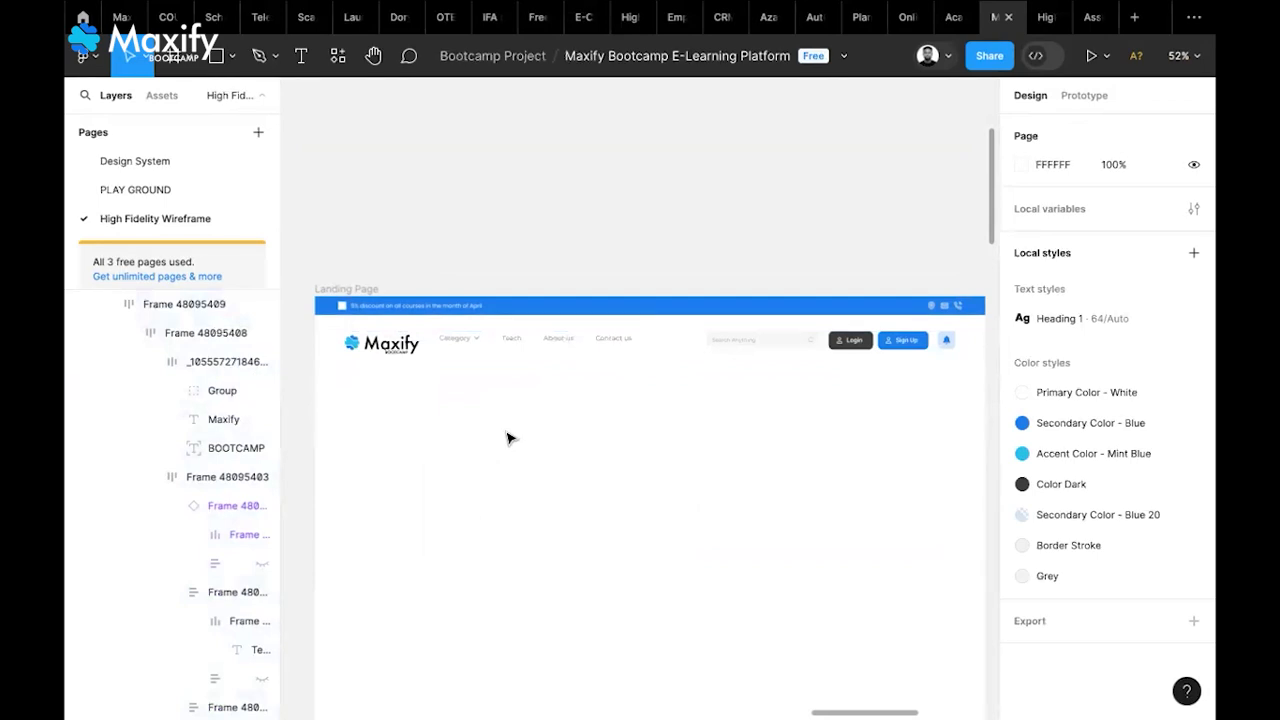
scroll(507, 437, "down", 2)
scroll(507, 437, "right", 1)
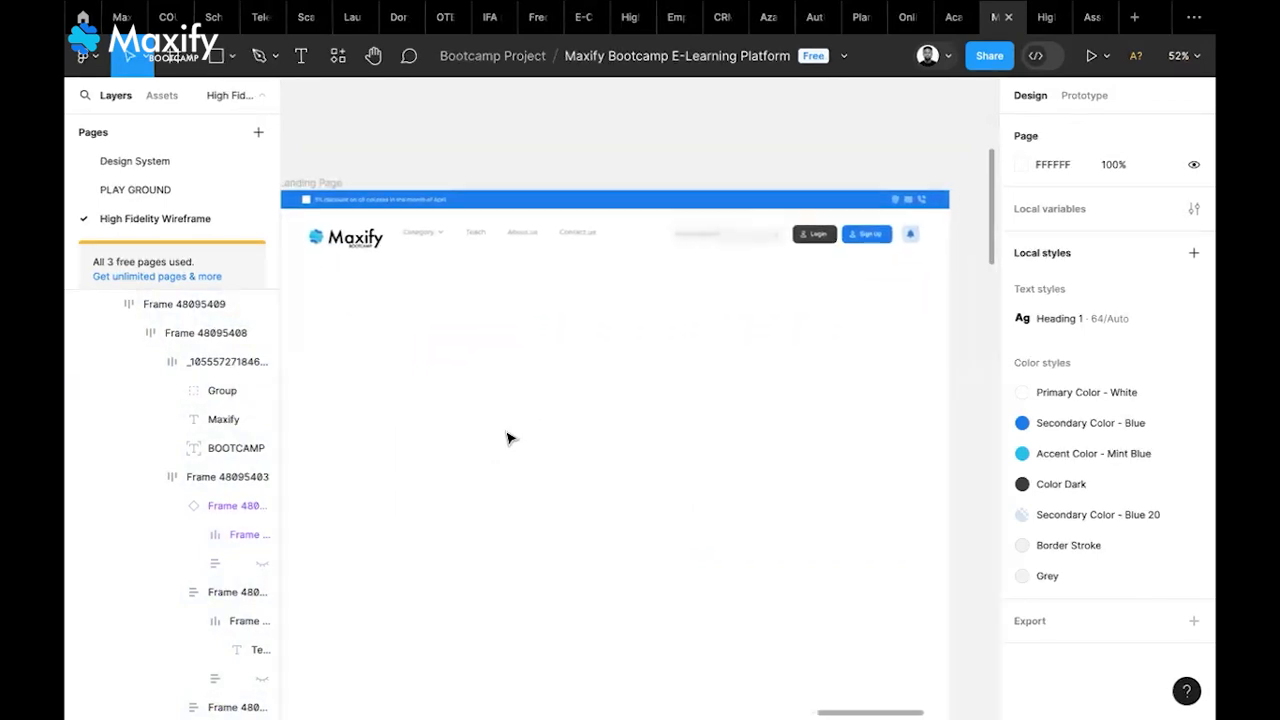
scroll(507, 437, "left", 1)
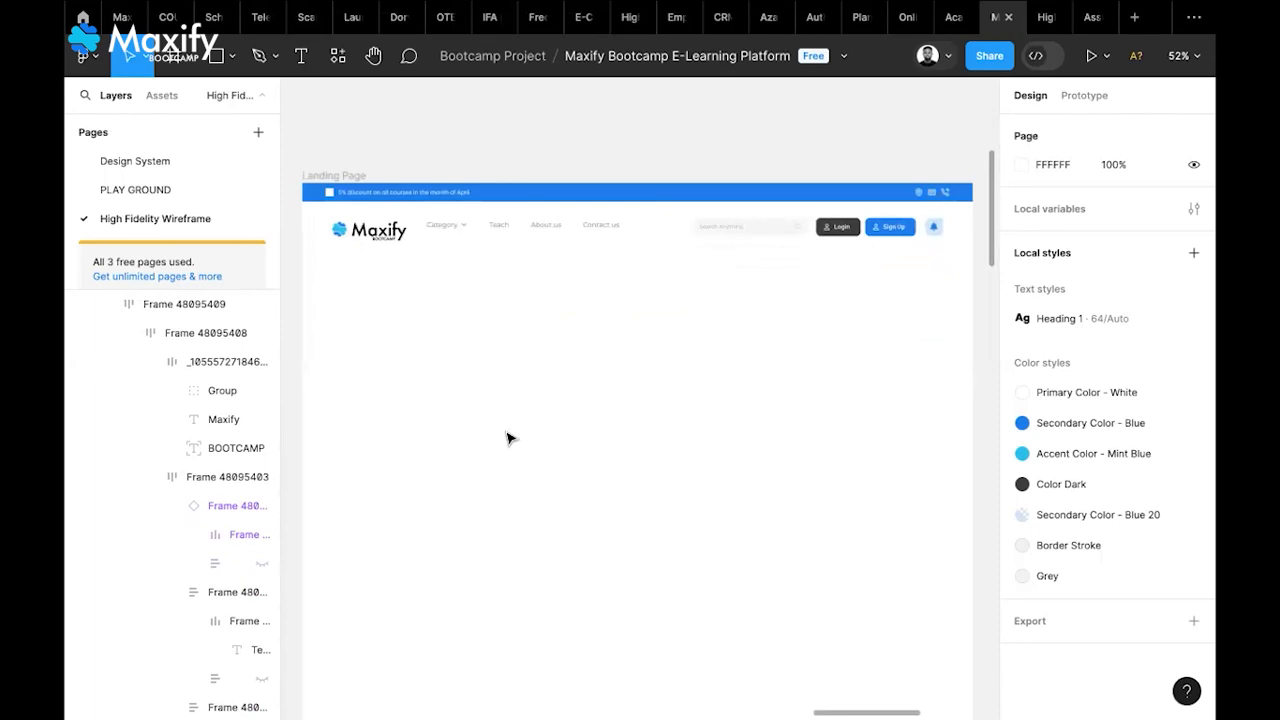
double_click(459, 232)
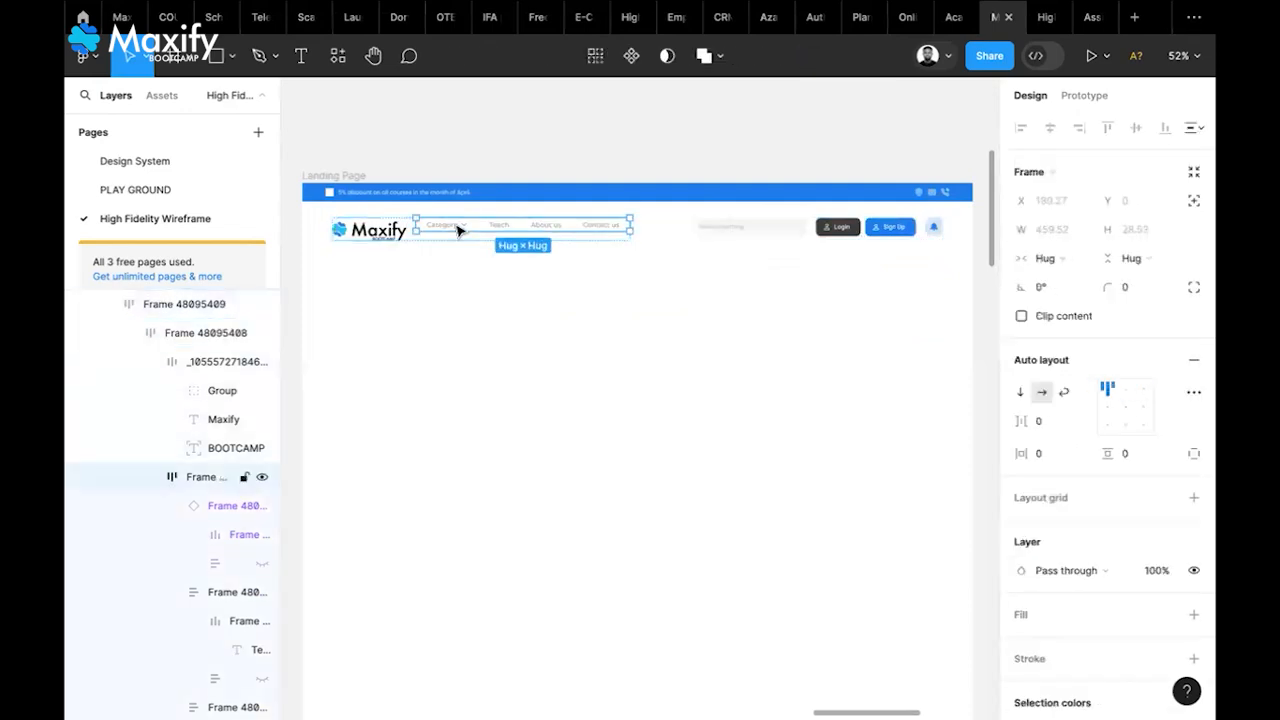
scroll(459, 232, "up", 6)
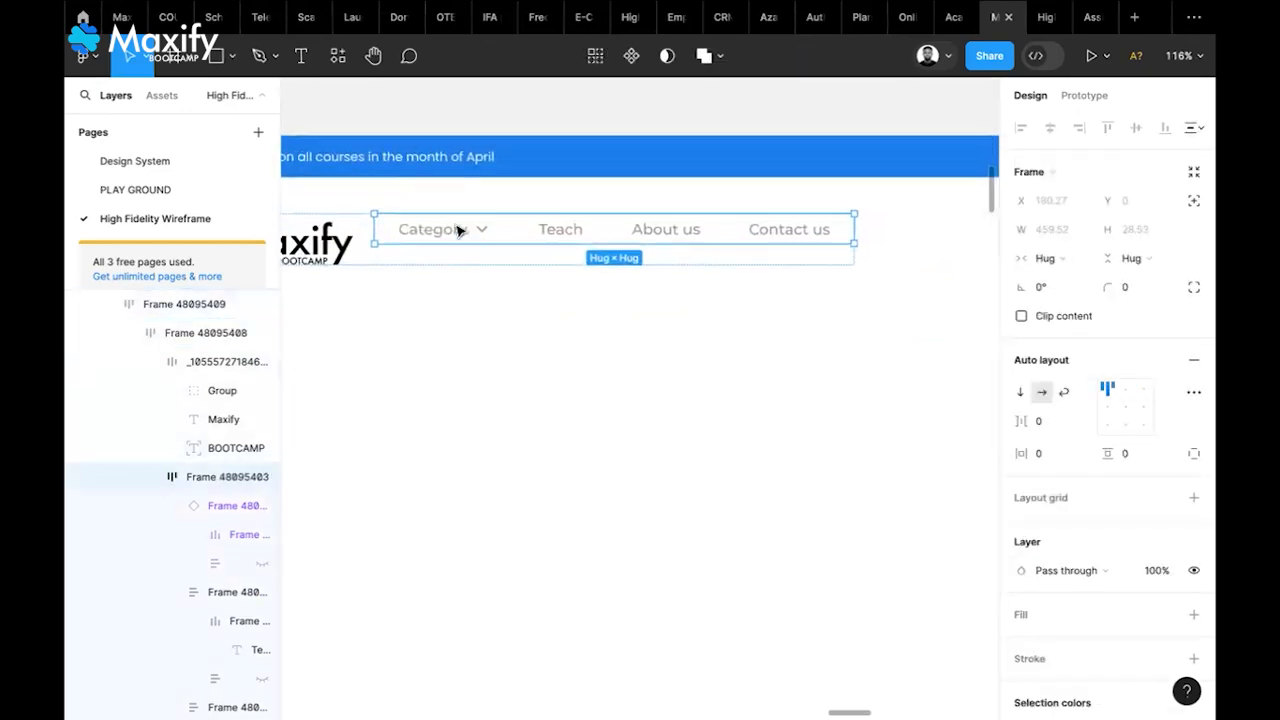
scroll(524, 316, "up", 5)
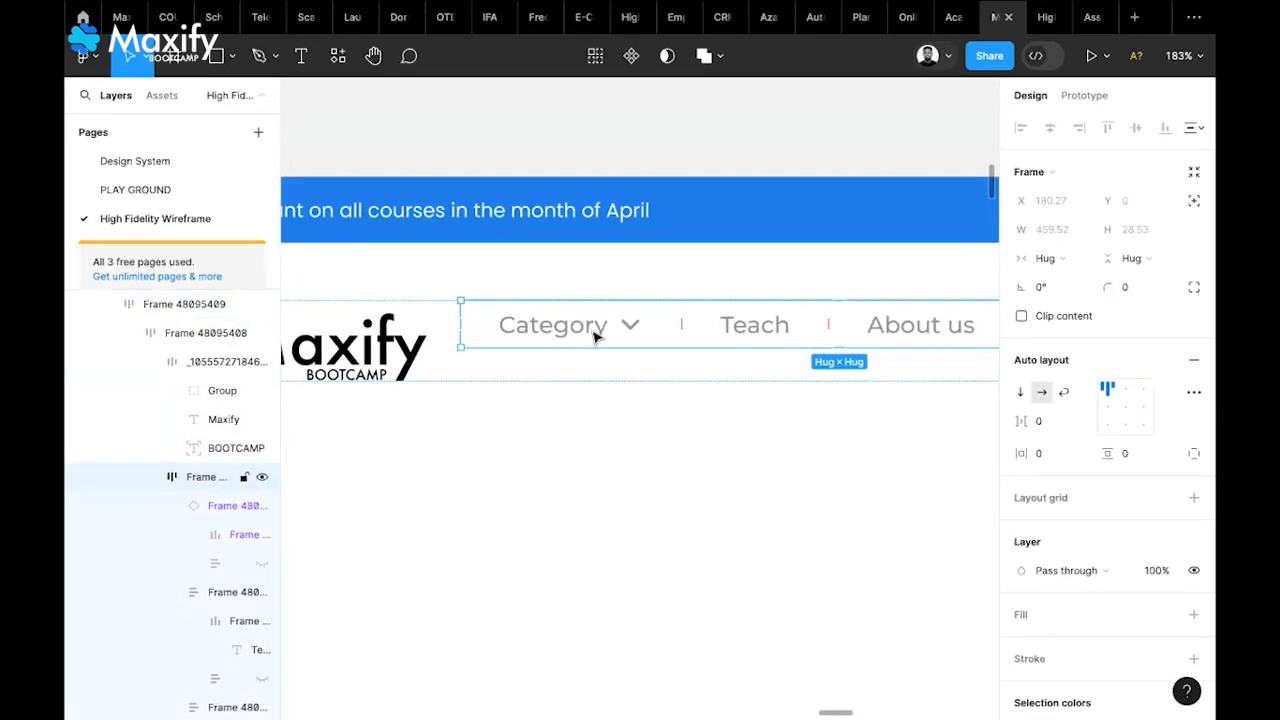
left_click(594, 337)
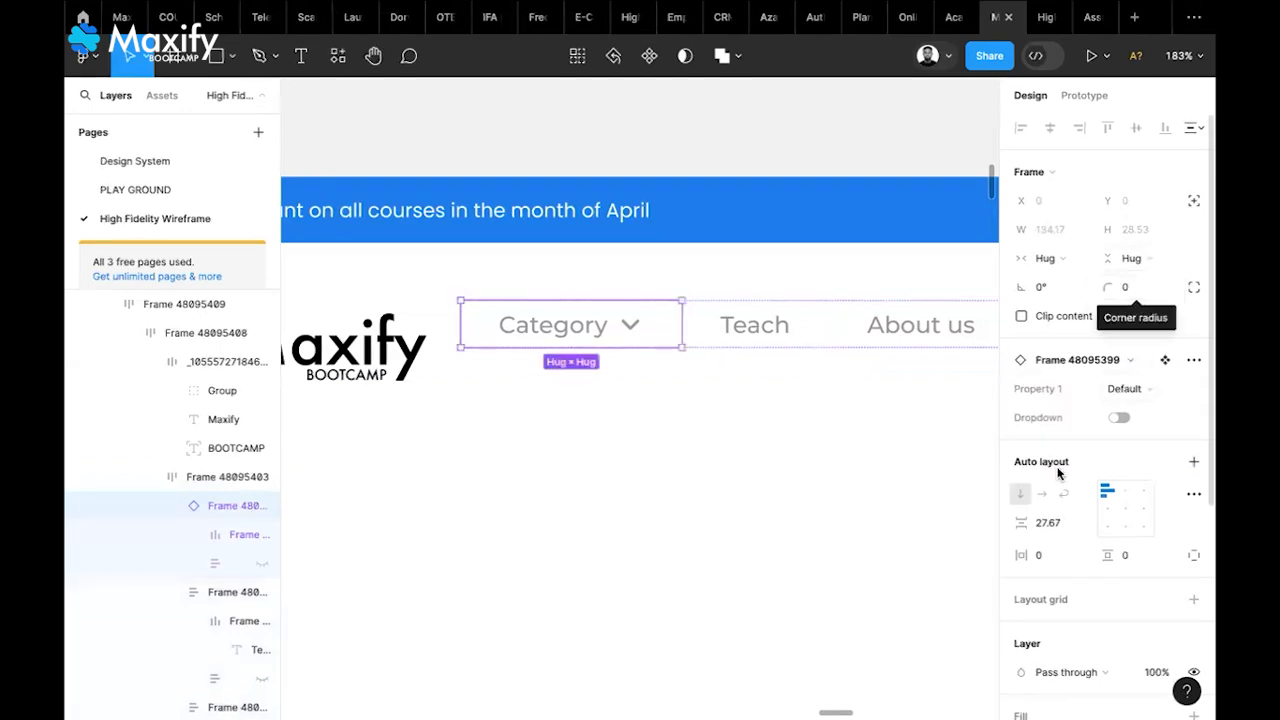
left_click(1082, 526)
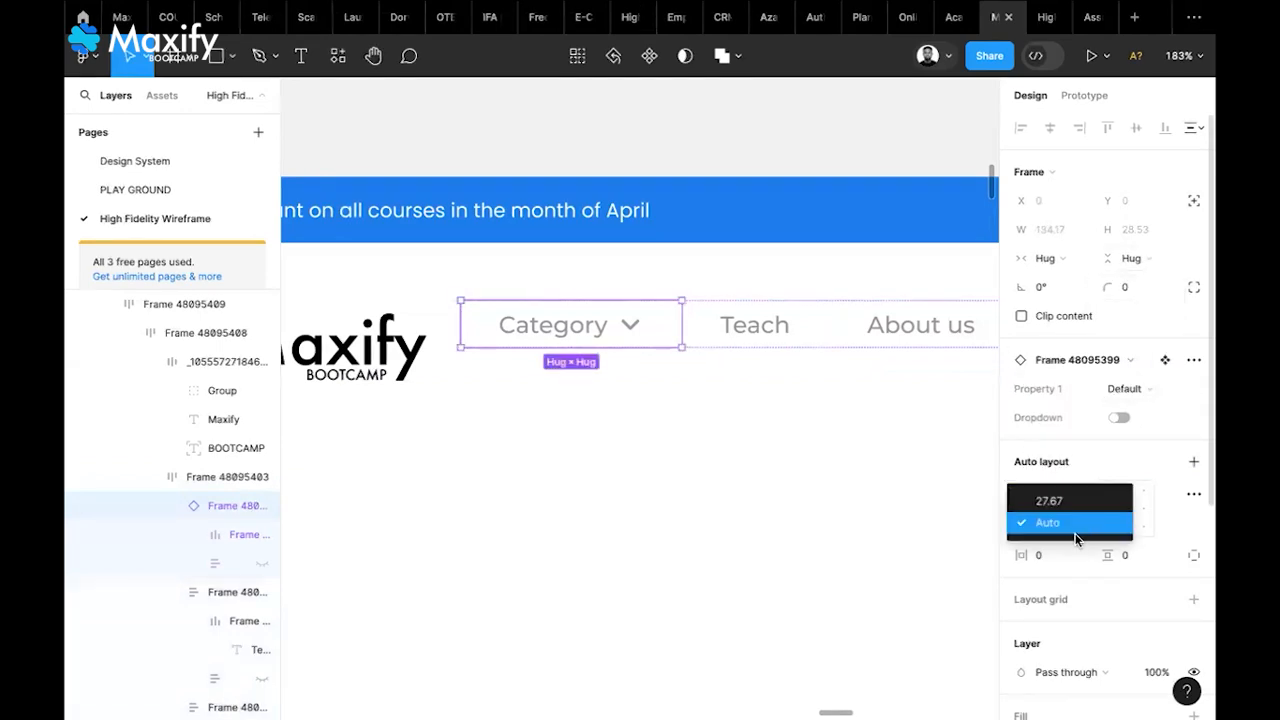
left_click(1072, 528)
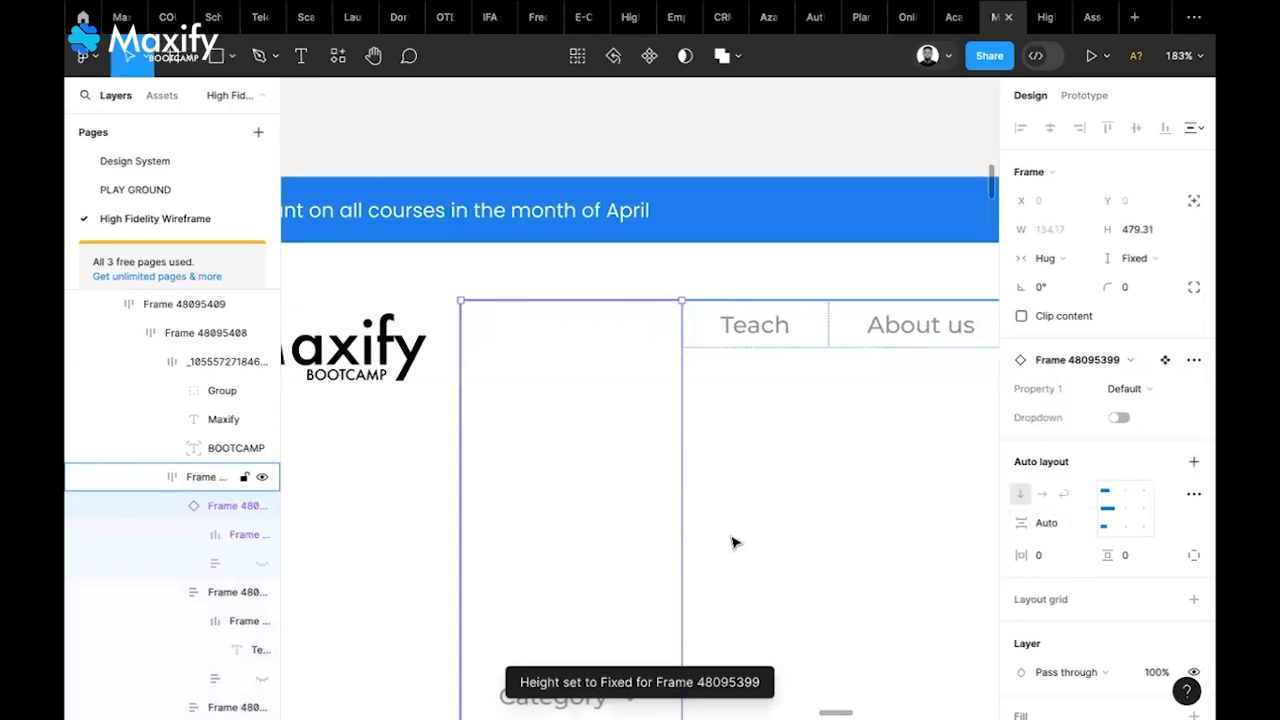
scroll(733, 543, "down", 1)
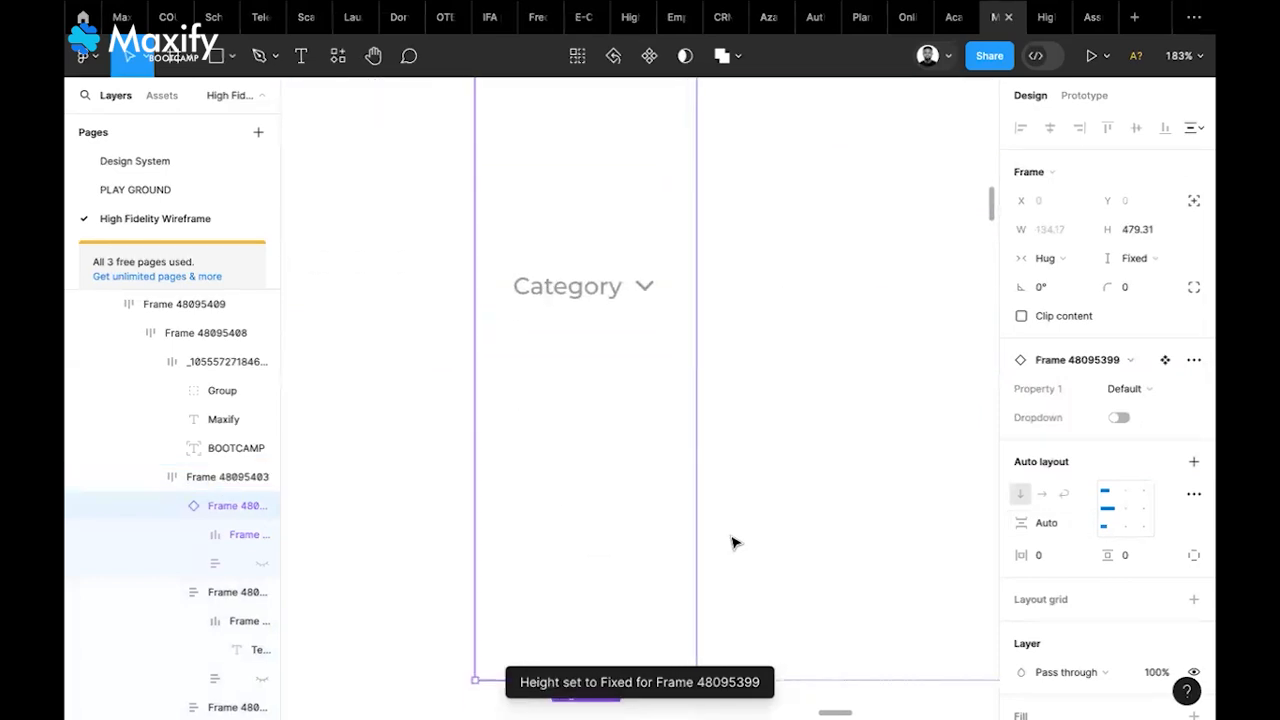
key("ctrl+z")
scroll(733, 543, "up", 3)
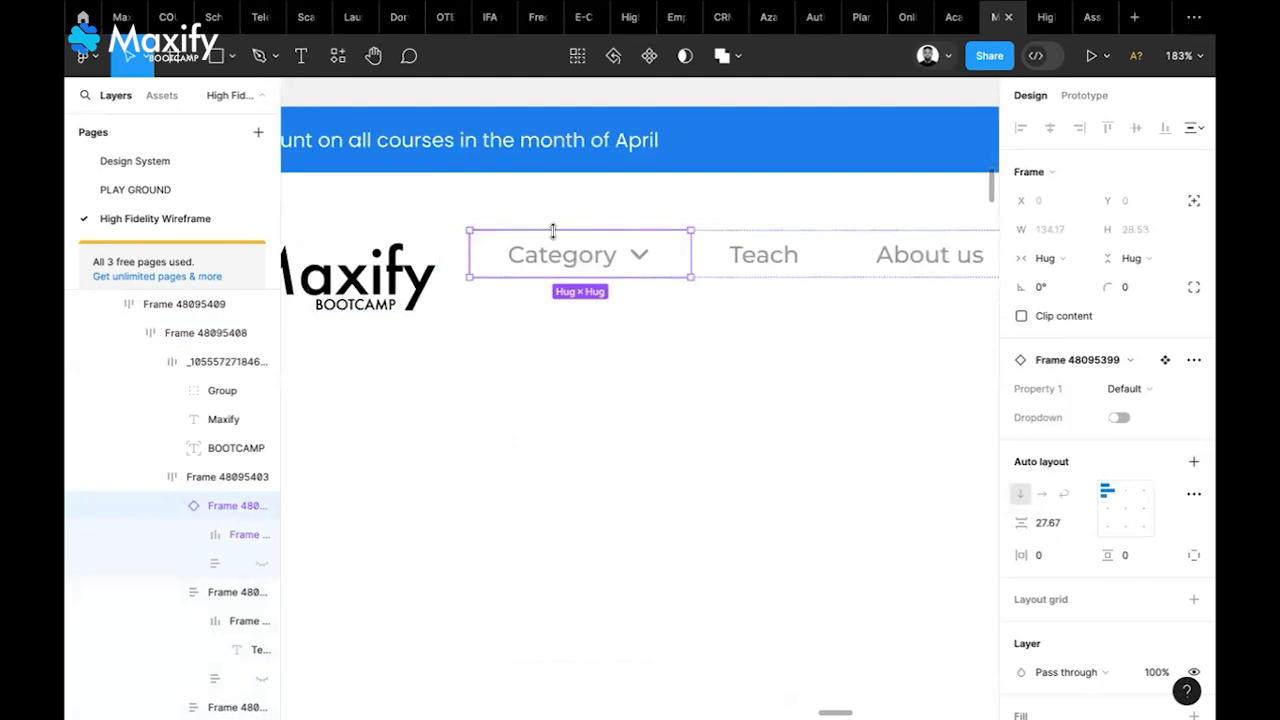
Set the Category component's vertical padding to 10, after briefly trying 20
left_click(1135, 563)
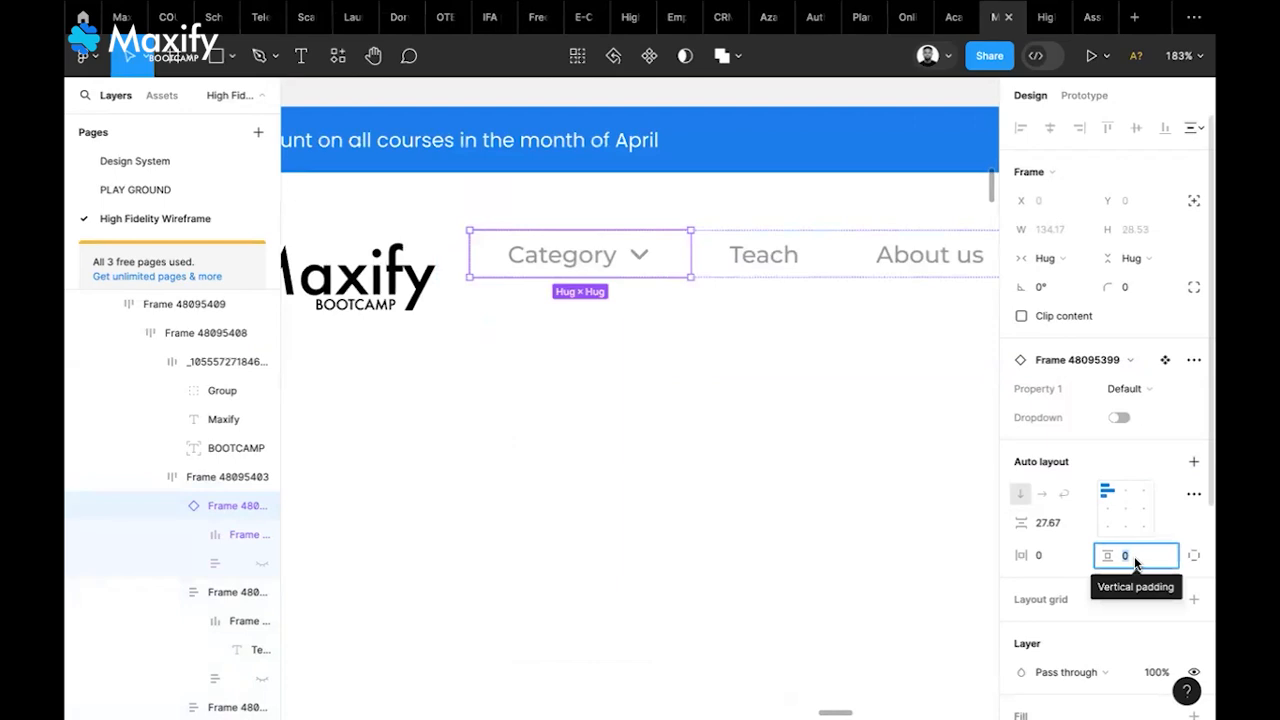
type("20")
key("Return")
left_click(1140, 550)
type("10")
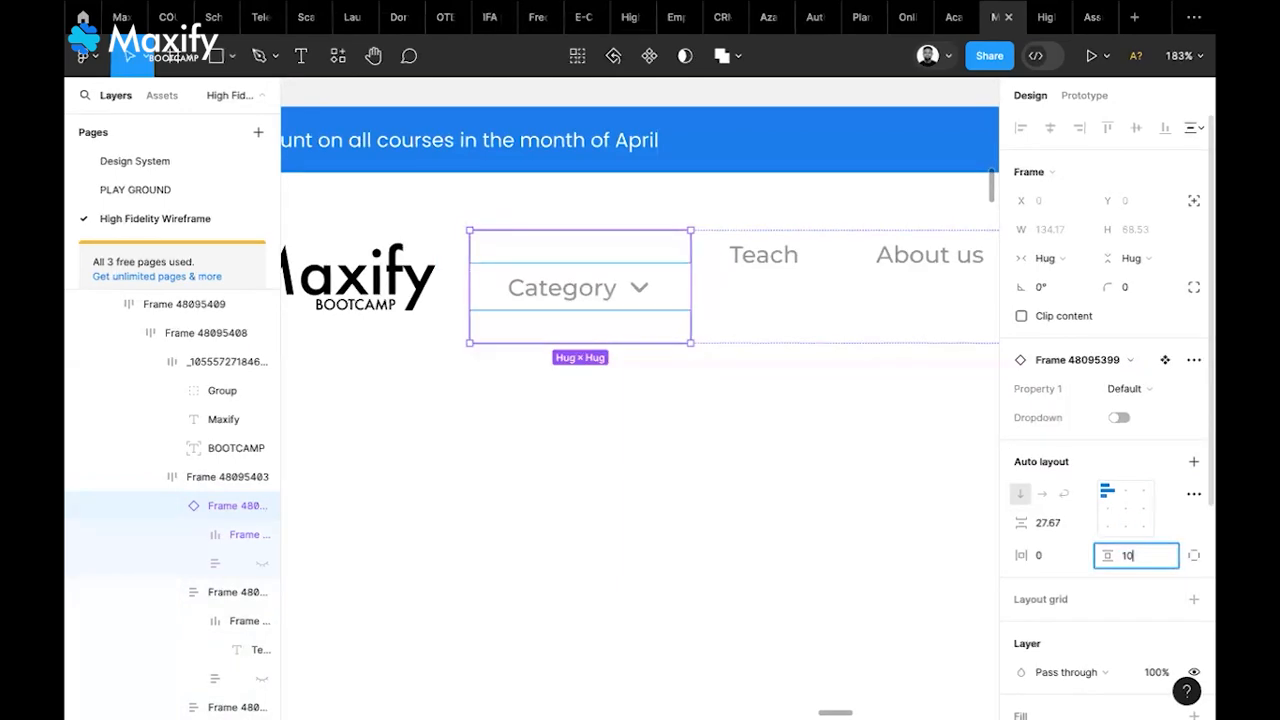
key("Return")
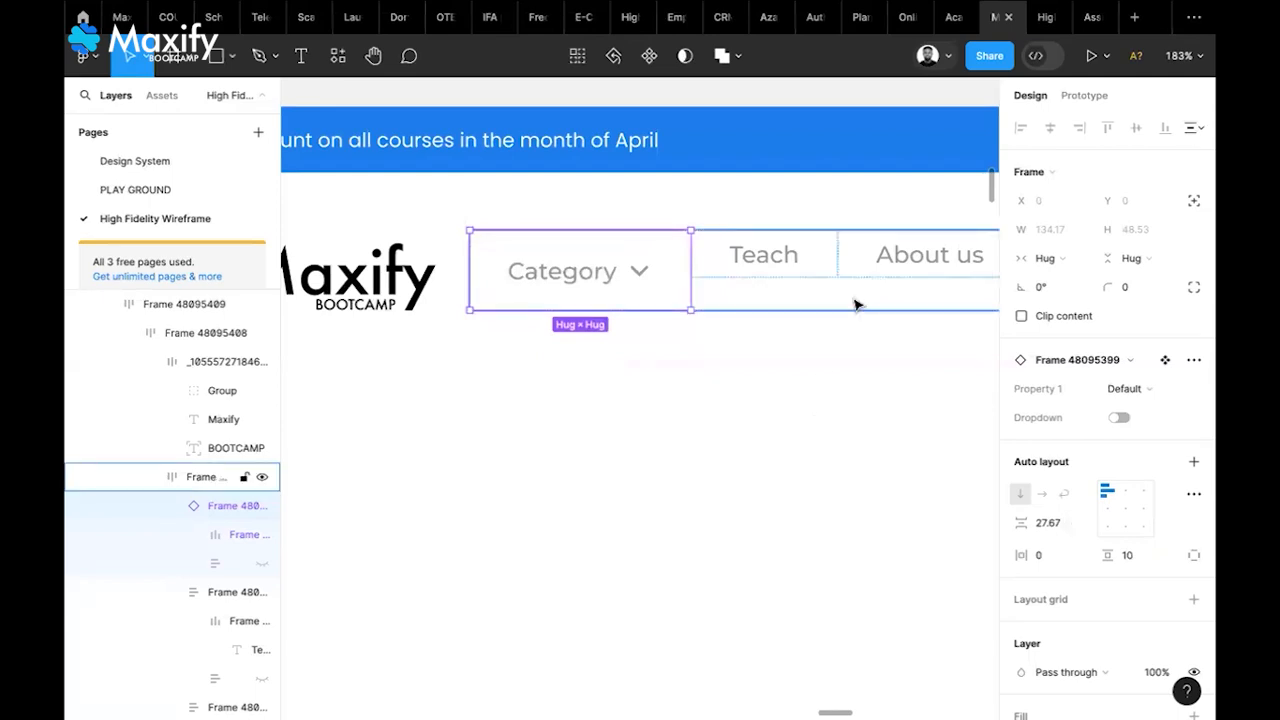
Switch the Category component's Dropdown on to show the category list
left_click(1119, 418)
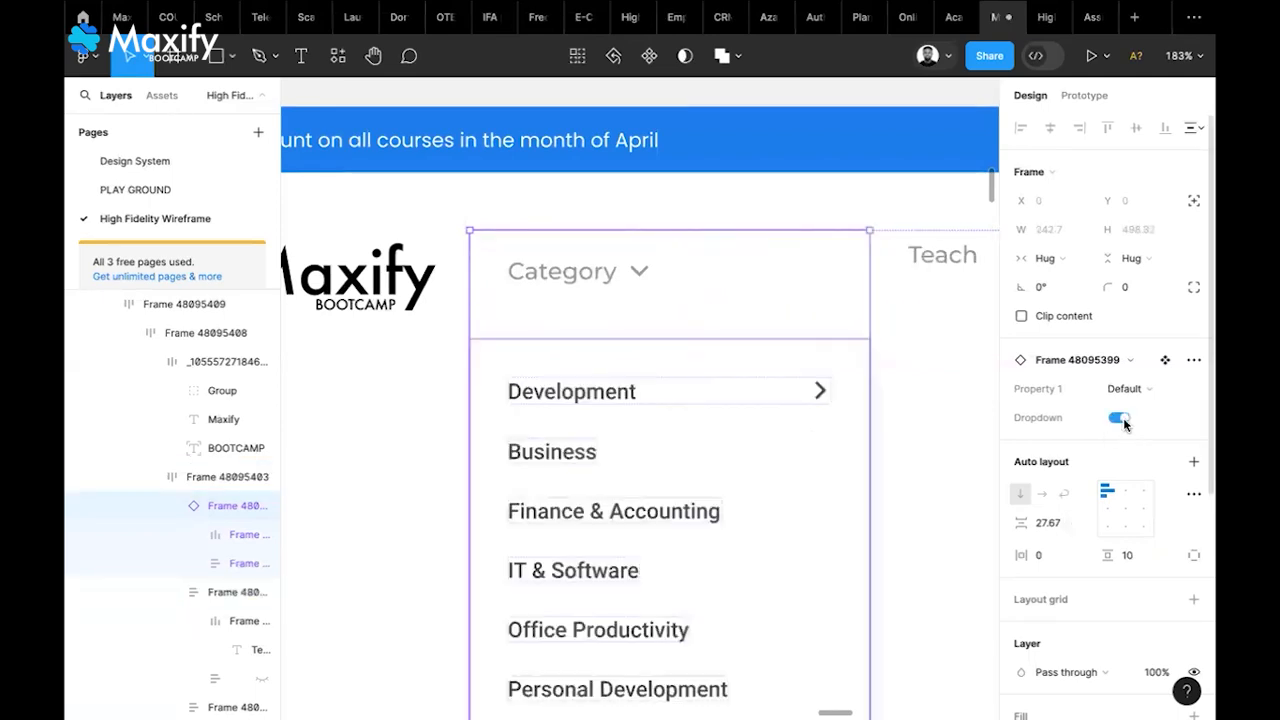
scroll(800, 536, "down", 5)
scroll(800, 536, "down", 2)
scroll(800, 536, "right", 1)
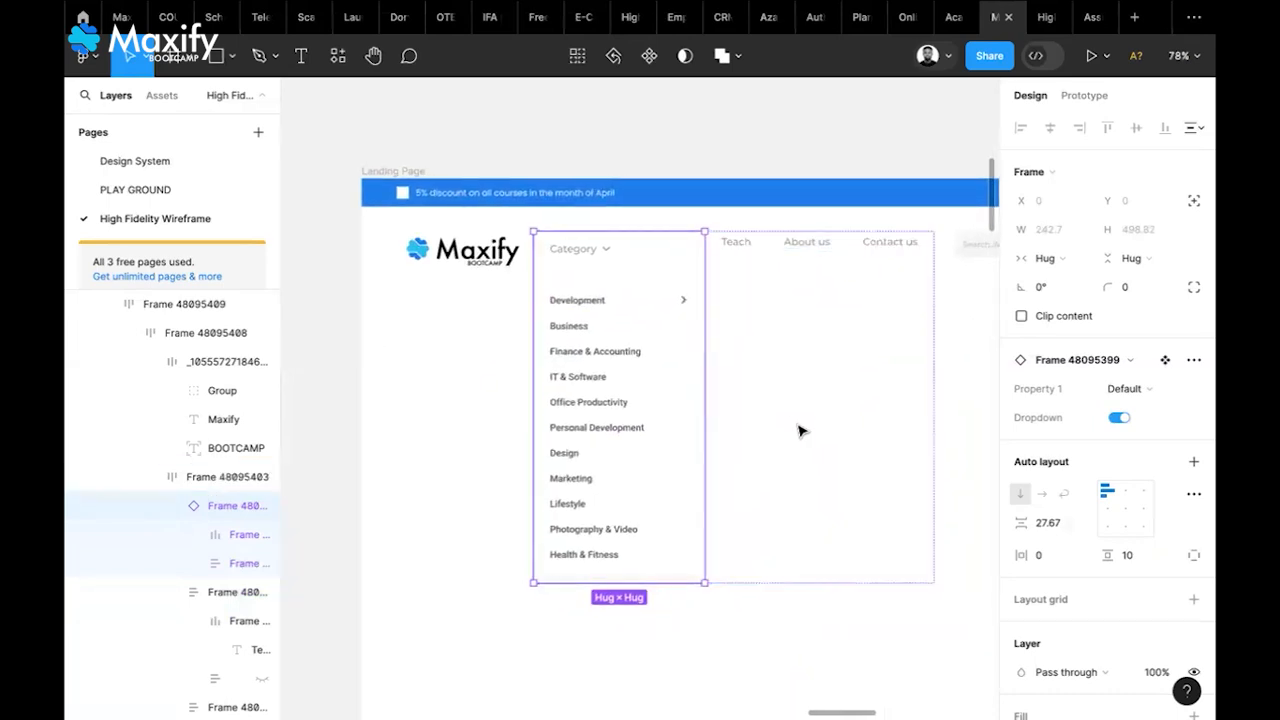
scroll(800, 431, "right", 5)
scroll(800, 431, "left", 4)
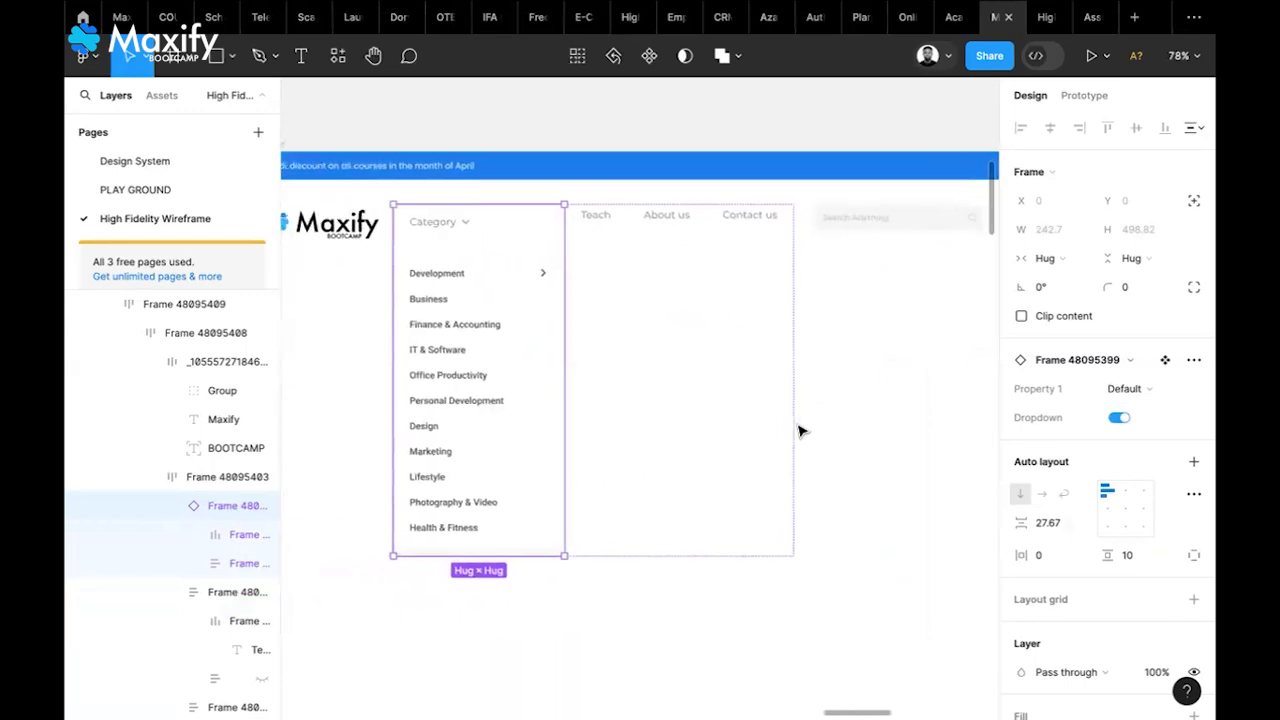
Give Teach, About us and Contact us a vertical padding of 10
left_click(590, 230)
left_click(660, 222, "shift")
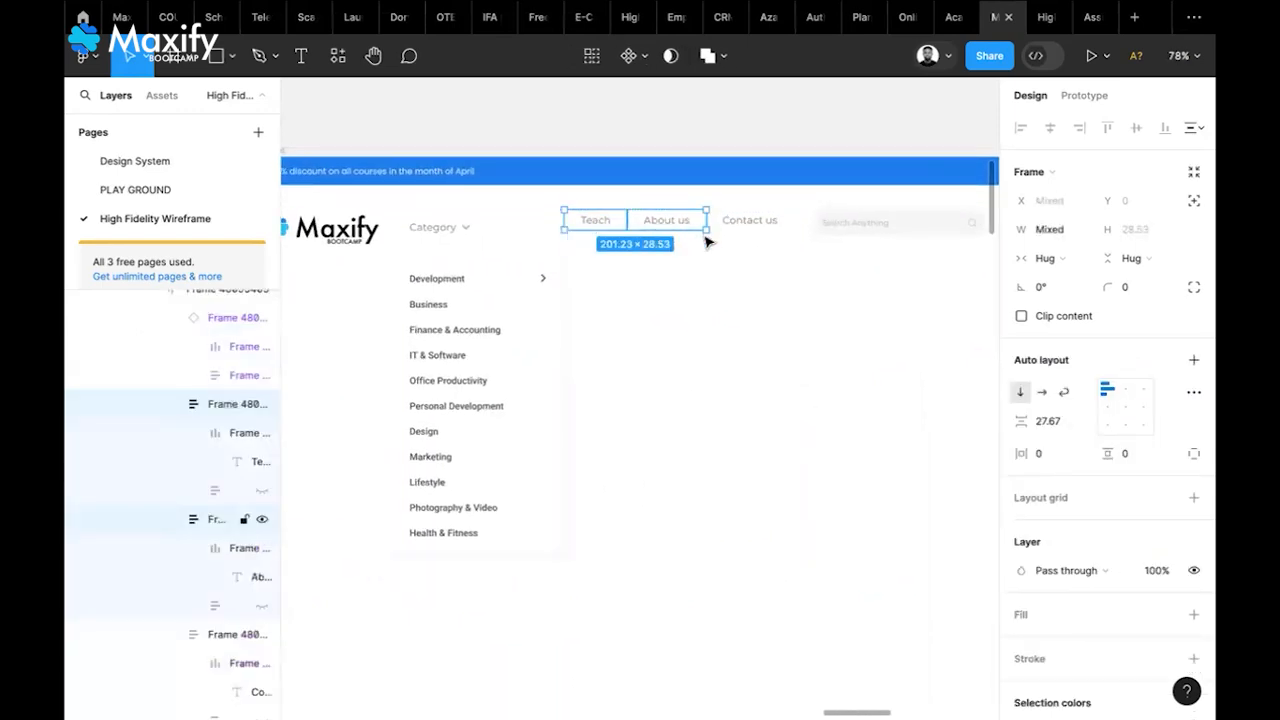
left_click(748, 222, "shift")
left_click(1137, 455)
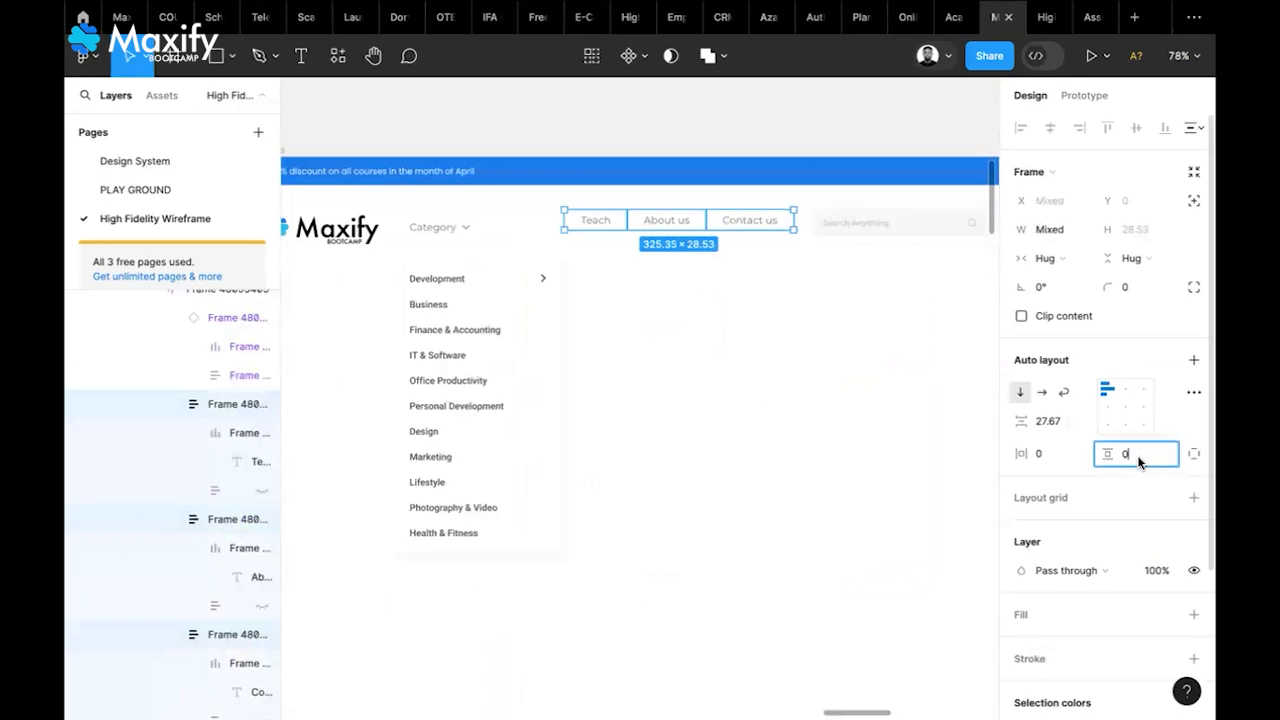
type("10")
key("Return")
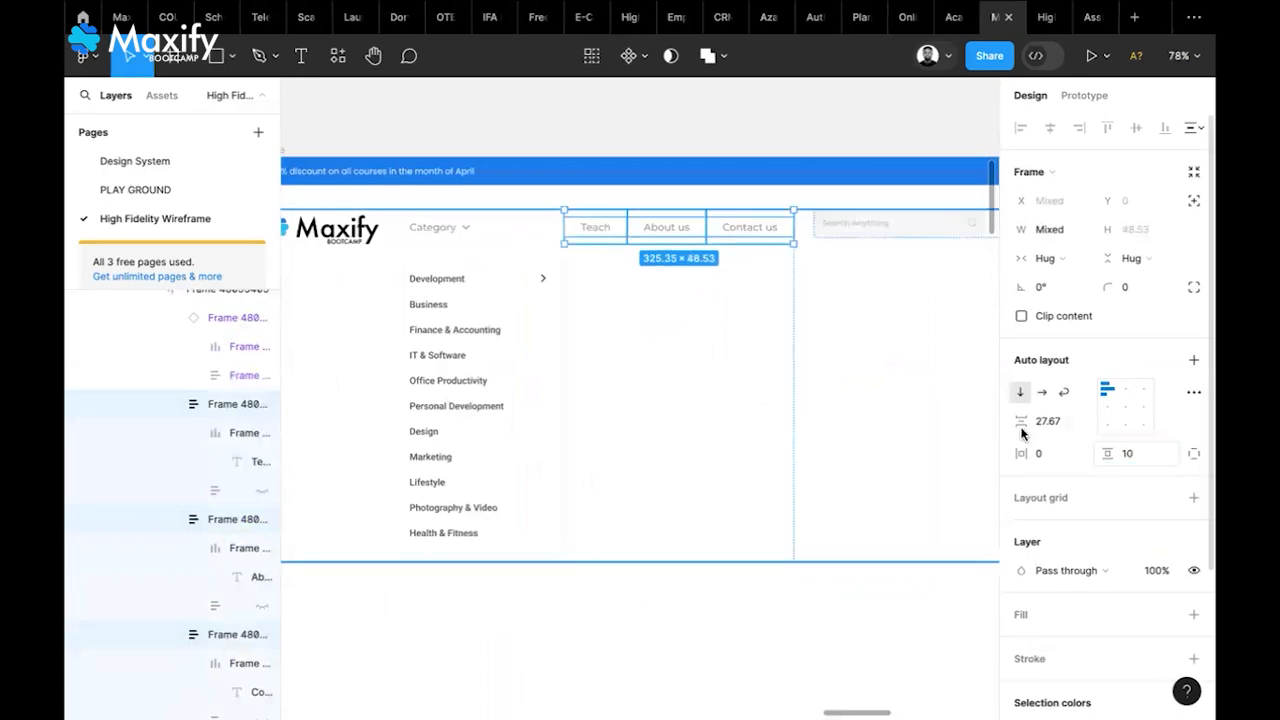
Switch the Category dropdown component's Dropdown property off to collapse the list
left_click(734, 381)
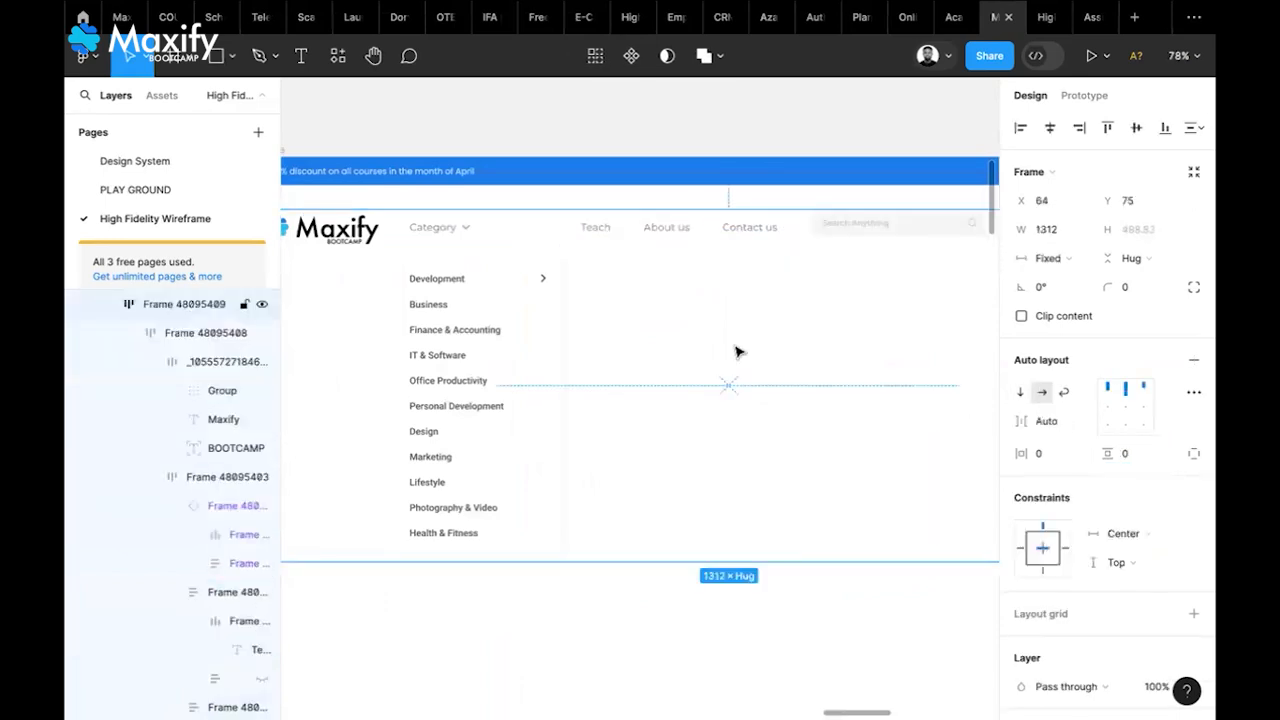
double_click(463, 229)
double_click(463, 229)
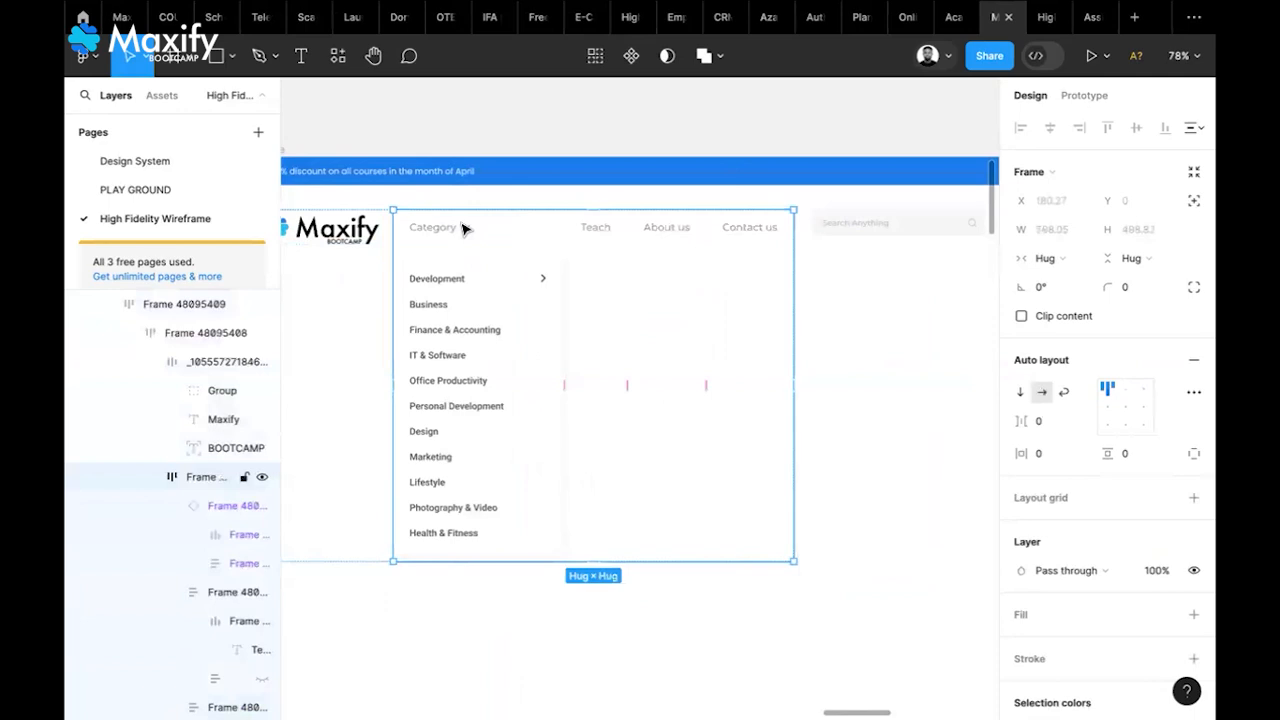
double_click(463, 229)
double_click(463, 229)
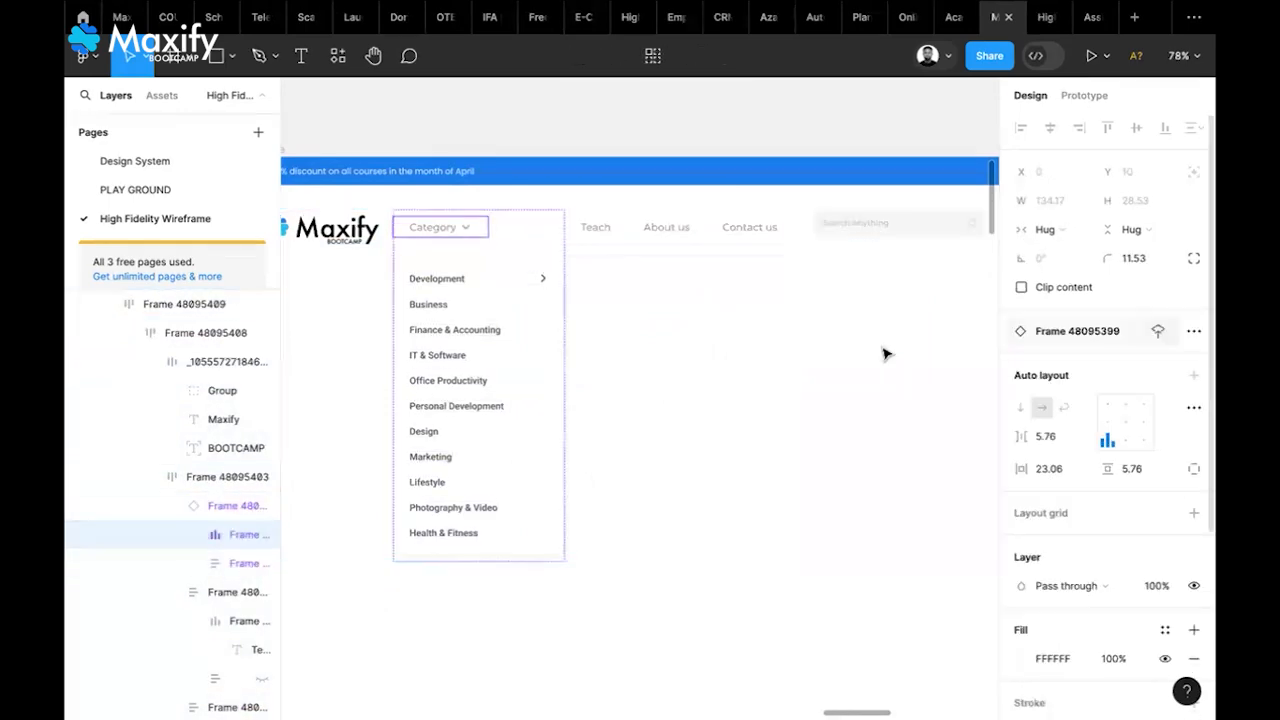
left_click(602, 299)
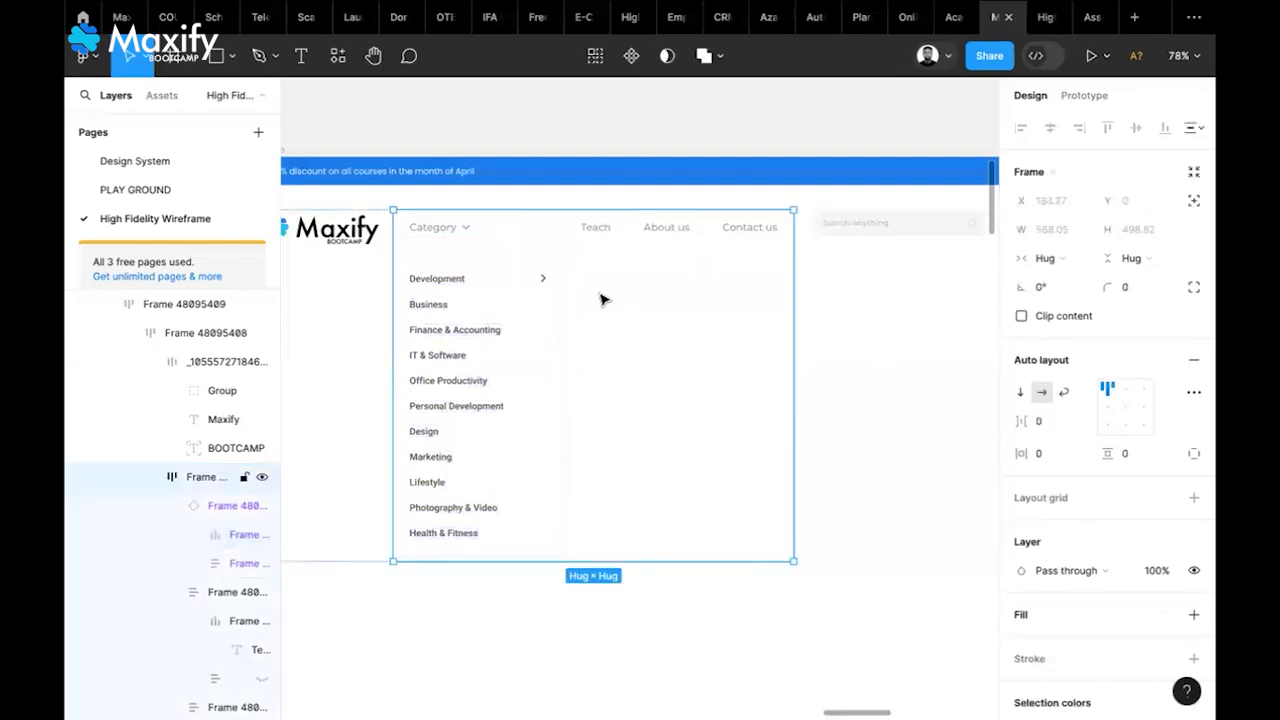
double_click(471, 234)
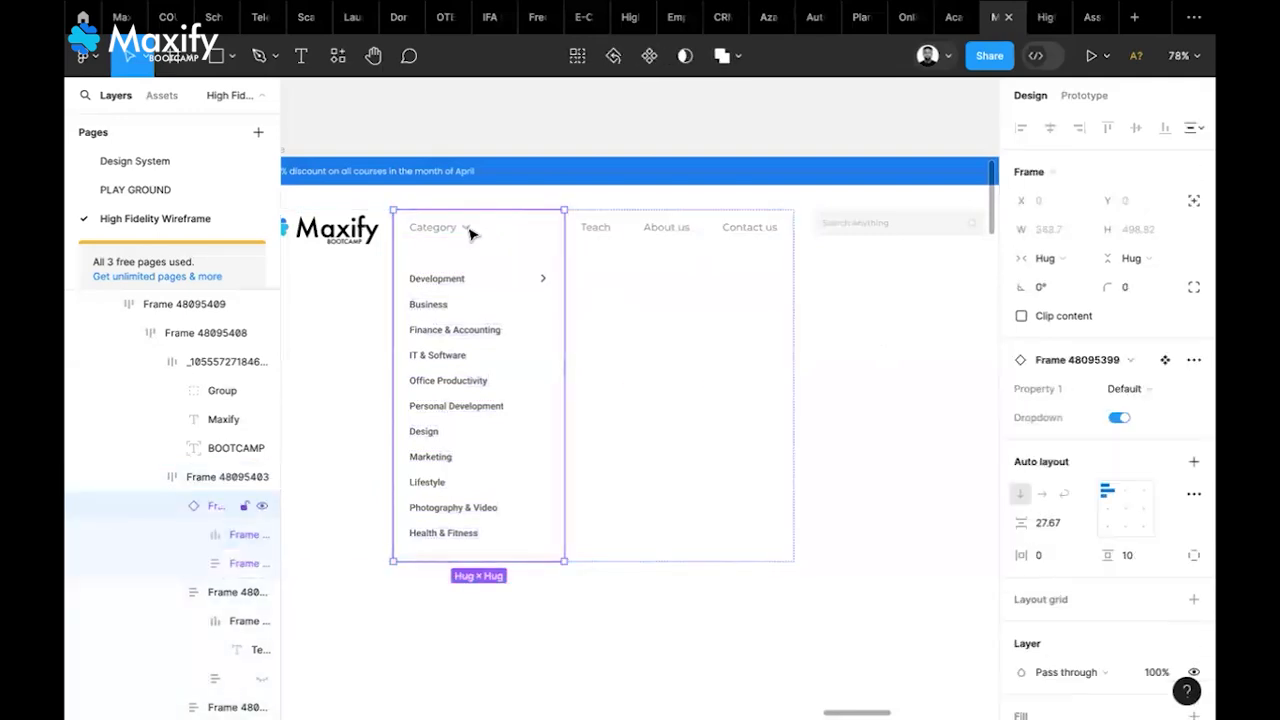
left_click(1114, 419)
Drill into the header's nav links and expand the Category dropdown component
left_click(670, 404)
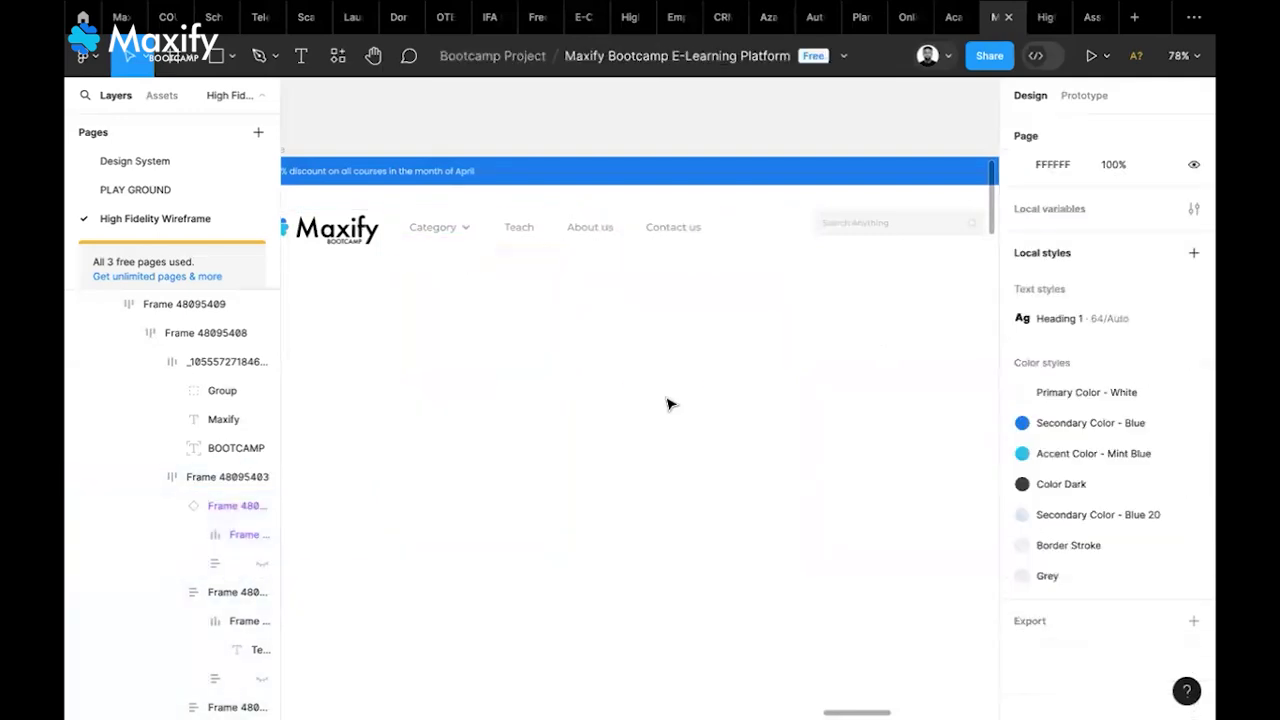
scroll(670, 404, "left", 3)
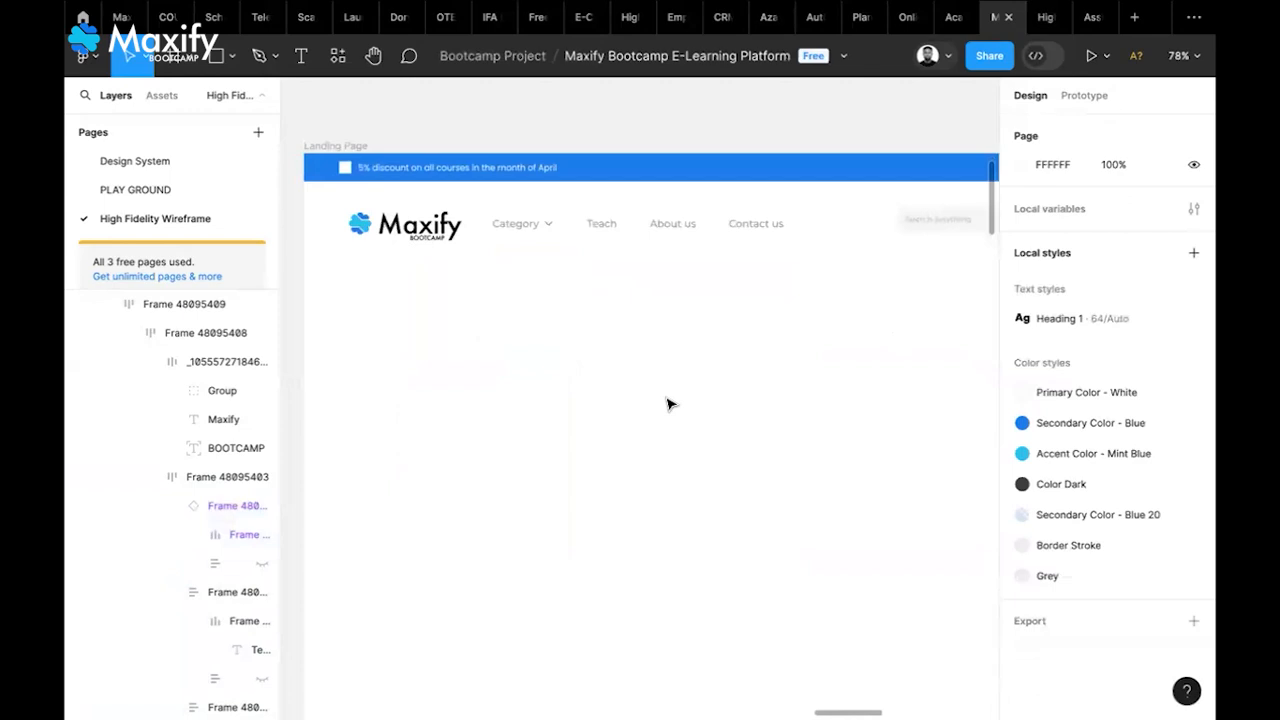
scroll(670, 404, "down", 4)
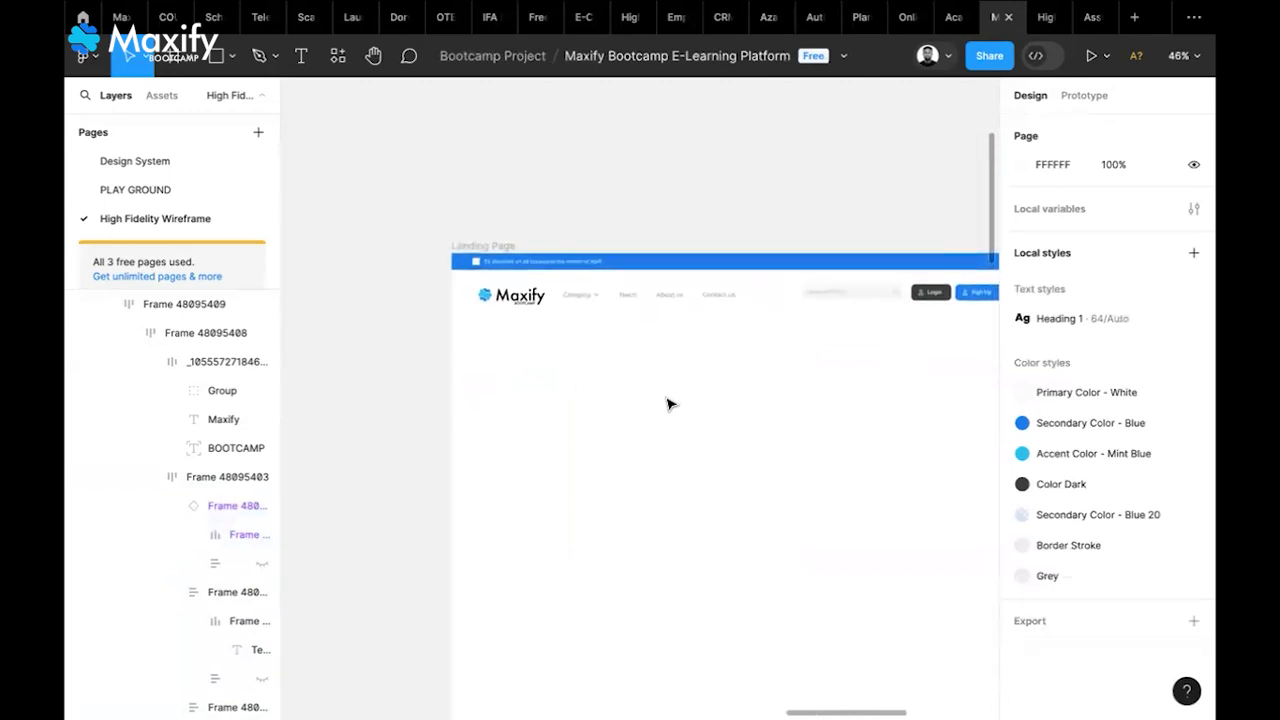
scroll(670, 404, "right", 2)
scroll(670, 404, "down", 1)
scroll(670, 404, "right", 1)
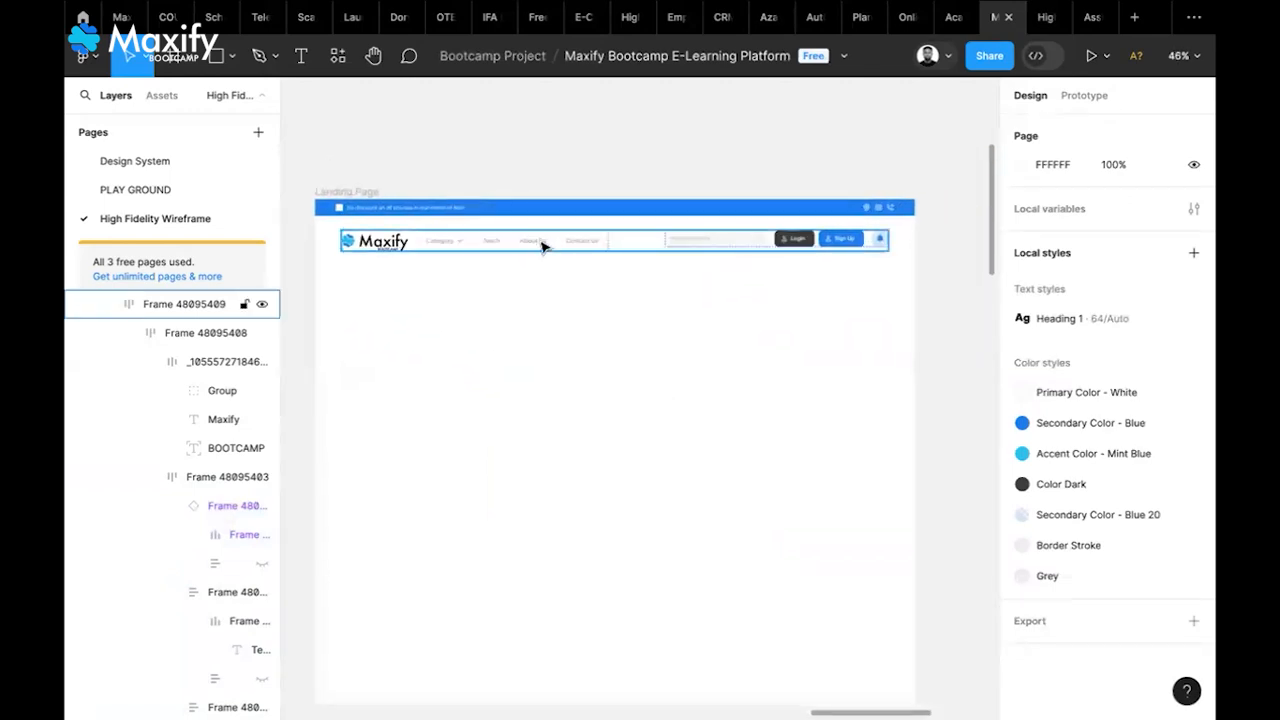
left_click(543, 246)
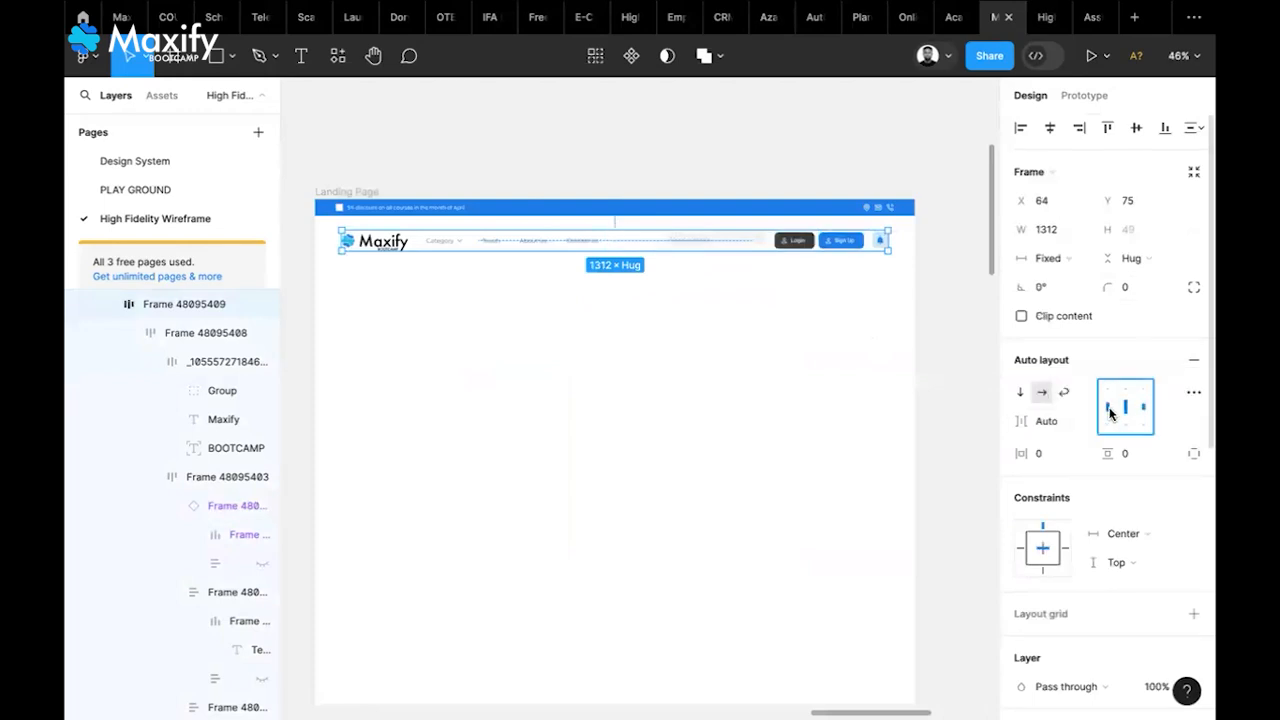
left_click(963, 364)
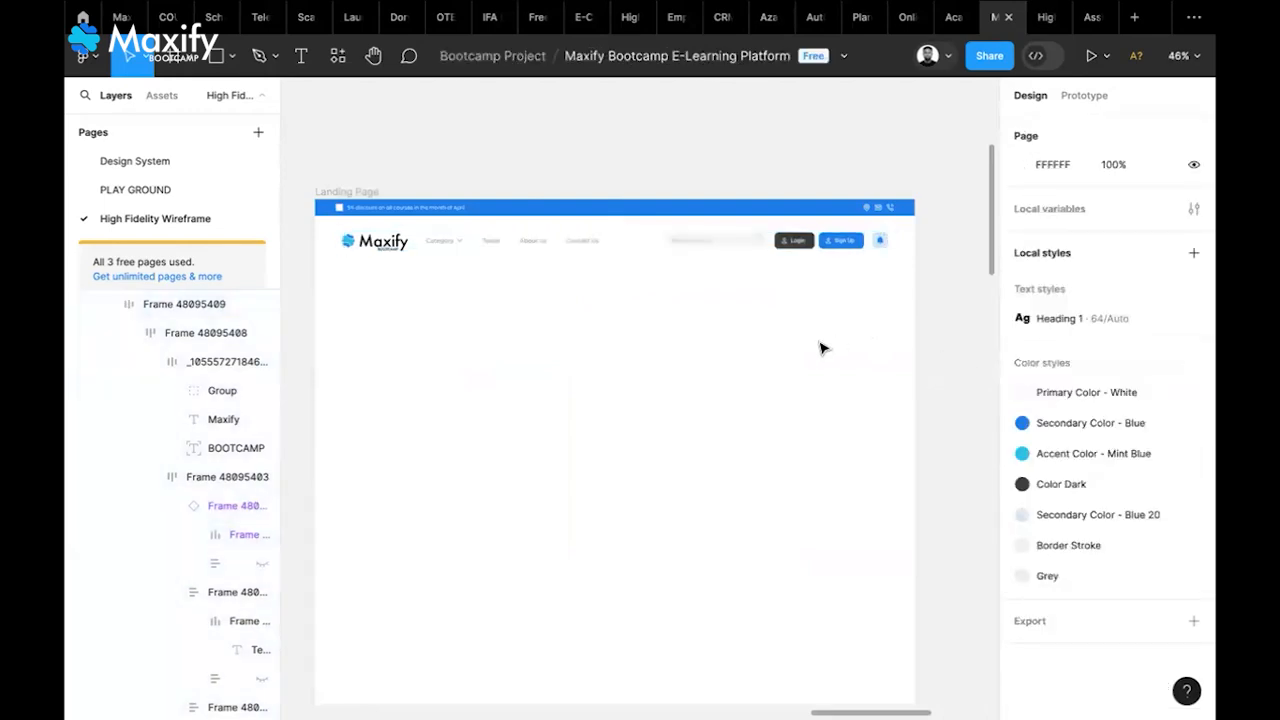
scroll(820, 346, "down", 1)
scroll(820, 346, "left", 1)
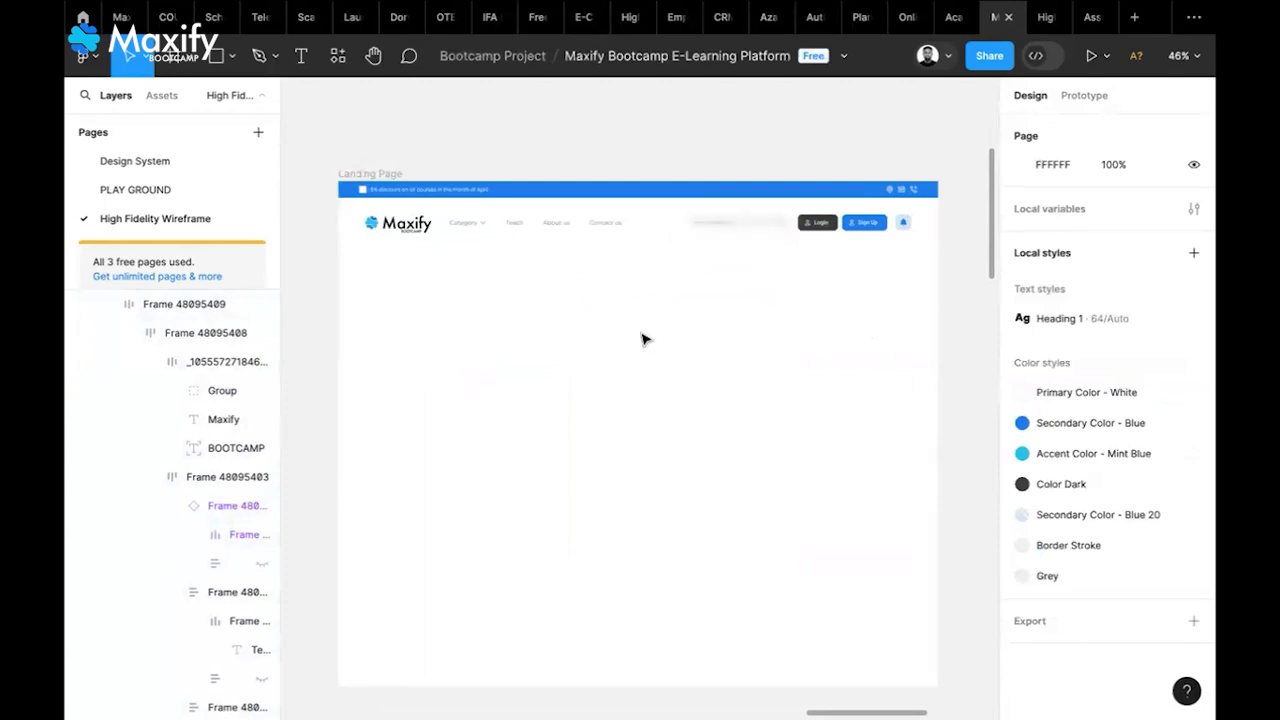
left_click(476, 234)
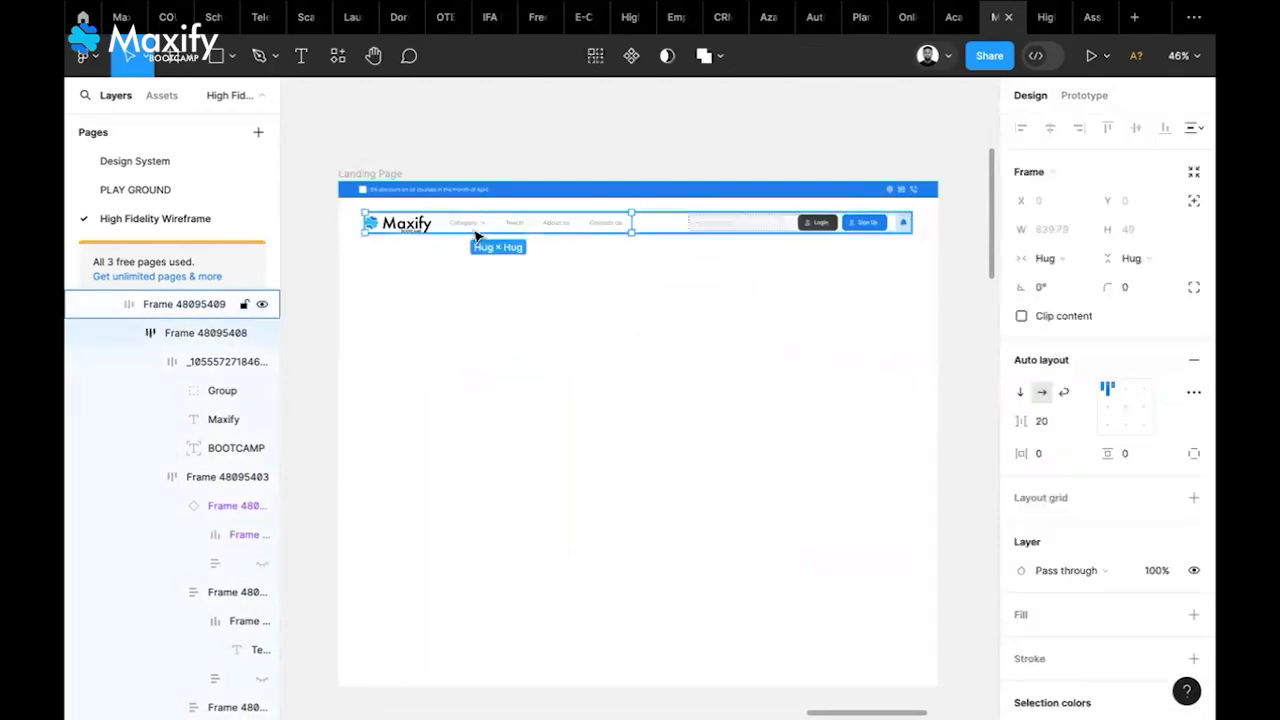
double_click(476, 234)
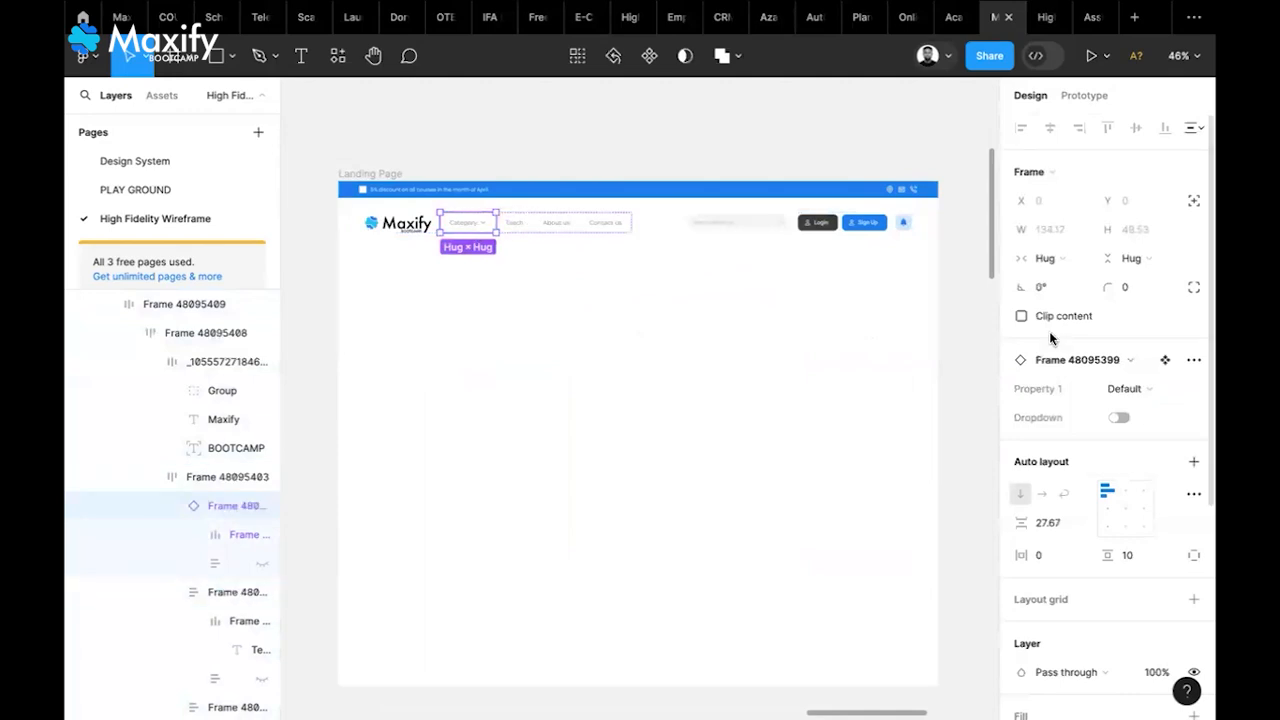
left_click(1119, 418)
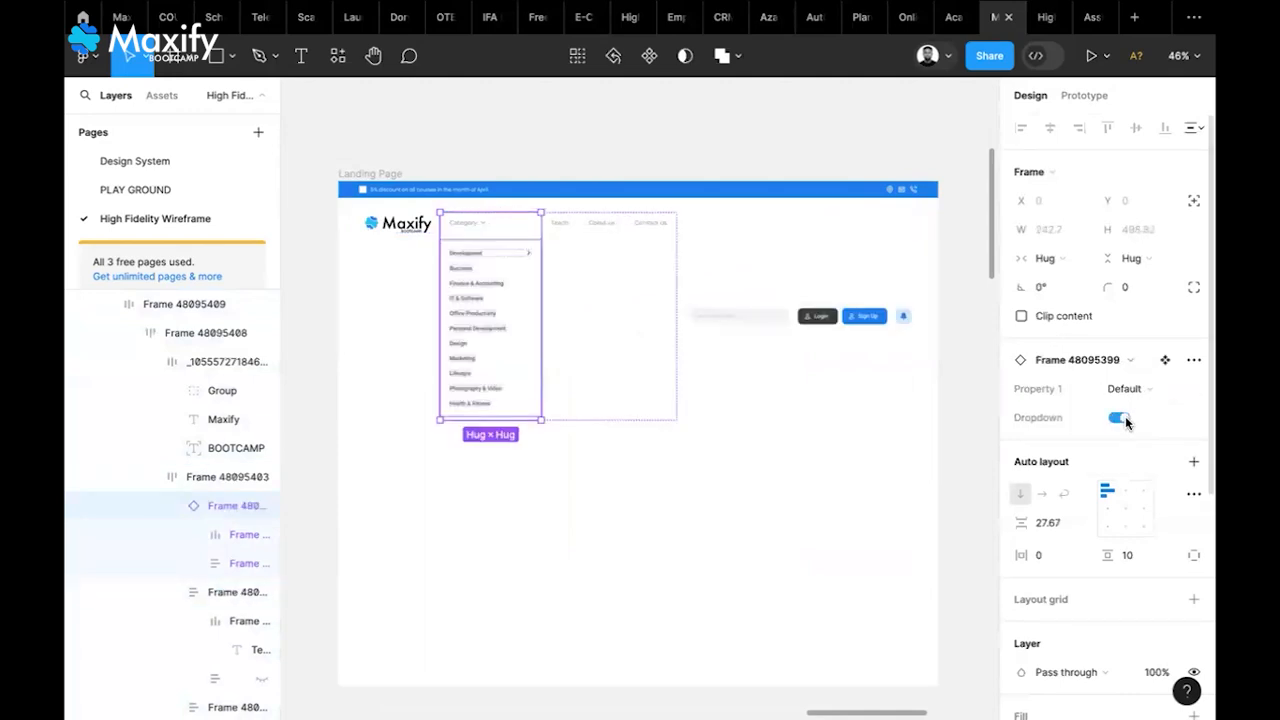
Reselect header Frame 48095409 and align its auto-layout contents to the top
left_click(875, 337)
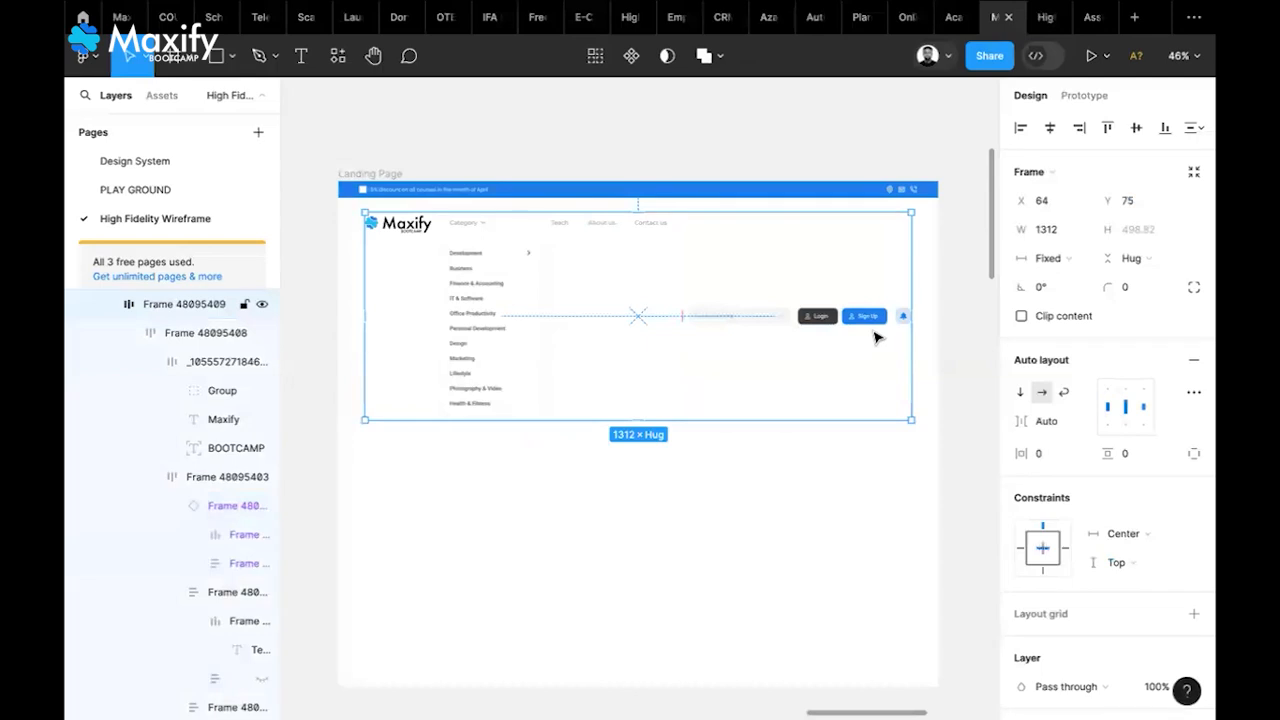
left_click(880, 318)
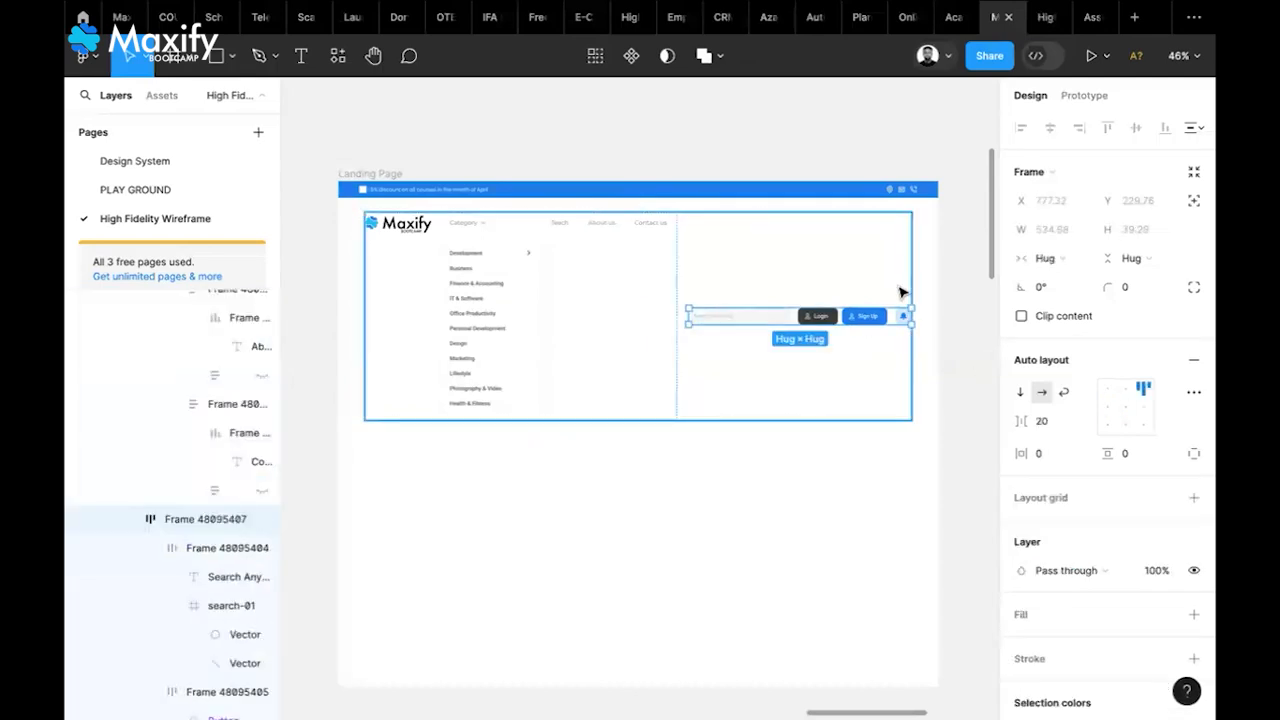
left_click(895, 294)
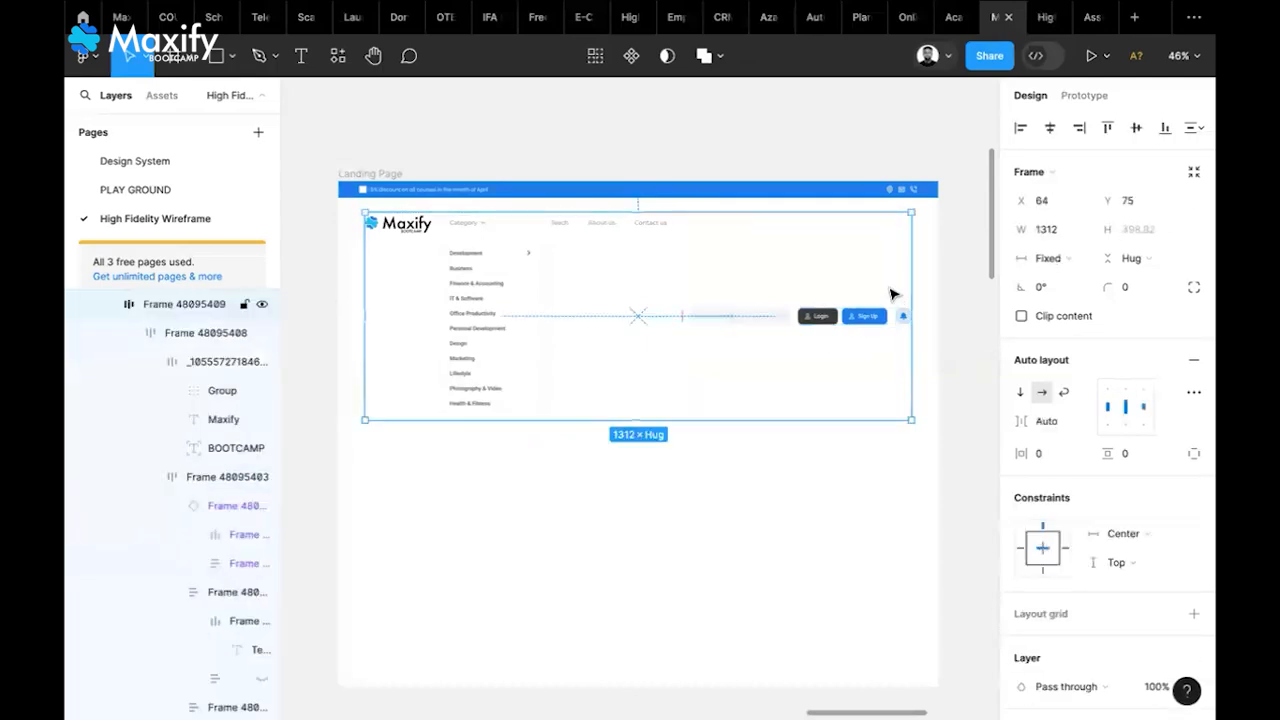
left_click(781, 316)
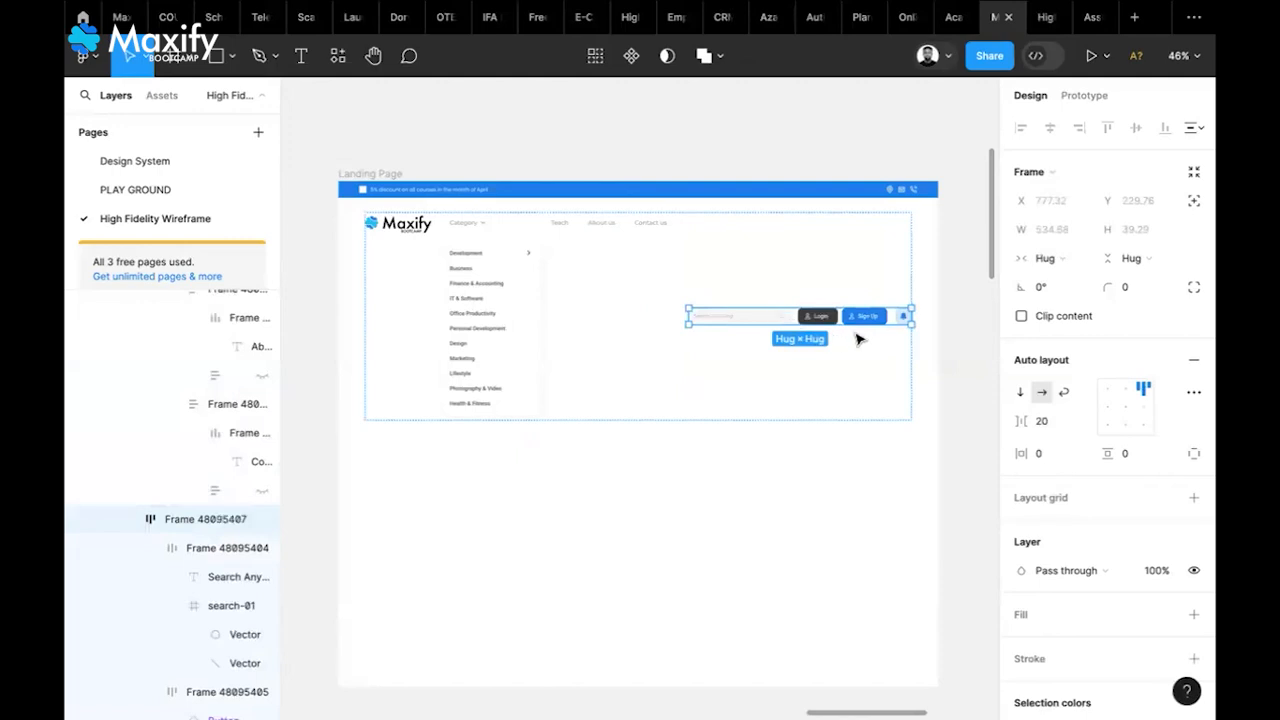
left_click(910, 453)
left_click(872, 325)
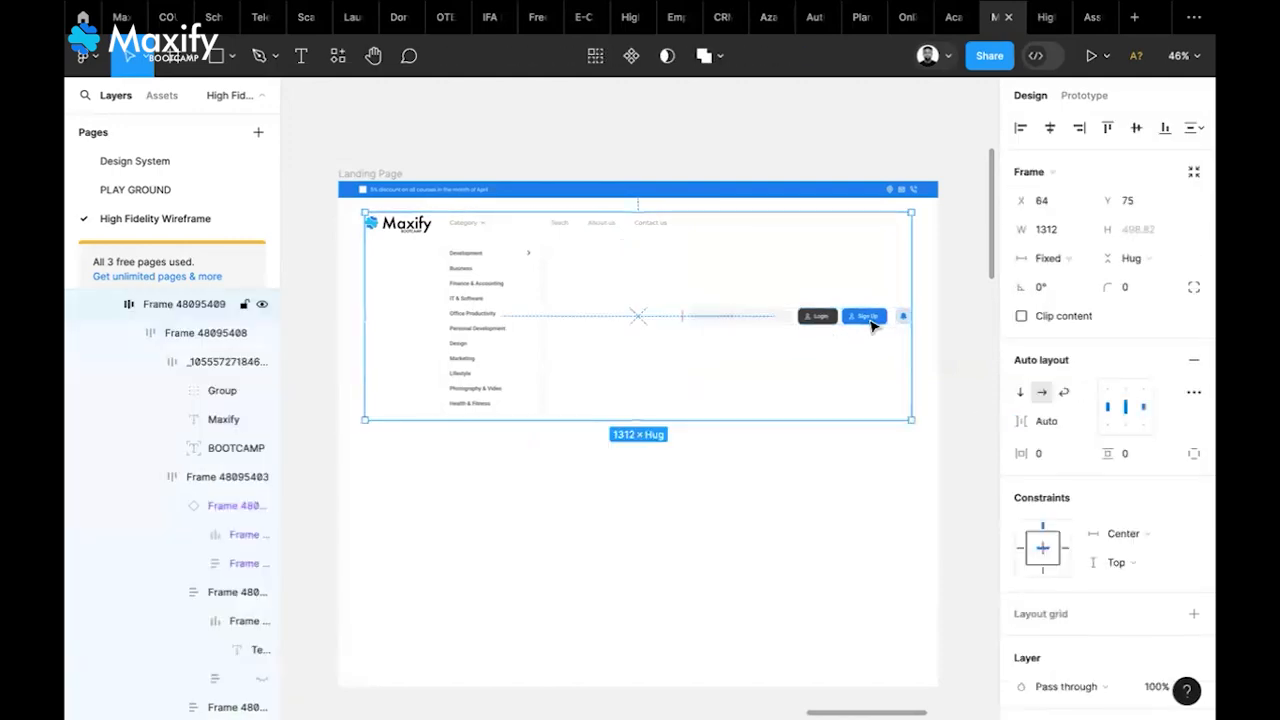
left_click(1143, 392)
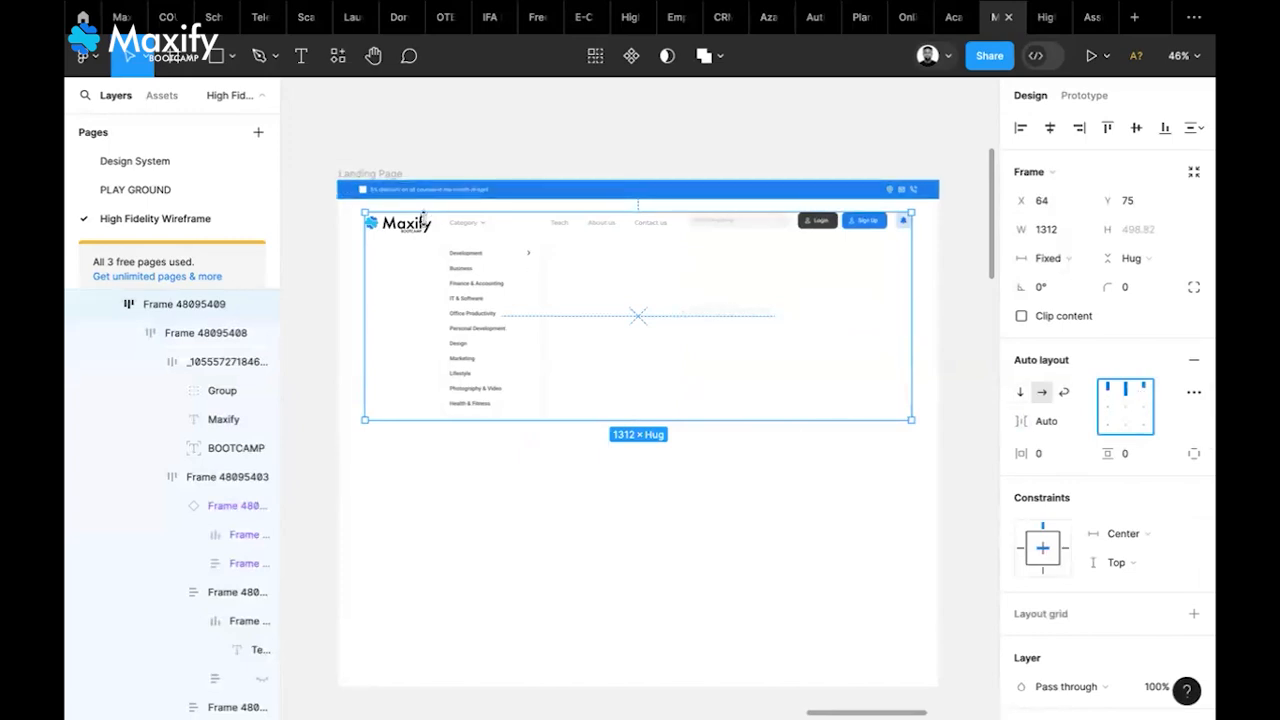
Toggle the Category component's Dropdown property, leaving the dropdown collapsed
double_click(457, 237)
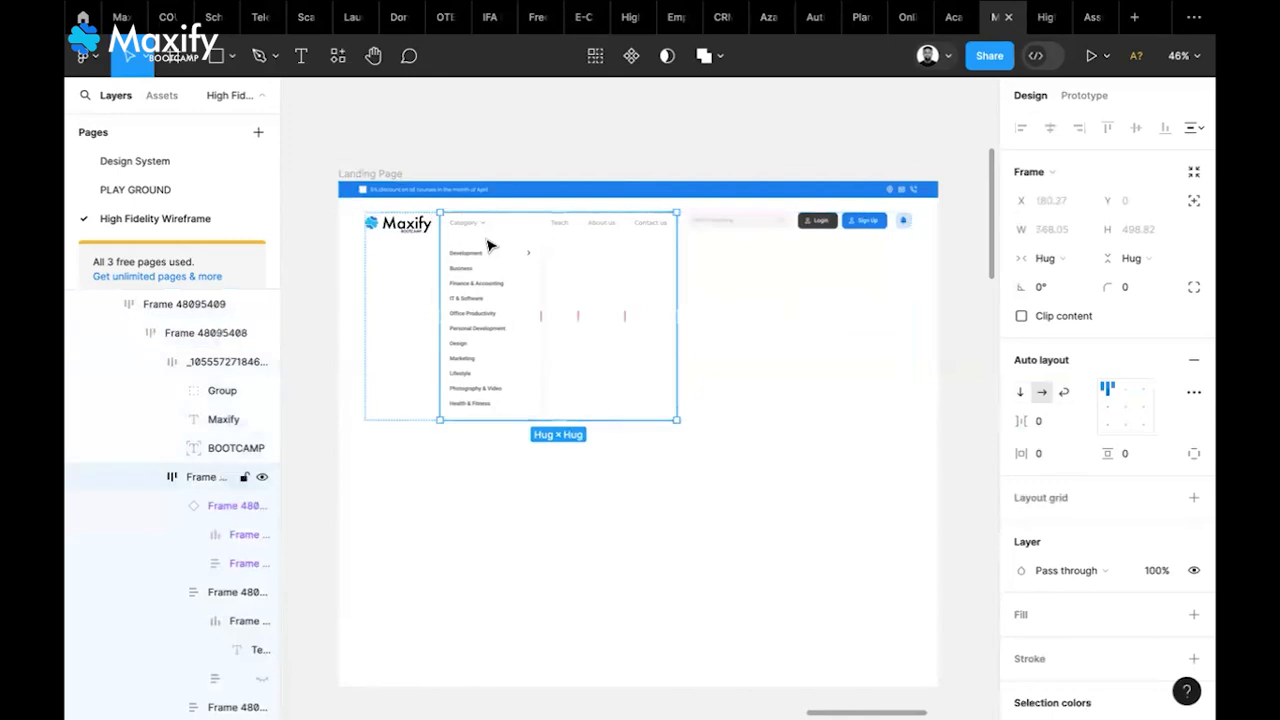
double_click(528, 248)
left_click(1121, 419)
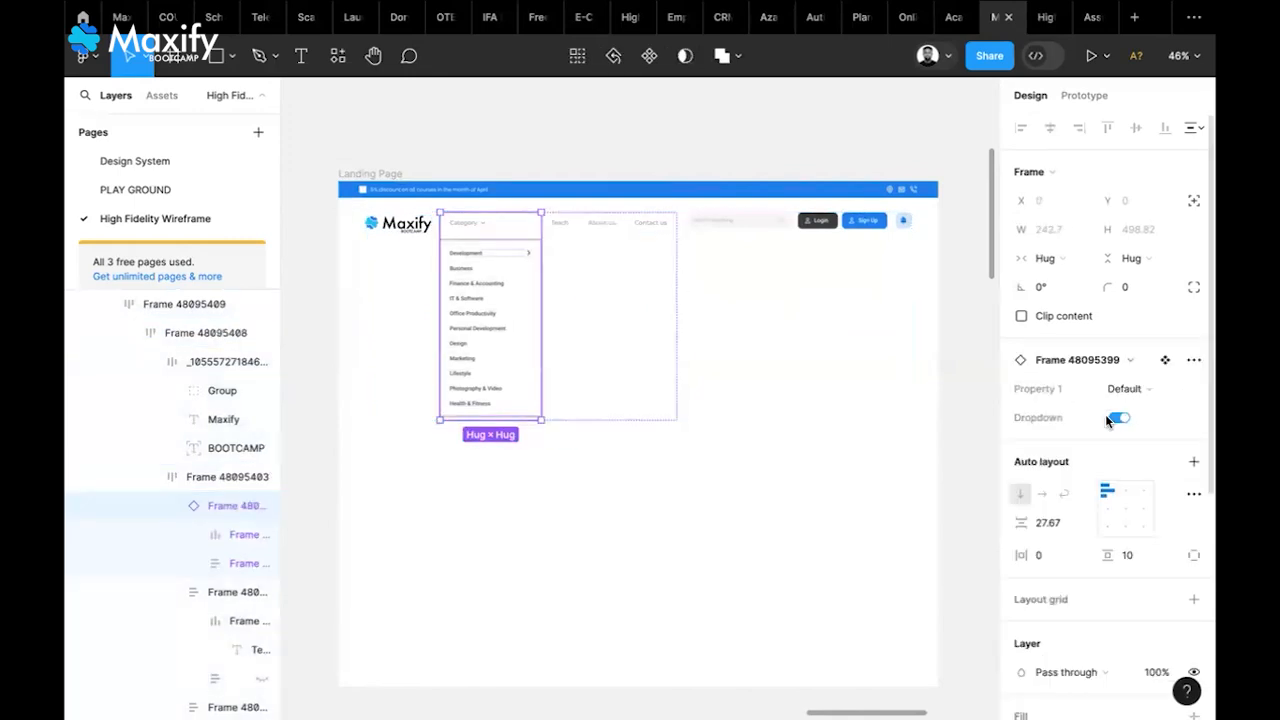
left_click(1119, 419)
left_click(1120, 419)
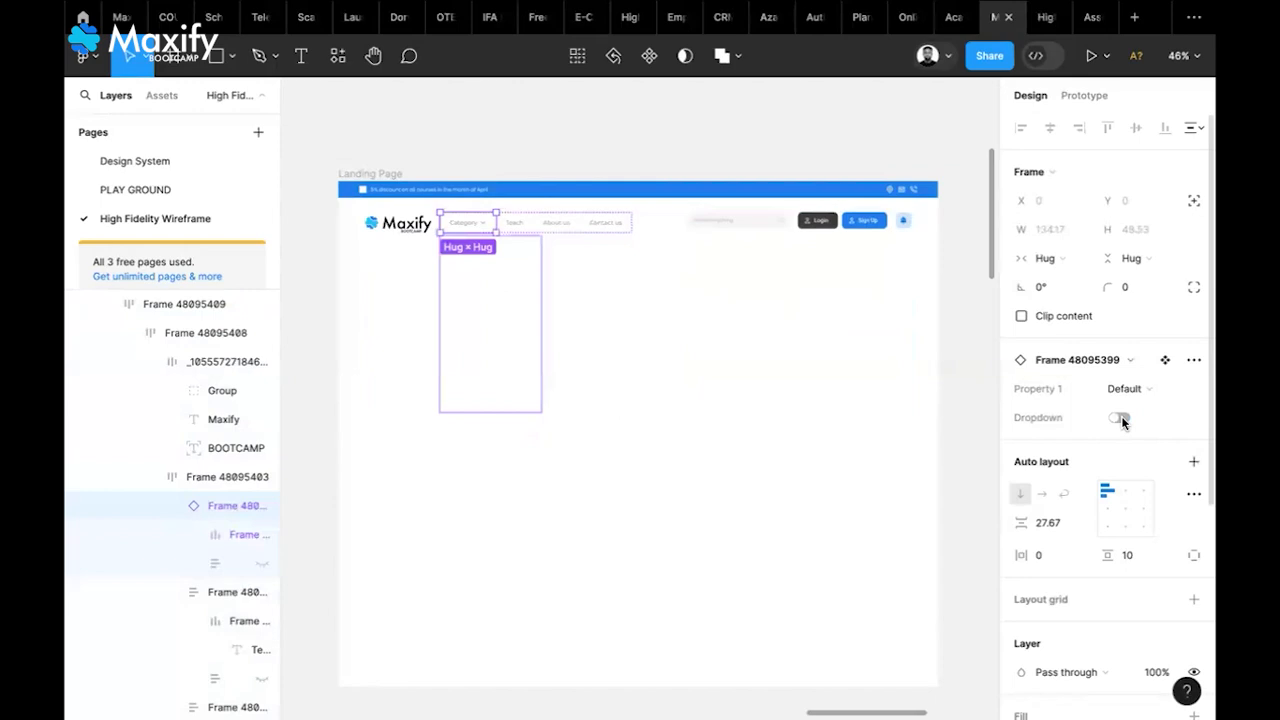
left_click(717, 429)
scroll(717, 429, "down", 1)
scroll(716, 429, "left", 10)
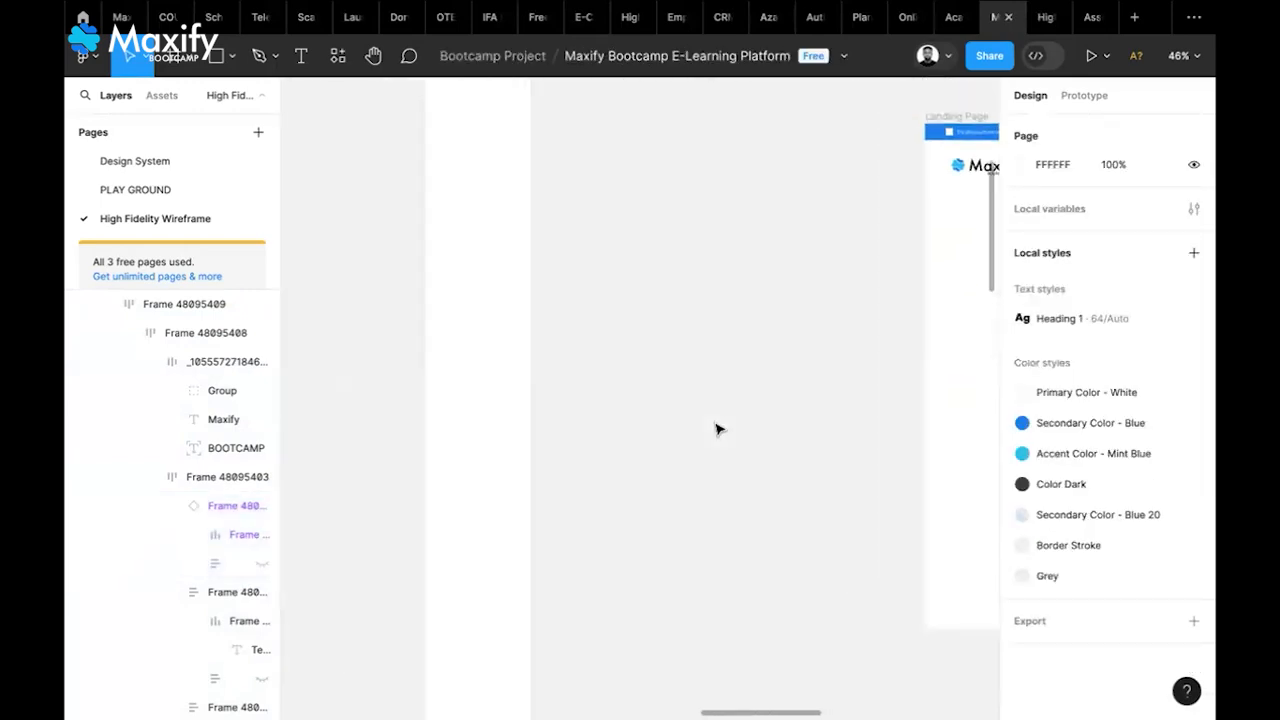
Switch the Desktop - 1 Categories menu instance to the collapsed sub-colse variant
scroll(716, 429, "up", 3)
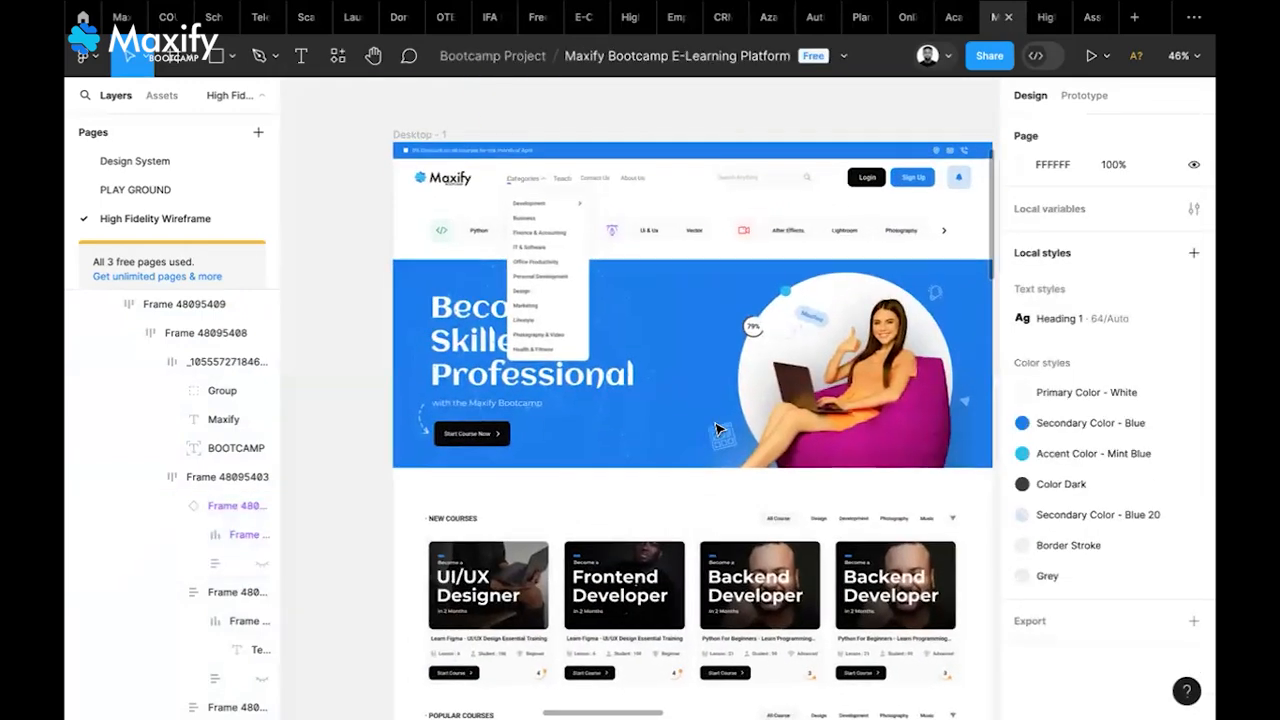
scroll(585, 312, "up", 4)
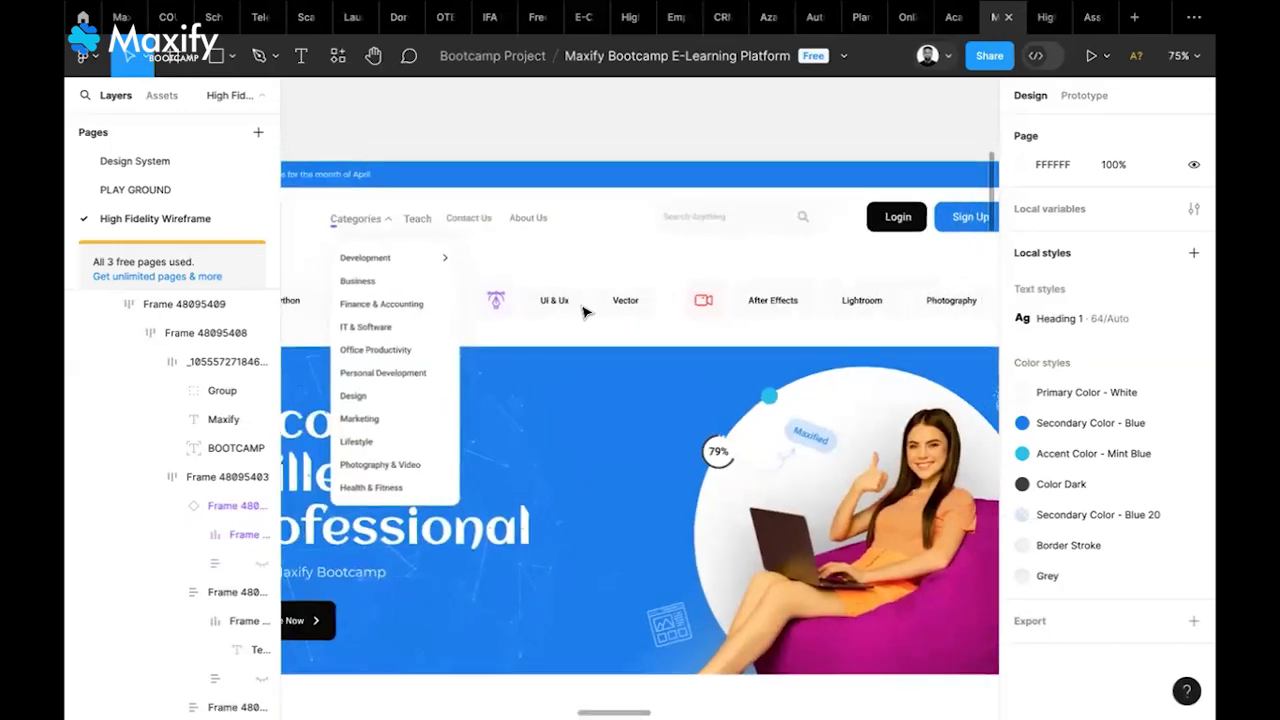
left_click(386, 271)
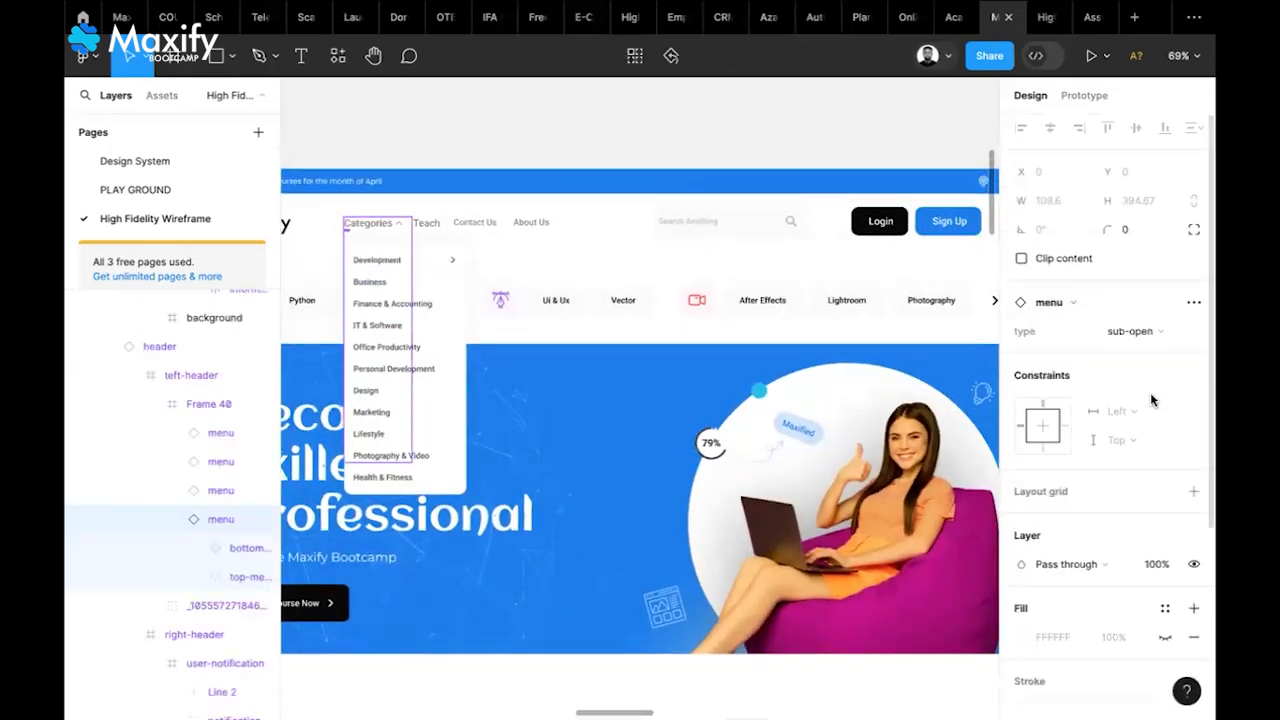
left_click(1140, 332)
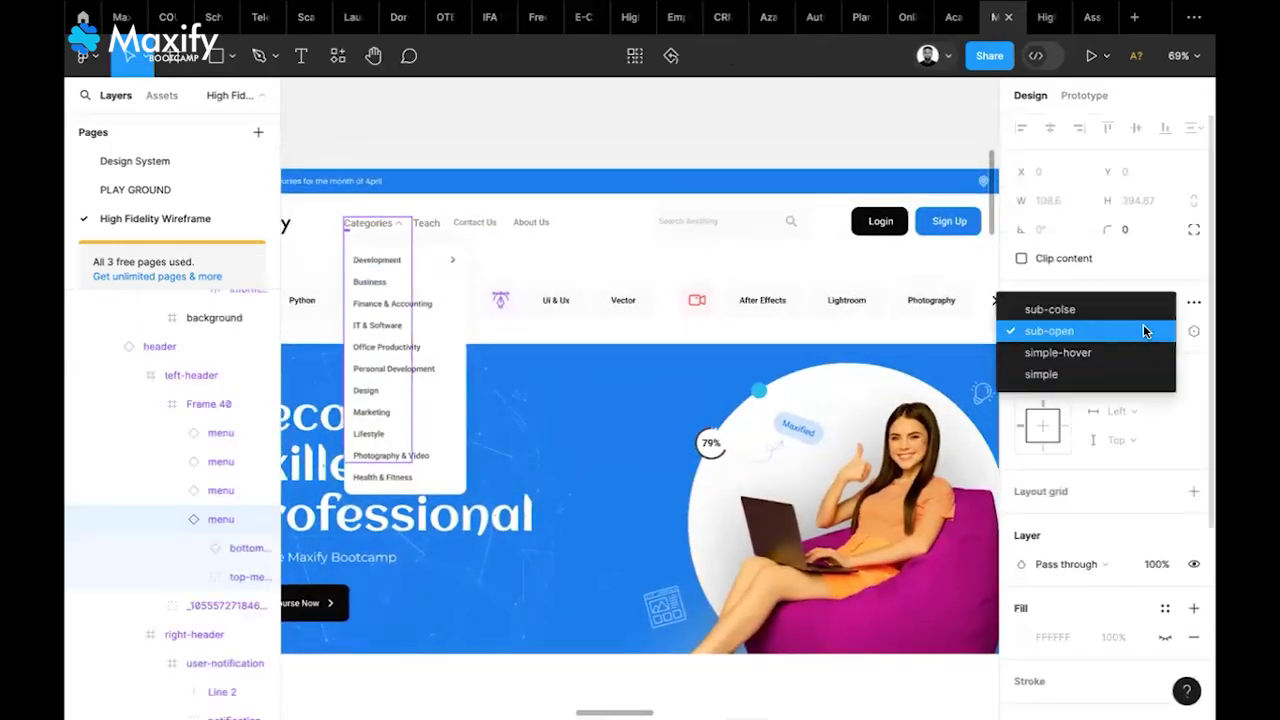
left_click(1060, 310)
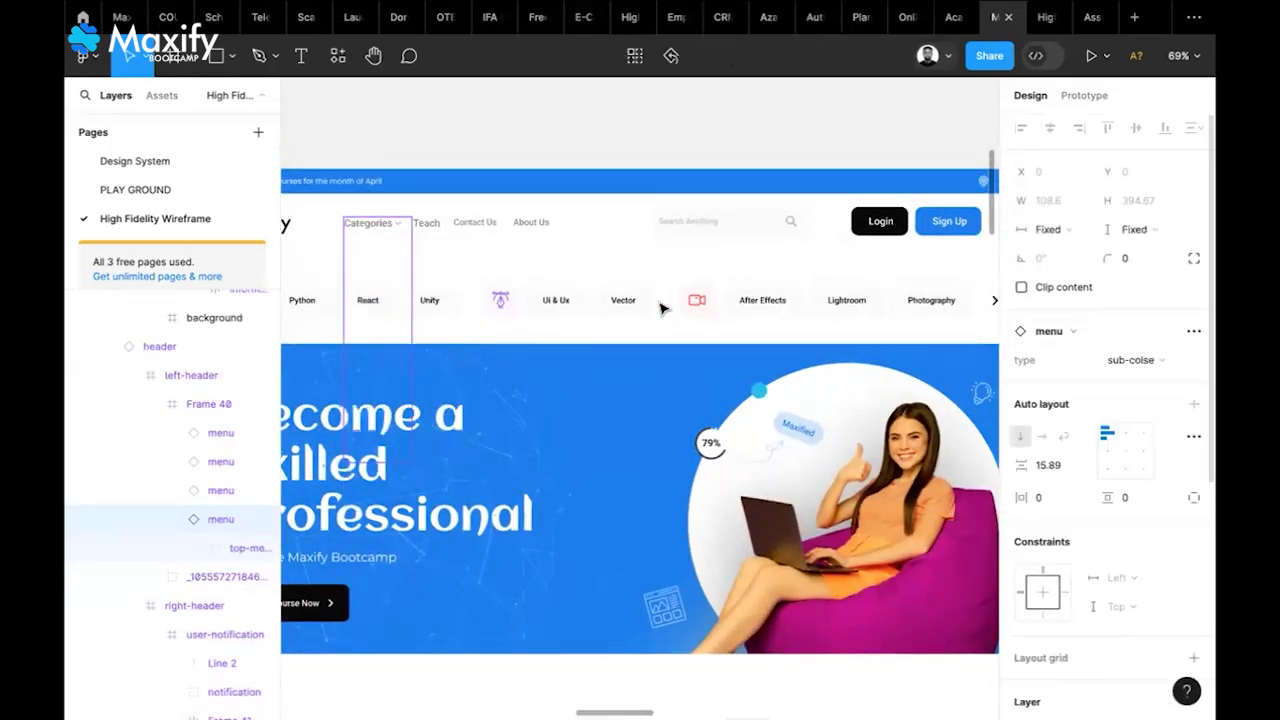
Select the divider line under the reference design's header
left_click(622, 262)
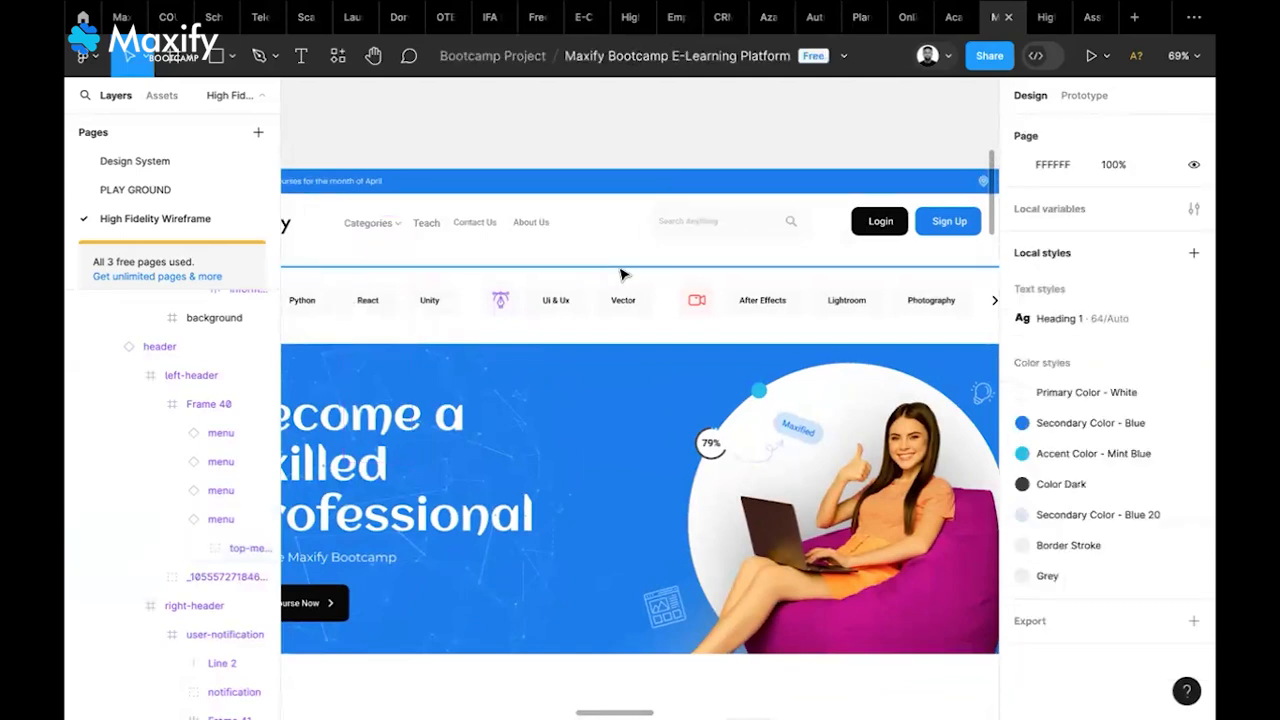
left_click(621, 270)
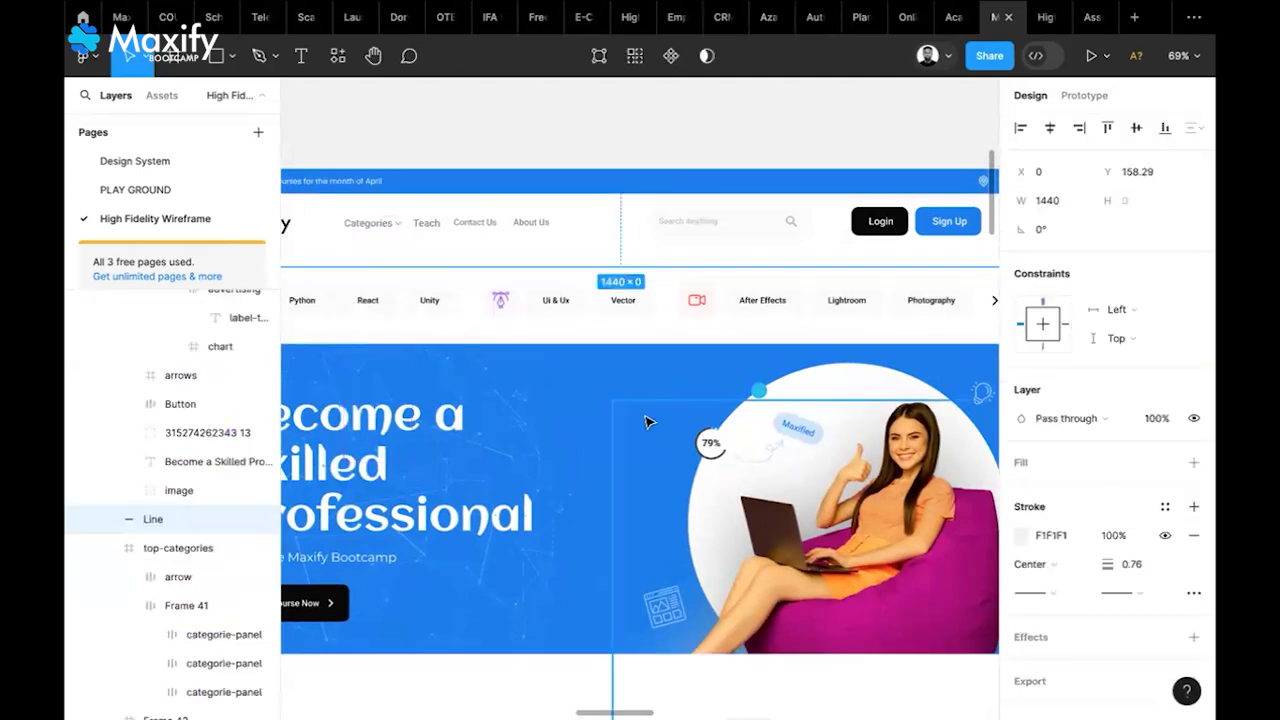
scroll(645, 422, "down", 5)
scroll(645, 422, "left", 5)
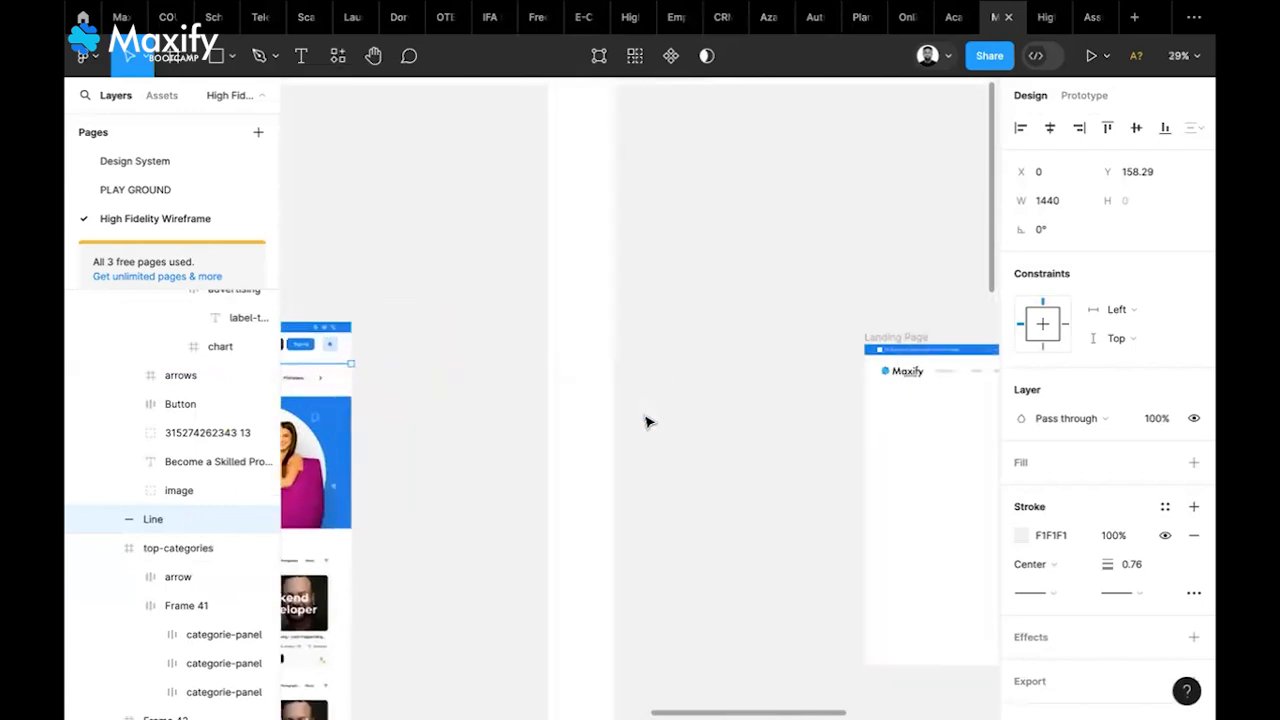
scroll(646, 421, "right", 3)
Paste the divider line into the Landing Page frame and select it
left_click(680, 443)
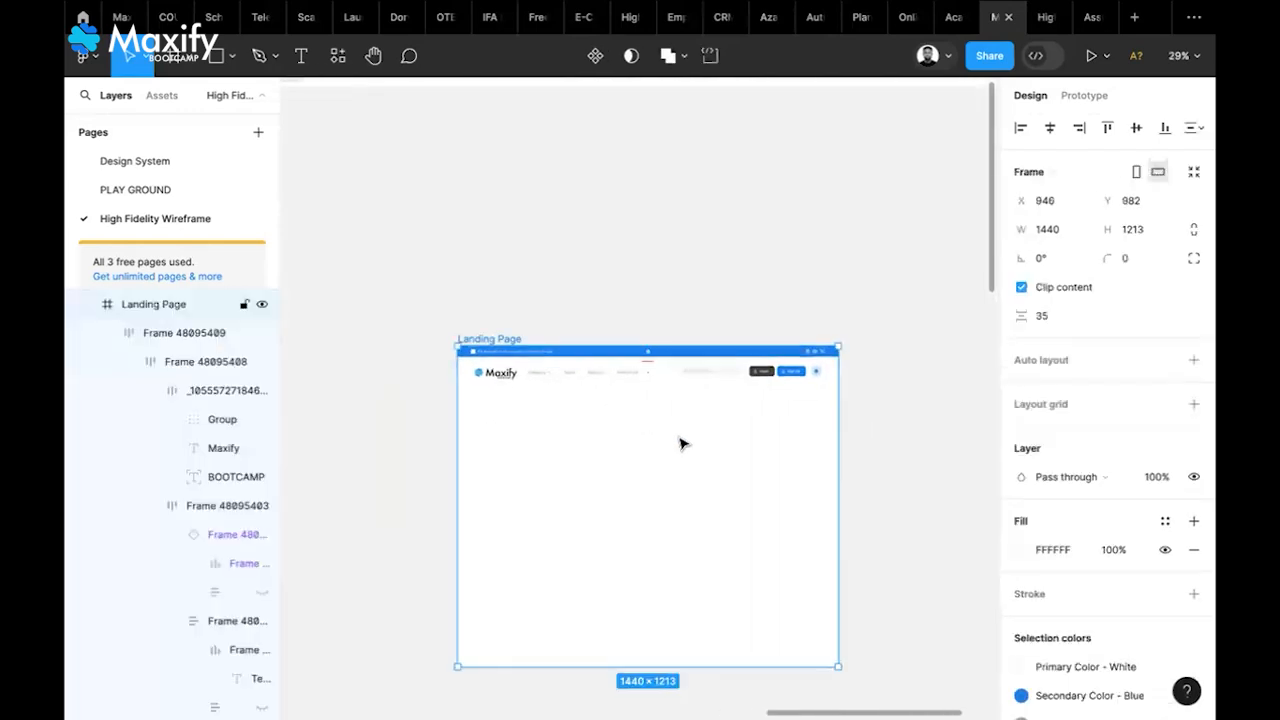
key("super+v")
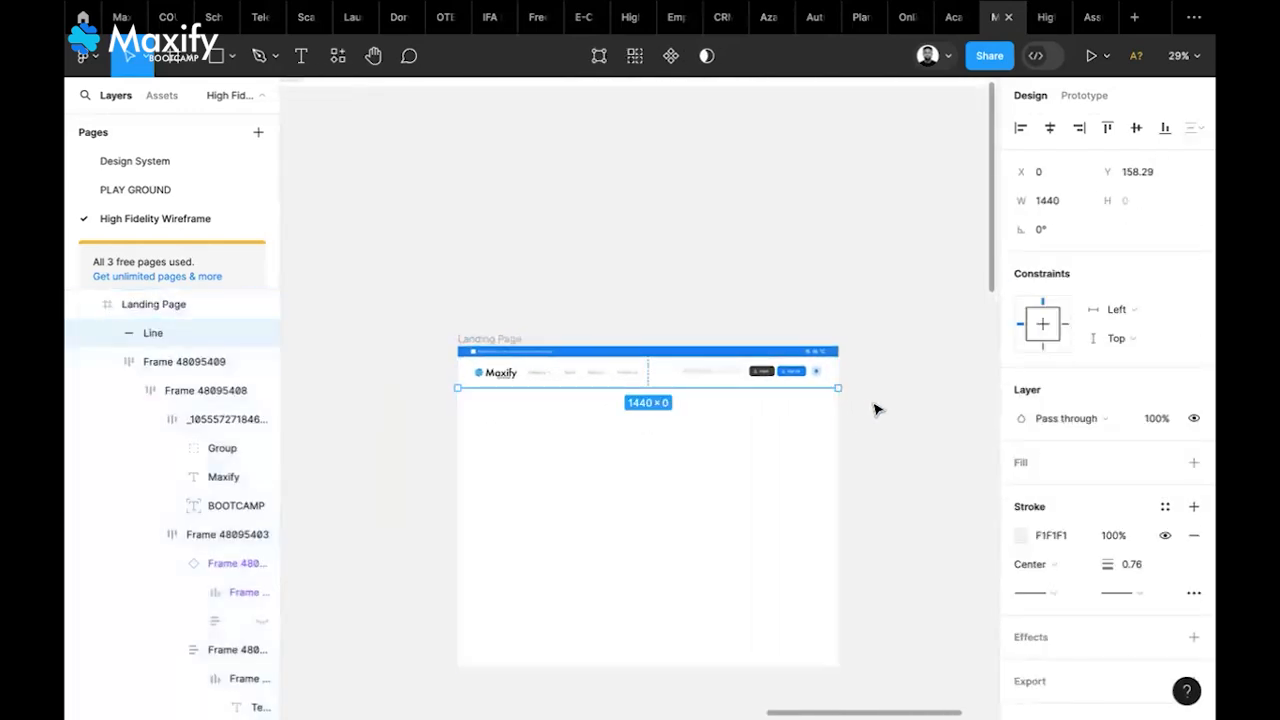
scroll(705, 432, "up", 4)
left_click(705, 432)
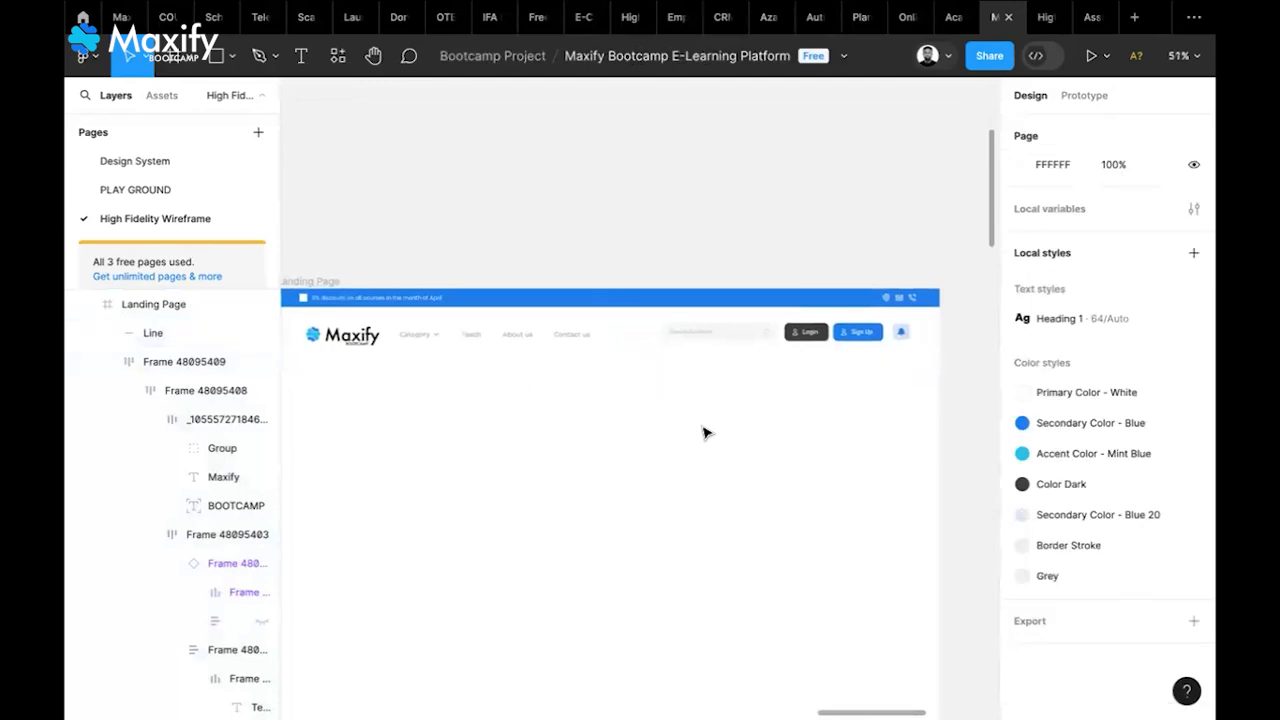
scroll(704, 432, "left", 2)
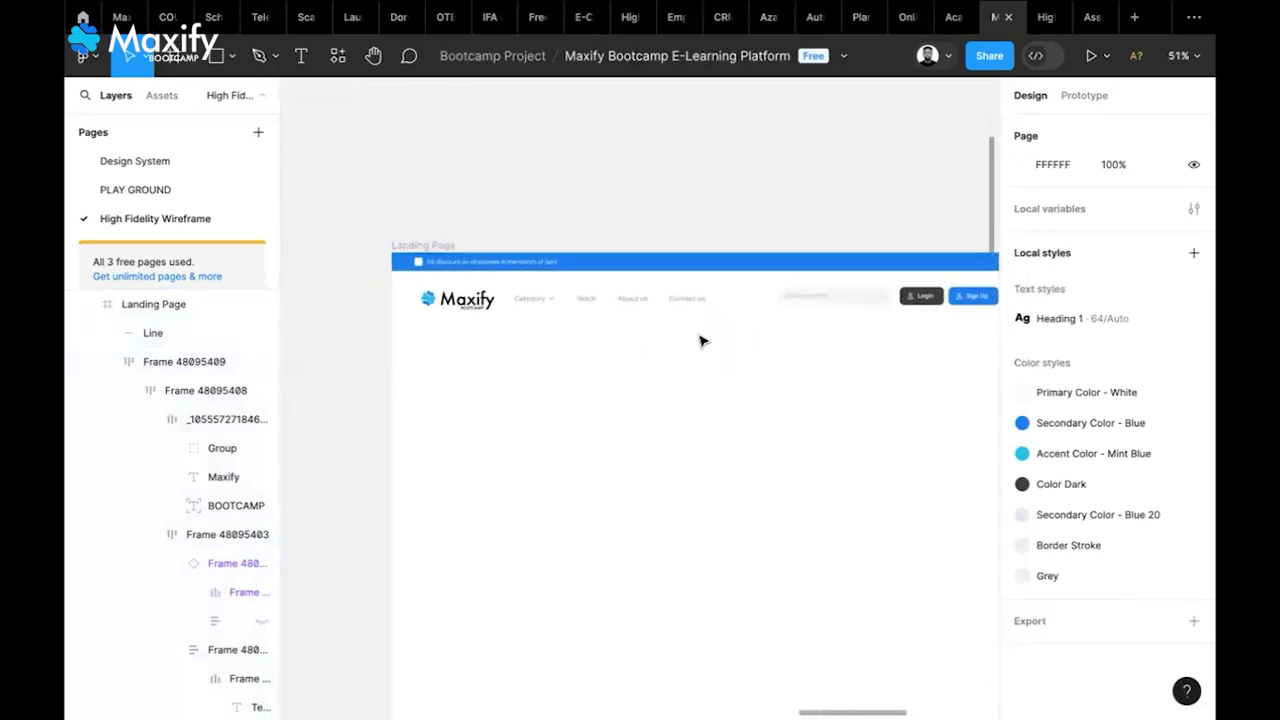
scroll(700, 341, "up", 4)
scroll(700, 341, "up", 4)
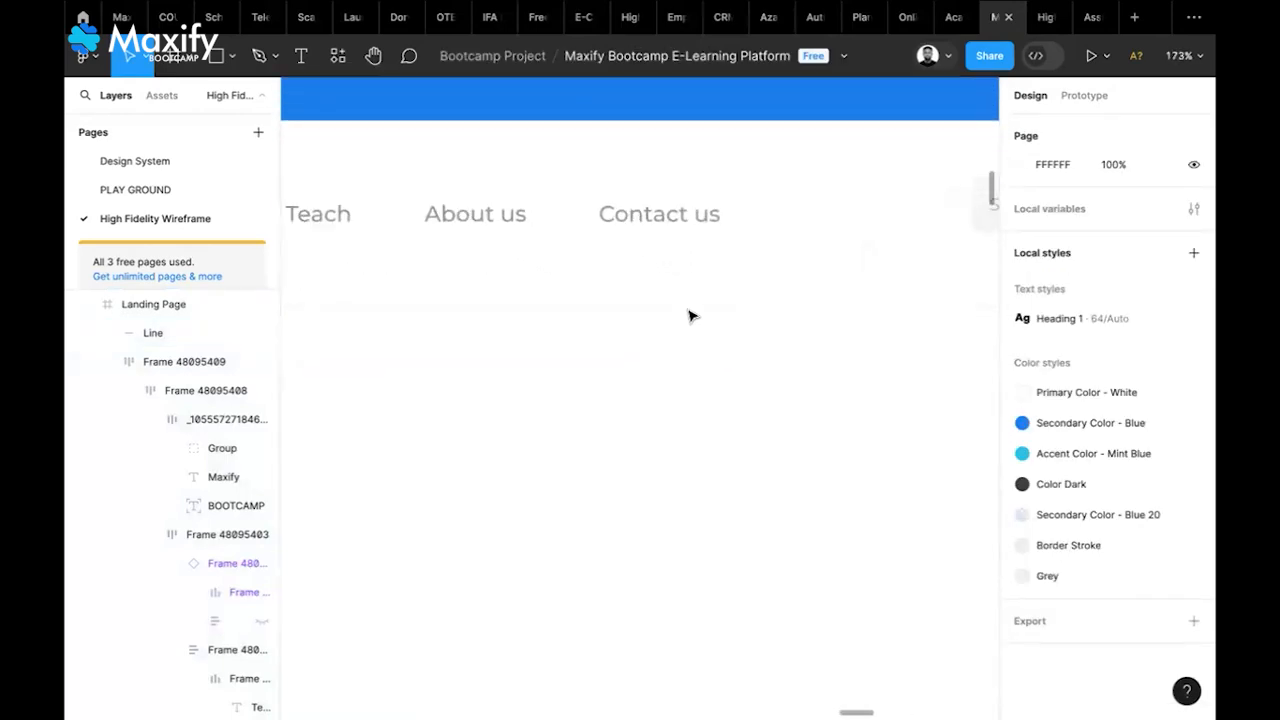
left_click(687, 313)
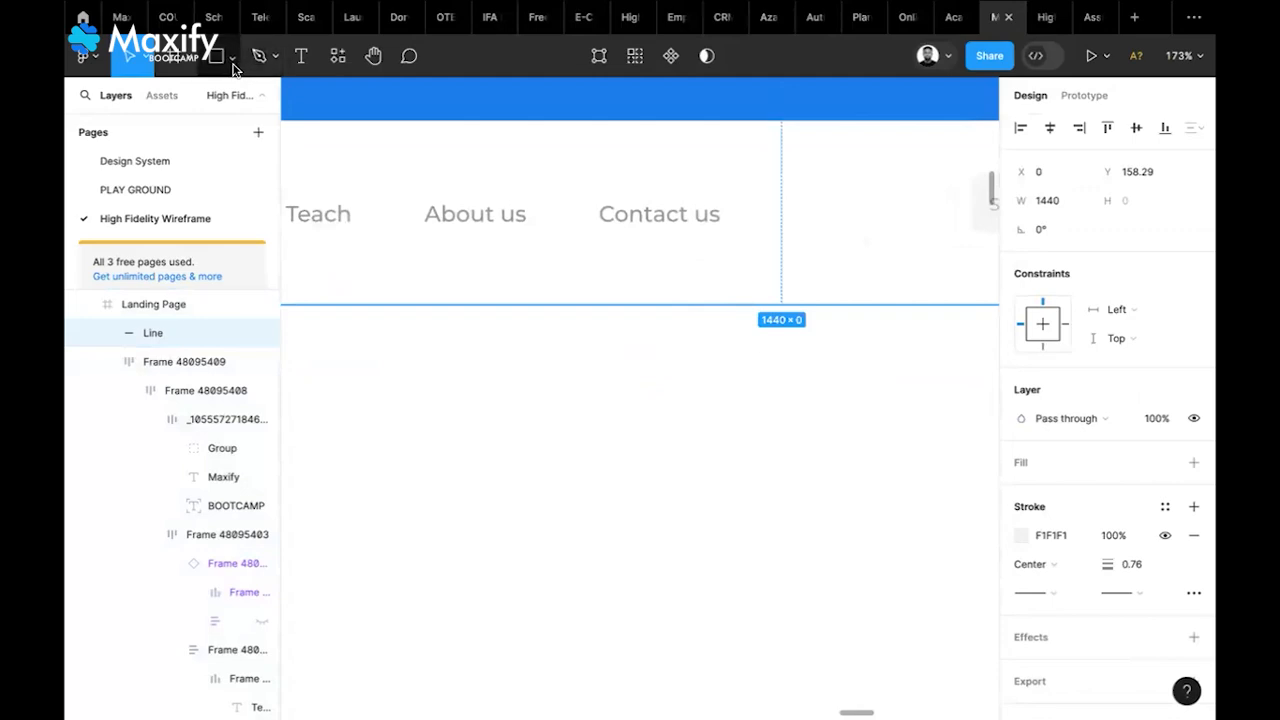
Draw a new 319-px horizontal line below the navbar with the Line tool
left_click(232, 60)
left_click(190, 121)
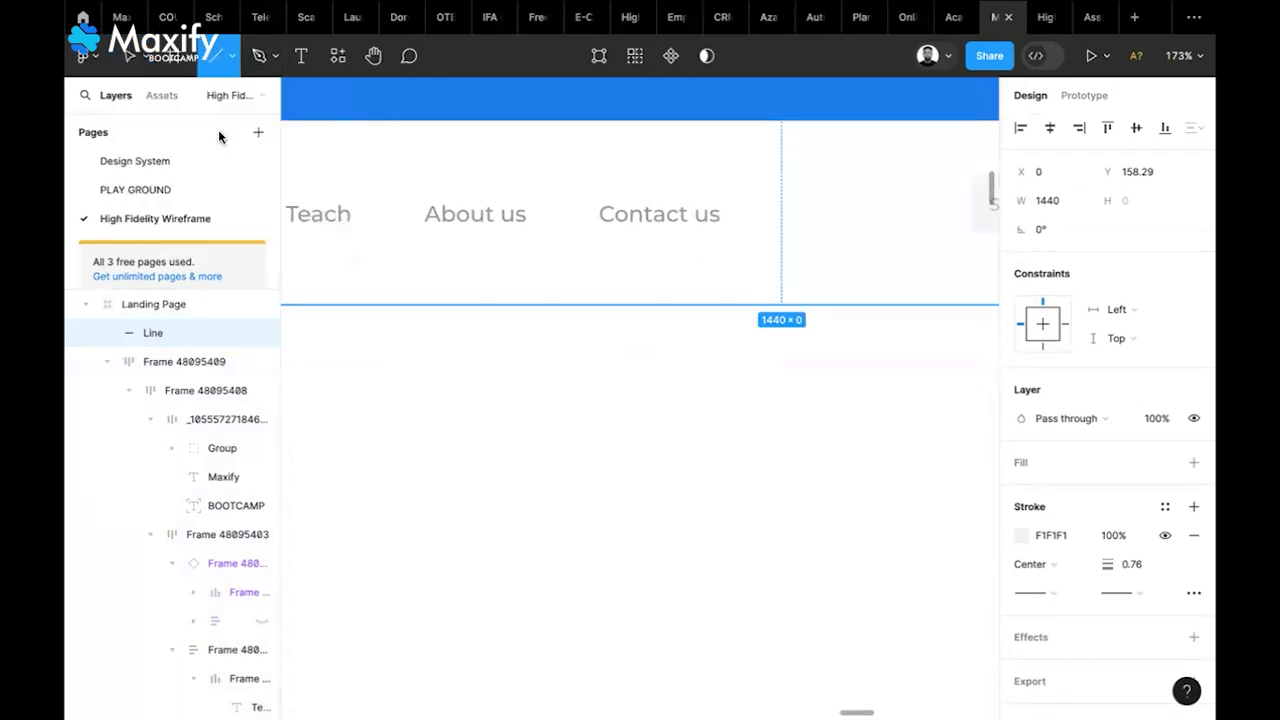
left_click_drag(432, 415, 926, 427)
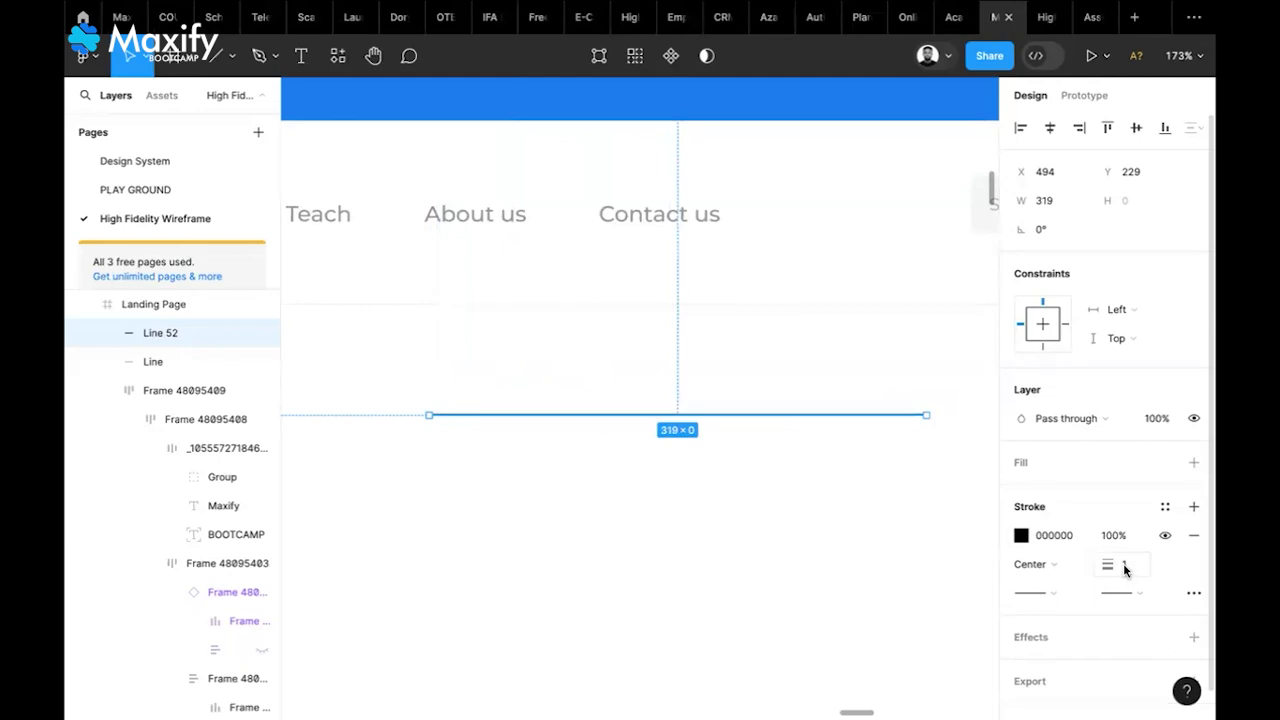
Delete the new horizontal line and pan over to the Desktop - 1 category bar
key("Delete")
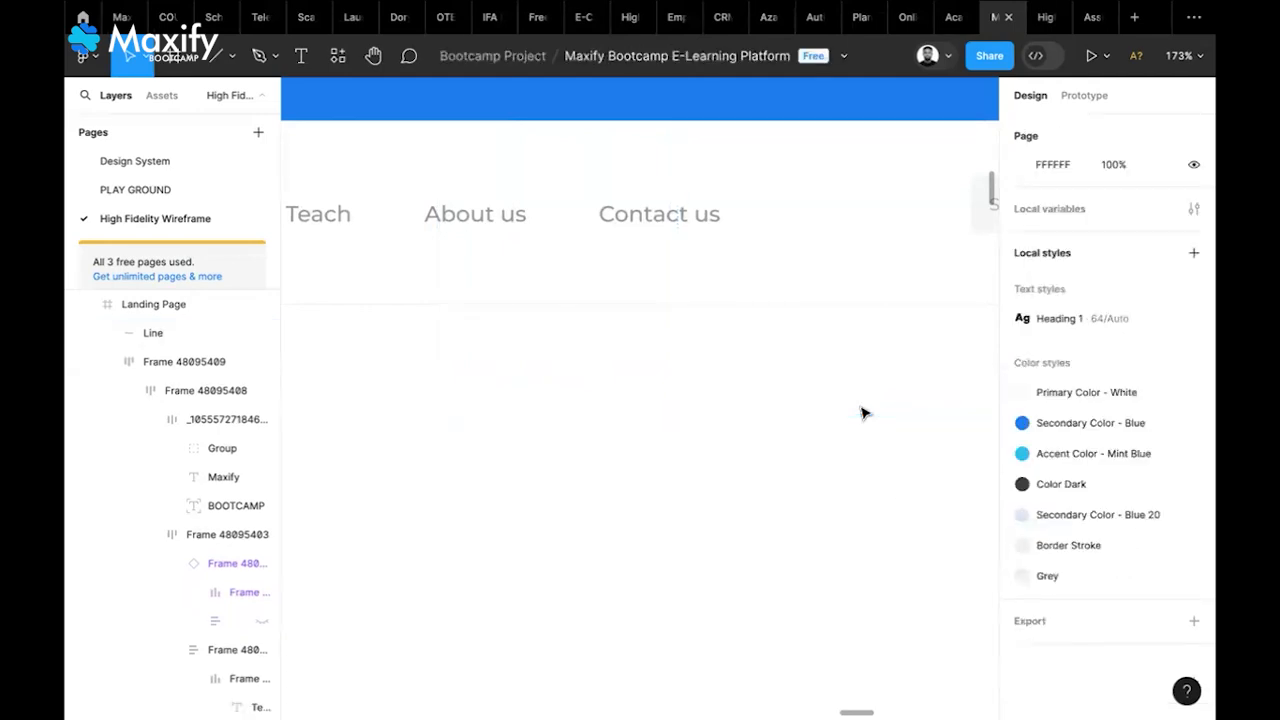
scroll(862, 412, "down", 6)
scroll(864, 412, "down", 3)
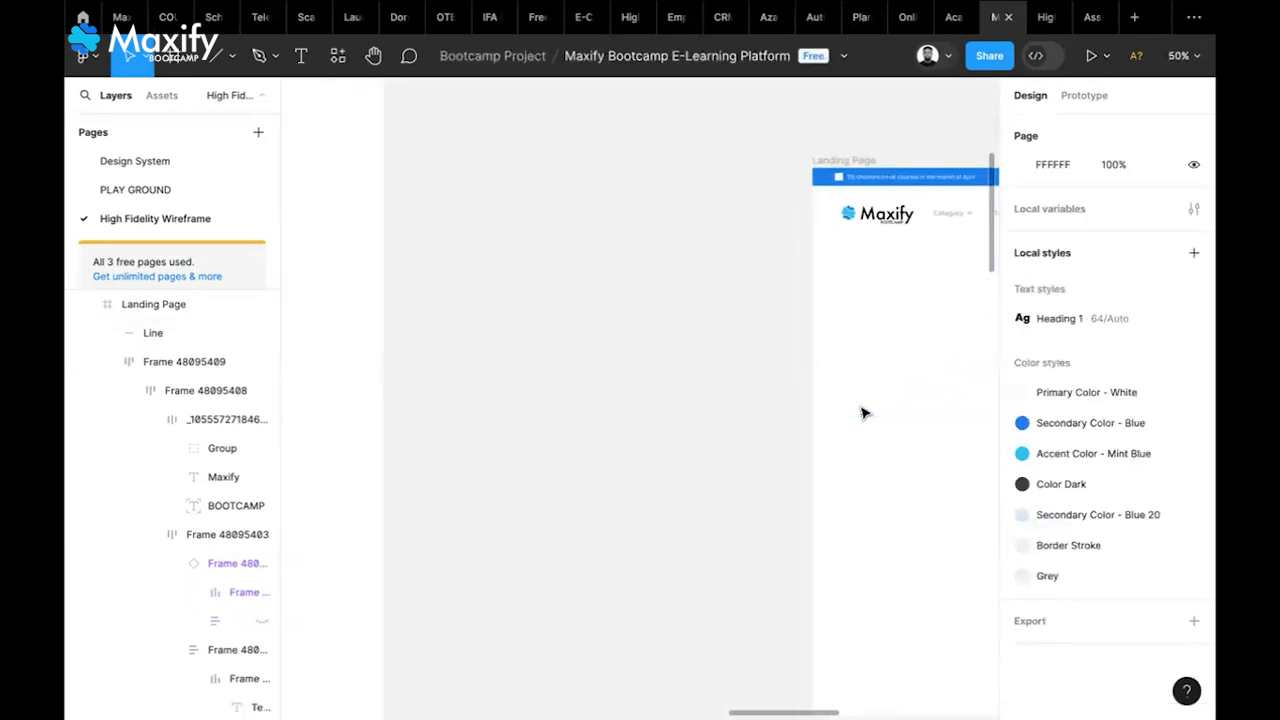
scroll(864, 413, "right", 1)
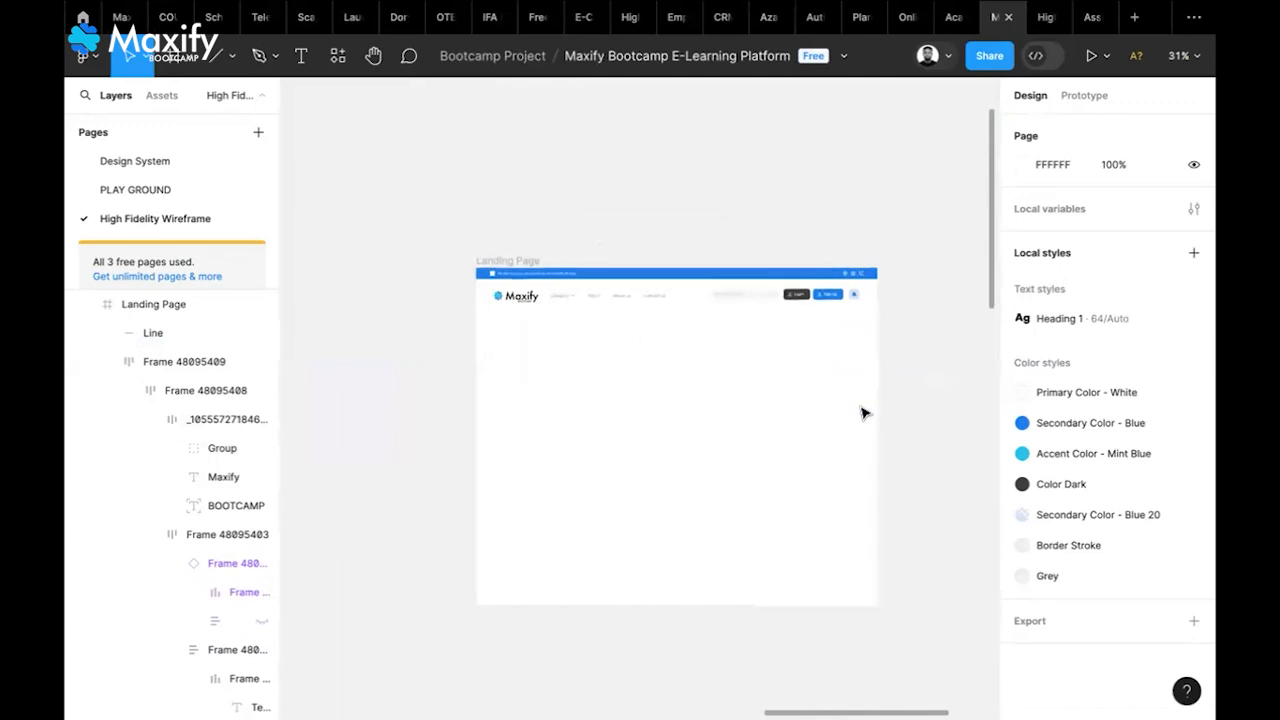
scroll(723, 304, "up", 4)
scroll(724, 306, "down", 2)
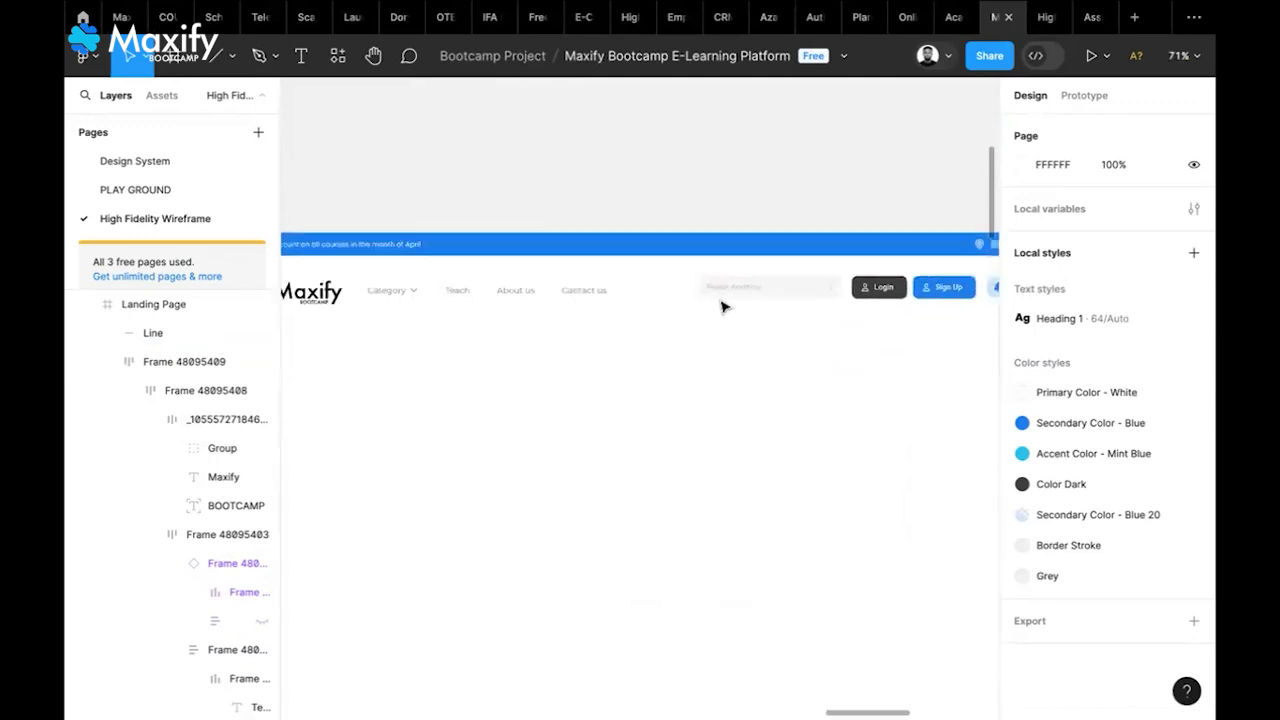
scroll(724, 307, "down", 1)
scroll(724, 307, "left", 10)
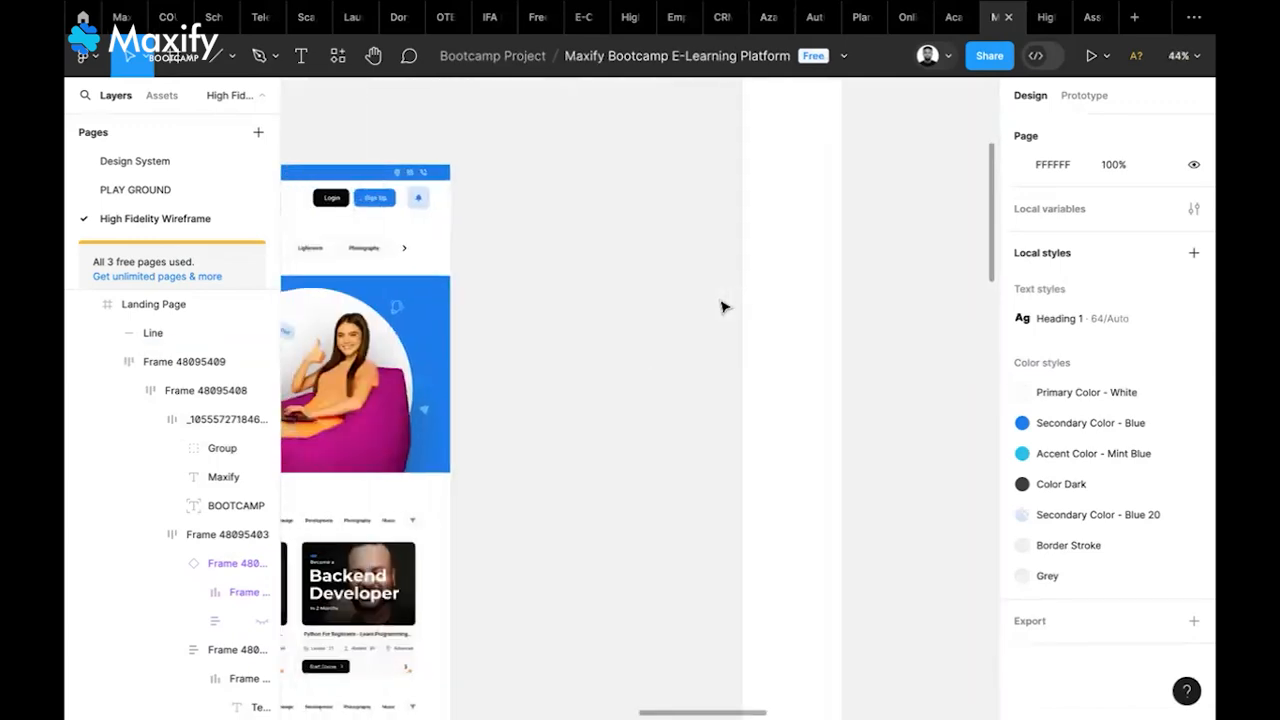
scroll(724, 307, "left", 4)
scroll(724, 307, "up", 1)
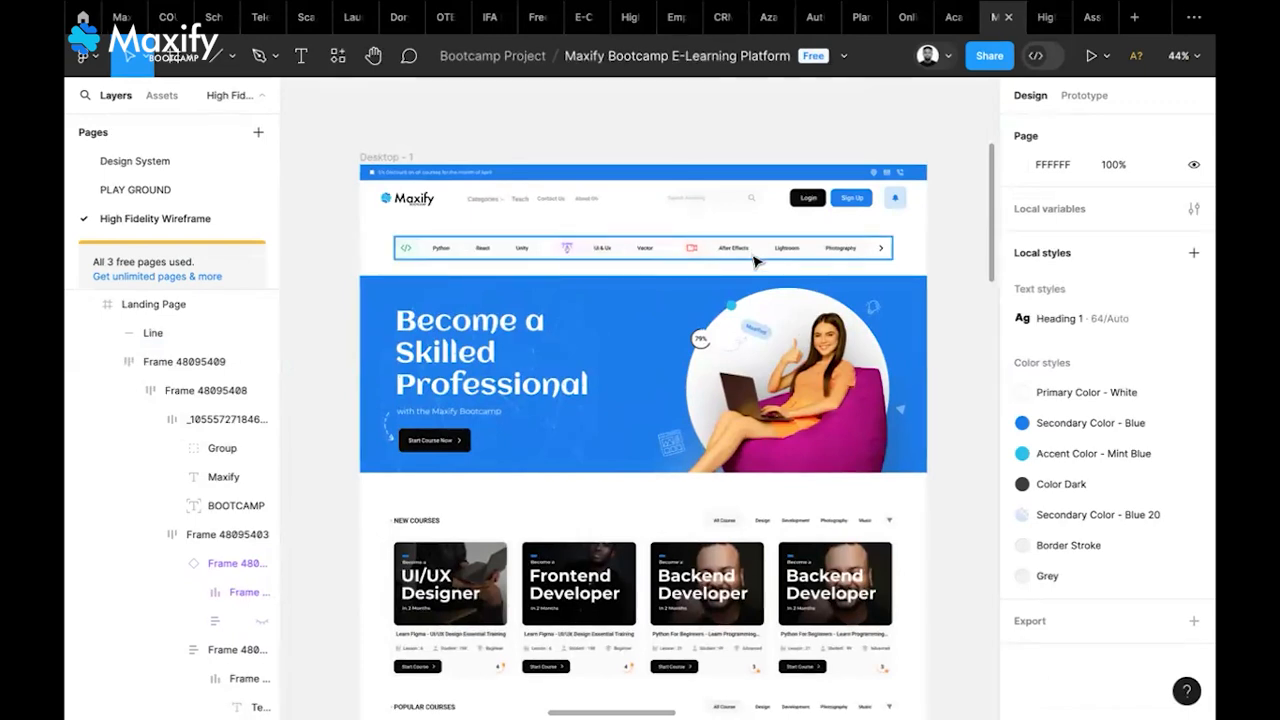
scroll(635, 260, "up", 5)
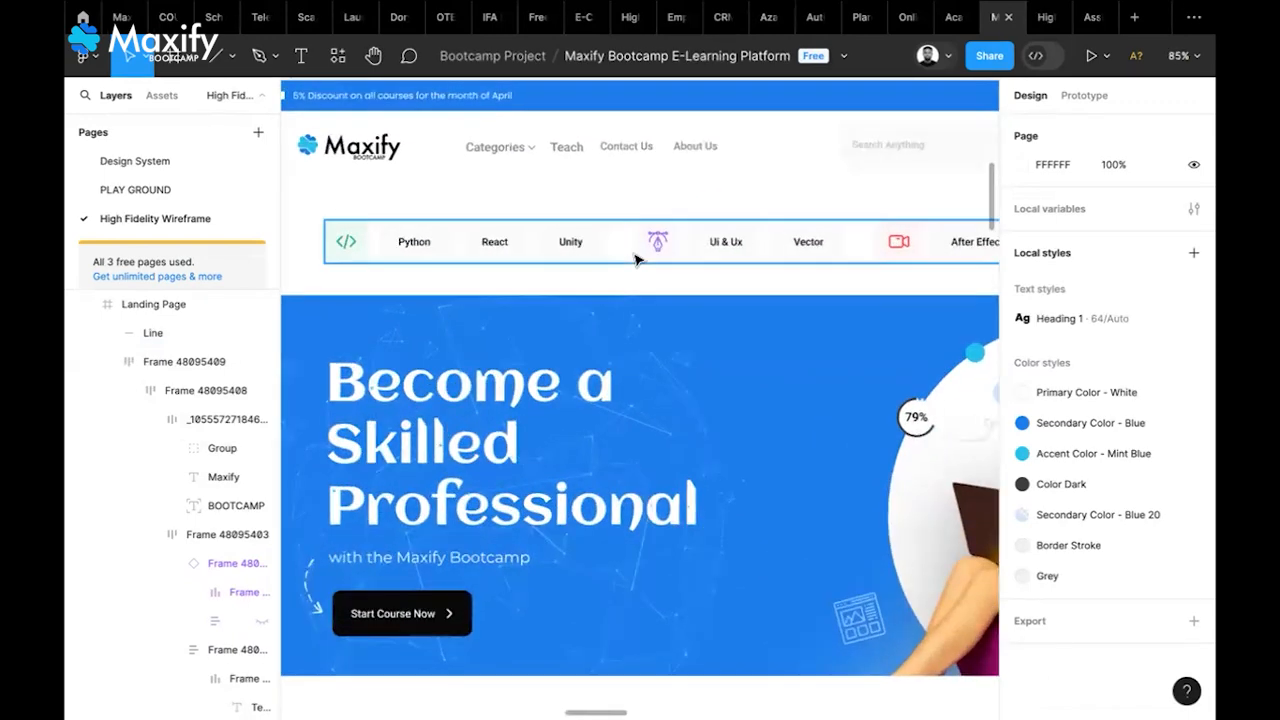
scroll(635, 260, "down", 4)
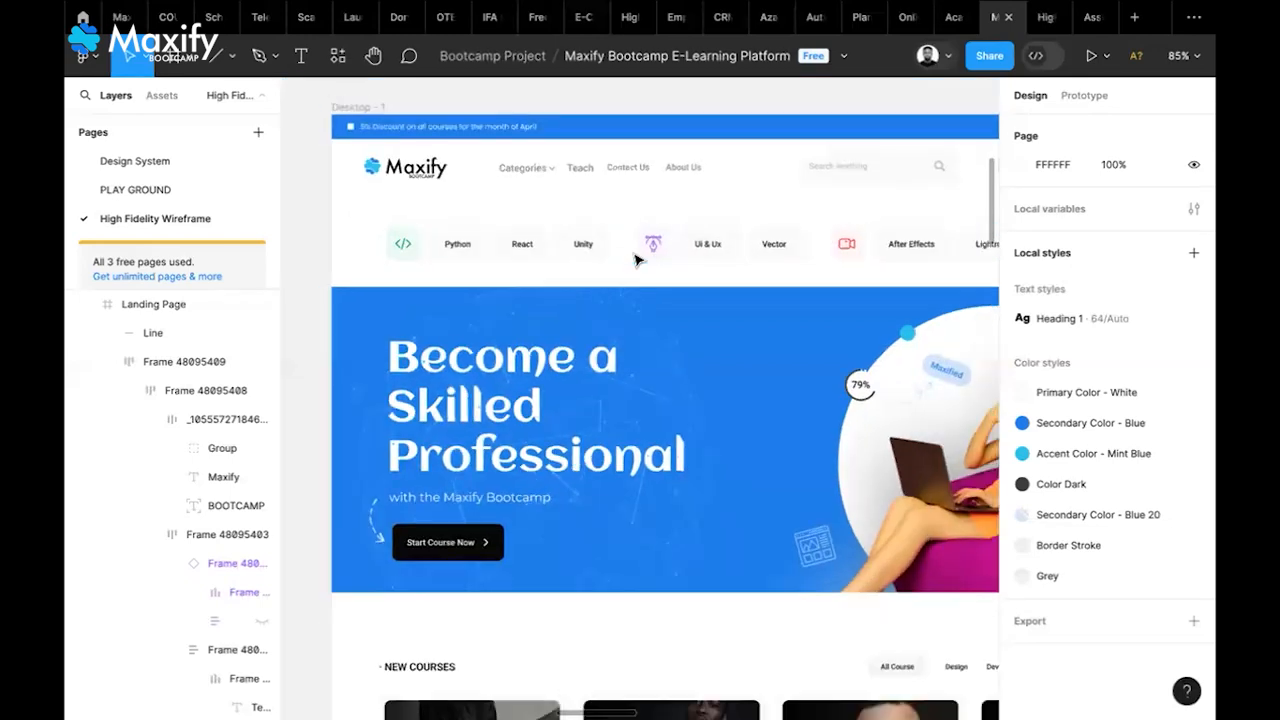
Inspect the category groups and code-icon tile, then select the 1262.16 × 55.93 top-categories frame
left_click(585, 250)
left_click(614, 256)
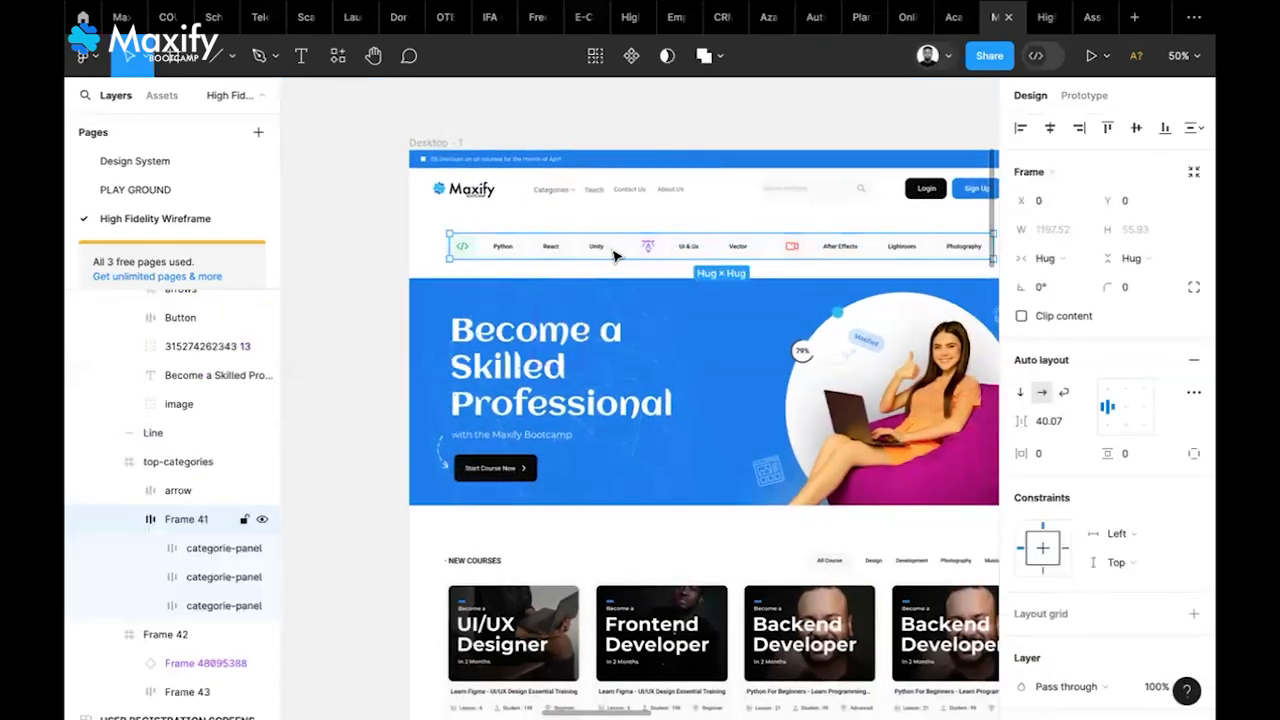
left_click(614, 254)
left_click(748, 253)
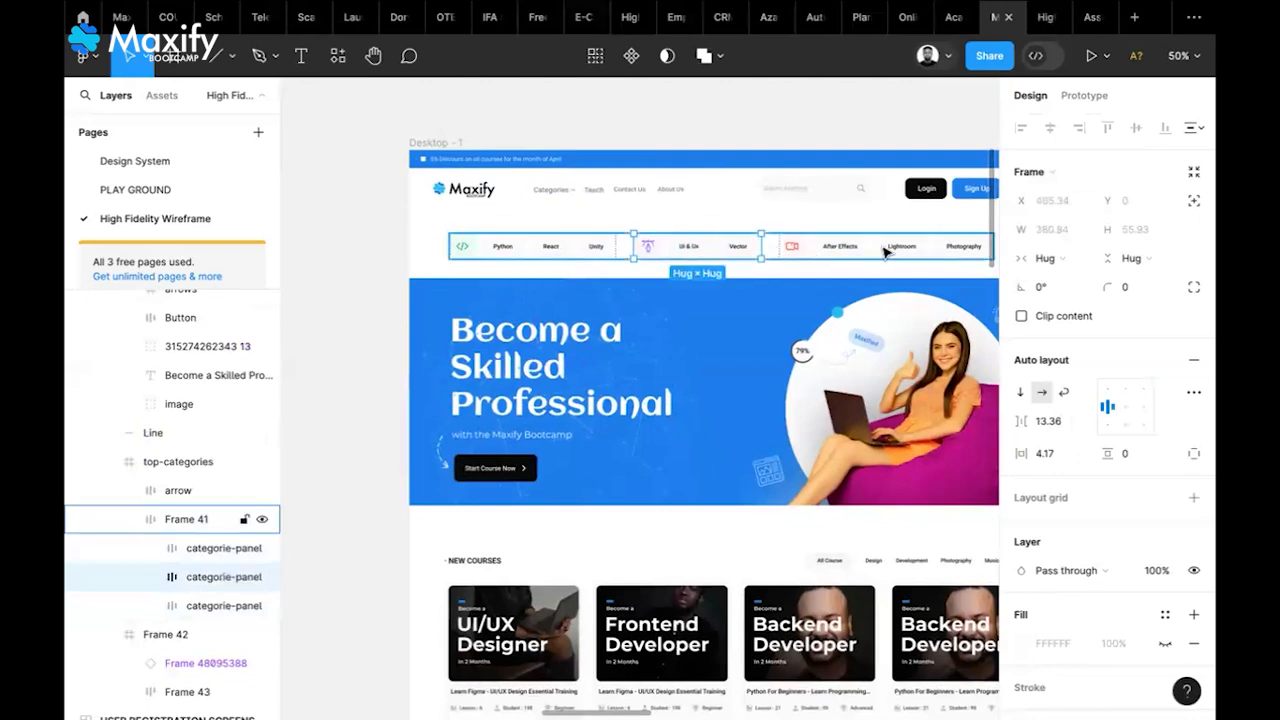
left_click(884, 252)
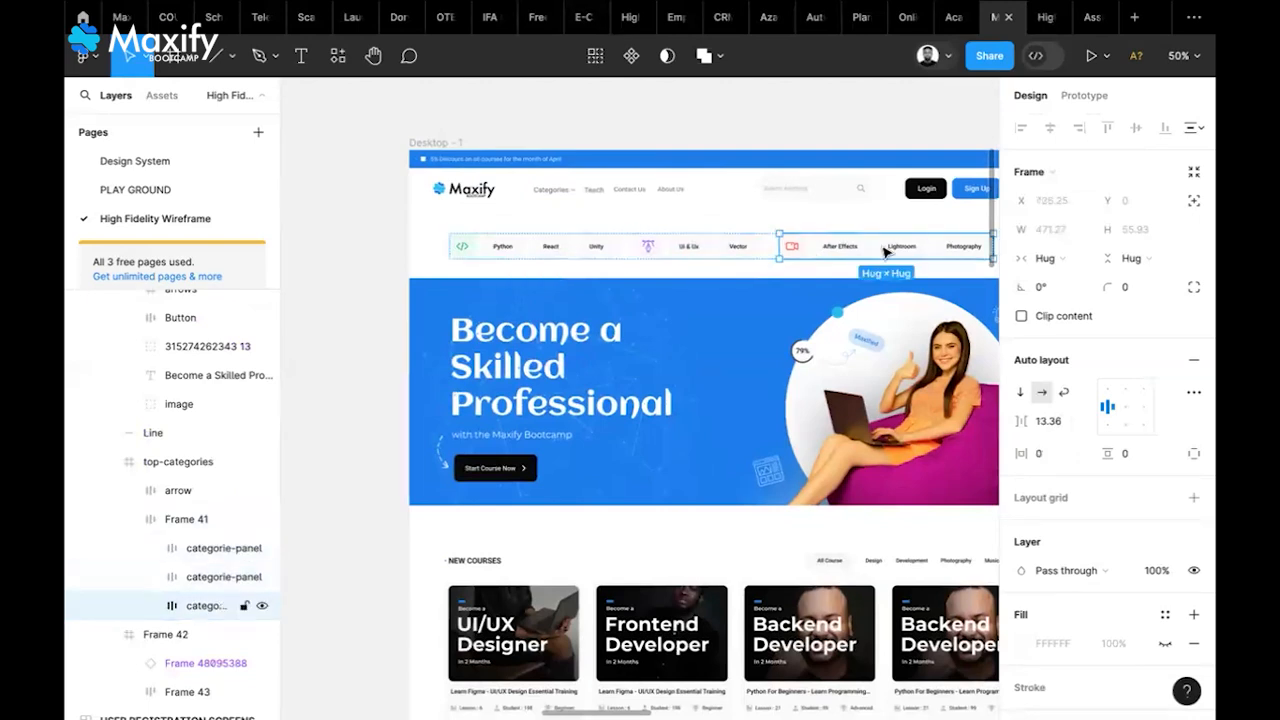
left_click(458, 258)
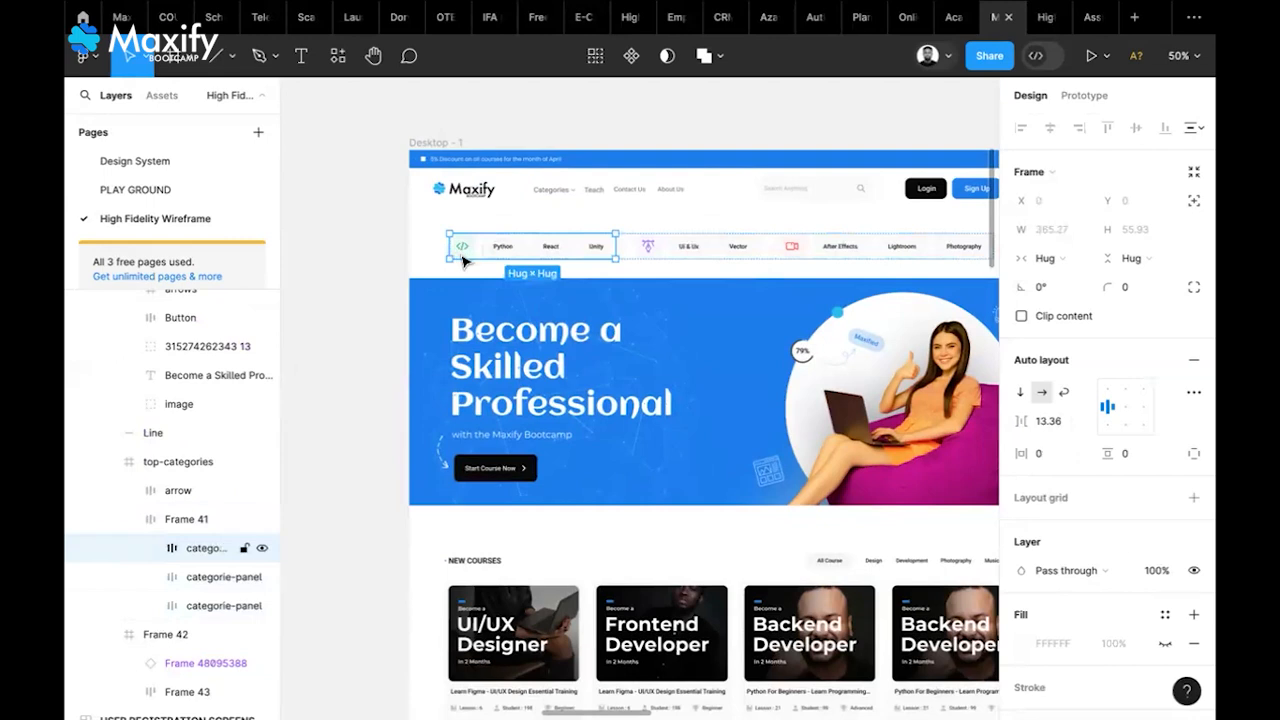
double_click(462, 258)
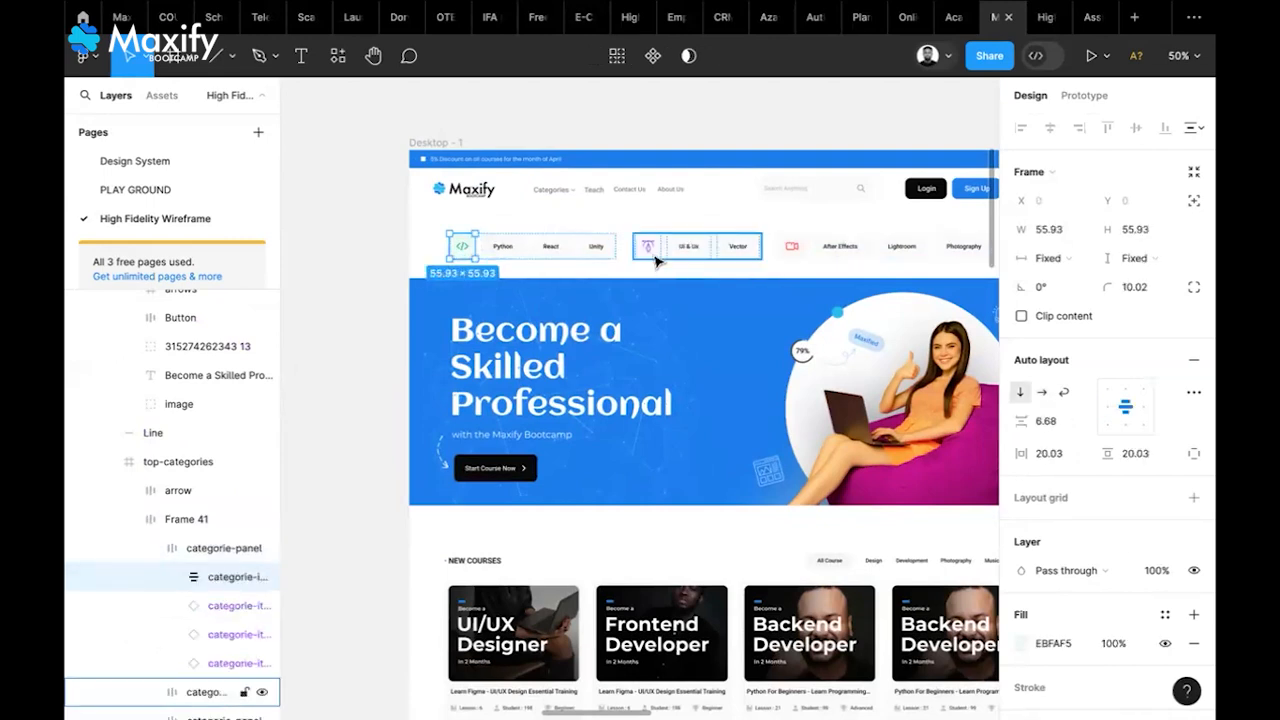
left_click(826, 249)
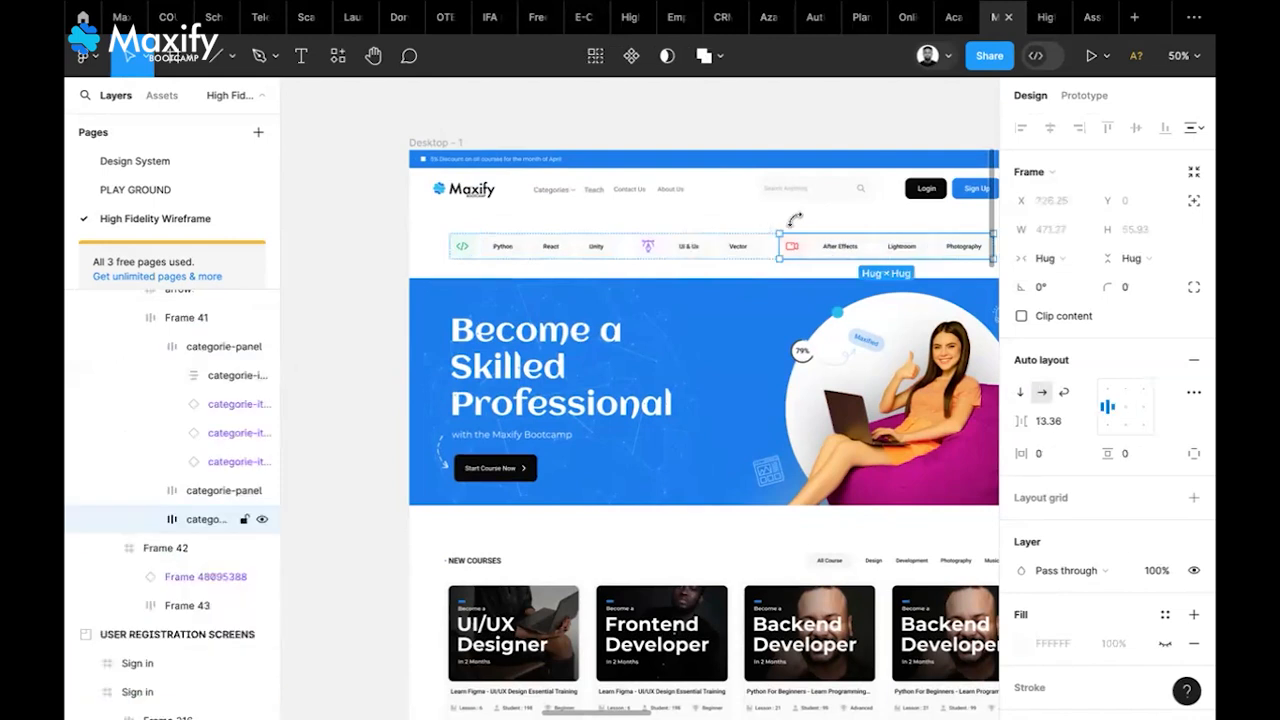
left_click(371, 277)
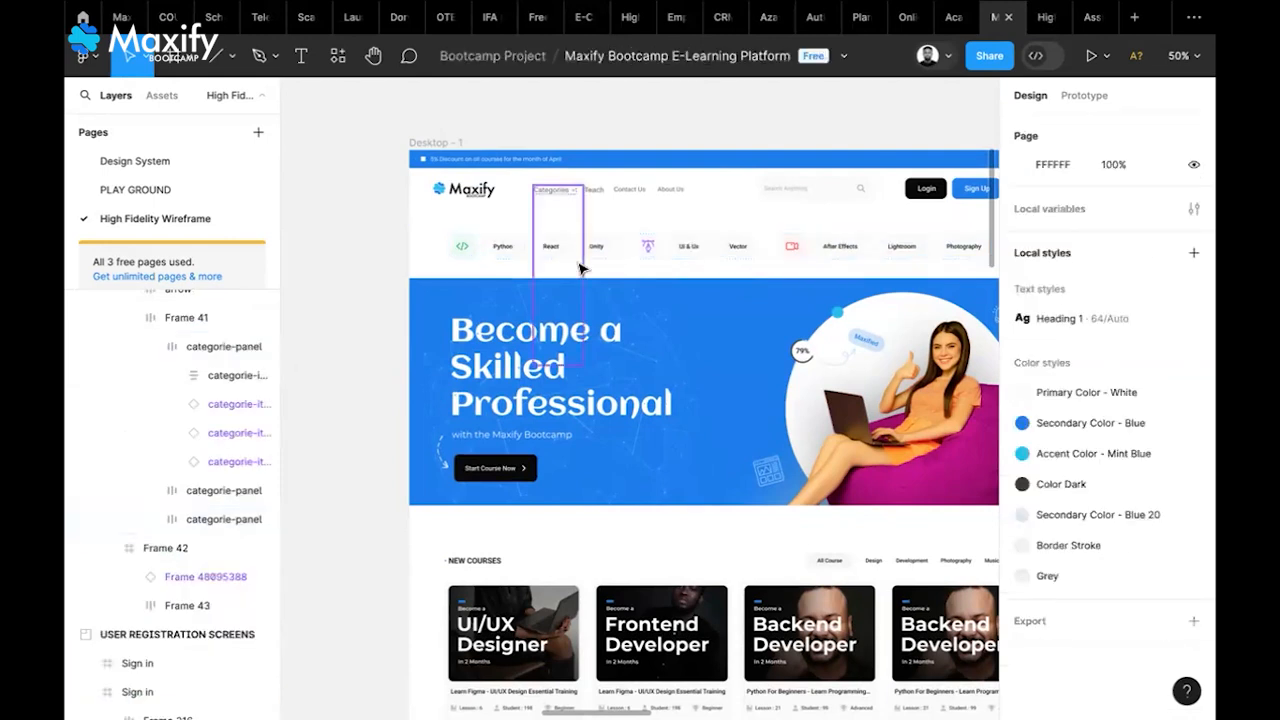
left_click(591, 255)
Paste top-categories into CLASS PRACTICE and drag it above the Landing Page frame
scroll(689, 304, "right", 15)
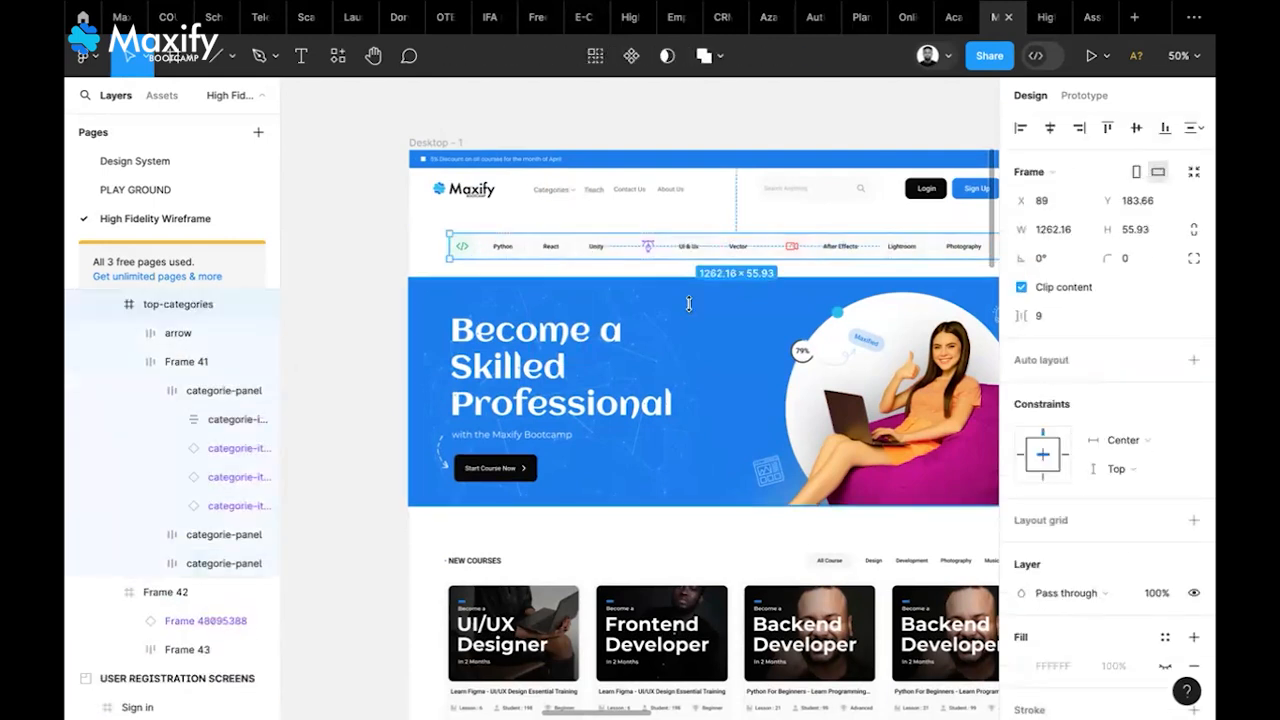
scroll(783, 371, "right", 5)
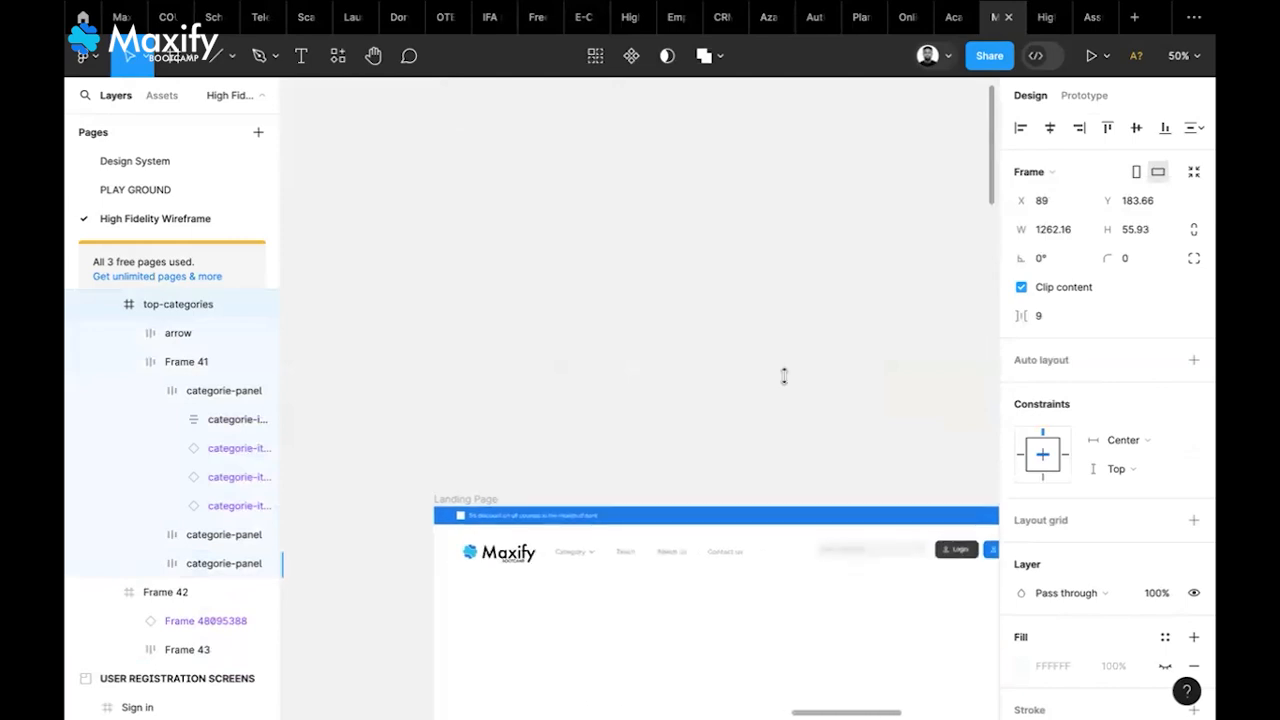
left_click(516, 189)
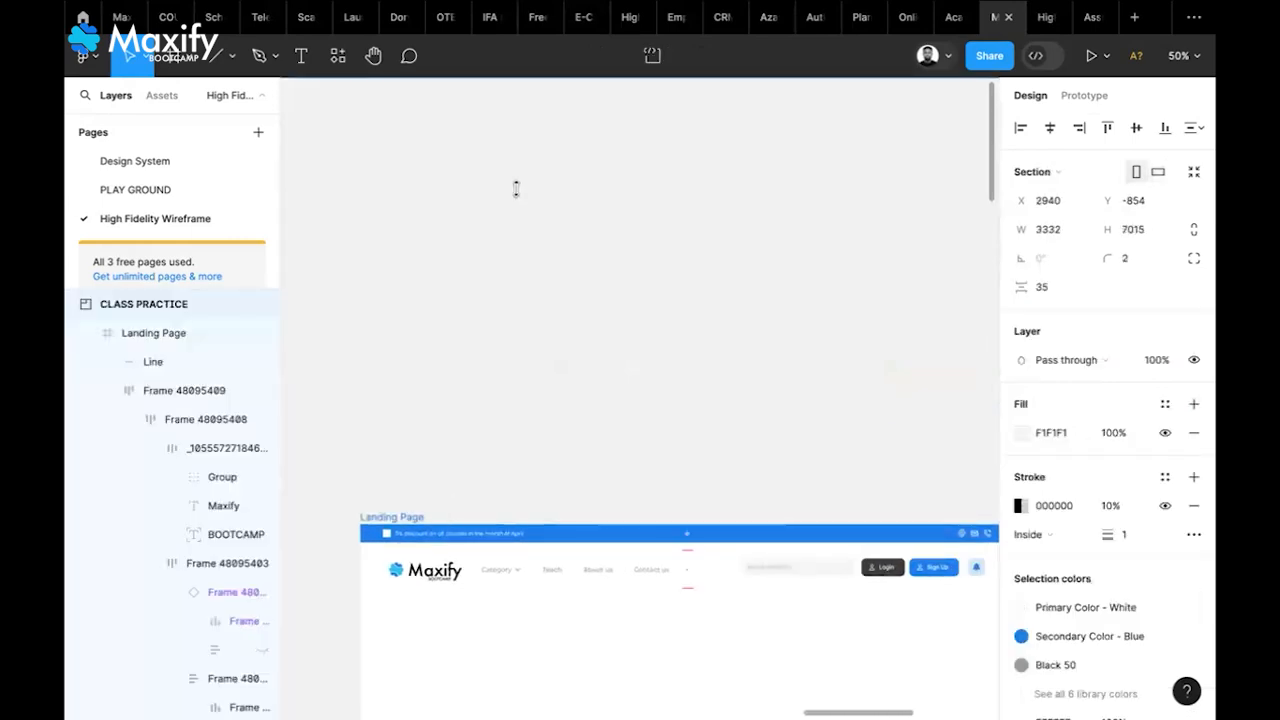
key("ctrl+v")
left_click_drag(465, 184, 879, 230)
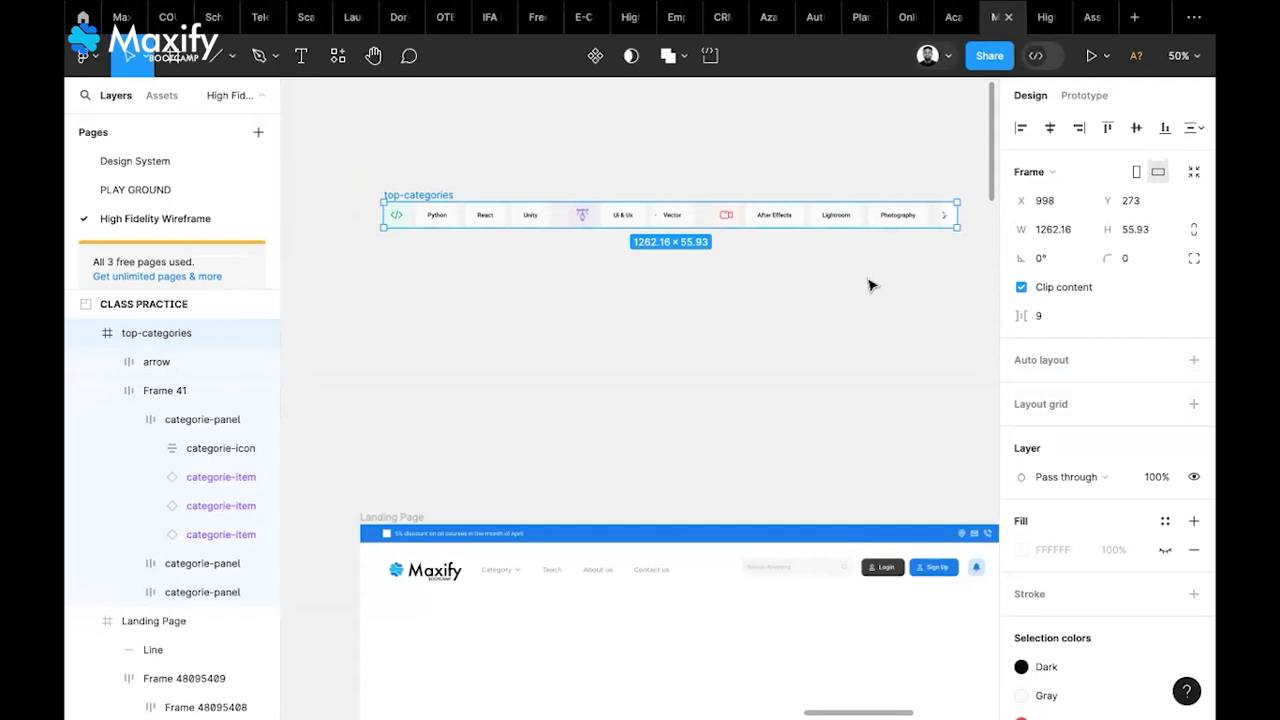
scroll(869, 286, "up", 2)
scroll(869, 286, "left", 1)
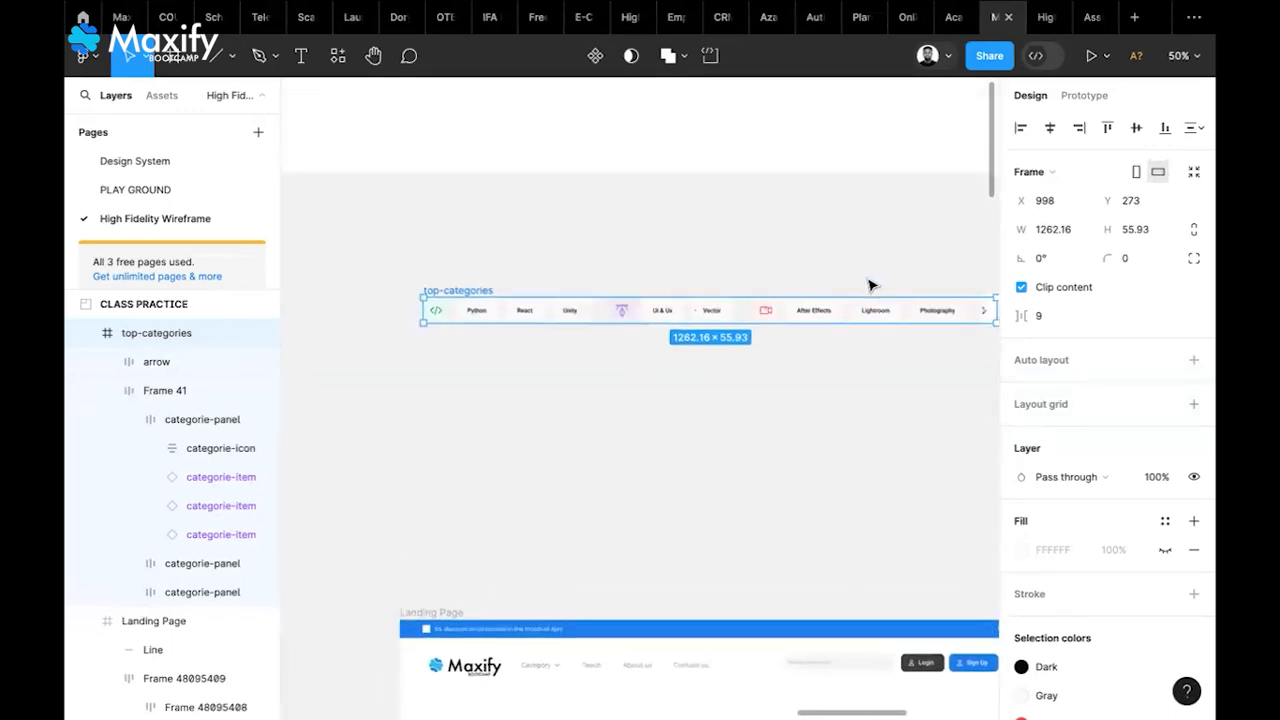
scroll(522, 355, "right", 2)
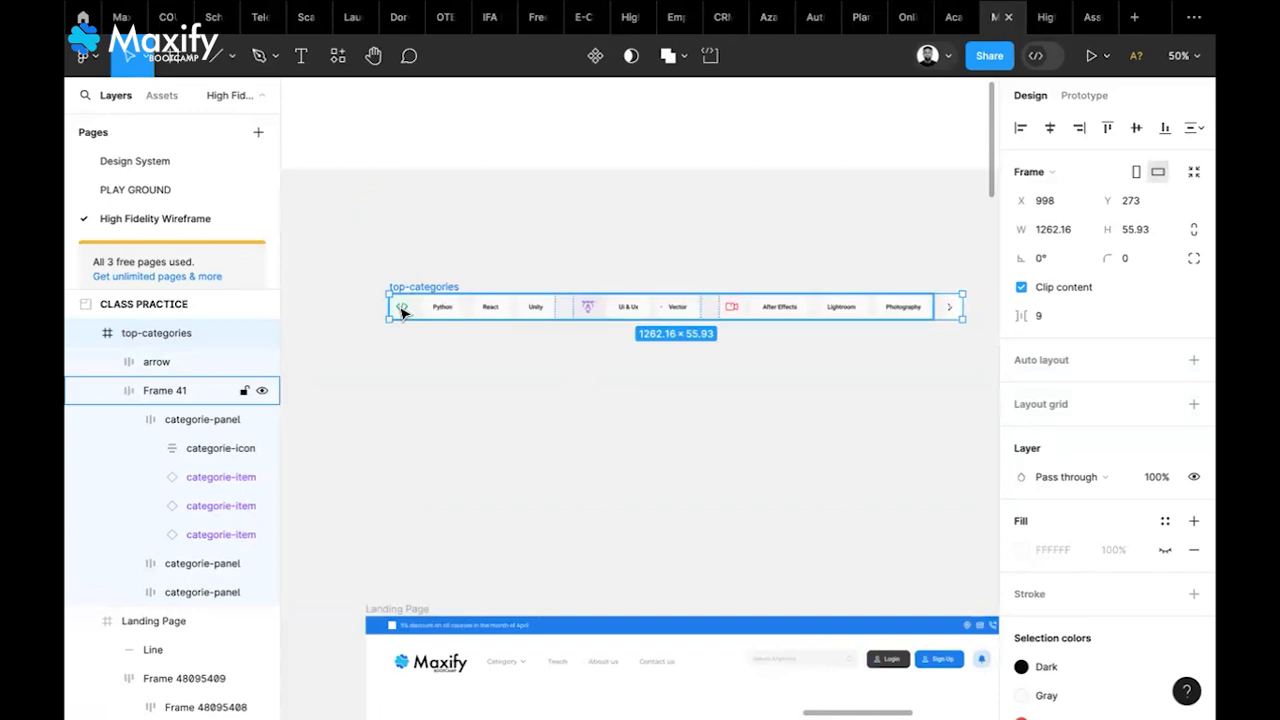
scroll(554, 566, "down", 2)
scroll(554, 566, "right", 1)
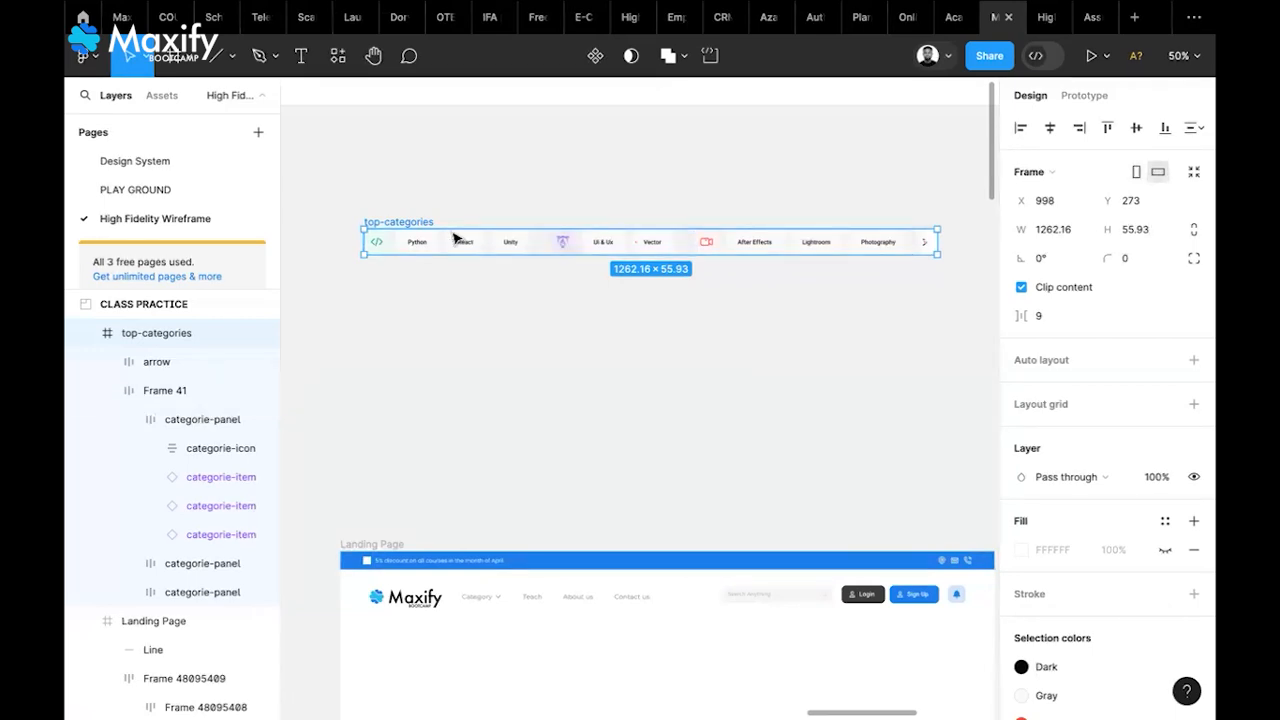
scroll(443, 241, "up", 5)
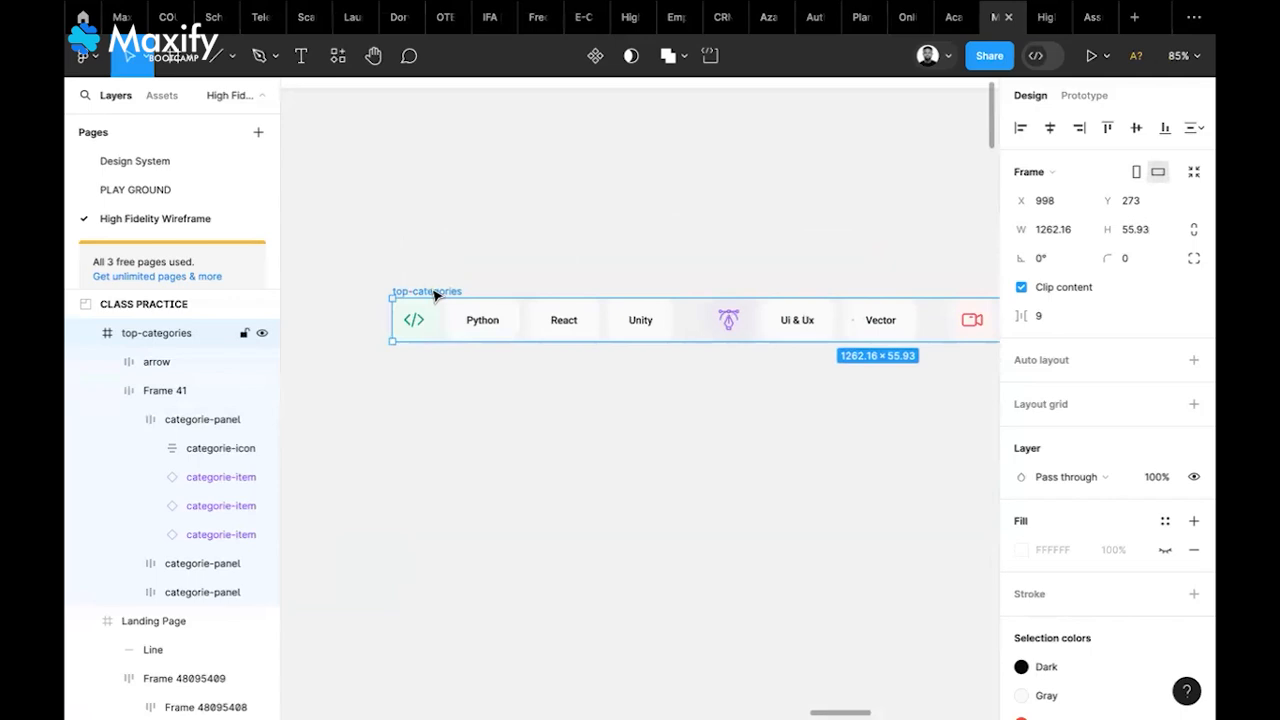
scroll(435, 294, "up", 3)
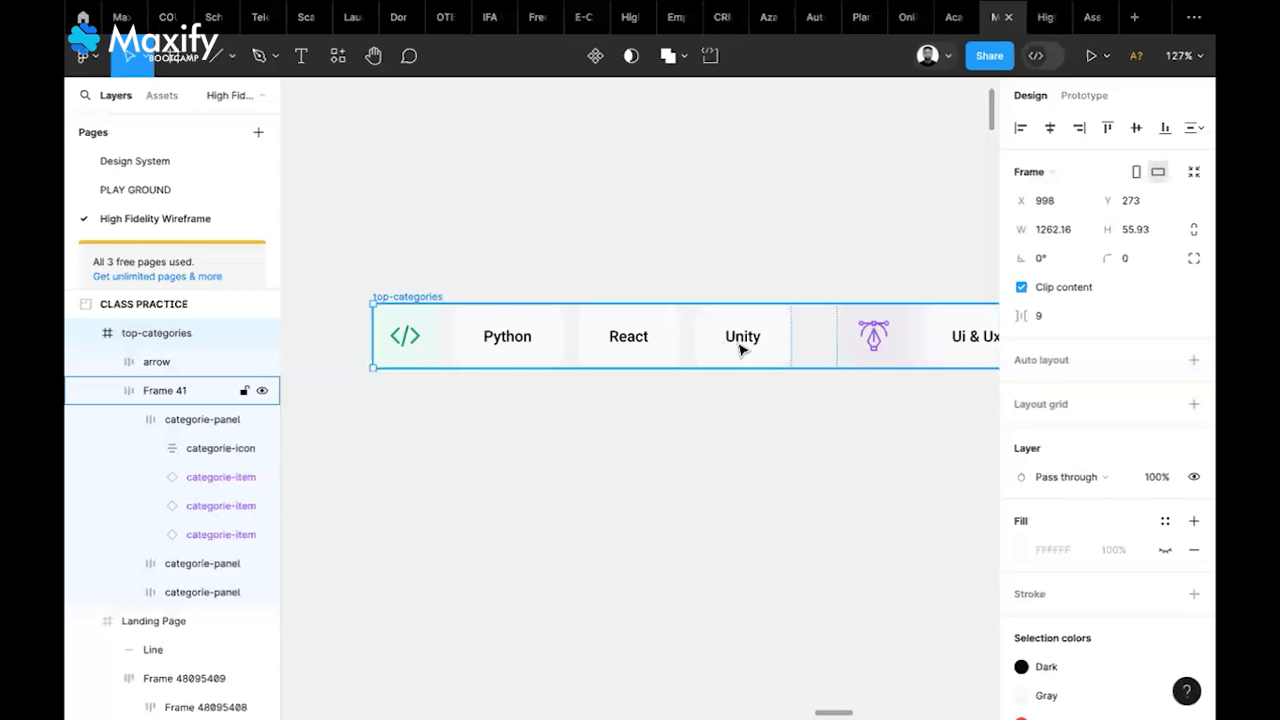
scroll(741, 349, "right", 5)
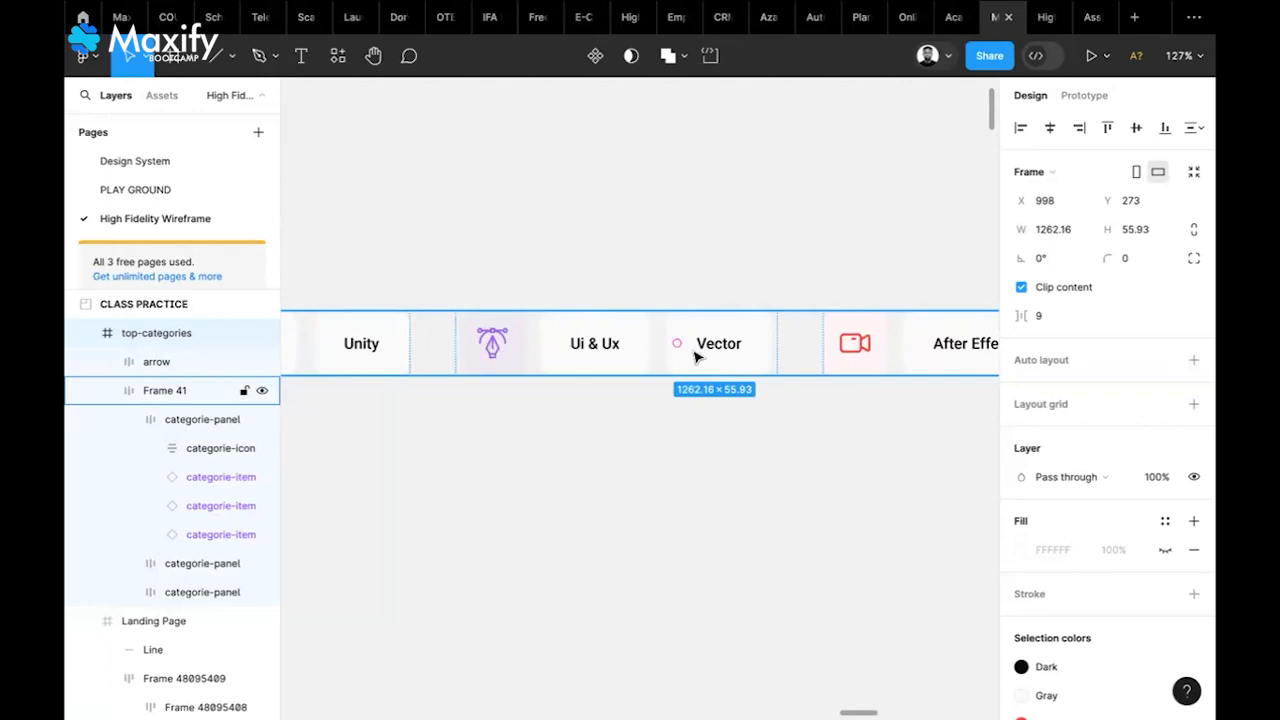
scroll(740, 350, "right", 5)
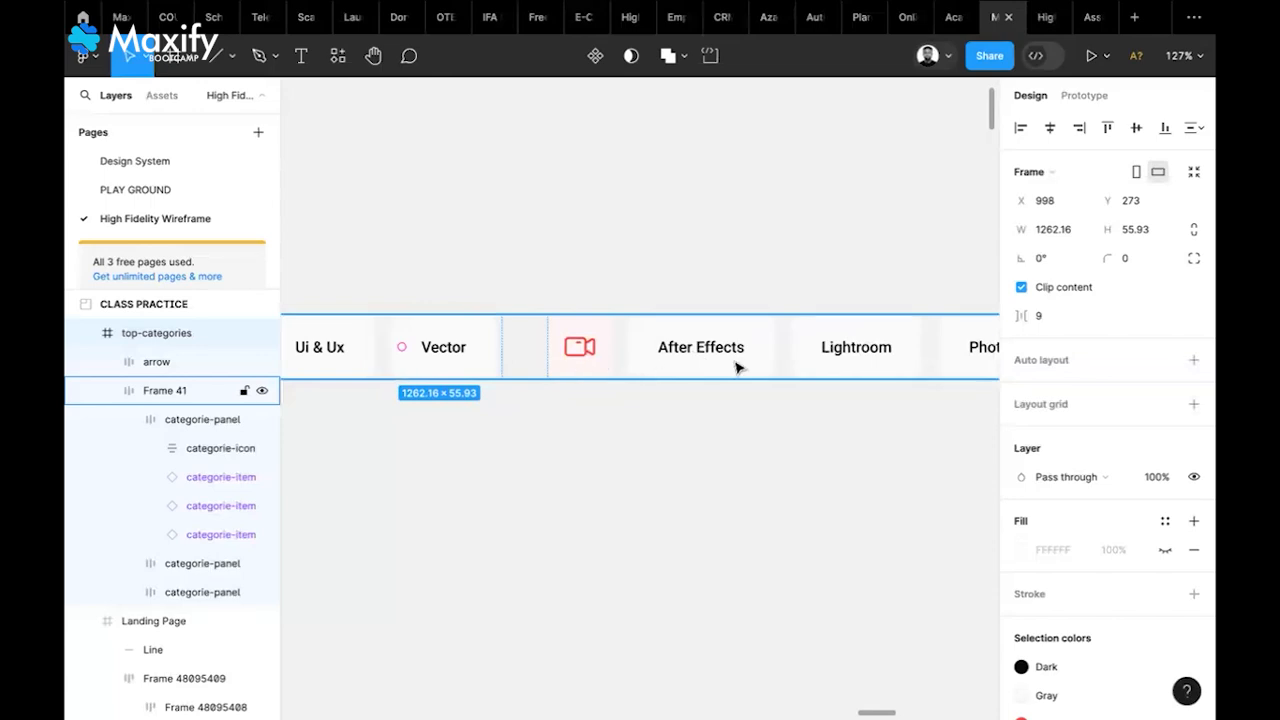
scroll(734, 366, "right", 3)
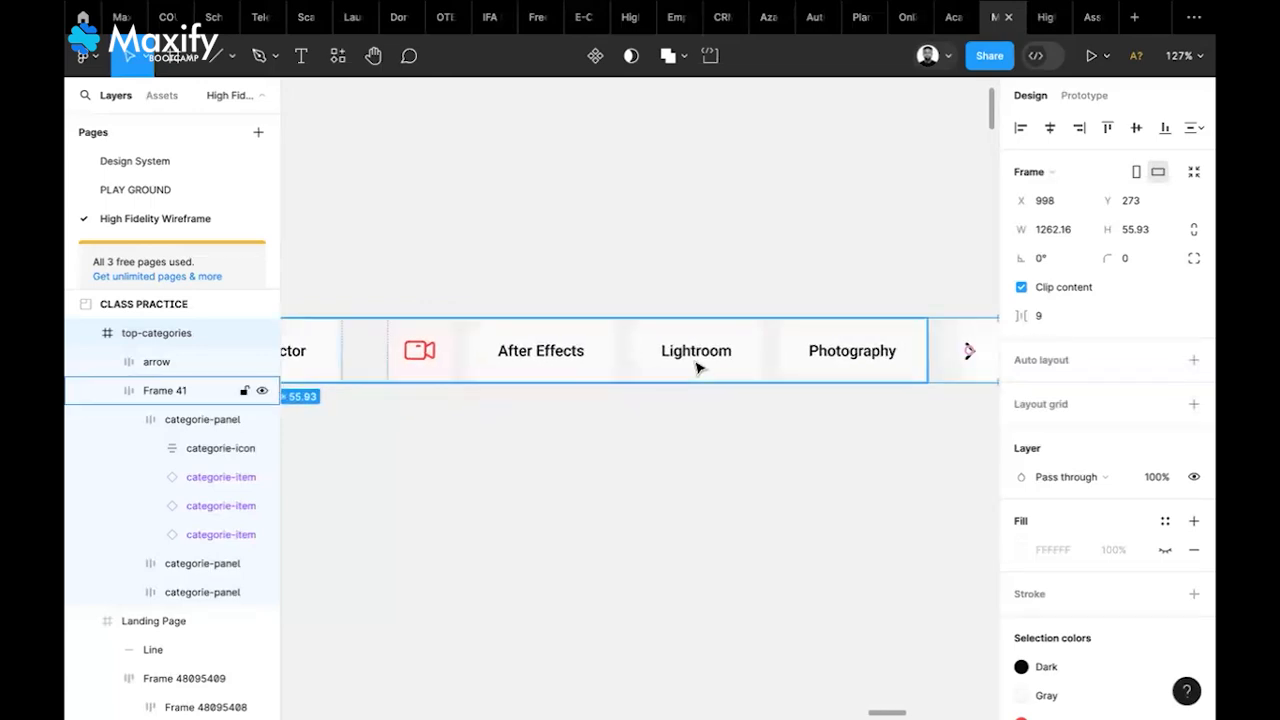
scroll(697, 368, "right", 1)
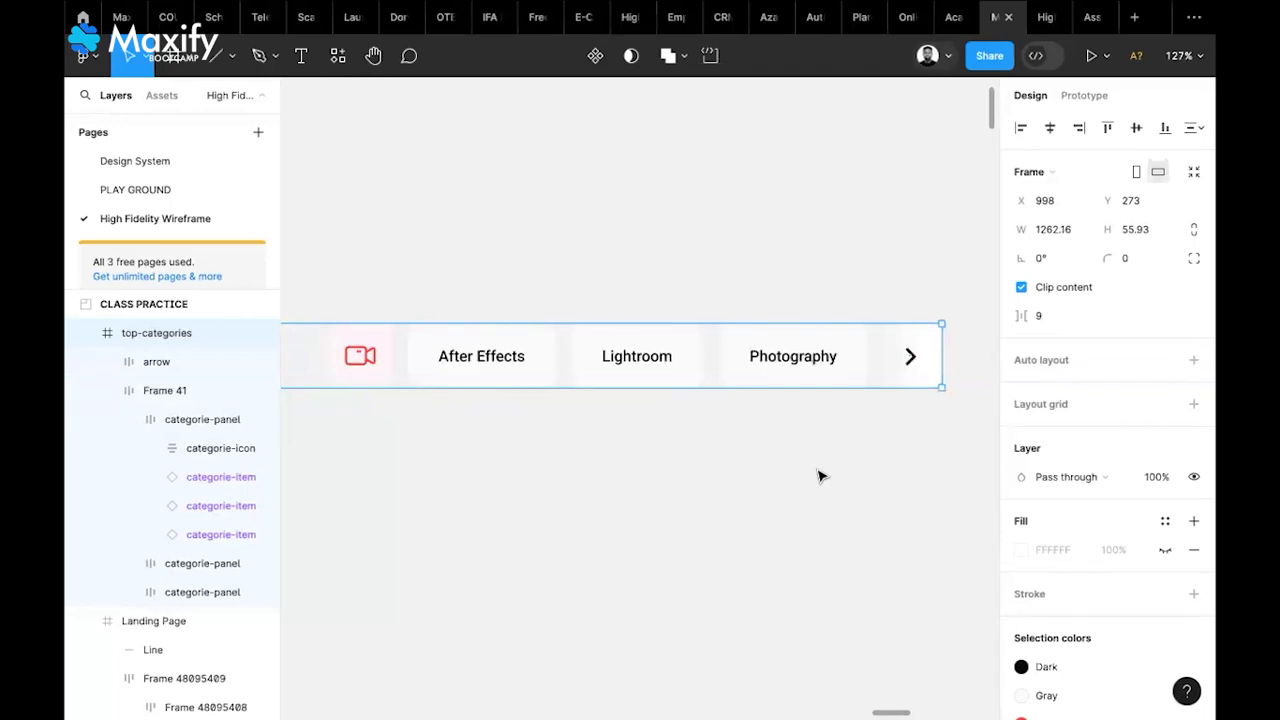
scroll(818, 476, "down", 3)
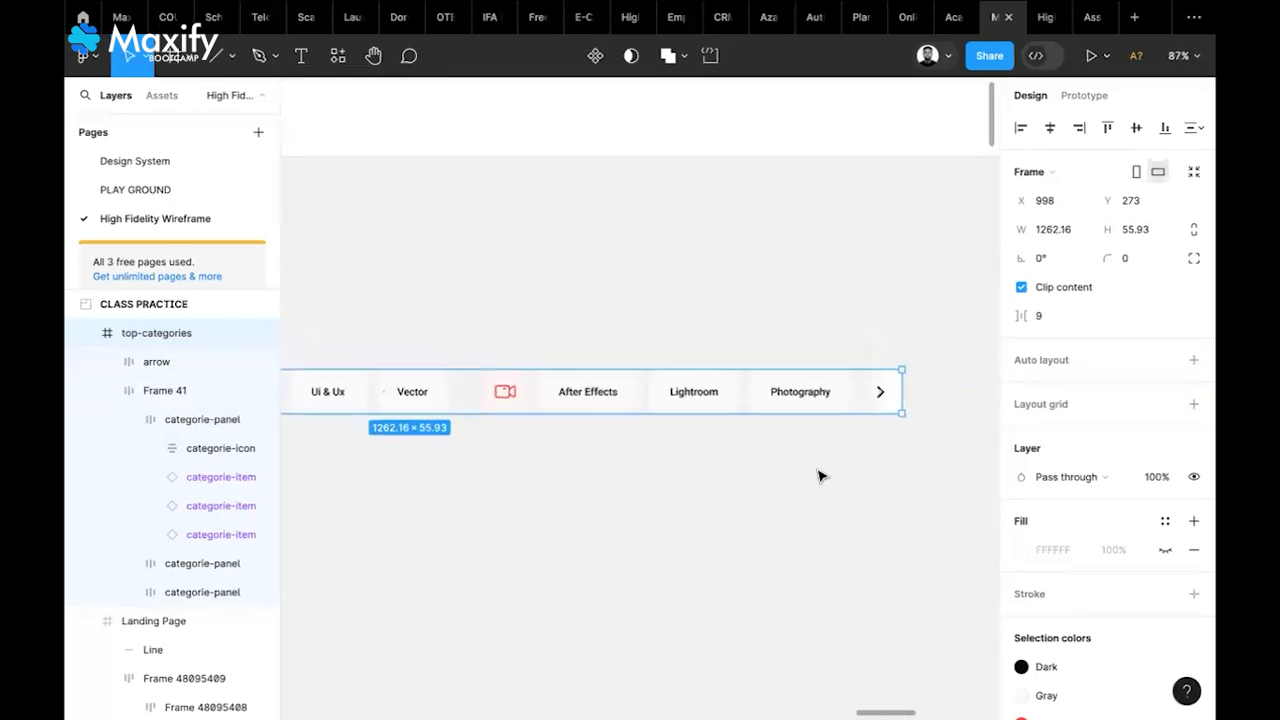
scroll(818, 476, "left", 2)
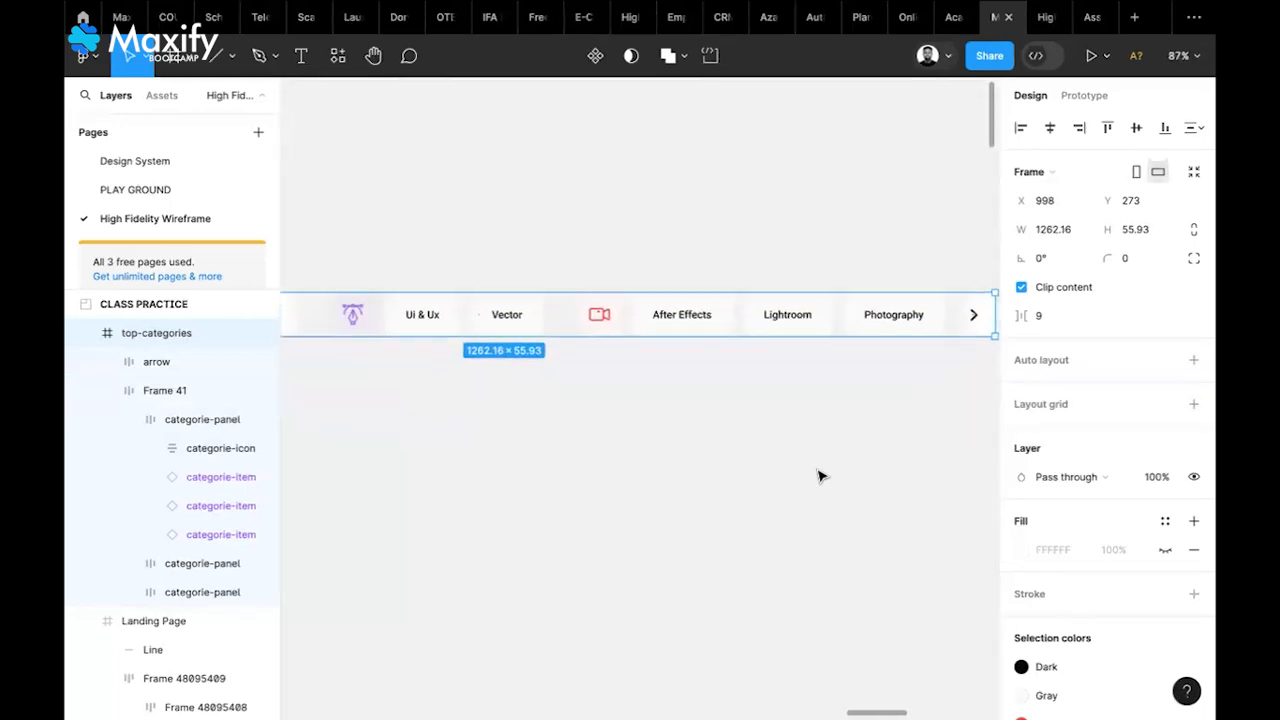
scroll(818, 477, "down", 2)
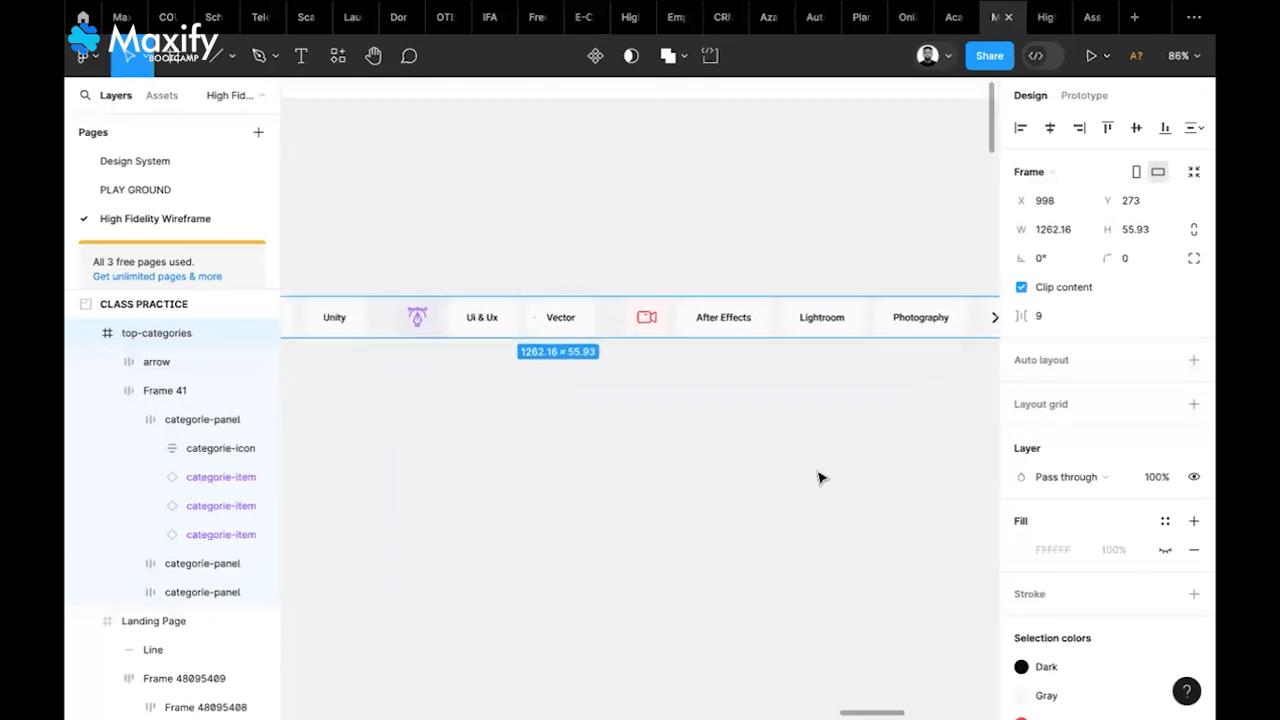
scroll(818, 477, "left", 3)
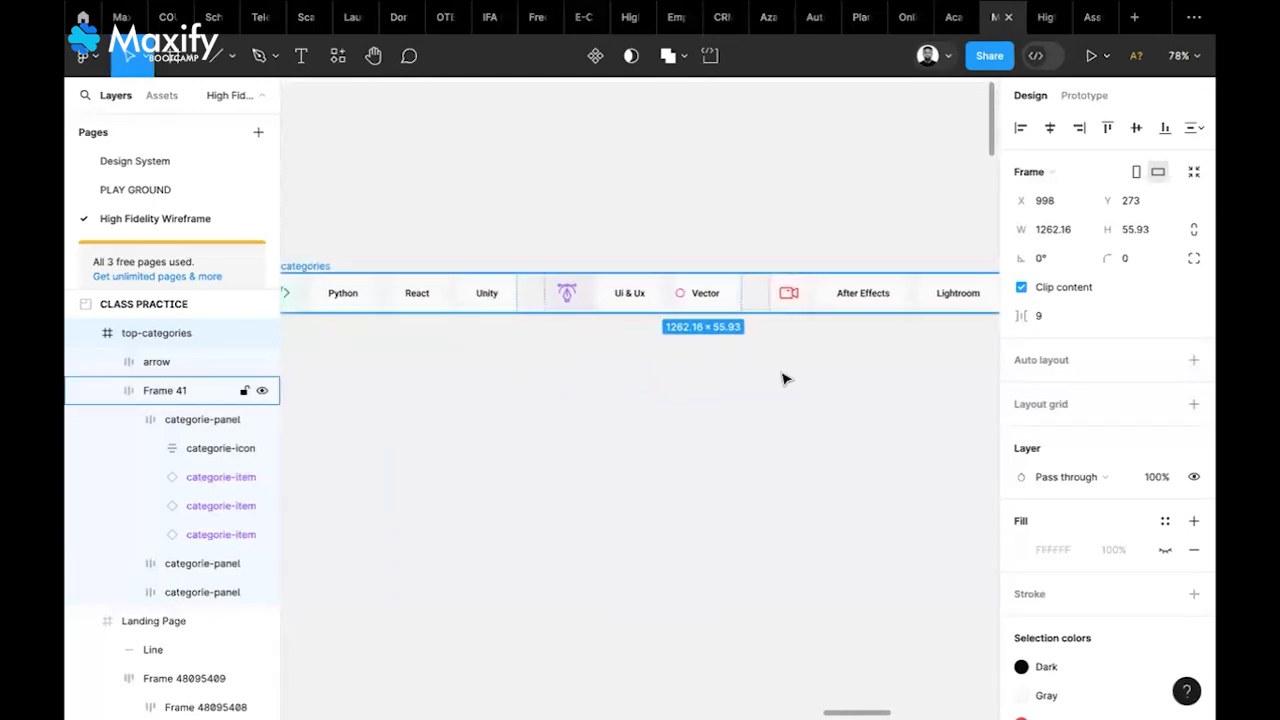
double_click(643, 293)
double_click(718, 300)
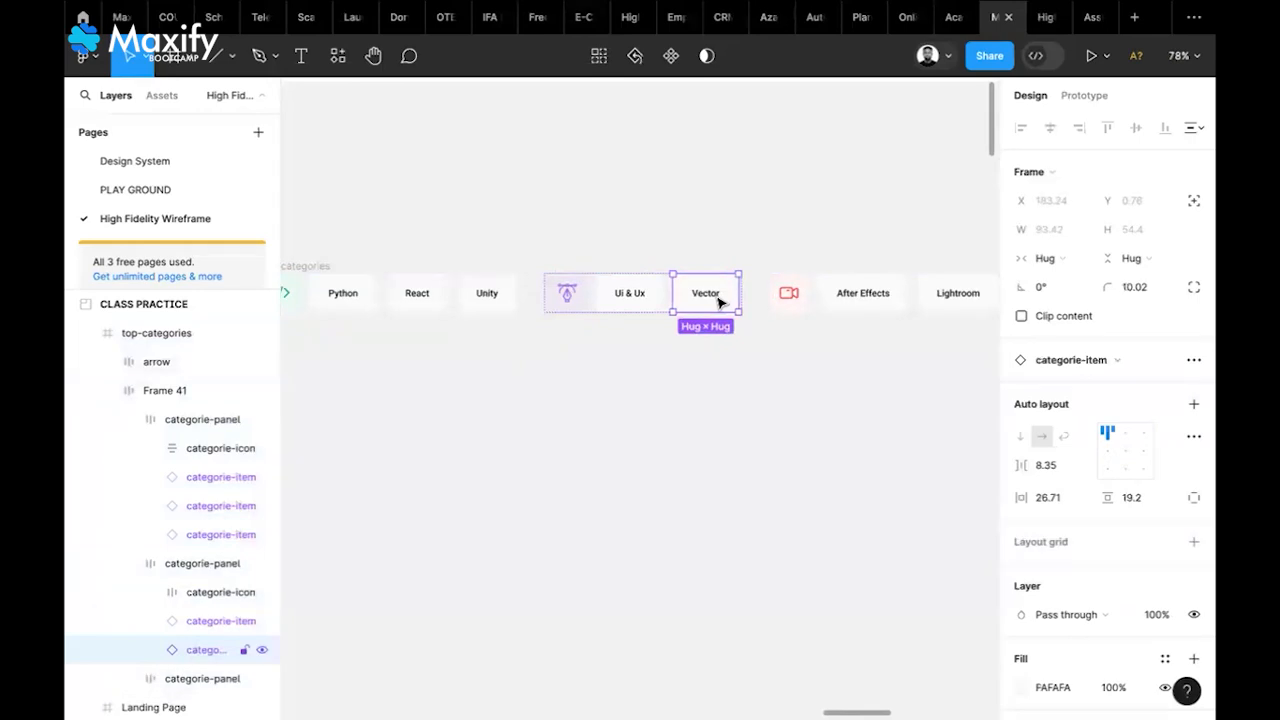
key("ctrl+d")
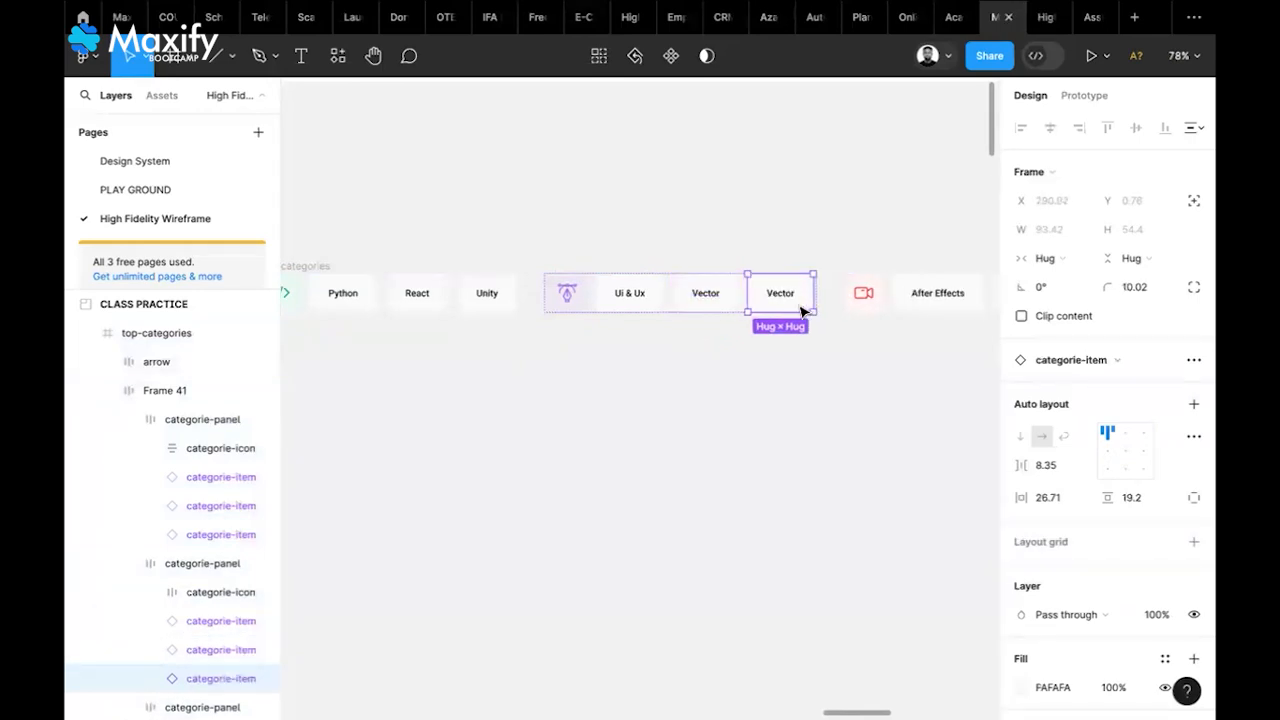
key("ctrl+d")
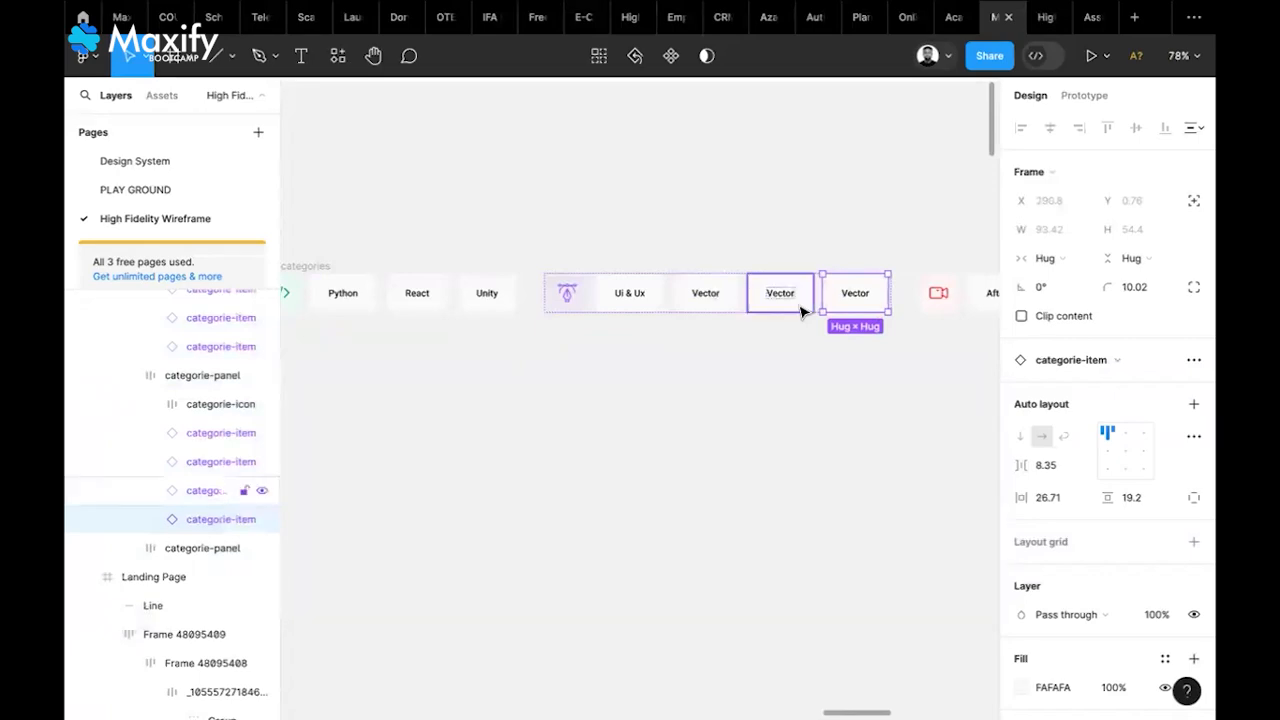
key("Delete")
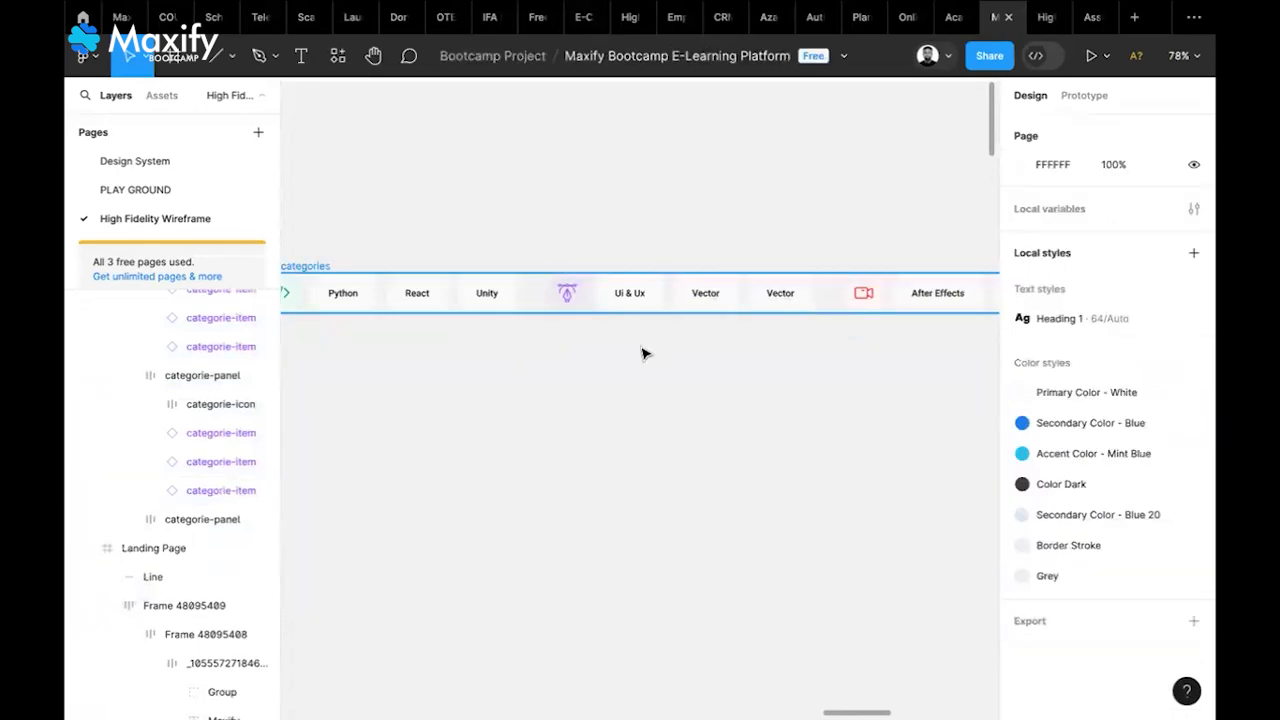
left_click(773, 297)
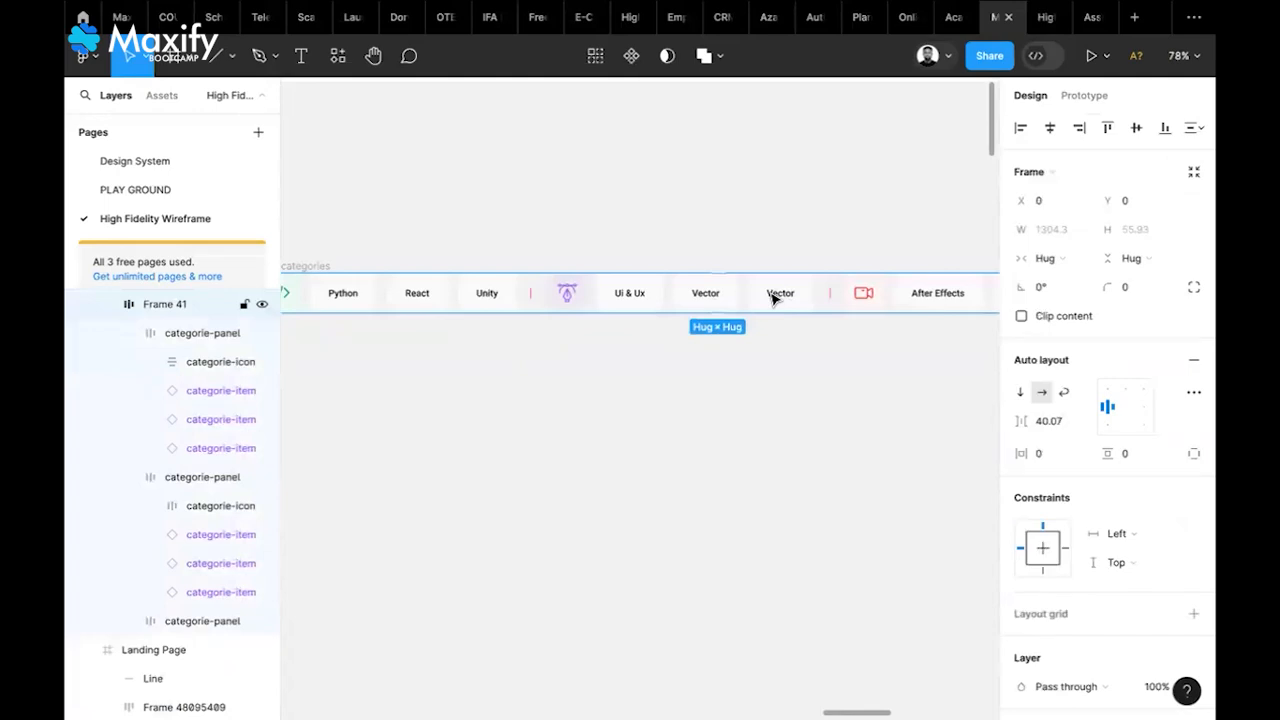
left_click(773, 297)
double_click(773, 296)
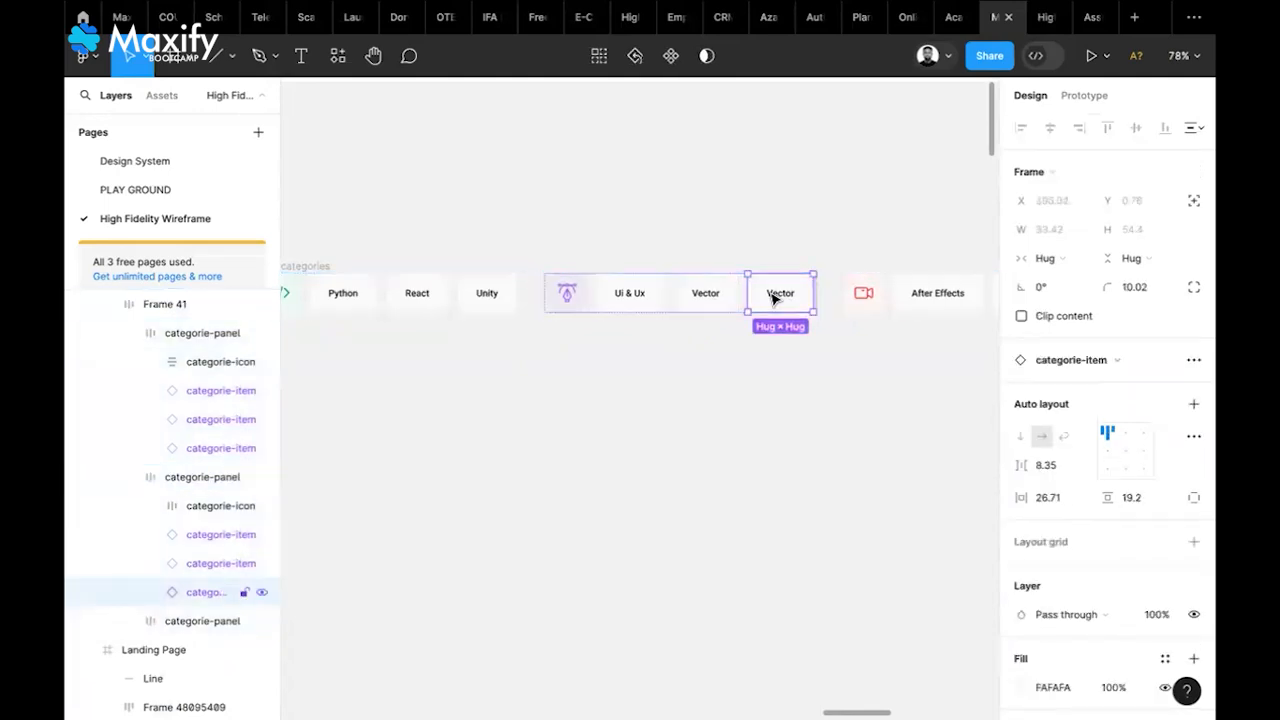
key("Delete")
scroll(771, 294, "down", 3)
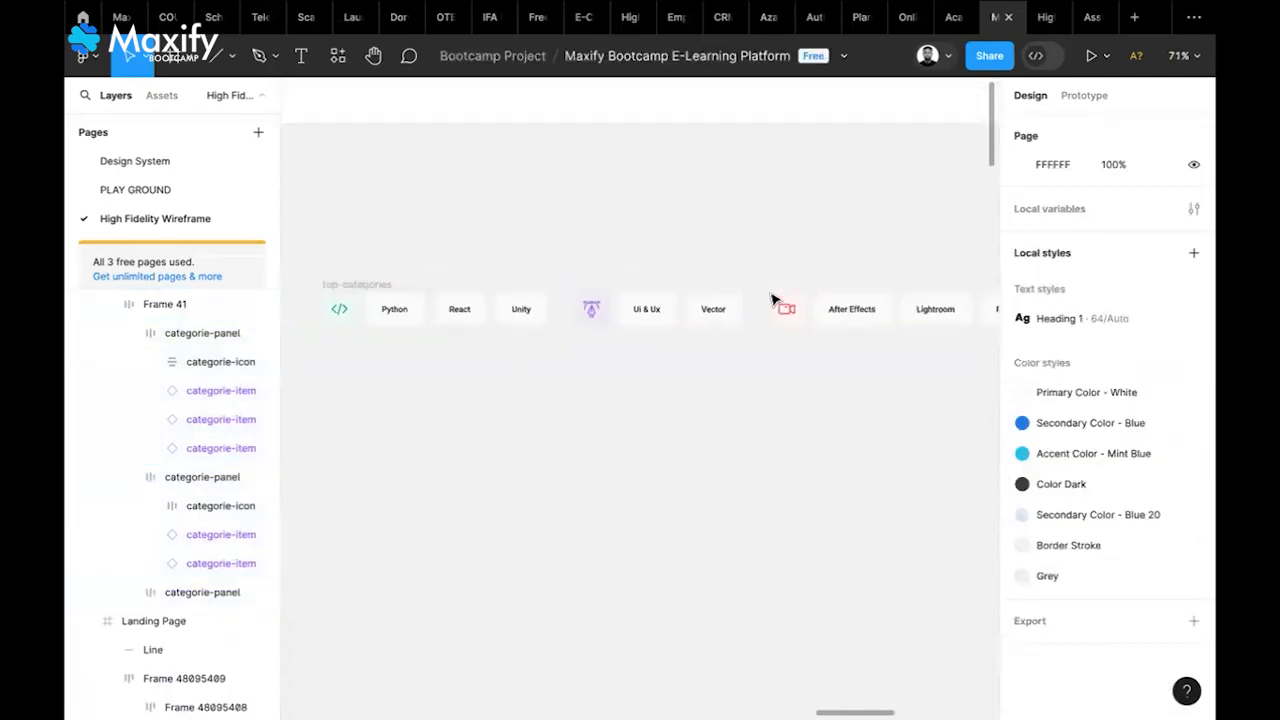
scroll(547, 389, "left", 2)
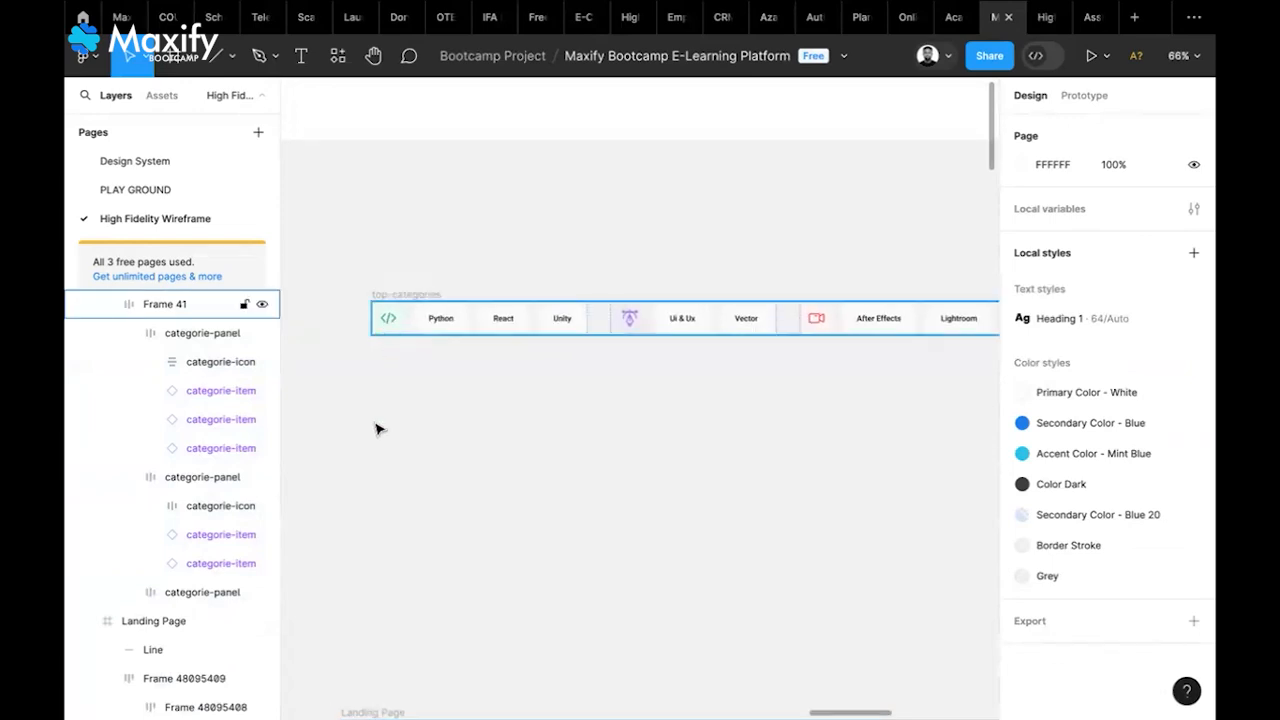
From Hugeicons Pro, search 'co' in Stroke Rounded and place the 24×24 source-code icon
right_click(381, 500)
mouse_move(530, 614)
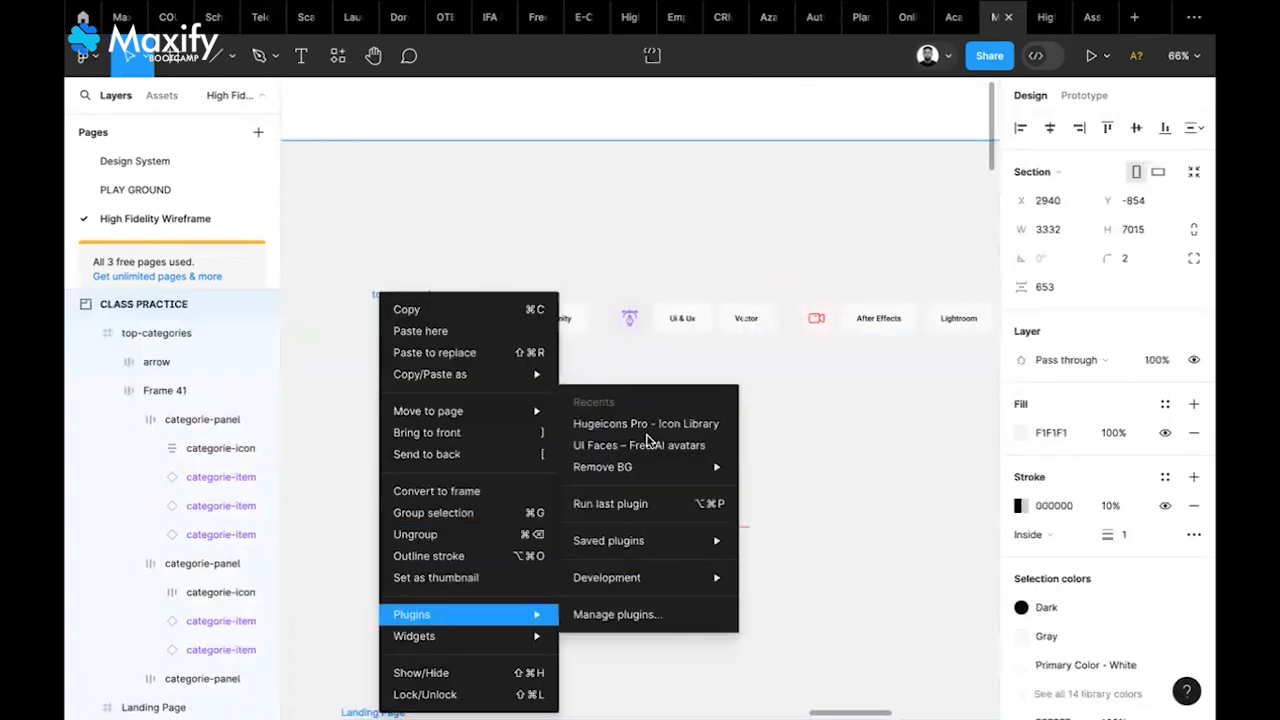
left_click(650, 424)
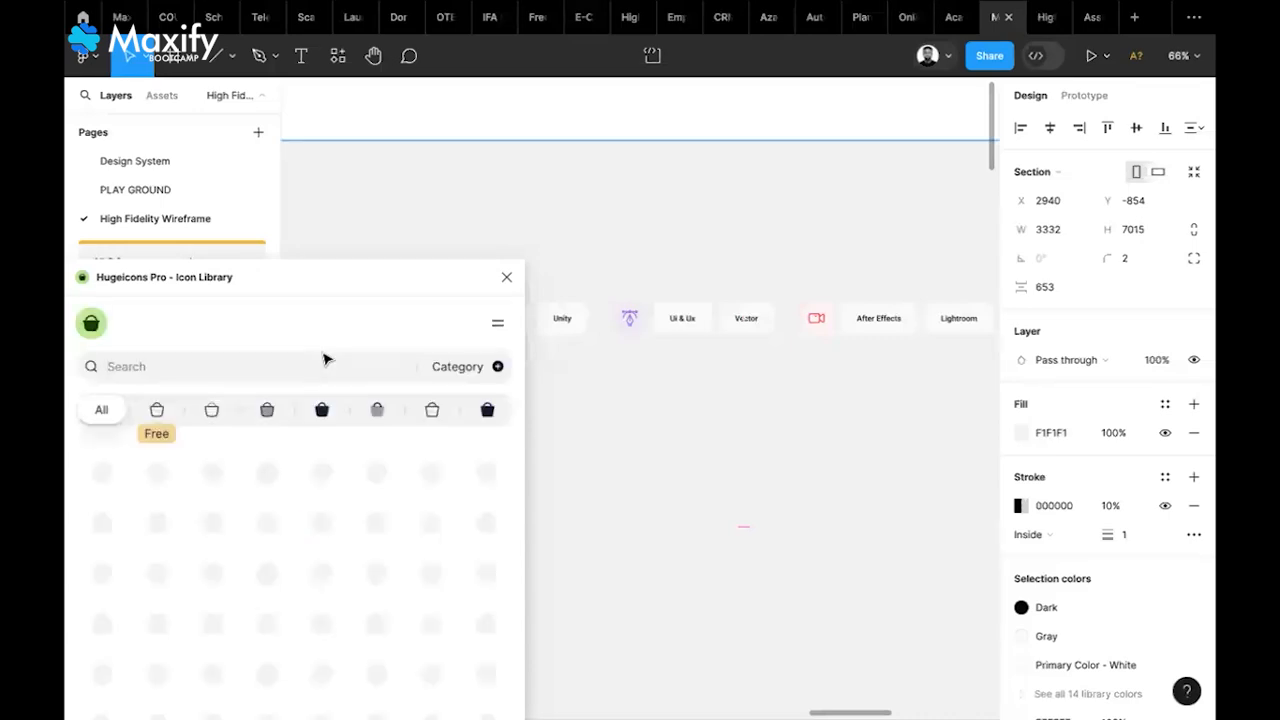
type("code")
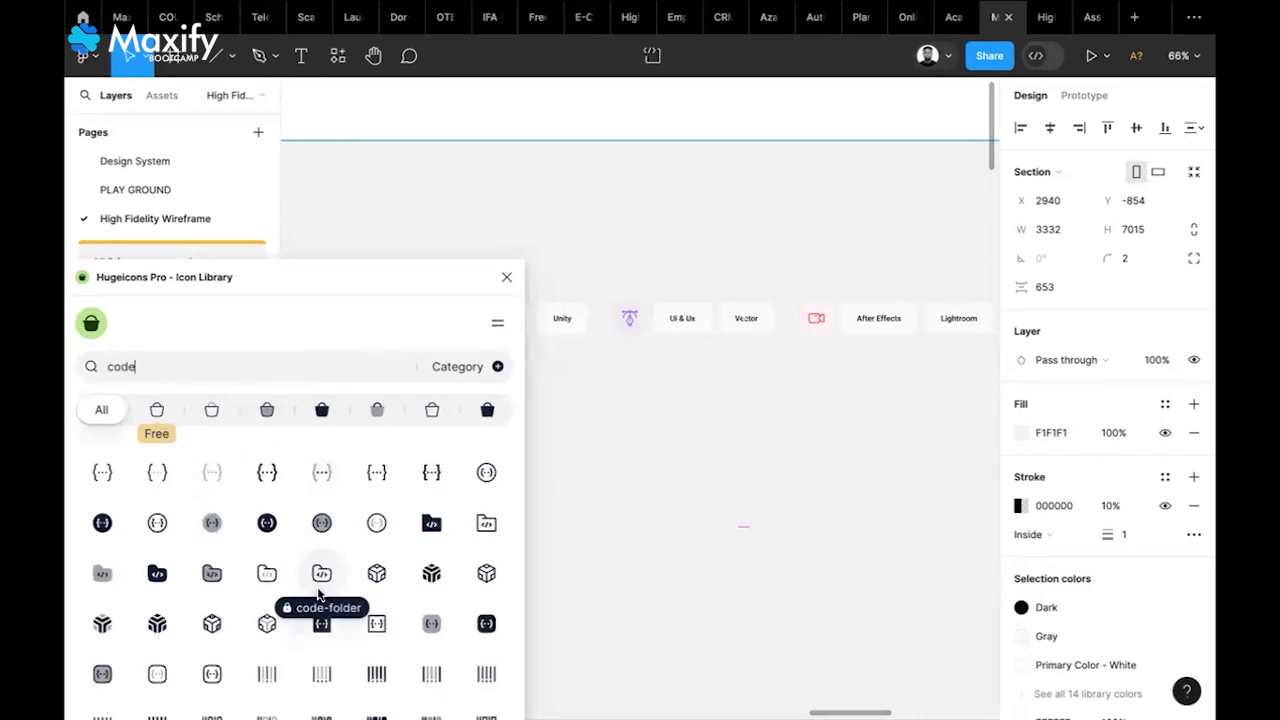
scroll(320, 540, "down", 3)
scroll(318, 595, "down", 3)
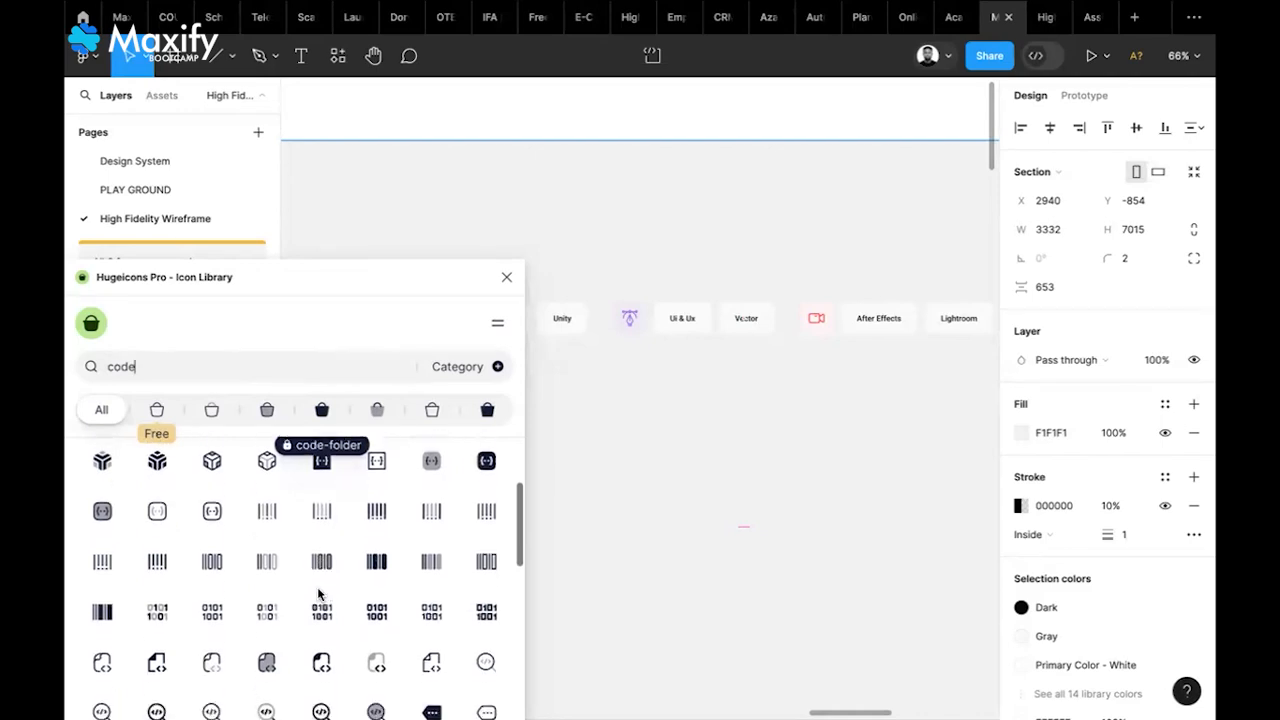
scroll(320, 585, "down", 5)
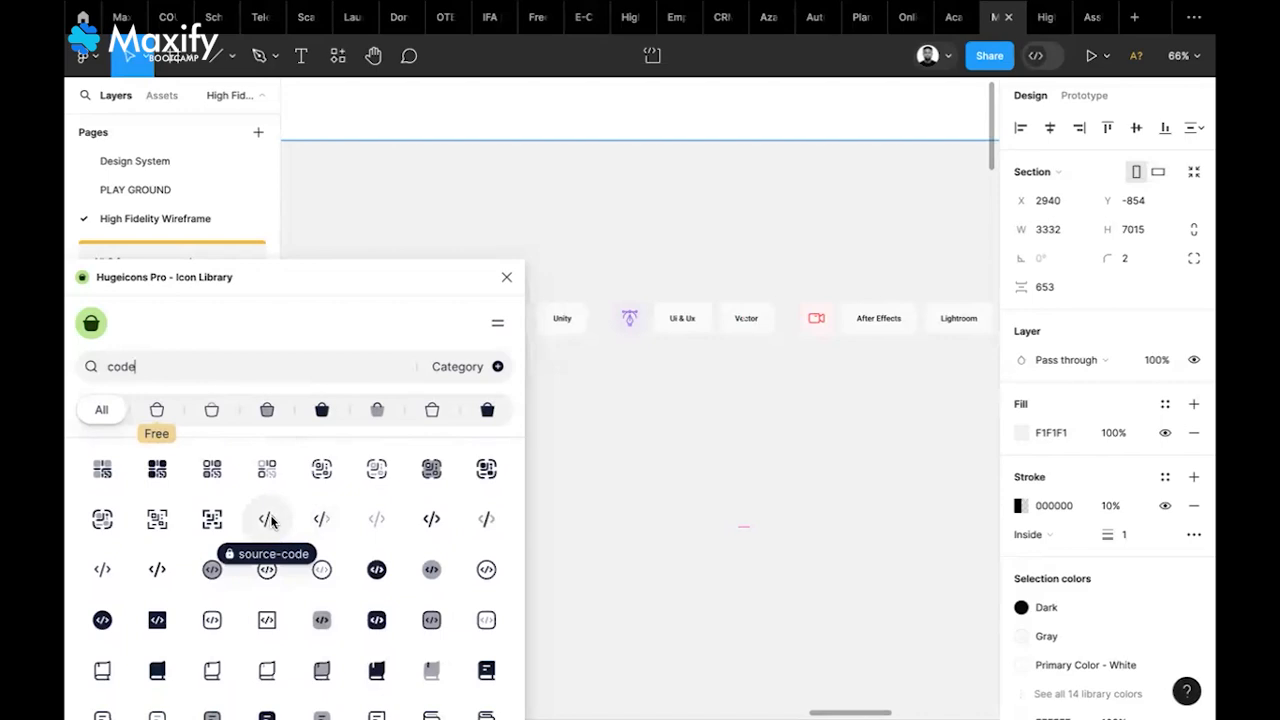
left_click(156, 410)
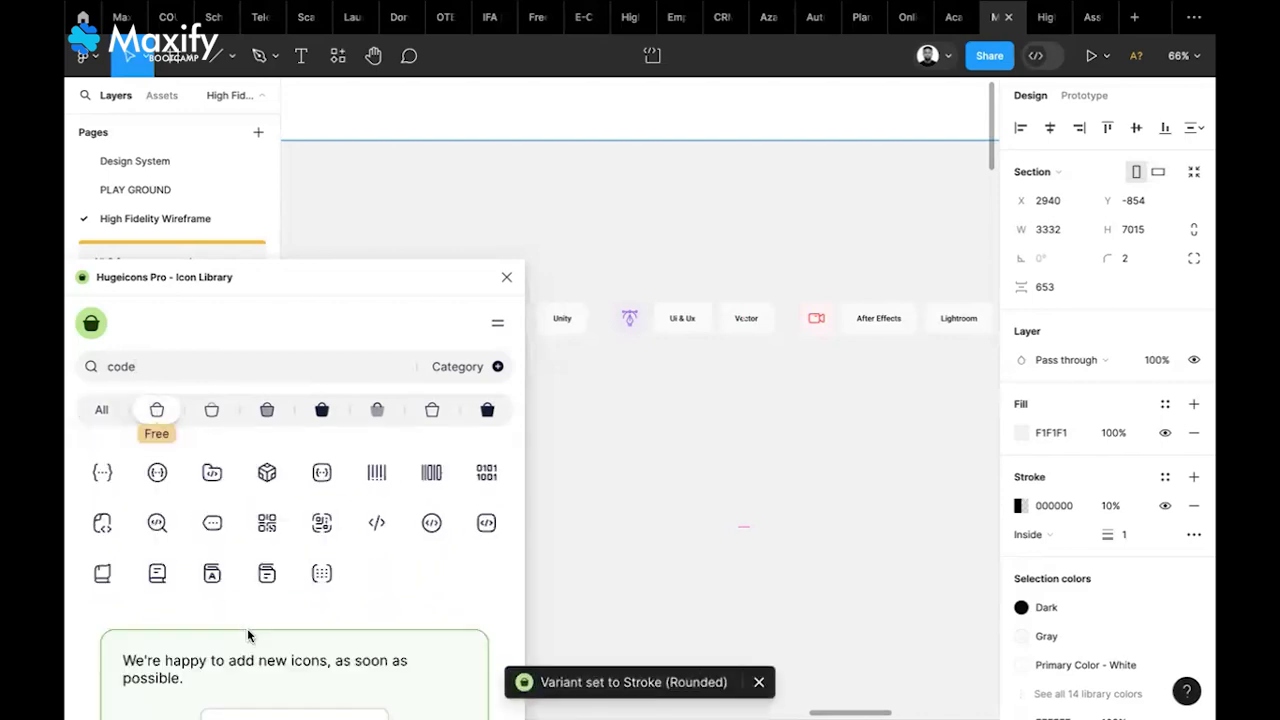
scroll(248, 635, "down", 1)
scroll(248, 635, "up", 1)
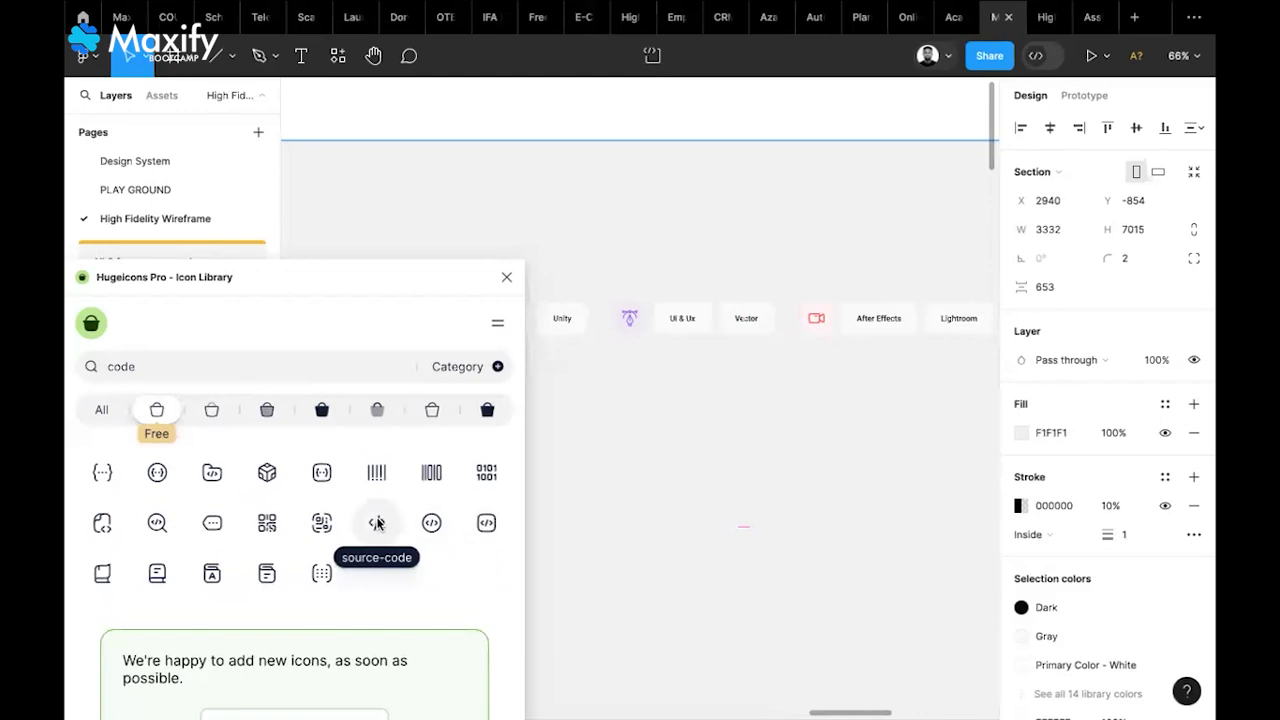
left_click_drag(377, 522, 675, 473)
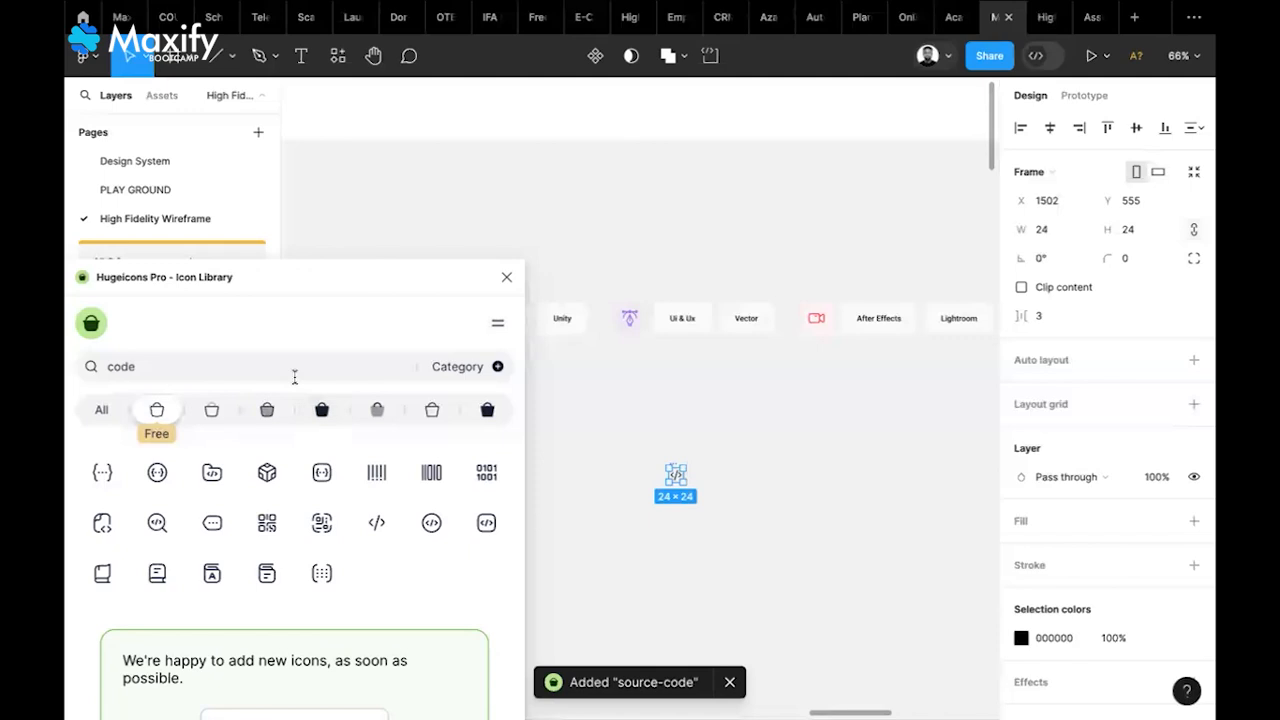
Try Hugeicons searches for 'p', 'pen tool', 'm' and 'video', then close the plugin
left_click_drag(155, 365, 68, 367)
type("pen")
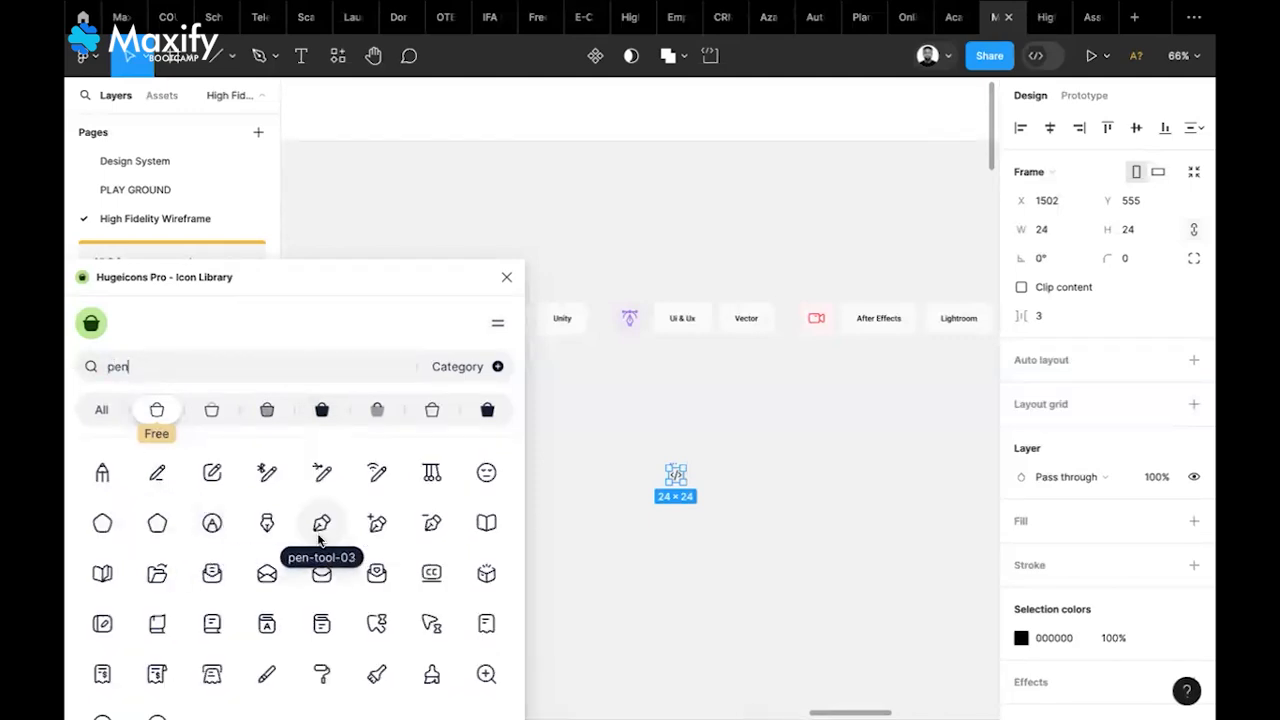
scroll(318, 535, "down", 5)
scroll(318, 535, "up", 5)
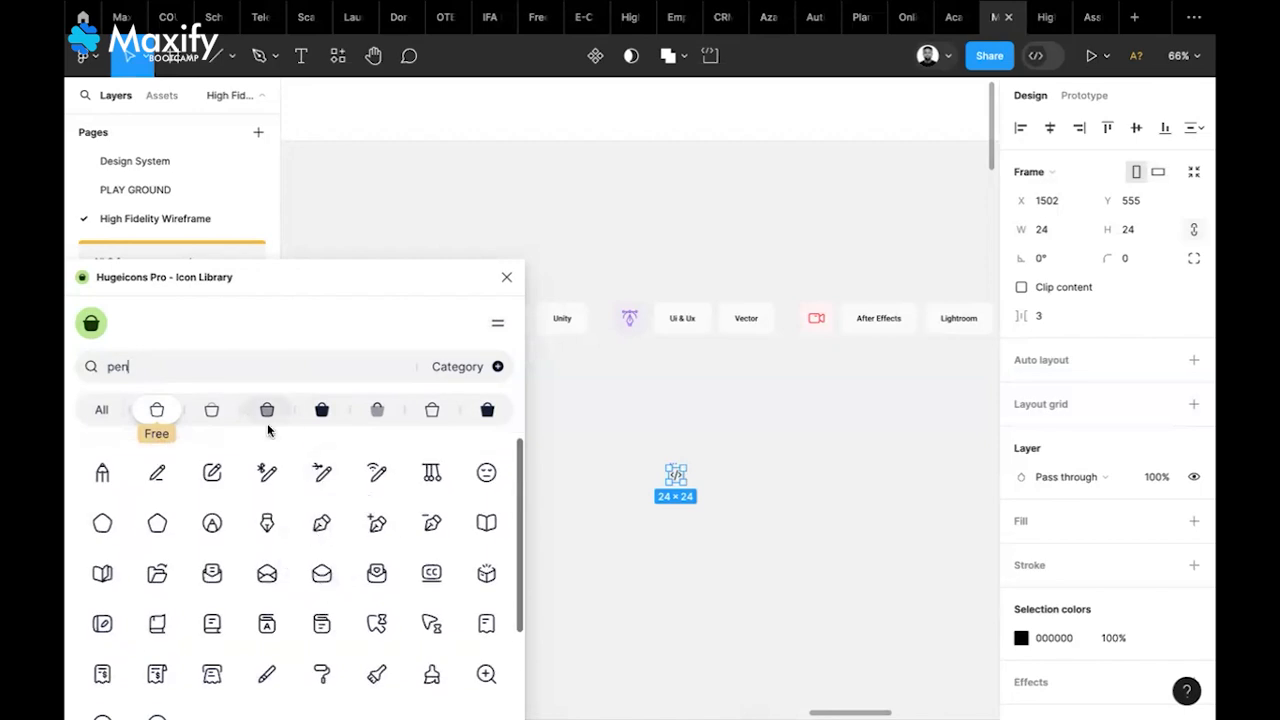
left_click_drag(138, 372, 99, 376)
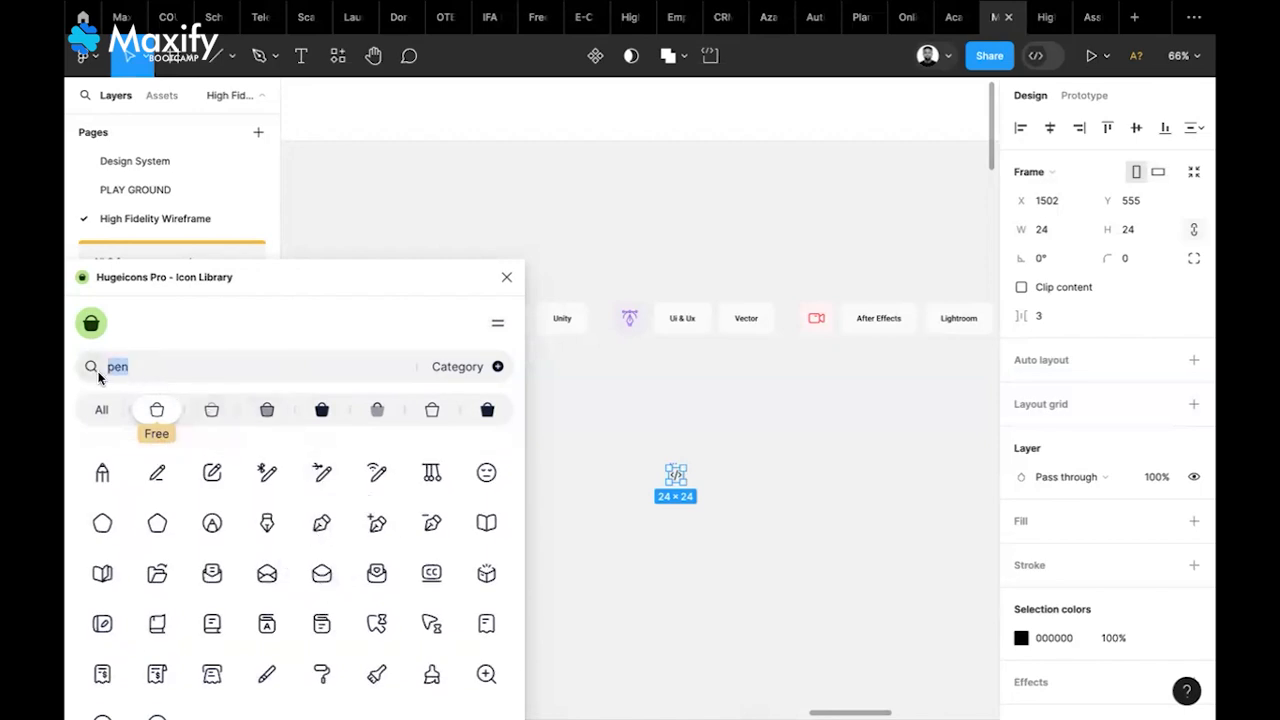
type("pen tool")
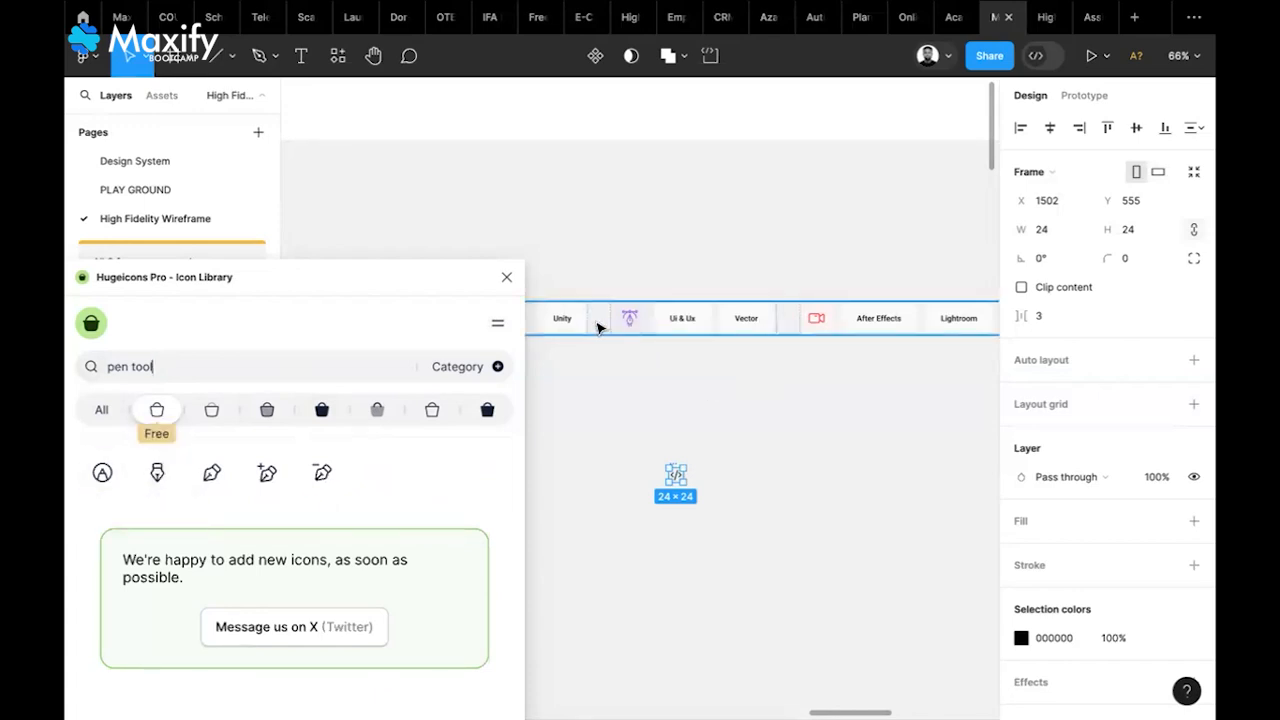
left_click_drag(163, 369, 72, 376)
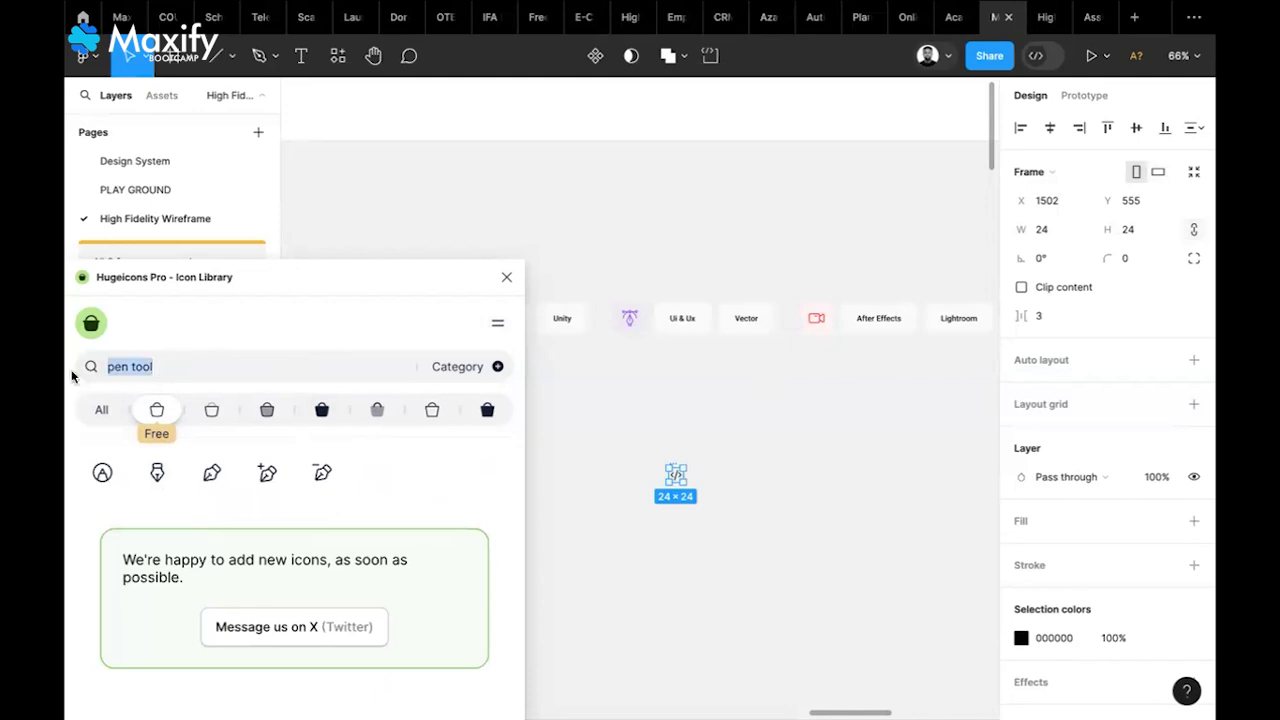
type("media")
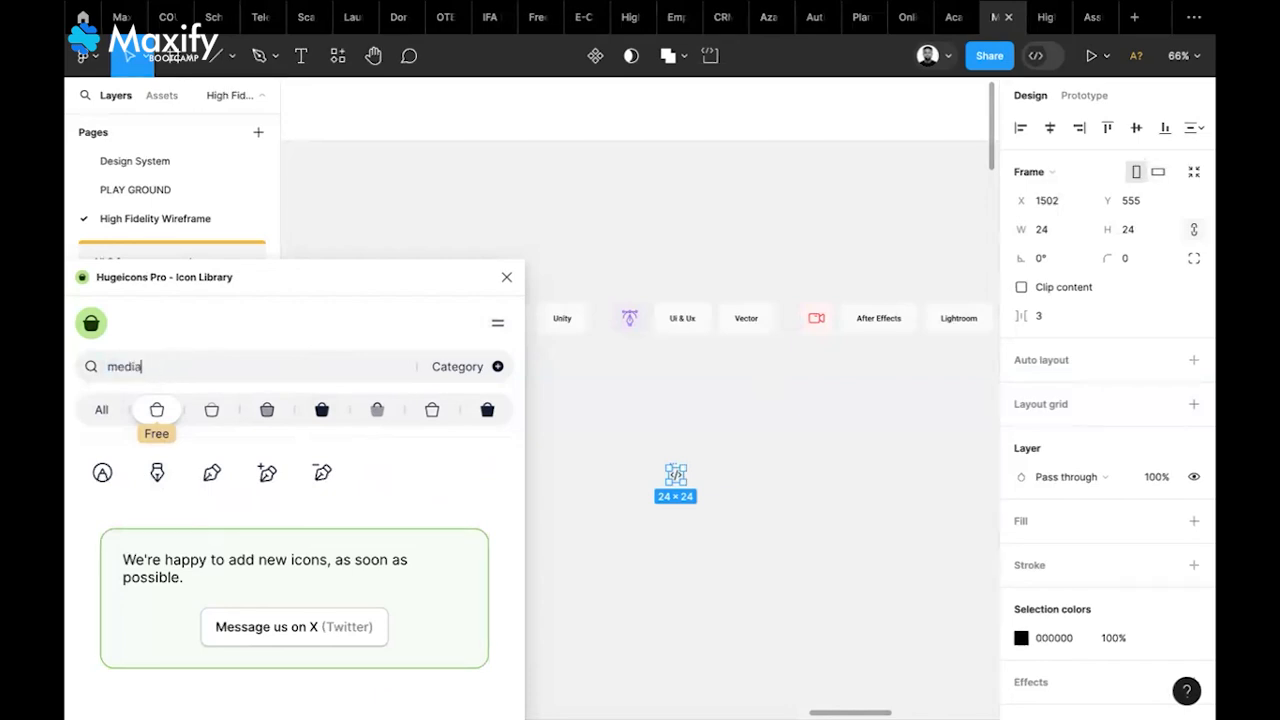
scroll(249, 601, "down", 2)
scroll(249, 601, "down", 3)
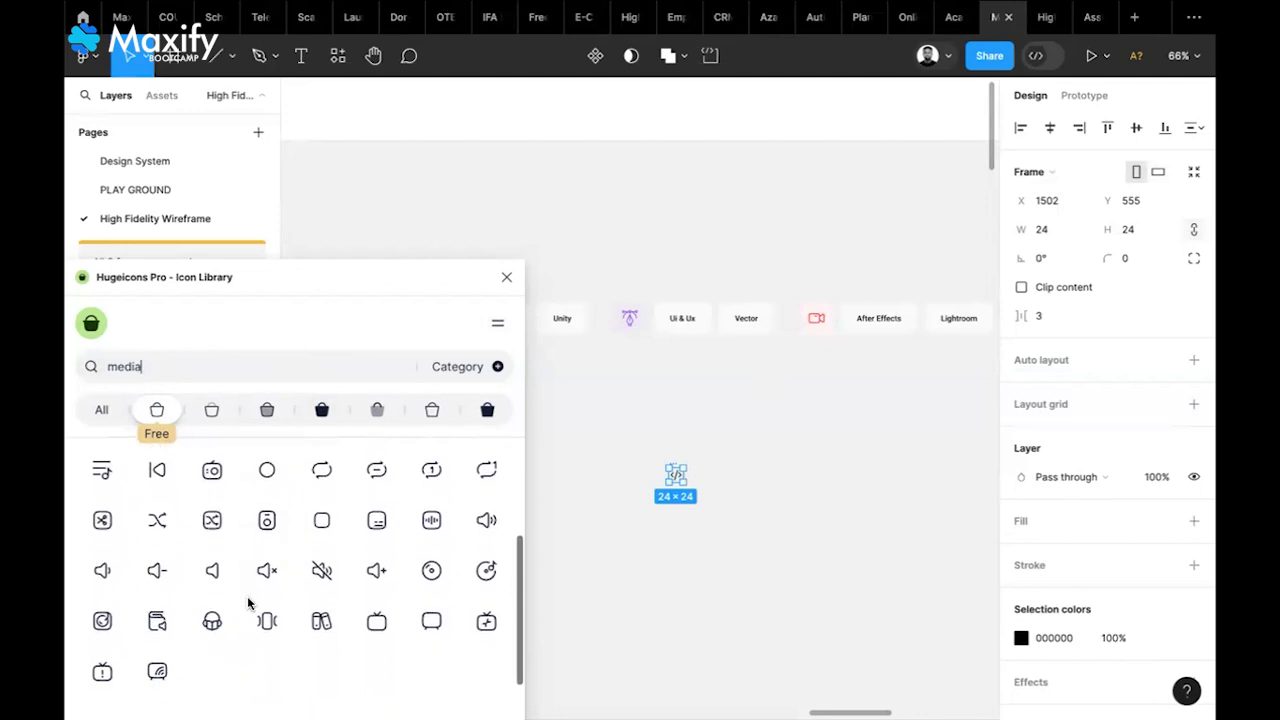
scroll(249, 601, "up", 1)
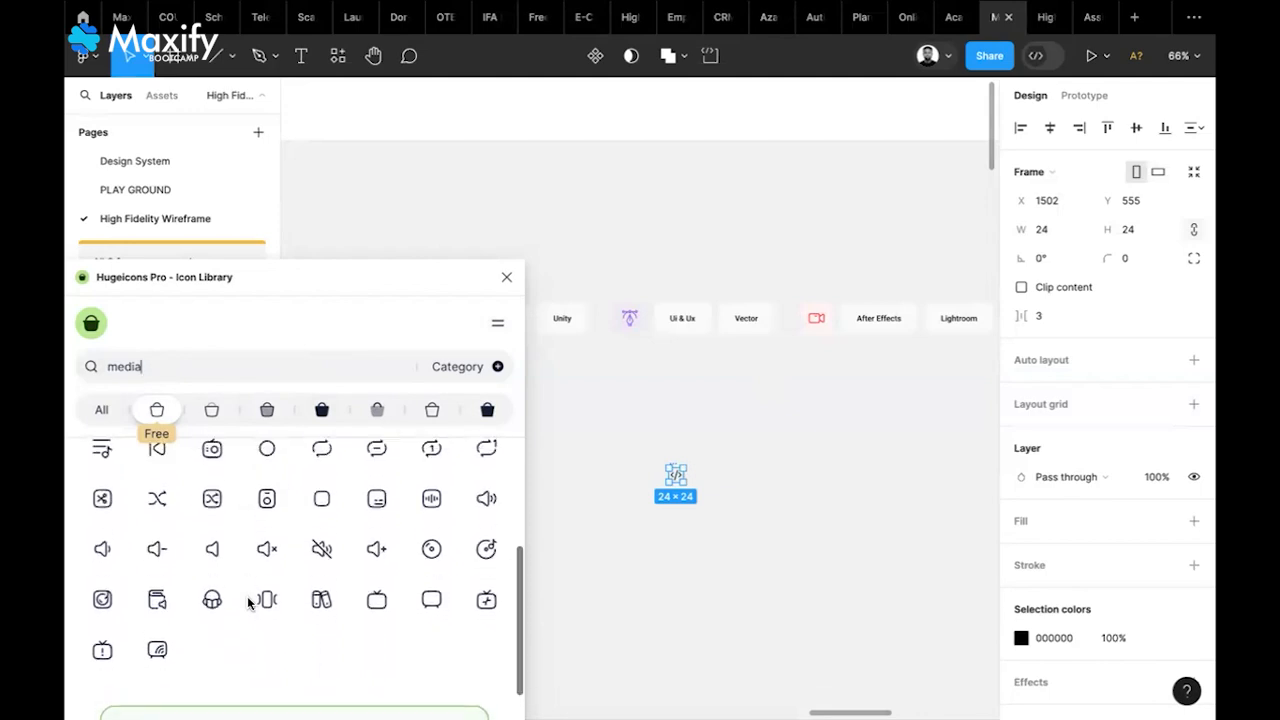
scroll(249, 601, "up", 3)
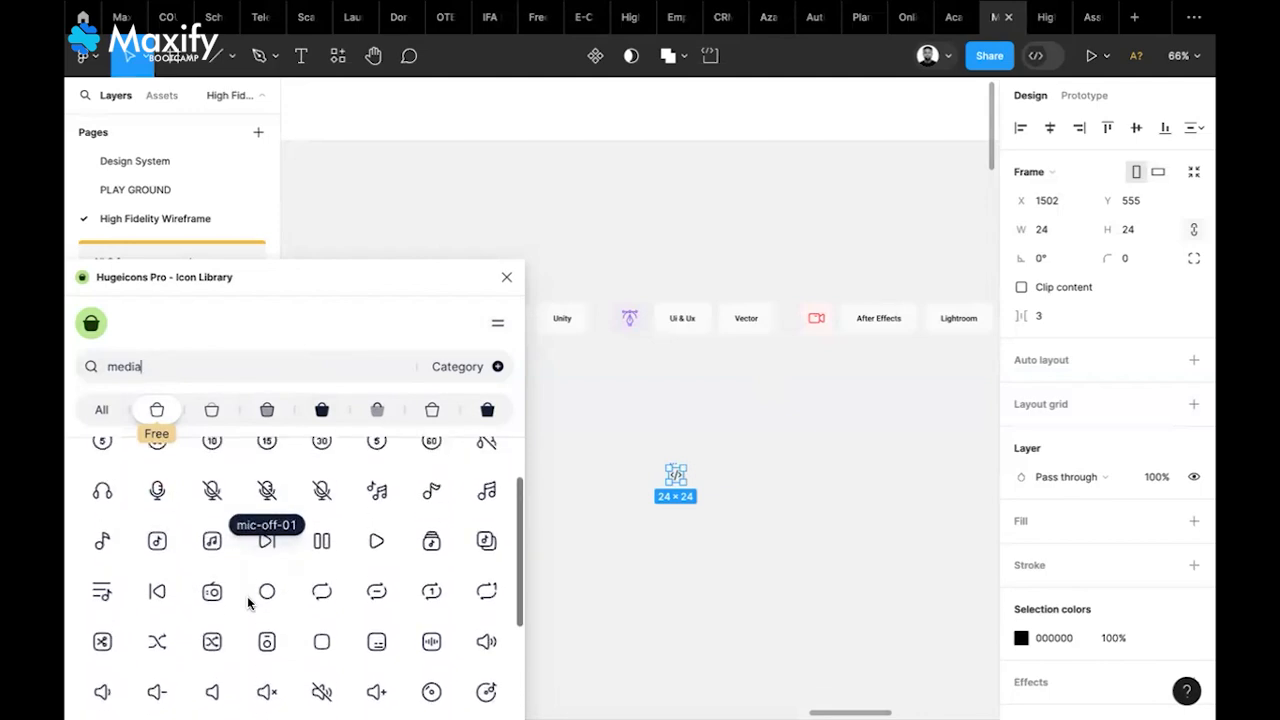
double_click(120, 366)
type("vide")
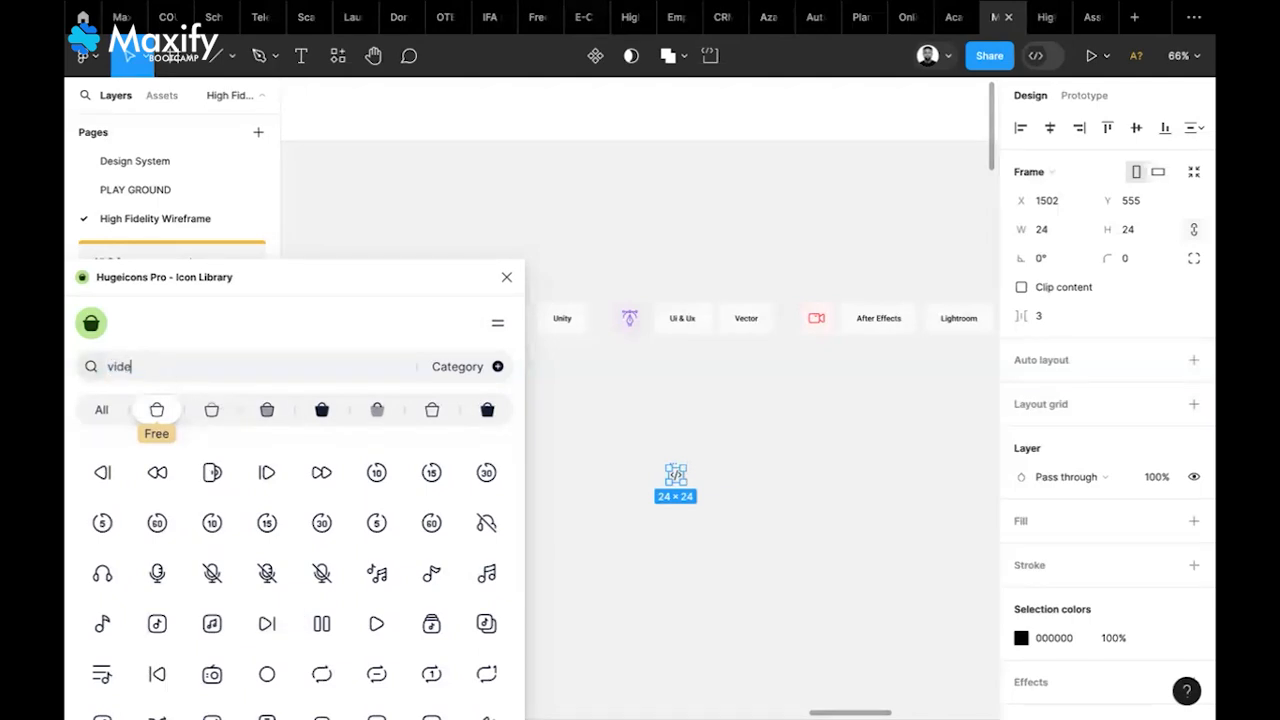
type("o")
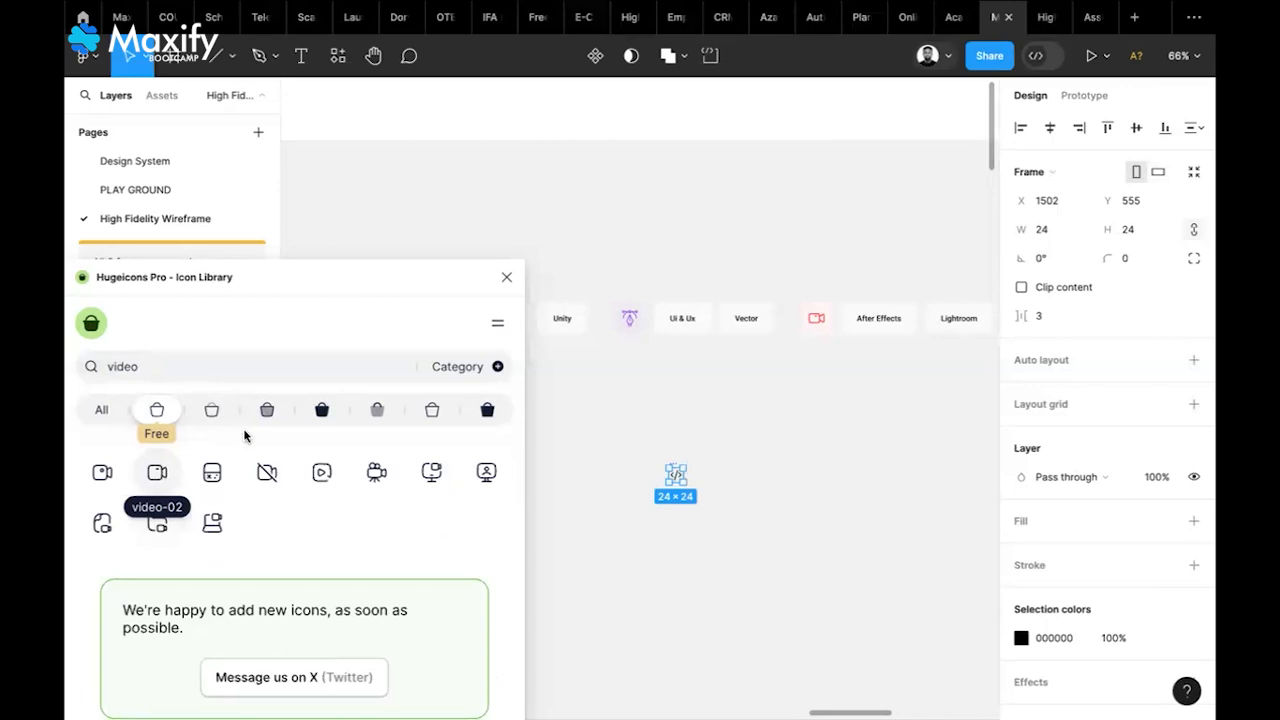
left_click(507, 278)
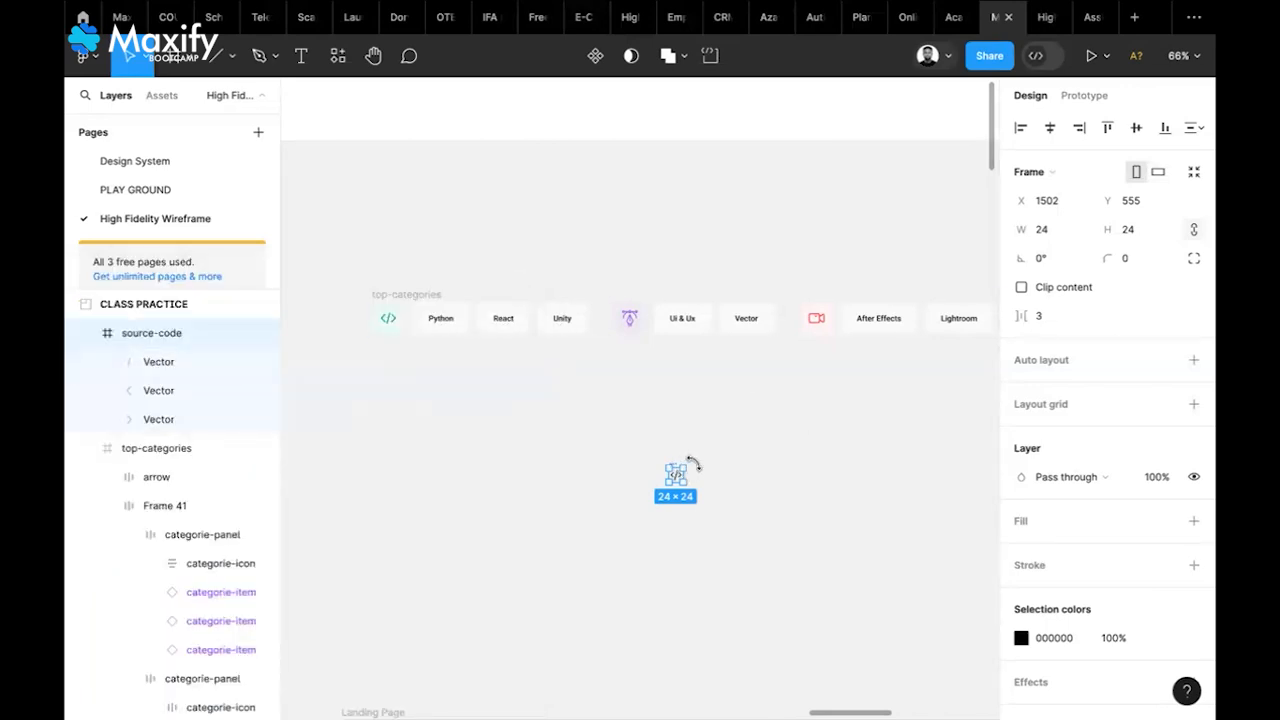
Delete the source-code icon and select the green code-icon tile in the category row
scroll(688, 463, "up", 5)
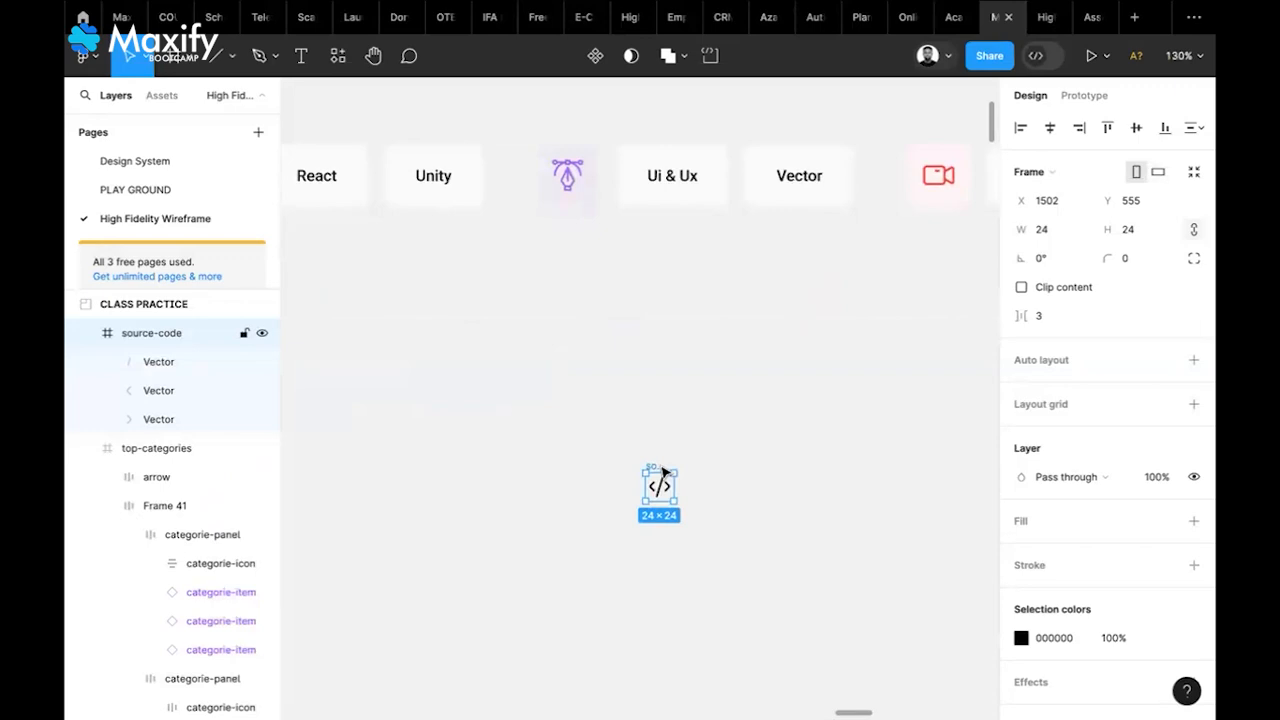
key("Delete")
scroll(664, 472, "left", 3)
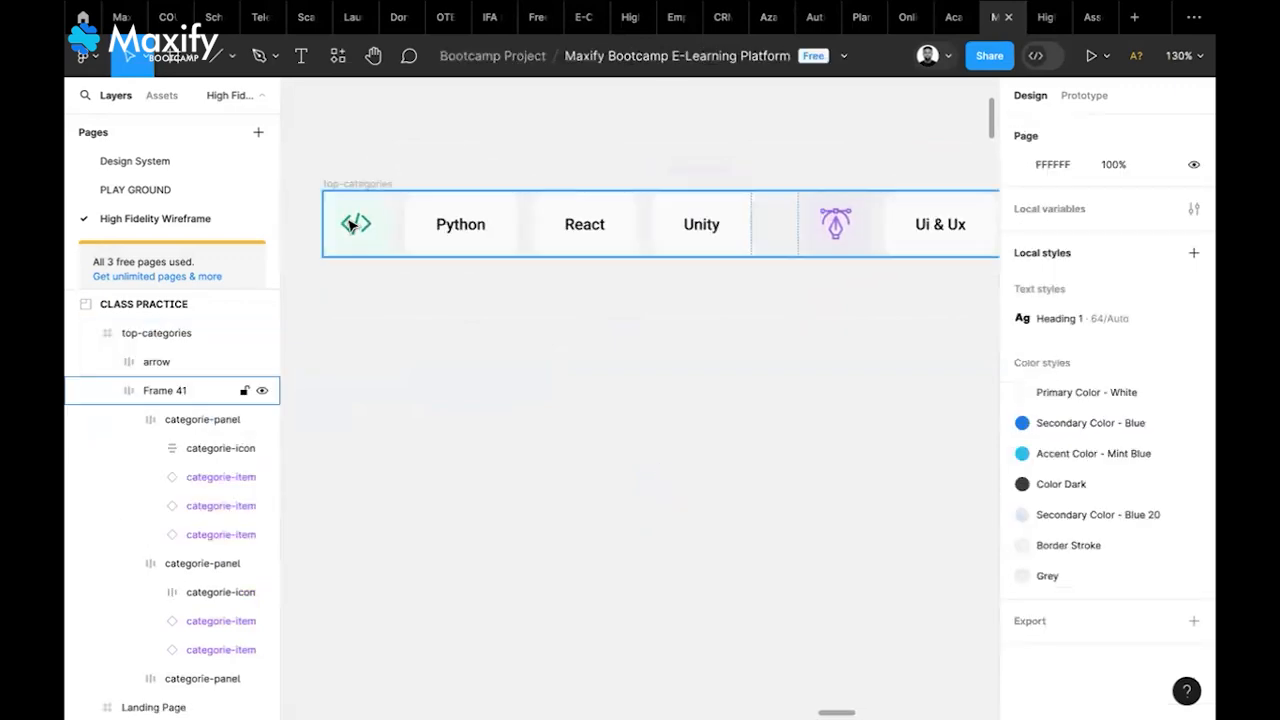
left_click(370, 238)
double_click(370, 238)
double_click(370, 239)
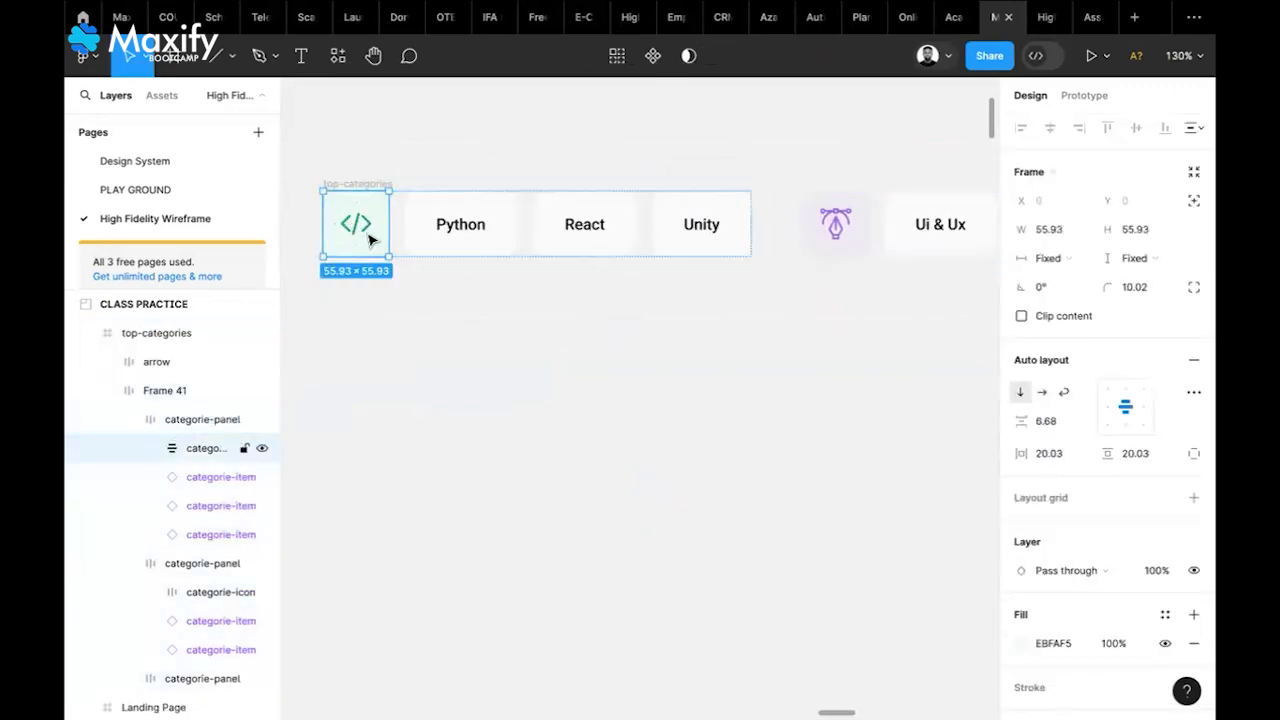
Paste a copy of the 55.93 × 55.93 code-icon tile below the category row
left_click(418, 488)
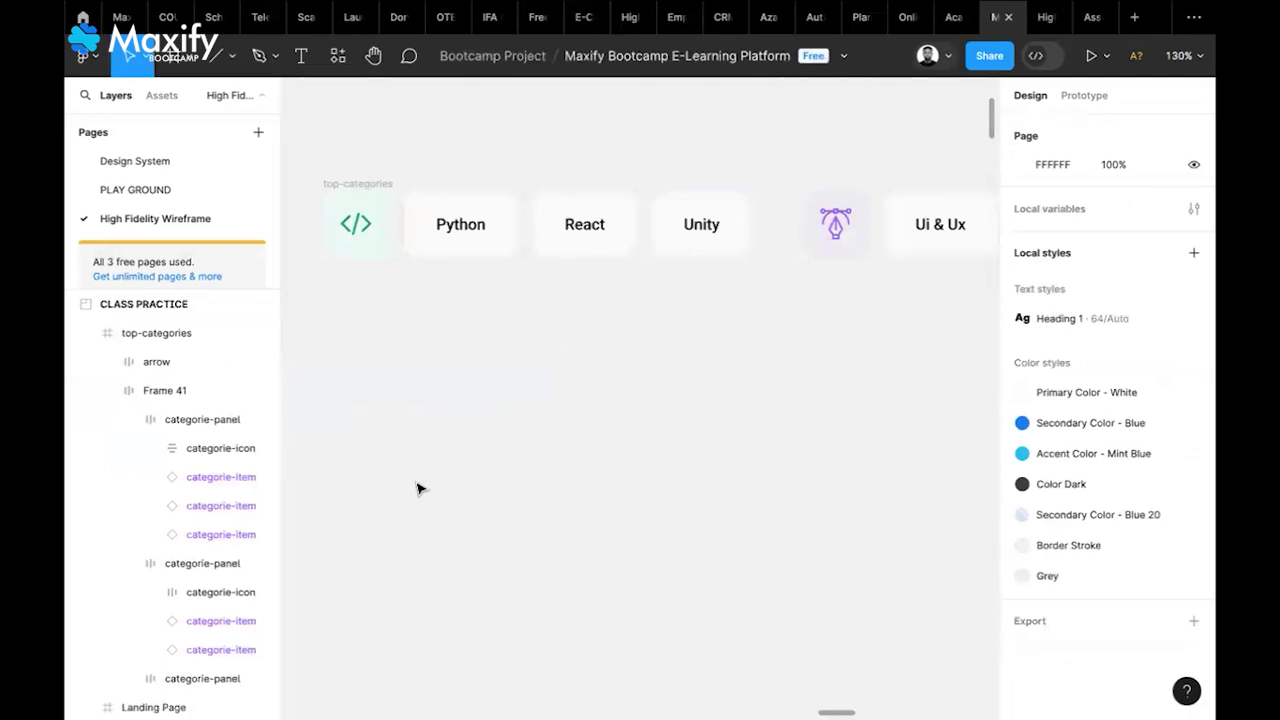
key("ctrl+v")
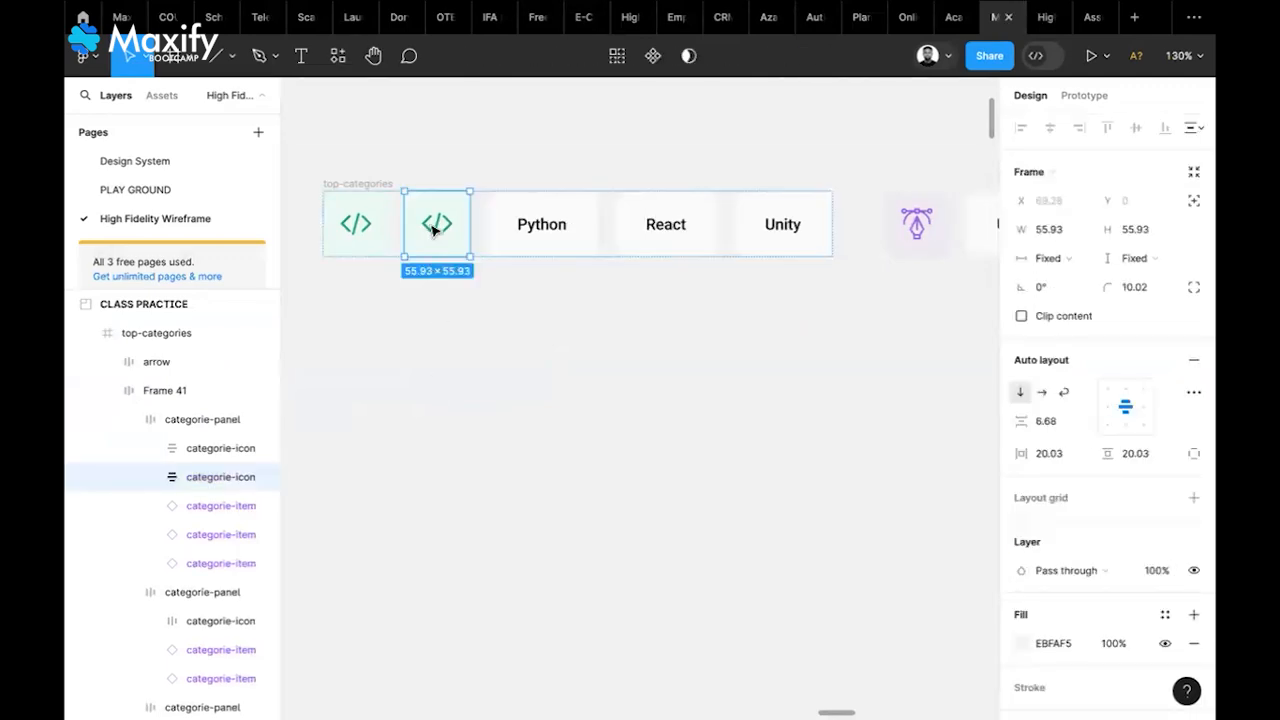
key("Delete")
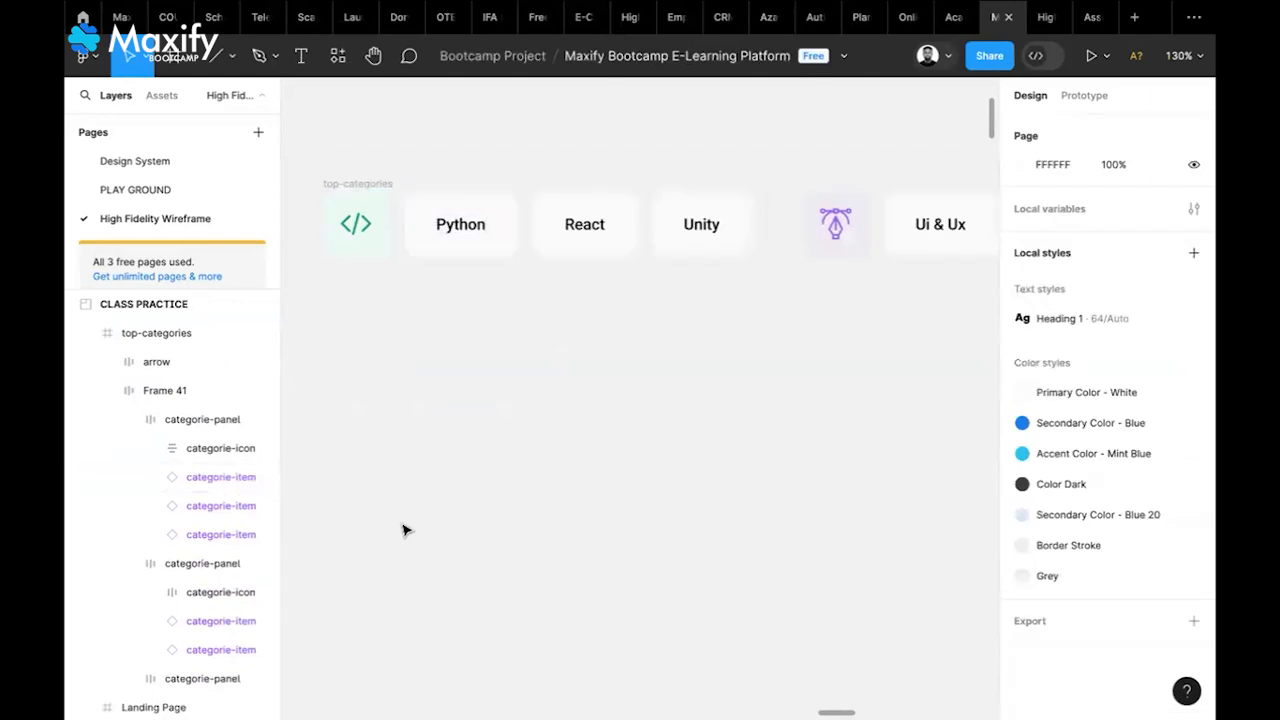
key("ctrl+v")
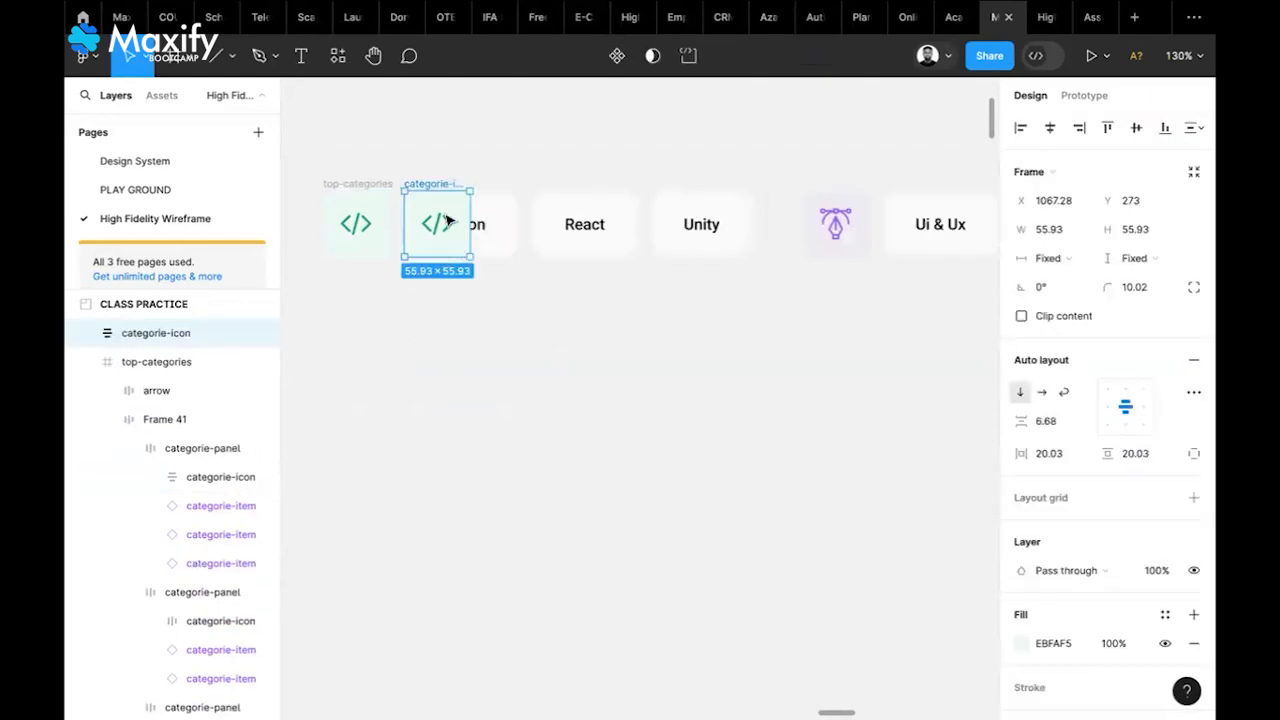
left_click_drag(437, 220, 443, 488)
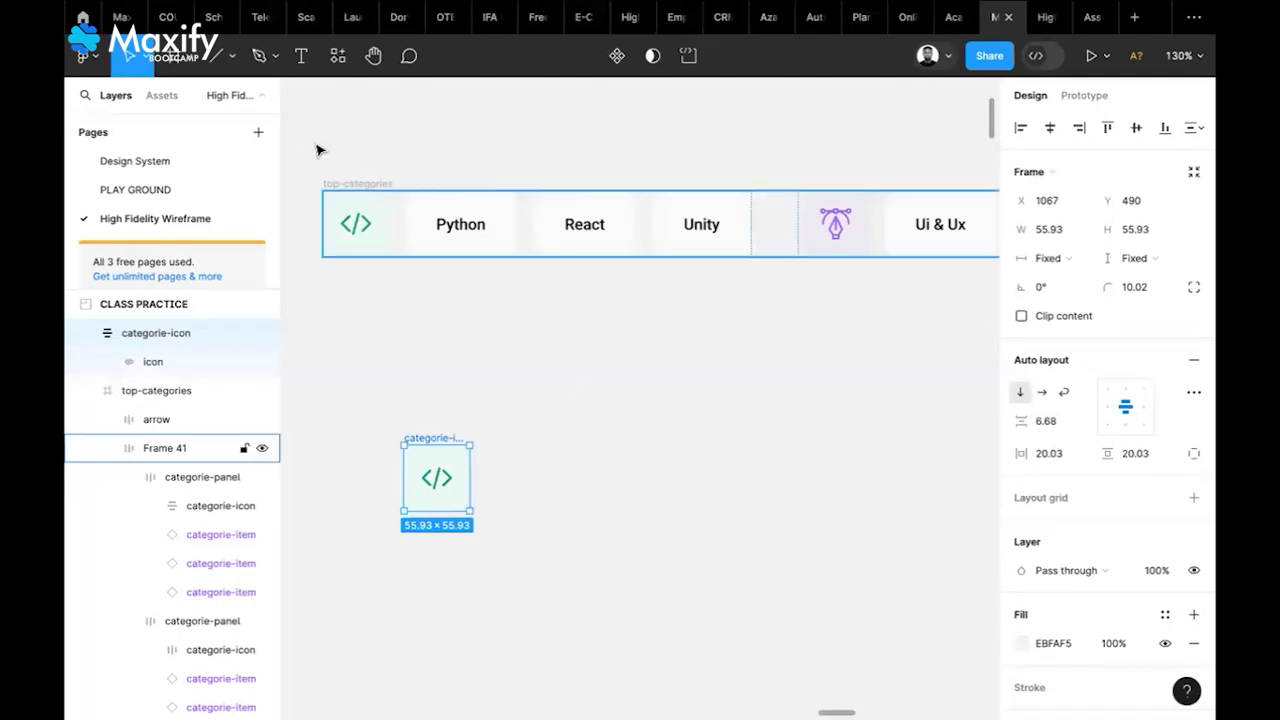
left_click(177, 62)
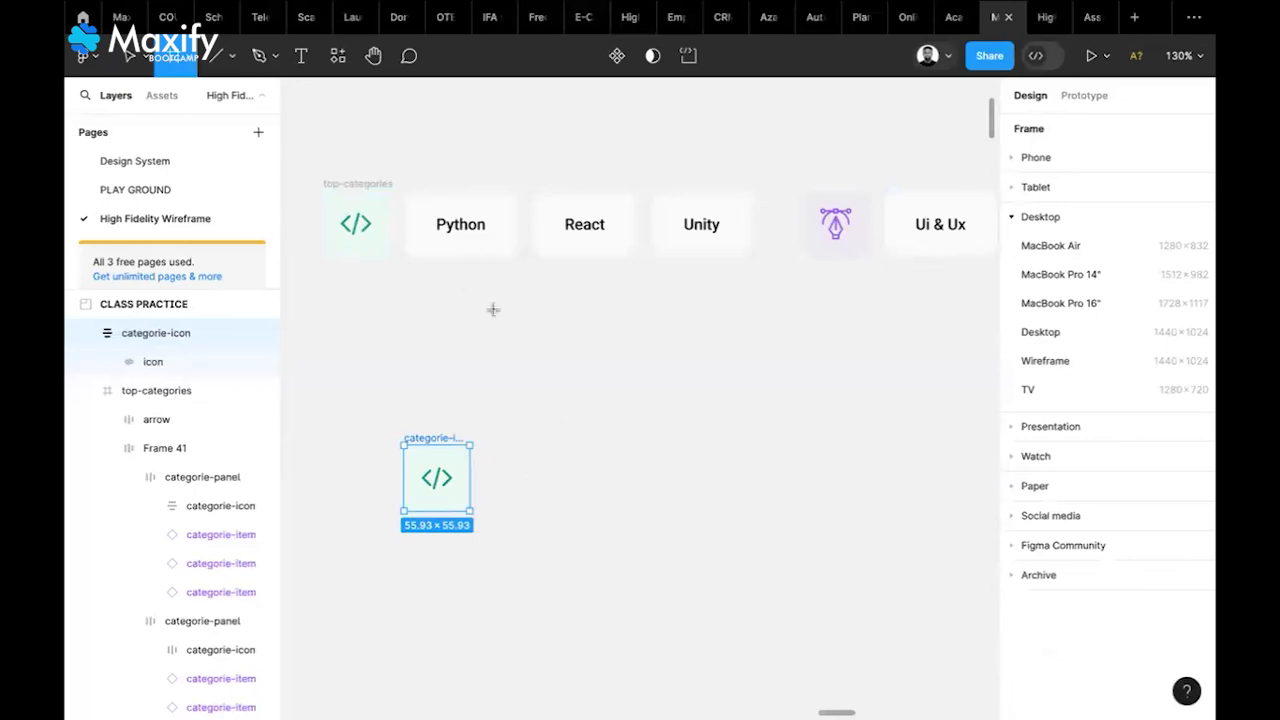
Add a 'Python' text label on the canvas beside the copied tile
key("t")
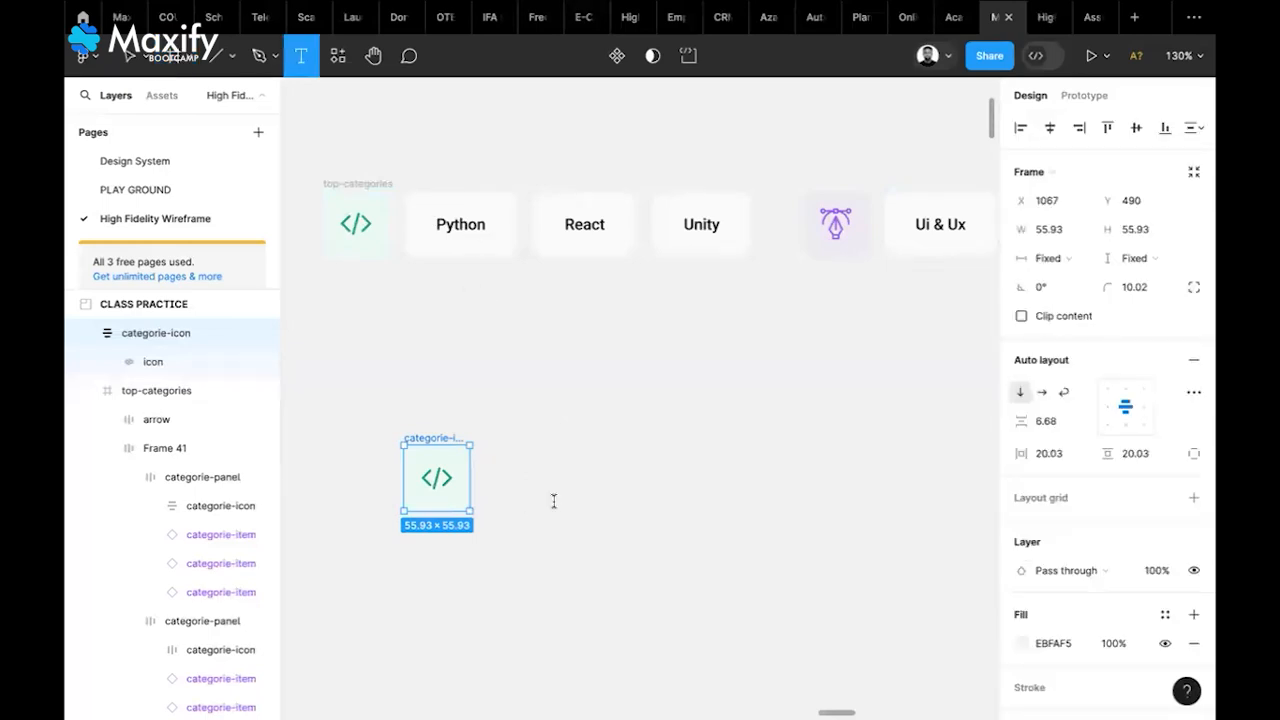
left_click(553, 501)
type("Python")
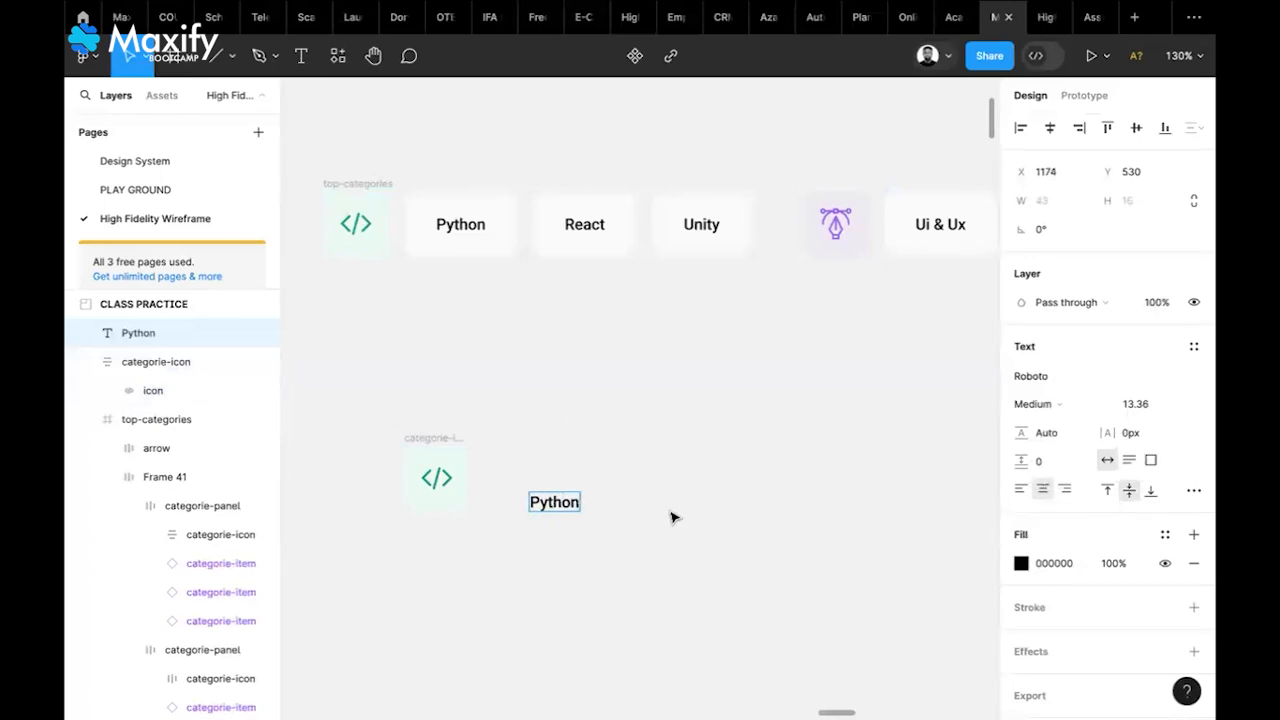
key("Escape")
Set the Python label to Montserrat SemiBold 12 and move it up beside the tile
left_click(1064, 386)
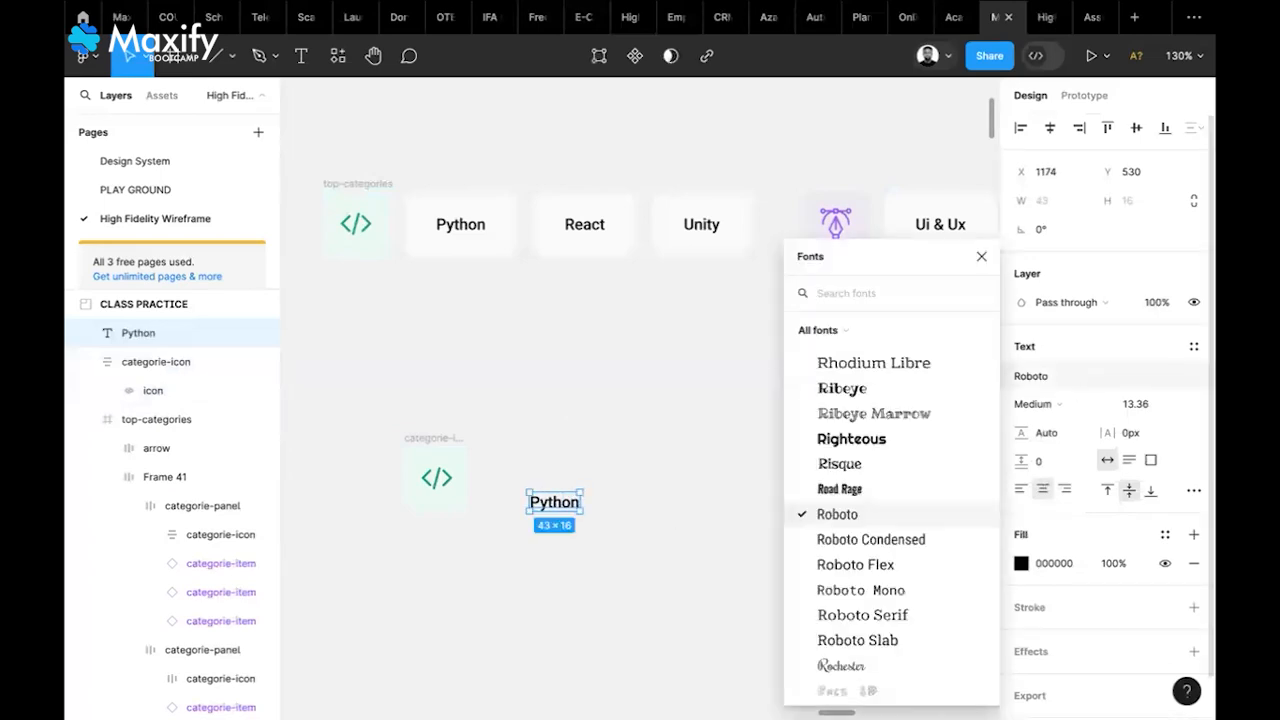
type("mont")
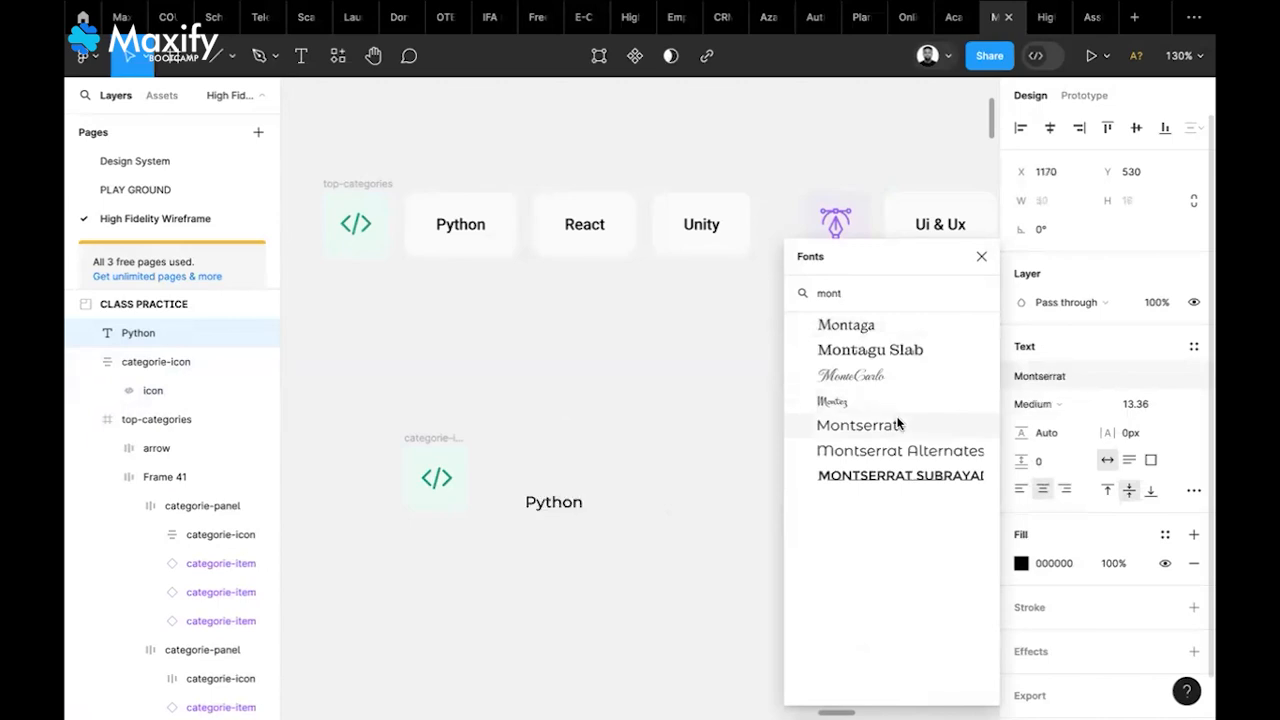
left_click(897, 424)
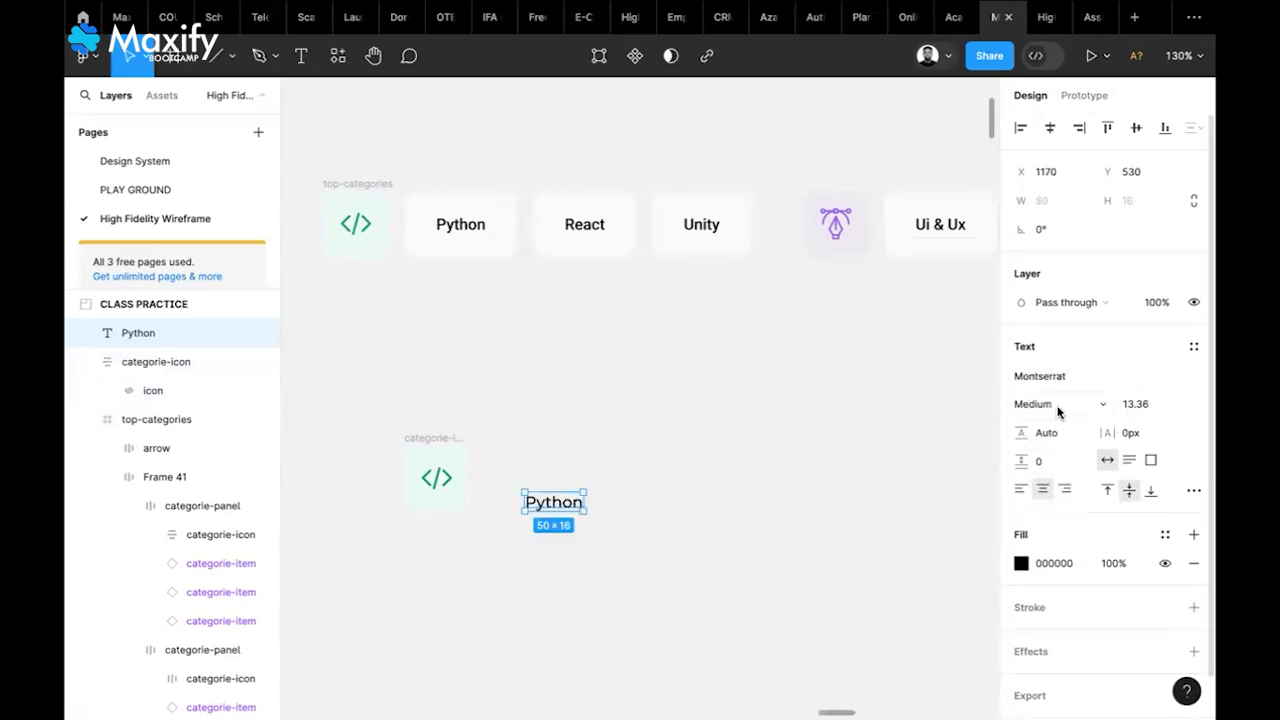
left_click(1058, 407)
left_click(1048, 425)
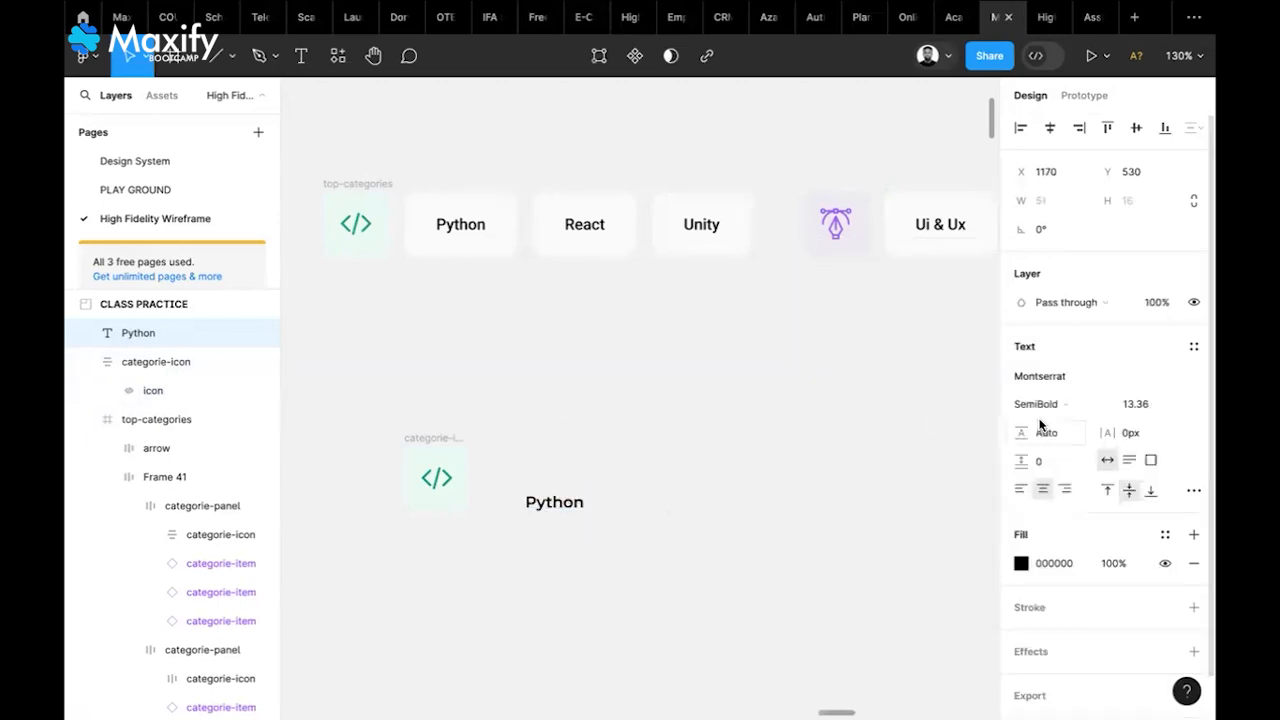
left_click(1134, 403)
type("12")
key("Return")
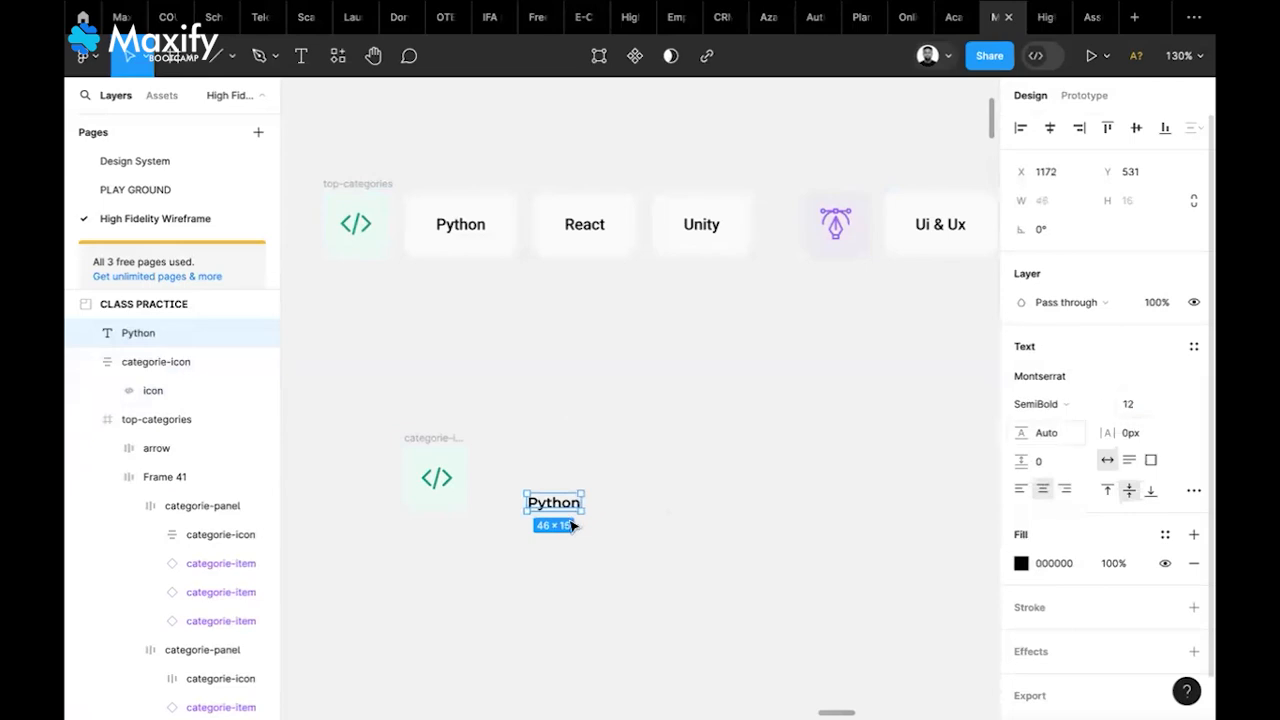
left_click_drag(565, 512, 579, 488)
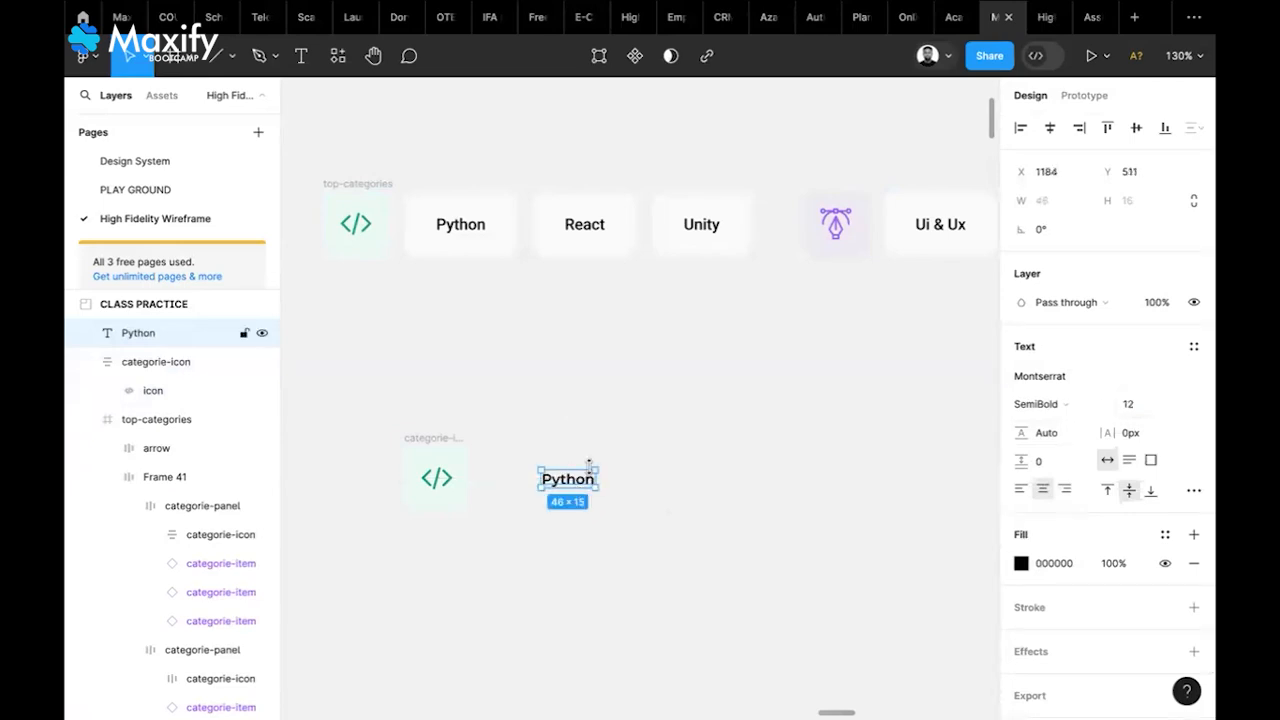
Wrap the Python text in an auto-layout frame with 20 padding
right_click(581, 484)
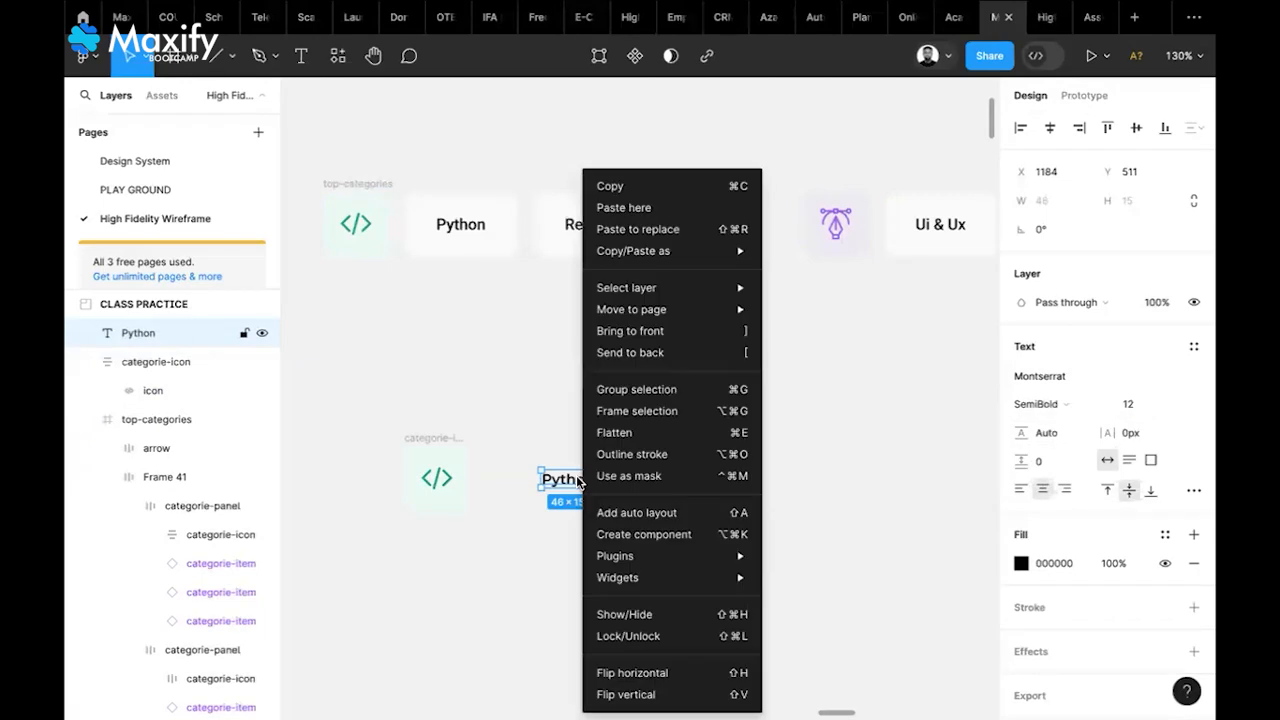
left_click(643, 406)
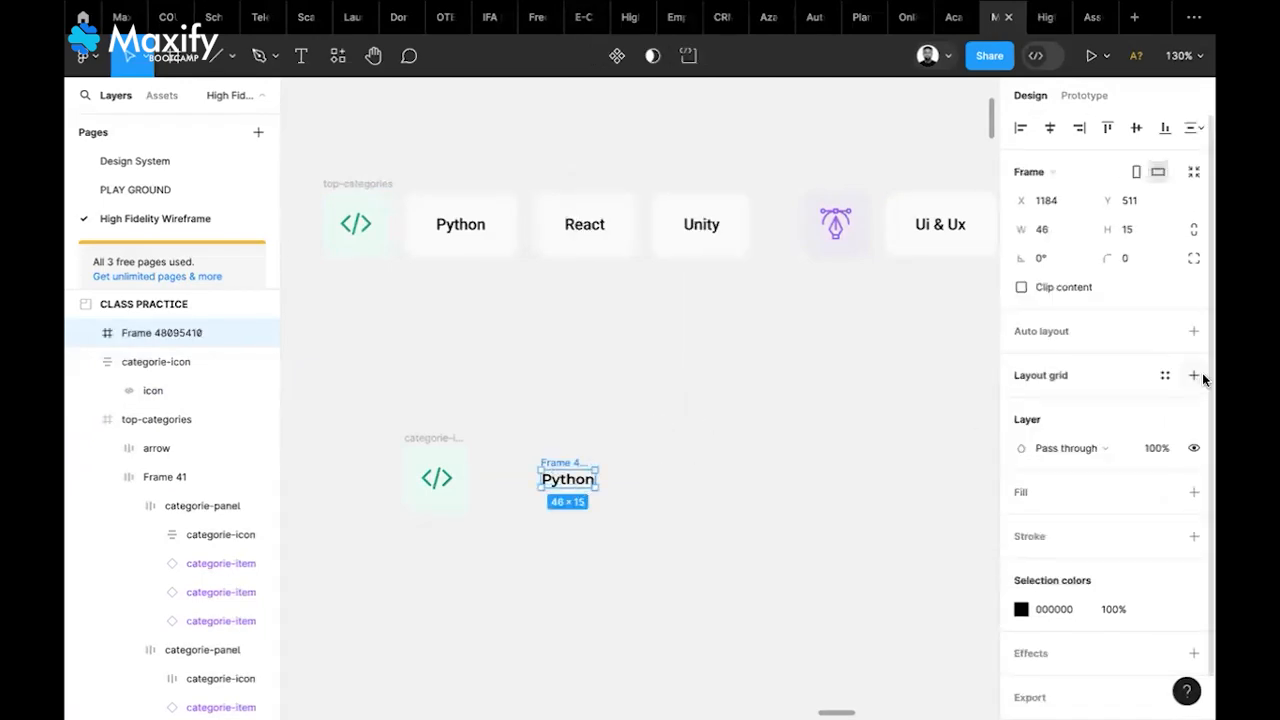
left_click(1193, 331)
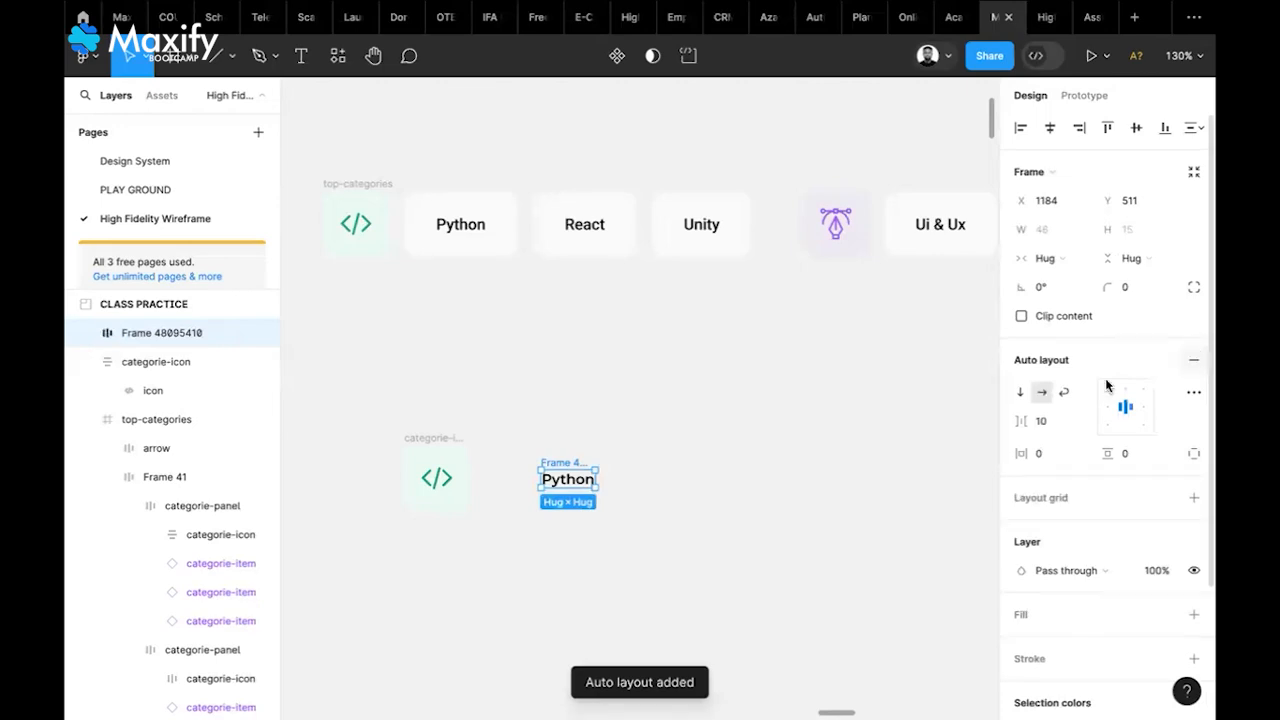
left_click(1136, 453)
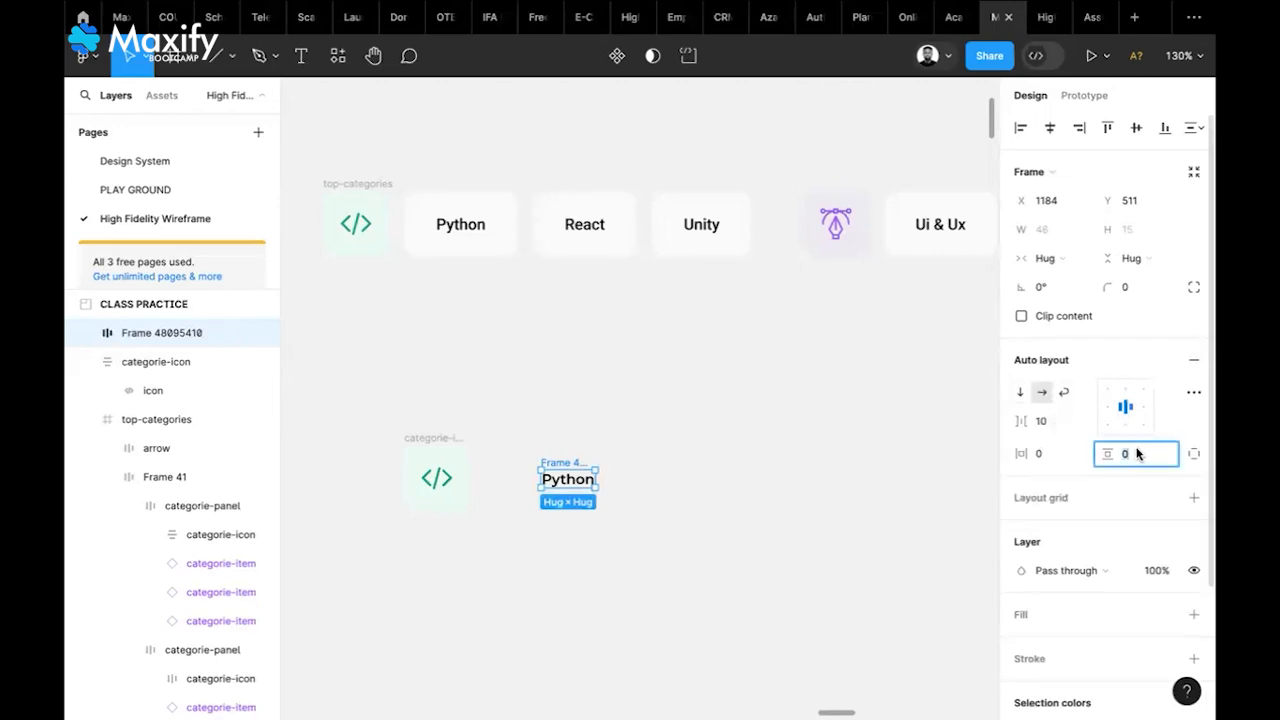
type("2")
left_click(1059, 455)
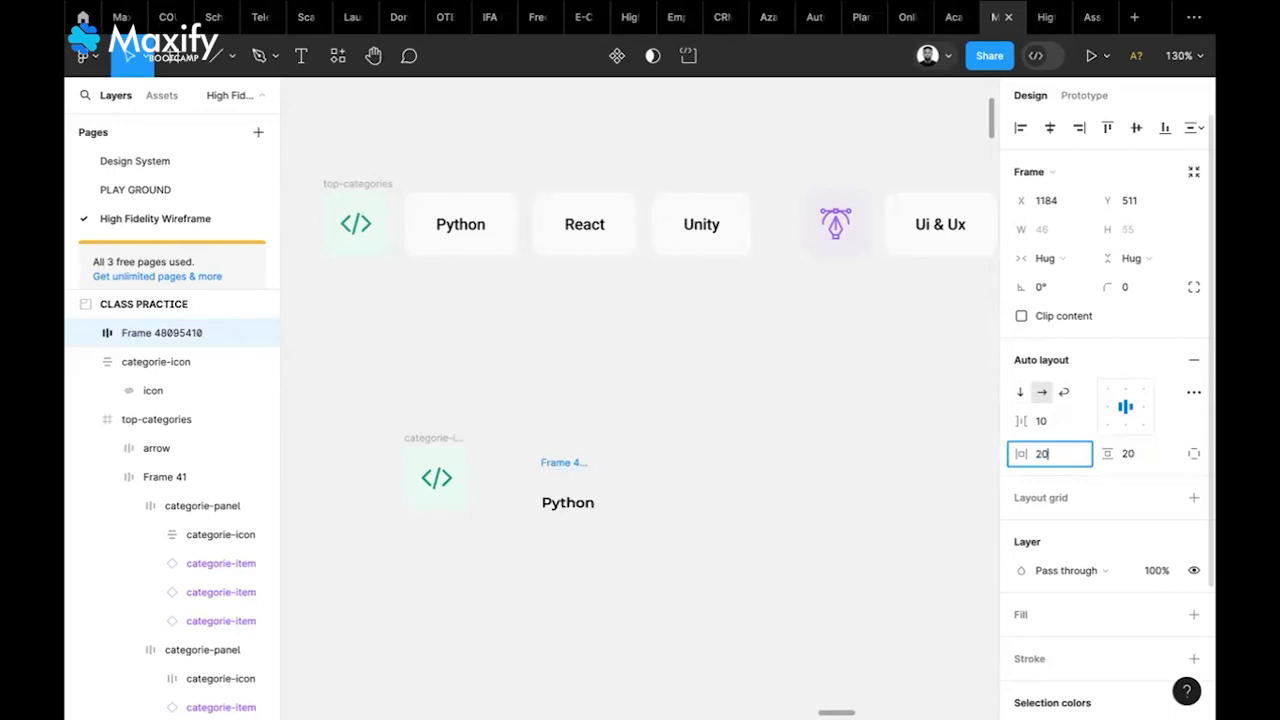
key("Return")
left_click(897, 471)
Move the Python frame beside the tile and give it a FAFAFA fill
left_click_drag(576, 470, 540, 449)
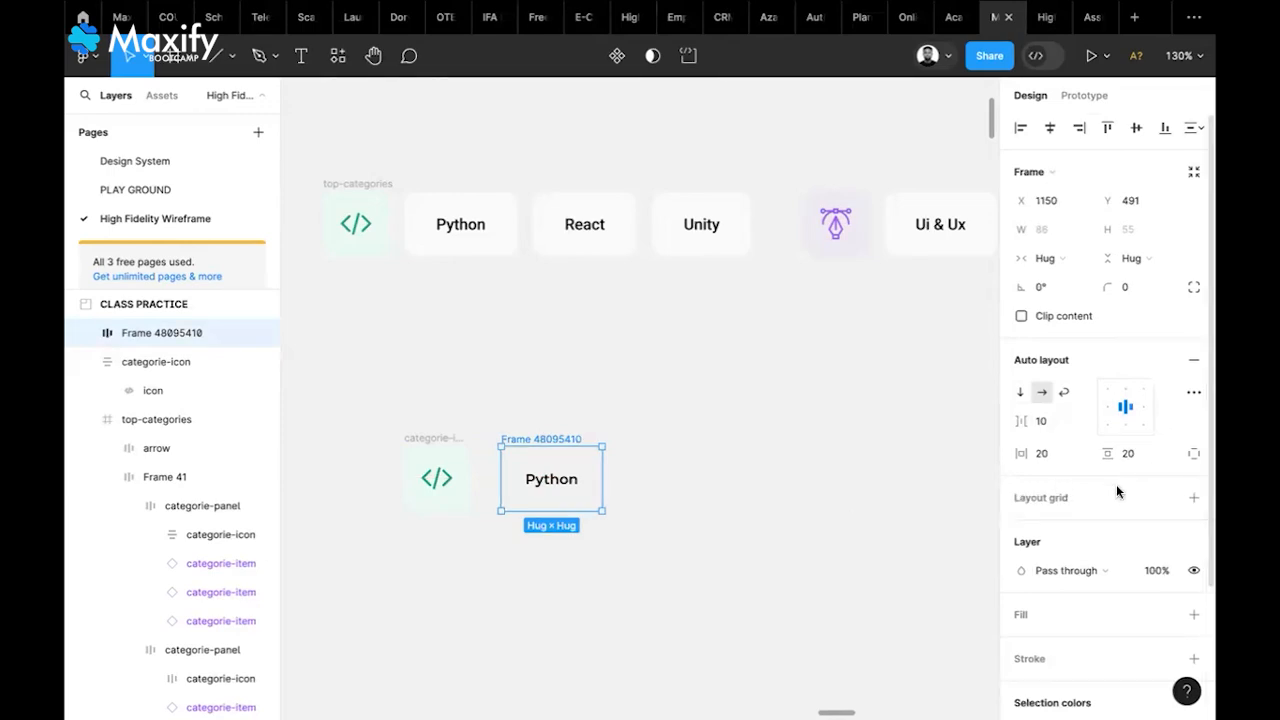
scroll(1160, 560, "down", 2)
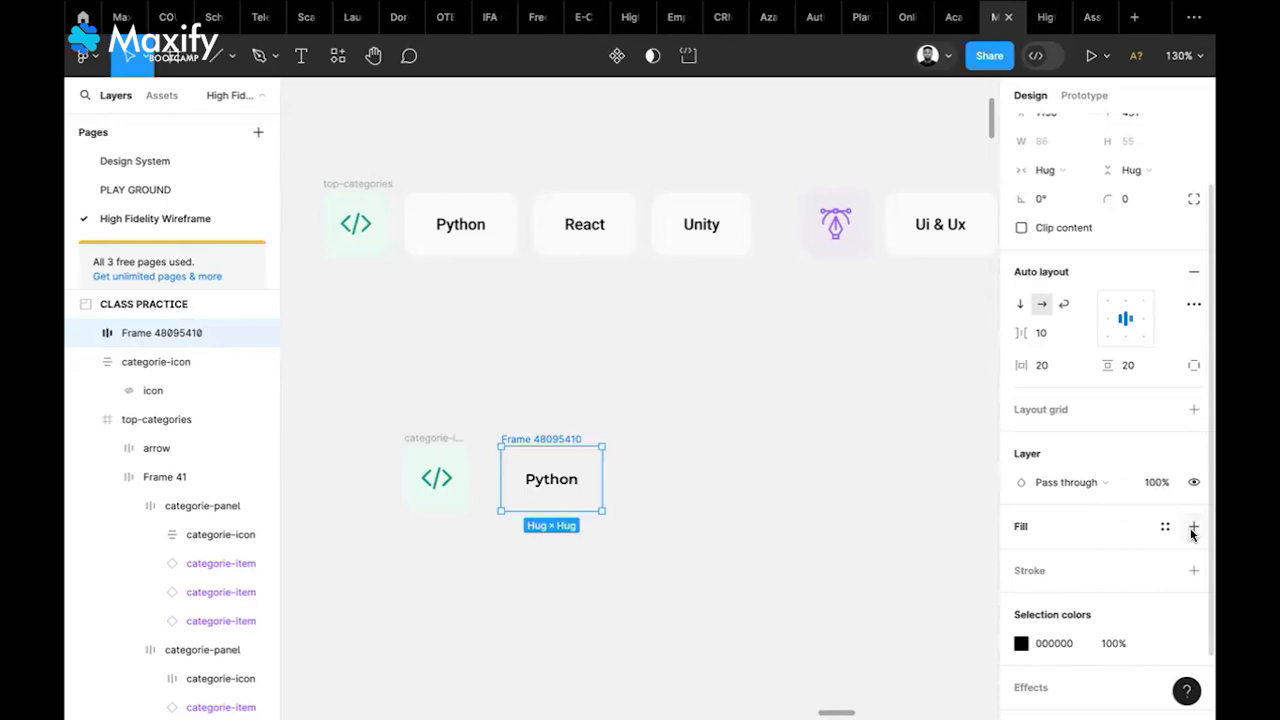
left_click(1193, 527)
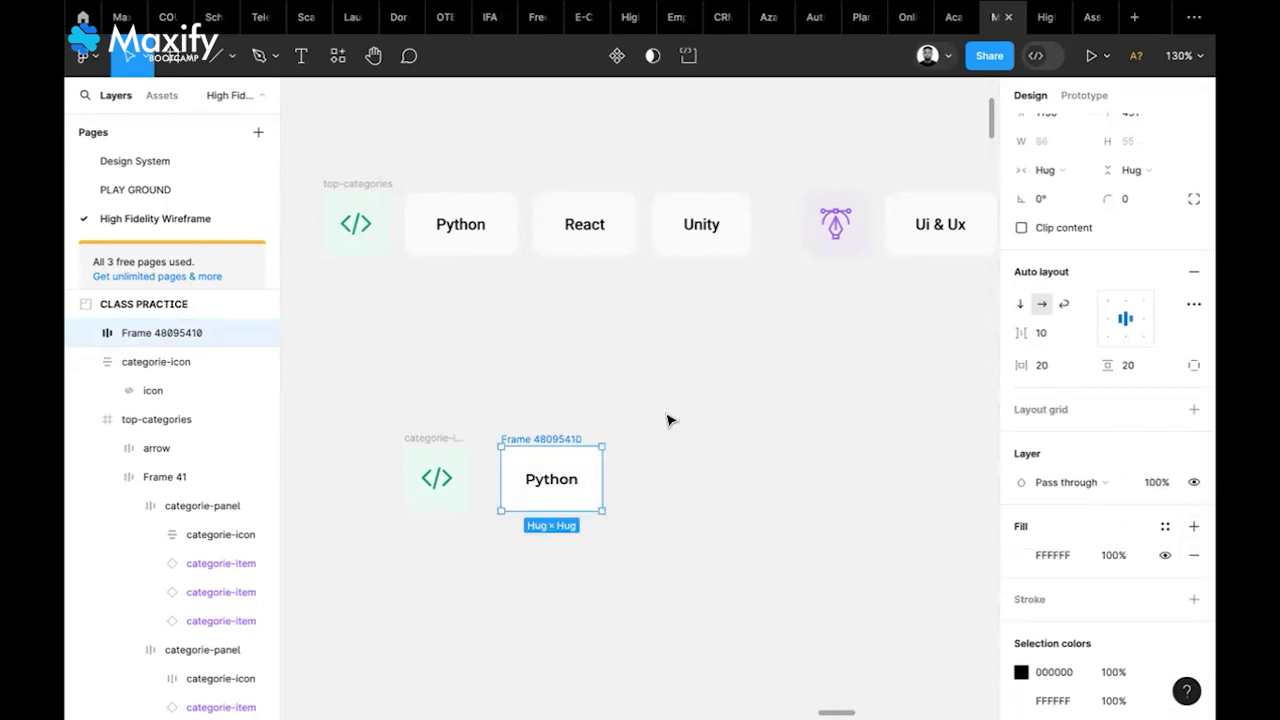
key("i")
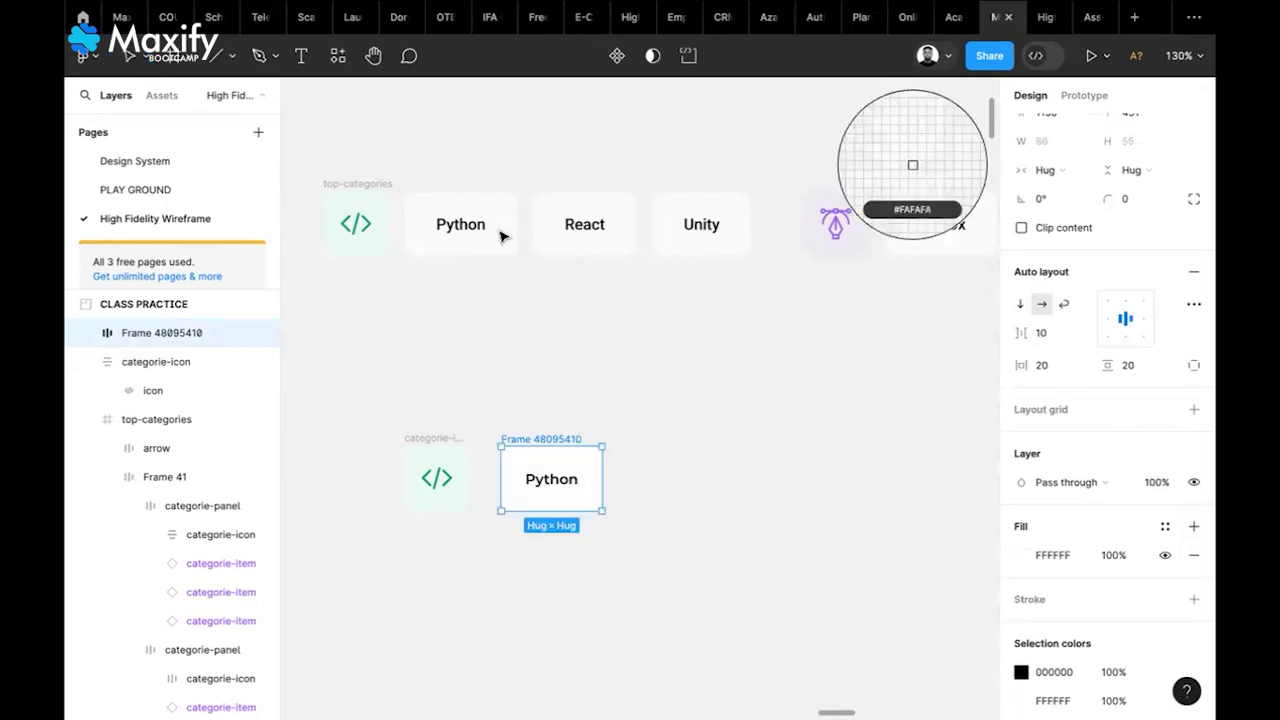
left_click(500, 232)
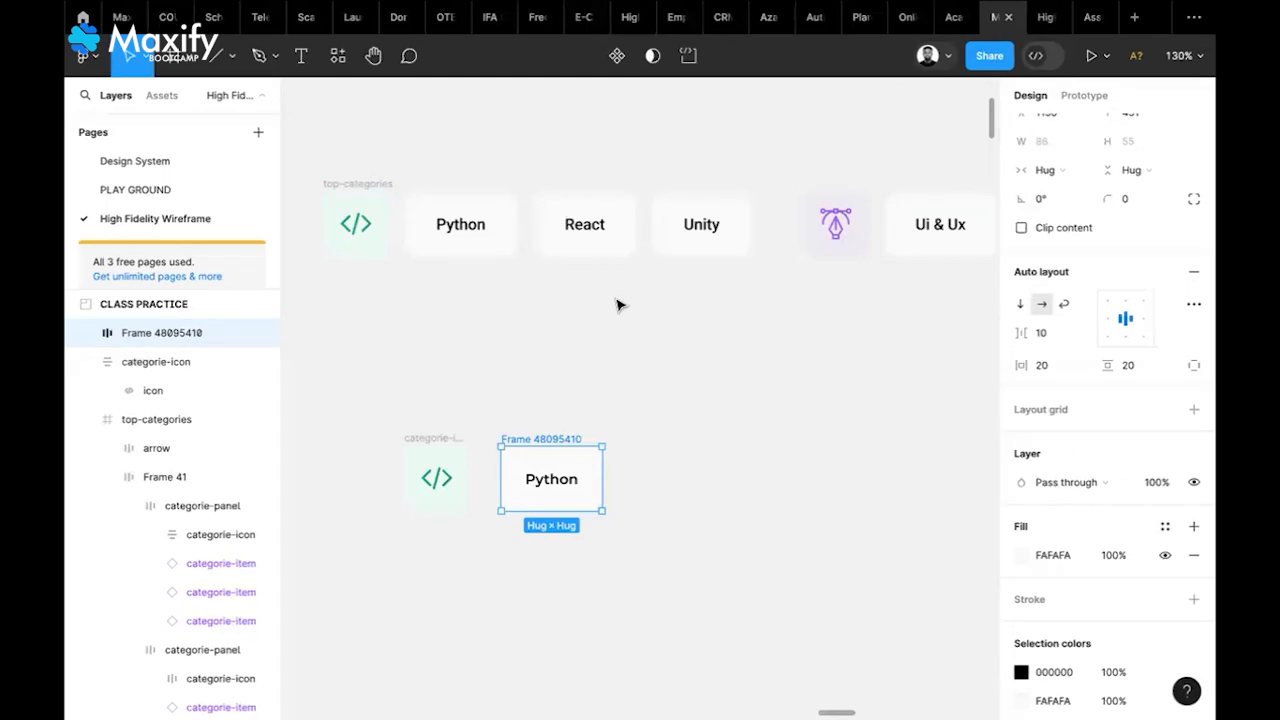
left_click(506, 228)
double_click(506, 227)
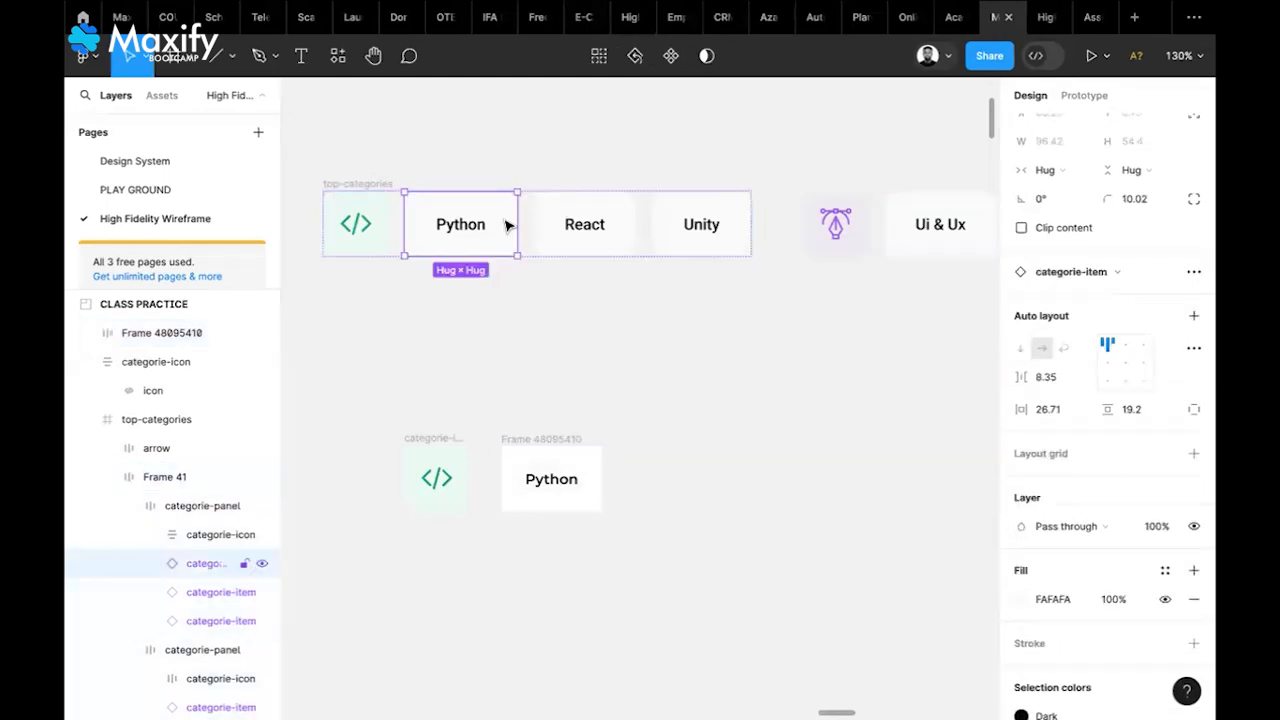
left_click(595, 480)
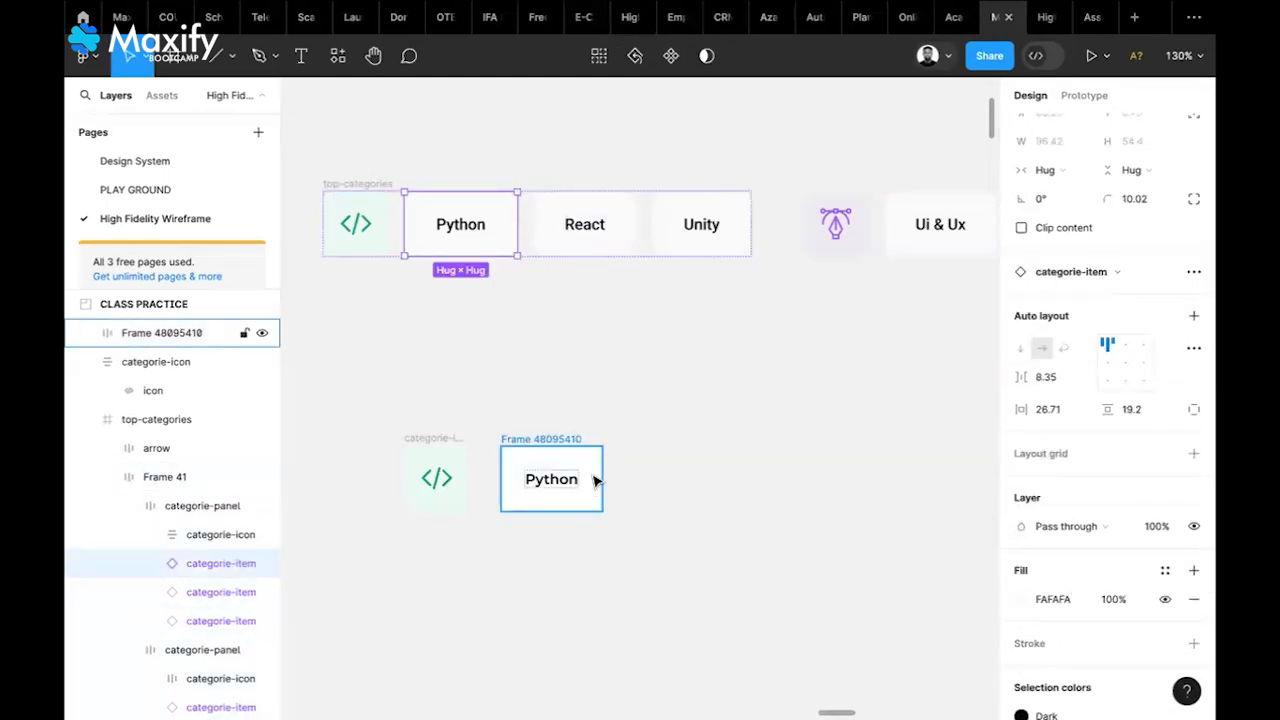
left_click(1056, 565)
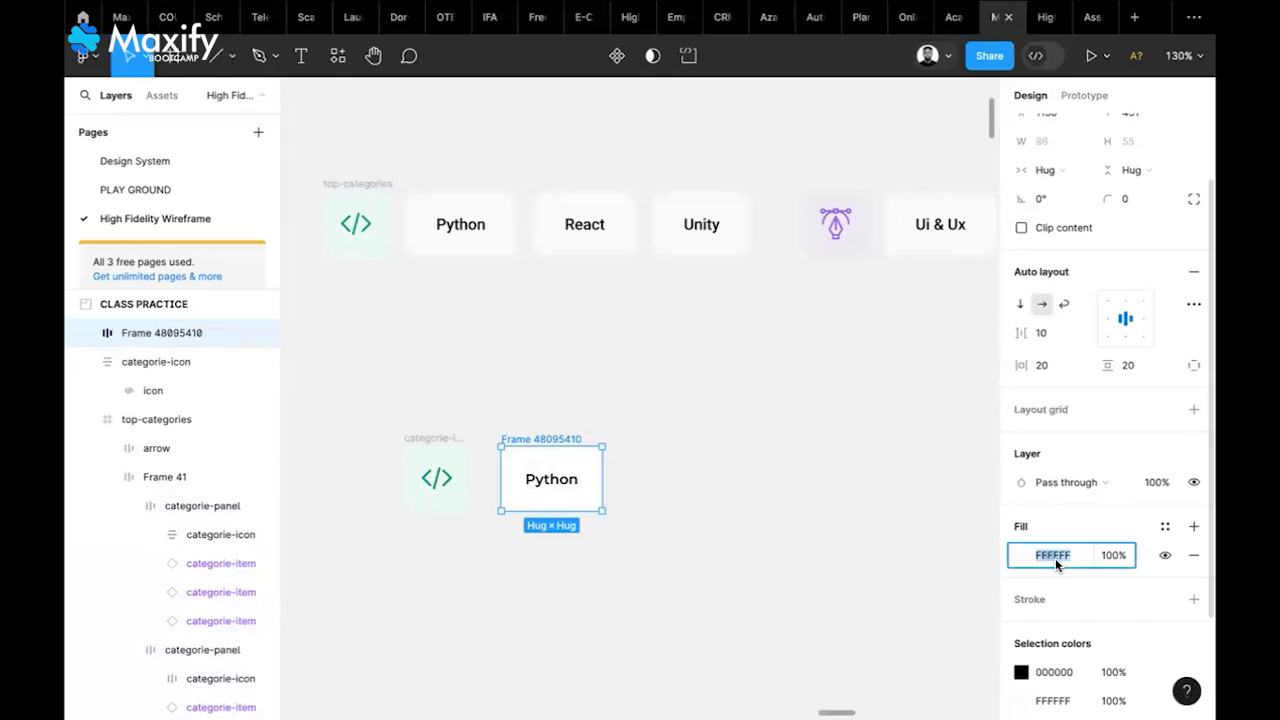
type("FA")
key("Return")
left_click(675, 509)
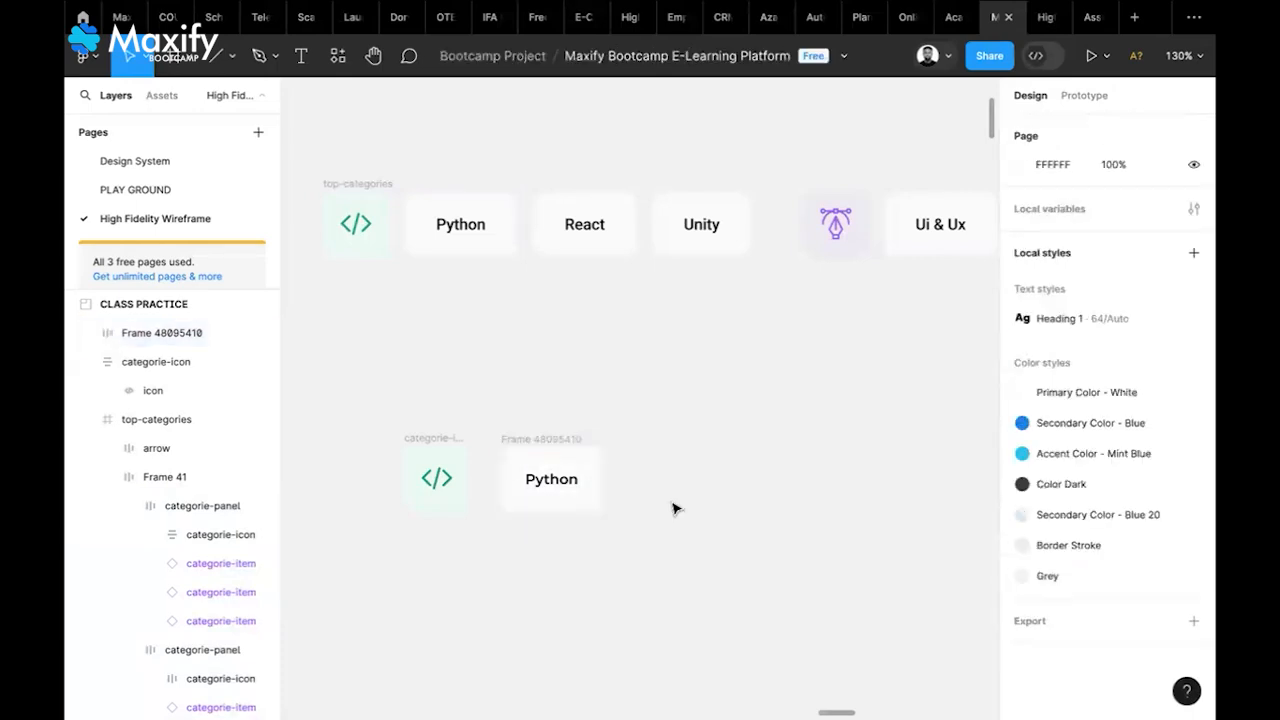
Set the Python pill's horizontal padding to 30 and corner radius to 10
left_click(548, 445)
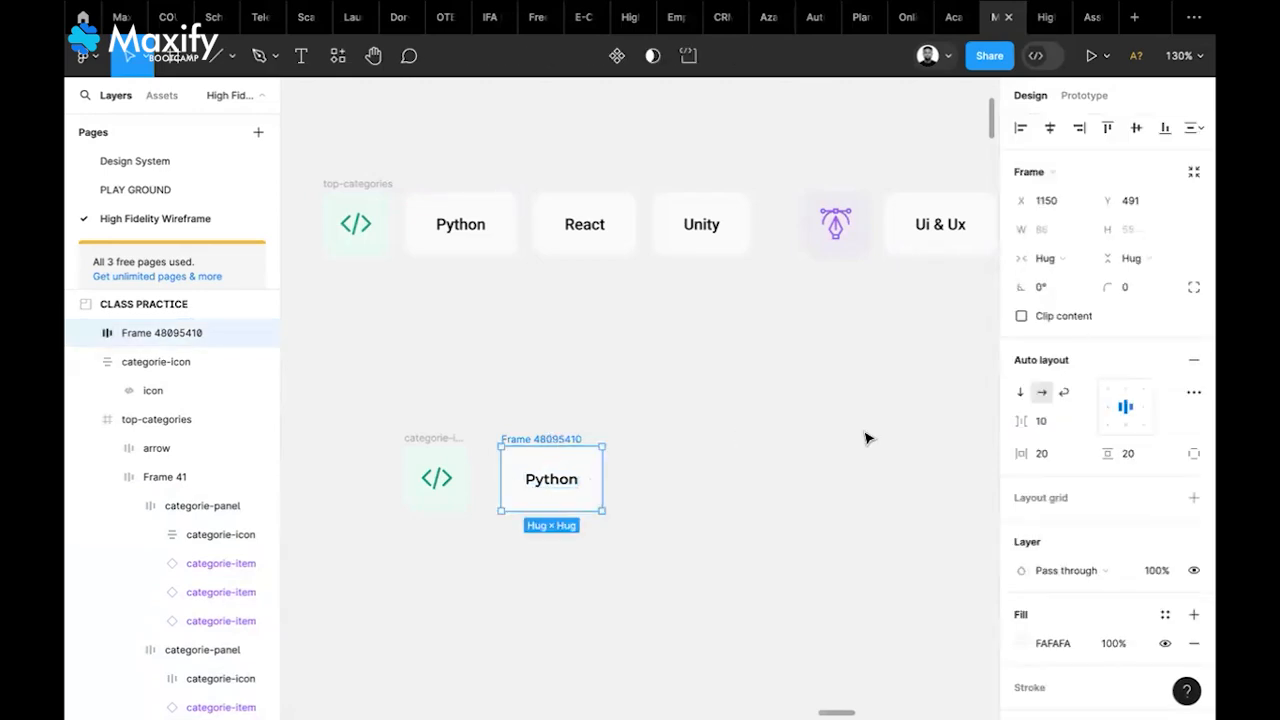
left_click(1049, 455)
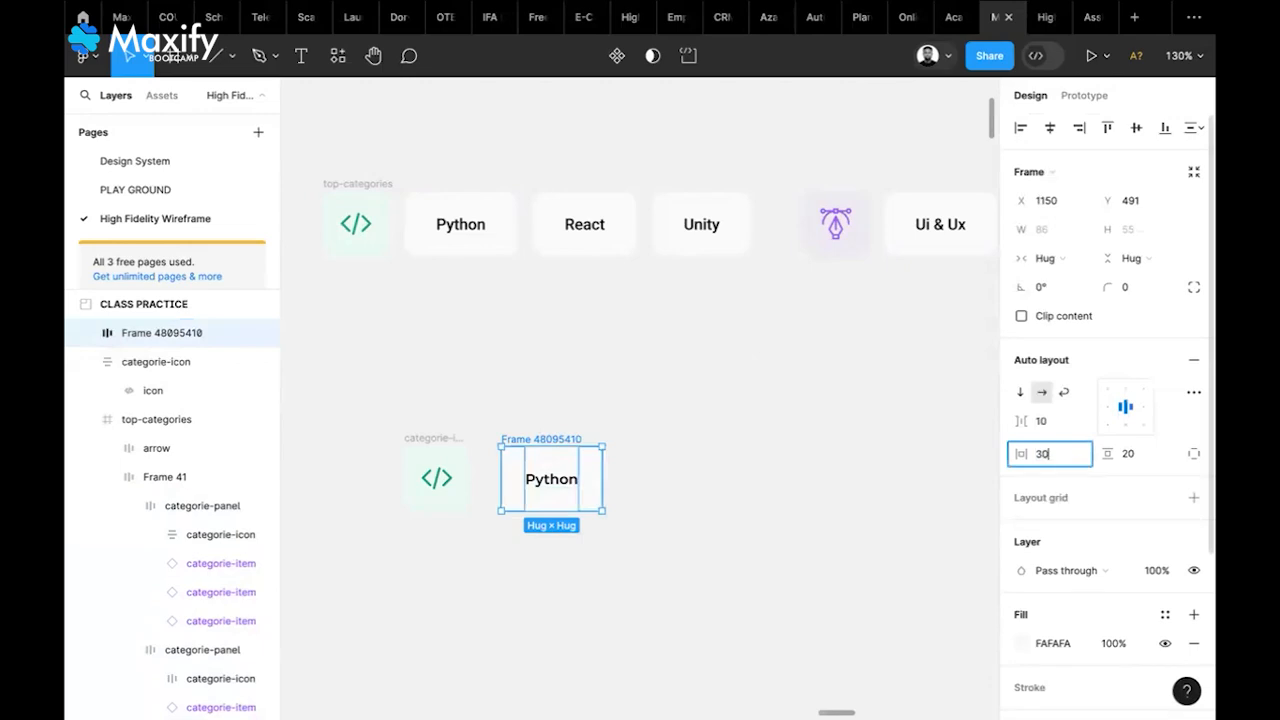
type("30")
key("Return")
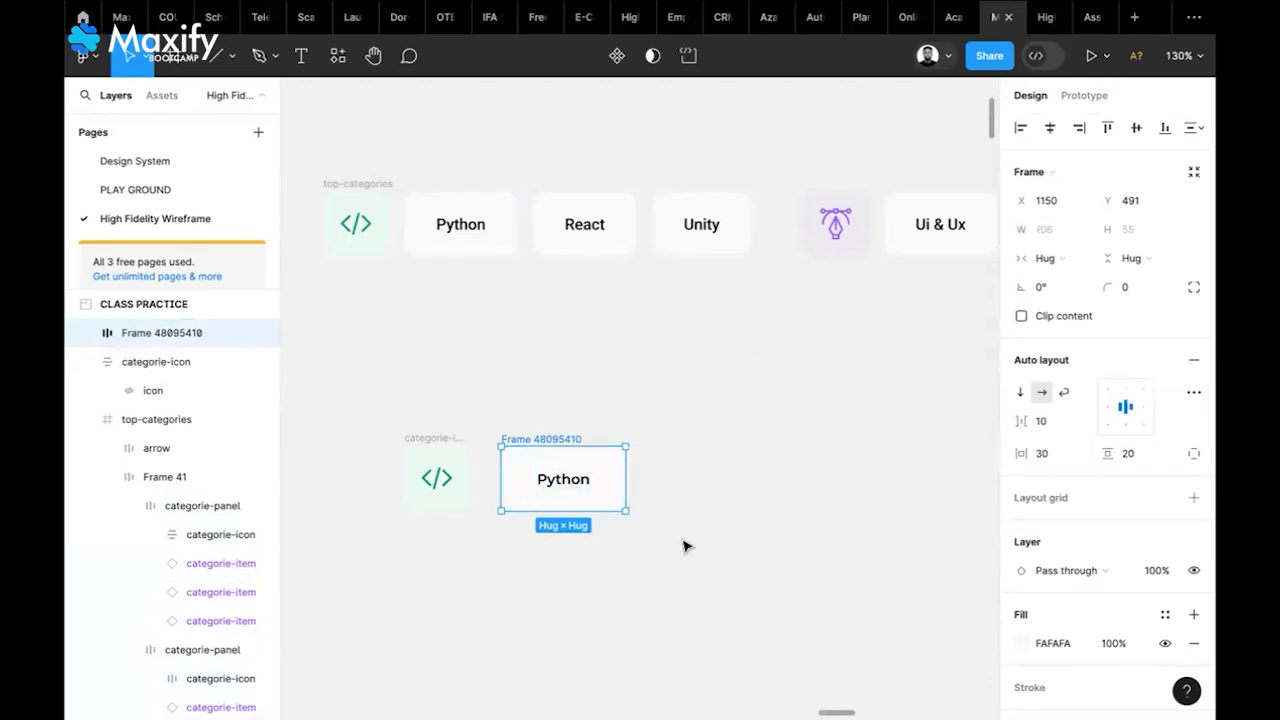
left_click(1140, 290)
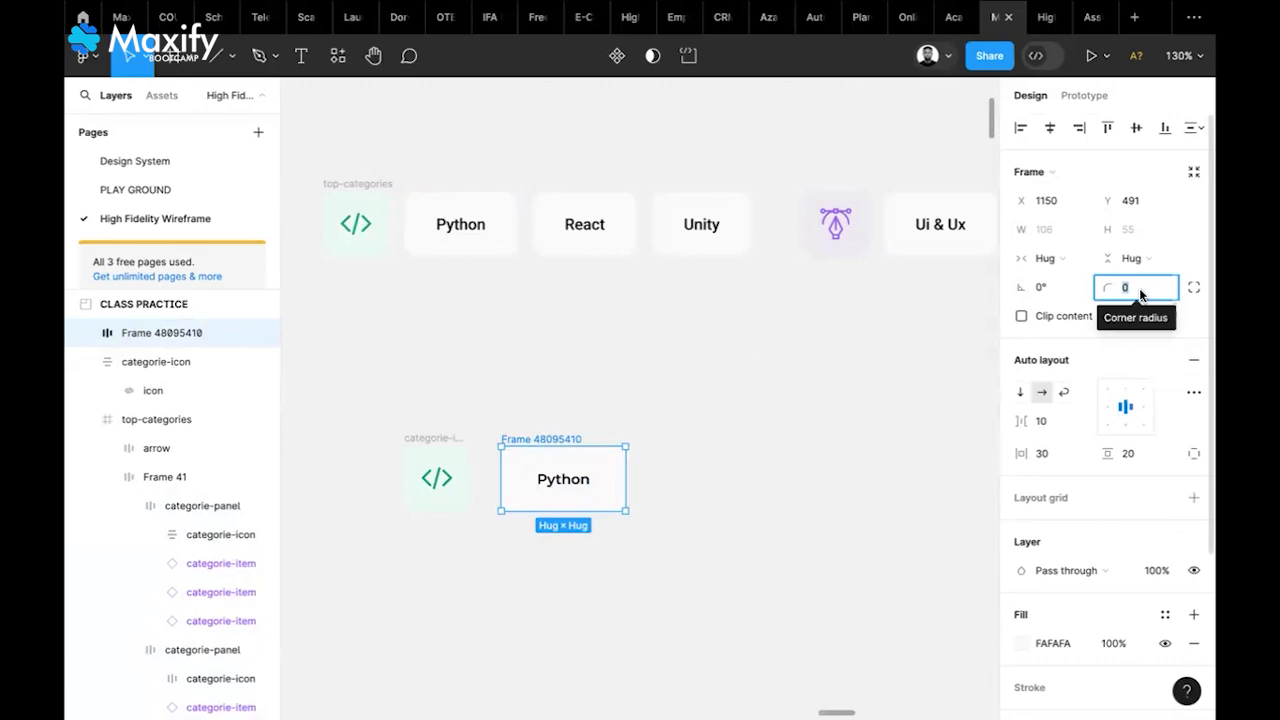
type("20")
key("Return")
left_click(1139, 288)
type("10")
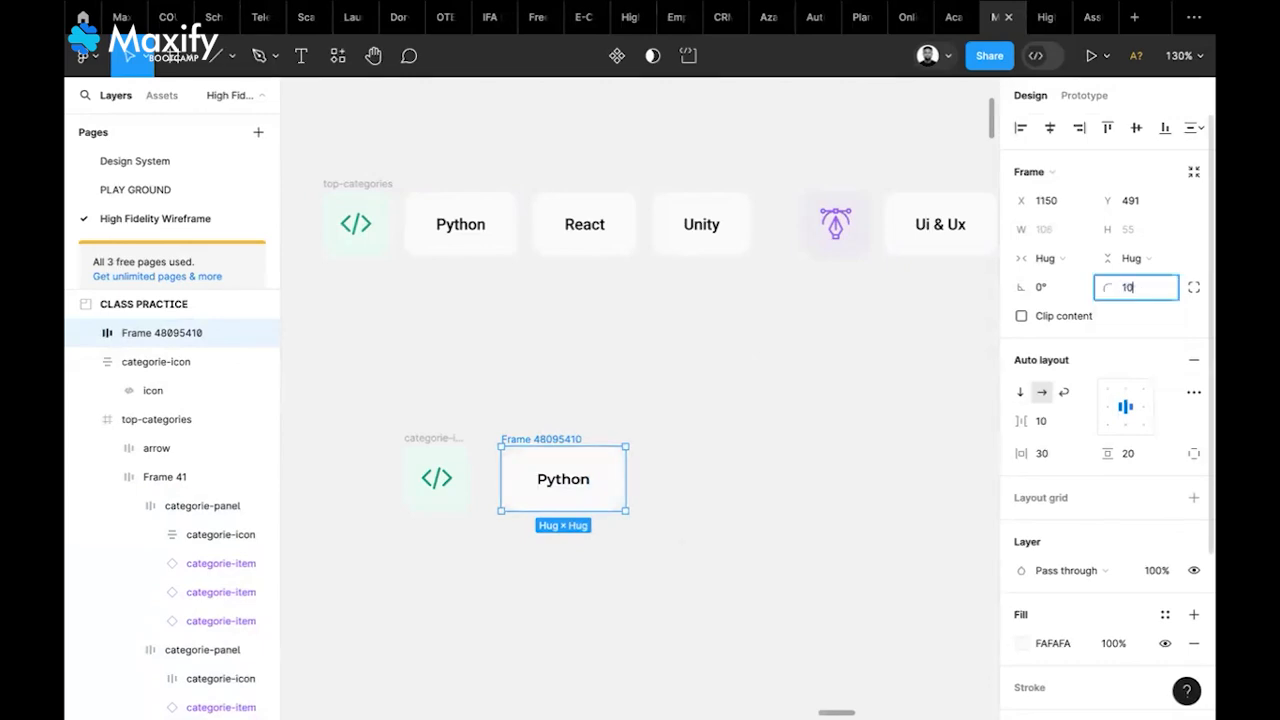
key("Return")
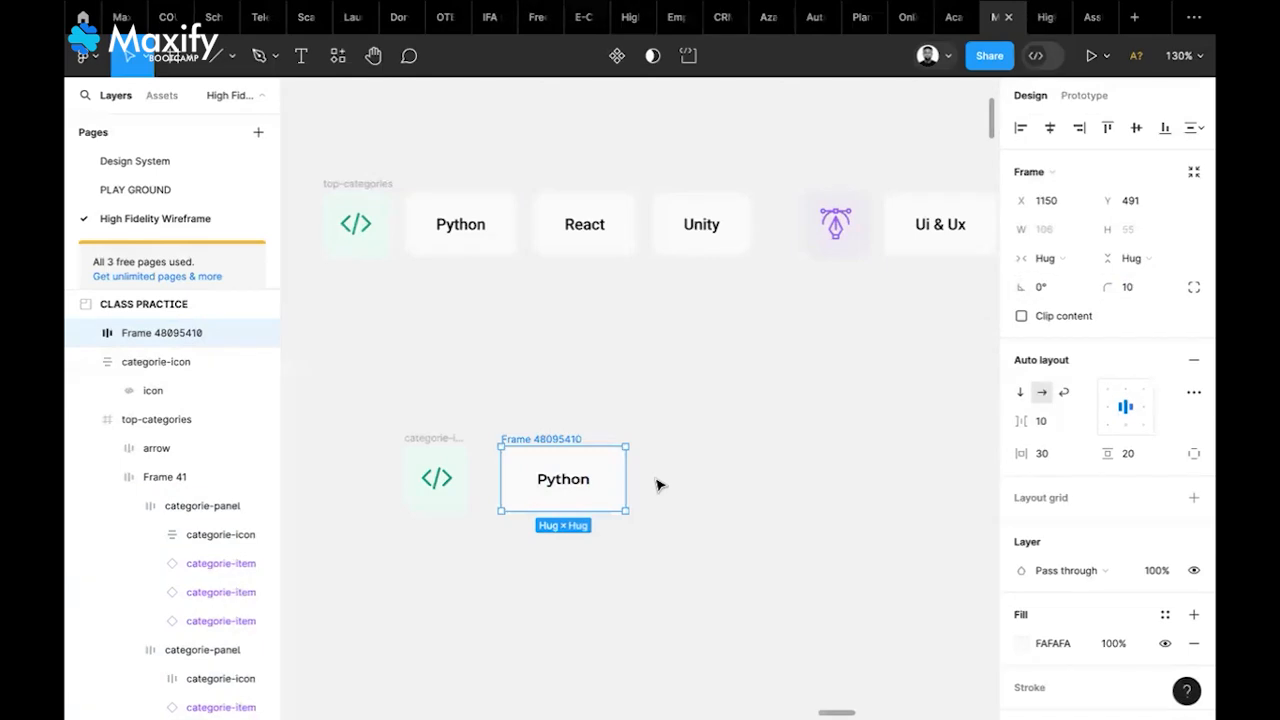
Adjust the pill's vertical padding and shift it right of the code-icon tile
left_click(1139, 459)
type("10")
key("Return")
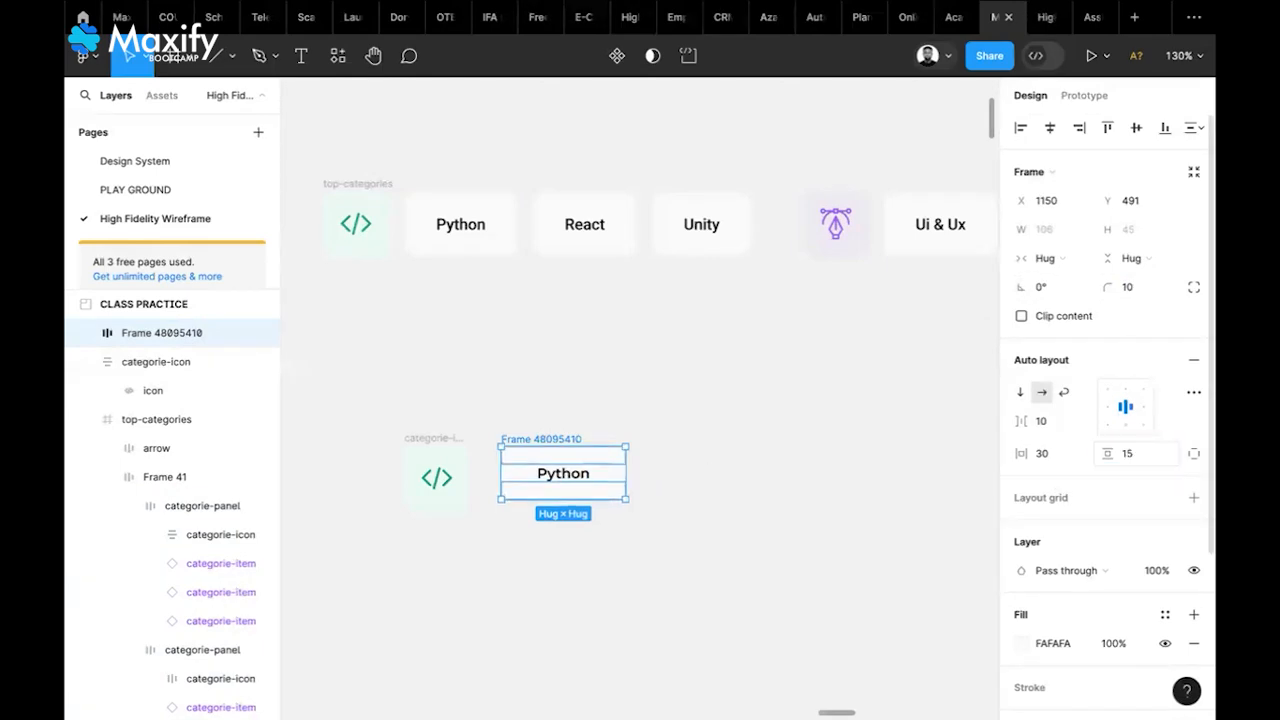
left_click(763, 460)
left_click_drag(557, 441, 608, 447)
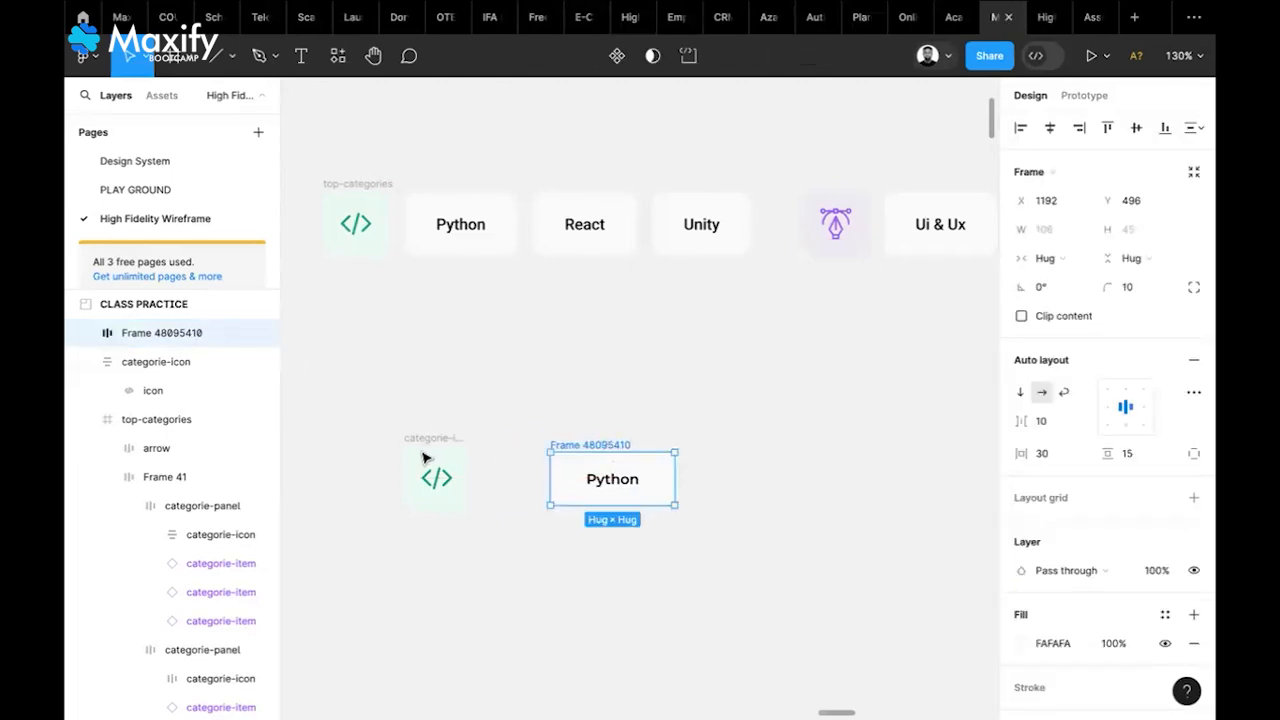
Pull the code icon out of its old tile and wrap it in a new frame
left_click(438, 478)
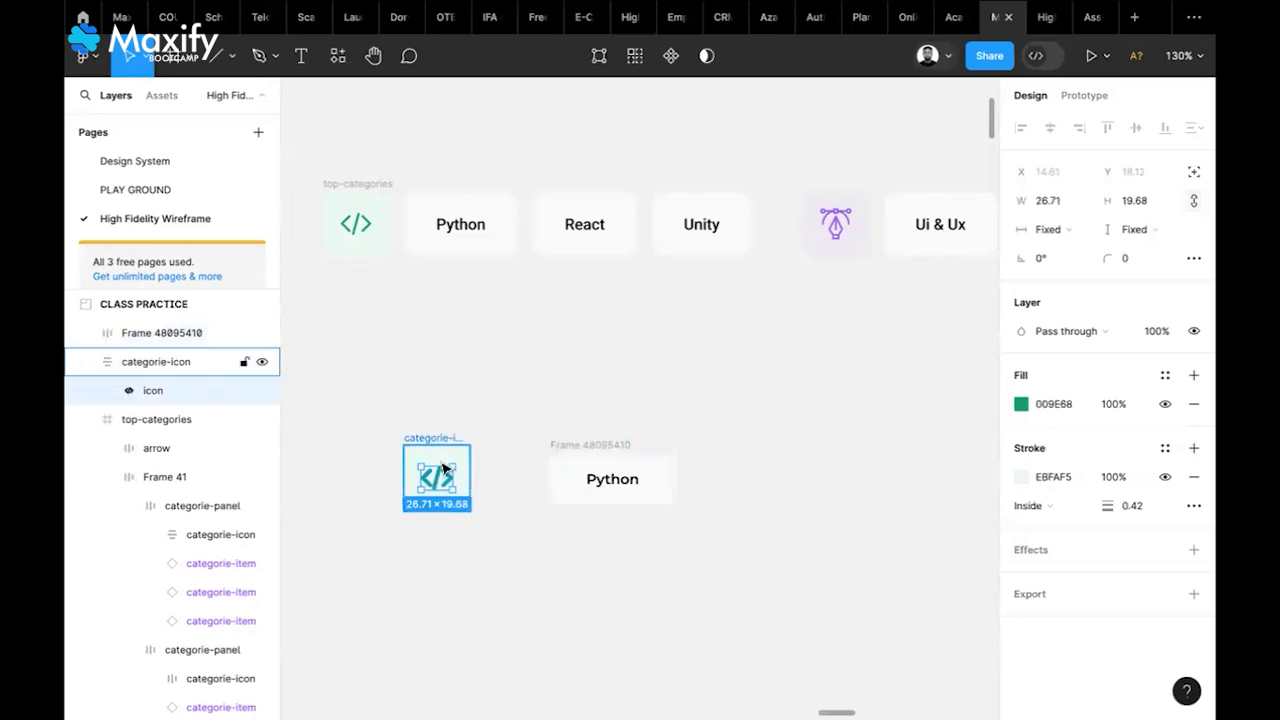
left_click_drag(435, 449, 607, 368)
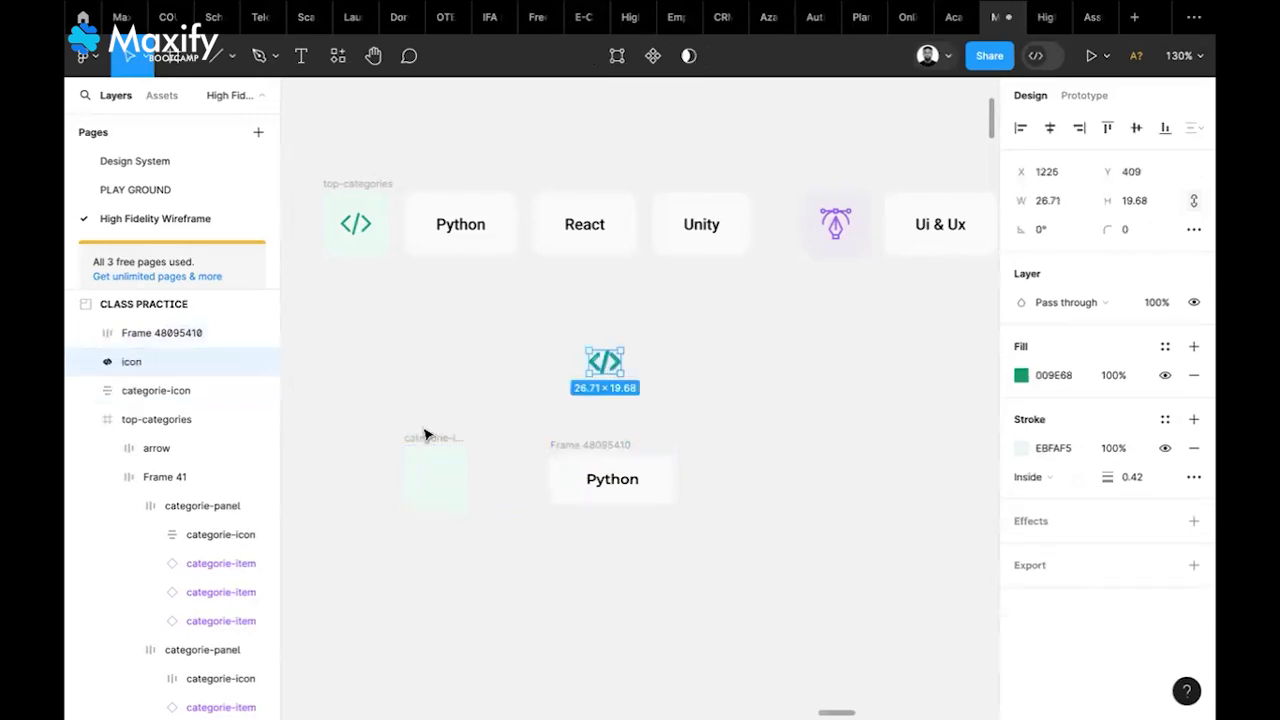
left_click_drag(425, 440, 338, 446)
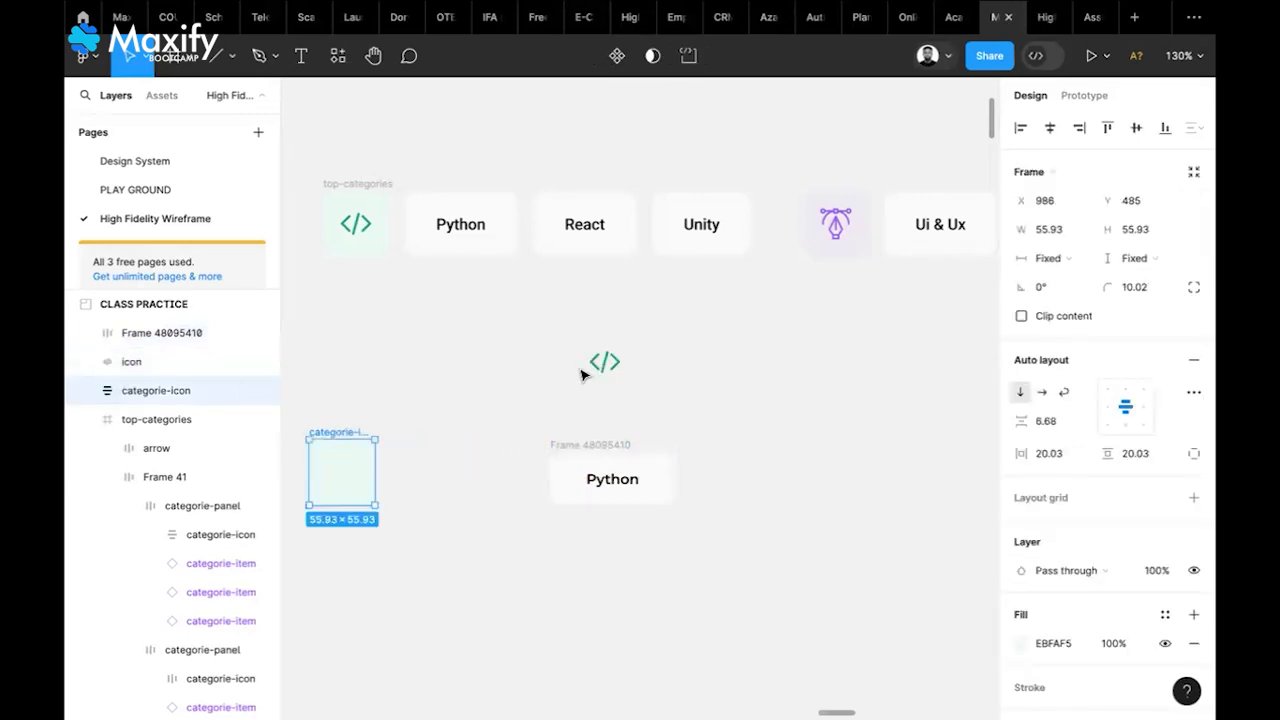
left_click(600, 365)
right_click(598, 368)
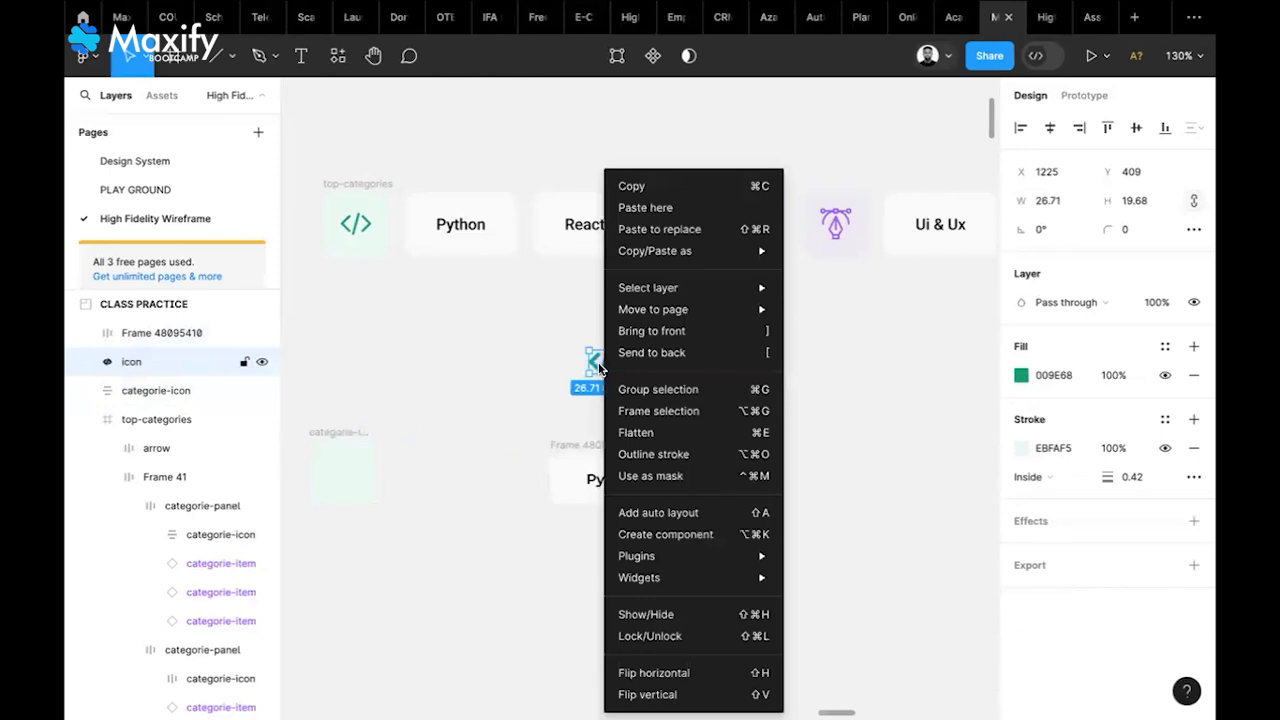
left_click(657, 410)
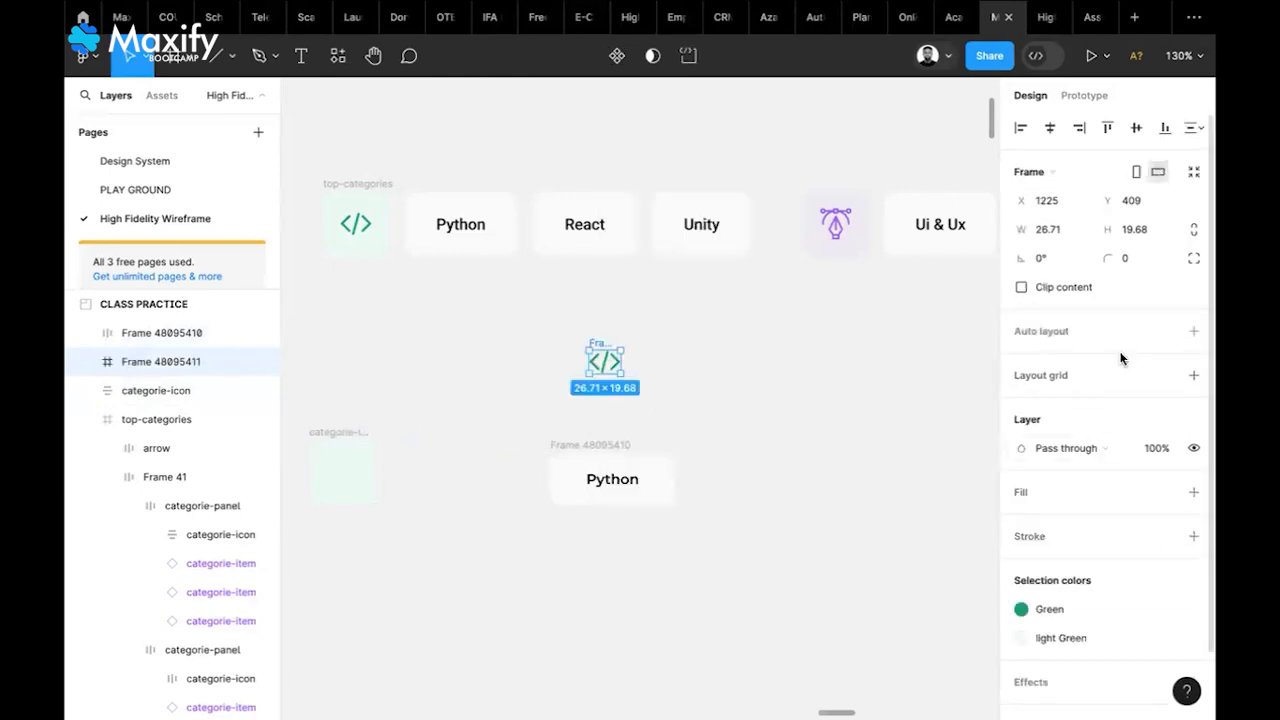
Give the icon frame auto layout with 15 padding and place it beside the Python pill
left_click(1192, 332)
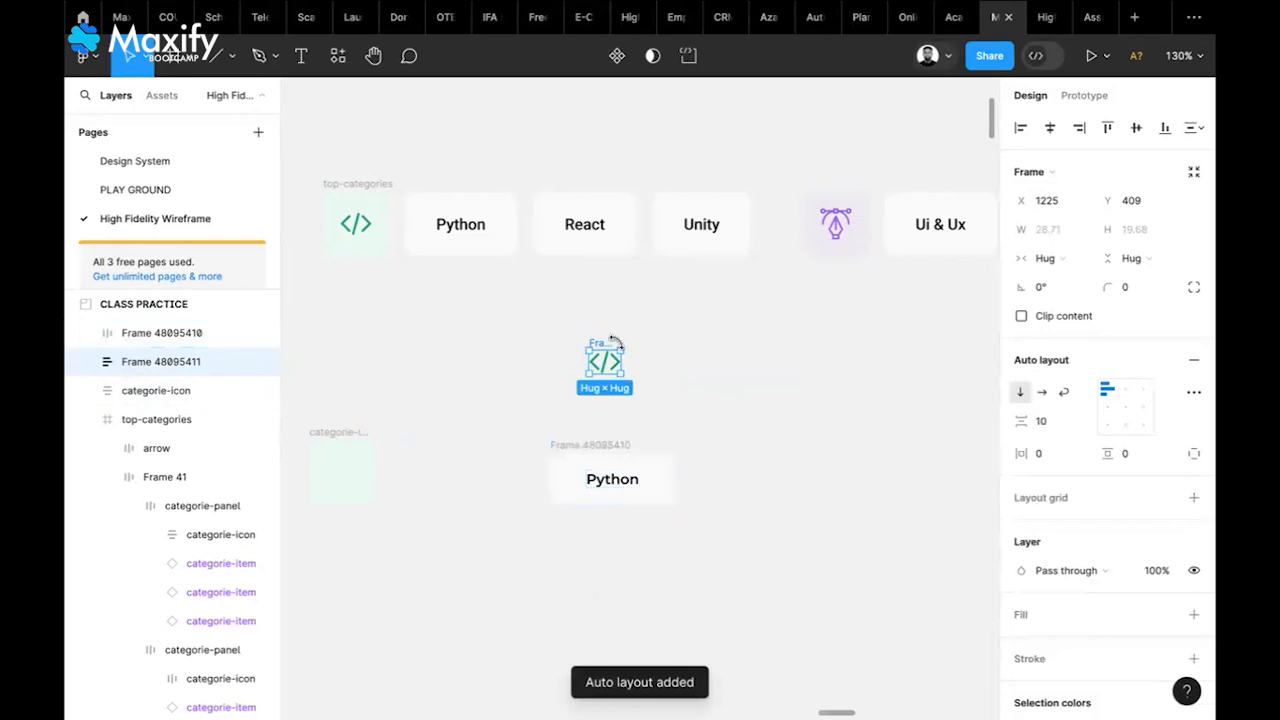
type("15")
left_click(1047, 453)
type("30")
key("Return")
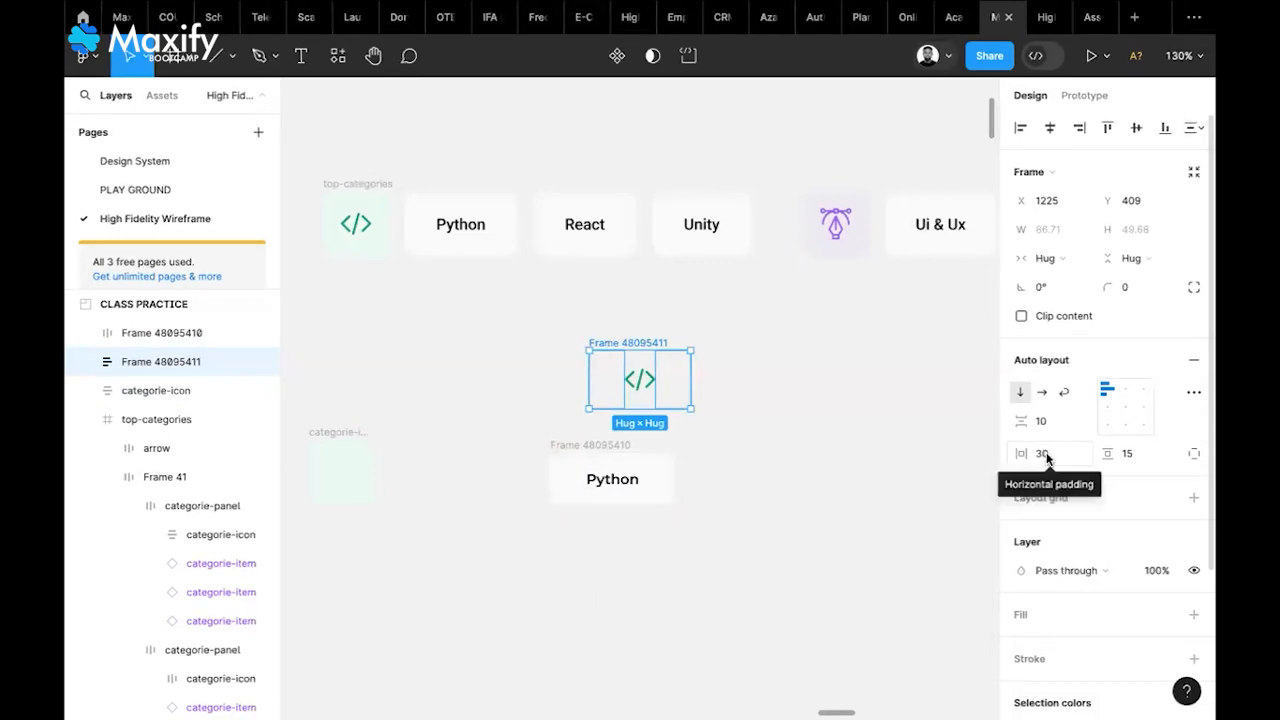
left_click(1046, 456)
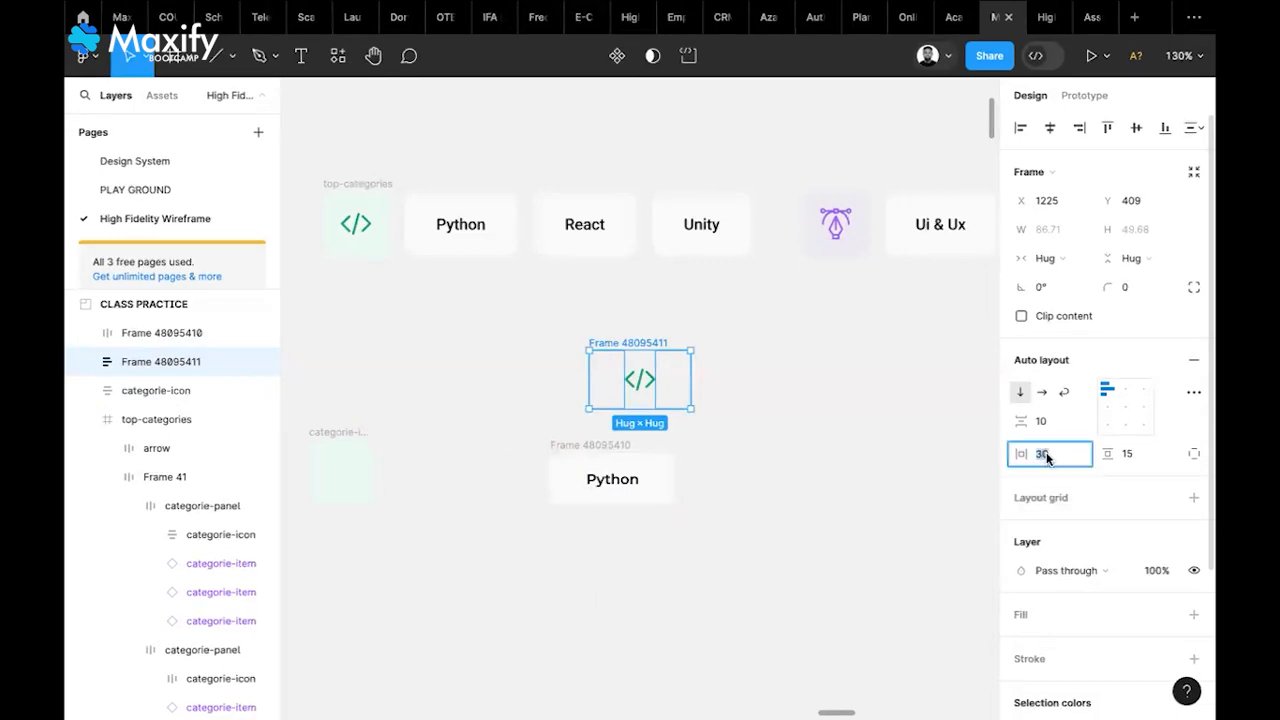
key("Return")
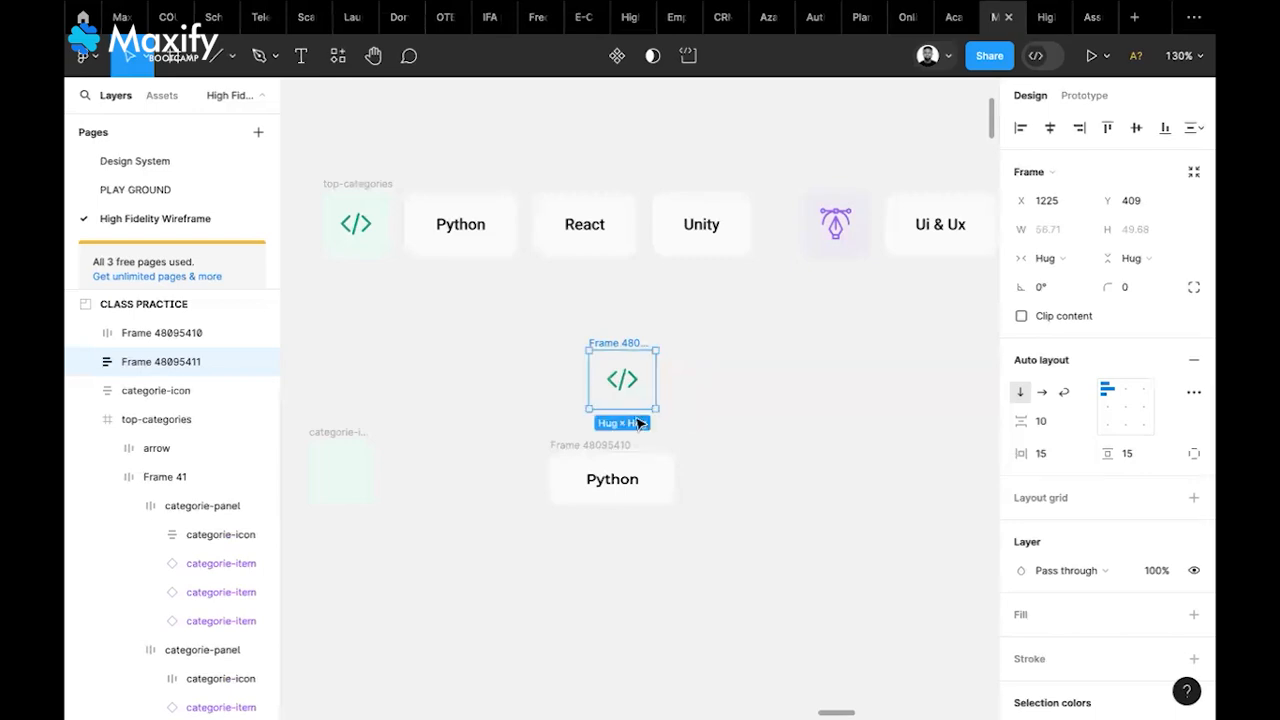
left_click_drag(636, 346, 495, 448)
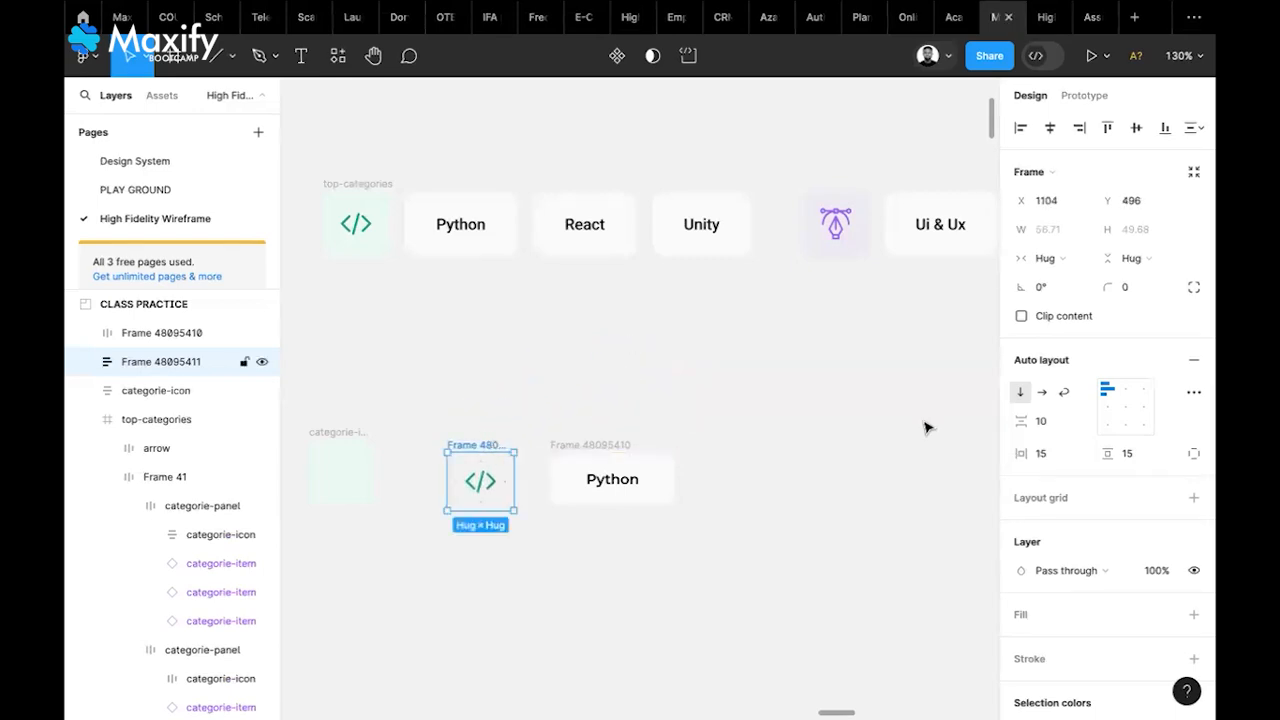
Fill the icon tile with light green EBFAF5 sampled from the old tile, radius 10
left_click(1193, 614)
left_click(1020, 645)
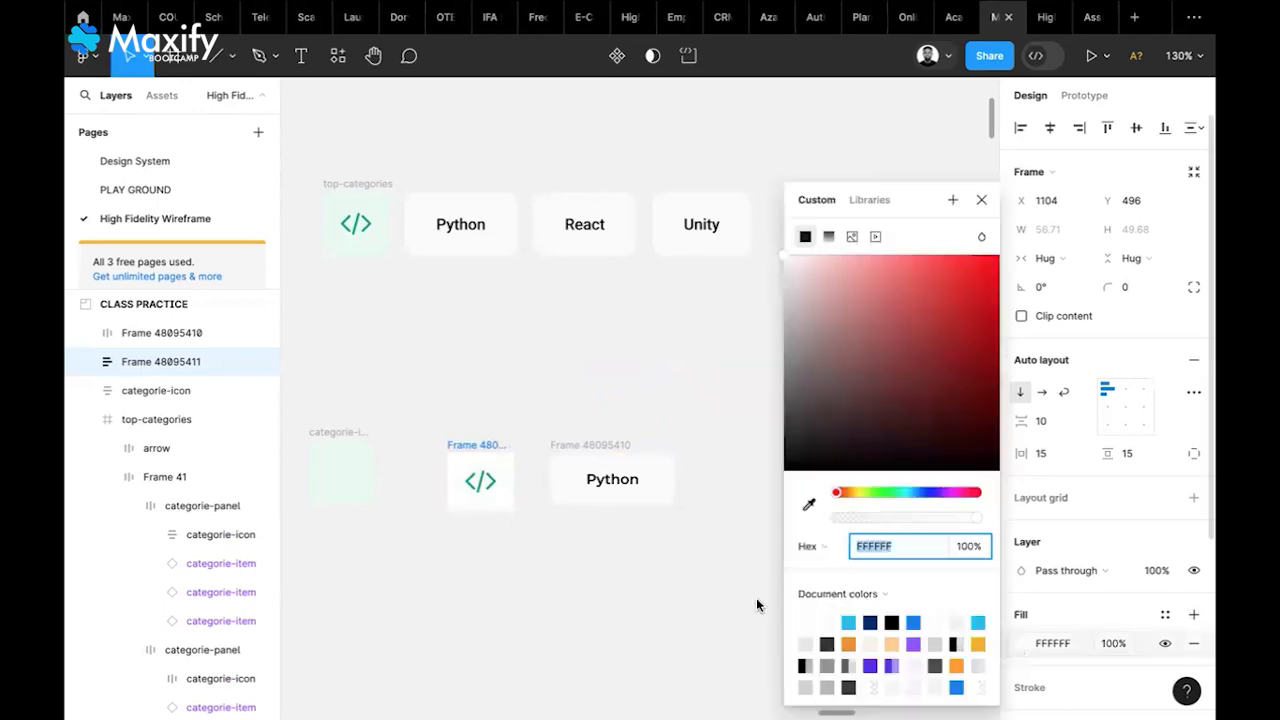
key("i")
left_click(358, 479)
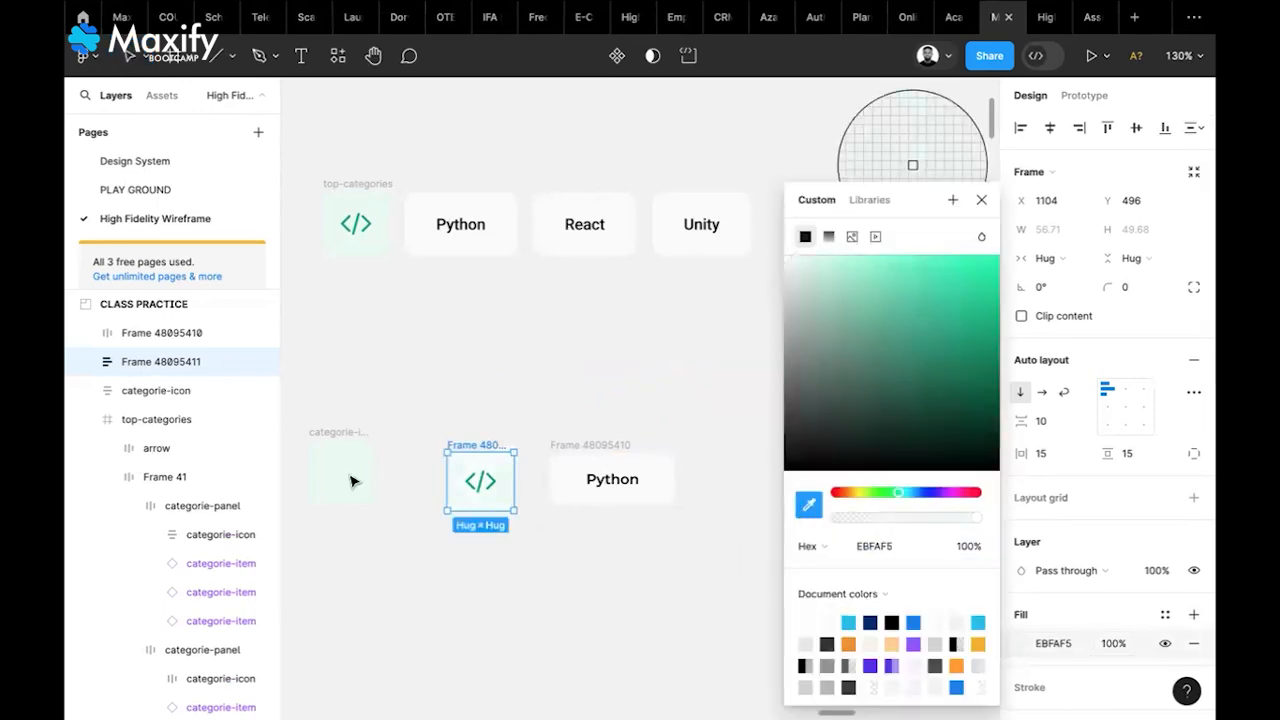
left_click(981, 199)
left_click(1128, 287)
type("10")
Nudge the new icon tile into place and delete the old empty categorie-icon tile
left_click(551, 360)
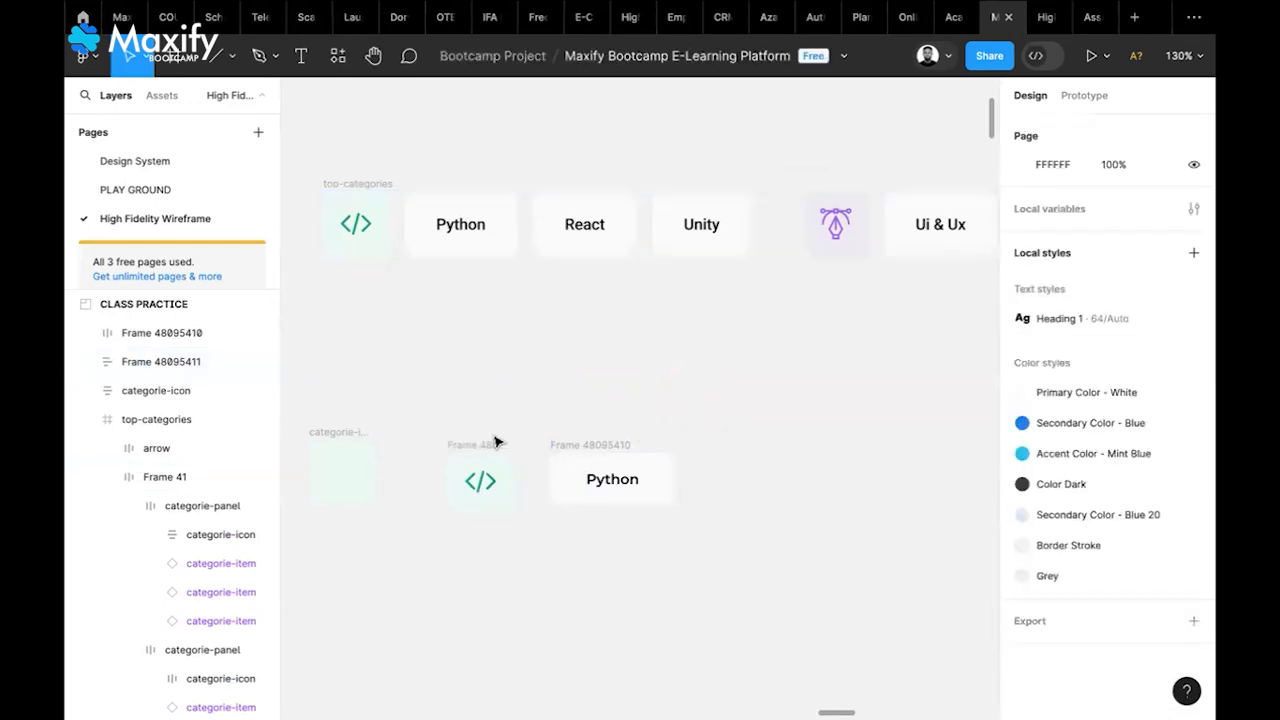
left_click_drag(491, 446, 508, 439)
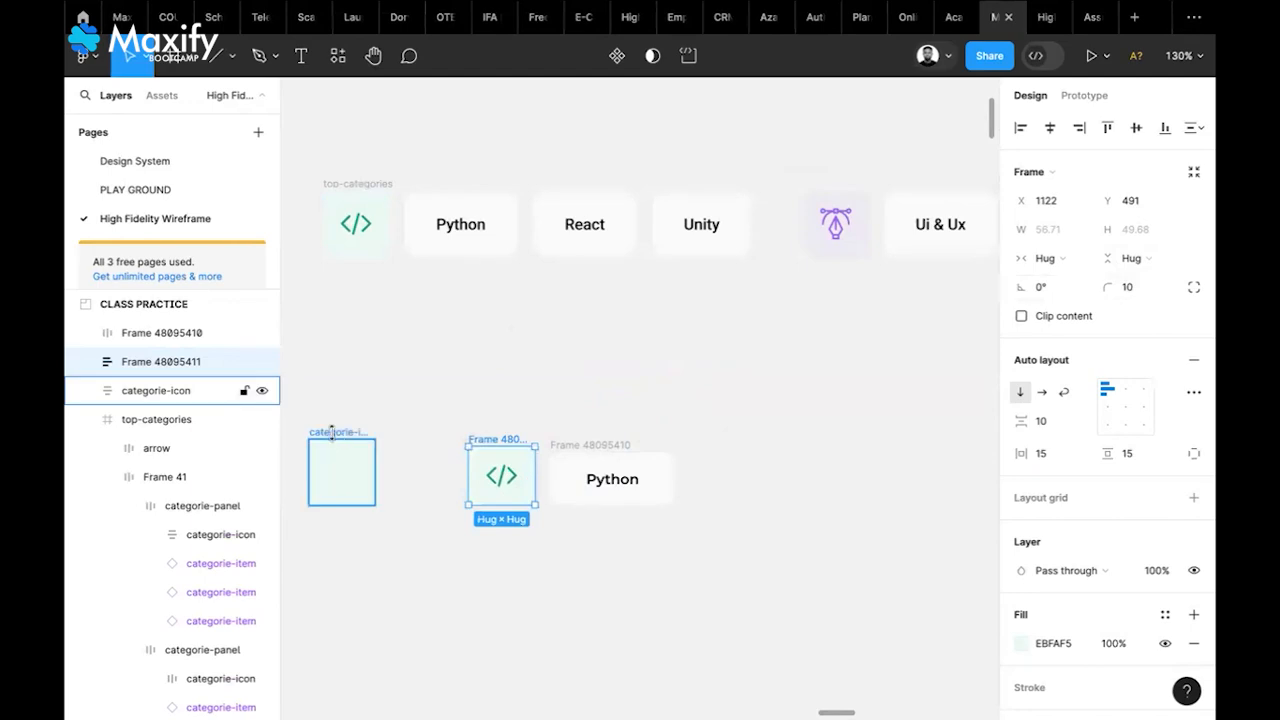
left_click(332, 432)
key("Delete")
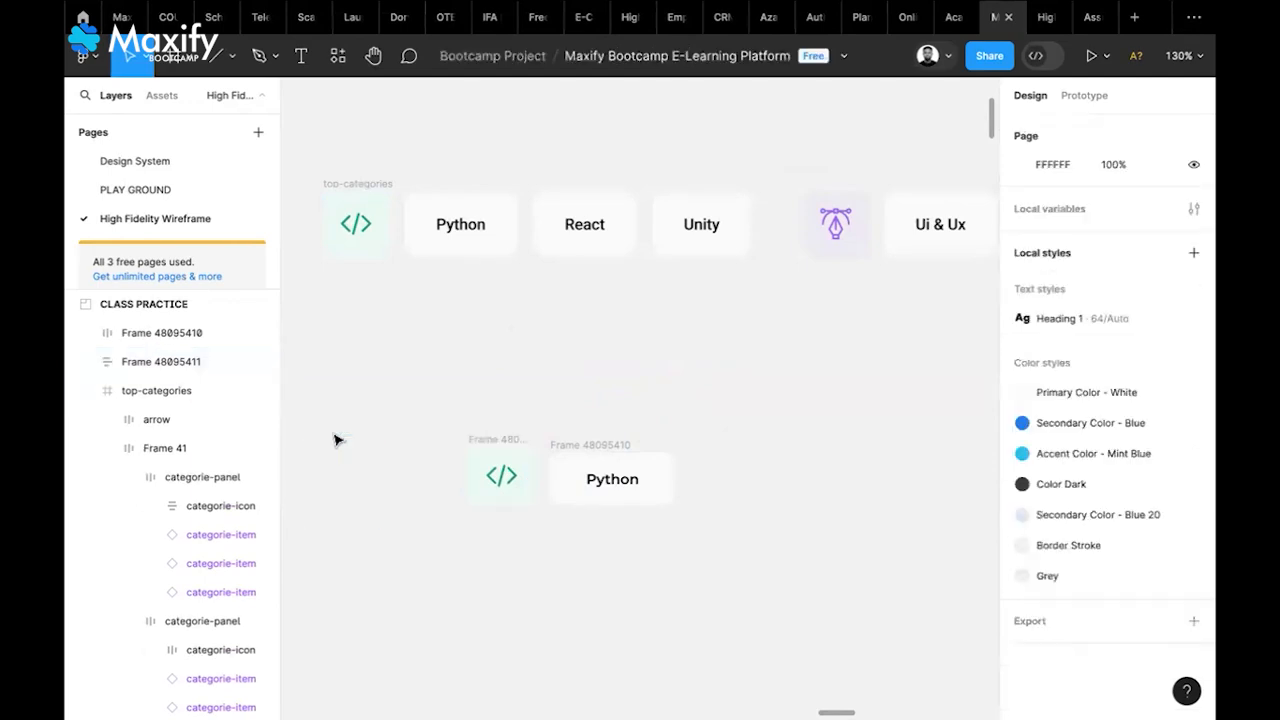
Combine the code tile and Python pill into a horizontal auto-layout row, left-centre aligned
left_click(498, 444)
left_click(592, 446, "shift")
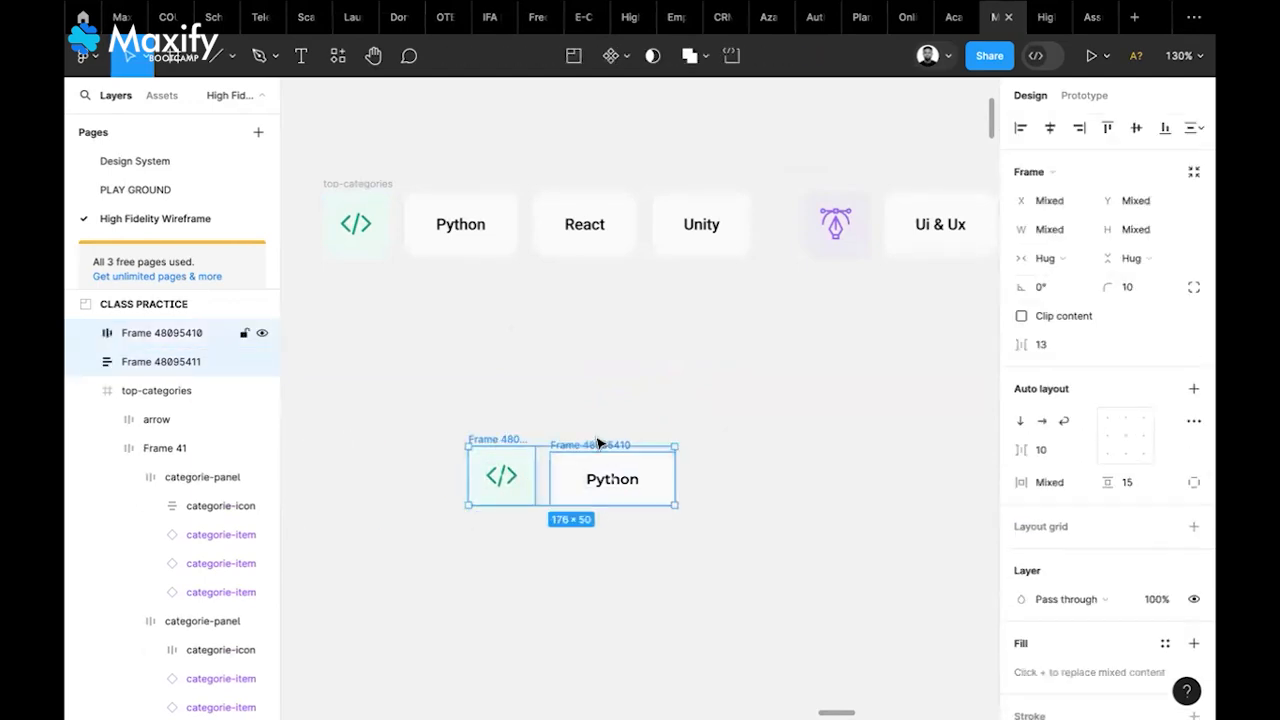
left_click(1191, 389)
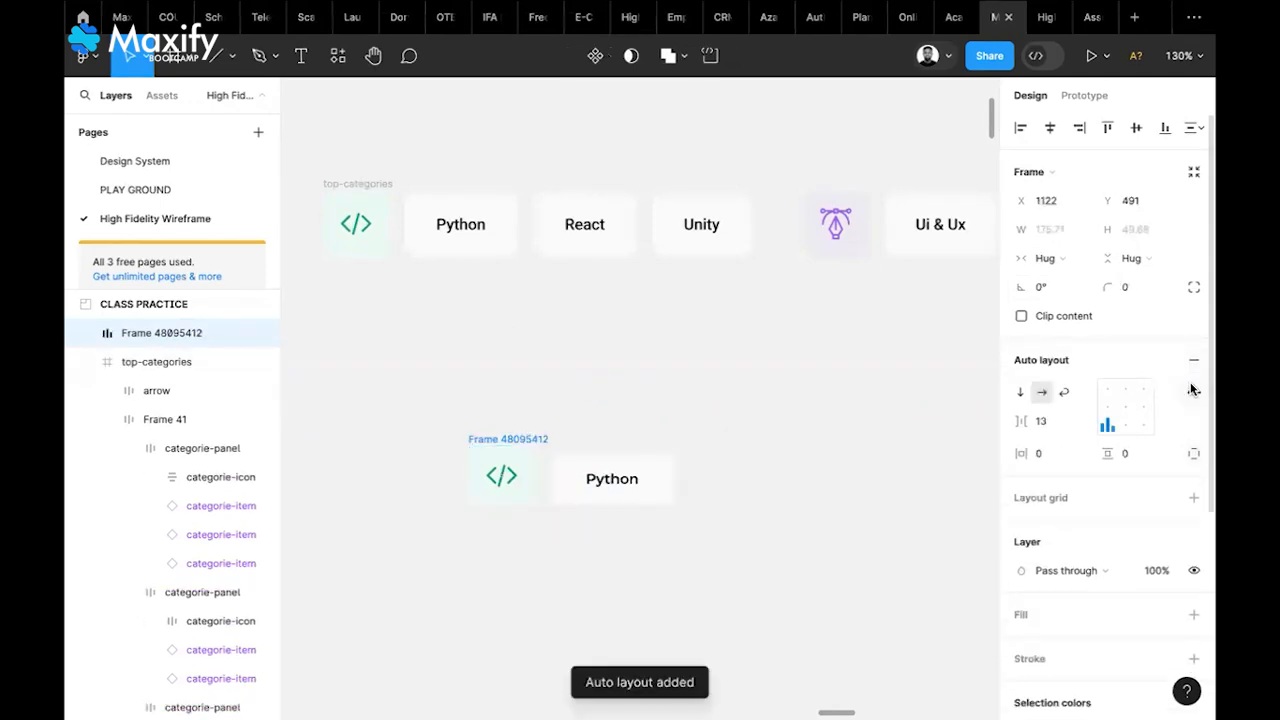
left_click(1108, 407)
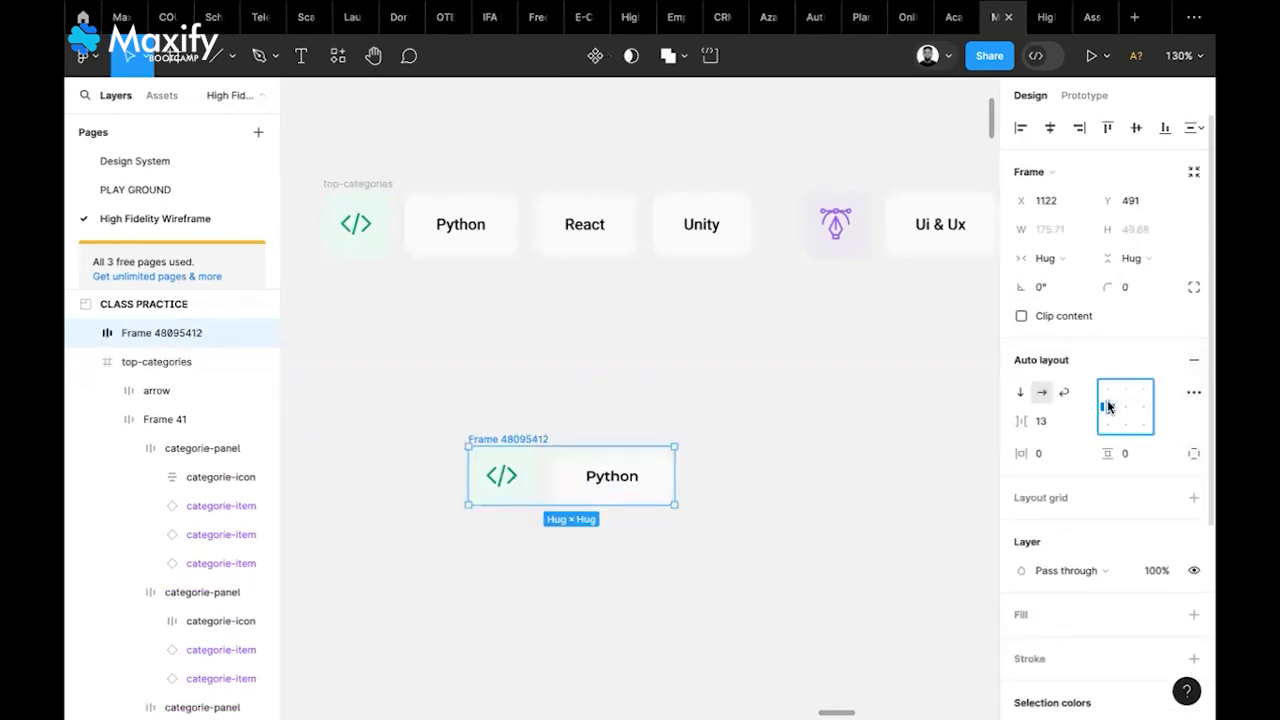
Duplicate the Python pill and relabel the copy 'React'
left_click(648, 485)
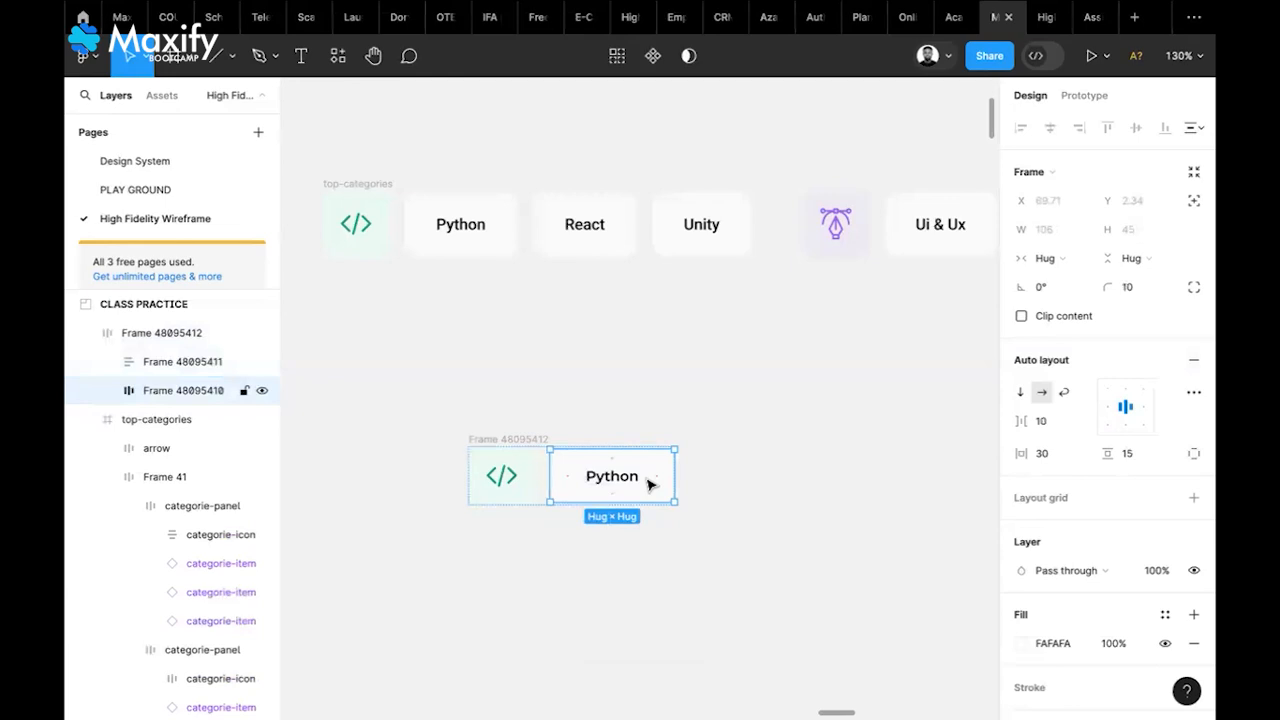
key("ctrl+d")
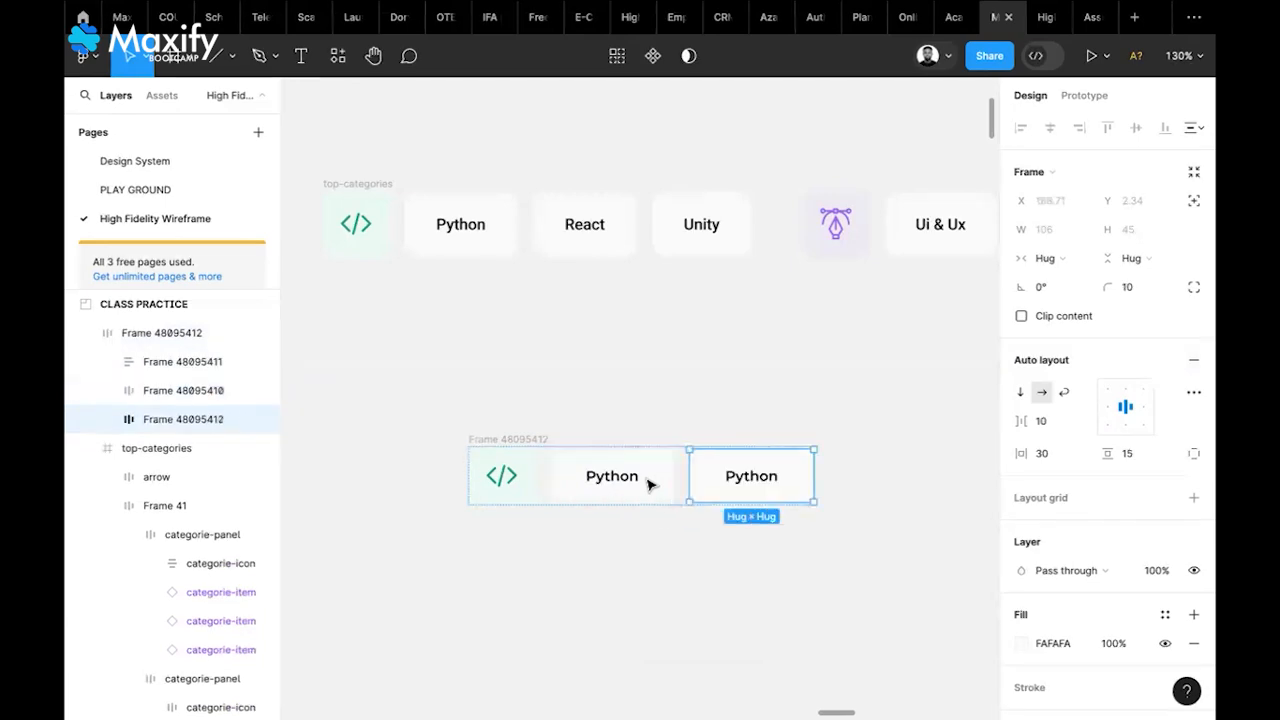
double_click(768, 482)
double_click(765, 478)
type("React")
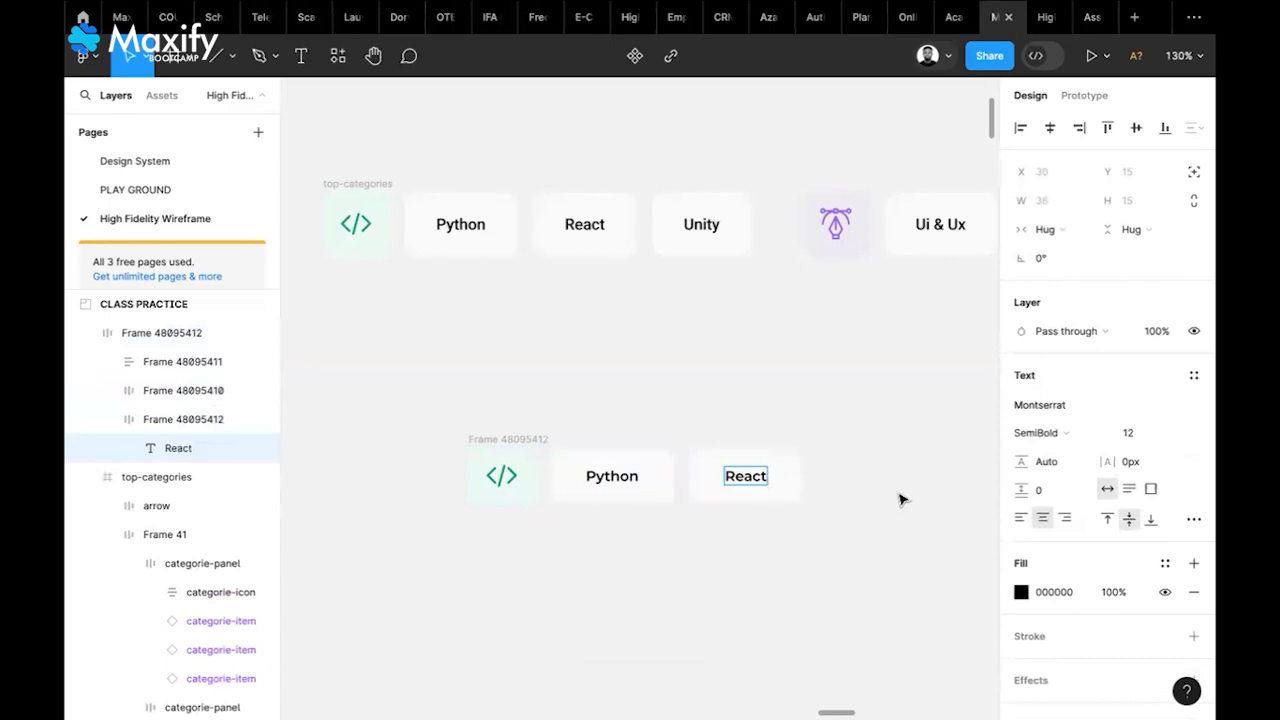
key("Escape")
Duplicate the React pill as a 'Unity' pill and move the finished row up and left
left_click(795, 487)
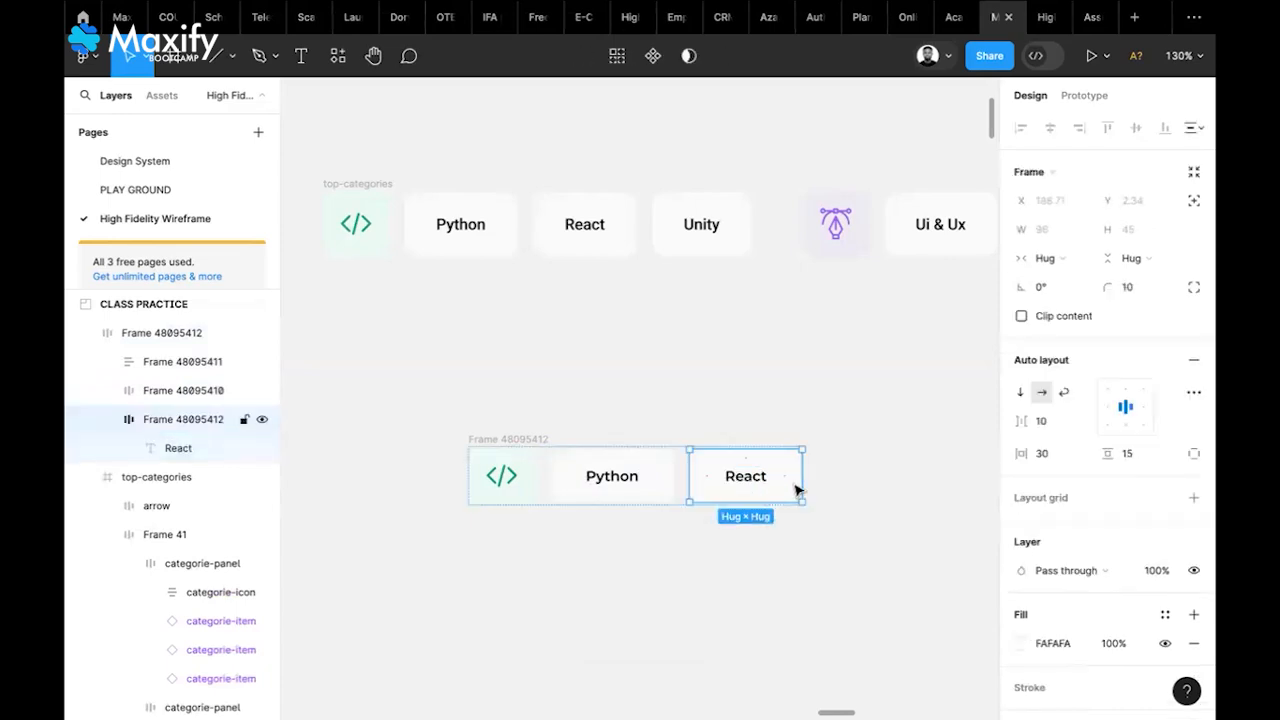
key("ctrl+d")
double_click(896, 483)
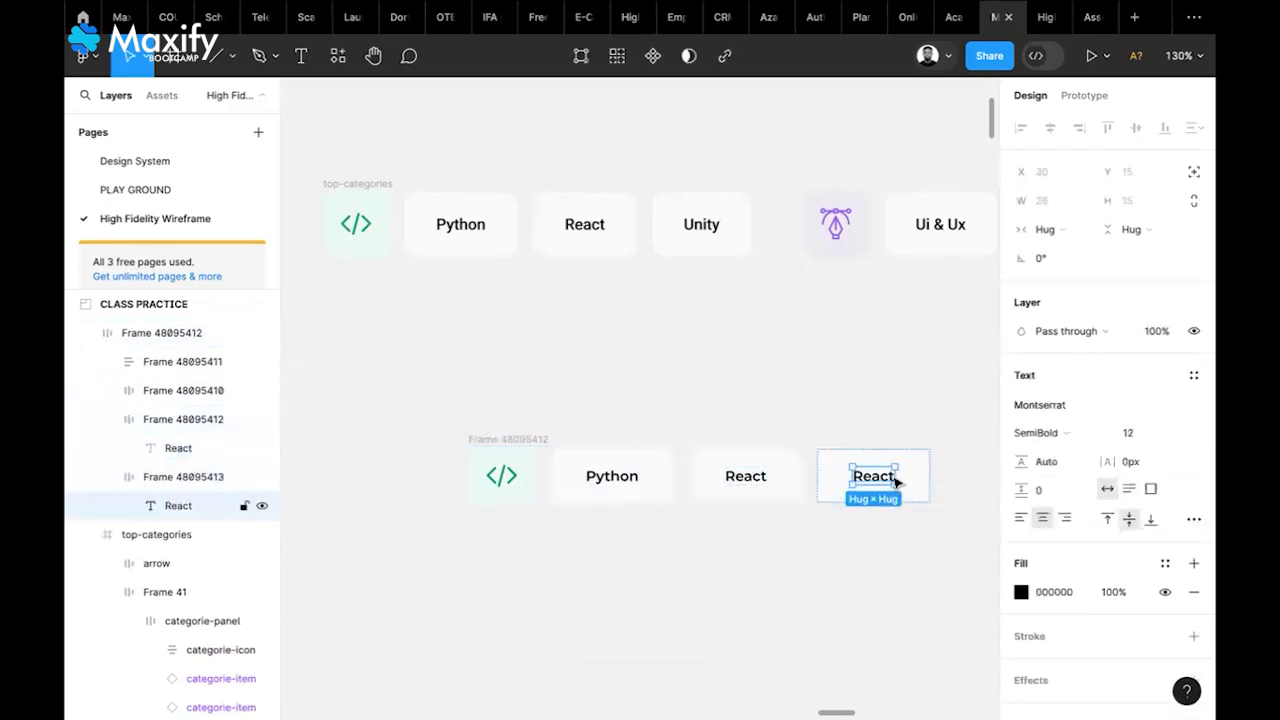
double_click(889, 476)
type("Unity")
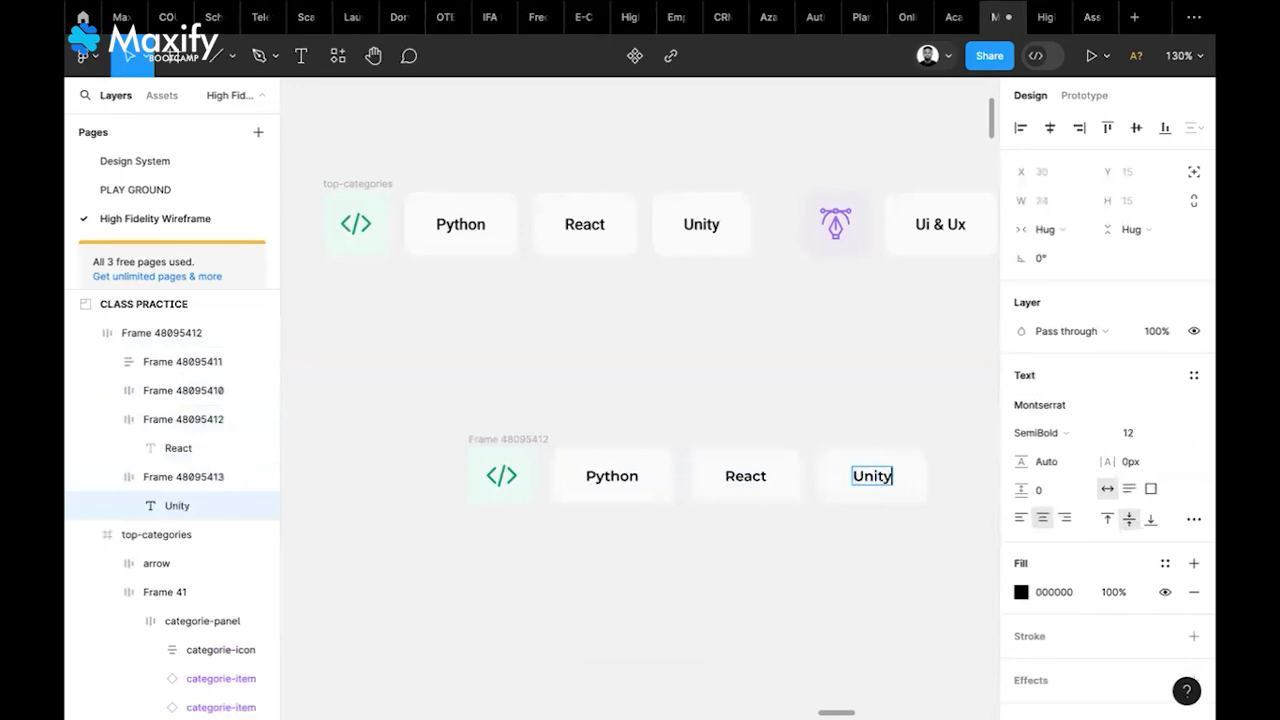
key("Escape")
left_click(972, 503)
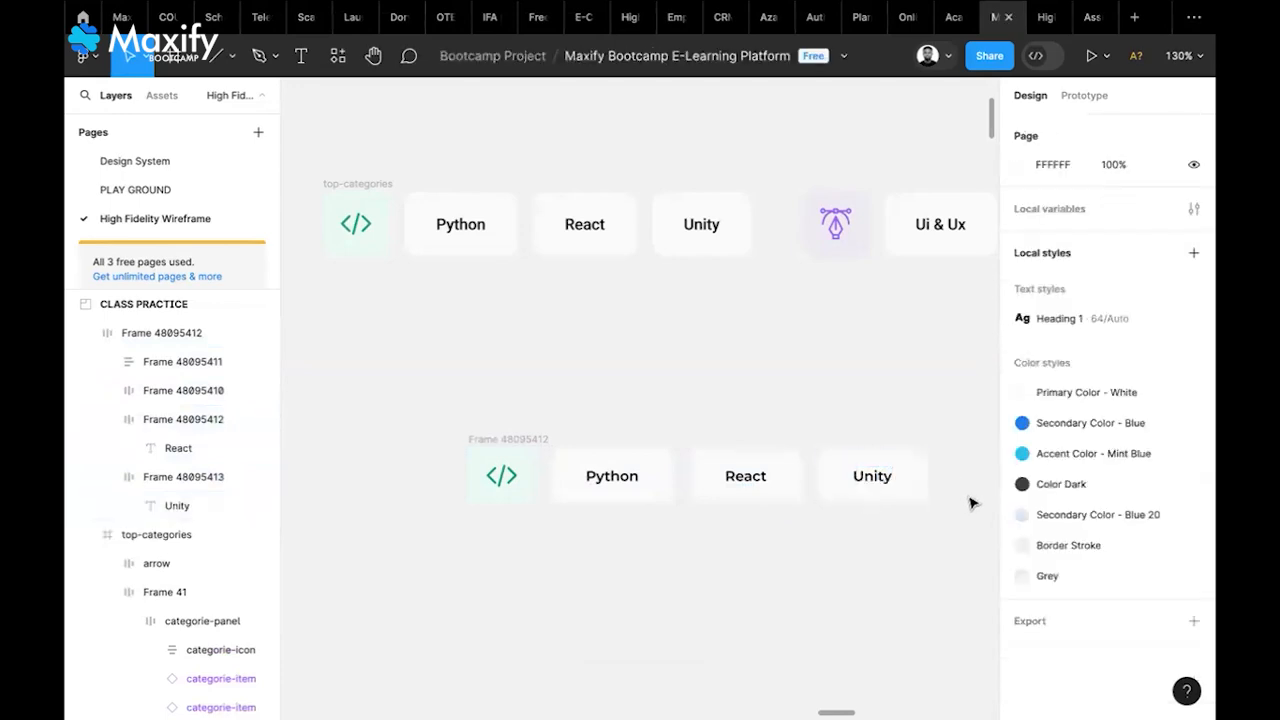
left_click(539, 440)
left_click_drag(539, 440, 456, 405)
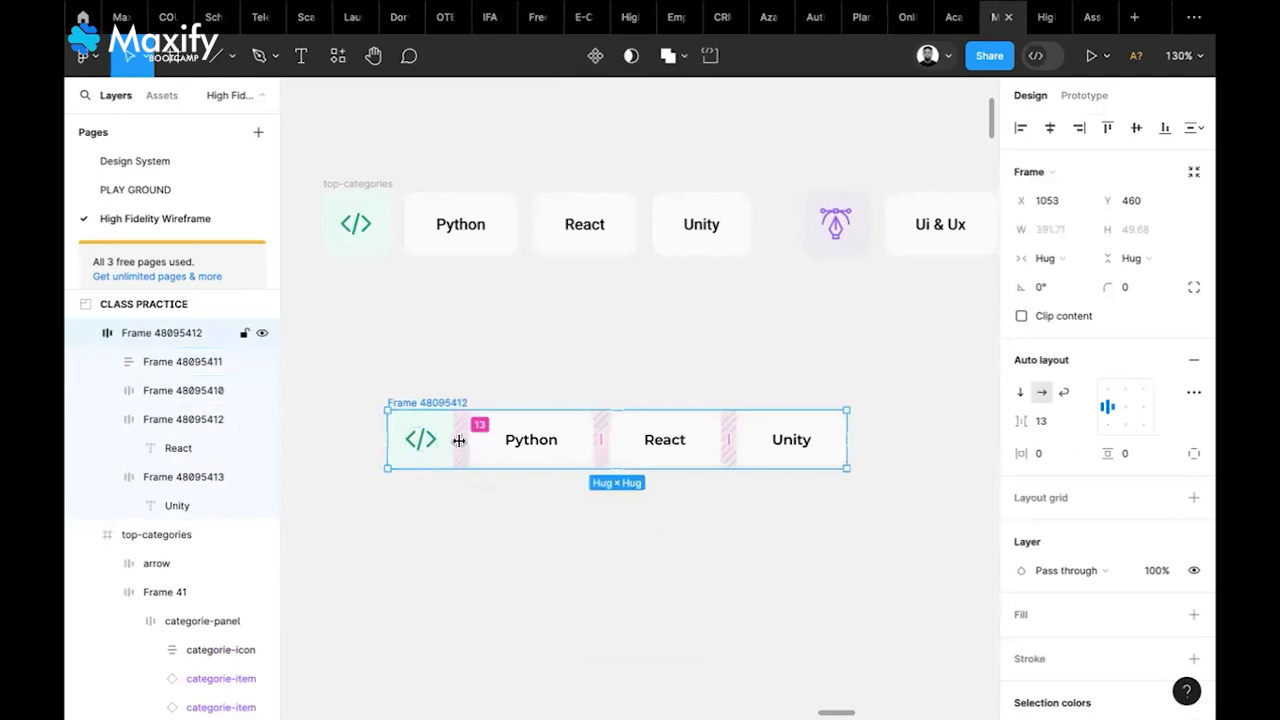
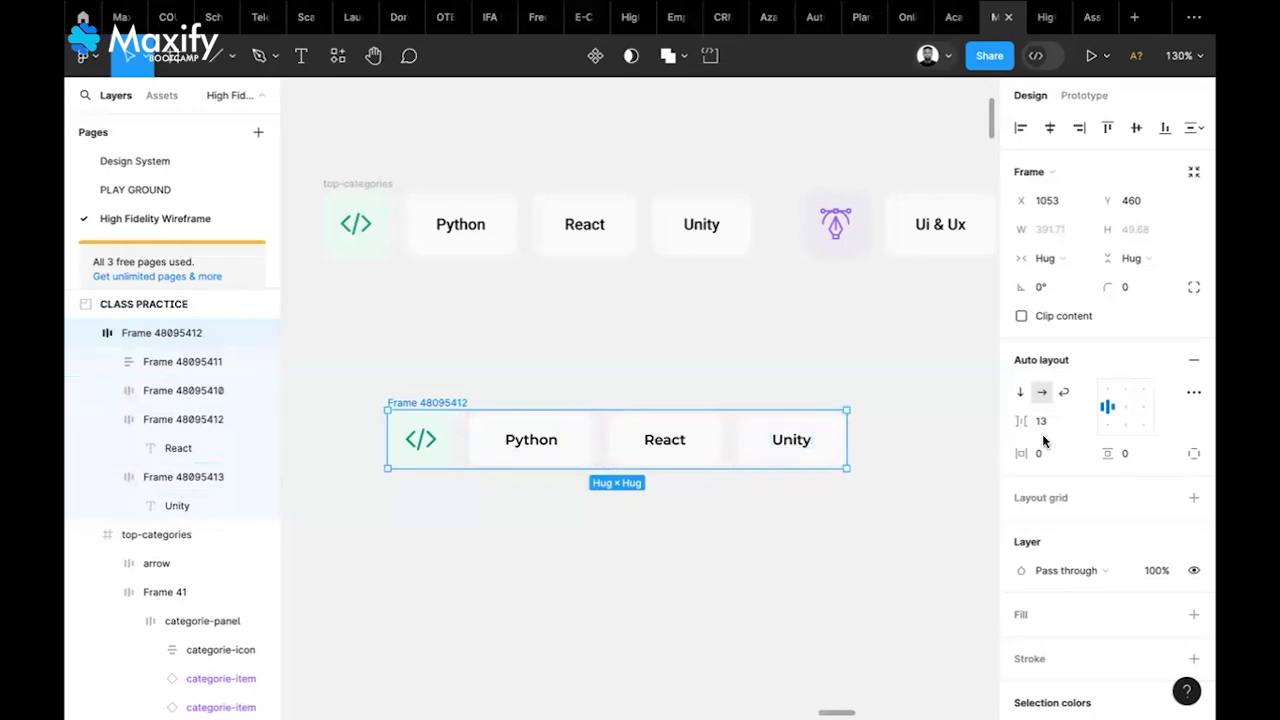
Set the category row's item gap to 10 and shift it slightly left to X 998, Y 455
type("10")
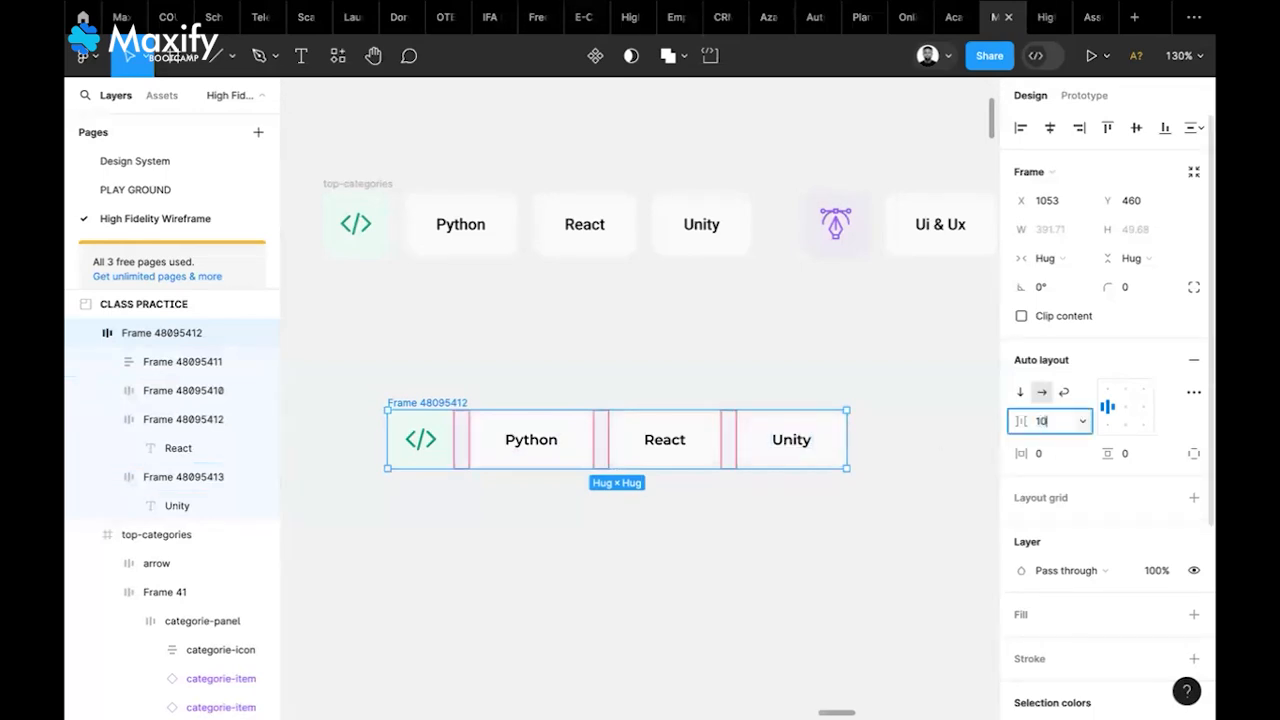
key("Return")
key("Escape")
key("Escape")
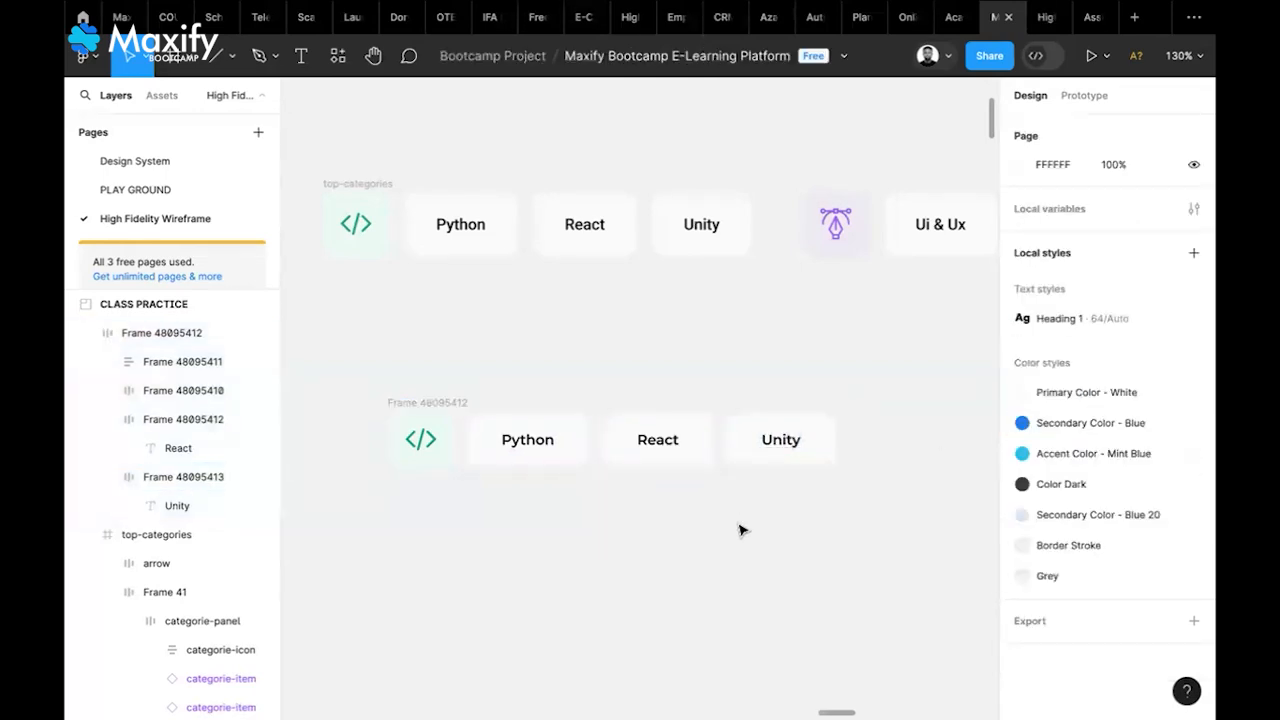
left_click_drag(457, 404, 390, 397)
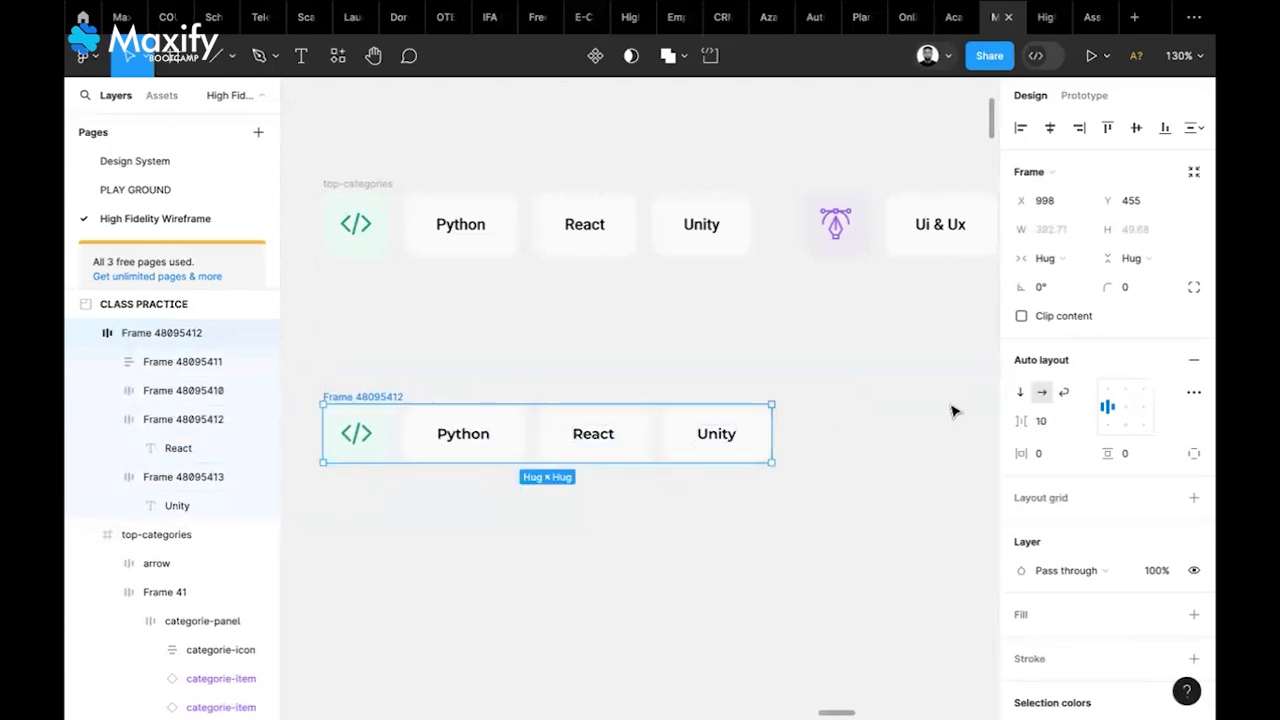
Copy the pen icon from the top row to beside the lower row's Unity card
scroll(955, 410, "right", 3)
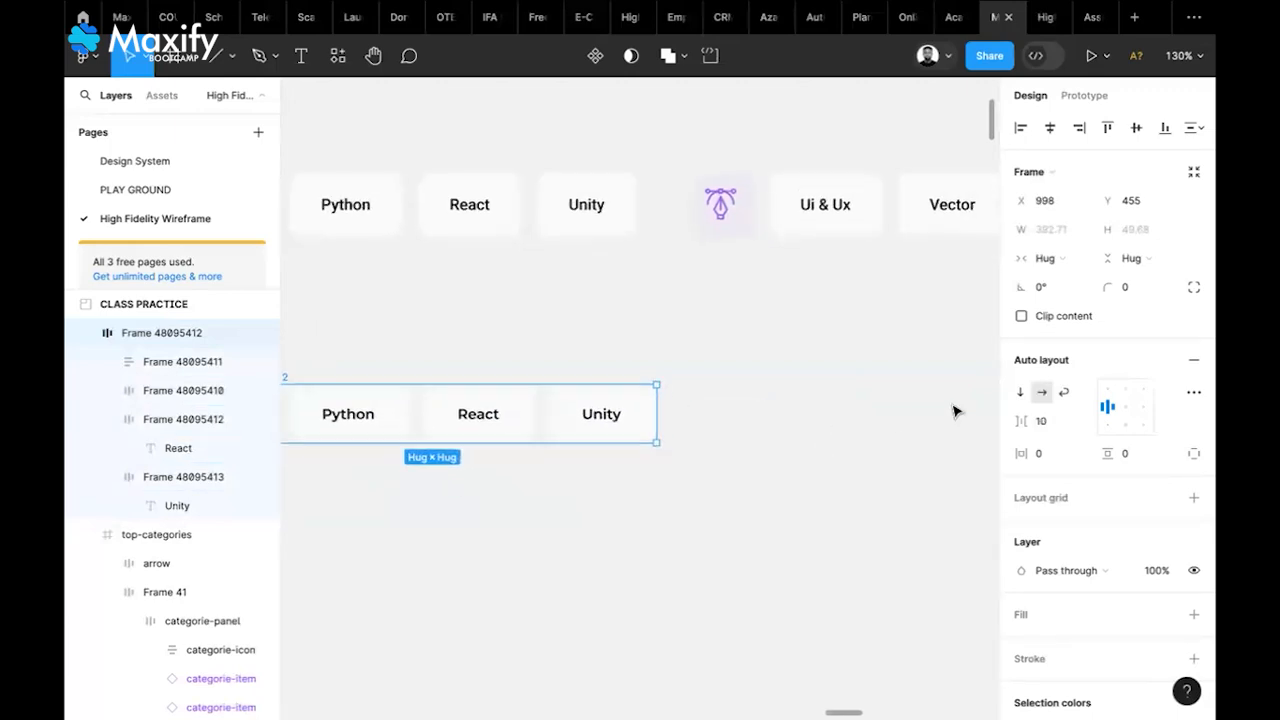
double_click(720, 214)
double_click(720, 220)
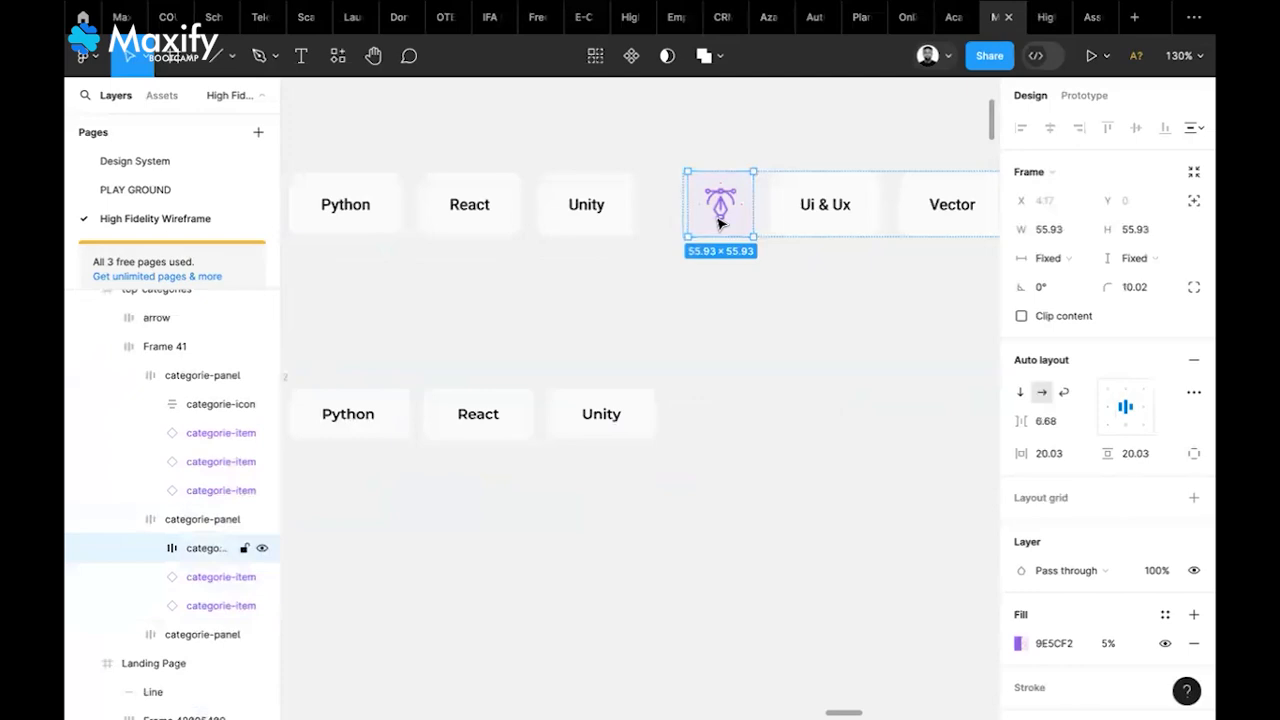
double_click(721, 213)
left_click_drag(722, 212, 757, 430)
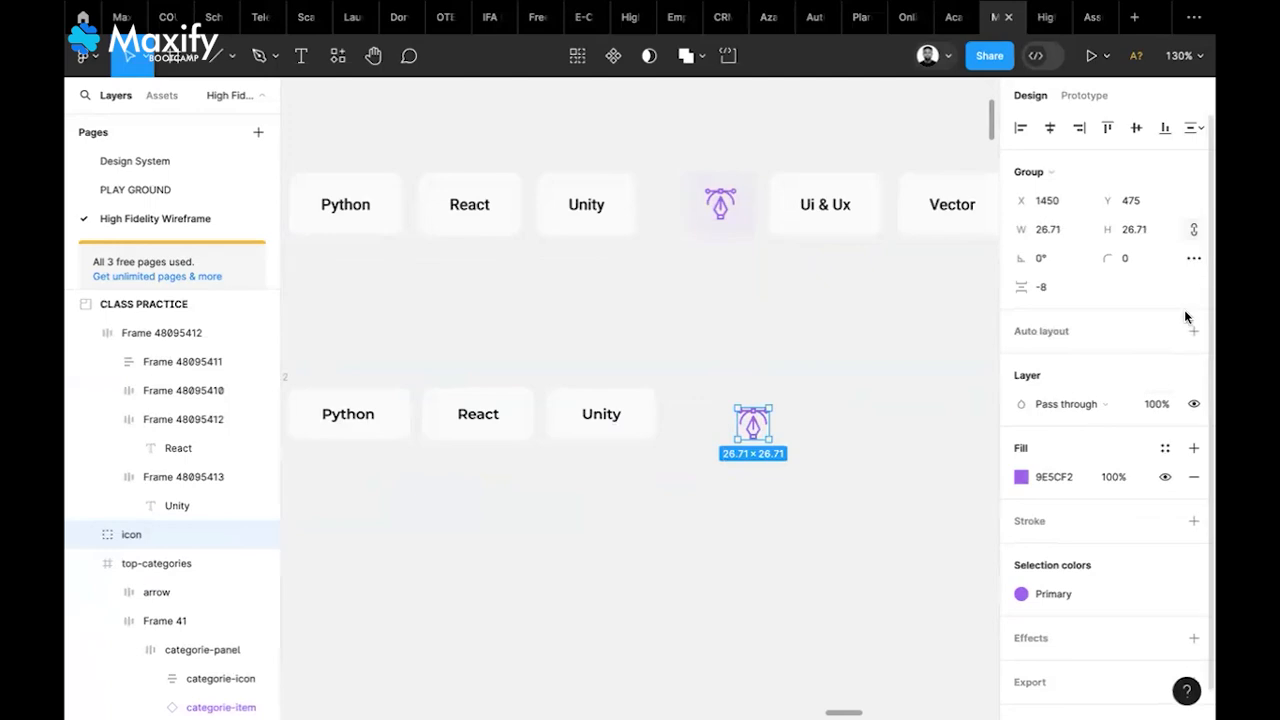
Try 15 px auto-layout padding directly on the pen icon, then undo it
left_click(1194, 332)
left_click(1140, 455)
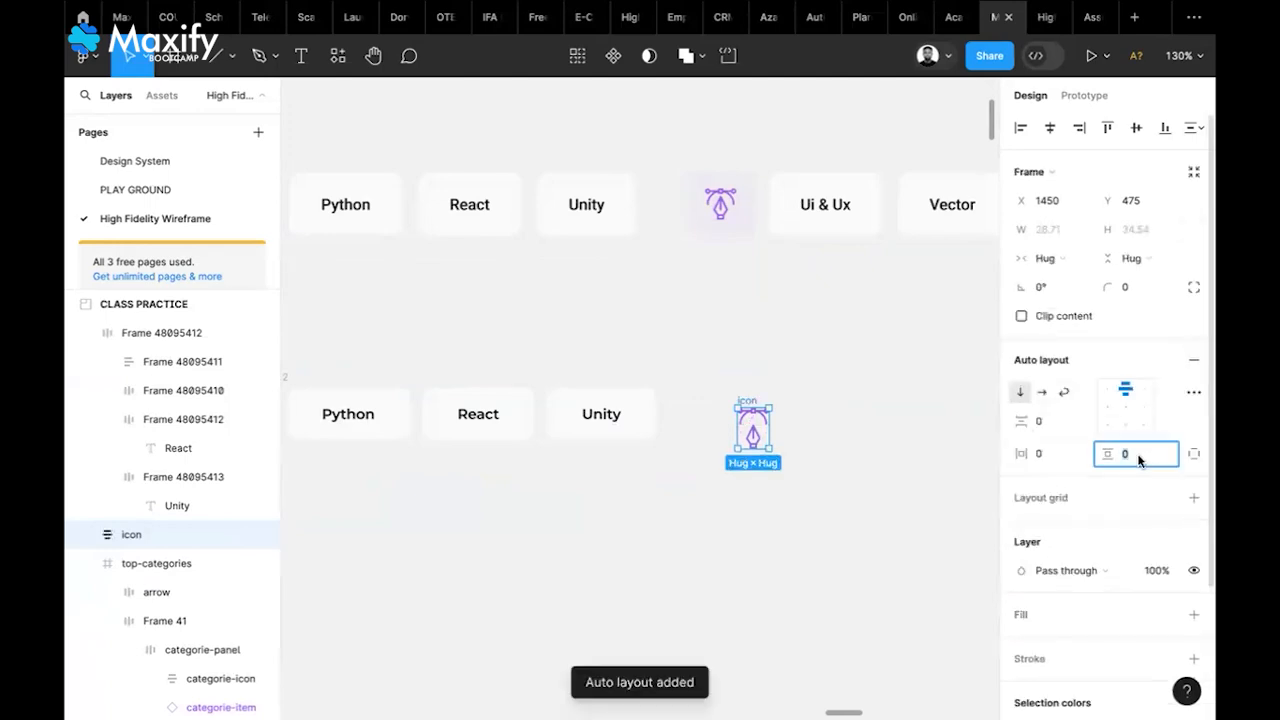
type("15")
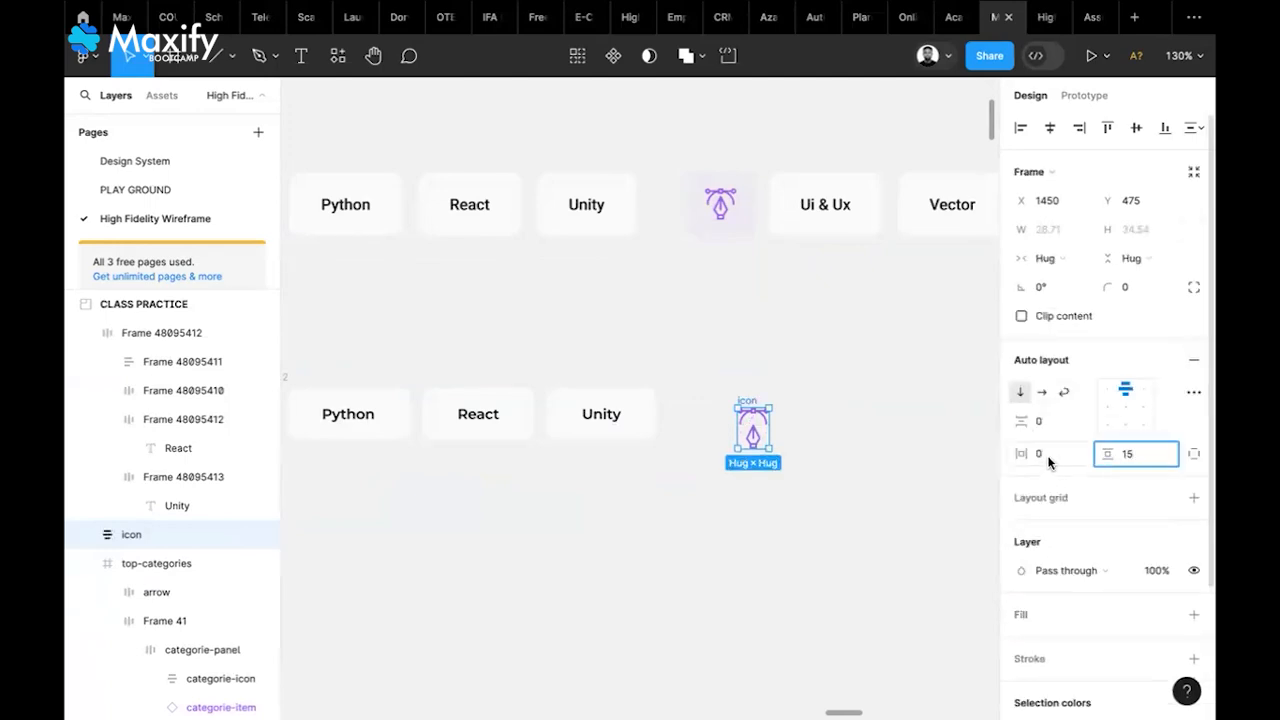
left_click(1046, 460)
type("15")
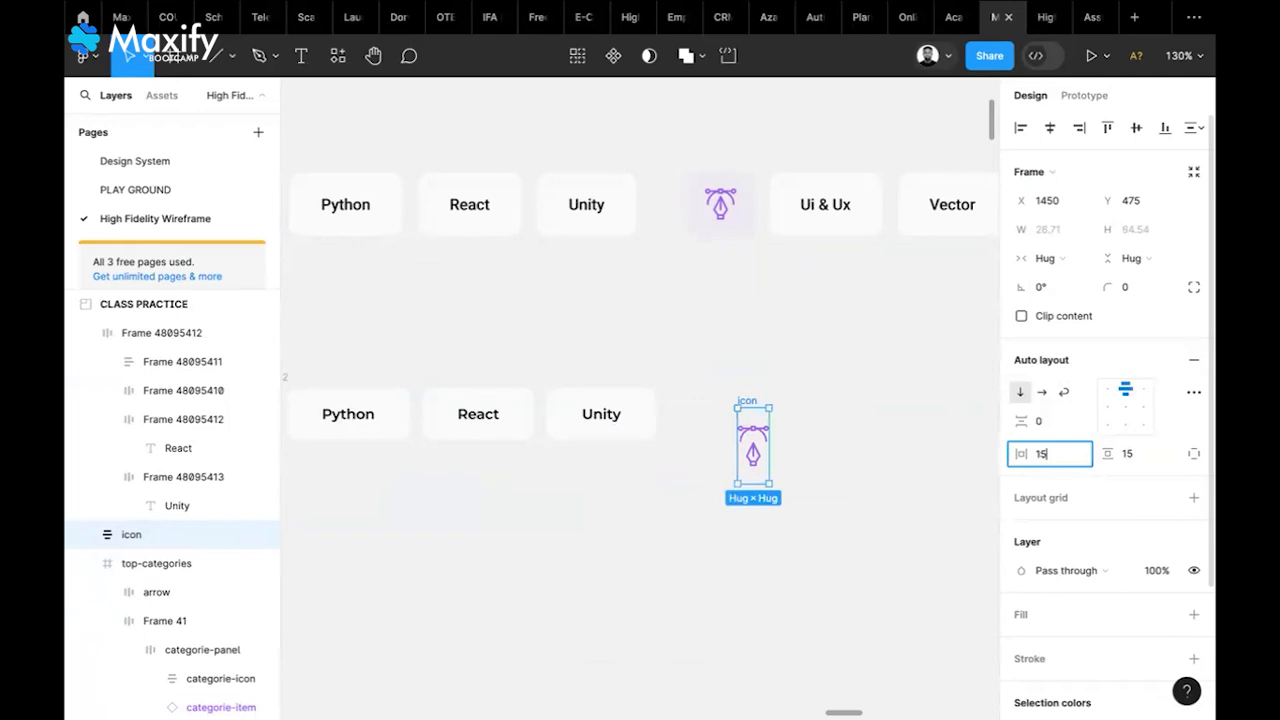
left_click(875, 498)
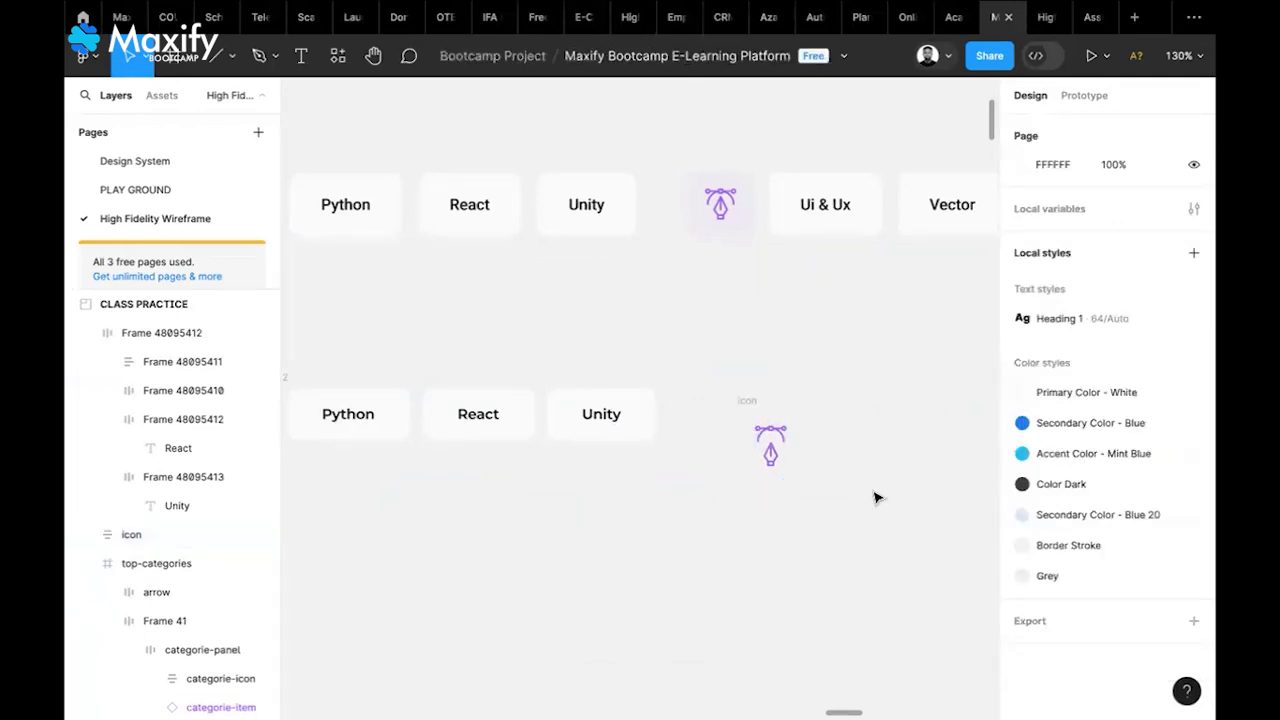
key("ctrl+z")
key("ctrl+z")
key("ctrl+z")
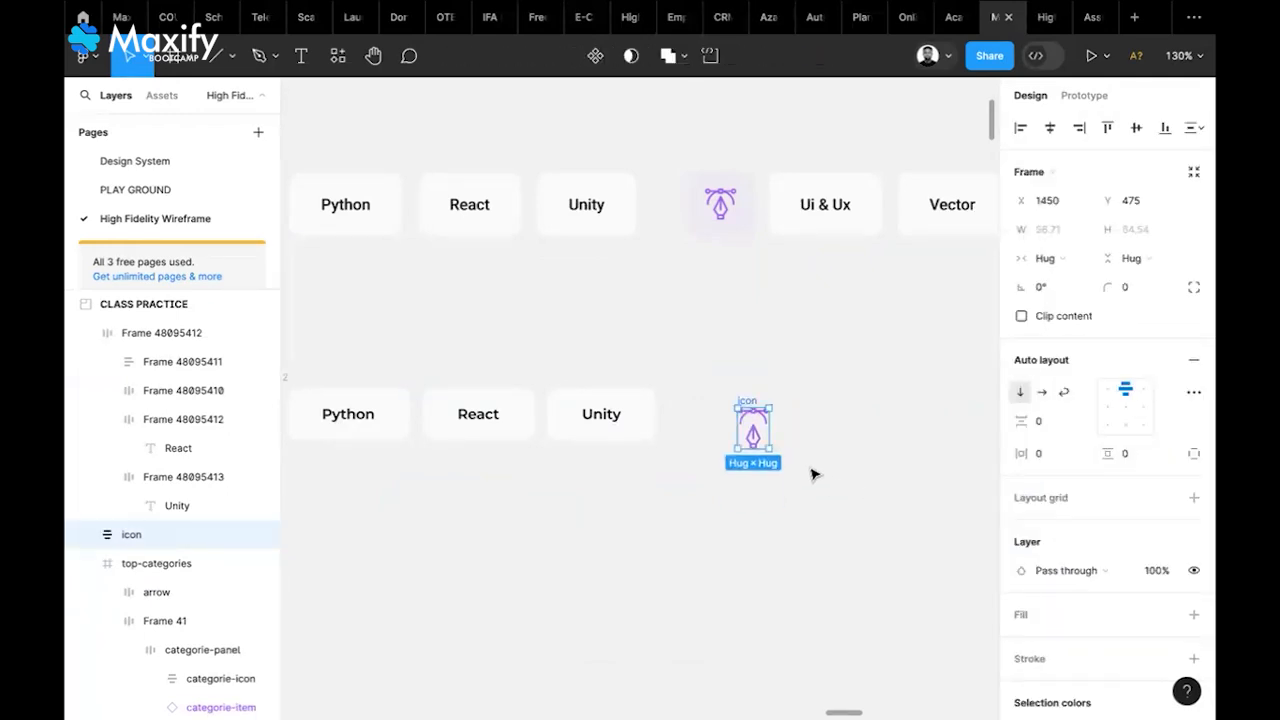
key("ctrl+z")
Wrap the pen icon in a frame with 15 px auto-layout padding, aligned to the row
right_click(742, 421)
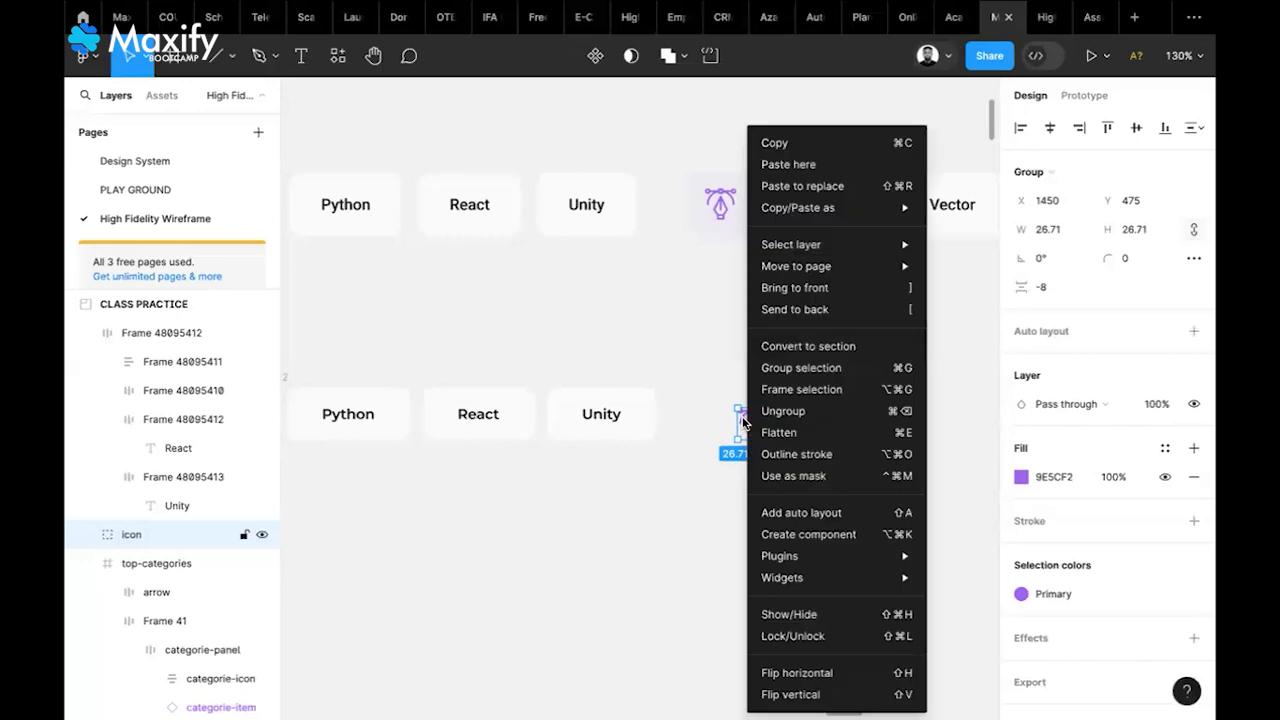
left_click(795, 391)
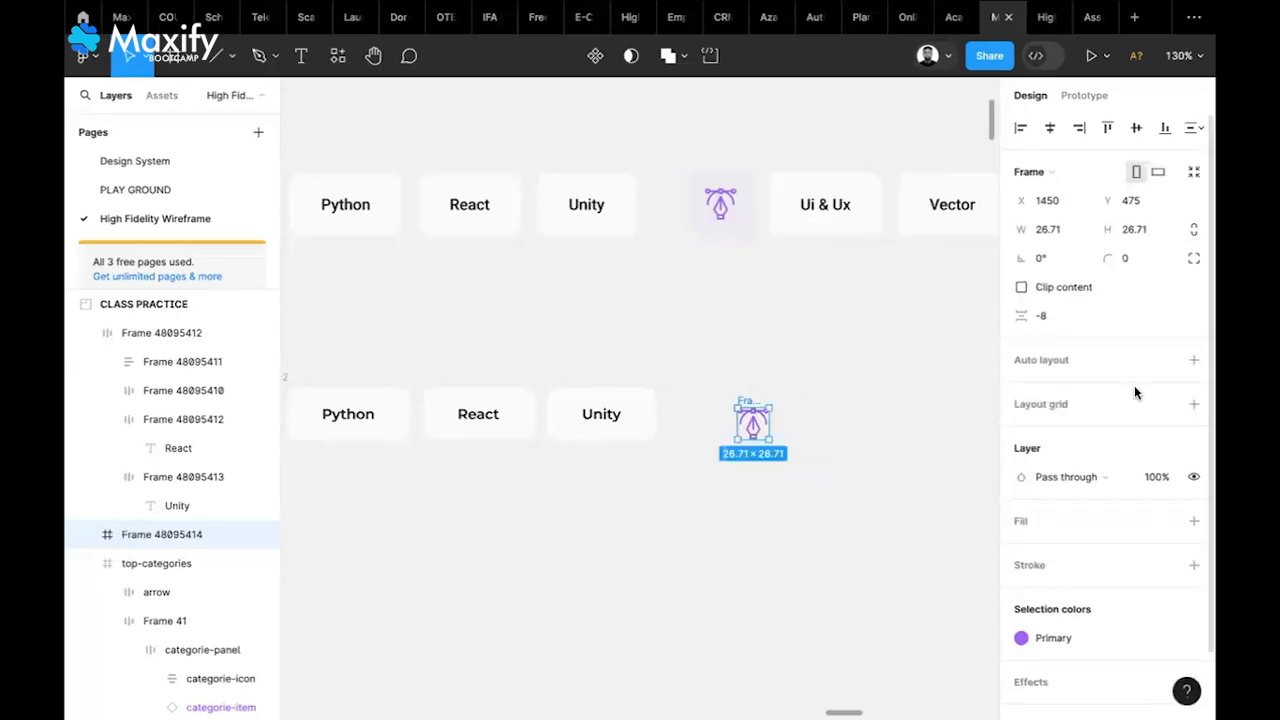
left_click(1194, 360)
left_click(1132, 453)
type("15")
left_click(1058, 457)
type("1")
left_click(866, 446)
left_click(771, 403)
left_click_drag(771, 401, 740, 374)
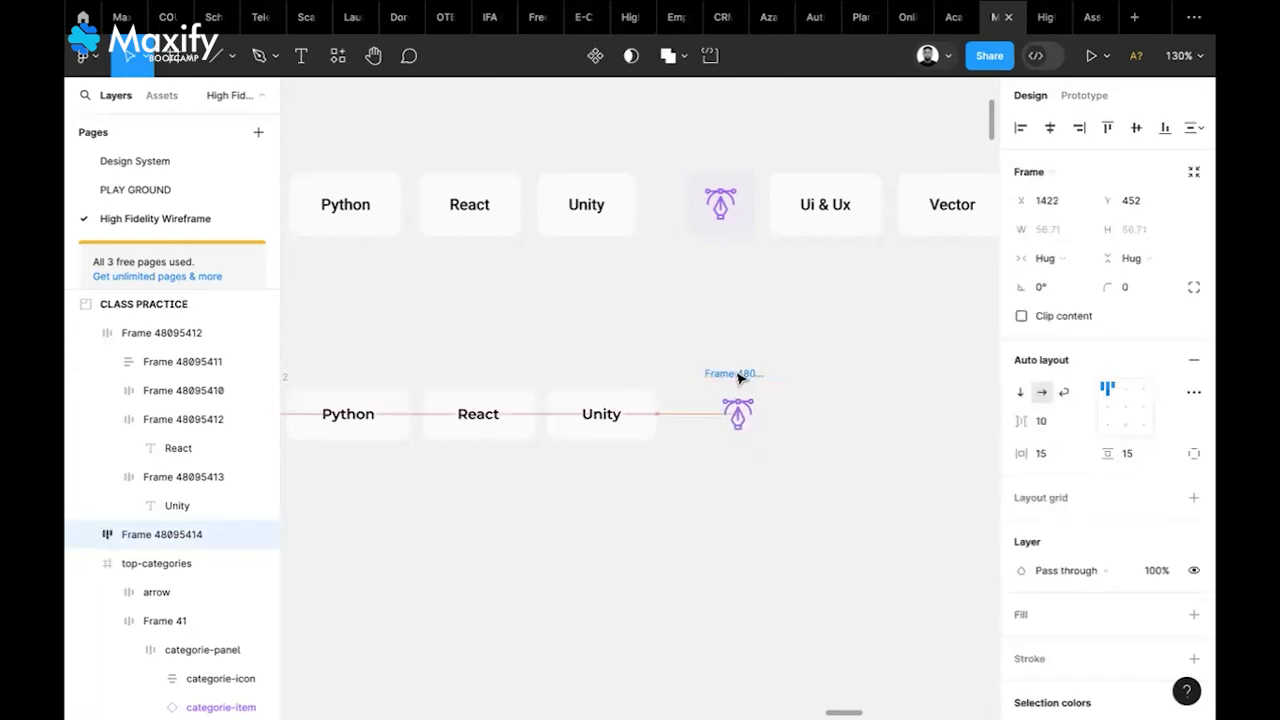
Give the icon frame an EDEAF1 fill sampled from the top icon and radius 10, nudged left
left_click(1193, 614)
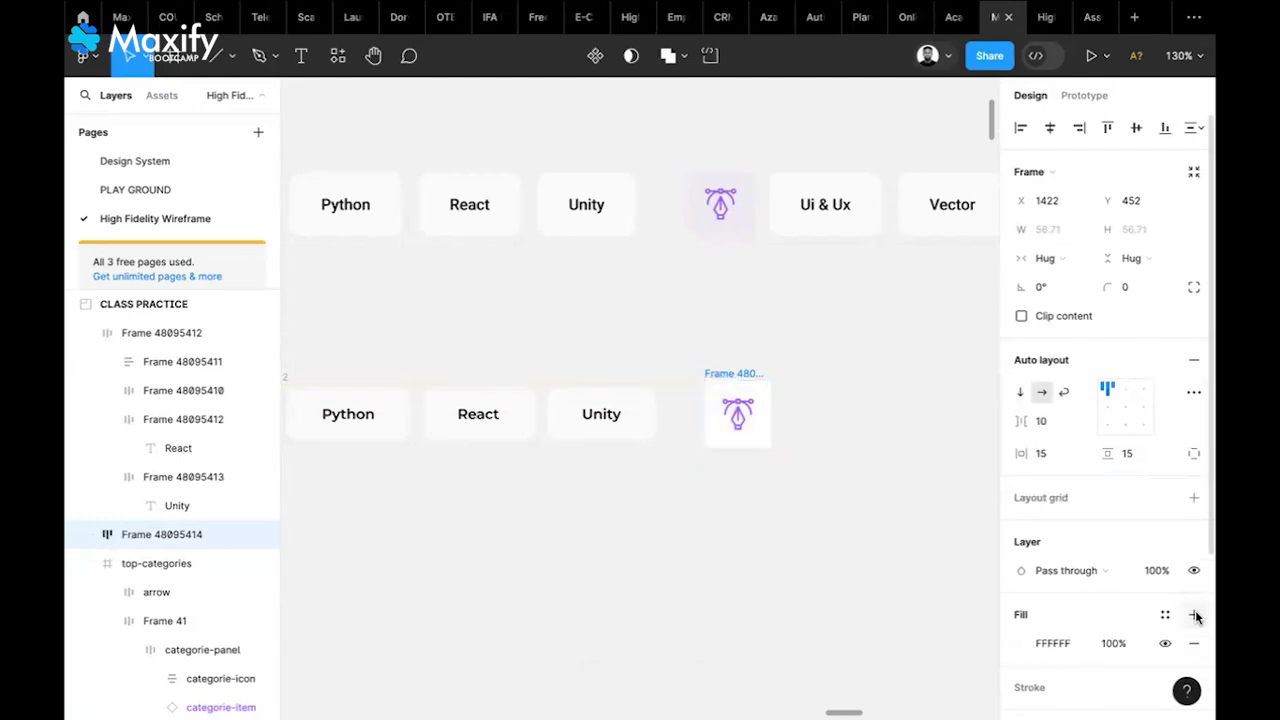
left_click(1018, 643)
left_click(809, 504)
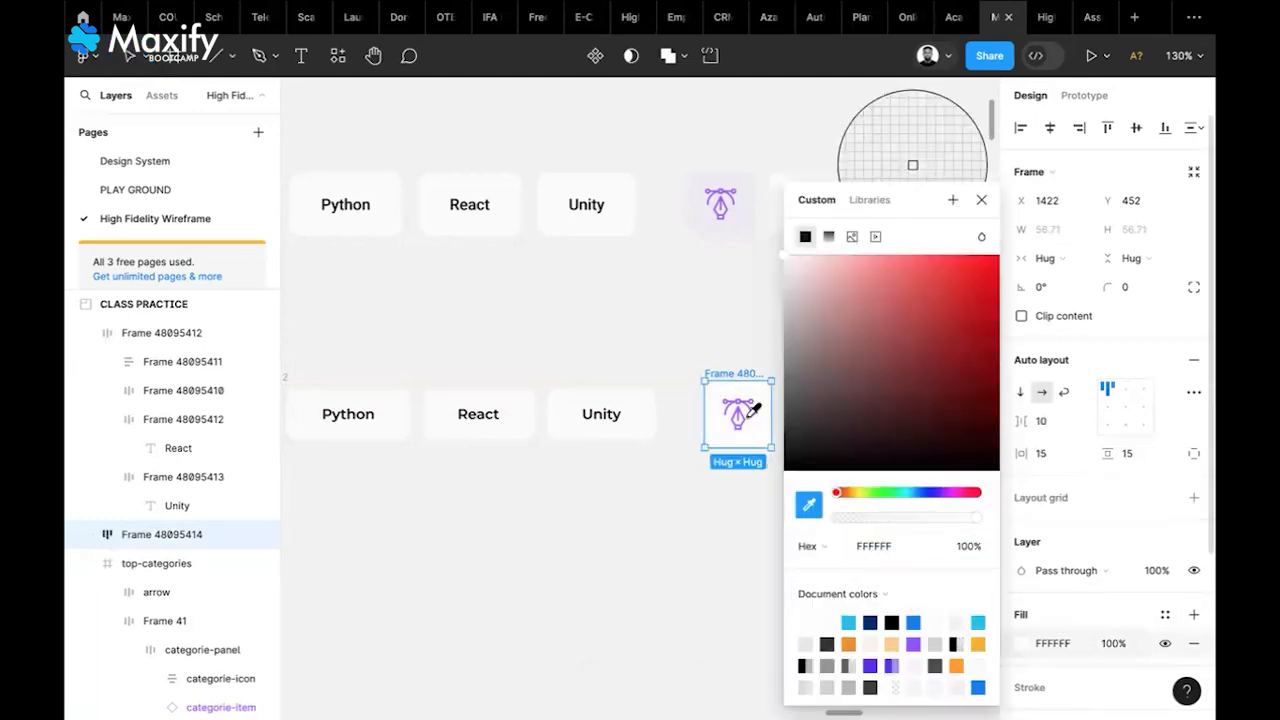
left_click(705, 222)
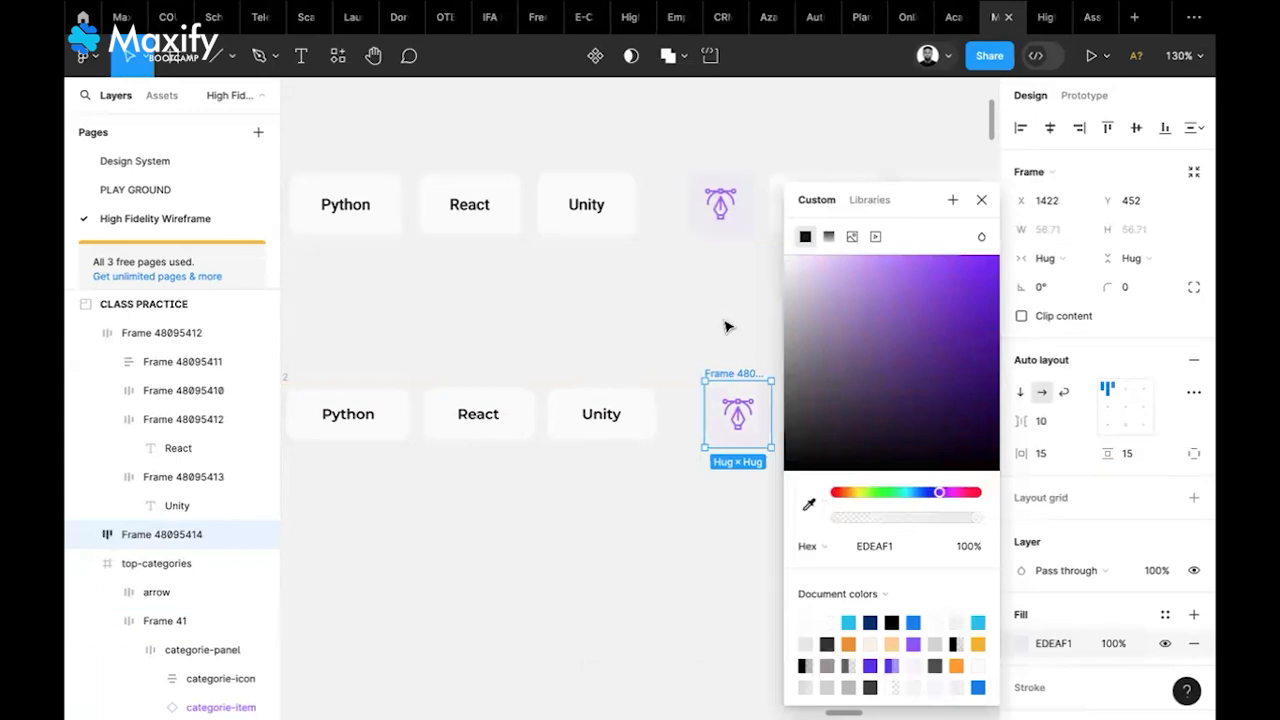
left_click(834, 386)
left_click(755, 372)
left_click(1133, 288)
key("Return")
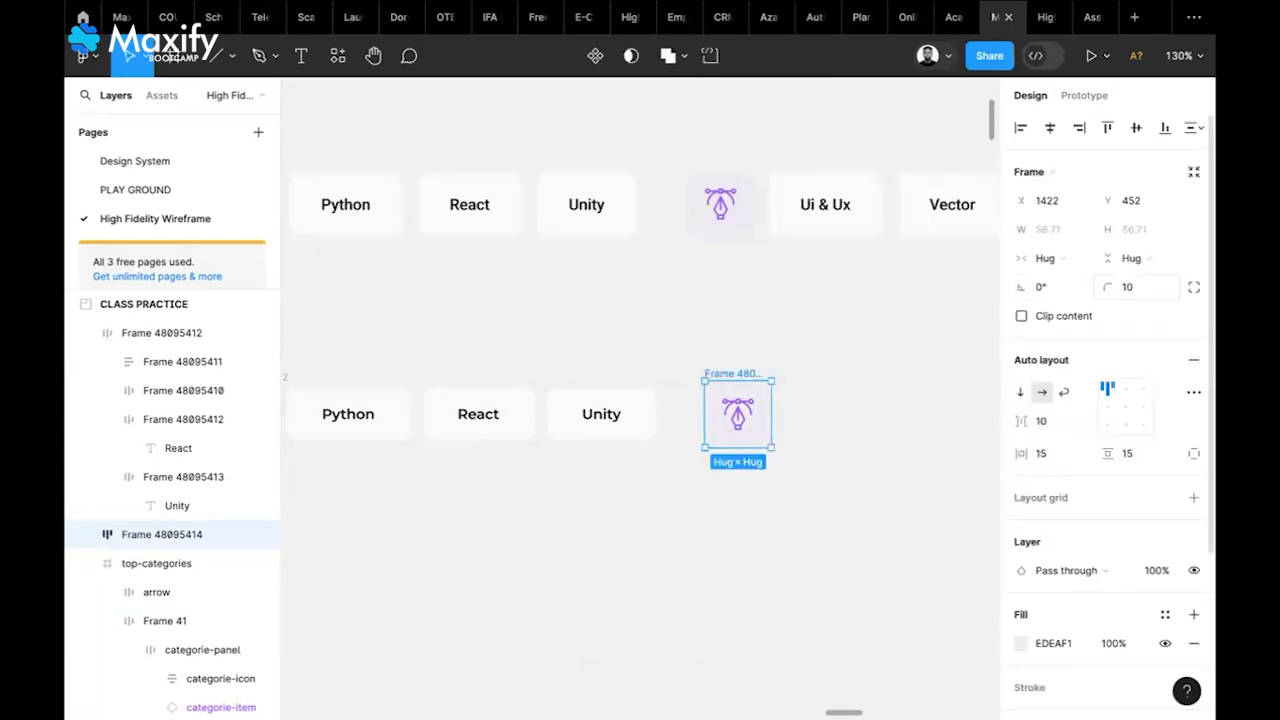
left_click(866, 365)
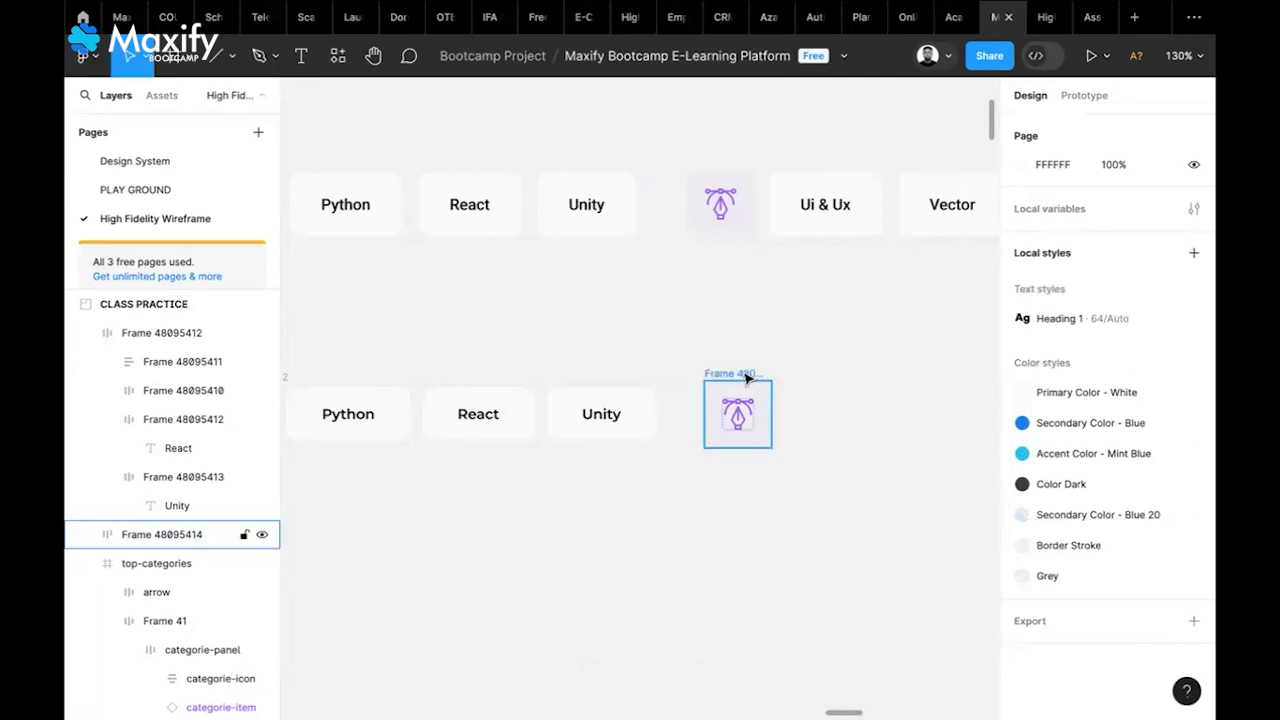
left_click(732, 375)
key("Left")
key("Left")
key("Left")
key("Left")
key("Left")
key("Left")
key("Left")
key("Left")
key("Left")
key("Left")
key("Left")
key("Left")
key("Left")
key("Left")
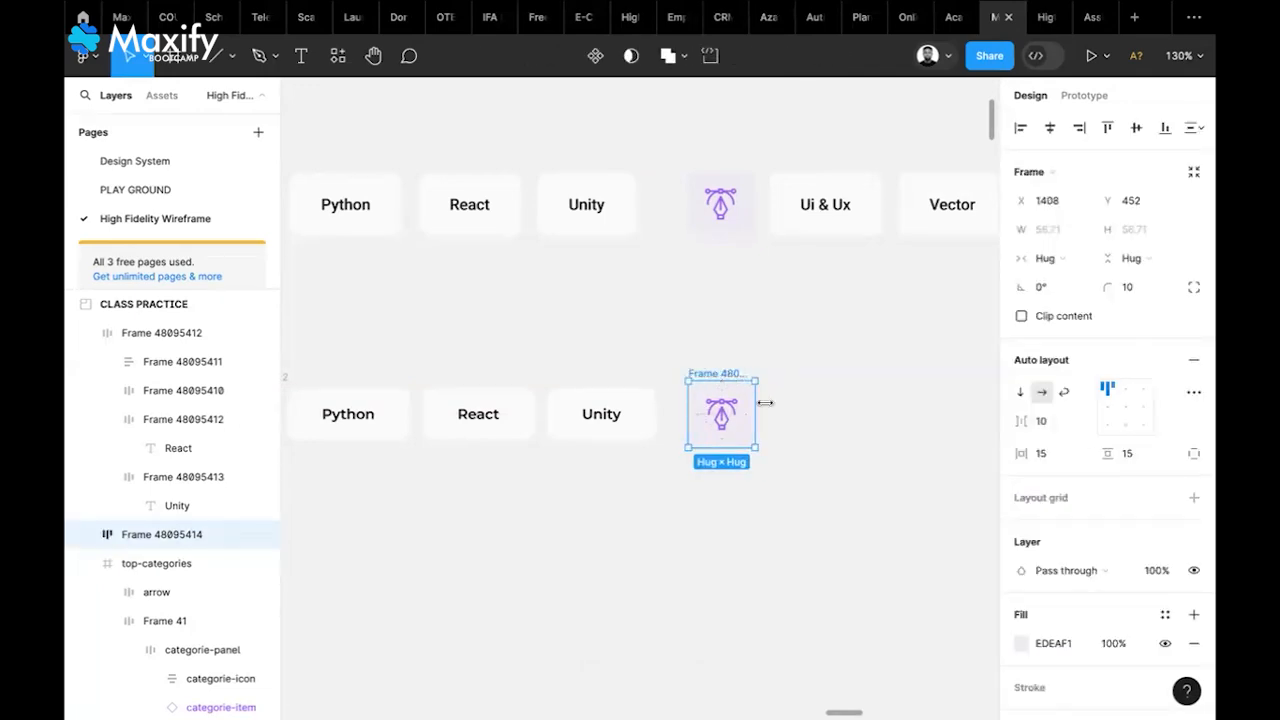
Start a text box right of the pen tile in Montserrat SemiBold
scroll(781, 428, "up", 5)
scroll(784, 428, "right", 3)
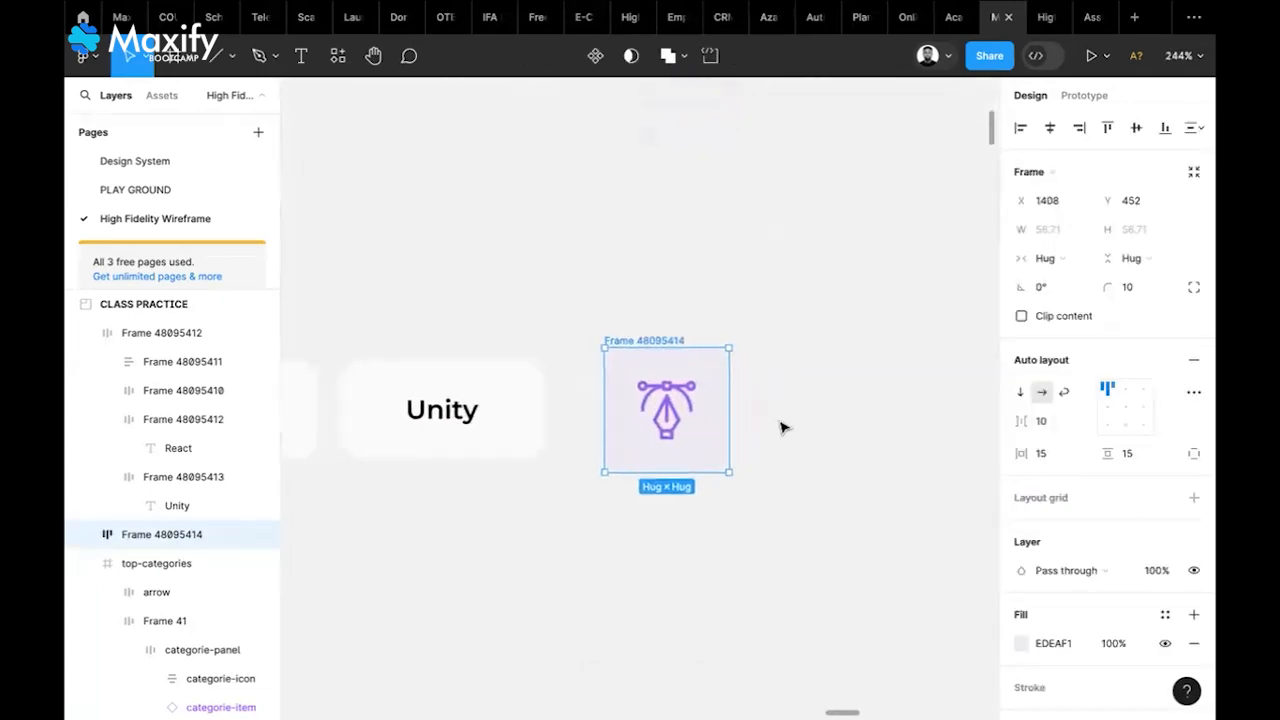
scroll(784, 428, "up", 2)
scroll(784, 428, "down", 3)
scroll(784, 428, "down", 1)
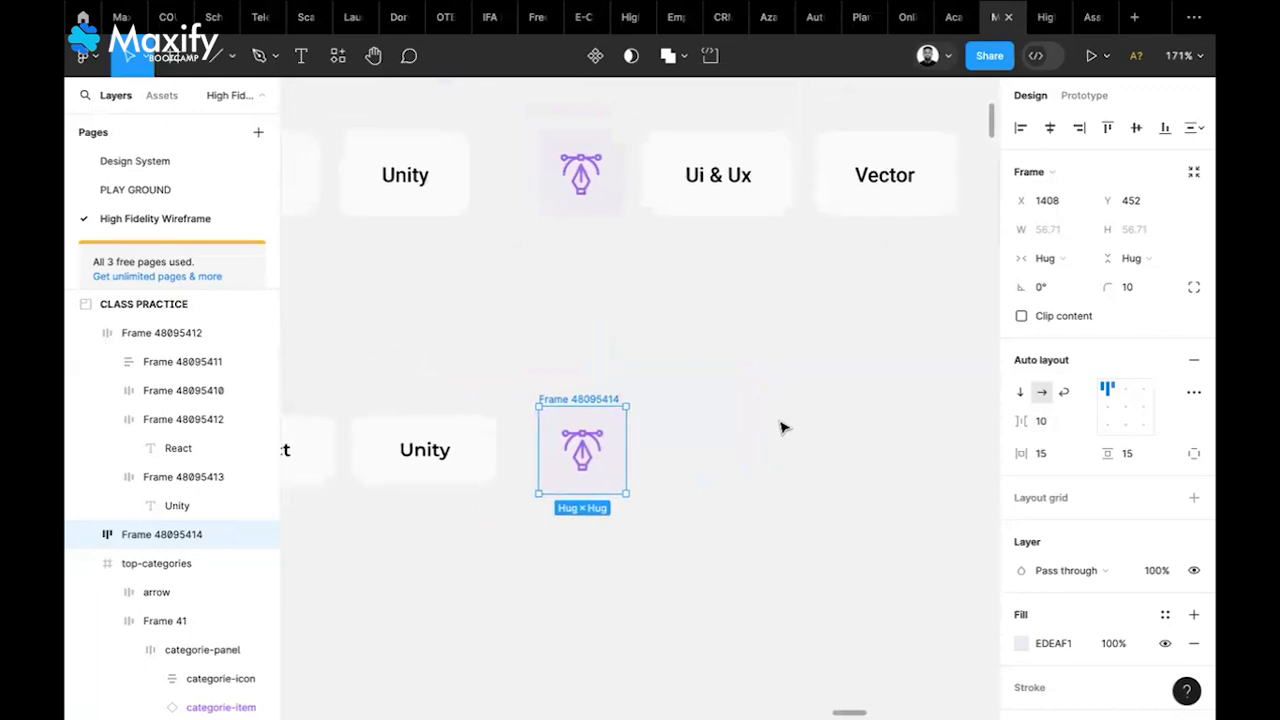
left_click(700, 434)
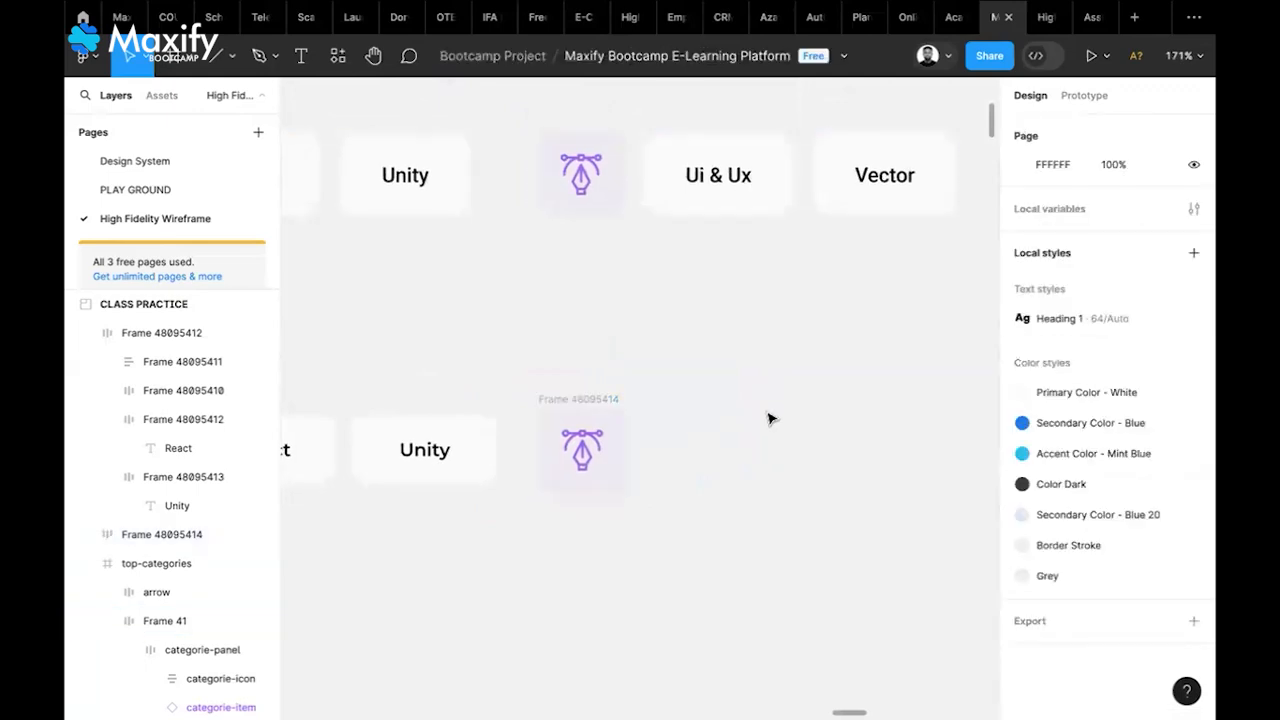
left_click(300, 62)
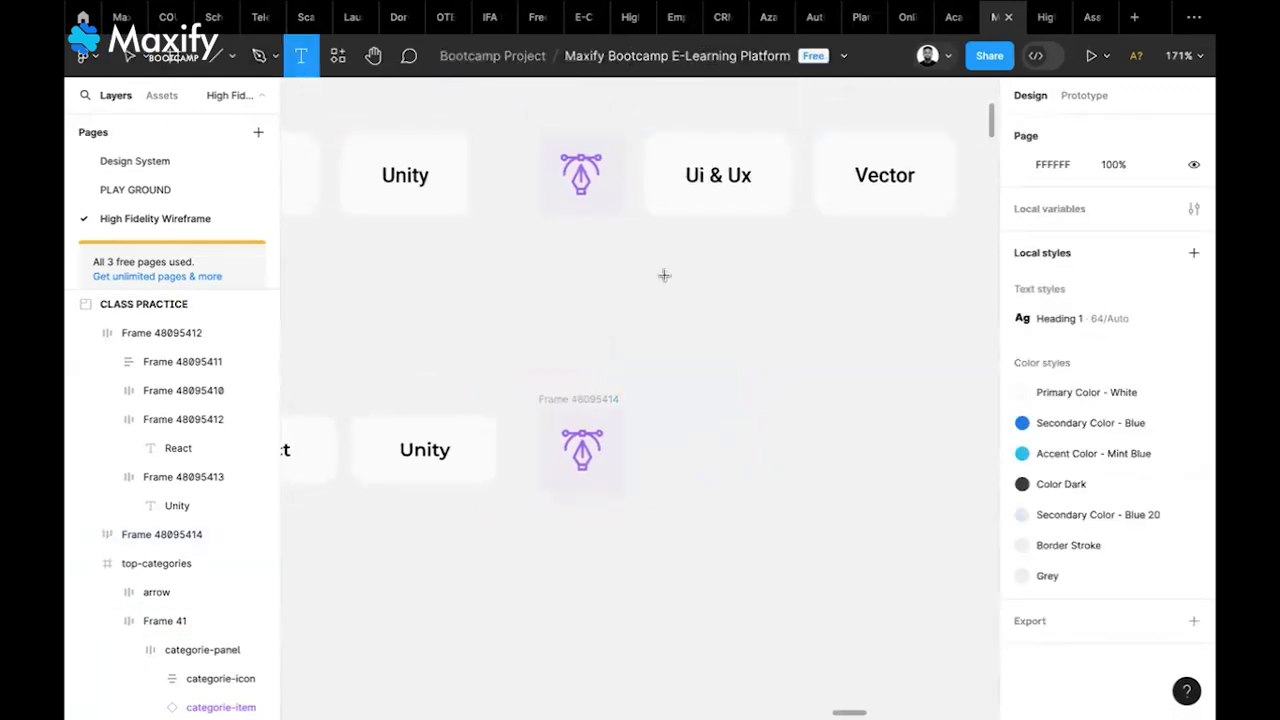
left_click(700, 440)
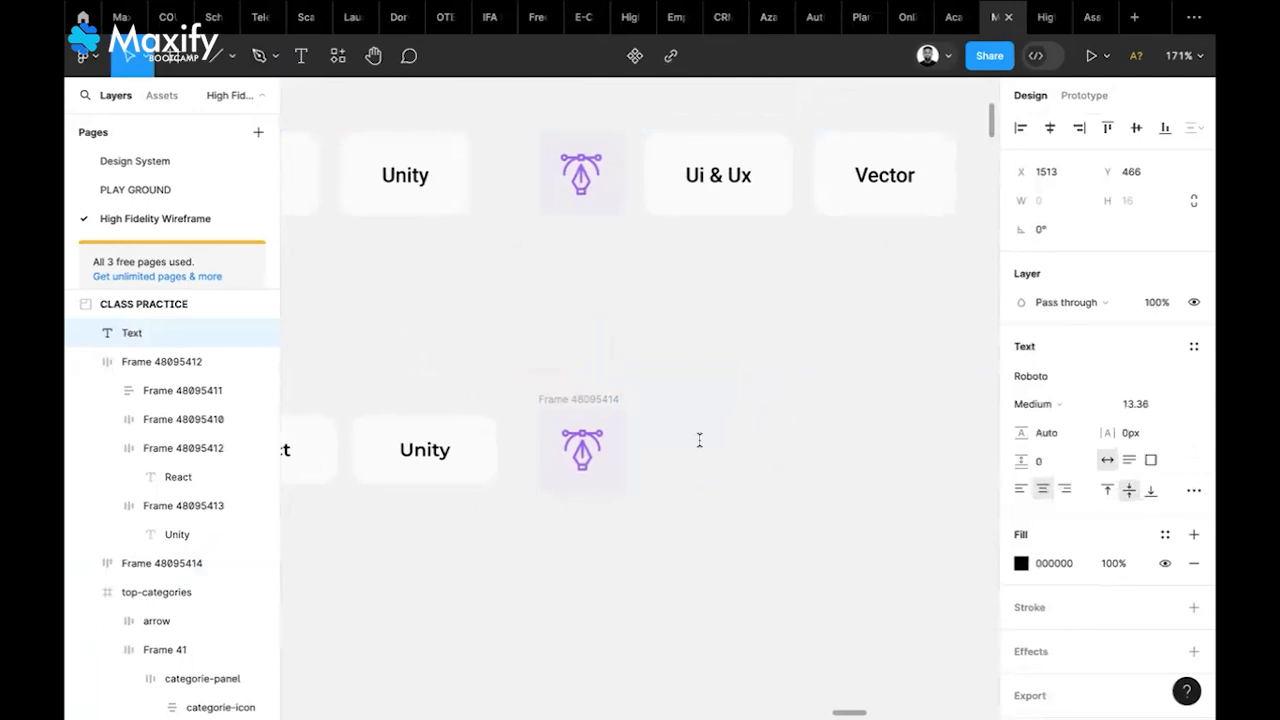
left_click(1030, 377)
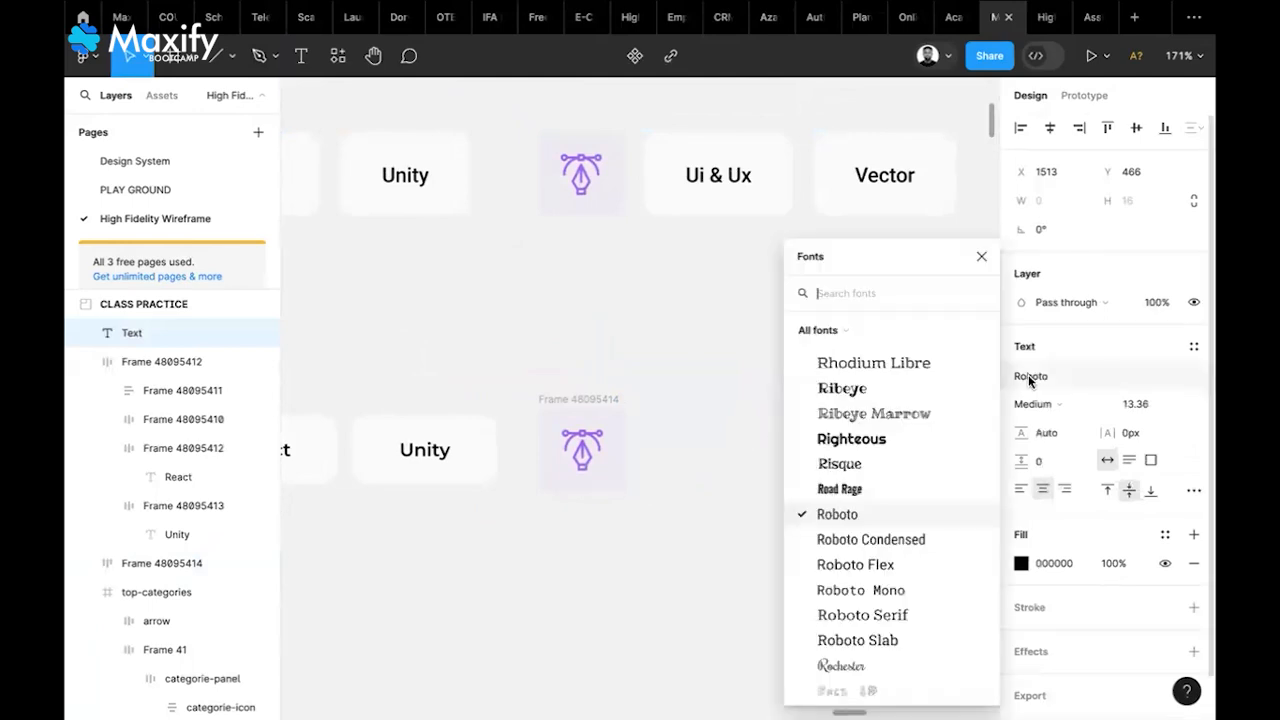
type("mont")
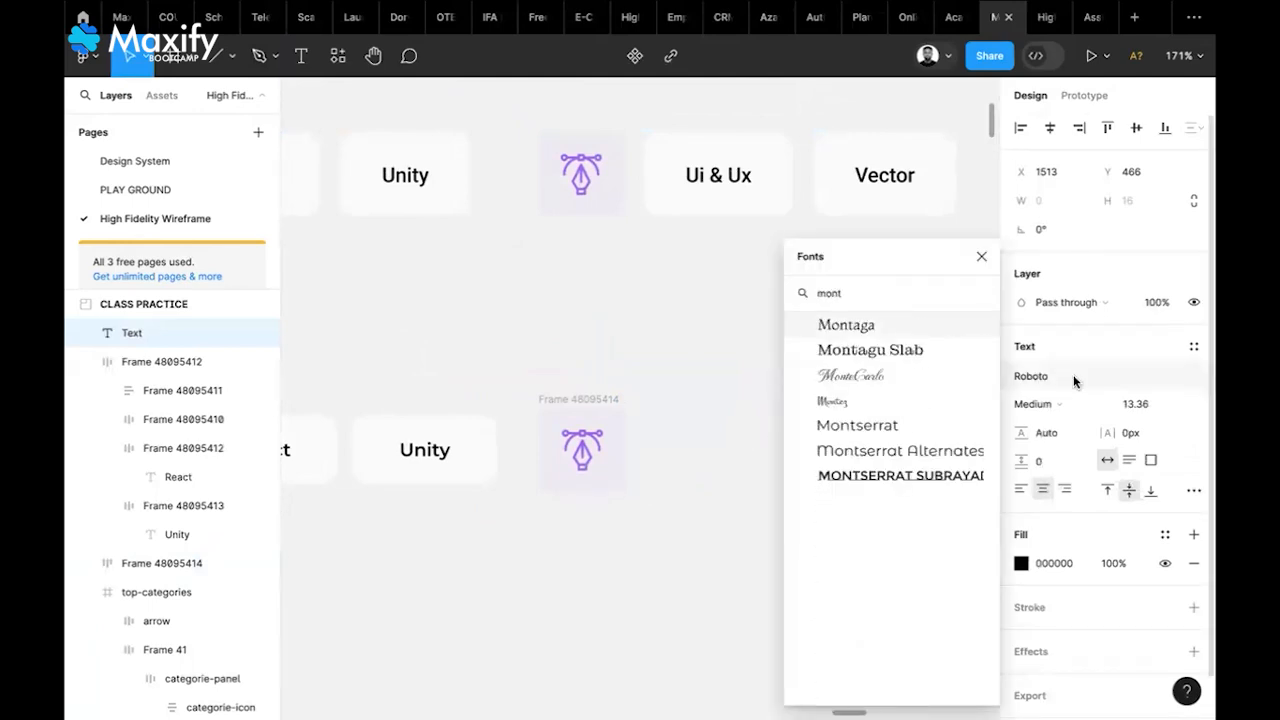
left_click(936, 426)
left_click(1060, 408)
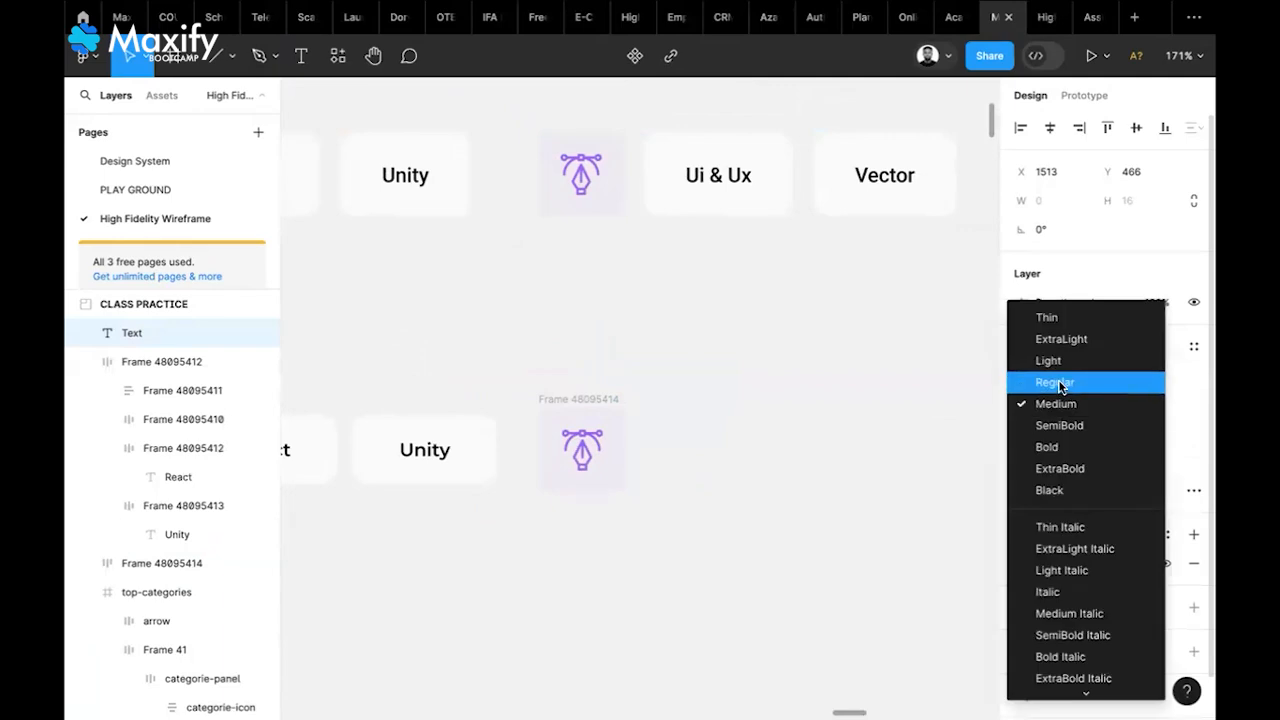
left_click(1060, 425)
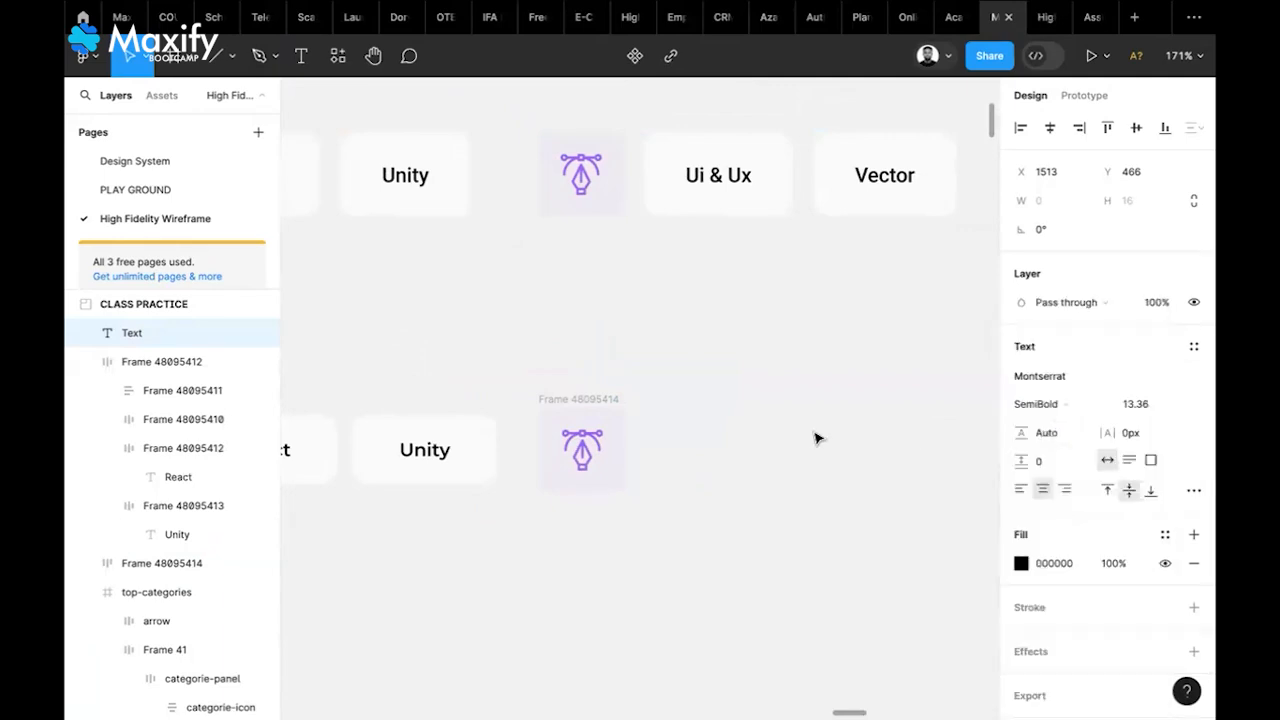
Type the label 'UI/UX' and shift it slightly right beside the icon
type("UI/UX")
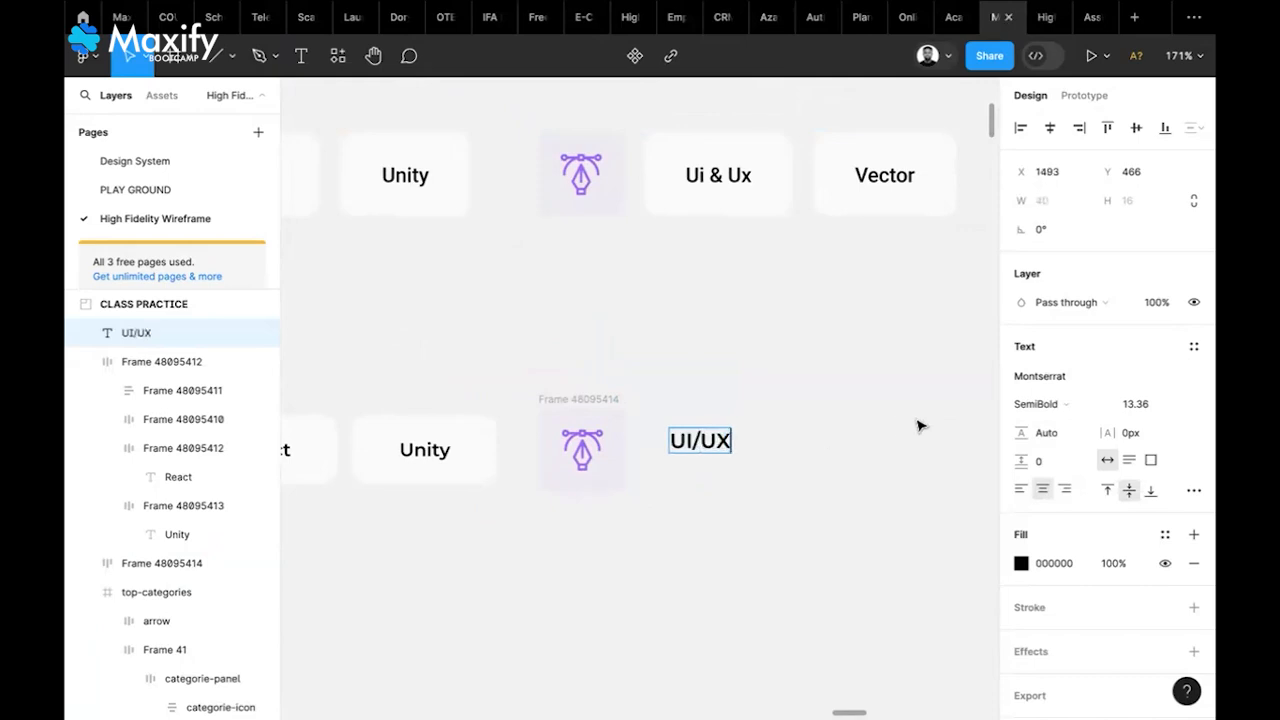
key("Escape")
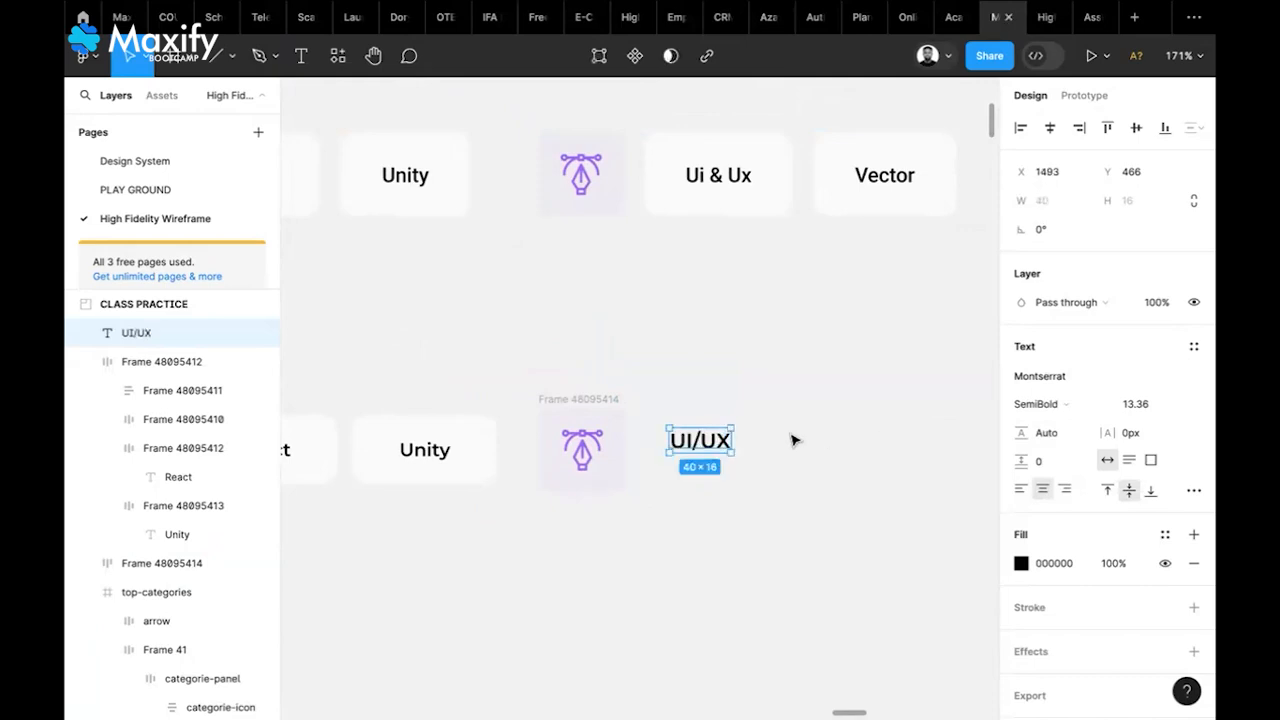
scroll(708, 450, "left", 1)
left_click_drag(710, 448, 726, 447)
Frame the UI/UX text with auto layout padding of 15 vertical and 30 horizontal
right_click(727, 446)
left_click(785, 410)
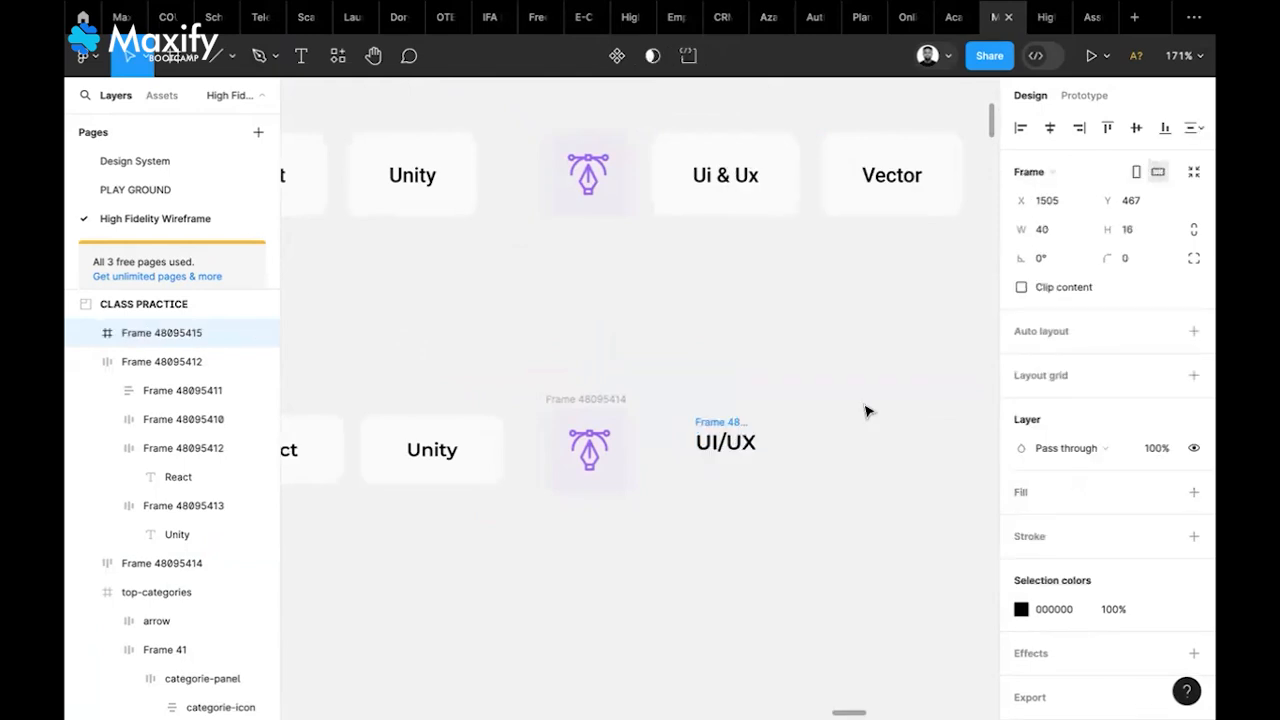
left_click(1190, 334)
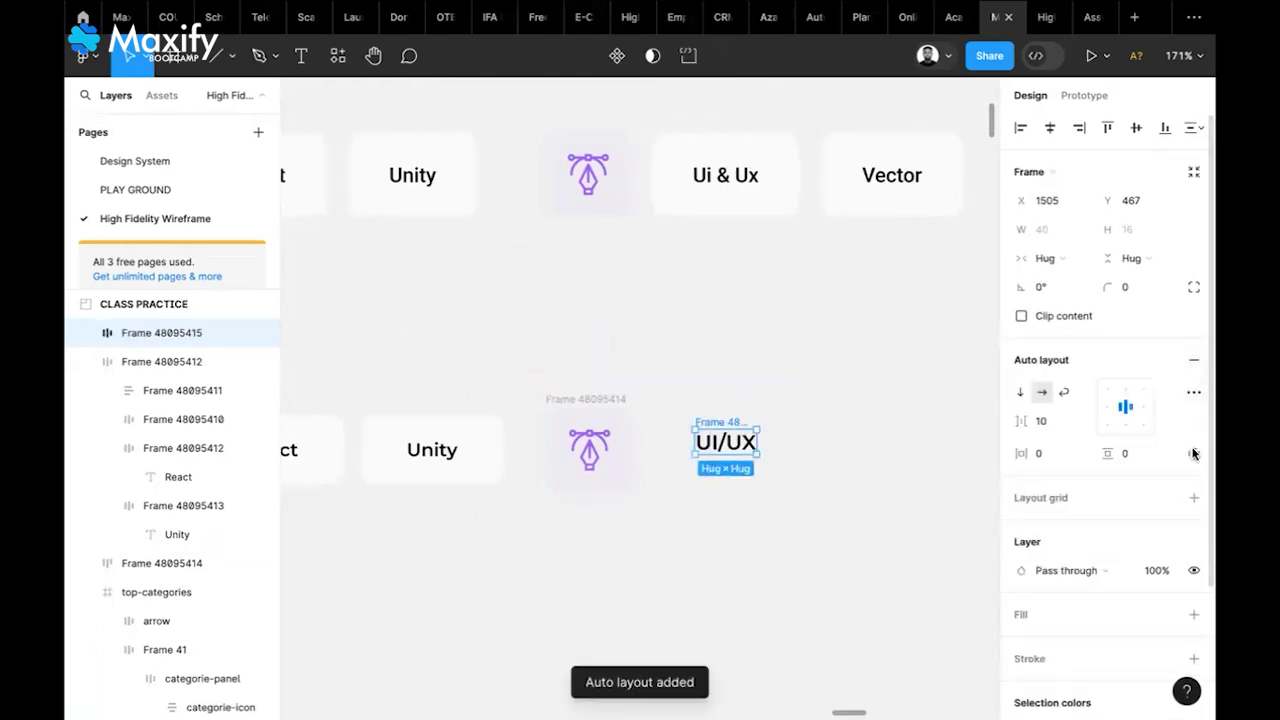
left_click(1141, 459)
type("15")
left_click(1048, 455)
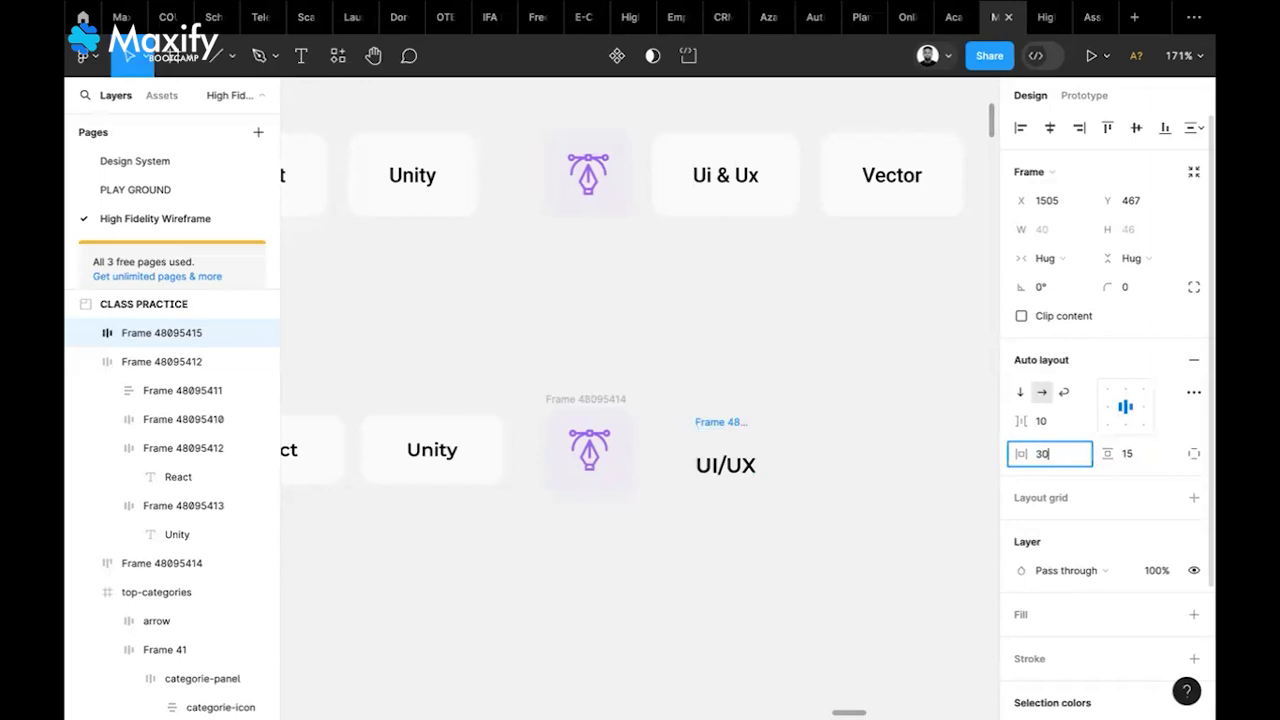
type("30")
key("Return")
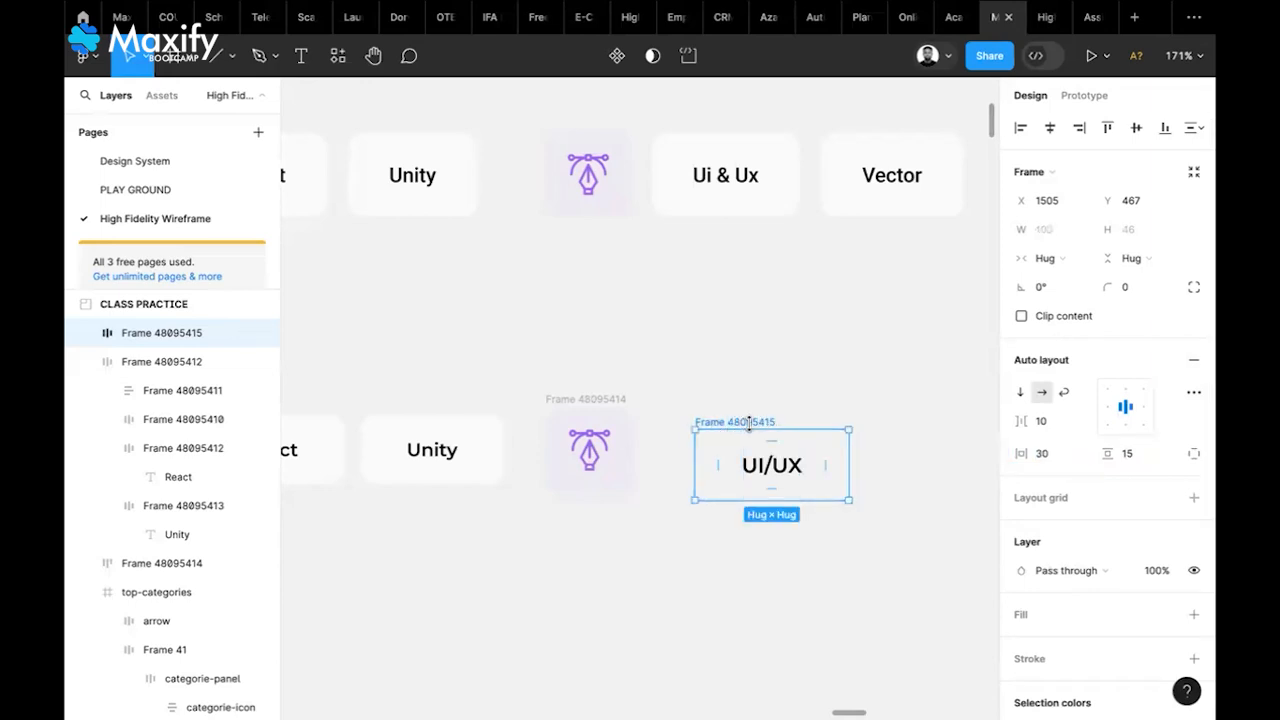
left_click_drag(757, 426, 753, 407)
Fill the UI/UX card with FAFAFA, round it to 10, and line it up with the row
left_click(1193, 614)
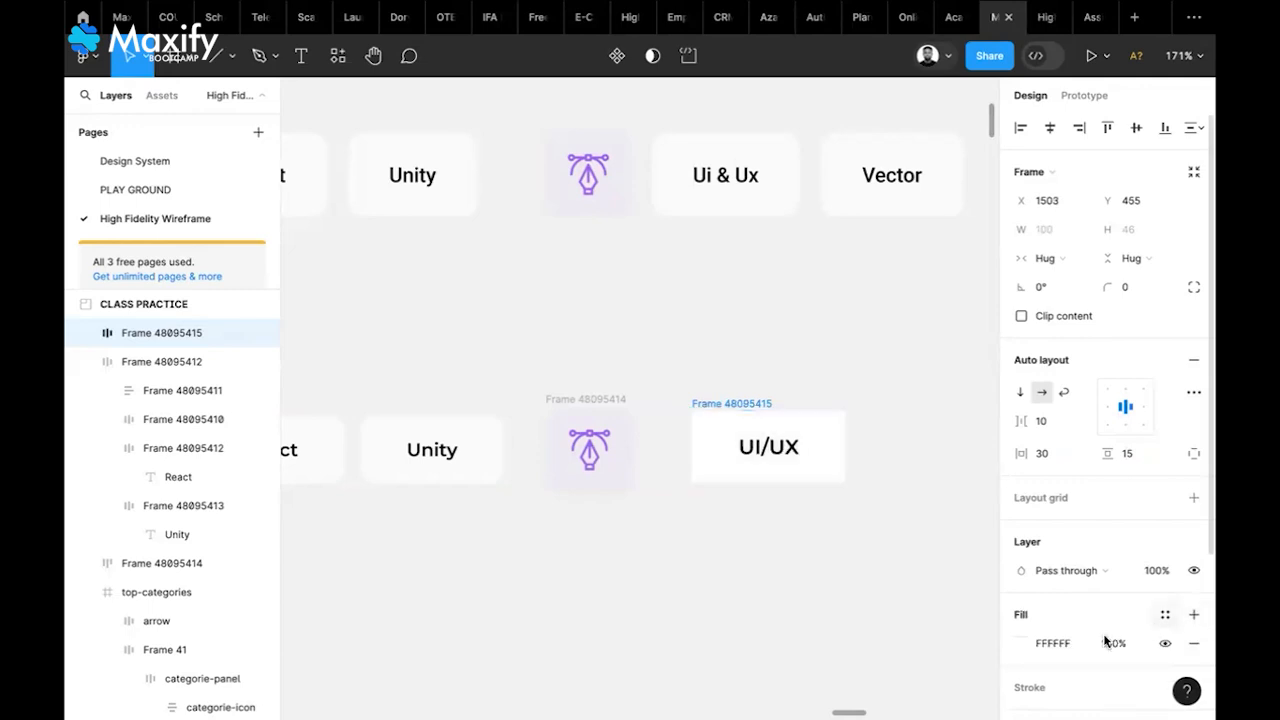
left_click(1073, 643)
type("FAFA")
key("Return")
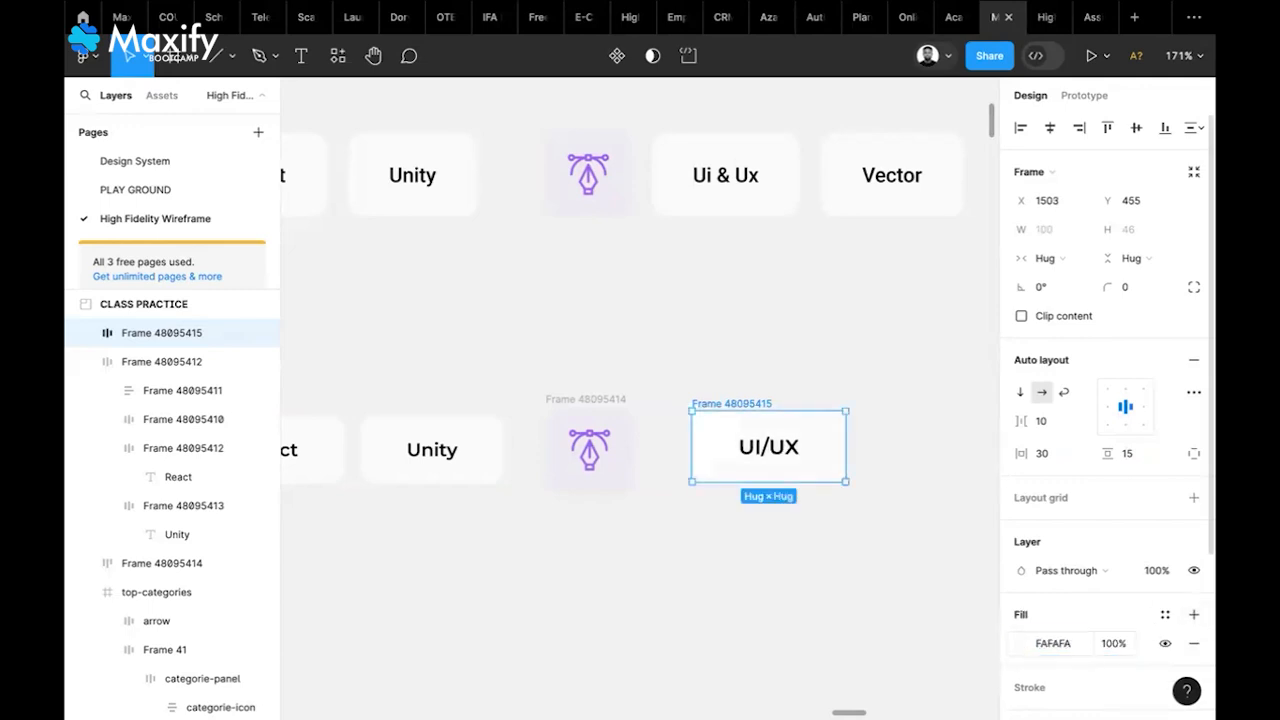
left_click(1136, 289)
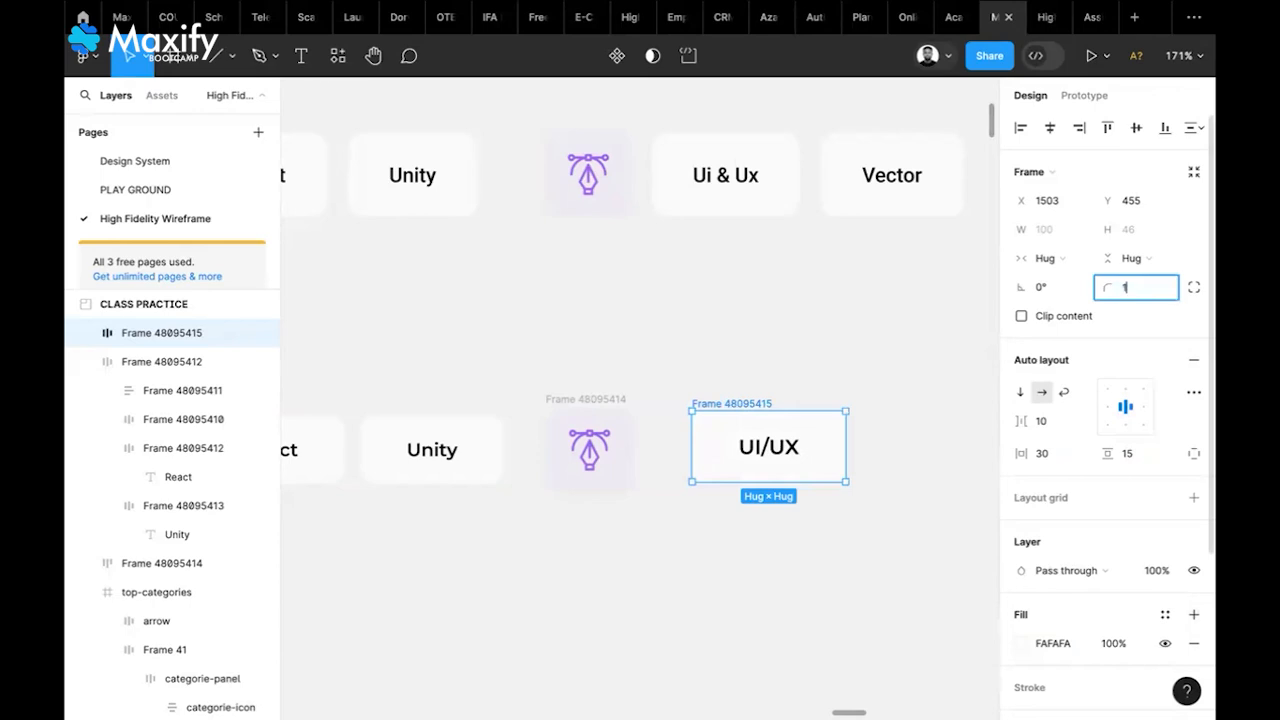
key("Return")
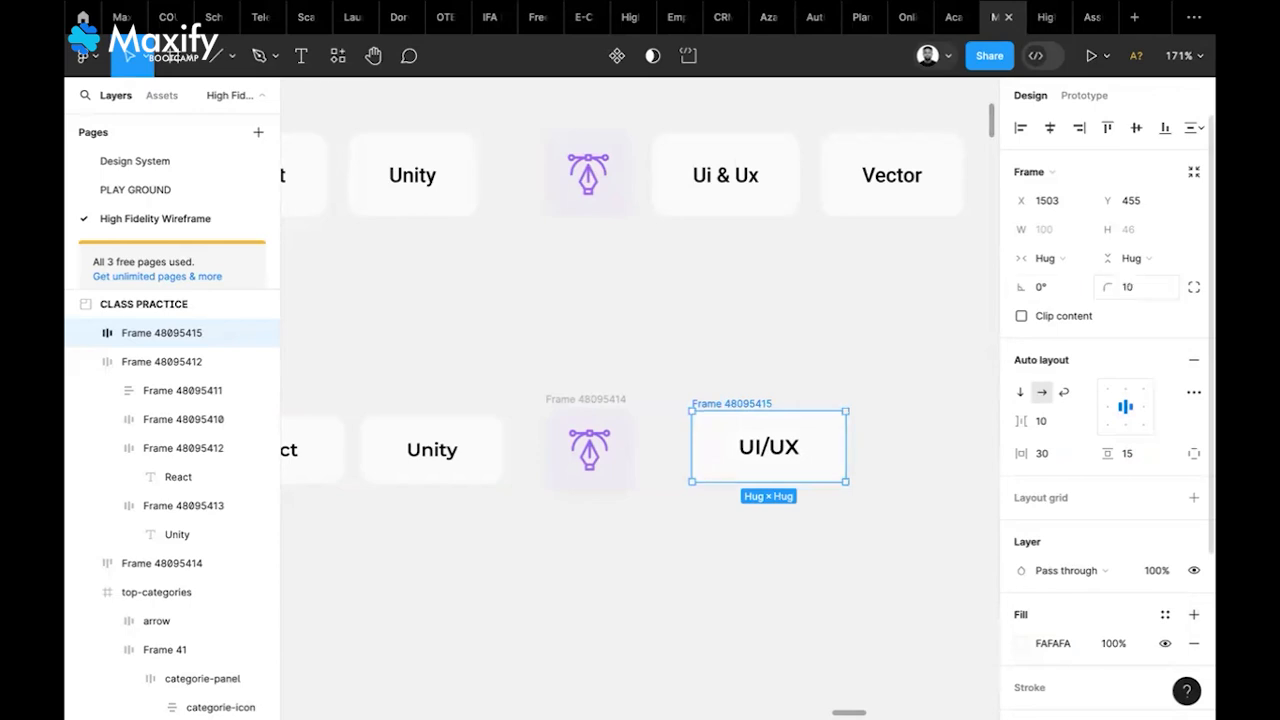
left_click(810, 389)
left_click_drag(716, 410, 728, 414)
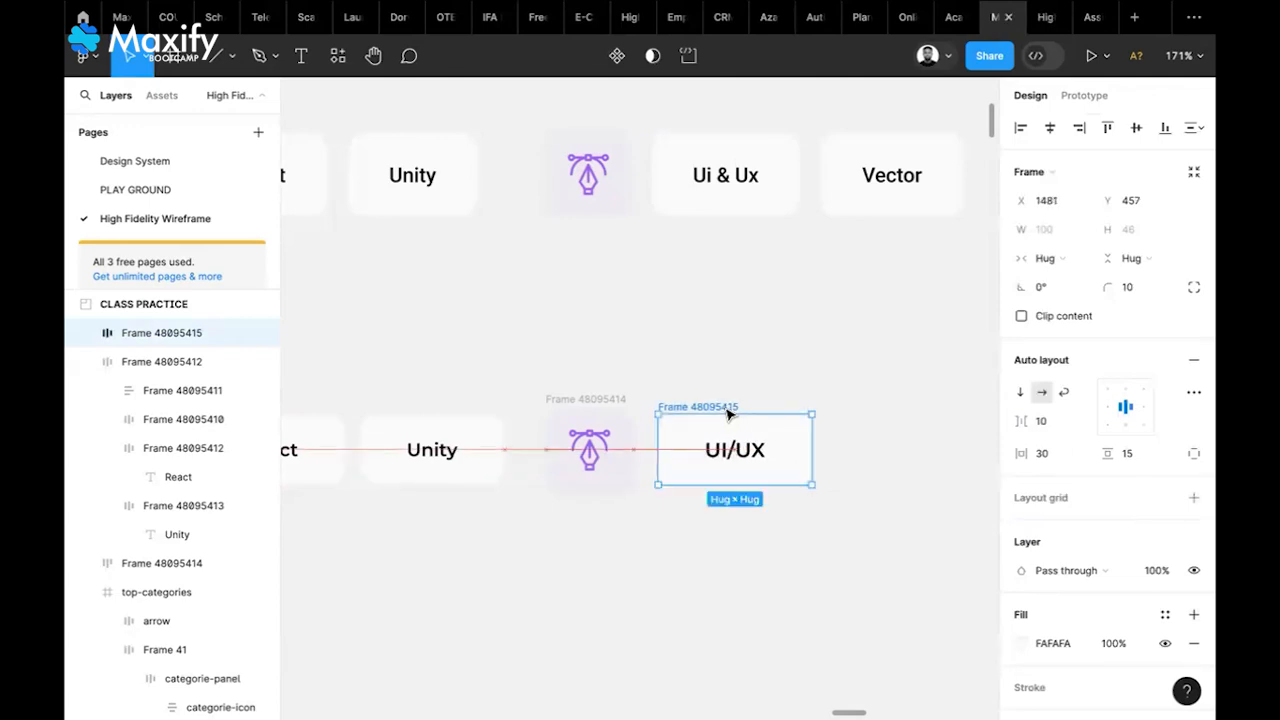
scroll(598, 430, "left", 5)
scroll(598, 430, "down", 1)
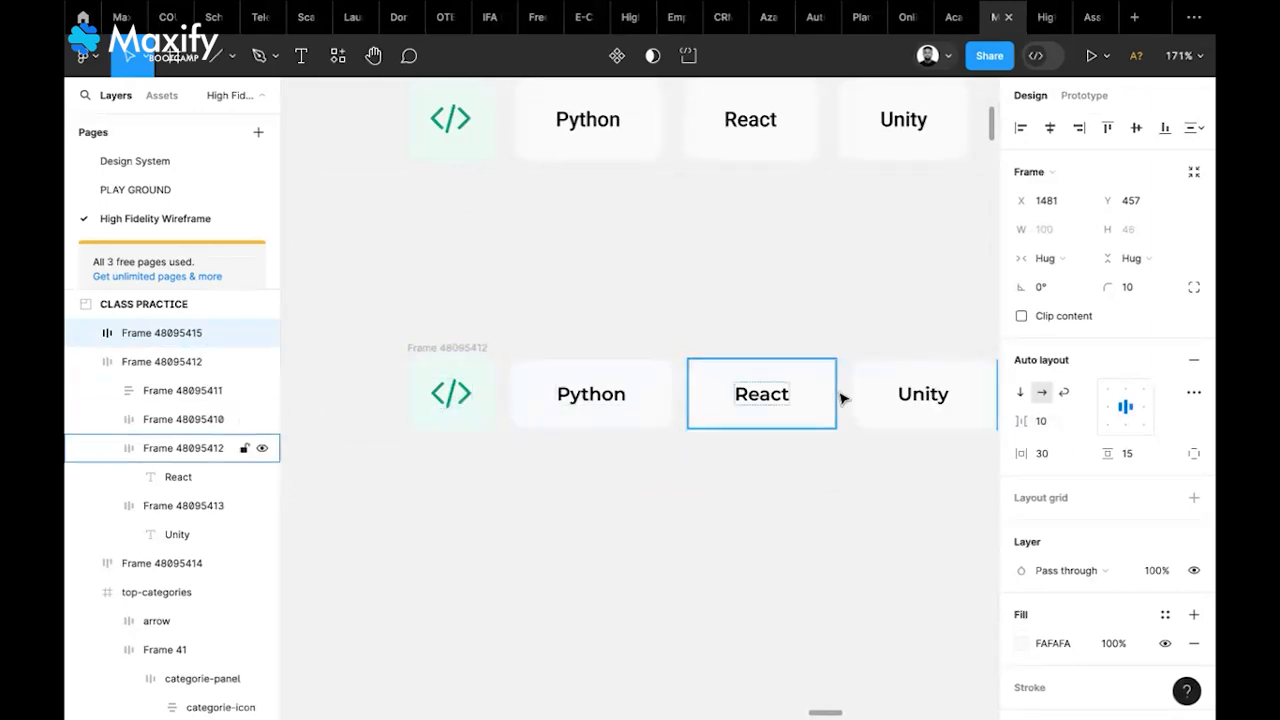
scroll(842, 399, "right", 3)
scroll(840, 399, "right", 5)
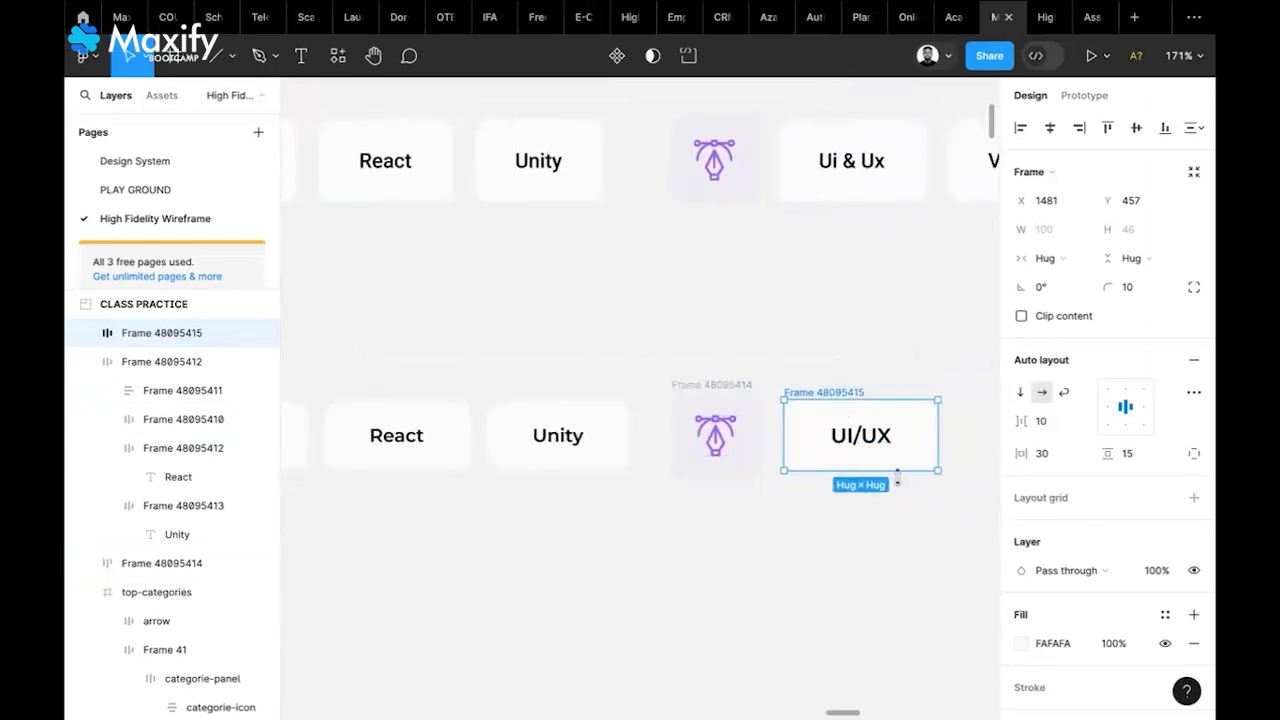
Scale the pen icon down proportionally to 48×48 and nudge its frame right
left_click(727, 392)
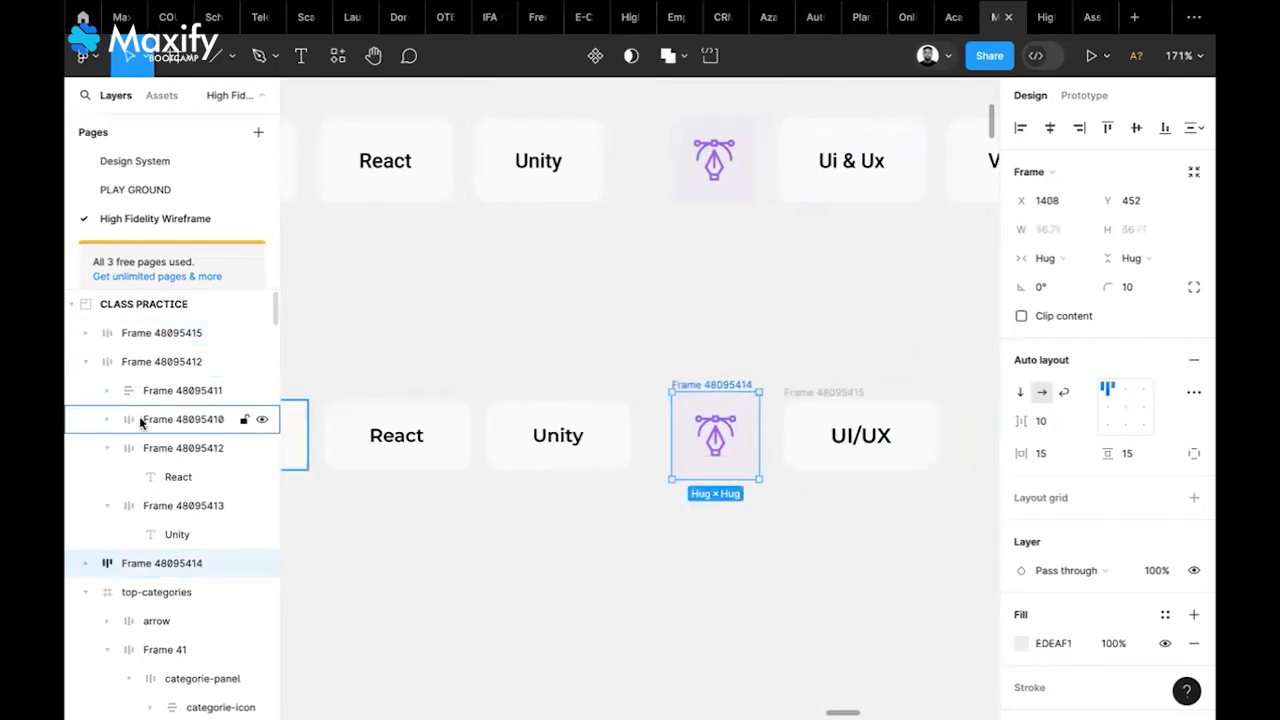
double_click(727, 448)
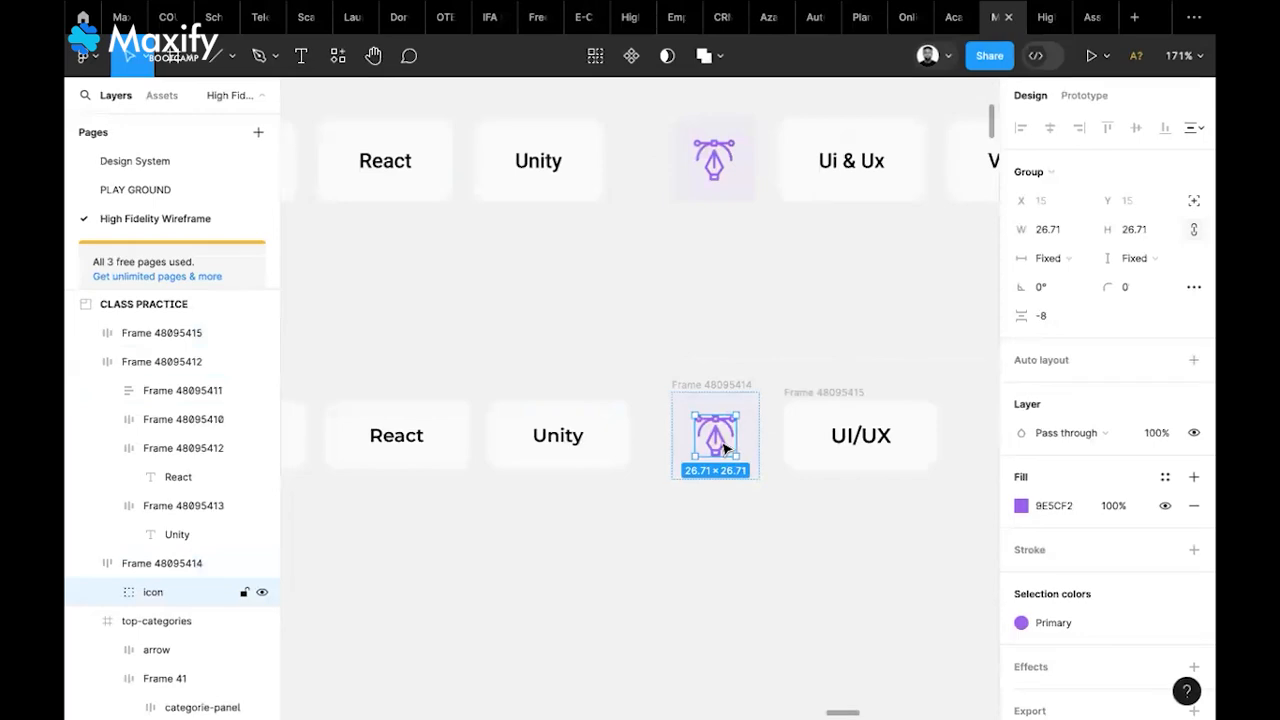
key("k")
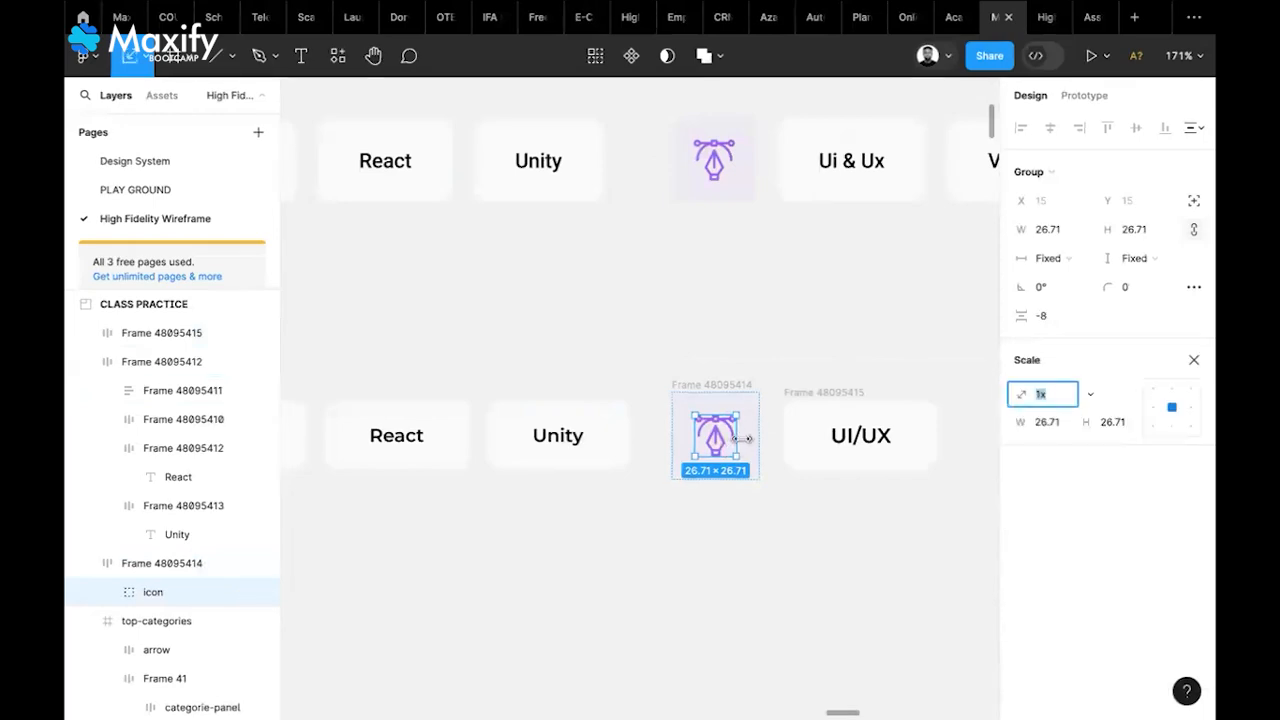
left_click_drag(748, 438, 726, 442)
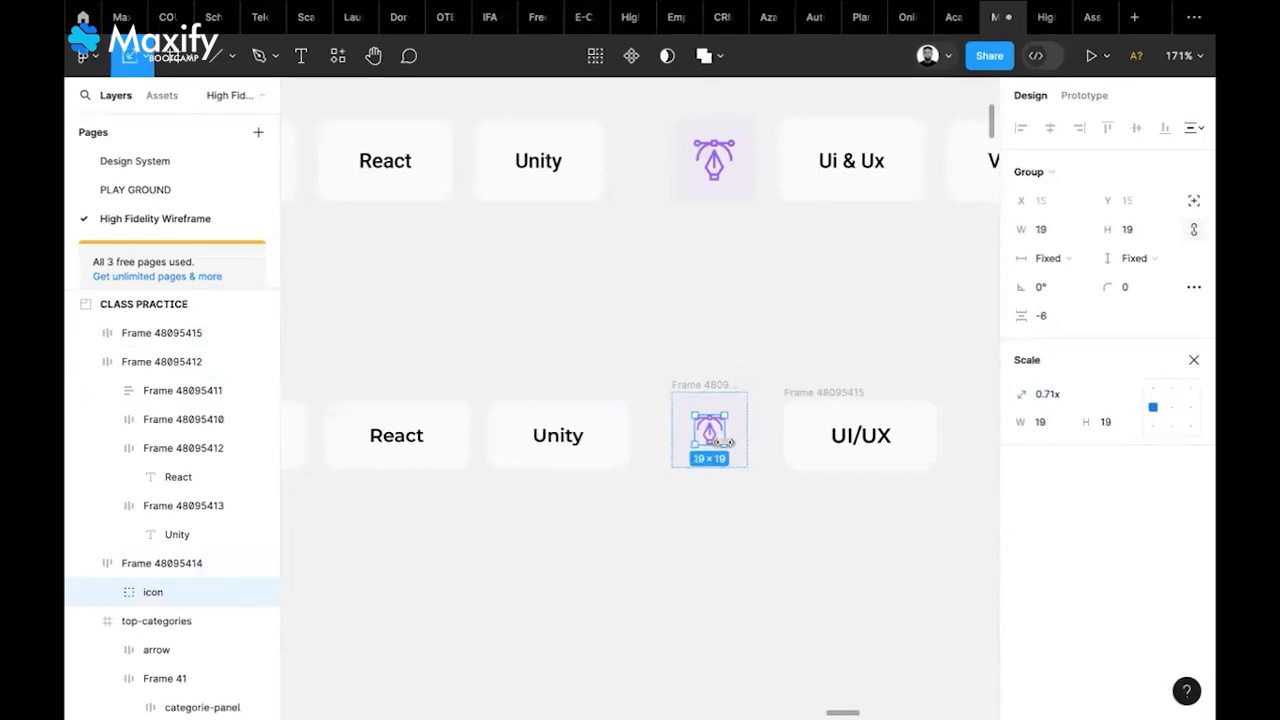
left_click_drag(720, 388, 740, 398)
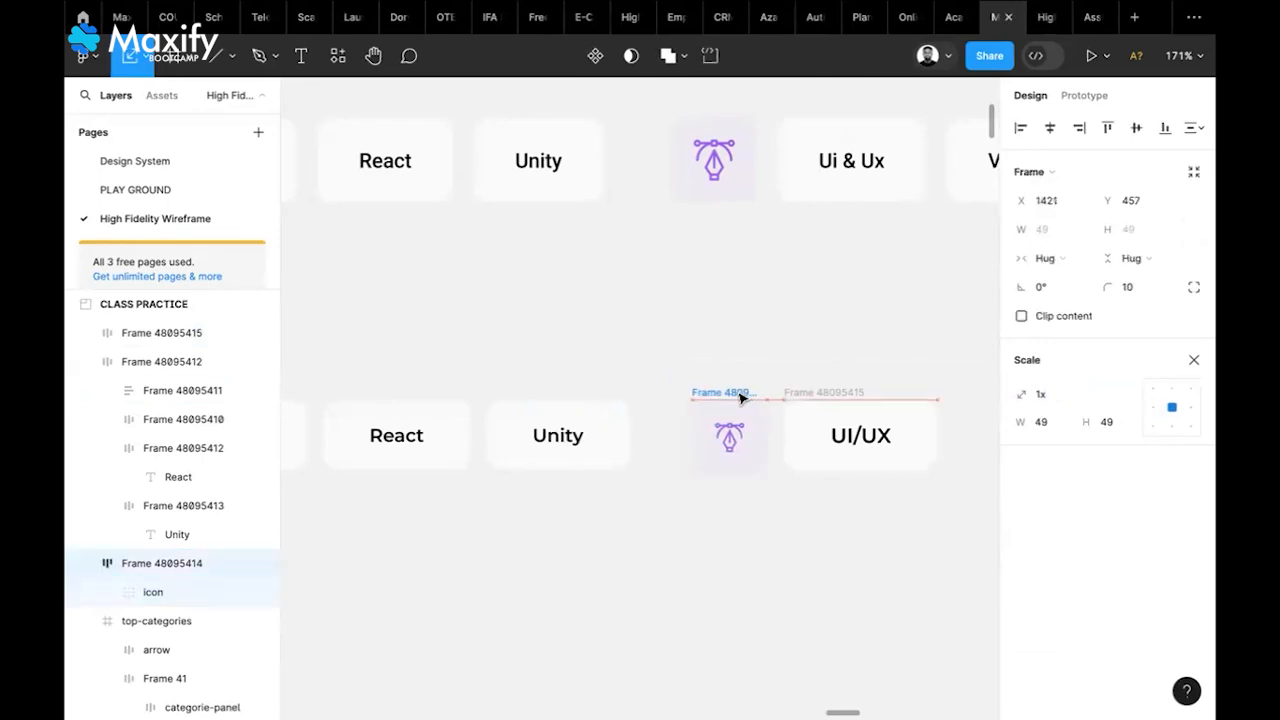
left_click(745, 440)
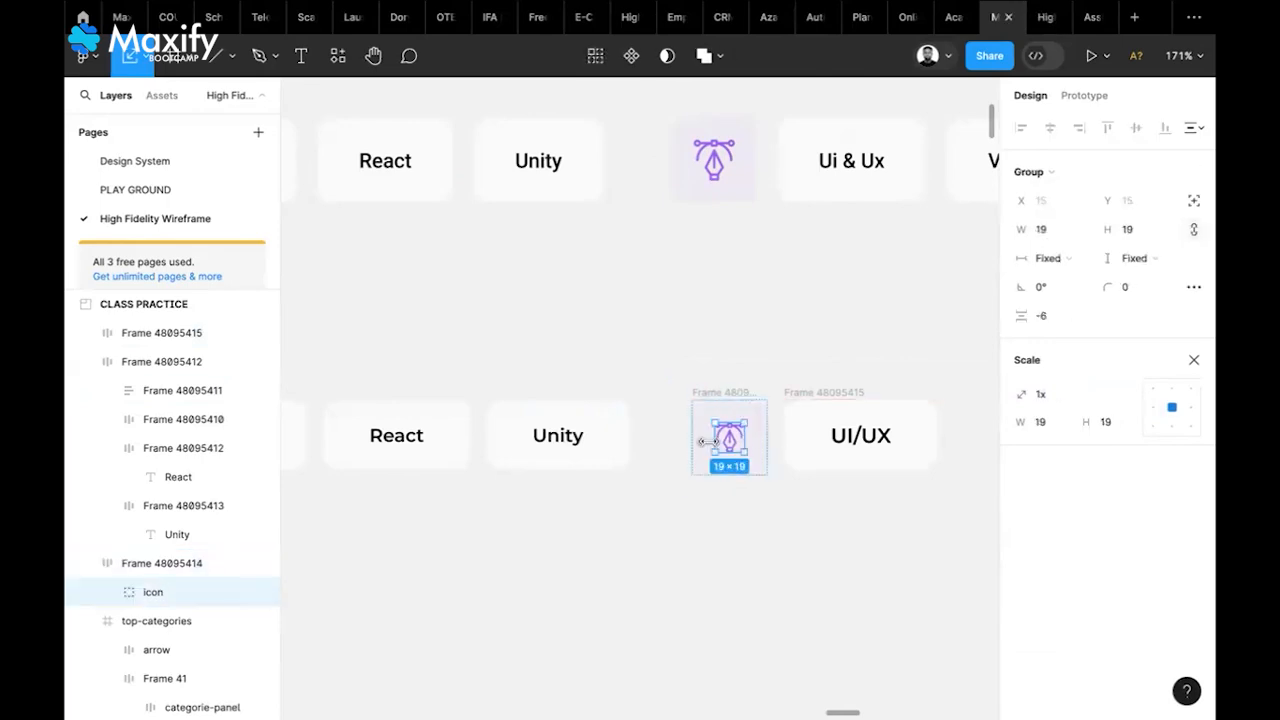
left_click_drag(708, 441, 713, 441)
left_click(735, 522)
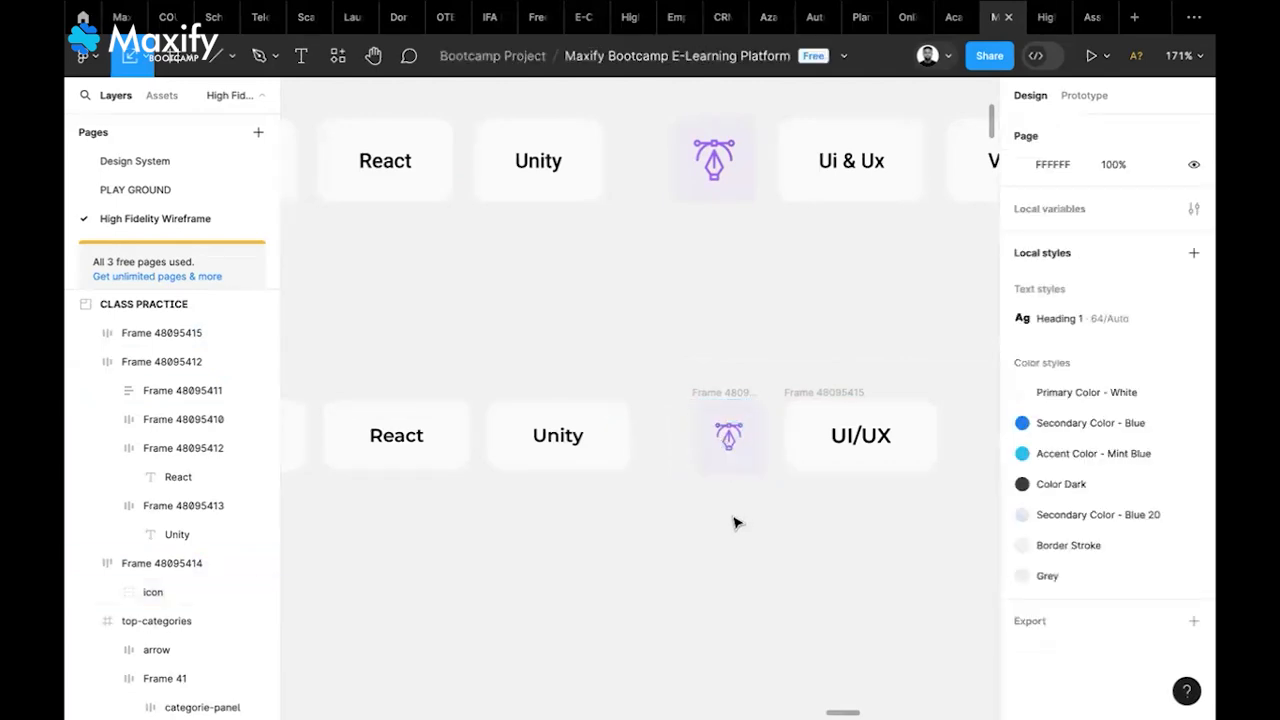
Shrink the code icon to about 60 percent so its tile hugs at 49.71×44.53
scroll(735, 522, "left", 10)
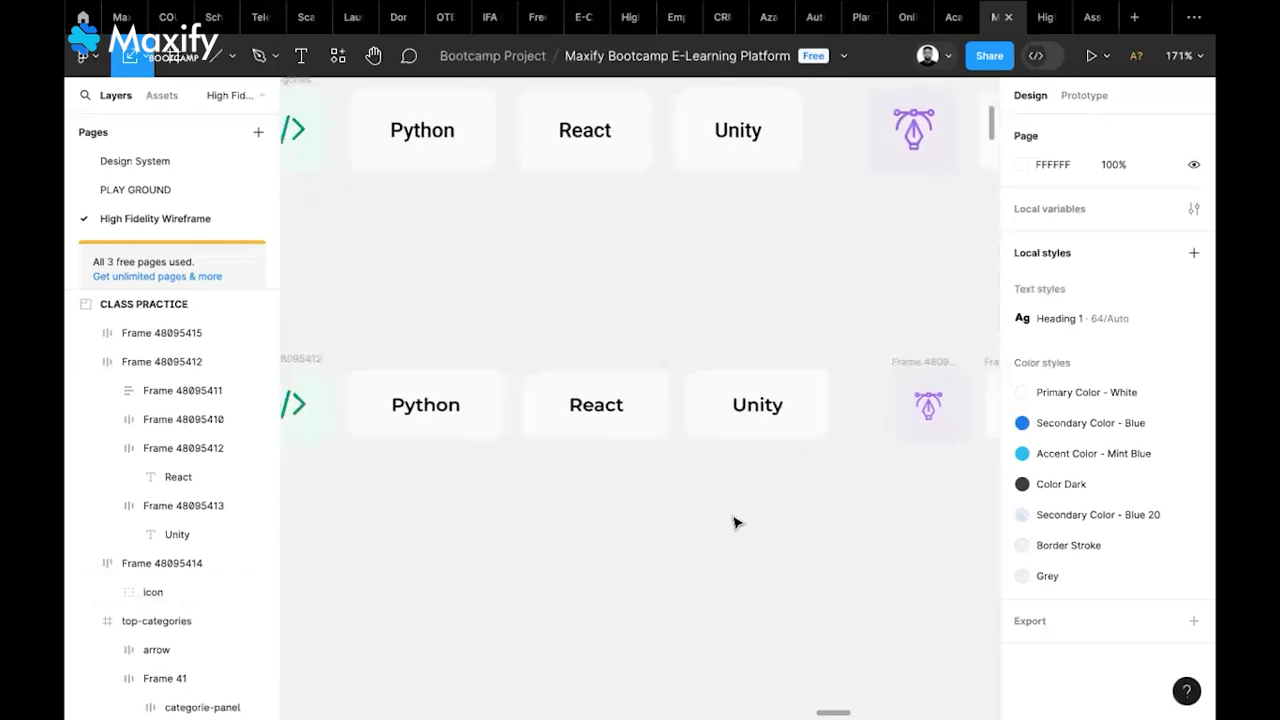
left_click(577, 396)
left_click(576, 396)
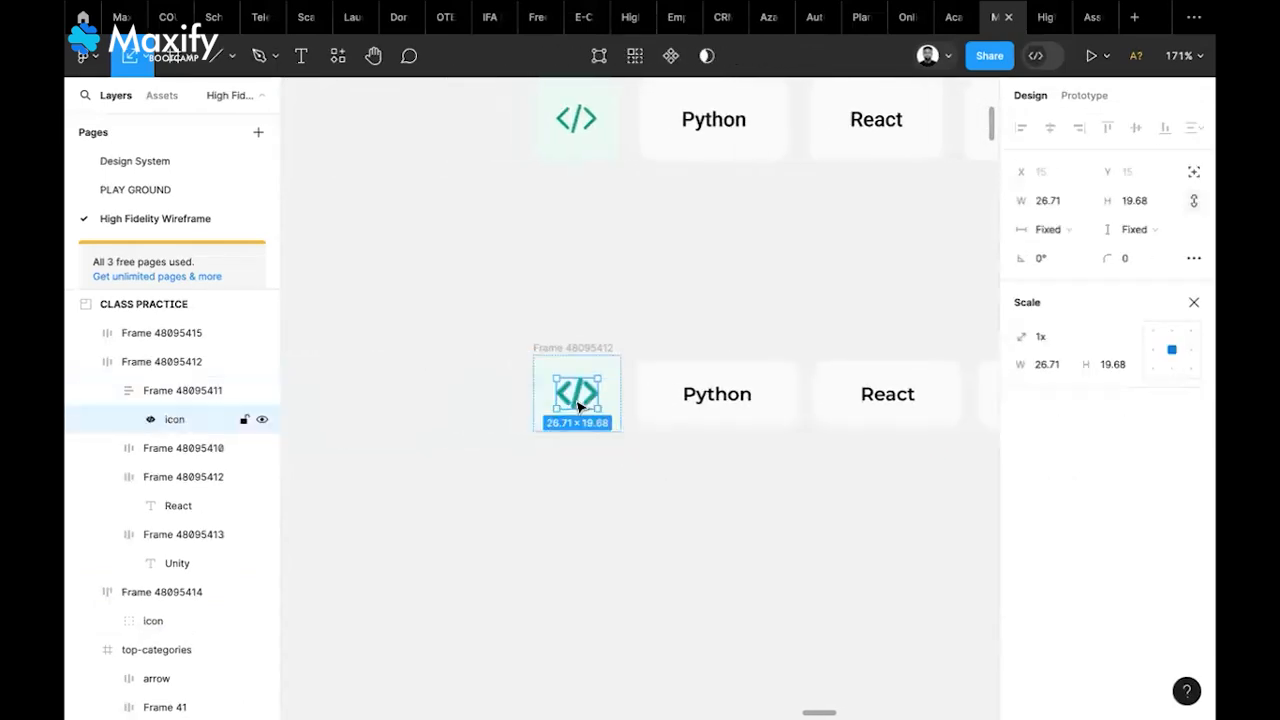
left_click_drag(558, 389, 563, 393)
left_click(611, 463)
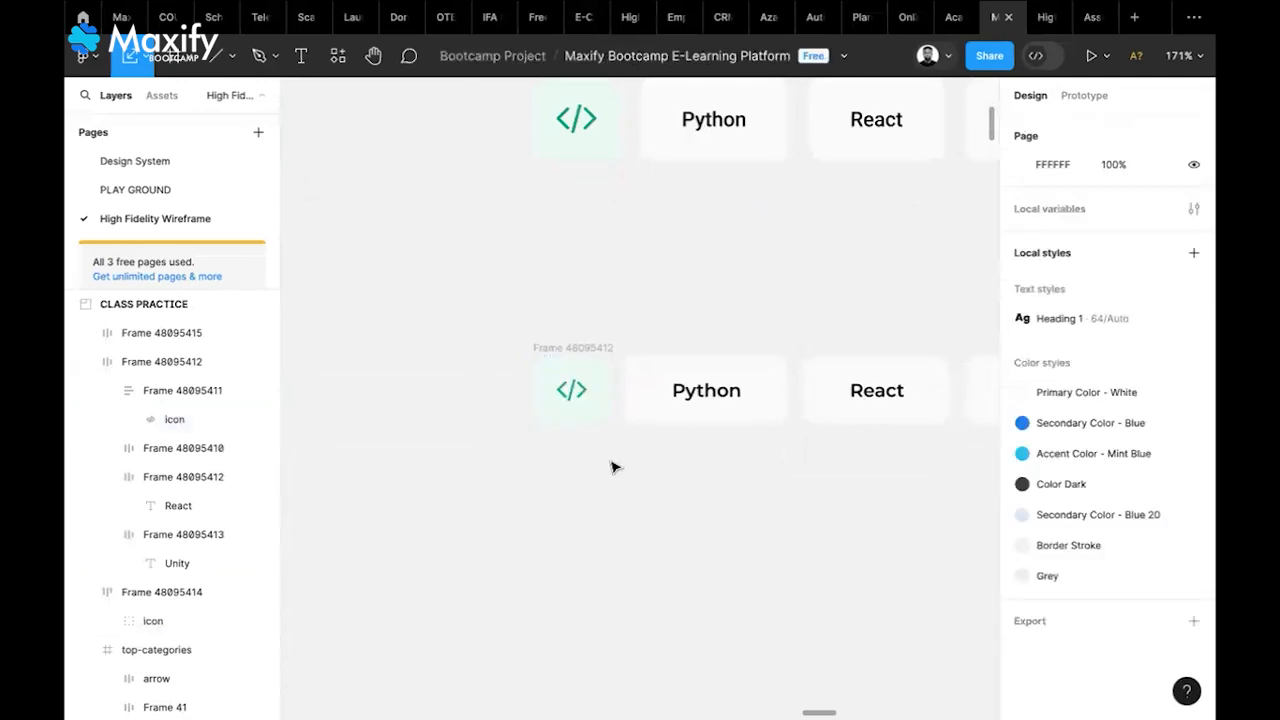
scroll(528, 373, "up", 5)
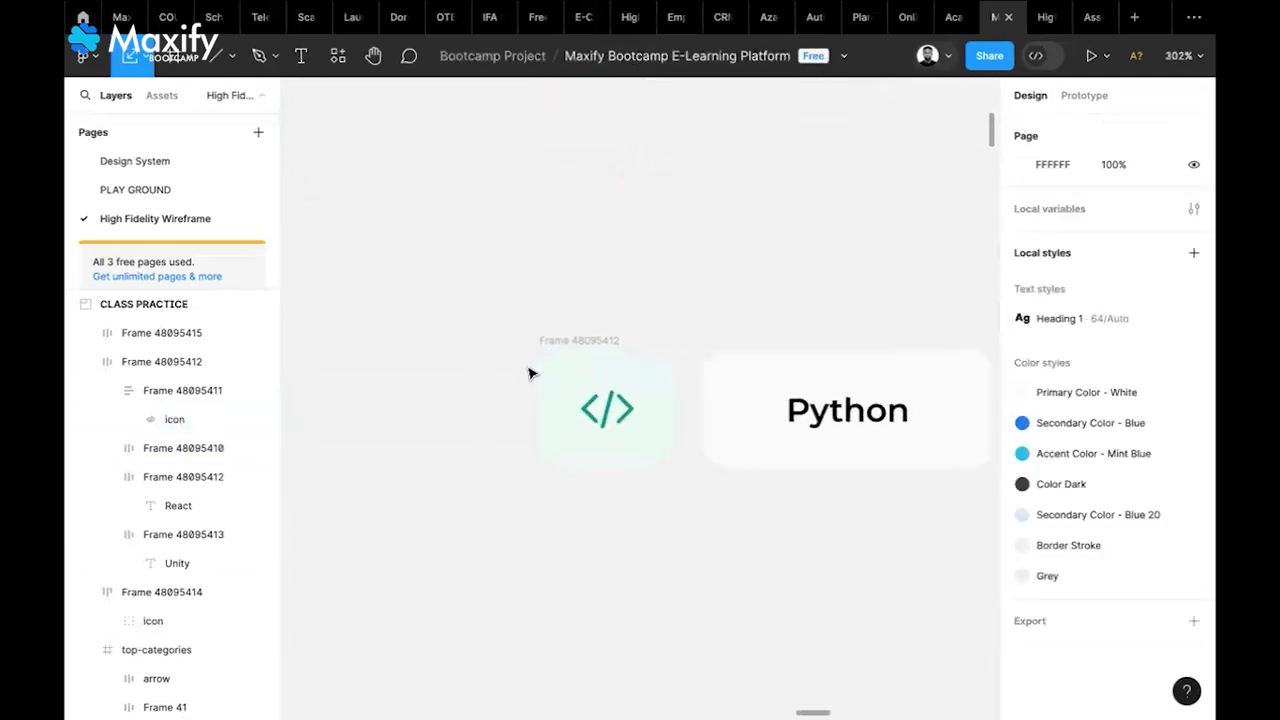
left_click(636, 430)
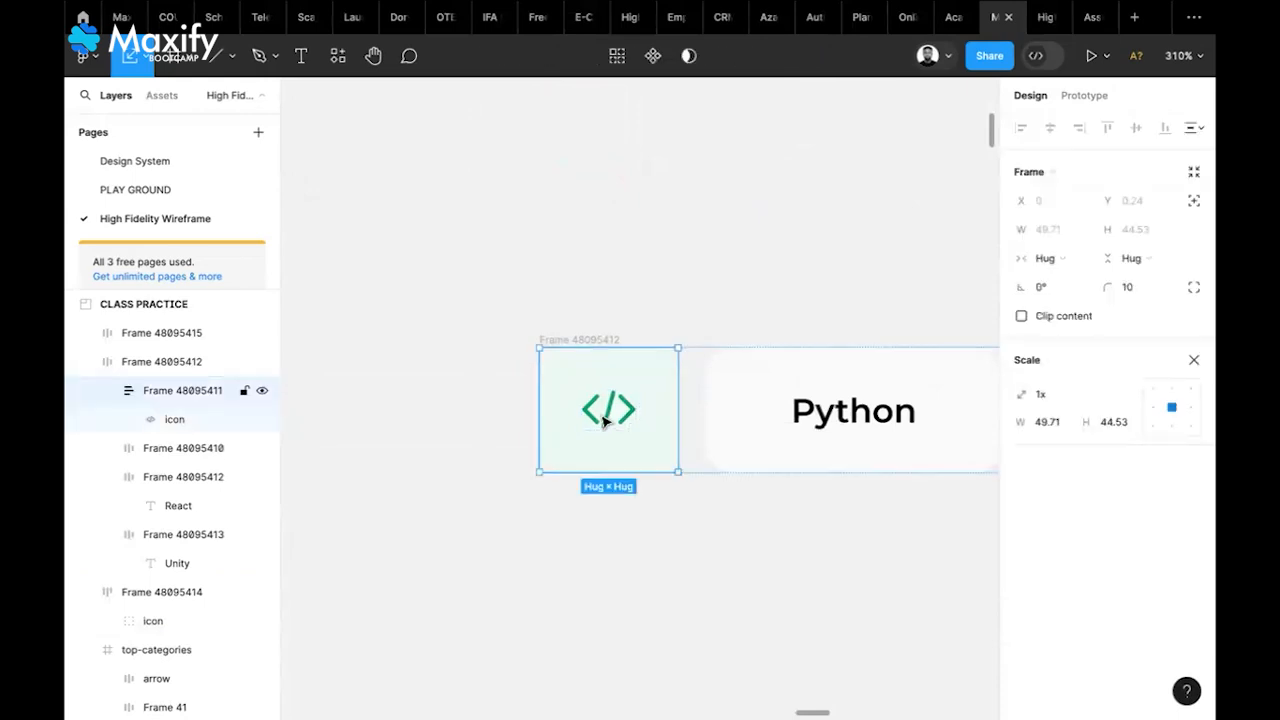
scroll(703, 489, "down", 5)
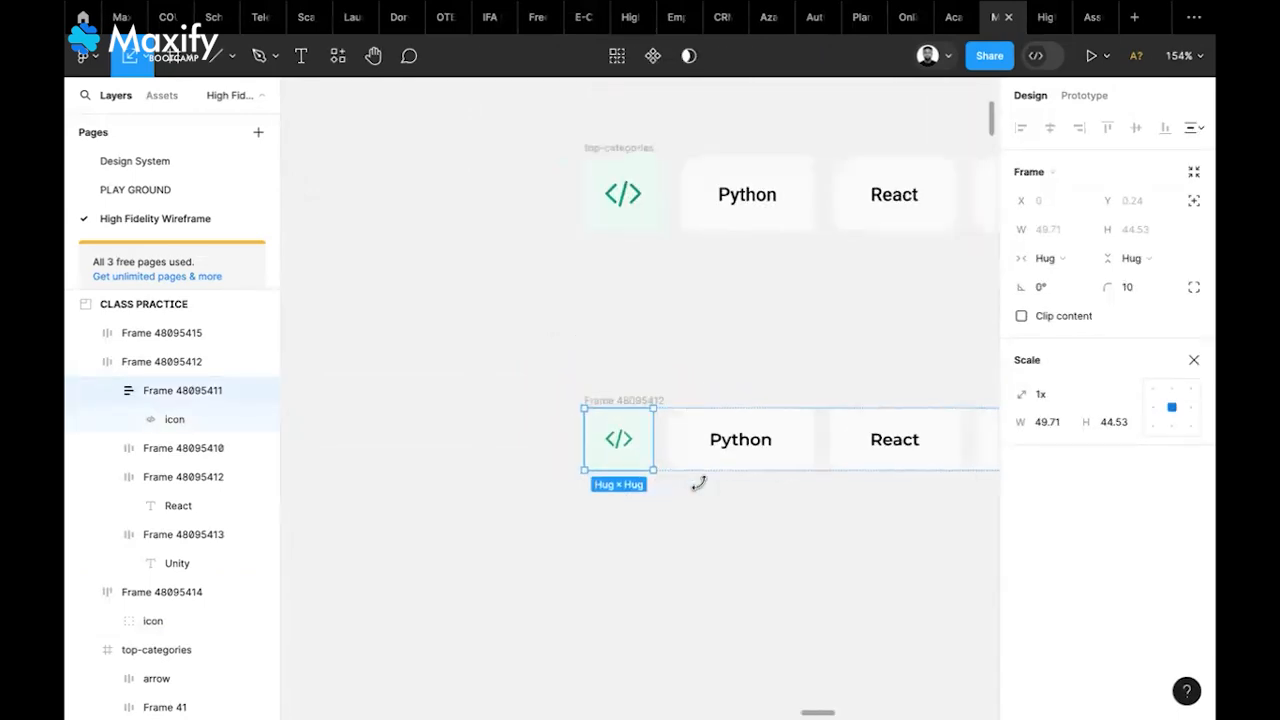
scroll(700, 495, "right", 5)
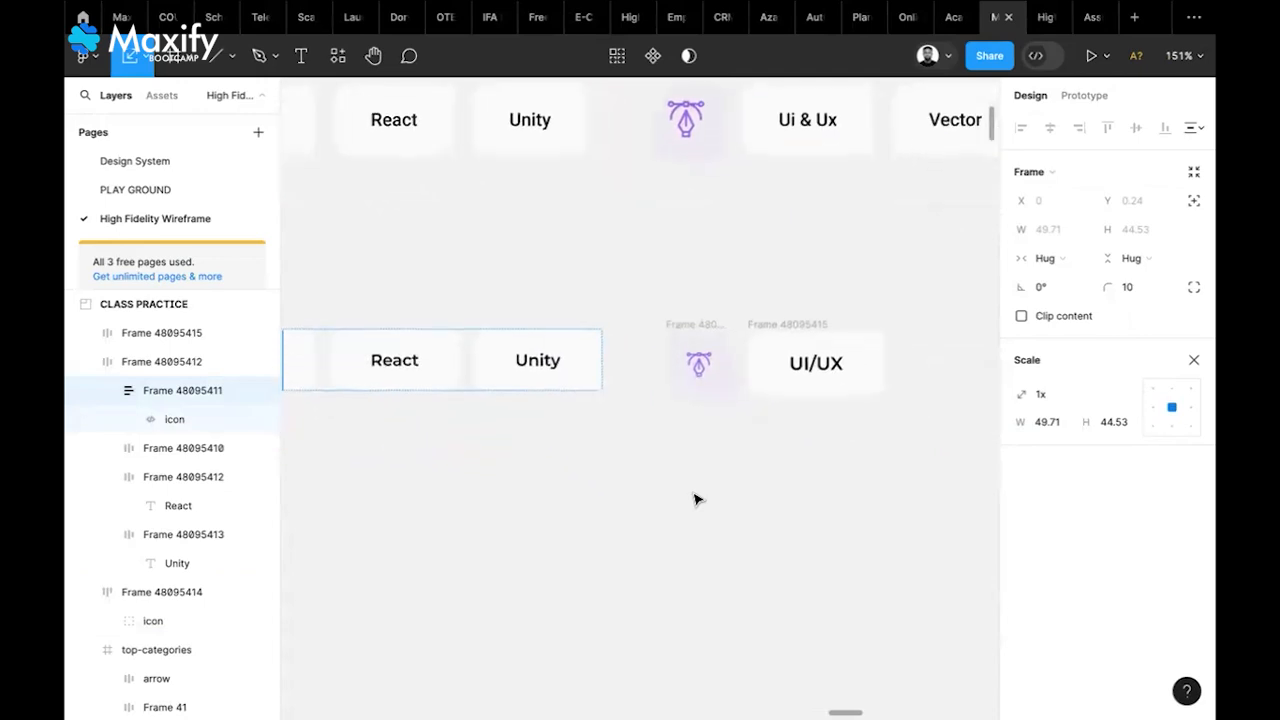
scroll(697, 499, "right", 2)
Group the pen-icon tile and UI/UX card into an auto-layout row with 10 spacing
left_click(600, 342)
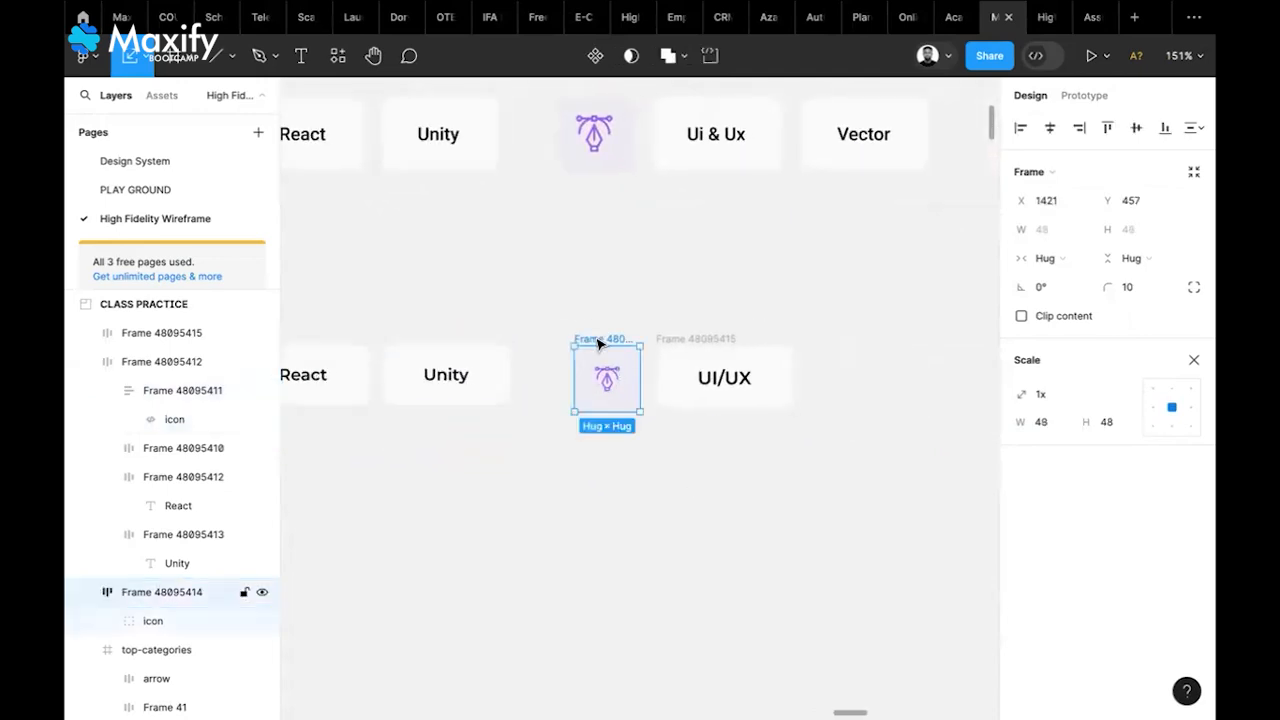
left_click(730, 342, "shift")
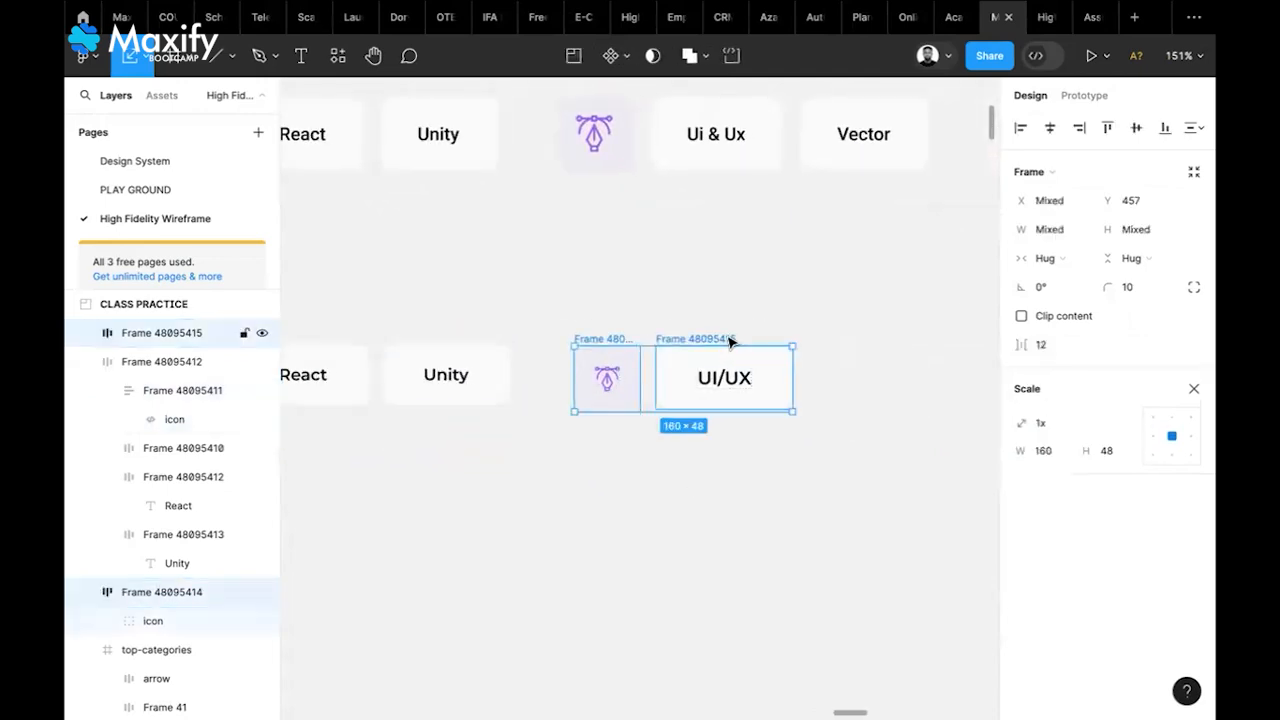
left_click(1195, 392)
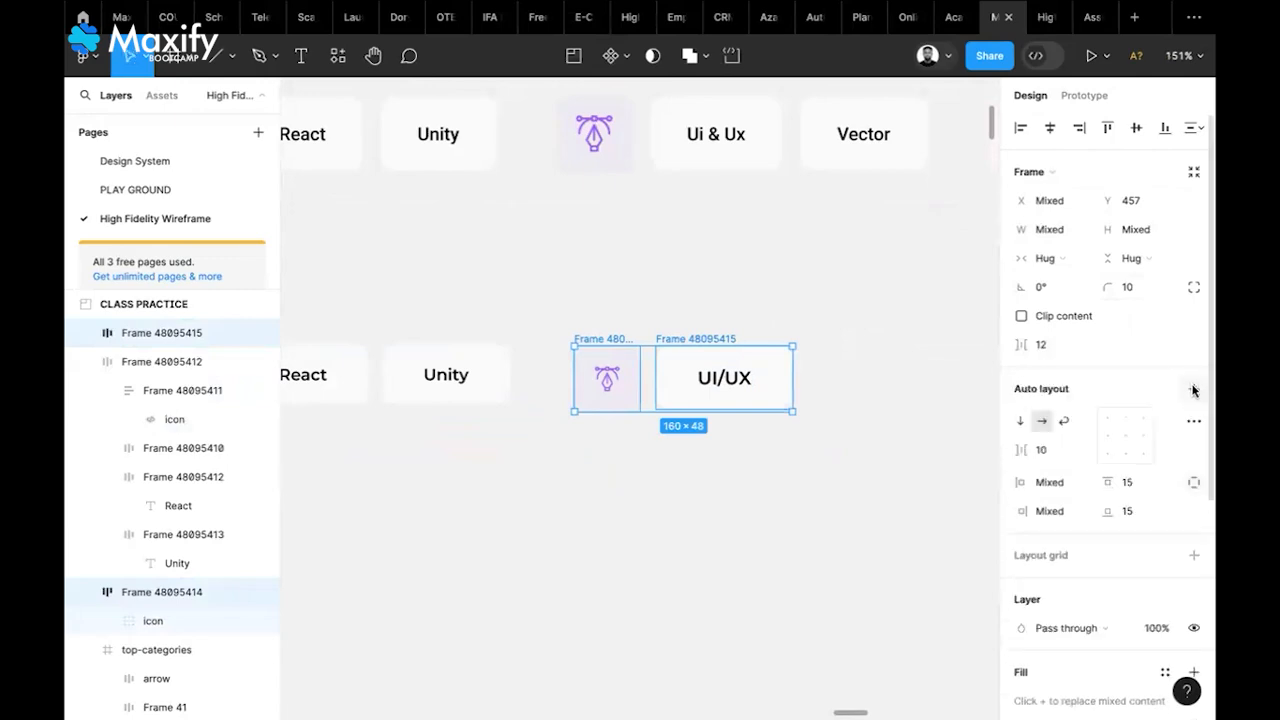
left_click(1194, 390)
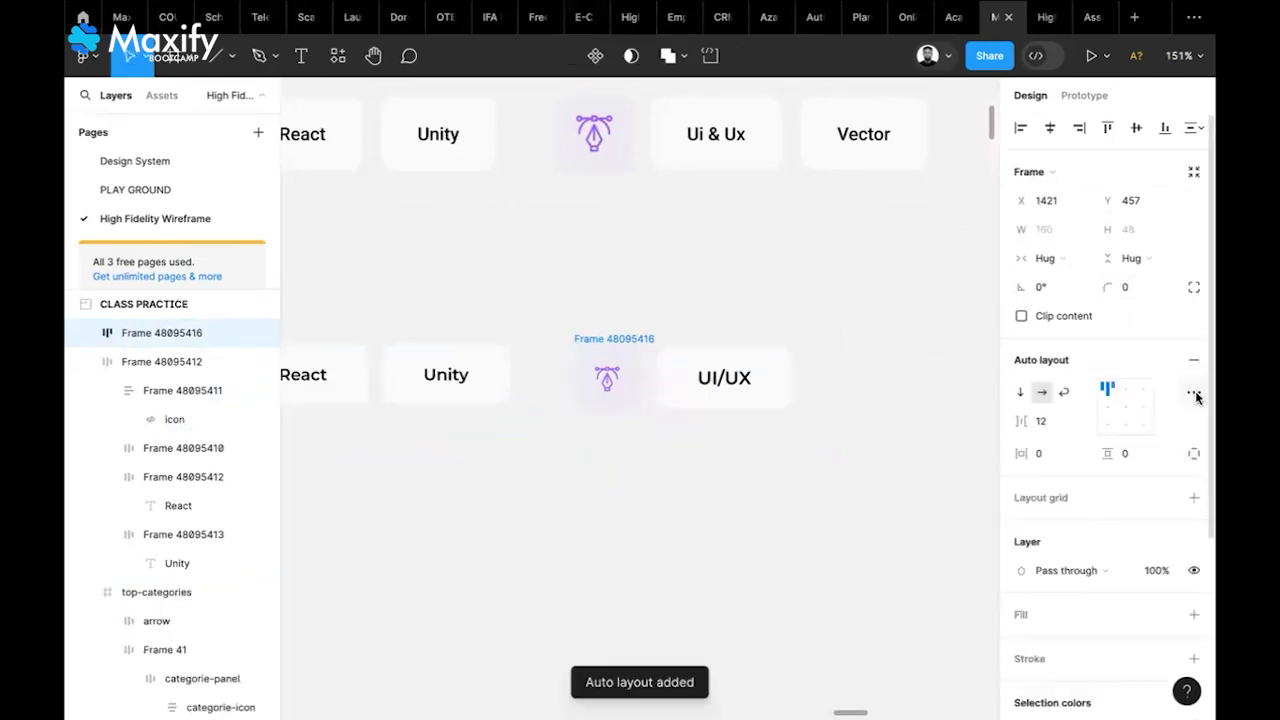
left_click(1058, 428)
type("10")
key("Return")
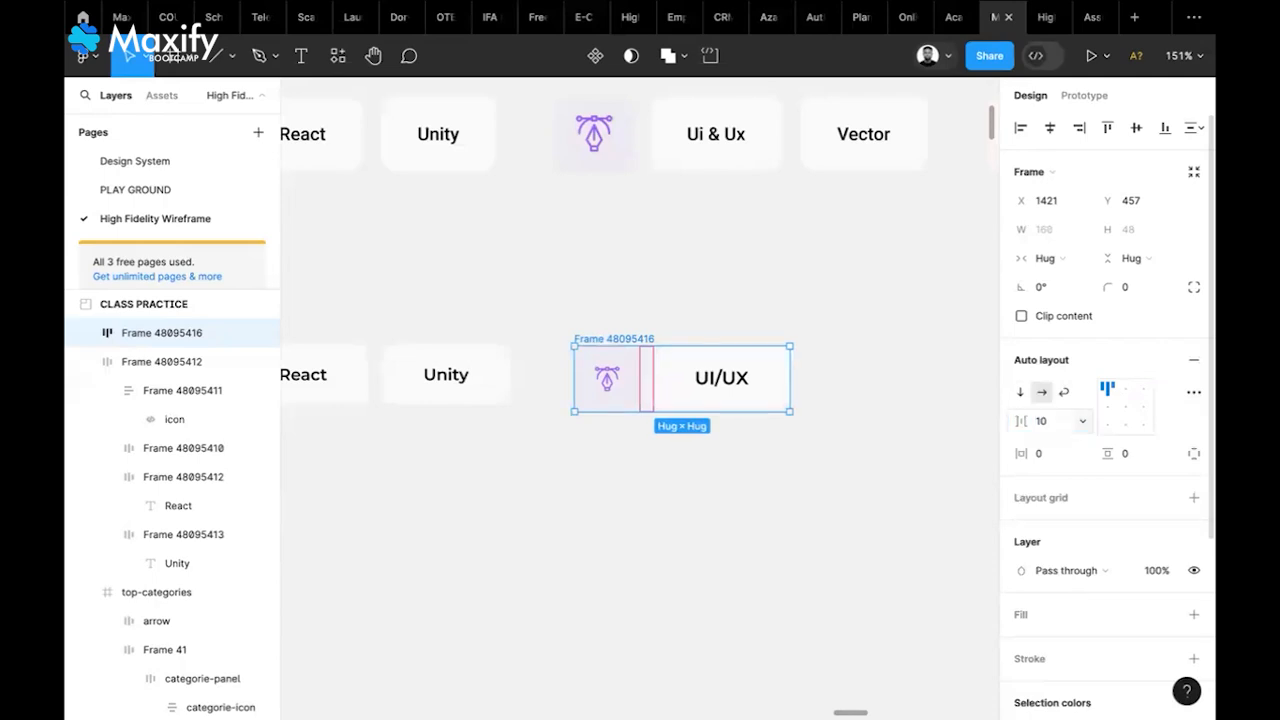
Duplicate the UI/UX card and relabel the copy 'Vector'
left_click(749, 396)
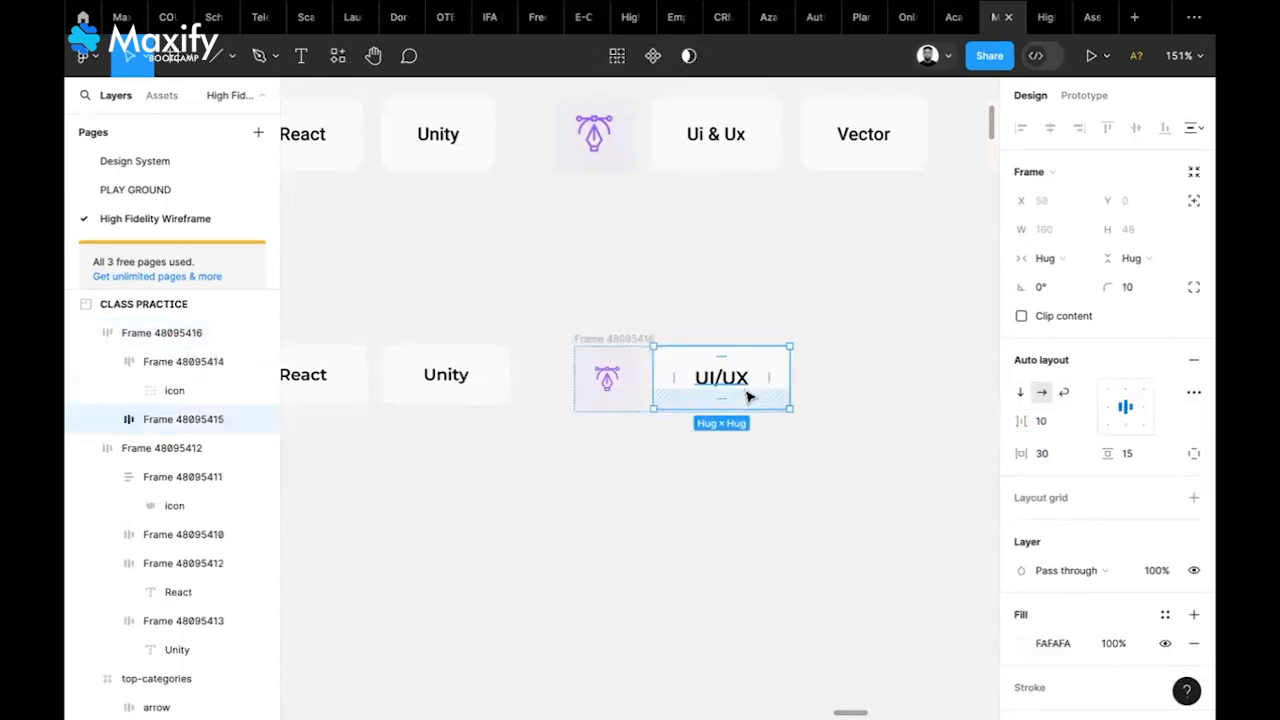
key("ctrl+d")
double_click(877, 380)
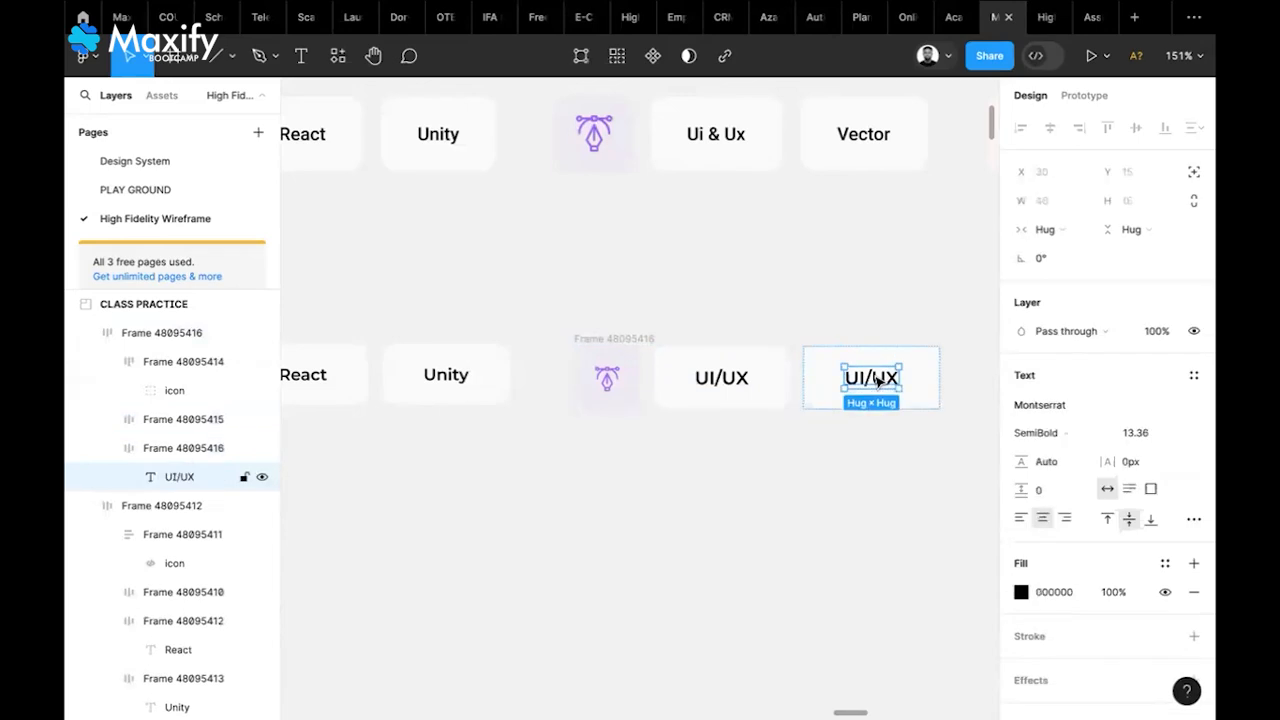
double_click(876, 379)
type("VECTO")
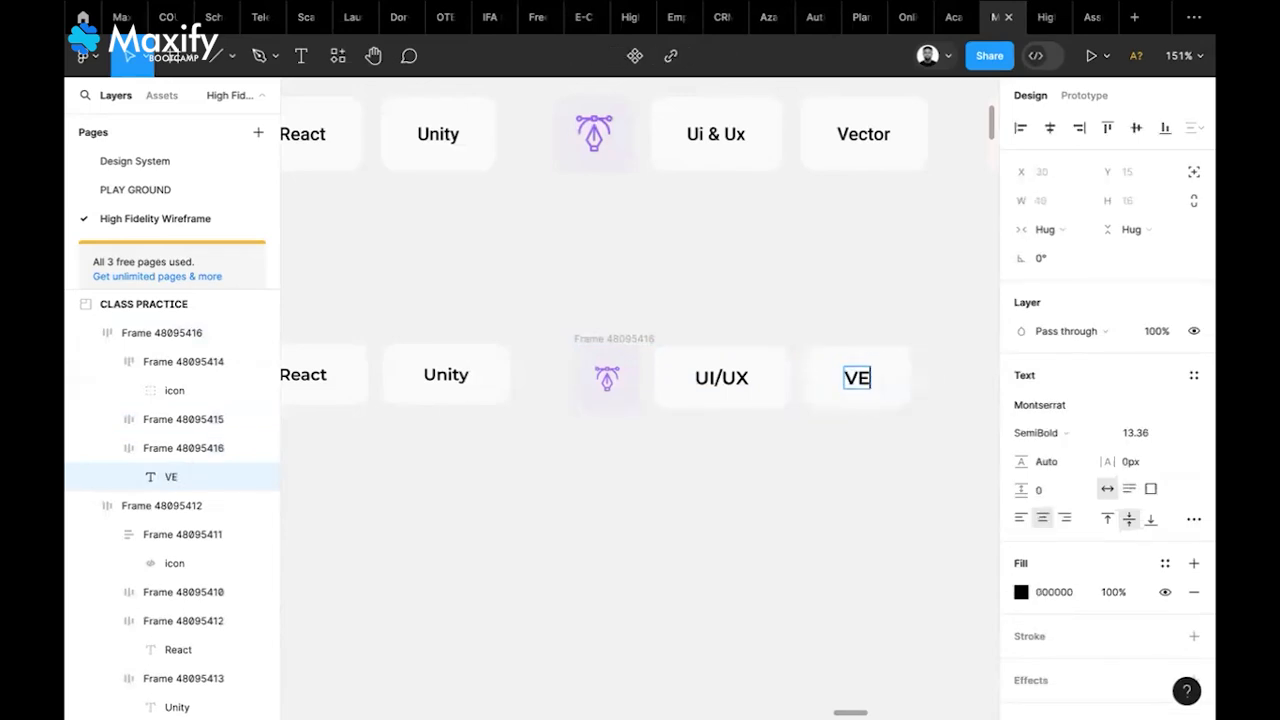
key("BackSpace")
key("BackSpace")
key("BackSpace")
key("BackSpace")
type("ector")
key("Escape")
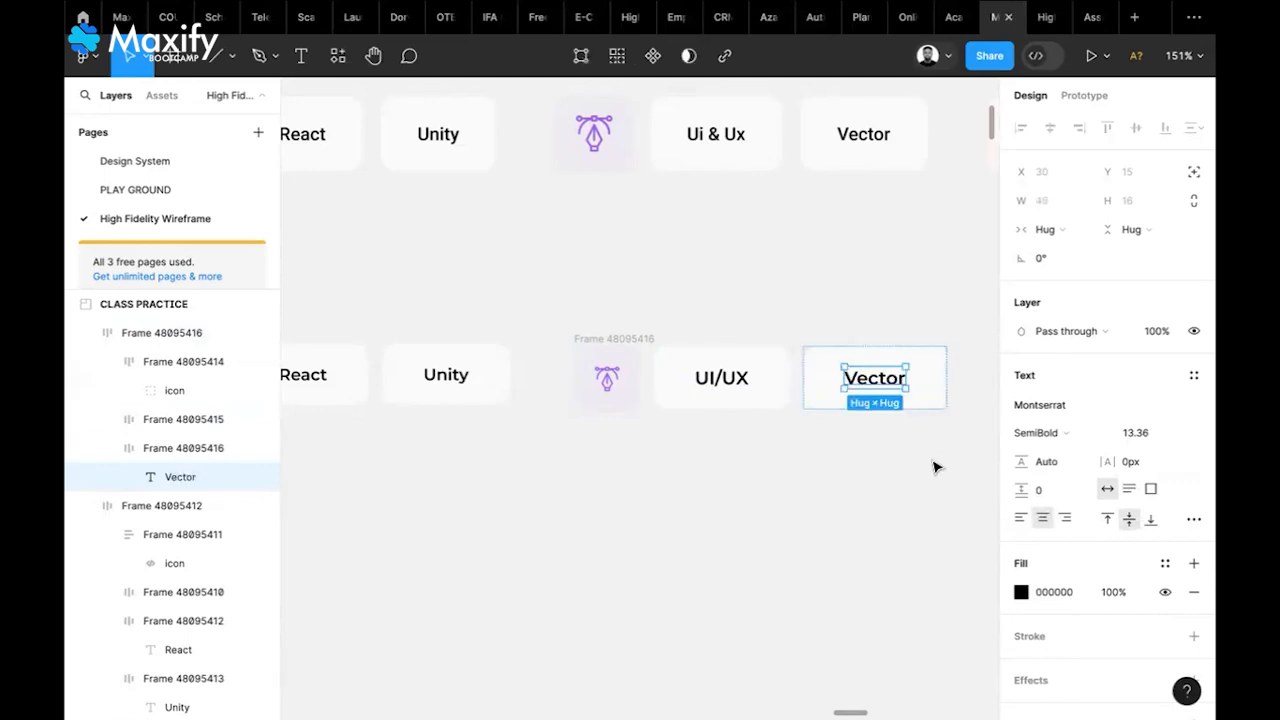
scroll(935, 467, "right", 3)
left_click(935, 467)
scroll(935, 467, "right", 4)
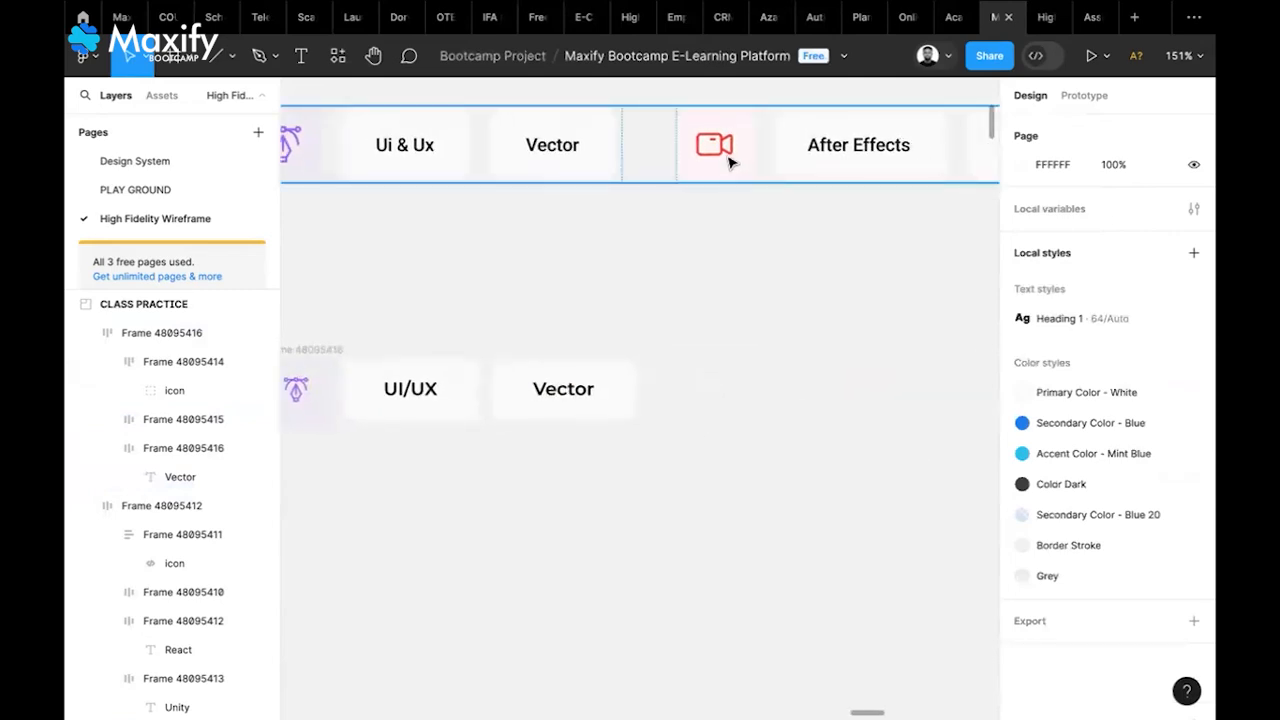
Alt-drag a copy of the red camera icon from the top row into the lower row
left_click(729, 160)
double_click(729, 159)
double_click(728, 157)
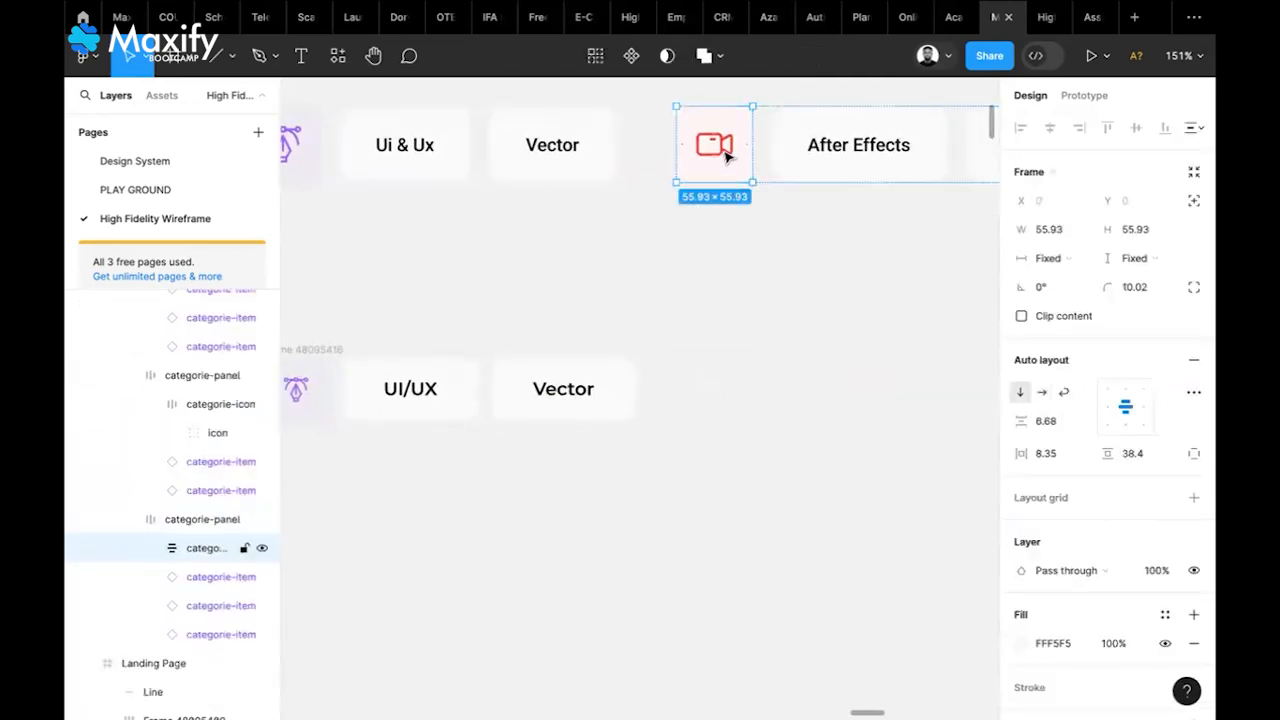
double_click(728, 157)
left_click_drag(728, 157, 780, 386)
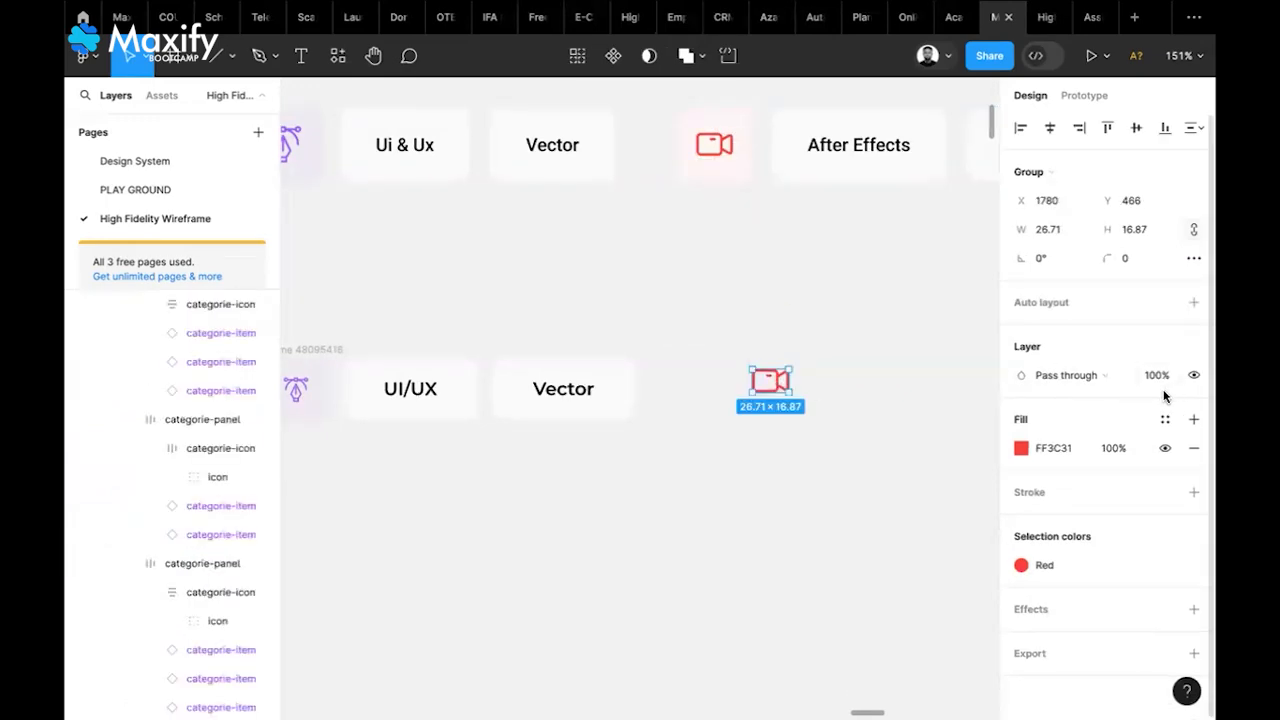
Wrap the copied icon in a frame with auto layout and 15 padding
right_click(776, 378)
left_click(821, 382)
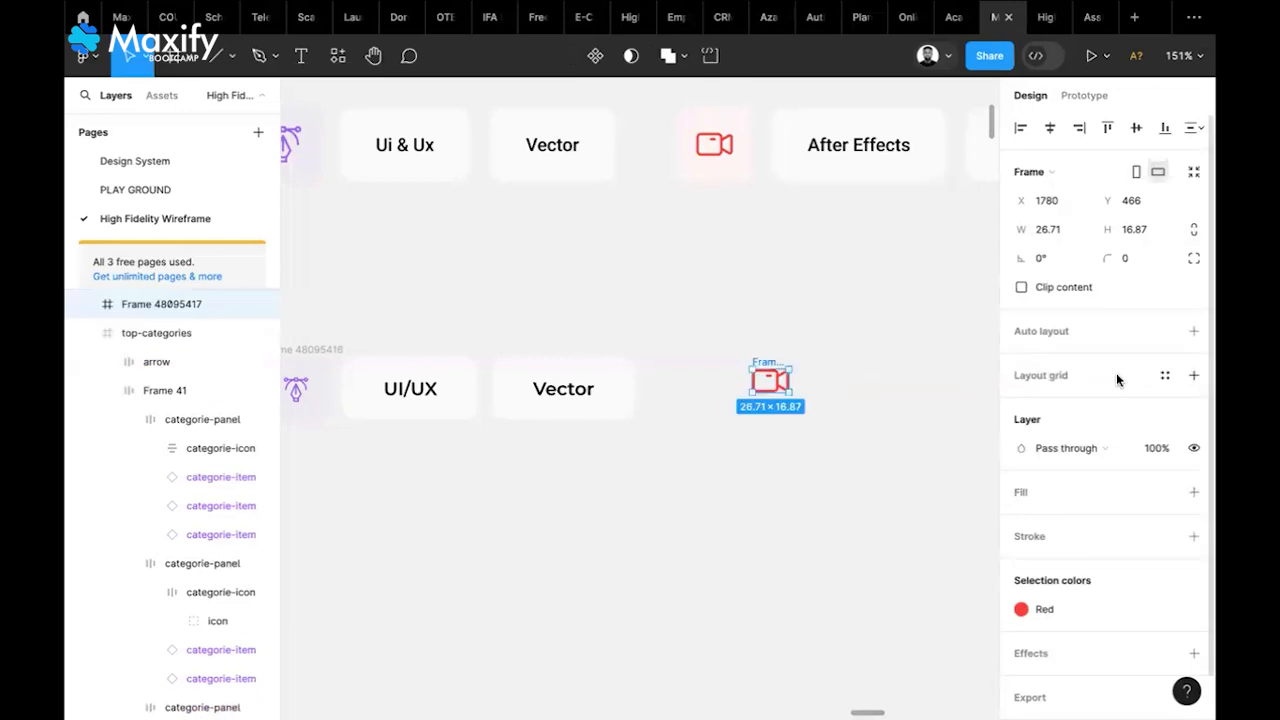
left_click(1193, 331)
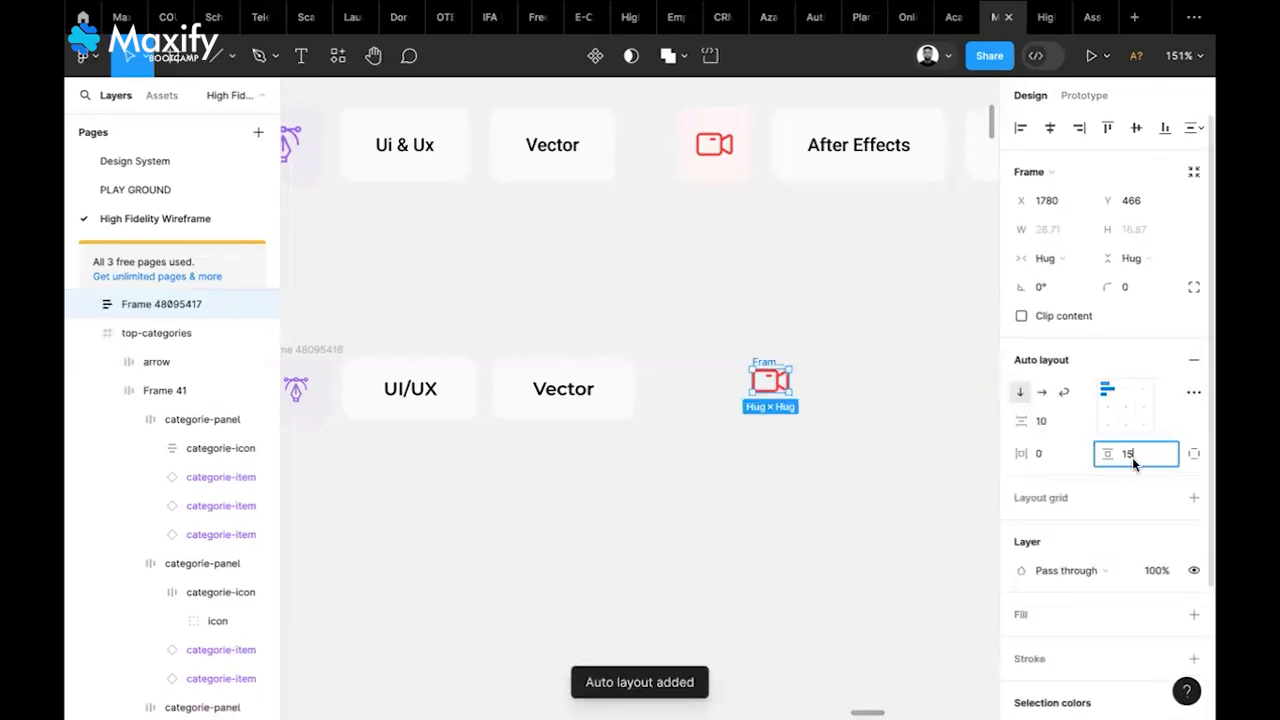
left_click(1051, 453)
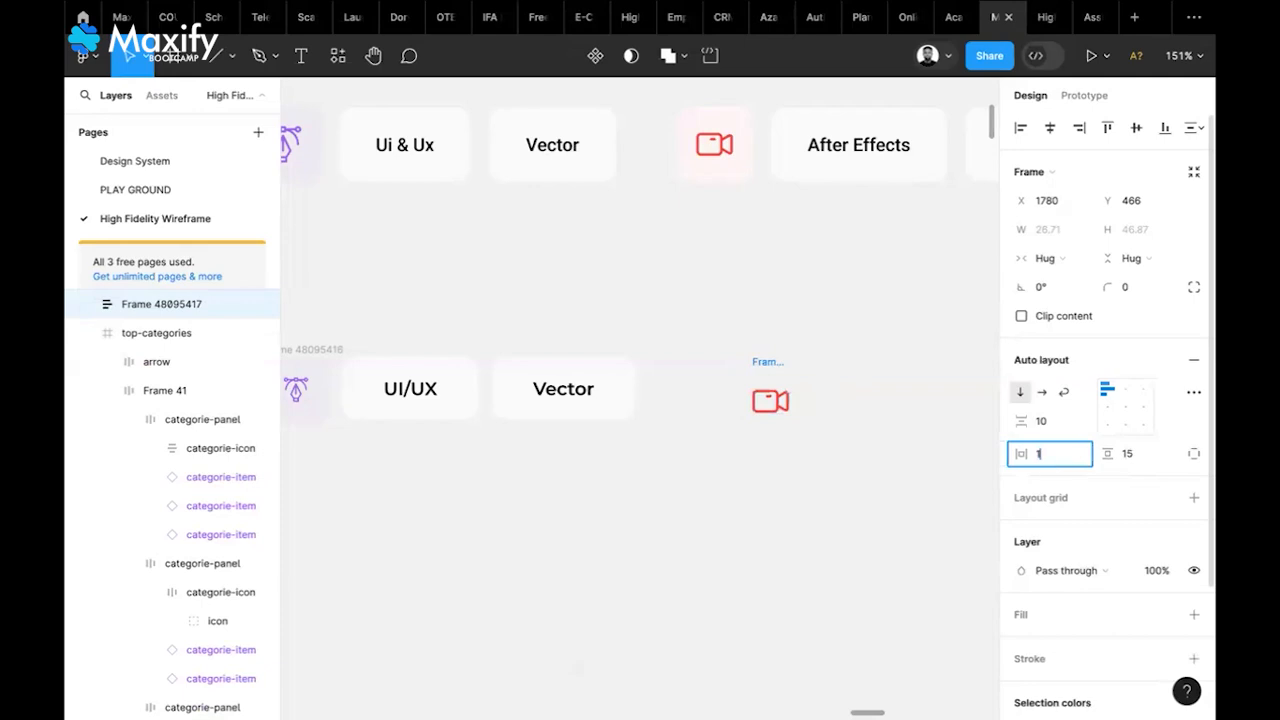
type("15")
key("Return")
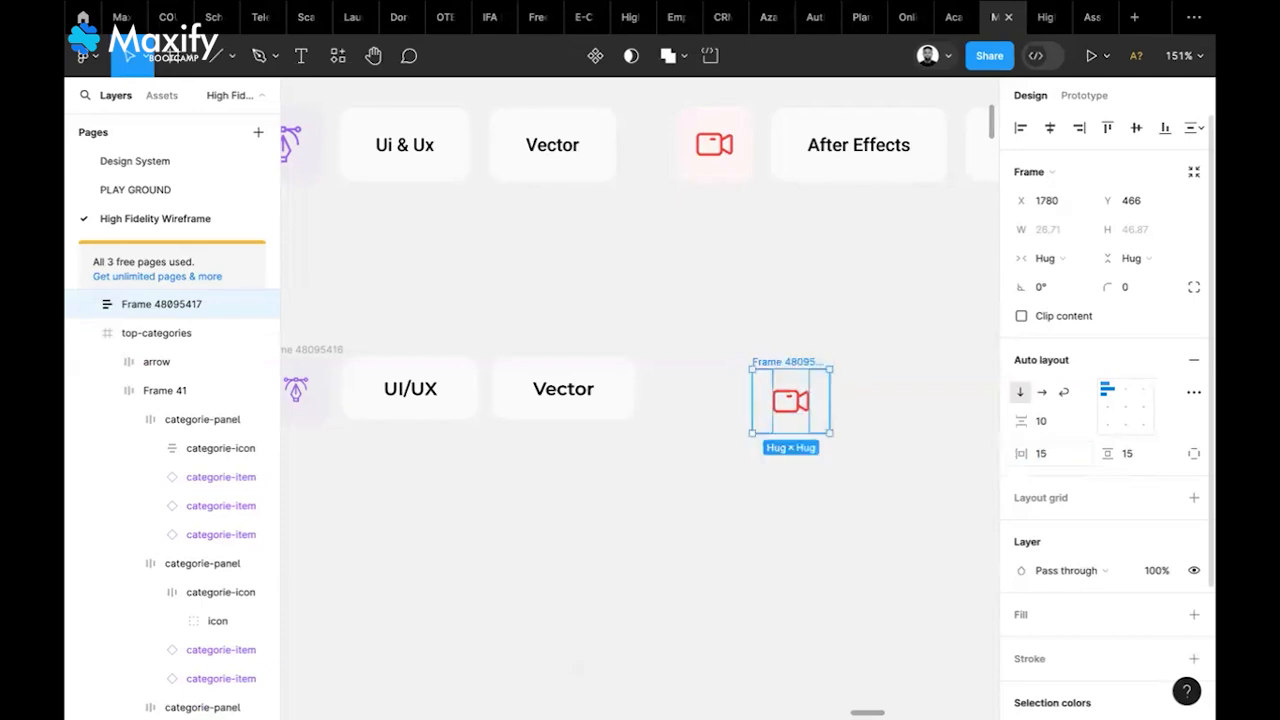
Scale the camera icon to 0.75 and shift its frame slightly left
left_click(806, 402)
type("k0.75")
key("Return")
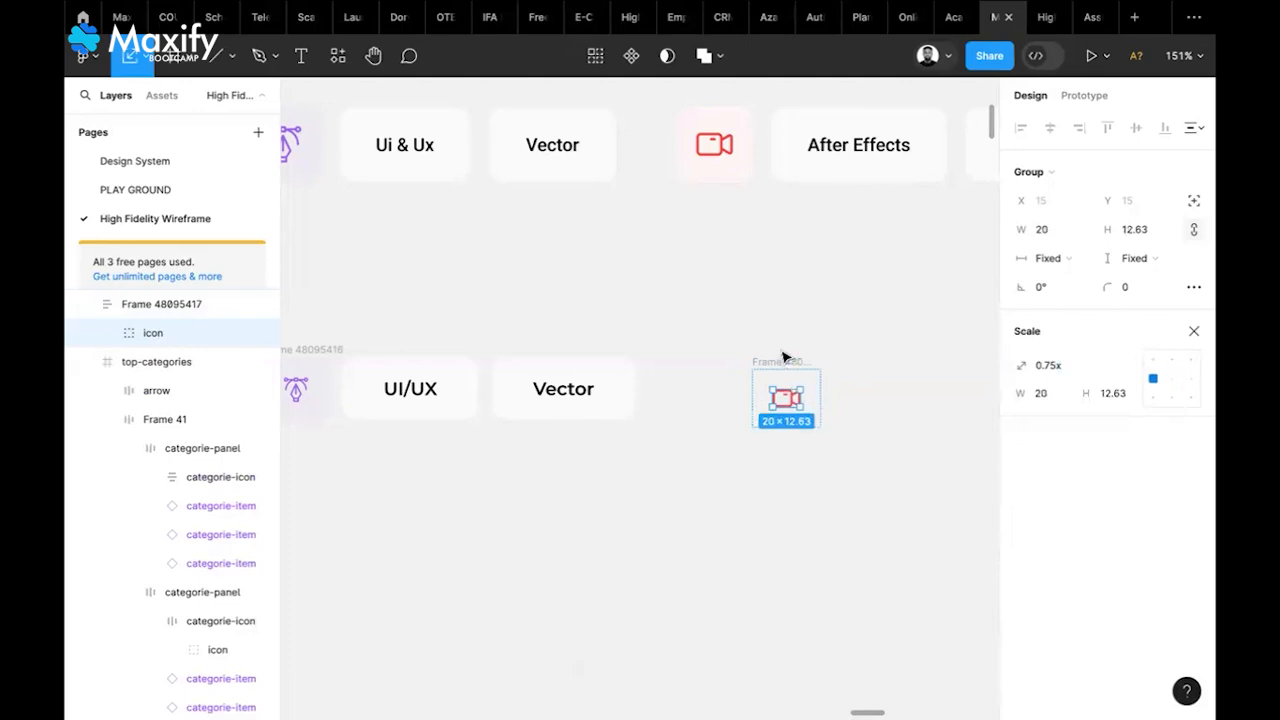
left_click_drag(788, 363, 727, 364)
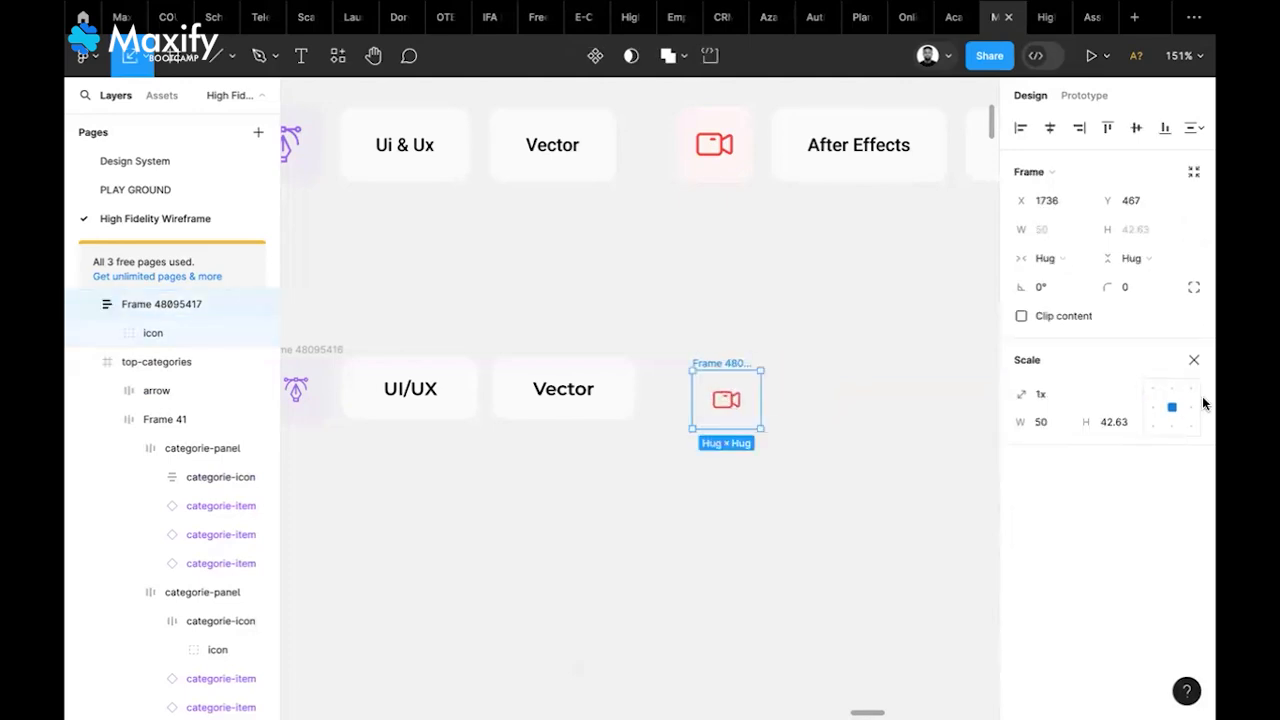
left_click(1194, 360)
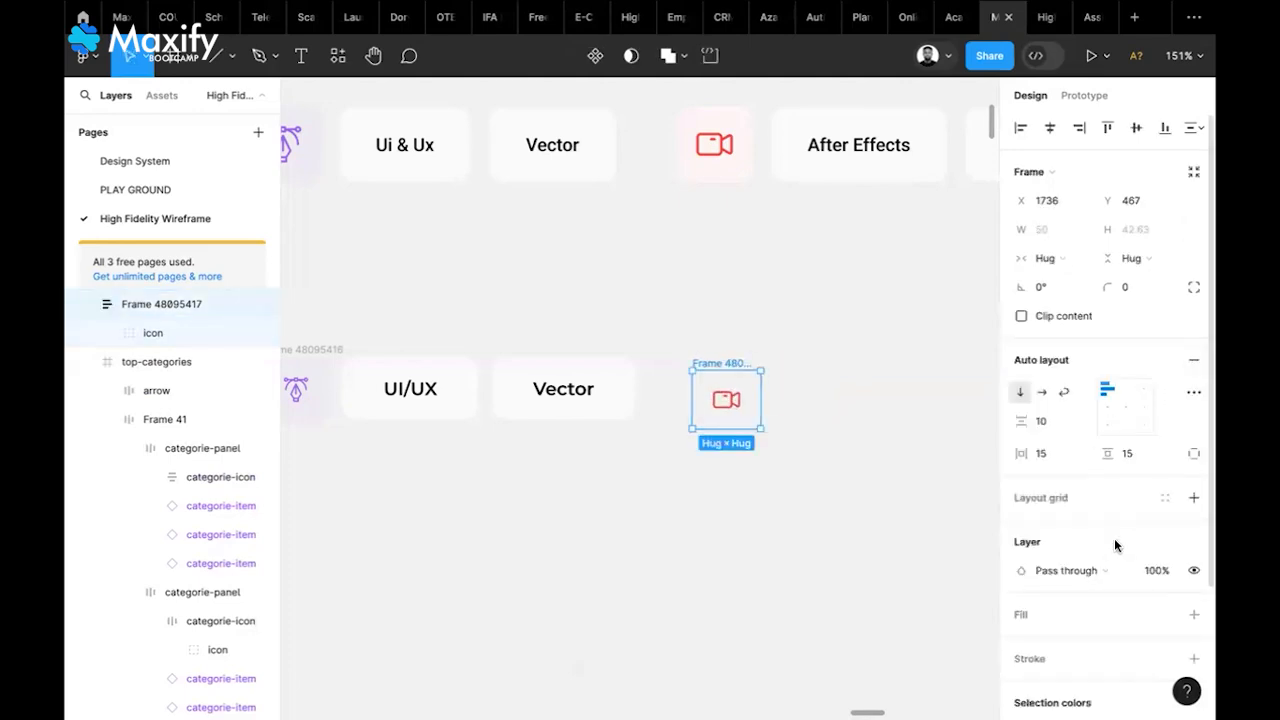
Fill the icon frame with the pale pink FFF5F5 sampled from the top icon, radius 10
left_click(1194, 614)
scroll(1153, 424, "down", 3)
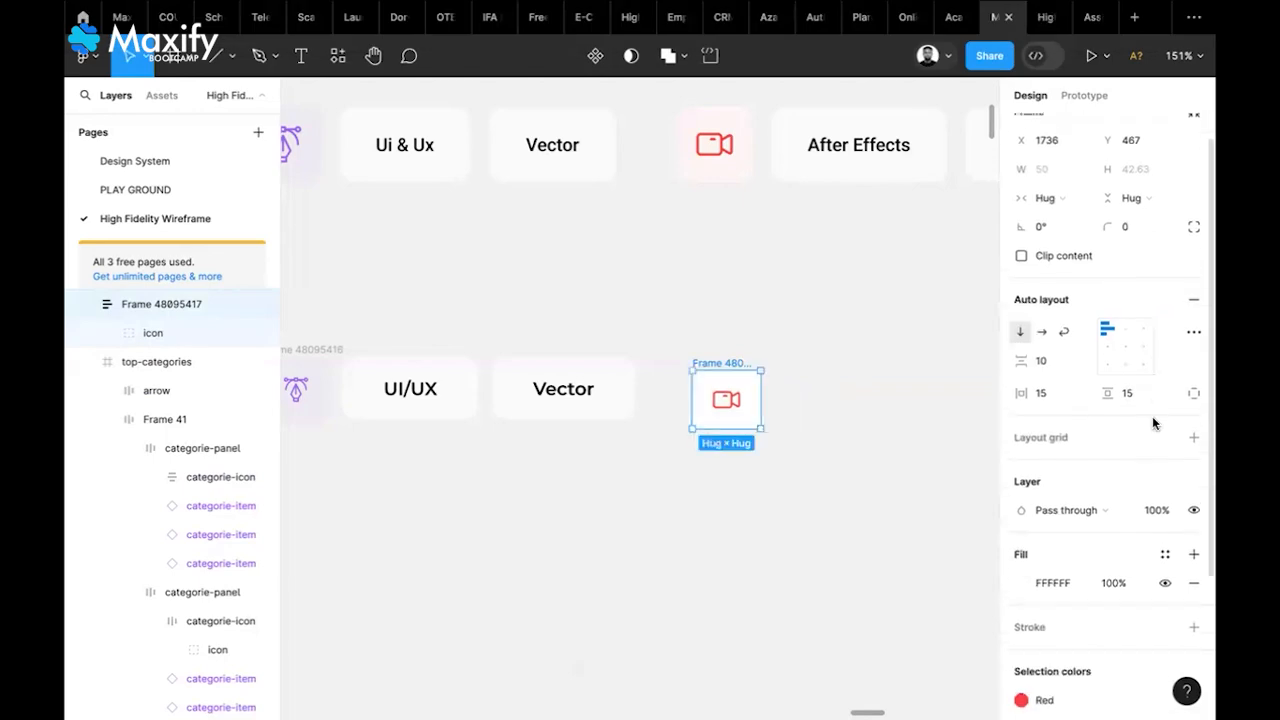
left_click(1018, 555)
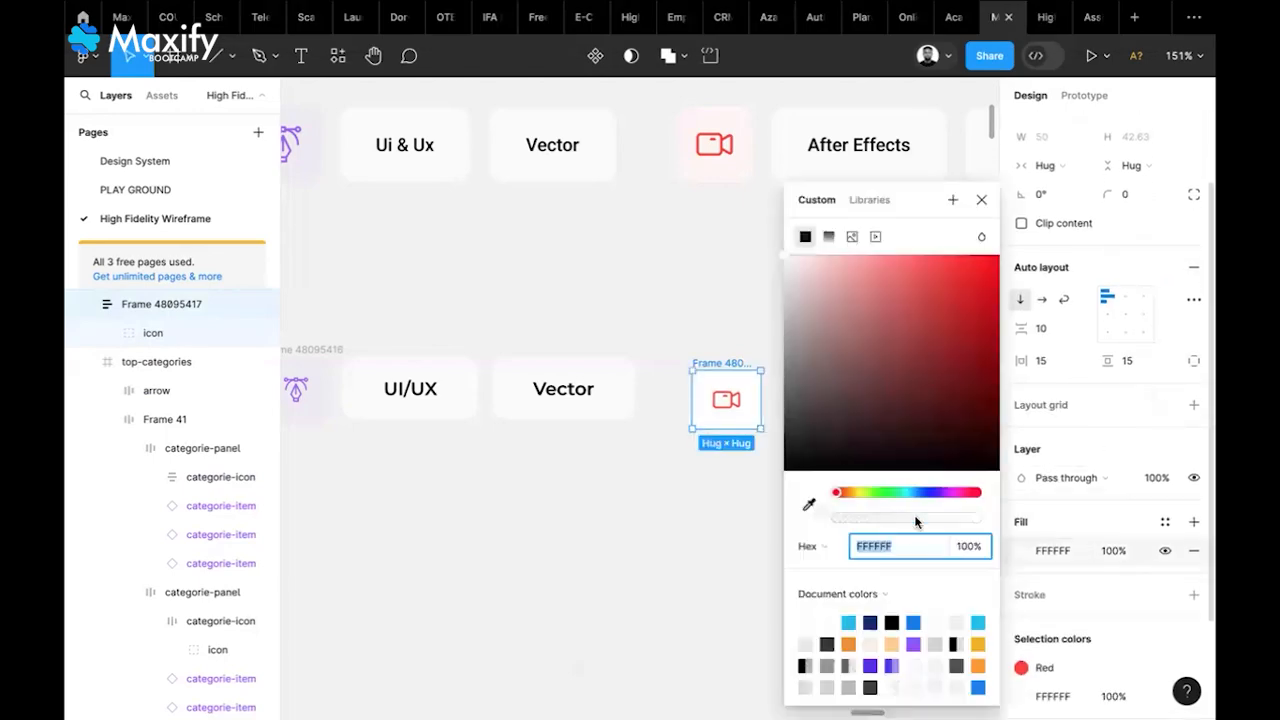
left_click(808, 511)
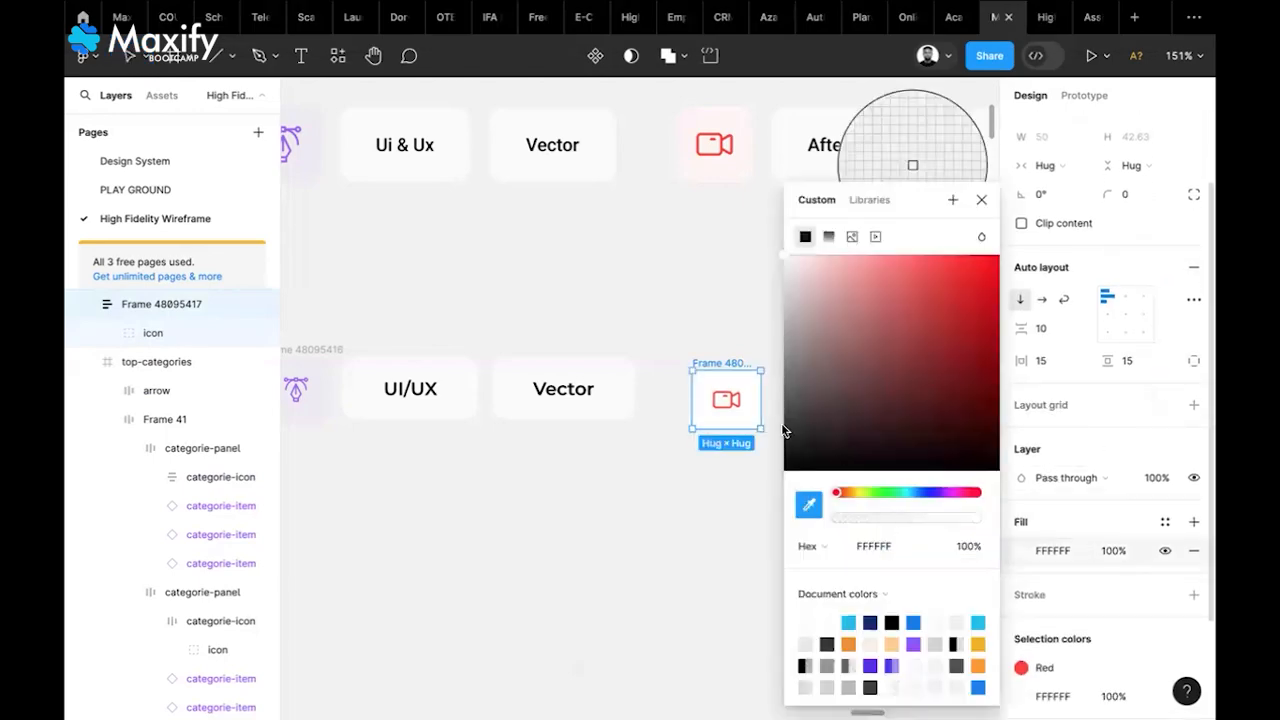
left_click(728, 170)
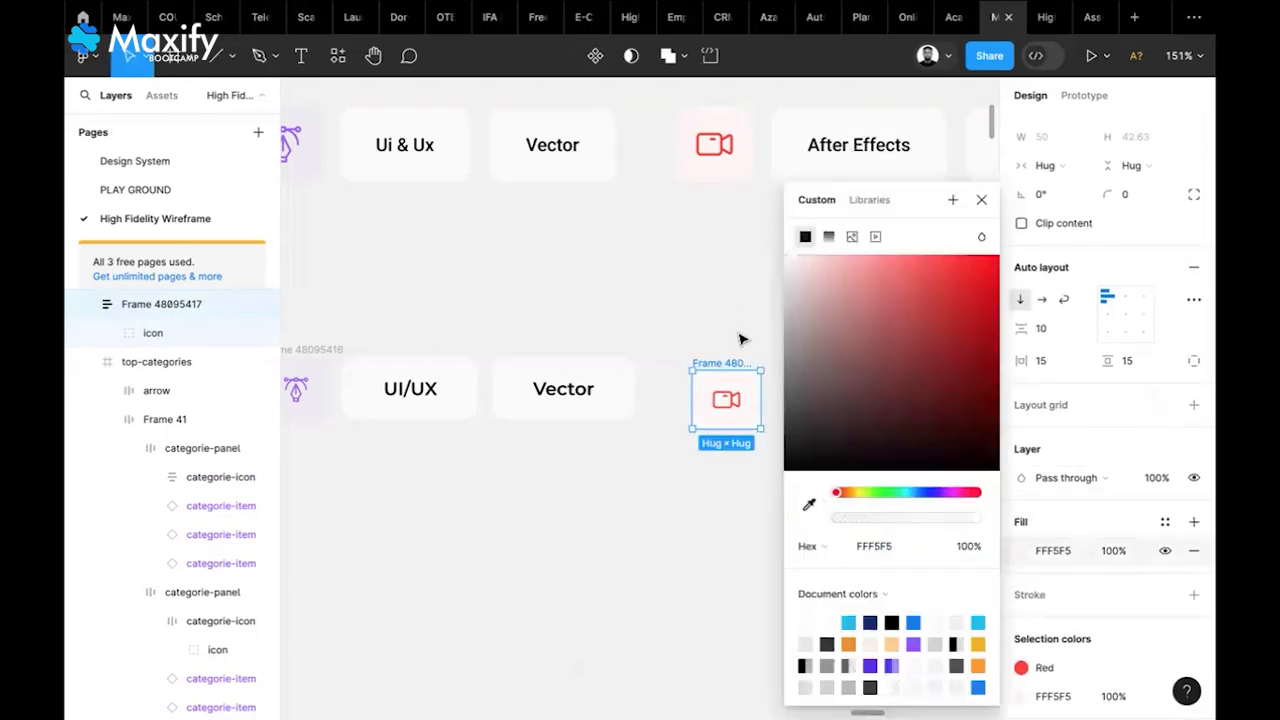
left_click(981, 200)
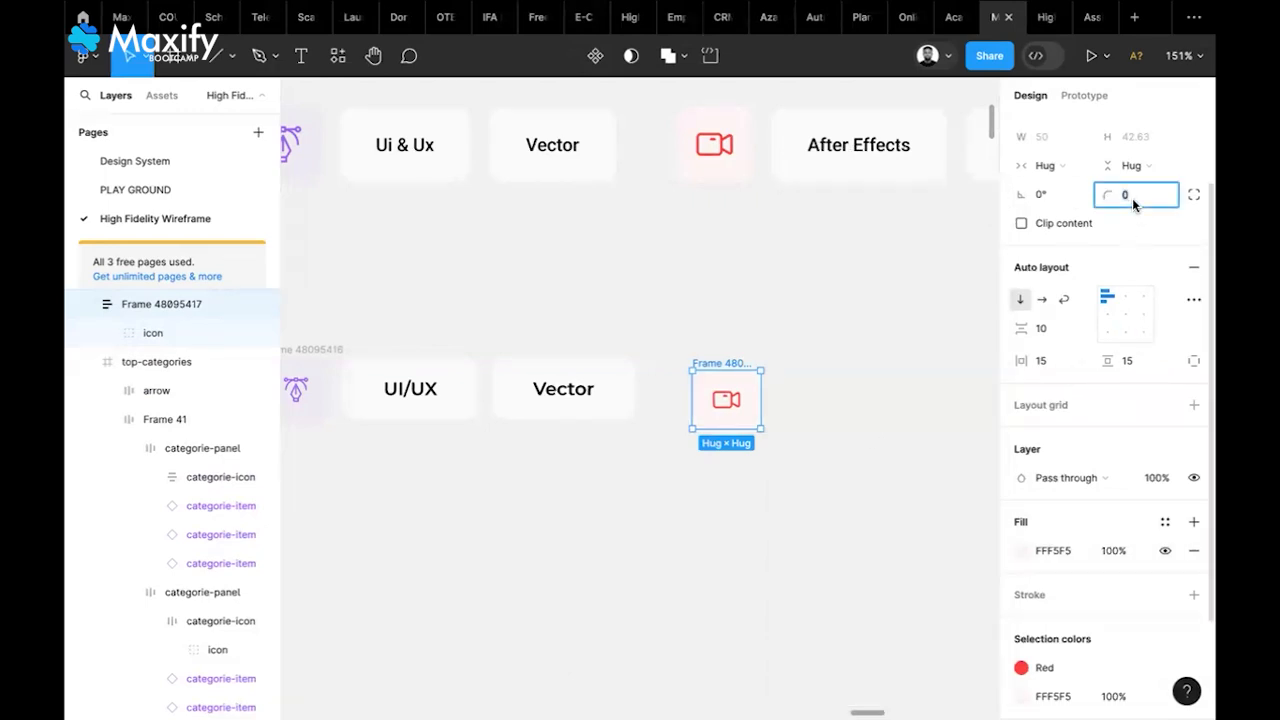
type("10")
key("Return")
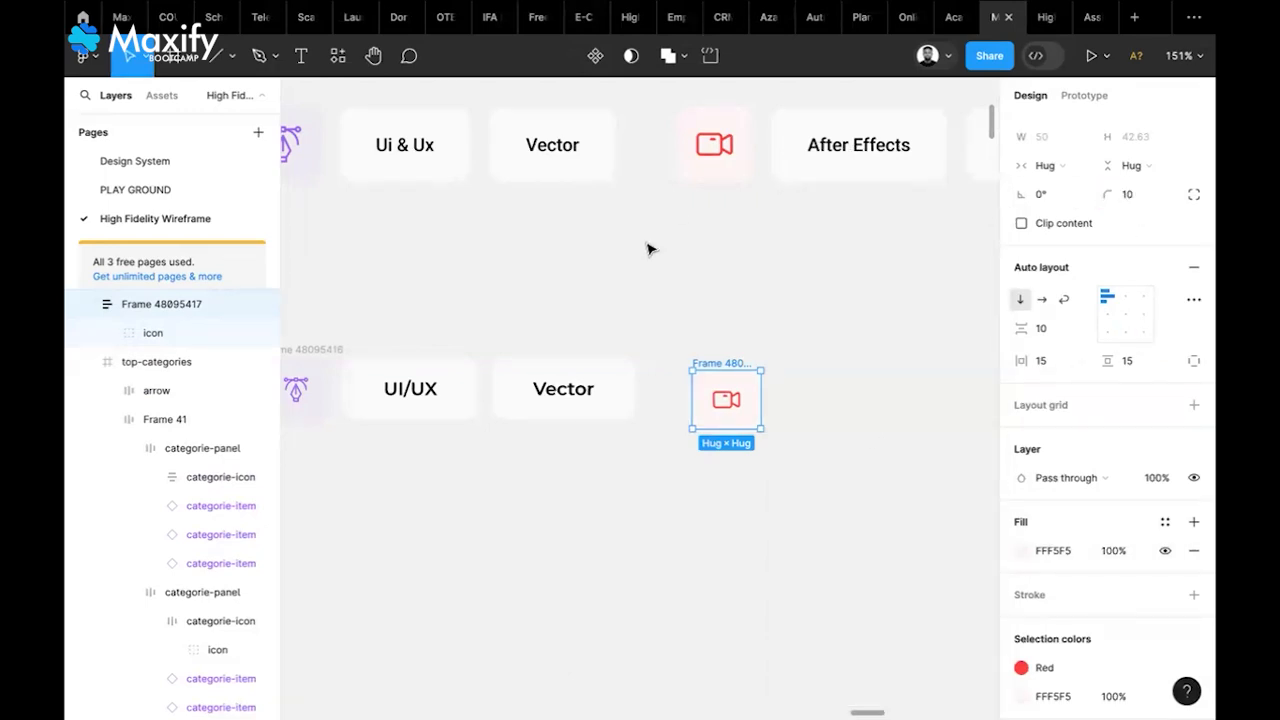
Enlarge the camera icon proportionally with K scaling
left_click_drag(723, 363, 702, 354)
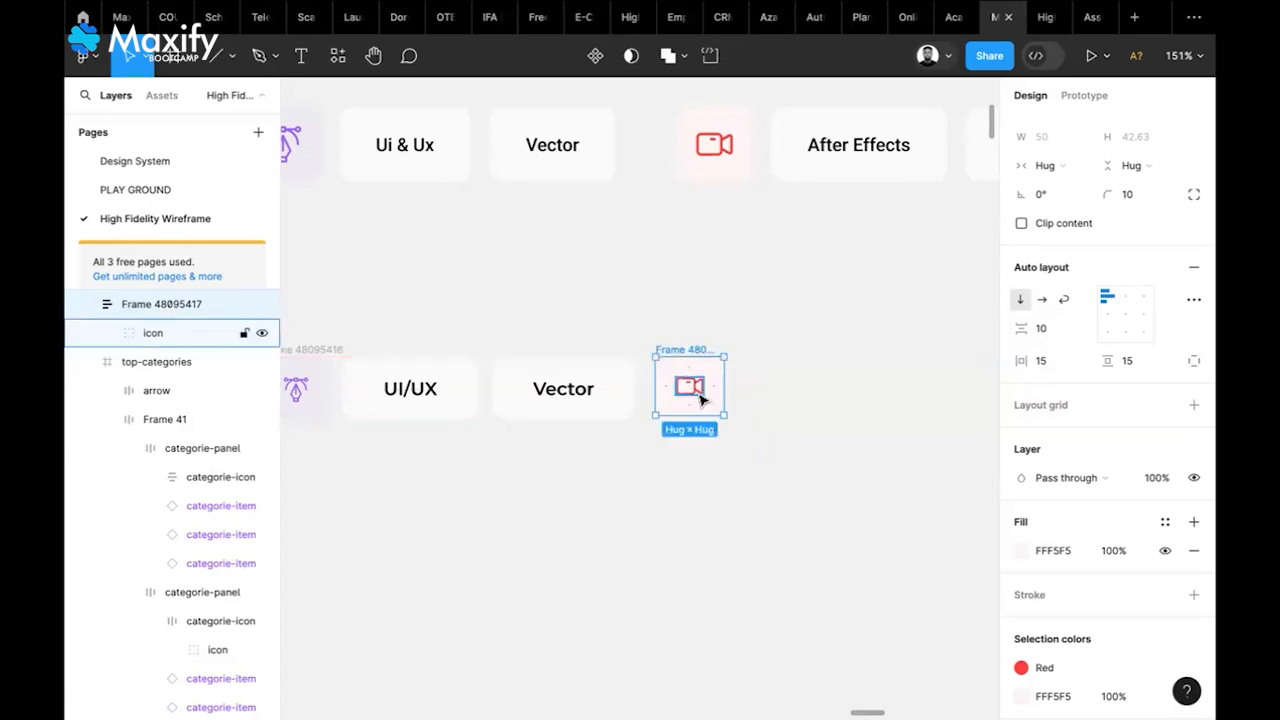
left_click(701, 399)
key("k")
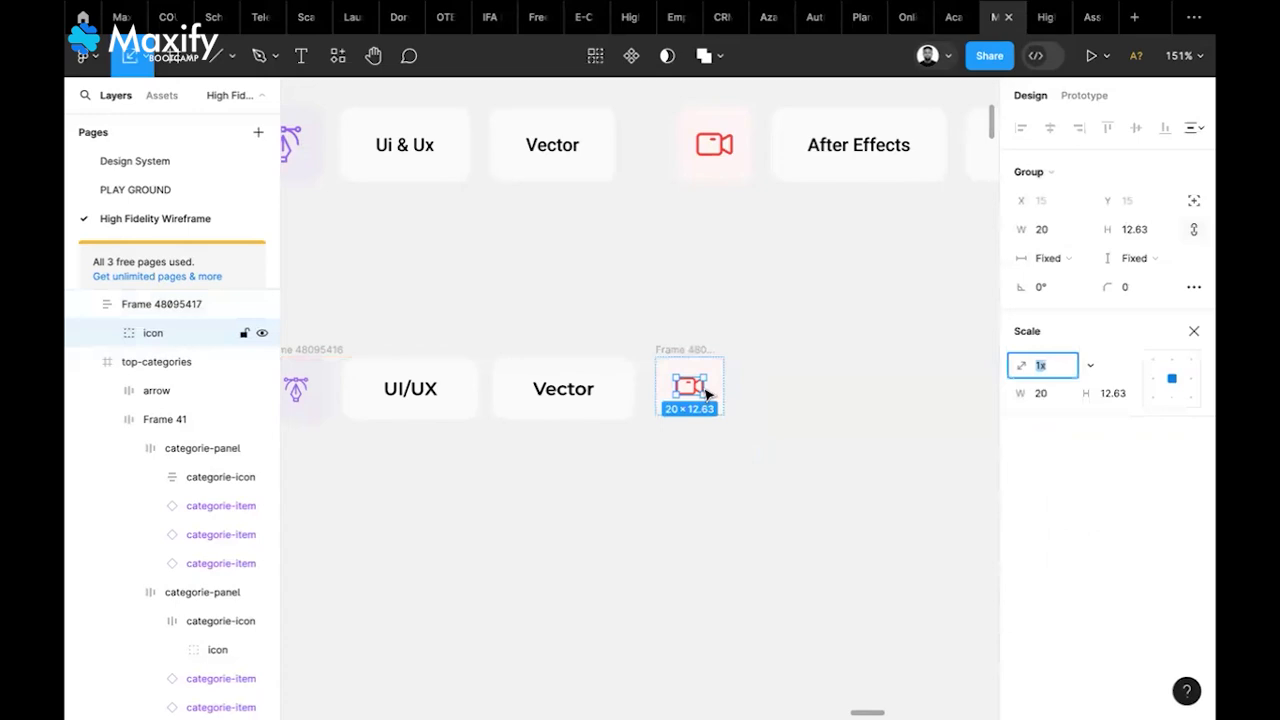
scroll(705, 395, "up", 5)
left_click(702, 388)
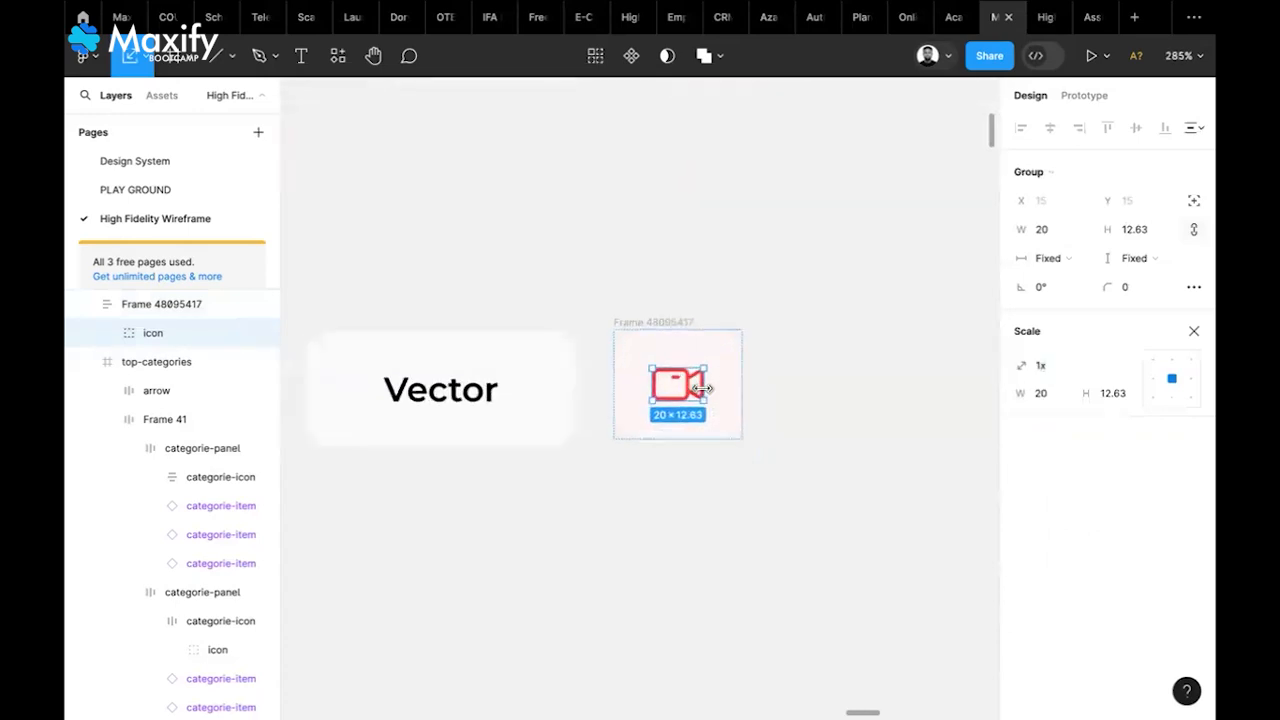
left_click_drag(707, 388, 721, 390)
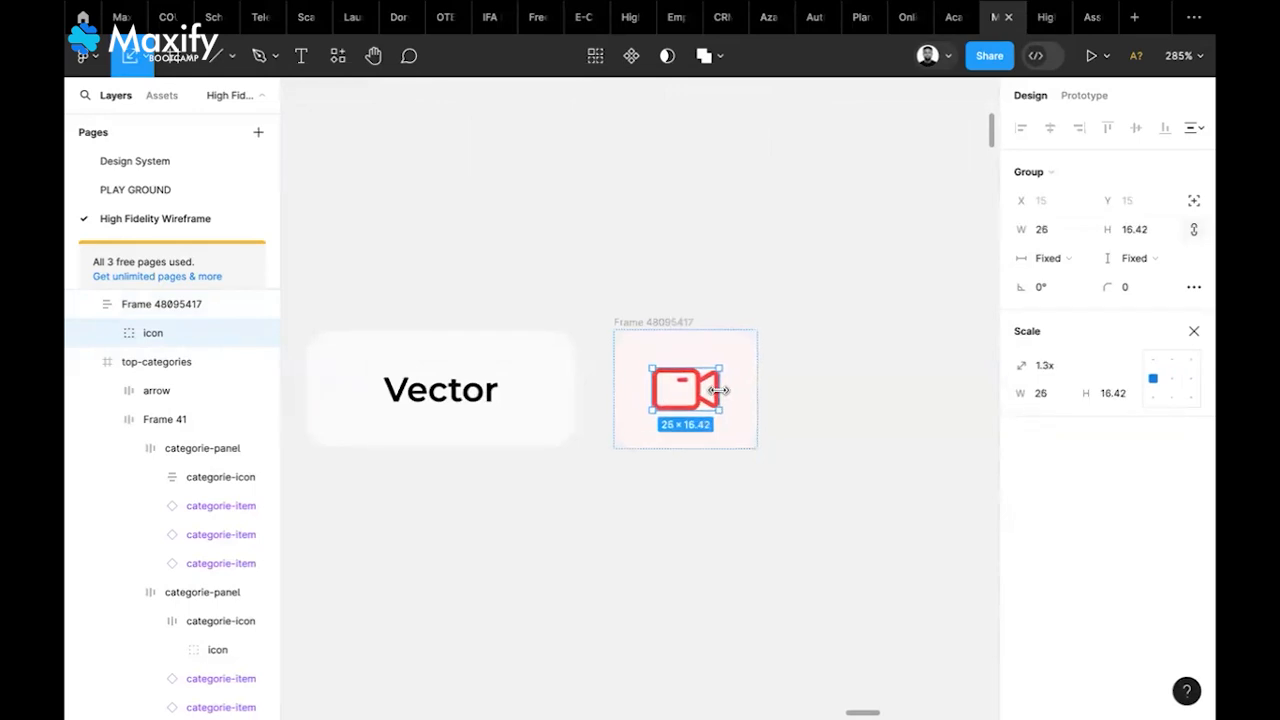
Position the pink icon frame right after the Vector card
left_click(808, 405)
scroll(745, 361, "down", 5)
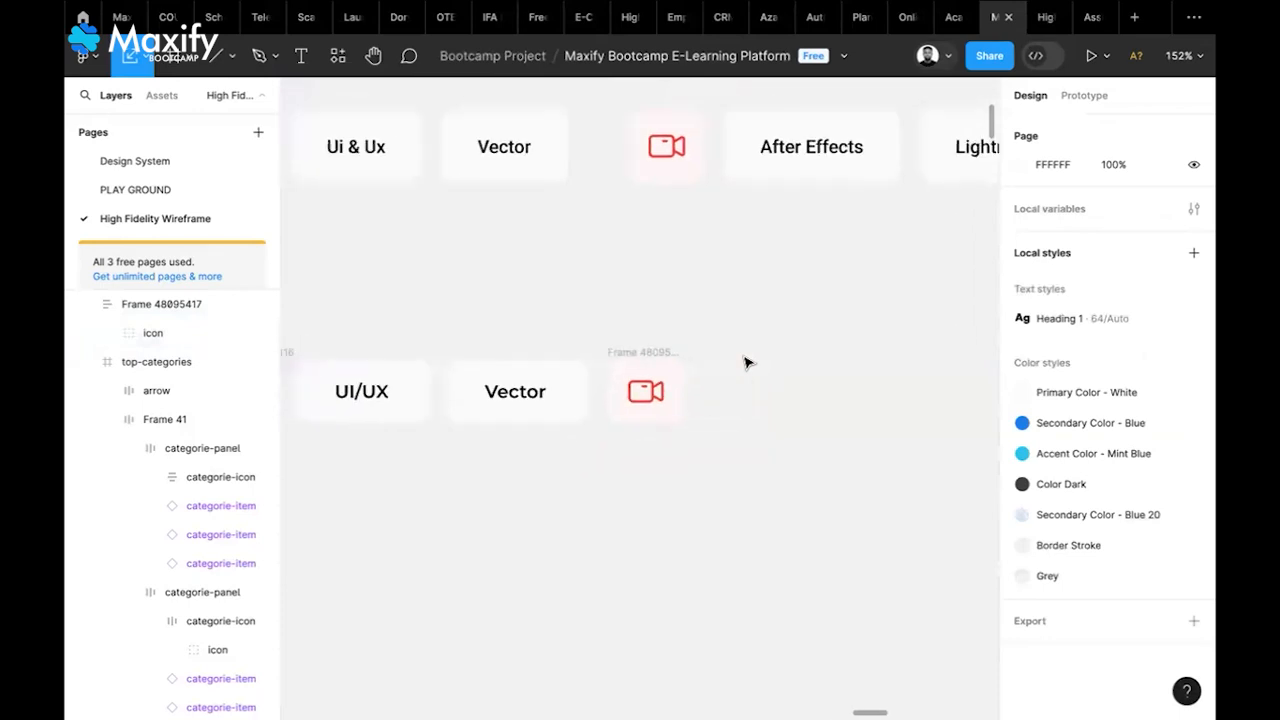
left_click_drag(646, 354, 666, 359)
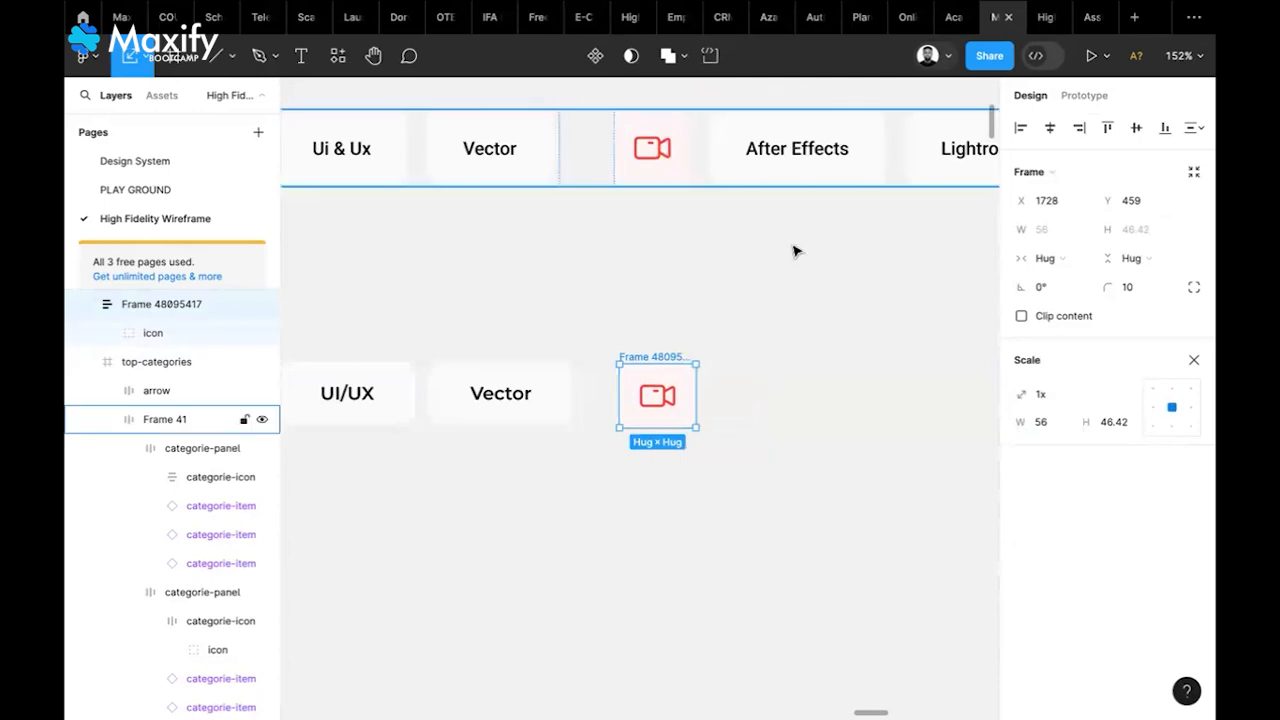
left_click(823, 389)
scroll(823, 389, "right", 2)
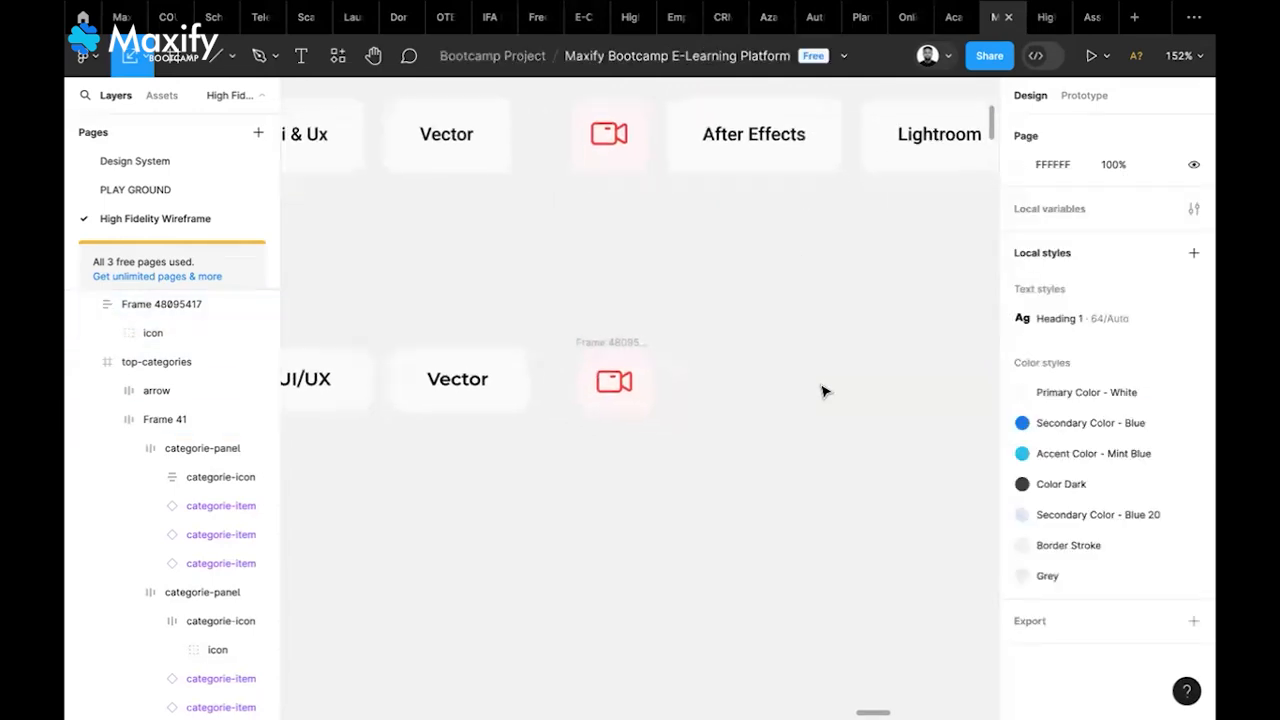
scroll(823, 390, "up", 1)
scroll(823, 390, "right", 1)
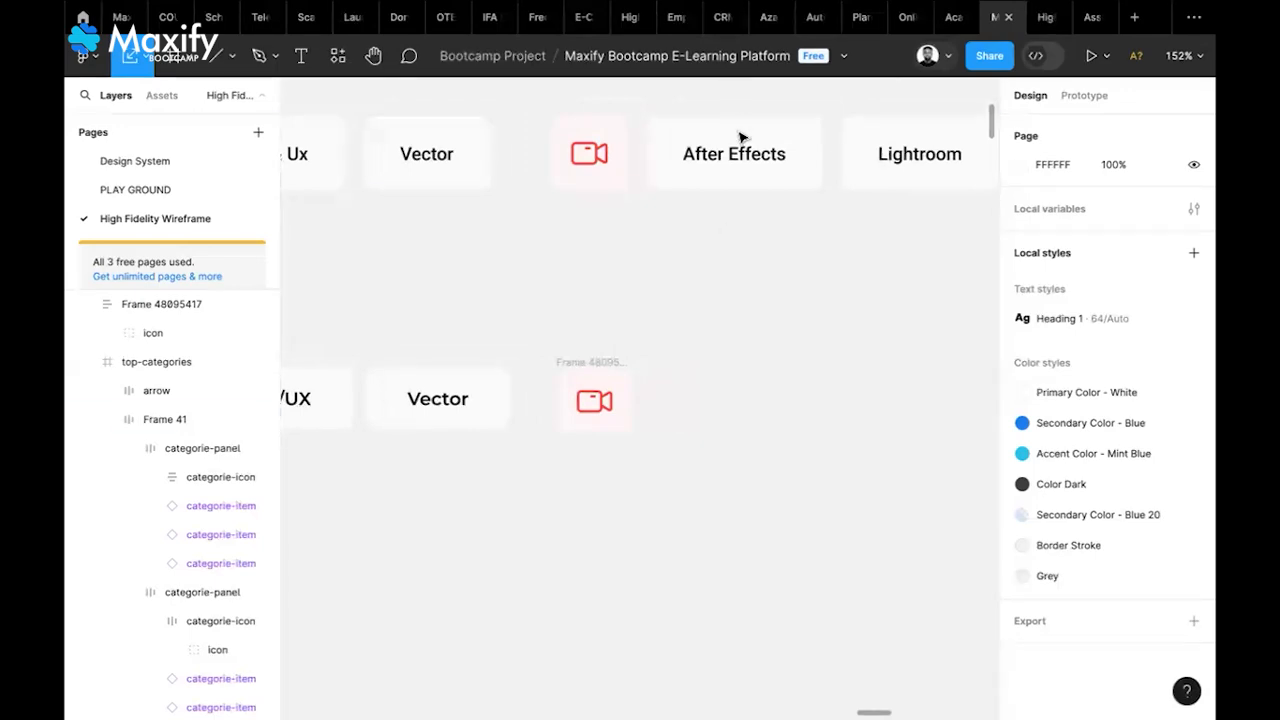
Add an 'After Effects' label in Montserrat SemiBold right of the camera tile
key("t")
left_click(696, 445)
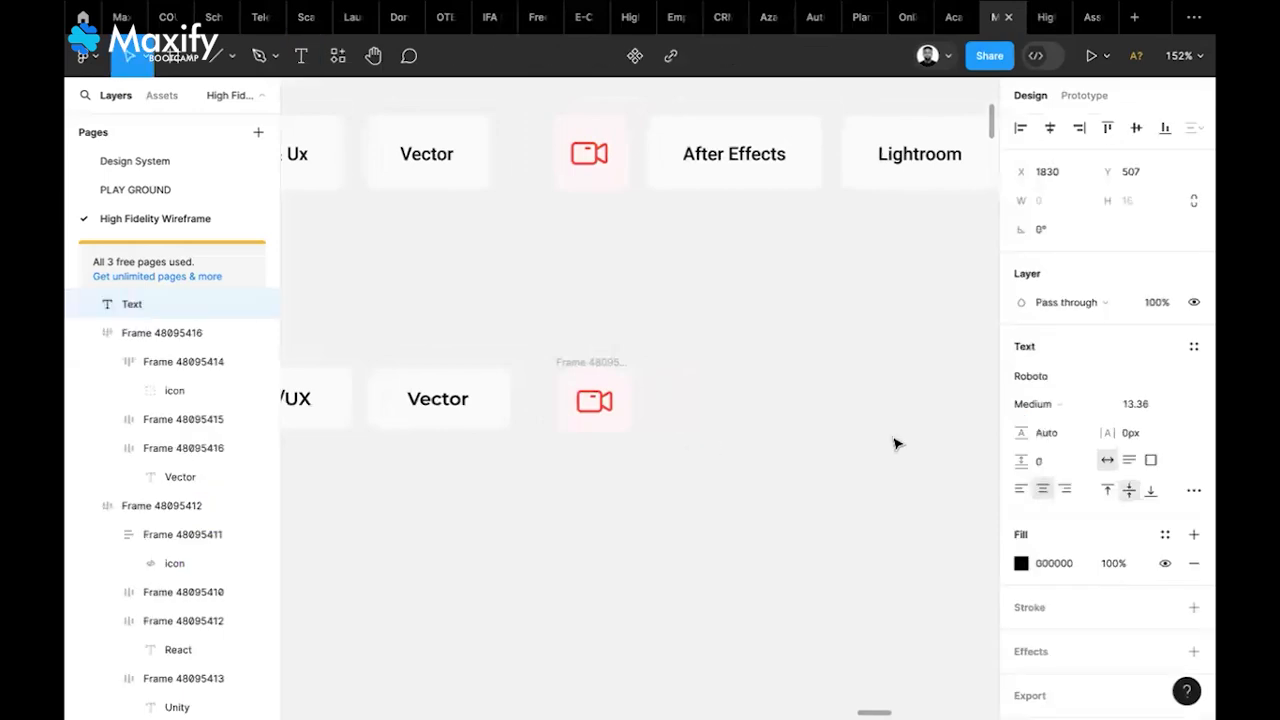
left_click(1066, 378)
type("mont")
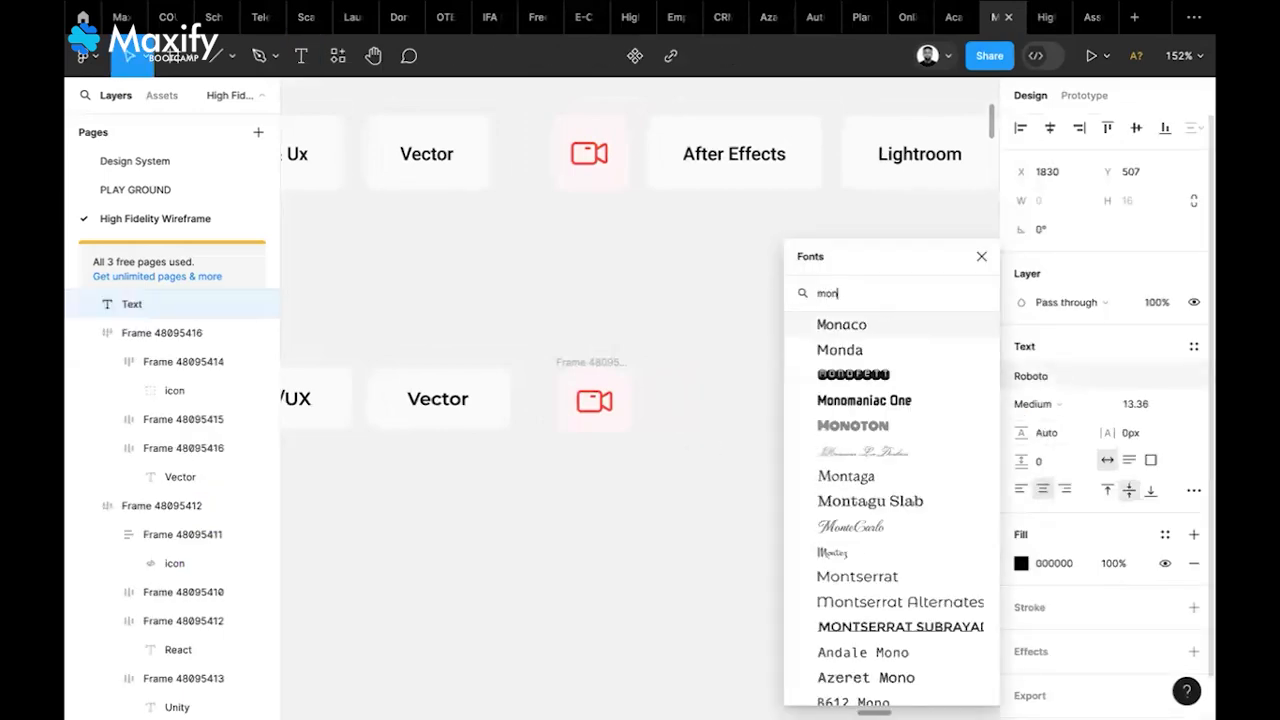
left_click(922, 428)
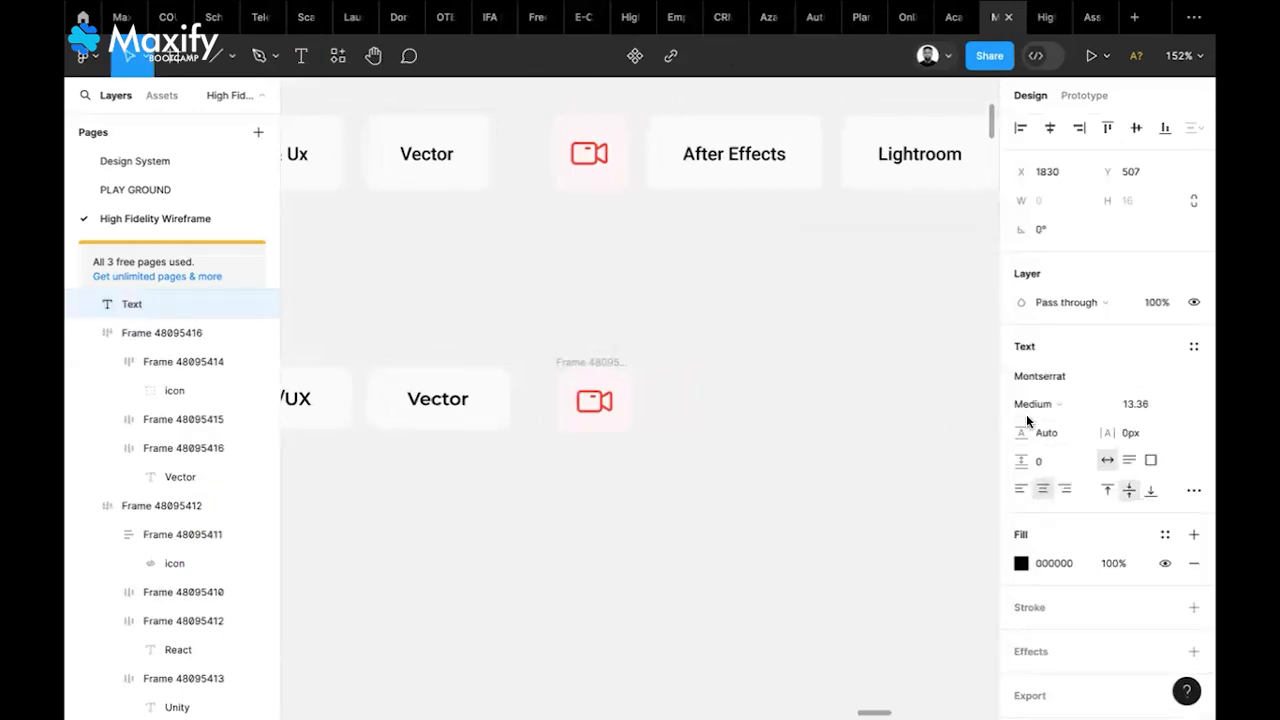
left_click(1032, 405)
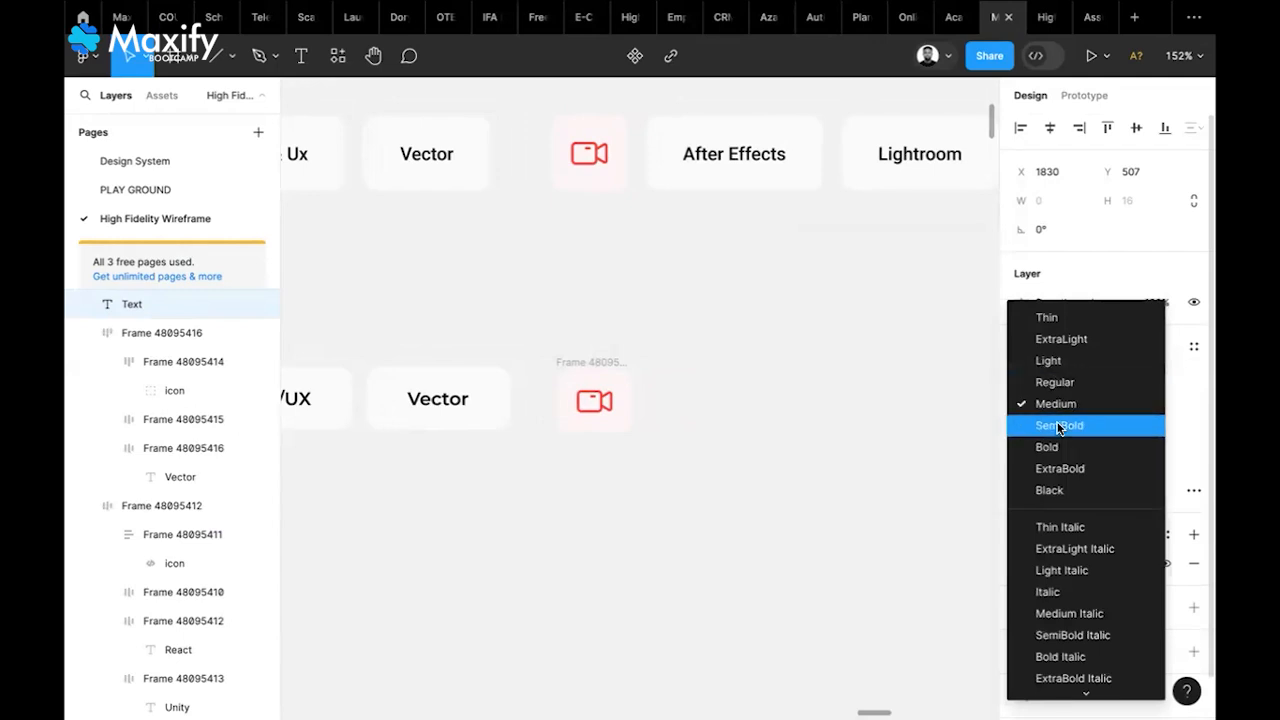
left_click(1059, 425)
type("A")
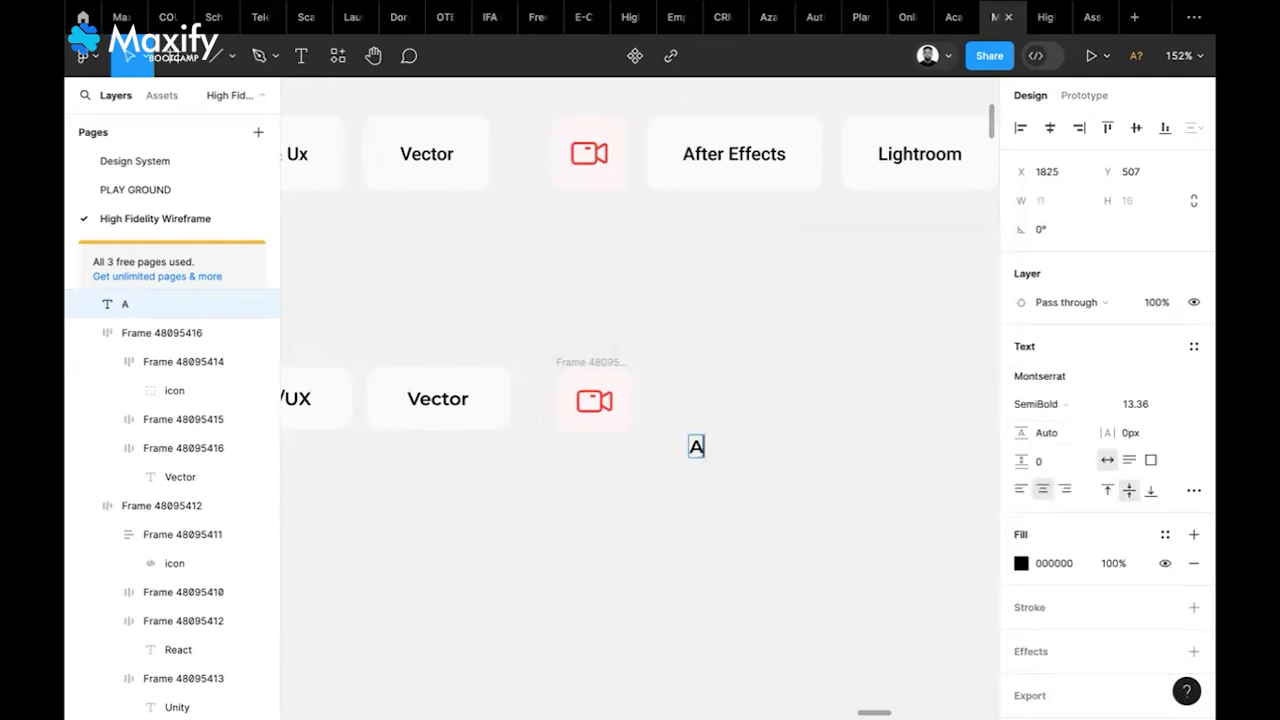
type("fter Effects")
key("Escape")
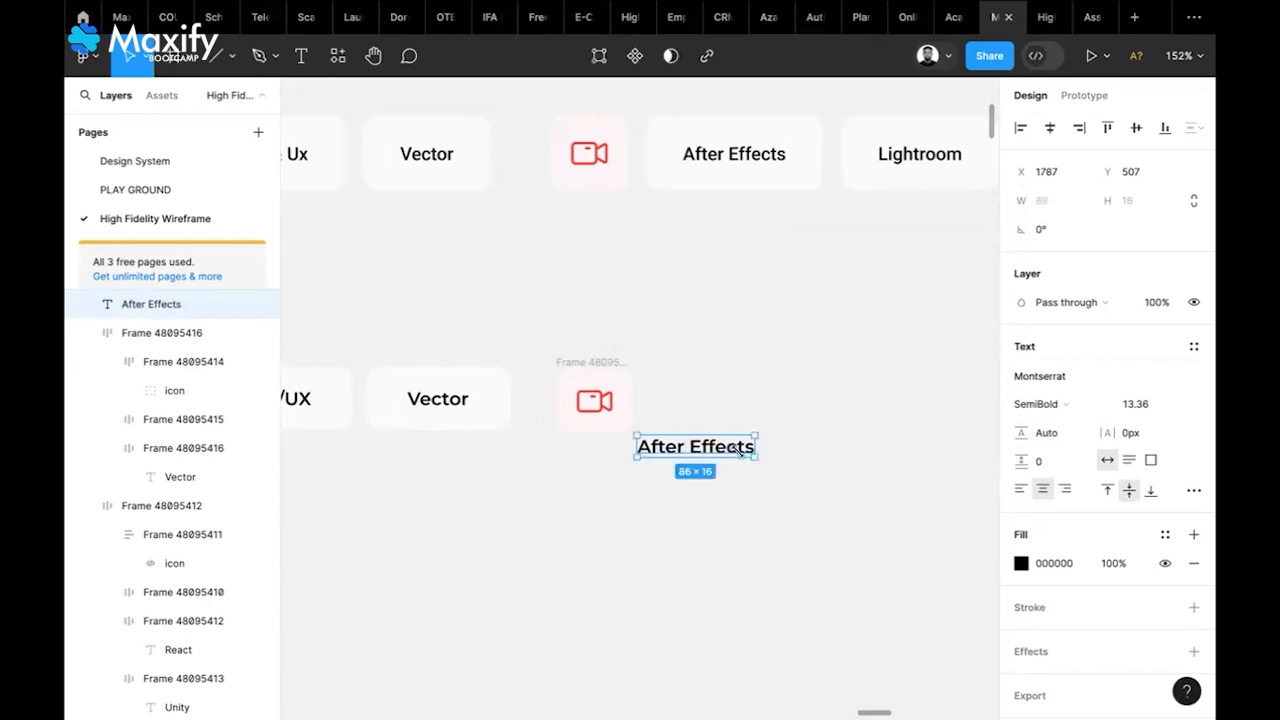
left_click_drag(729, 457, 781, 408)
Frame the After Effects text with auto layout, 30 horizontal and 15 vertical padding
right_click(730, 410)
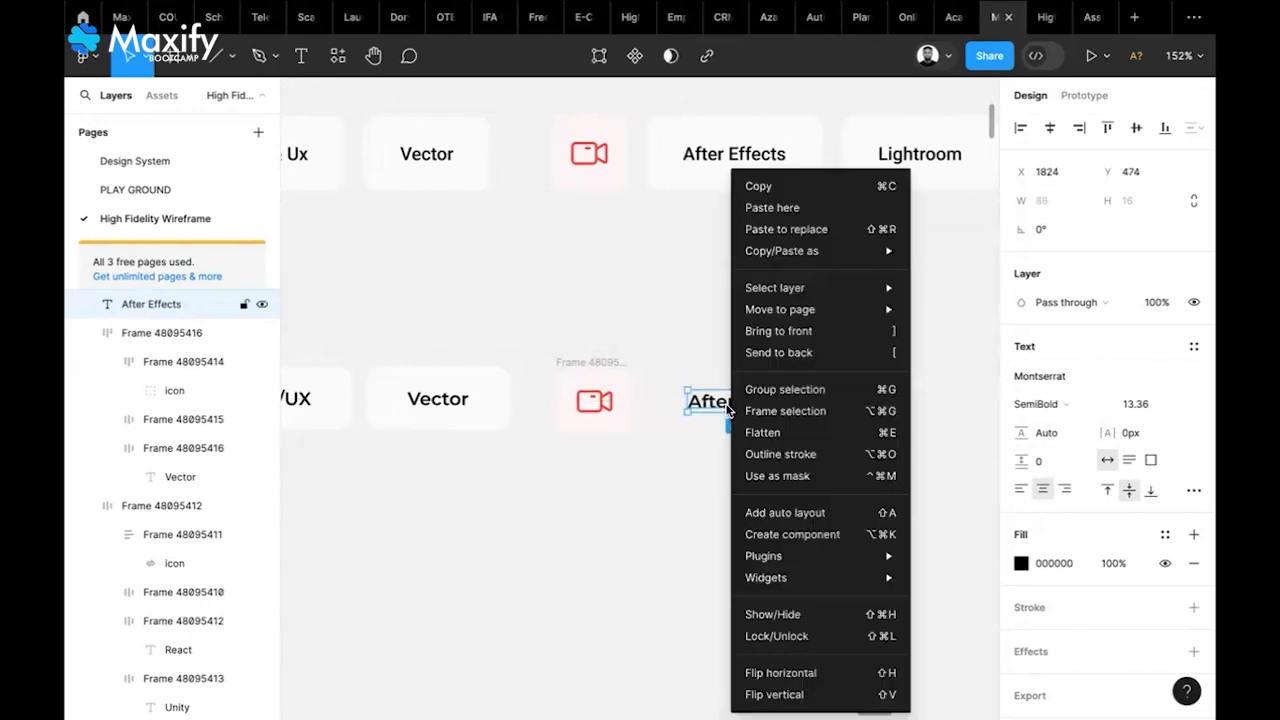
left_click(785, 411)
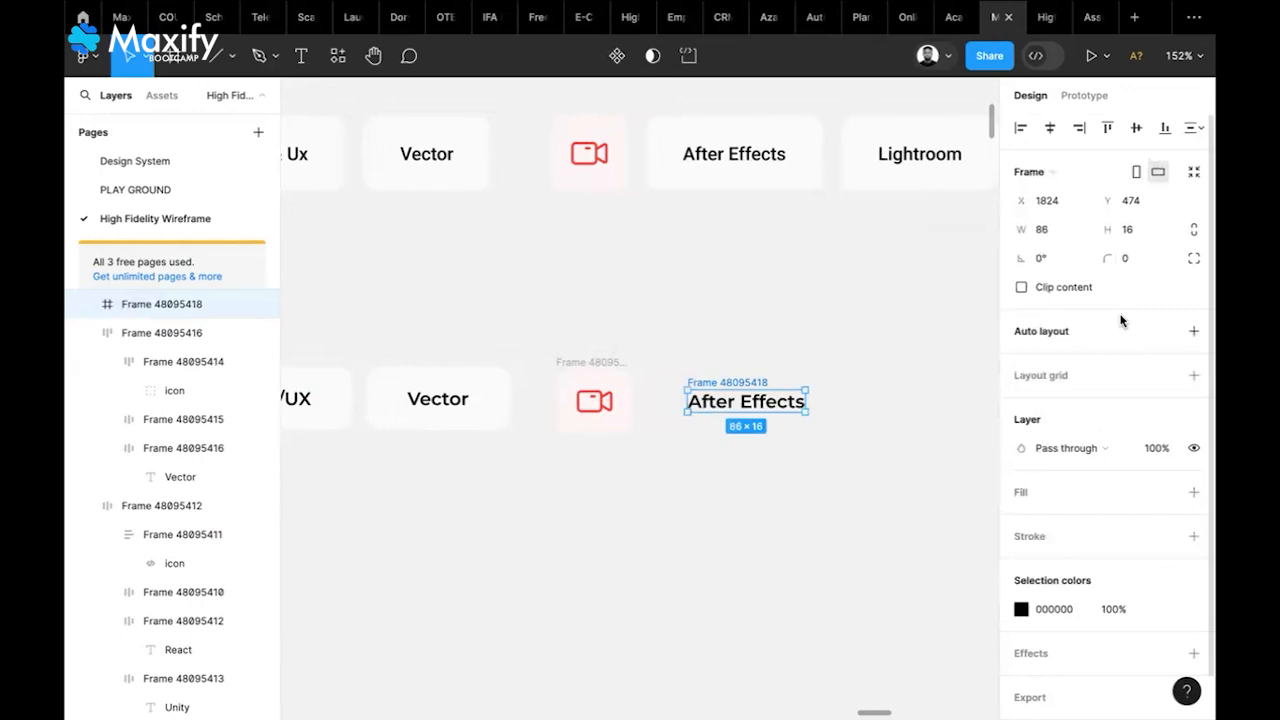
left_click(1192, 332)
left_click(1127, 455)
type("15")
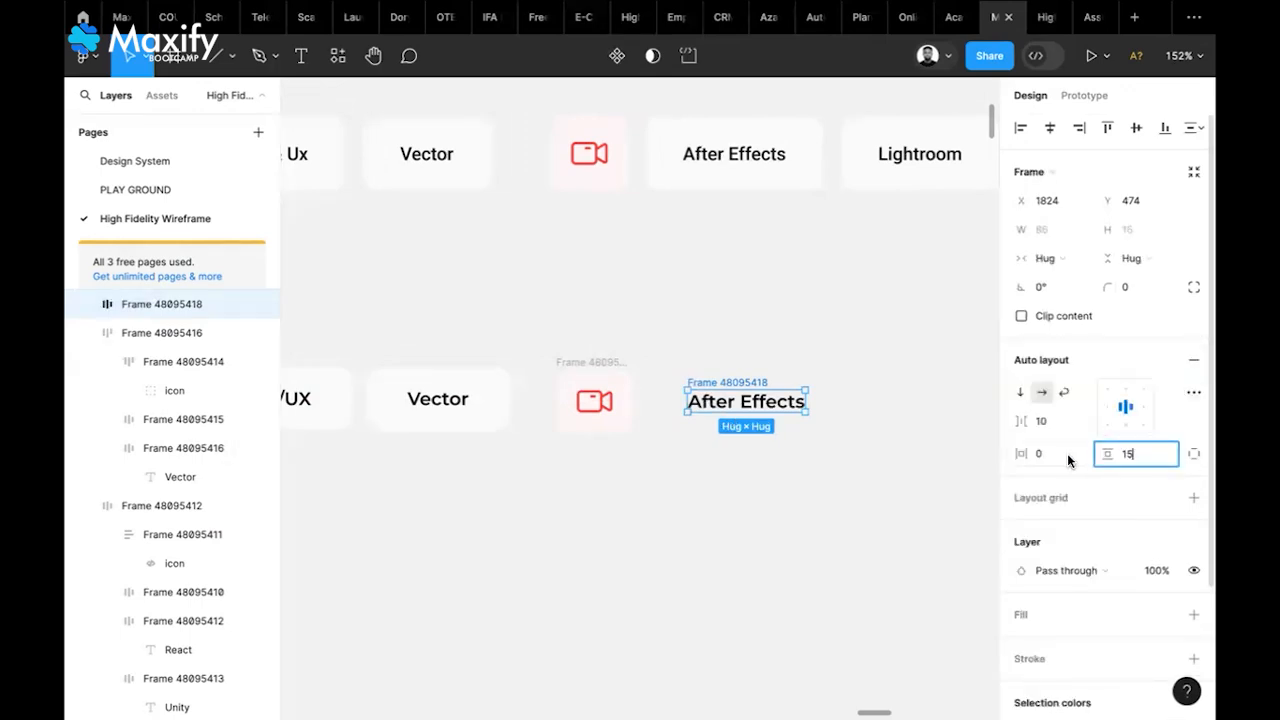
left_click(1067, 457)
type("30")
key("Return")
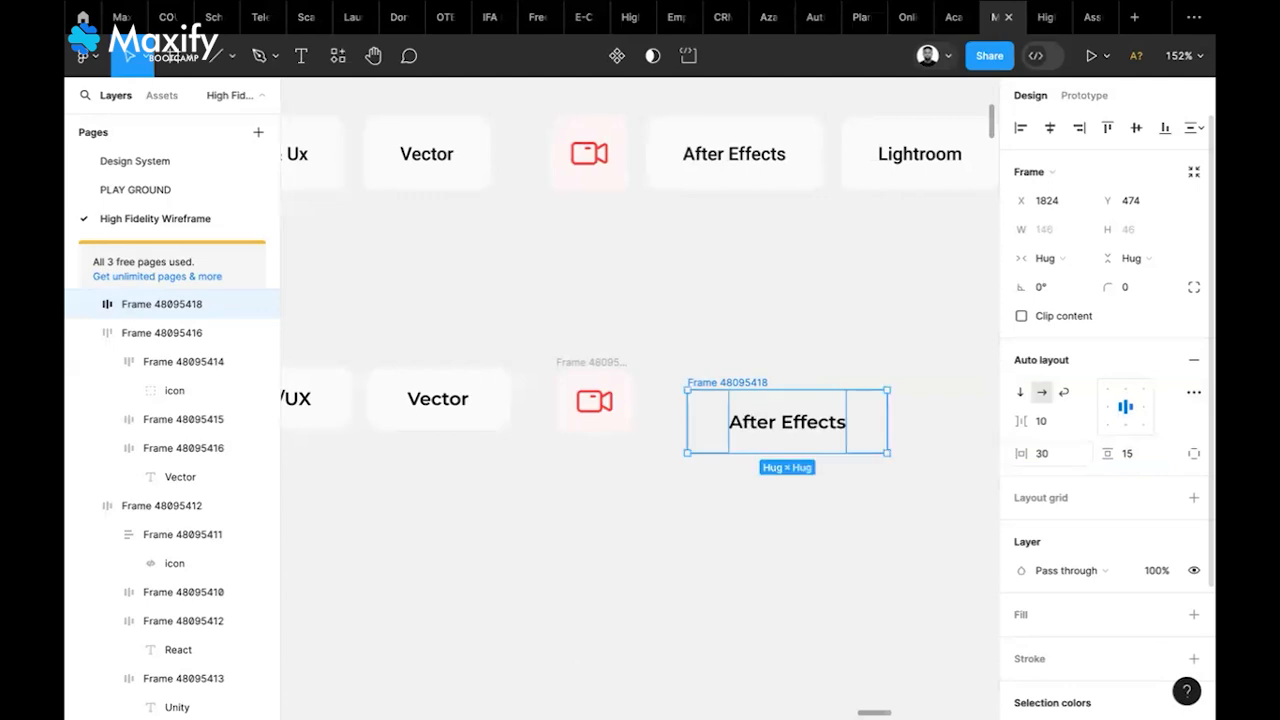
Give the After Effects frame a FAFAFA fill and radius 10, placed beside the icon
left_click(1193, 615)
left_click(1057, 644)
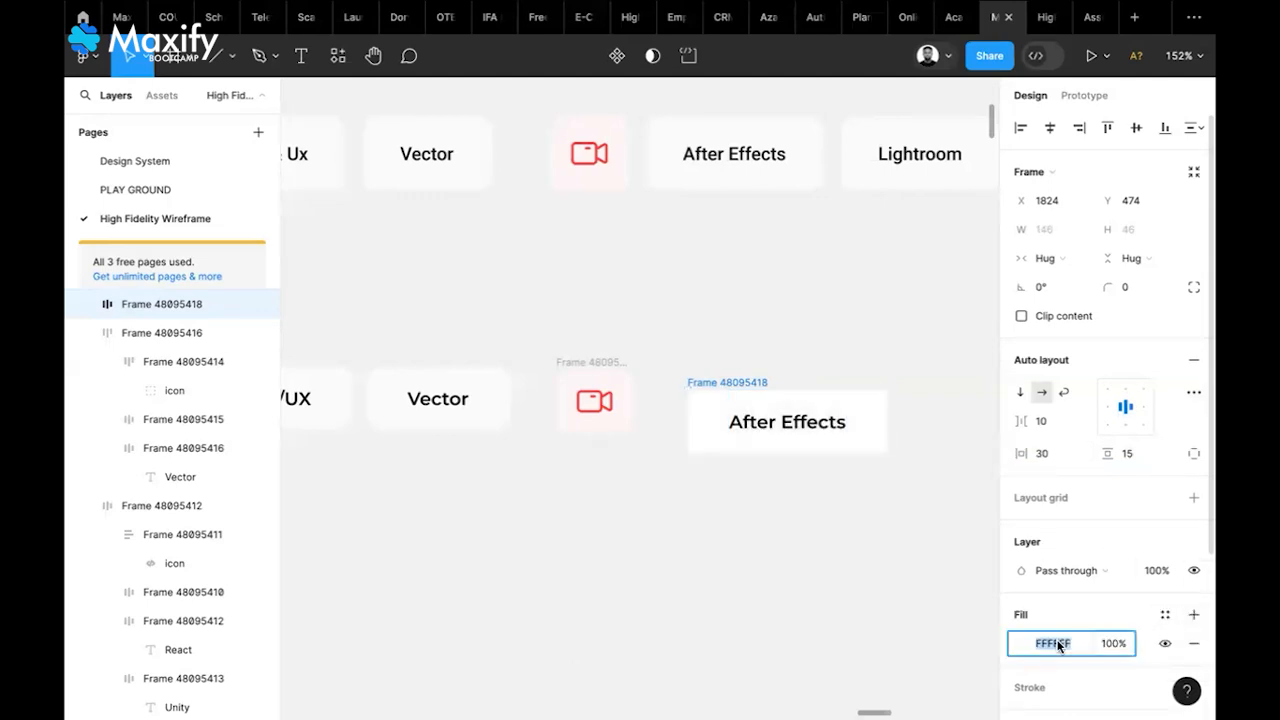
type("FAFA")
key("Return")
left_click(1128, 290)
type("10")
key("Return")
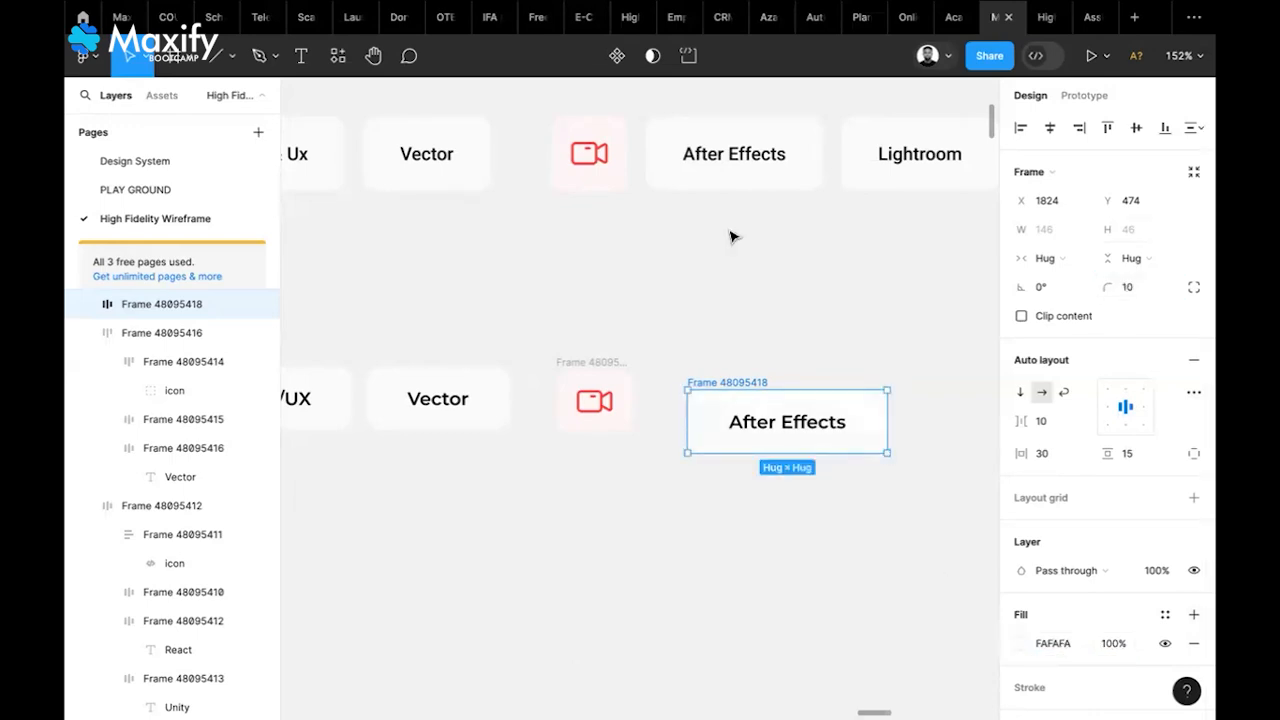
left_click_drag(755, 382, 726, 362)
Nudge the pill left, then wrap camera tile and pill in auto layout with a 10 gap
key("Left")
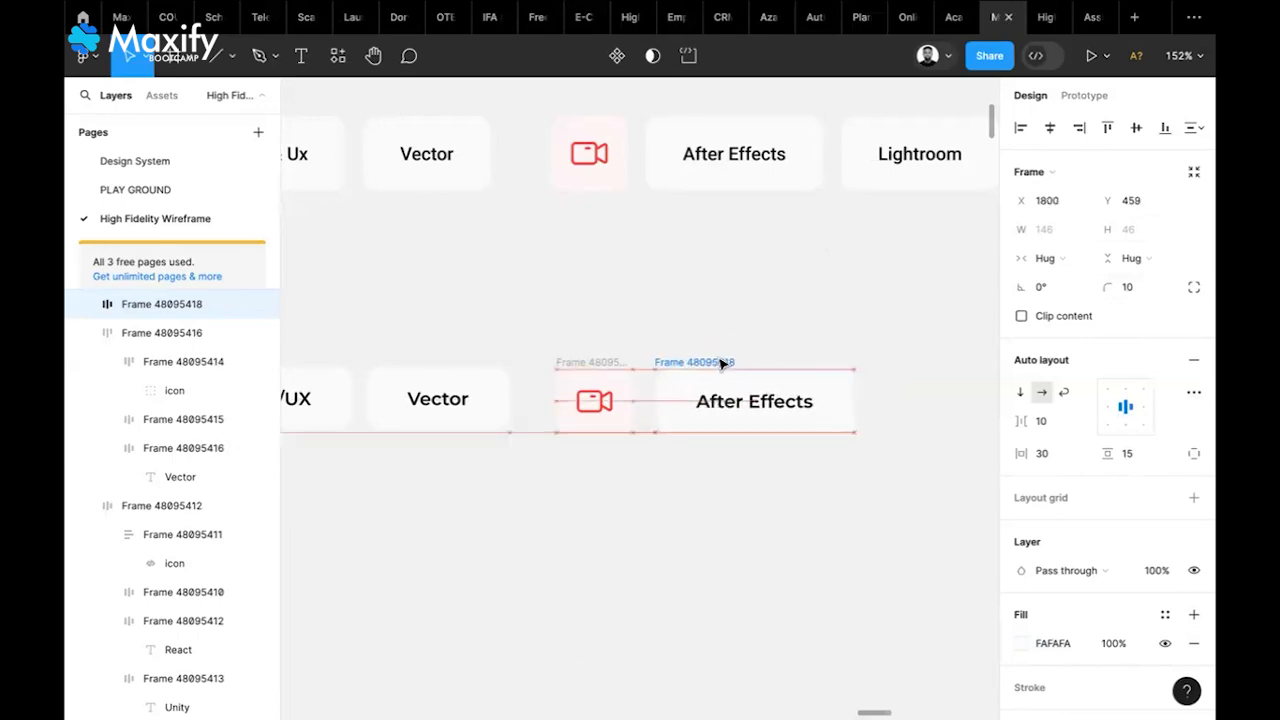
key("Left")
key("Left")
key("Left")
key("Left")
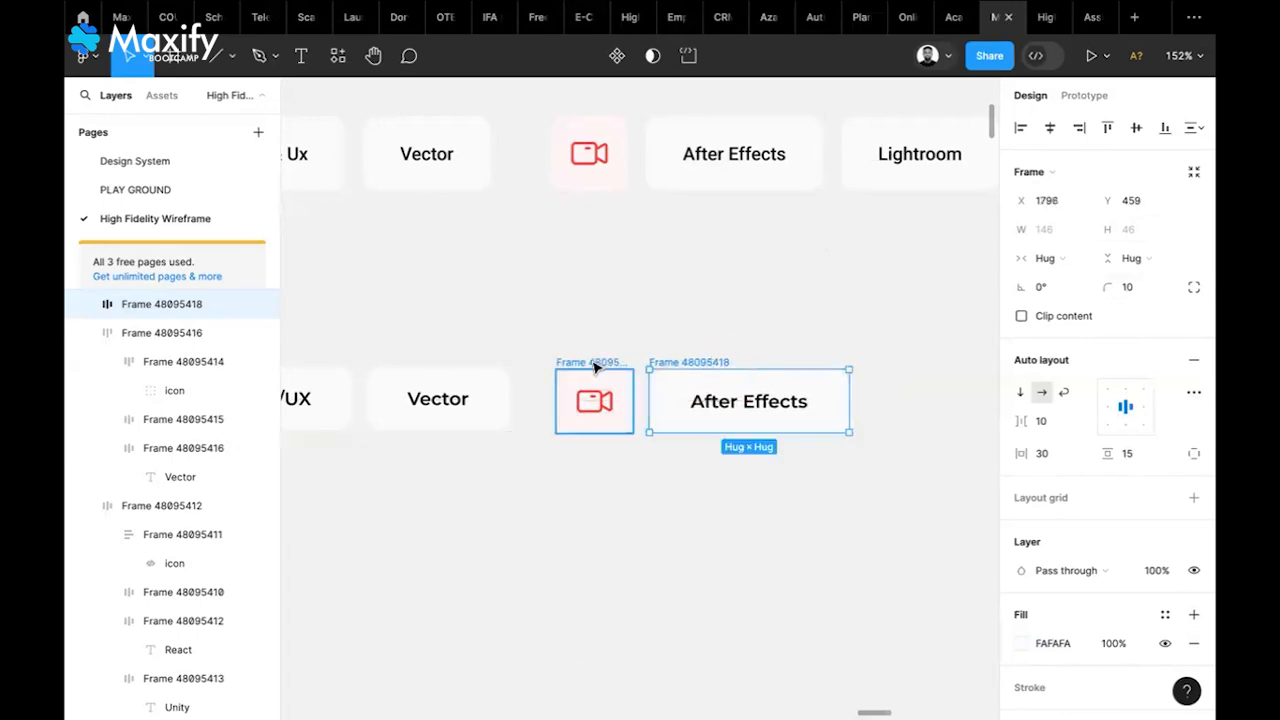
left_click(594, 365)
left_click(677, 367, "shift")
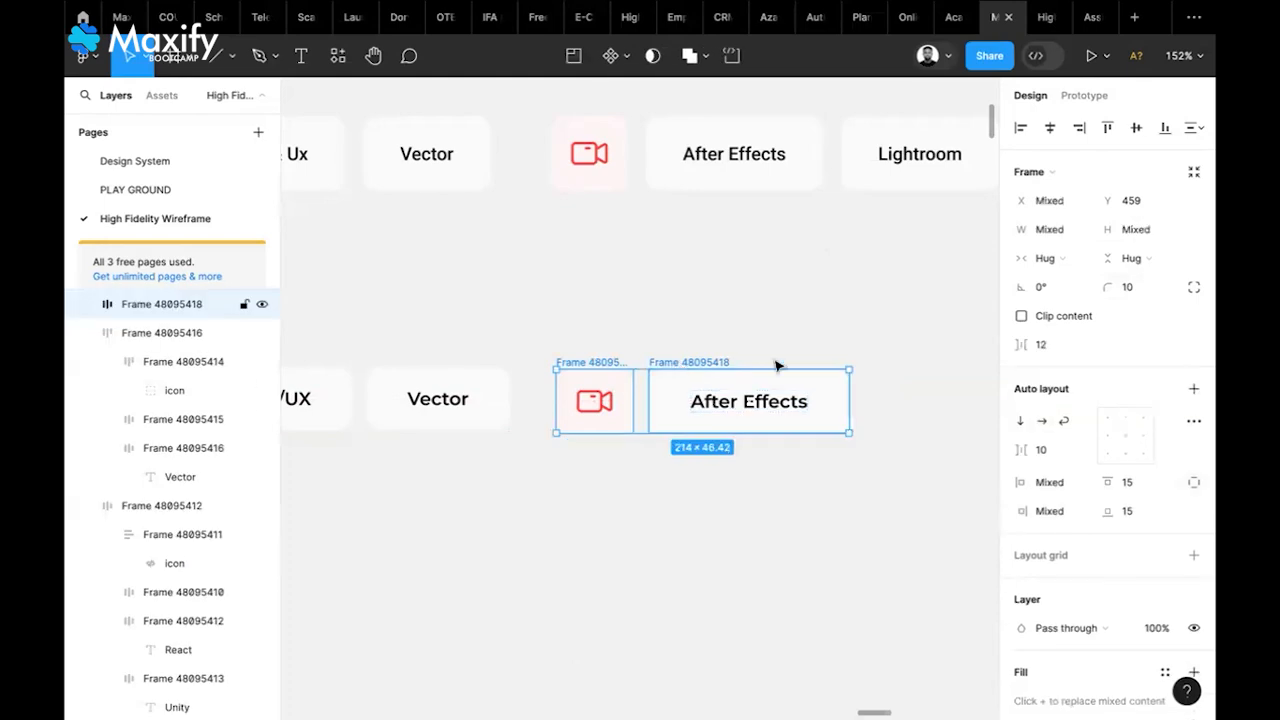
left_click(1191, 388)
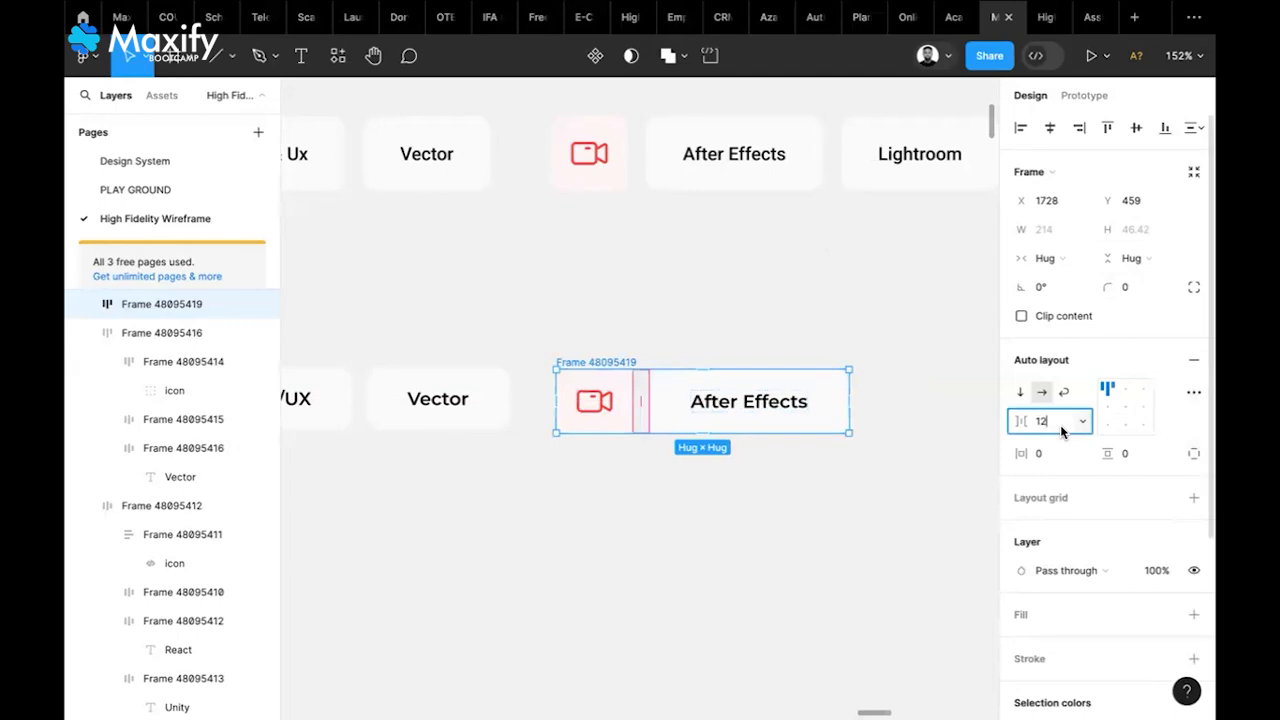
type("10")
key("Return")
left_click(810, 413)
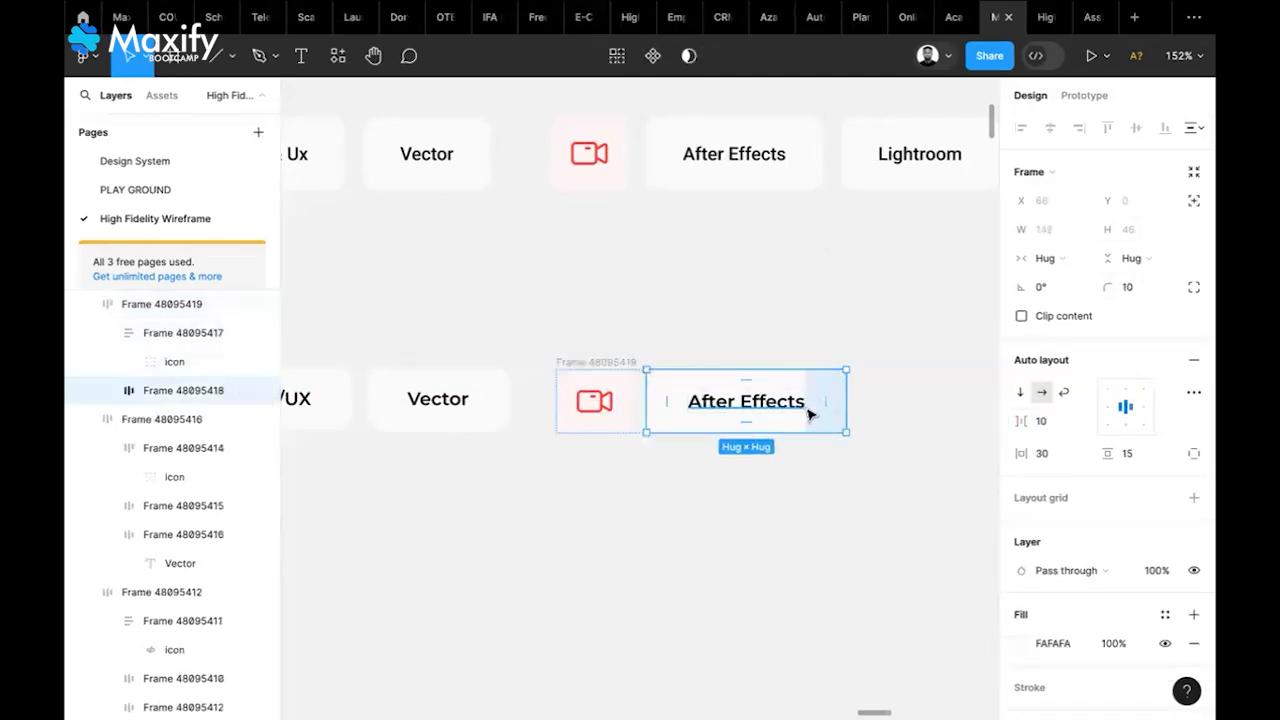
Duplicate the After Effects pill and relabel the copy 'Lightroom'
key("ctrl+d")
scroll(808, 413, "right", 5)
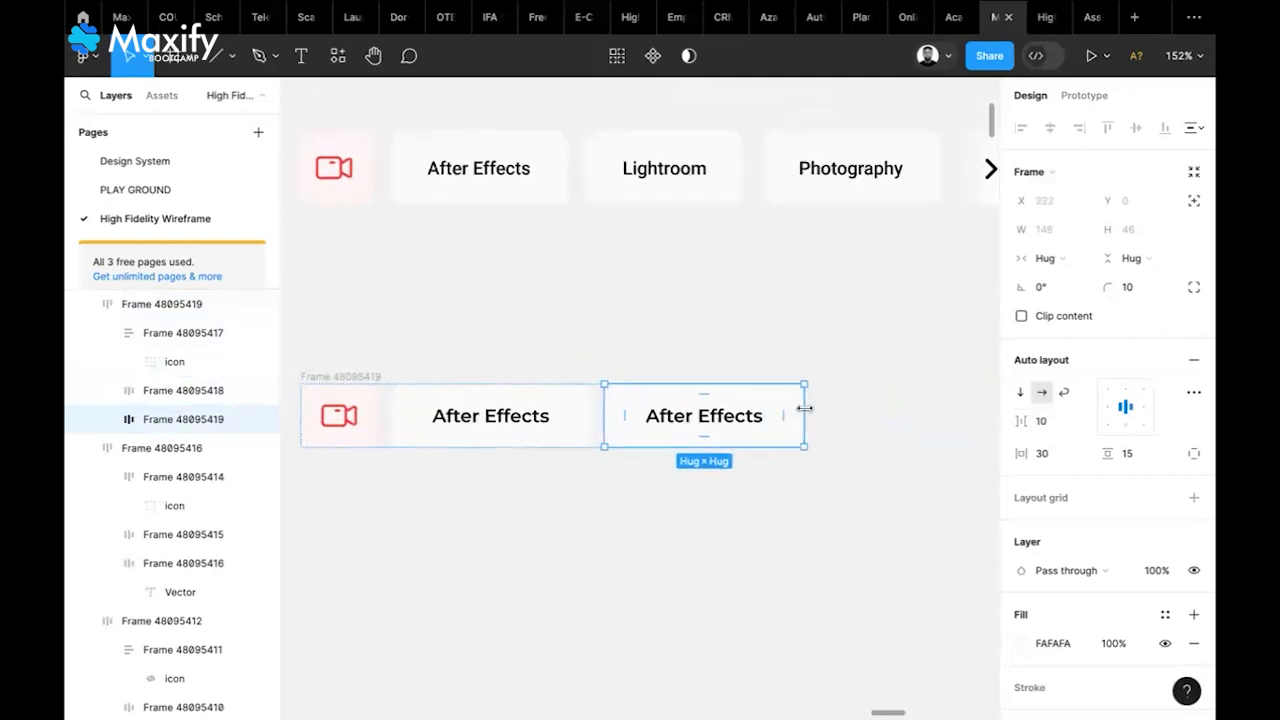
scroll(805, 409, "right", 1)
double_click(735, 432)
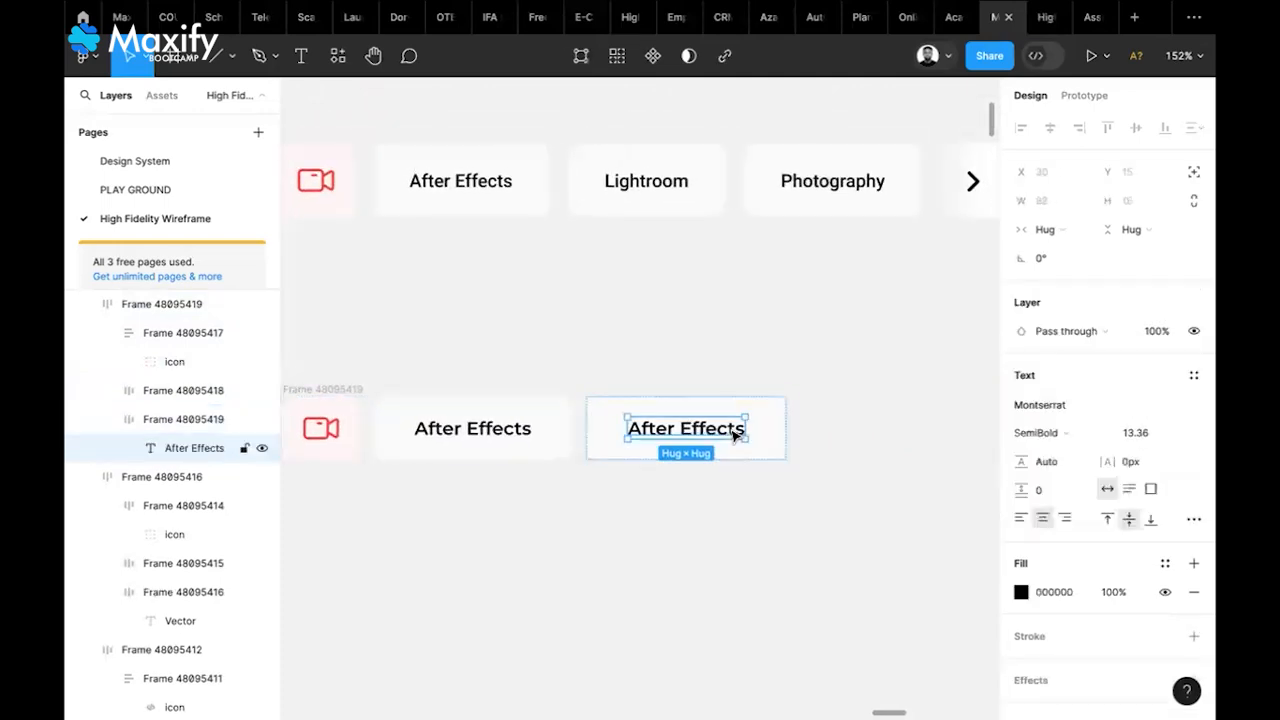
double_click(733, 430)
type("Lightroom")
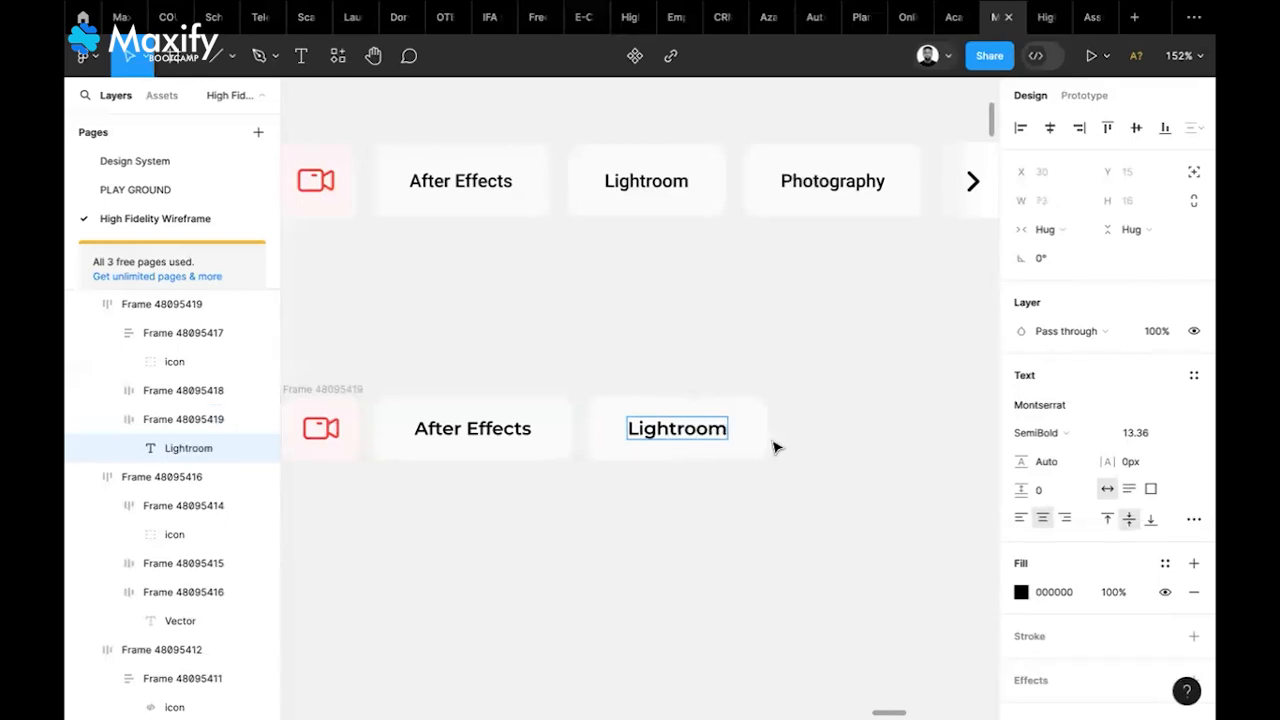
key("Escape")
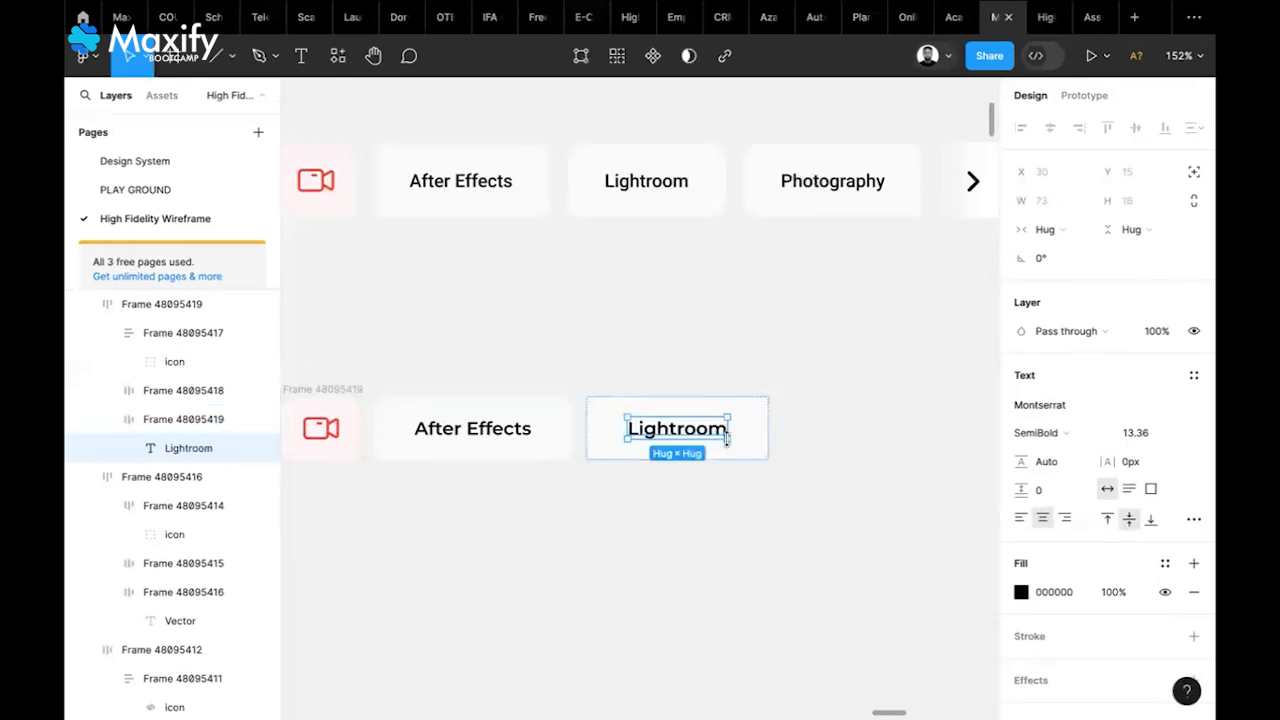
Duplicate the Lightroom pill and relabel the copy 'Photography'
left_click(752, 448)
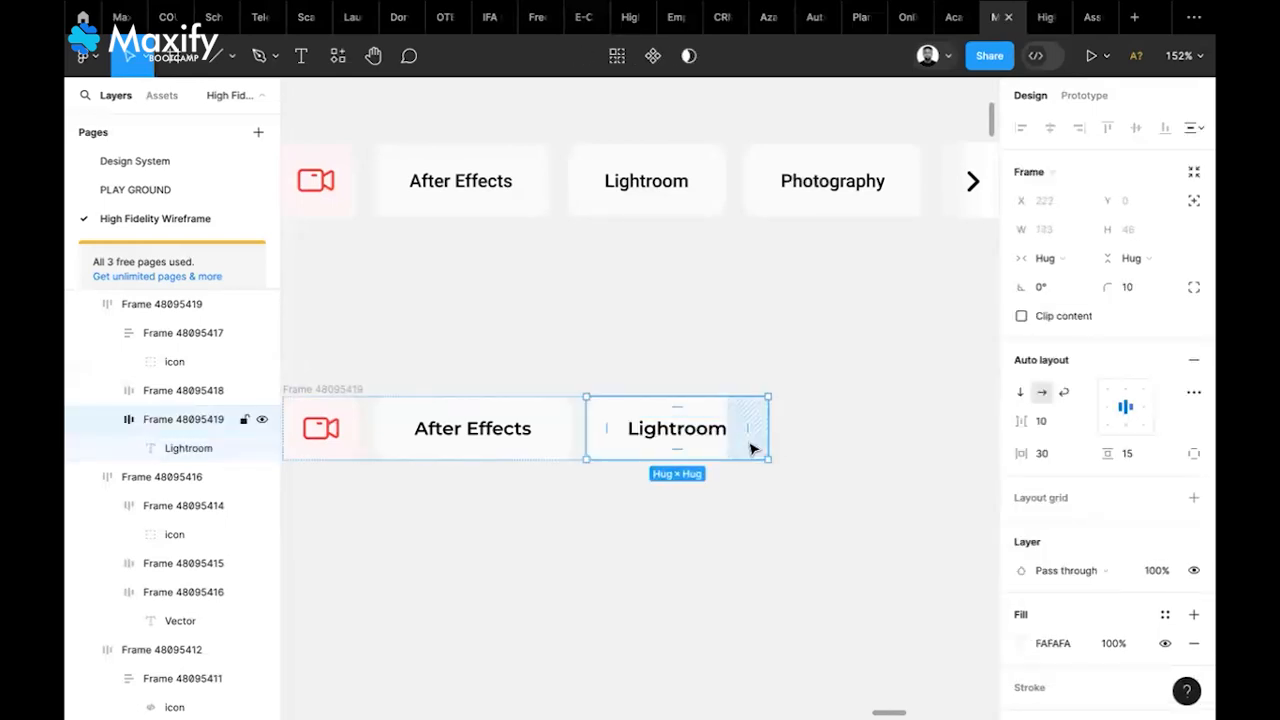
key("ctrl+d")
double_click(878, 436)
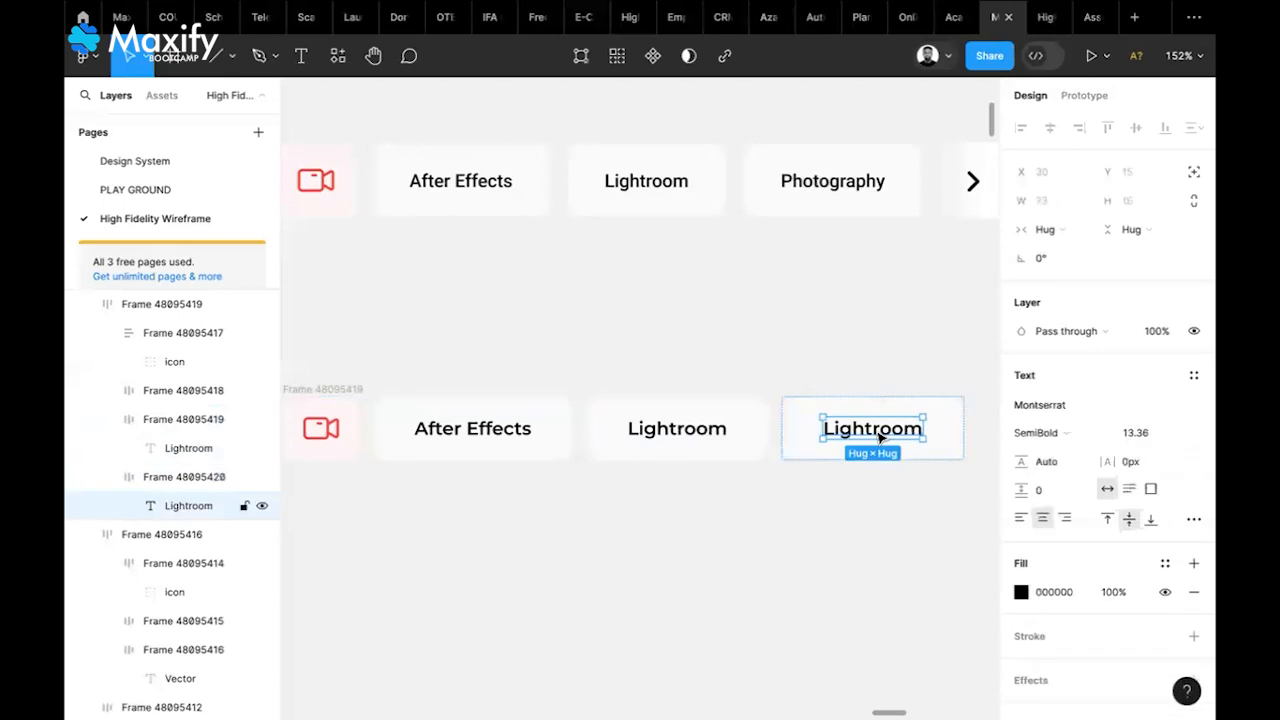
type("Photo")
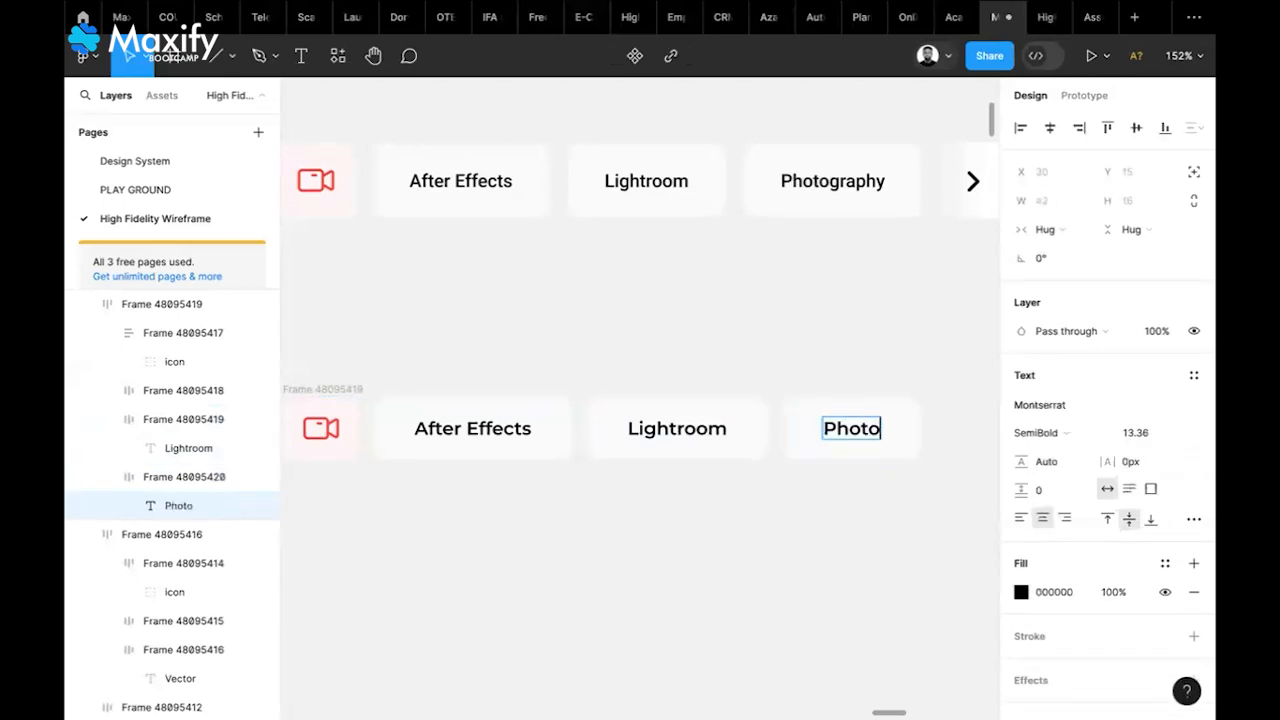
type("graphy")
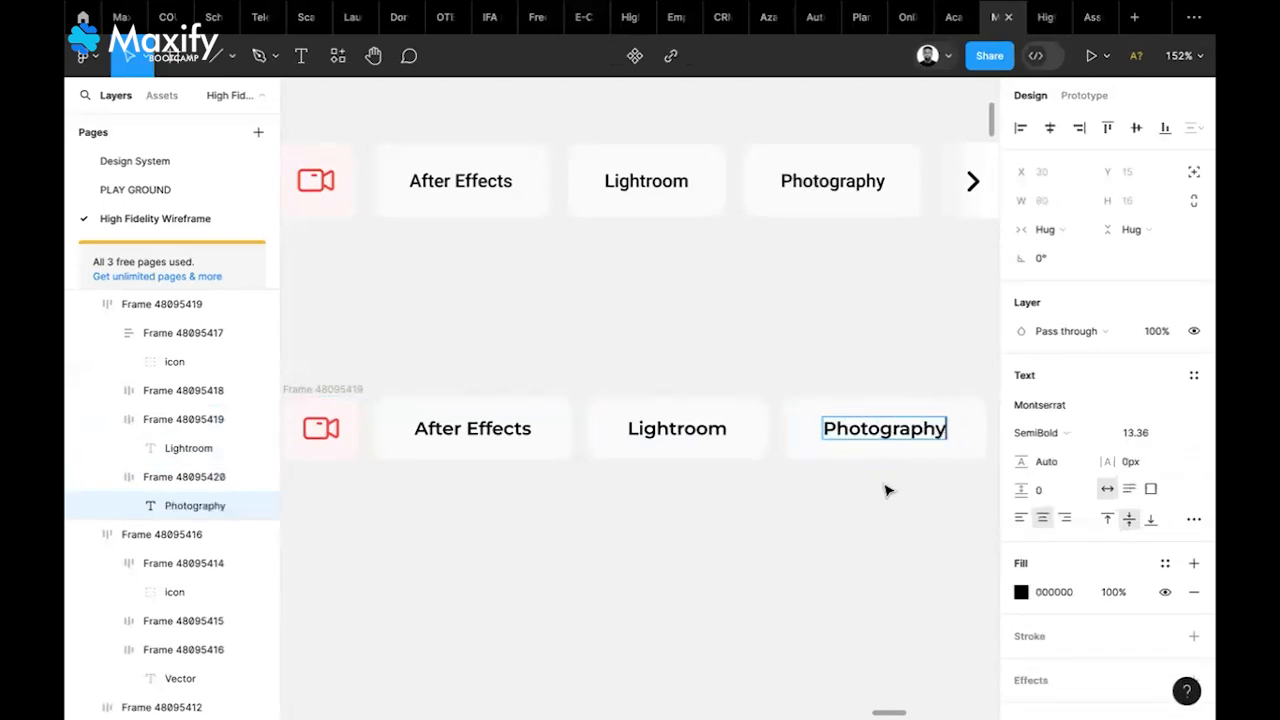
key("Escape")
Pan across the canvas and select the original top-categories row for comparison
left_click(912, 551)
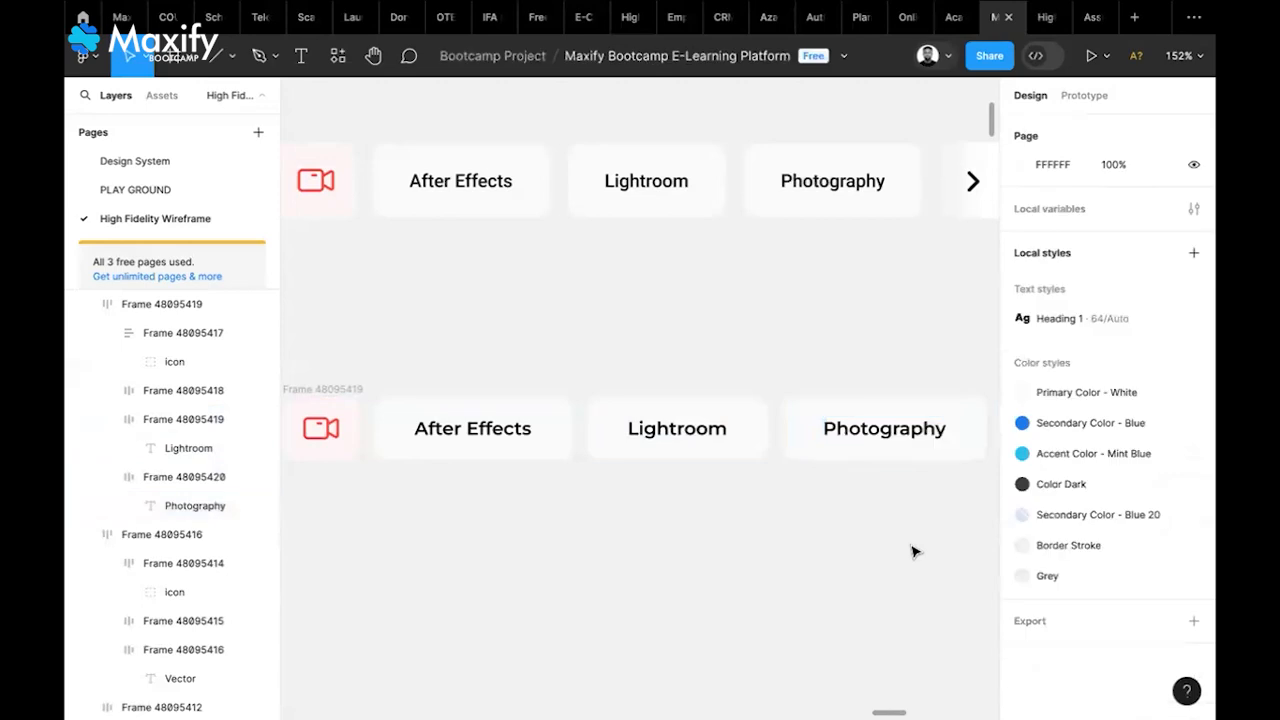
scroll(912, 551, "right", 3)
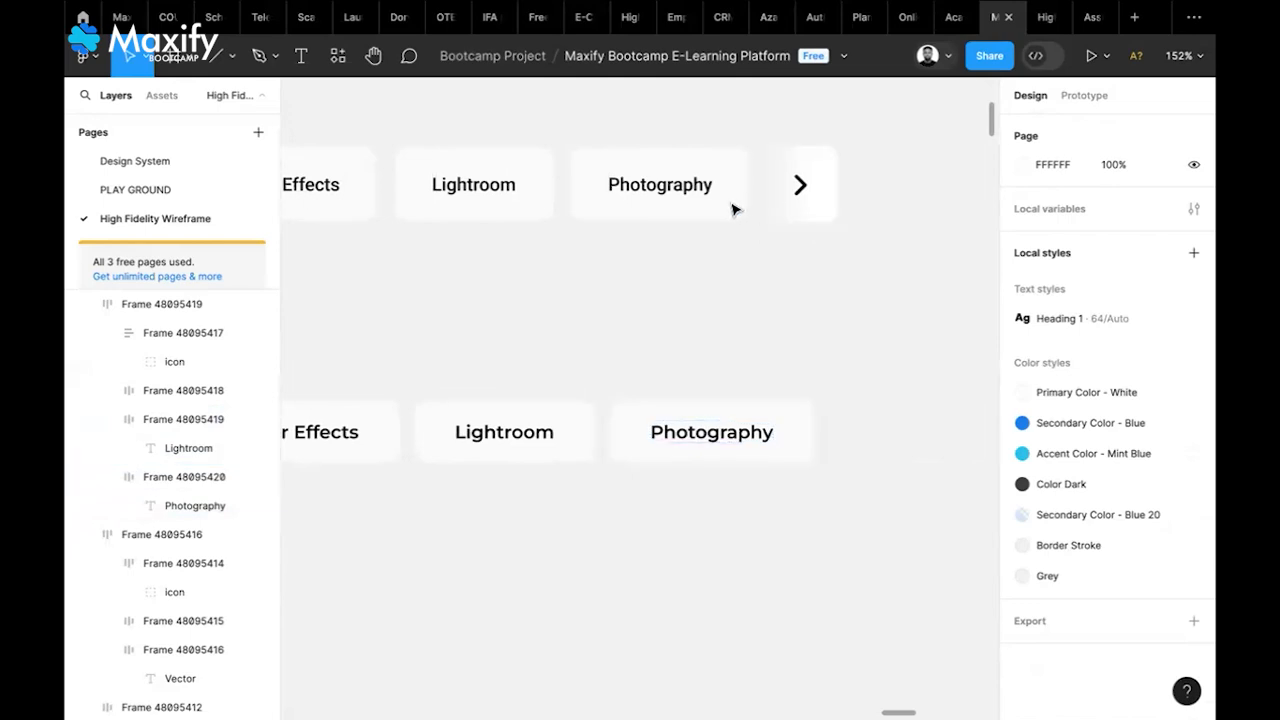
scroll(640, 214, "left", 4)
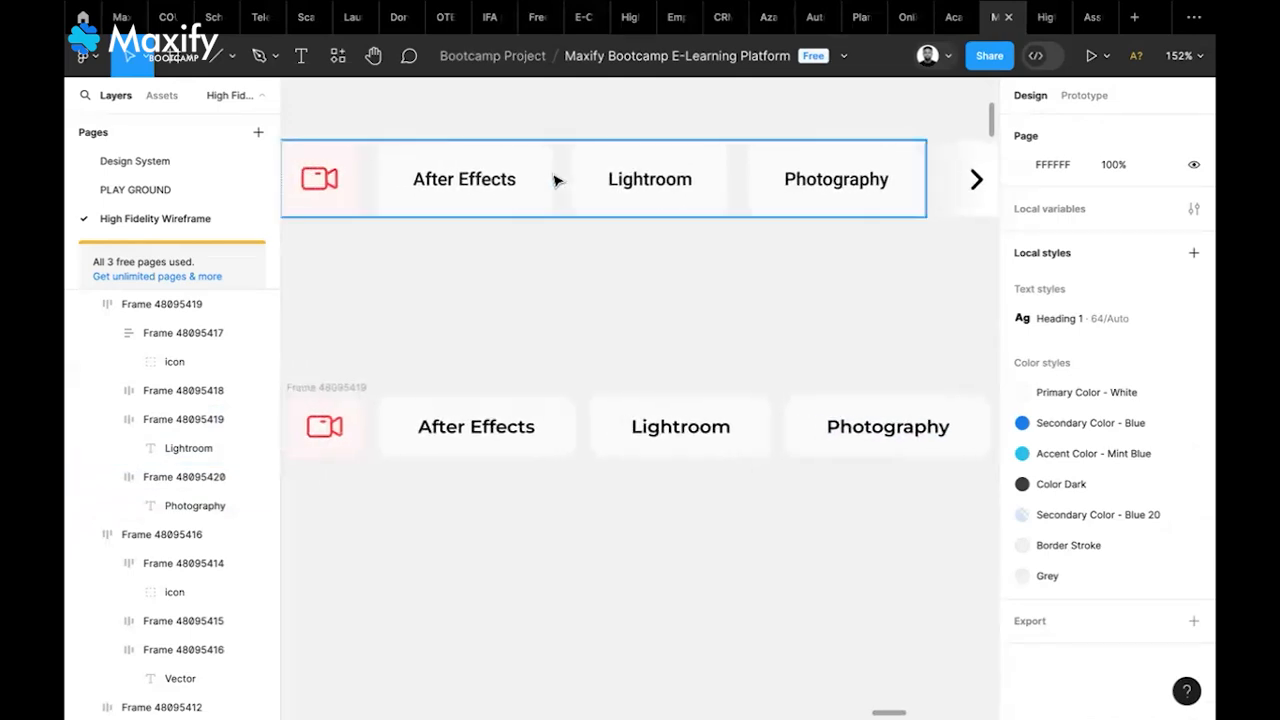
scroll(614, 180, "left", 3)
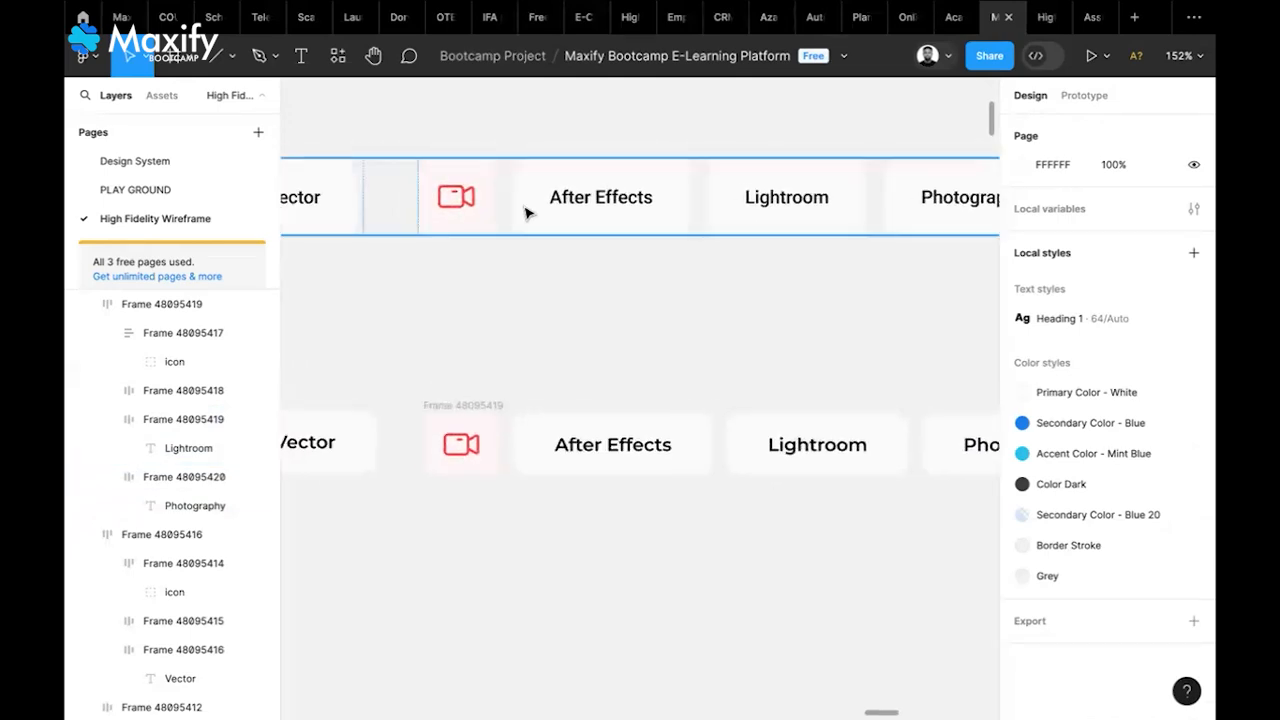
scroll(597, 215, "right", 3)
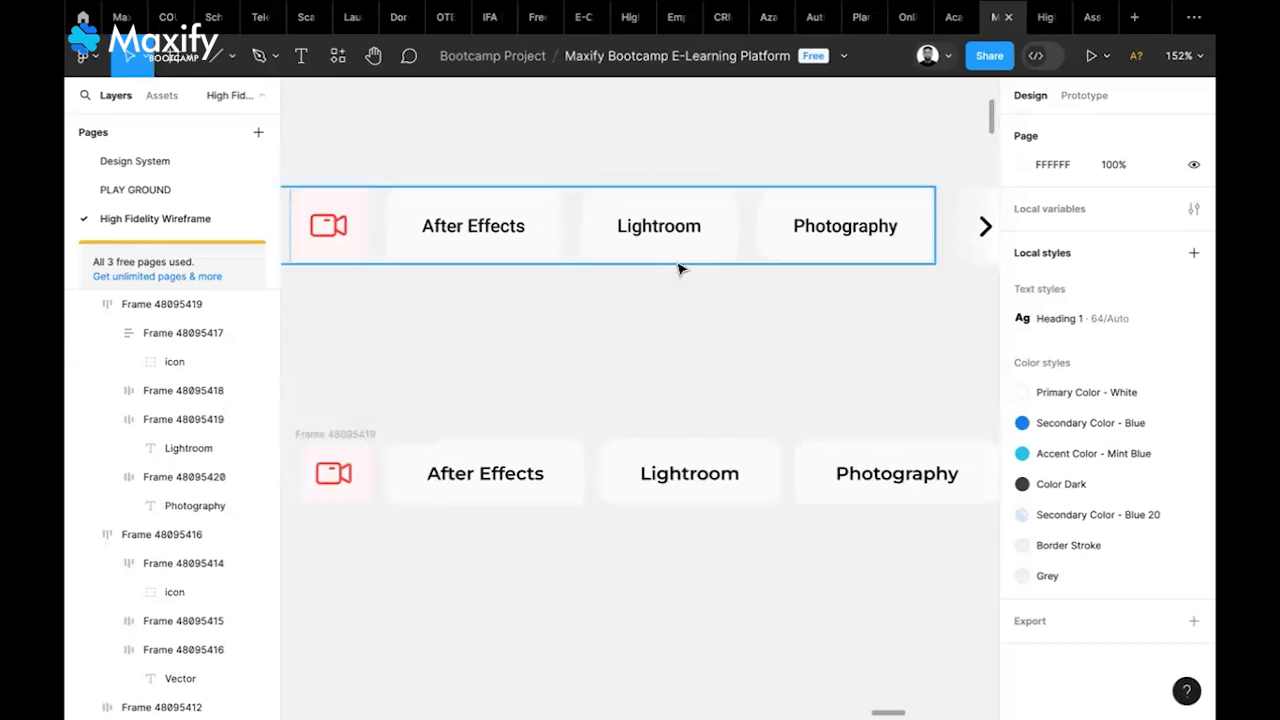
scroll(678, 270, "down", 5)
scroll(680, 268, "left", 2)
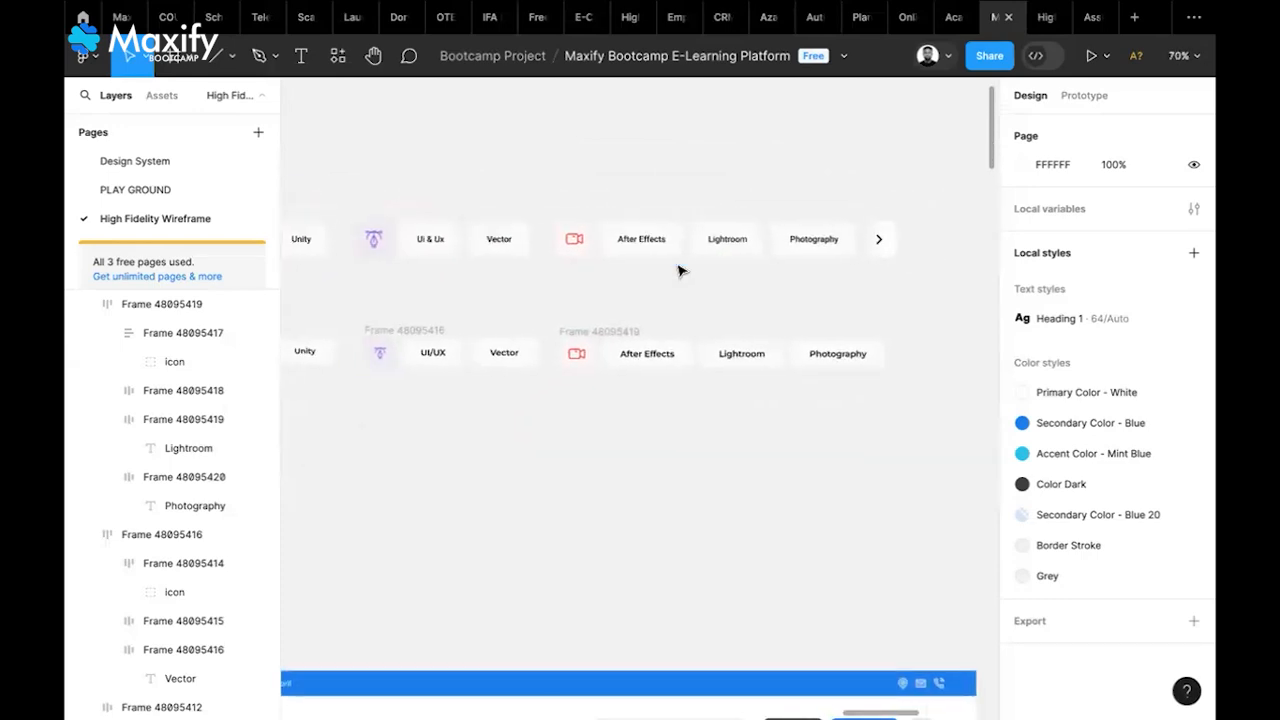
scroll(711, 297, "left", 2)
scroll(711, 297, "down", 3)
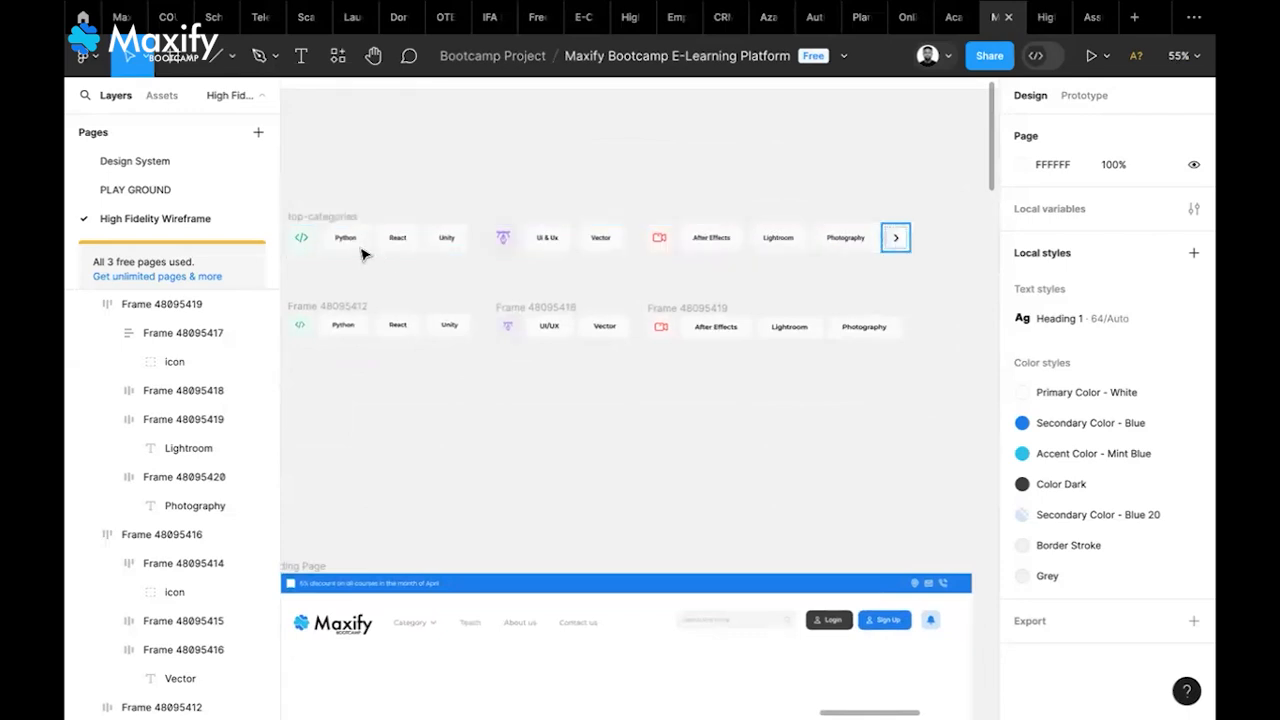
left_click(351, 217)
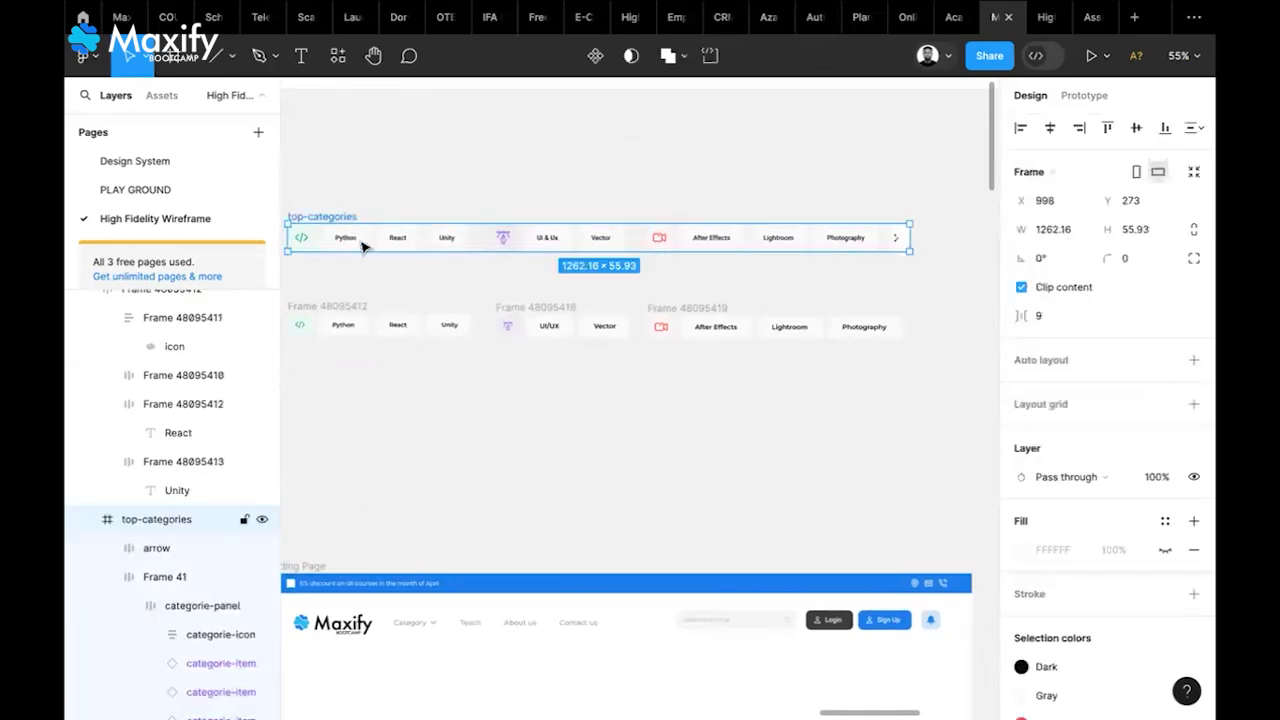
Select the Python, UI/UX and After Effects group frames together
scroll(651, 395, "up", 2)
scroll(651, 395, "left", 2)
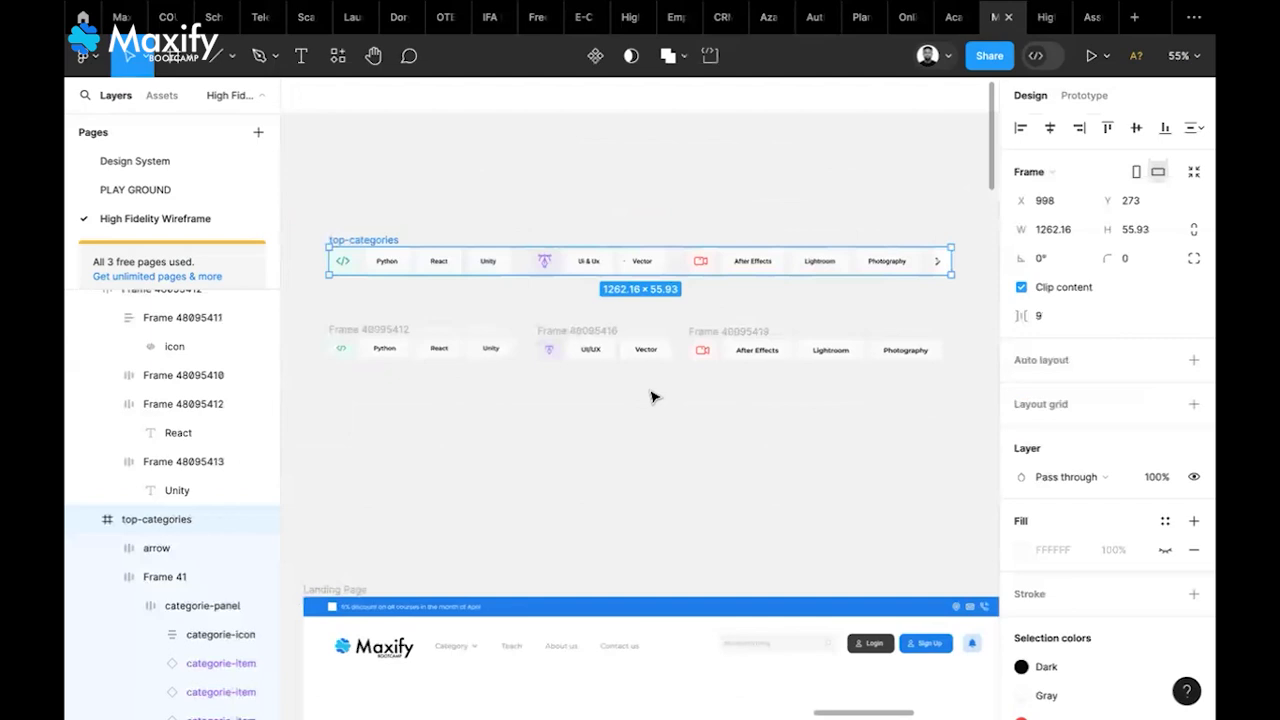
left_click(420, 329)
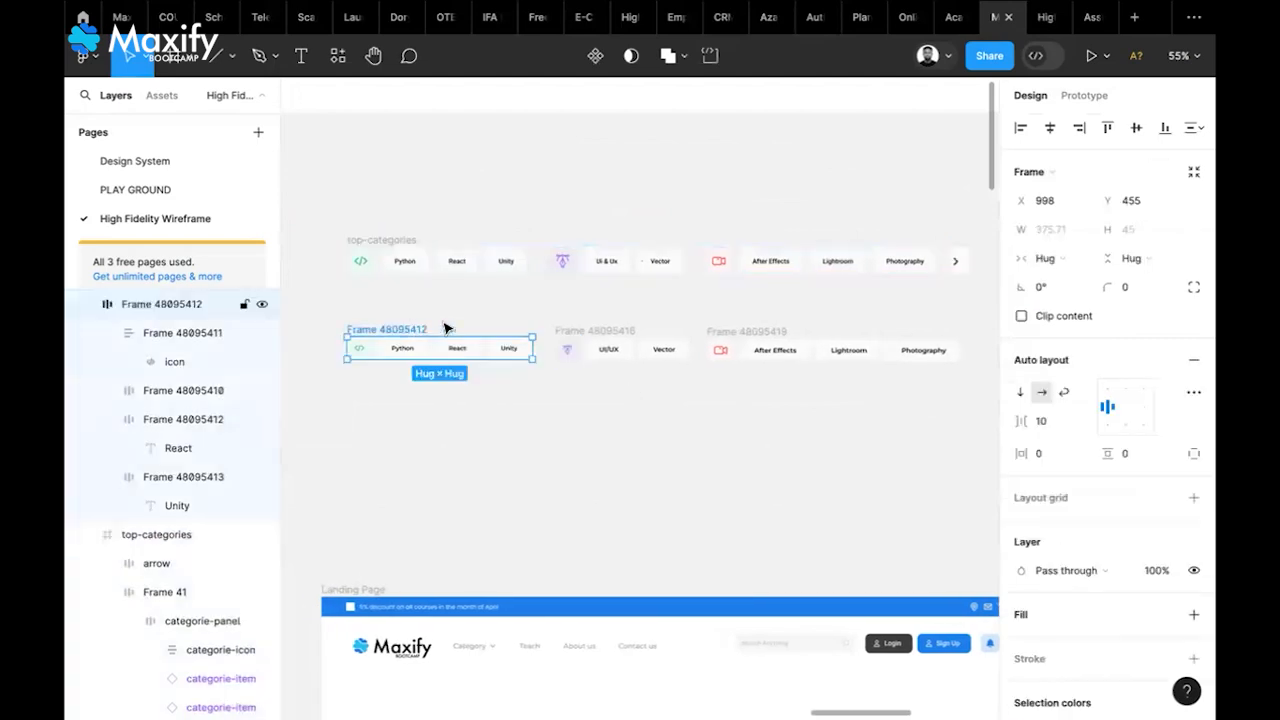
left_click(590, 332, "shift")
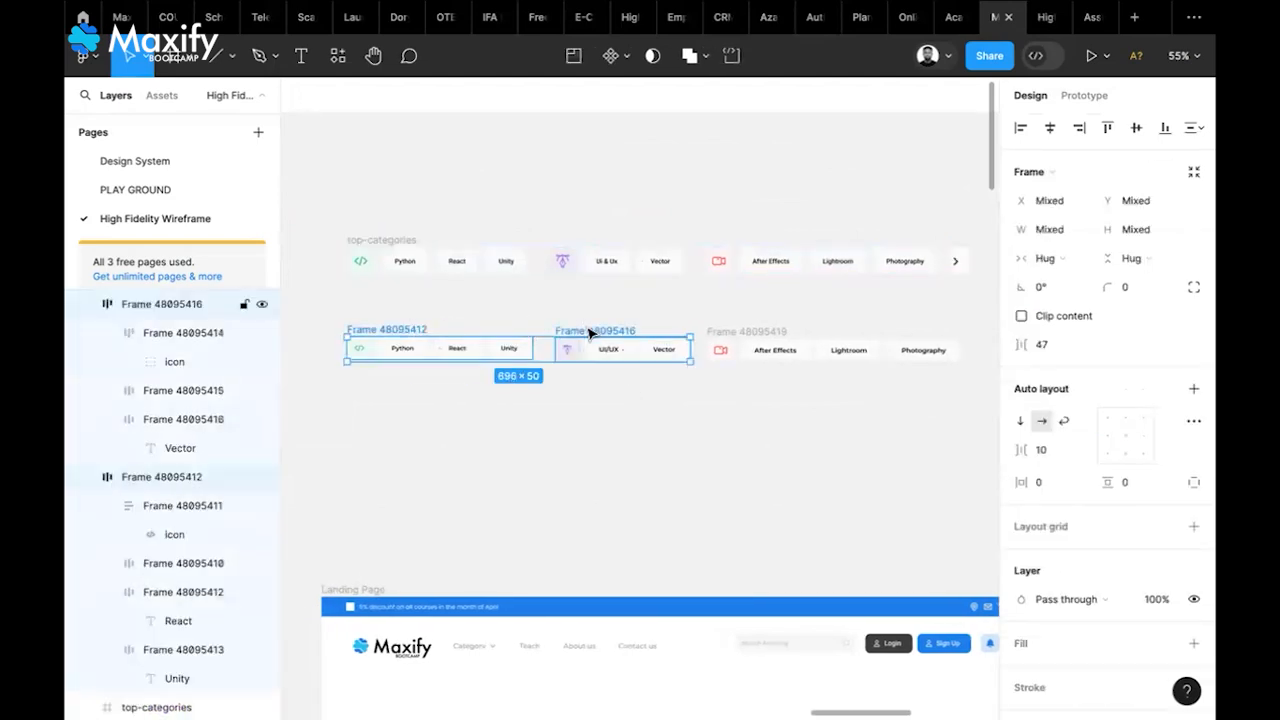
left_click(763, 333, "shift")
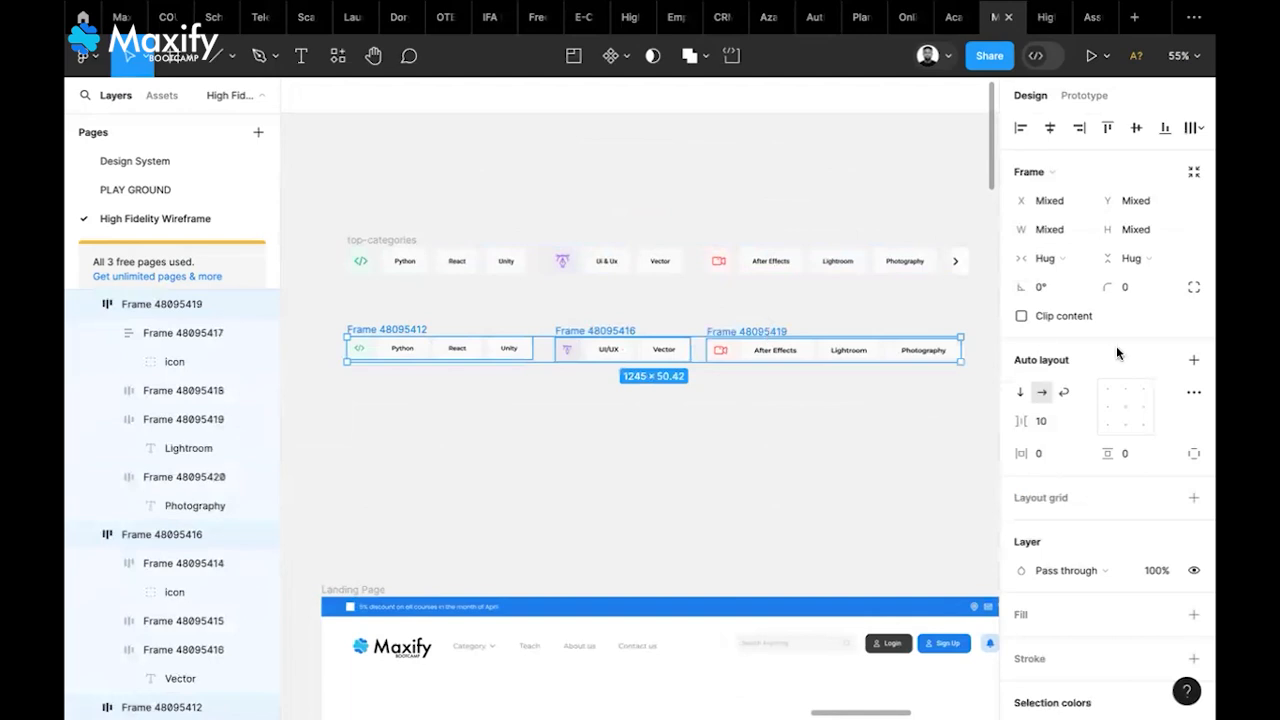
Wrap the three lower-row groups in auto layout with 40 spacing, vertically centred
left_click(1194, 362)
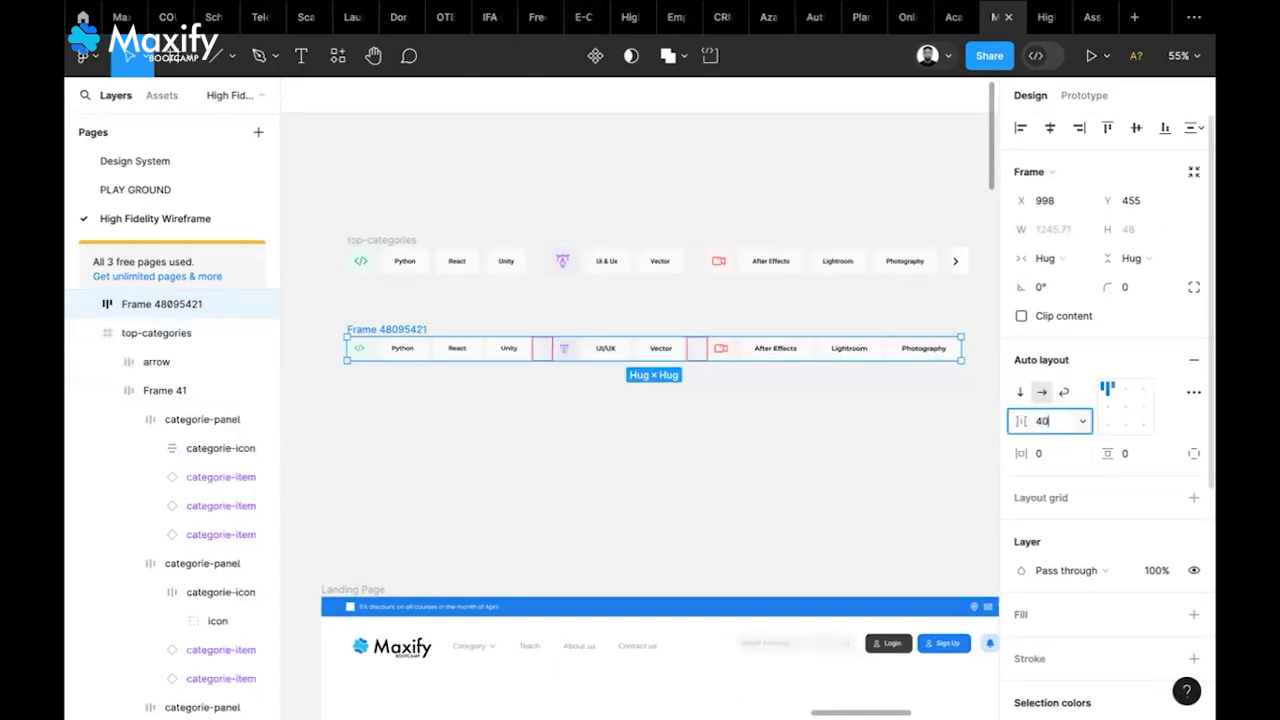
key("Return")
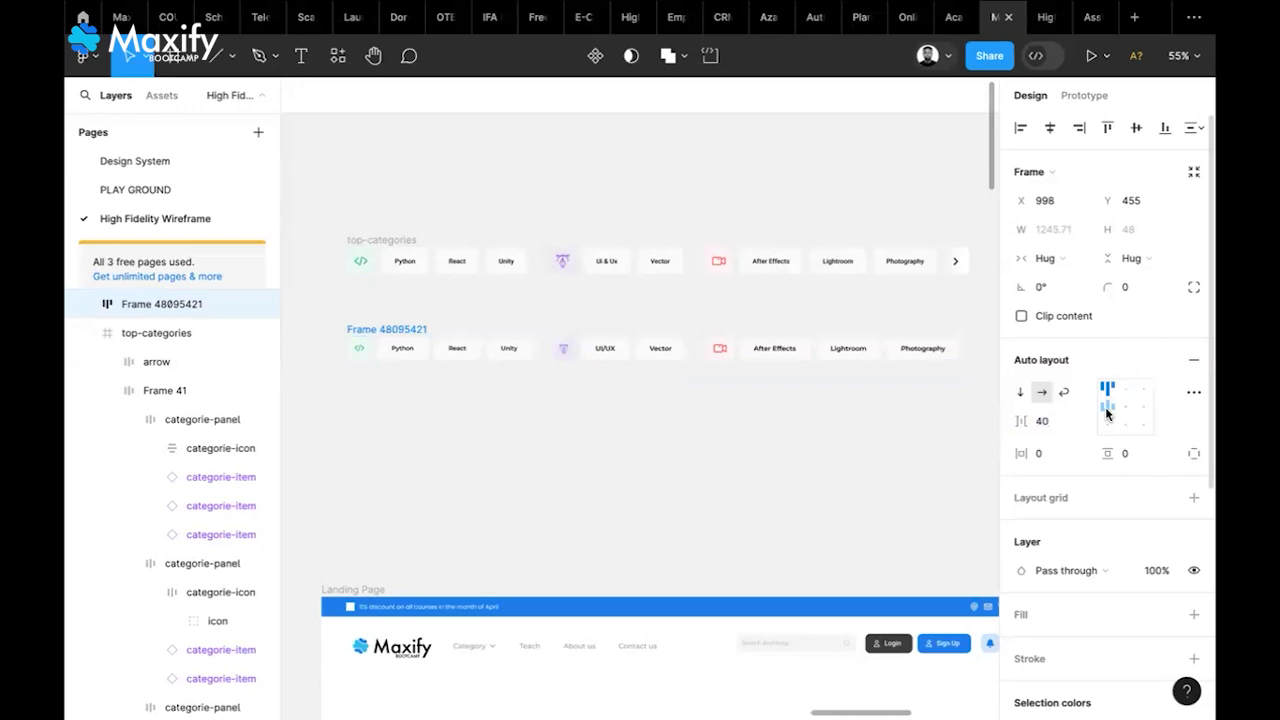
left_click(1106, 410)
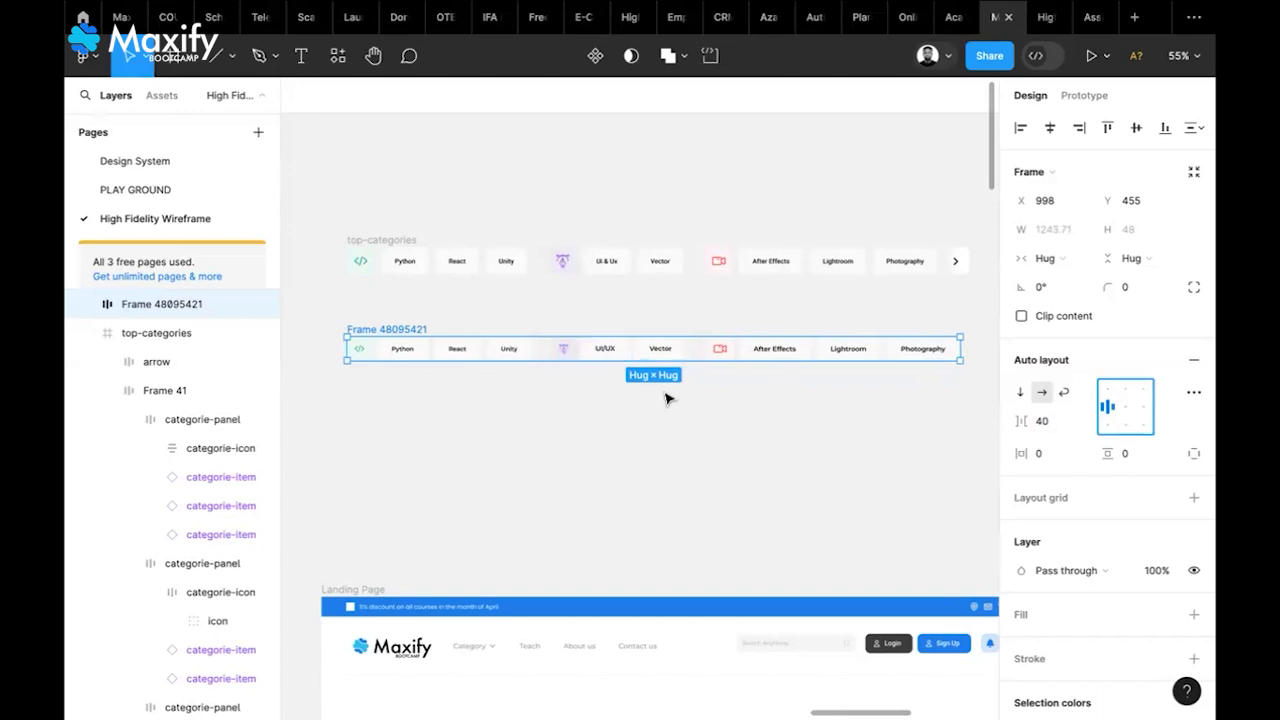
Pull a duplicate of the arrow glyph out of the arrow button
left_click(666, 397)
scroll(666, 397, "right", 4)
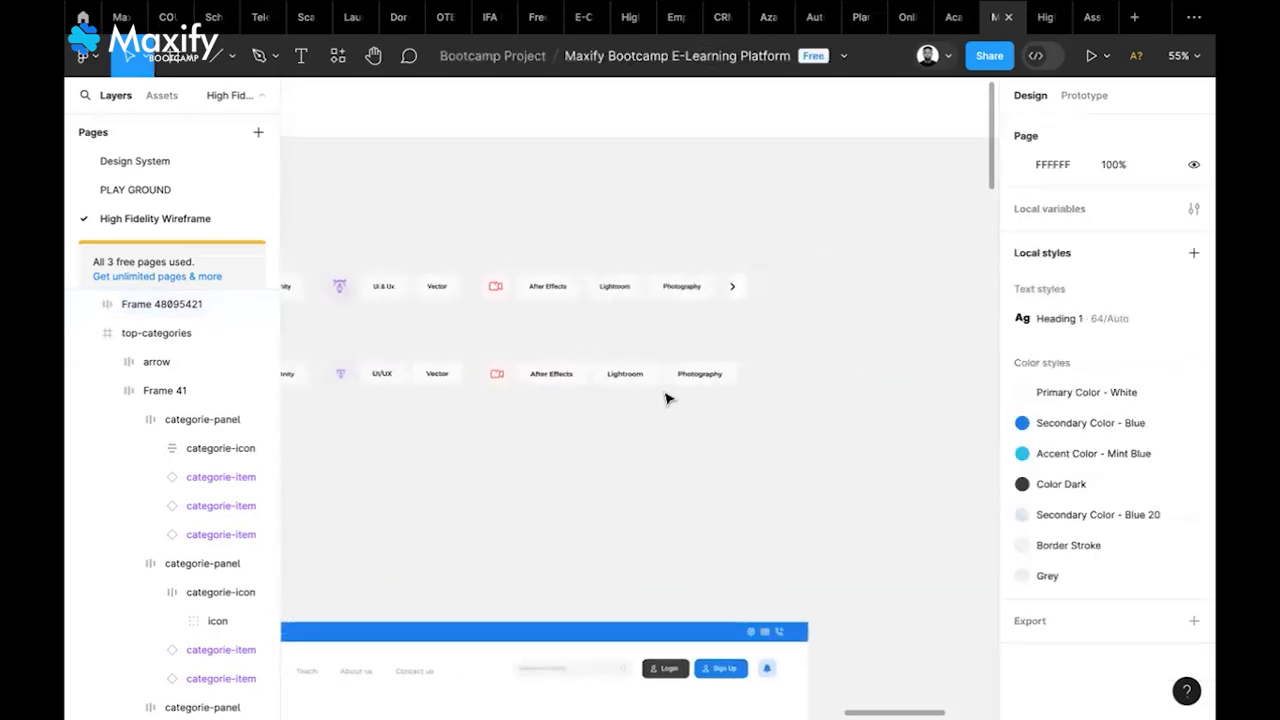
scroll(740, 297, "up", 5)
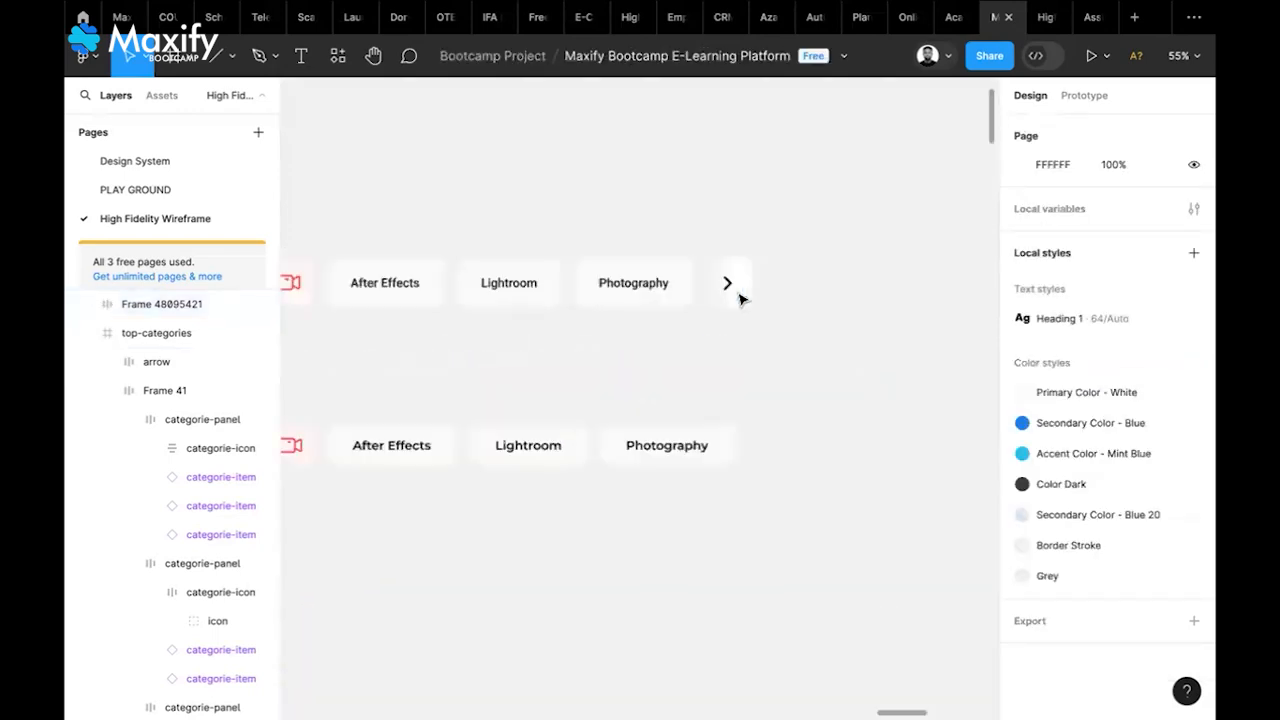
scroll(751, 306, "up", 3)
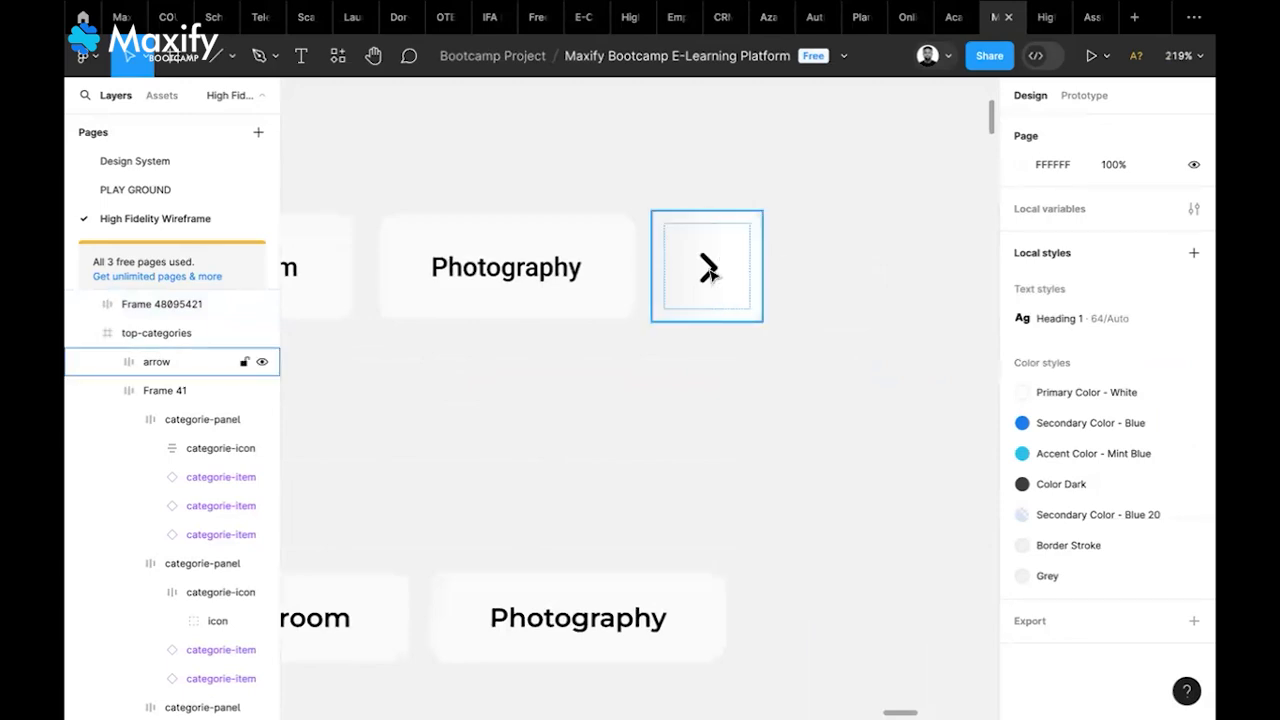
double_click(710, 276)
double_click(709, 272)
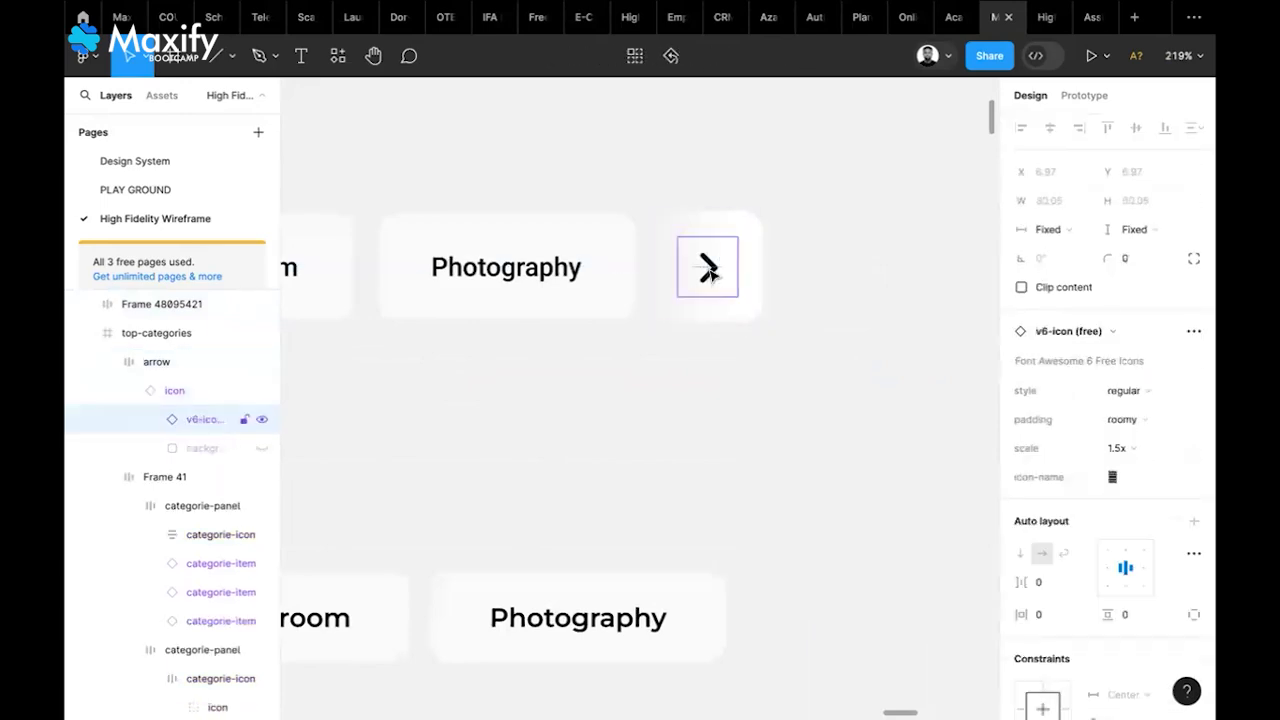
left_click_drag(709, 272, 862, 594)
Wrap the arrow copy in a 10-padded auto-layout frame with white fill beside Photography
scroll(860, 597, "down", 2)
scroll(860, 597, "right", 2)
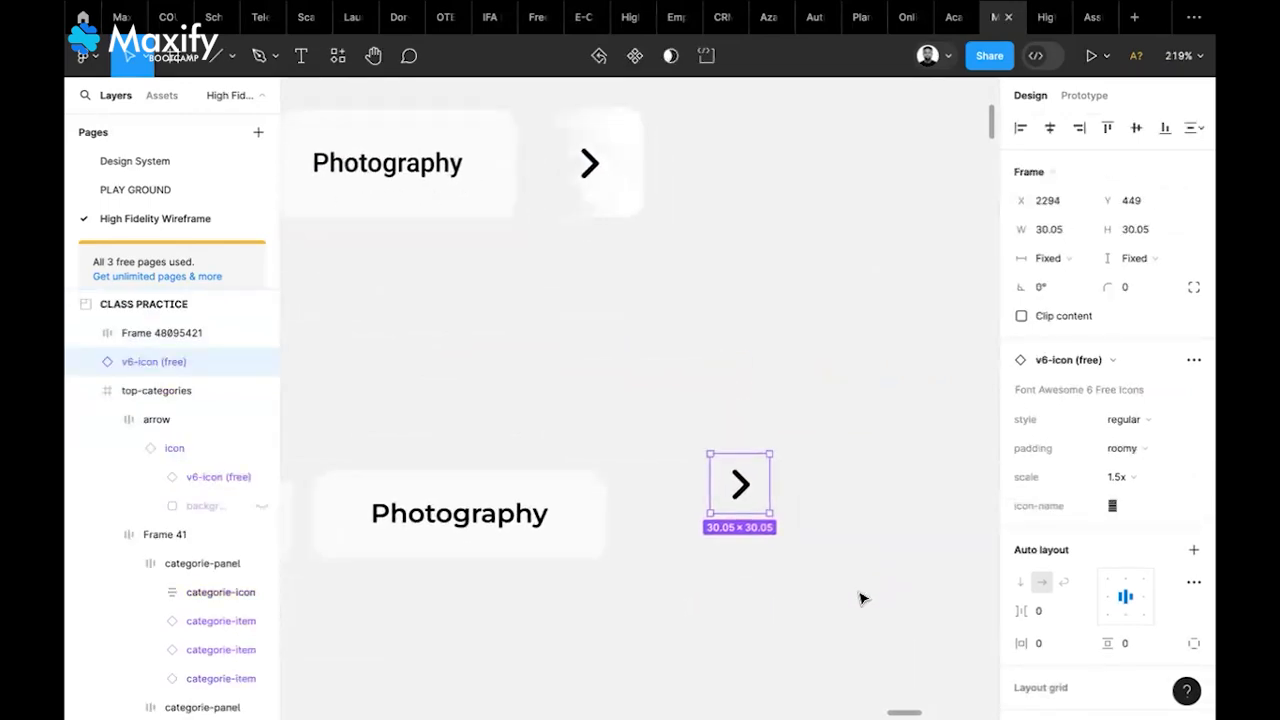
right_click(737, 490)
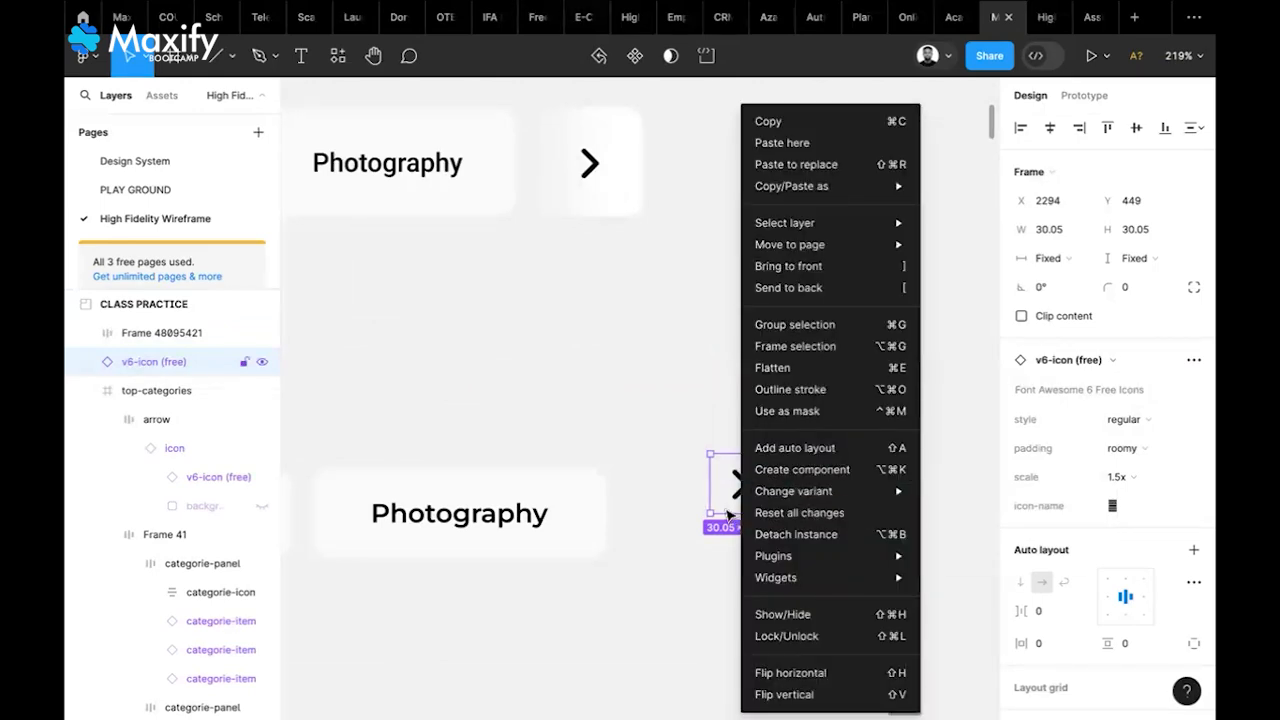
left_click(728, 514)
left_click(1195, 550)
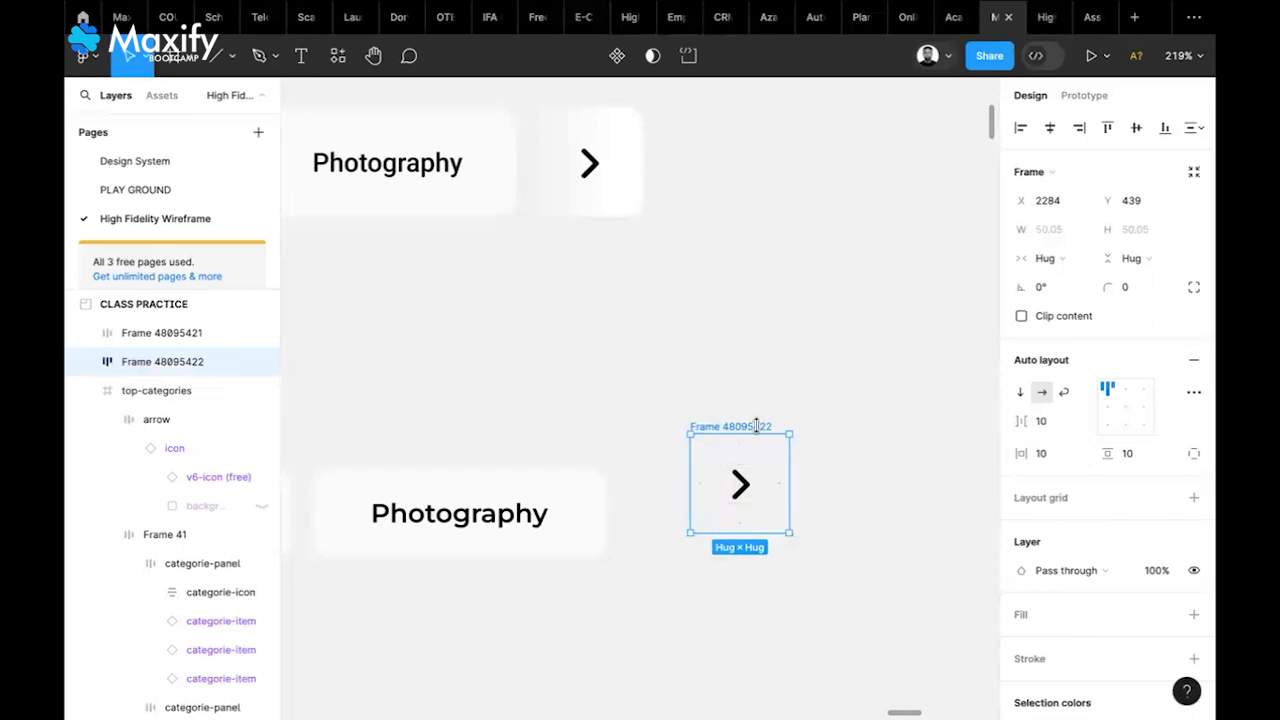
left_click_drag(754, 429, 729, 455)
scroll(1121, 580, "down", 2)
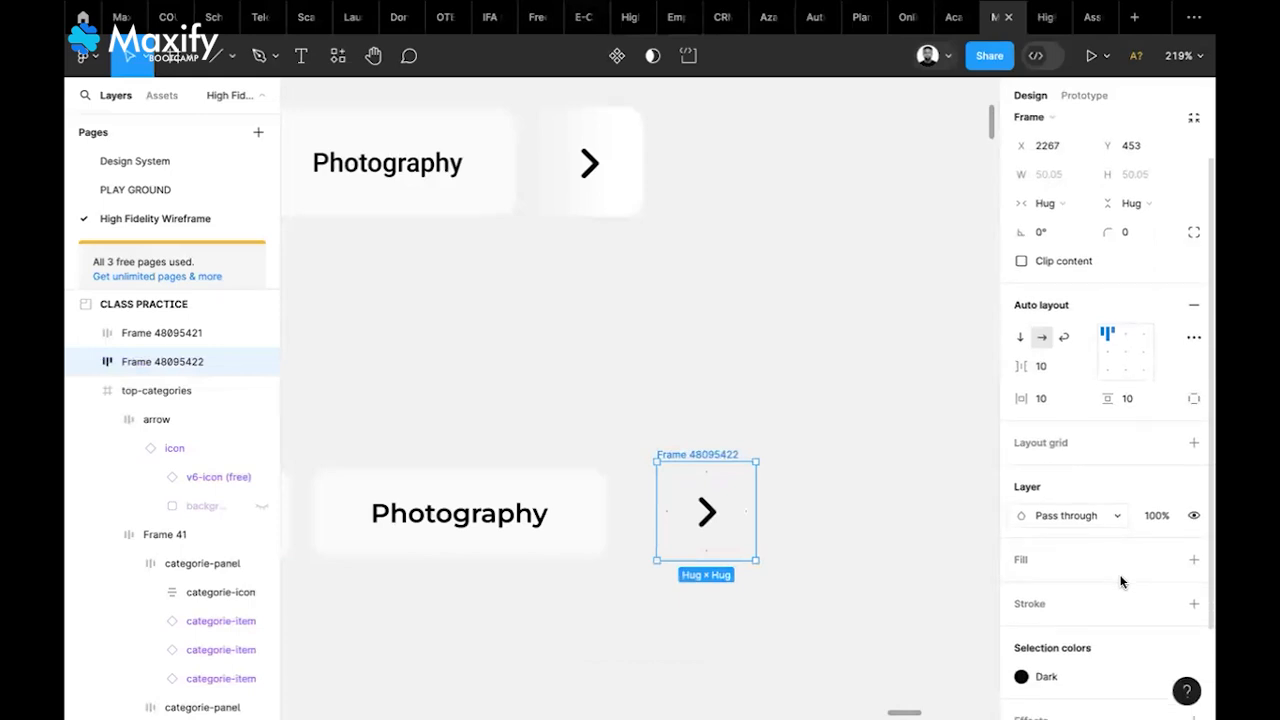
left_click(1194, 560)
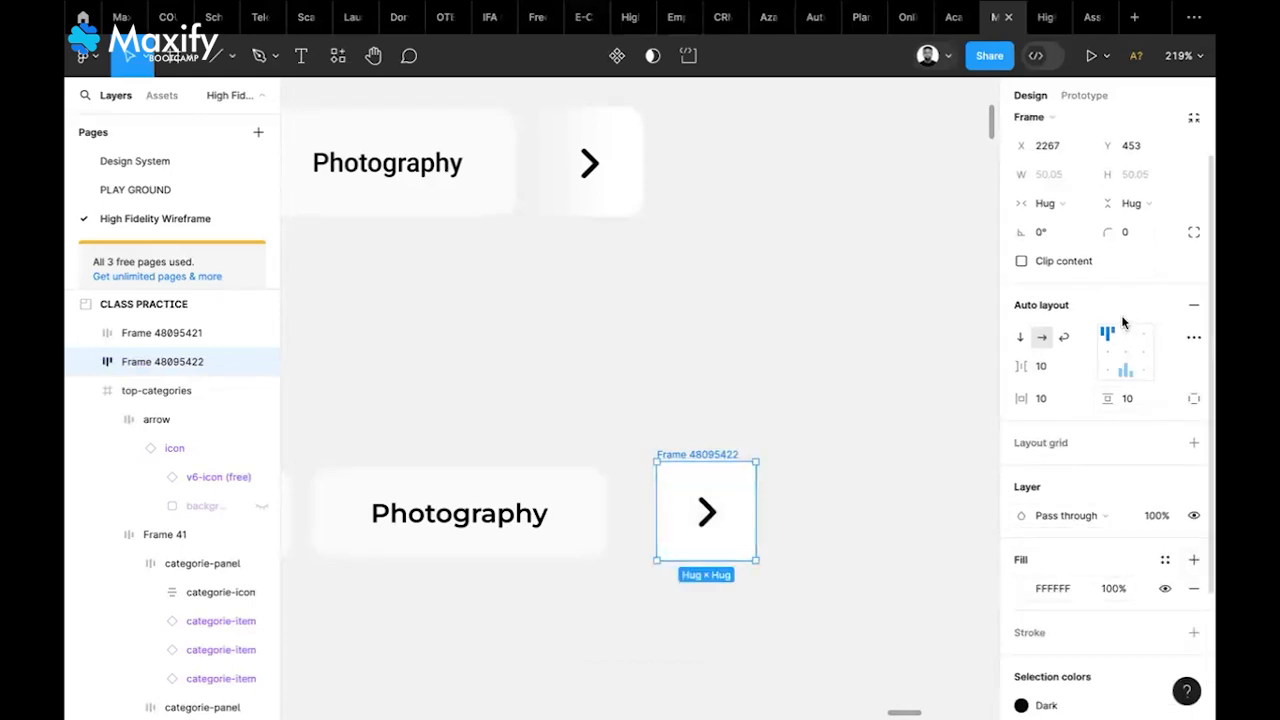
Change the arrow frame's fill to a horizontal linear gradient, grey left to white right
left_click(1021, 589)
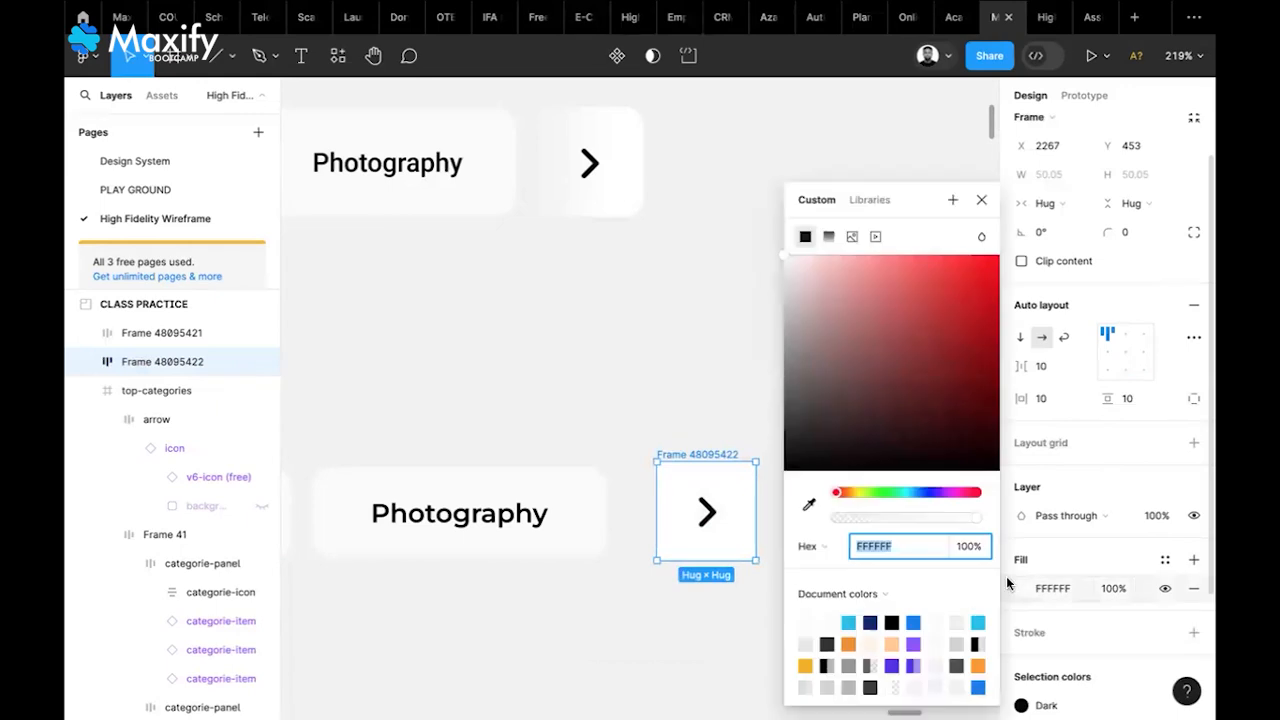
left_click(828, 237)
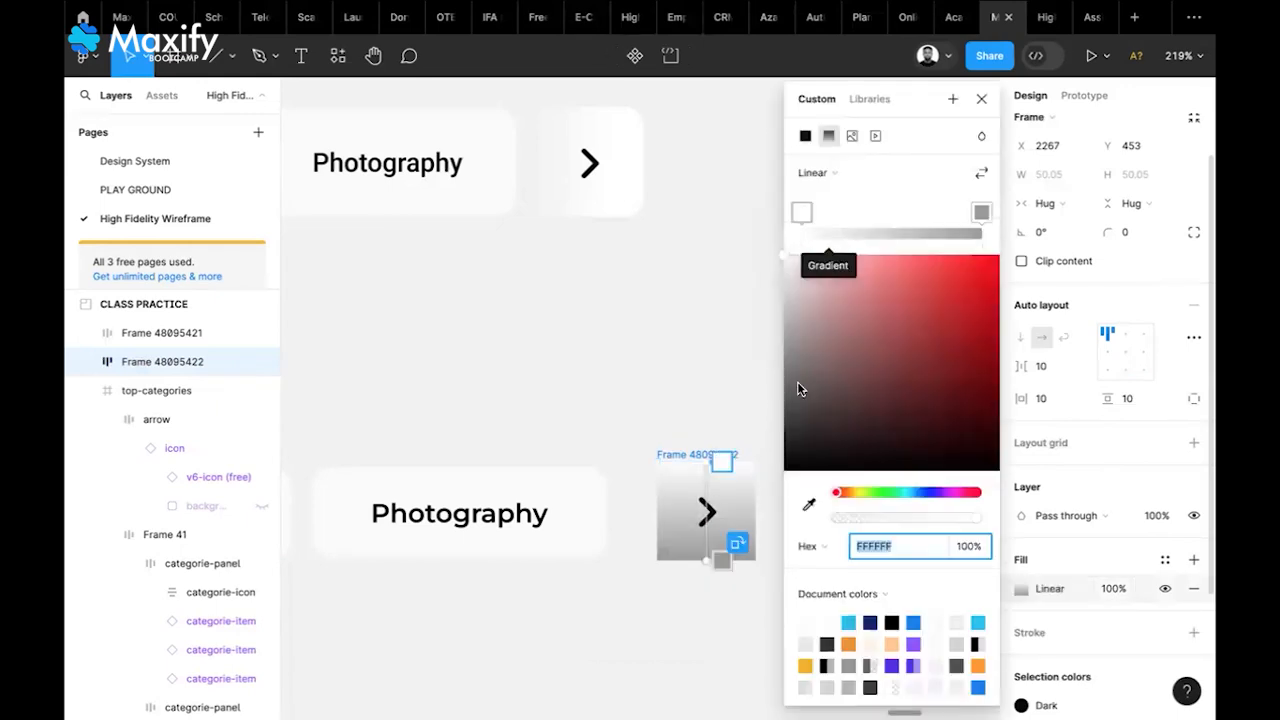
left_click(837, 174)
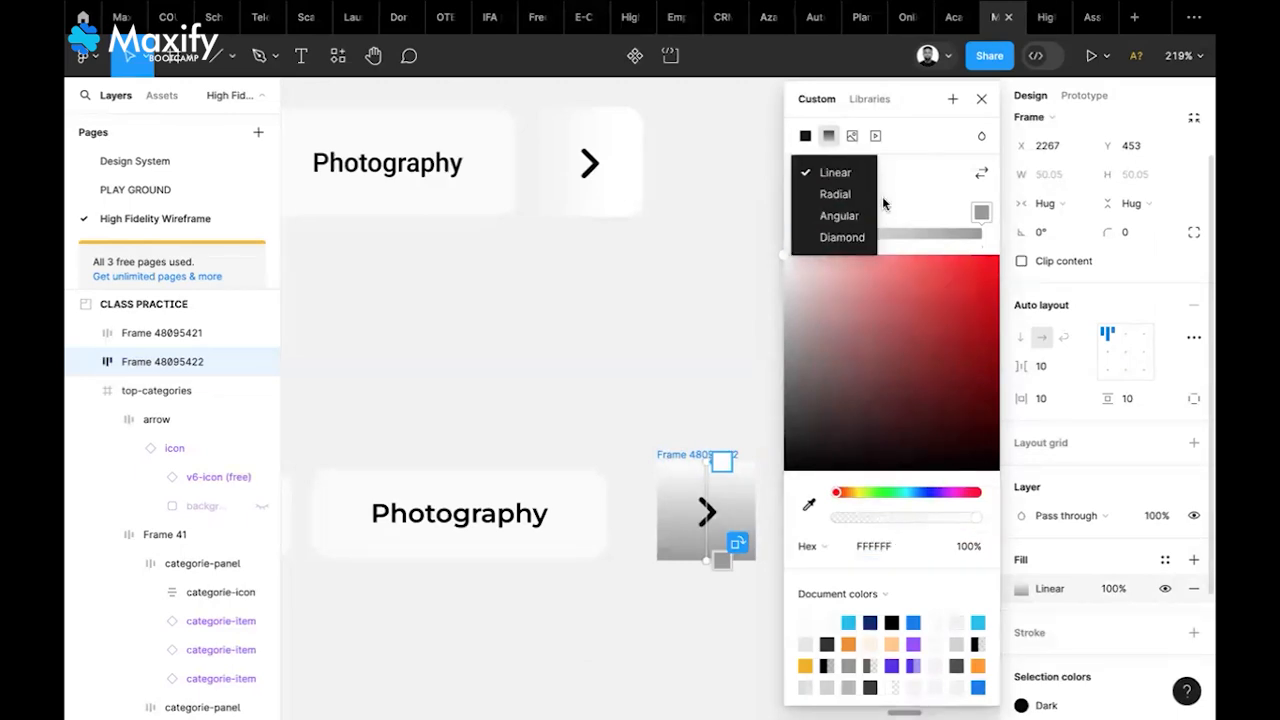
left_click(857, 174)
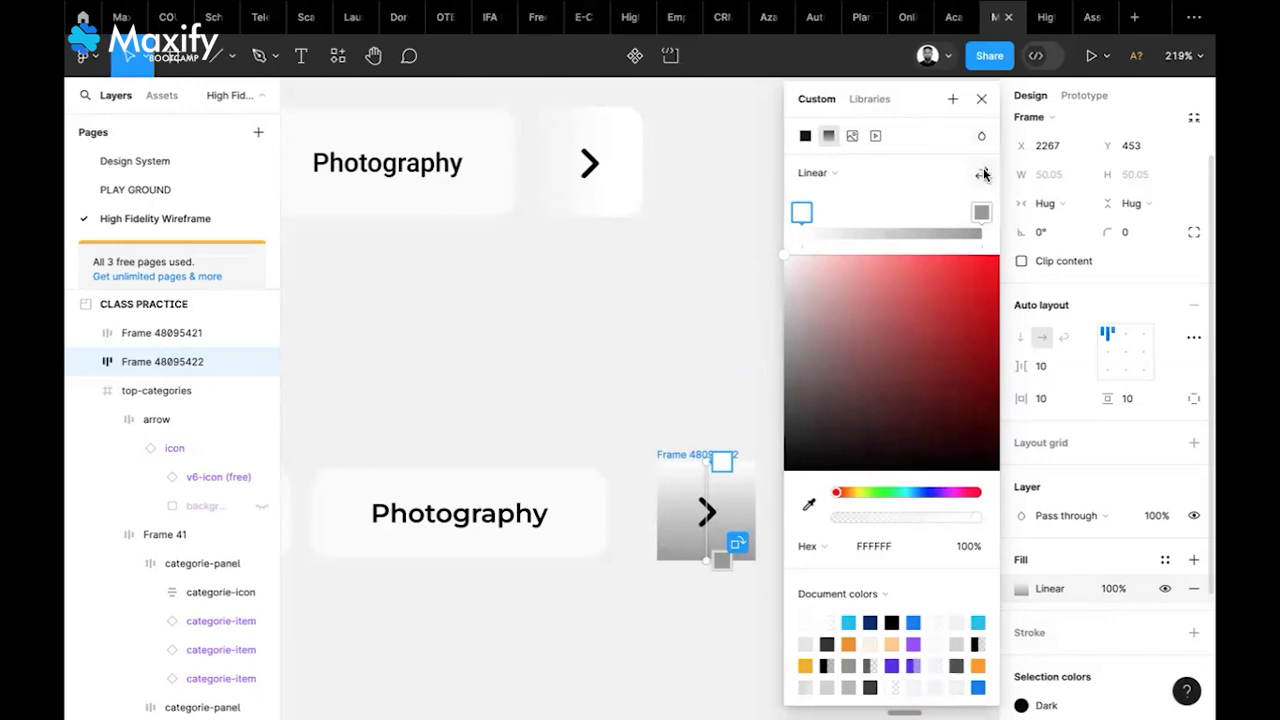
scroll(686, 414, "right", 3)
scroll(686, 414, "down", 1)
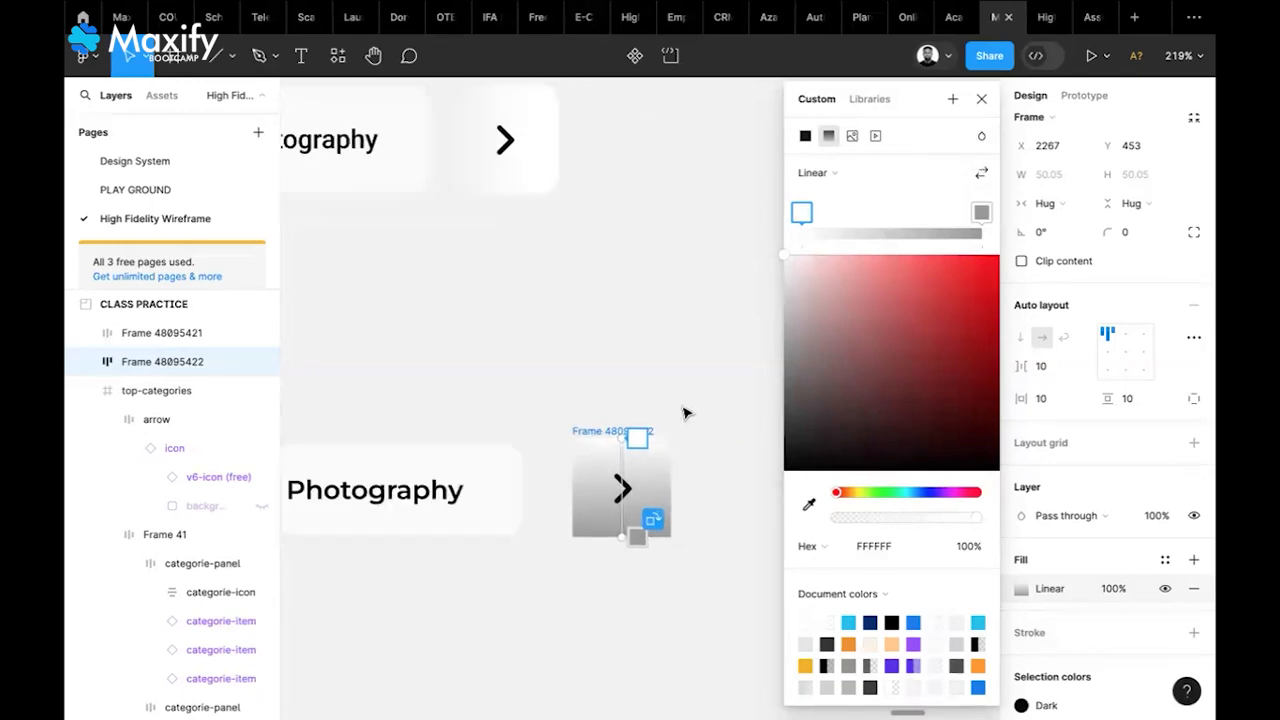
scroll(598, 449, "up", 5)
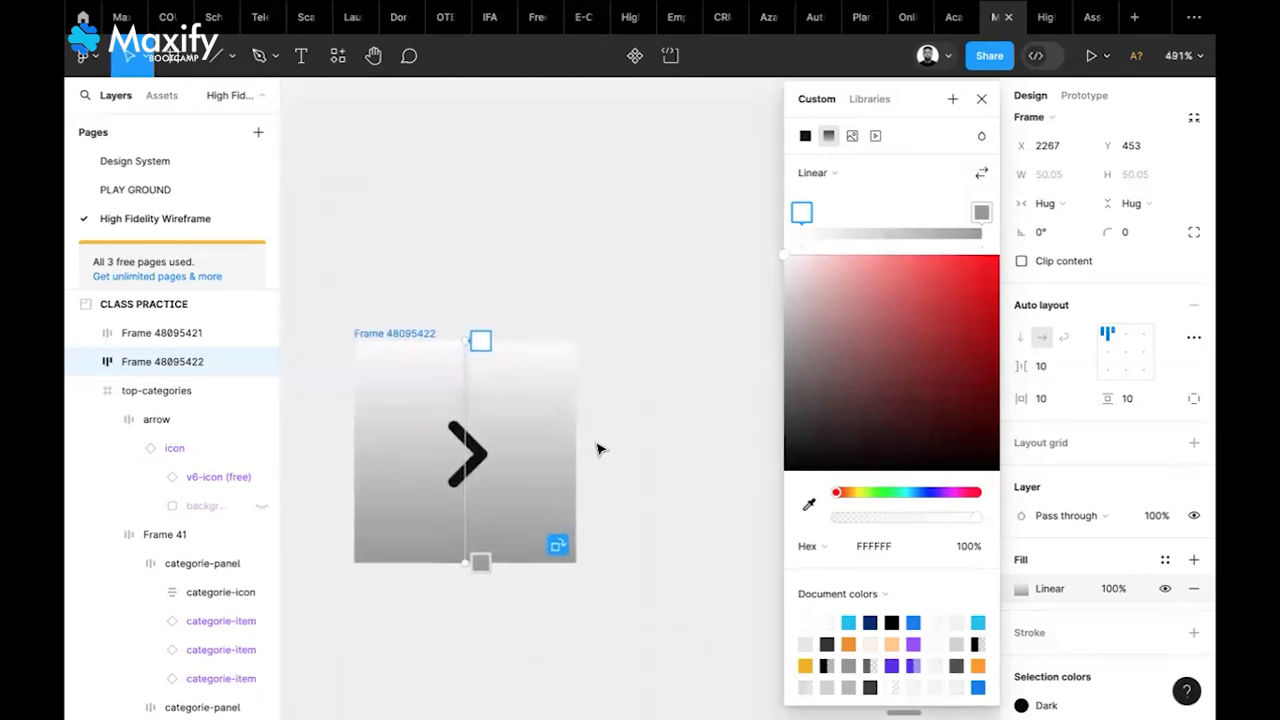
left_click(558, 550)
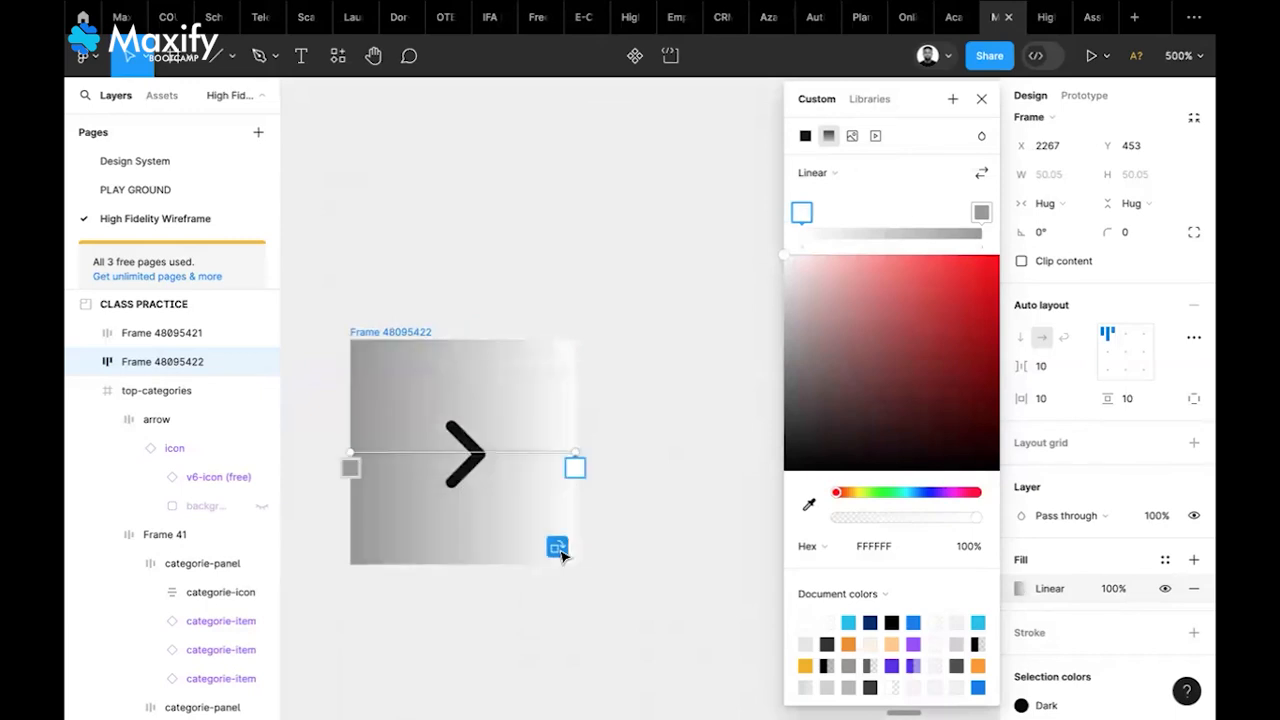
left_click(557, 548)
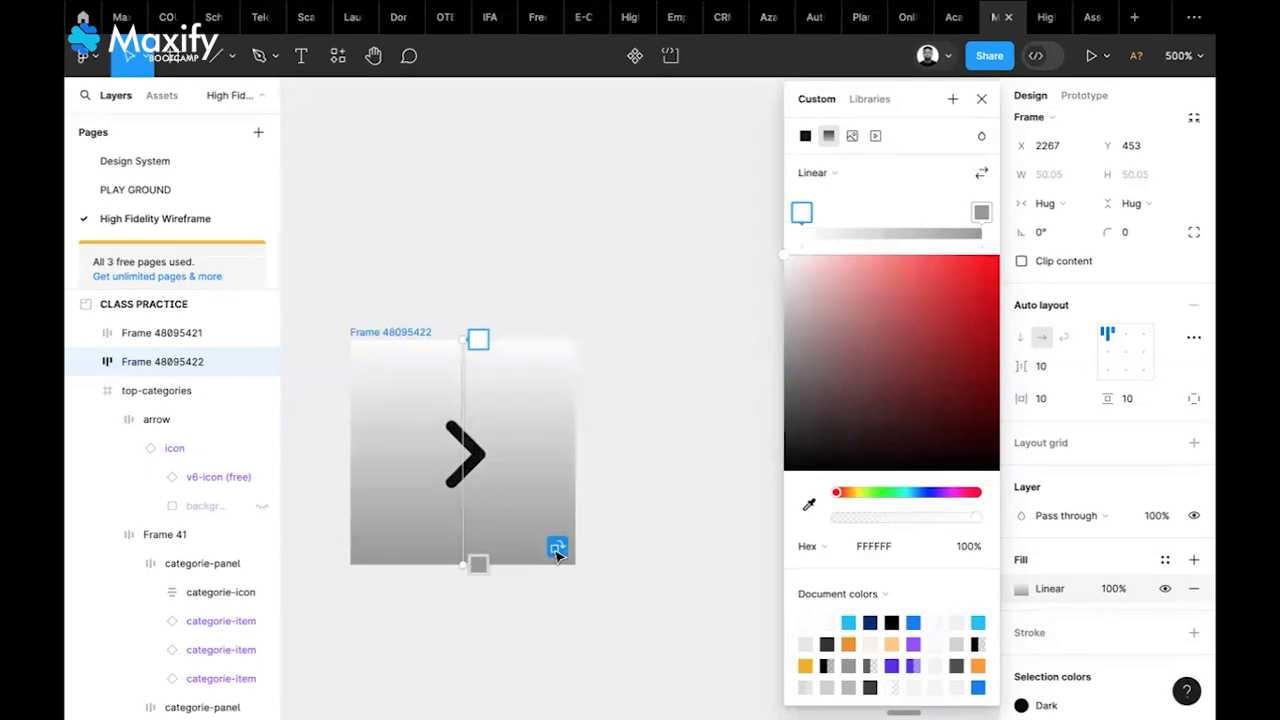
left_click(557, 548)
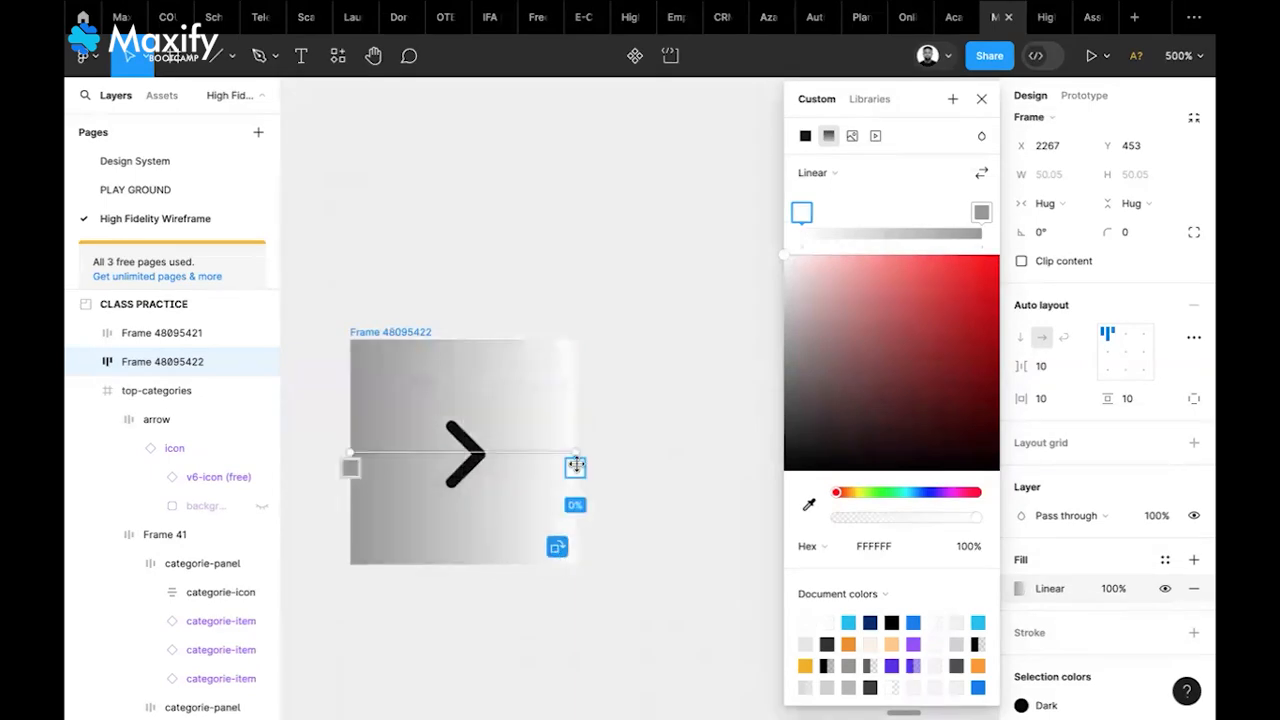
Set both gradient stops to FAFAFA
left_click(892, 544)
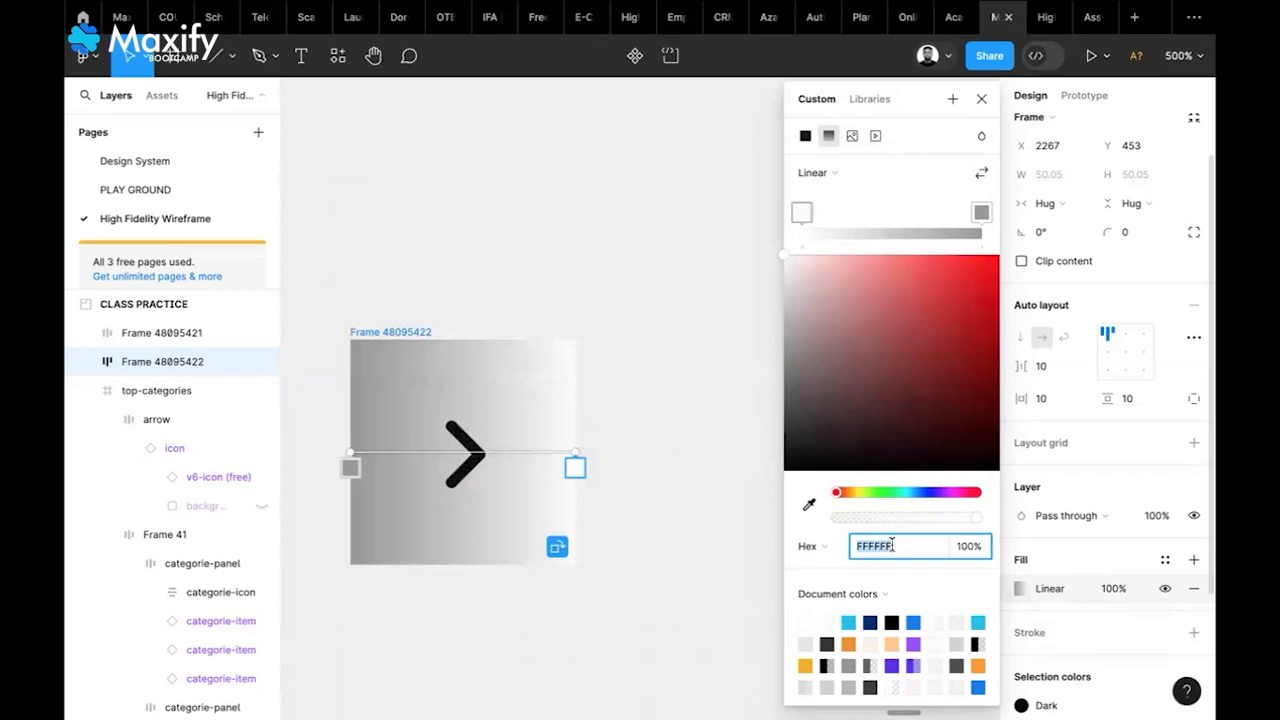
type("FAFA")
key("Return")
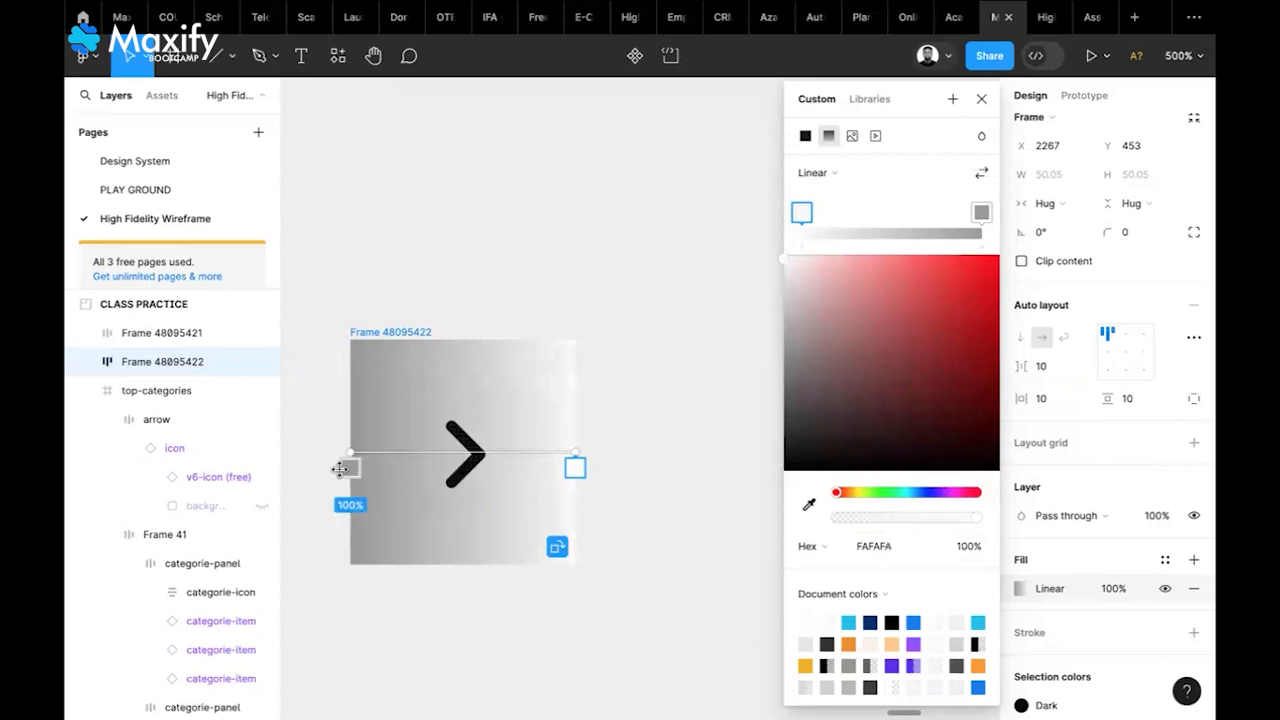
left_click(345, 469)
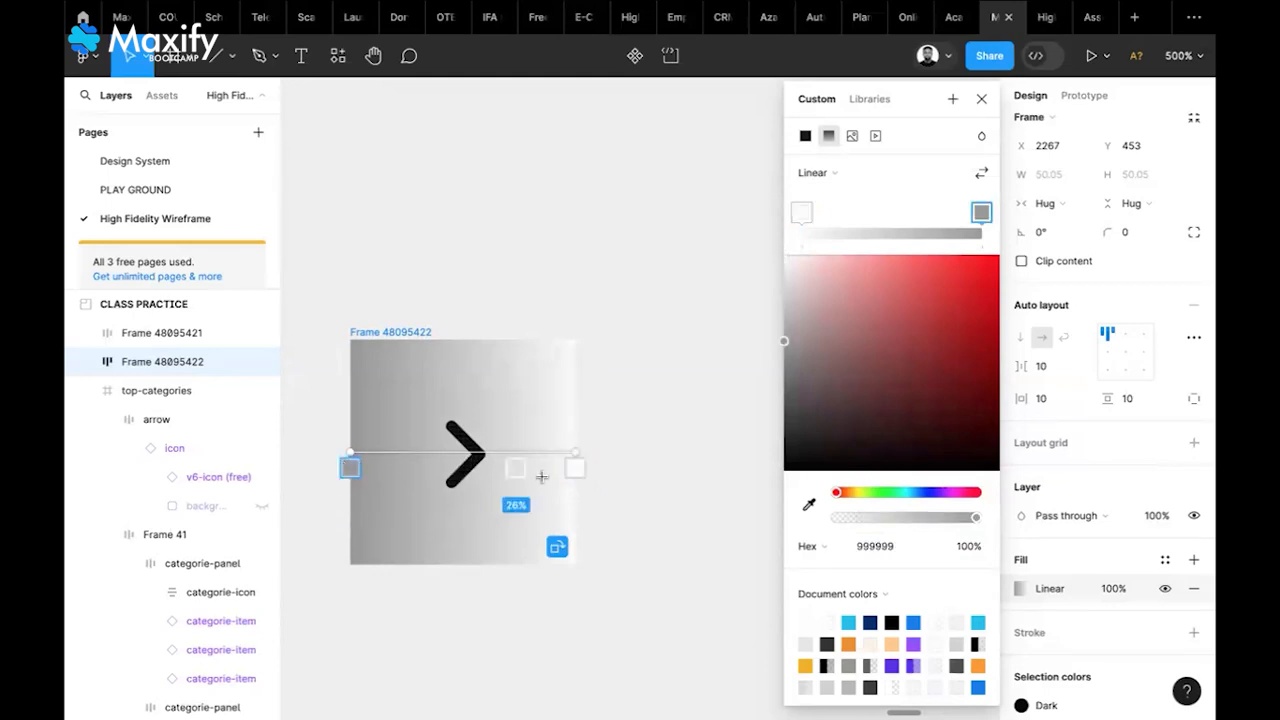
left_click(895, 546)
type("FA")
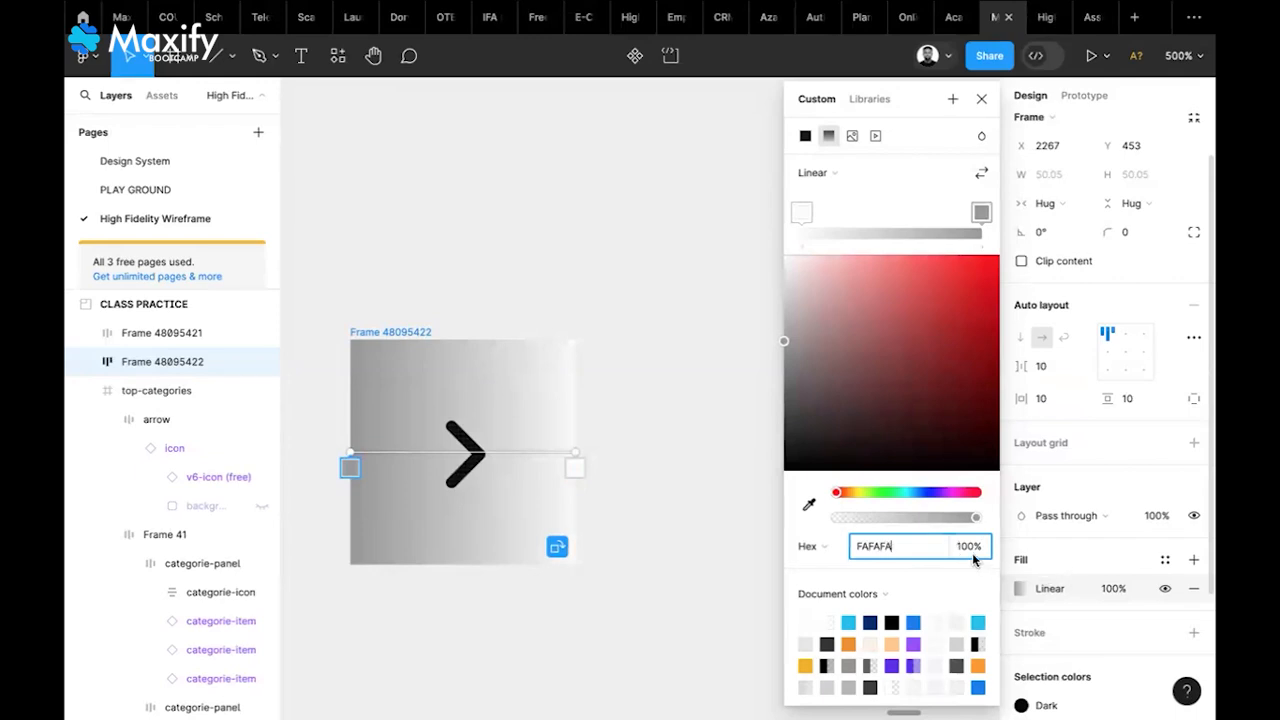
type("FAFA")
key("Tab")
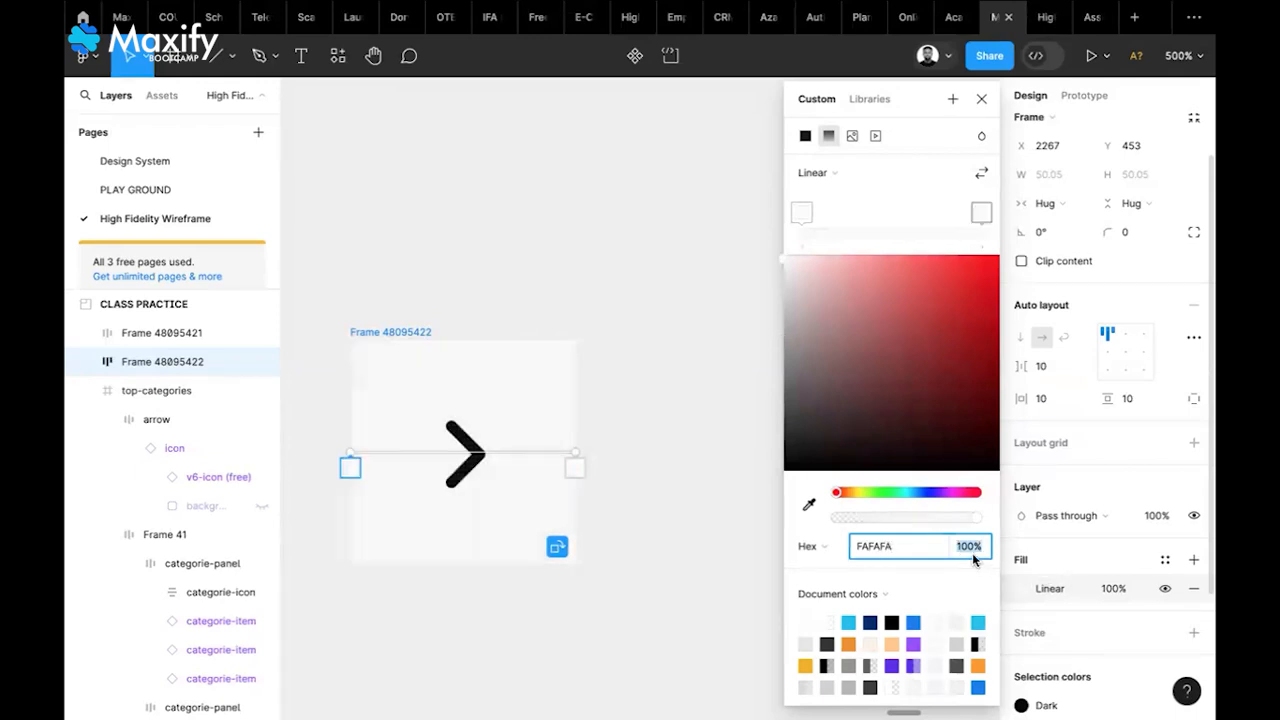
Set the stop's opacity to 10% and flip the gradient twice, ending in the original direction
type("20")
key("Return")
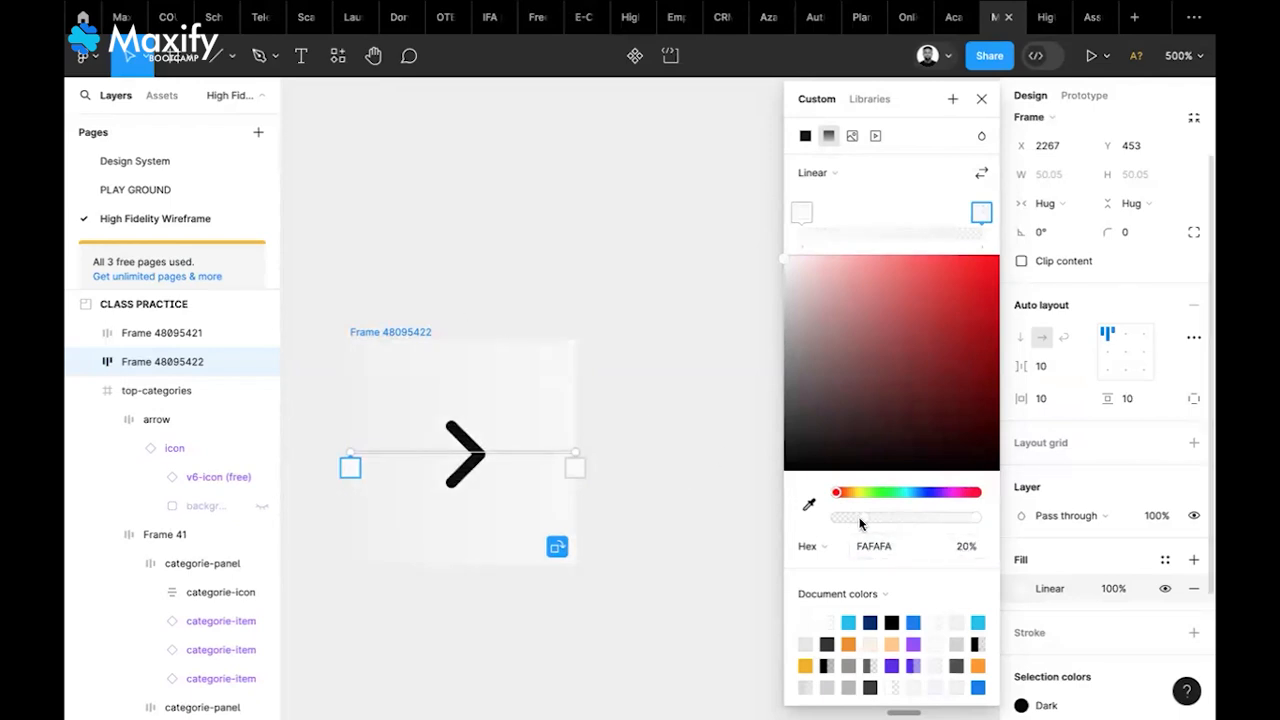
left_click(966, 549)
type("10")
key("Return")
left_click(982, 176)
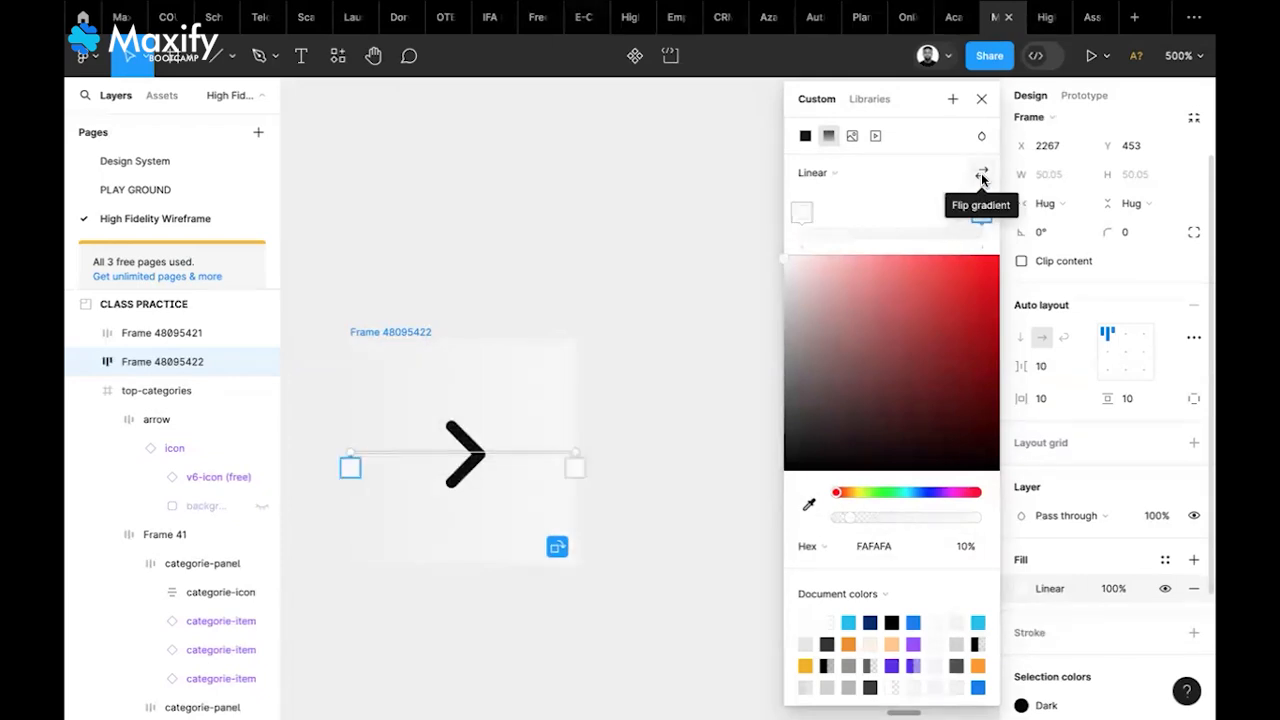
left_click(982, 176)
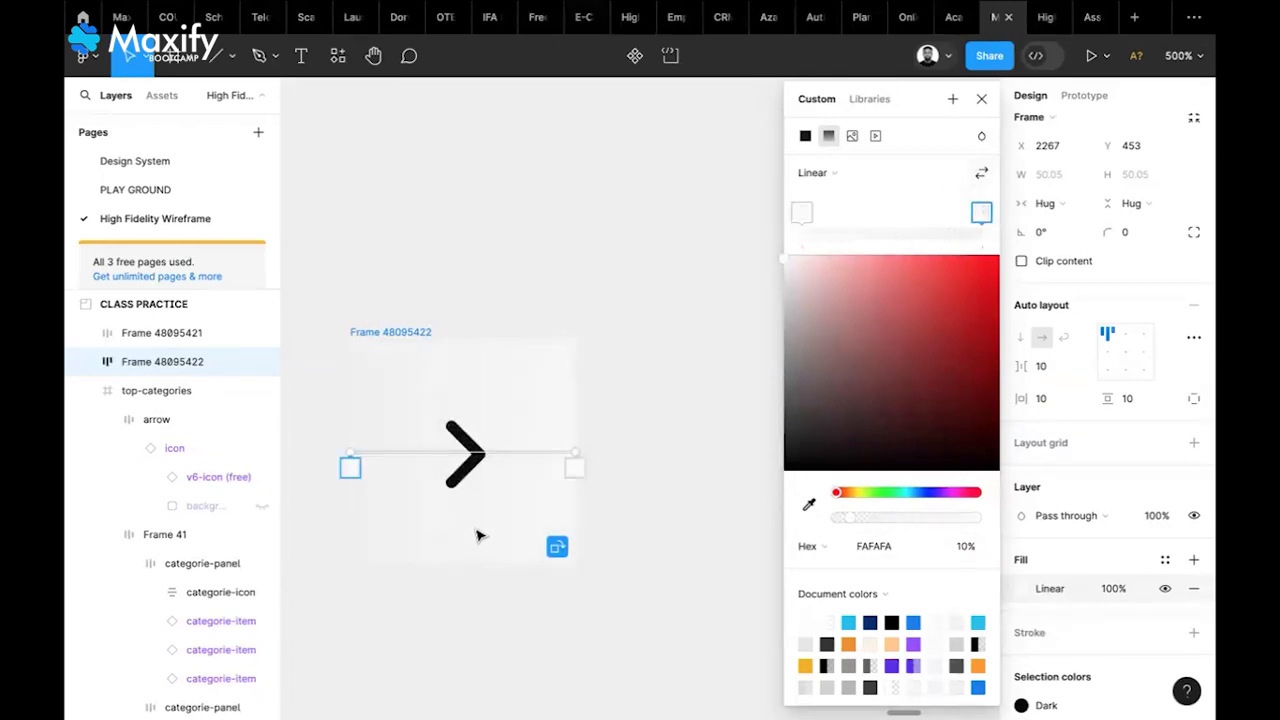
Set the arrow frame's gradient stop colour to white FFFFFF
left_click(982, 101)
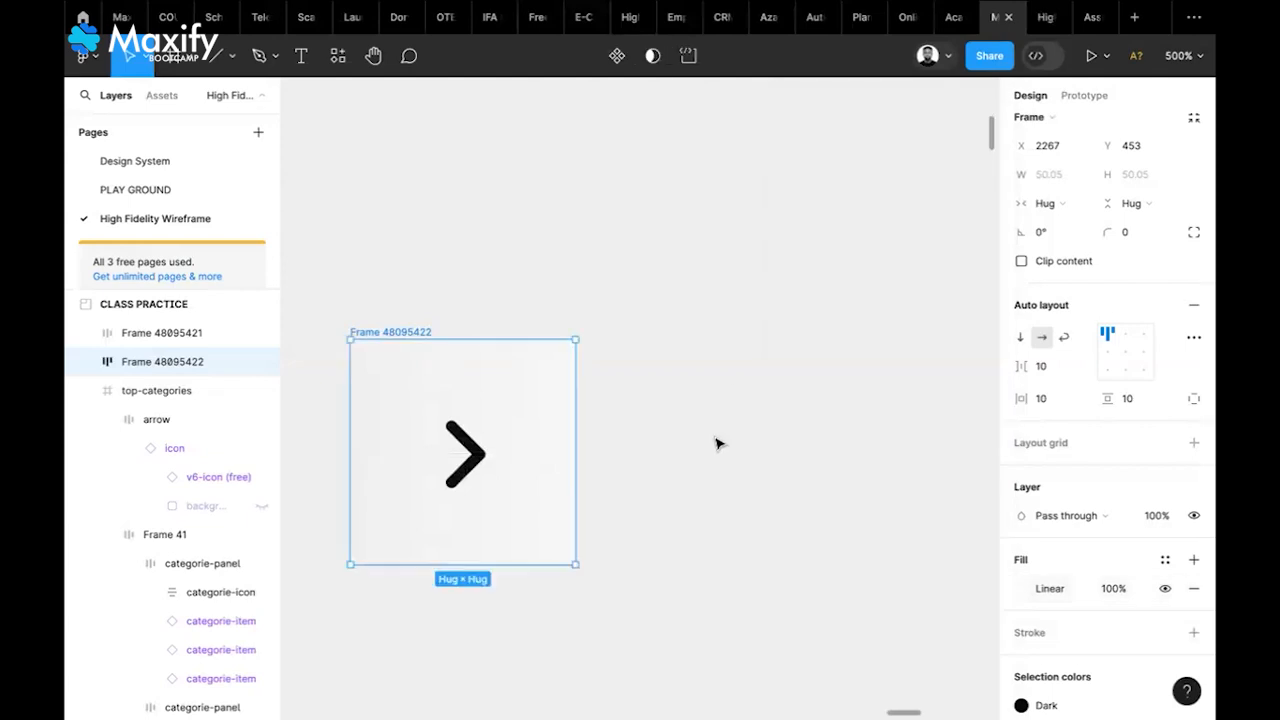
scroll(714, 443, "down", 5)
scroll(716, 443, "up", 2)
scroll(716, 443, "left", 2)
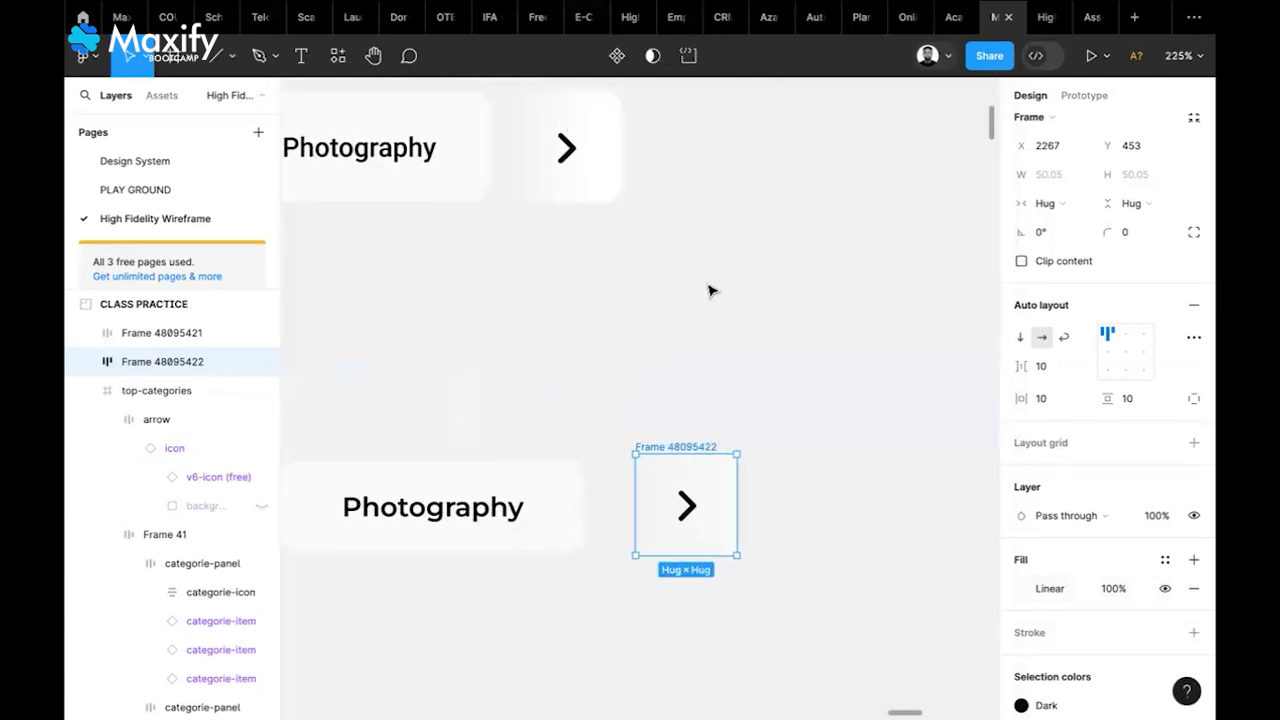
left_click(829, 498)
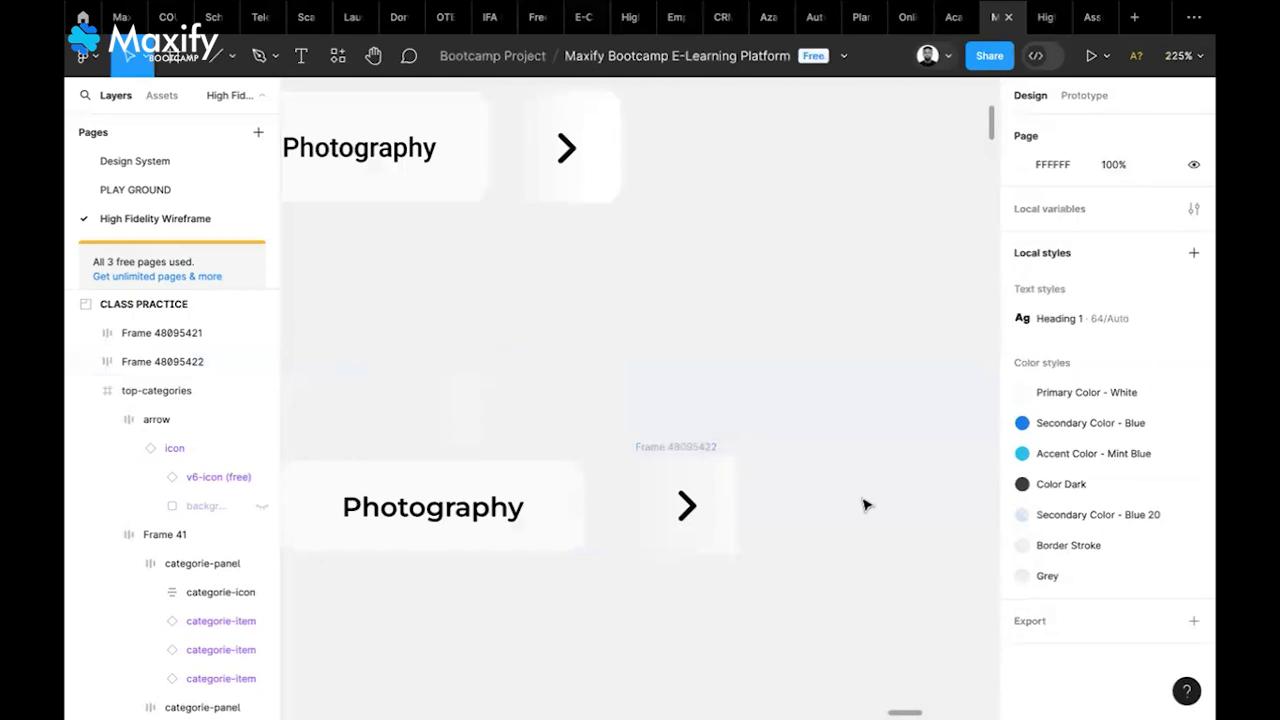
left_click(700, 451)
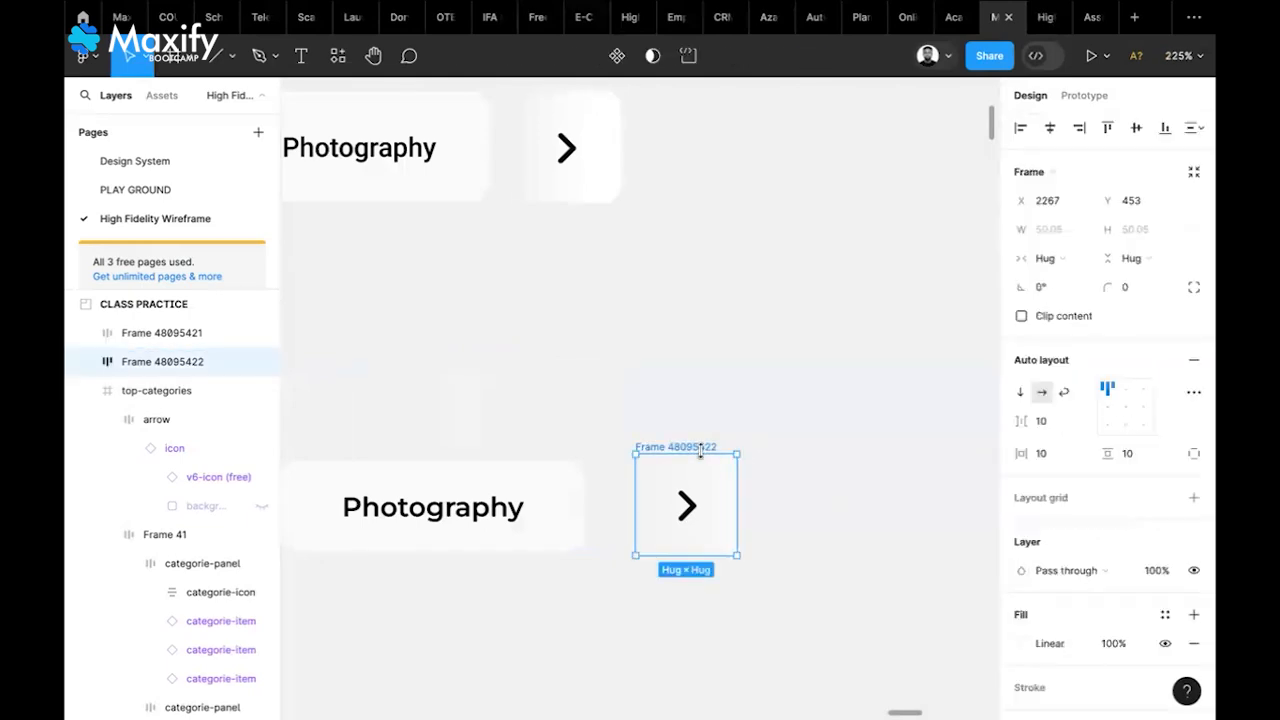
left_click(1020, 644)
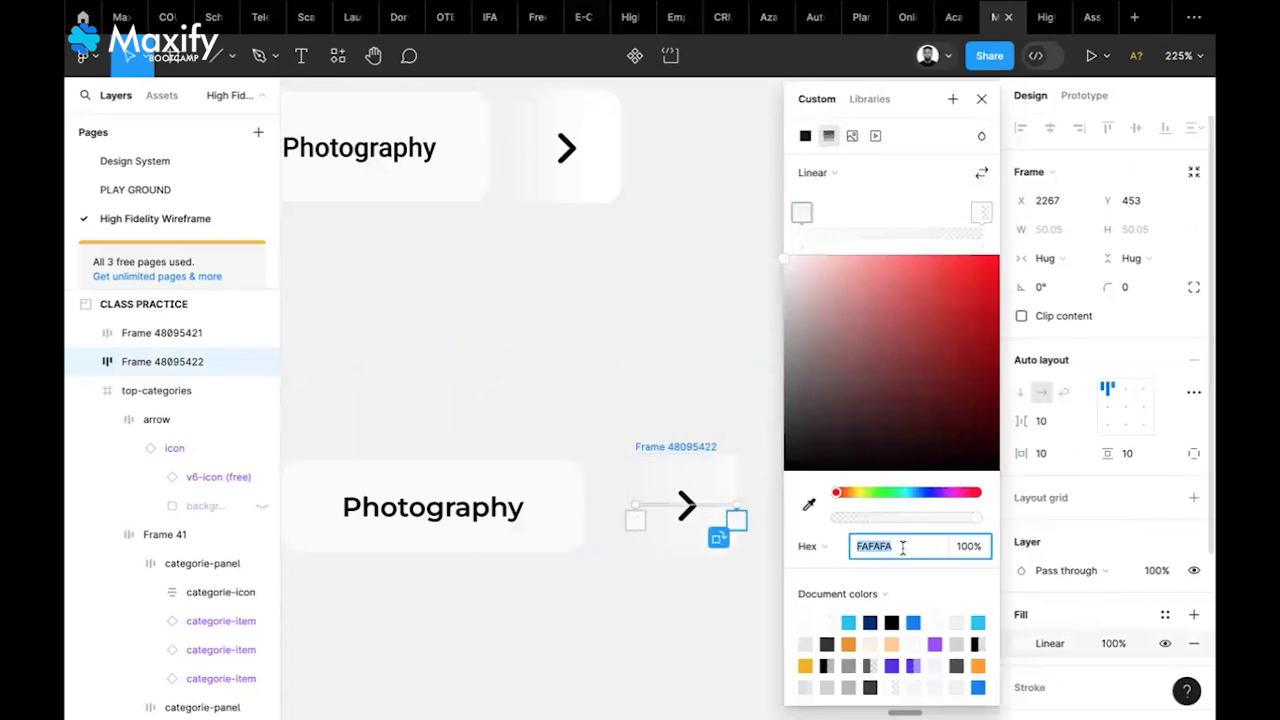
type("FFFFFF")
key("Return")
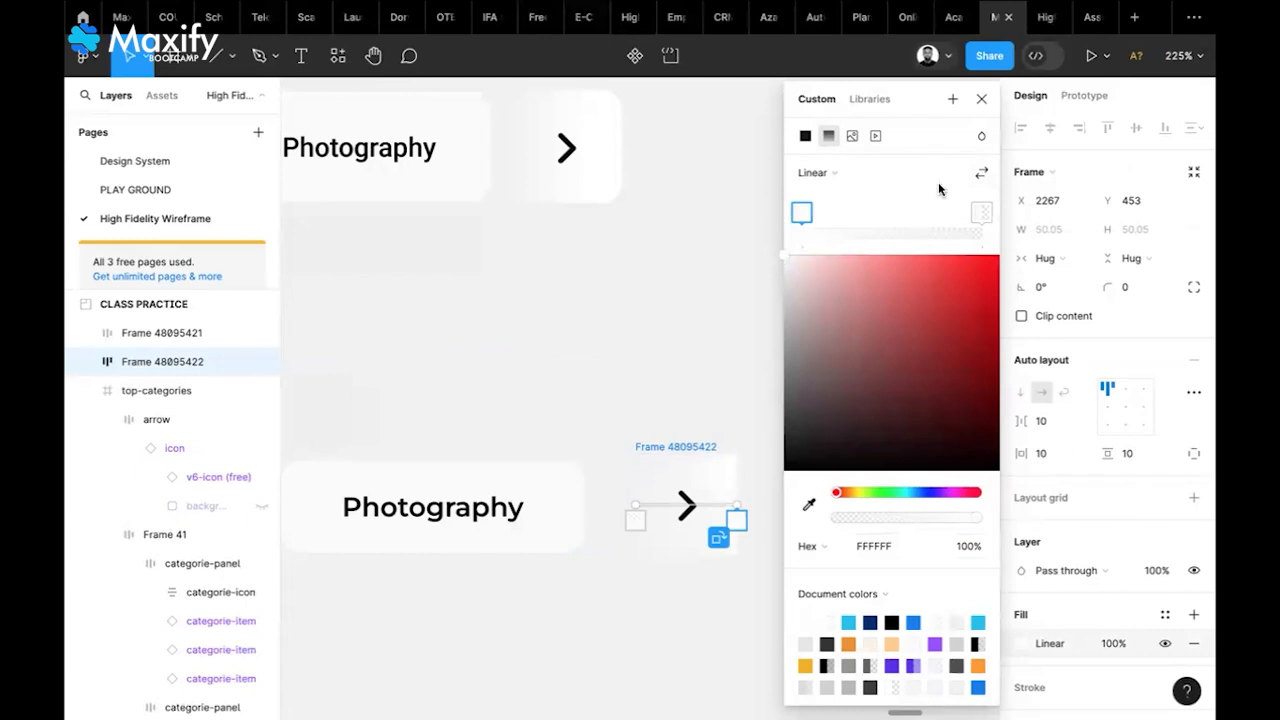
left_click(982, 100)
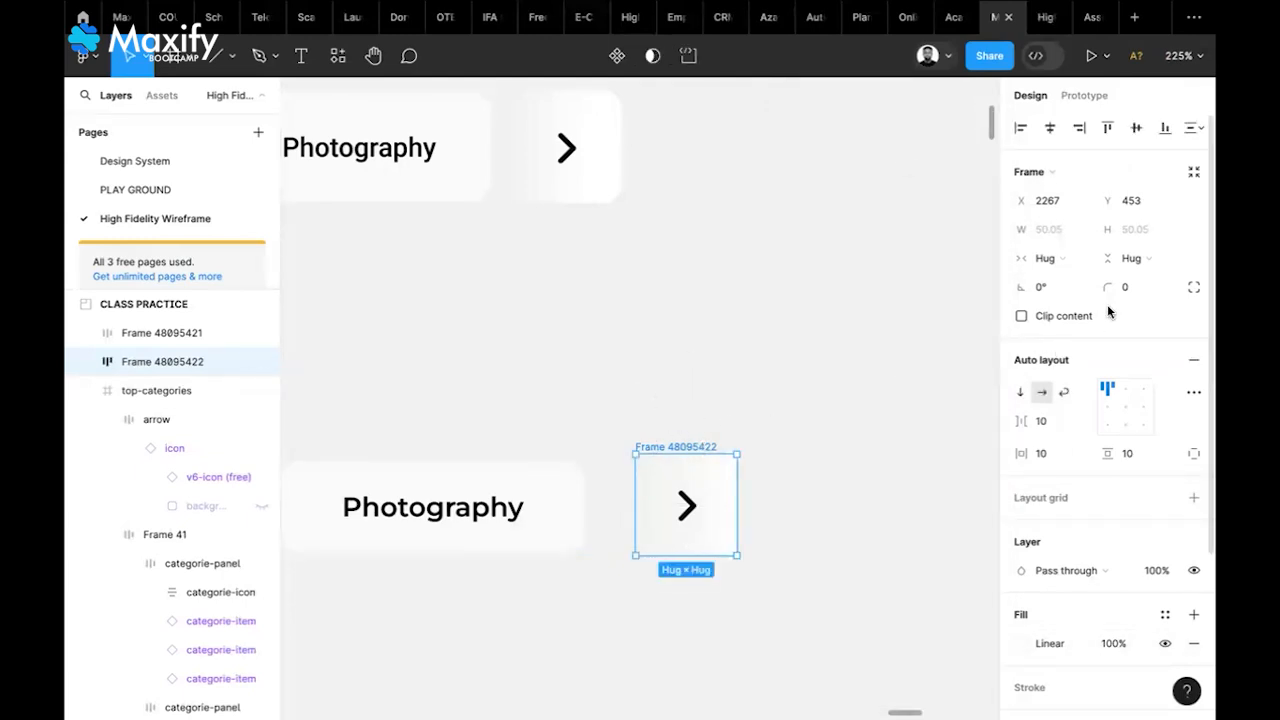
Round the arrow frame's corners to radius 10, then reselect Frame 48095422
type("10")
key("Return")
left_click(868, 397)
scroll(834, 517, "down", 2)
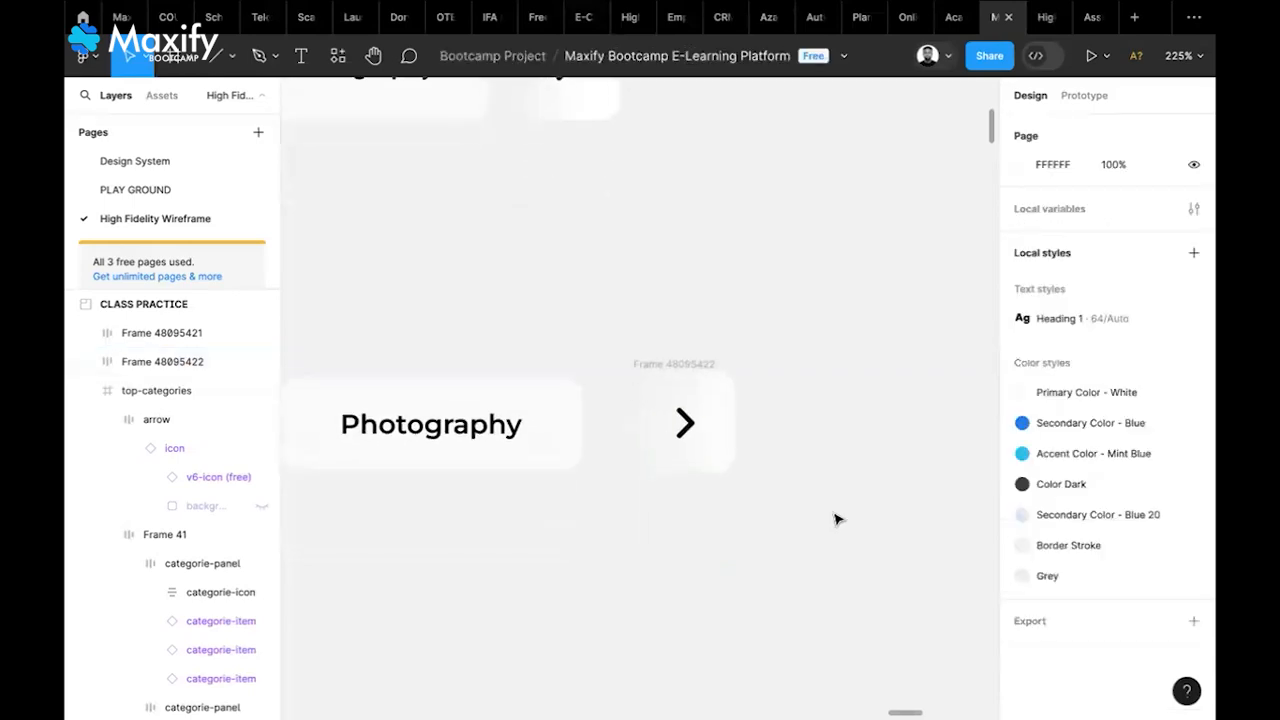
scroll(838, 519, "up", 5)
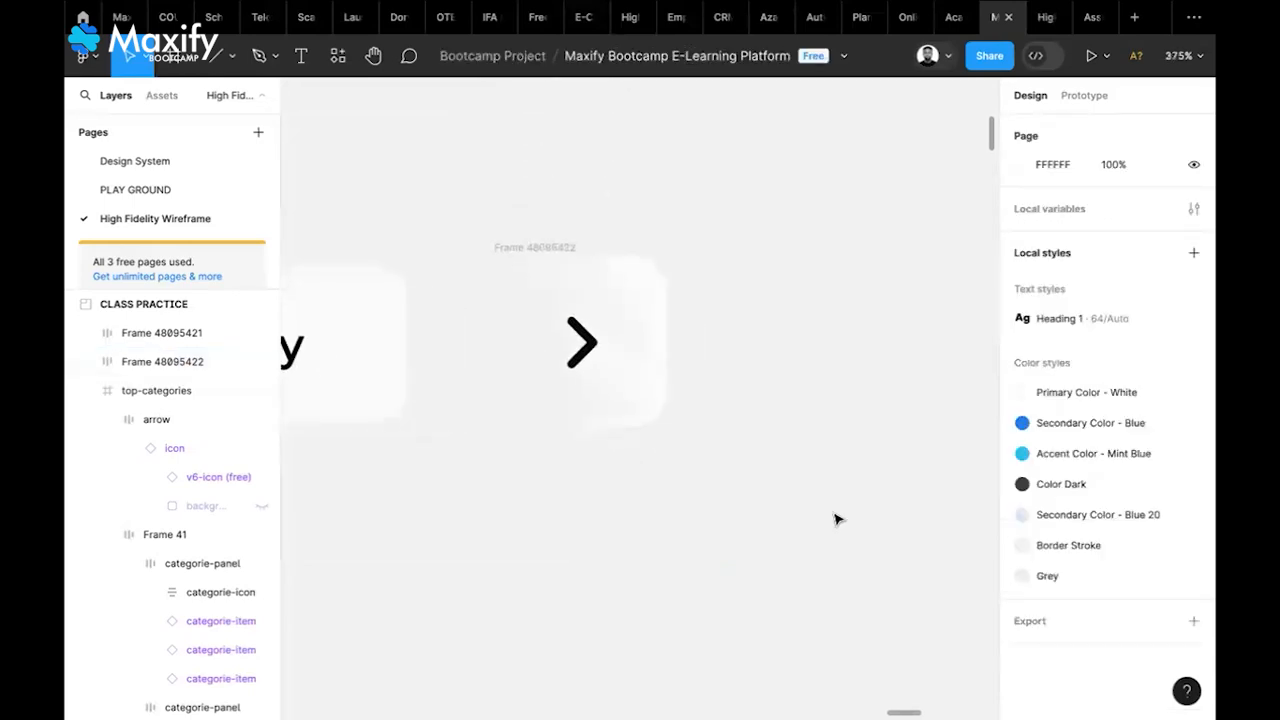
left_click(566, 287)
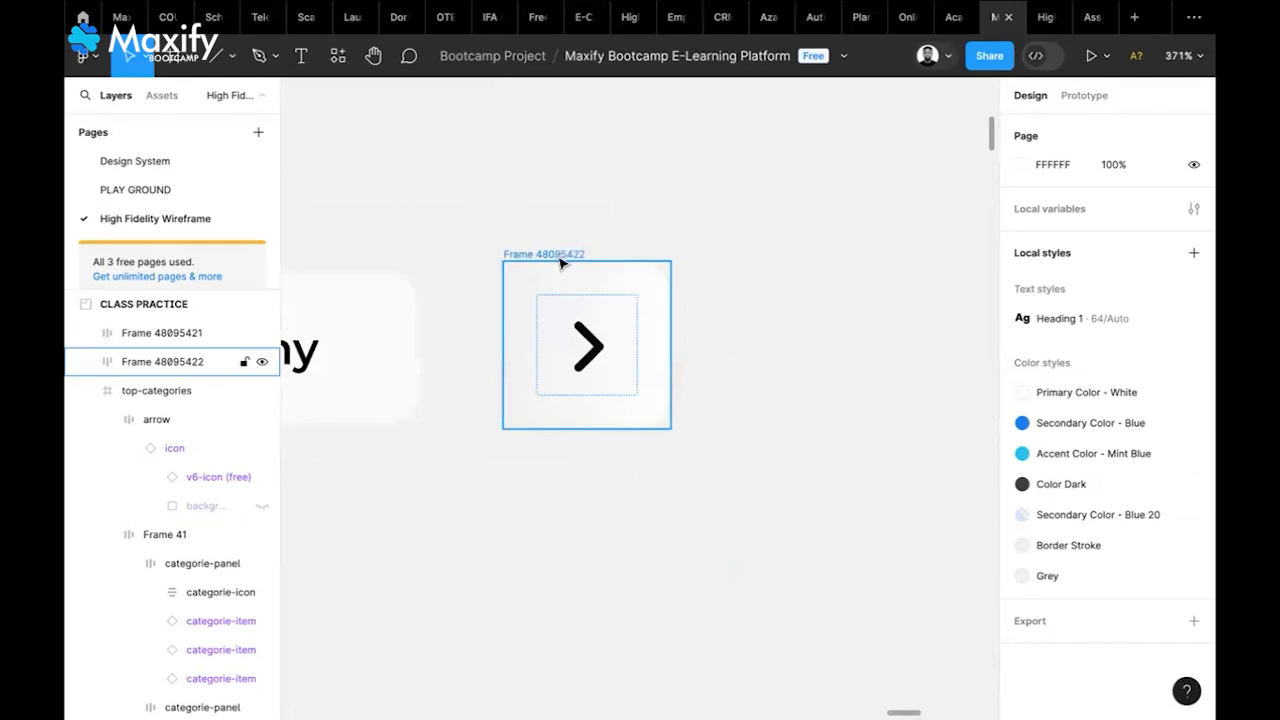
left_click(561, 258)
left_click(800, 316)
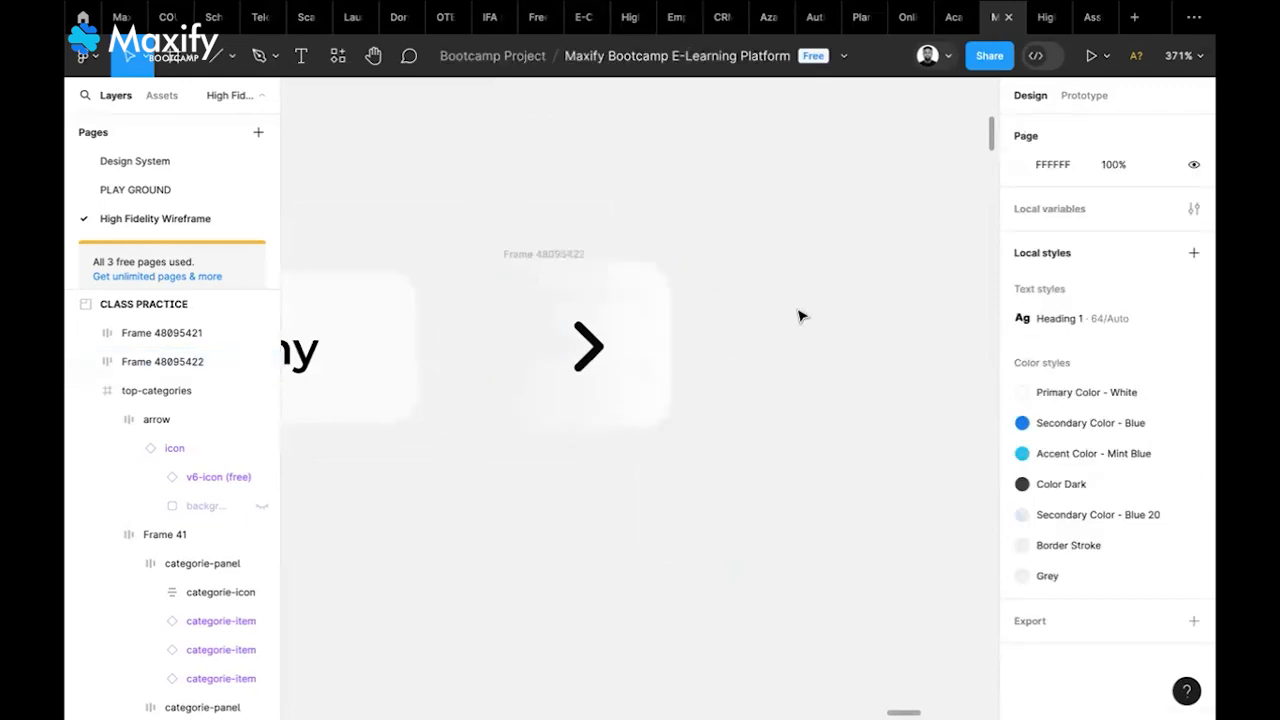
left_click(567, 254)
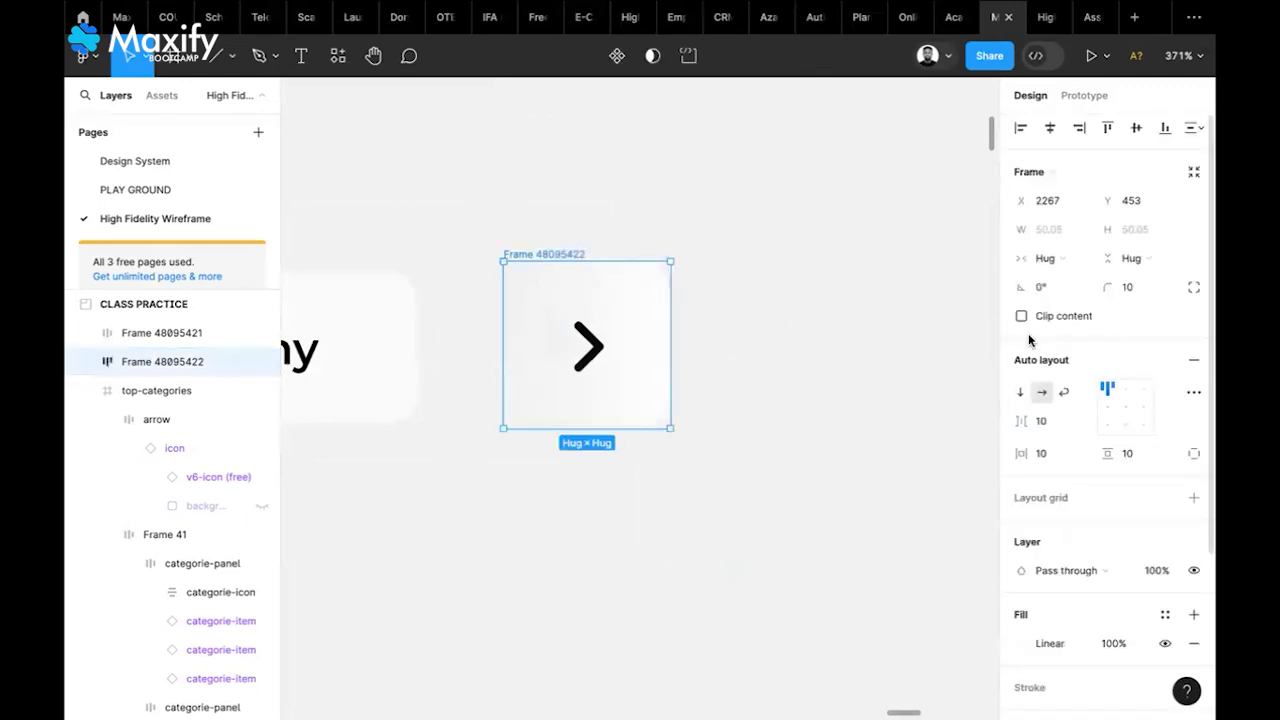
scroll(1080, 450, "down", 3)
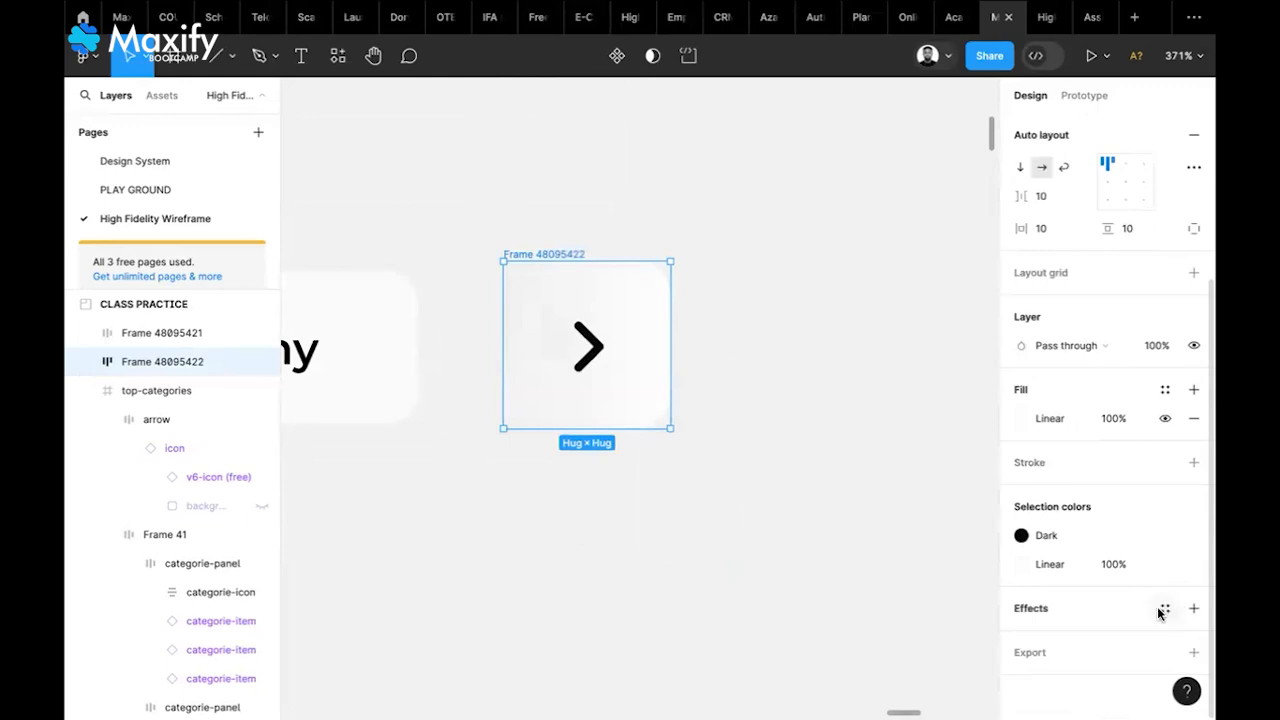
Give the arrow frame a Background blur effect of 20 and pick the Ellipse shape tool
left_click(1193, 608)
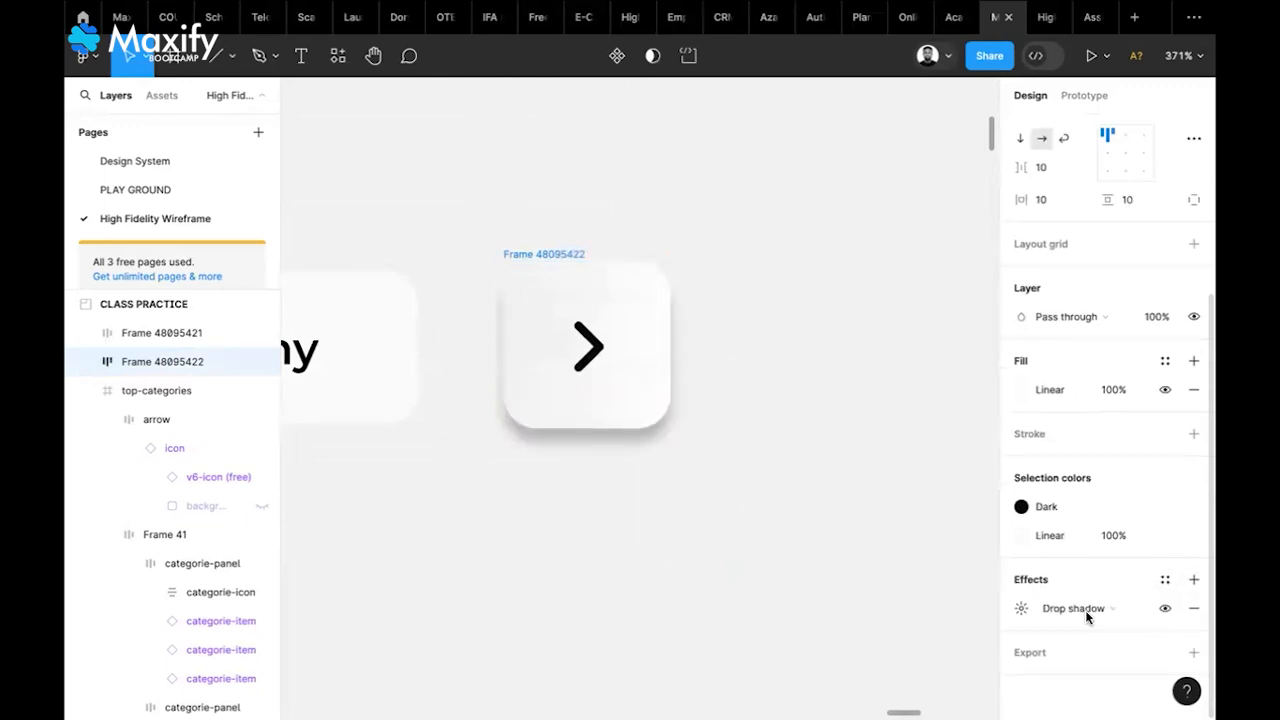
left_click(1086, 608)
left_click(1107, 650)
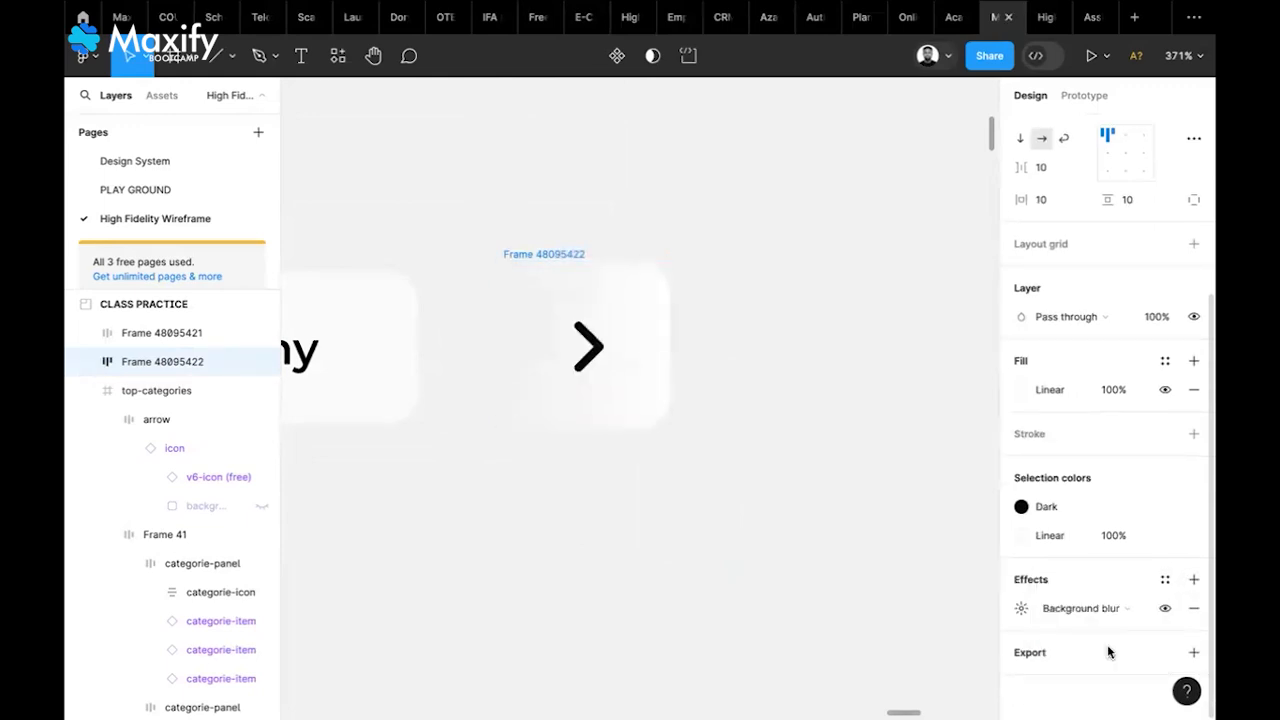
left_click(1021, 609)
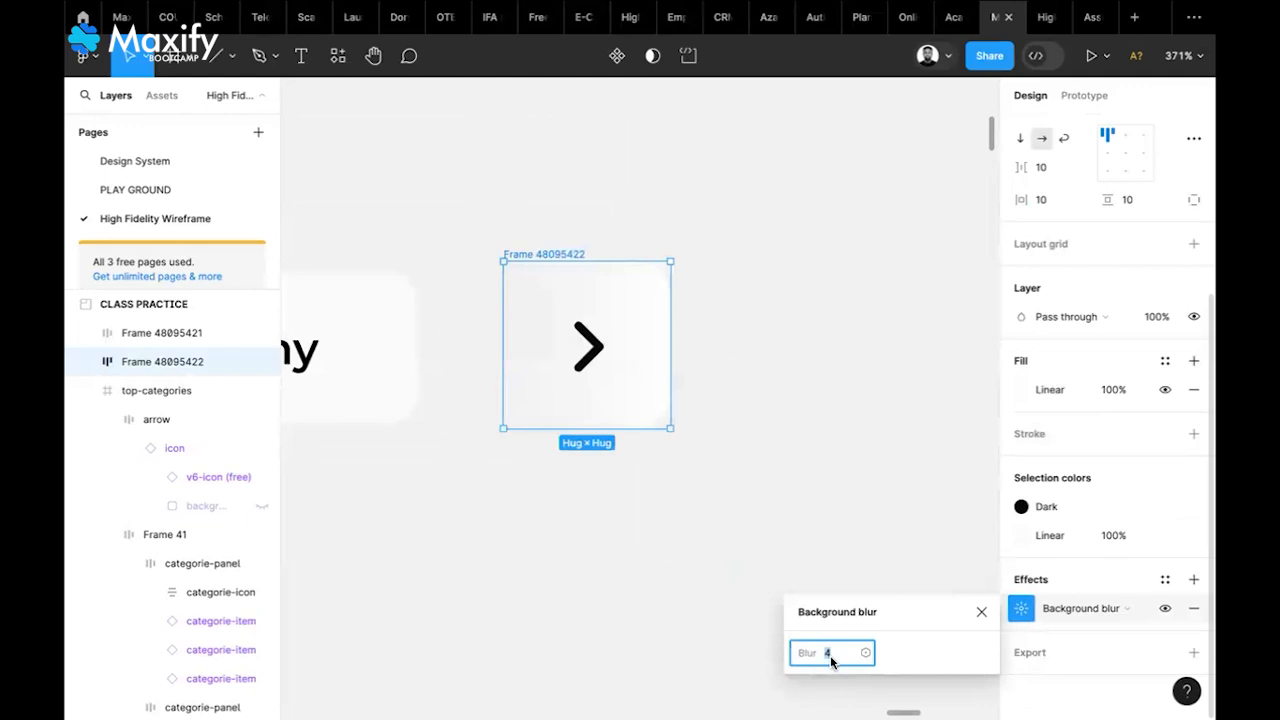
key("Return")
left_click(806, 440)
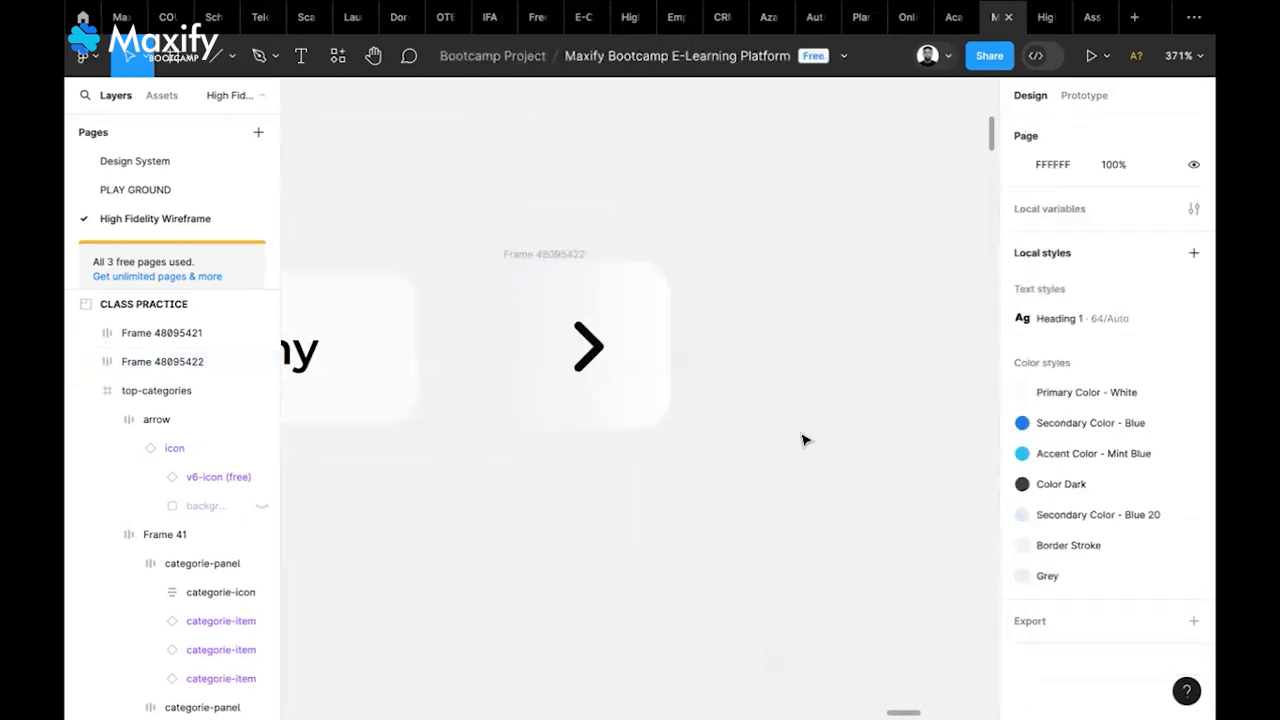
left_click(191, 64)
left_click(231, 66)
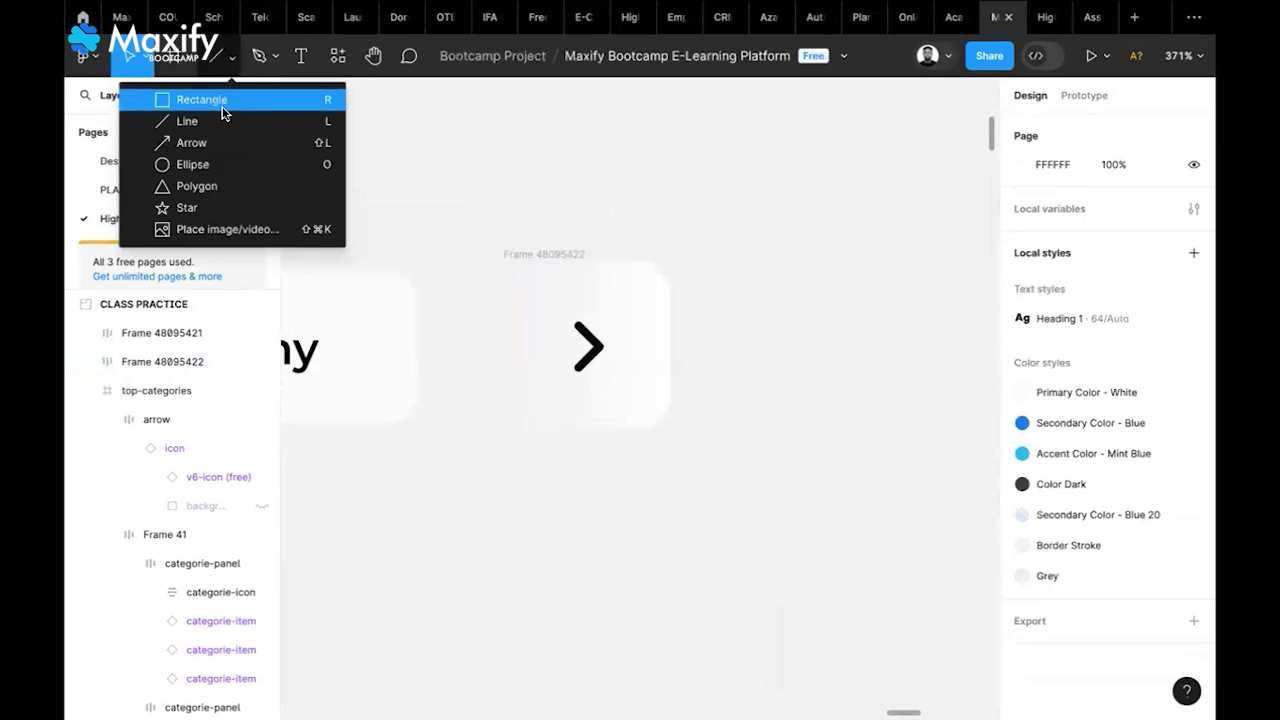
Draw a 59×59 circle and fill it with the document blue 107BEF
left_click(220, 164)
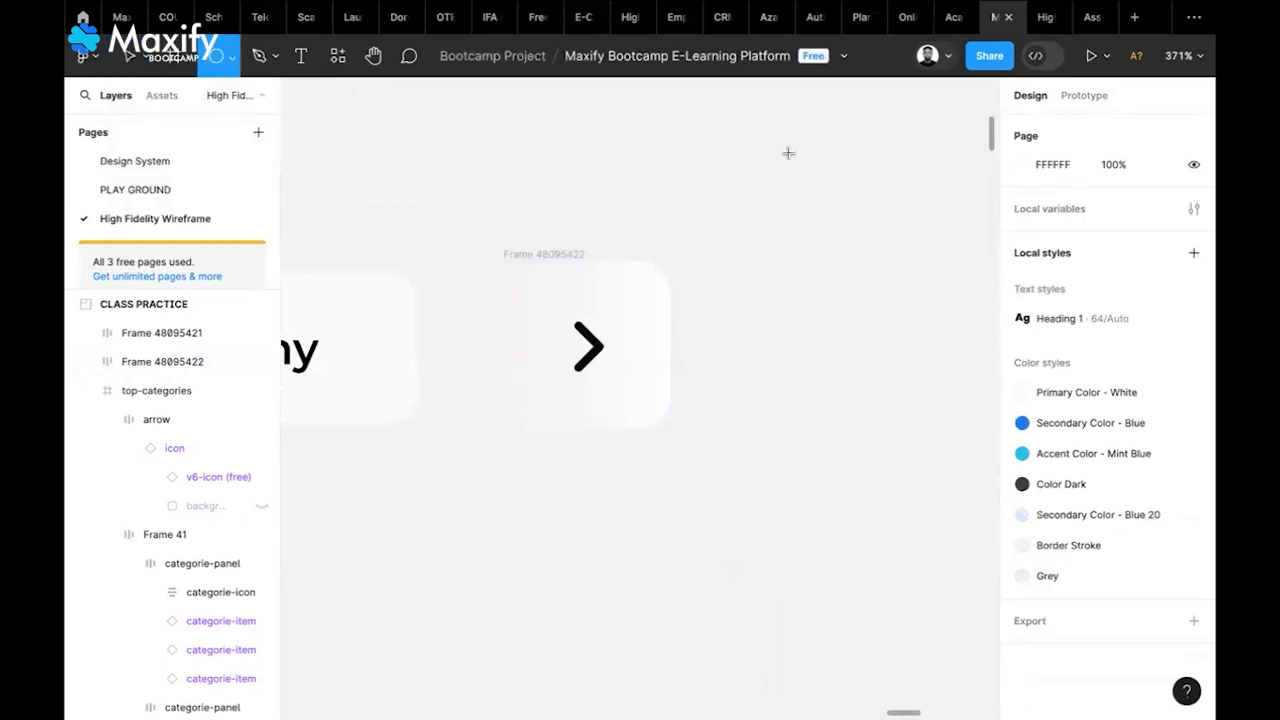
left_click_drag(734, 194, 890, 395)
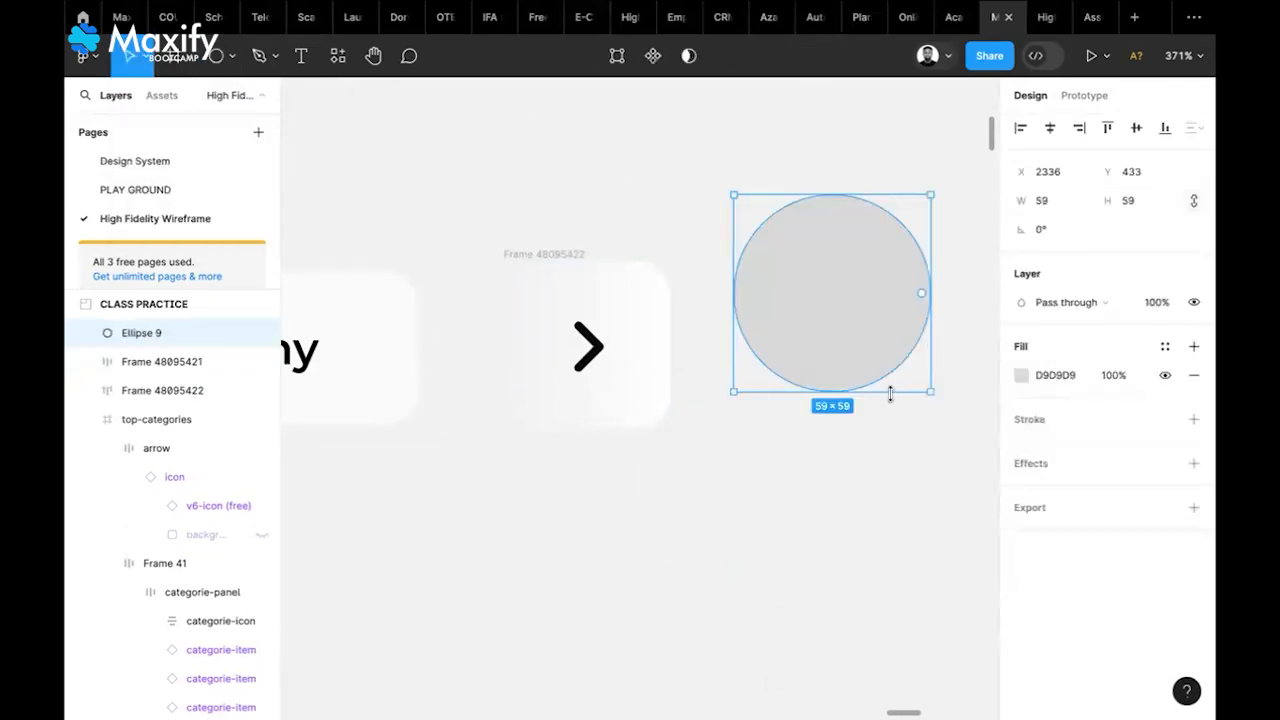
left_click(1021, 376)
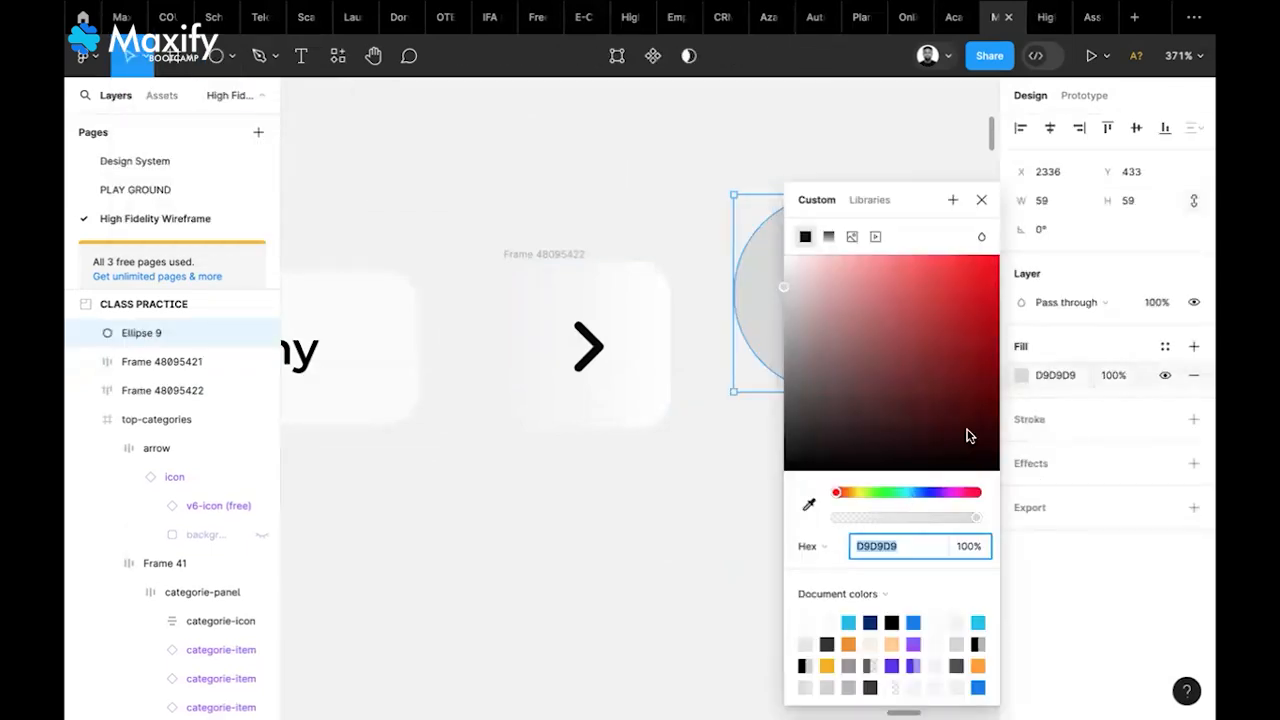
left_click(913, 622)
left_click(717, 660)
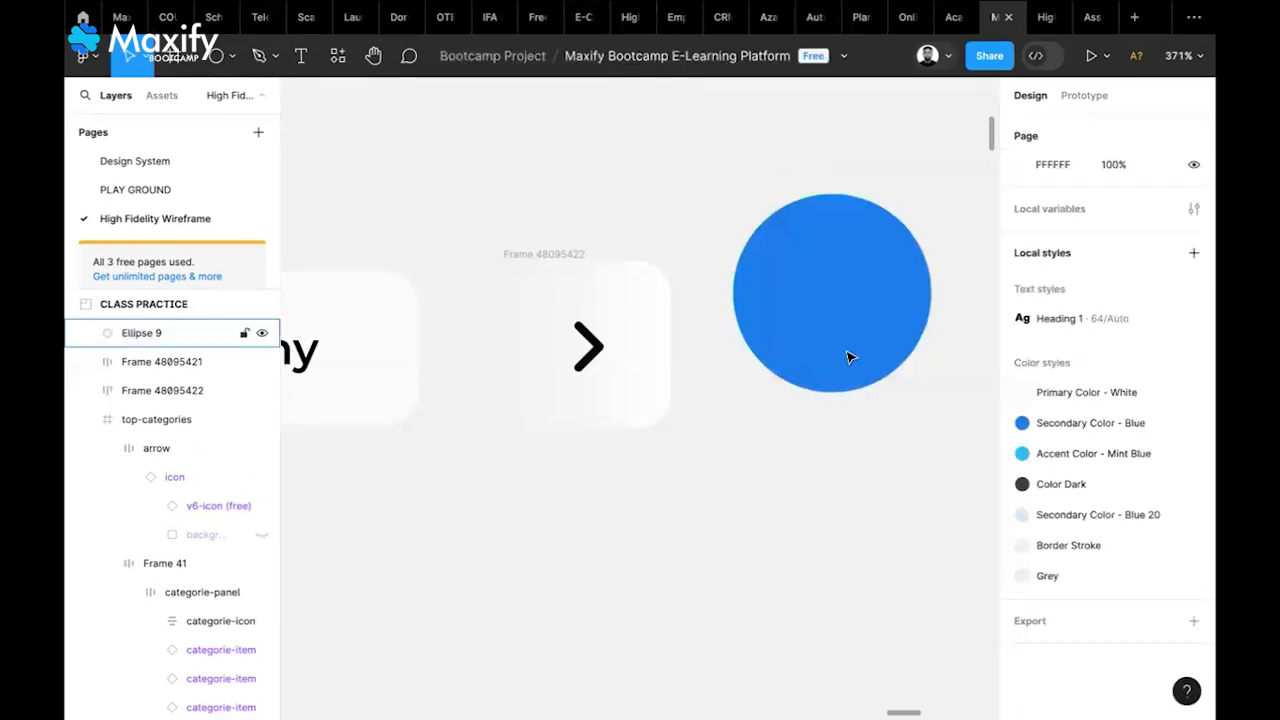
Send the blue circle to the back and tuck it behind Frame 48095422
left_click(800, 357)
left_click_drag(820, 345, 757, 414)
right_click(797, 410)
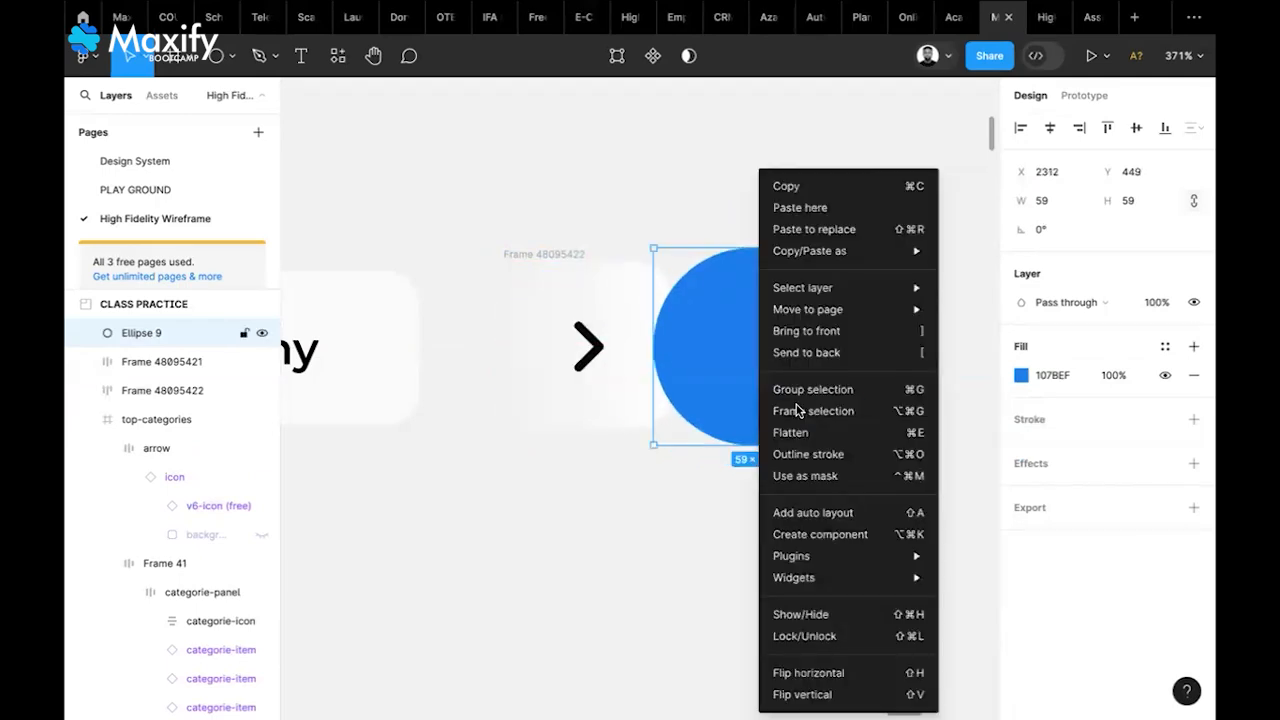
left_click(792, 352)
left_click_drag(716, 405, 590, 350)
Fade the arrow frame's gradient to a fully transparent right FAFAFA stop and shift its start
left_click(578, 263)
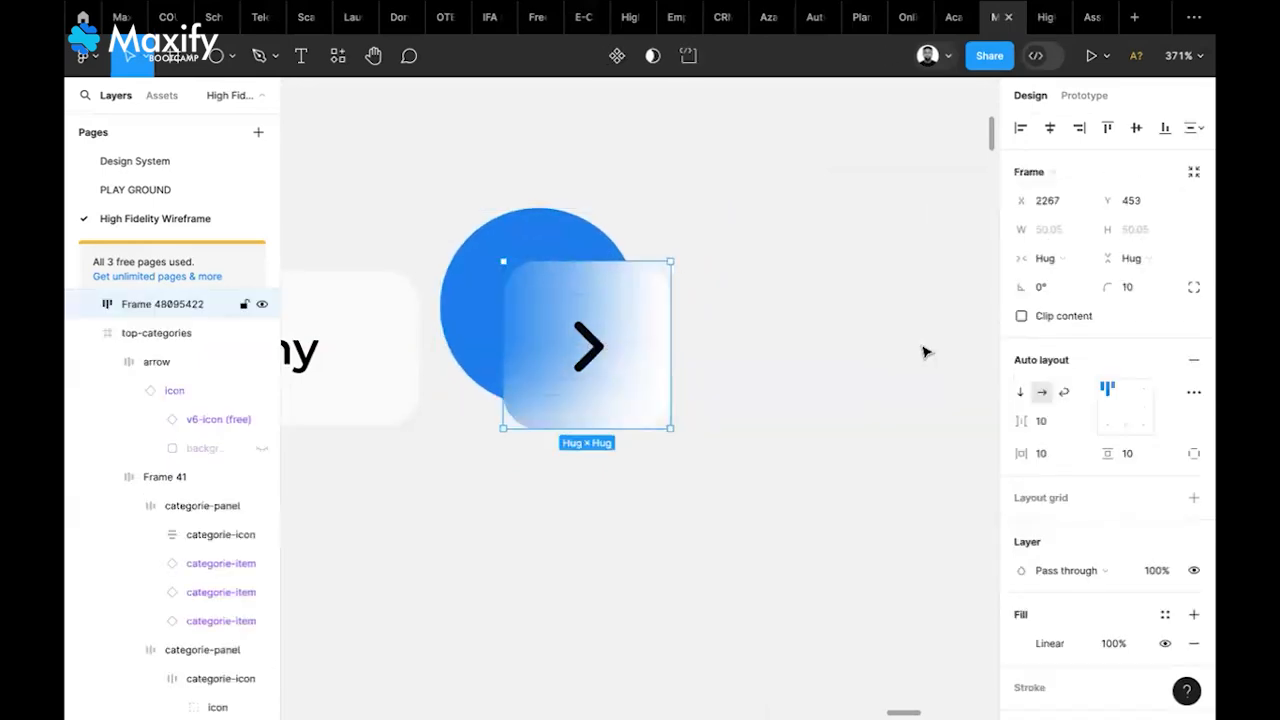
scroll(1053, 578, "down", 2)
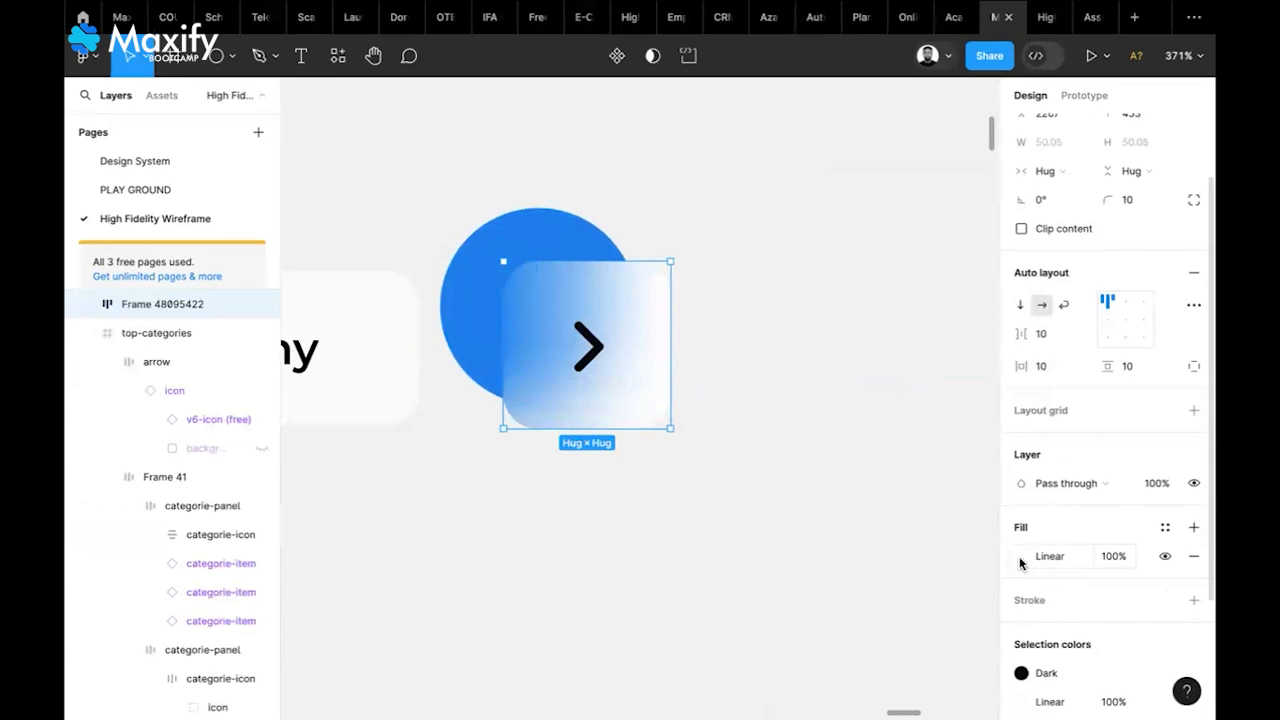
left_click(1021, 558)
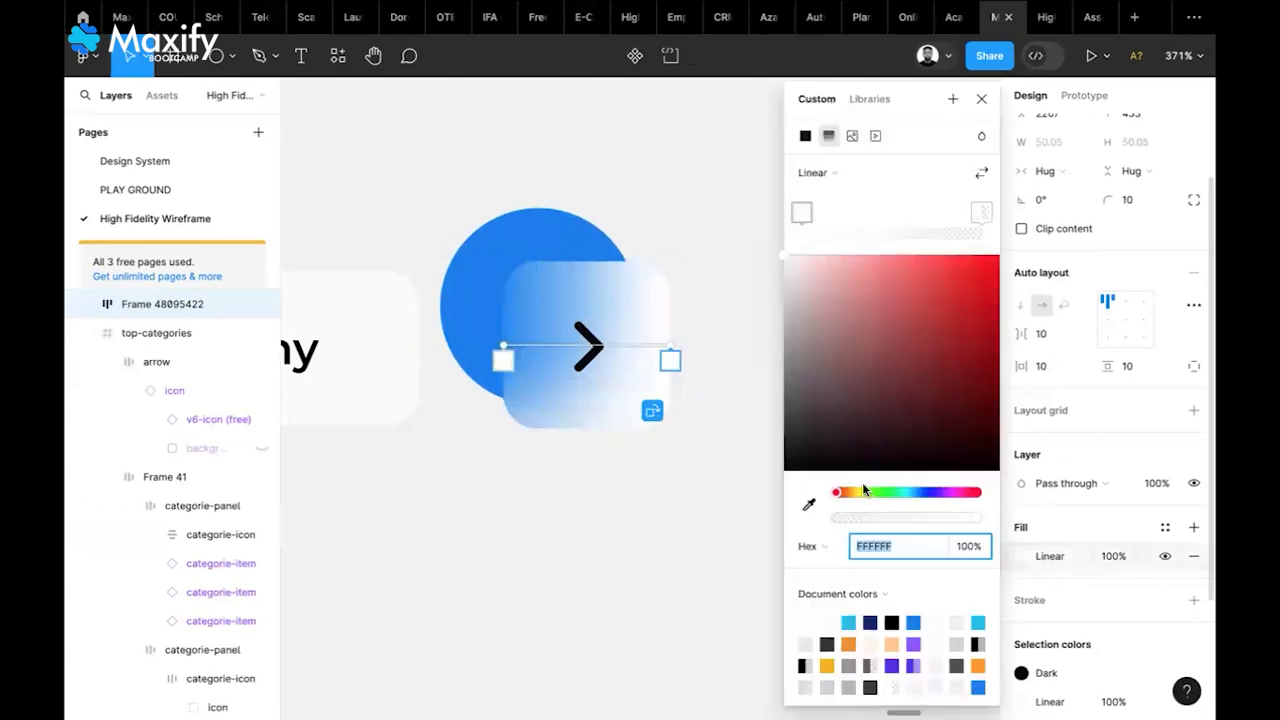
left_click(980, 213)
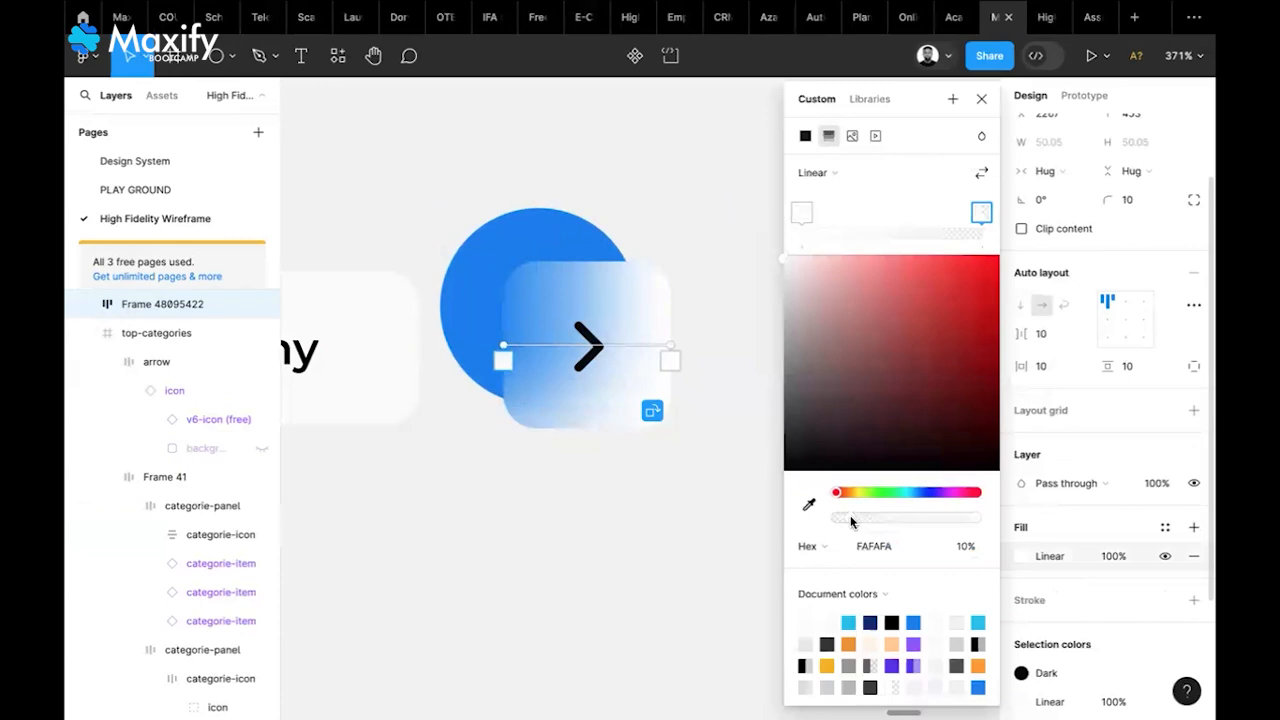
left_click_drag(851, 521, 702, 536)
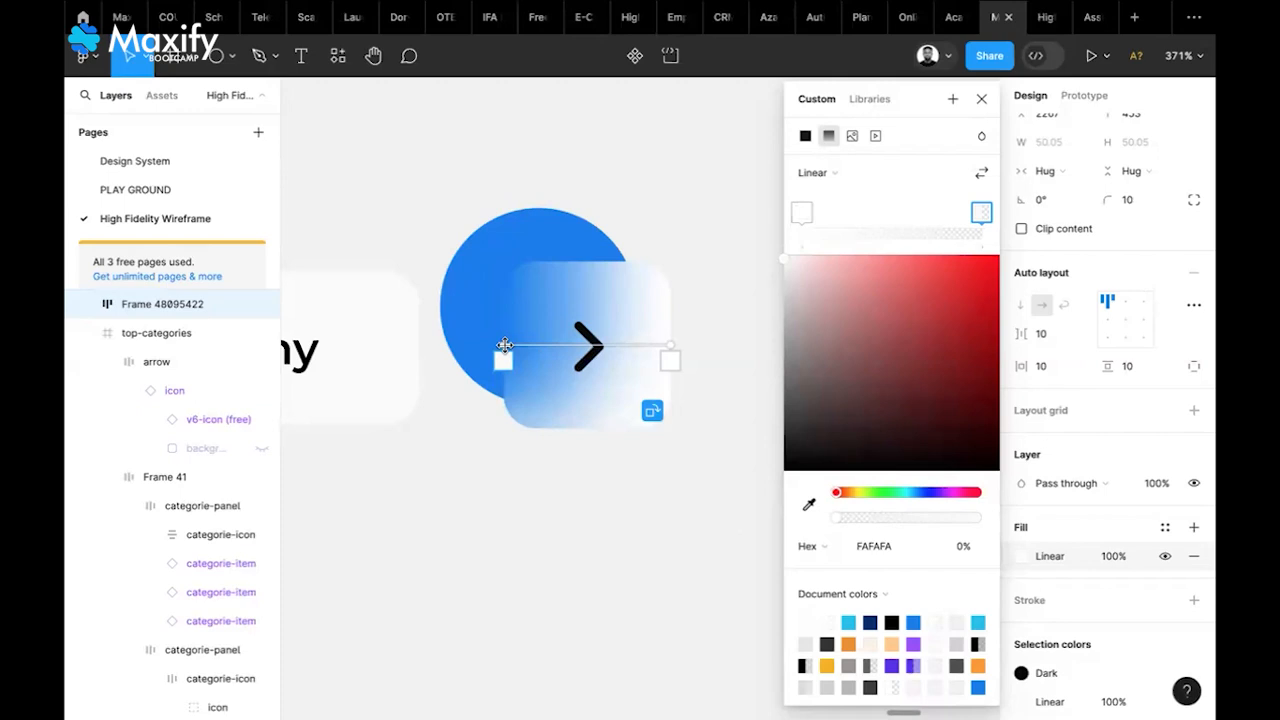
mouse_move(505, 345)
left_mouse_down()
mouse_move(560, 349)
mouse_move(492, 354)
left_mouse_up()
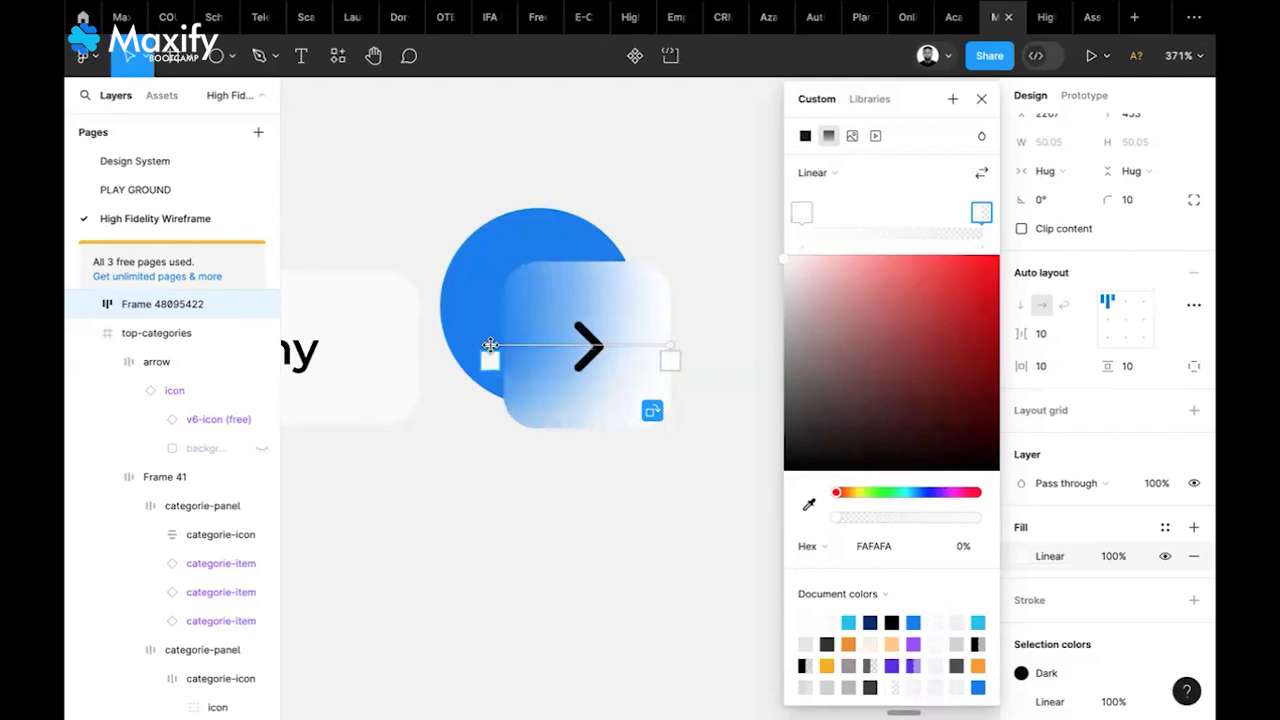
key("Escape")
Move the blue circle Ellipse 9 out to the frame's right, at X 2342, Y 442
mouse_move(466, 296)
left_mouse_down()
mouse_move(511, 251)
mouse_move(488, 308)
mouse_move(490, 281)
mouse_move(487, 295)
left_mouse_up()
left_click(651, 266)
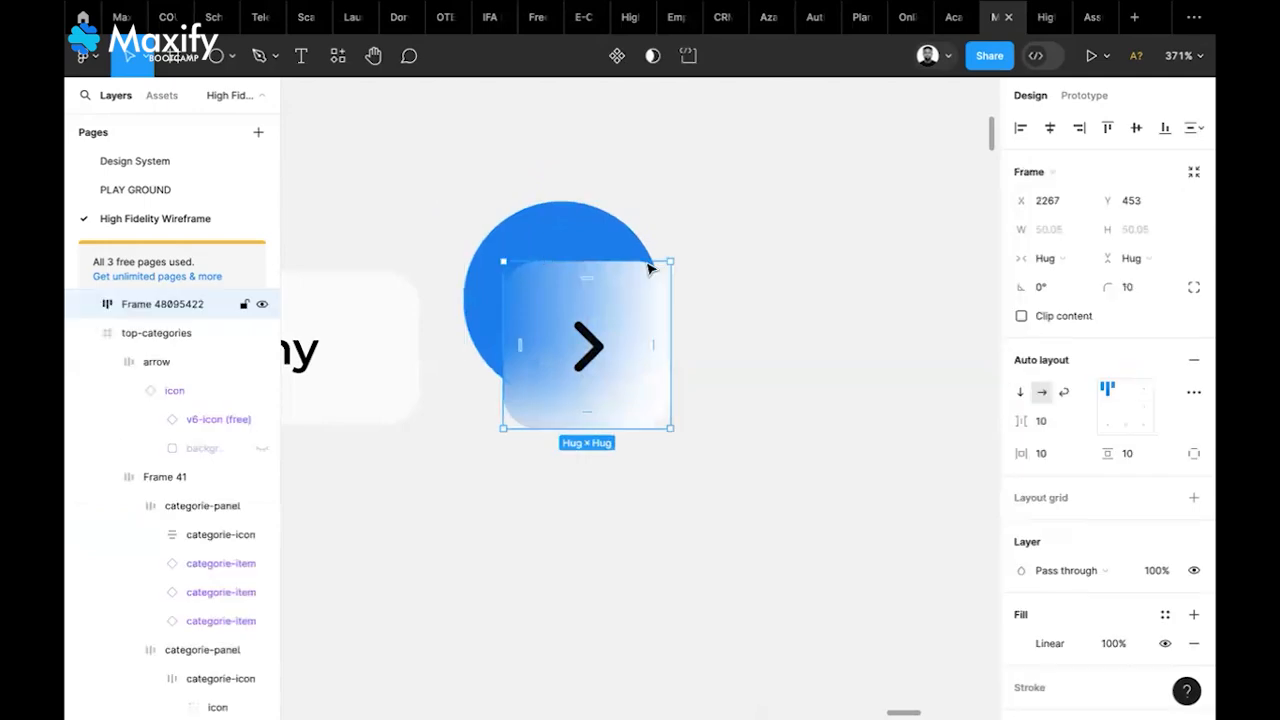
scroll(1113, 493, "down", 3)
scroll(1113, 493, "down", 1)
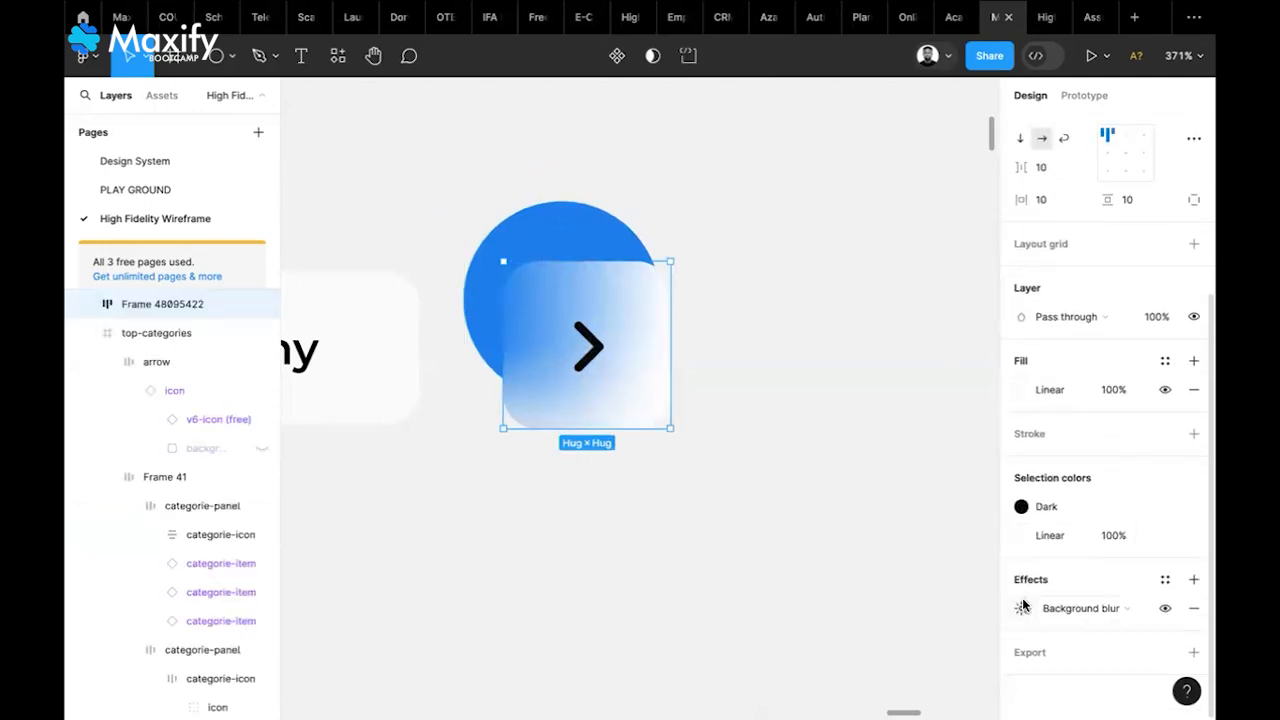
left_click_drag(575, 245, 866, 268)
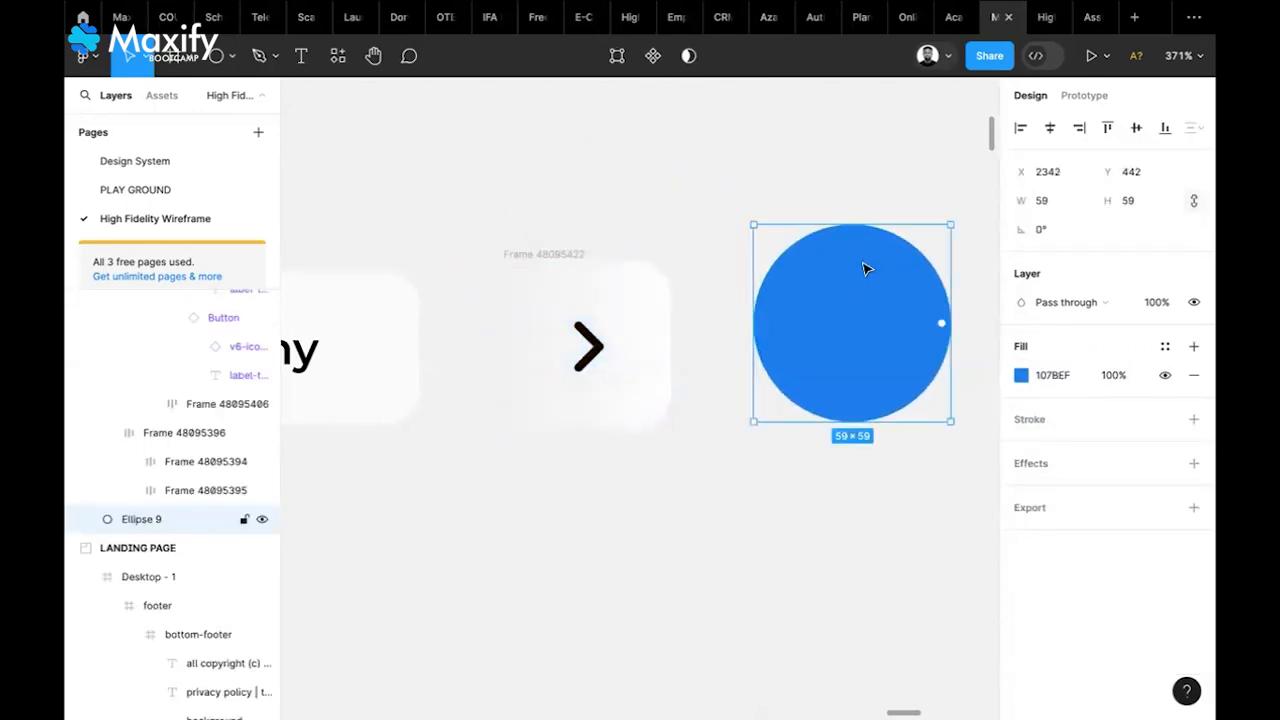
Delete the blue circle Ellipse 9
key("Delete")
scroll(866, 269, "down", 5)
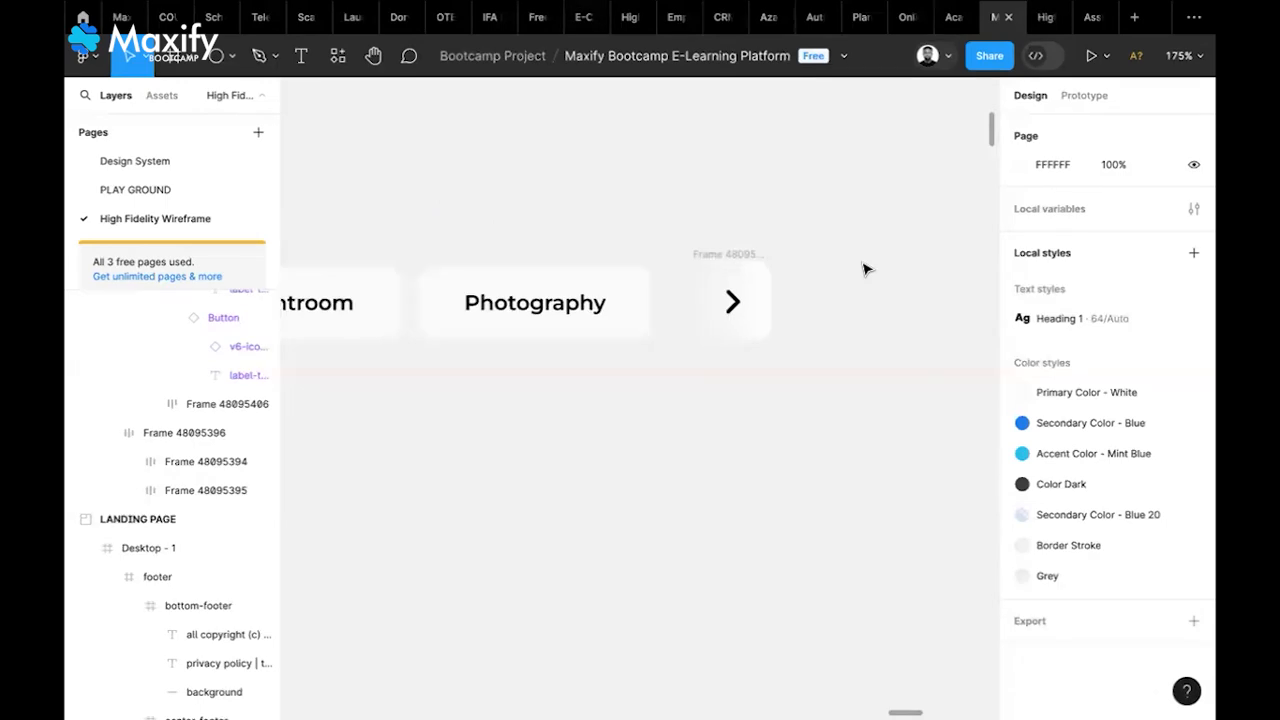
scroll(866, 269, "left", 3)
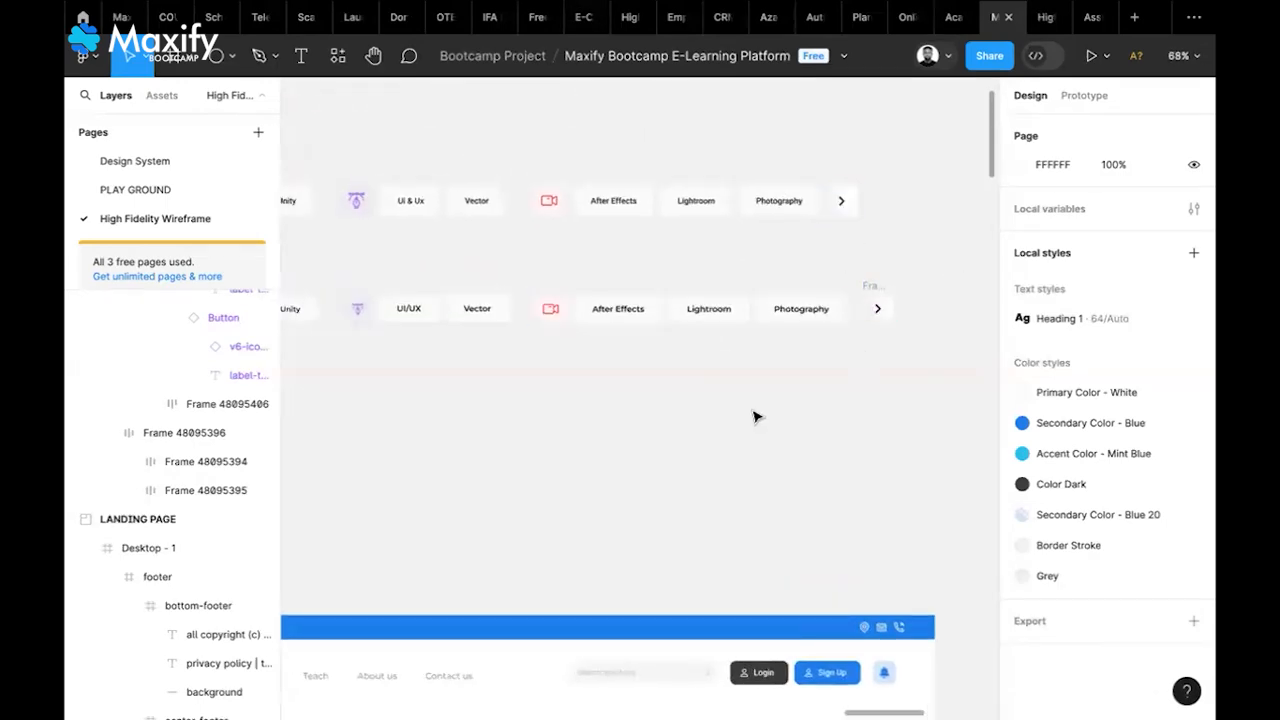
scroll(476, 318, "left", 5)
scroll(646, 306, "right", 3)
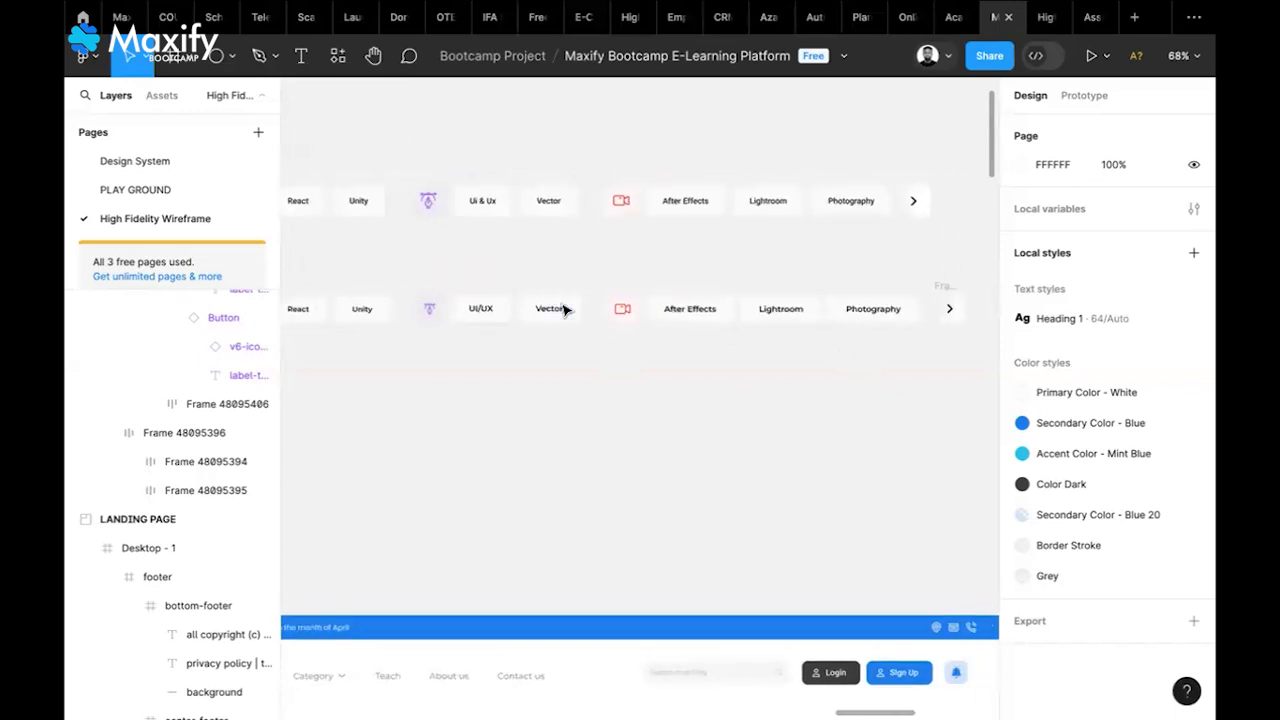
Wrap the arrow tile and category row in auto-layout Frame 48095423 with 25 spacing, vertically centred
left_click(890, 300)
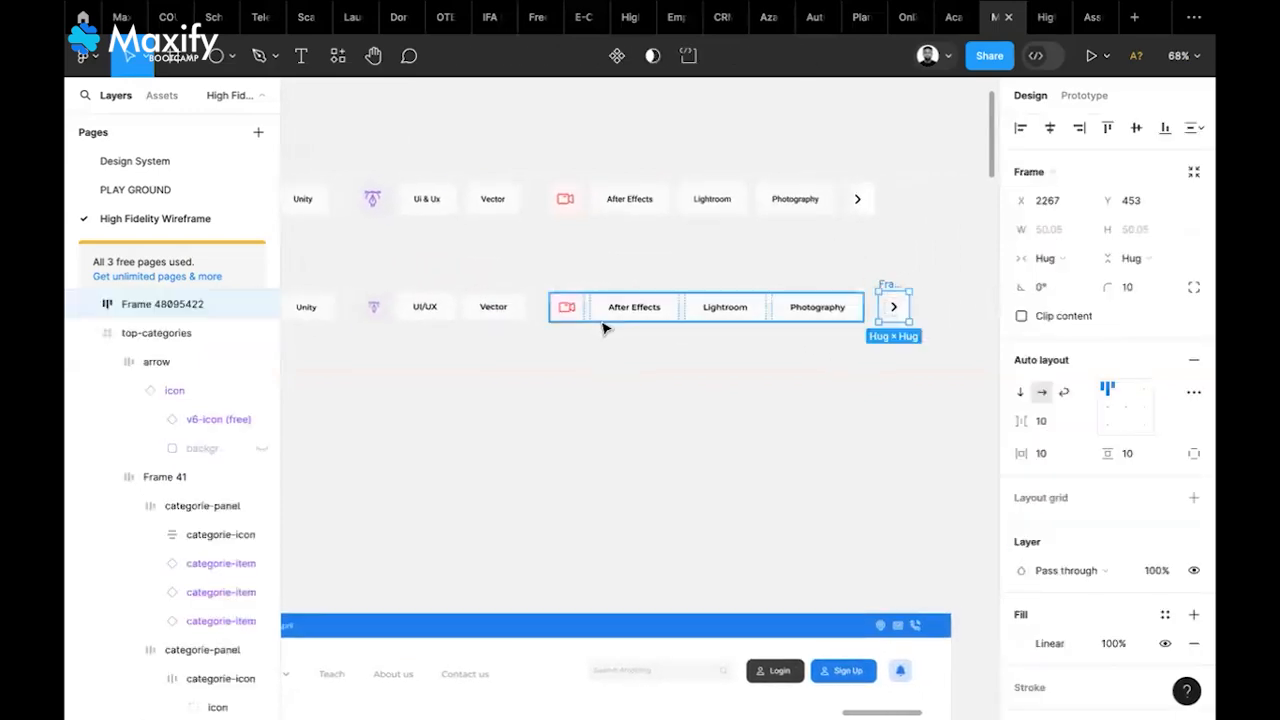
scroll(580, 322, "left", 10)
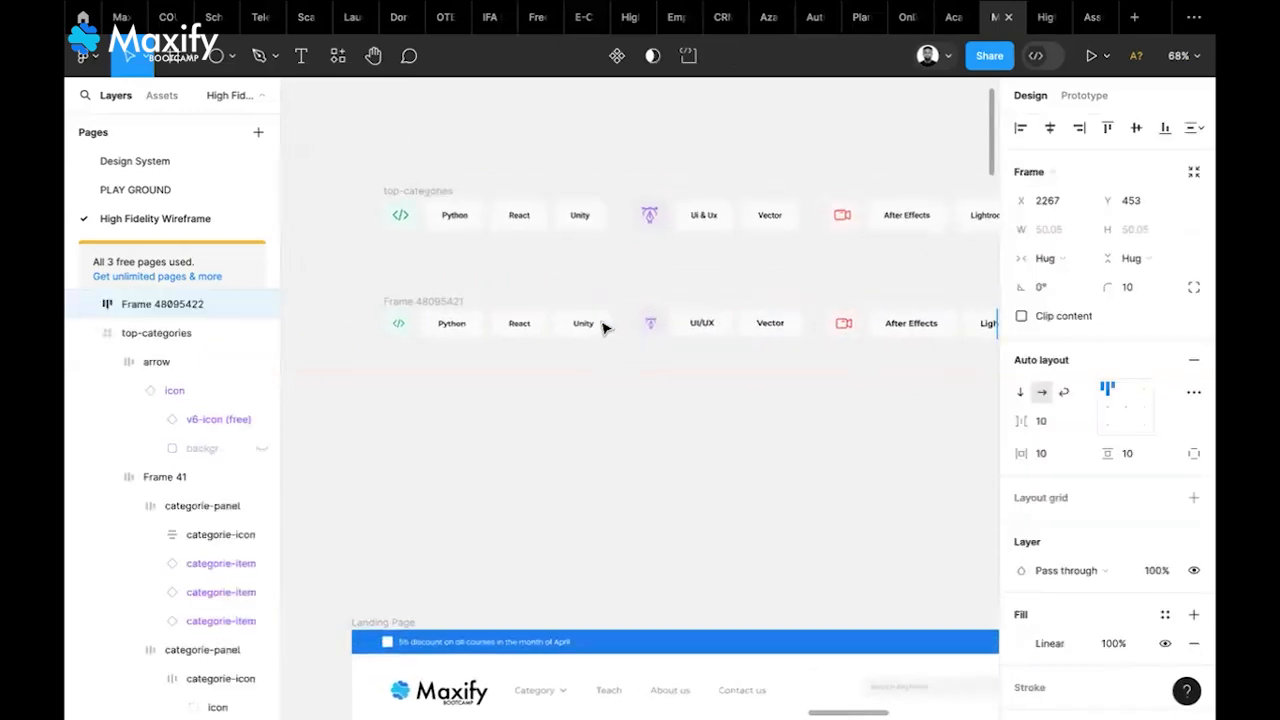
left_click(474, 311, "shift")
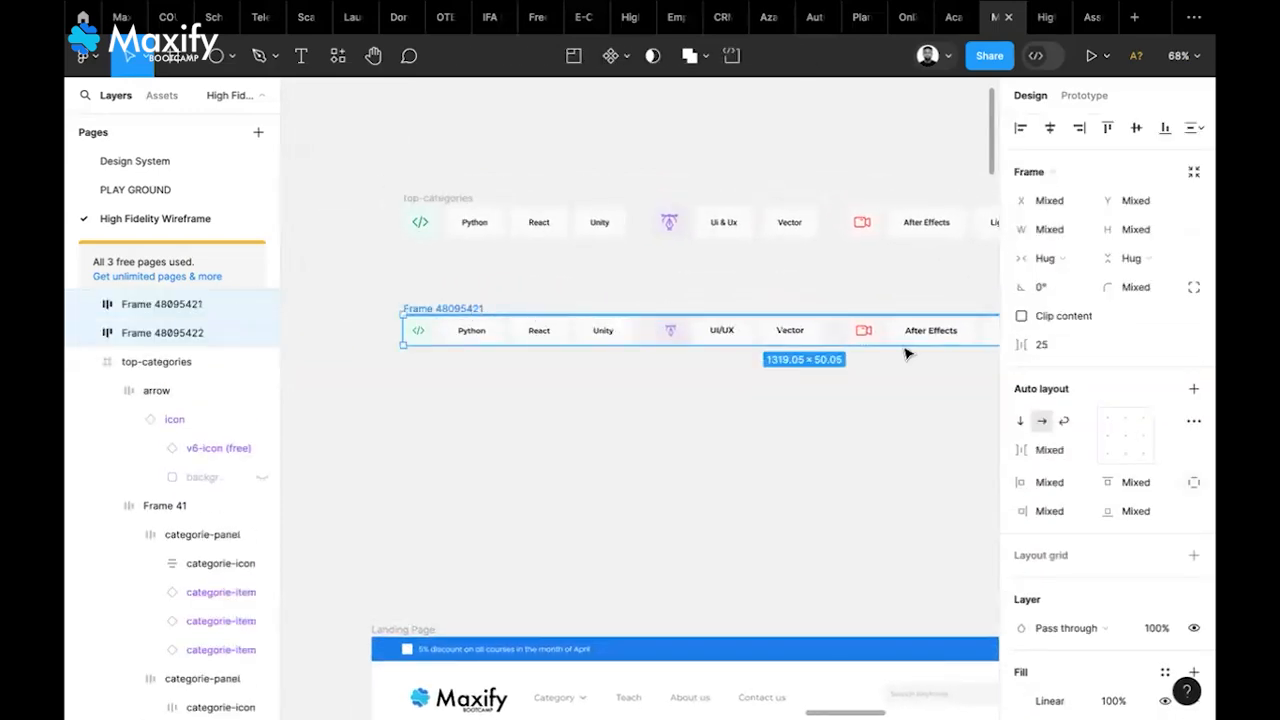
left_click(1190, 391)
scroll(800, 478, "right", 5)
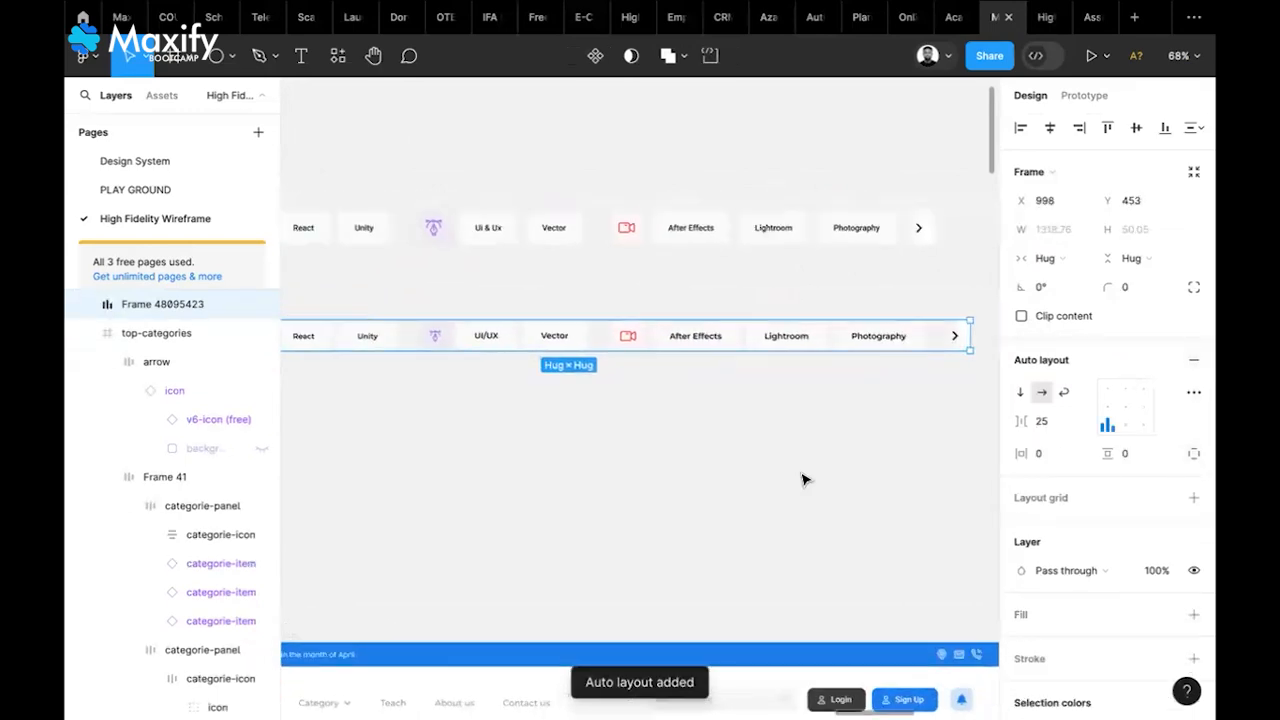
scroll(803, 477, "down", 3)
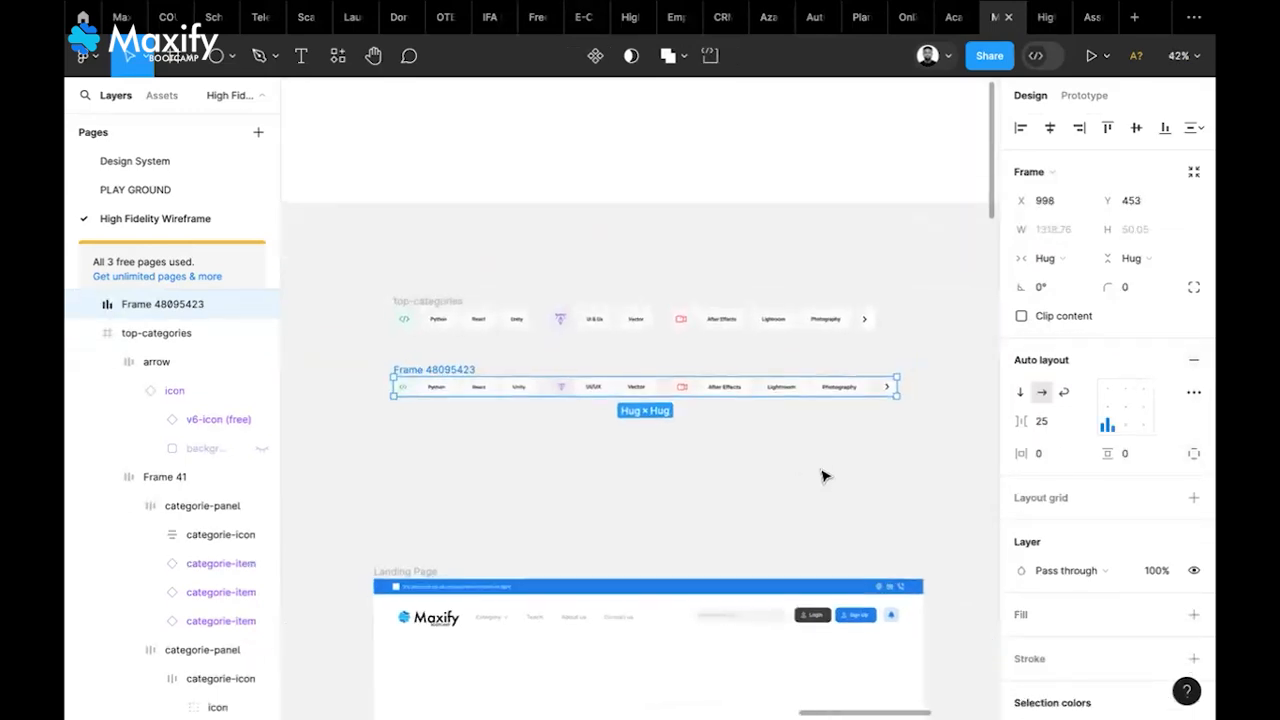
left_click(1107, 409)
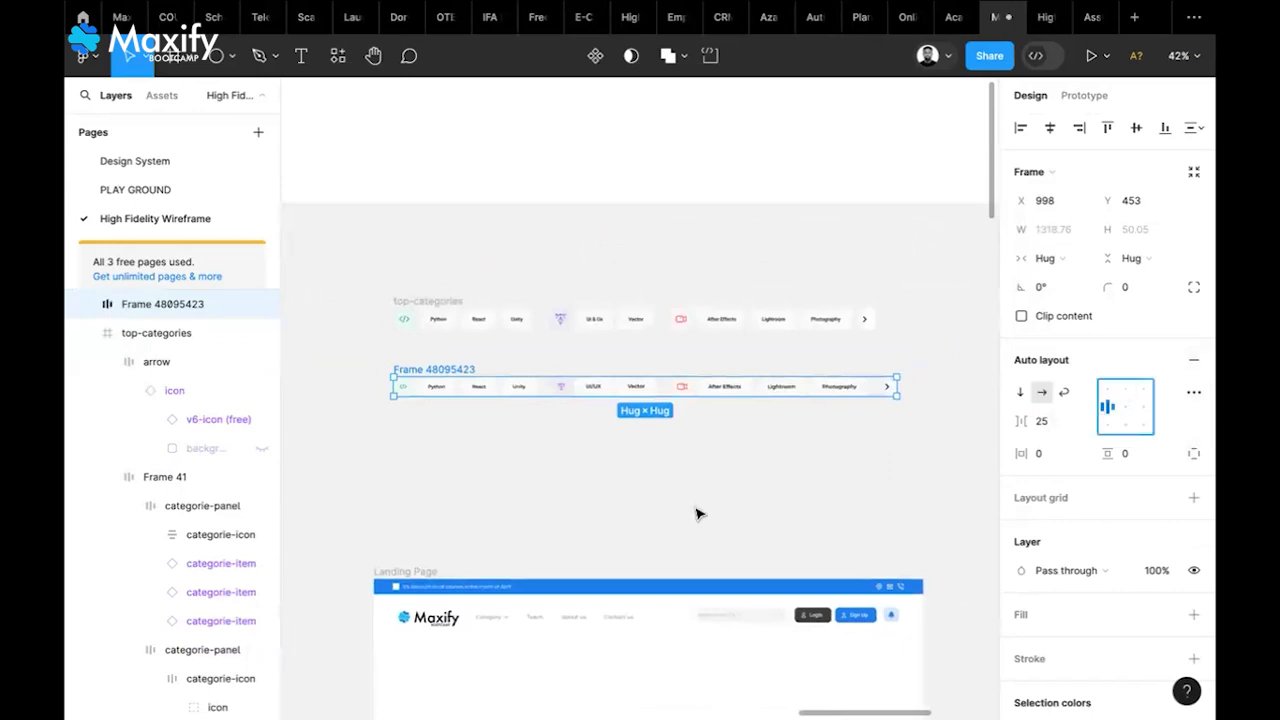
scroll(698, 514, "down", 3)
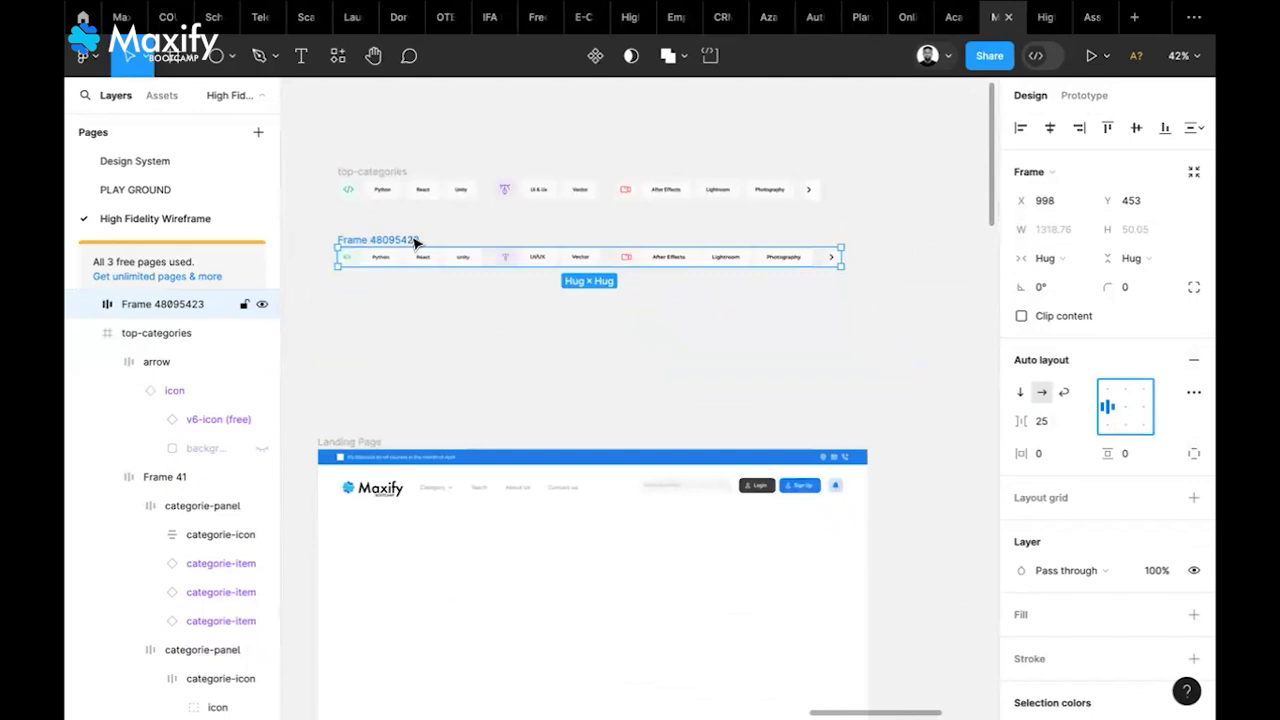
Place the category row below the header and centre it horizontally in the Landing Page
left_click_drag(415, 242, 429, 517)
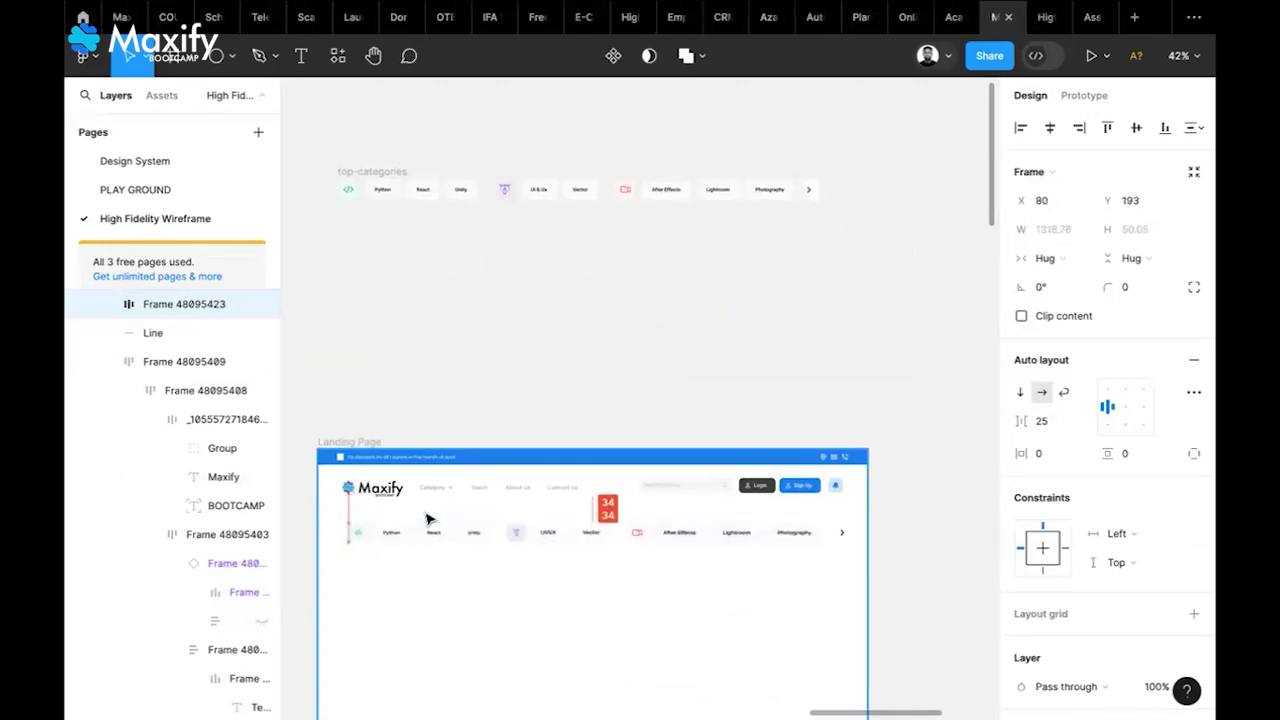
left_click(1052, 127)
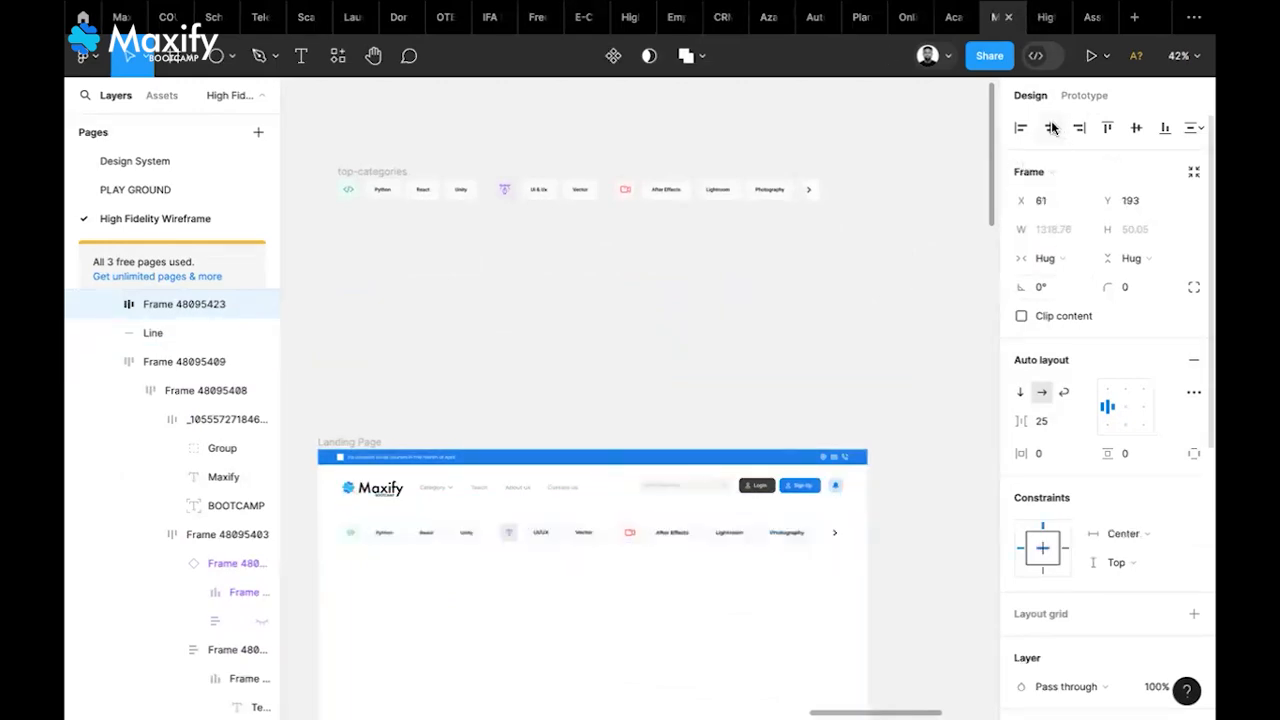
scroll(780, 637, "down", 3)
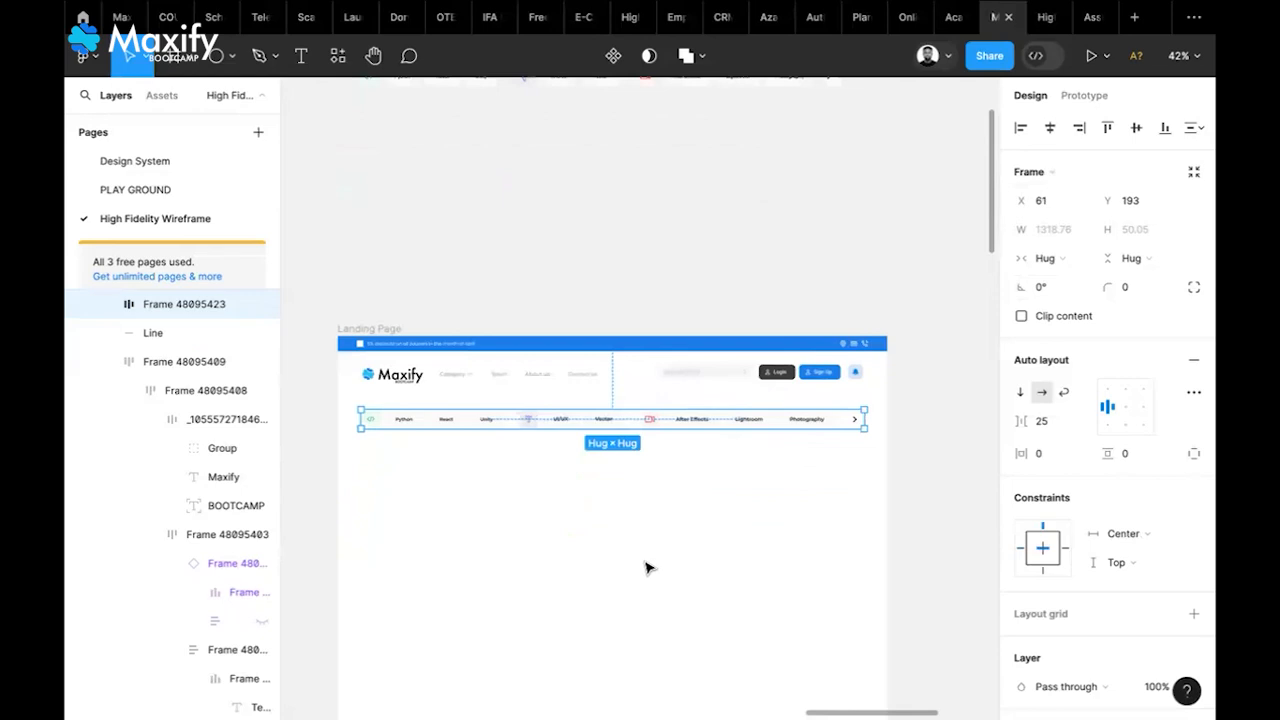
scroll(646, 568, "up", 3)
Select the Landing Page frame and start the prototype preview
left_click(695, 230)
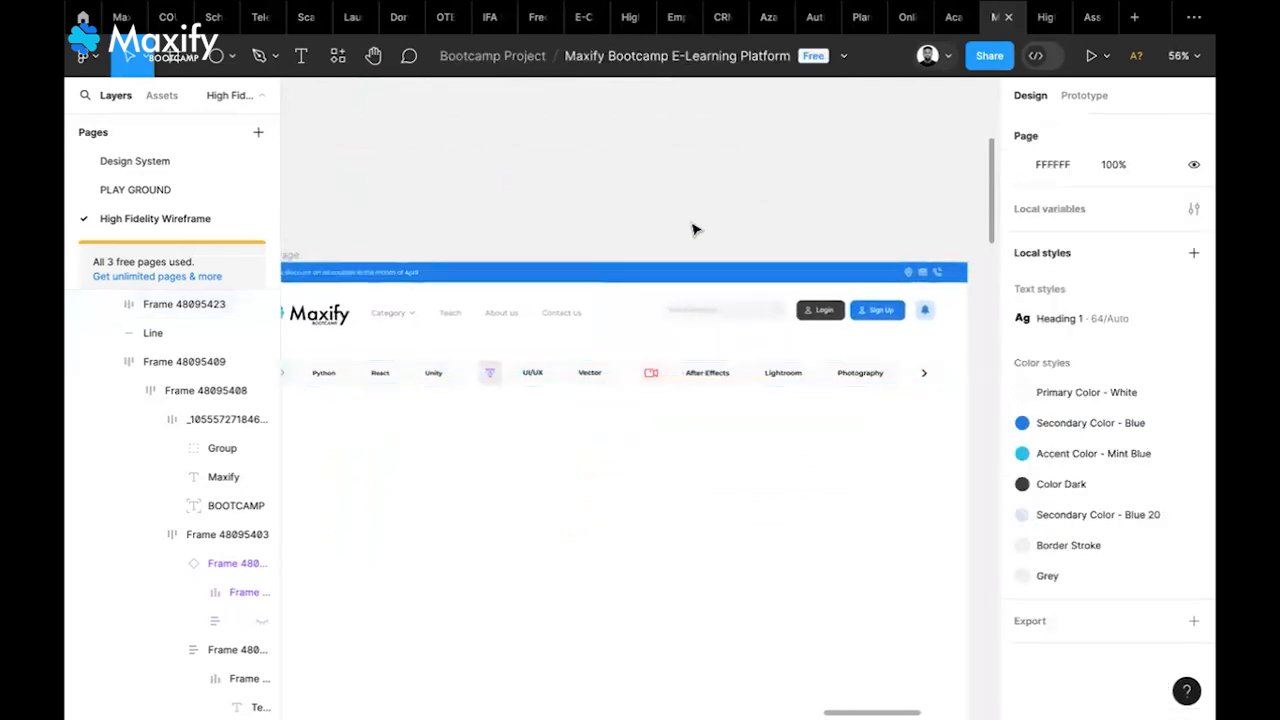
scroll(695, 230, "down", 2)
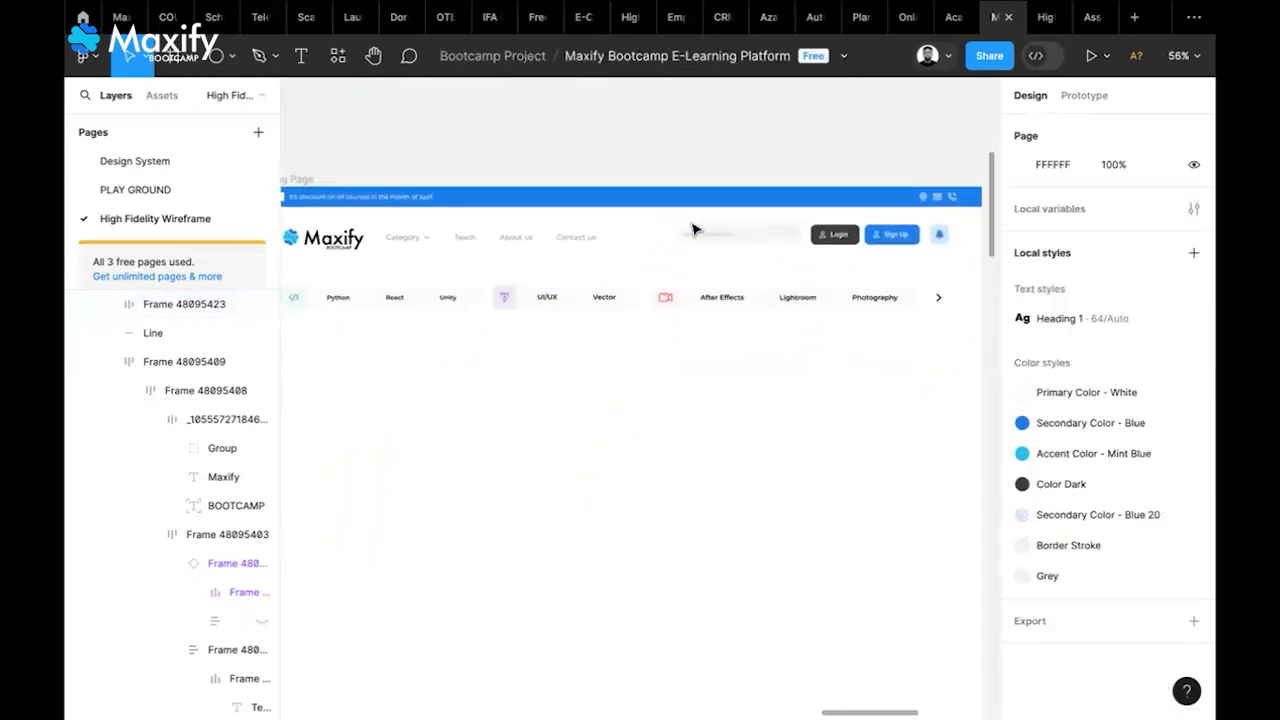
scroll(695, 230, "down", 2)
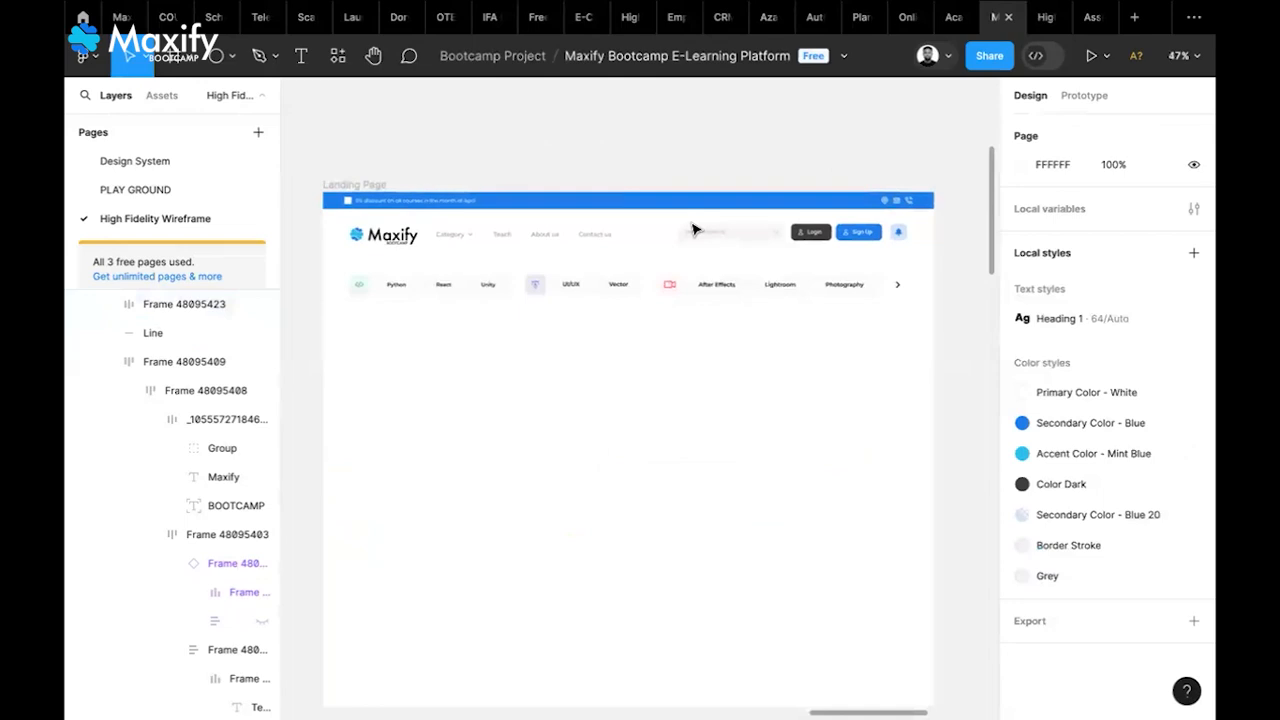
left_click(382, 187)
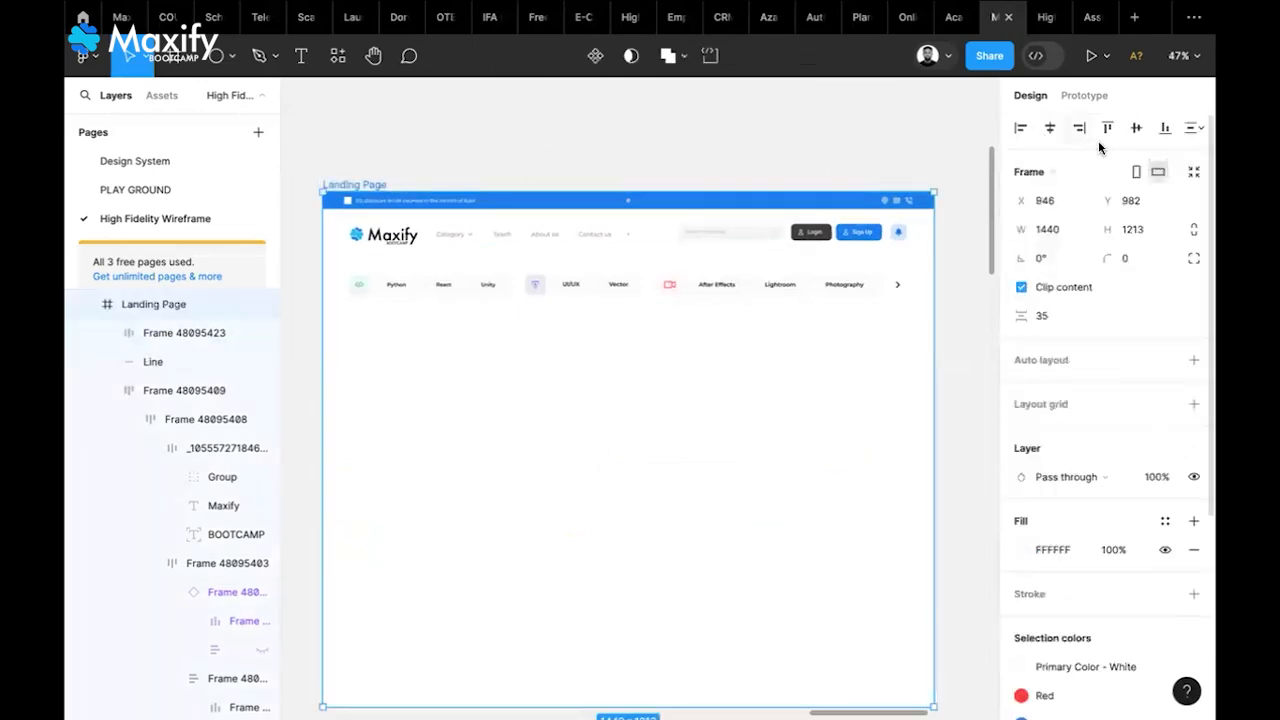
left_click(1090, 63)
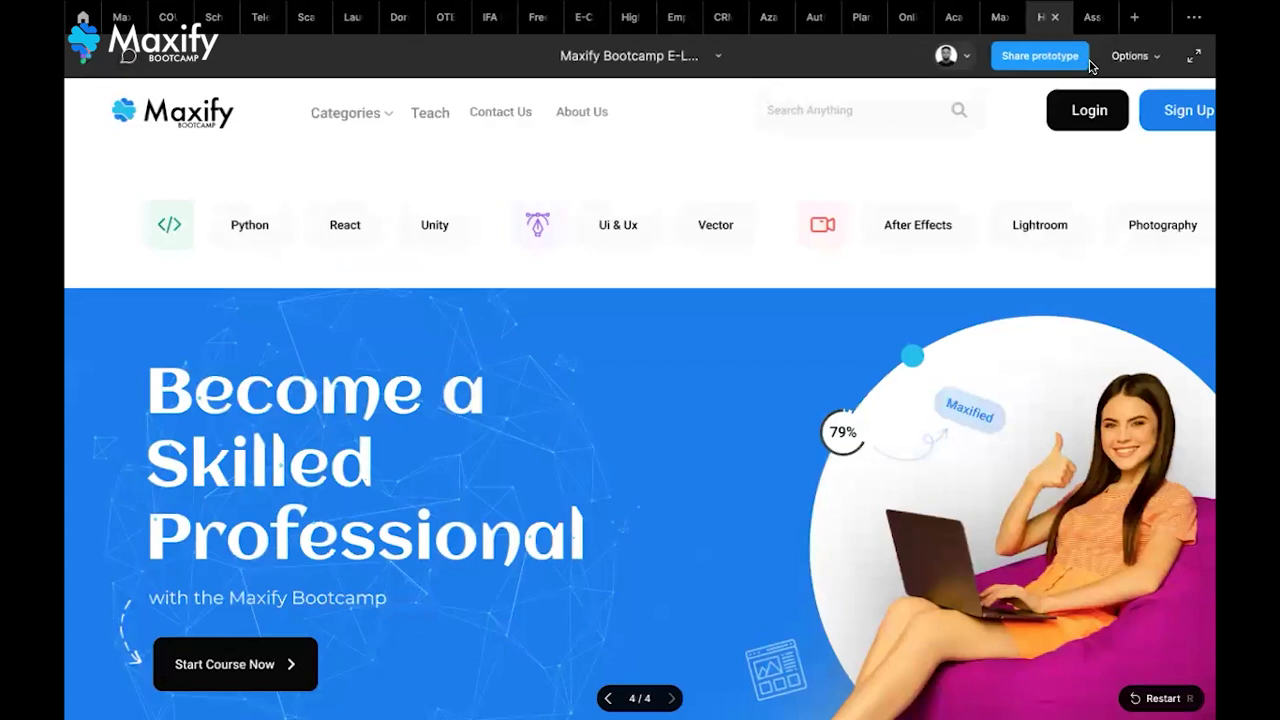
Scale the prototype to Fit width, step through its screens, and return to the design file
left_click(1153, 60)
left_click(1104, 148)
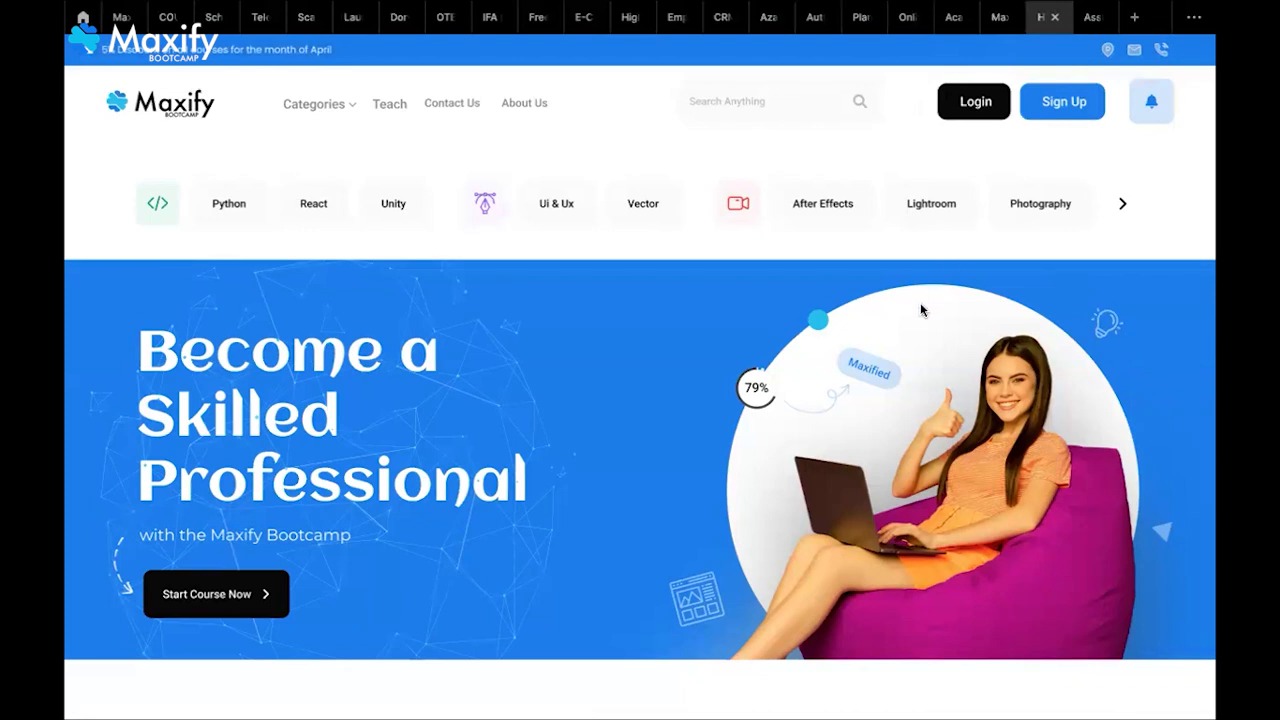
key("Right")
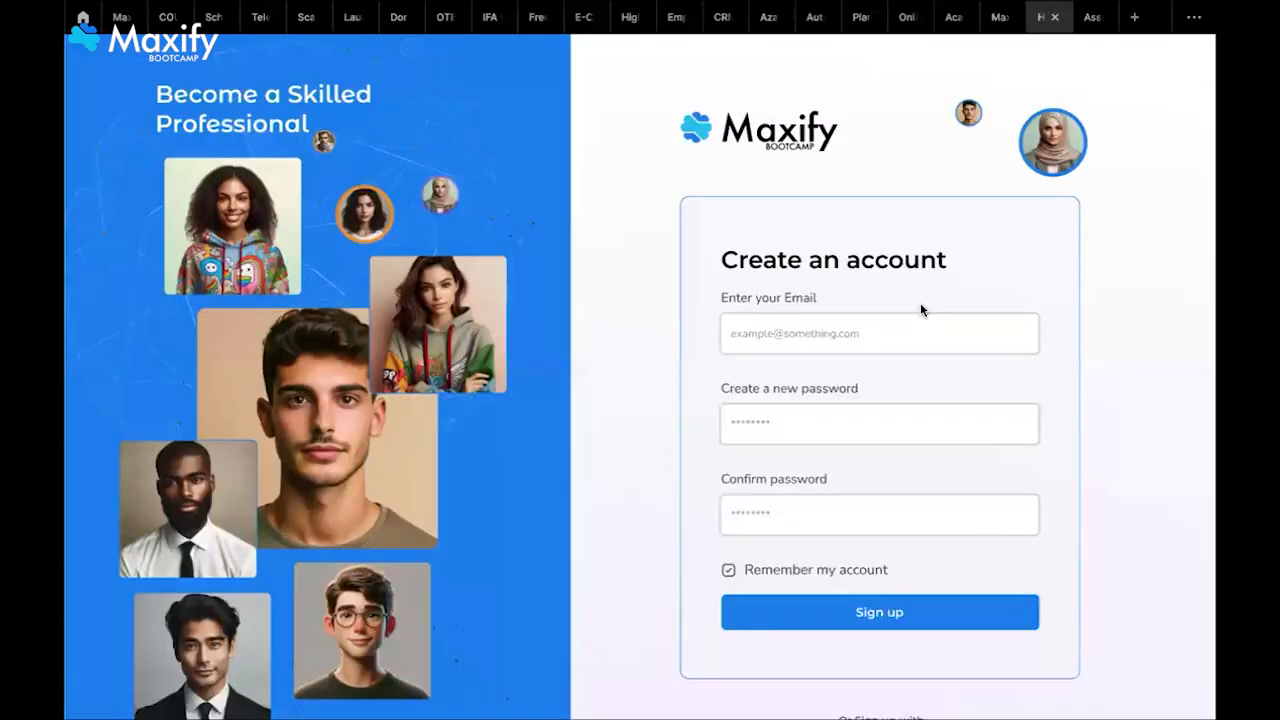
key("Right")
key("Right")
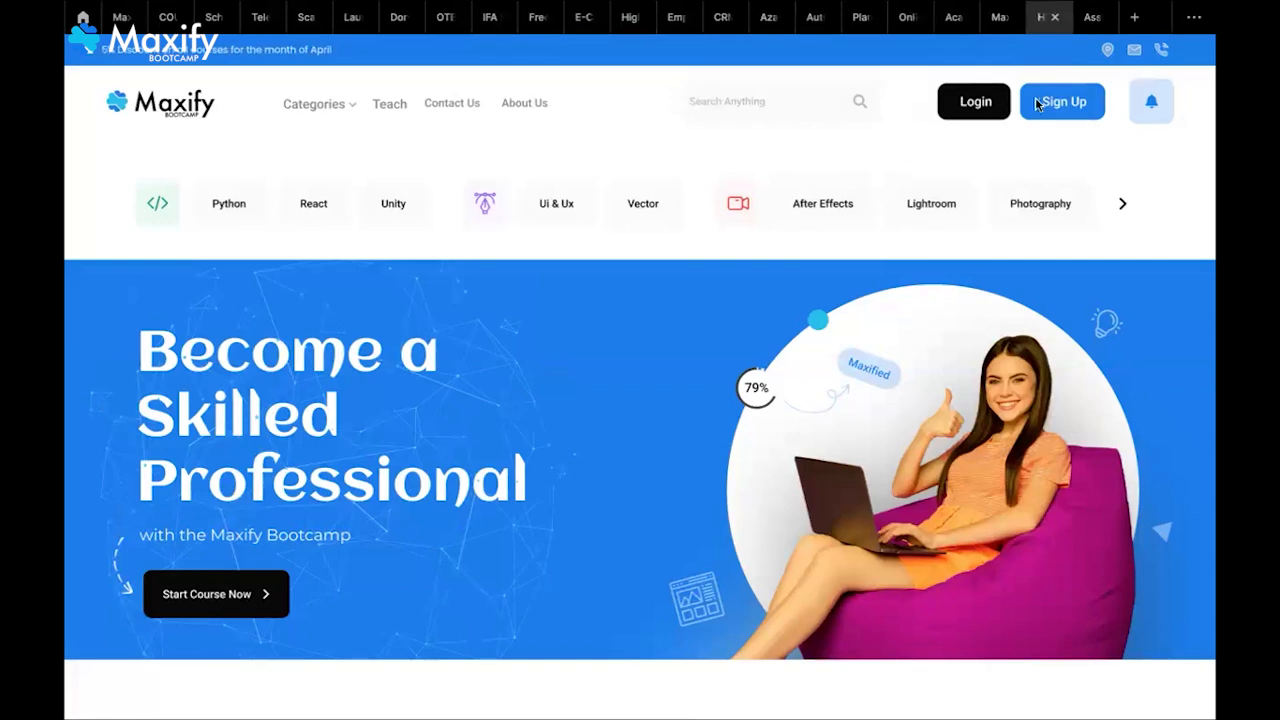
left_click(996, 22)
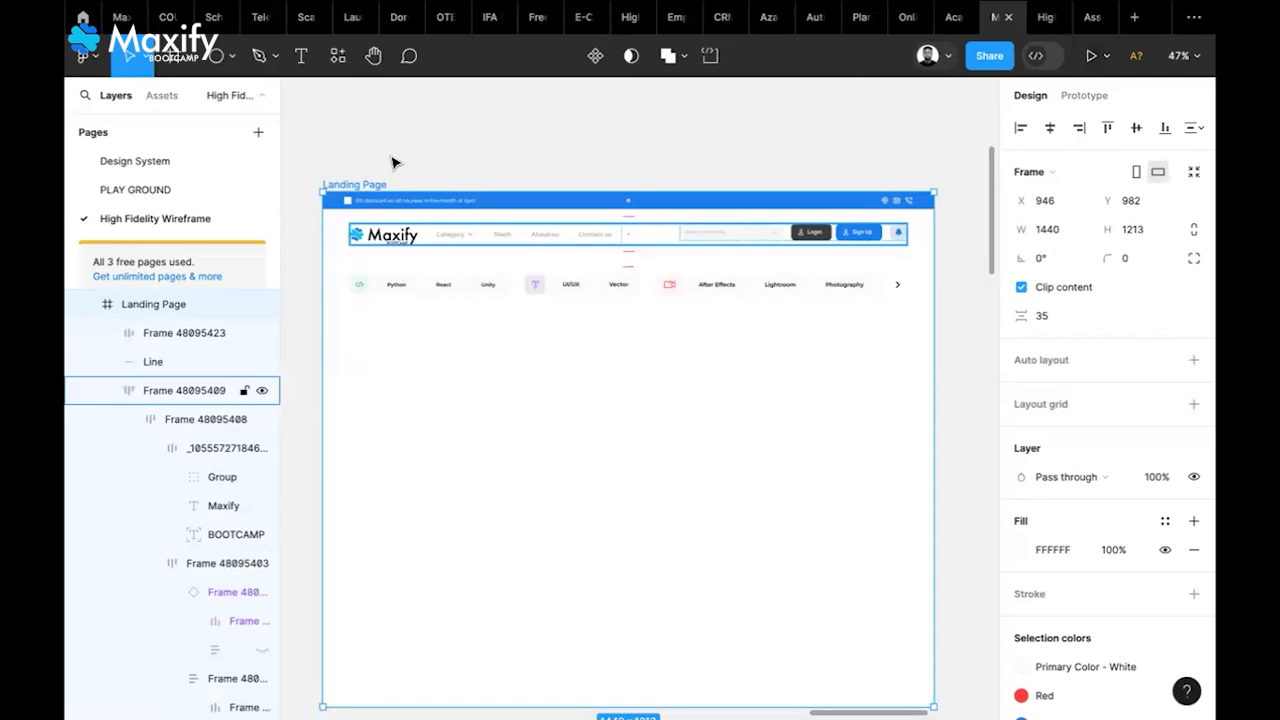
Present the Landing Page frame again as a prototype scaled to Fit width
left_click(393, 164)
left_click(375, 186)
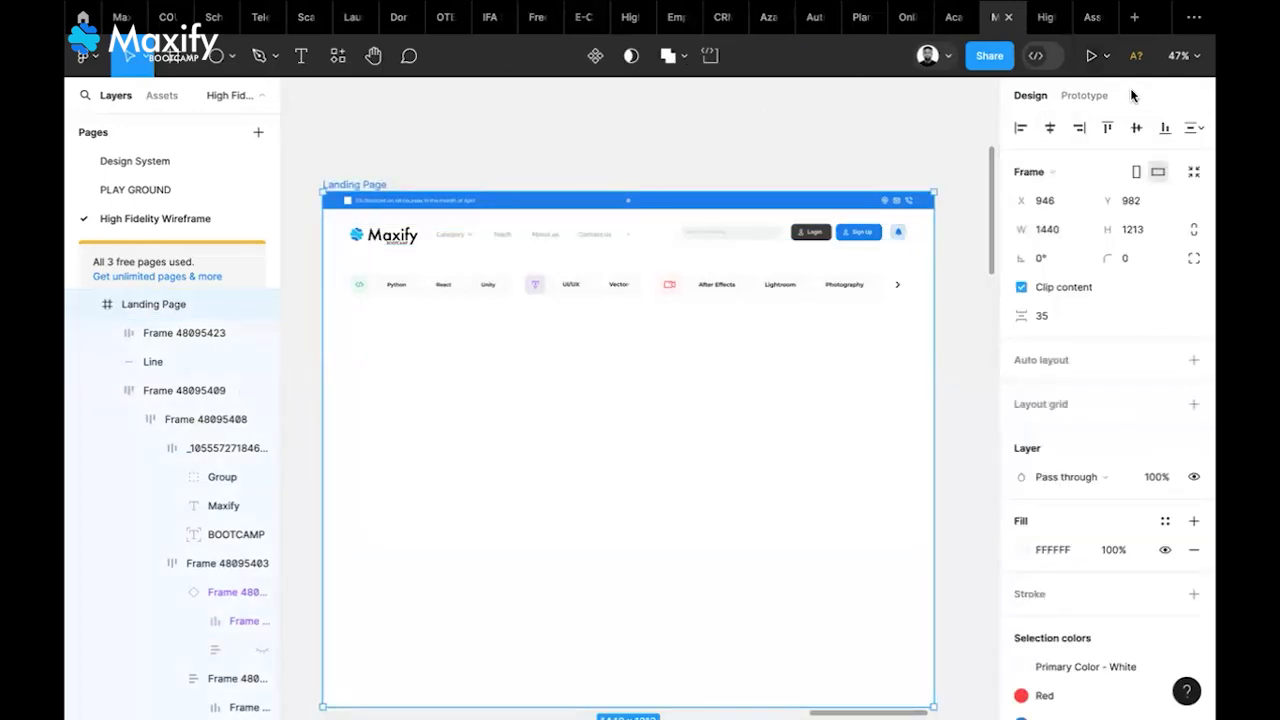
left_click(1090, 56)
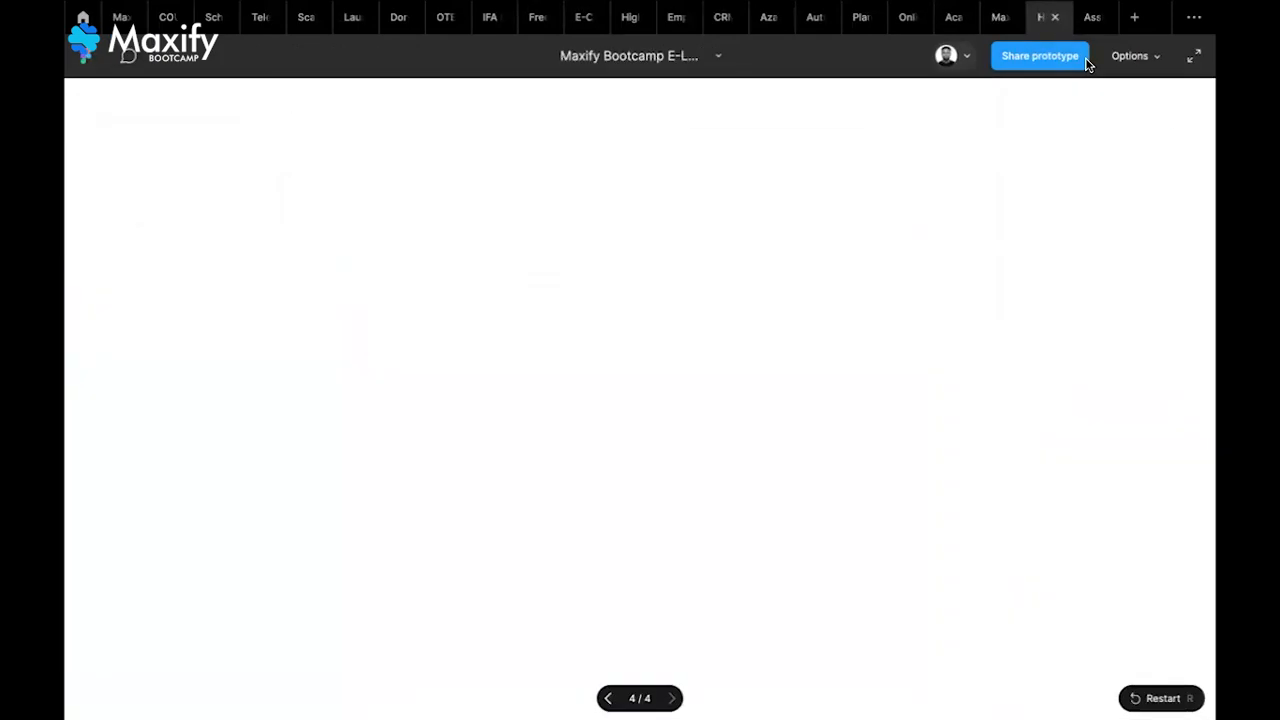
left_click(1146, 60)
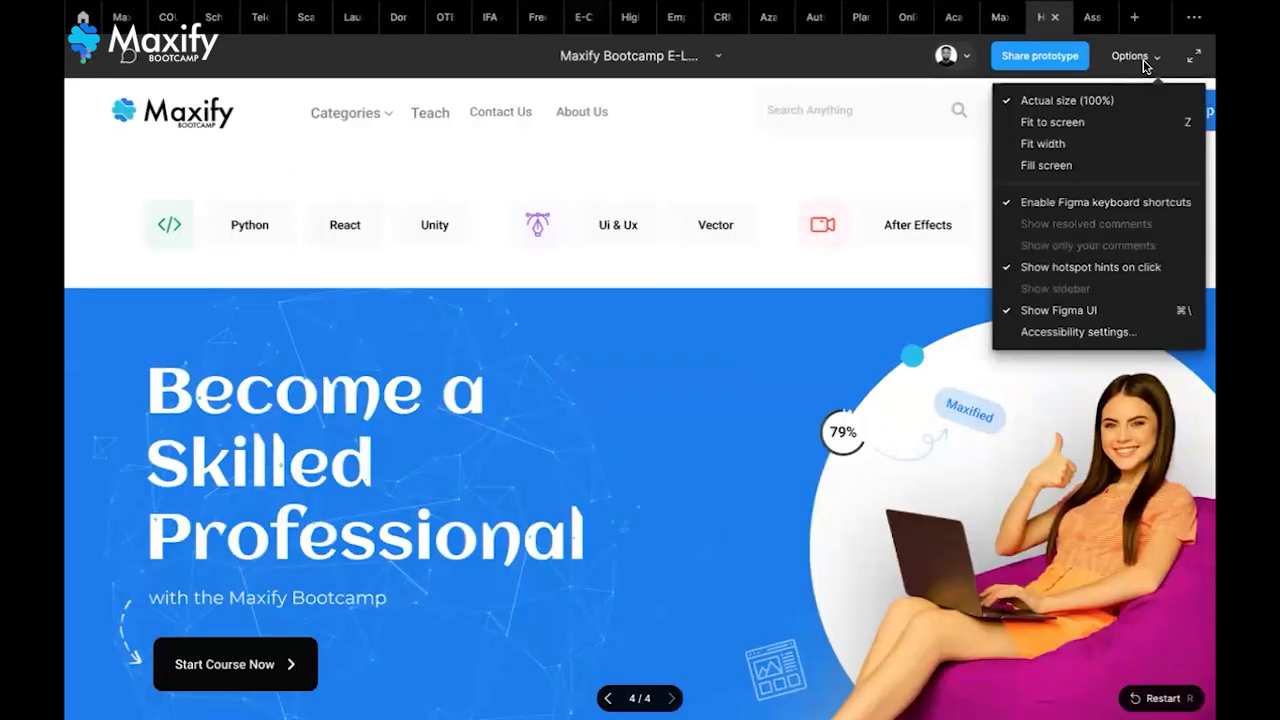
left_click(1095, 146)
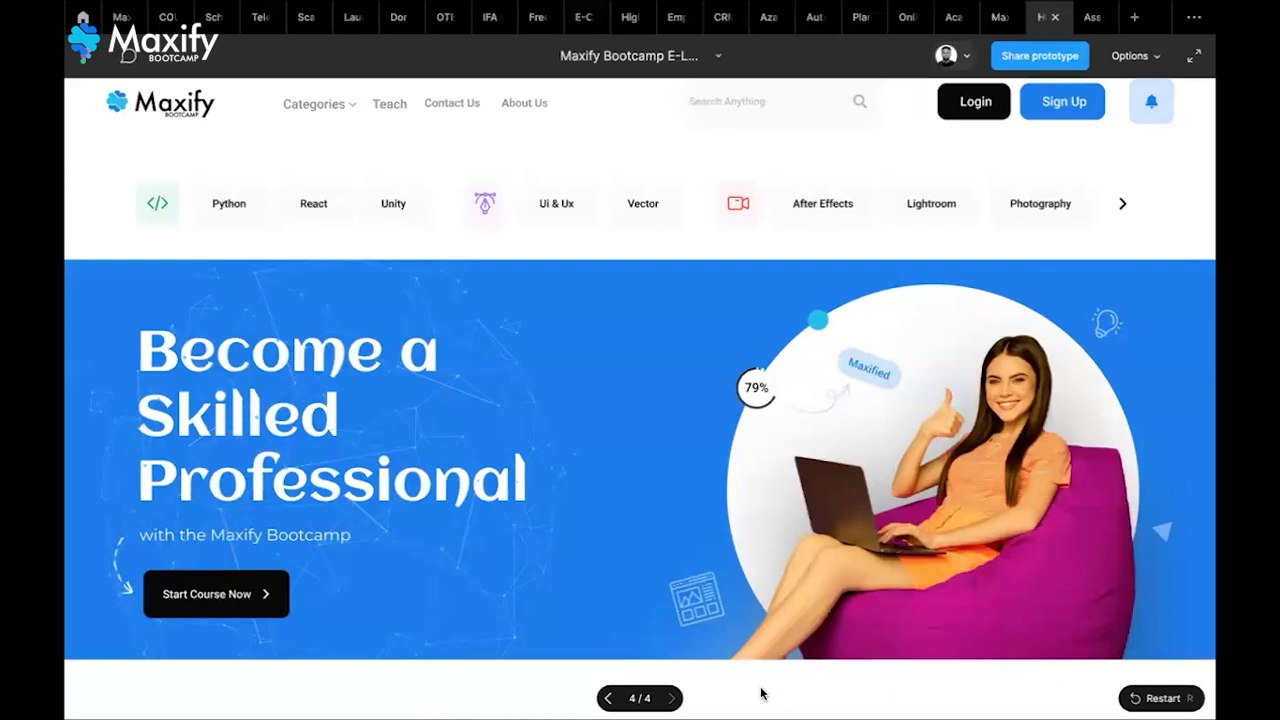
Page back to the first prototype screen, forward to the home page, then return to the design file
left_click(608, 700)
left_click(608, 700)
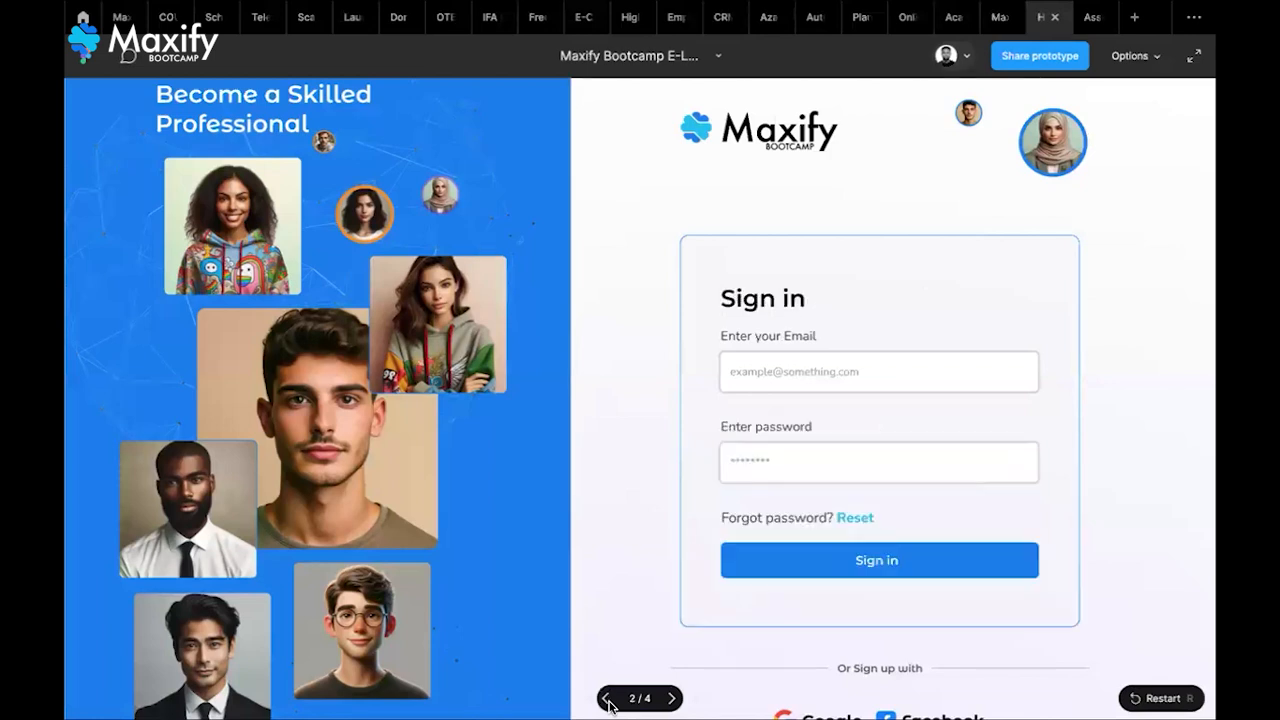
left_click(608, 700)
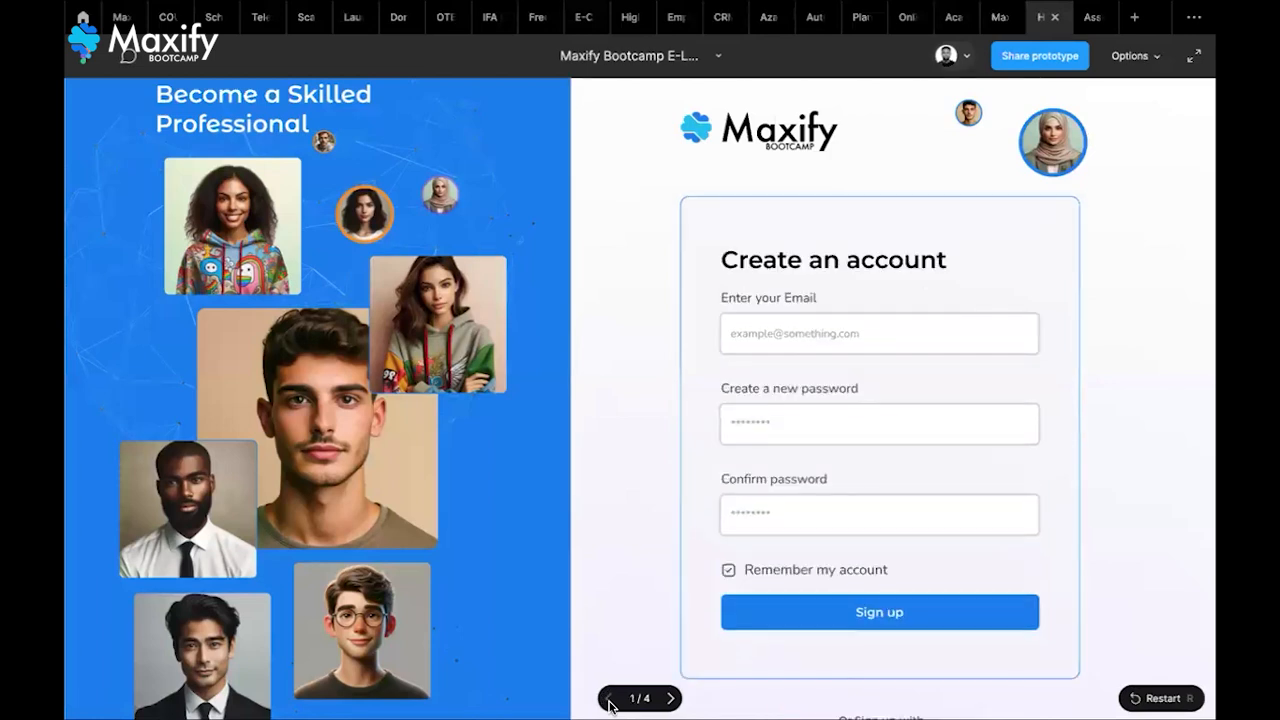
left_click(669, 698)
left_click(669, 698)
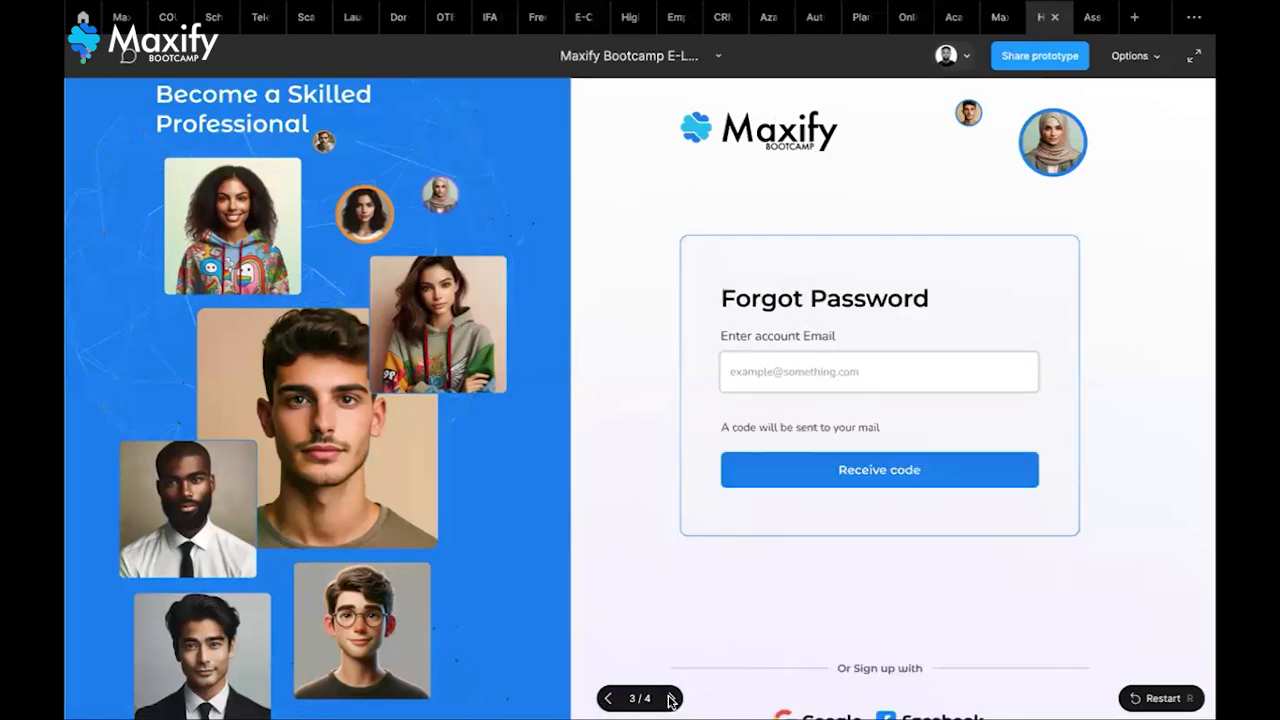
left_click(669, 698)
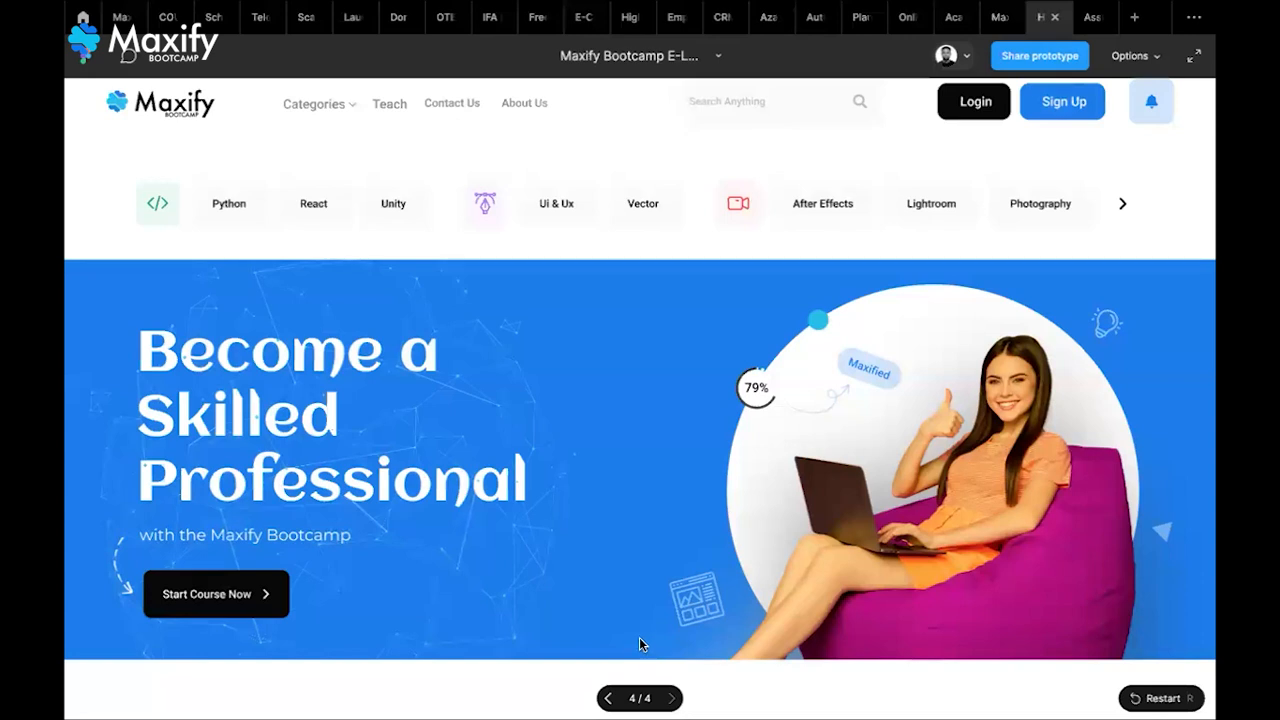
left_click(996, 29)
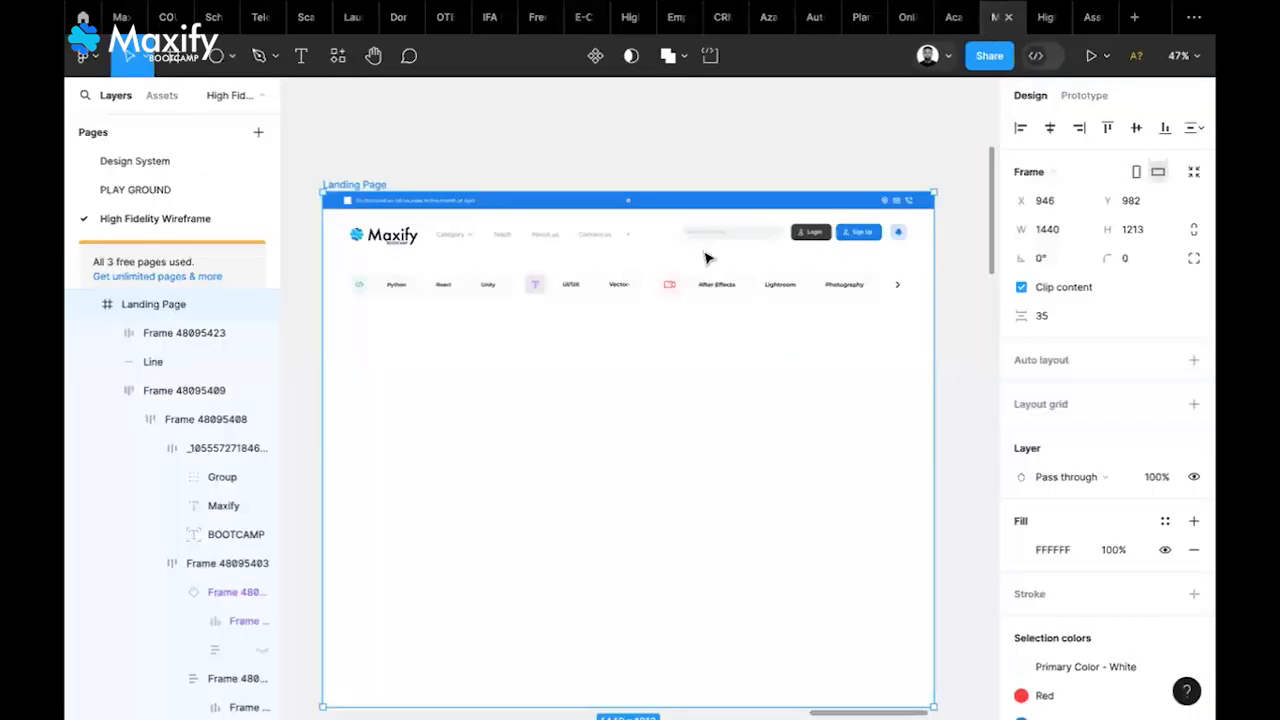
Add a flow starting point named 'CLASS PRACTICE' to the Landing Page and play it
left_click(1081, 98)
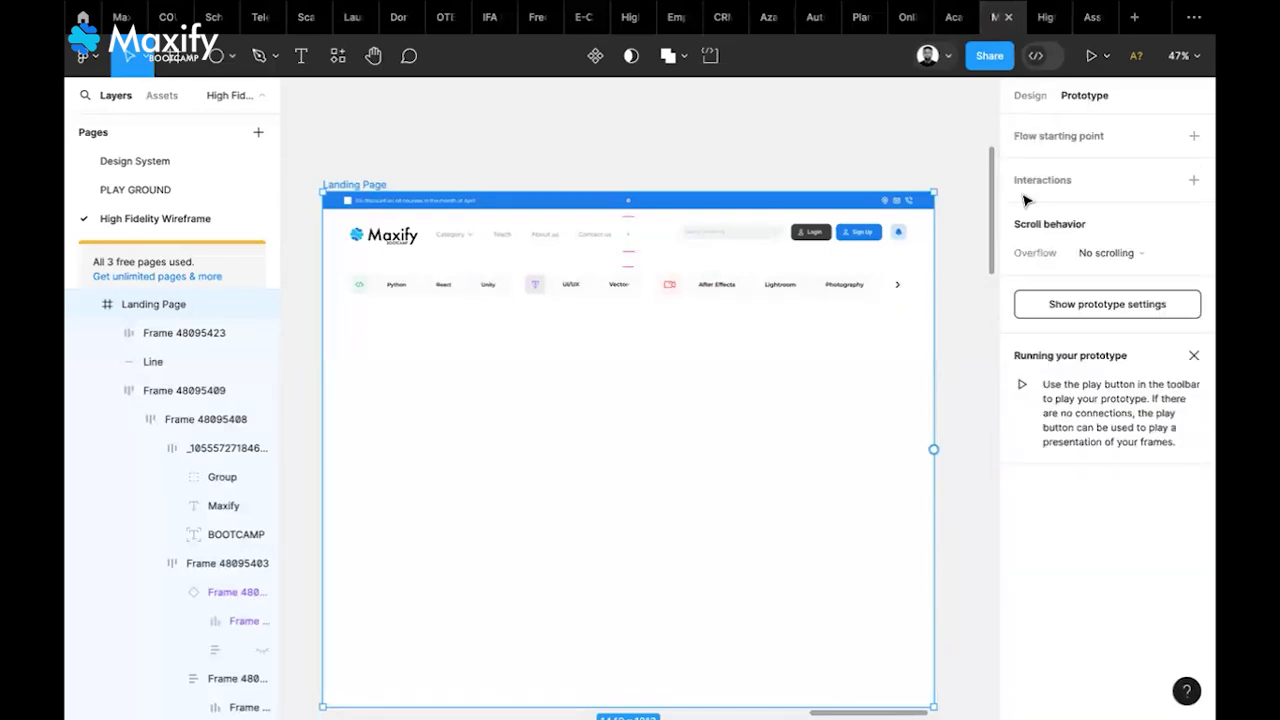
left_click(1195, 140)
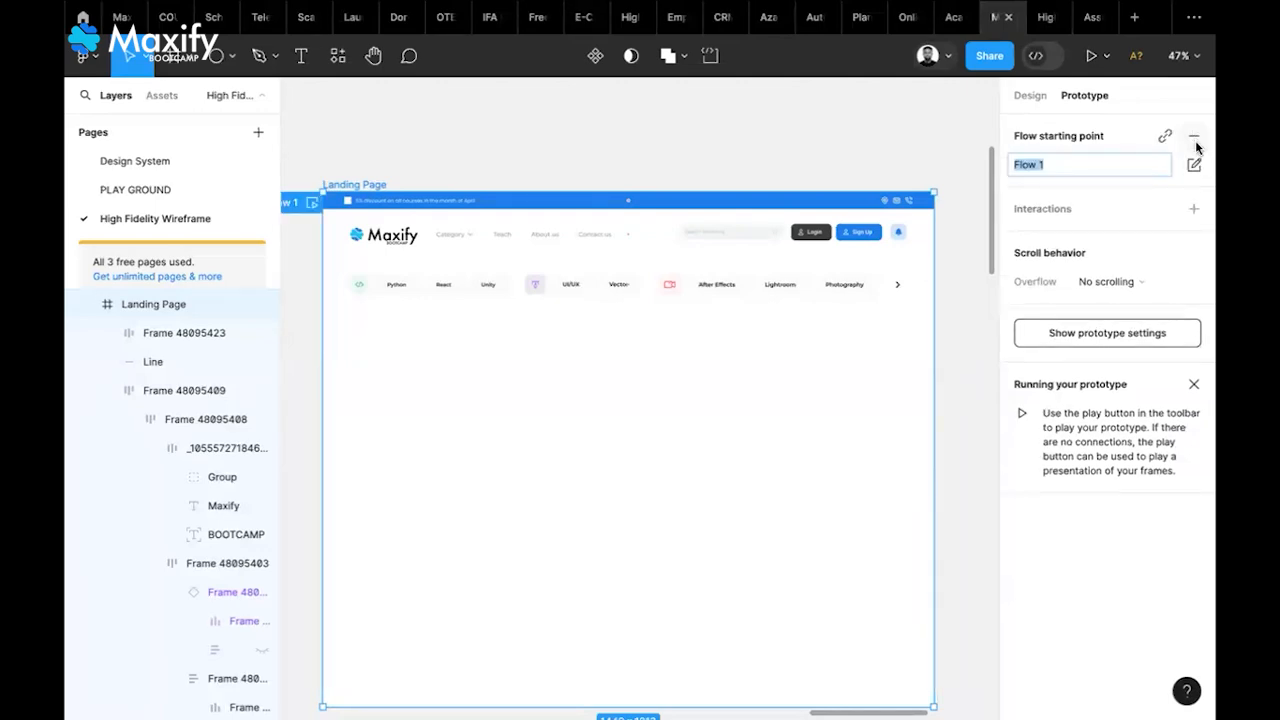
type("CLASS PRACTICE")
key("Return")
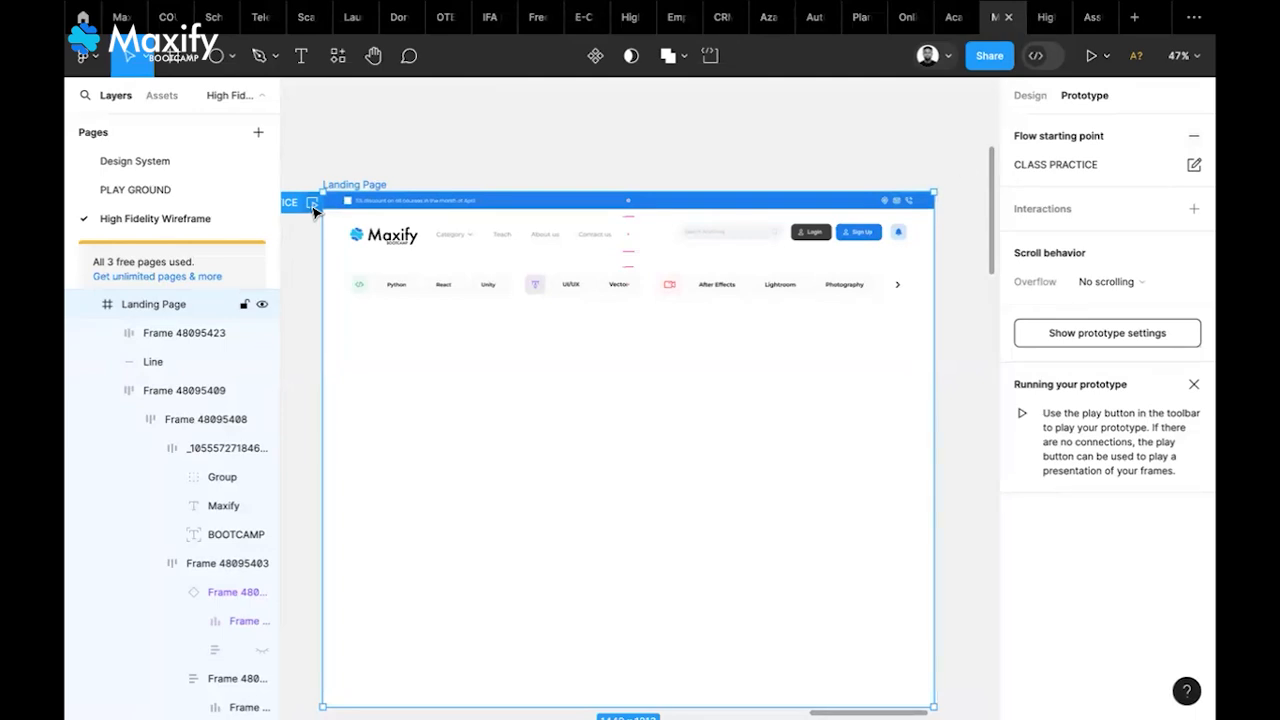
left_click(1091, 60)
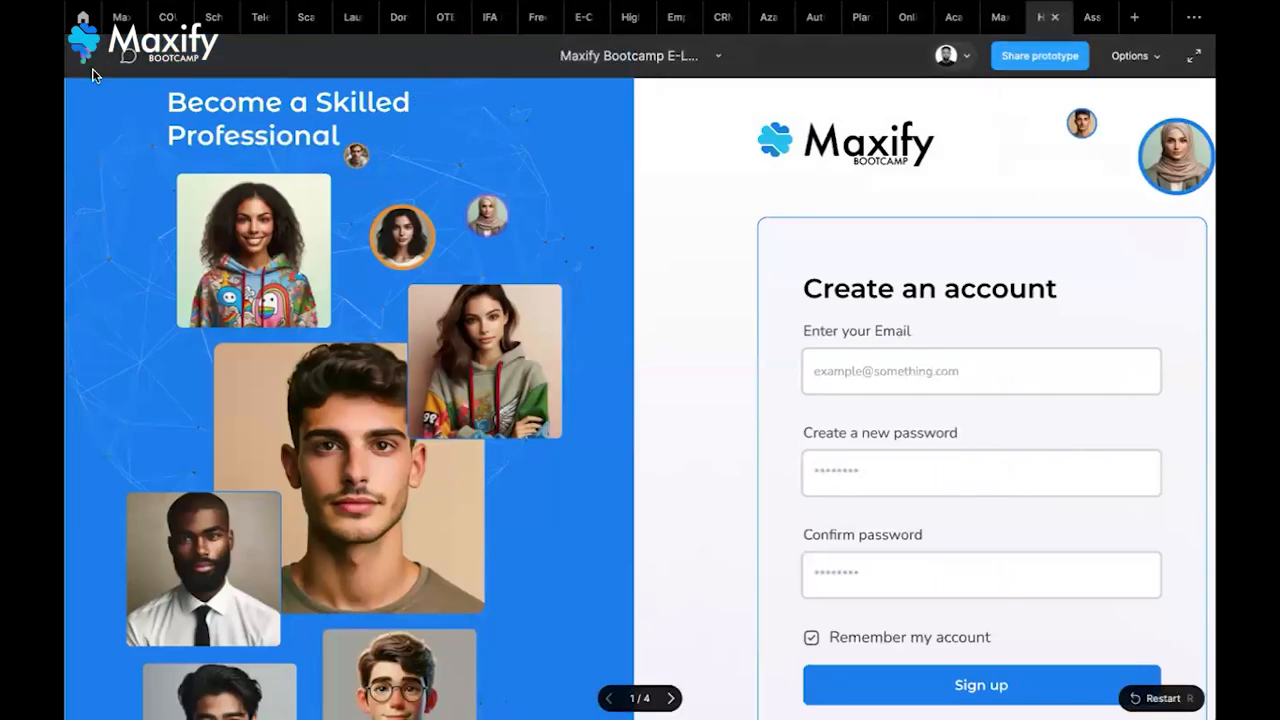
Scale the Maxify prototype viewer to Fit width
left_click(84, 18)
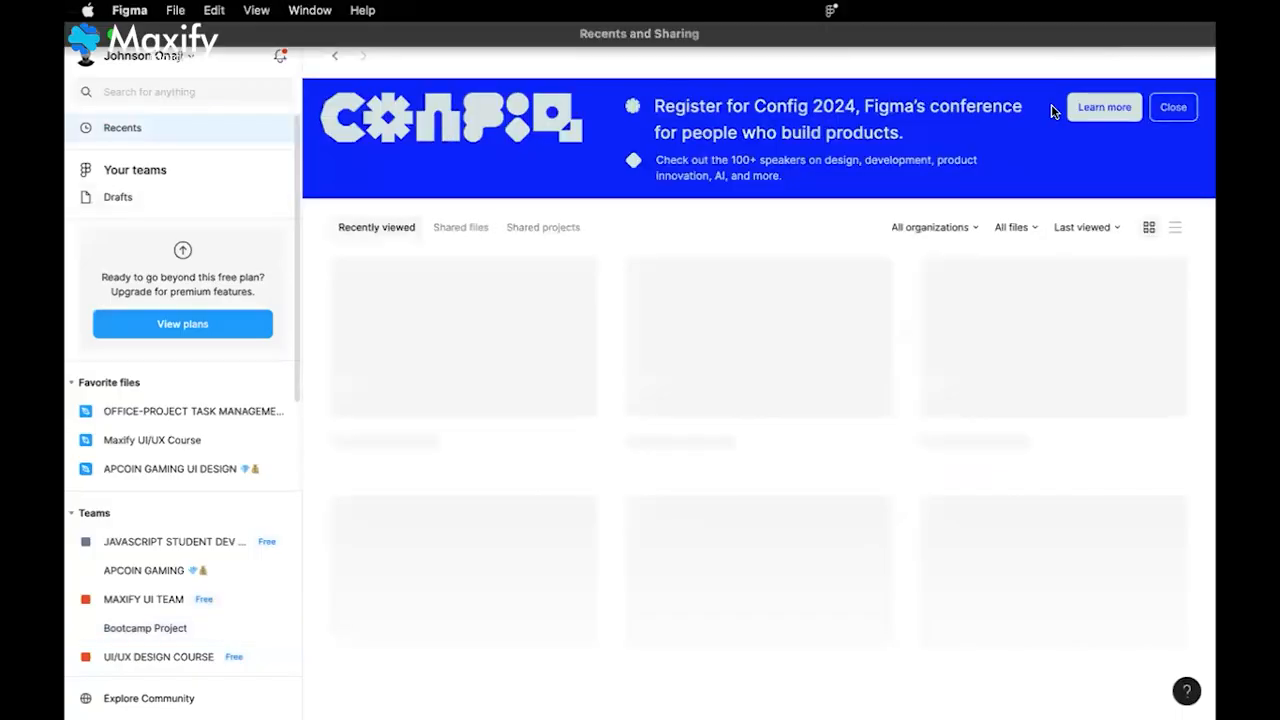
left_click(1045, 17)
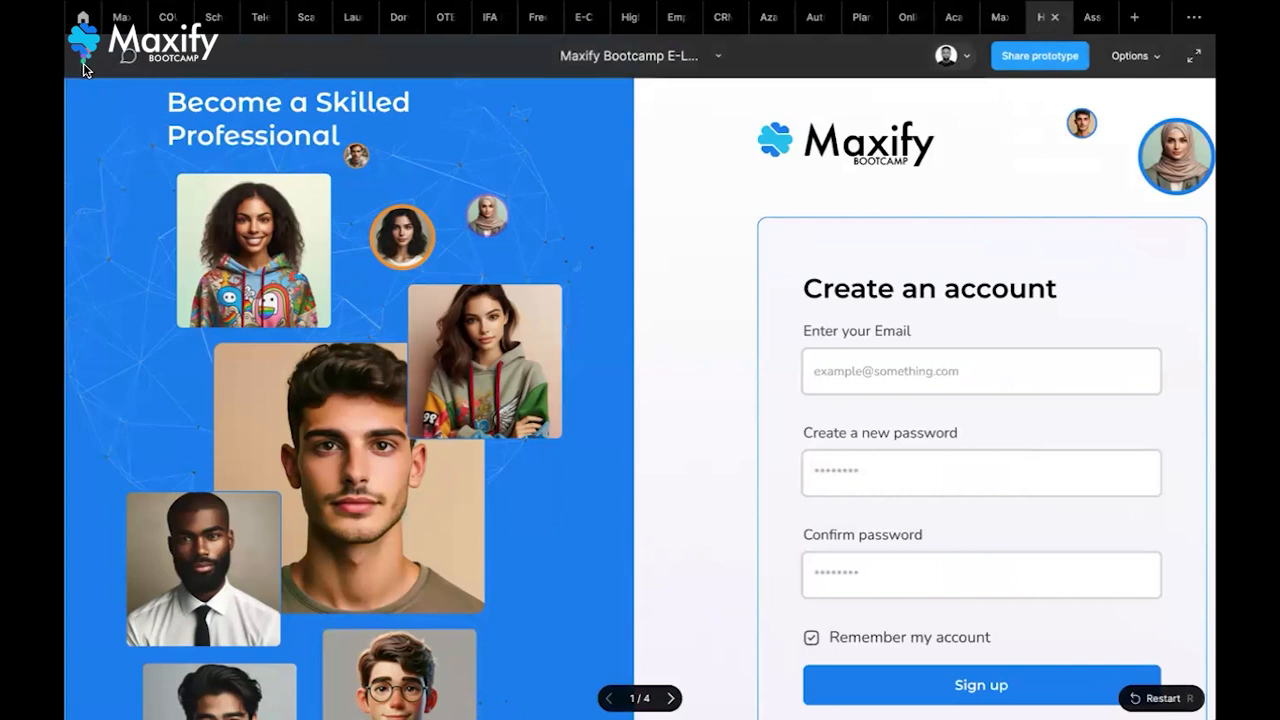
left_click(82, 17)
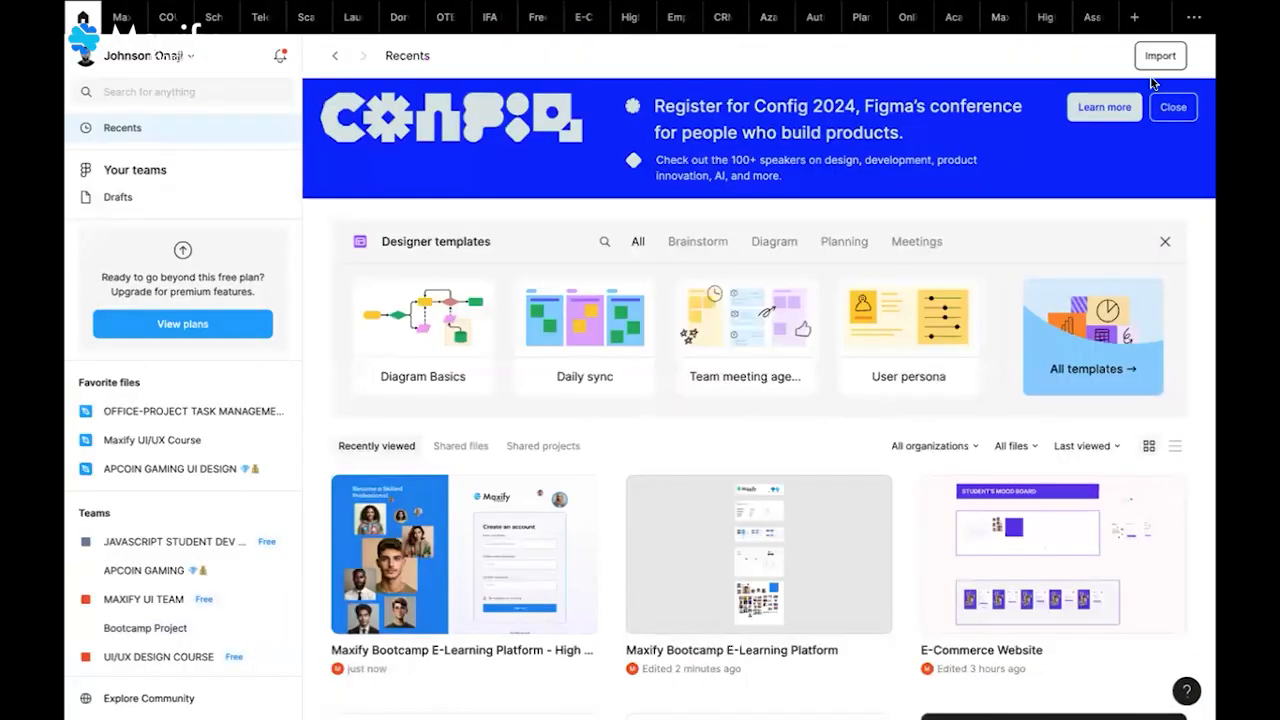
left_click(1040, 20)
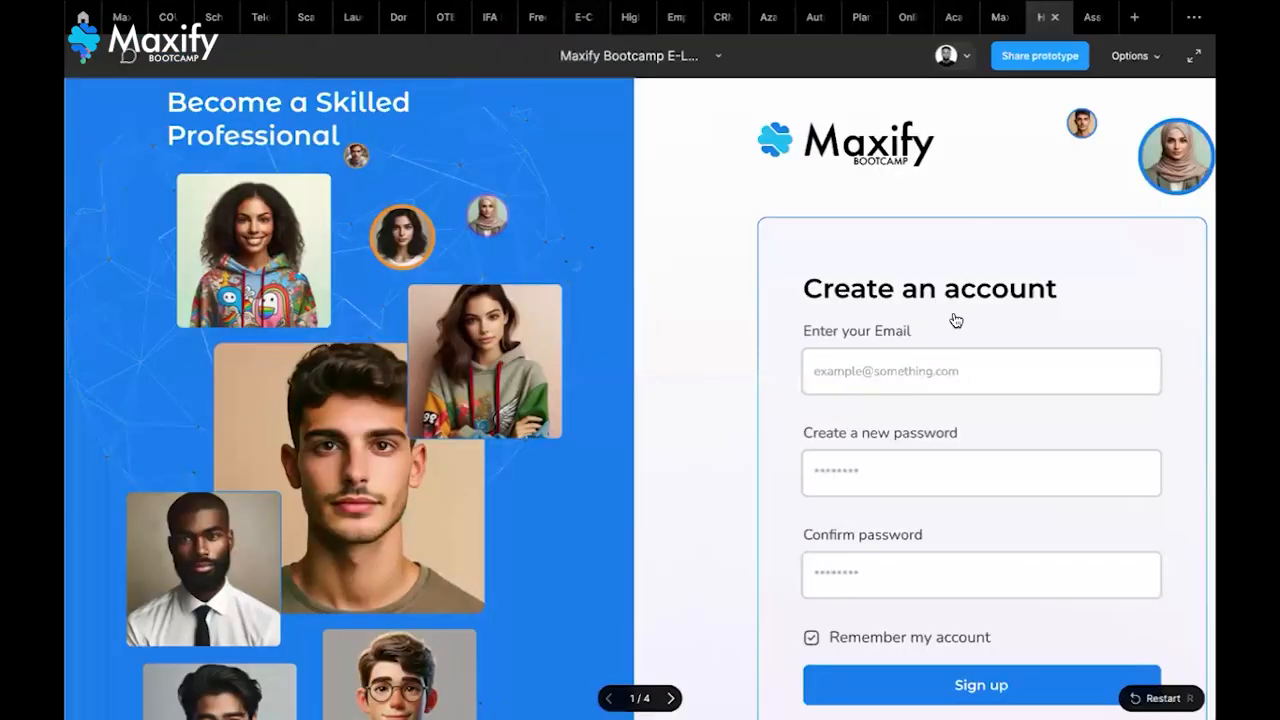
left_click(1155, 62)
left_click(1086, 155)
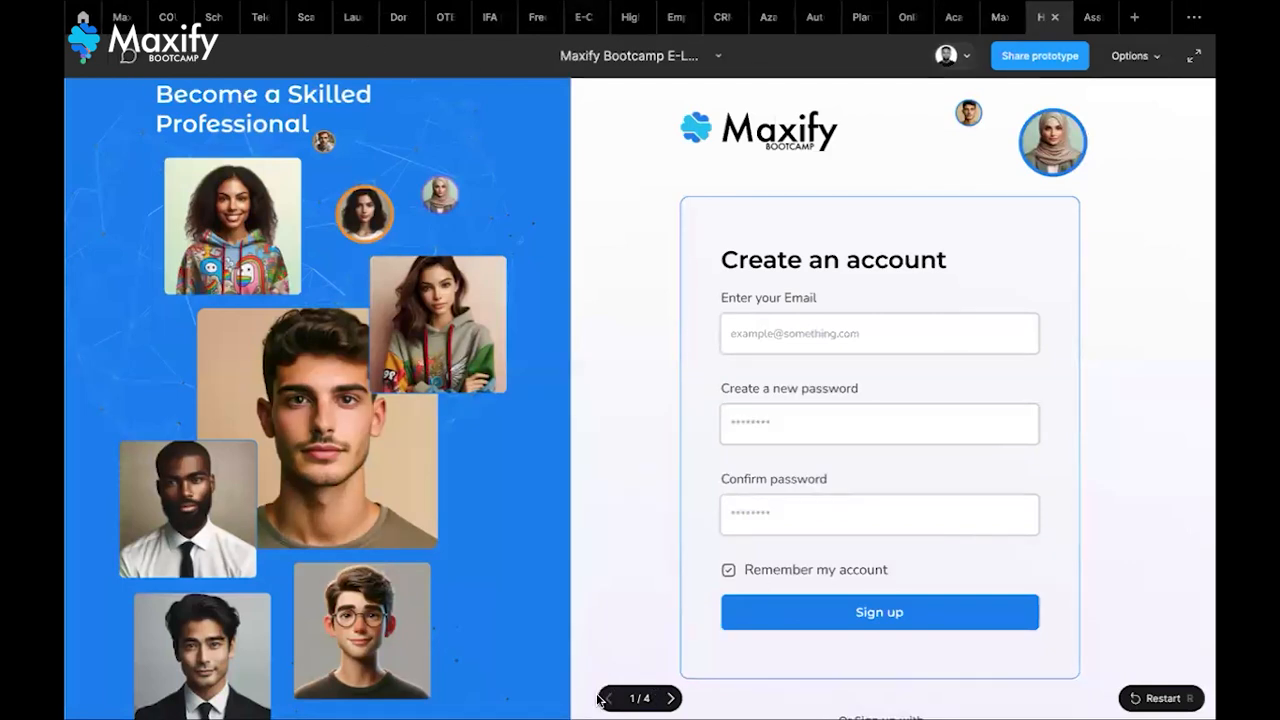
Advance the prototype to the landing page, screen 4 of 4
left_click(670, 698)
left_click(670, 698)
left_click(670, 698)
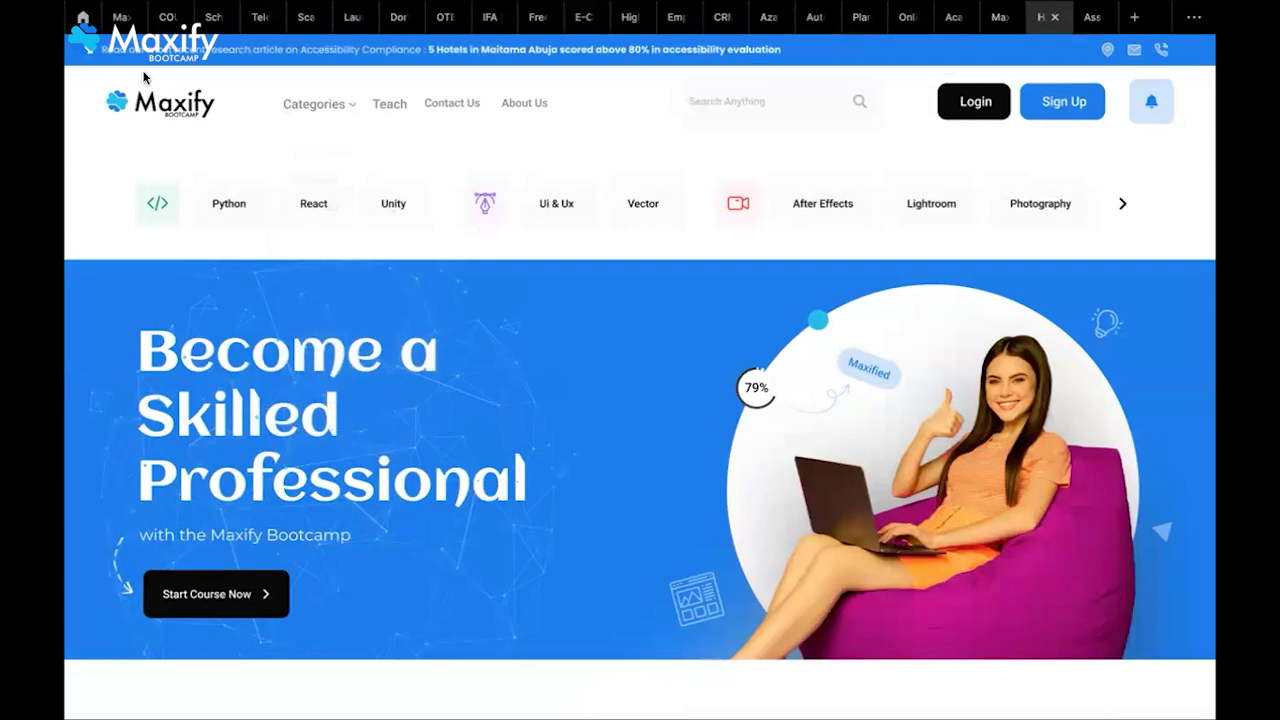
mouse_move(147, 68)
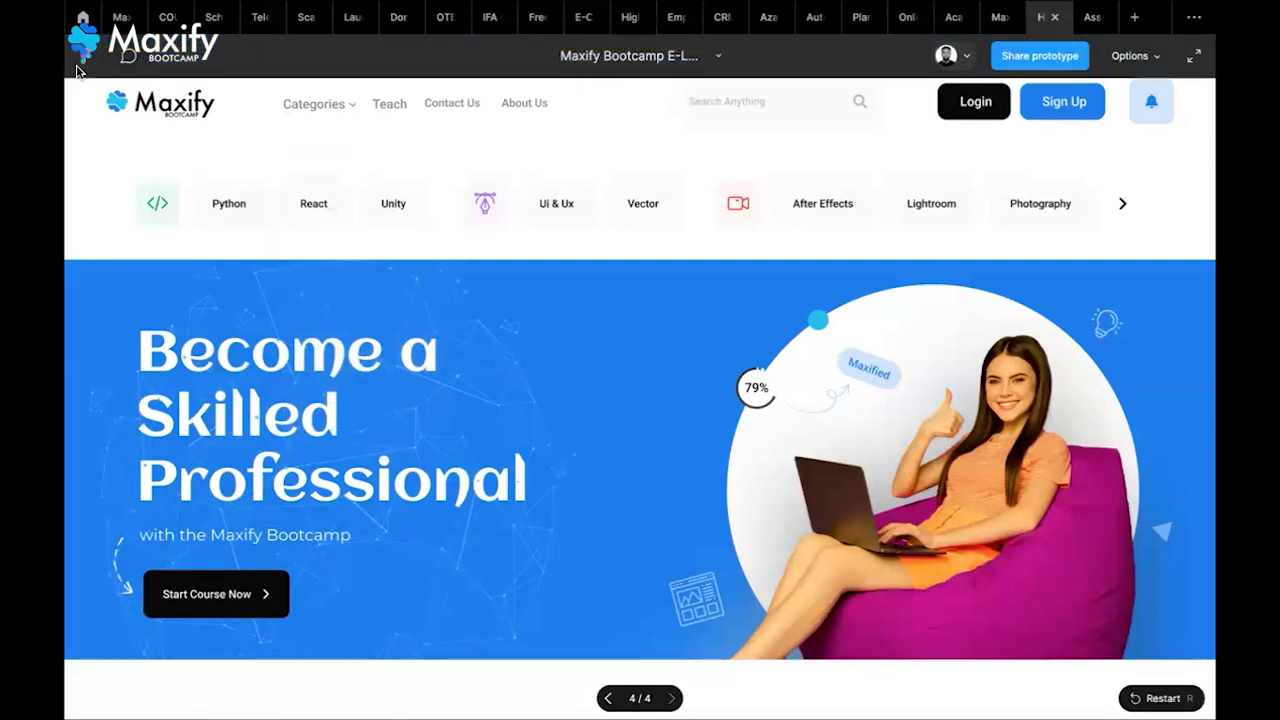
left_click(83, 17)
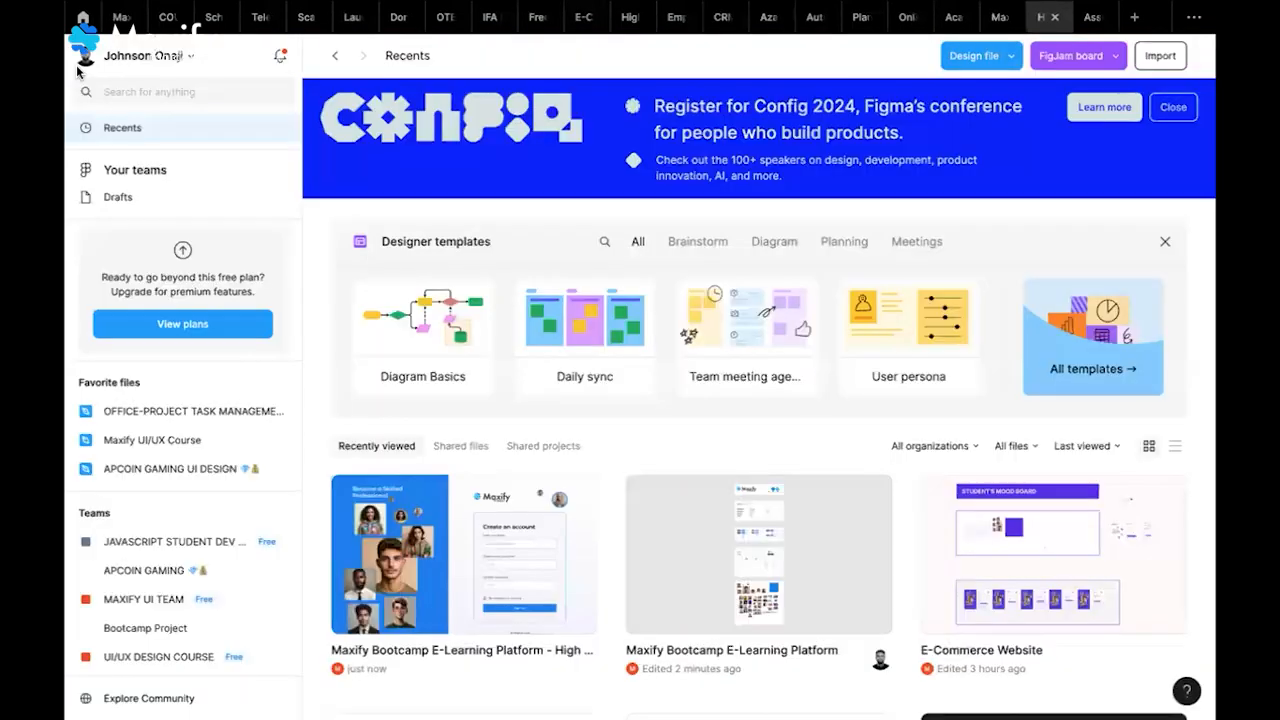
left_click(1045, 17)
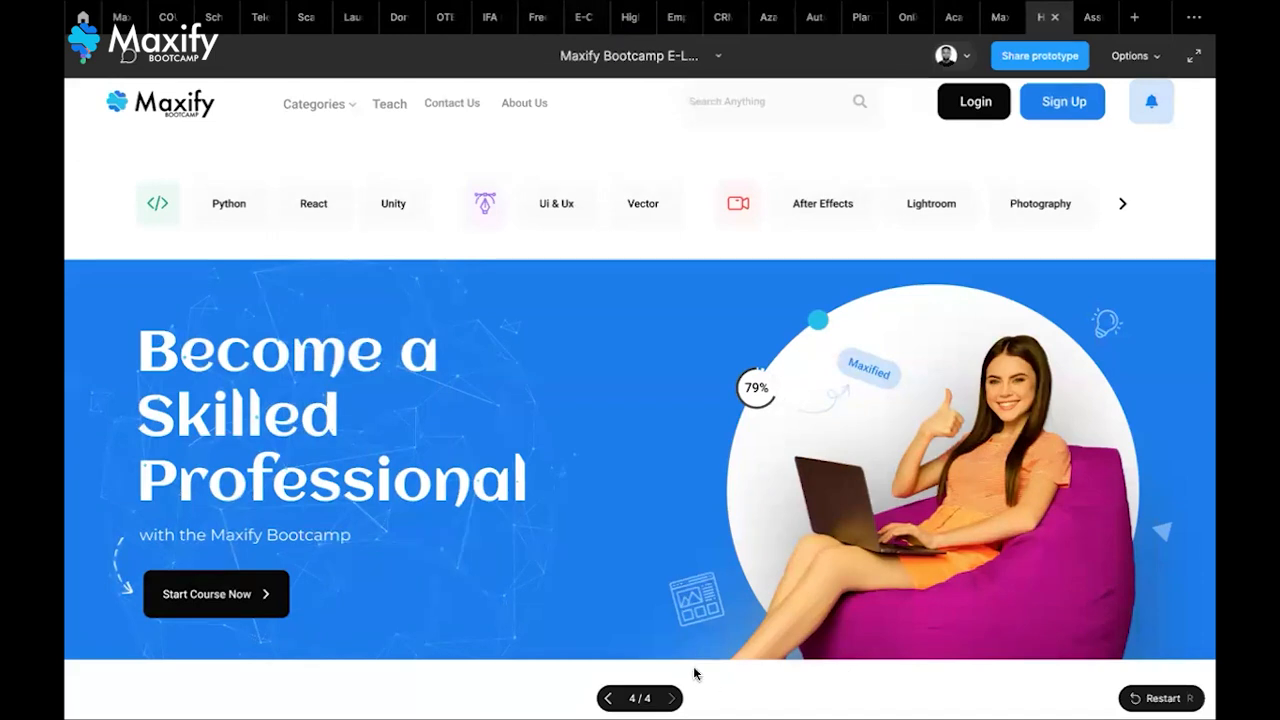
Set the prototype view to Fit to screen and briefly open the comments panel
left_click(1145, 62)
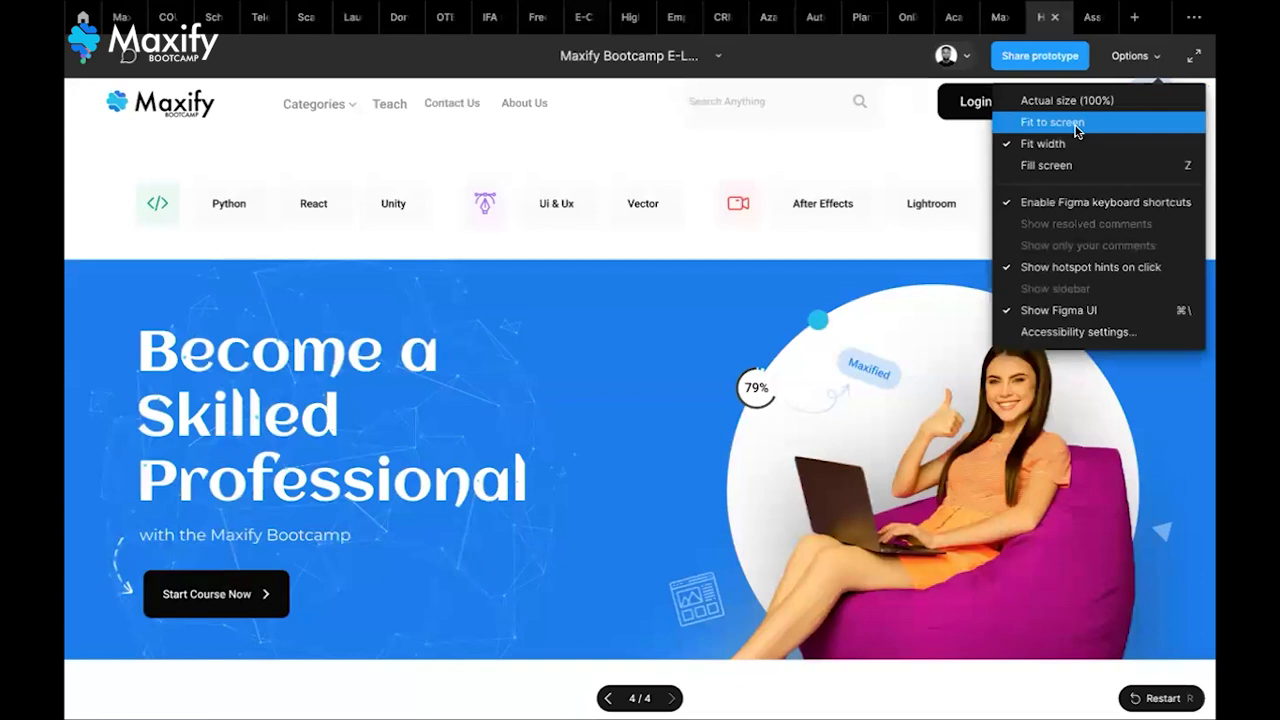
left_click(1078, 132)
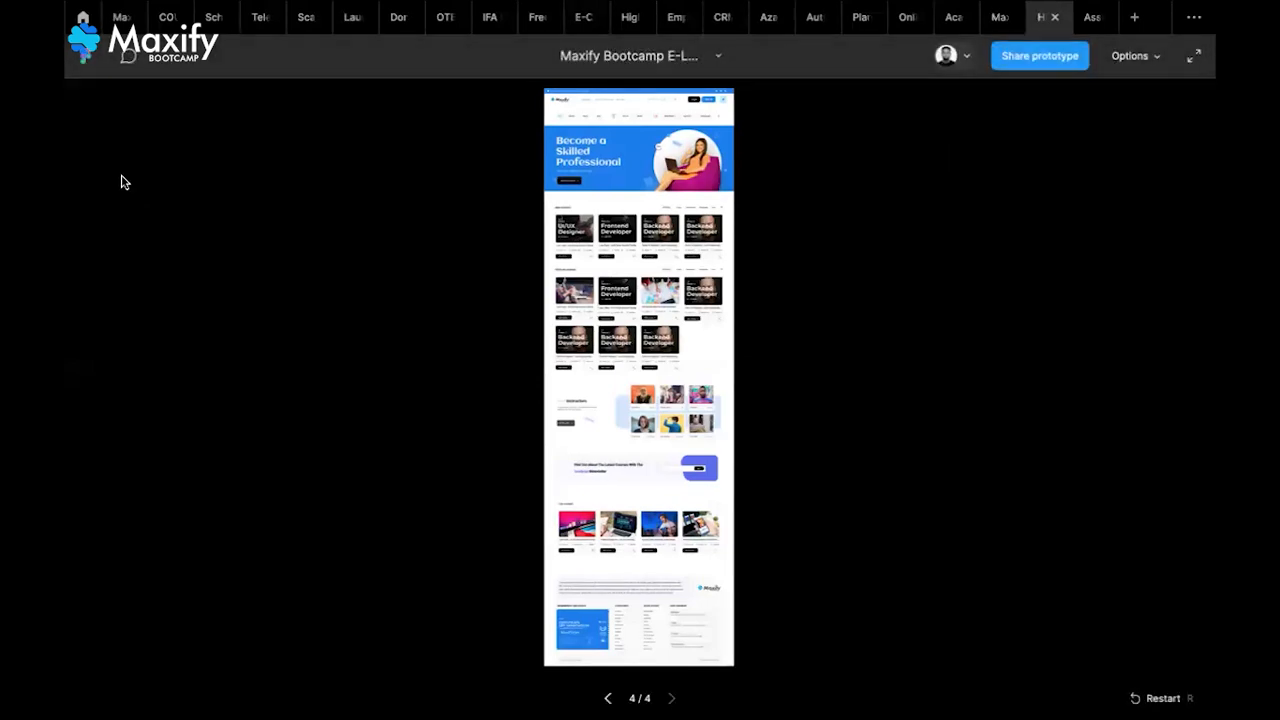
left_click(128, 57)
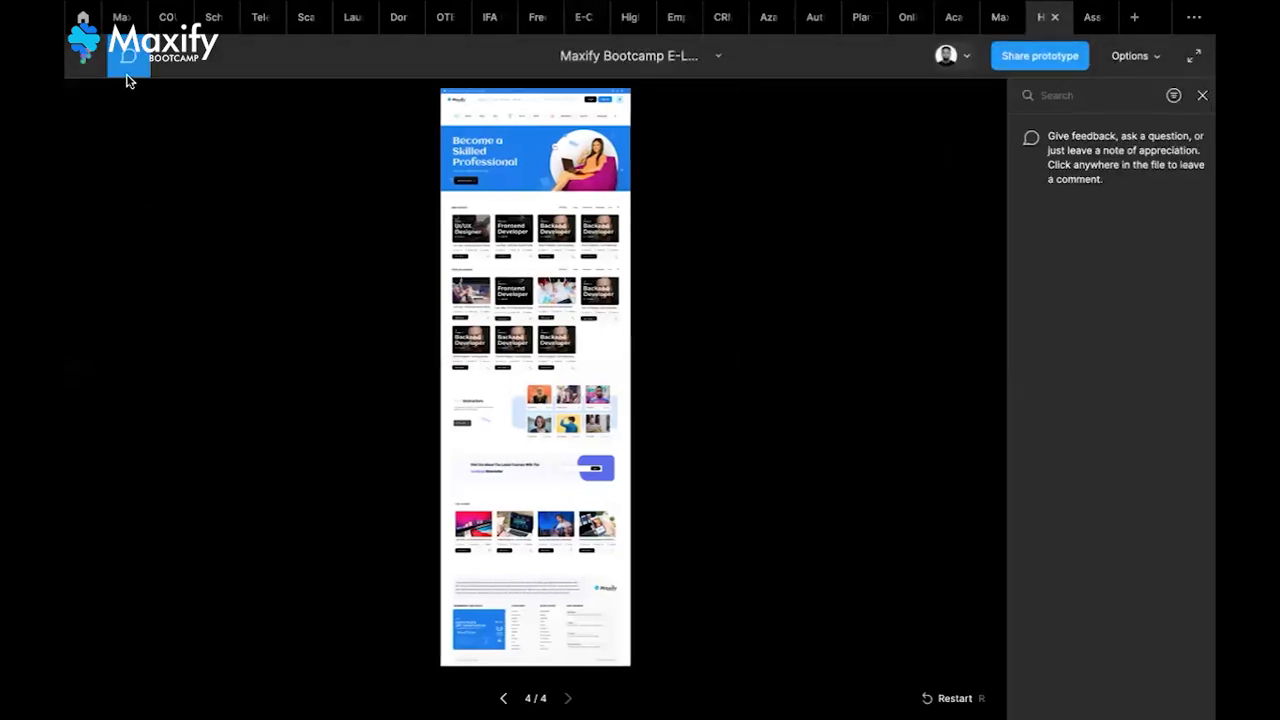
key("Escape")
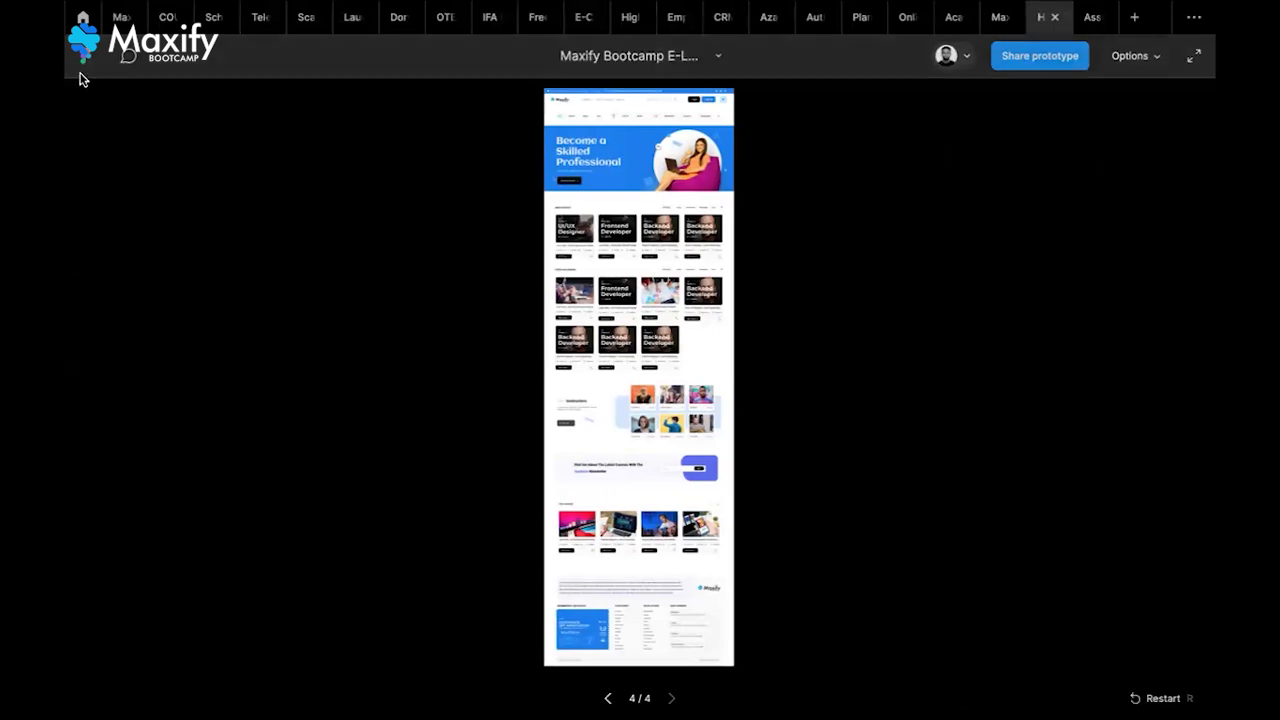
left_click(83, 18)
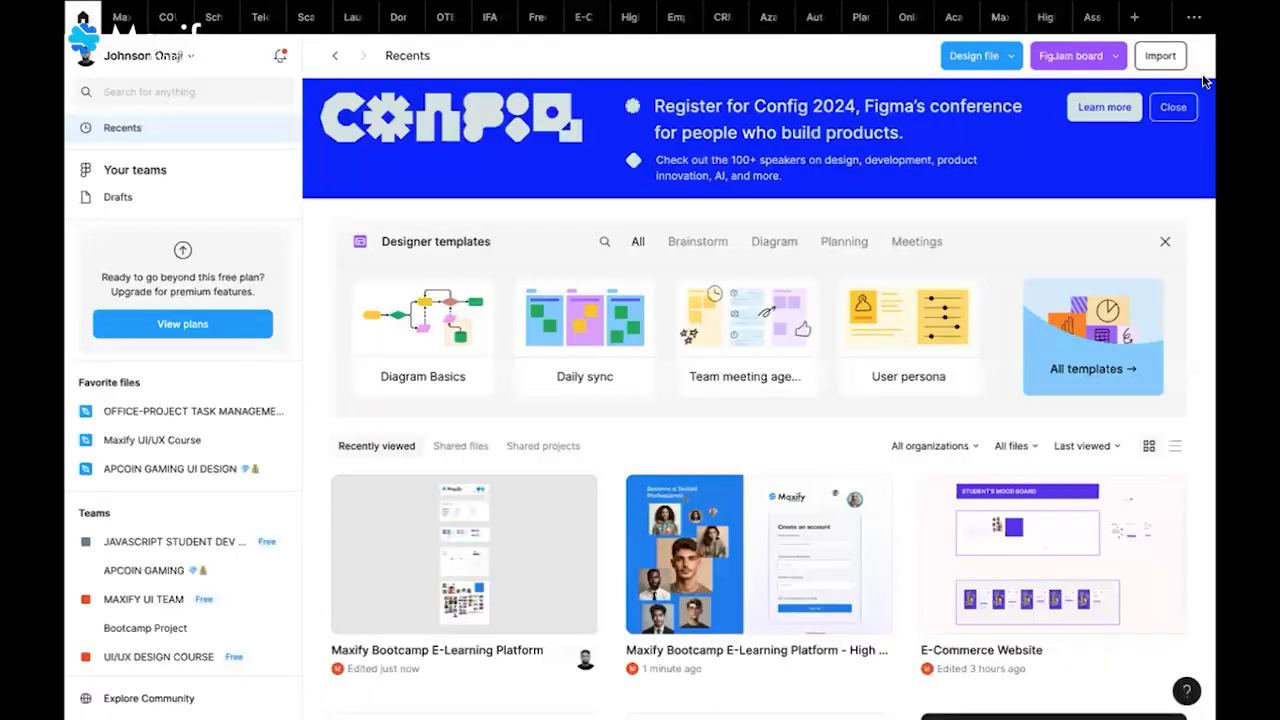
left_click(1045, 26)
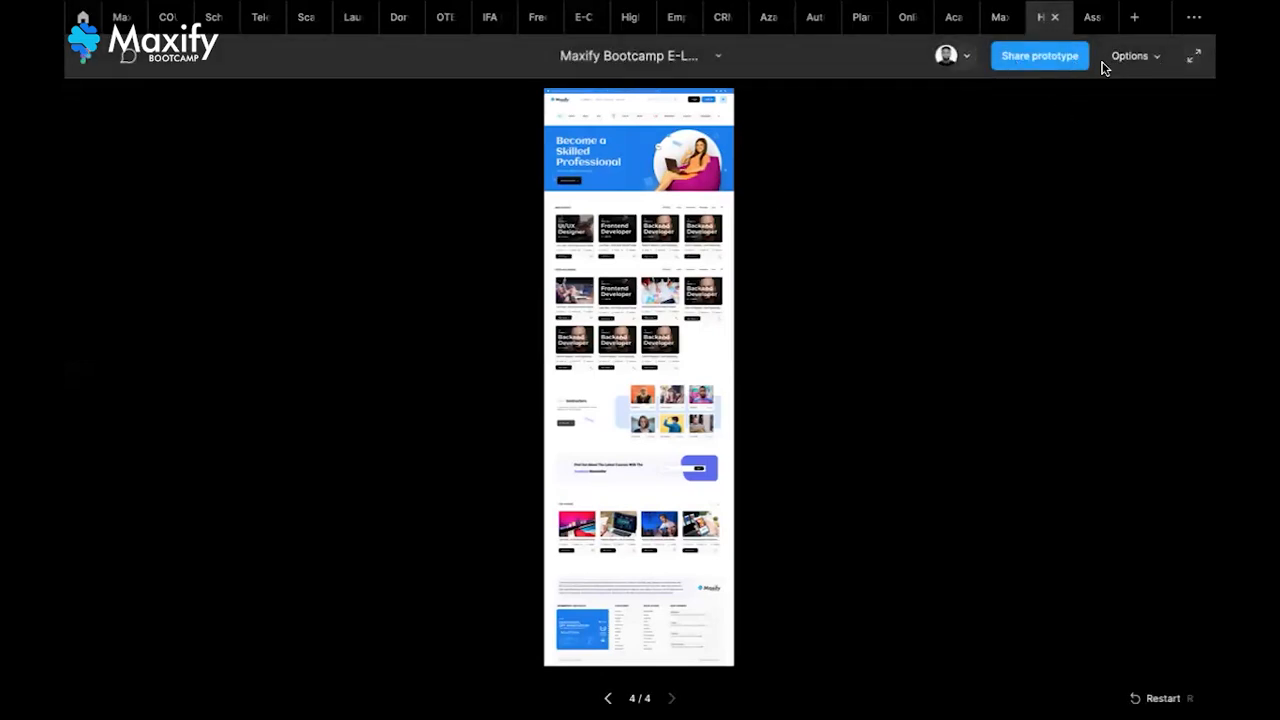
left_click(1145, 58)
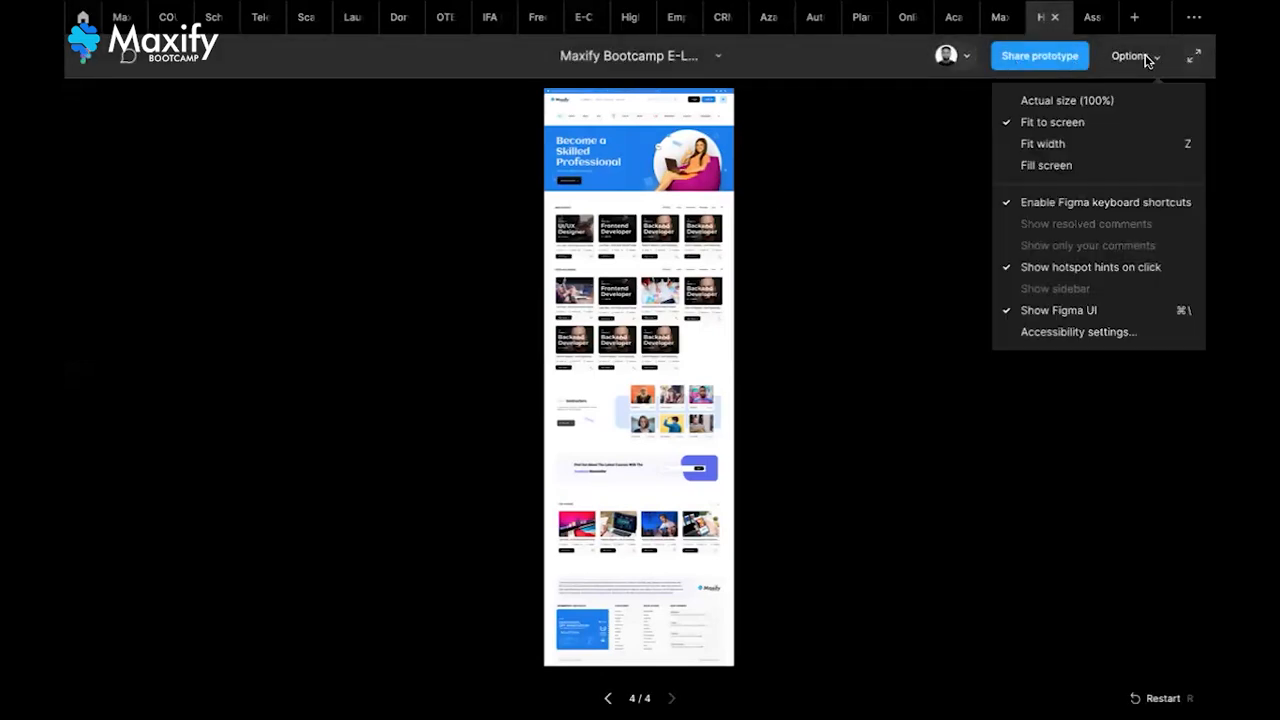
left_click(951, 169)
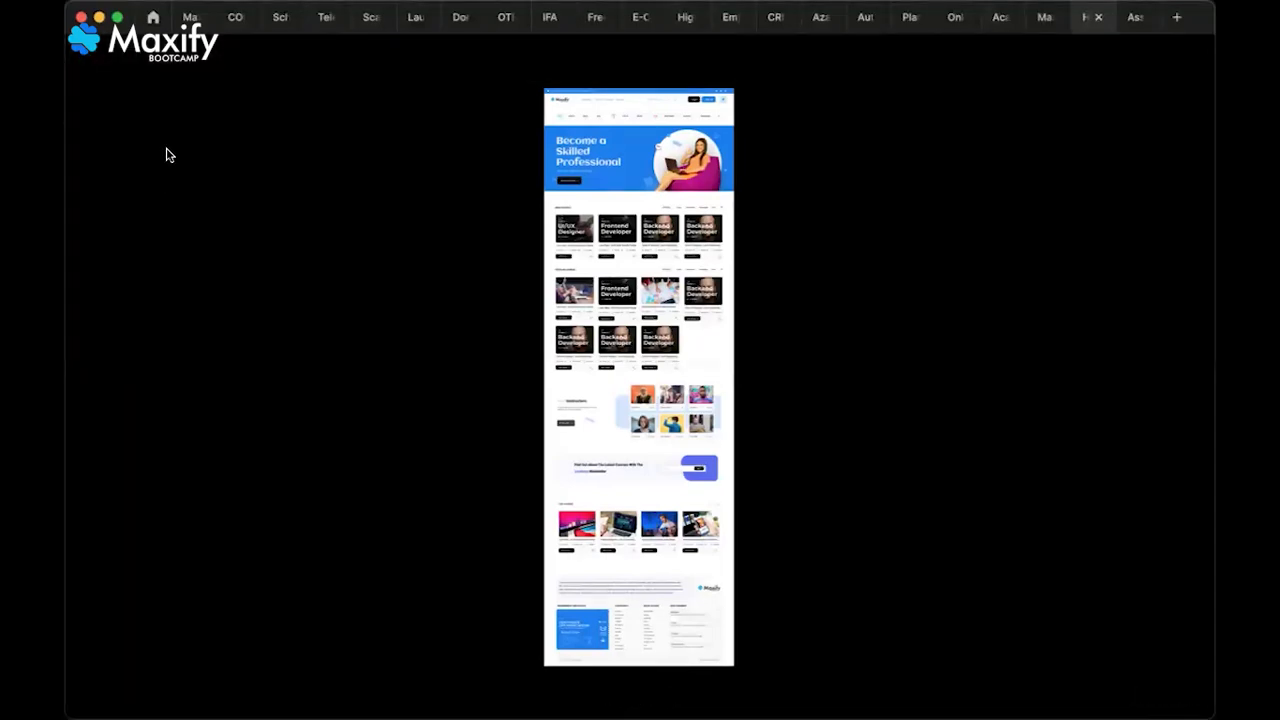
Toggle the prototype window into and out of full screen, then return to the design file
left_click(117, 19)
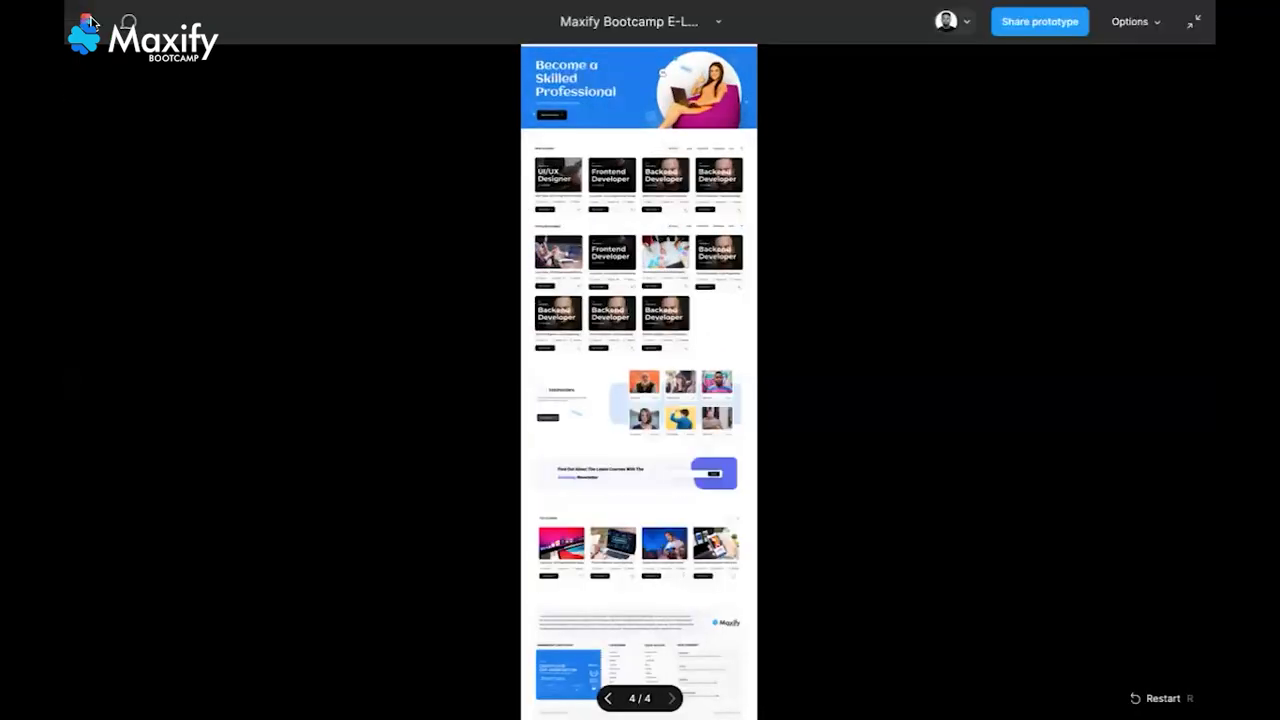
mouse_move(203, 6)
left_click(114, 40)
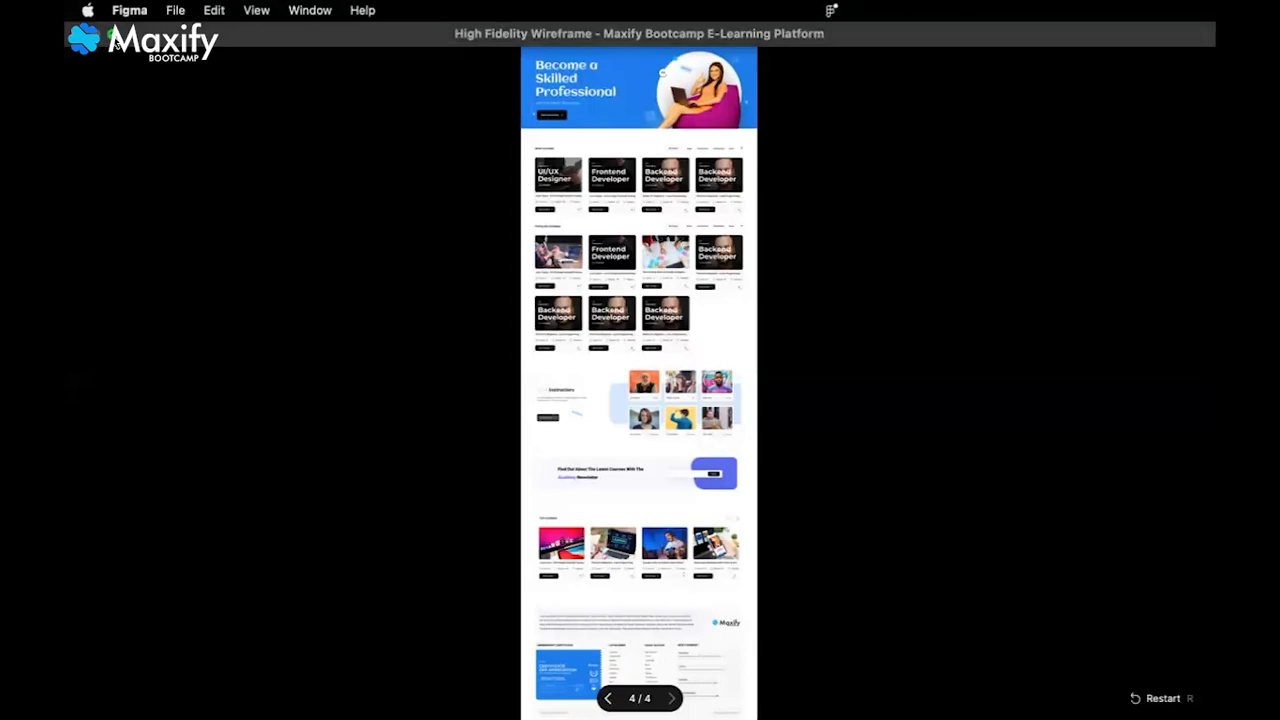
left_click(116, 42)
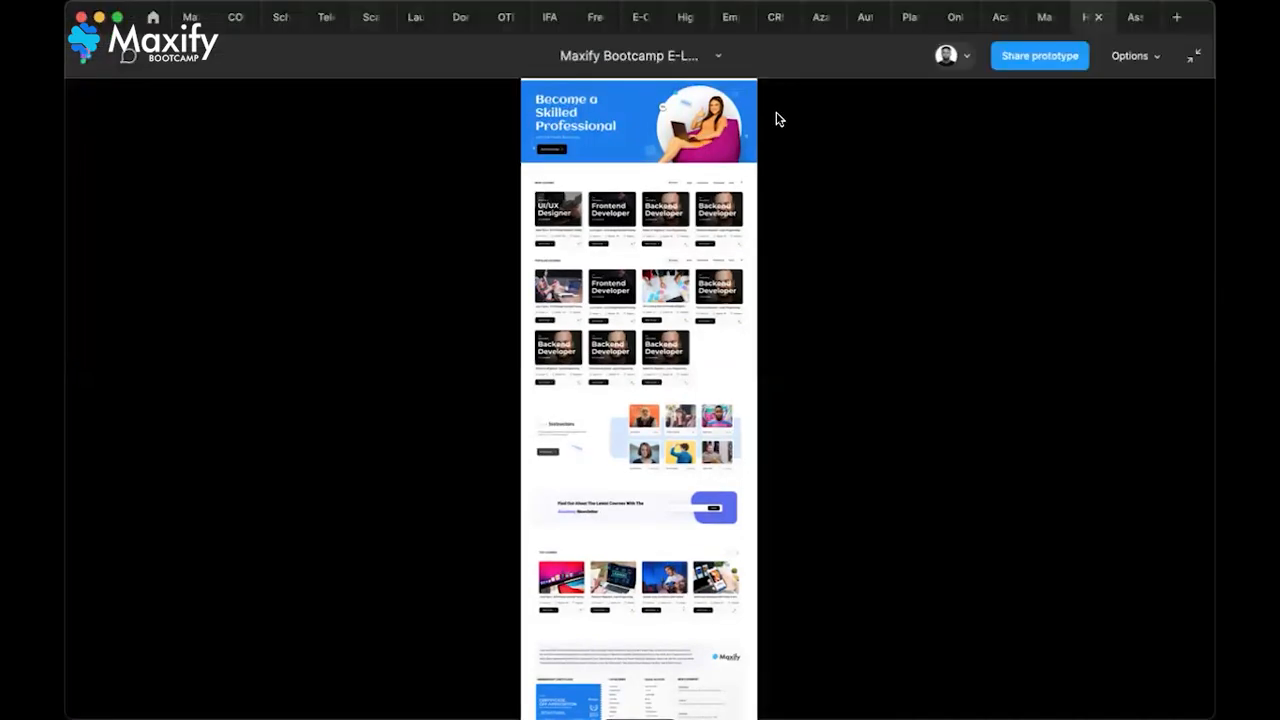
left_click(1040, 27)
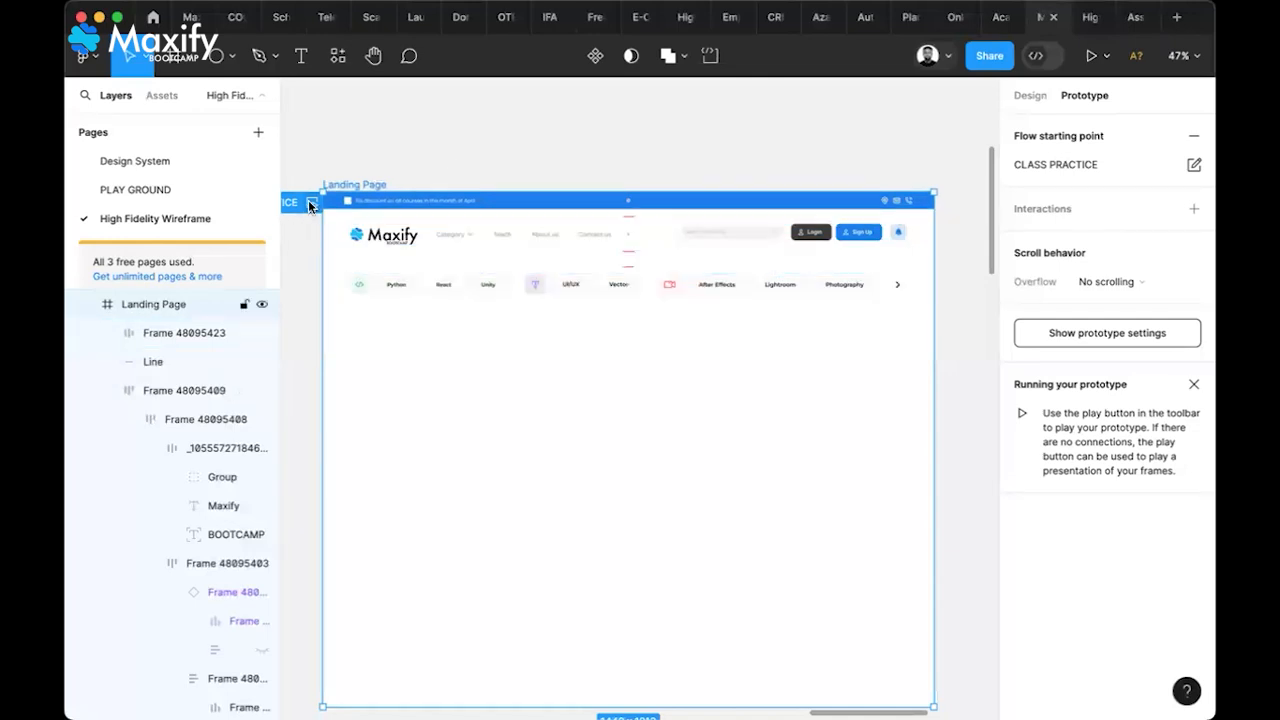
Play the CLASS PRACTICE flow preview and expand it to a full presentation
left_click(310, 203)
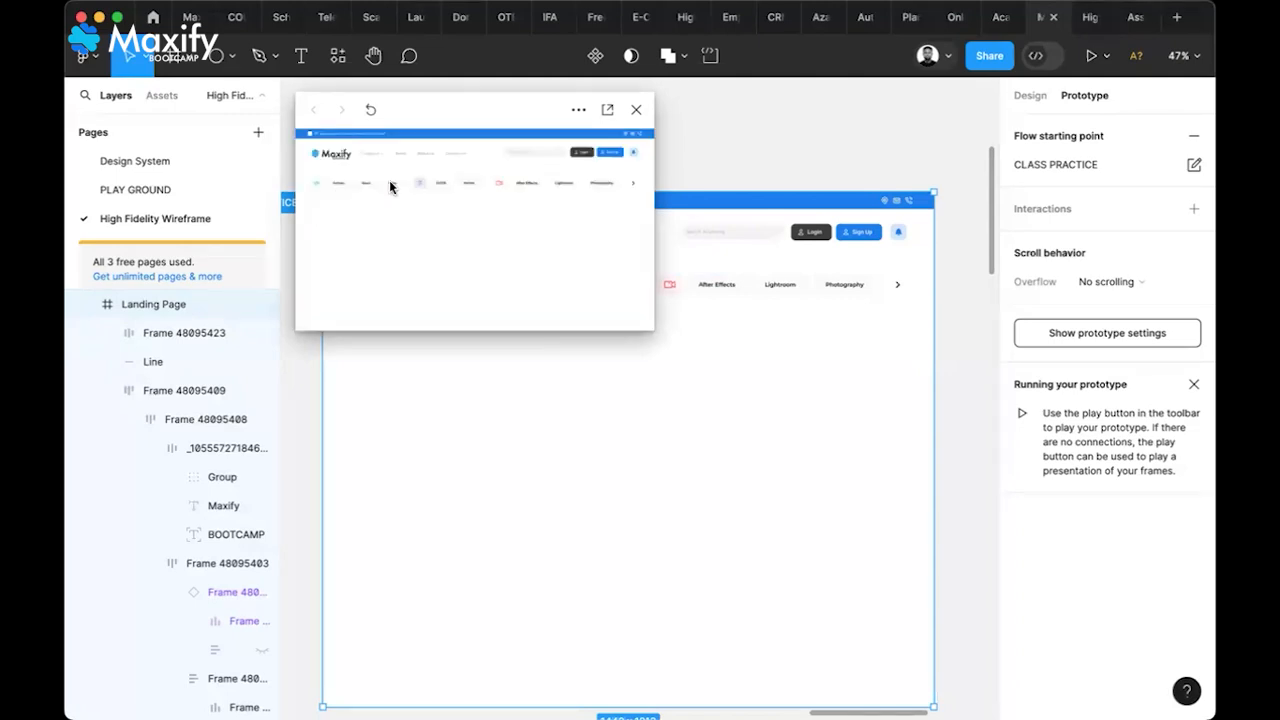
left_click(605, 112)
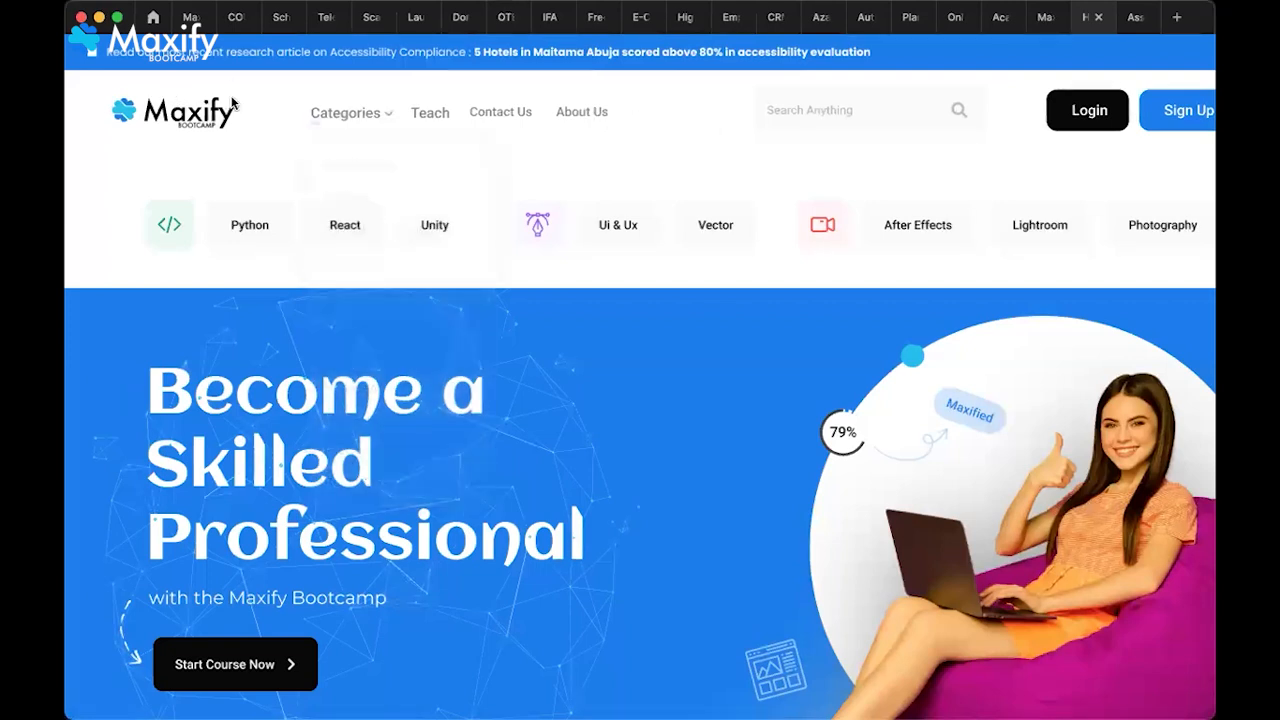
mouse_move(115, 52)
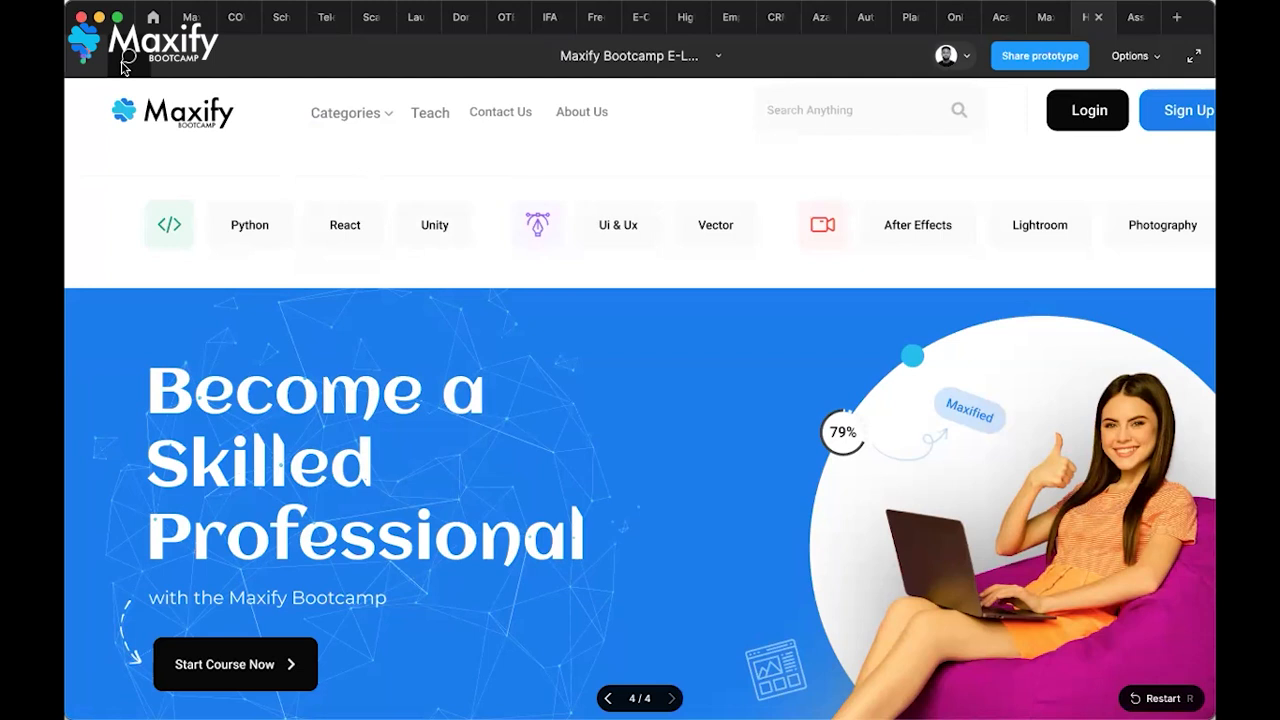
Close the prototype viewer tab, return to the High Fidelity Wireframe file, and present again
left_click(1100, 22)
left_click(1045, 22)
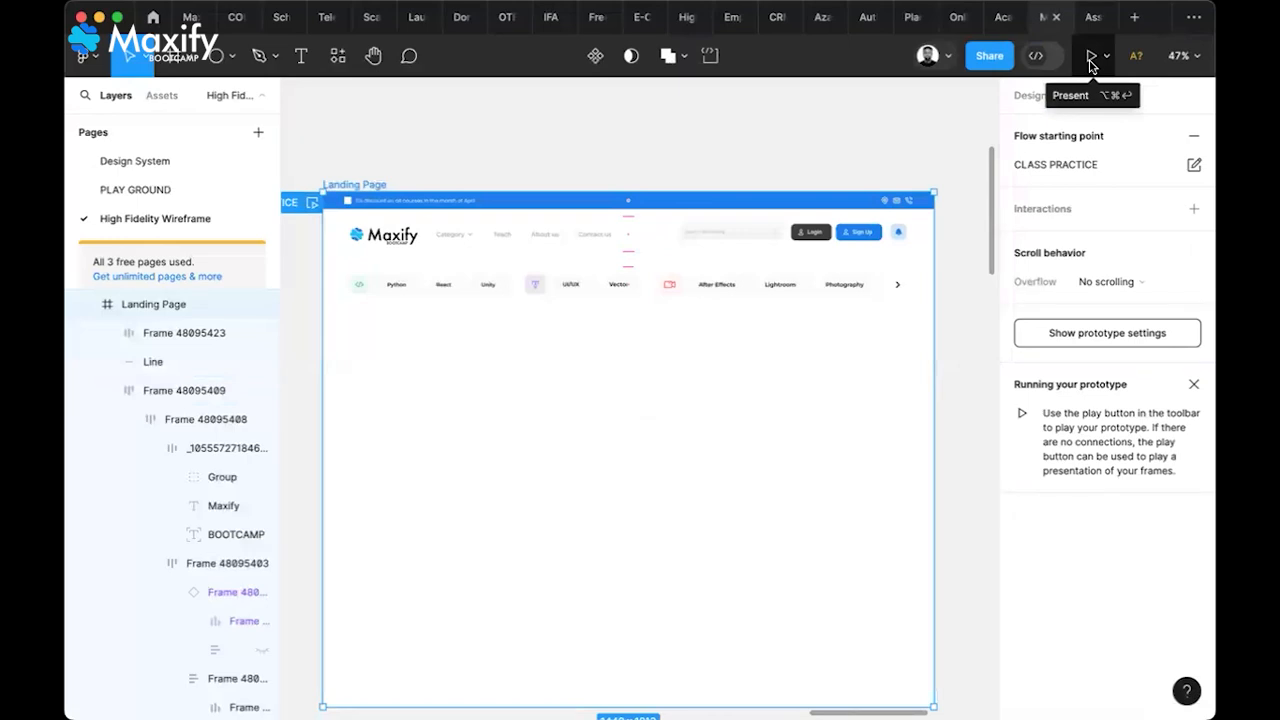
left_click(1091, 56)
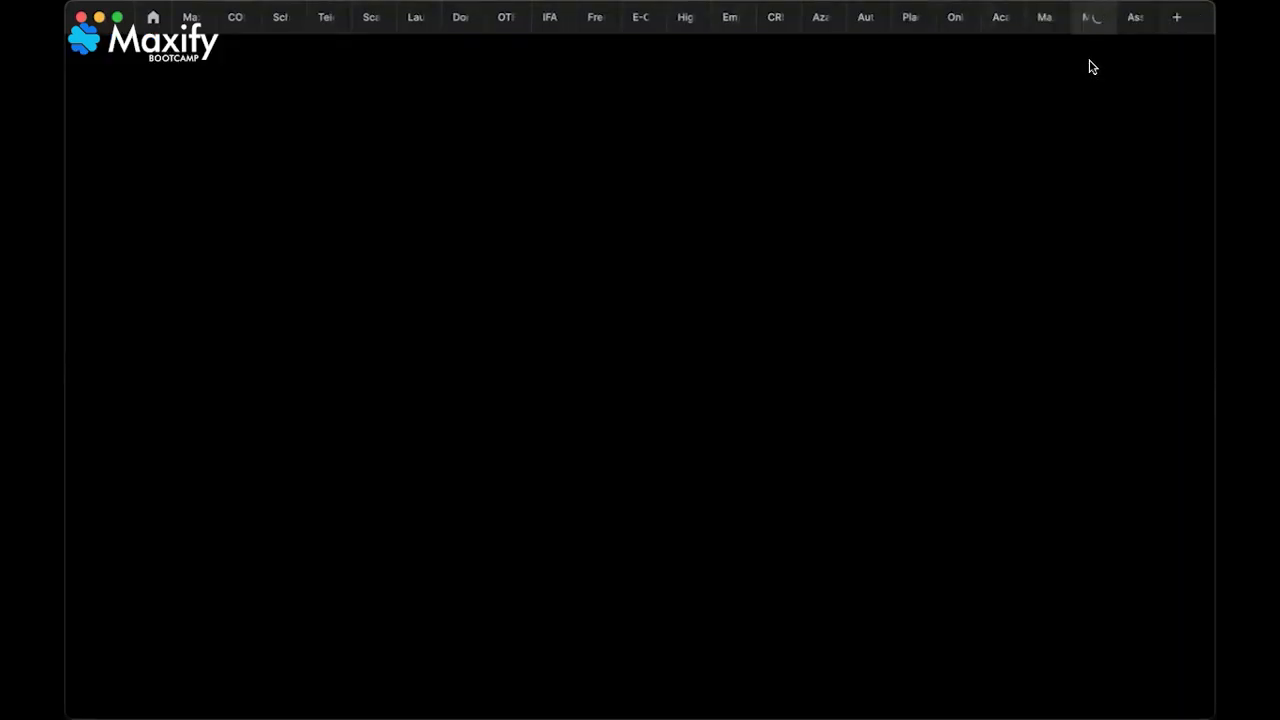
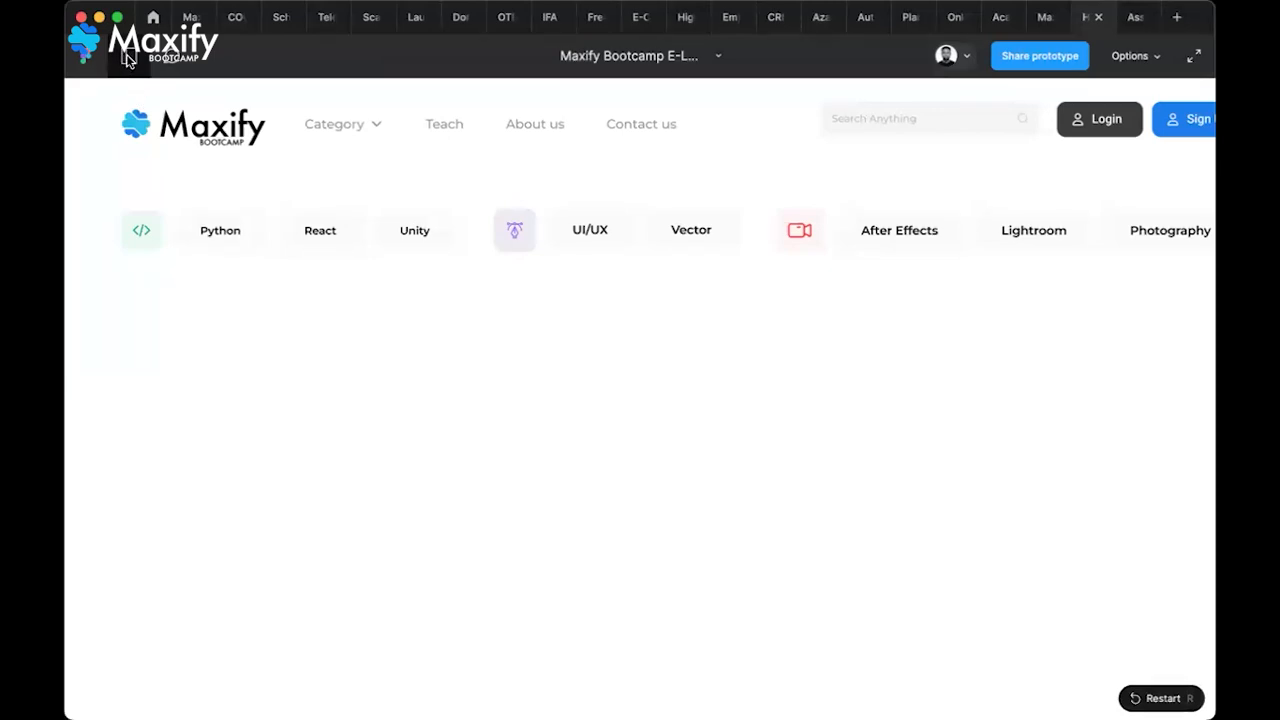
Set the prototype viewer to Fit width so the full header with Login and Sign Up shows
left_click(1152, 57)
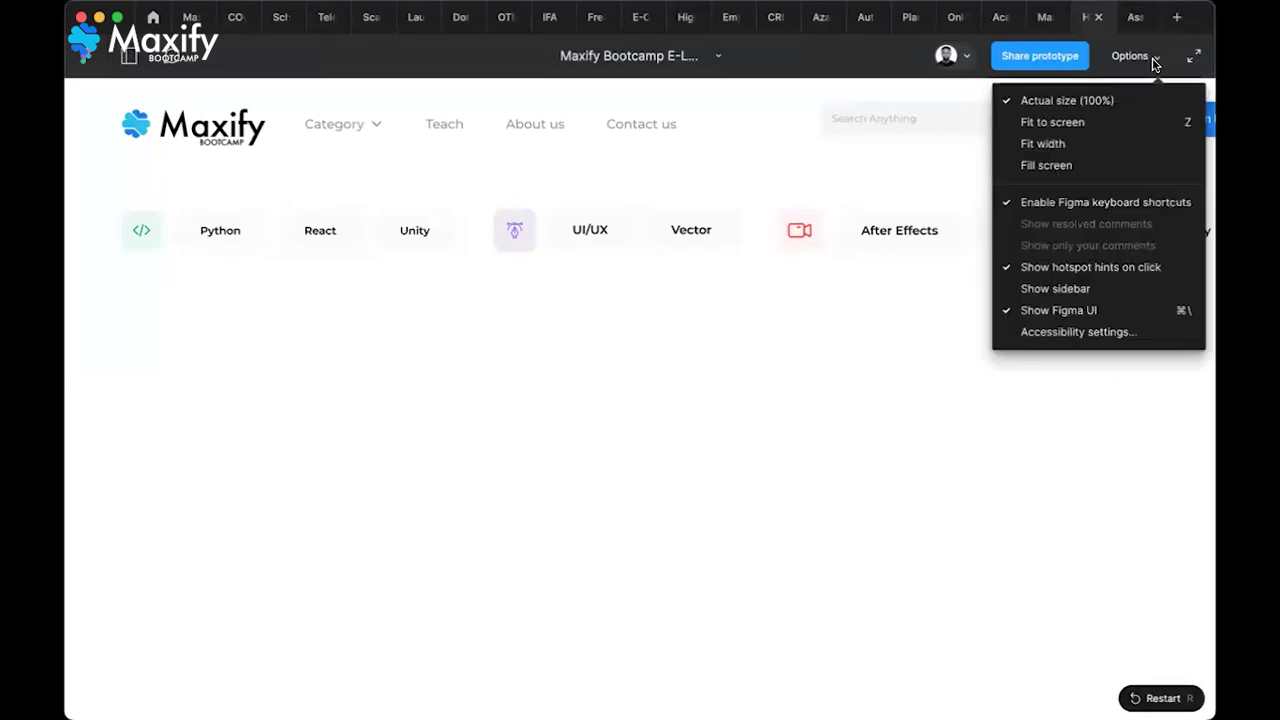
left_click(1066, 147)
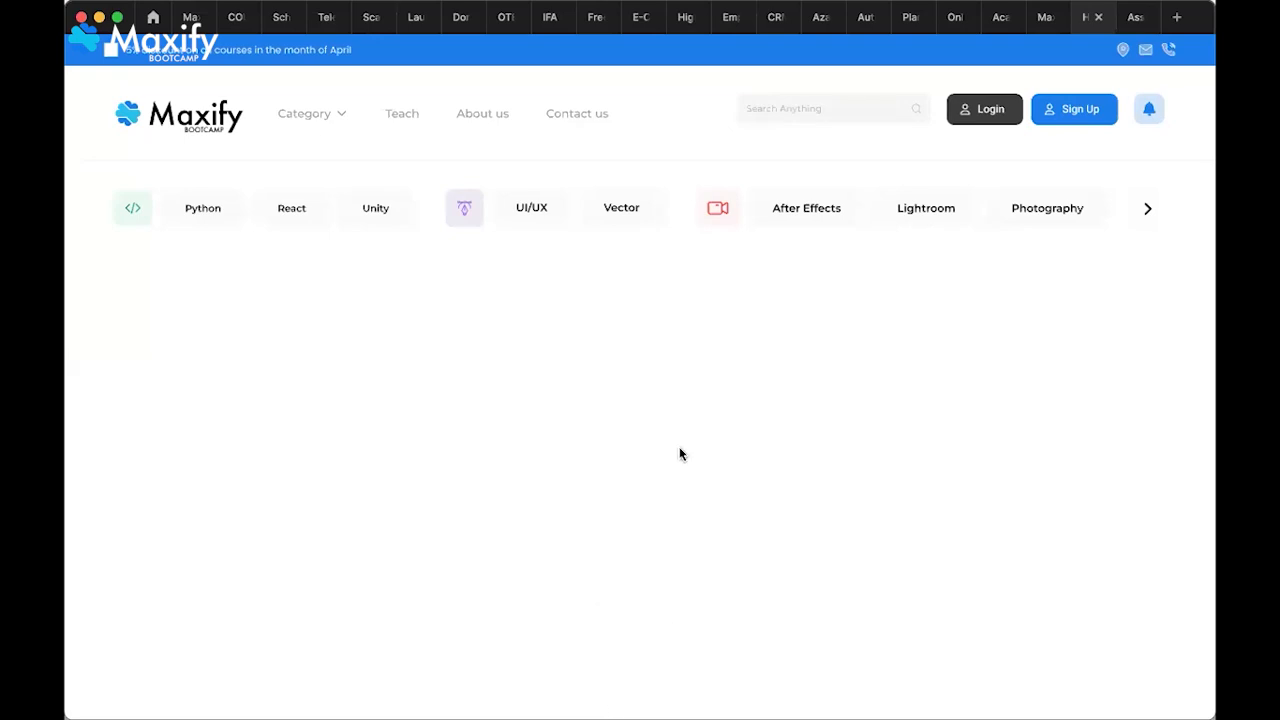
mouse_move(1105, 8)
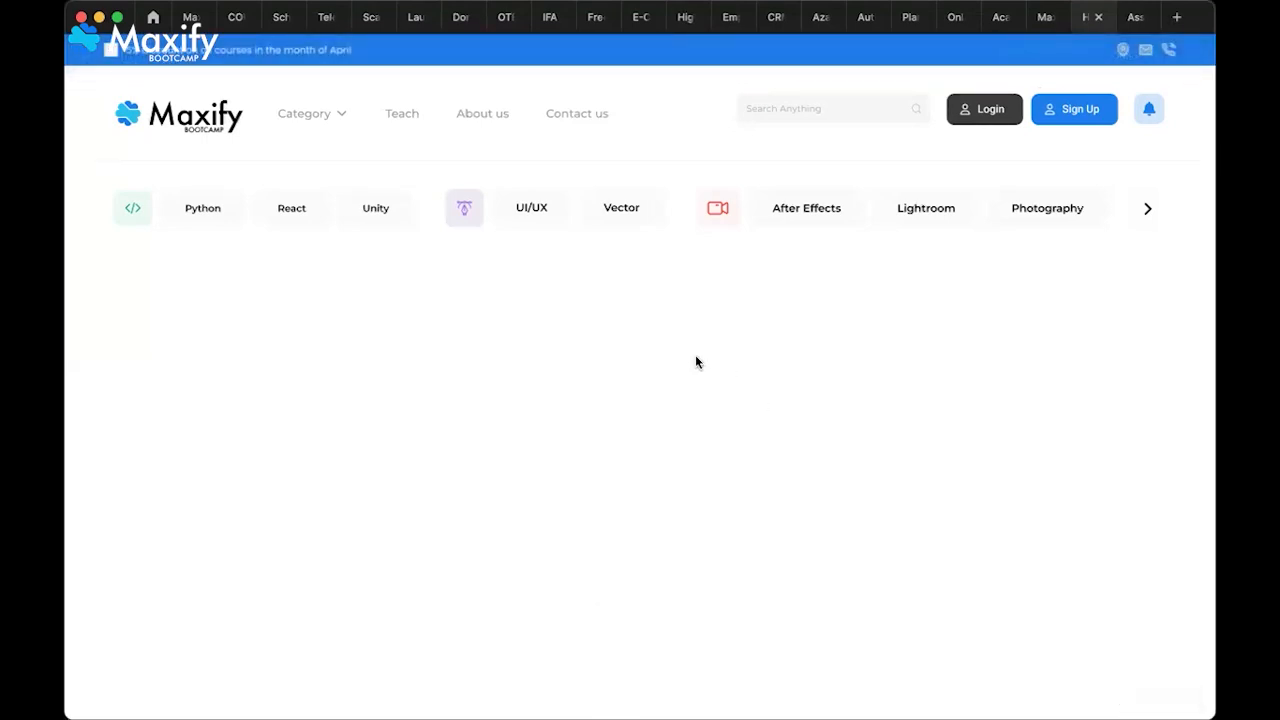
Return to the design editor and pan across the canvas toward the Desktop - 1 frame
left_click(1037, 20)
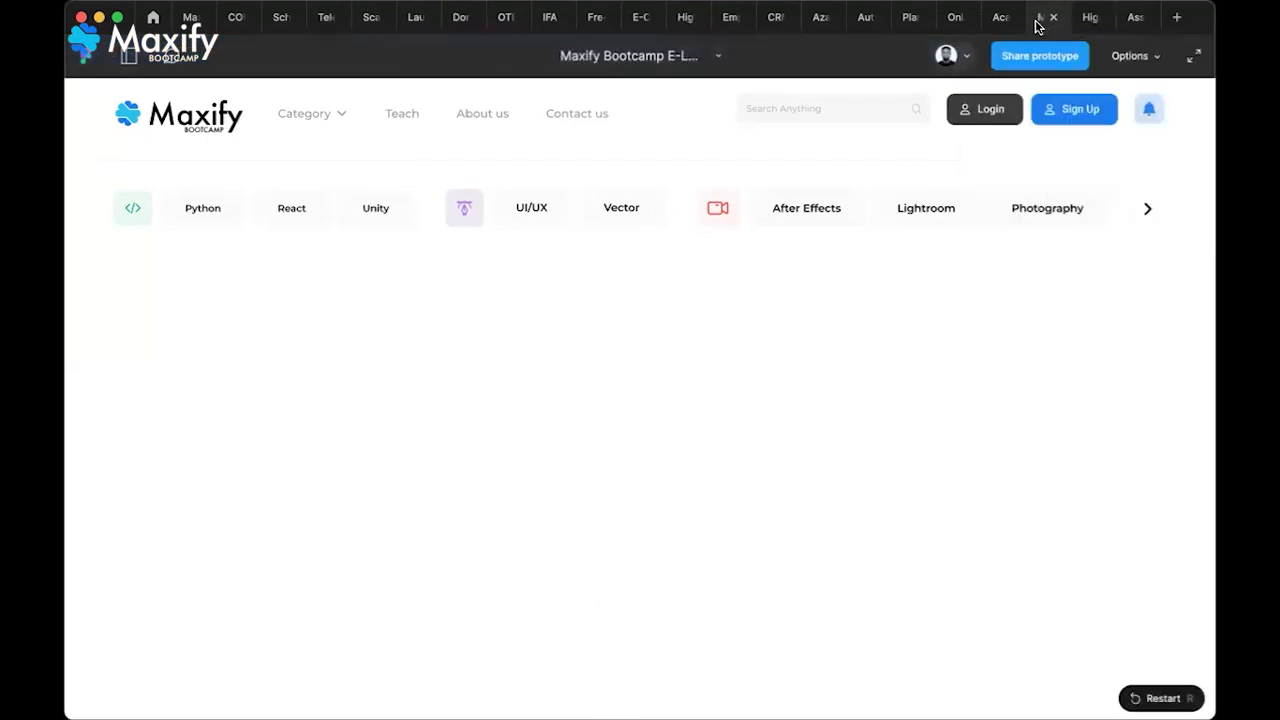
scroll(665, 523, "down", 5)
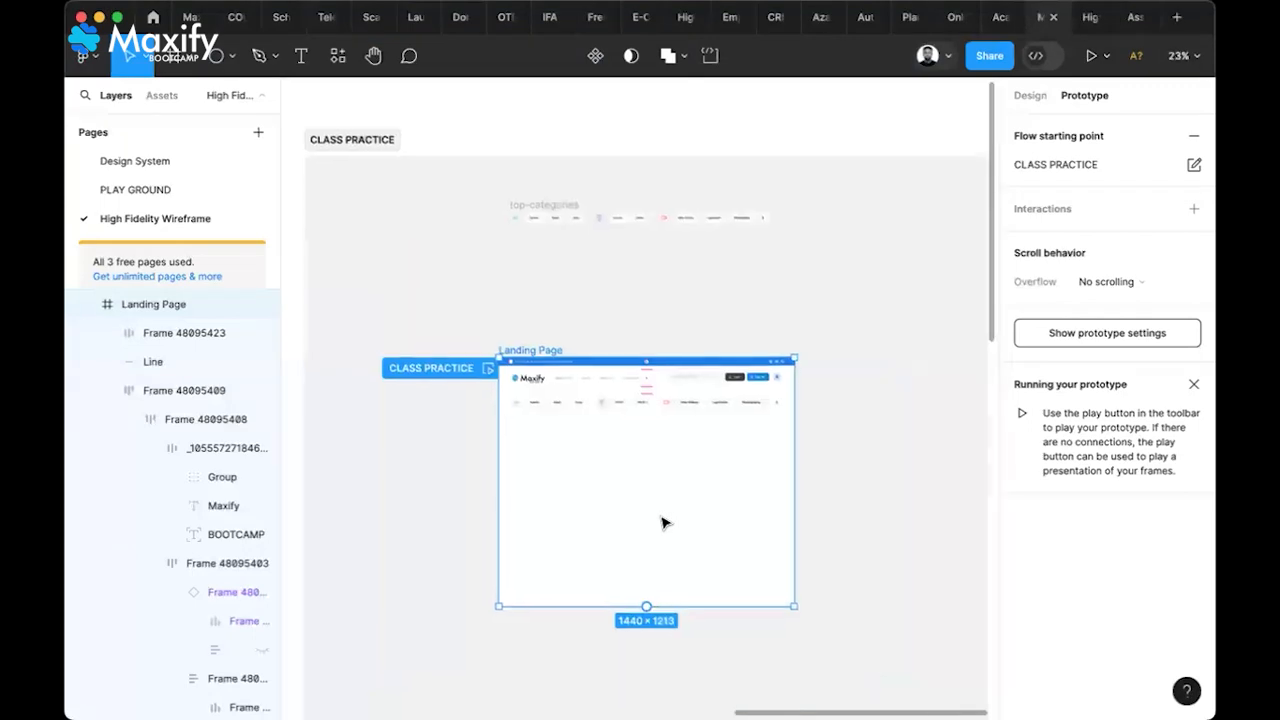
scroll(665, 523, "down", 3)
scroll(665, 523, "left", 3)
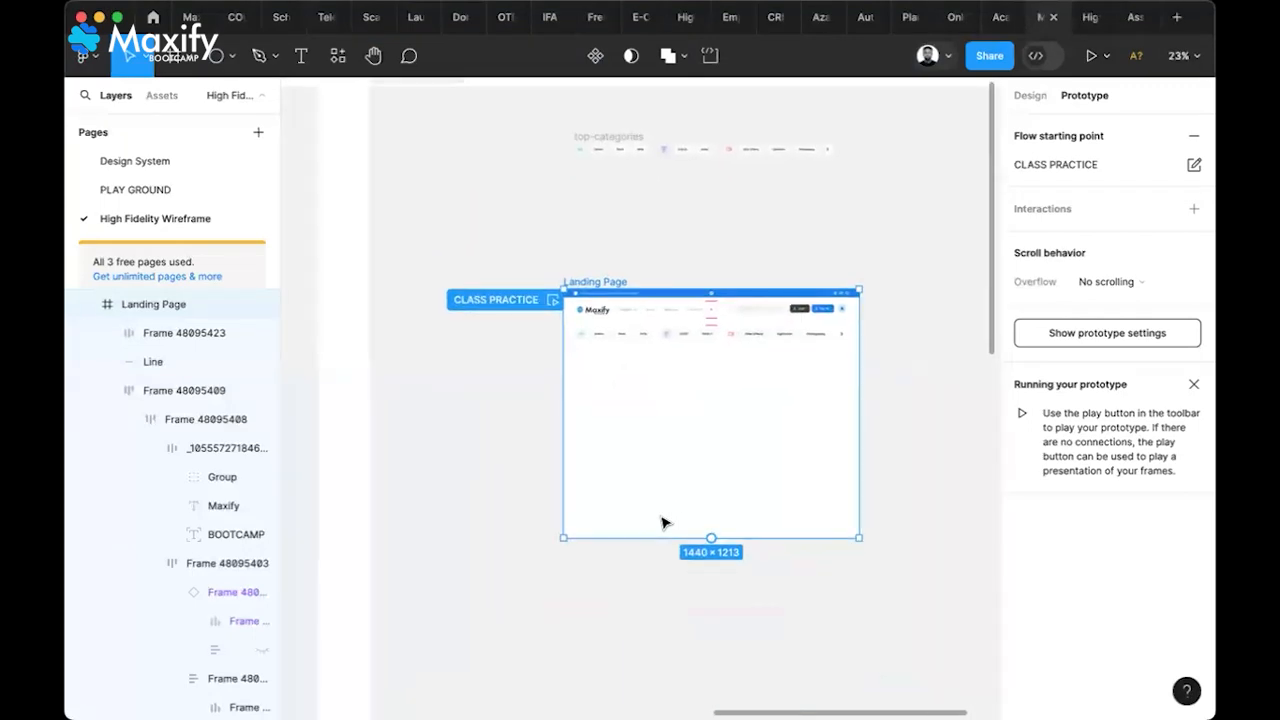
scroll(665, 523, "down", 3)
scroll(665, 523, "left", 1)
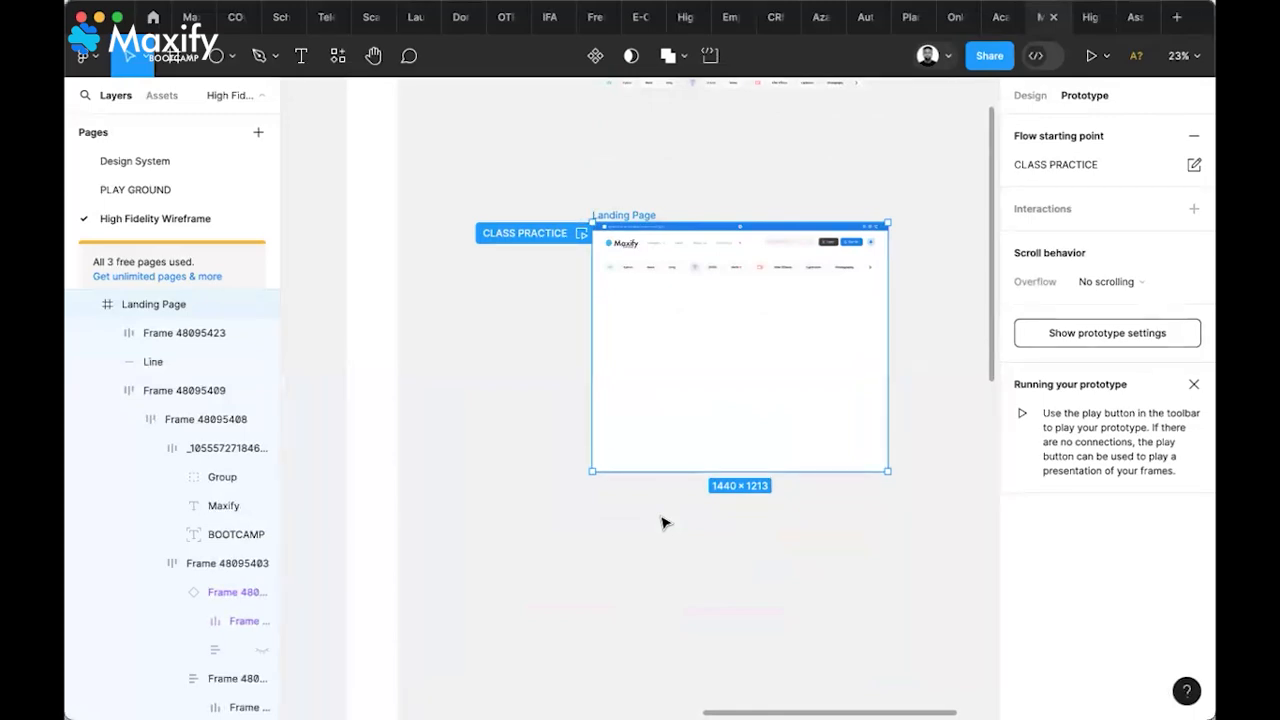
scroll(665, 523, "left", 5)
scroll(665, 523, "down", 1)
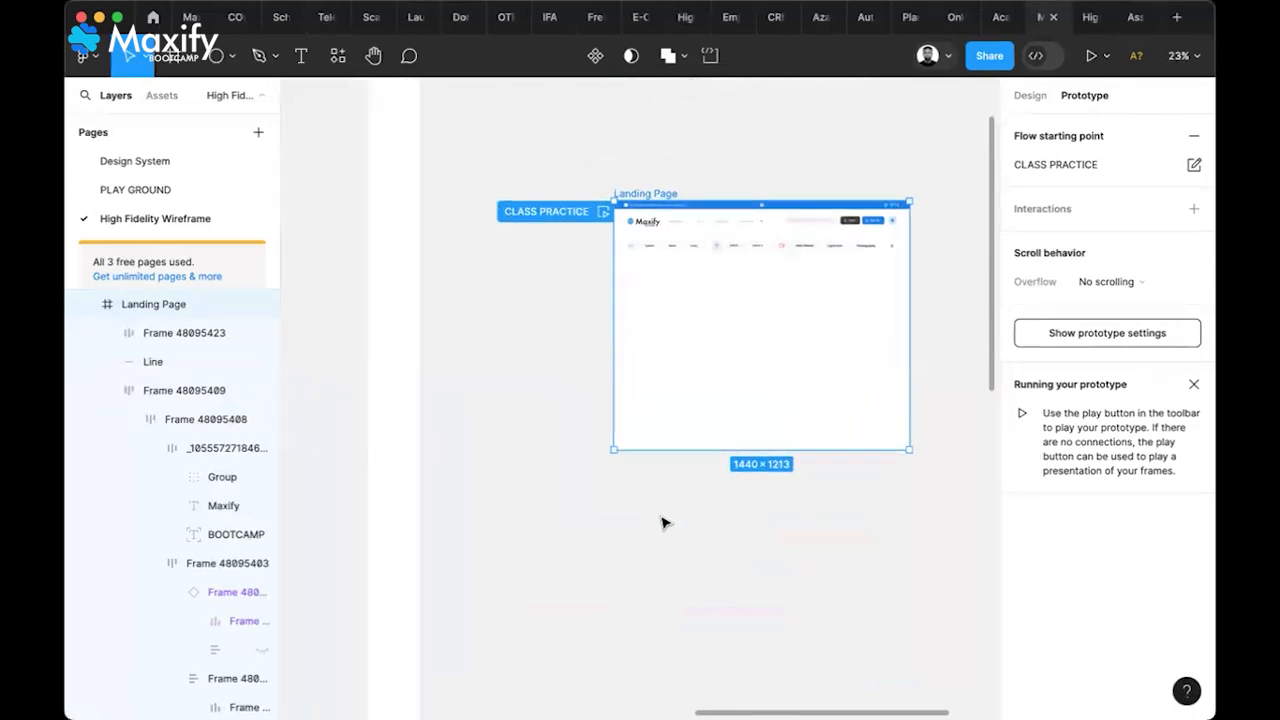
scroll(665, 523, "left", 5)
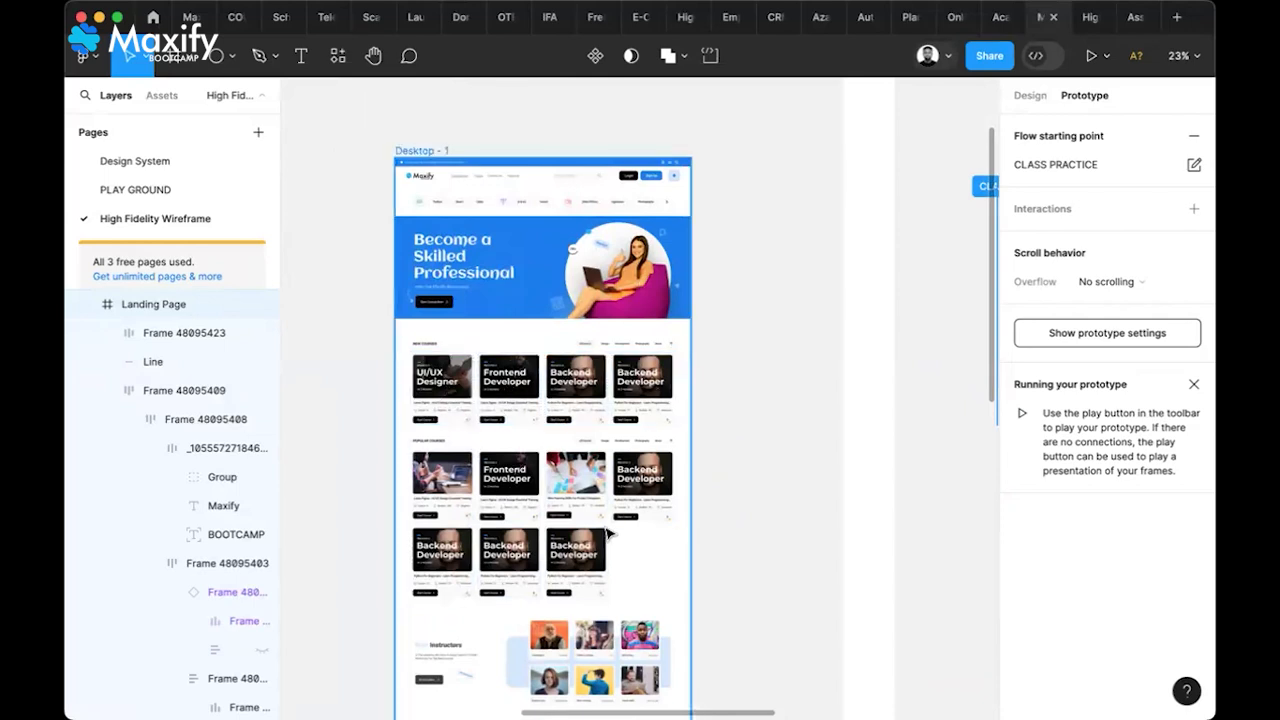
scroll(610, 500, "down", 5)
scroll(608, 533, "down", 5)
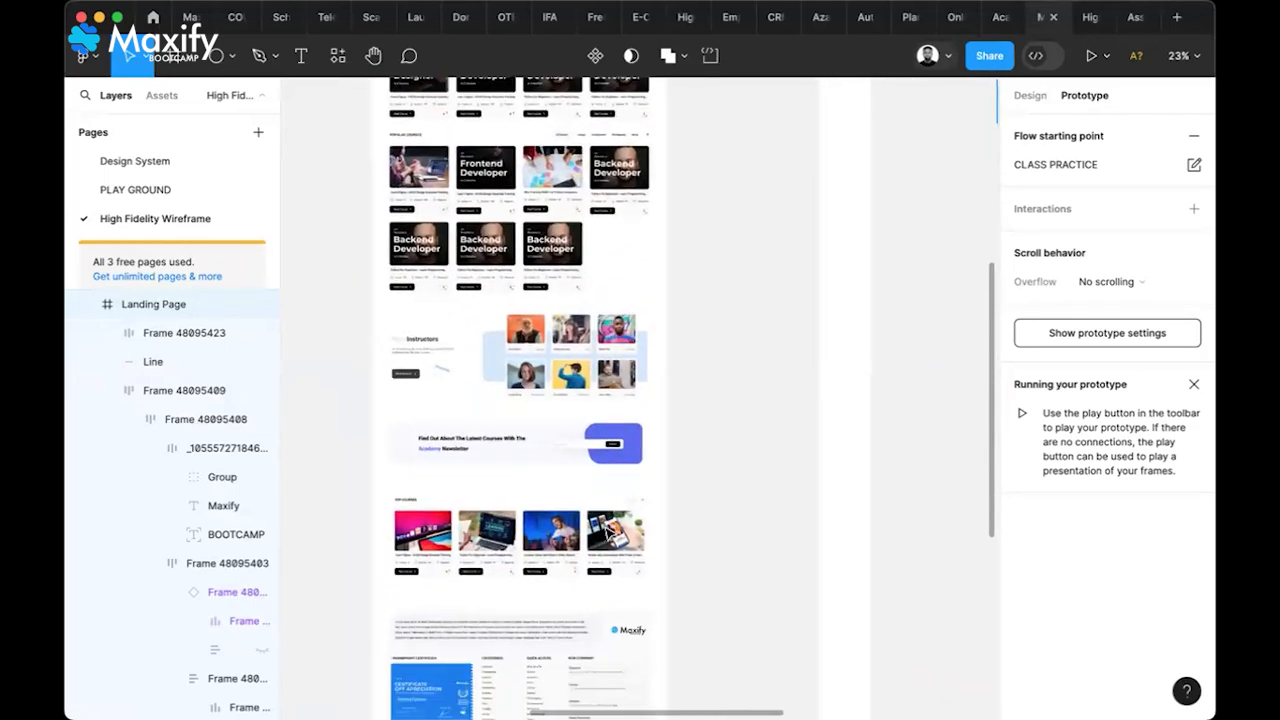
scroll(608, 533, "up", 5)
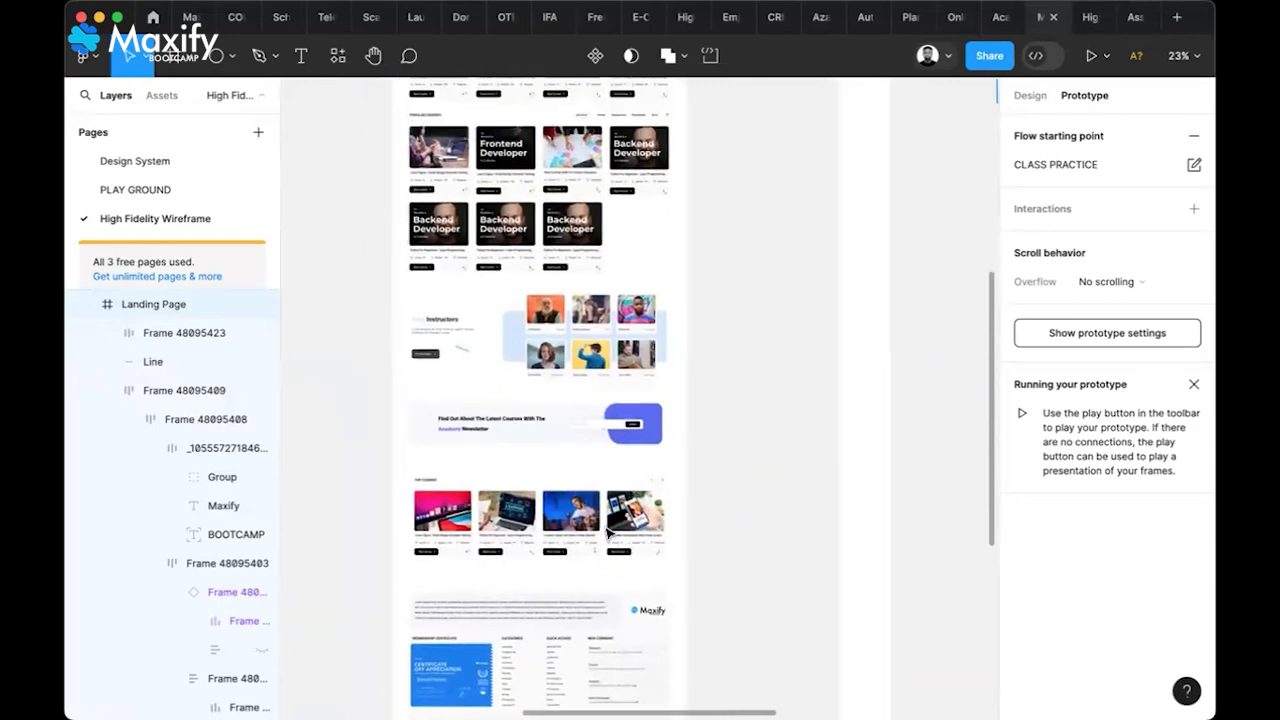
scroll(608, 533, "up", 2)
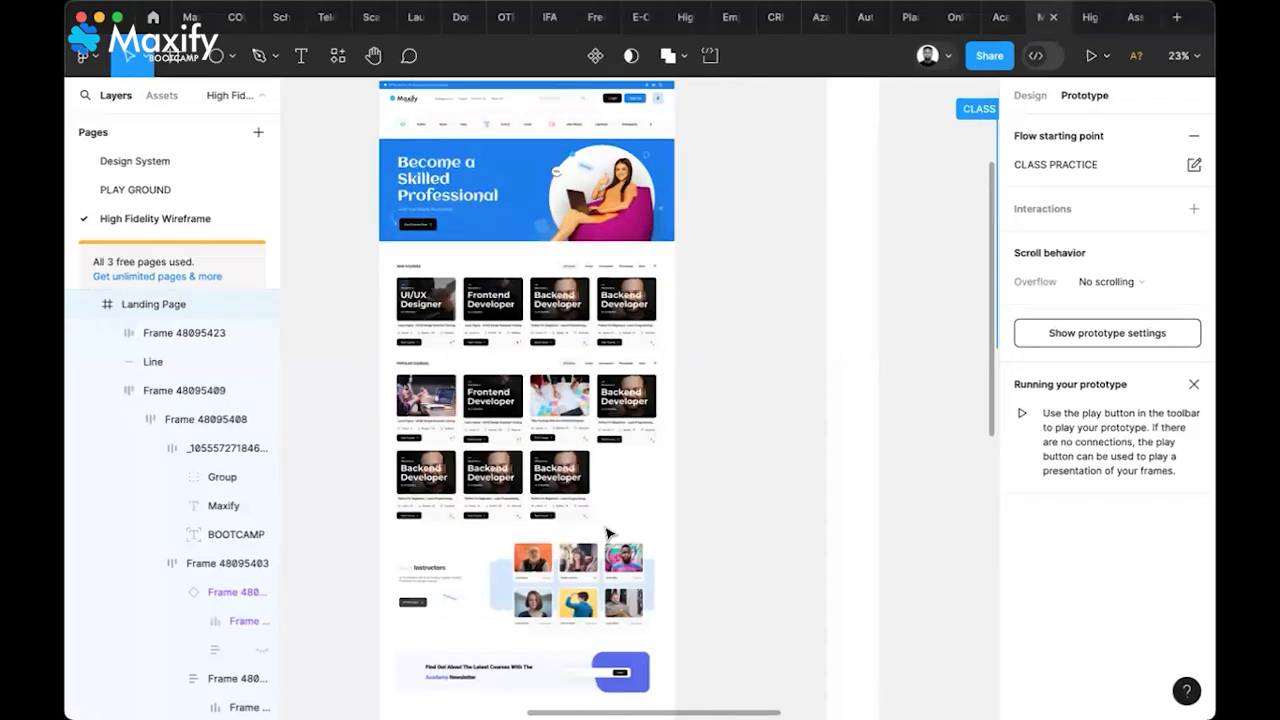
scroll(608, 533, "up", 2)
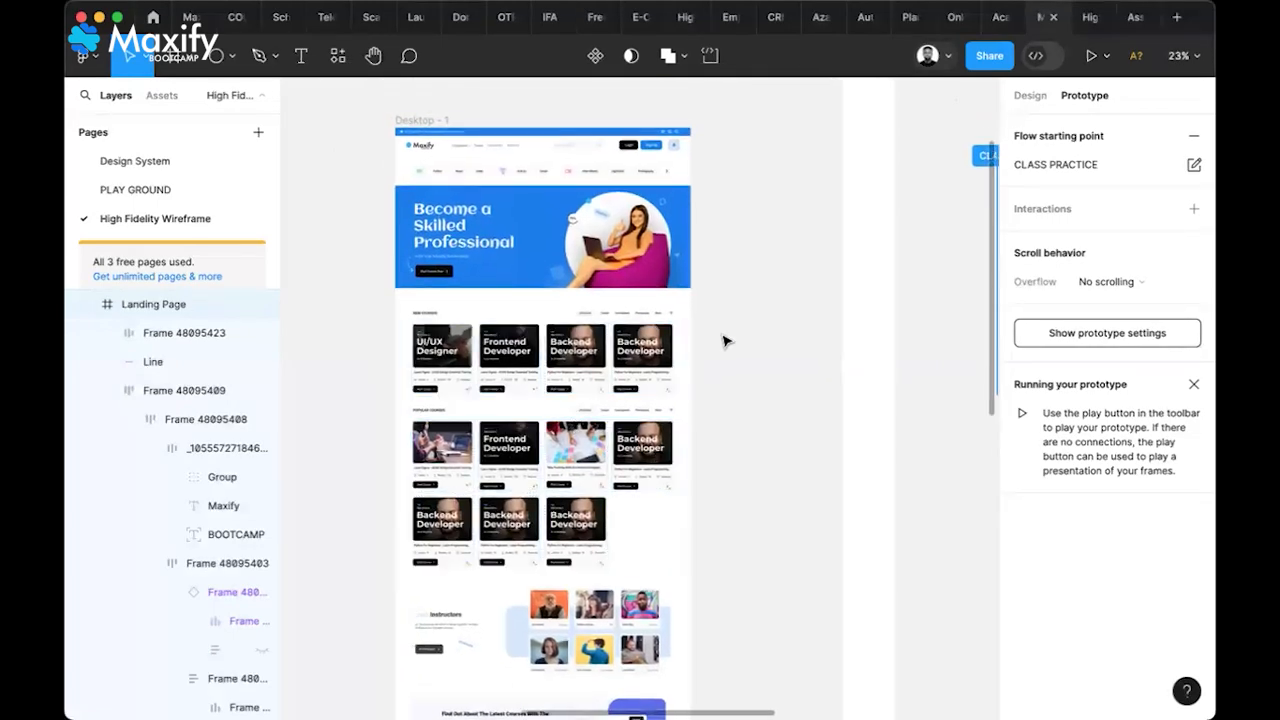
scroll(683, 214, "up", 2)
scroll(683, 214, "right", 2)
scroll(846, 297, "right", 2)
scroll(668, 377, "down", 1)
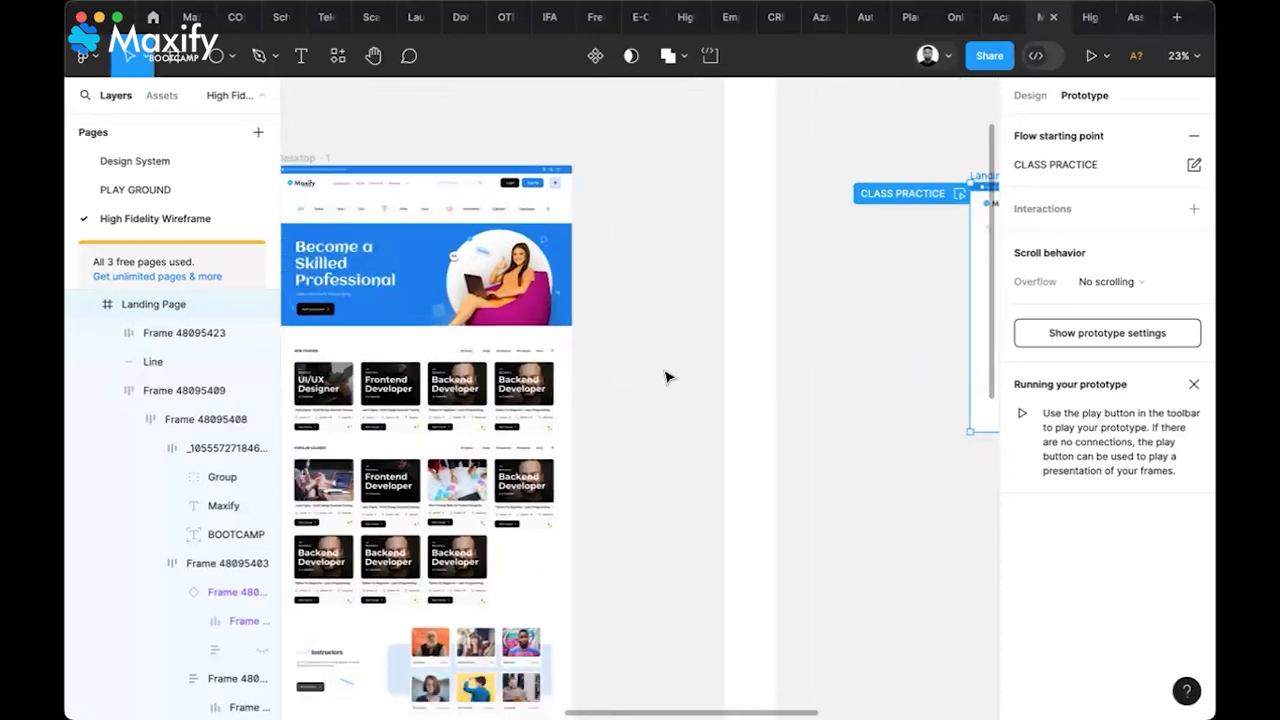
scroll(668, 377, "down", 3)
scroll(668, 377, "left", 4)
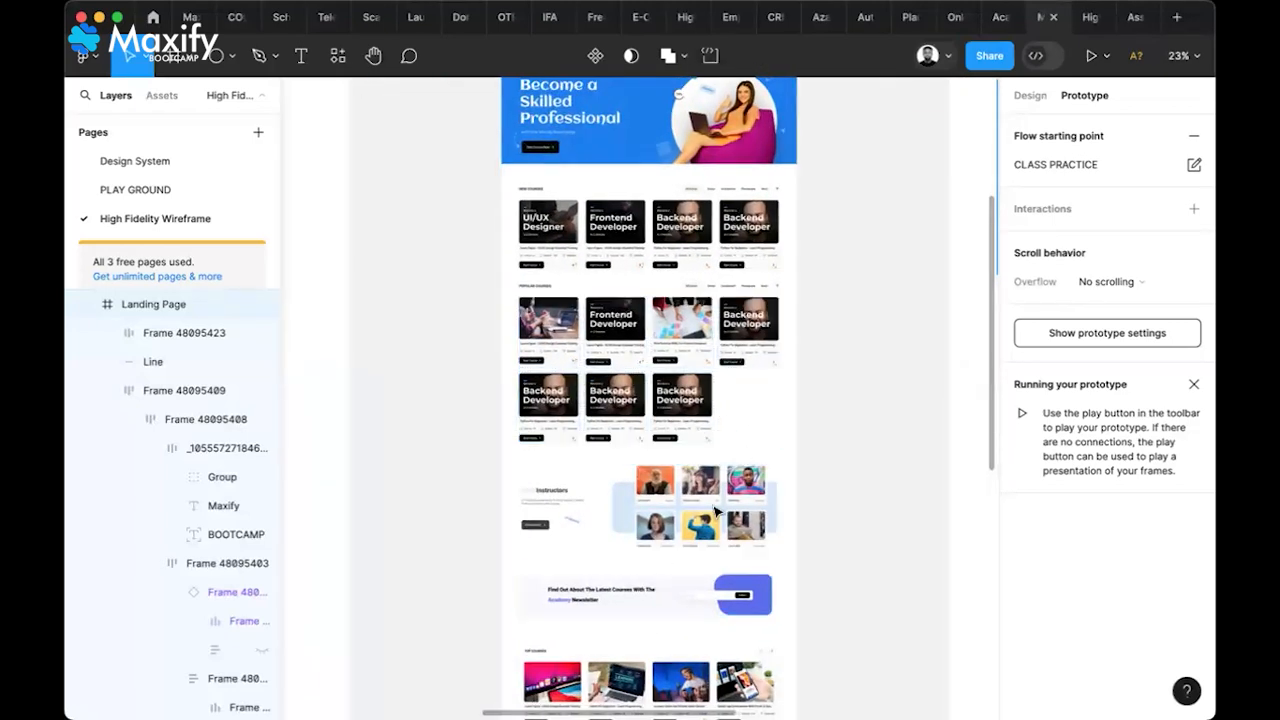
scroll(712, 505, "up", 6)
scroll(712, 505, "right", 2)
scroll(705, 491, "right", 8)
scroll(705, 491, "up", 2)
scroll(705, 491, "right", 2)
scroll(705, 491, "down", 1)
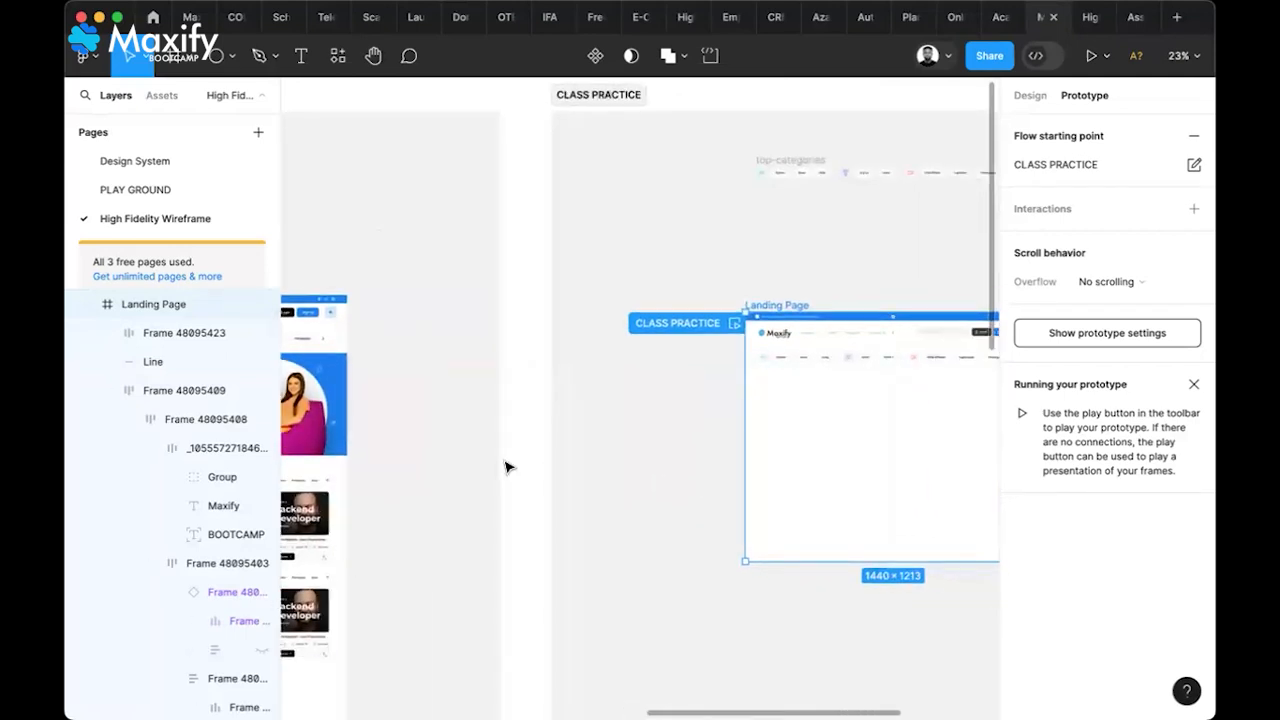
scroll(506, 467, "right", 4)
scroll(506, 467, "up", 1)
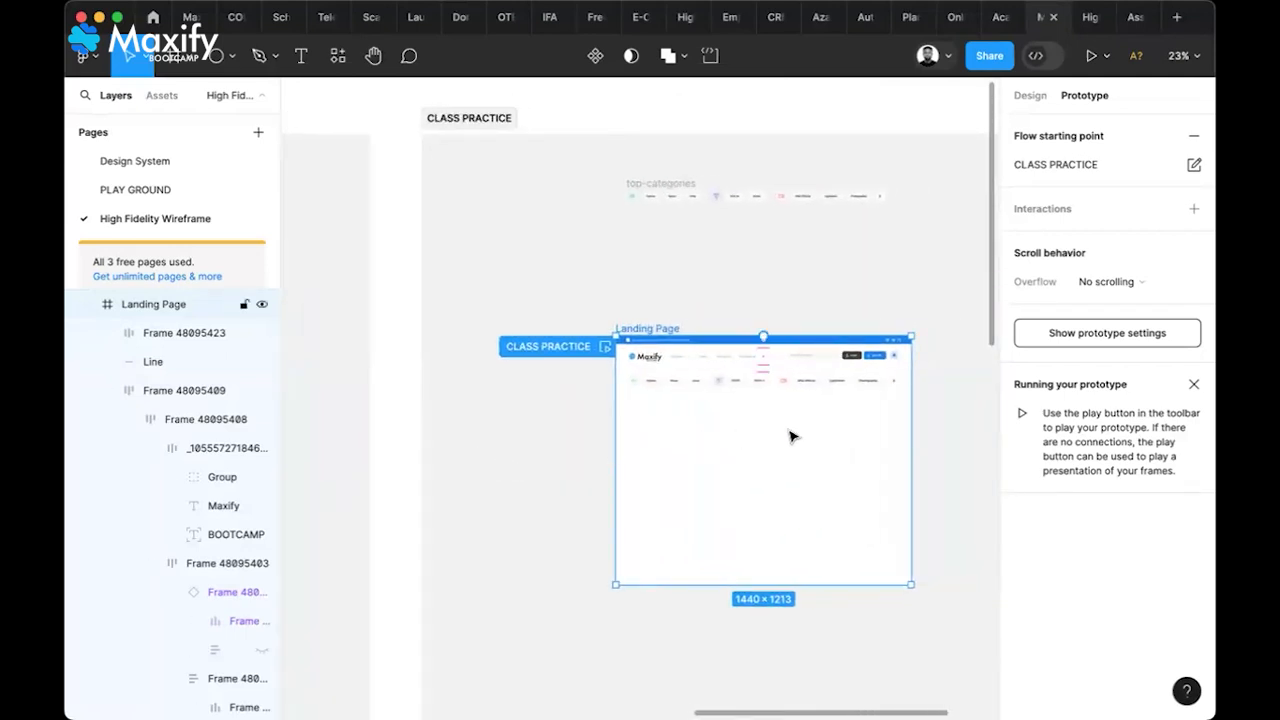
Show design properties and select the blue hero banner to confirm it measures 1440 × 500
key("alt+8")
scroll(608, 318, "left", 5)
scroll(608, 318, "down", 1)
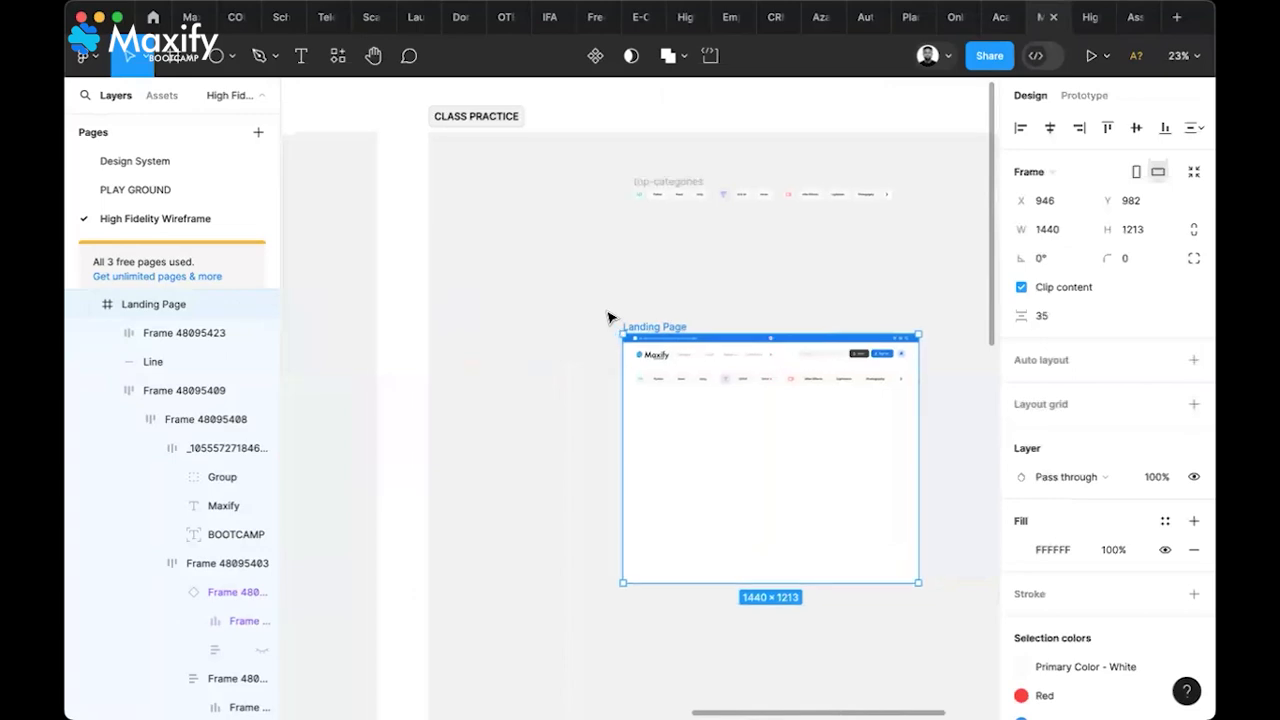
scroll(608, 318, "left", 5)
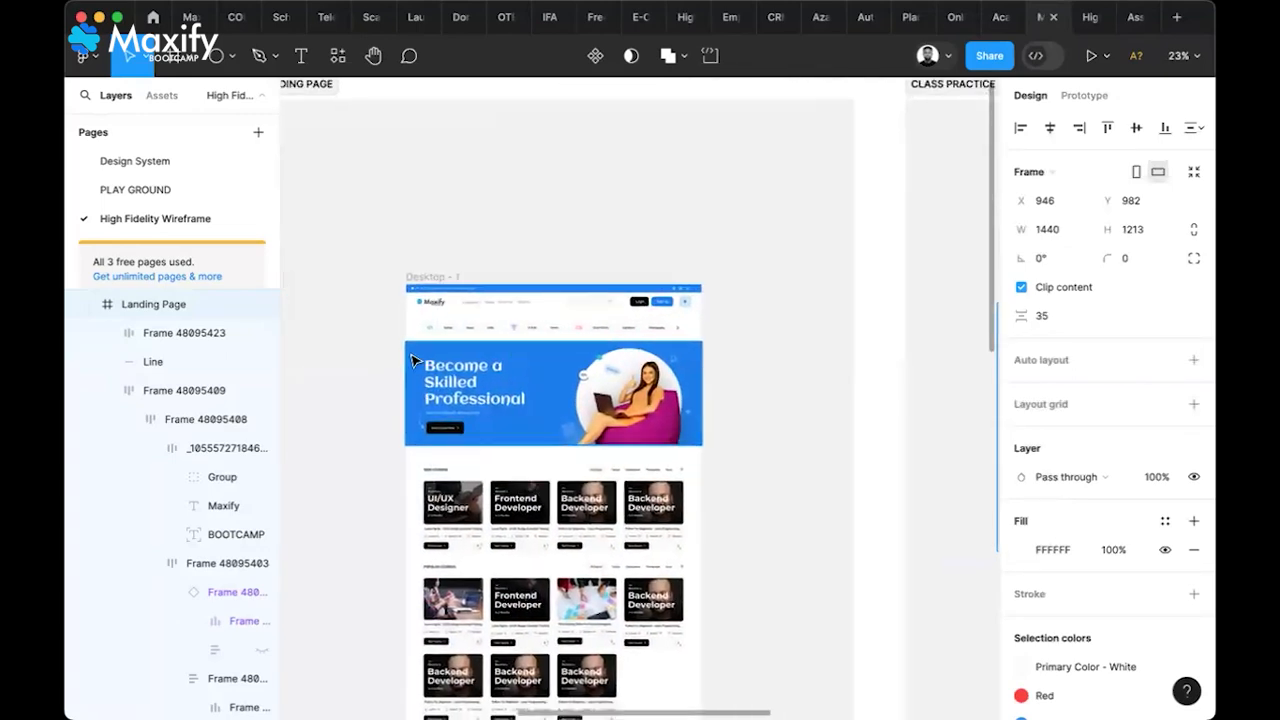
left_click(413, 359)
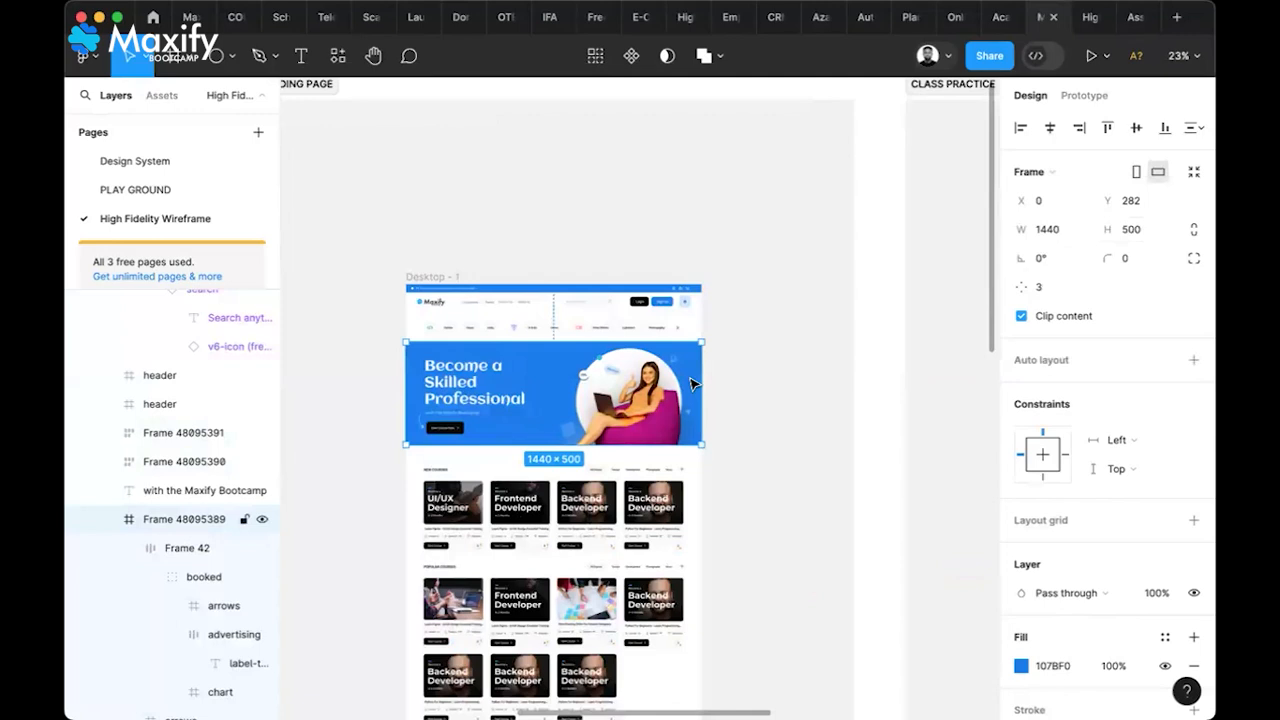
Pan and zoom over to the Landing Page frame
scroll(693, 384, "right", 2)
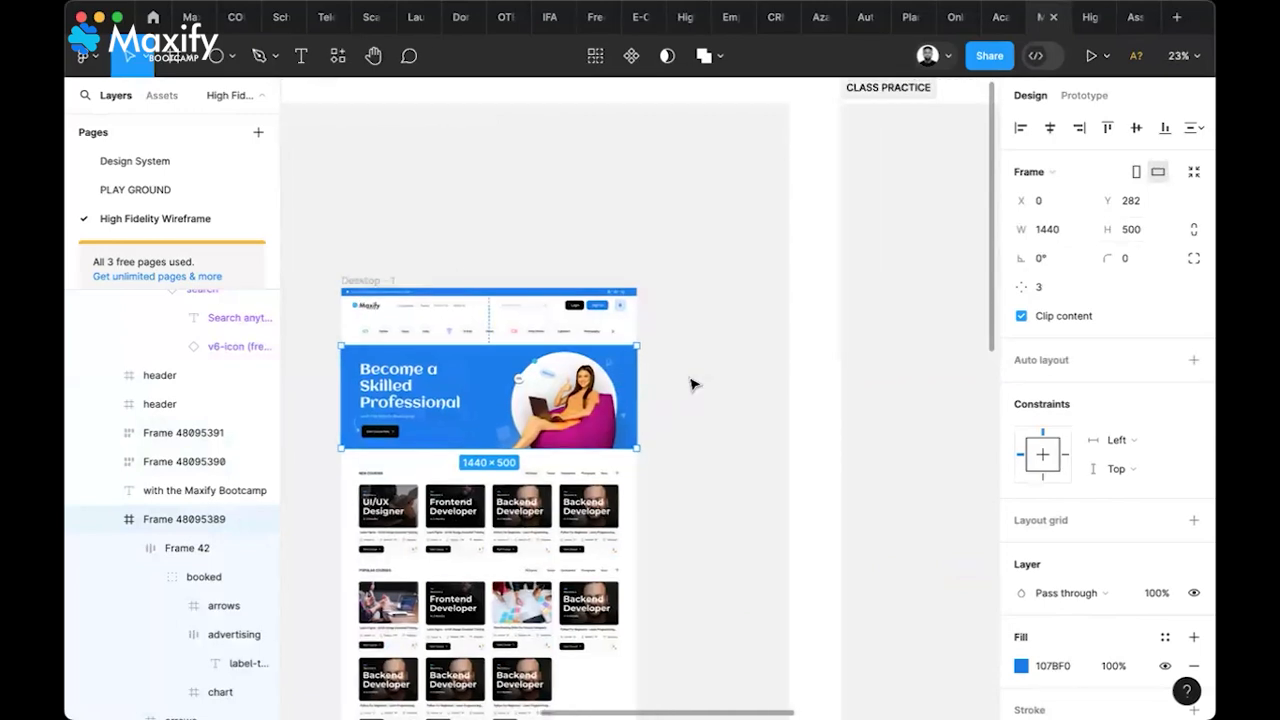
scroll(693, 384, "right", 2)
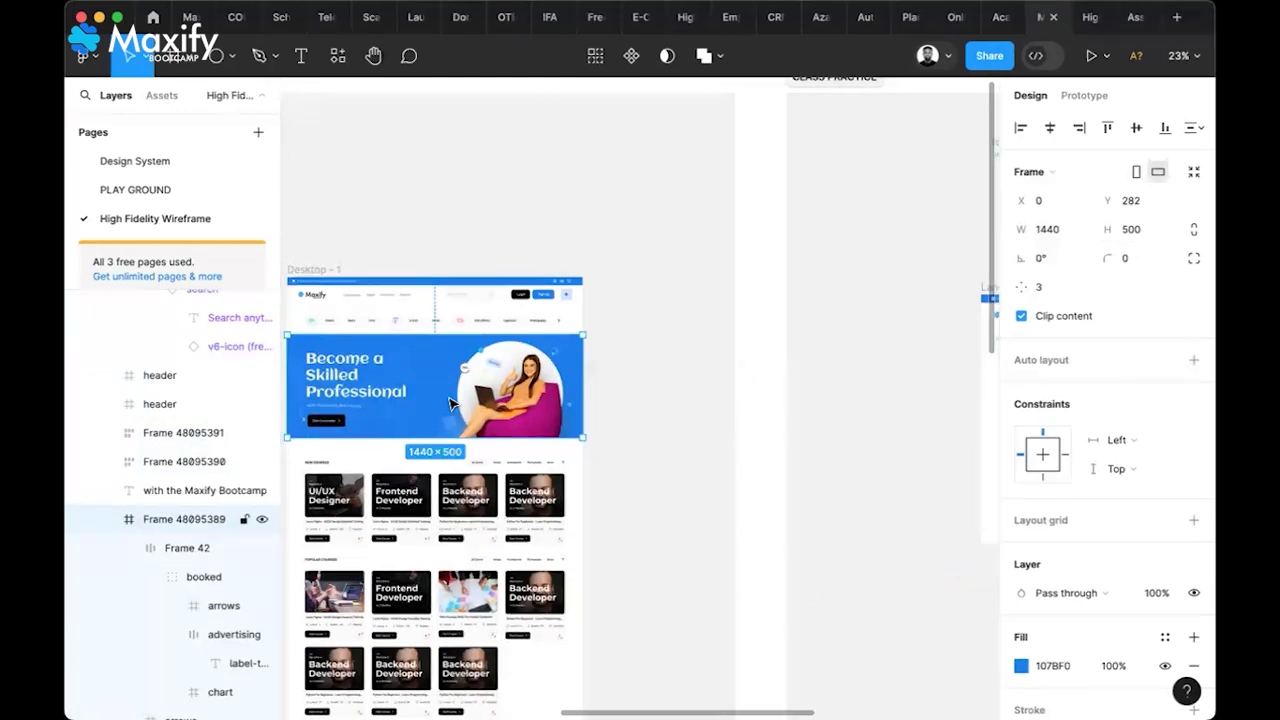
scroll(745, 400, "right", 5)
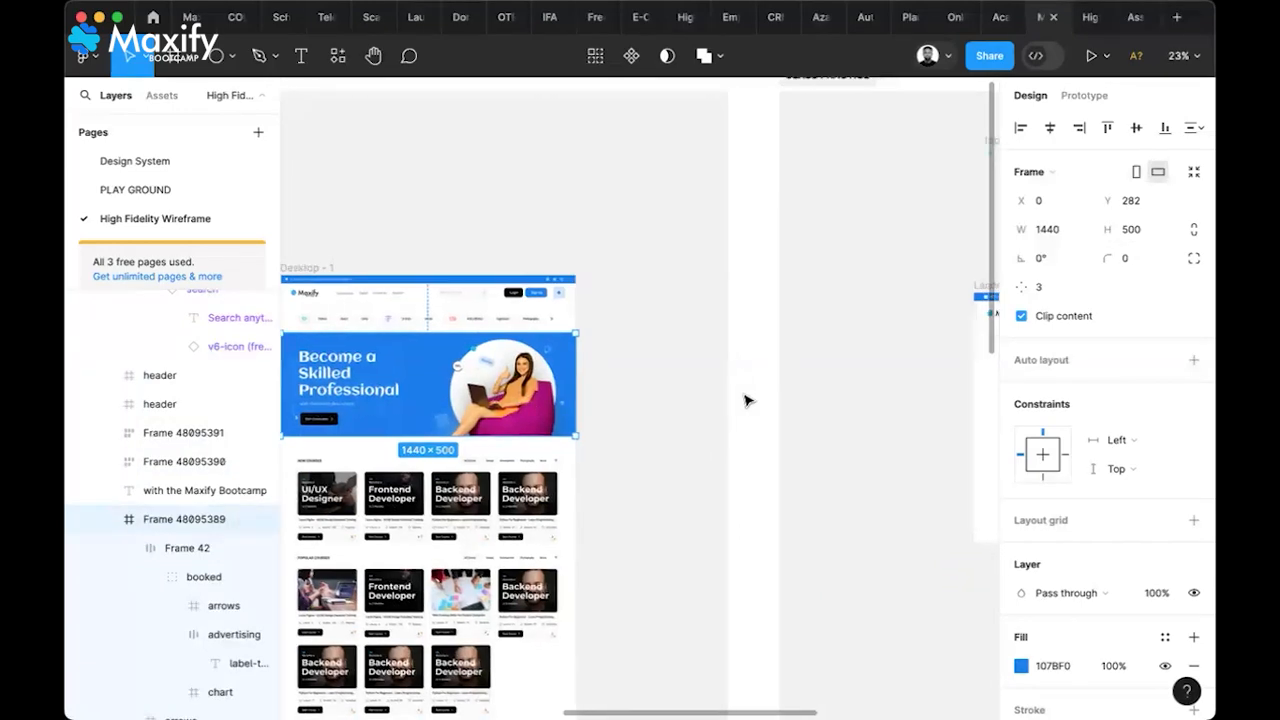
scroll(745, 400, "right", 3)
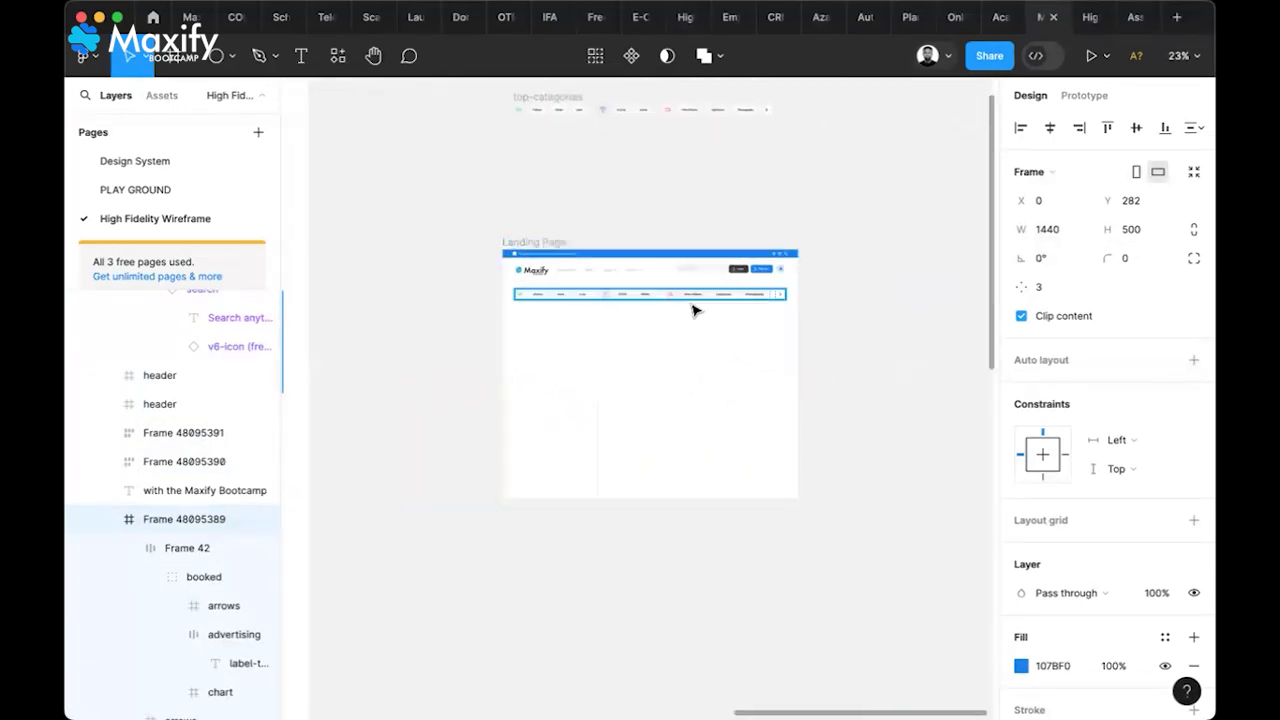
scroll(693, 309, "up", 3)
scroll(695, 310, "up", 2)
scroll(695, 310, "down", 2)
Draw a new frame below the category tabs and set its height to 500
scroll(695, 310, "left", 1)
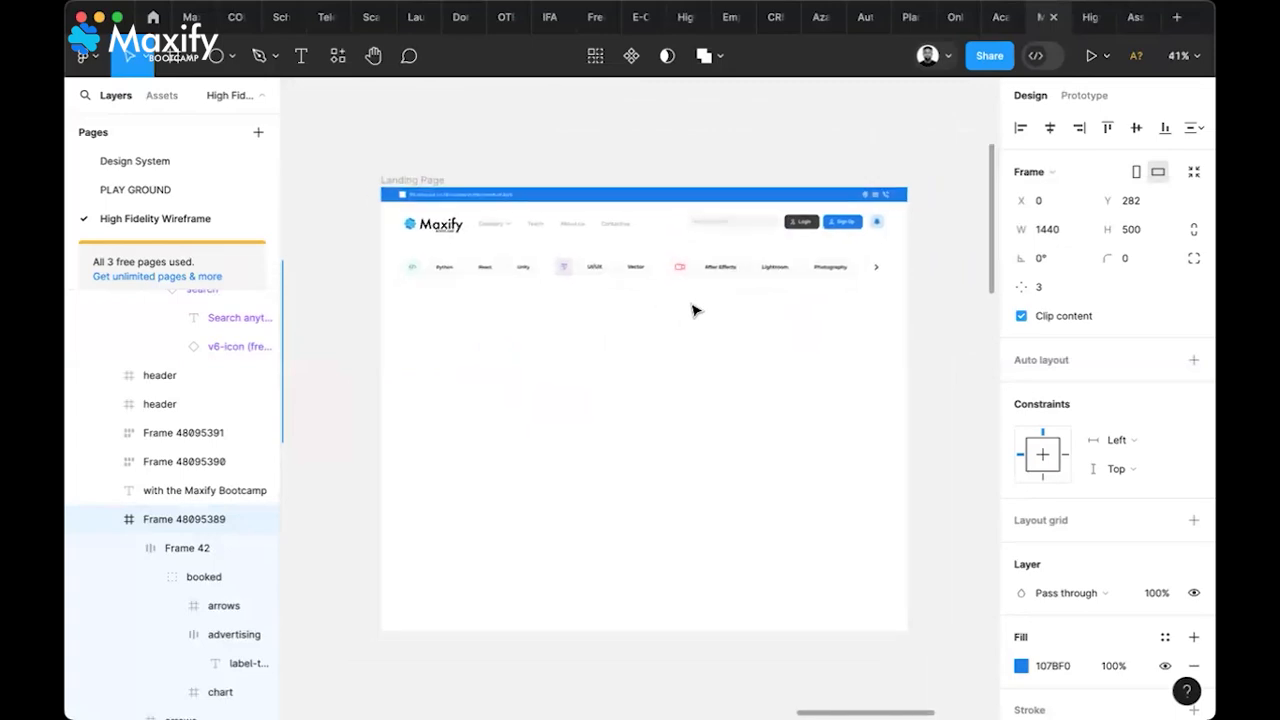
left_click(174, 60)
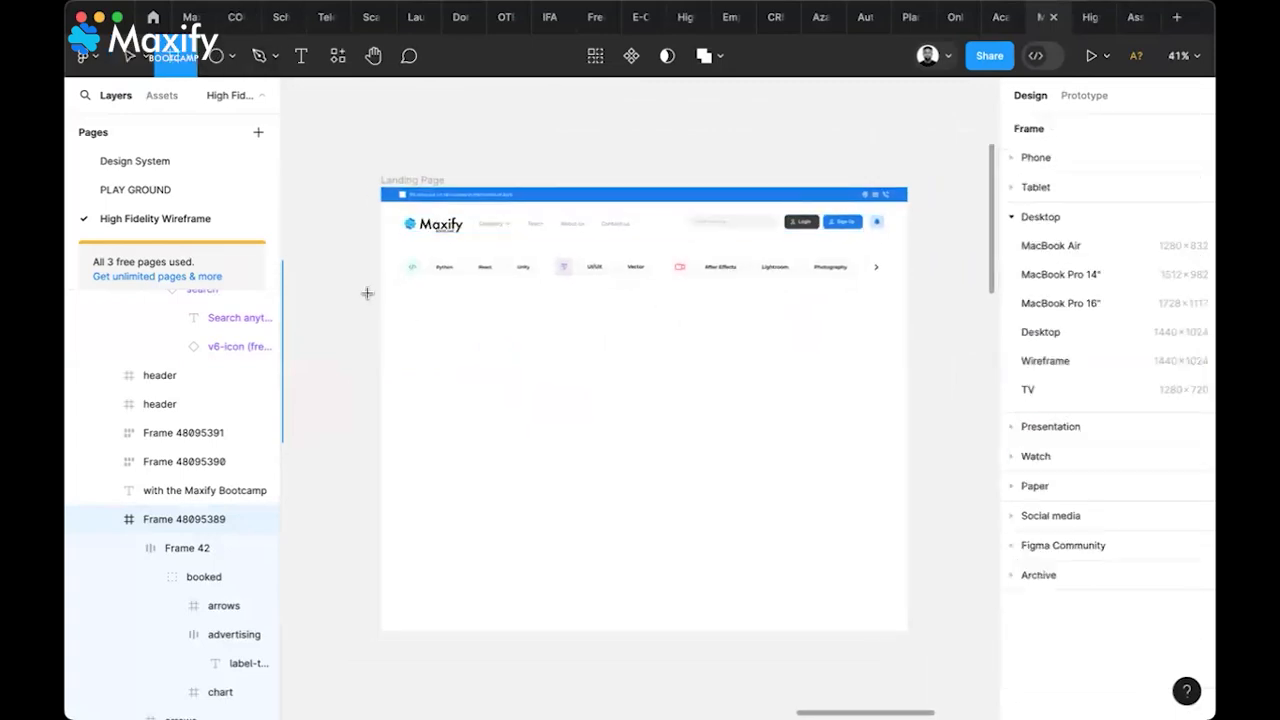
left_click_drag(381, 291, 906, 474)
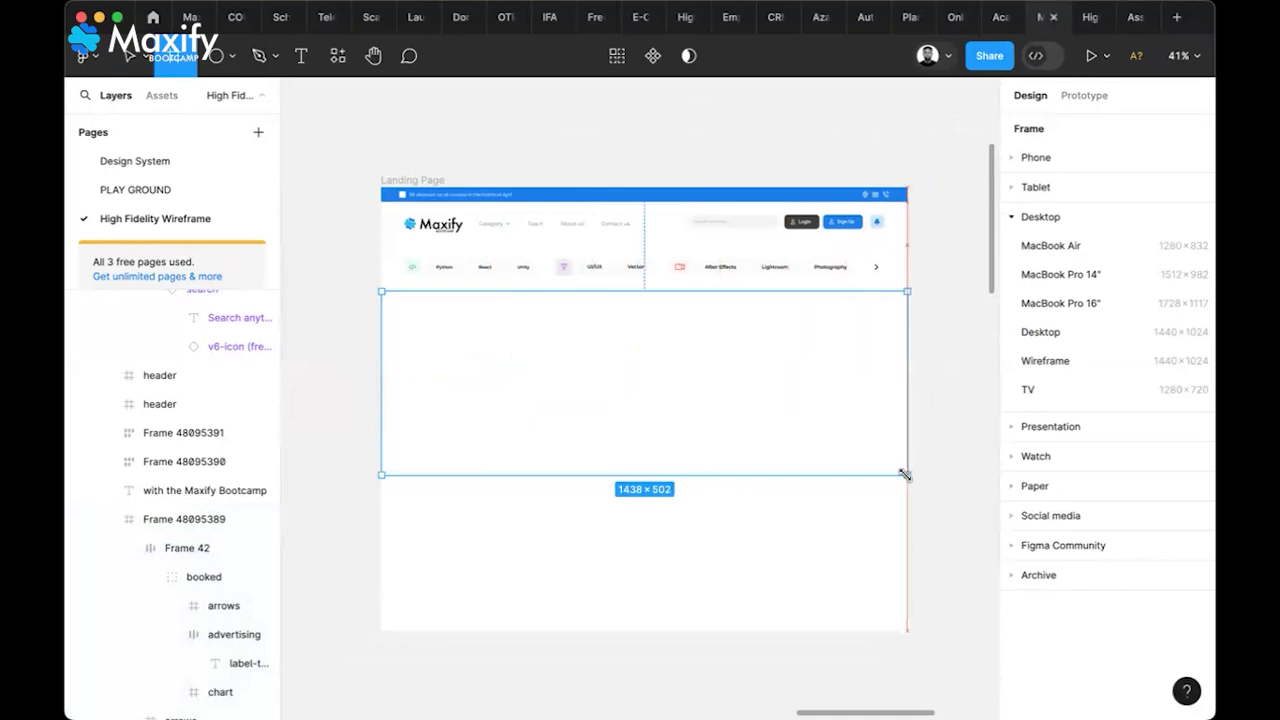
left_click(1137, 231)
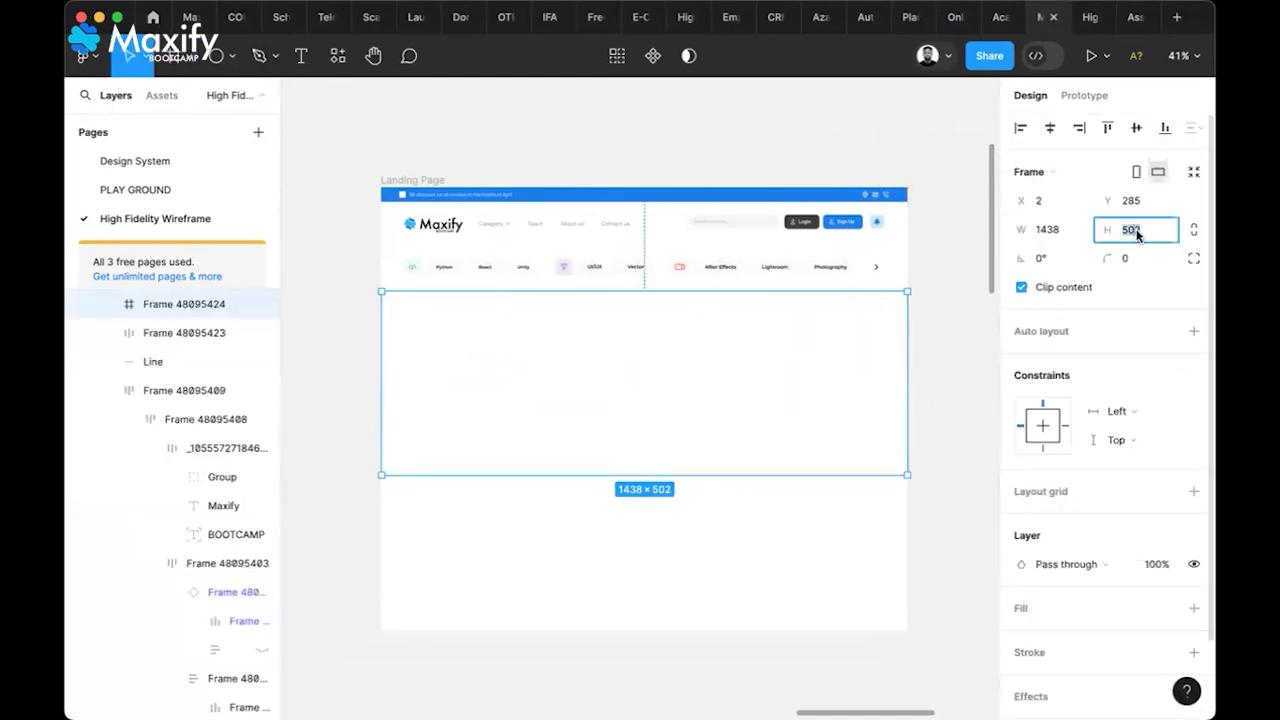
type("500")
key("Return")
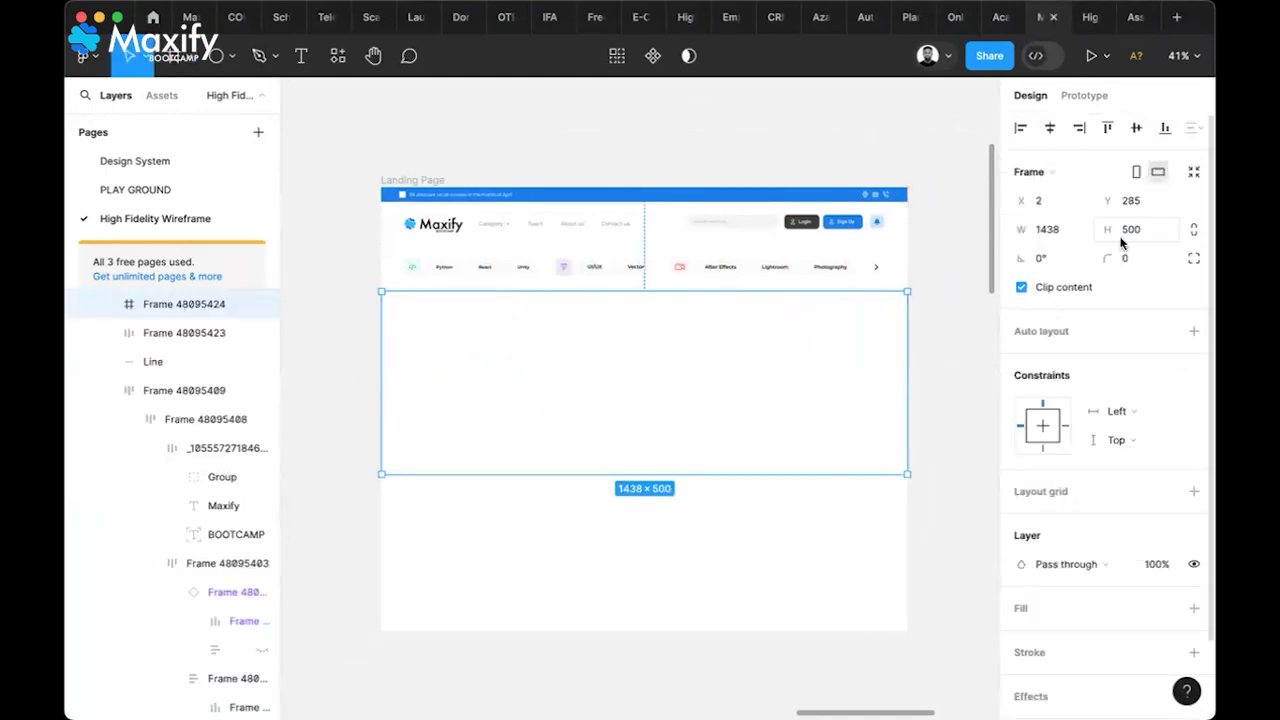
Fill the new frame with the Secondary Color - Blue style
scroll(1112, 563, "down", 2)
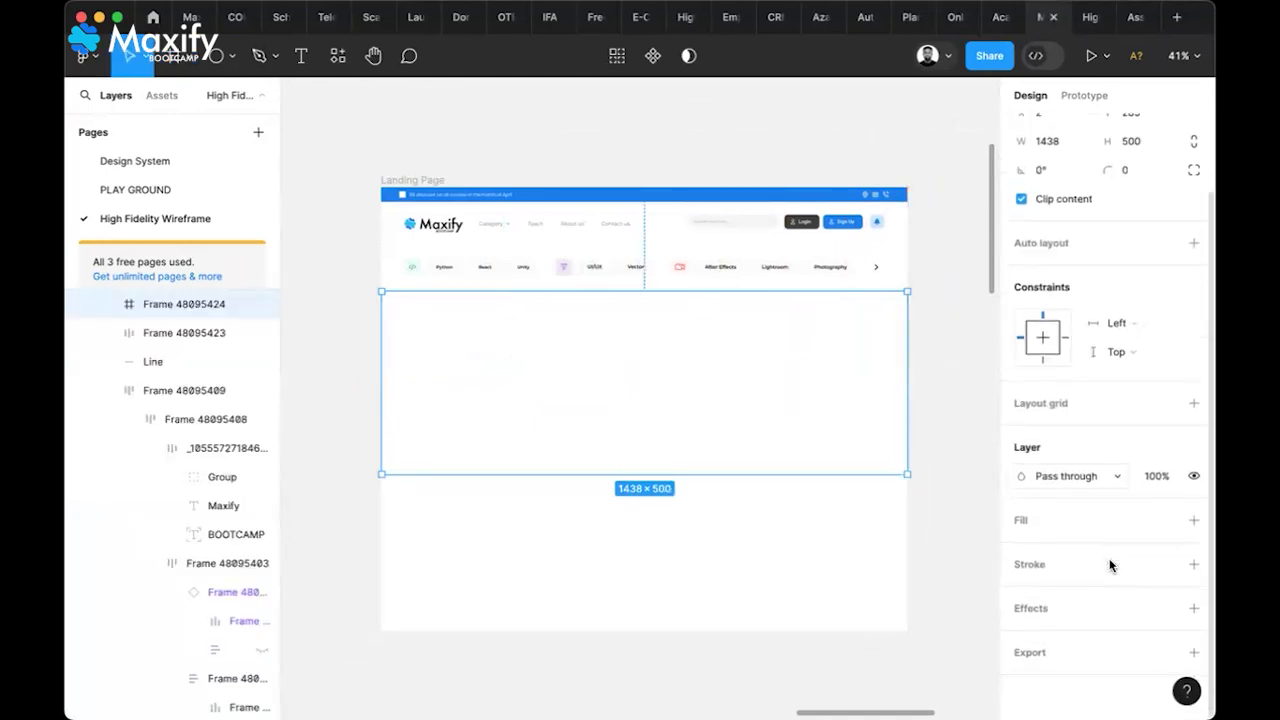
left_click(1194, 521)
left_click(1193, 550)
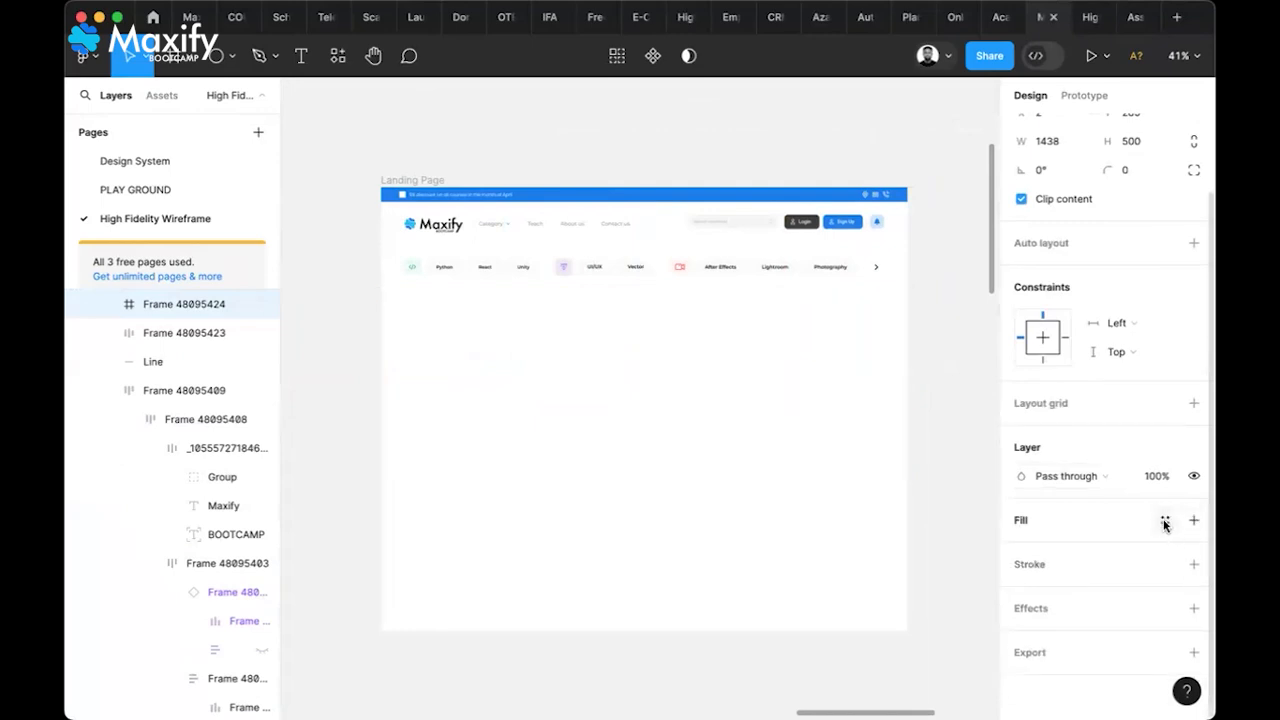
left_click(1164, 521)
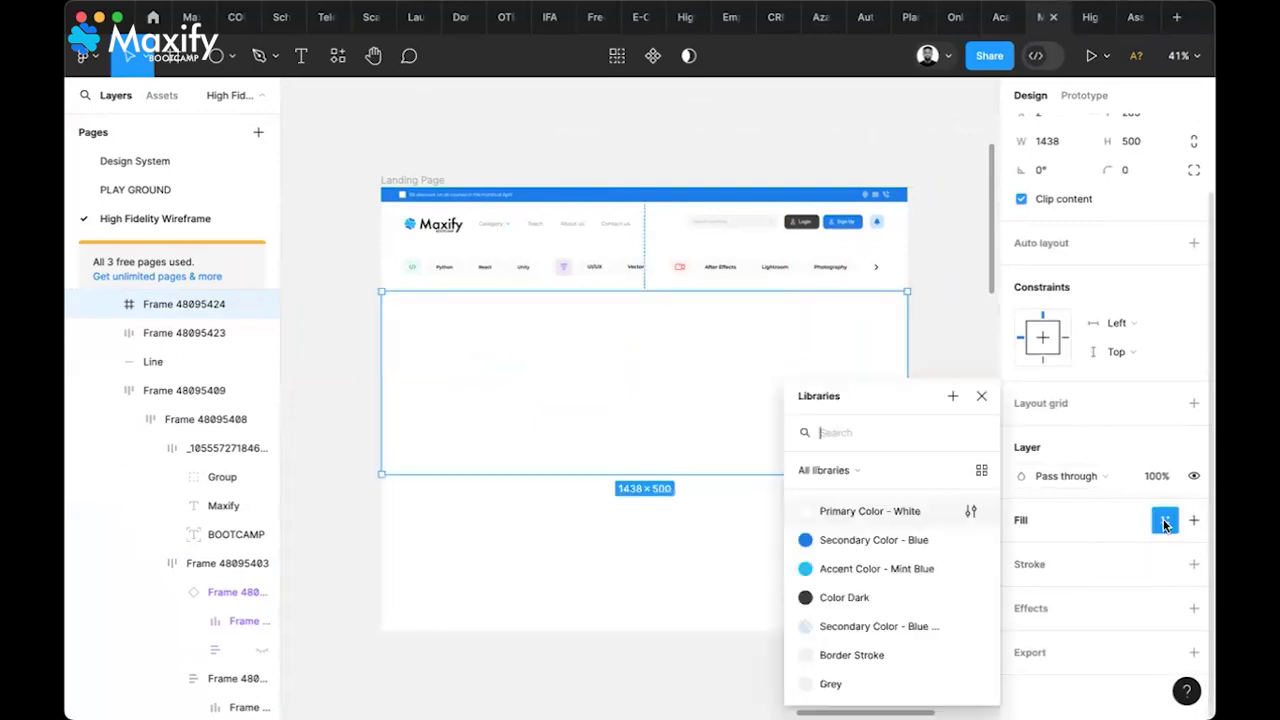
left_click(877, 539)
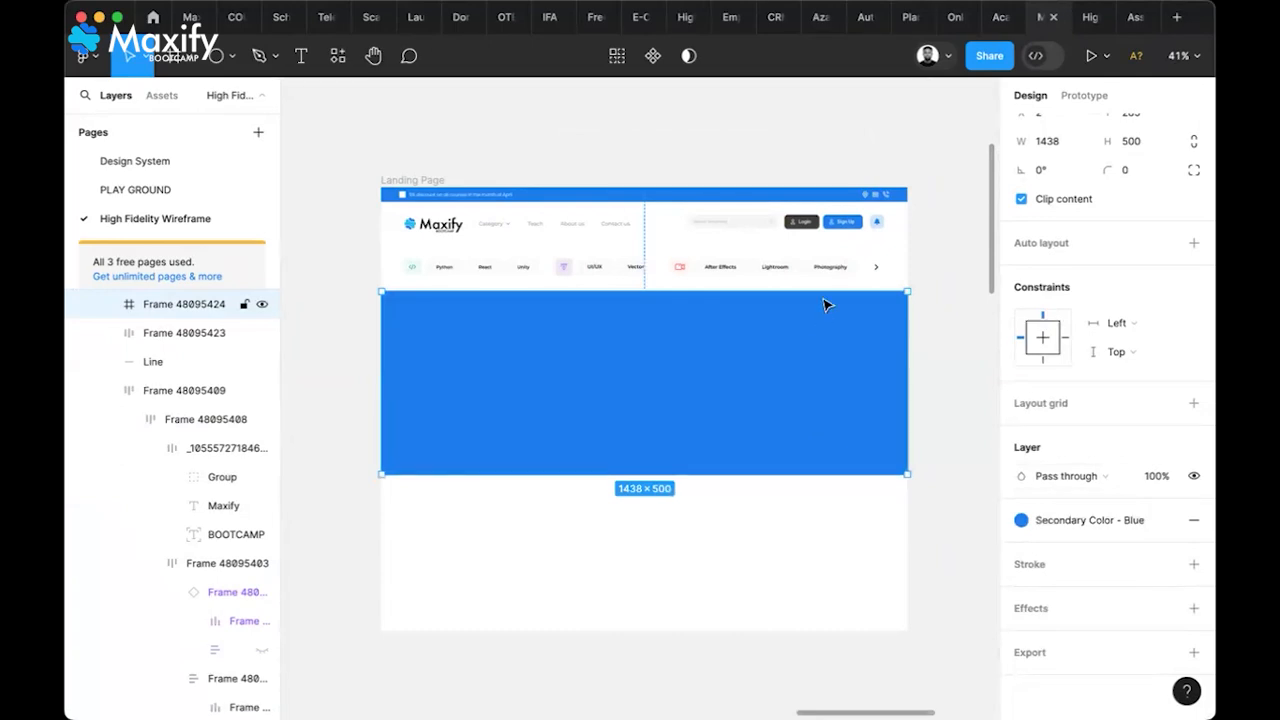
scroll(731, 331, "up", 1)
scroll(727, 331, "up", 2)
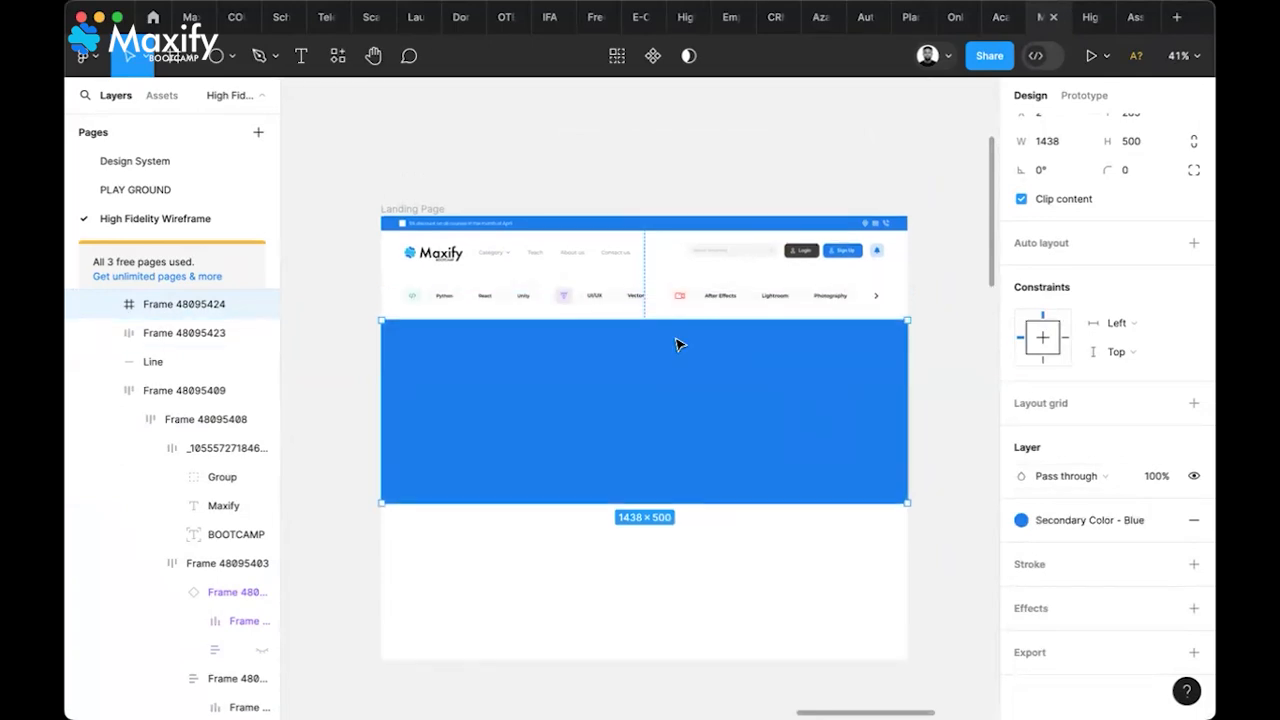
scroll(677, 343, "up", 5)
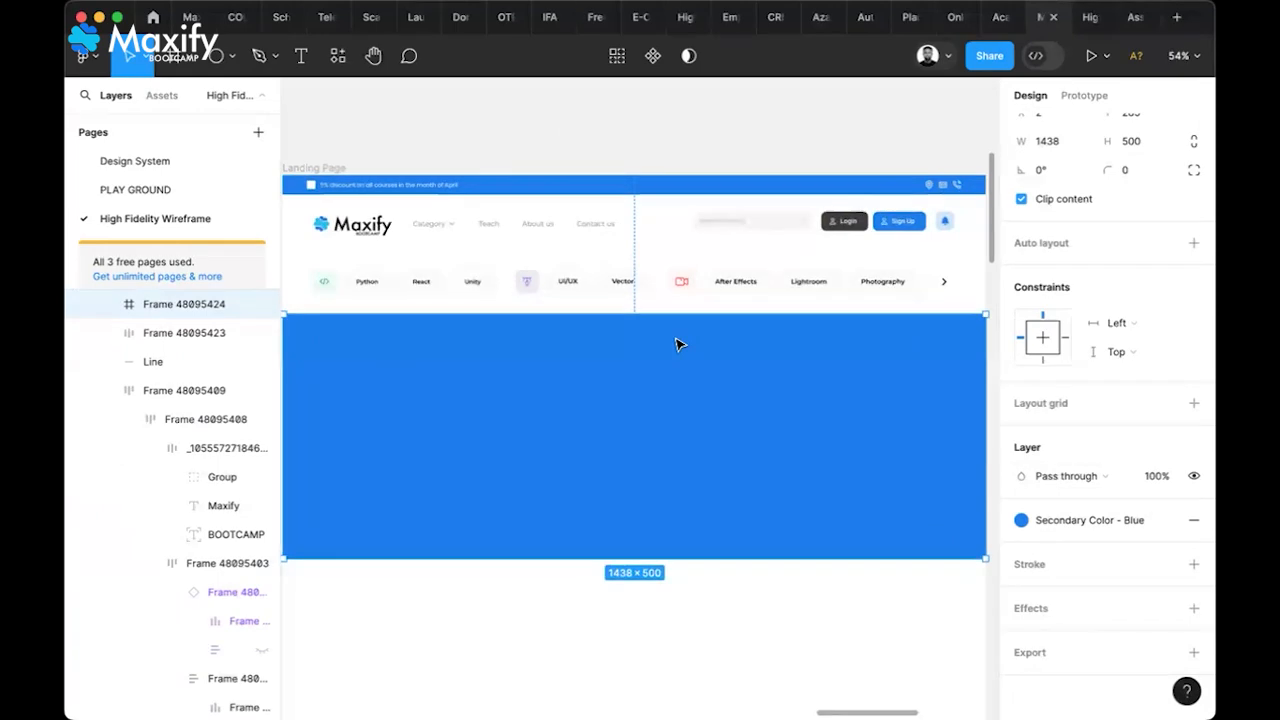
Select the category row, banner, divider, header and top bar, then tidy them up with 35 spacing
left_click(667, 289)
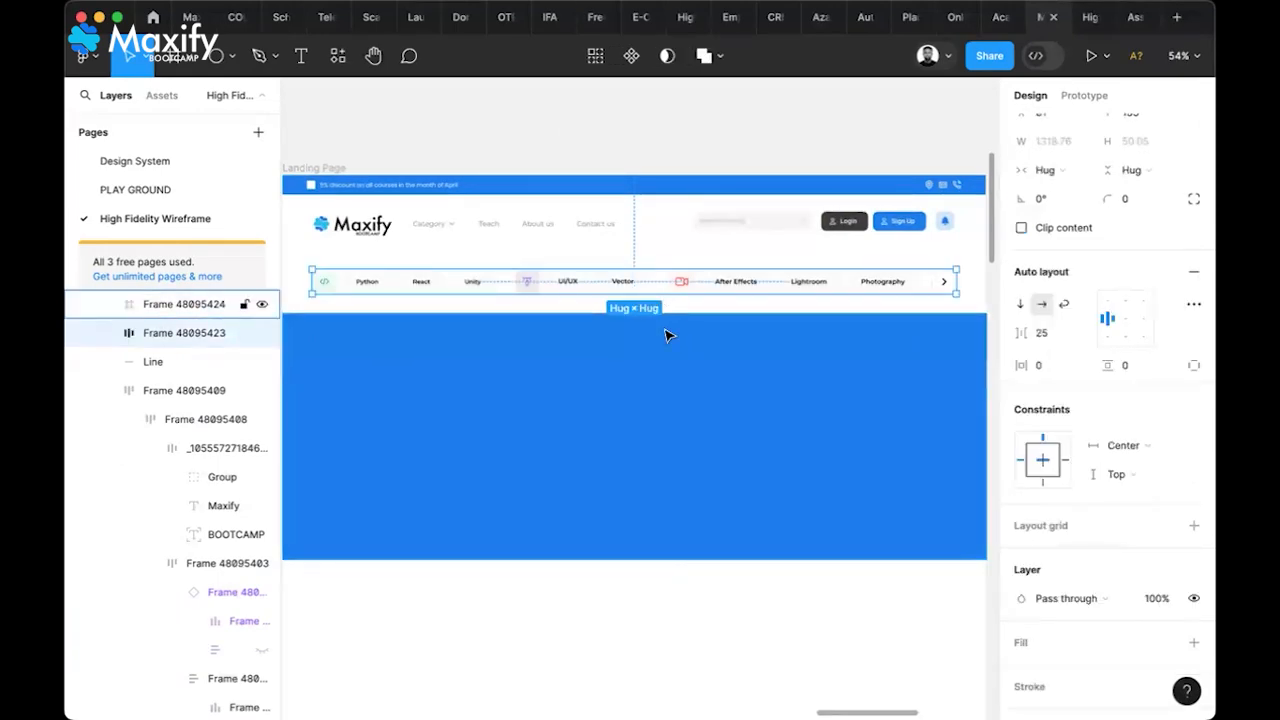
left_click(667, 335, "shift")
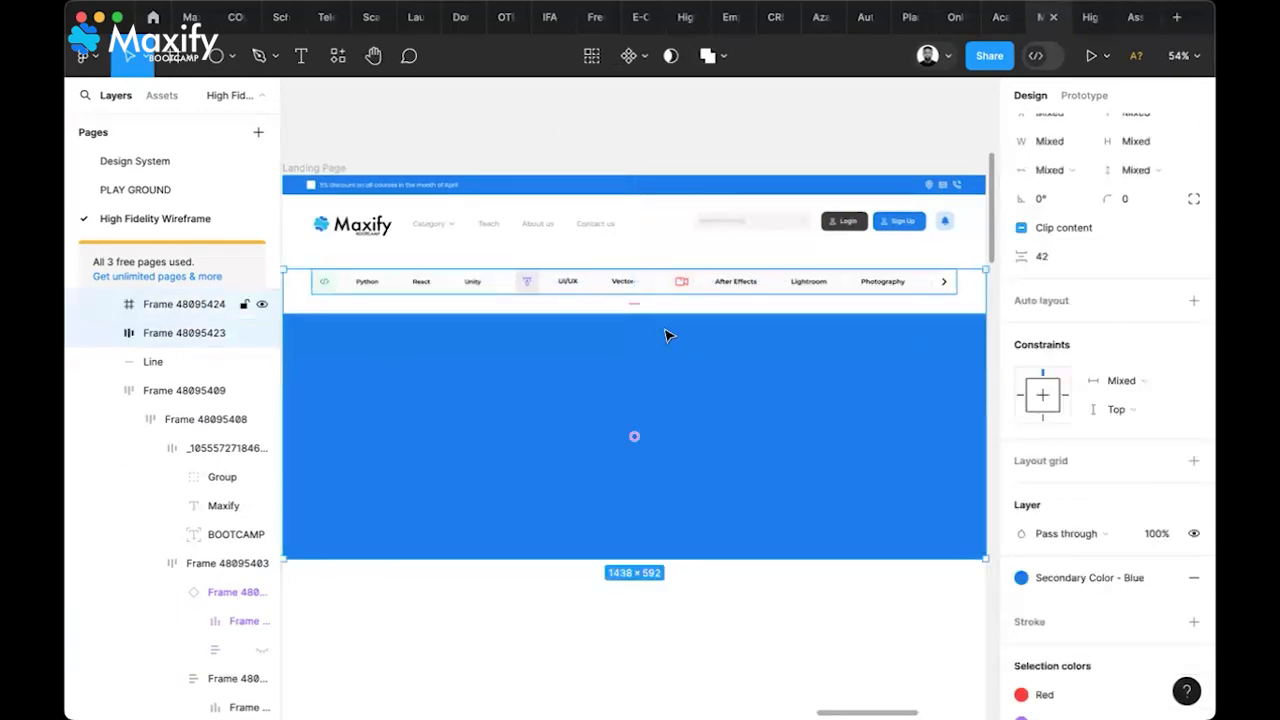
left_click(655, 251, "shift")
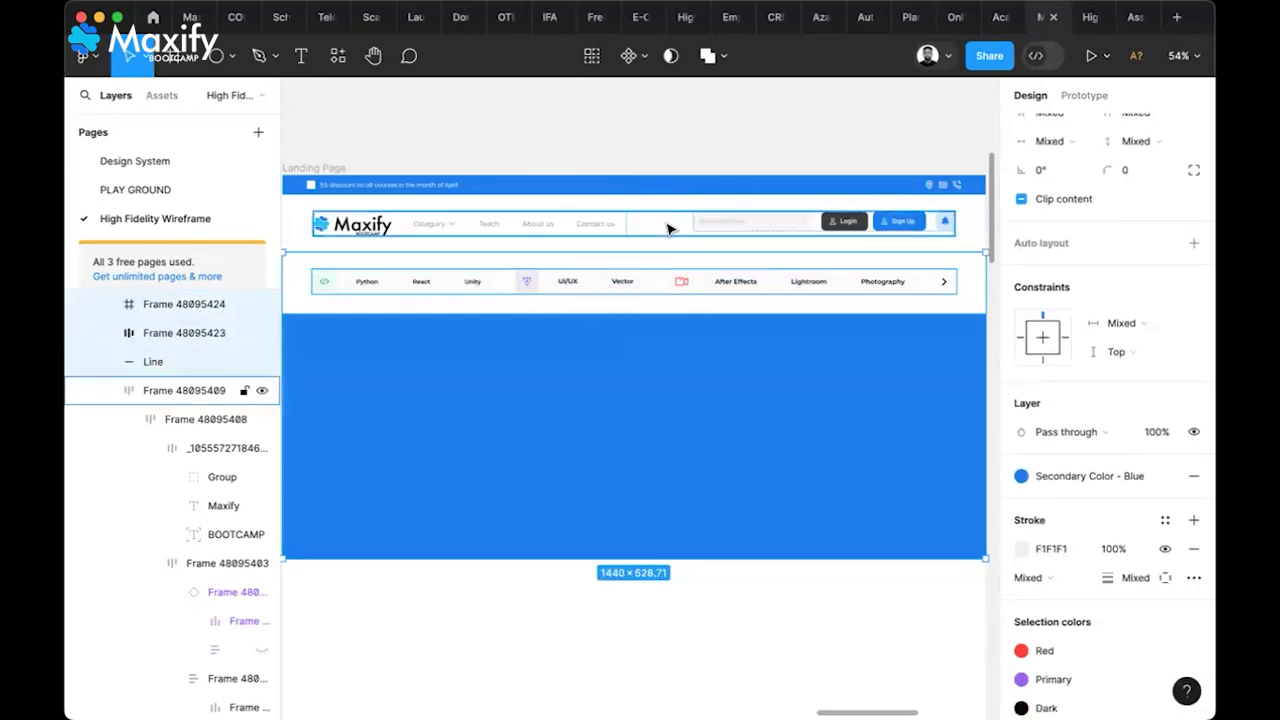
left_click(669, 229, "shift")
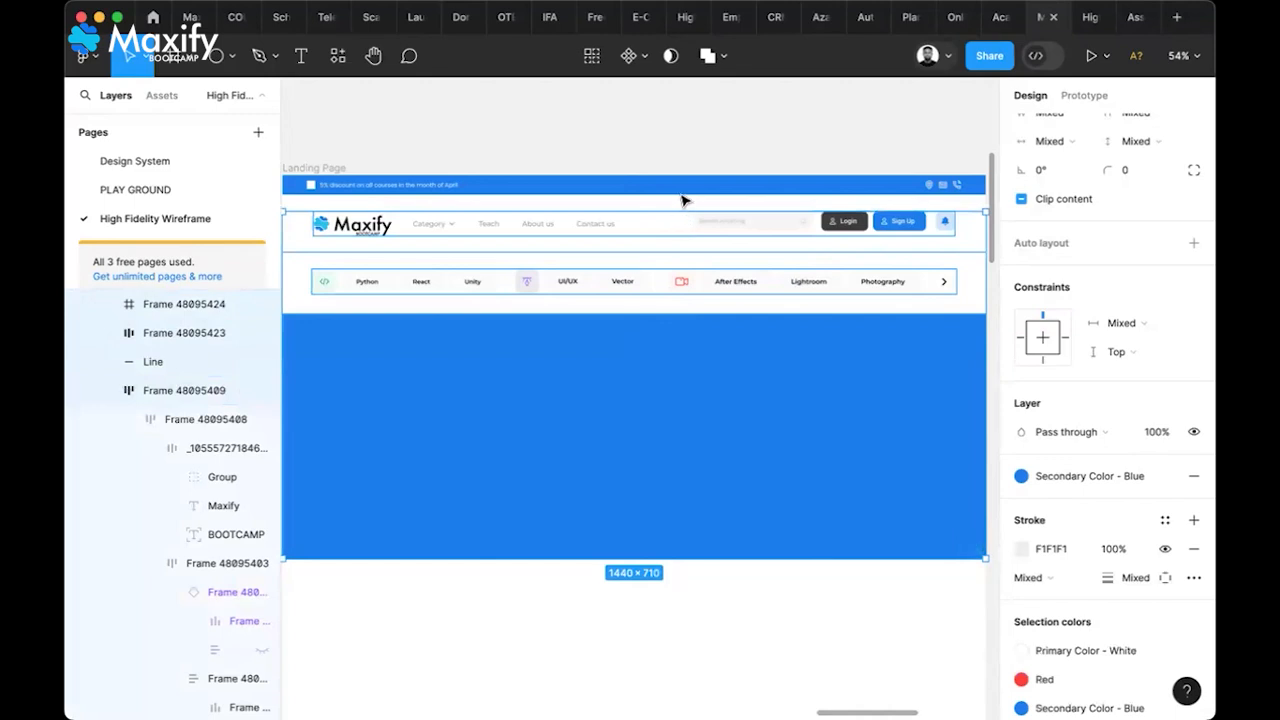
left_click(681, 192, "shift")
scroll(1080, 170, "up", 3)
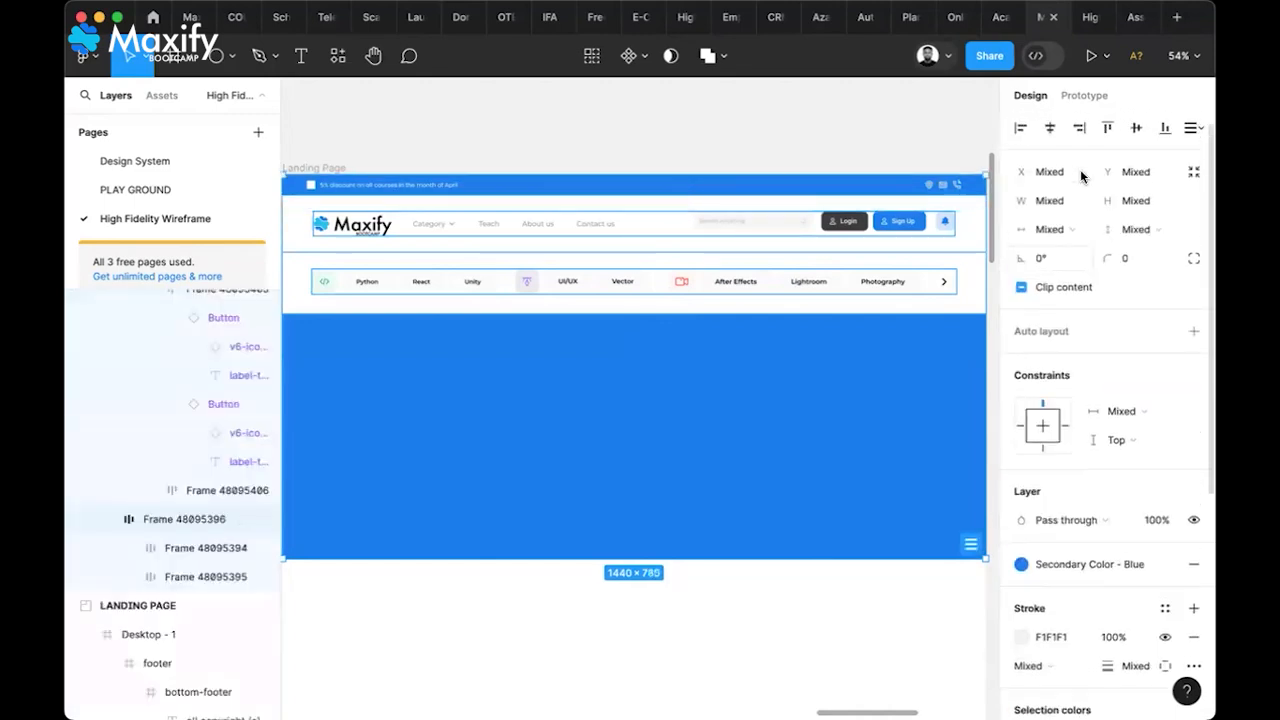
left_click(1190, 128)
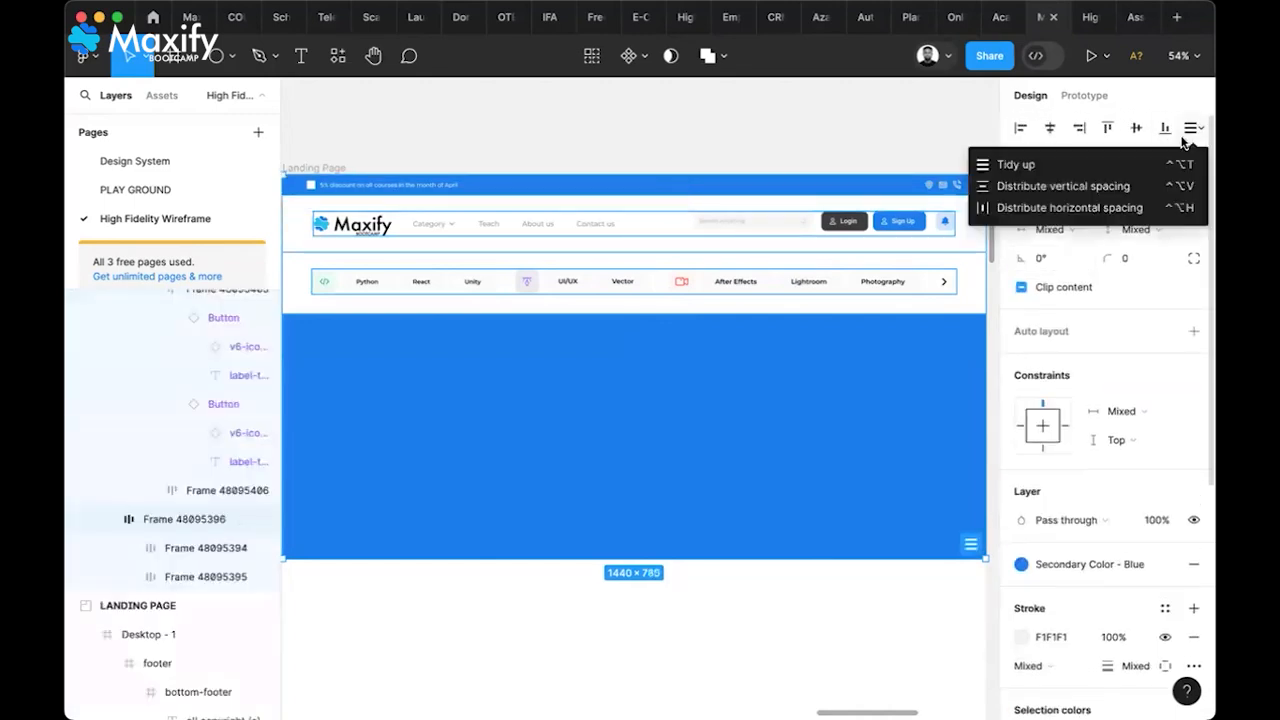
left_click(1080, 172)
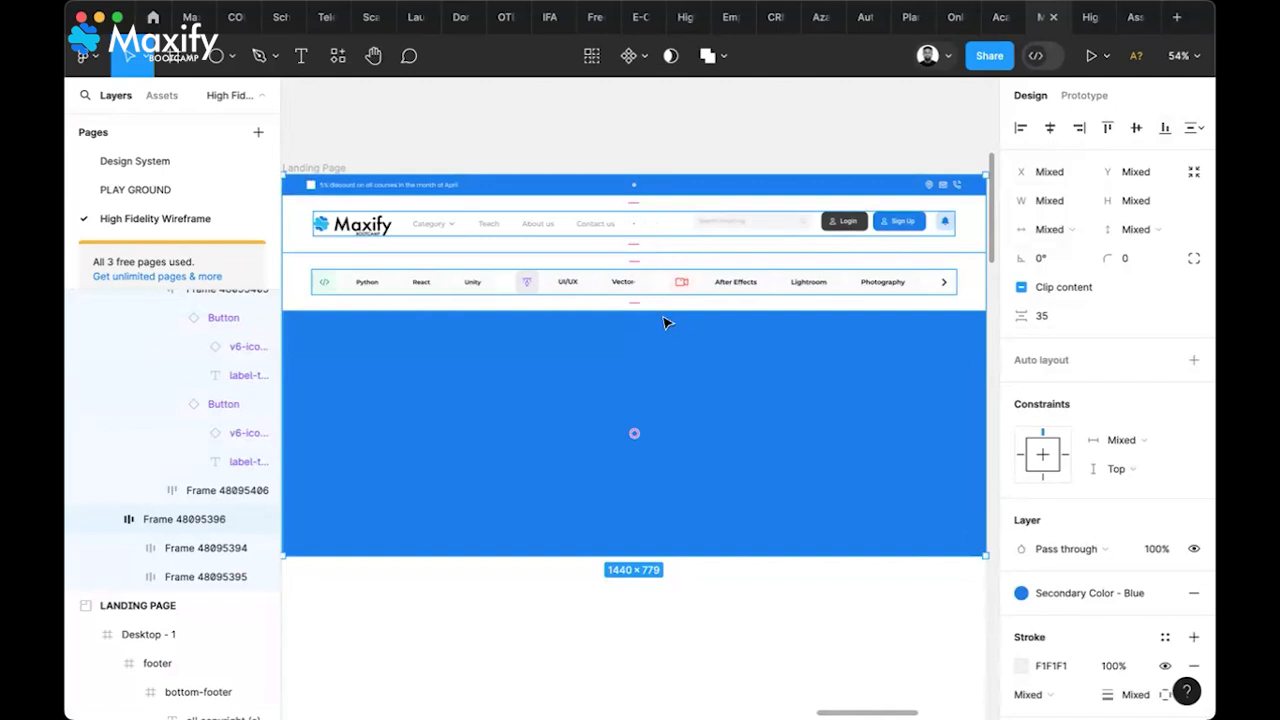
scroll(668, 323, "down", 3)
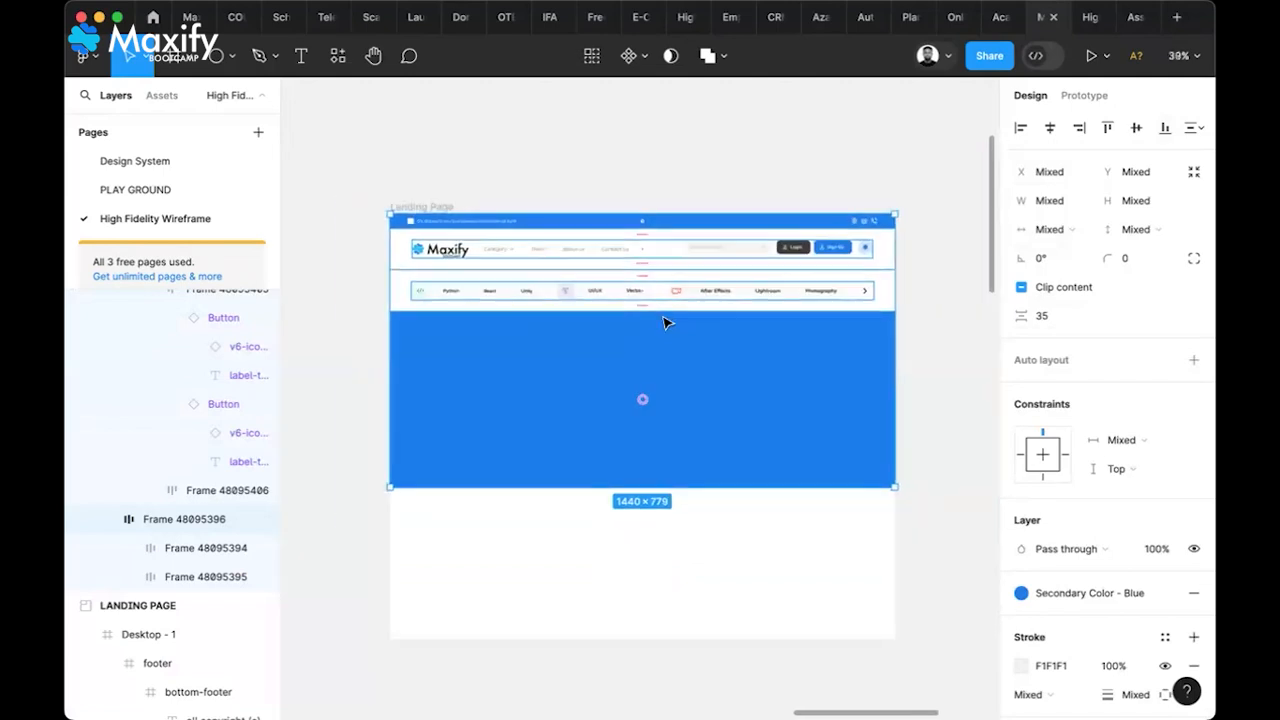
Clear the selection and pan to the Desktop - 1 reference frame
left_click(928, 382)
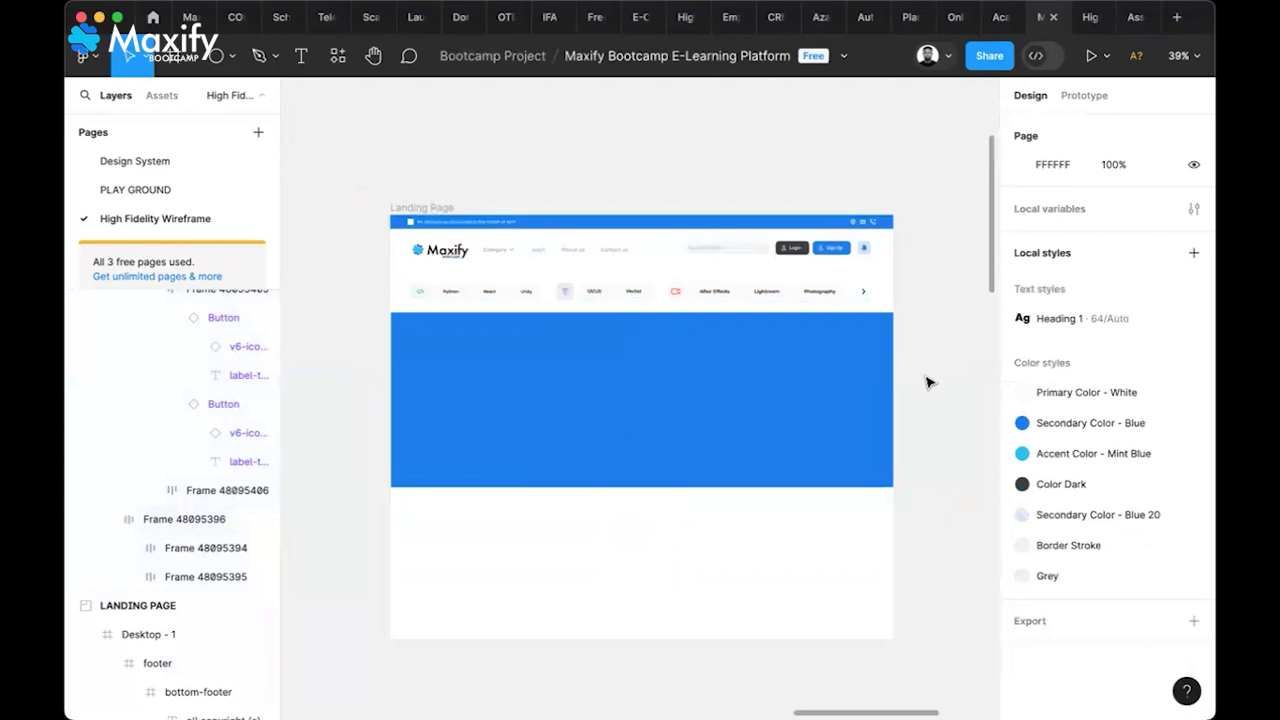
scroll(928, 382, "down", 2)
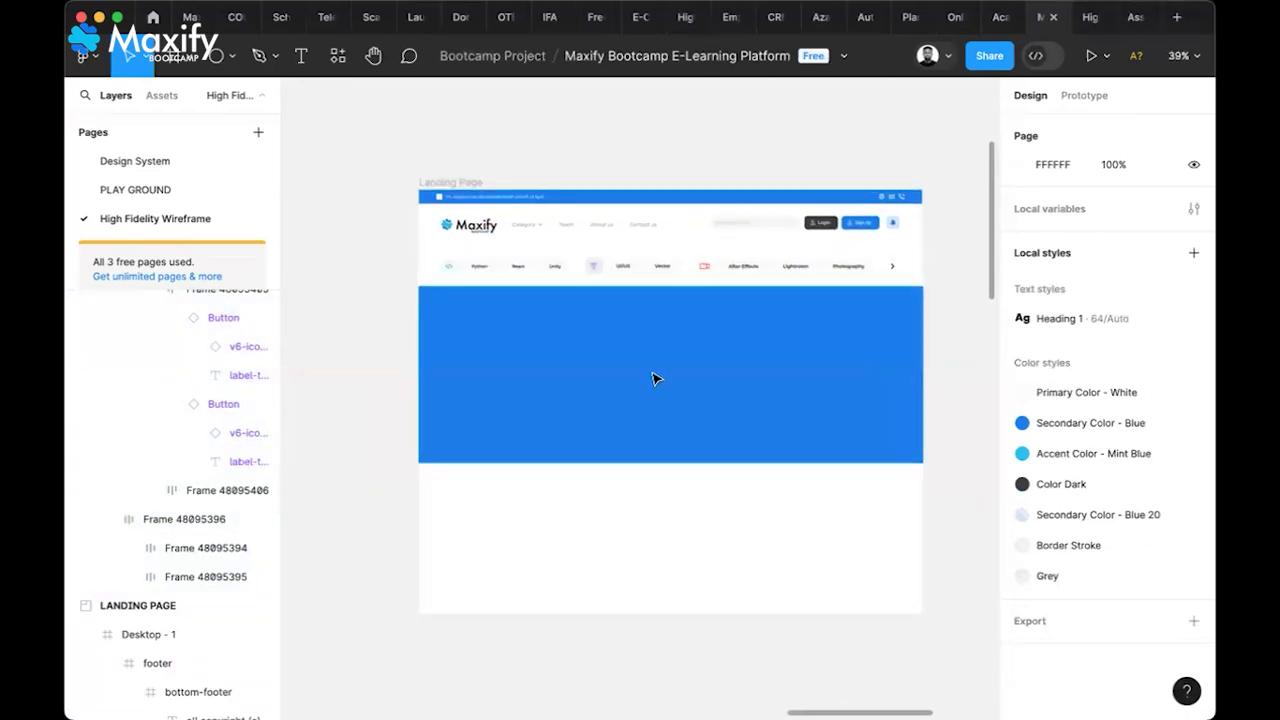
scroll(605, 386, "left", 15)
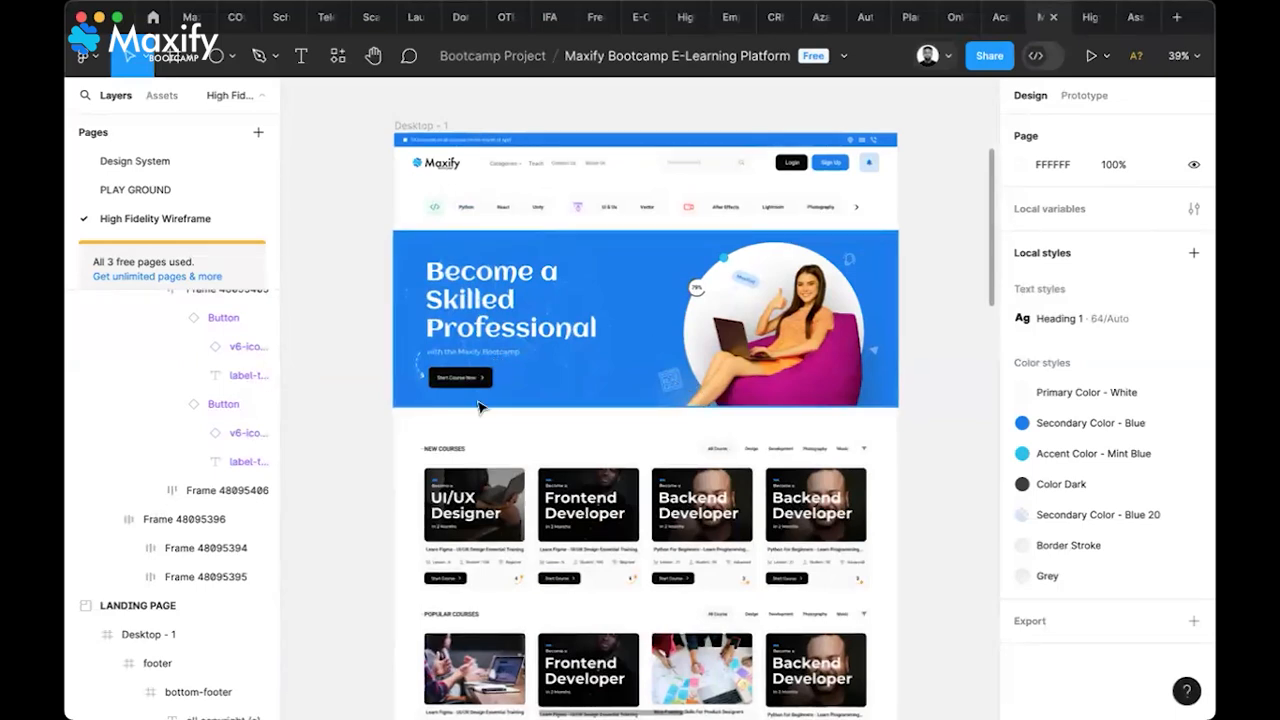
scroll(478, 402, "up", 3)
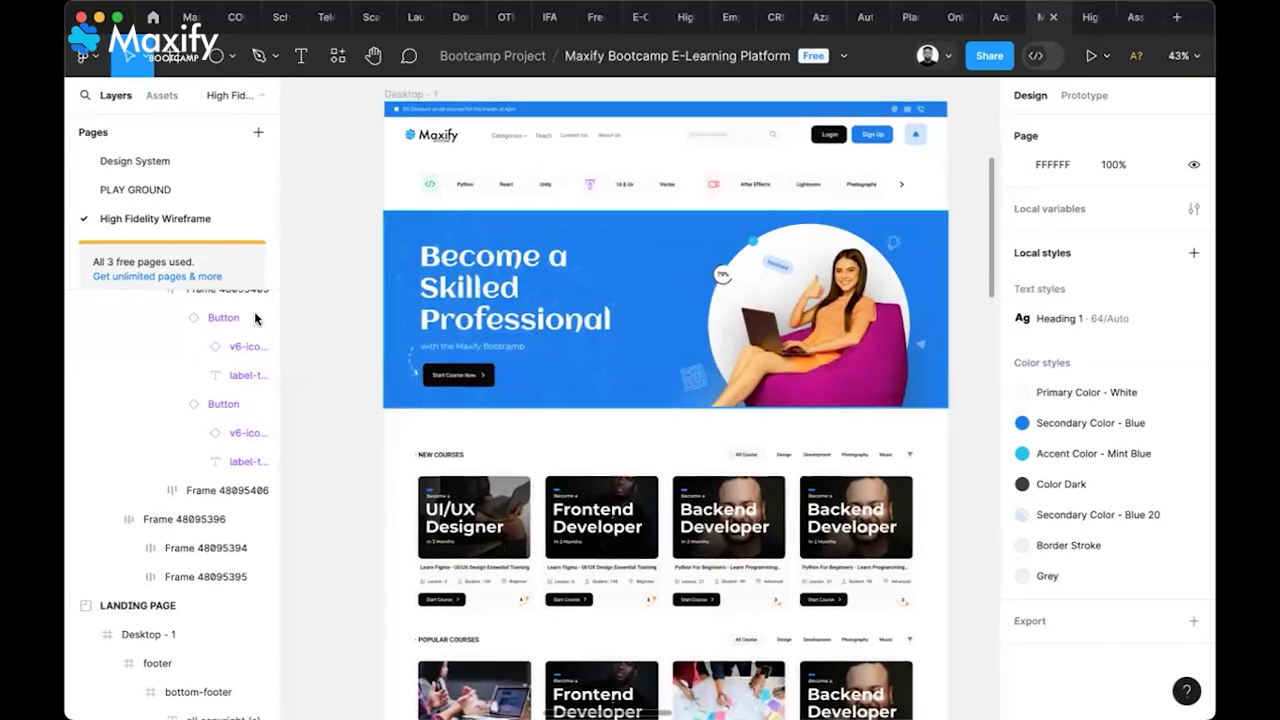
On the Design System page, select the graphic group inside the blue square, then the square itself
left_click(155, 167)
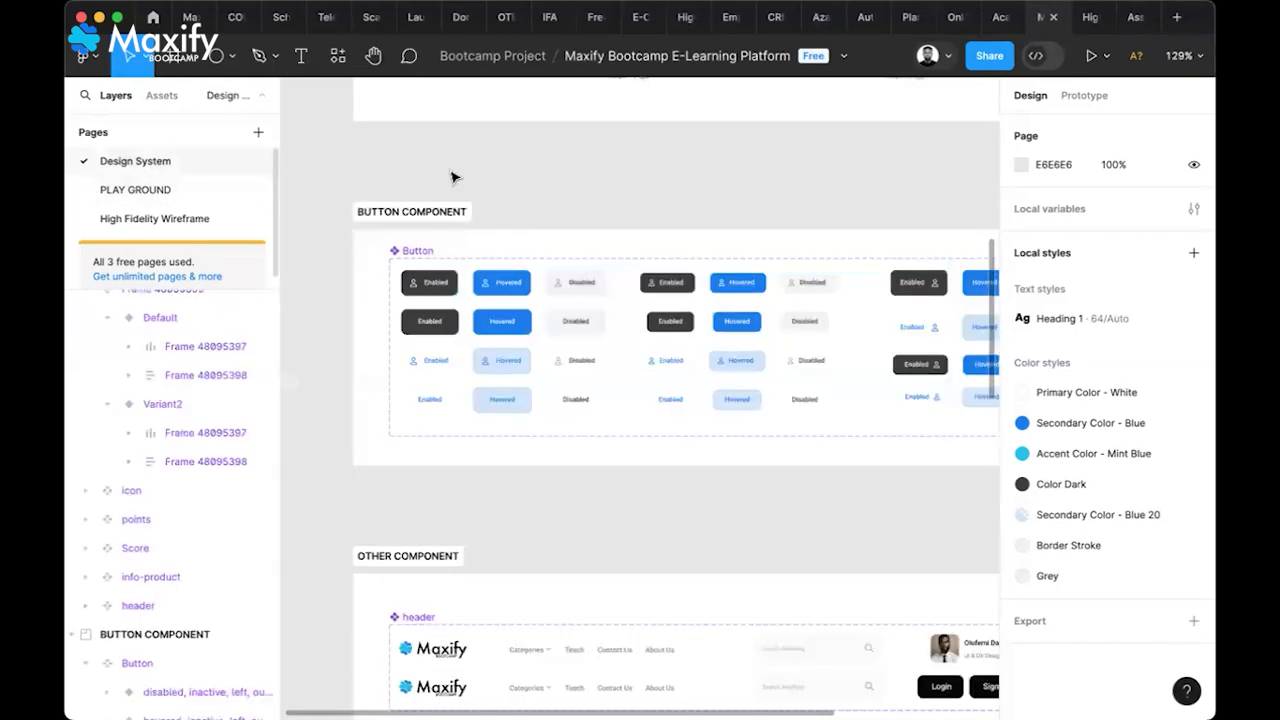
scroll(660, 397, "down", 3)
scroll(660, 397, "down", 10)
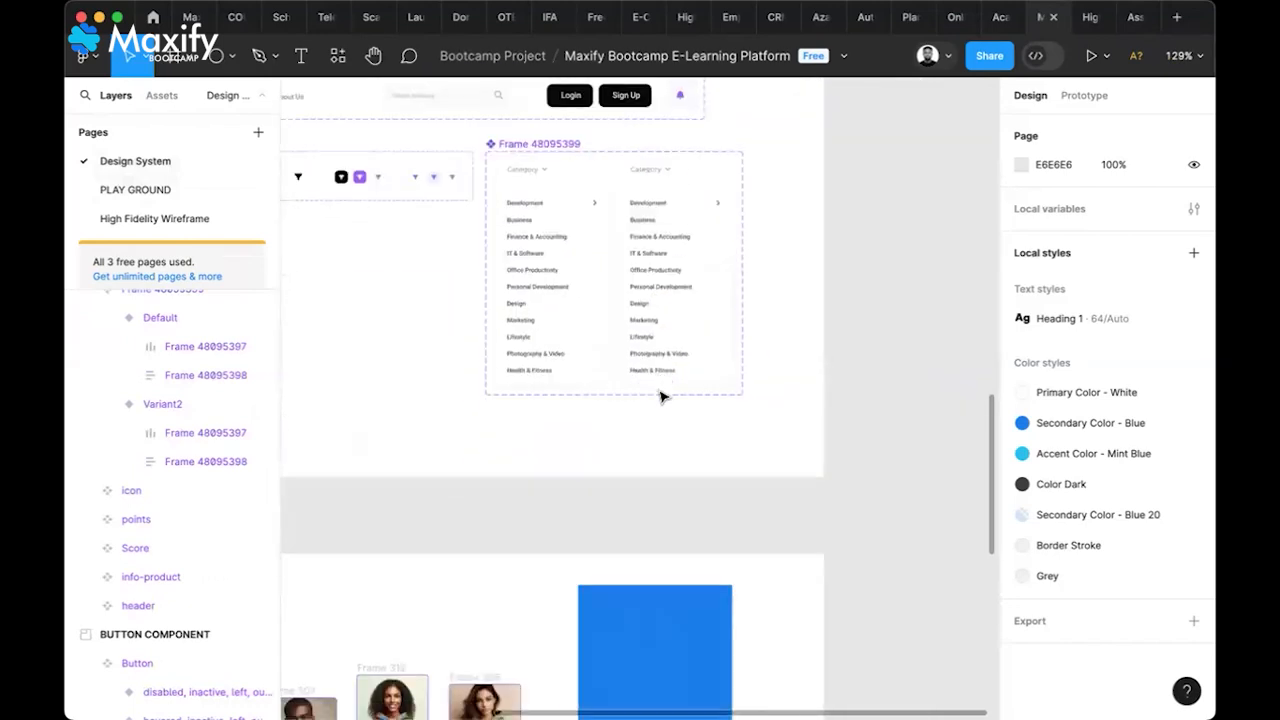
scroll(628, 366, "up", 5)
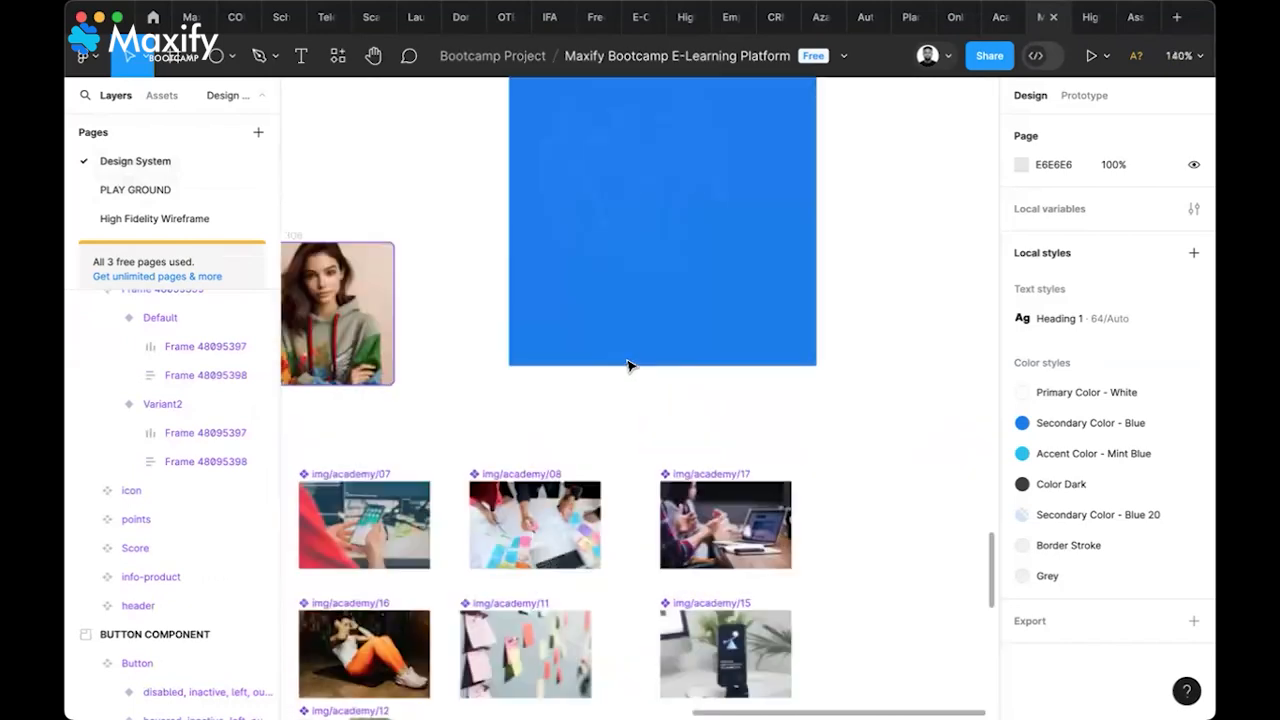
scroll(628, 366, "up", 3)
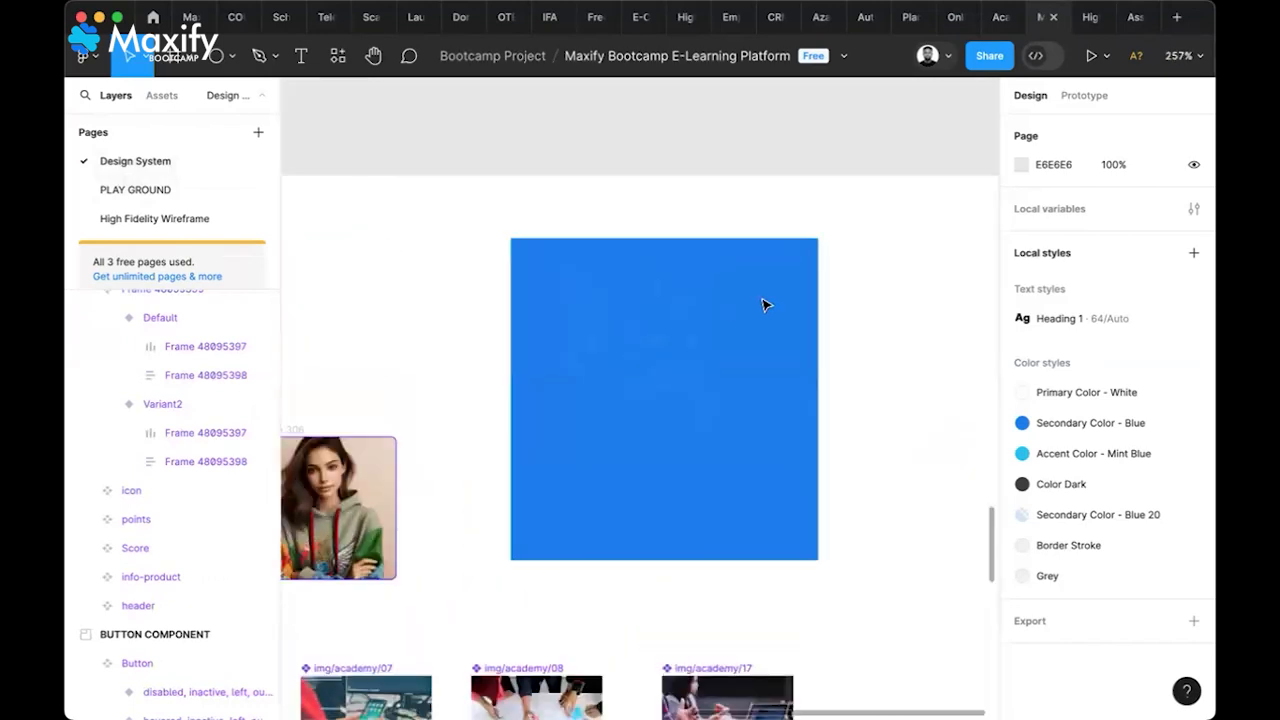
left_click(620, 360)
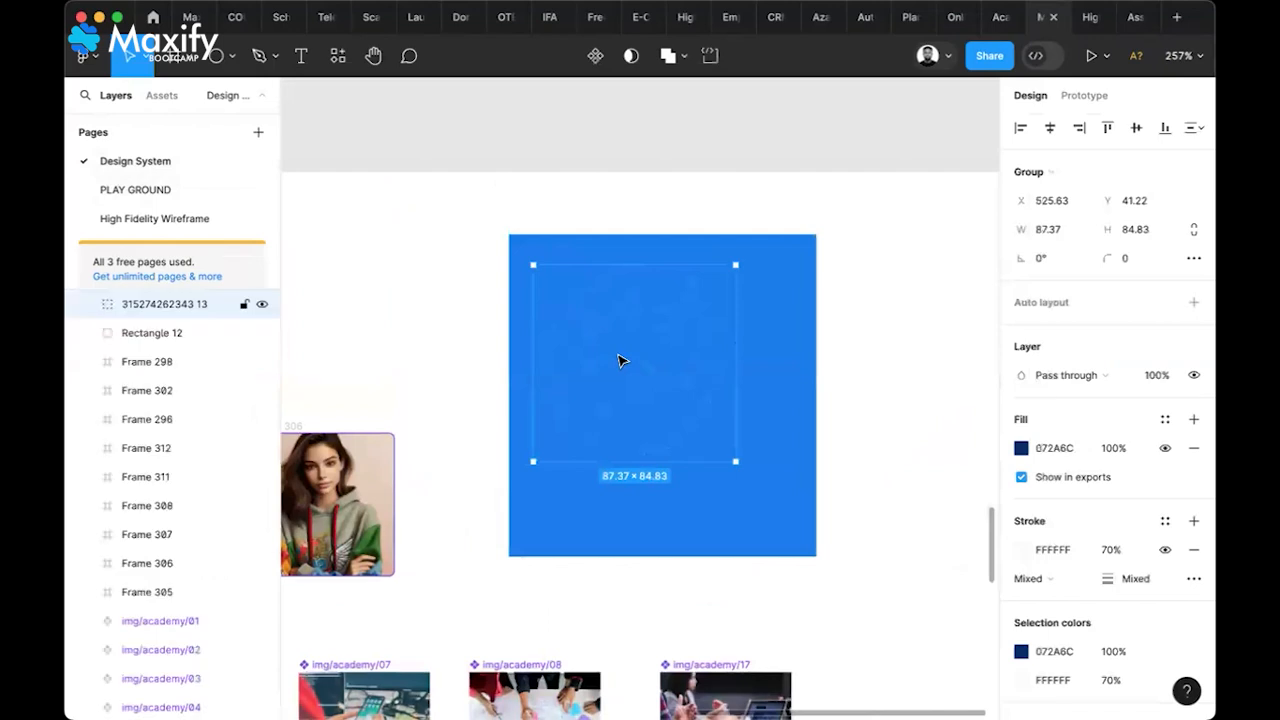
left_click(797, 431)
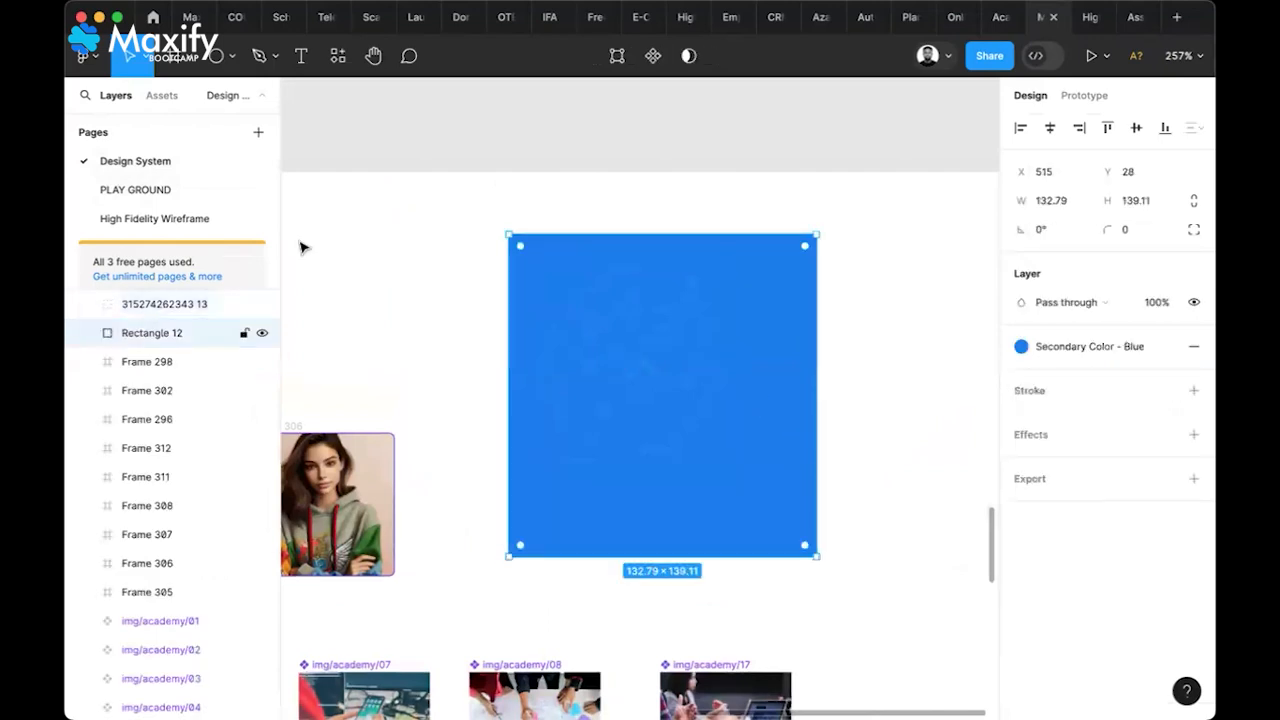
Back on High Fidelity Wireframe, paste the graphic group into the Landing Page's blue banner
left_click(196, 218)
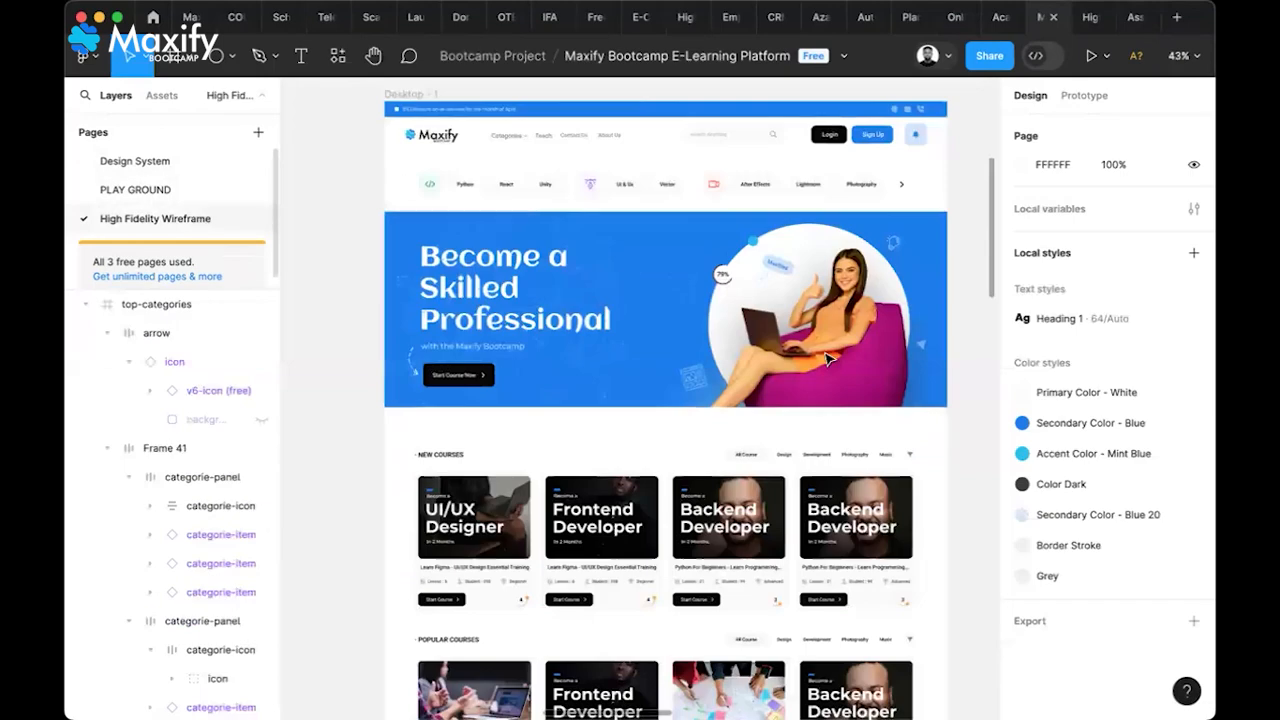
scroll(837, 380, "right", 13)
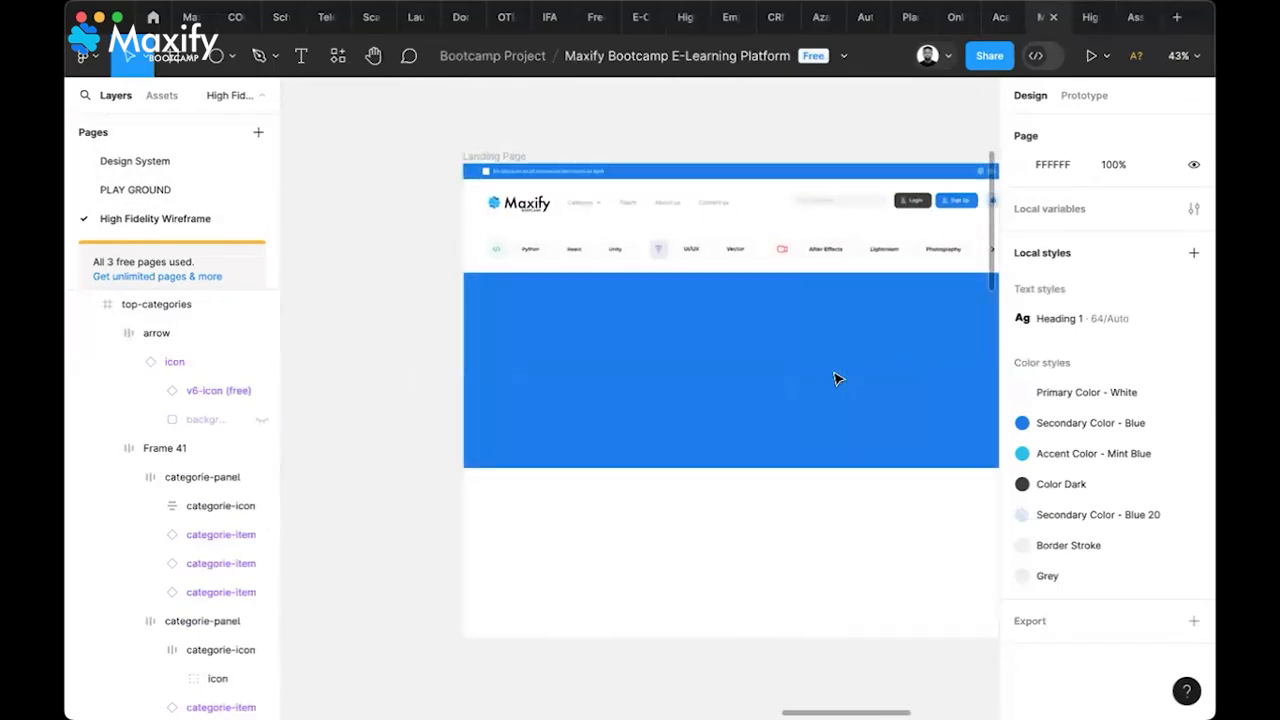
left_click(828, 398)
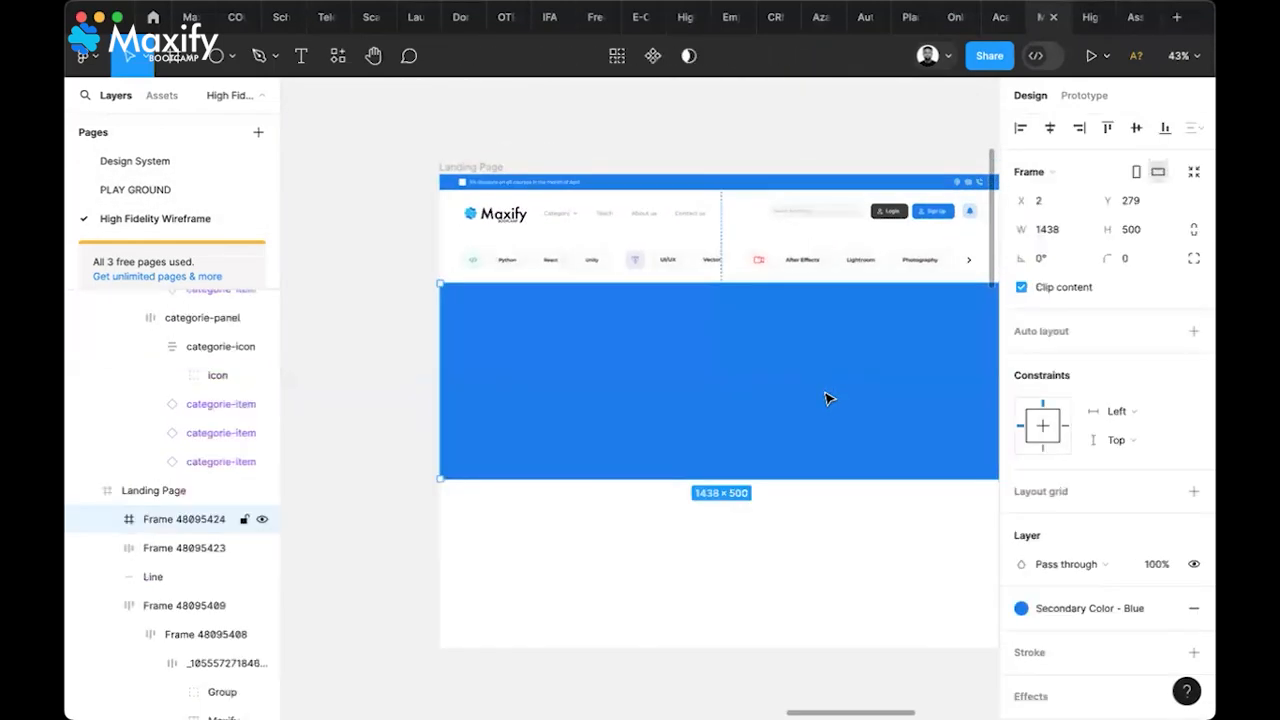
key("Return")
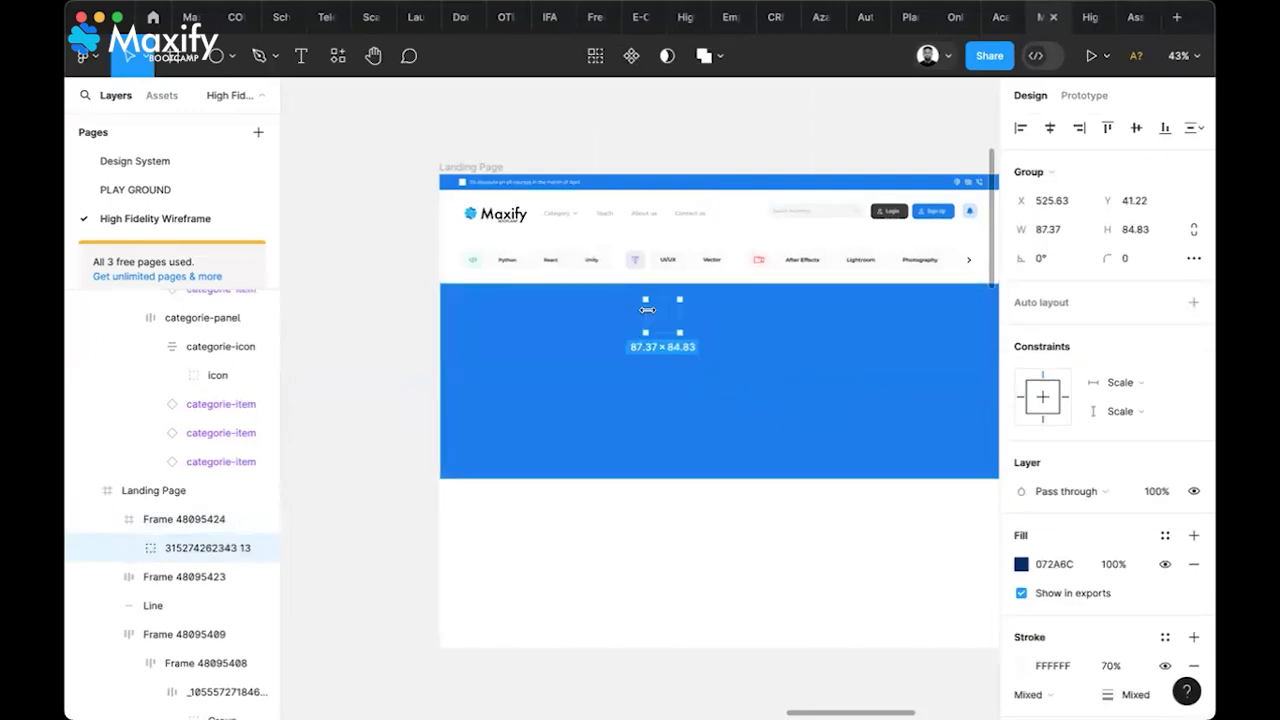
Scale the pasted graphic up to 1.7x (about 629 × 611) over the banner's left half
key("k")
left_click_drag(546, 312, 467, 324)
left_click_drag(574, 336, 589, 391)
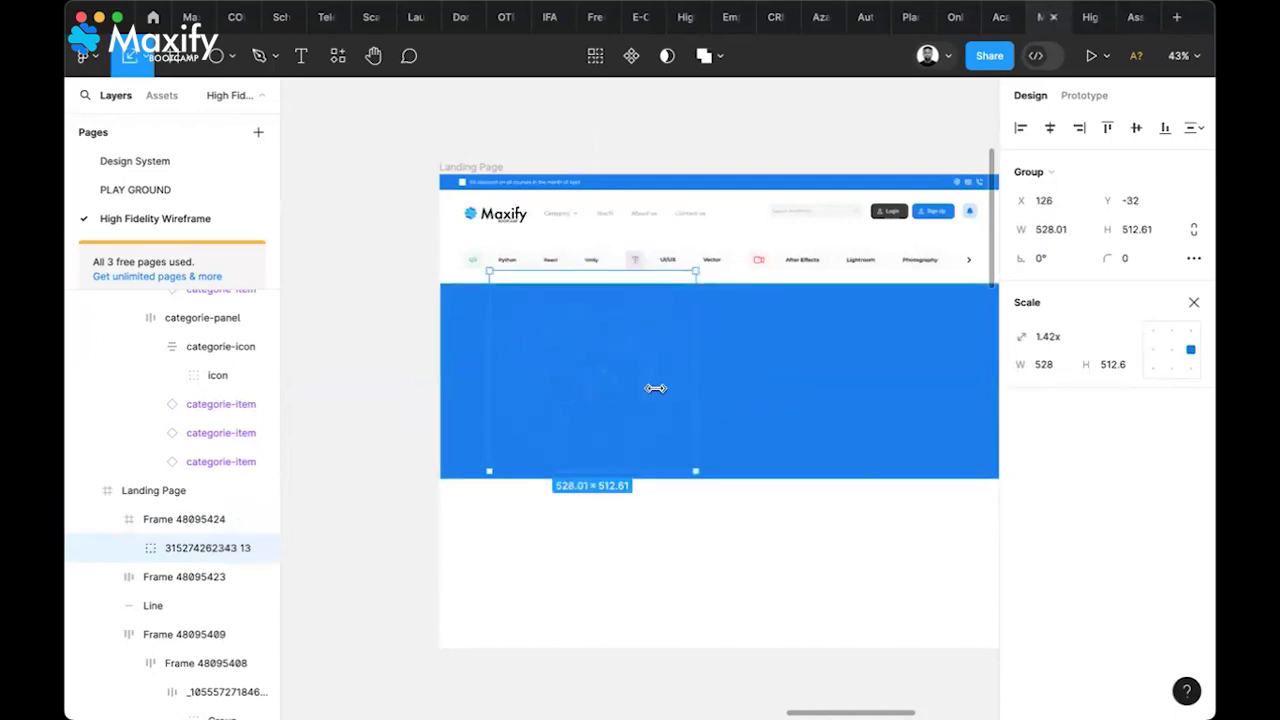
left_click_drag(486, 391, 449, 398)
left_click_drag(562, 379, 586, 389)
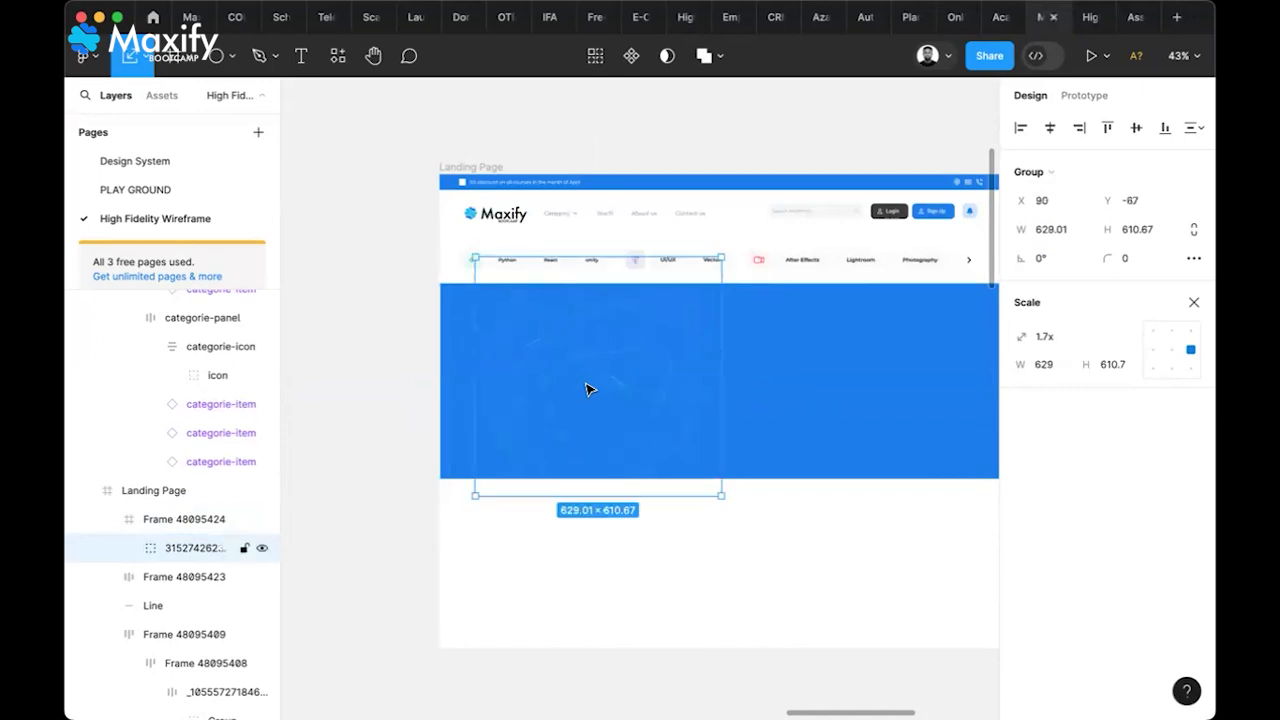
Change the network image's dark fill to the Accent Color - Mint Blue style
left_click(1192, 304)
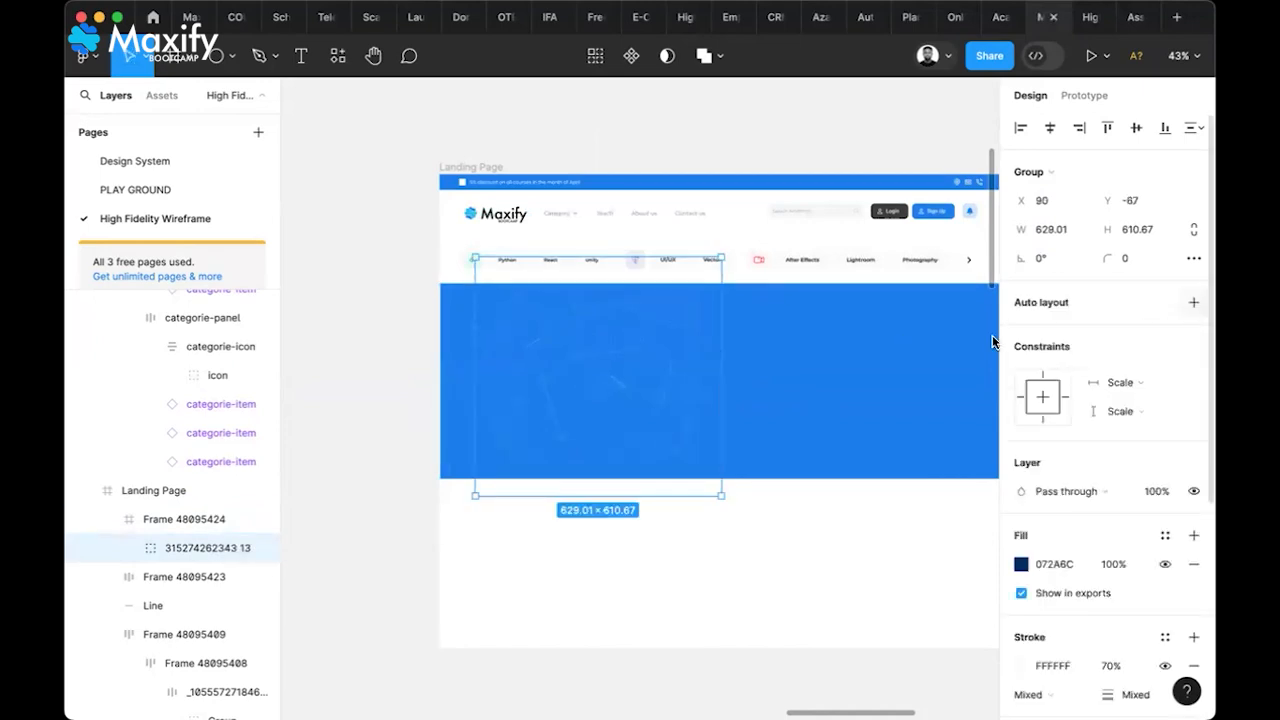
scroll(1073, 461, "down", 5)
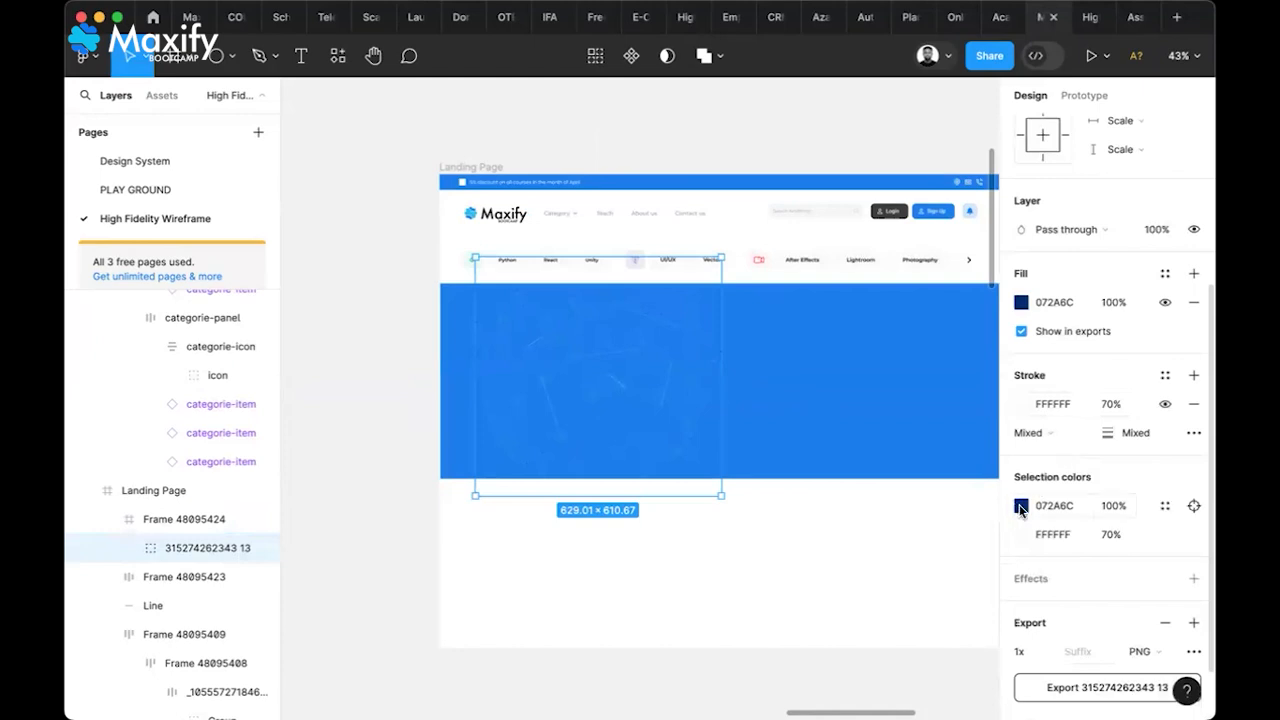
left_click(1164, 506)
left_click(873, 569)
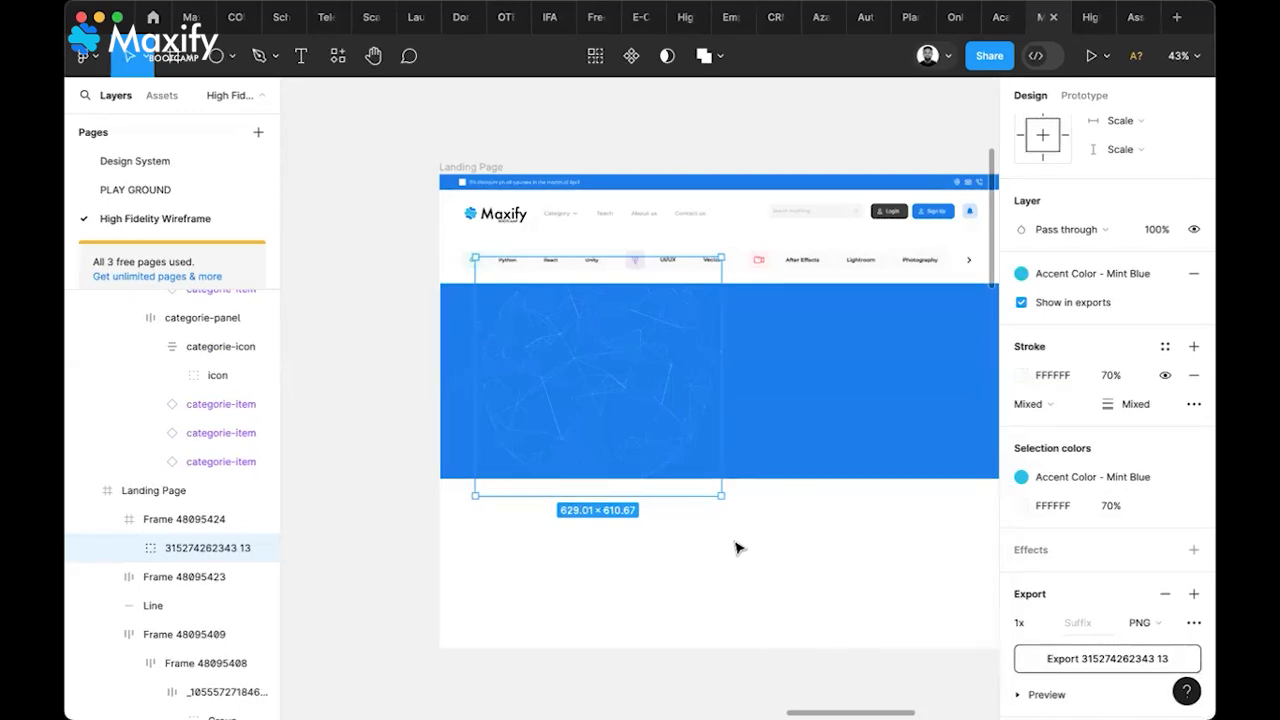
Deselect the image and move the view over to the finished Desktop - 1 design
left_click(397, 486)
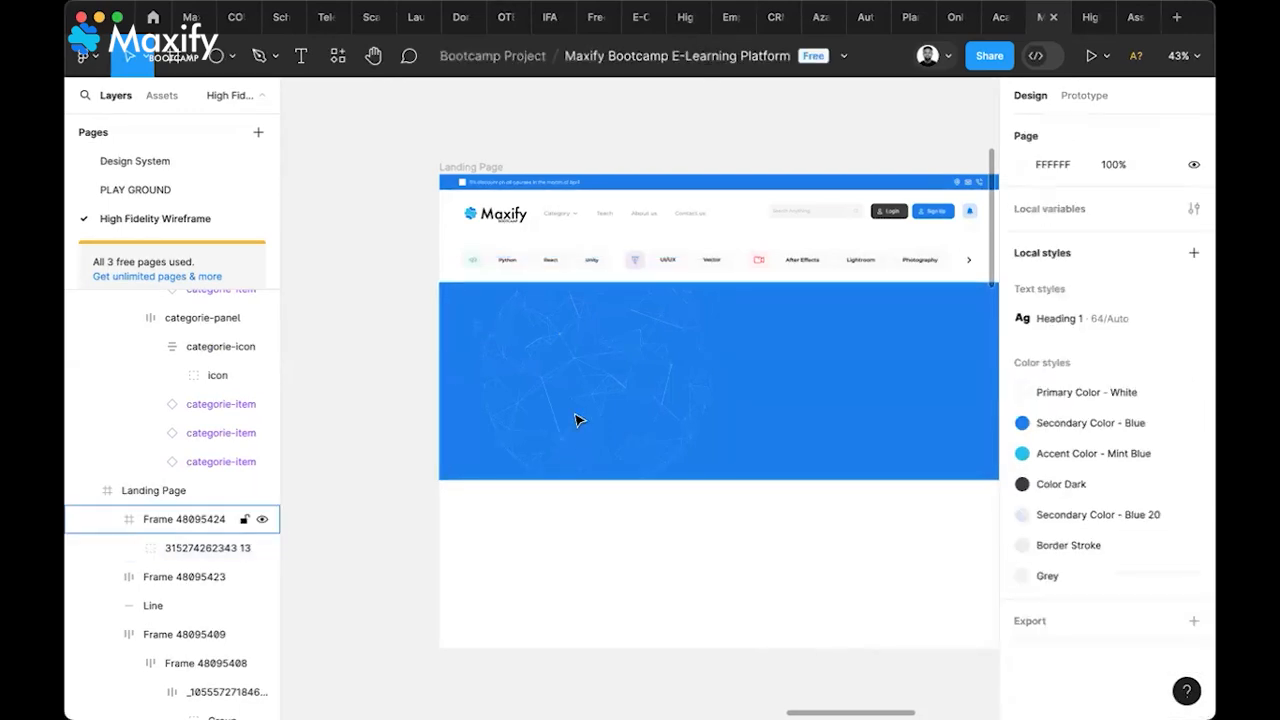
scroll(577, 420, "up", 5)
scroll(577, 420, "up", 3)
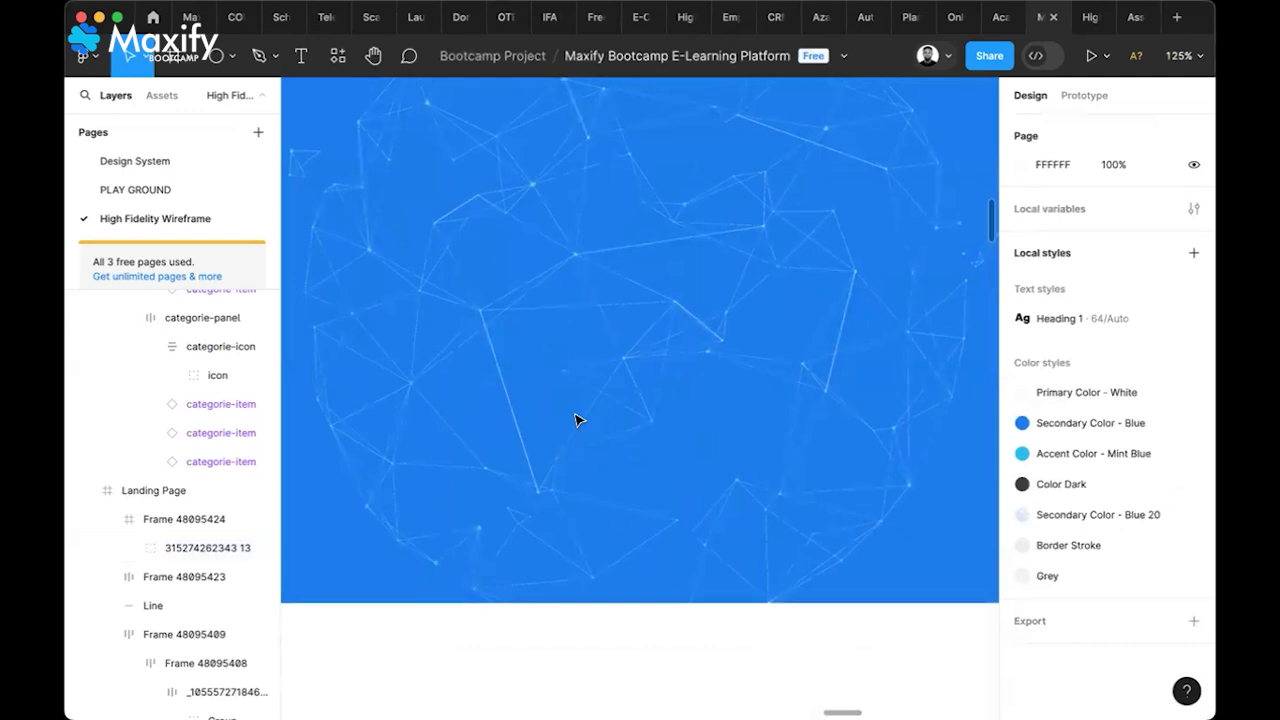
scroll(577, 420, "down", 4)
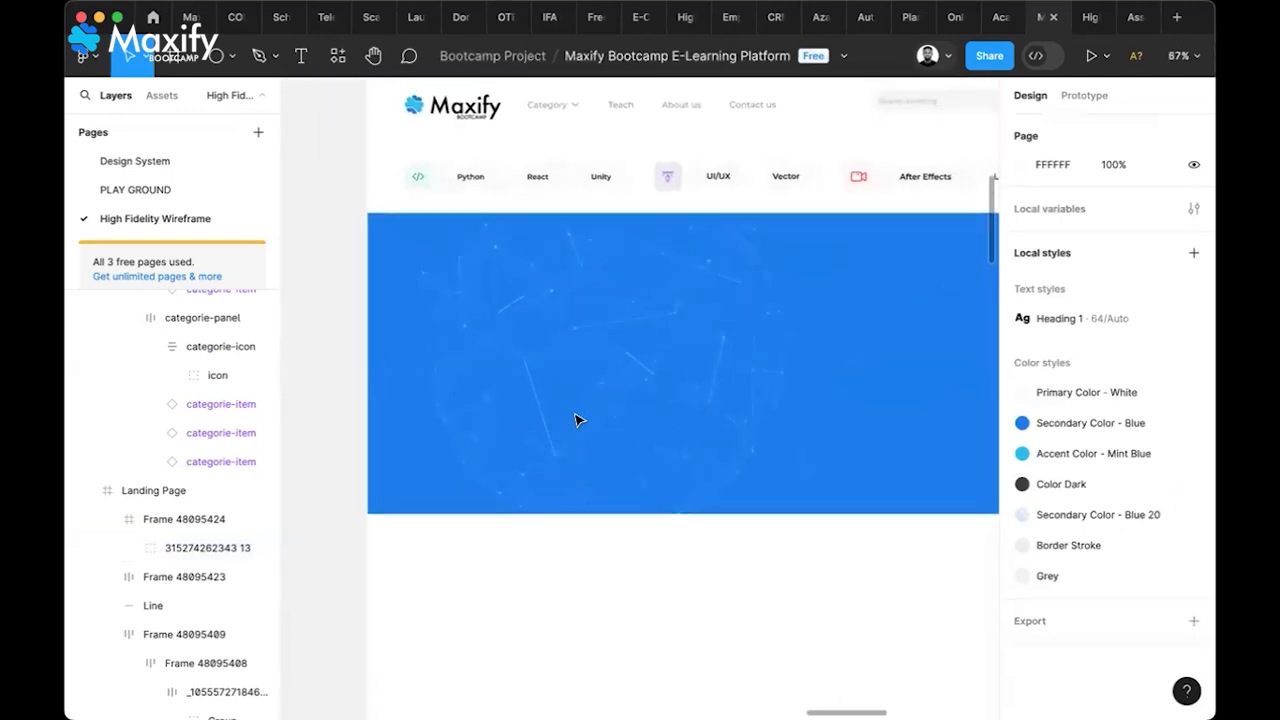
scroll(577, 420, "down", 3)
scroll(577, 420, "left", 5)
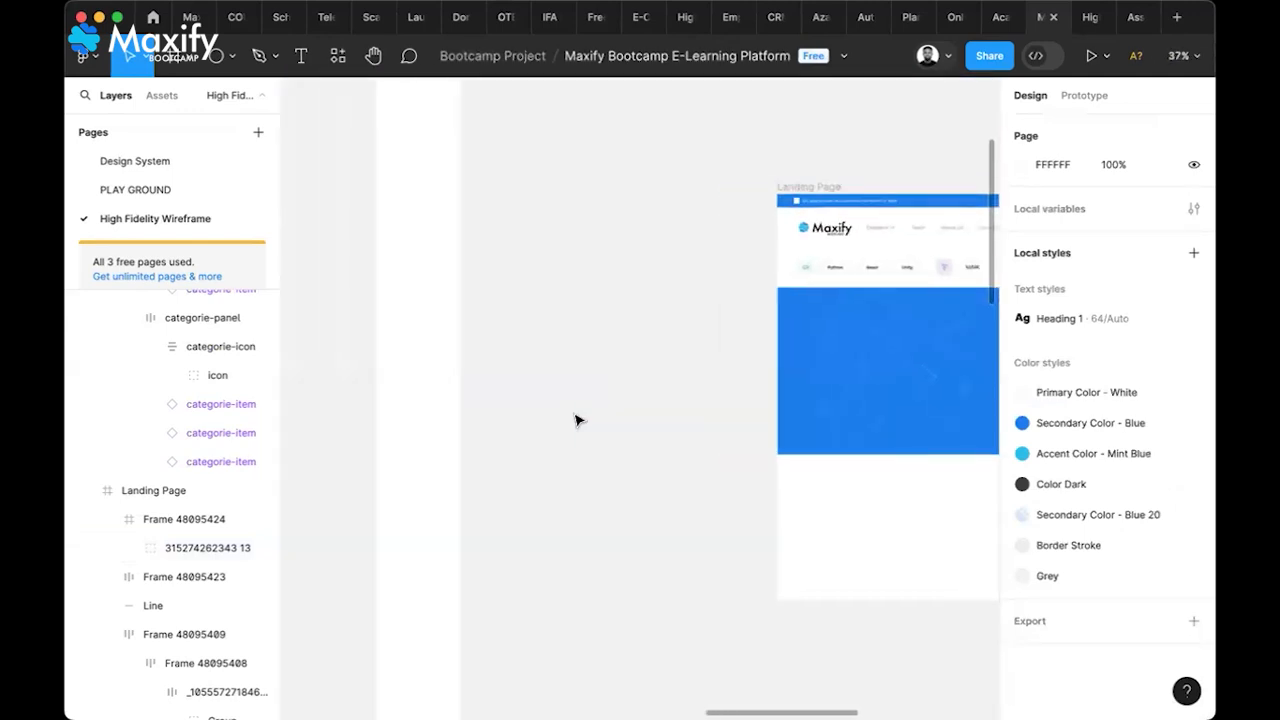
scroll(577, 420, "left", 6)
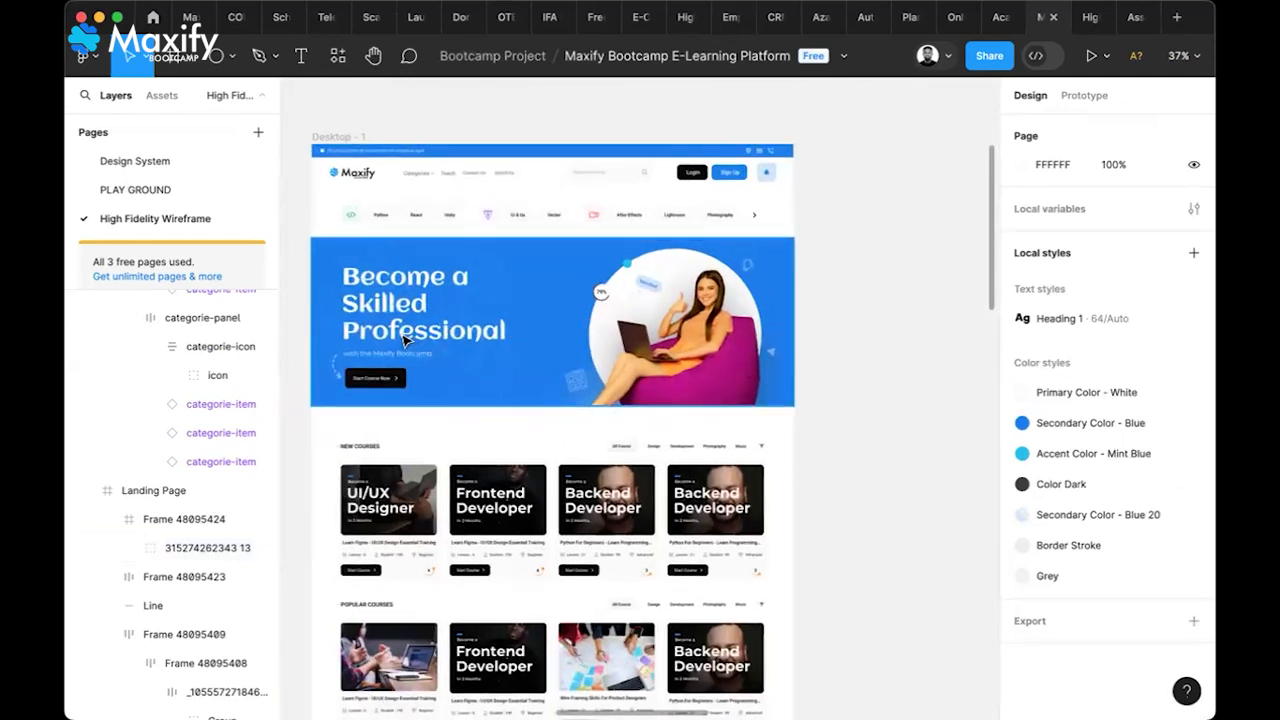
In Desktop - 1's hero, select the 'Become a Skilled Professional' heading and its subtitle
left_click(405, 341)
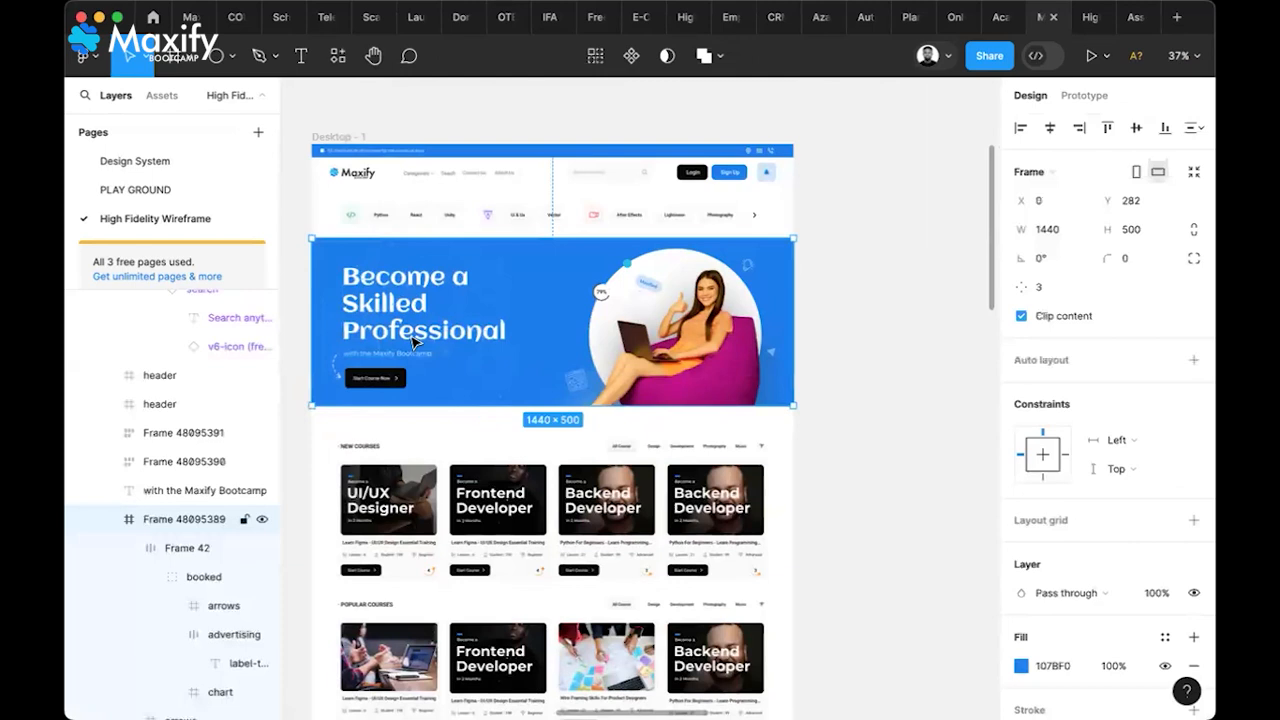
double_click(414, 342)
double_click(414, 342)
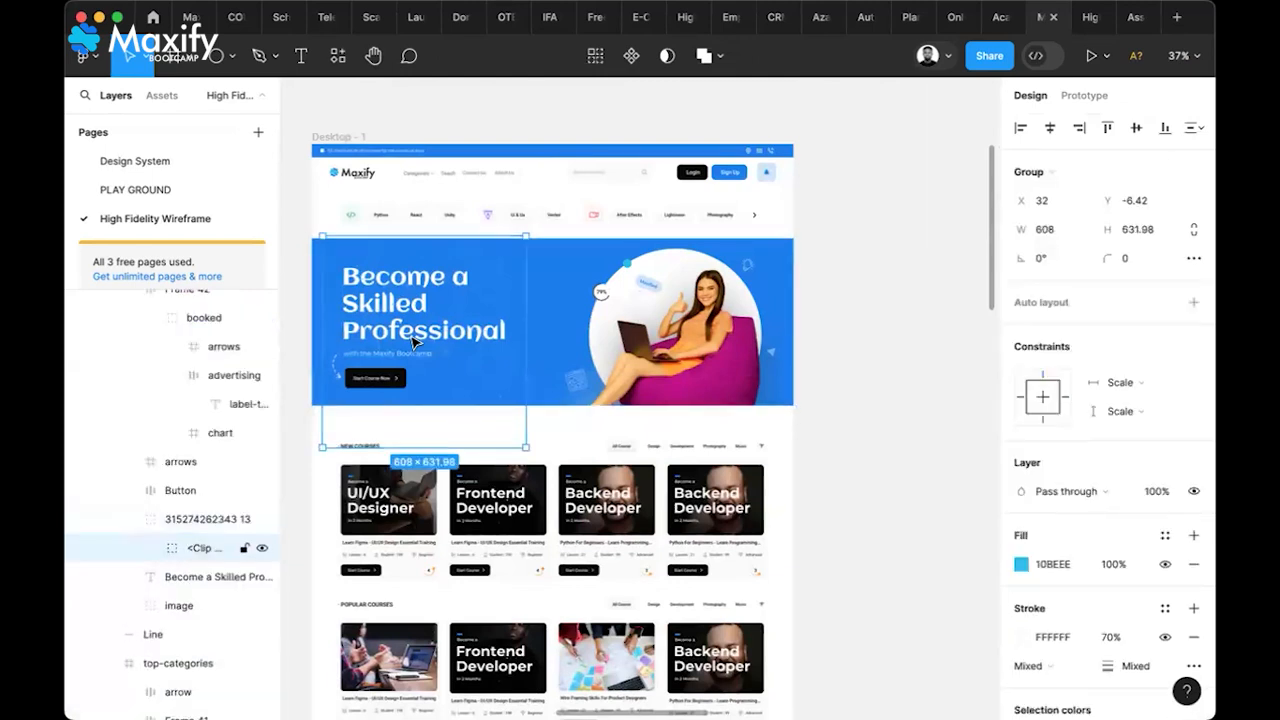
double_click(414, 342)
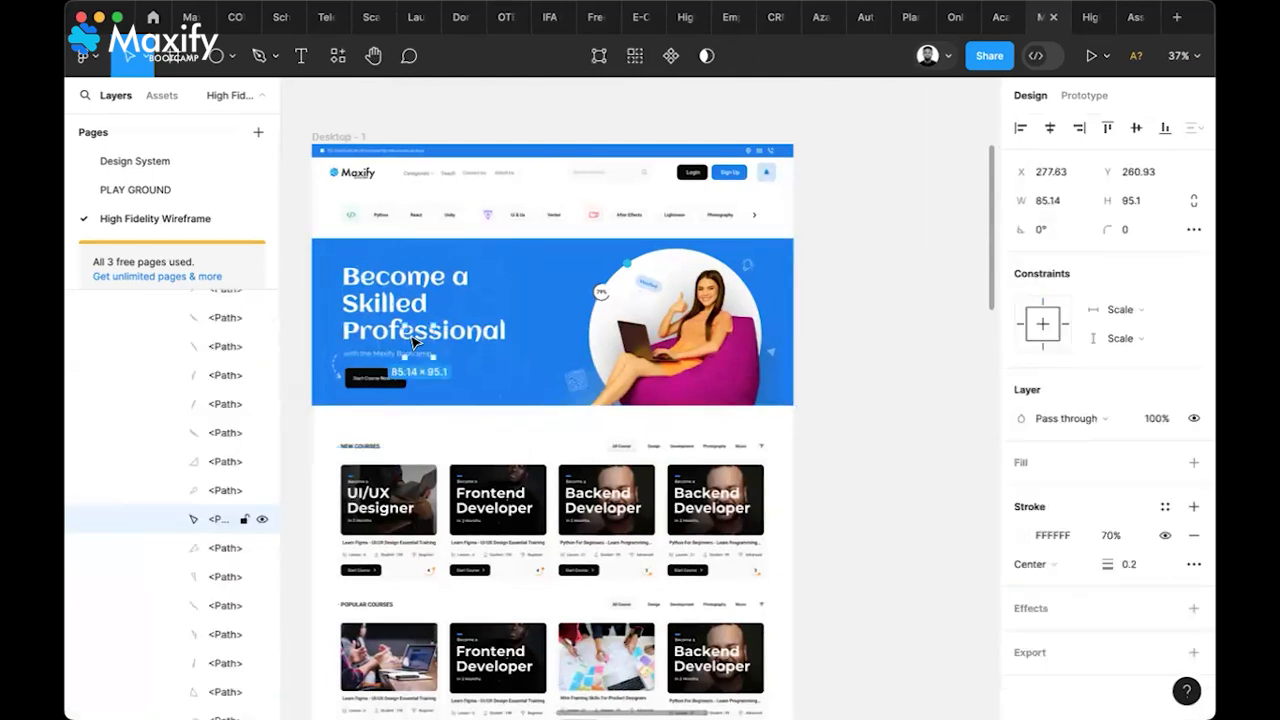
left_click(363, 308)
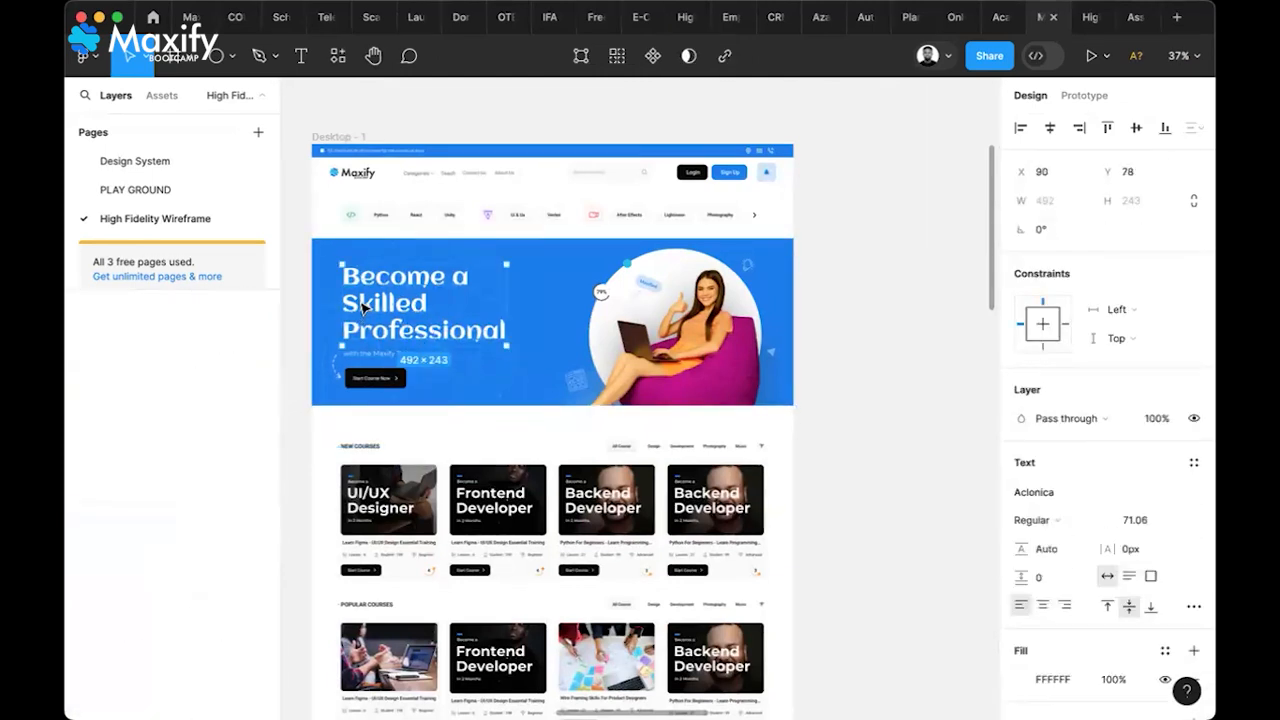
left_click(367, 358, "shift")
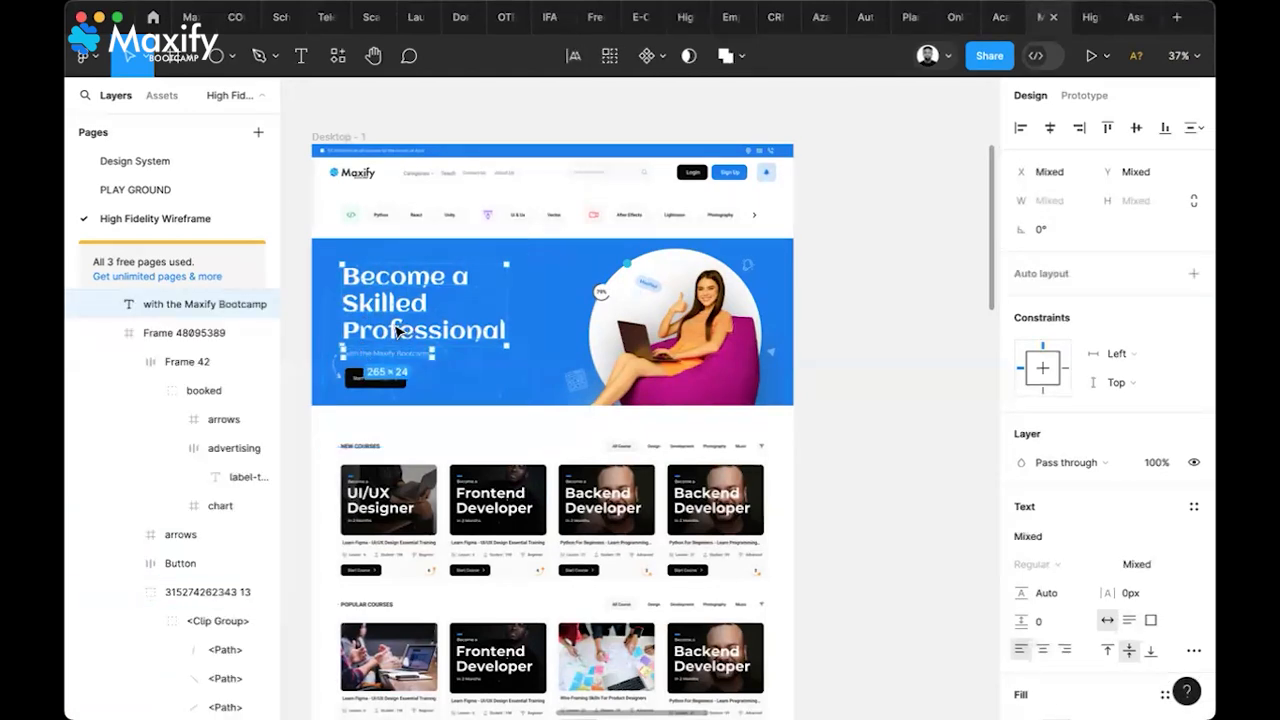
Copy the heading and subtitle into the Landing Page hero and shift the network graphic to X 29
left_click_drag(400, 330, 917, 371)
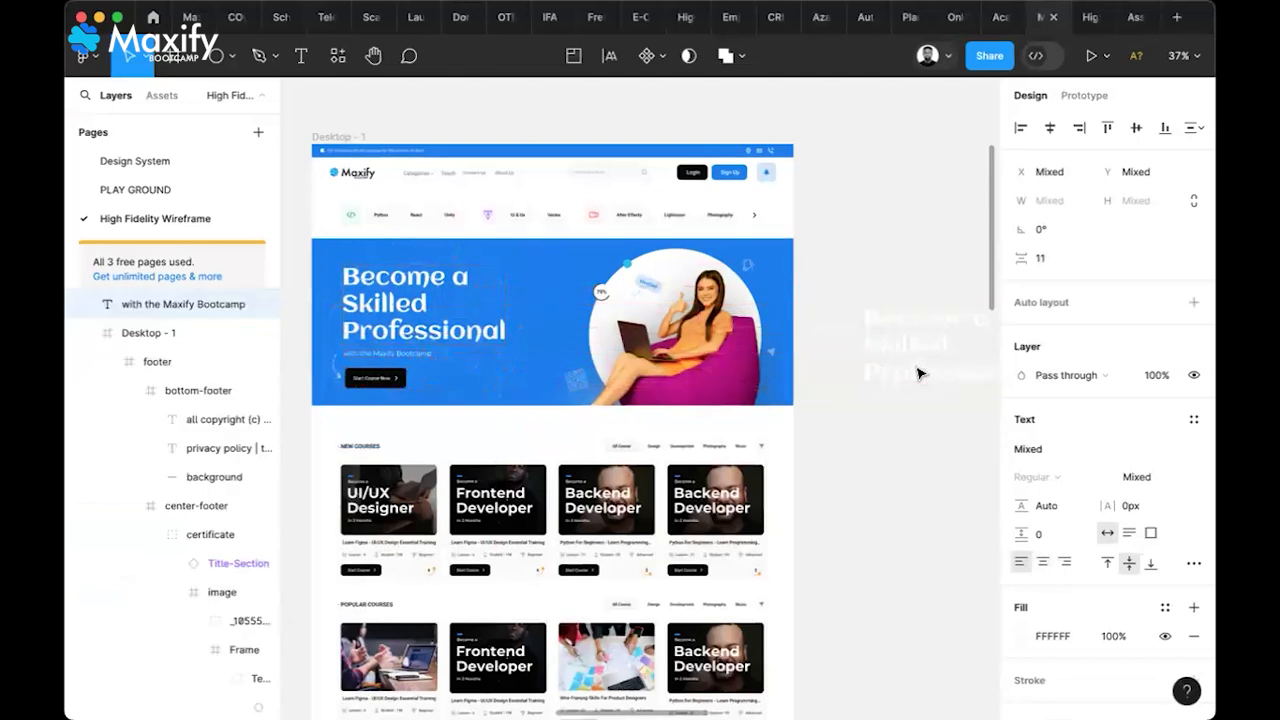
scroll(843, 457, "right", 5)
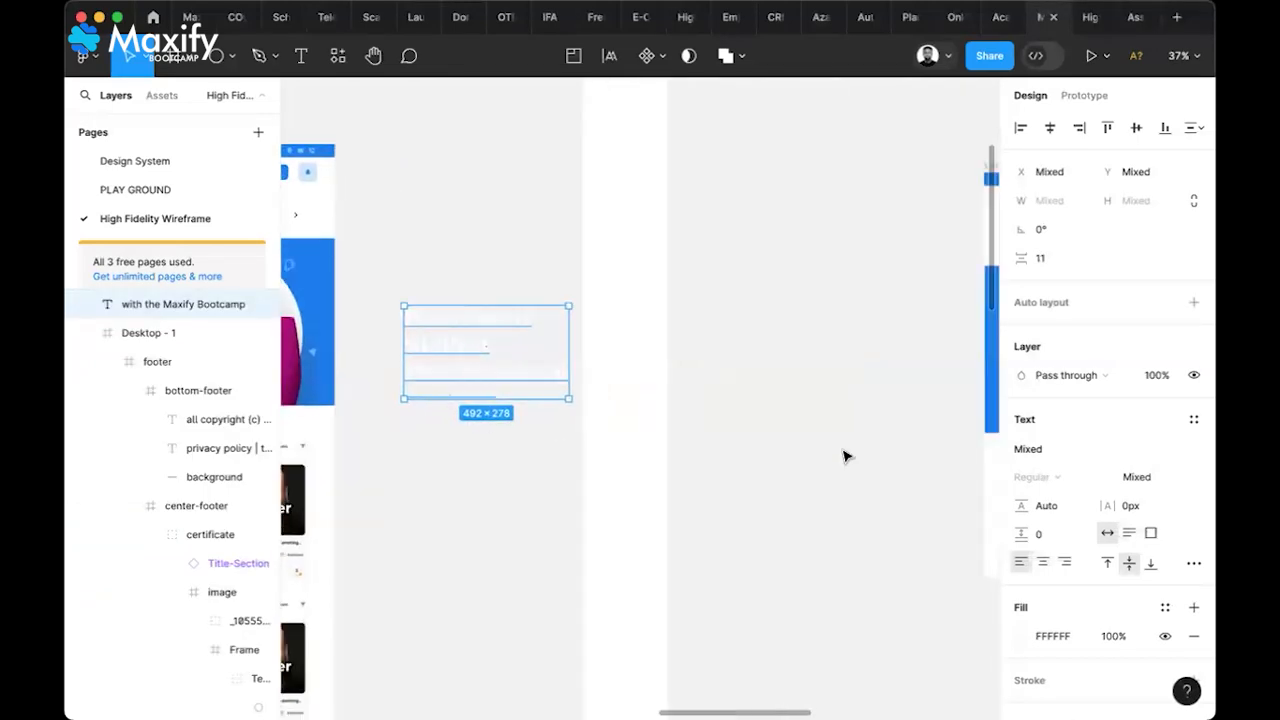
left_click_drag(457, 386, 765, 383)
scroll(766, 384, "right", 3)
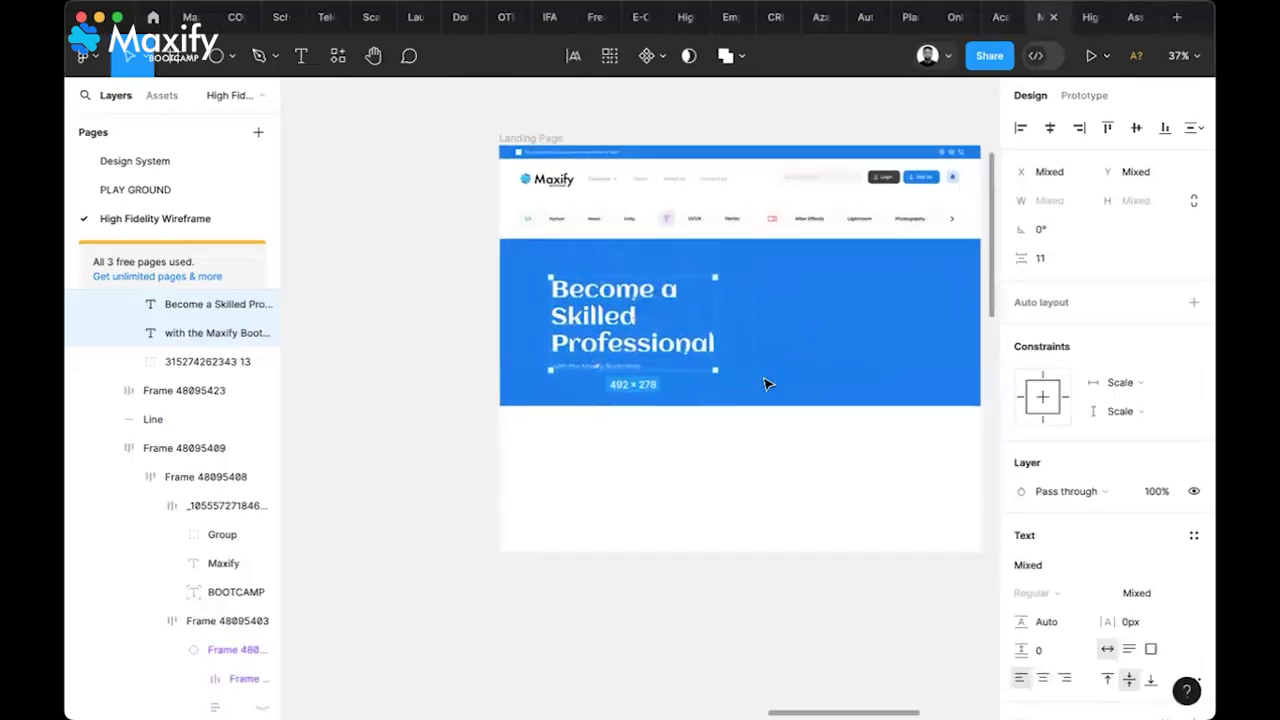
left_click_drag(622, 354, 617, 349)
scroll(617, 349, "right", 2)
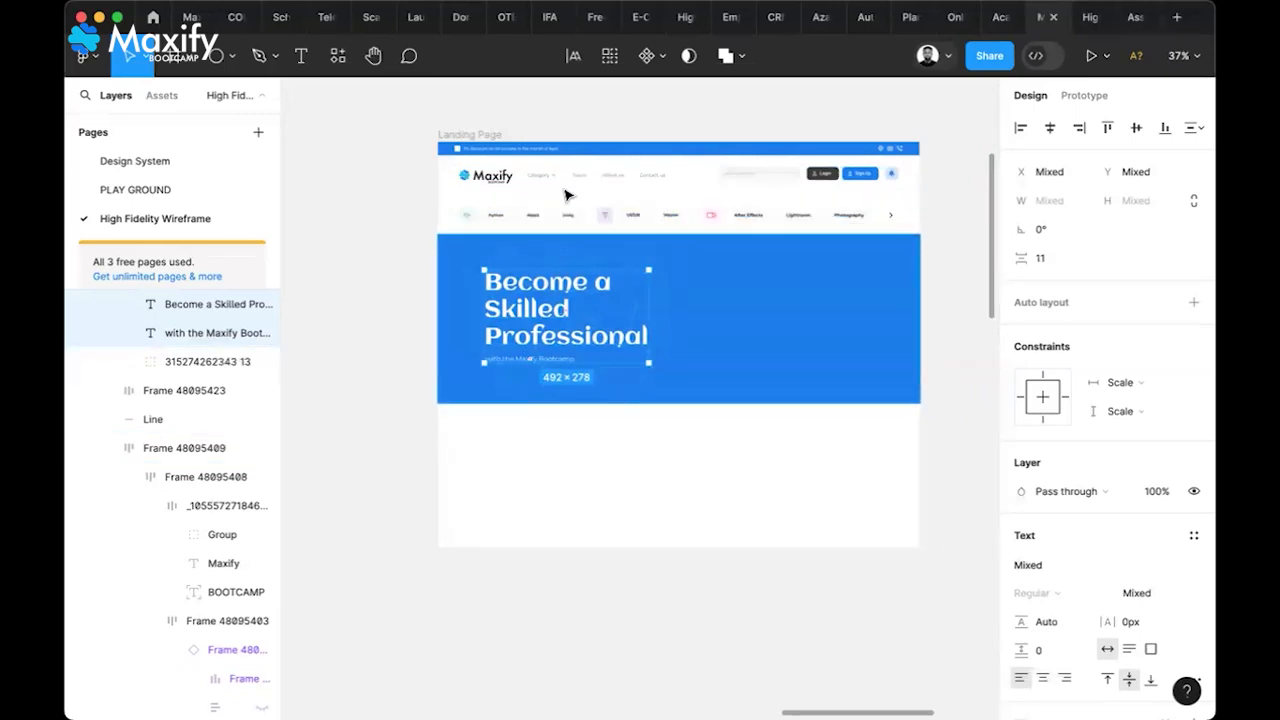
left_click_drag(528, 318, 513, 320)
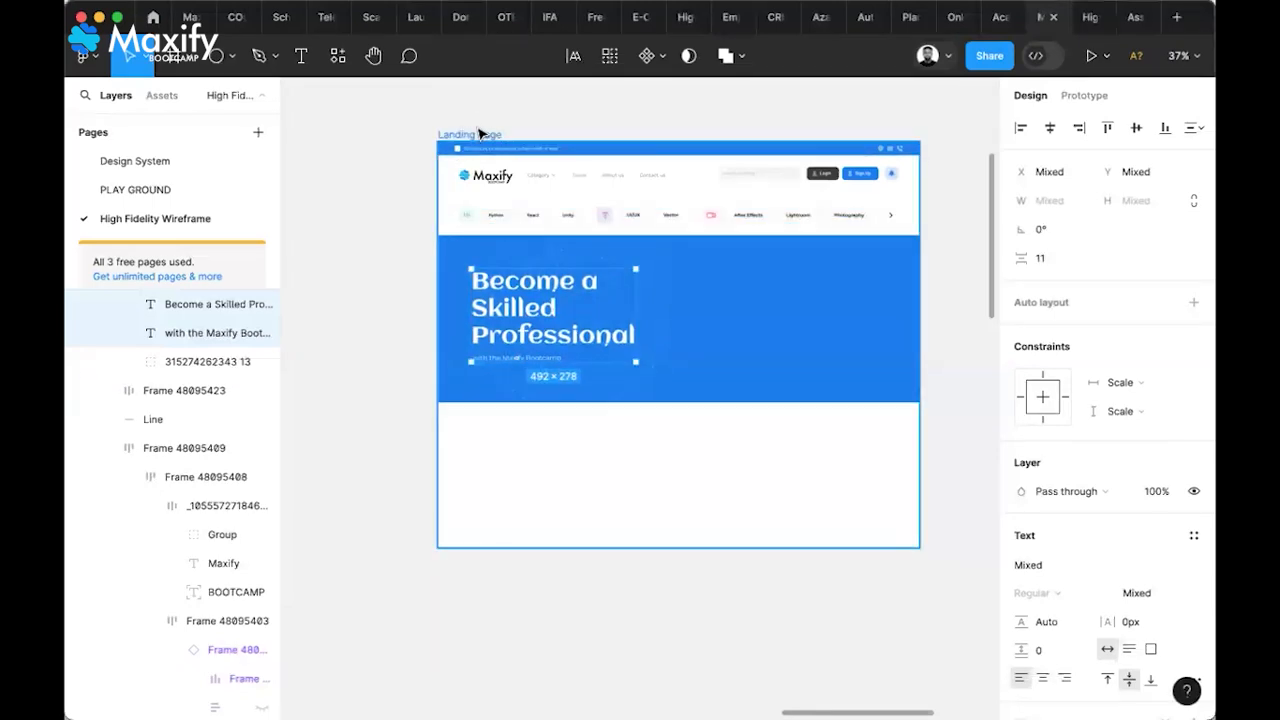
left_click(670, 322)
left_click_drag(670, 322, 649, 321)
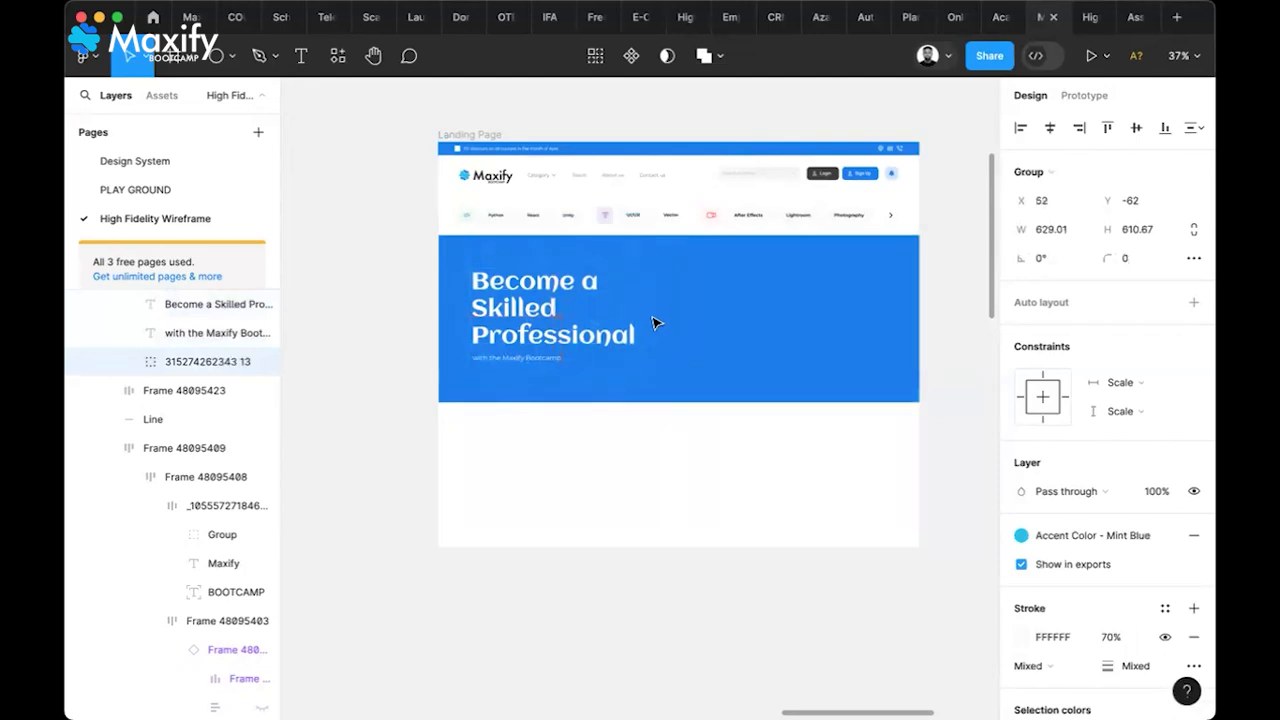
Move the heading and subtitle slightly up and left within the hero
left_click(410, 443)
left_click(531, 364)
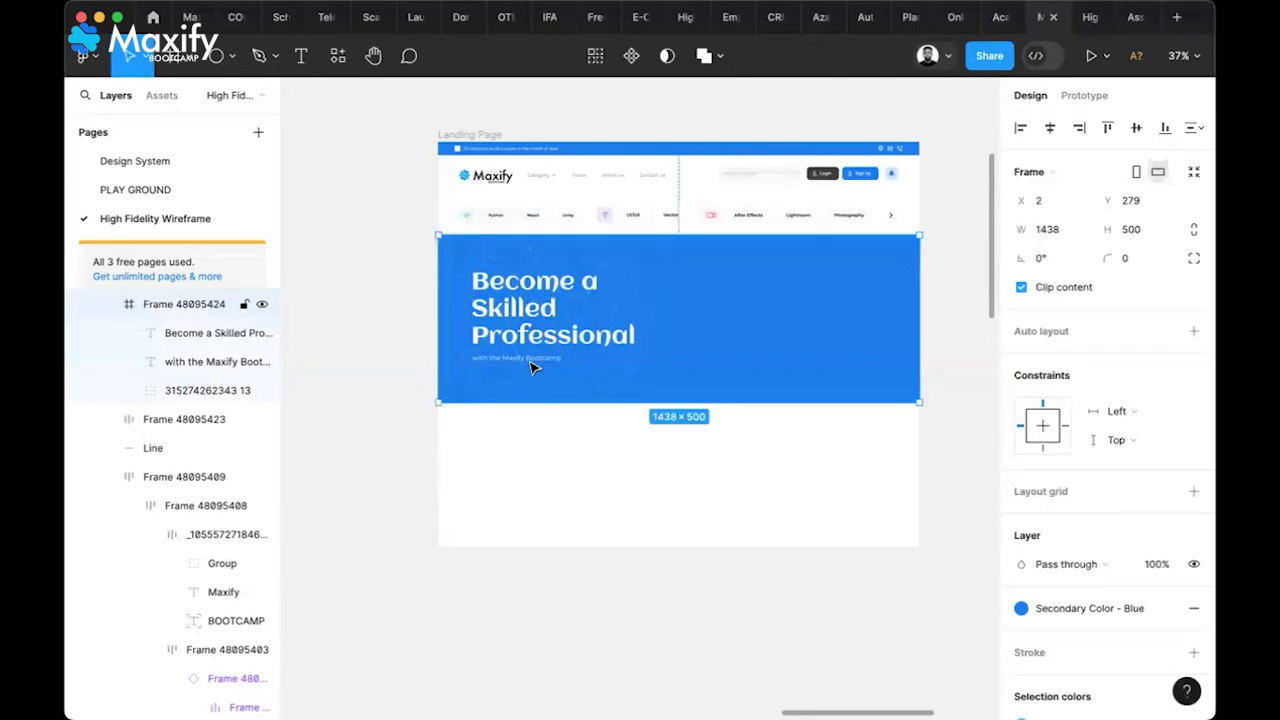
left_click(531, 360)
left_click(530, 348, "shift")
left_click_drag(530, 340, 529, 345)
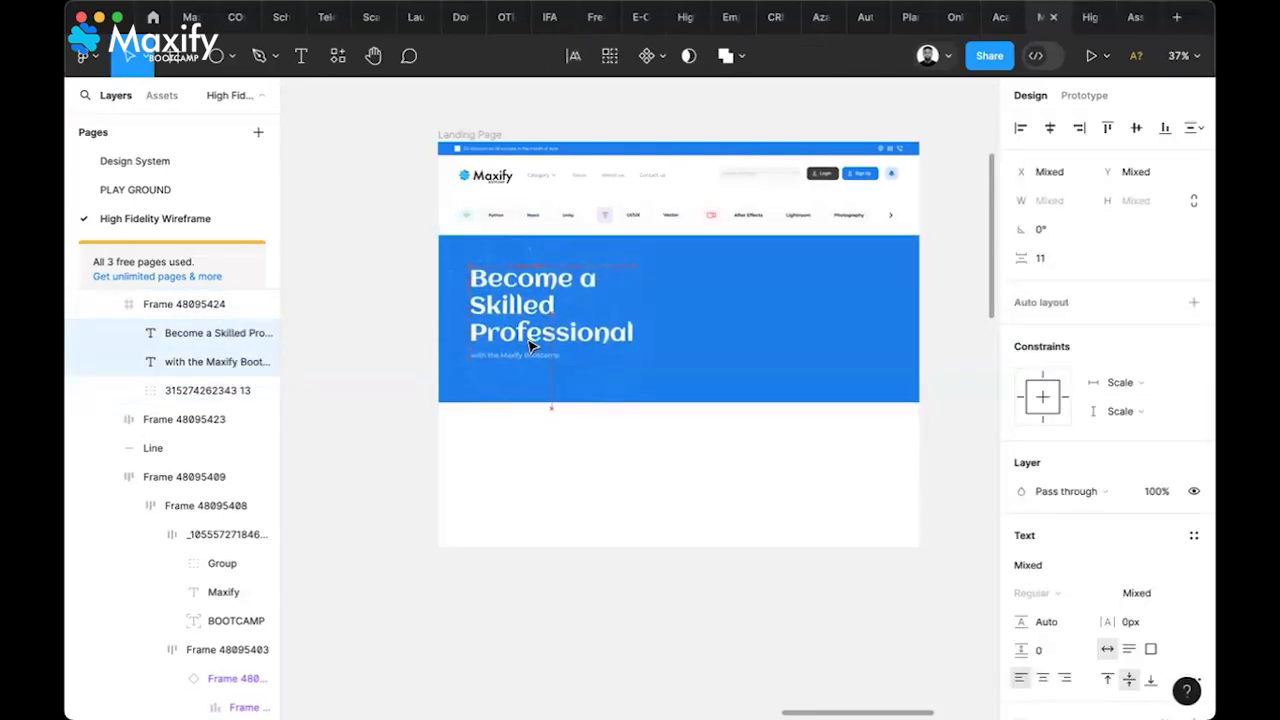
Bring the network-line image group to the front, above the text
left_click(621, 398)
left_click(614, 396)
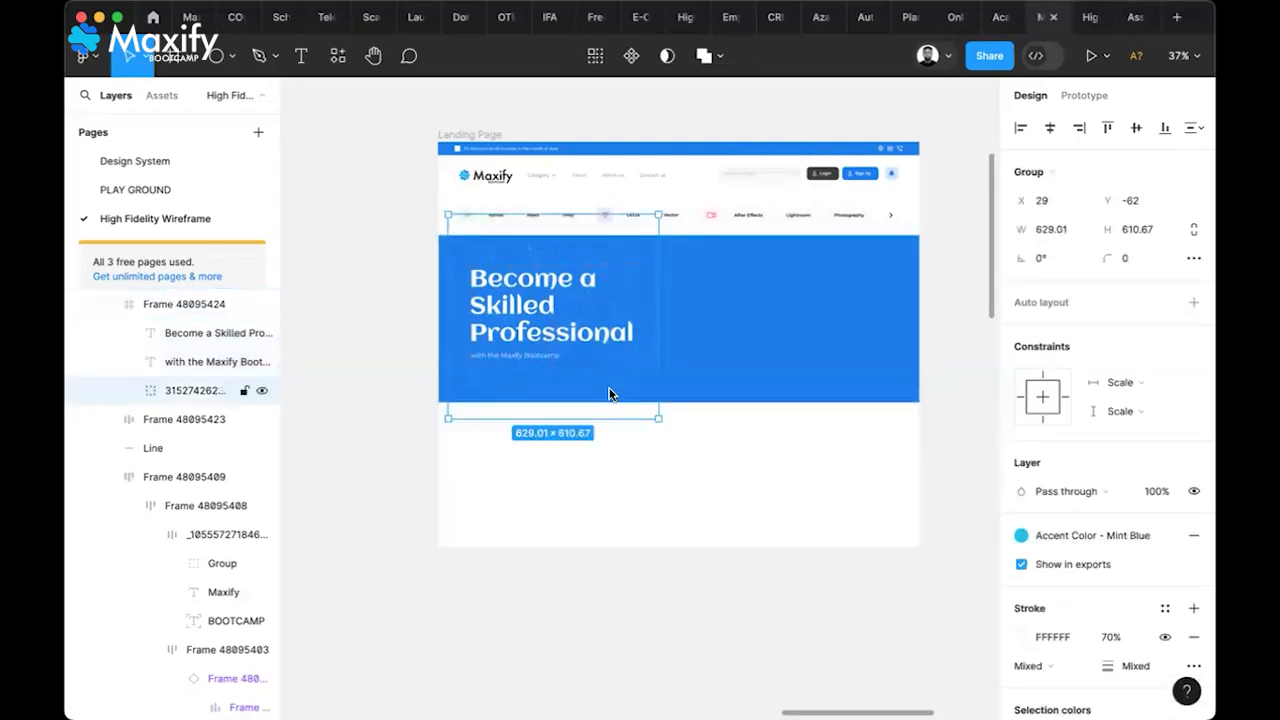
right_click(608, 393)
mouse_move(700, 288)
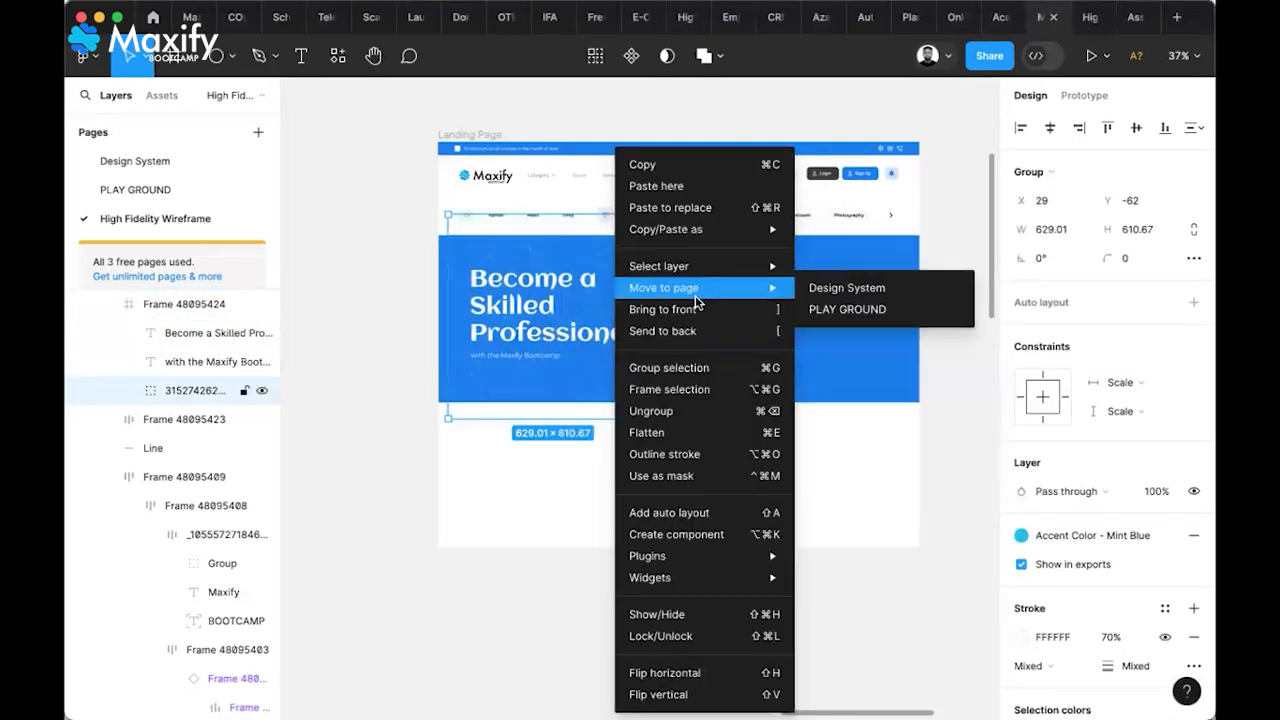
left_click(697, 310)
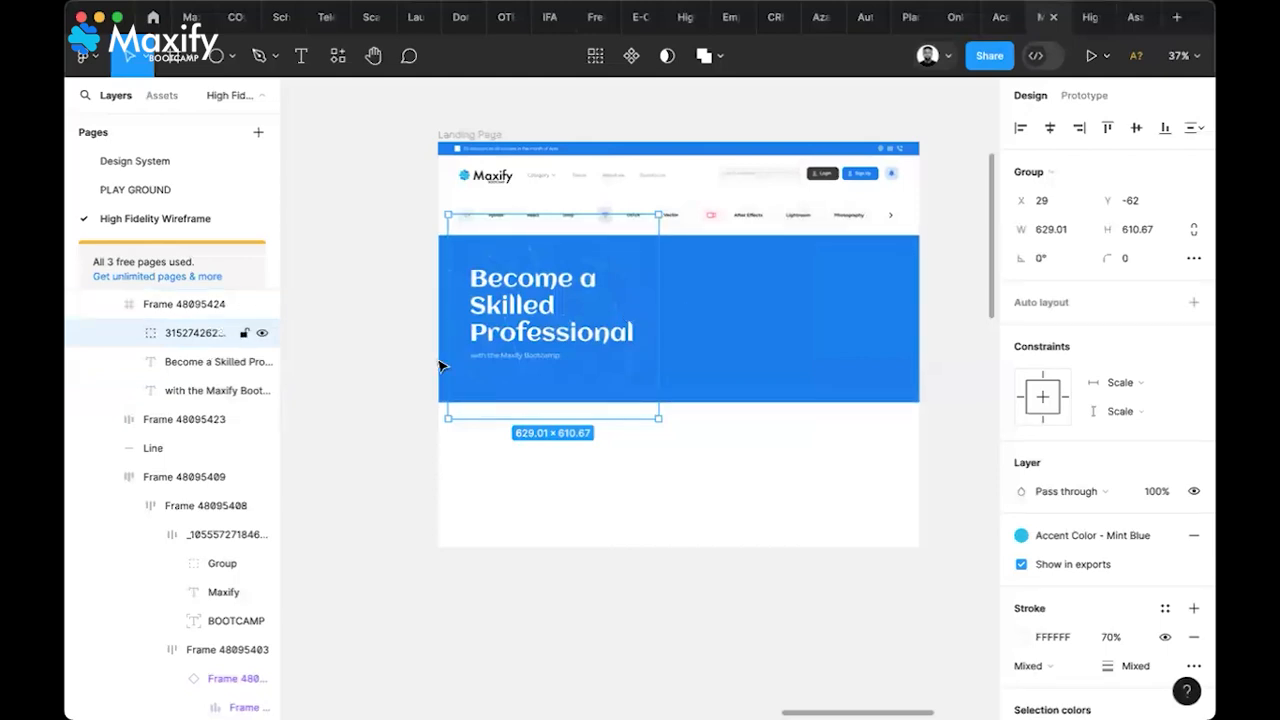
left_click(371, 400)
scroll(568, 371, "up", 3)
scroll(568, 371, "up", 5)
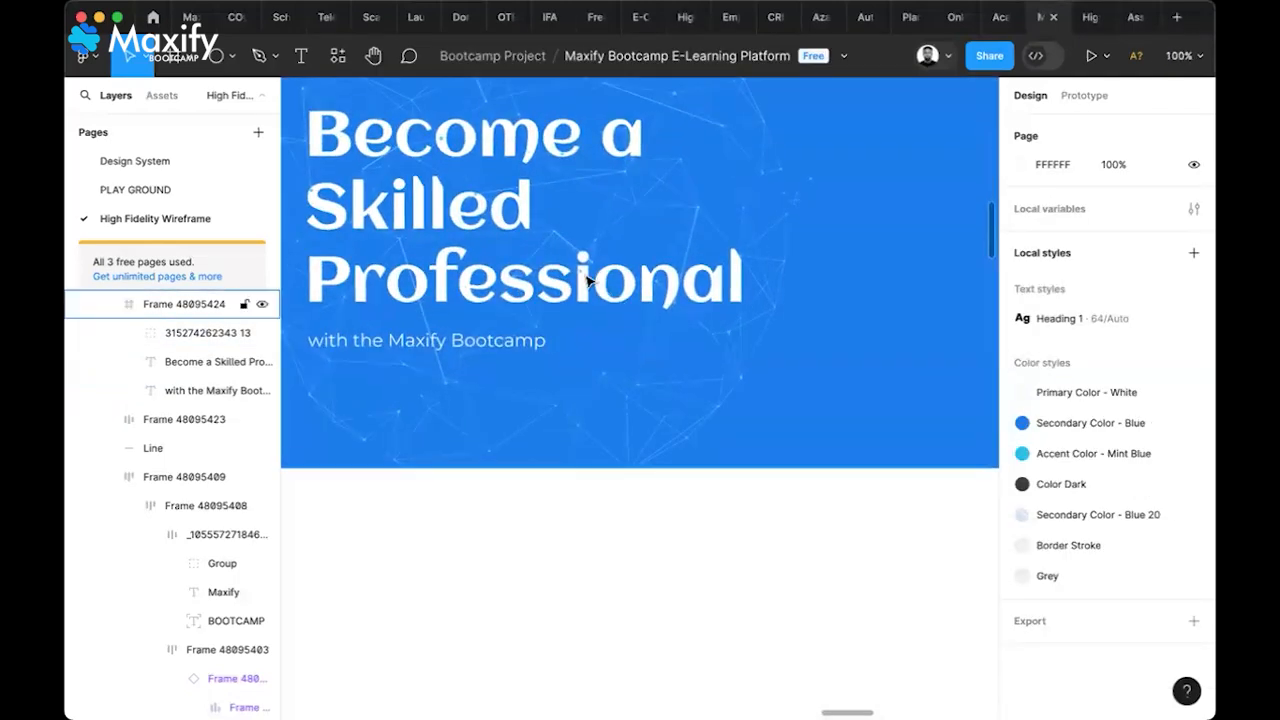
Zoom into the reference hero and select the dashed arrows frame beside Start Course Now
scroll(596, 276, "up", 5)
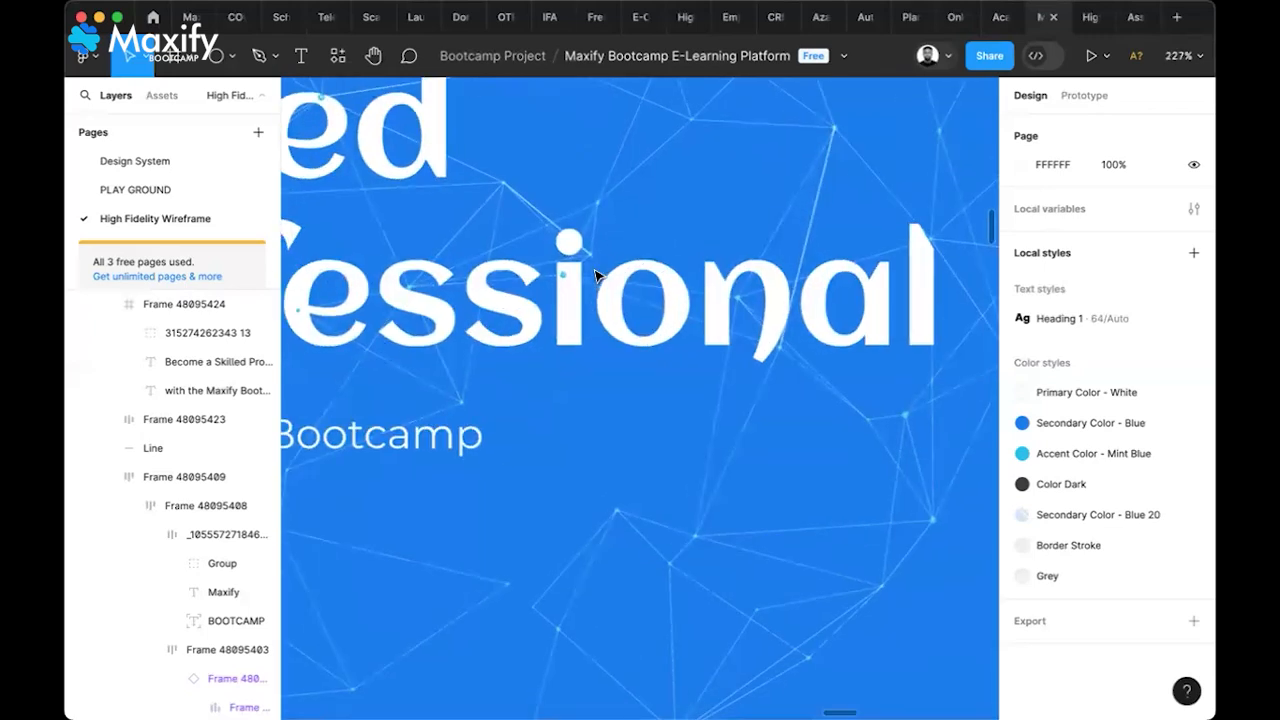
scroll(569, 286, "down", 5)
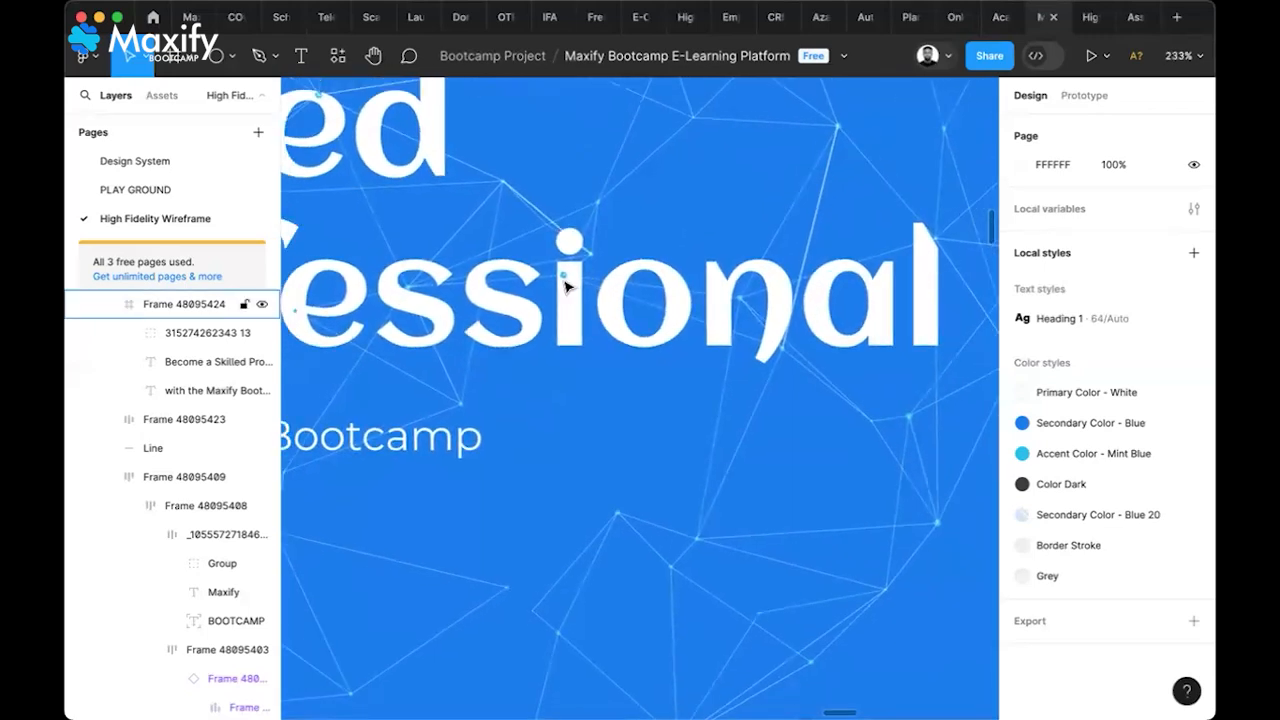
scroll(565, 287, "down", 4)
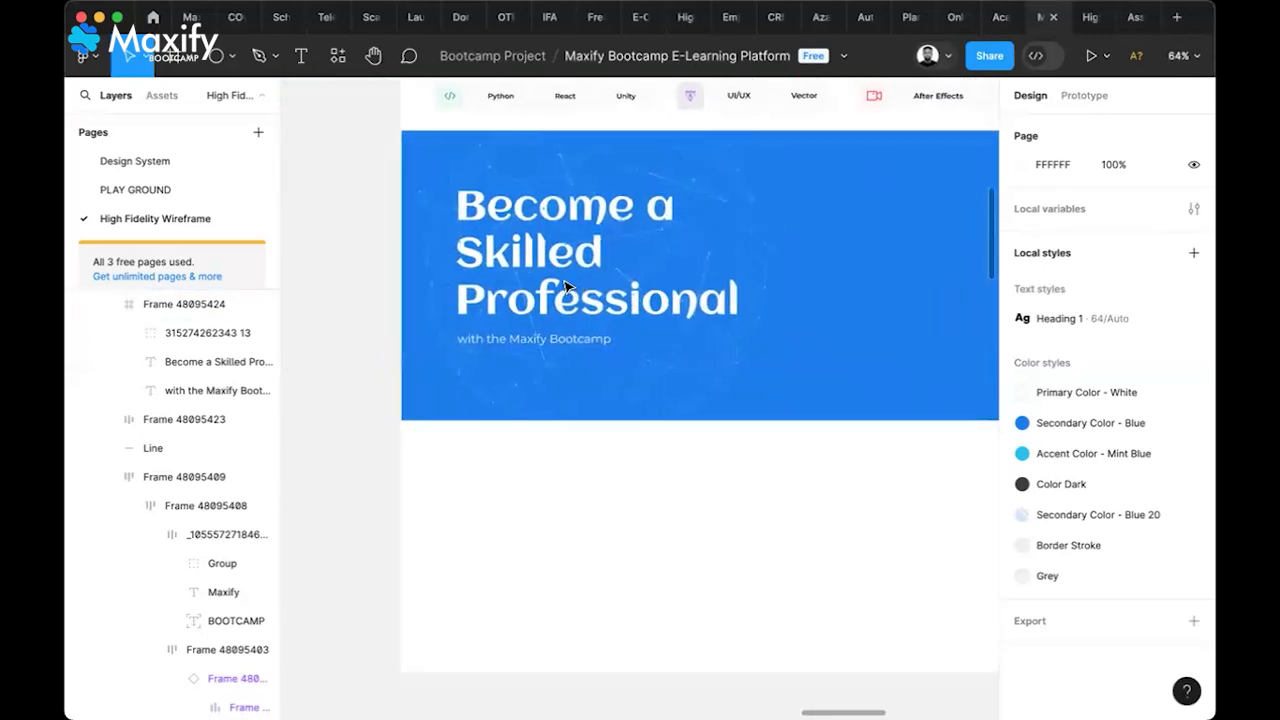
scroll(565, 287, "up", 1)
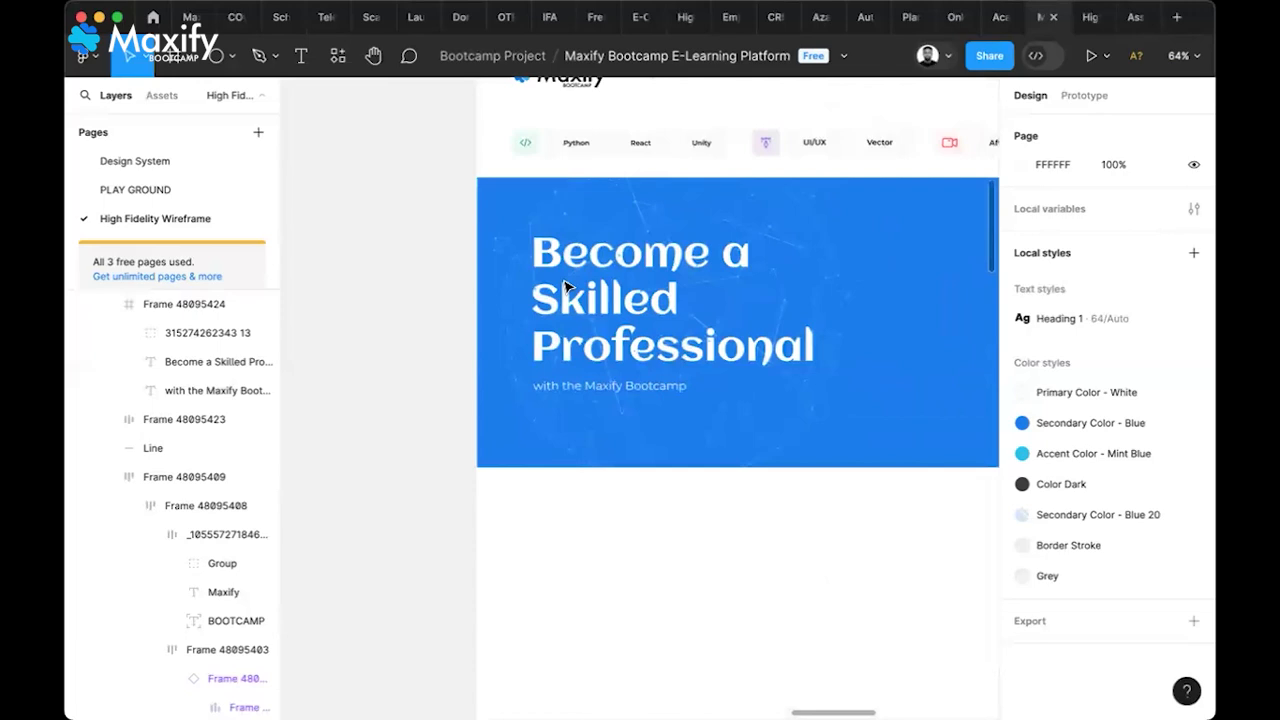
scroll(565, 287, "down", 3)
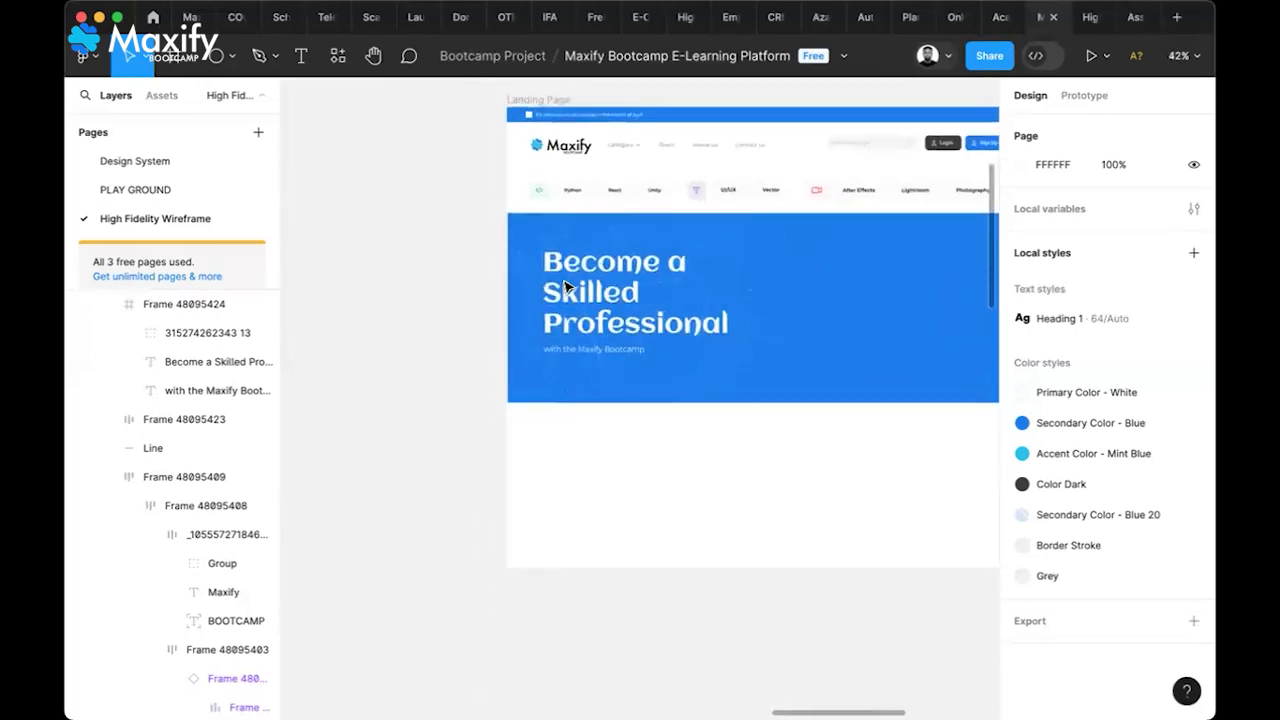
scroll(565, 287, "down", 2)
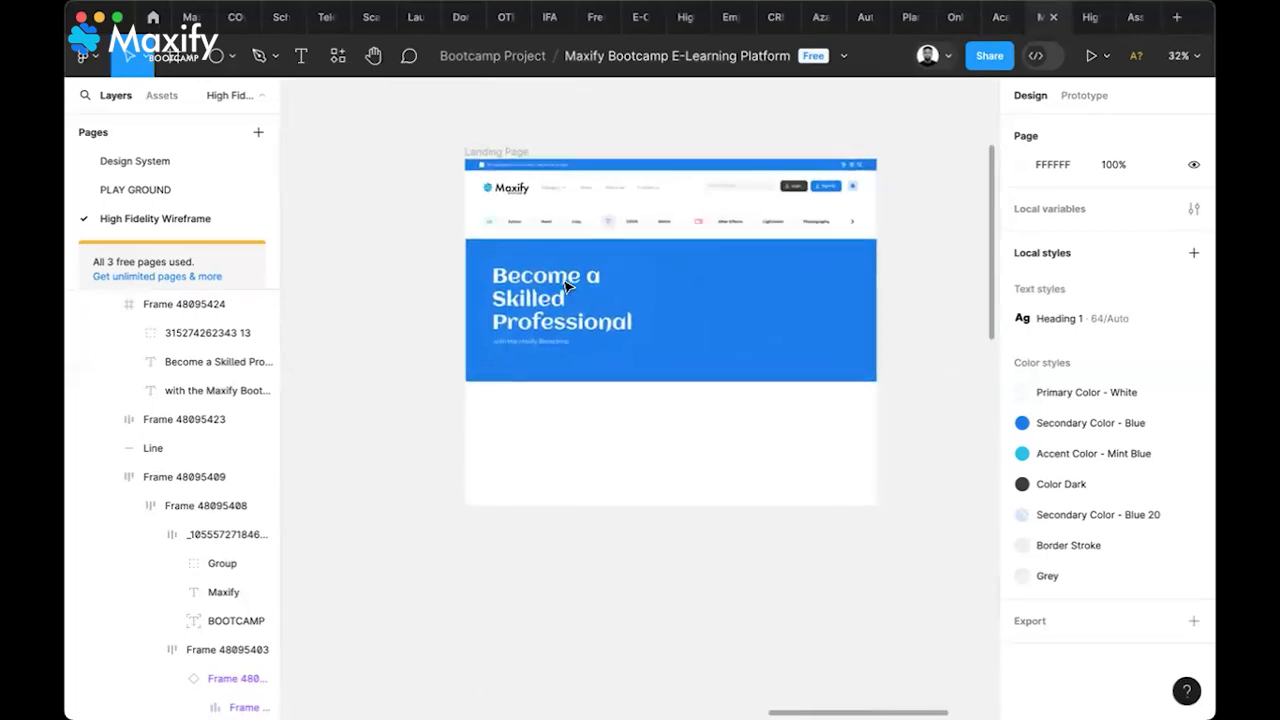
scroll(567, 287, "left", 12)
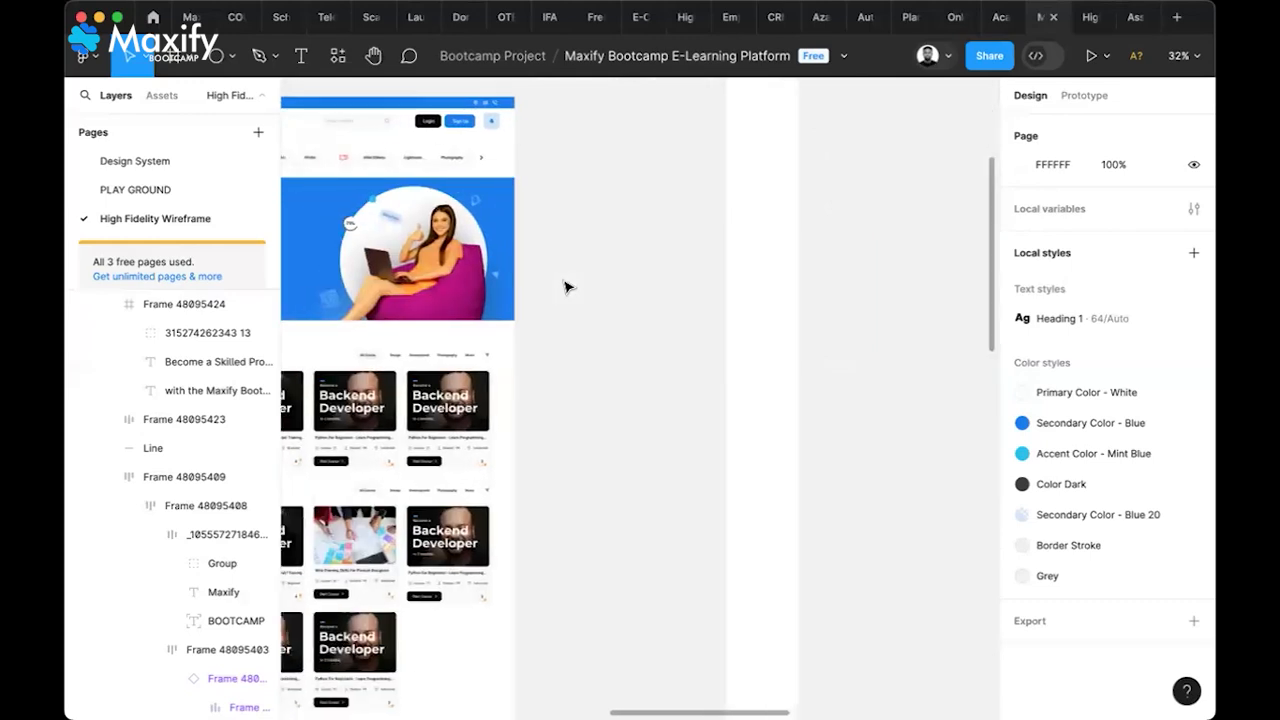
scroll(366, 294, "up", 8)
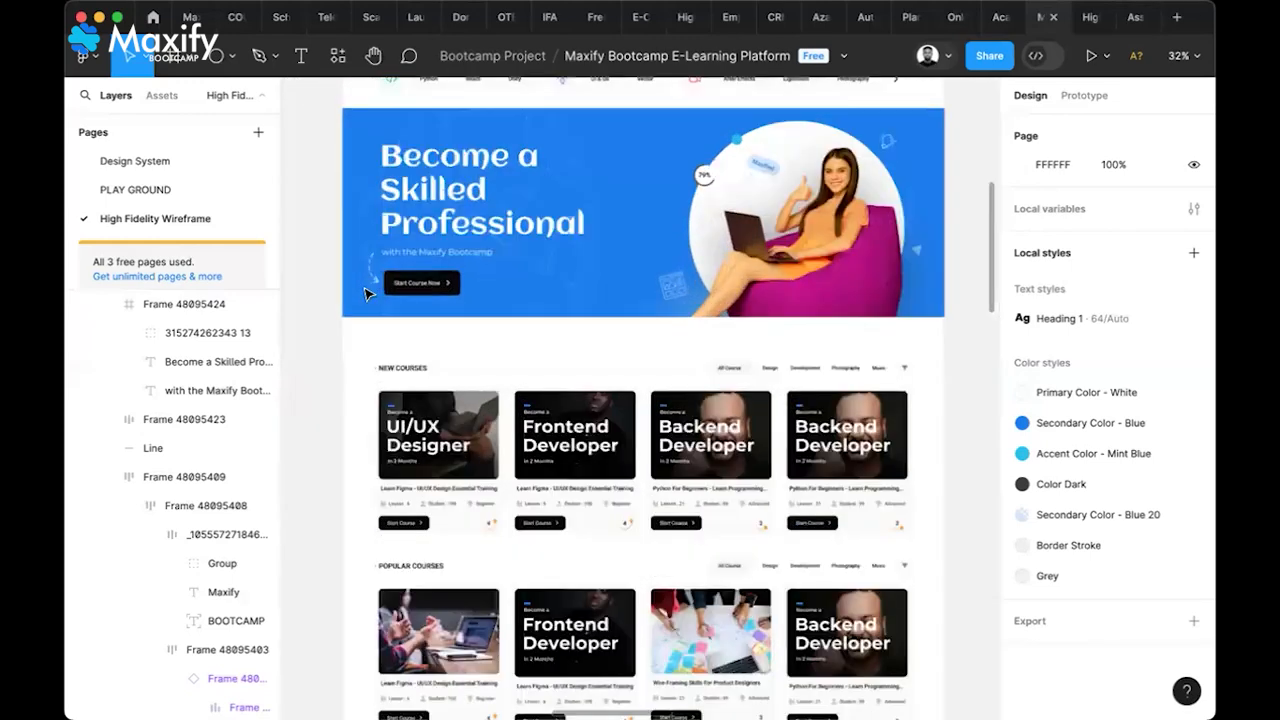
scroll(366, 294, "up", 3)
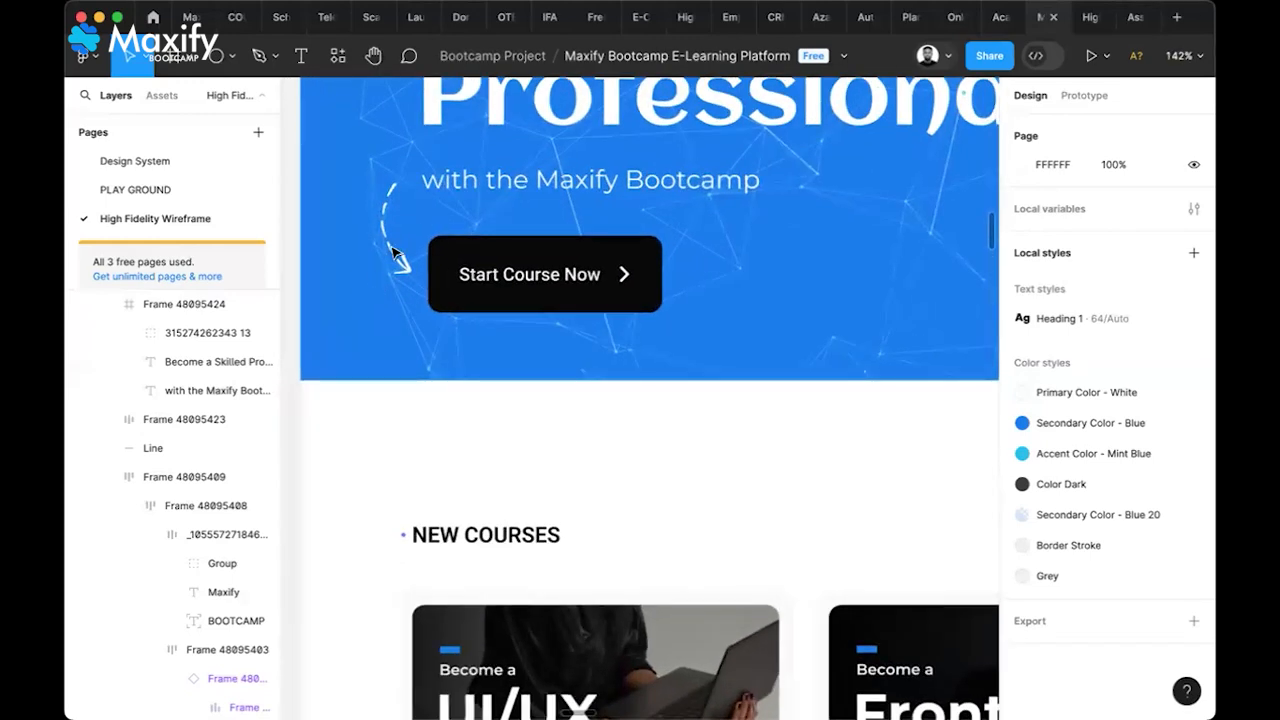
scroll(393, 251, "up", 4)
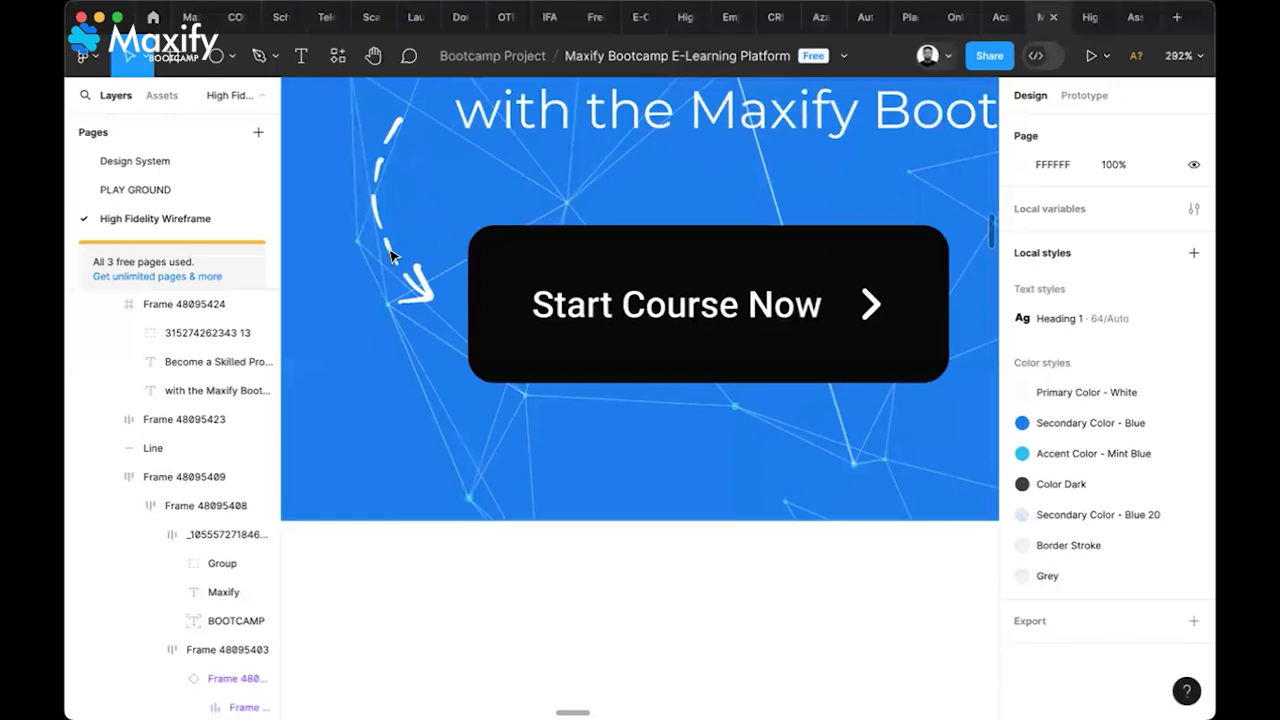
left_click(393, 256)
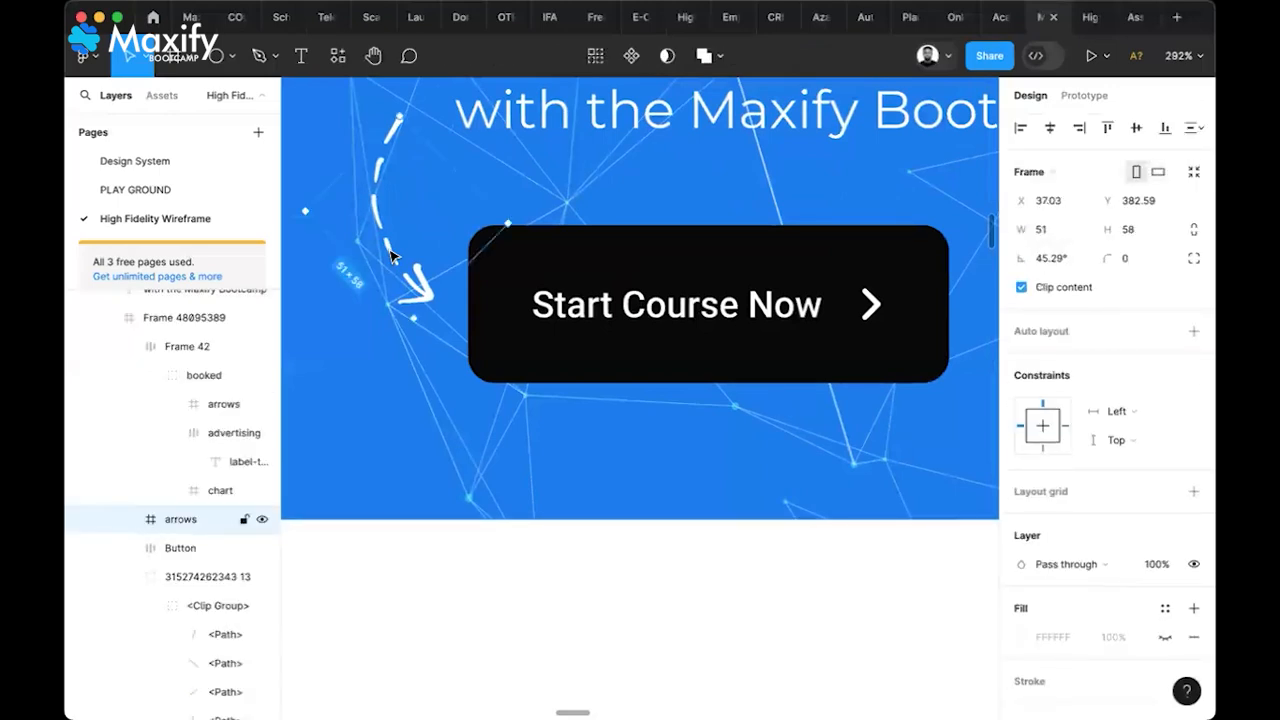
scroll(443, 165, "left", 5)
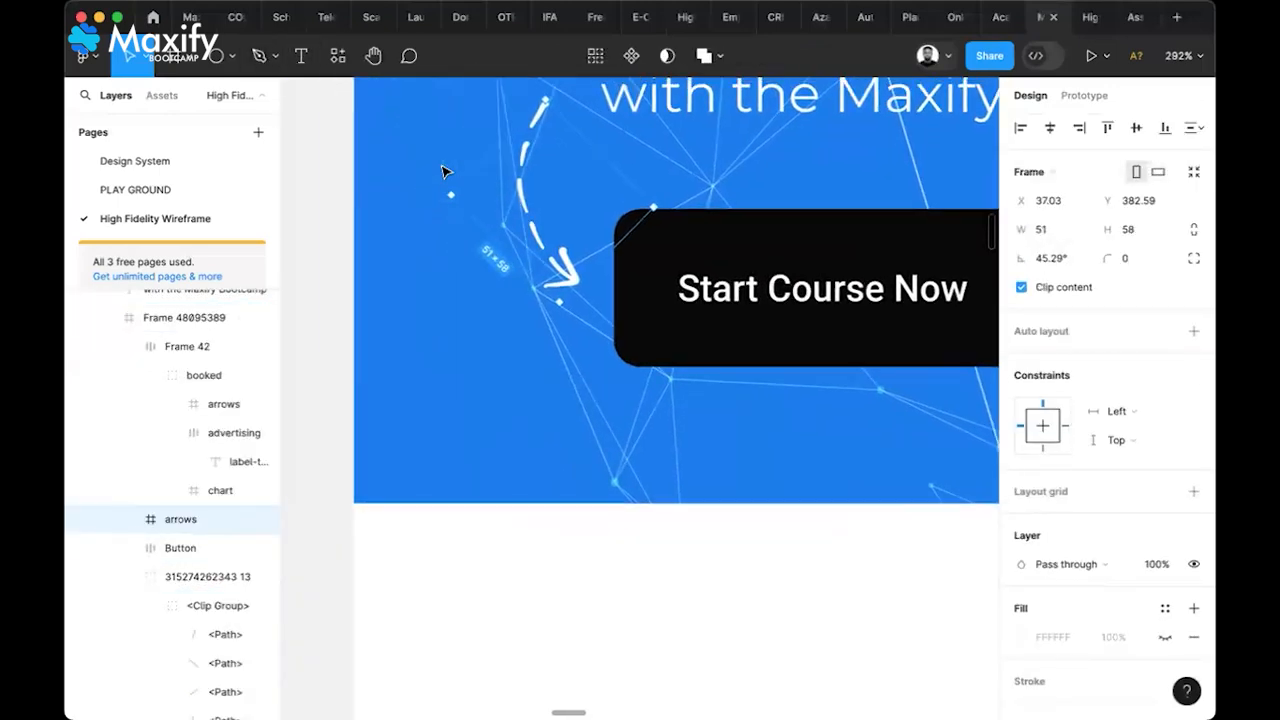
scroll(445, 172, "left", 8)
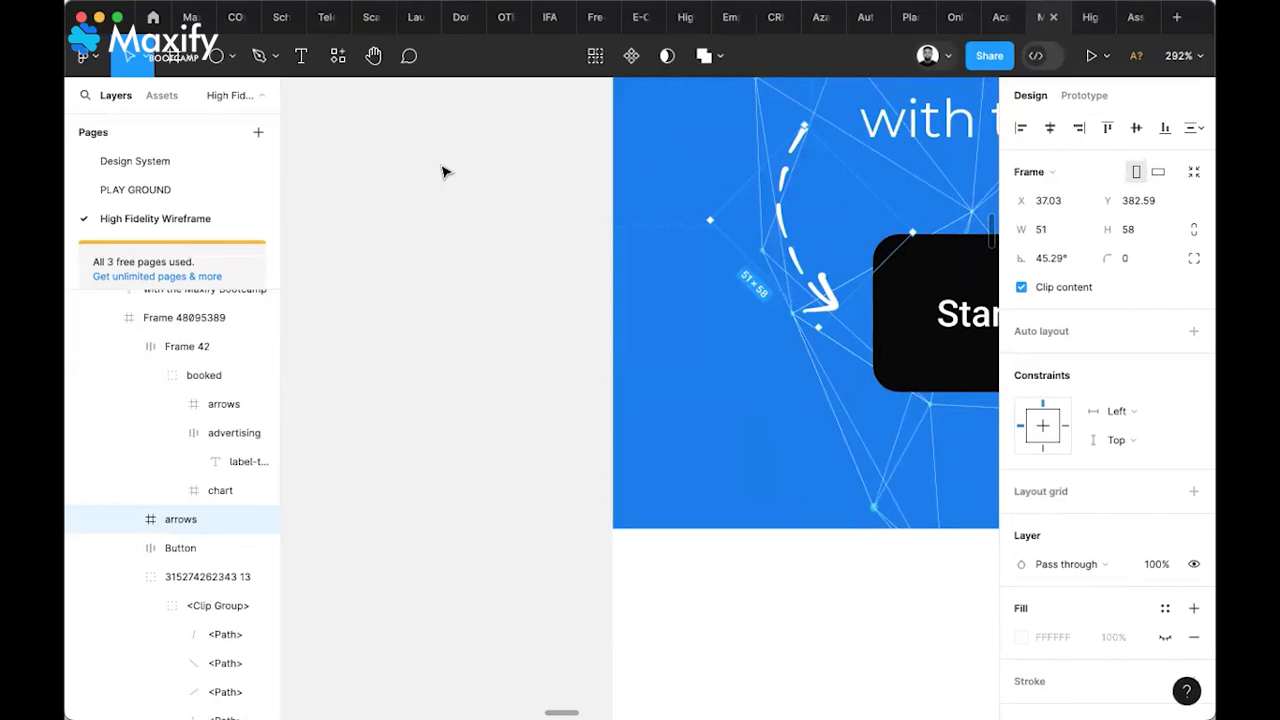
Draw five freehand arrow strokes with the Pencil tool
left_click(275, 57)
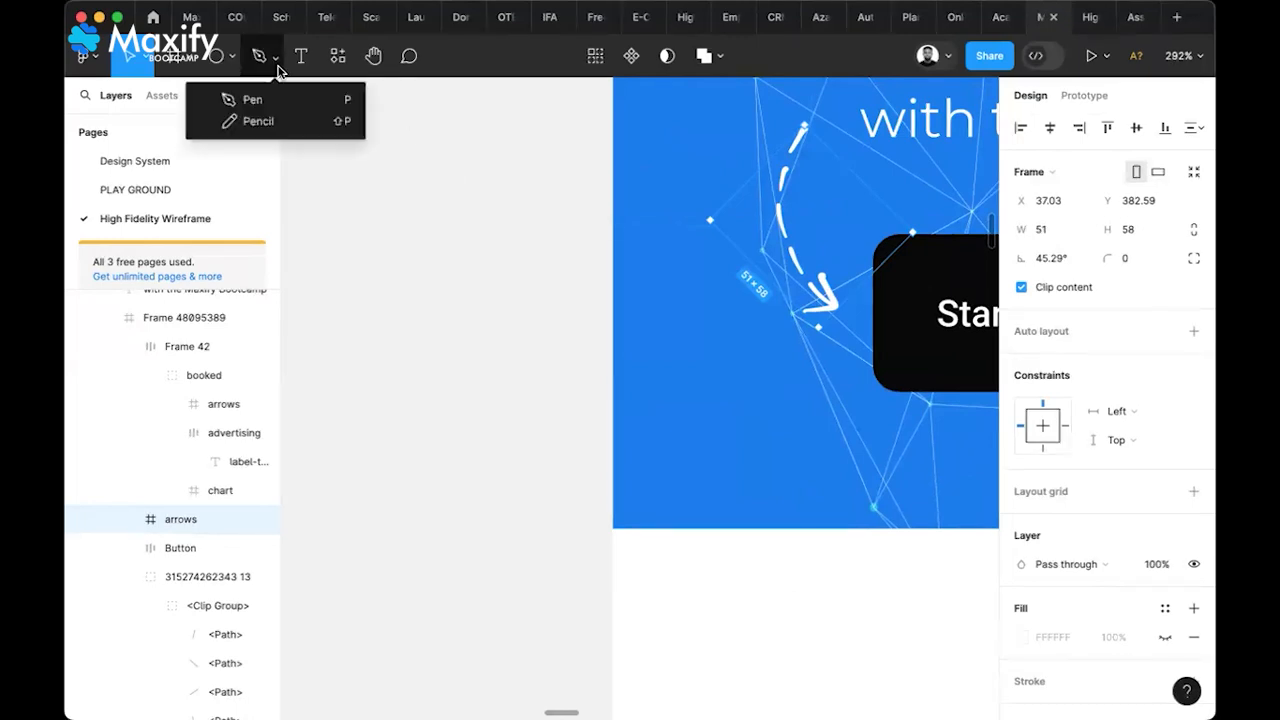
left_click(266, 122)
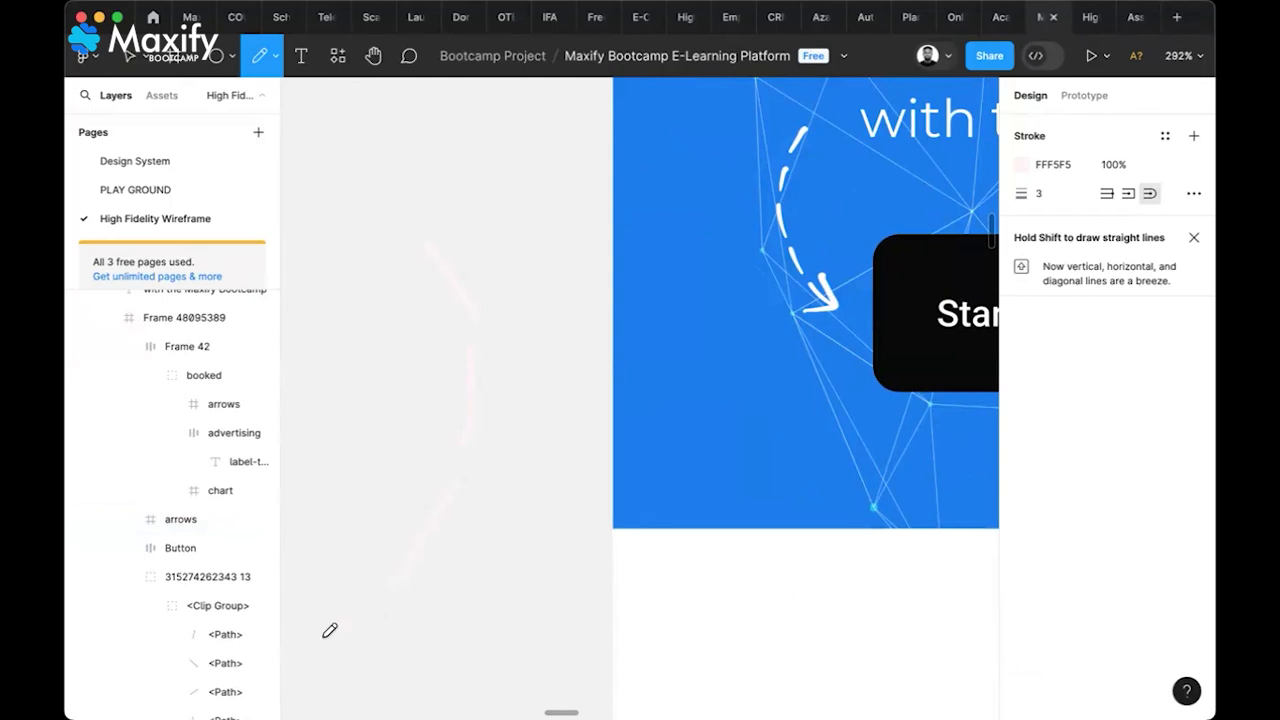
scroll(430, 587, "down", 3)
scroll(430, 587, "left", 2)
scroll(430, 587, "down", 2)
scroll(430, 587, "left", 1)
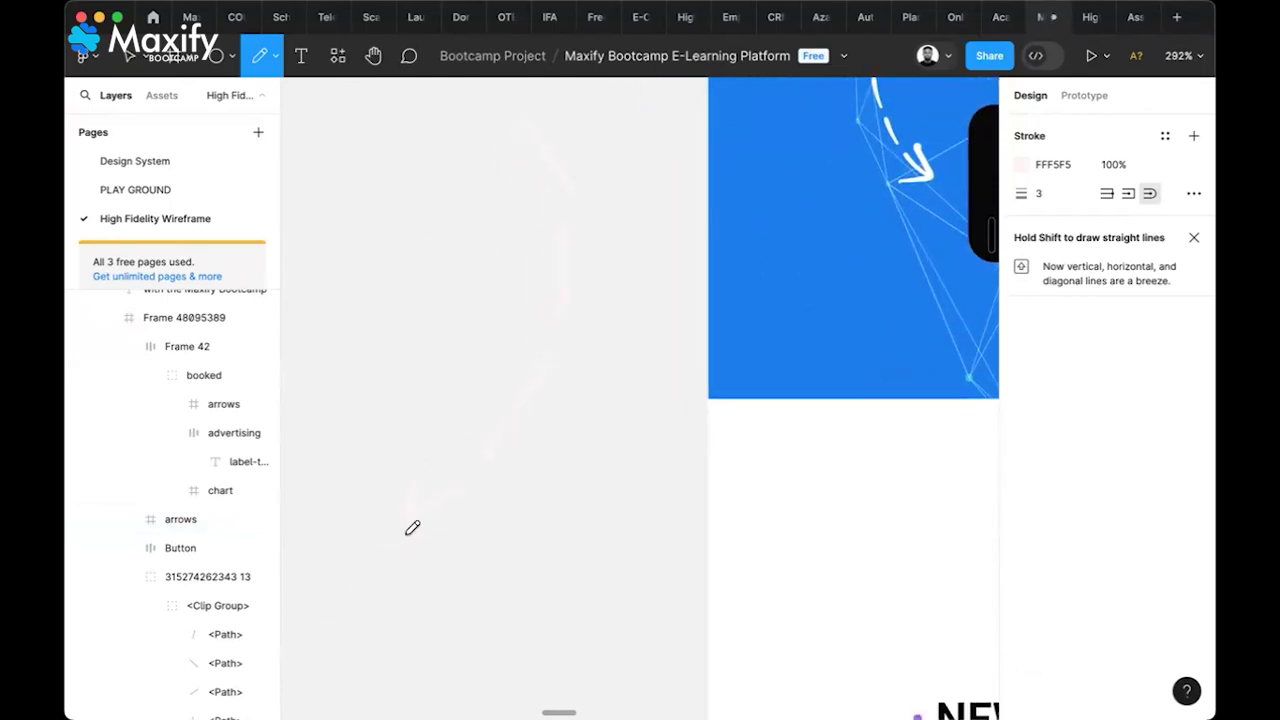
scroll(441, 524, "up", 2)
scroll(441, 524, "left", 1)
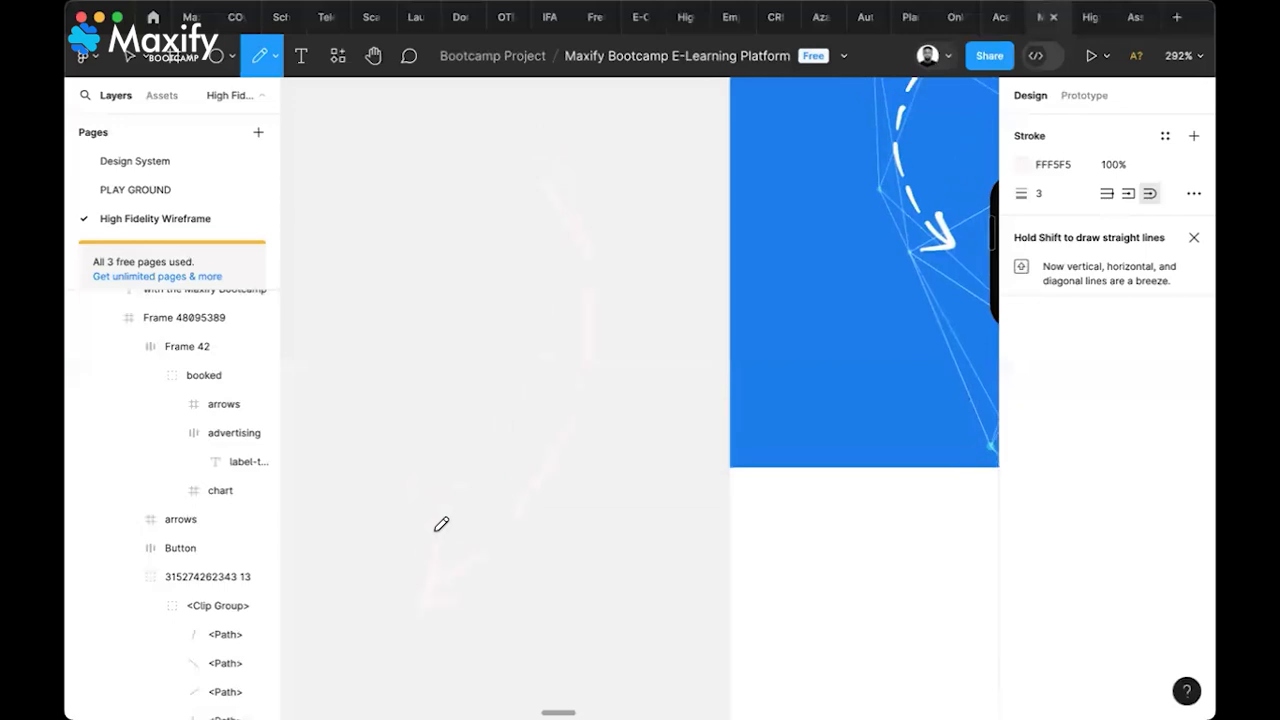
key("Escape")
Group Vectors 1–5 as Group 21 and give them the hero's blue 107BF0 stroke
left_click(435, 578)
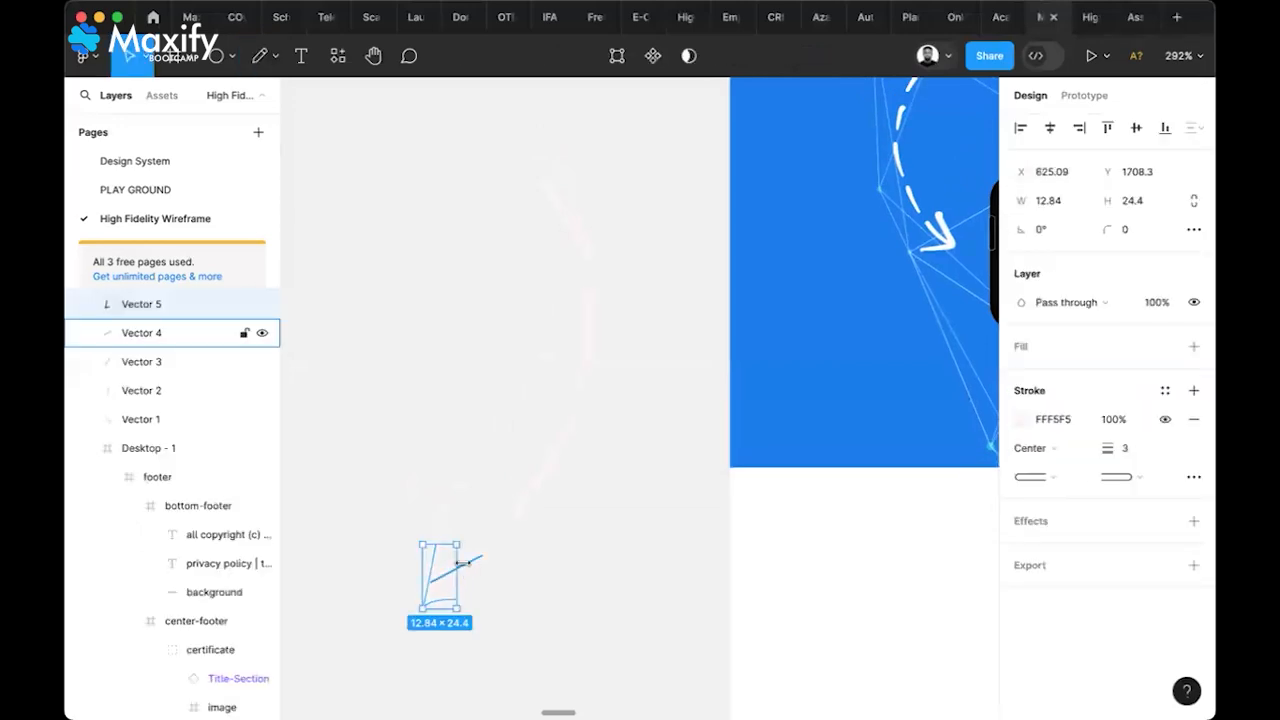
left_click(466, 563, "shift")
left_click(516, 512, "shift")
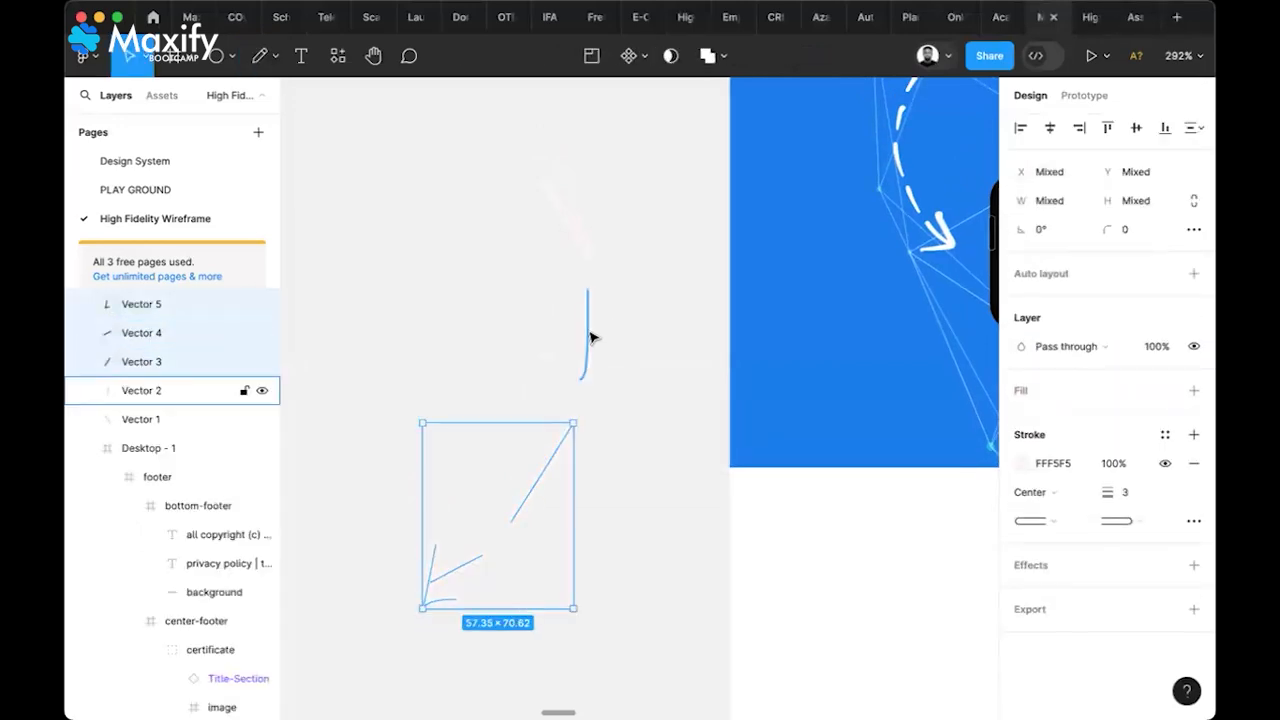
left_click(589, 336, "shift")
left_click(581, 243, "shift")
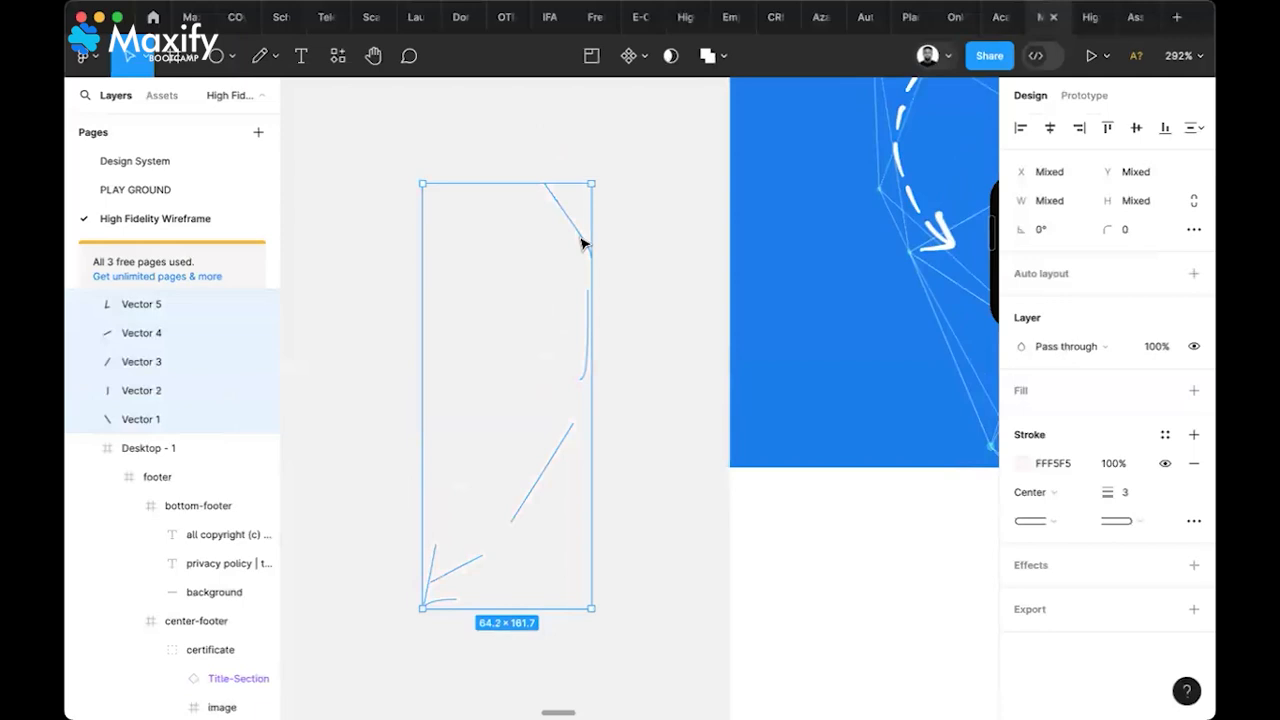
key("super+g")
key("i")
left_click(754, 248)
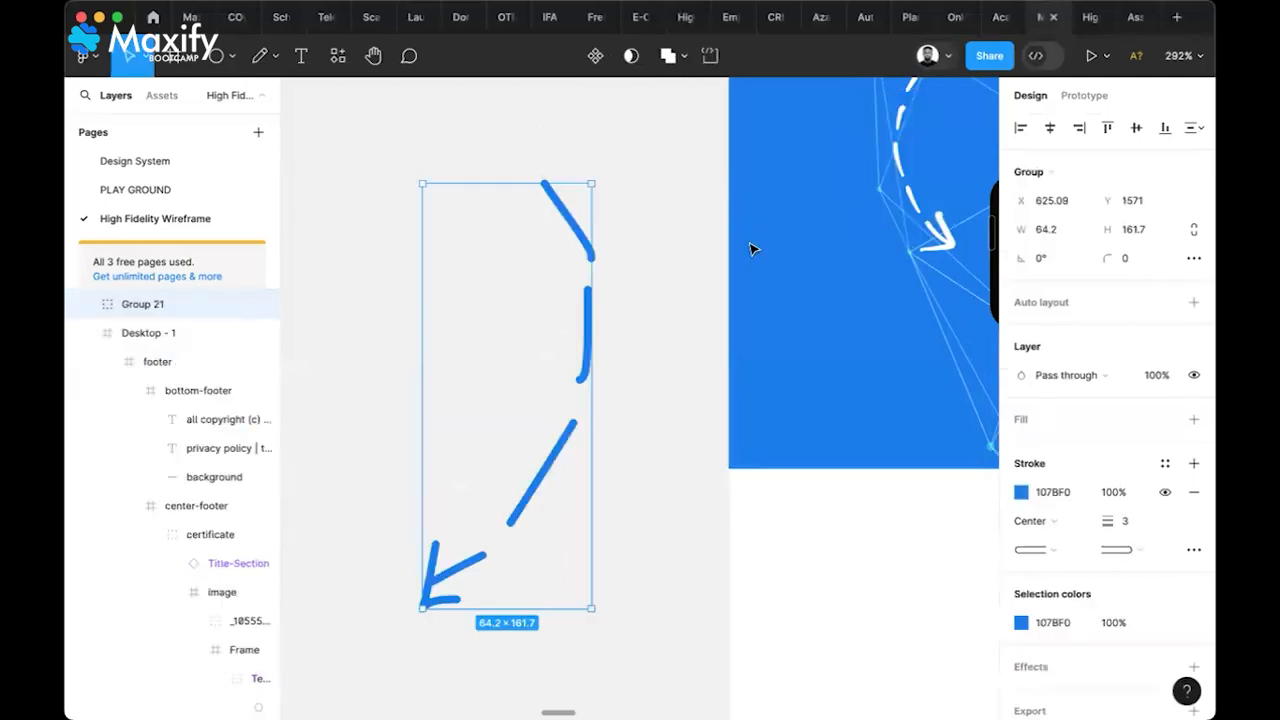
scroll(631, 406, "down", 5)
scroll(631, 406, "right", 3)
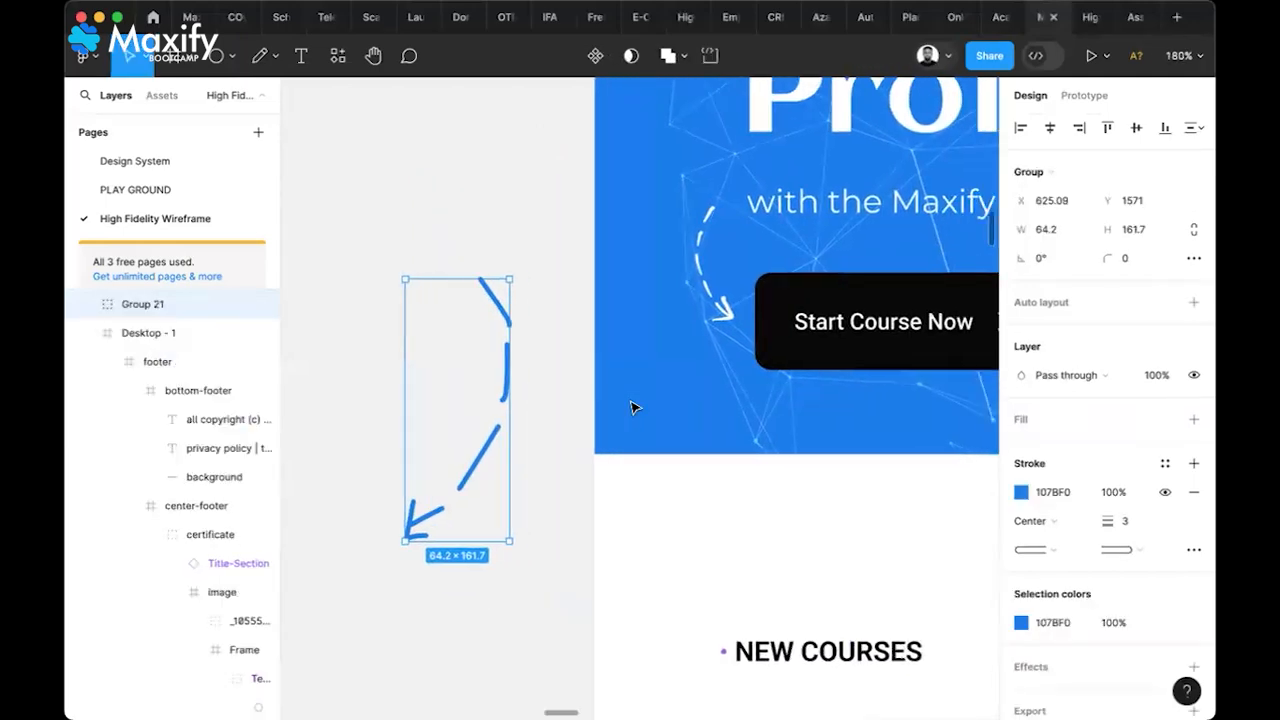
left_click(520, 566)
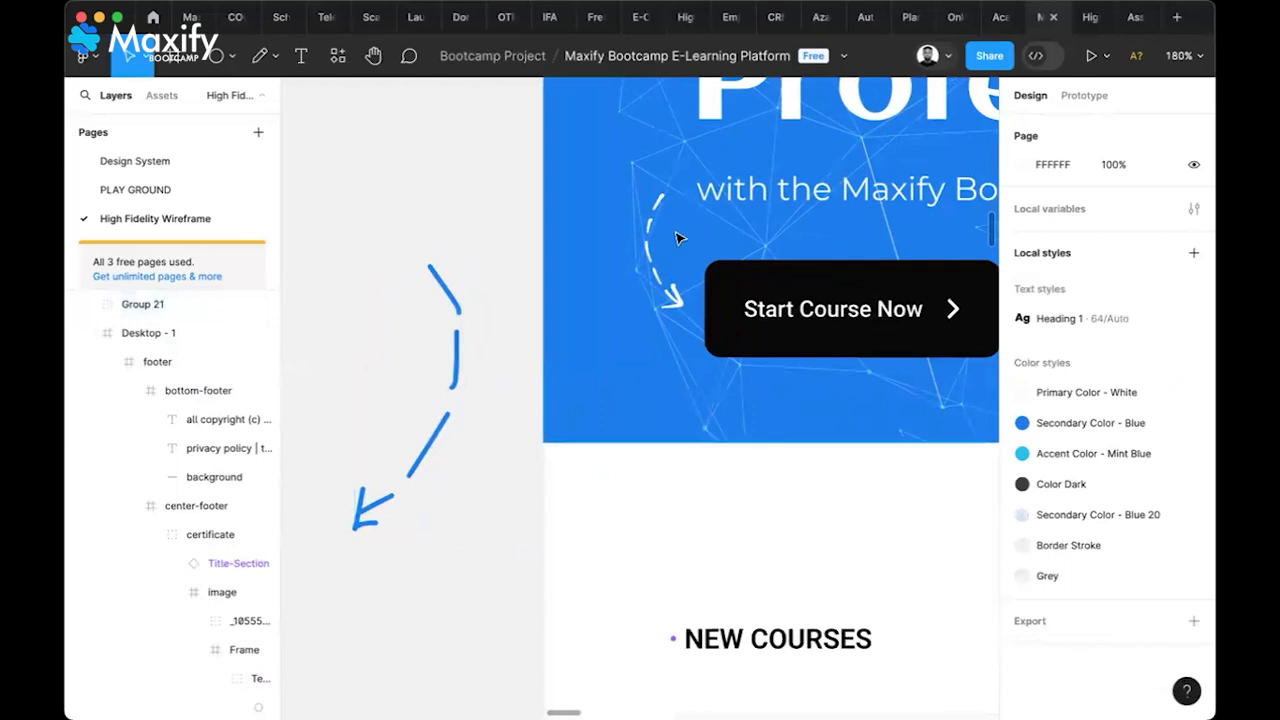
Delete the hand-drawn Group 21 arrow
left_click(678, 300)
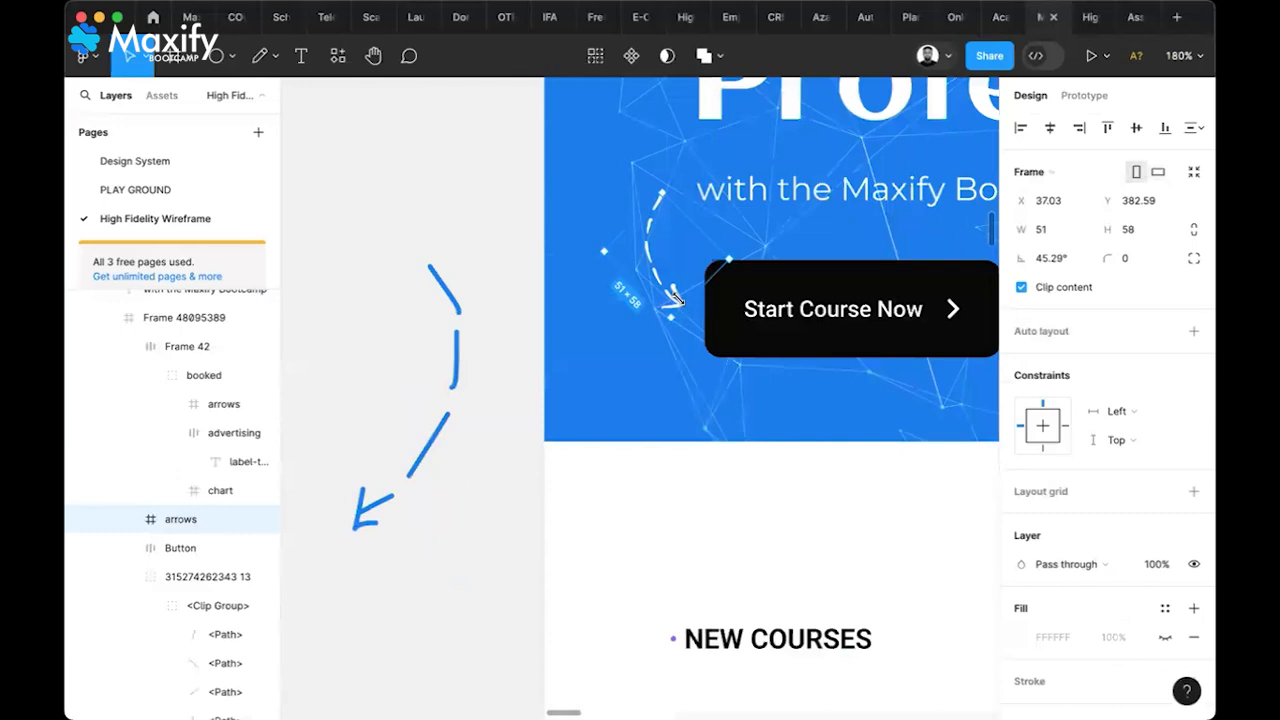
left_click(446, 418)
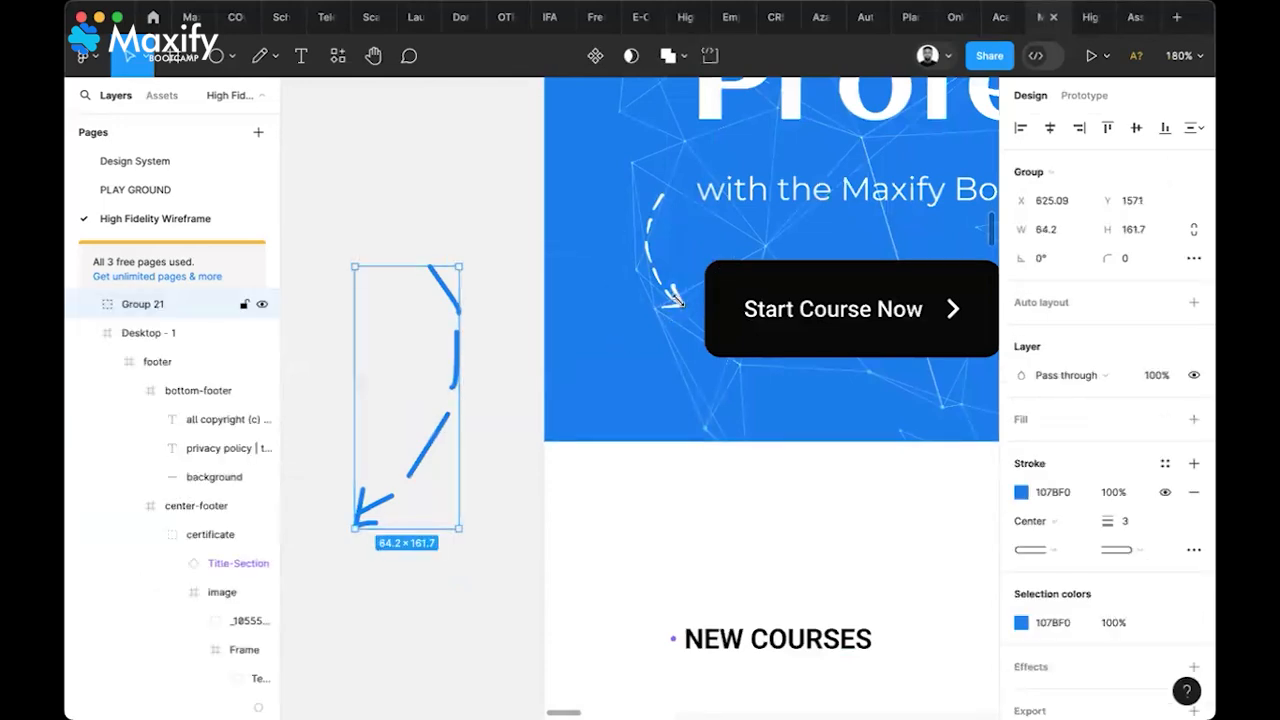
key("Delete")
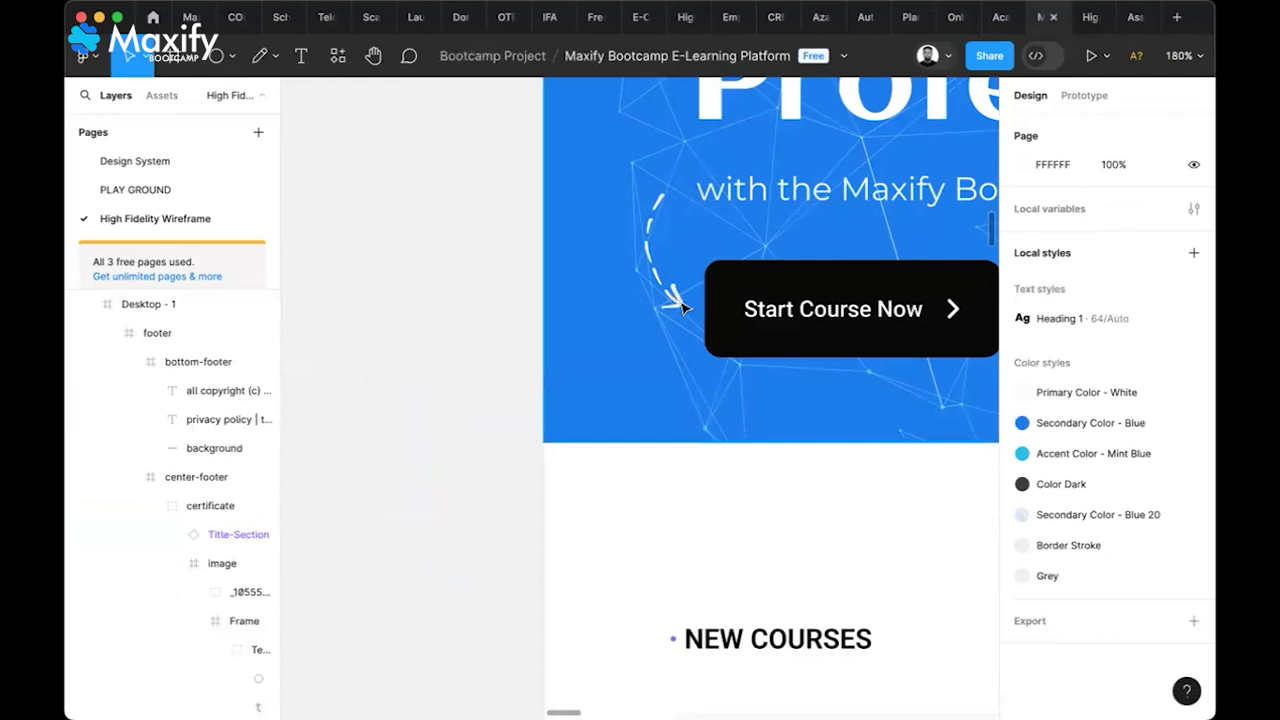
Select the reference's dashed arrows frame with the Start Course Now button, then bring the working hero into view
left_click(683, 309)
scroll(683, 309, "right", 15)
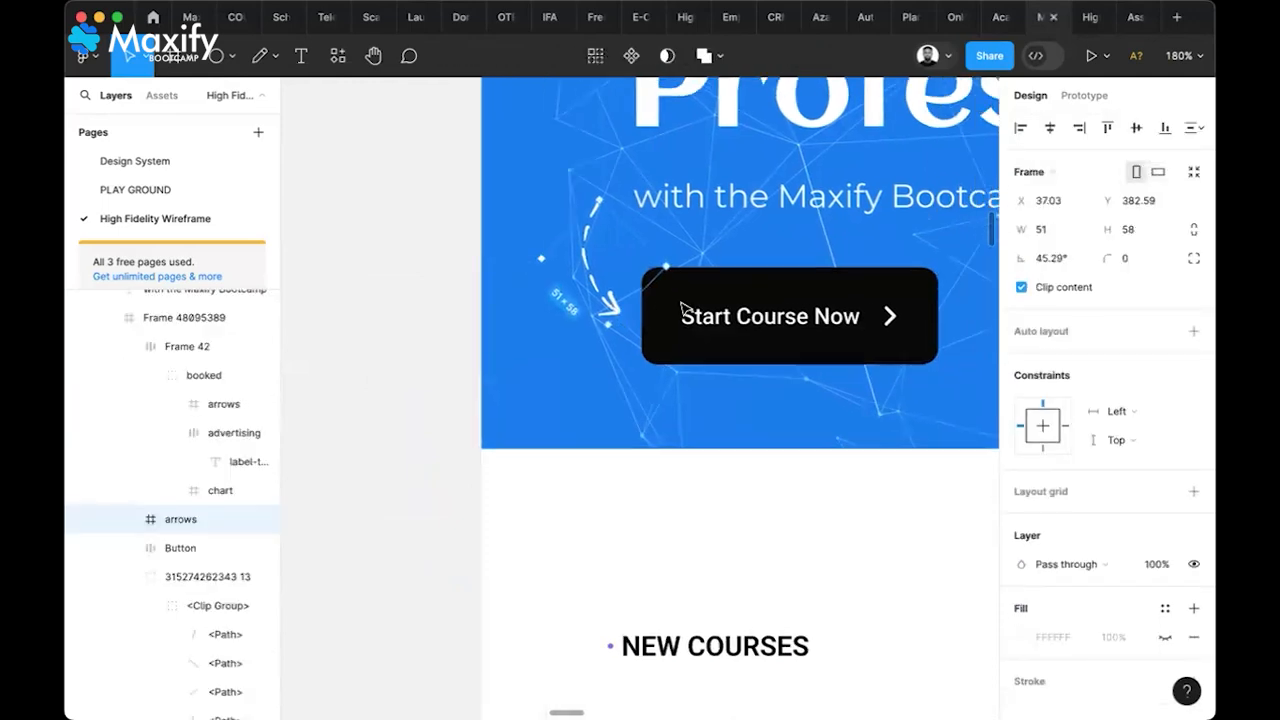
scroll(683, 309, "left", 15)
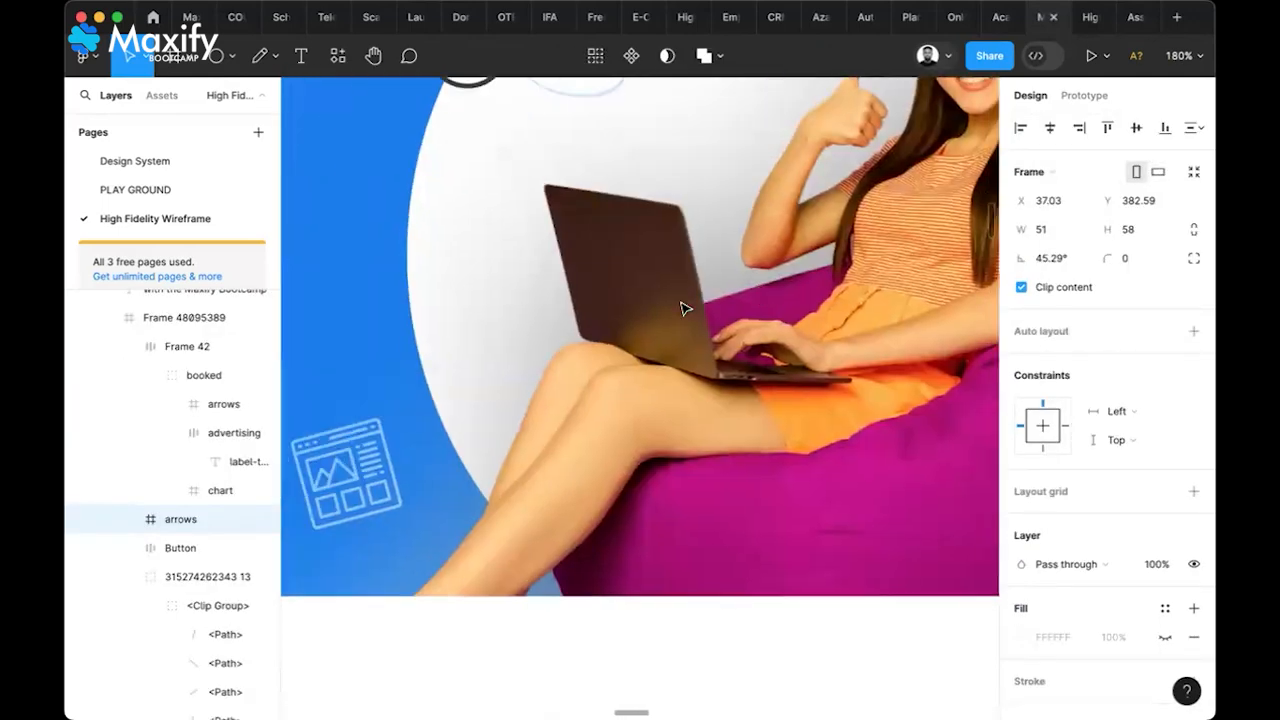
scroll(678, 388, "left", 5)
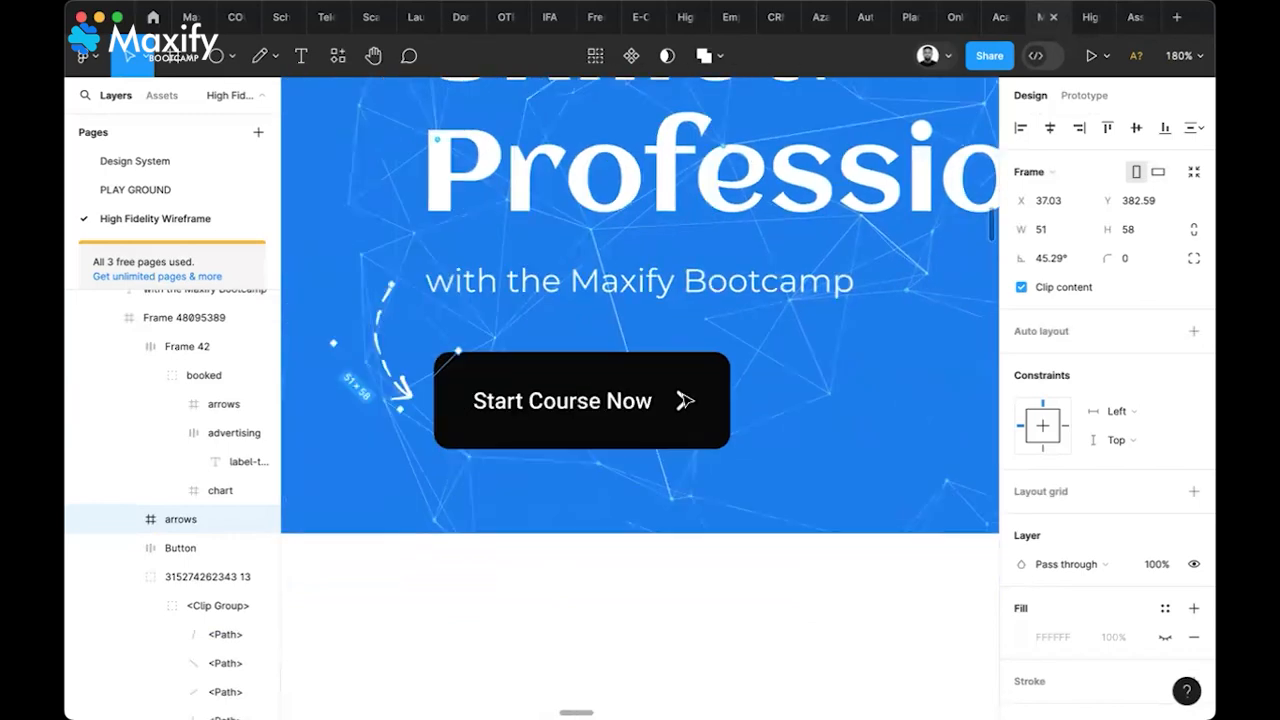
scroll(660, 300, "down", 2)
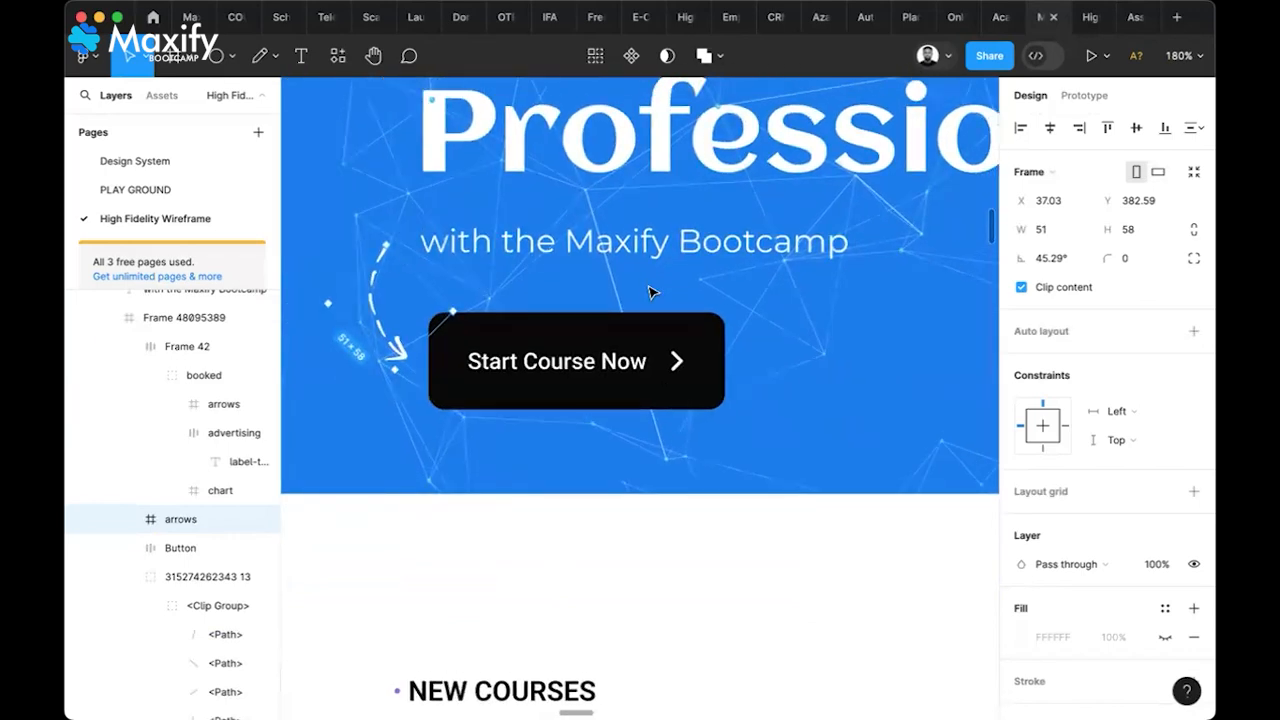
left_click(638, 402, "shift")
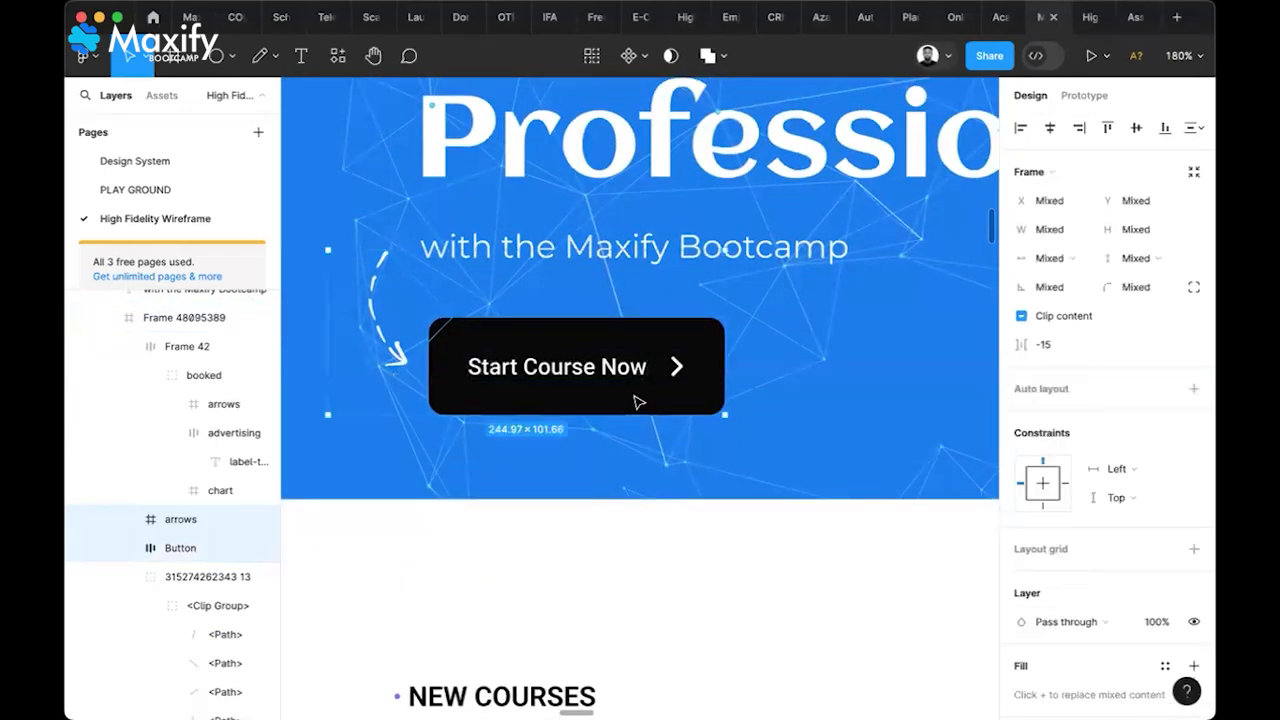
scroll(638, 402, "down", 5)
scroll(638, 402, "right", 10)
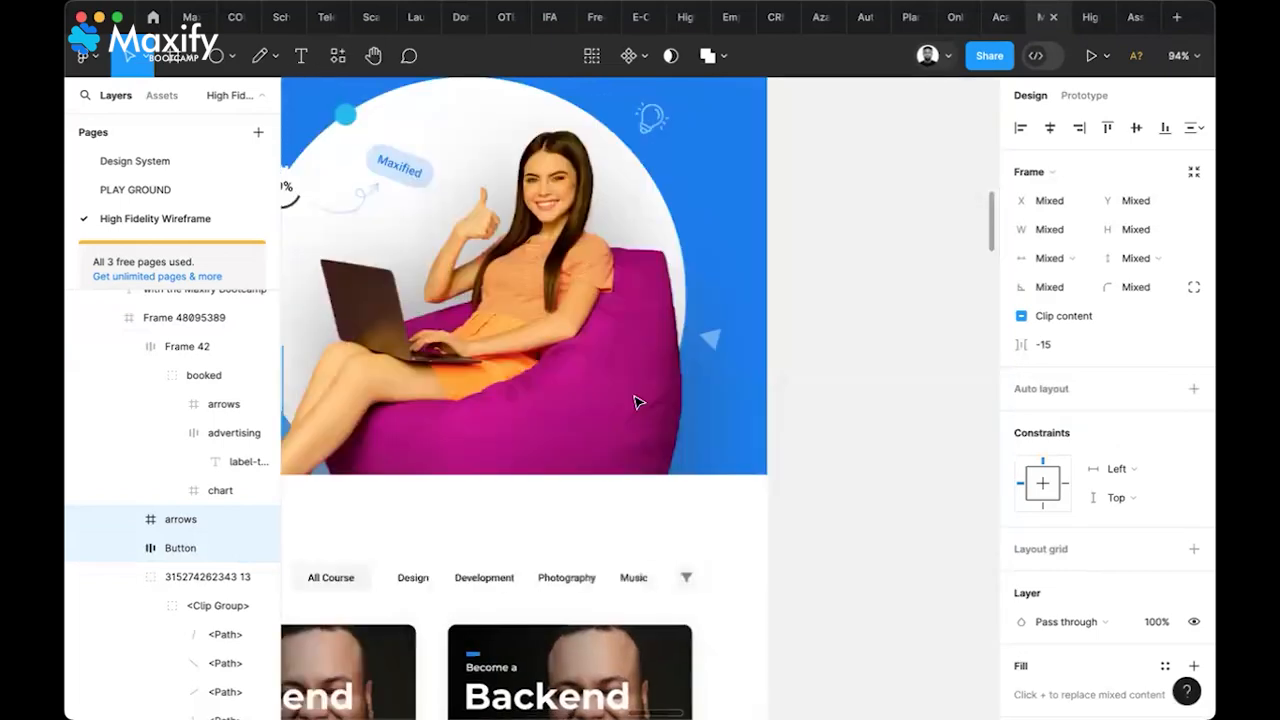
scroll(638, 402, "right", 10)
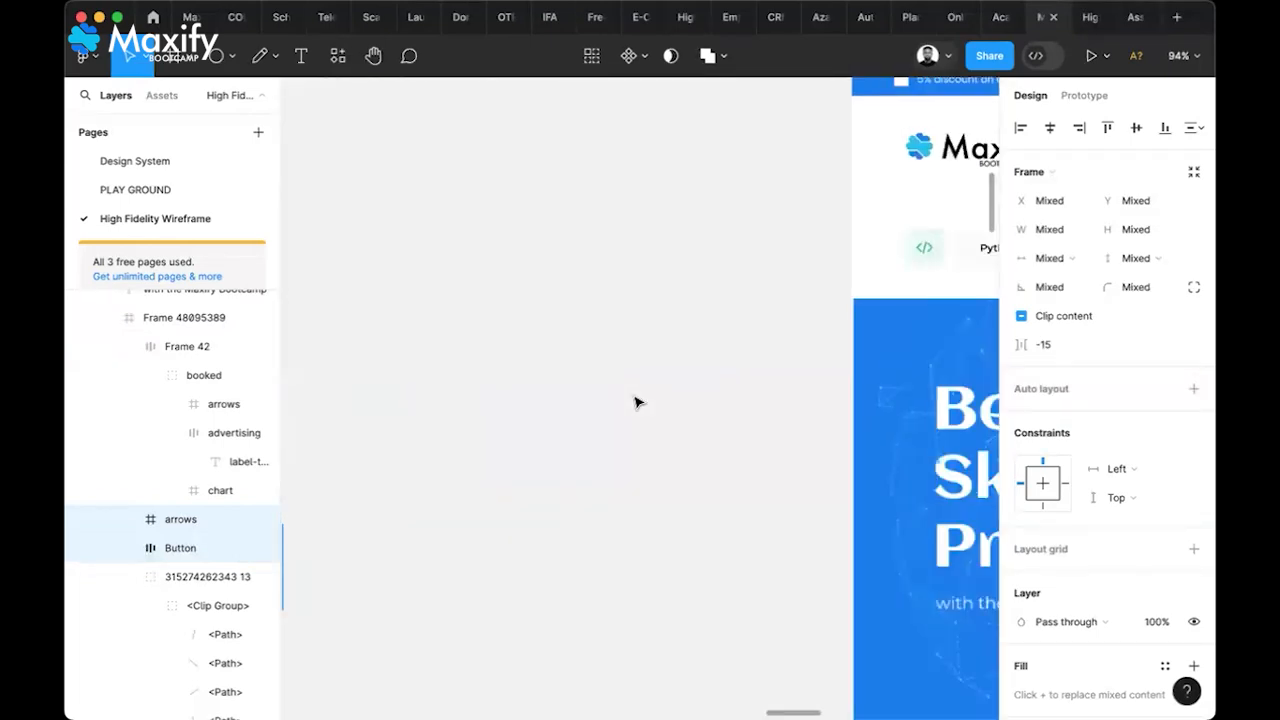
scroll(638, 402, "down", 4)
scroll(638, 402, "right", 4)
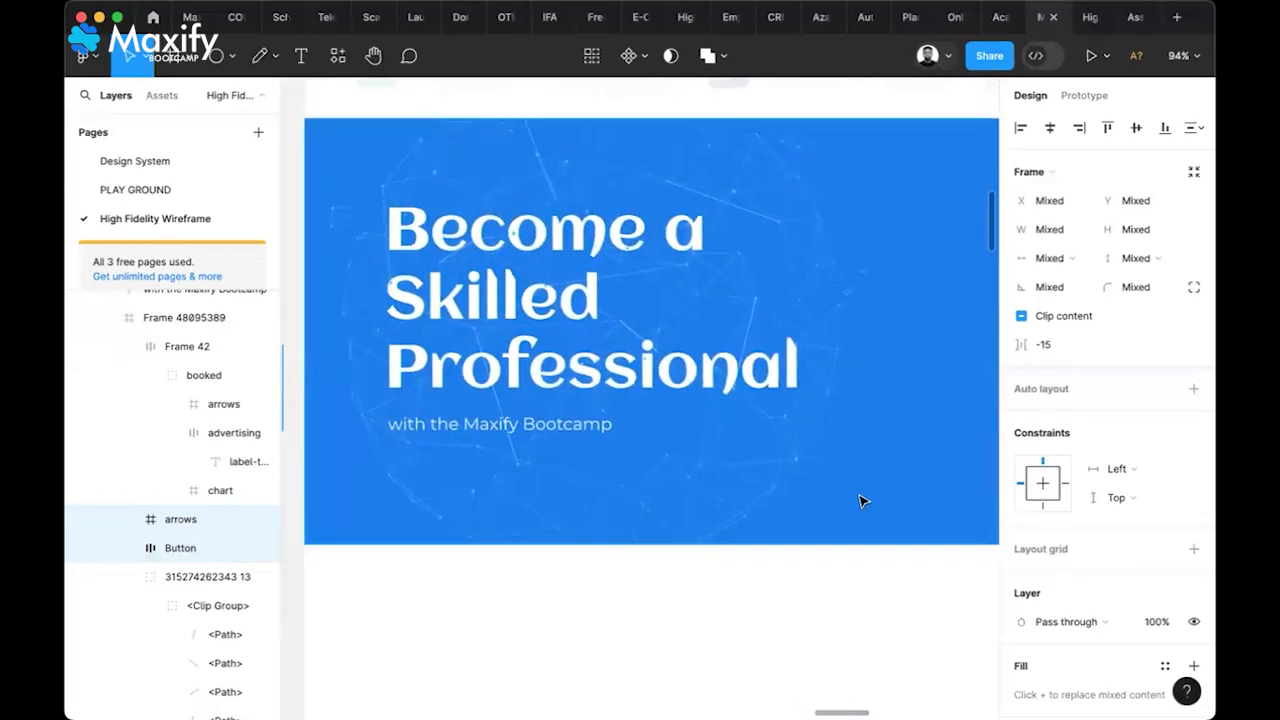
Paste the Start Course Now button and dashed arrow into the hero, placing the arrow beside the button
left_click(889, 520)
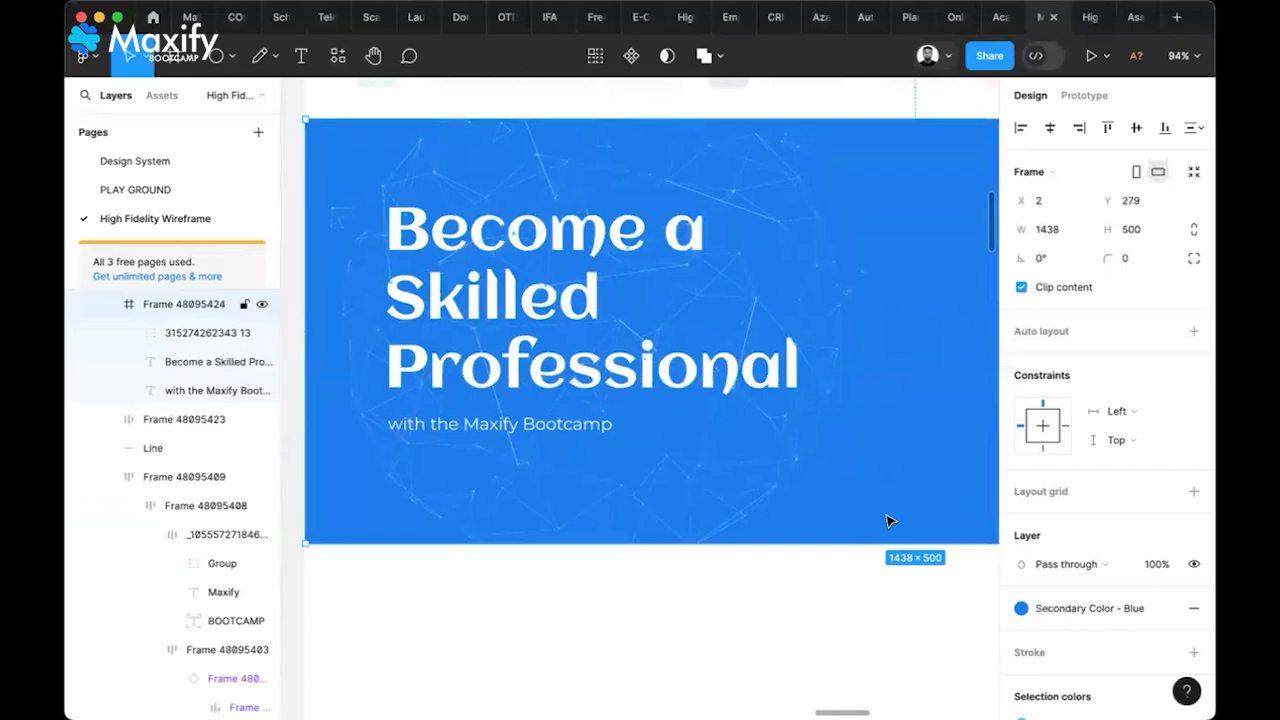
key("cmd+v")
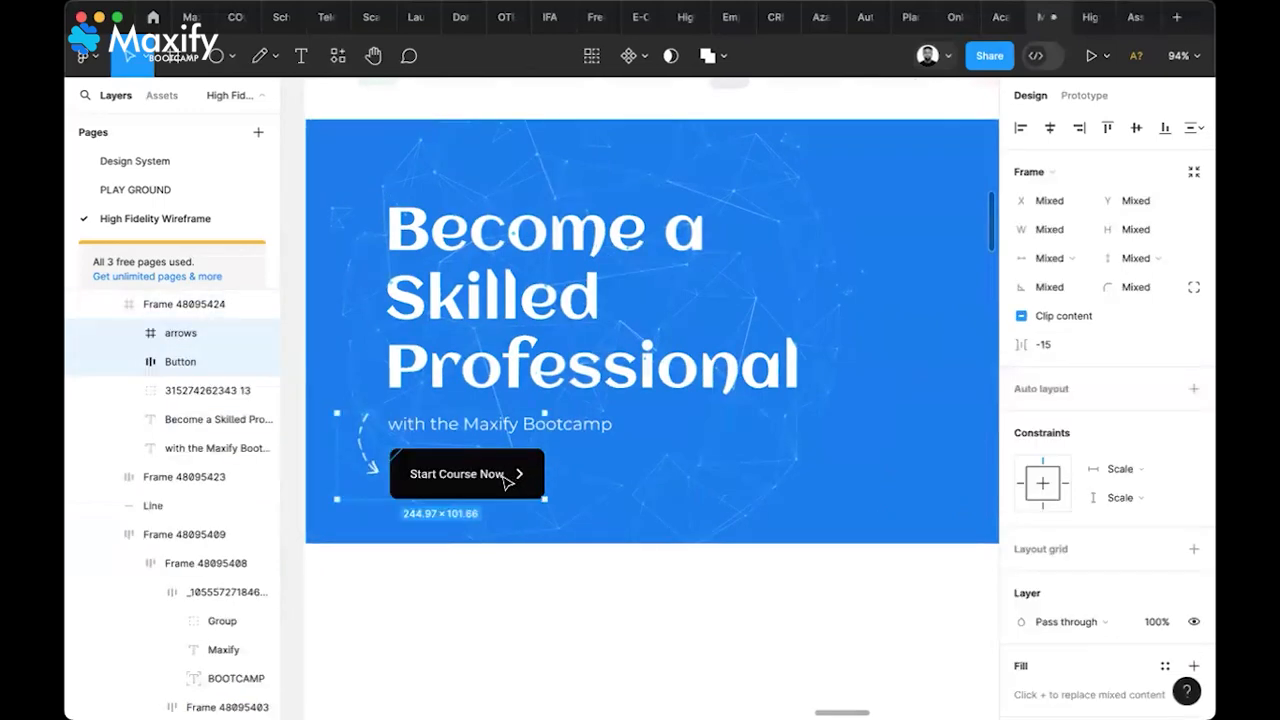
mouse_move(497, 482)
left_mouse_down()
mouse_move(509, 480)
mouse_move(515, 508)
mouse_move(520, 488)
mouse_move(502, 484)
left_mouse_up()
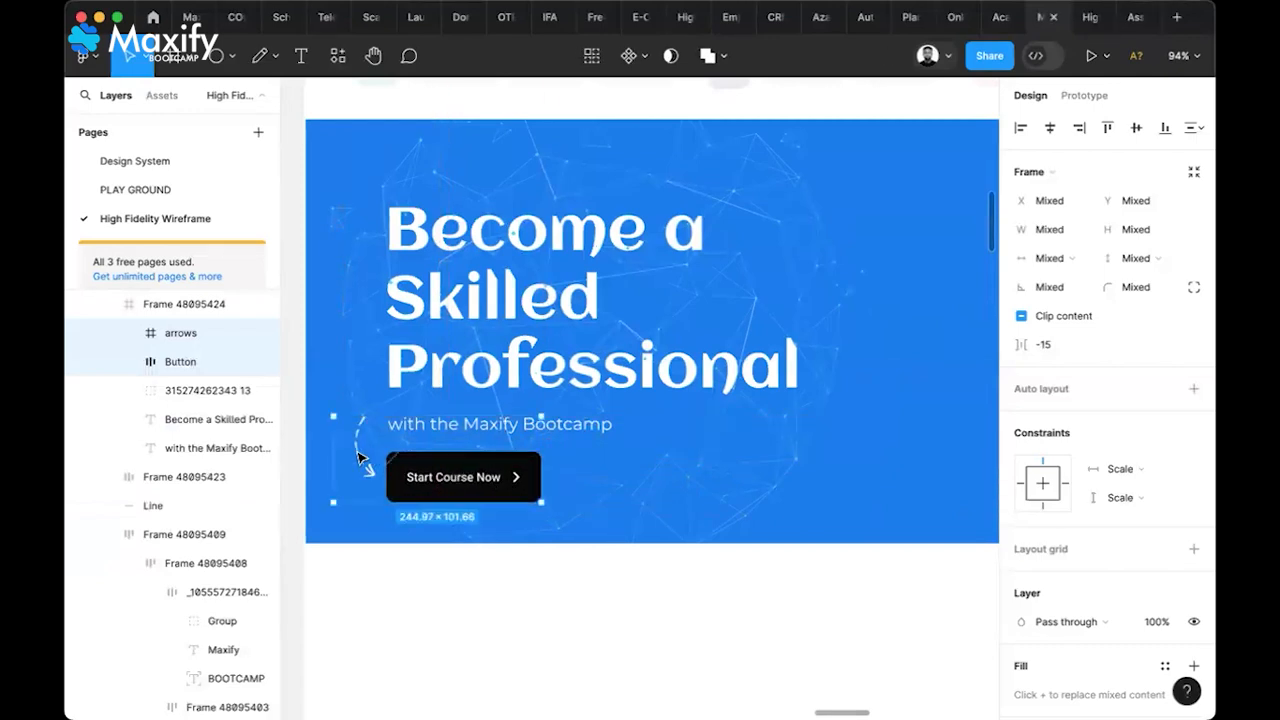
left_click(365, 557)
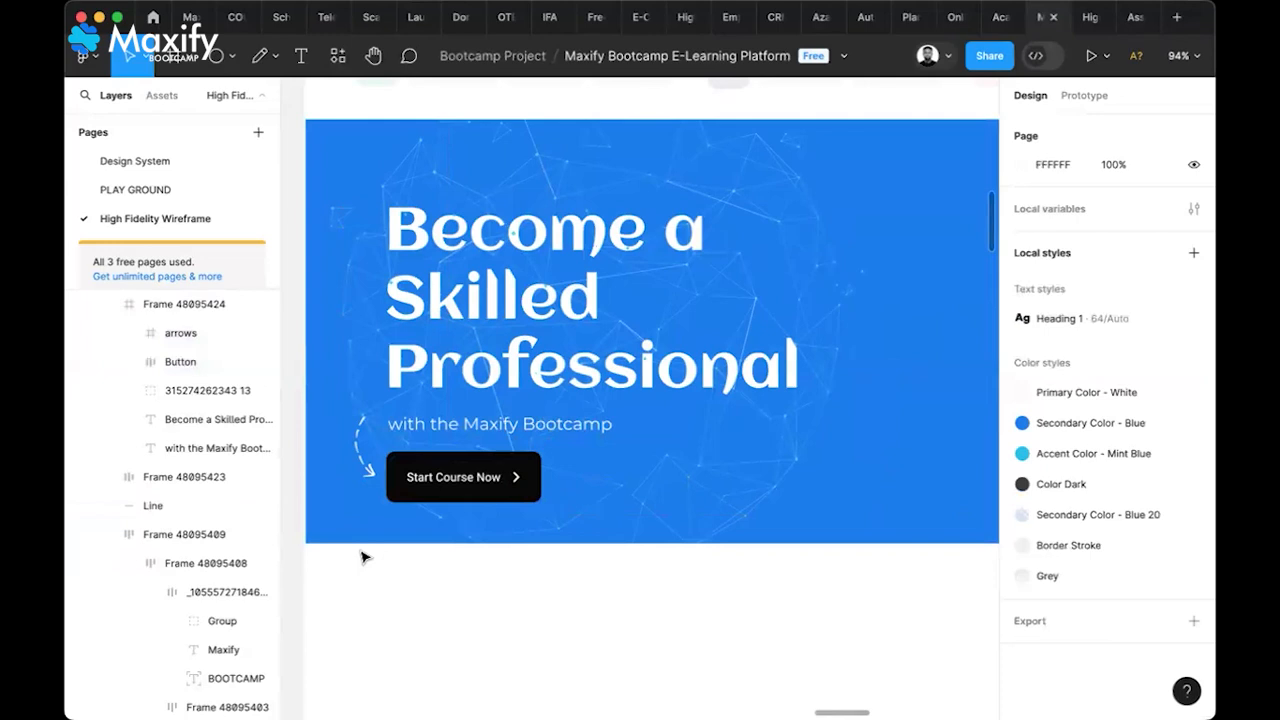
left_click(362, 459)
left_click(362, 459)
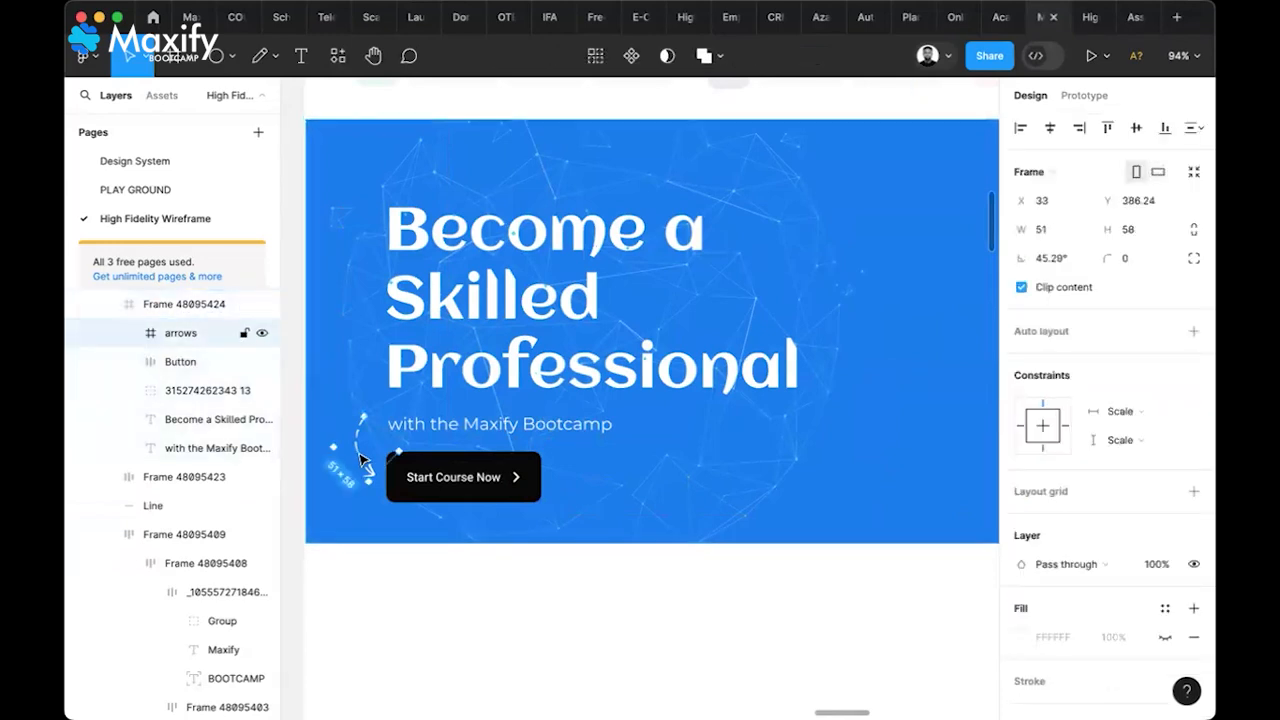
mouse_move(362, 459)
left_mouse_down()
mouse_move(366, 440)
mouse_move(371, 450)
left_mouse_up()
Move the headline, subline, arrow and button up slightly together
left_click(484, 427)
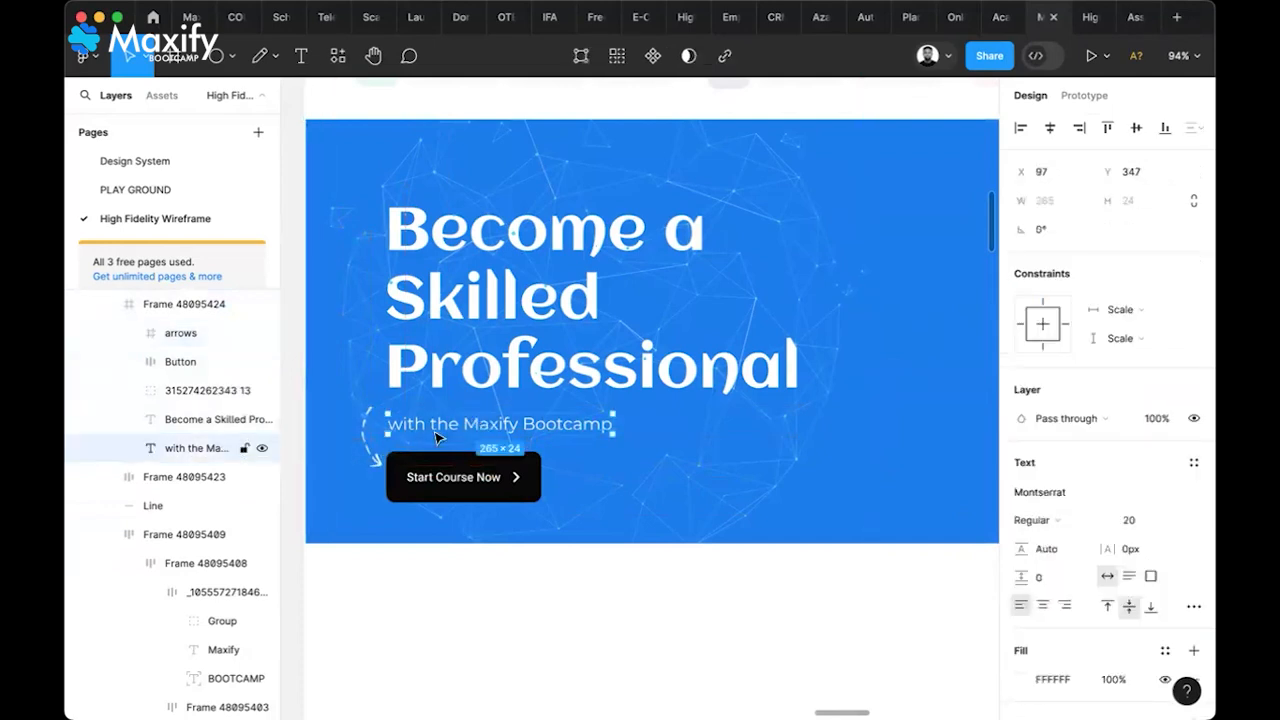
left_click(371, 452, "shift")
left_click(442, 479, "shift")
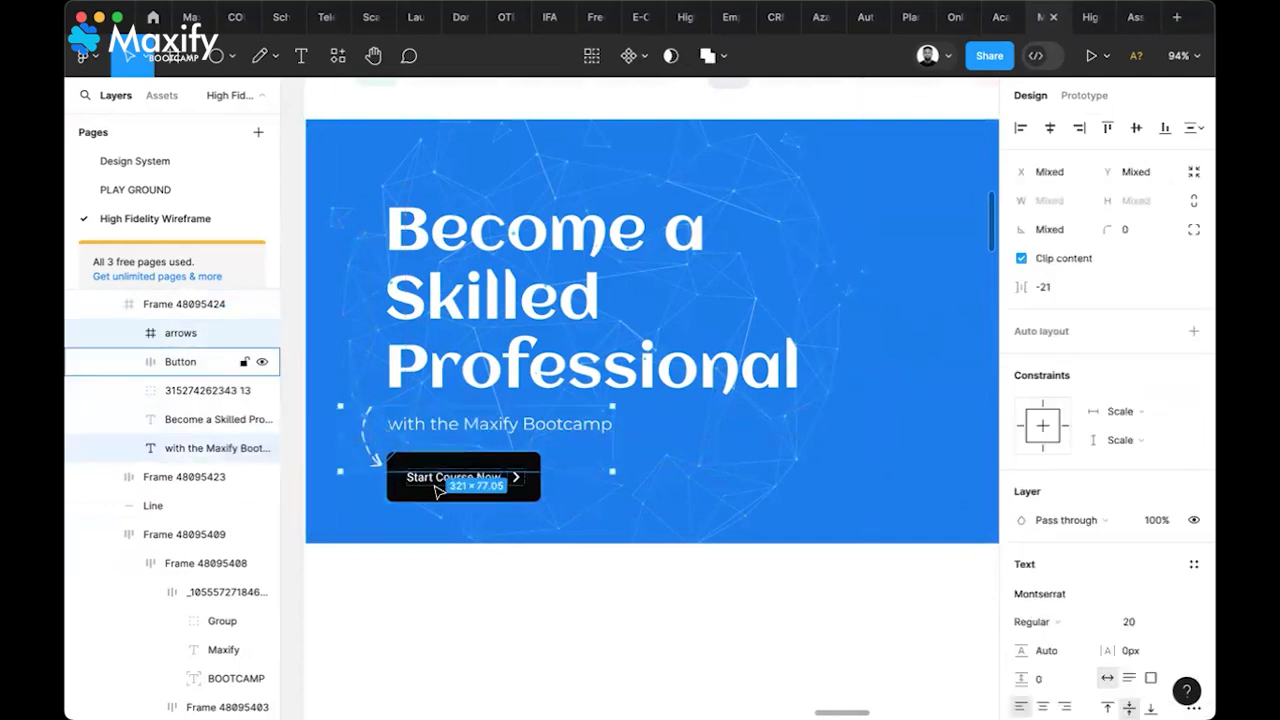
left_click(500, 385, "shift")
left_click_drag(500, 385, 500, 372)
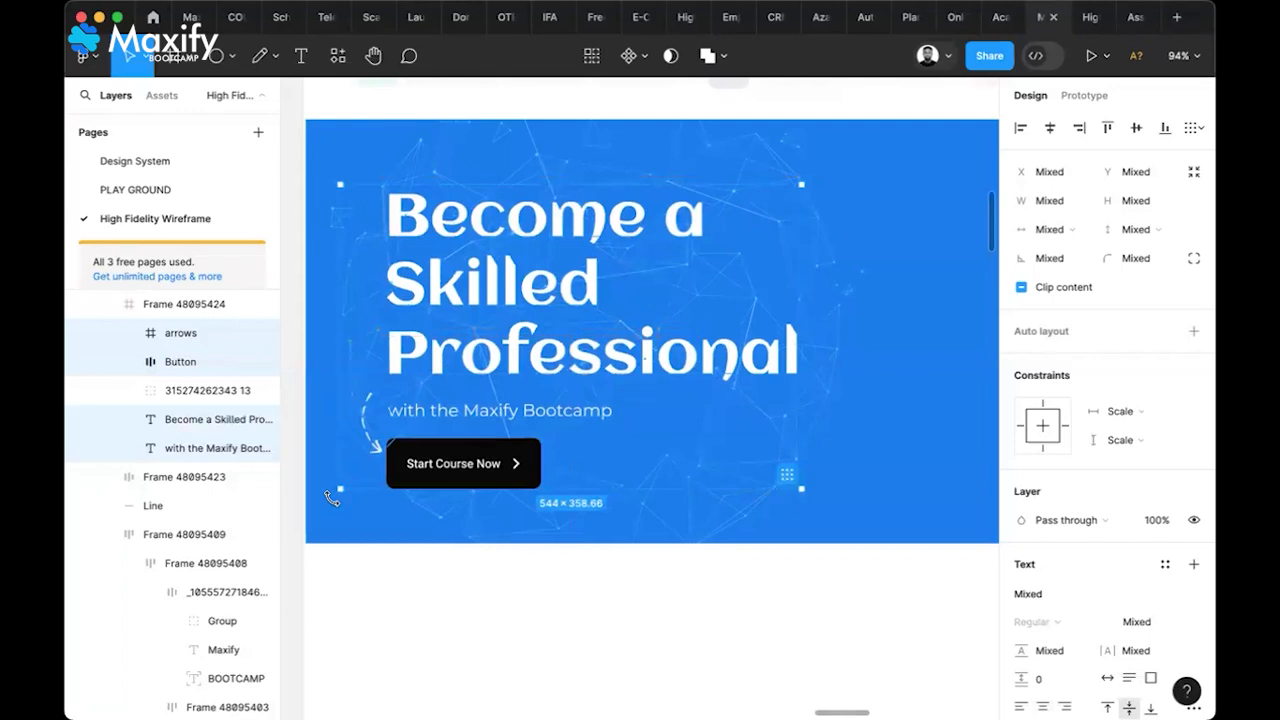
Rotate the curved arrow to about 35°
left_click(357, 528)
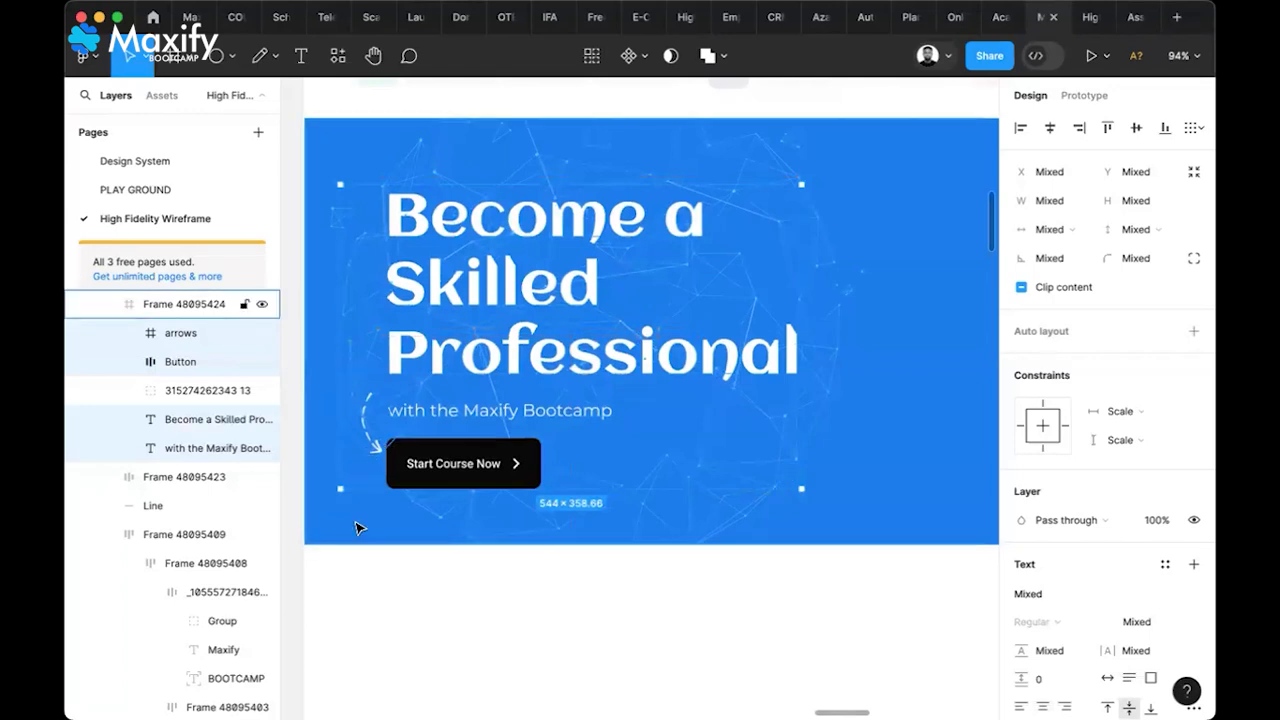
left_click(377, 450)
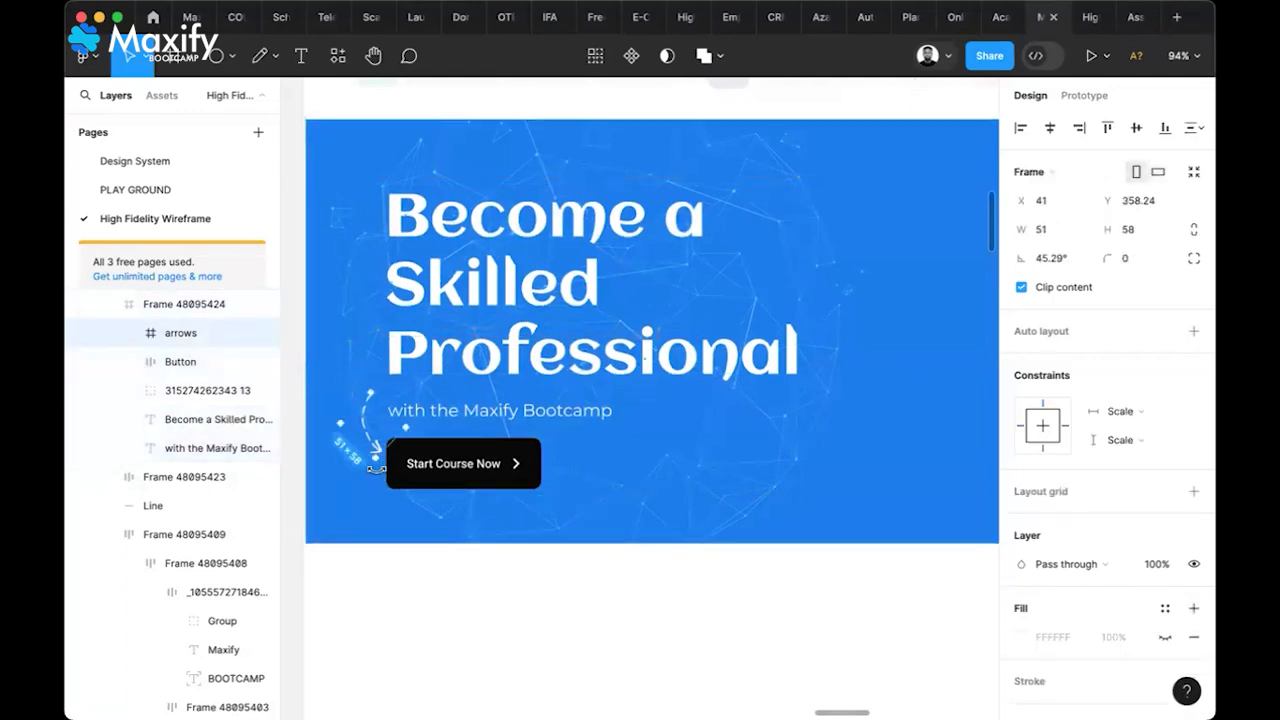
left_click_drag(376, 468, 367, 468)
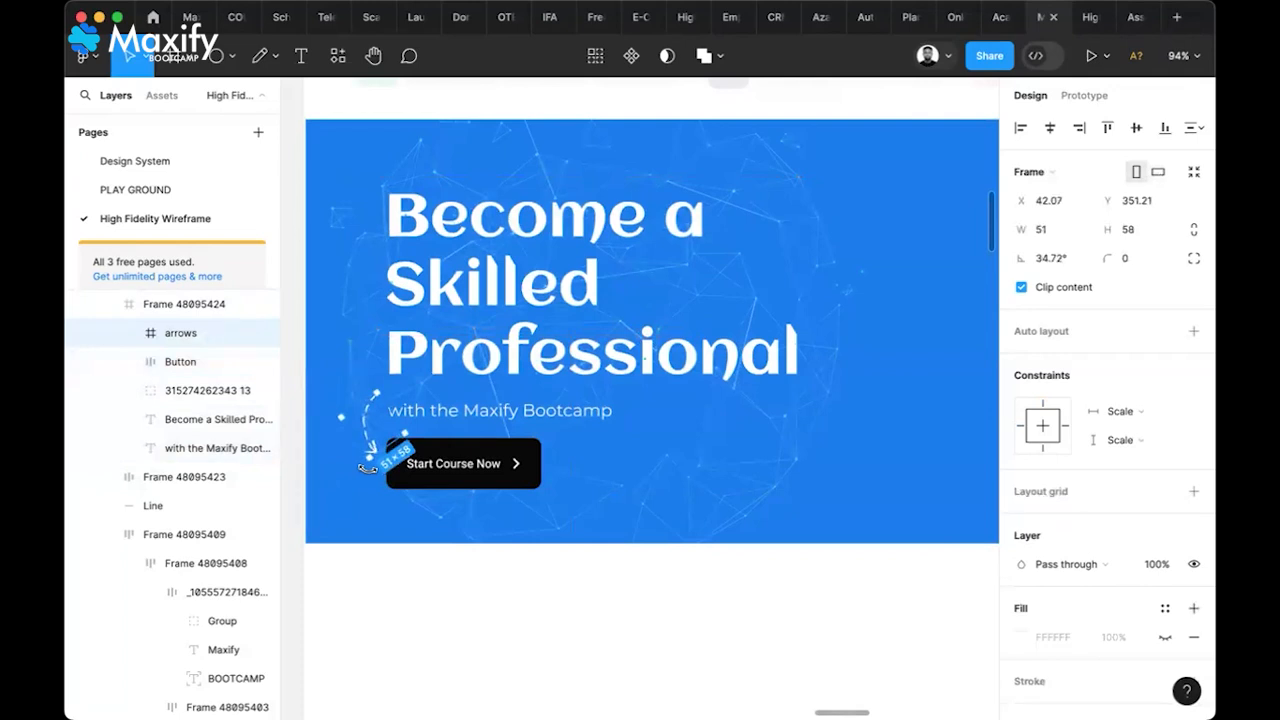
left_click(484, 614)
Alt-drag a copy of the 689.52 × 606.95 woman-on-beanbag image group beside Desktop - 1
scroll(484, 614, "down", 5)
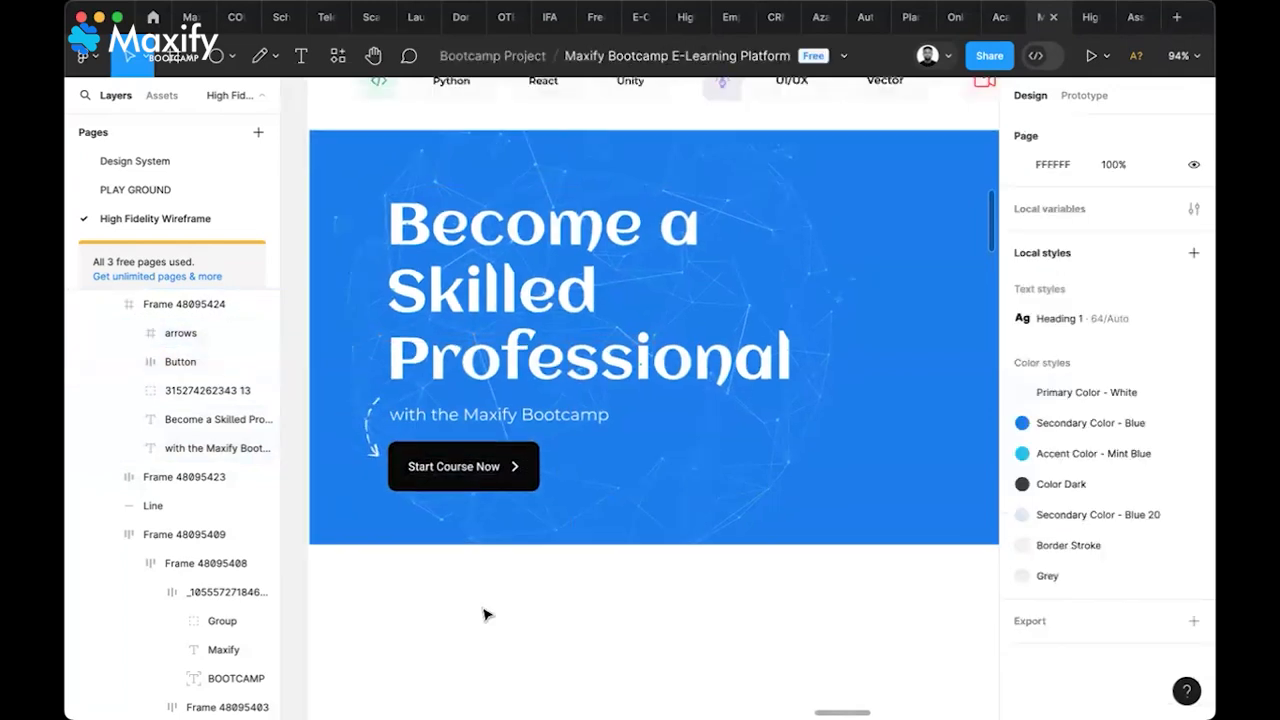
scroll(484, 614, "down", 3)
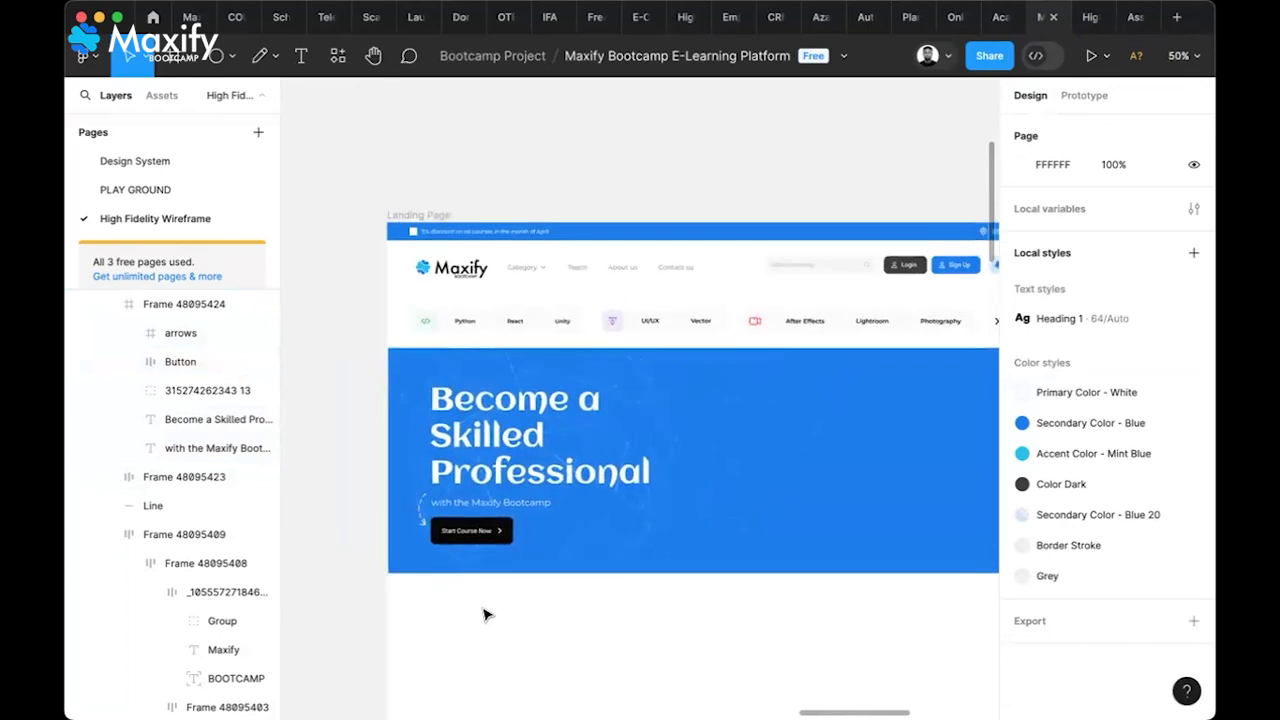
scroll(486, 615, "down", 1)
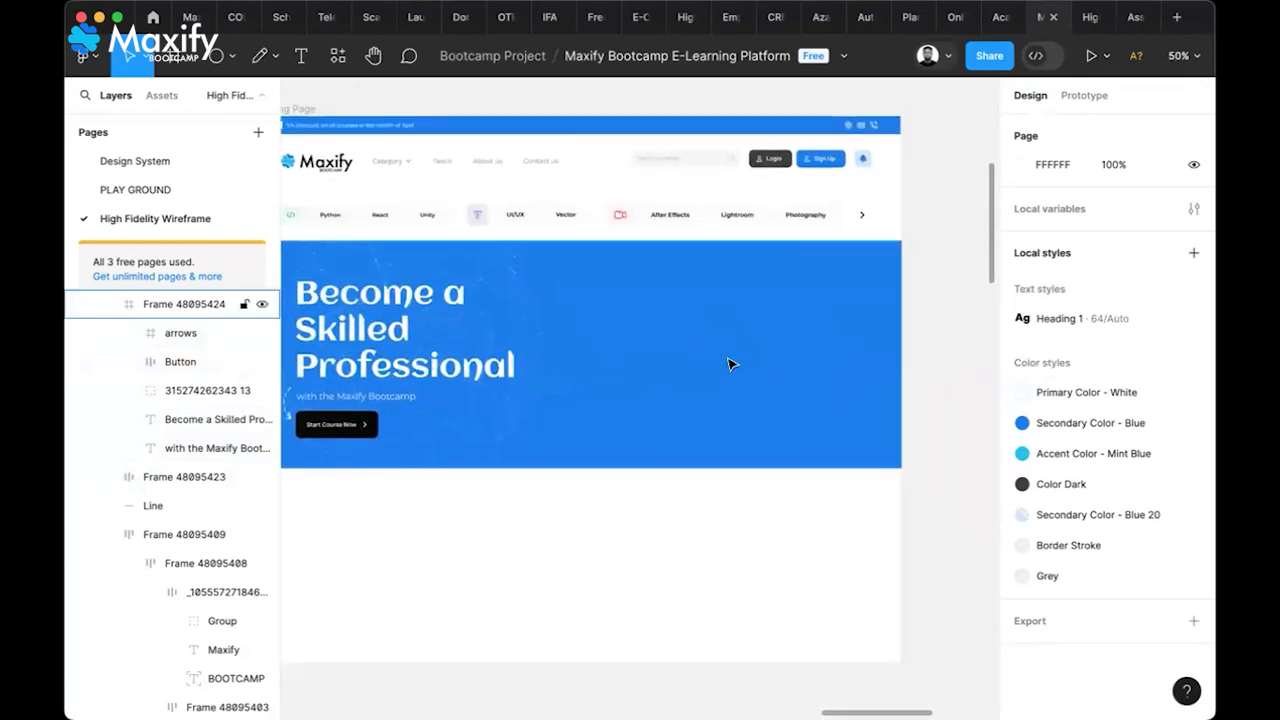
scroll(729, 364, "left", 15)
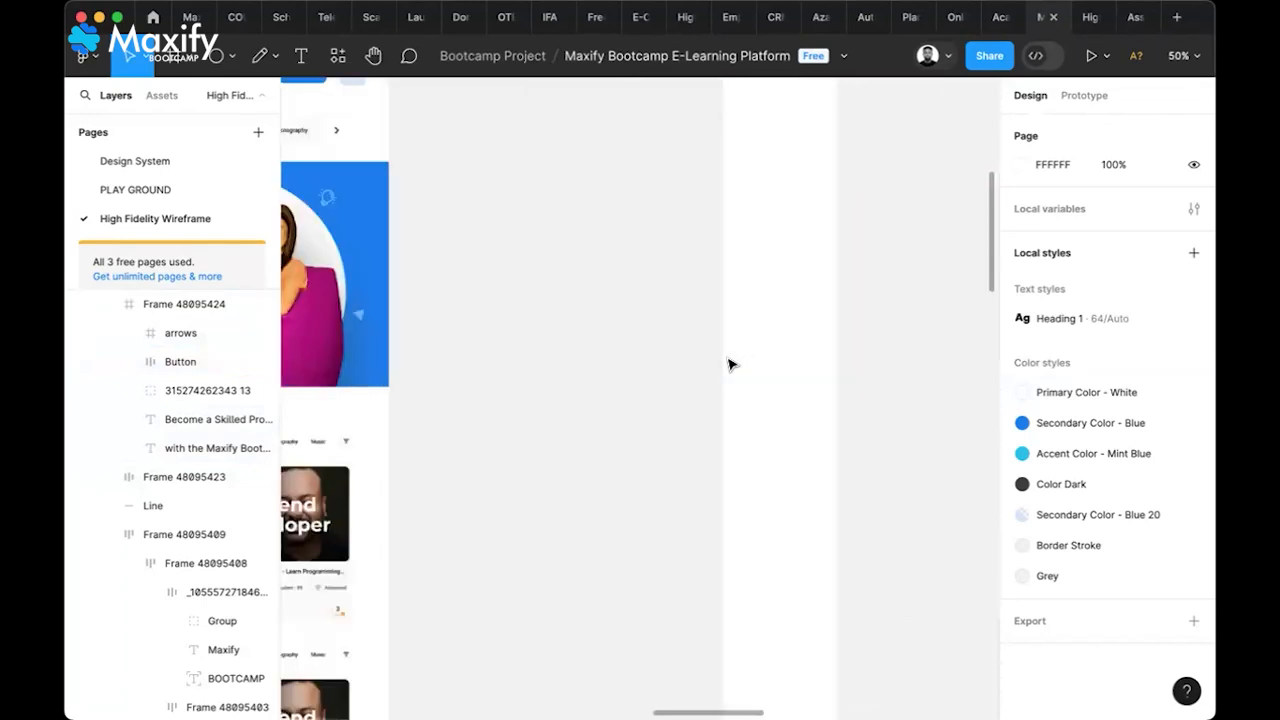
scroll(729, 364, "left", 10)
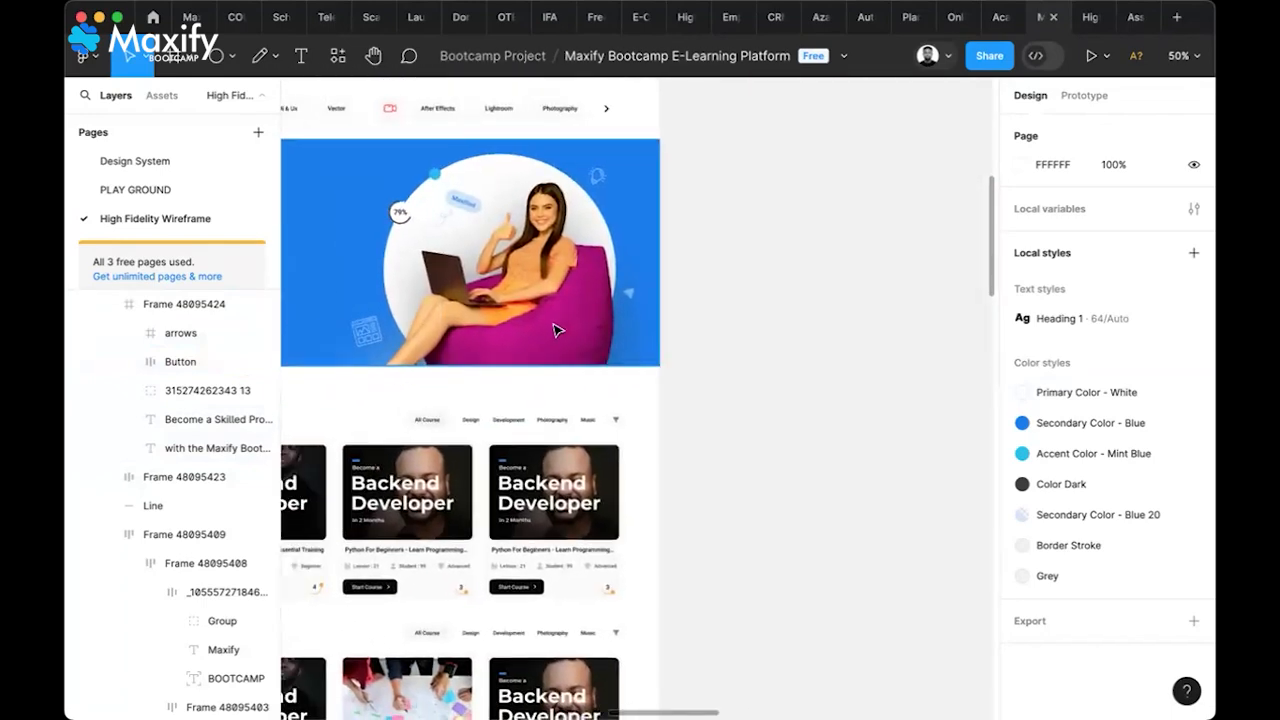
left_click(557, 330)
left_click_drag(557, 330, 916, 355)
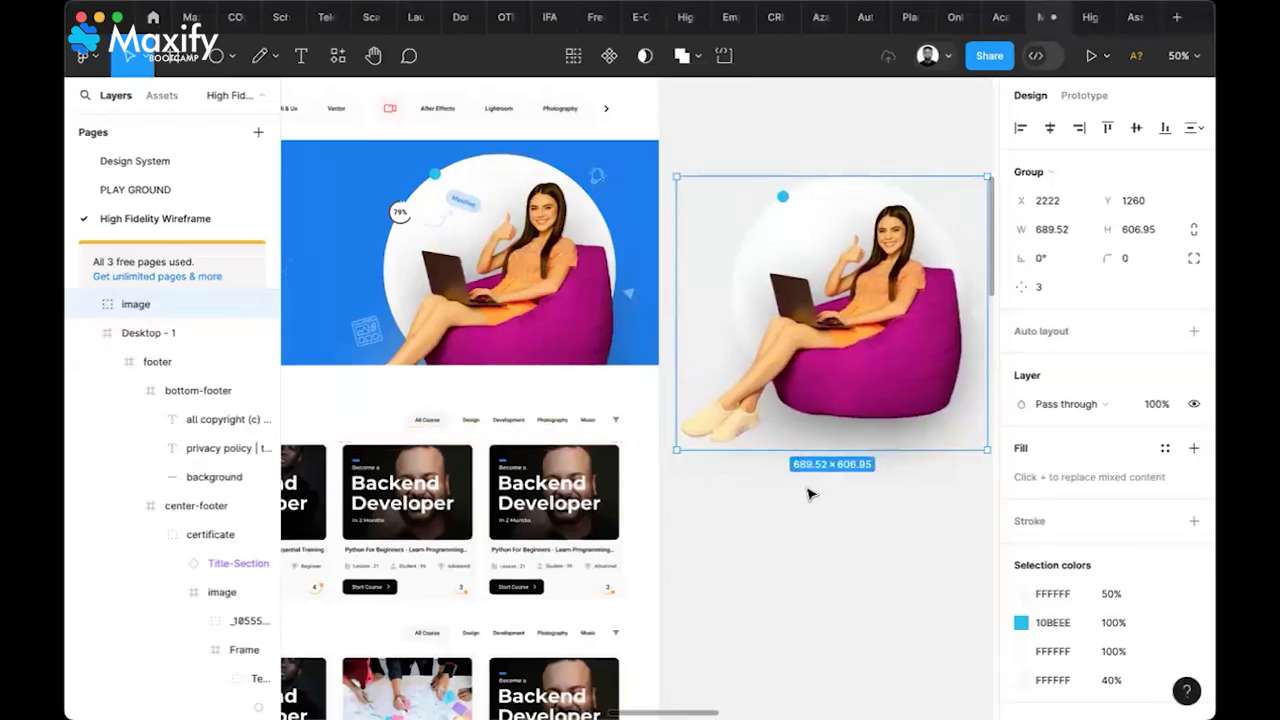
scroll(805, 491, "right", 5)
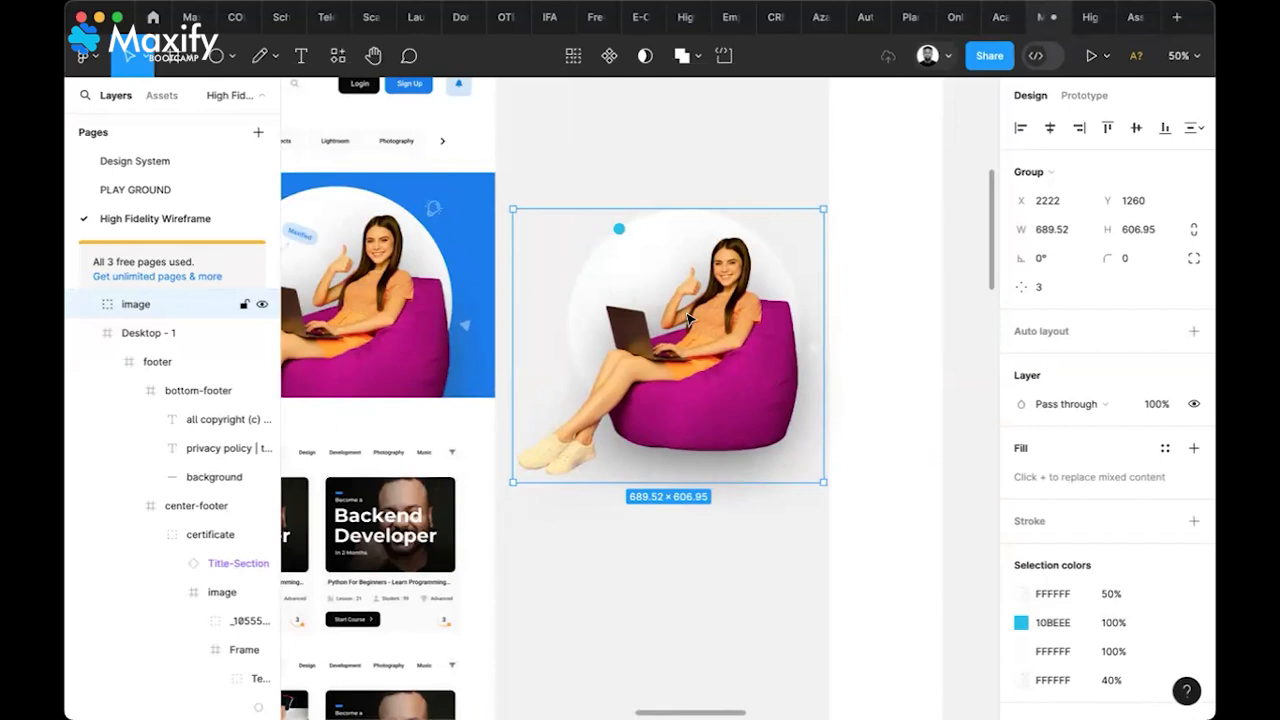
double_click(703, 336)
left_click_drag(703, 336, 743, 584)
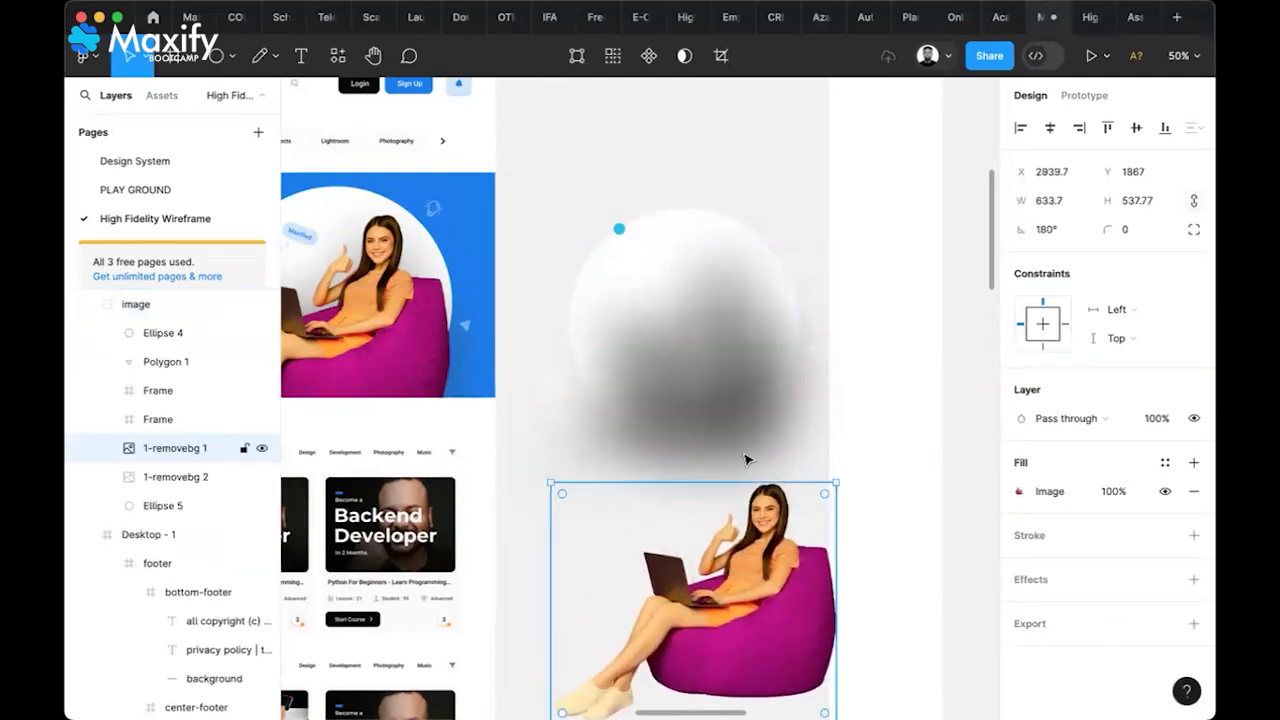
left_click(729, 391)
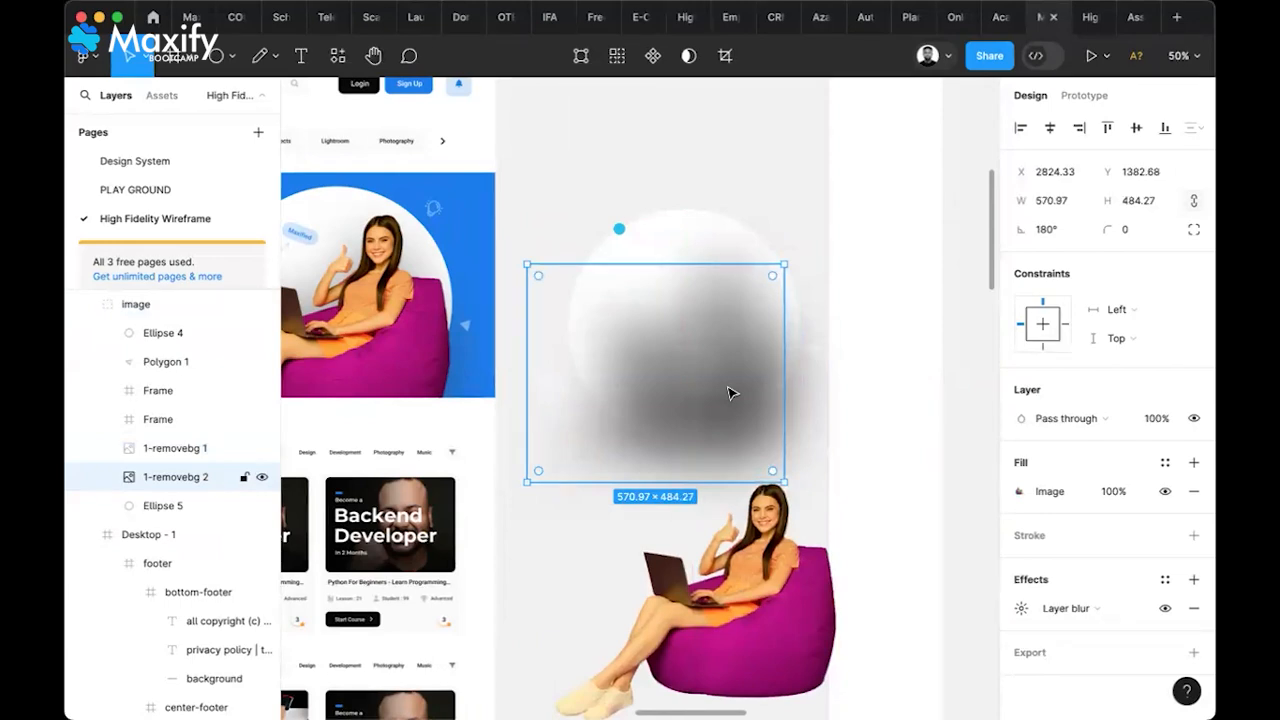
scroll(729, 392, "right", 4)
scroll(729, 392, "down", 2)
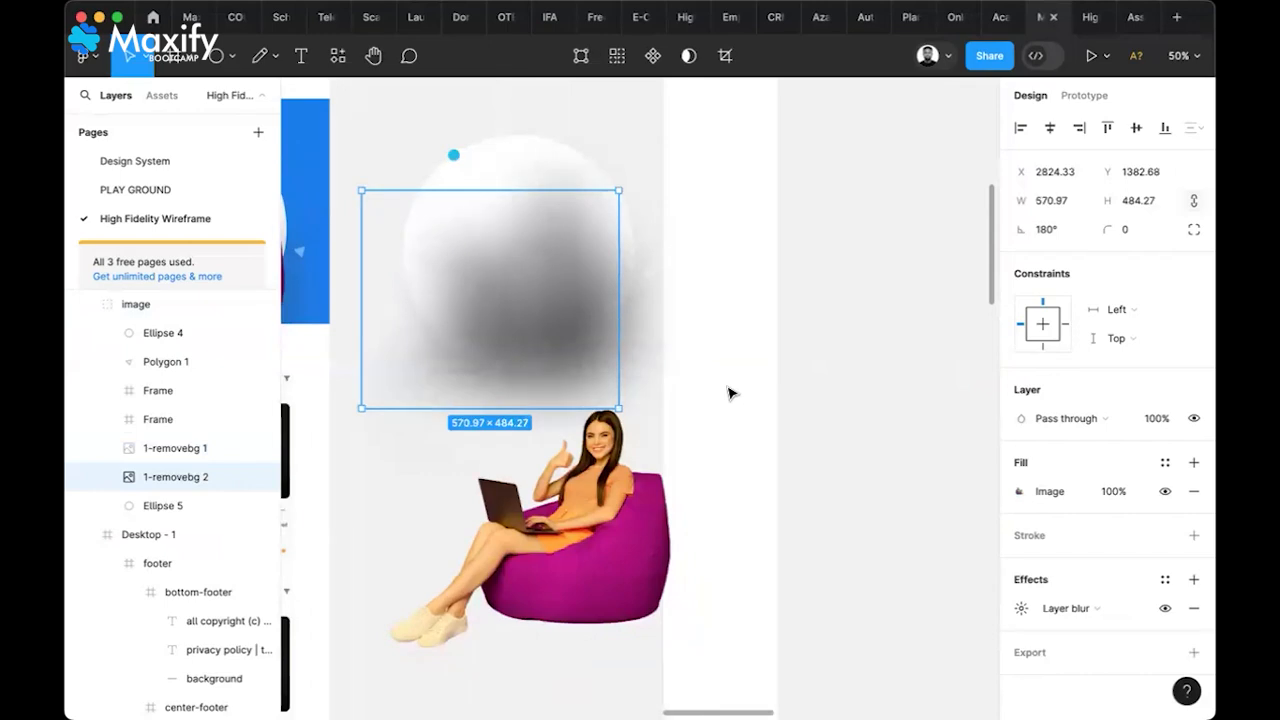
key("super+z")
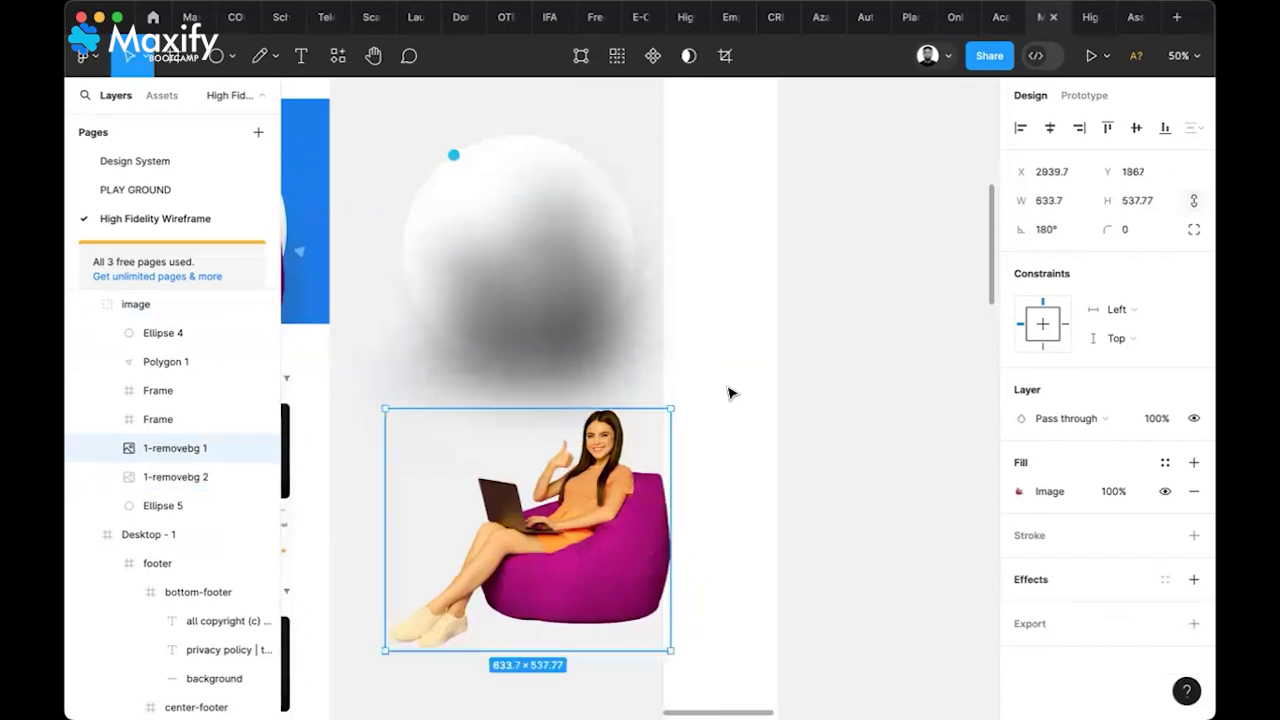
left_click(575, 316)
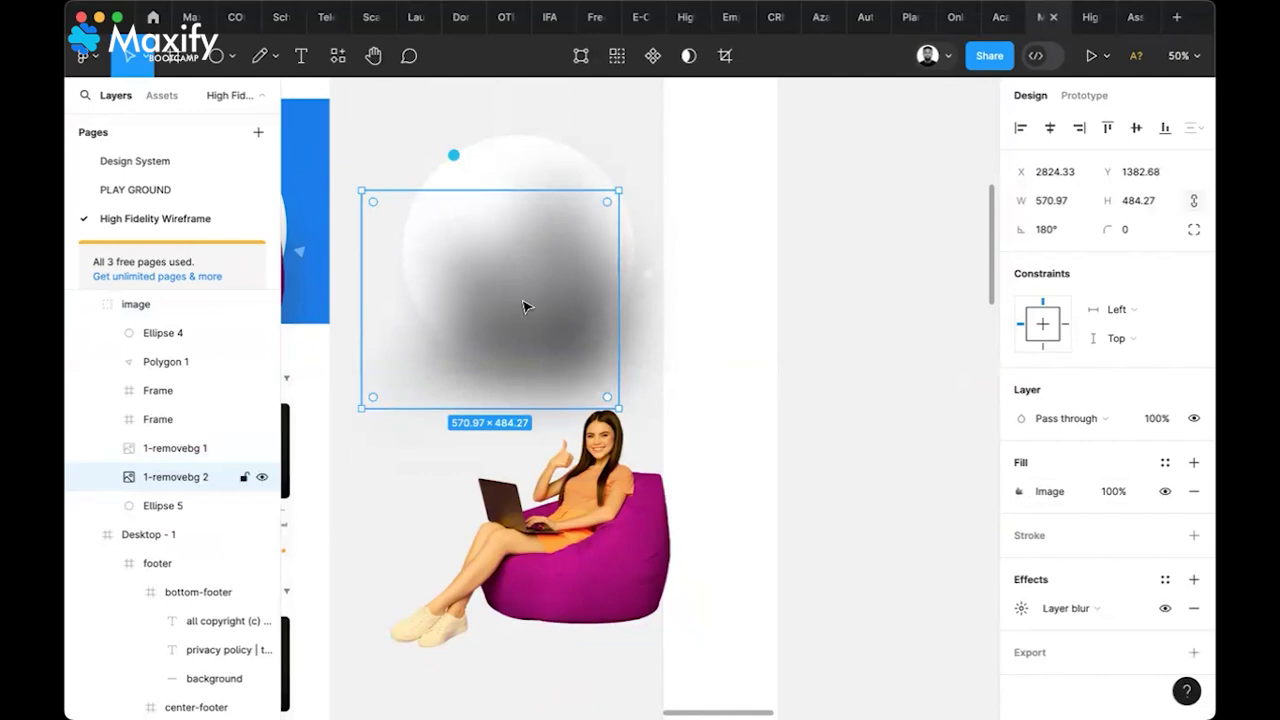
key("super+z")
key("super+z")
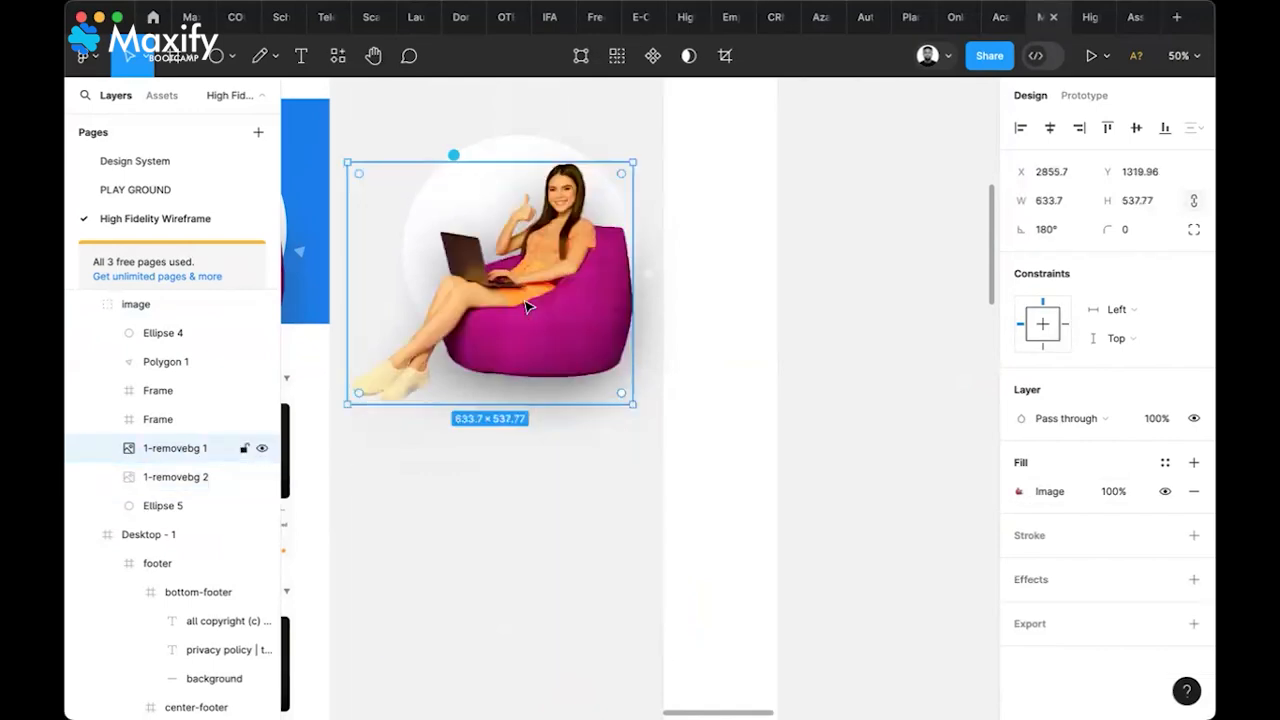
left_click(527, 305)
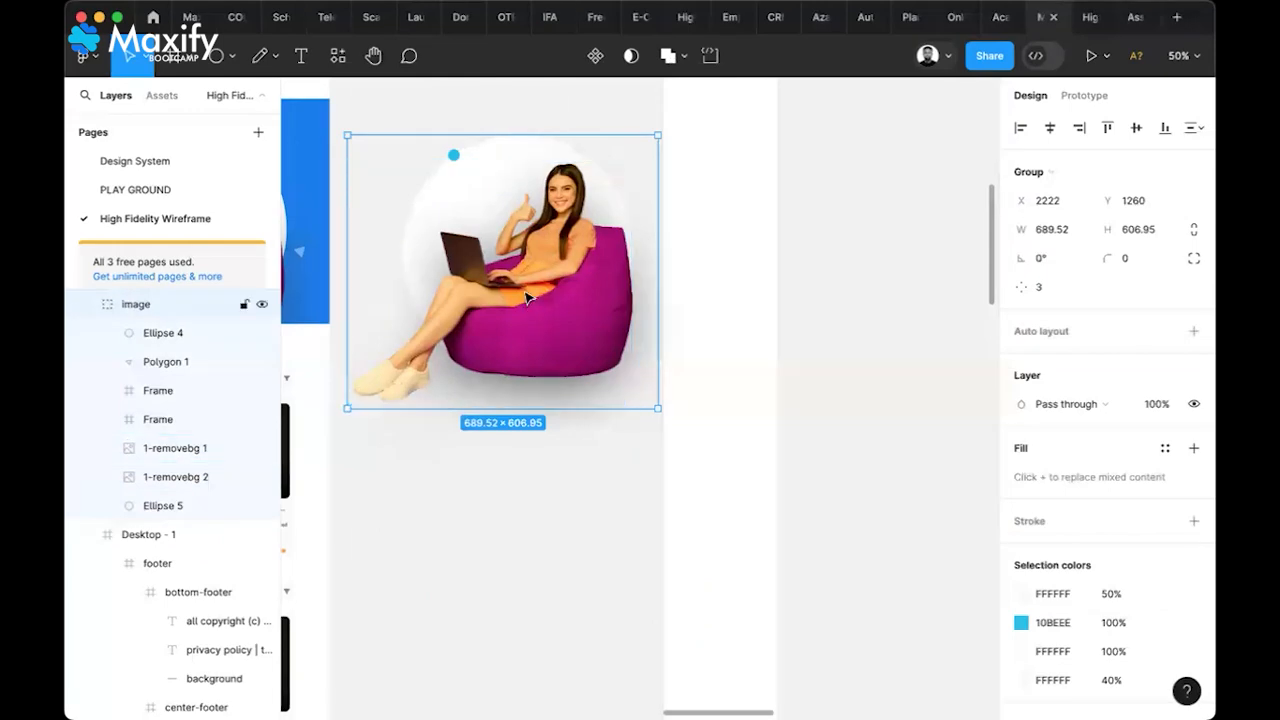
scroll(496, 224, "down", 3)
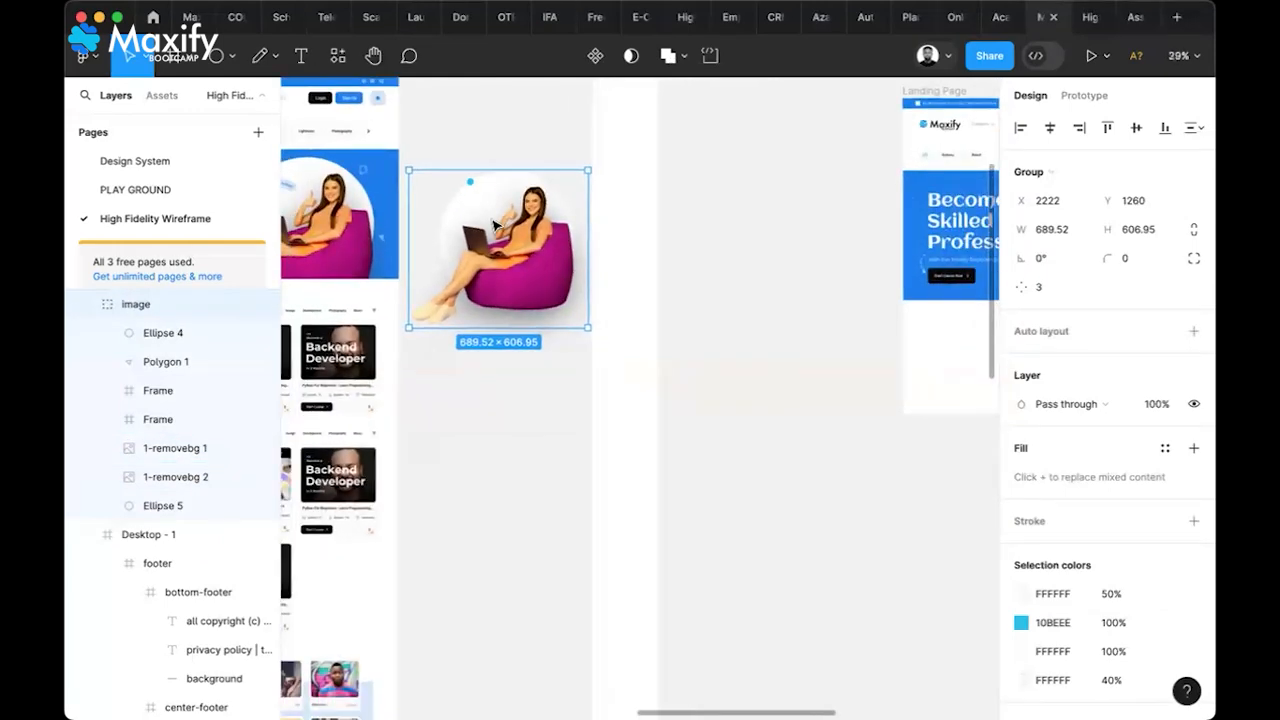
Drag the image group over the Landing Page hero and shift it slightly left
scroll(494, 222, "down", 2)
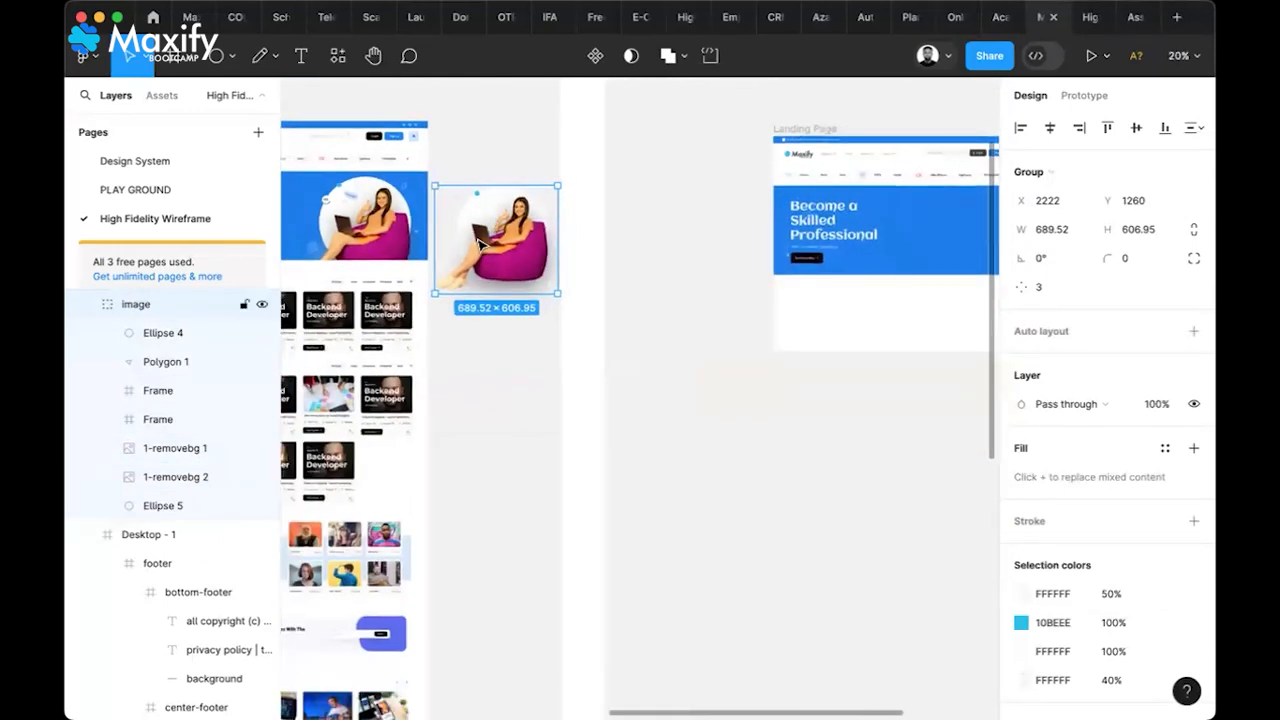
left_click_drag(472, 240, 961, 257)
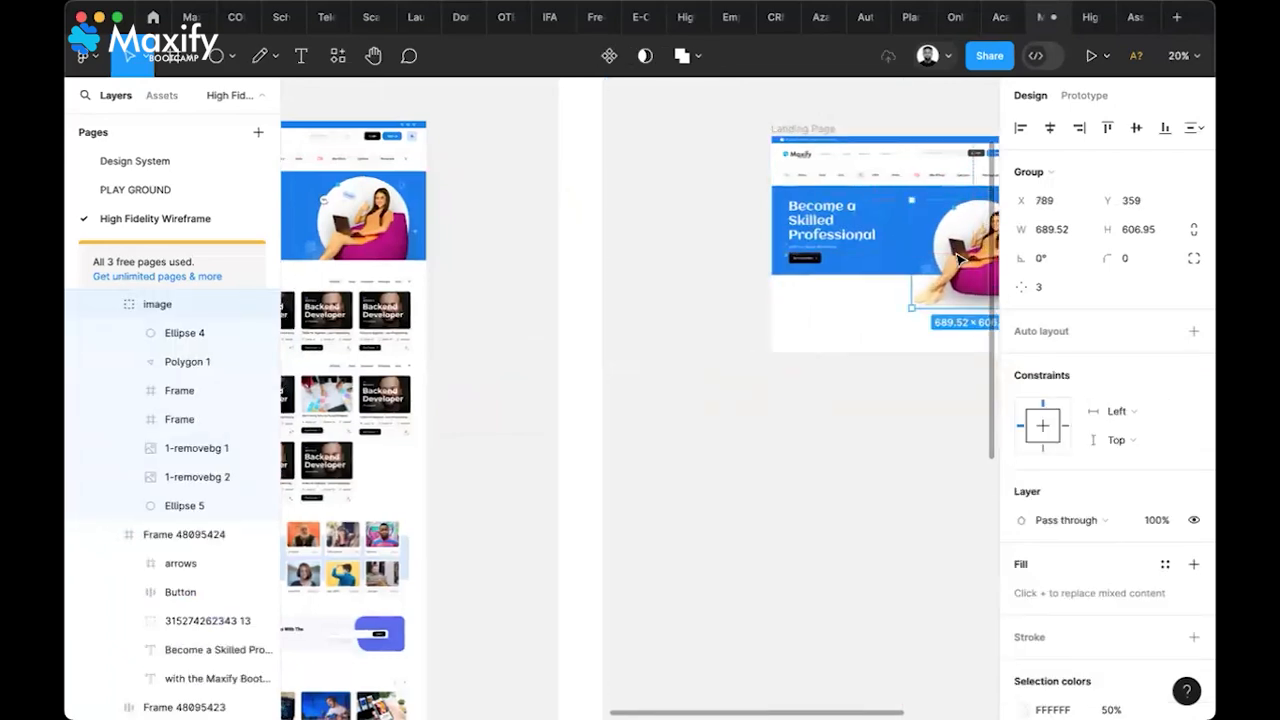
scroll(960, 260, "right", 2)
scroll(960, 260, "up", 1)
mouse_move(834, 329)
left_mouse_down()
mouse_move(805, 312)
mouse_move(816, 320)
left_mouse_up()
scroll(818, 325, "up", 5)
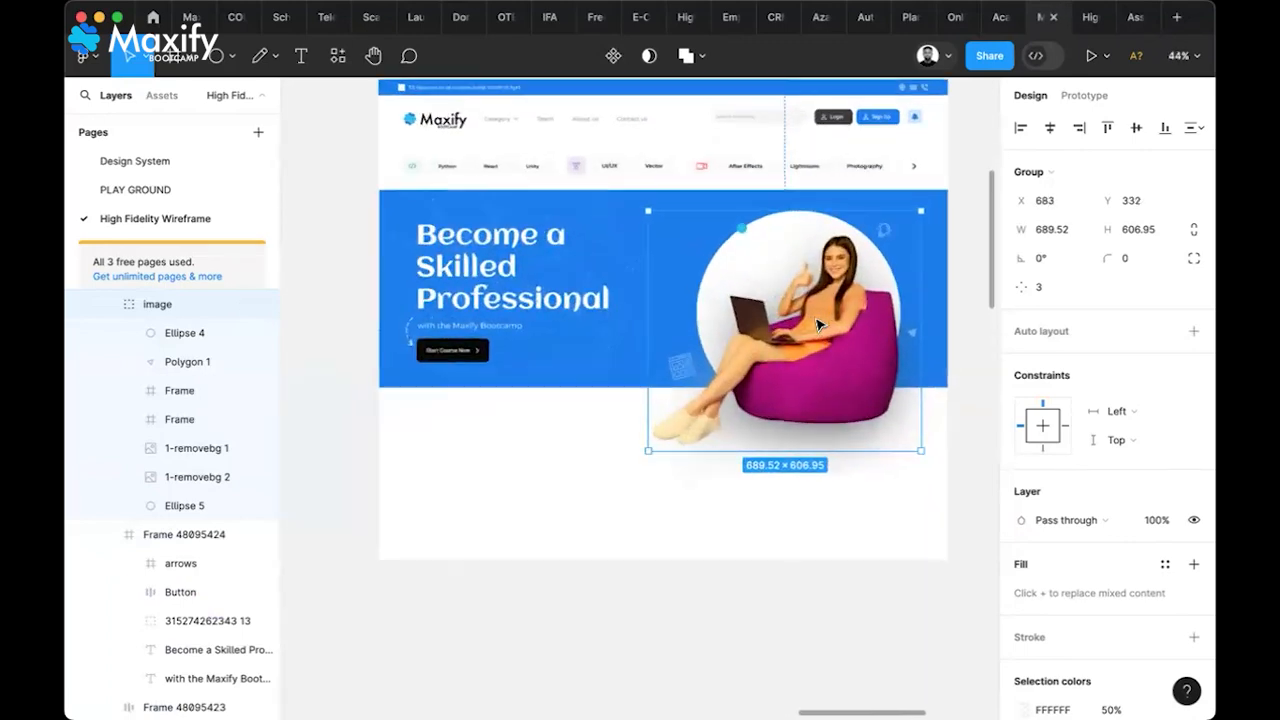
scroll(818, 325, "right", 3)
scroll(818, 325, "up", 2)
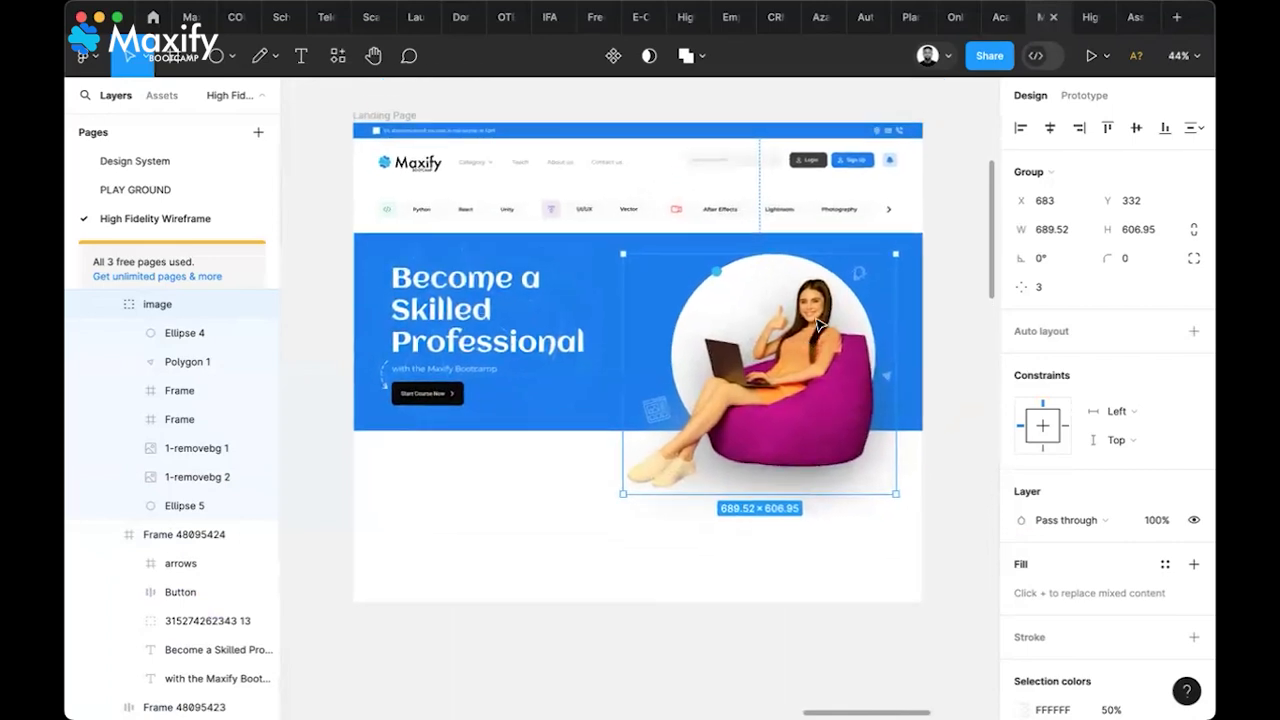
left_click(949, 431)
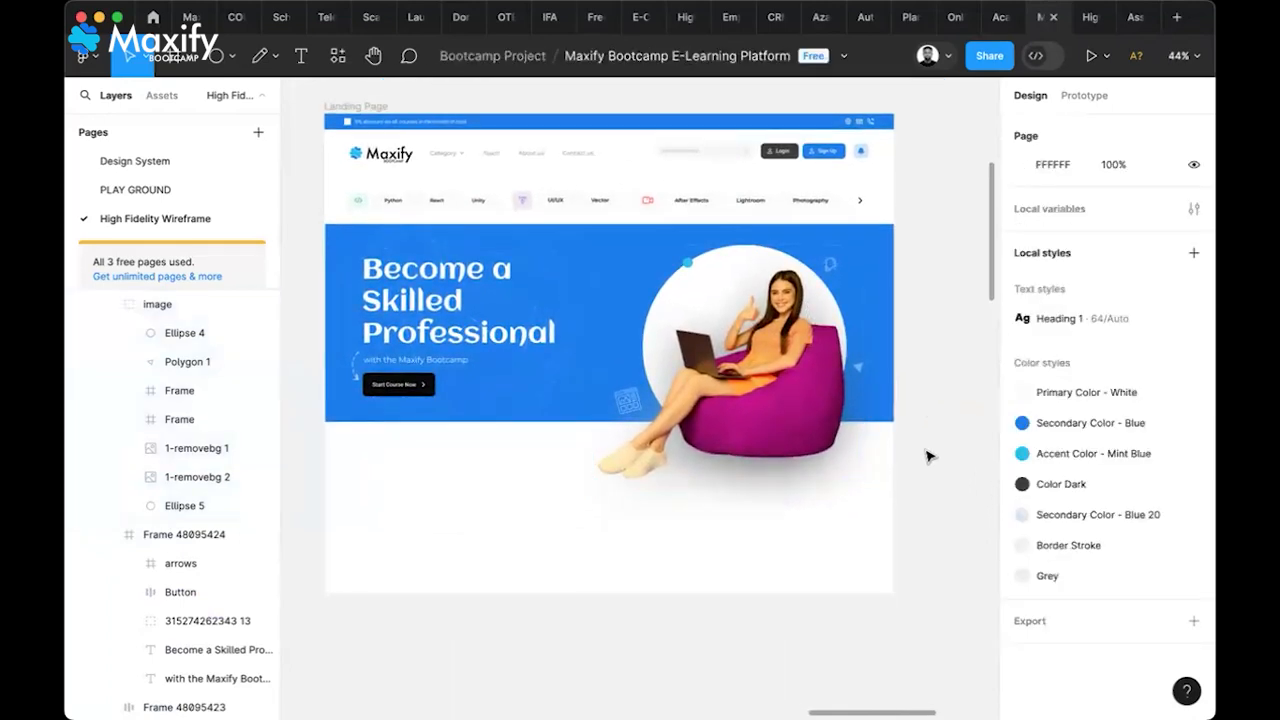
scroll(926, 456, "down", 1)
scroll(926, 456, "left", 2)
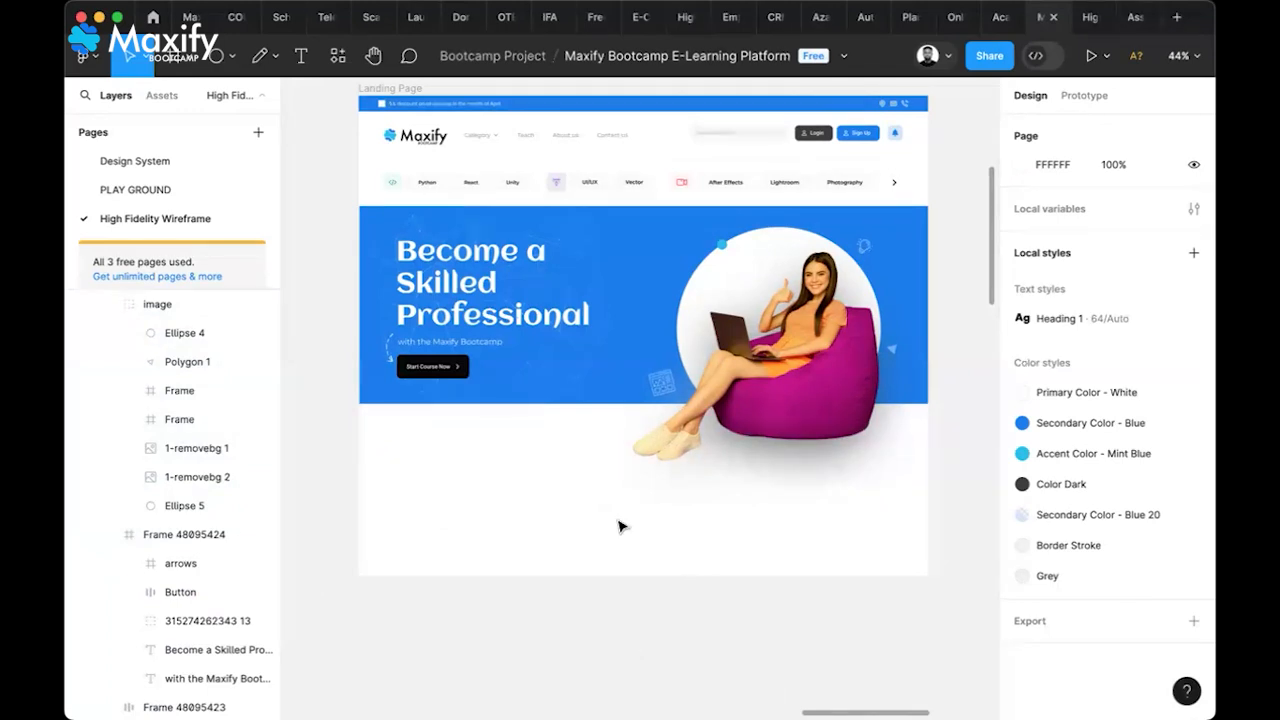
Cut and paste the image group into Frame 48095424, placing it at about X 690, Y 38
left_click(801, 359)
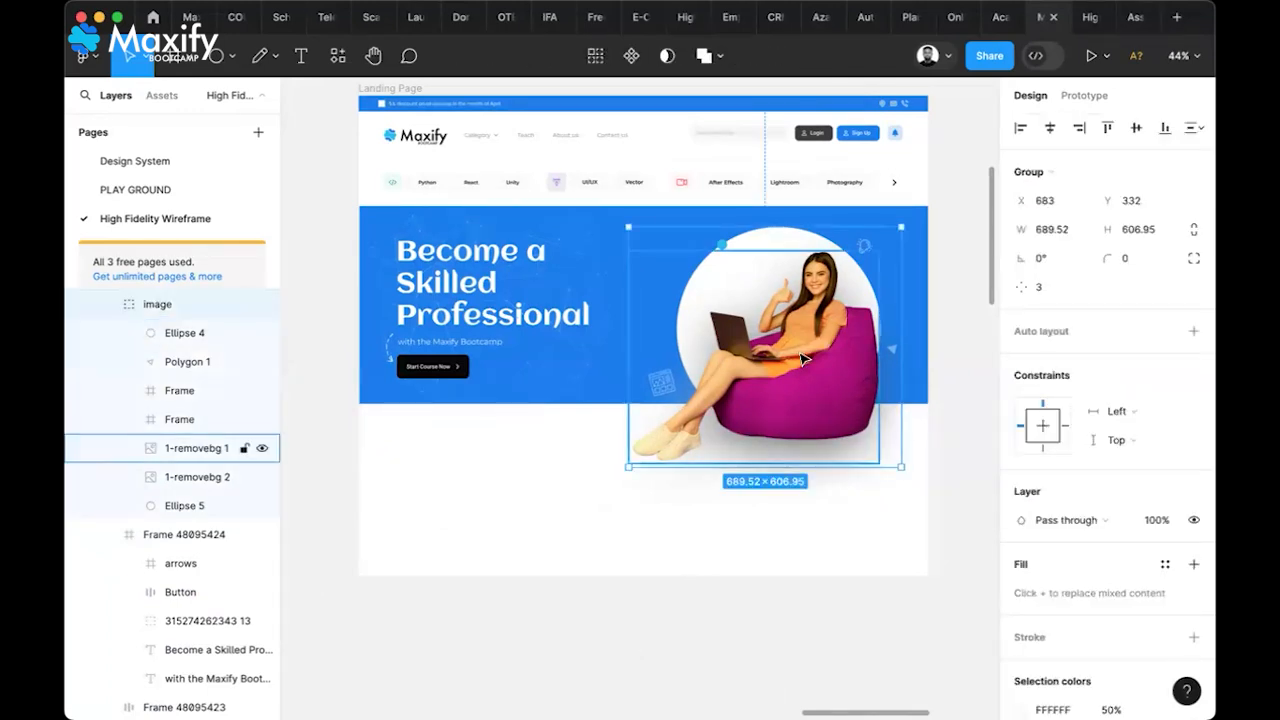
key("Delete")
left_click(795, 346)
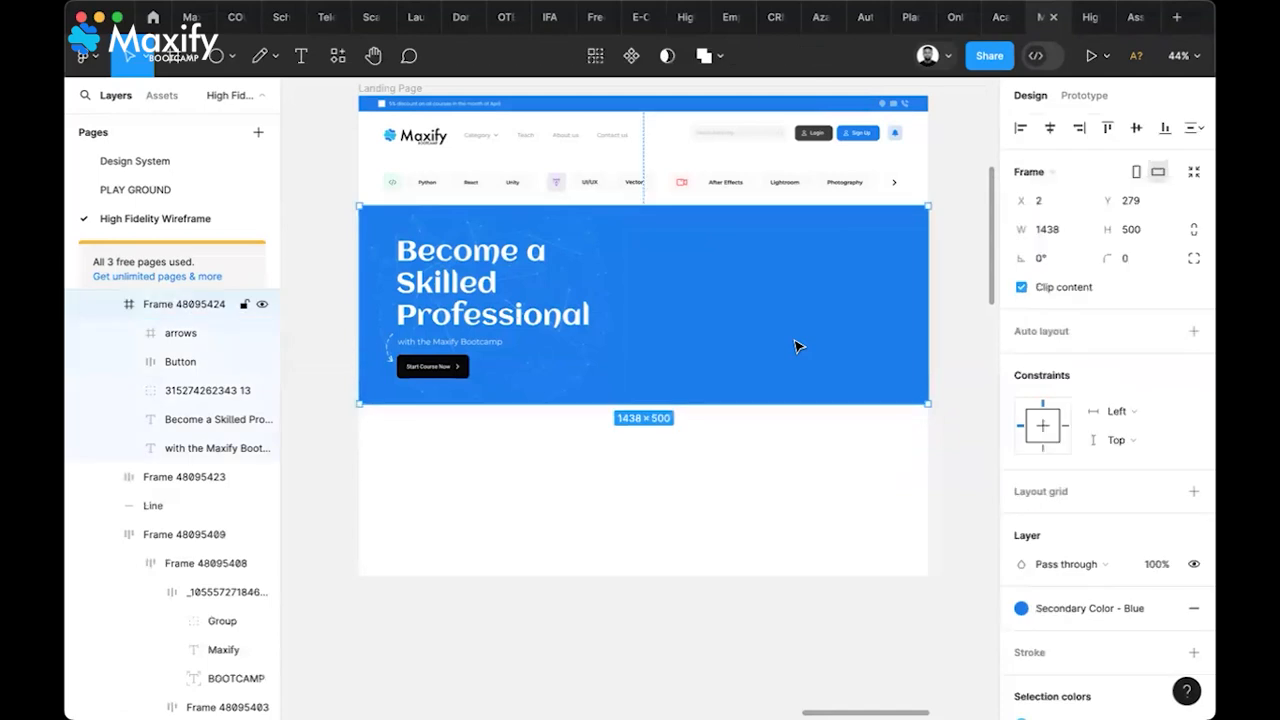
key("super+z")
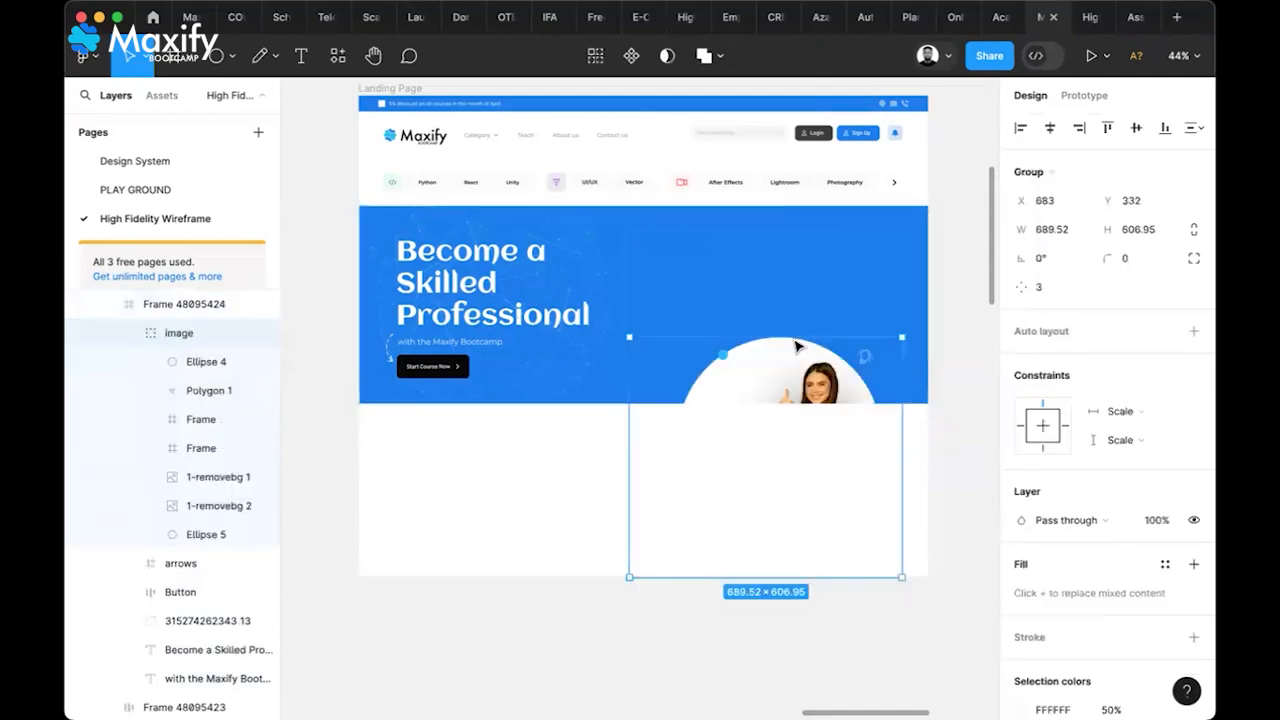
key("super+z")
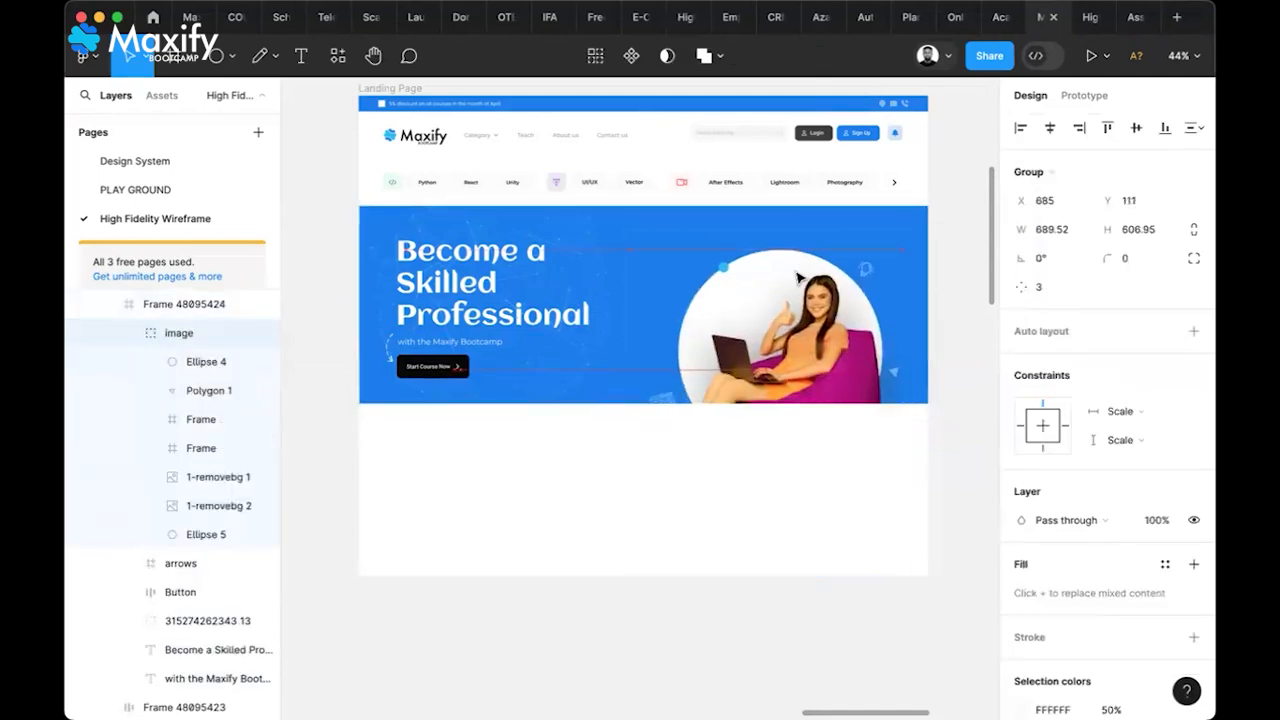
left_click_drag(800, 311, 802, 302)
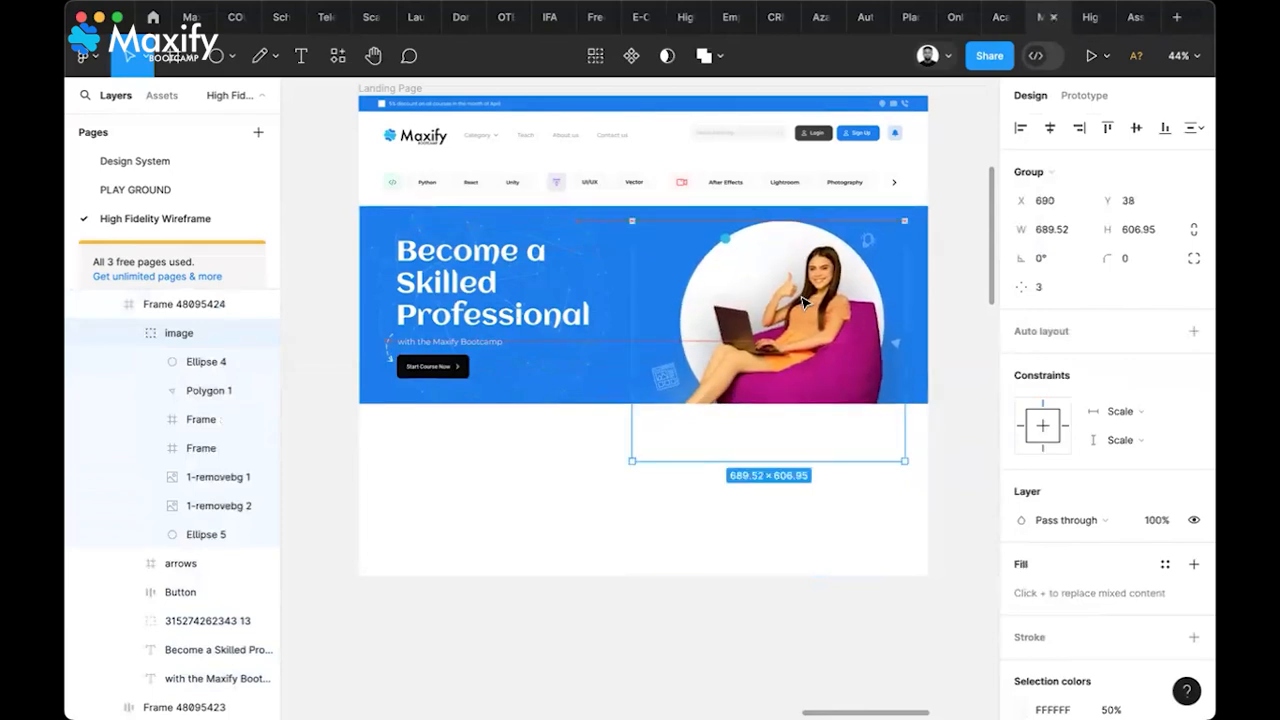
left_click(477, 496)
Select and copy the 79% progress card Frame 42 inside the reference hero
scroll(477, 496, "left", 10)
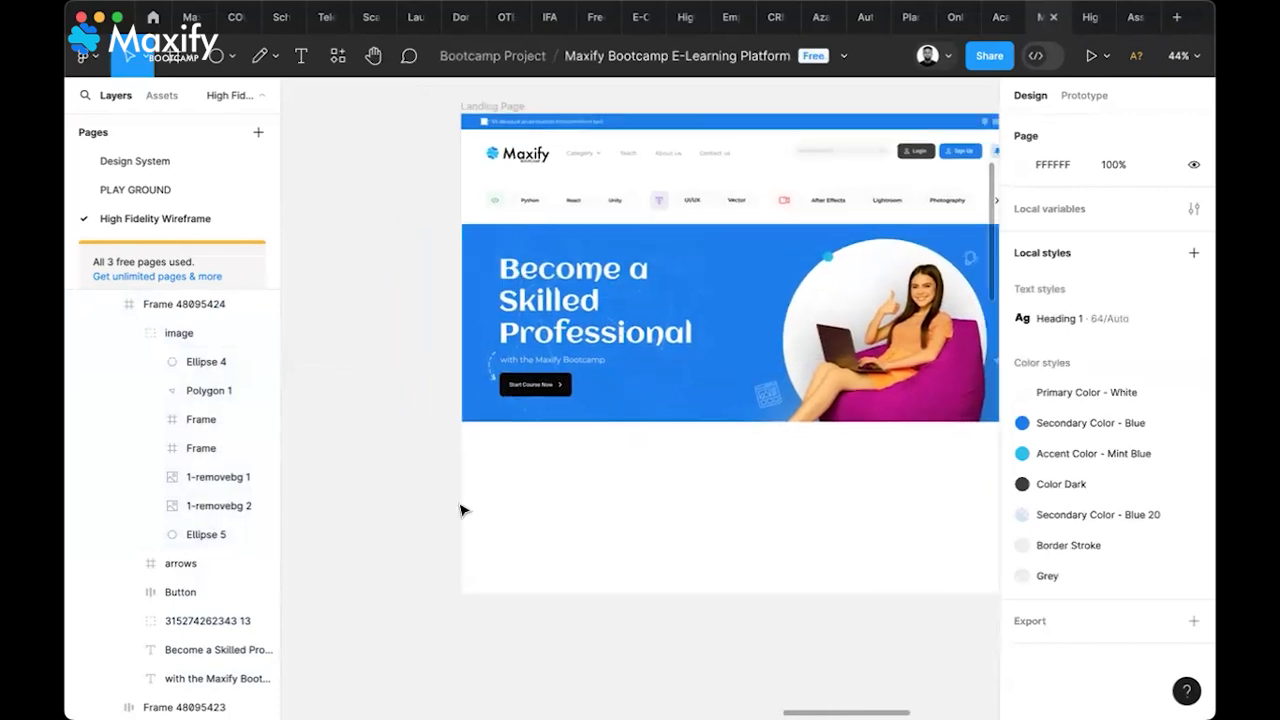
scroll(460, 510, "left", 10)
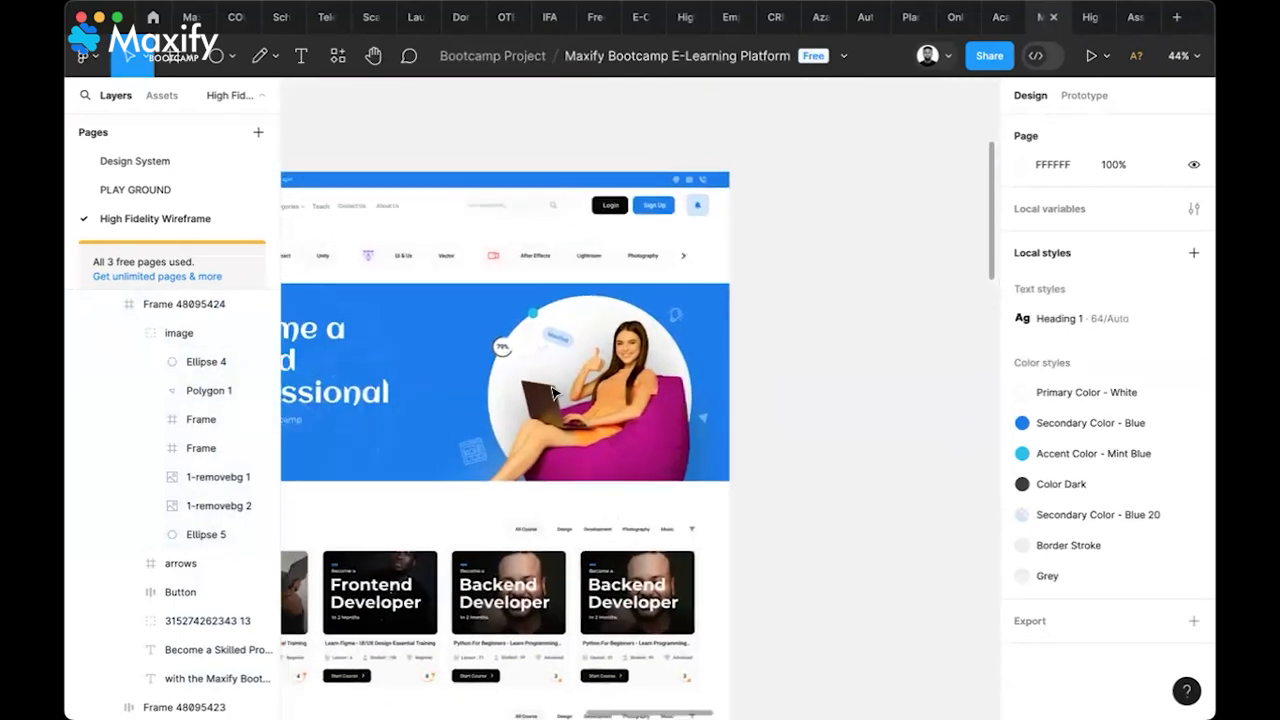
scroll(508, 378, "up", 5)
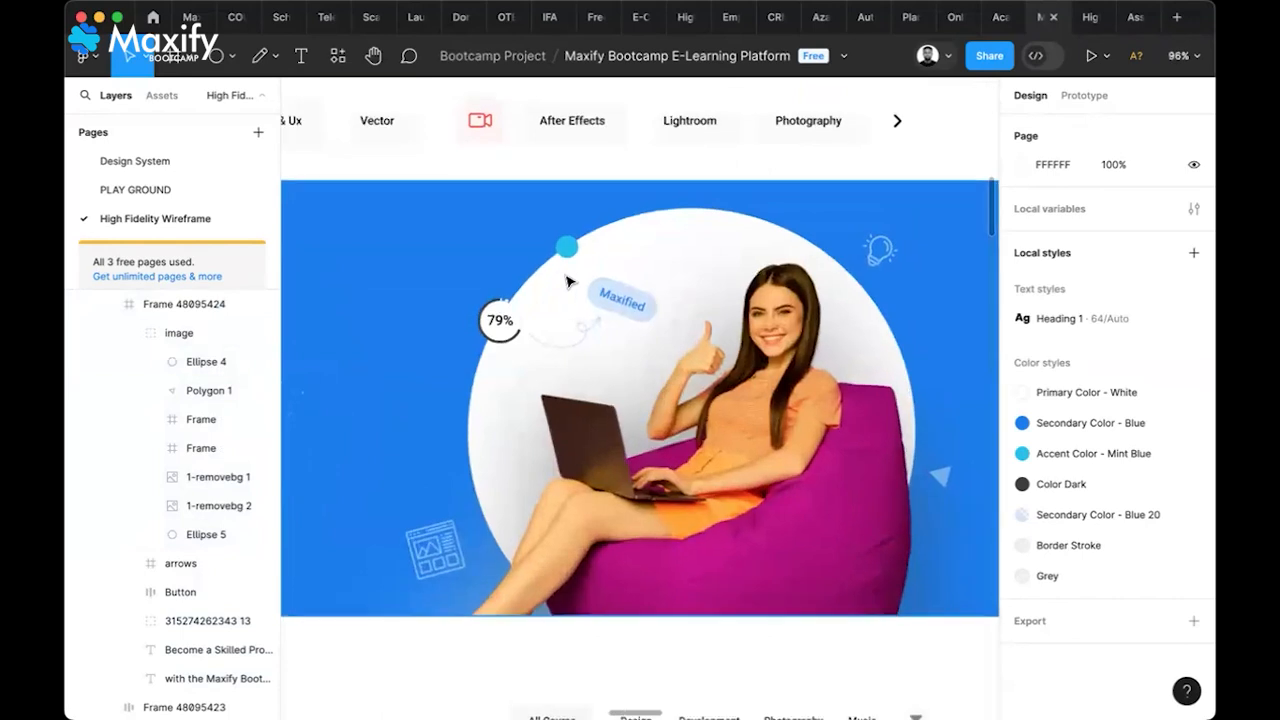
left_click(503, 333)
double_click(503, 333)
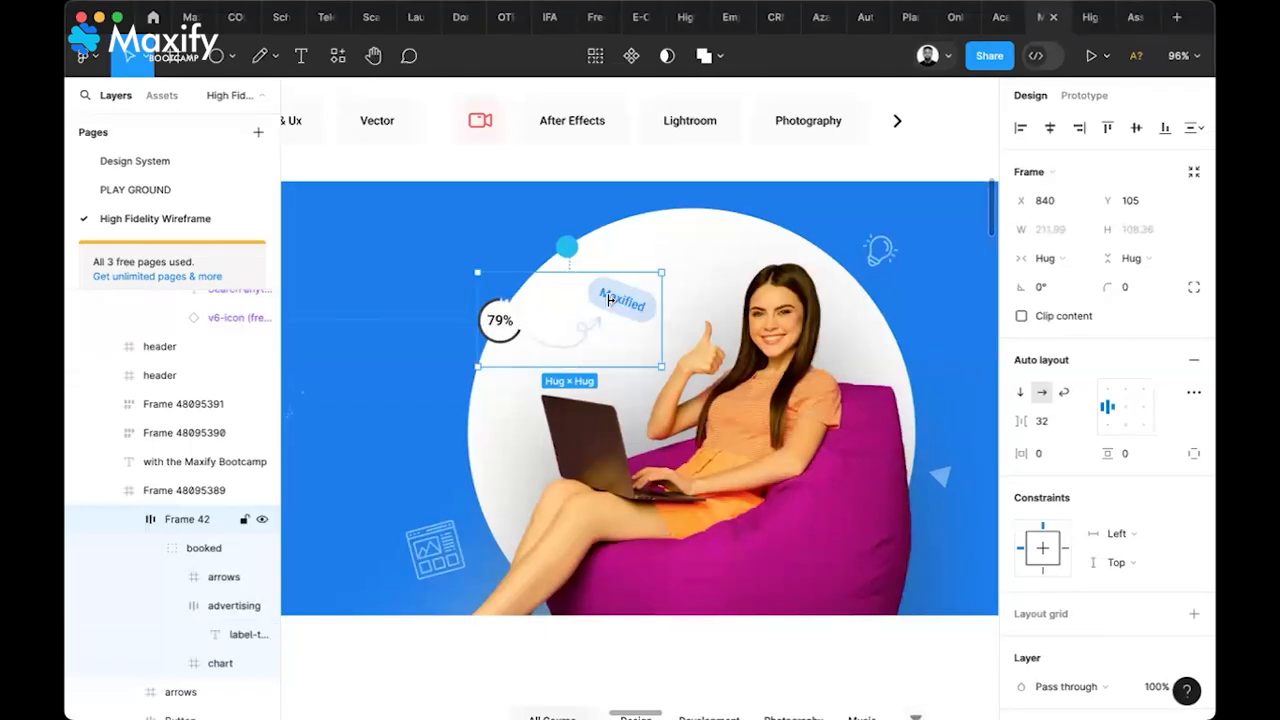
Paste the progress card into the landing page image group at X 823, Y 111
scroll(682, 412, "down", 3)
scroll(682, 412, "down", 5)
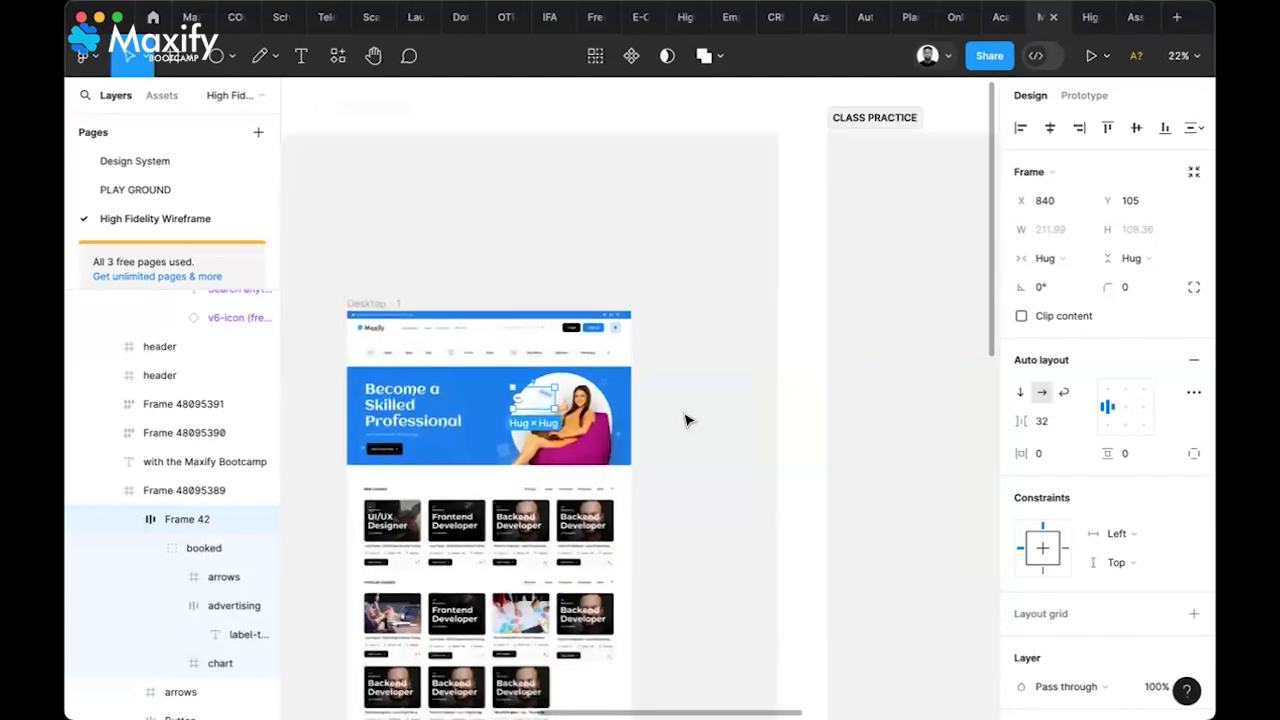
scroll(686, 420, "left", 3)
scroll(757, 437, "up", 5)
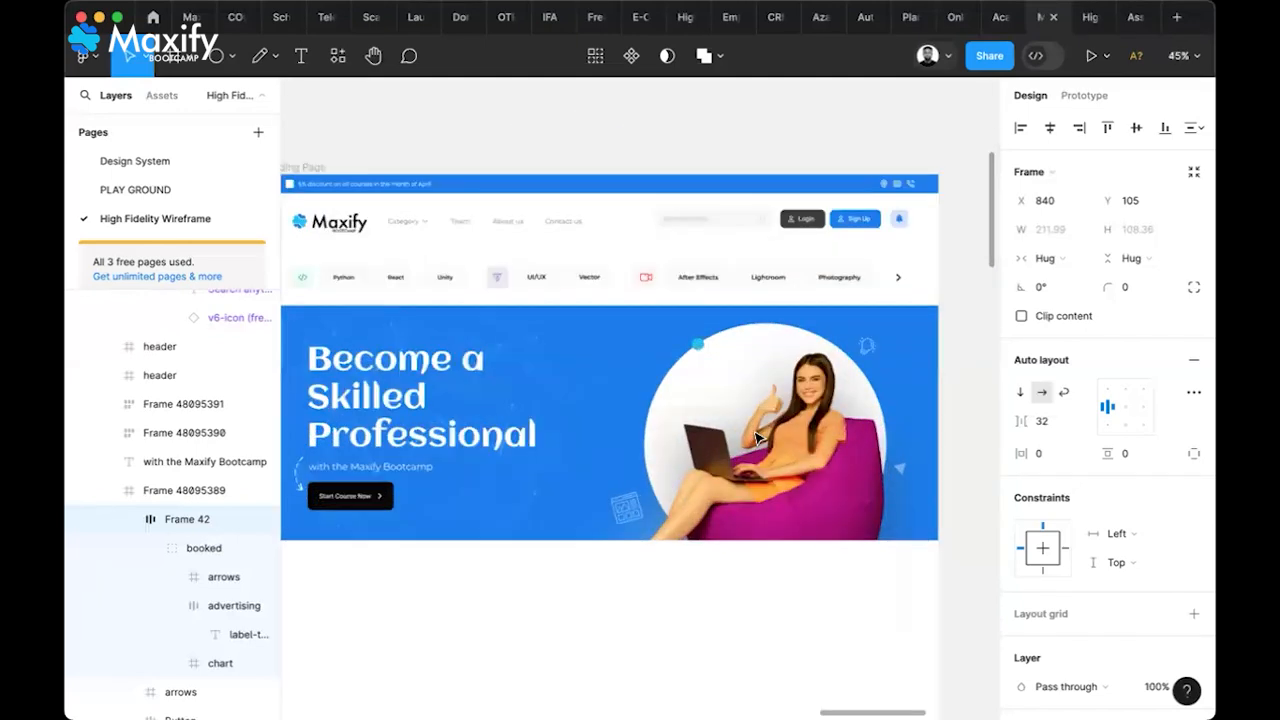
left_click(716, 402)
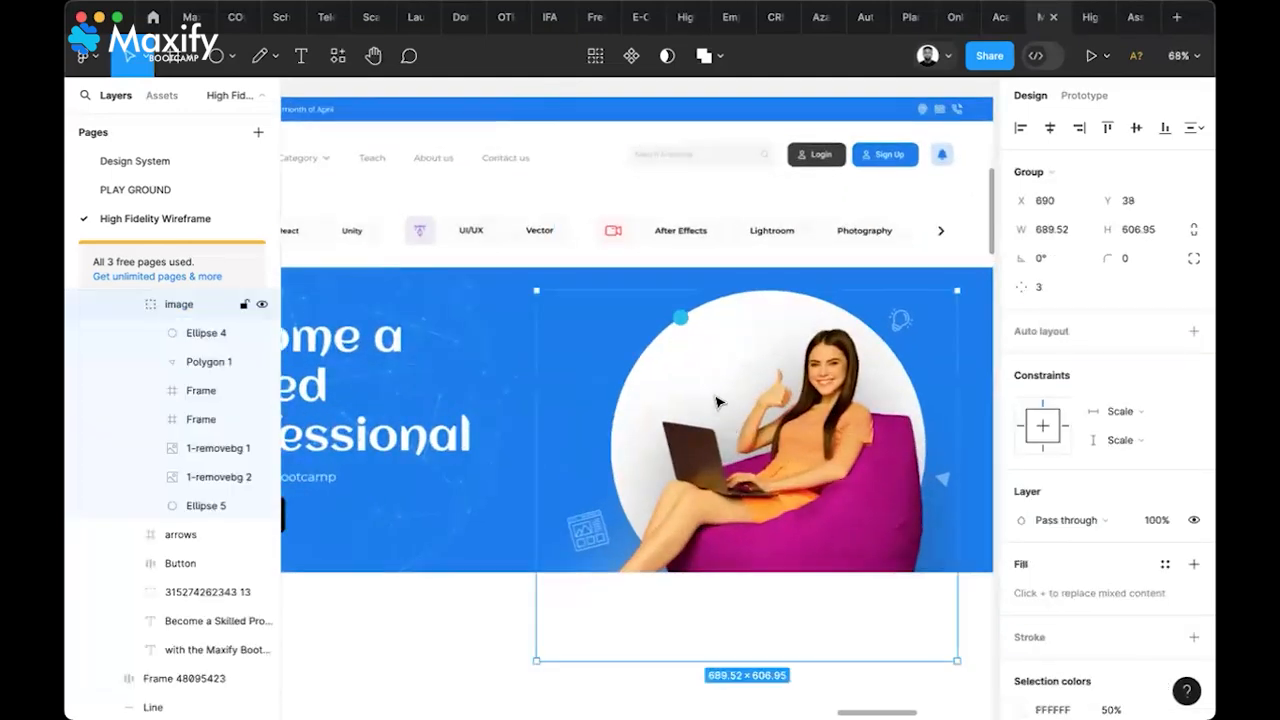
key("ctrl+v")
left_click_drag(716, 402, 645, 378)
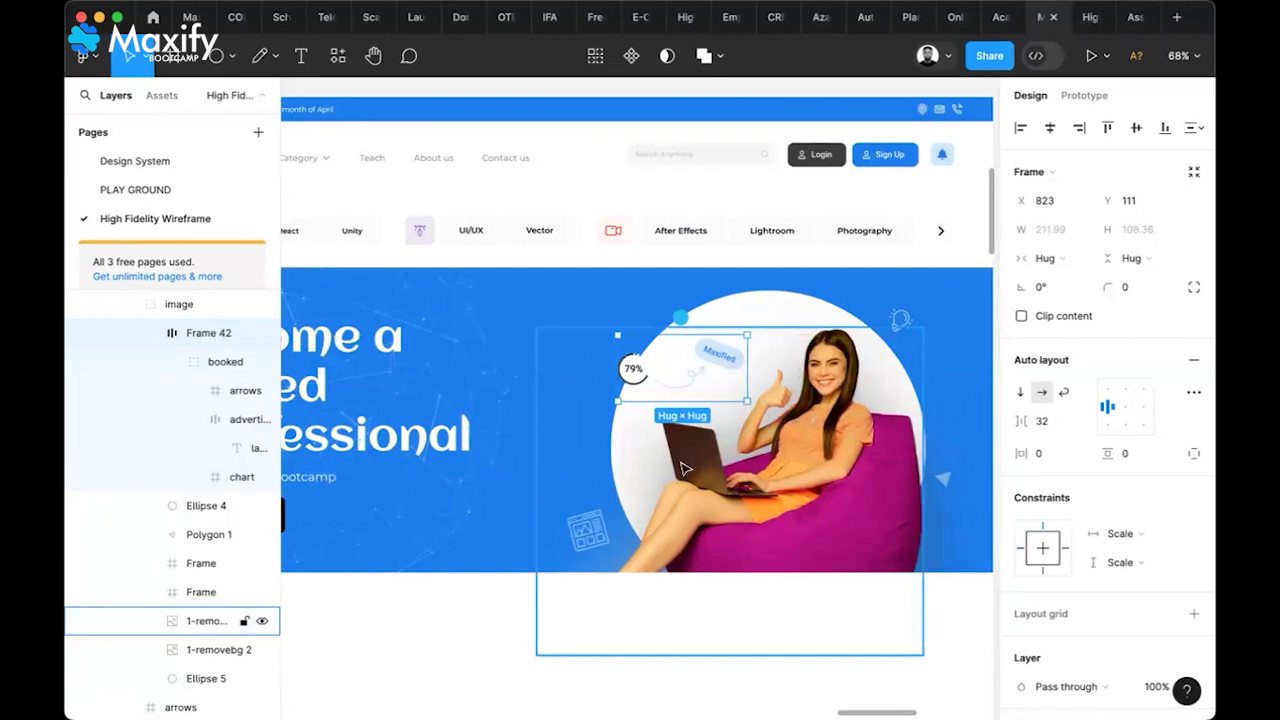
left_click(827, 641)
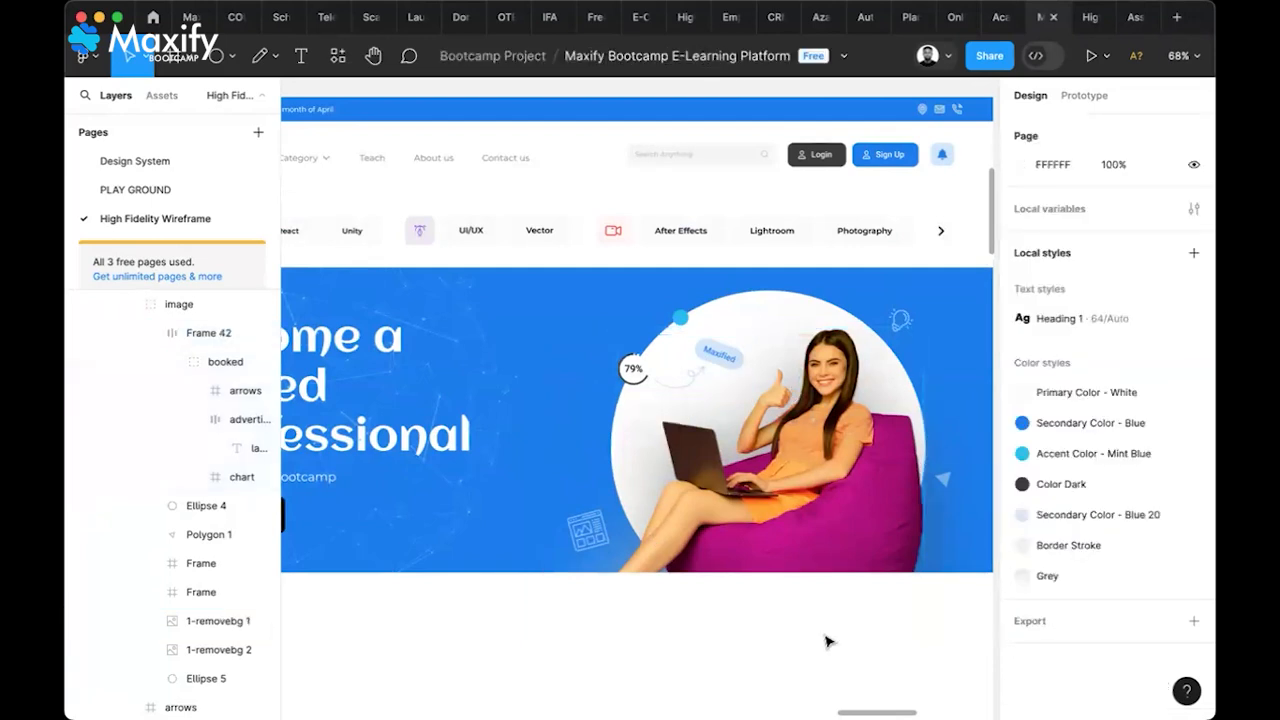
Preview the Landing Page as a prototype, then return to the editor
scroll(827, 641, "down", 5)
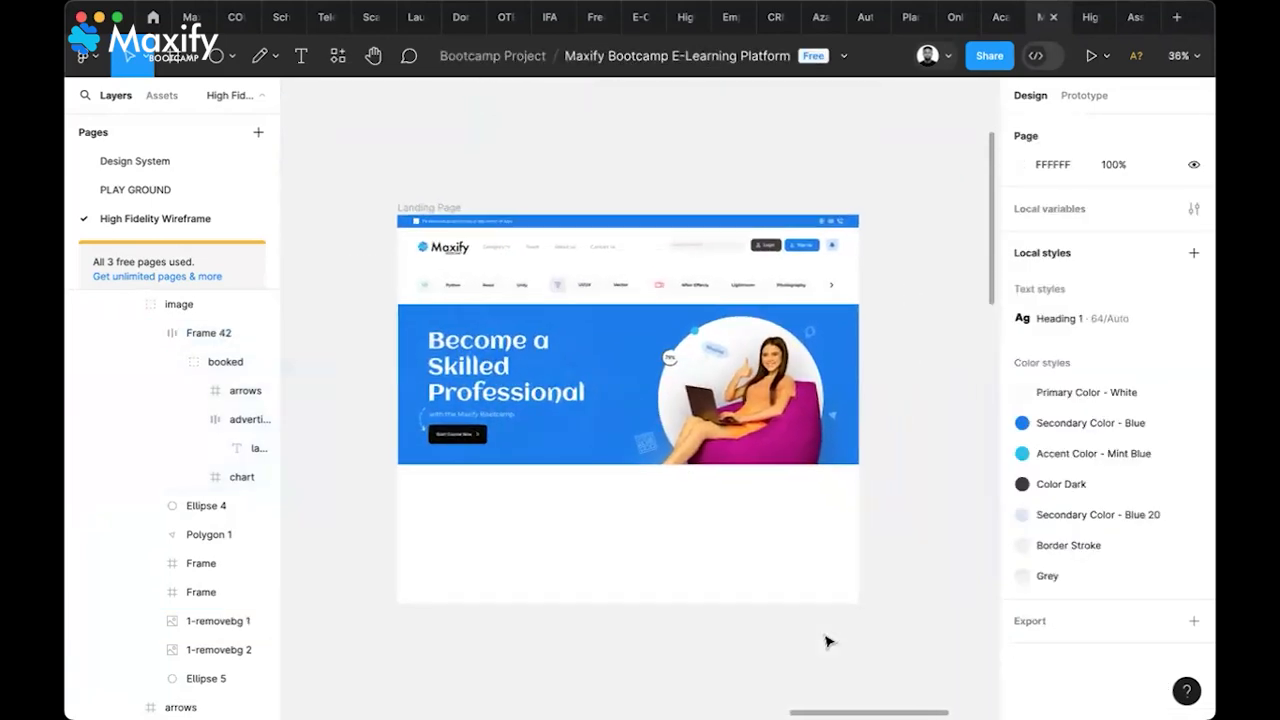
left_click(1076, 26)
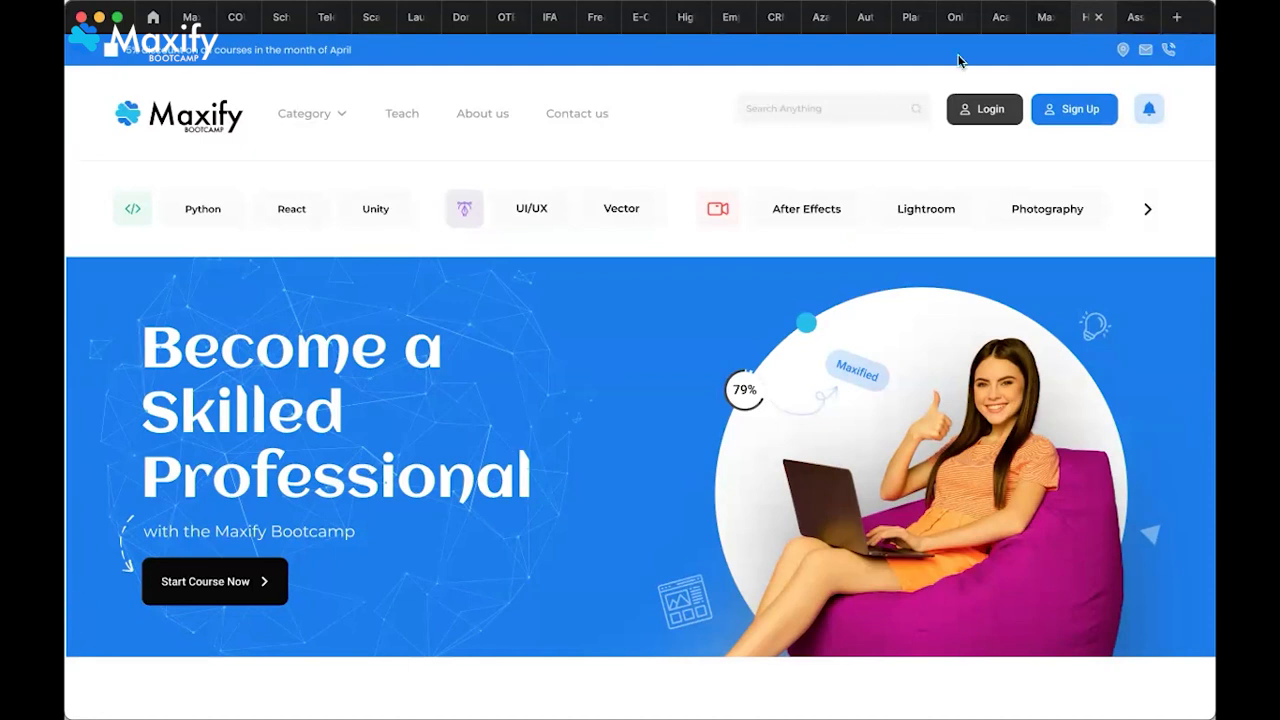
left_click(1035, 18)
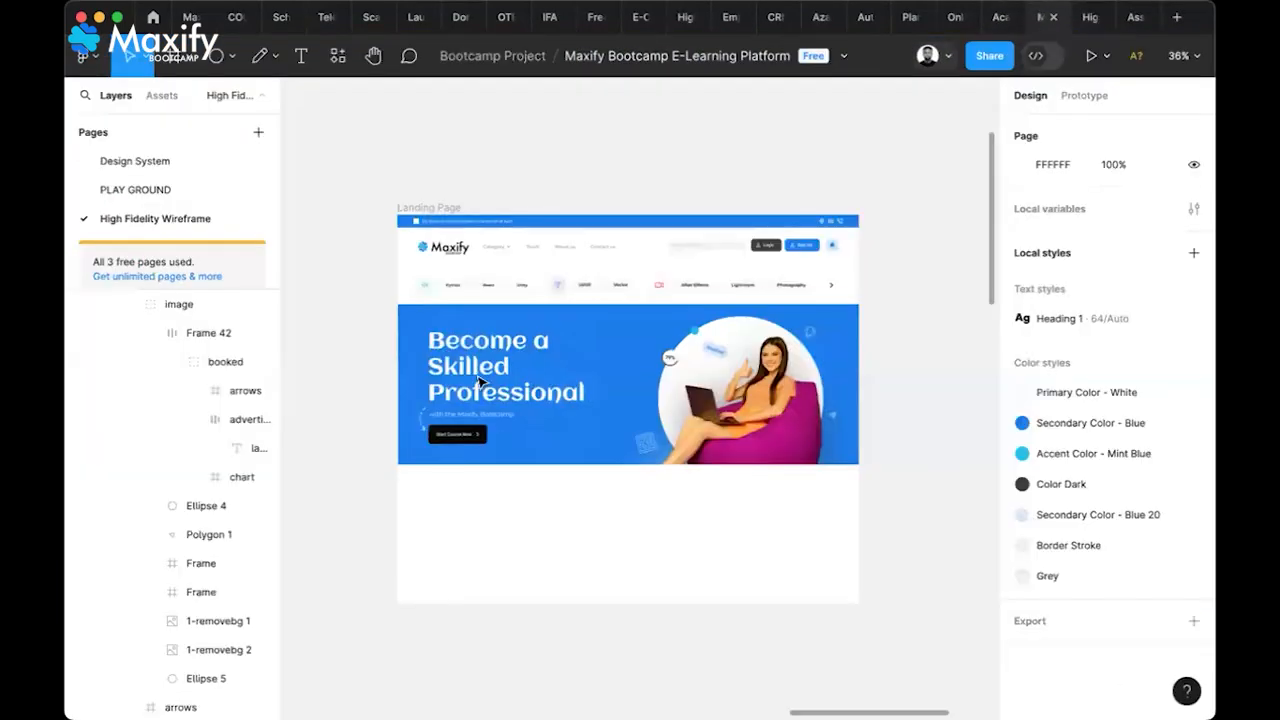
Stretch Frame 48095424 to the page's left edge so X is 0 and W 1440
scroll(404, 404, "up", 10)
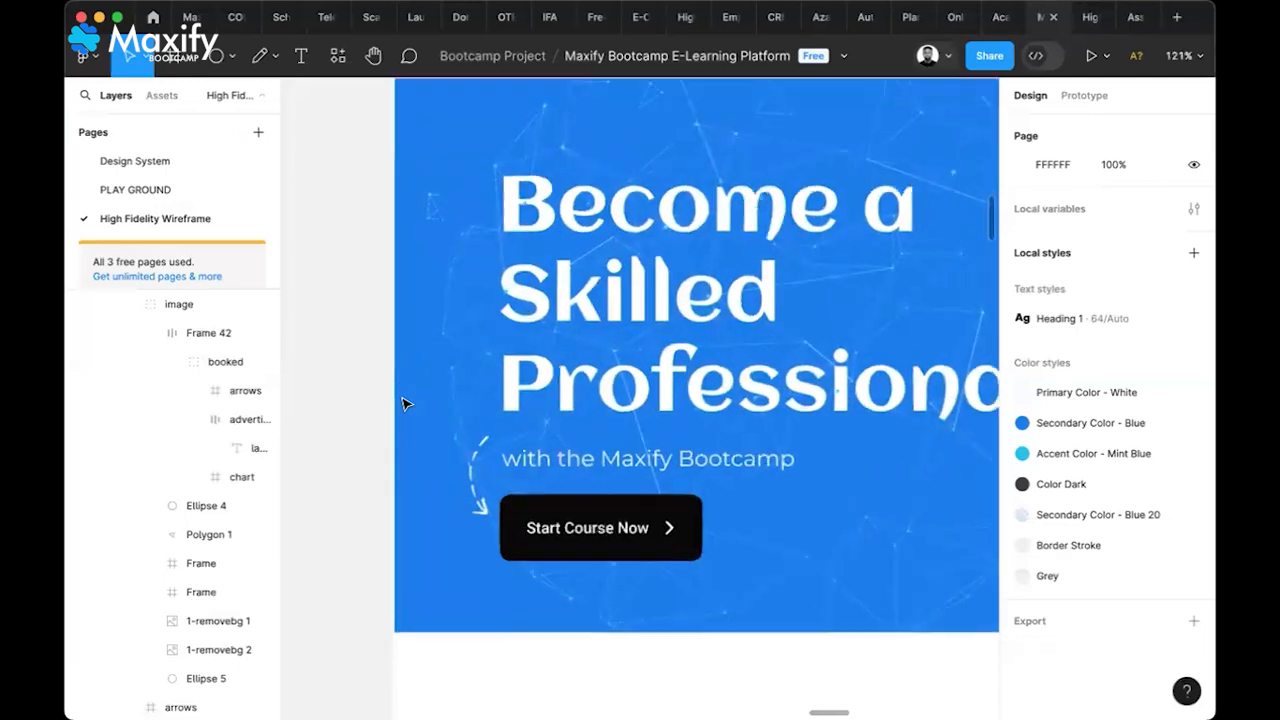
left_click(413, 366)
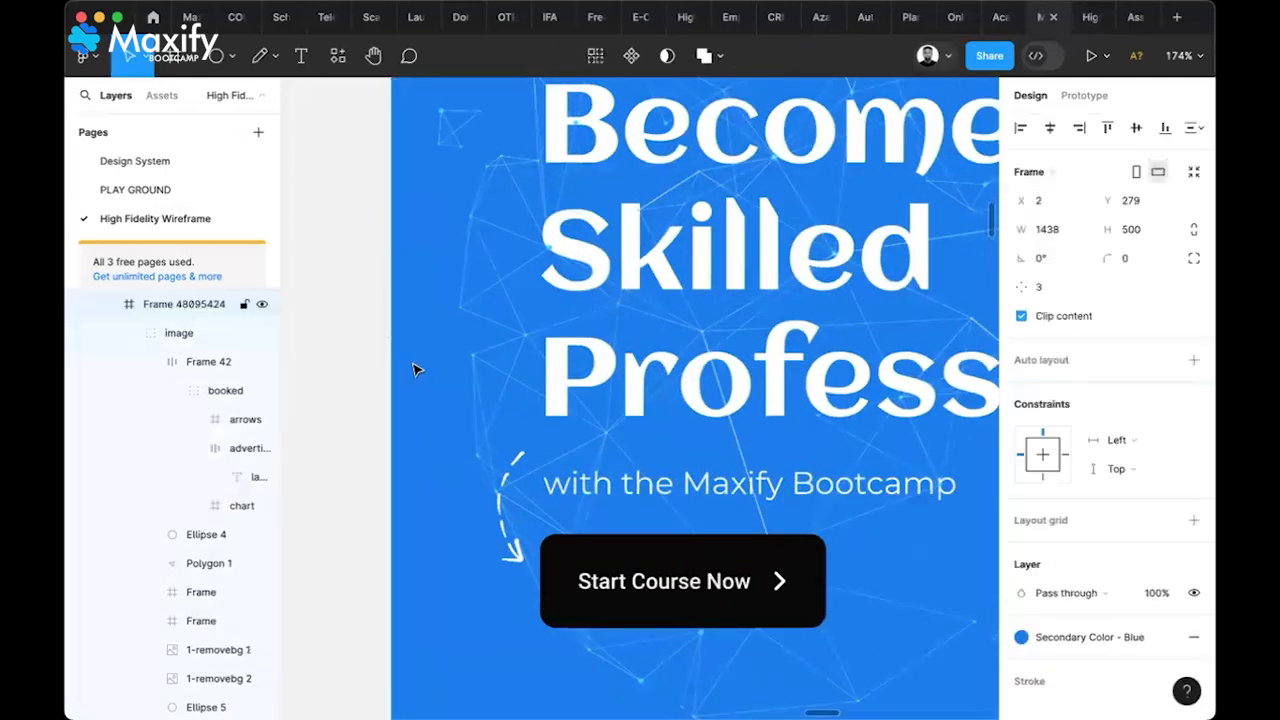
left_click_drag(383, 362, 387, 362)
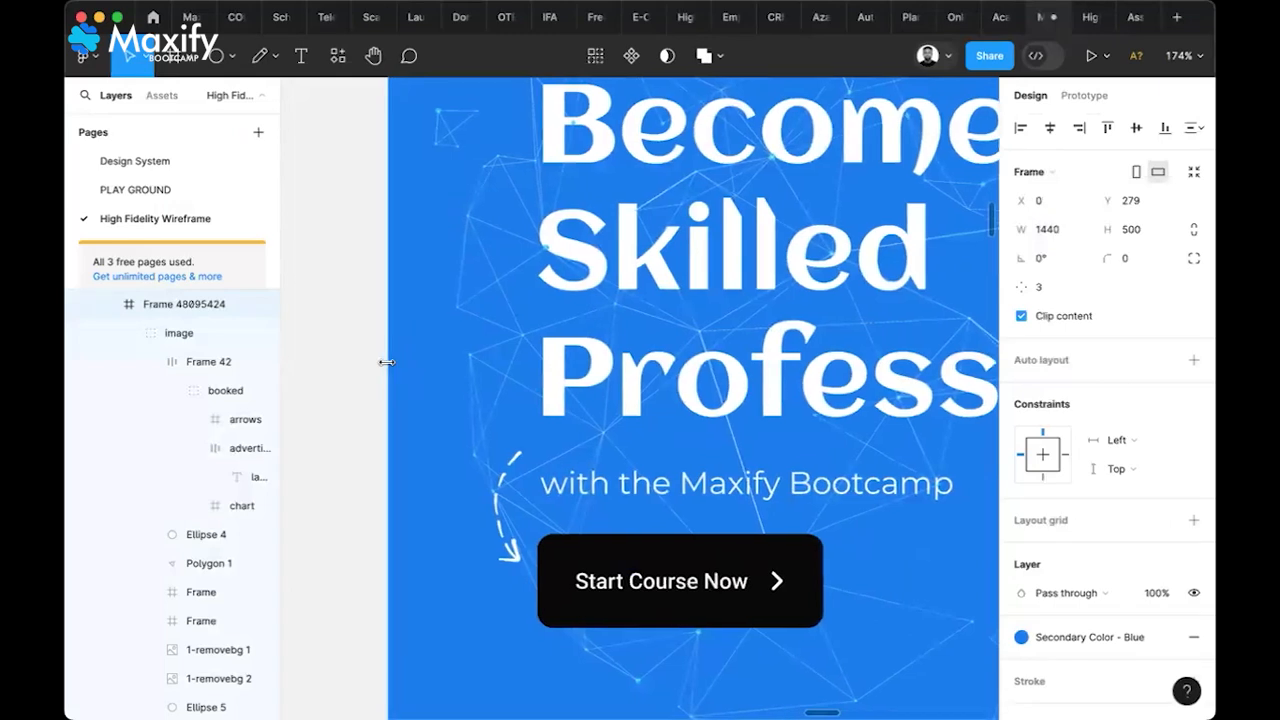
left_click(351, 400)
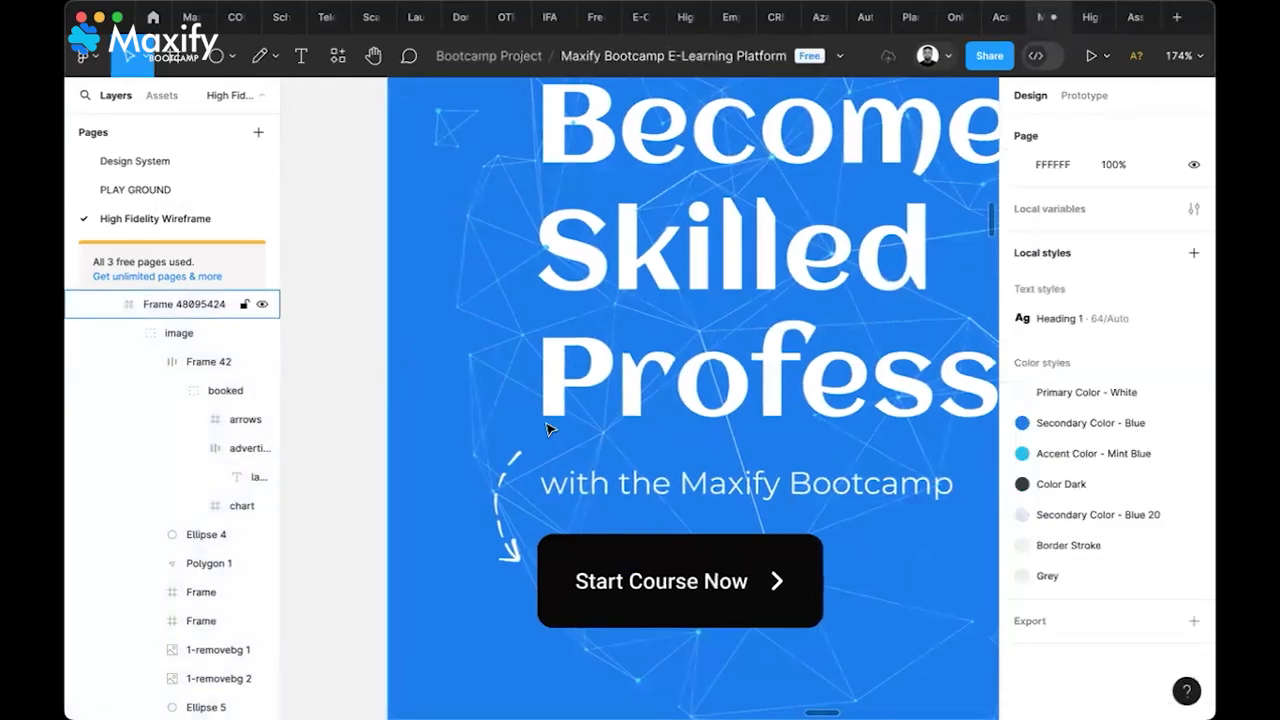
Check the full-width hero again in the prototype preview and go back to the editor
scroll(548, 430, "down", 5)
scroll(548, 430, "down", 8)
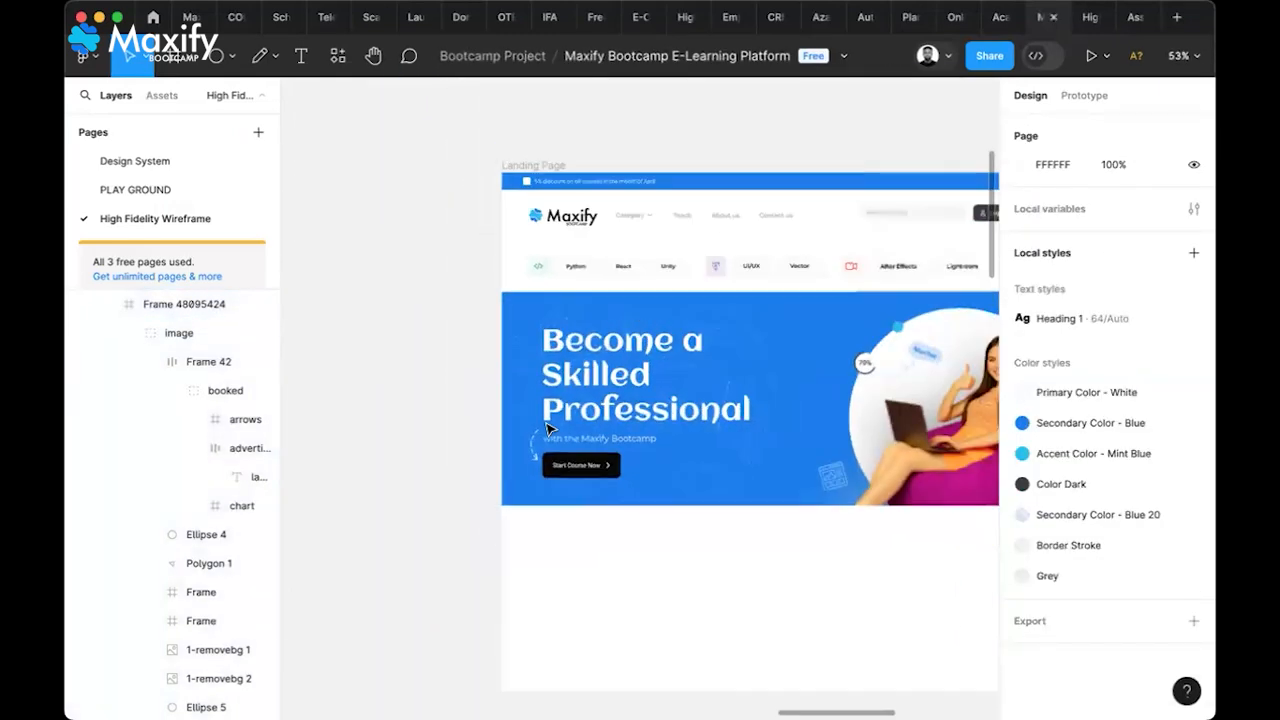
scroll(548, 430, "right", 3)
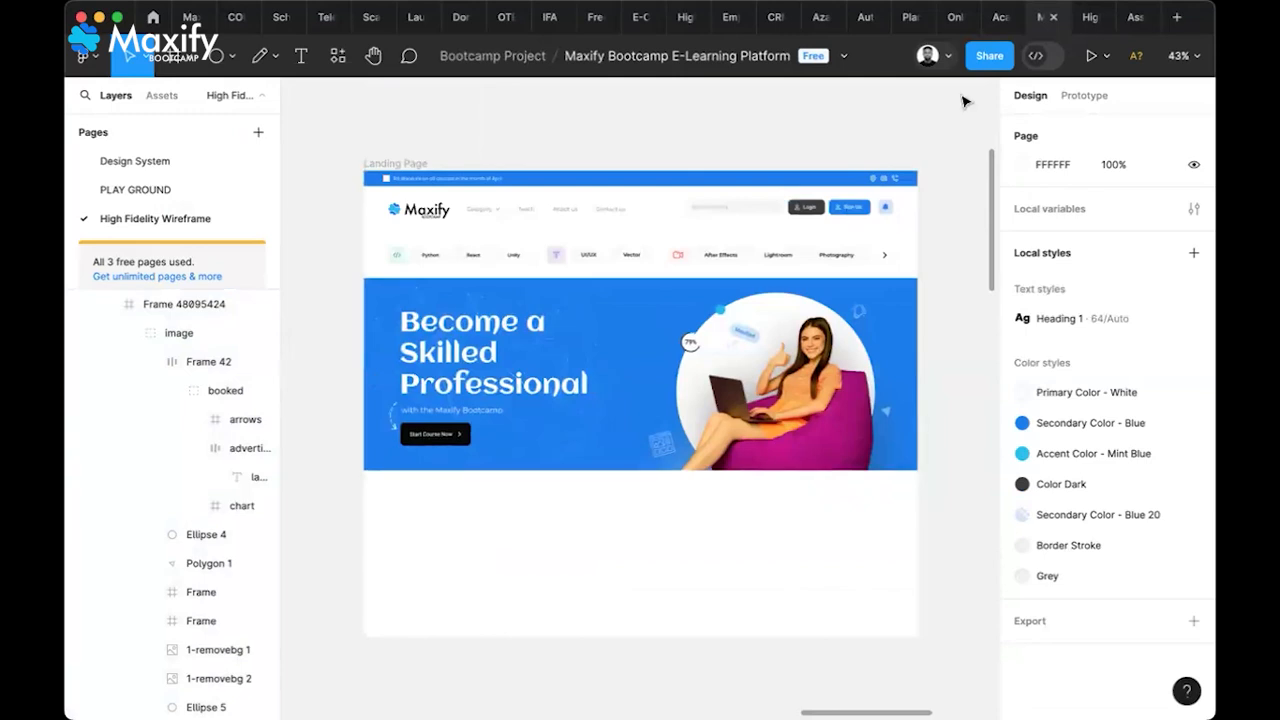
left_click(1090, 17)
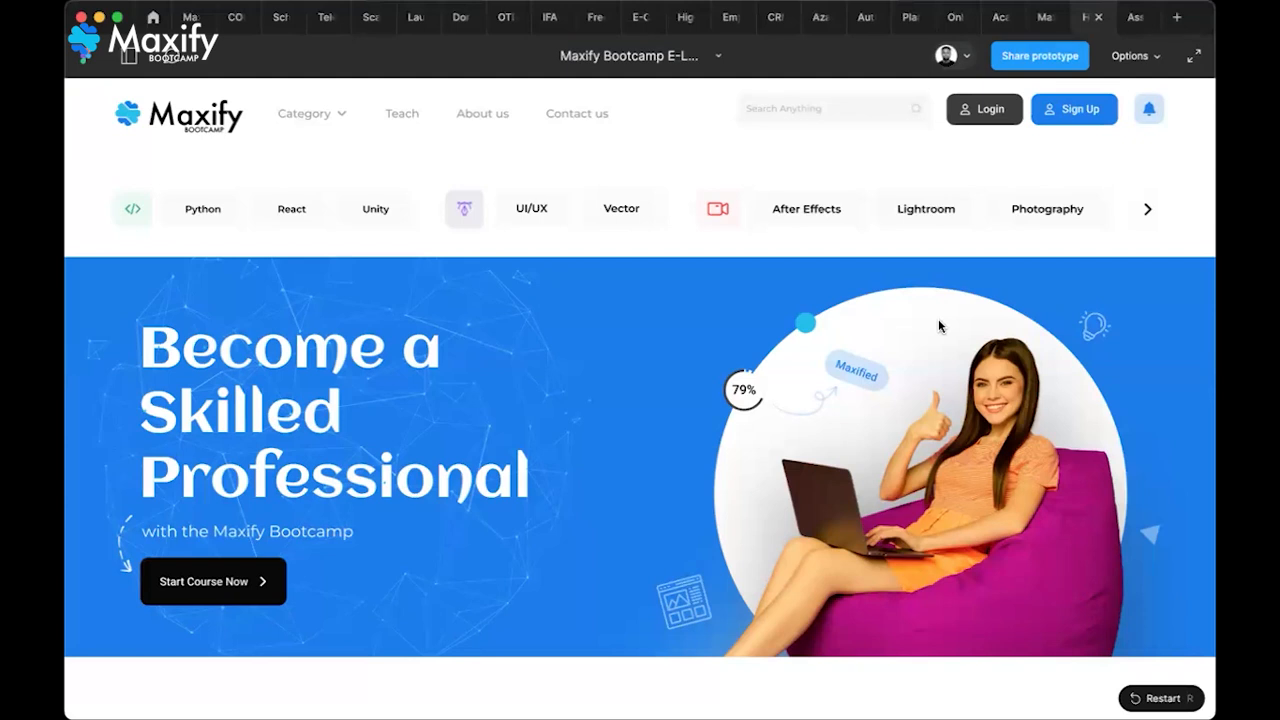
left_click(1039, 28)
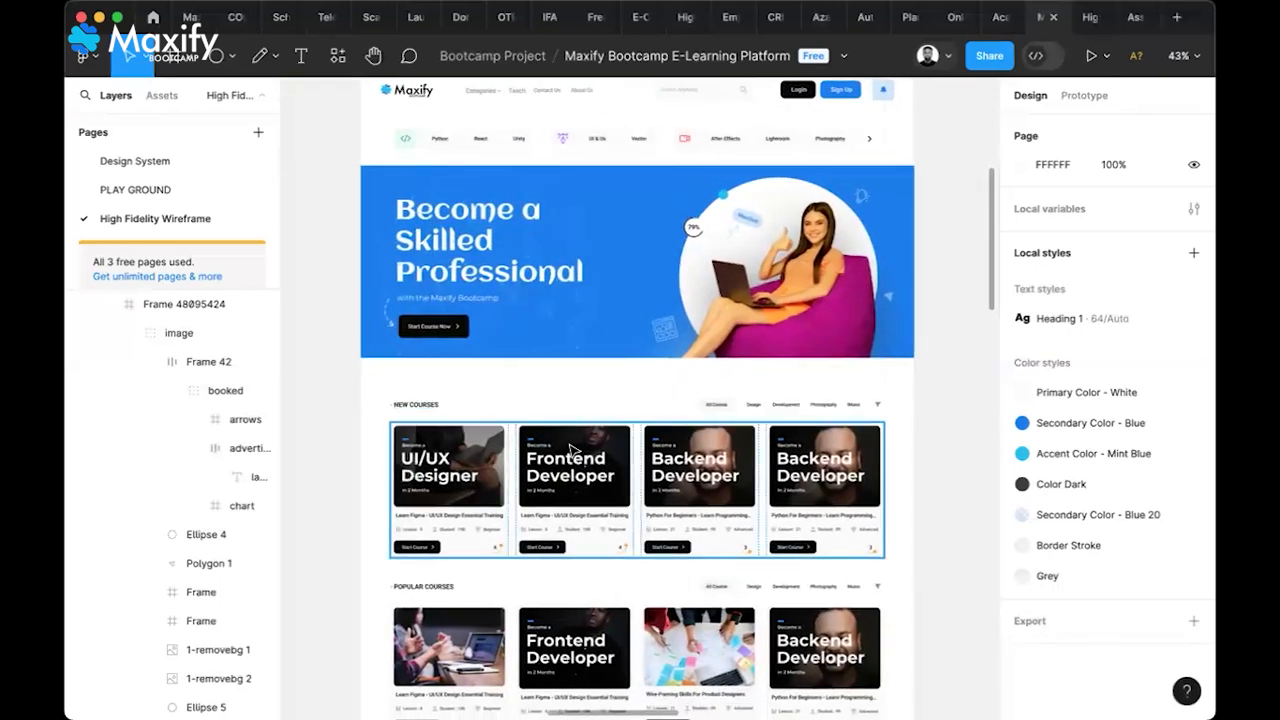
scroll(573, 452, "down", 2)
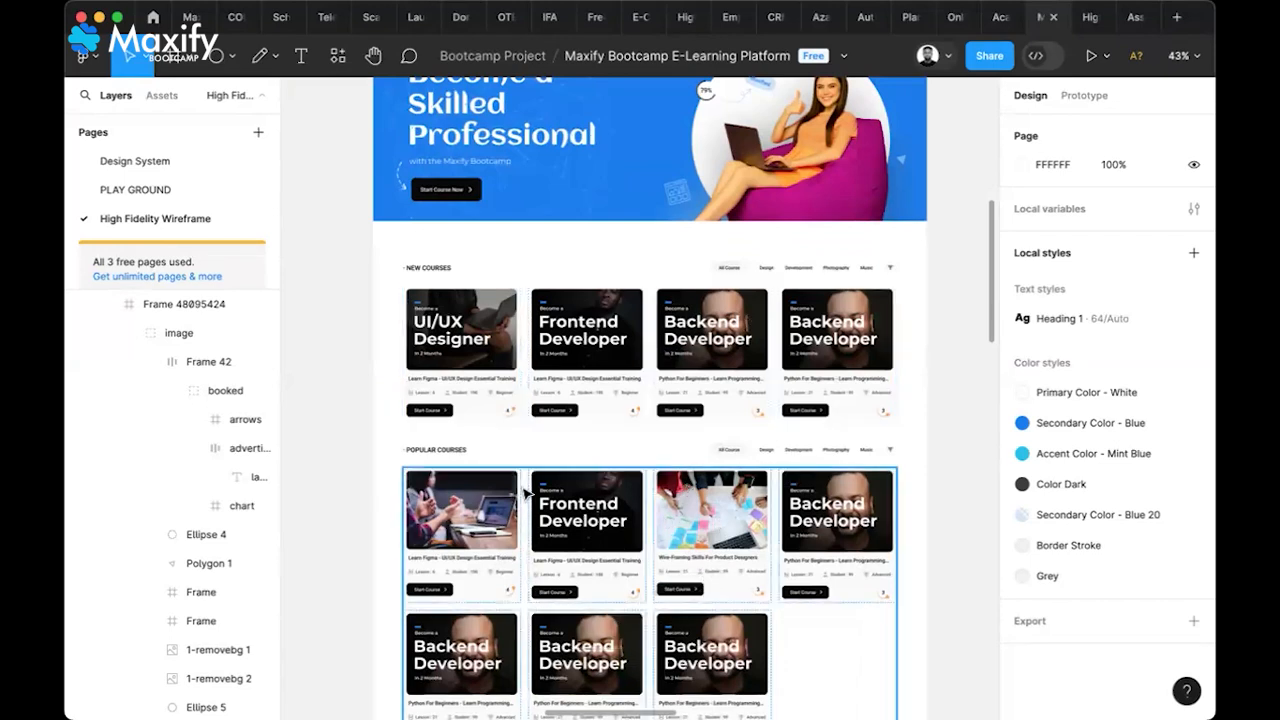
scroll(700, 571, "down", 5)
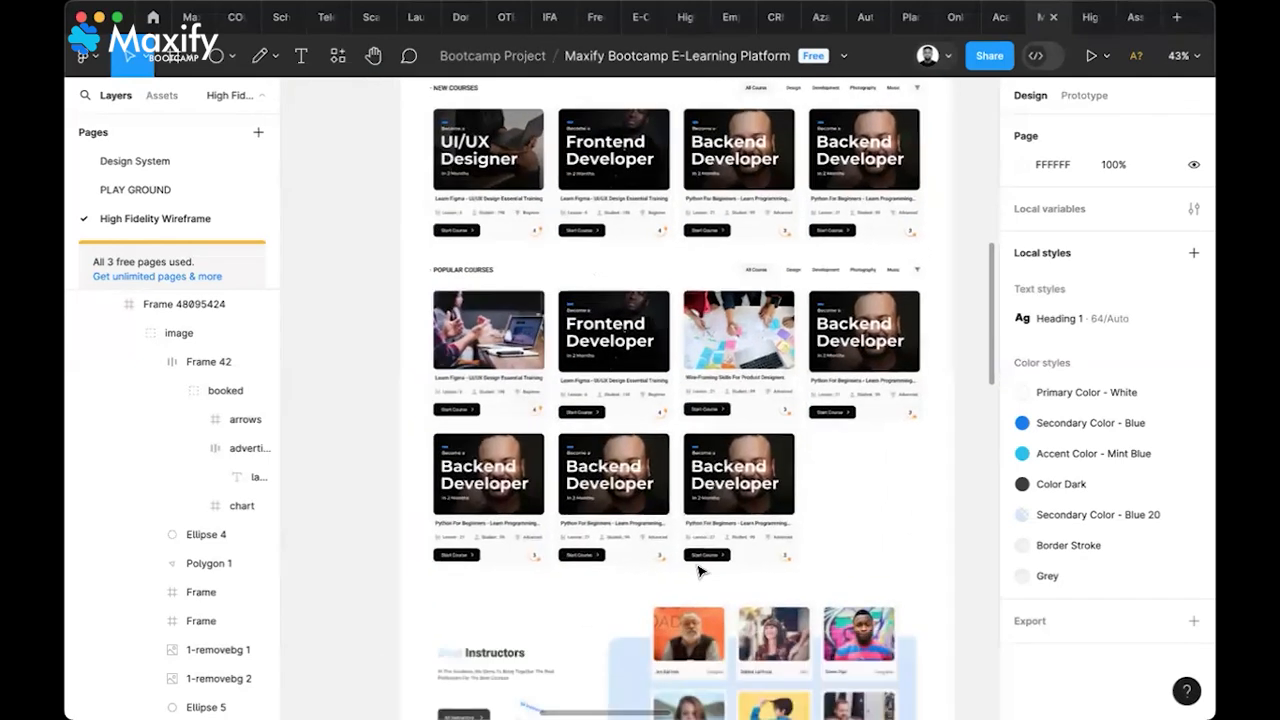
scroll(700, 571, "down", 1)
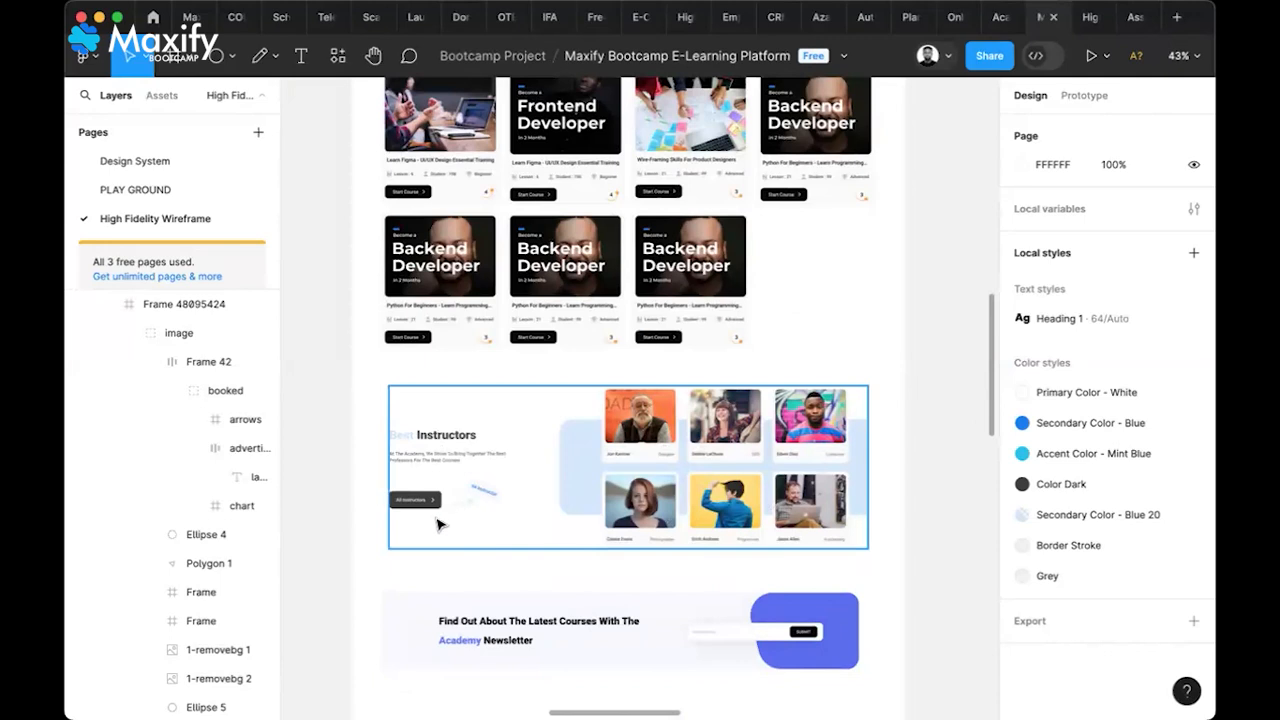
scroll(566, 507, "down", 1)
scroll(566, 507, "down", 5)
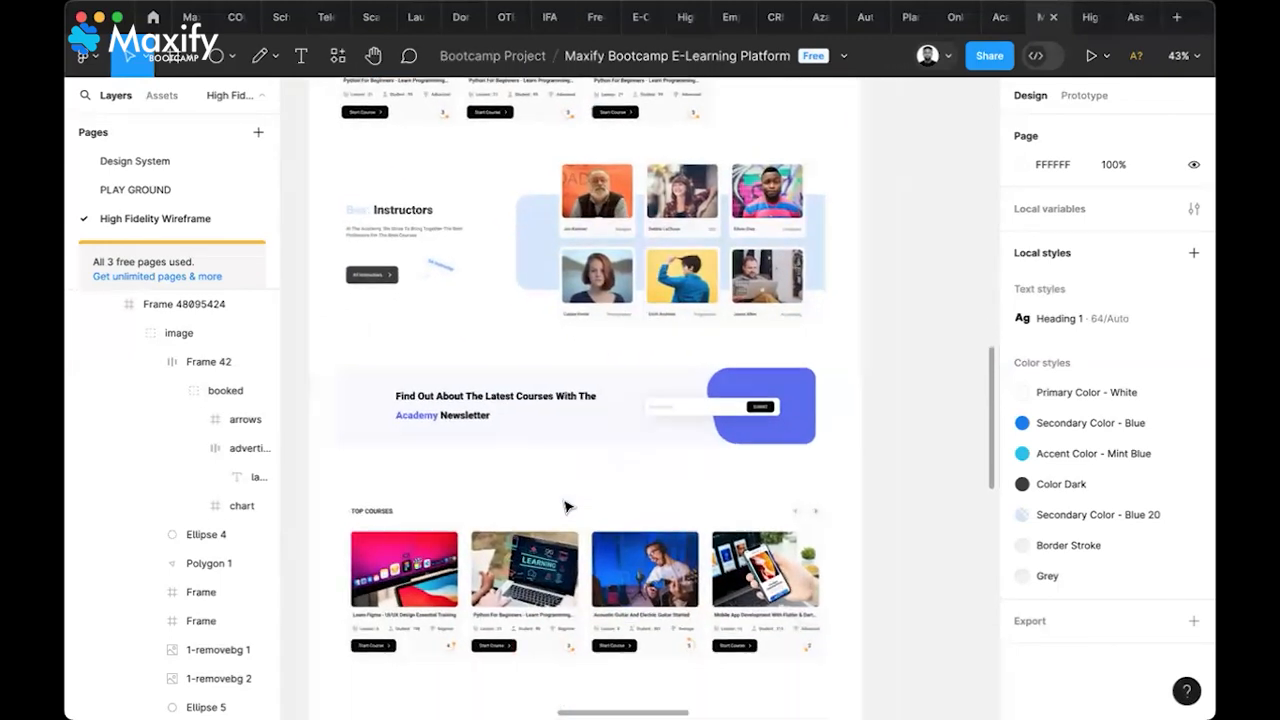
scroll(566, 507, "up", 10)
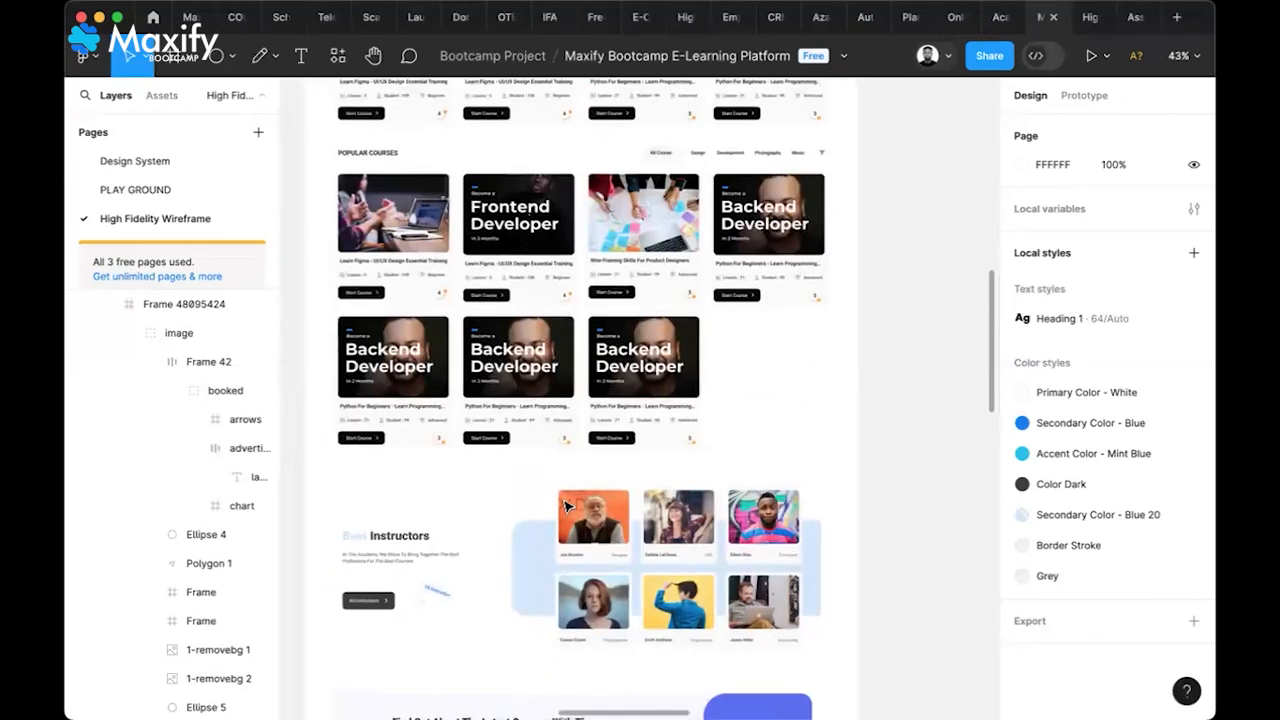
scroll(566, 507, "up", 5)
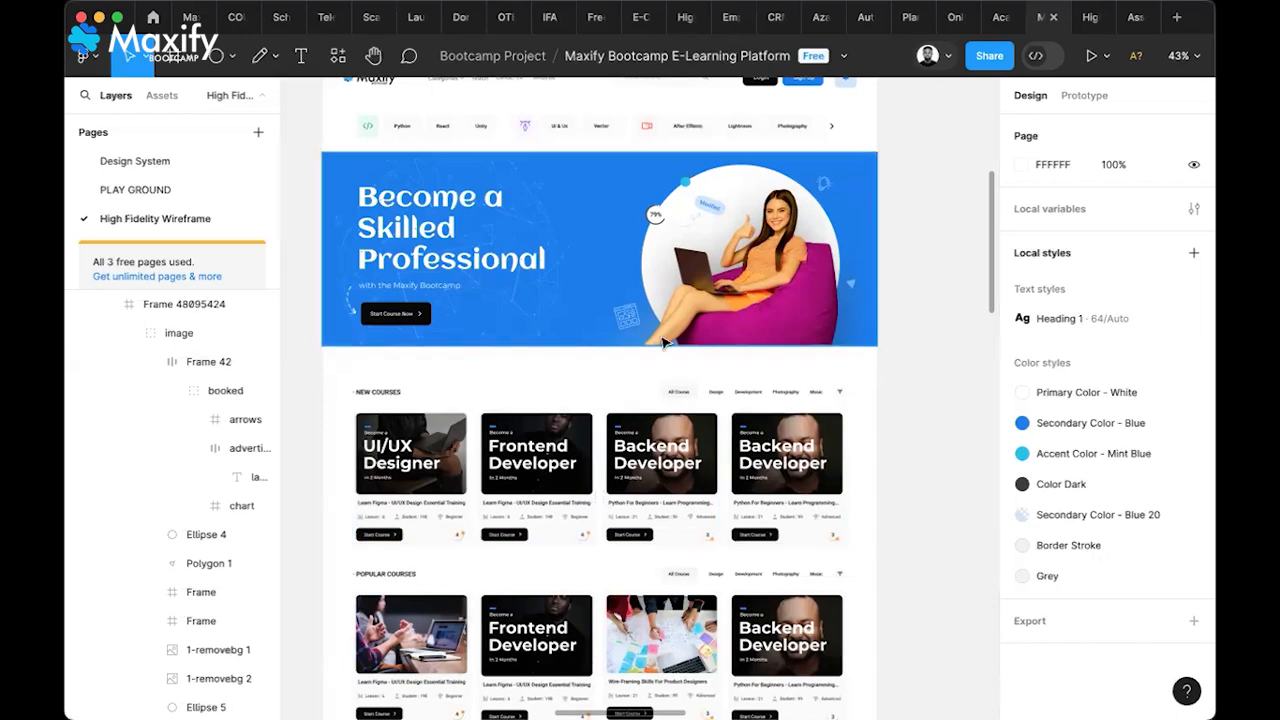
Select the Landing Page frame and drag its bottom edge down to make it taller
scroll(711, 365, "down", 1)
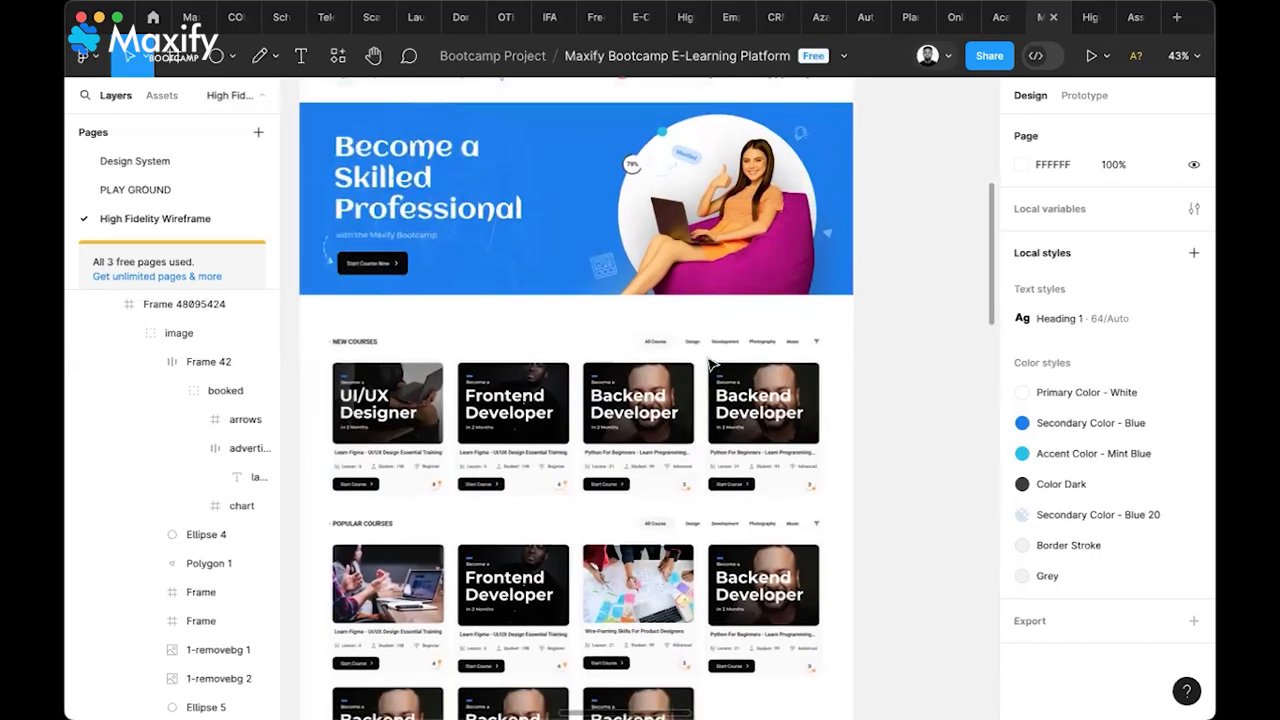
scroll(711, 365, "up", 1)
scroll(711, 365, "left", 1)
scroll(711, 365, "up", 2)
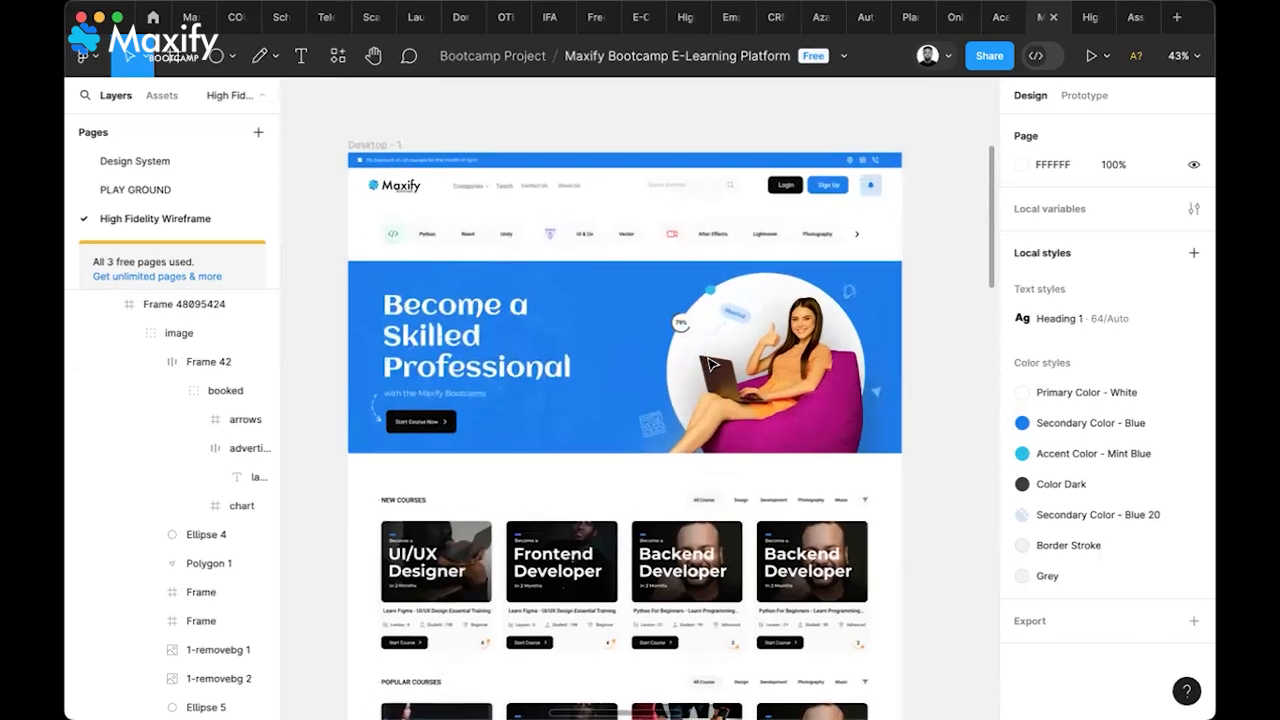
scroll(711, 365, "down", 1)
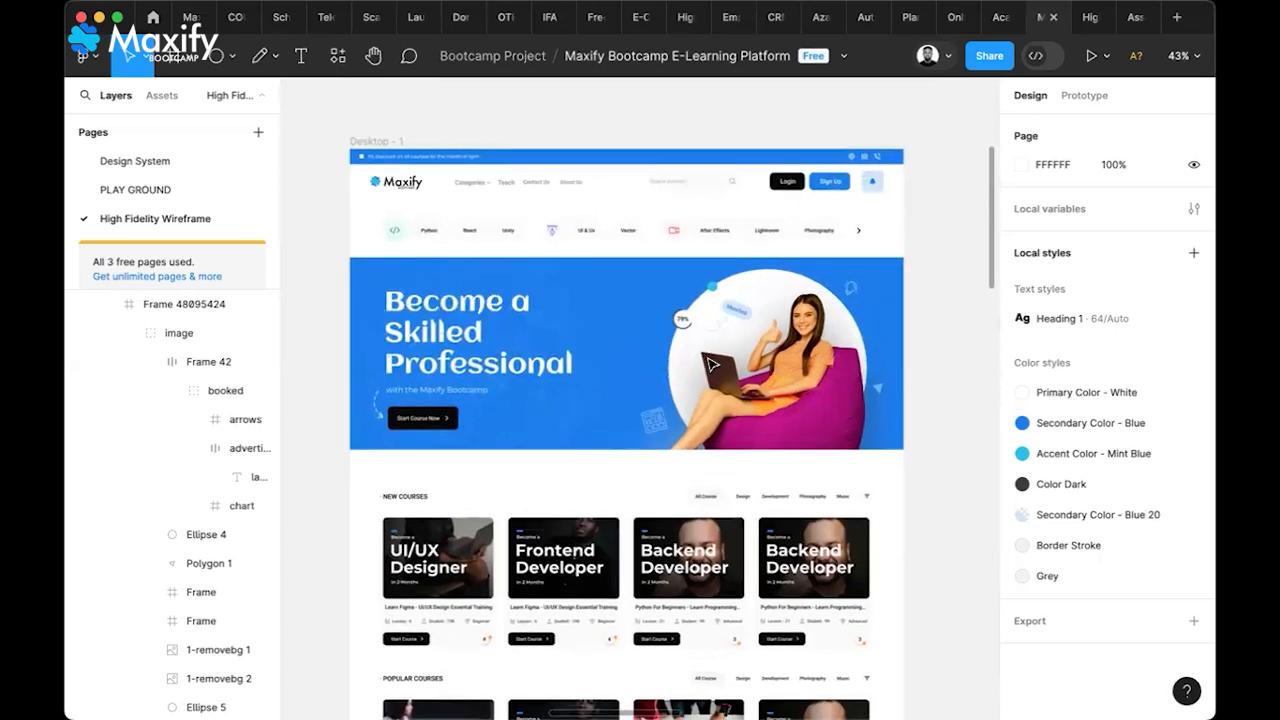
key("super+shift+5")
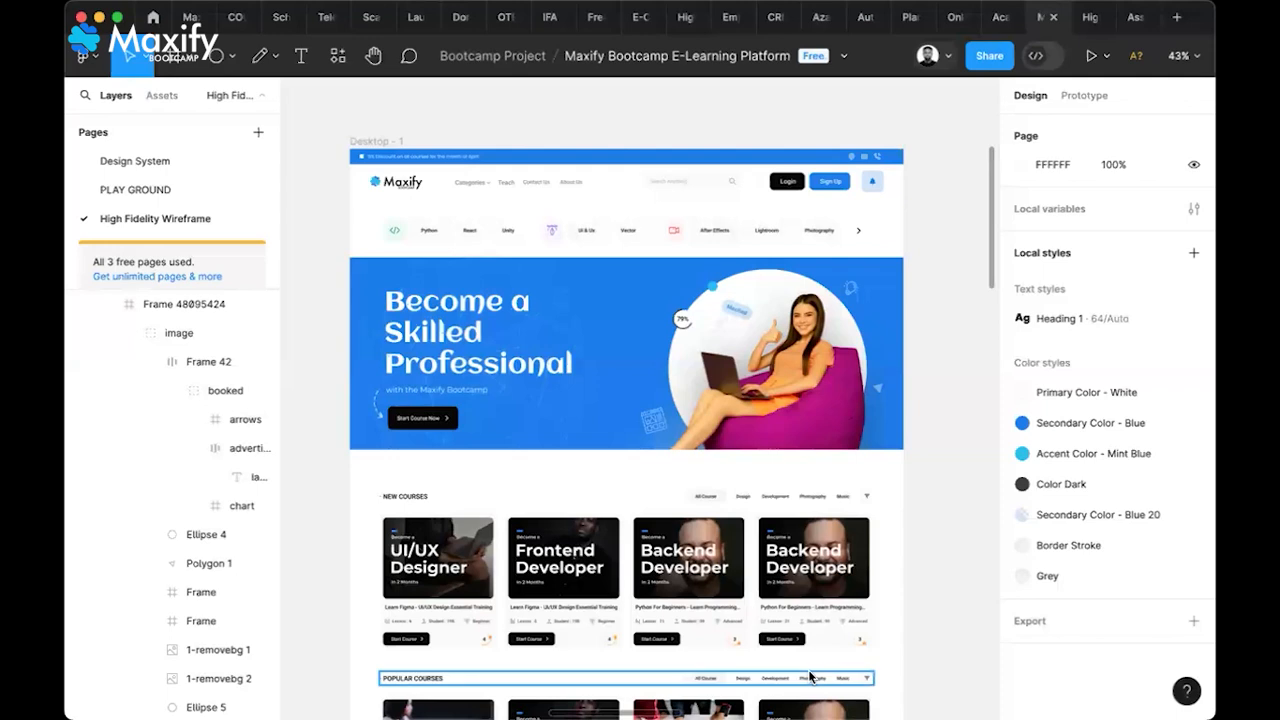
scroll(803, 565, "right", 10)
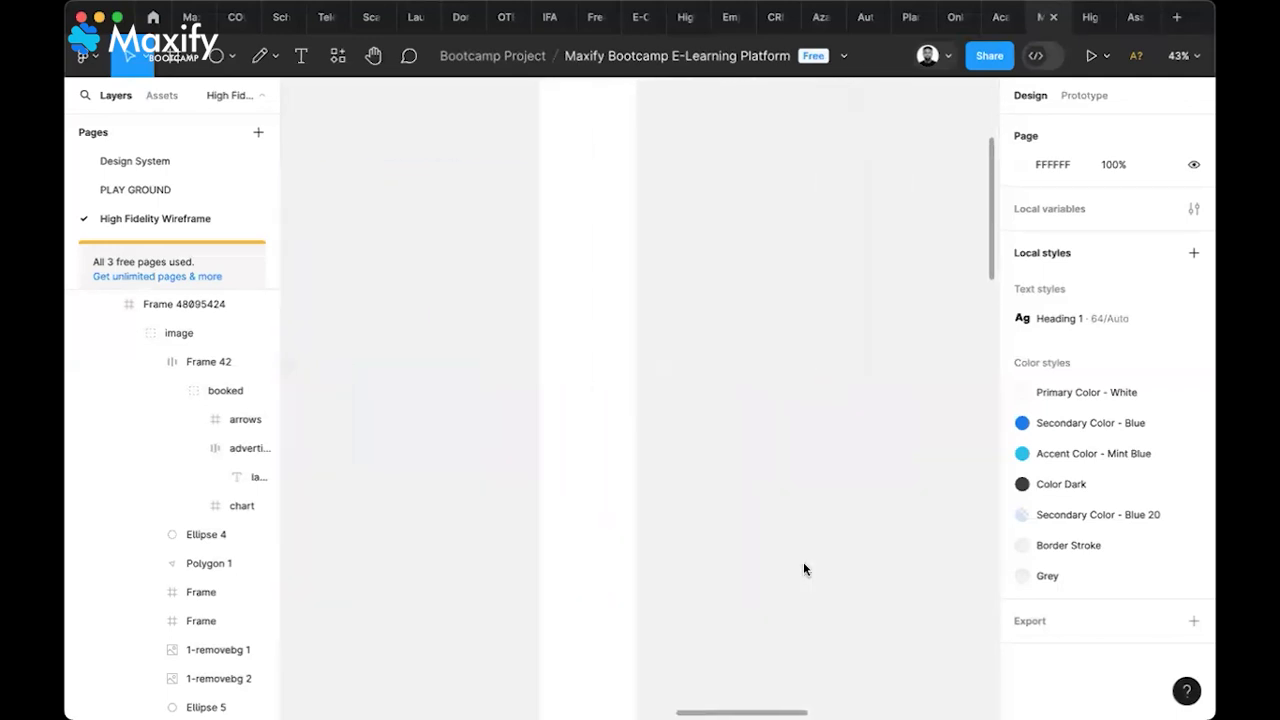
scroll(803, 566, "right", 5)
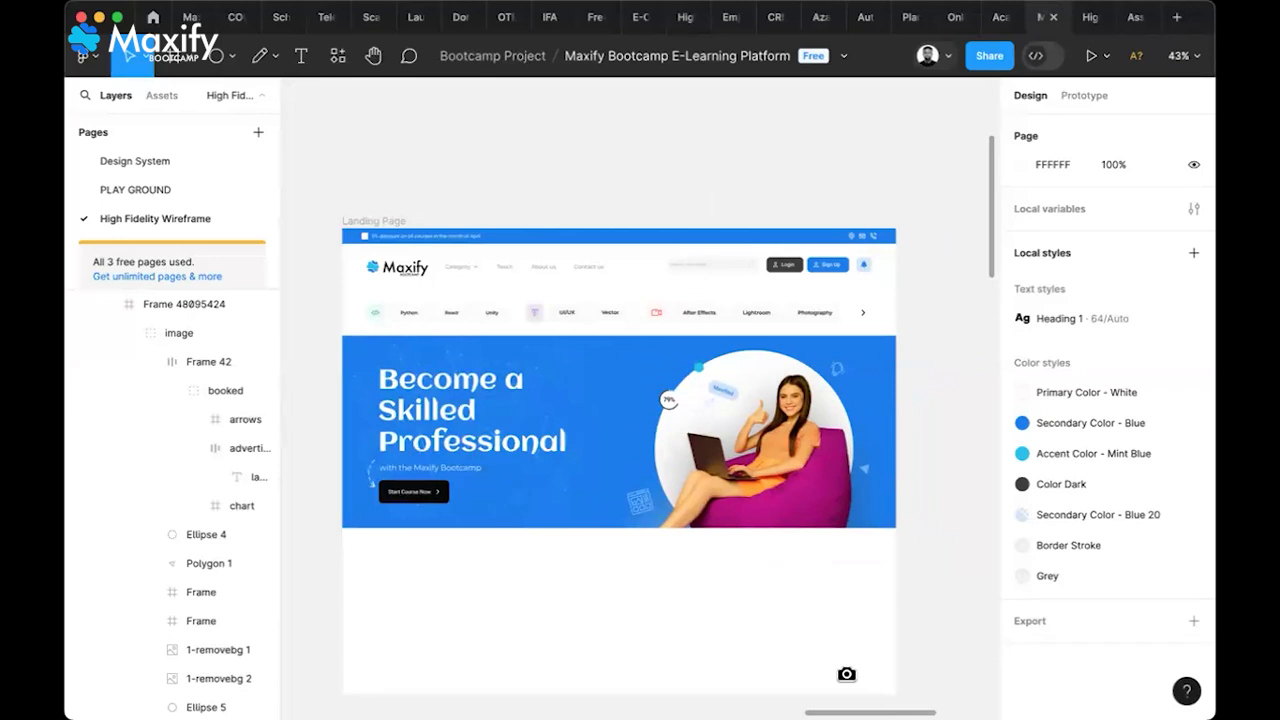
scroll(767, 603, "left", 6)
scroll(767, 603, "down", 2)
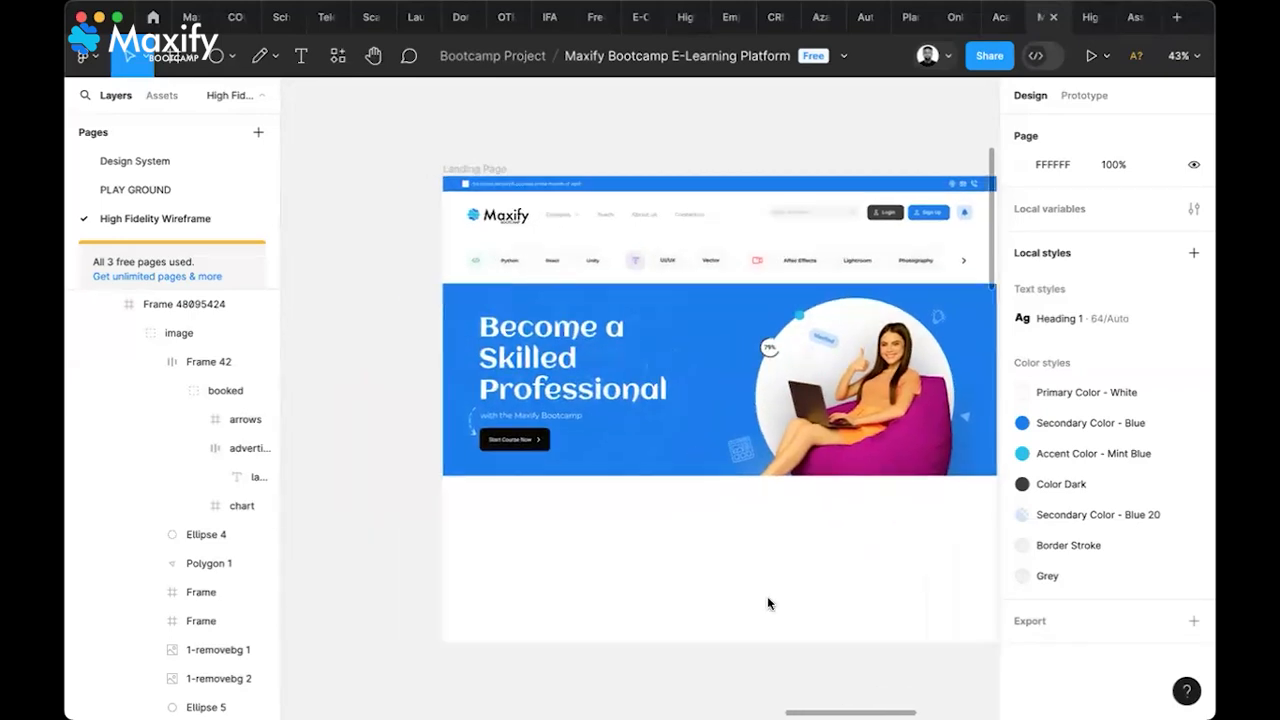
scroll(767, 603, "left", 3)
scroll(767, 603, "right", 10)
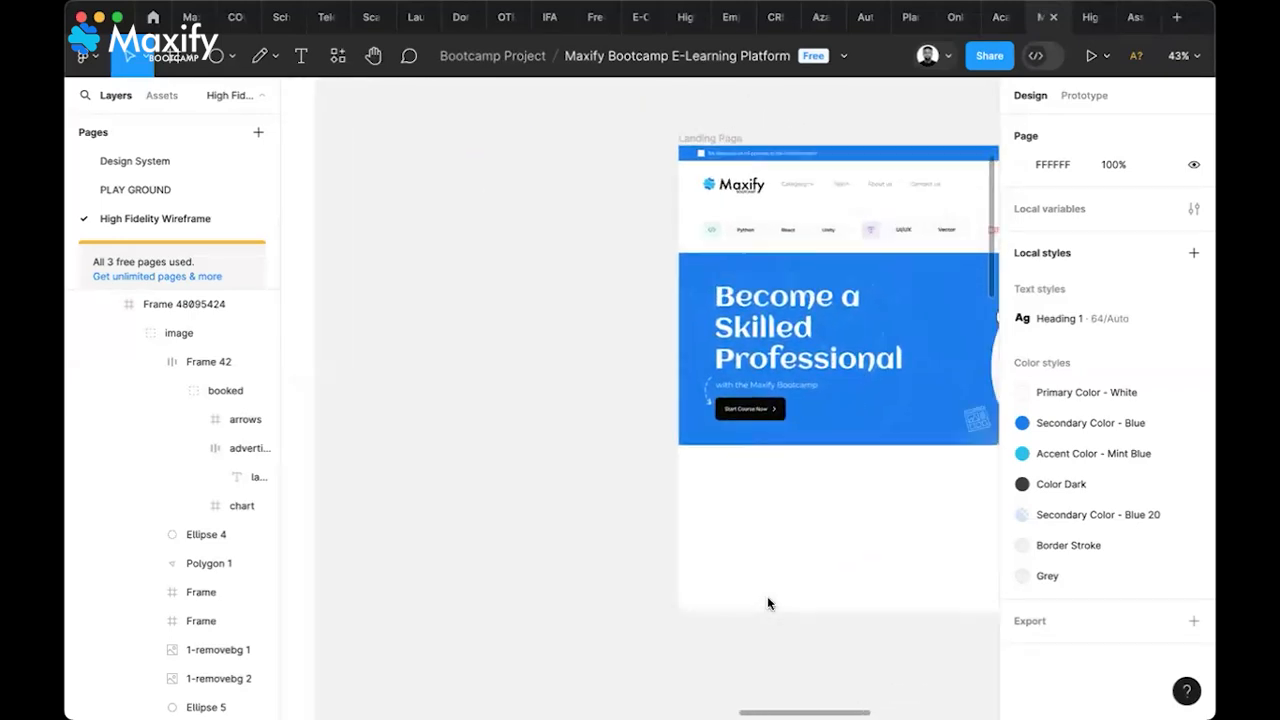
scroll(767, 603, "right", 2)
scroll(767, 603, "up", 1)
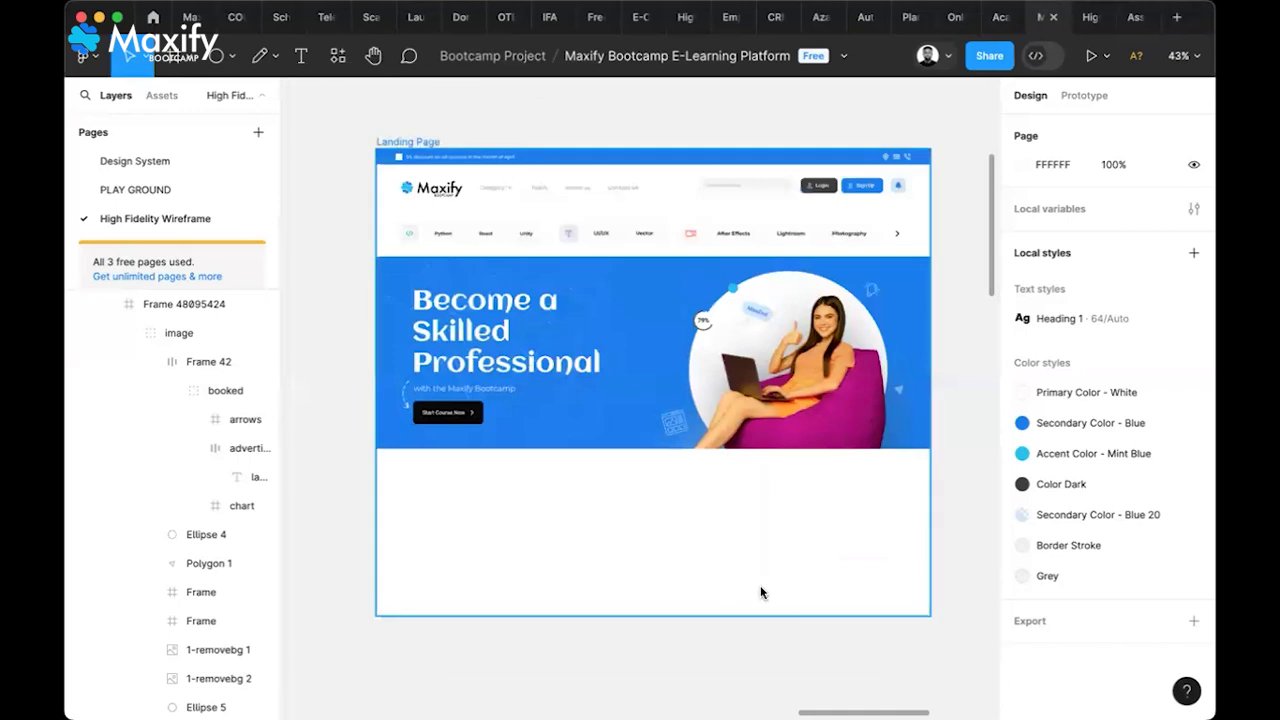
left_click(735, 614)
left_click_drag(734, 614, 726, 696)
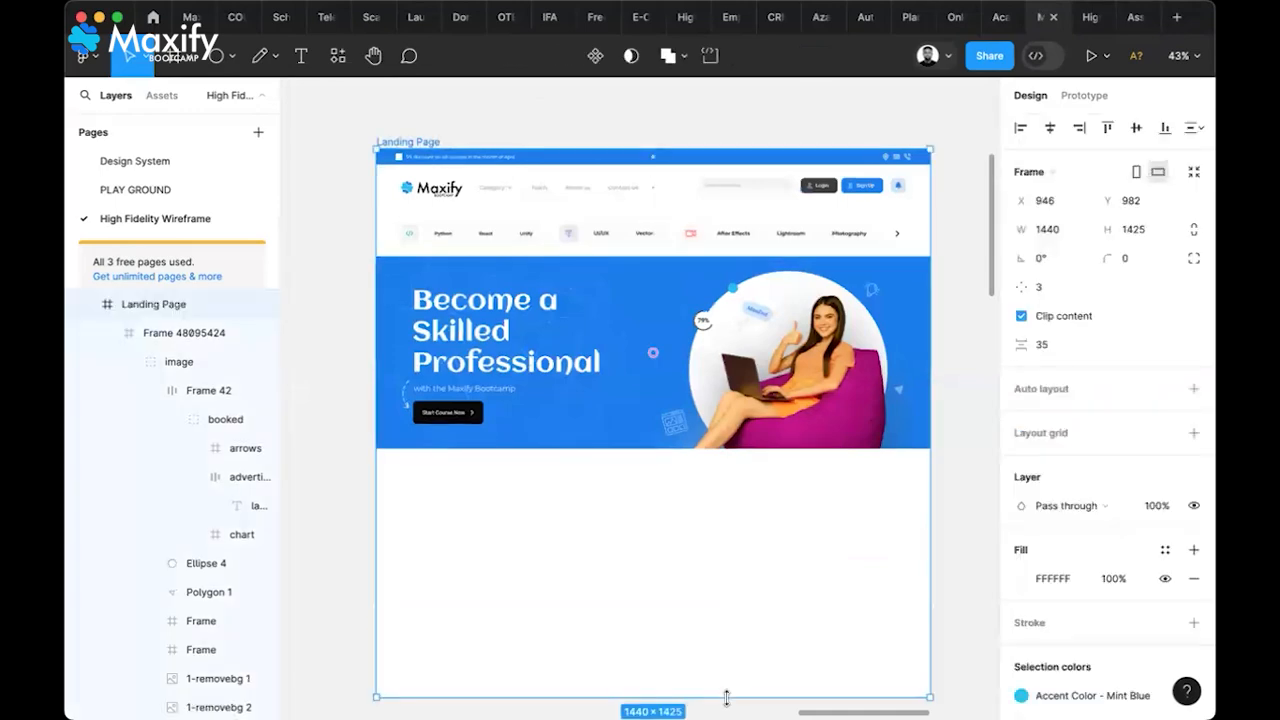
Lengthen the Landing Page frame further until it measures 1440 × 1472
scroll(755, 562, "down", 2)
scroll(755, 562, "right", 1)
scroll(755, 562, "down", 2)
scroll(755, 562, "right", 2)
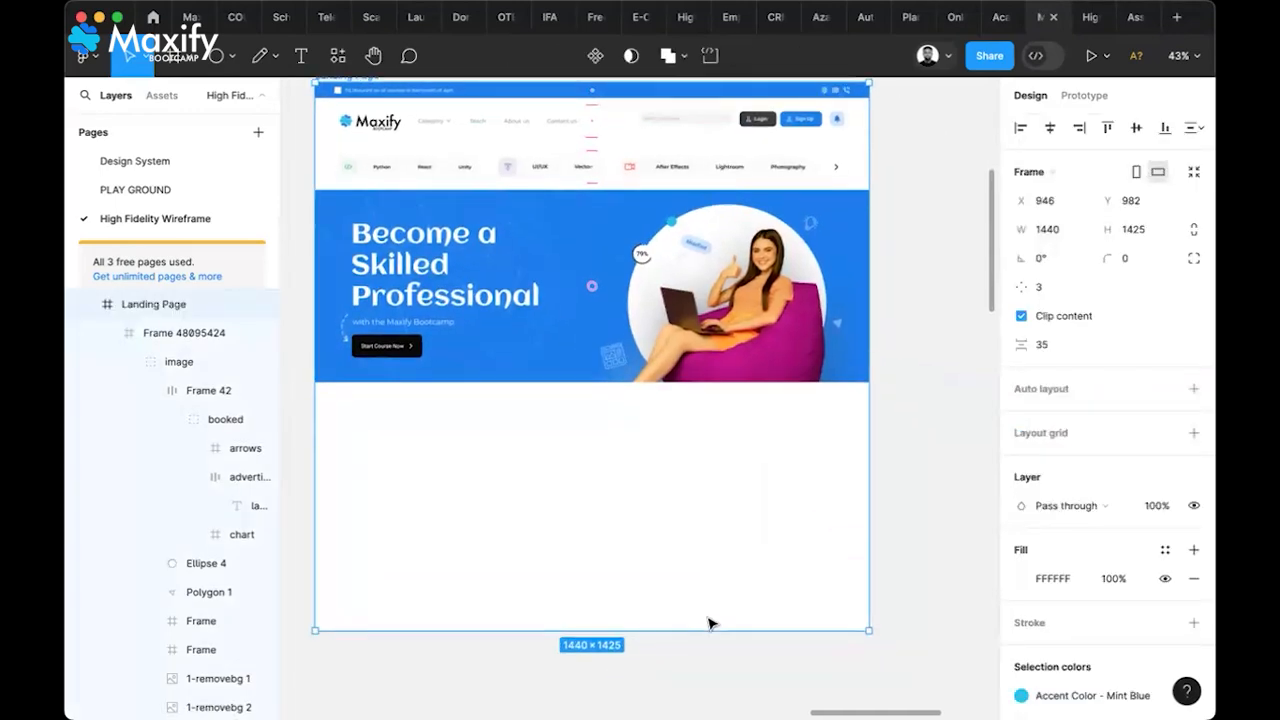
left_click_drag(697, 631, 699, 658)
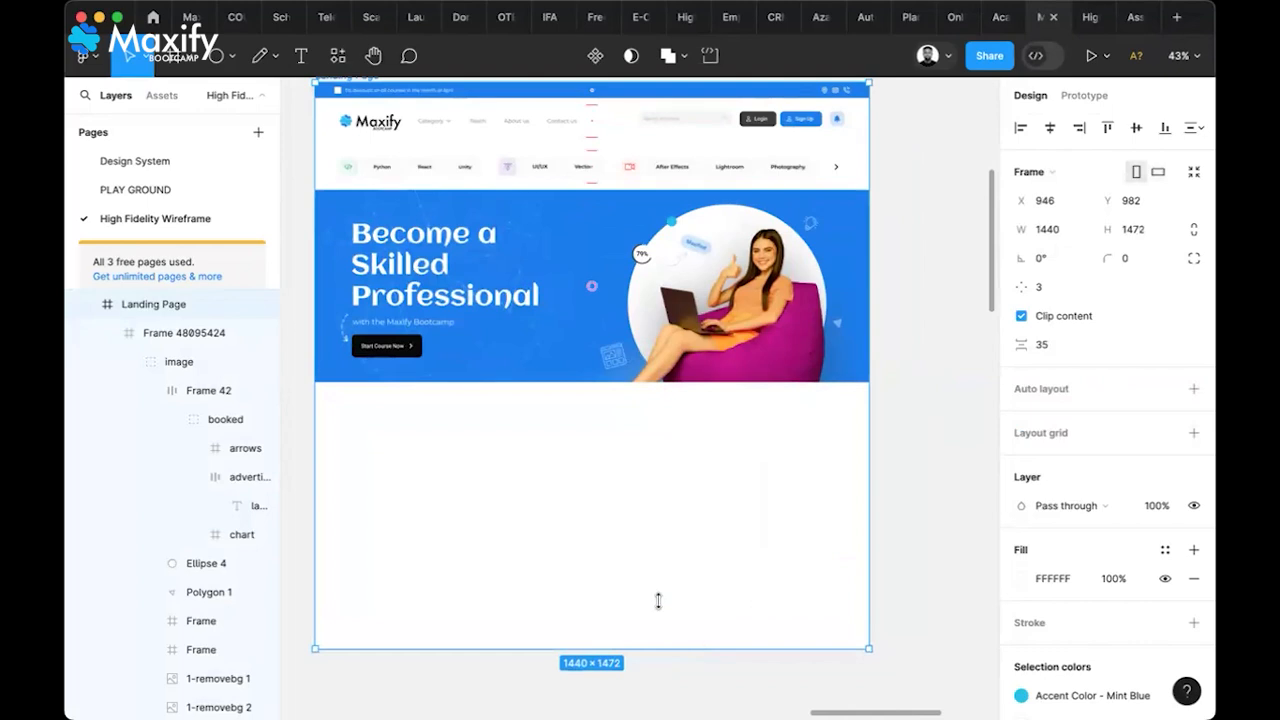
scroll(657, 600, "left", 3)
scroll(657, 600, "up", 1)
scroll(657, 600, "left", 5)
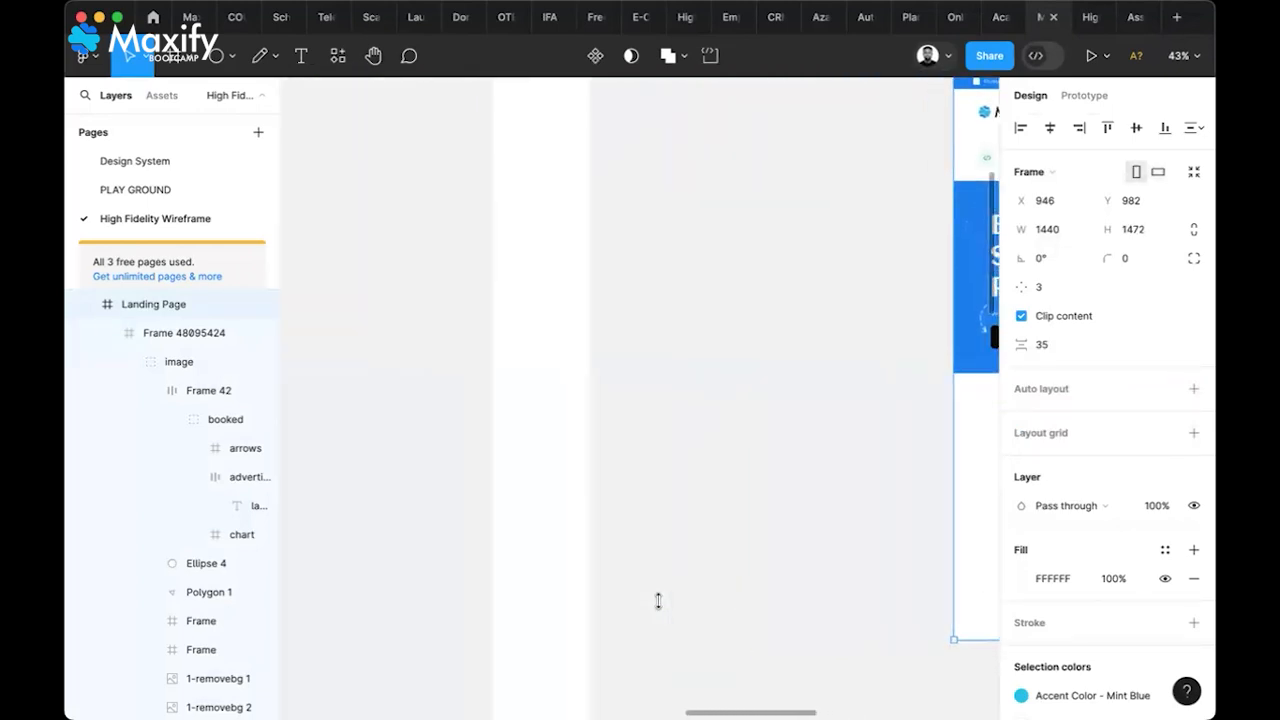
scroll(657, 600, "right", 6)
scroll(657, 600, "down", 2)
scroll(657, 600, "up", 2)
scroll(657, 600, "right", 3)
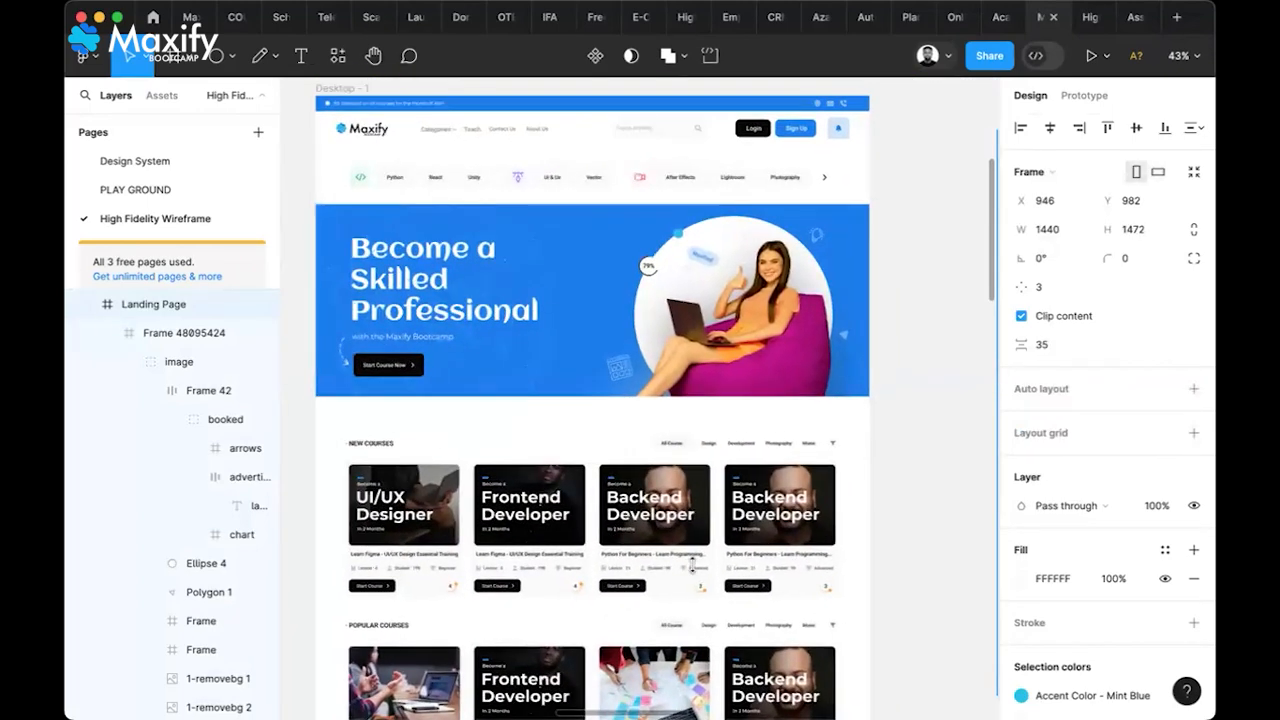
Select the NEW COURSES header row with category tabs in Desktop - 1 for copying
left_click(663, 444)
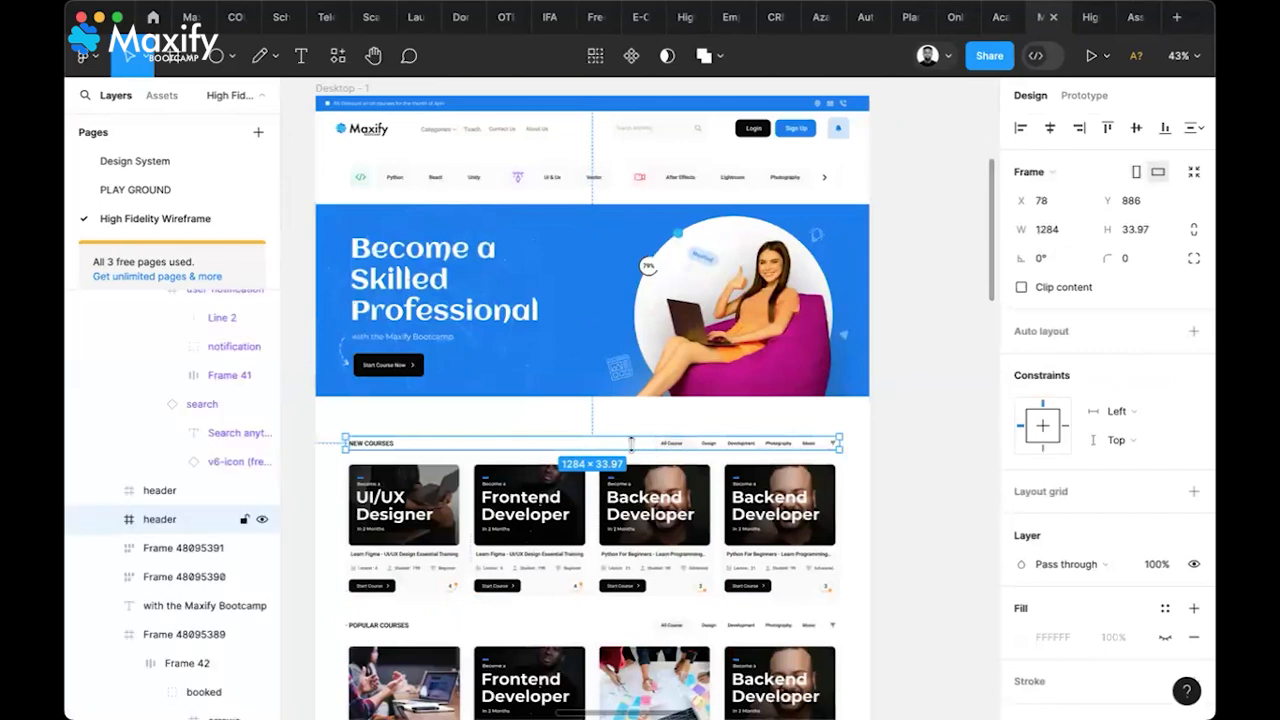
scroll(631, 444, "up", 5)
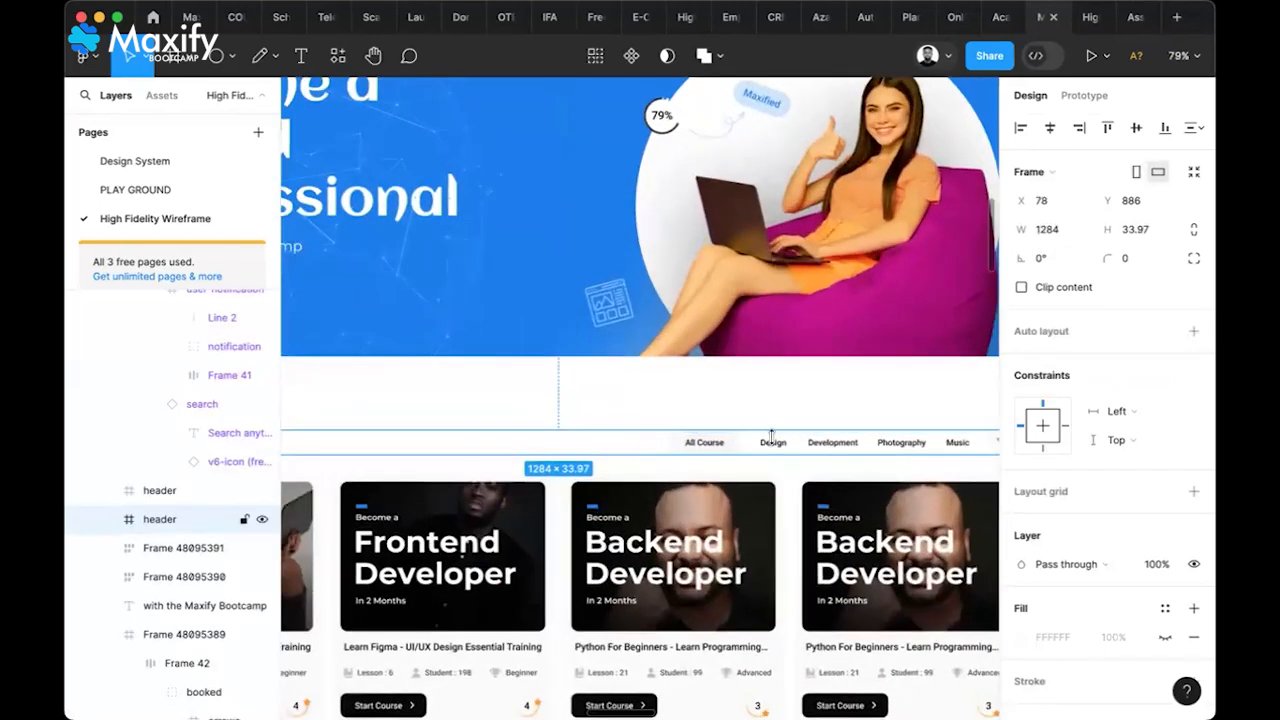
scroll(771, 435, "down", 3)
scroll(771, 435, "left", 1)
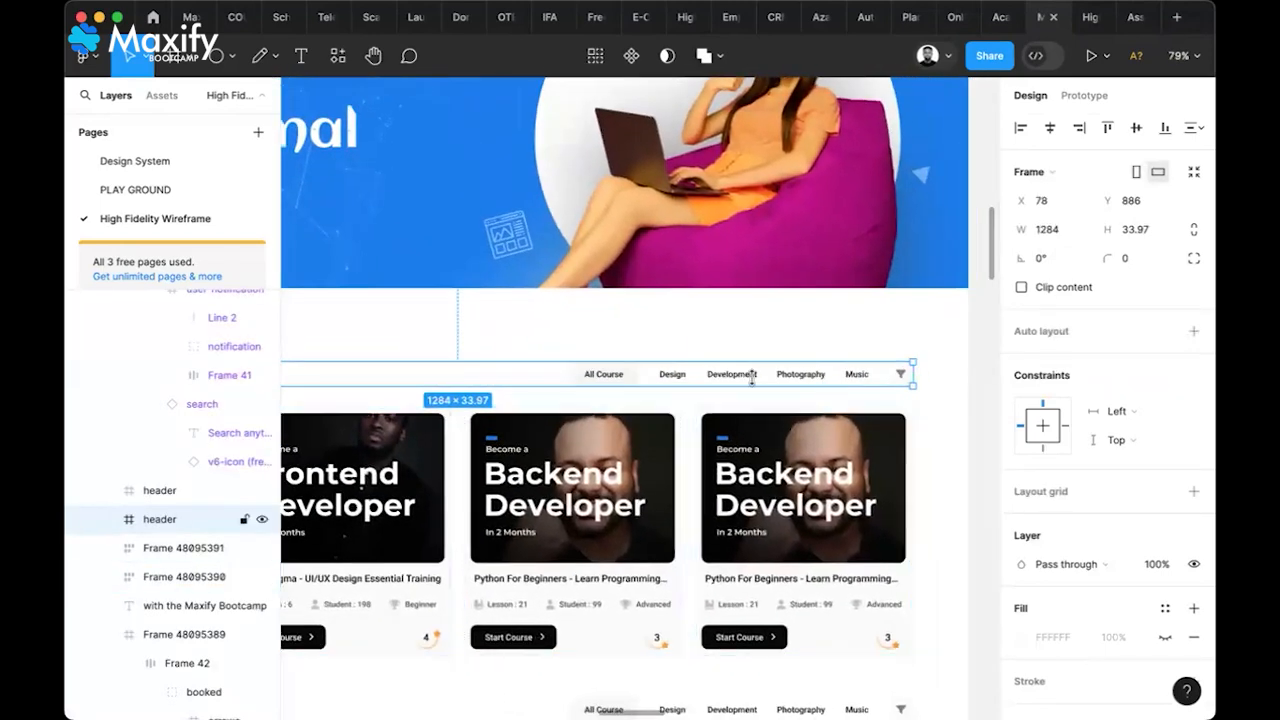
scroll(752, 377, "left", 5)
scroll(752, 377, "down", 2)
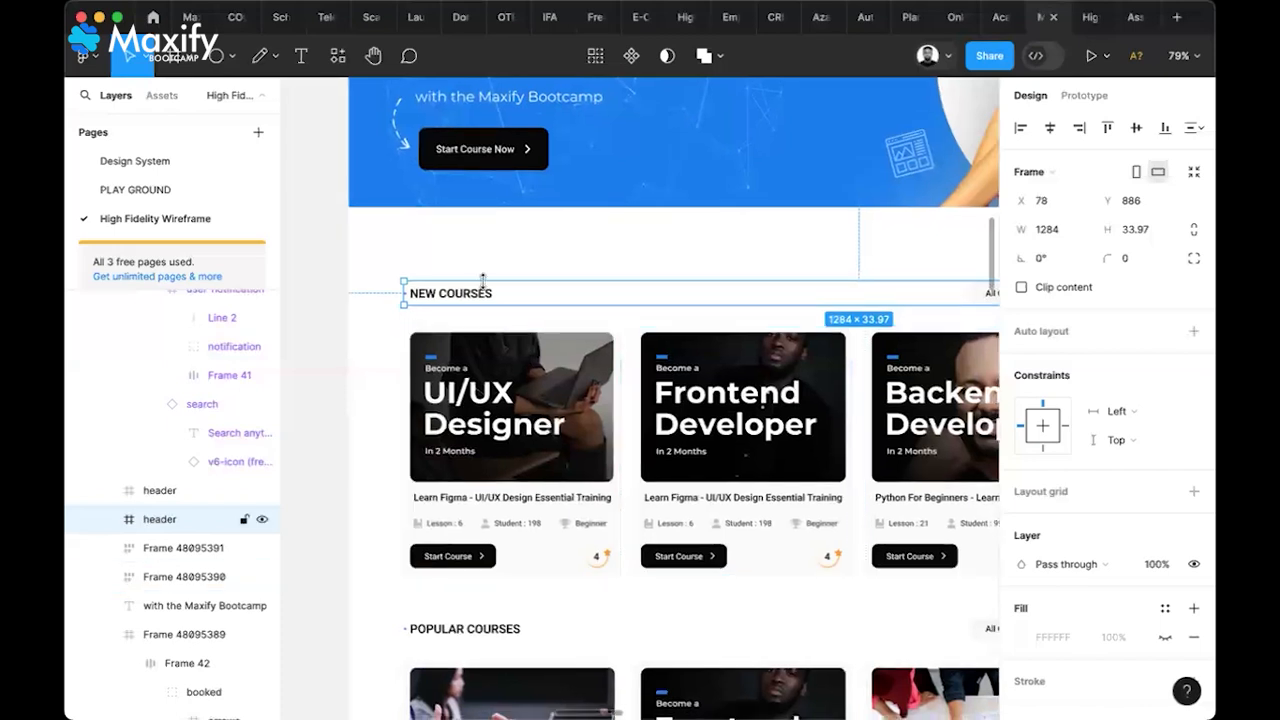
scroll(593, 395, "right", 10)
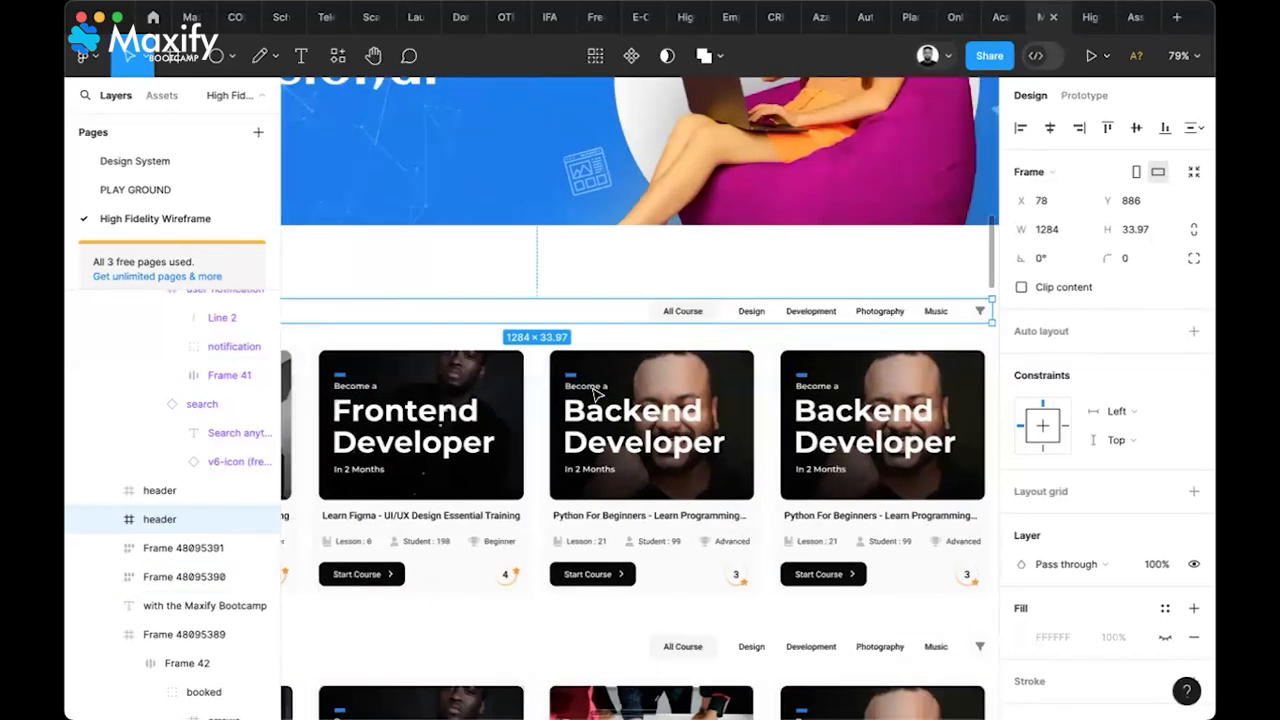
scroll(594, 394, "right", 10)
scroll(594, 394, "up", 2)
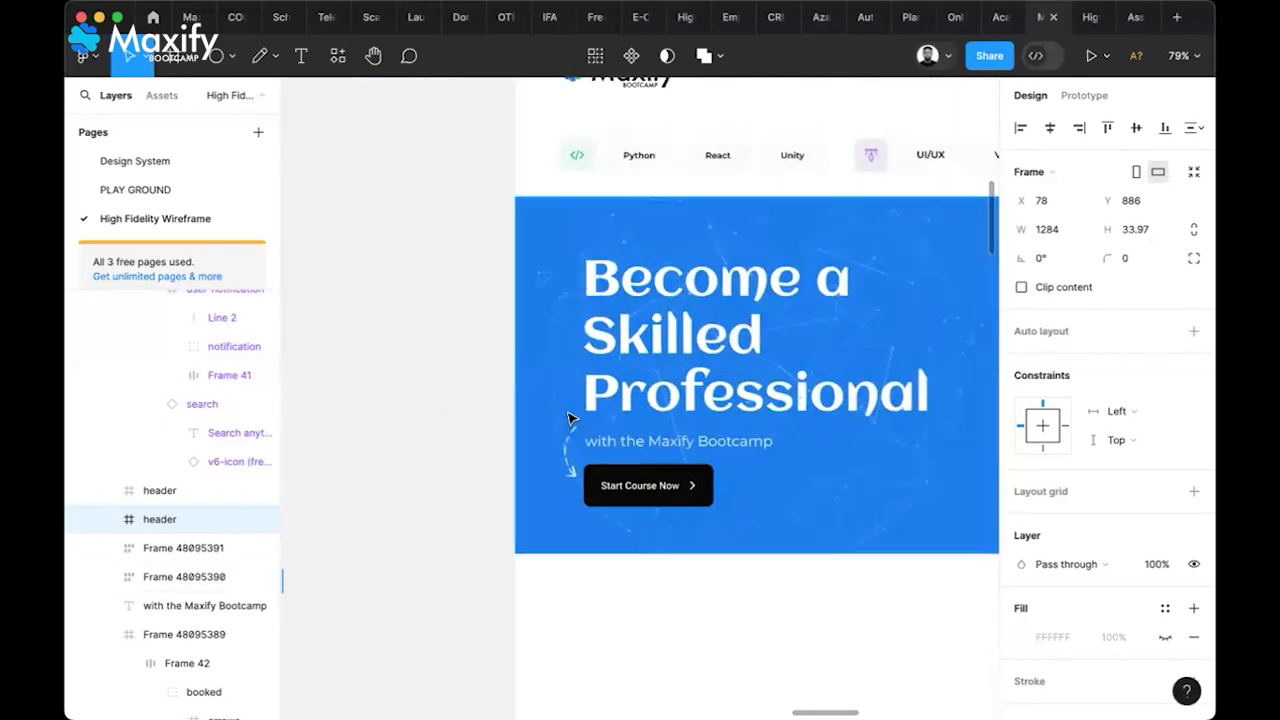
scroll(570, 418, "down", 3)
scroll(570, 418, "right", 5)
scroll(606, 434, "down", 3)
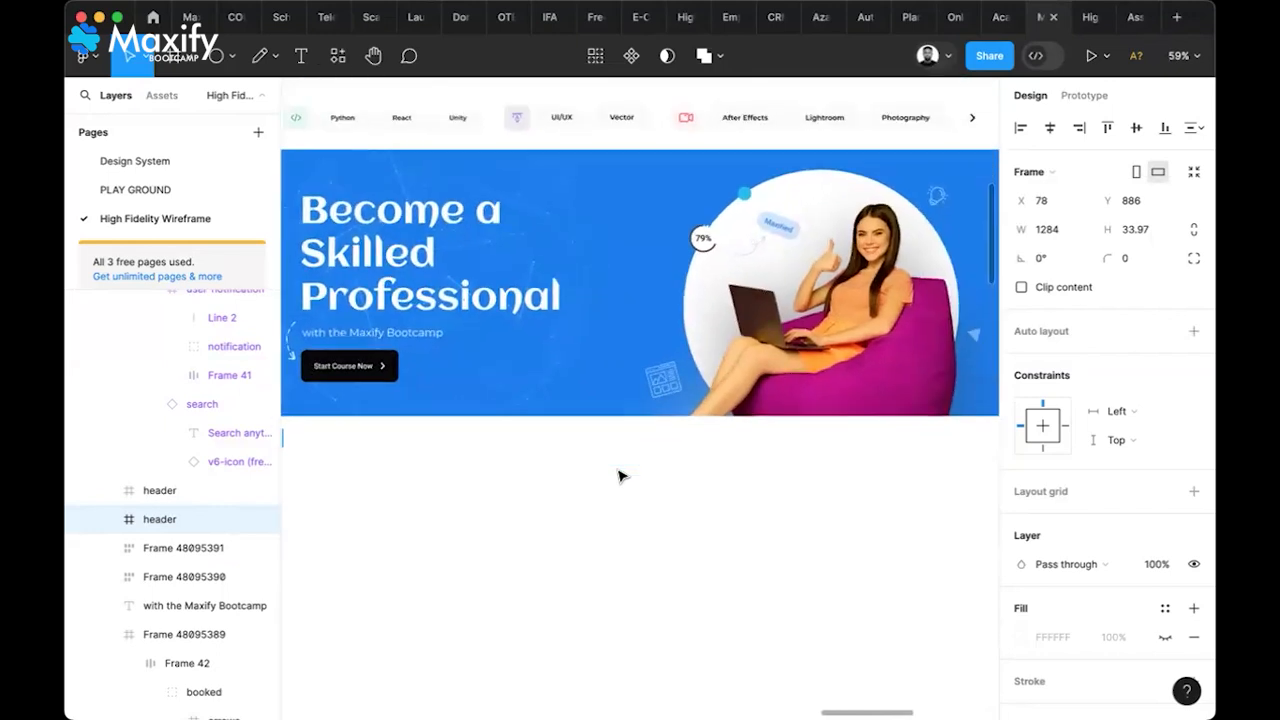
Paste the header row into the Landing Page and place it below the hero banner
left_click(619, 476)
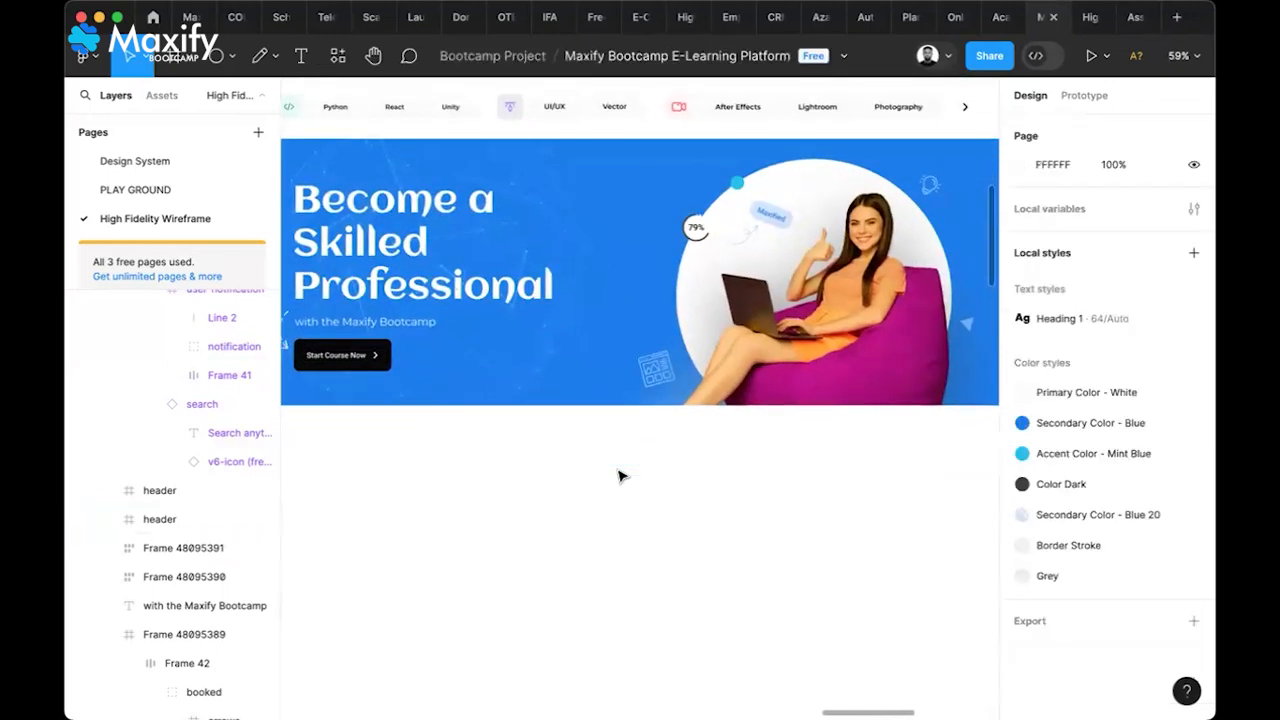
key("super+v")
left_click_drag(755, 401, 745, 463)
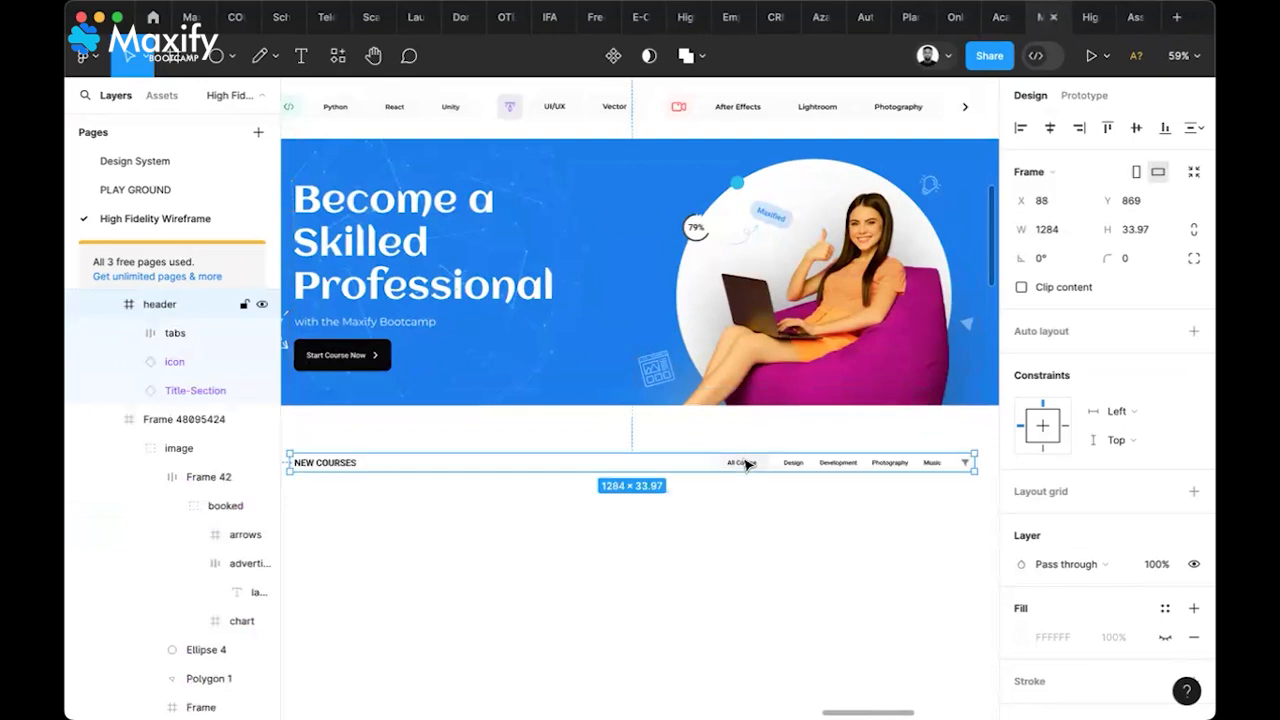
scroll(745, 463, "down", 3)
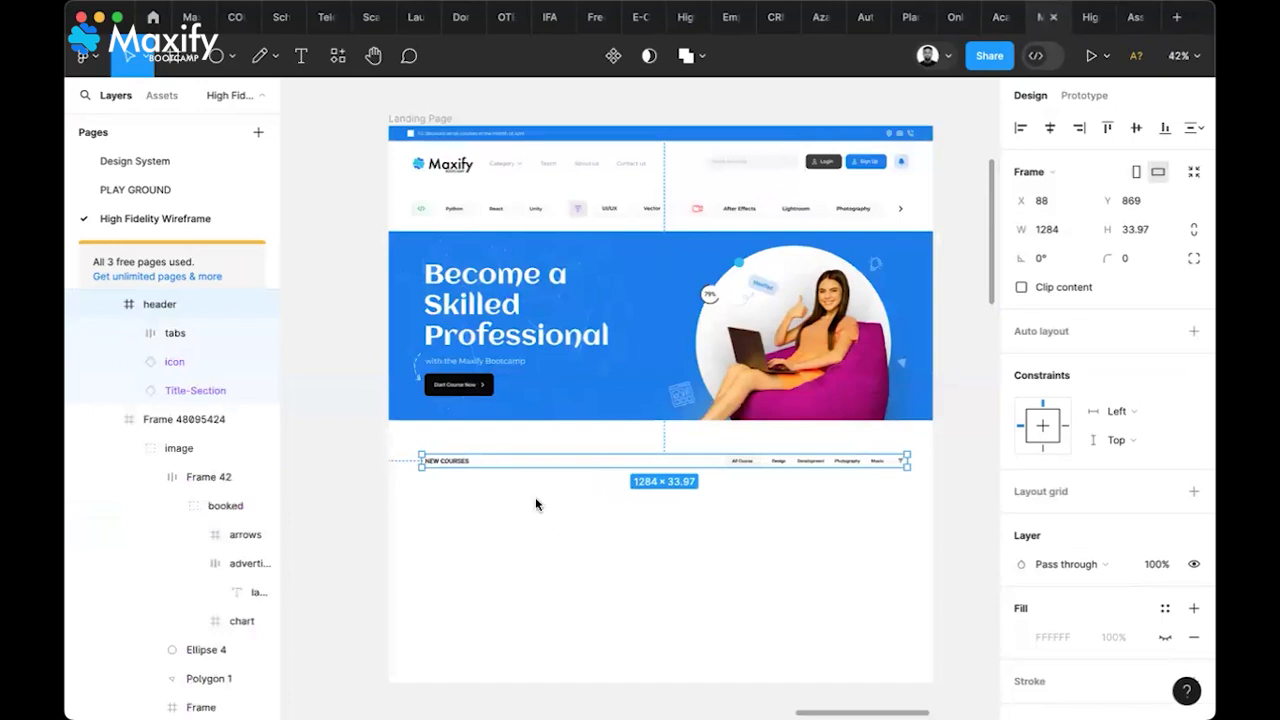
left_click(823, 532)
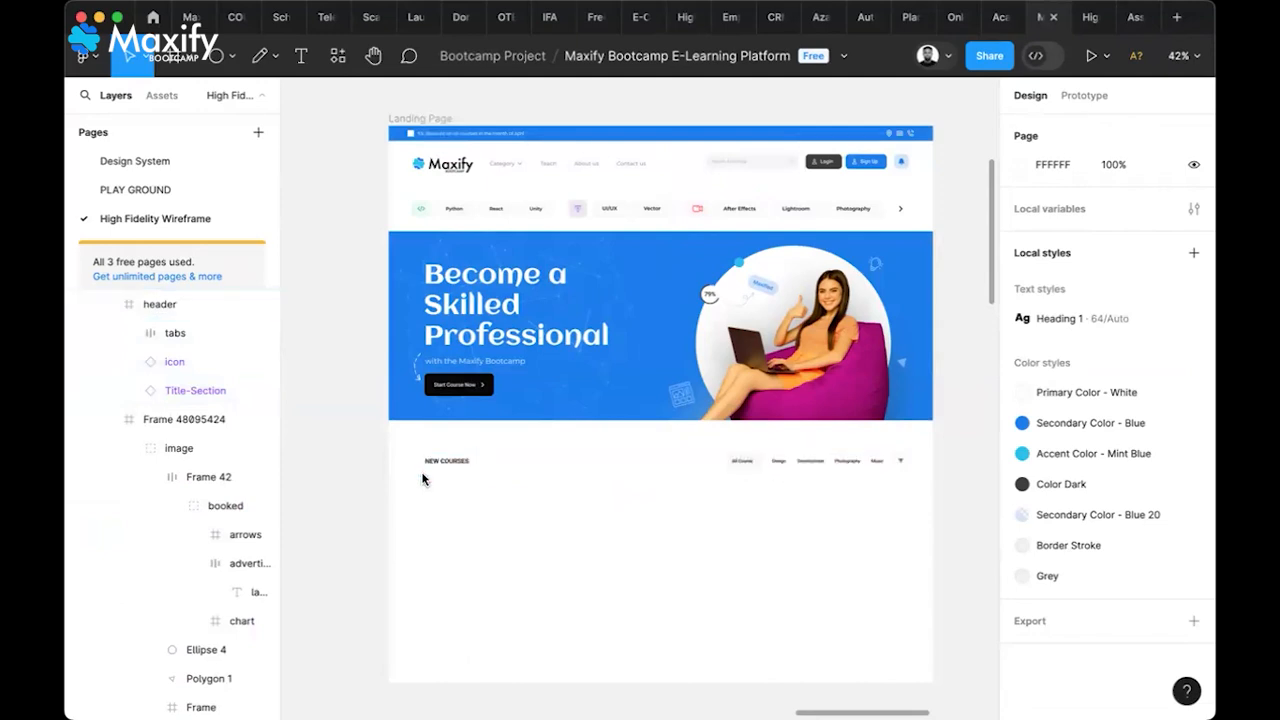
scroll(422, 472, "up", 10)
scroll(422, 474, "up", 3)
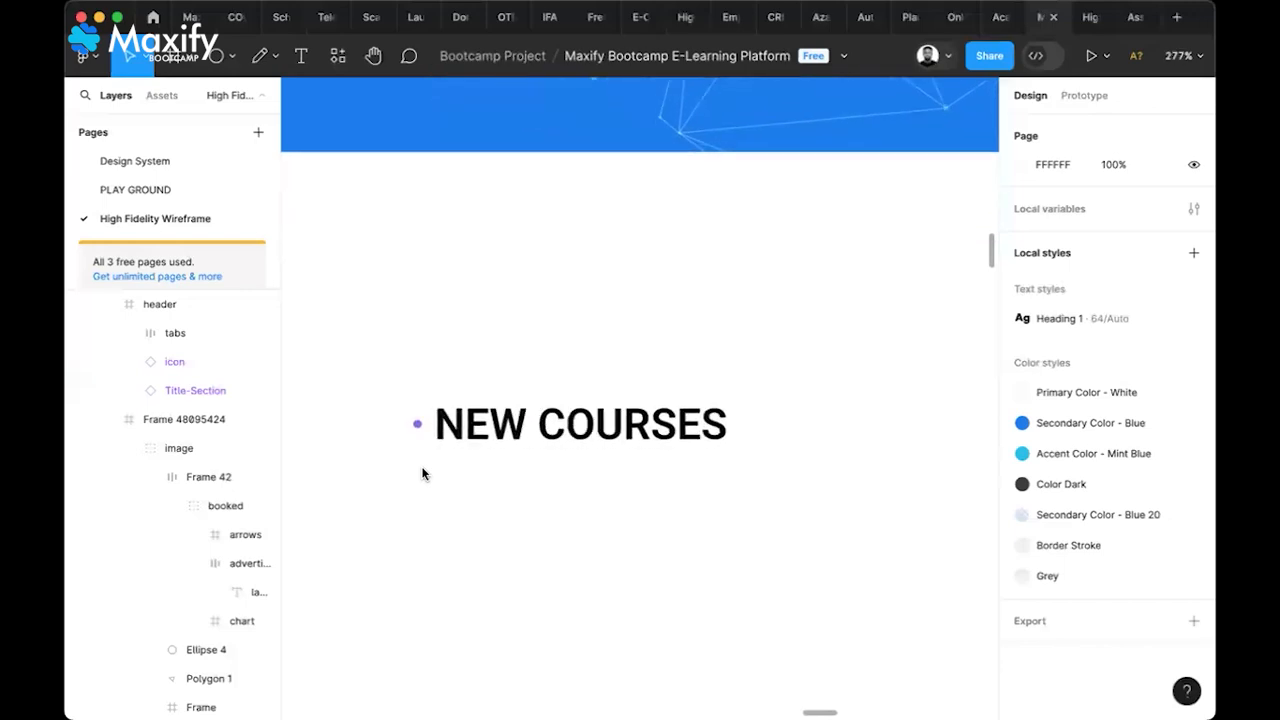
scroll(414, 432, "up", 8)
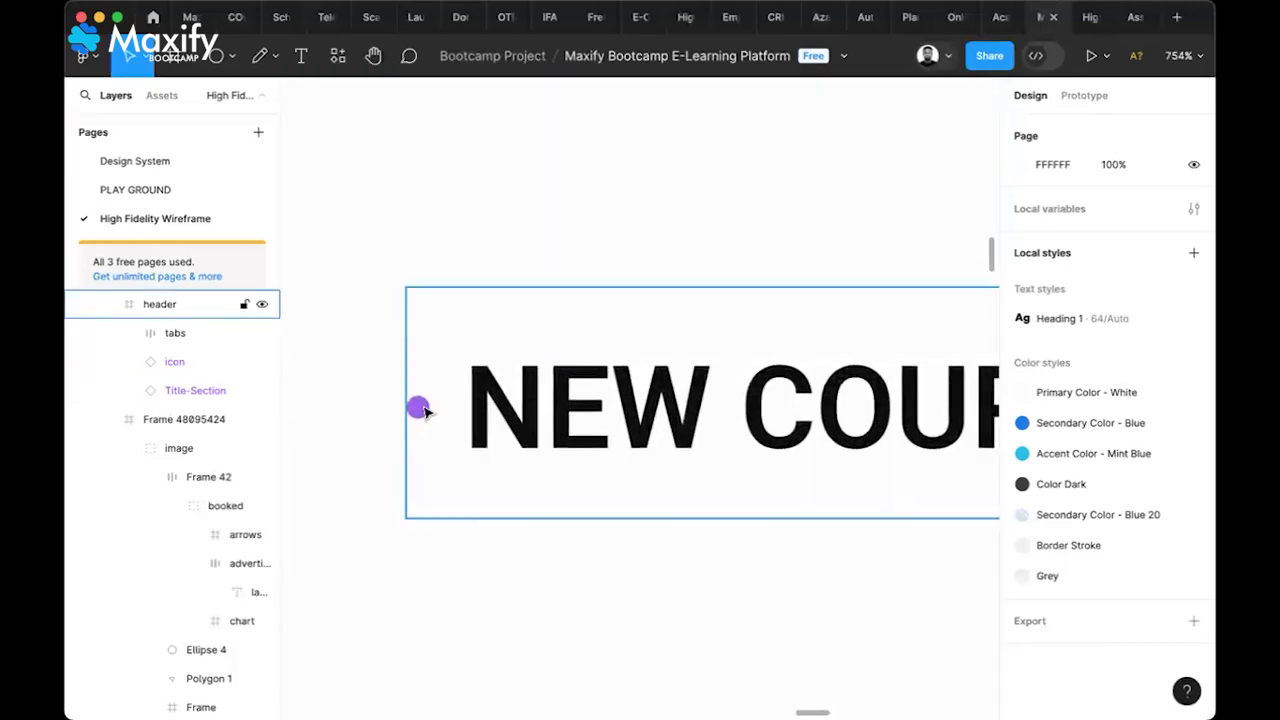
left_click(426, 411)
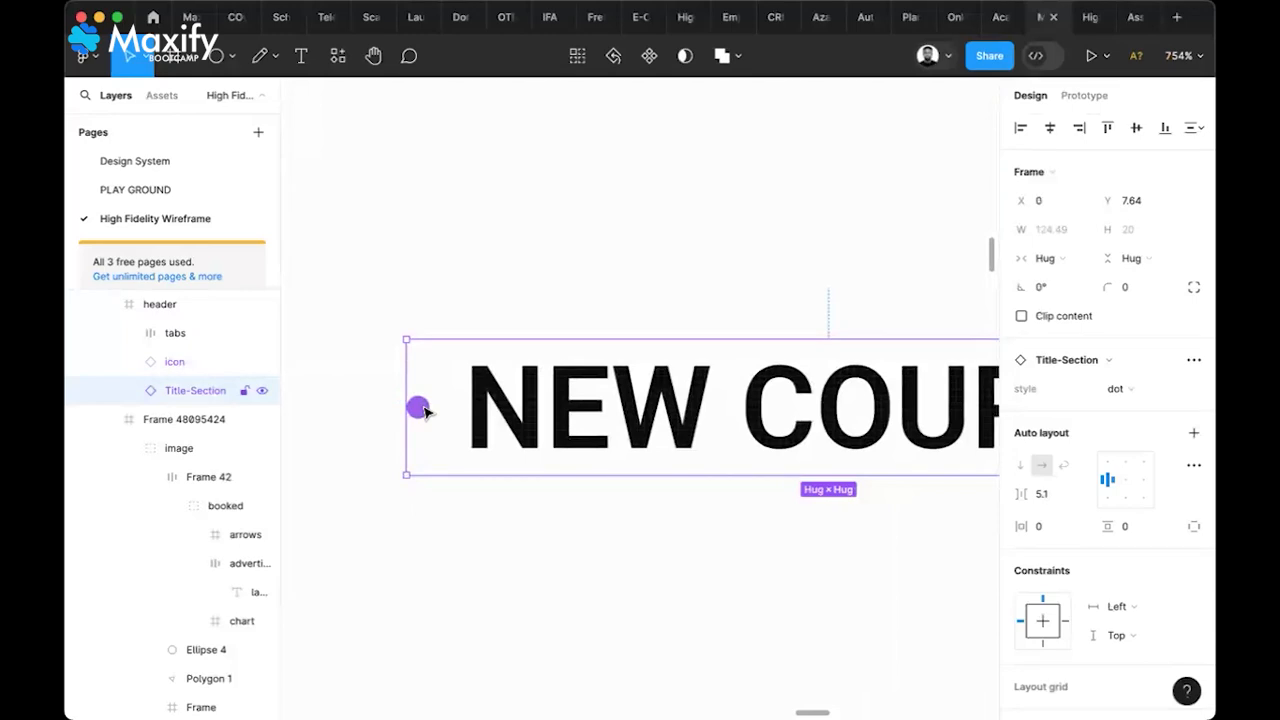
double_click(424, 411)
left_click(555, 408)
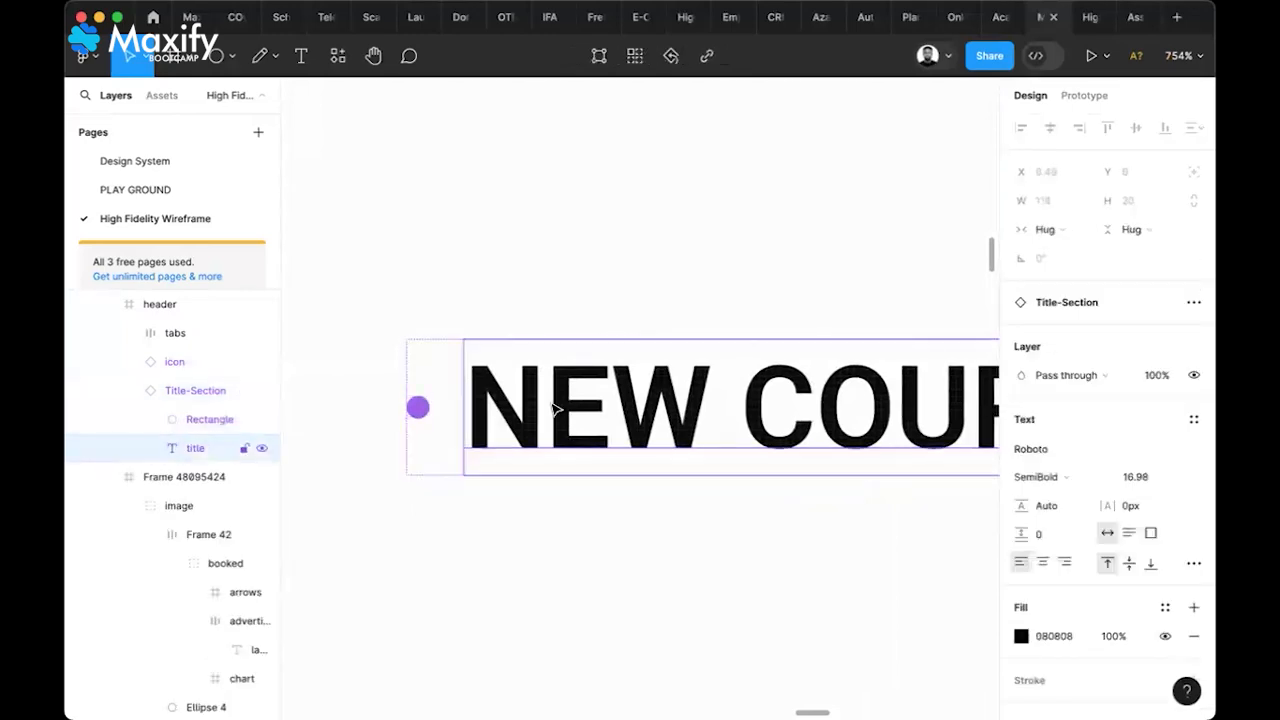
scroll(555, 410, "down", 5)
scroll(553, 409, "right", 5)
scroll(552, 409, "down", 5, "ctrl")
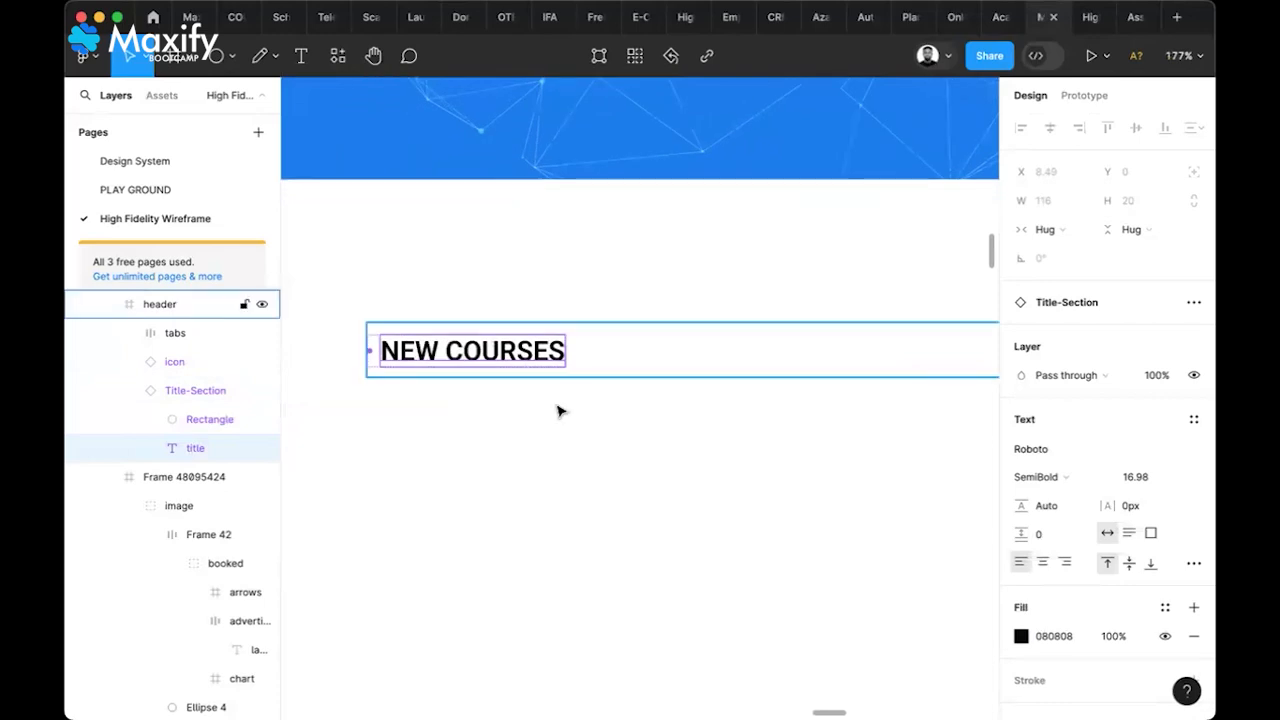
left_click(558, 409)
scroll(558, 410, "right", 6)
scroll(557, 410, "right", 8)
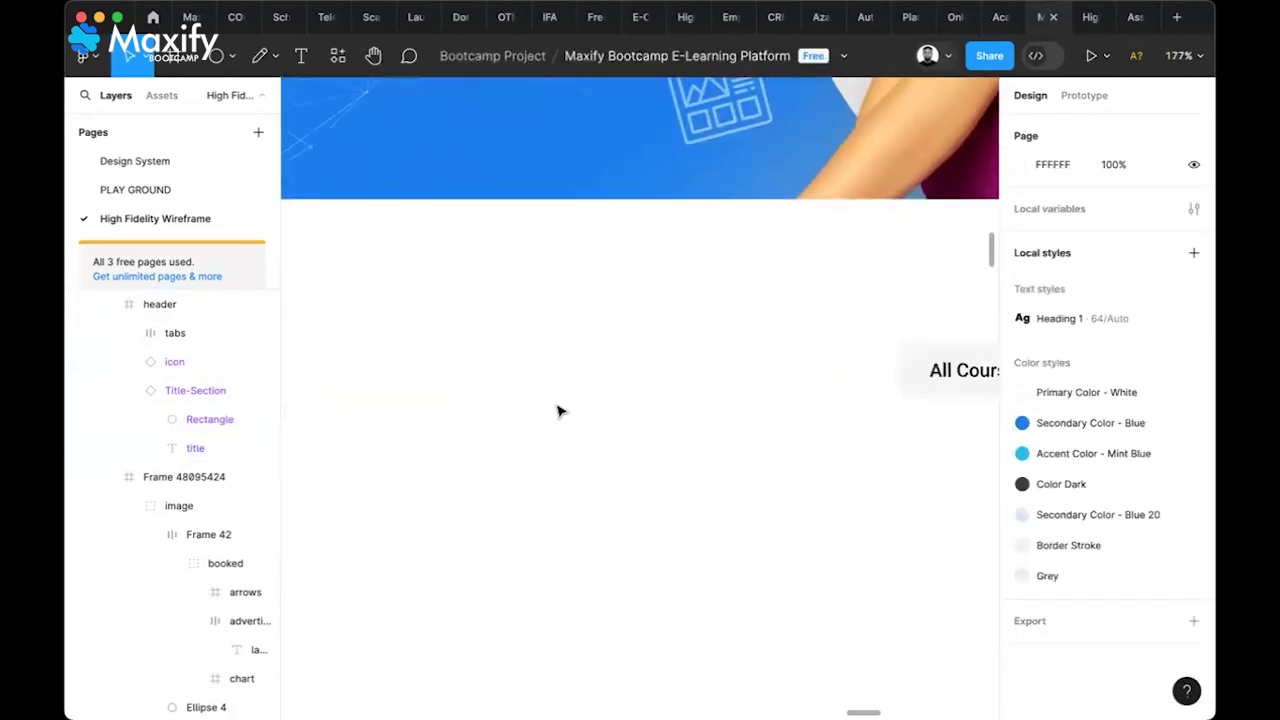
scroll(455, 410, "right", 5)
scroll(455, 410, "down", 2)
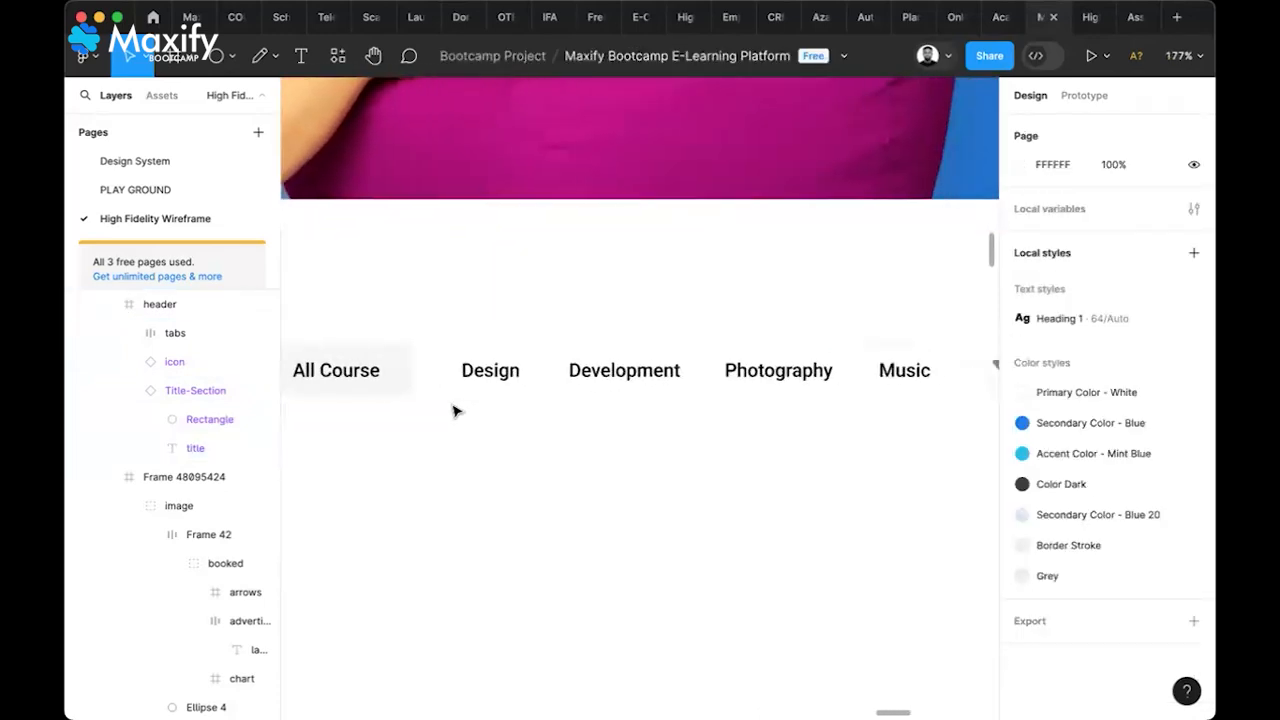
scroll(455, 410, "left", 6)
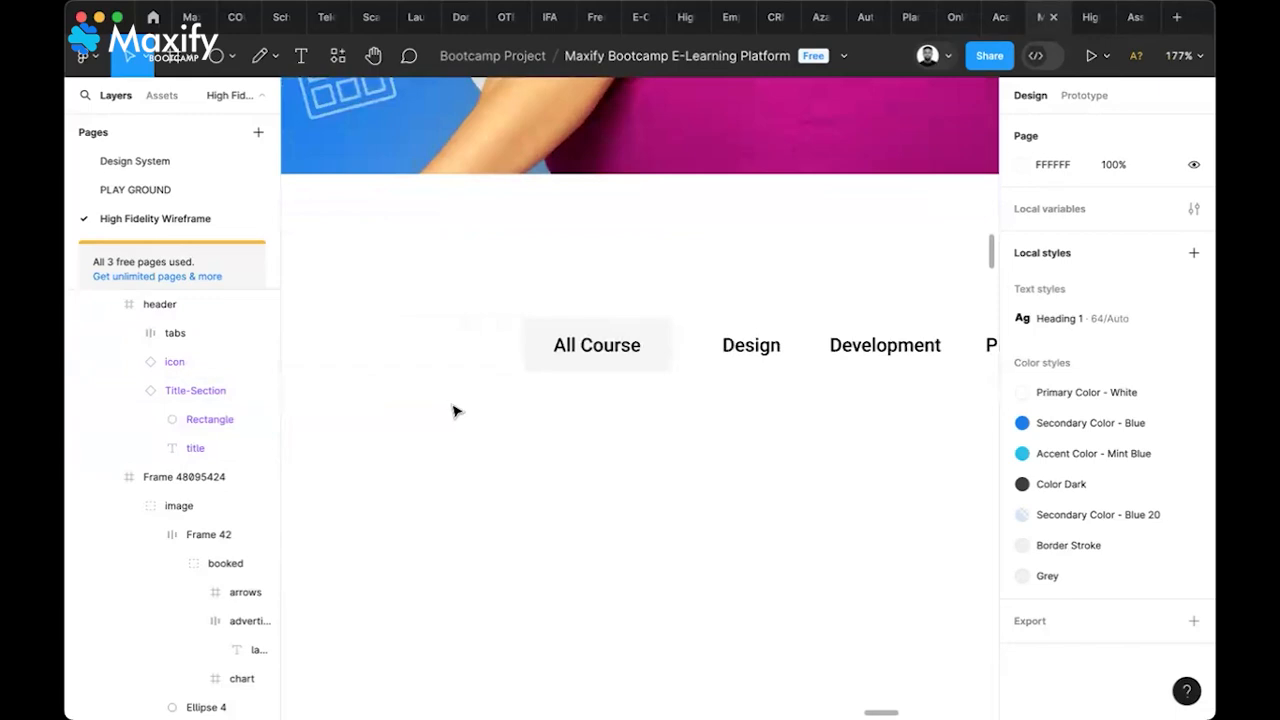
scroll(455, 411, "left", 1)
scroll(336, 442, "down", 5)
scroll(386, 457, "left", 4)
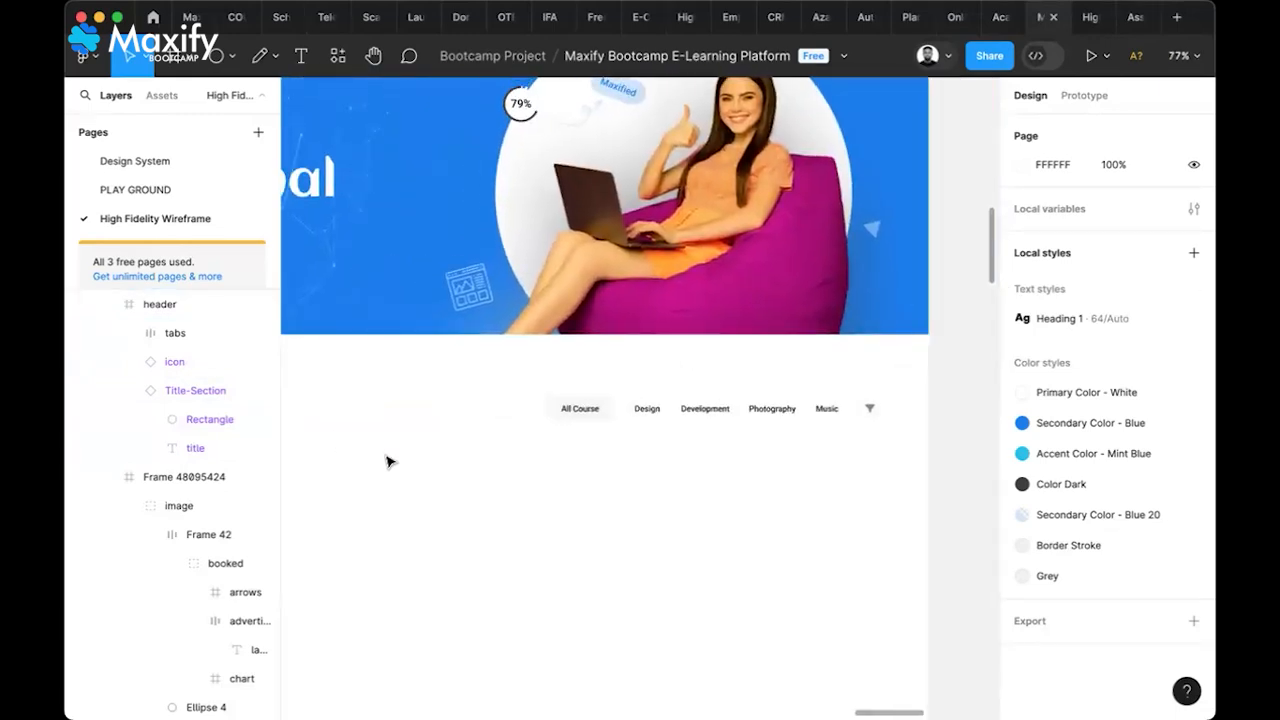
Move the NEW COURSES header row up and align it under the hero banner
left_click(666, 420)
scroll(665, 418, "left", 4)
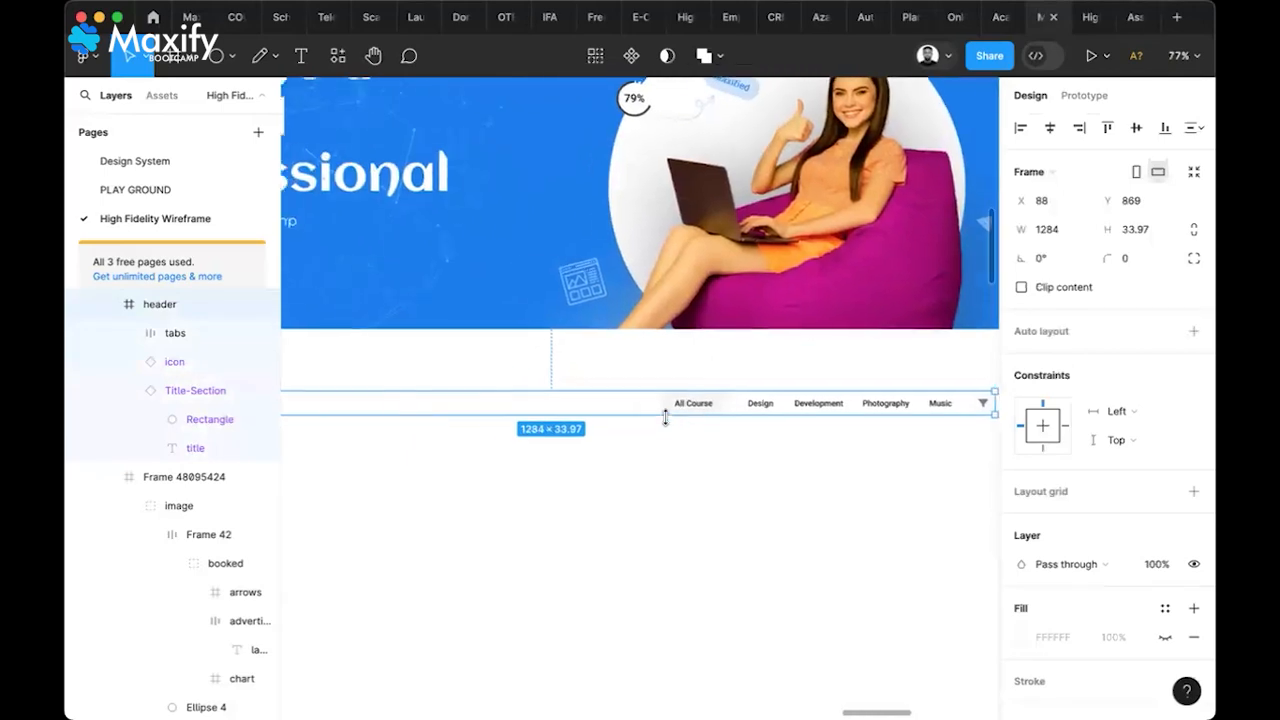
scroll(665, 418, "left", 6)
scroll(726, 400, "down", 3)
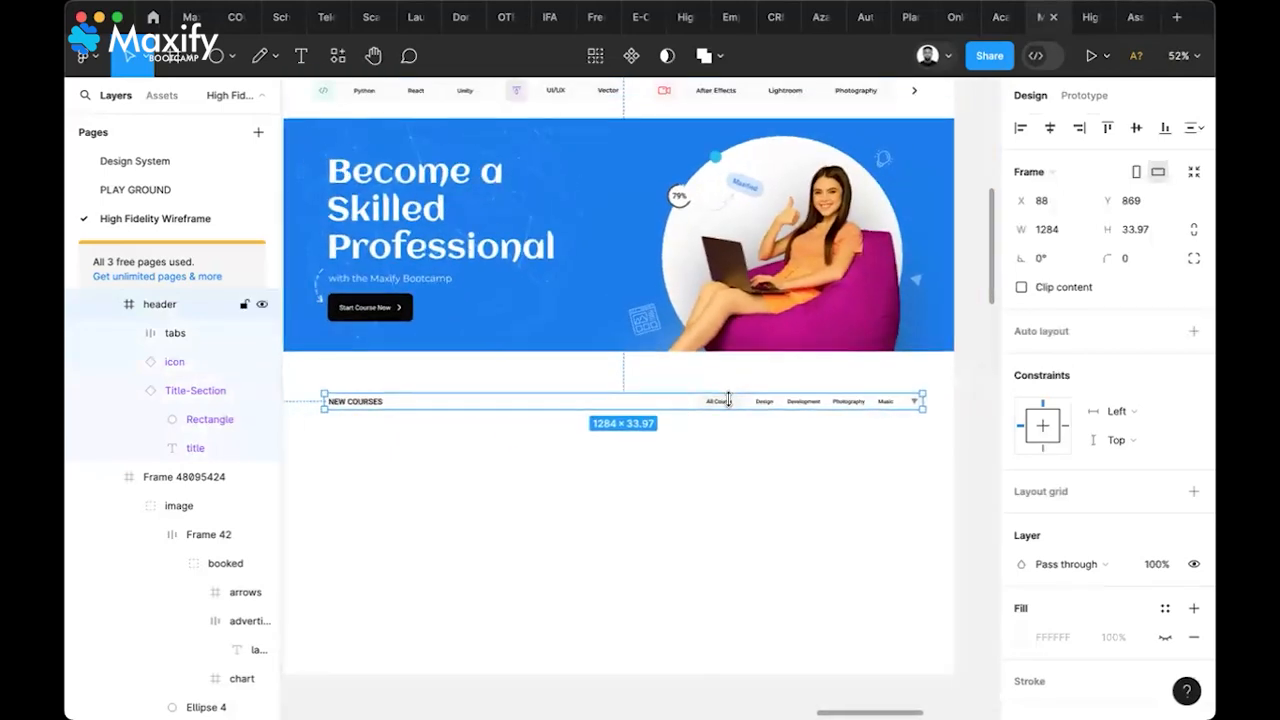
left_click_drag(728, 400, 726, 390)
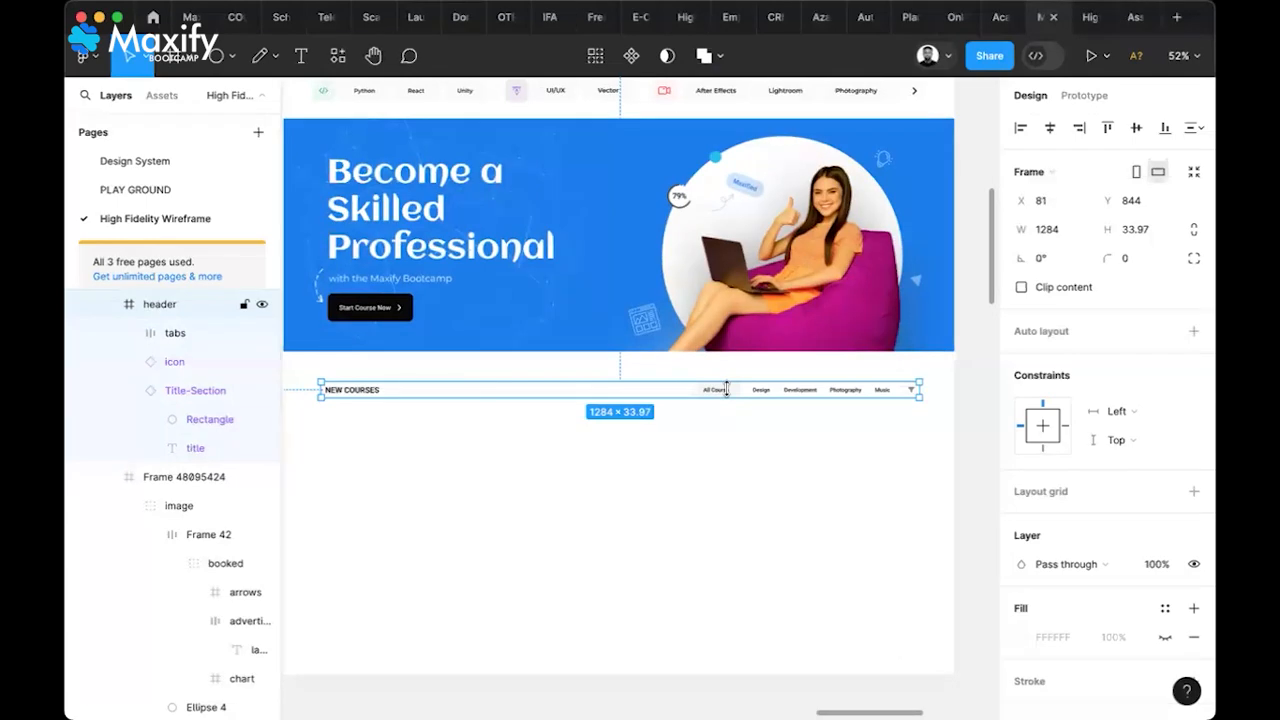
left_click_drag(726, 378, 730, 379)
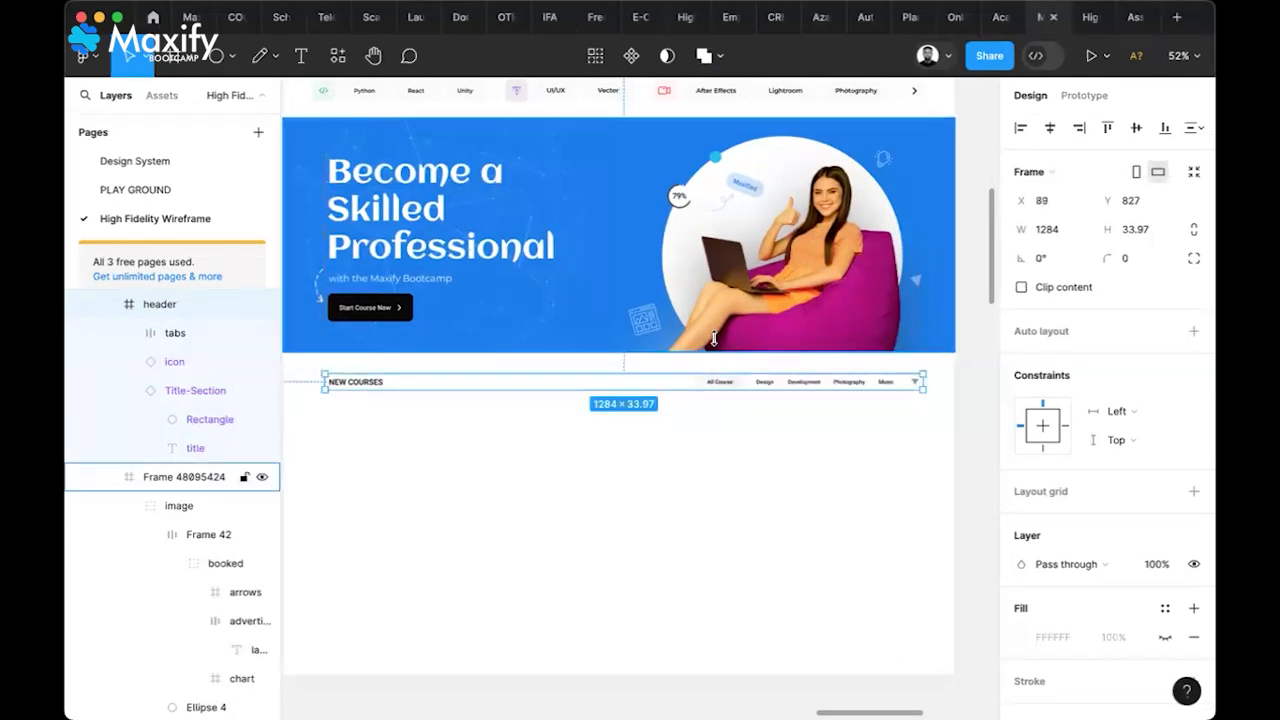
Set a 35 px gap between the hero banner and the header row
left_click(714, 338, "shift")
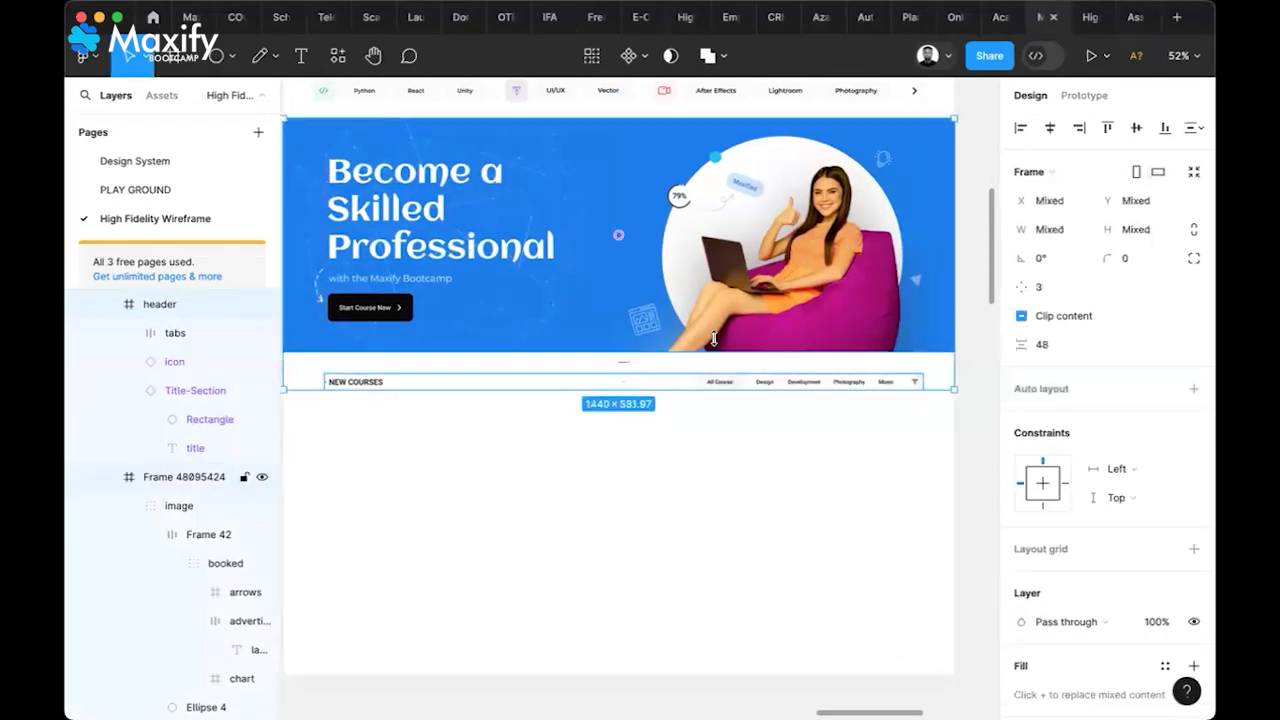
left_click(1050, 344)
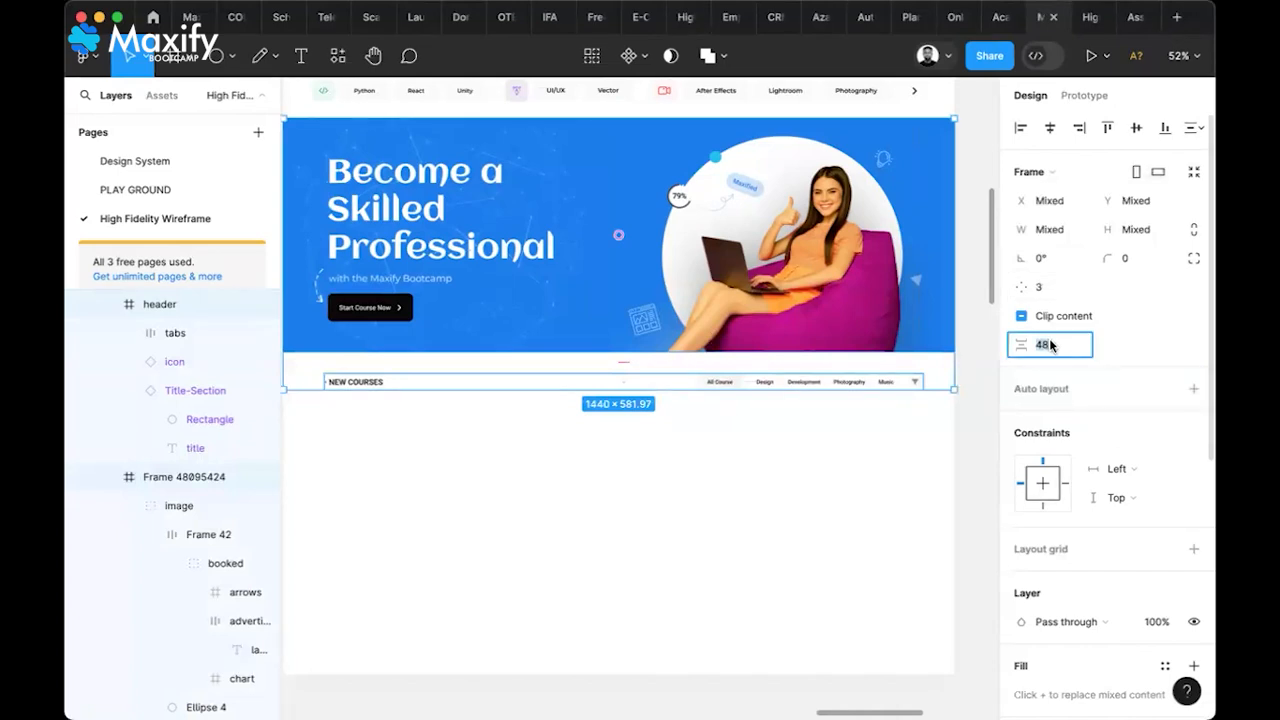
key("Return")
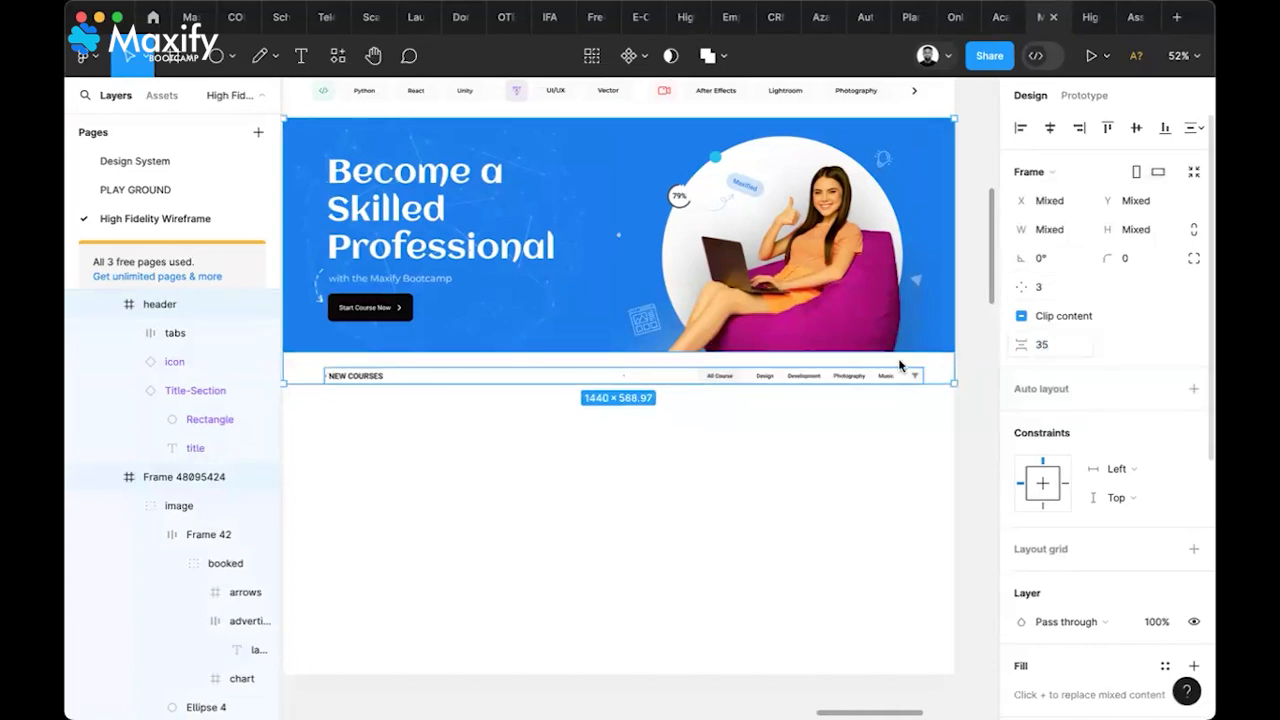
left_click(872, 412)
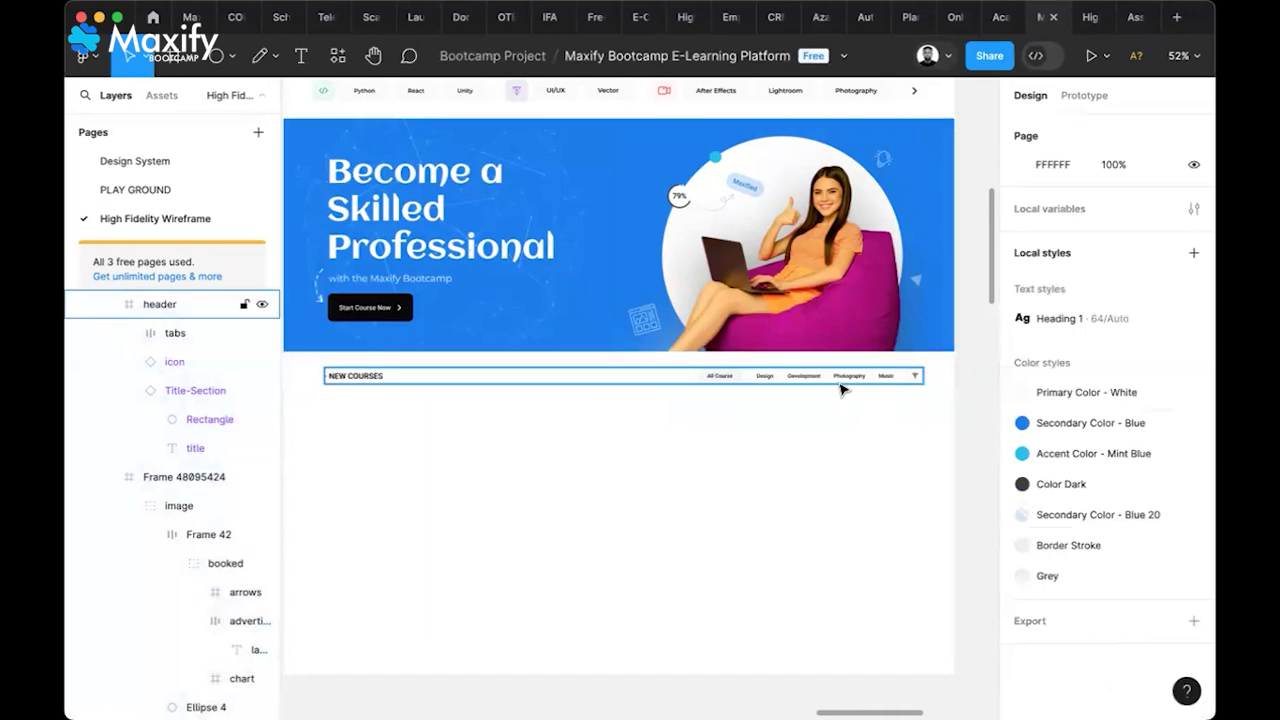
Change the gap between the hero banner and the NEW COURSES row to 60 px
left_click(840, 388)
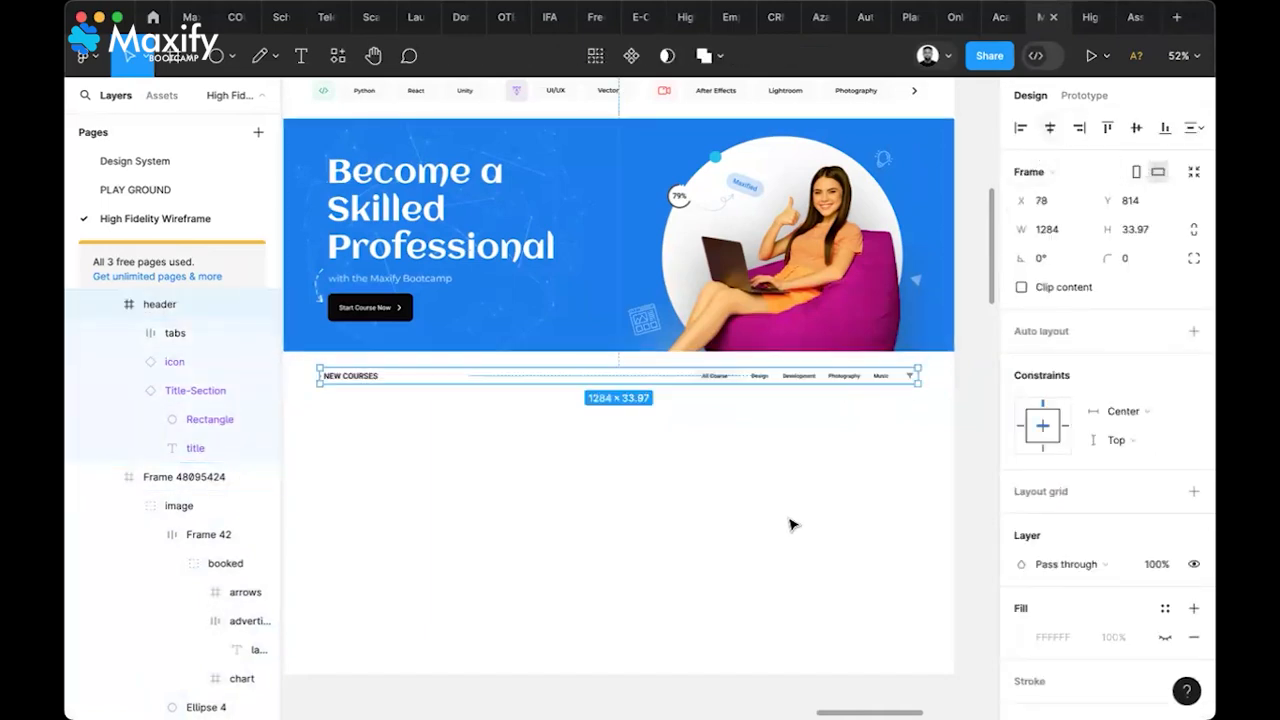
scroll(790, 524, "down", 8)
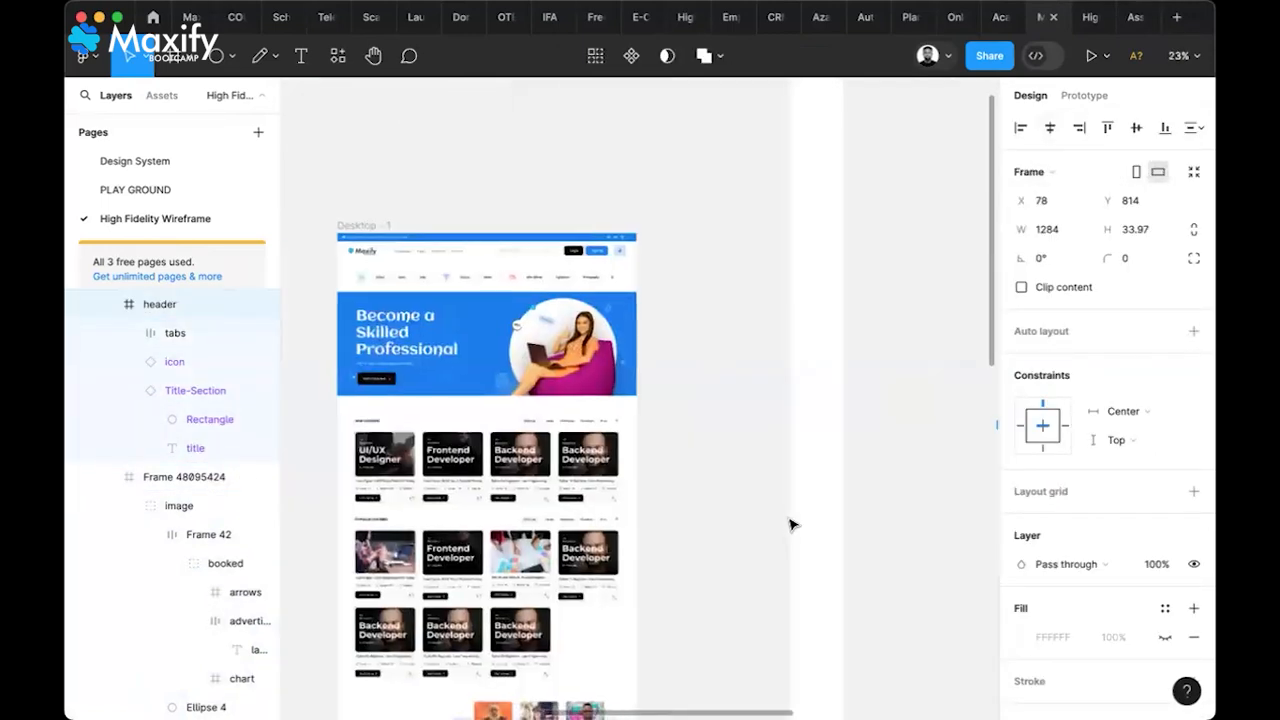
scroll(790, 524, "right", 10)
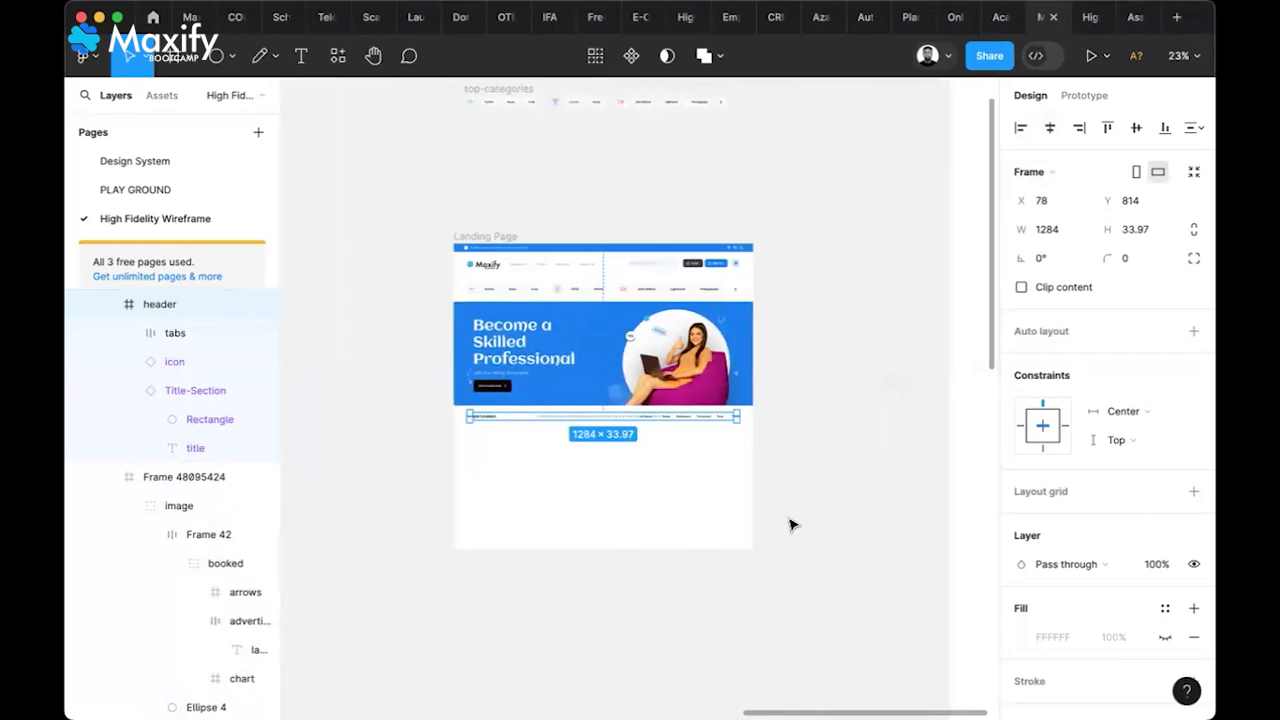
scroll(792, 523, "left", 2)
scroll(694, 457, "up", 5)
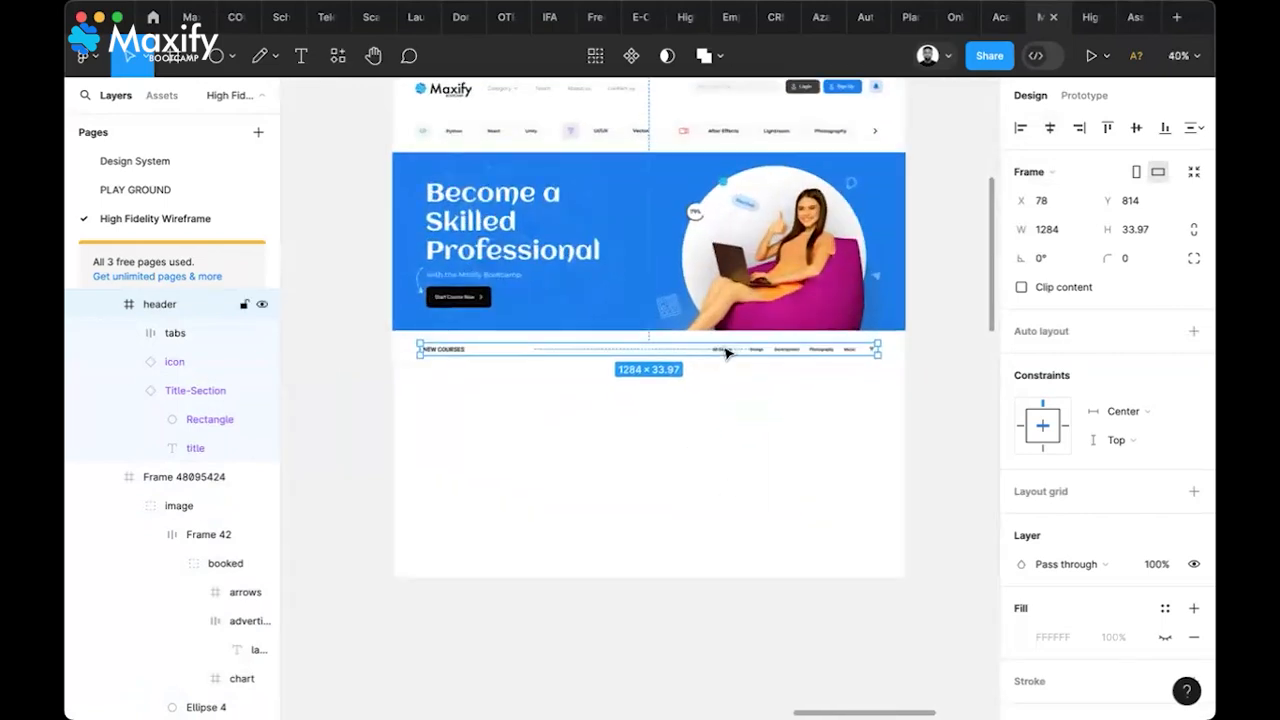
left_click(740, 322)
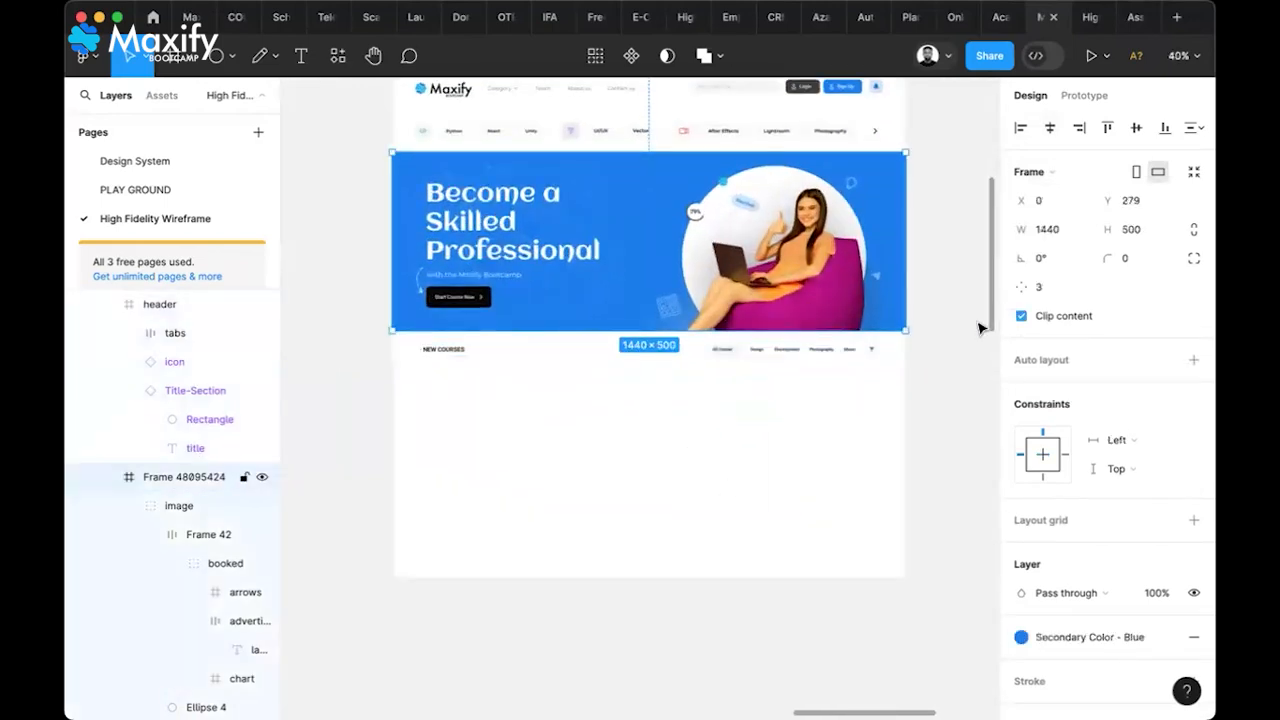
left_click(754, 354, "shift")
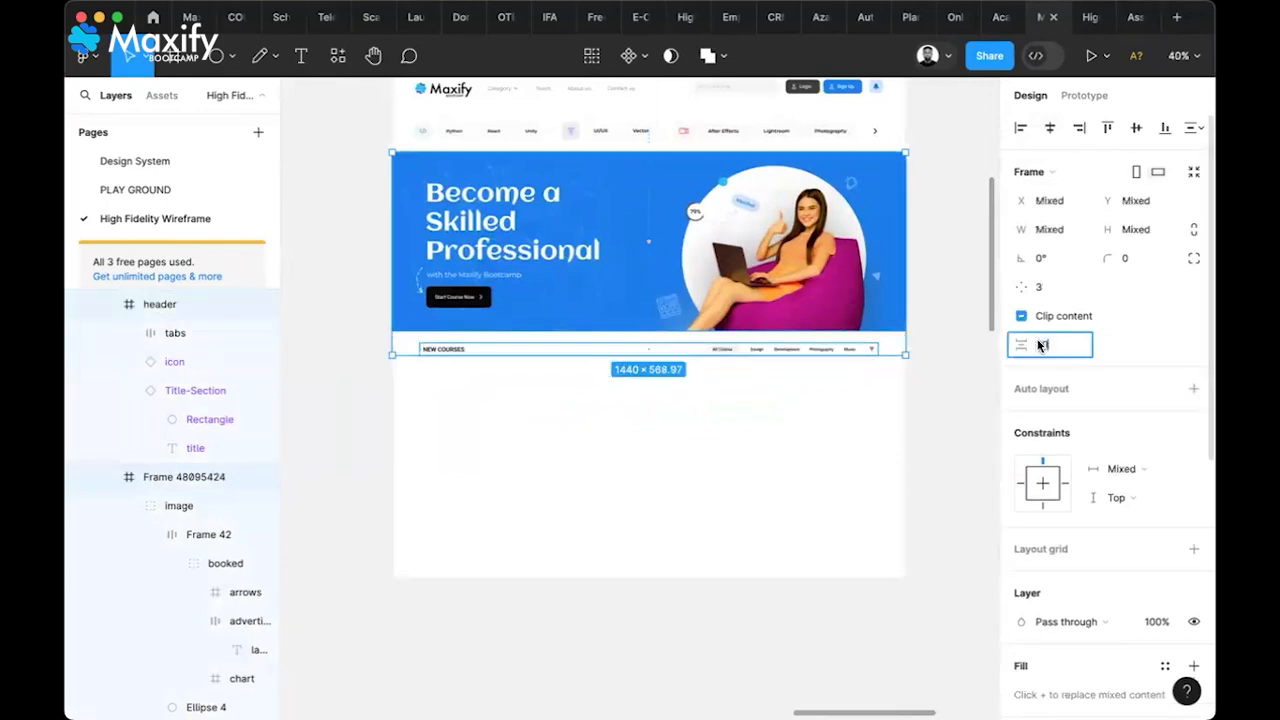
key("Return")
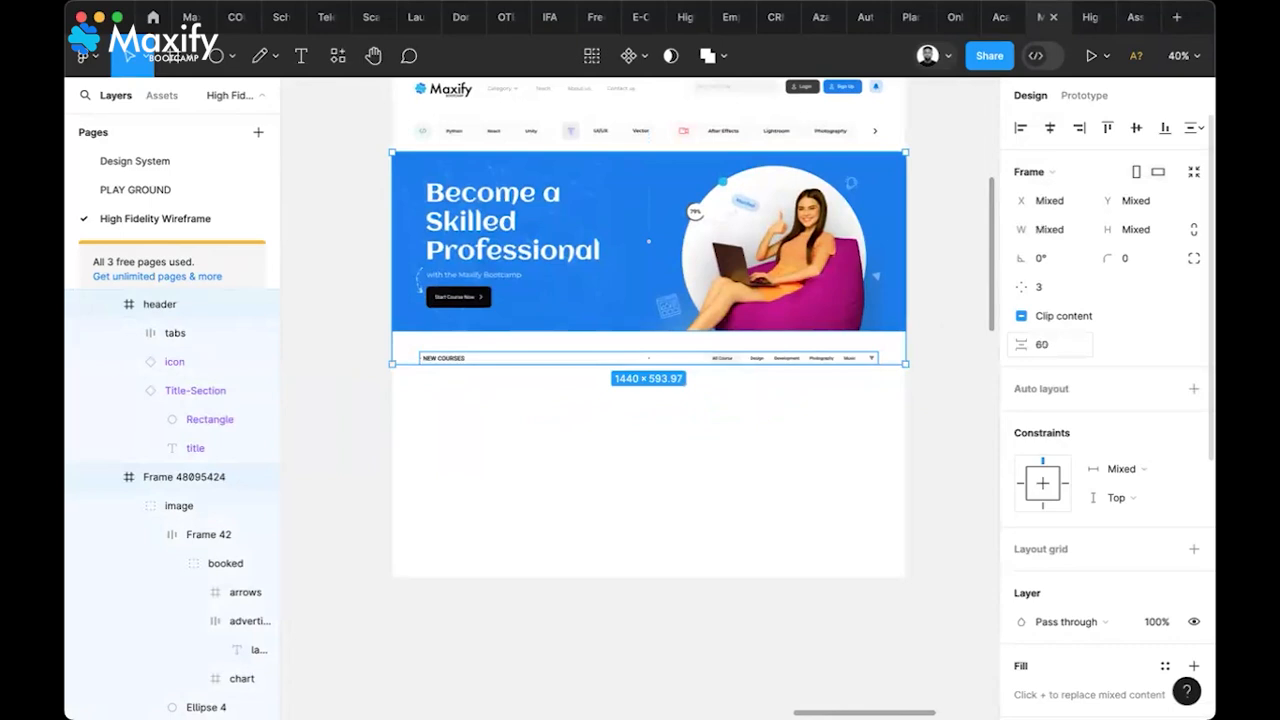
left_click(866, 405)
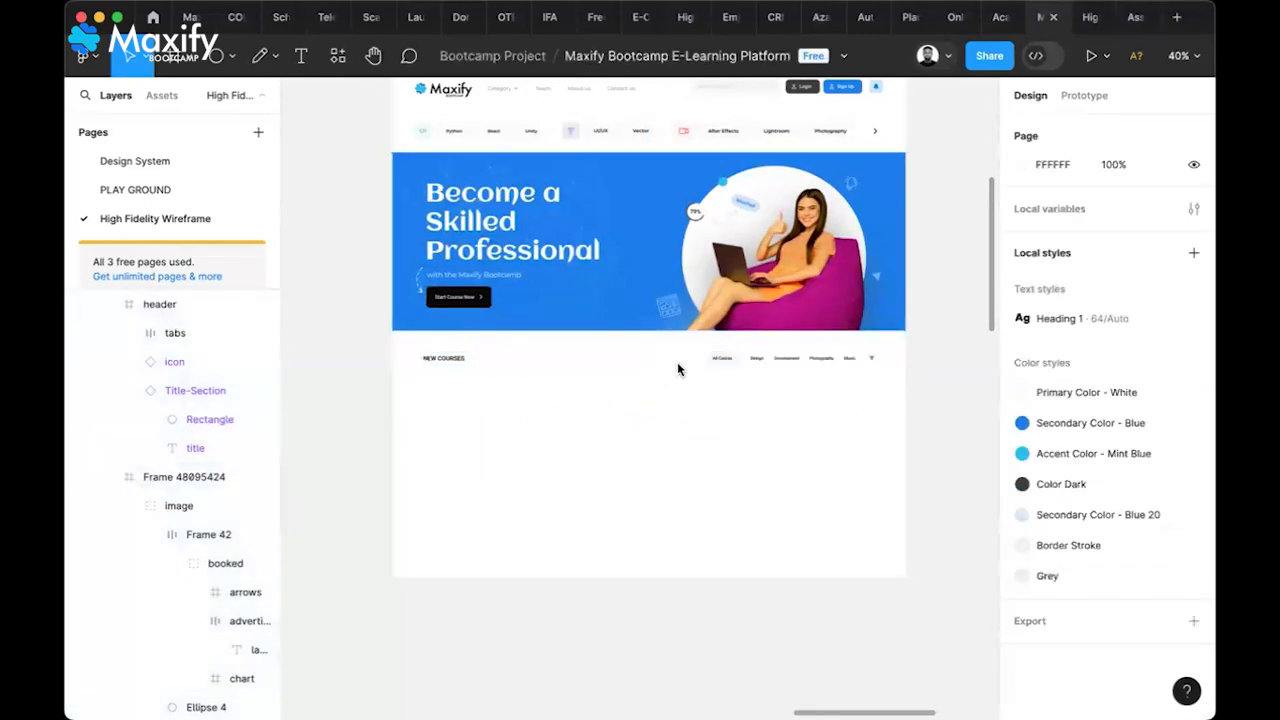
scroll(755, 384, "left", 10)
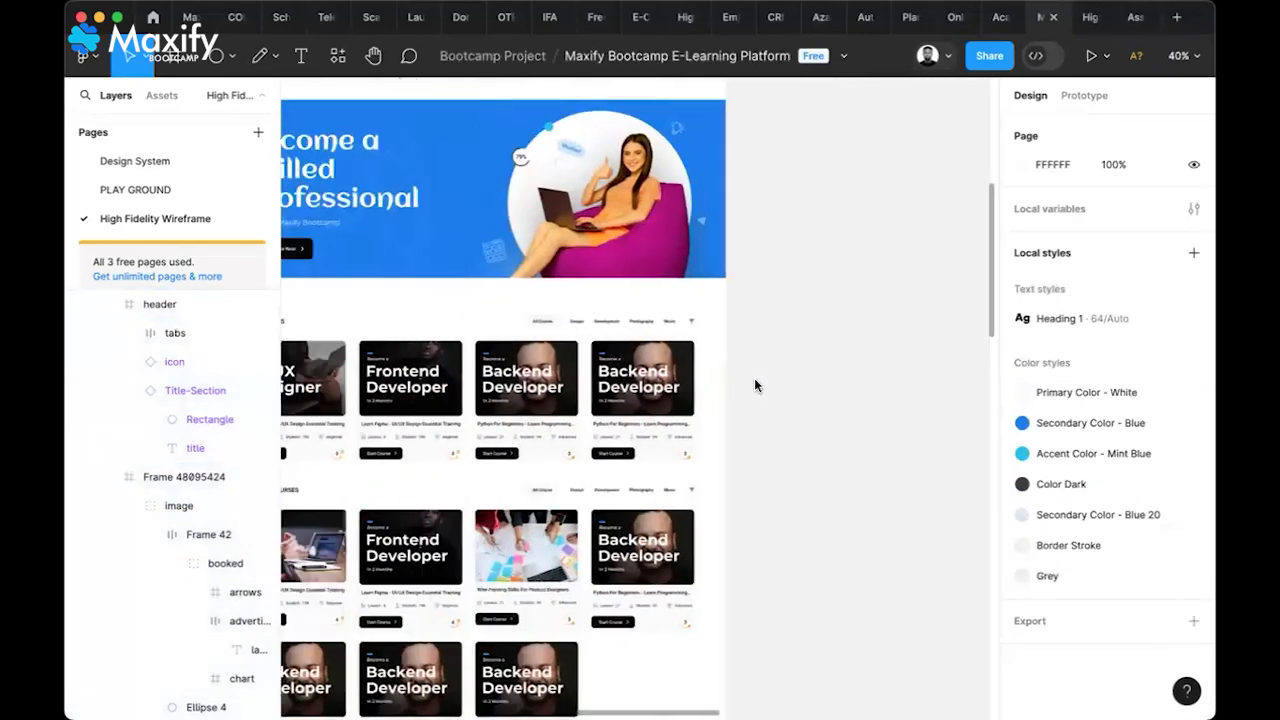
scroll(755, 384, "left", 8)
scroll(528, 426, "up", 10)
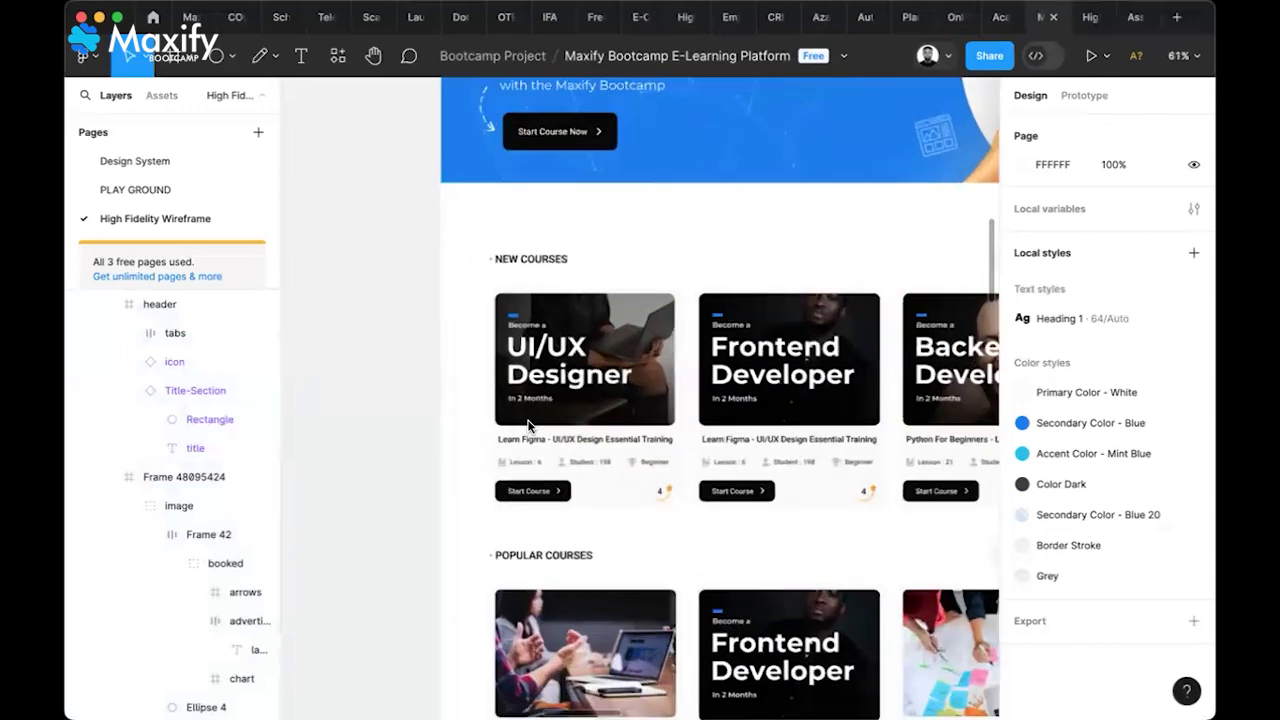
scroll(527, 419, "up", 5)
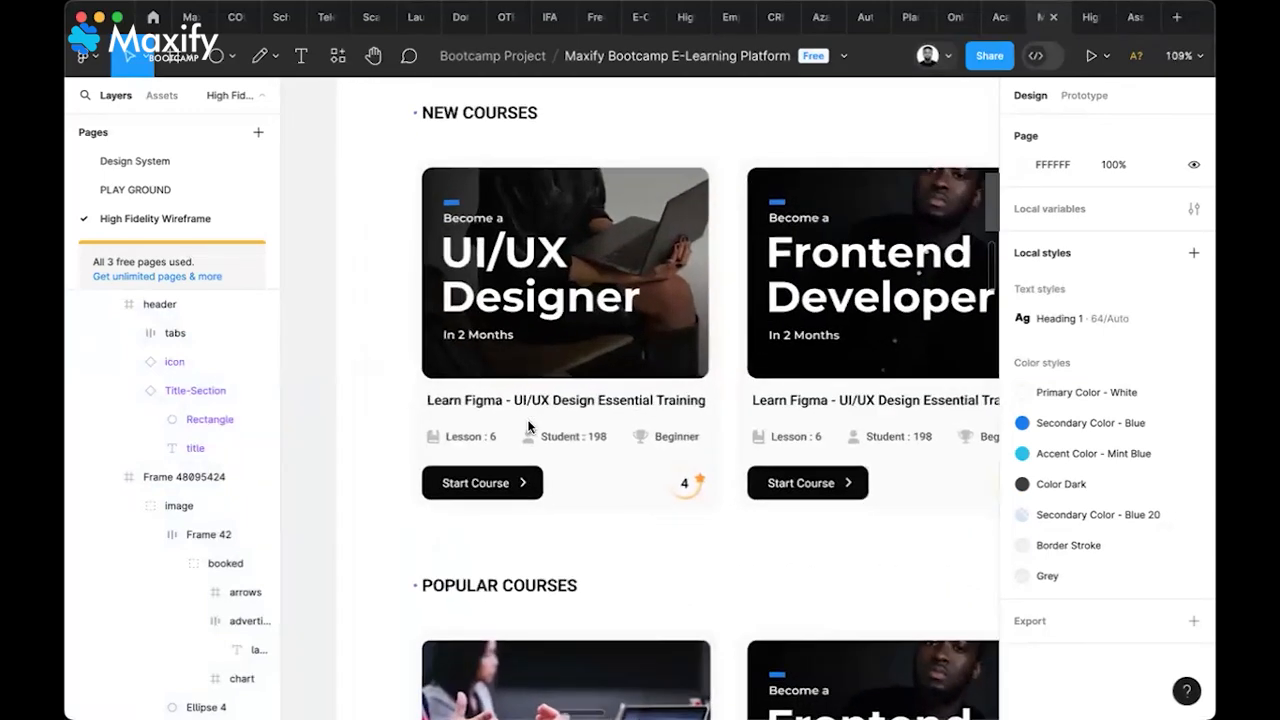
scroll(530, 424, "up", 1)
scroll(530, 424, "left", 1)
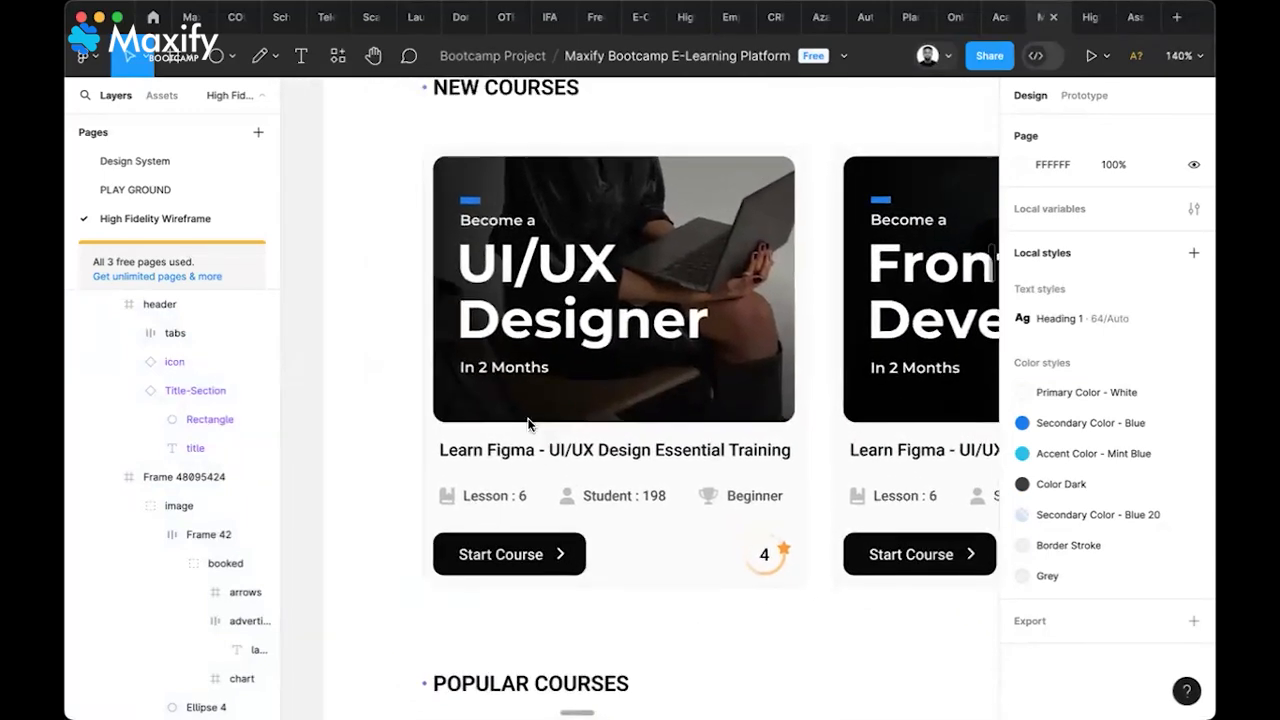
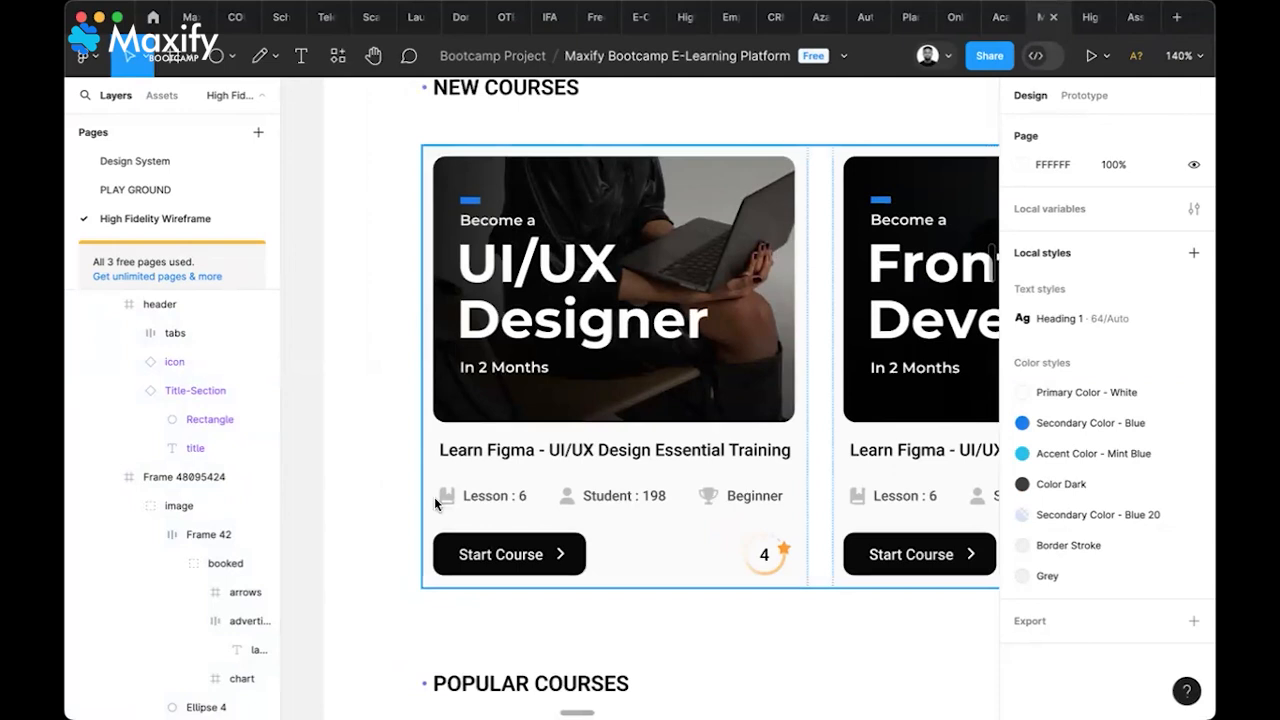
Select the New Courses card row, Frame 48095390, inside the Landing Page frame
scroll(589, 541, "down", 6)
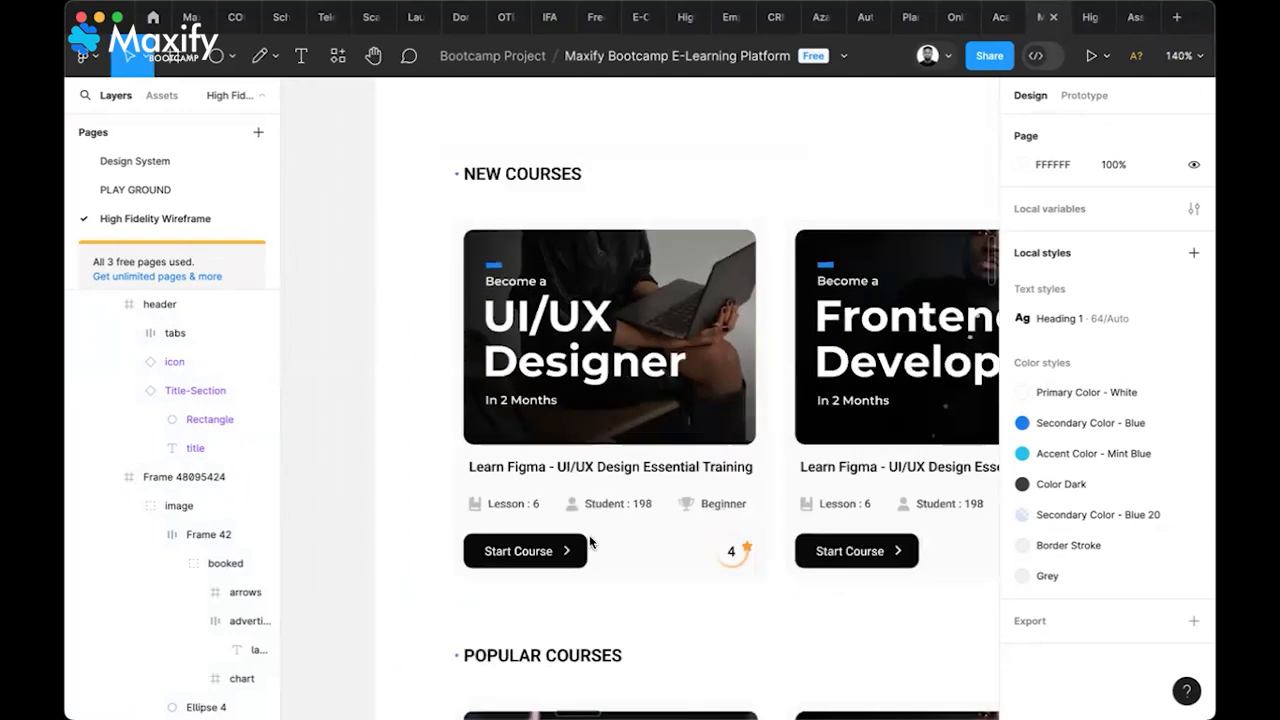
scroll(589, 535, "right", 4)
scroll(589, 535, "down", 1)
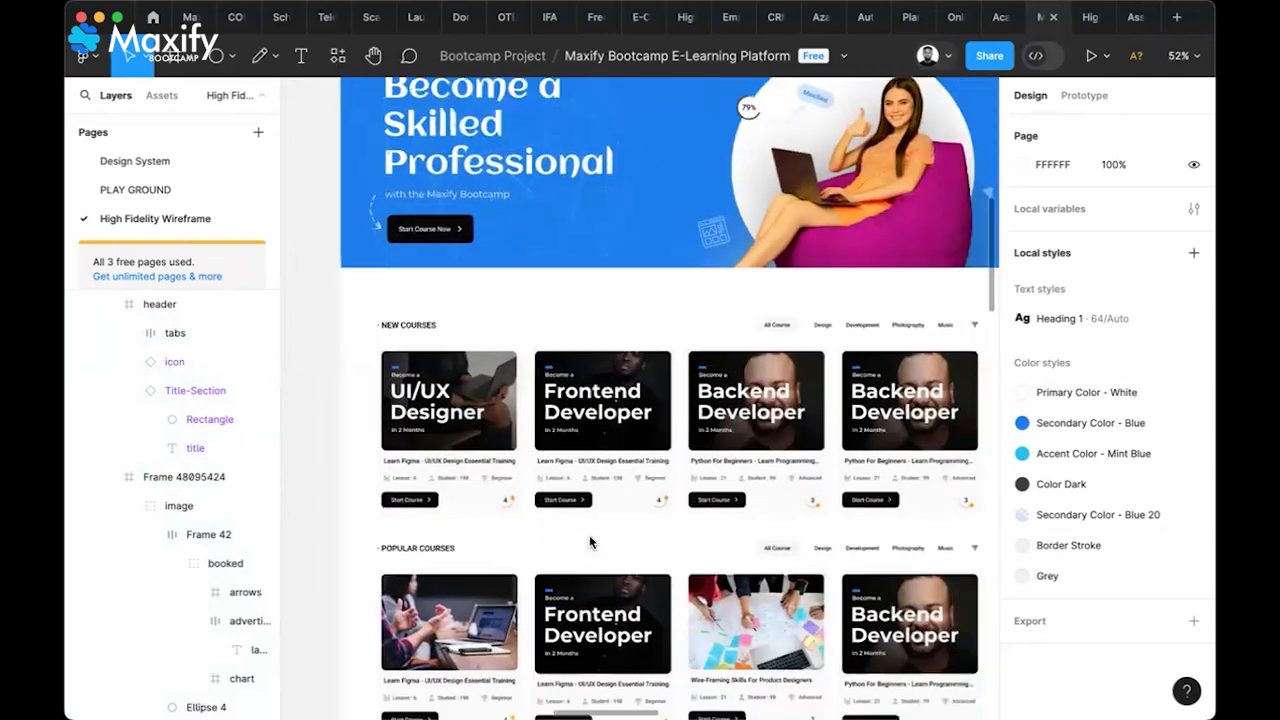
left_click(712, 420)
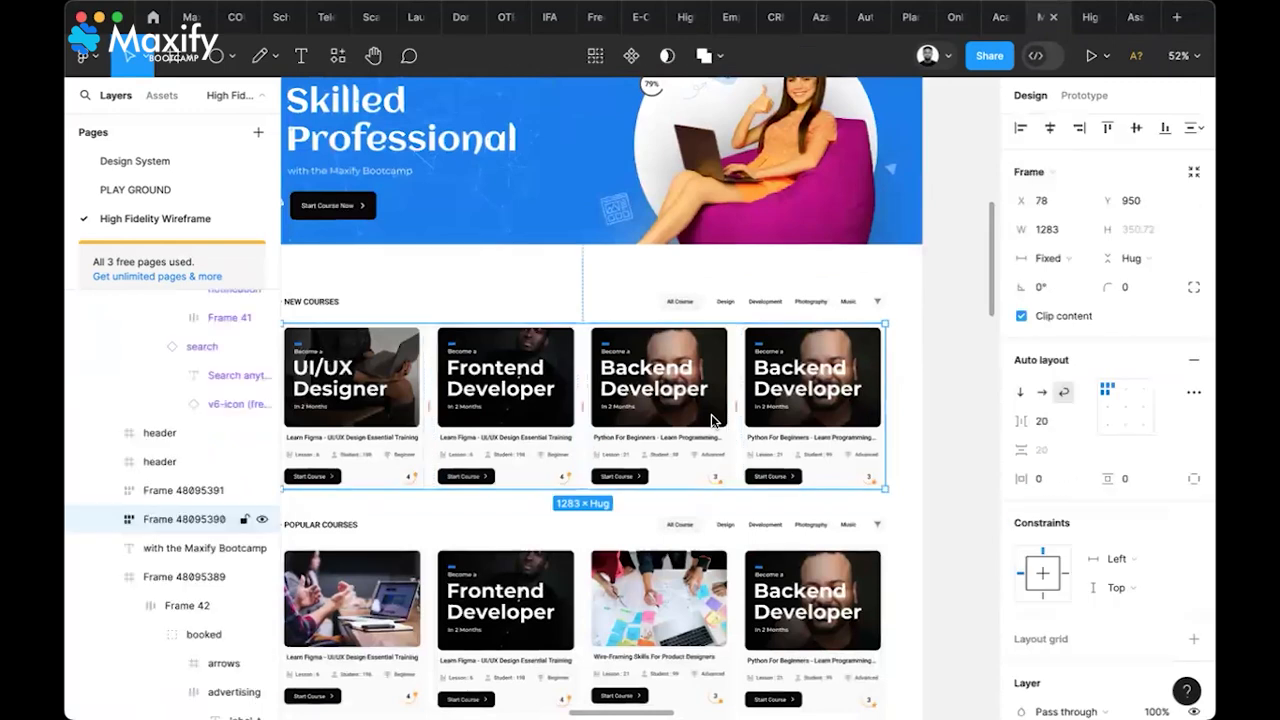
scroll(757, 500, "right", 10)
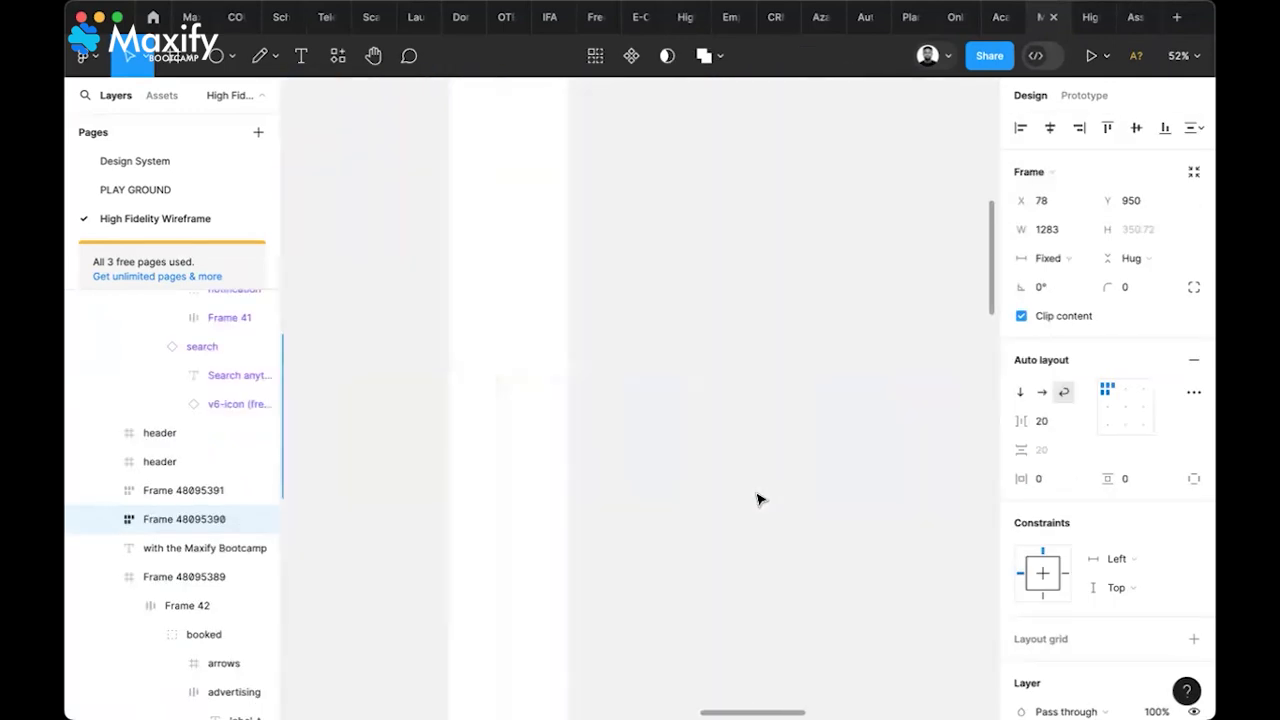
scroll(757, 500, "down", 5)
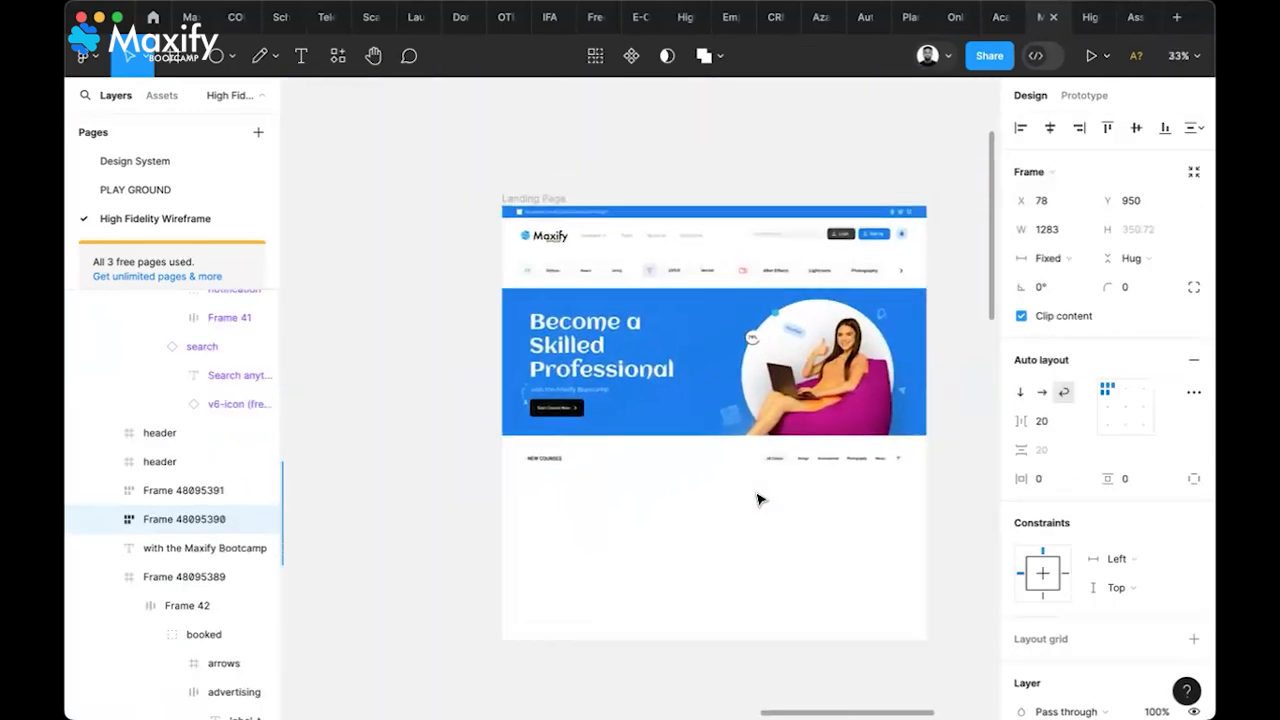
left_click(762, 534)
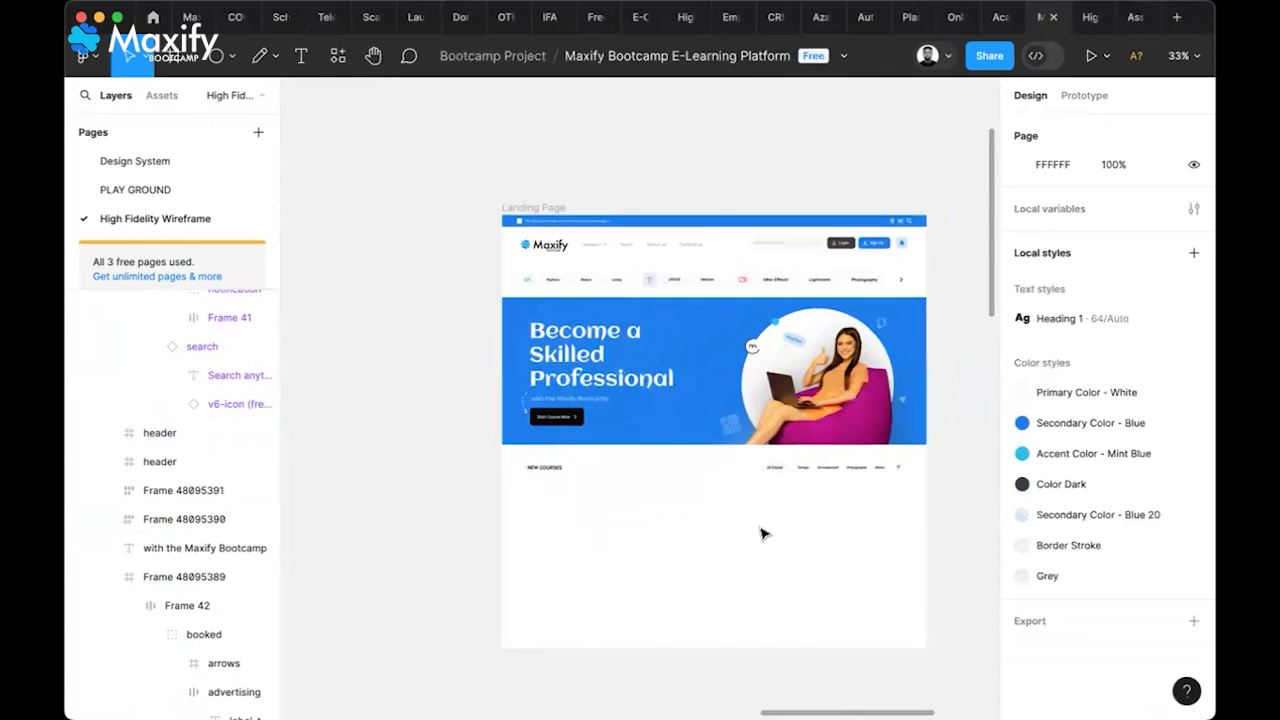
left_click(765, 536)
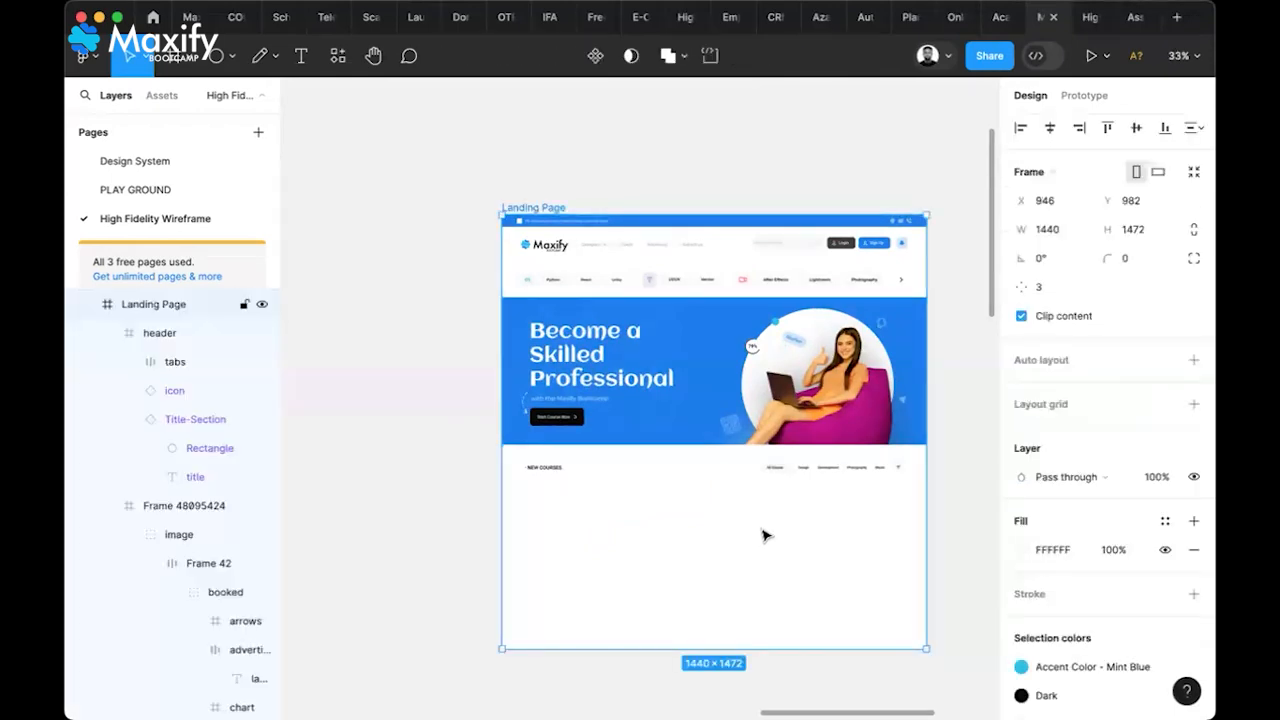
left_click(765, 536)
Move the card row up to Y 908 and centre it horizontally in the Landing Page
scroll(800, 560, "down", 2)
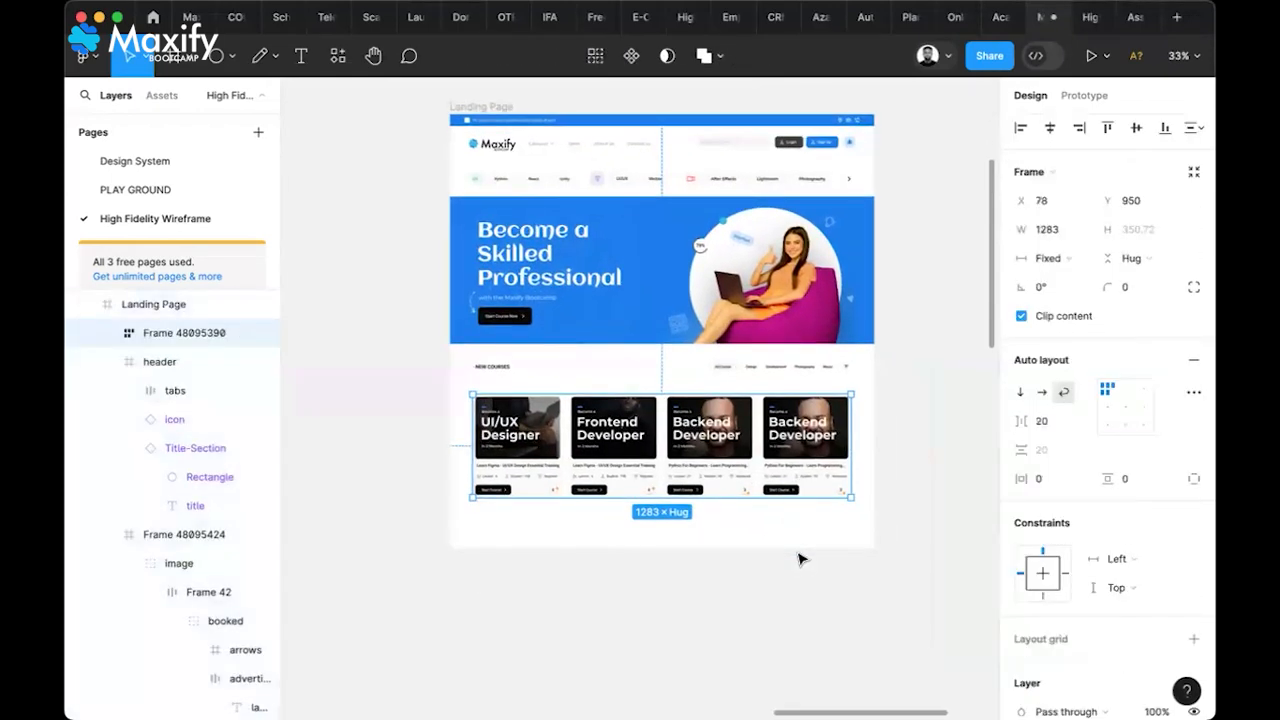
left_click_drag(773, 481, 775, 468)
left_click(1050, 128)
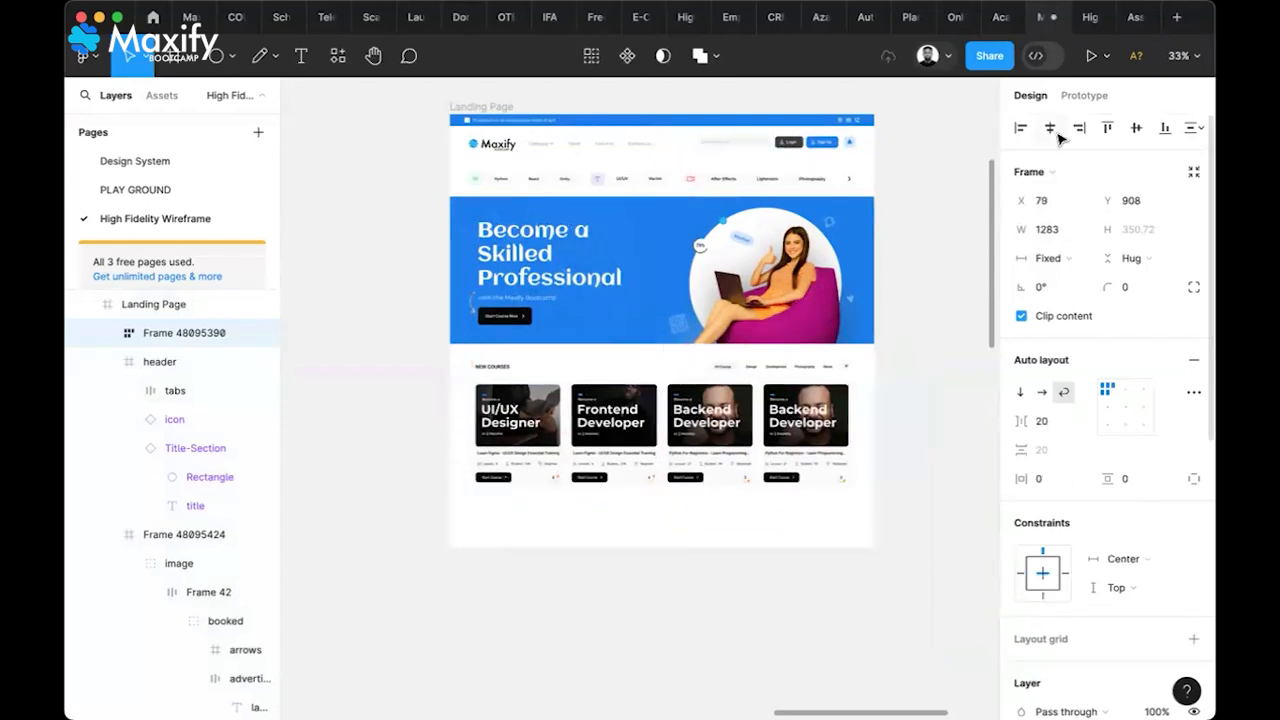
double_click(519, 447)
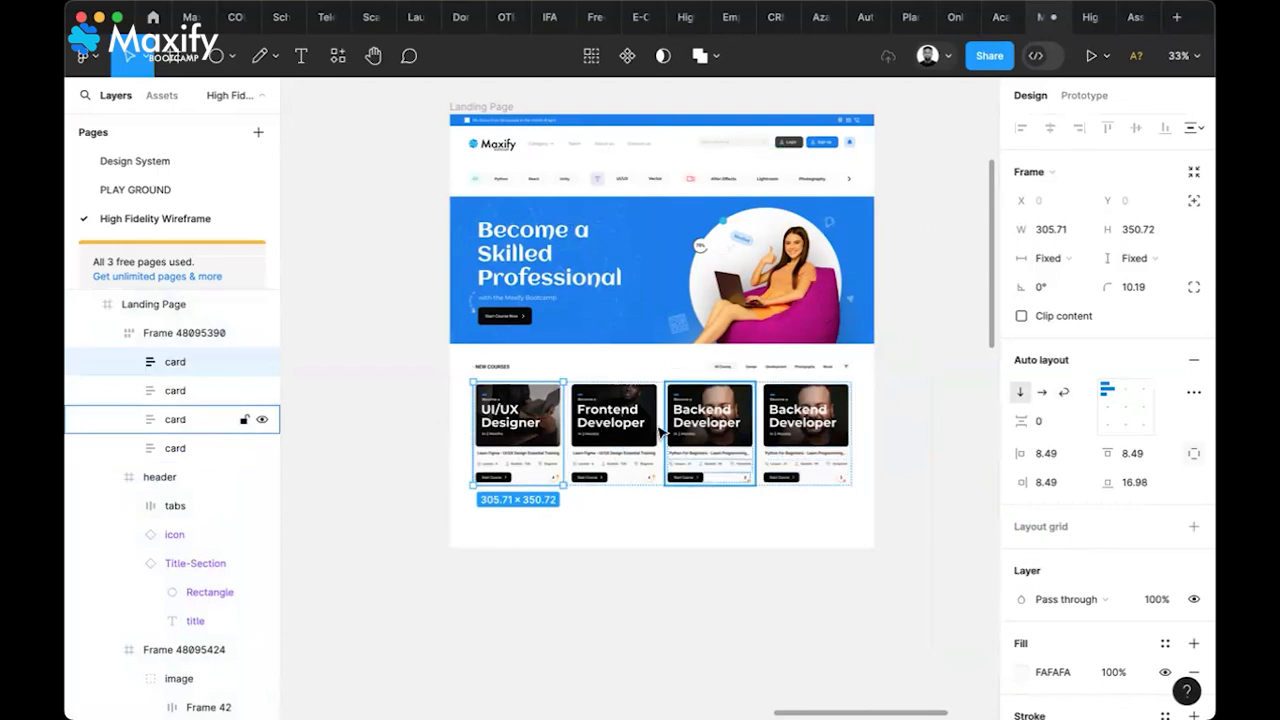
Delete the top-categories frame from the canvas above the Landing Page
left_click(670, 580)
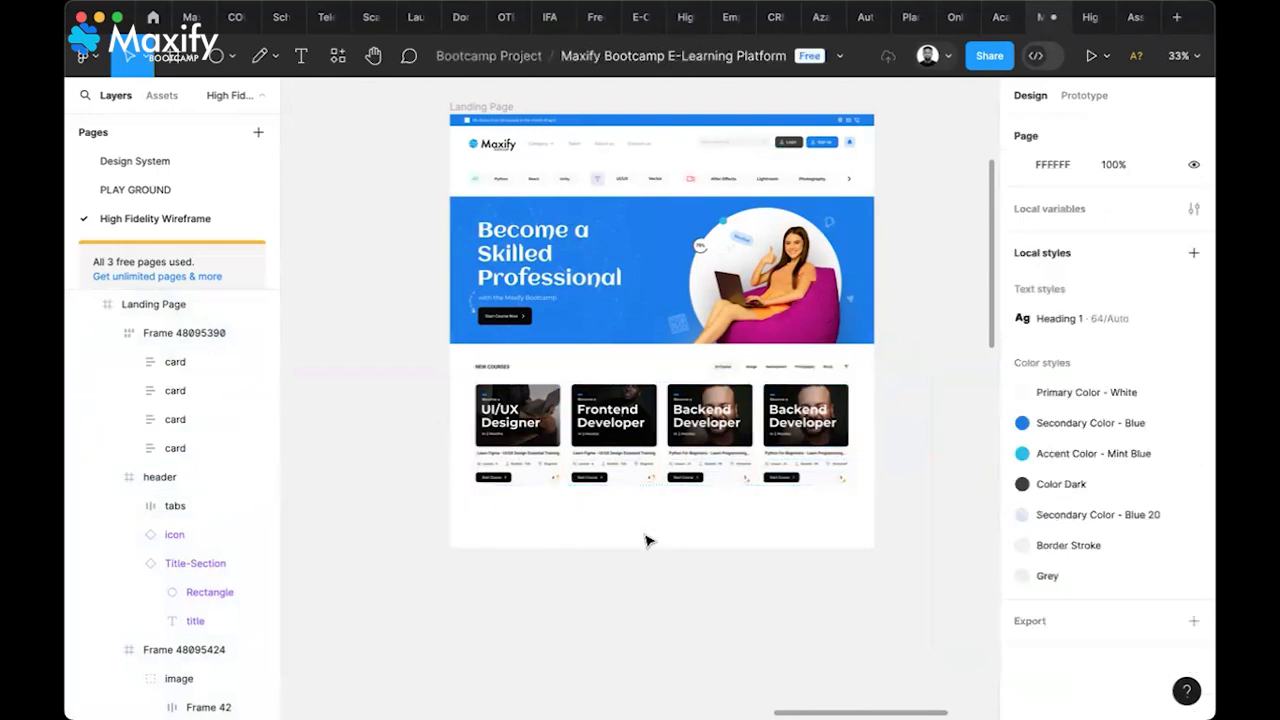
scroll(609, 486, "up", 3)
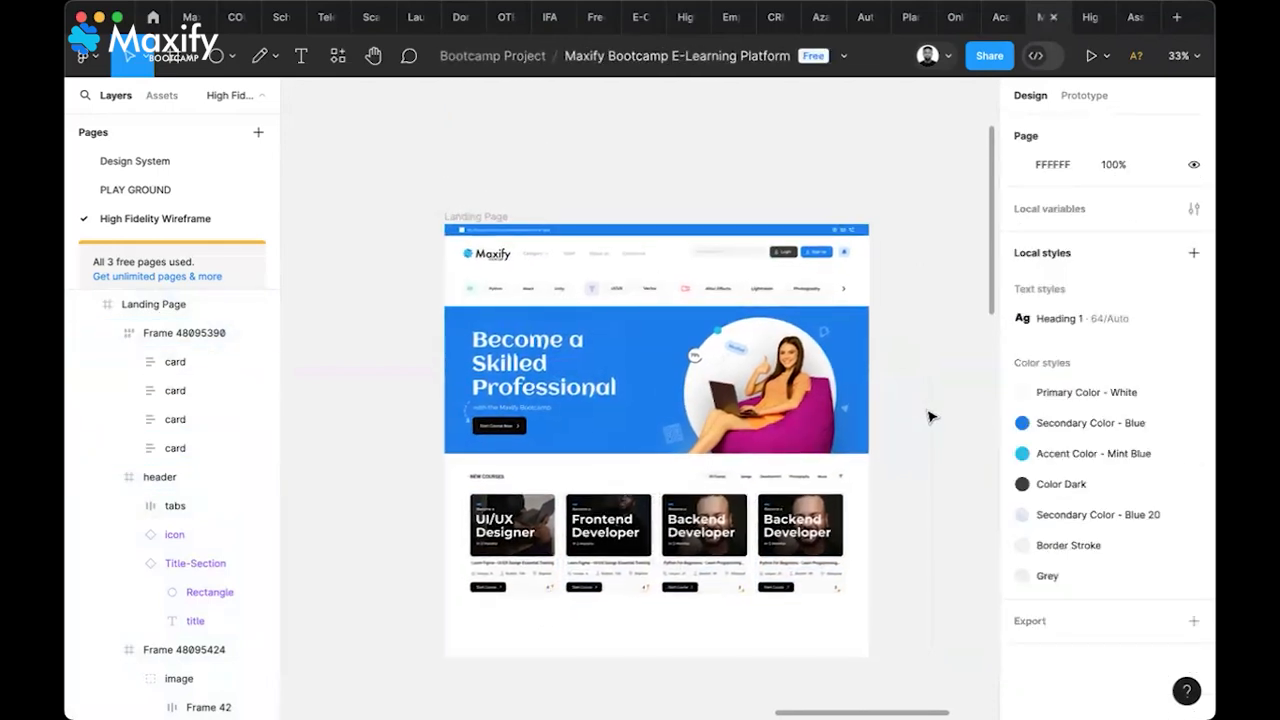
scroll(930, 417, "down", 2)
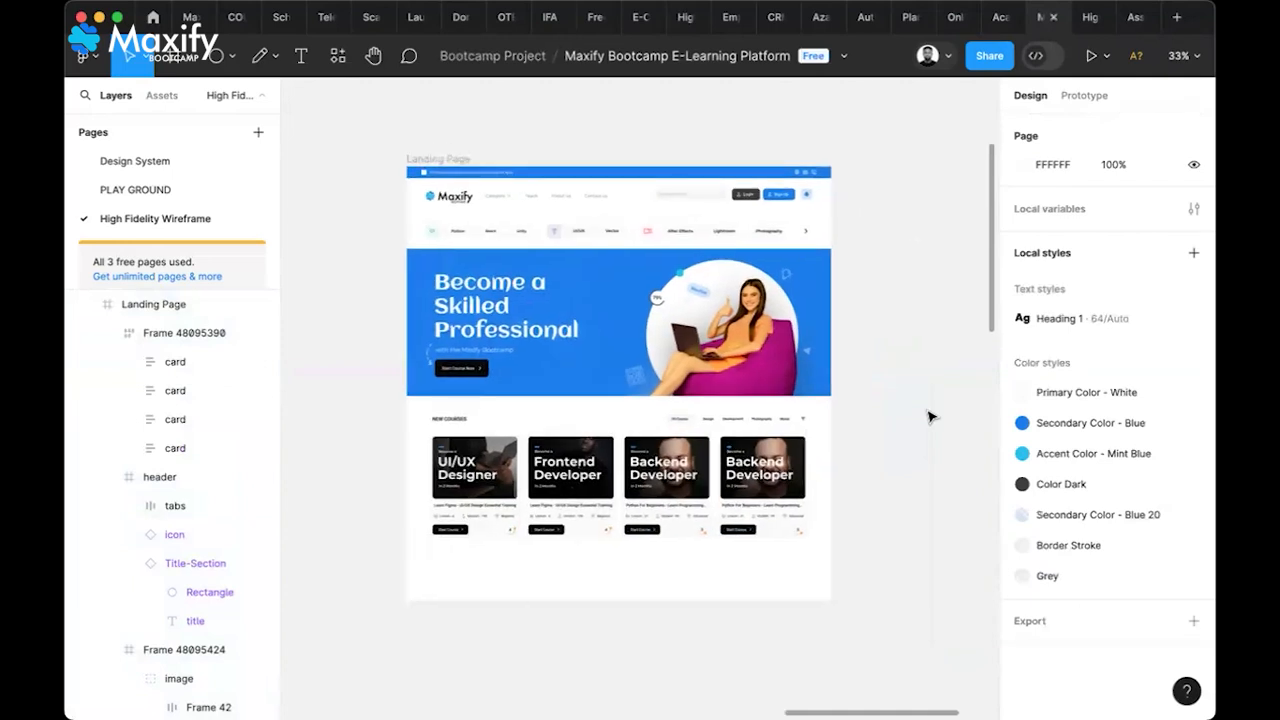
scroll(930, 417, "left", 1)
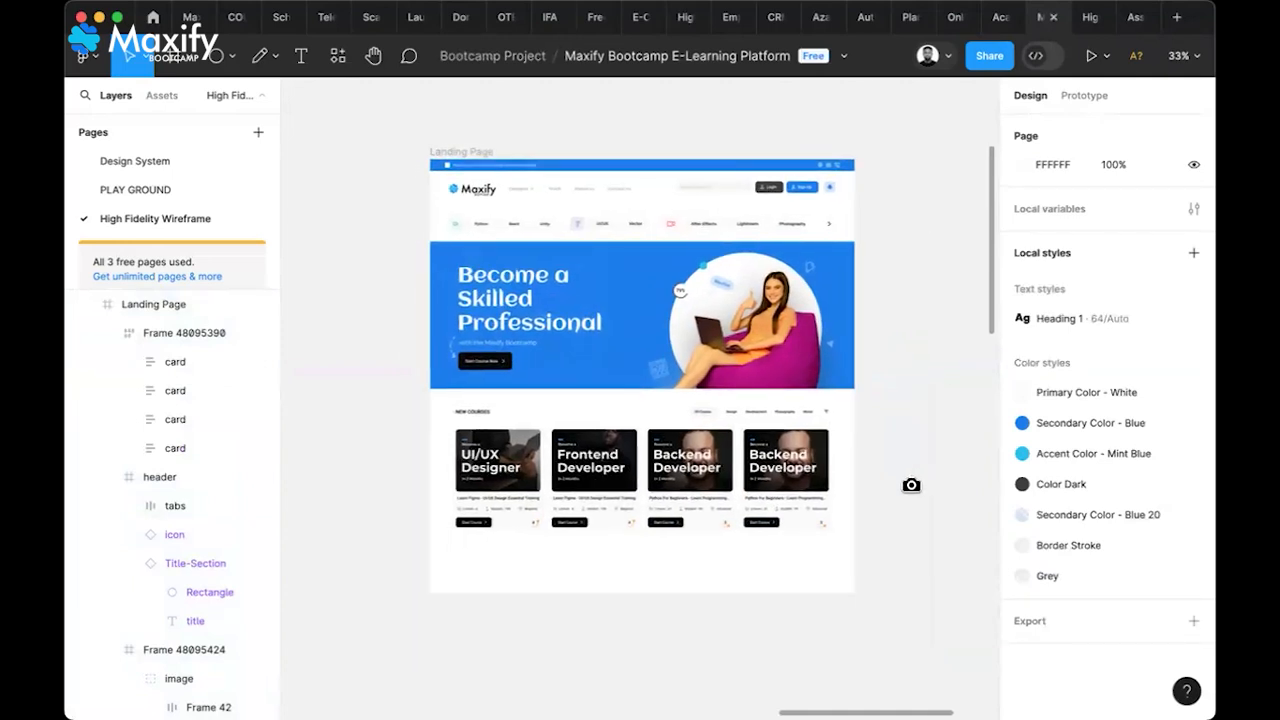
scroll(911, 305, "up", 10)
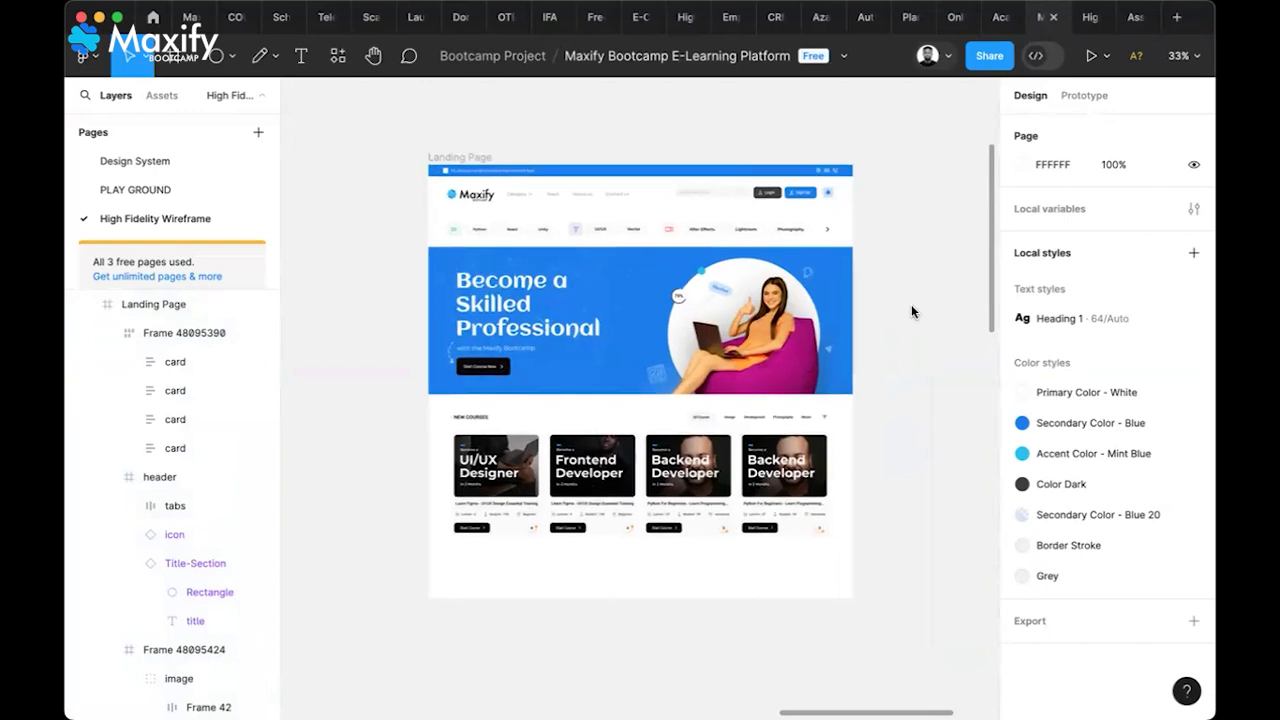
scroll(911, 308, "up", 4)
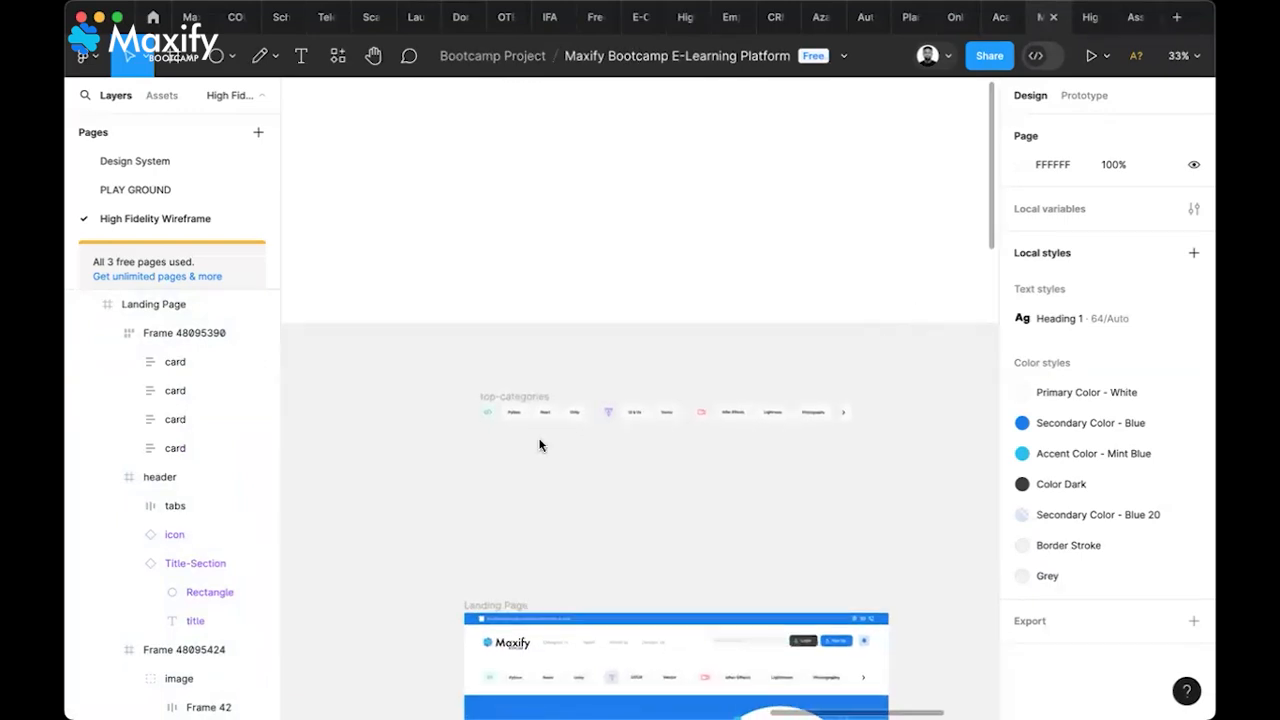
left_click(511, 398)
key("Delete")
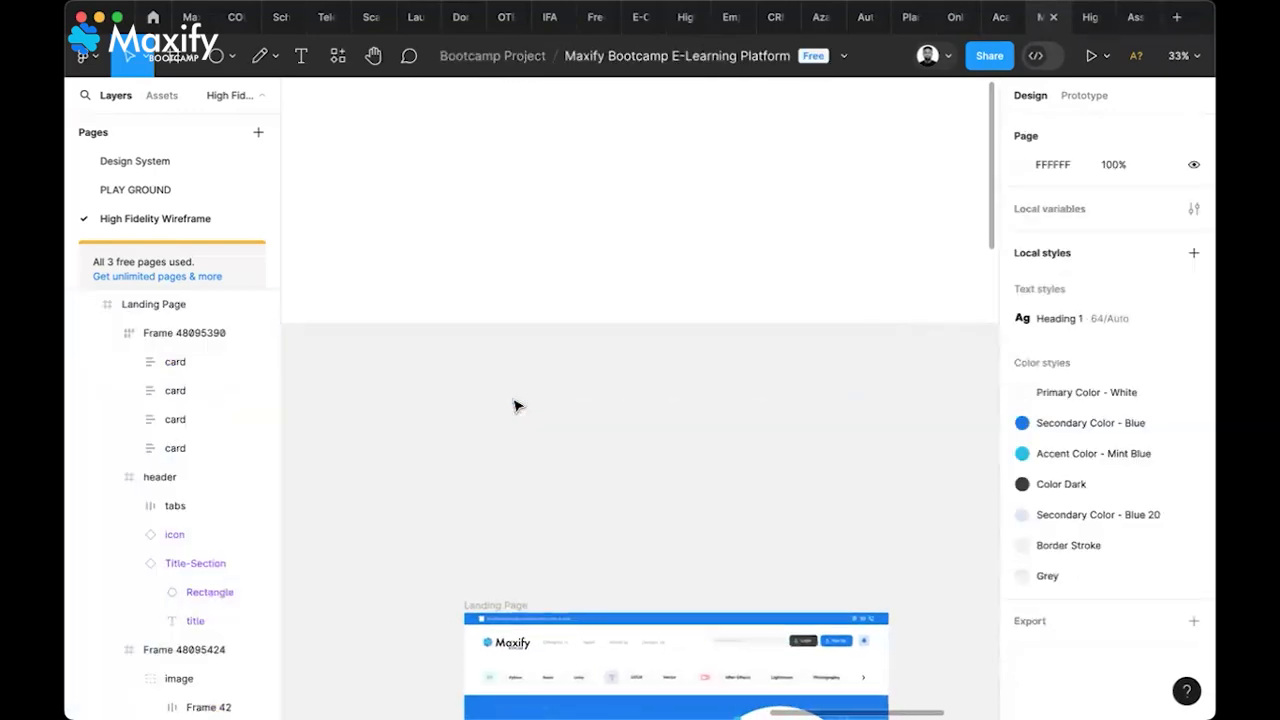
Paste a standalone copy of the UI/UX Designer course card onto the canvas
scroll(514, 405, "up", 5)
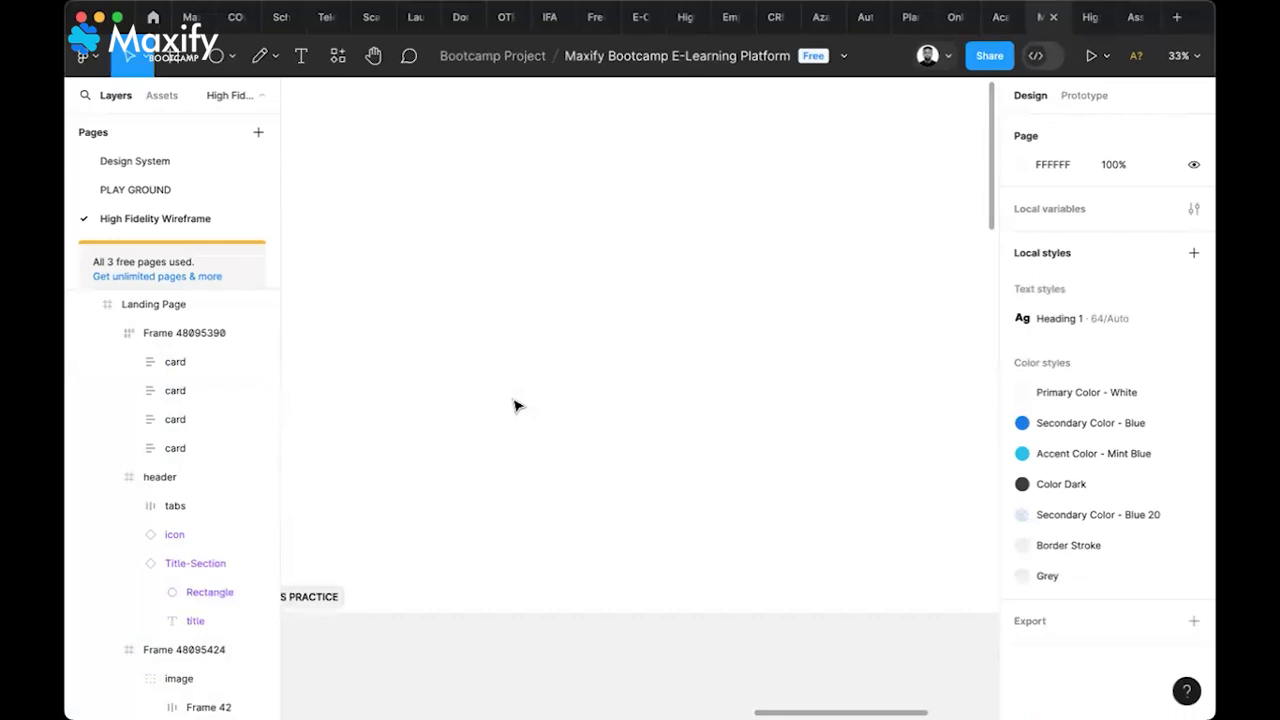
key("super+v")
scroll(675, 395, "up", 3)
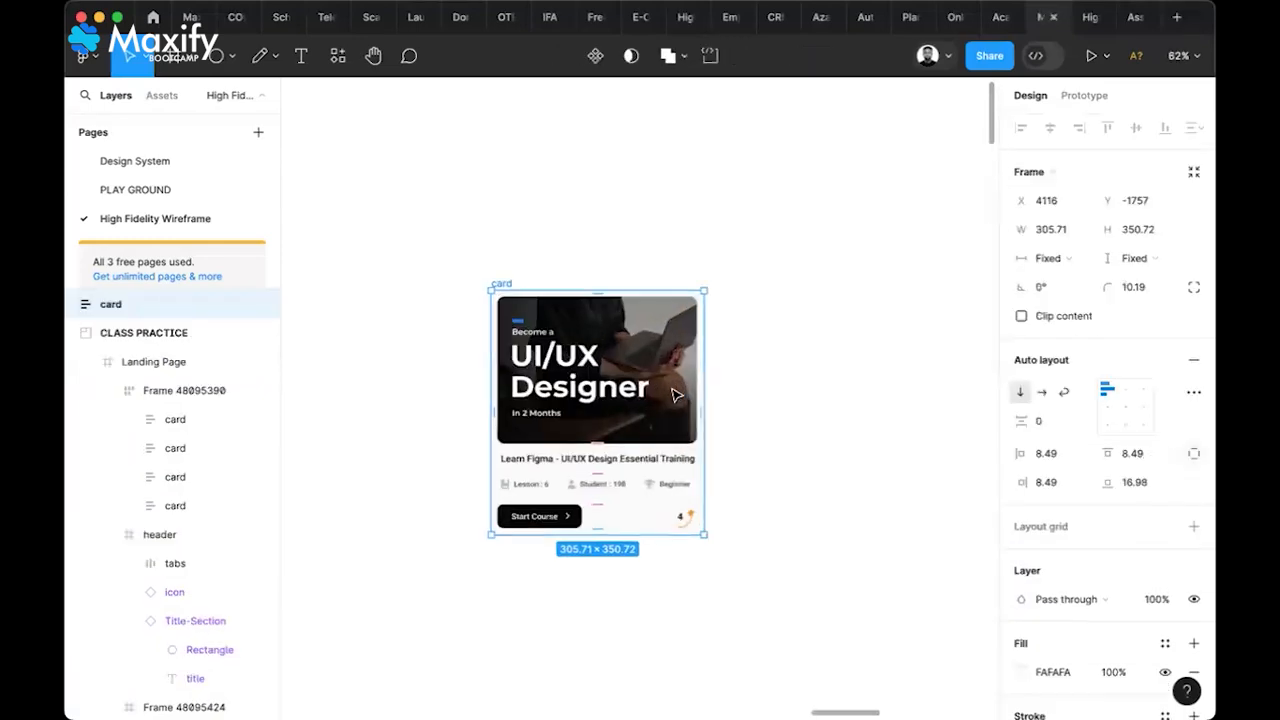
scroll(675, 395, "up", 3)
scroll(675, 395, "down", 1)
left_click(771, 406)
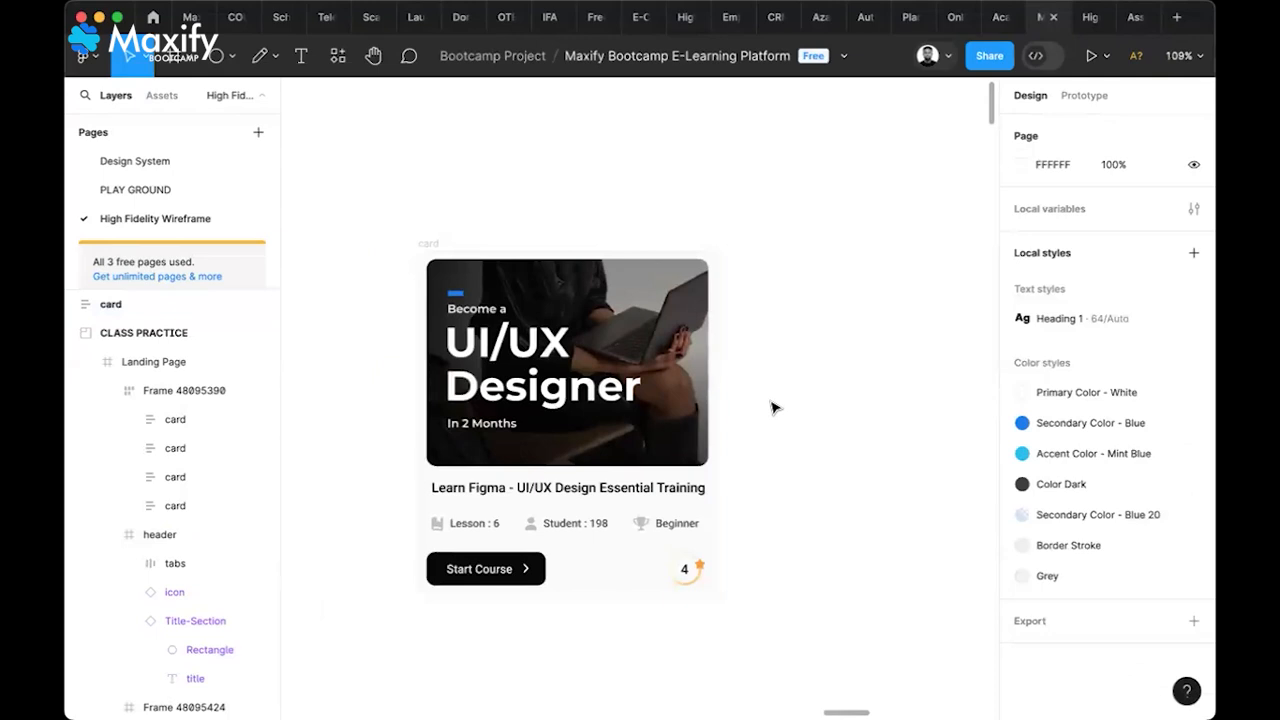
Duplicate the card's cover image to the right of the card
left_click(576, 397)
scroll(576, 397, "down", 3)
scroll(576, 397, "right", 3)
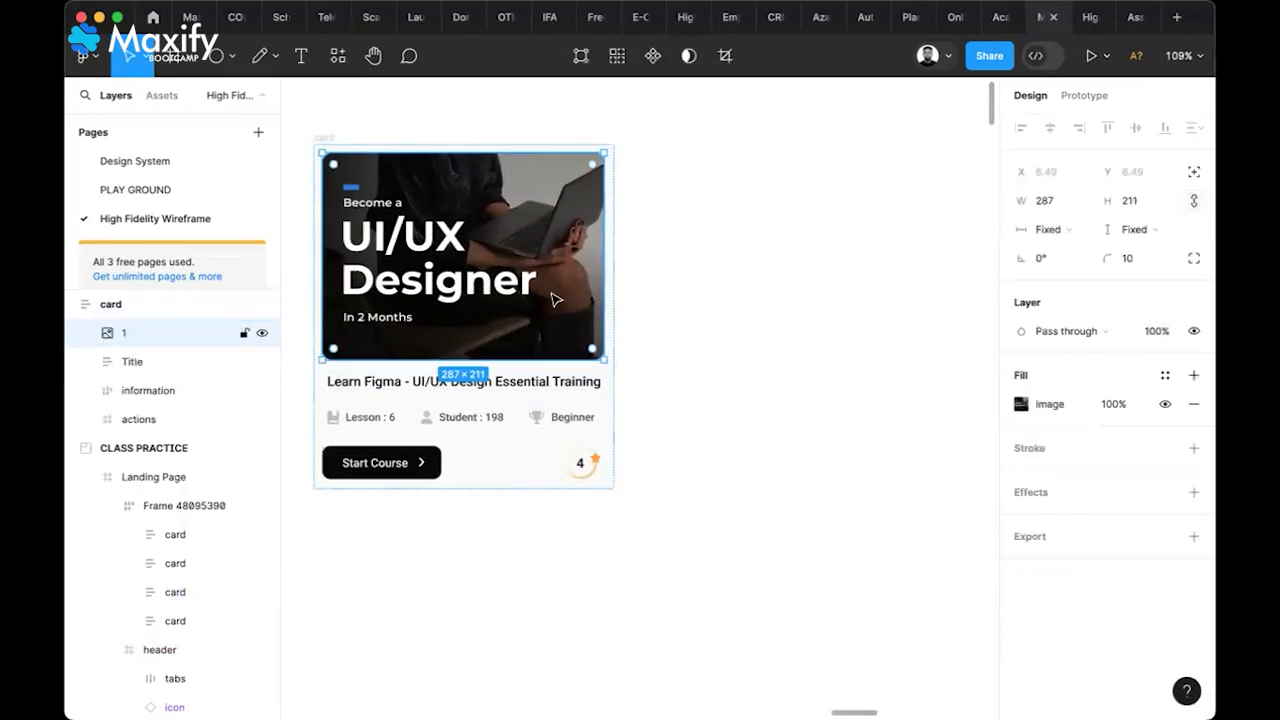
left_click_drag(530, 287, 889, 280)
left_click(815, 371)
left_click(906, 320)
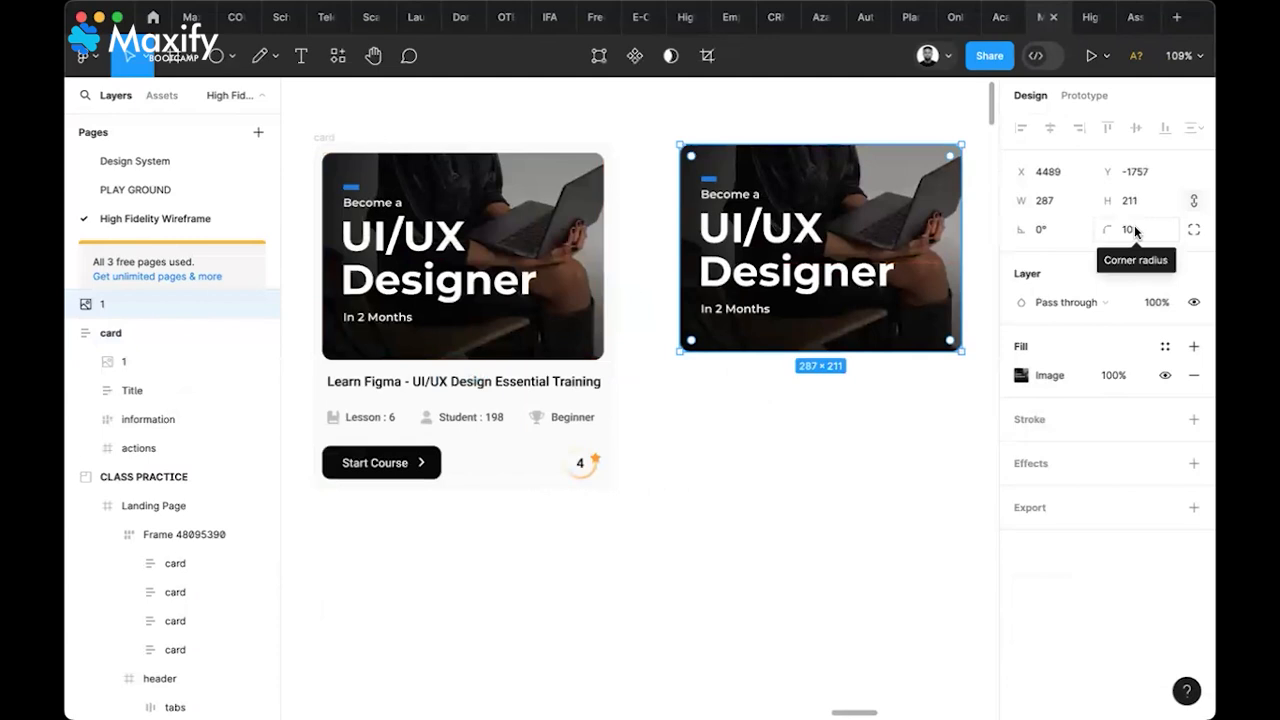
Set the image copy's corner radius to 0, then back to 10
left_click(1130, 230)
type("0")
key("Return")
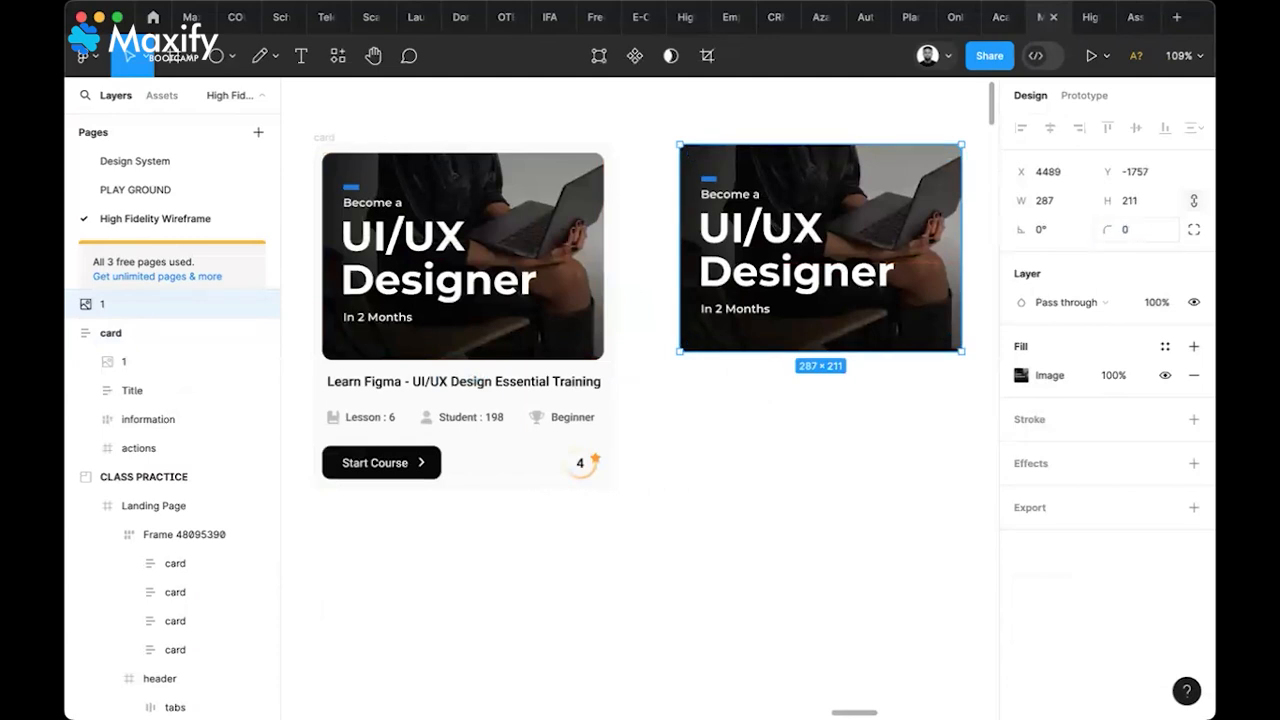
left_click(897, 405)
left_click(910, 336)
type("10")
key("Return")
left_click(917, 426)
Start a new text layer below the image copy
scroll(917, 426, "right", 3)
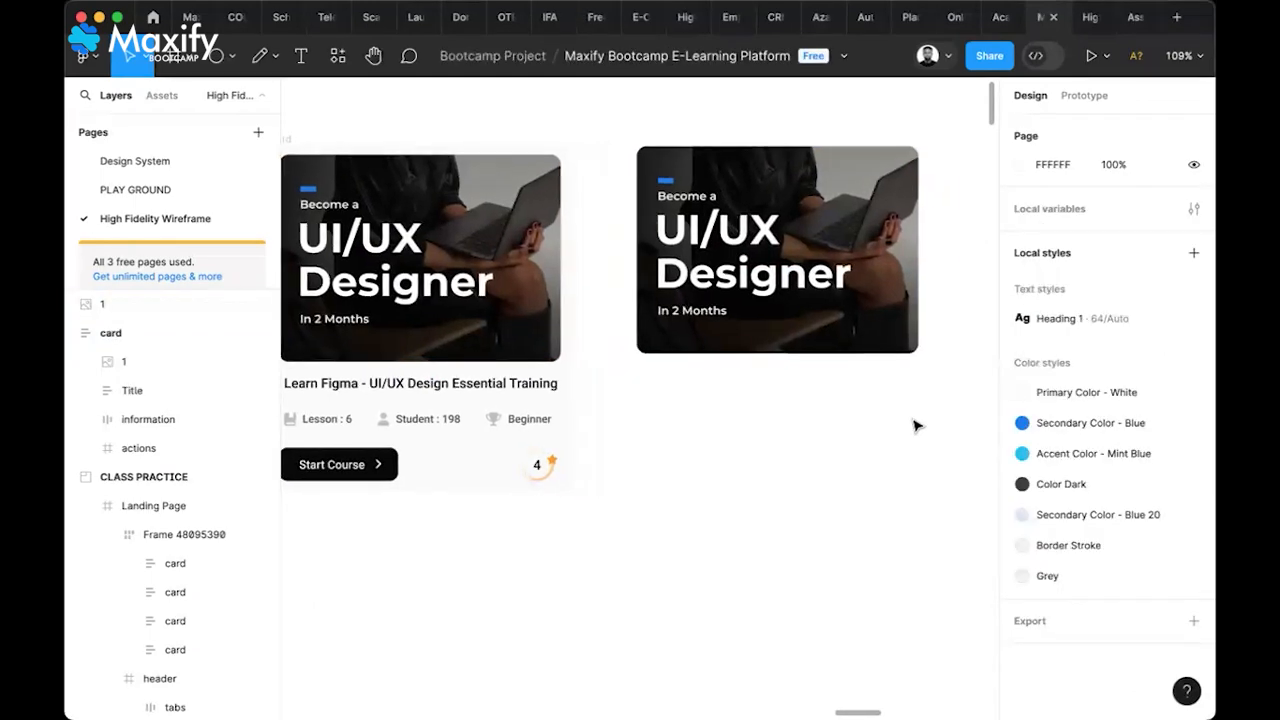
left_click(810, 314)
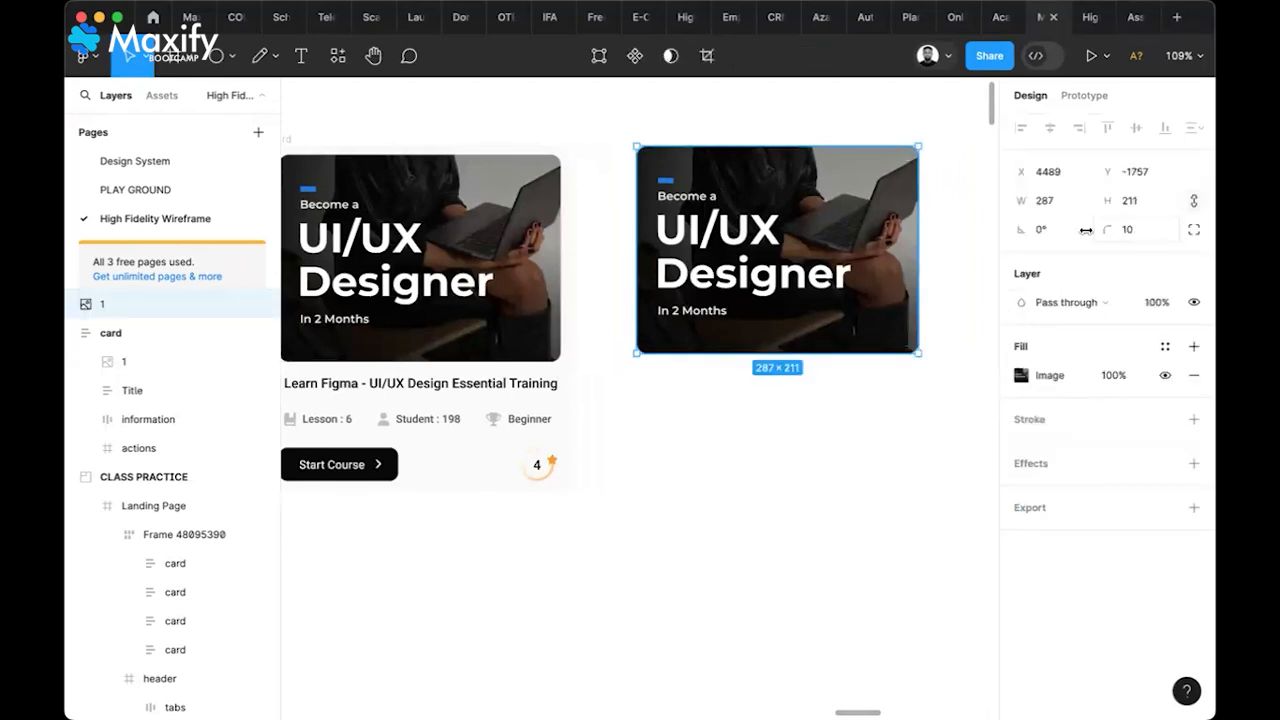
left_click(758, 386)
scroll(437, 402, "left", 2)
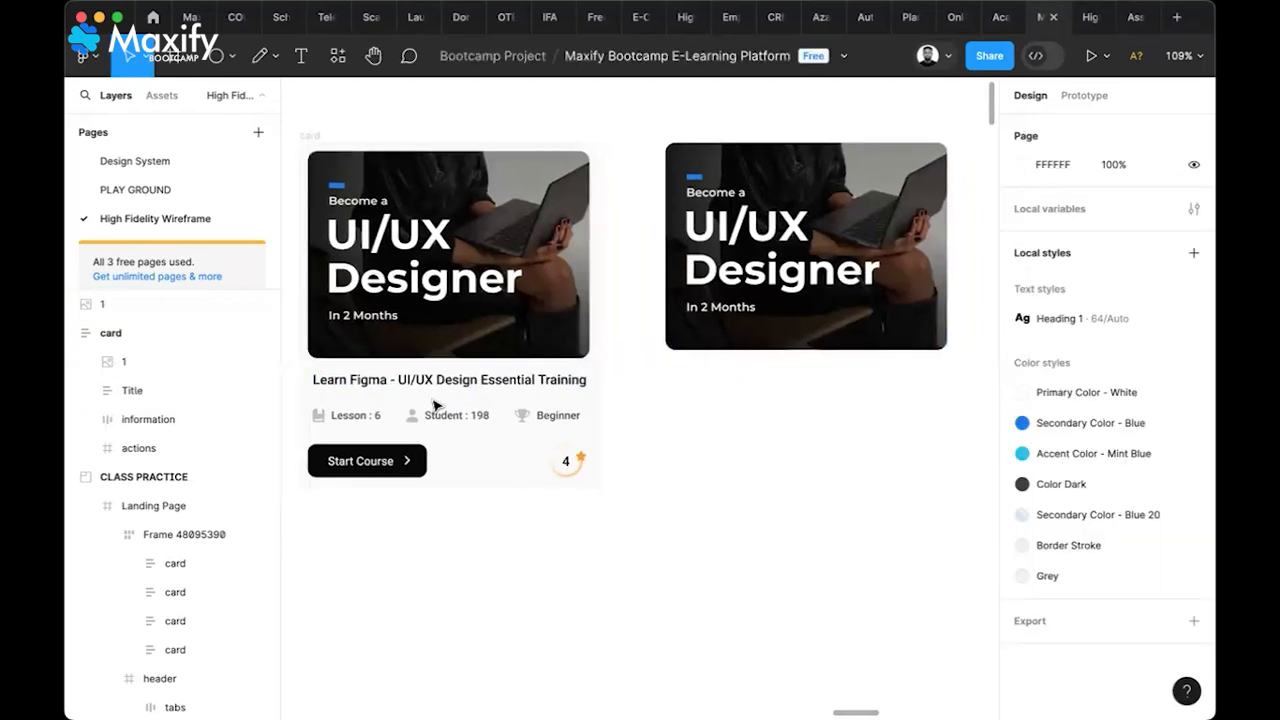
scroll(435, 404, "left", 2)
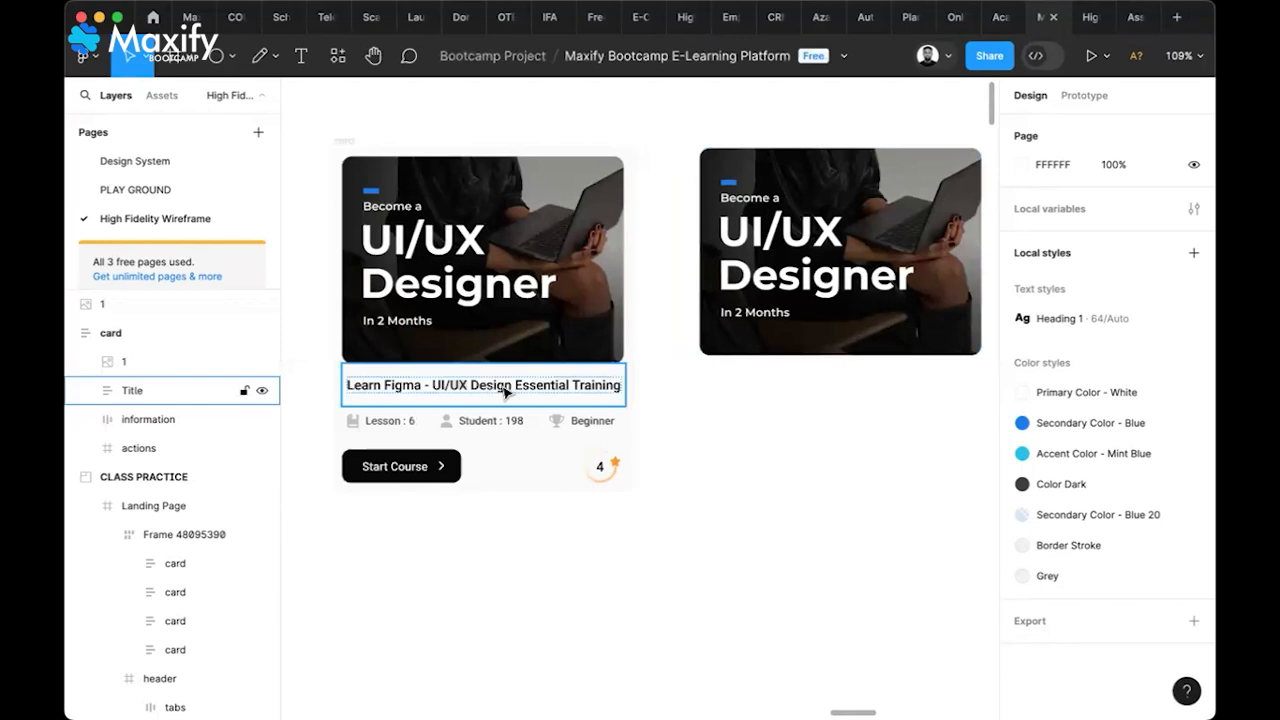
key("t")
left_click(716, 394)
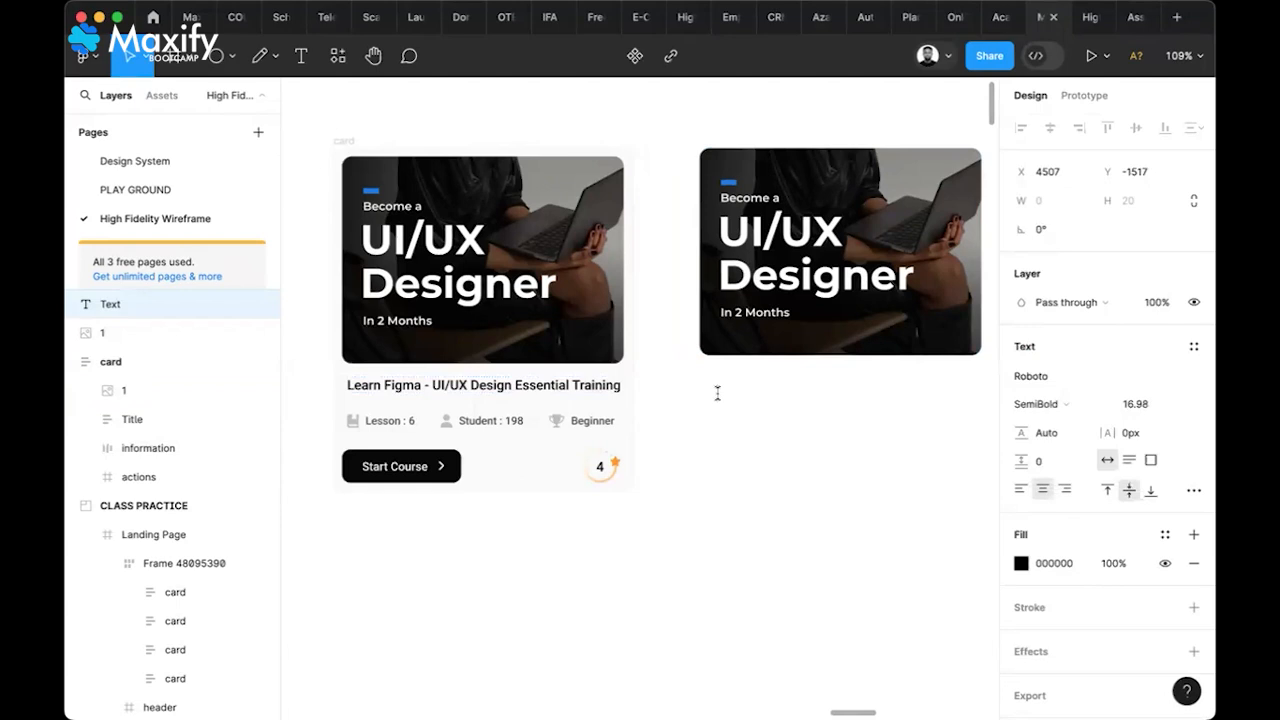
Type 'LEAR' and set its font to Montserrat SemiBold
type("LEAR")
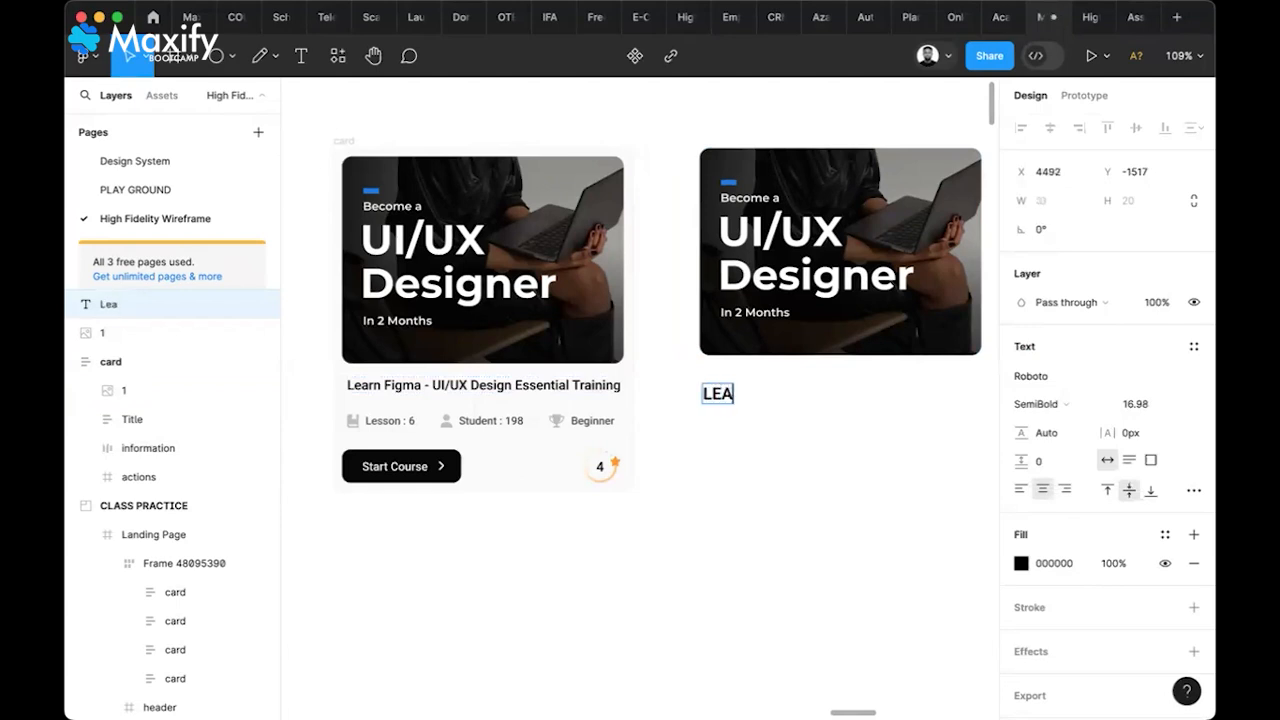
left_click(1063, 376)
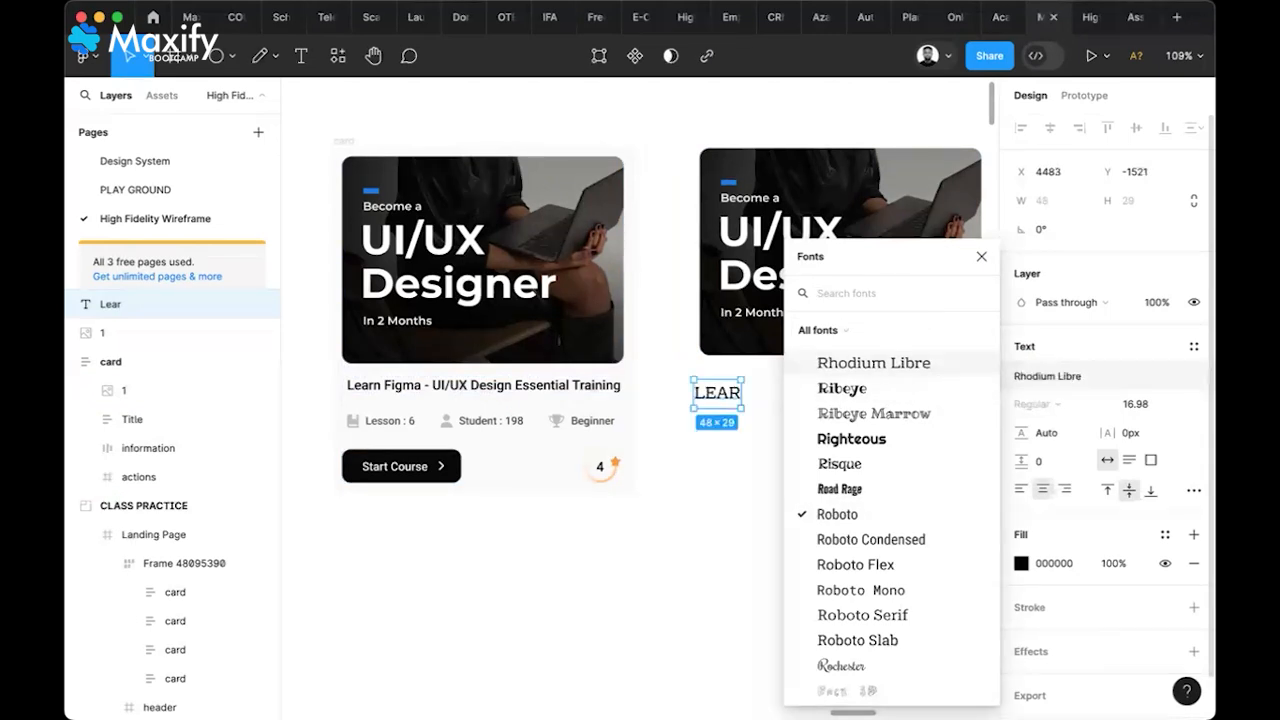
type("mont")
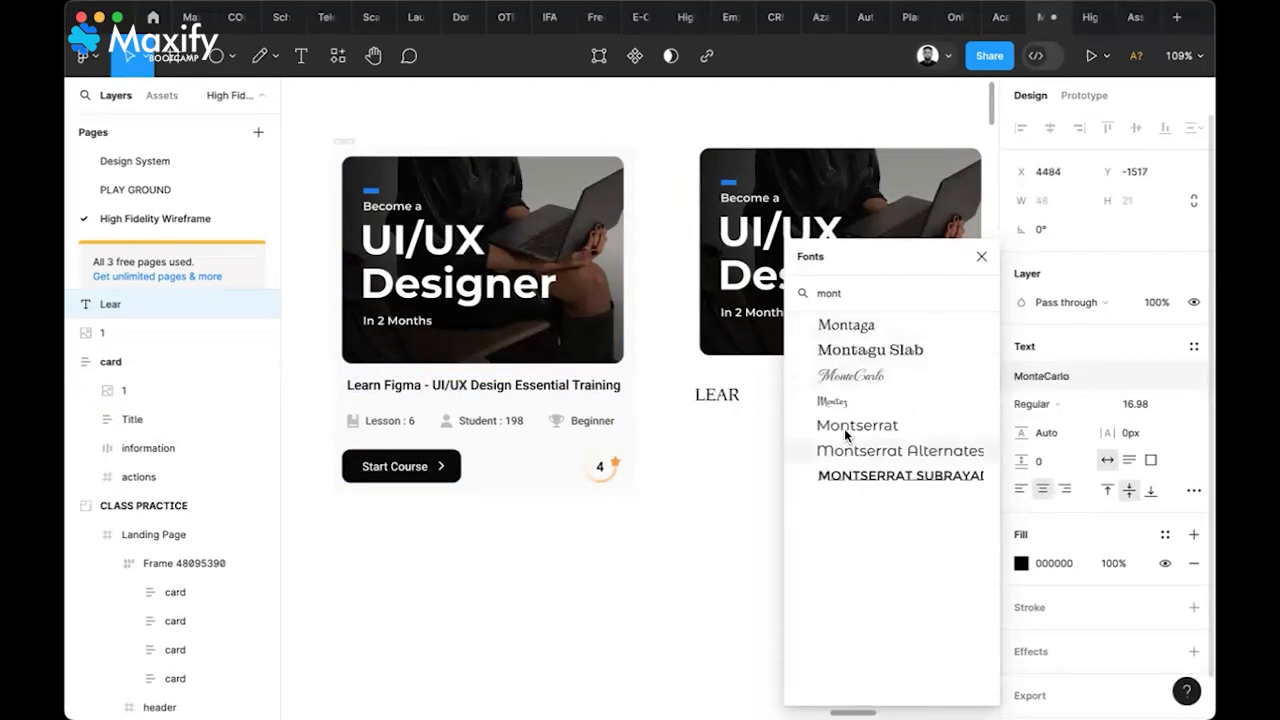
left_click(844, 428)
left_click(1064, 404)
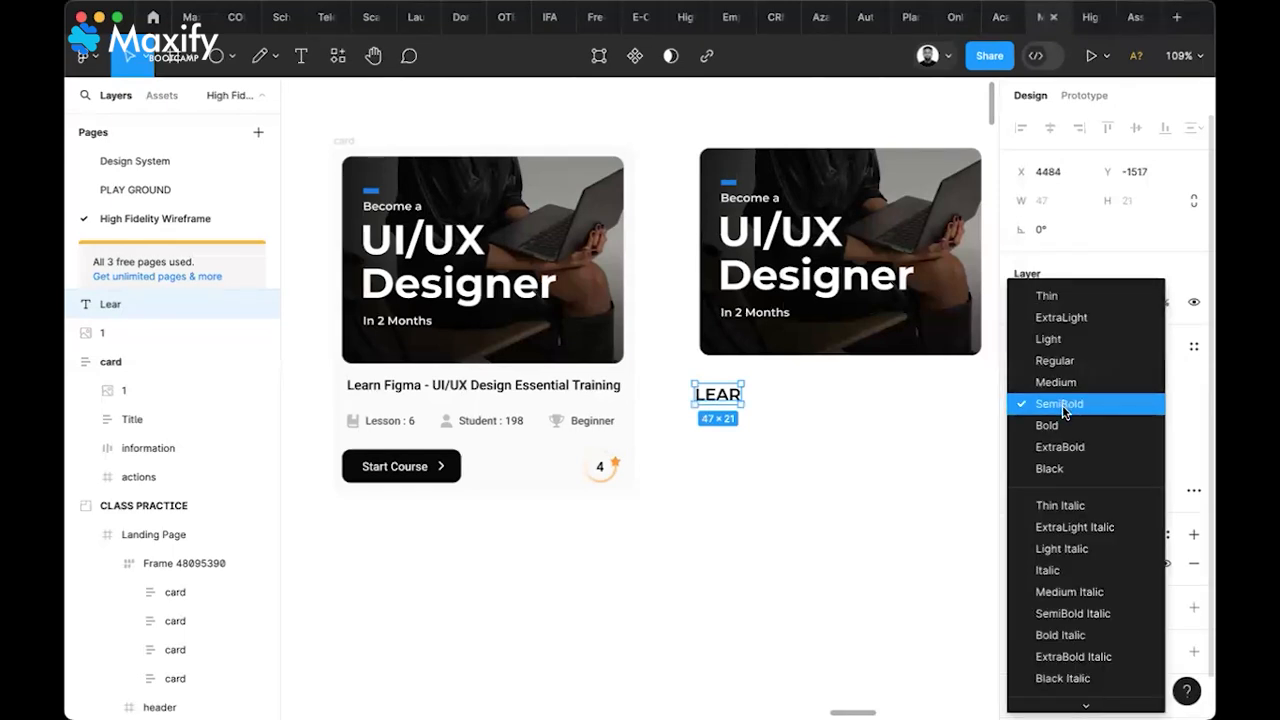
left_click(1064, 406)
Change the text to 'Learn', then delete that text layer
double_click(726, 394)
type("Learn")
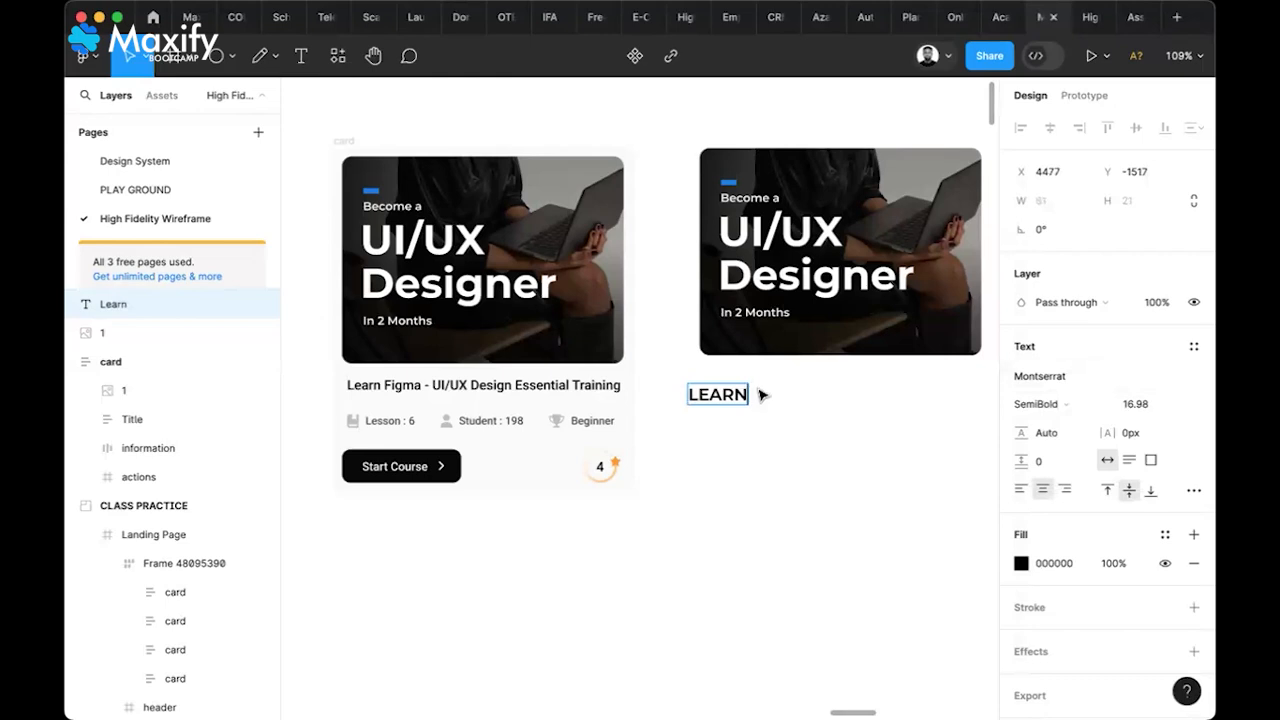
key("Escape")
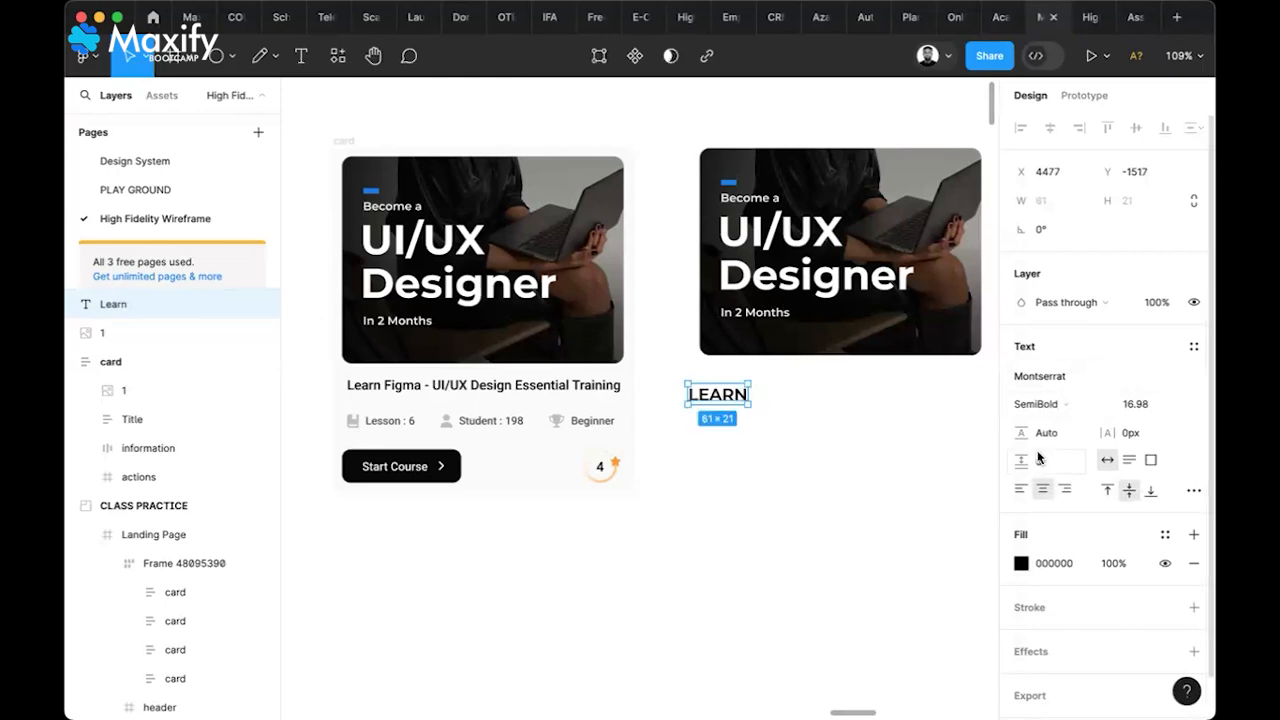
left_click(780, 481)
left_click(731, 396)
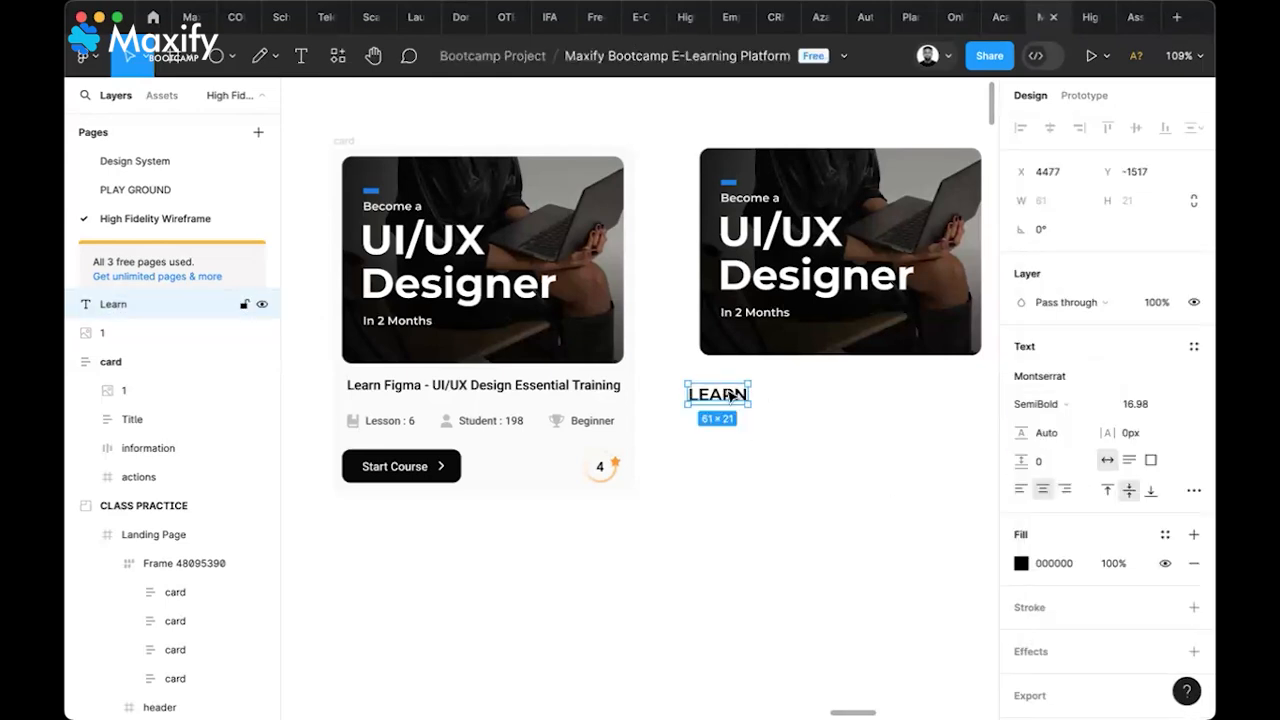
key("Delete")
Add a new 'Learn' text layer with Case set to As typed
key("t")
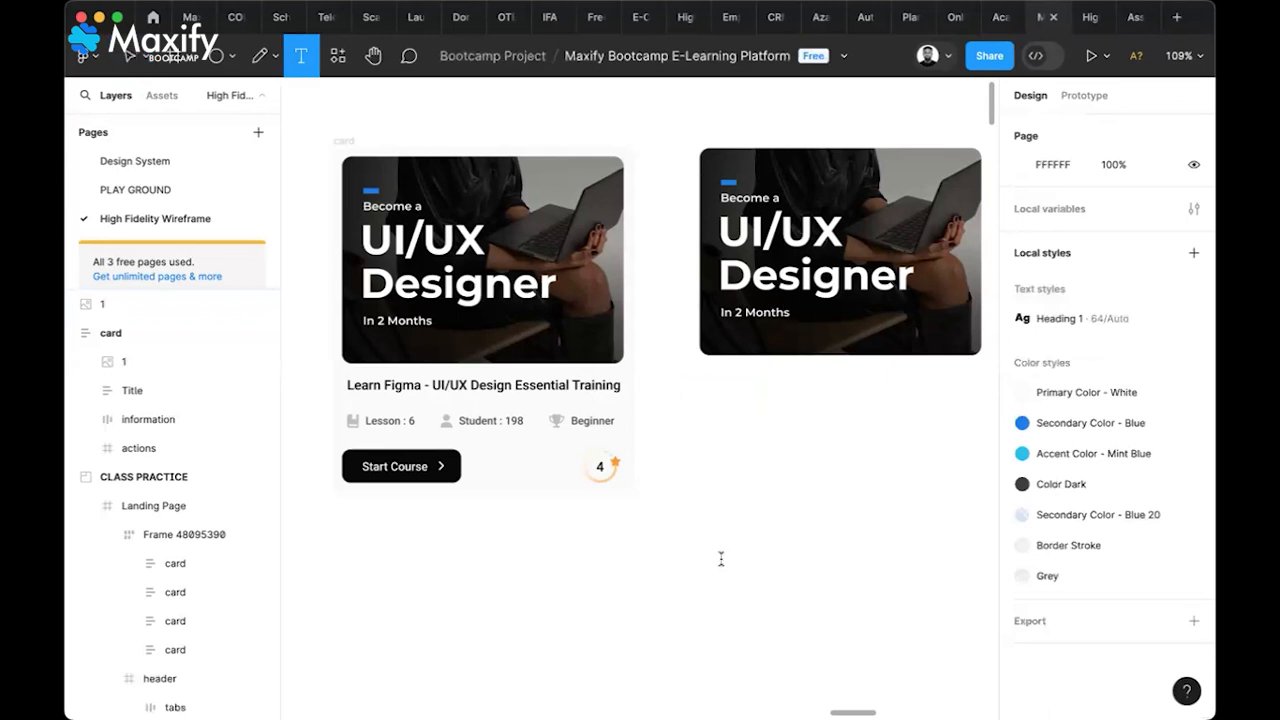
left_click(721, 559)
type("Lear")
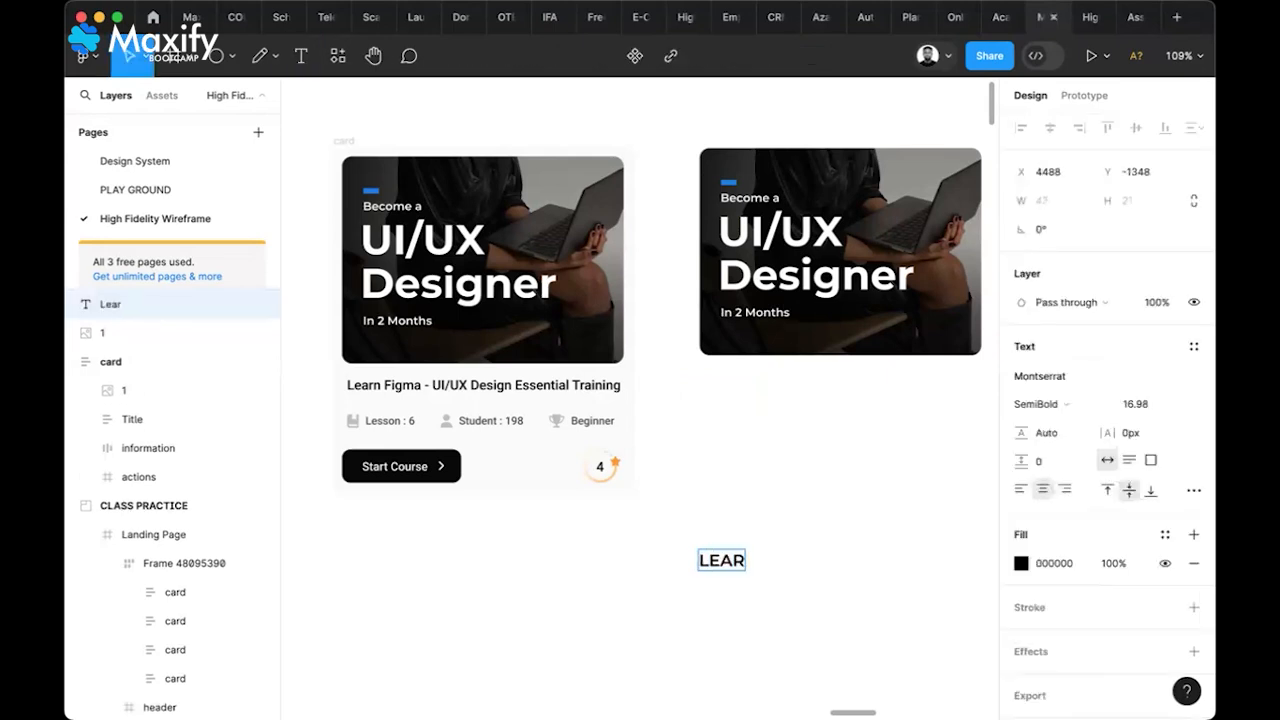
key("BackSpace")
key("BackSpace")
key("BackSpace")
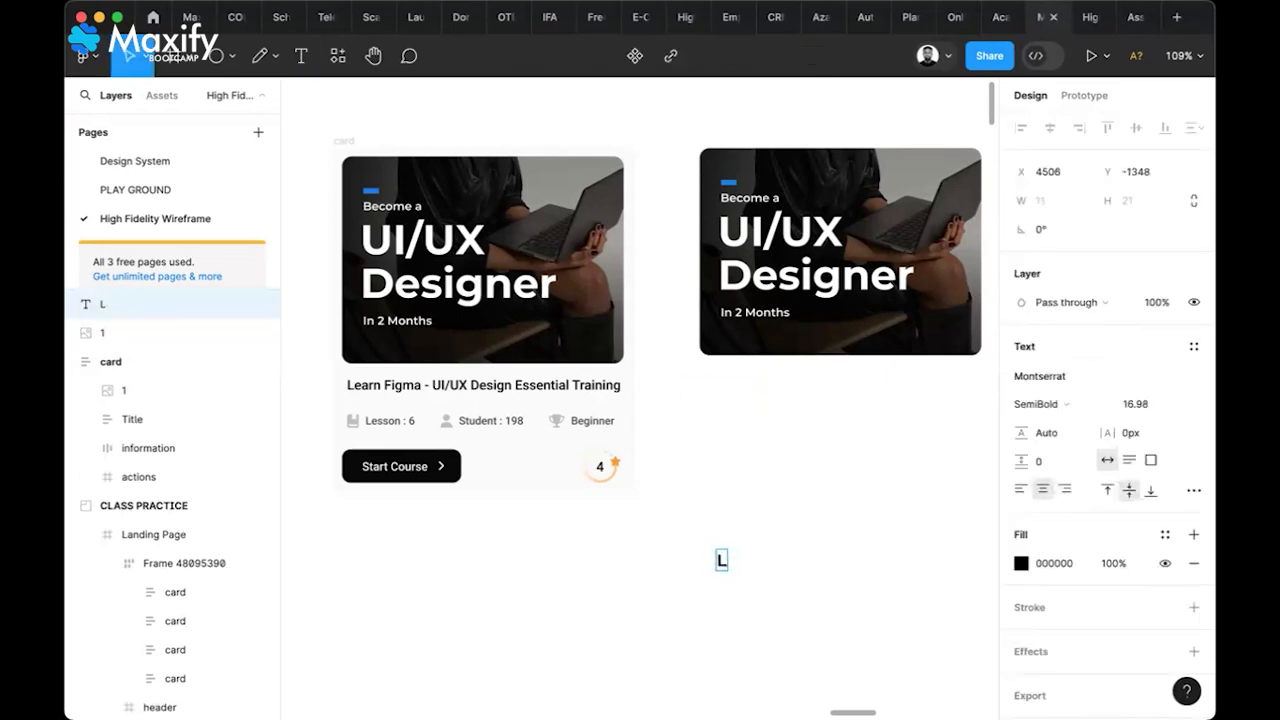
type("earn")
key("Escape")
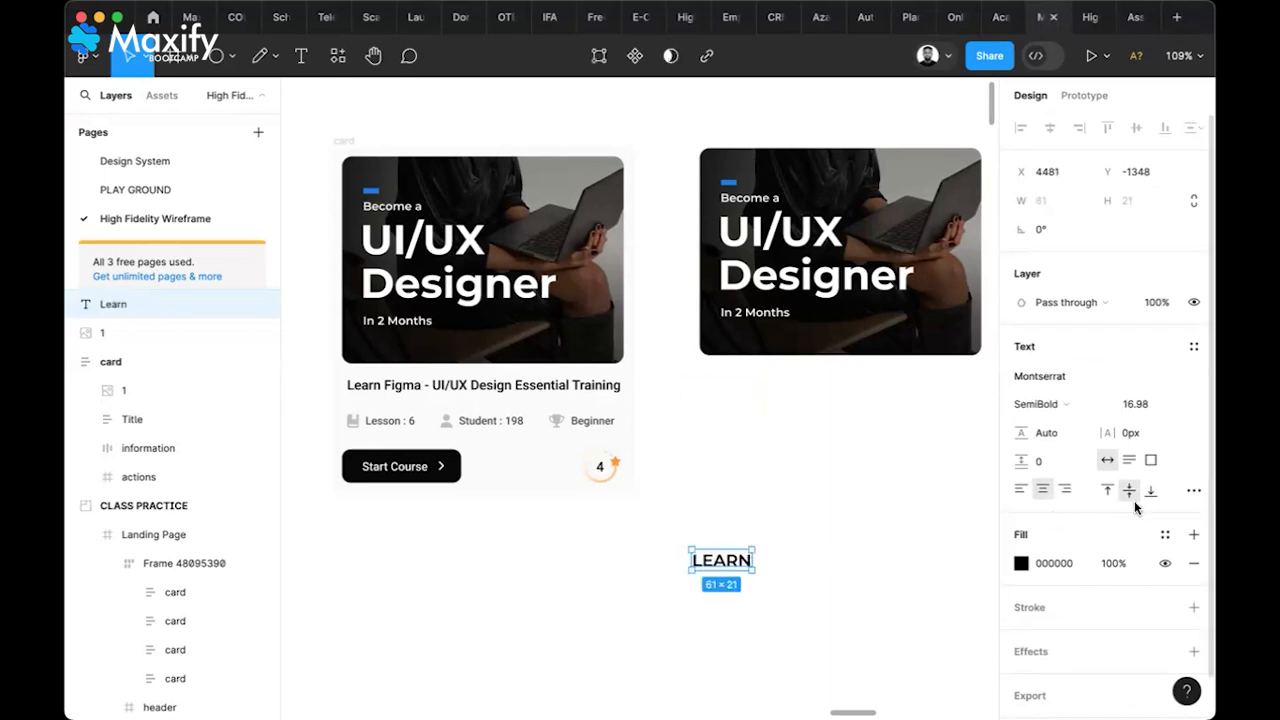
left_click(1194, 490)
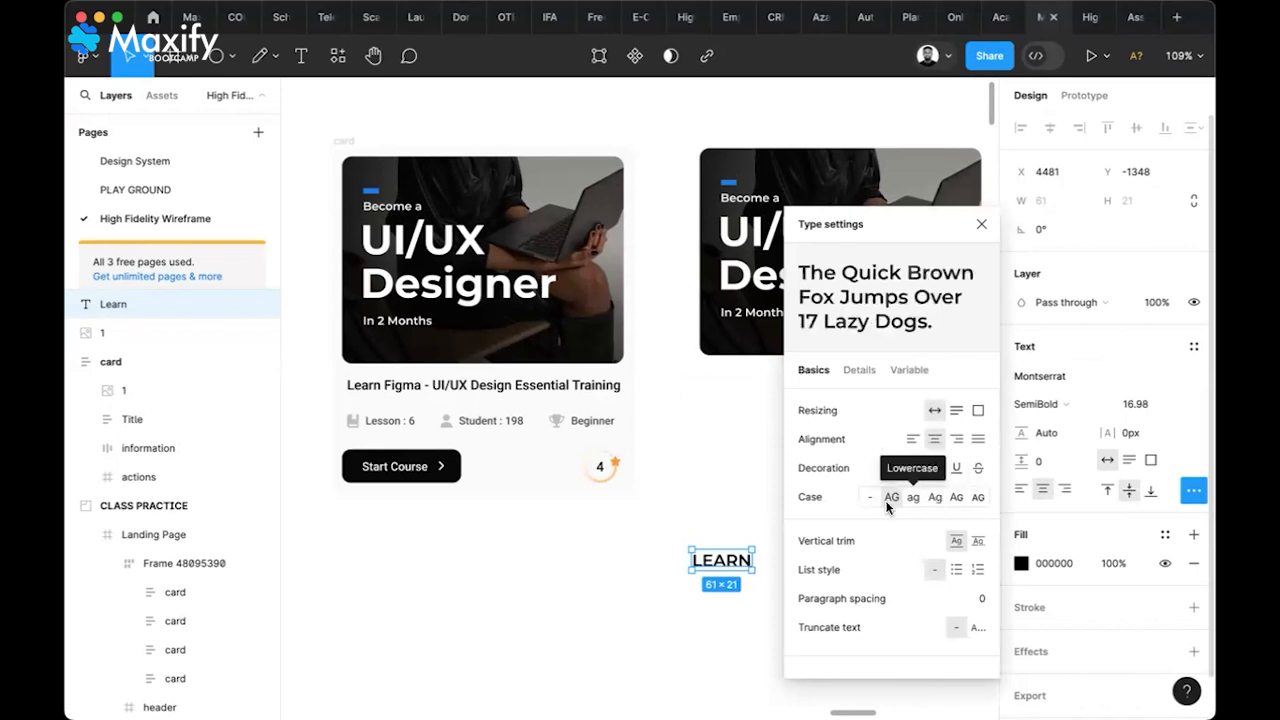
left_click(870, 497)
left_click(982, 224)
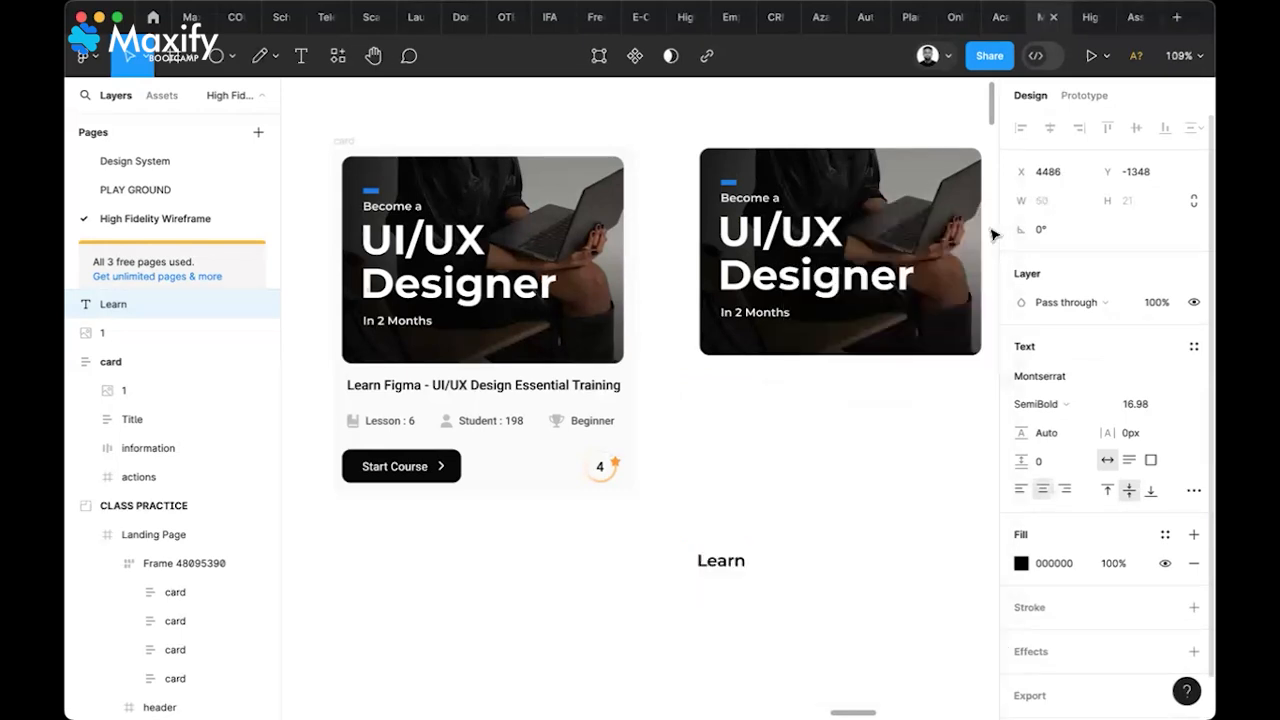
Move the text under the right card and complete it as 'Learn Figma - UI/UX Design'
left_click_drag(735, 553, 745, 405)
double_click(743, 399)
key("Right")
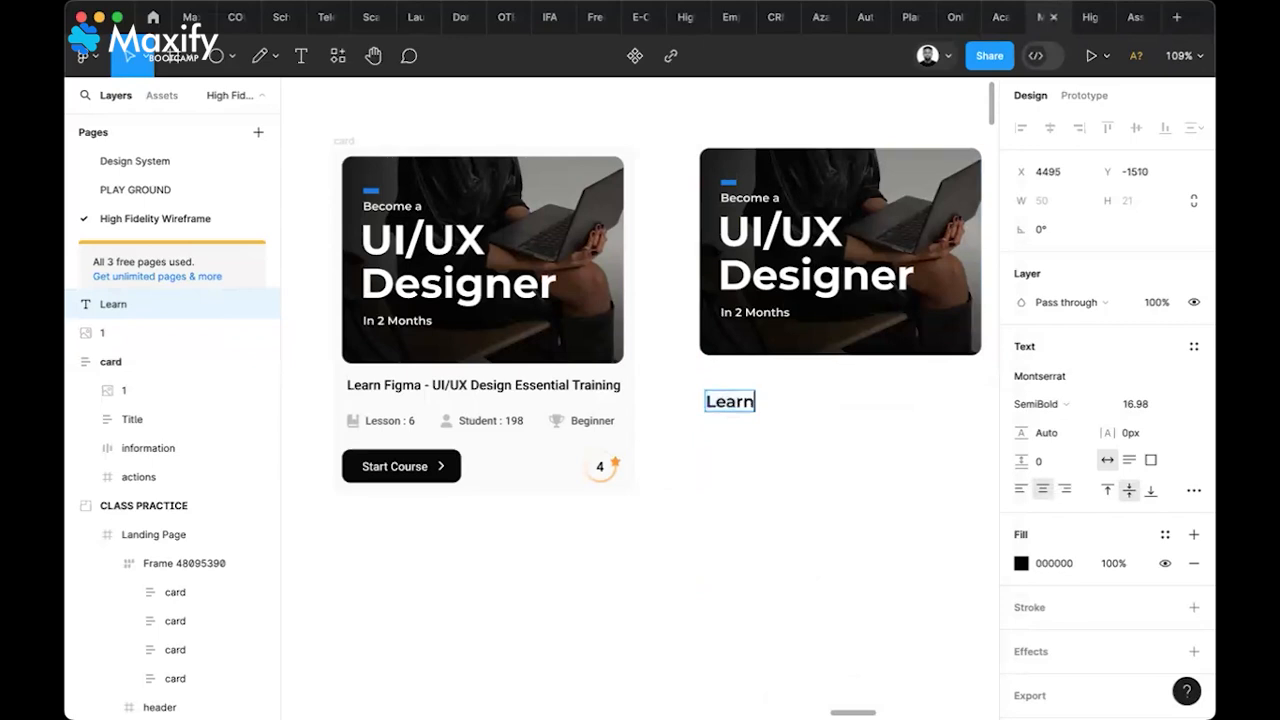
type("Figma")
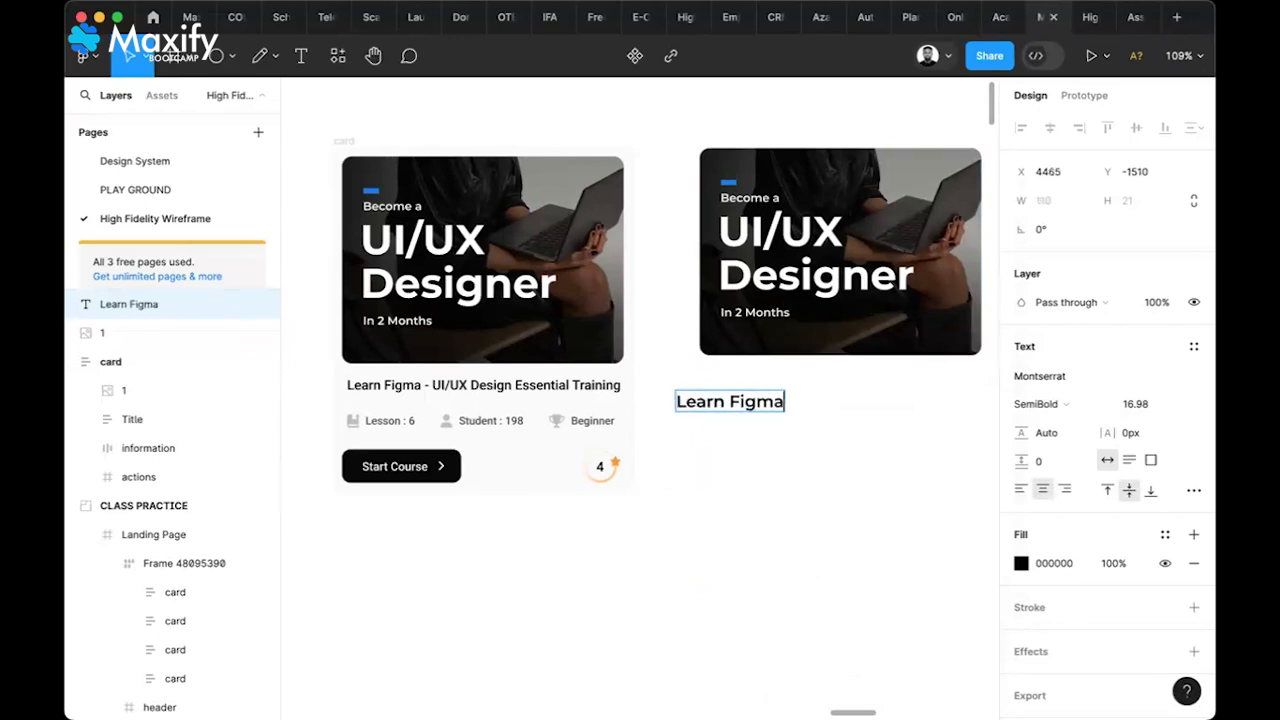
type(" - UI")
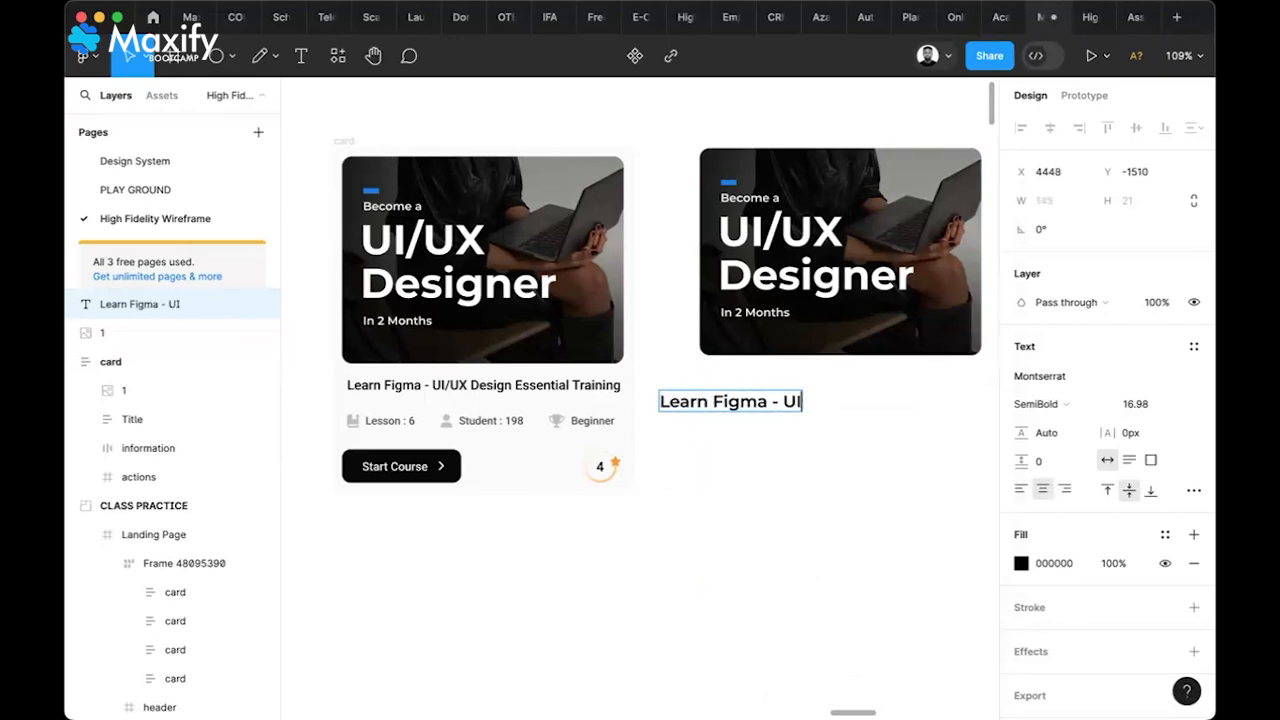
type("/UX Design")
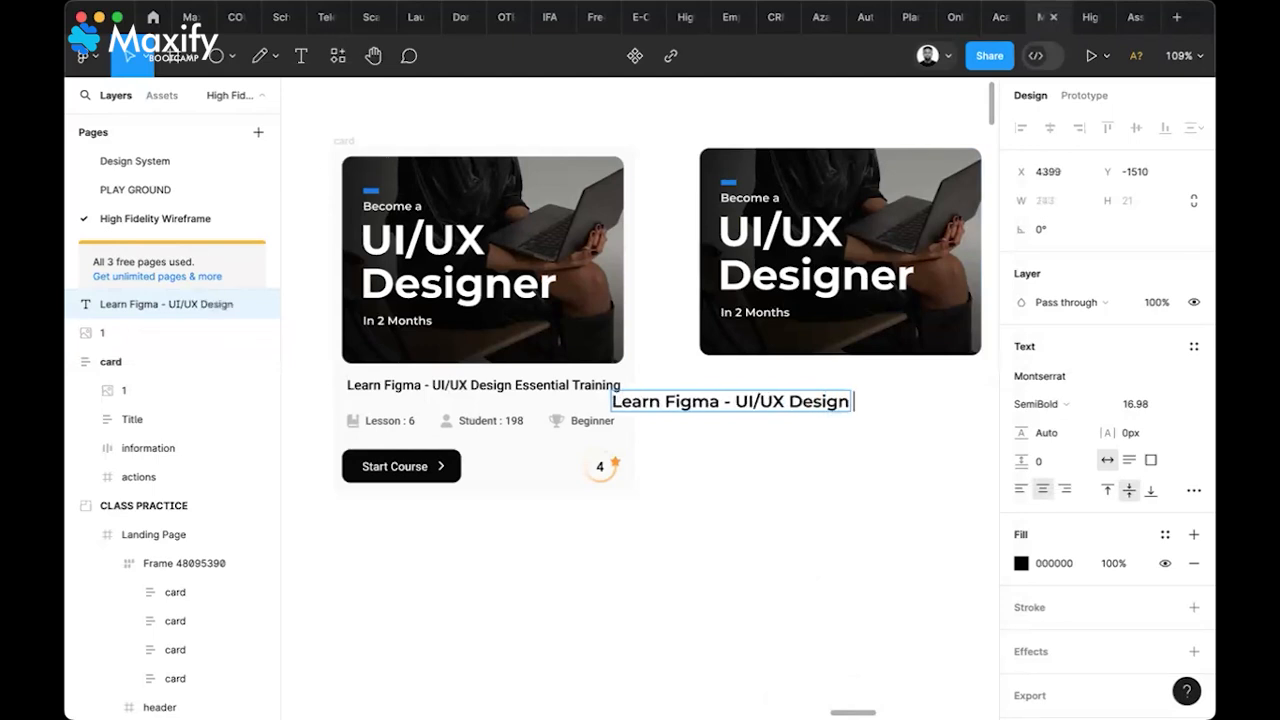
type(" Ess")
key("BackSpace")
key("BackSpace")
key("BackSpace")
key("Escape")
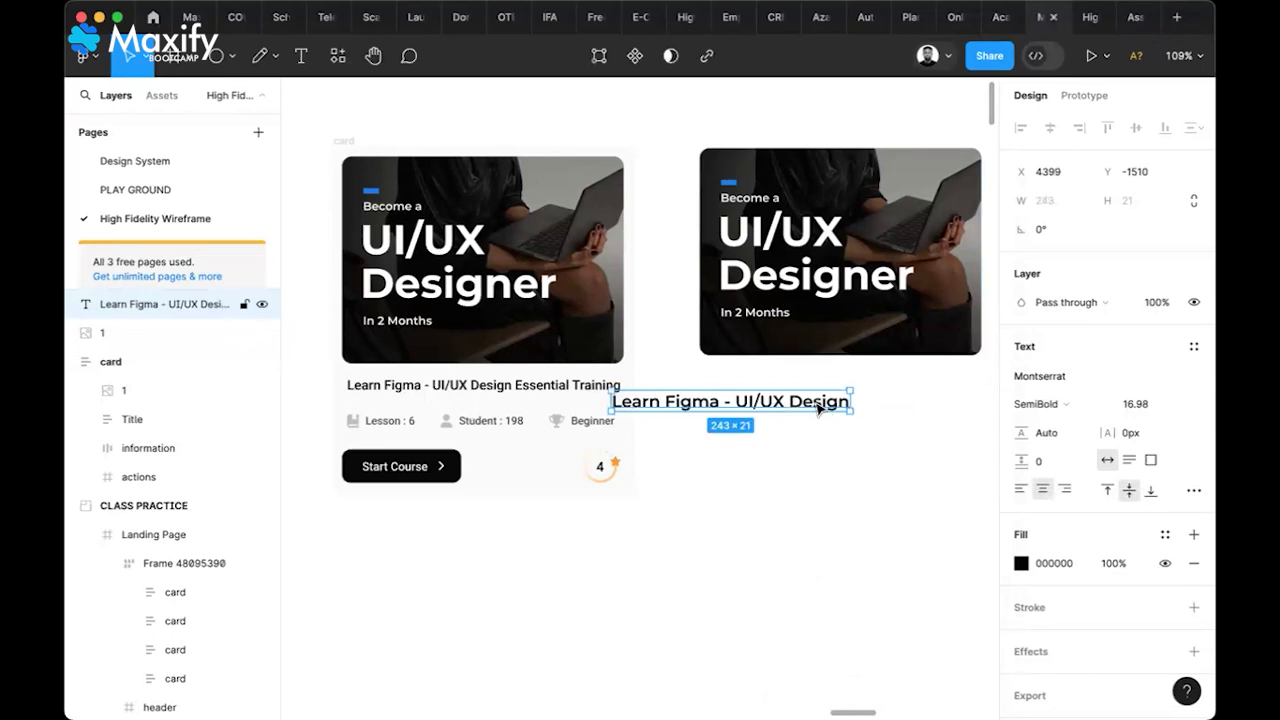
Set the title's font size to 14 and align it just below the card image
left_click_drag(831, 404, 913, 398)
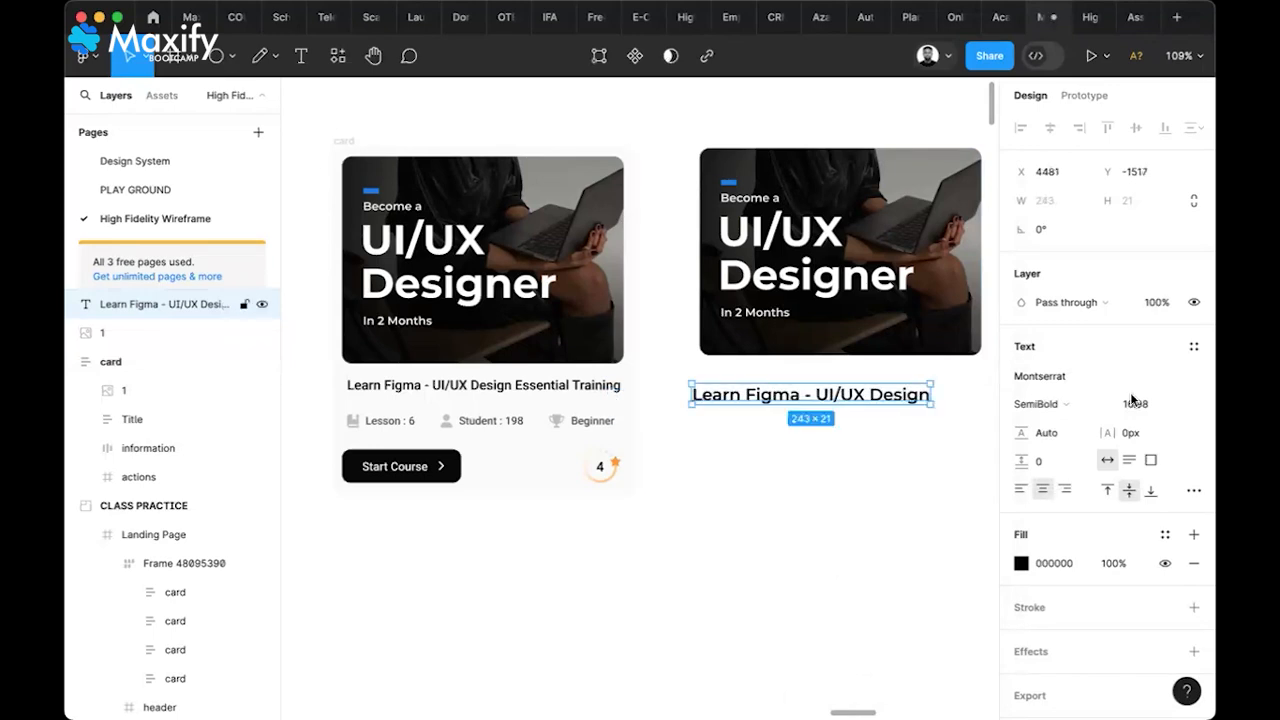
left_click(1153, 404)
type("14")
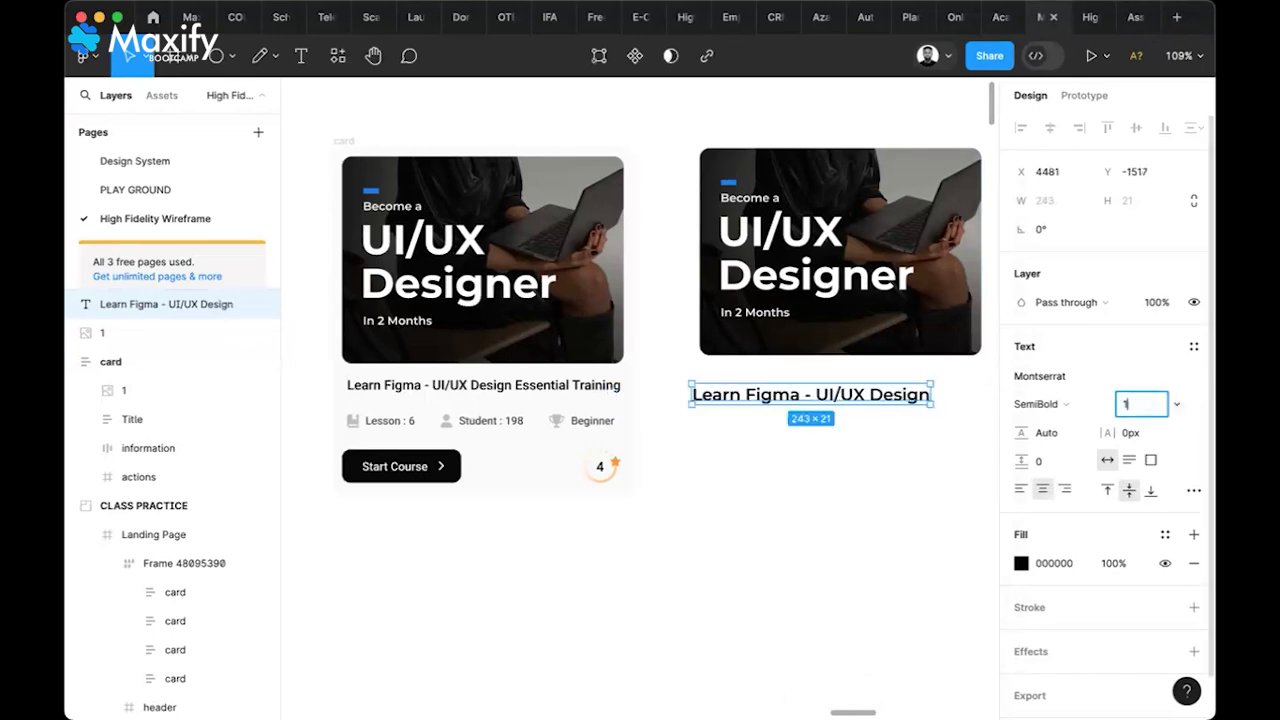
key("Return")
left_click_drag(871, 396, 866, 389)
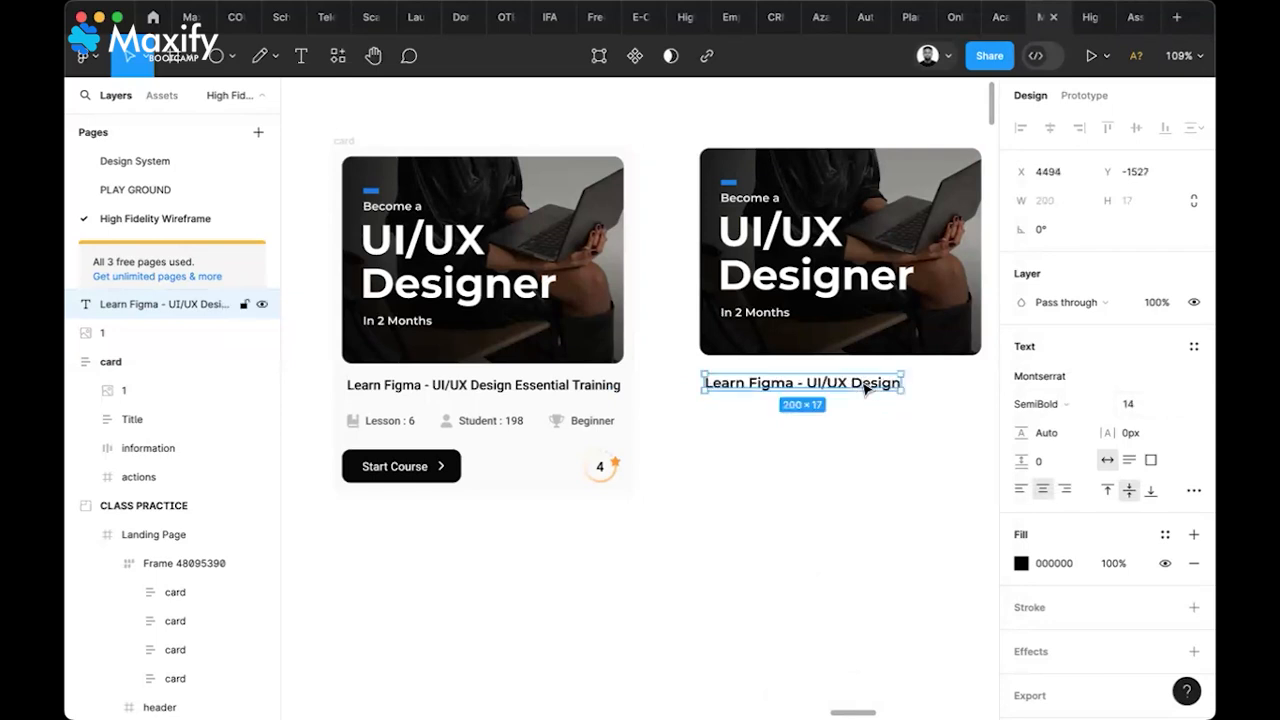
Wrap the title text and the card image each in its own frame
right_click(866, 389)
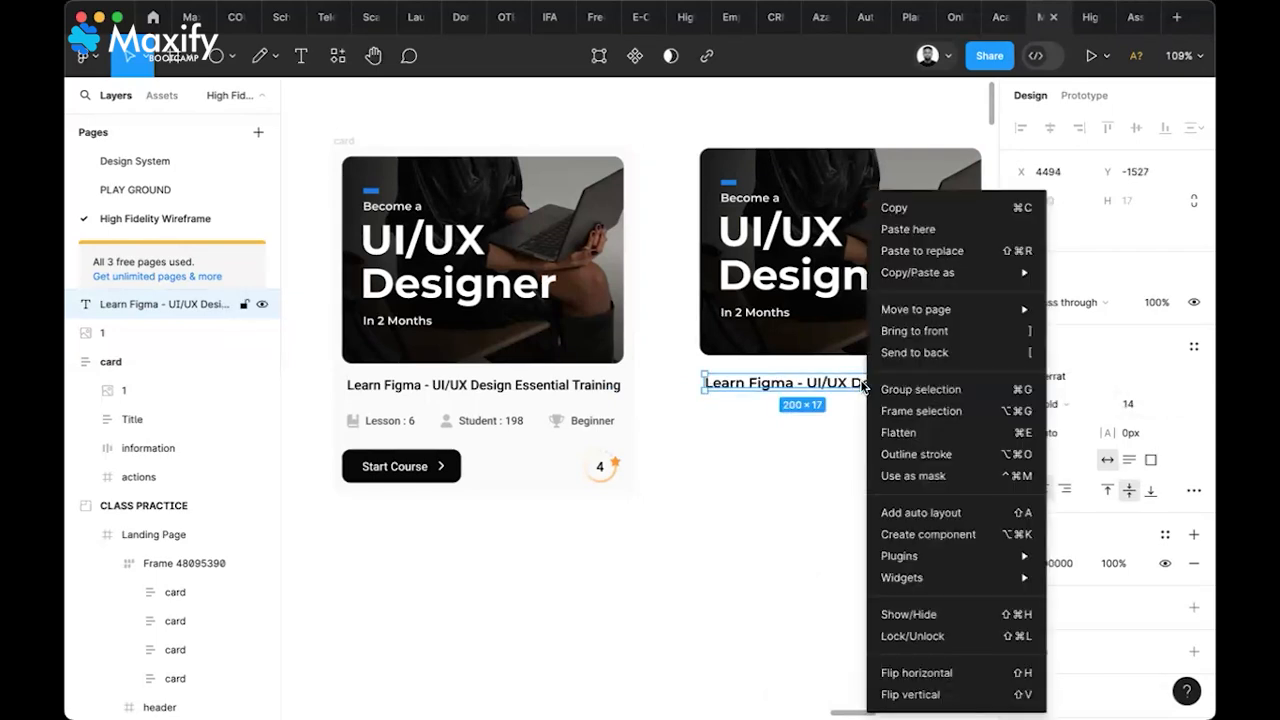
left_click(918, 420)
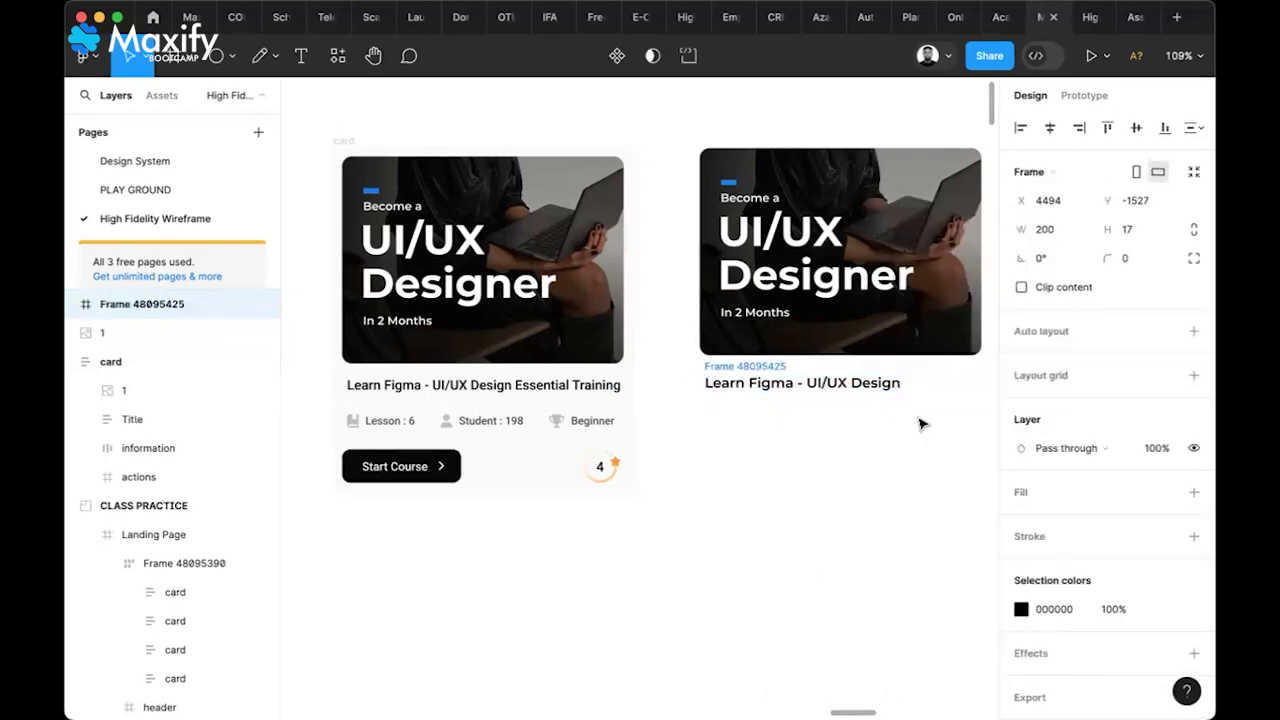
left_click(860, 347)
right_click(857, 345)
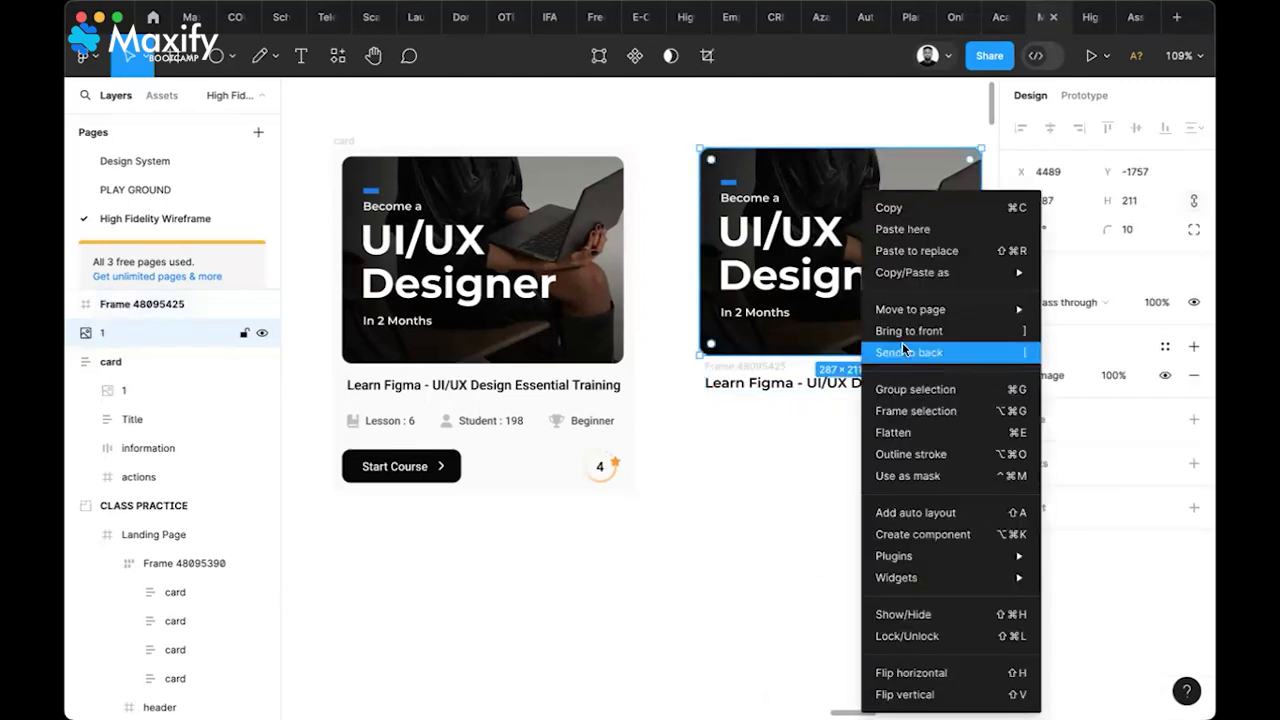
left_click(916, 411)
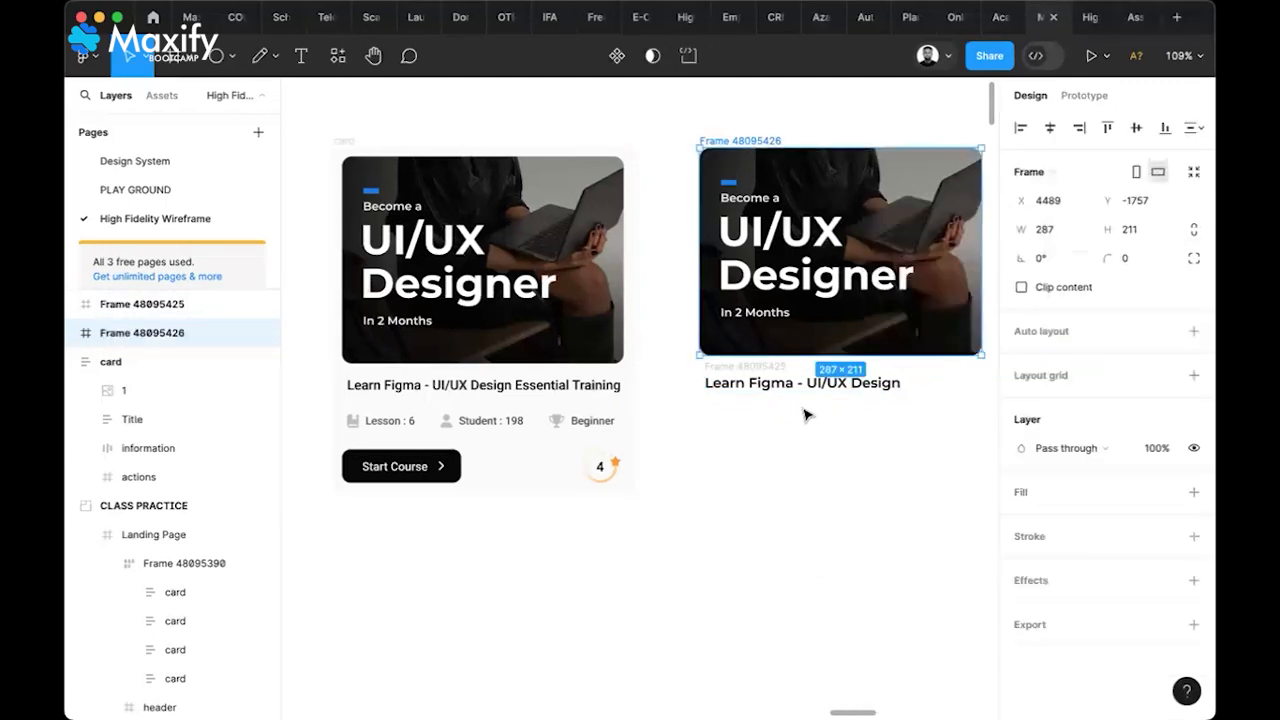
Copy Lesson : 6 and Student : 198 into the right card and detach them
double_click(386, 427)
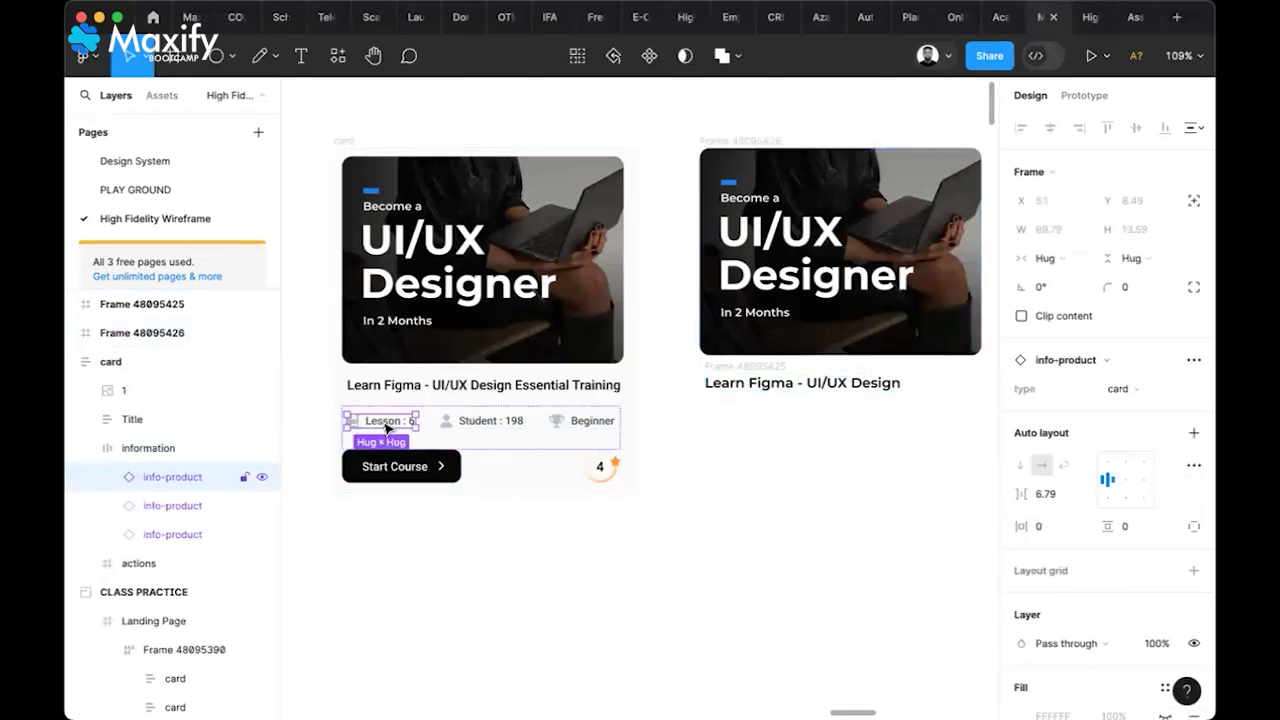
left_click_drag(386, 427, 749, 423)
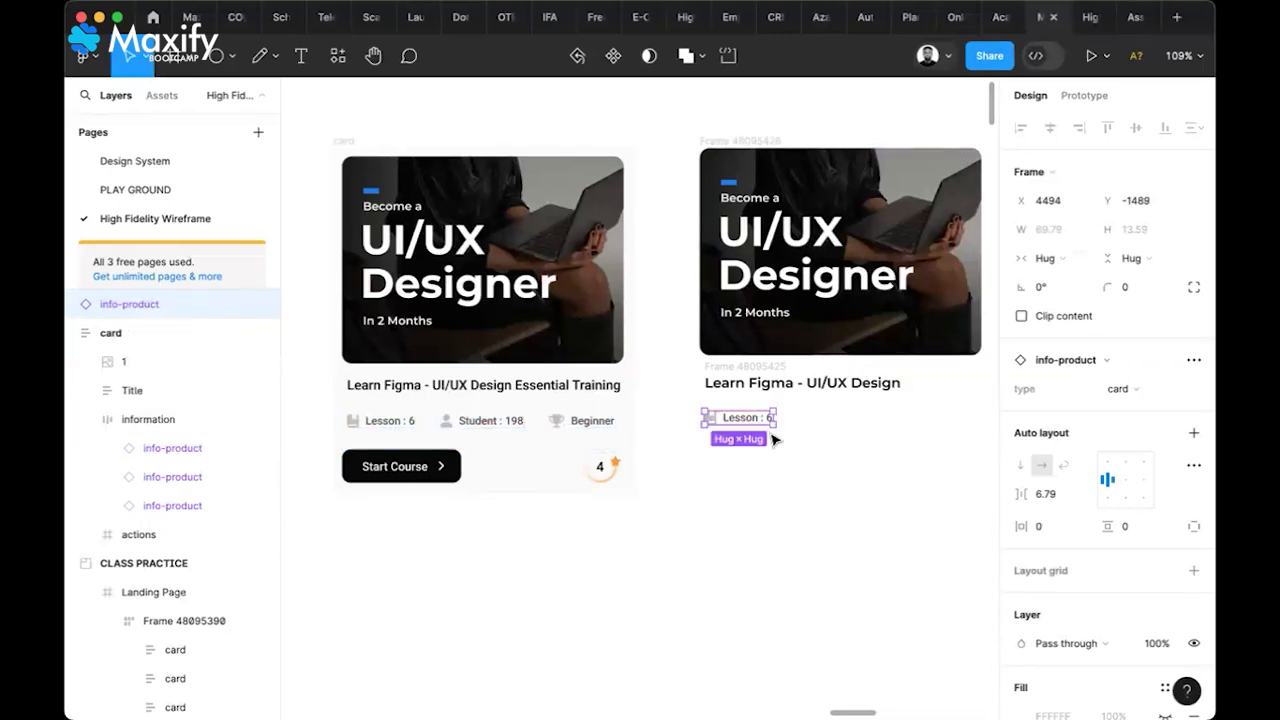
right_click(765, 425)
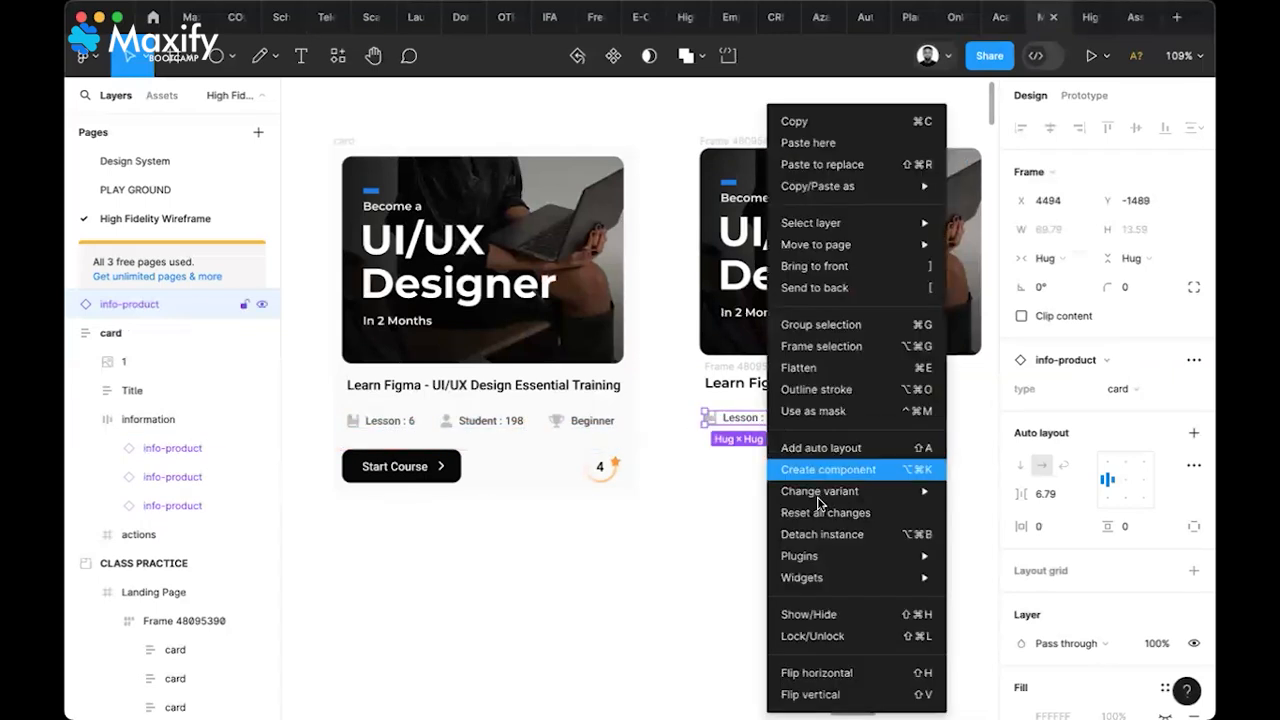
left_click(820, 531)
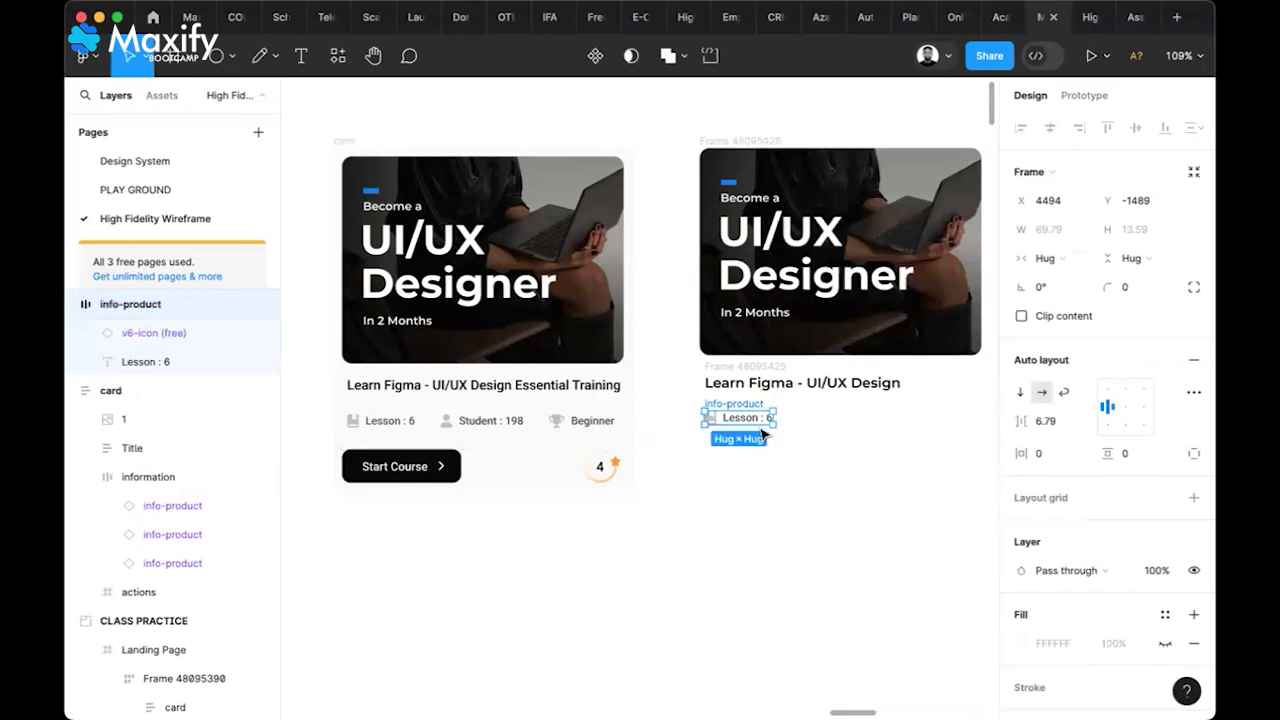
left_click(800, 428)
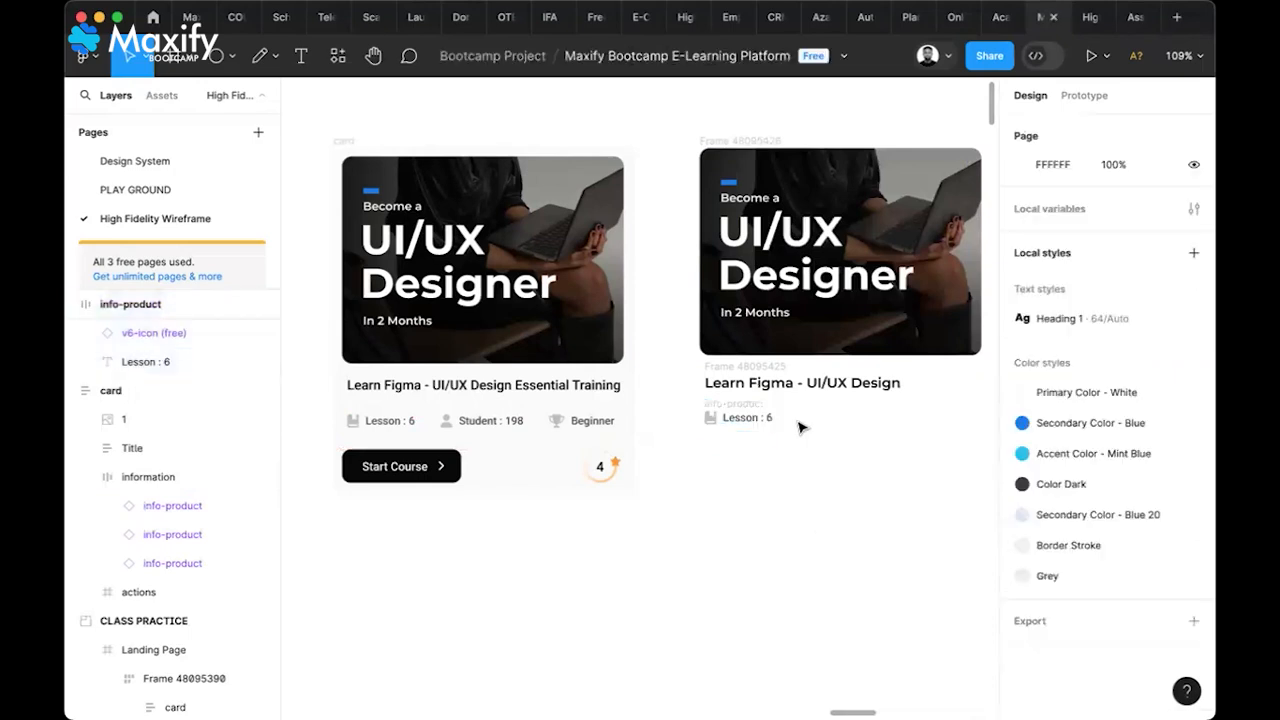
left_click(738, 403)
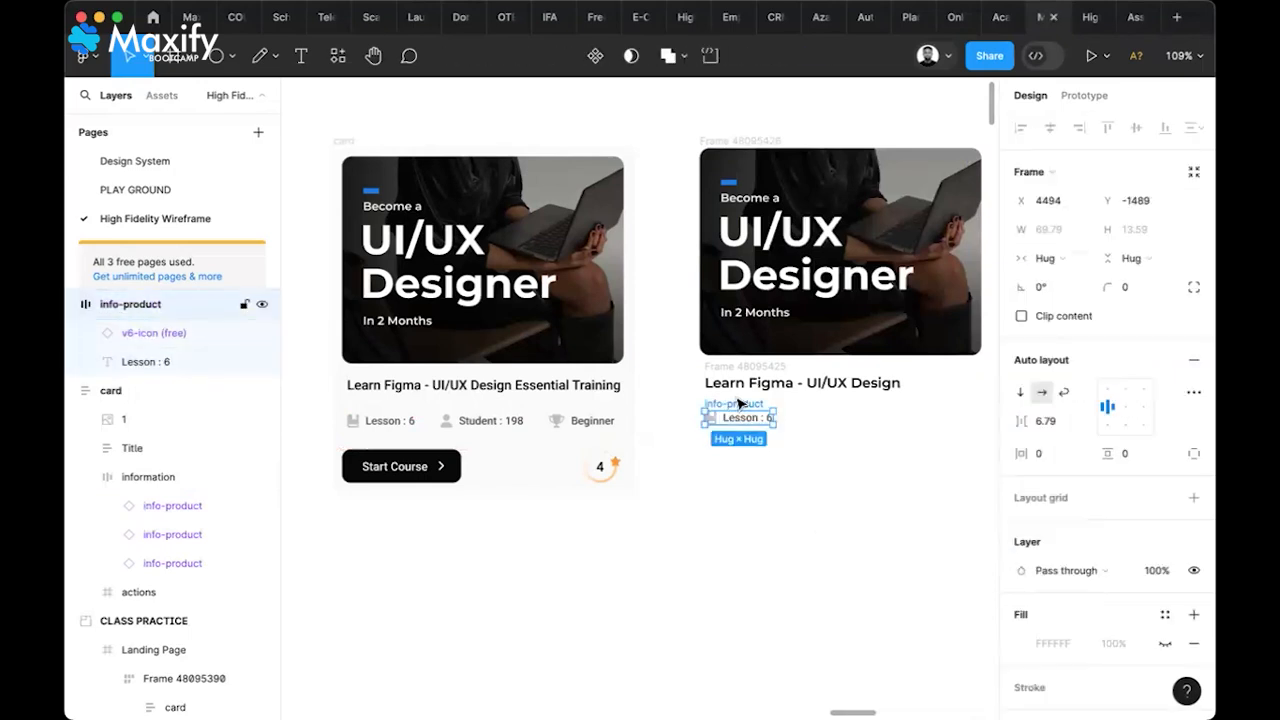
left_click(468, 420)
left_click_drag(470, 424, 820, 418)
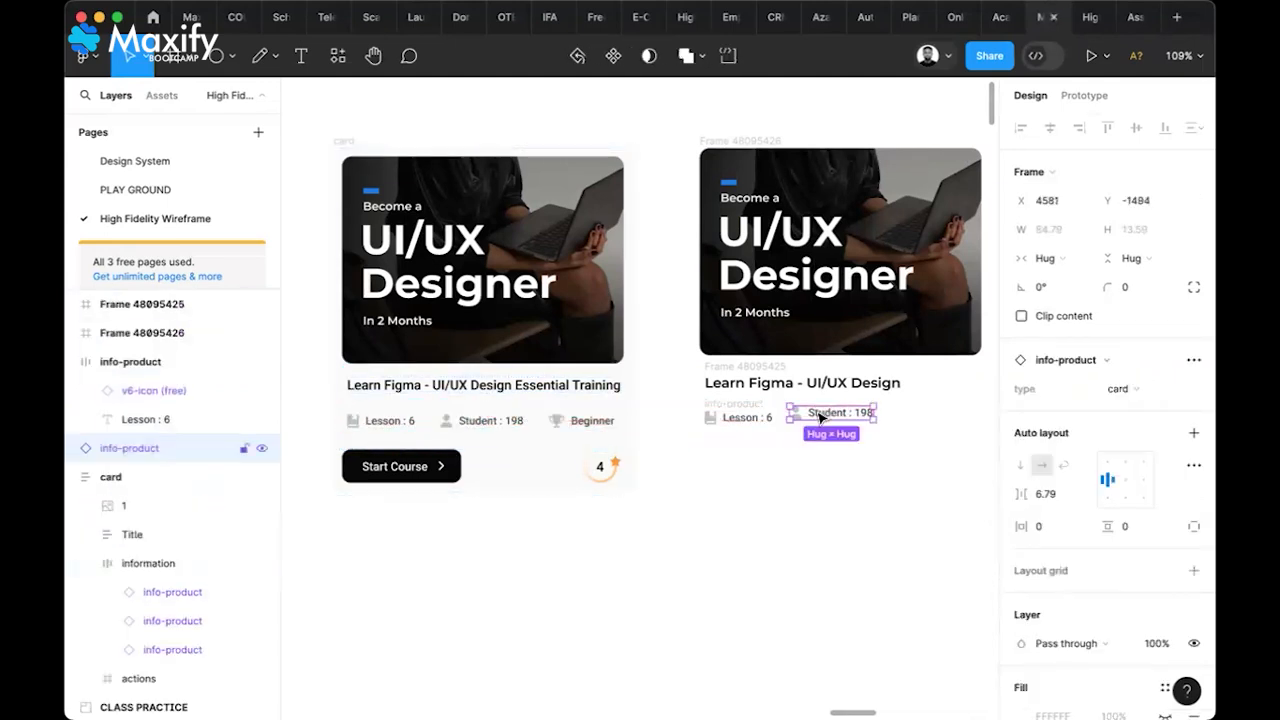
right_click(820, 418)
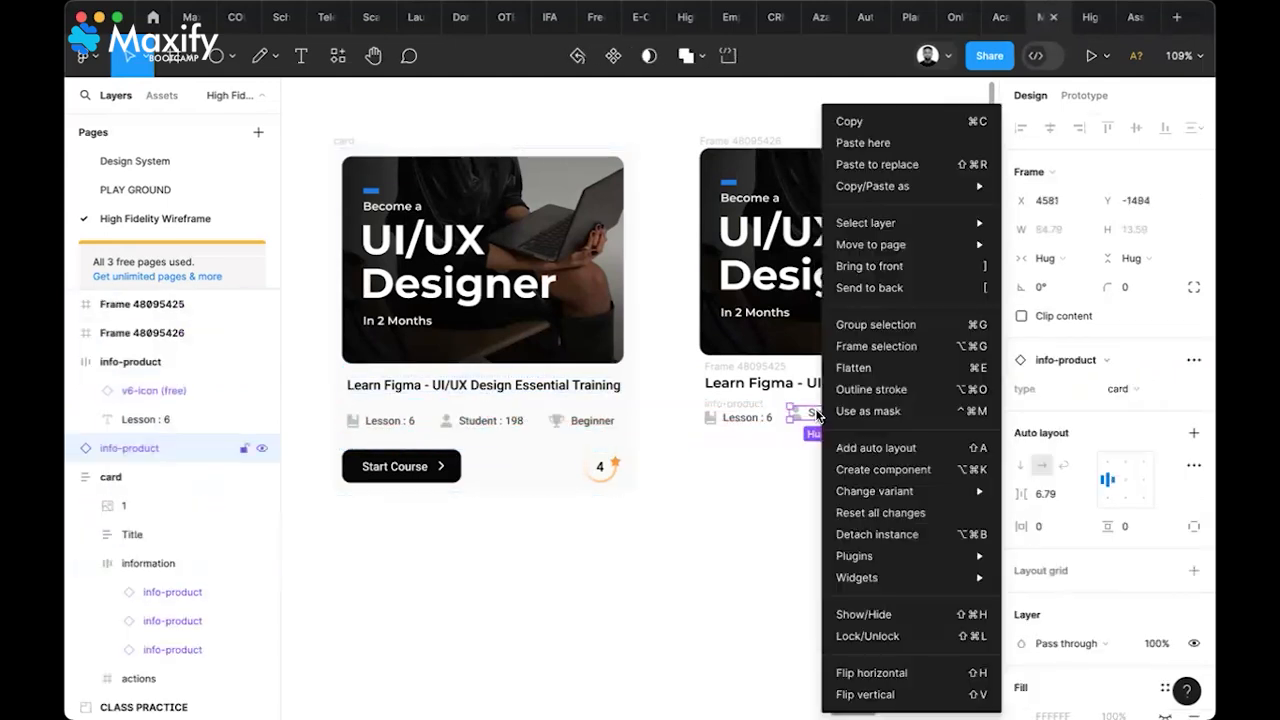
left_click(886, 534)
left_click(800, 508)
Copy the Beginner item into the right card's row and detach it
left_click(582, 424)
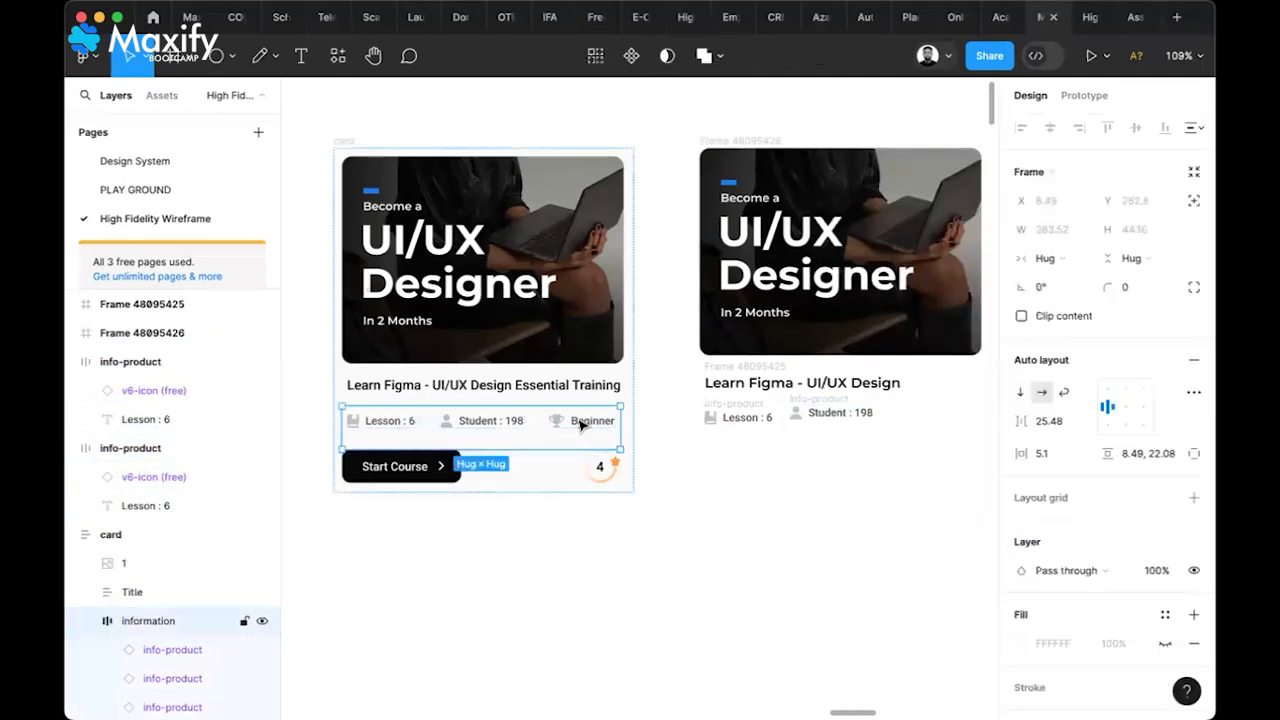
left_click(581, 424)
left_click_drag(582, 424, 934, 424)
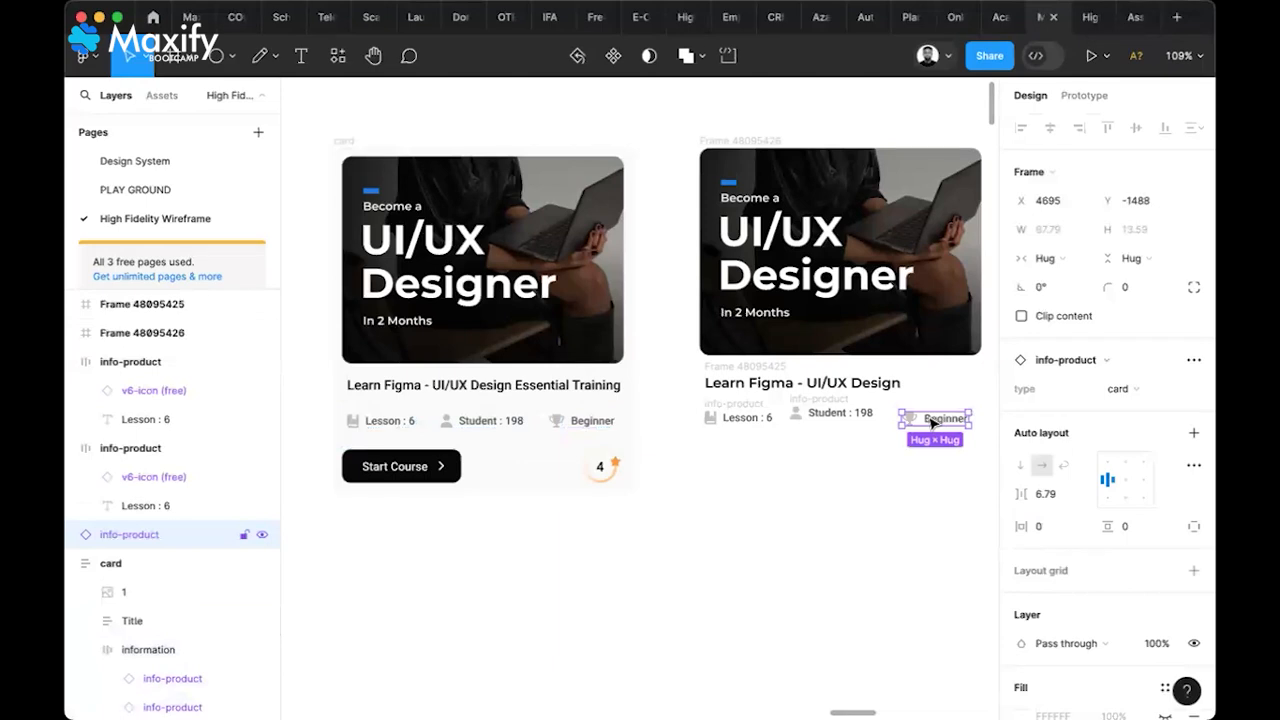
right_click(934, 423)
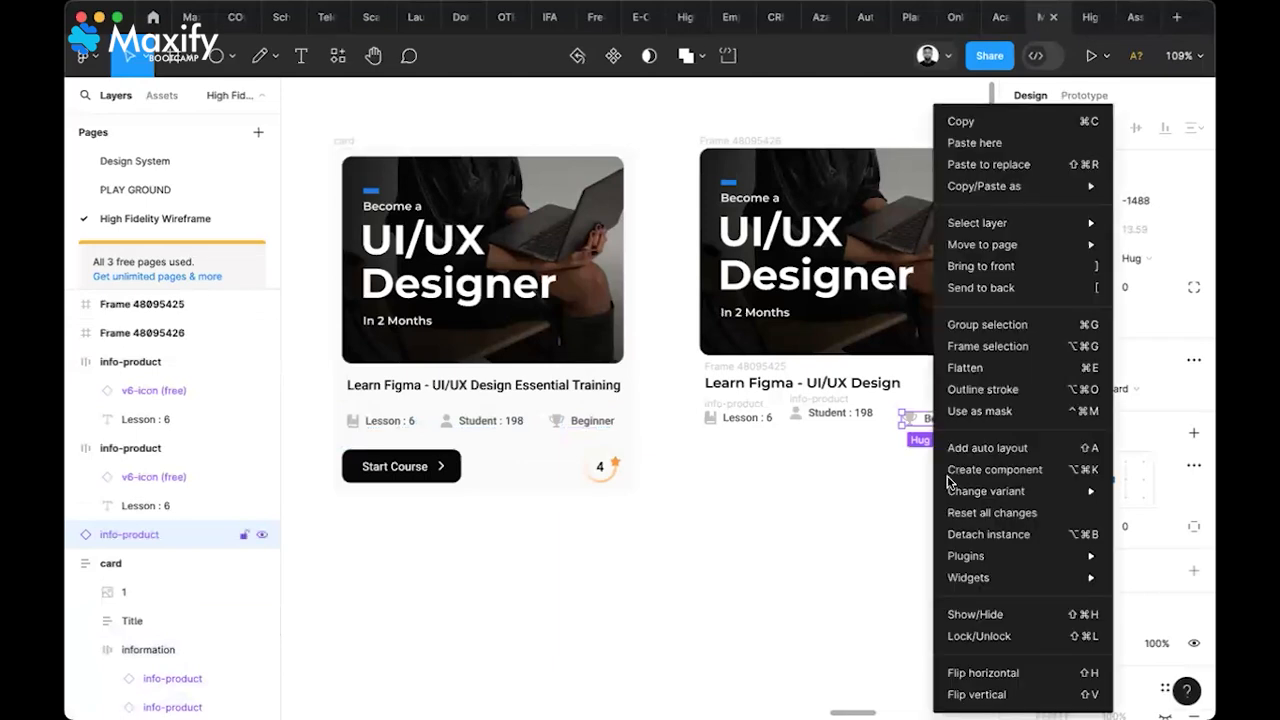
left_click(972, 543)
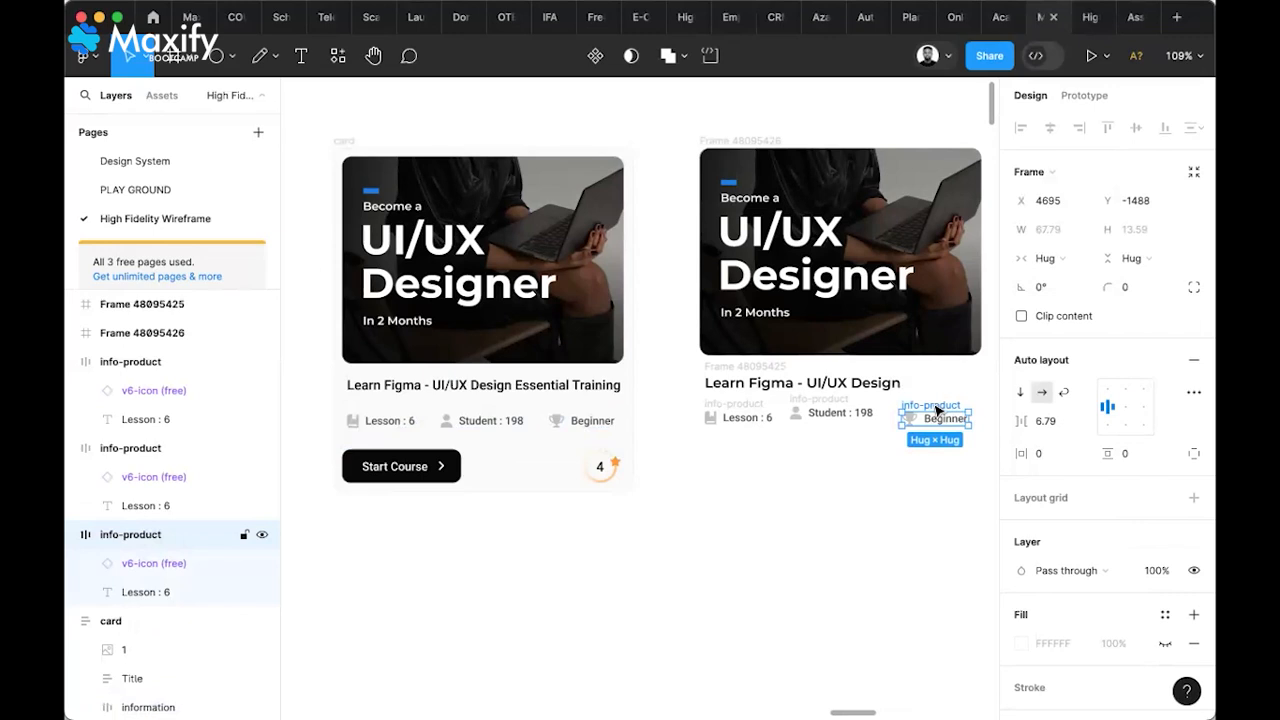
Group the three info items into an auto-layout row with a gap of 20
left_click(838, 410, "shift")
left_click(742, 400, "shift")
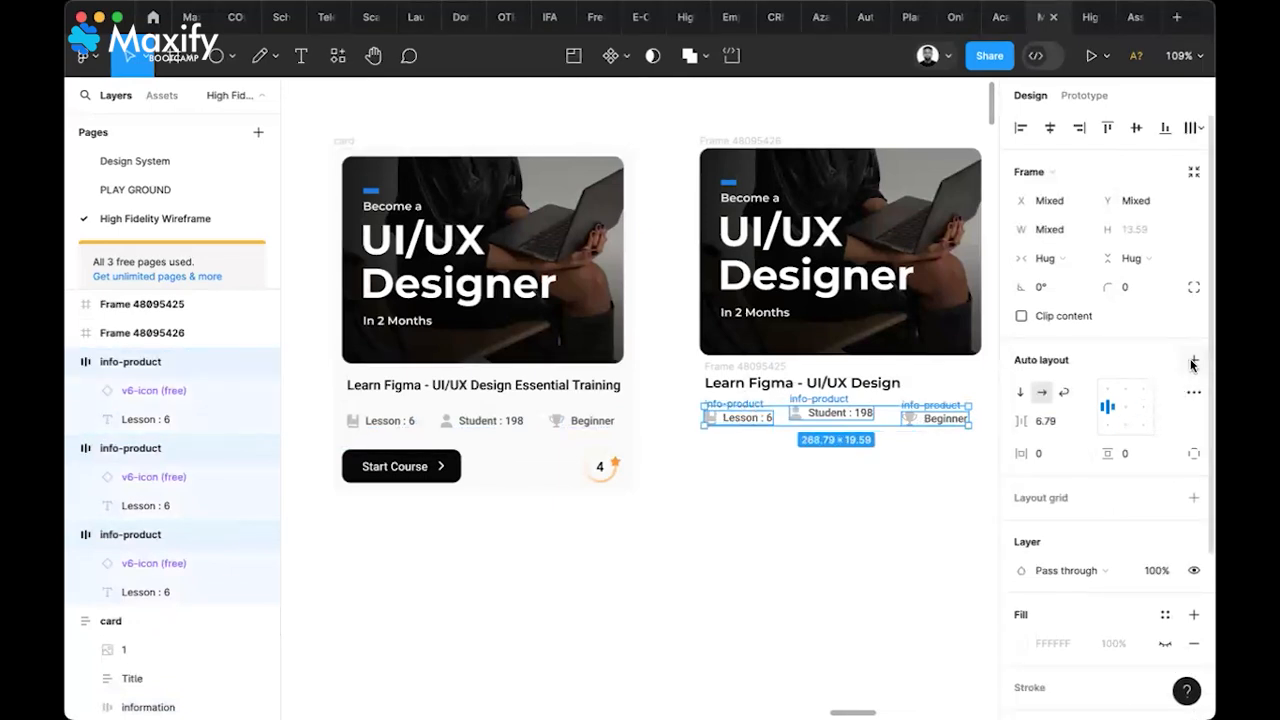
left_click(1192, 364)
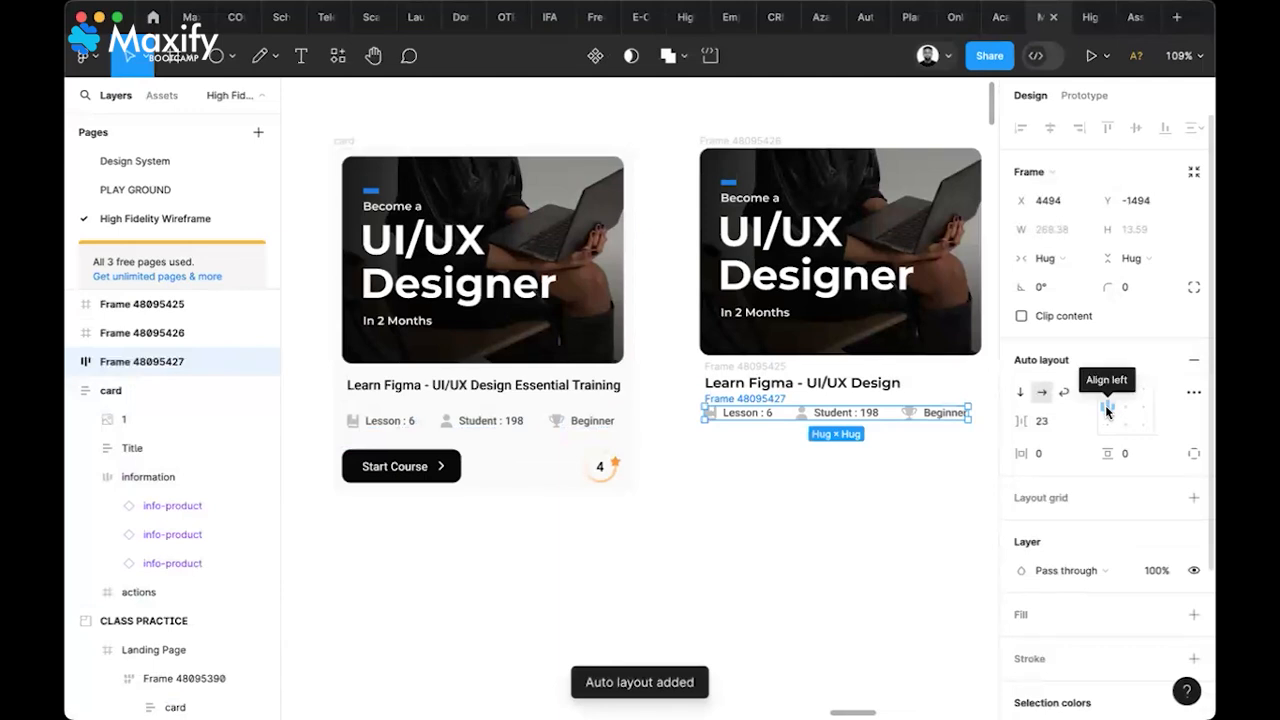
left_click(1057, 423)
key("Return")
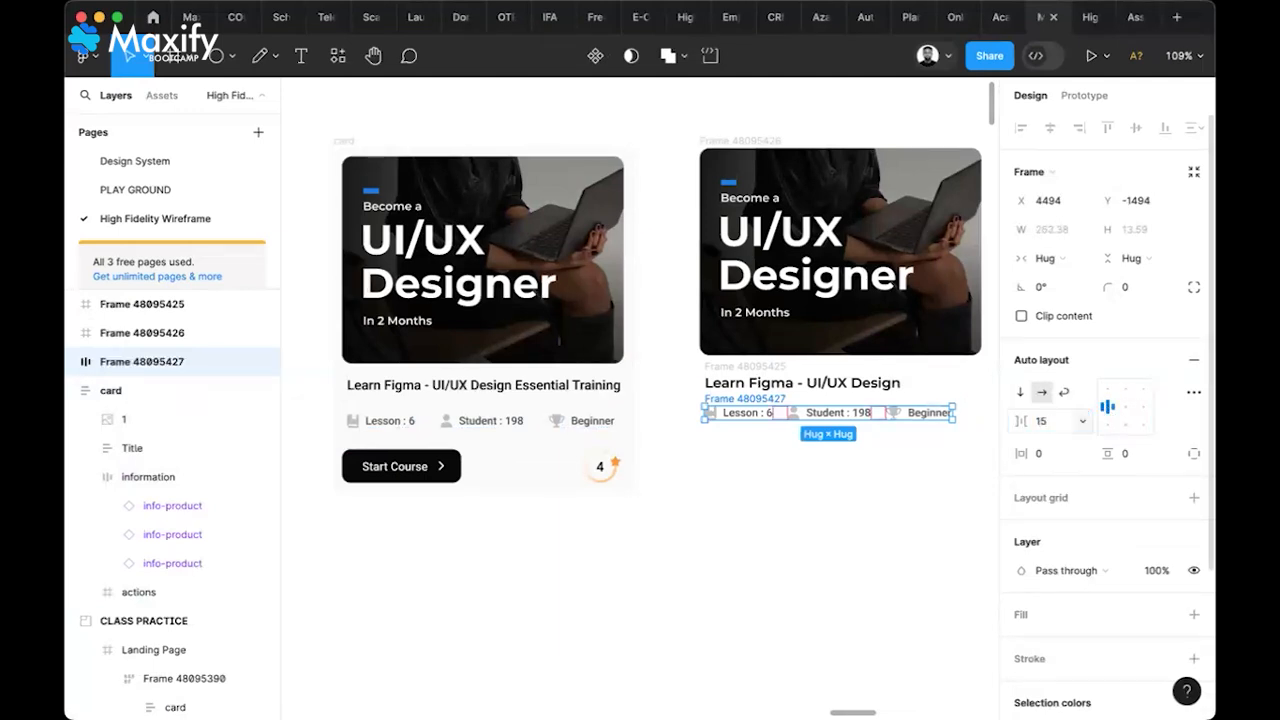
left_click(1055, 419)
type("20")
key("Return")
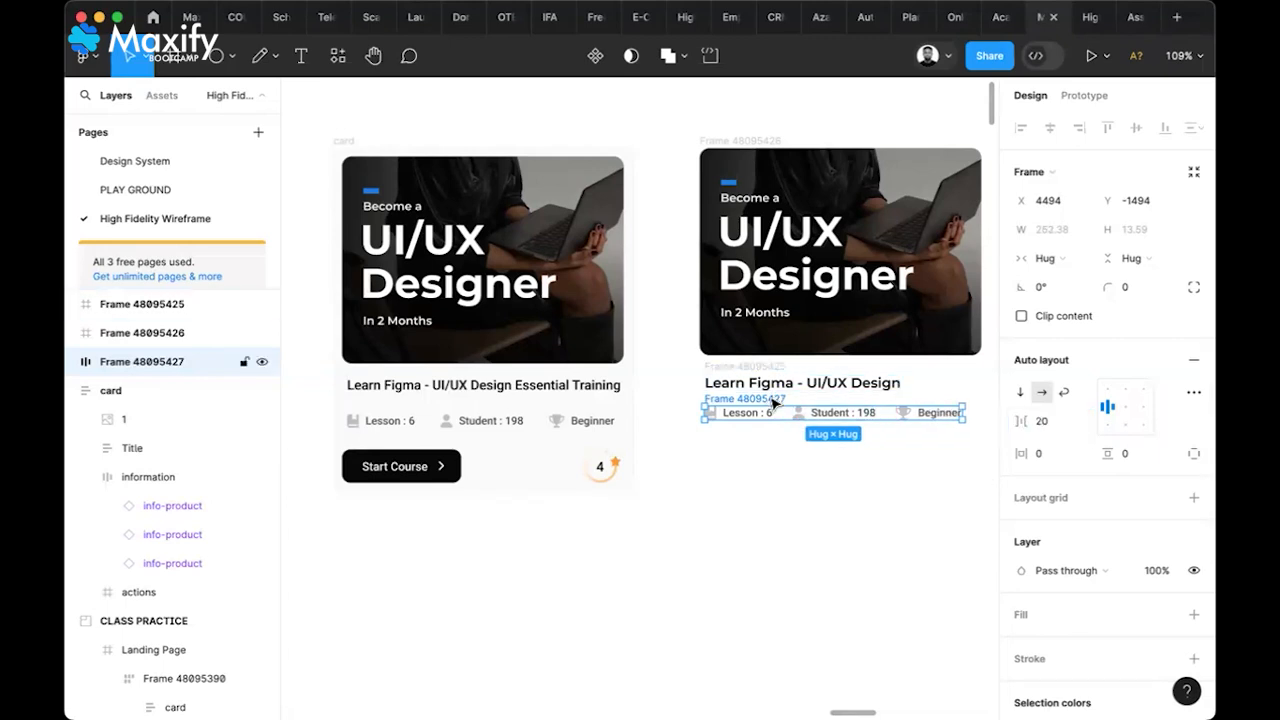
left_click(777, 466)
double_click(419, 472)
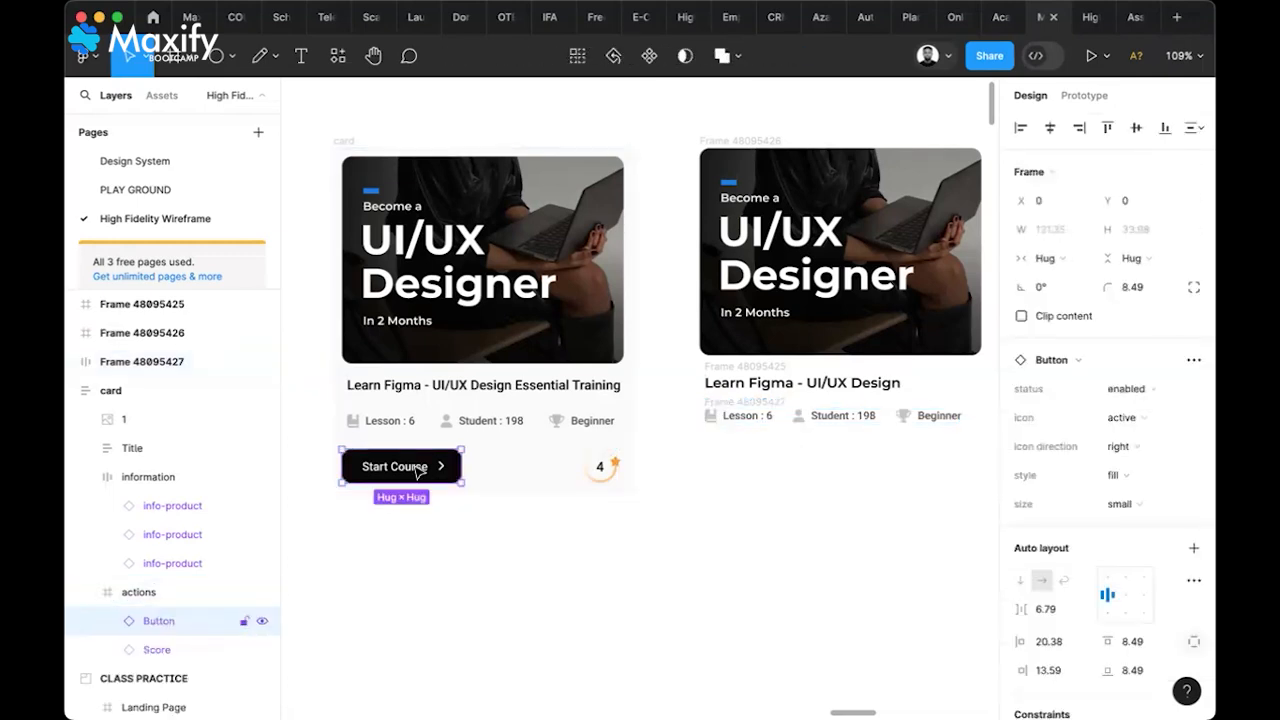
Copy the Start Course button into the right card and the 4 score badge below it
left_click_drag(416, 469, 786, 469)
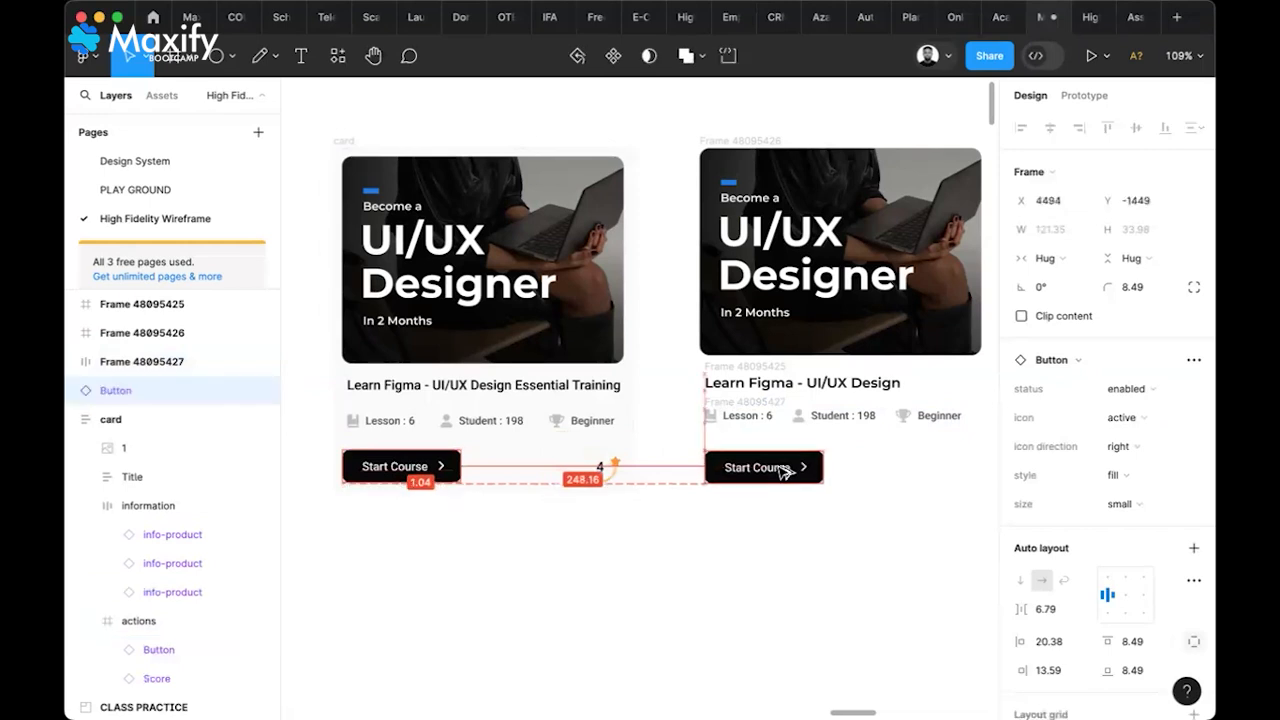
double_click(601, 468)
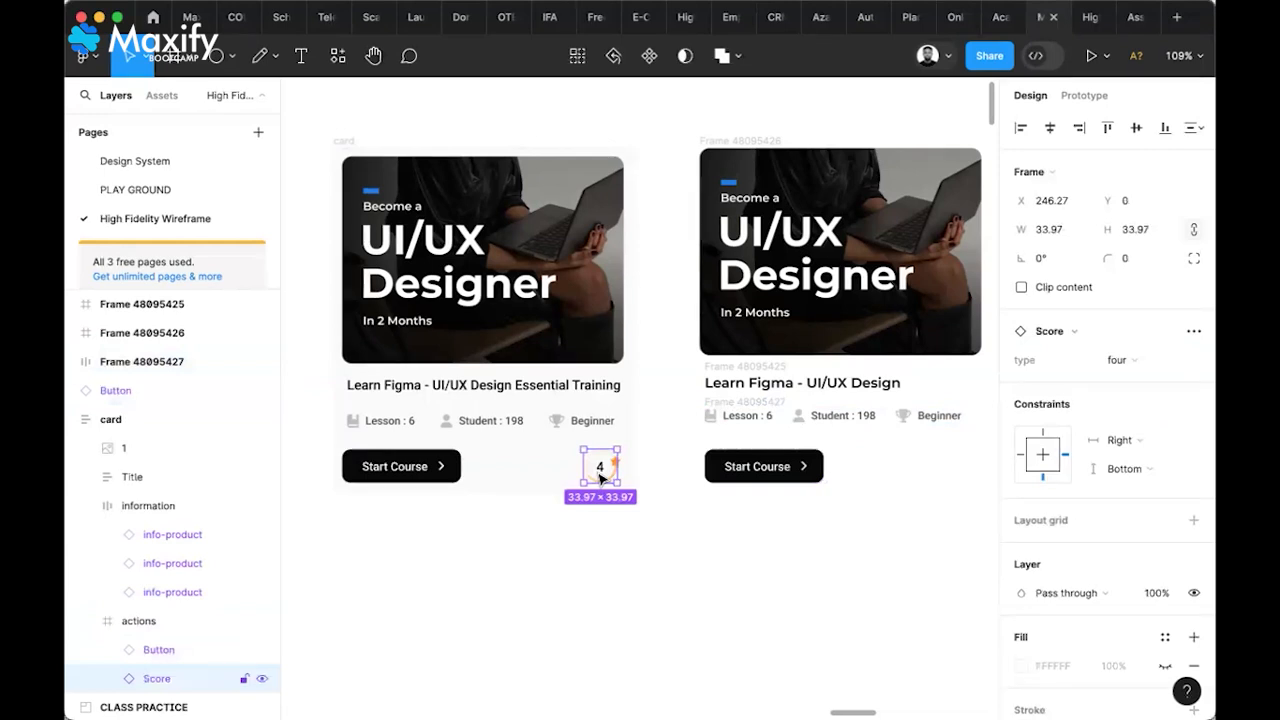
left_click_drag(601, 478, 803, 557)
scroll(866, 557, "up", 5)
scroll(866, 557, "right", 3)
scroll(866, 557, "down", 2)
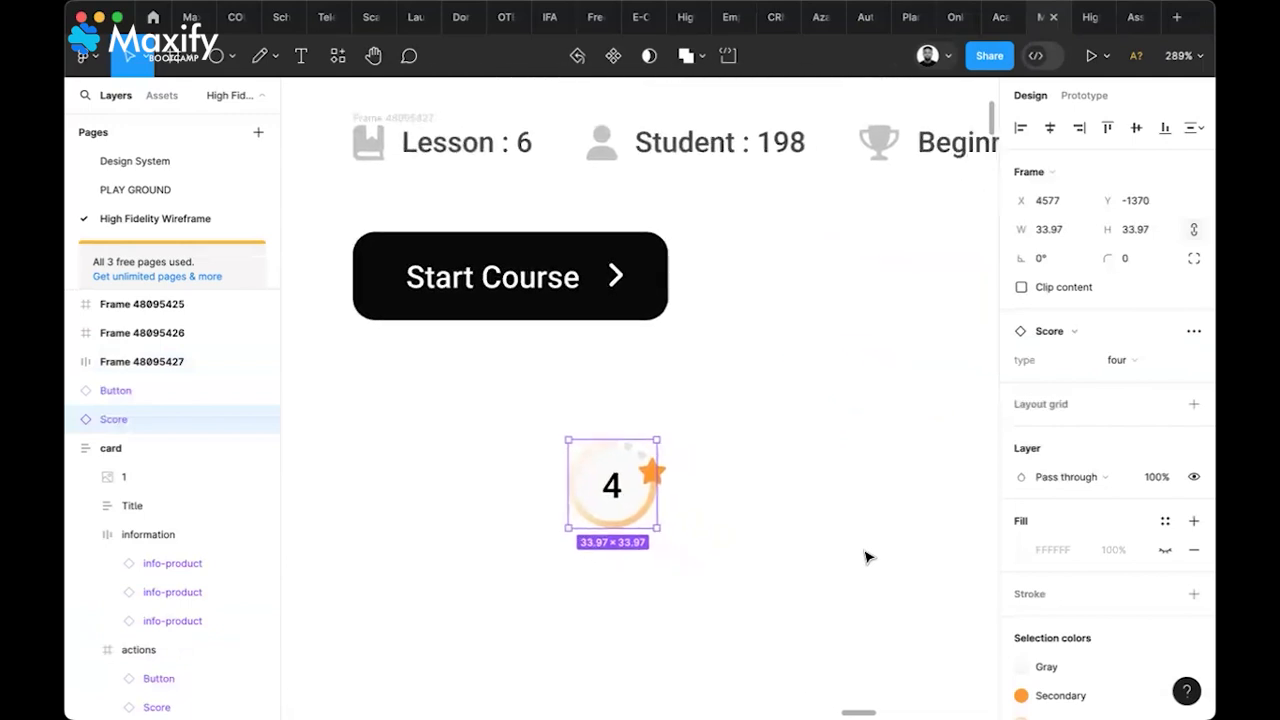
left_click(215, 55)
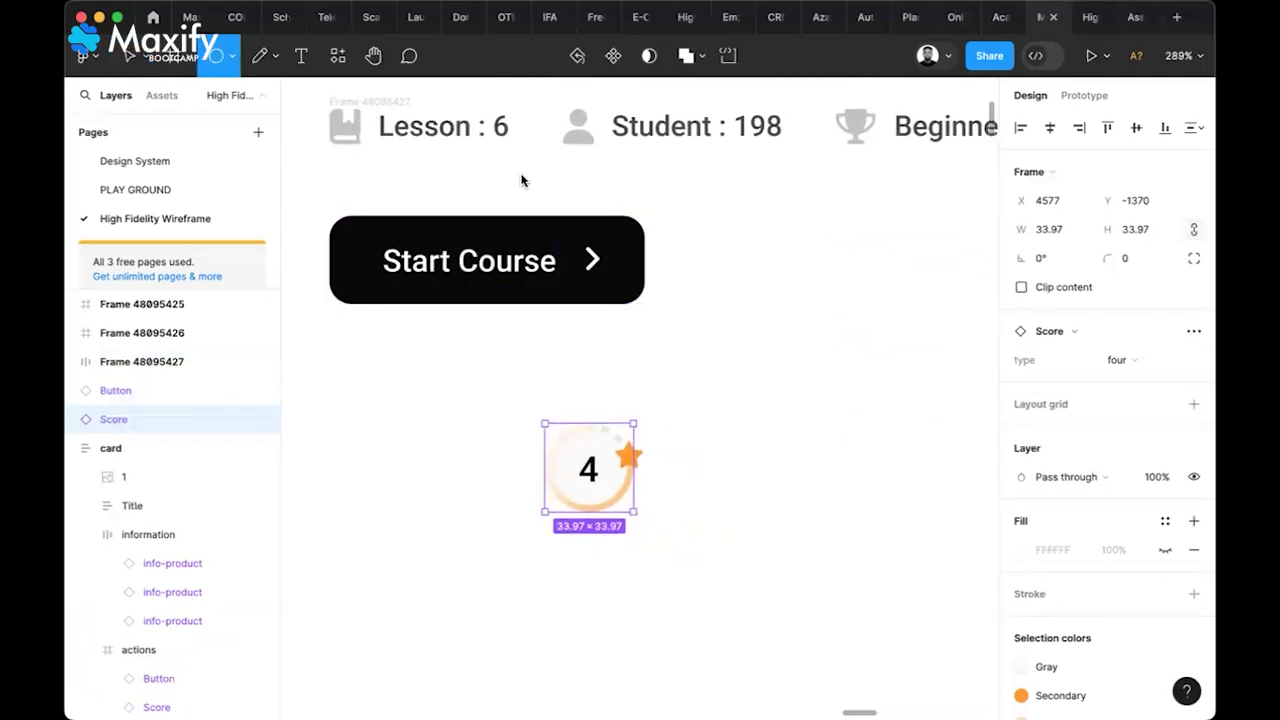
Draw a 43×43 circle beside the badge and fill it with the orange FFC887
left_click_drag(741, 369, 853, 469)
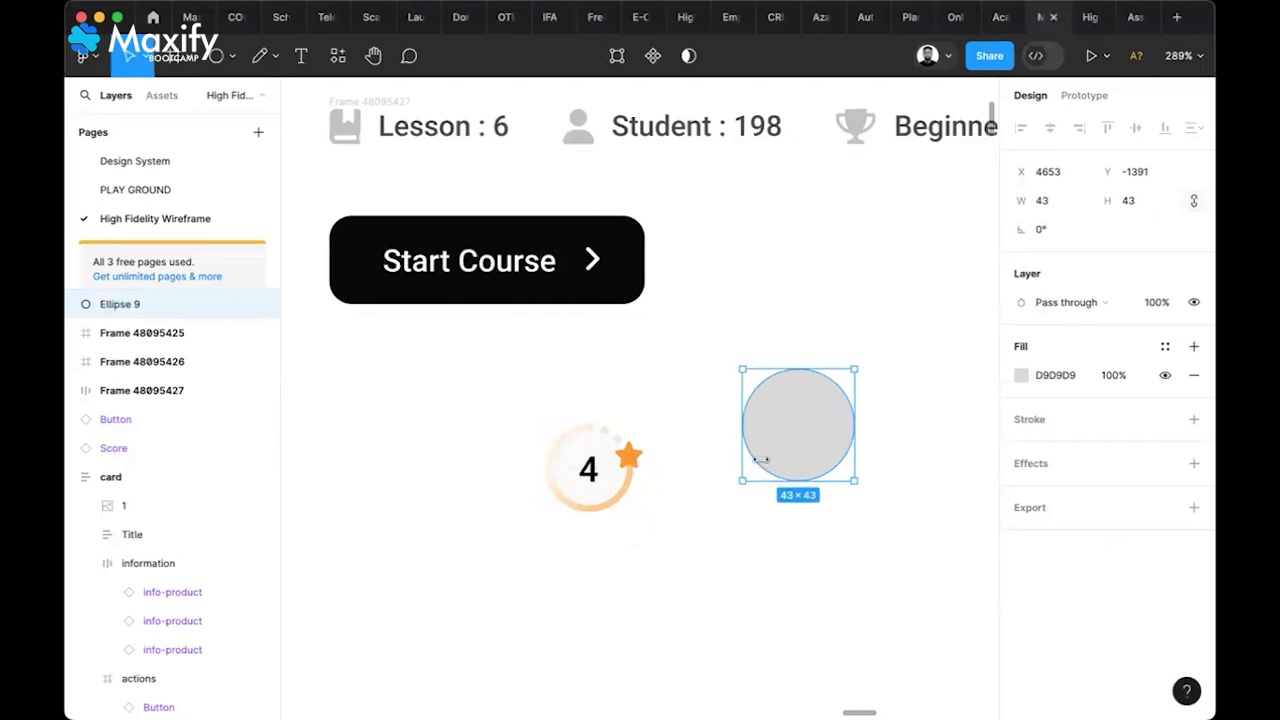
key("i")
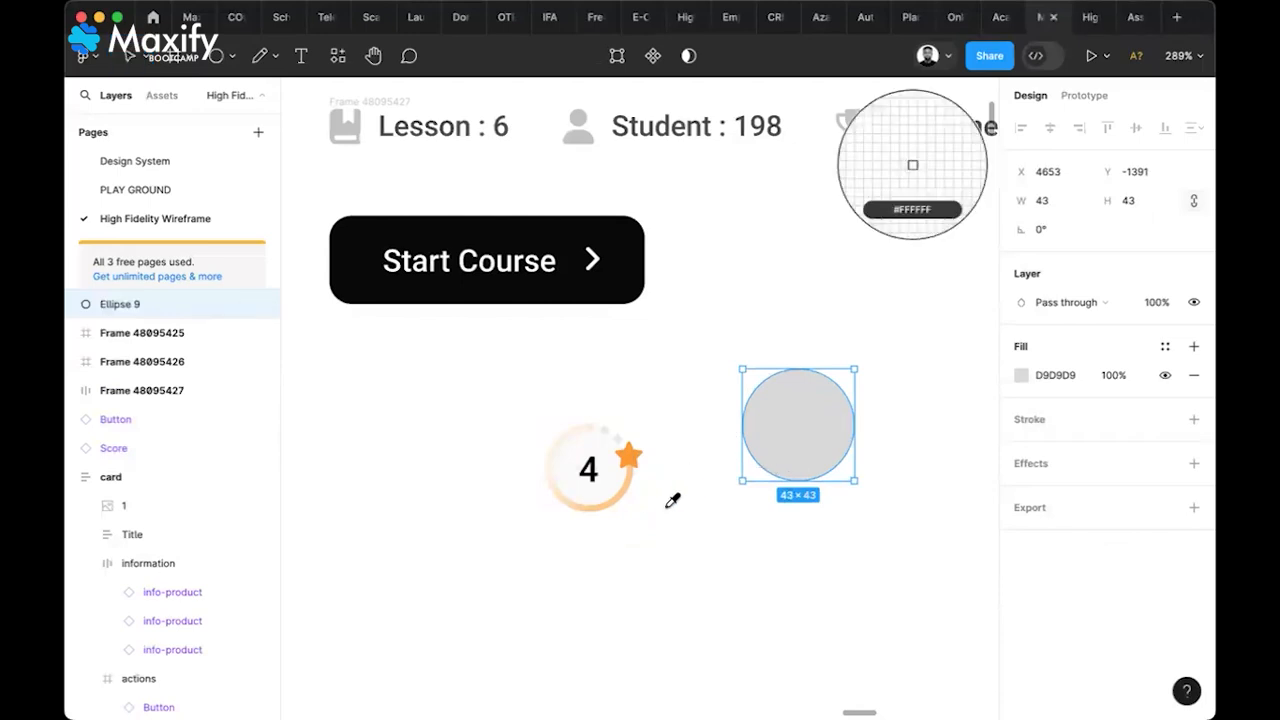
left_click(612, 497)
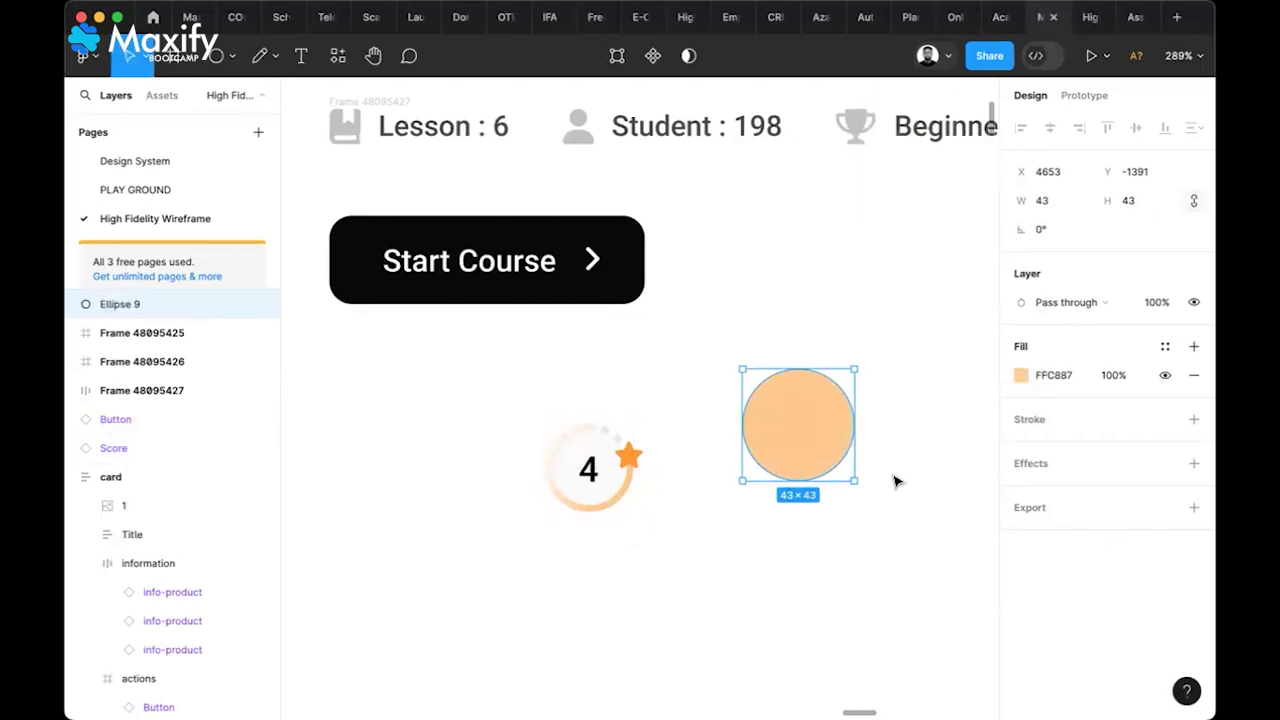
Make the fill a diagonal linear gradient ending in pale peach FFEAD2
left_click(1021, 375)
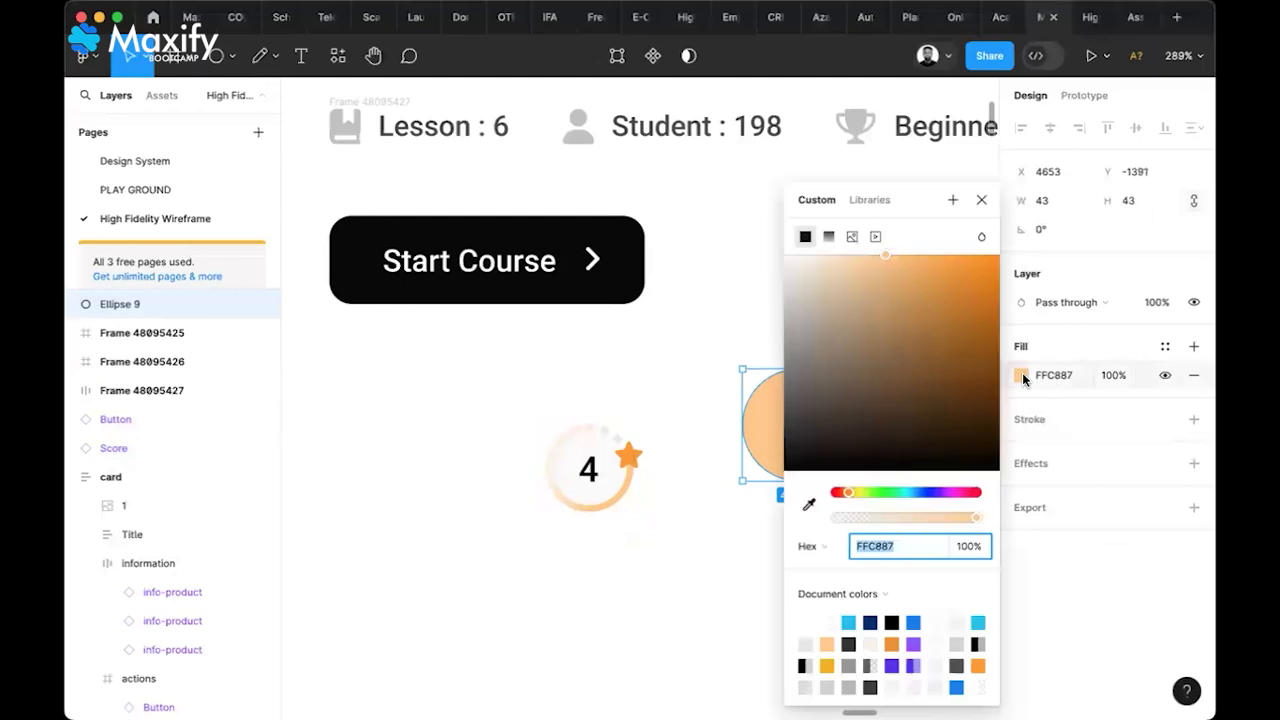
left_click(829, 237)
scroll(714, 371, "right", 3)
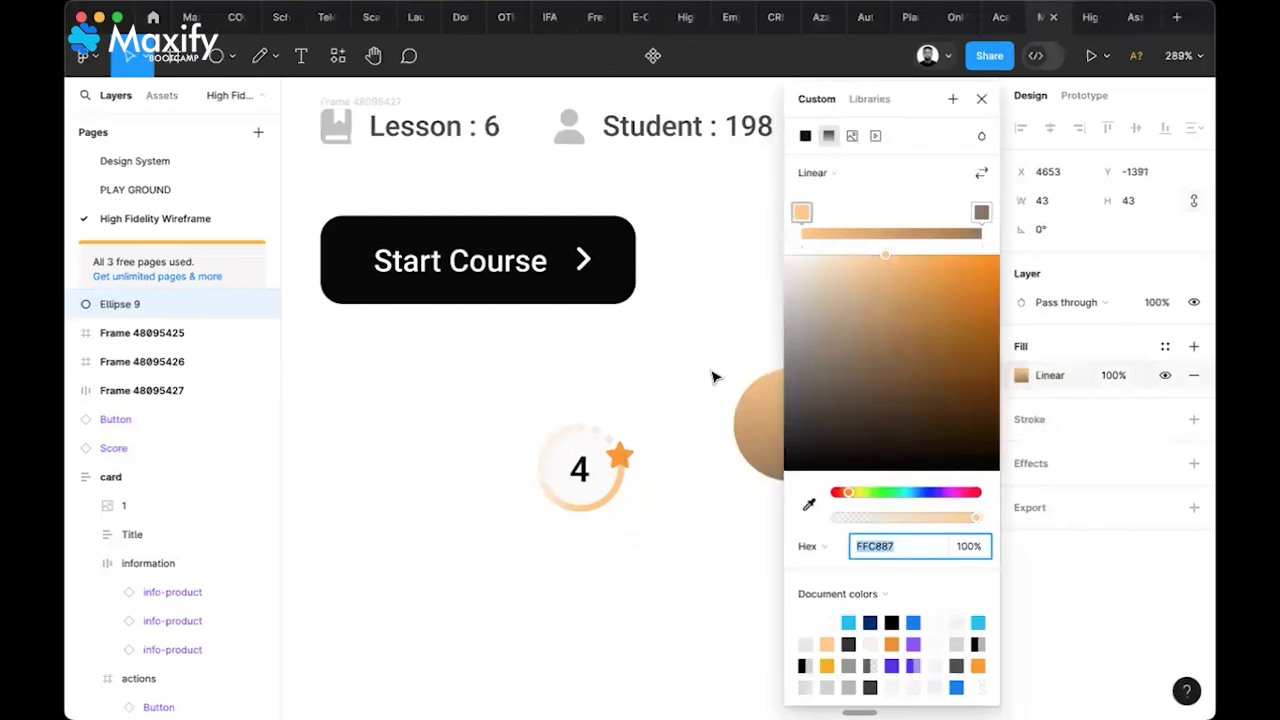
left_click(668, 483)
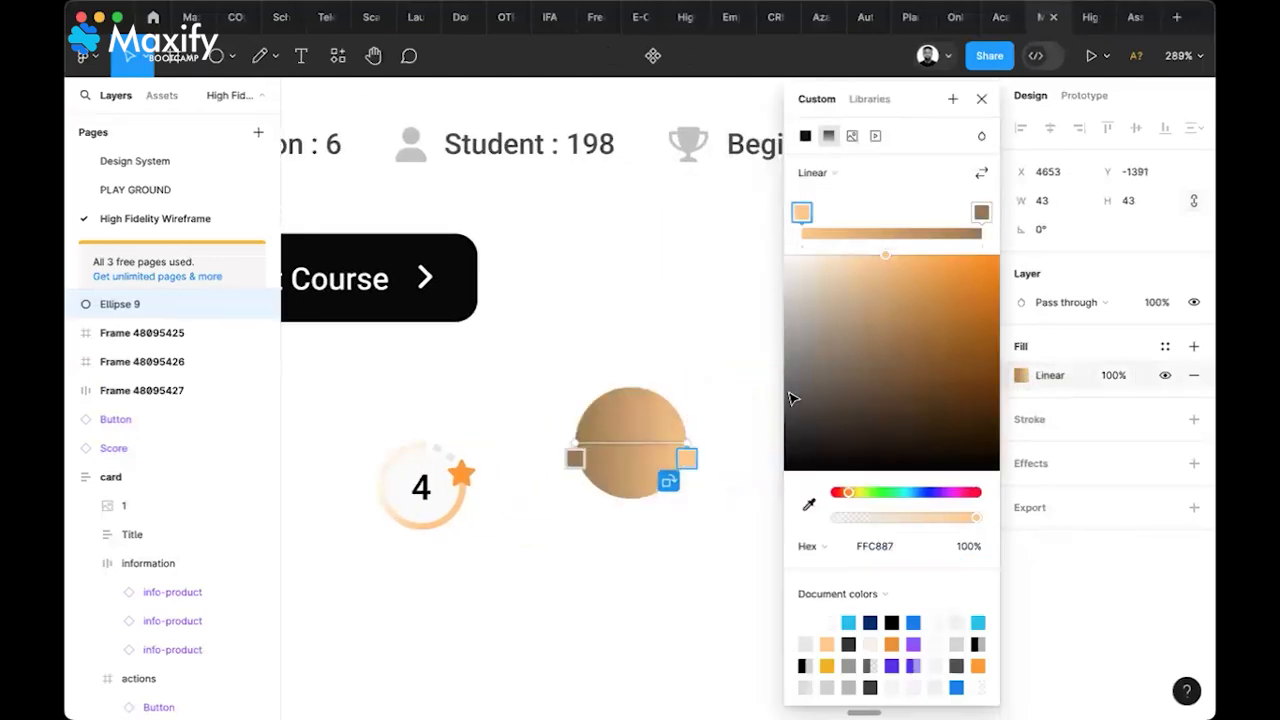
left_click(980, 213)
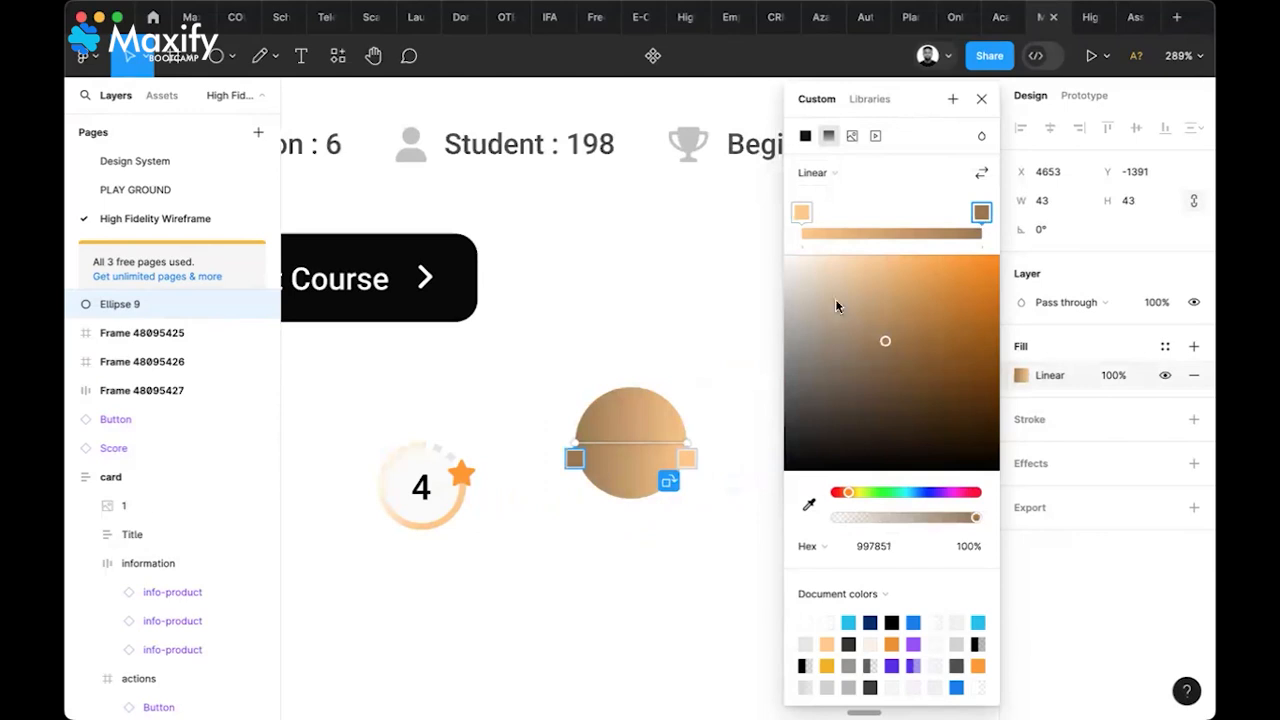
left_click_drag(846, 281, 826, 261)
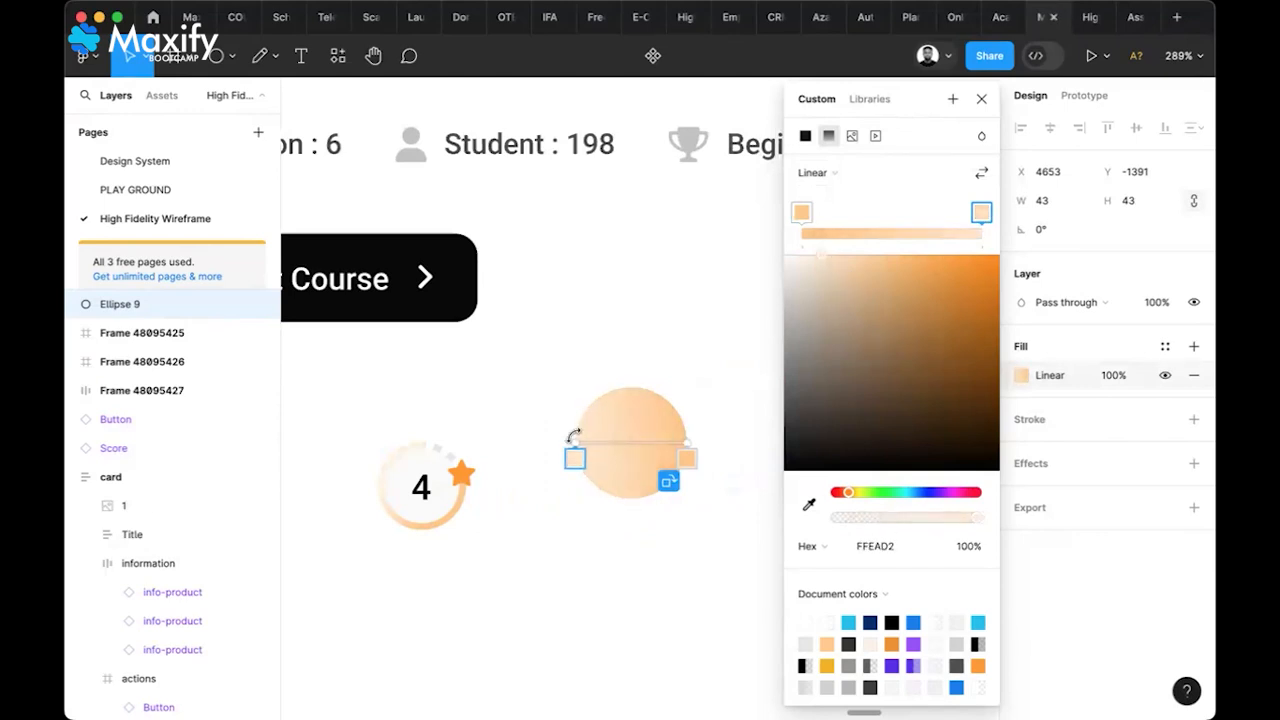
left_click_drag(574, 441, 575, 426)
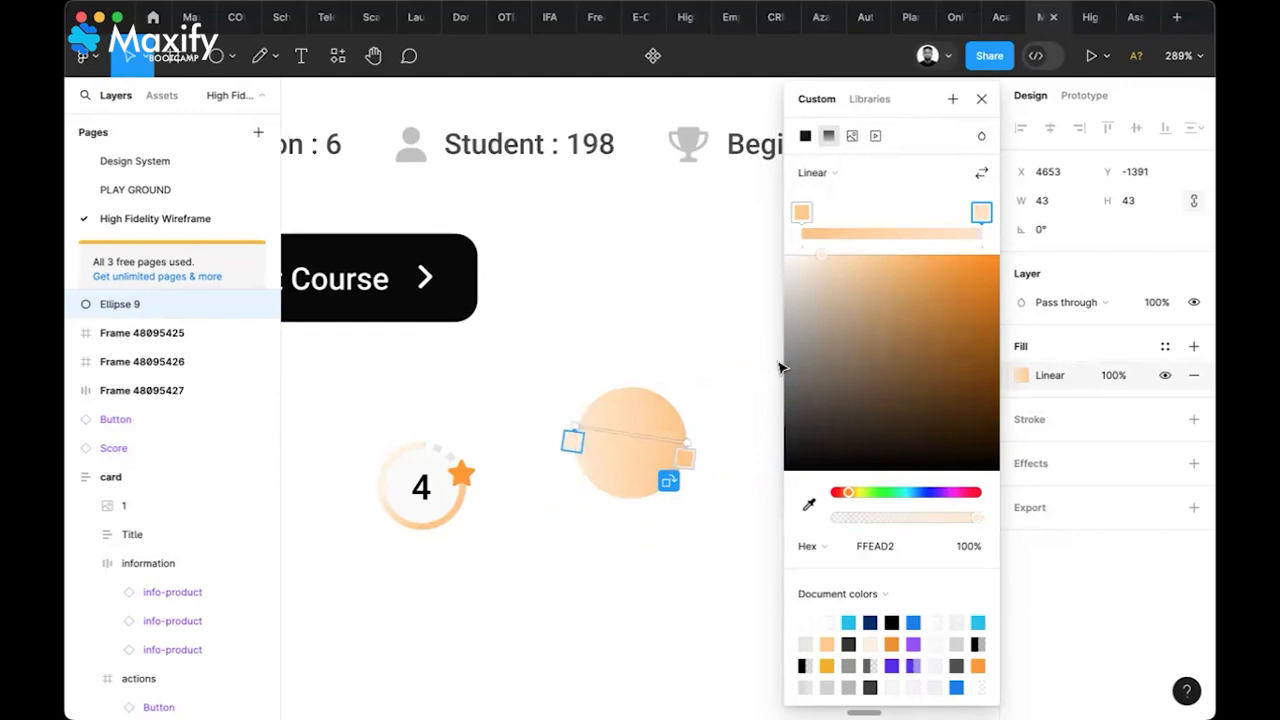
left_click(981, 98)
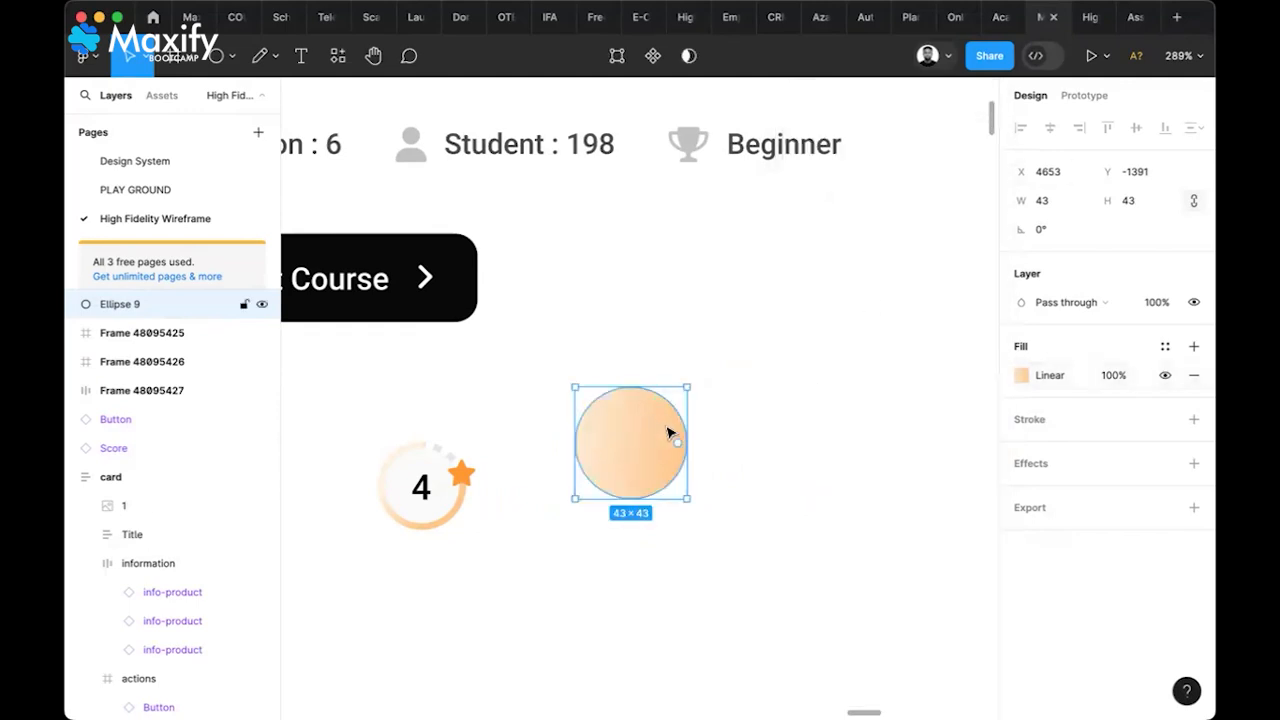
Give Ellipse 9 a 3px inside stroke sampled from the badge's light grey
left_click(1194, 422)
left_click(1130, 482)
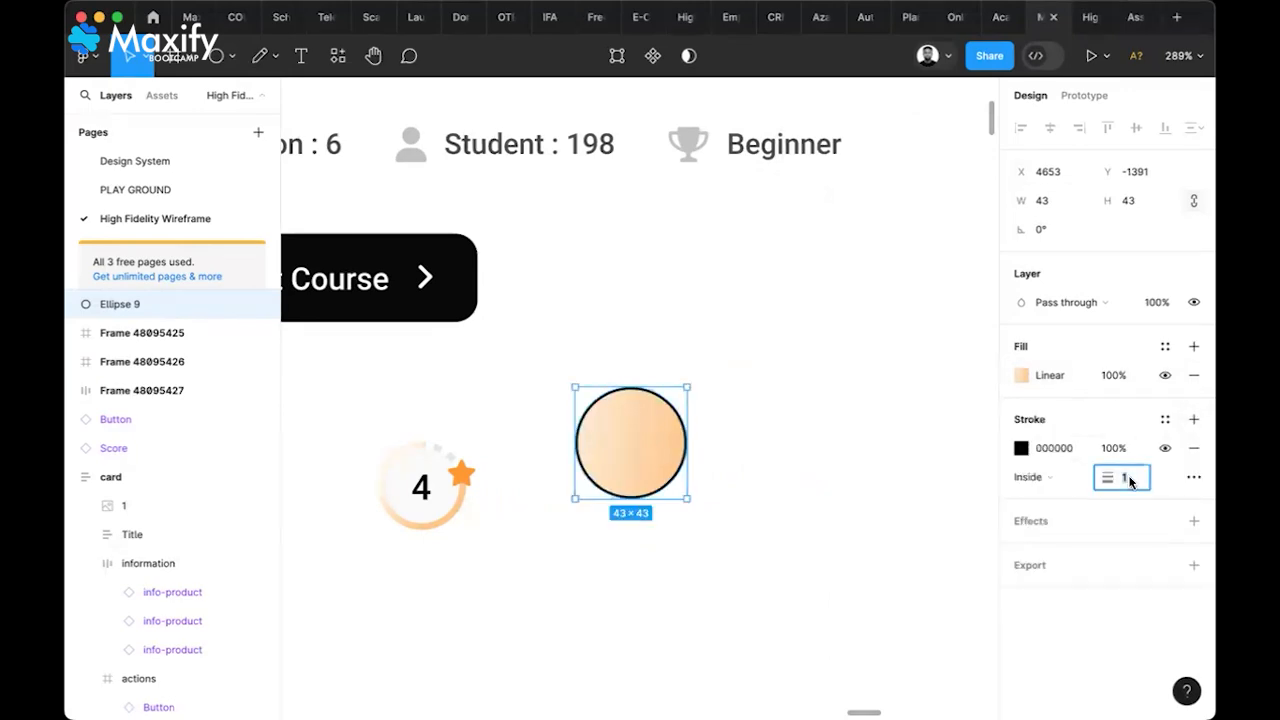
type("4")
key("Return")
left_click(1130, 480)
type("3")
key("Return")
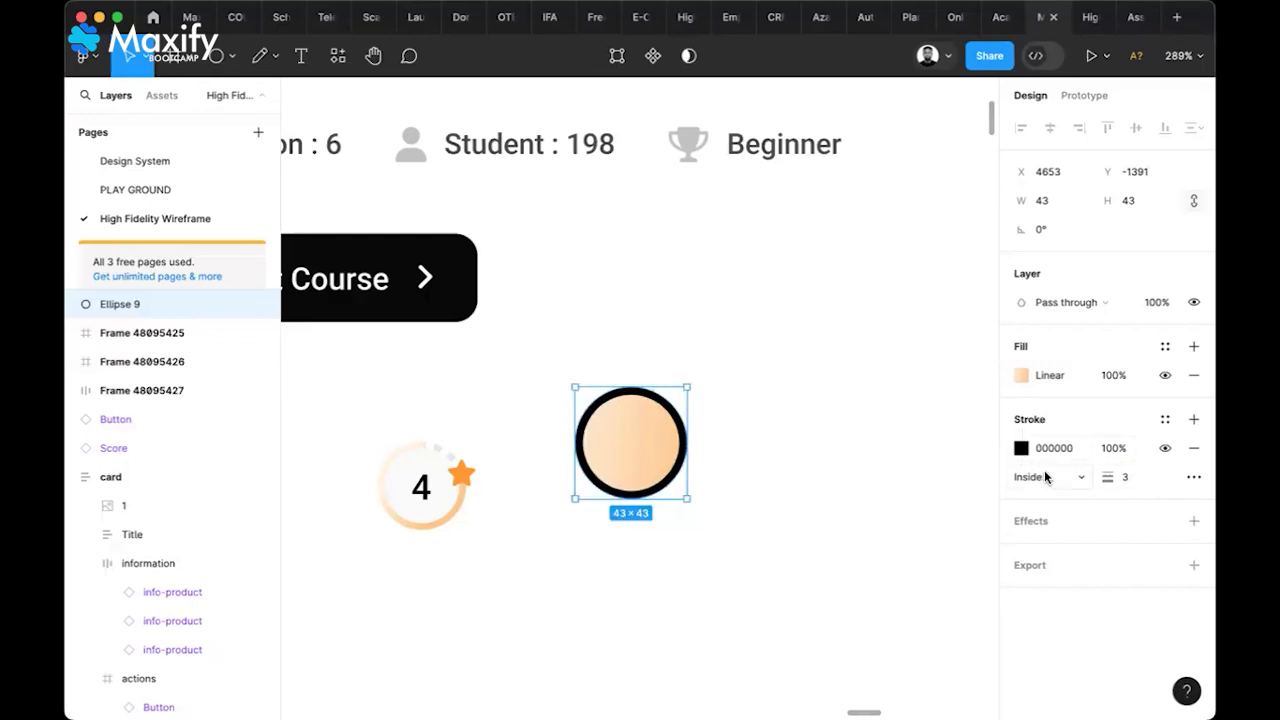
left_click(1044, 474)
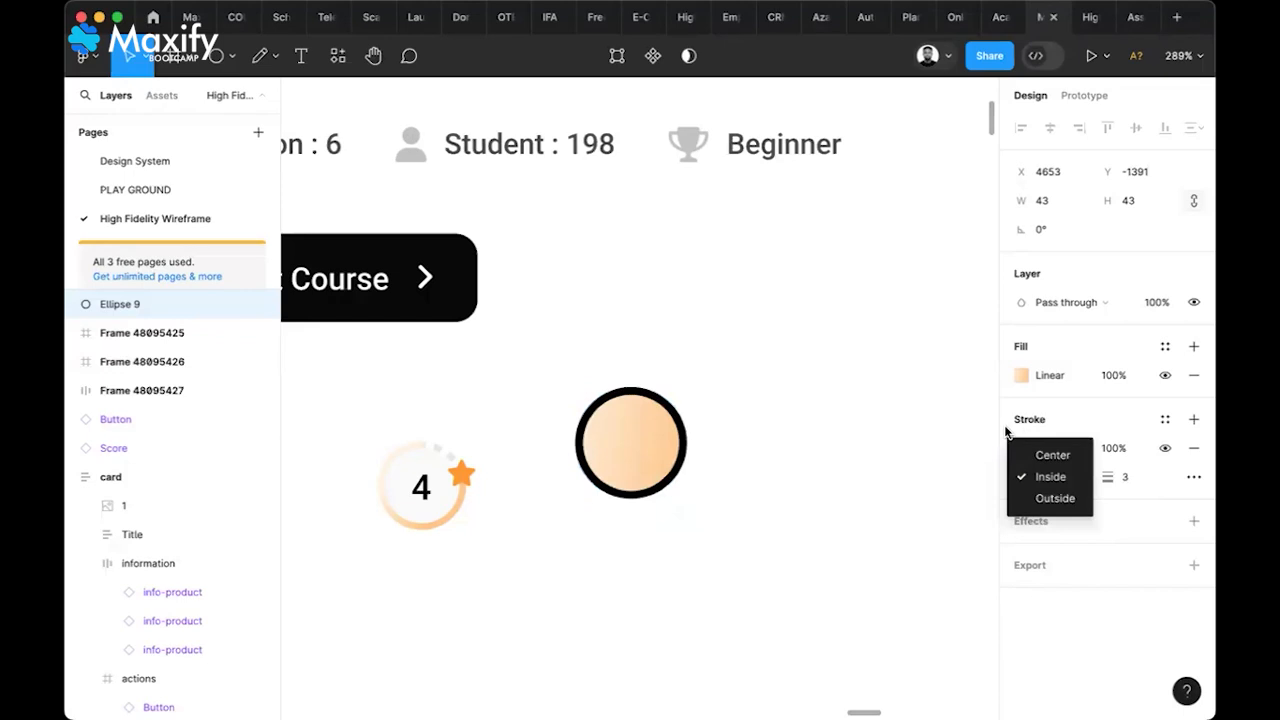
left_click(1007, 430)
left_click(1021, 448)
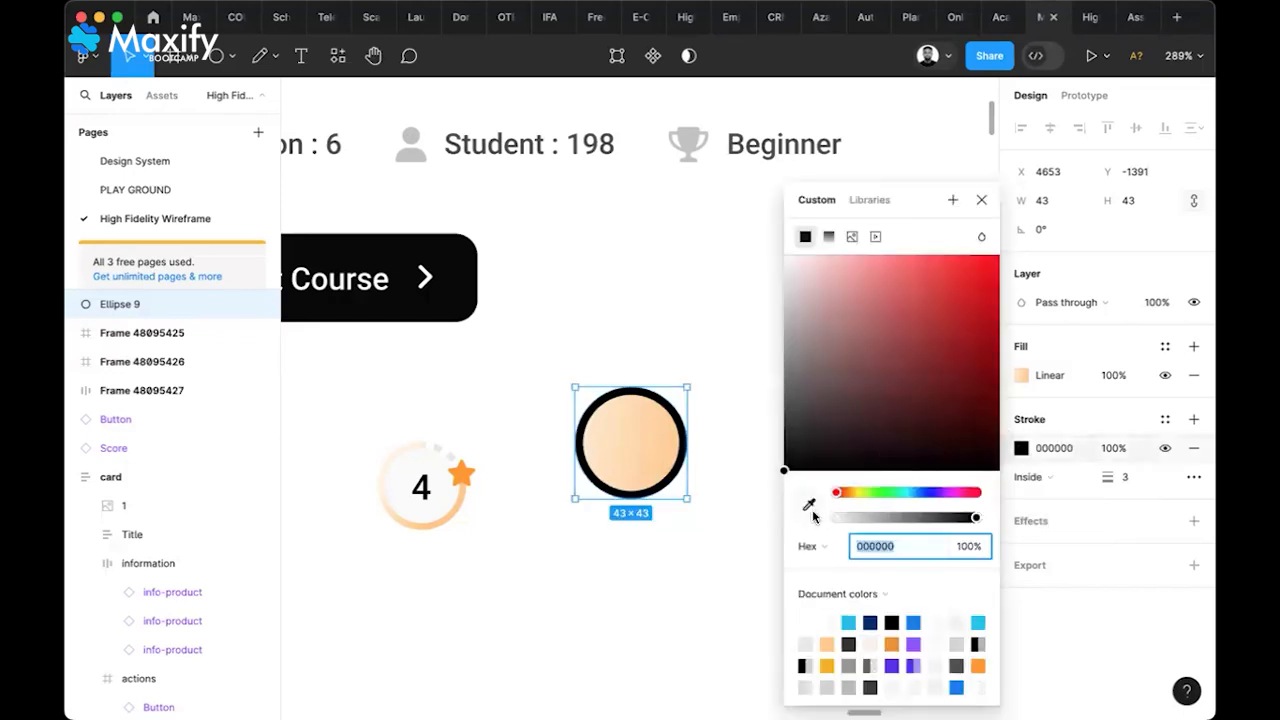
left_click(809, 505)
left_click(440, 447)
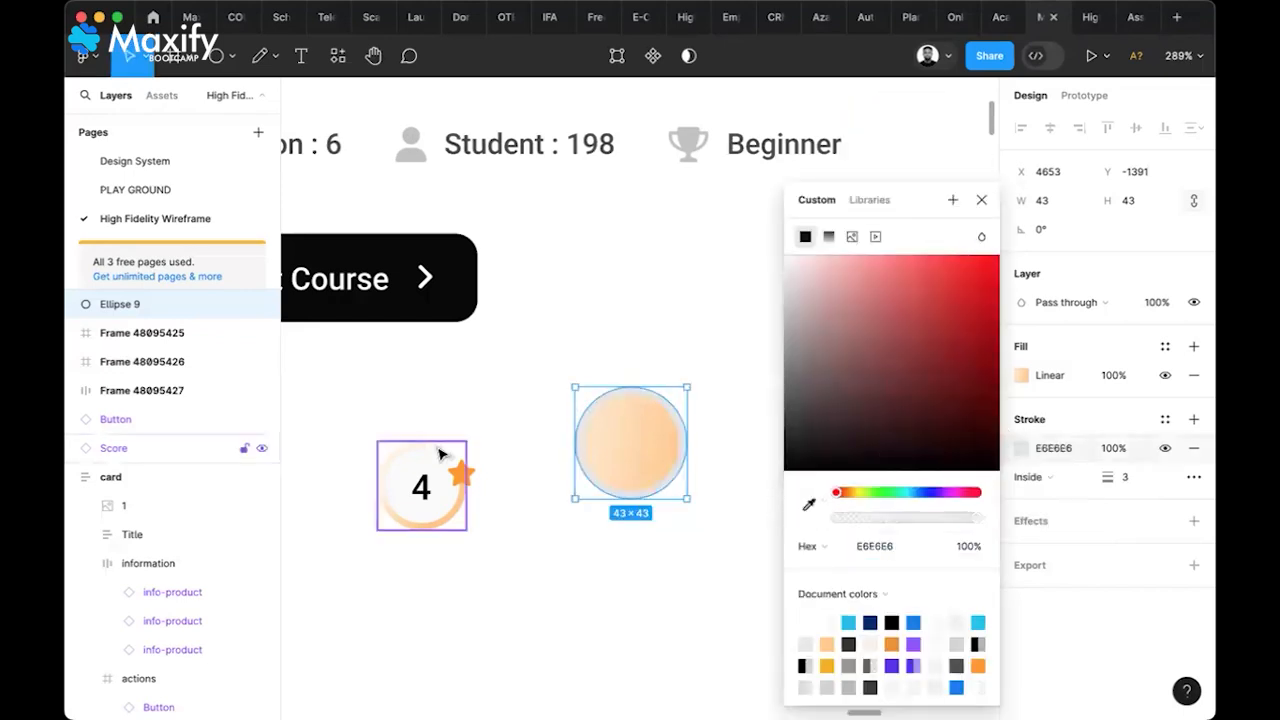
left_click(1156, 484)
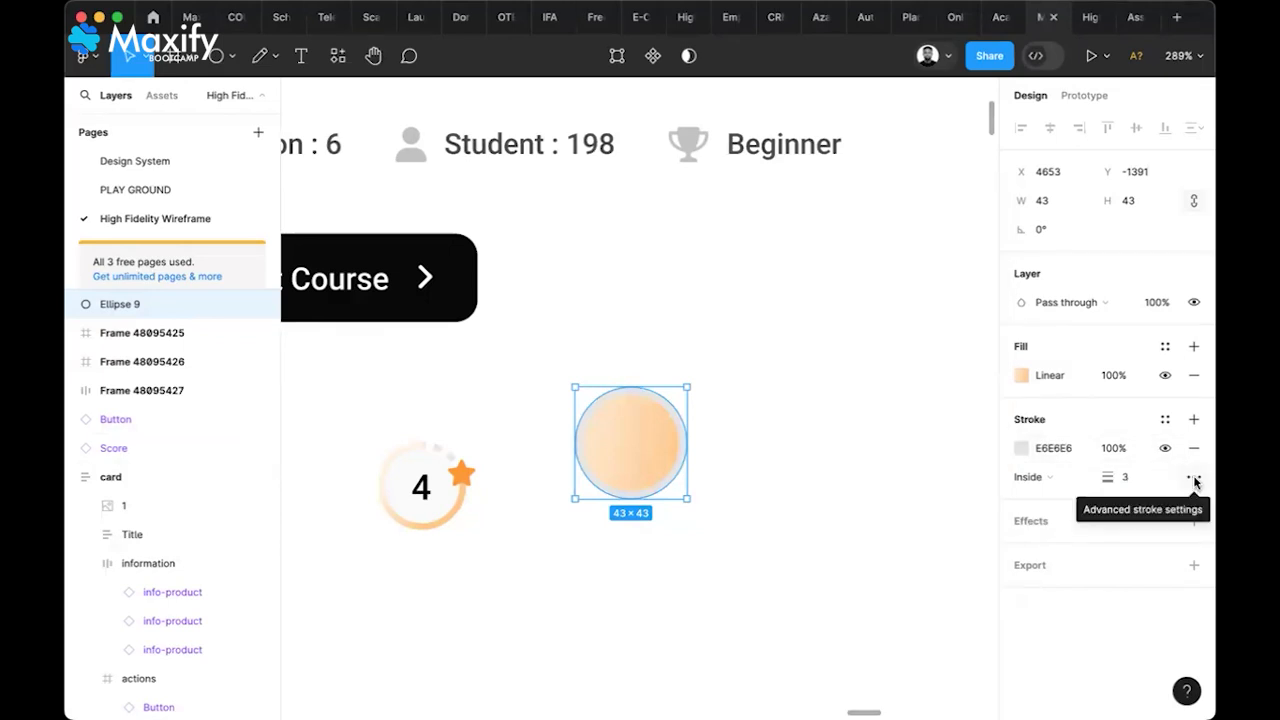
Make the stroke a dashed Outside stroke, trying dash length 2 then 4
left_click(1194, 480)
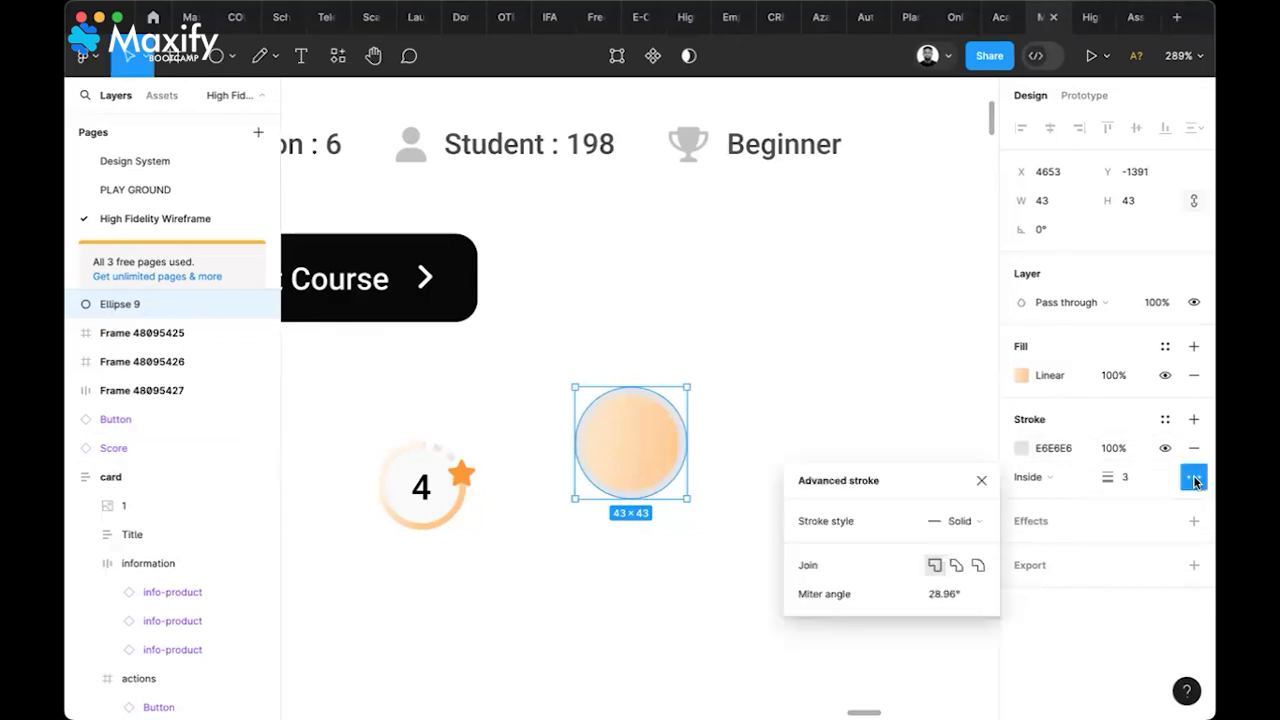
left_click(979, 520)
left_click(977, 543)
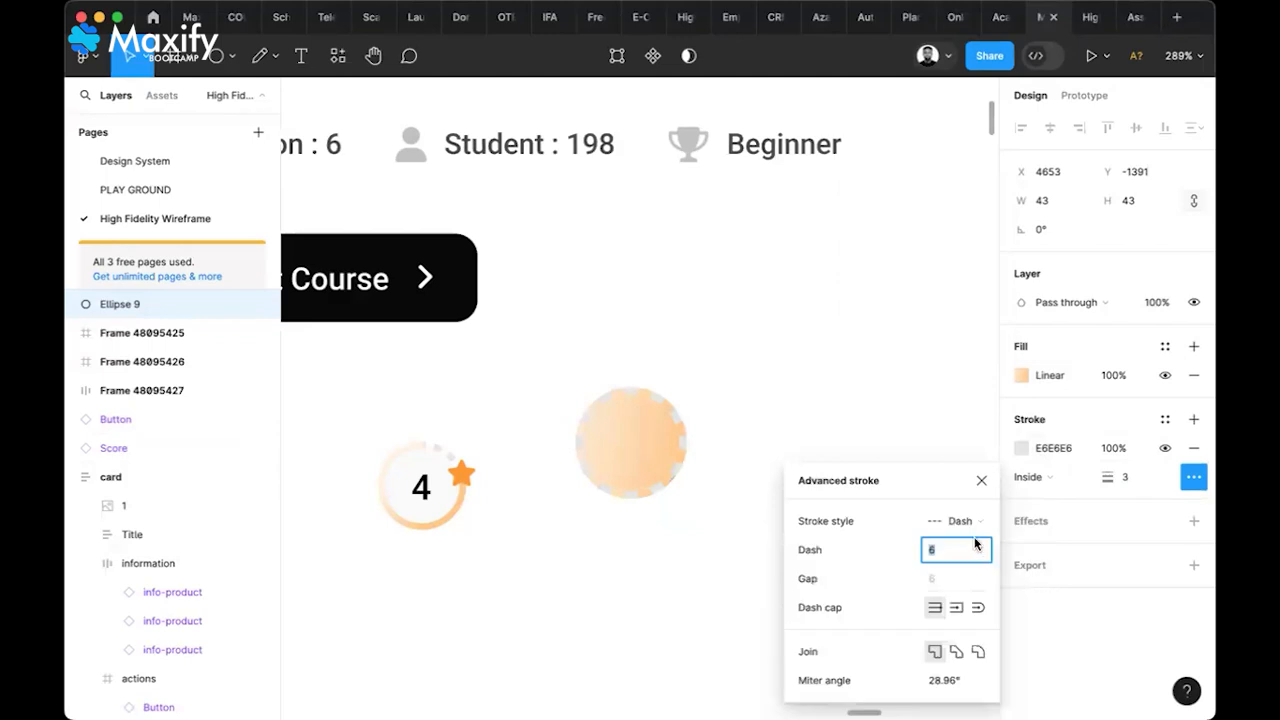
left_click(981, 480)
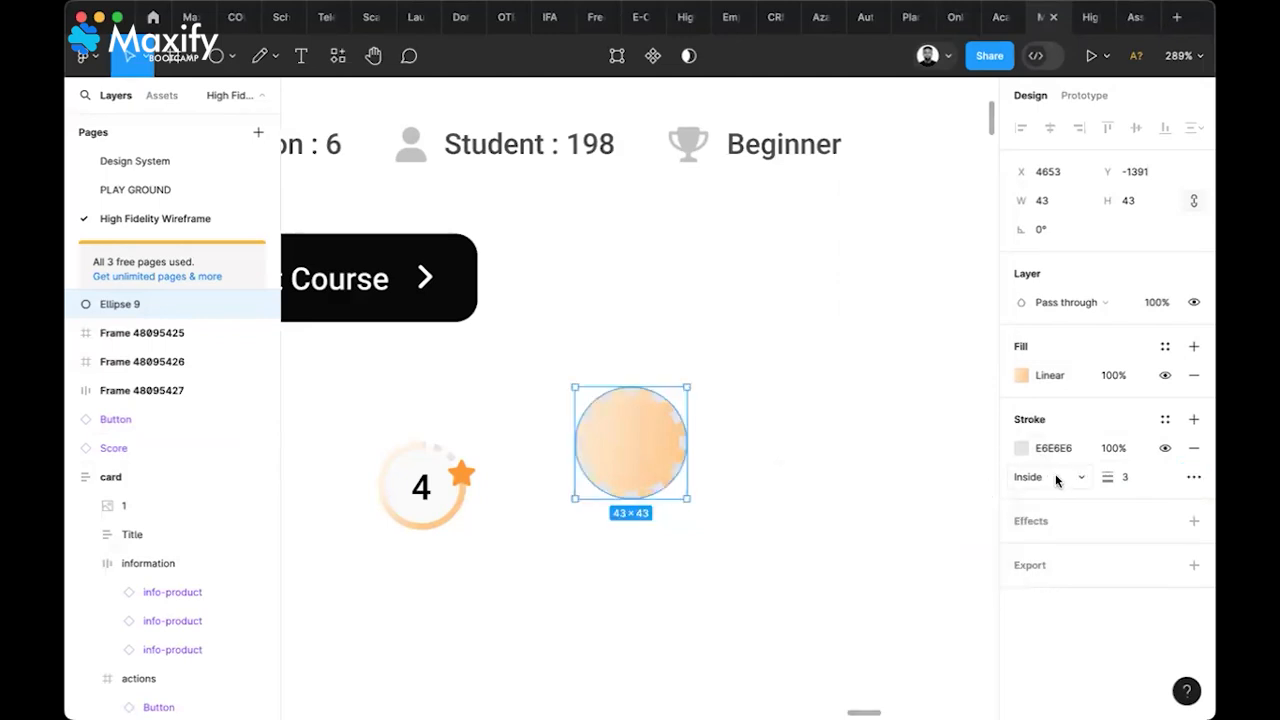
left_click(1056, 481)
left_click(1058, 502)
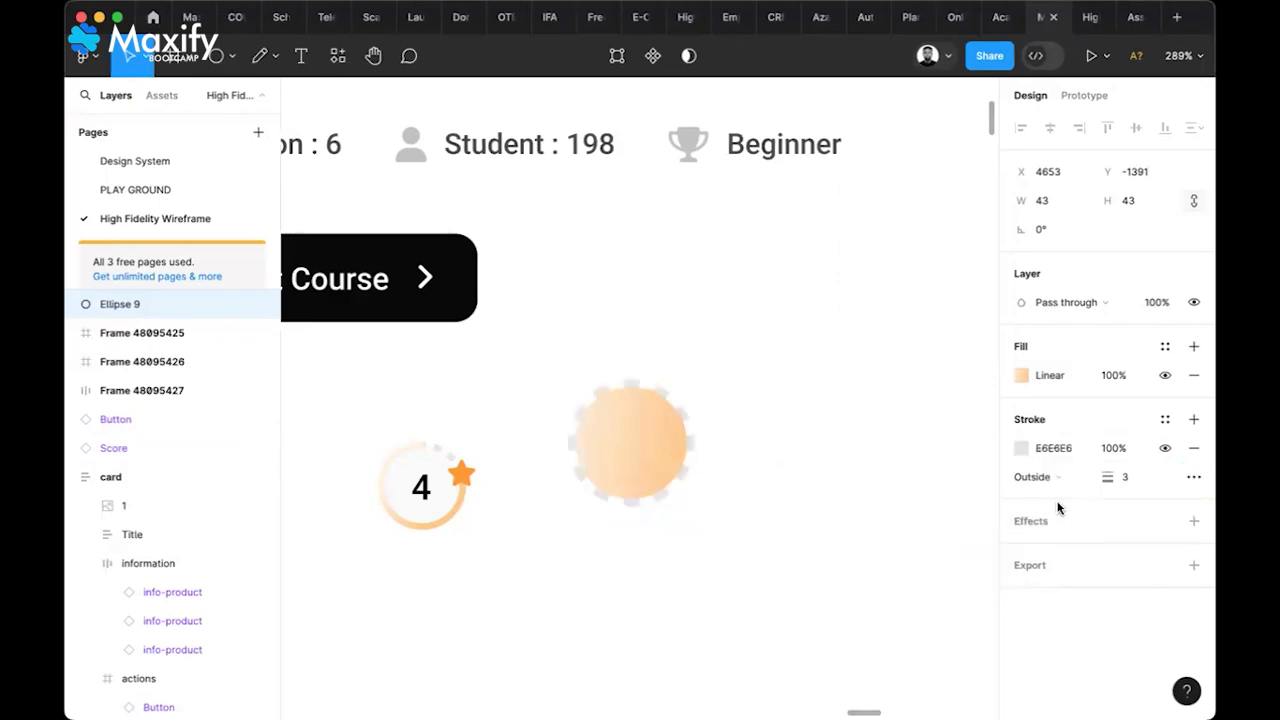
left_click(1193, 477)
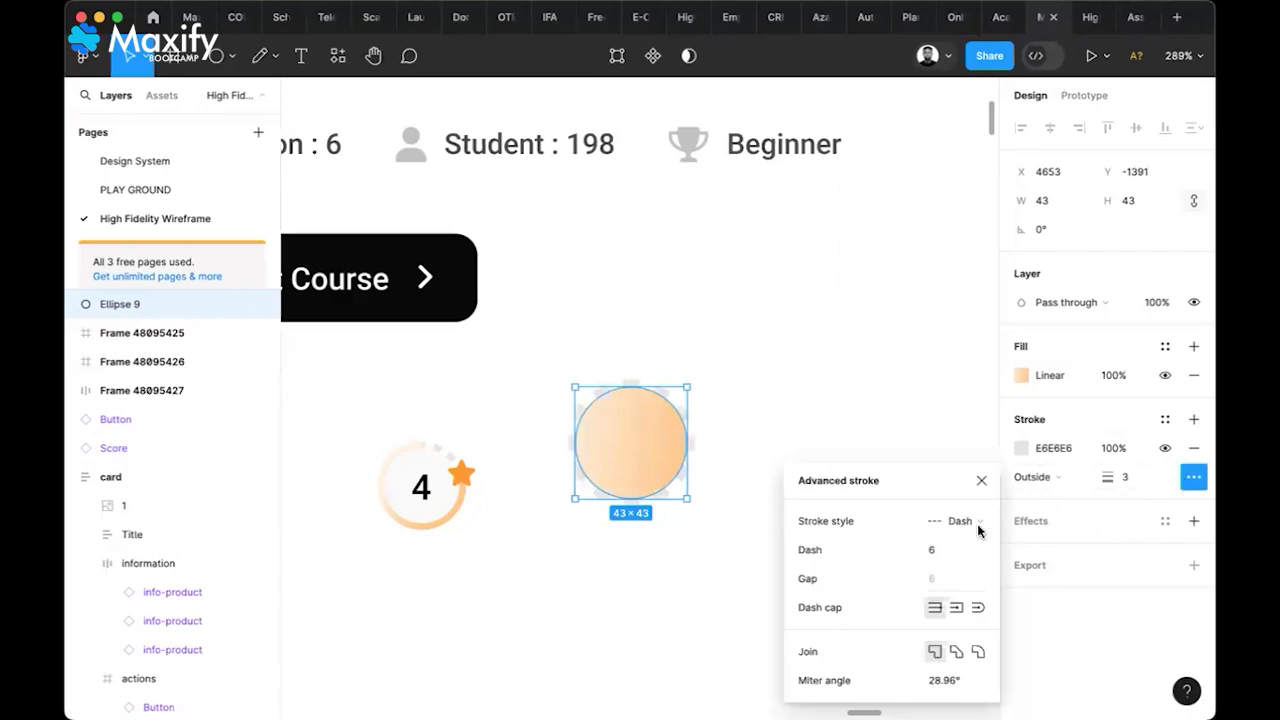
left_click(940, 551)
type("2")
key("Return")
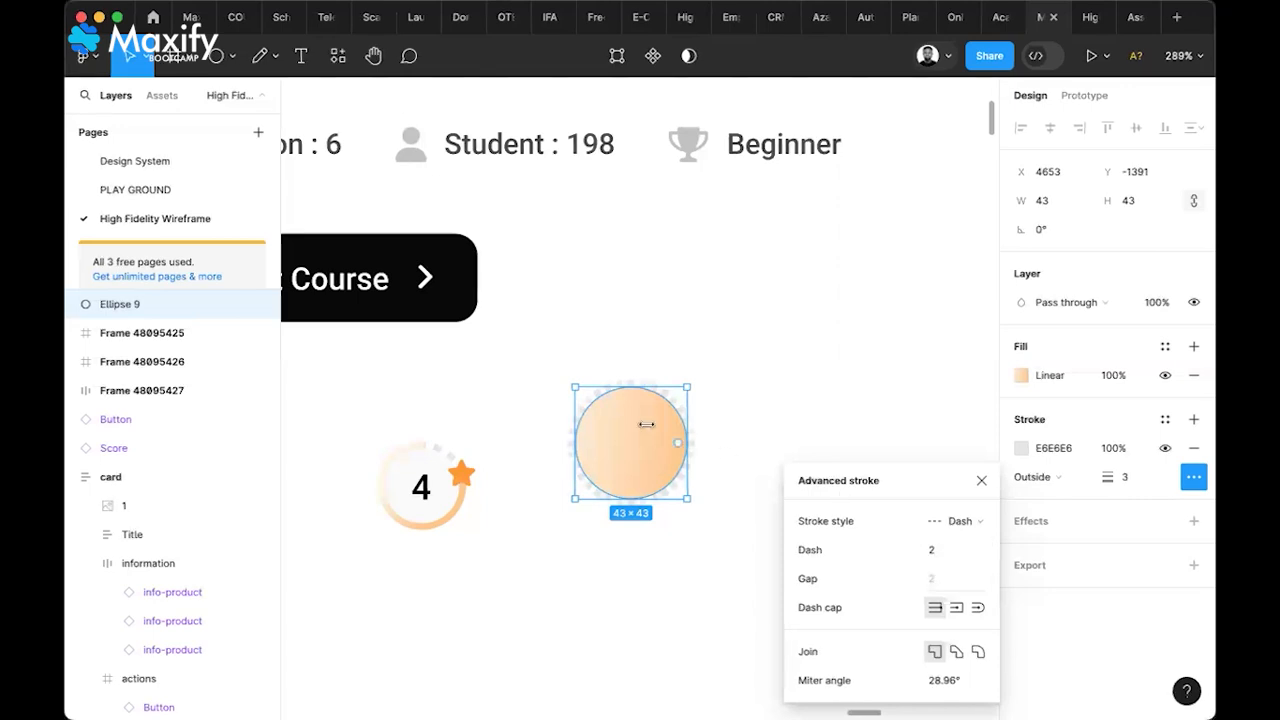
left_click(943, 558)
key("Return")
left_click(986, 446)
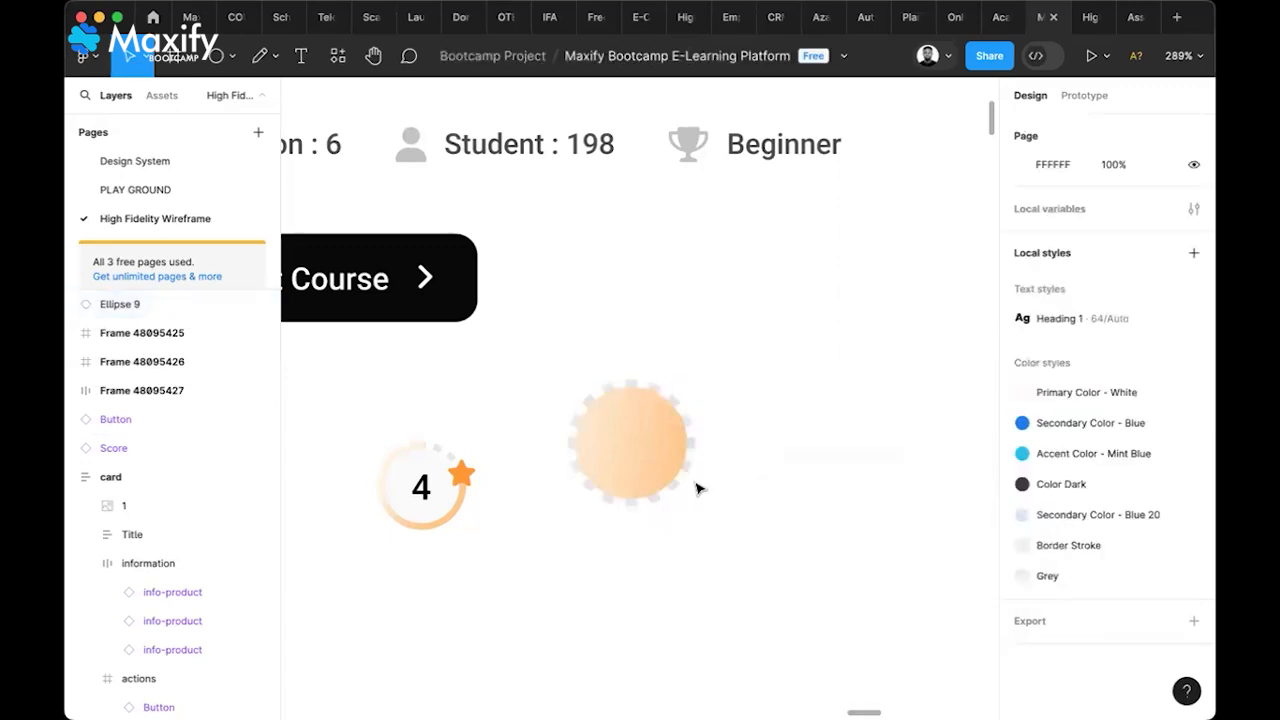
Remove the stroke from Ellipse 9 with the minus button and reselect the circle
left_click(678, 424)
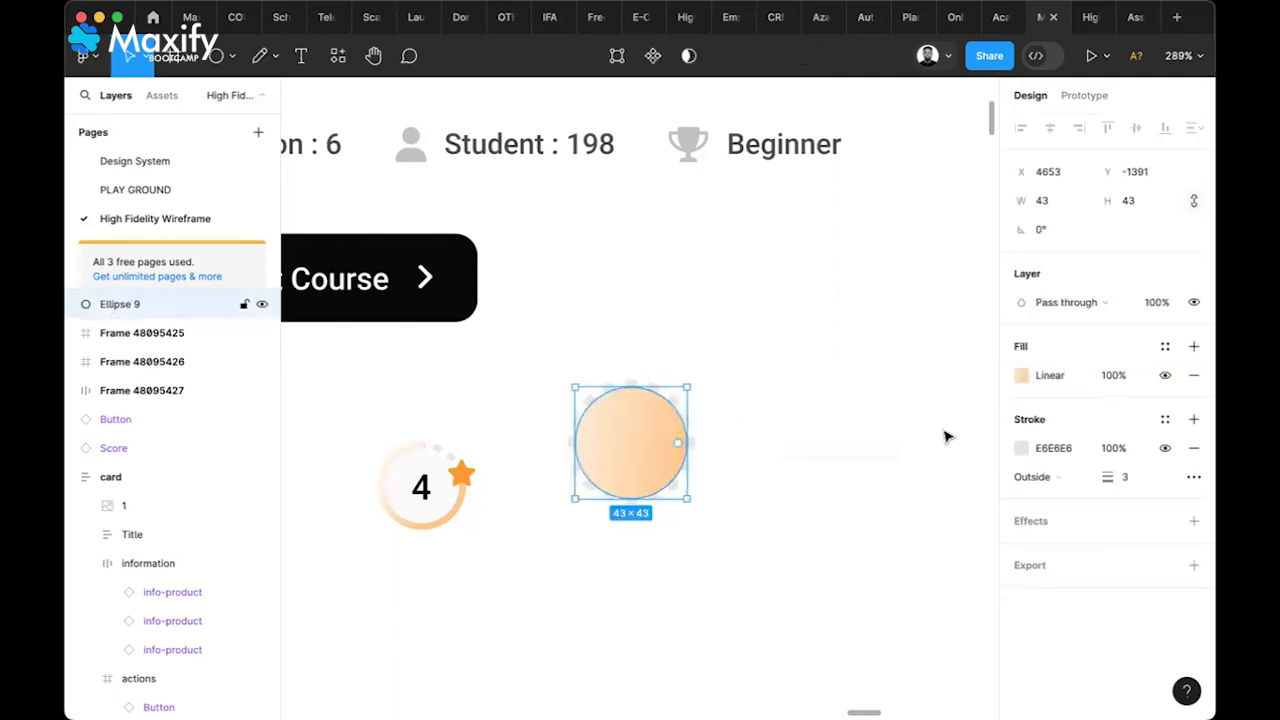
left_click(1191, 452)
left_click(729, 420)
left_click(655, 418)
Duplicate the circle to the right, give the copy a 3px light-grey stroke, and hide its fill
left_click_drag(655, 421, 754, 414)
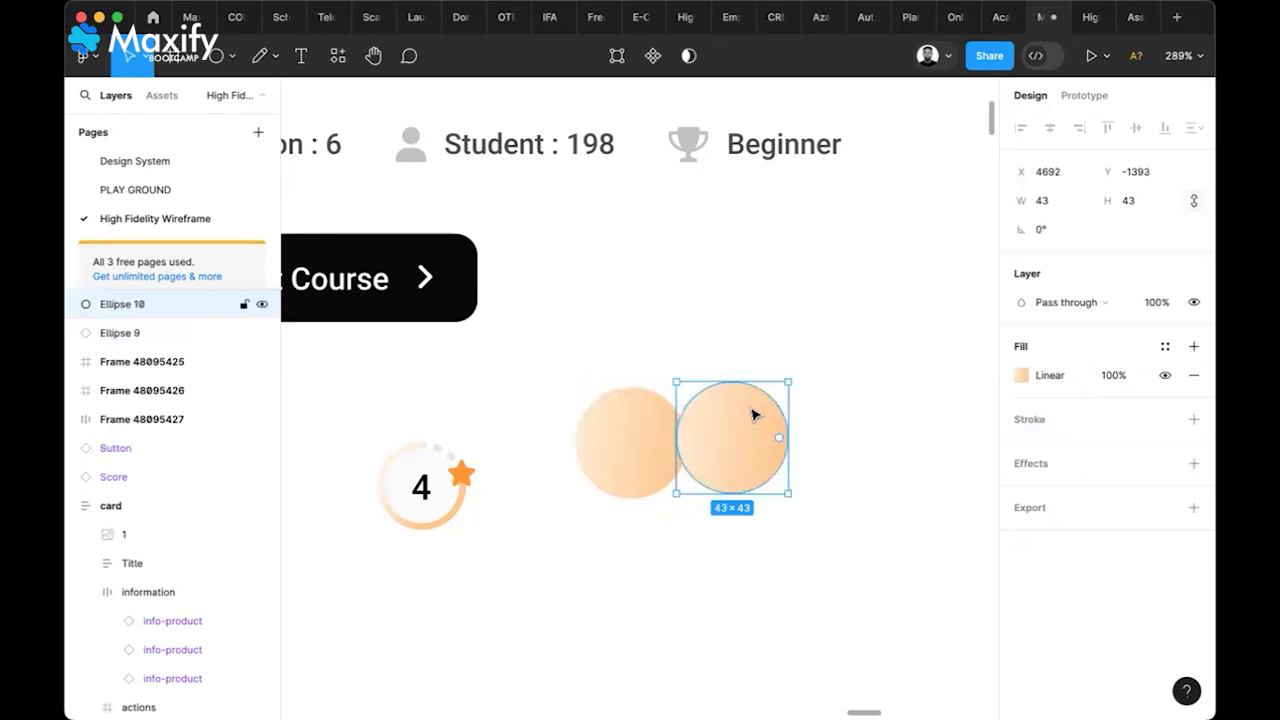
left_click(1193, 419)
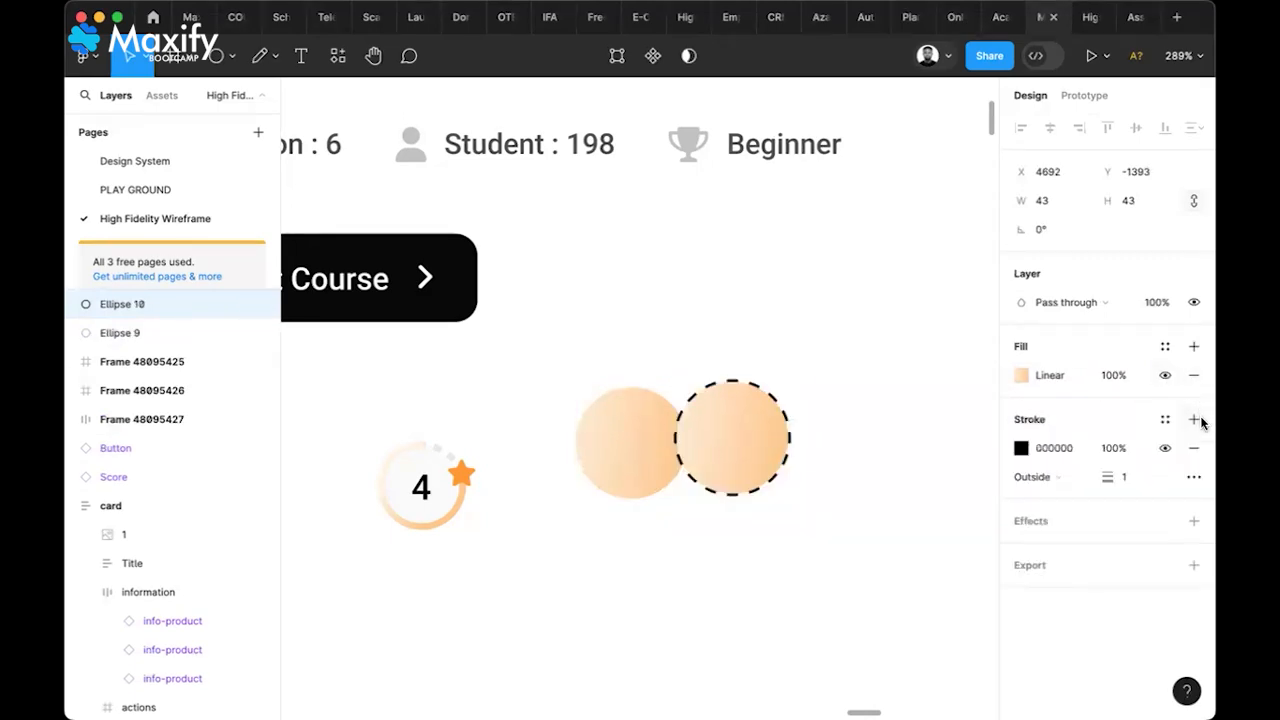
left_click(1136, 478)
key("Return")
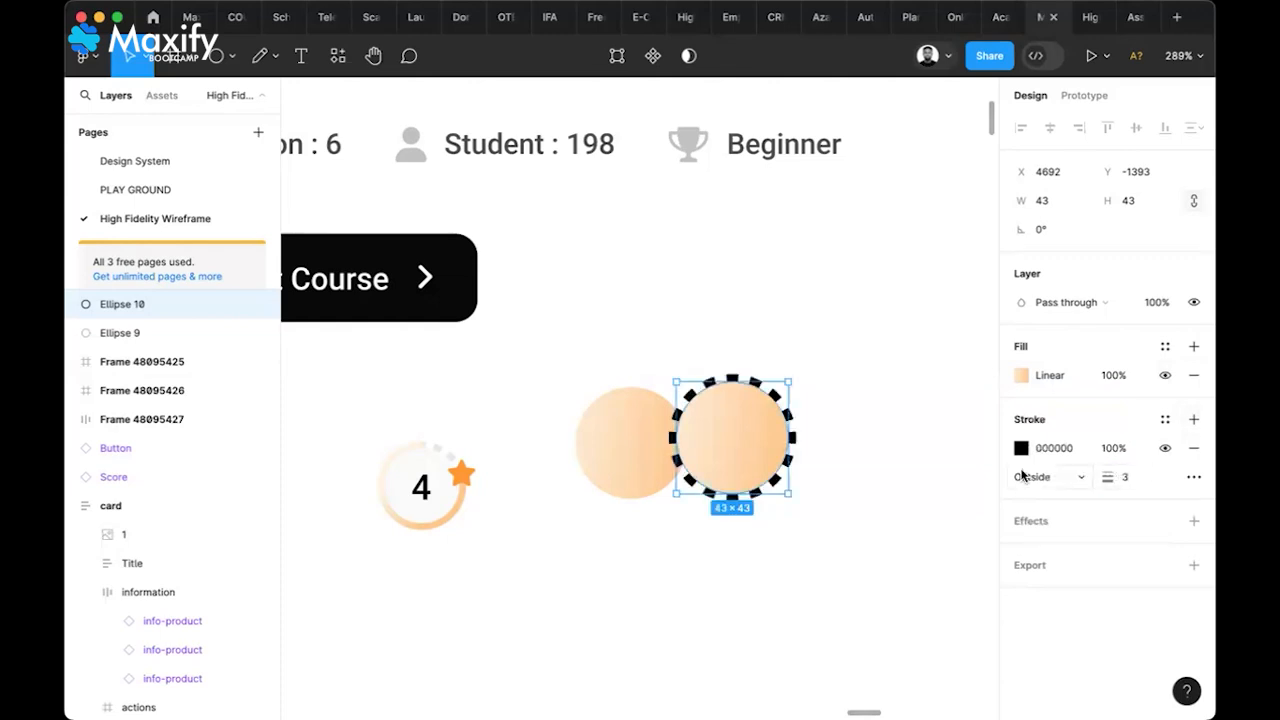
left_click(1021, 448)
left_click(809, 504)
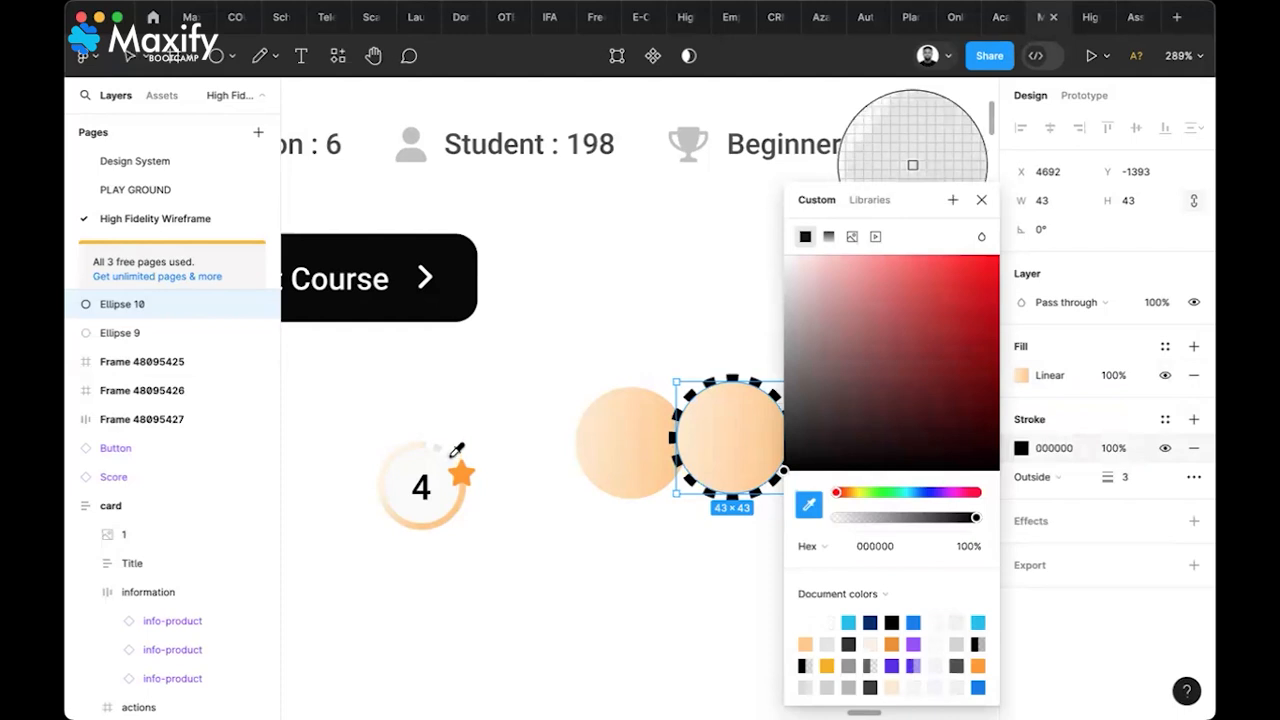
left_click(449, 452)
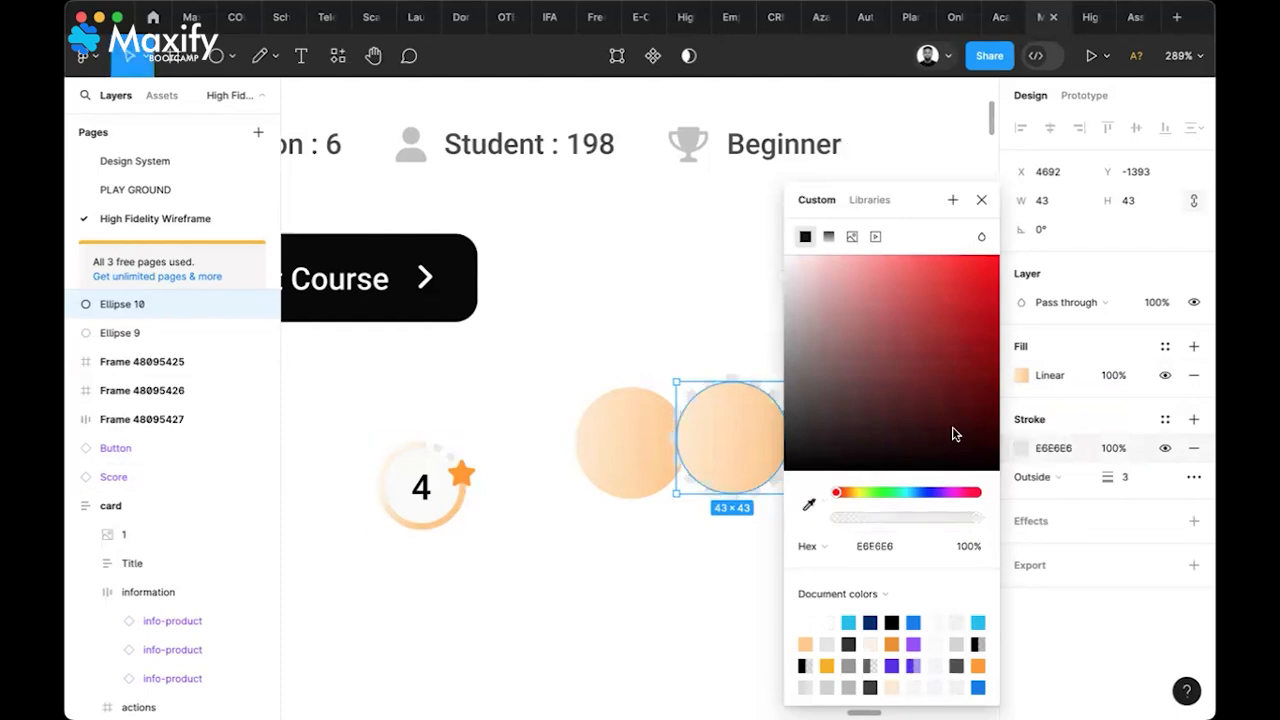
left_click(1152, 496)
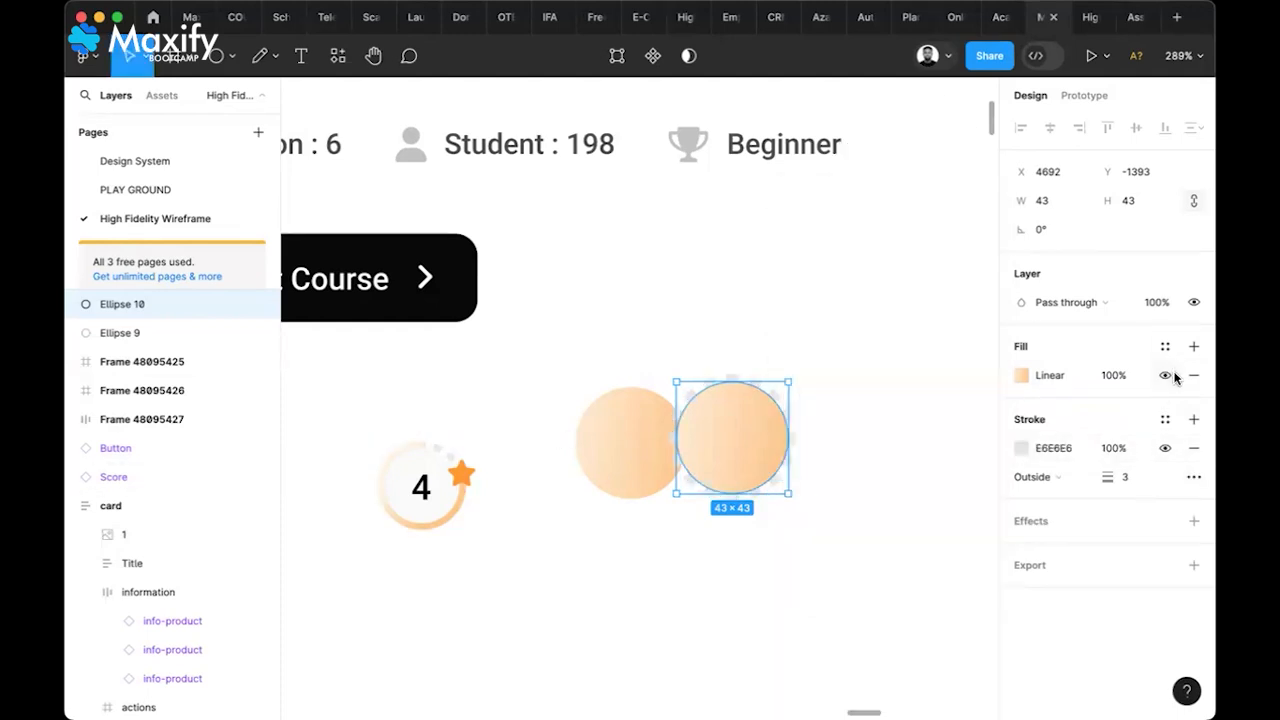
left_click(1165, 376)
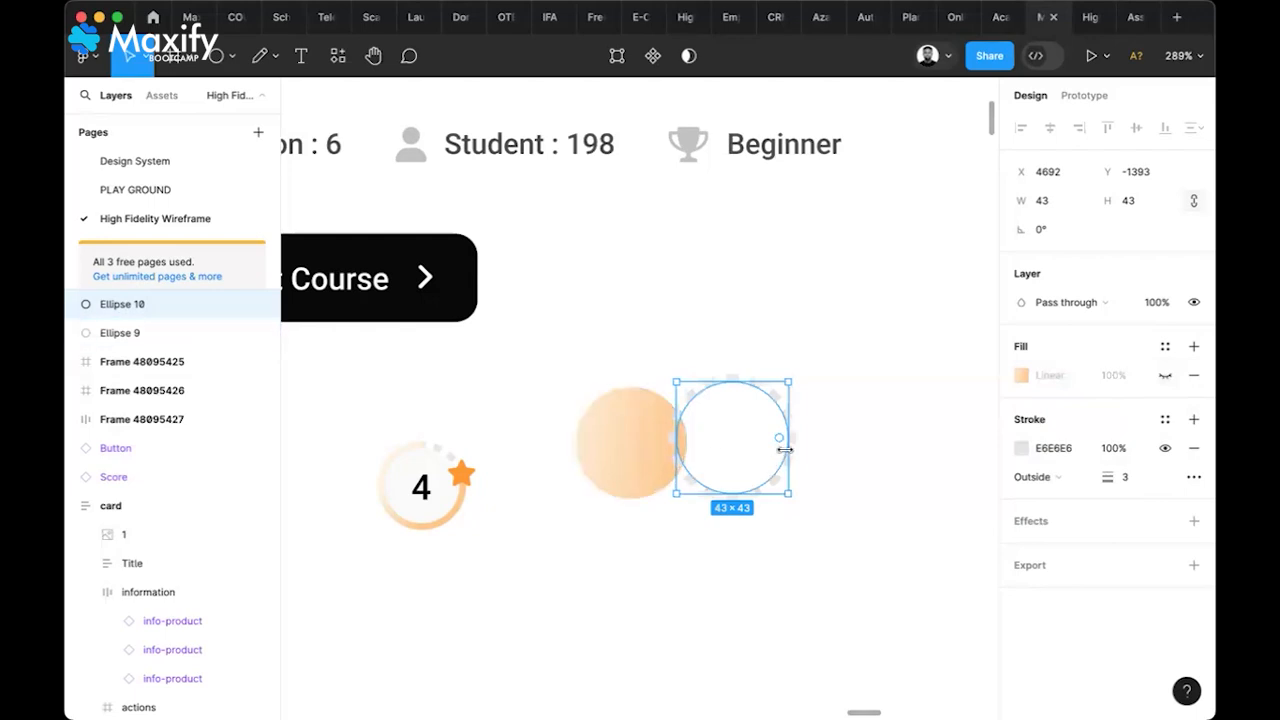
Set the grey ring's stroke to Inside and move the ring onto the orange circle
left_click(640, 465)
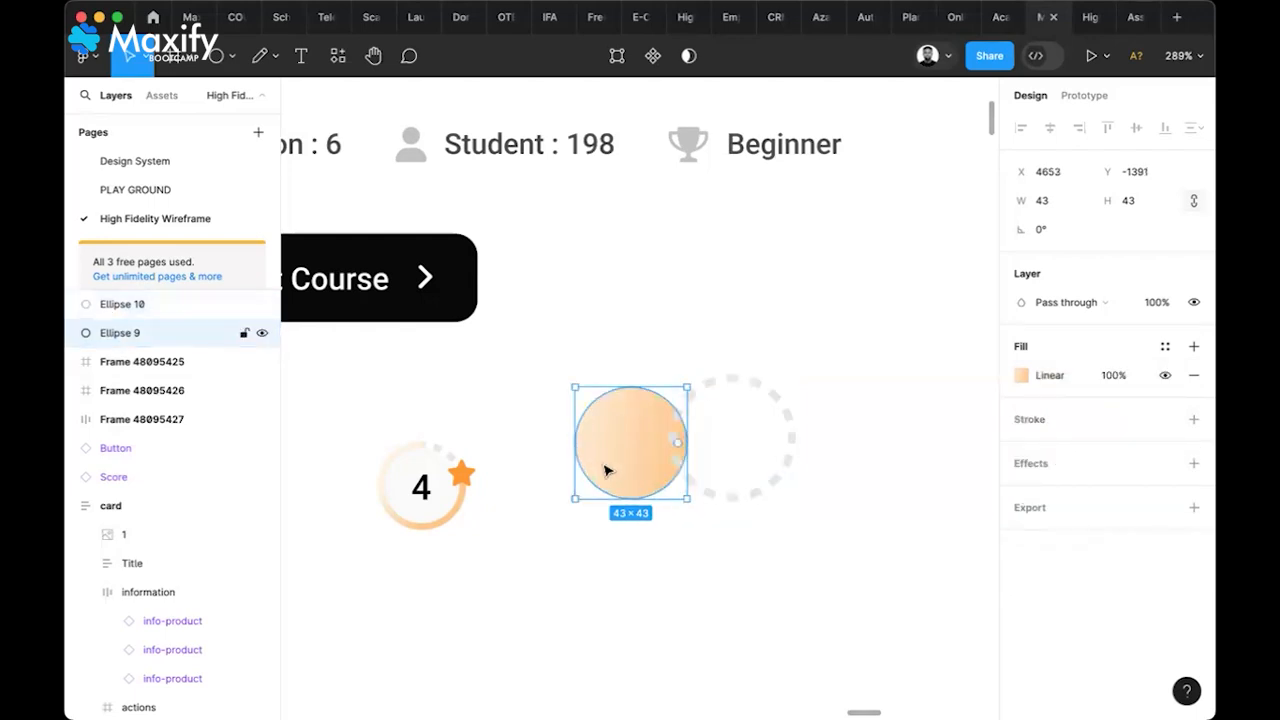
left_click(789, 428)
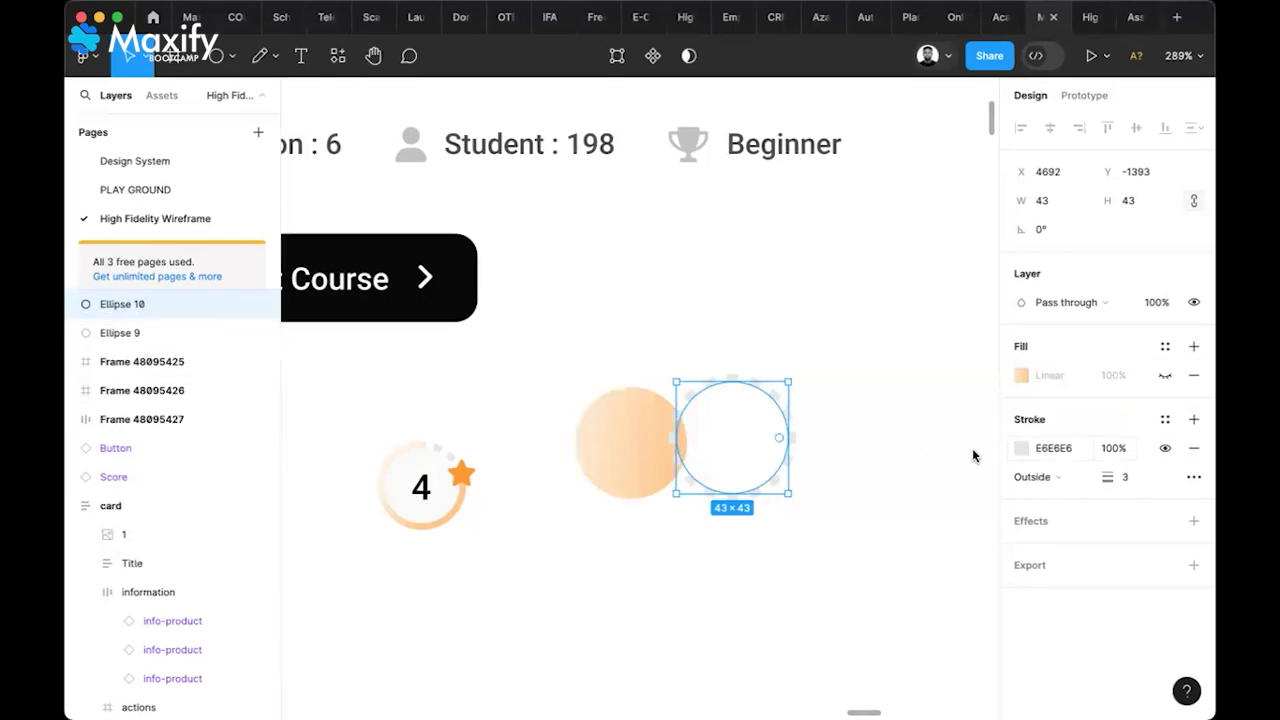
left_click(1073, 484)
left_click(1062, 455)
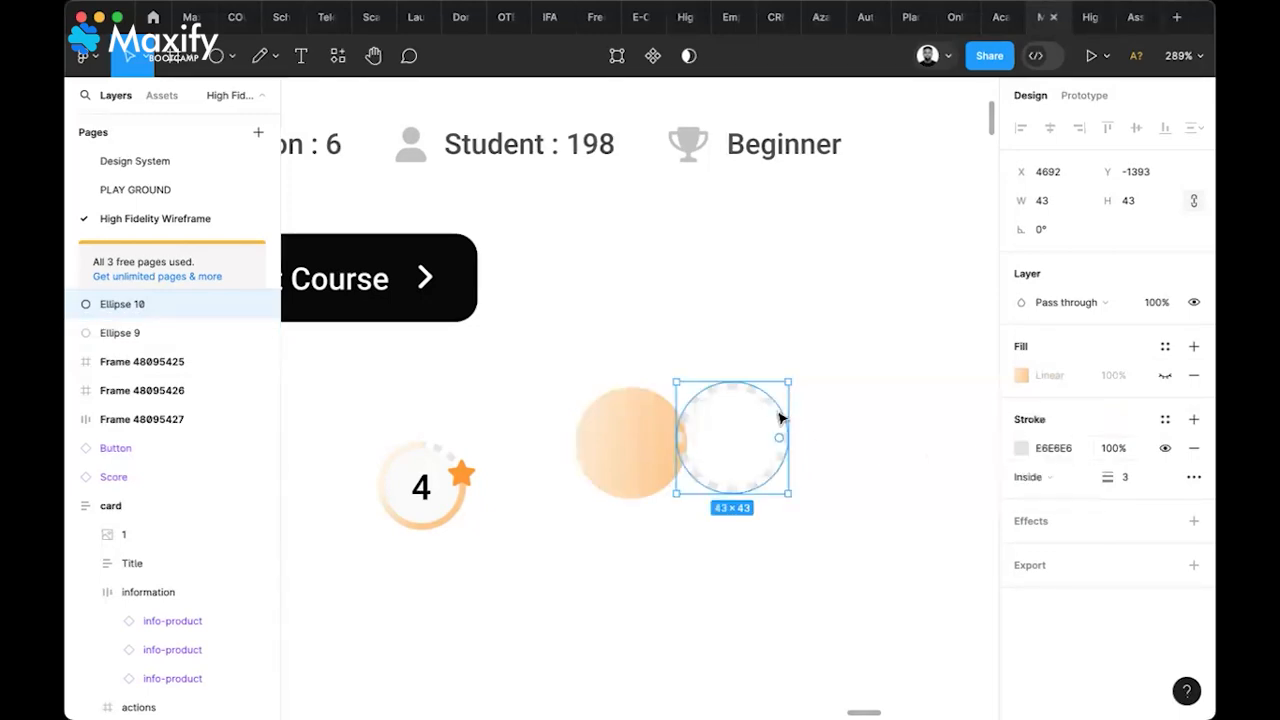
left_click_drag(731, 423, 665, 429)
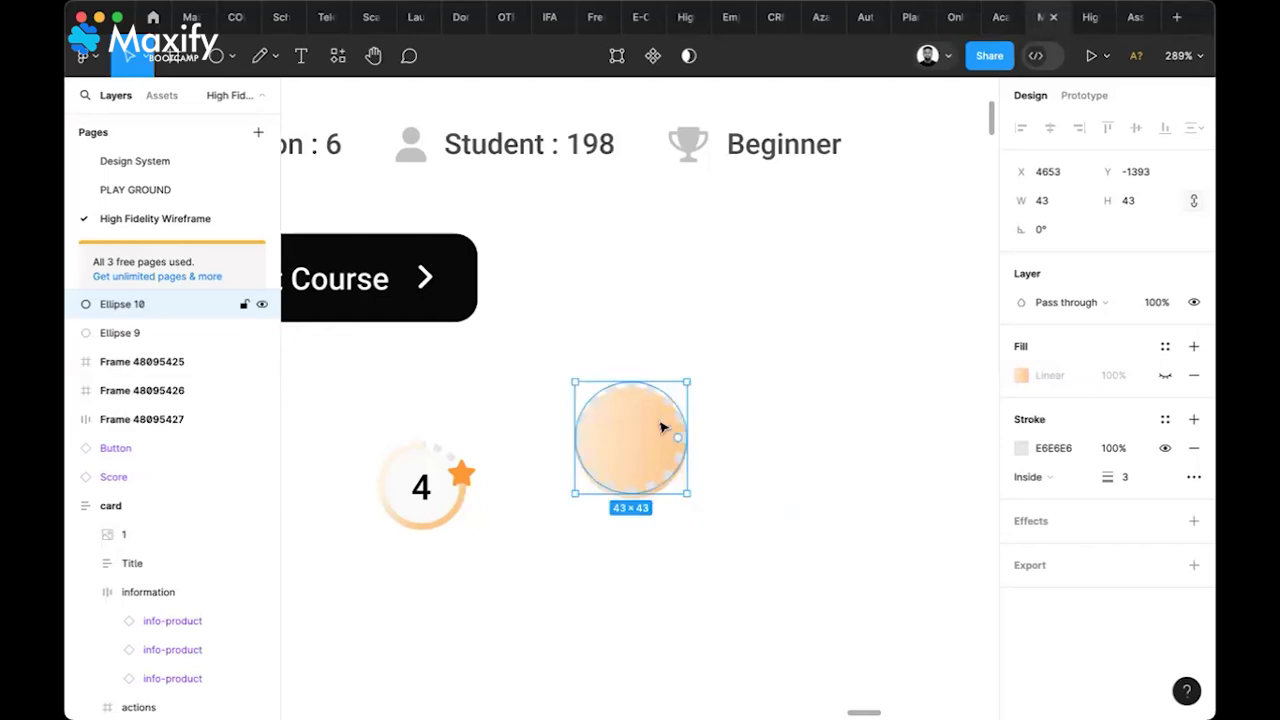
Move the Score badge down-right, detach it, and move the orange circle right of the ring
left_click(443, 490)
double_click(443, 490)
left_click_drag(443, 490, 476, 546)
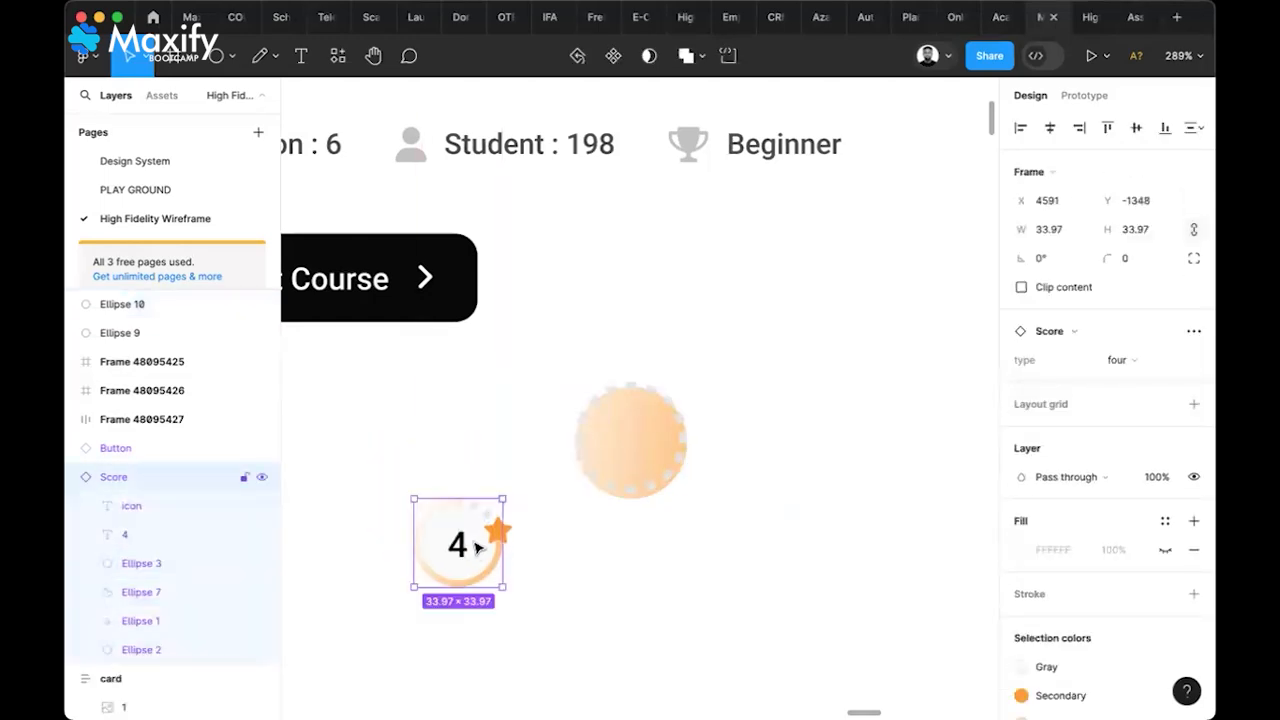
right_click(476, 546)
left_click(551, 534)
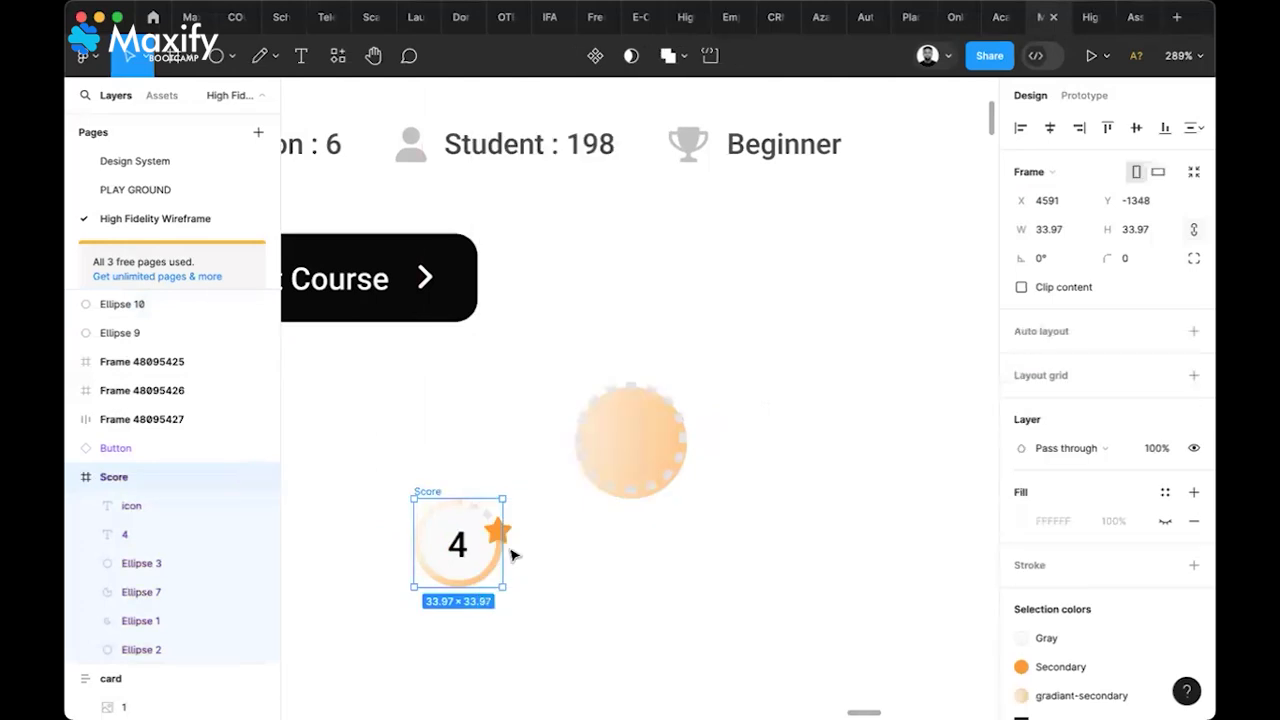
left_click(557, 557)
left_click(480, 560)
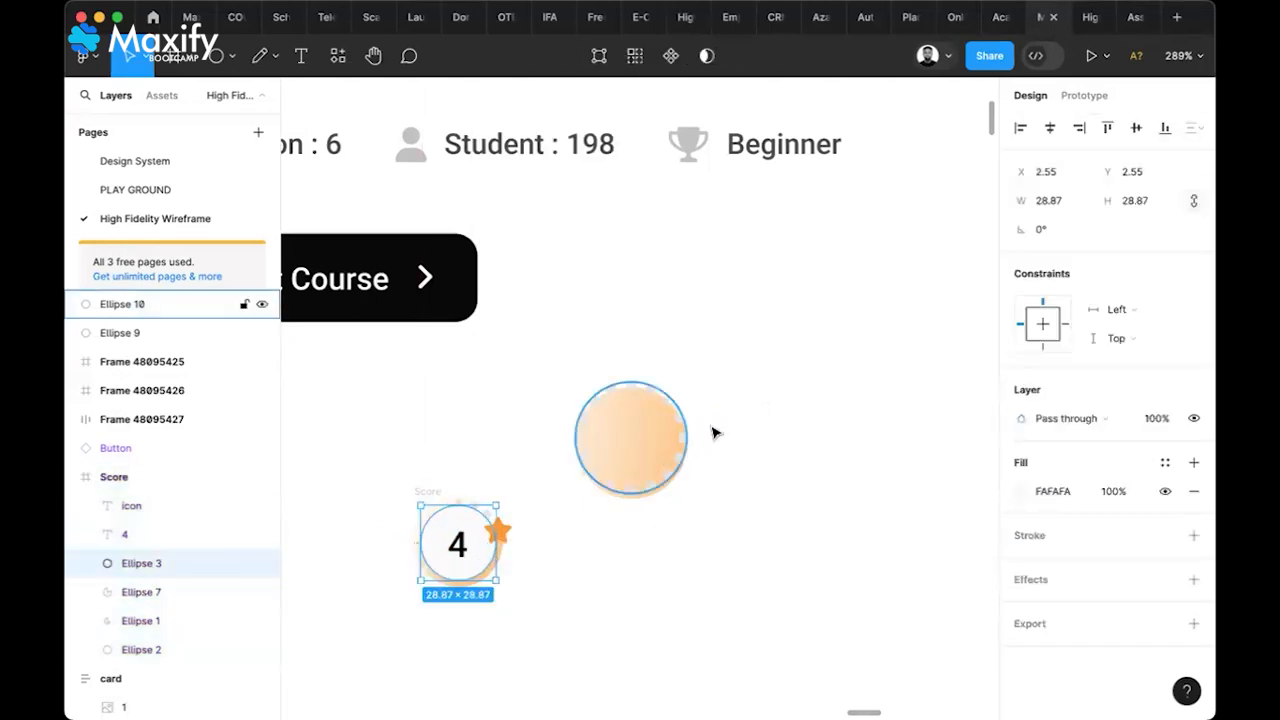
left_click_drag(677, 416, 806, 411)
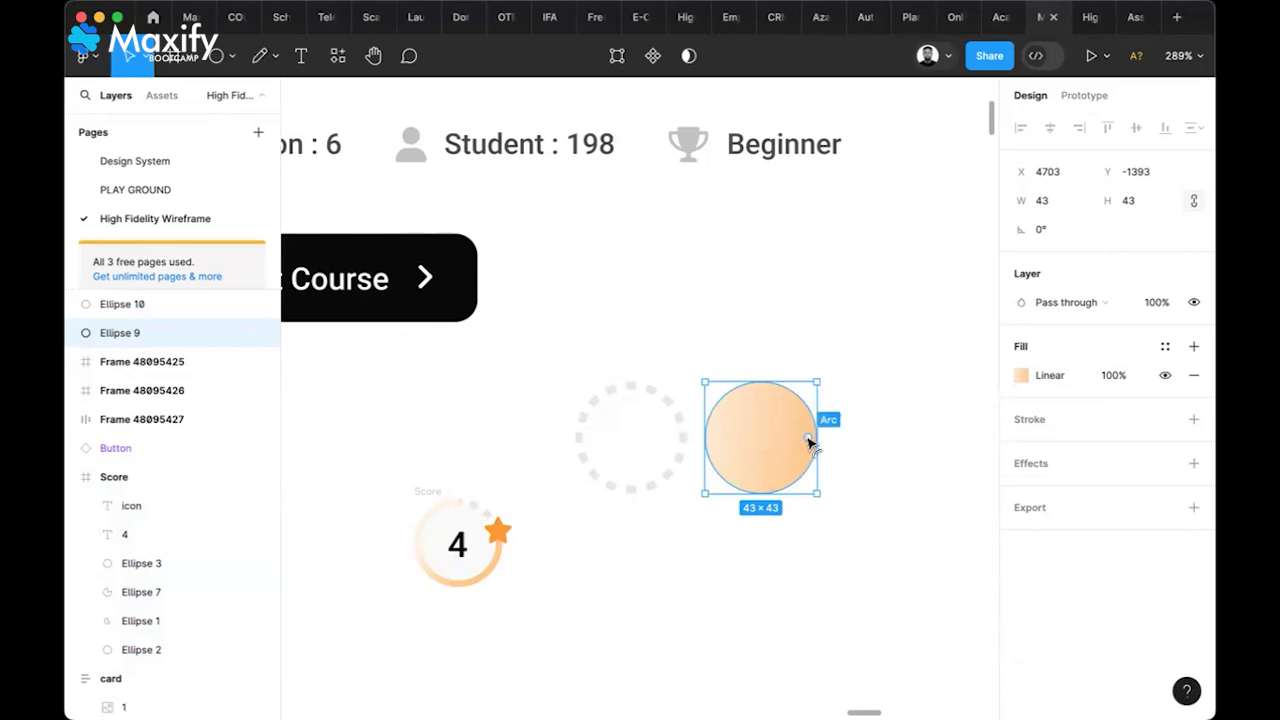
Turn the orange circle into a pie slice, enlarge it to 44×44, and rotate it
left_click_drag(810, 440, 749, 490)
left_click(904, 476)
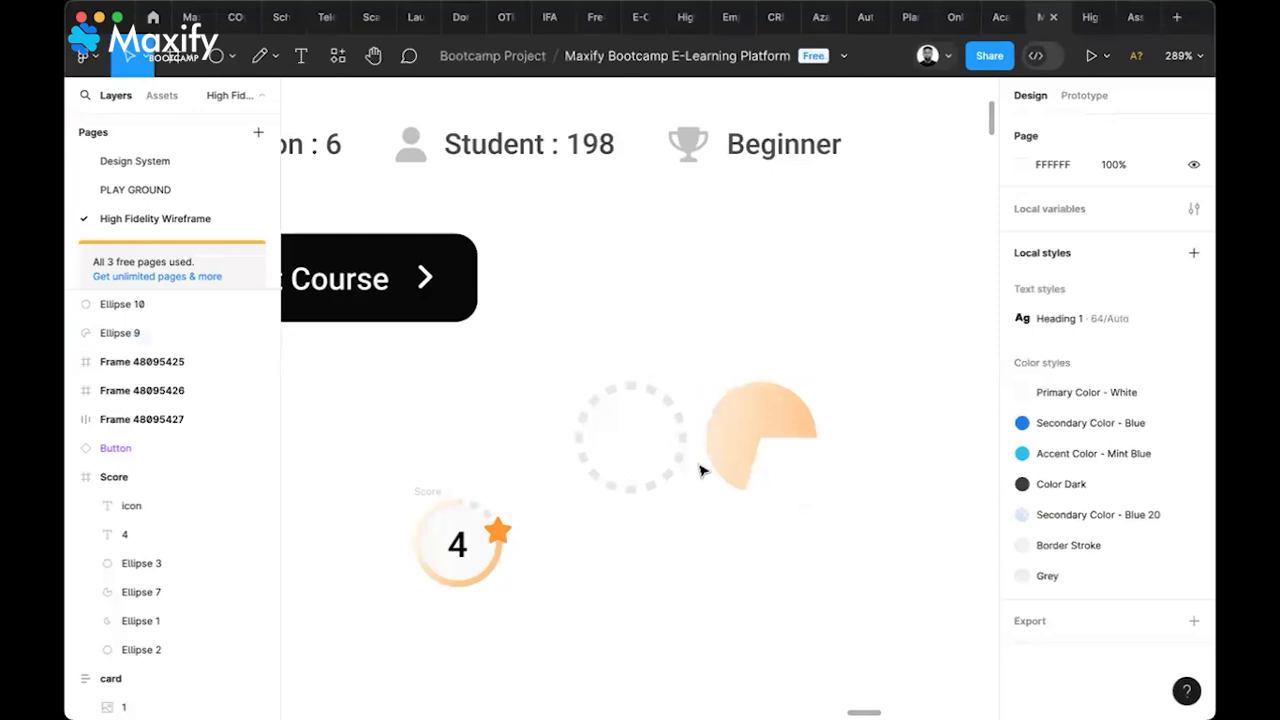
left_click(729, 468)
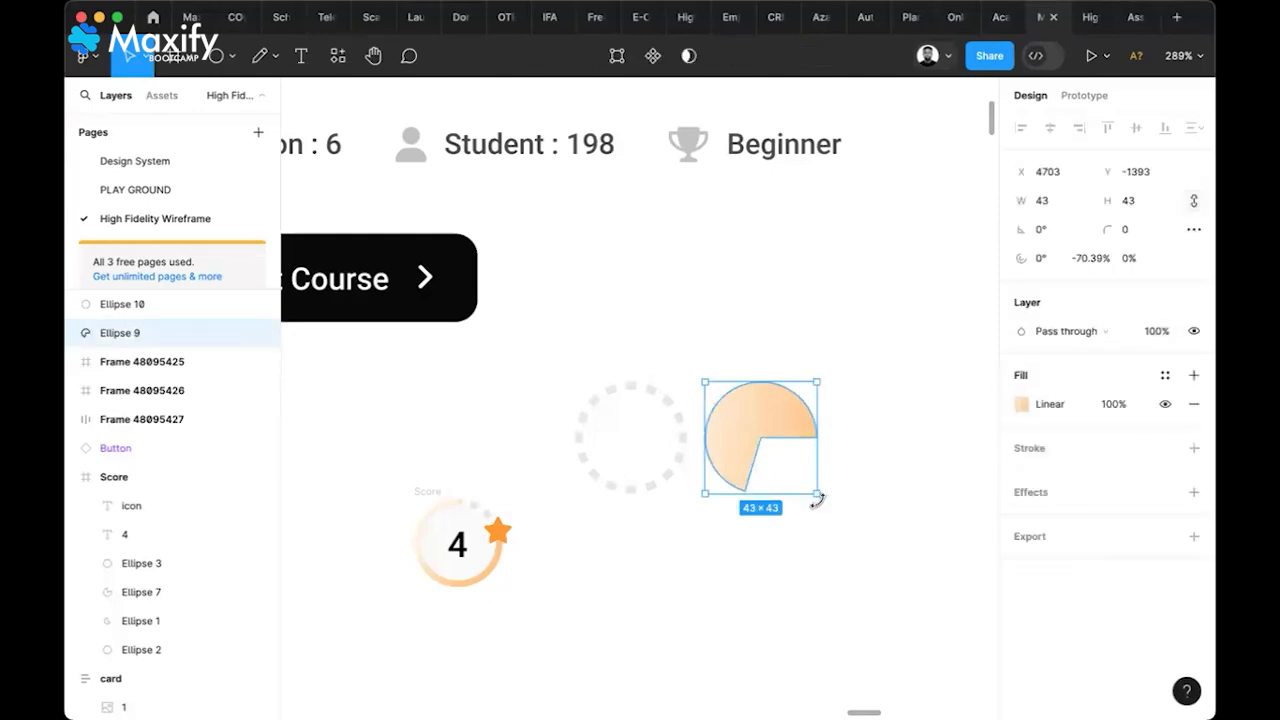
left_click_drag(818, 497, 820, 457)
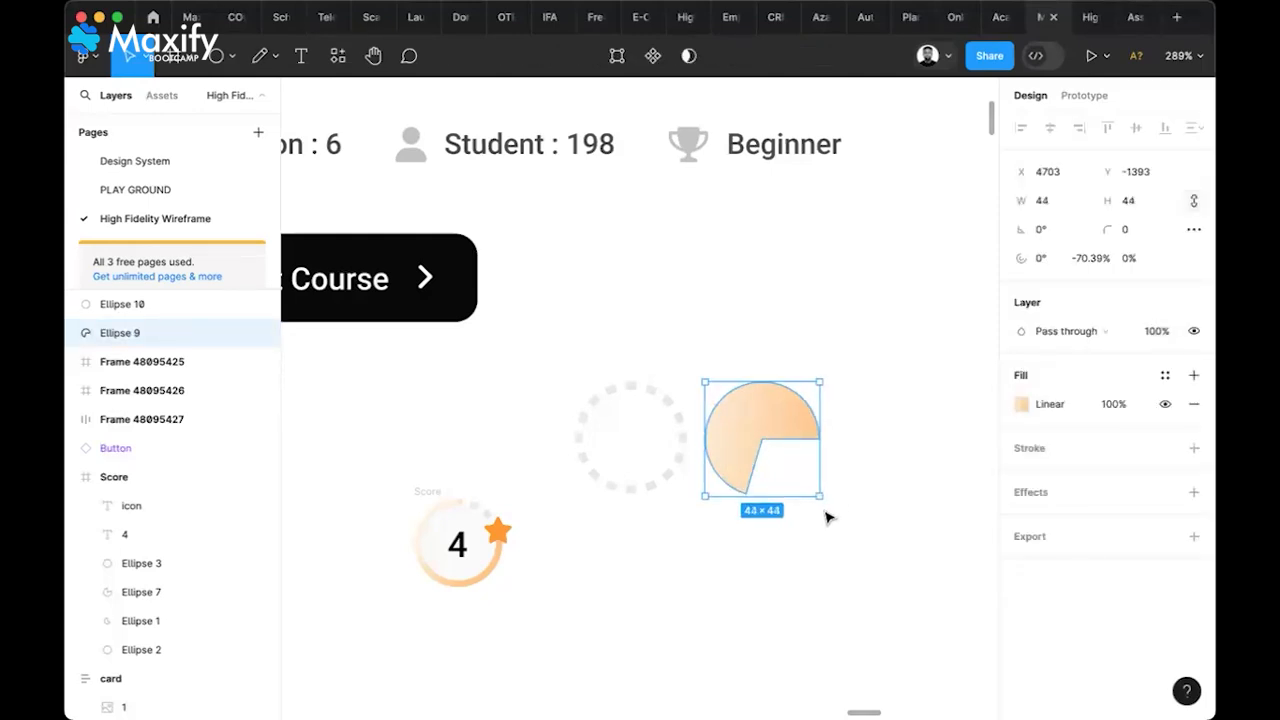
left_click_drag(824, 507, 808, 395)
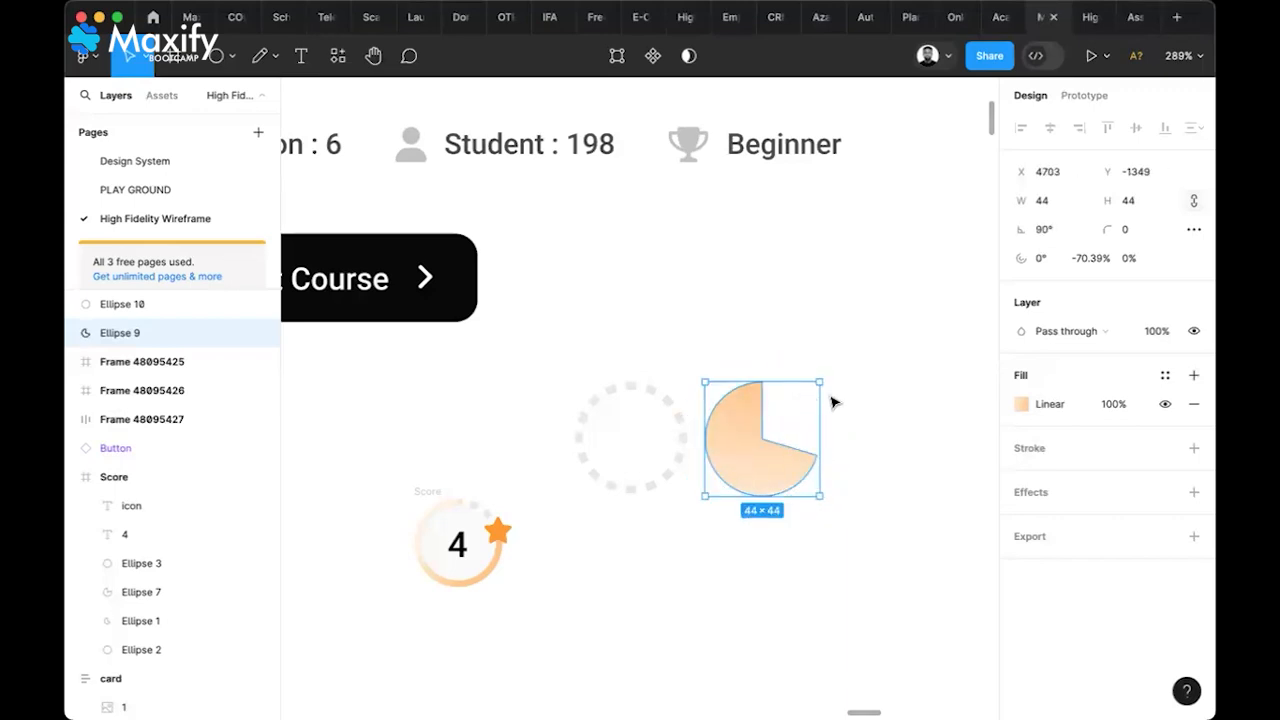
Move the grey dashed ring onto the pie and send it behind
left_click(672, 400)
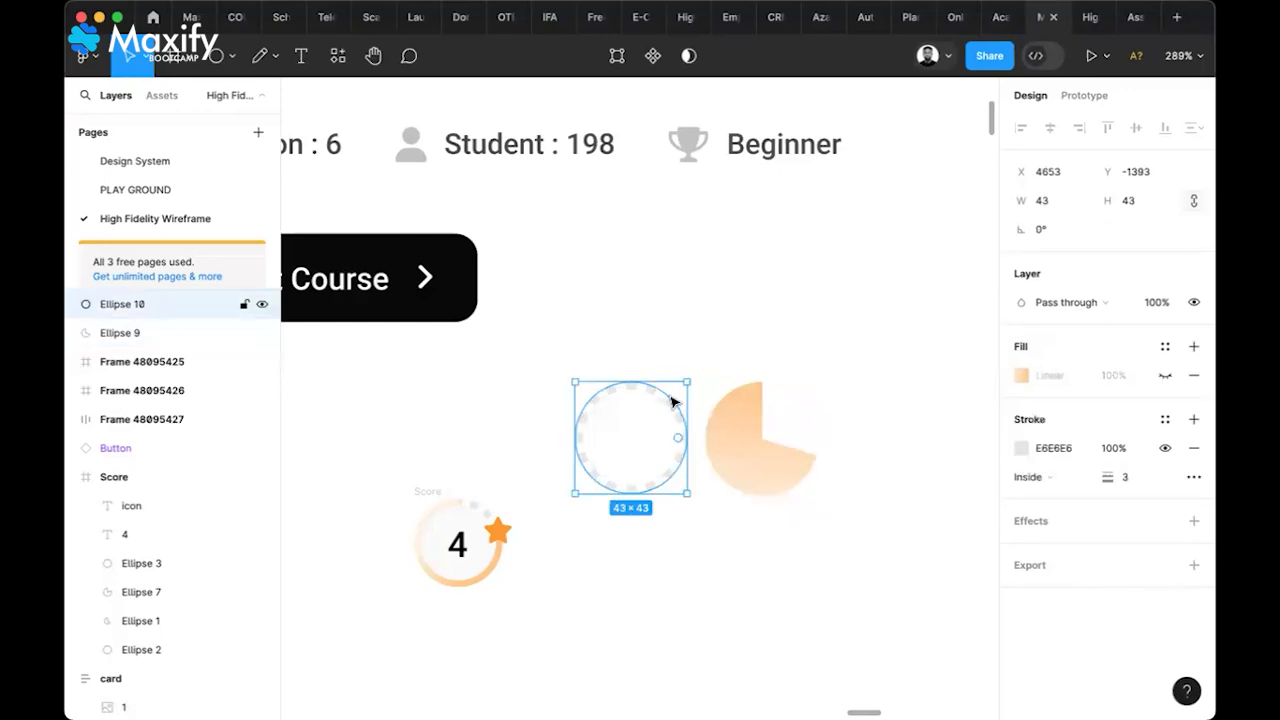
left_click_drag(672, 400, 803, 400)
right_click(805, 401)
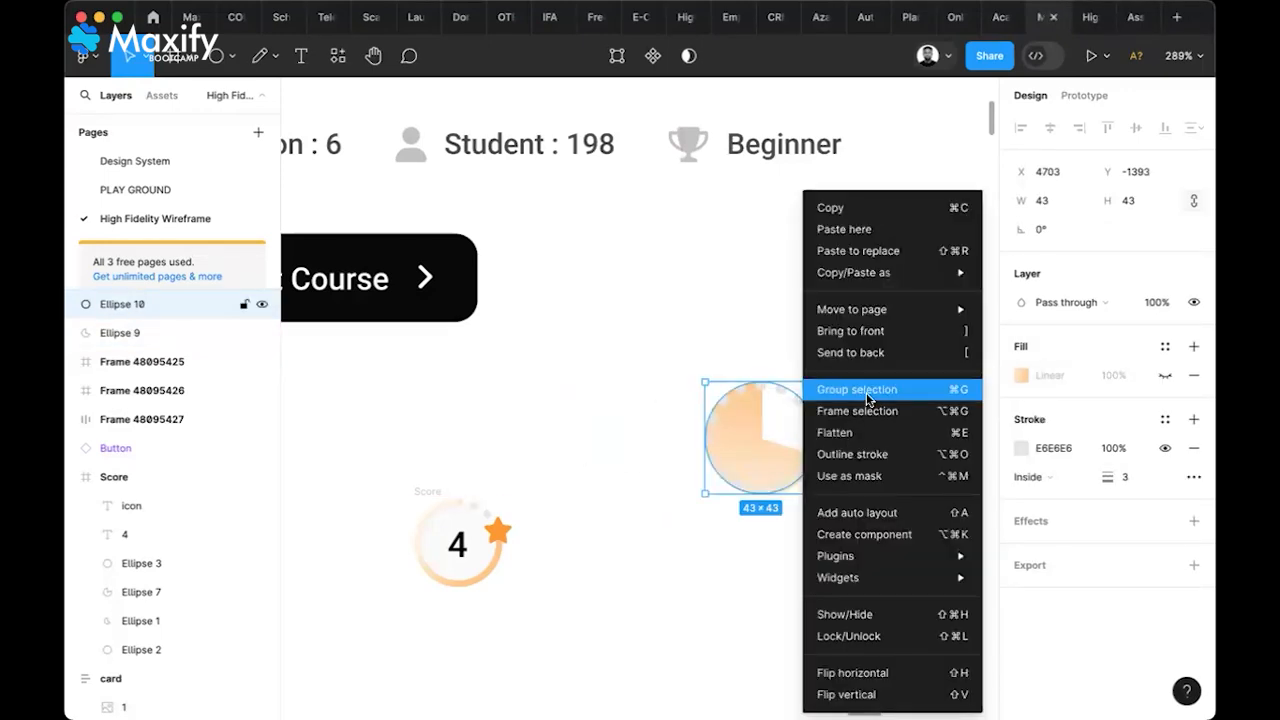
left_click(869, 355)
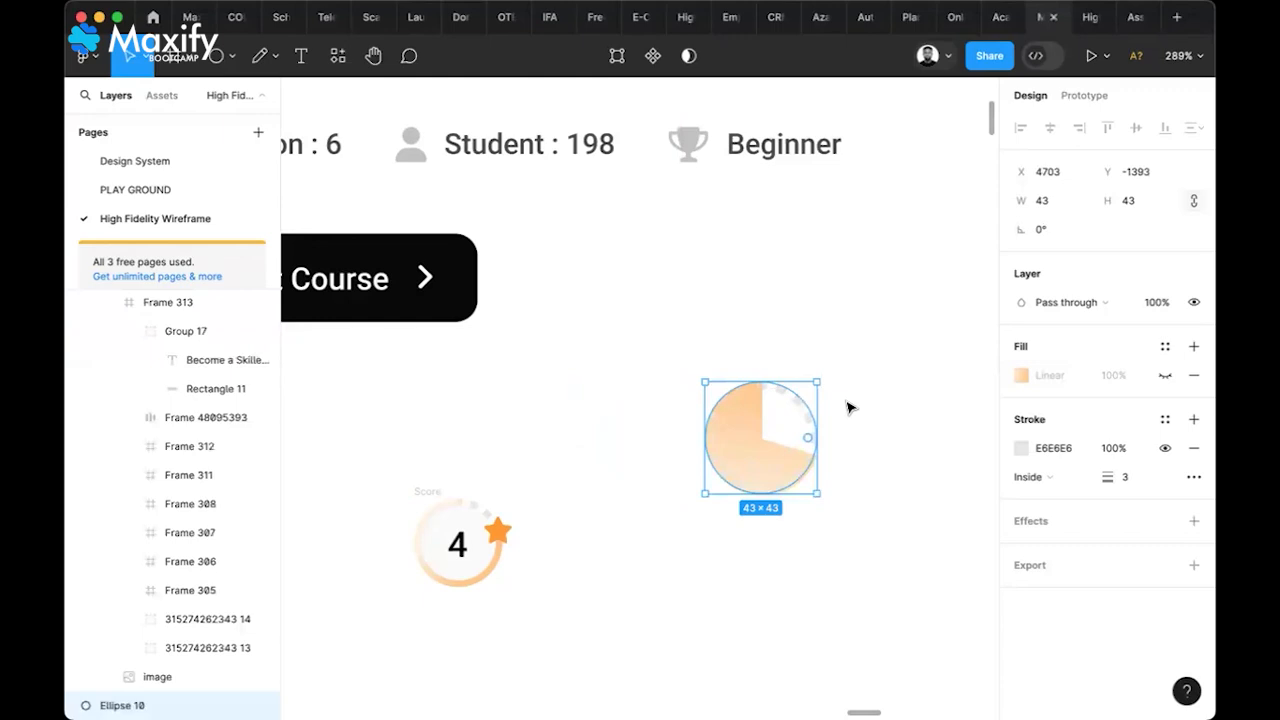
Set the pie's width to 43 and vertically centre it with the ring
left_click(799, 429)
left_click(1065, 200)
type("43")
key("Return")
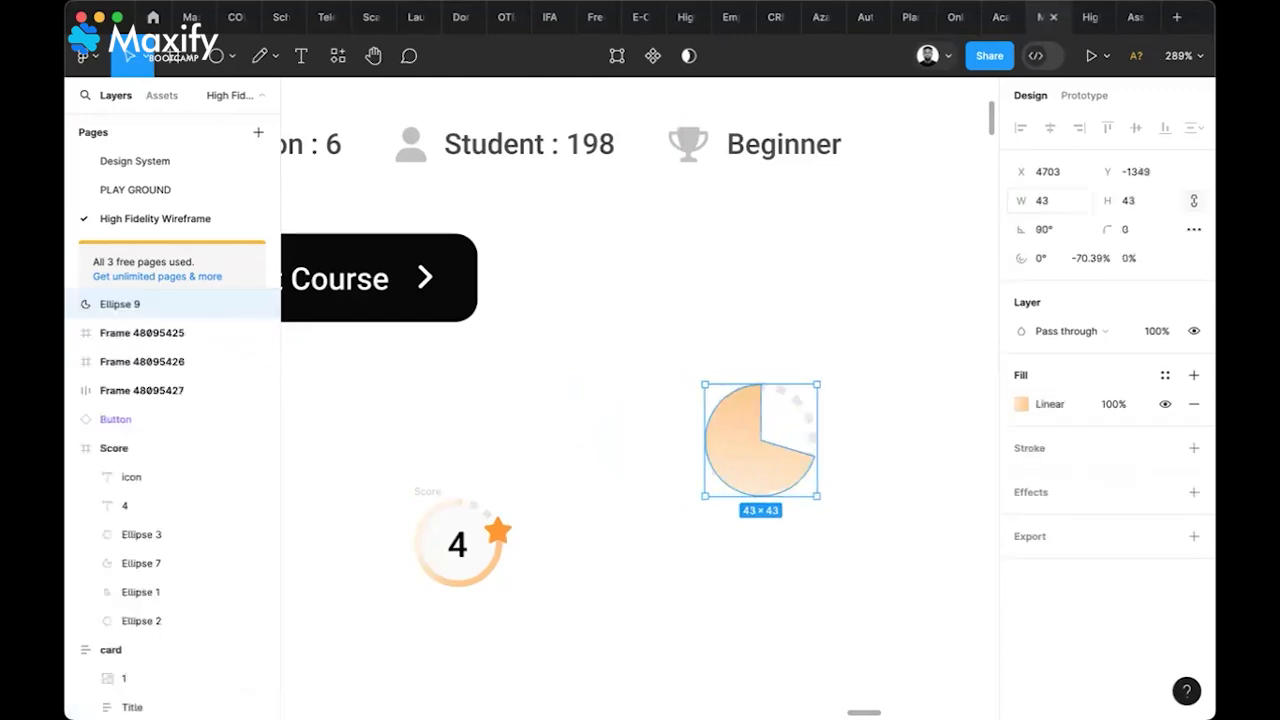
mouse_move(806, 411)
left_click(794, 409, "shift")
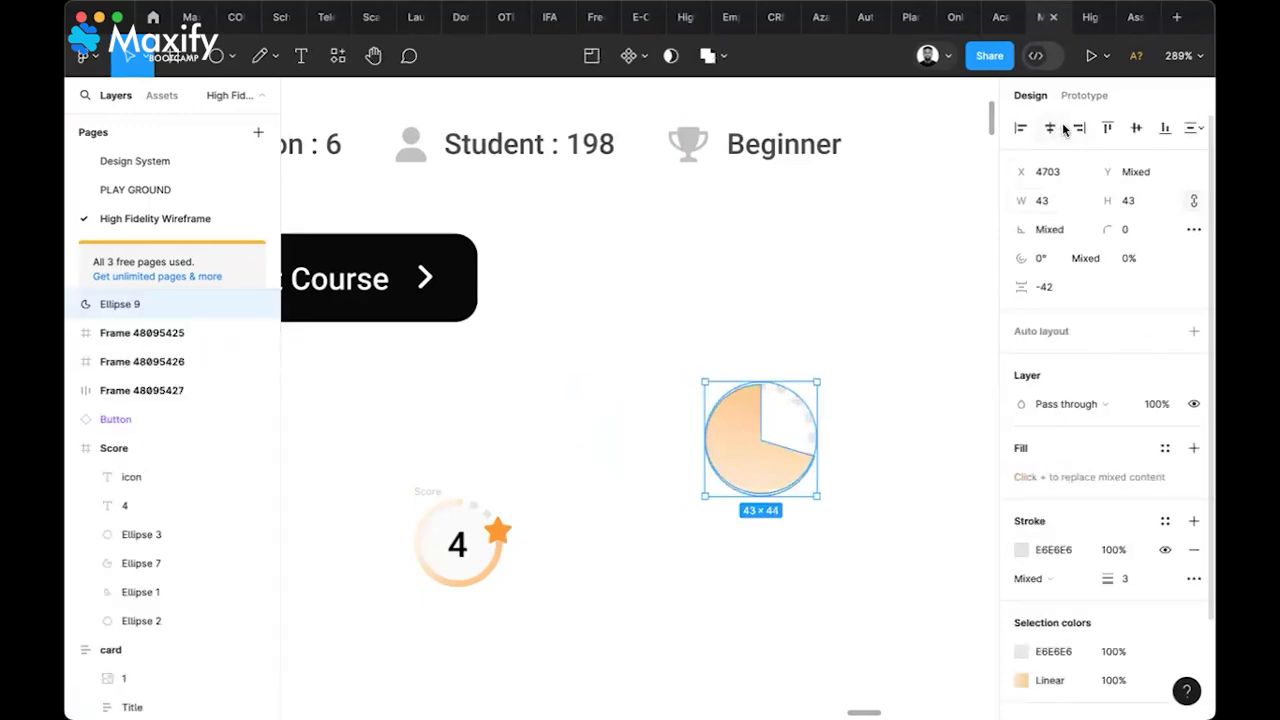
left_click(1138, 131)
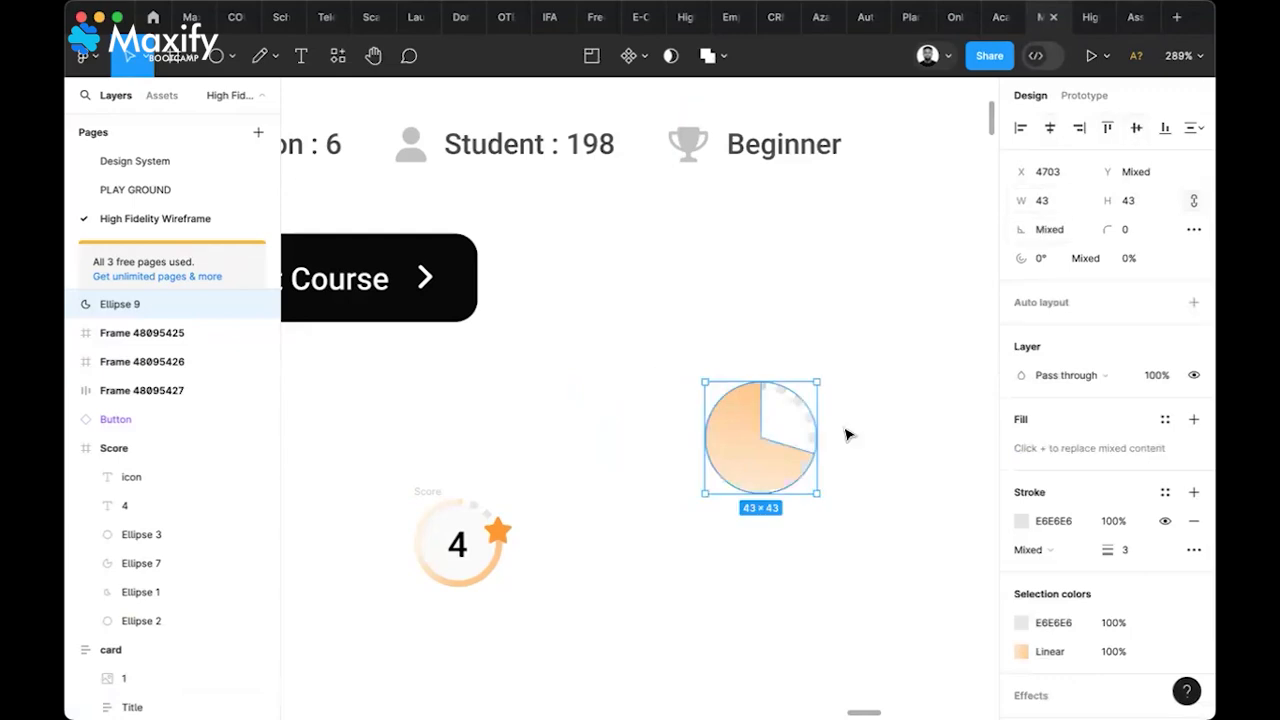
left_click(866, 461)
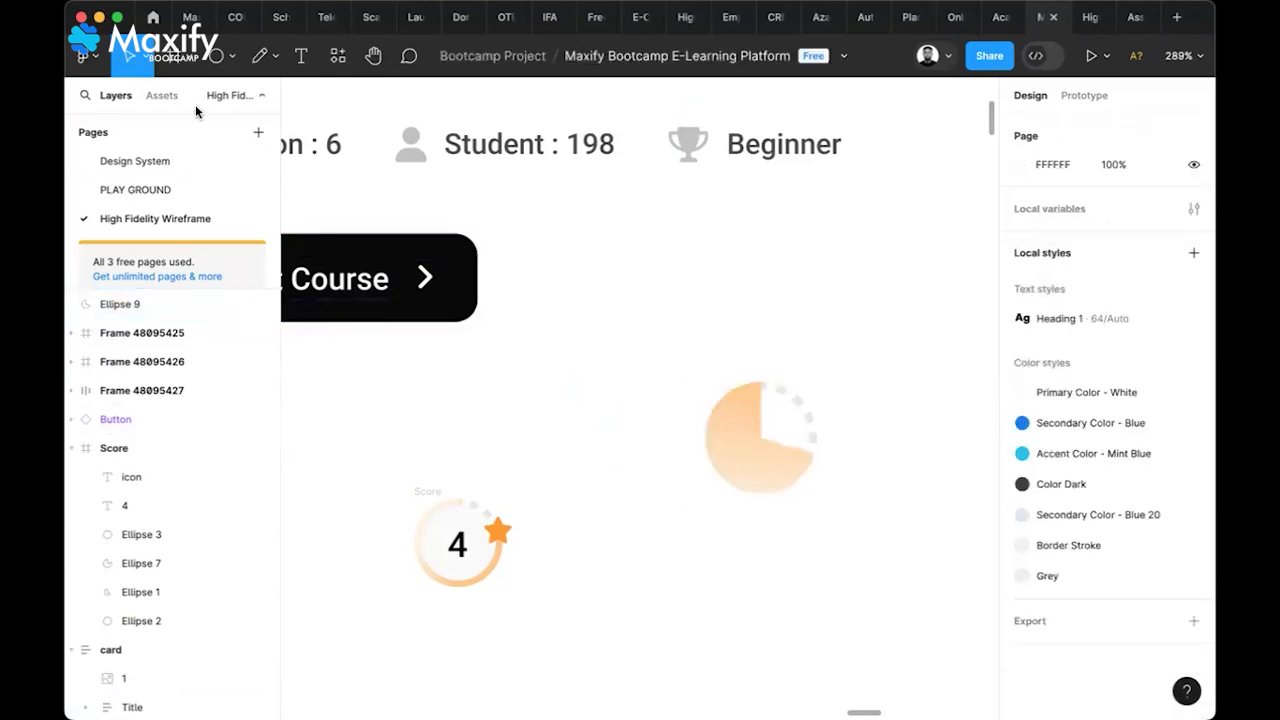
Draw a new circle over the orange pie and centre both horizontally and vertically
left_click(216, 56)
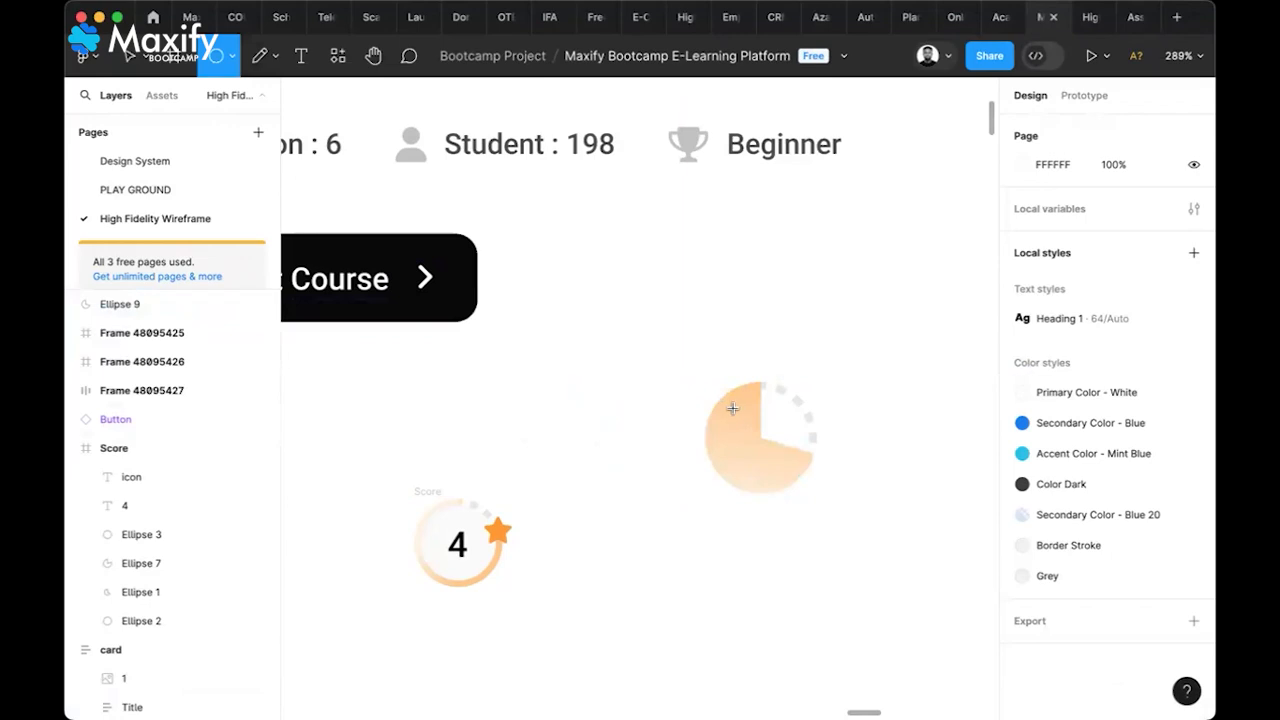
left_click_drag(733, 408, 806, 480)
left_click_drag(727, 432, 743, 453)
scroll(877, 449, "up", 5)
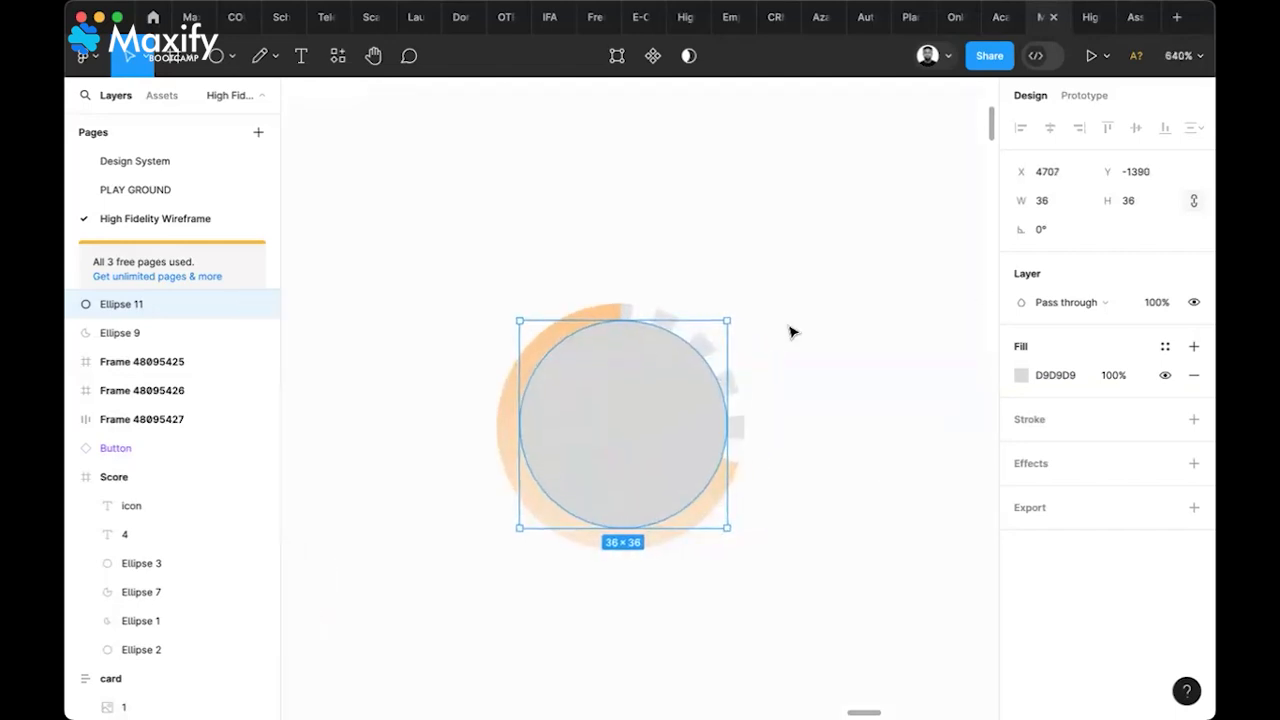
left_click_drag(790, 220, 450, 608)
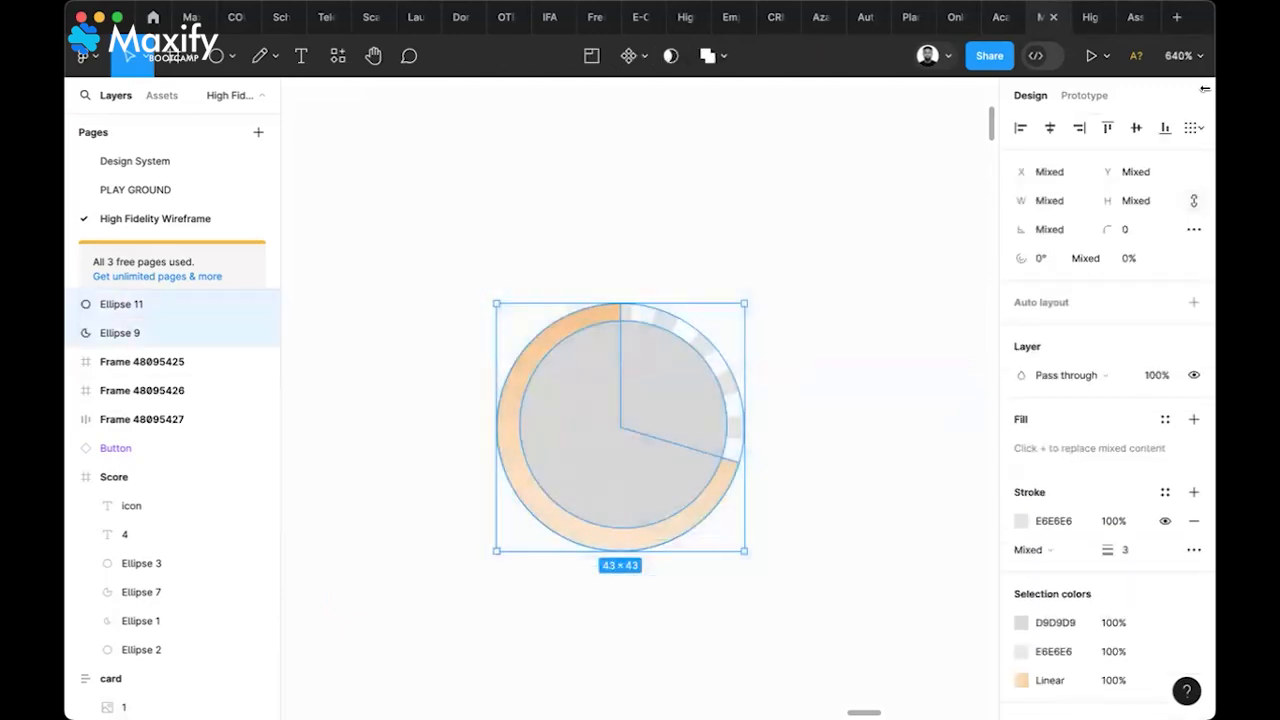
left_click(1050, 128)
left_click(1134, 133)
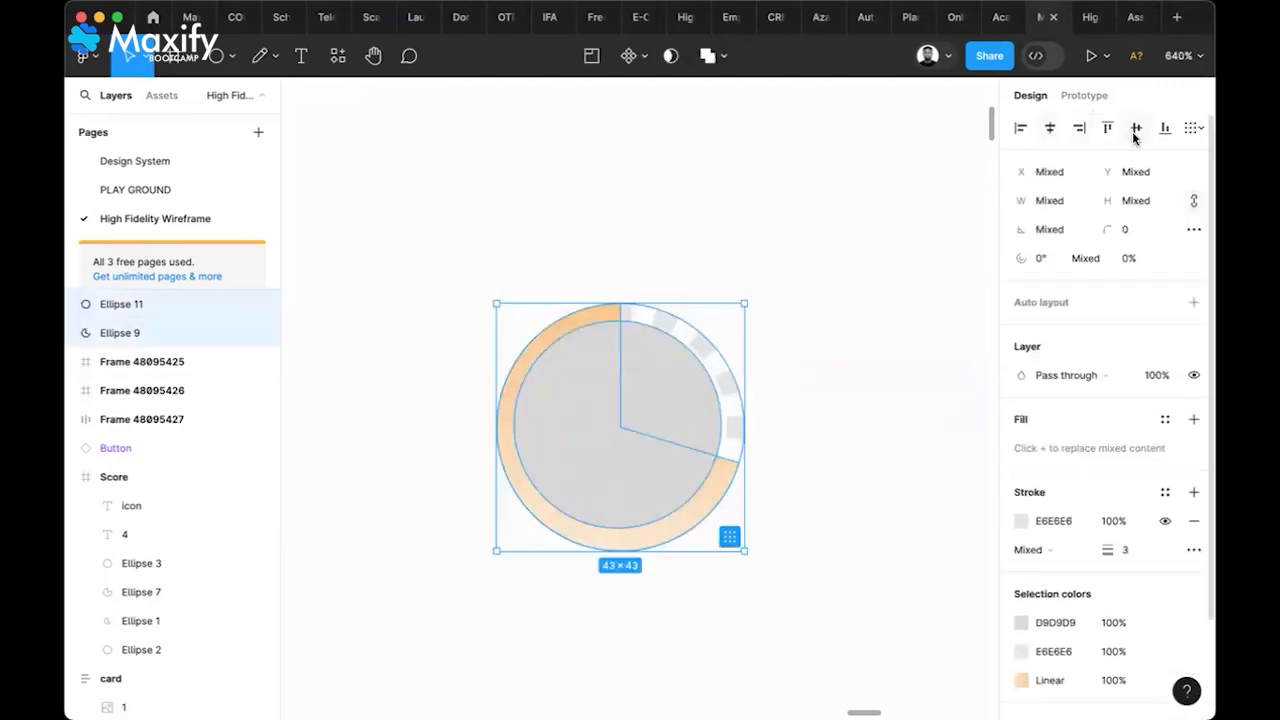
left_click(783, 430)
Resize the new circle to 37×37 and fill it with the light background colour
left_click(686, 441)
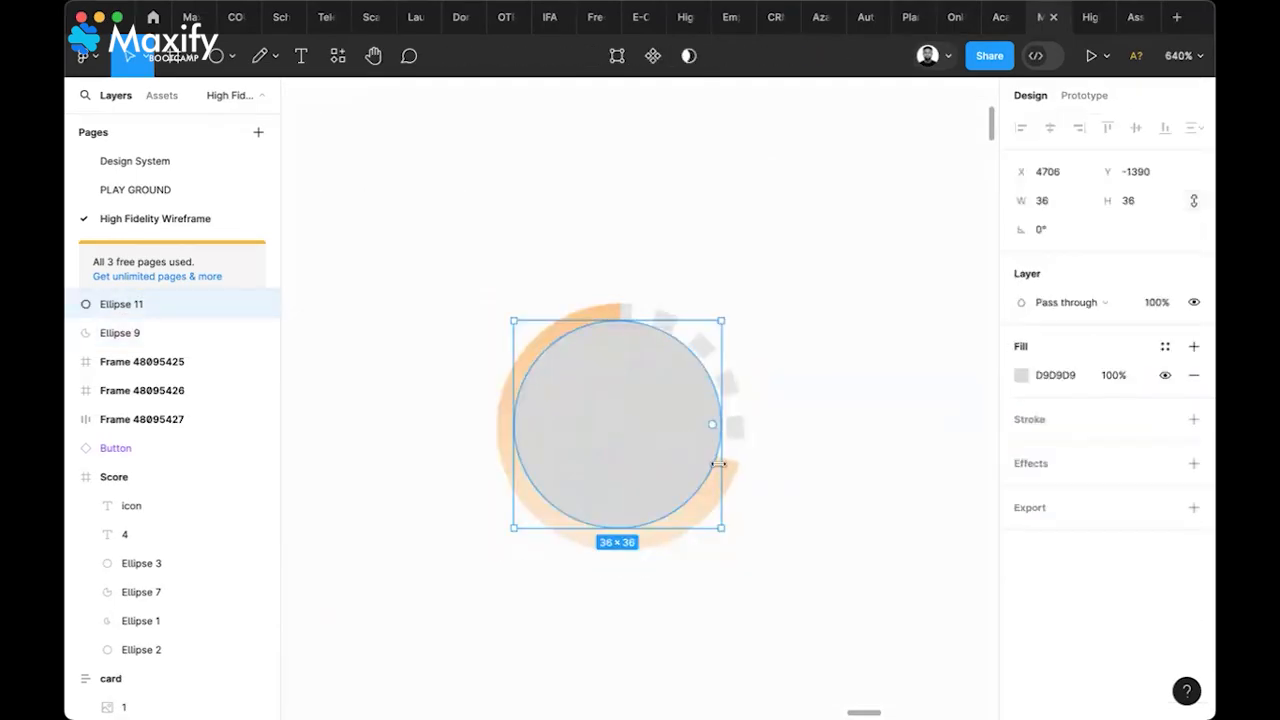
left_click_drag(718, 464, 674, 452)
scroll(674, 452, "down", 5)
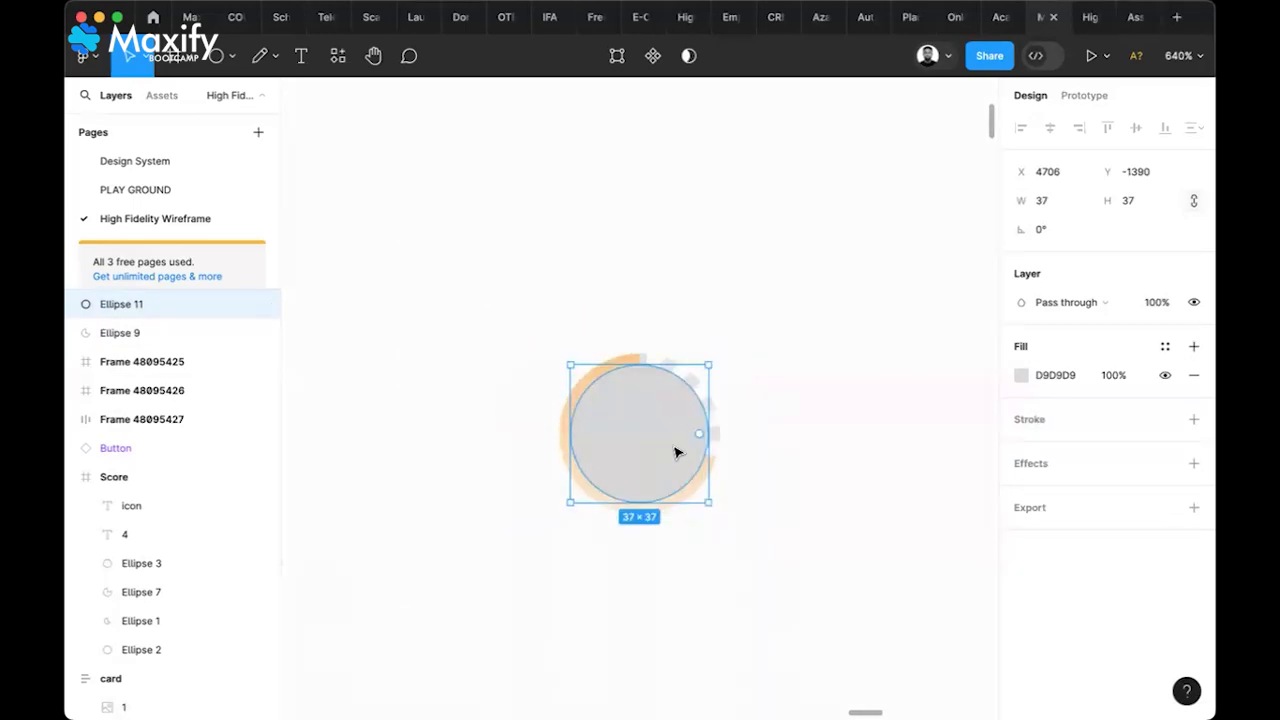
key("i")
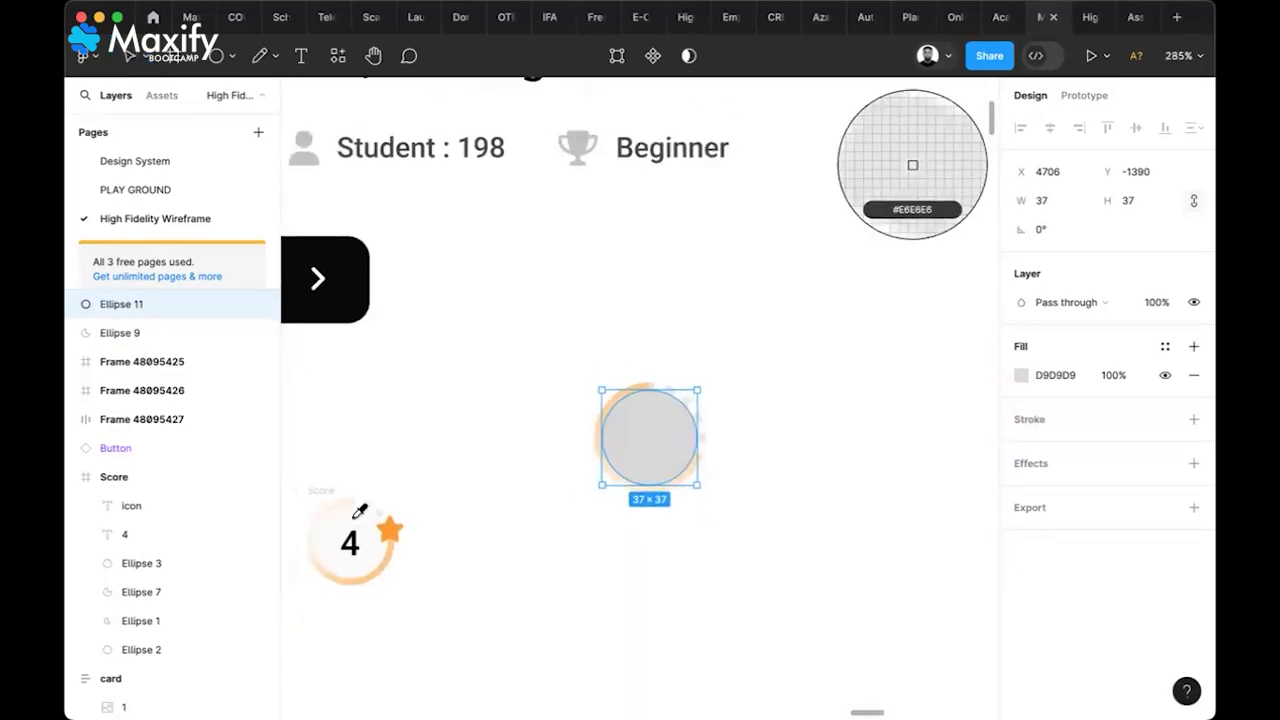
left_click(912, 163)
left_click(745, 411)
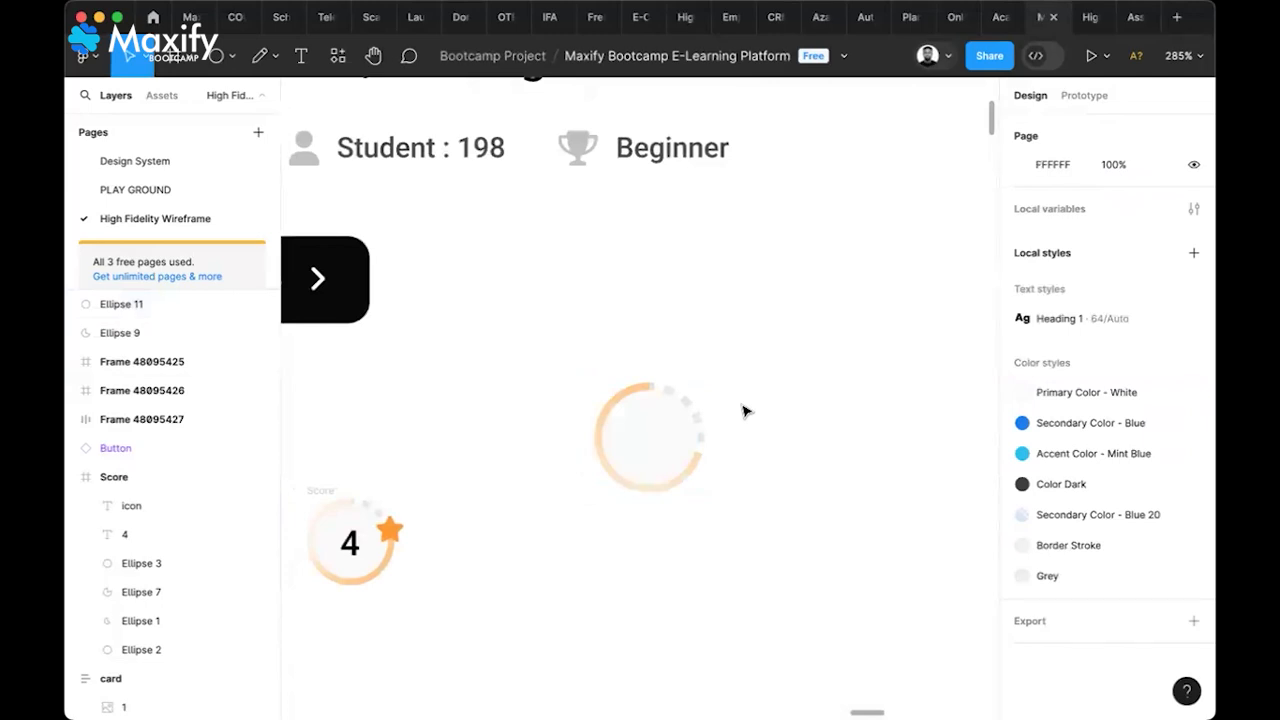
Add a '4' text, move it to the ring's centre, and scale it up
key("t")
left_click(741, 402)
type("4")
key("Escape")
left_click_drag(745, 411, 667, 432)
key("k")
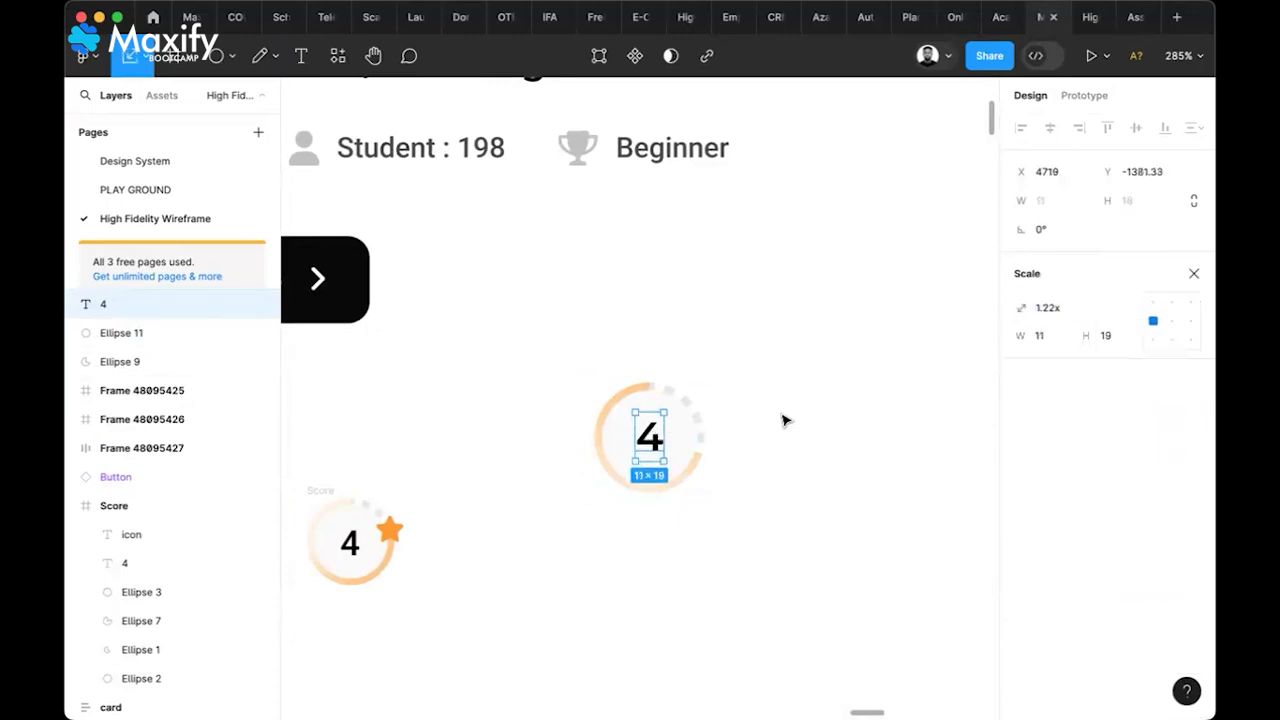
left_click(783, 420)
Draw a small star beside the ring with the Star tool
left_click(388, 529)
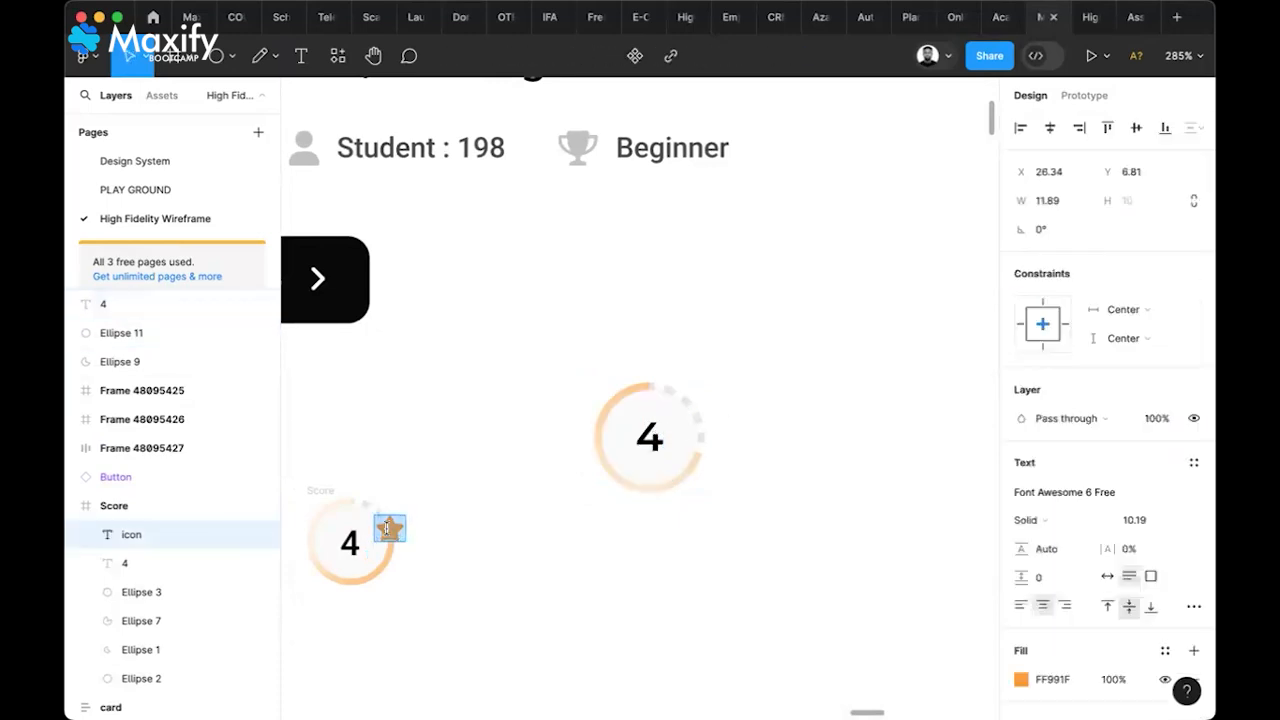
key("Escape")
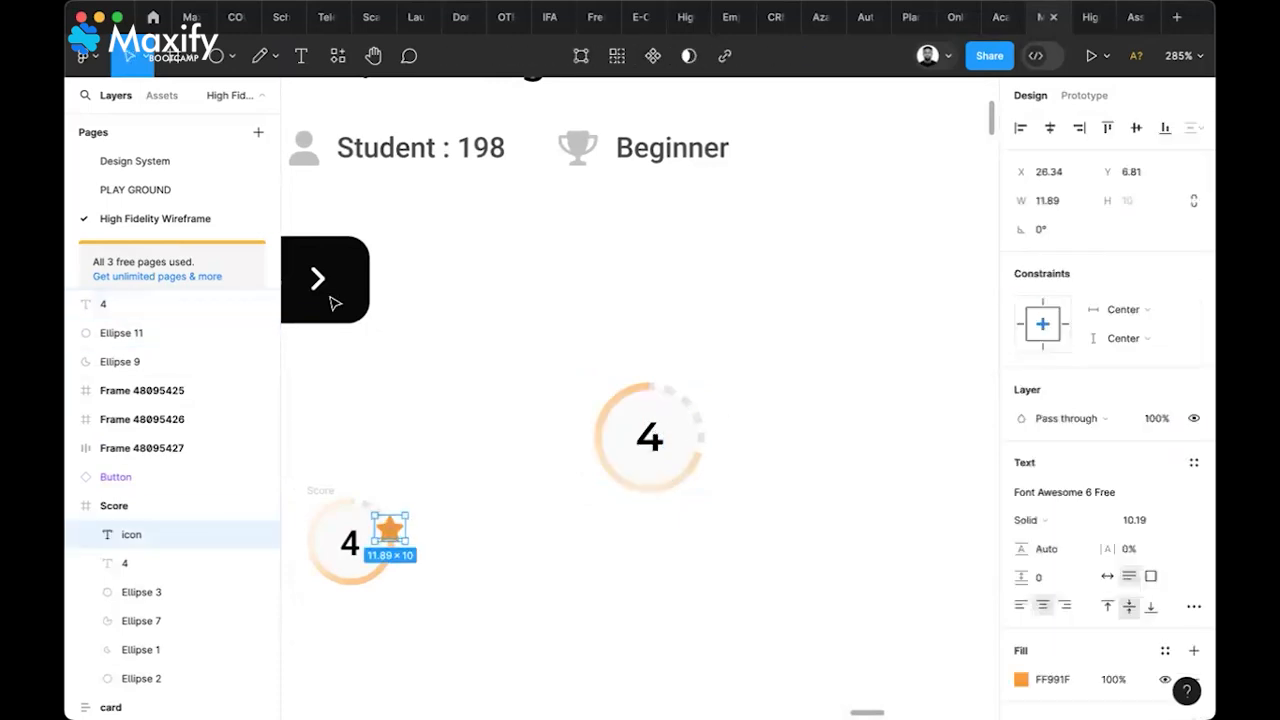
left_click(196, 66)
left_click(232, 56)
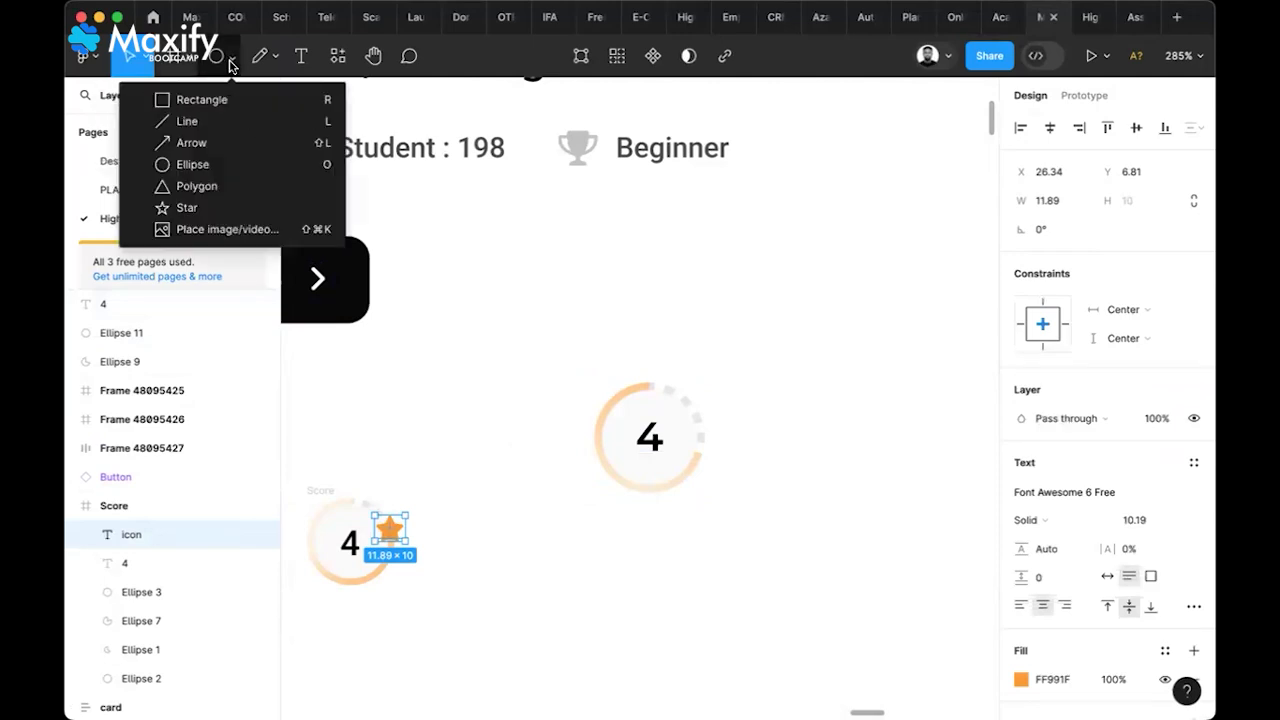
left_click(204, 205)
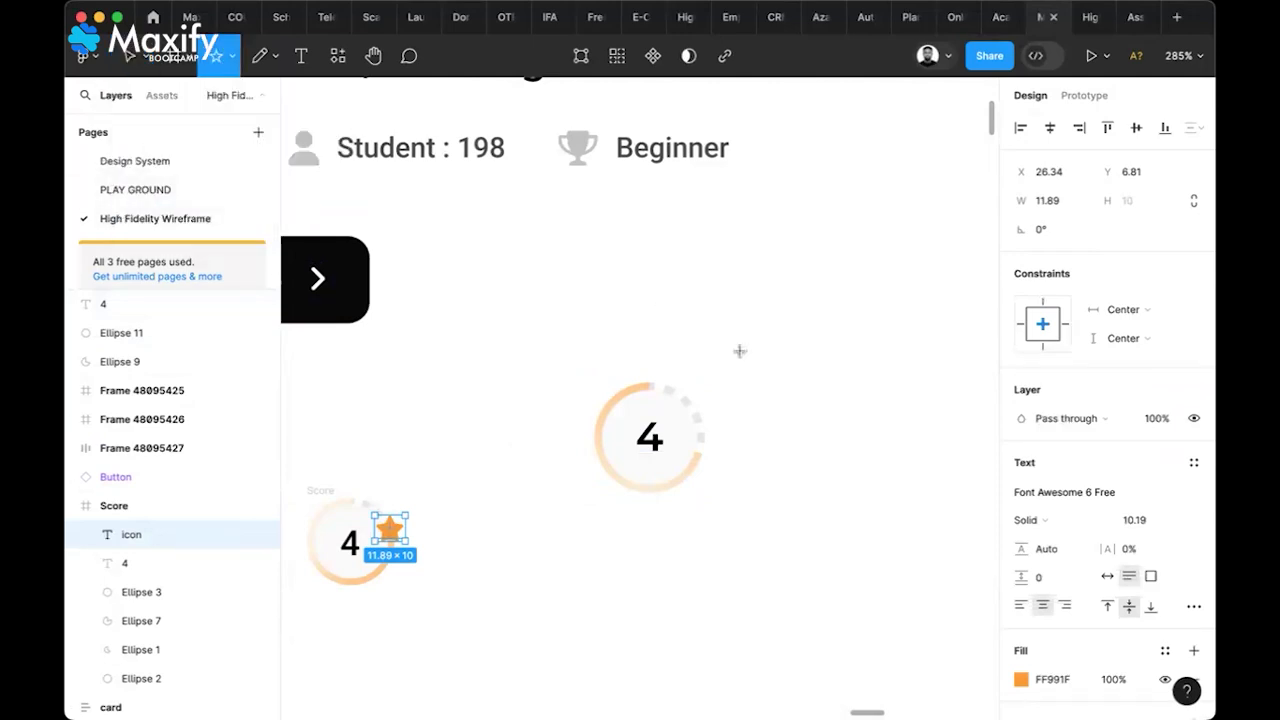
left_click_drag(756, 387, 778, 408)
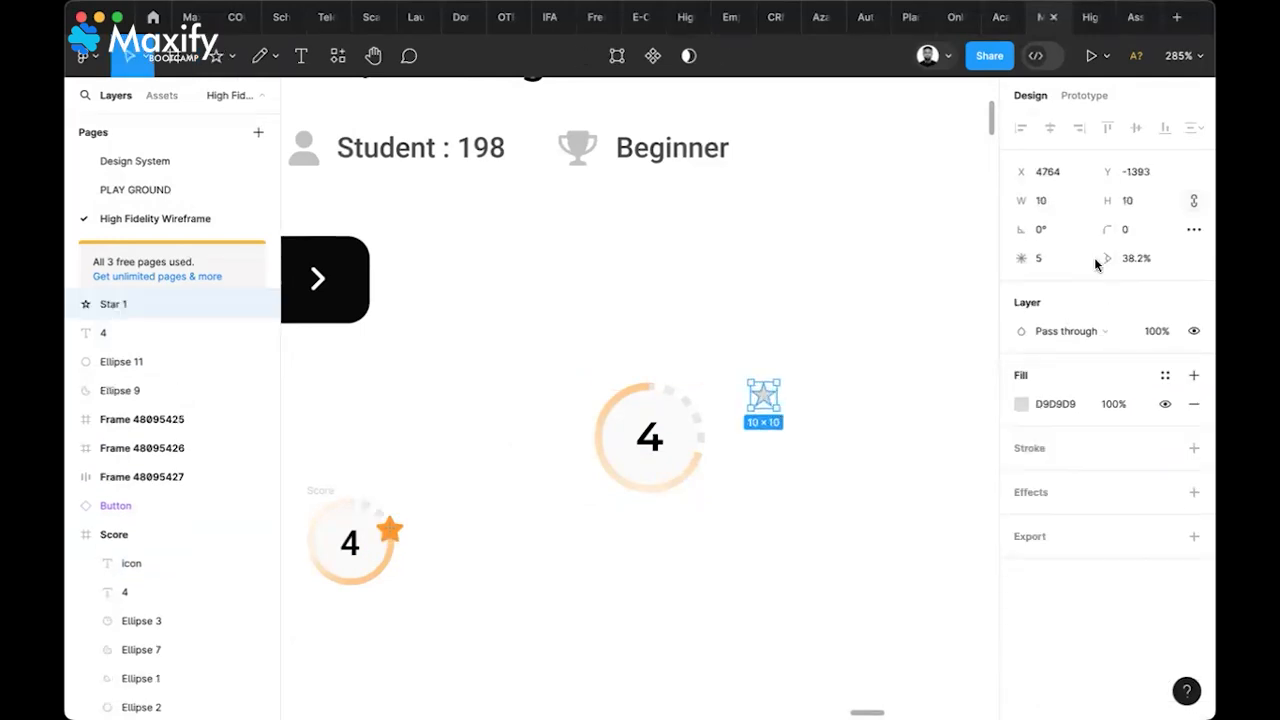
Set the star's corner rounding to 2 and enlarge it to 21×21
left_click(1150, 257)
left_click(1130, 230)
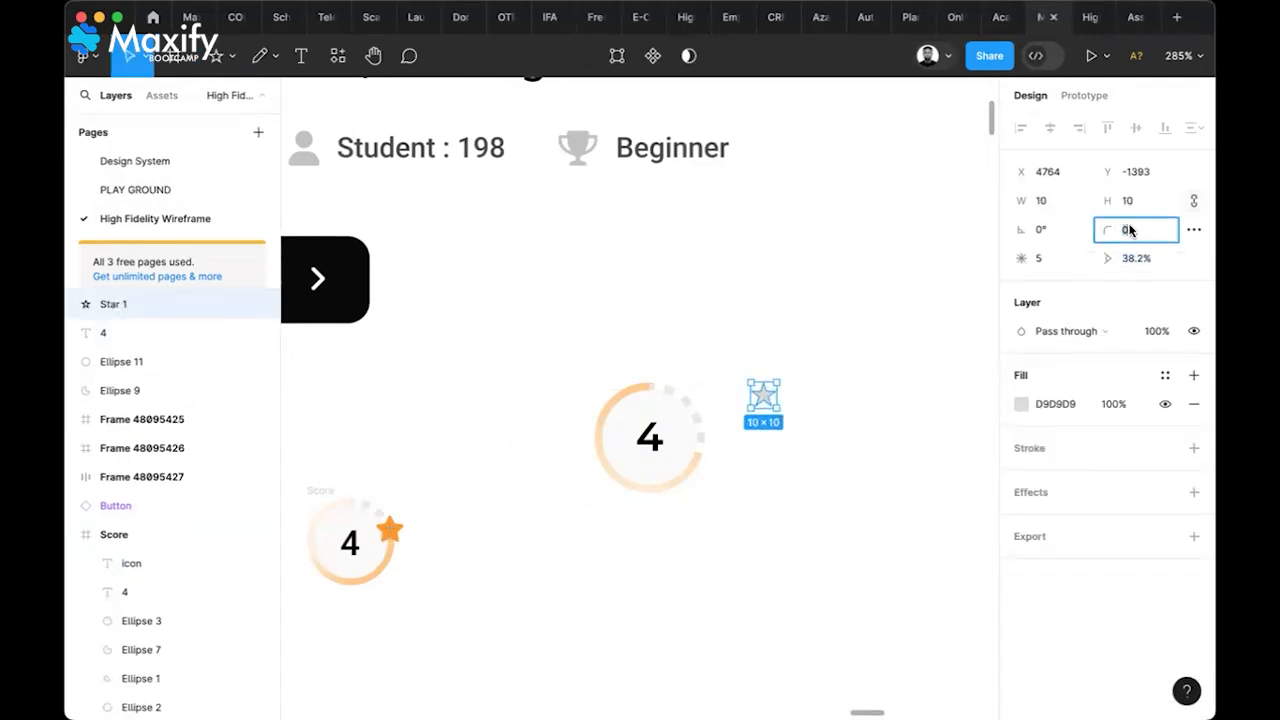
type("5")
key("Return")
left_click(1130, 230)
key("Return")
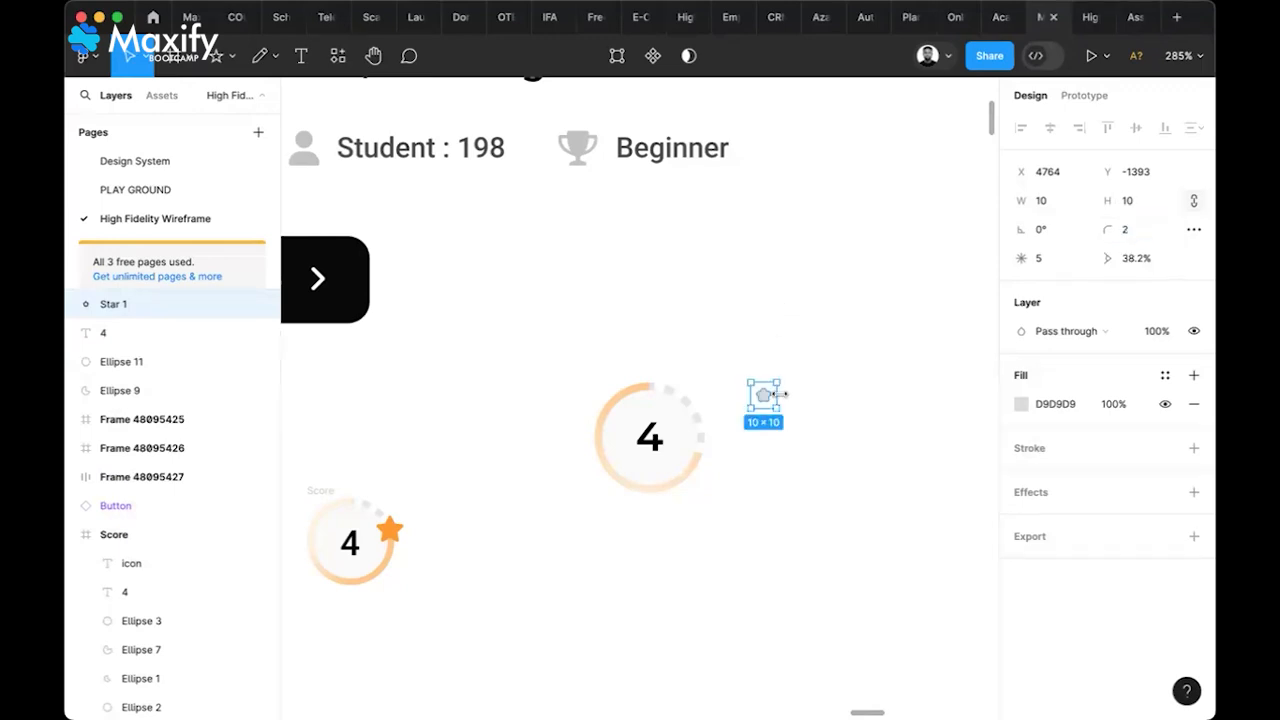
left_click_drag(785, 396, 804, 410)
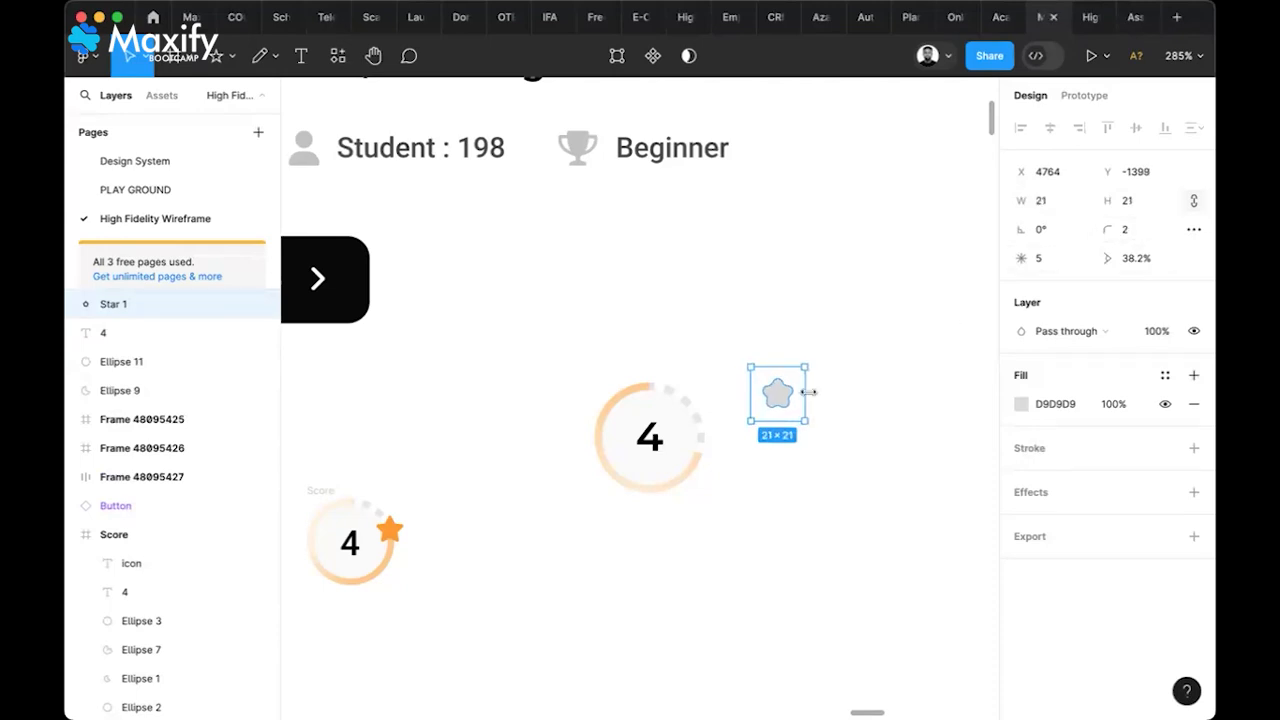
Try star corner roundings of 0.2, 0.4 and 0.7, settling on 1
left_click(1138, 240)
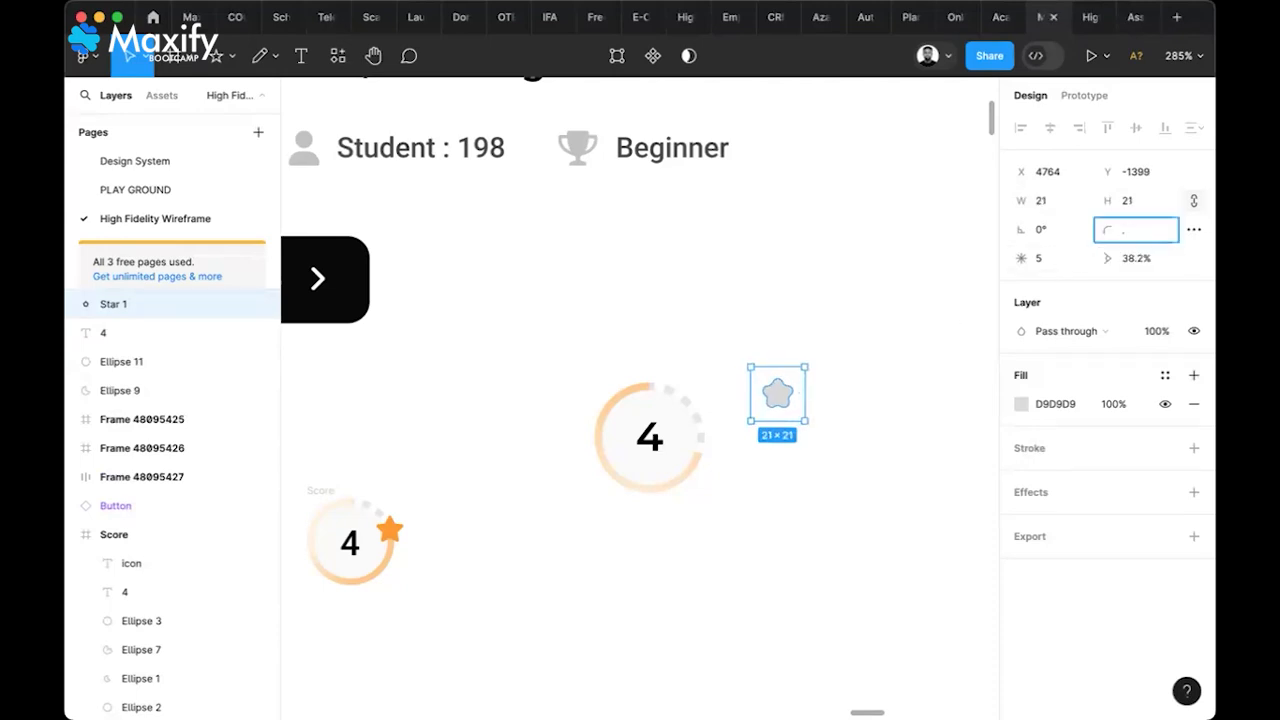
type(".2")
key("Return")
key("BackSpace")
key("Return")
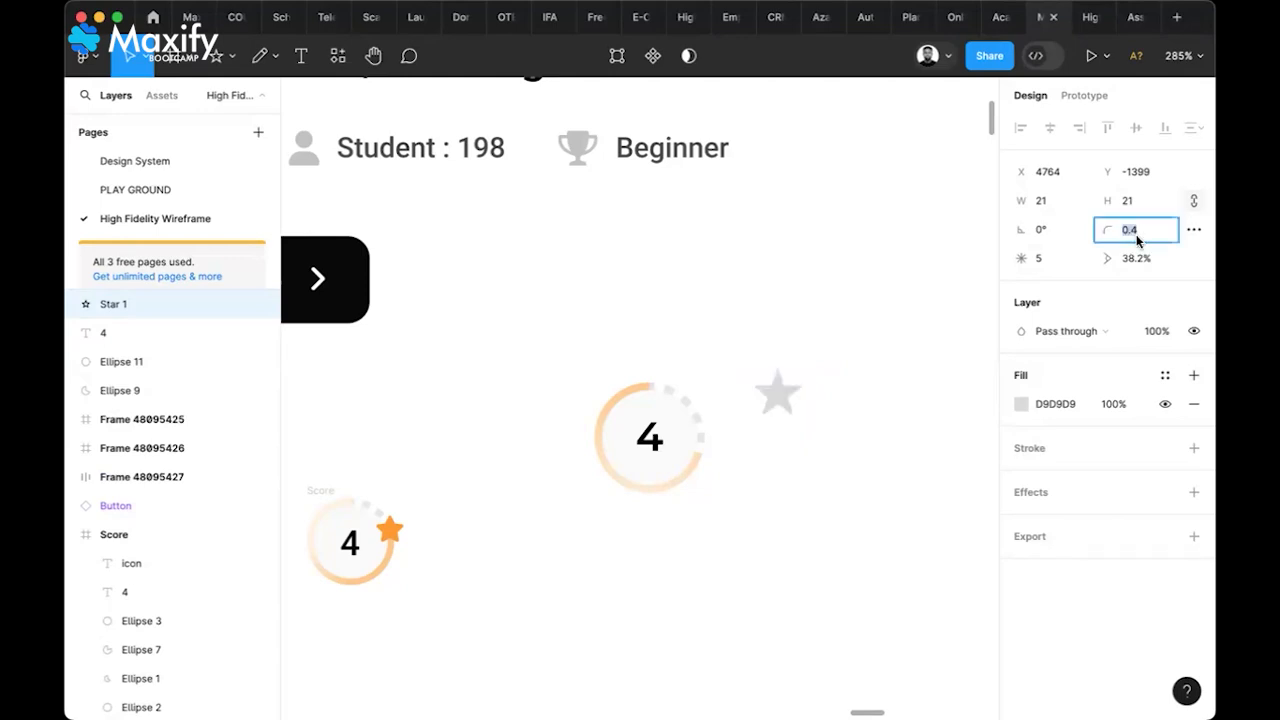
key("BackSpace")
key("Return")
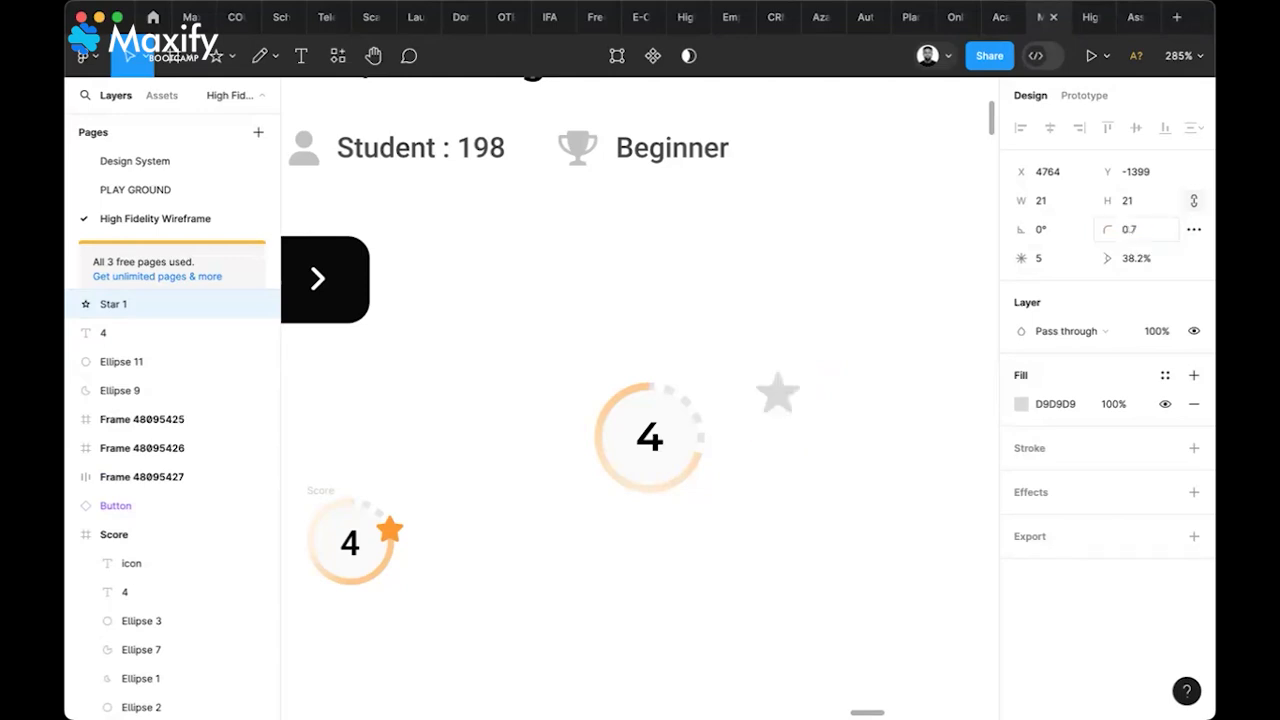
left_click(1137, 236)
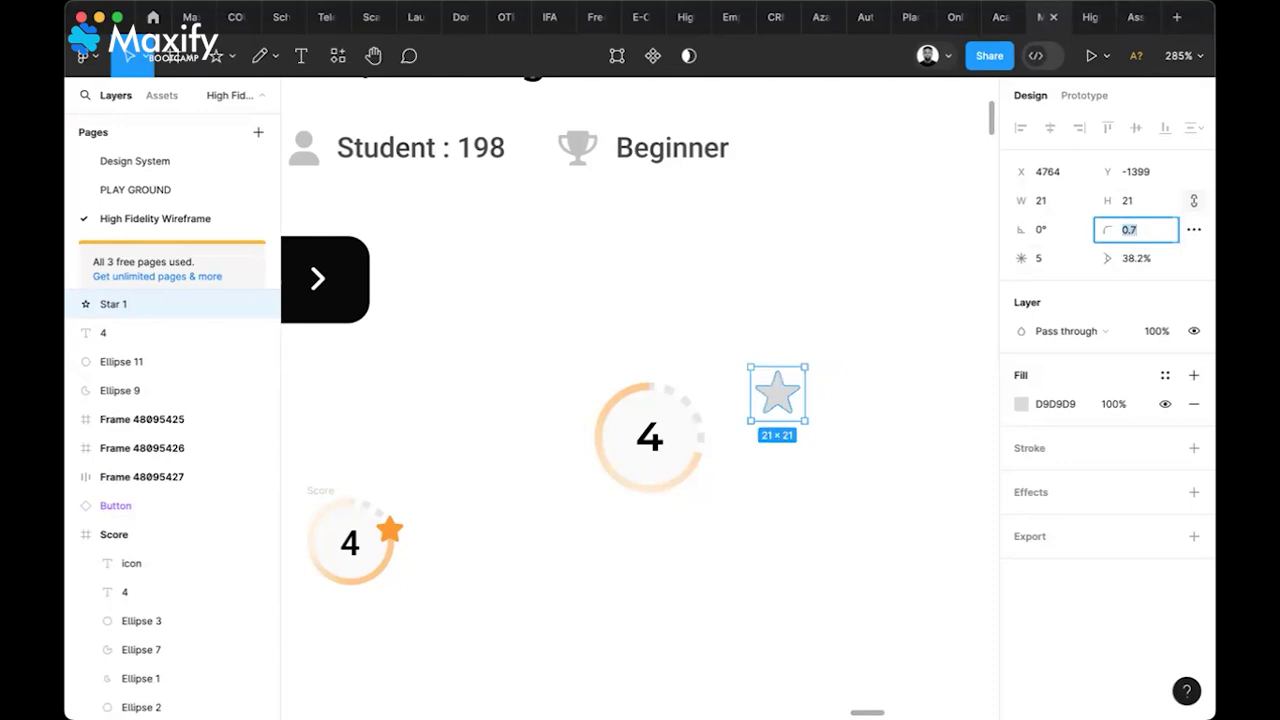
type("1")
key("Return")
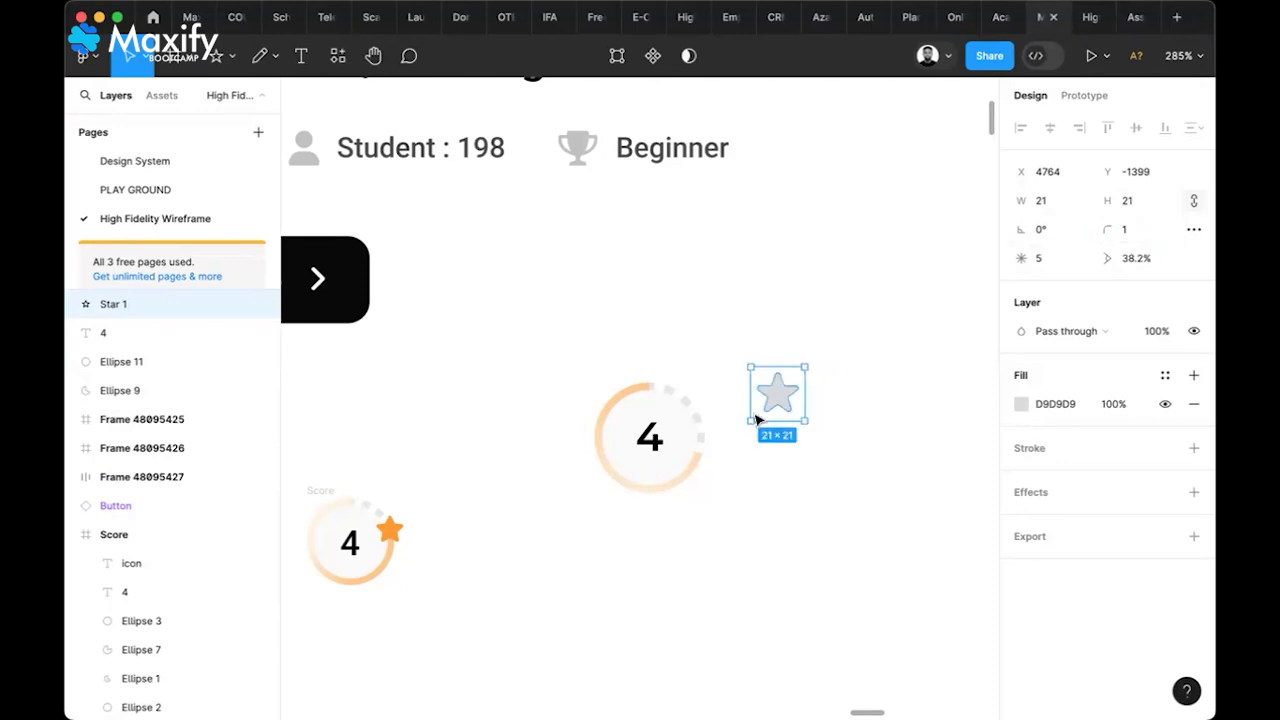
Colour the star the badge's orange and place it at 15×15 on the ring's edge with 0.8 rounding
key("i")
left_click(390, 528)
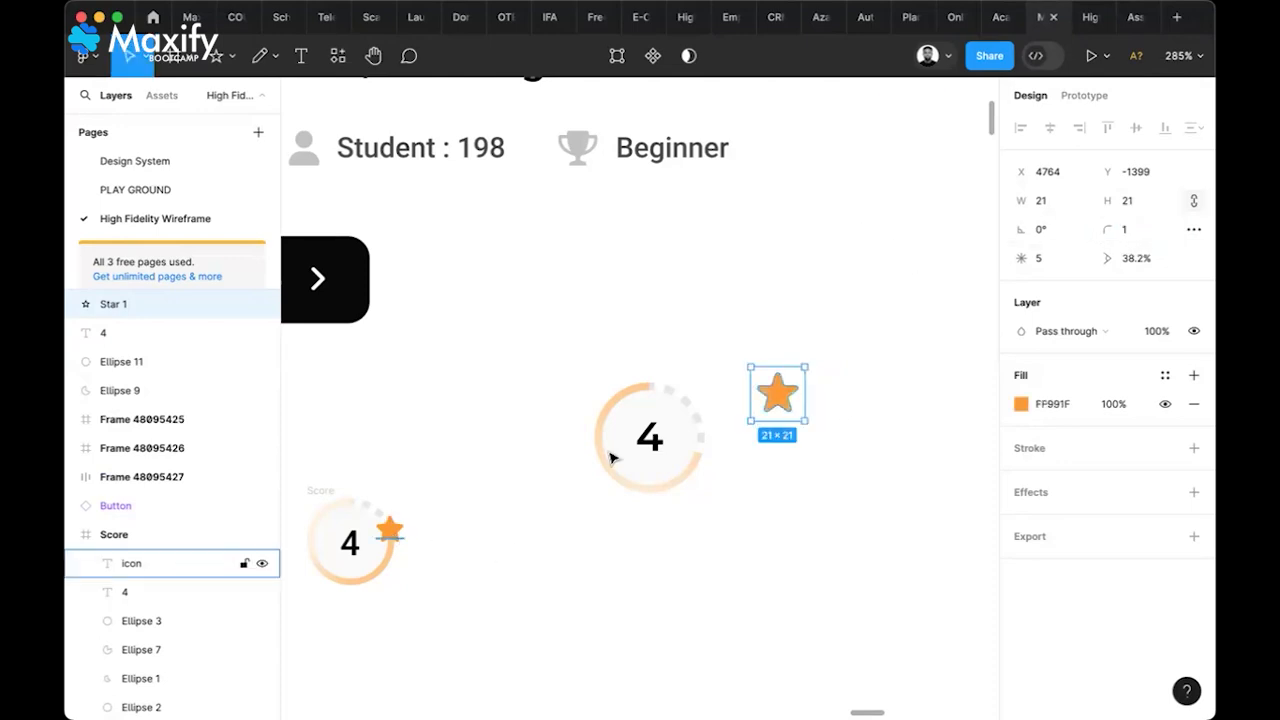
left_click_drag(792, 405, 703, 457)
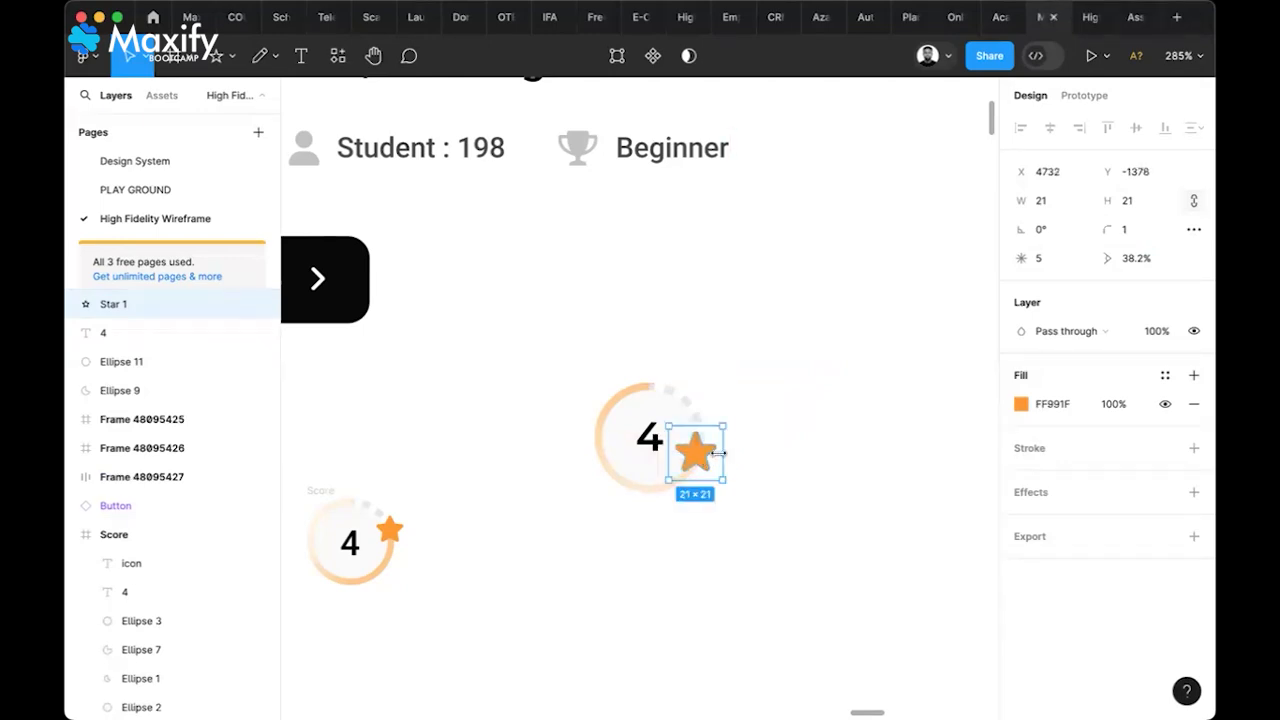
left_click_drag(718, 455, 706, 463)
scroll(703, 459, "up", 5)
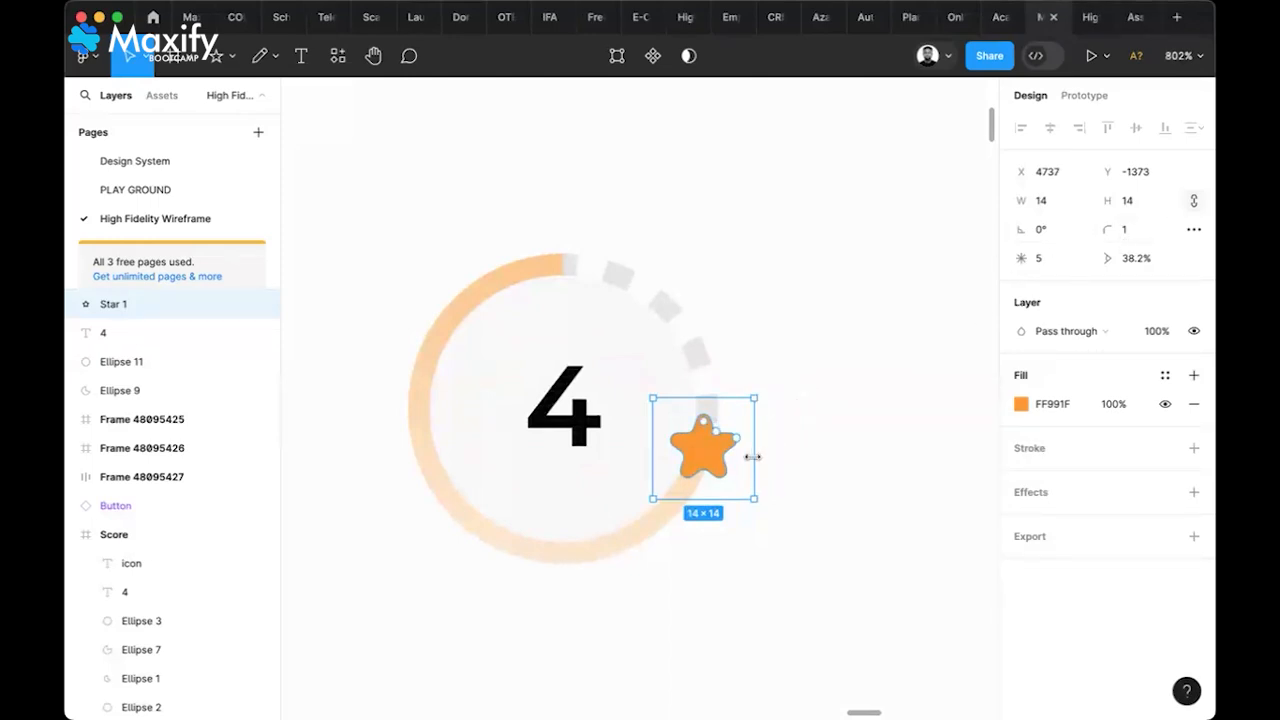
left_click_drag(757, 457, 708, 463)
left_click(1133, 230)
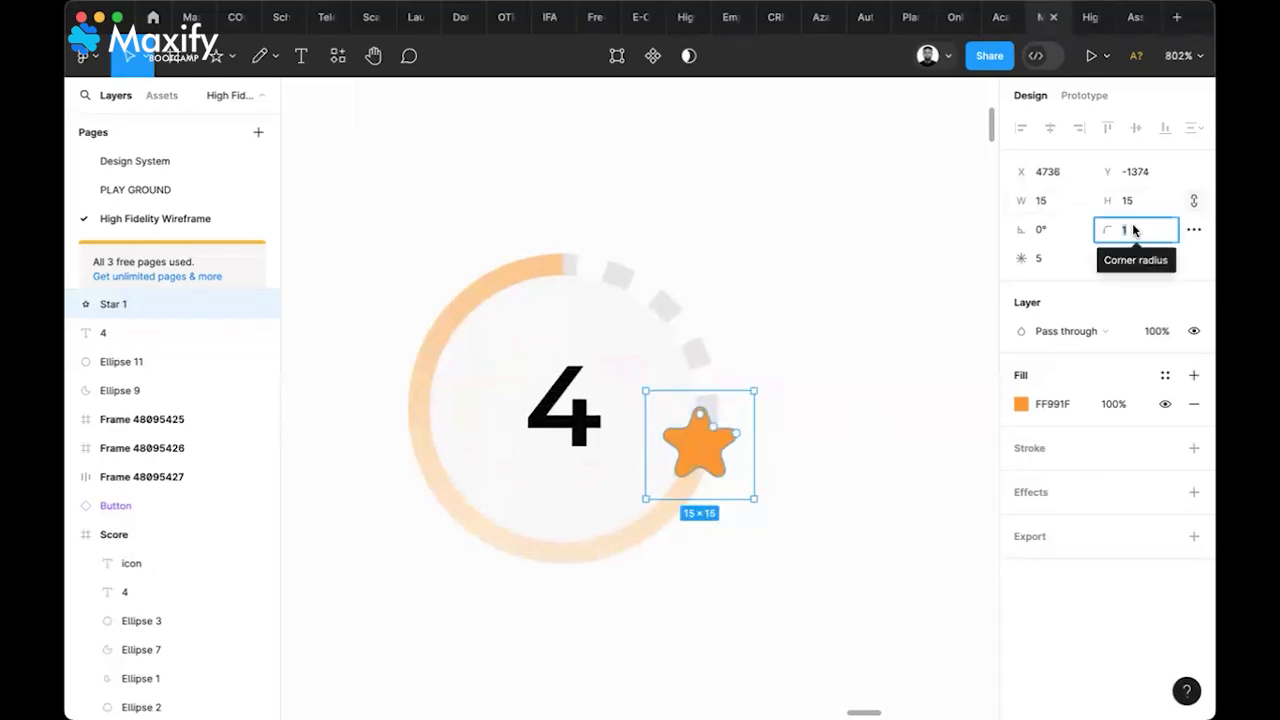
type(".8")
key("Return")
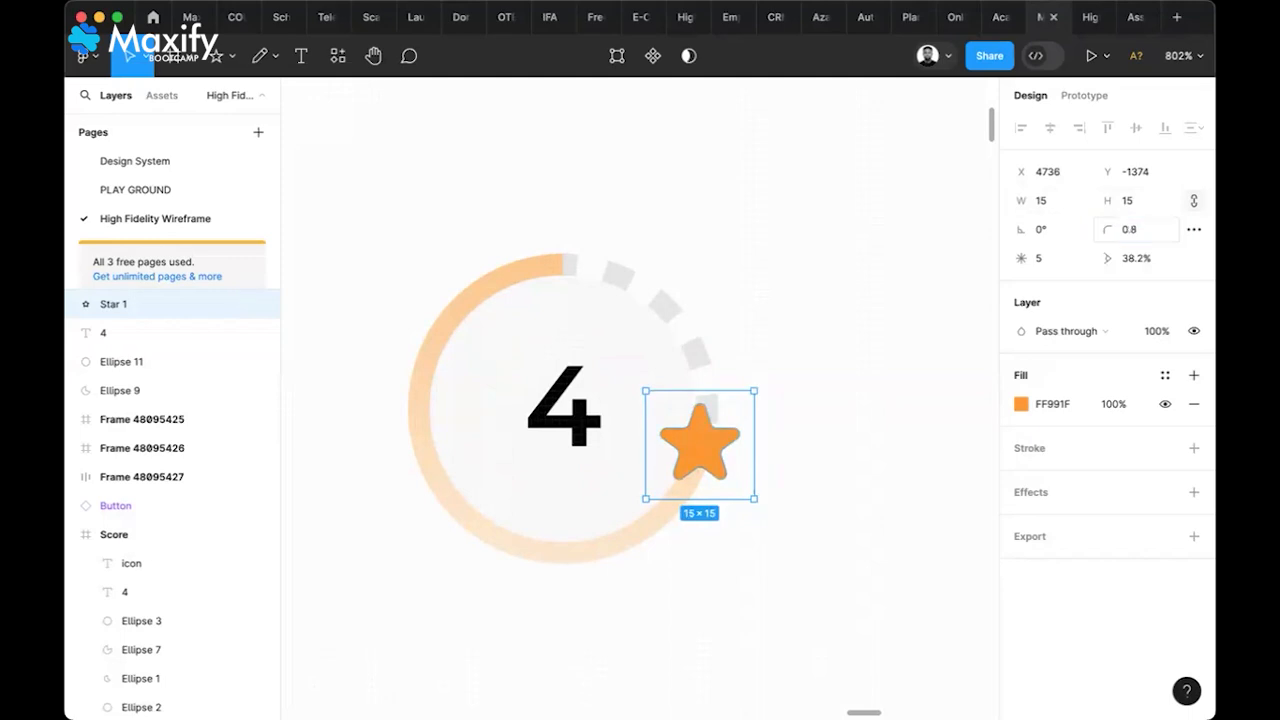
left_click(884, 388)
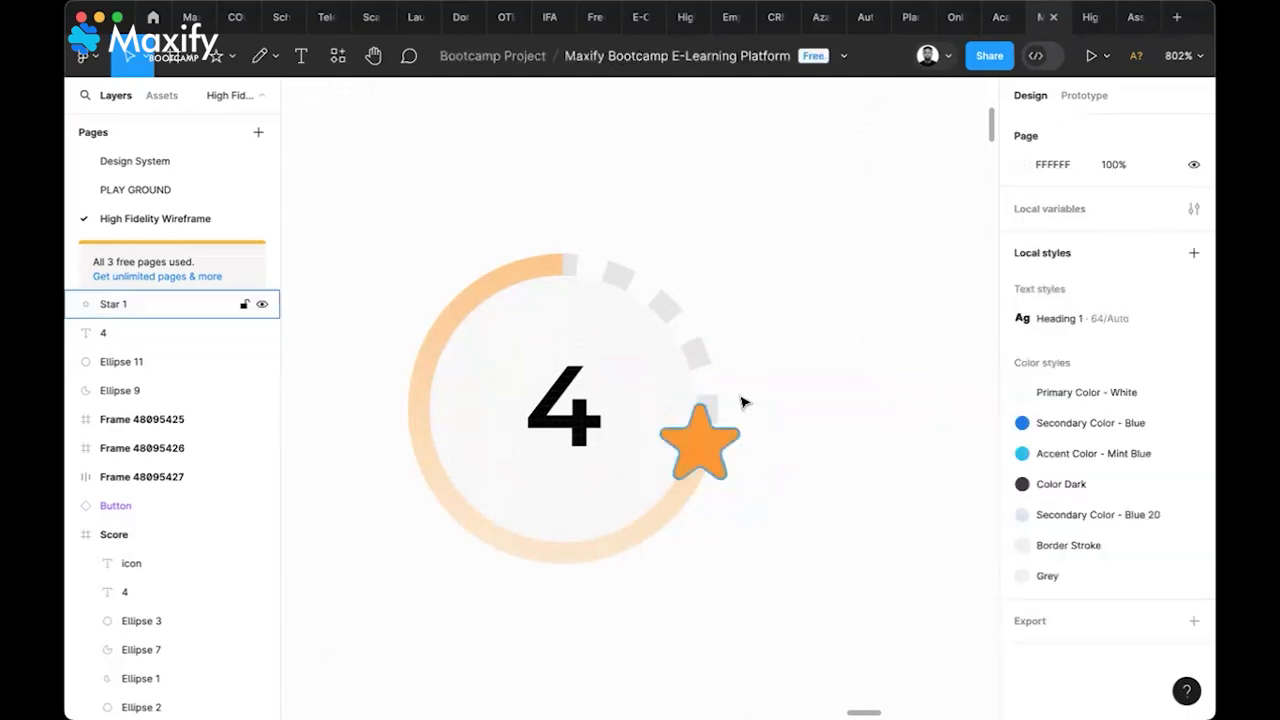
Group the star, 4 and both ring ellipses, then convert the group into a frame
left_click_drag(614, 318, 370, 587)
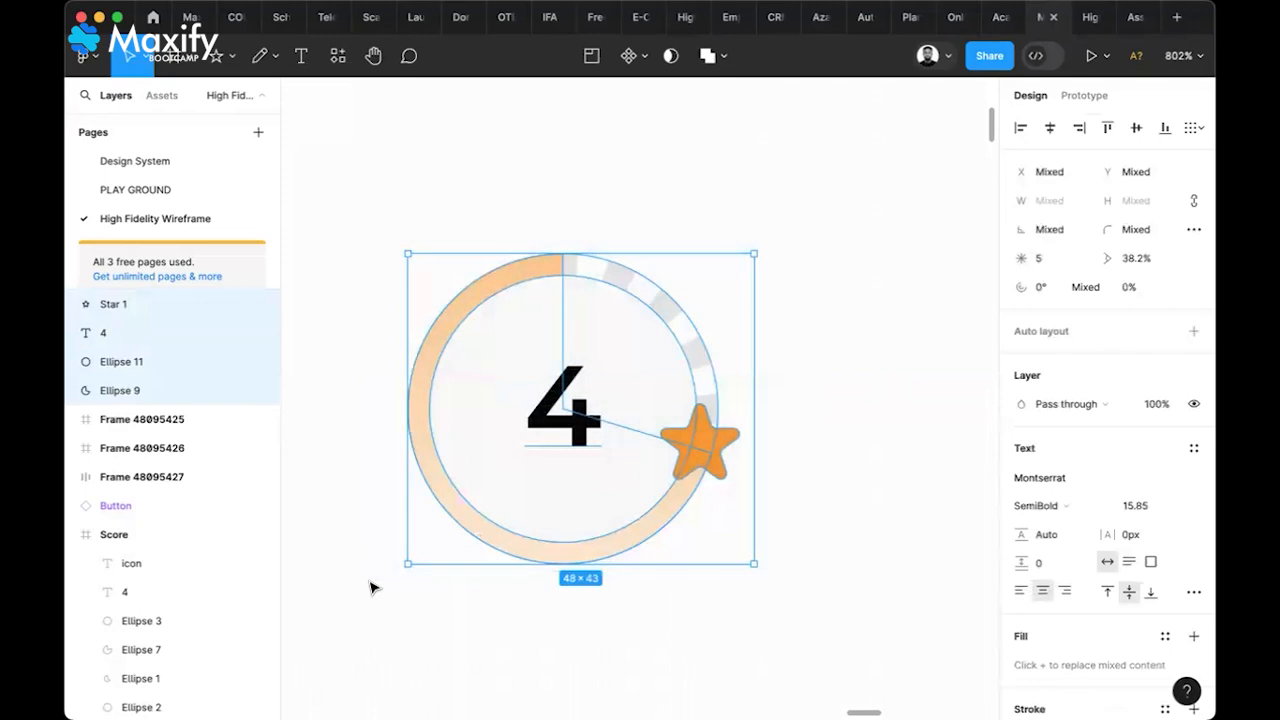
key("ctrl+g")
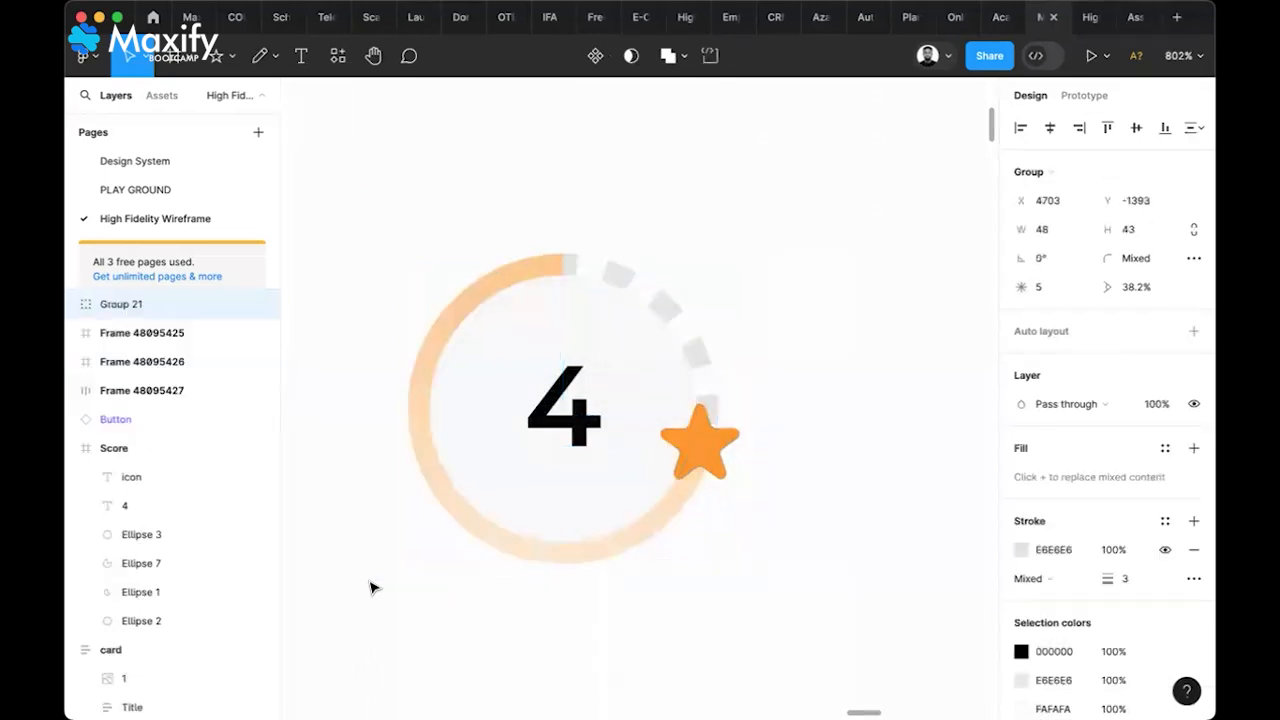
right_click(576, 432)
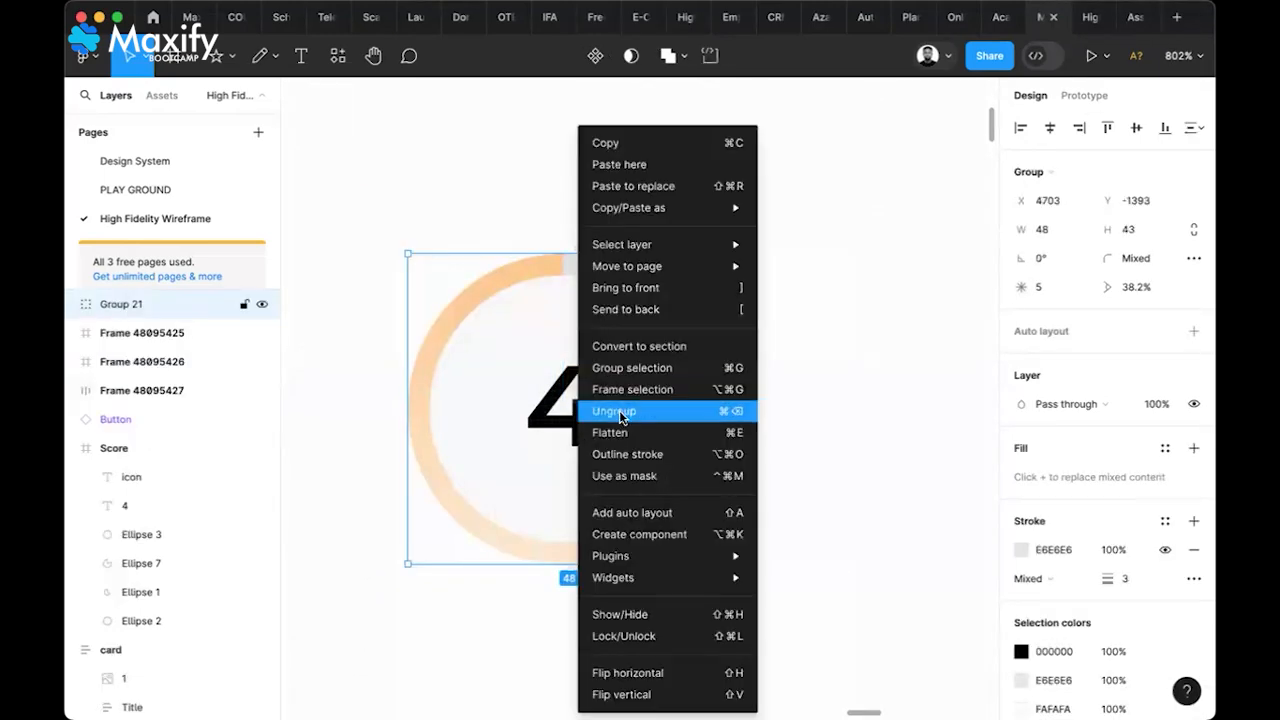
left_click(871, 383)
scroll(876, 391, "down", 5, "ctrl")
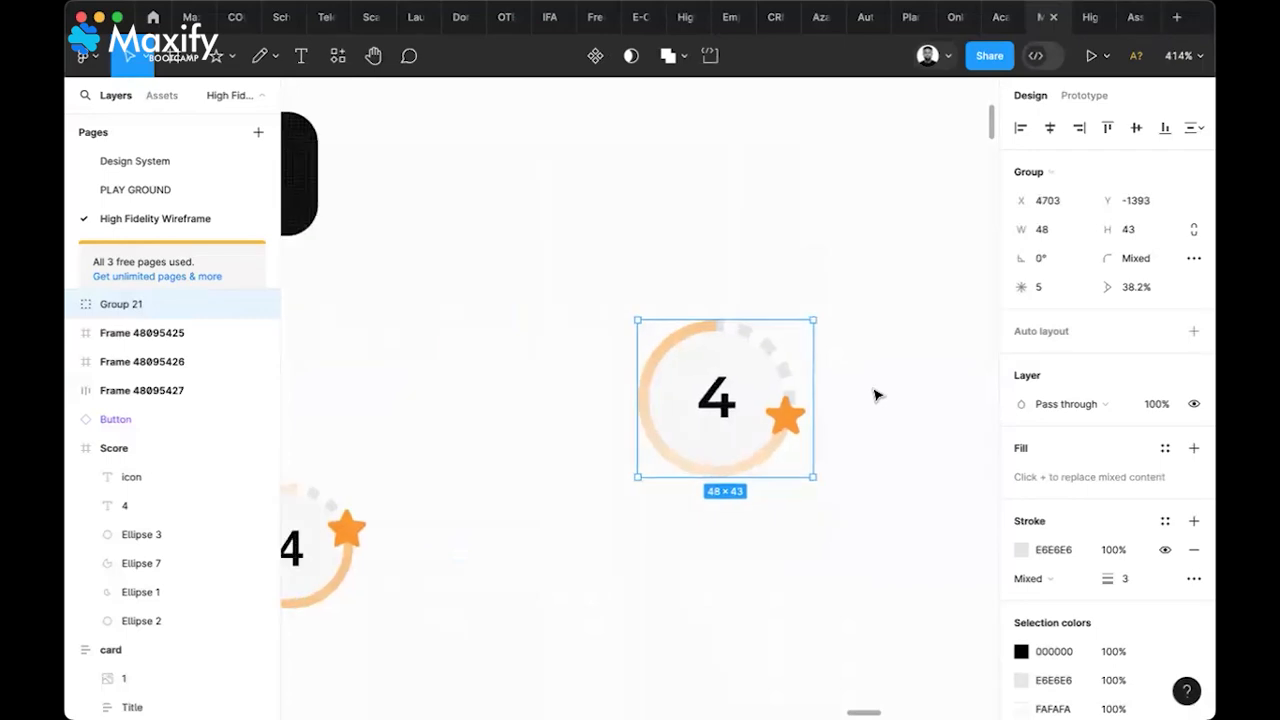
scroll(876, 396, "down", 3)
right_click(780, 388)
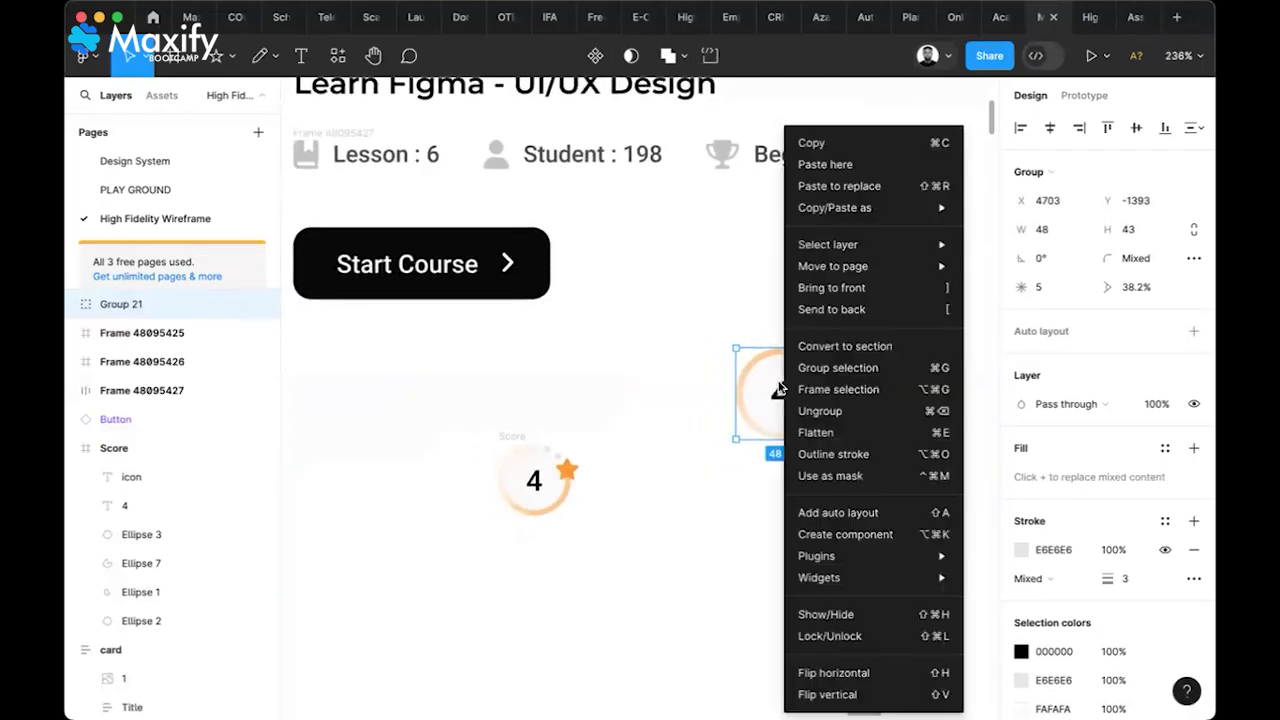
left_click(830, 389)
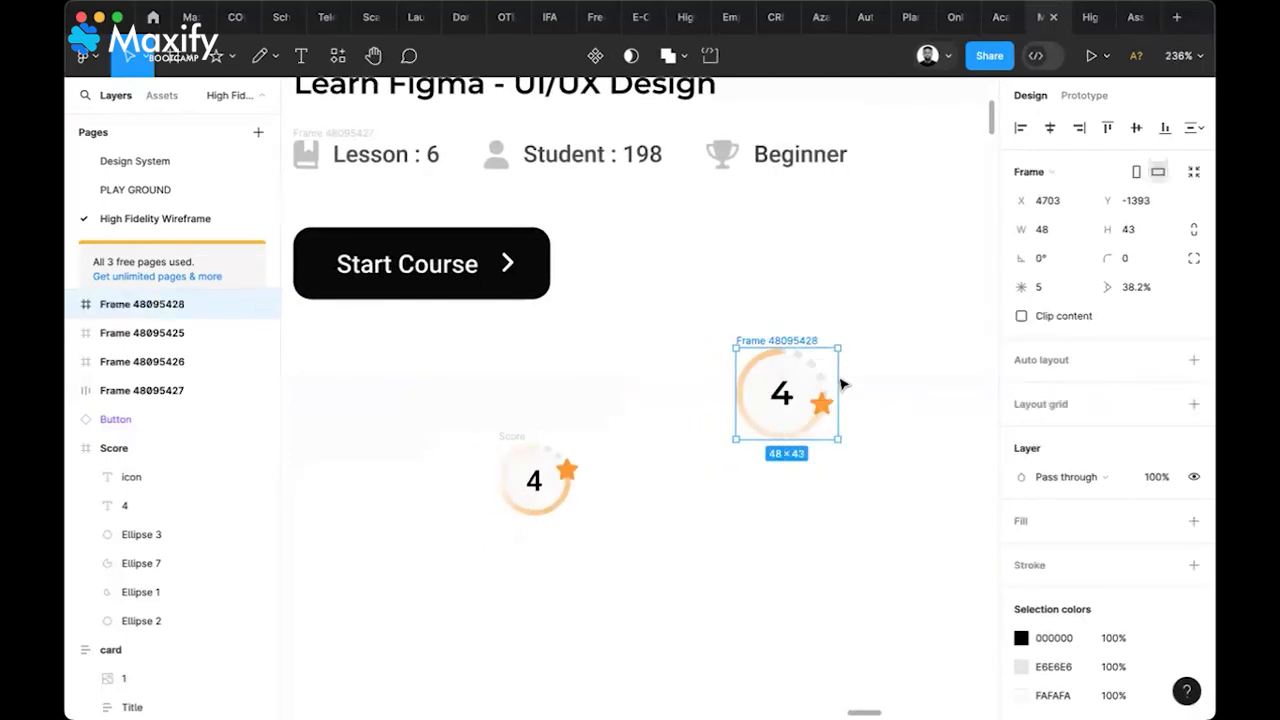
Rename the frame 'Score' and move it down-left beside the original badge
double_click(806, 343)
type("Sc")
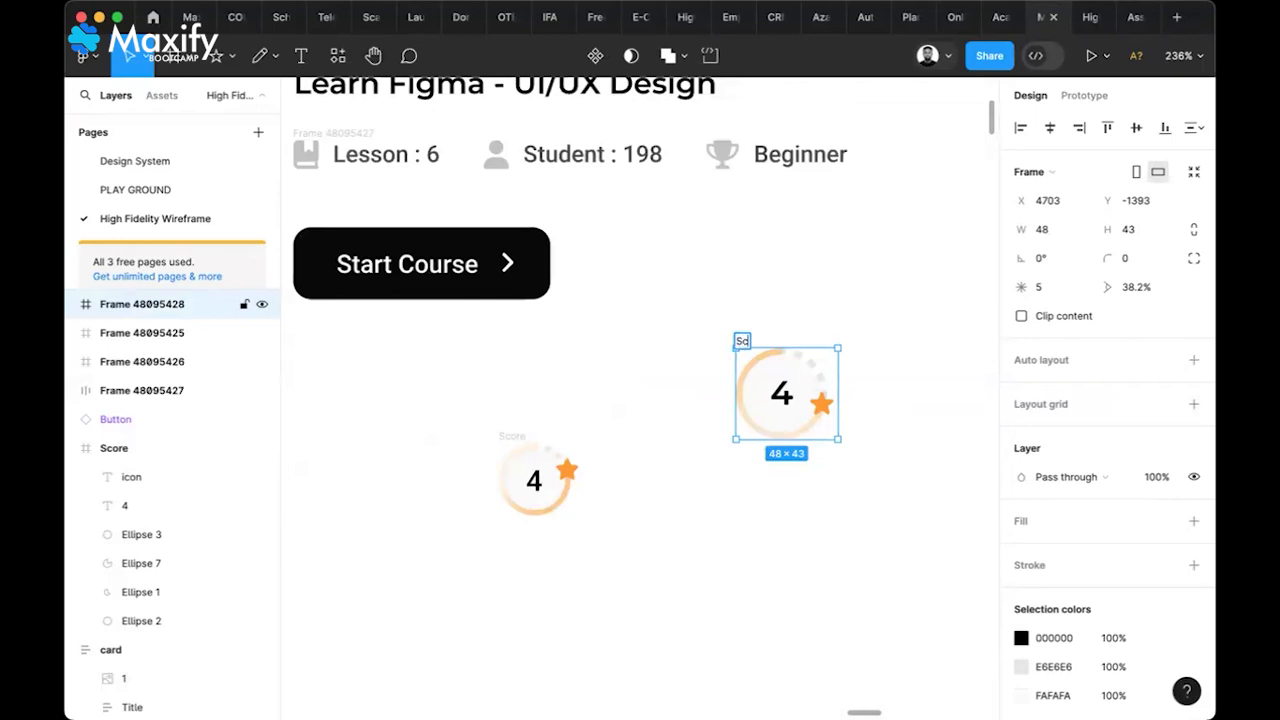
key("Return")
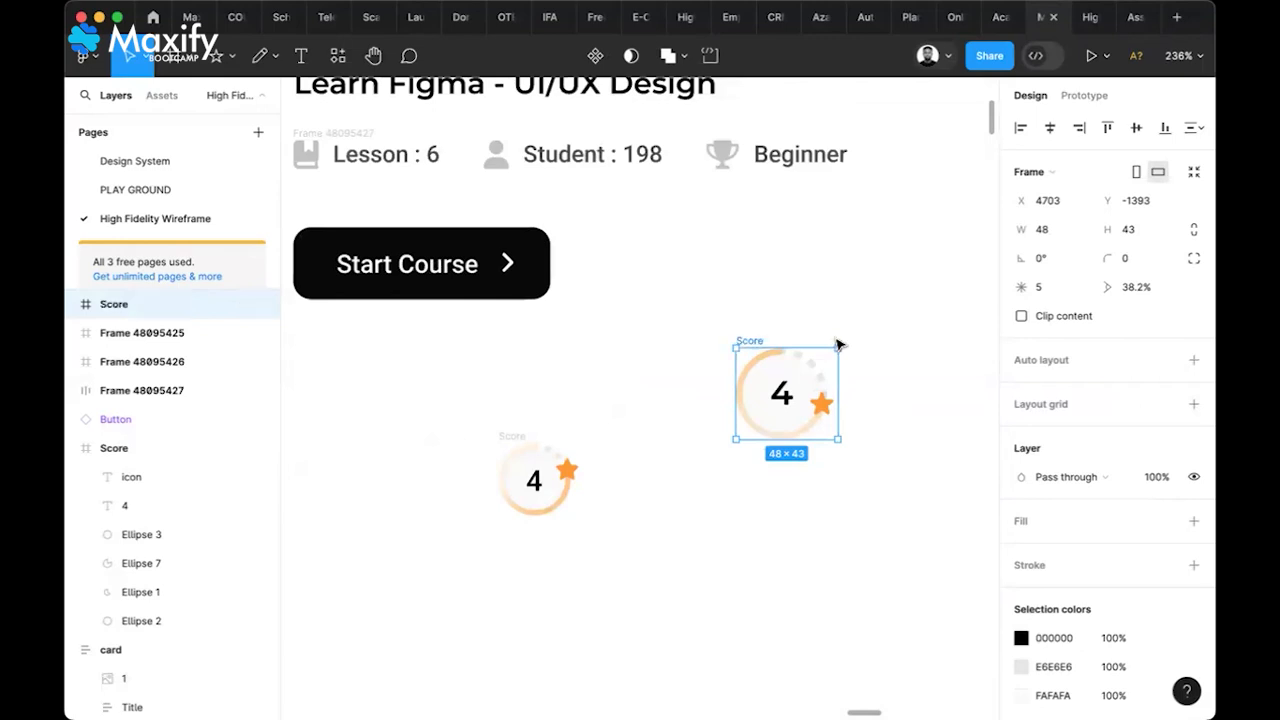
left_click(903, 371)
left_click_drag(768, 341, 650, 411)
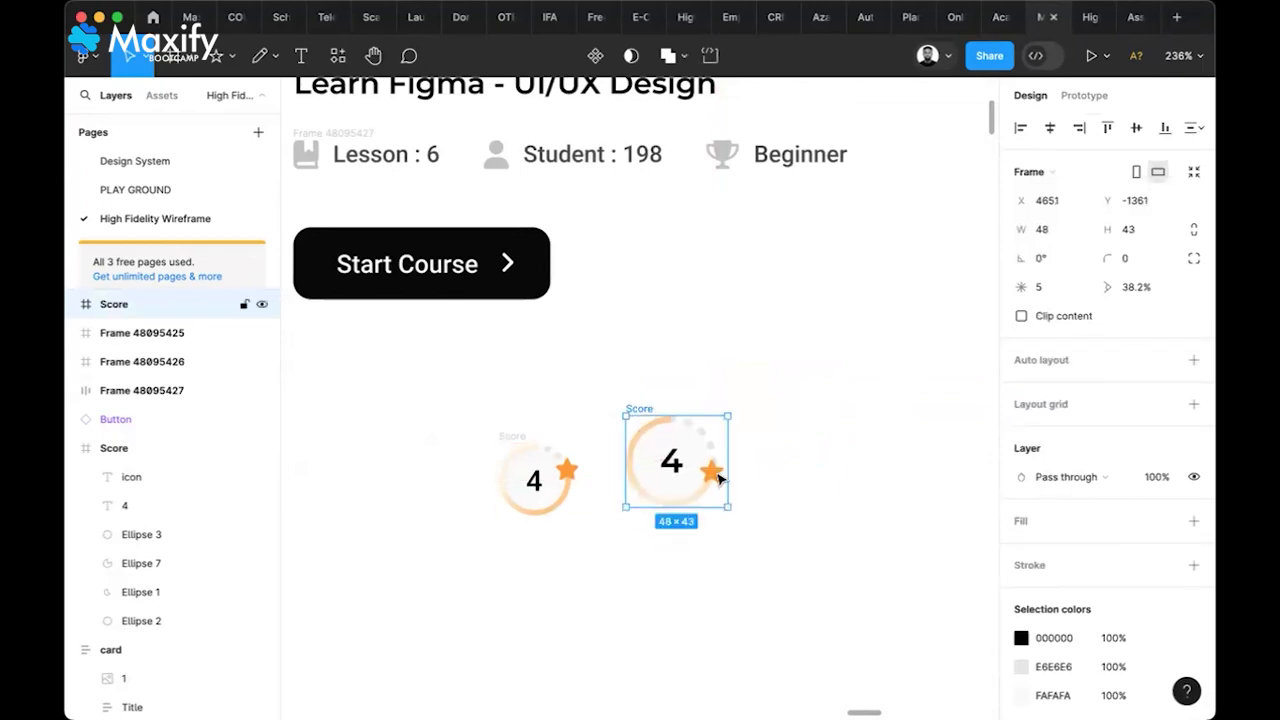
left_click_drag(728, 467, 696, 467)
key("super+z")
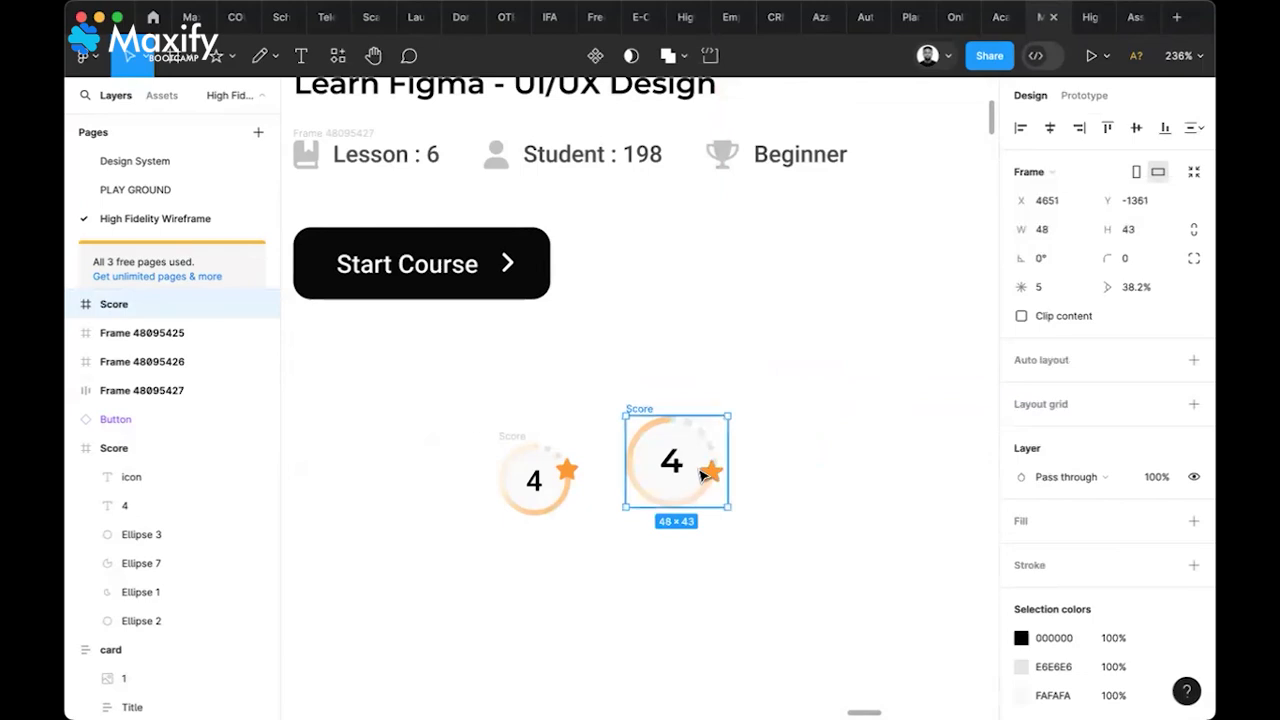
Scale the score badge down to about 0.73x and select it together with the Start Course button
key("k")
left_click_drag(728, 467, 714, 263)
left_click(520, 293, "shift")
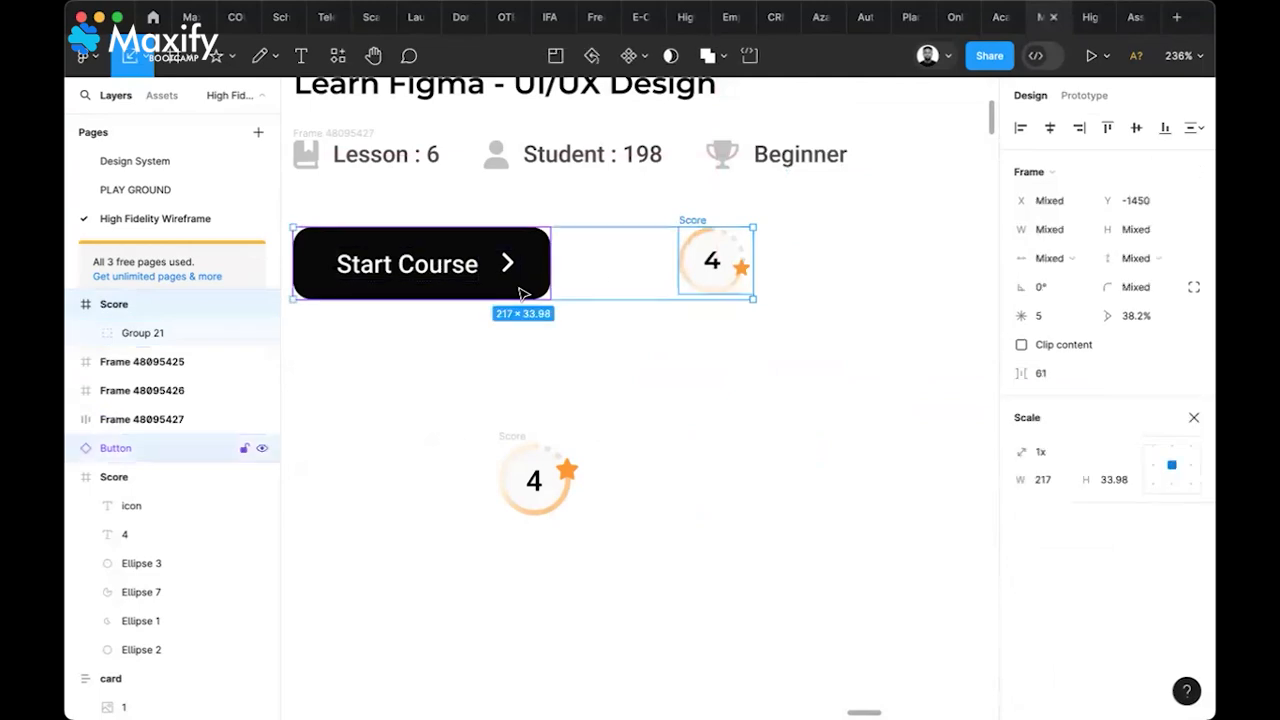
left_click(1195, 418)
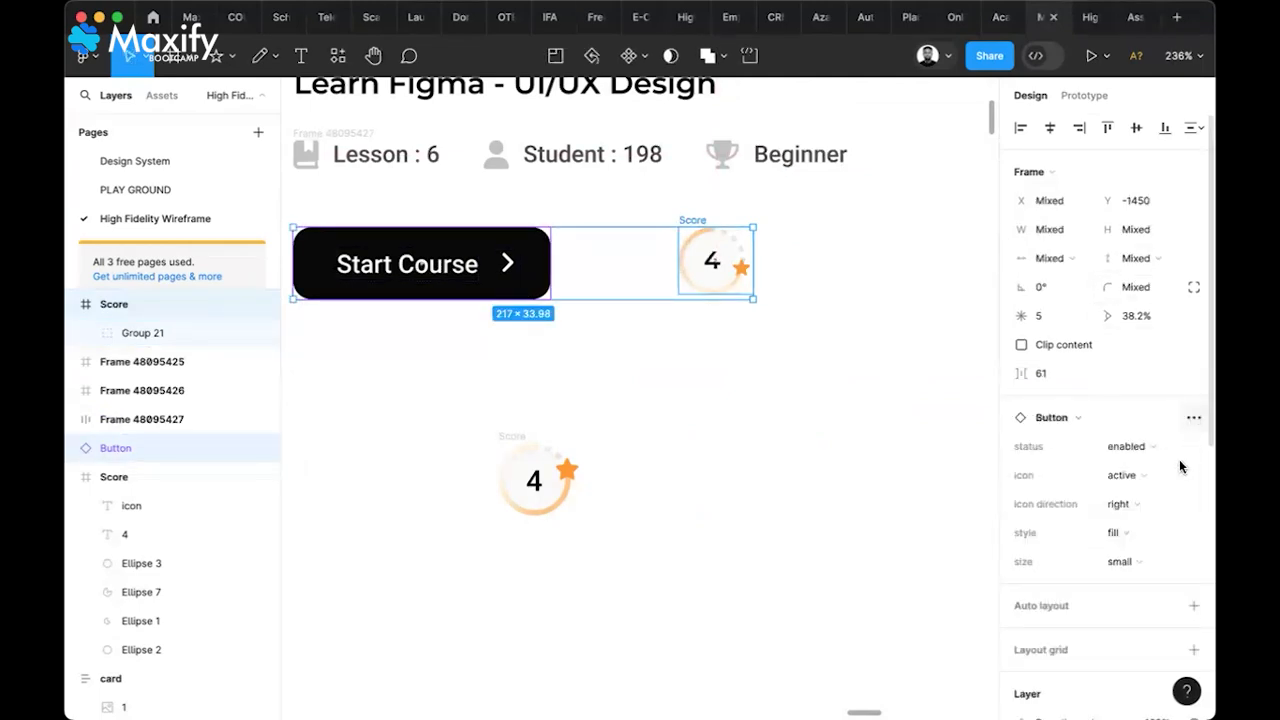
Wrap the button and badge in a left-aligned auto layout row with Auto spacing, 206 wide
scroll(1180, 467, "down", 4)
left_click(1192, 446)
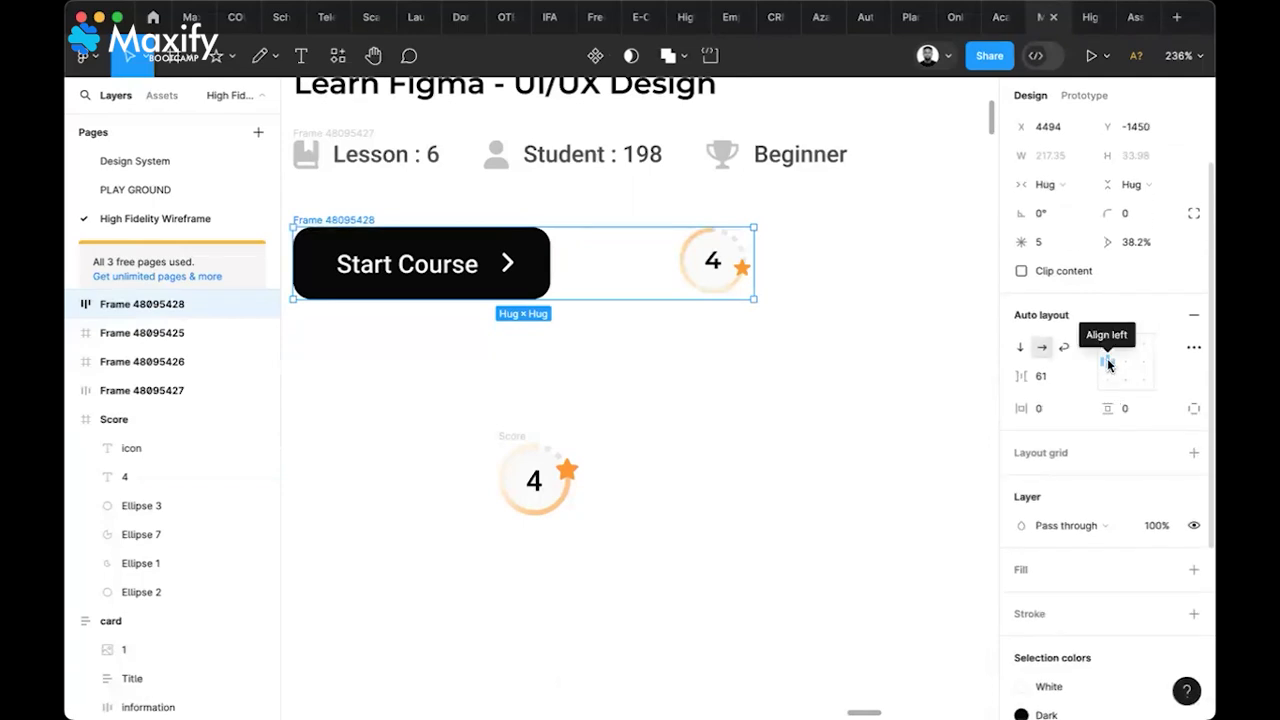
left_click(1108, 365)
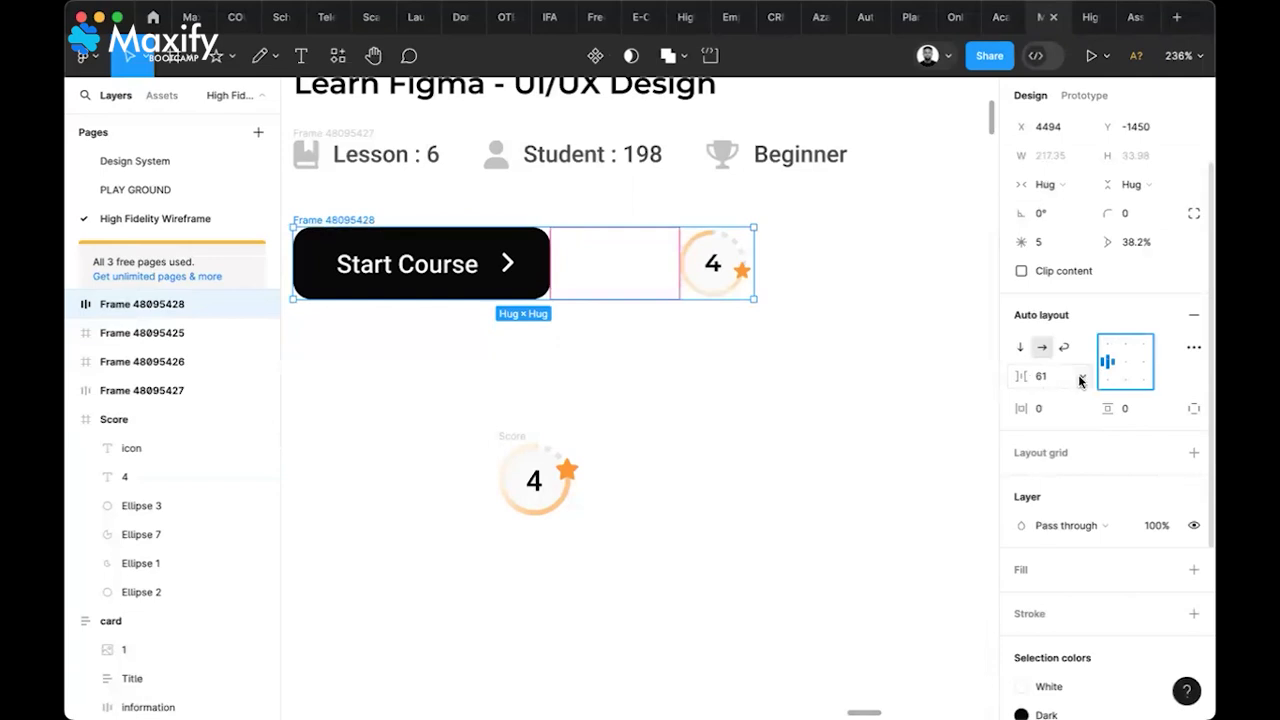
left_click(1080, 380)
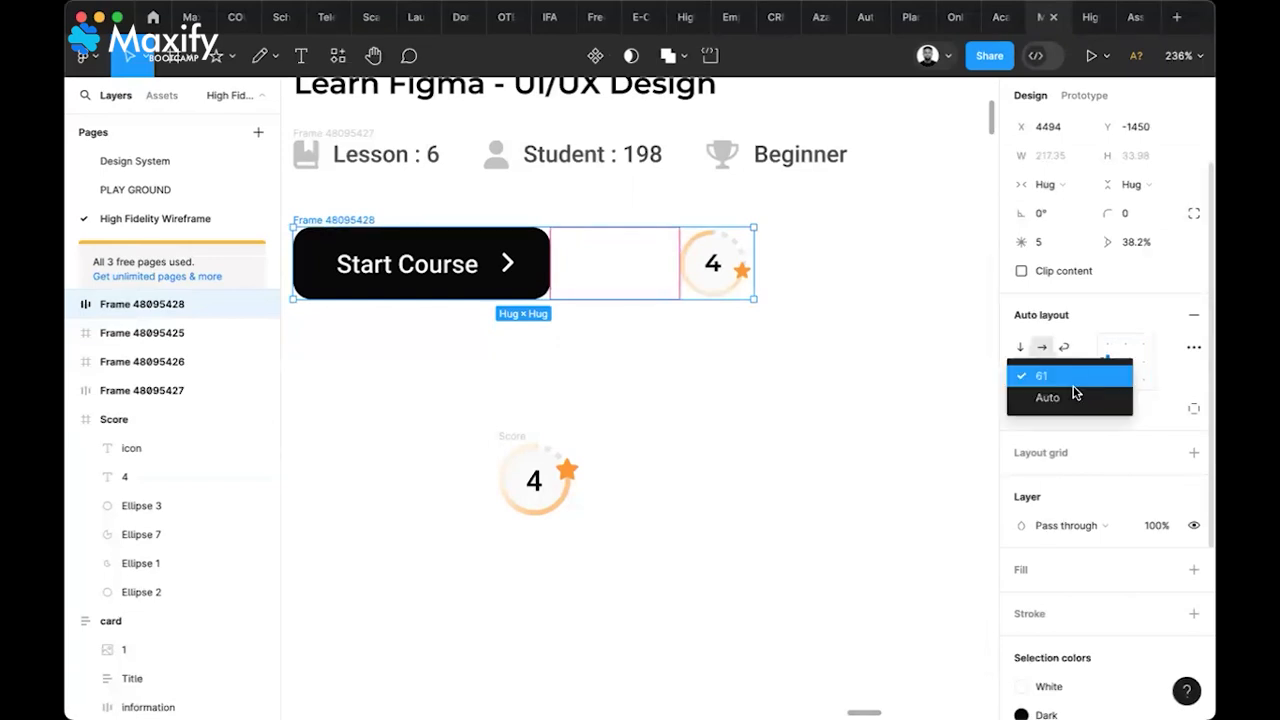
left_click(1068, 399)
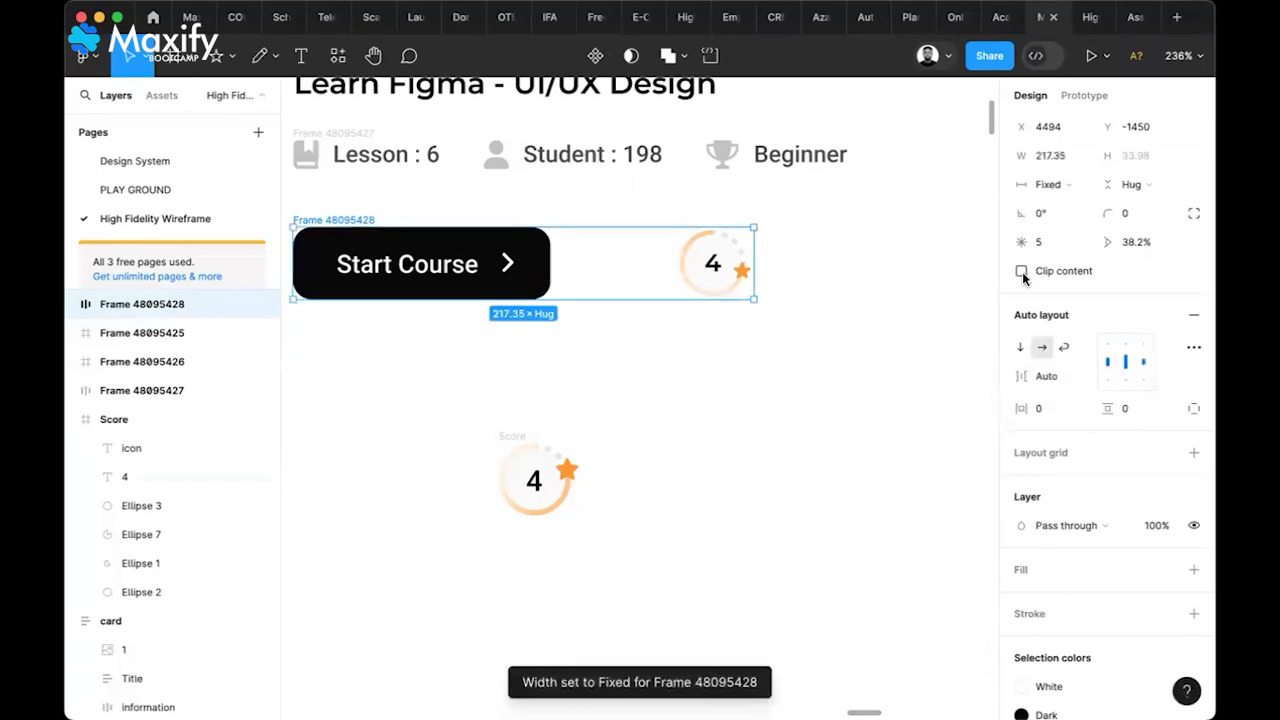
left_click(1067, 189)
left_click(1066, 205)
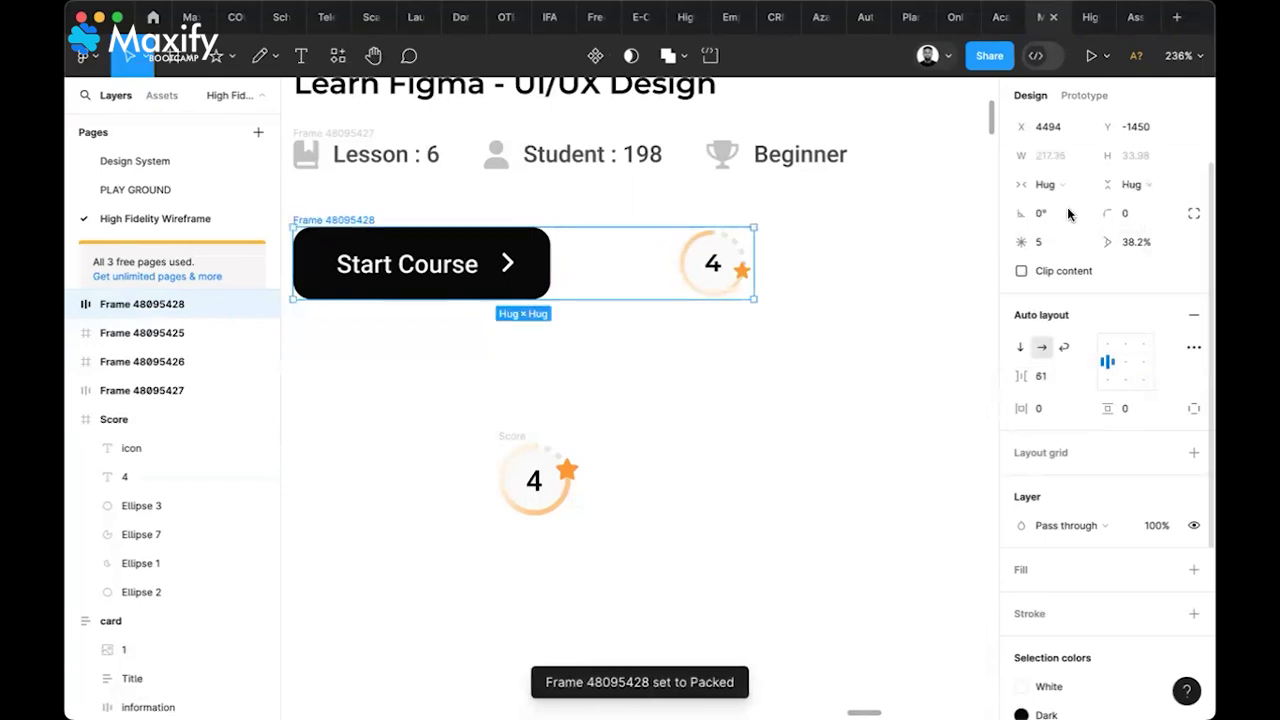
left_click(1080, 378)
left_click(1070, 400)
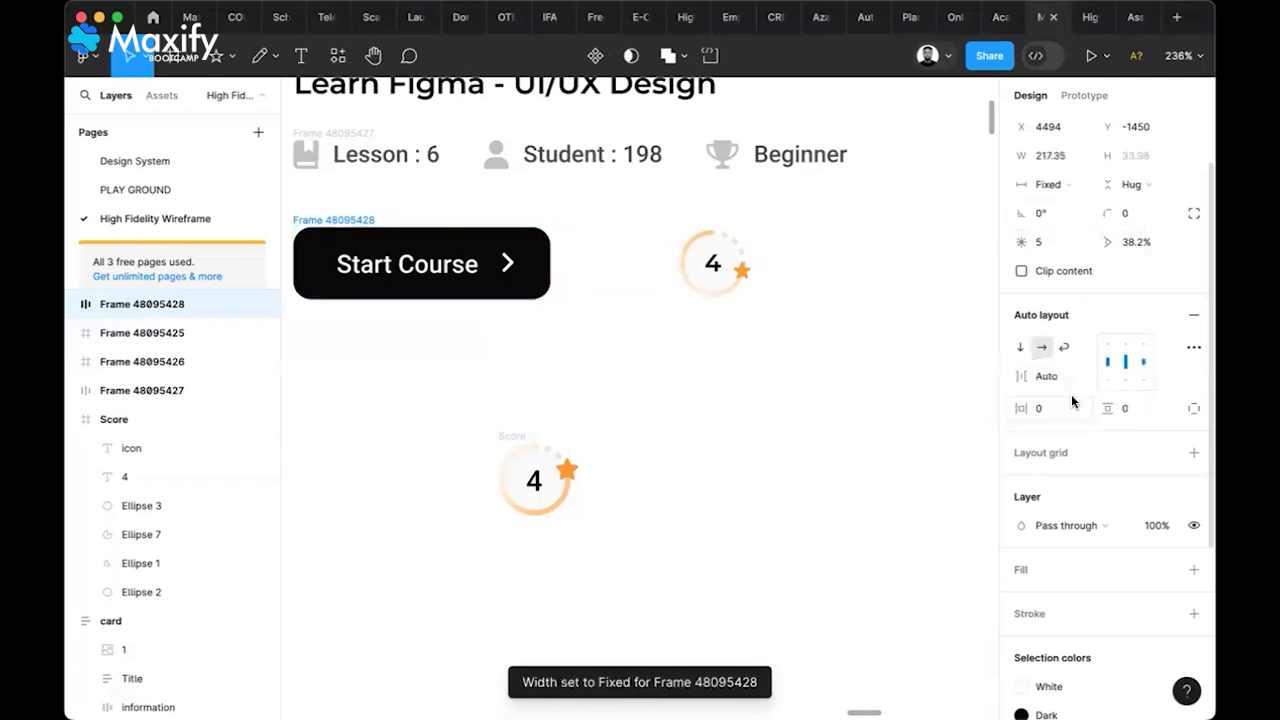
left_click_drag(754, 267, 705, 268)
left_click_drag(813, 271, 727, 275)
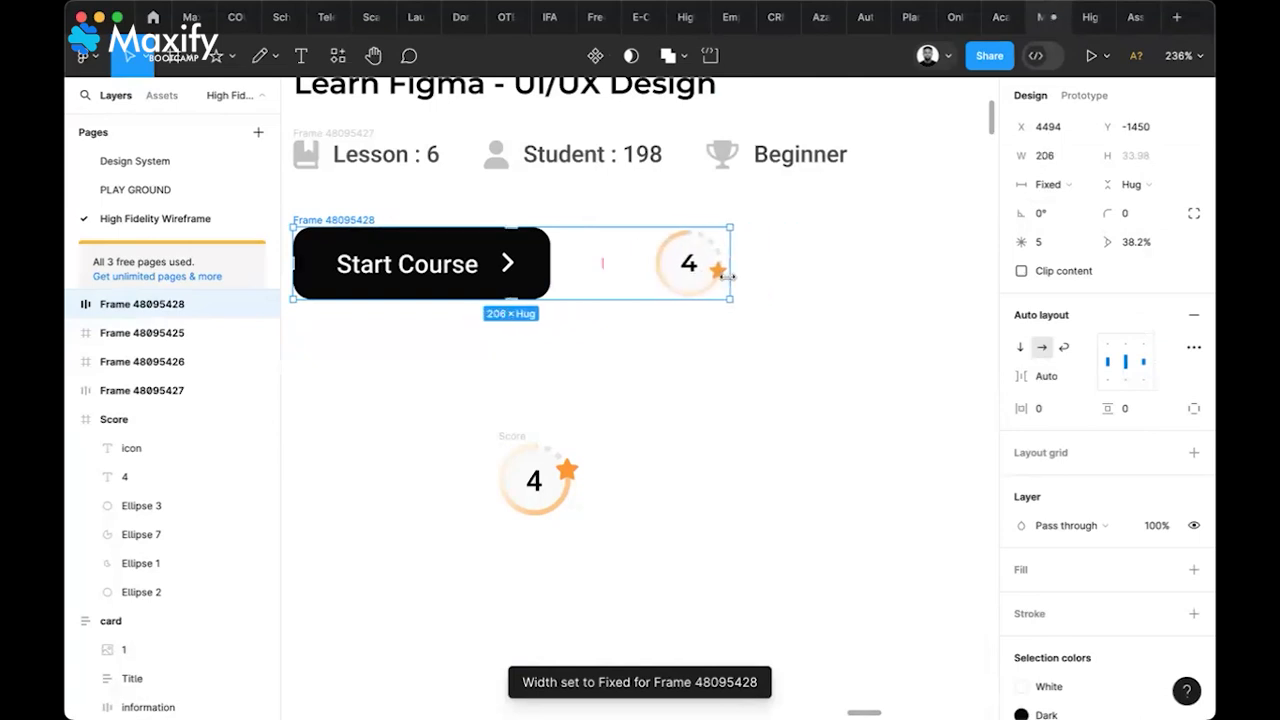
Delete the leftover floating Score component
scroll(727, 276, "down", 5)
left_click(607, 371)
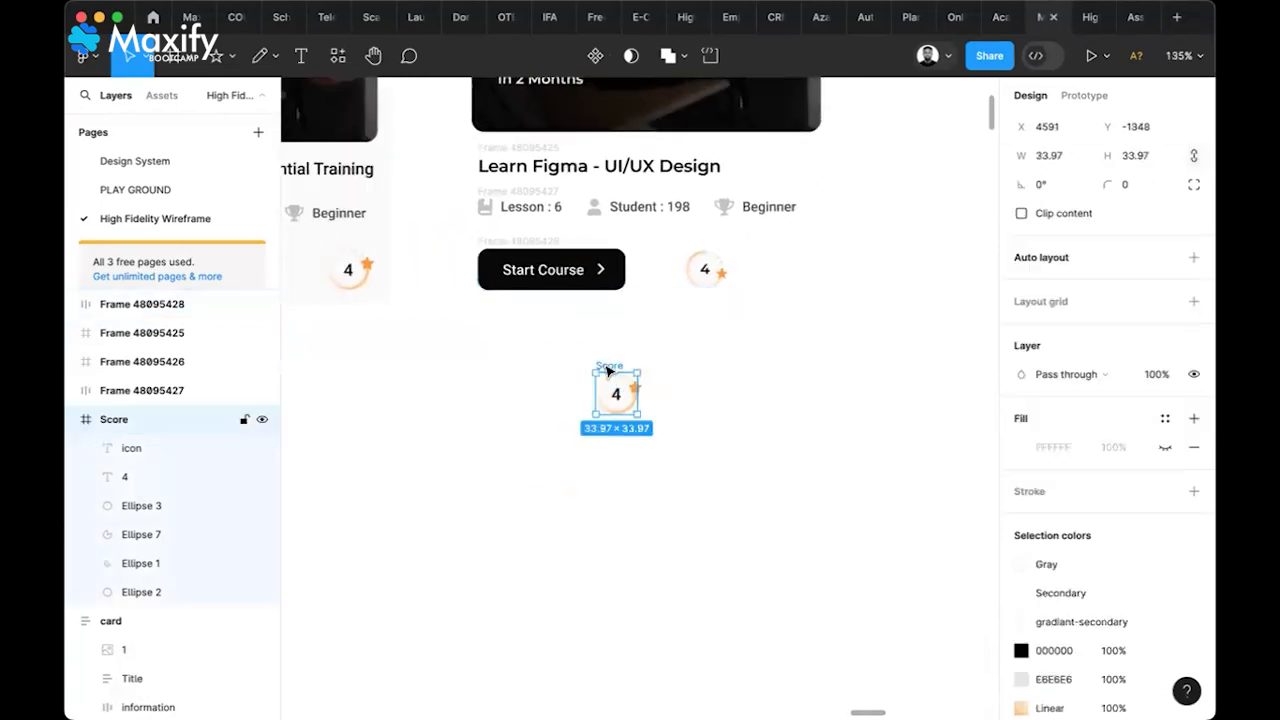
key("Delete")
scroll(609, 366, "up", 2)
scroll(609, 366, "left", 2)
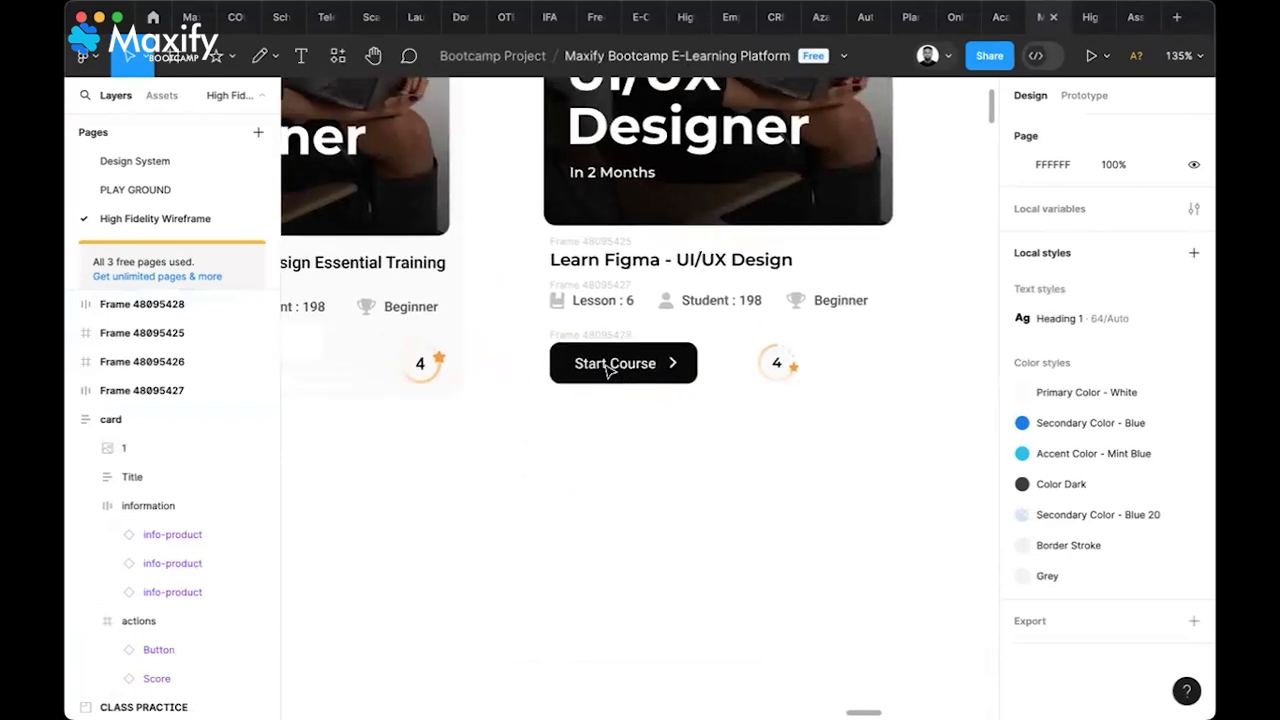
scroll(607, 366, "up", 2)
scroll(607, 366, "left", 2)
scroll(608, 370, "down", 2)
scroll(606, 374, "left", 1)
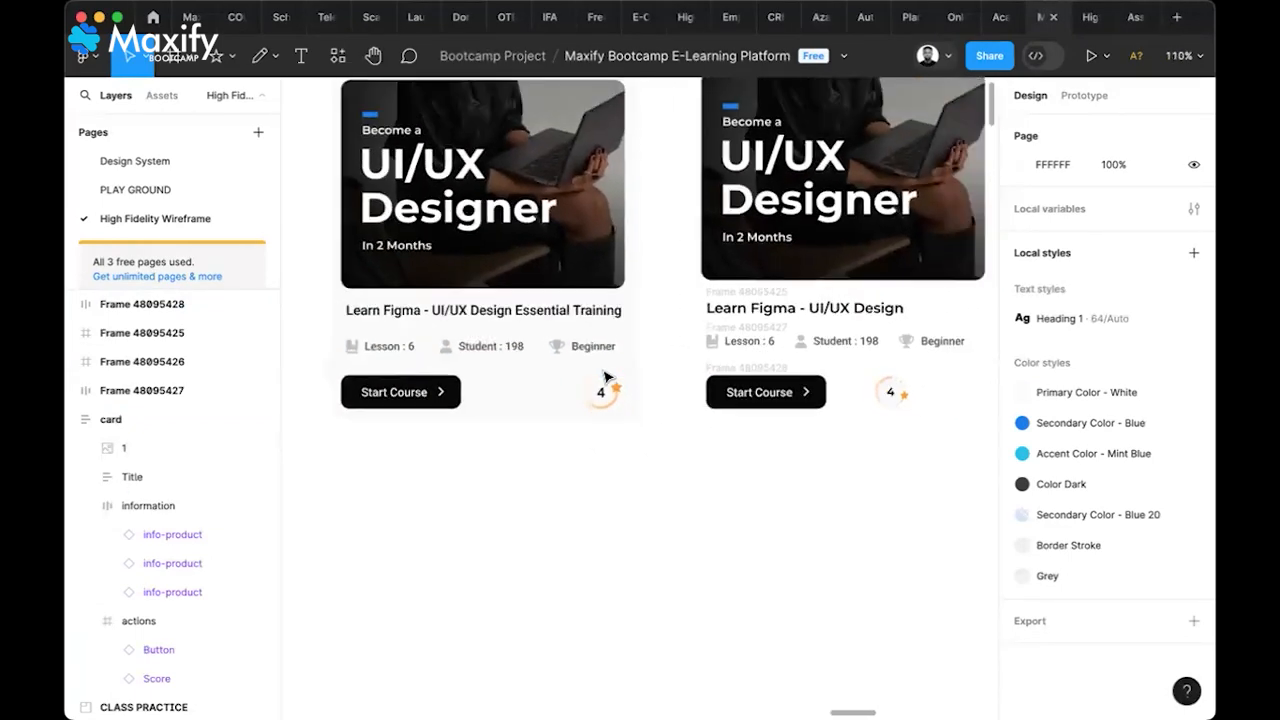
scroll(605, 377, "up", 2)
scroll(605, 377, "right", 2)
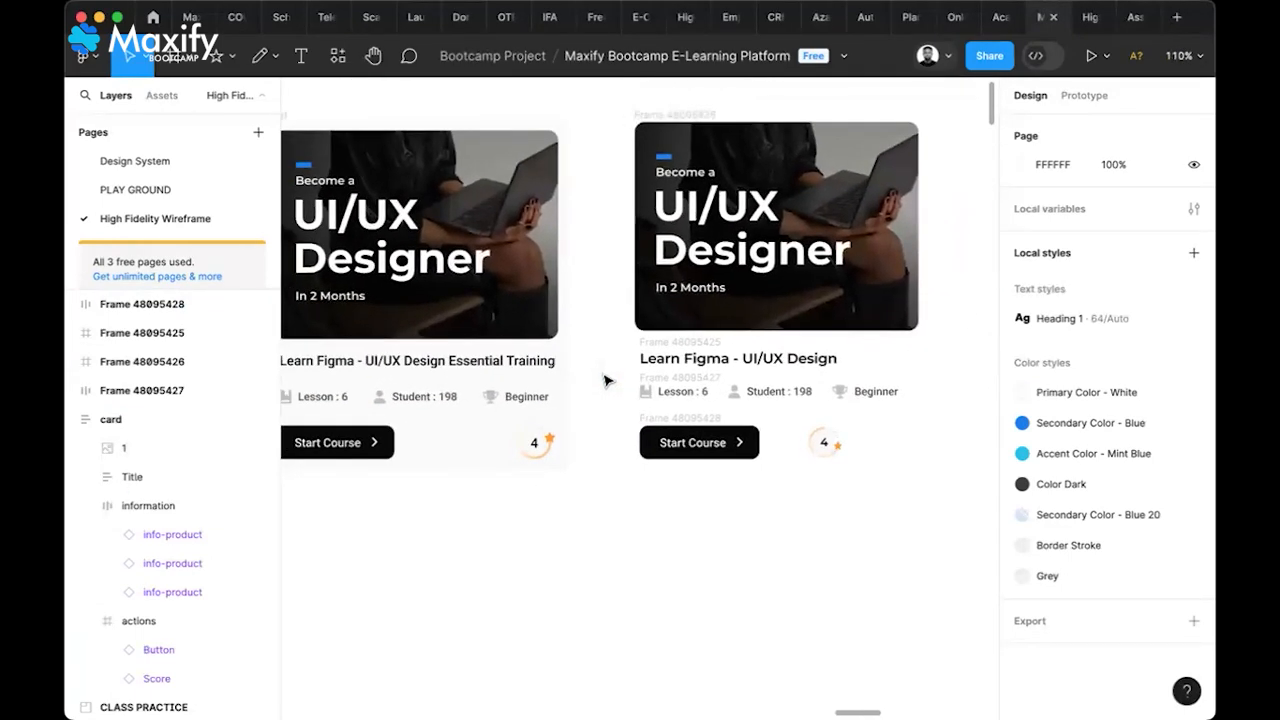
scroll(605, 380, "down", 2)
Stack the right card's image, title, lesson info and Start Course row in vertical auto layout
left_click(692, 442)
left_click(685, 170)
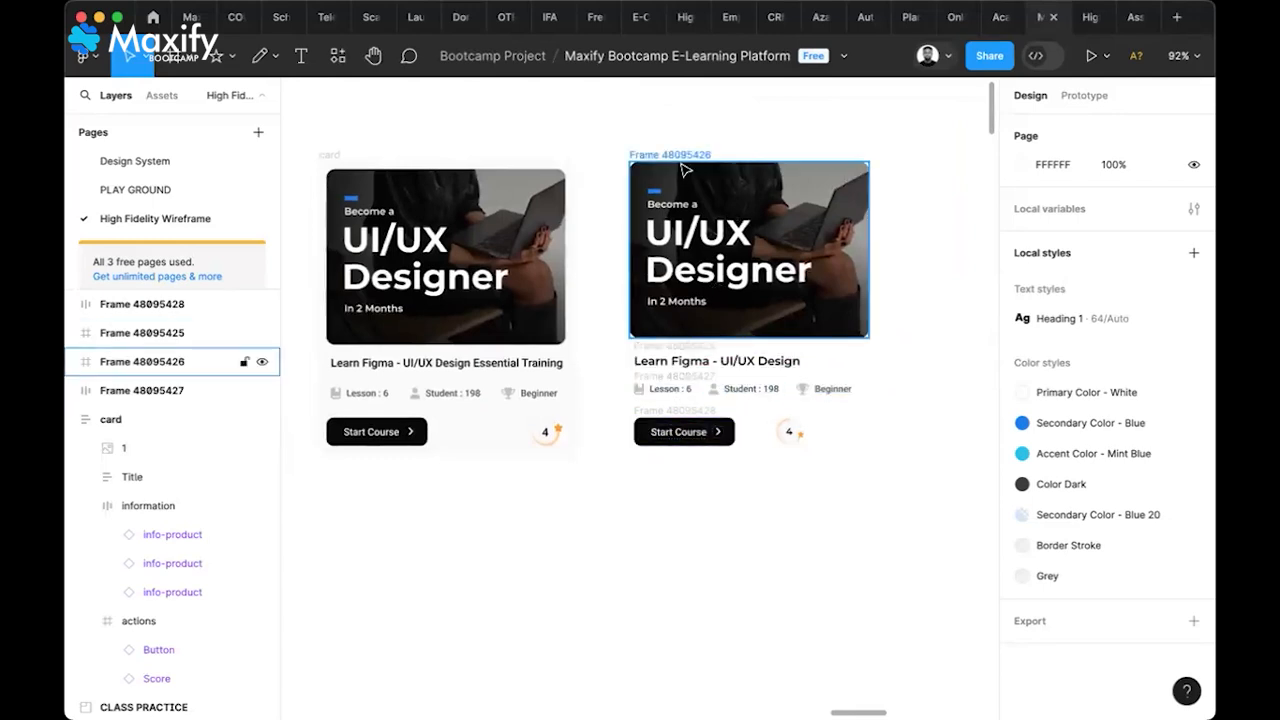
left_click(683, 160)
left_click(686, 361, "shift")
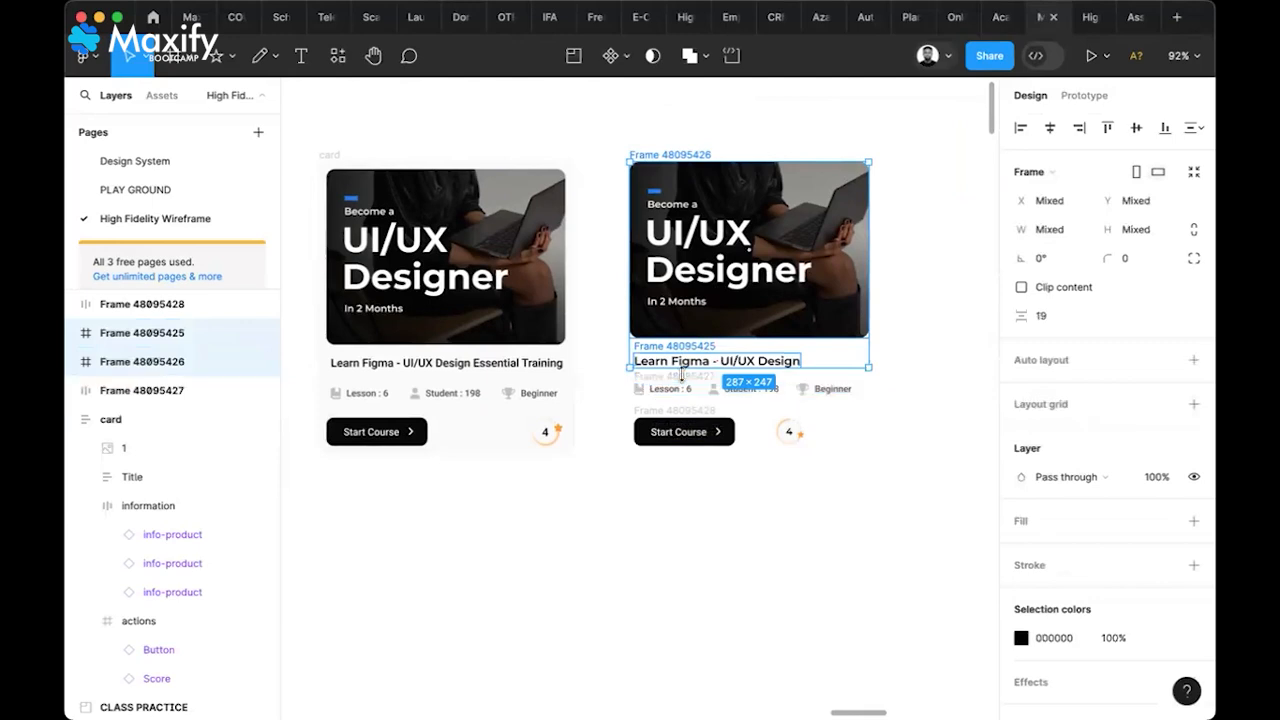
left_click(686, 382, "shift")
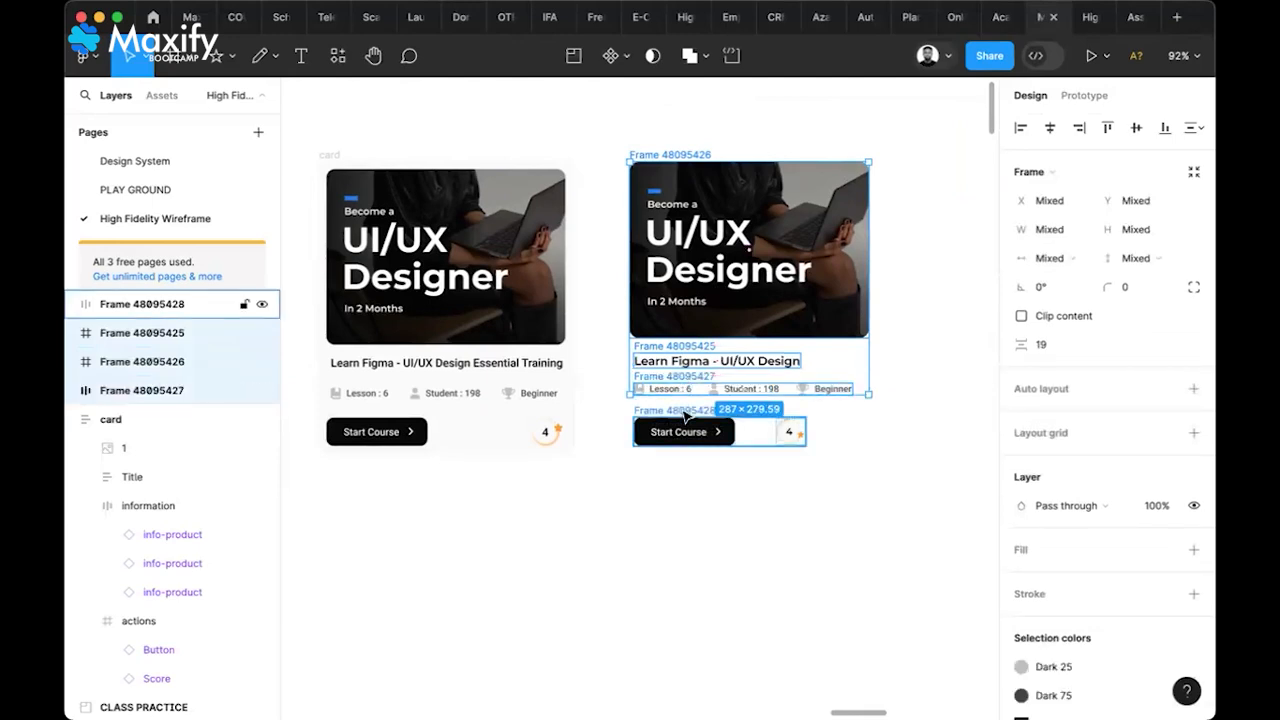
left_click(686, 418, "shift")
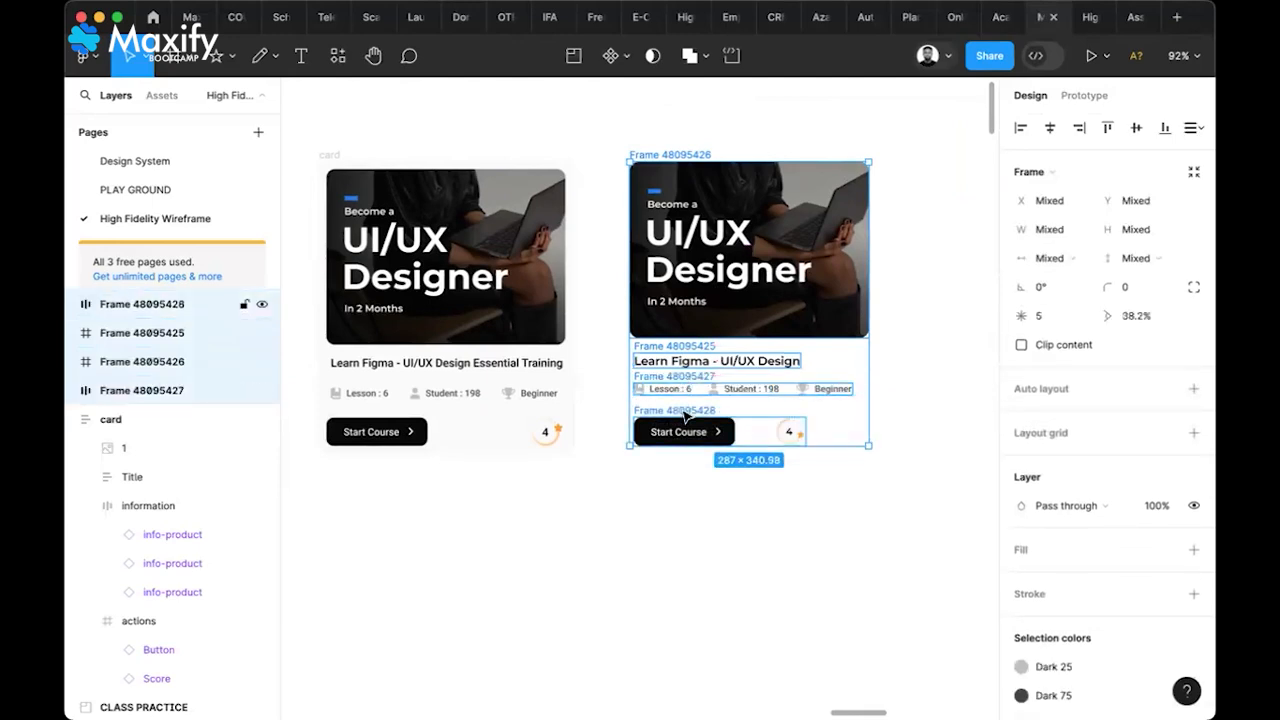
left_click(1192, 390)
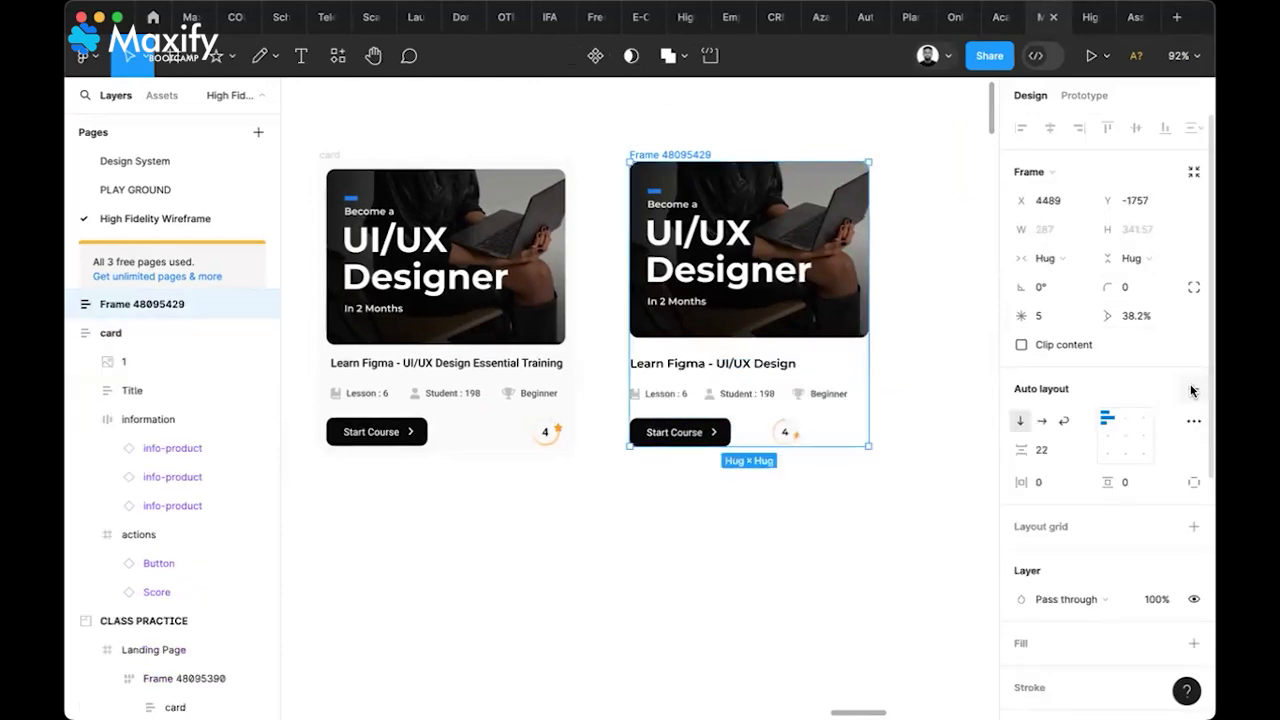
Widen the Start Course and score row to 270, then select the whole card frame
left_click(790, 433)
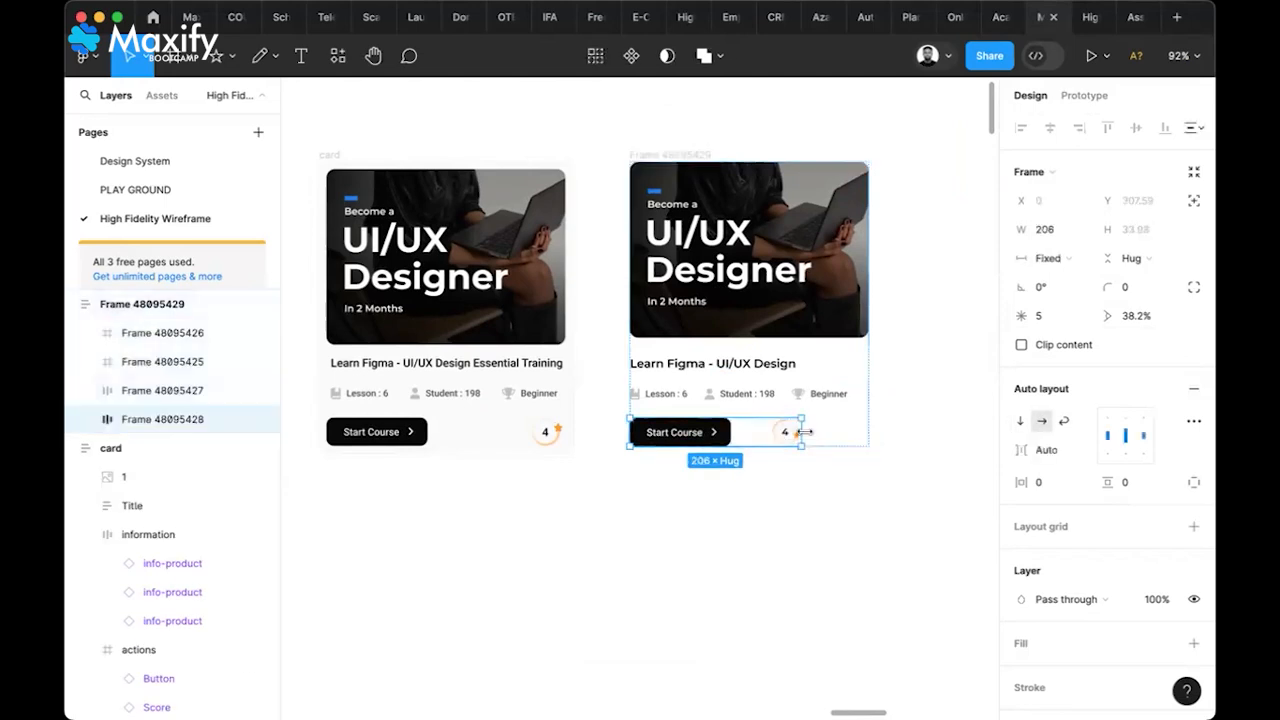
left_click_drag(816, 432, 856, 440)
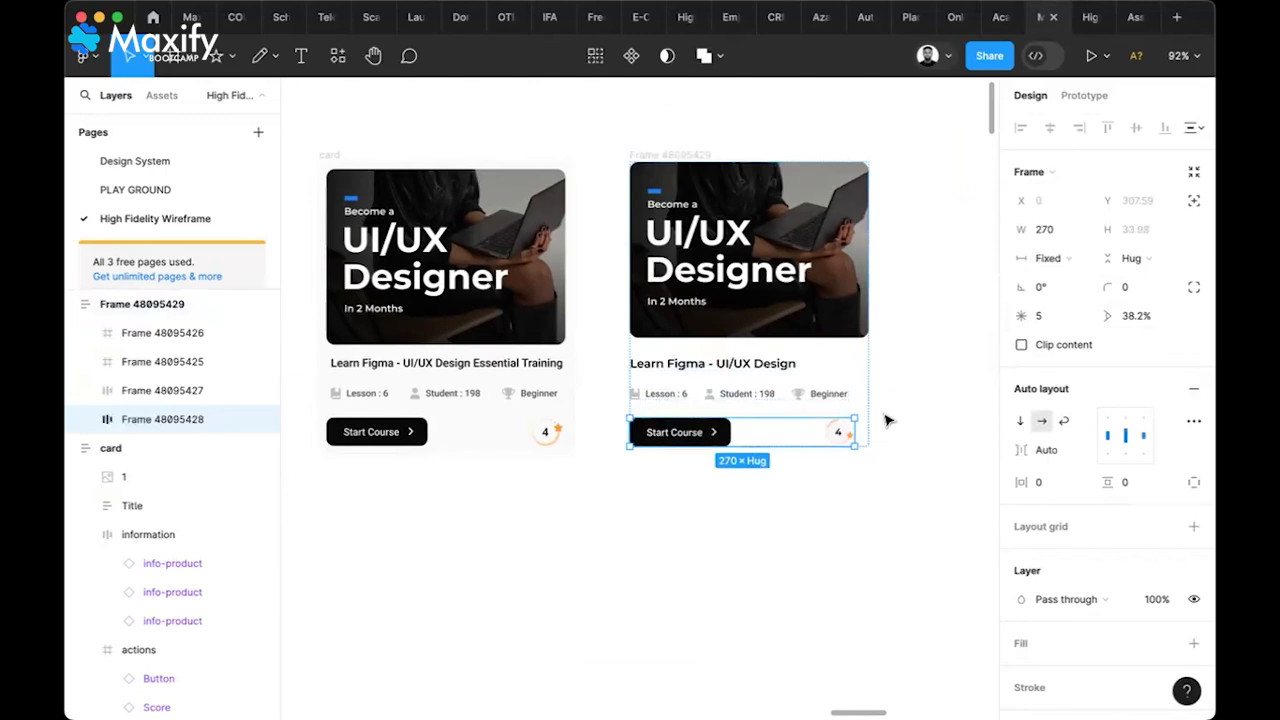
left_click(888, 420)
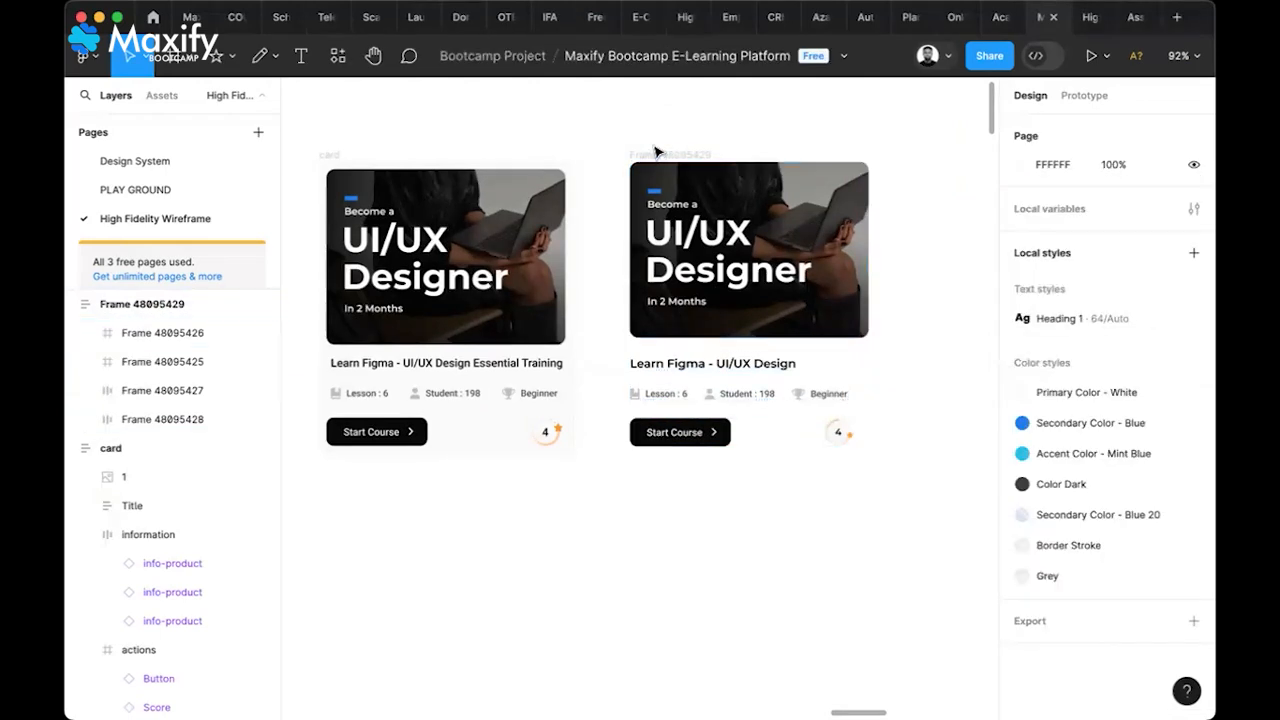
left_click(657, 153)
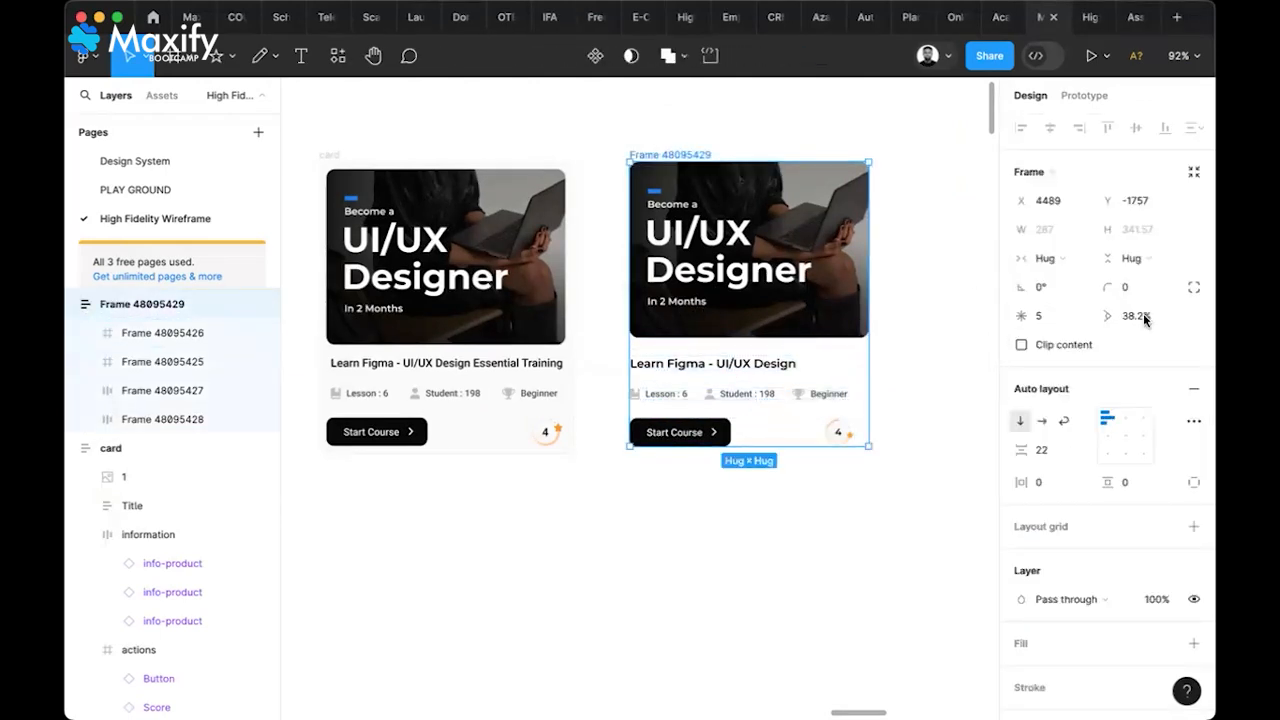
Set the card's horizontal and vertical padding to 10
scroll(1128, 429, "down", 2)
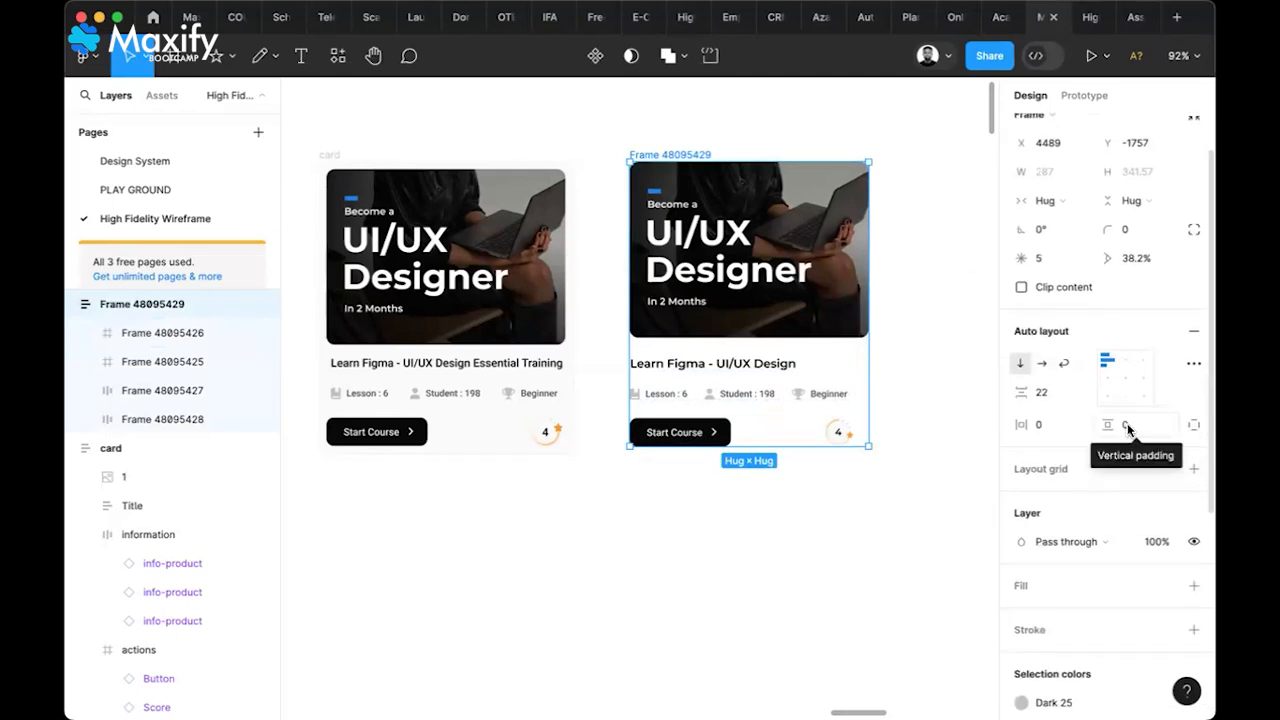
left_click(1127, 425)
type("5")
left_click(1055, 425)
type("5")
key("shift+Tab")
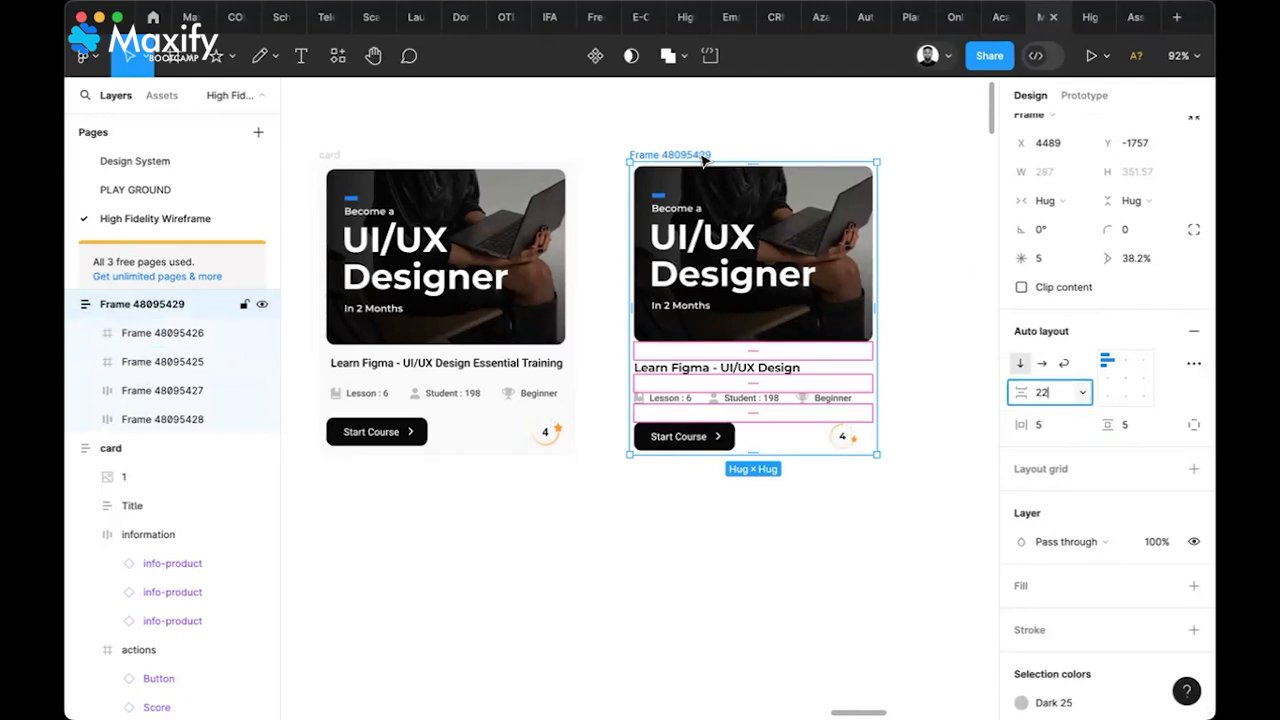
left_click(1050, 430)
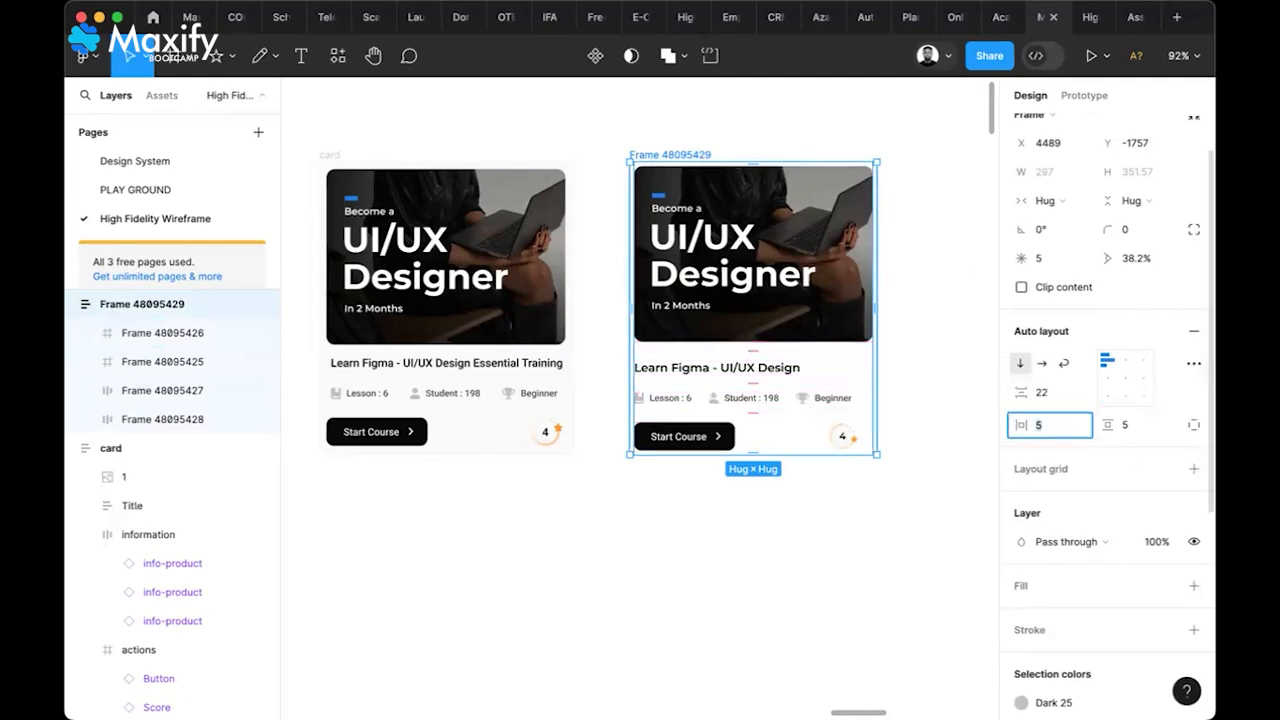
type("10")
left_click(1132, 425)
type("10")
key("Return")
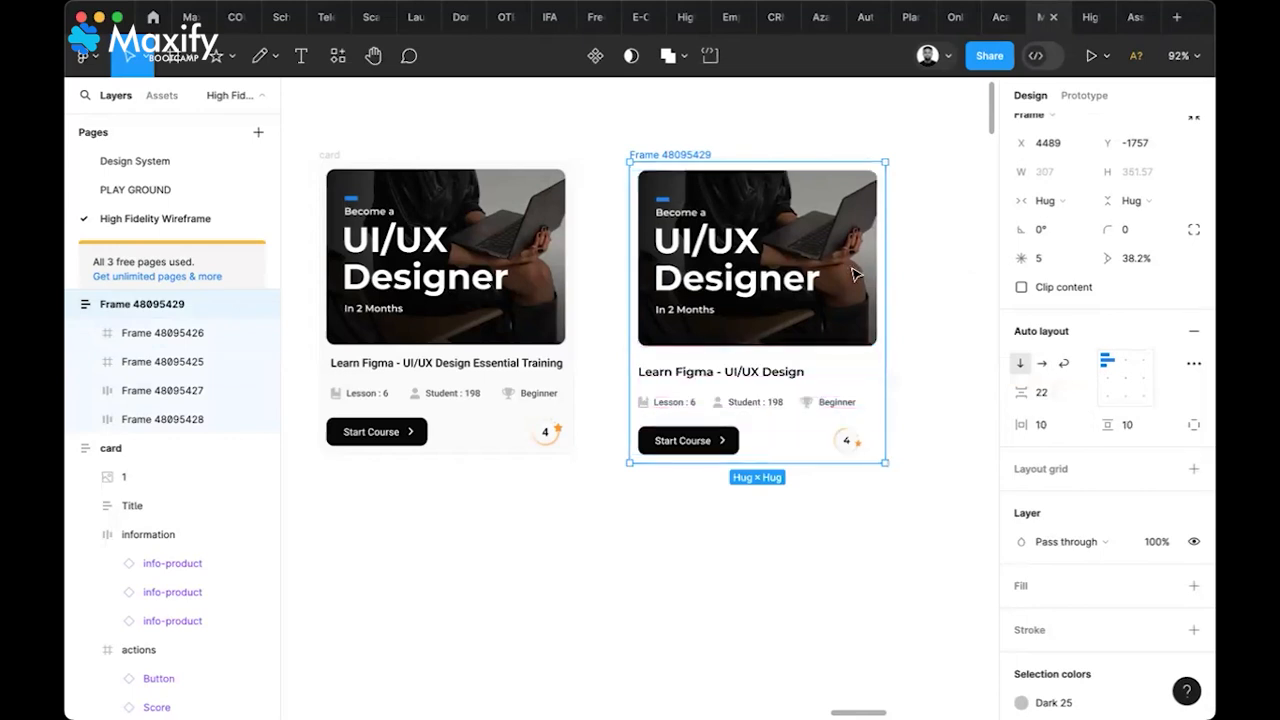
Add a fill to the second card, sampling the original card's FAFAFA colour with the eyedropper
left_click(1193, 586)
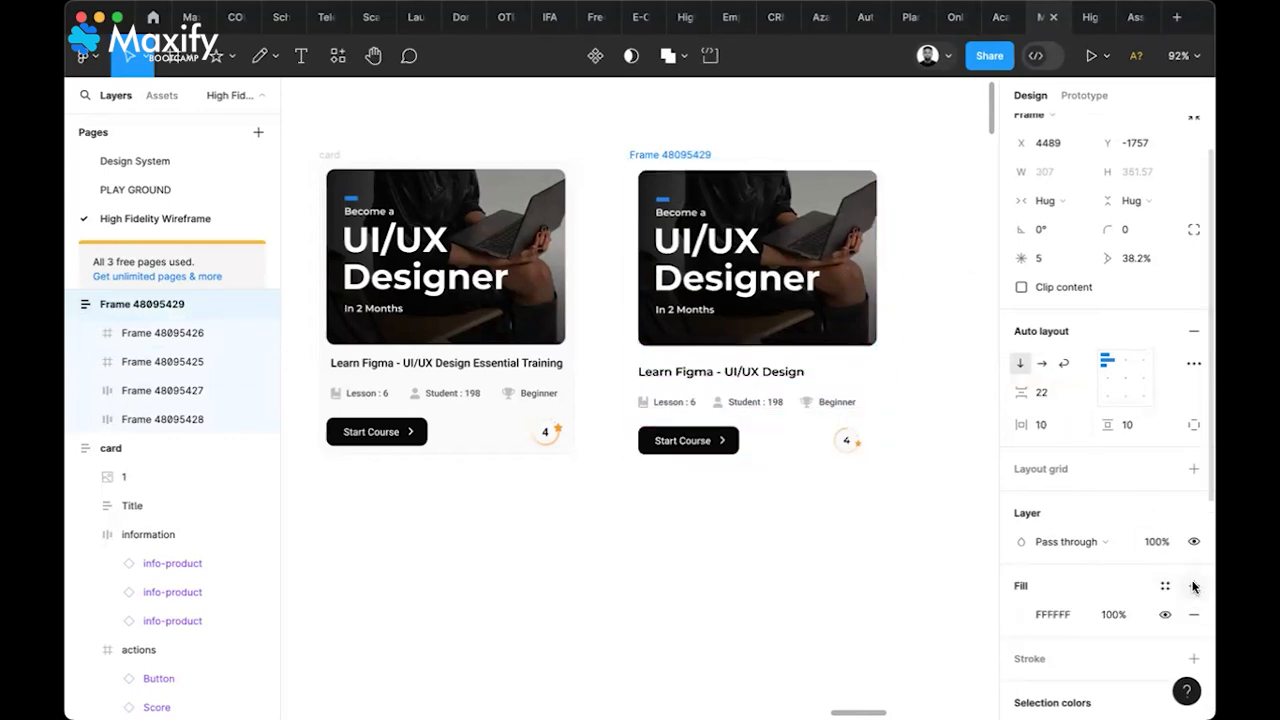
left_click(1021, 615)
left_click(809, 504)
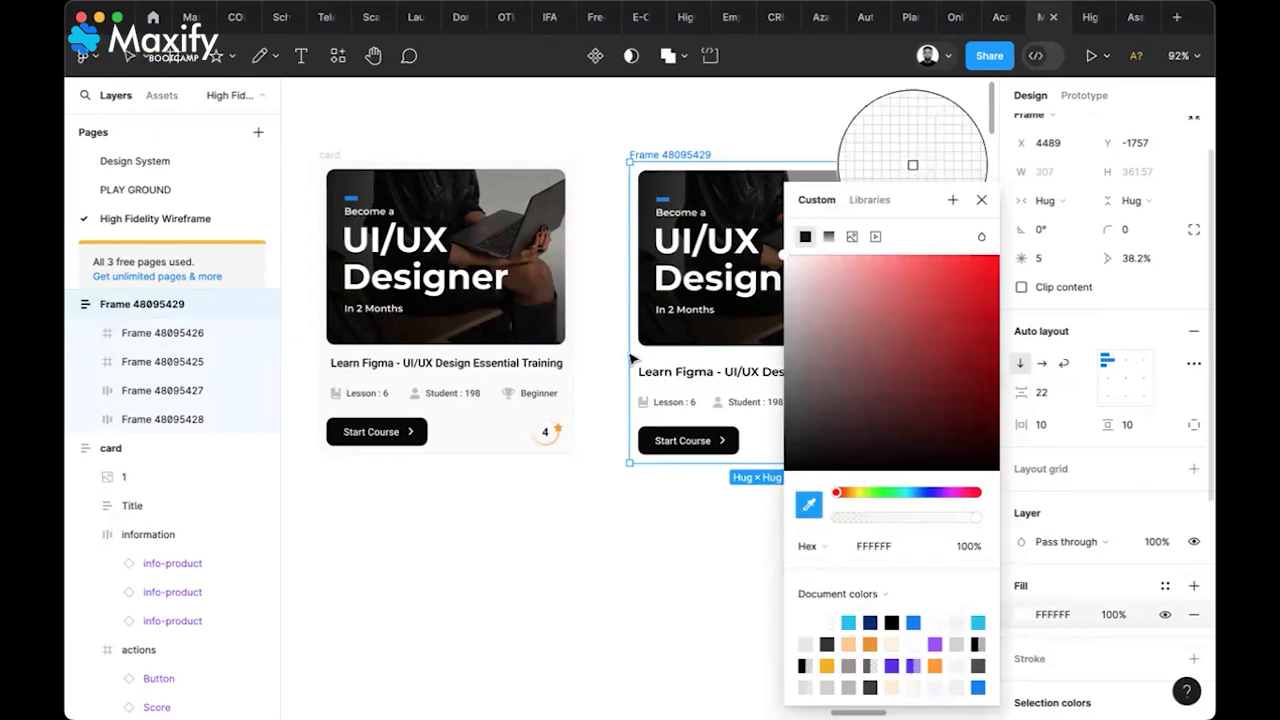
left_click(576, 290)
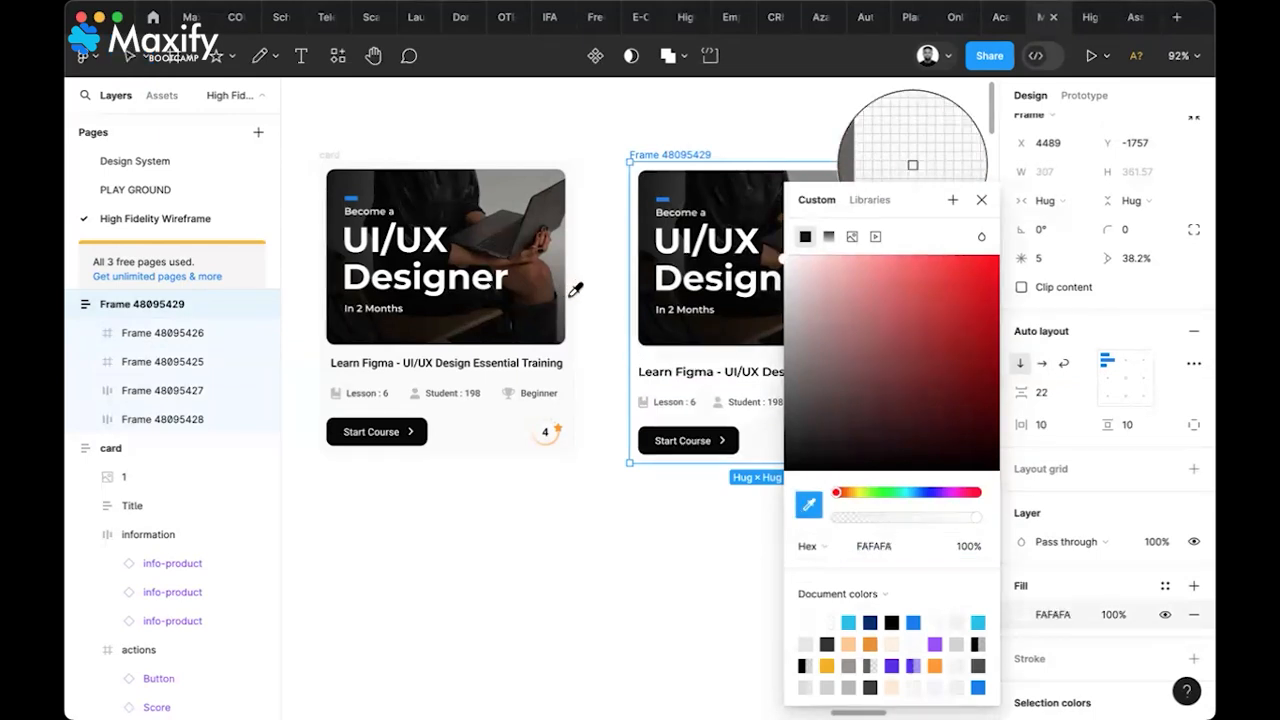
left_click(612, 383)
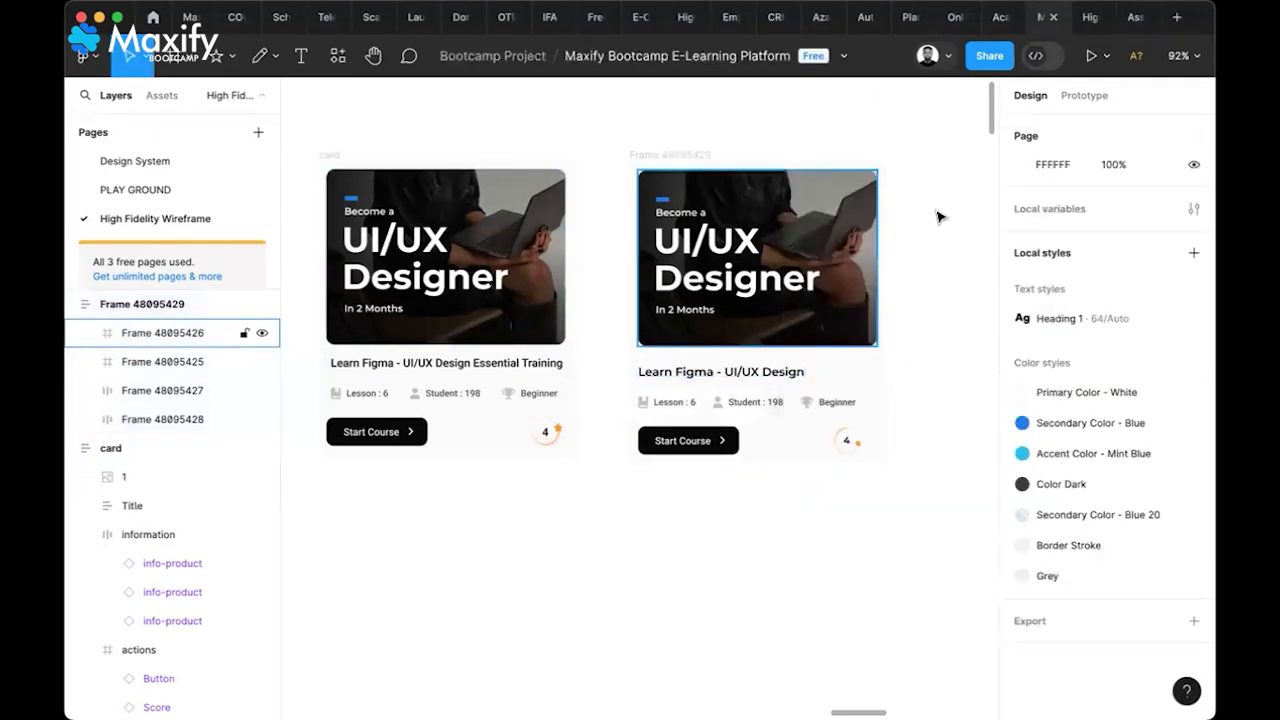
Give the second card a corner radius of 10
left_click(700, 158)
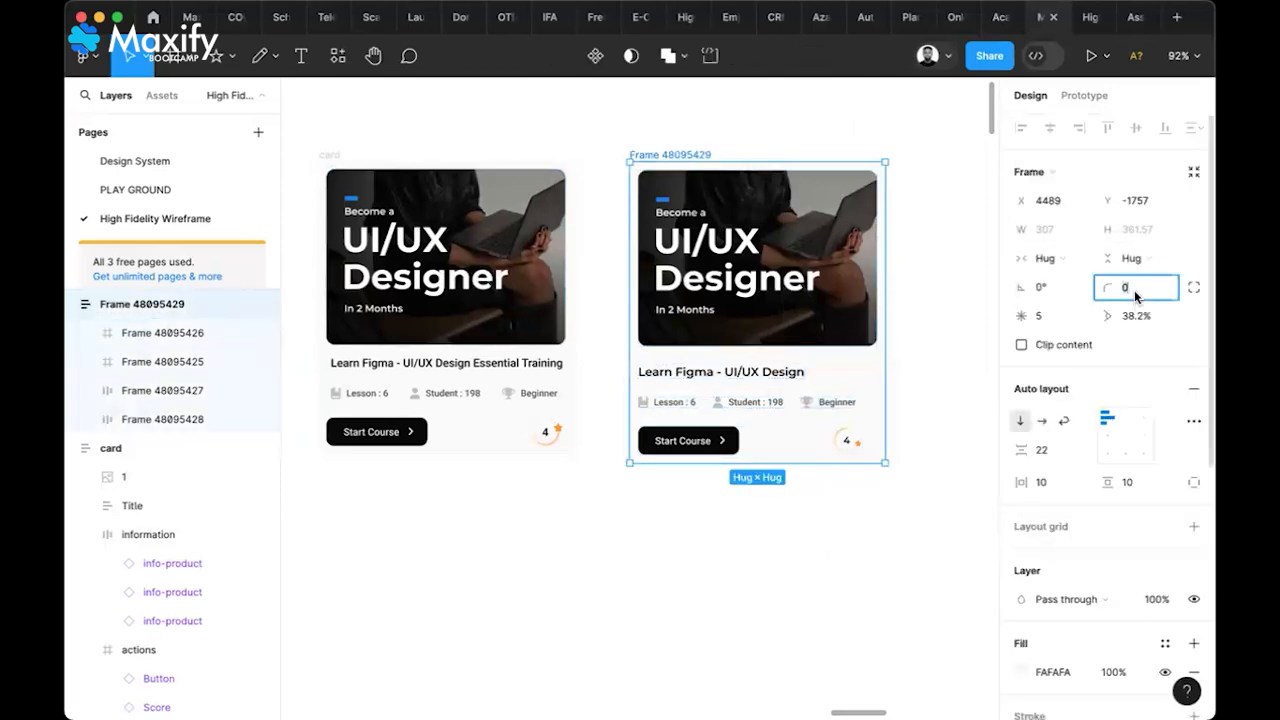
type("5")
key("Return")
left_click(910, 308)
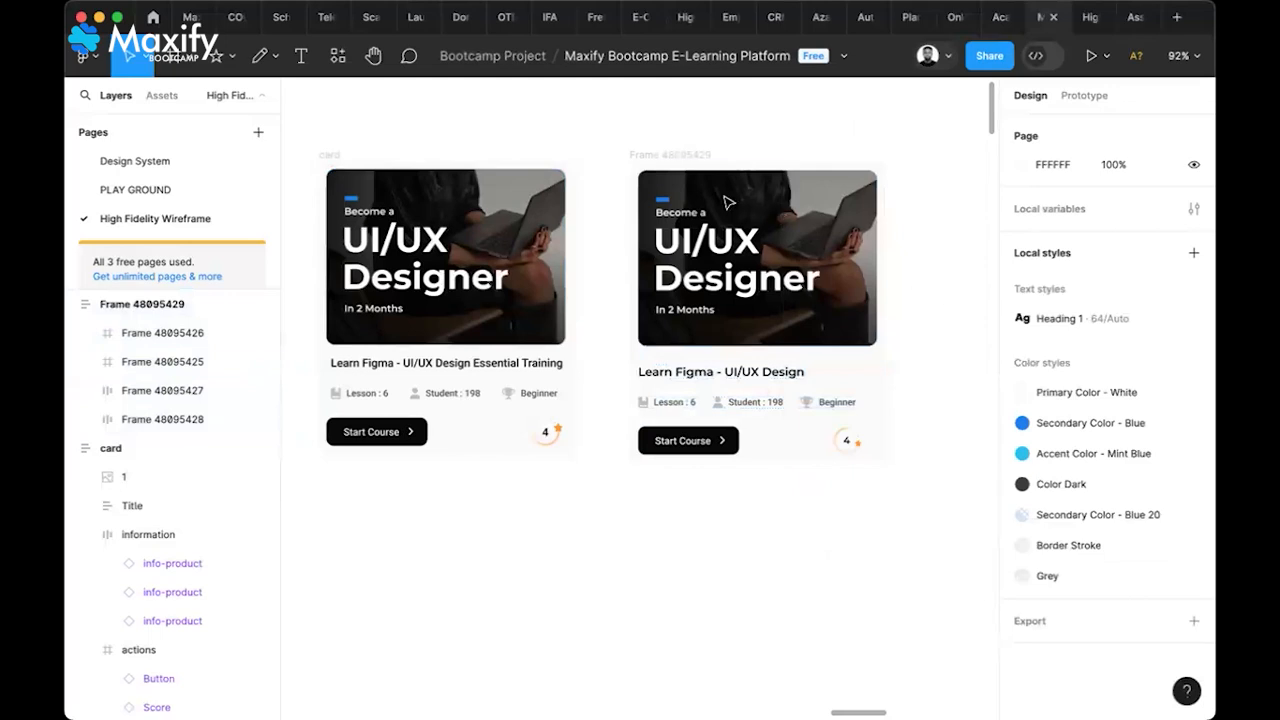
left_click(700, 154)
left_click(1145, 288)
type("10")
key("Return")
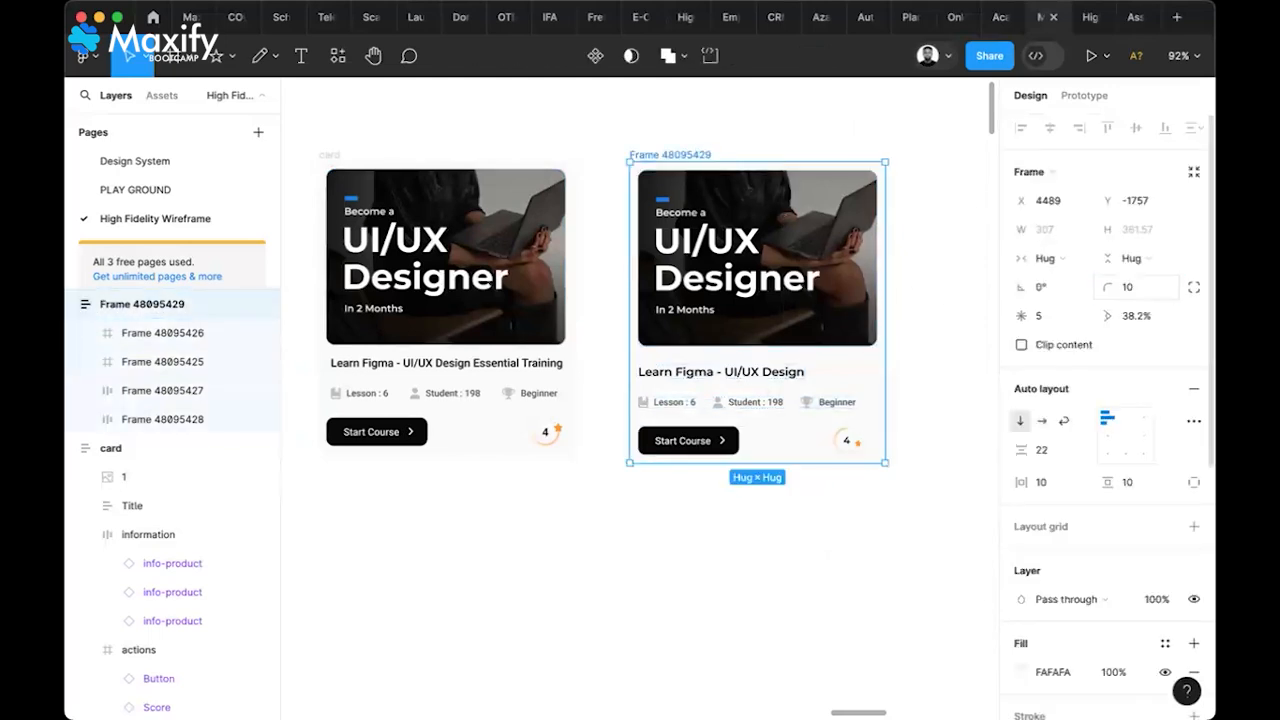
left_click(966, 253)
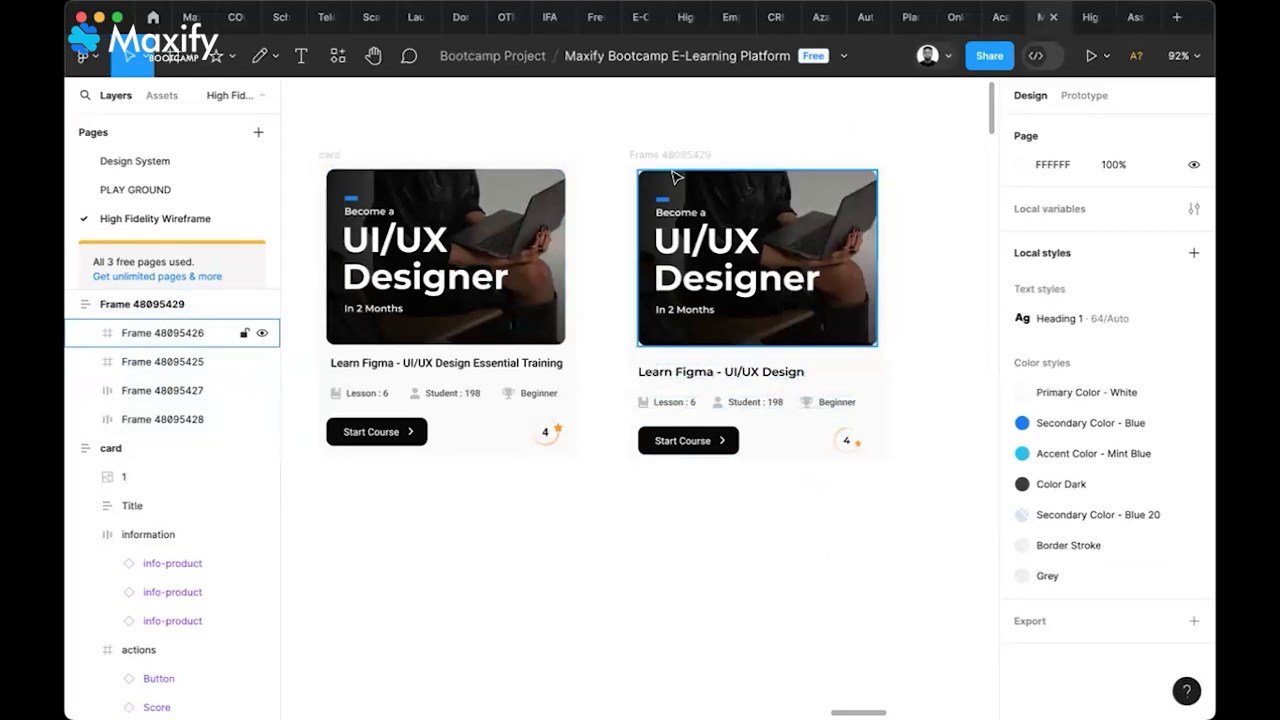
Match the original card's border: add an F1F1F1 stroke of weight 0.85 to the second card
left_click(575, 172)
scroll(1095, 585, "down", 5)
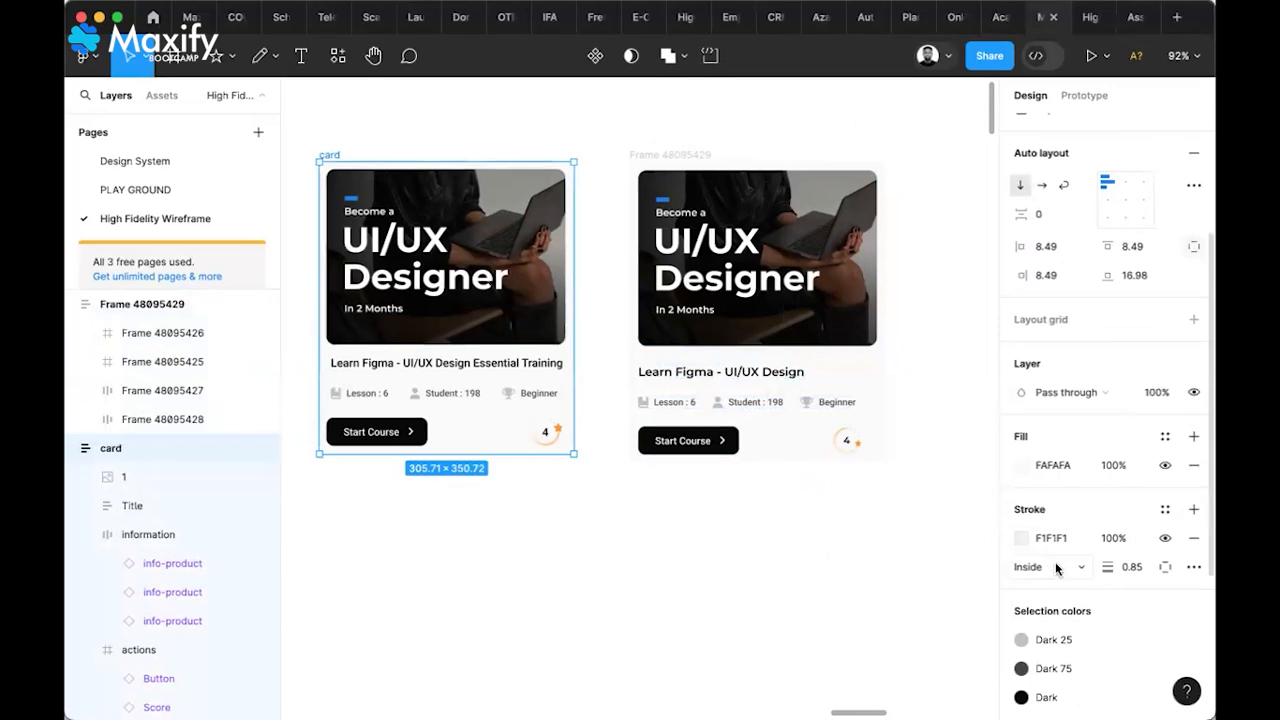
left_click(872, 166)
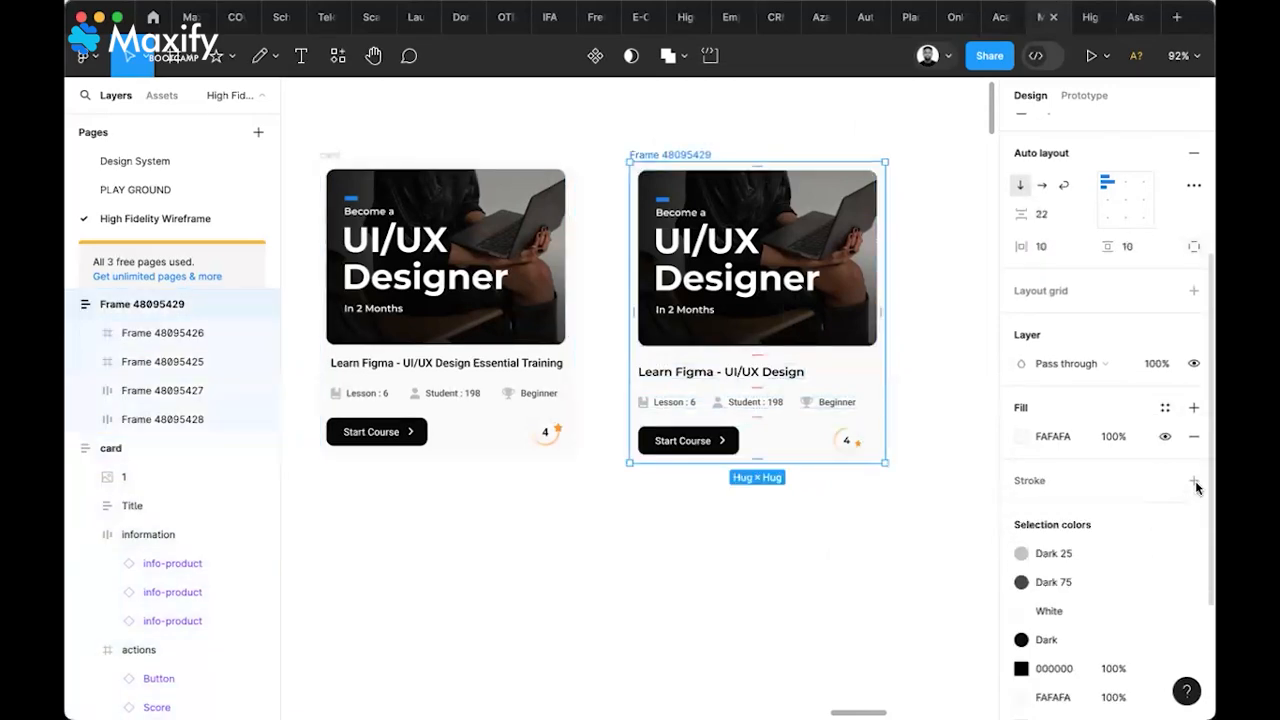
left_click(1193, 481)
left_click(1055, 509)
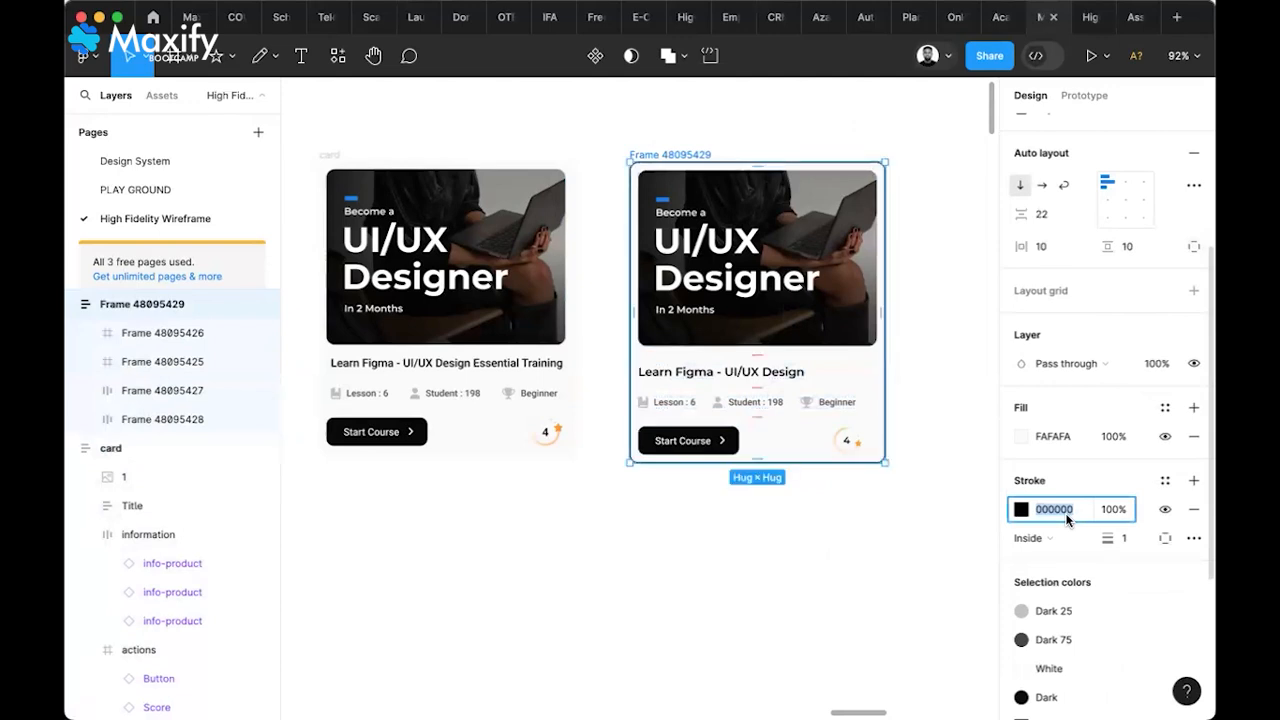
type("F1F1F1")
left_click(1133, 545)
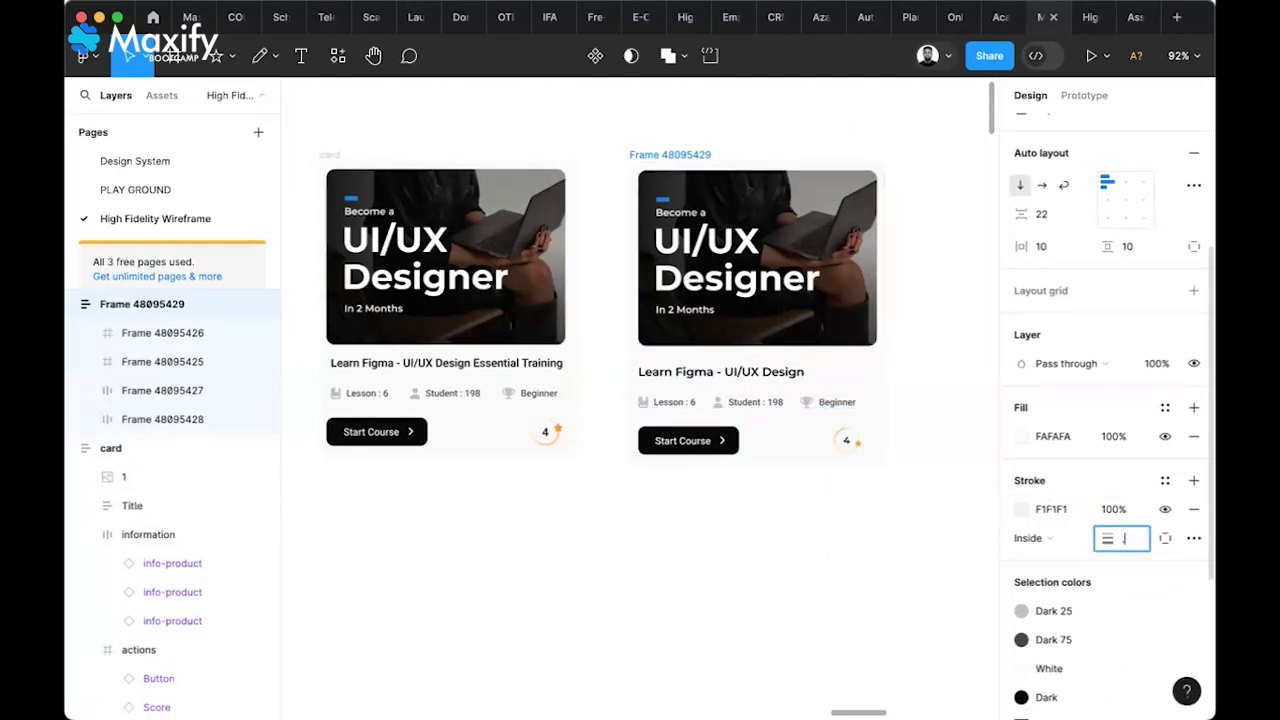
type("85")
key("Return")
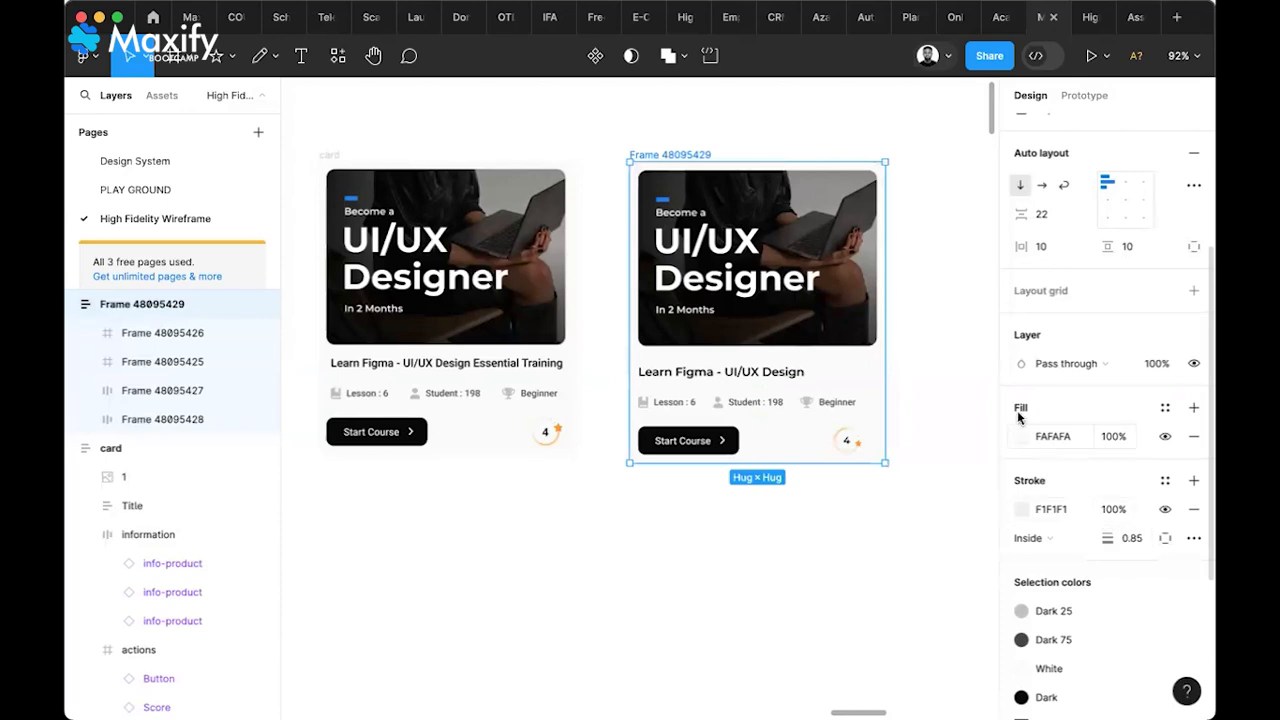
left_click(975, 402)
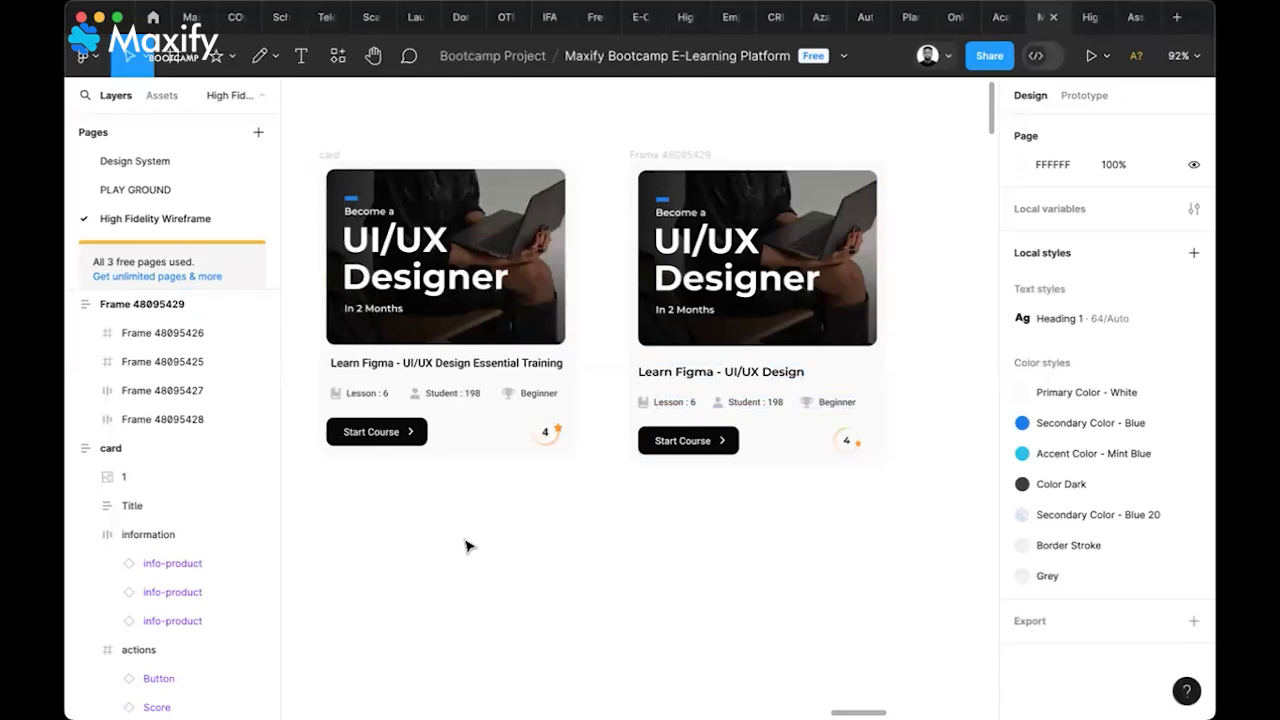
Rename the second card frame to CARD and nudge it slightly left
left_click(689, 152)
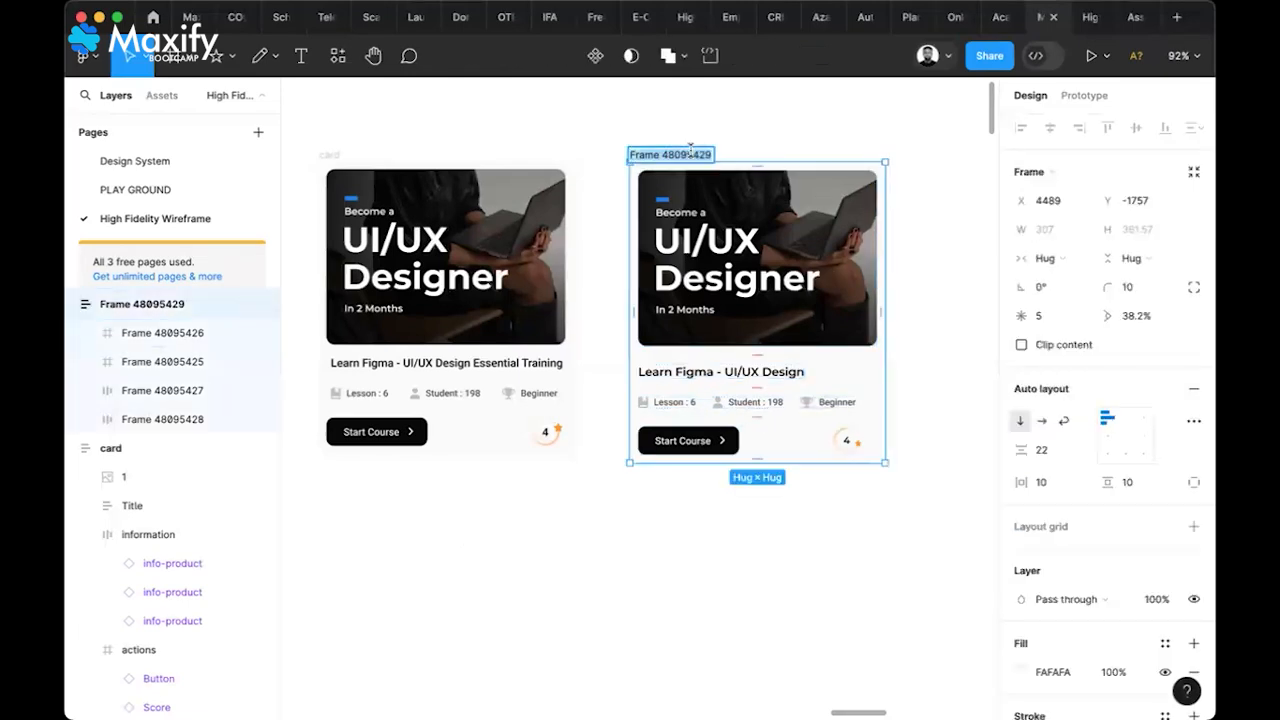
type("CARD")
key("Return")
left_click_drag(650, 156, 630, 156)
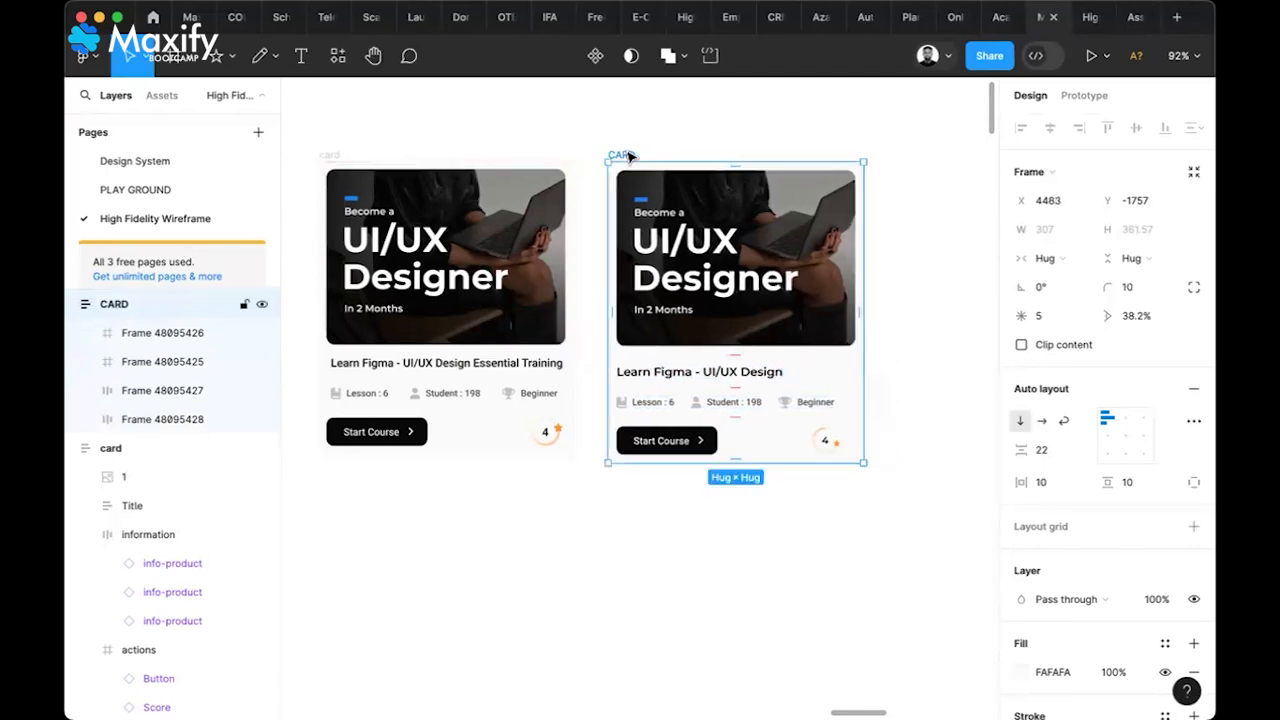
left_click(724, 551)
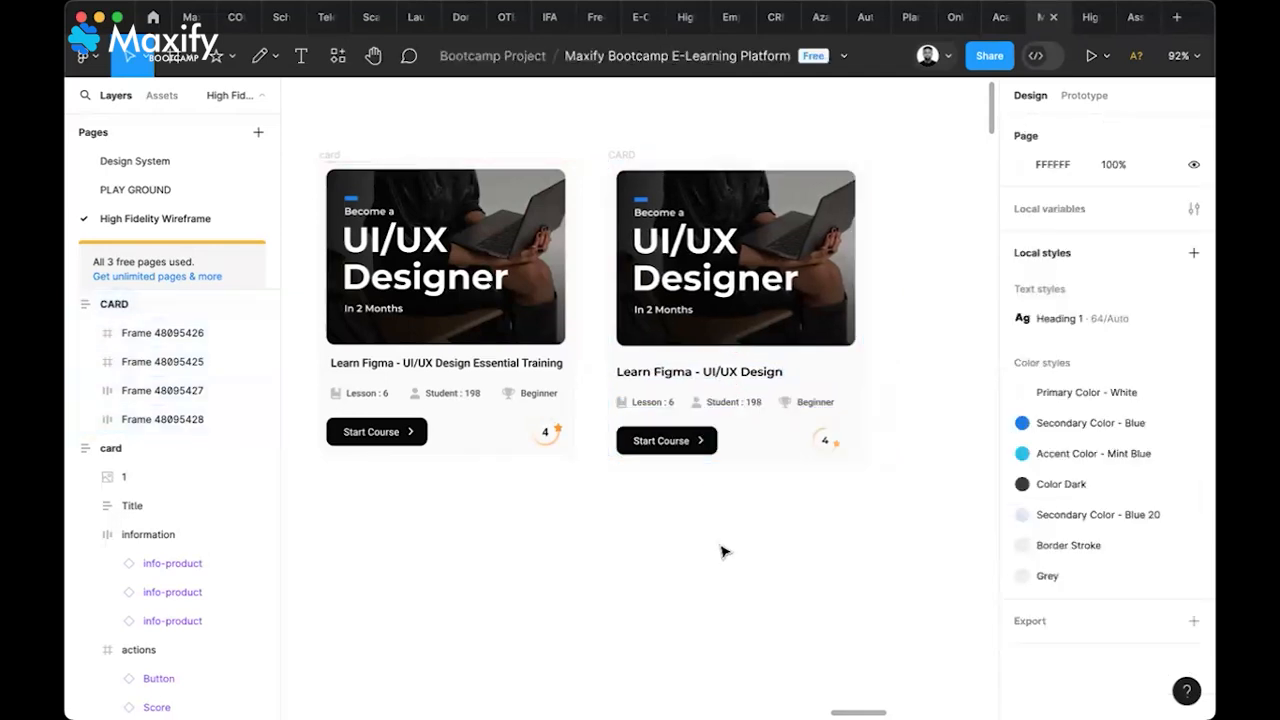
mouse_move(925, 10)
Zoom out to find the 1440×1472 Landing Page frame and select it
scroll(779, 504, "down", 3)
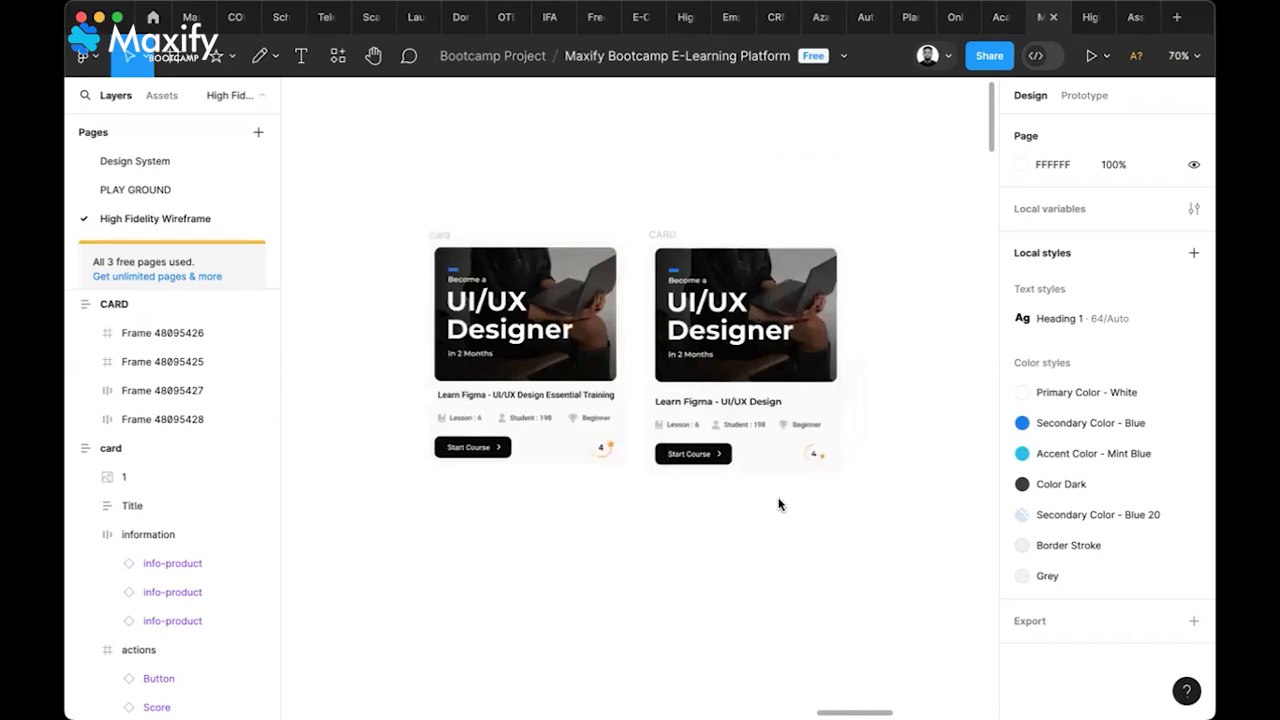
scroll(779, 504, "down", 3)
scroll(779, 504, "down", 5)
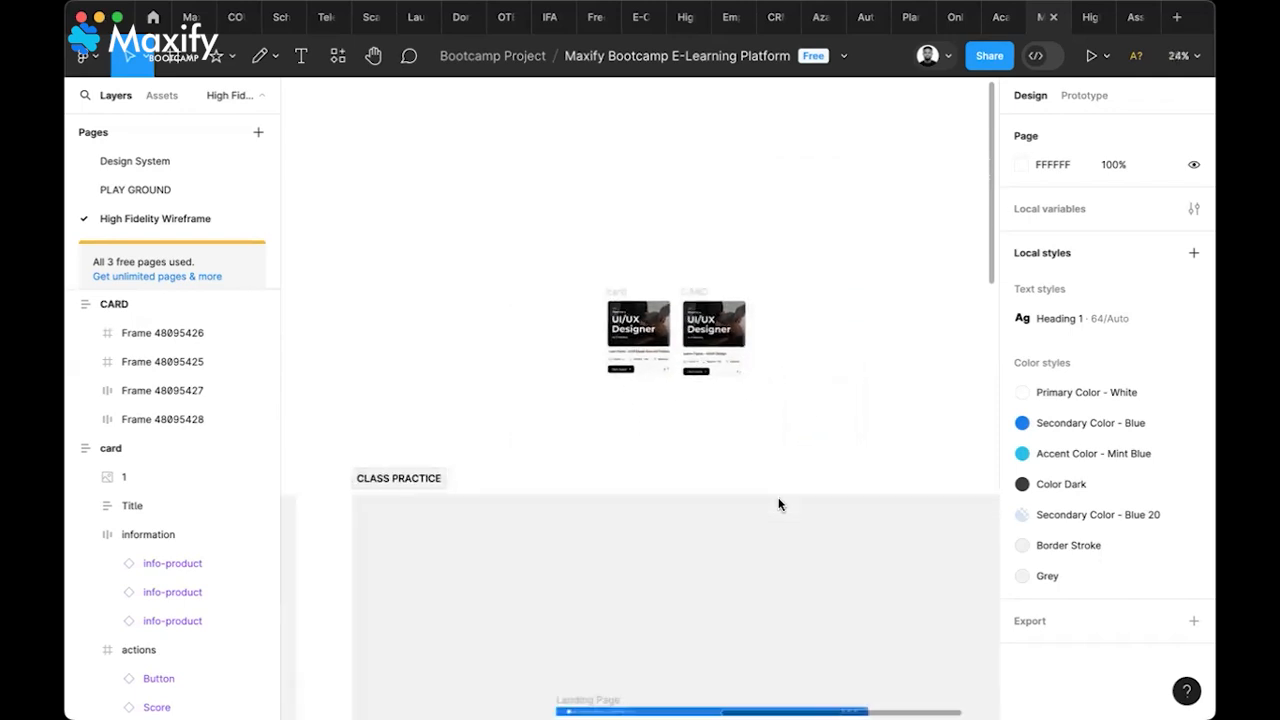
scroll(779, 504, "down", 1)
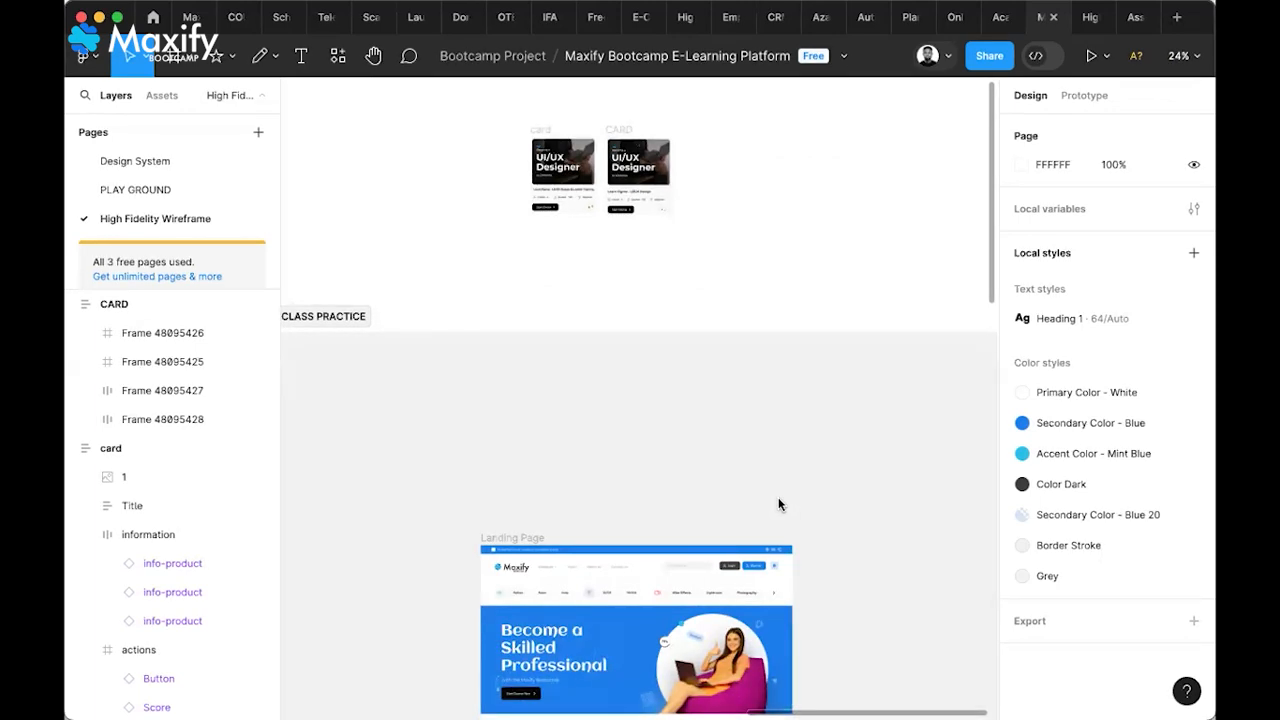
scroll(779, 500, "down", 3)
scroll(779, 505, "down", 1)
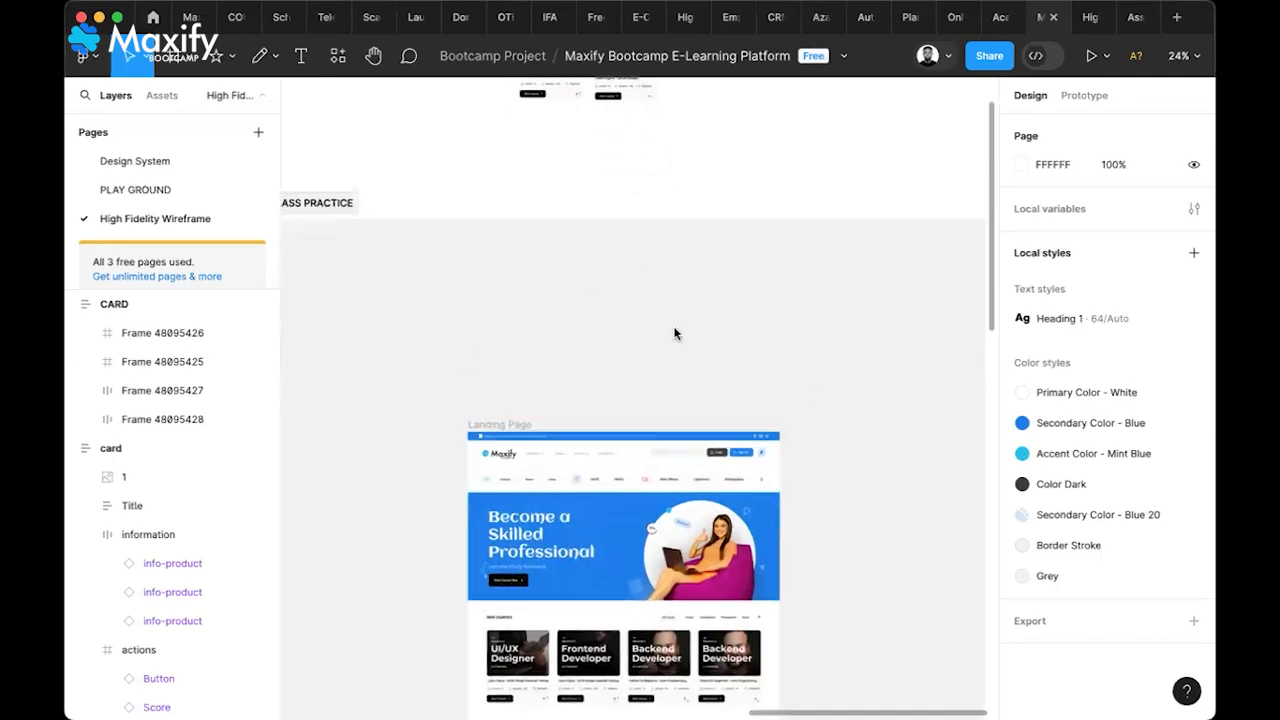
scroll(674, 331, "down", 5)
scroll(542, 434, "left", 5)
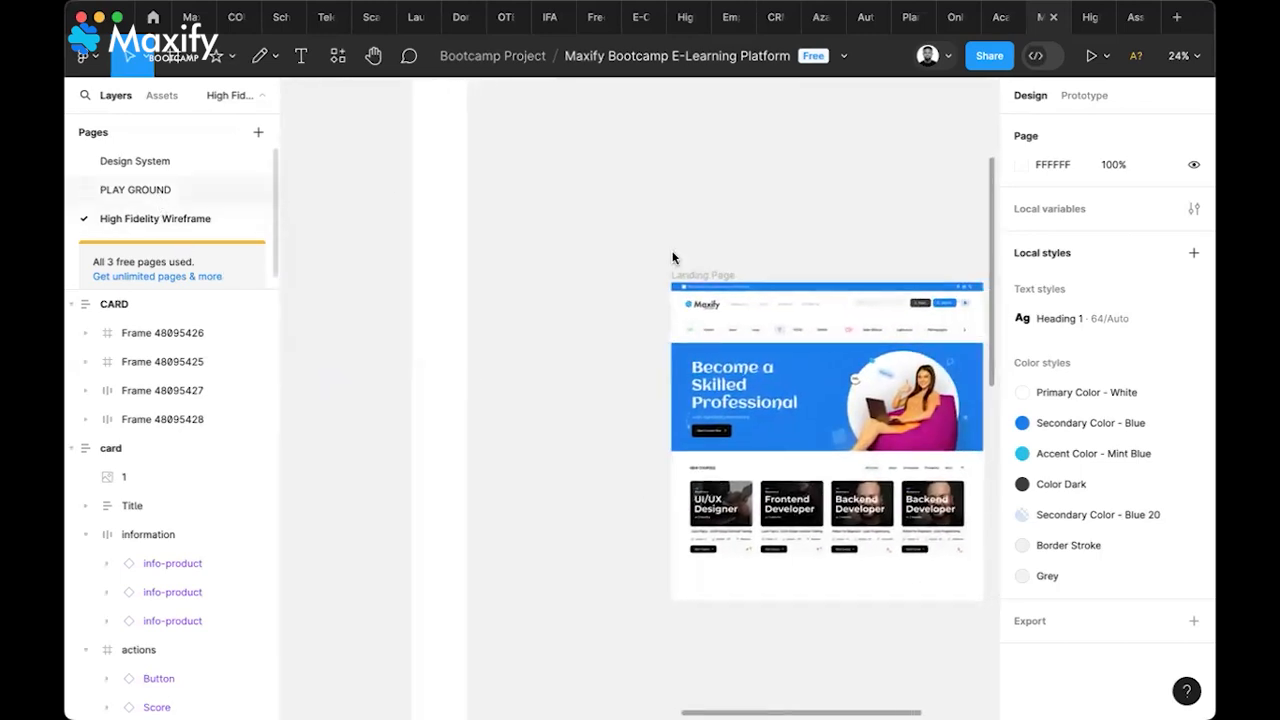
scroll(714, 257, "right", 3)
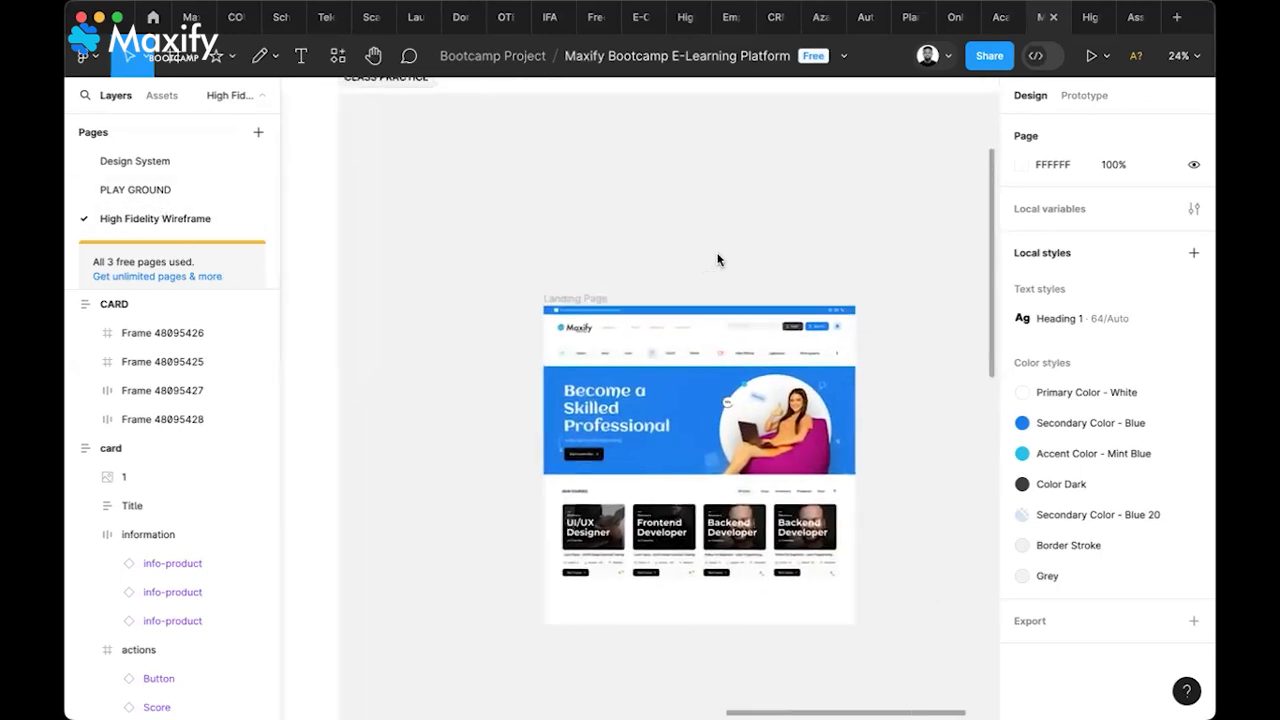
left_click(570, 300)
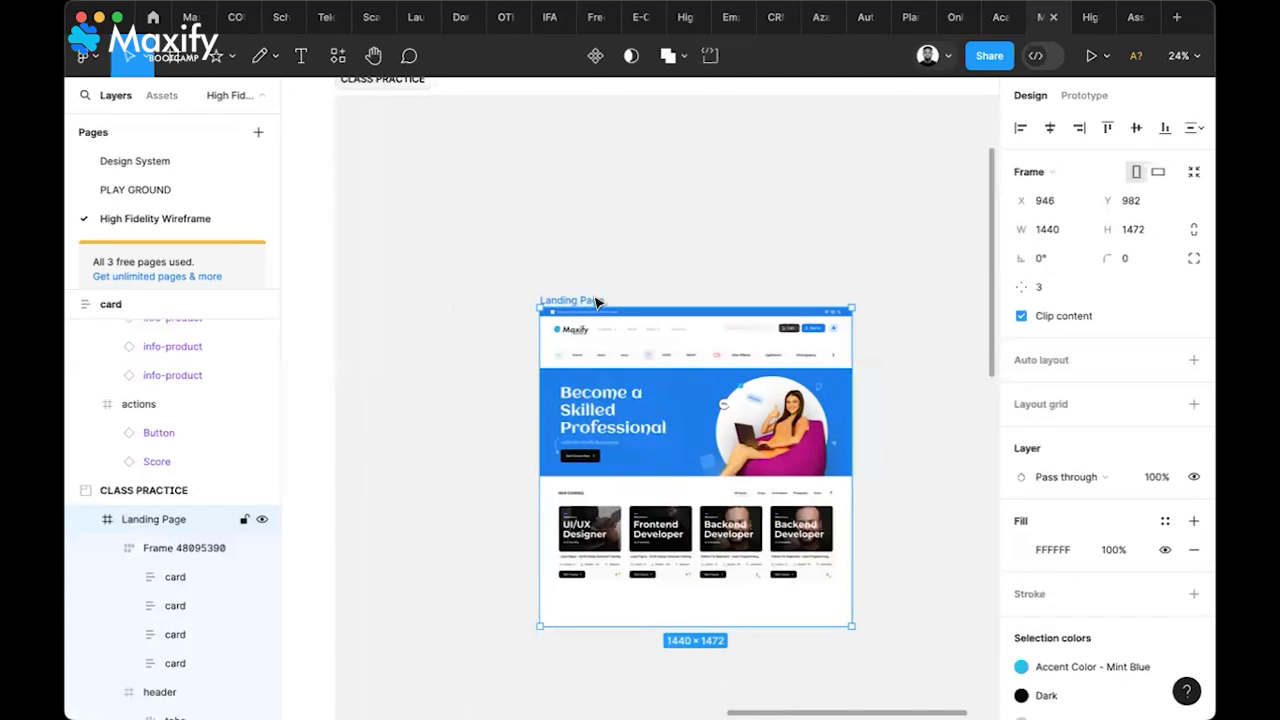
On the PLAY GROUND page, draw a new section to the right of Frame 4
left_click(135, 189)
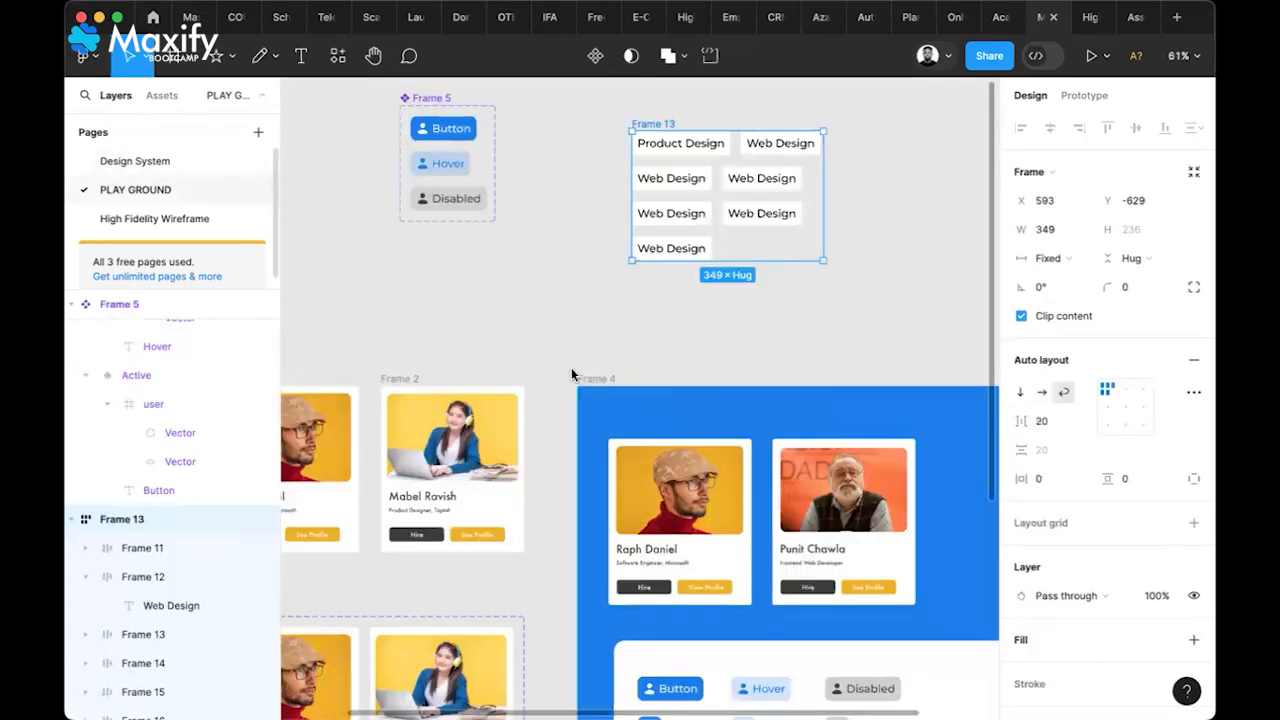
scroll(585, 400, "down", 3)
scroll(585, 400, "down", 2)
scroll(585, 400, "right", 1)
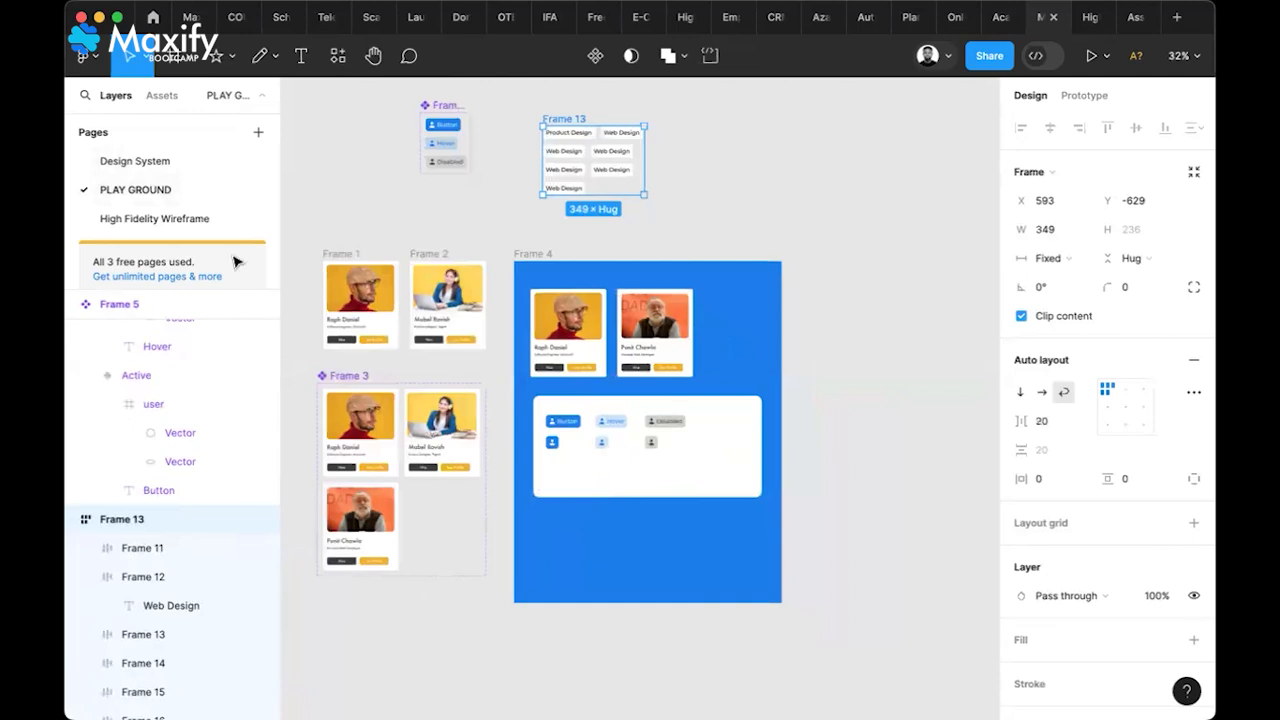
left_click(192, 64)
left_click(186, 97)
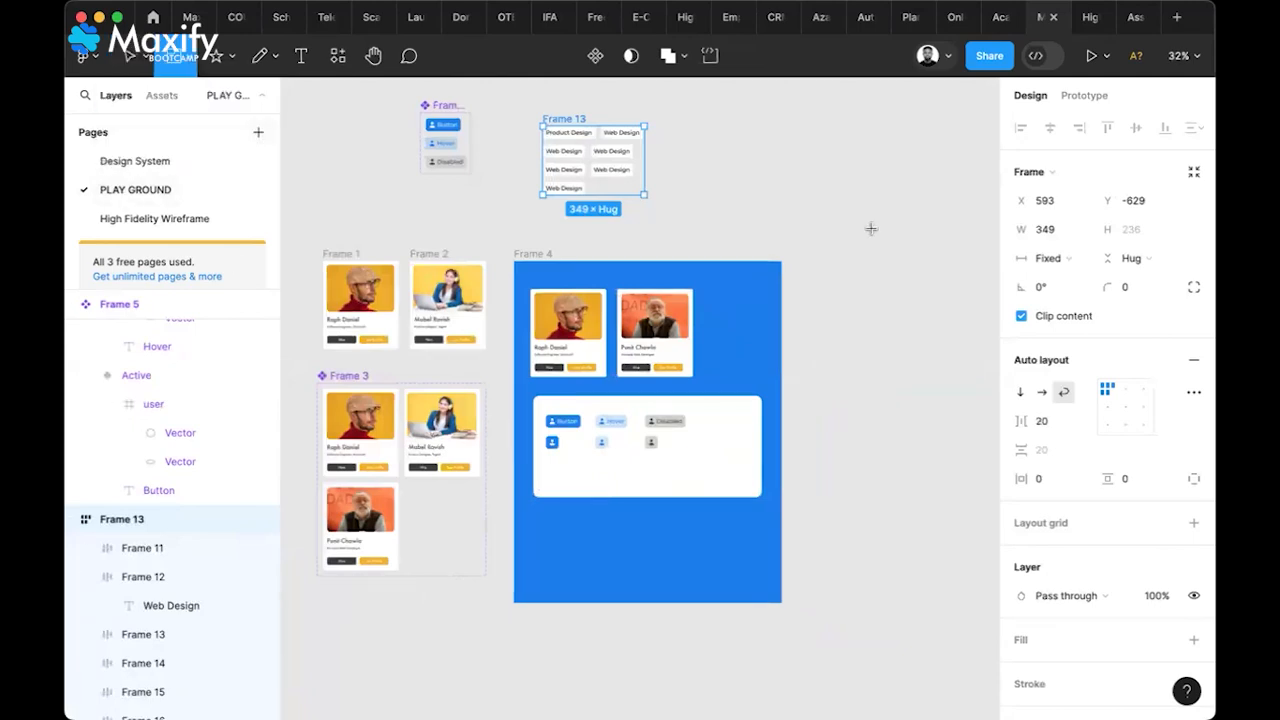
scroll(800, 234, "right", 4)
left_click_drag(652, 241, 961, 561)
Paste the Landing Page into Section 1 and enlarge the section around it to 1804×2259
key("super+v")
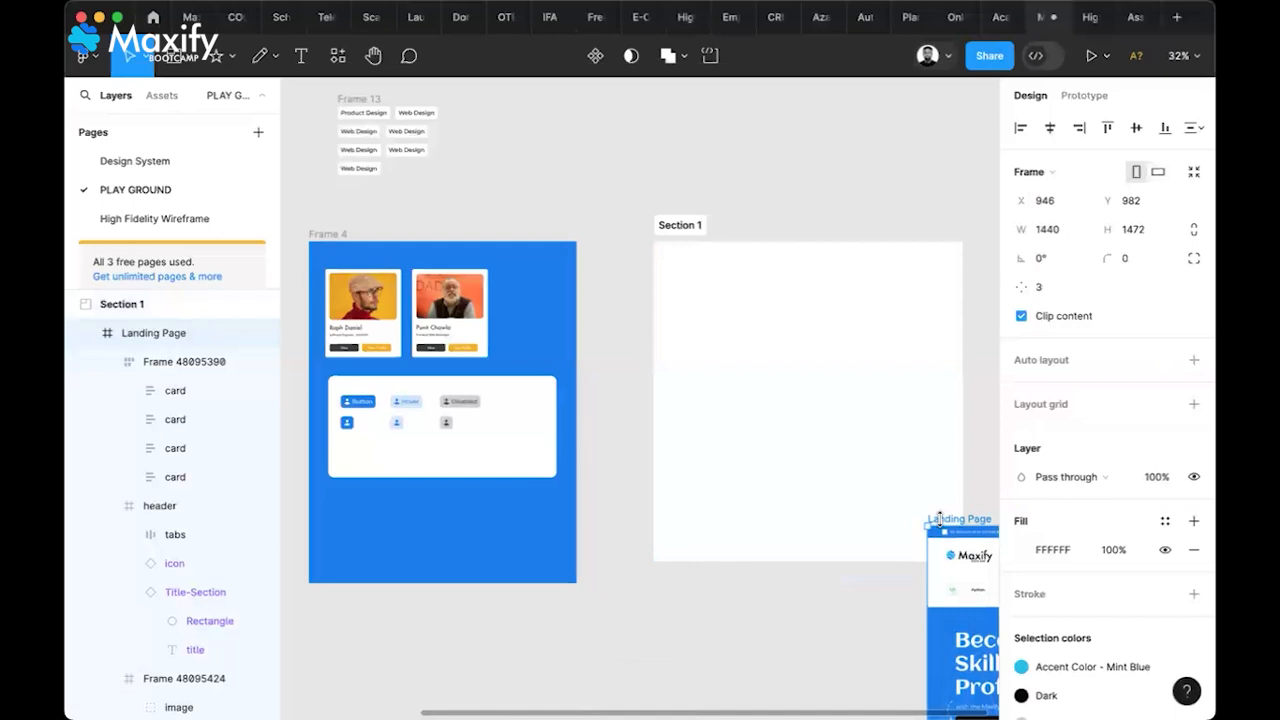
left_click_drag(940, 516, 681, 255)
scroll(564, 214, "down", 5)
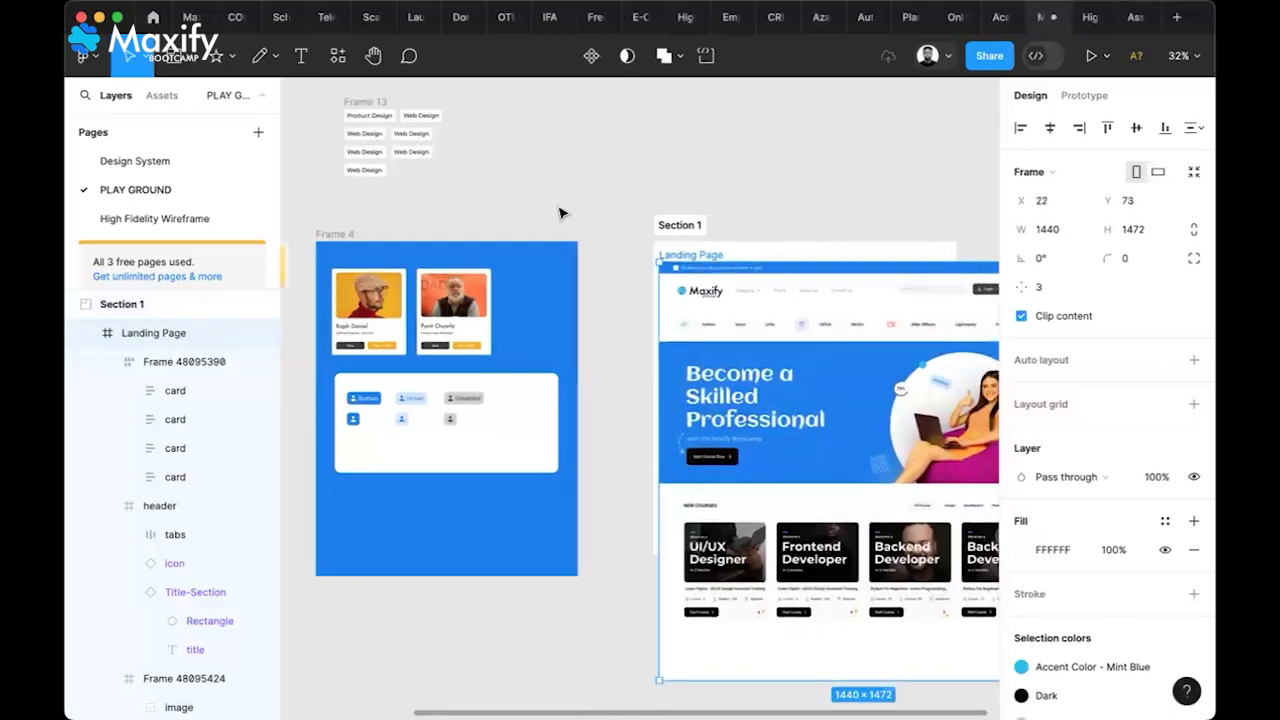
scroll(616, 213, "down", 3)
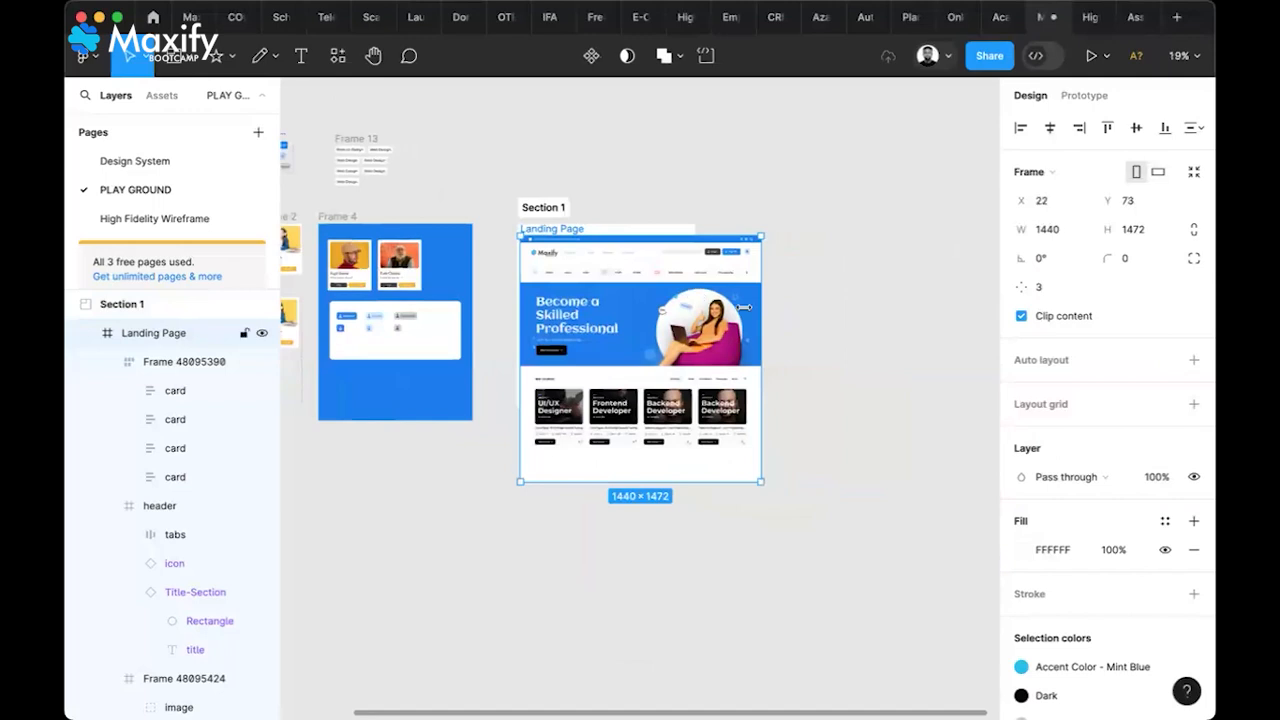
left_click(817, 307)
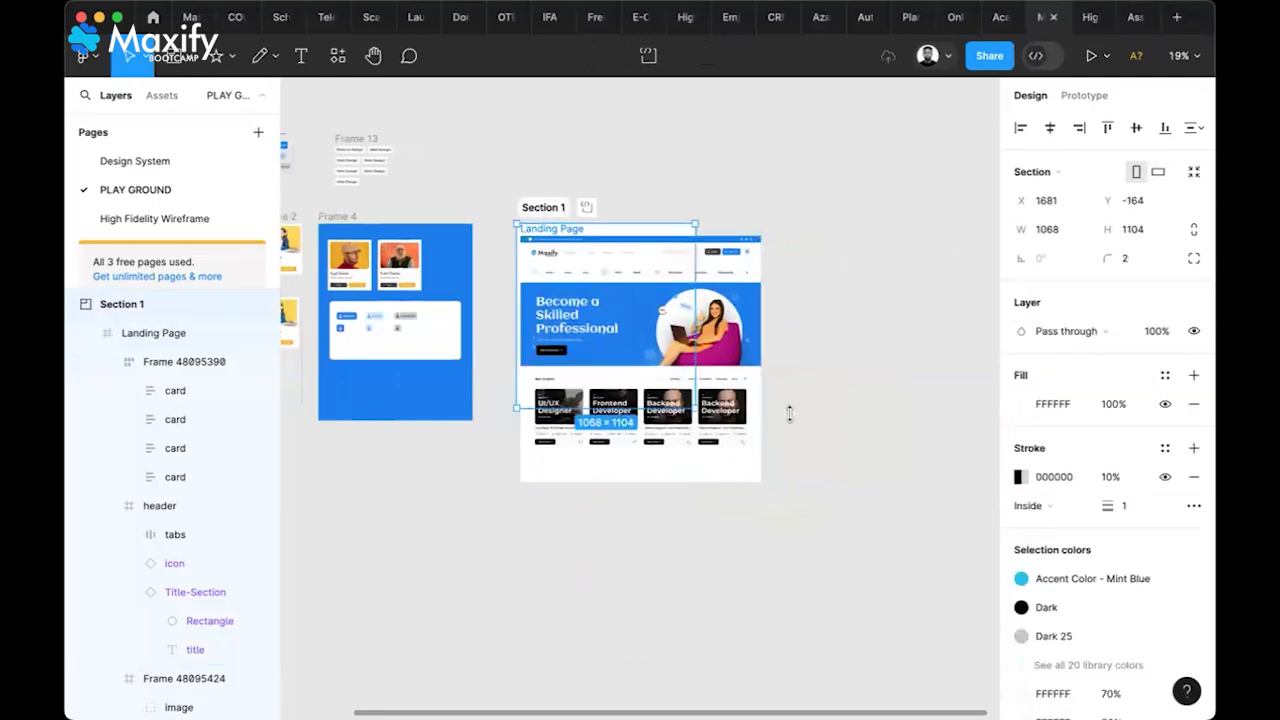
left_click_drag(793, 521, 793, 589)
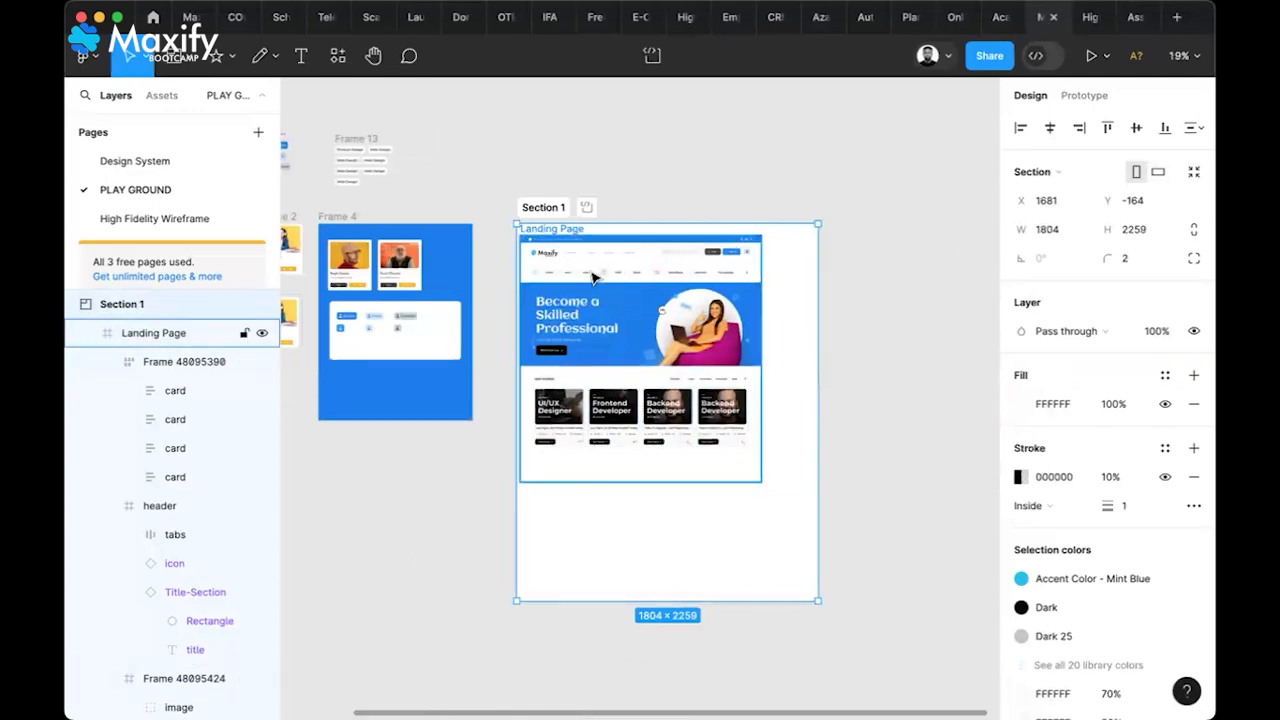
Fill Section 1 with light grey F1F1F1
left_click(593, 277)
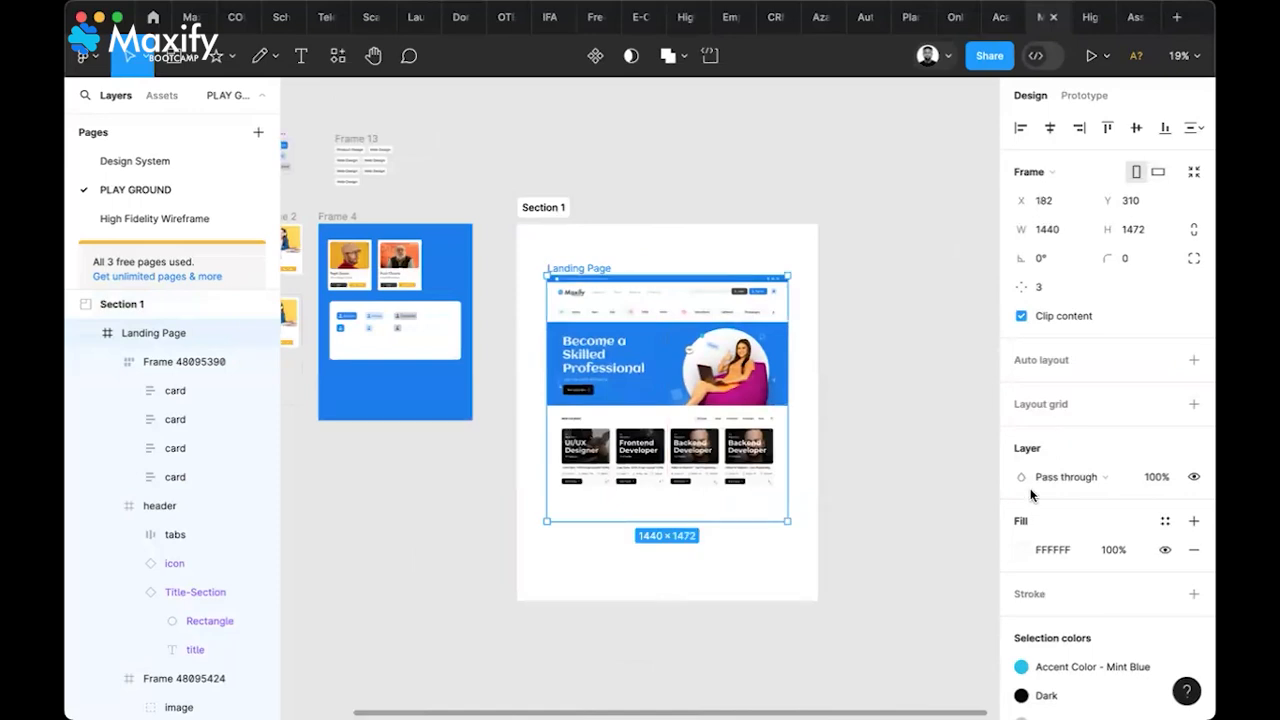
left_click(816, 293)
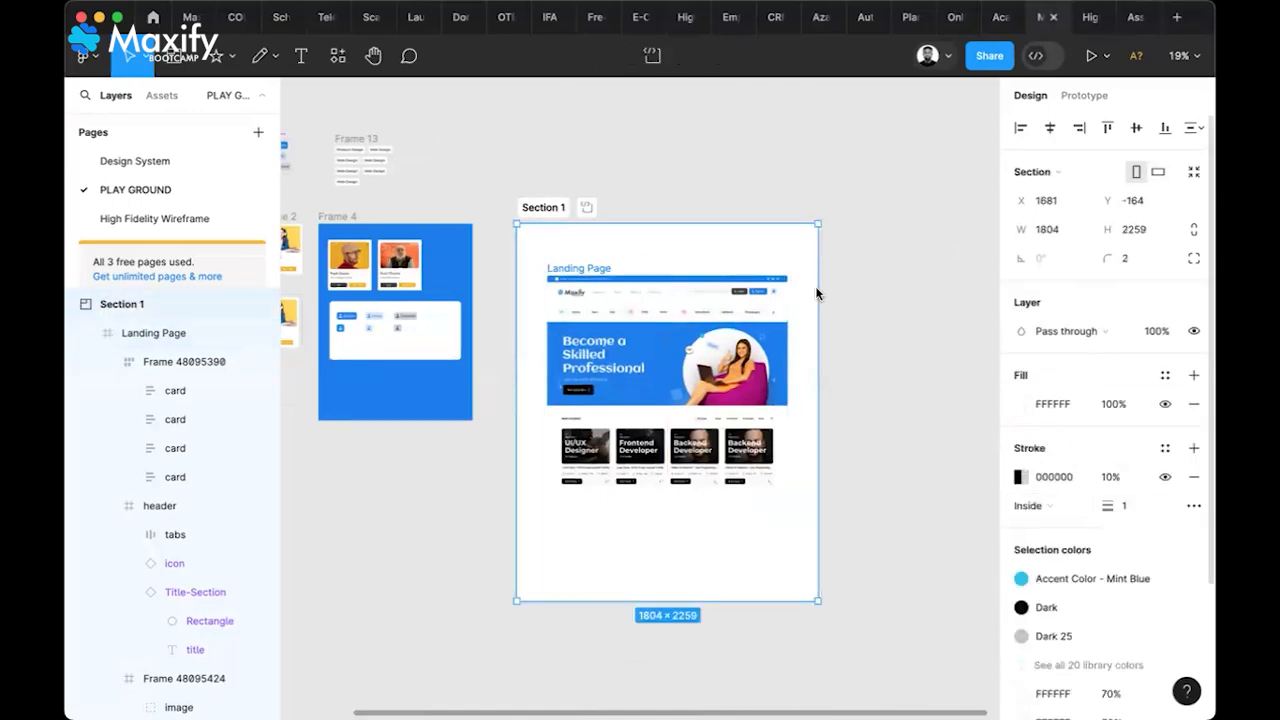
left_click(1021, 404)
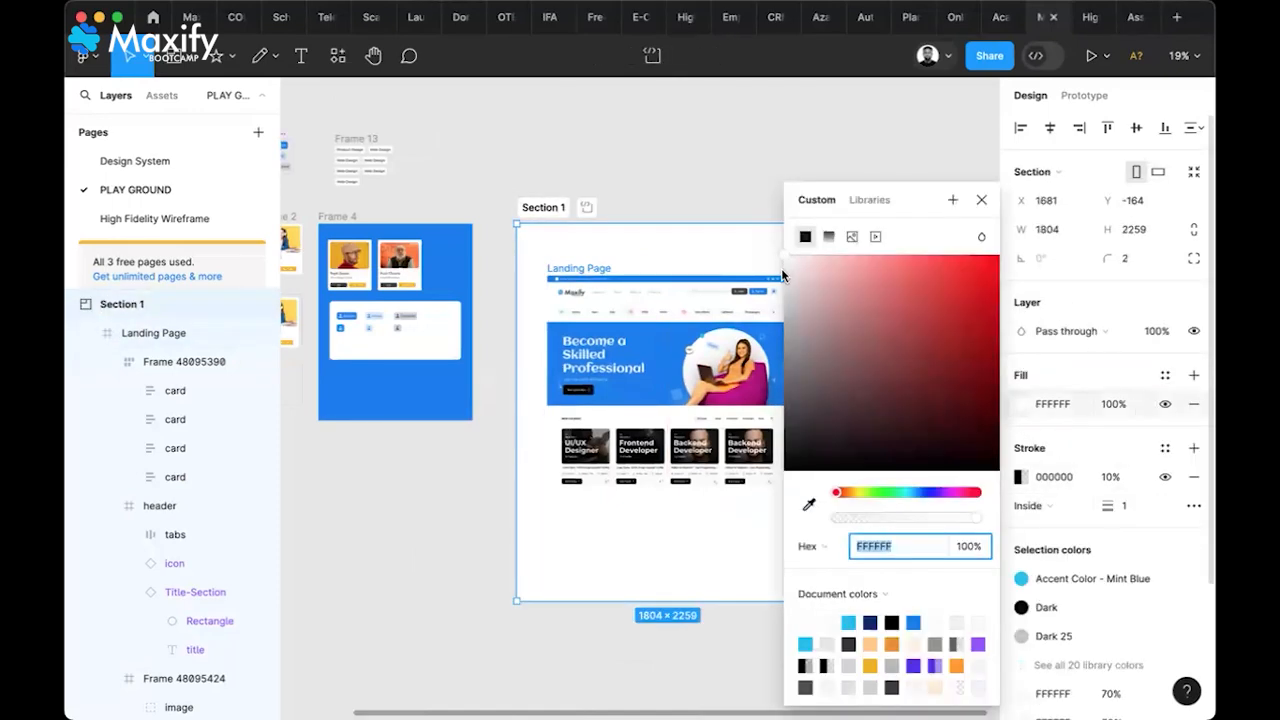
type("F1F1F1")
key("Return")
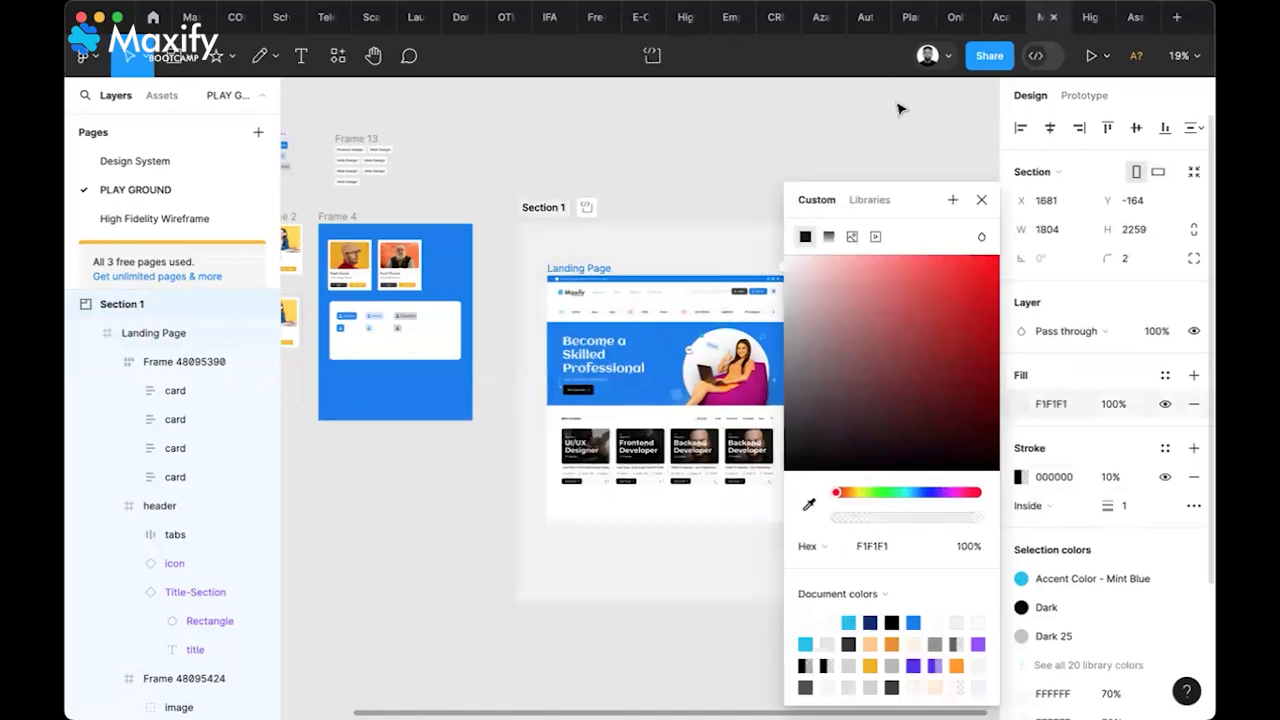
key("Escape")
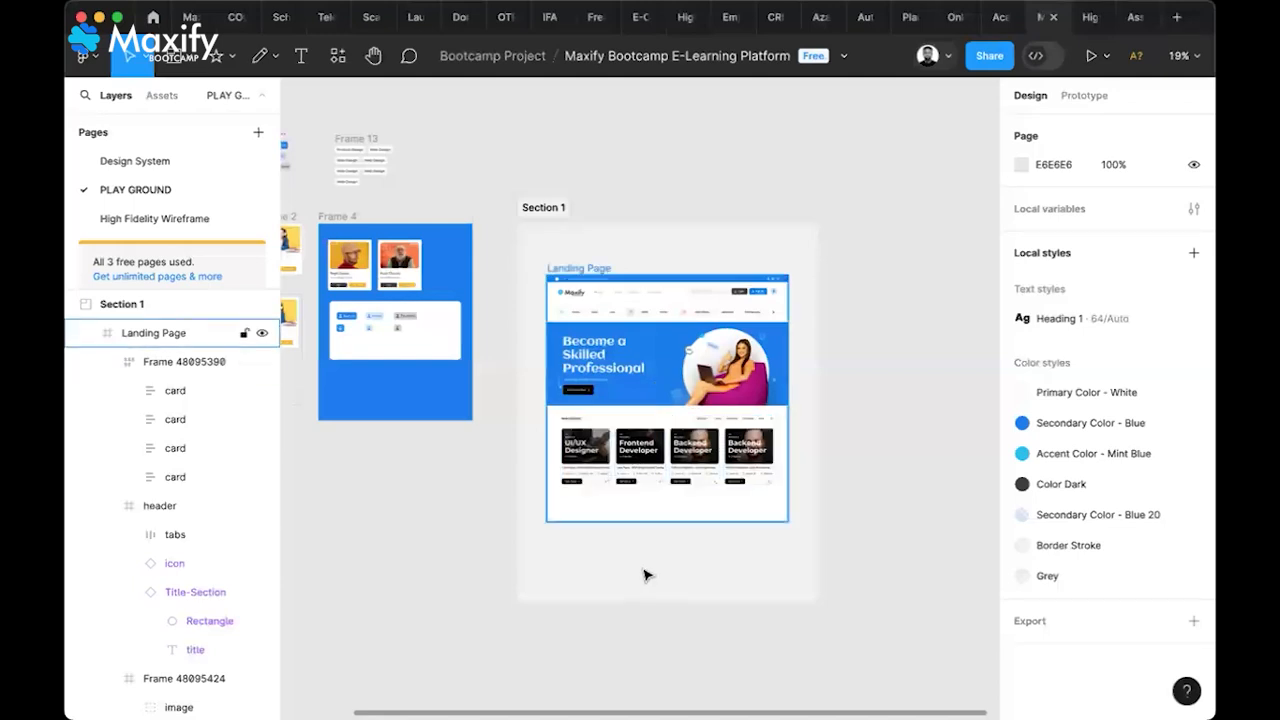
Return to the High Fidelity Wireframe page
scroll(645, 575, "up", 5)
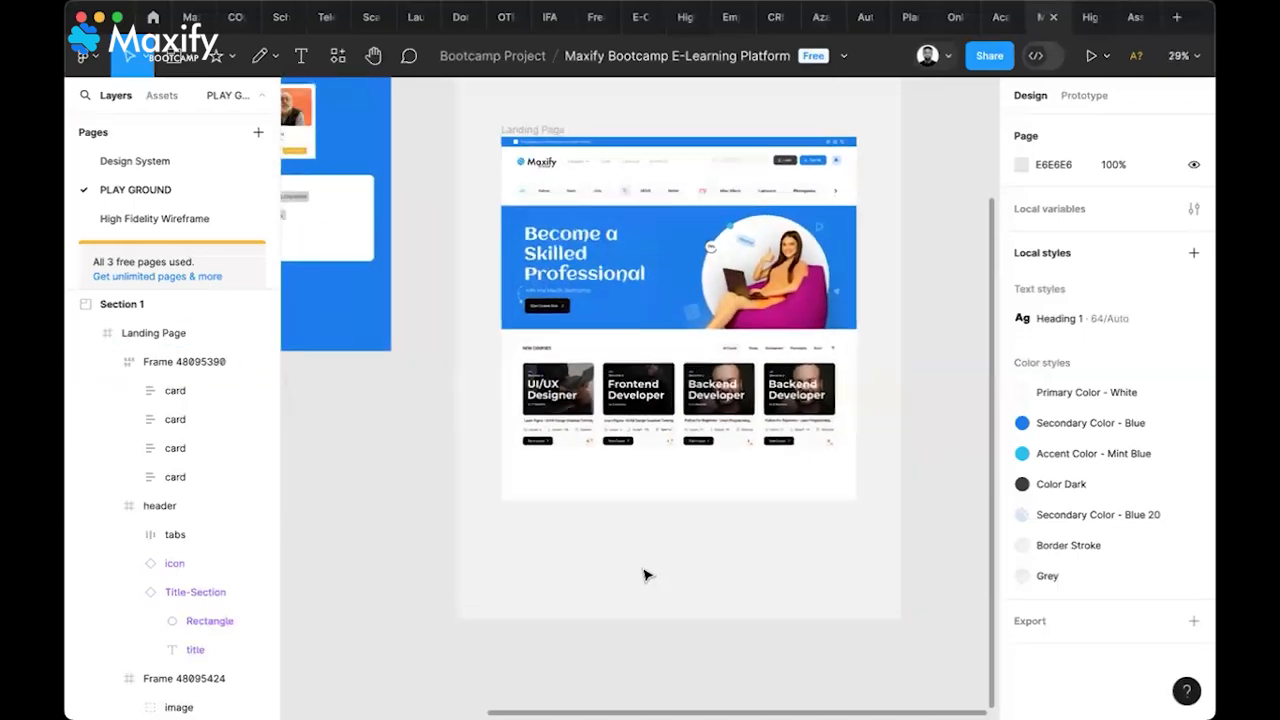
scroll(645, 575, "down", 2)
scroll(645, 575, "left", 6)
left_click(173, 223)
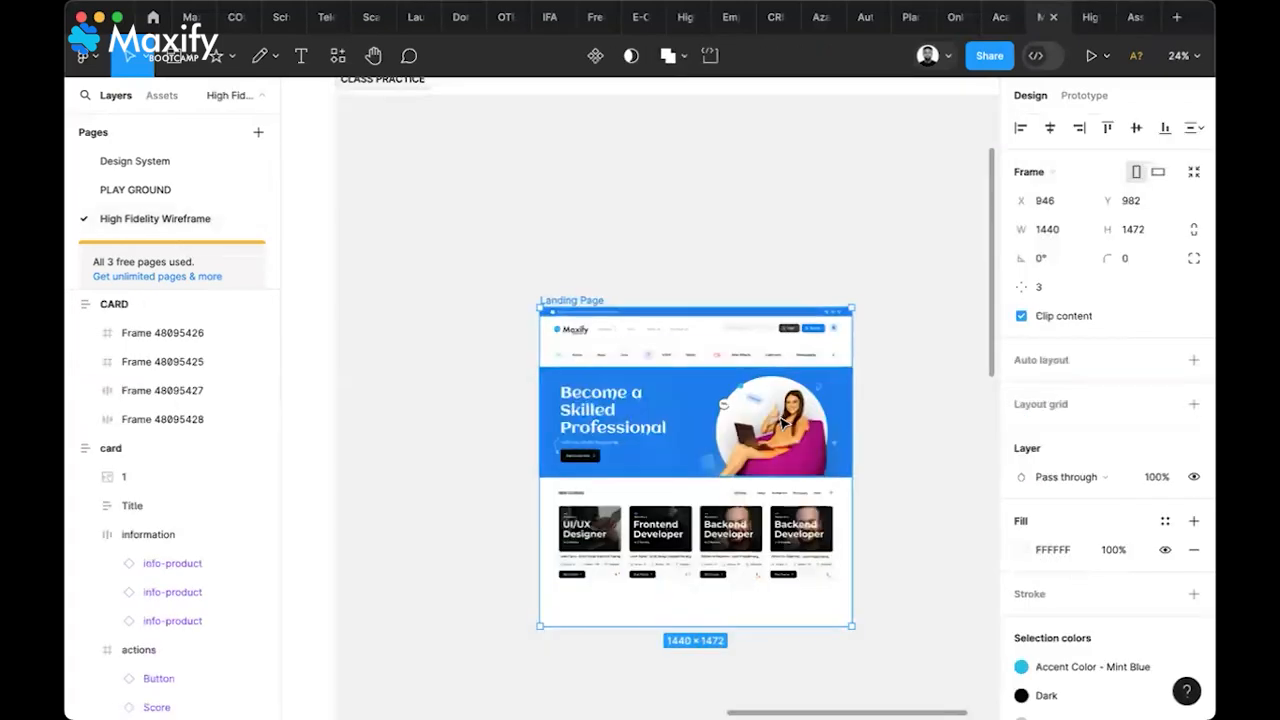
Lock the CLASS PRACTICE, LANDING PAGE and USER REGISTRATION SCREENS sections
scroll(779, 415, "down", 3)
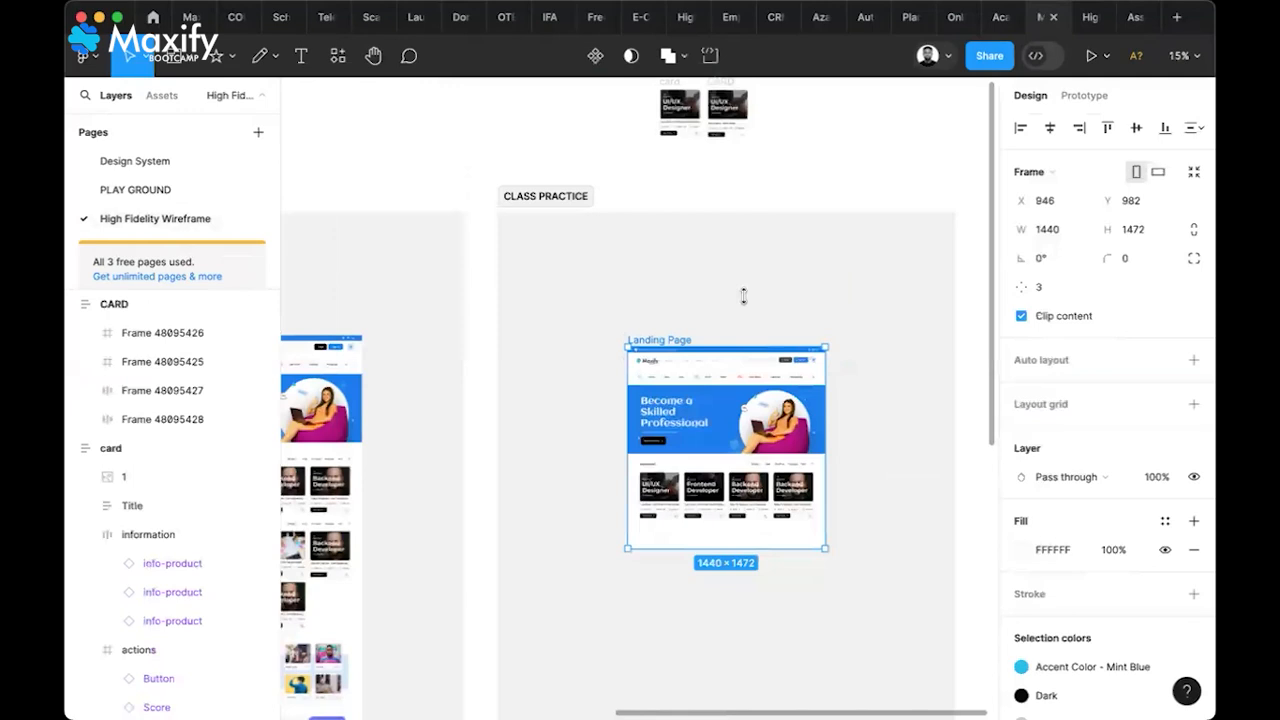
left_click(686, 334)
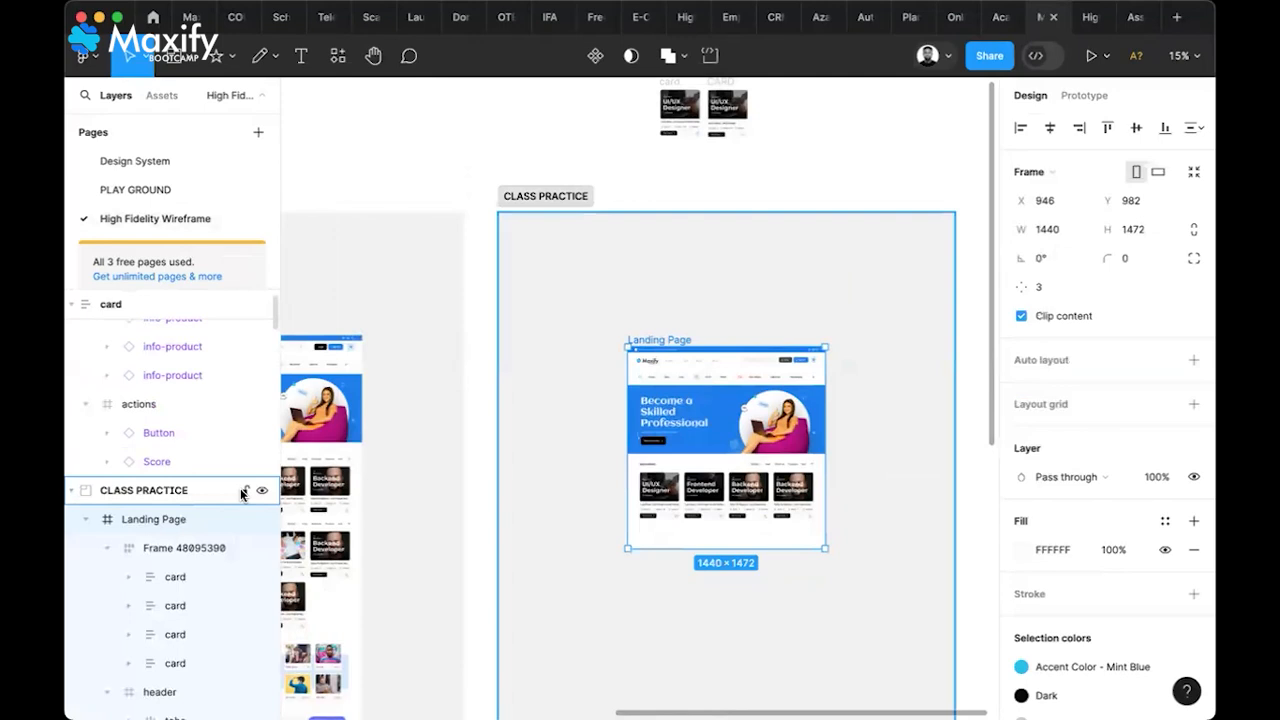
left_click(560, 206)
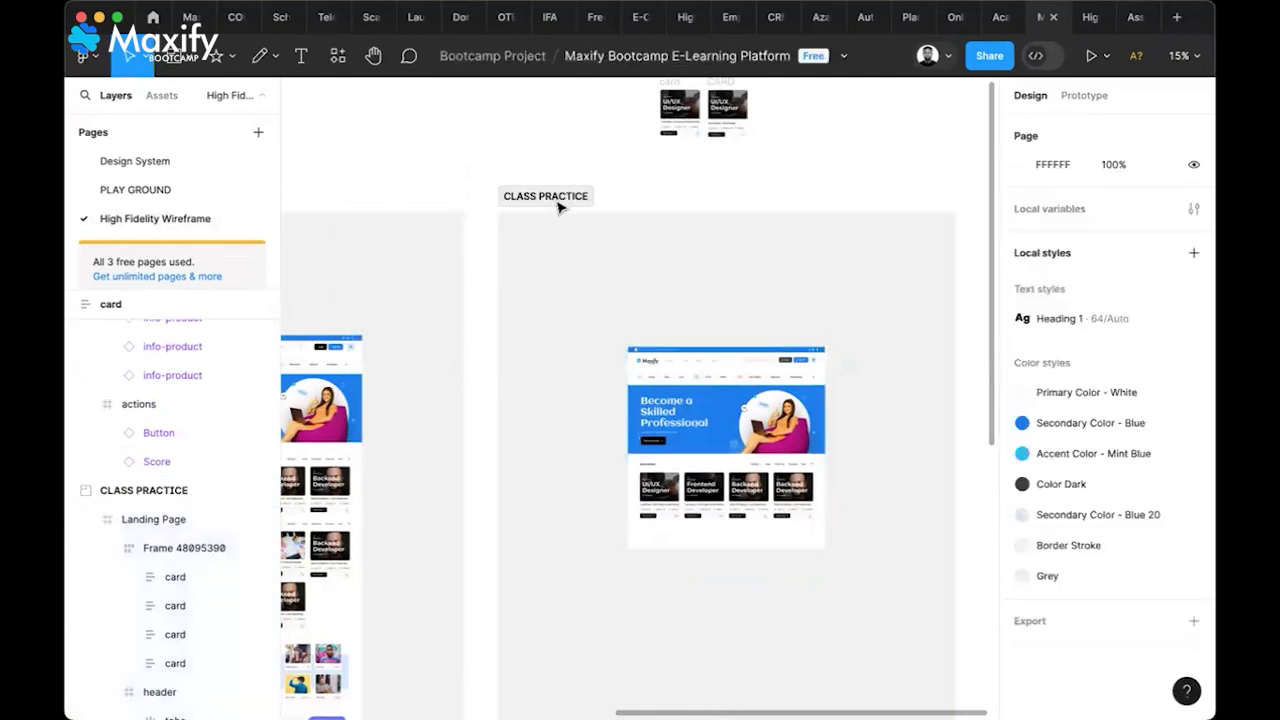
left_click(229, 490)
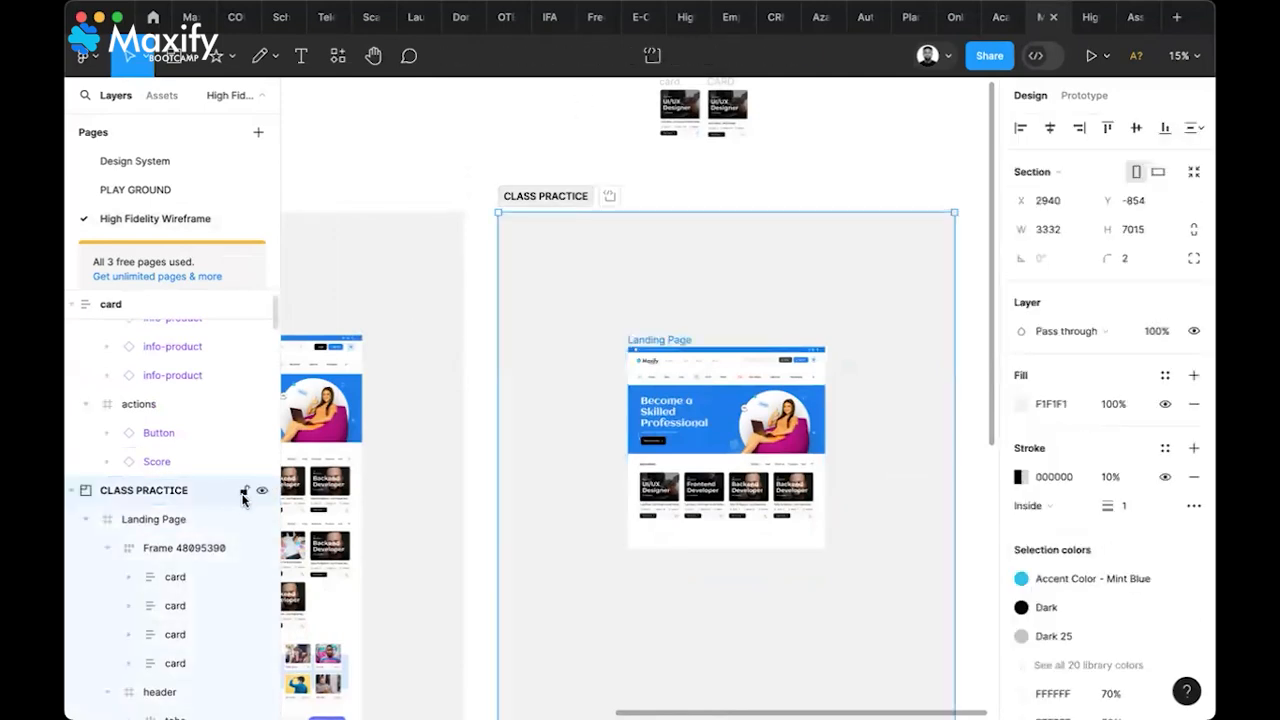
left_click(243, 492)
scroll(610, 368, "left", 8)
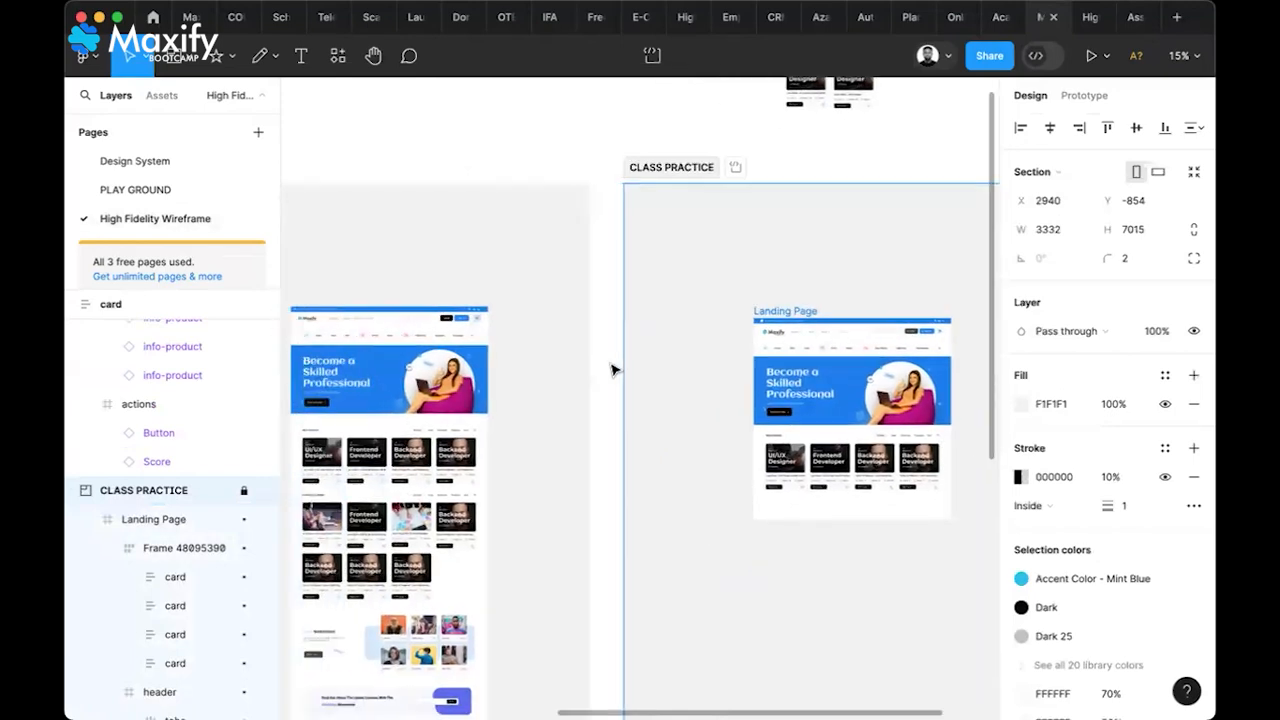
left_click(571, 177)
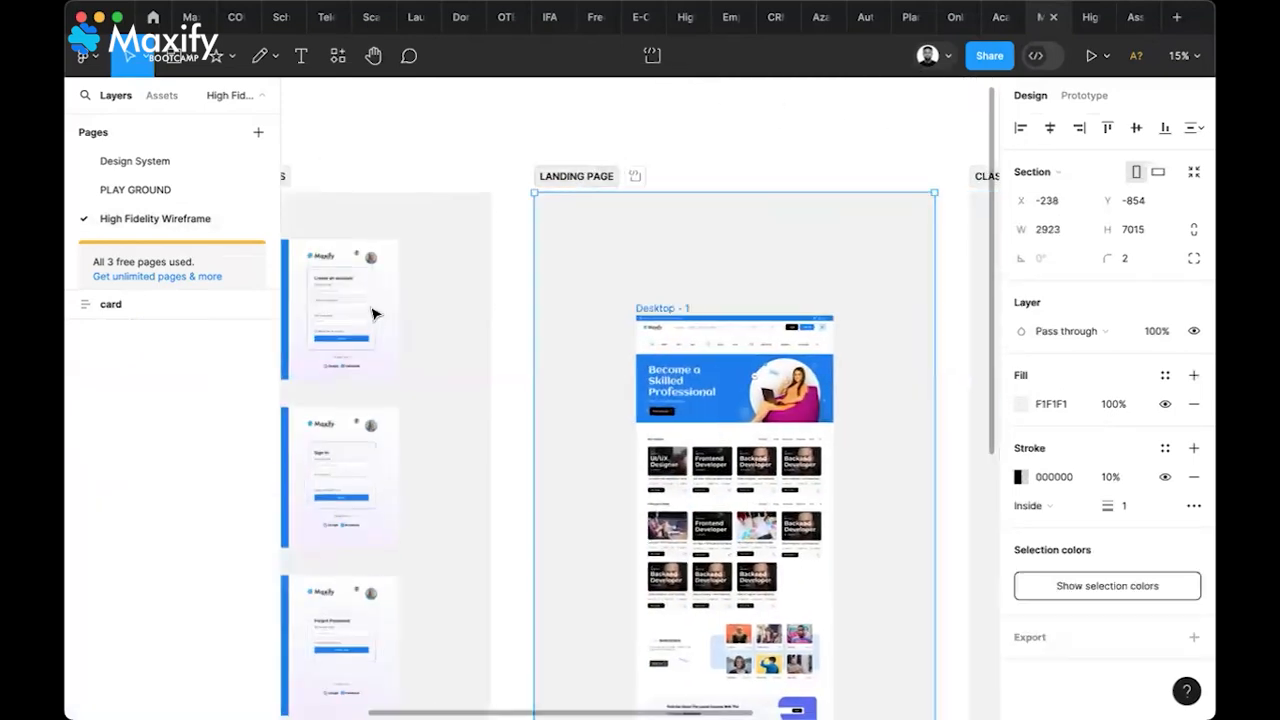
left_click(243, 519)
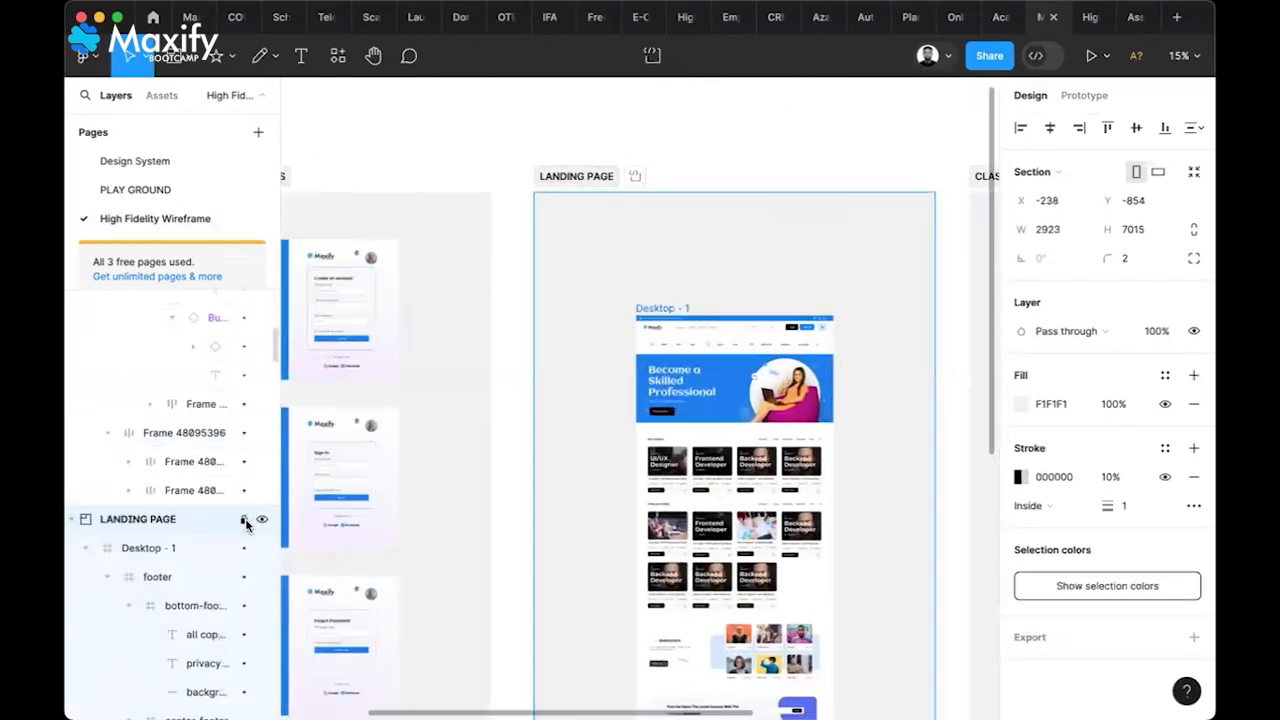
scroll(568, 424, "left", 8)
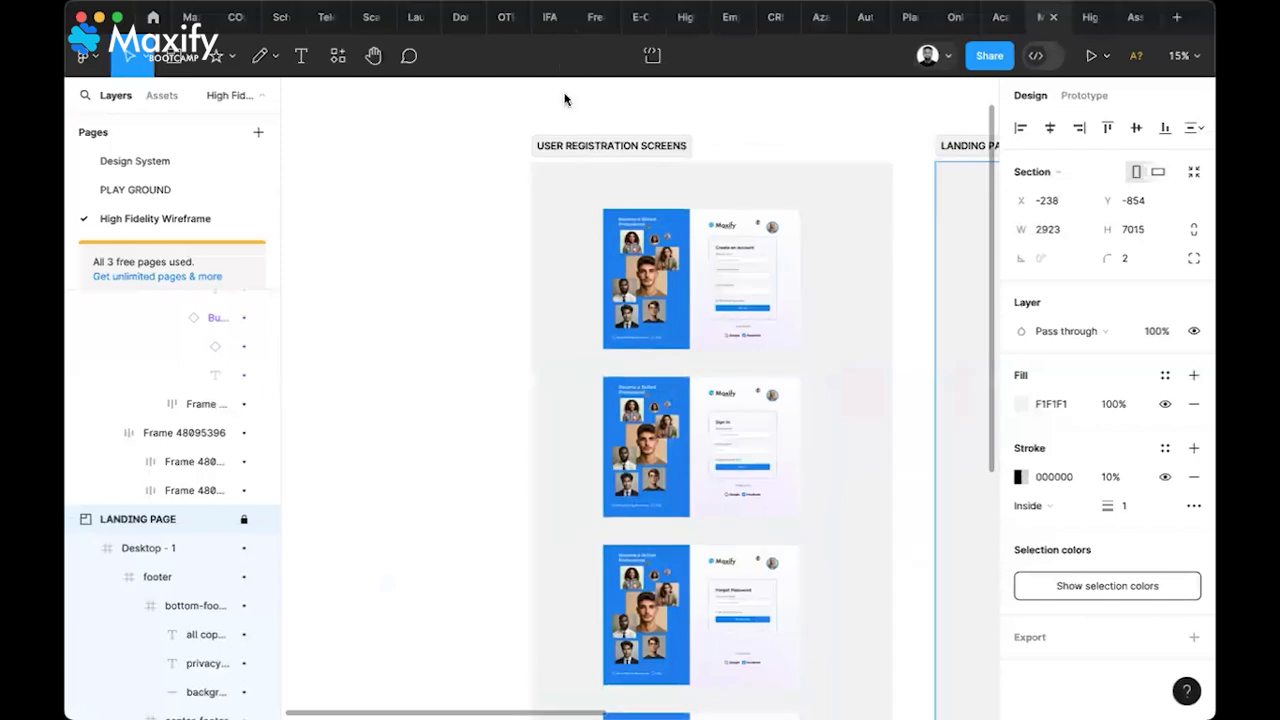
left_click(577, 148)
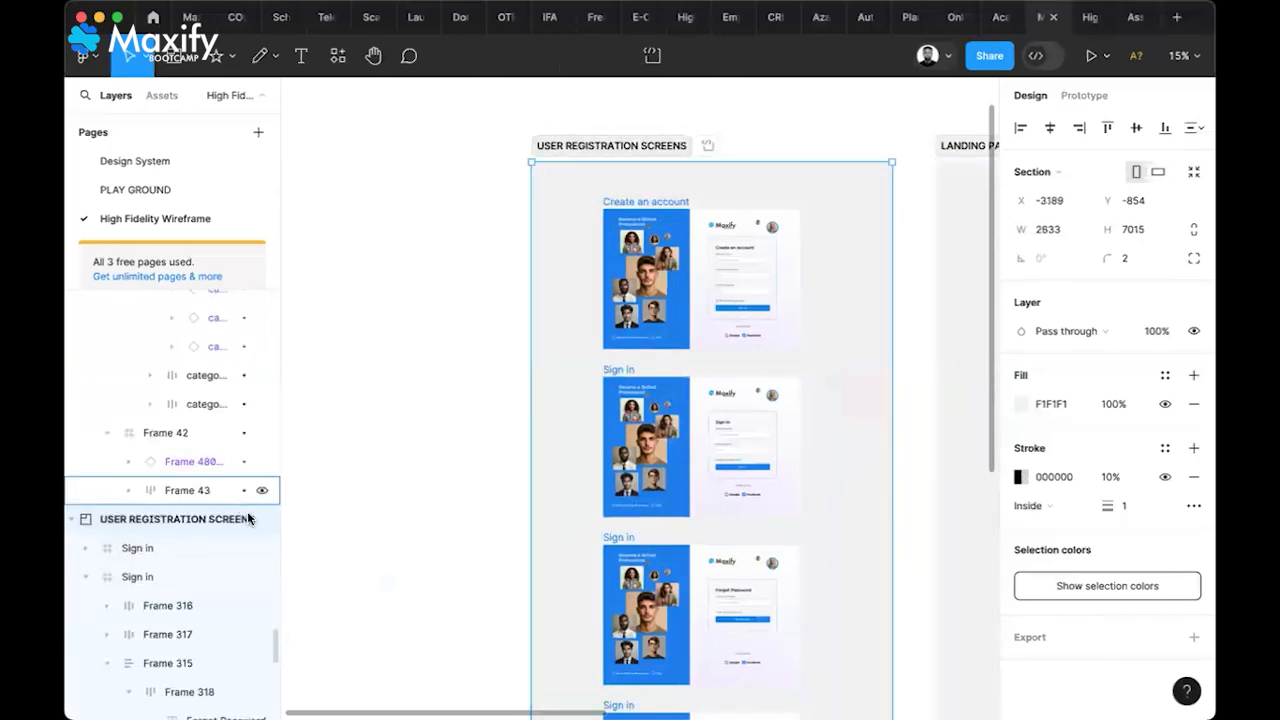
left_click(243, 519)
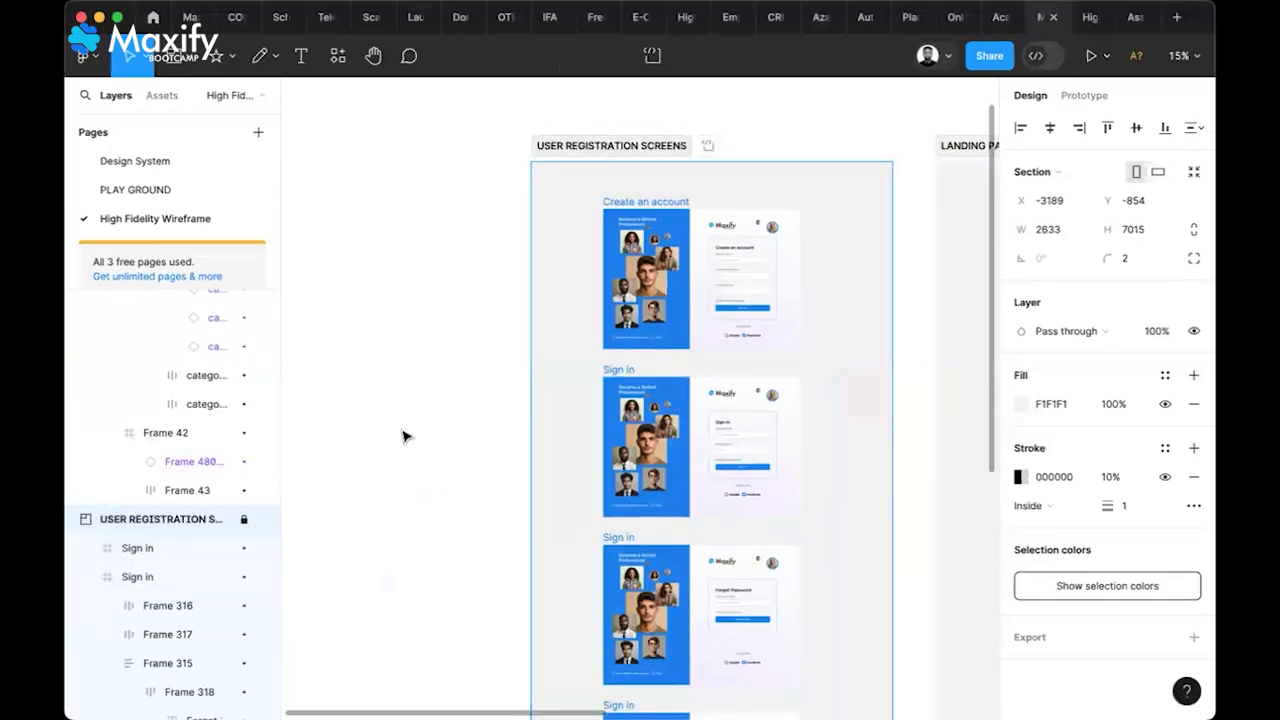
Marquee-select the two course cards above CLASS PRACTICE
scroll(403, 437, "down", 3)
scroll(403, 436, "left", 2)
scroll(403, 436, "down", 2)
scroll(403, 436, "right", 5)
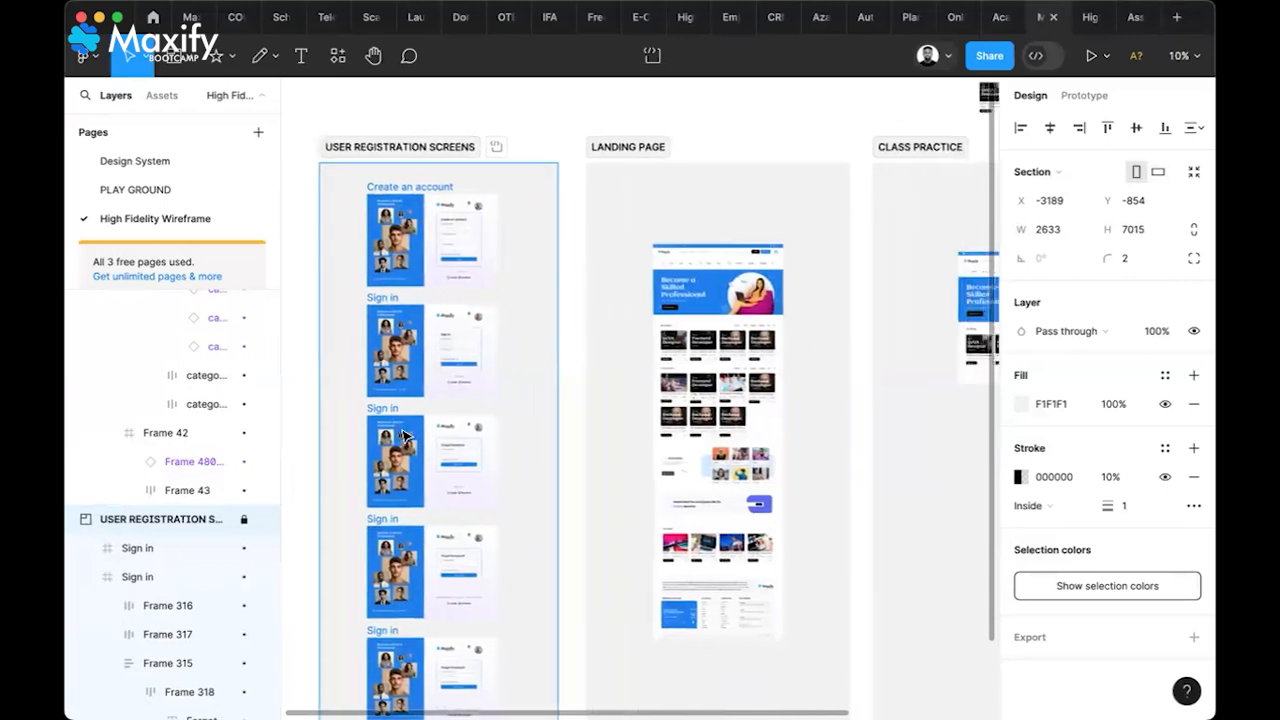
scroll(403, 436, "down", 3)
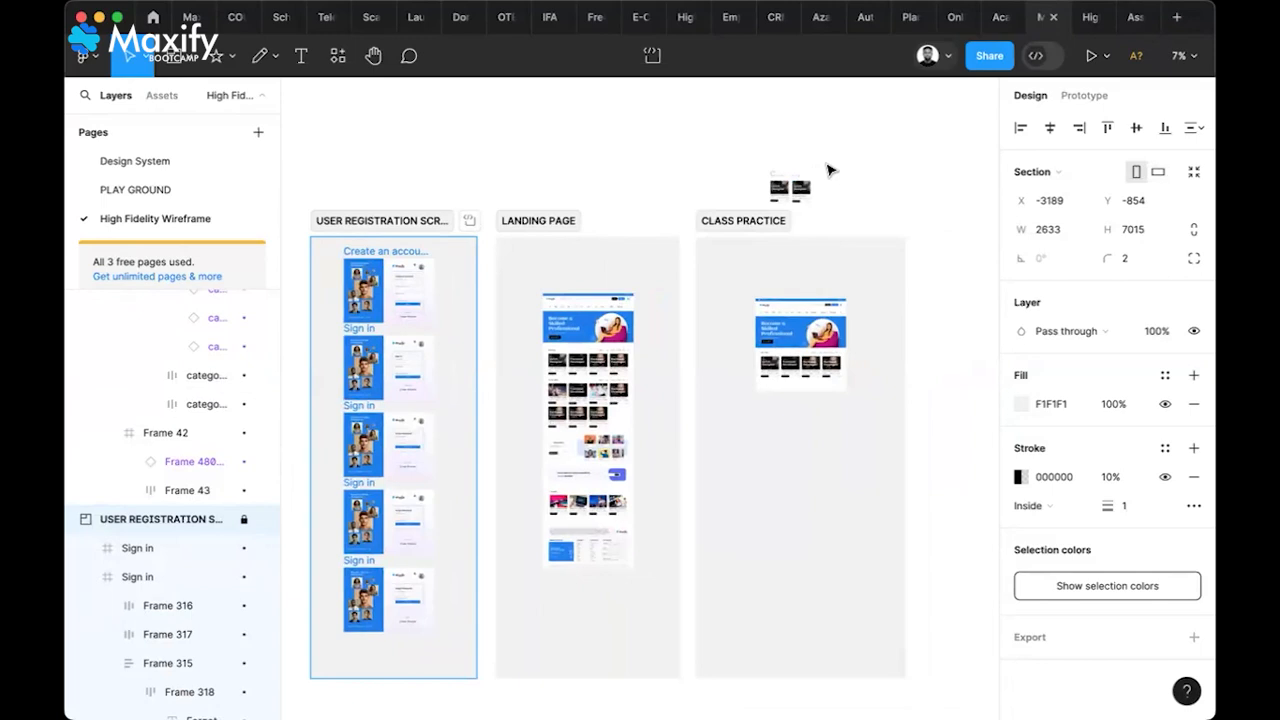
left_click_drag(829, 170, 758, 212)
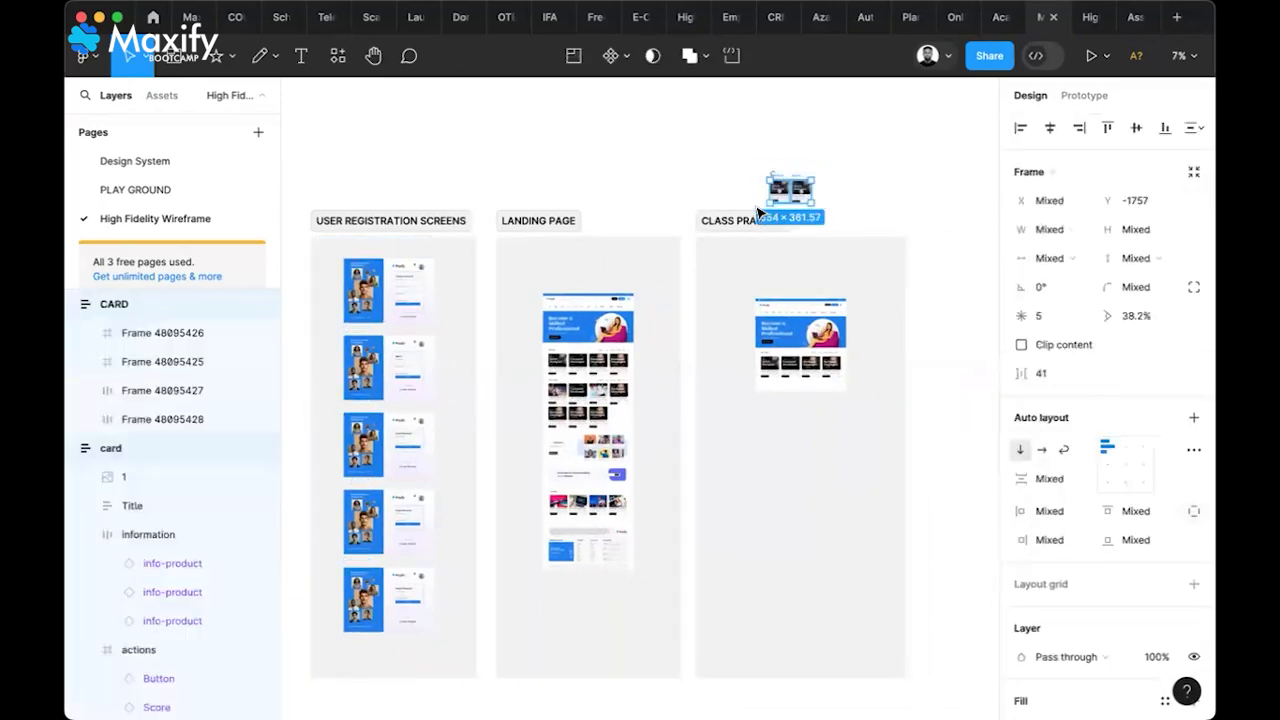
Cut the two course cards and paste them on PLAY GROUND beside Frame 13
key("Delete")
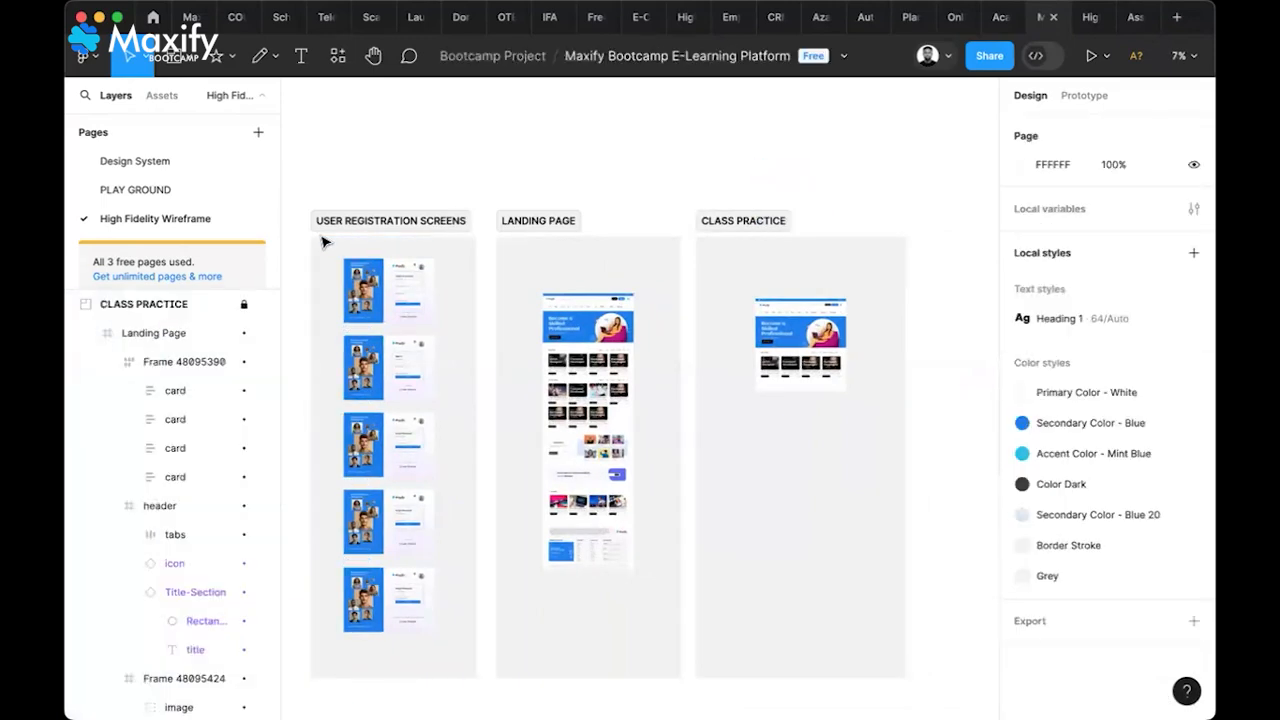
left_click(175, 187)
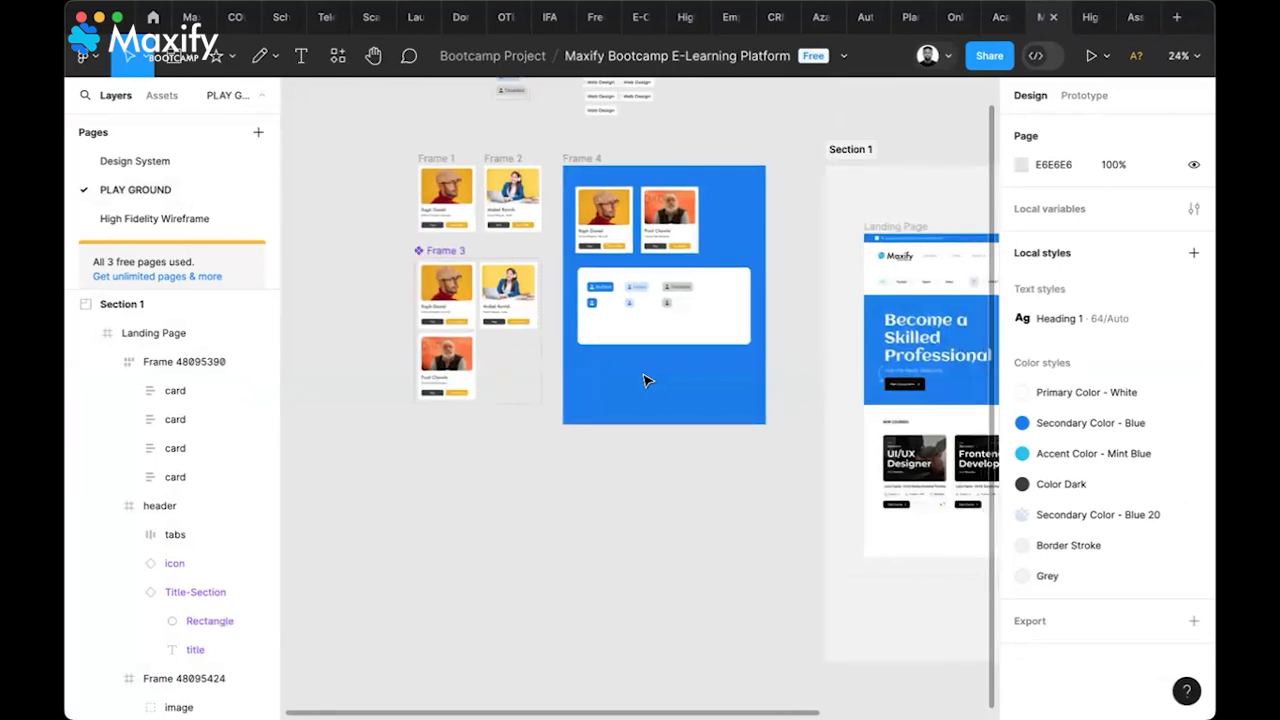
scroll(680, 360, "up", 4)
scroll(754, 286, "down", 3)
scroll(754, 286, "left", 2)
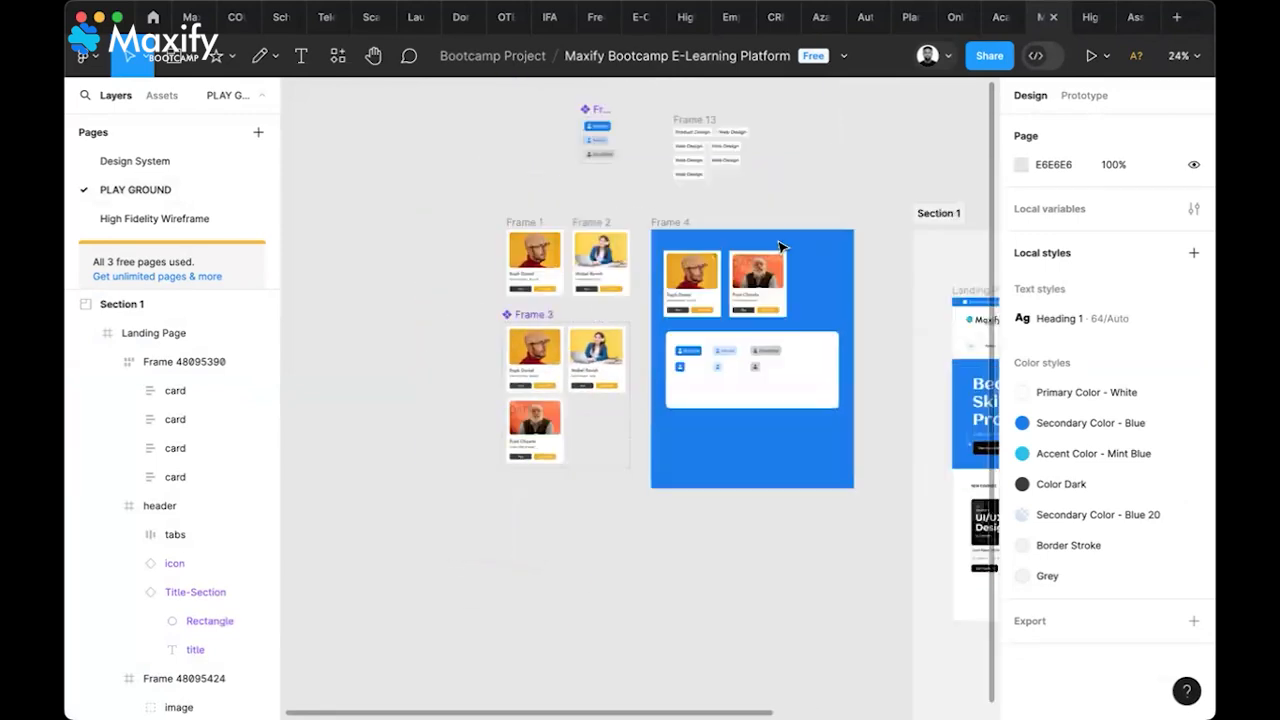
scroll(781, 236, "up", 3)
scroll(781, 236, "right", 2)
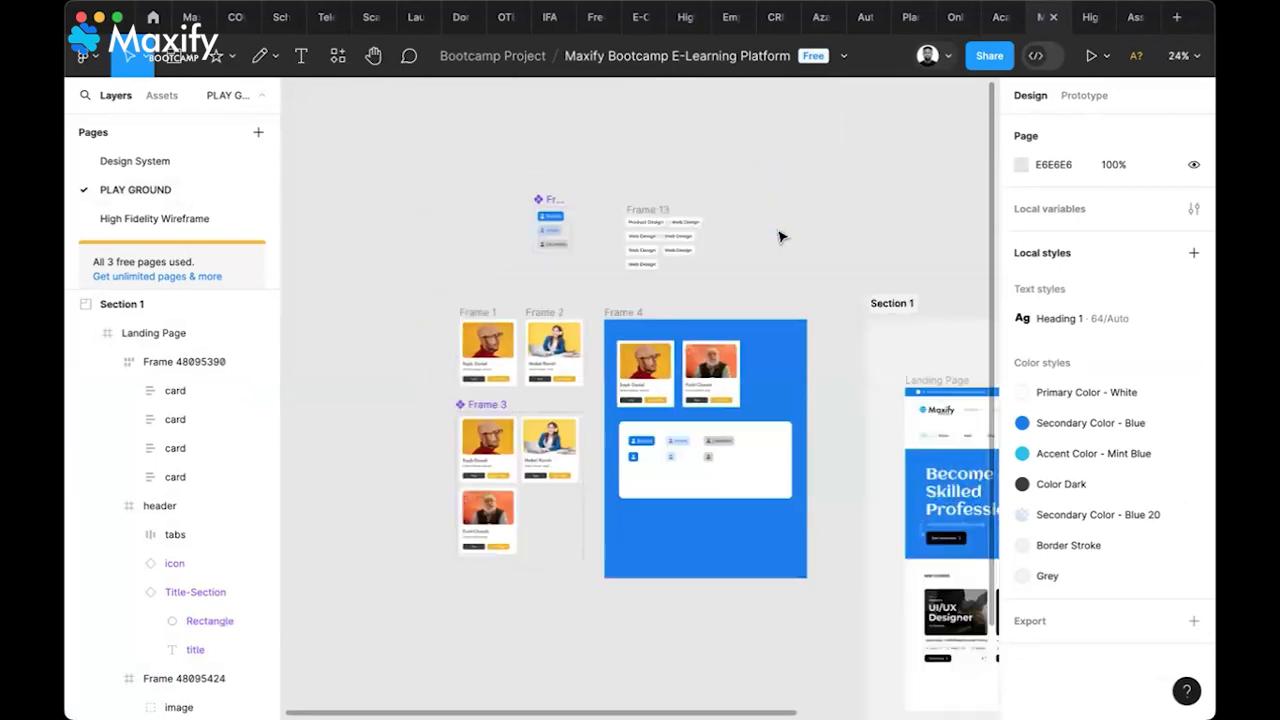
key("ctrl+v")
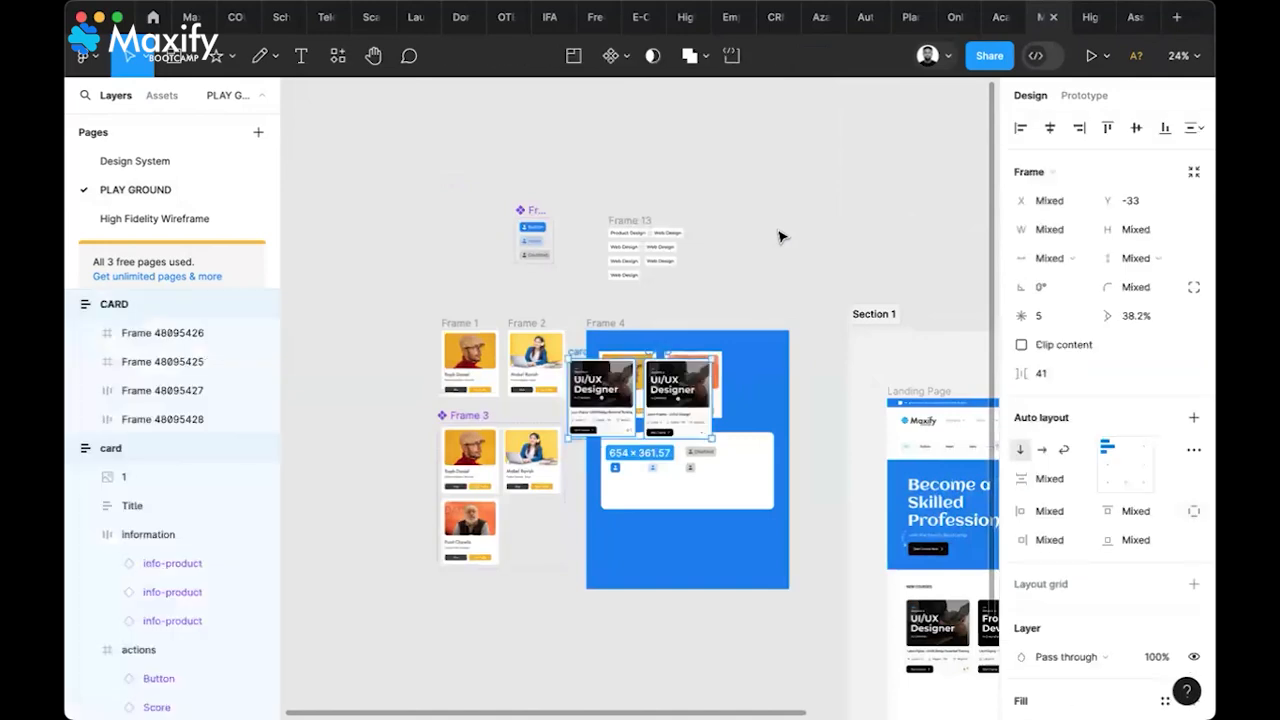
left_click_drag(609, 376, 745, 227)
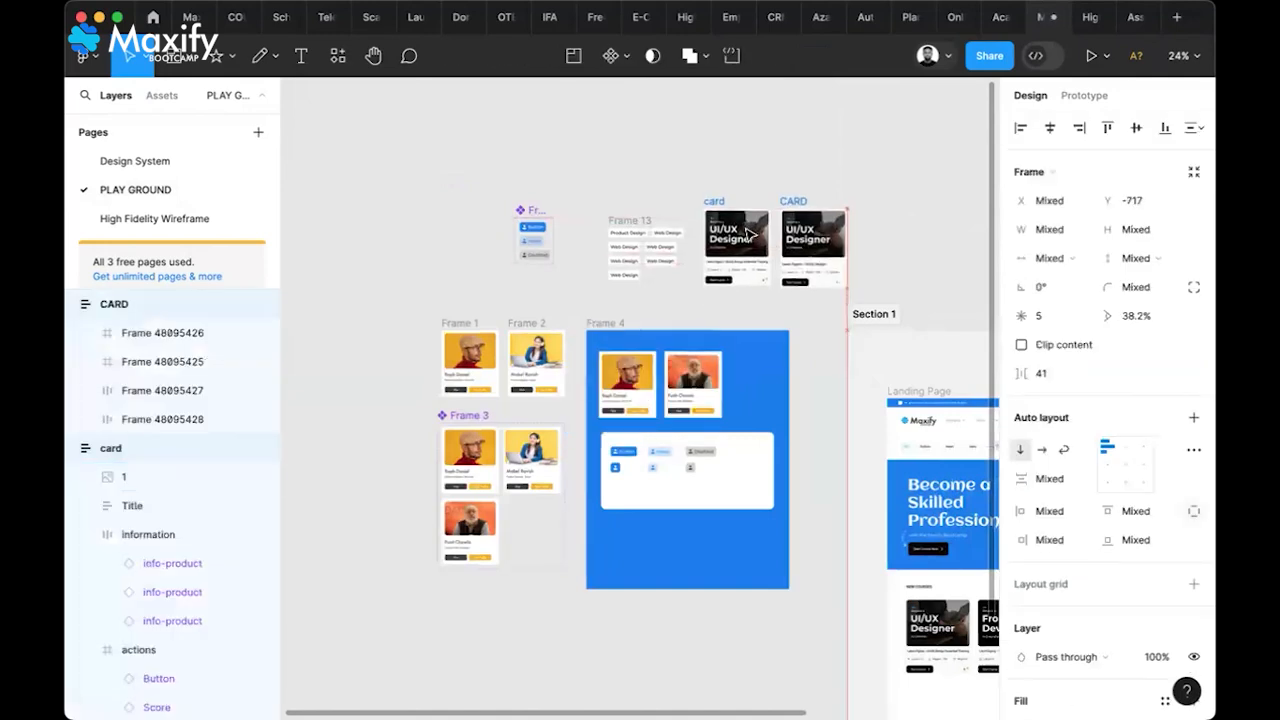
left_click(895, 218)
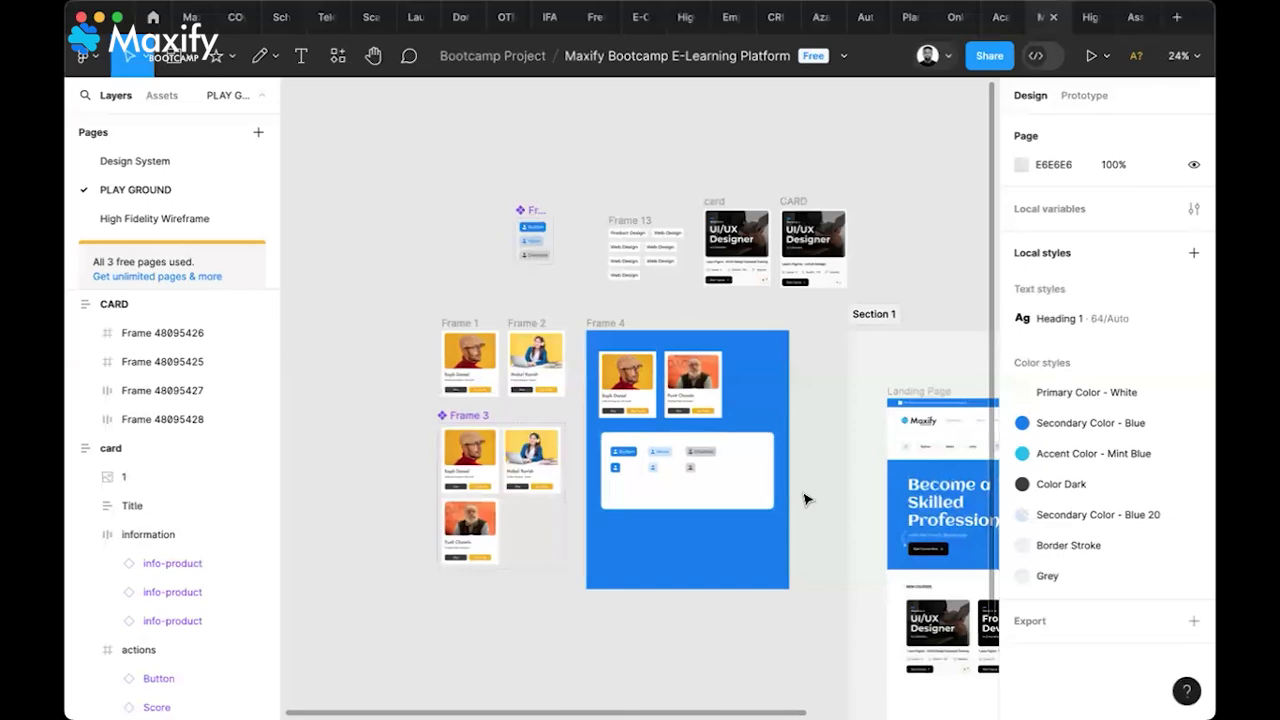
Compare the PLAY GROUND and High Fidelity Wireframe pages, ending on High Fidelity Wireframe
scroll(807, 499, "right", 4)
scroll(807, 499, "down", 2)
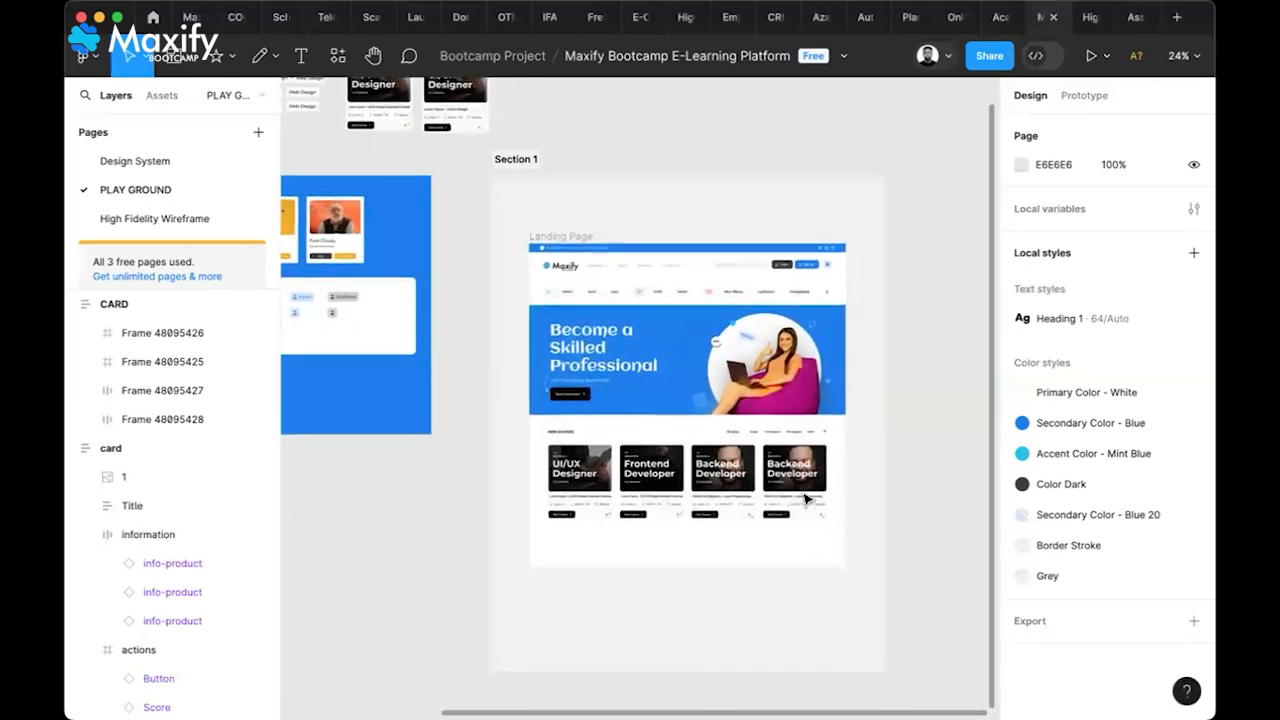
scroll(807, 499, "left", 1)
scroll(807, 499, "up", 1)
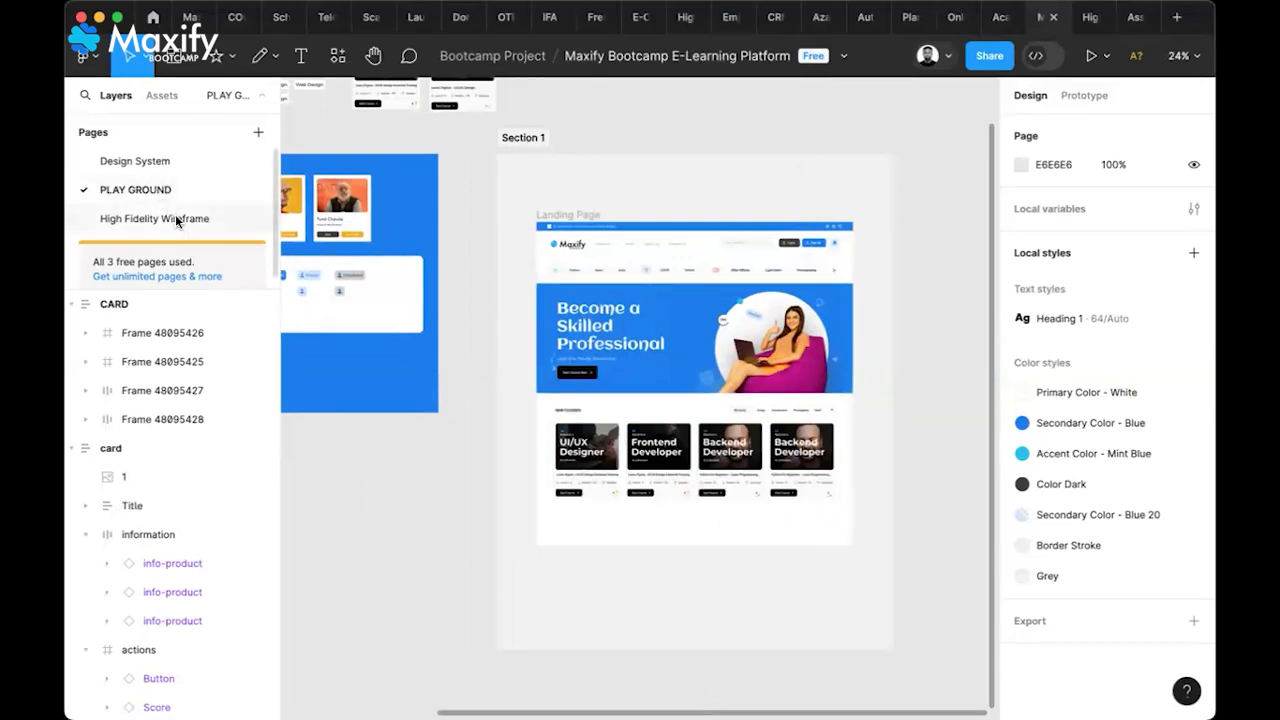
left_click(175, 218)
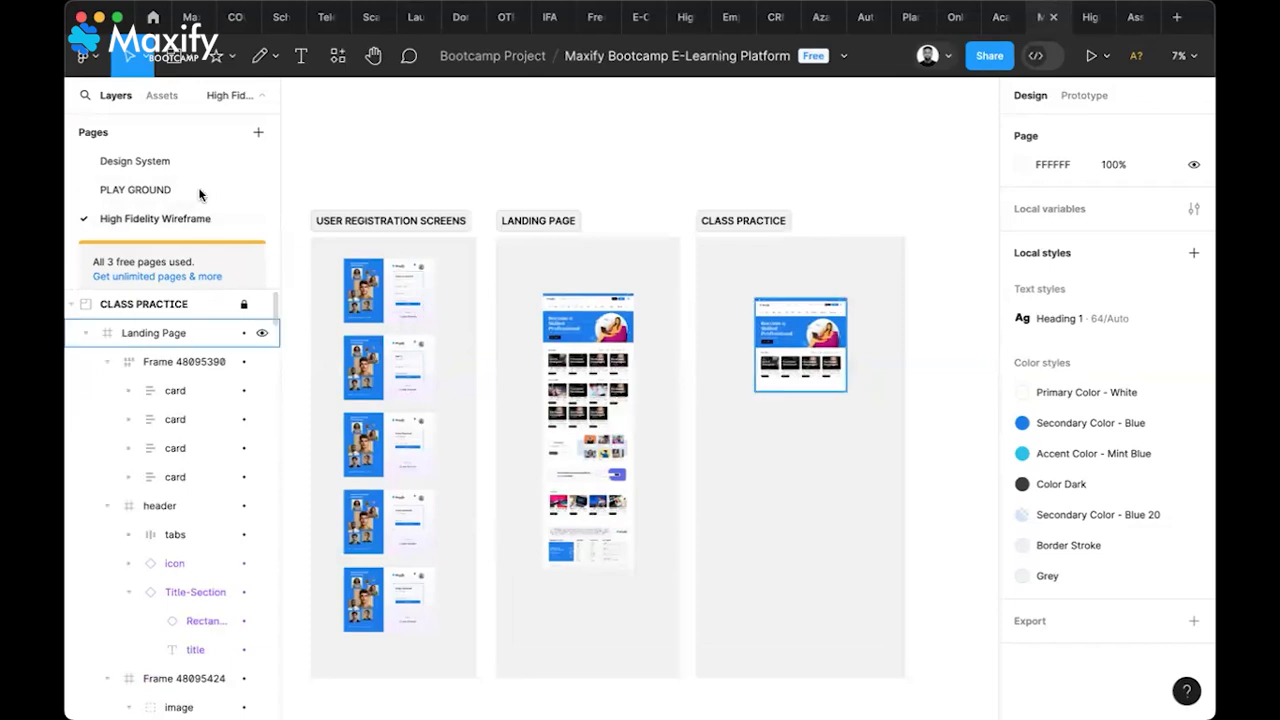
left_click(135, 190)
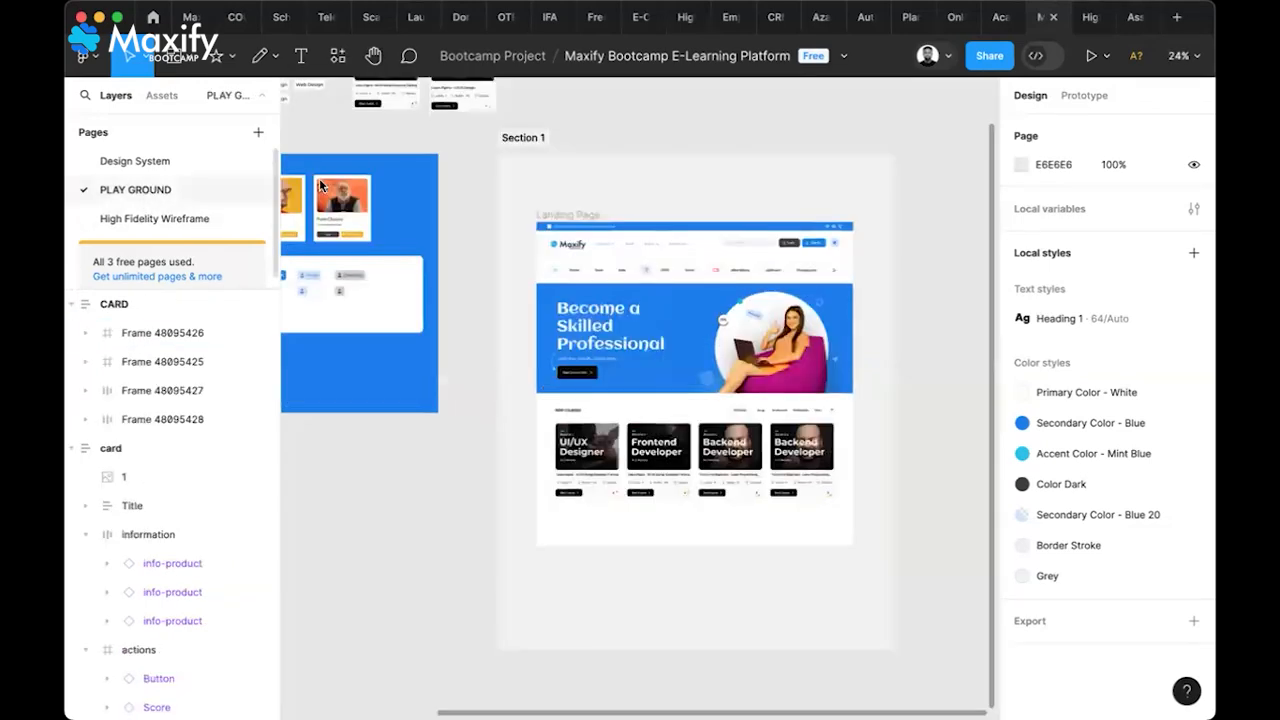
scroll(562, 392, "down", 3, "ctrl")
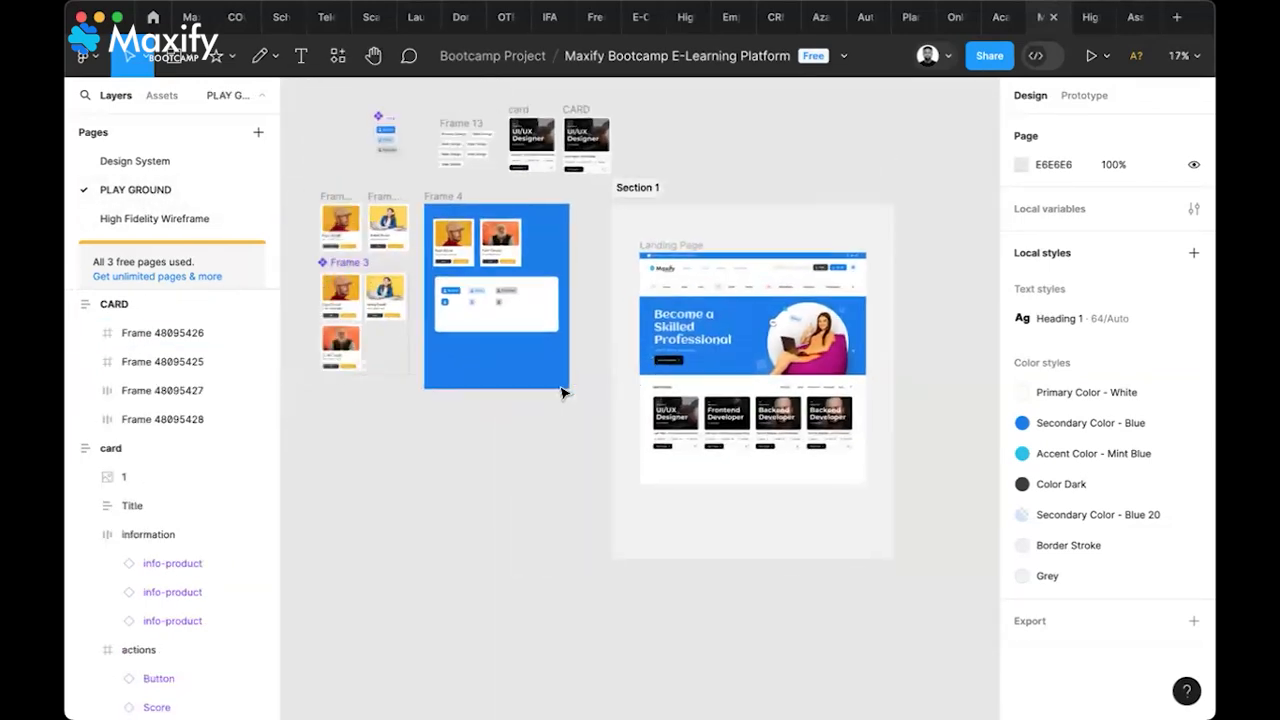
scroll(562, 392, "left", 3)
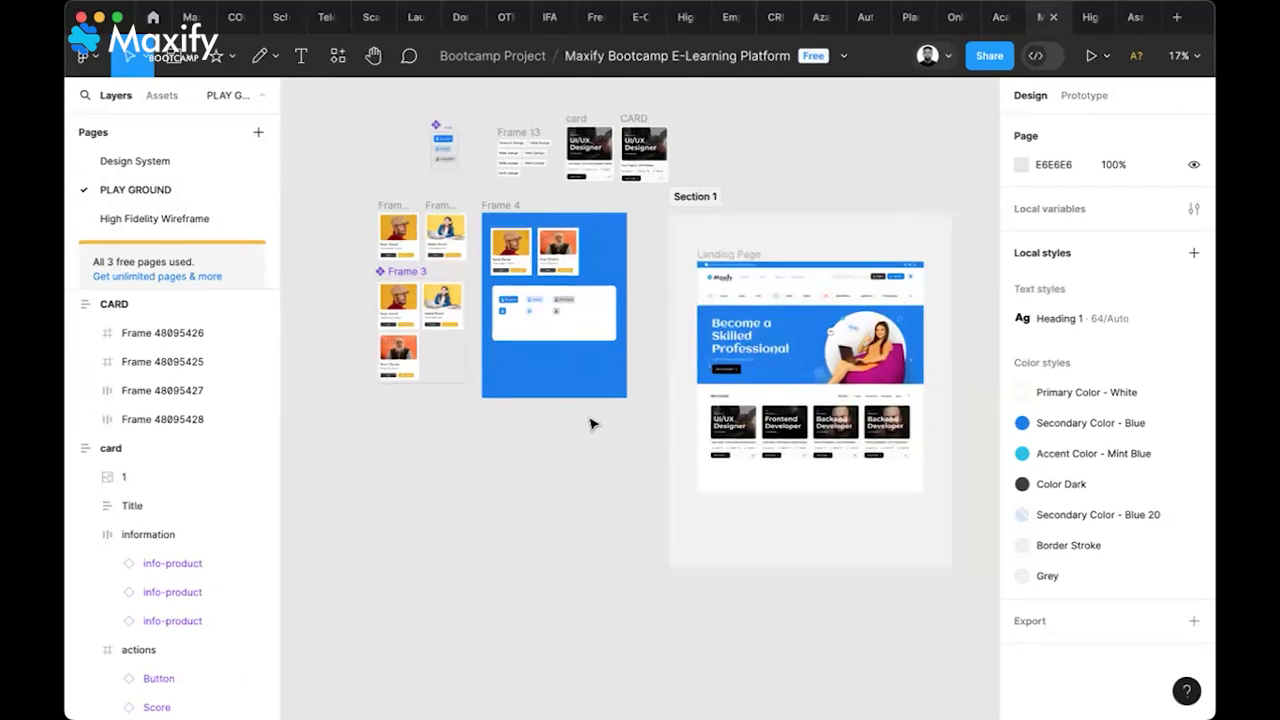
left_click(157, 220)
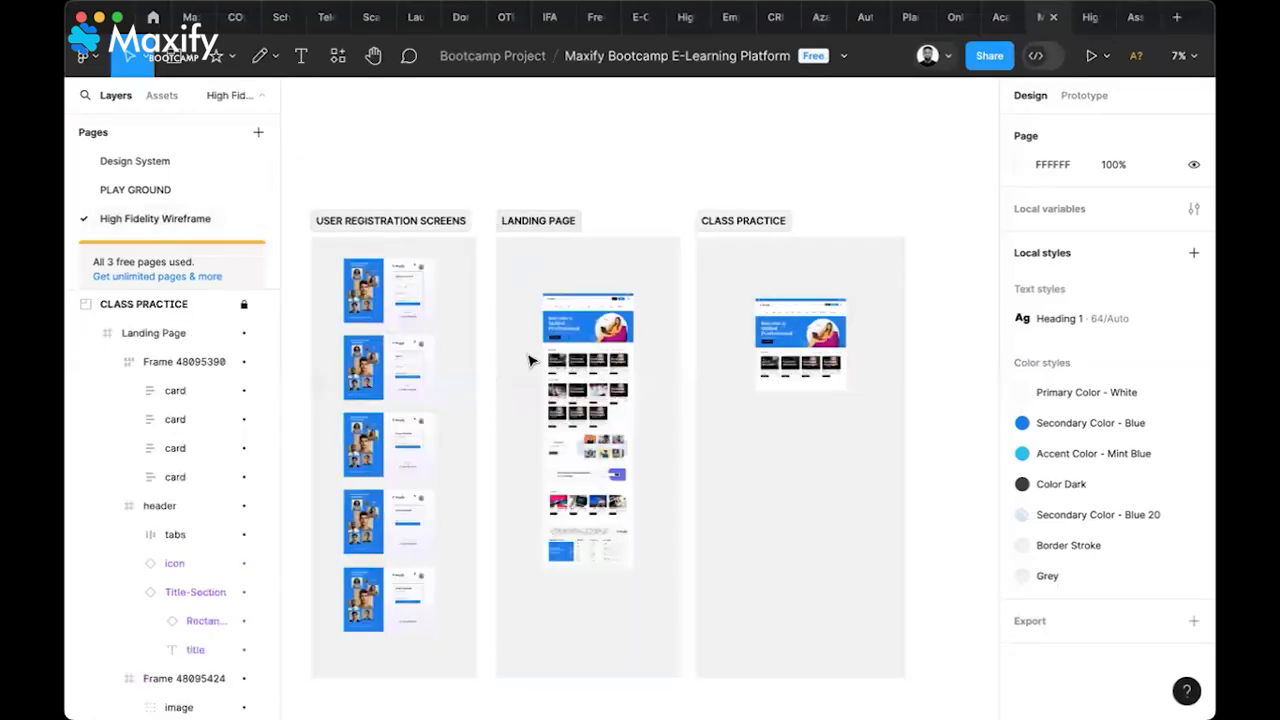
scroll(657, 455, "down", 3)
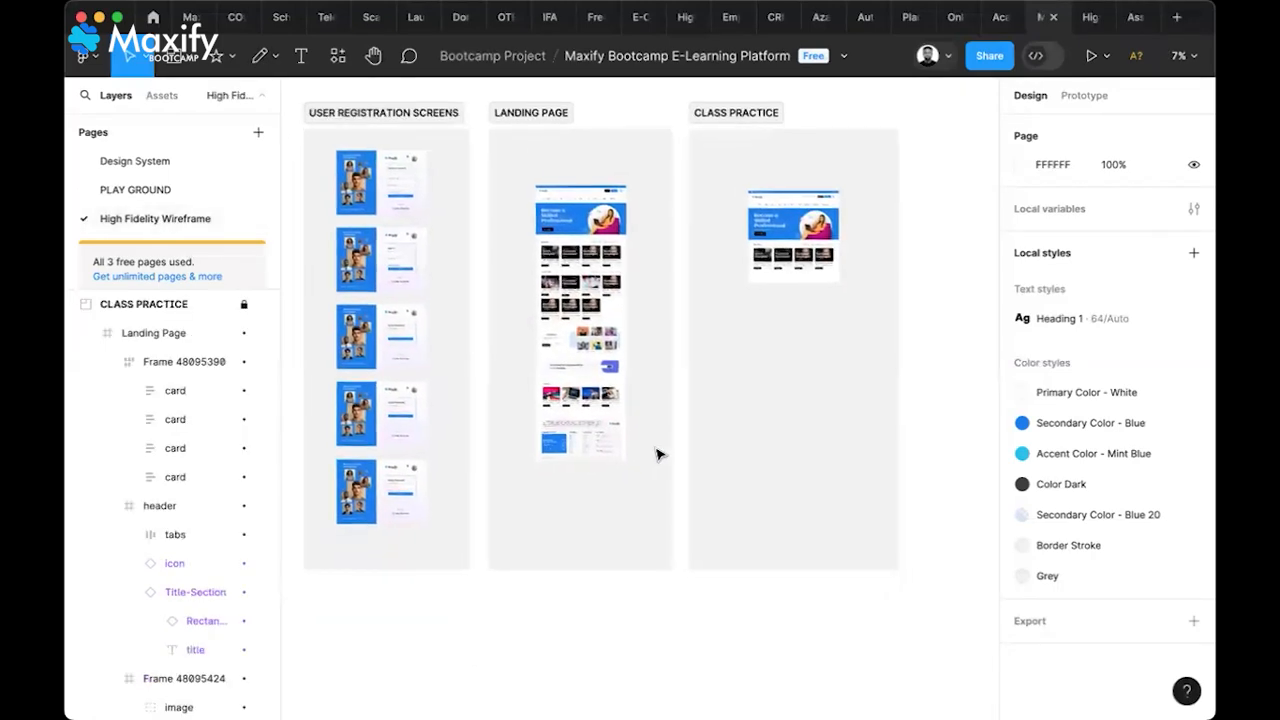
scroll(657, 455, "up", 2)
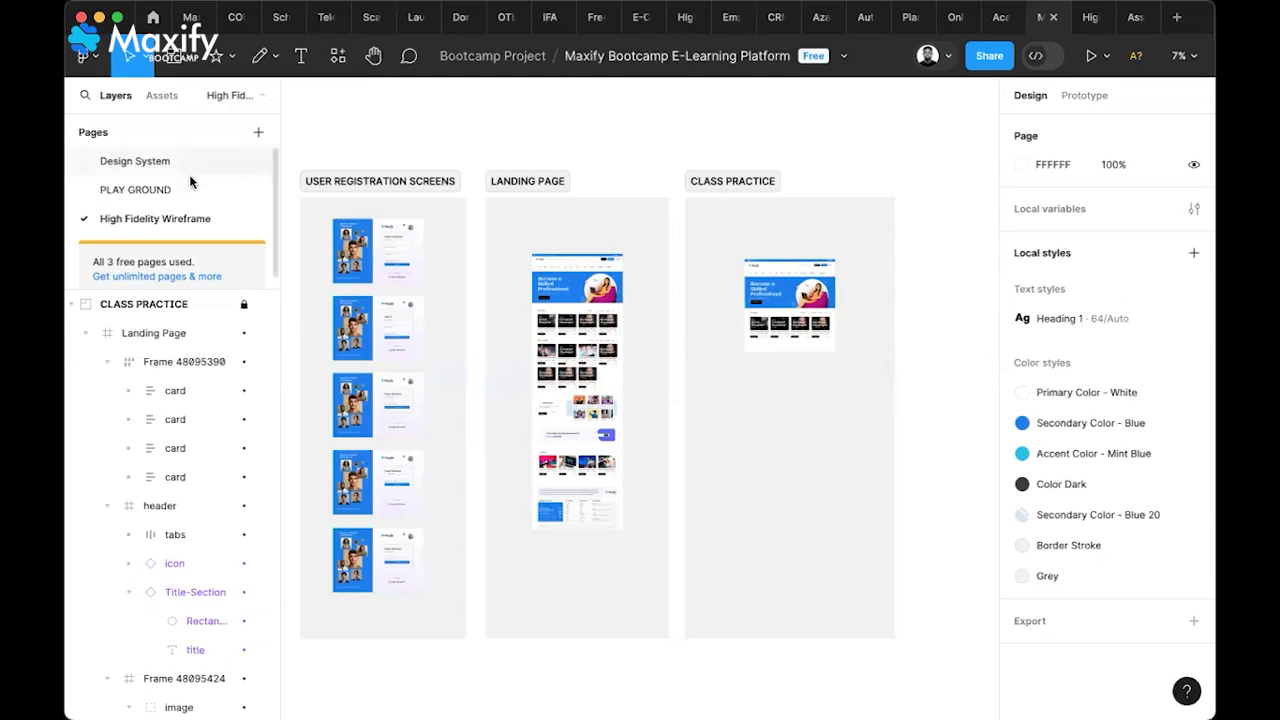
Glance at PLAY GROUND, then select the LANDING PAGE section on High Fidelity Wireframe
left_click(157, 196)
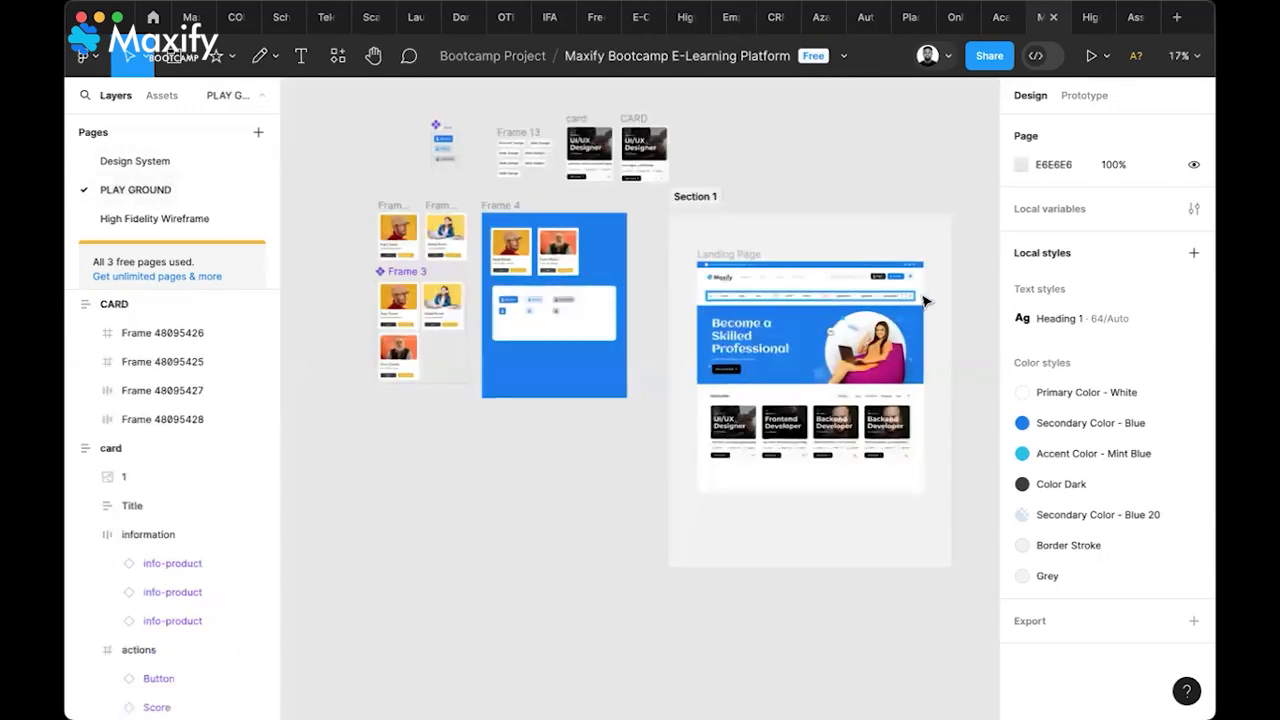
scroll(900, 345, "right", 3)
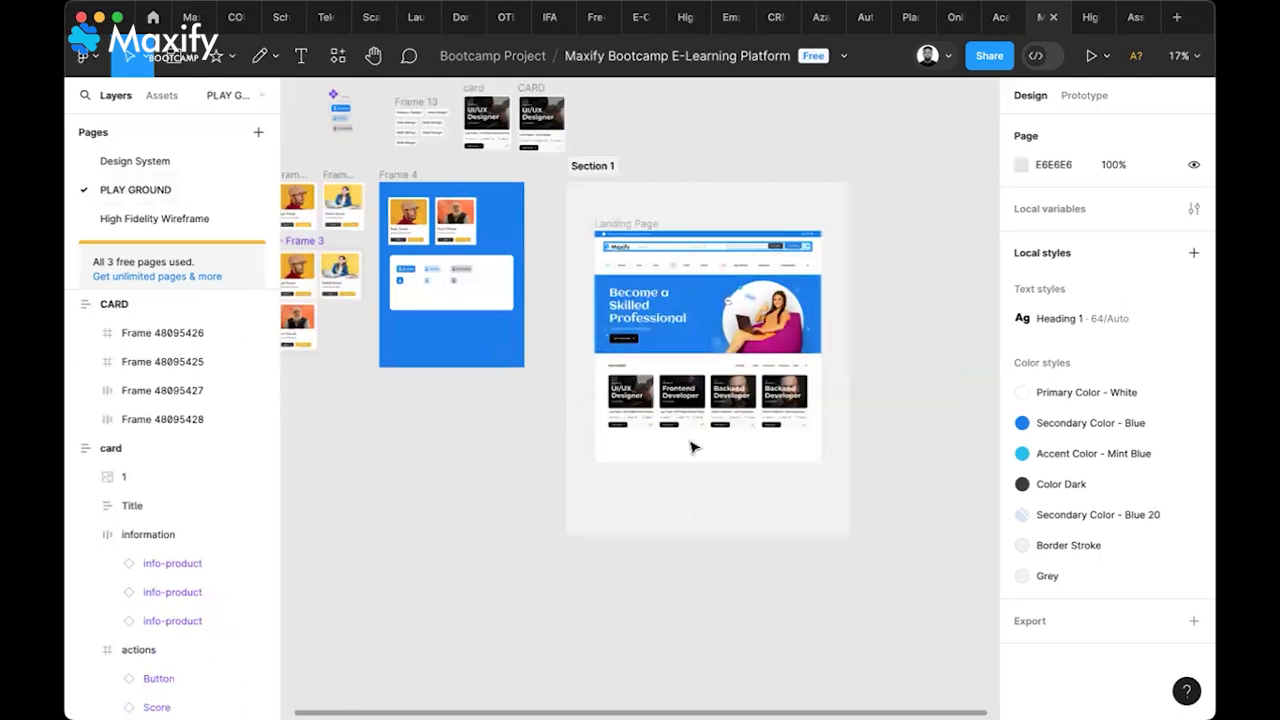
left_click(118, 221)
left_click(535, 190)
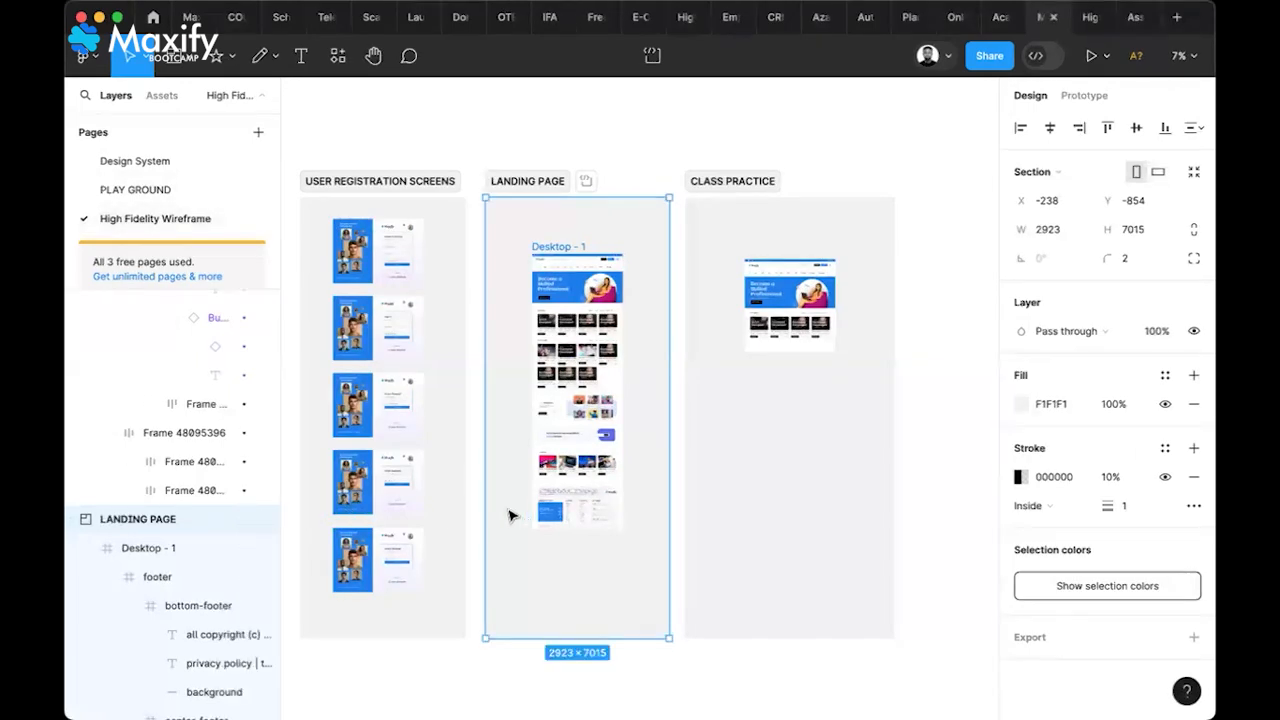
Paste the LANDING PAGE section onto PLAY GROUND to the right of Section 1
left_click(148, 191)
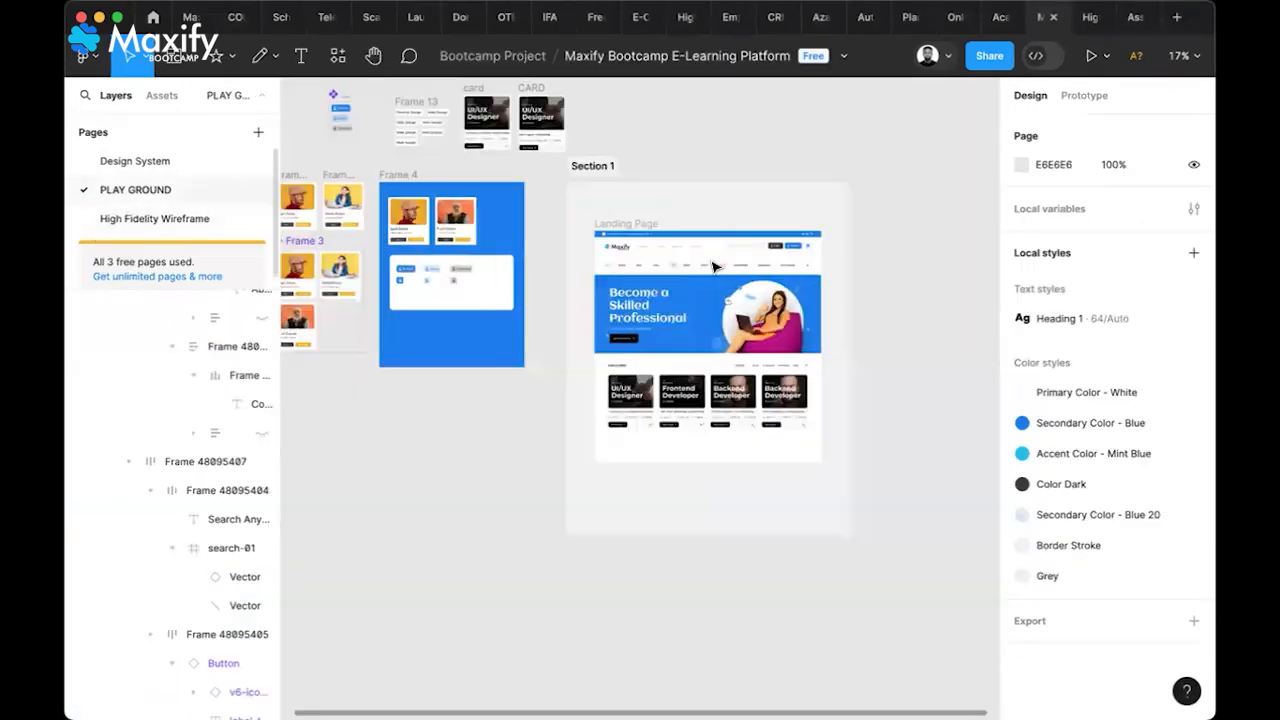
scroll(728, 236, "right", 3)
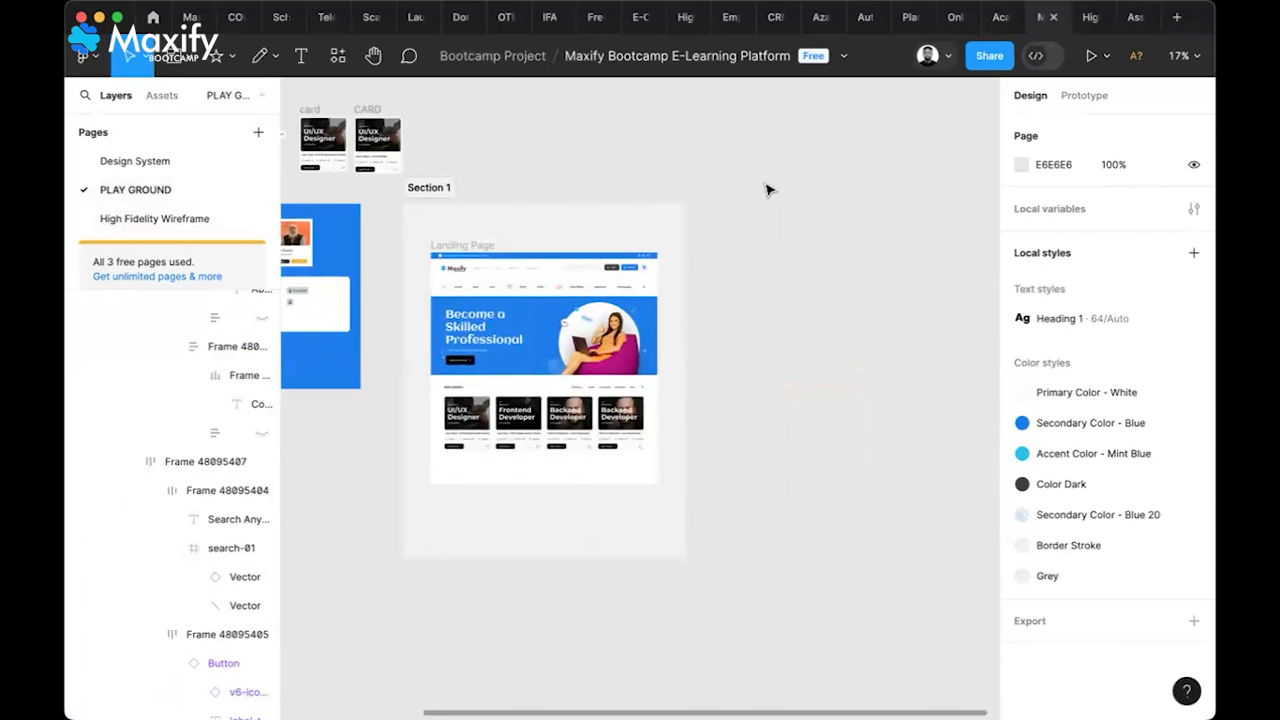
key("super+v")
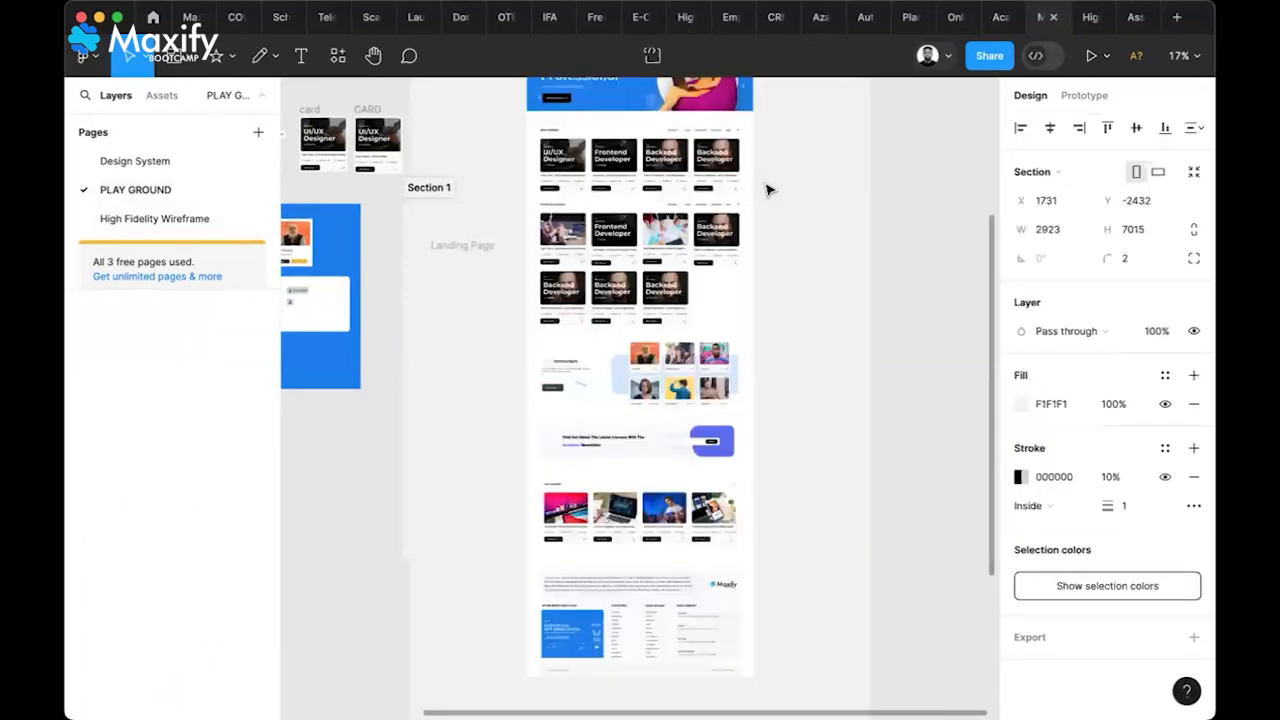
scroll(655, 323, "down", 5)
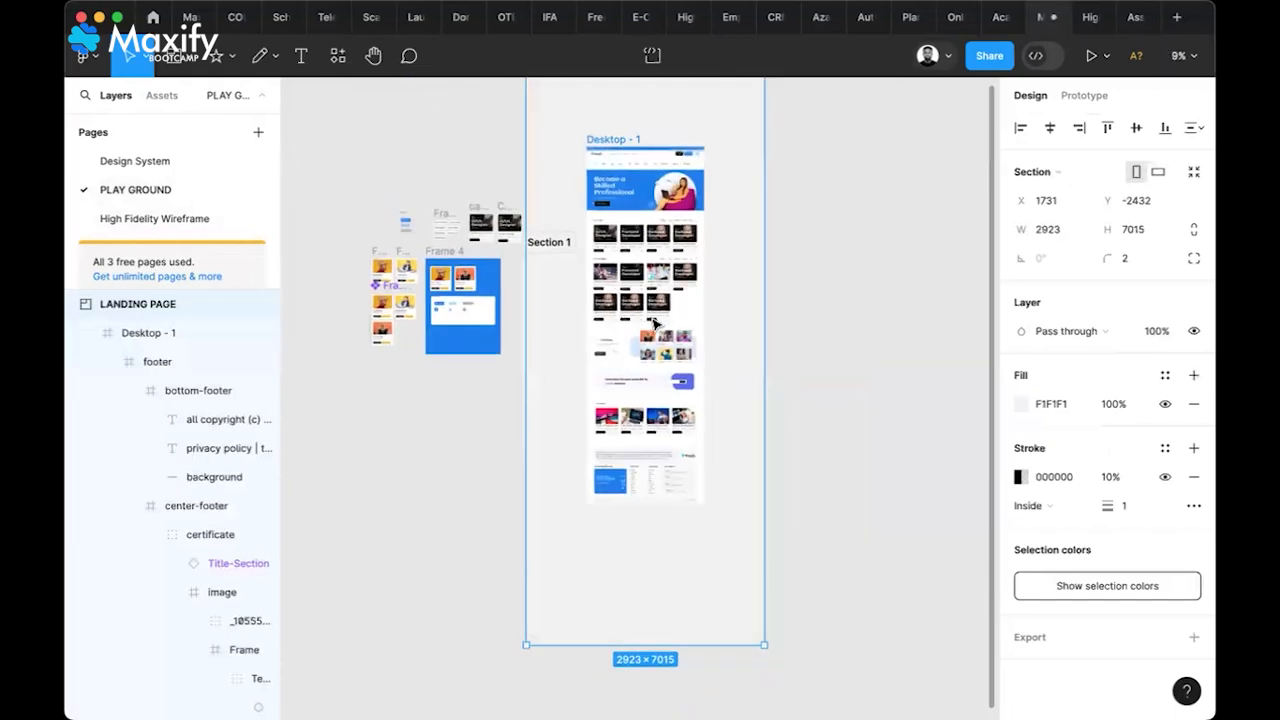
scroll(655, 323, "down", 3)
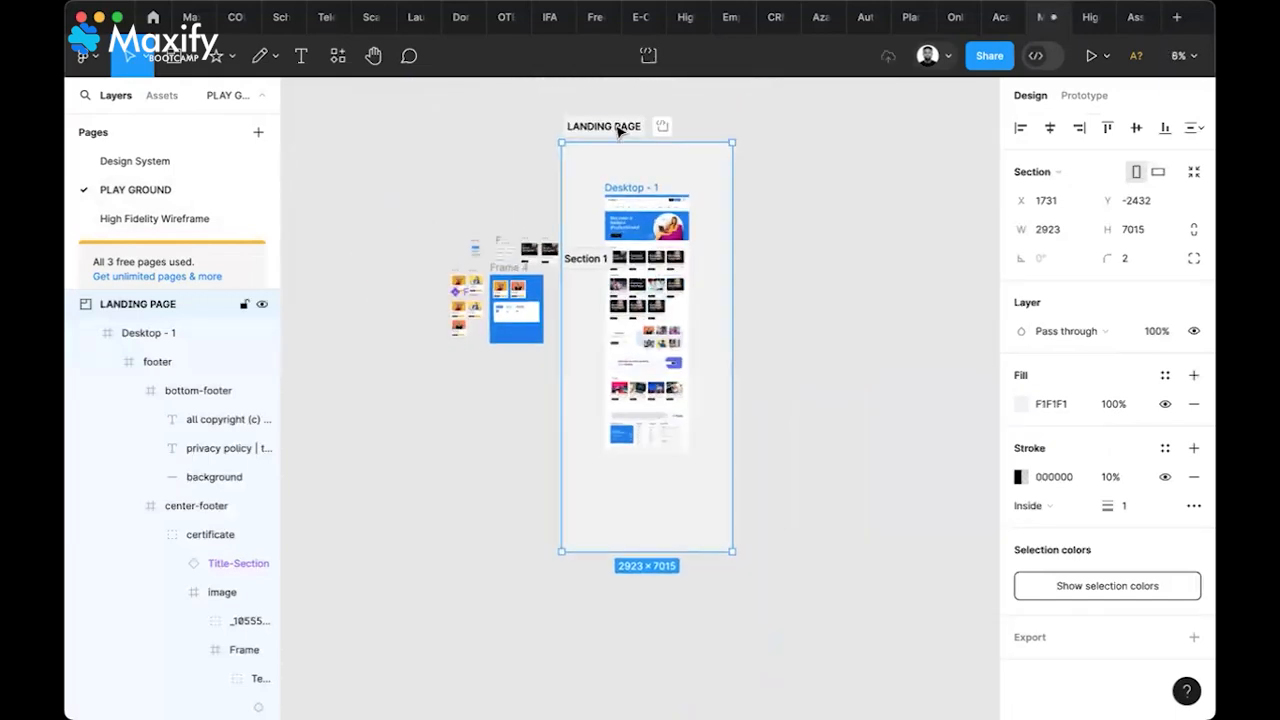
left_click_drag(666, 138, 782, 146)
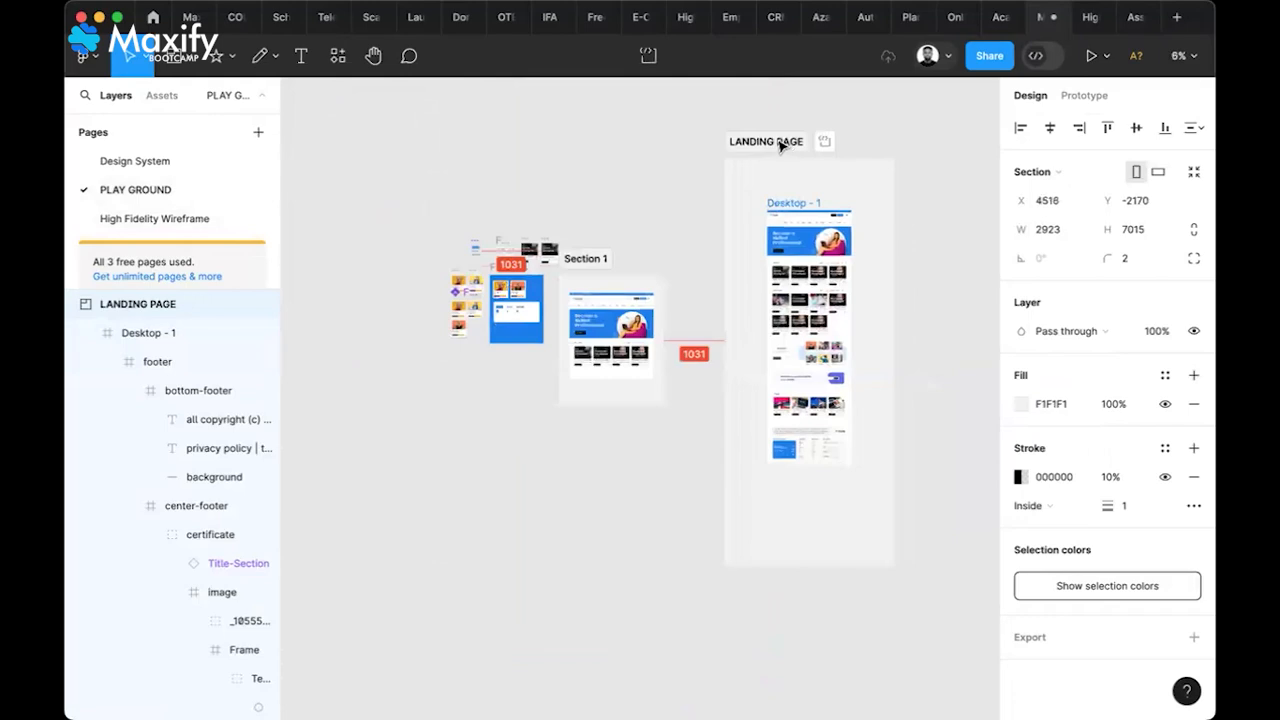
left_click(632, 515)
scroll(632, 515, "up", 2)
scroll(632, 515, "right", 2)
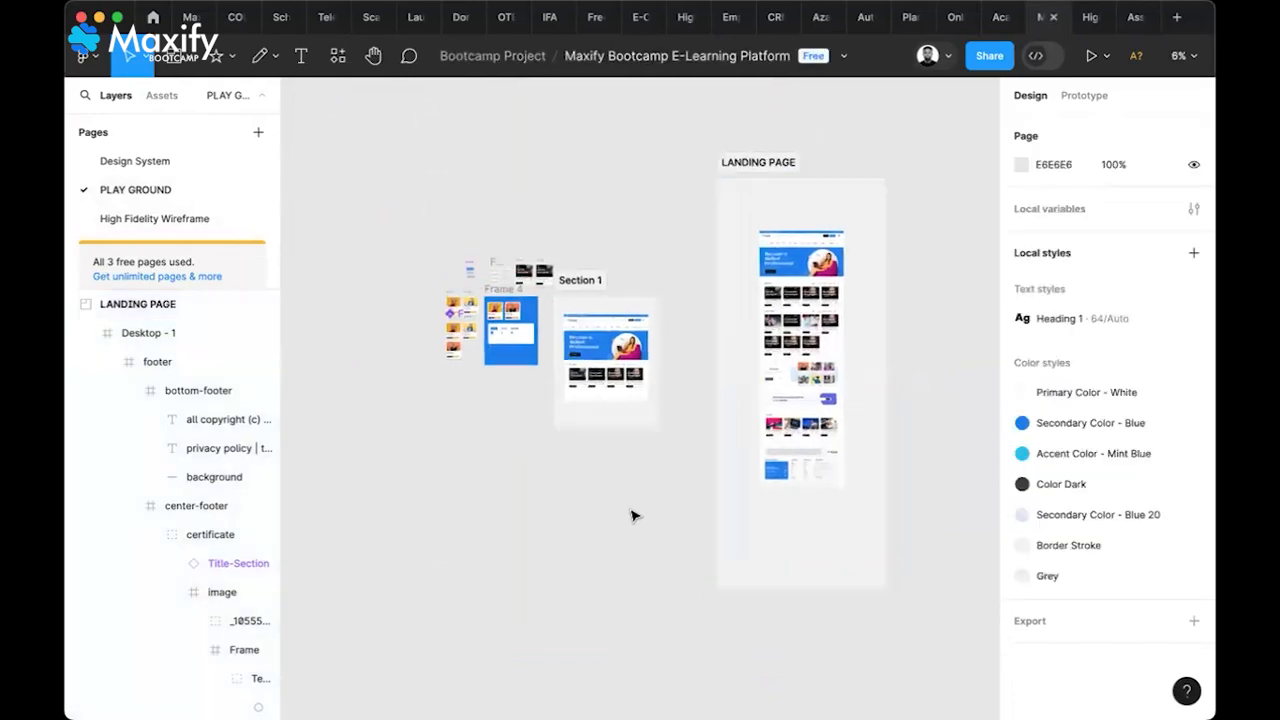
left_click(189, 223)
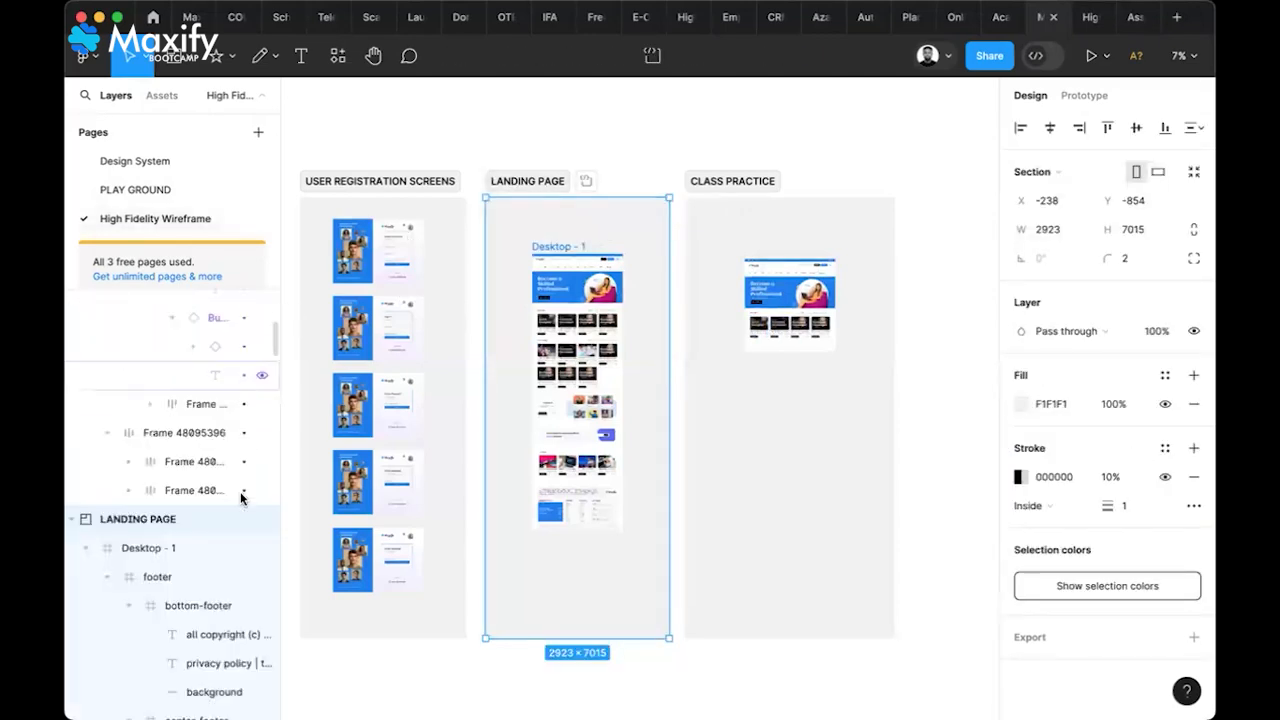
Lock the LANDING PAGE section layer and clear the selection
left_click(243, 521)
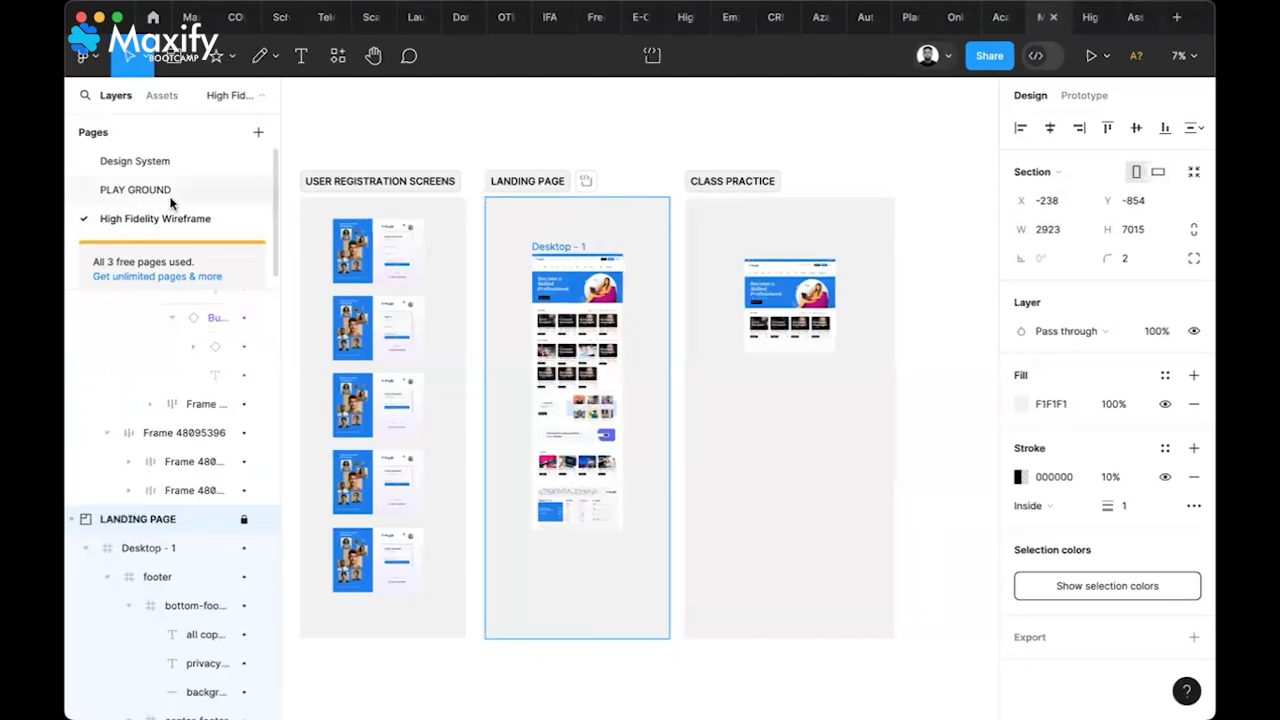
left_click(140, 190)
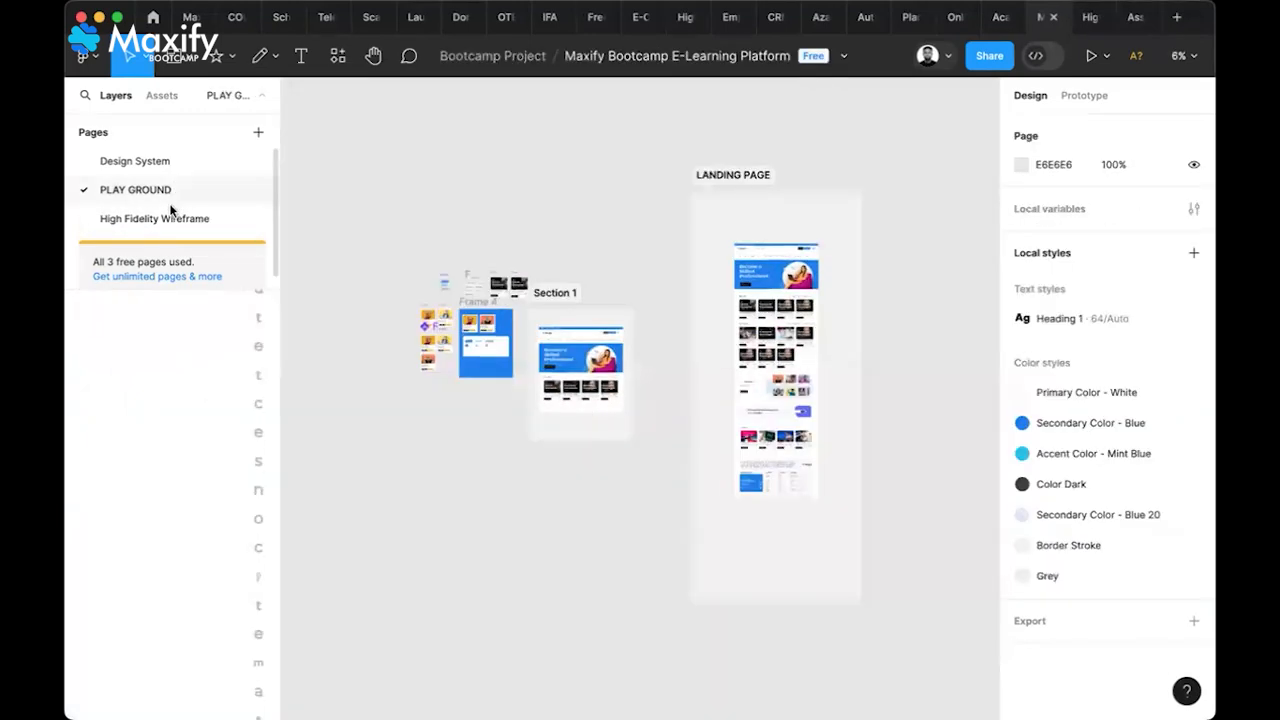
left_click(166, 222)
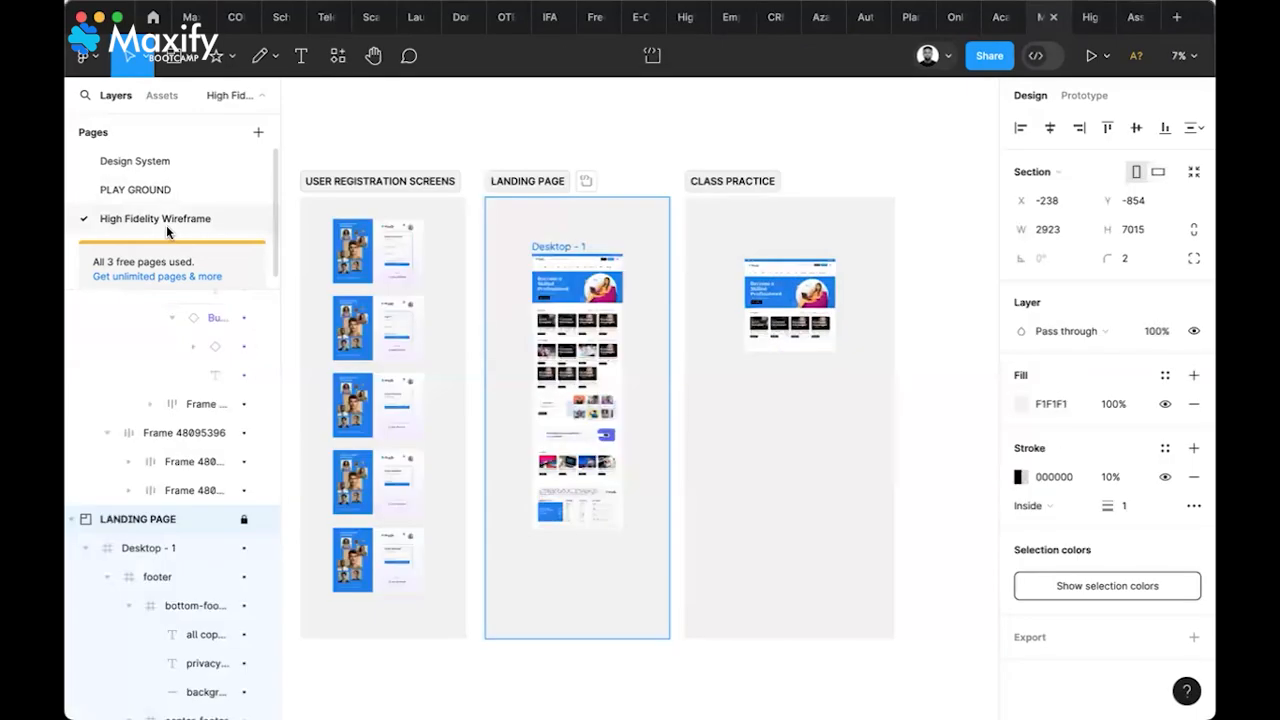
scroll(717, 314, "down", 2)
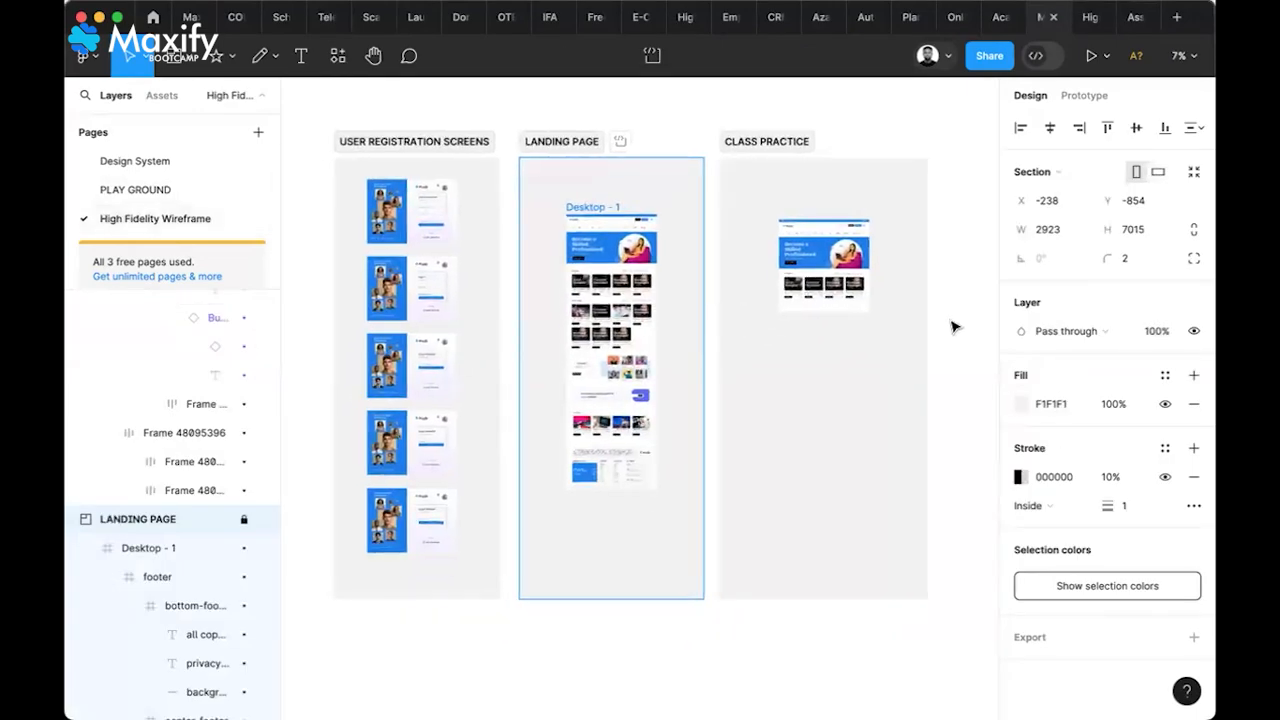
key("Escape")
Review the PLAY GROUND page and take a window screenshot, then return to High Fidelity Wireframe
left_click(186, 193)
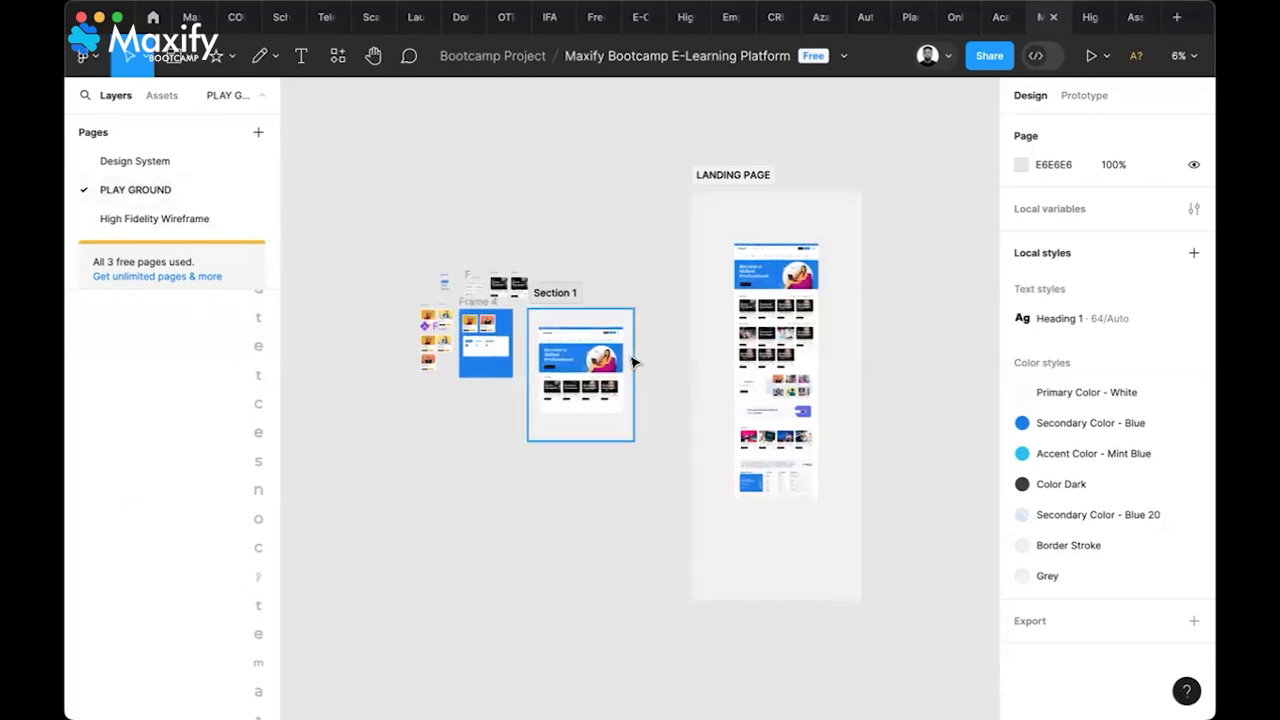
scroll(632, 362, "up", 3)
scroll(632, 362, "down", 3)
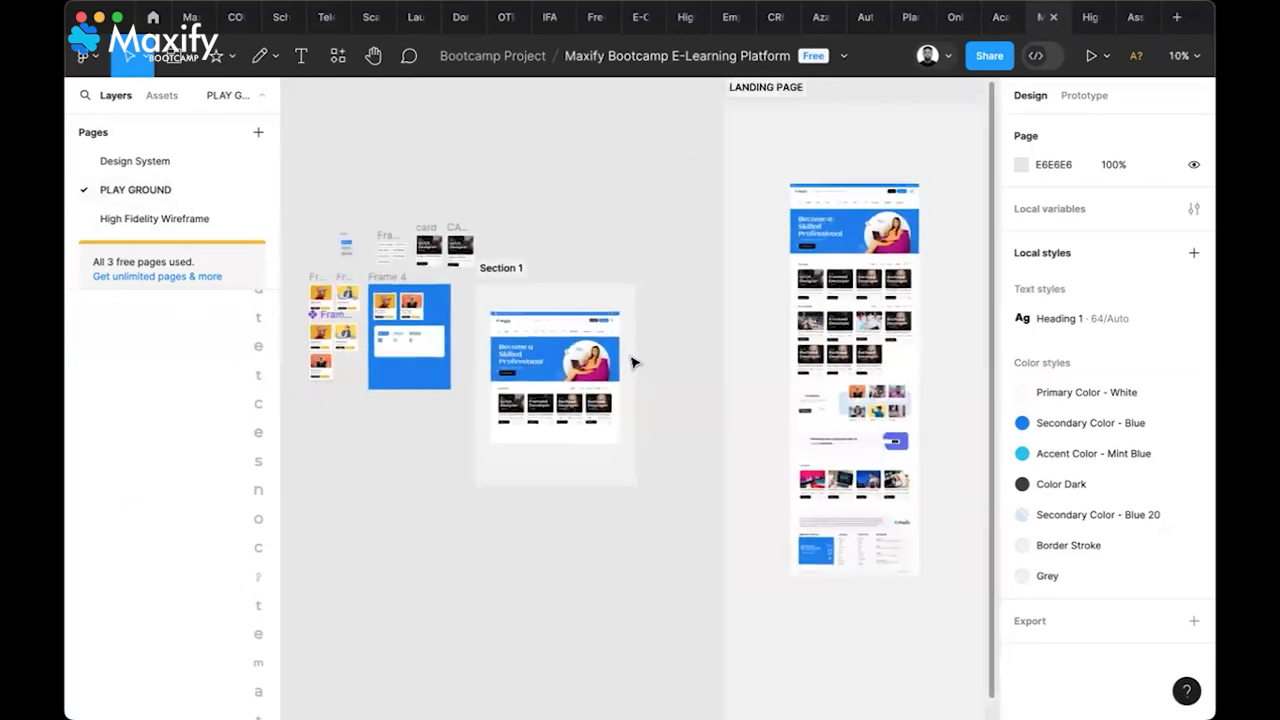
key("shift+super+4")
key("space")
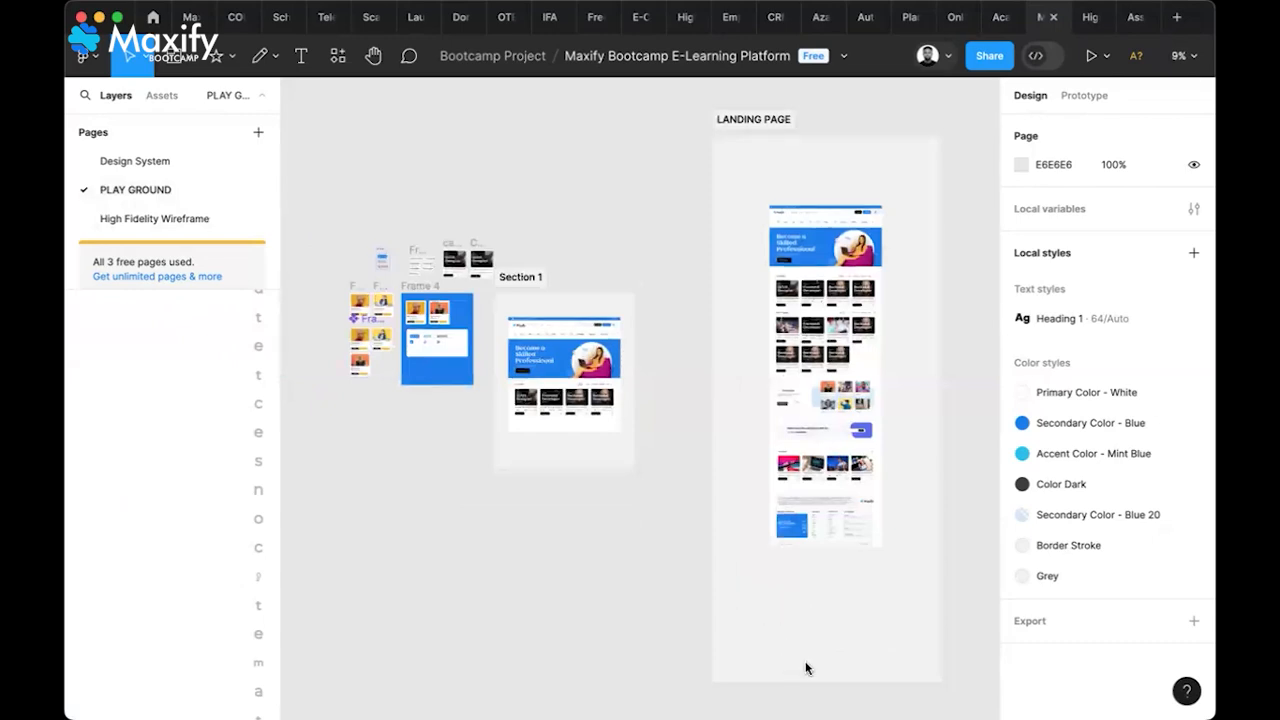
left_click(184, 223)
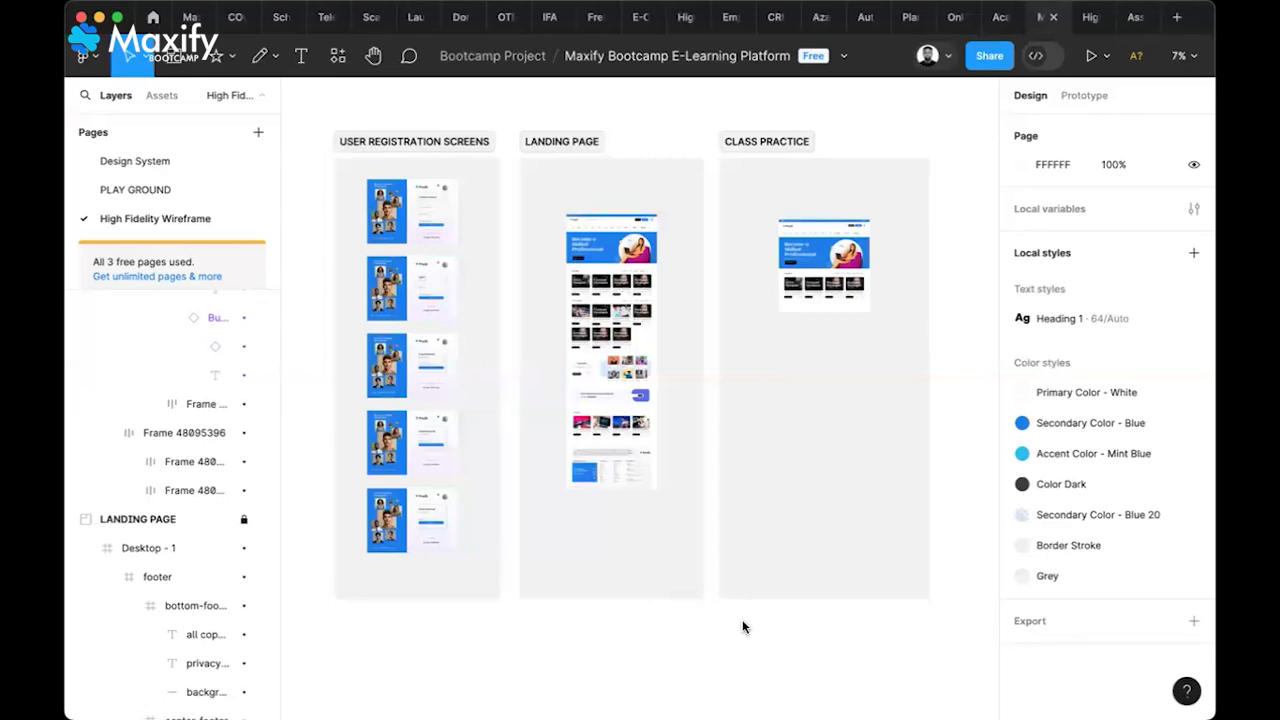
mouse_move(1031, 10)
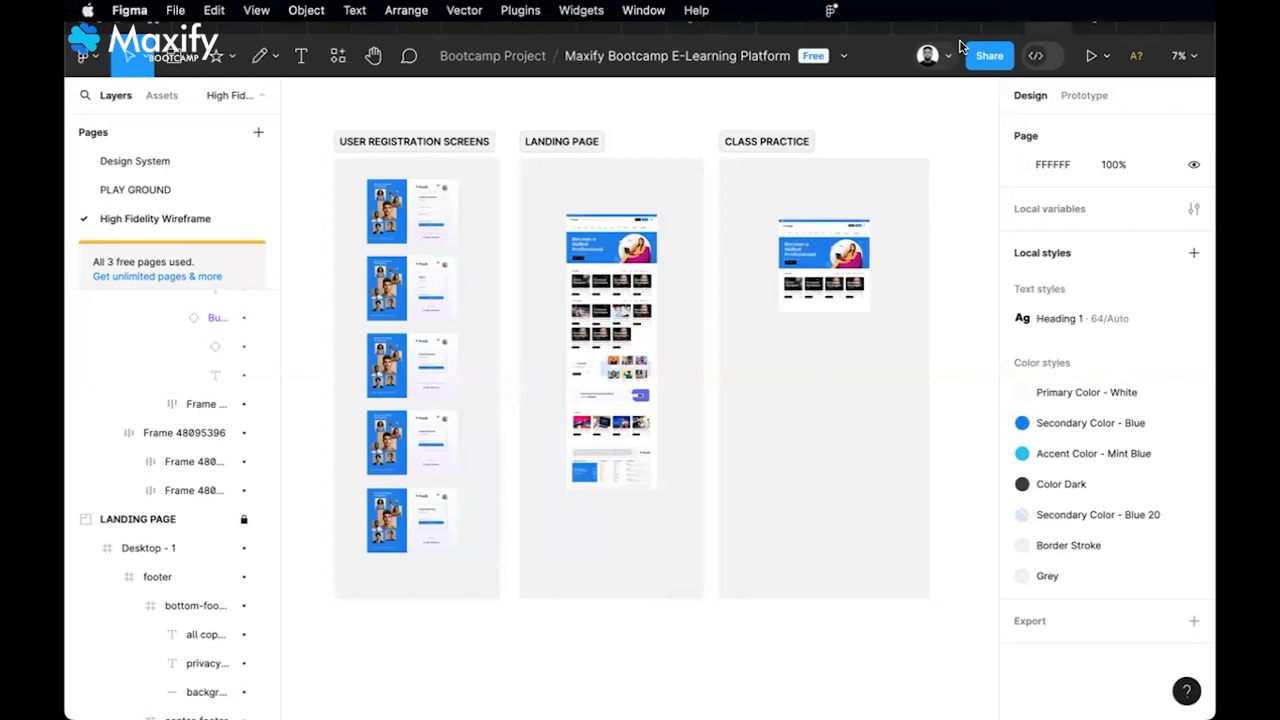